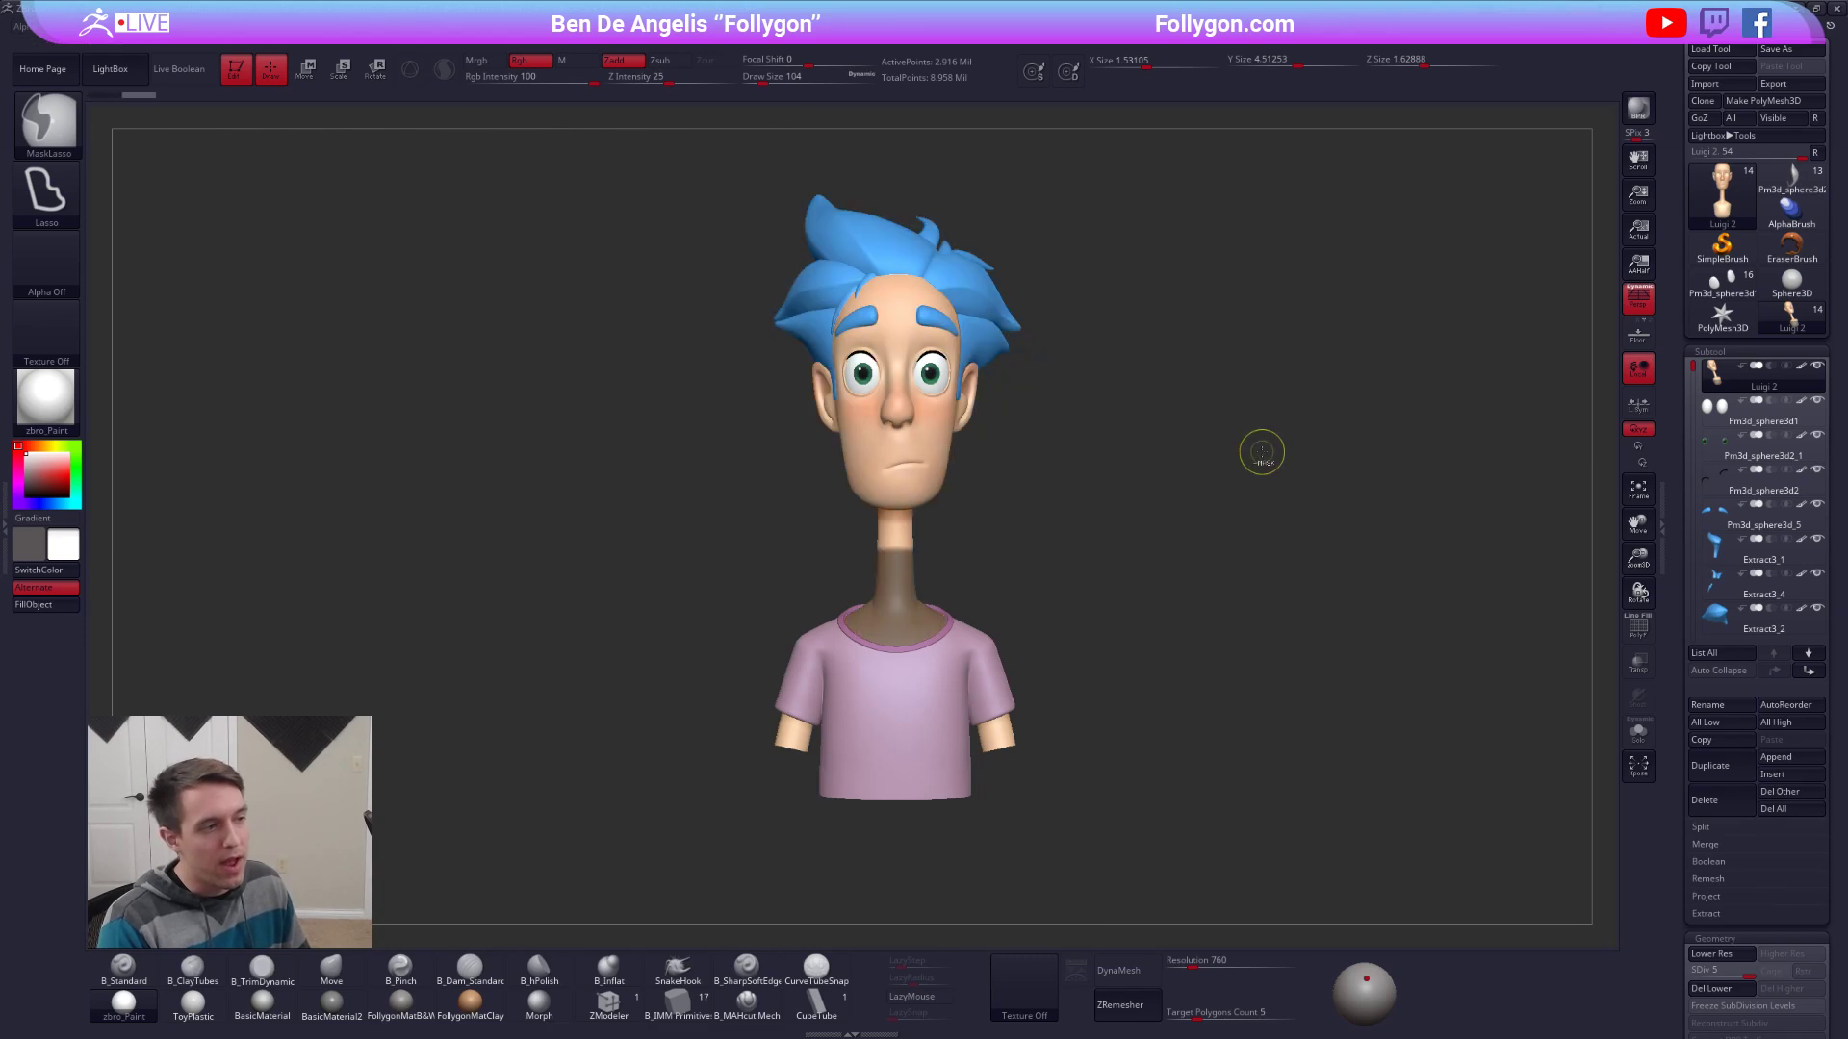
Switch from the blue-haired character to the painted shark pup model and show its reference illustration in the viewport.
right_click(1242, 428)
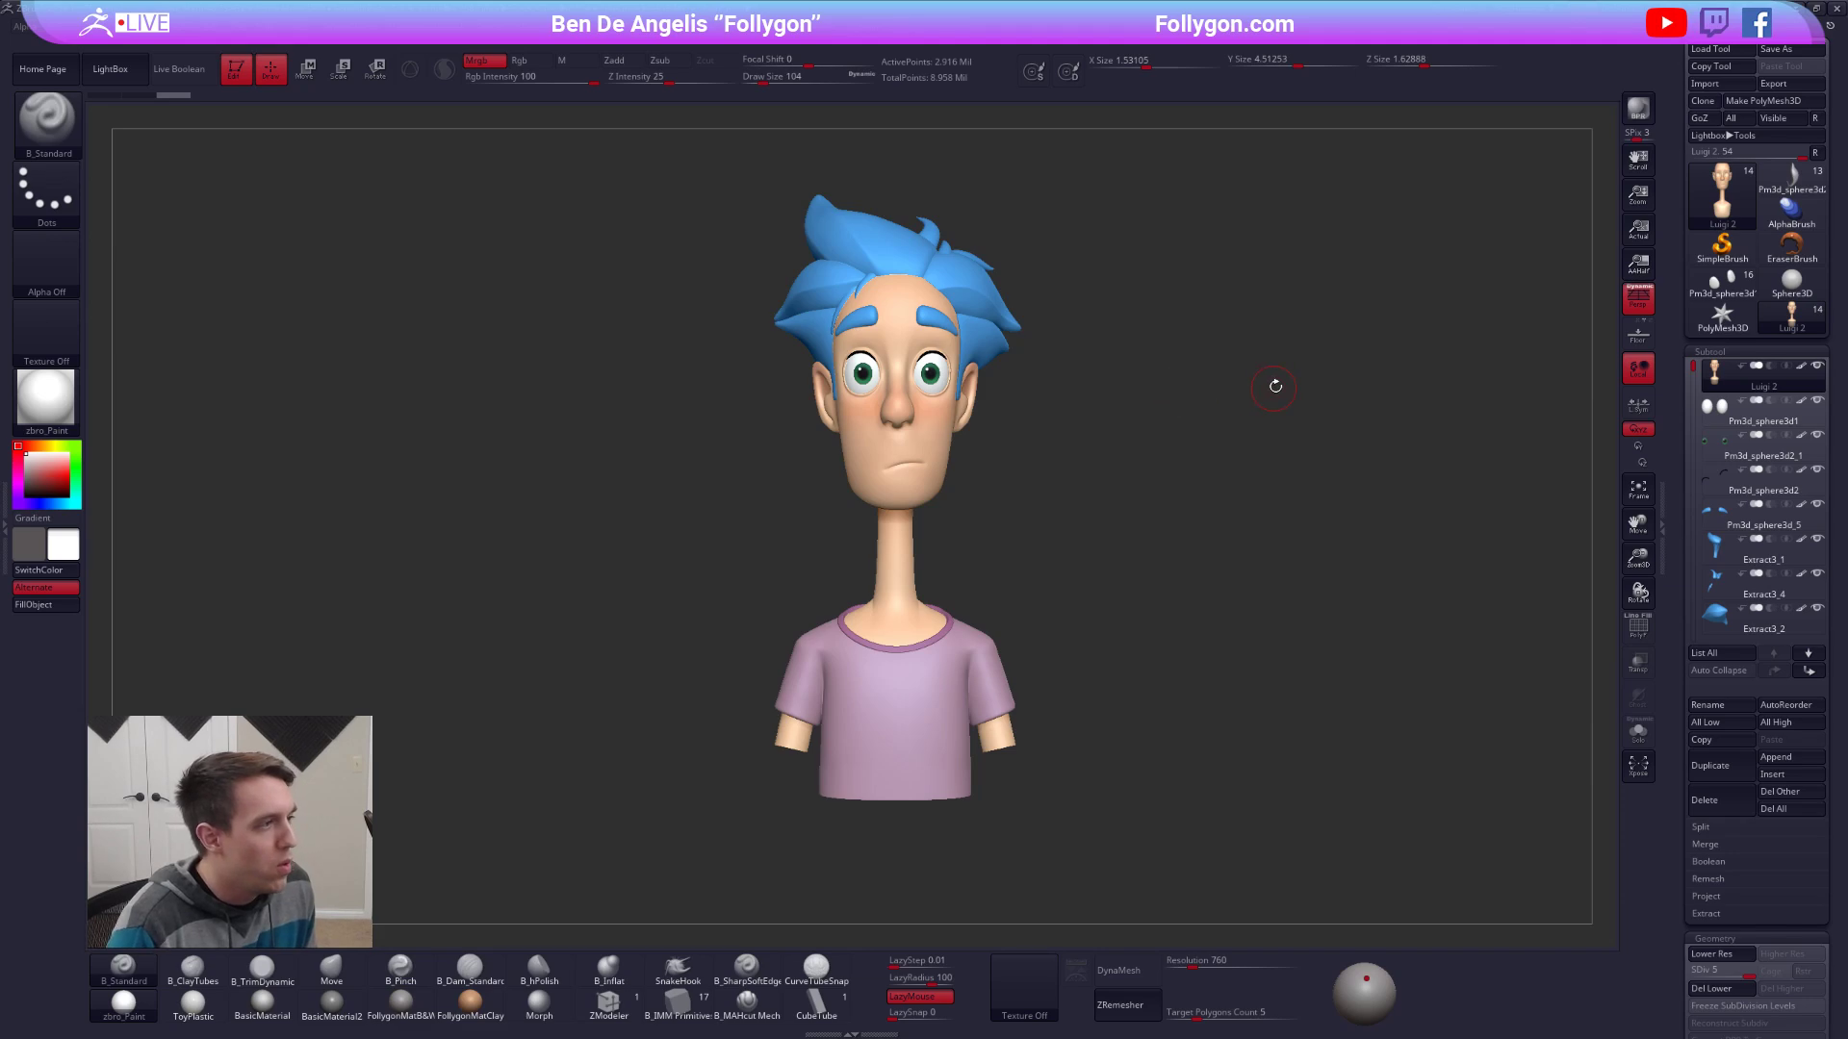
mouse_move(1728, 289)
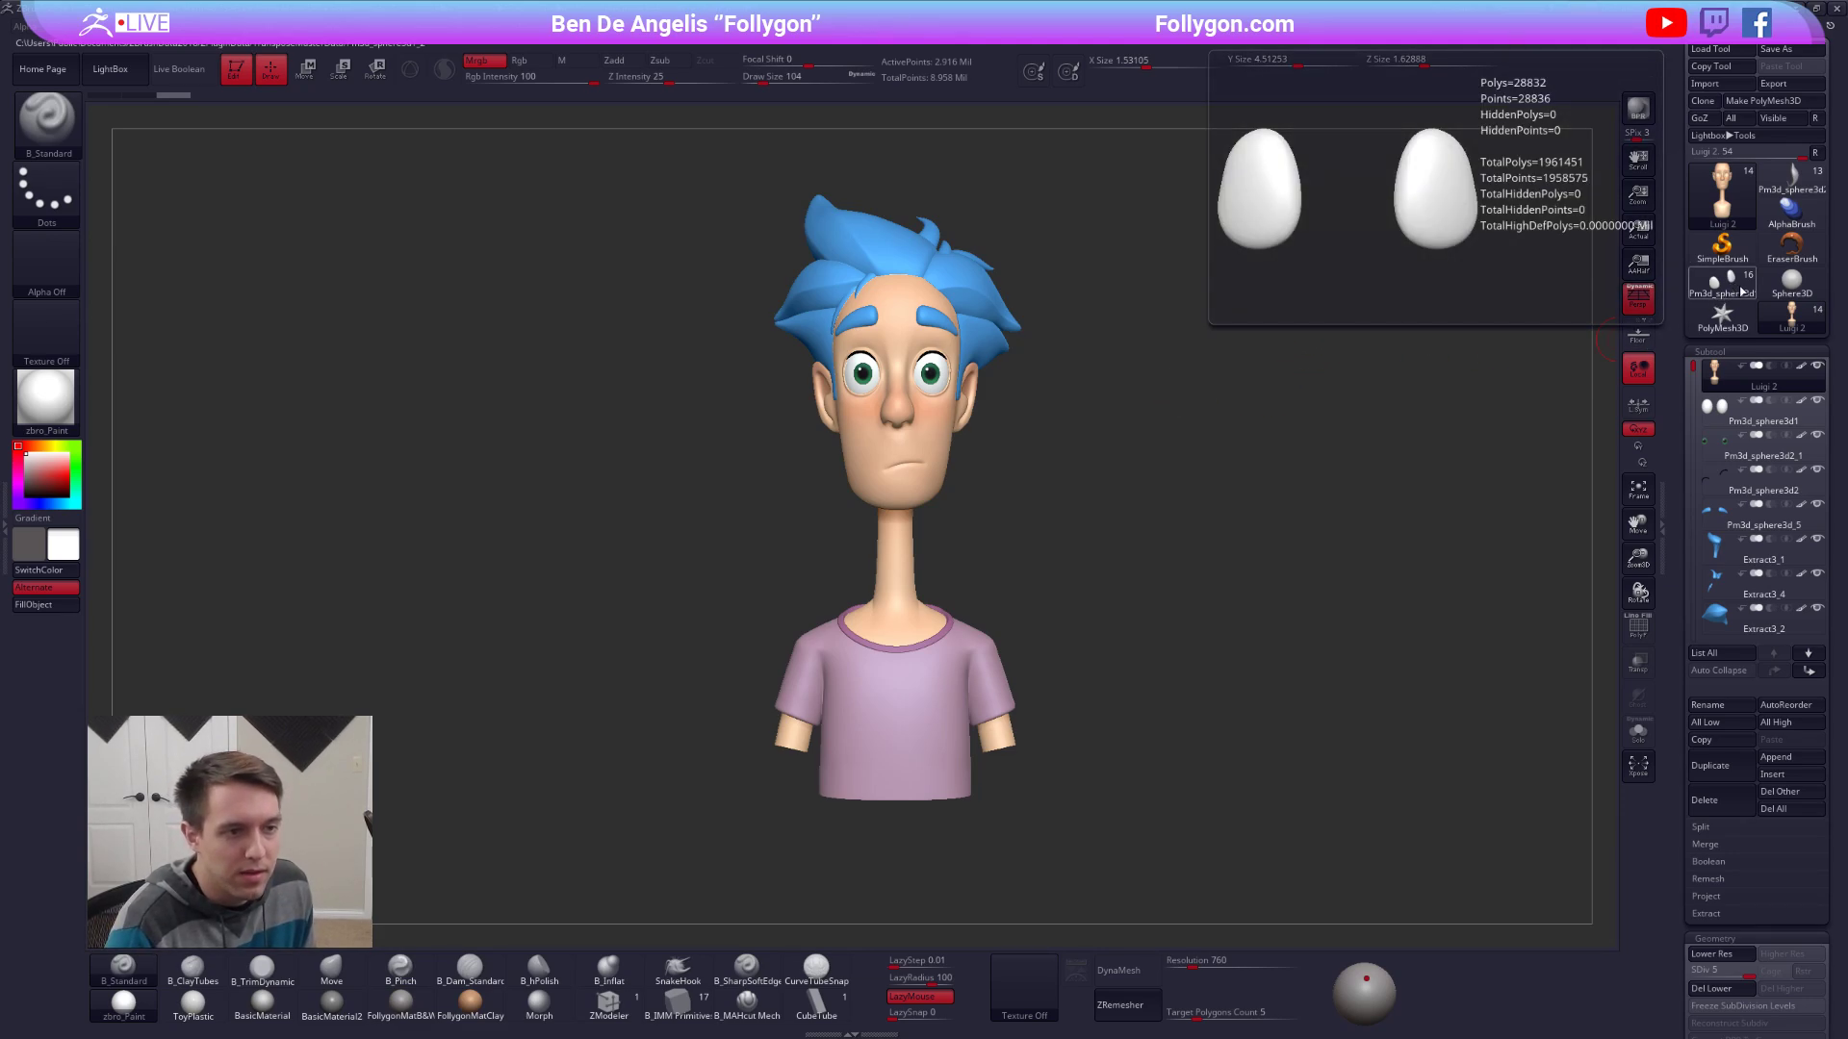
click(1735, 283)
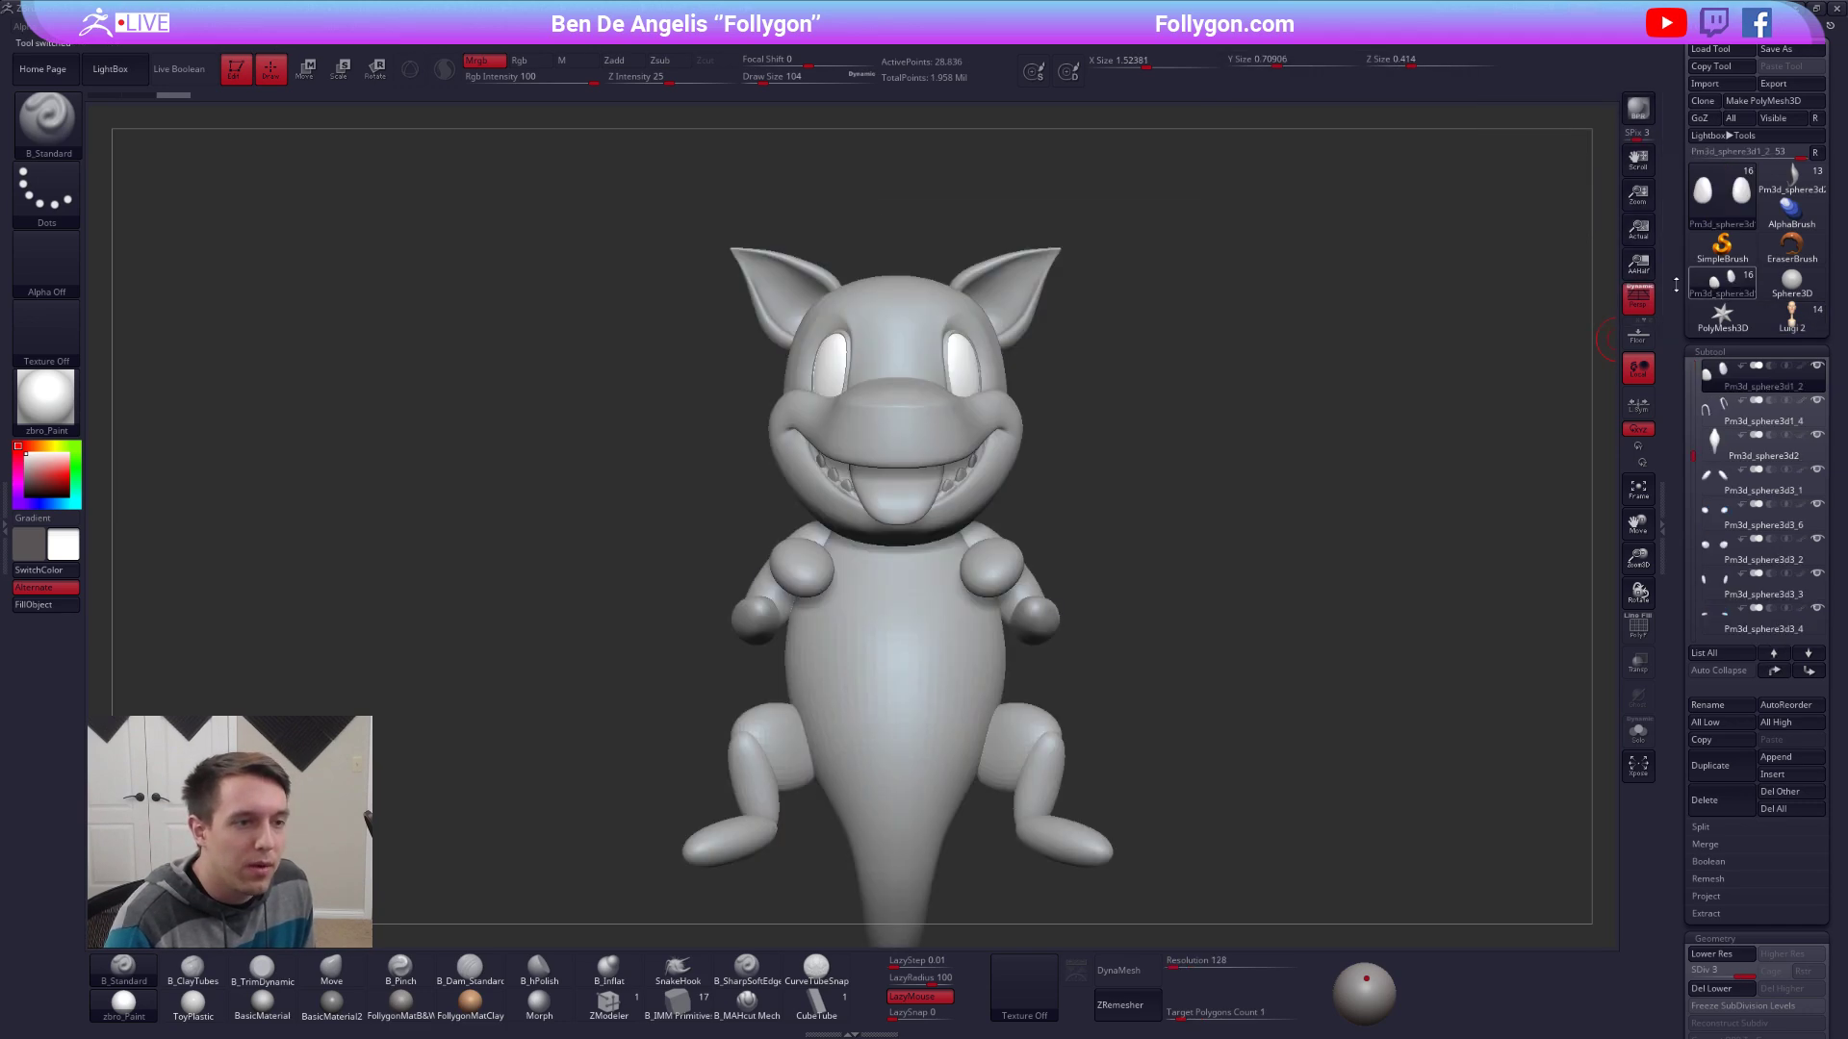
mouse_move(1089, 406)
alt+mouse_down()
mouse_move(1087, 371)
mouse_move(1164, 423)
mouse_move(1094, 436)
alt+mouse_up()
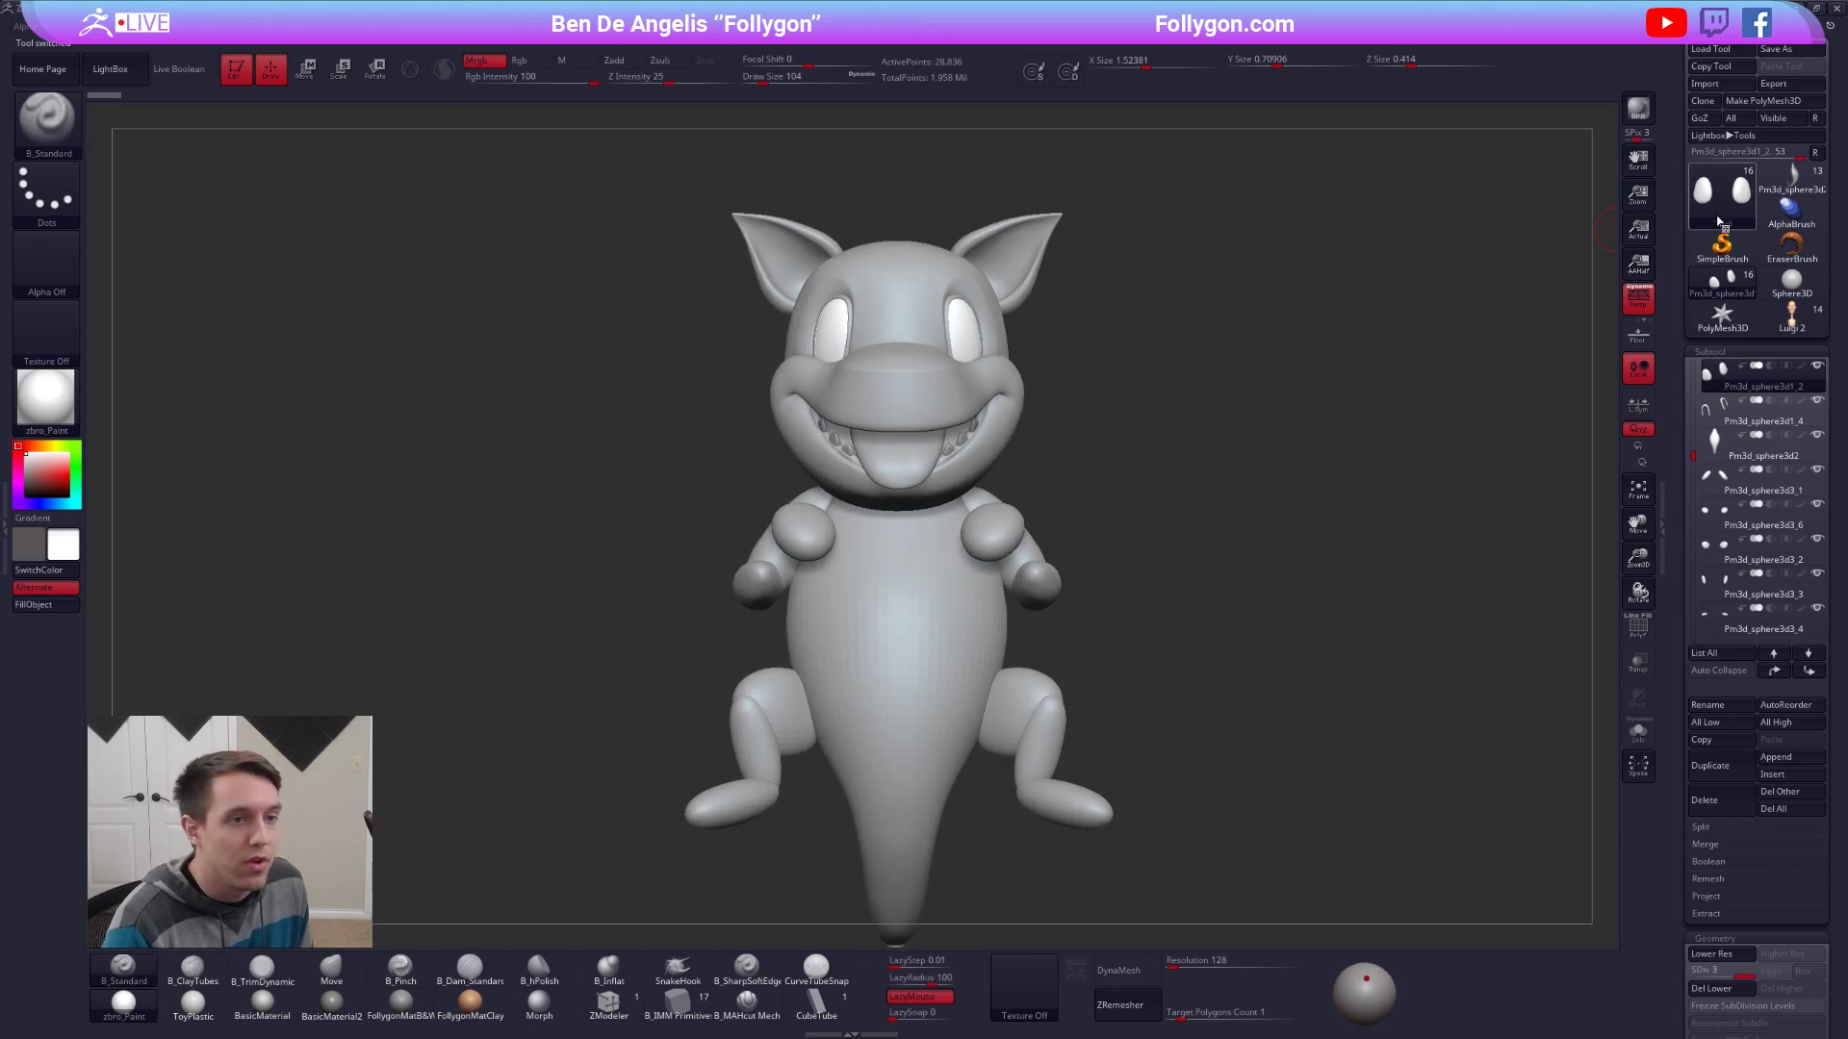
click(1792, 181)
alt+drag(1113, 423, 1115, 346)
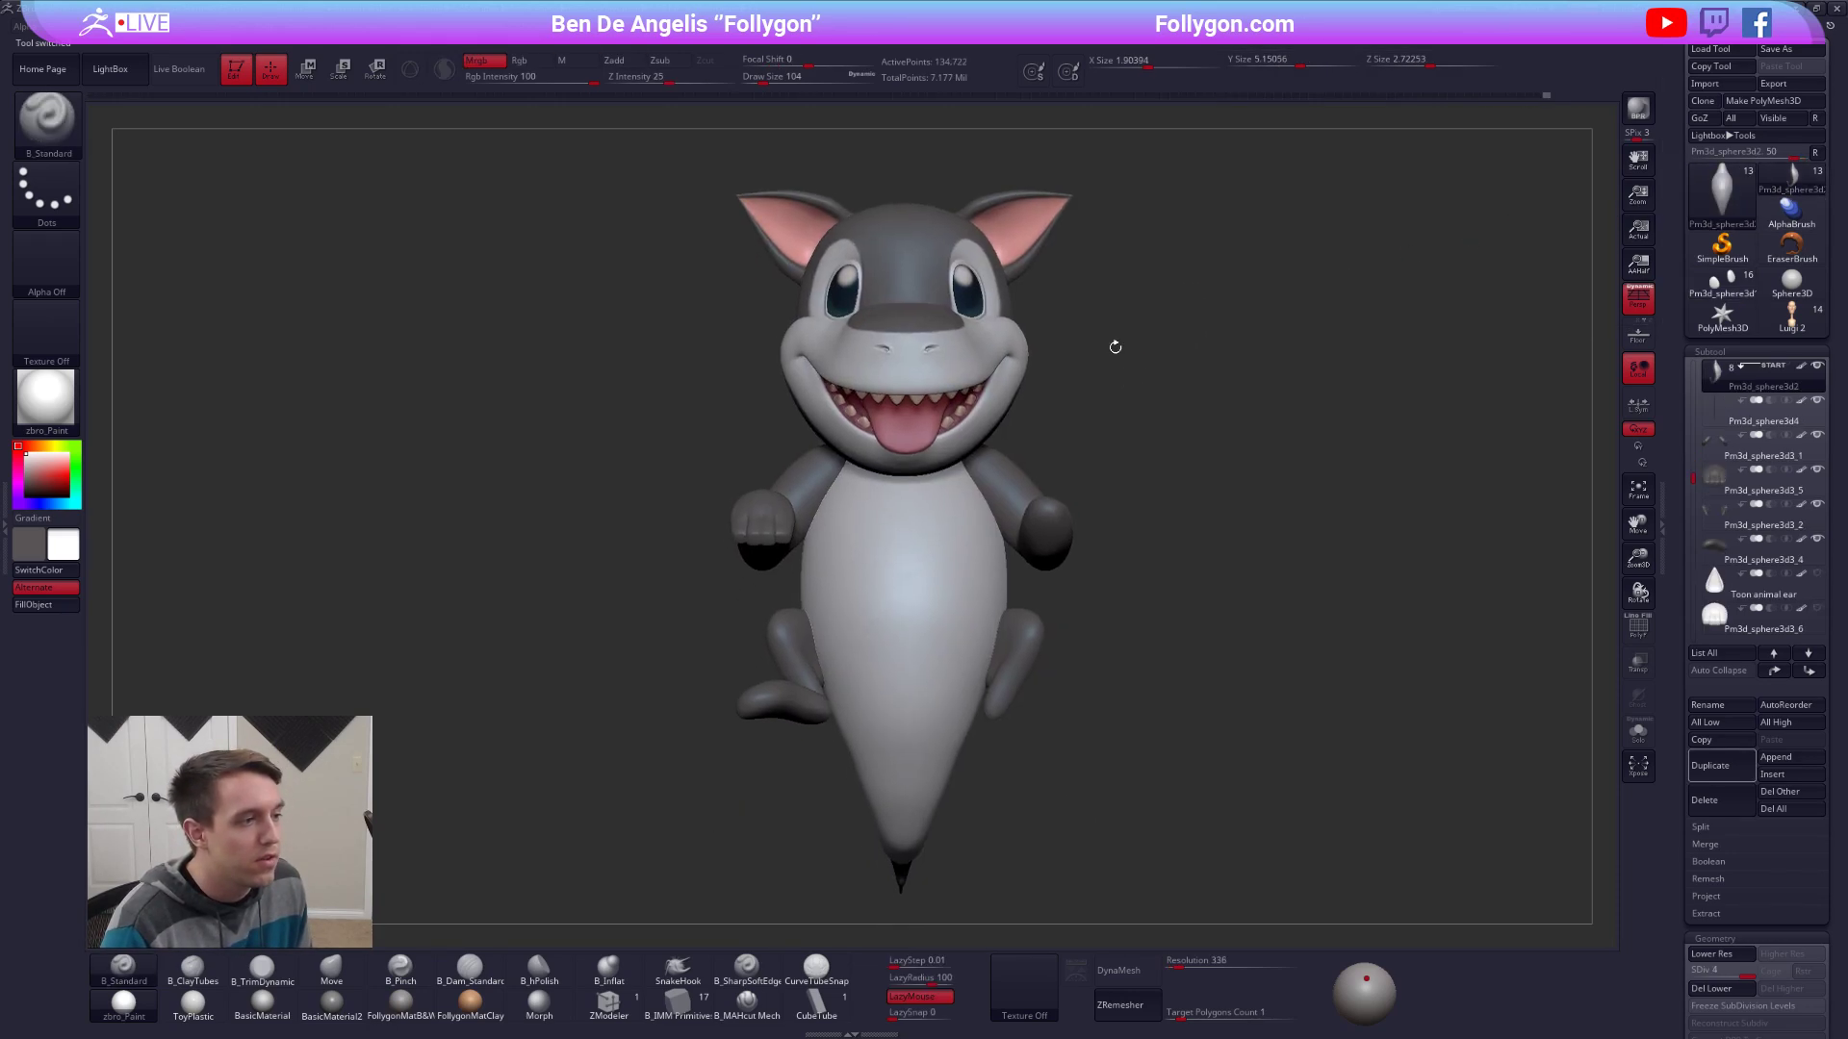
drag(1035, 417, 997, 522)
drag(912, 587, 1186, 462)
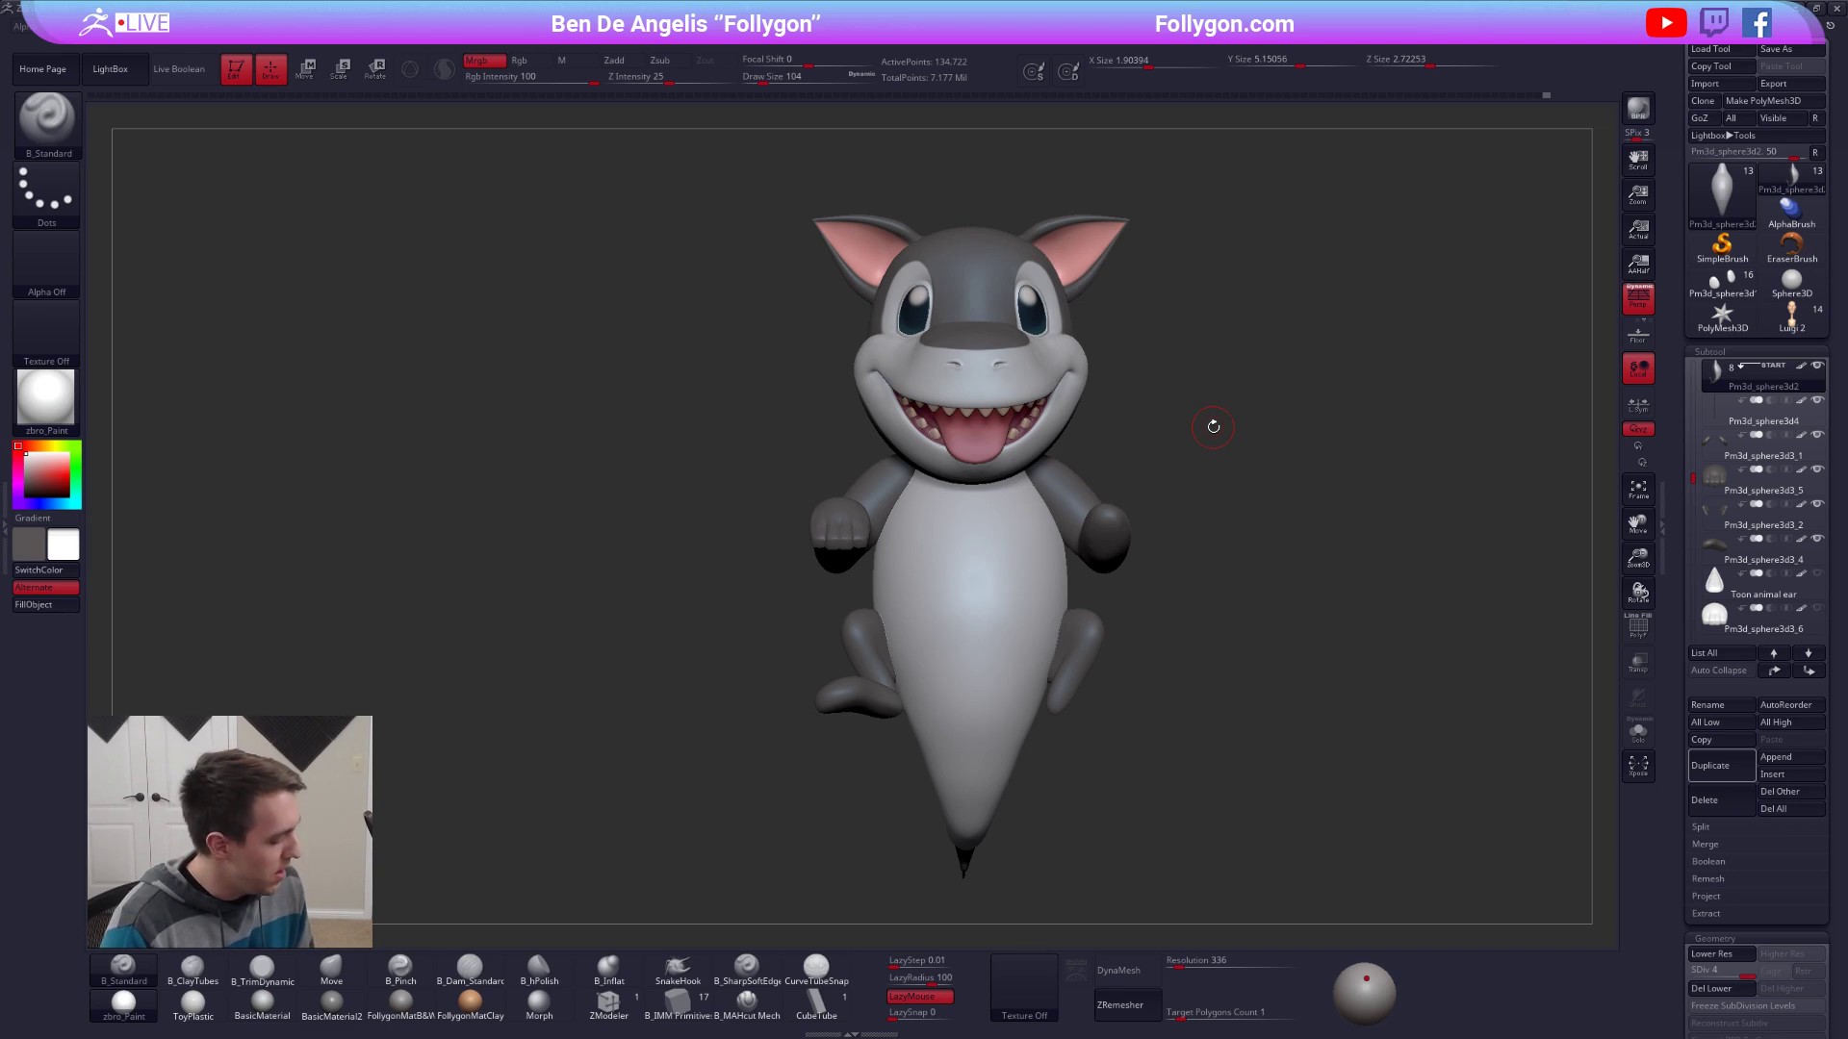
key(shift+z)
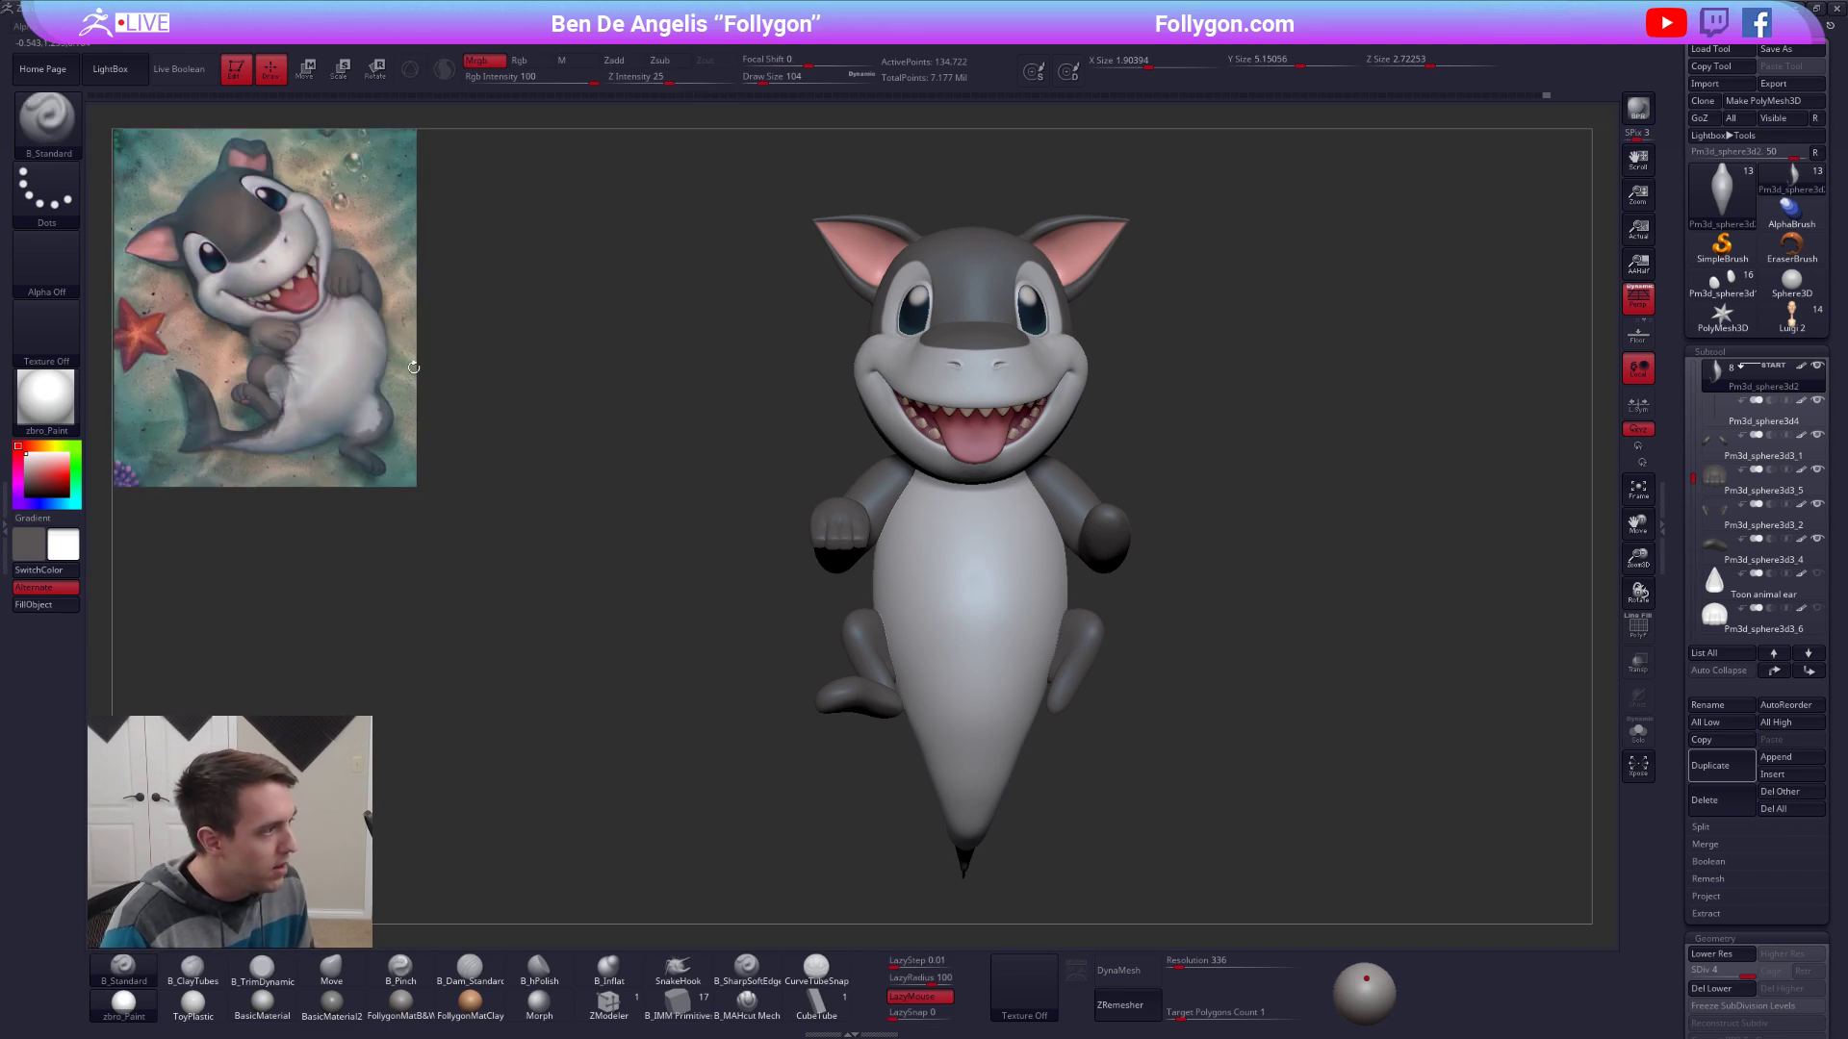
Switch to Chrome and examine the original shark pup artwork on DeviantArt at a larger size, then return to ZBrush.
key(alt+Tab)
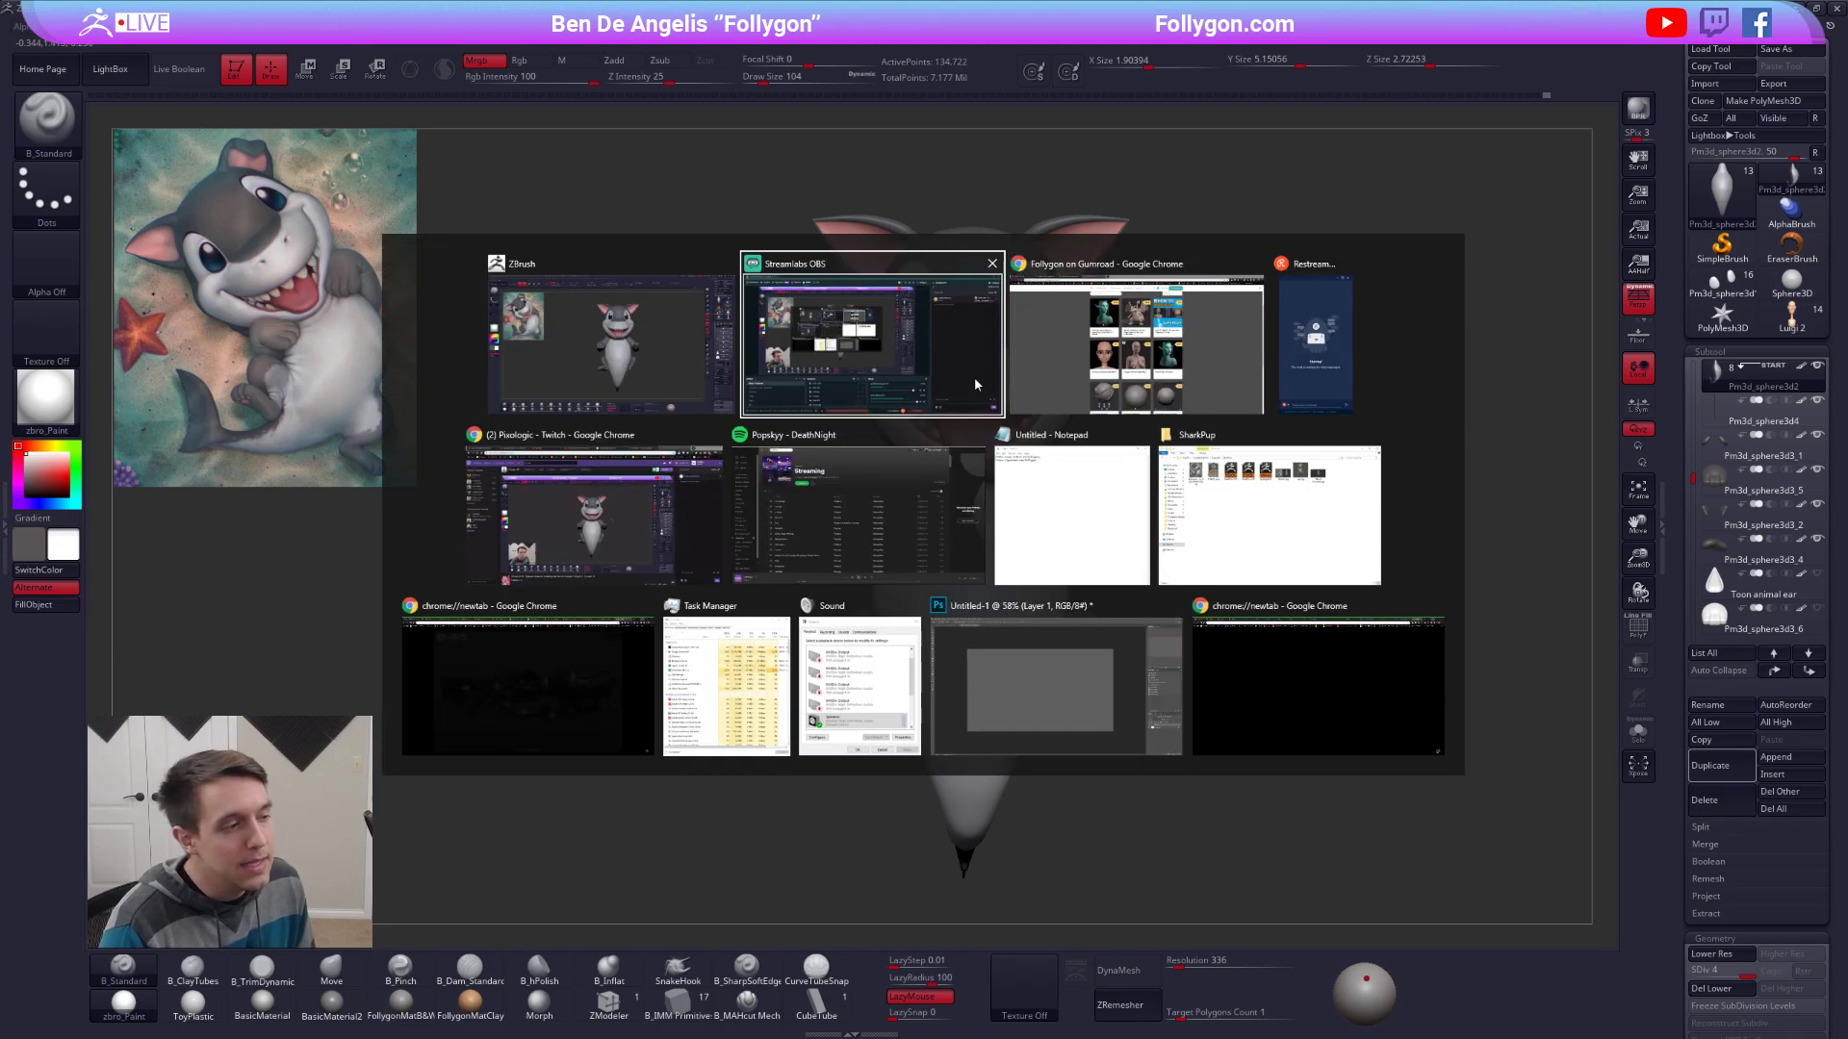
click(1060, 351)
click(364, 11)
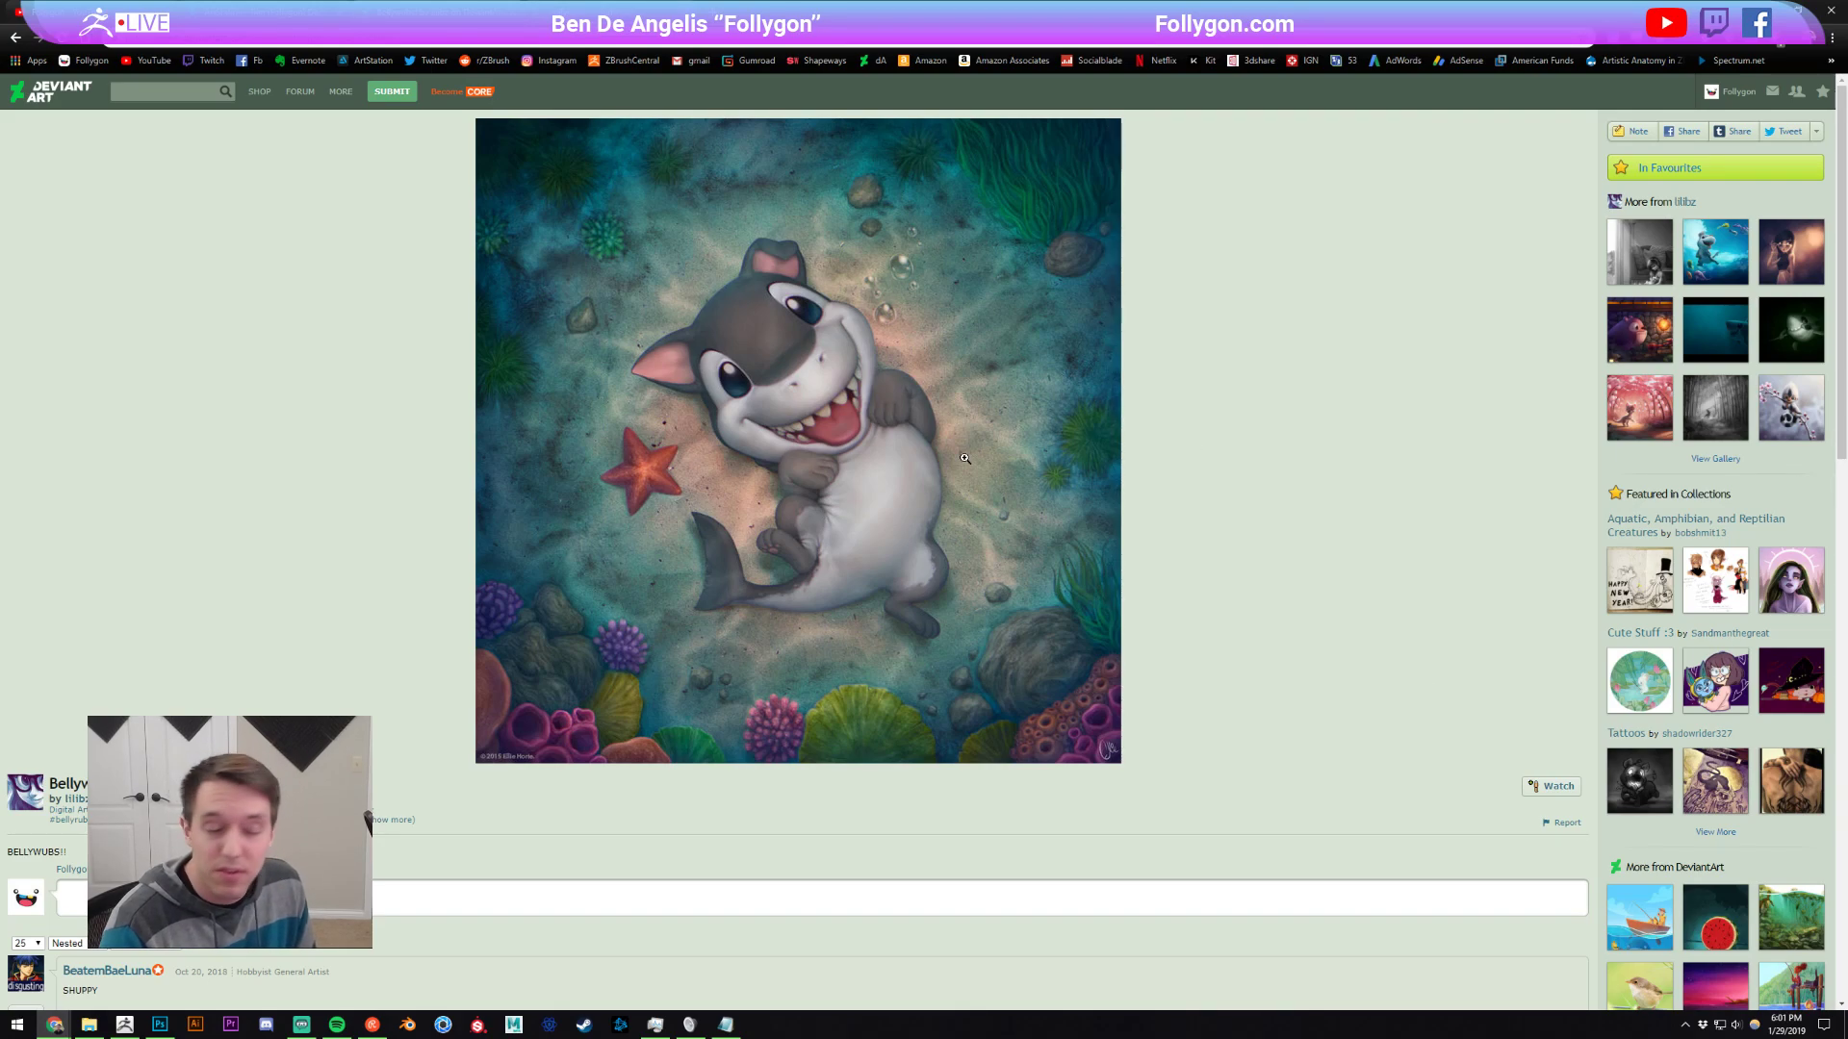
click(782, 386)
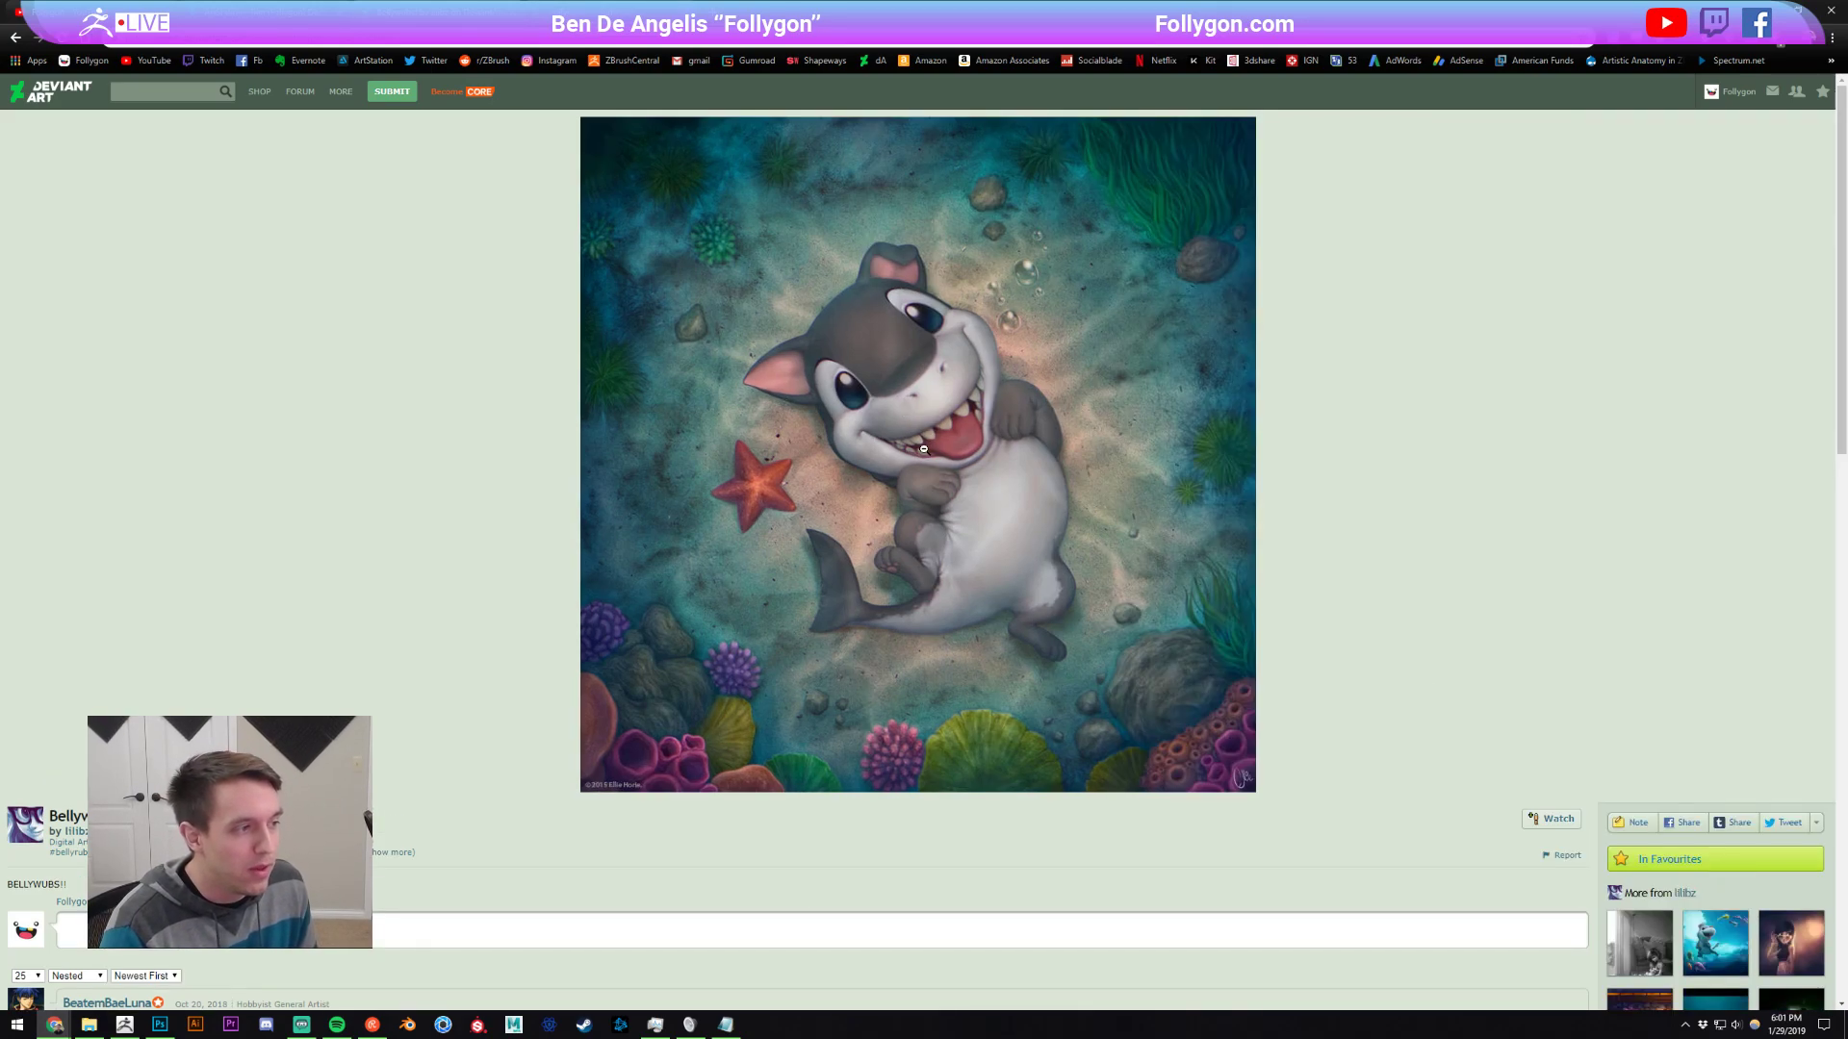
click(781, 386)
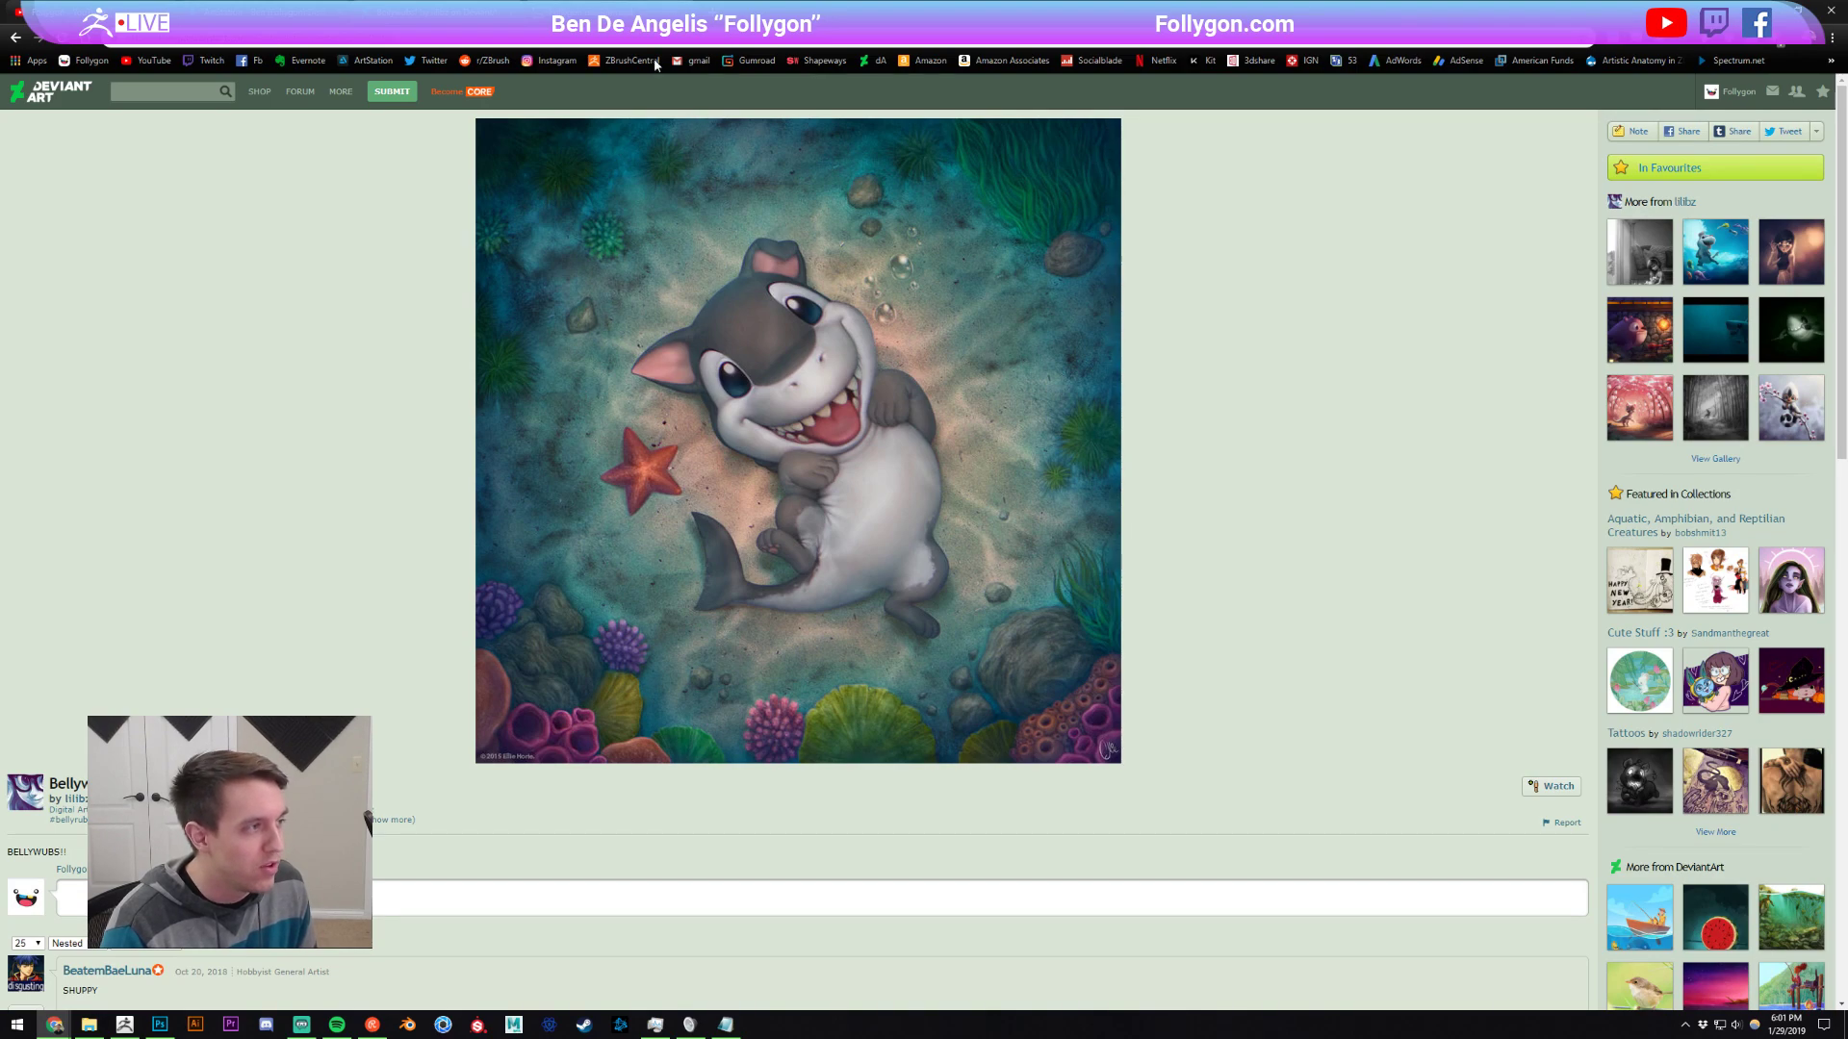
click(433, 13)
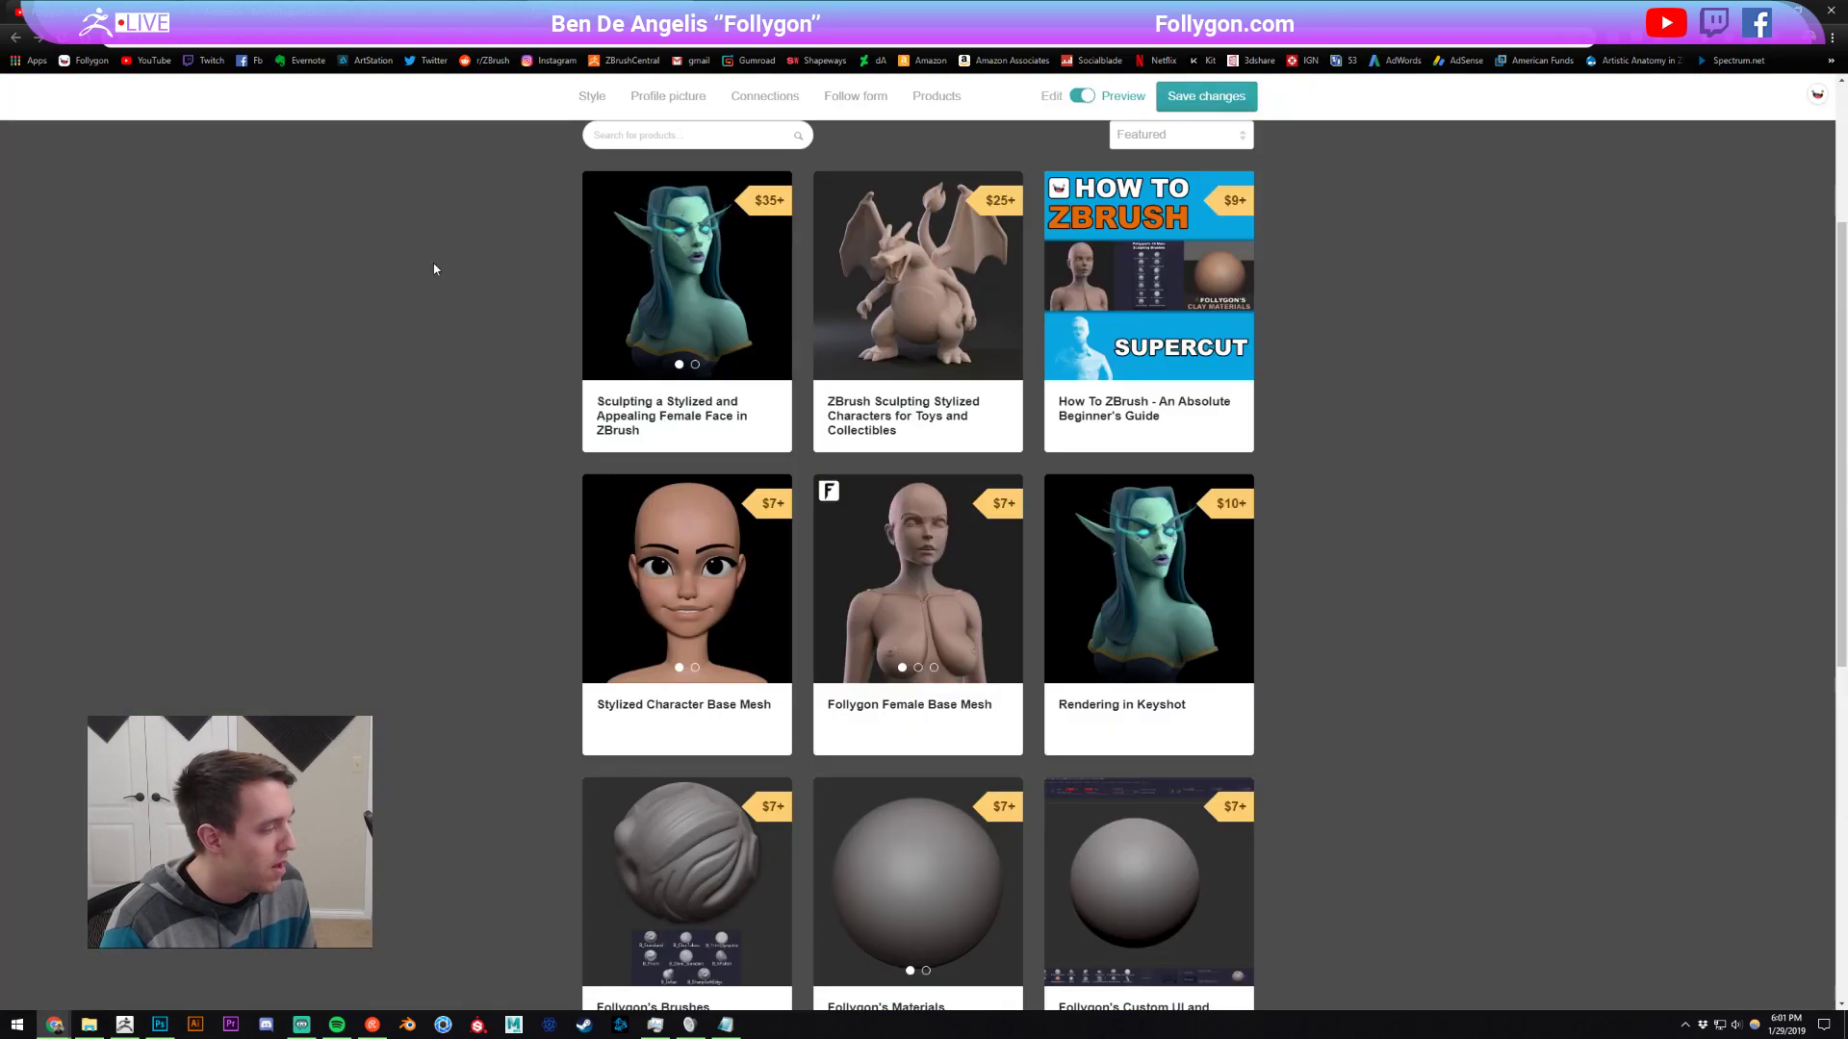
key(alt+Tab)
Activate the Move brush and enlarge its draw size to about 308.
alt+drag(1207, 526, 1185, 530)
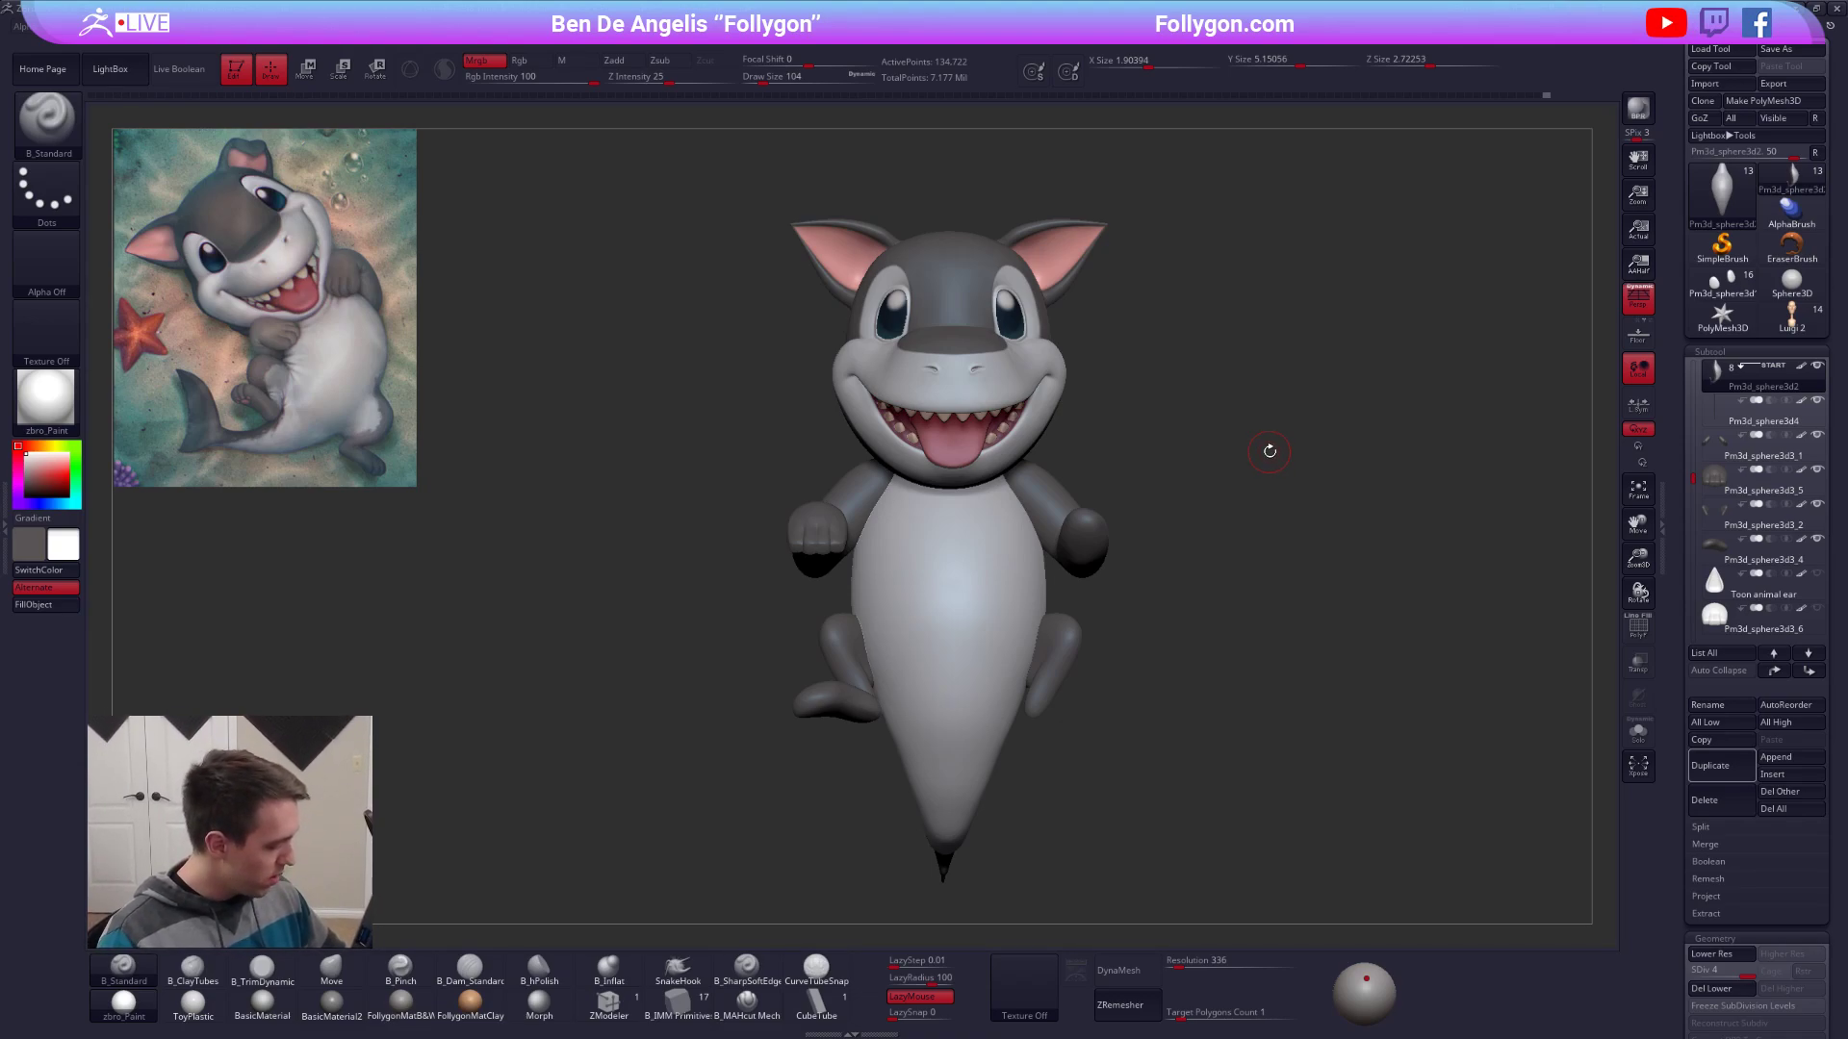
key(ctrl+space)
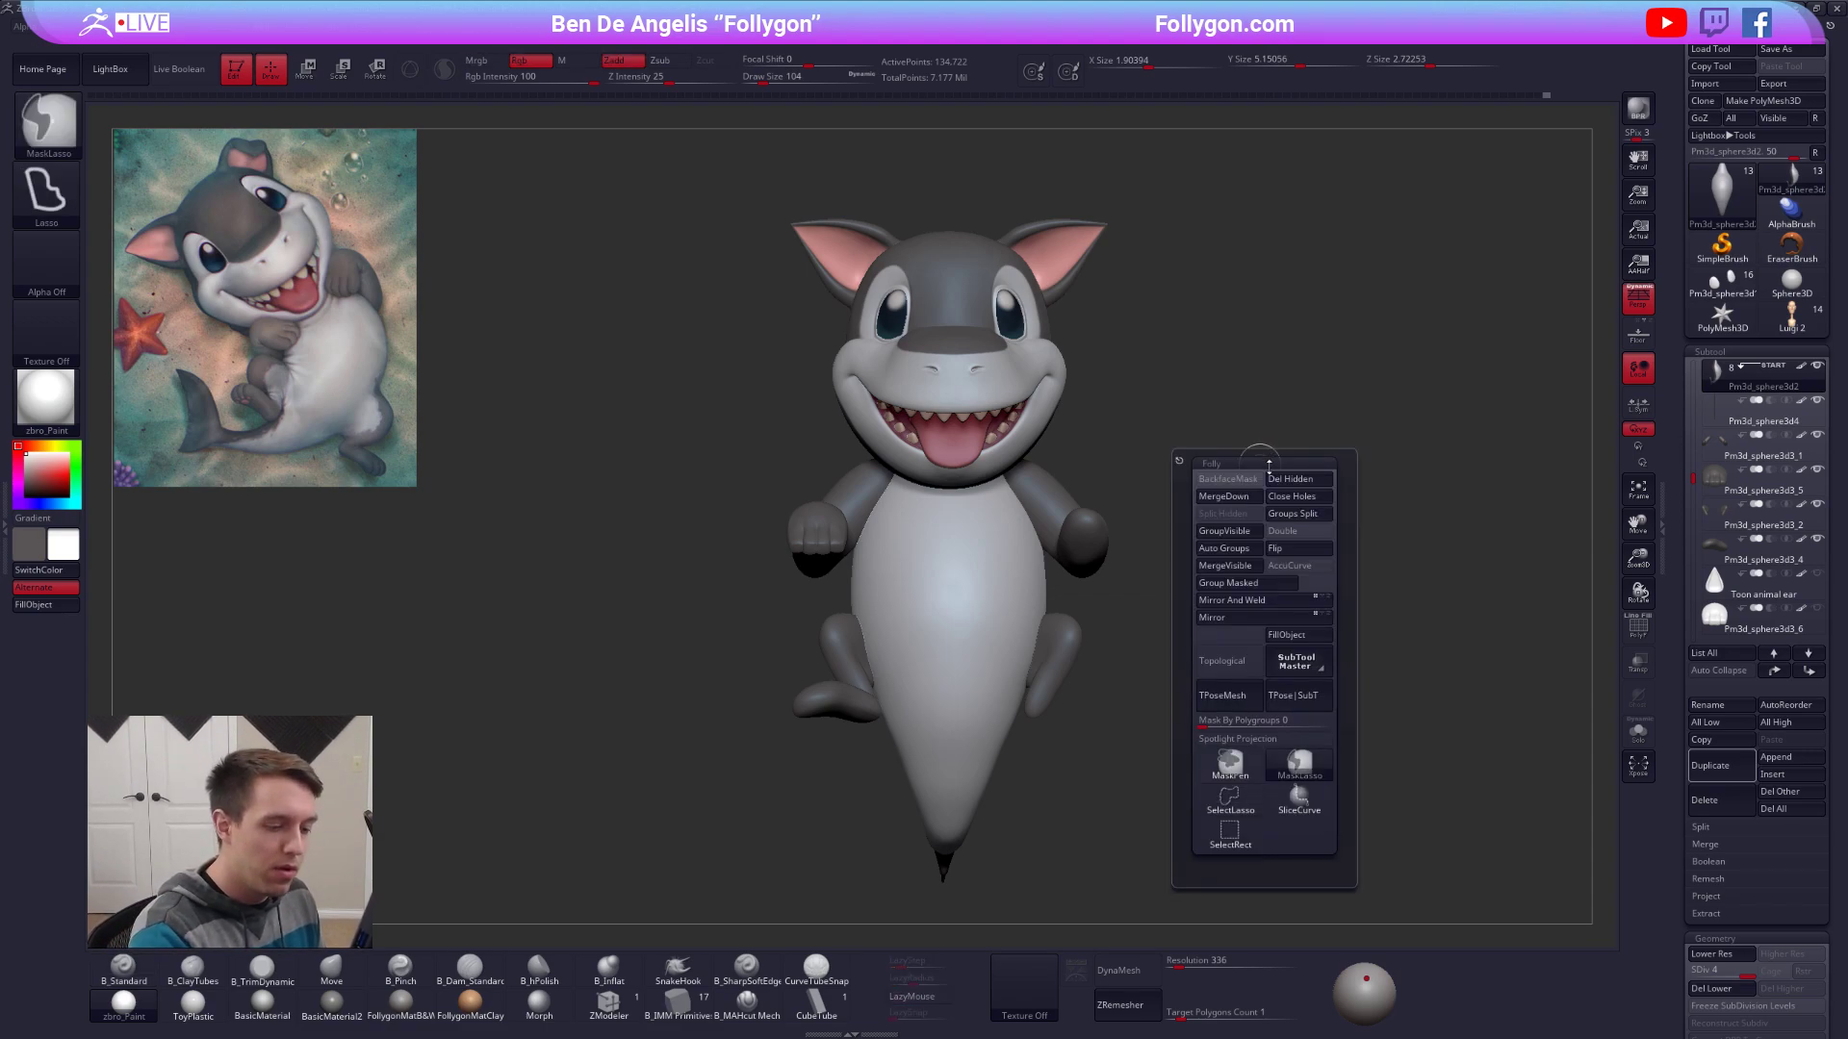
key(space)
click(1259, 401)
drag(1259, 401, 1262, 402)
key(b)
key(m)
key(v)
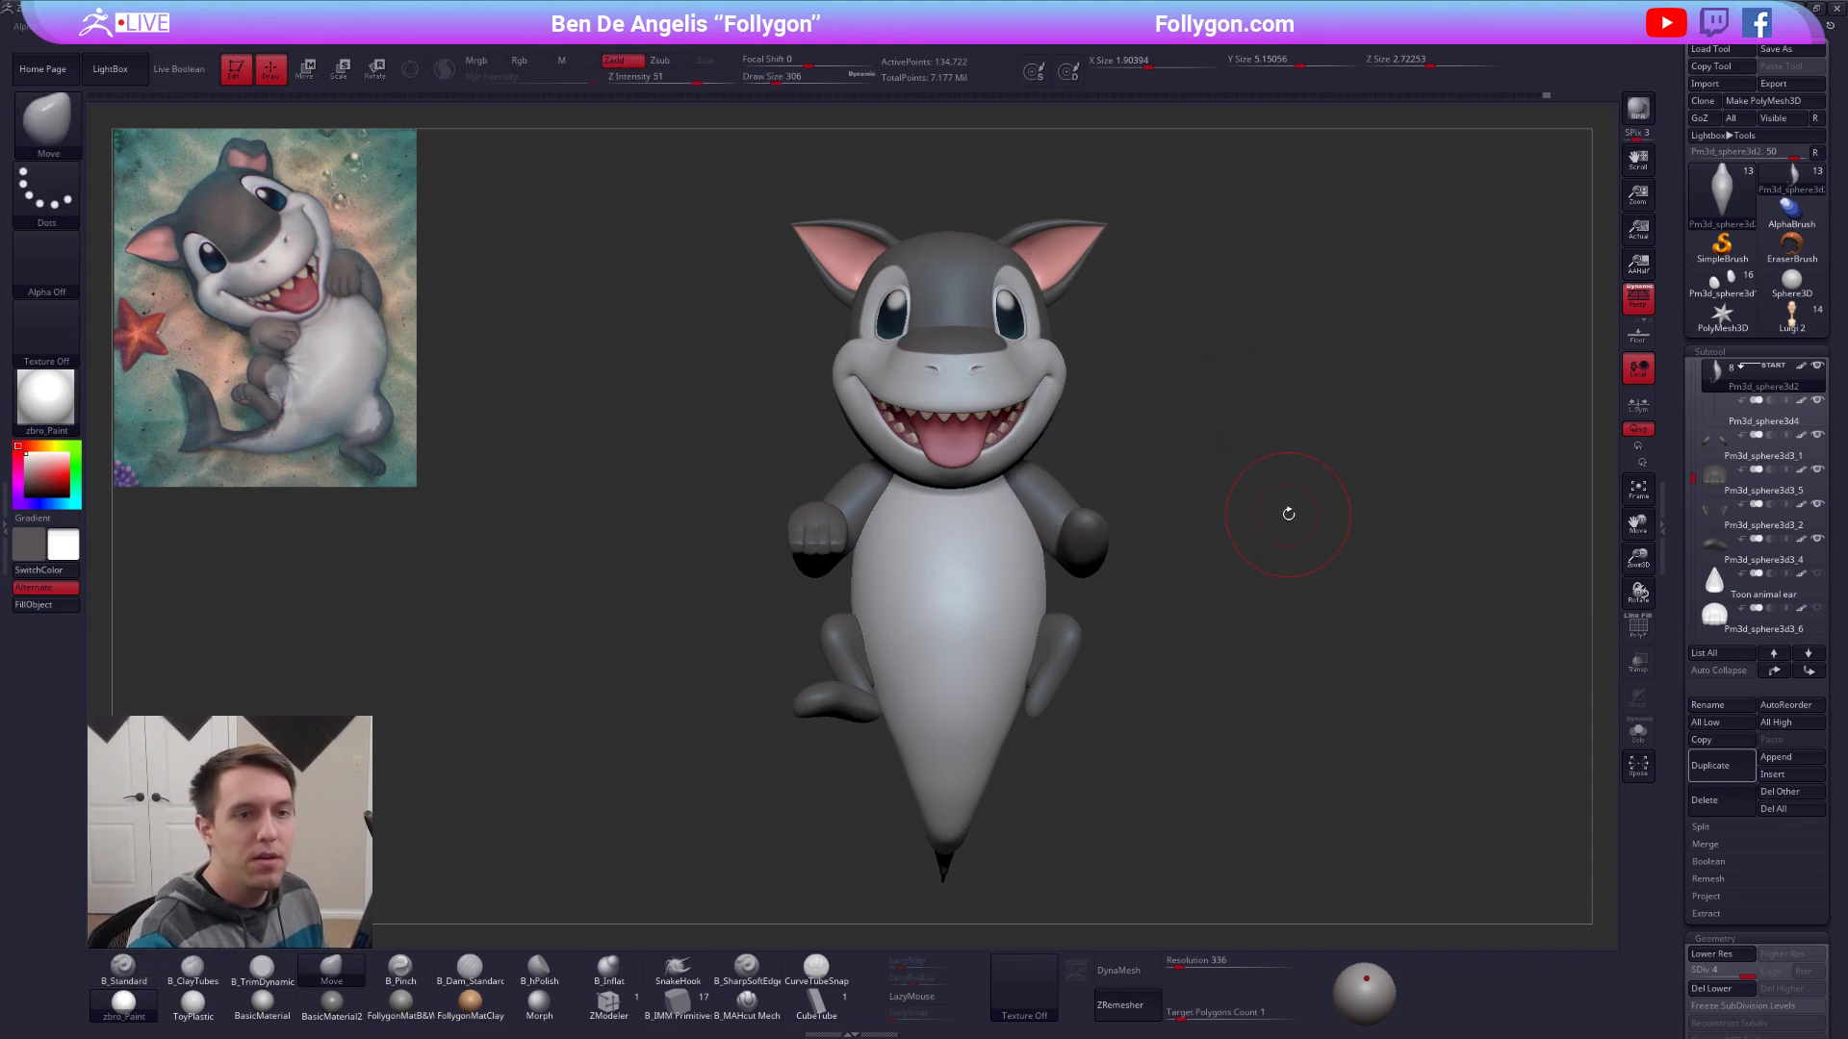
Delete all subtools of the blue-haired character and of the unpainted shark, and reload the painted shark pup.
click(1791, 316)
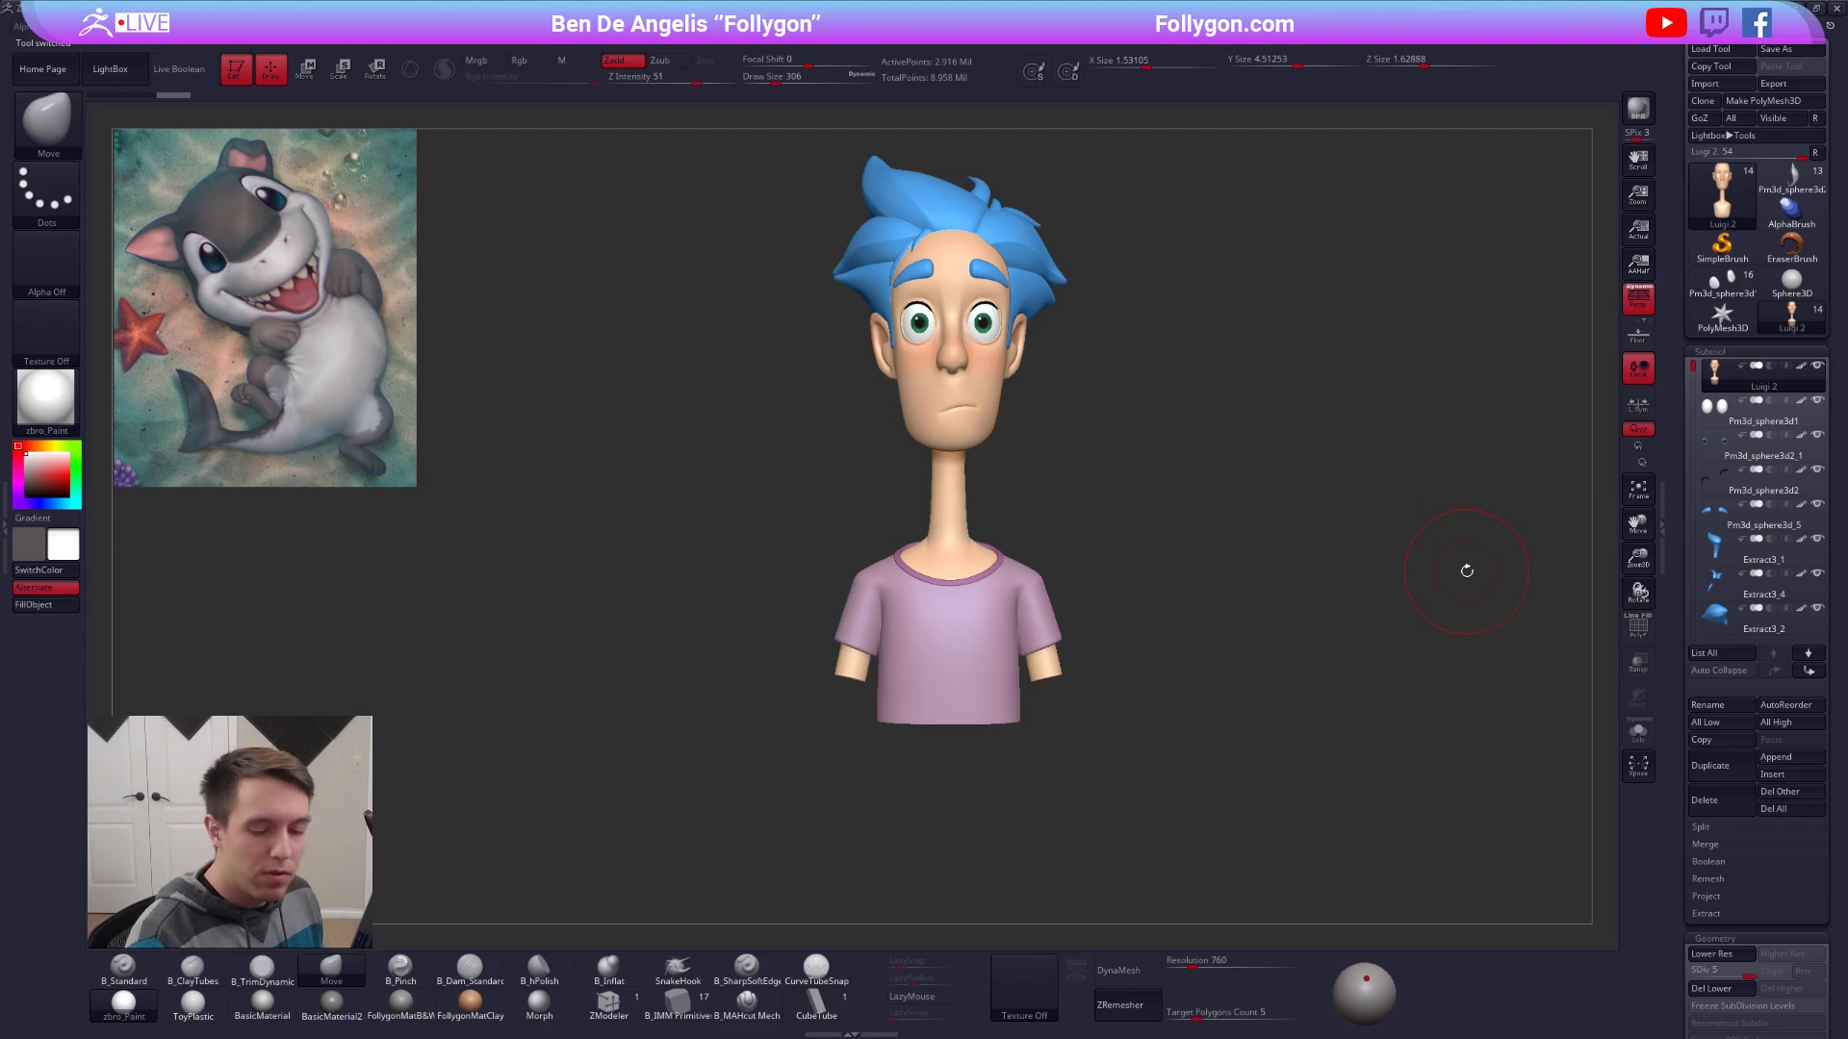
click(1757, 806)
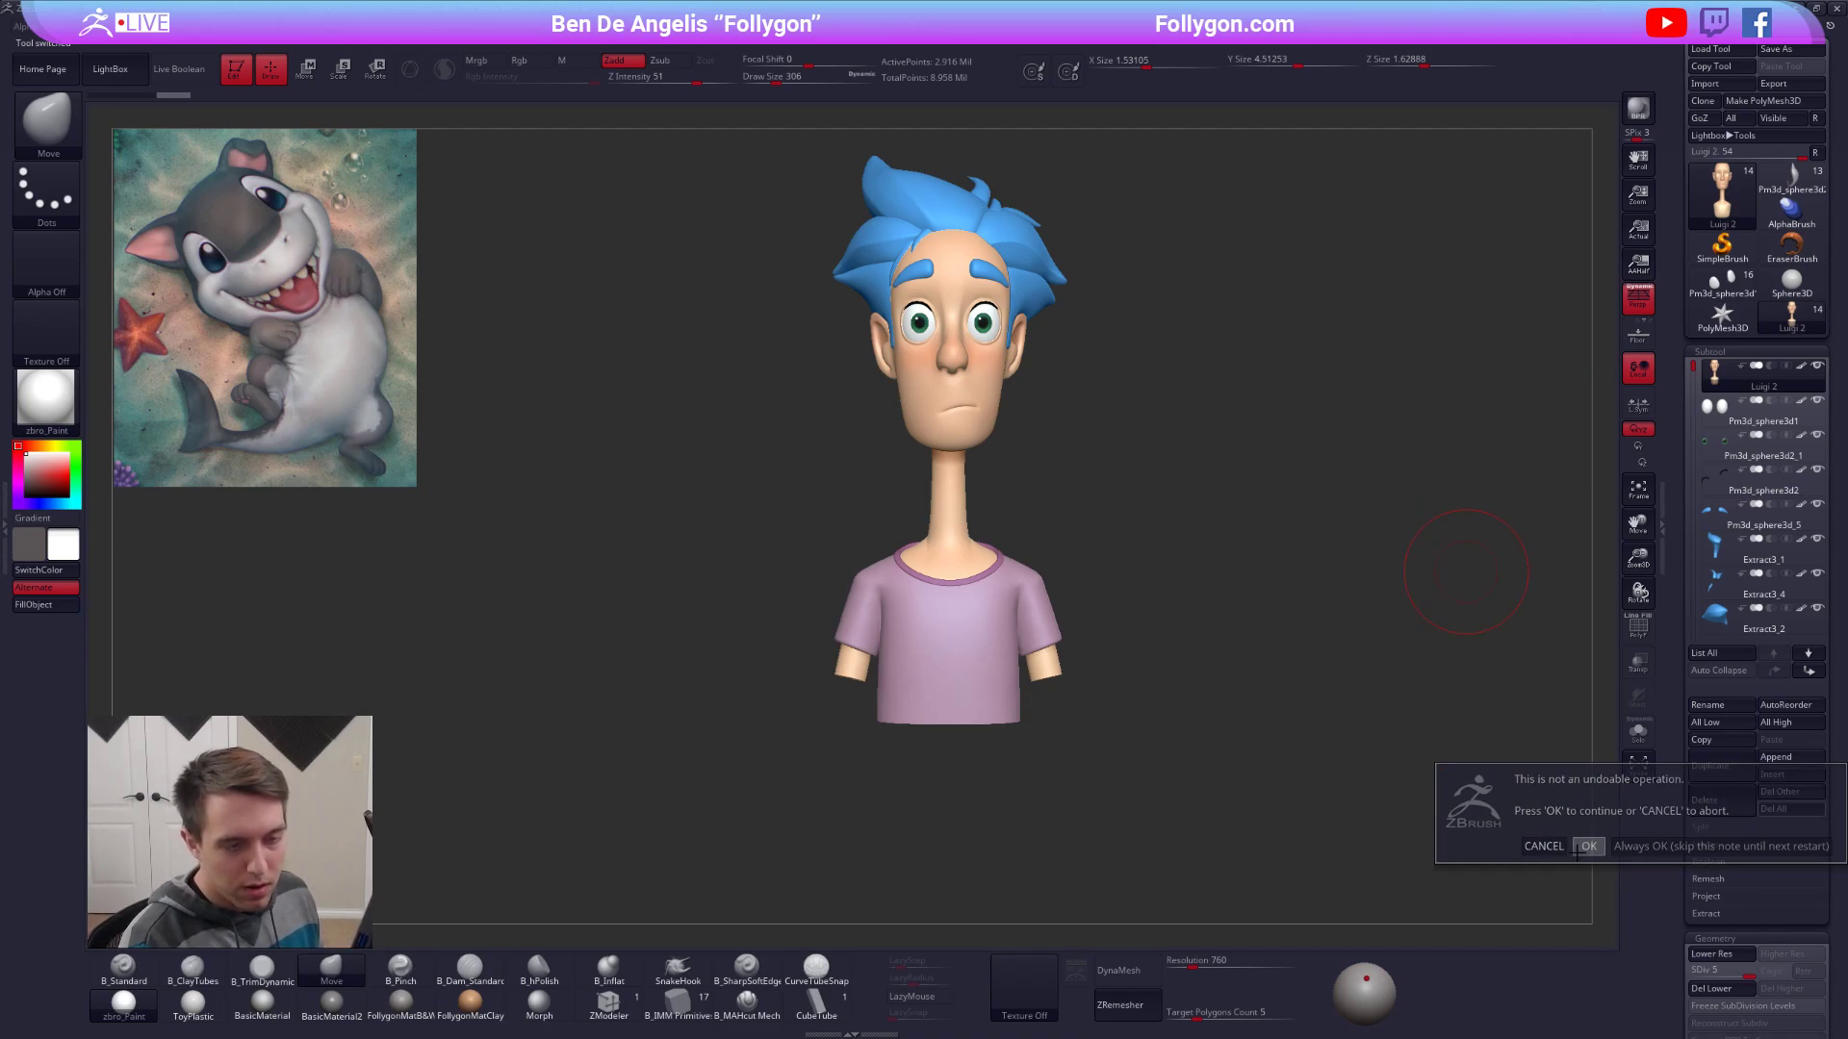
click(1588, 849)
click(1722, 285)
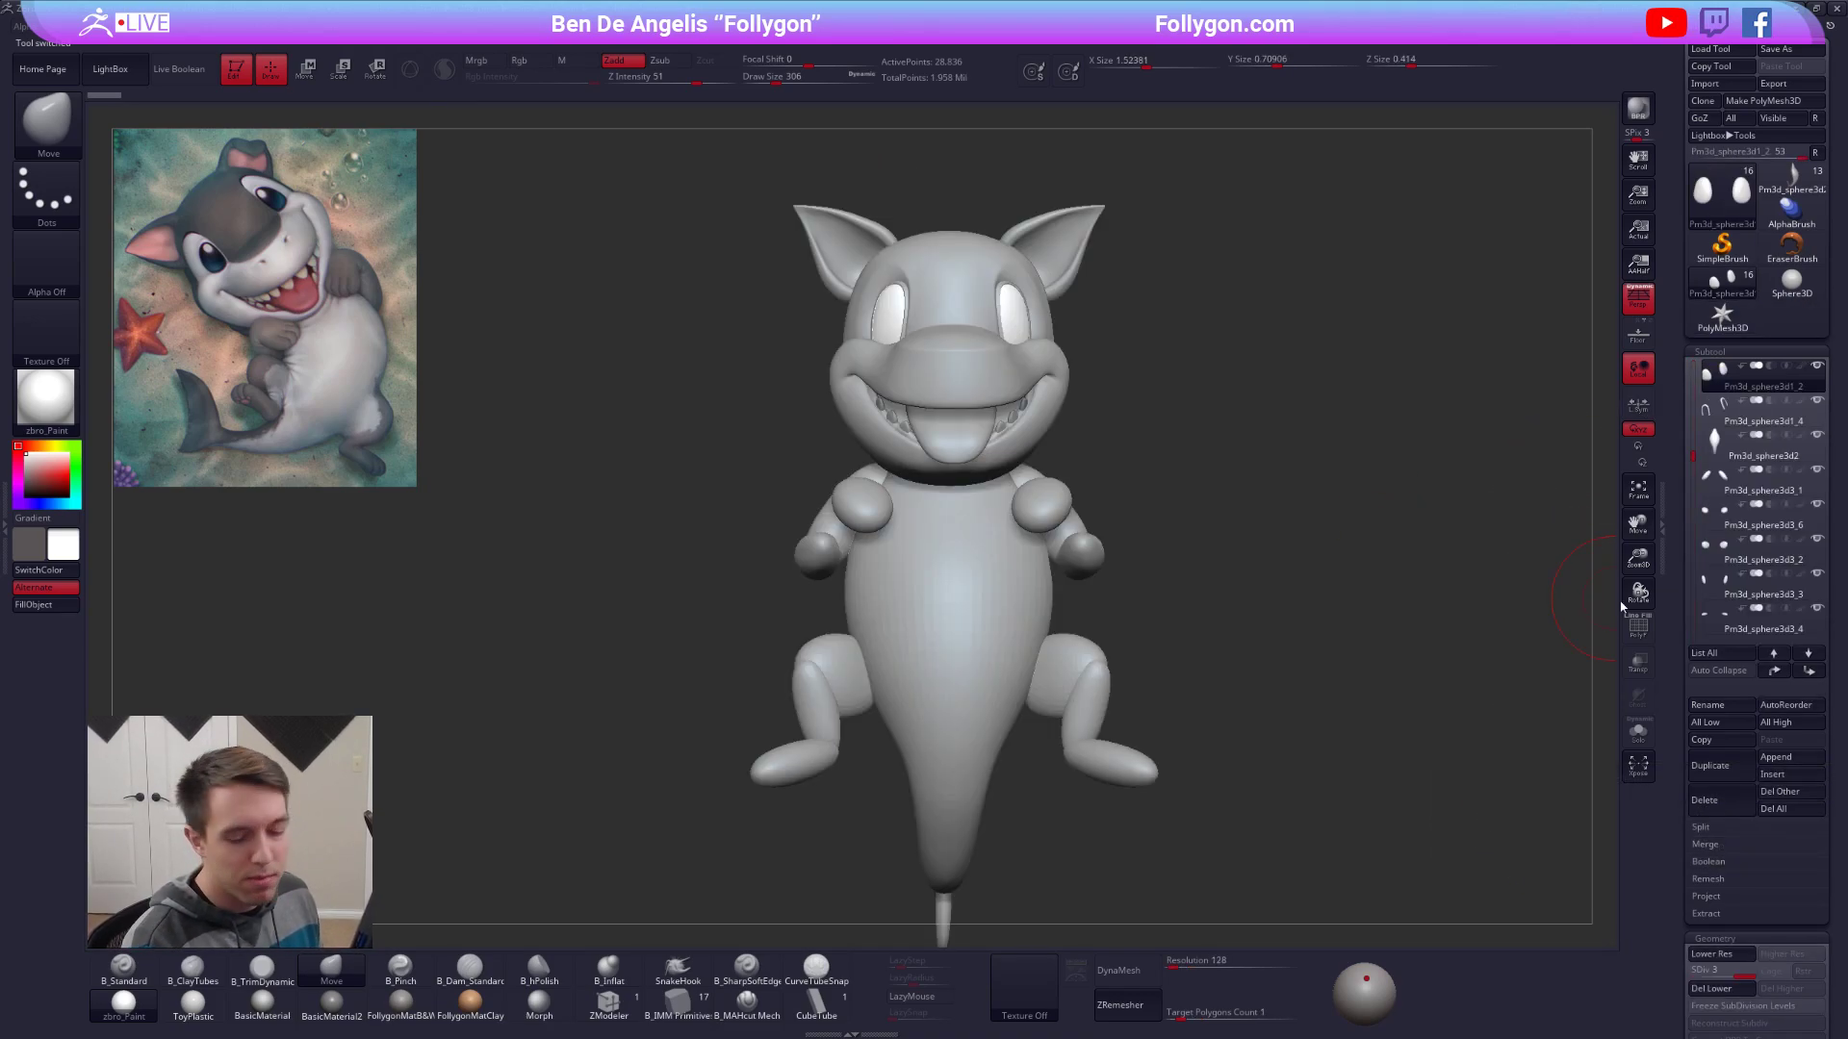
click(1774, 809)
click(1590, 851)
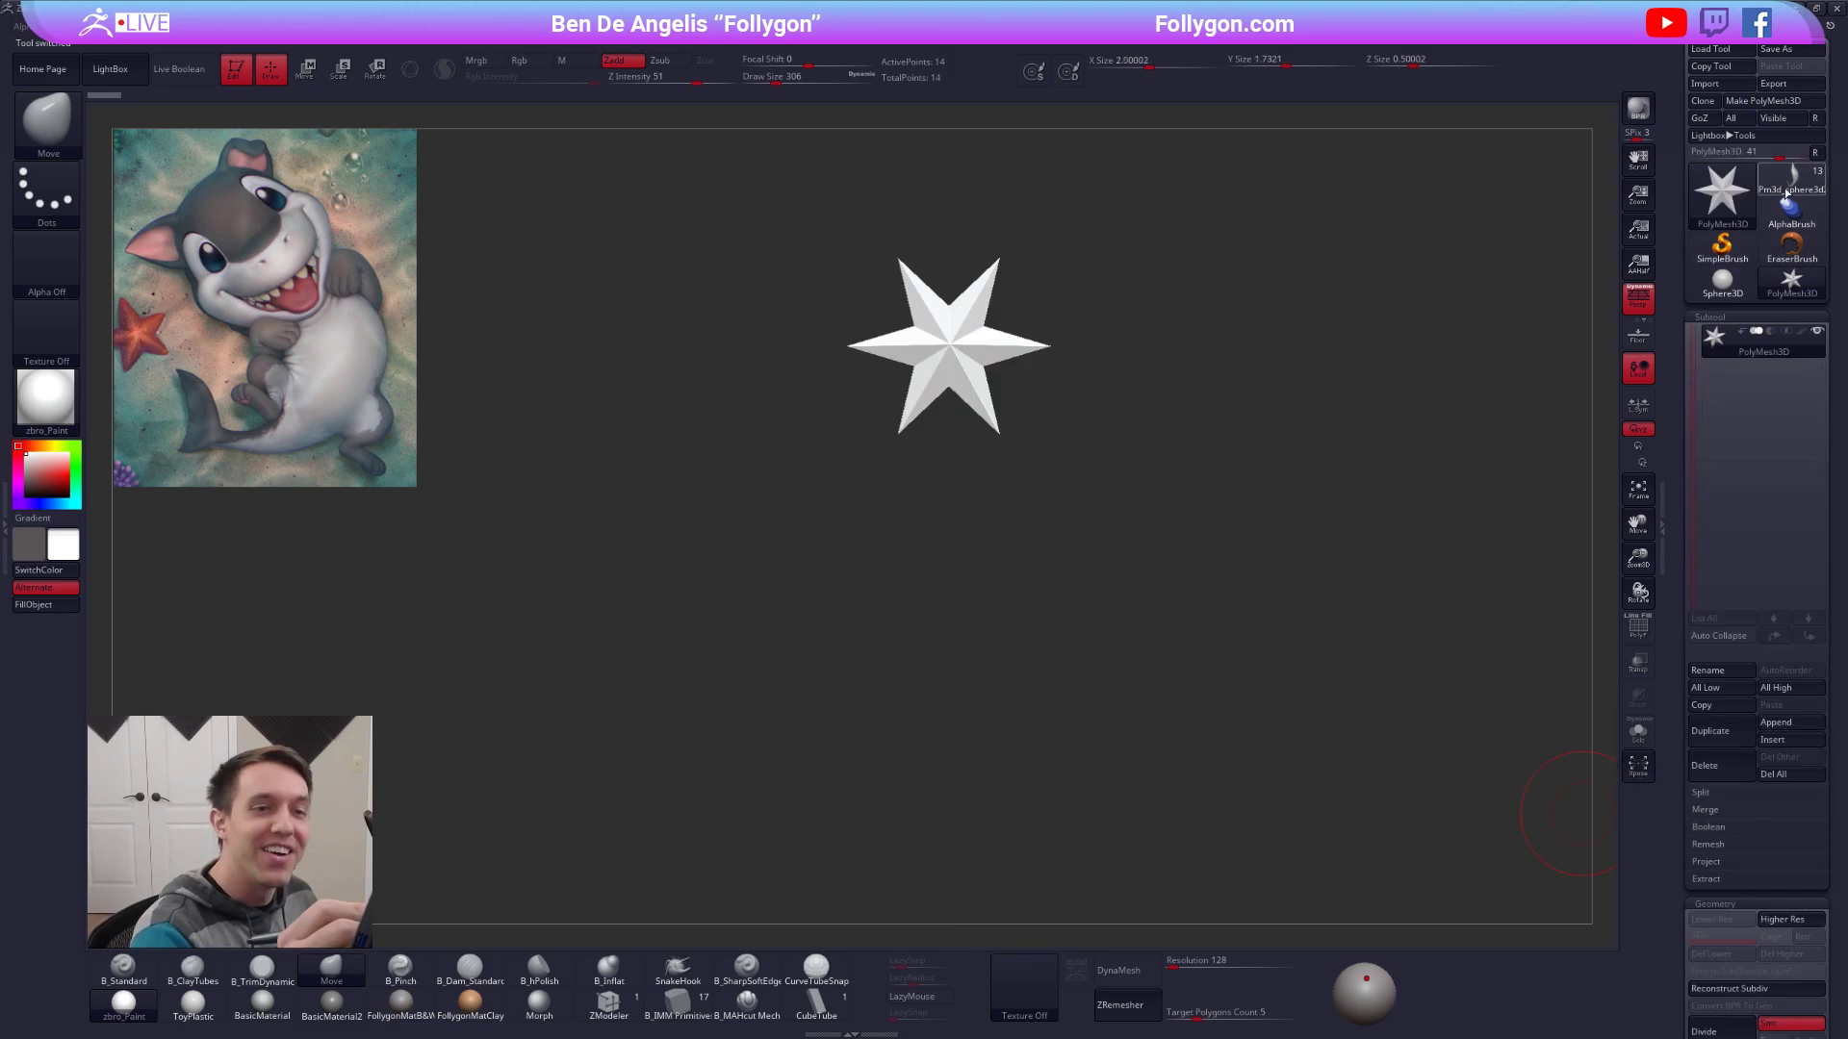
click(1787, 191)
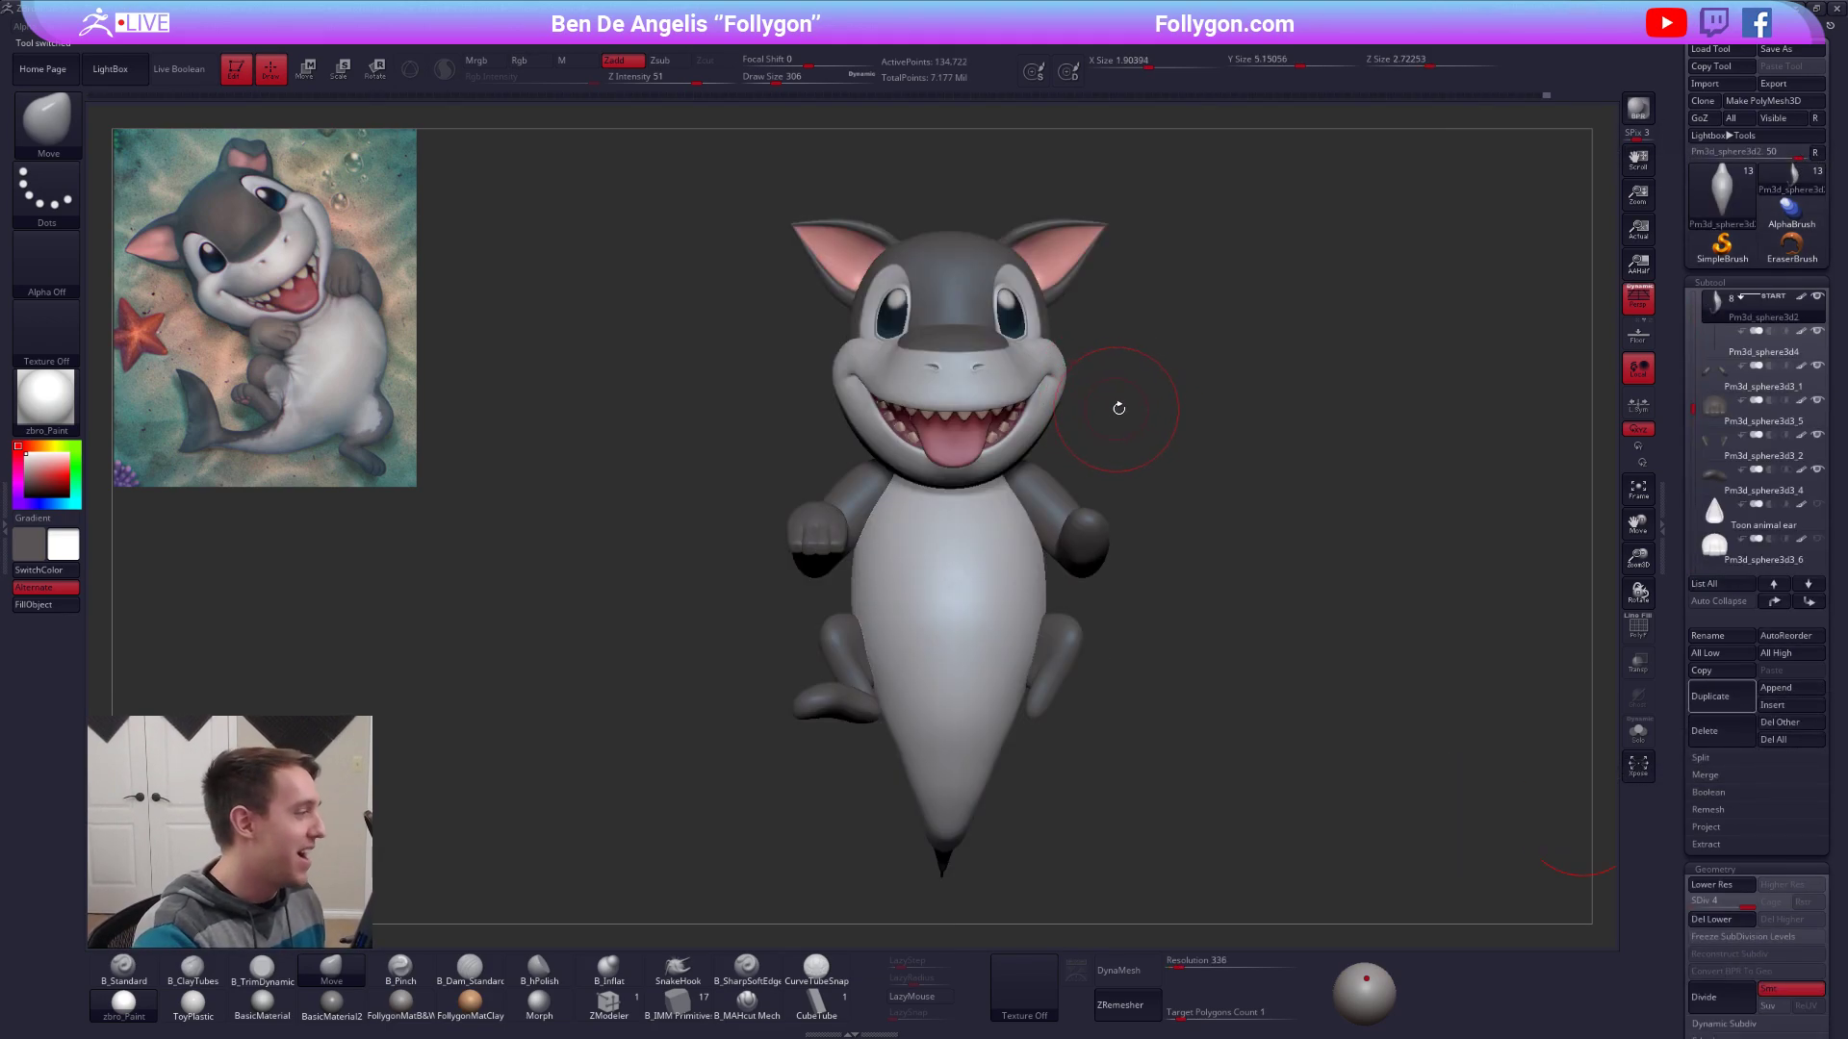
Make the shark pup's head the active subtool with a draw size of 239, and check it briefly in solo.
mouse_move(1134, 413)
mouse_down()
mouse_move(1044, 412)
mouse_move(1105, 401)
mouse_move(1113, 431)
mouse_up()
key(space)
alt+click(1054, 409)
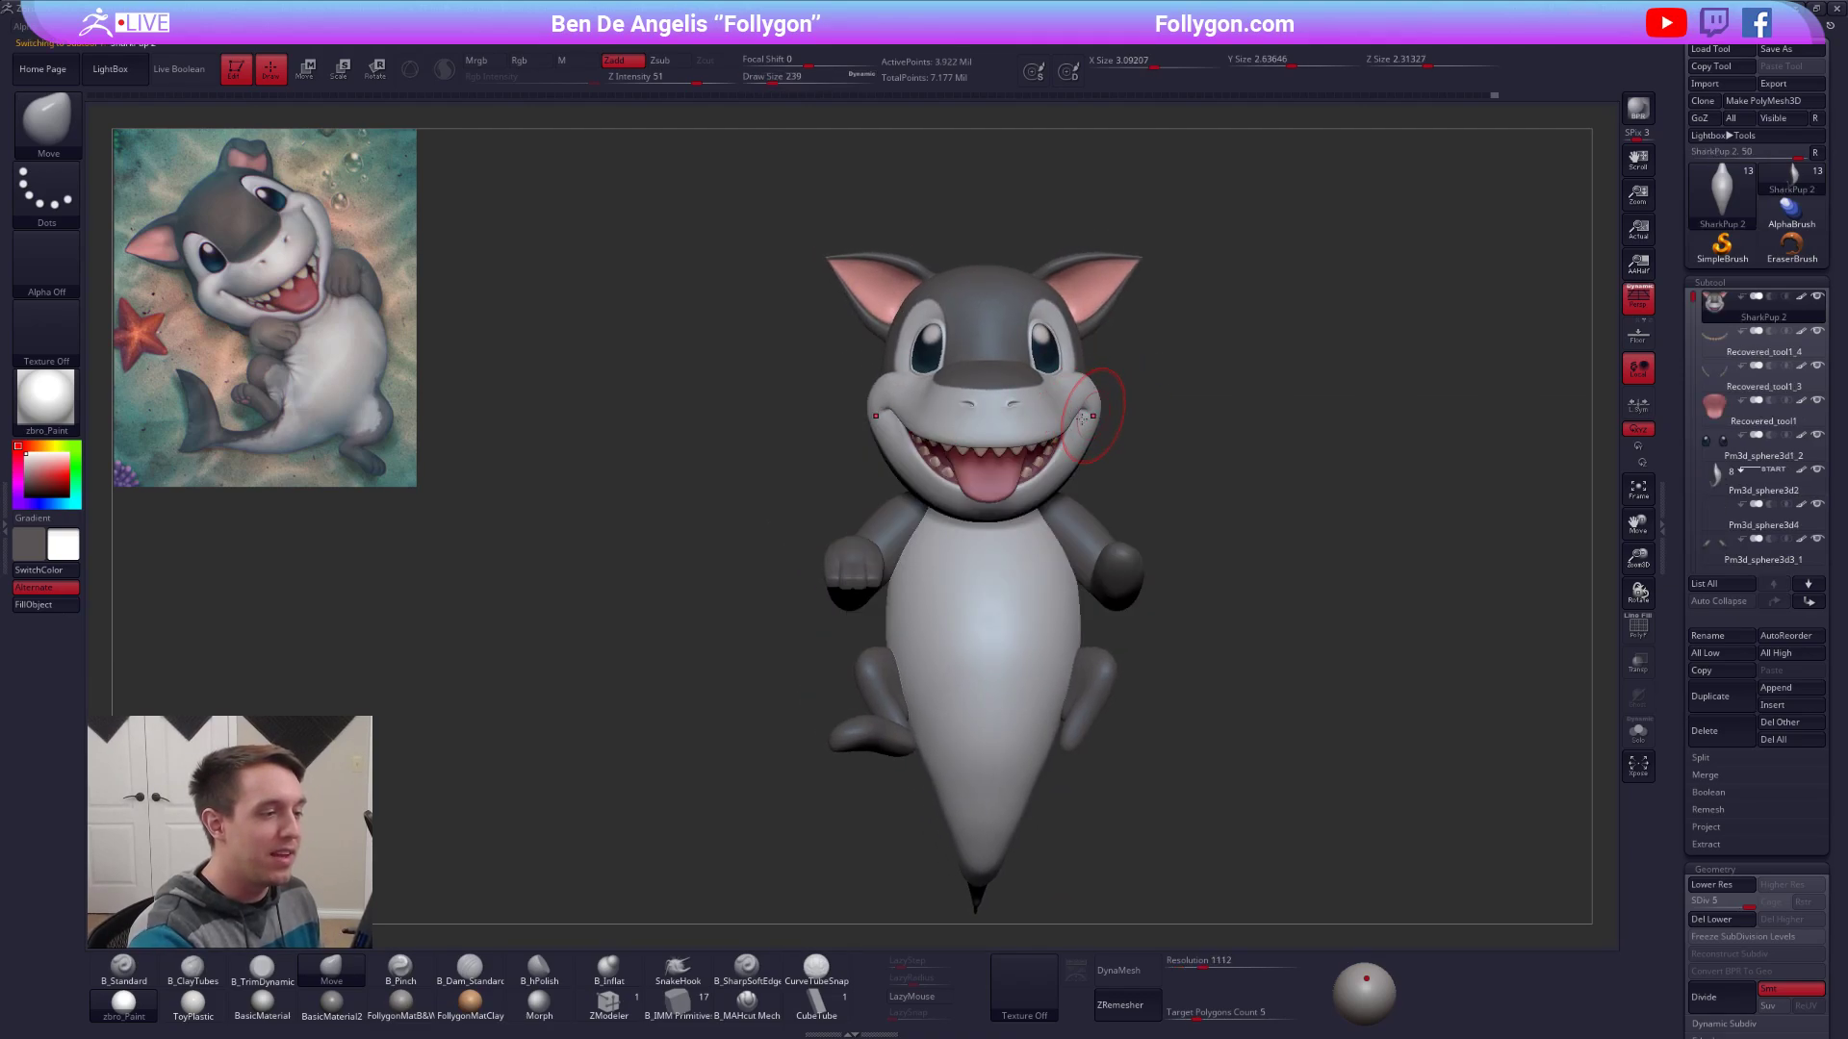
ctrl+right_drag(1054, 408, 1040, 502)
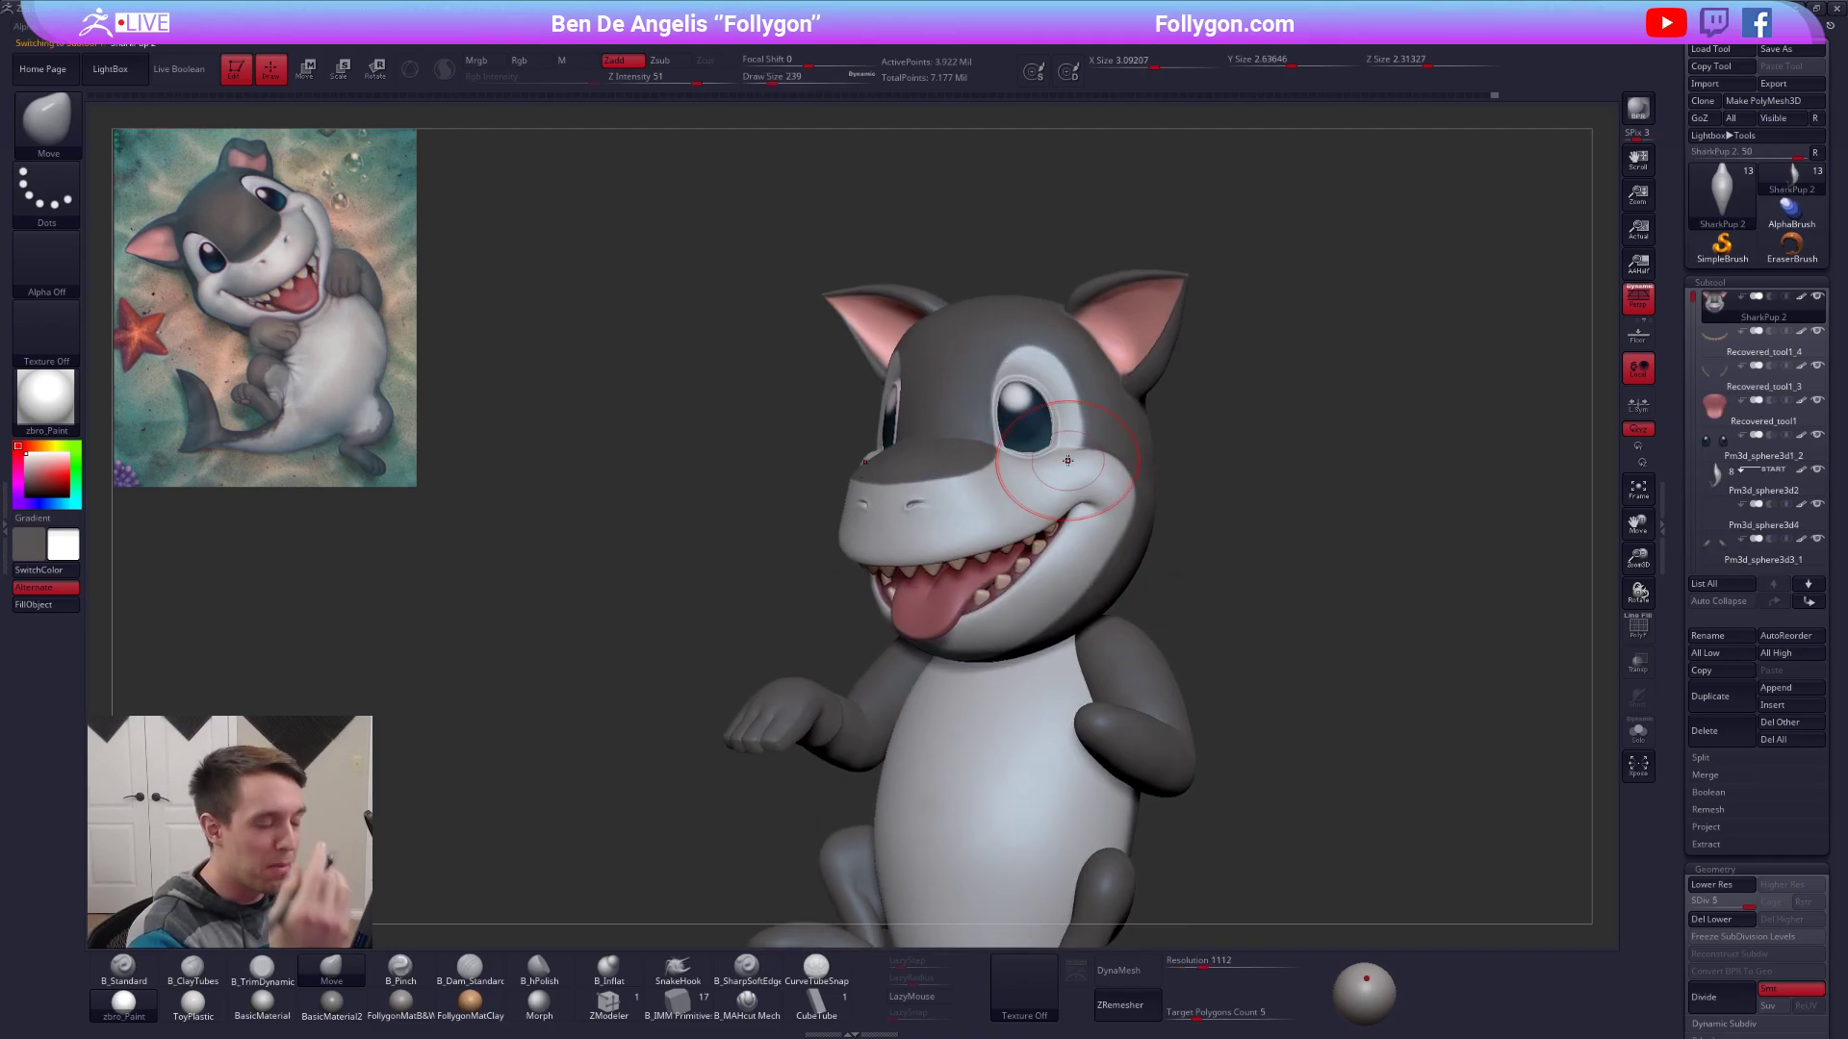
key(alt+s)
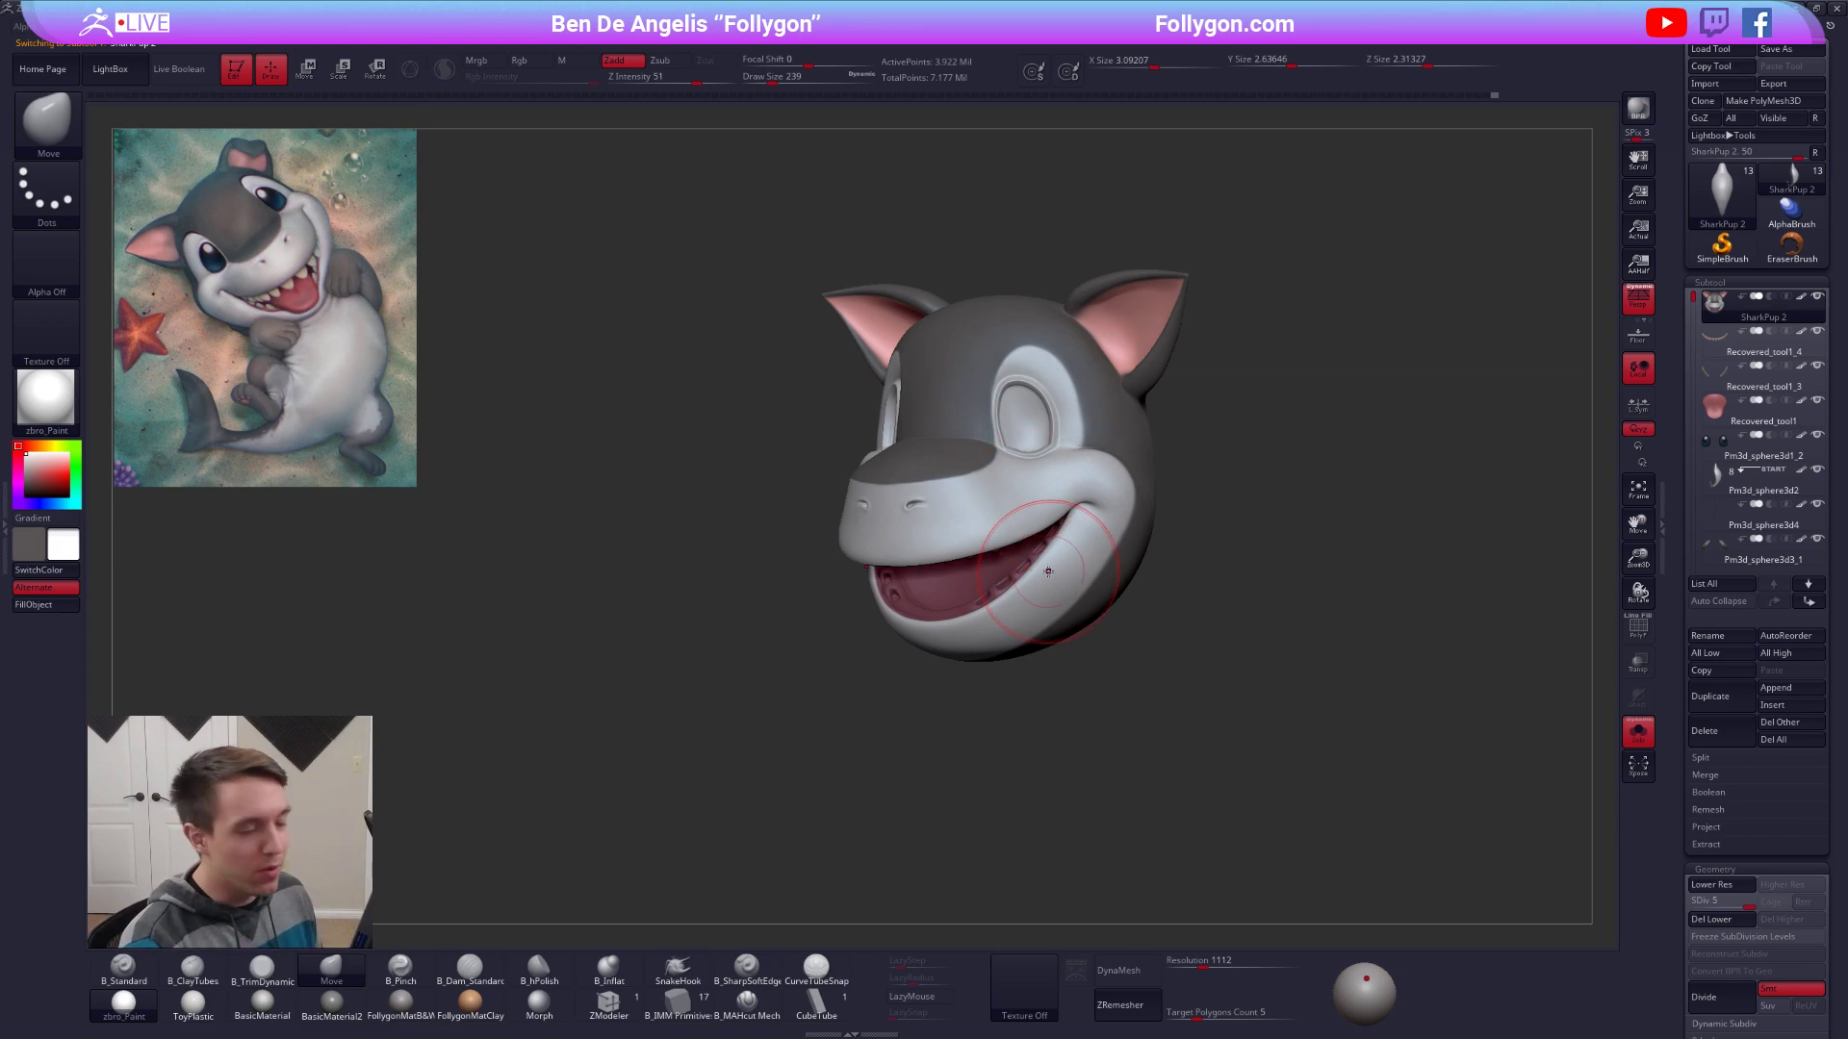
key(alt+s)
Examine the shark pup's mouth and teeth from several angles while reducing the draw size to 113.
mouse_move(948, 587)
right_down()
mouse_move(1039, 618)
mouse_move(1007, 535)
mouse_move(1049, 507)
mouse_move(1044, 654)
right_up()
key(space)
drag(1092, 640, 1073, 640)
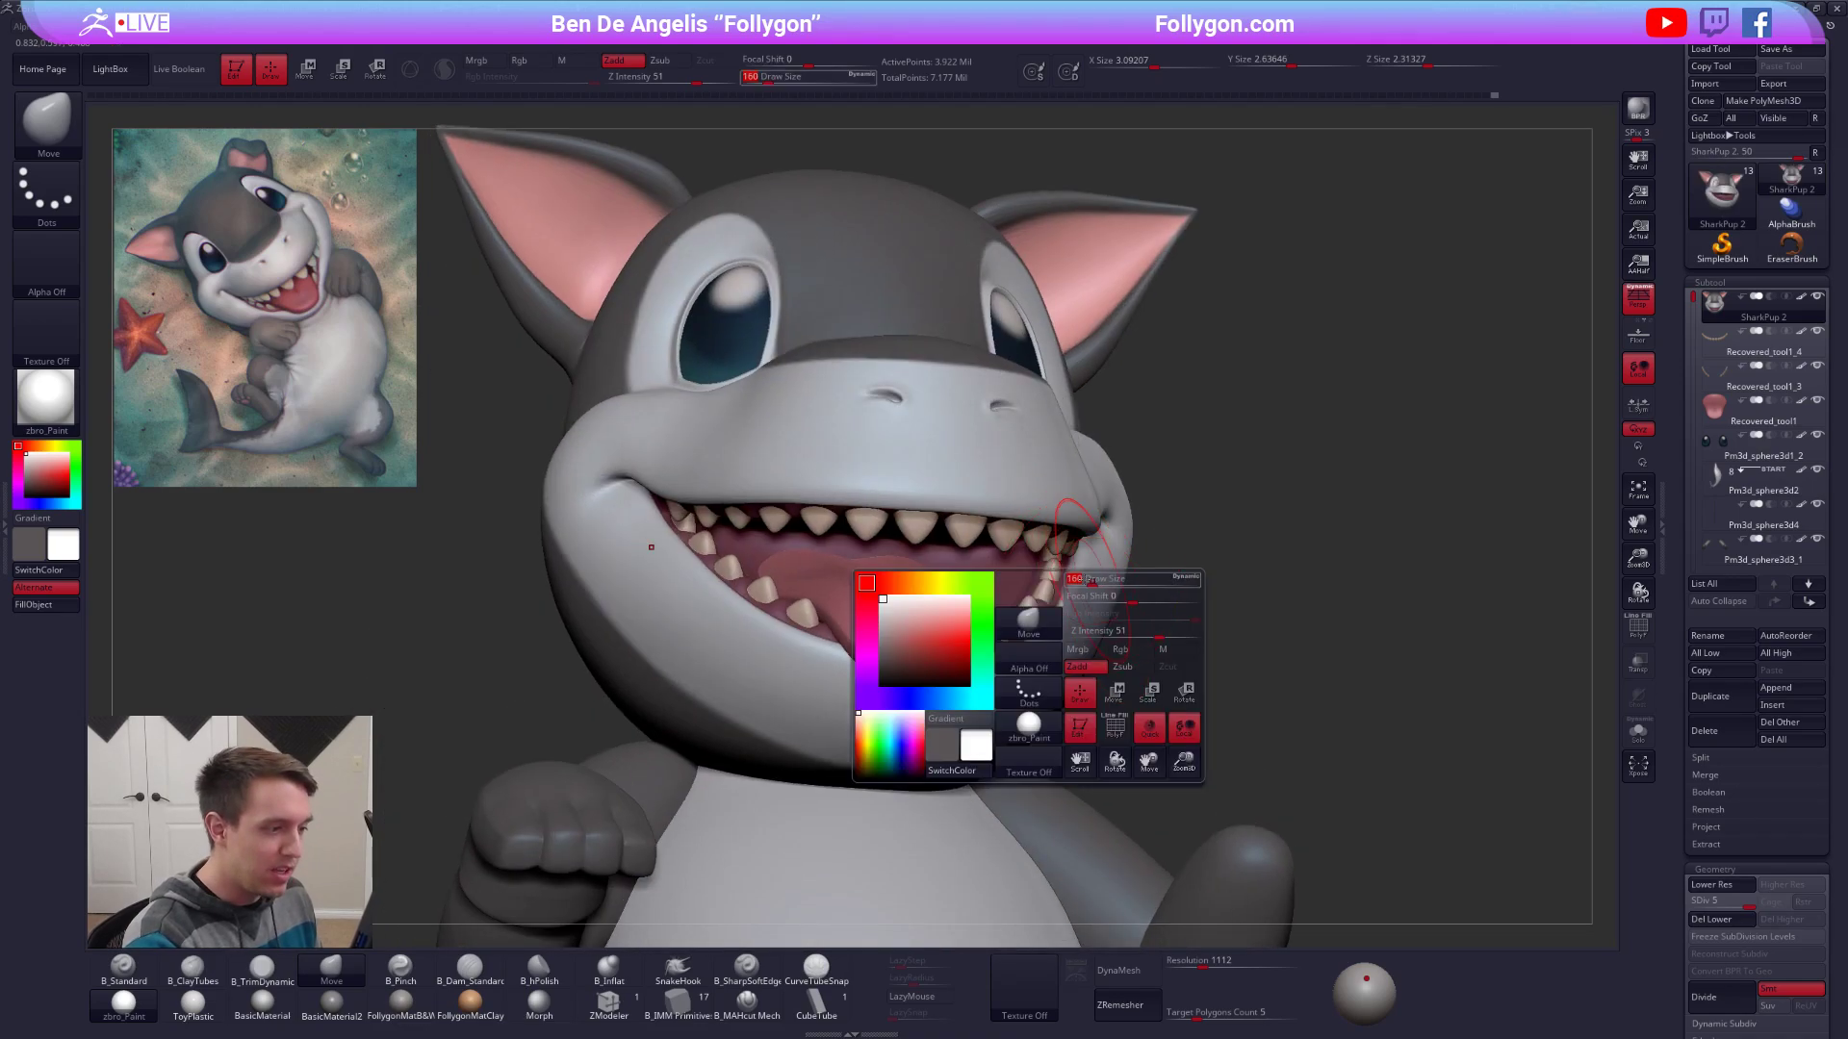
key(shift+s)
mouse_move(1035, 653)
right_down()
mouse_move(1013, 625)
mouse_move(1028, 621)
right_up()
key(shift+s)
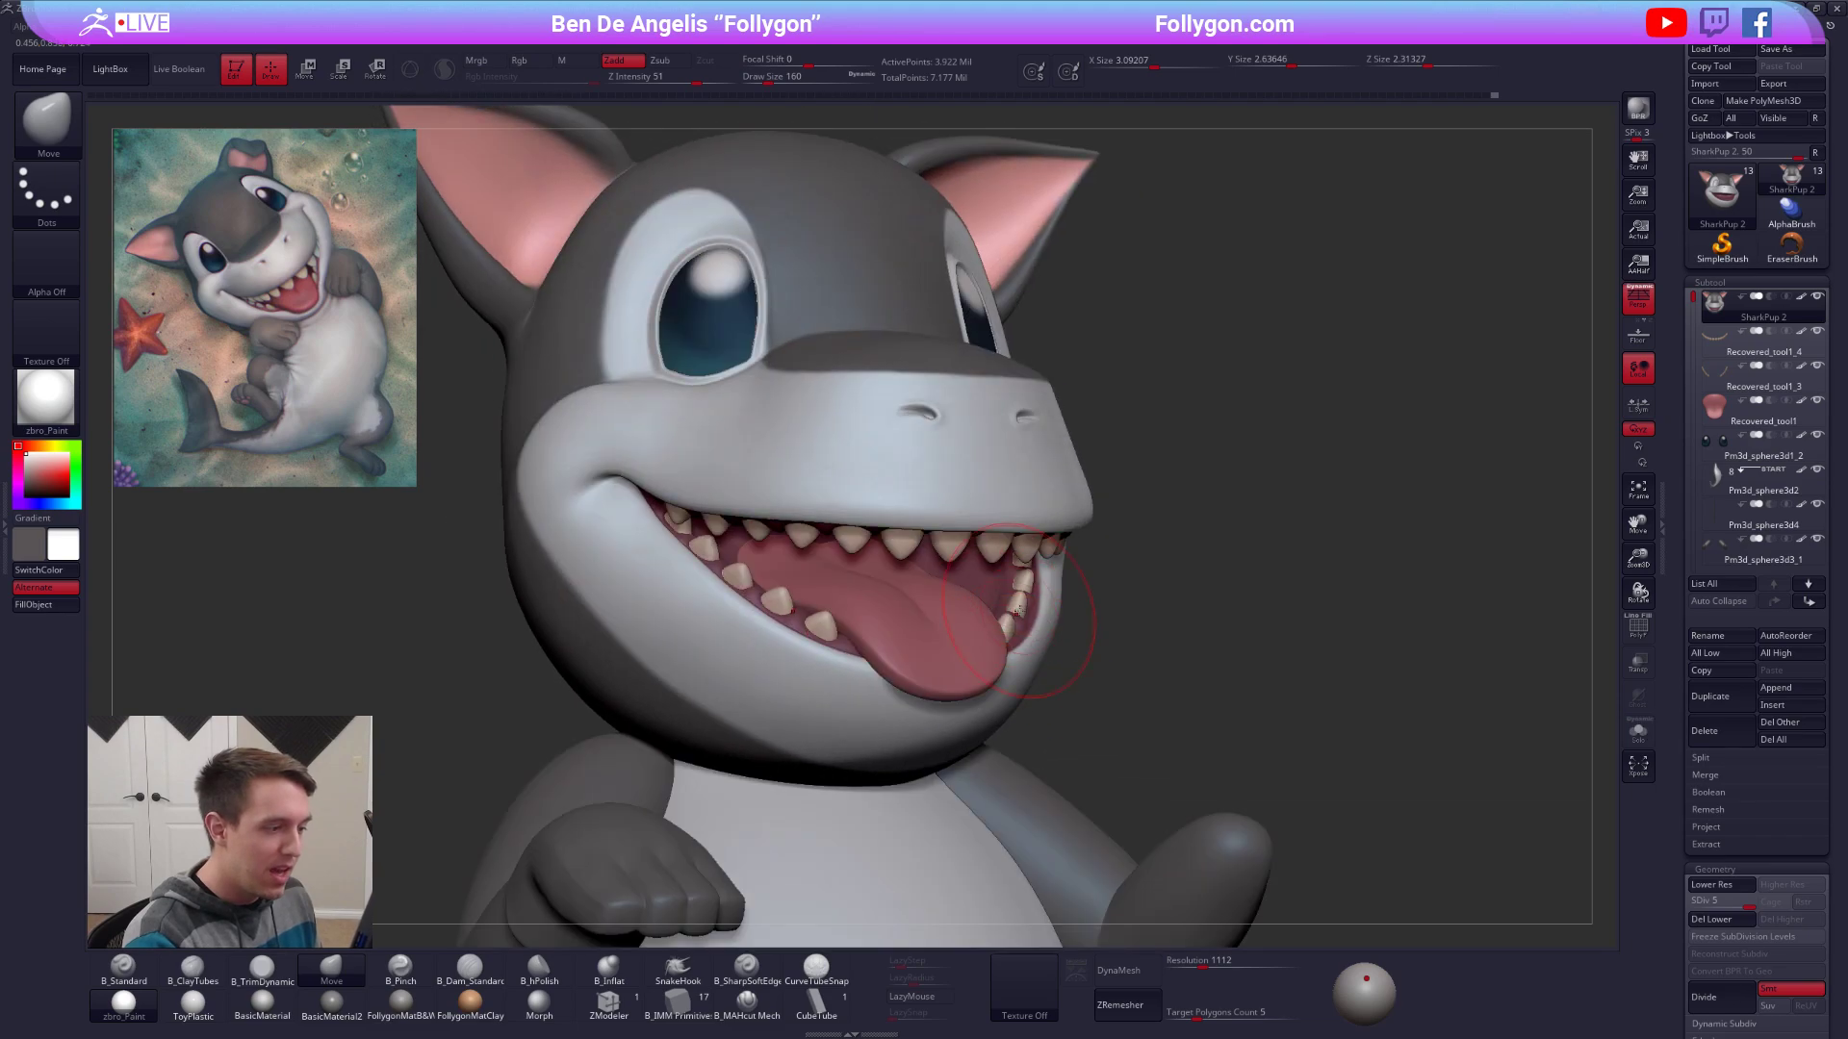
key(space)
drag(1040, 616, 1028, 614)
right_drag(1028, 614, 933, 616)
ctrl+right_drag(1107, 616, 1155, 732)
alt+right_drag(1155, 731, 1168, 625)
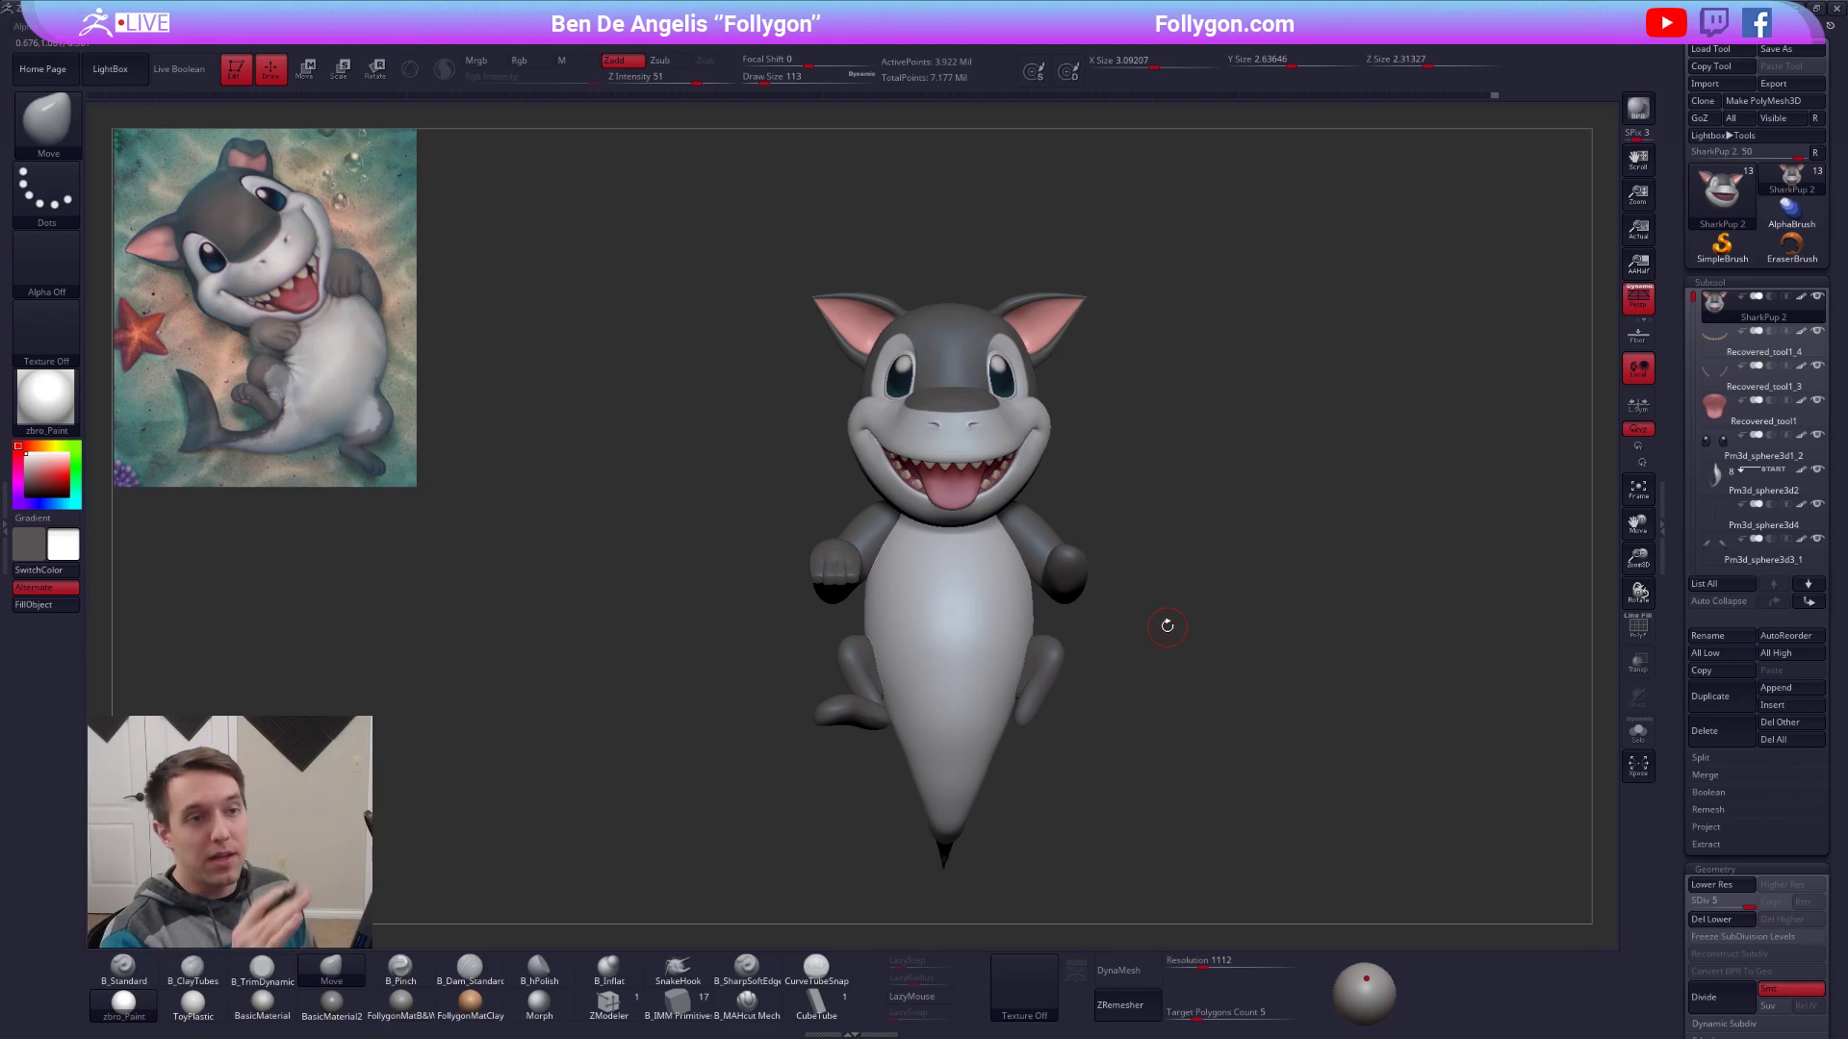
Compare the shark pup with and without perspective and leave perspective turned off.
click(1636, 306)
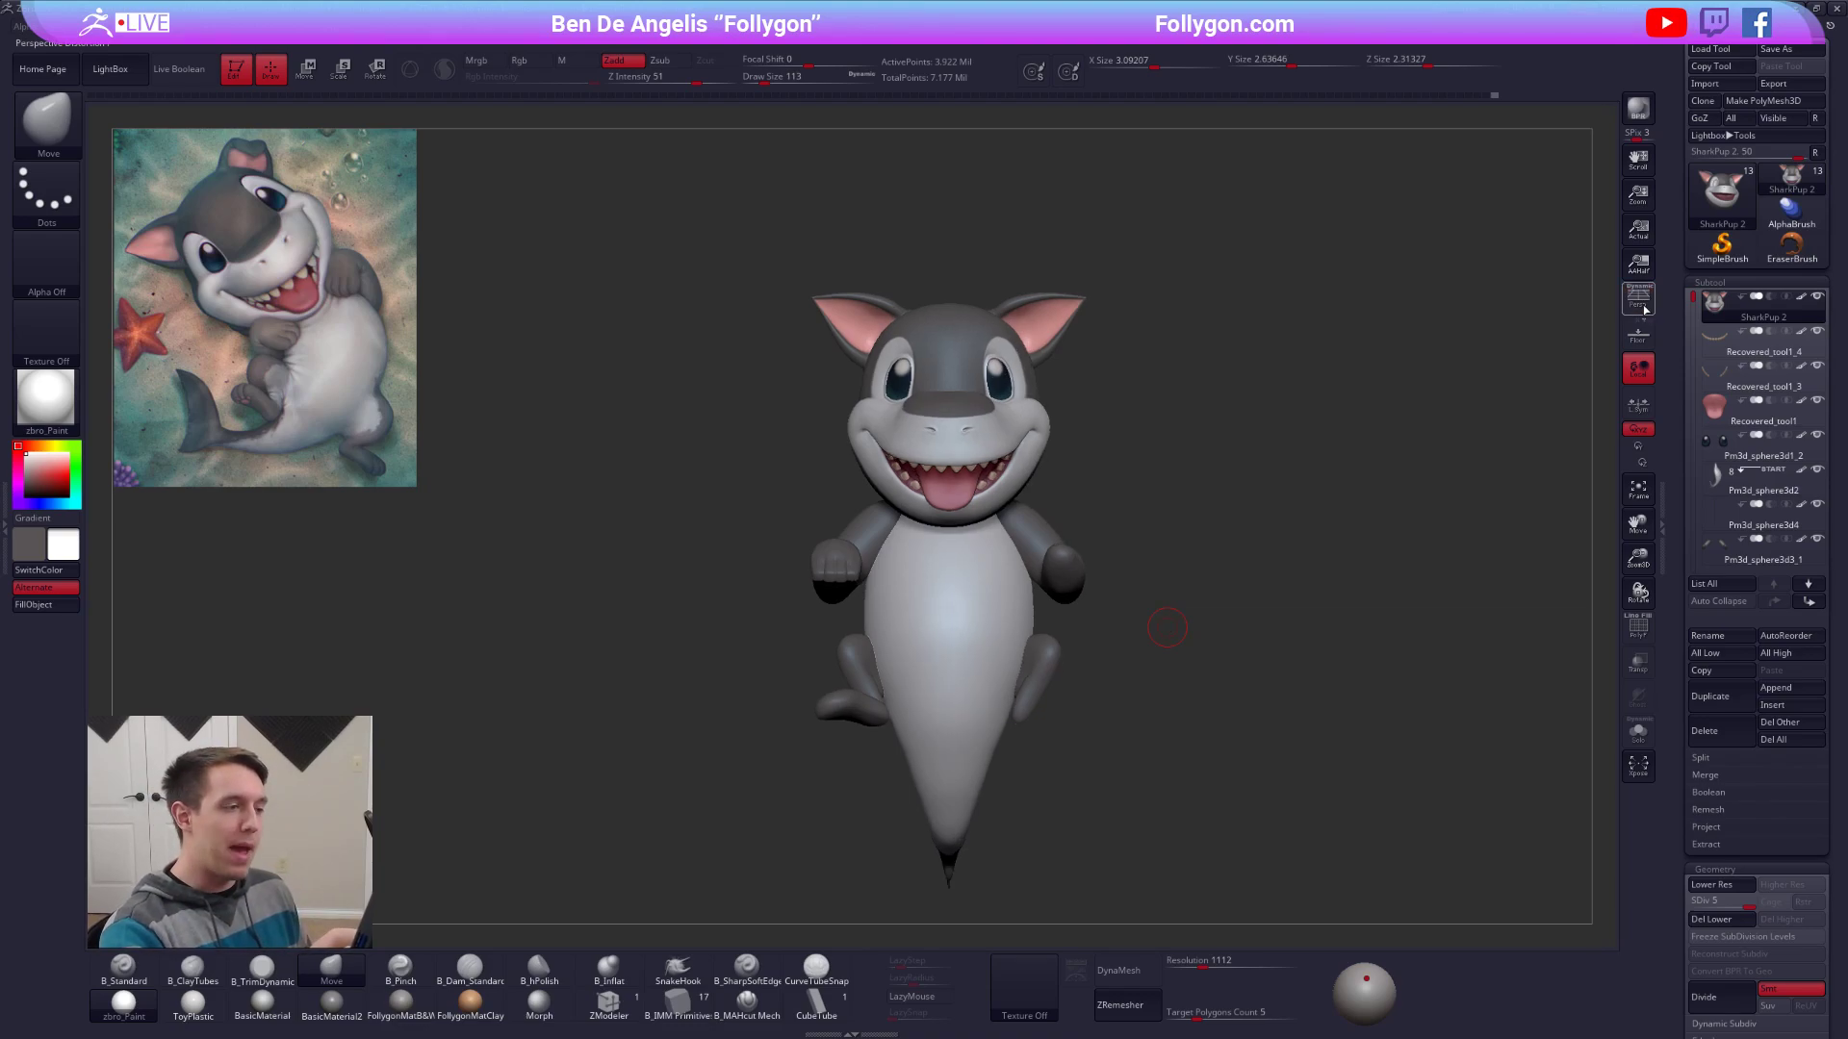
click(1636, 306)
click(1631, 308)
right_drag(1271, 393, 1288, 381)
key(ctrl+shift+s)
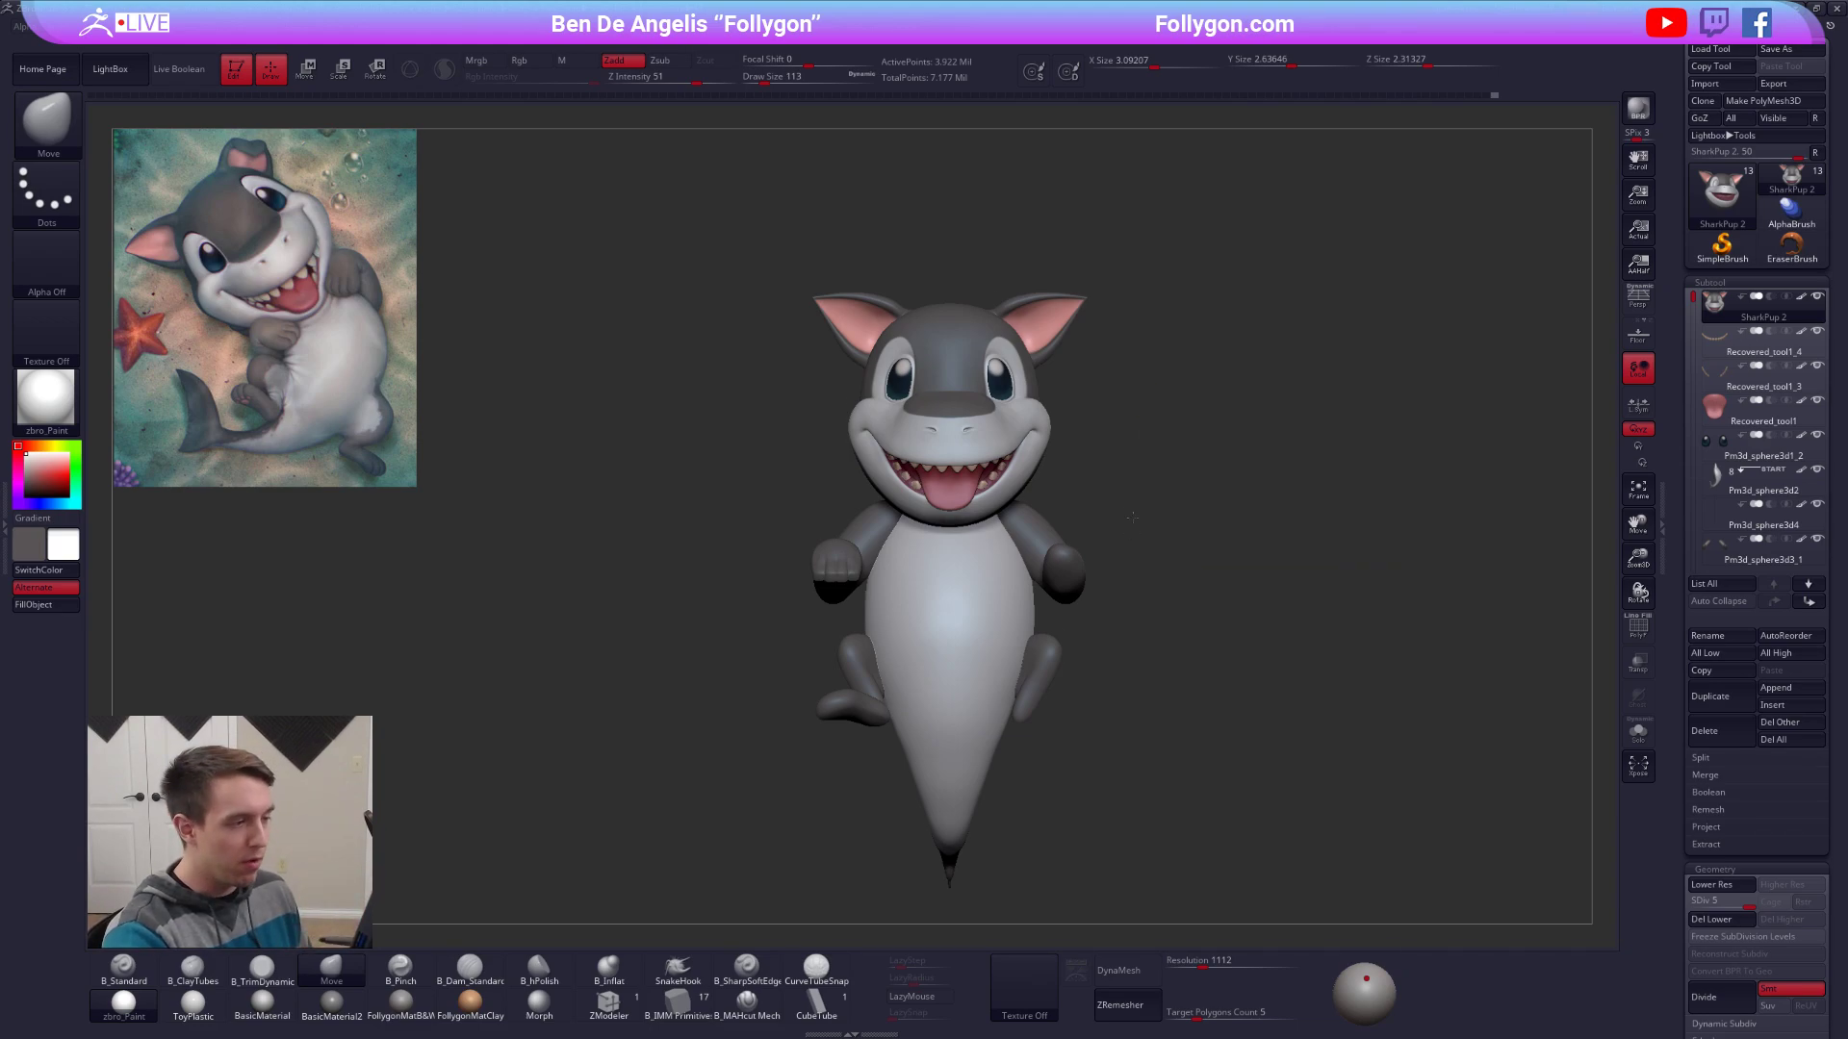
mouse_move(1133, 517)
alt+right_down()
mouse_move(1127, 477)
mouse_move(1147, 487)
alt+right_up()
Combine all shark pup subtools into one Transpose Master mesh with TPoseMesh and give it the gray Follygon material.
key(ctrl+shift+s)
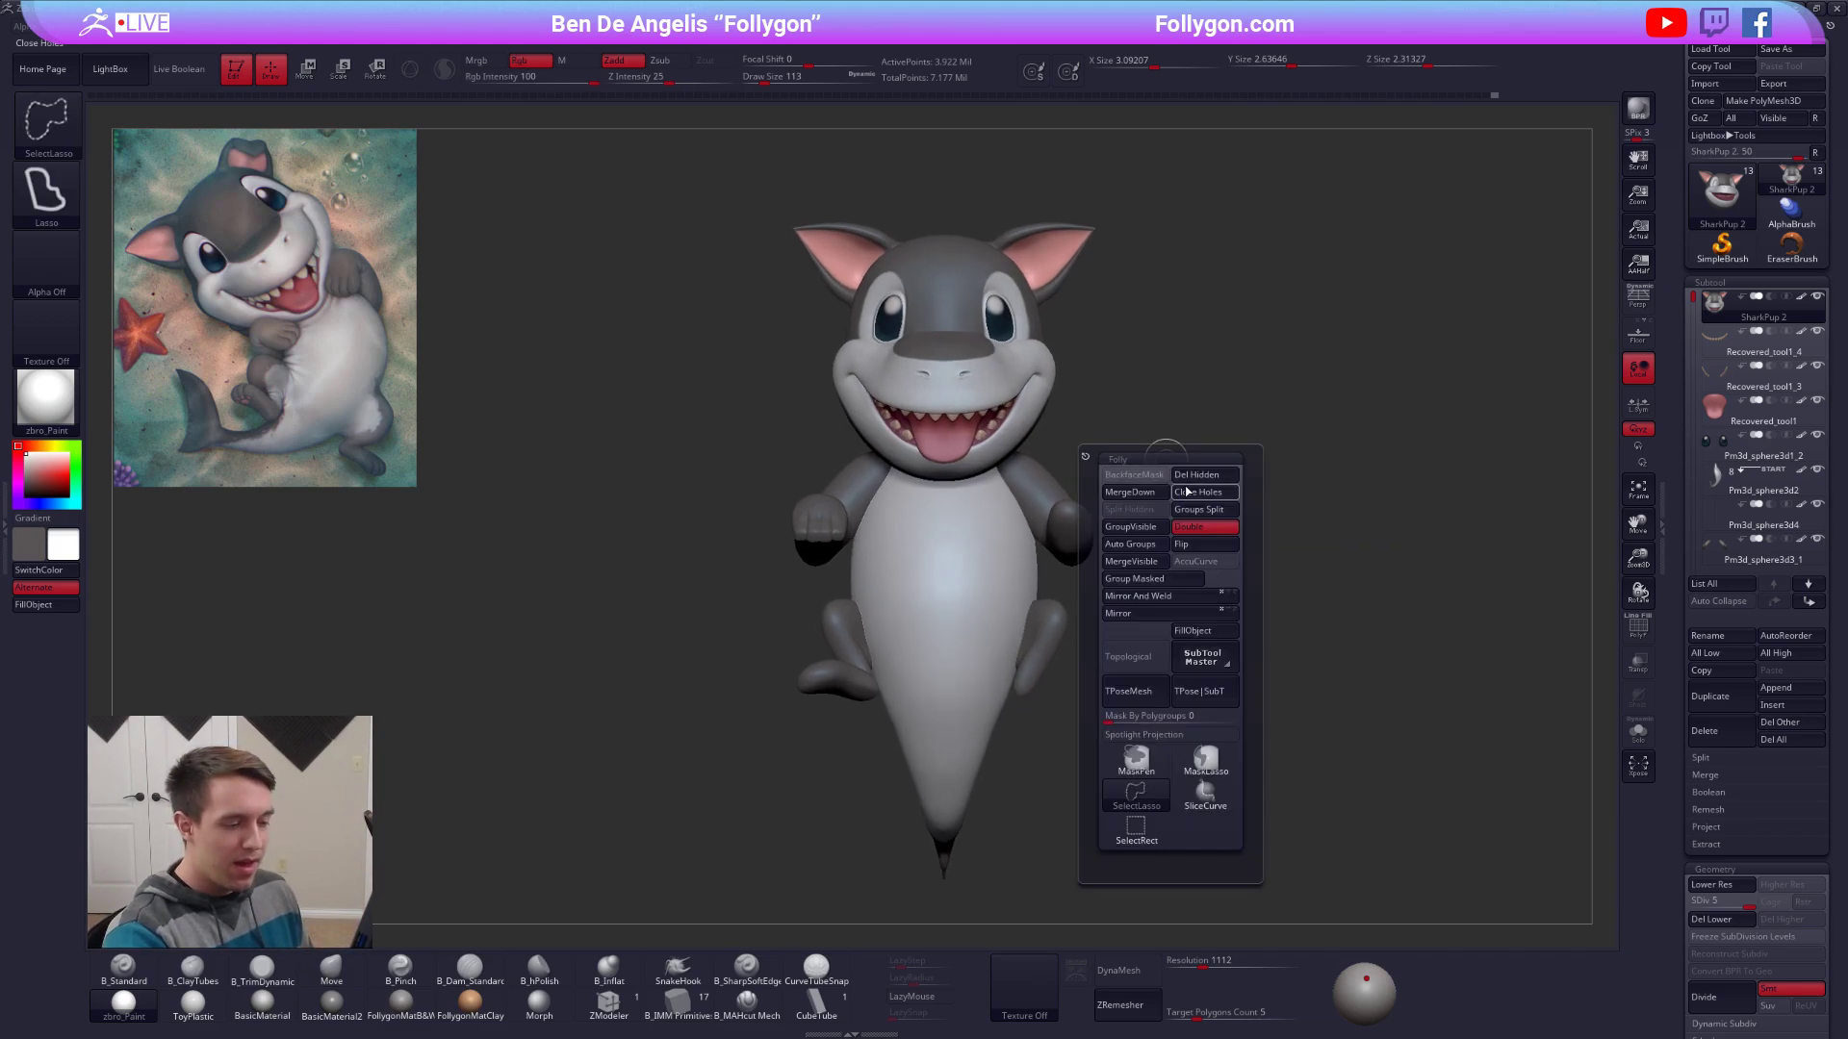
click(1187, 492)
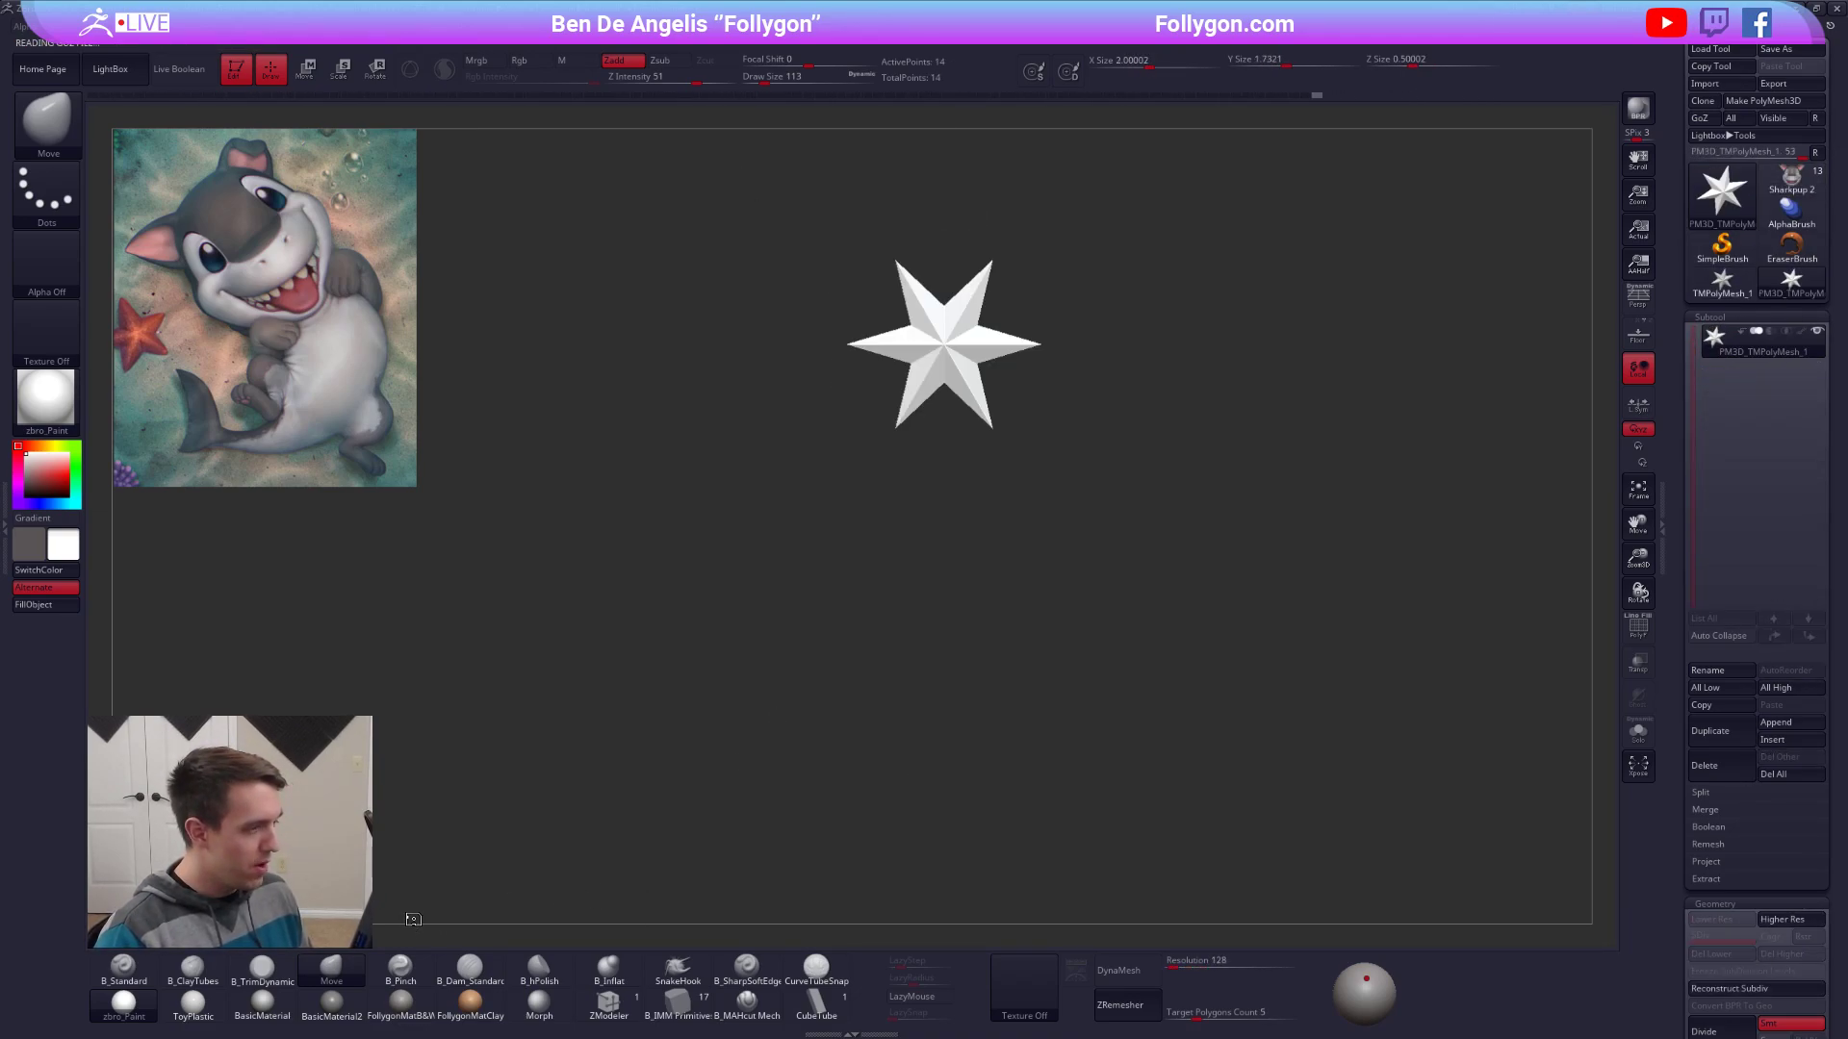
click(400, 1001)
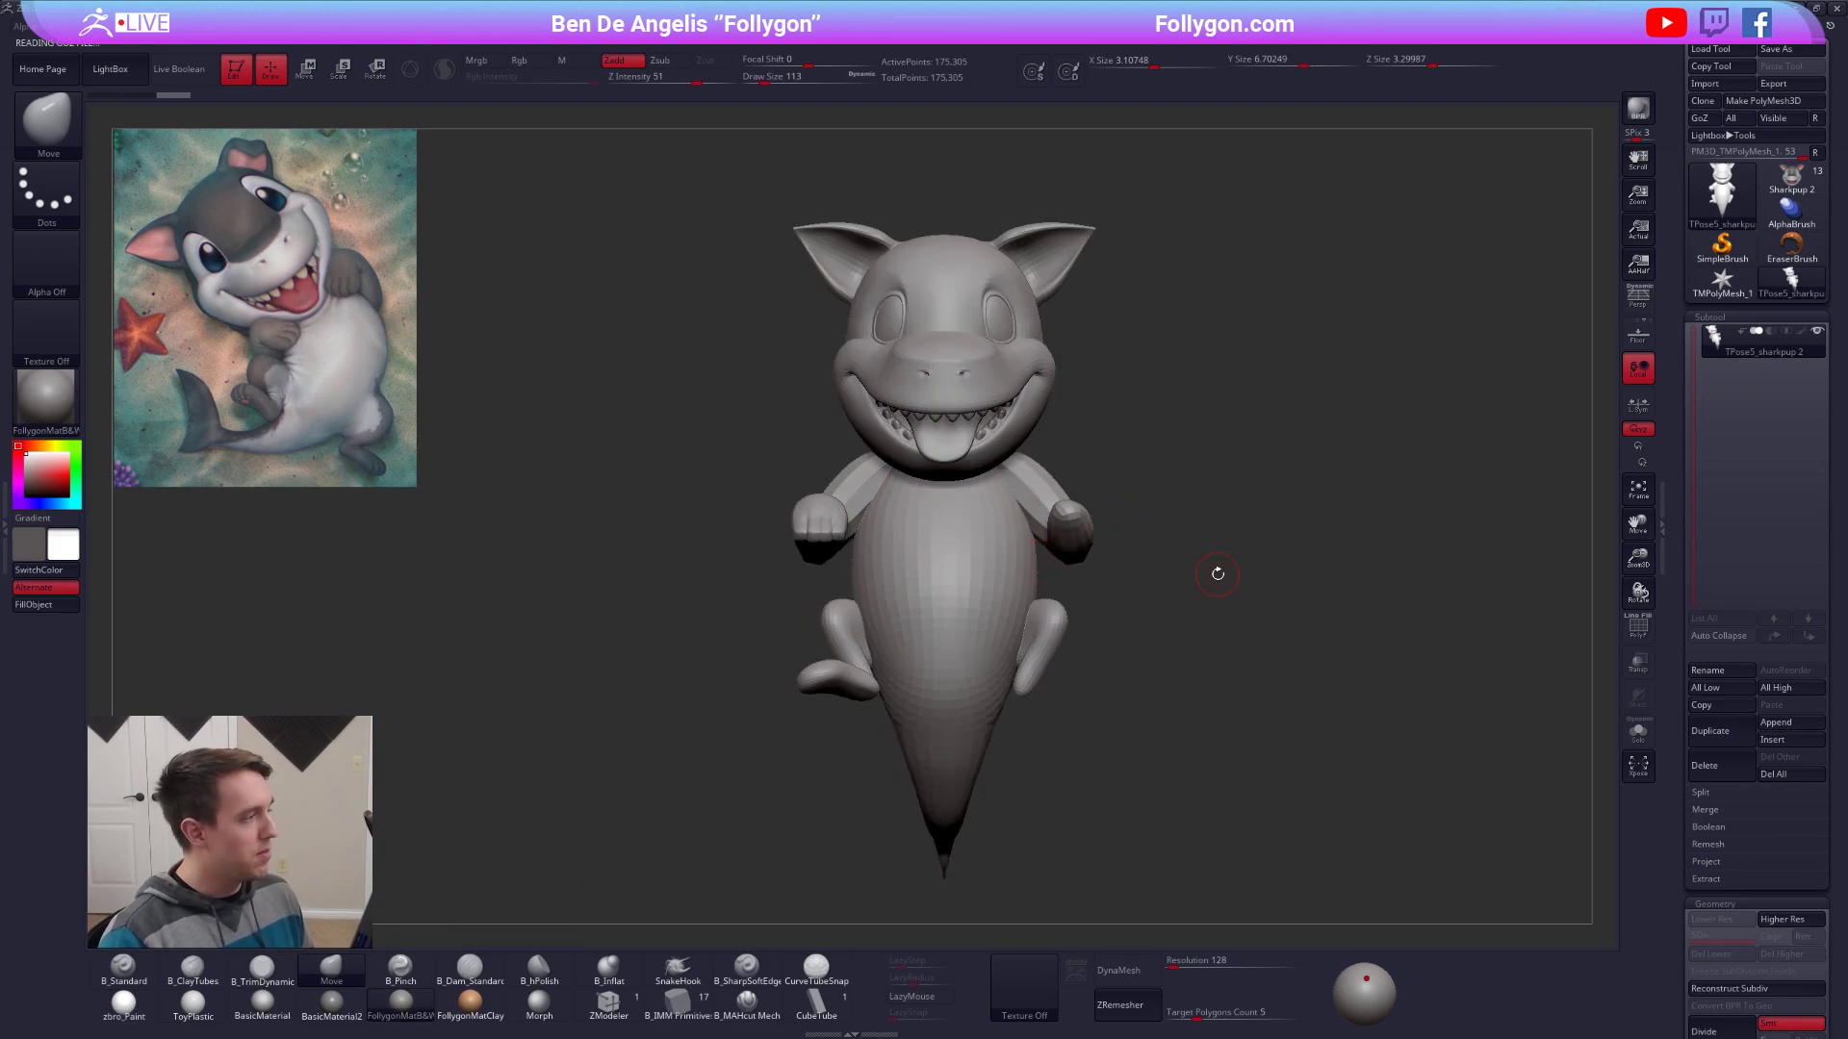
Compare the painted pup with the TPose mesh, isolate the TPose mesh's head, unhide everything, and apply a mask.
click(1791, 178)
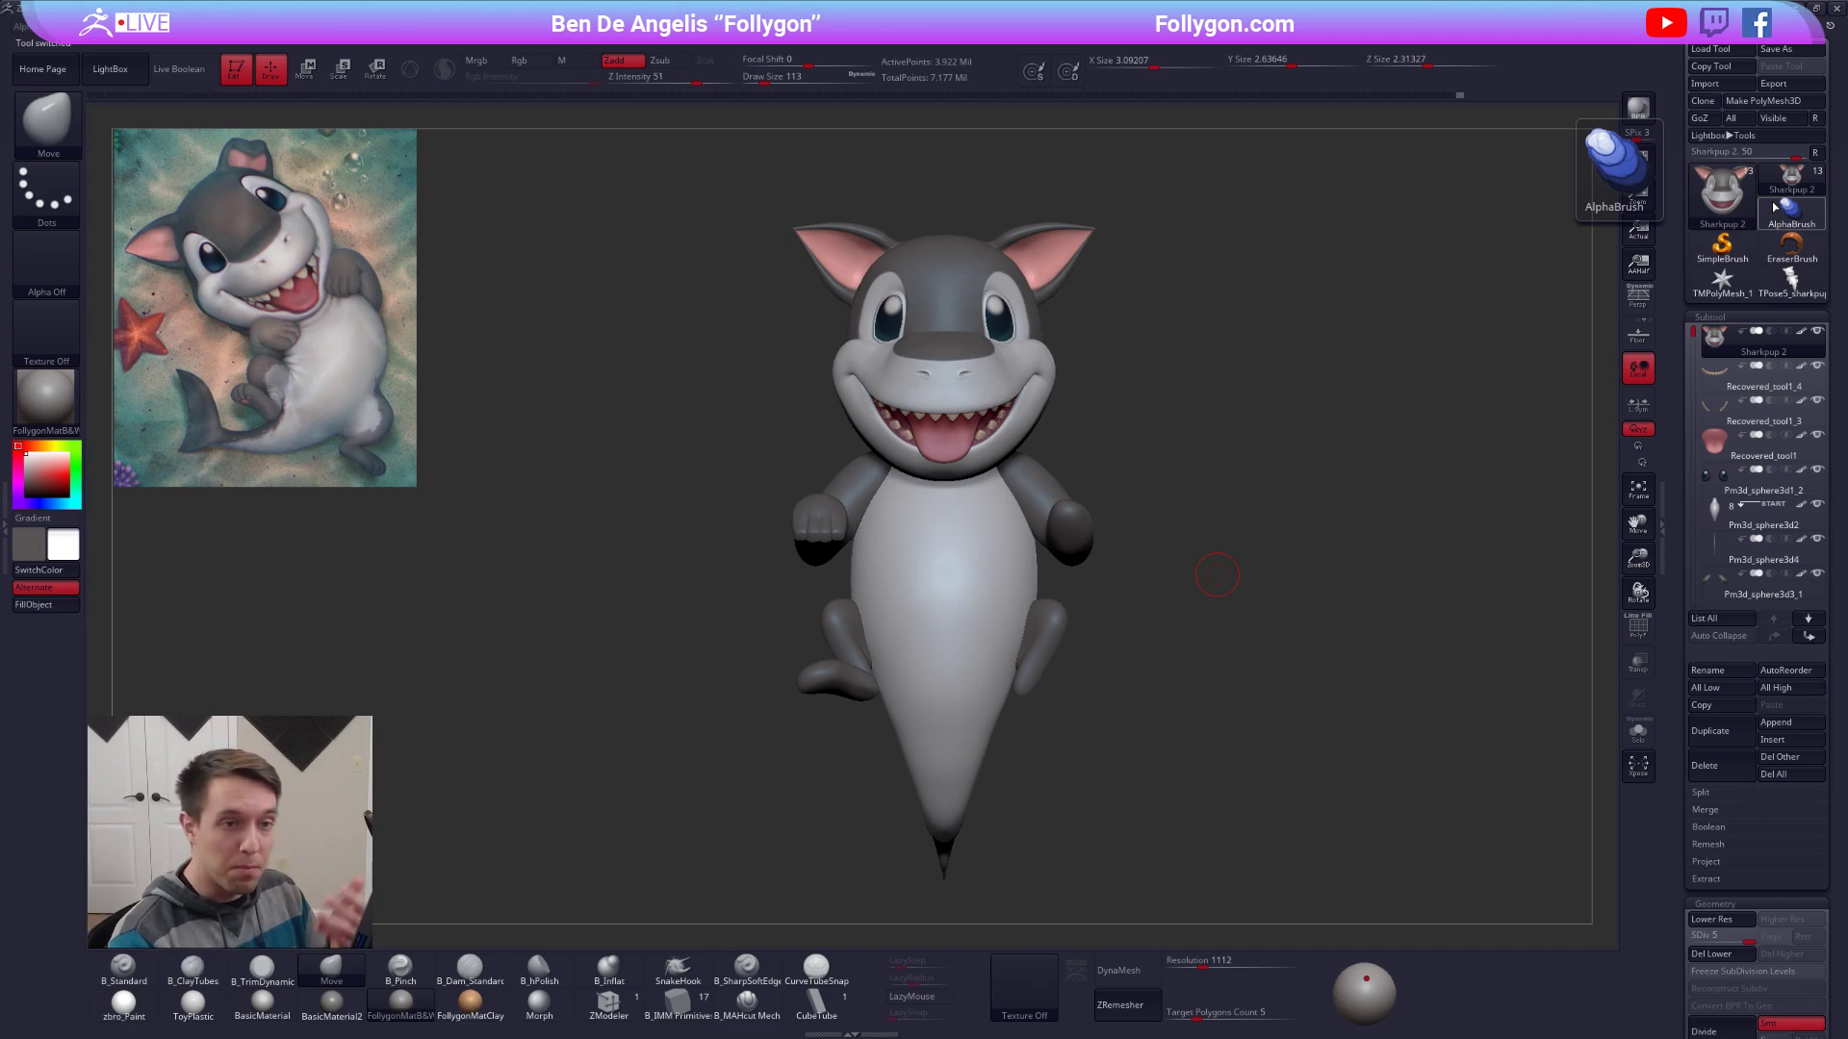
click(1792, 281)
mouse_move(1221, 569)
shift+mouse_down()
mouse_move(1014, 363)
mouse_move(1053, 452)
mouse_move(1081, 421)
mouse_move(916, 393)
mouse_move(862, 452)
mouse_move(895, 501)
mouse_move(1010, 520)
mouse_move(1095, 493)
mouse_move(1134, 459)
mouse_move(982, 423)
mouse_move(851, 453)
mouse_move(1011, 514)
mouse_move(1100, 498)
mouse_move(1083, 493)
shift+mouse_up()
ctrl+shift+click(1054, 474)
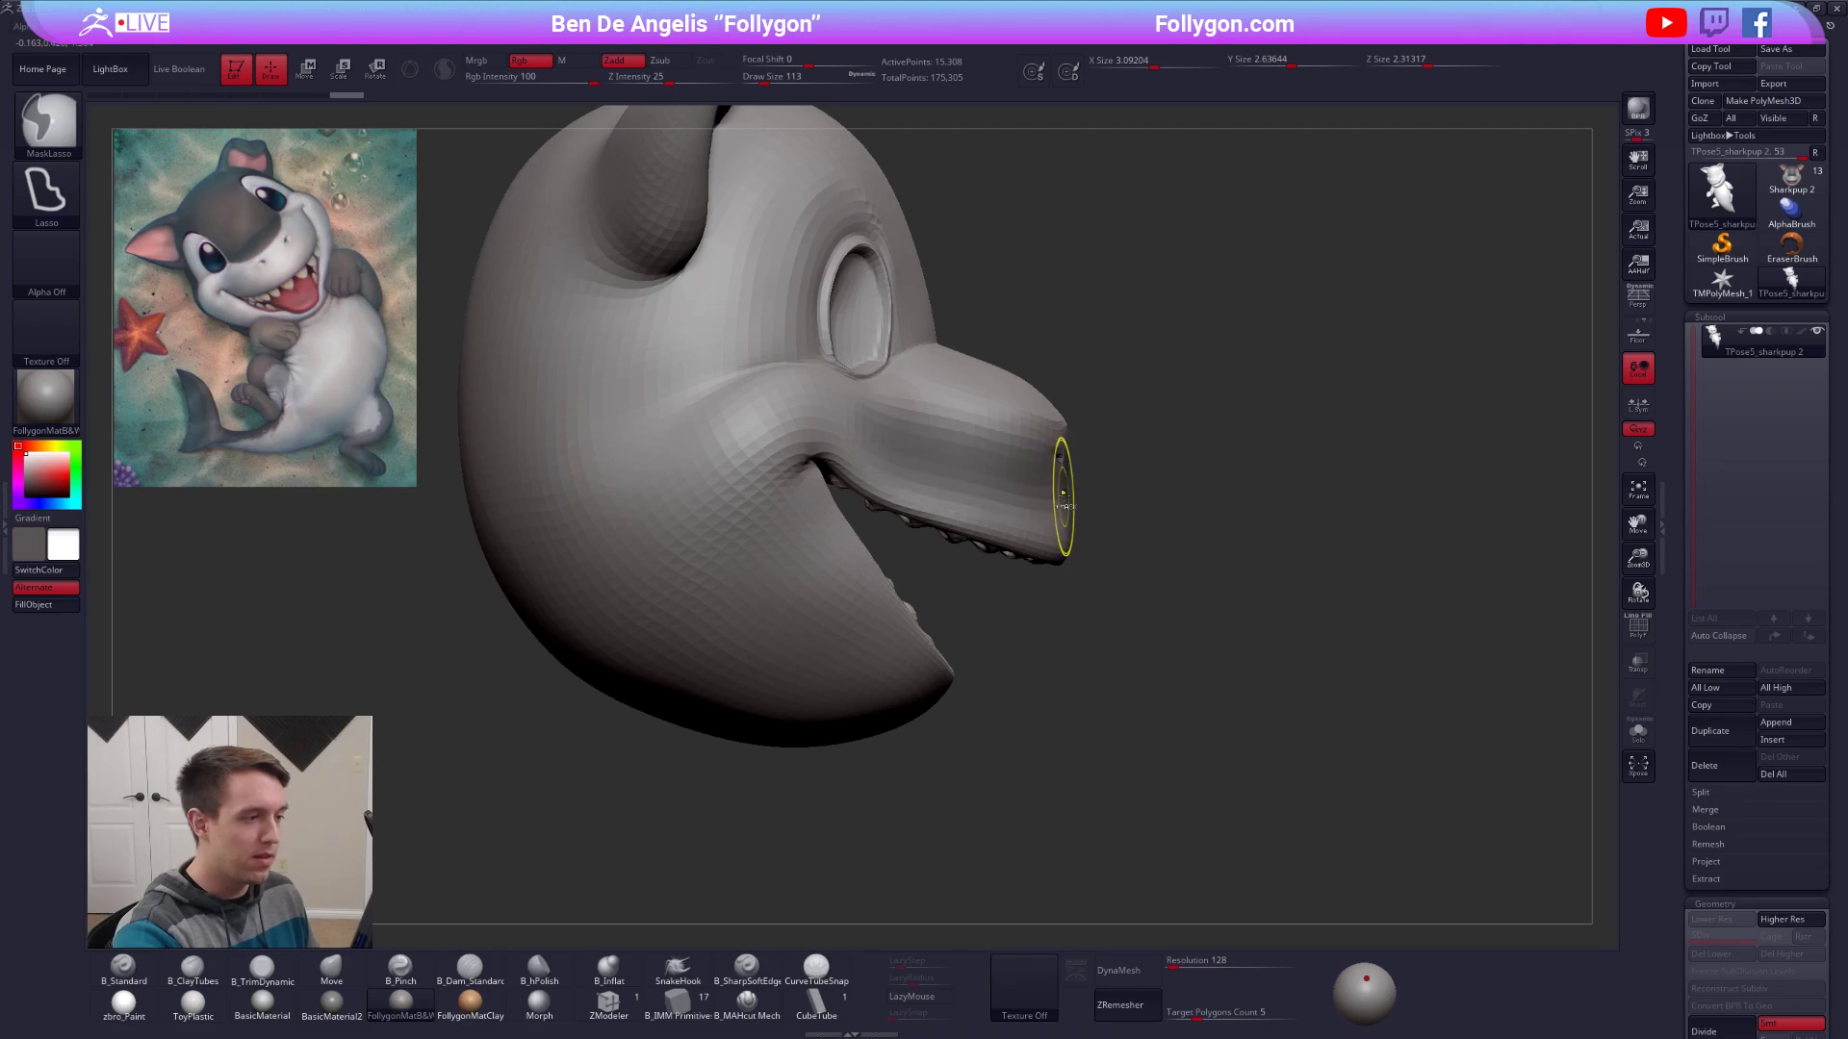
ctrl+shift+click(1085, 494)
ctrl+click(1061, 490)
ctrl+click(1085, 500)
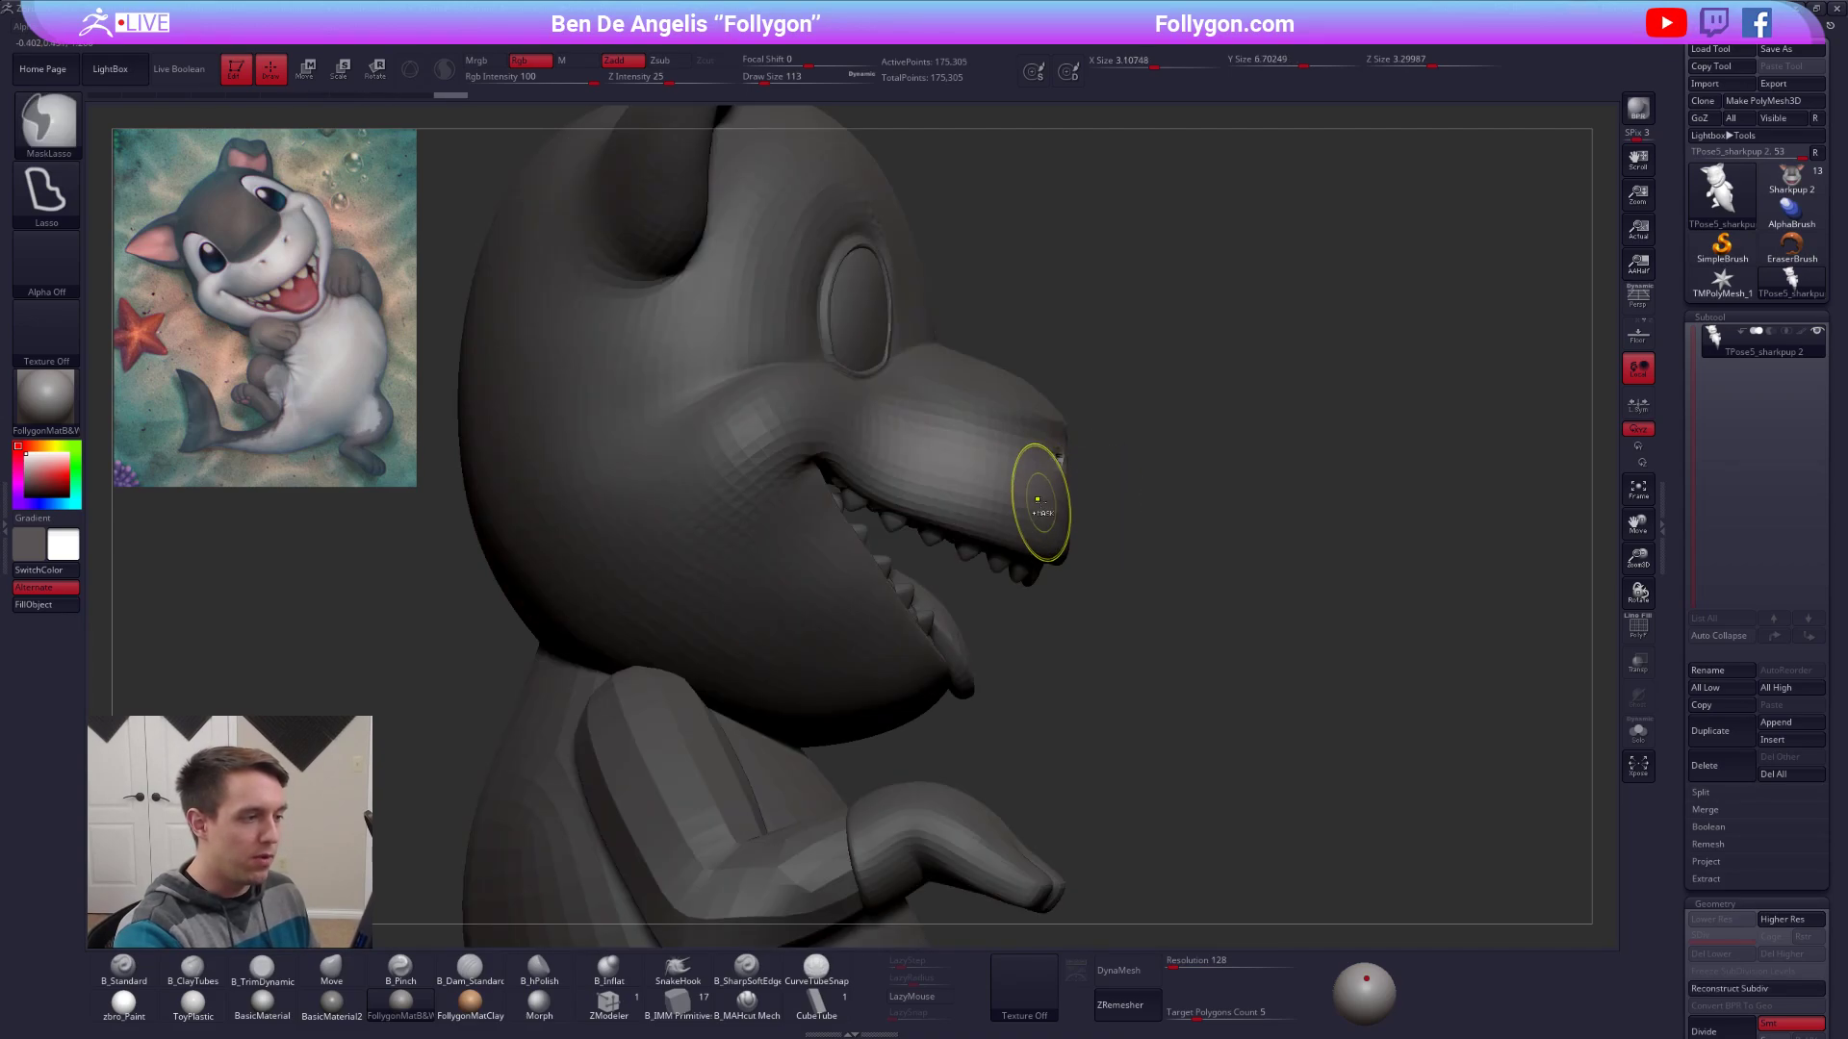
Soften the mask and pull the tip of the snout forward with the Move brush at draw size 252.
ctrl+click(1040, 499)
ctrl+click(1043, 499)
key(space)
click(1062, 494)
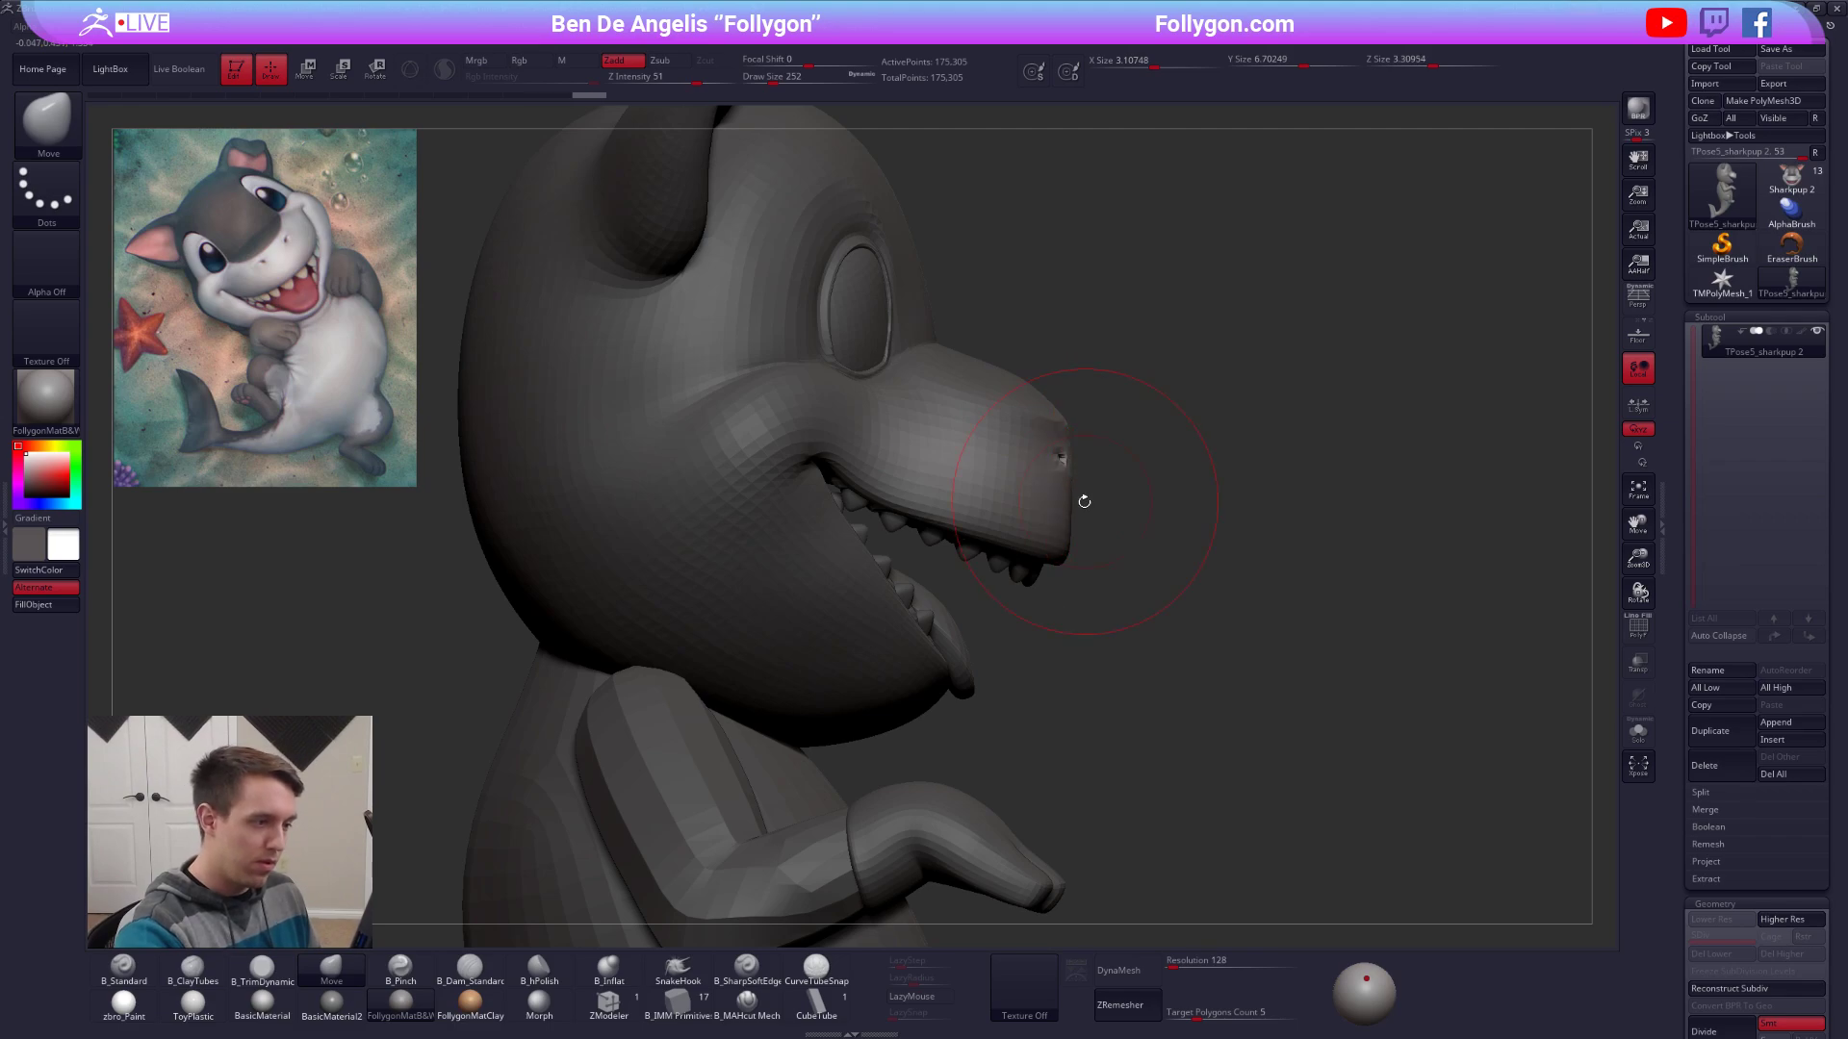
mouse_move(1068, 503)
mouse_down()
mouse_move(1044, 545)
mouse_move(911, 578)
mouse_up()
Refine the side of the snout with the Move brush at draw size 170, checking it from the front and above.
key(space)
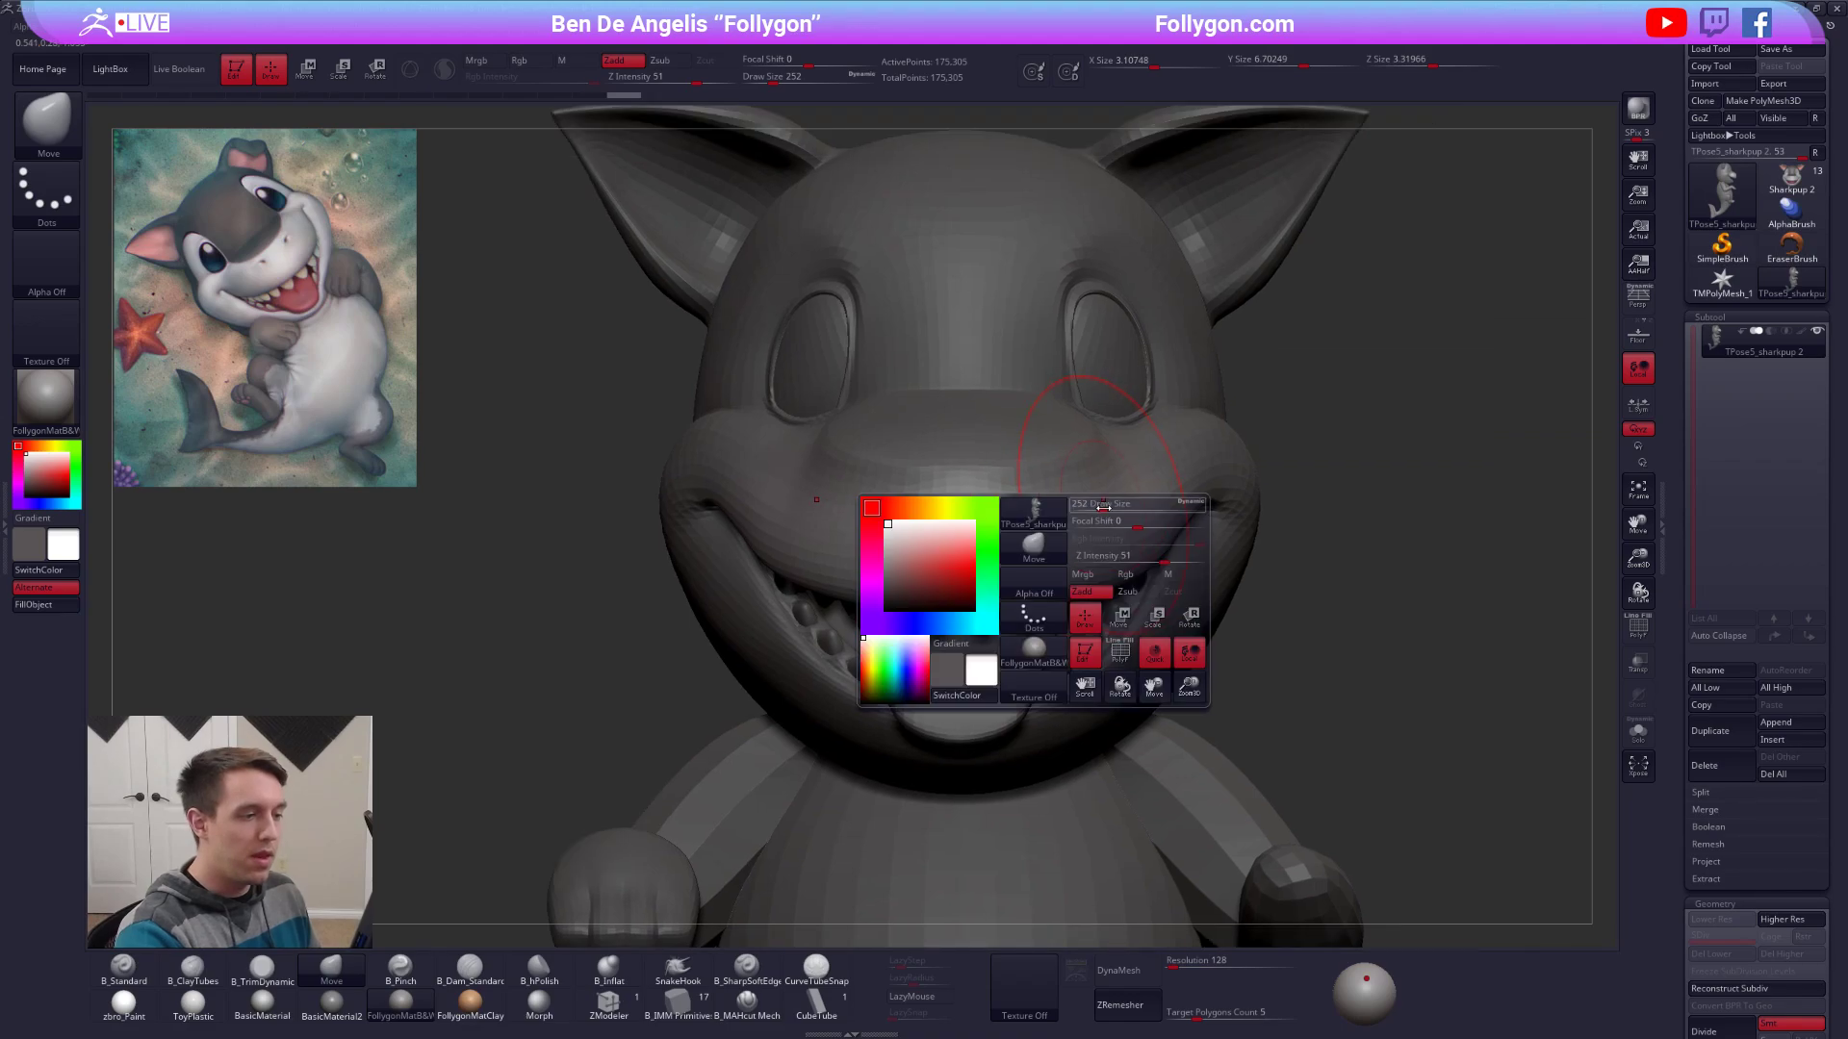
click(1089, 510)
mouse_move(1099, 513)
right_down()
mouse_move(1059, 601)
mouse_move(1042, 581)
right_up()
key(space)
click(1113, 484)
key(space)
click(1132, 466)
drag(1133, 466, 1126, 467)
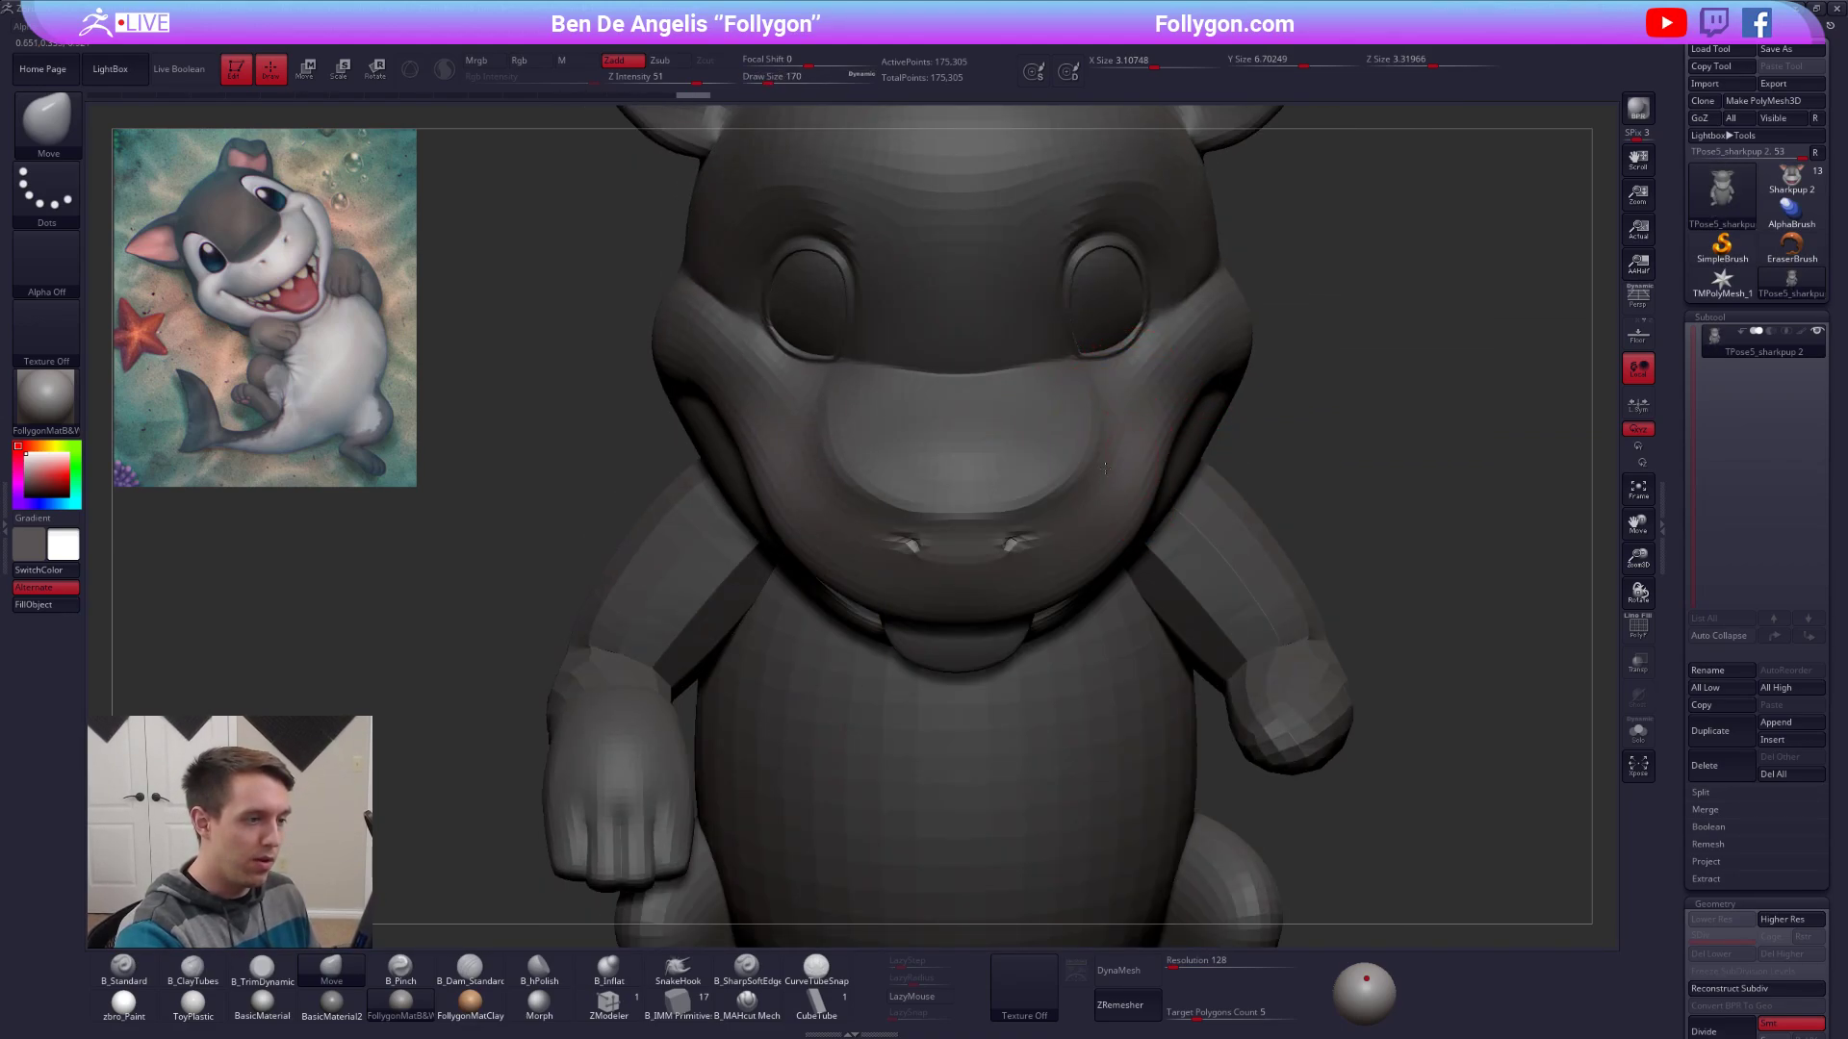
mouse_move(1123, 490)
right_down()
mouse_move(1063, 507)
mouse_move(1025, 487)
mouse_move(1095, 510)
mouse_move(941, 537)
mouse_move(1004, 530)
right_up()
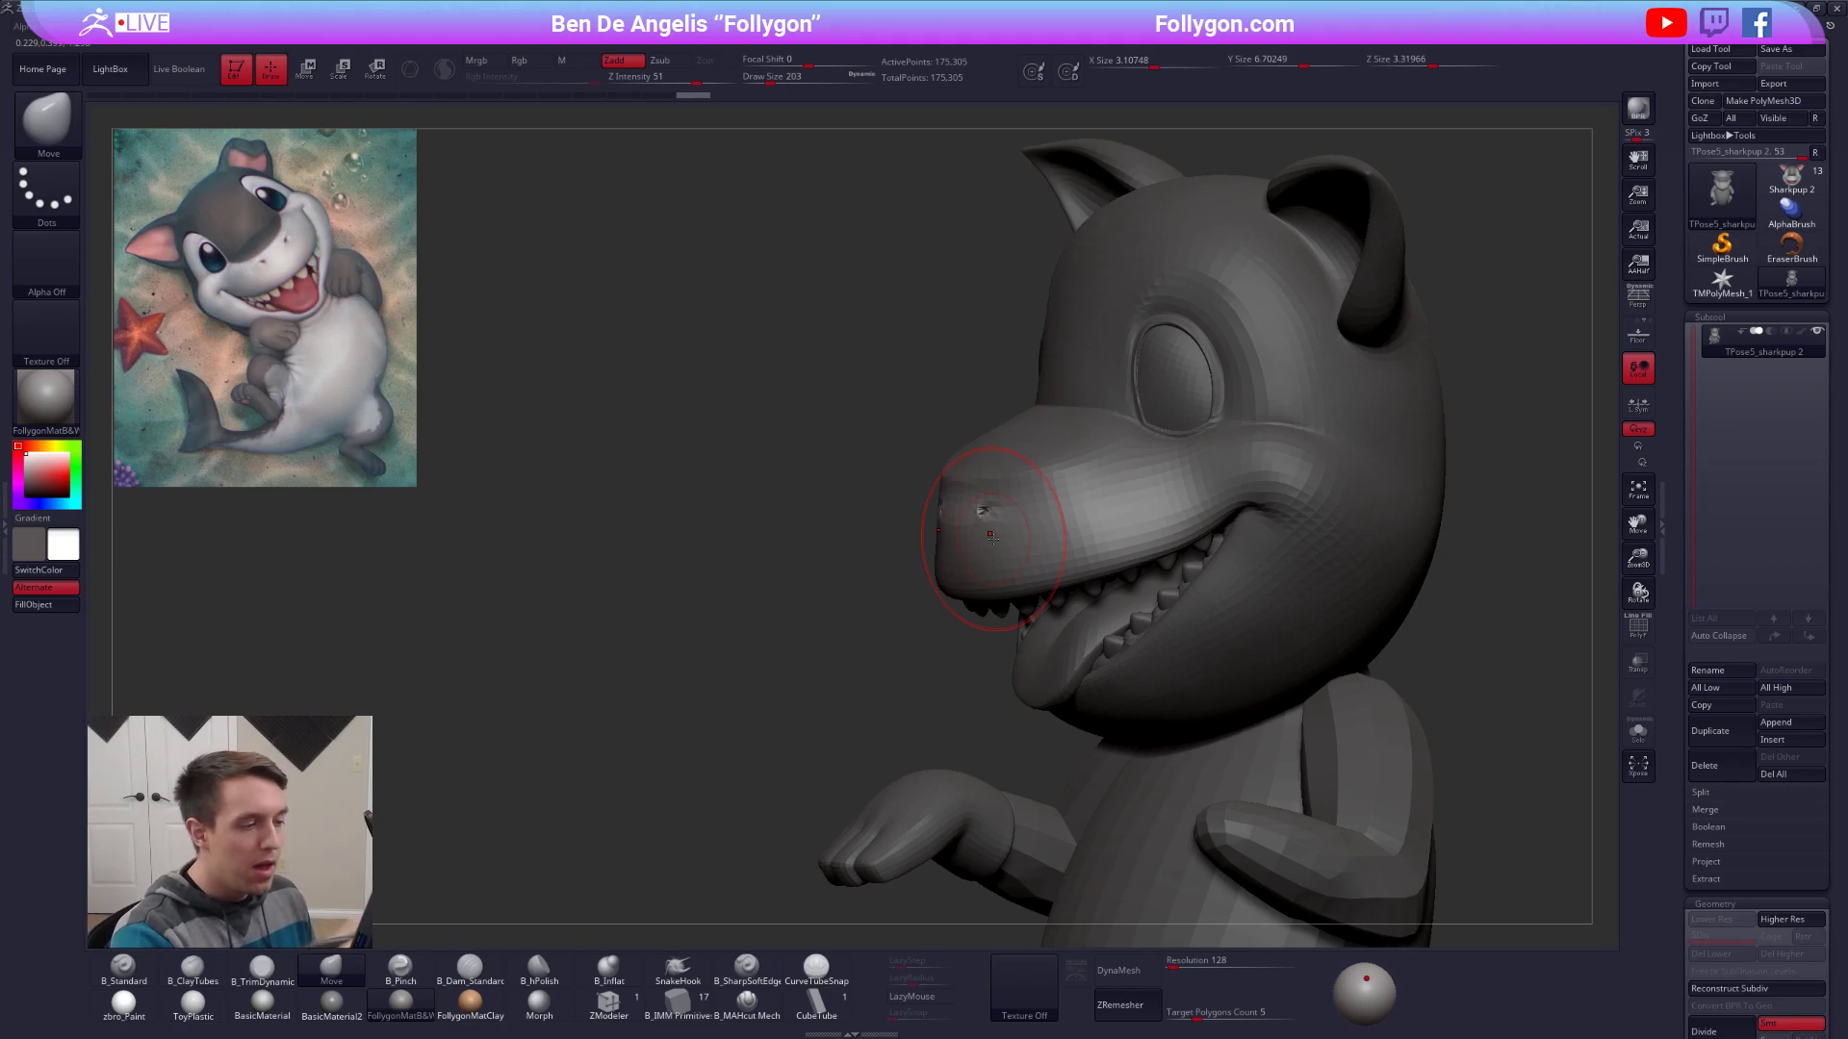
Switch to the ClayTubes brush, clear the mask, and set the draw size to 279.
key(b)
key(c)
key(t)
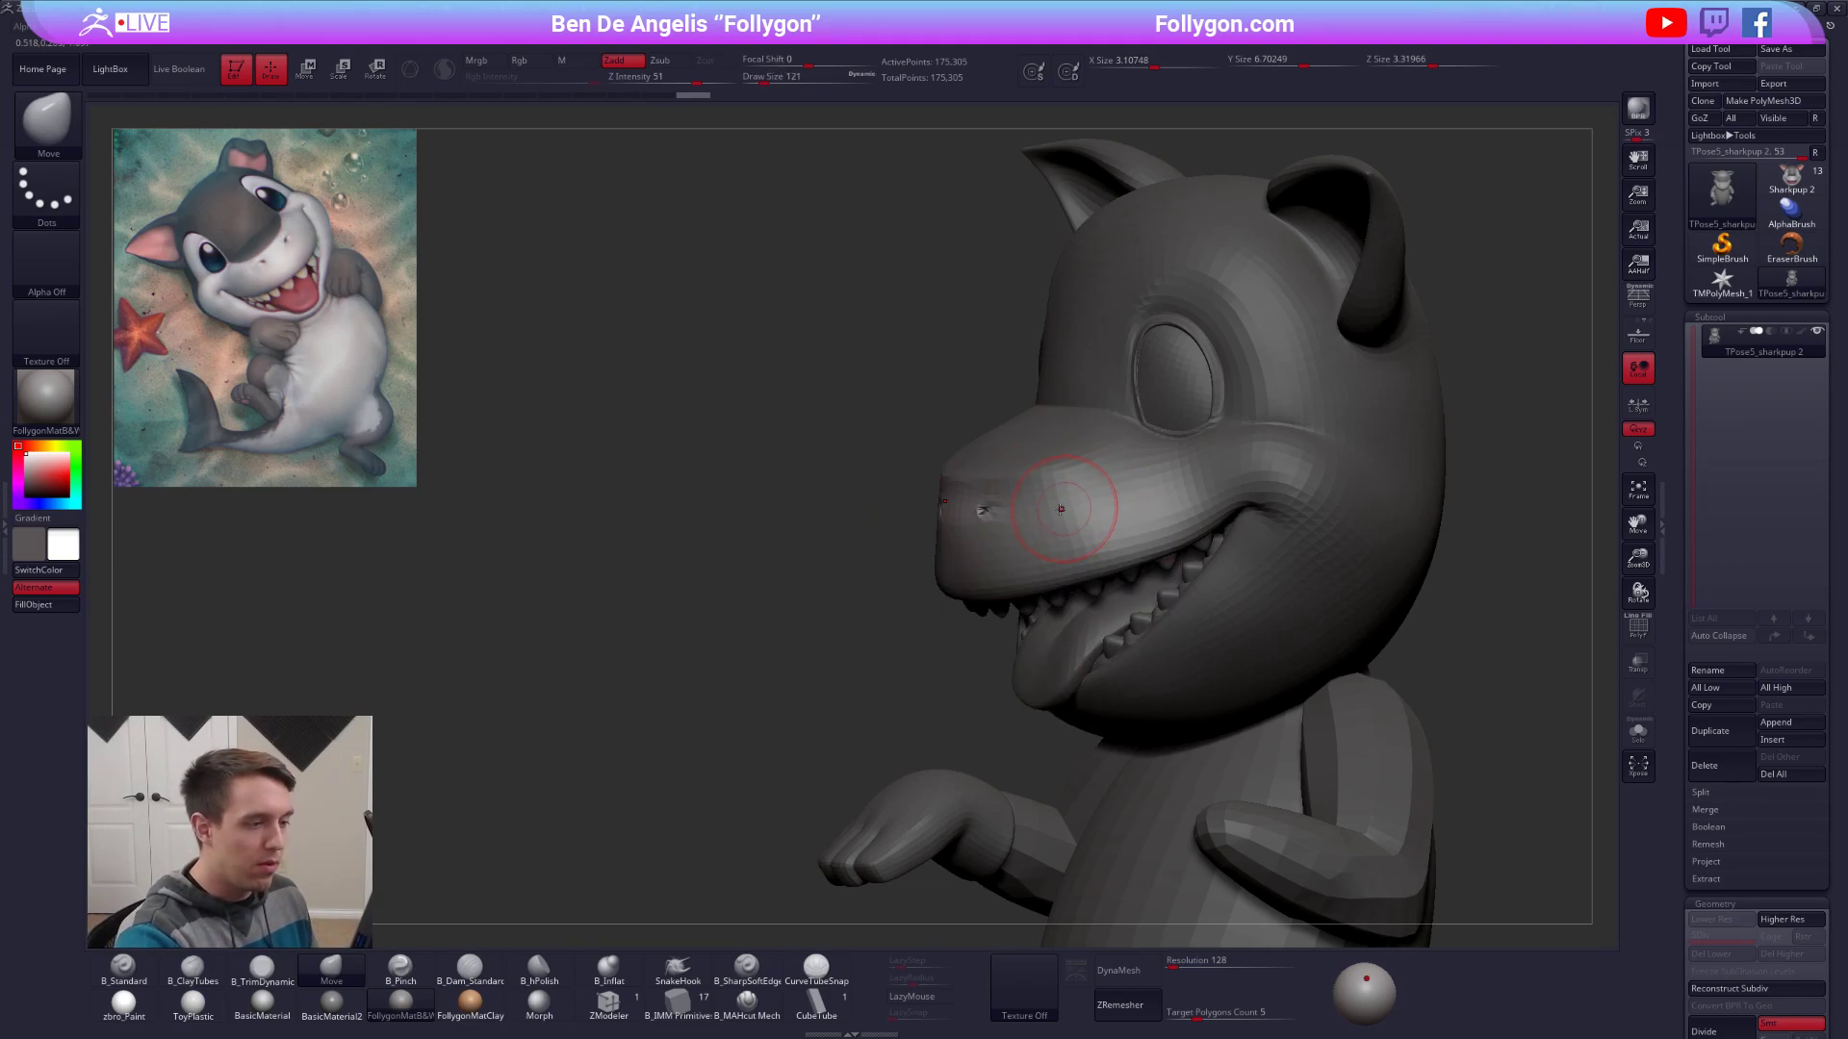
drag(1142, 477, 1118, 538)
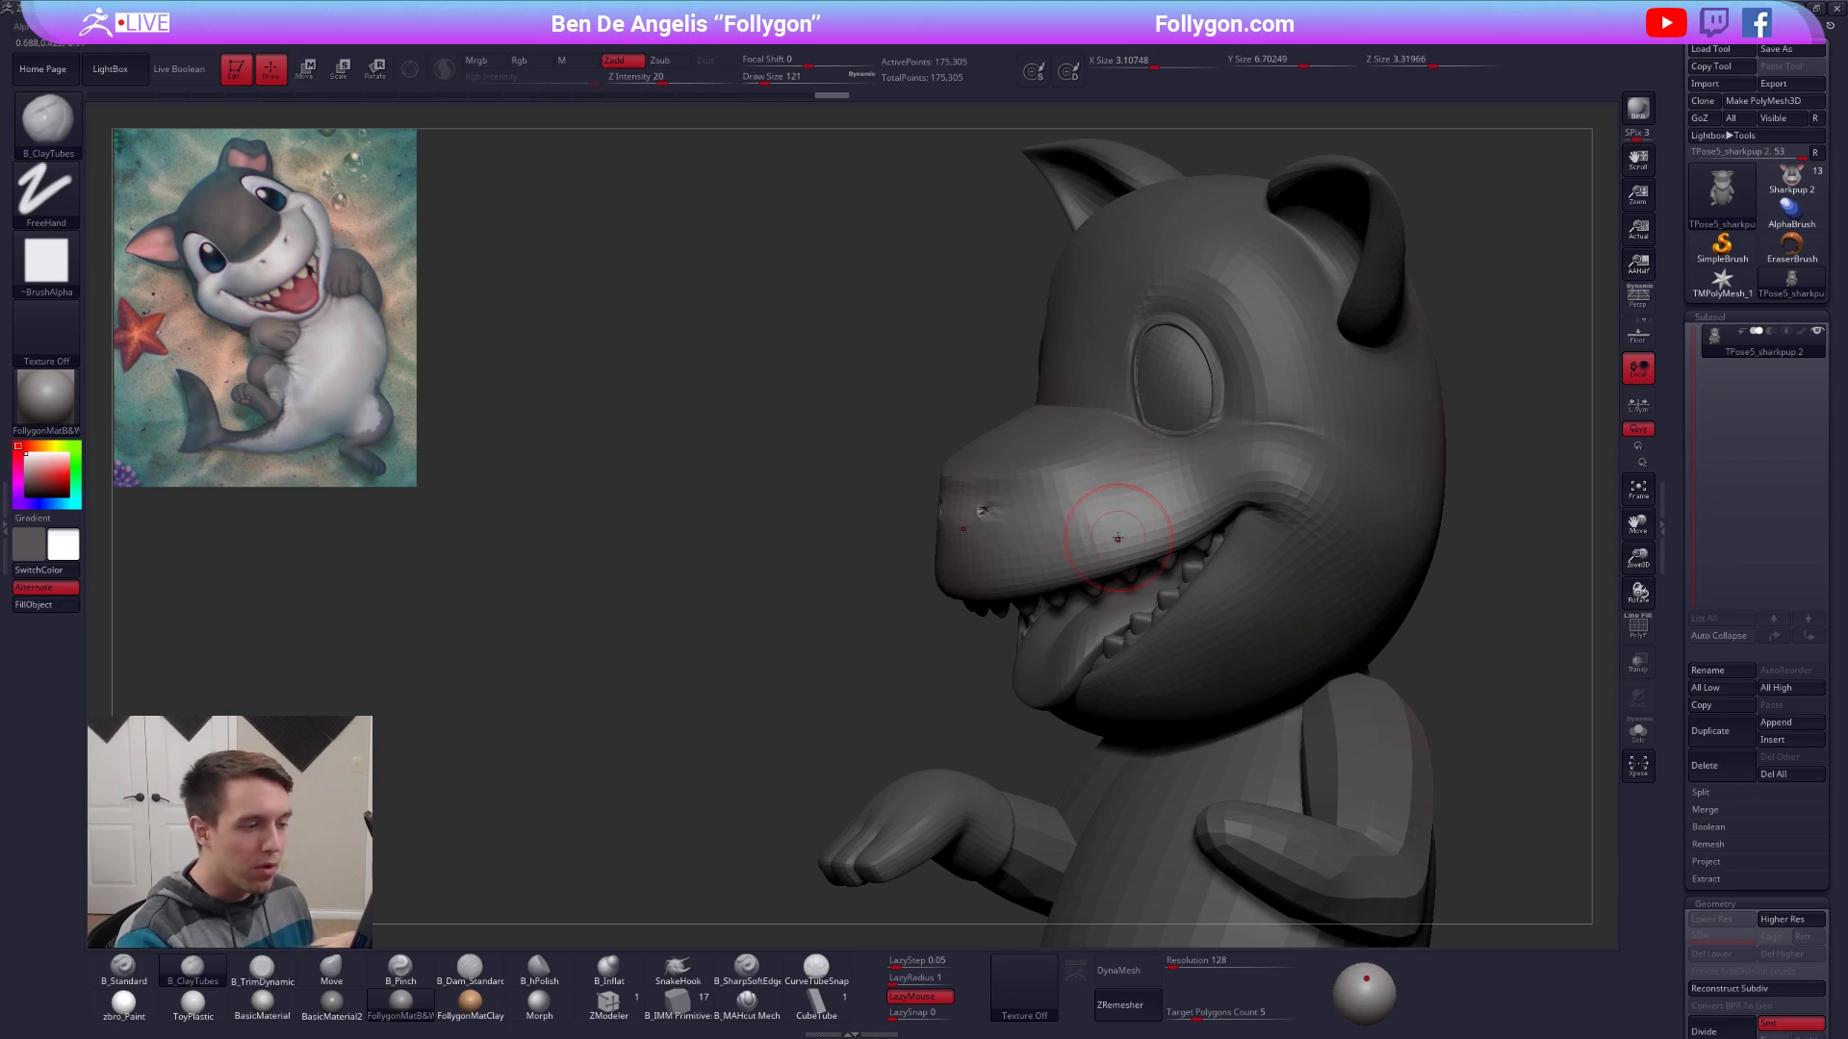
ctrl+drag(838, 626, 880, 584)
mouse_move(1093, 535)
shift+right_down()
mouse_move(1061, 531)
mouse_move(1084, 493)
shift+right_up()
key(space)
drag(1107, 528, 1121, 527)
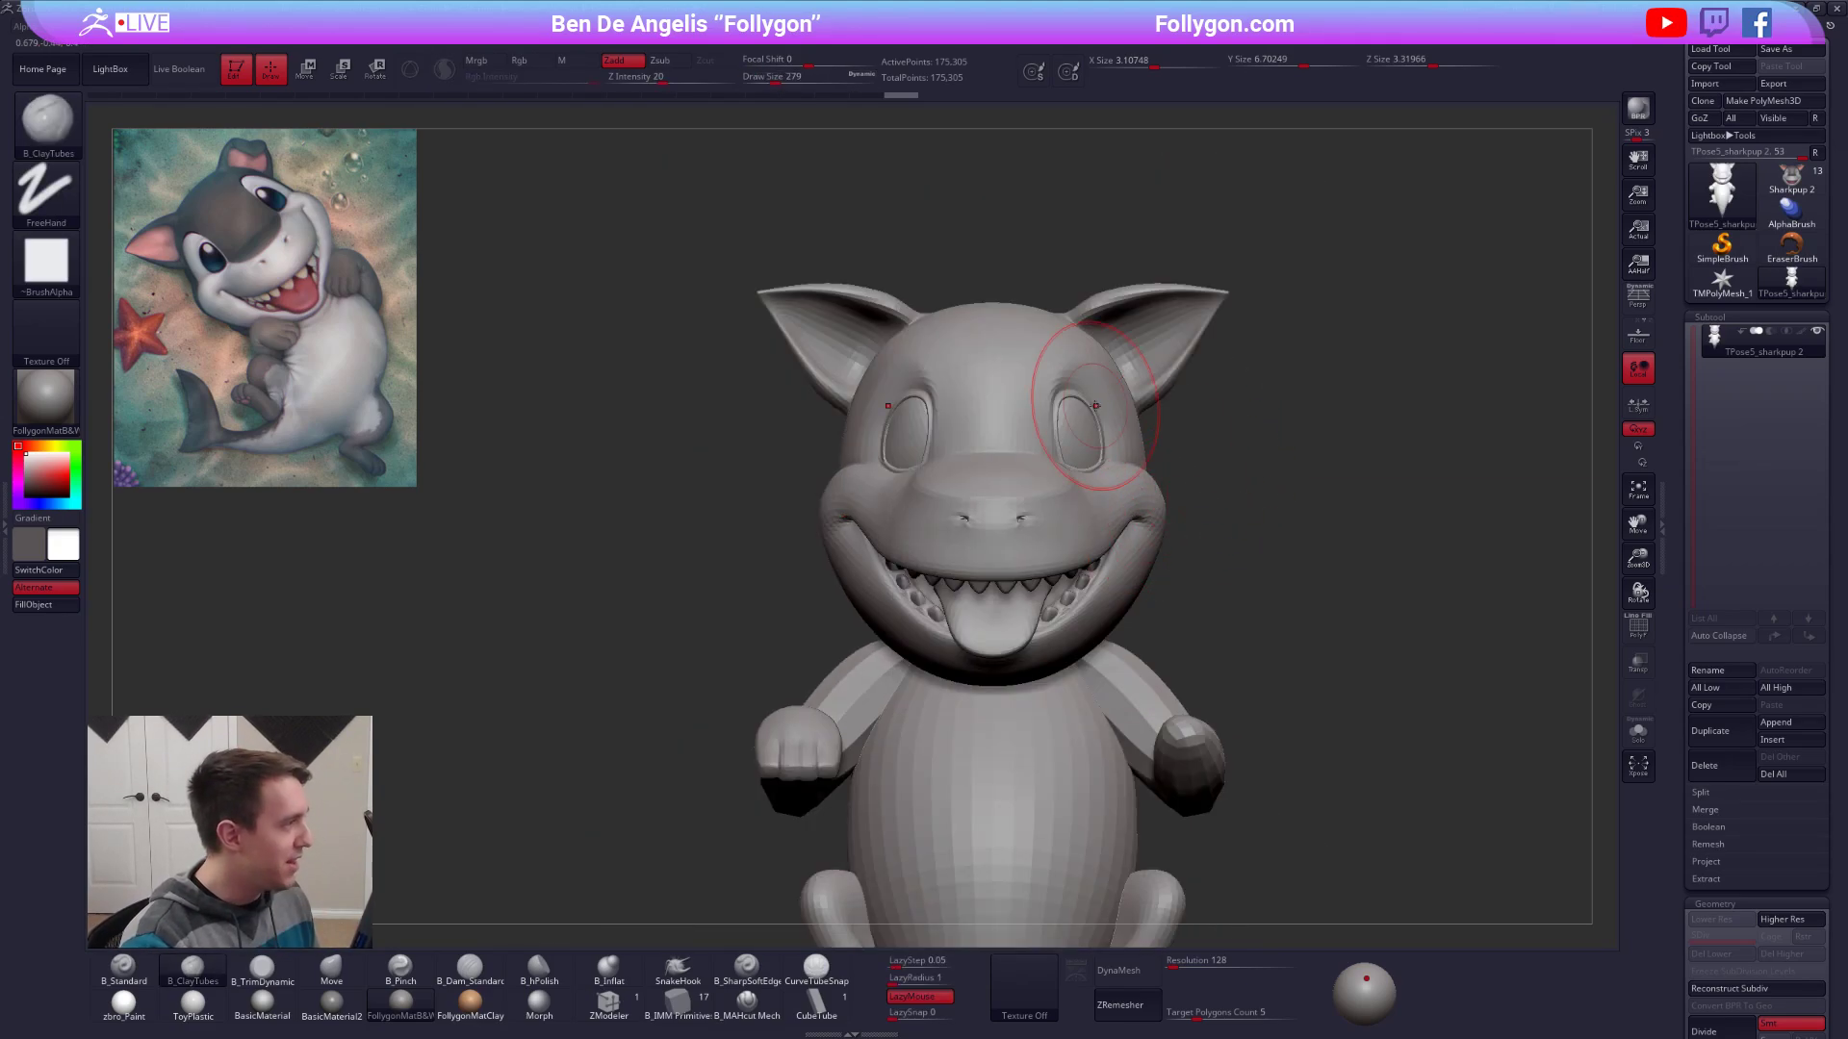
Examine the pup's face and body proportions from the front against the reference, with and without the polyframe.
ctrl+right_drag(1095, 406, 1120, 473)
key(shift+f)
key(shift+f)
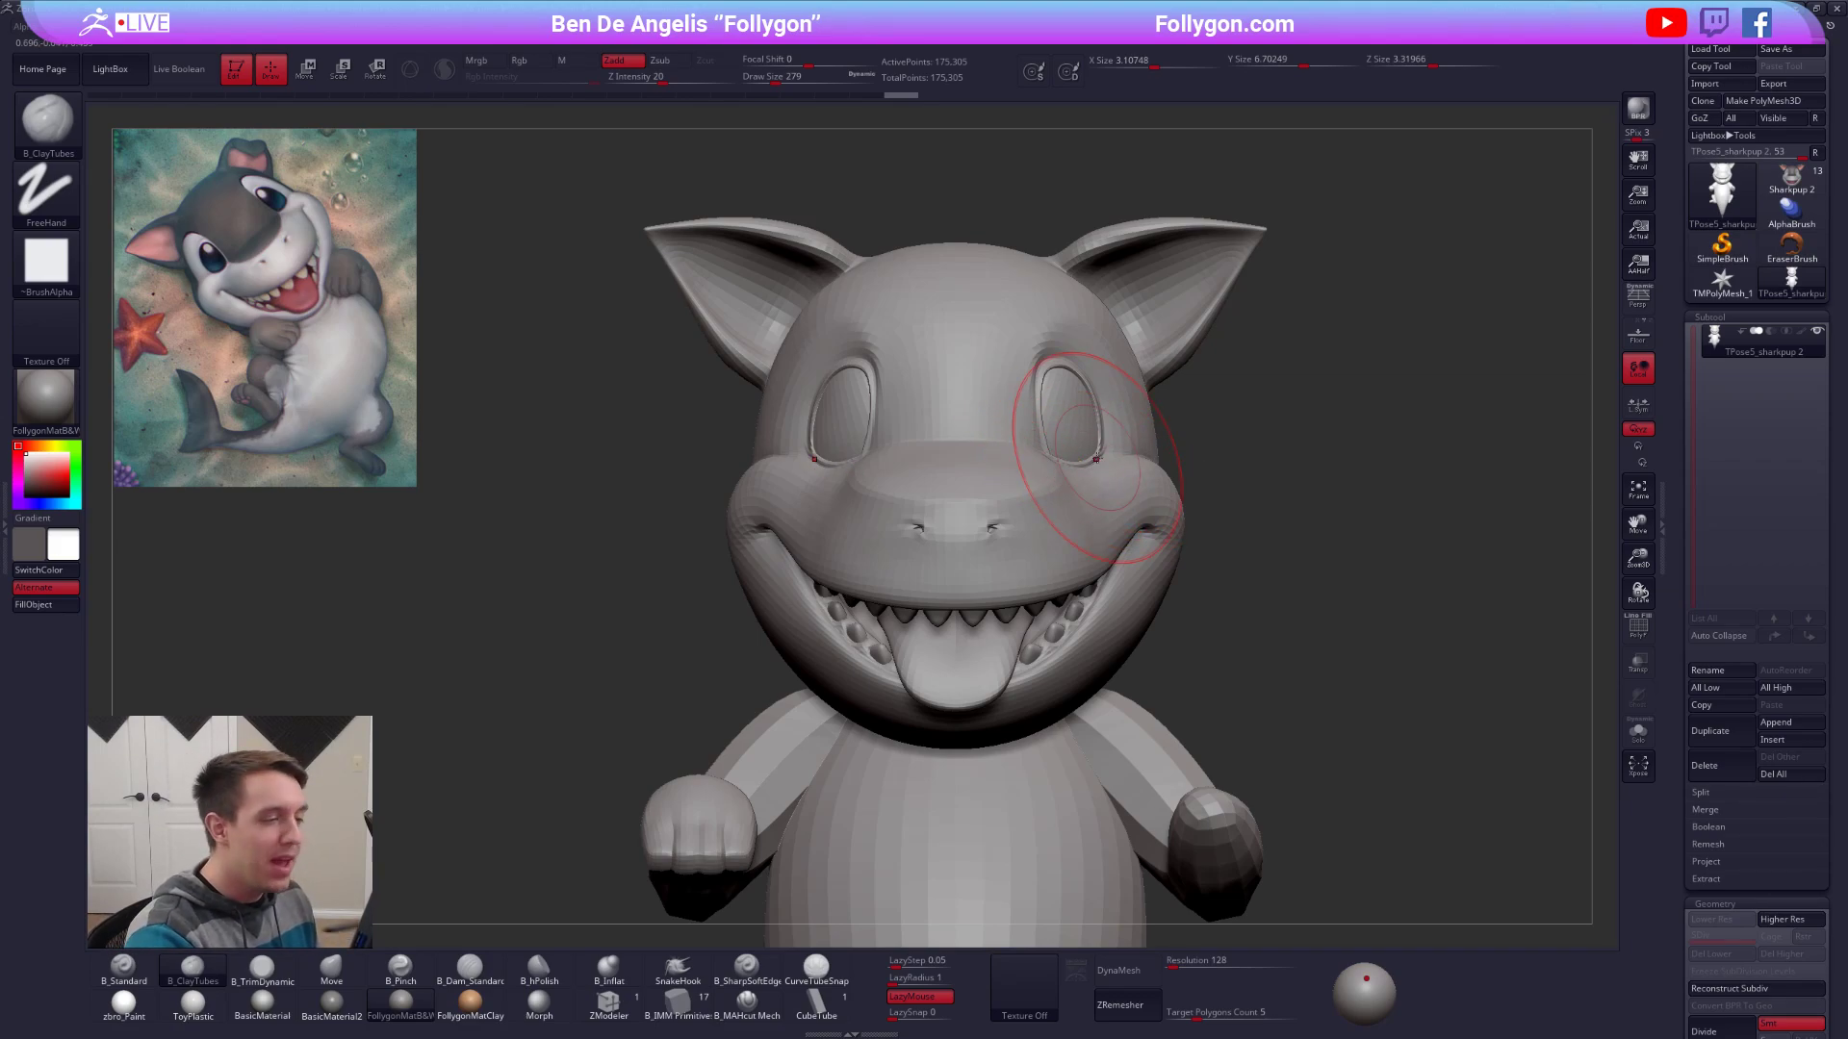
key(space)
drag(1059, 494, 1051, 494)
mouse_move(1058, 539)
ctrl+right_down()
mouse_move(1086, 482)
mouse_move(1034, 404)
mouse_move(1043, 444)
ctrl+right_up()
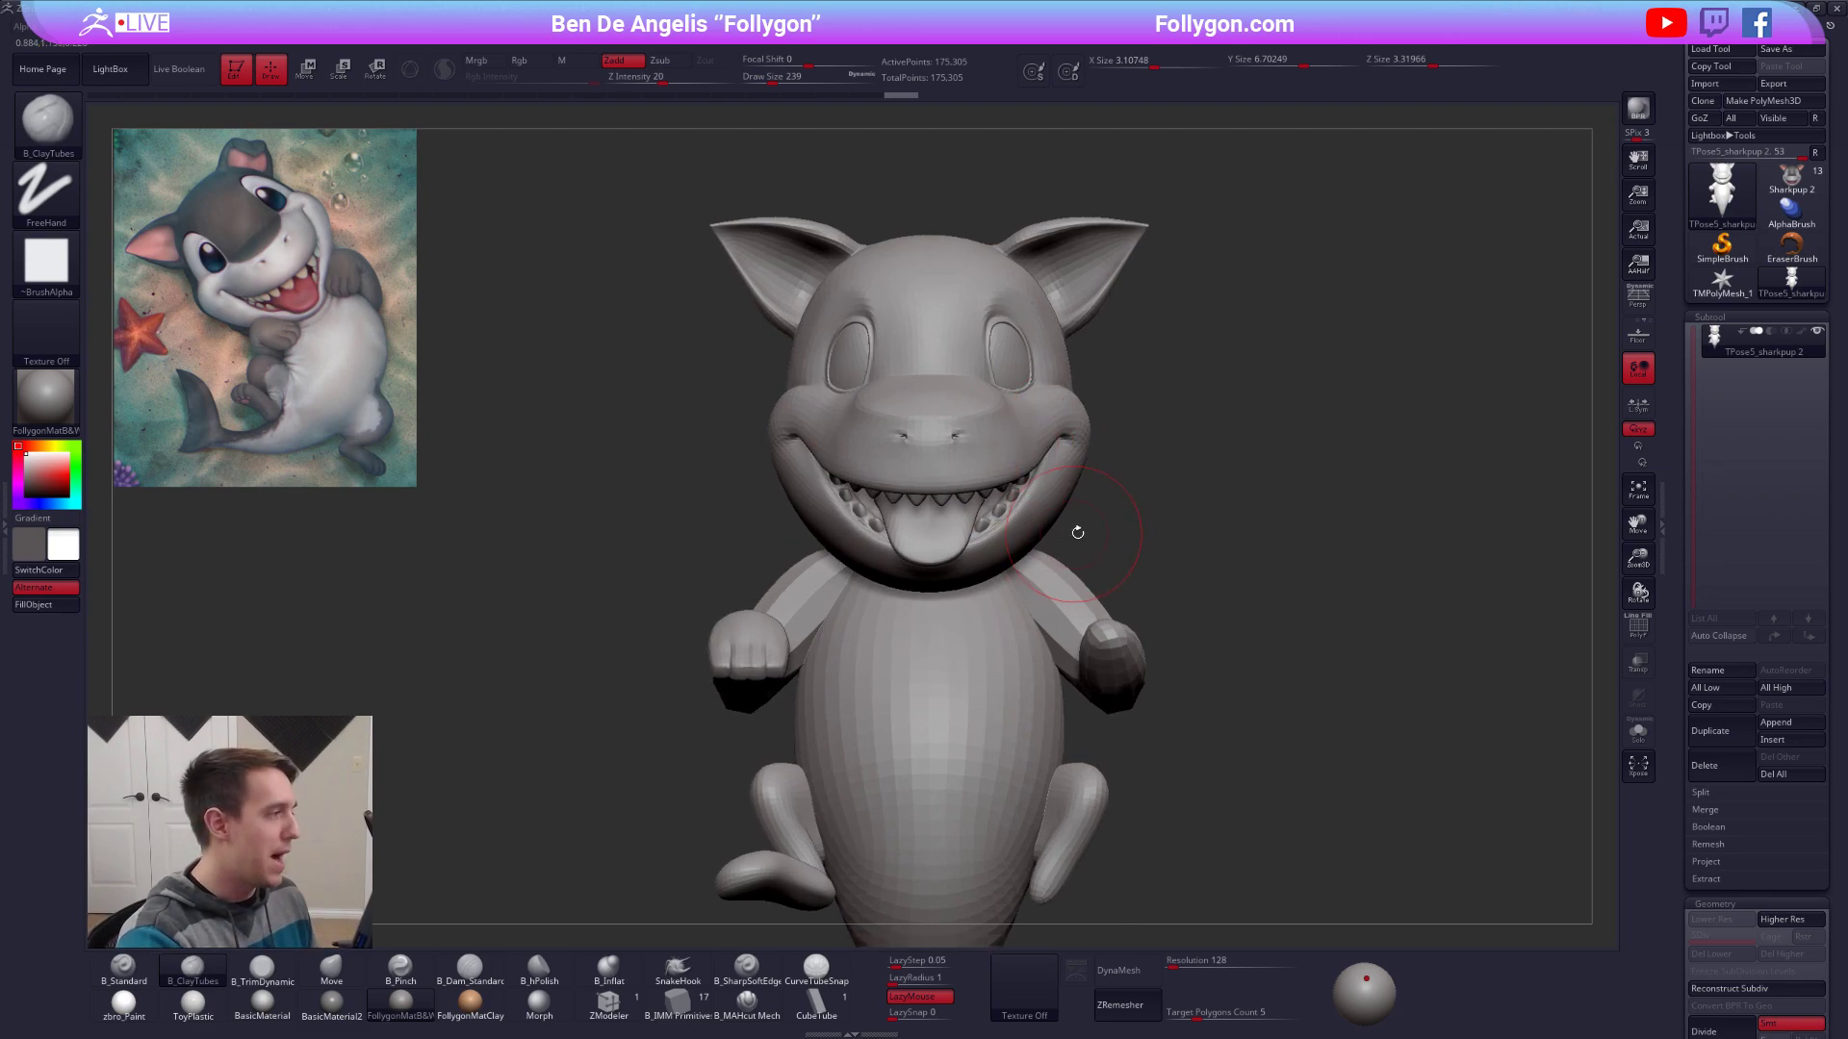
alt+right_drag(1078, 533, 1137, 640)
ctrl+right_drag(1053, 483, 1036, 491)
key(space)
drag(1032, 487, 1039, 487)
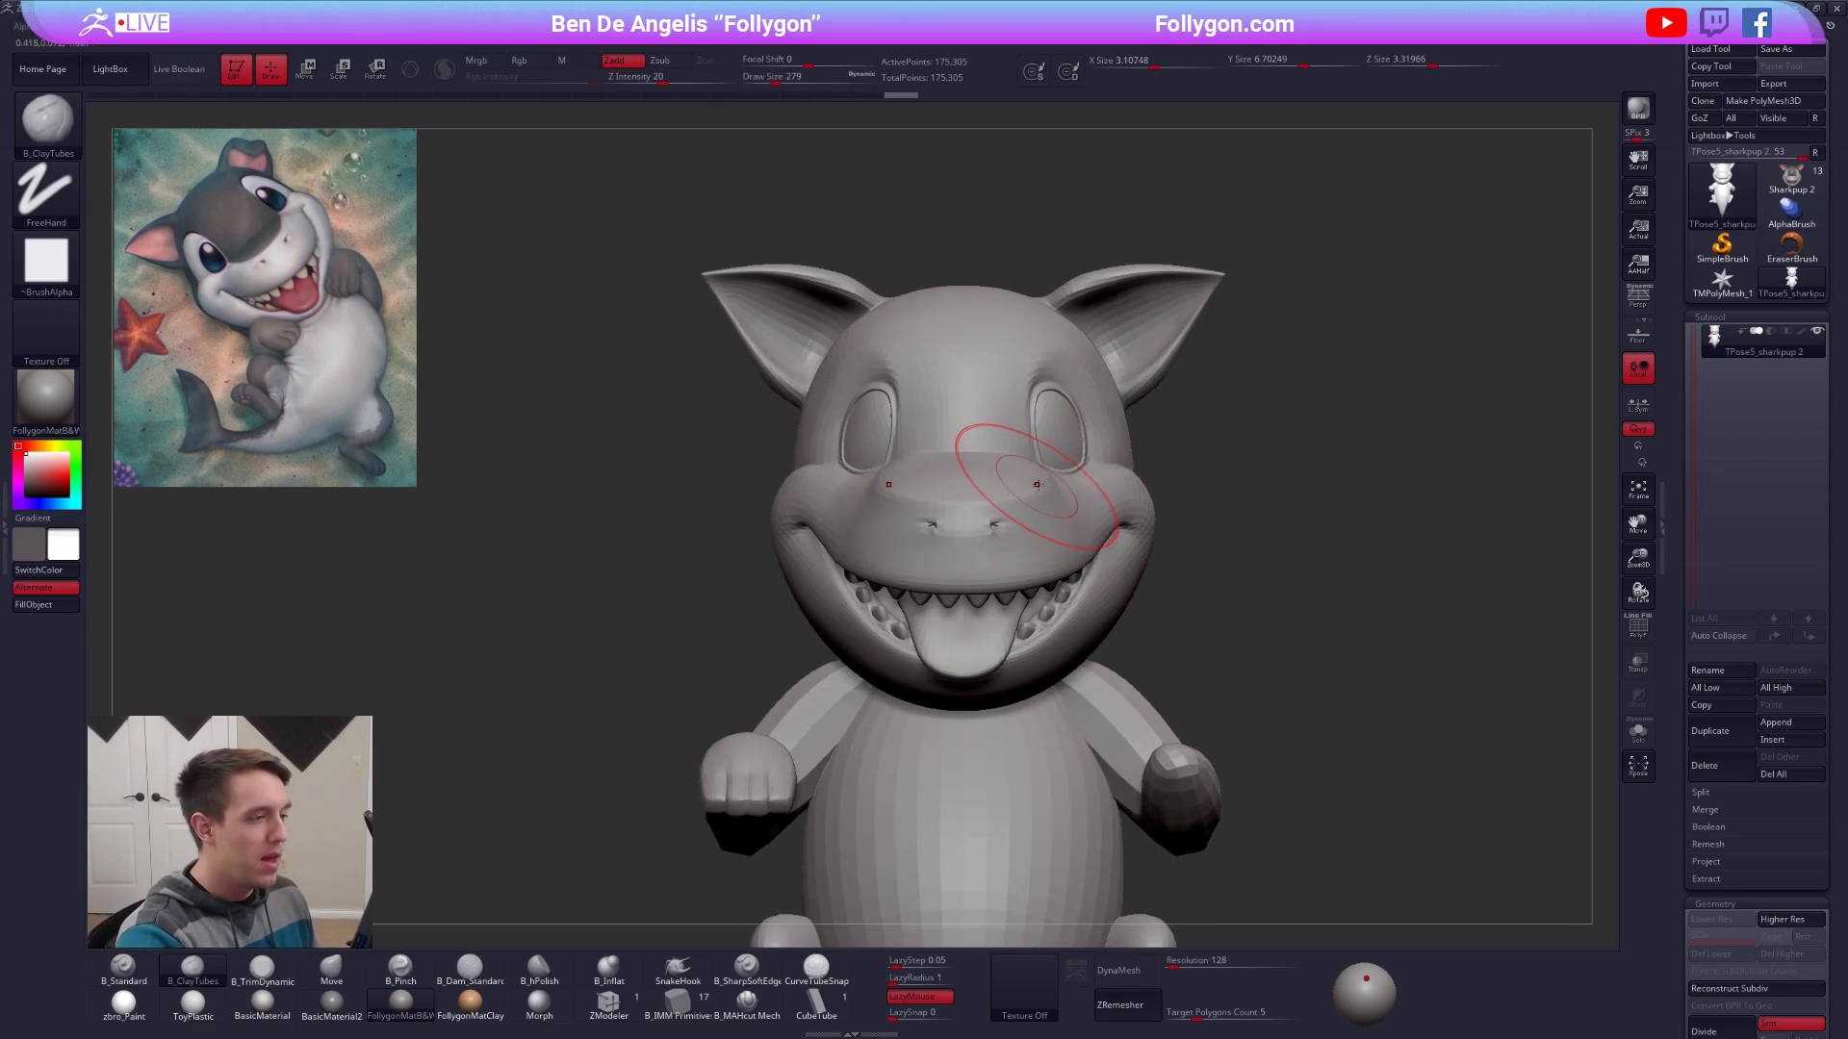
key(shift+f)
key(shift+f)
Isolate the head, mask its upper part above the muzzle, unhide the whole pup, and invert the mask.
ctrl+shift+click(1155, 500)
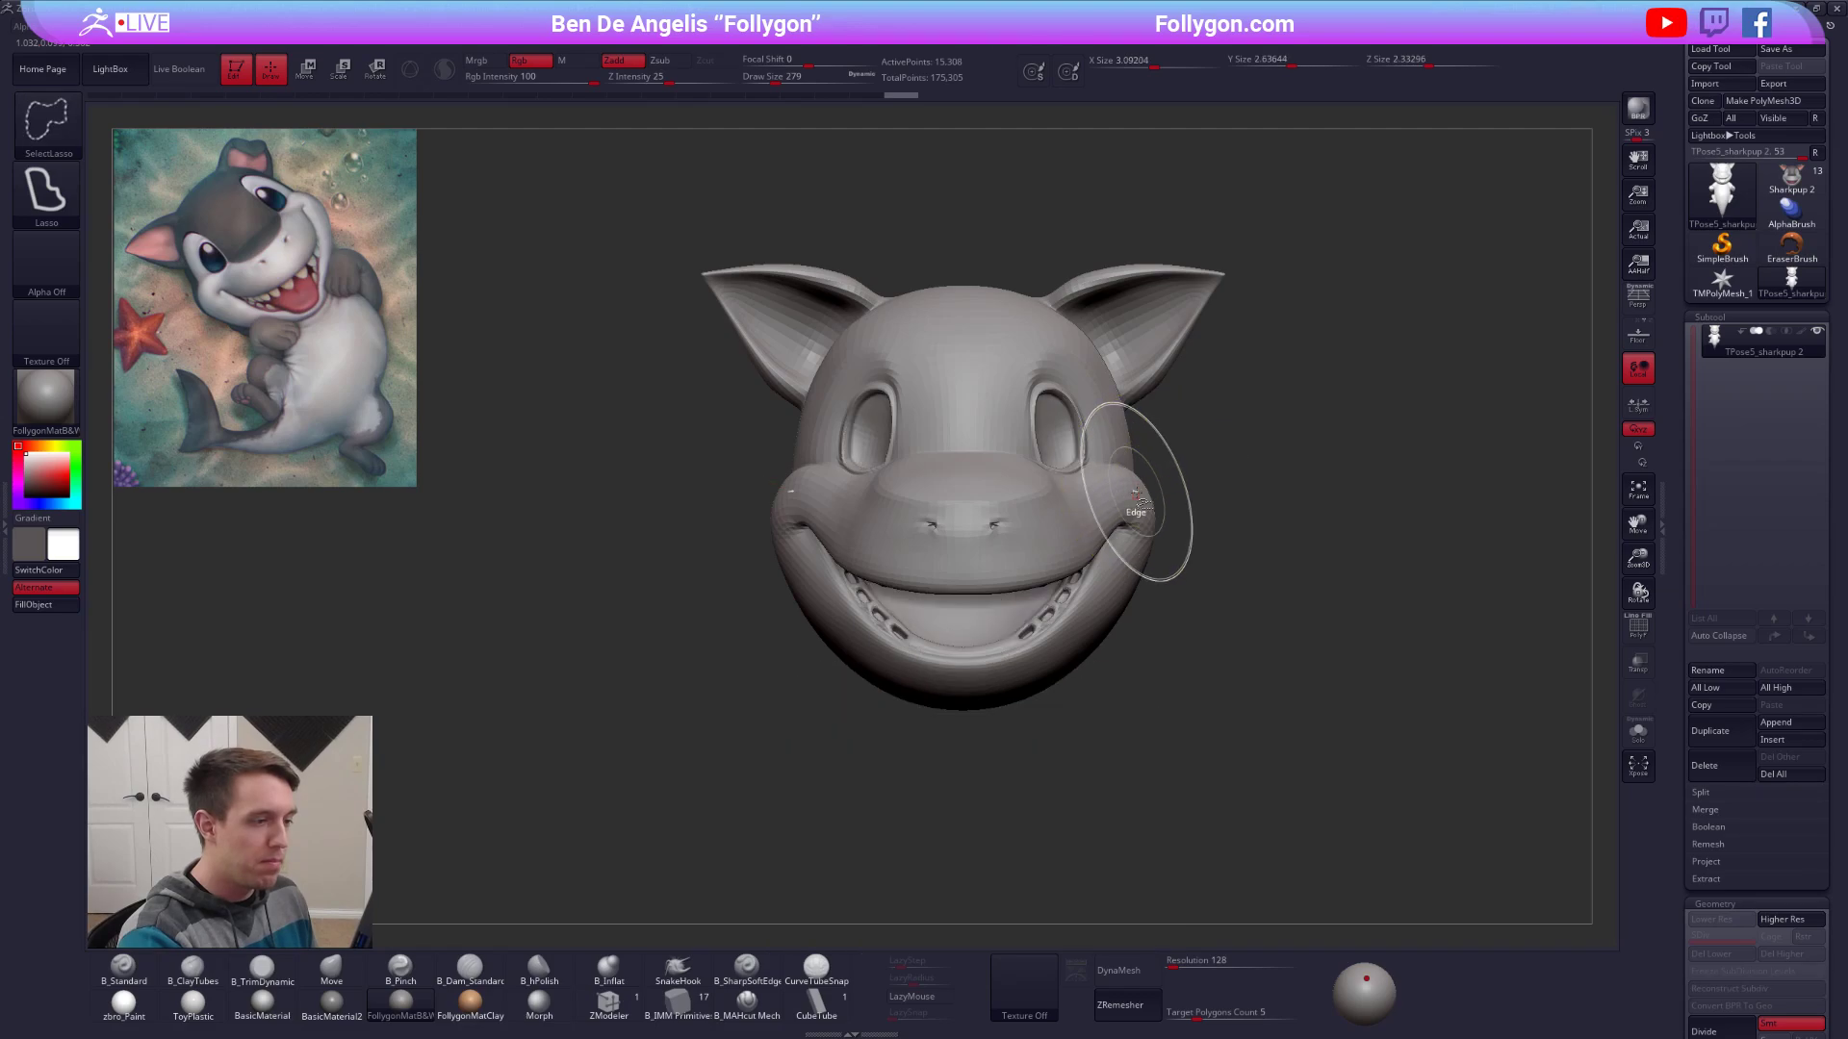
ctrl+shift+drag(1203, 462, 1216, 446)
ctrl+shift+click(1145, 452)
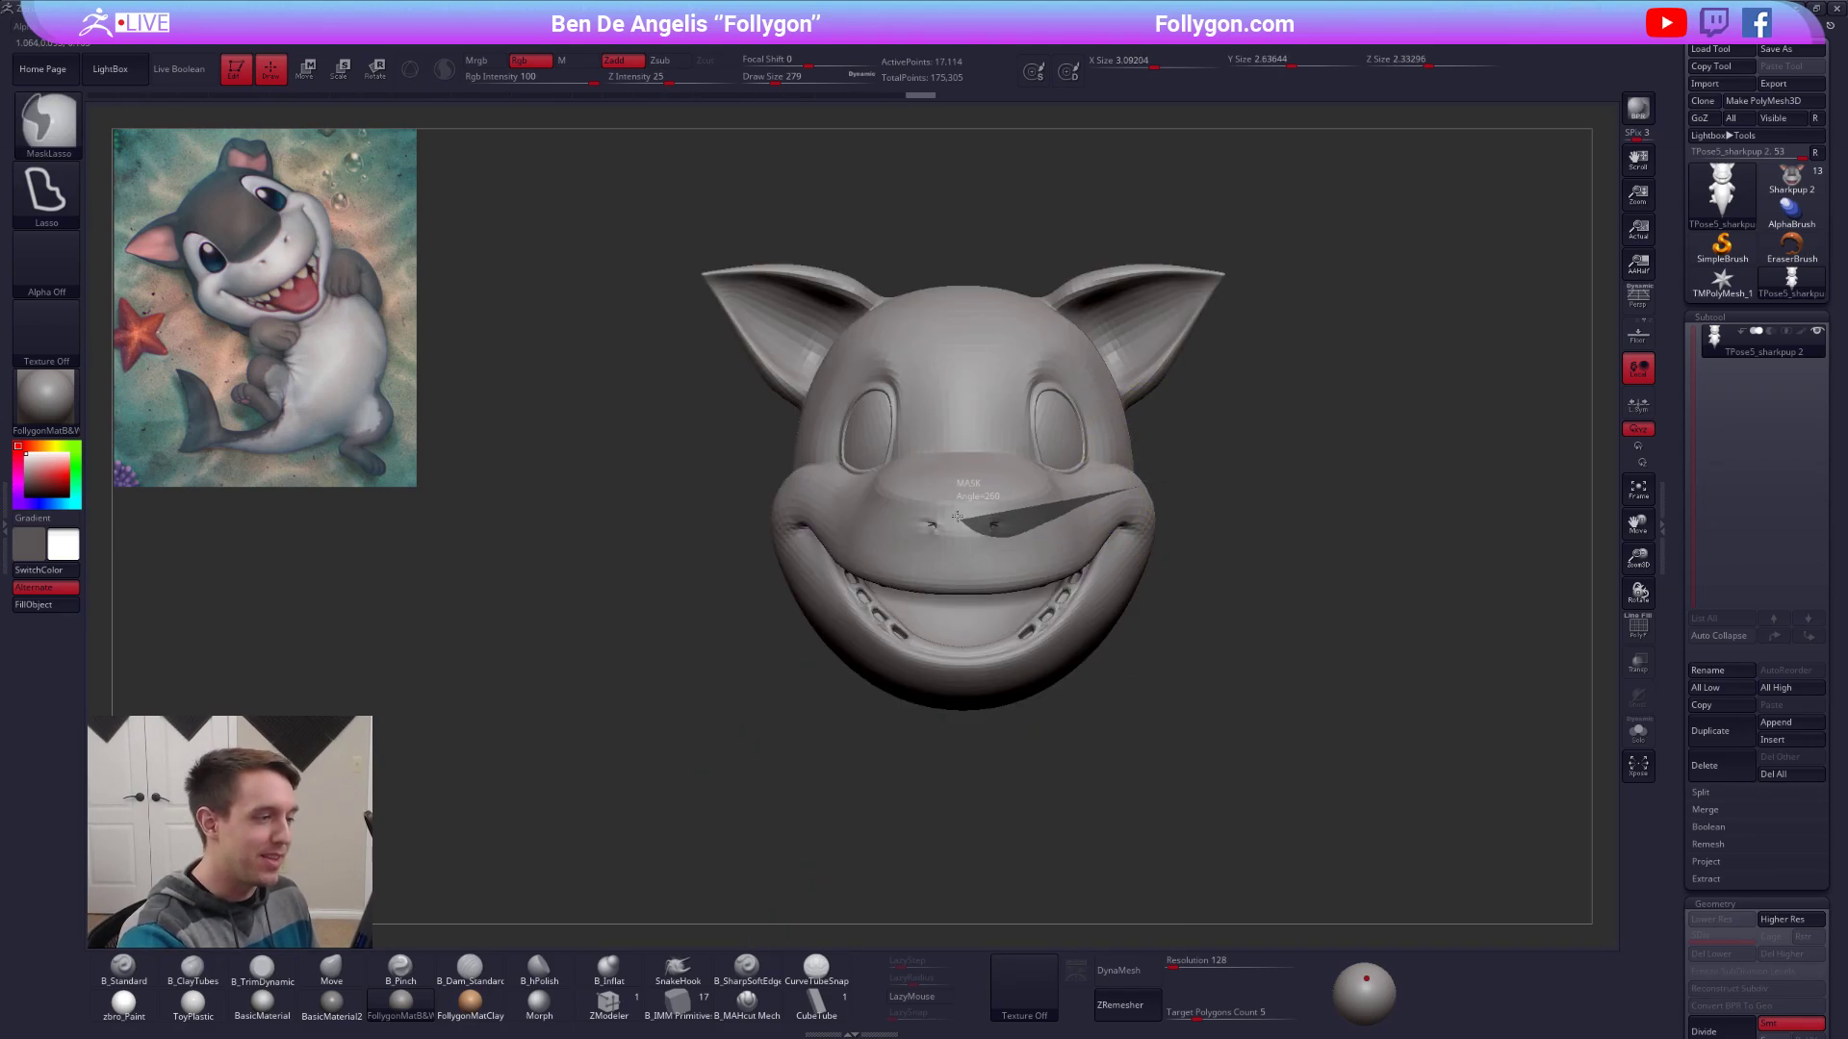
mouse_move(958, 517)
ctrl+mouse_down()
mouse_move(1059, 183)
mouse_move(1383, 302)
ctrl+mouse_up()
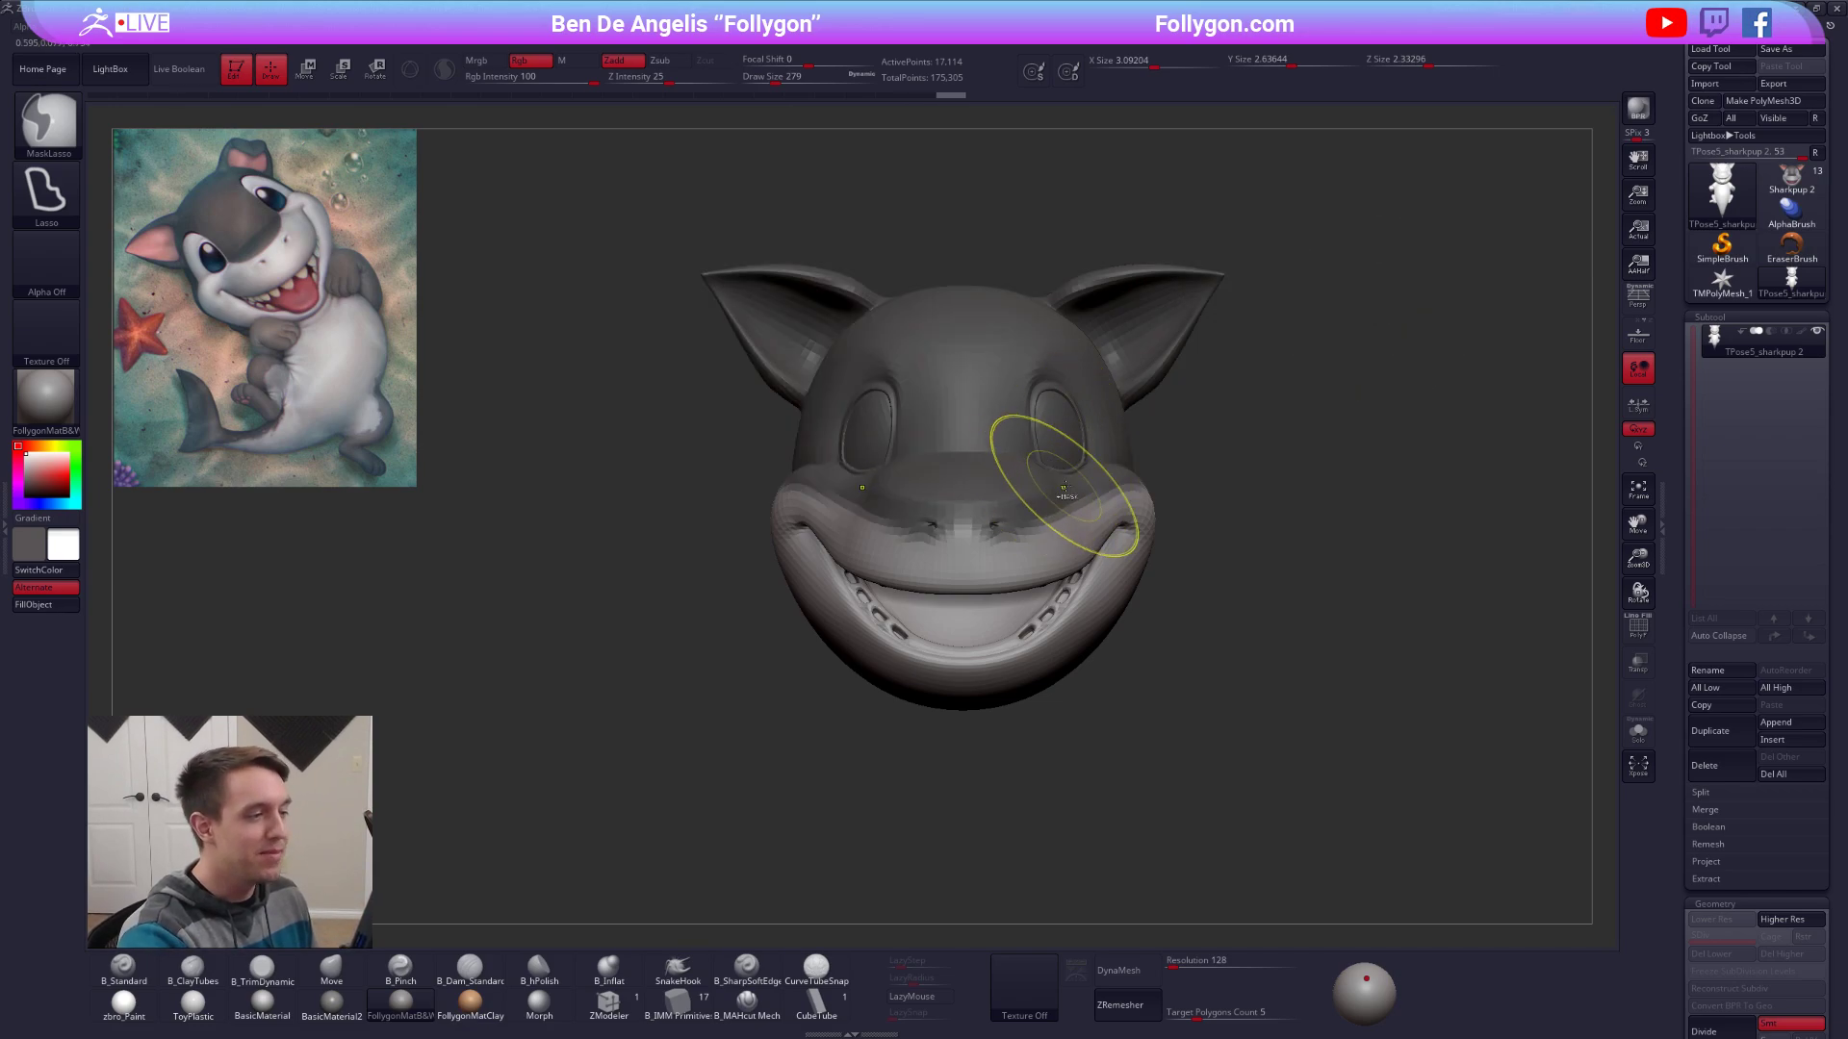
ctrl+shift+click(1217, 445)
ctrl+click(1172, 466)
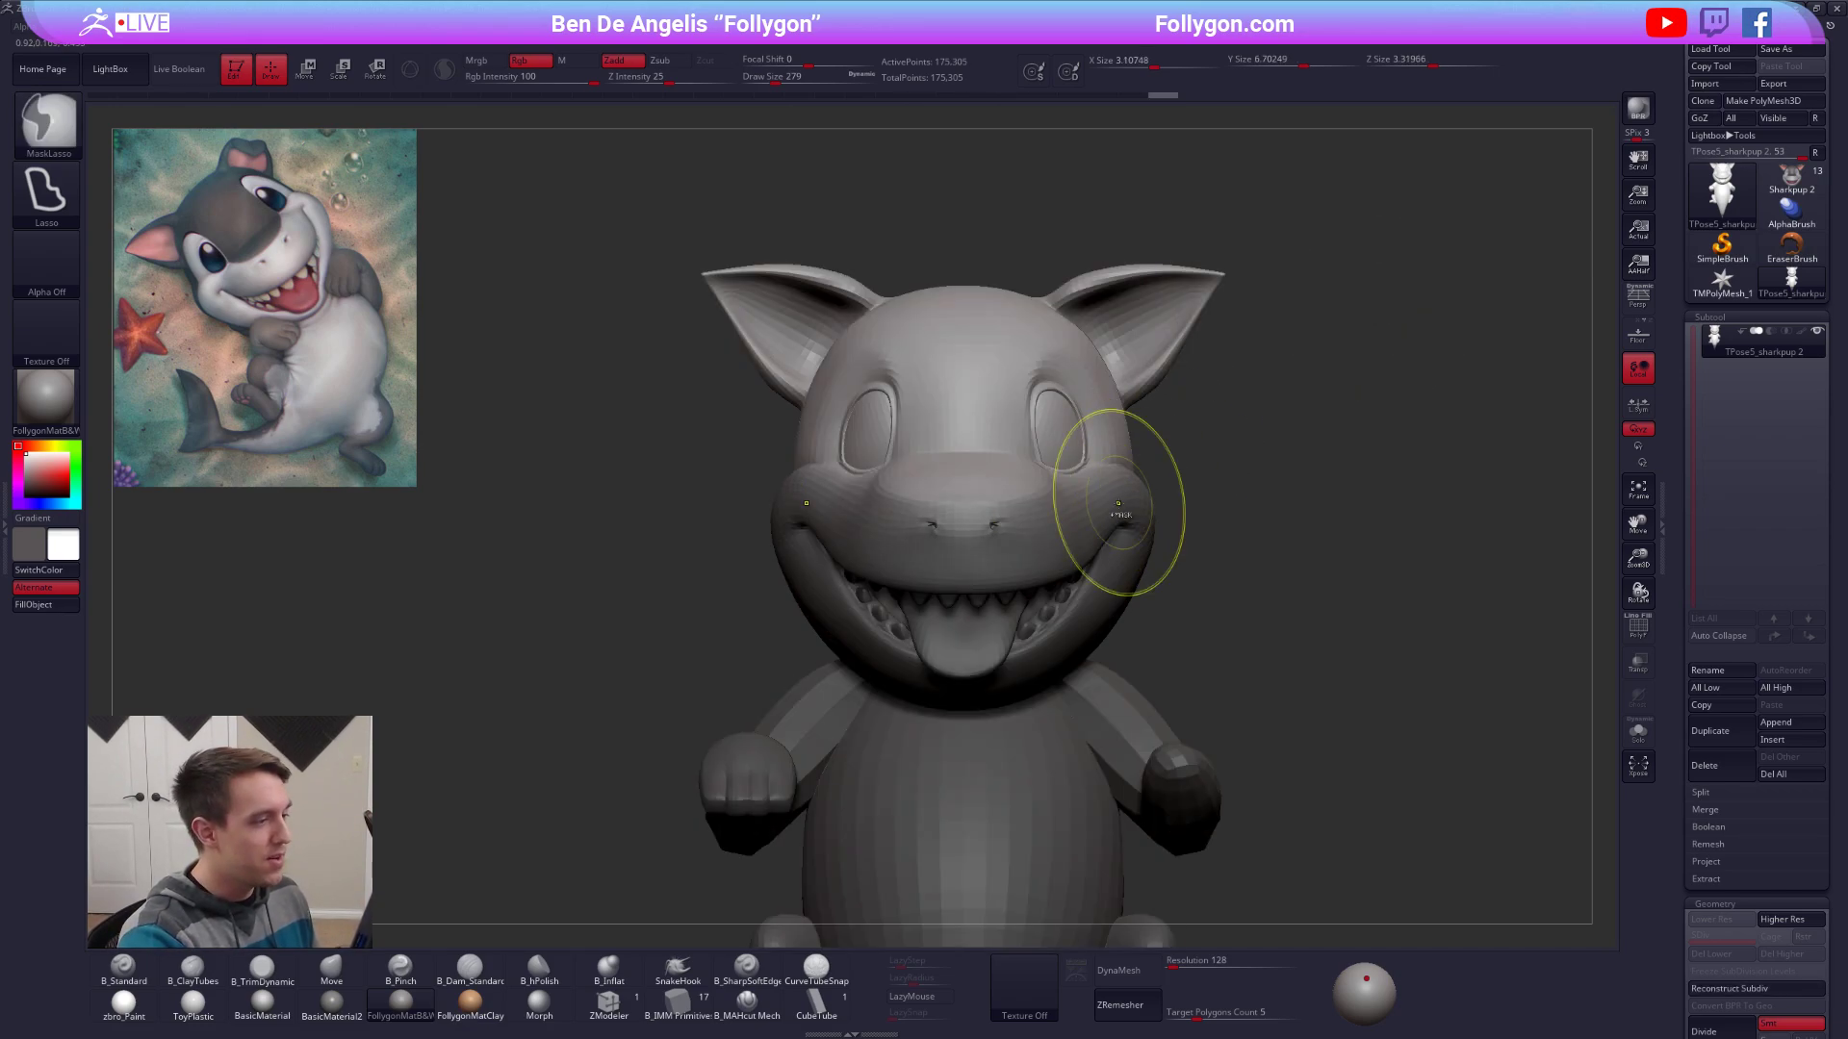
mouse_move(1118, 503)
alt+right_down()
mouse_move(1056, 534)
mouse_move(1160, 547)
mouse_move(1080, 532)
mouse_move(1103, 528)
alt+right_up()
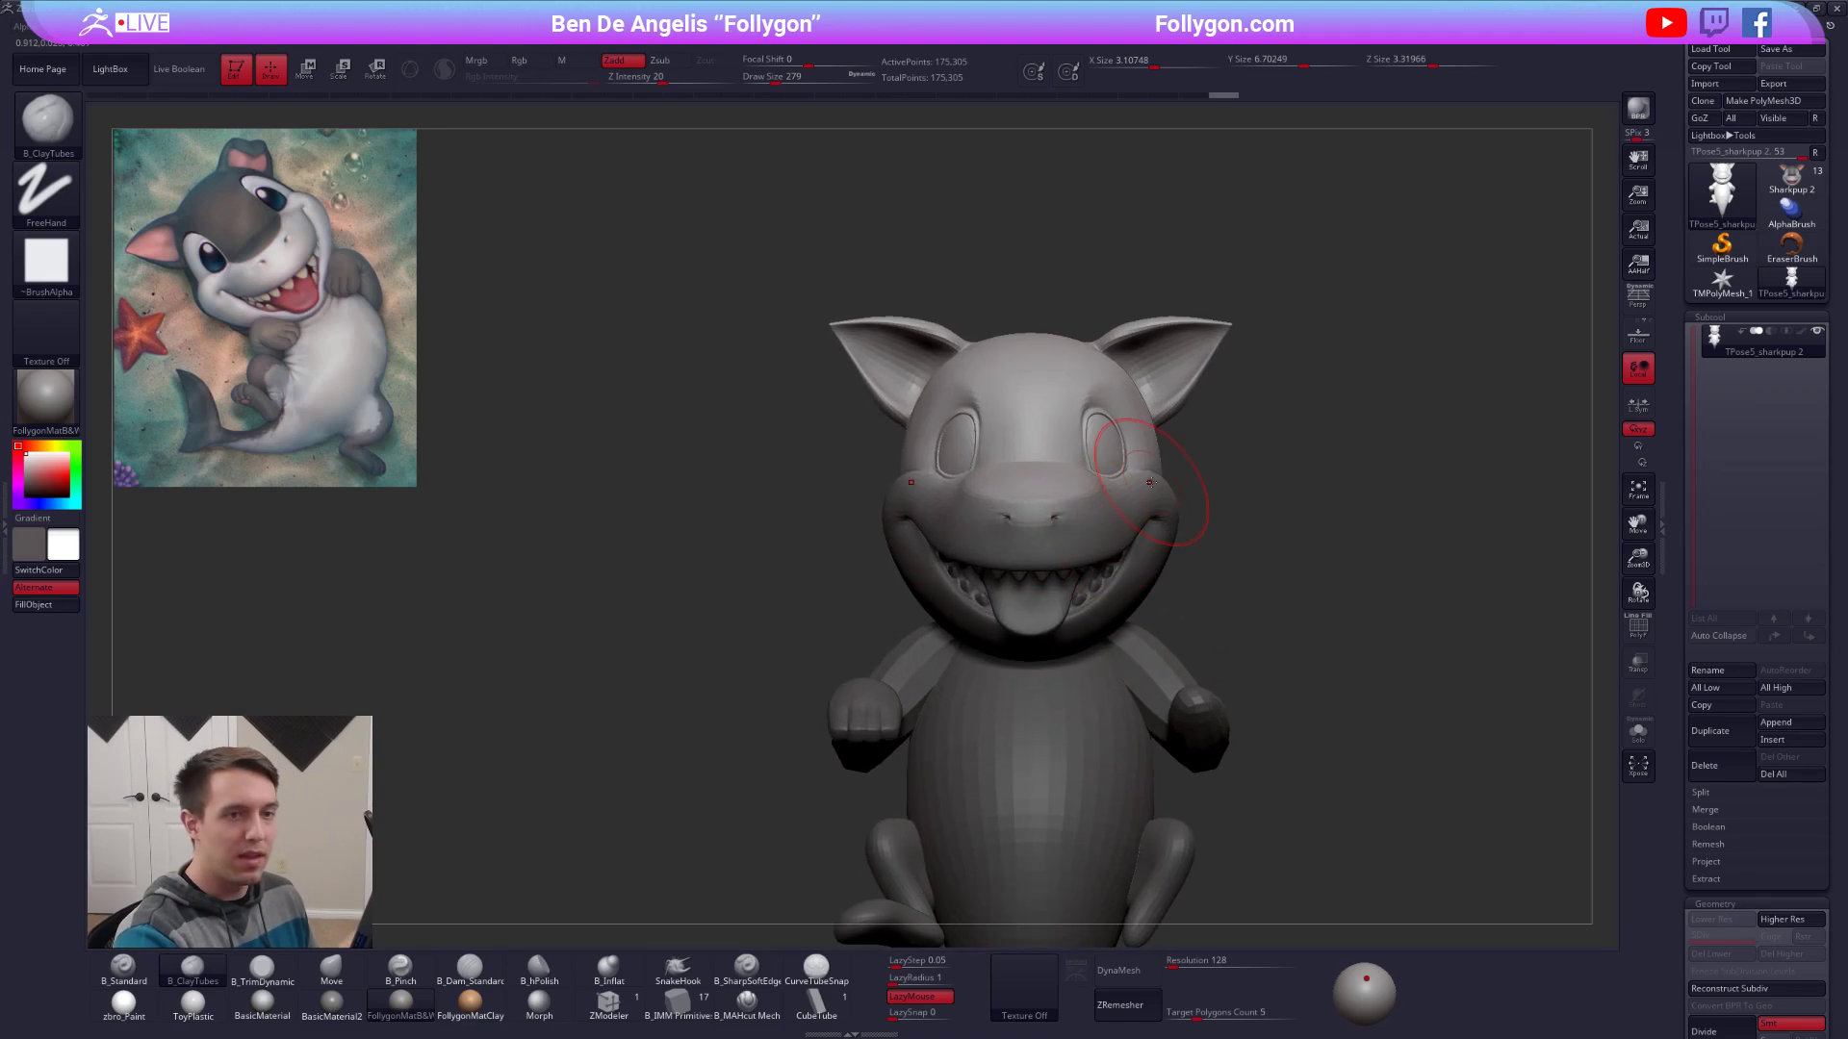
Compare the painted Sharkpup 2 tool with the gray TPose mesh and return to the TPose mesh.
click(1791, 178)
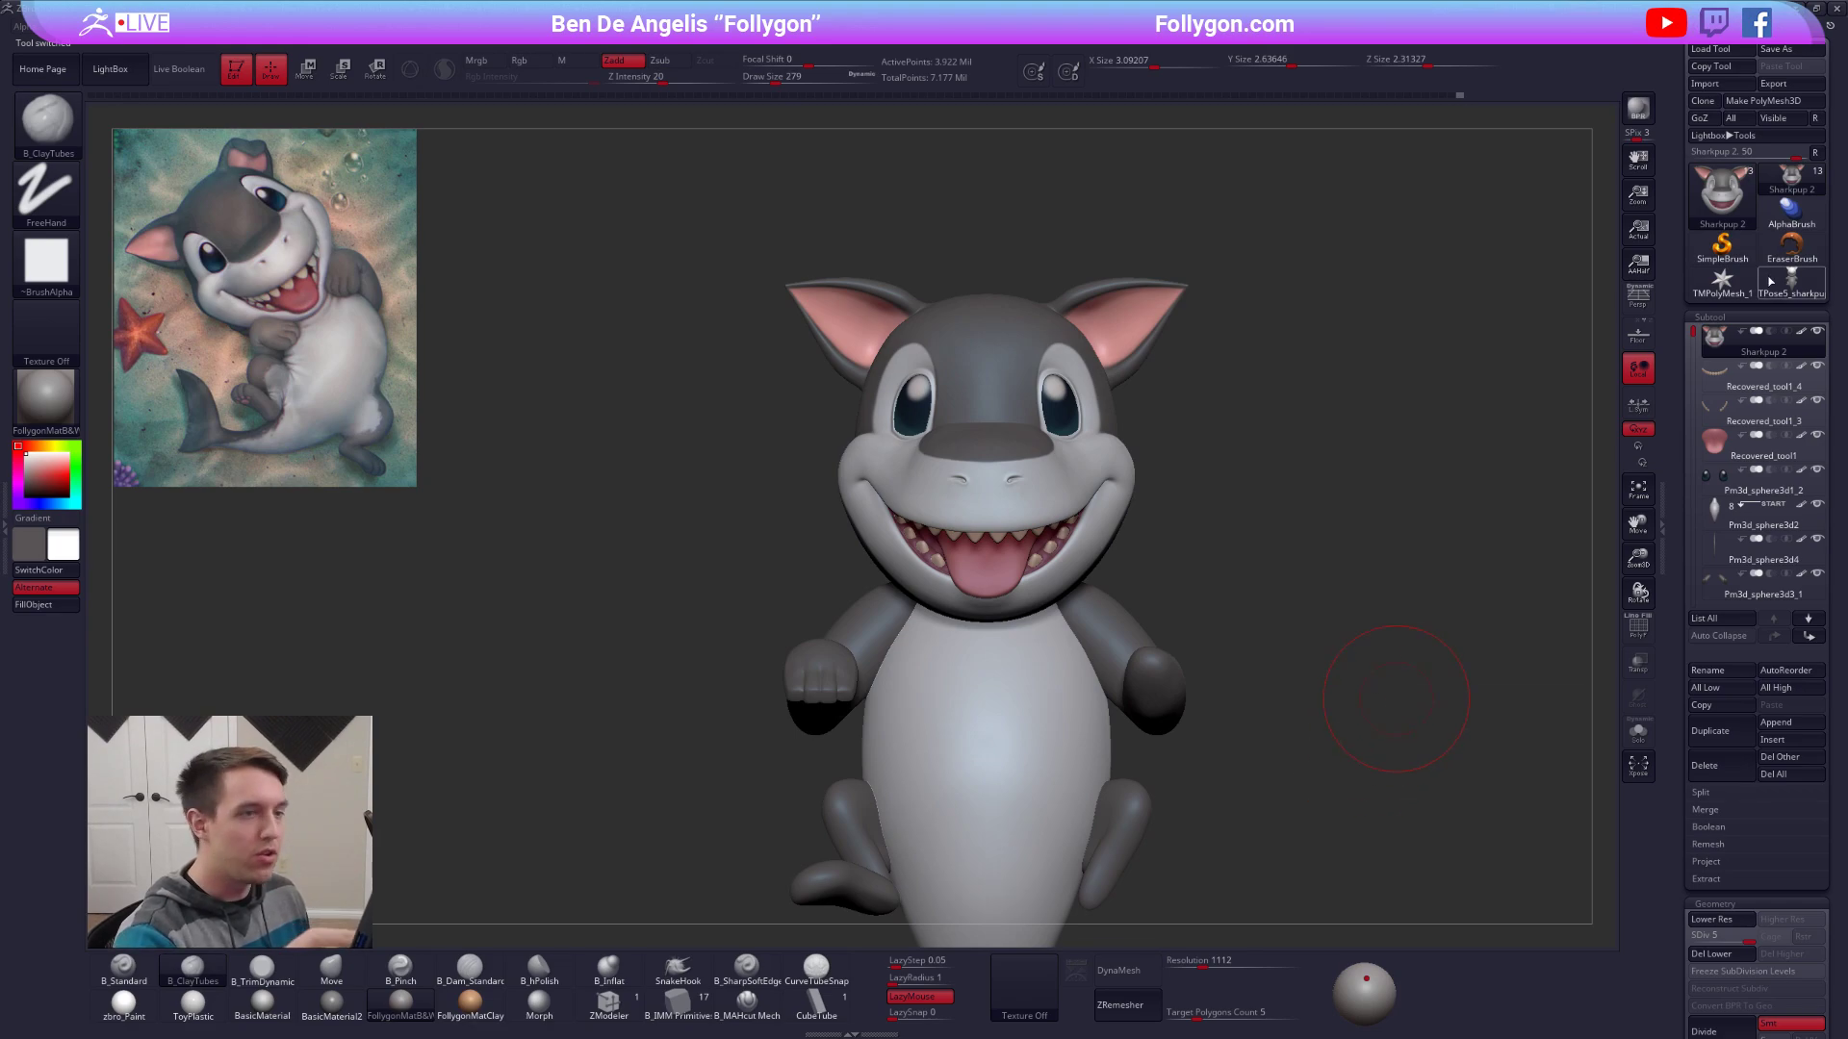
mouse_move(1792, 286)
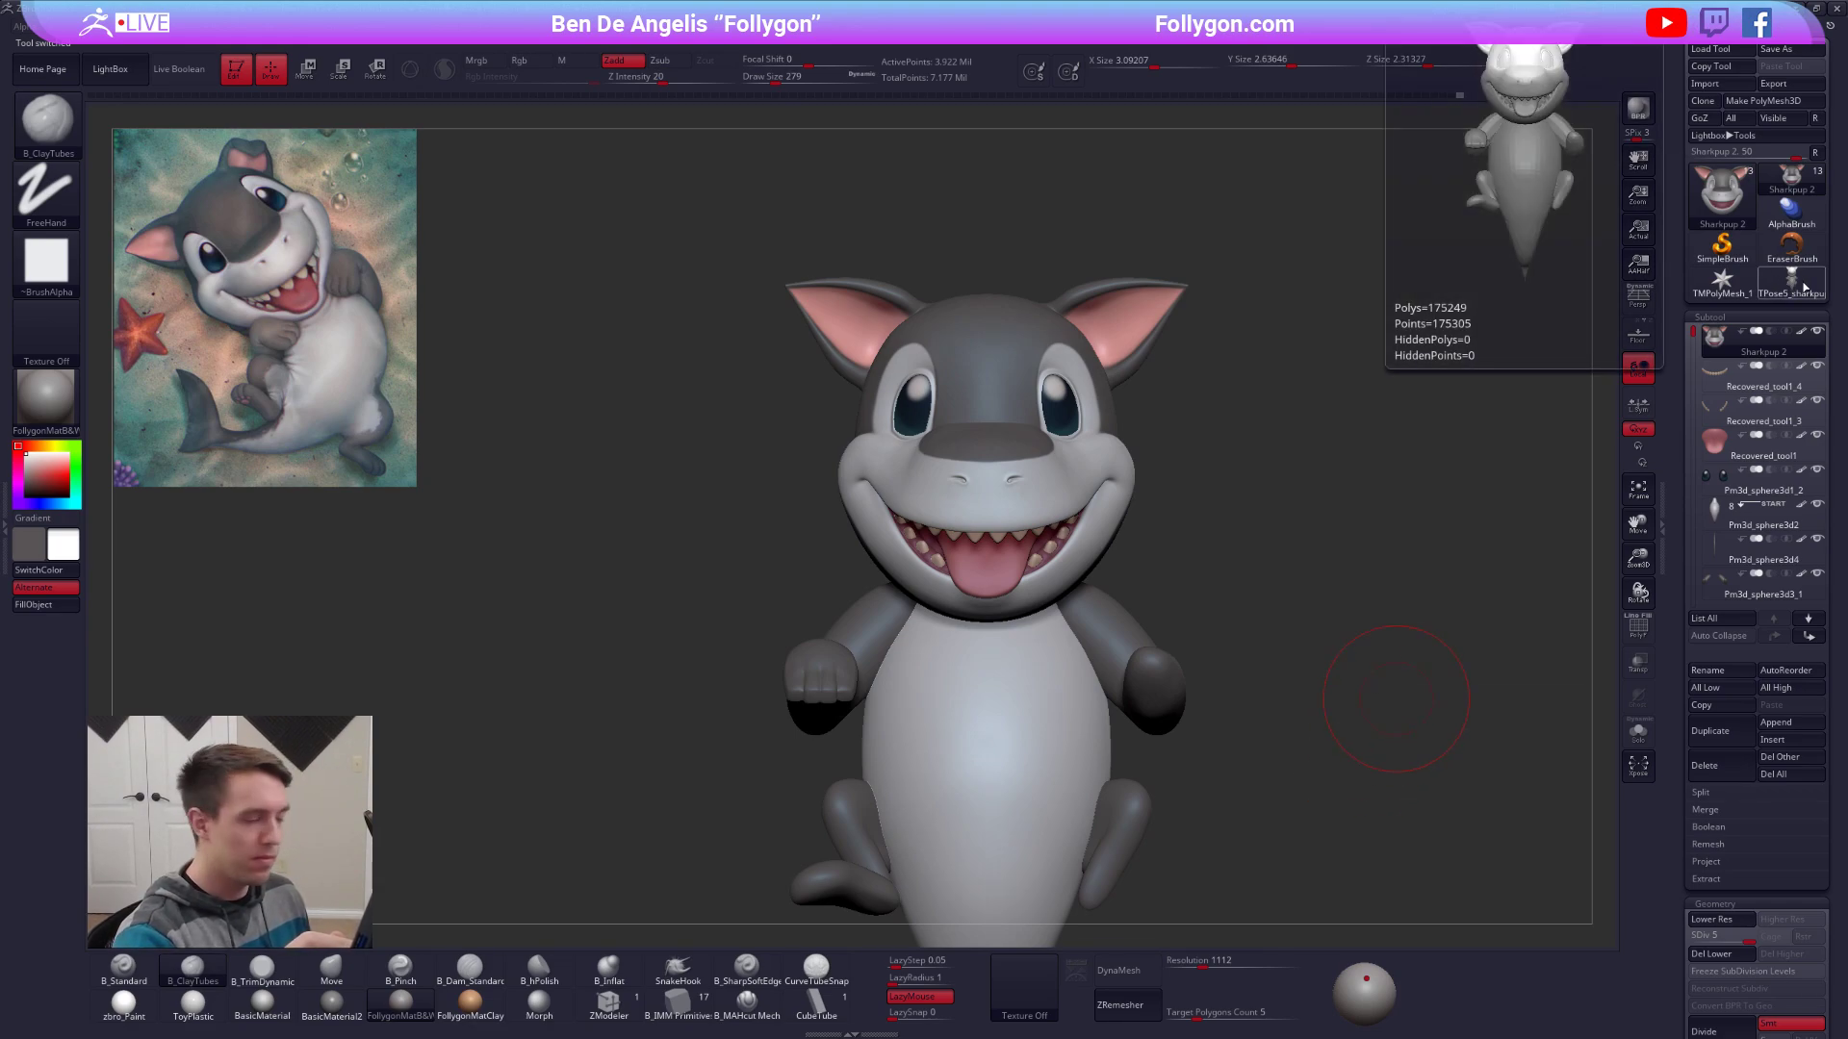
click(1796, 288)
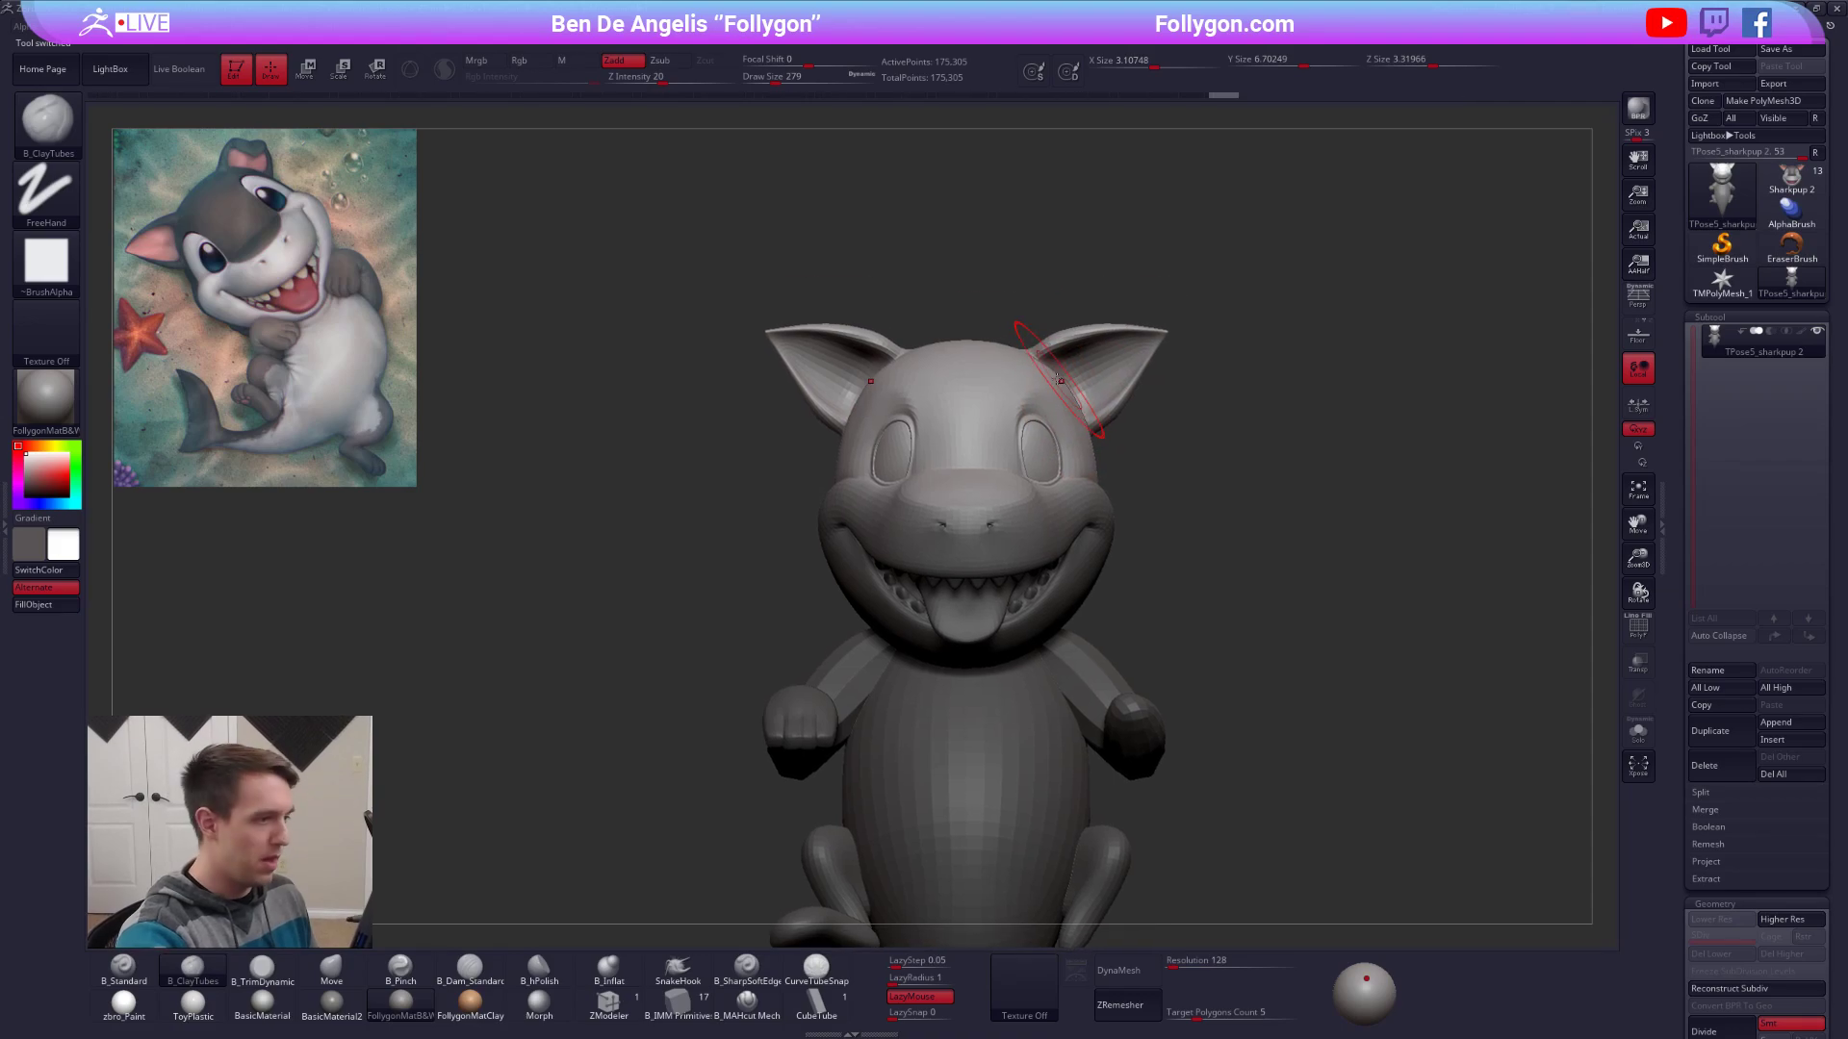
Slightly enlarge the unmasked upper head with Transpose Scale from the face's centerline, and return to the Move brush.
ctrl+right_drag(1057, 388, 1045, 424)
key(b)
key(m)
key(v)
key(space)
drag(1053, 397, 1066, 397)
mouse_move(1059, 231)
right_down()
mouse_move(1046, 372)
mouse_move(1018, 297)
mouse_move(1091, 513)
mouse_move(1026, 457)
mouse_move(1123, 470)
right_up()
key(e)
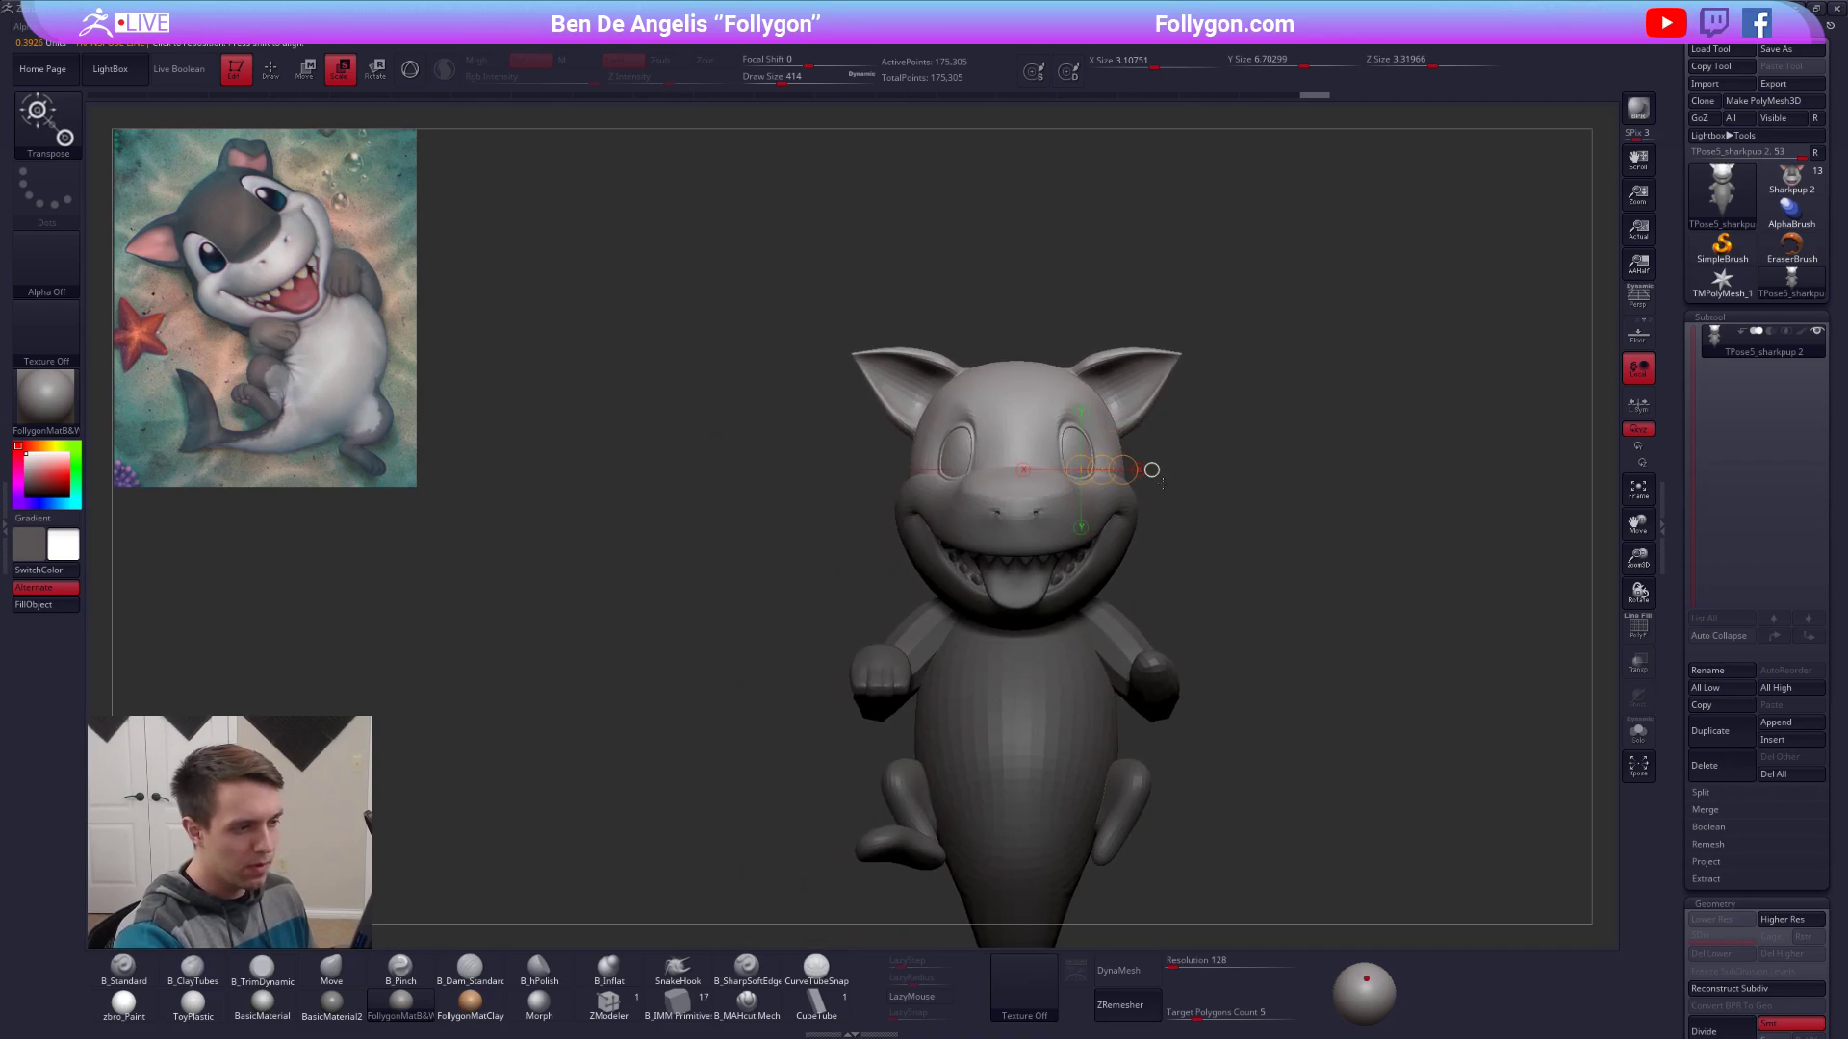
drag(1152, 470, 1305, 469)
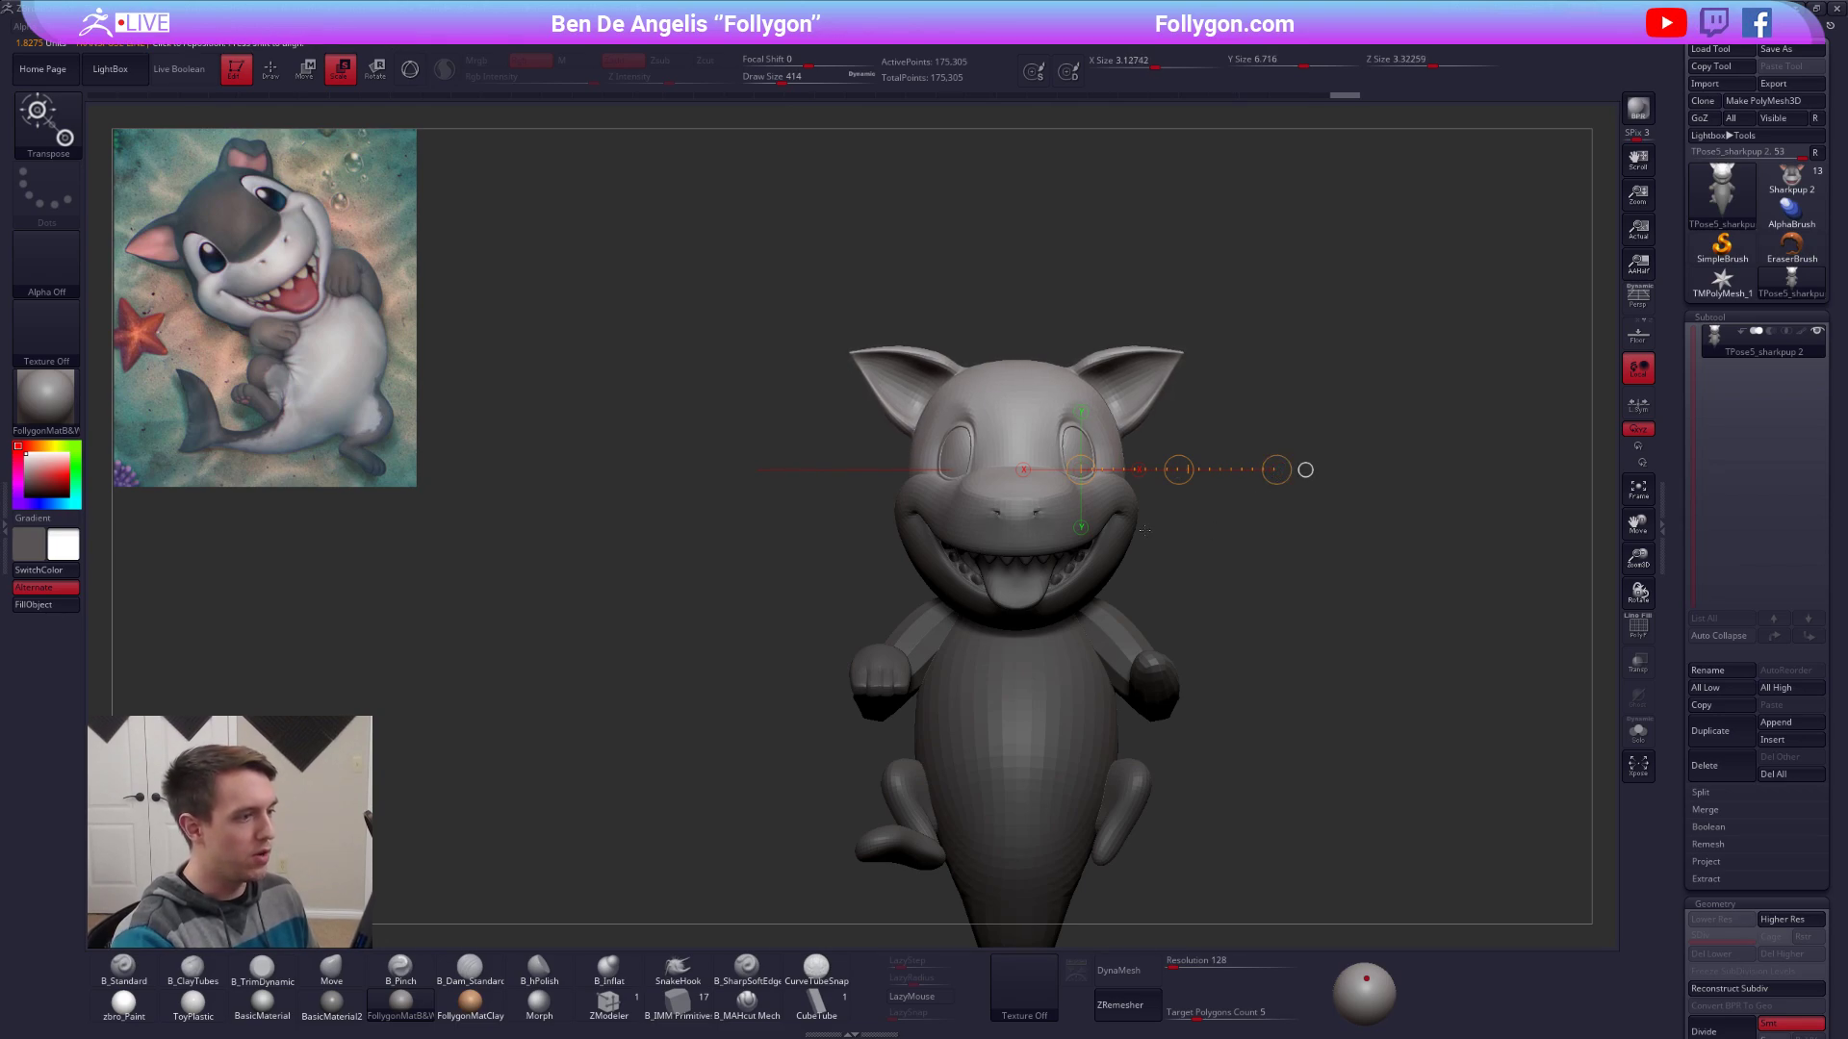
key(q)
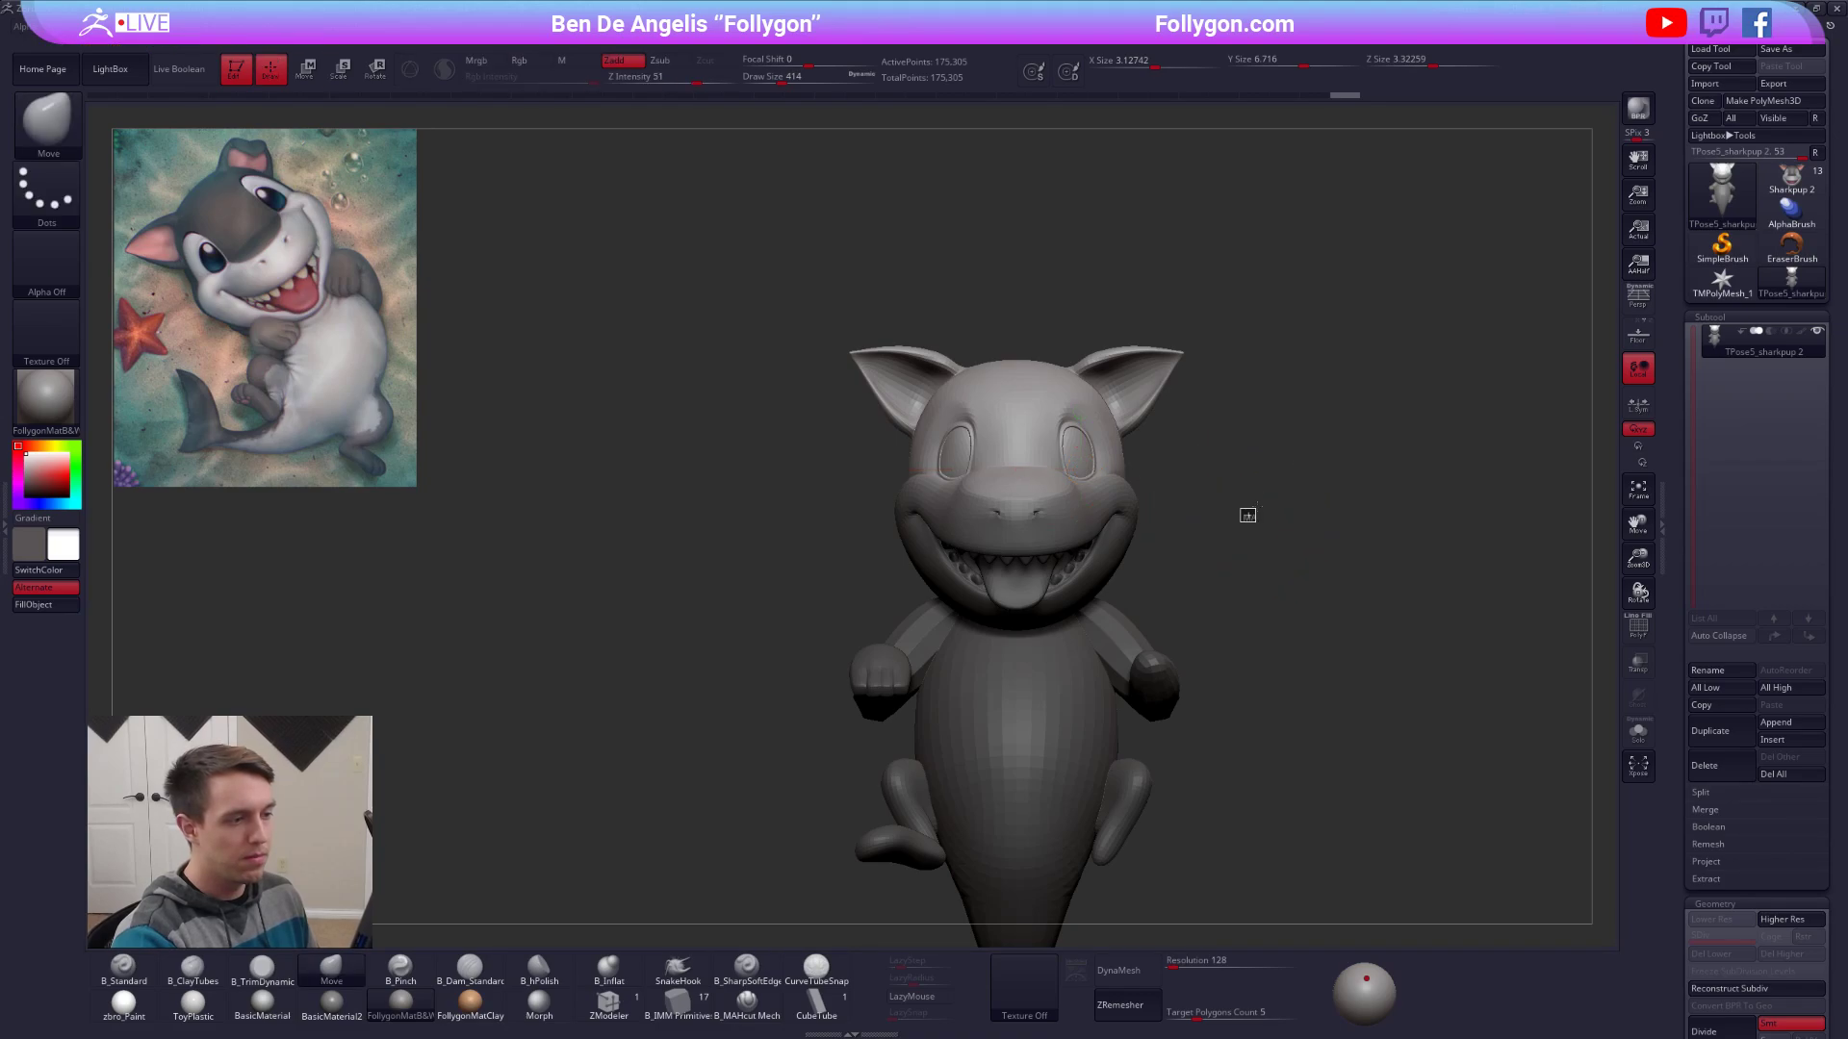
Isolate the head in side view, discard the first mask, and mask the lower jaw from the mouth corner to the back.
mouse_move(1233, 487)
mouse_down()
mouse_move(1045, 600)
mouse_move(1030, 674)
mouse_up()
ctrl+shift+click(1030, 619)
drag(1155, 664, 1011, 676)
mouse_move(948, 585)
ctrl+mouse_down()
mouse_move(1337, 499)
mouse_move(1366, 408)
ctrl+mouse_up()
ctrl+drag(1220, 739, 1280, 735)
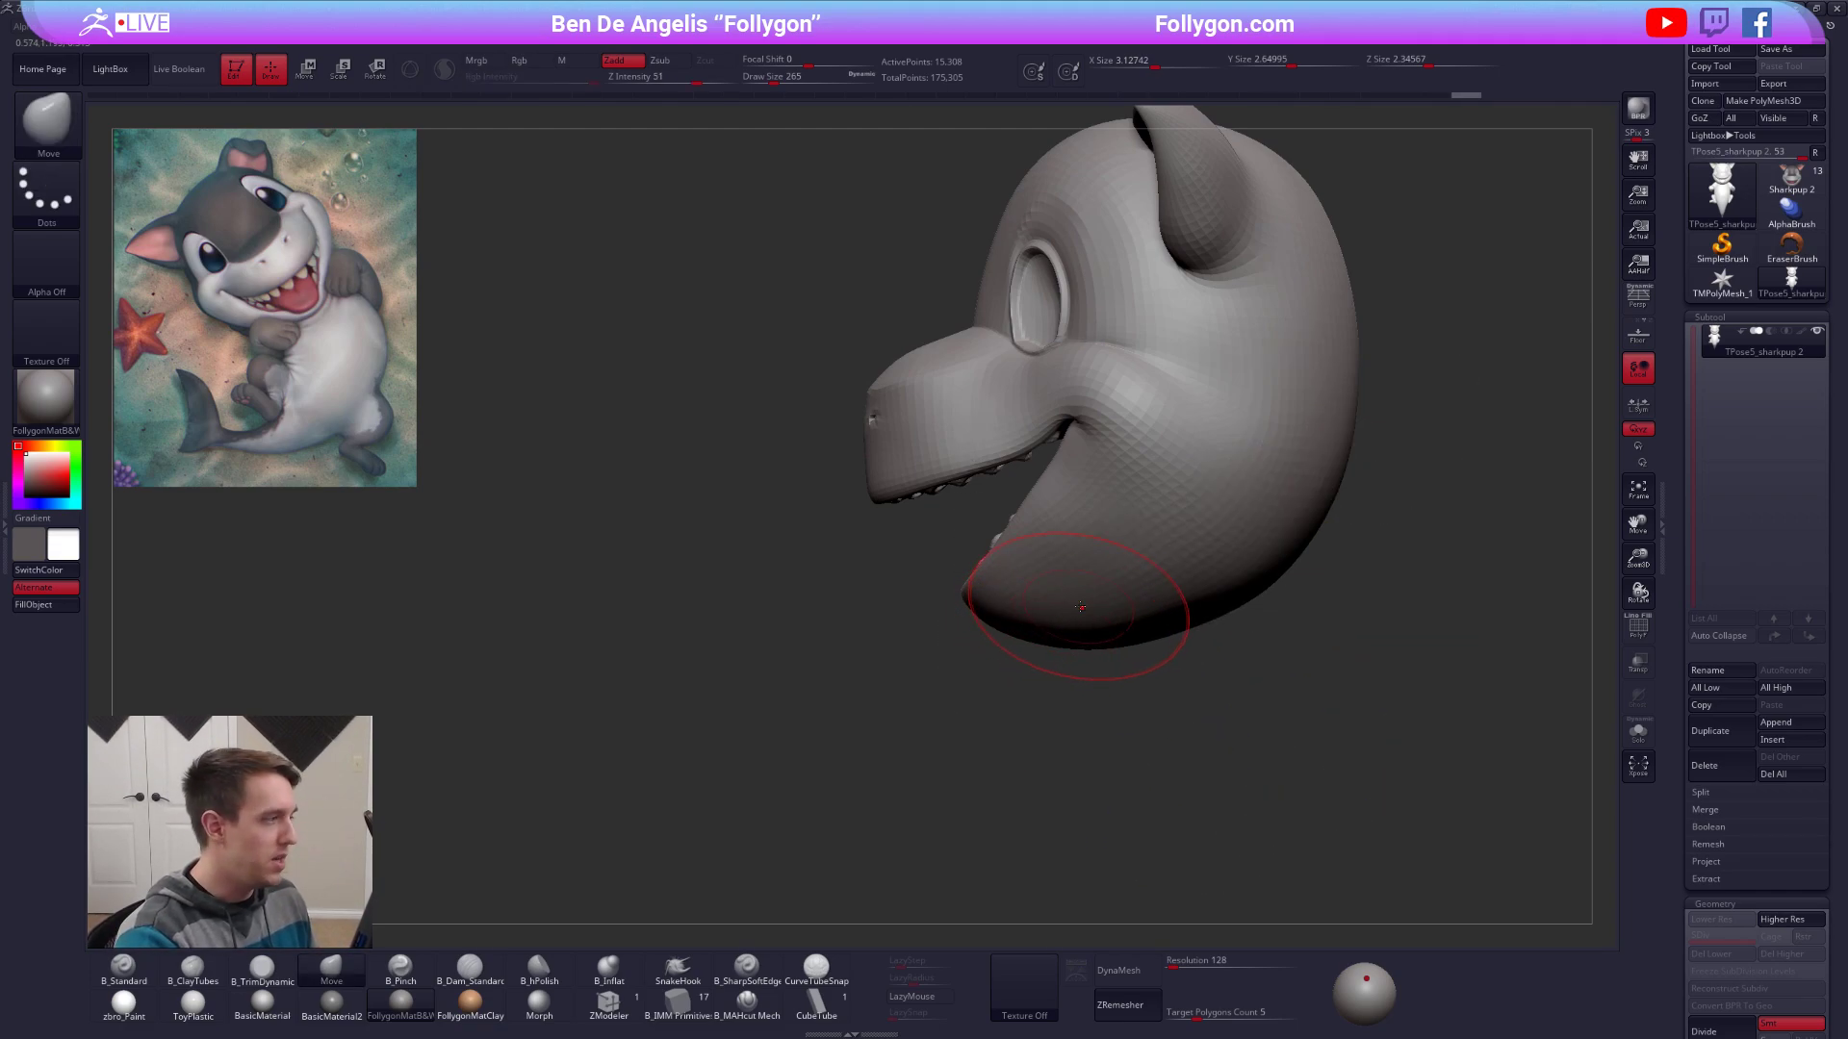
drag(1081, 607, 998, 636)
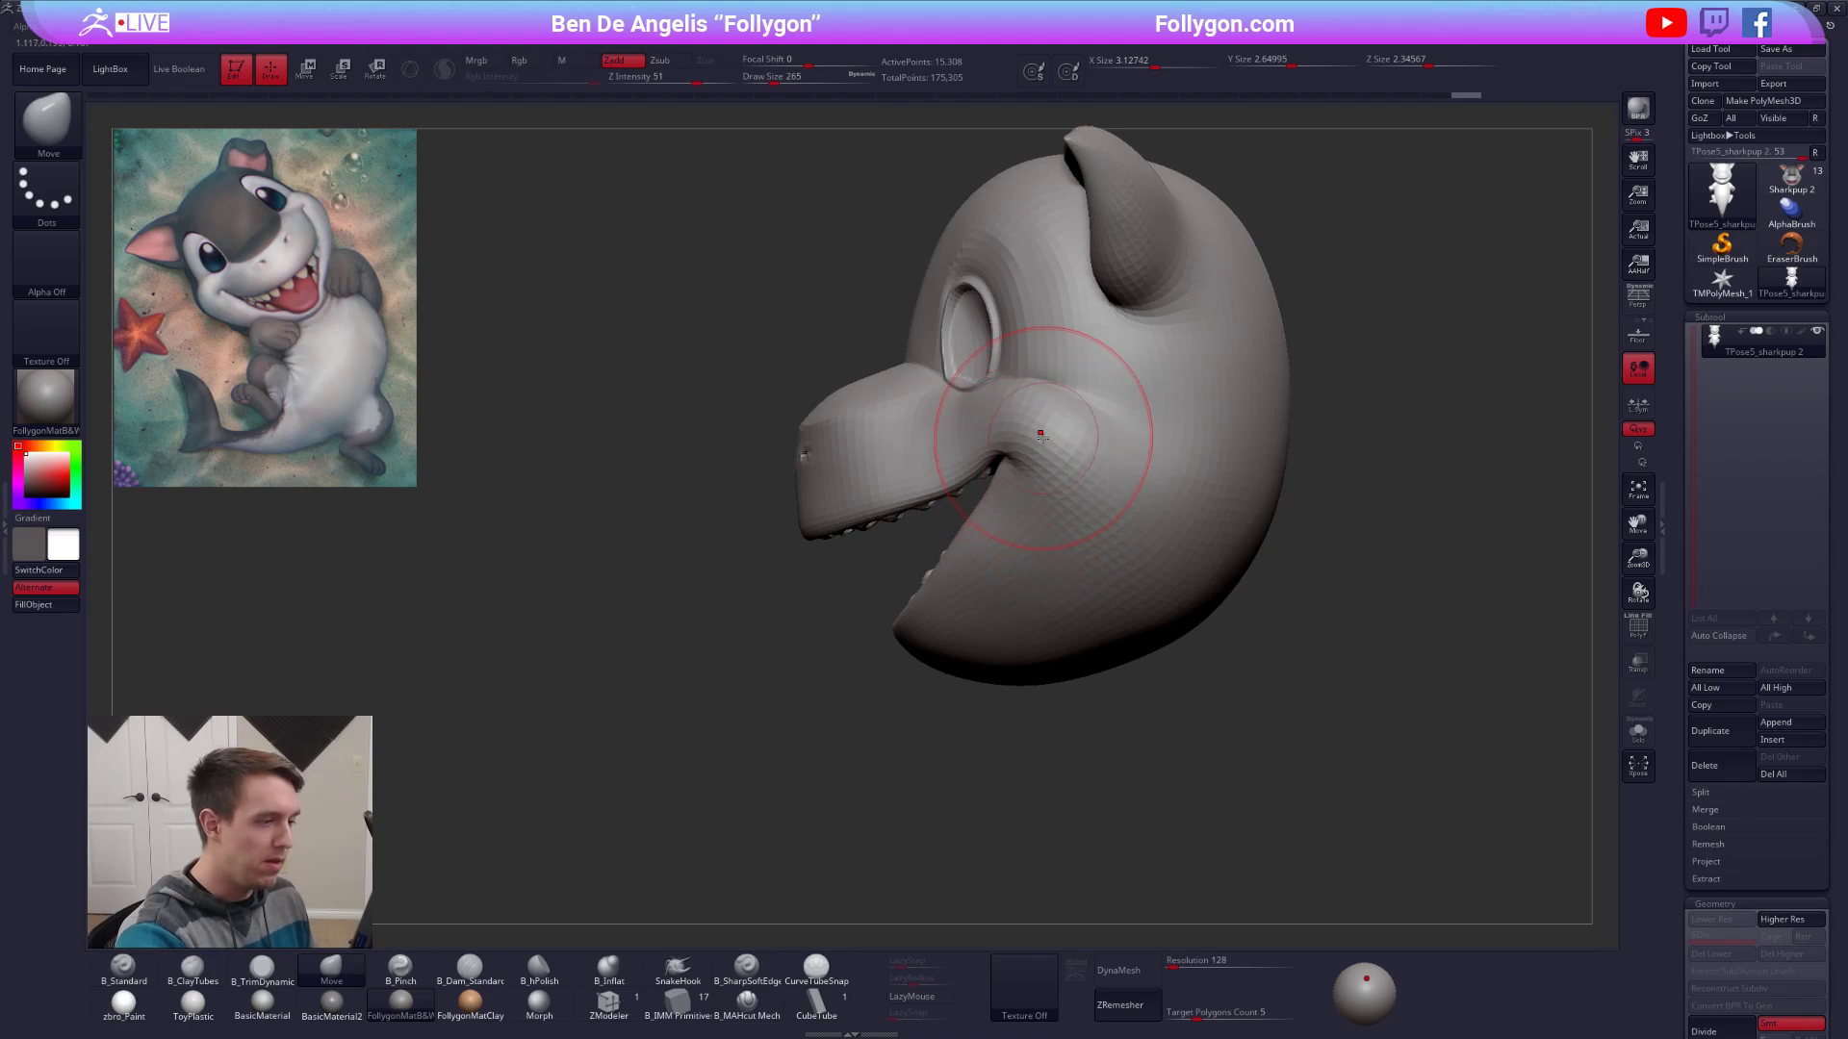
mouse_move(1031, 449)
ctrl+mouse_down()
mouse_move(827, 856)
mouse_move(1429, 447)
ctrl+mouse_up()
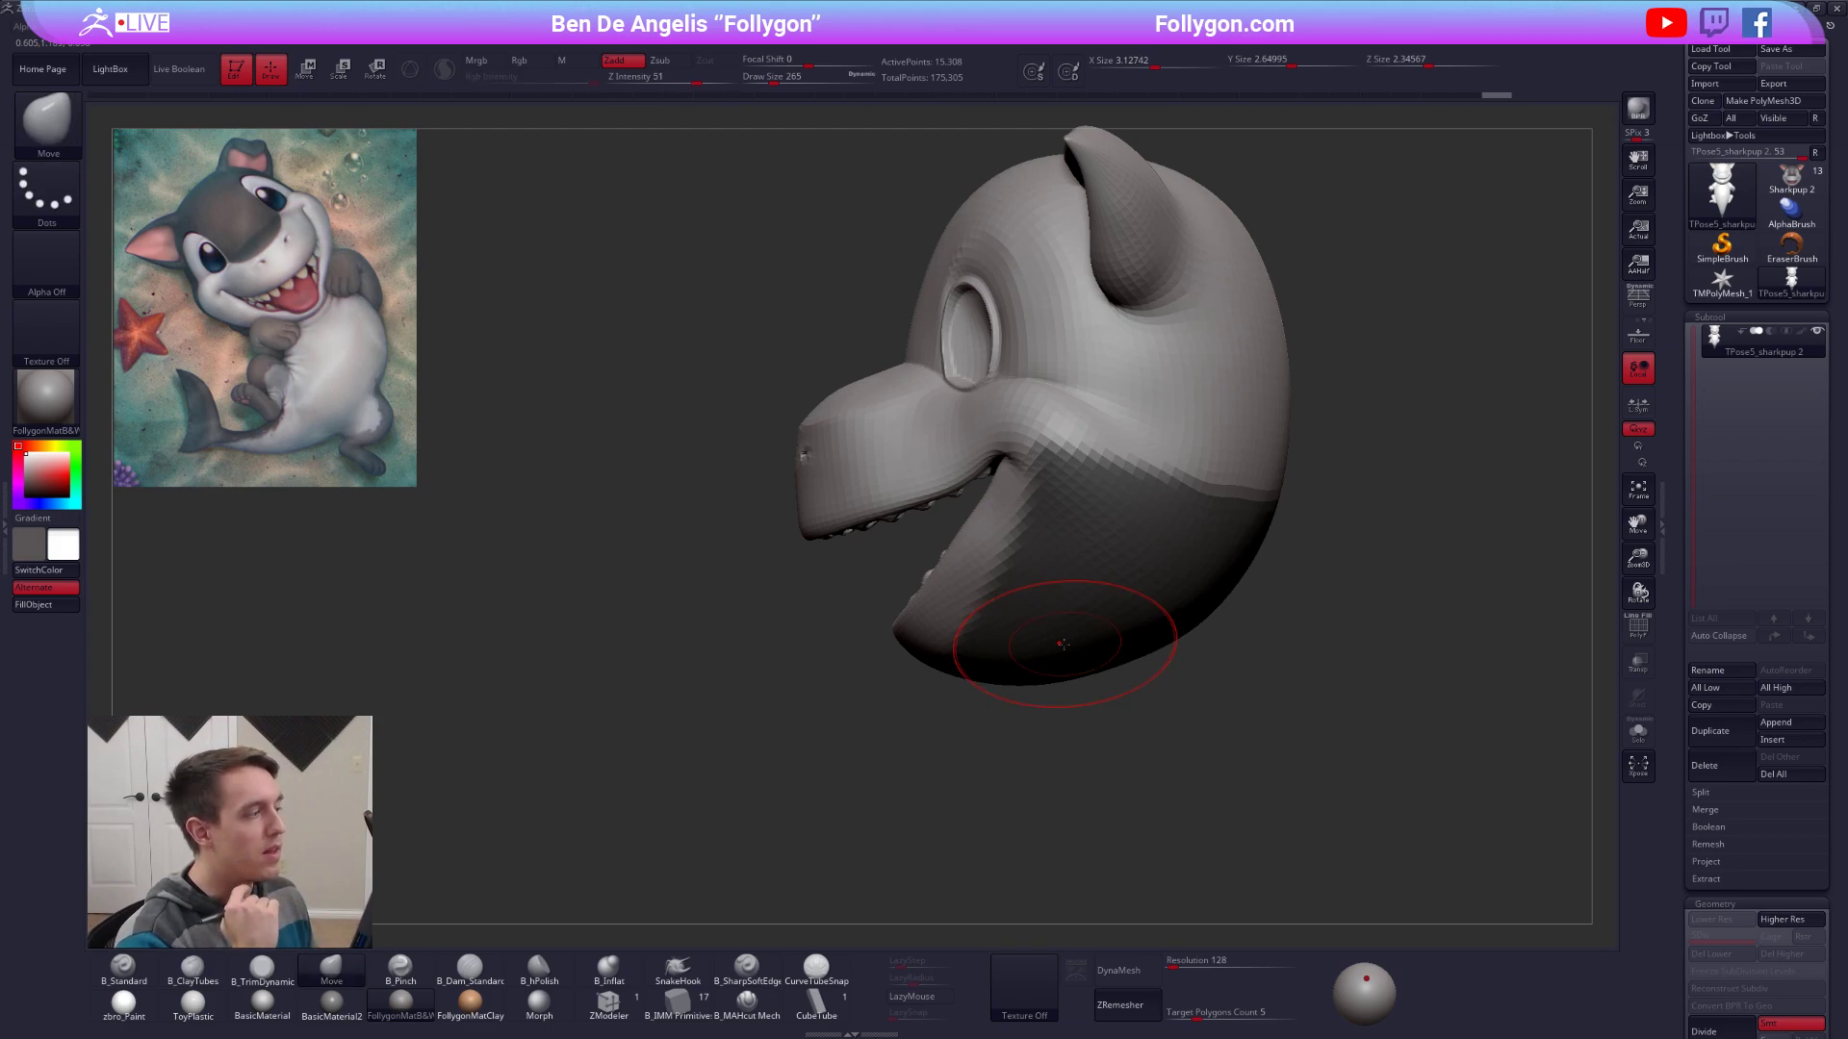
Soften and invert the jaw mask, then unhide the whole pup with everything except the lower jaw masked.
ctrl+shift+click(1130, 694)
ctrl+shift+click(1055, 666)
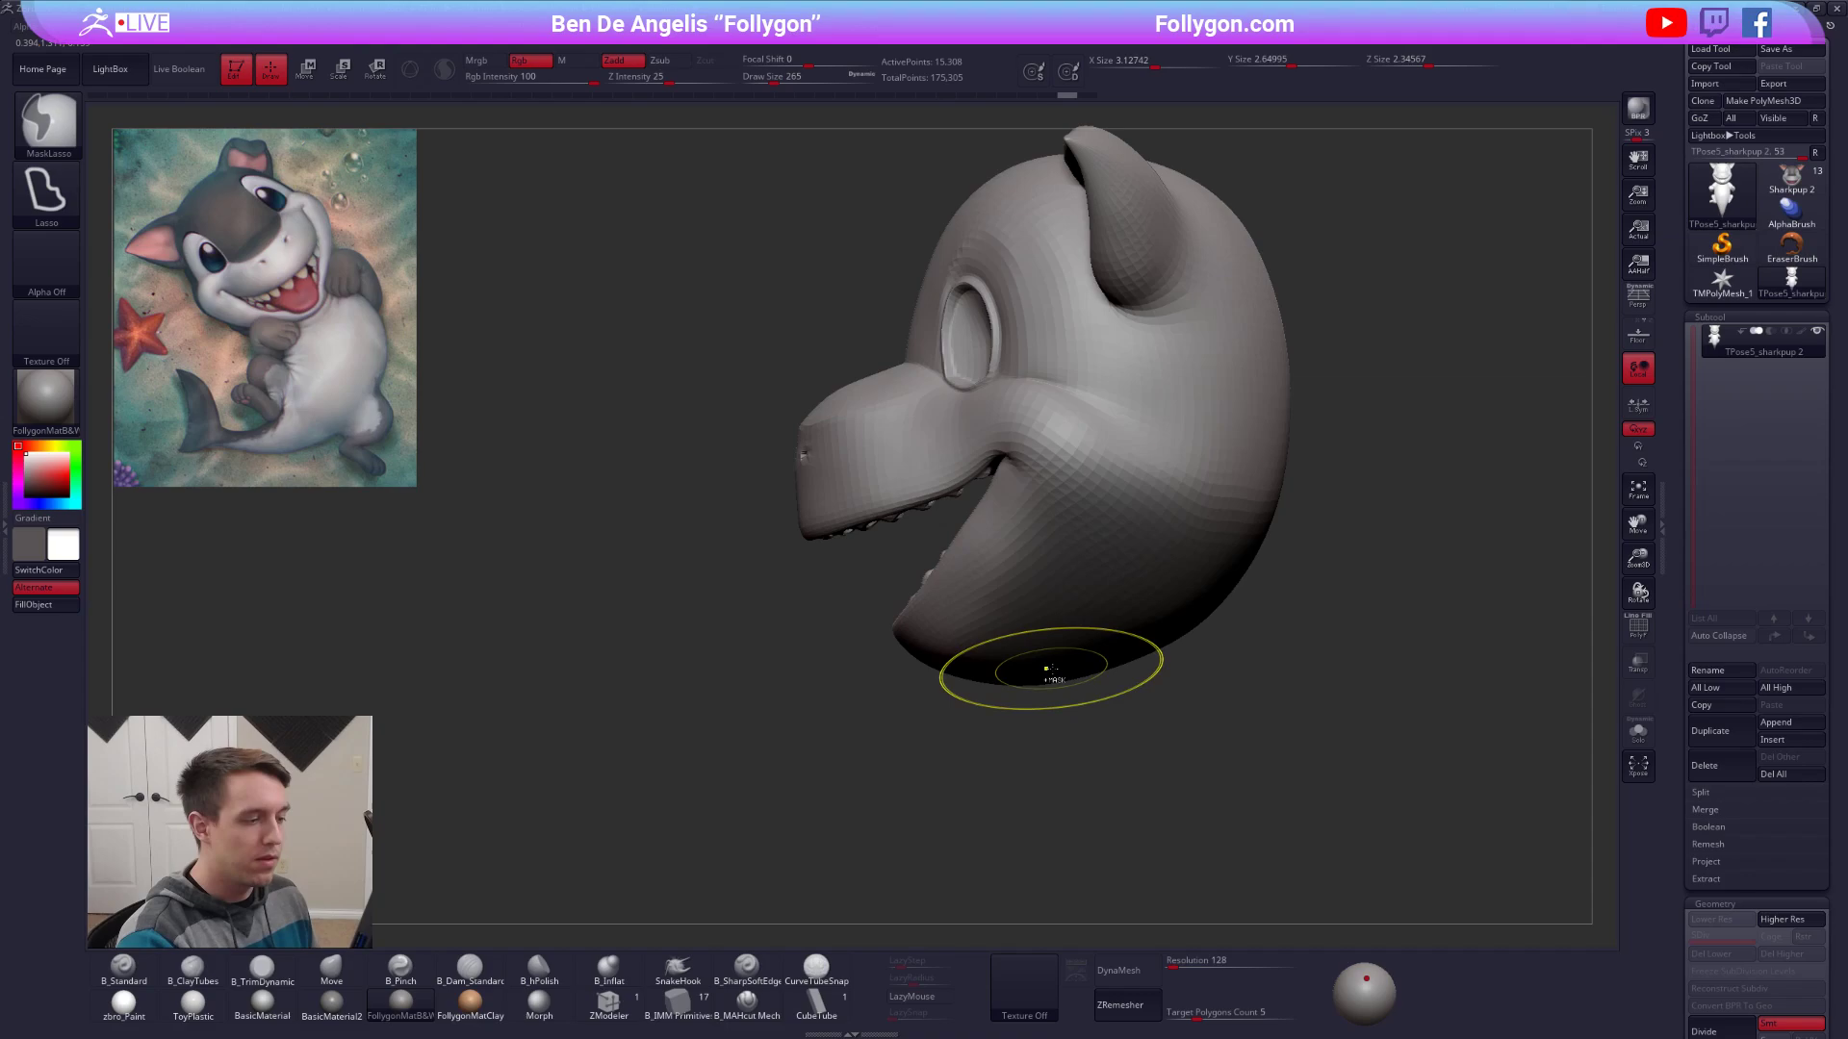
ctrl+click(1101, 689)
key(space)
drag(1088, 663, 1097, 664)
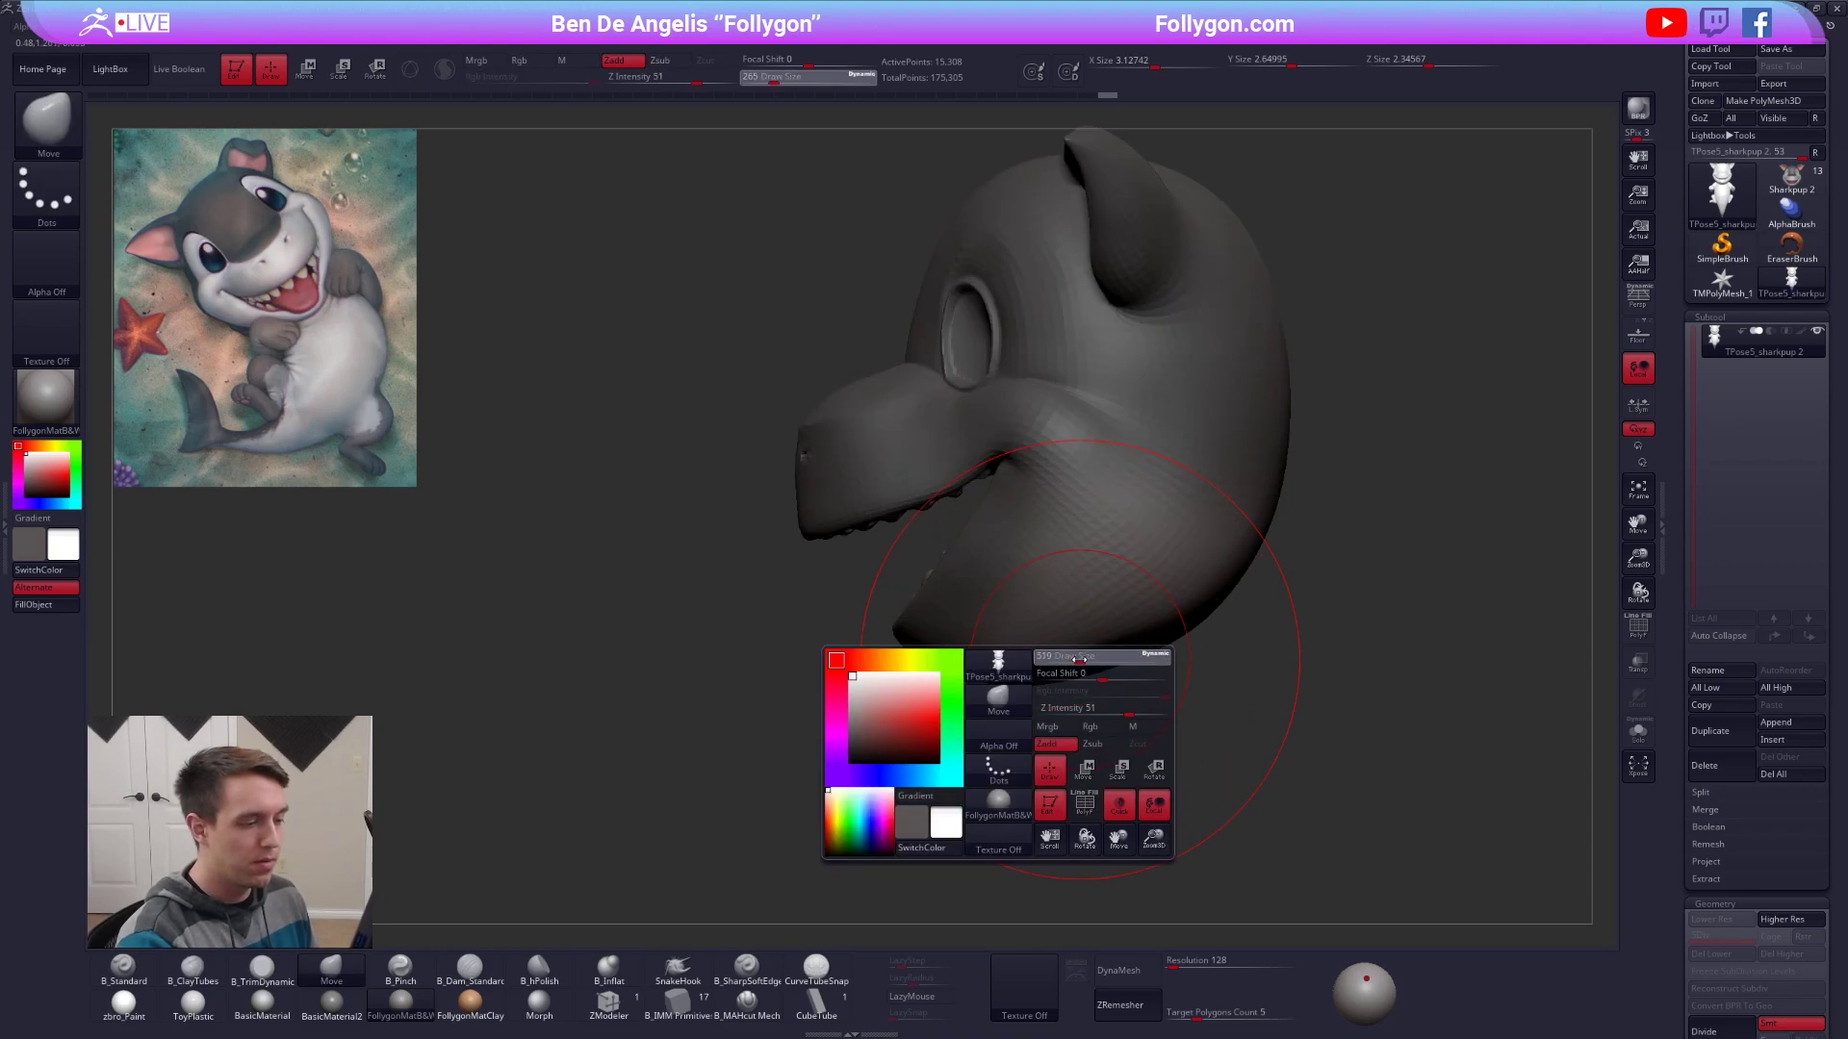
ctrl+click(1226, 647)
ctrl+shift+click(1238, 644)
ctrl+click(1270, 623)
Move the lower jaw slightly upward with Transpose Move, then set the Move brush's draw size to 321.
key(w)
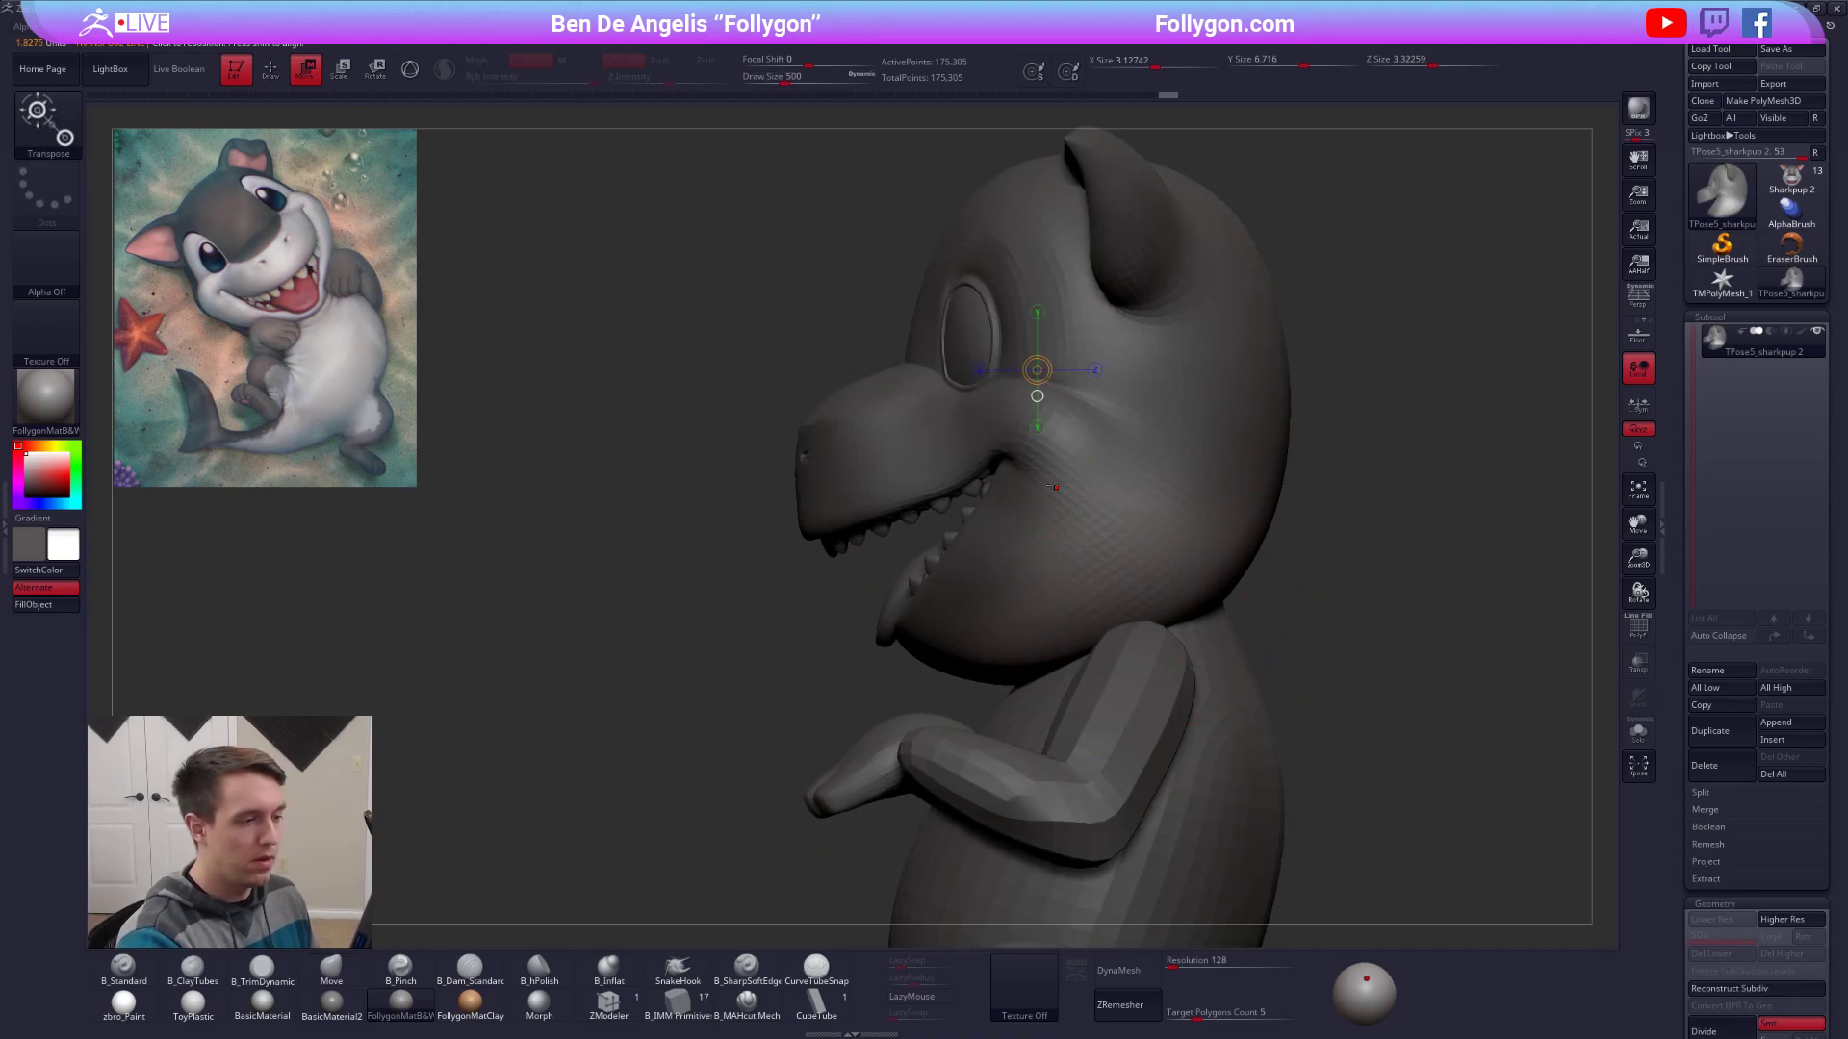
mouse_move(1048, 479)
mouse_down()
mouse_move(1149, 729)
mouse_move(1159, 700)
mouse_up()
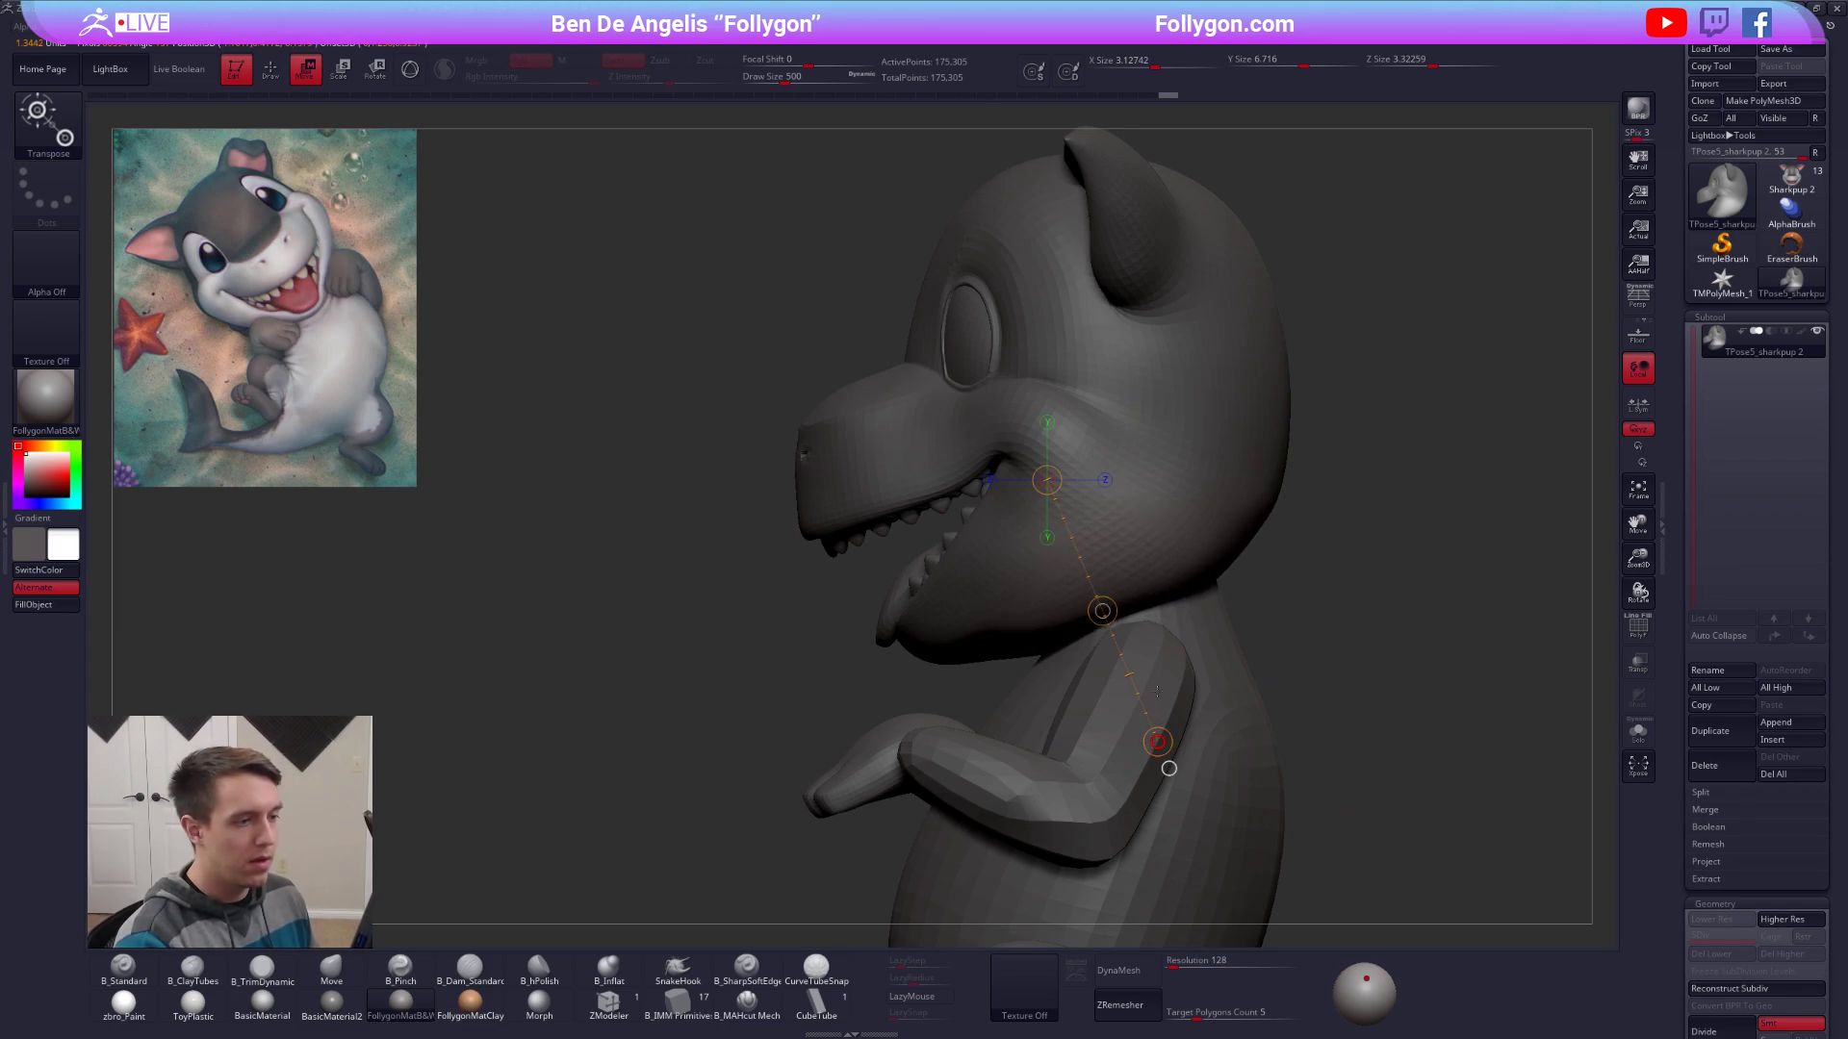
key(q)
key(space)
drag(1126, 614, 1118, 612)
right_drag(972, 621, 1067, 636)
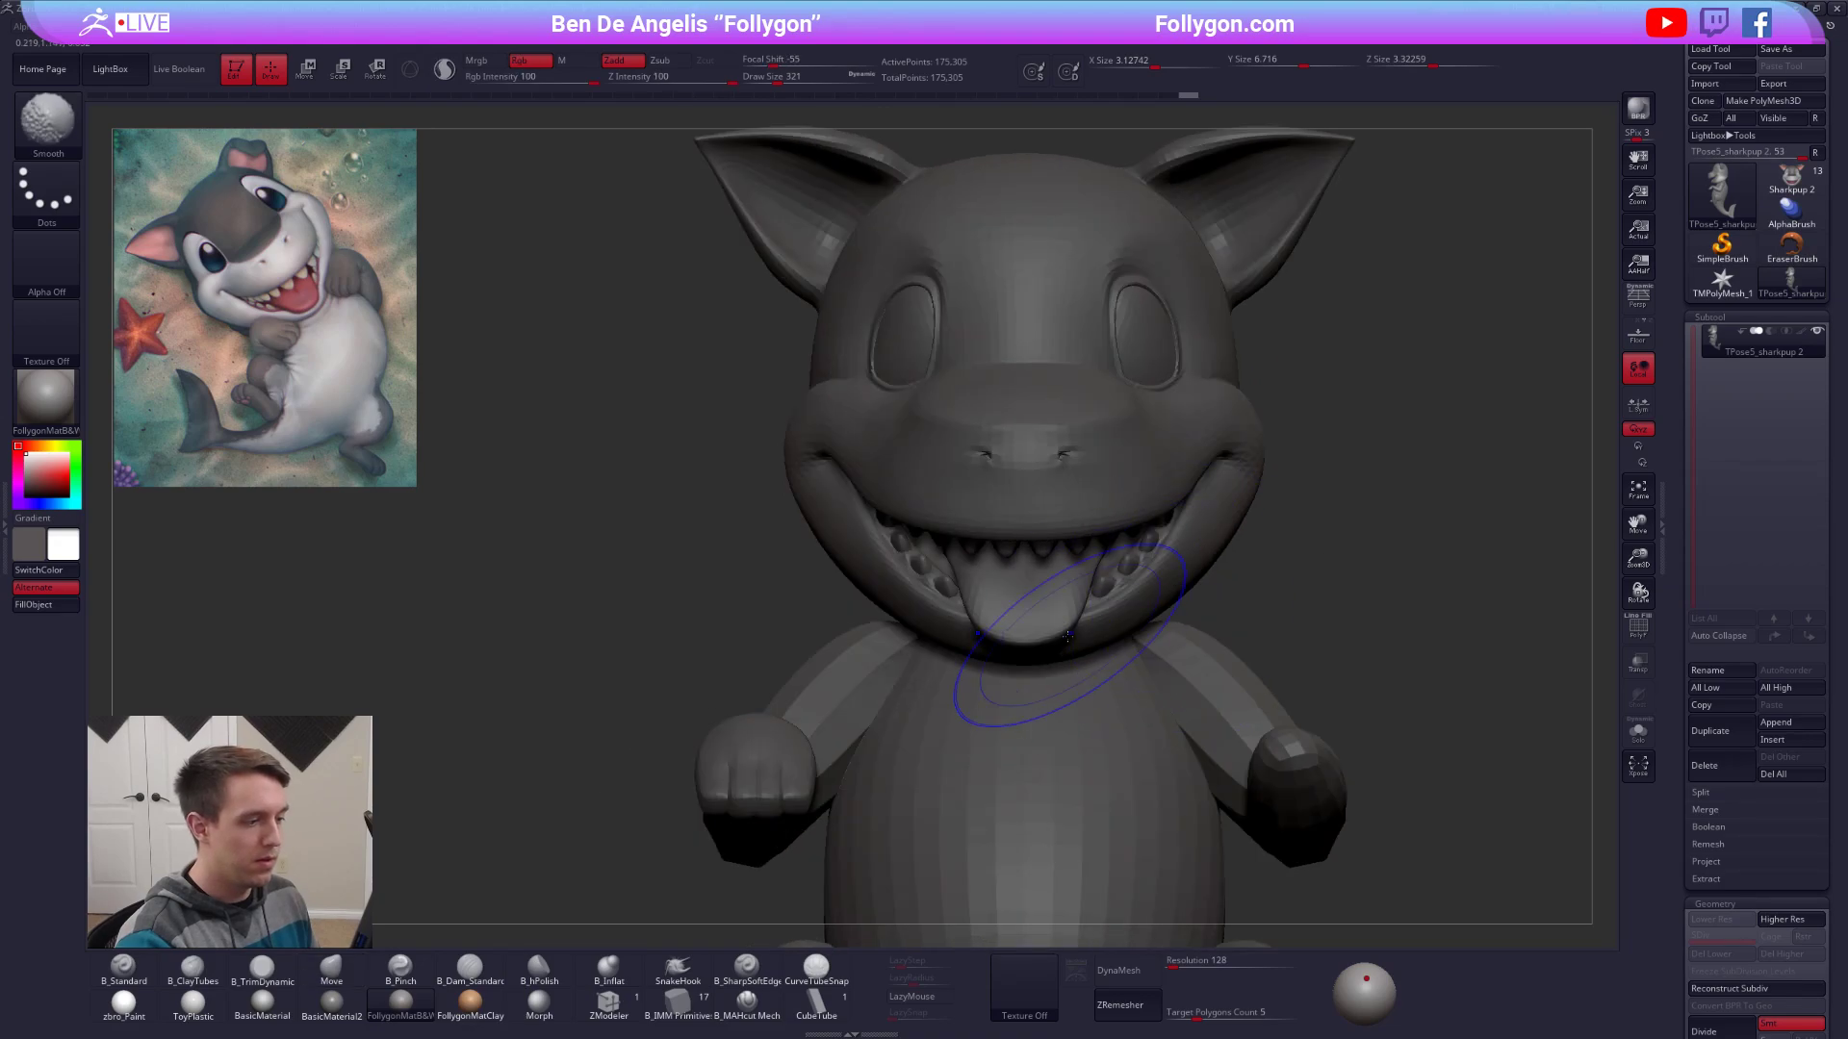
Clear the jaw mask and check the whole pup from the front with the polyframe temporarily shown.
key(shift+f)
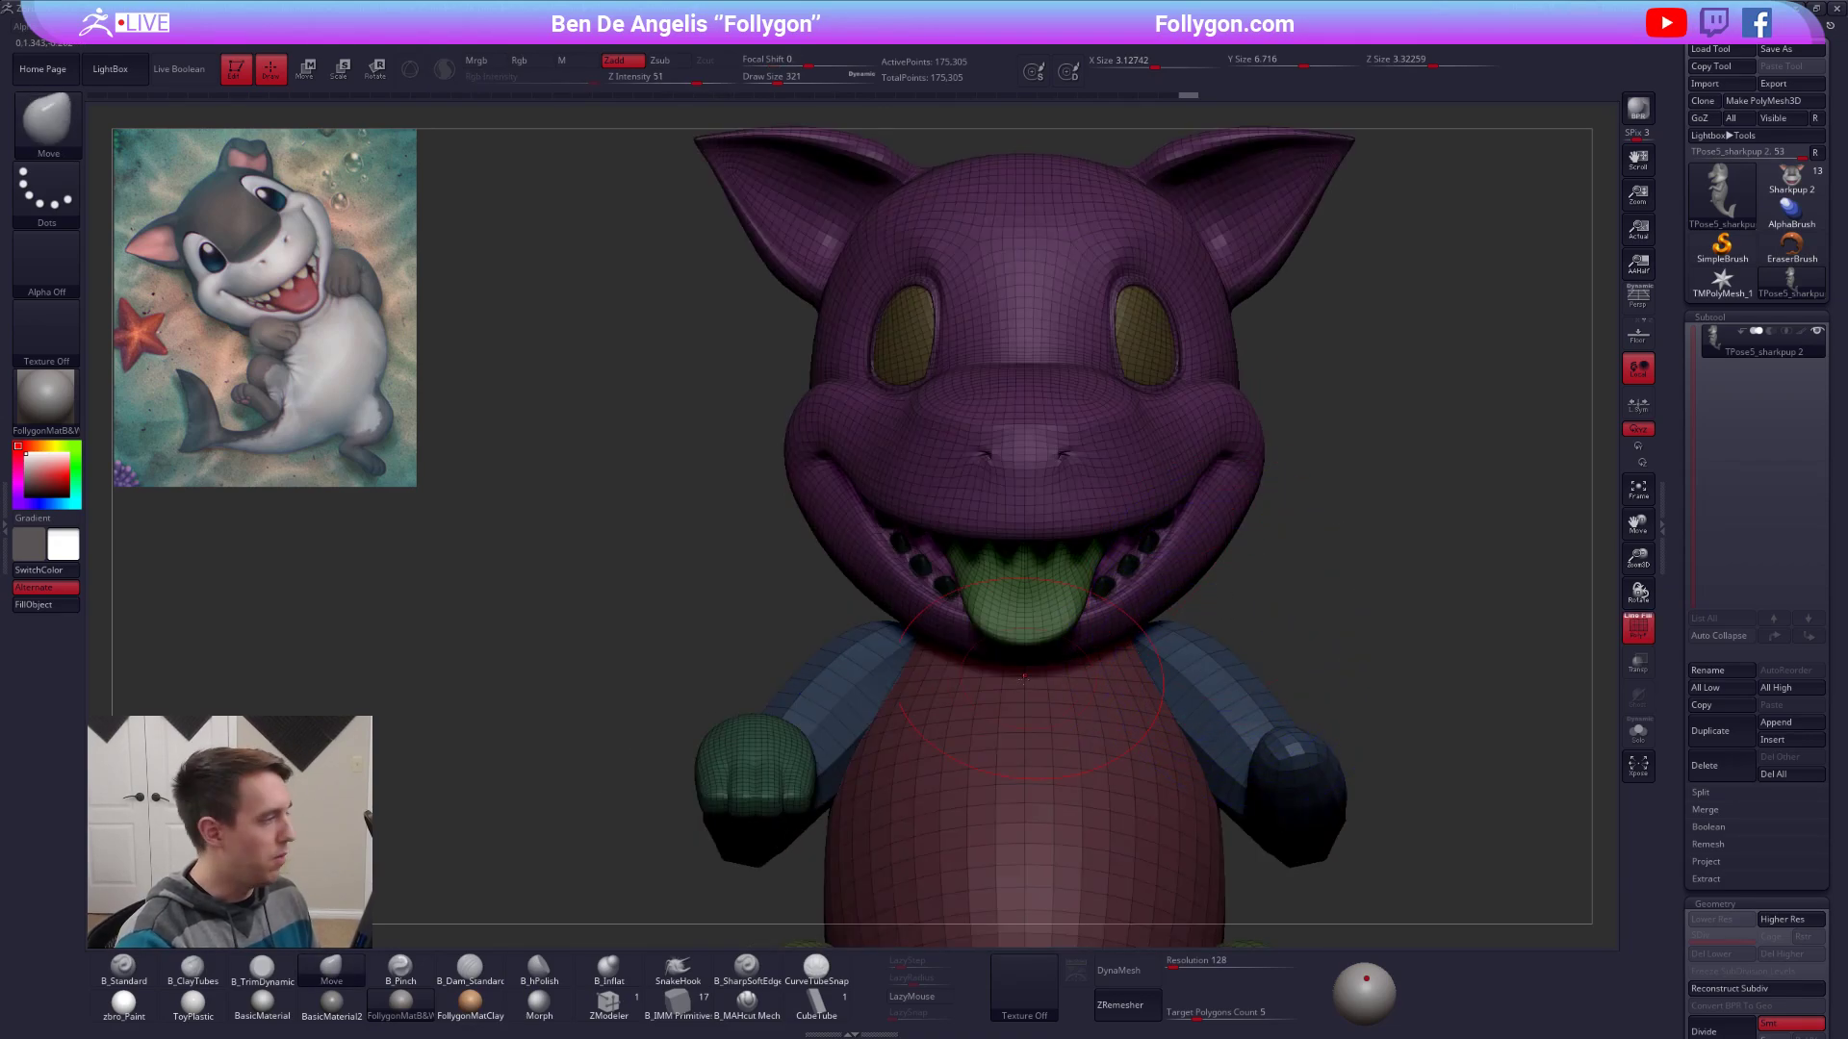
alt+right_drag(1054, 665, 999, 643)
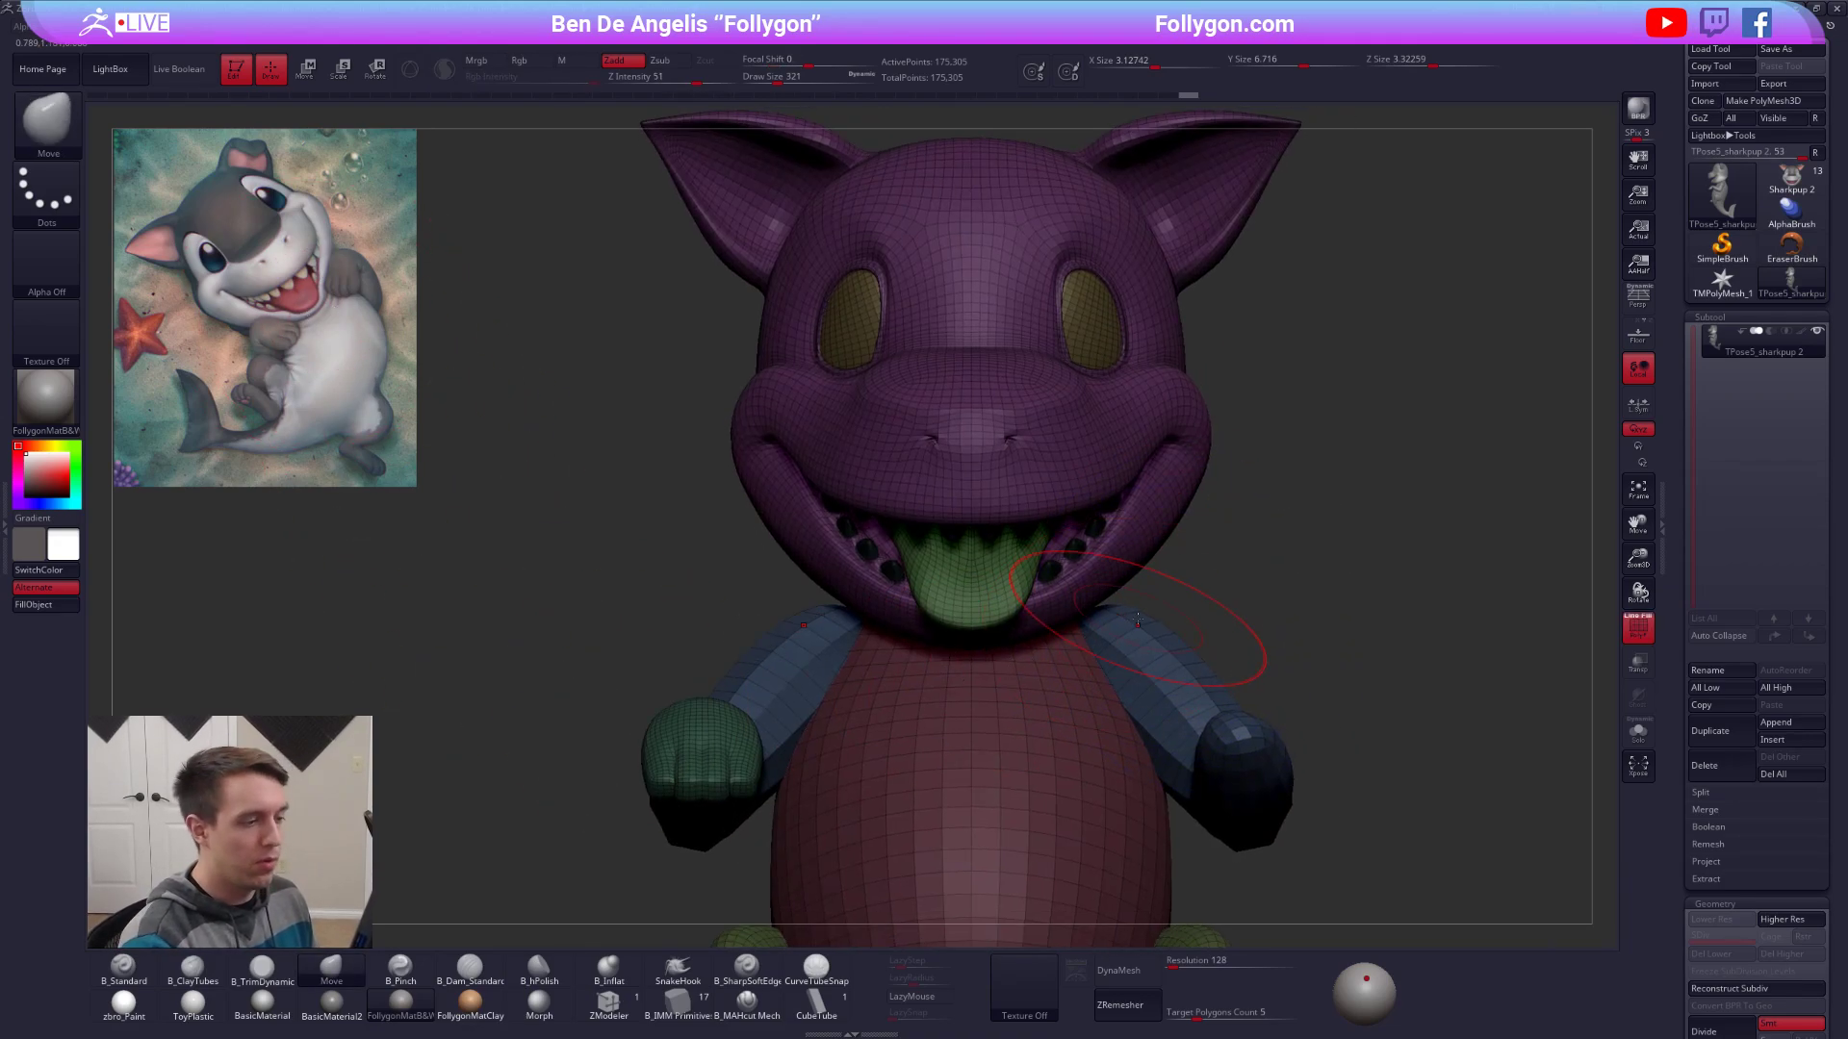
ctrl+drag(1200, 586, 1232, 620)
mouse_move(1232, 621)
ctrl+right_down()
mouse_move(1216, 566)
mouse_move(1209, 596)
ctrl+right_up()
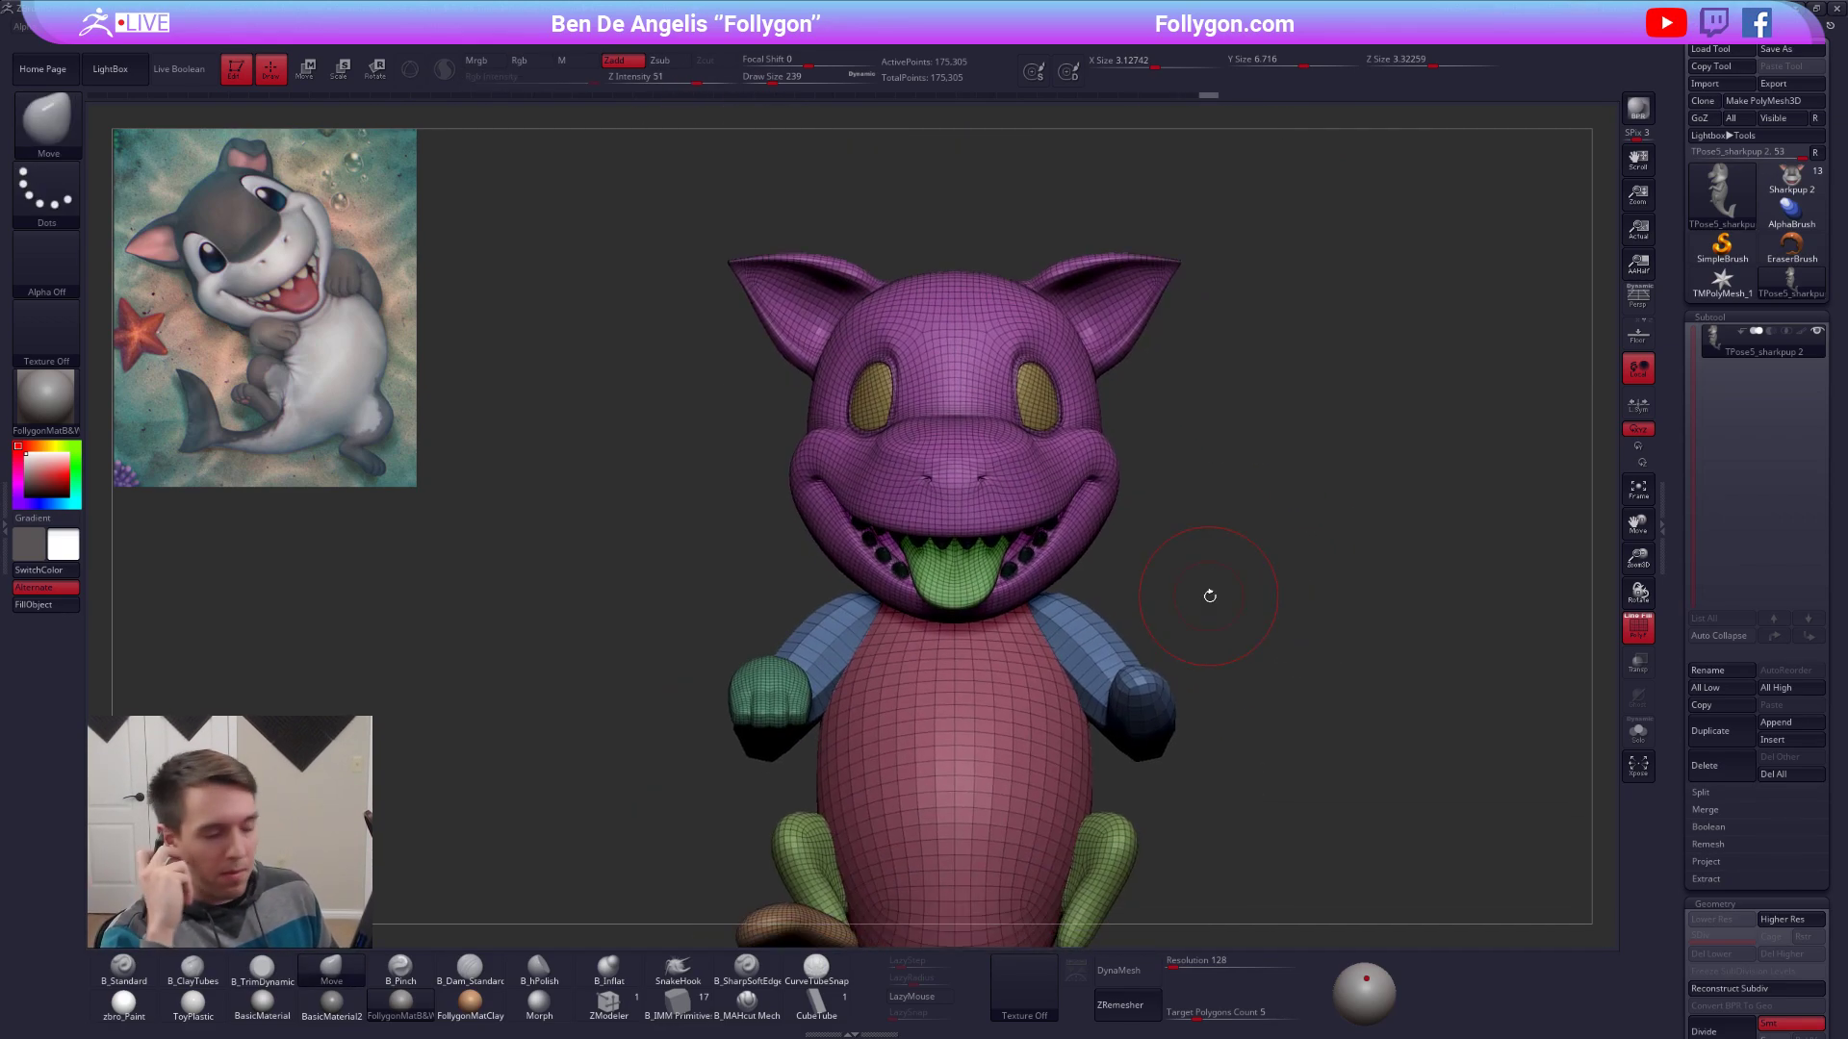
key(shift+f)
Raise the Move brush's draw size to 537 while framing the pup's face from the front.
key(space)
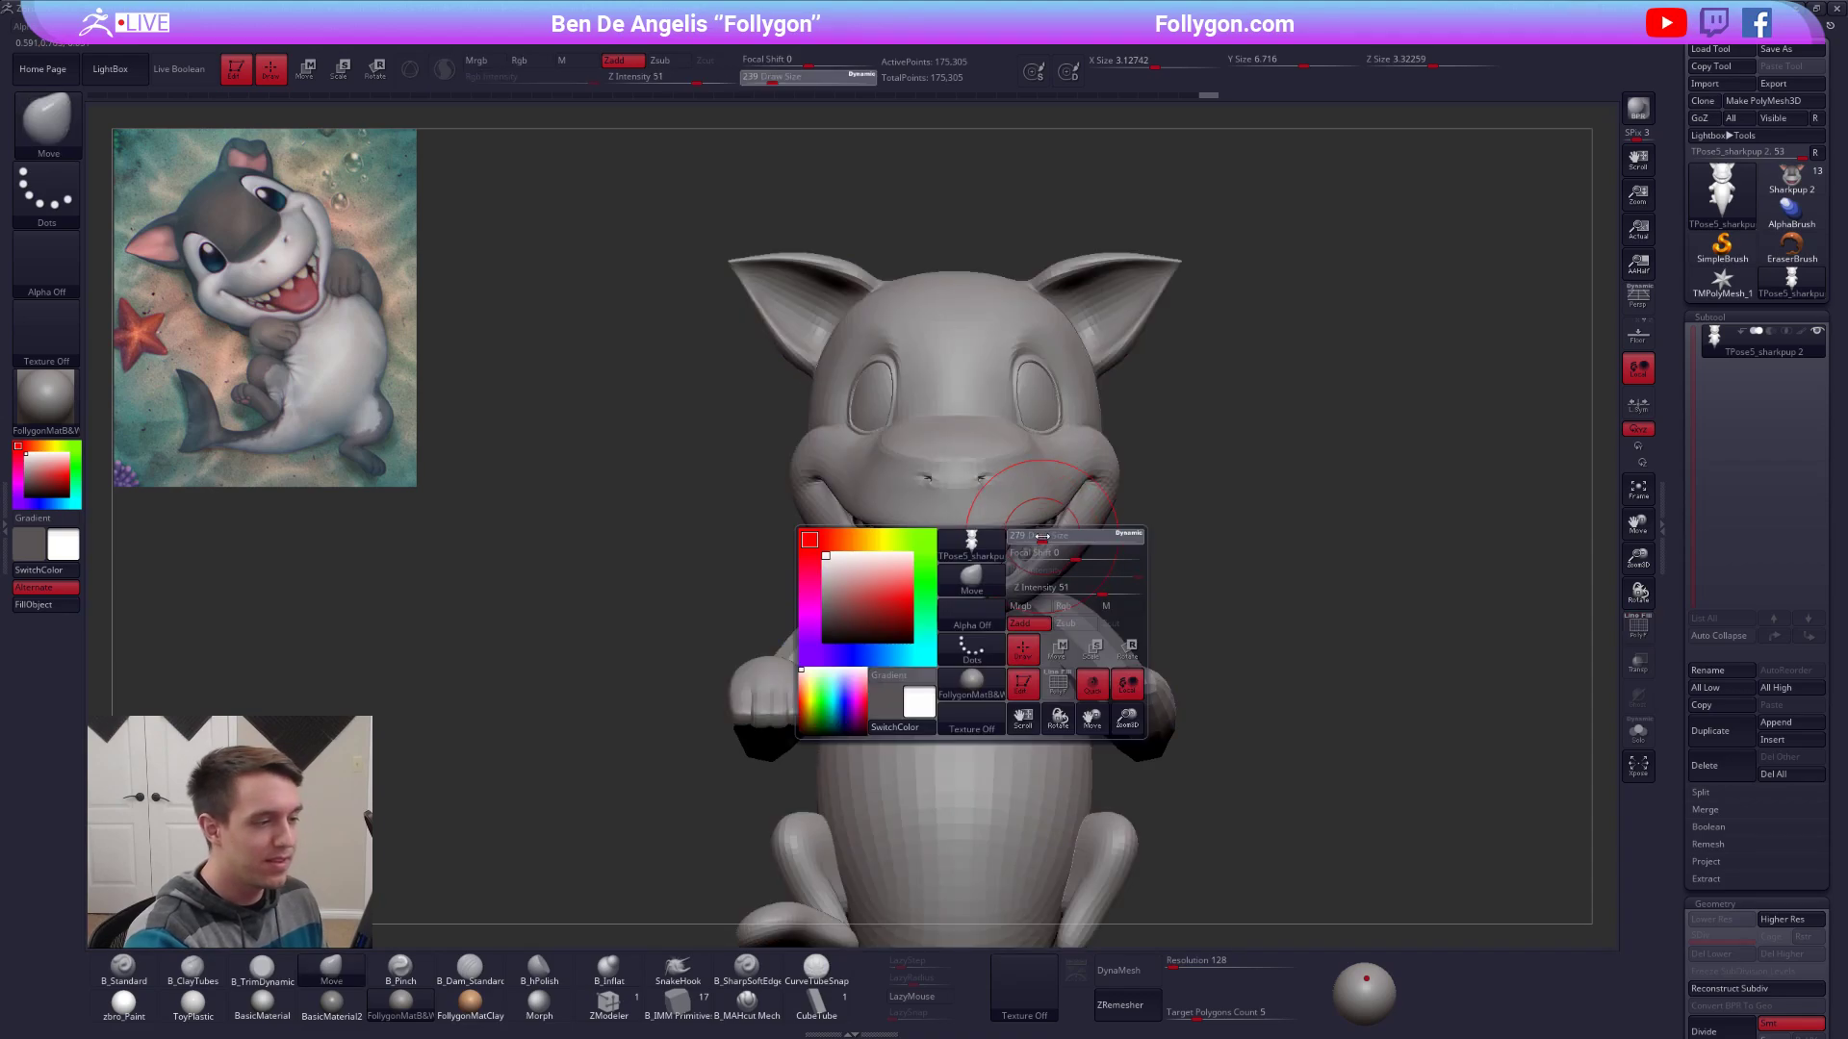
drag(1009, 549, 1065, 549)
key(space)
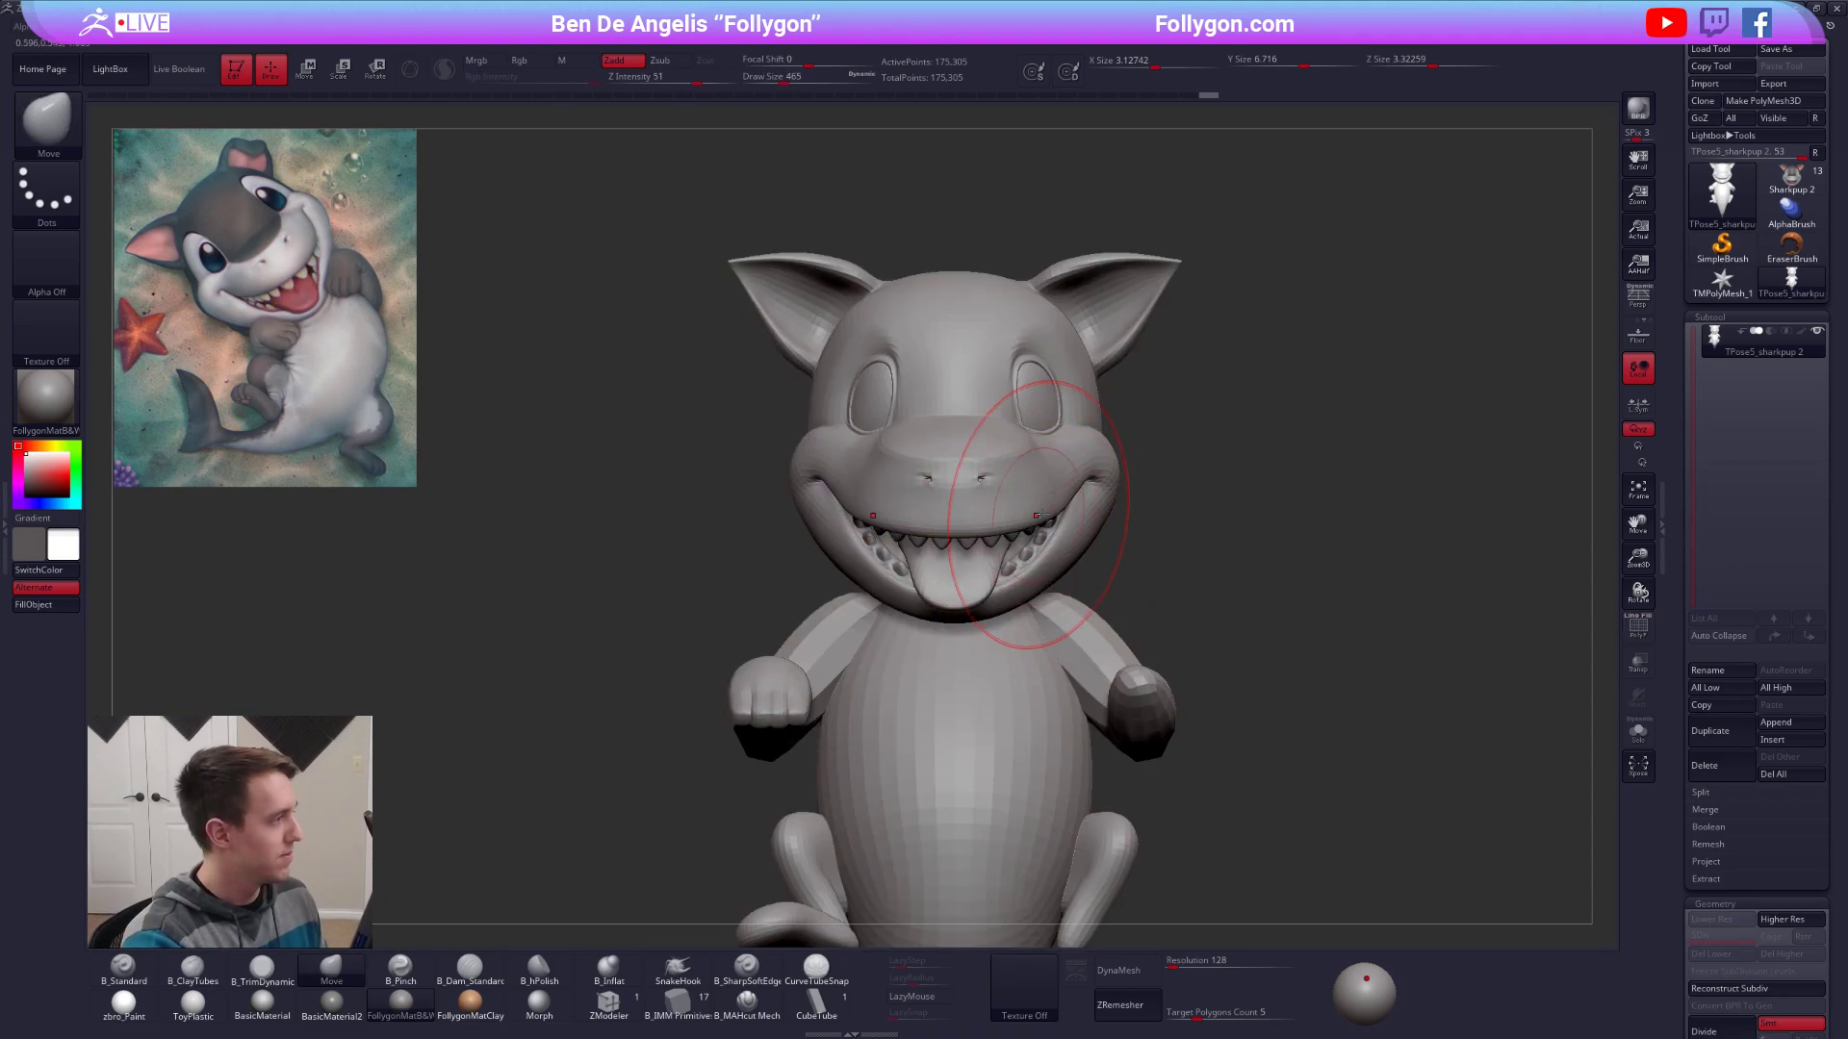
alt+right_drag(1058, 519, 1064, 568)
key(space)
drag(1079, 517, 1089, 517)
ctrl+right_drag(1088, 517, 1073, 577)
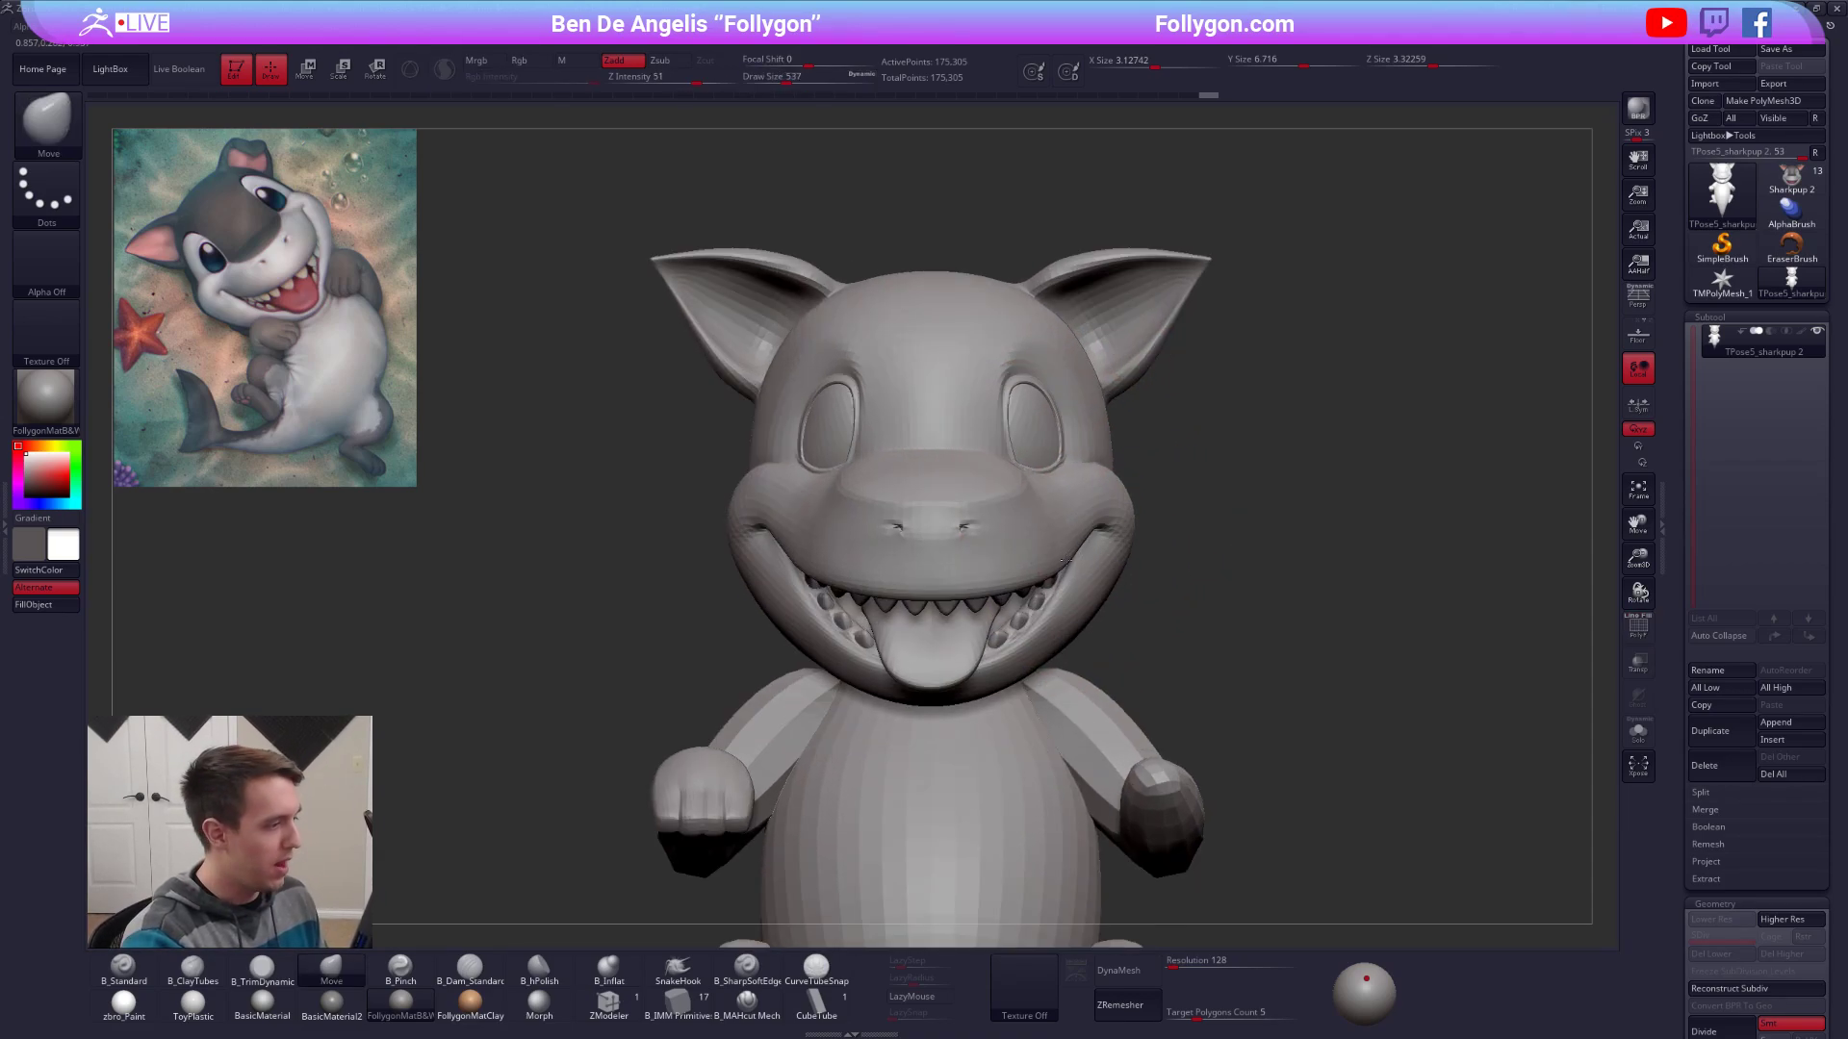
Set the Move brush's draw size to 227 and isolate the pup's head mesh from the body, teeth and eyes.
key(space)
drag(1036, 598, 999, 598)
mouse_move(1001, 597)
right_down()
mouse_move(1136, 598)
mouse_move(1095, 539)
right_up()
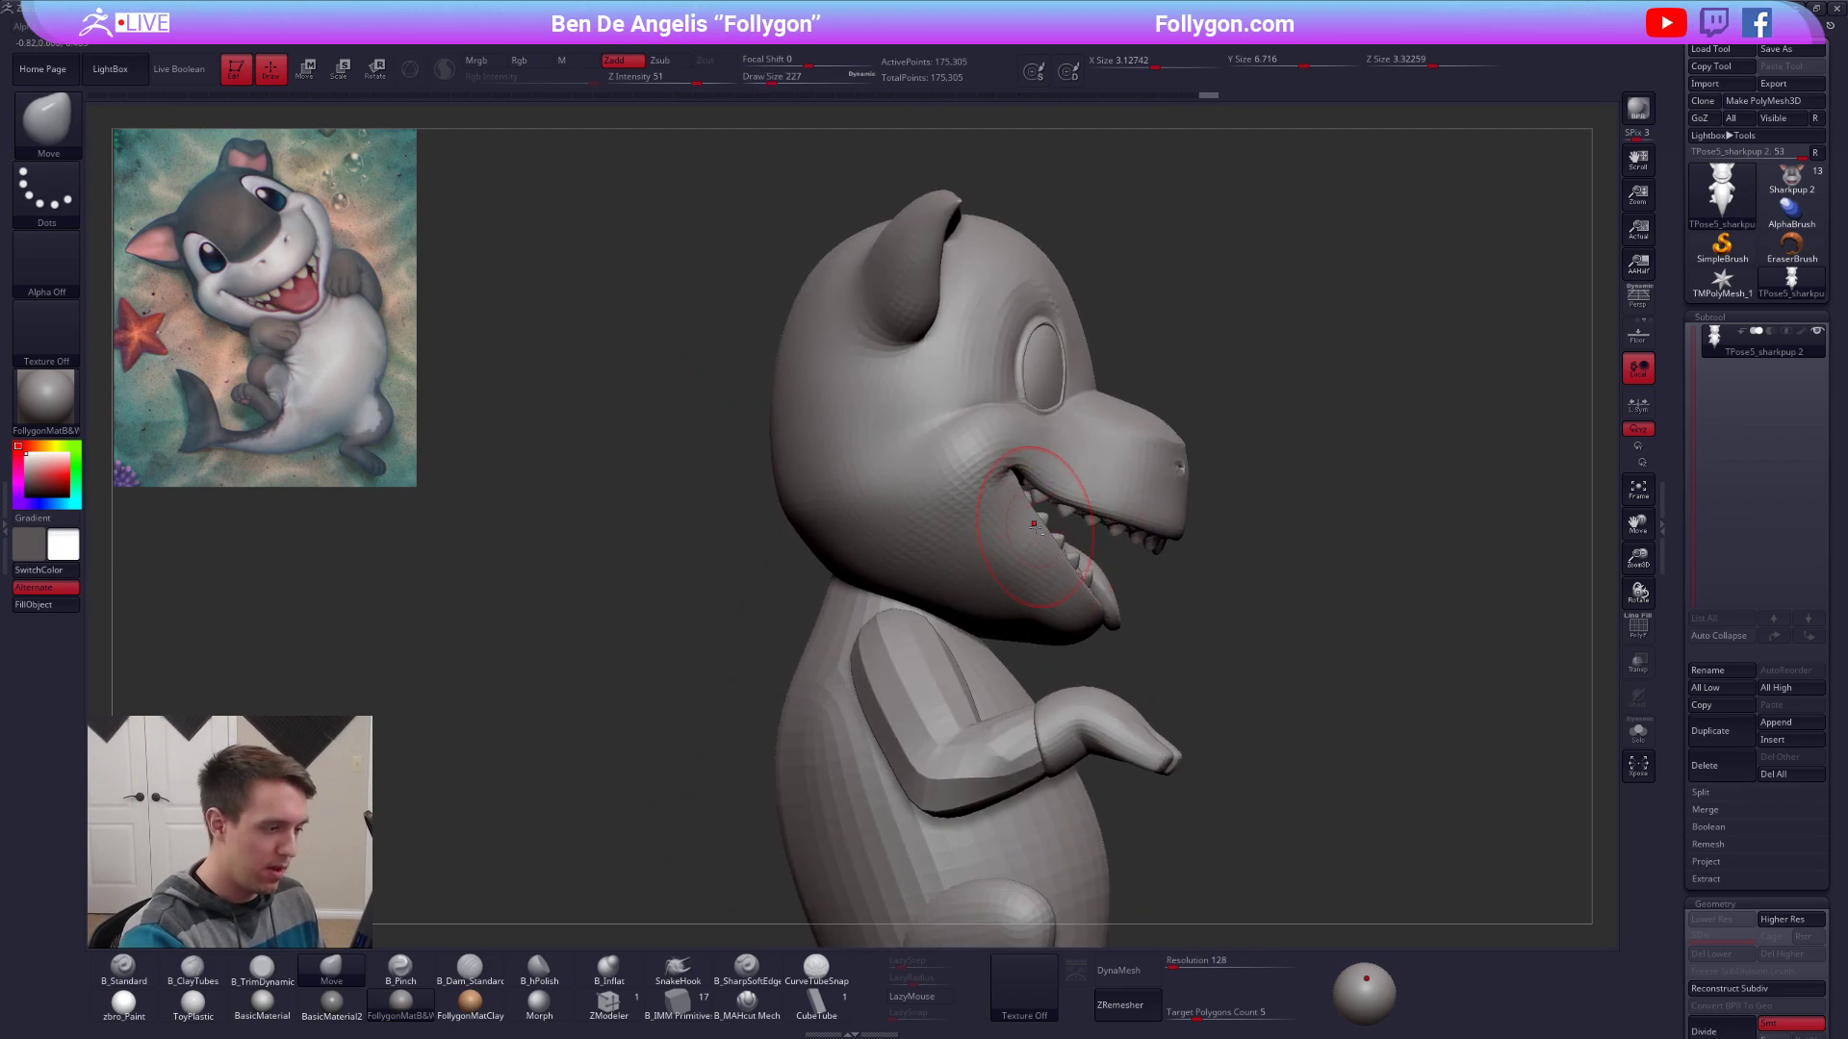
ctrl+shift+click(1038, 544)
ctrl+shift+click(1032, 581)
mouse_move(1109, 676)
ctrl+shift+mouse_down()
mouse_move(1147, 539)
mouse_move(1224, 554)
ctrl+shift+mouse_up()
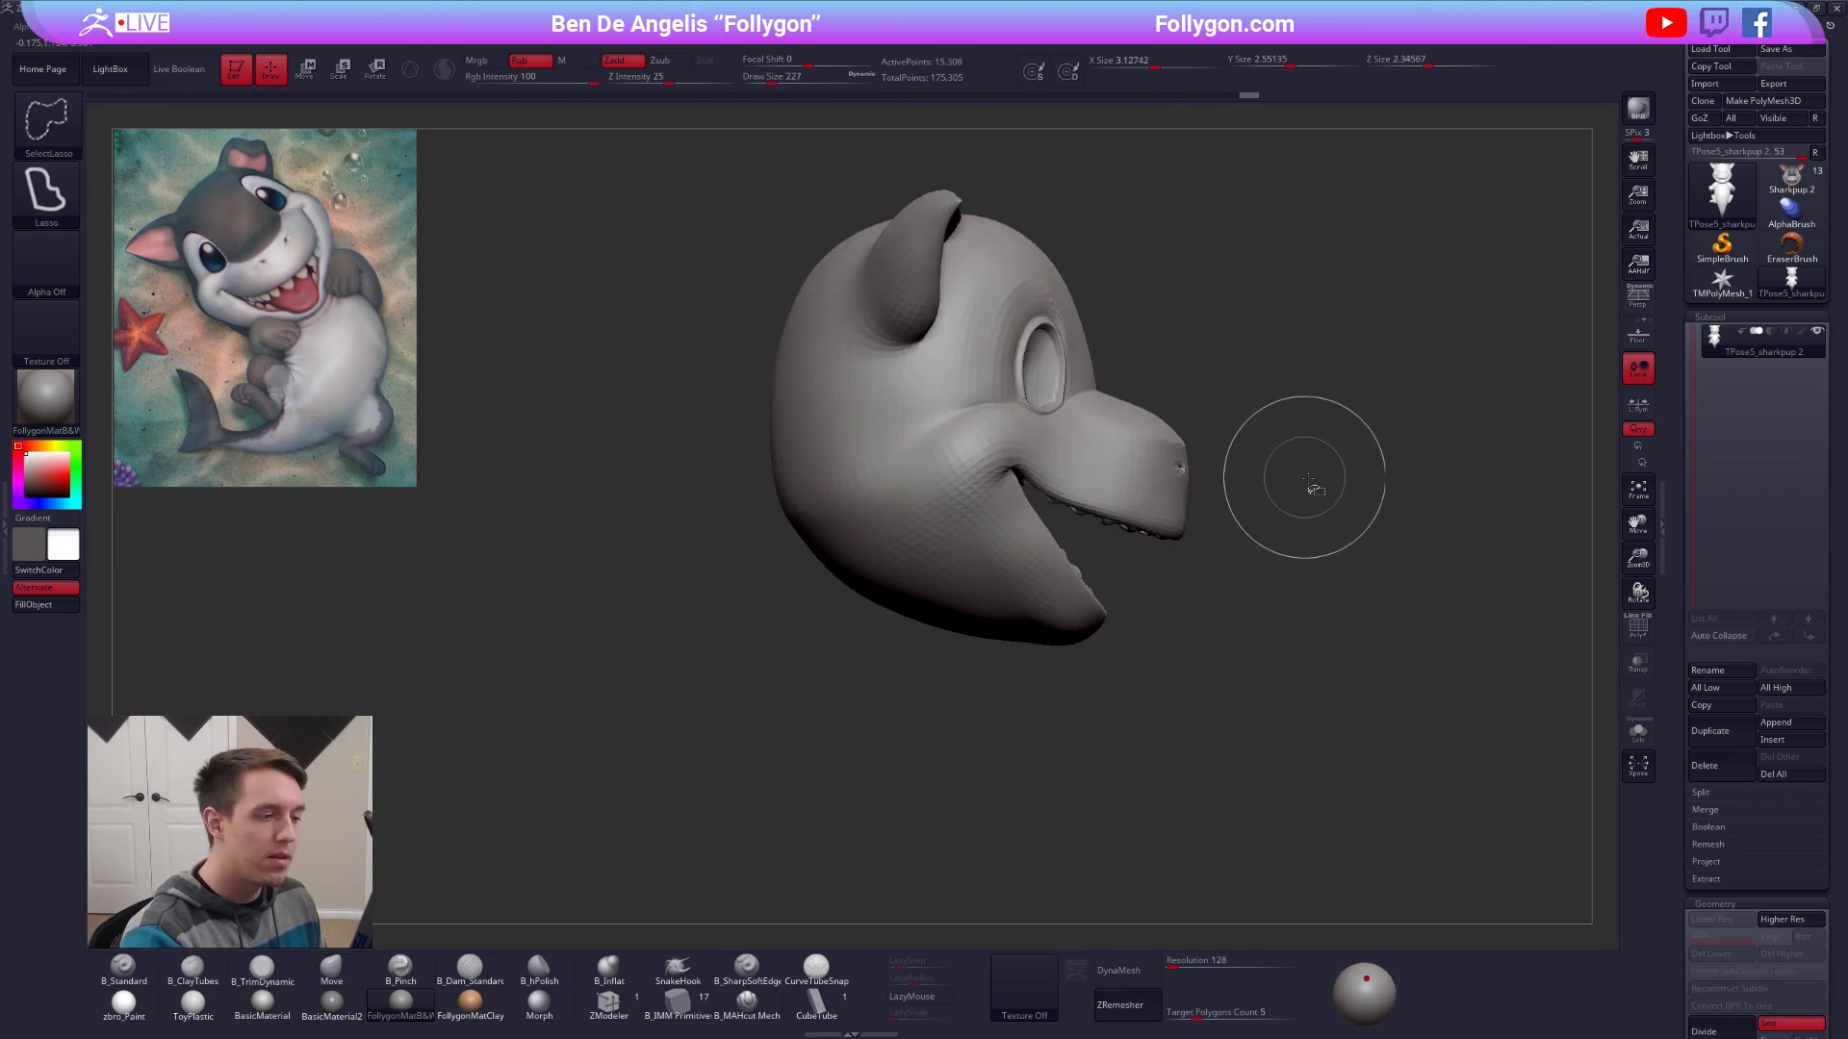
Set the draw size to 239 and switch to the ClayTubes brush at the back of the isolated head.
key(2)
click(1341, 501)
mouse_move(934, 539)
right_down()
mouse_move(1088, 534)
mouse_move(1051, 418)
right_up()
key(space)
drag(1020, 553, 1025, 554)
right_drag(1025, 568, 961, 619)
key(b)
key(c)
key(t)
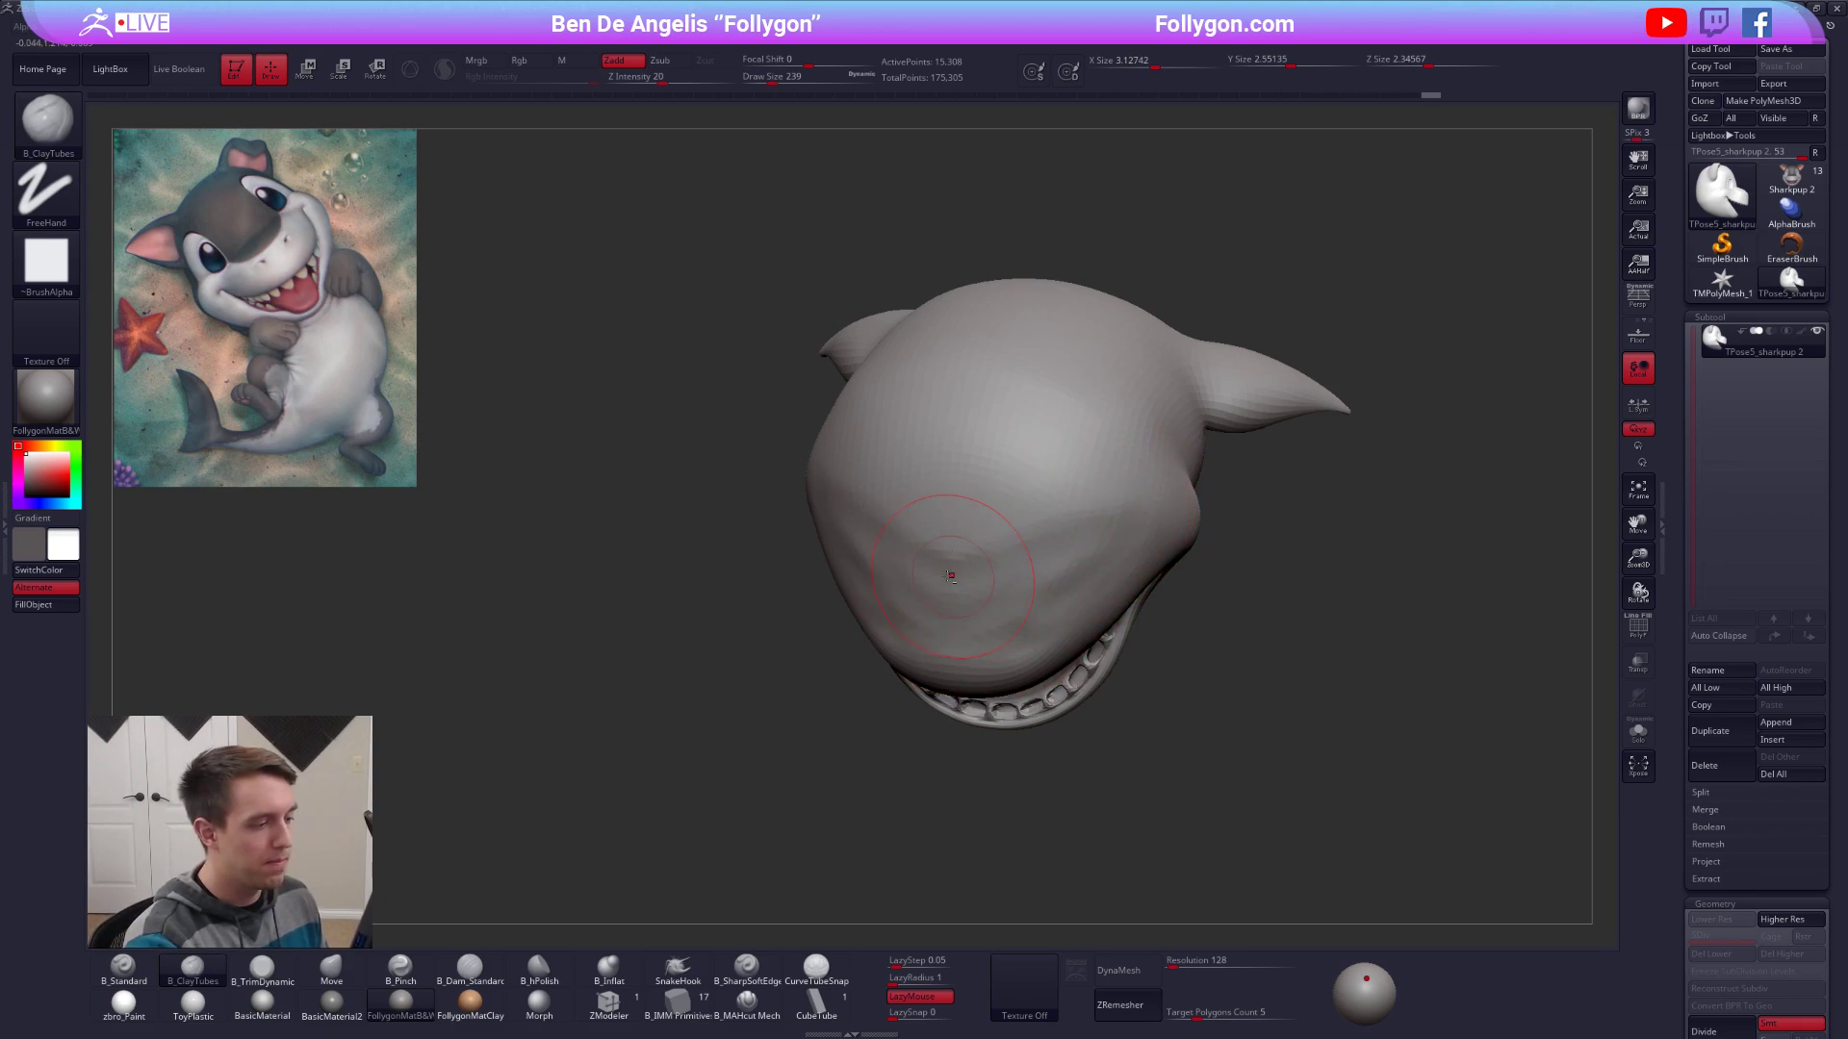
Switch to the TrimDynamic brush at the back of the head, then unhide the whole pup.
right_drag(962, 495, 834, 500)
key(b)
key(t)
key(d)
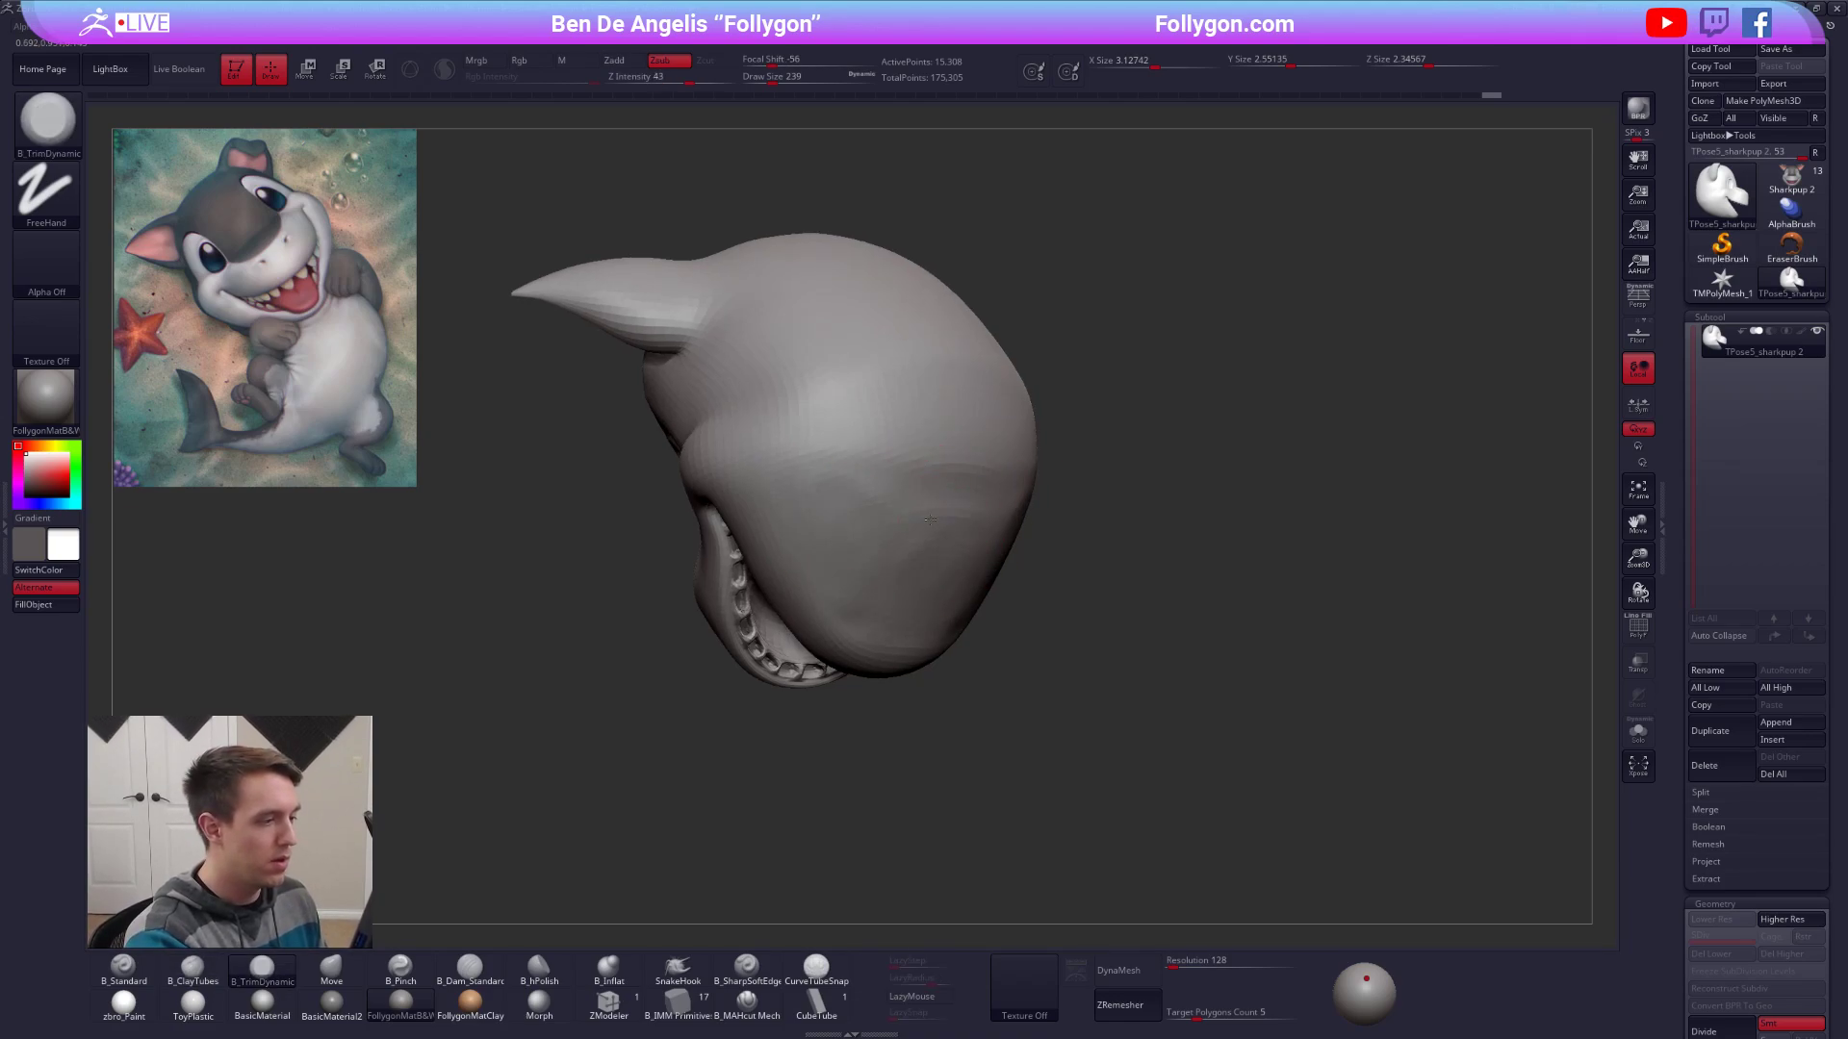
mouse_move(871, 544)
right_down()
mouse_move(1068, 546)
mouse_move(1159, 586)
mouse_move(1116, 569)
right_up()
ctrl+shift+click(1159, 586)
Set the draw size to 465 and softly mask the pup's upper half, leaving the legs and tail unmasked.
key(space)
click(1113, 610)
mouse_move(1020, 712)
alt+right_down()
mouse_move(1031, 640)
mouse_move(1101, 621)
mouse_move(1086, 777)
alt+right_up()
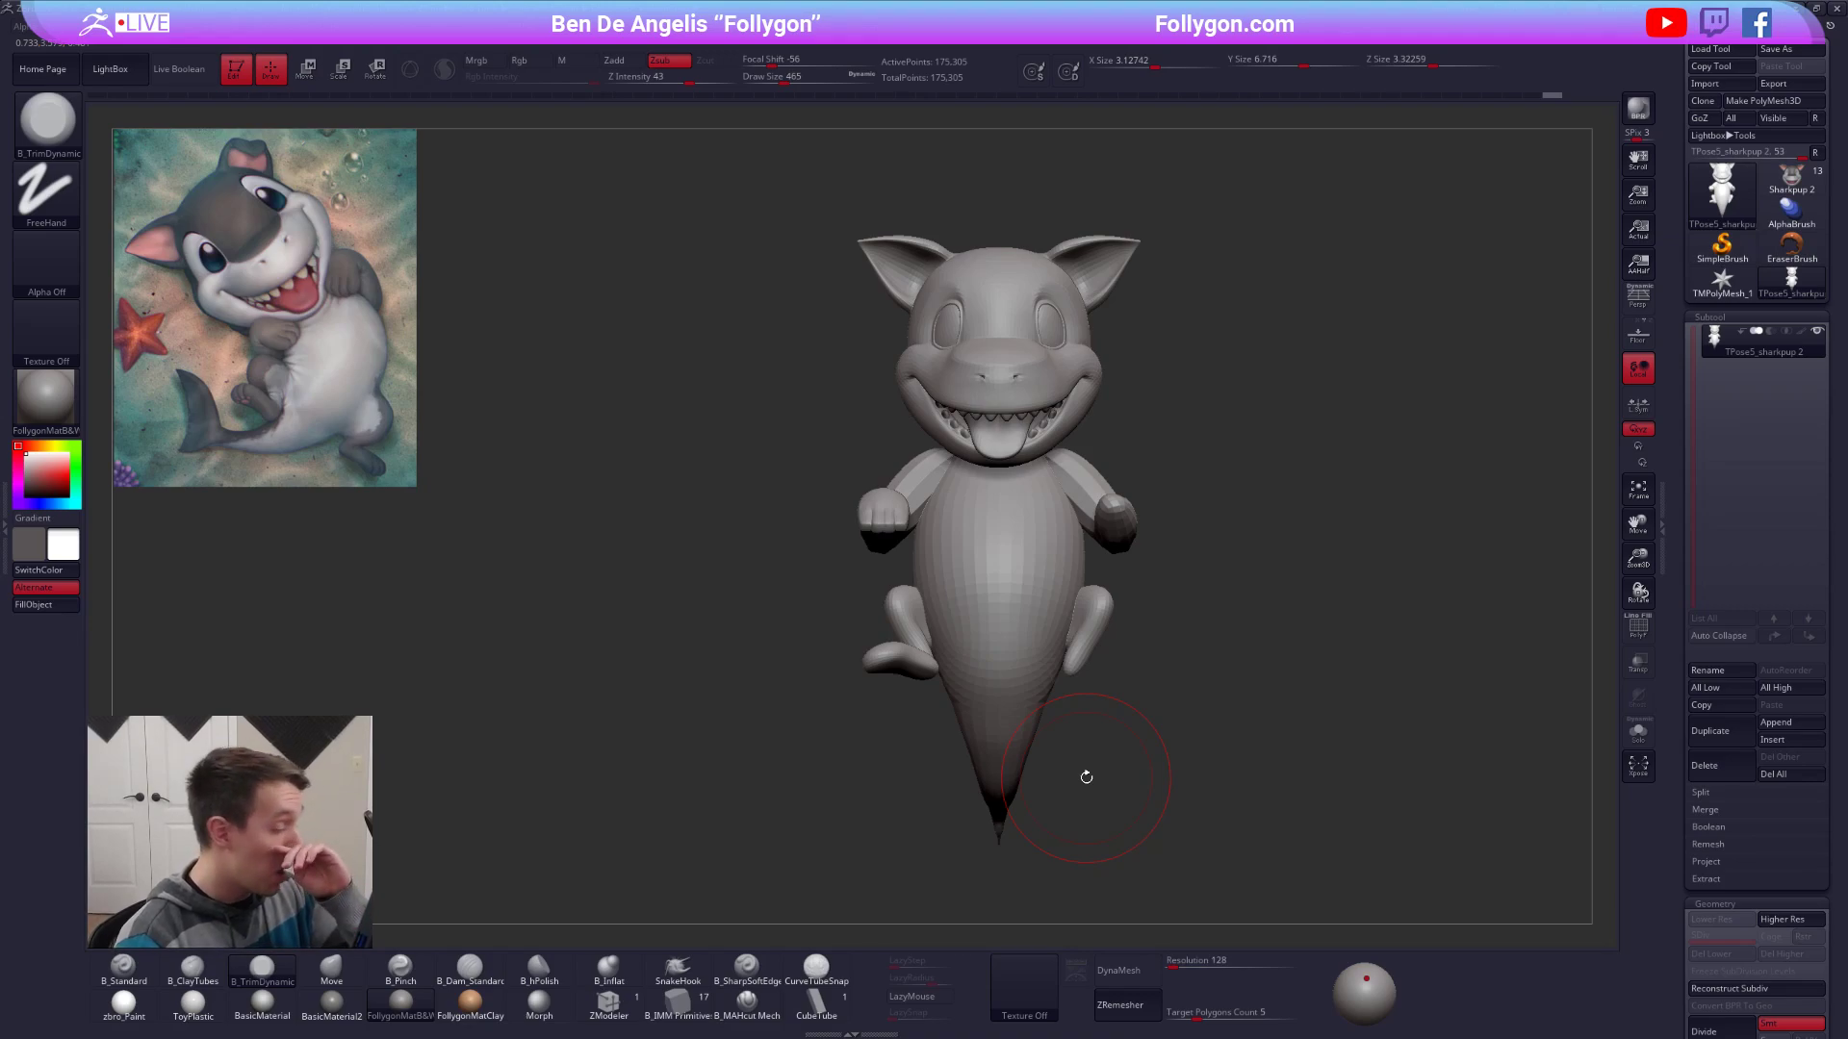
mouse_move(779, 568)
ctrl+mouse_down()
mouse_move(1010, 885)
mouse_move(1215, 577)
mouse_move(1203, 563)
ctrl+mouse_up()
ctrl+click(1040, 598)
ctrl+click(1040, 598)
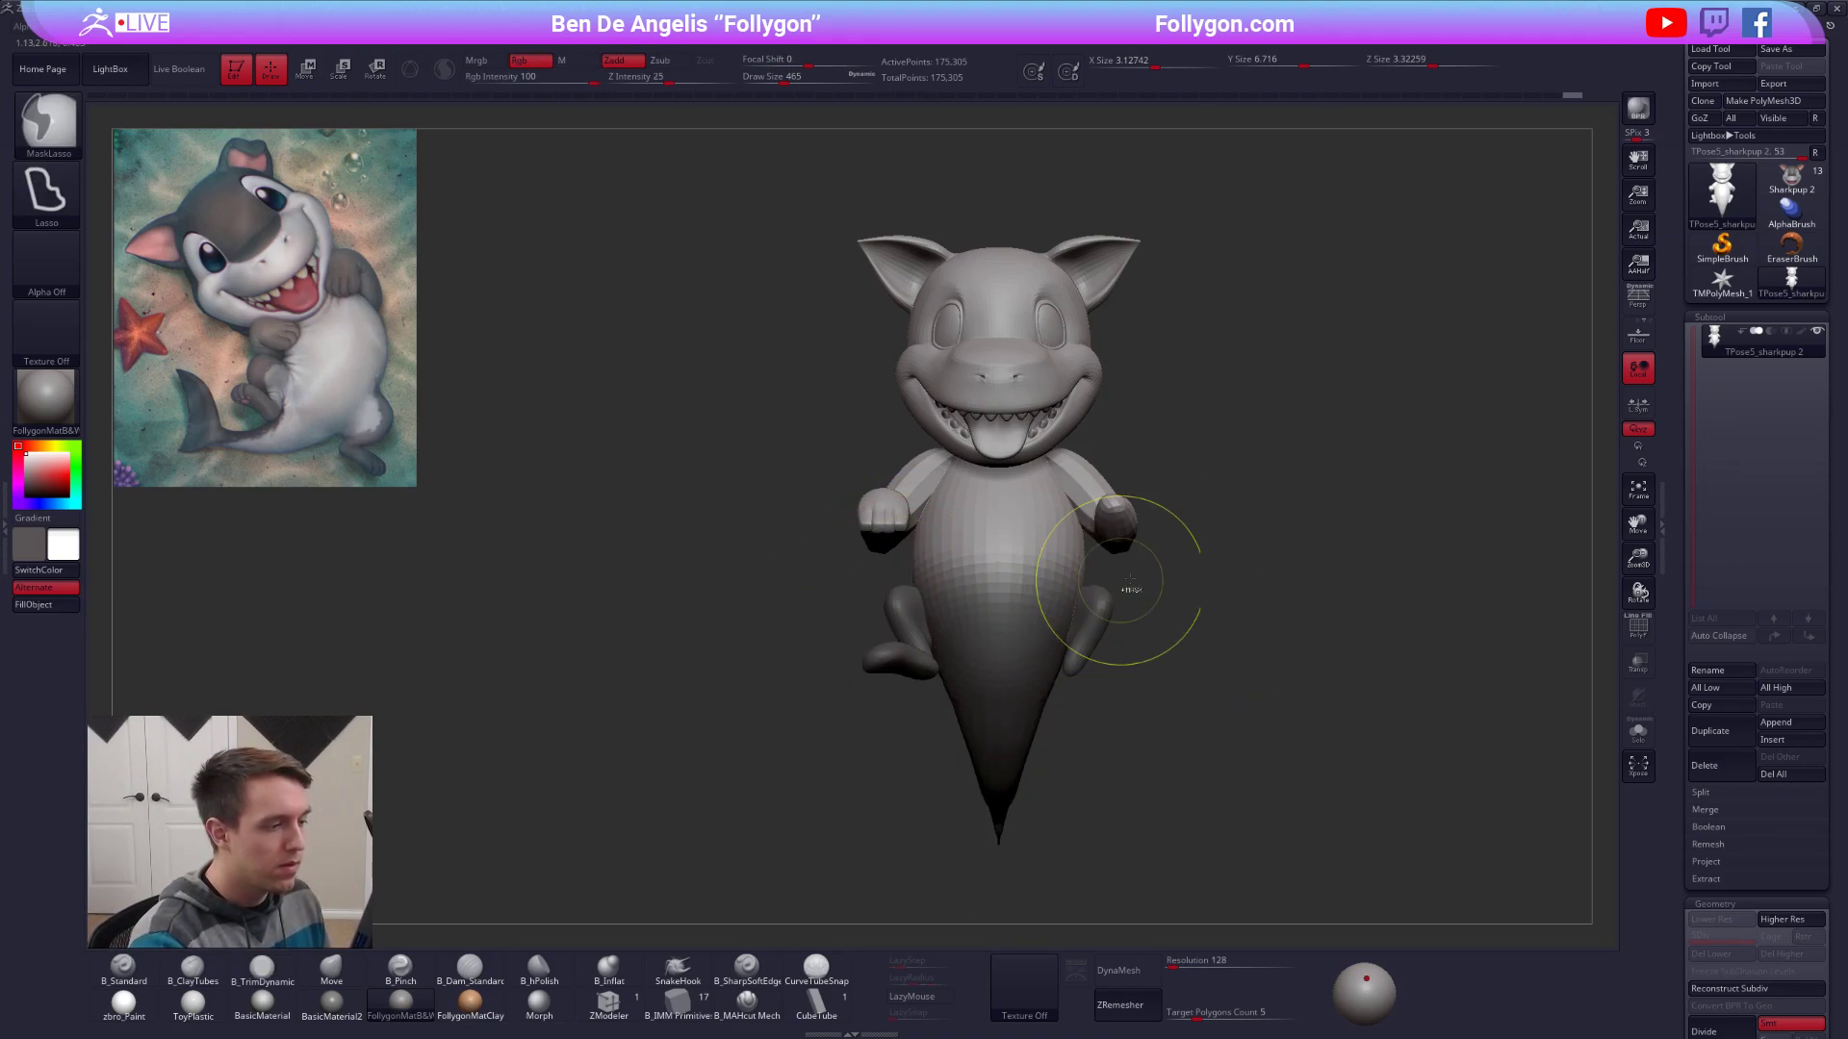
ctrl+click(1129, 581)
Shorten the torso by moving the legs and tail slightly up with Transpose Move, then clear the mask and set the Move brush's draw size to 636.
right_drag(1045, 605, 1105, 611)
alt+right_drag(1105, 611, 1109, 574)
key(w)
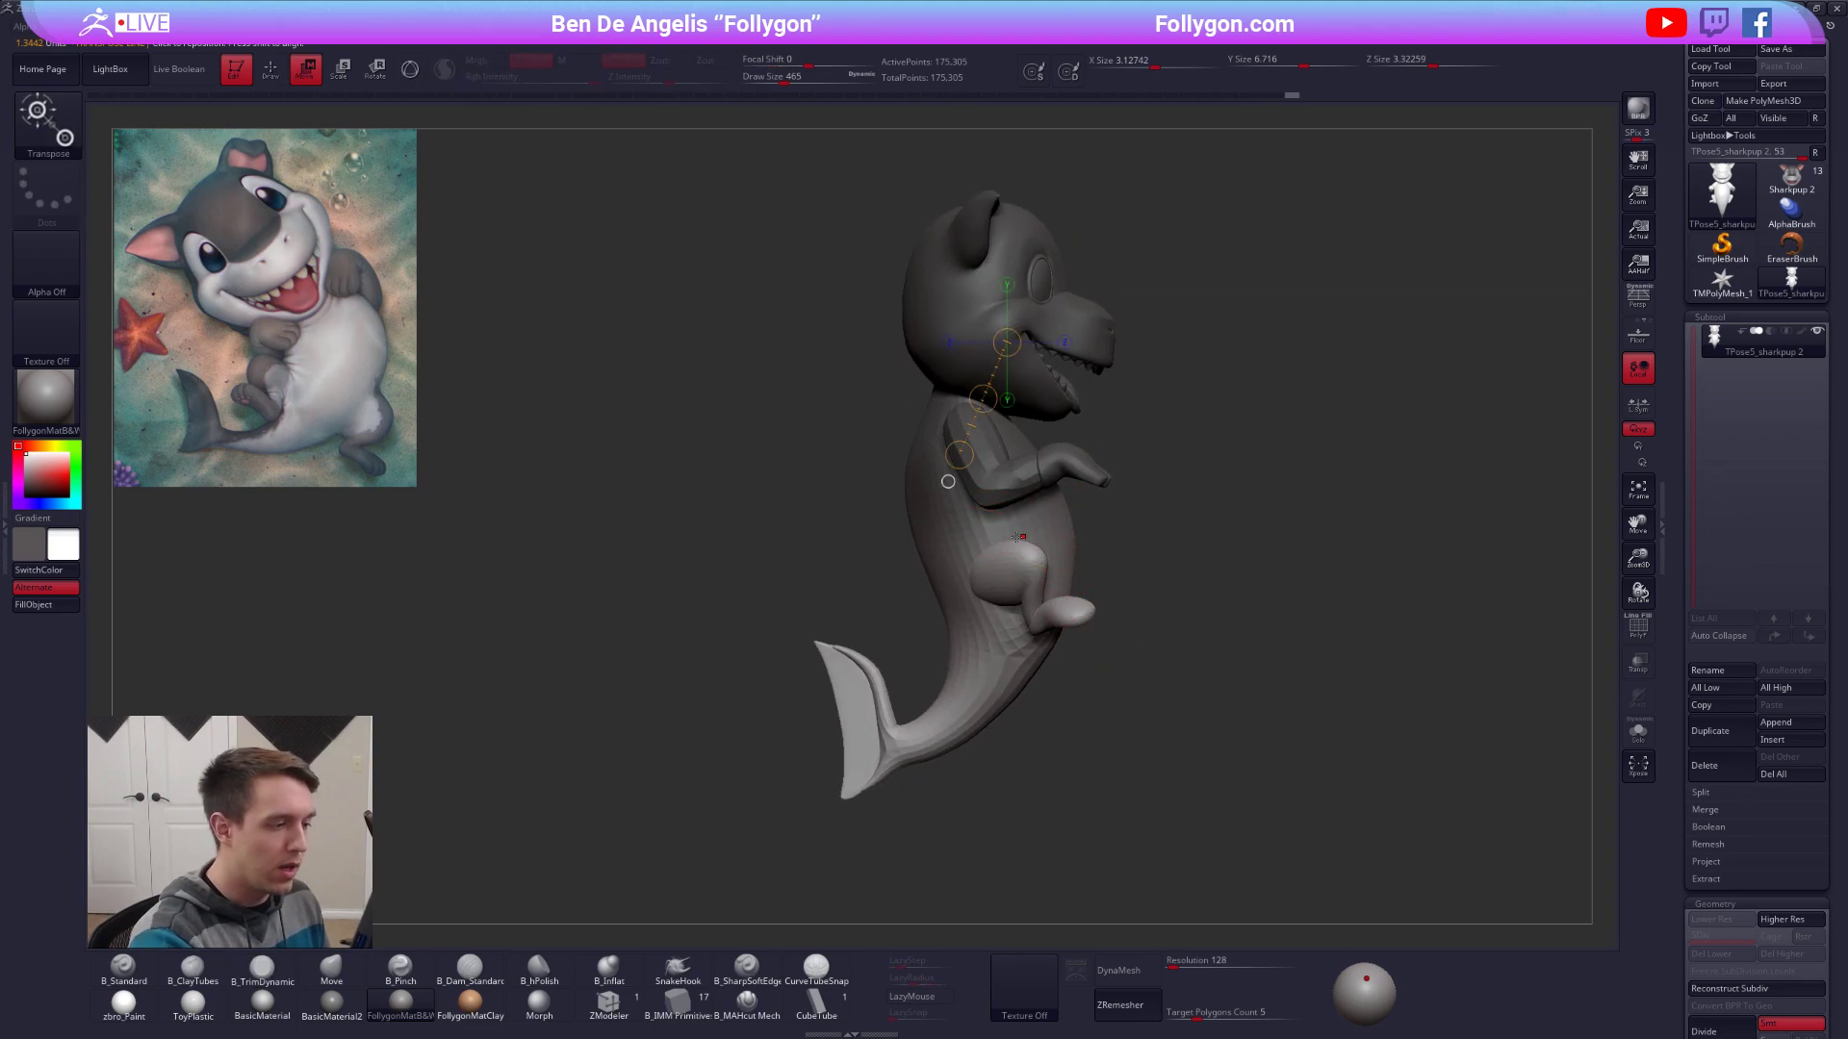
drag(1006, 523, 1032, 804)
drag(1006, 662, 1005, 650)
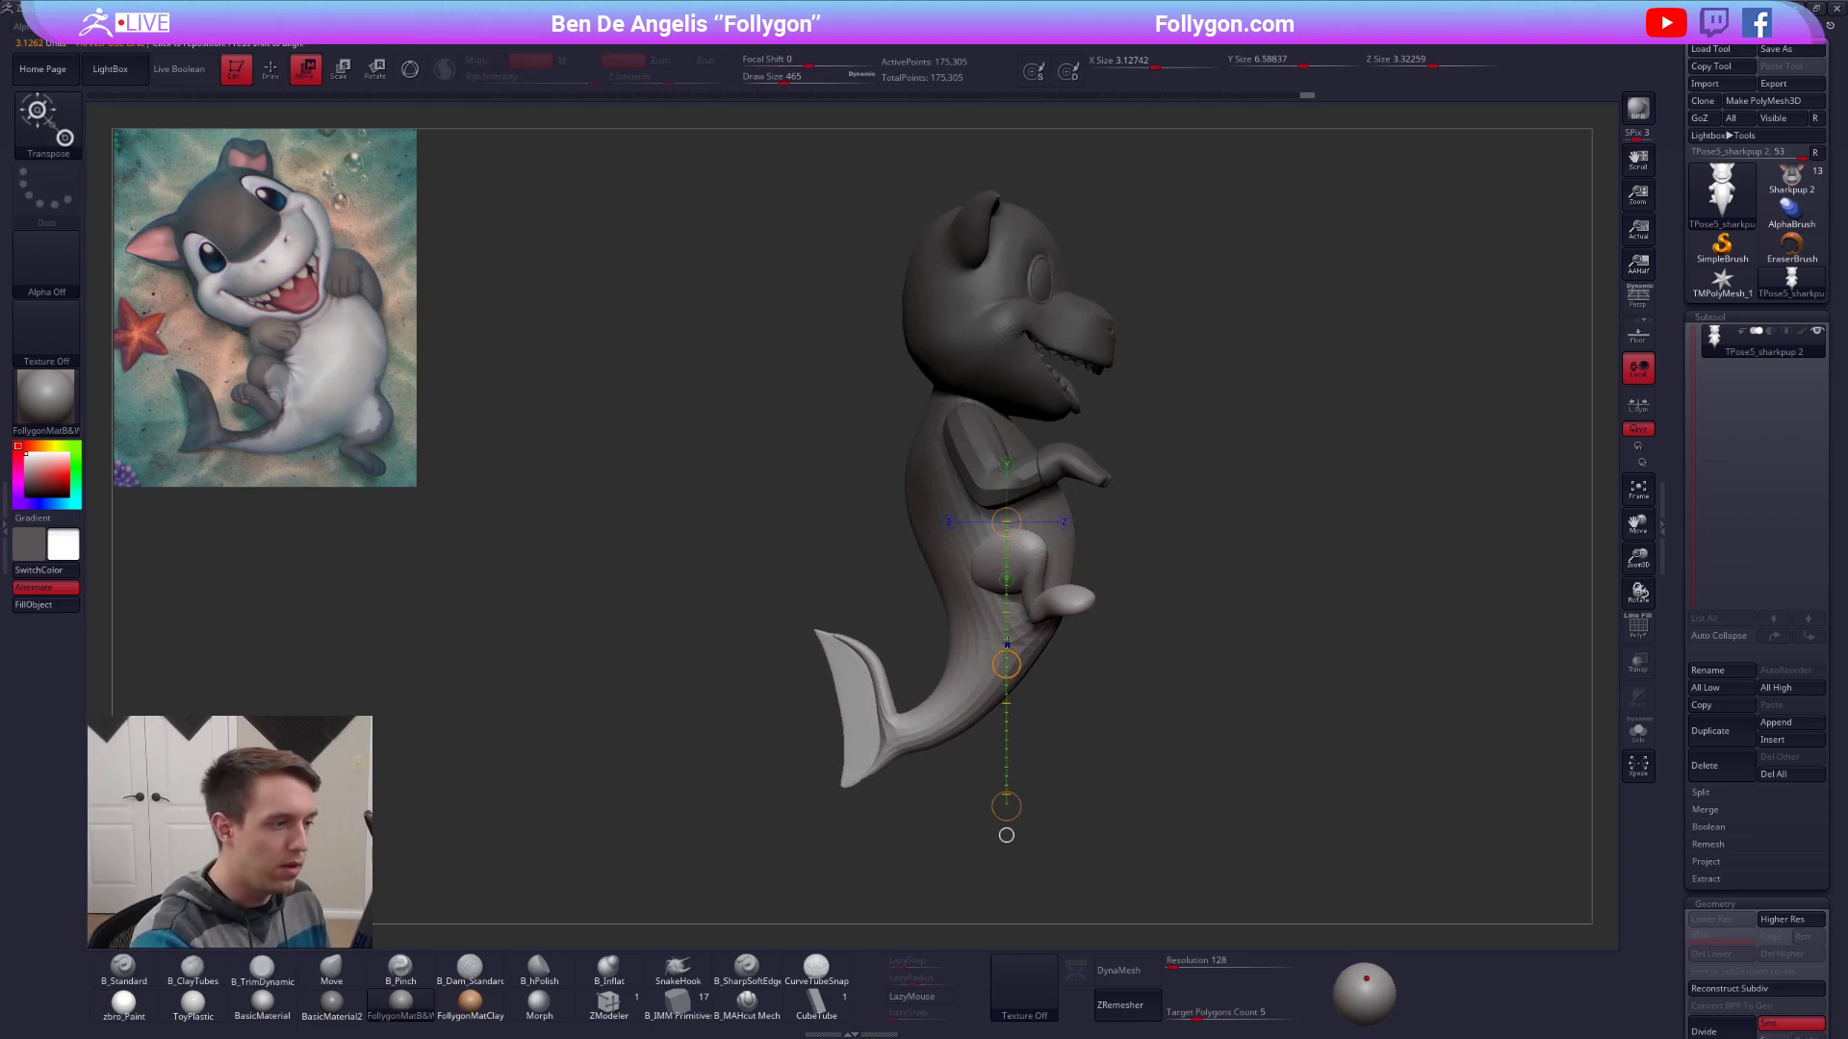
key(q)
key(s)
mouse_move(1084, 444)
mouse_down()
mouse_move(1121, 449)
mouse_move(1190, 528)
mouse_up()
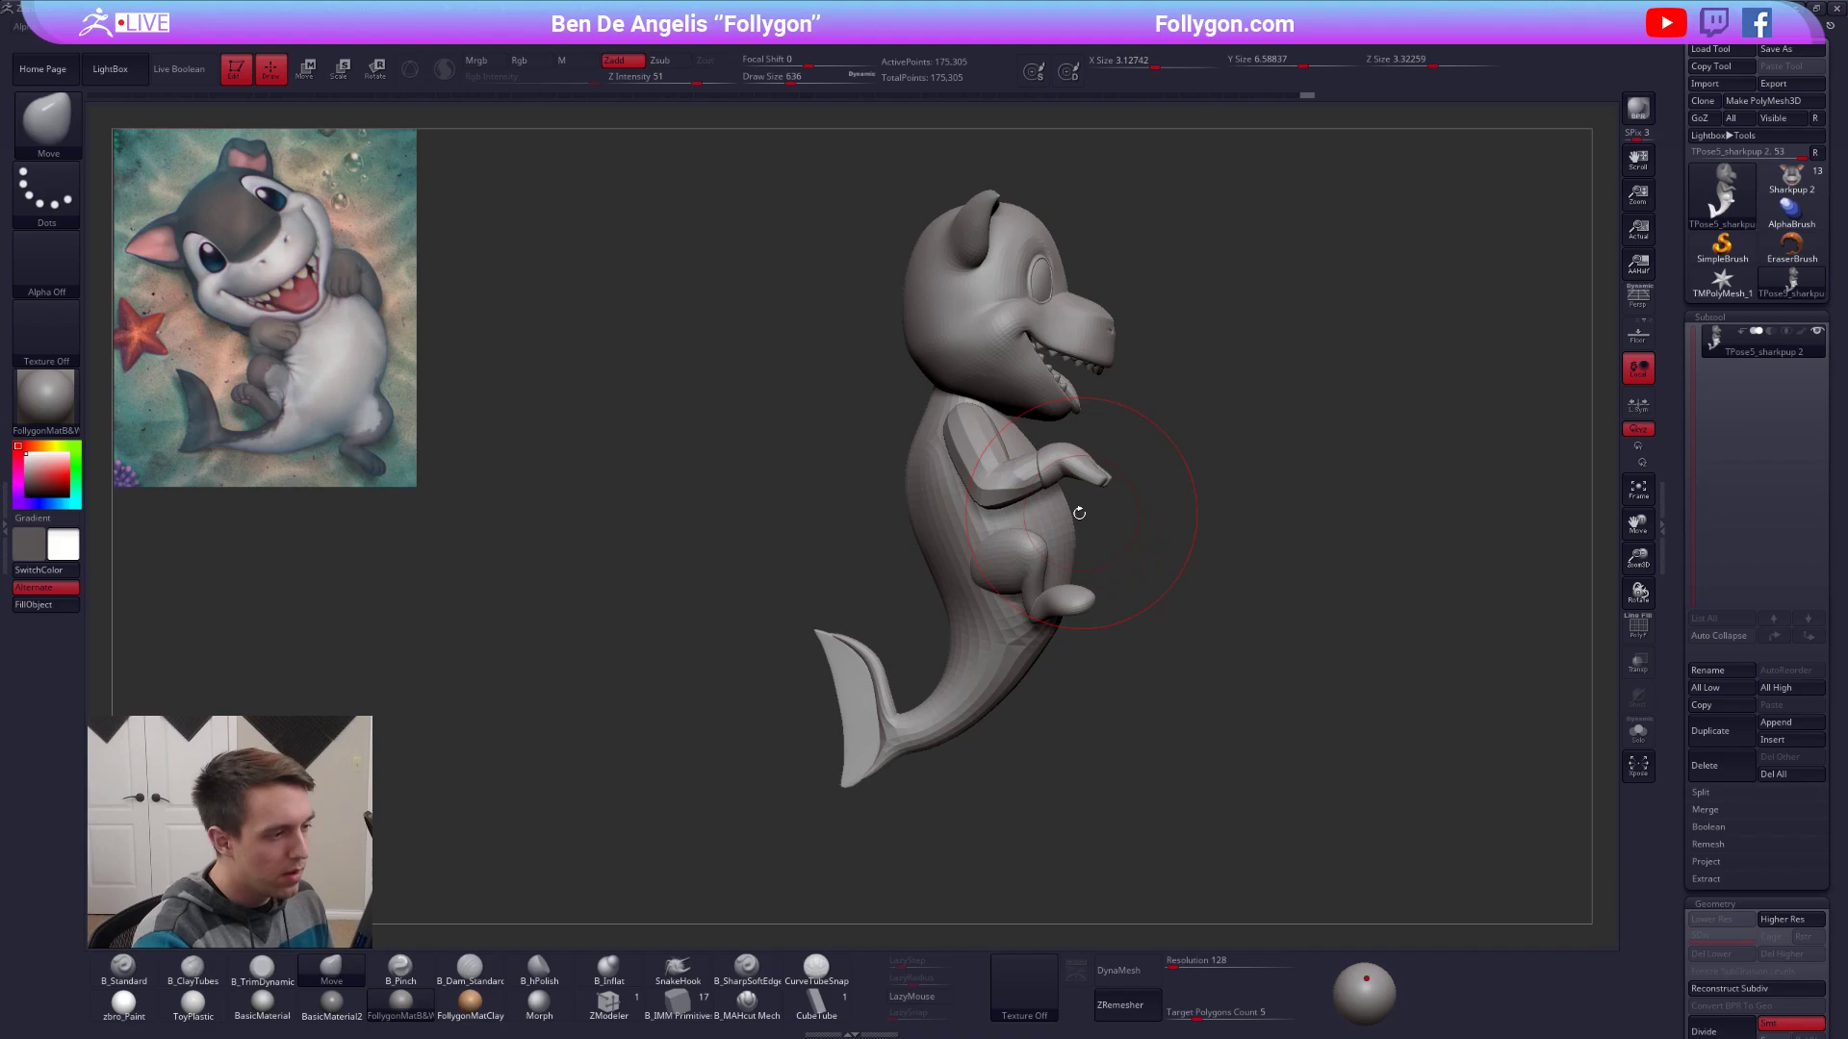
Isolate the body and limbs to mask only the head, teeth and eyes, then unhide the whole pup.
ctrl+shift+click(1015, 392)
ctrl+shift+click(1048, 406)
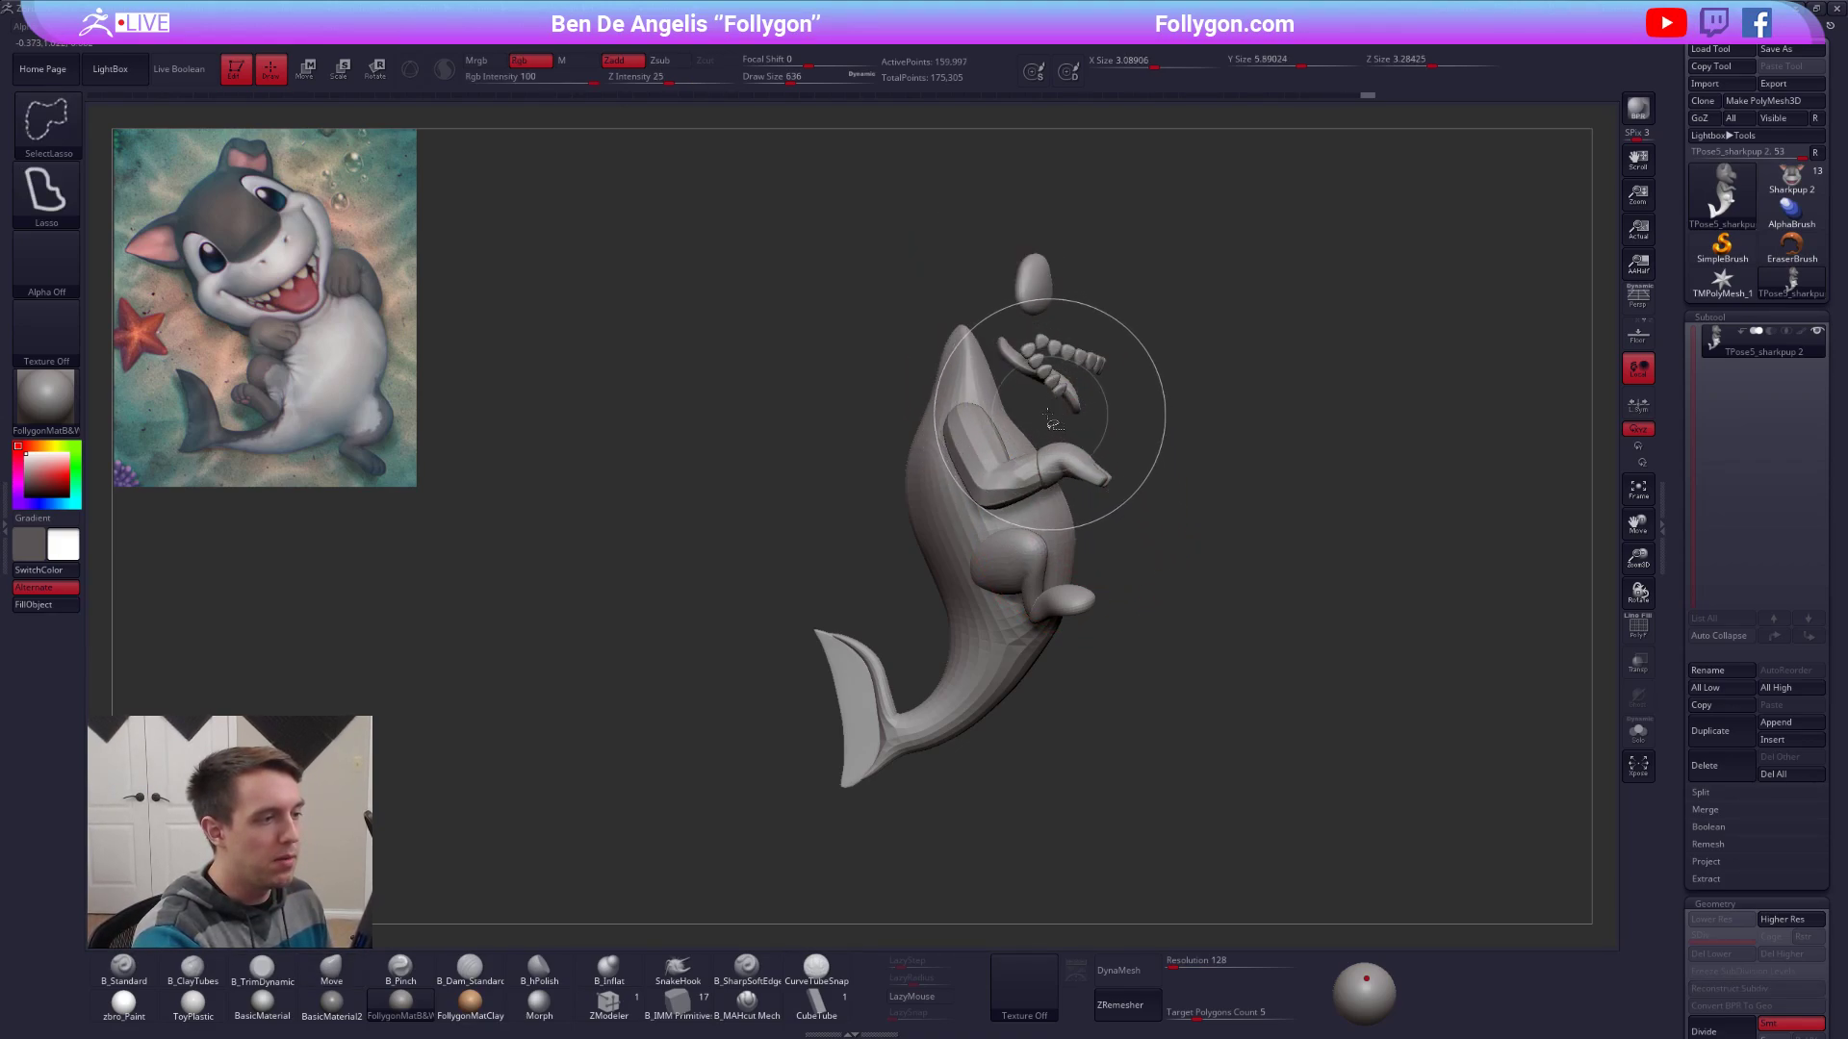
mouse_move(1037, 399)
ctrl+alt+shift+mouse_down()
mouse_move(984, 250)
mouse_move(1155, 412)
ctrl+alt+shift+mouse_up()
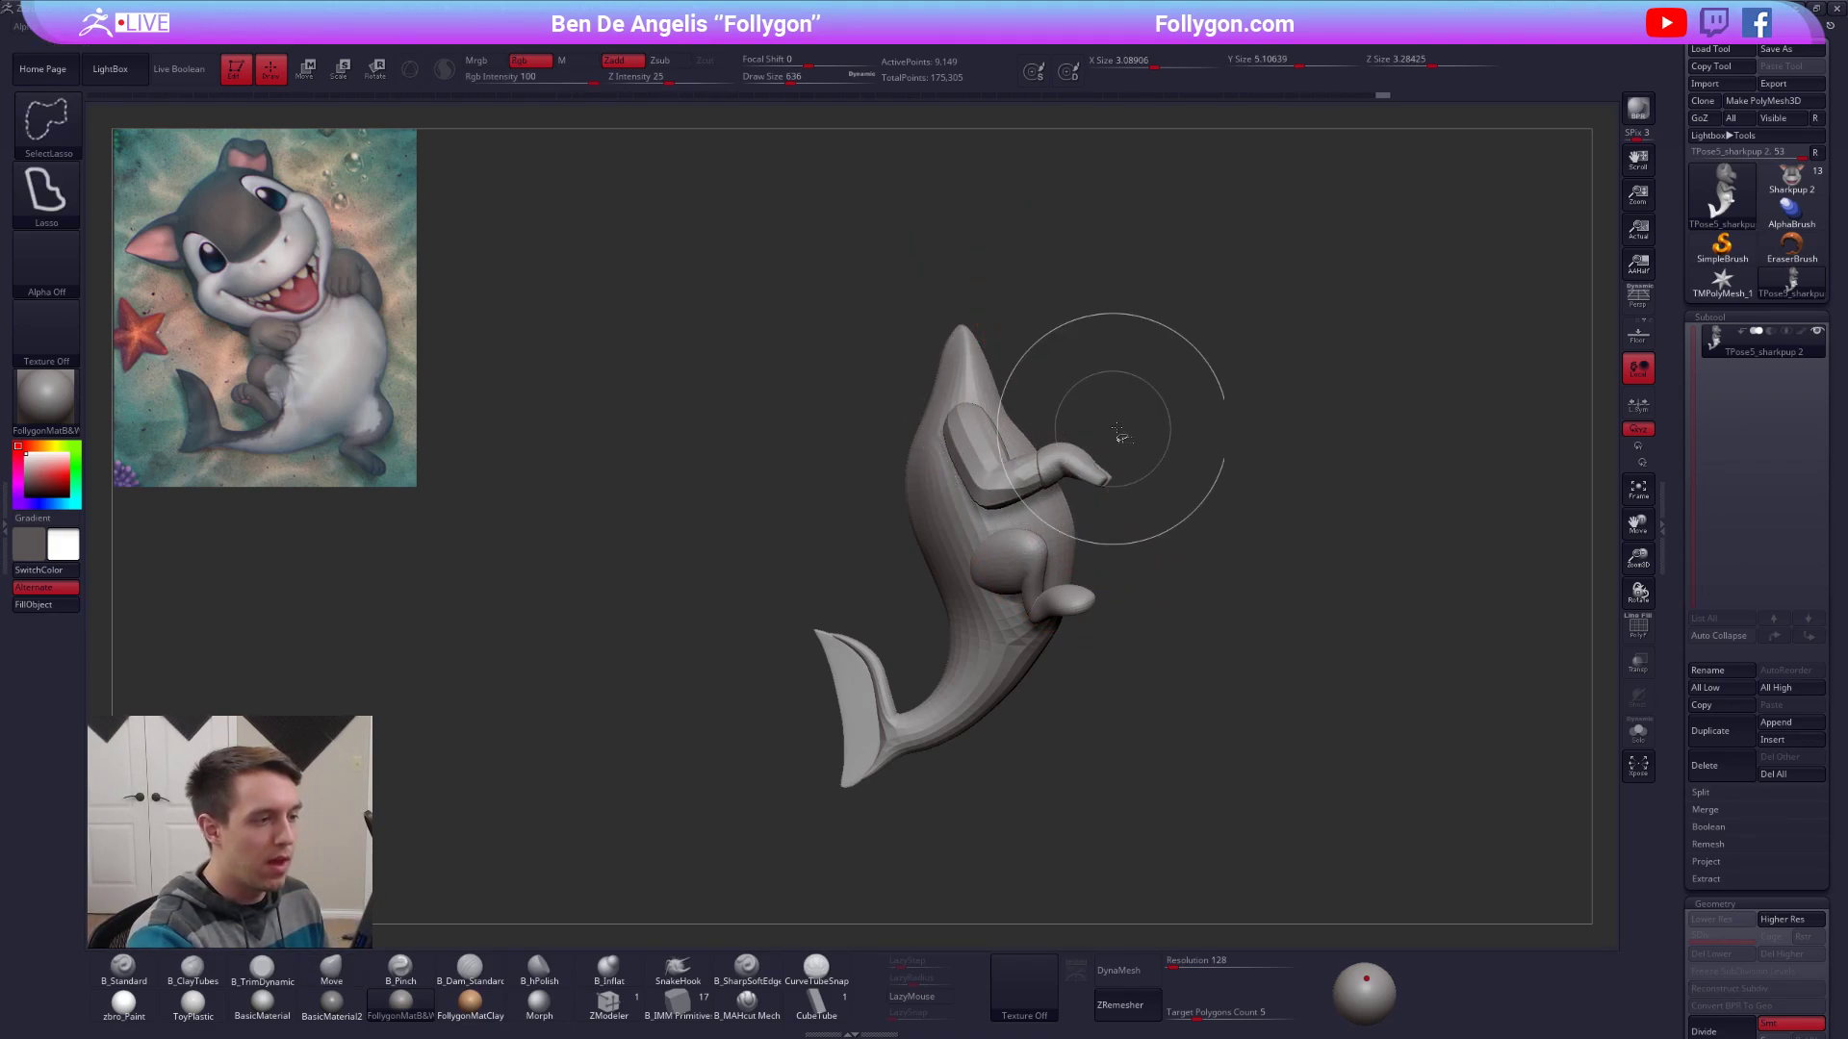
ctrl+shift+click(1159, 433)
ctrl+click(1155, 433)
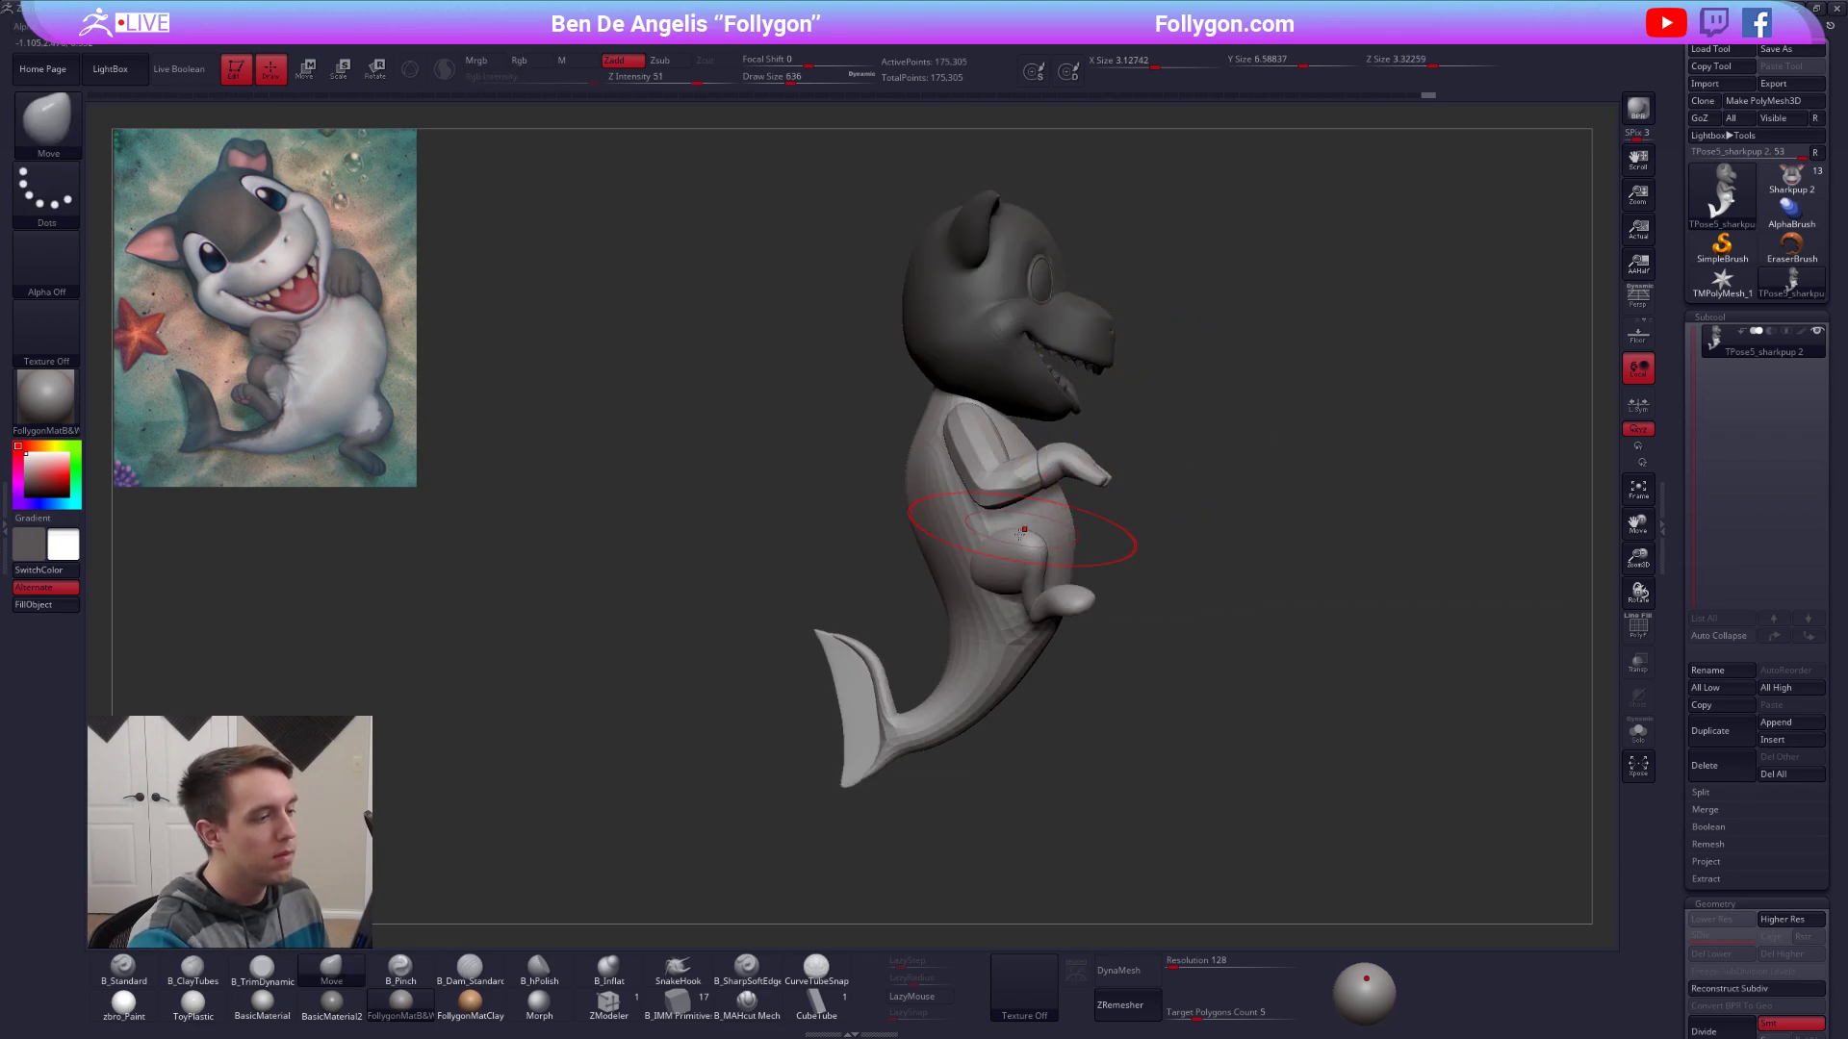
Shift the body and limbs slightly forward under the head with Transpose Move, compare the pose with the reference, and clear the mask.
key(w)
shift+drag(1046, 565, 1046, 713)
drag(1046, 639, 1059, 640)
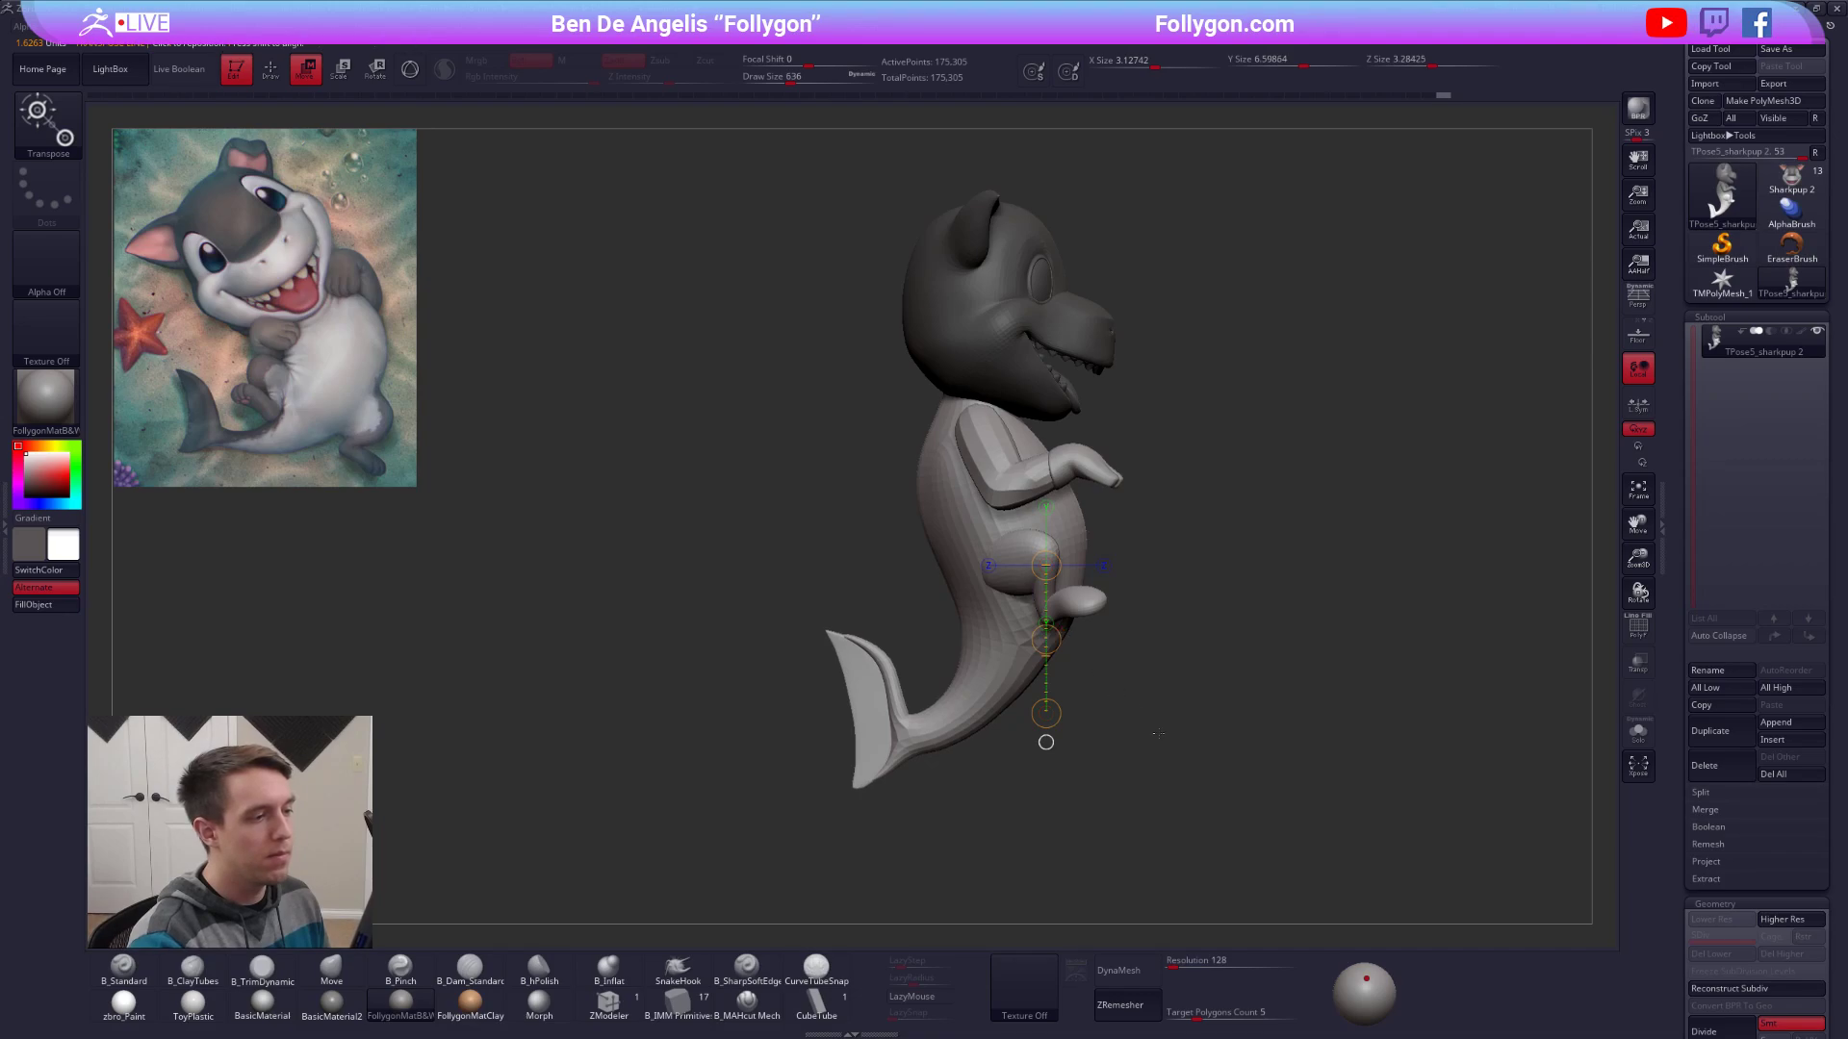
key(ctrl+z)
key(ctrl+shift+z)
shift+drag(1311, 796, 998, 801)
shift+drag(998, 801, 1266, 767)
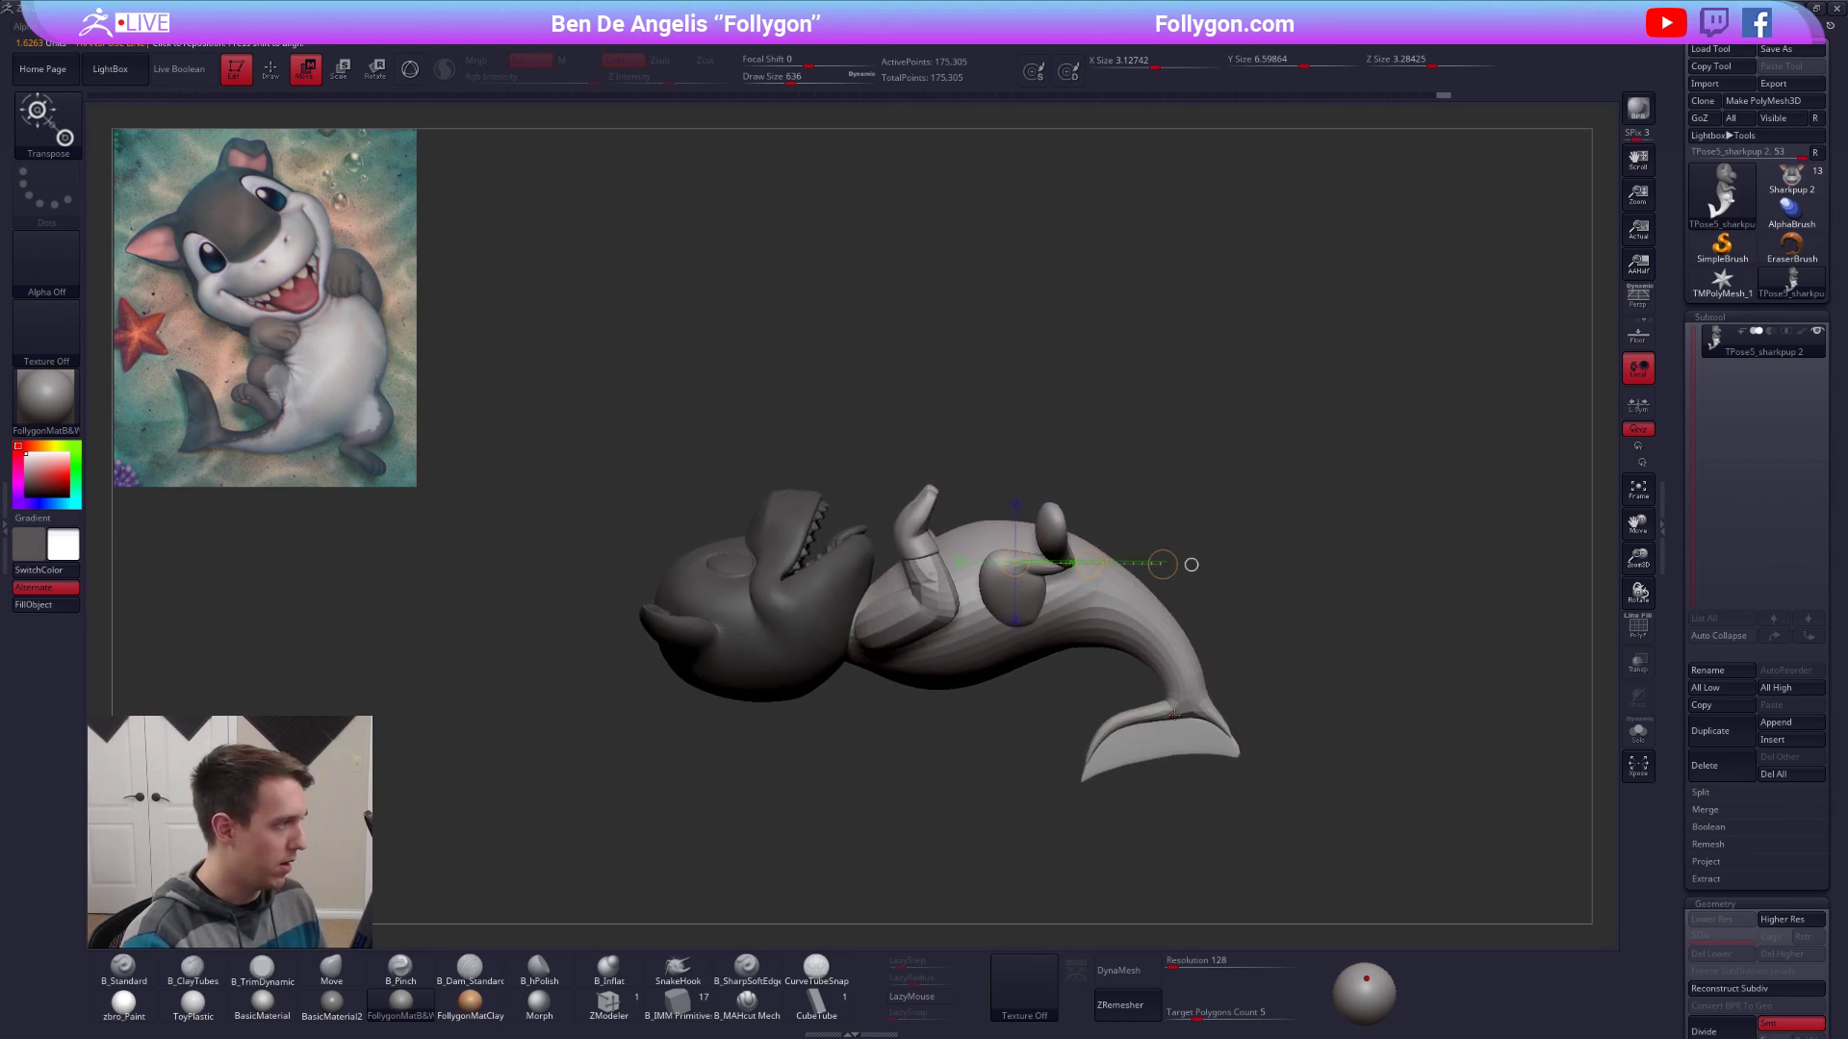
mouse_move(1174, 715)
right_down()
mouse_move(1021, 732)
mouse_move(1001, 847)
mouse_move(804, 952)
right_up()
key(q)
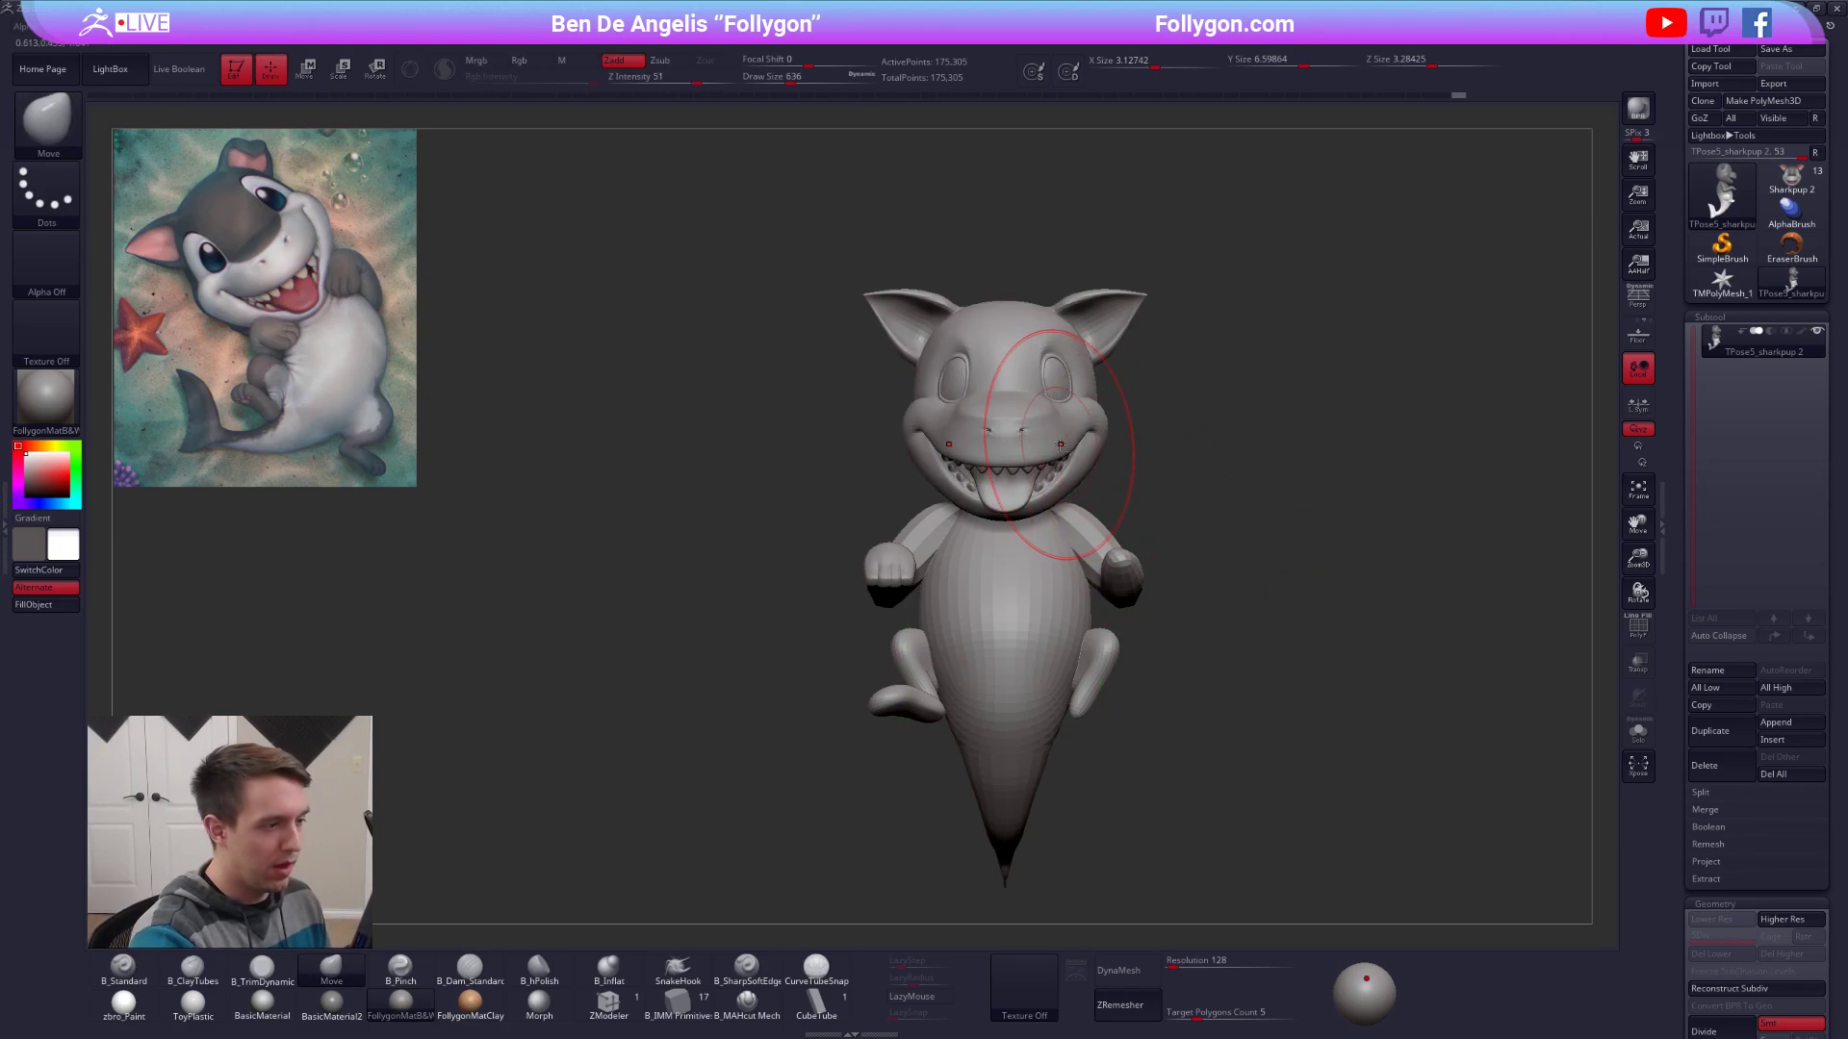
Isolate the head with its teeth and eyes, then unhide the pup with only the body and limbs masked.
ctrl+right_drag(1063, 440, 1058, 528)
ctrl+shift+click(1059, 545)
ctrl+shift+drag(1128, 522, 1170, 493)
ctrl+shift+click(1085, 517)
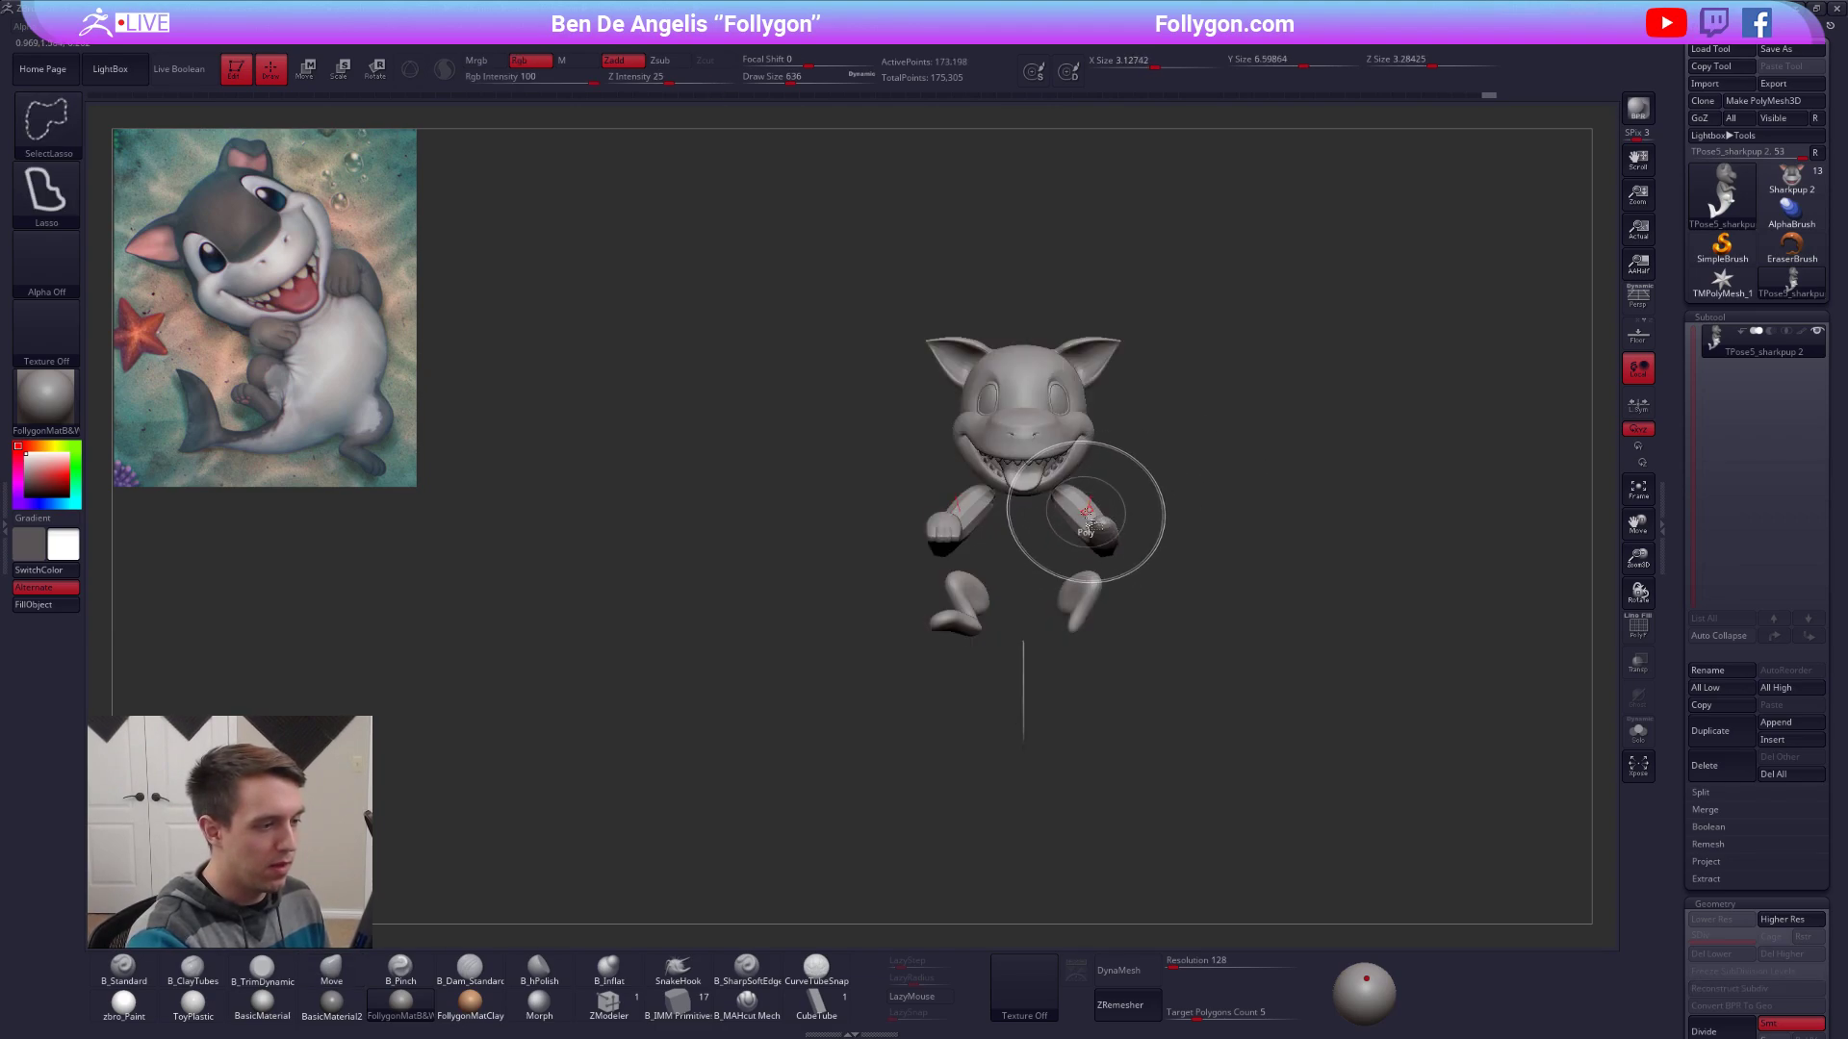
mouse_move(1006, 522)
ctrl+alt+shift+mouse_down()
mouse_move(988, 502)
mouse_move(1074, 854)
mouse_move(1245, 530)
ctrl+alt+shift+mouse_up()
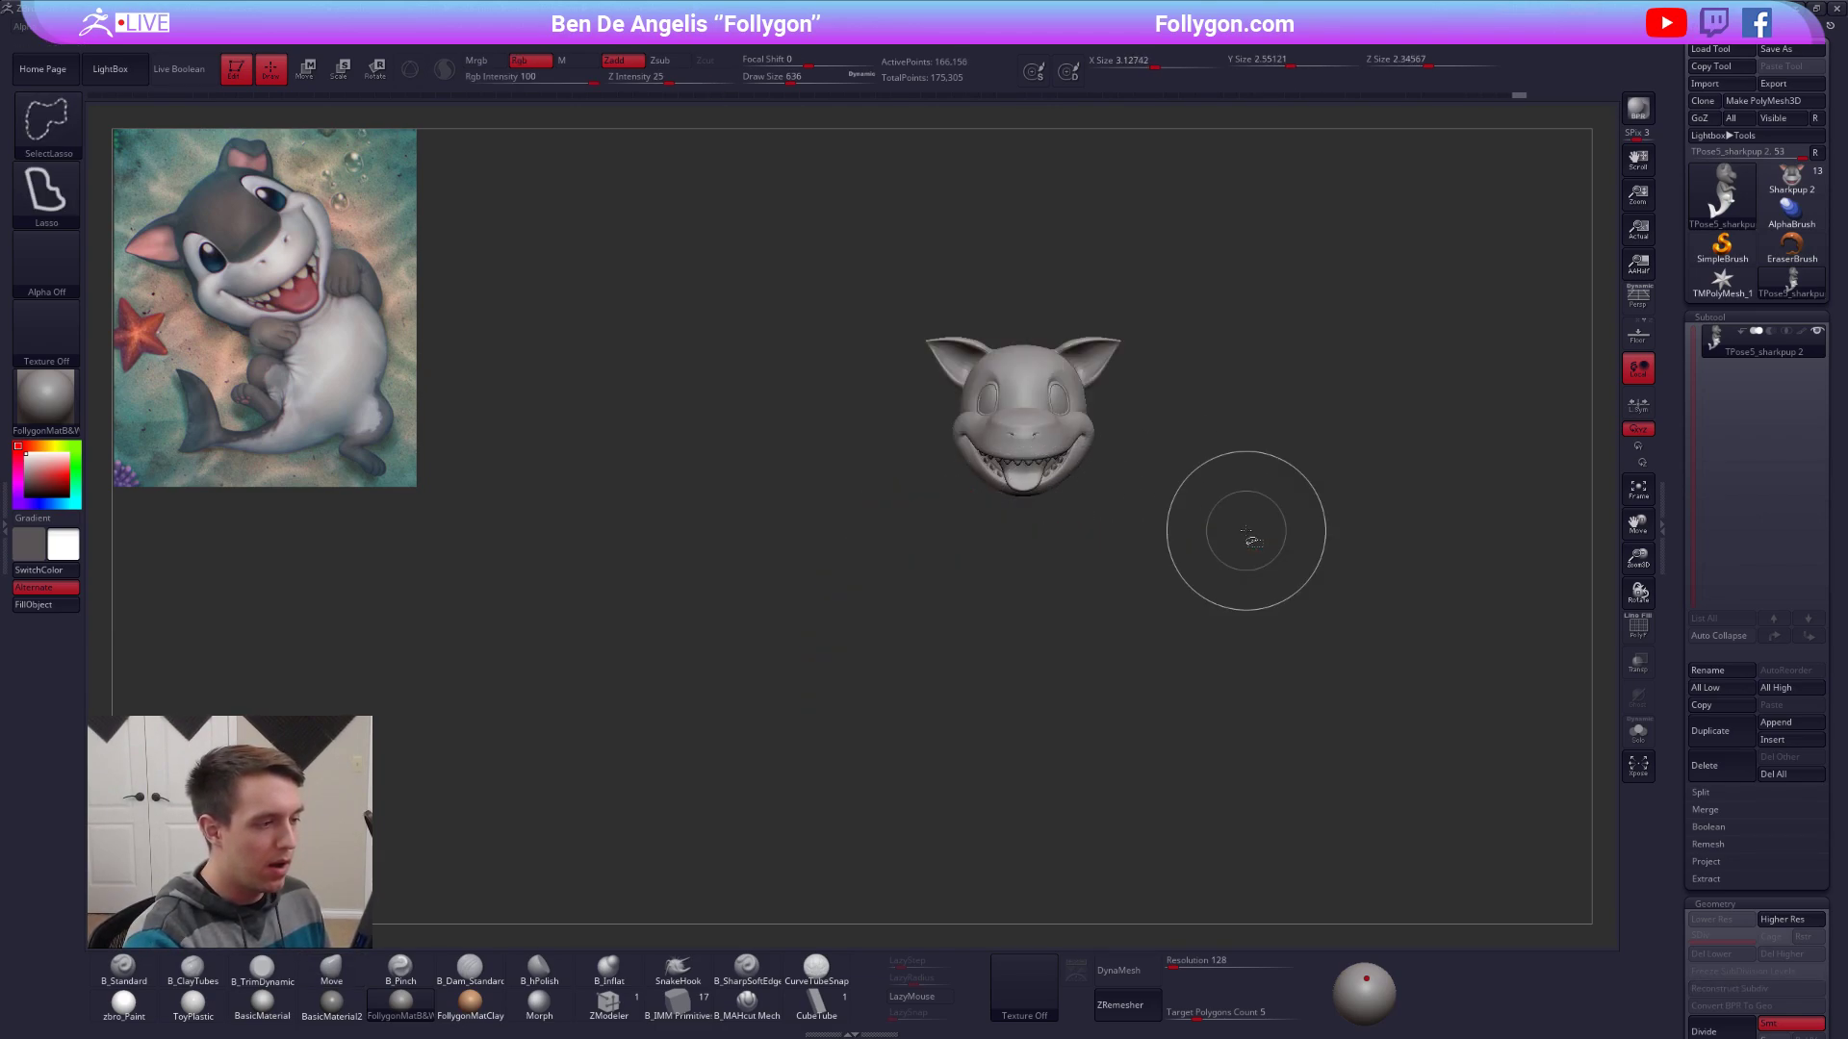
ctrl+right_drag(1065, 433, 1162, 454)
ctrl+shift+click(1161, 453)
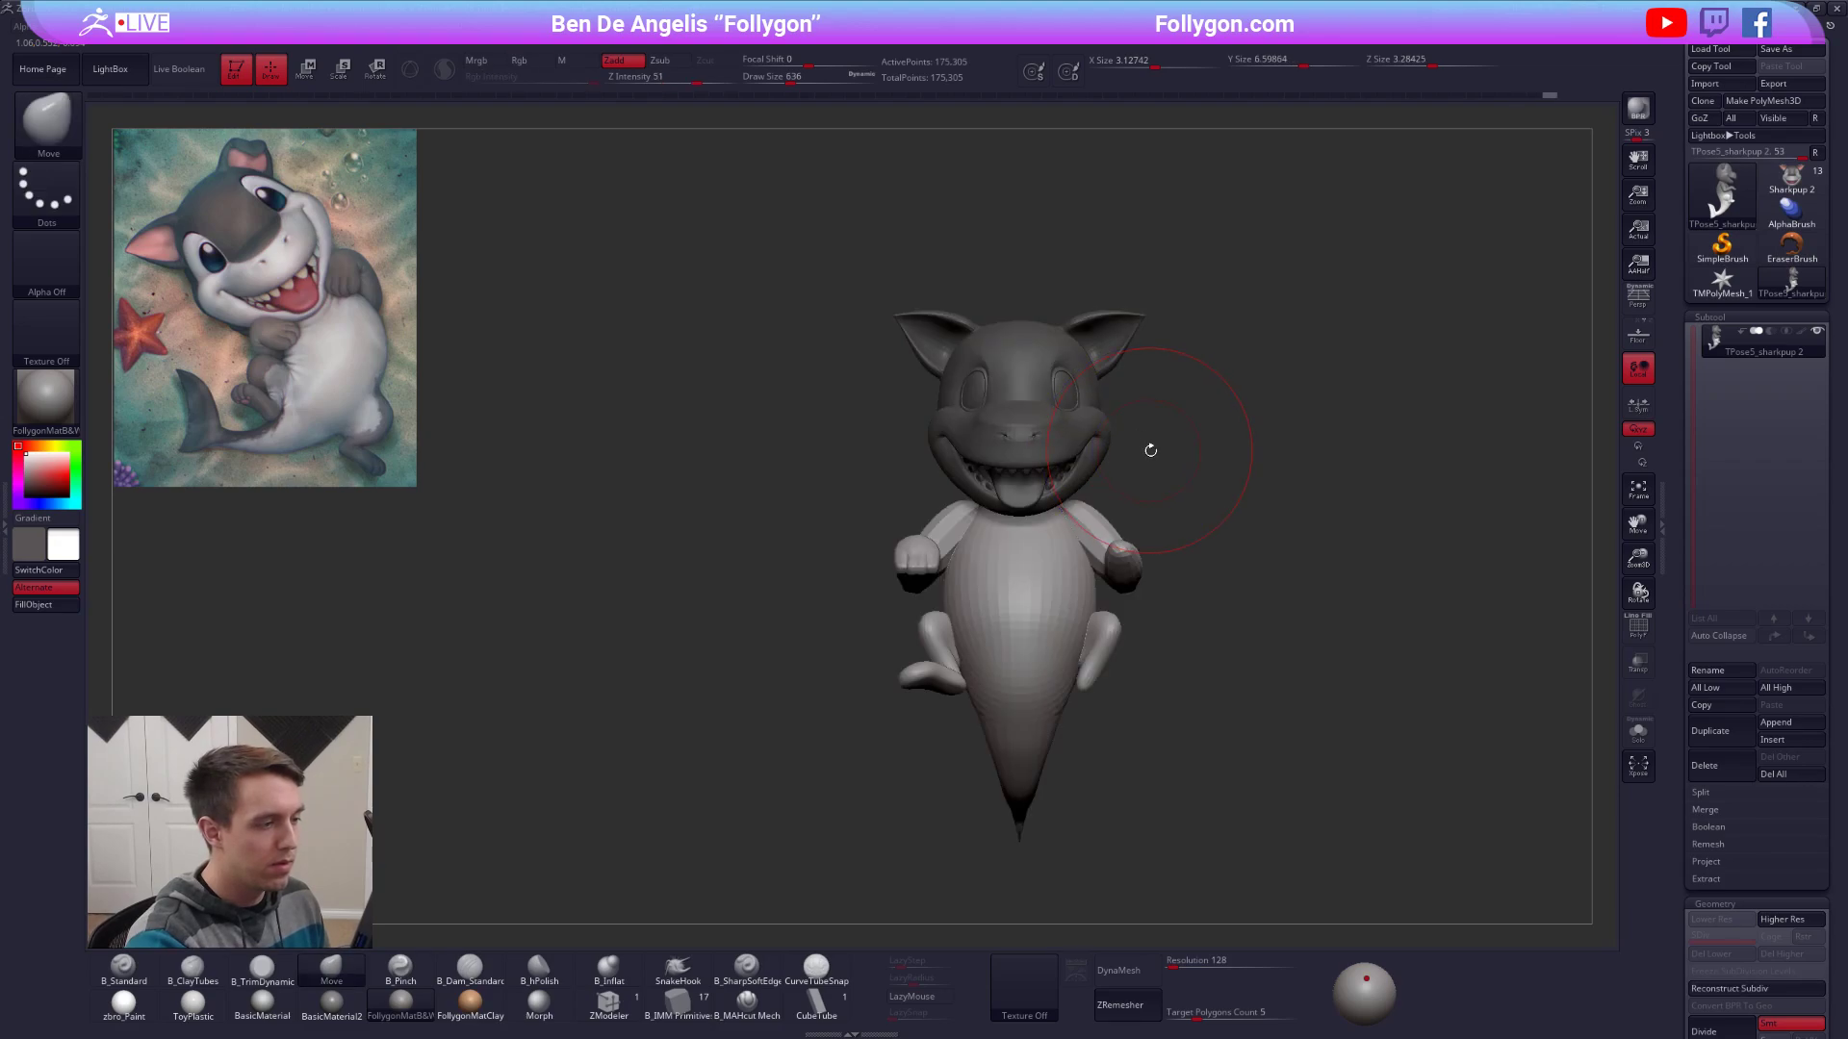
alt+right_drag(1146, 536, 1095, 571)
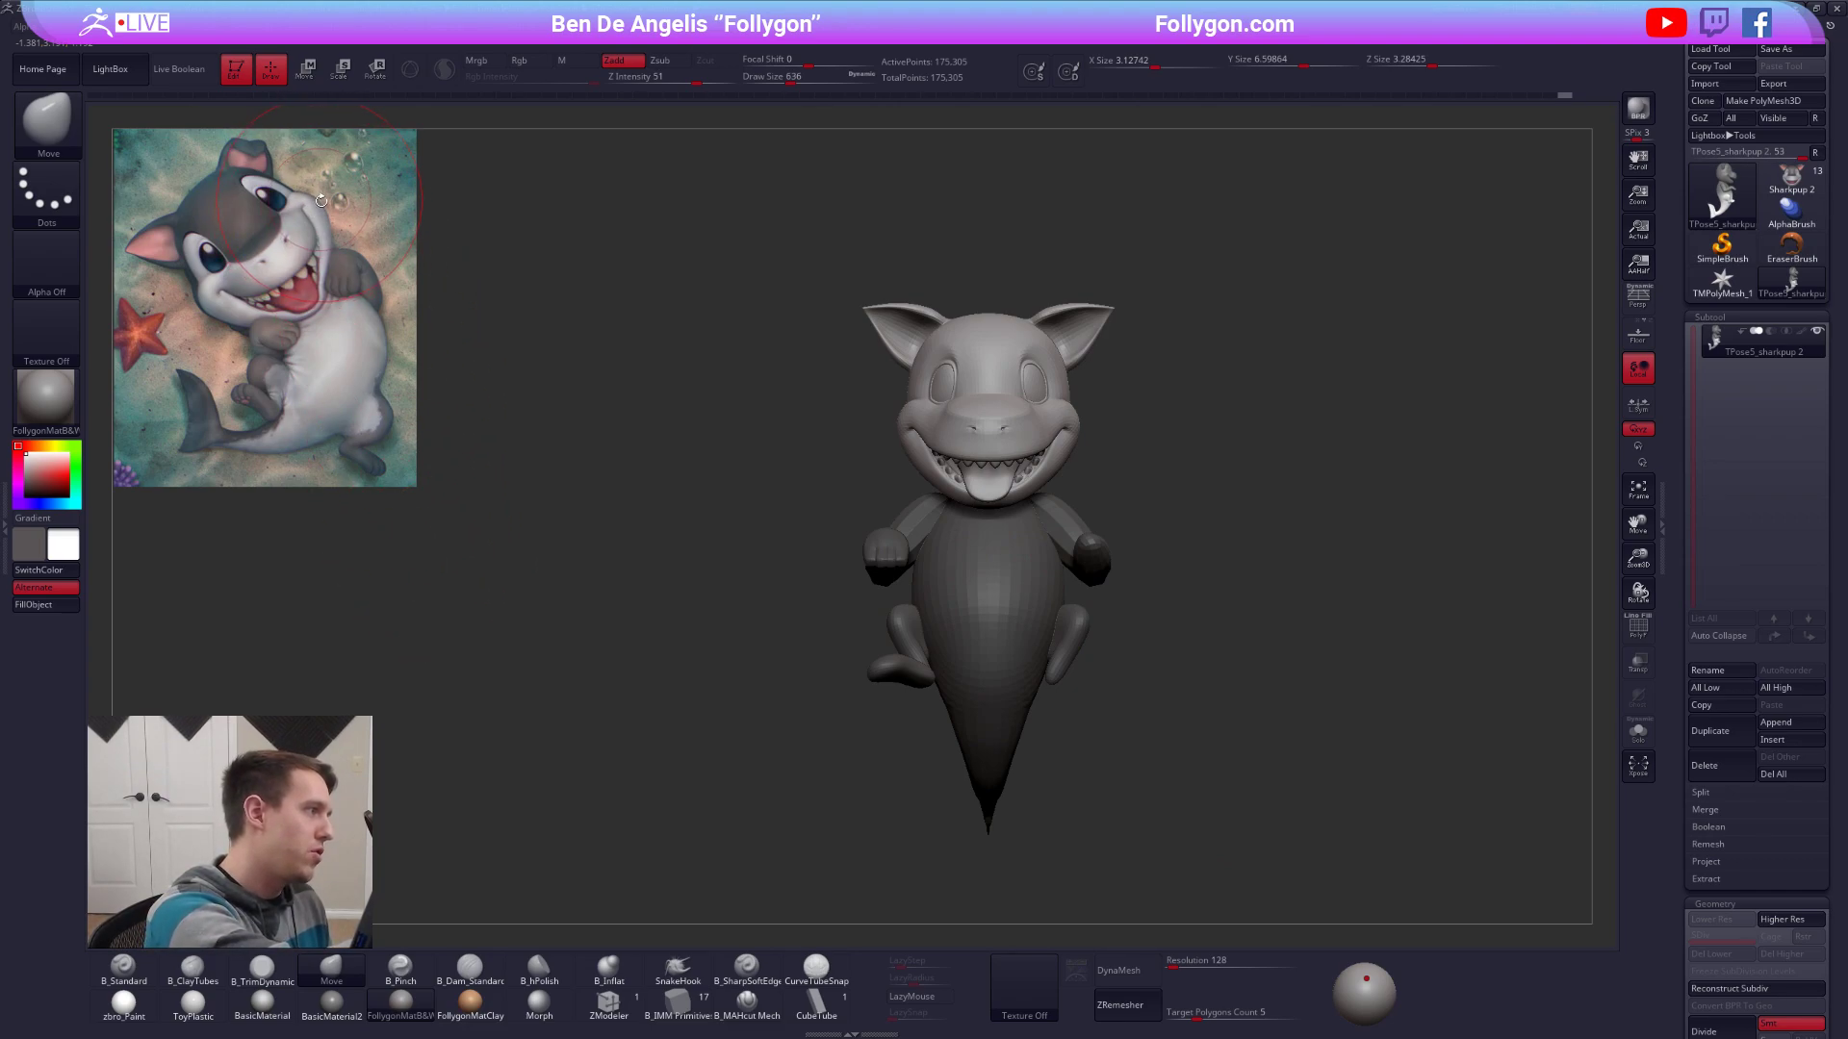
key(w)
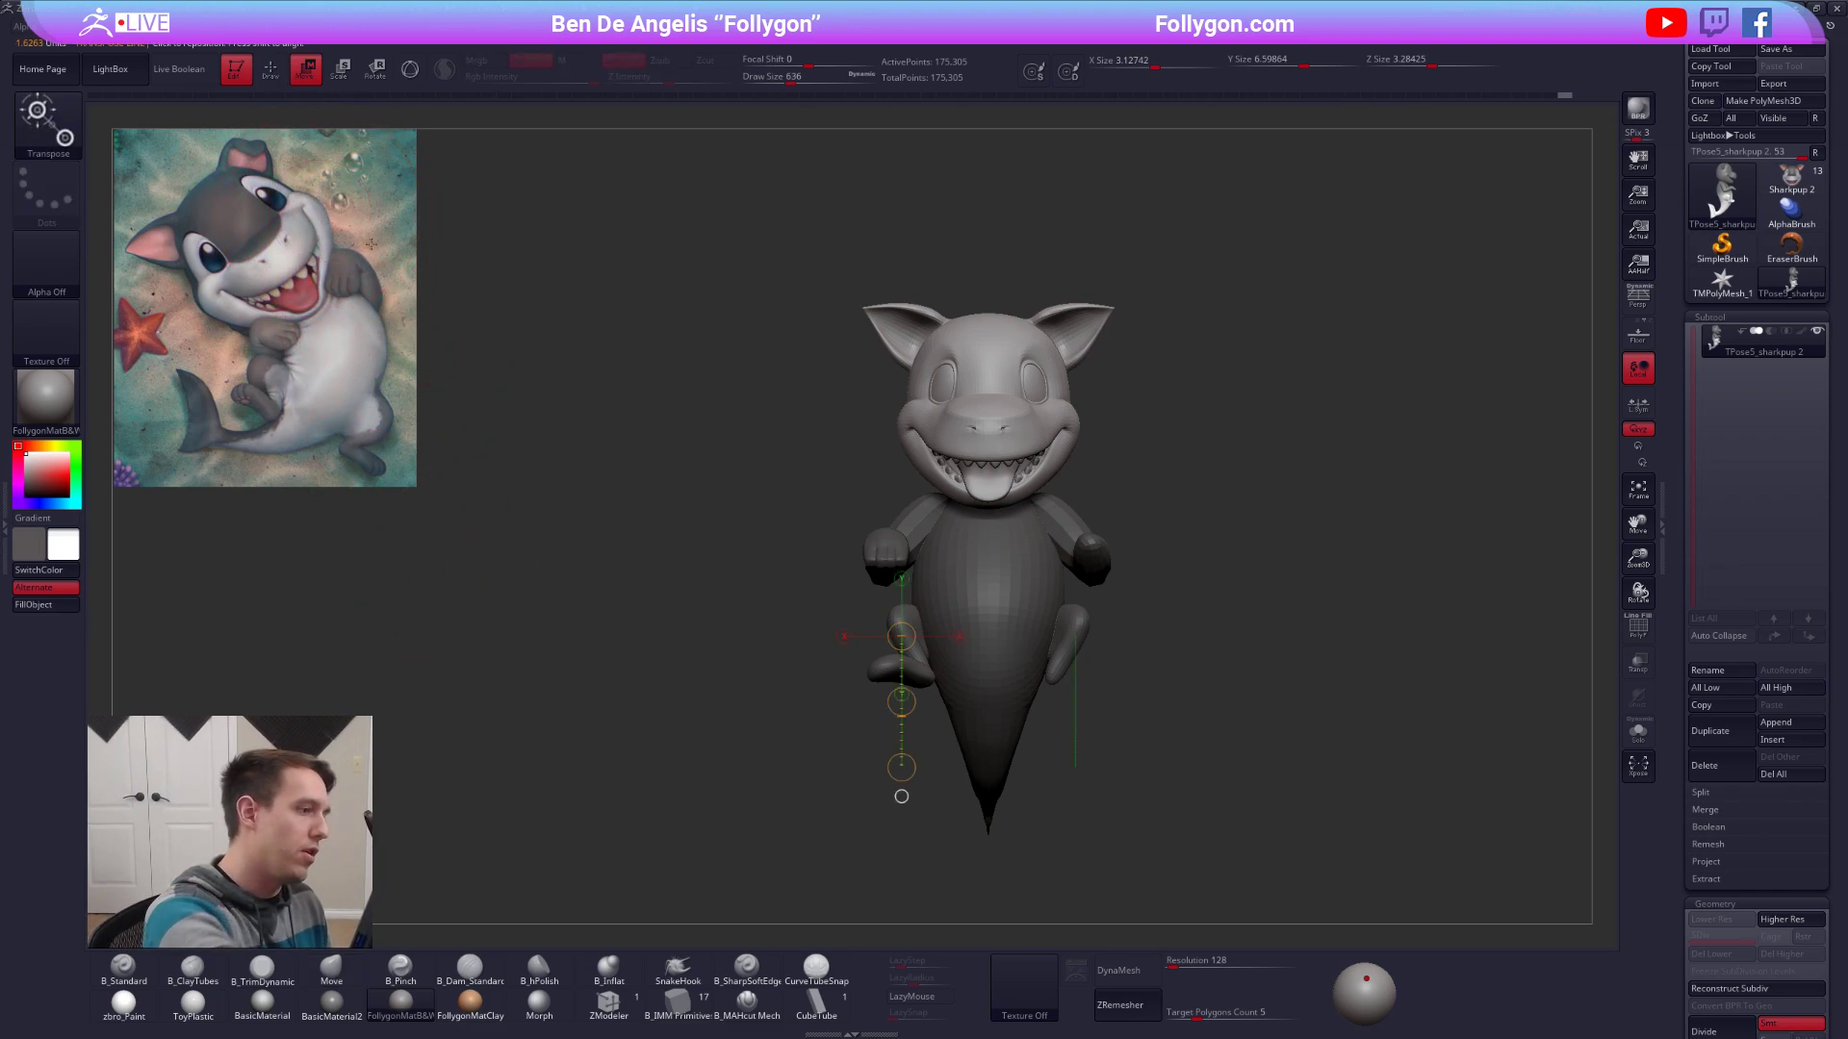
mouse_move(961, 502)
mouse_down()
mouse_move(1017, 630)
mouse_move(955, 639)
mouse_move(498, 405)
mouse_move(461, 401)
mouse_move(484, 454)
mouse_move(382, 535)
mouse_move(409, 486)
mouse_up()
key(q)
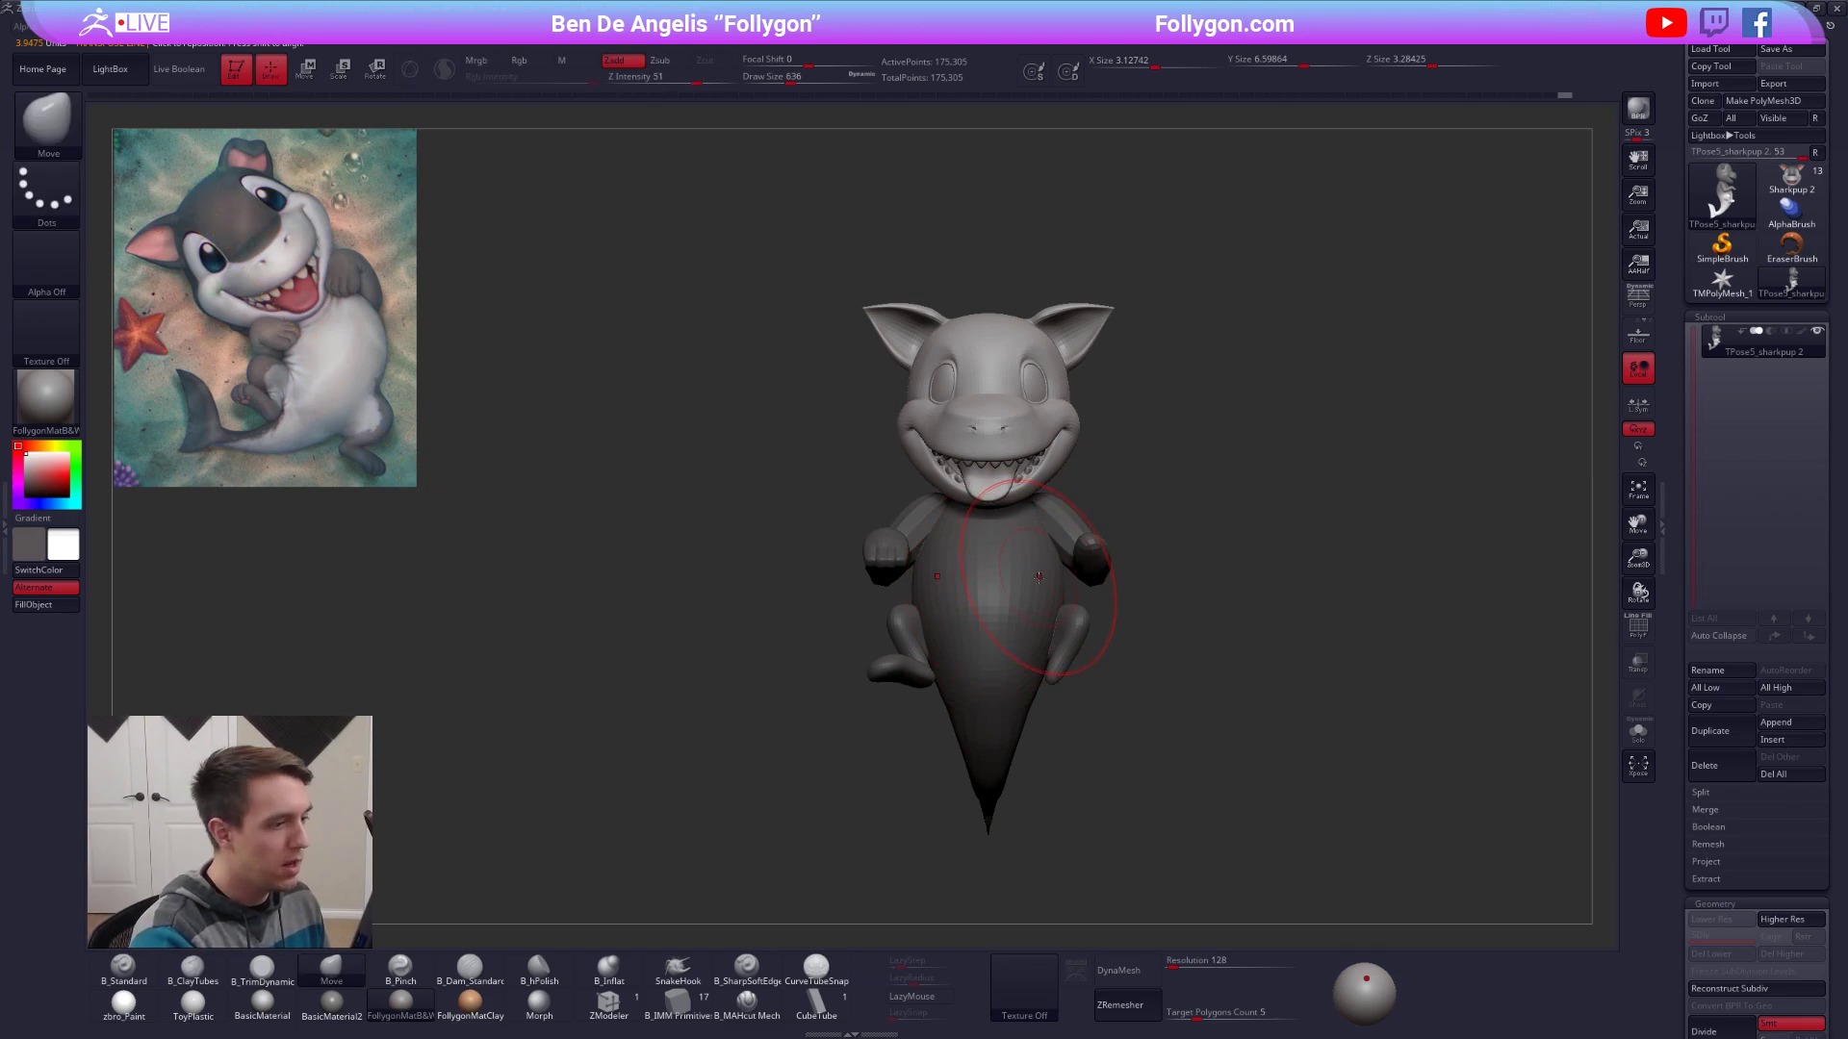
Scale the unmasked head up slightly with Transpose Scale, then return to the Move brush.
key(e)
drag(1001, 503, 1172, 674)
click(1051, 406)
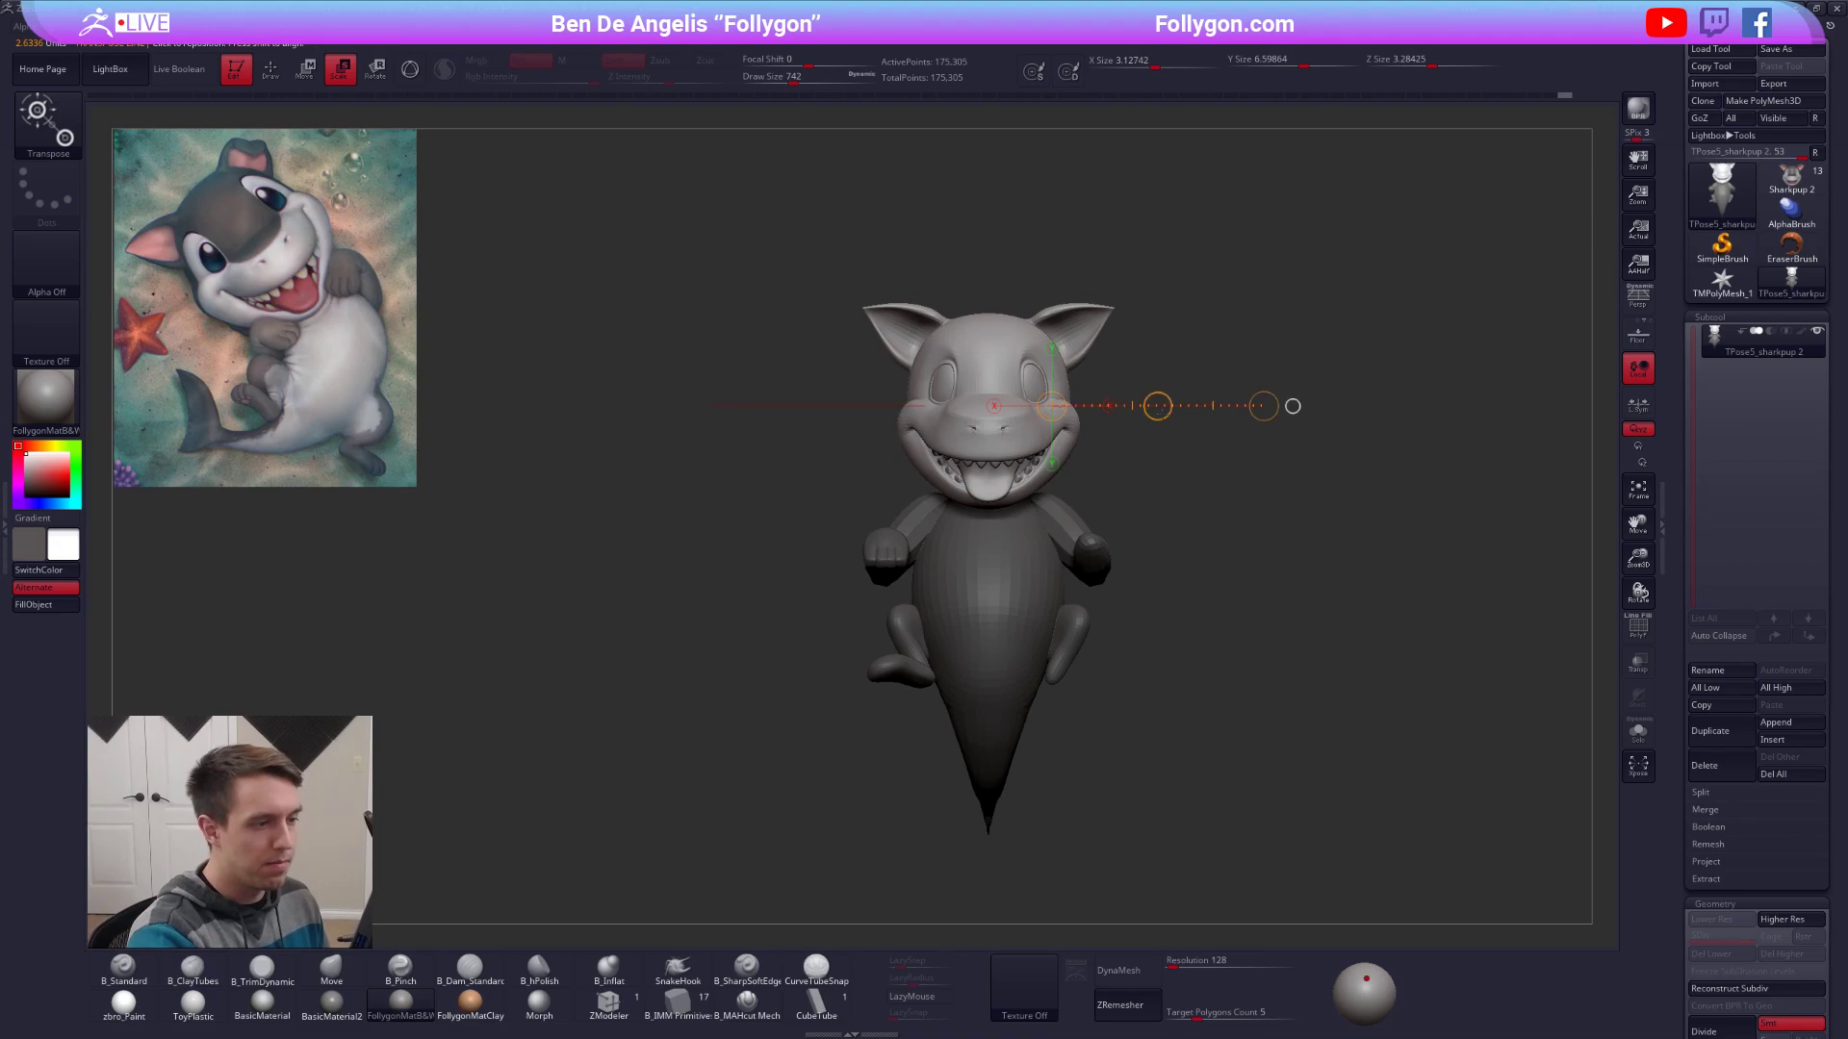
drag(1268, 409, 1329, 434)
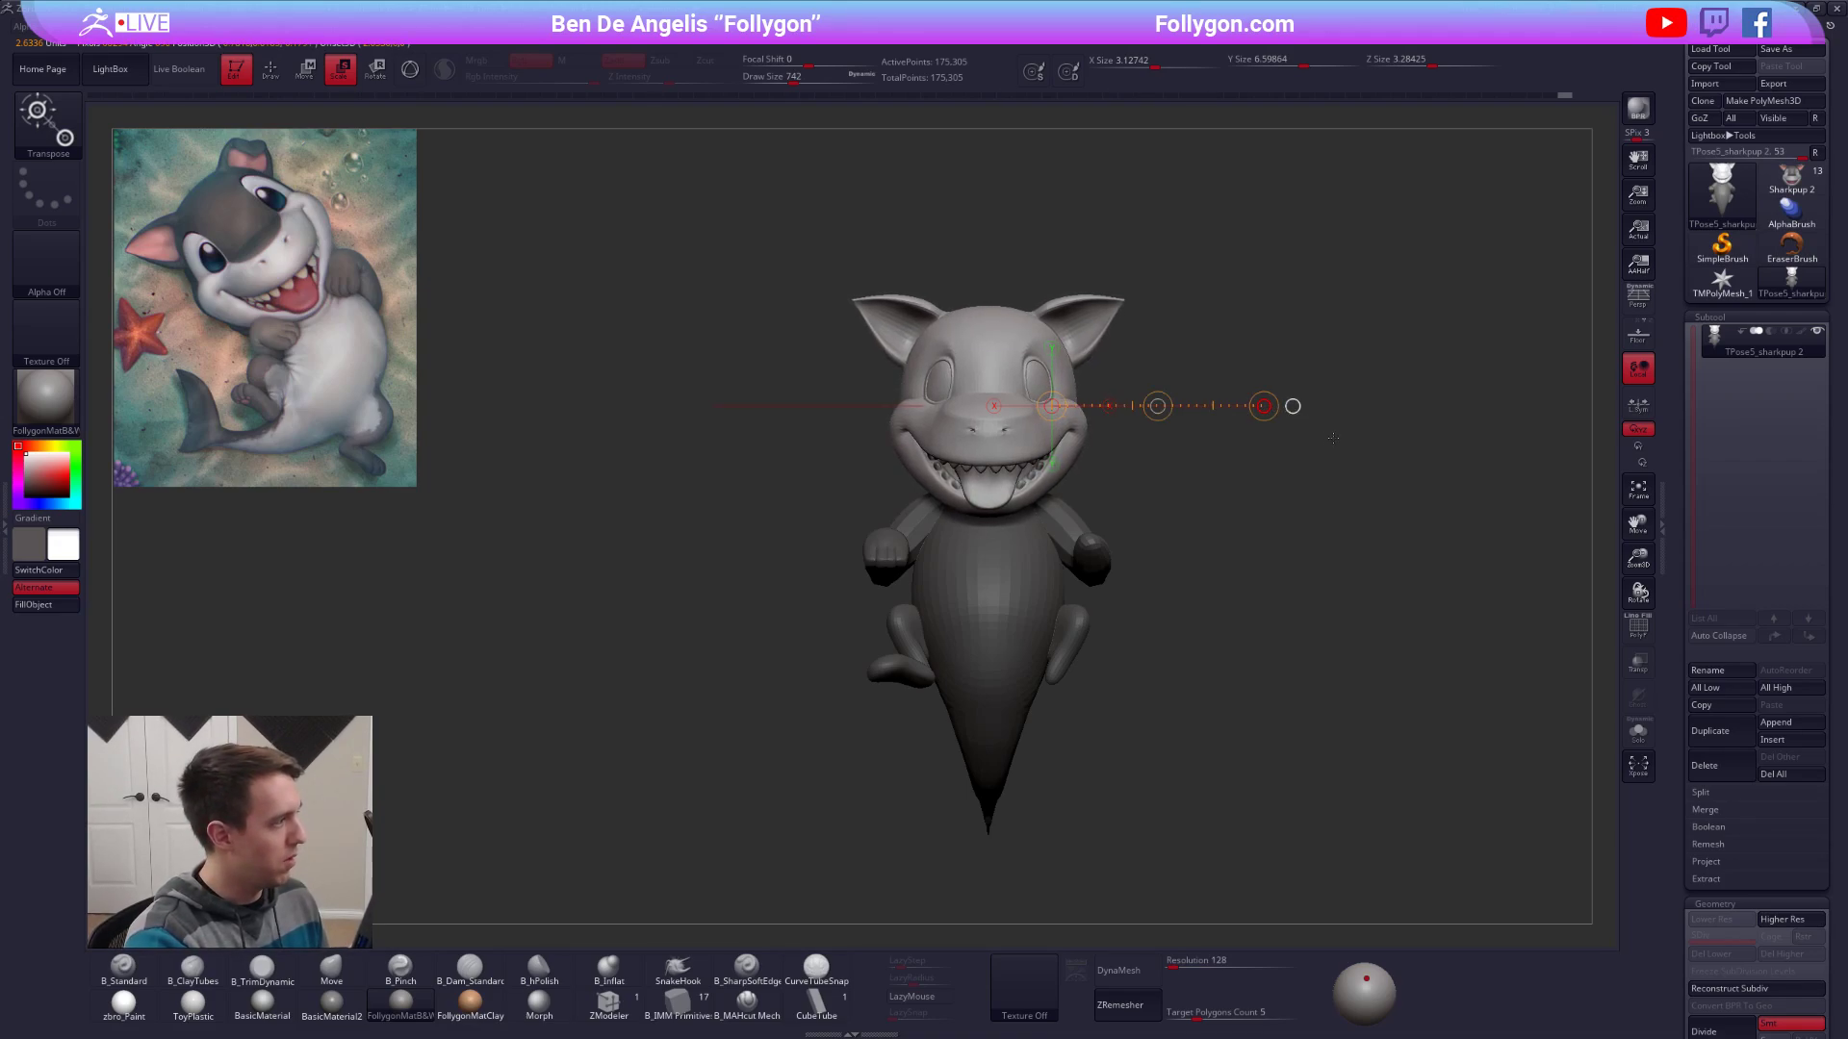
mouse_move(1262, 728)
mouse_down()
mouse_move(1443, 756)
mouse_move(1320, 806)
mouse_move(1245, 770)
mouse_up()
key(q)
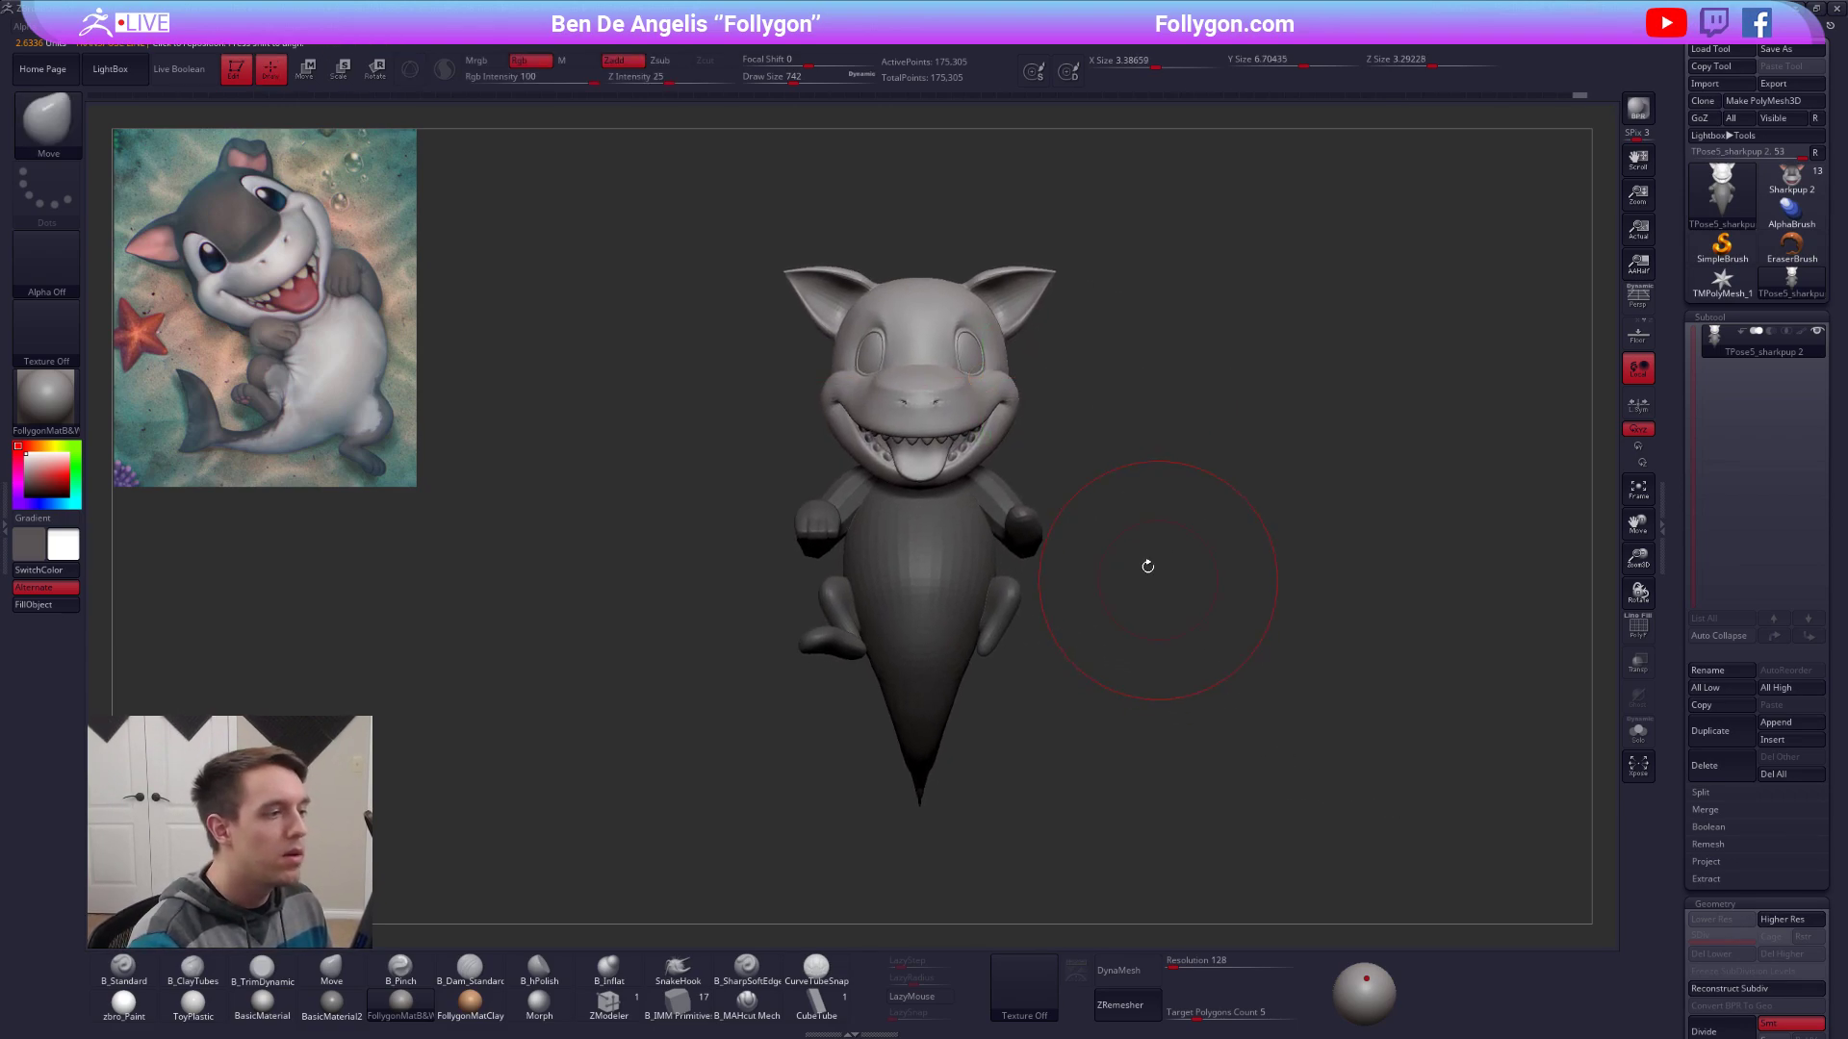
Set the Move brush's draw size to 430 and nudge the middle of the back of the head downward.
alt+drag(1064, 437, 1118, 474)
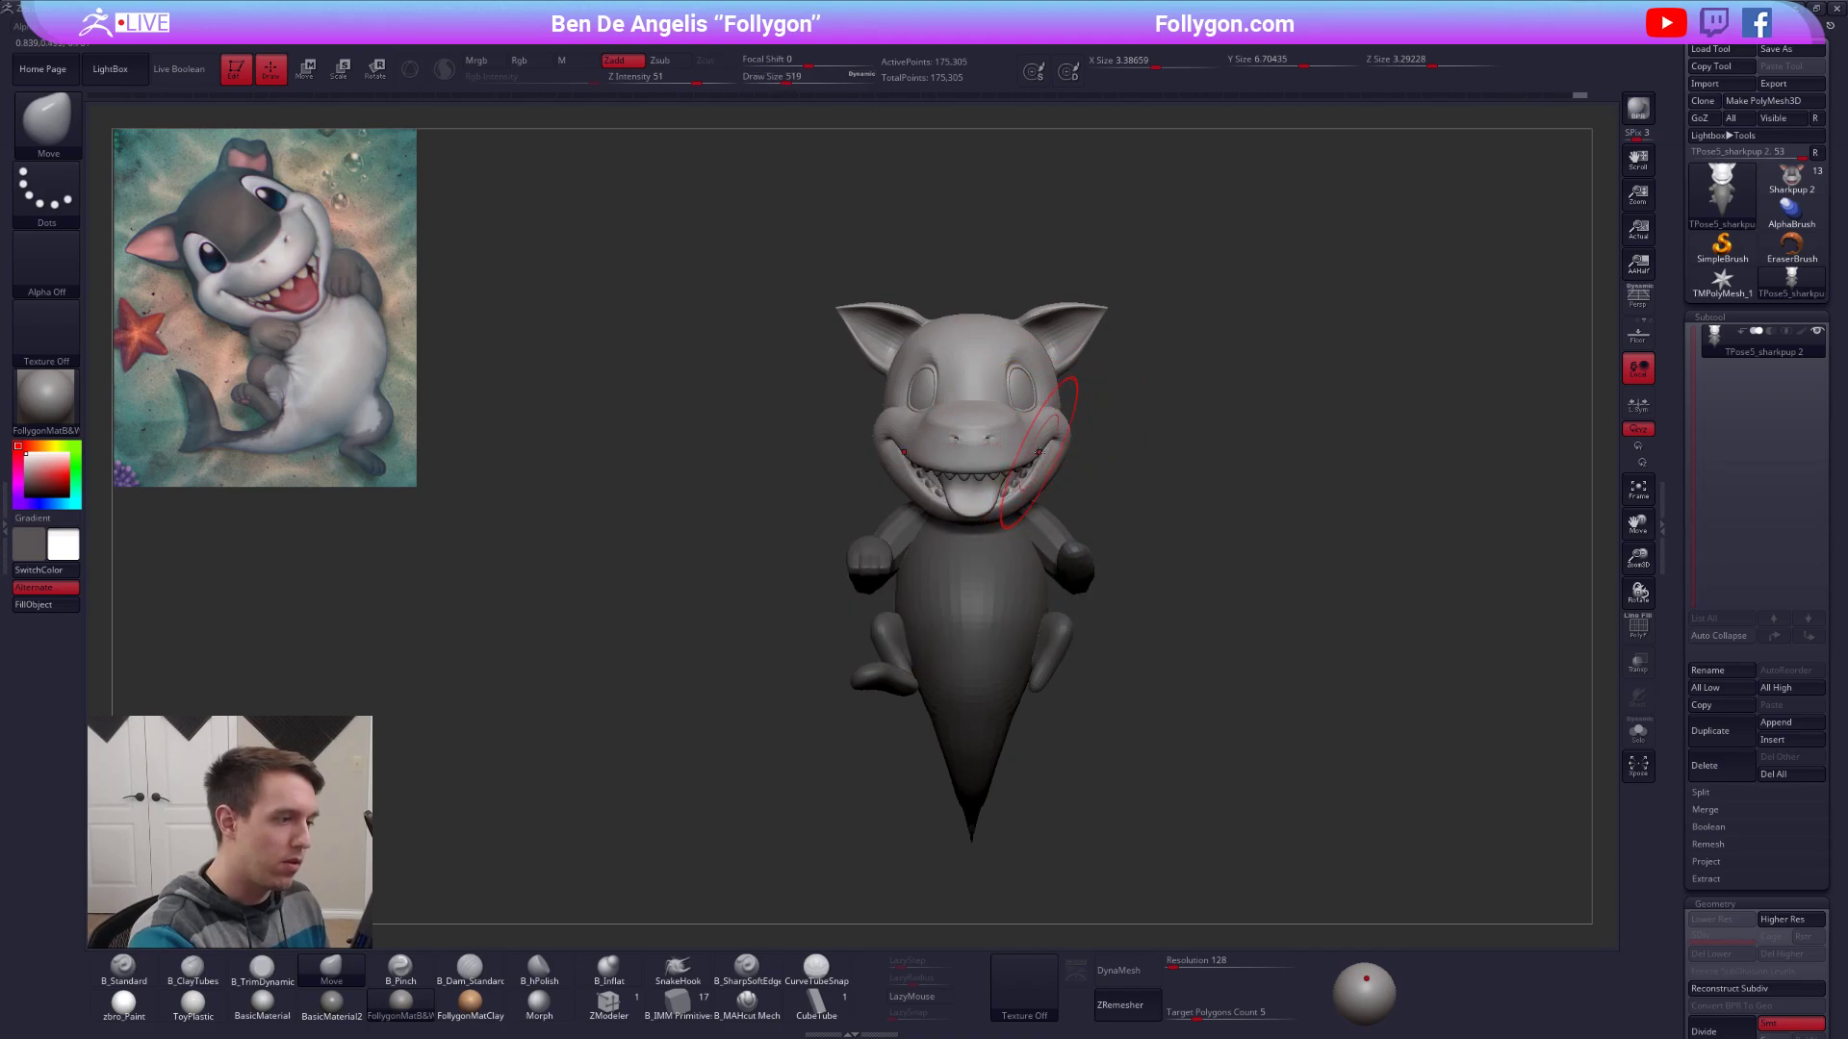
key(space)
click(1041, 451)
mouse_move(895, 472)
right_down()
mouse_move(1130, 469)
mouse_move(1005, 466)
mouse_move(944, 497)
right_up()
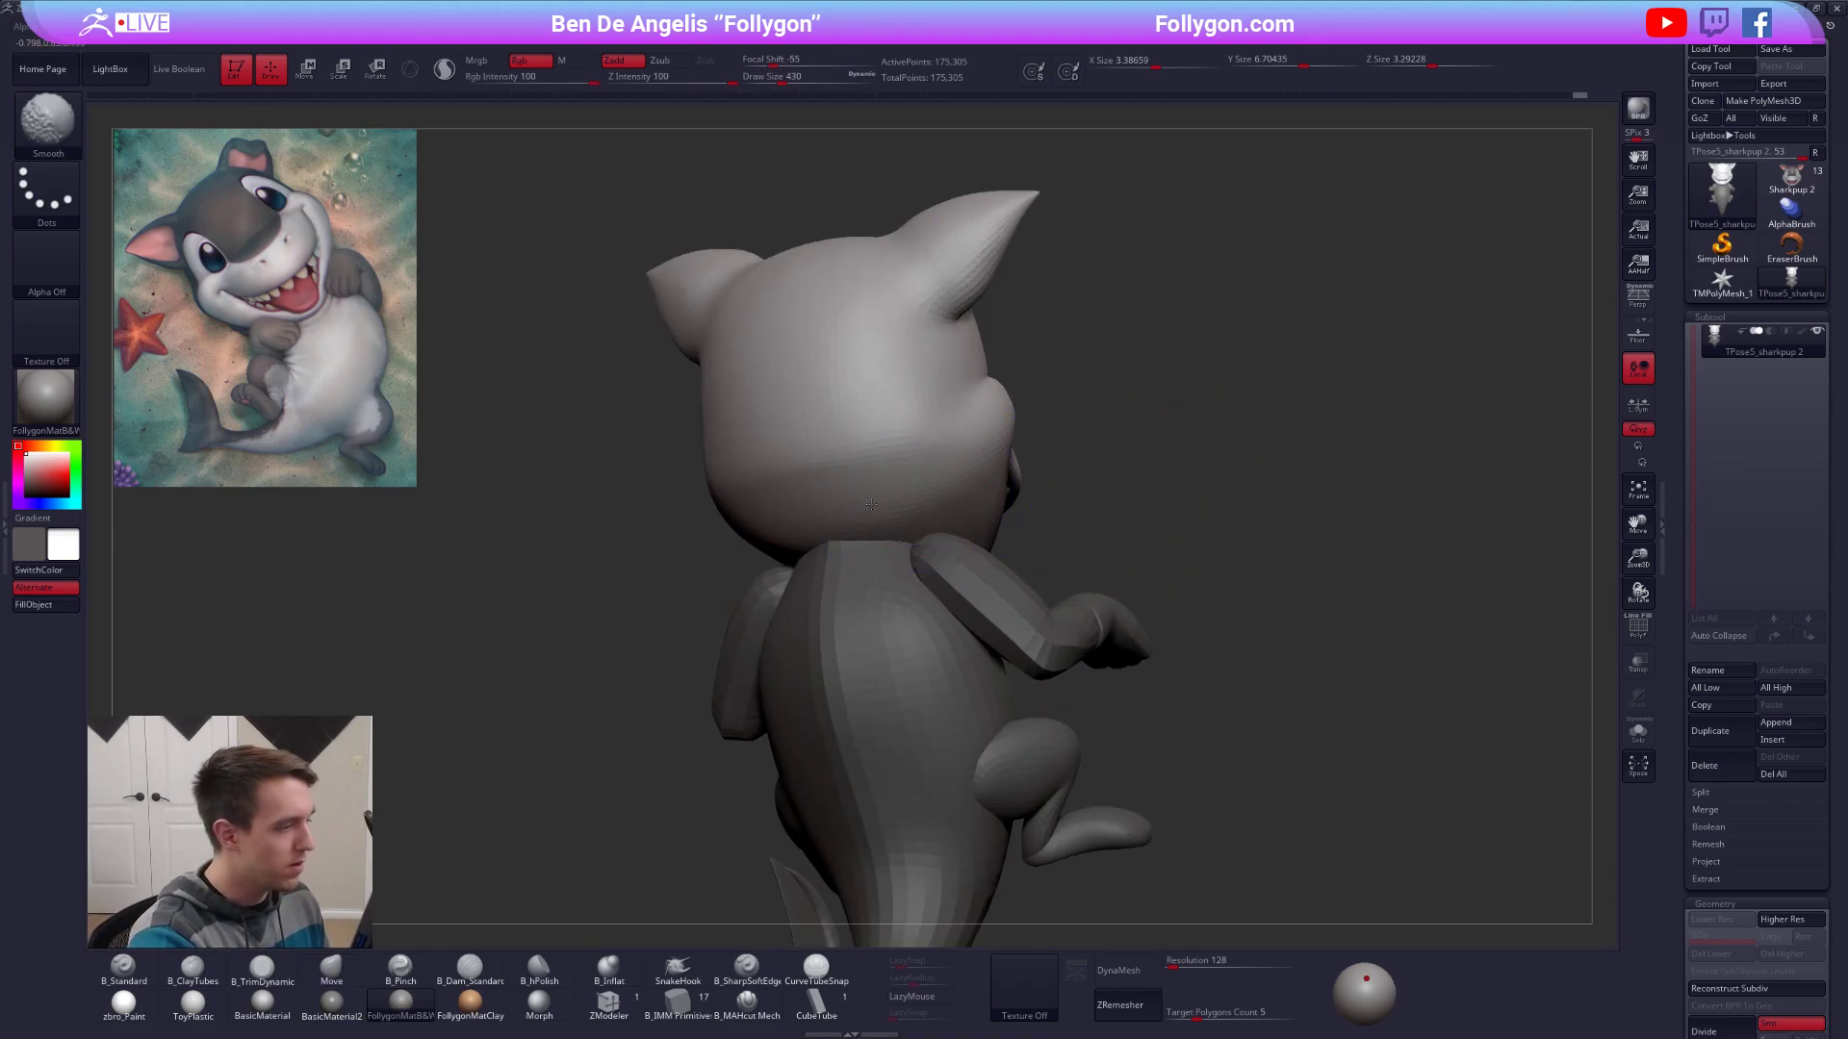
shift+right_drag(880, 552, 900, 548)
alt+right_drag(900, 548, 1116, 594)
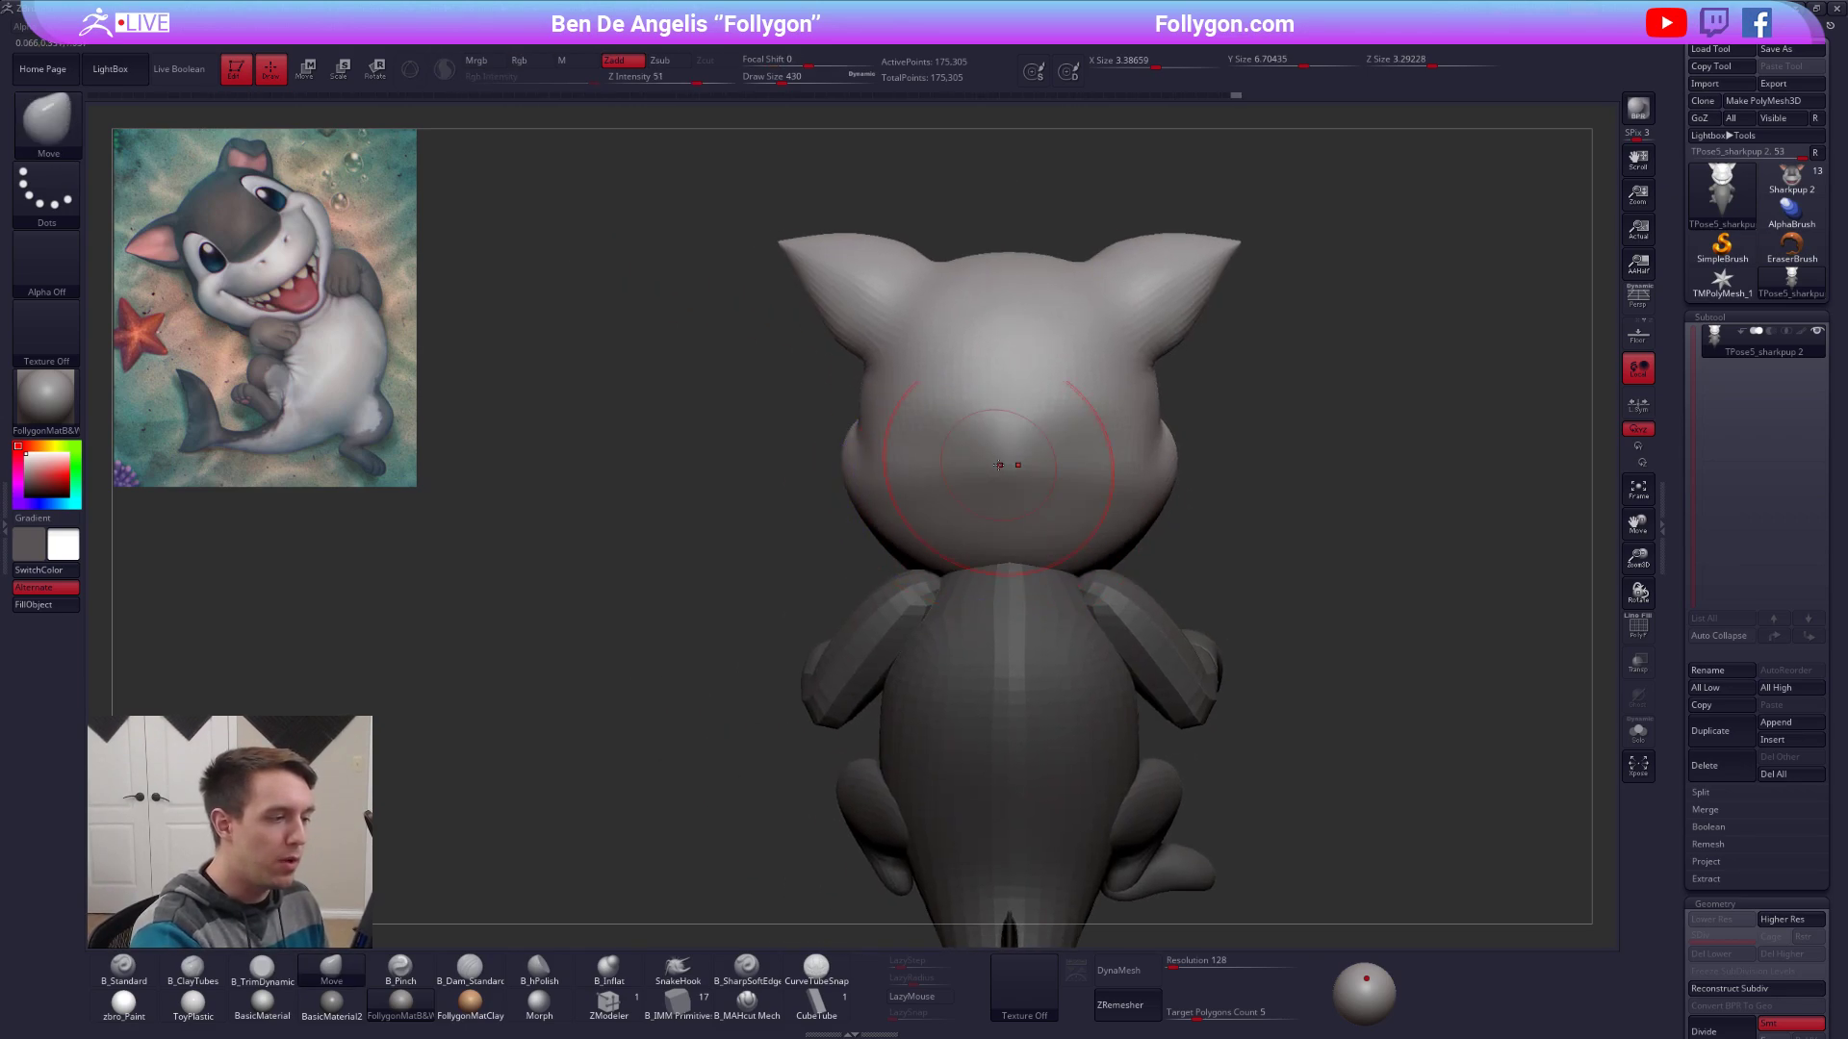
drag(1001, 467, 1006, 500)
Change the Move brush's draw size to 638 at the head's side profile and to 465 at the back of the head.
right_drag(1008, 515, 1107, 513)
mouse_move(1107, 513)
ctrl+right_down()
mouse_move(1029, 481)
mouse_move(1018, 556)
ctrl+right_up()
key(space)
drag(1009, 540, 1015, 540)
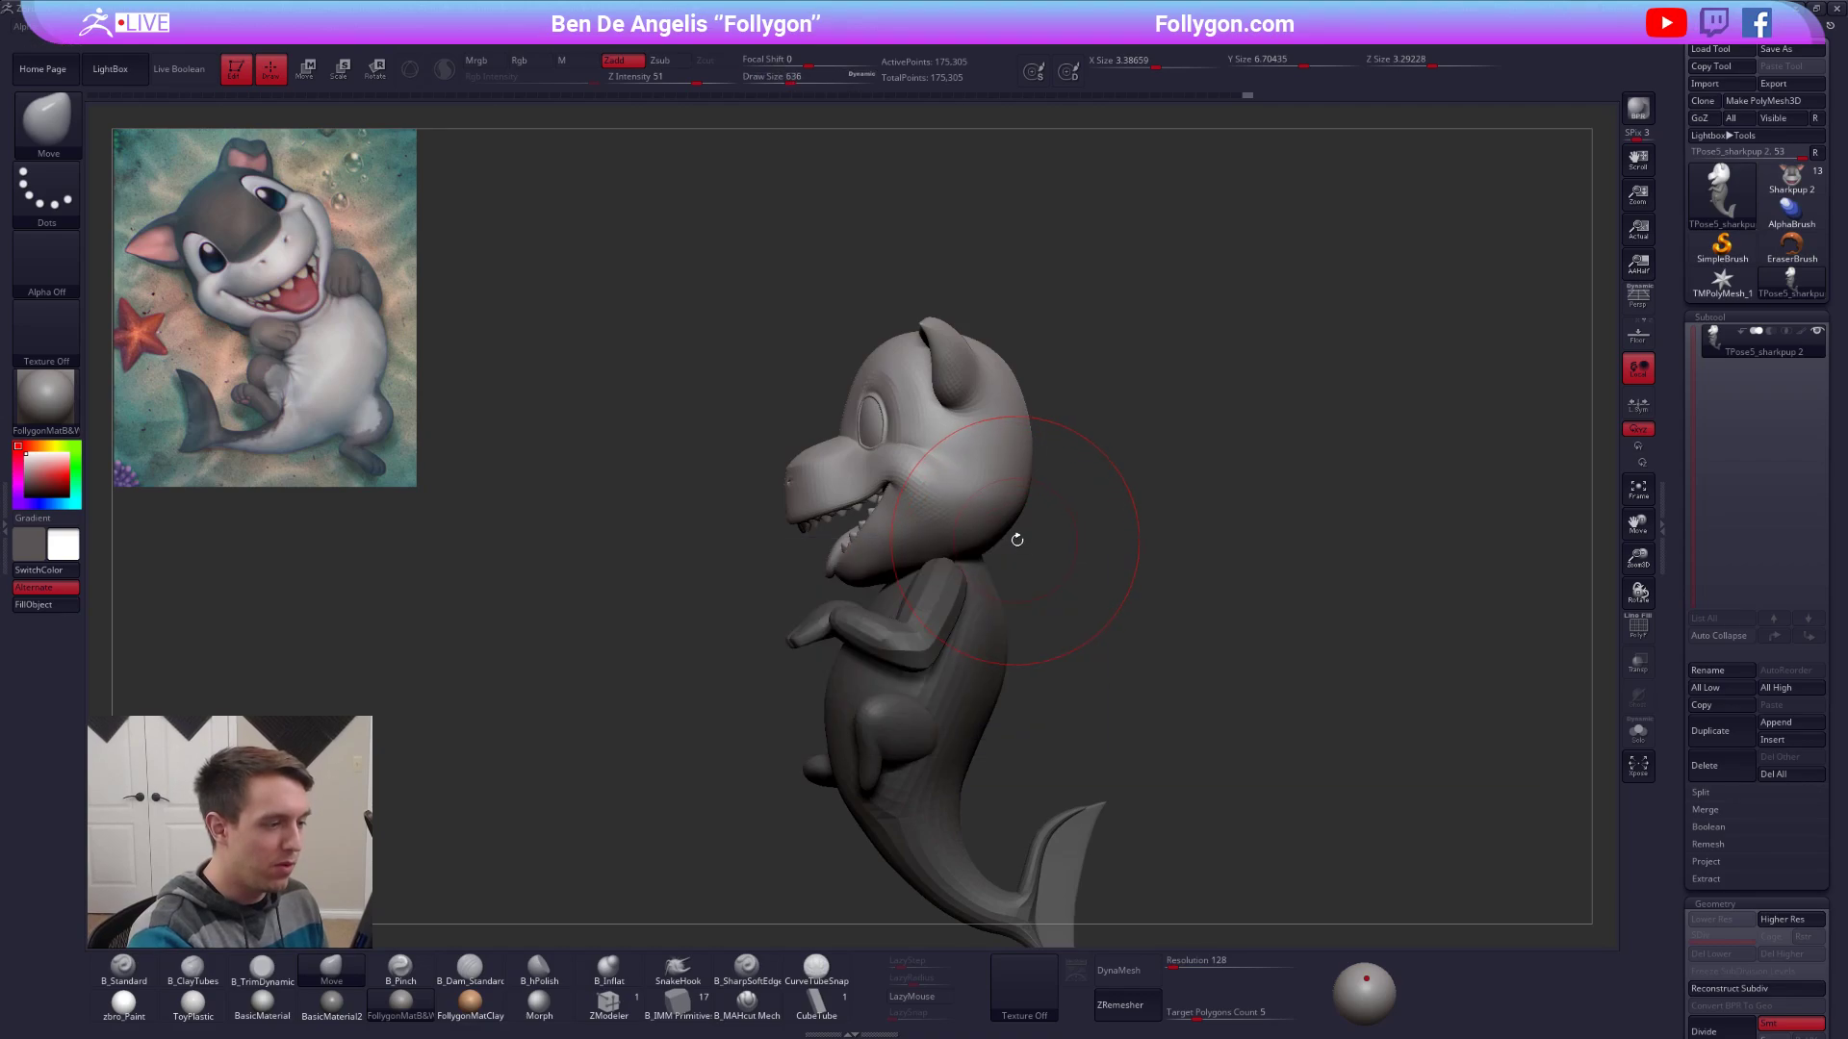
mouse_move(1015, 540)
right_down()
mouse_move(958, 561)
mouse_move(1028, 525)
right_up()
key(space)
drag(1026, 529, 1012, 531)
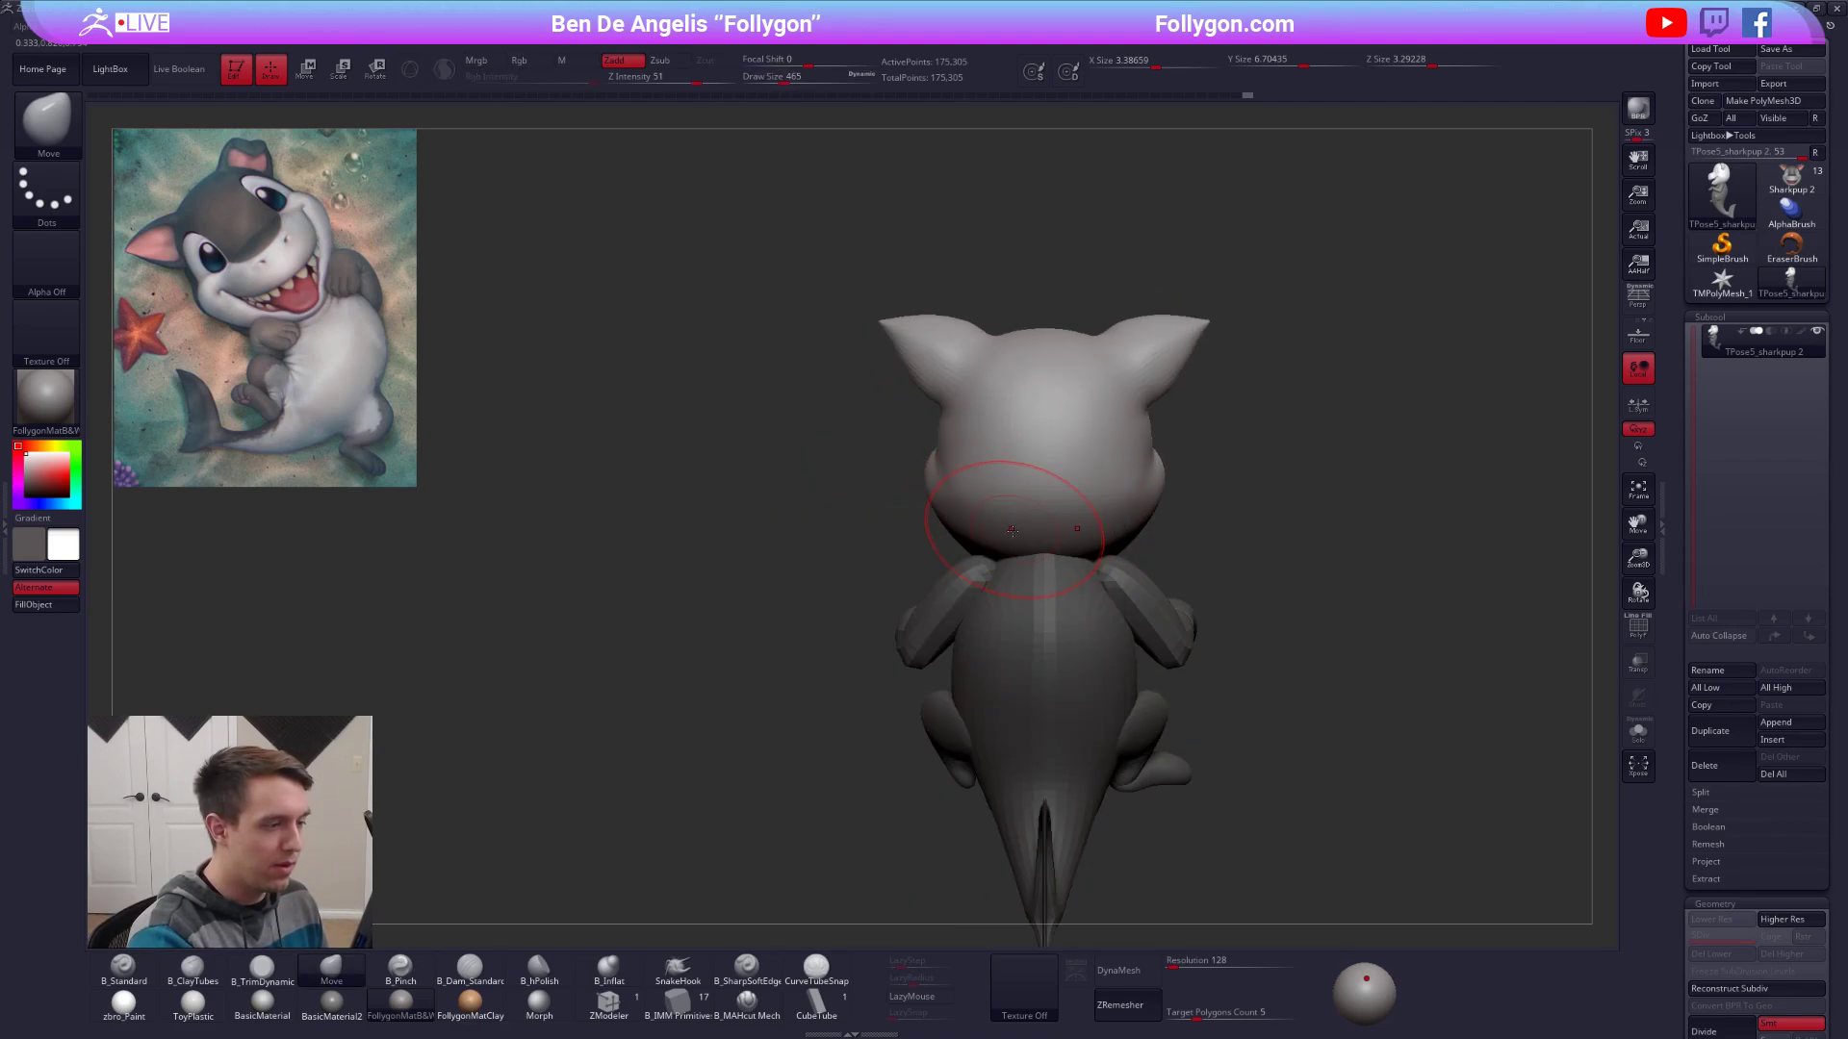
Reduce the Move brush's draw size to 350 while checking the head from several sides, and clear the body mask.
right_drag(998, 544, 1034, 534)
key(space)
drag(1035, 534, 1055, 510)
key(space)
right_drag(1055, 512, 1155, 534)
key(space)
drag(1161, 537, 1151, 540)
mouse_move(1151, 540)
right_down()
mouse_move(1182, 558)
mouse_move(1074, 580)
right_up()
right_drag(1037, 648, 1026, 721)
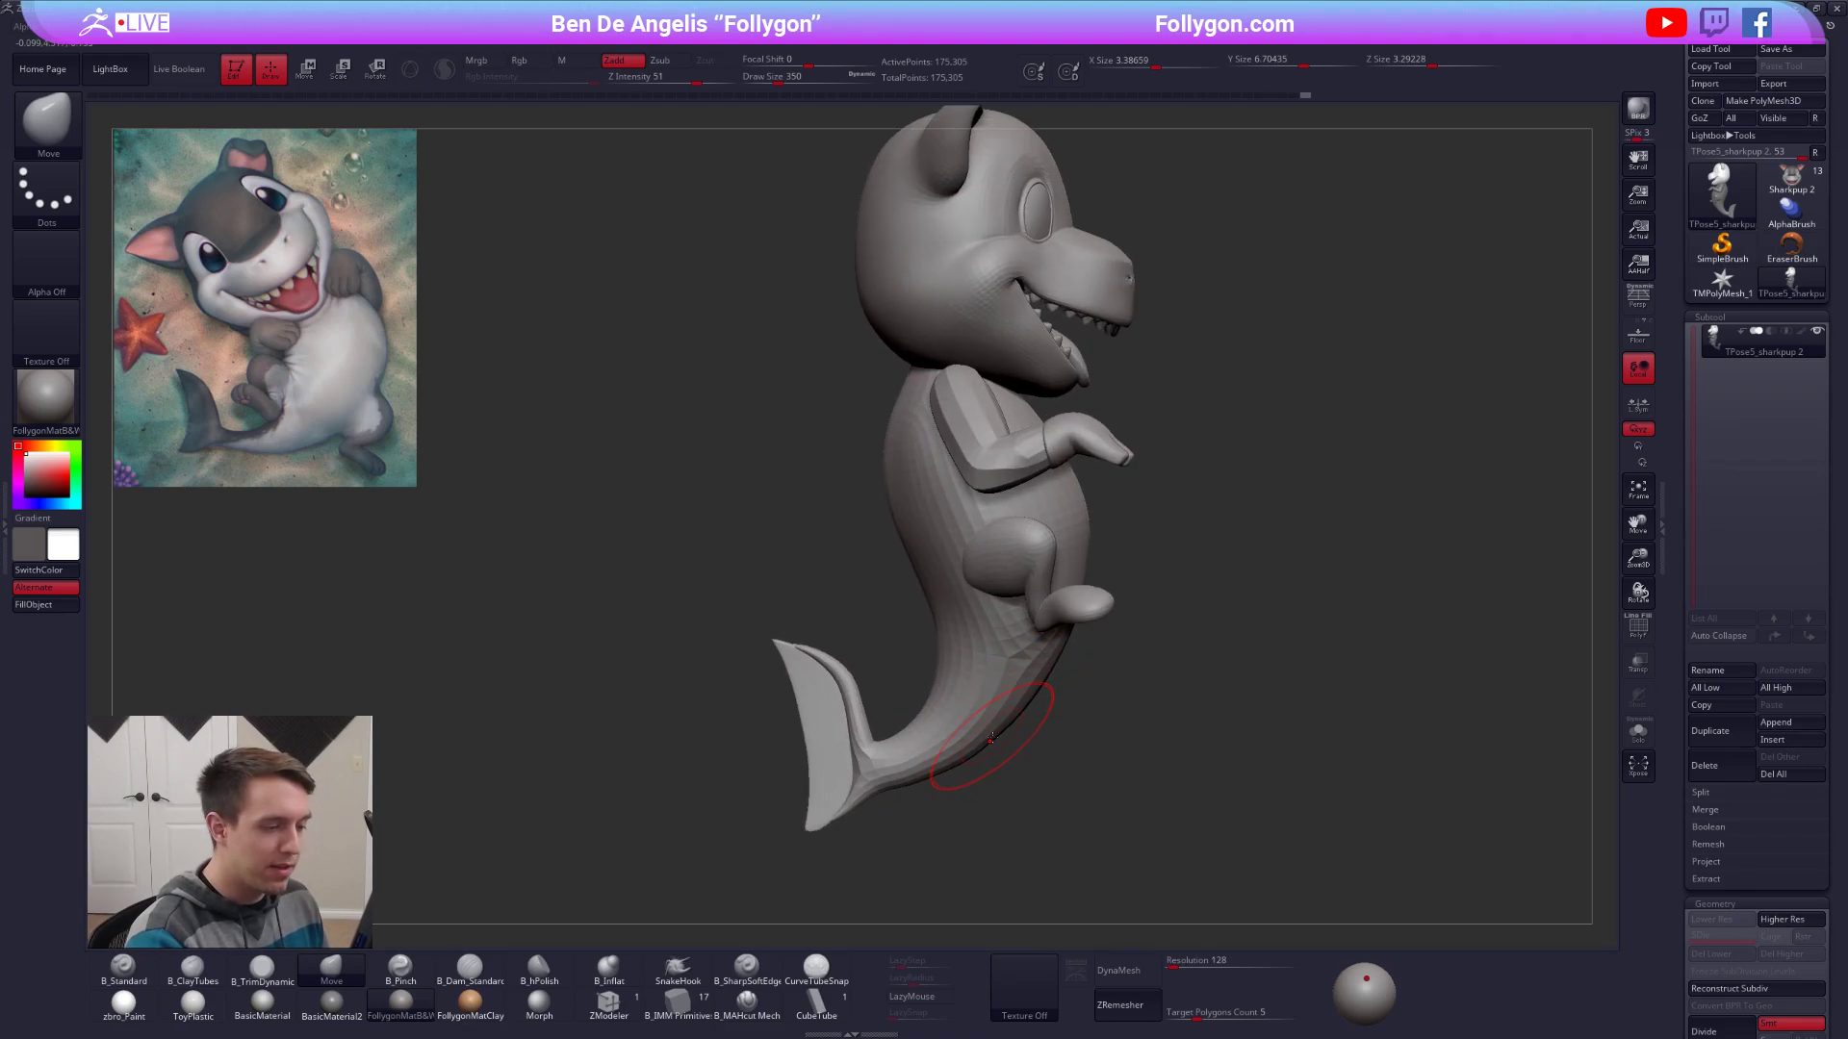
Transfer the Transpose Master edits back to the original painted subtools with TPose|SubT.
mouse_move(1327, 853)
right_down()
mouse_move(1263, 831)
mouse_move(1201, 757)
right_up()
alt+right_drag(1154, 491, 1183, 499)
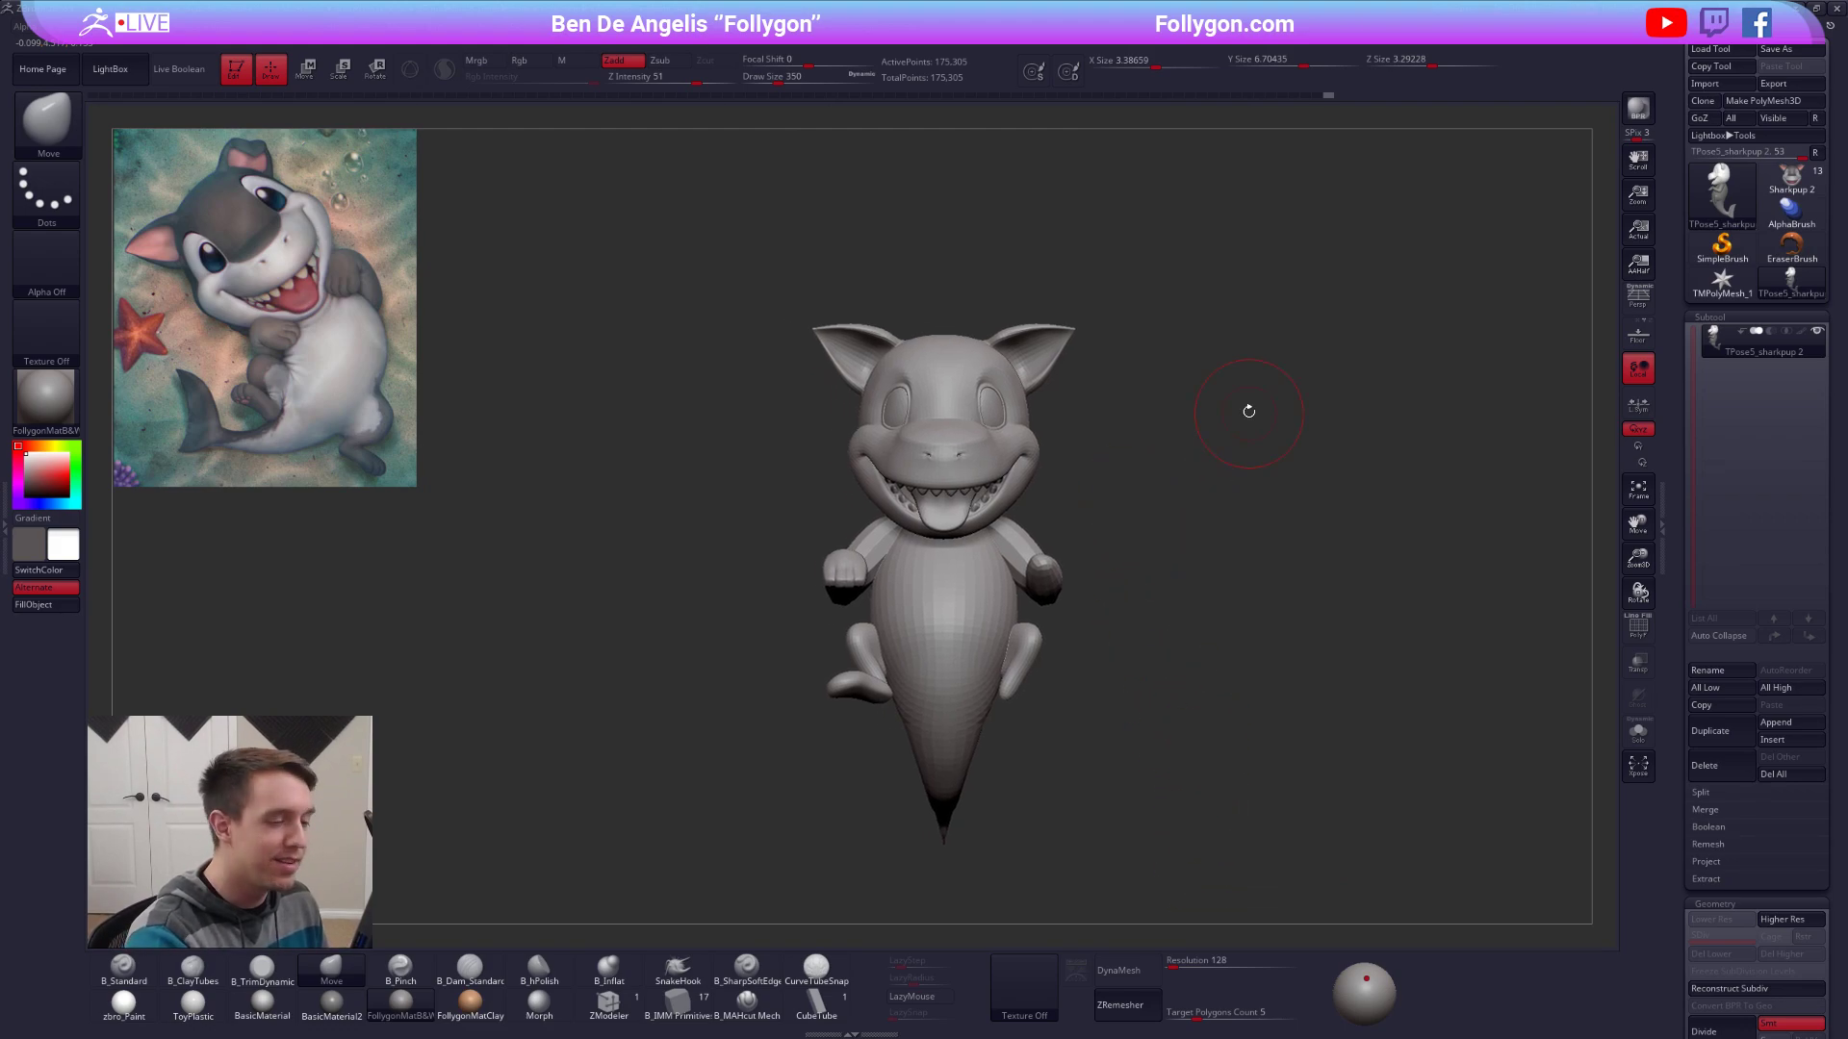
key(ctrl+space)
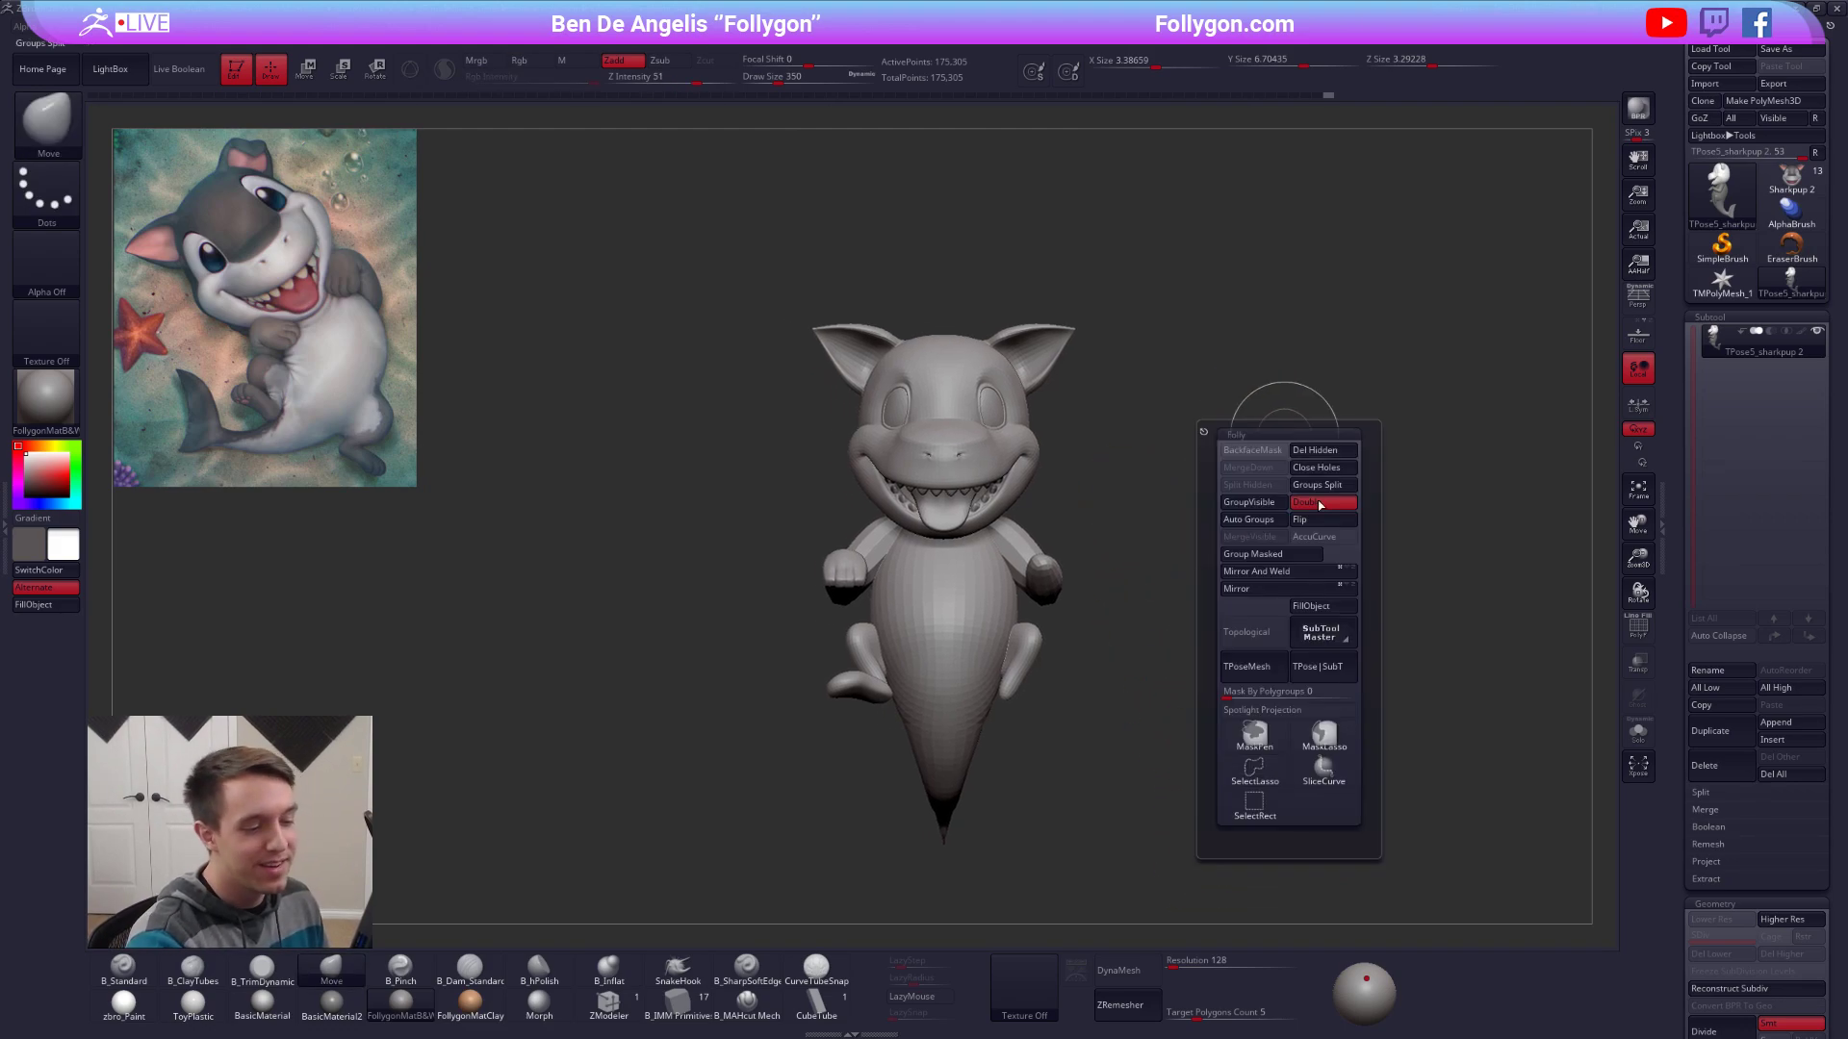
click(1312, 668)
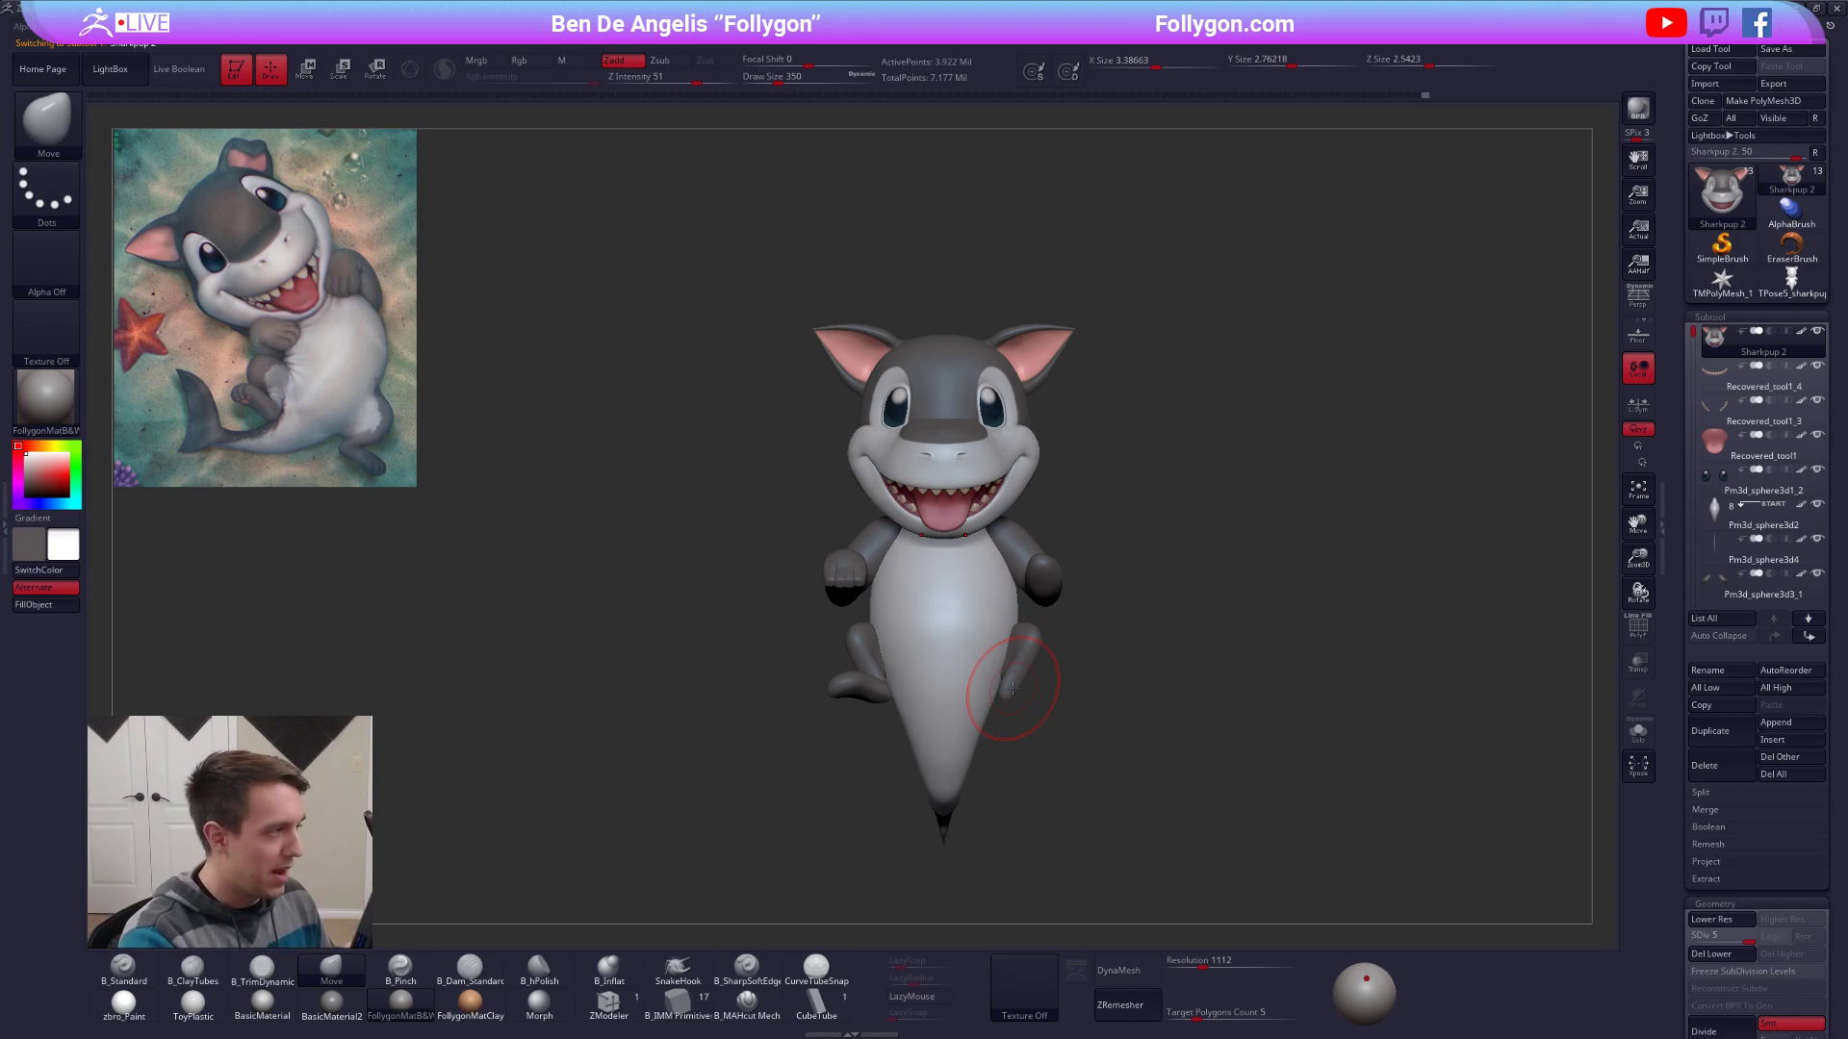
Try to widen the shark pup's body with the Move brush at draw size 787.
key(super)
key(super)
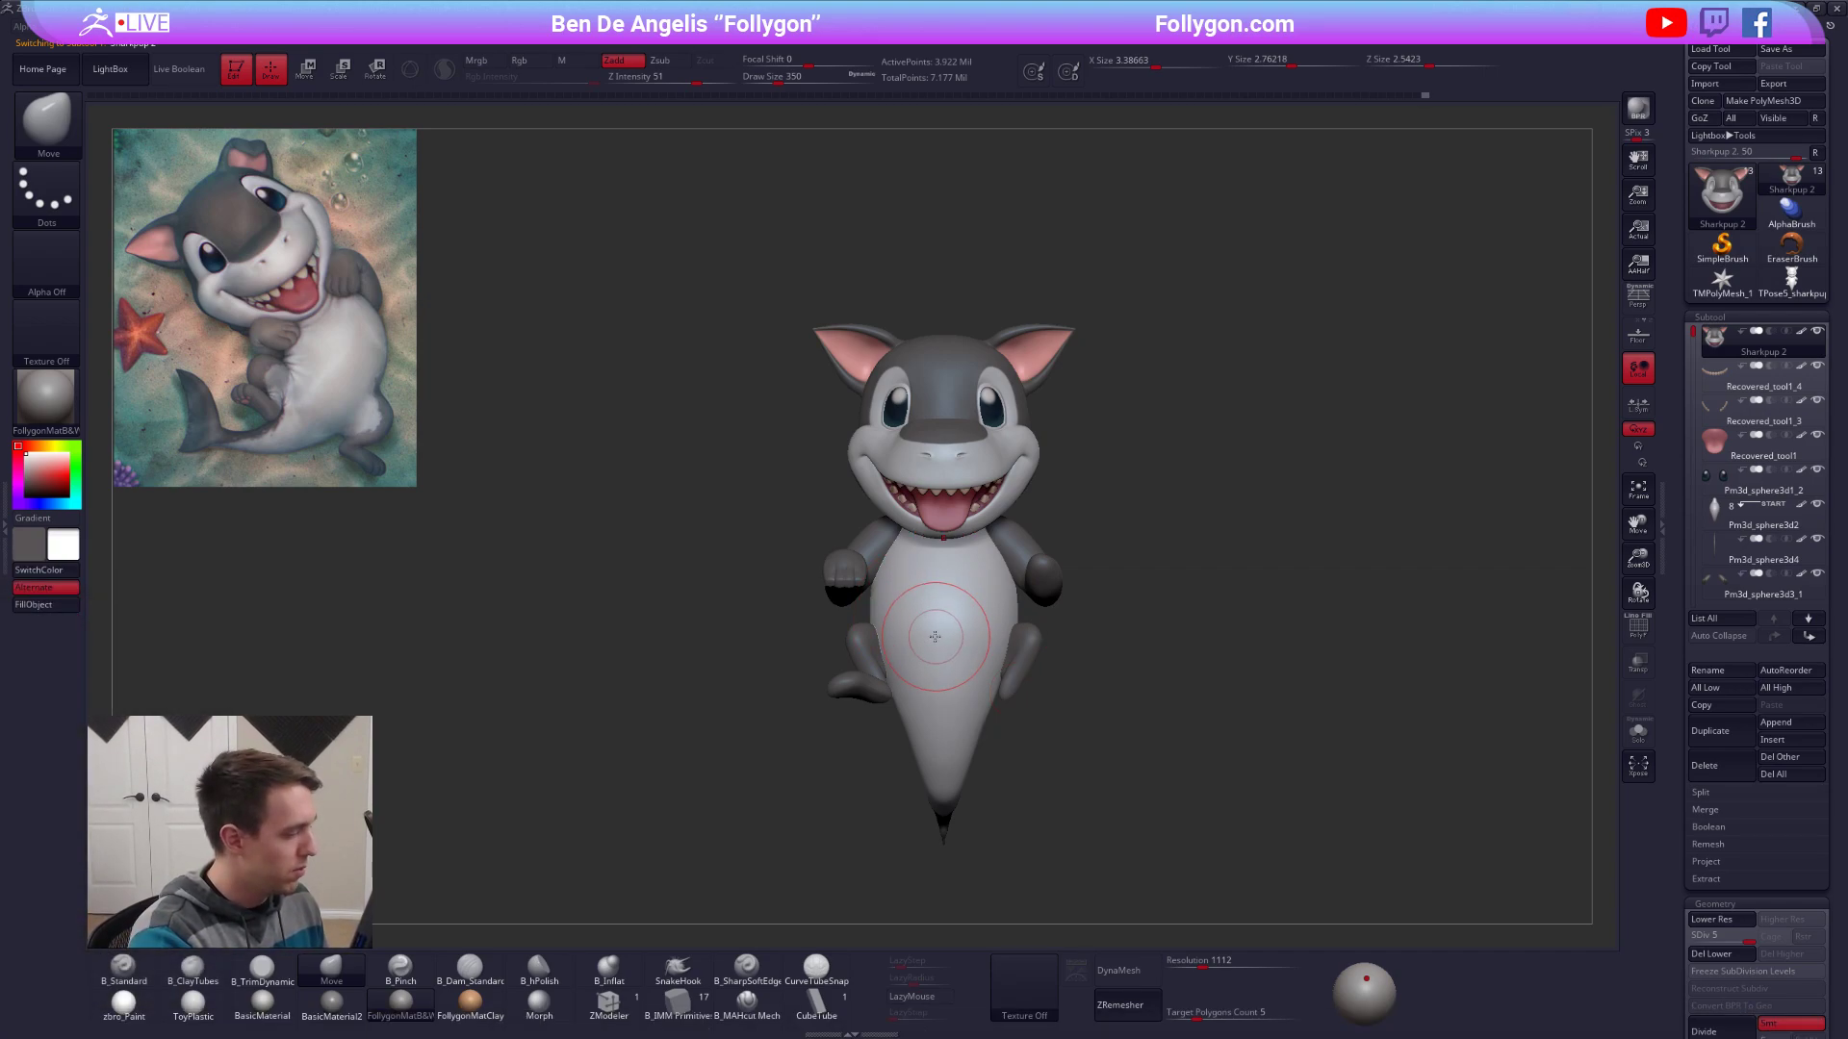
key(space)
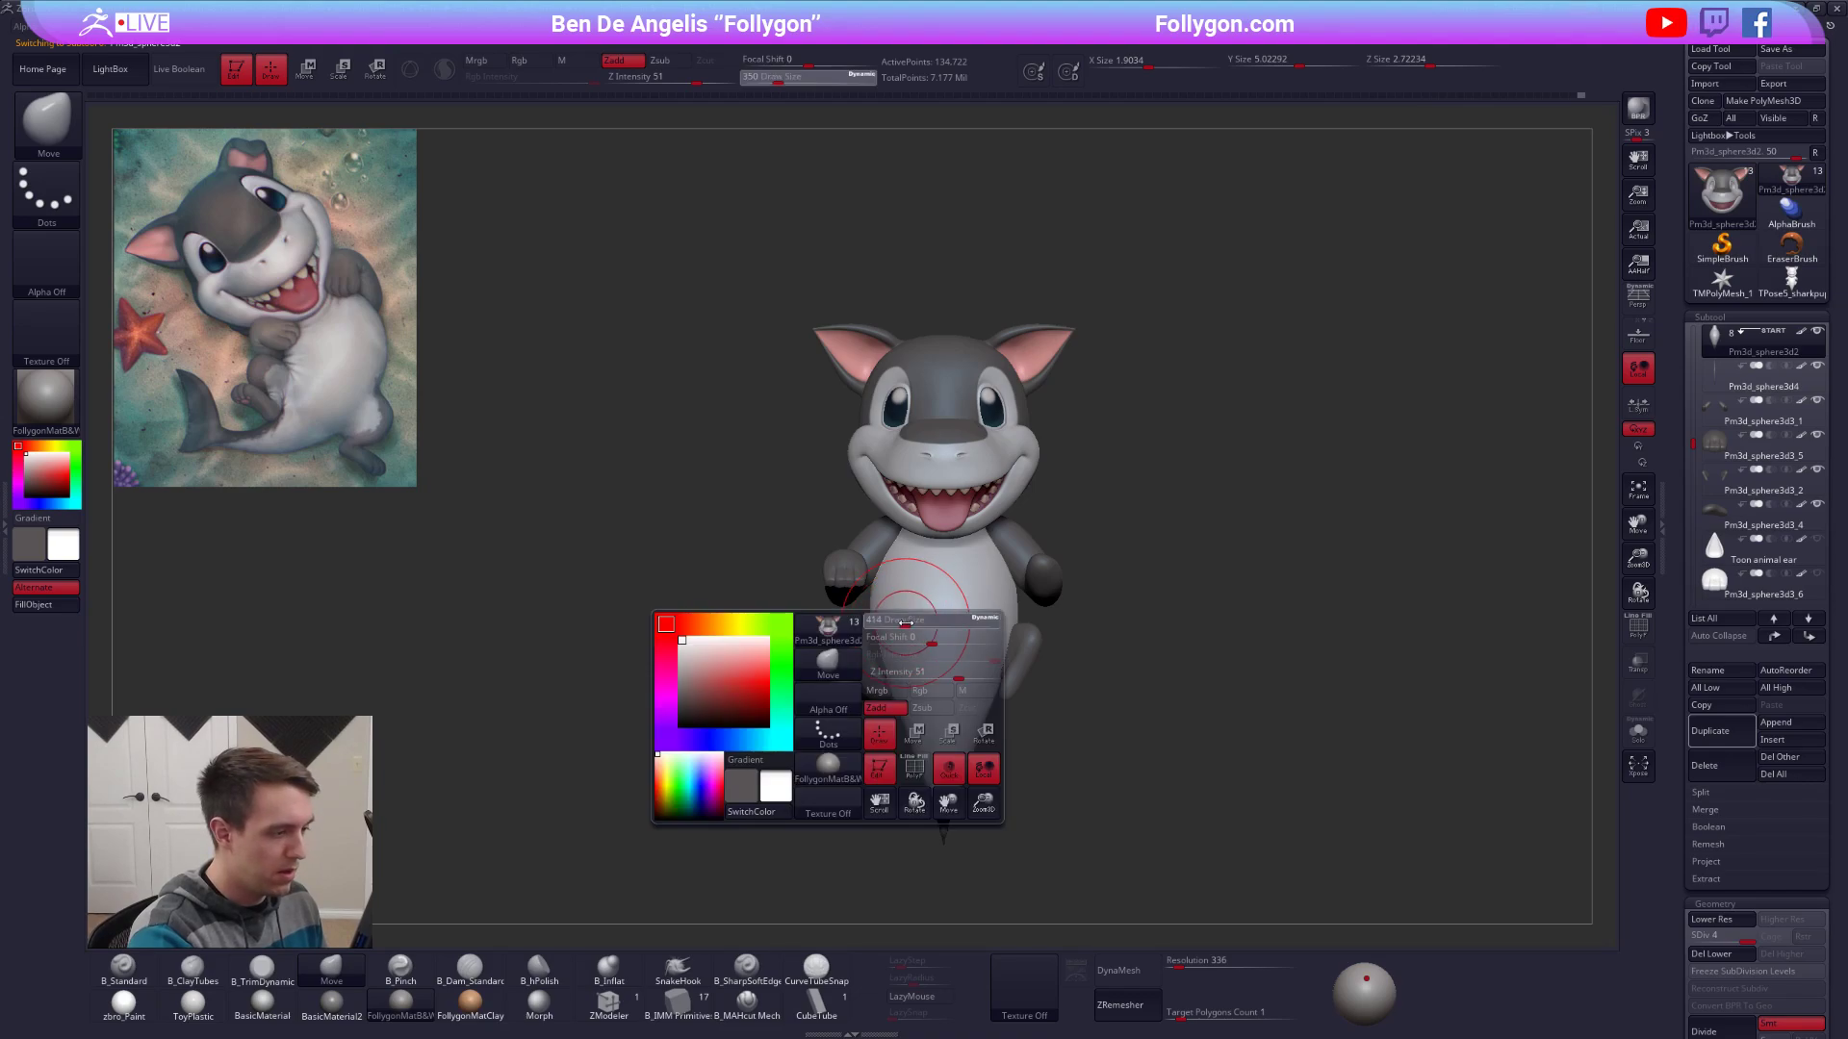
drag(898, 625, 914, 624)
key(])
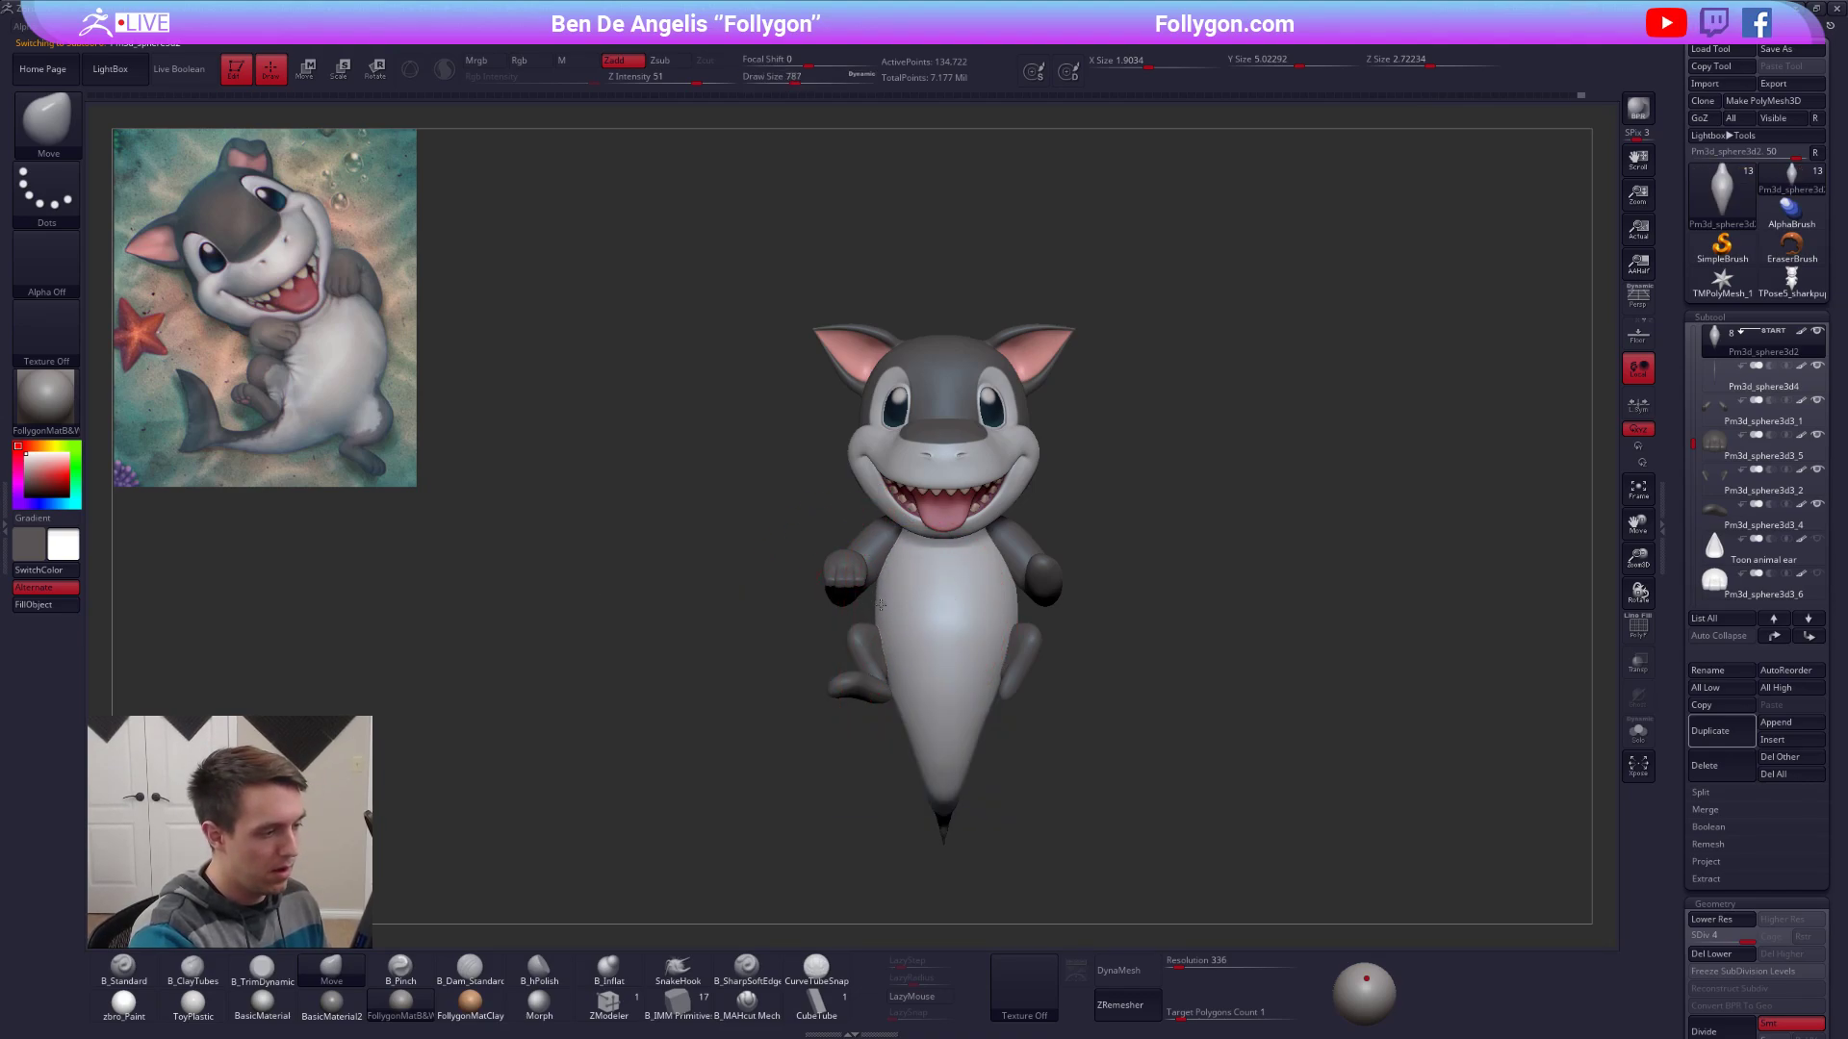
drag(1015, 616, 1034, 615)
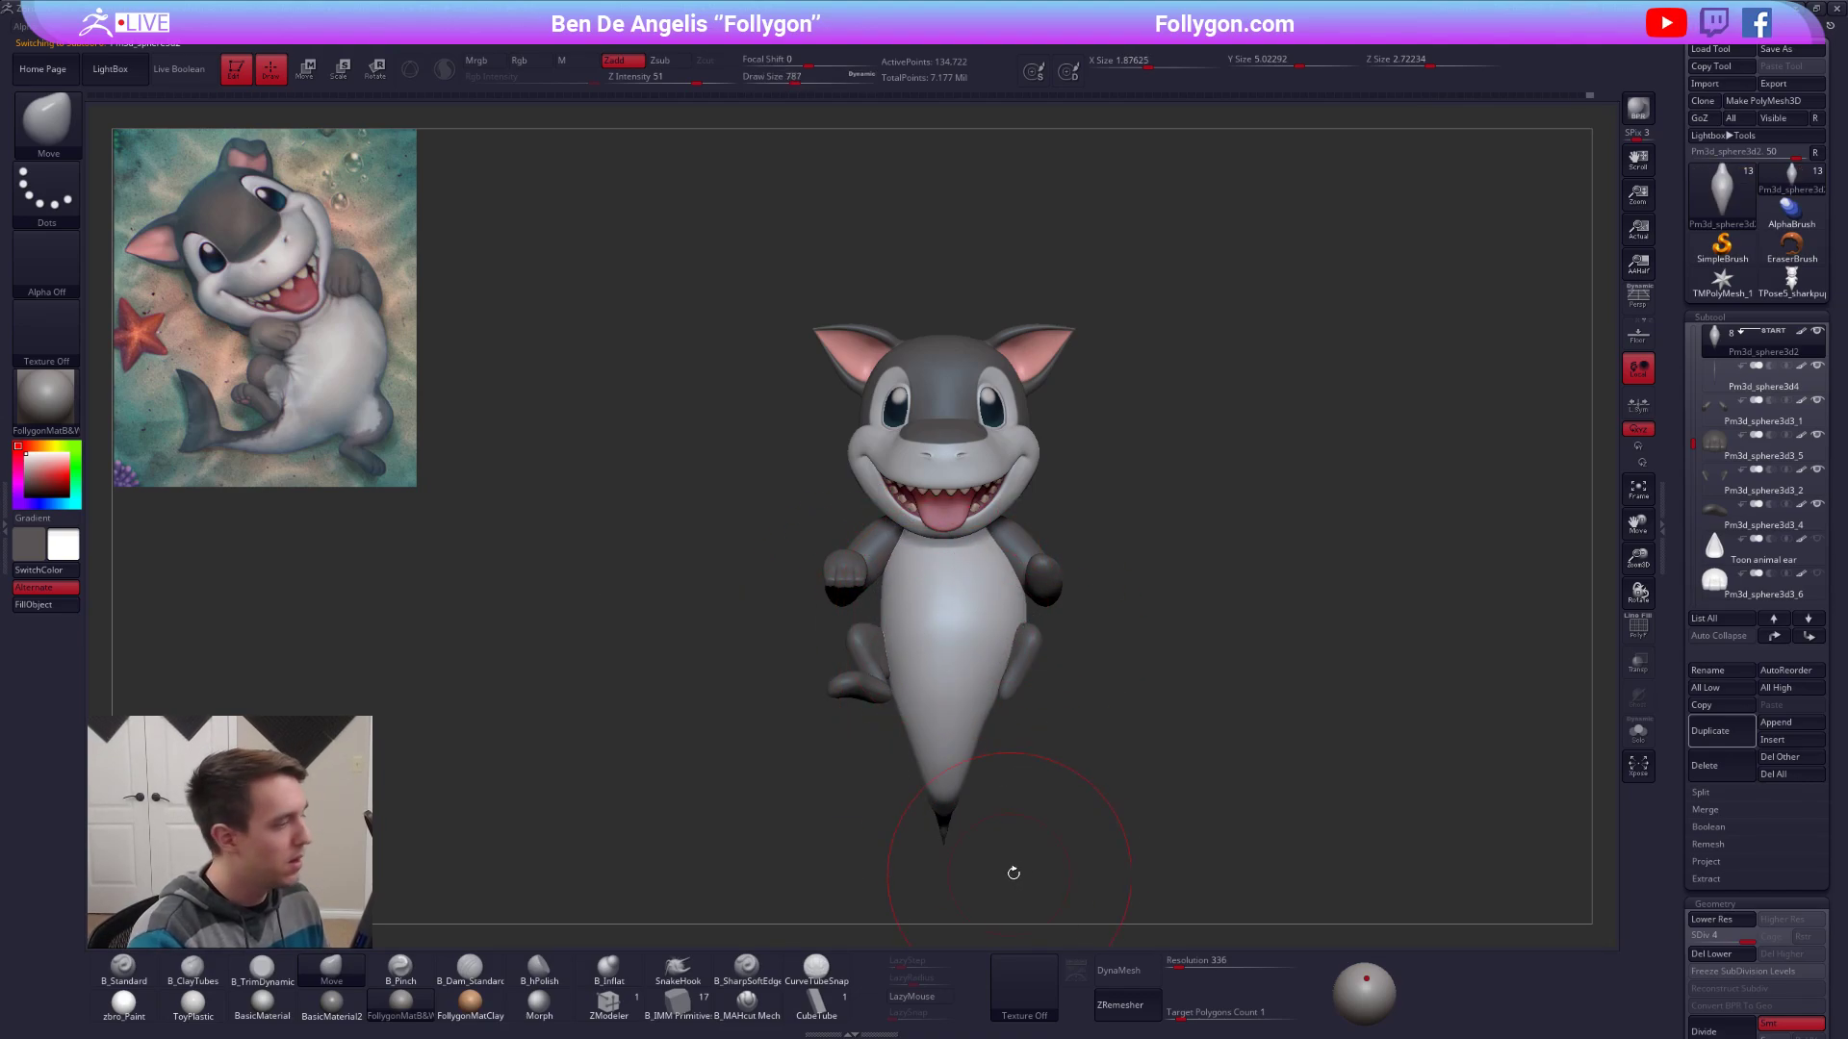
key(ctrl+z)
key(ctrl+z)
Reduce the Move brush's draw size to 292 and make the head the active subtool.
key([)
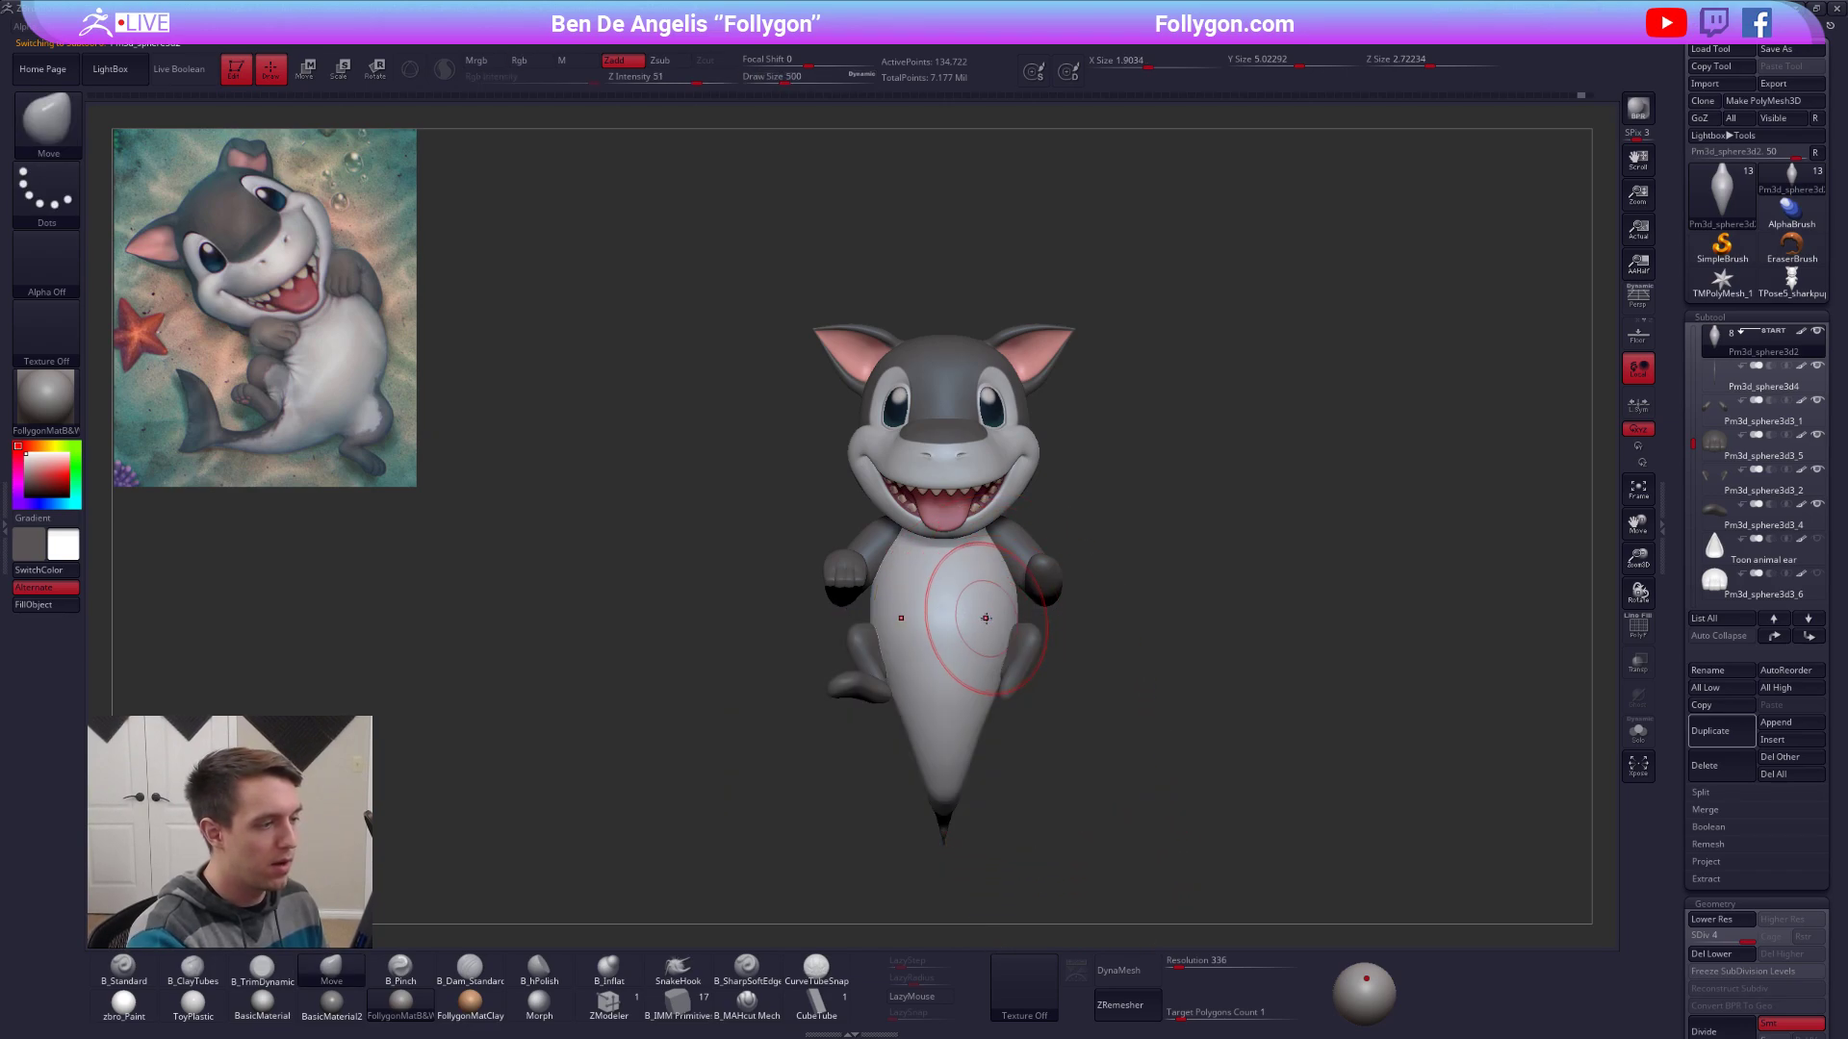
mouse_move(991, 619)
right_down()
mouse_move(1097, 616)
mouse_move(992, 608)
mouse_move(1006, 568)
right_up()
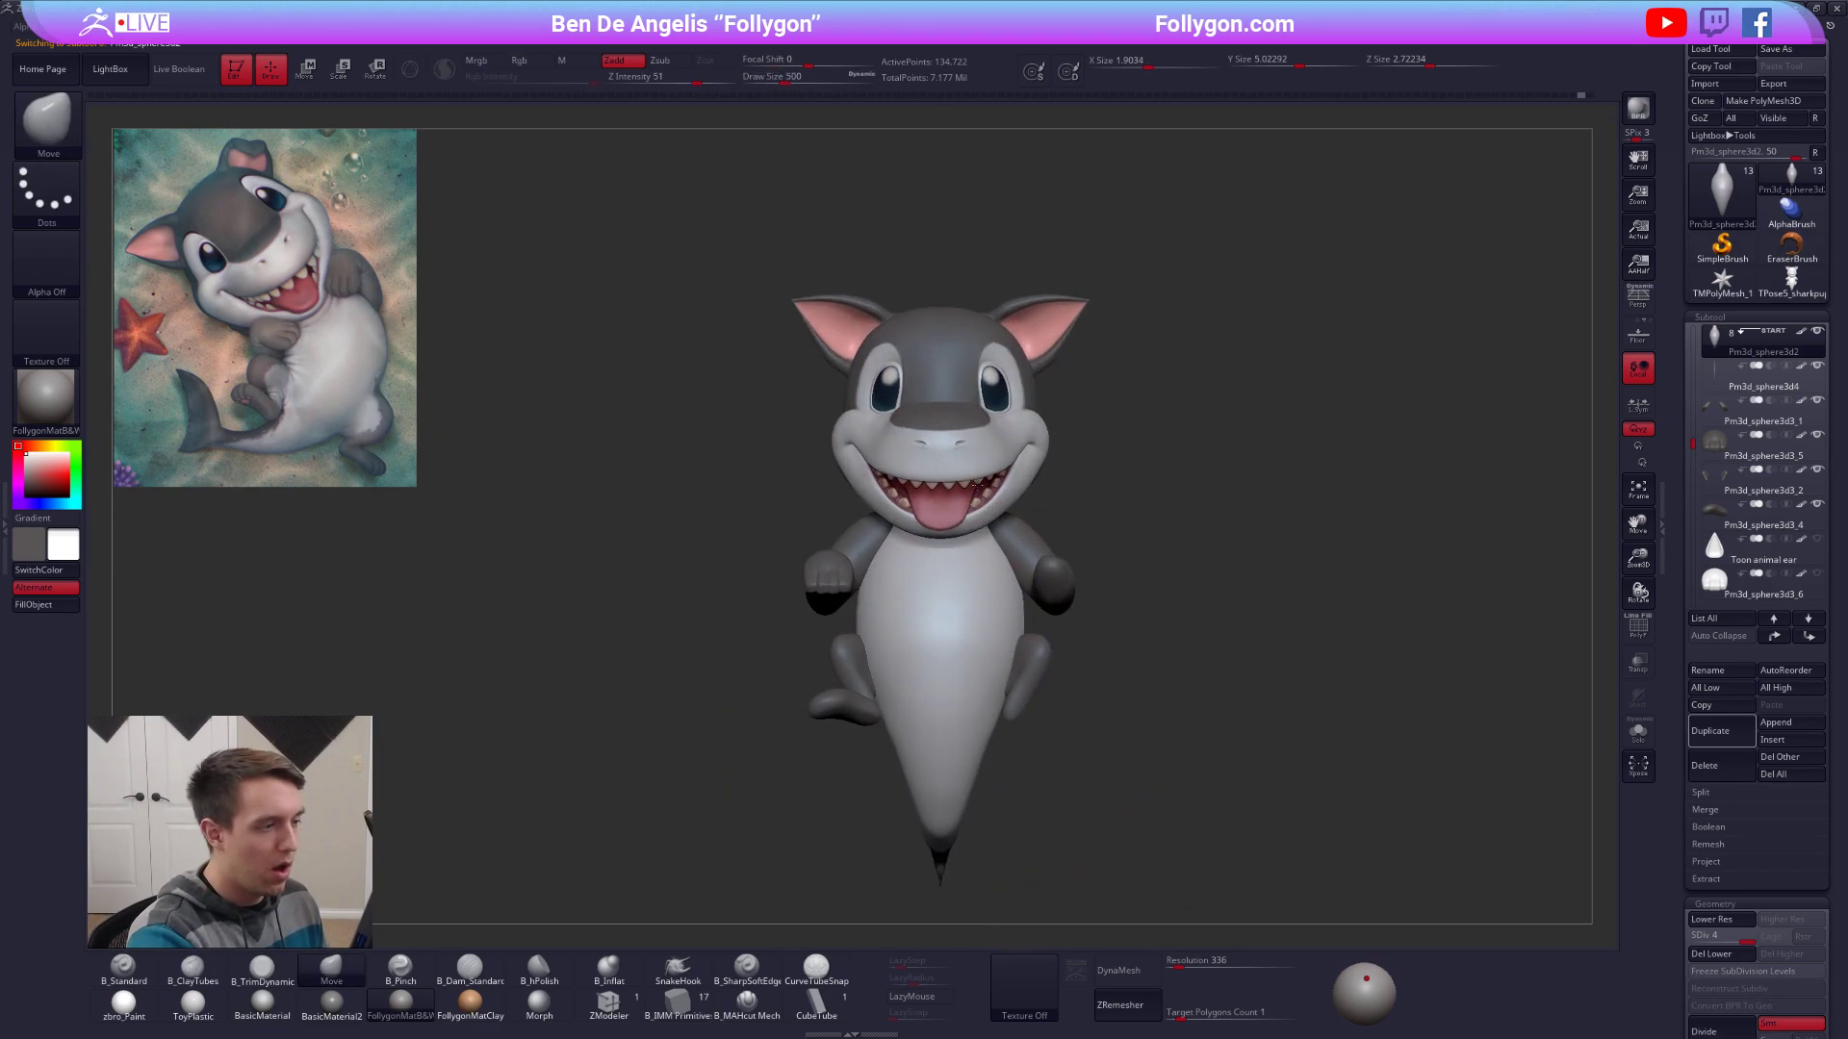
key(space)
click(1159, 440)
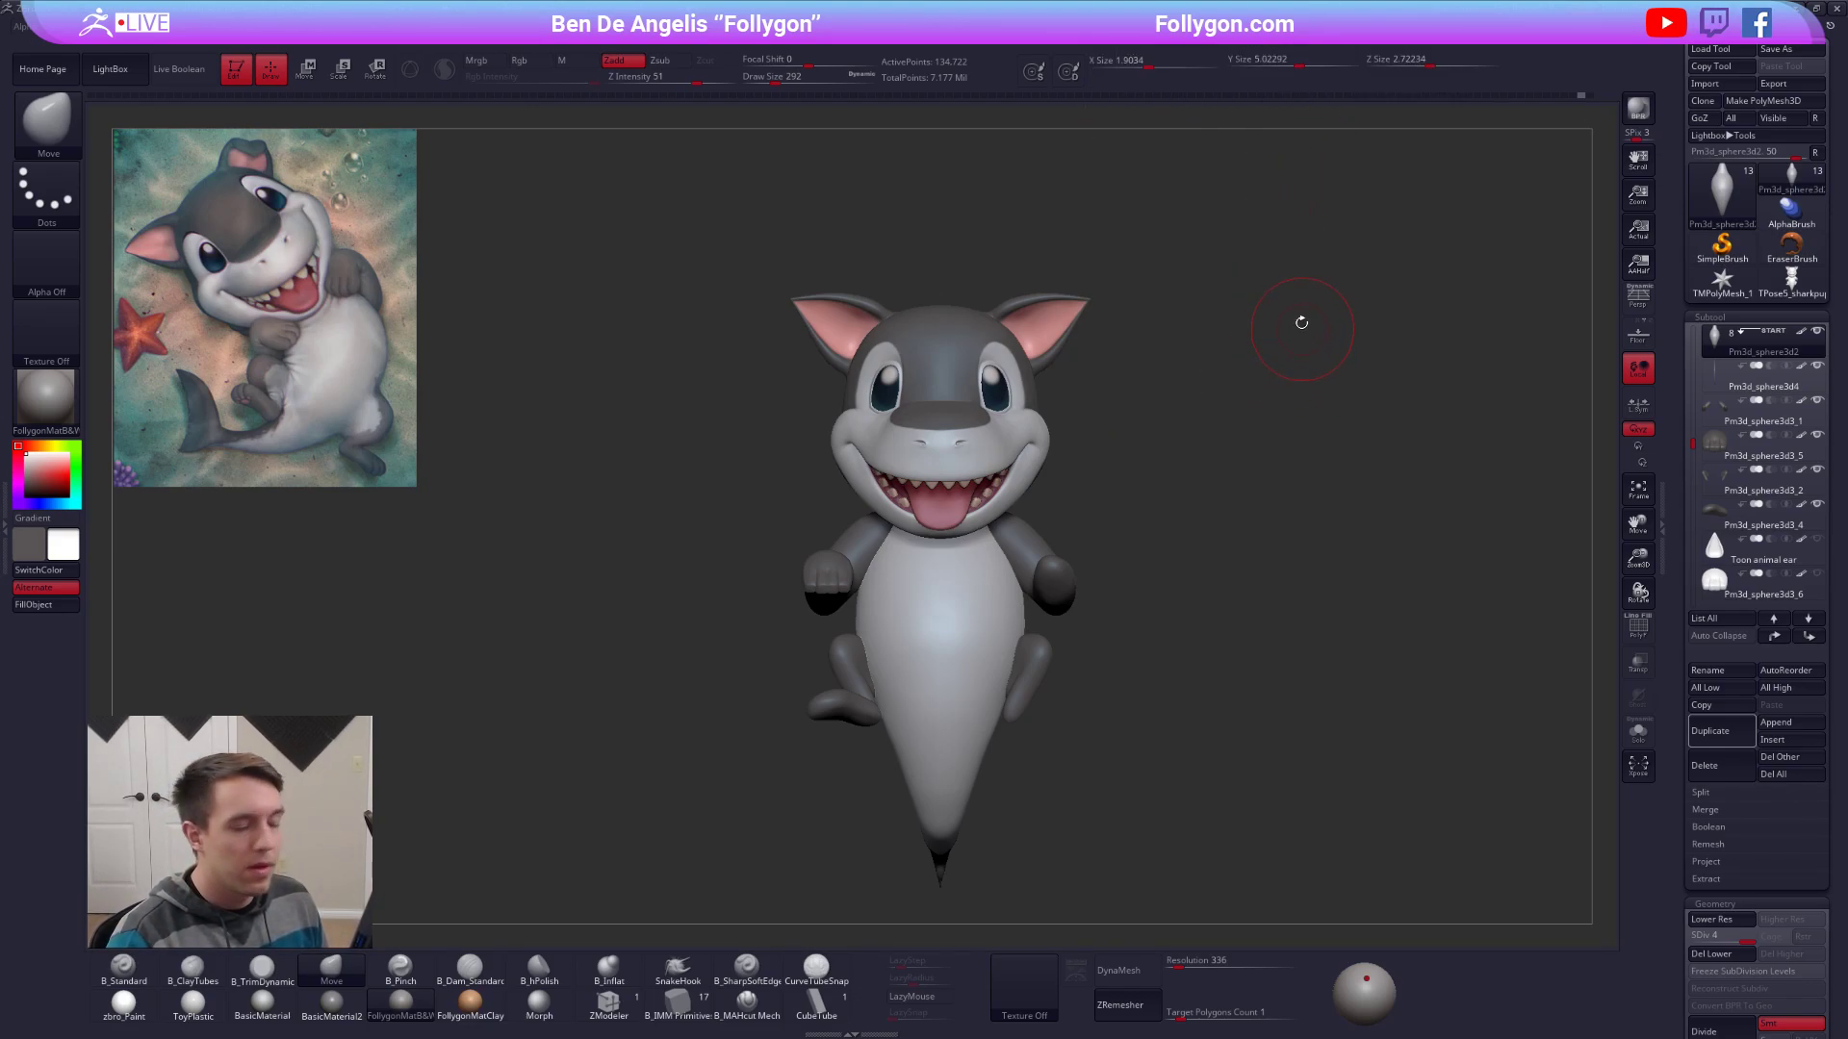
alt+right_drag(1301, 323, 1344, 231)
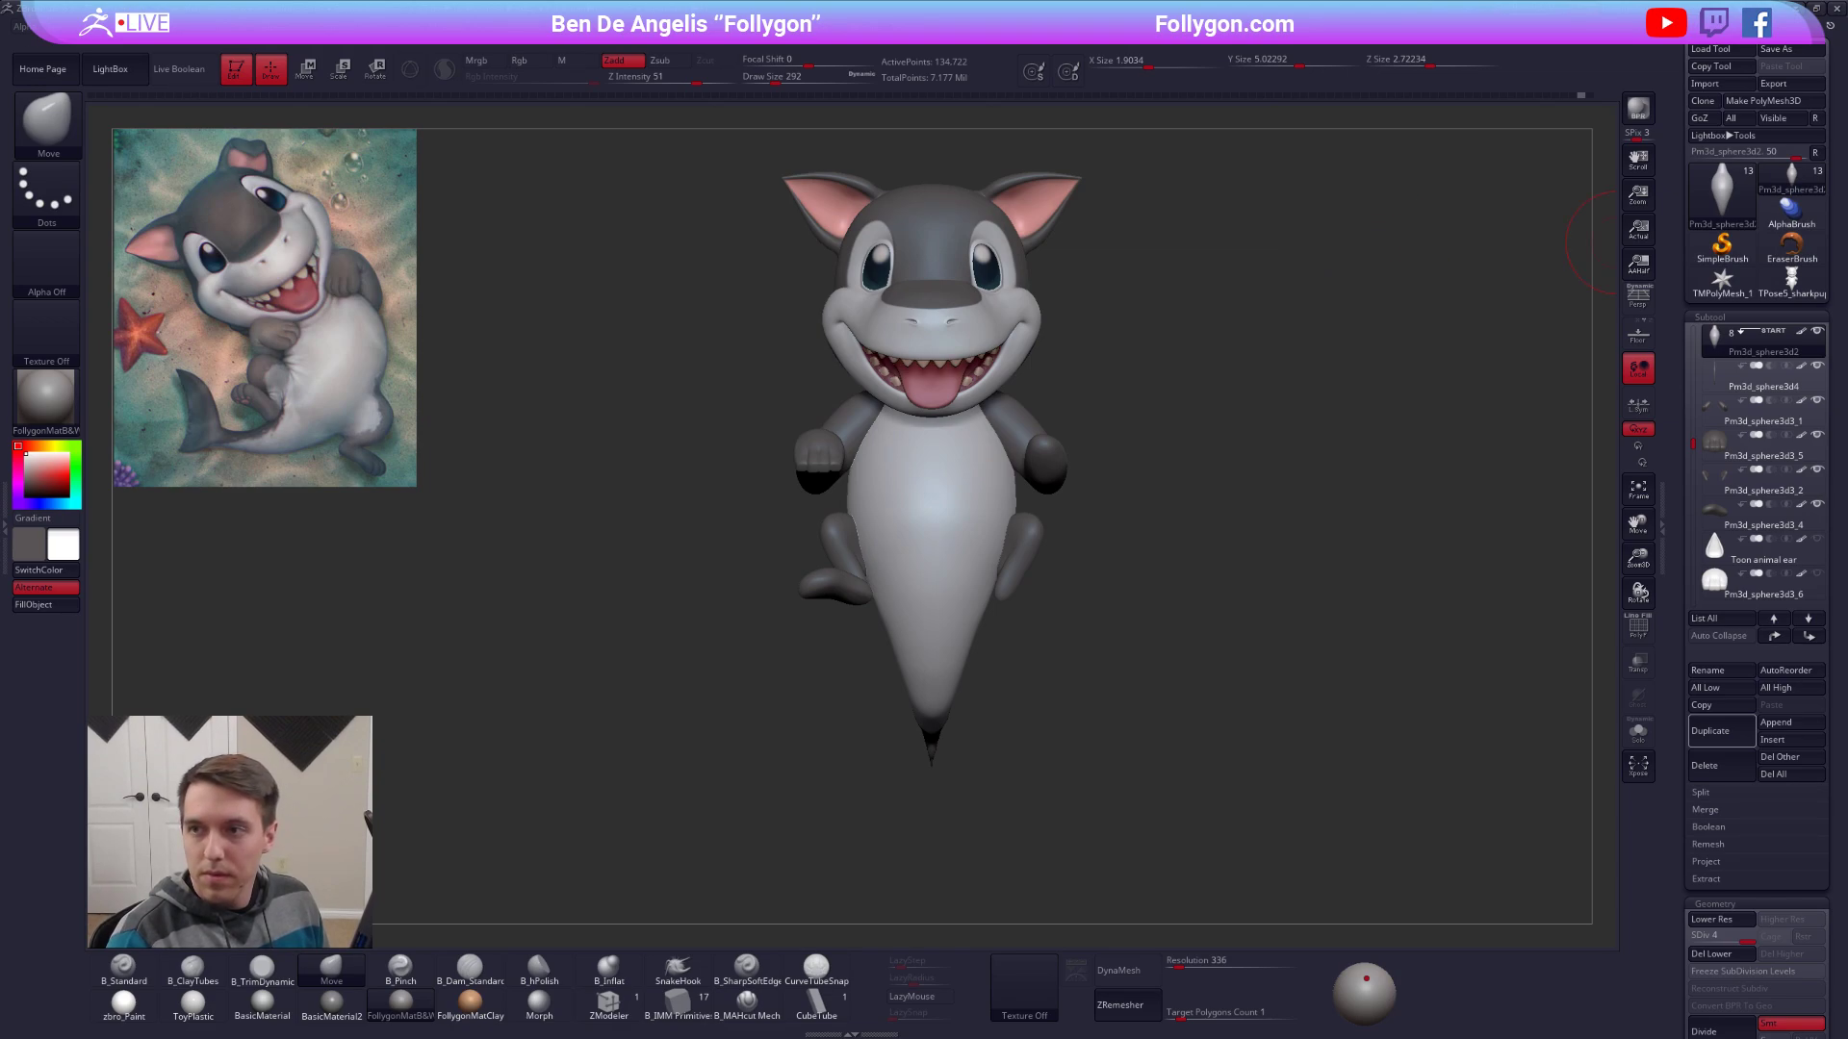
ctrl+right_click(1121, 474)
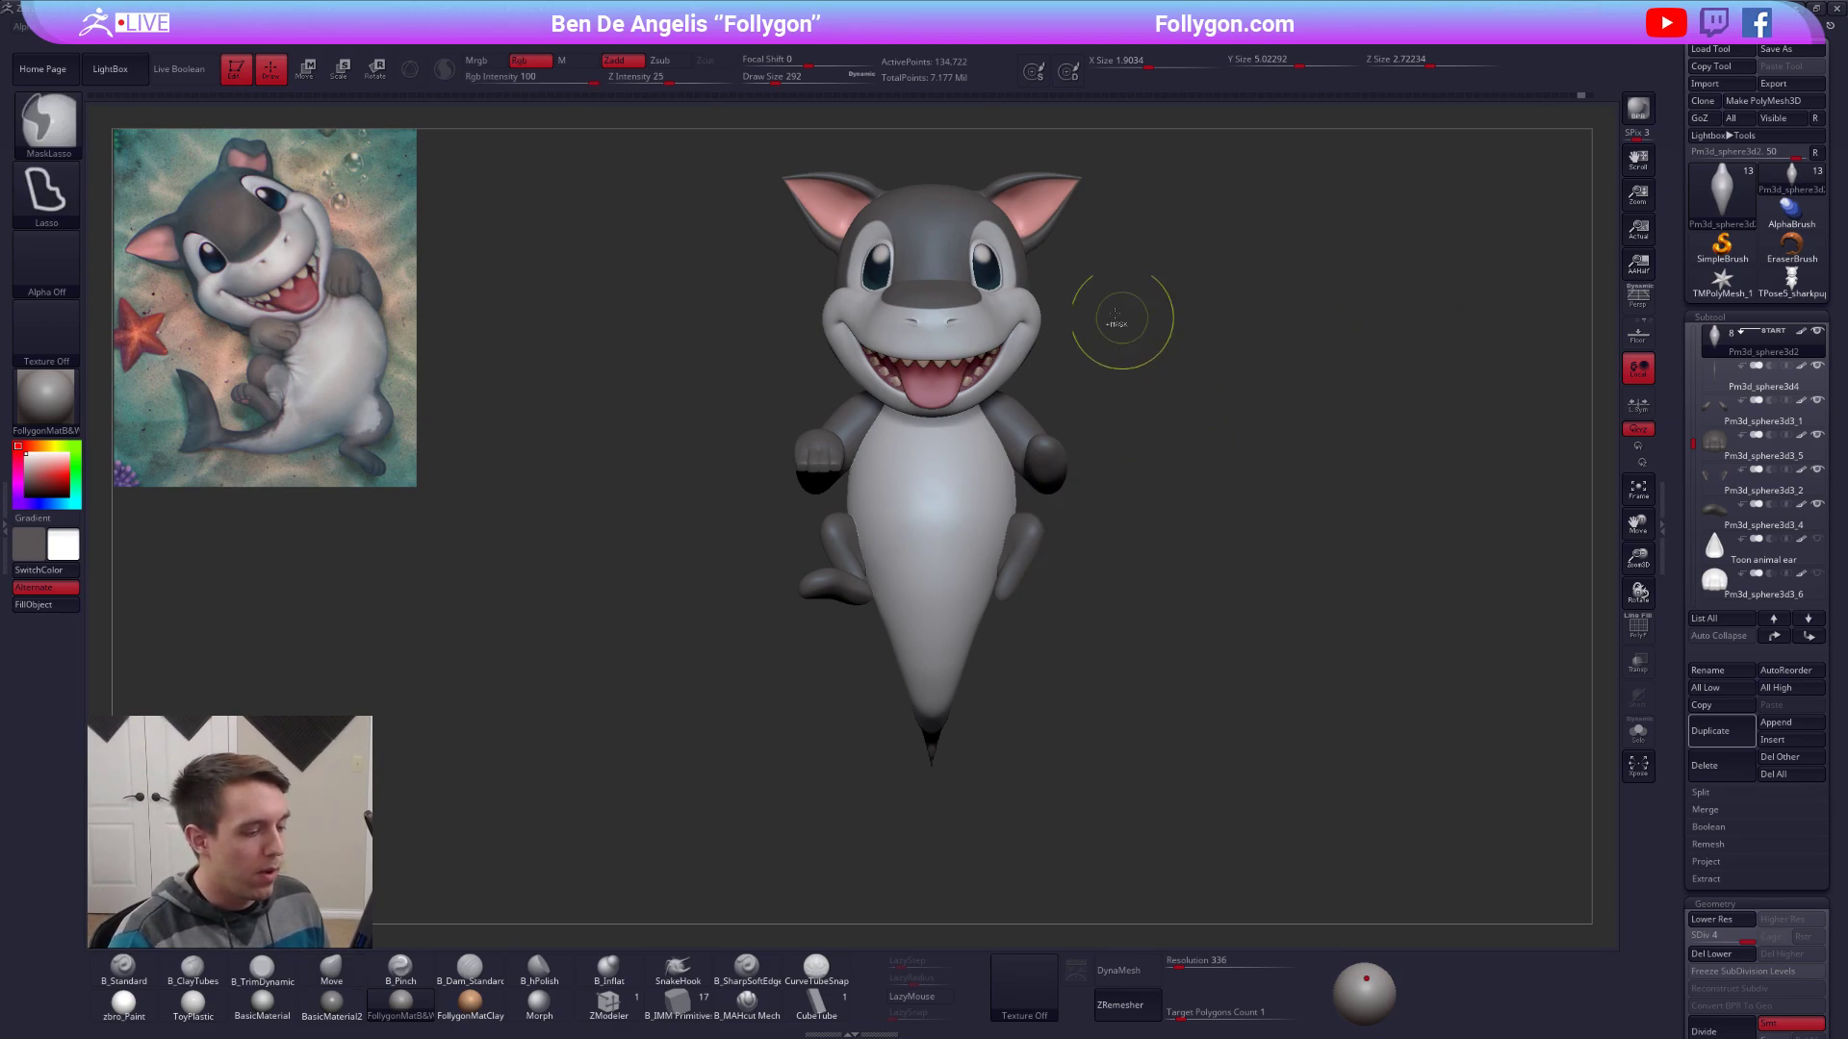
alt+right_drag(1122, 322, 1144, 407)
alt+click(970, 404)
alt+right_drag(969, 404, 1126, 573)
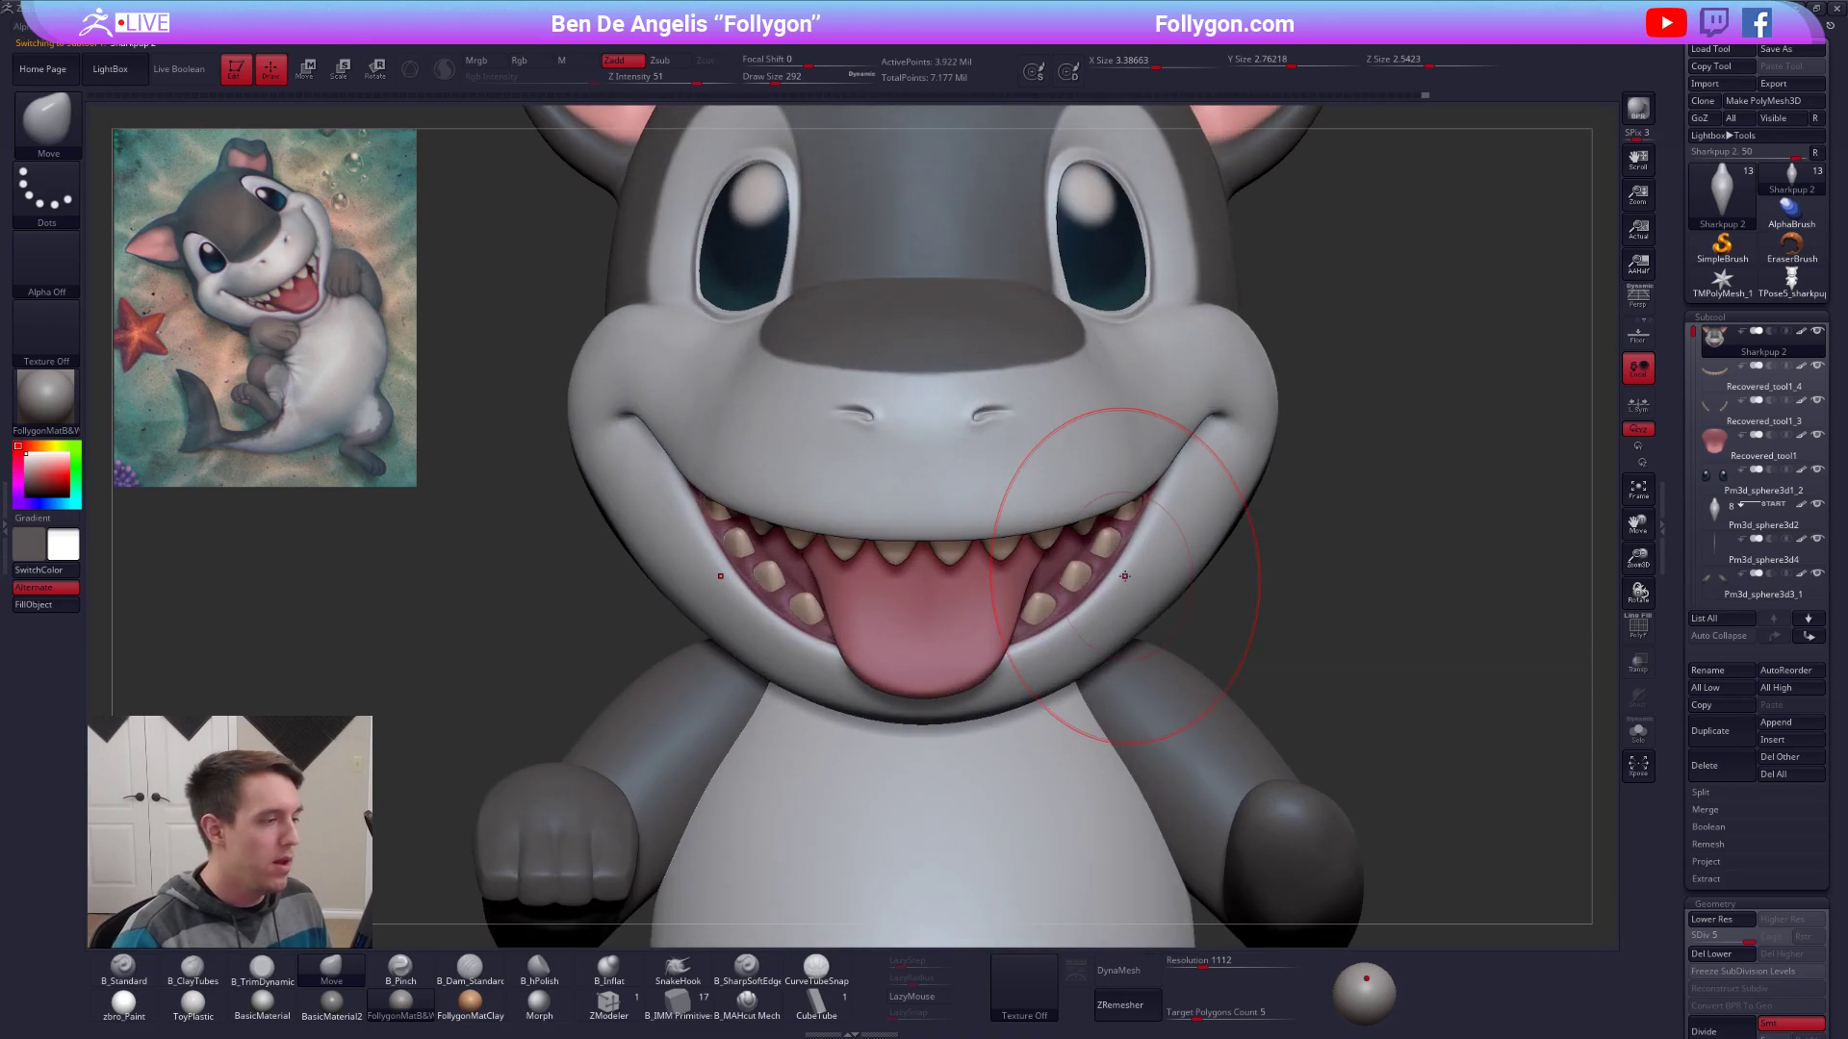
Isolate the head at subdivision level 2 and switch to the ClayTubes brush.
key(alt+s)
key(space)
drag(951, 446, 938, 445)
mouse_move(938, 448)
right_down()
mouse_move(751, 438)
mouse_move(991, 468)
mouse_move(940, 463)
right_up()
key(shift+d)
key(shift+d)
key(shift+d)
key(bracketleft)
key(2)
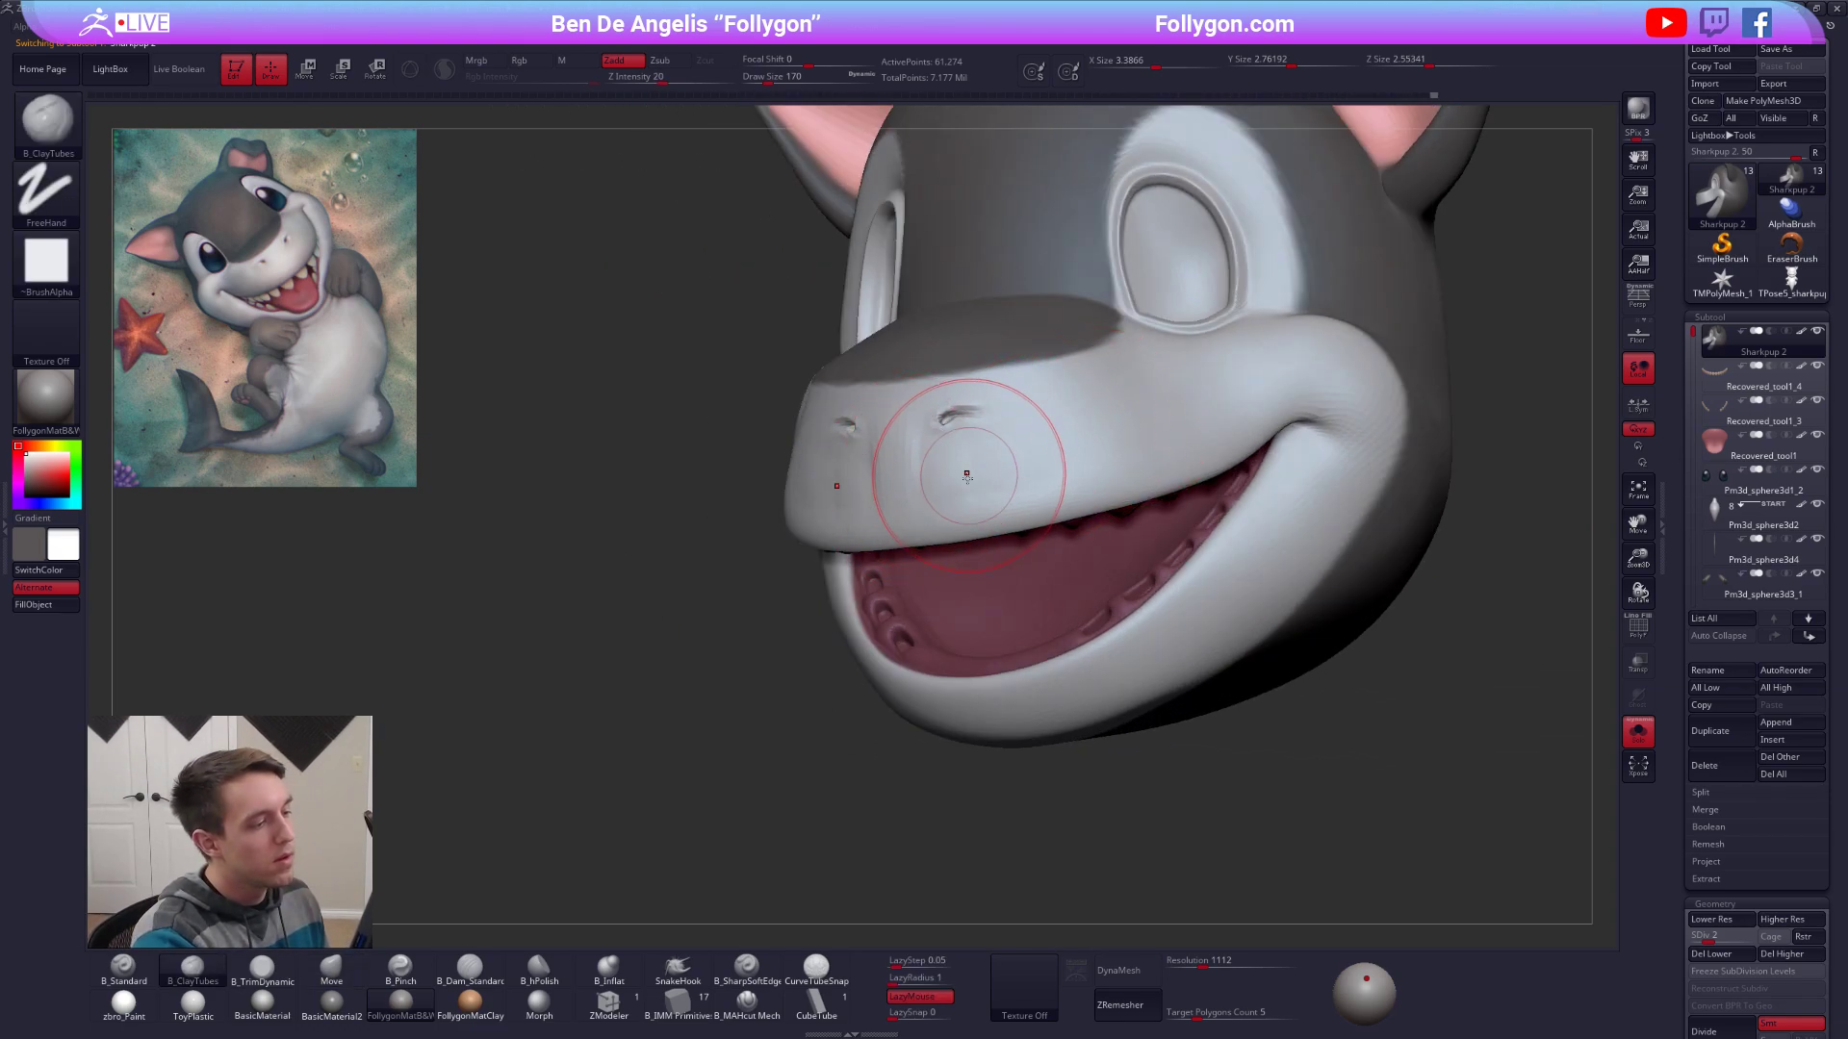
Smooth the snout beneath the nostrils at draw size 113 and trim its side with TrimDynamic at 140.
key(space)
drag(965, 481, 962, 486)
right_drag(933, 486, 962, 481)
shift+drag(962, 481, 970, 488)
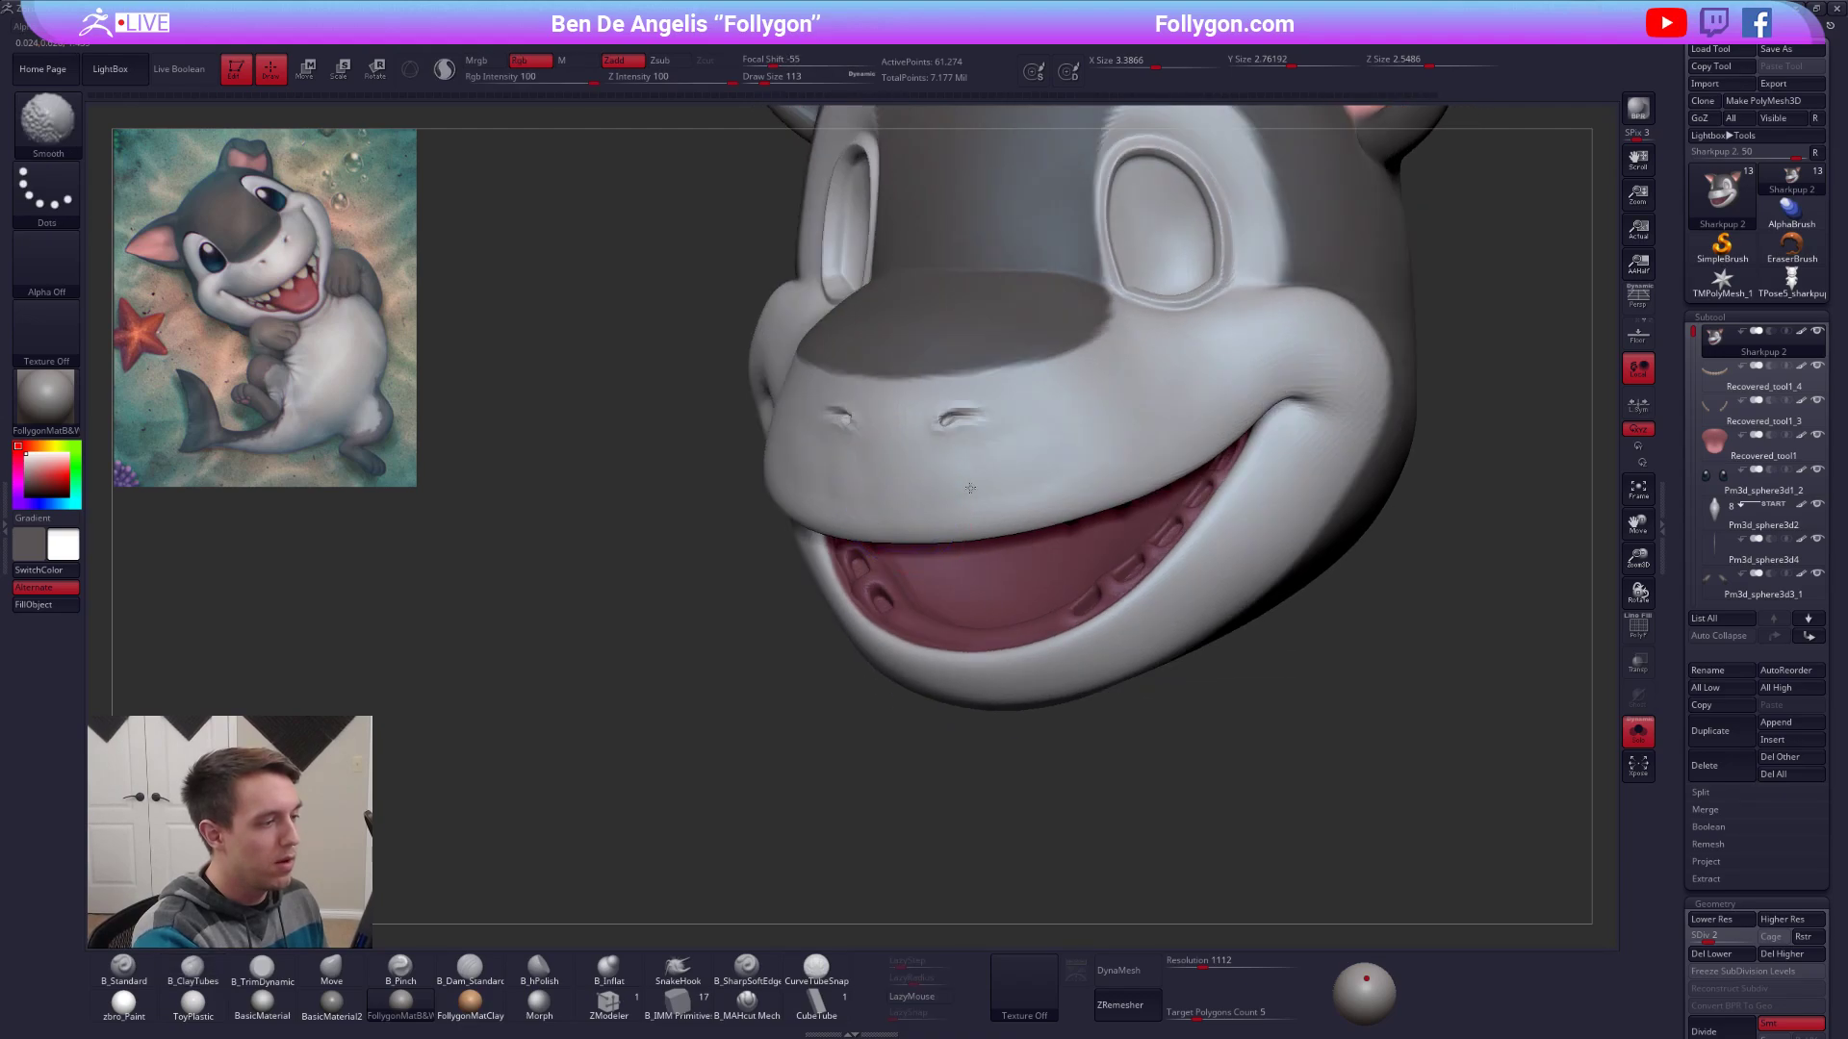
right_drag(970, 488, 984, 476)
key(3)
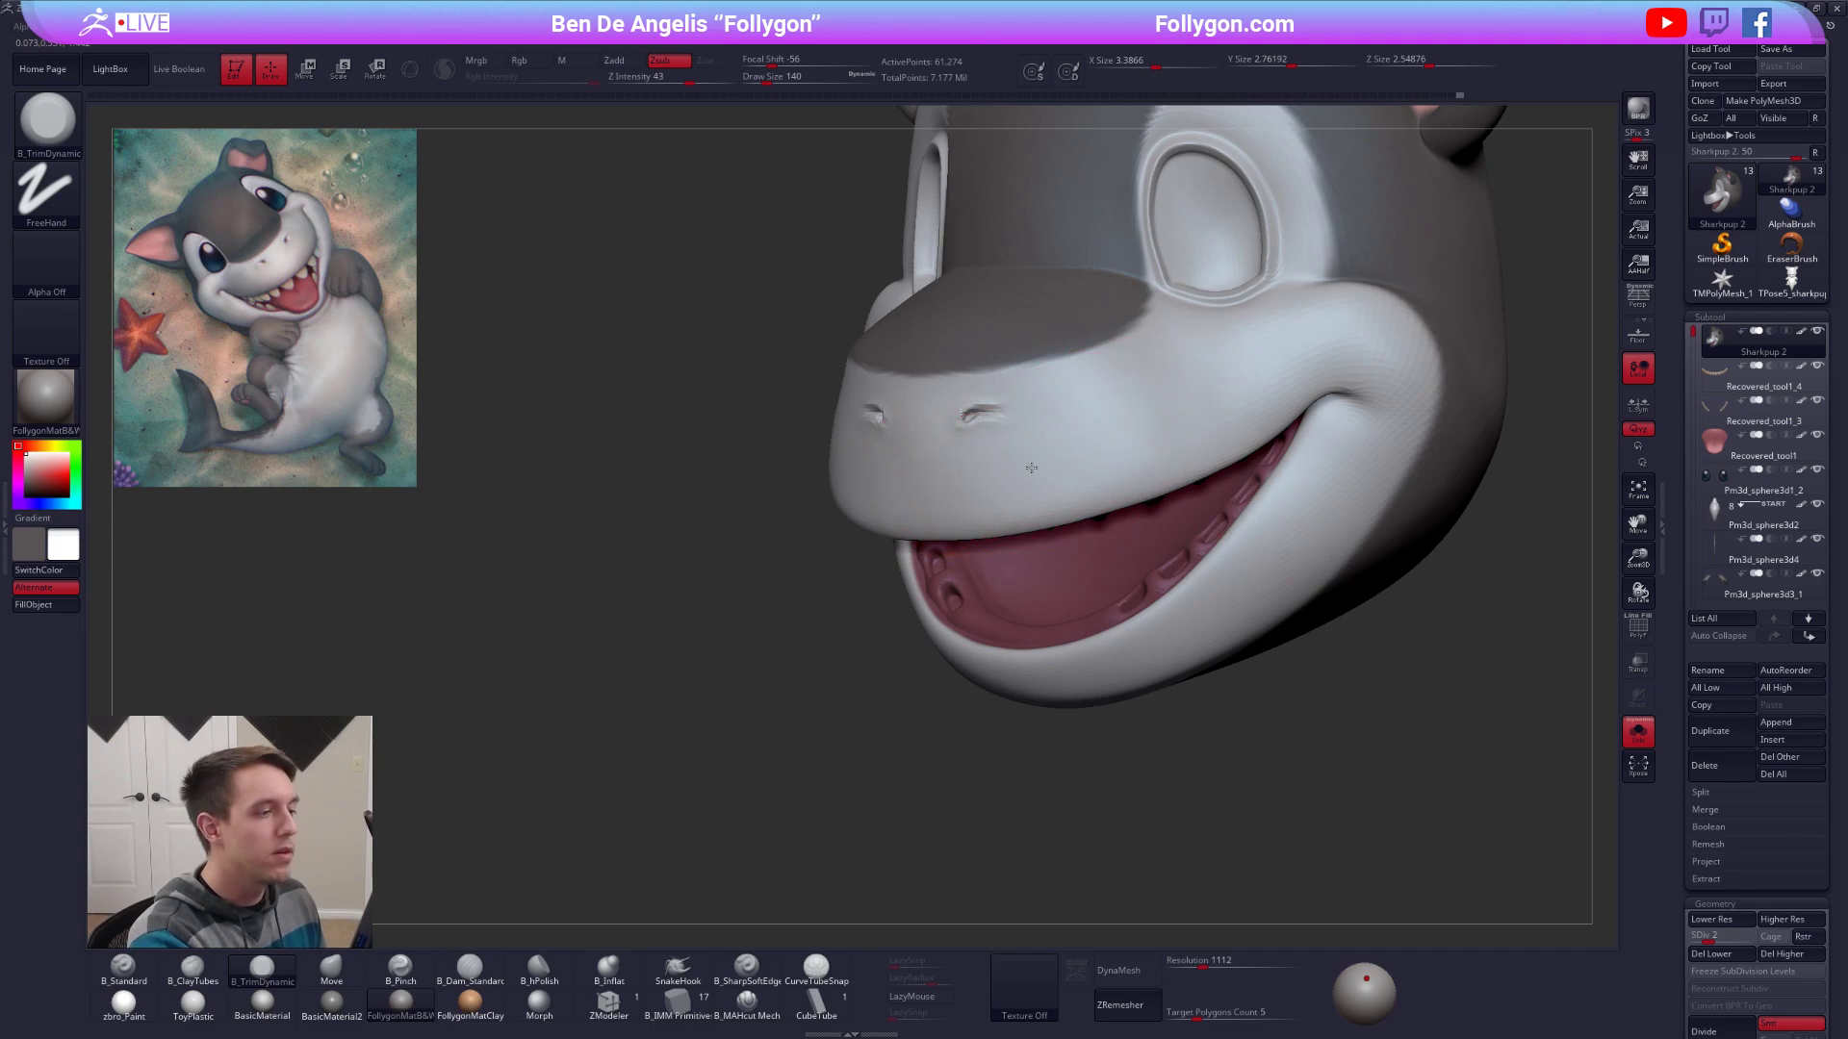
mouse_move(1163, 409)
right_down()
mouse_move(990, 534)
mouse_move(847, 562)
right_up()
Build up the snout's side above the upper lip with ClayTubes at draw sizes up to 203, smoothing the strokes.
key(2)
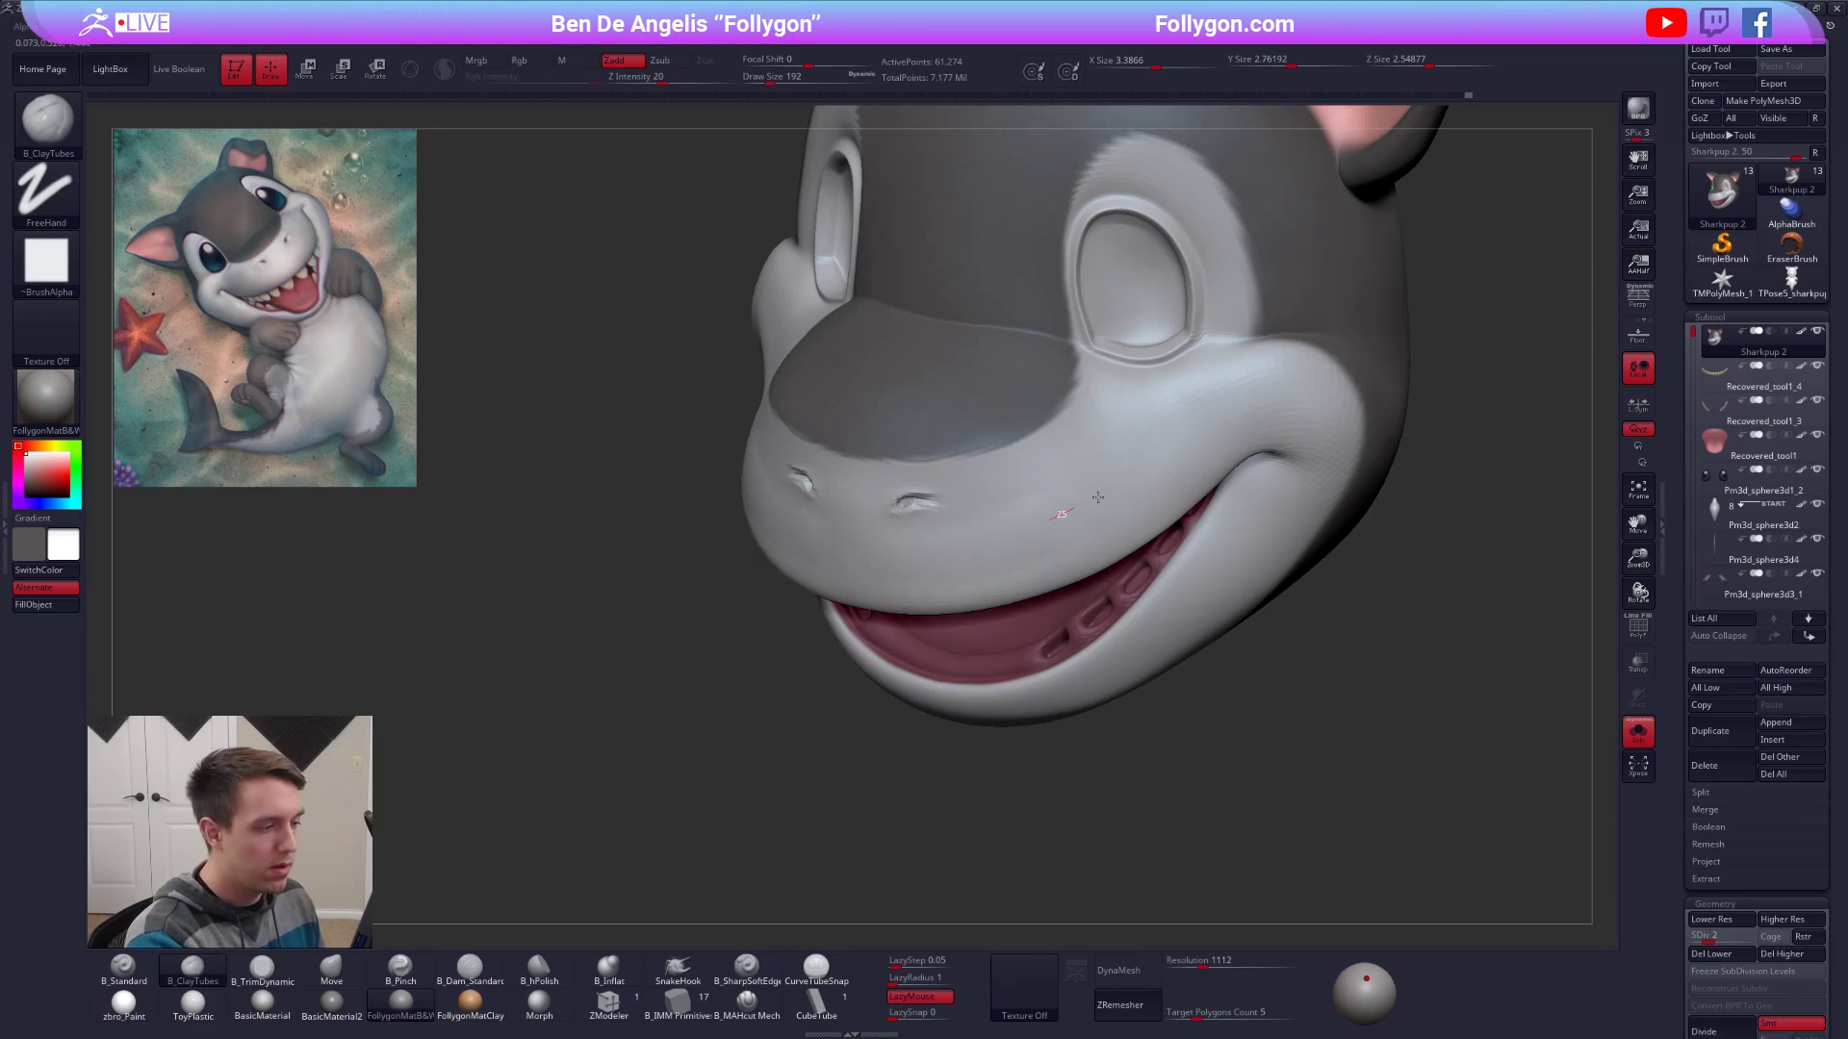
key(space)
mouse_move(971, 559)
right_down()
mouse_move(1025, 577)
mouse_move(1094, 503)
right_up()
key(shift)
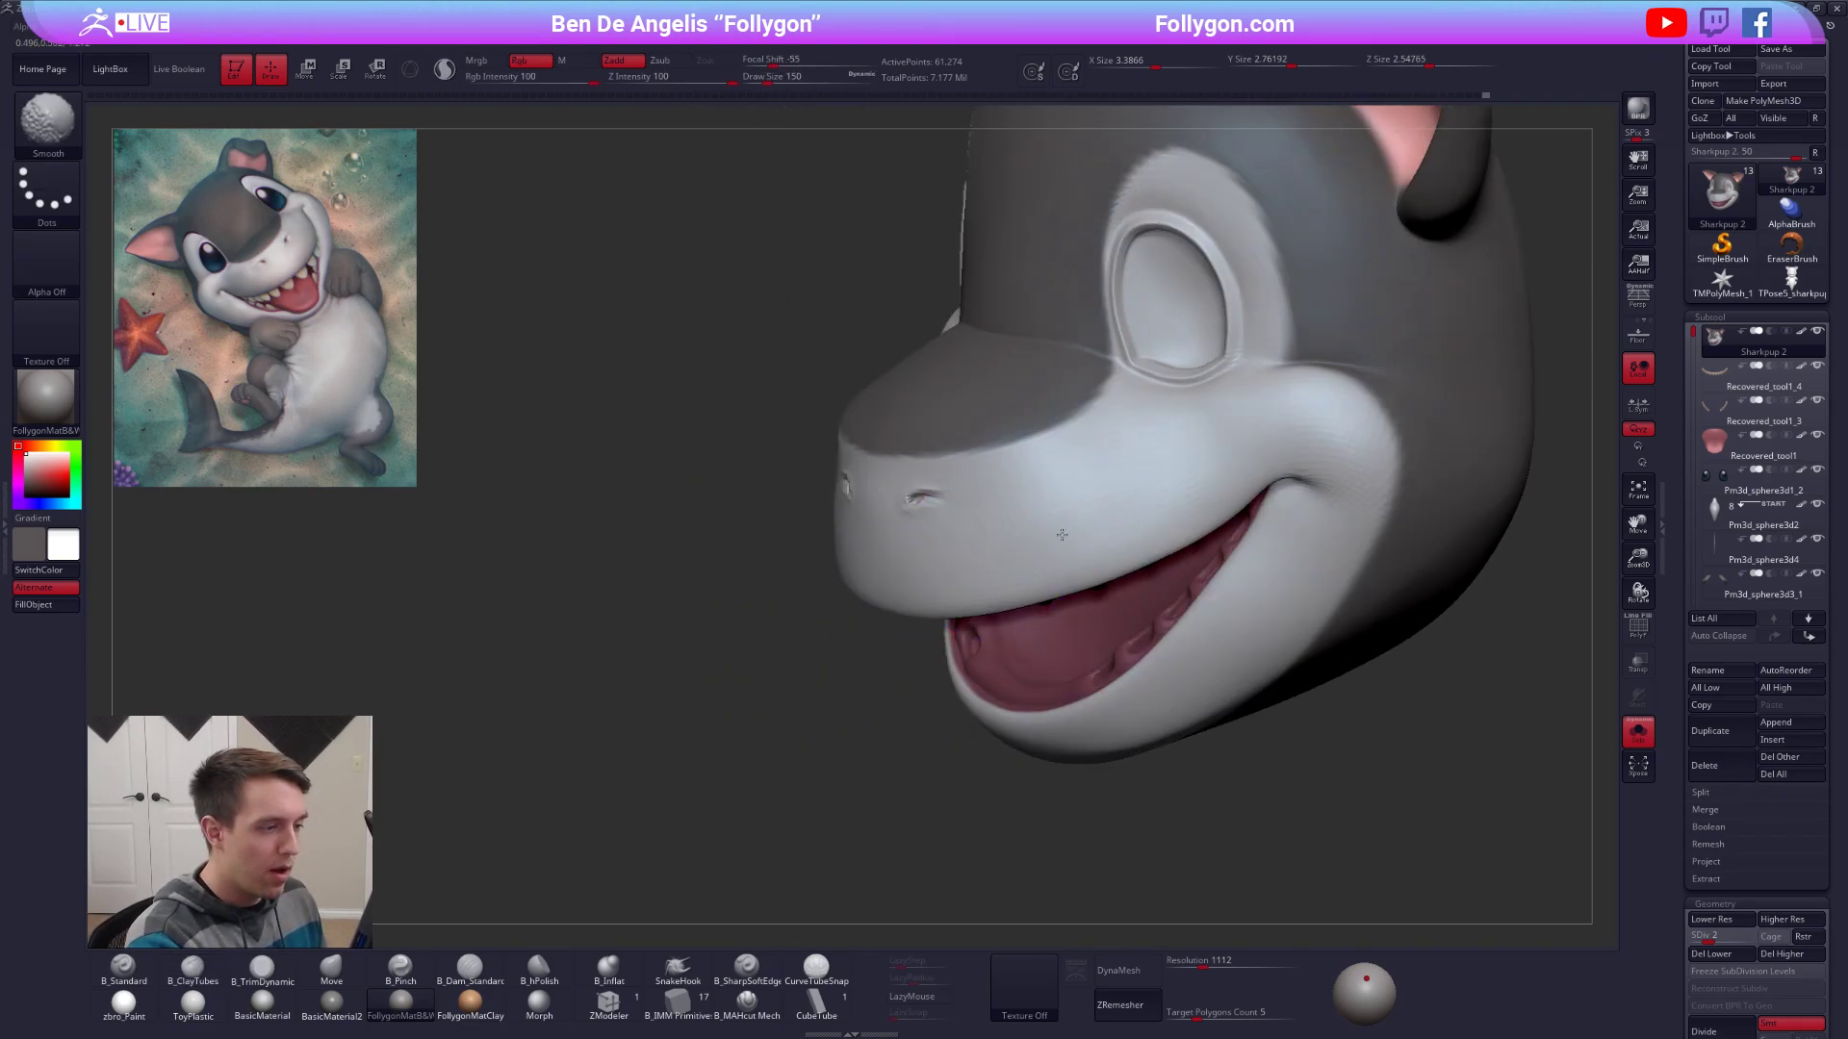
key(space)
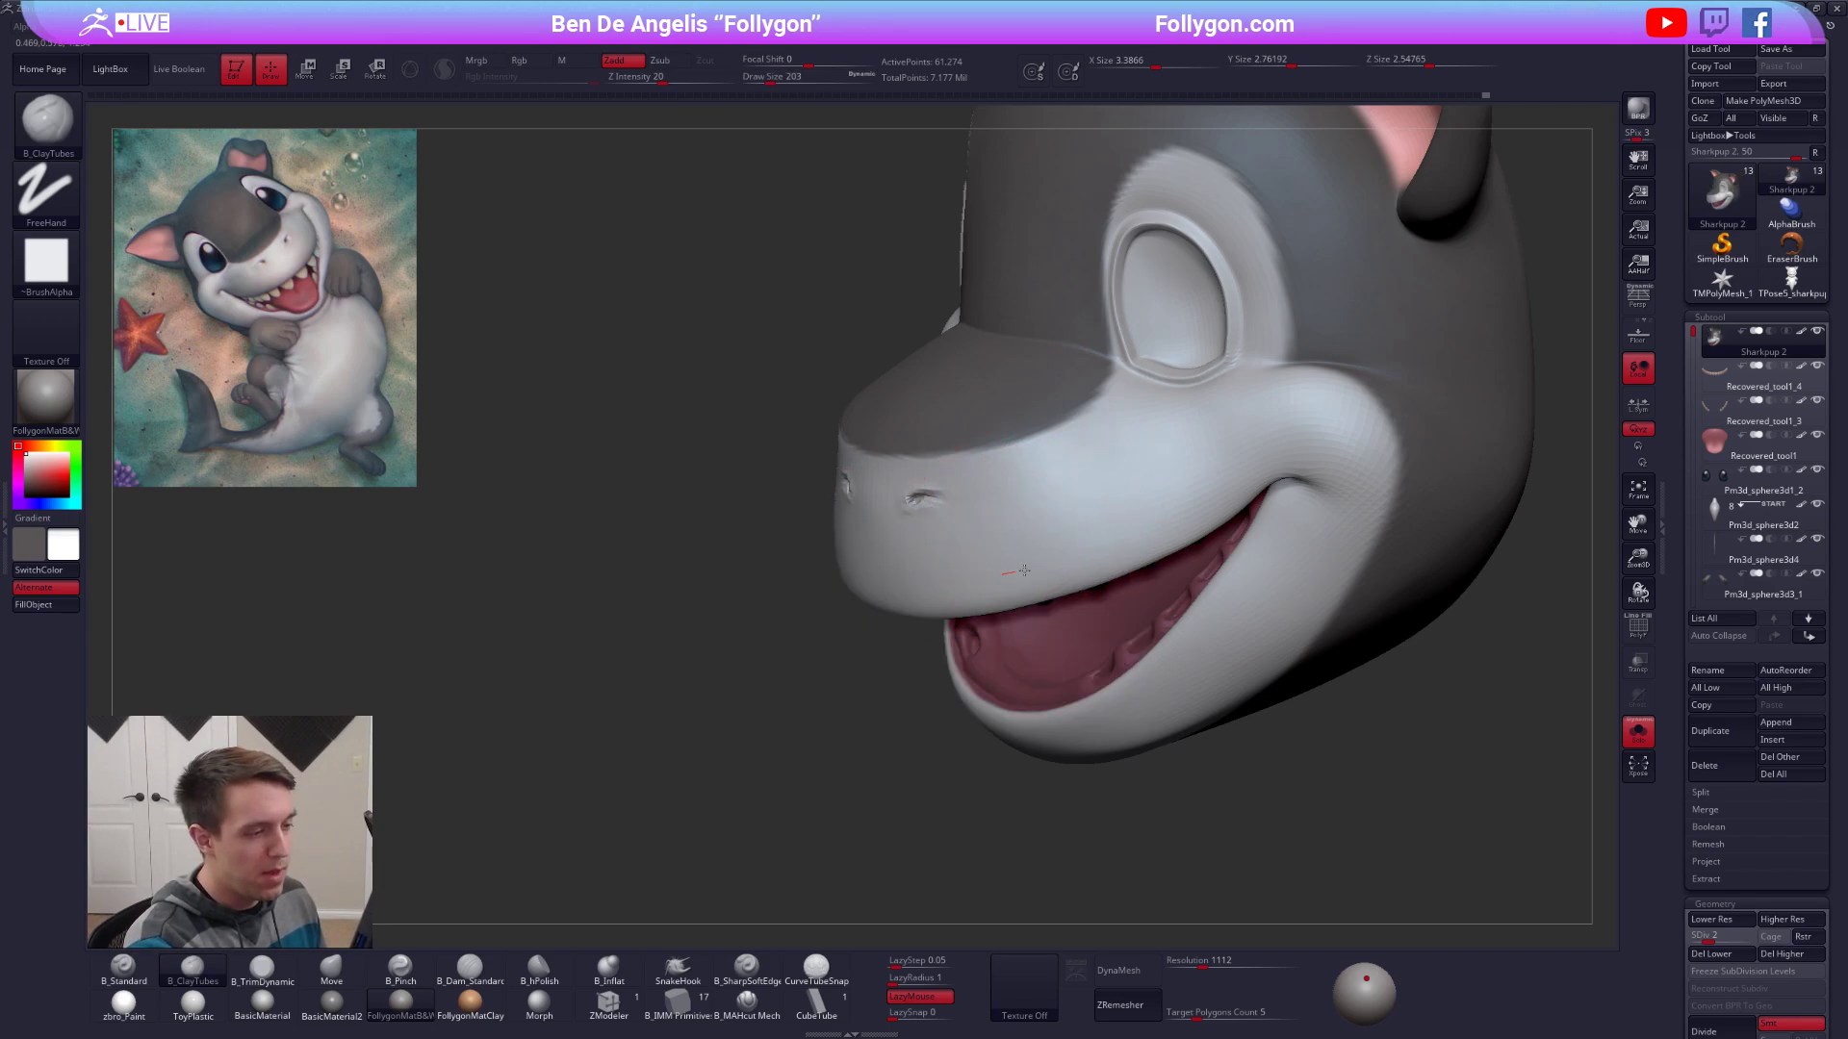
key(shift)
right_drag(1078, 487, 1117, 453)
Show all subtools again and raise the head to subdivision level 3 with the draw size at 161.
key(alt+s)
mouse_move(1107, 529)
right_down()
mouse_move(1157, 546)
mouse_move(1209, 531)
right_up()
key(space)
key(d)
ctrl+right_drag(1078, 423, 1058, 462)
key(space)
drag(1056, 462, 1051, 462)
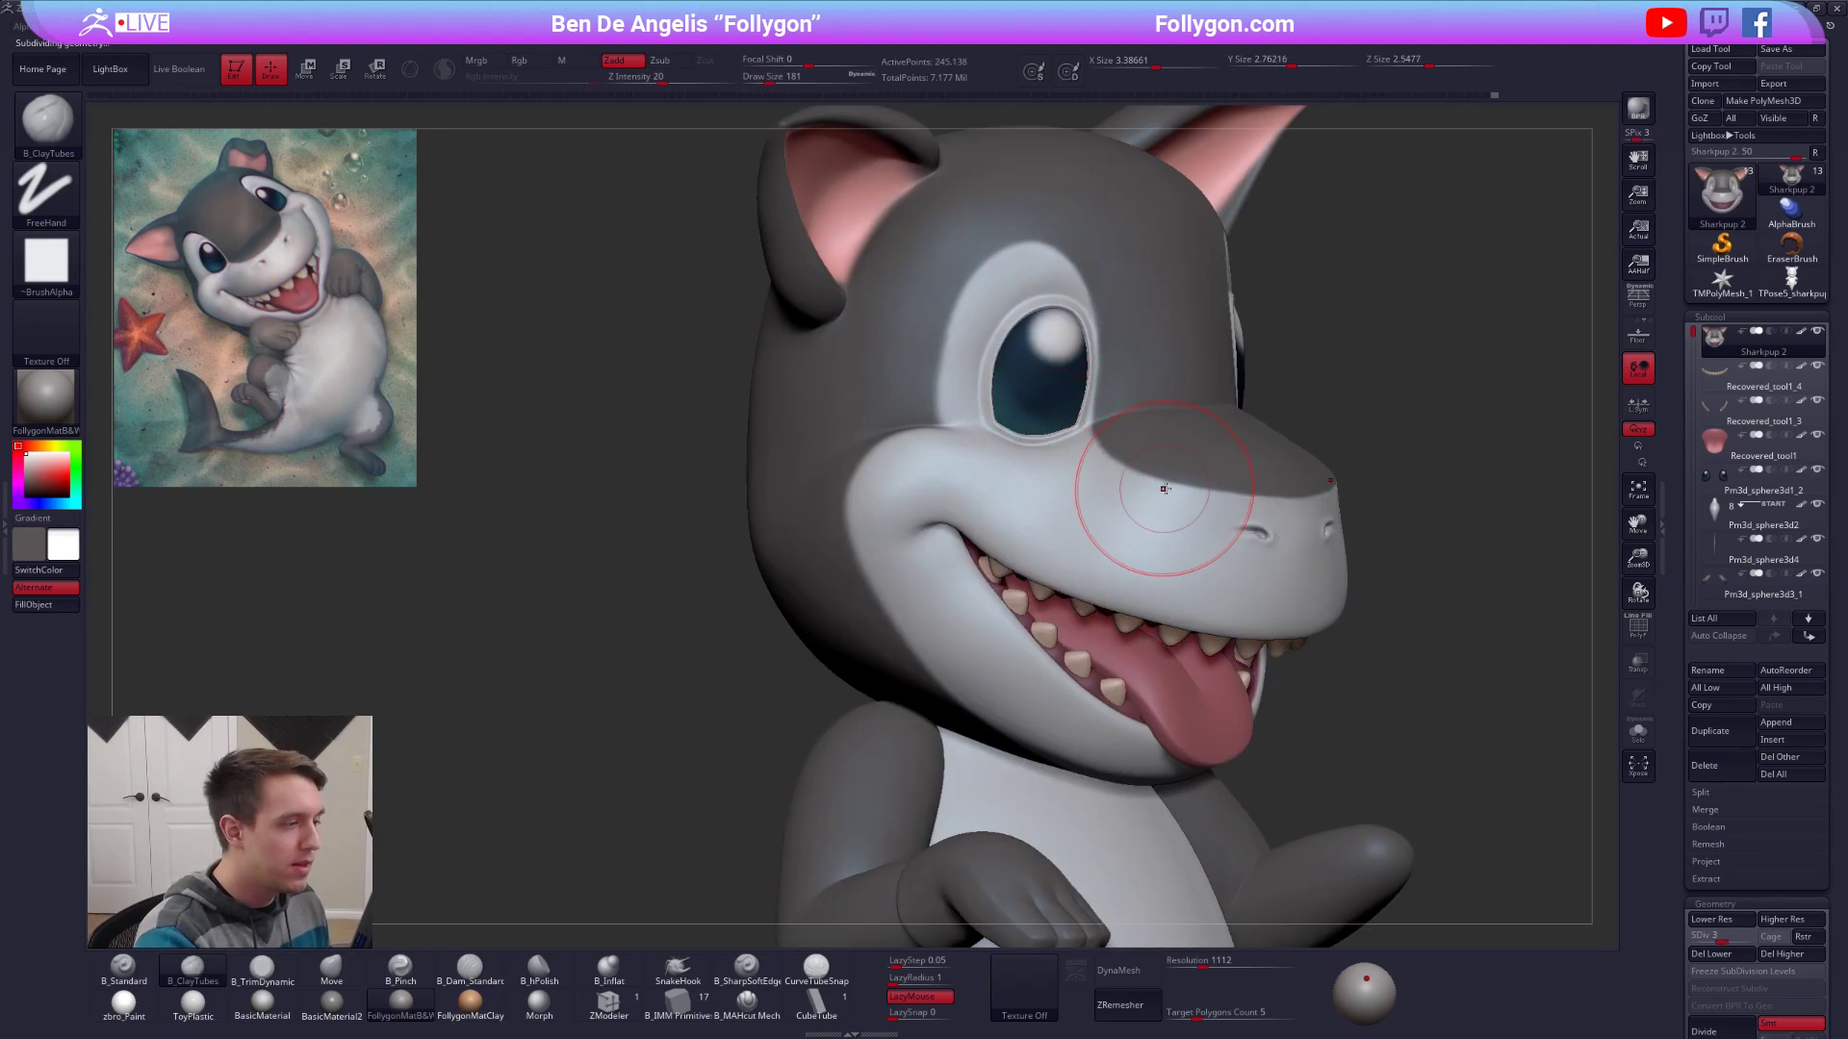
right_drag(1163, 489, 1136, 476)
mouse_move(1222, 587)
ctrl+right_down()
mouse_move(1229, 545)
mouse_move(1188, 561)
mouse_move(1043, 549)
ctrl+right_up()
Isolate the head, set the draw size to 227 and switch to the MAHcut Mech brush.
key(alt+s)
key(space)
drag(1043, 553, 1051, 554)
key(shift+f)
key(shift+f)
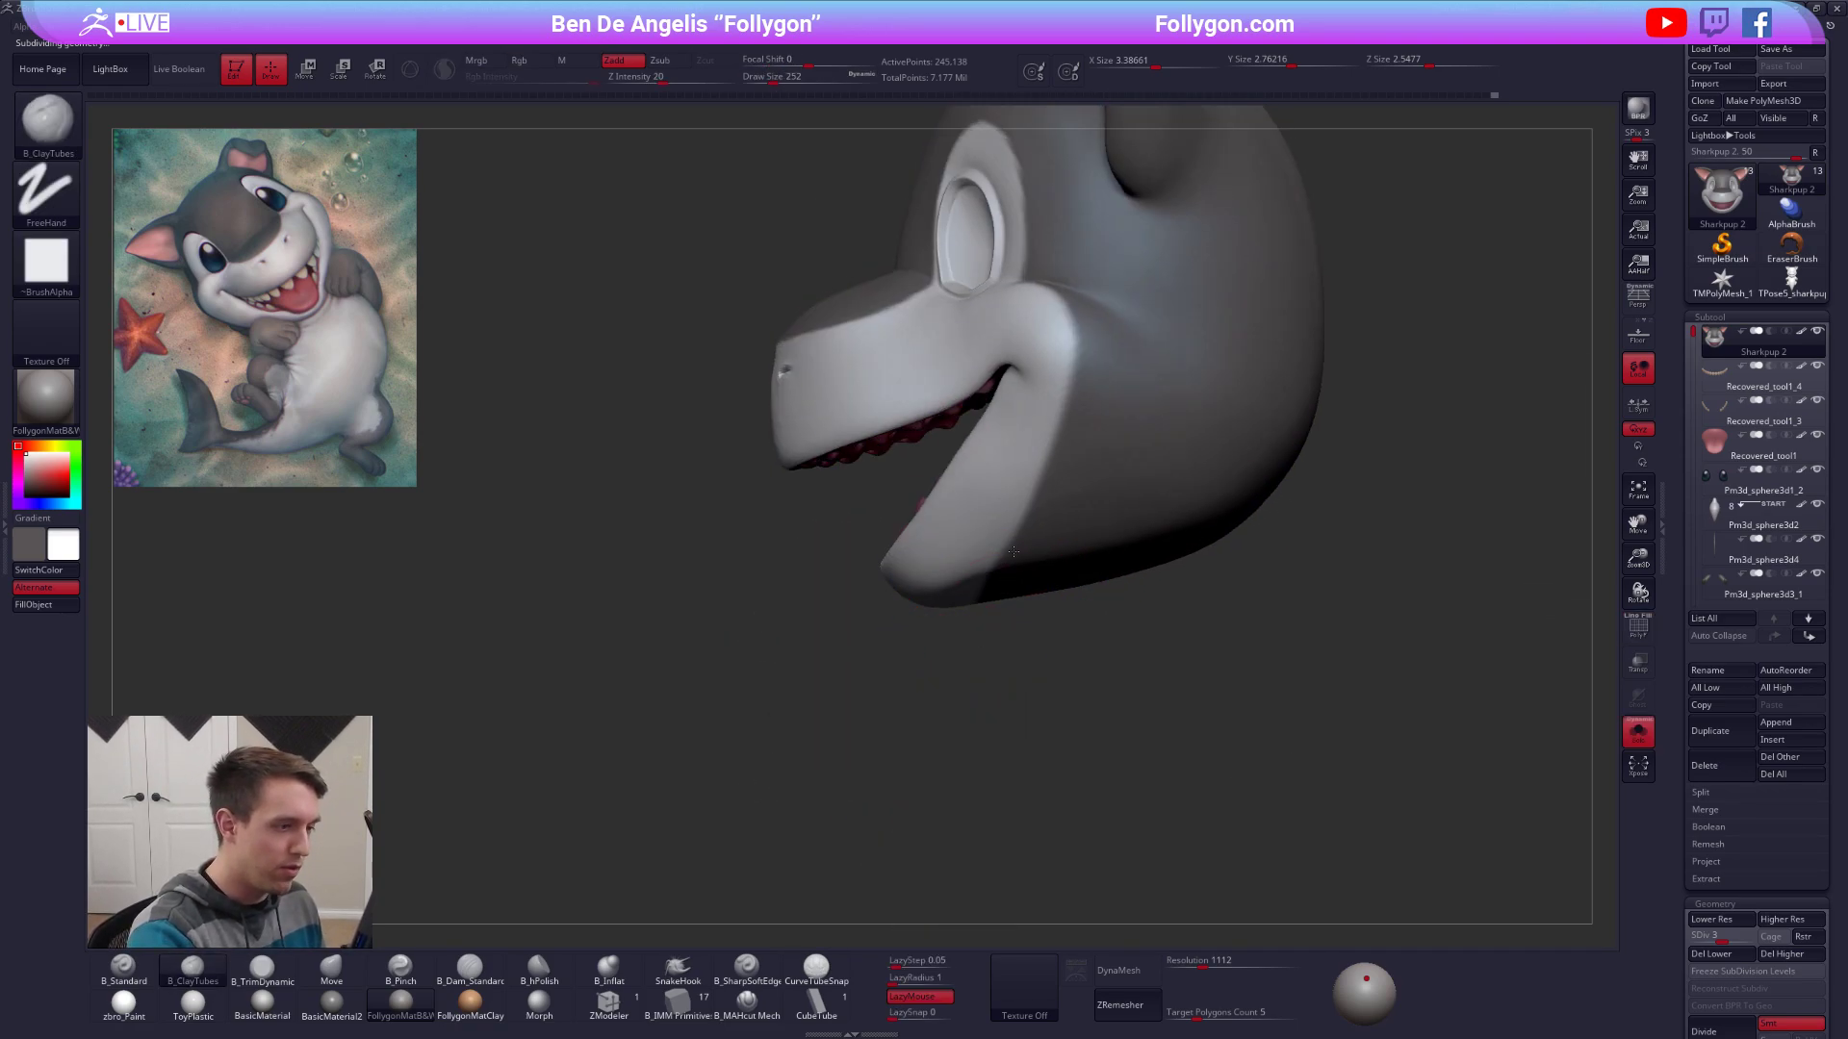
key(shift+f)
mouse_move(1010, 582)
right_down()
mouse_move(998, 558)
mouse_move(1054, 545)
mouse_move(1029, 545)
right_up()
key(ctrl+w)
key(shift+f)
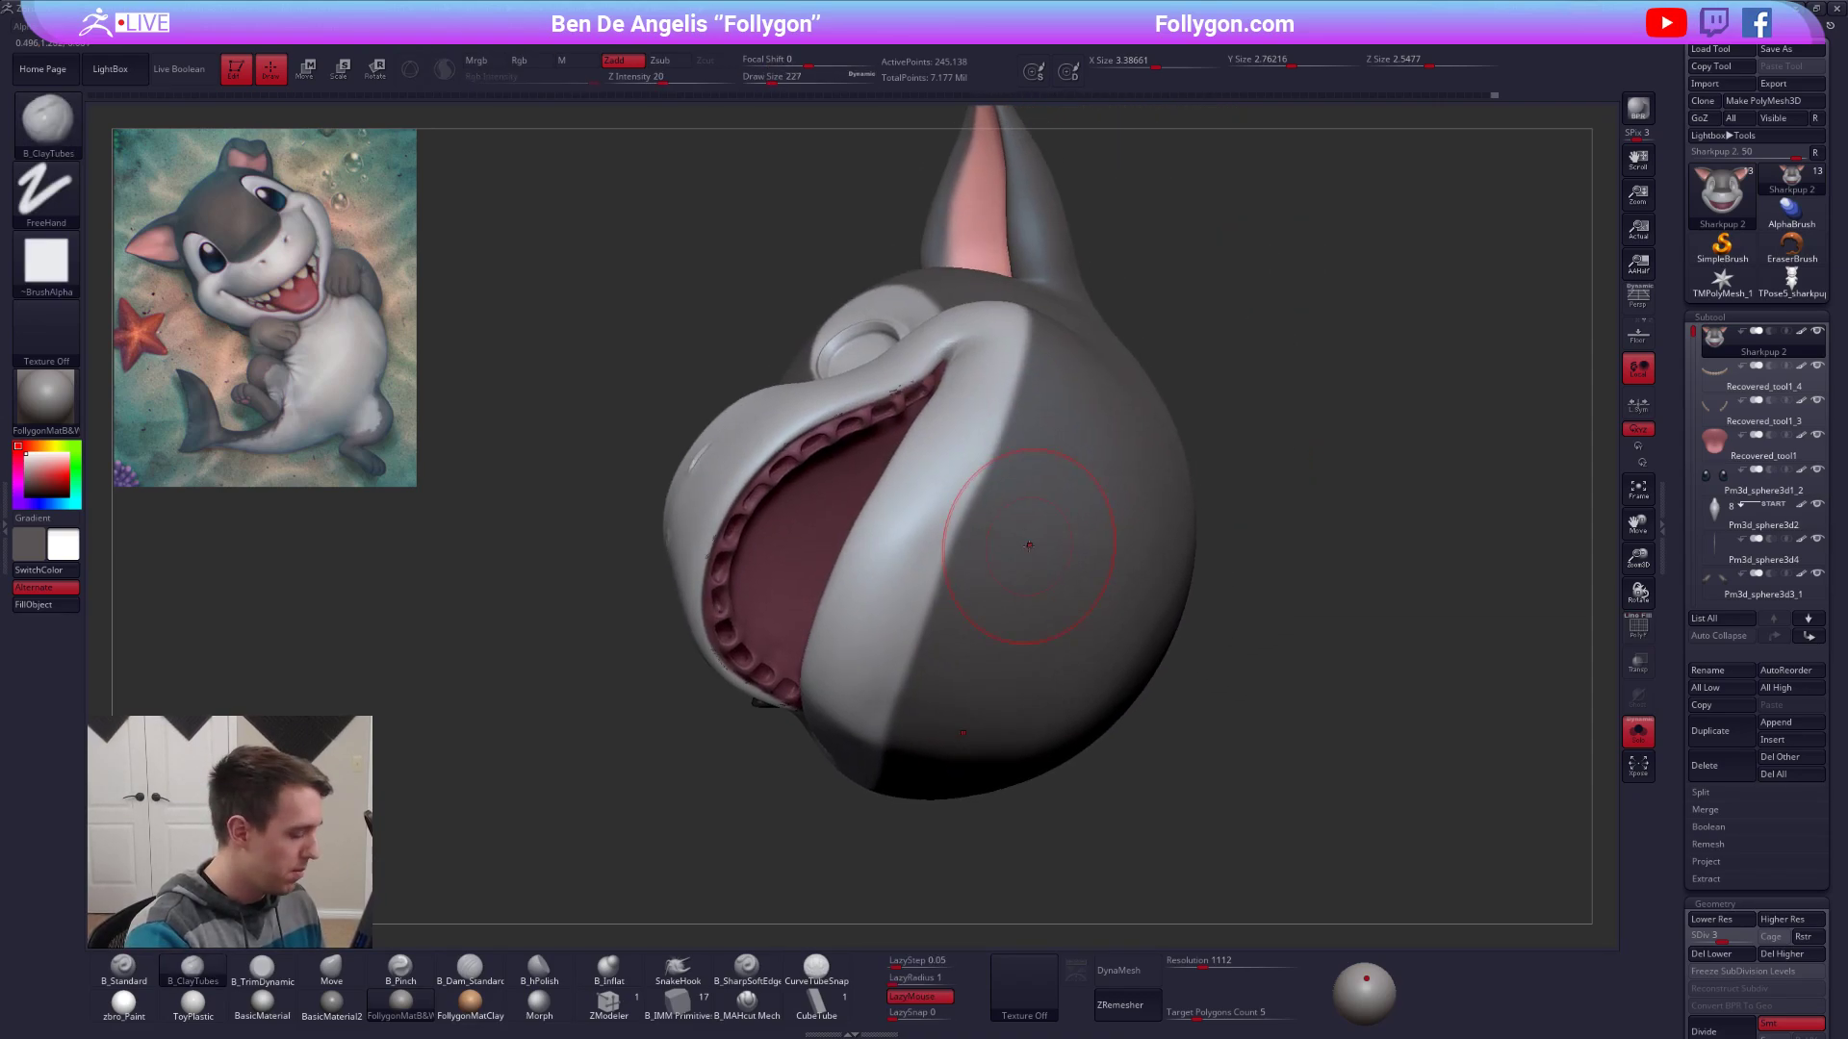
click(747, 1002)
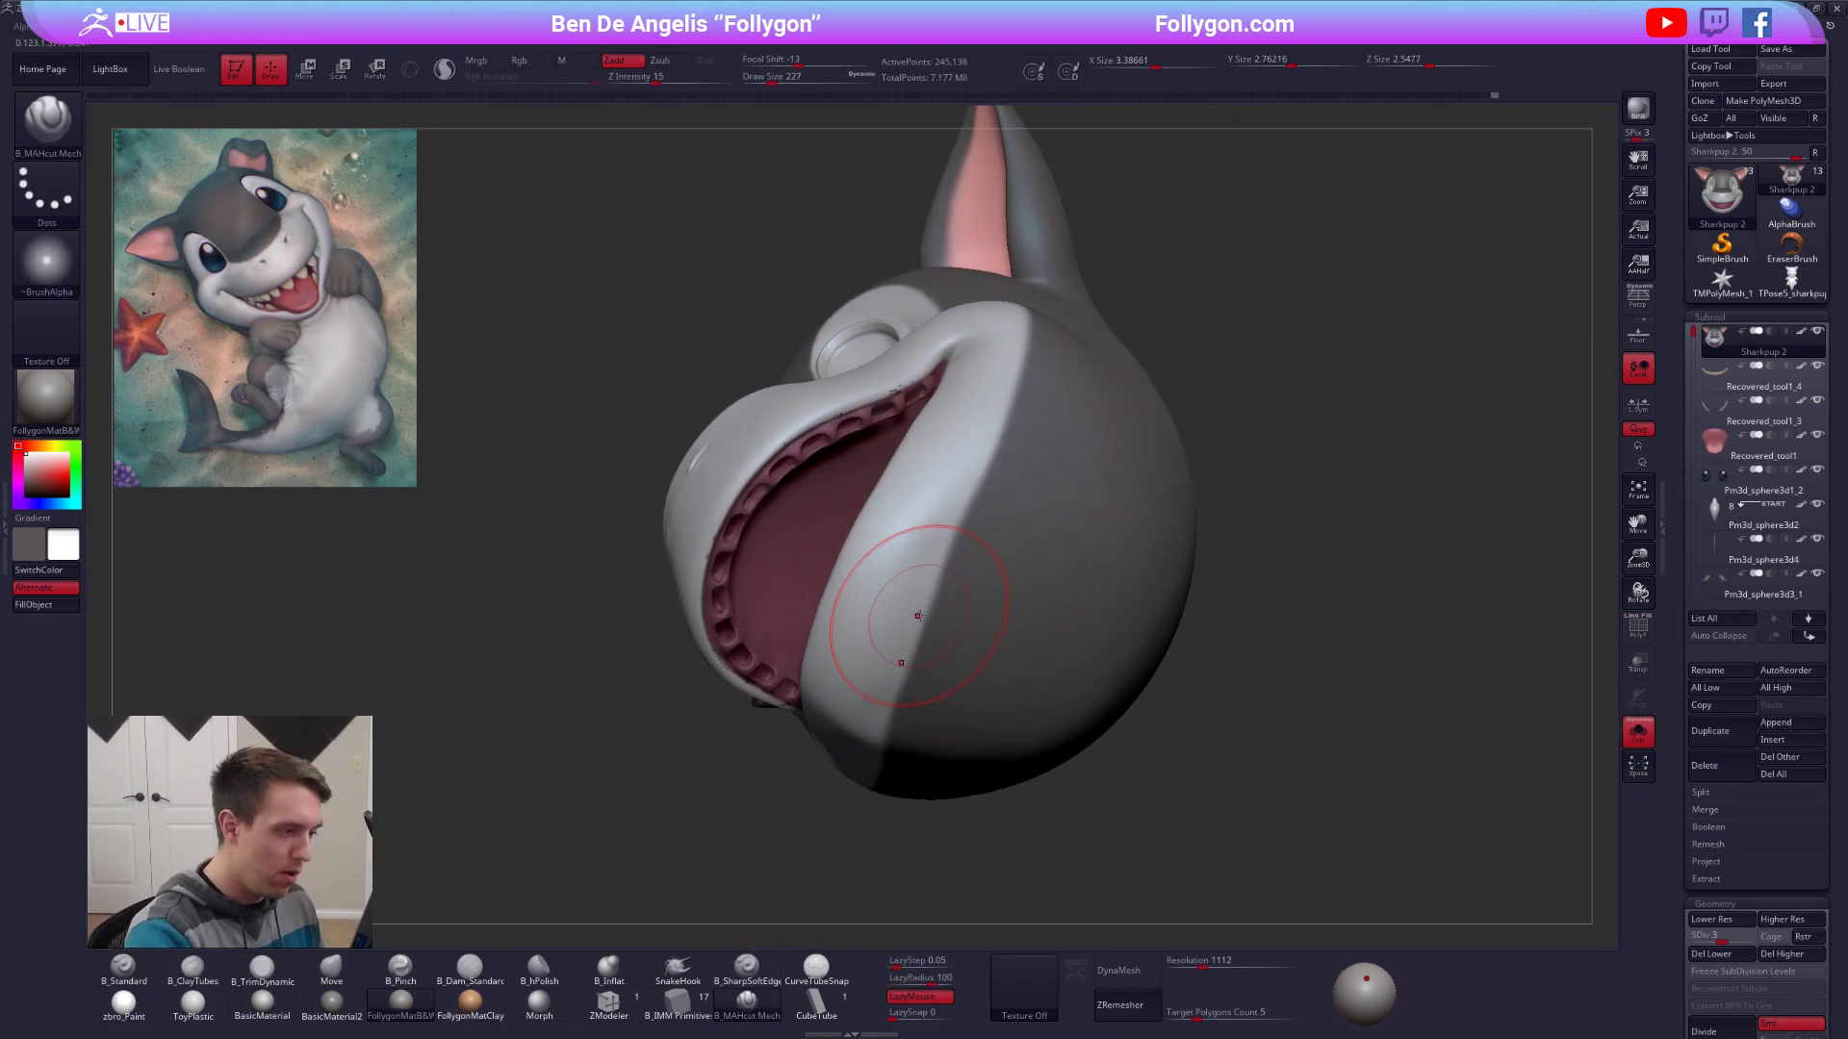
Carve a soft crease behind the cheek down to the jaw at draw size 215, smooth it and show all subtools.
mouse_move(928, 577)
right_down()
mouse_move(990, 529)
mouse_move(1108, 328)
mouse_move(1117, 342)
mouse_move(1097, 330)
right_up()
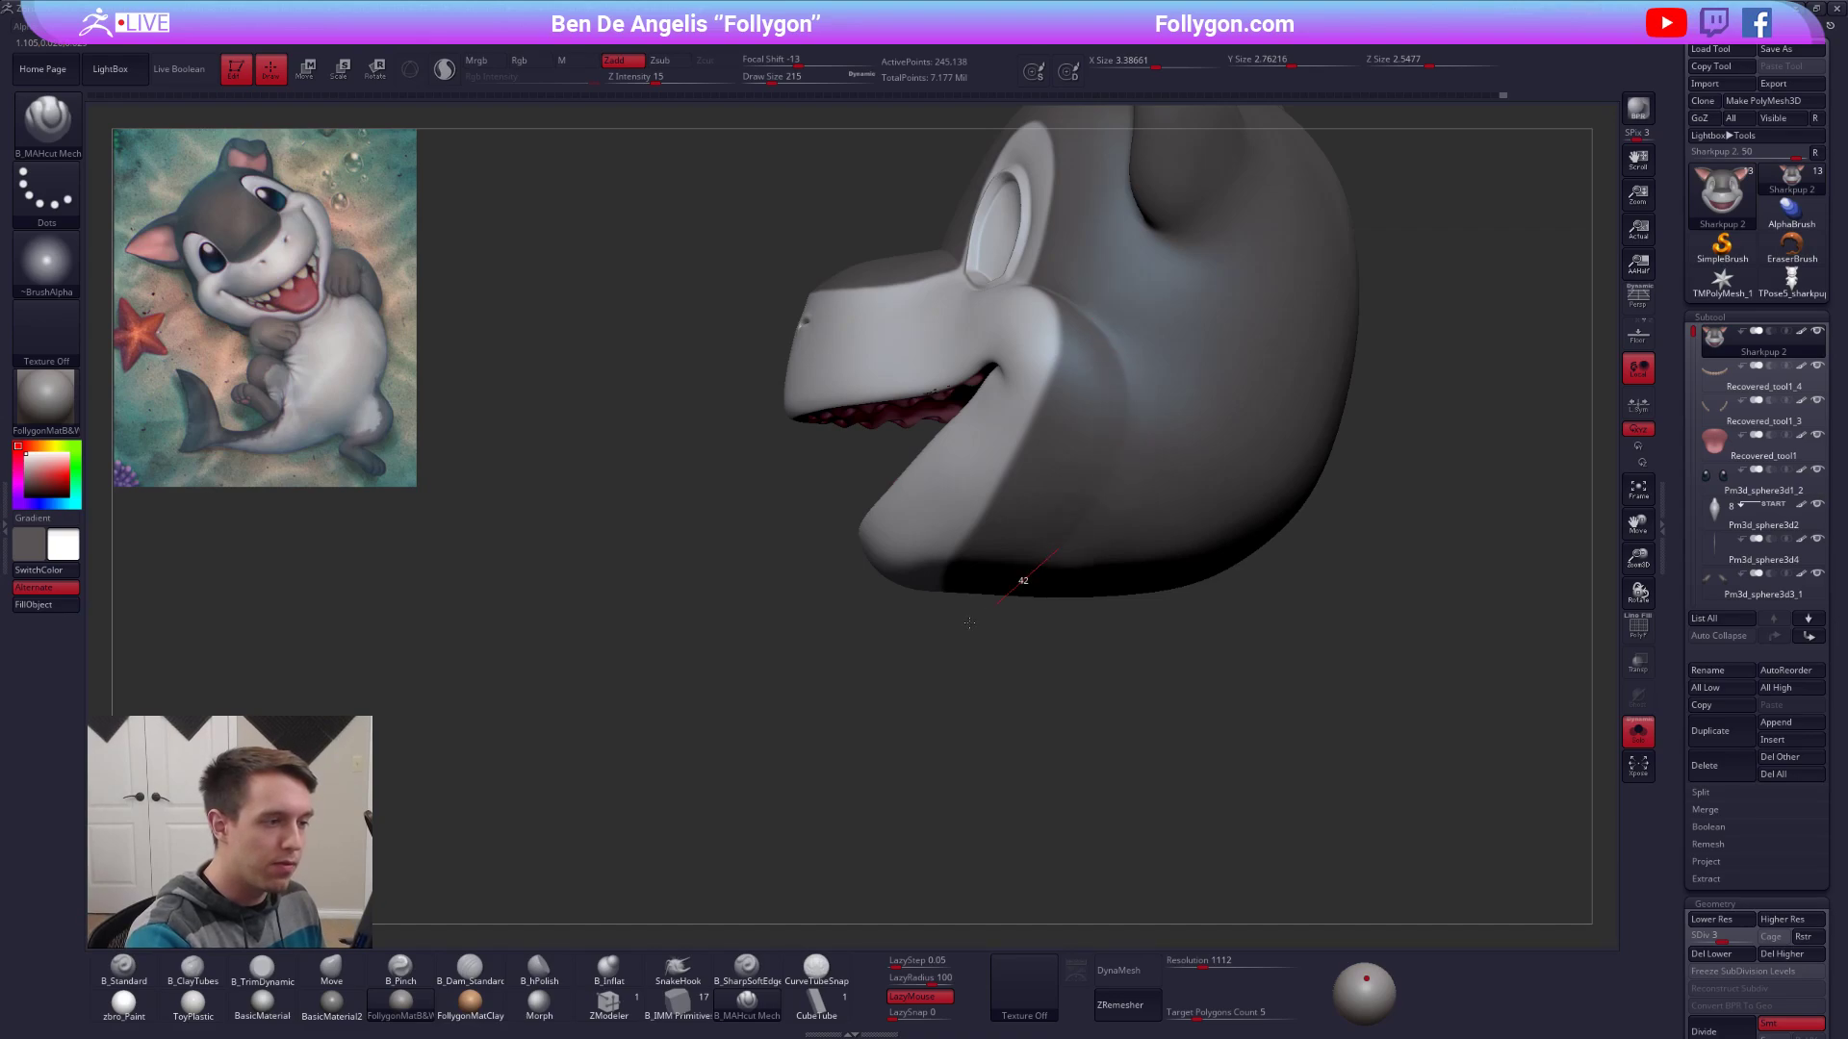
right_drag(969, 624, 1161, 397)
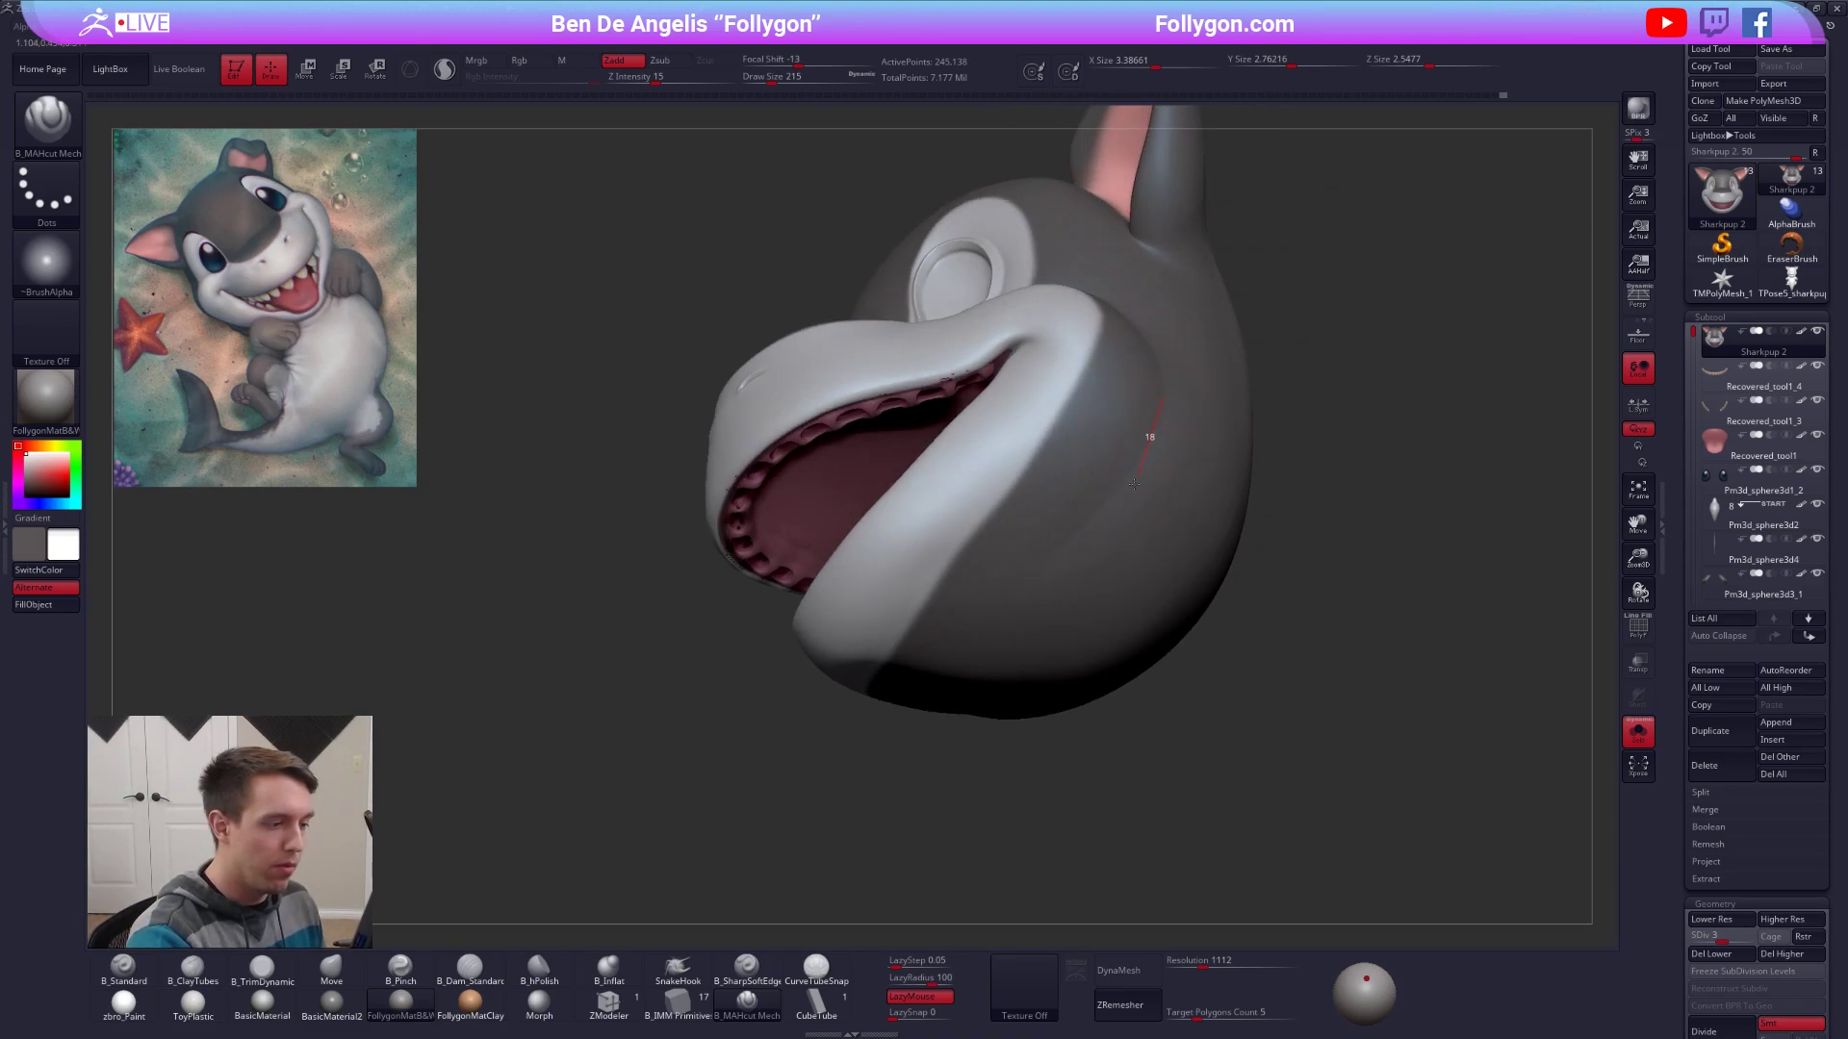
right_drag(989, 637, 941, 709)
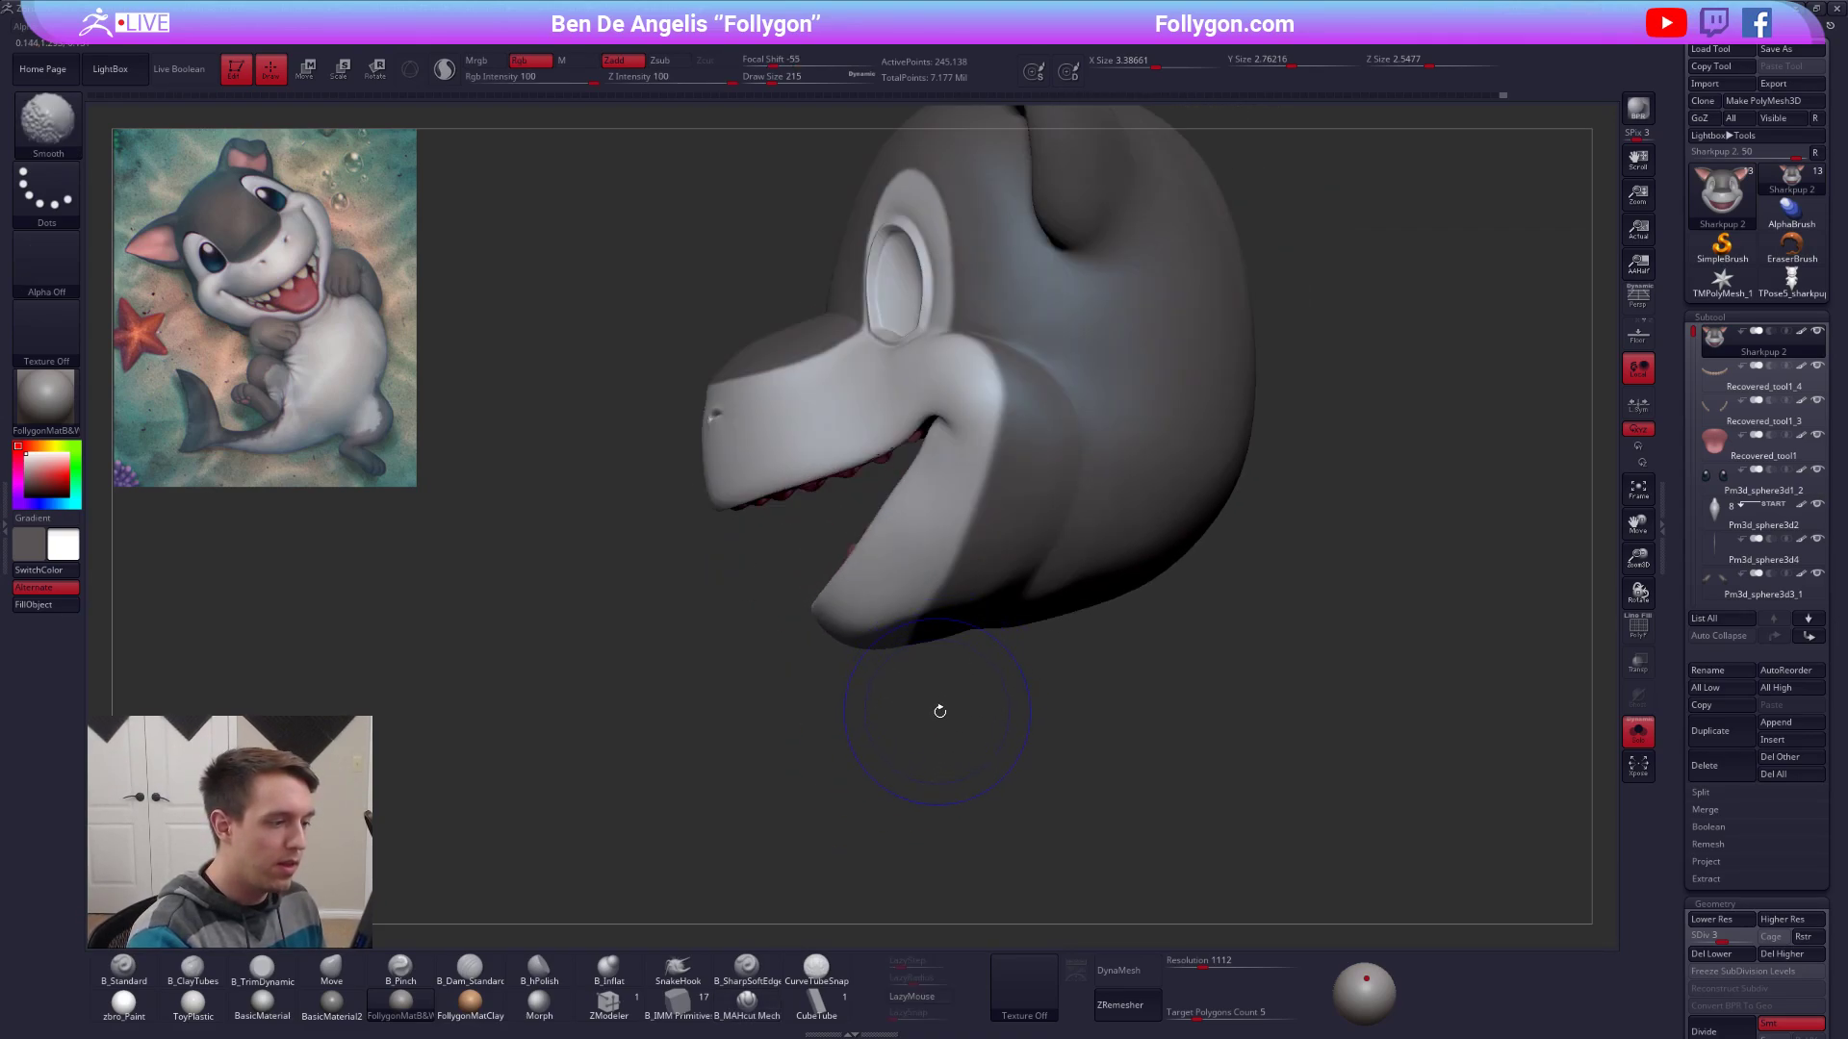
key(shift+f)
key(shift+f)
key(shift+alt+s)
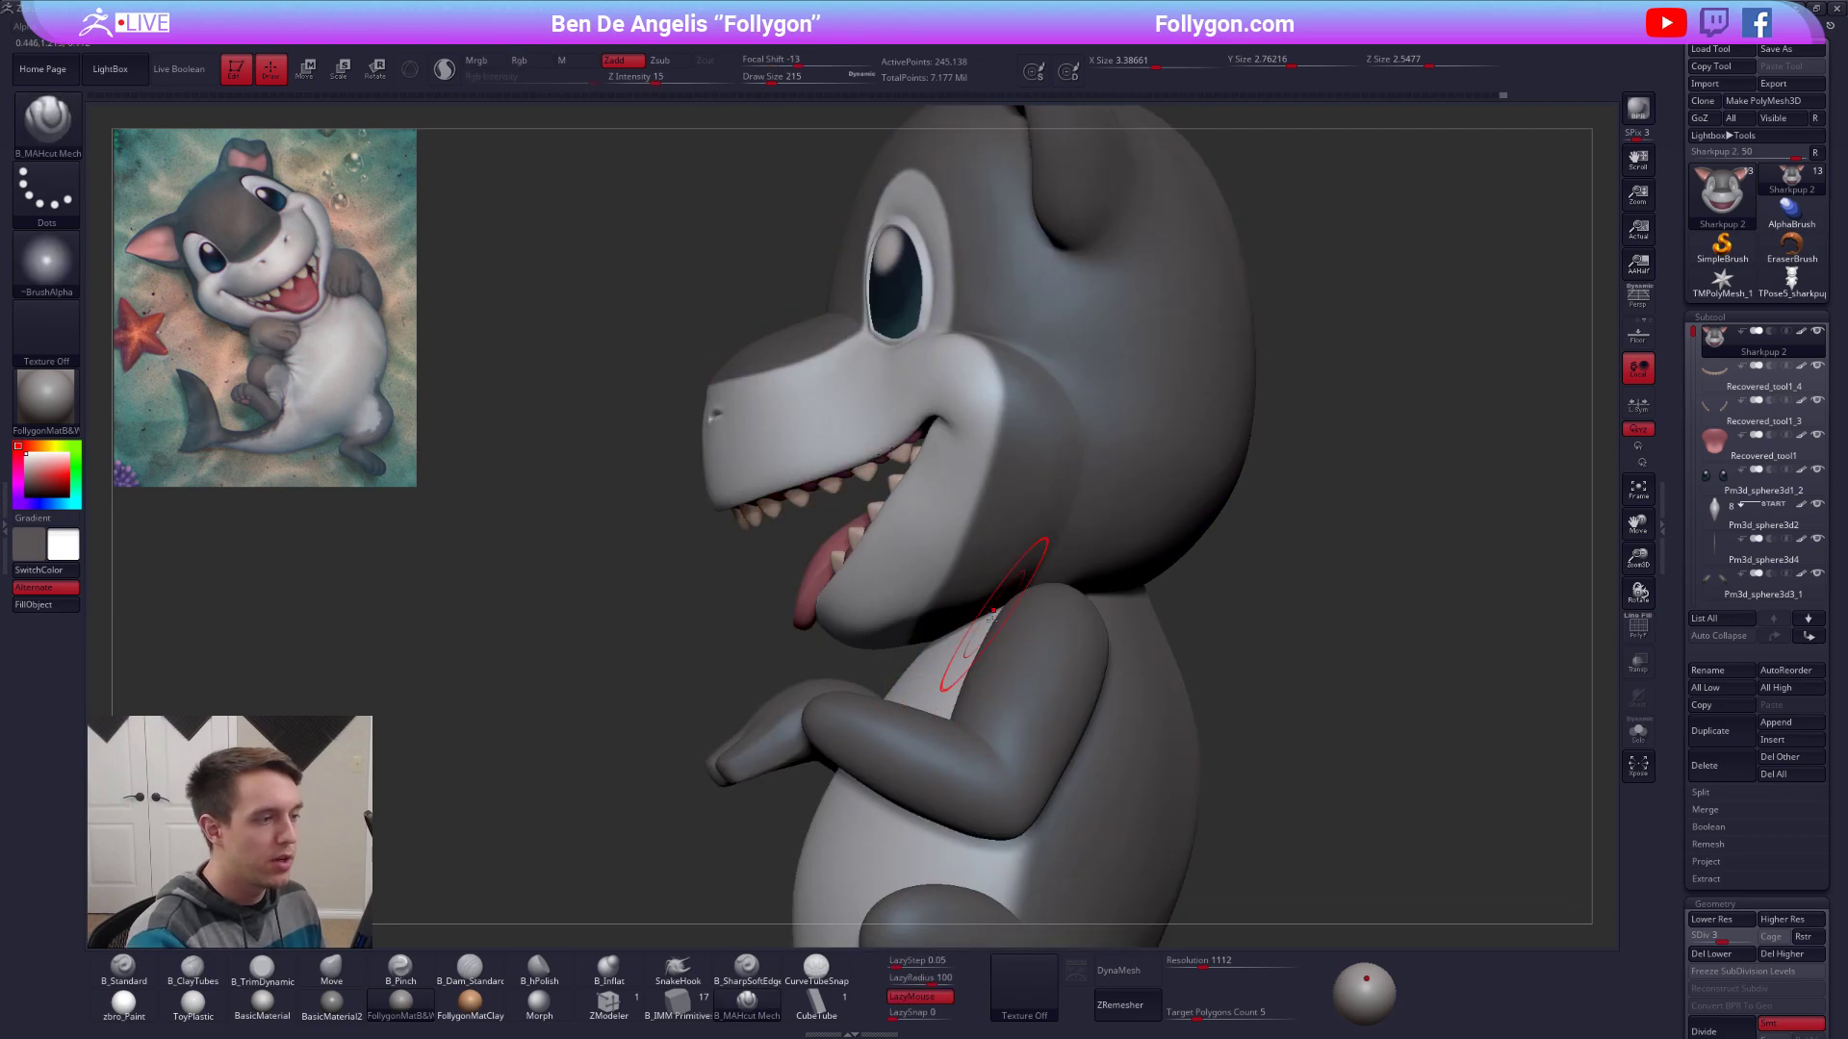
mouse_move(970, 625)
right_down()
mouse_move(1025, 626)
mouse_move(935, 595)
right_up()
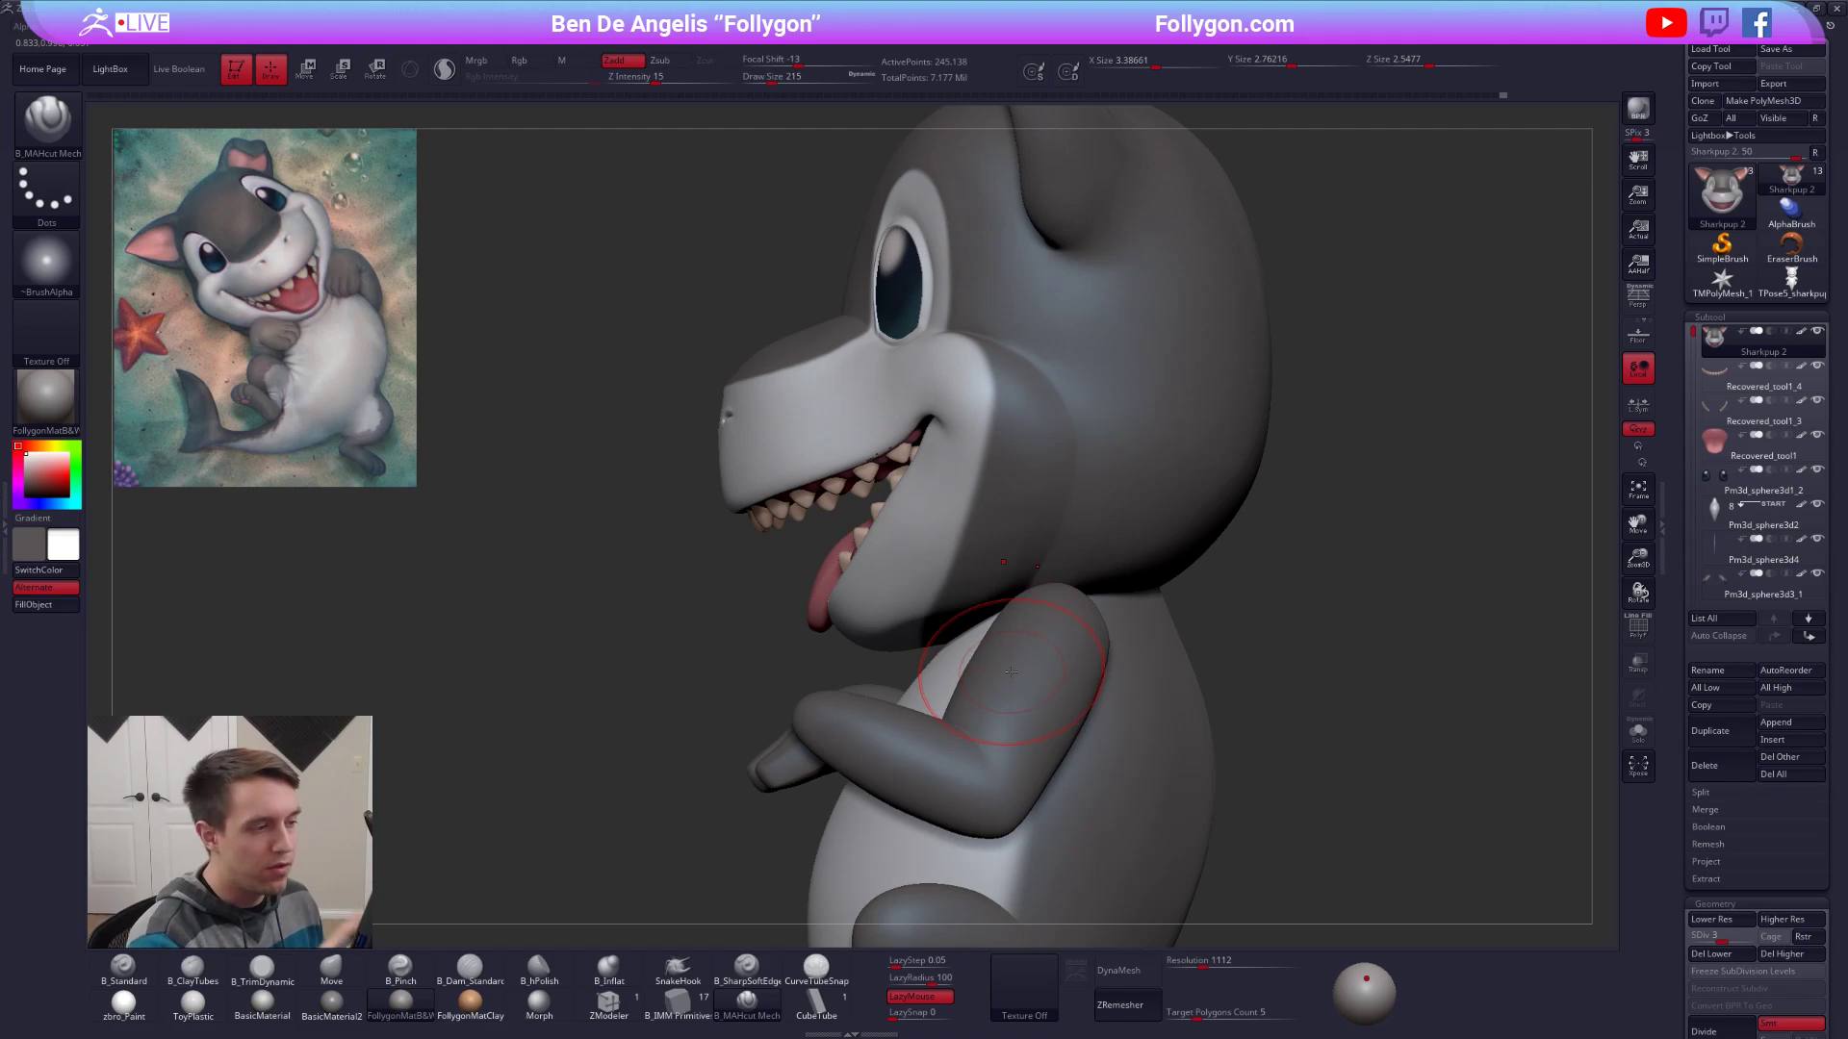
Turn off Rgb for the Smooth brush so that it no longer blends the painted colours.
key(shift+space)
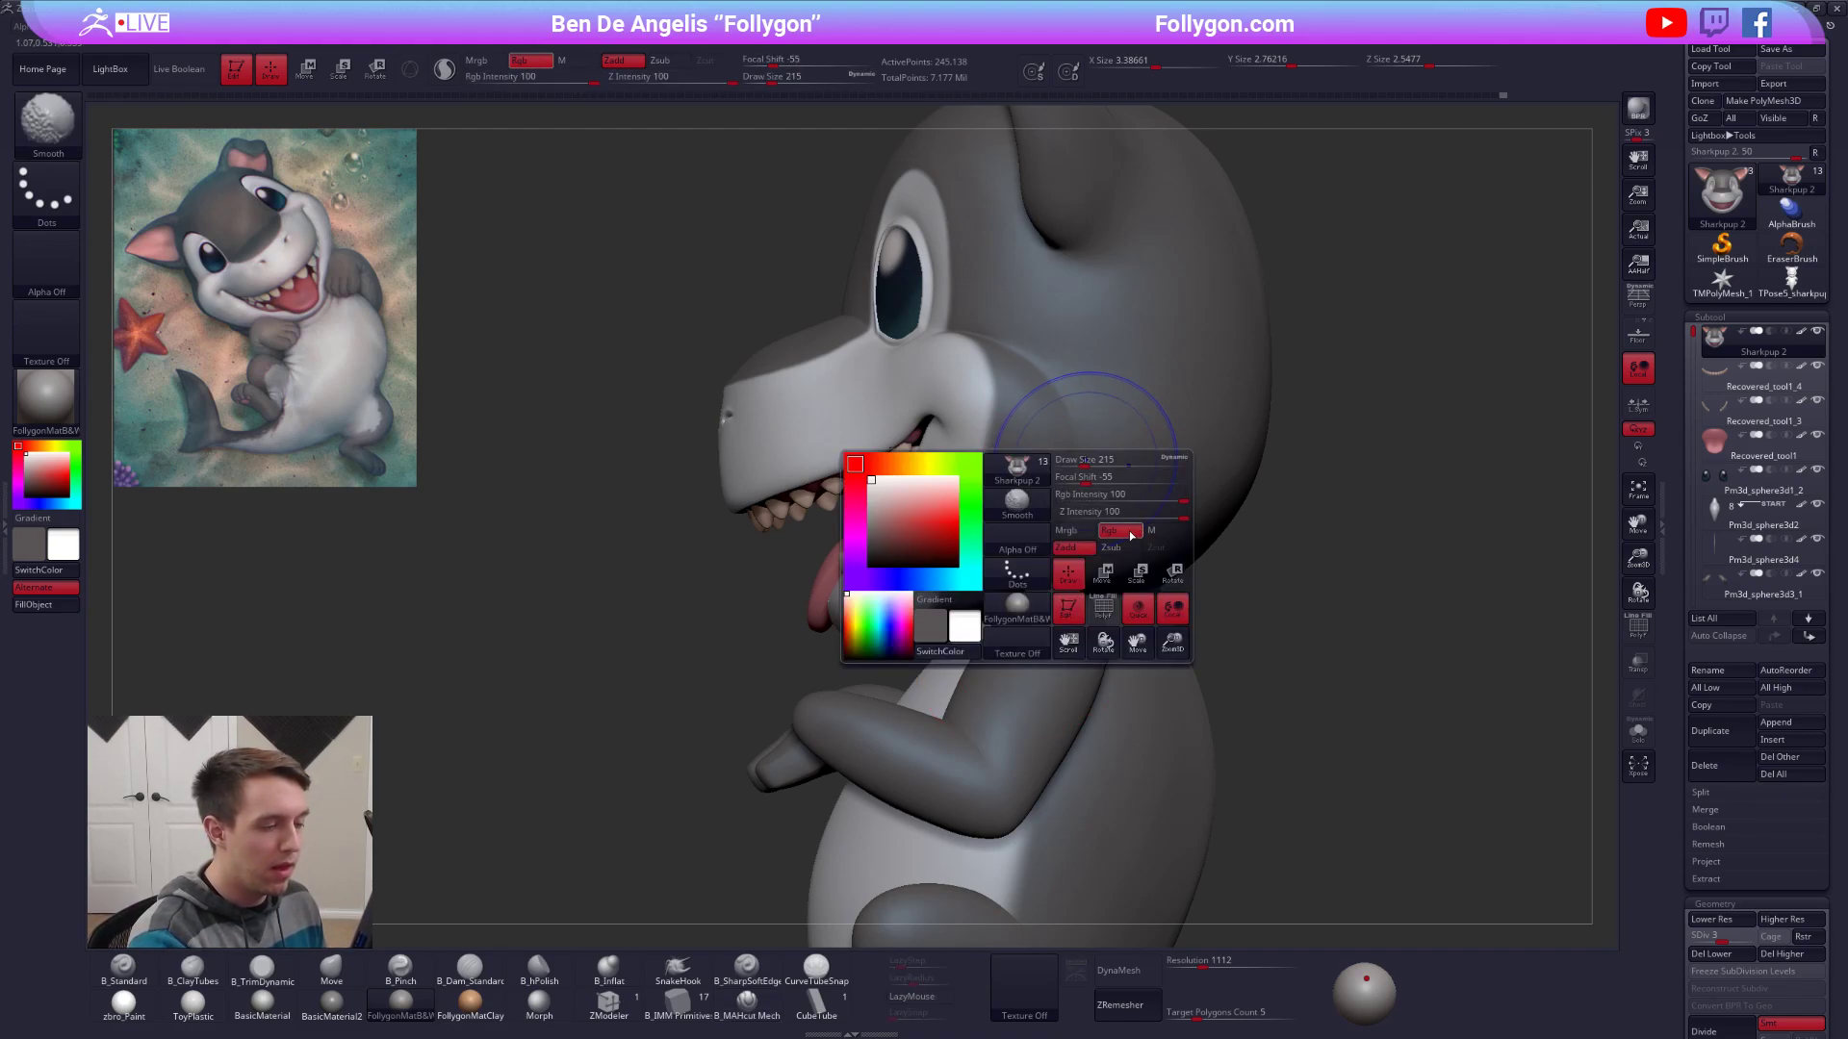
key(shift+space)
click(1155, 589)
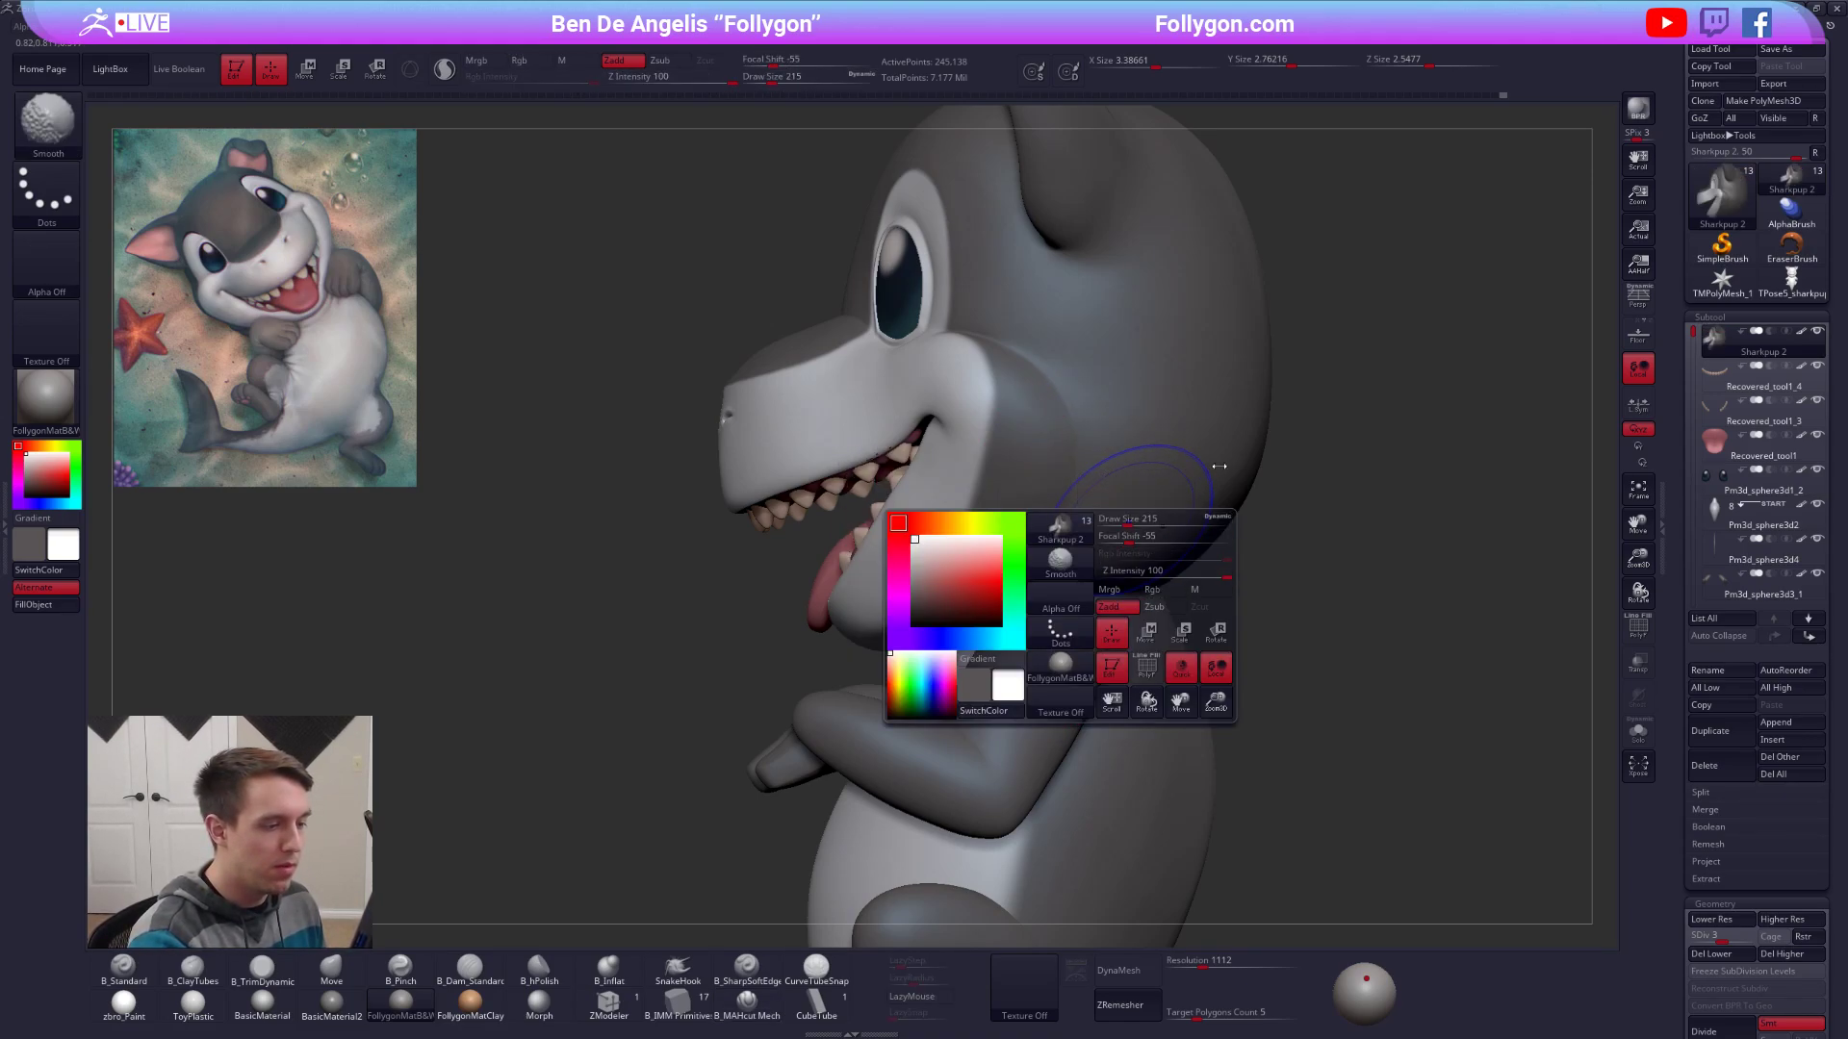
Isolate the head and carve along the rear edge of the cheek with MAHcut Mech at draw size 160.
key(shift+alt+s)
mouse_move(1051, 515)
right_down()
mouse_move(1059, 639)
mouse_move(1022, 564)
right_up()
key(space)
drag(1047, 539, 1038, 539)
mouse_move(1030, 549)
right_down()
mouse_move(924, 482)
mouse_move(989, 503)
right_up()
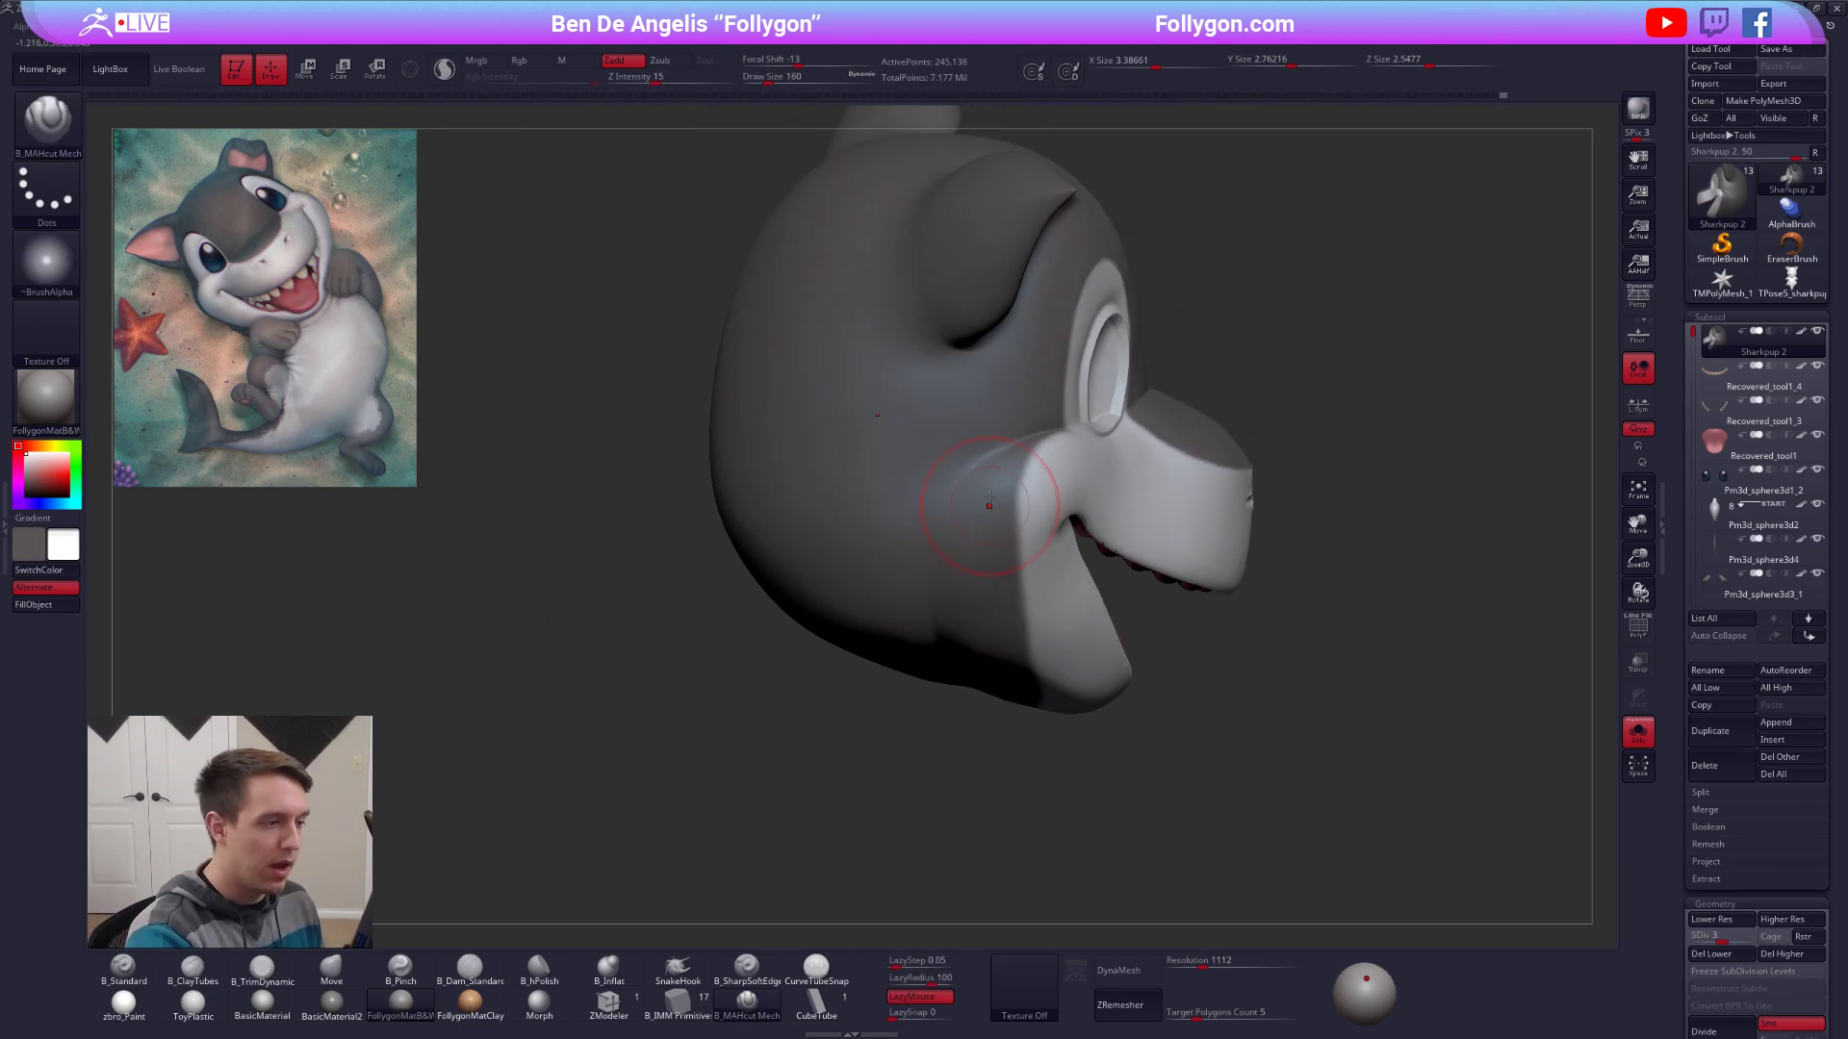
drag(908, 586, 900, 625)
Refine the crease between the cheek and the lower jaw with MAHcut Mech at draw size 203.
mouse_move(905, 616)
right_down()
mouse_move(910, 577)
mouse_move(891, 654)
right_up()
key(space)
drag(963, 623, 972, 624)
right_drag(948, 539, 933, 484)
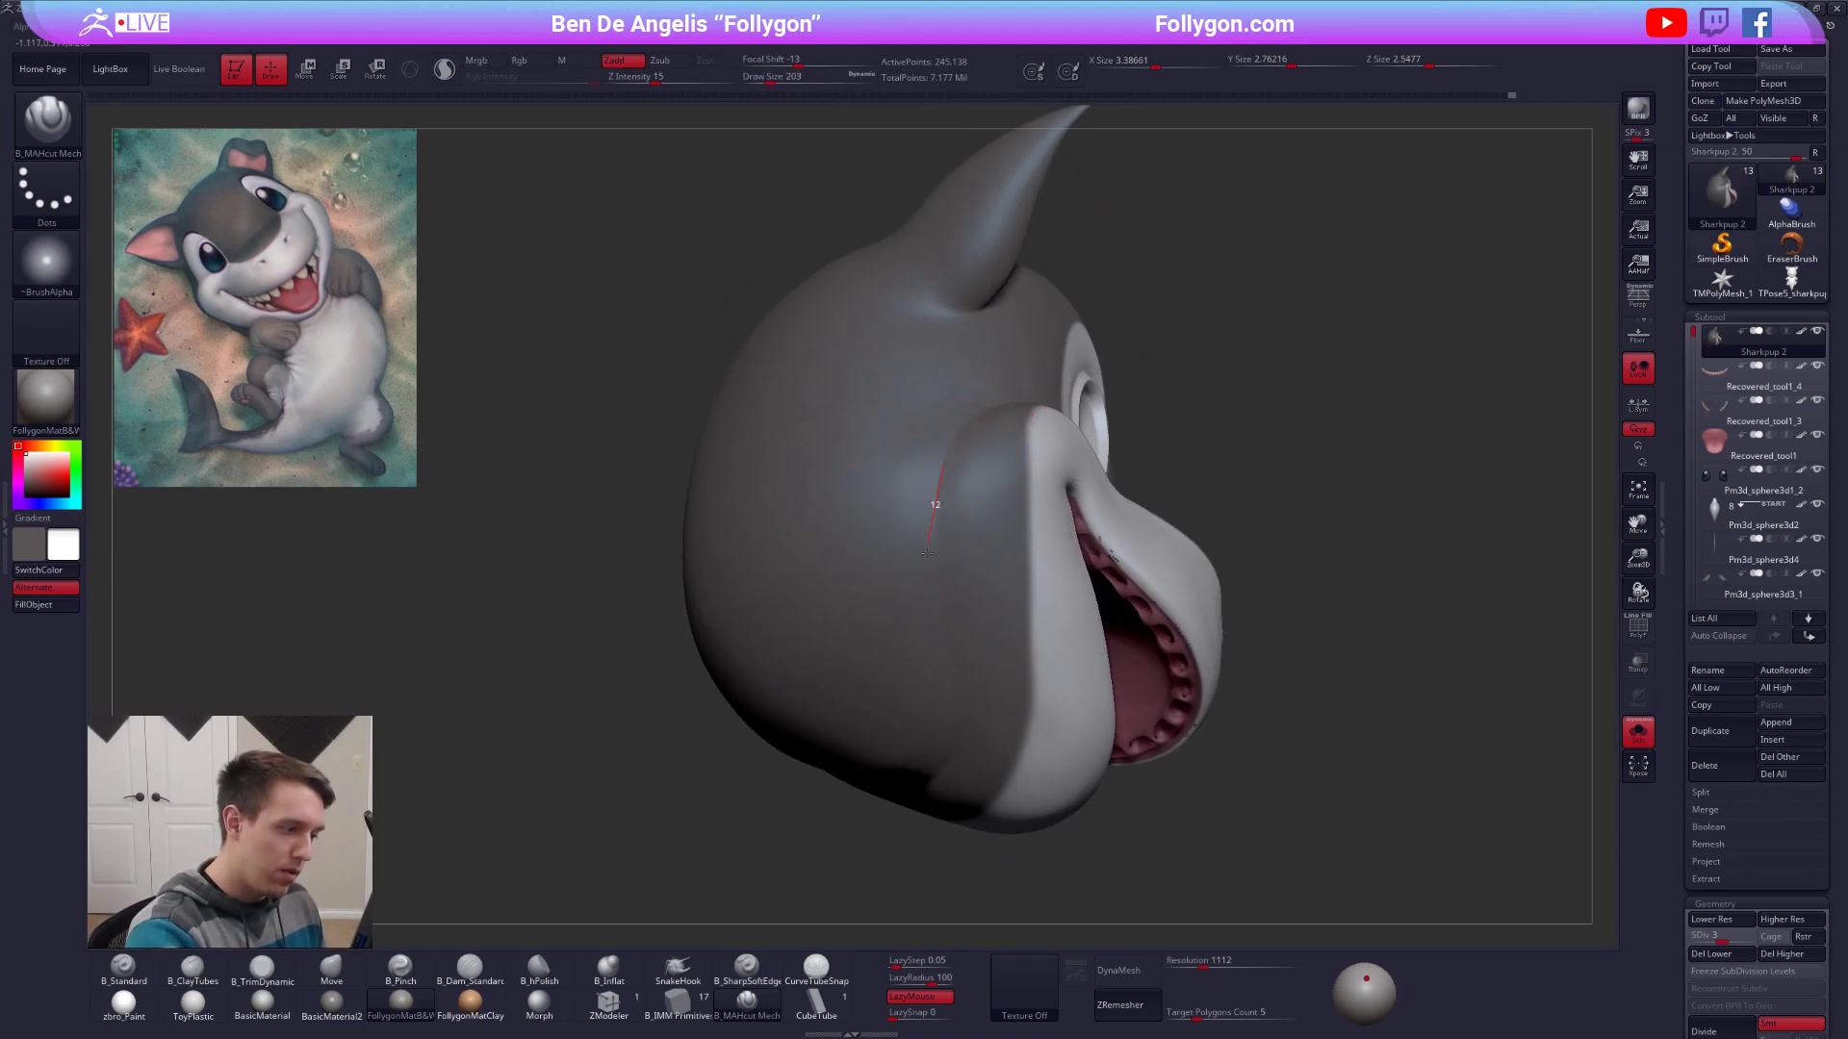
mouse_move(947, 693)
right_down()
mouse_move(949, 709)
mouse_move(1011, 621)
mouse_move(1037, 609)
mouse_move(1031, 639)
mouse_move(995, 633)
mouse_move(1109, 614)
mouse_move(1036, 639)
right_up()
right_drag(1028, 735, 1147, 751)
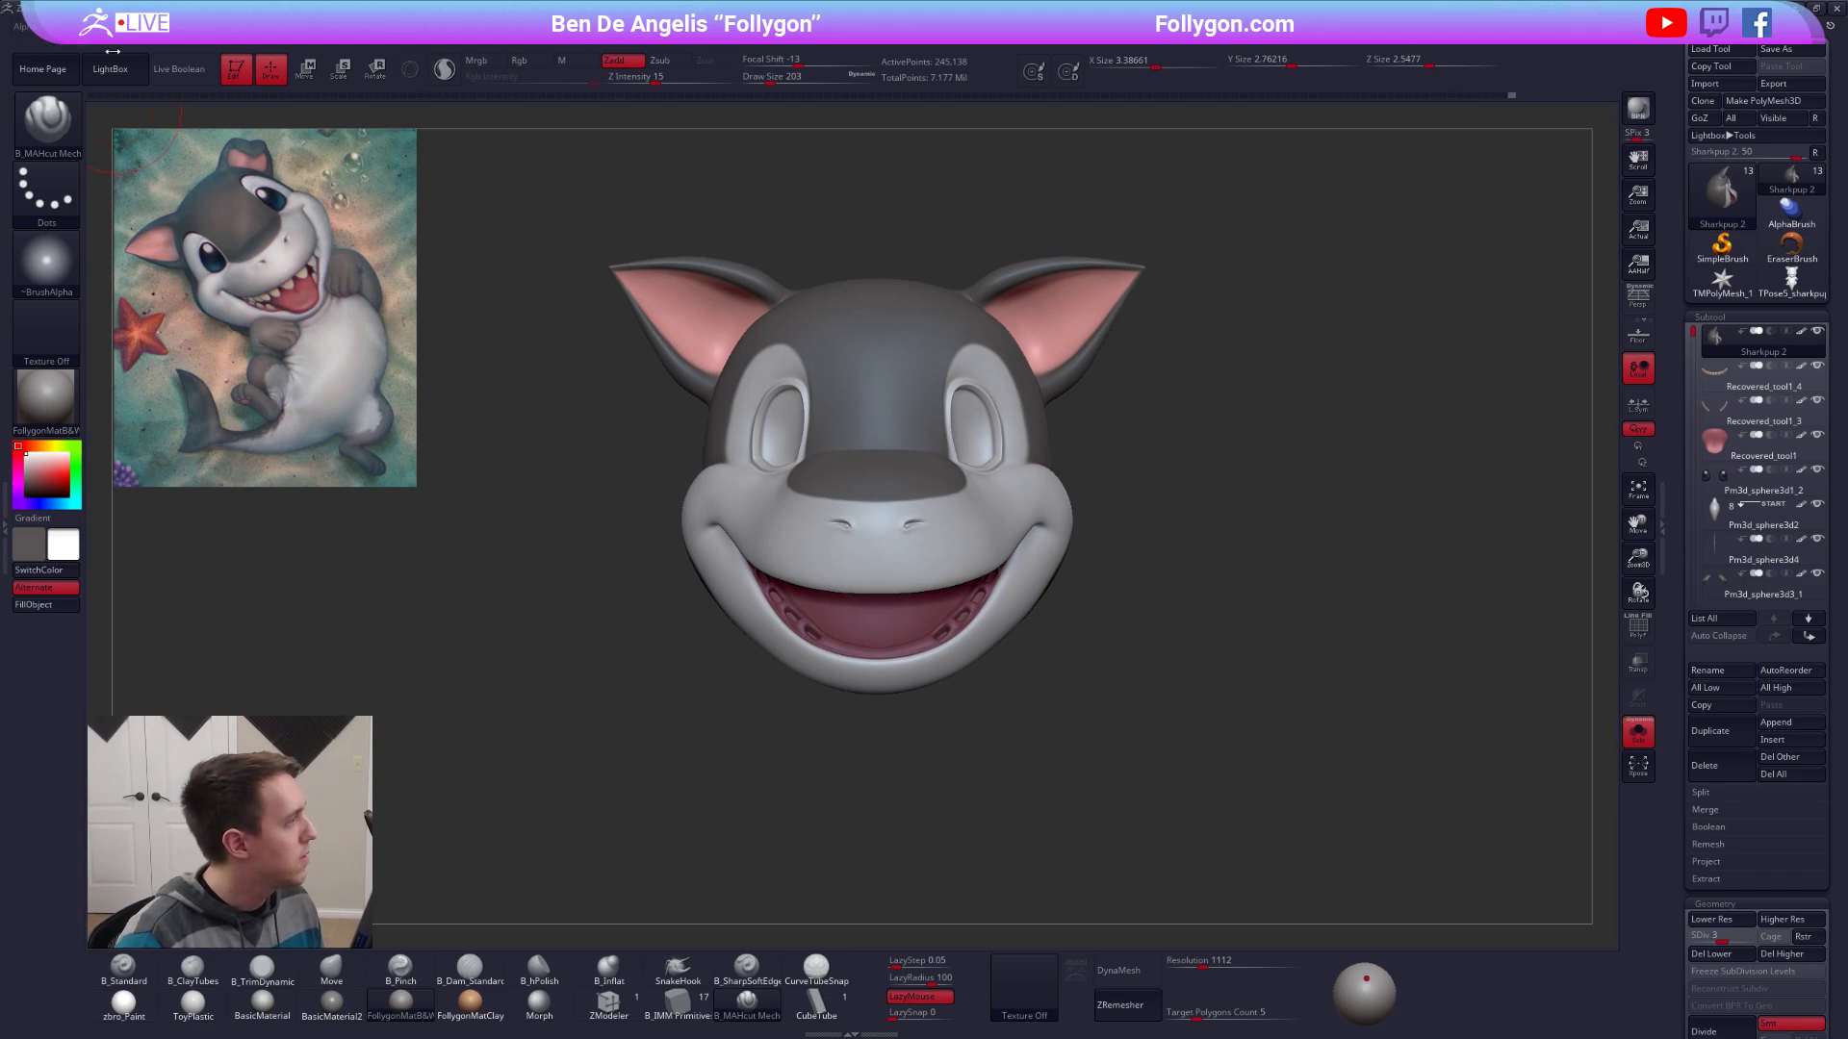
Load the Follygon_Female_DSBM.ZTL model and view its head in perspective.
click(110, 68)
click(236, 117)
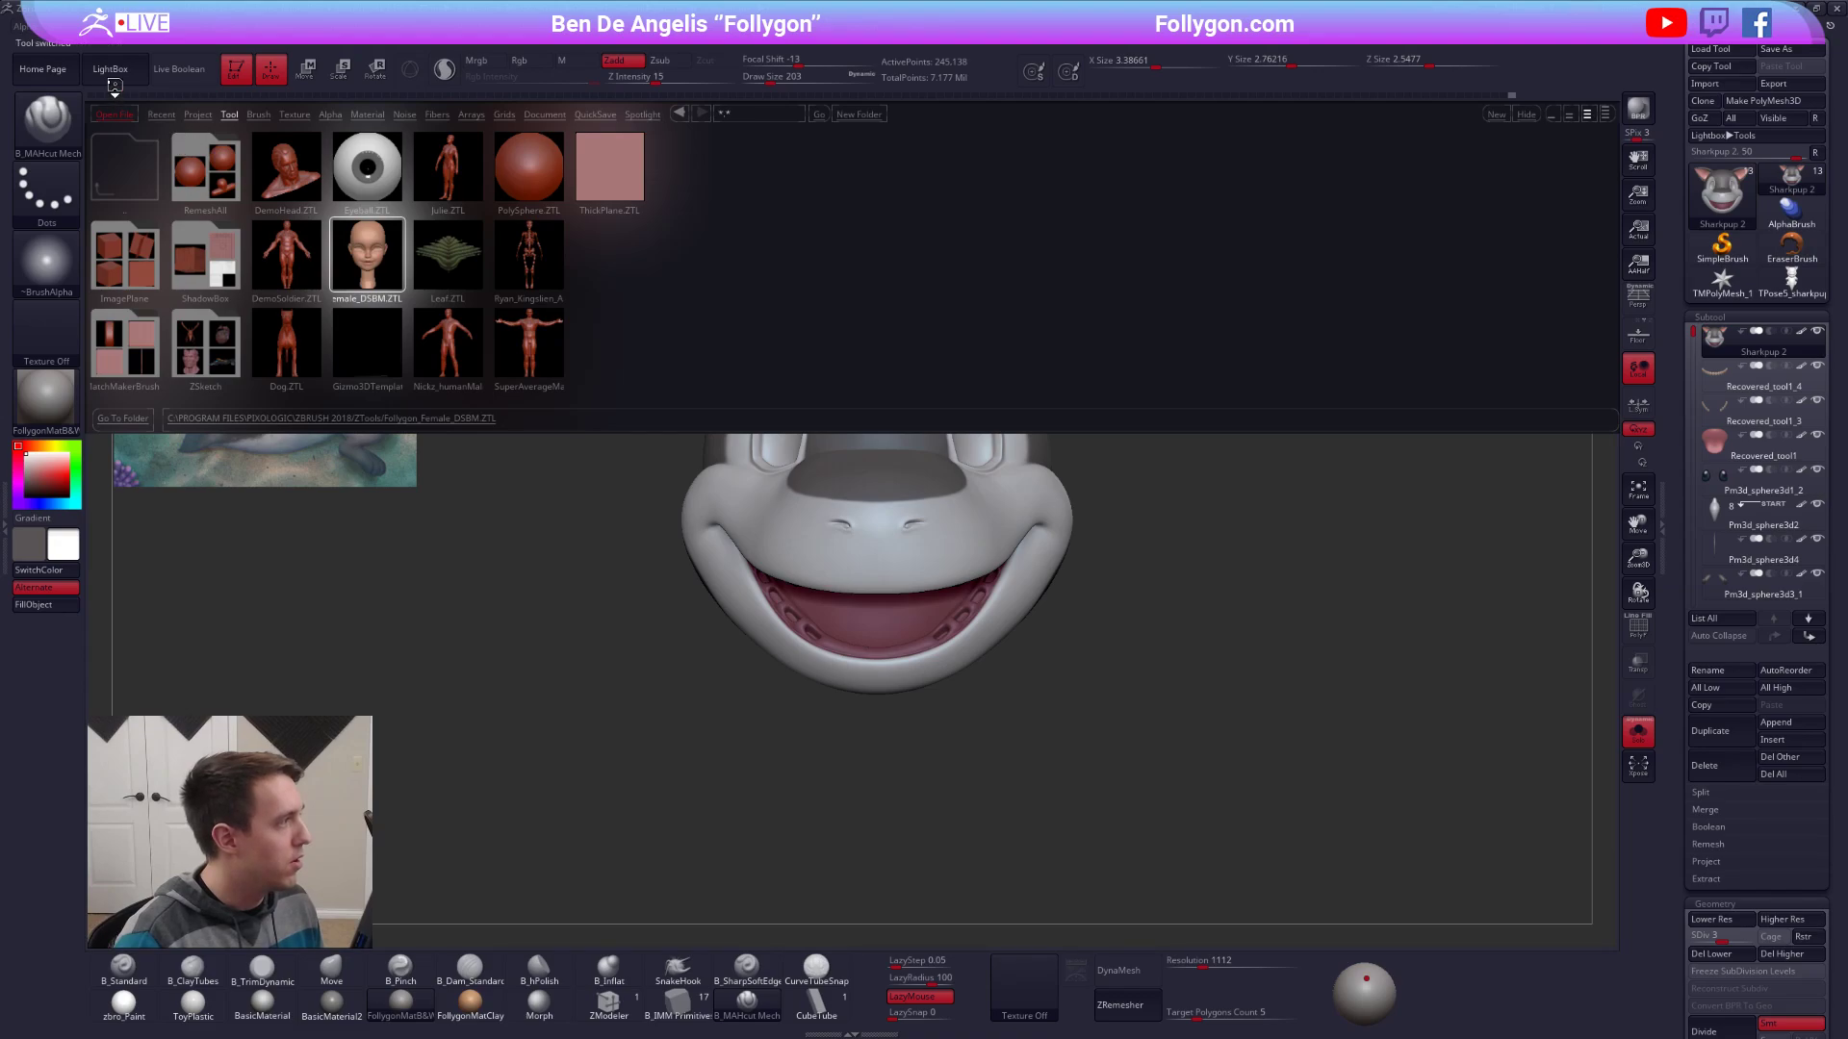
double_click(366, 253)
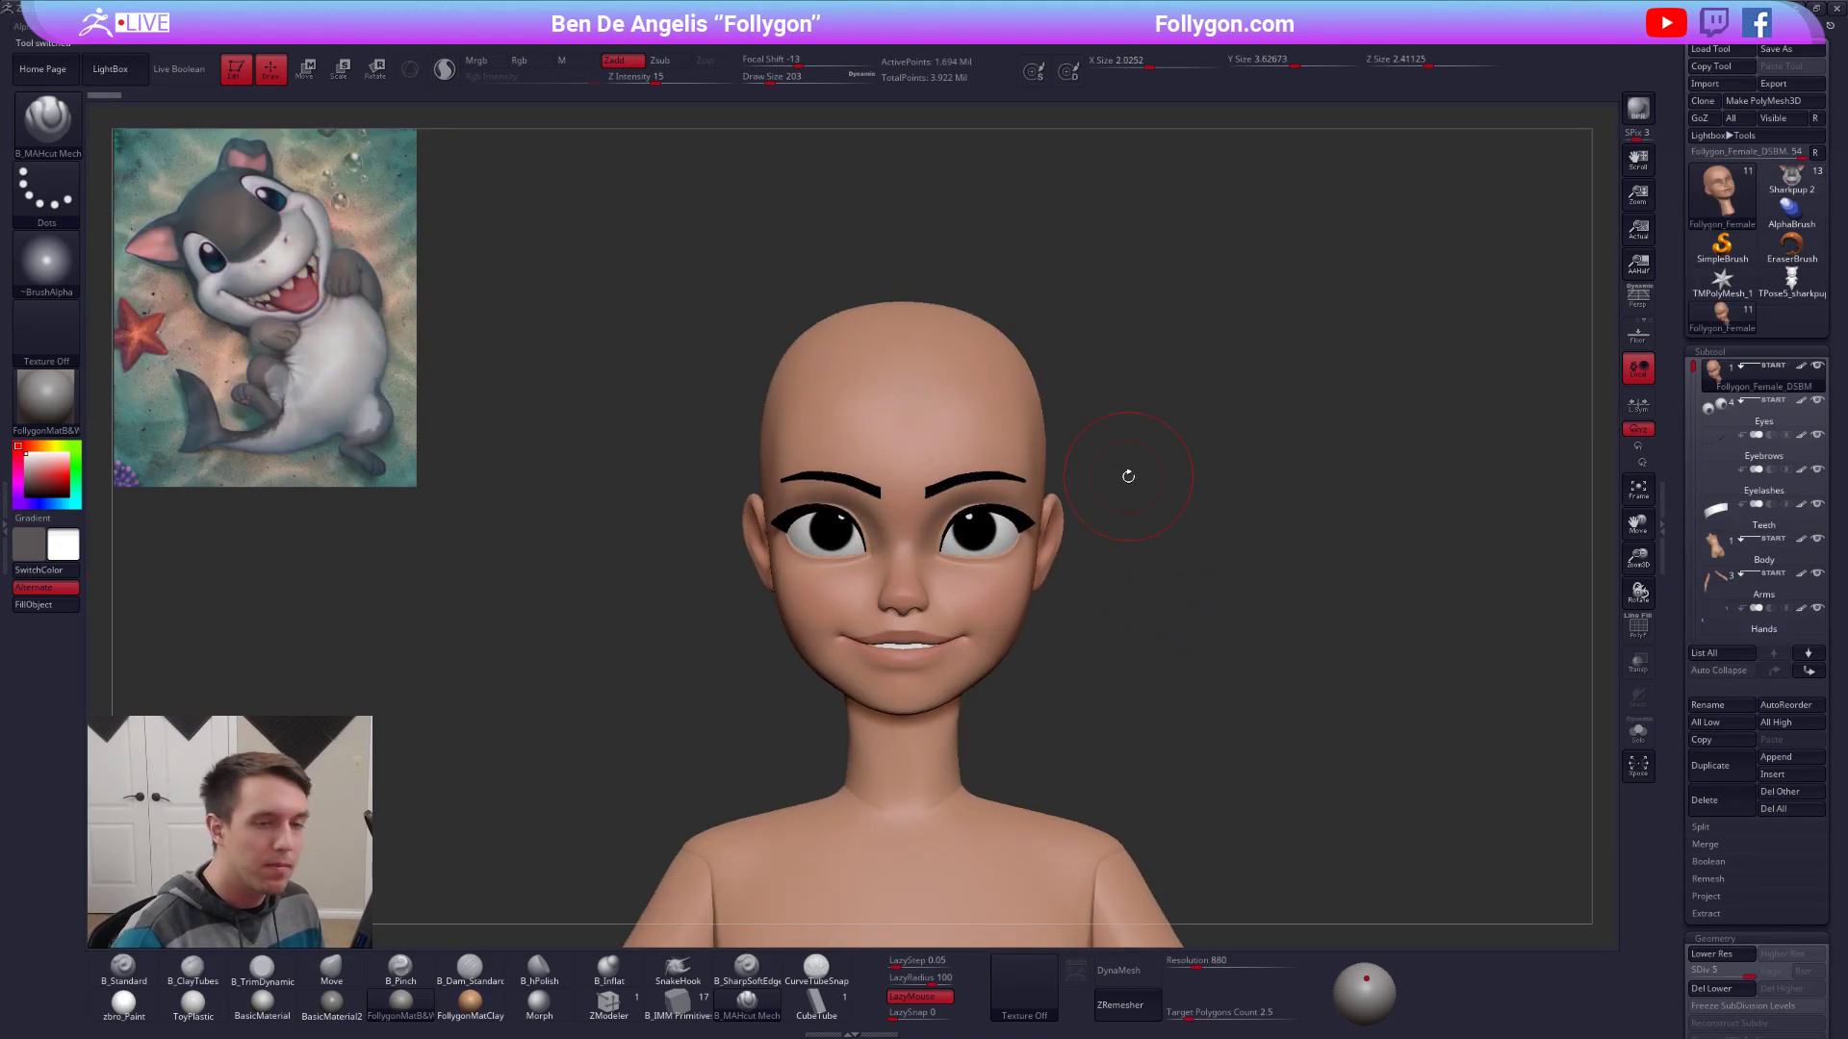
key(p)
drag(1221, 478, 1091, 489)
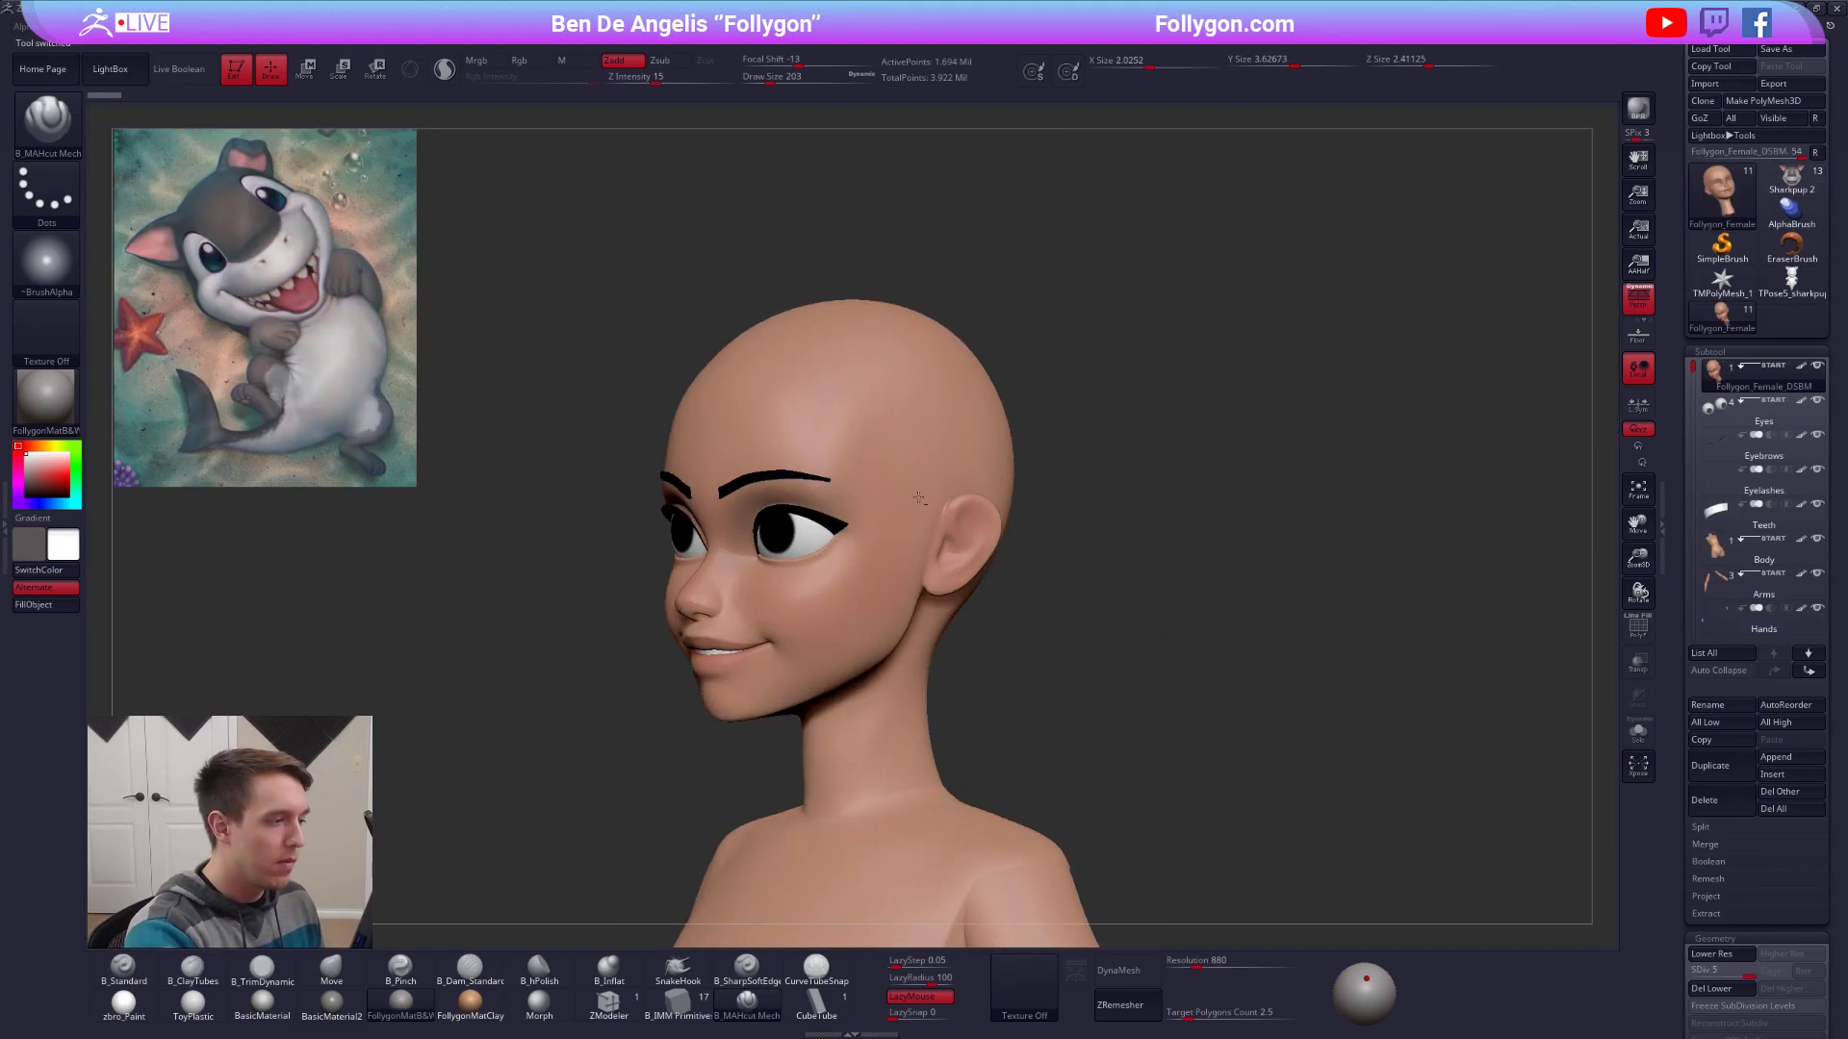
Examine the facial planes around the female head's nose, eyes and cheek, alternating between the isolated head and the complete model.
mouse_move(847, 515)
alt+right_down()
mouse_move(982, 489)
mouse_move(961, 569)
mouse_move(901, 599)
alt+right_up()
key(space)
key(shift+s)
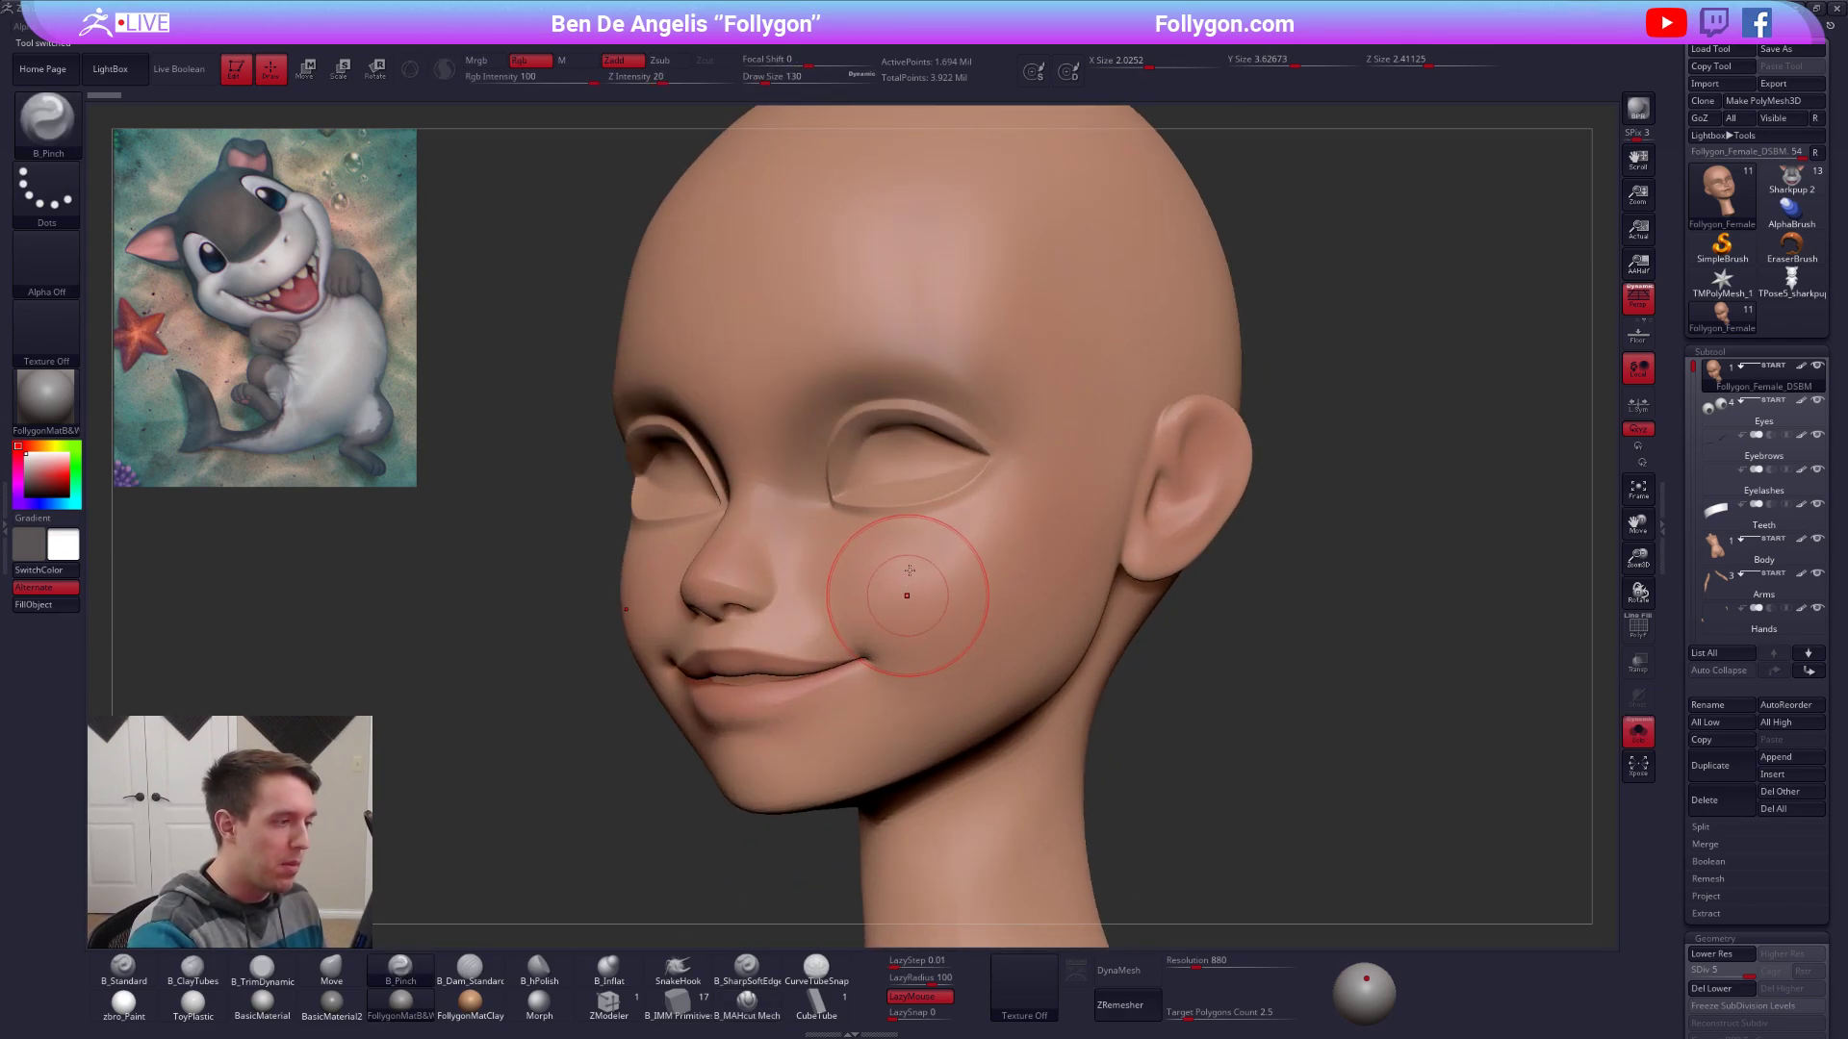
key(shift+s)
key(space)
drag(908, 560, 912, 560)
key(shift+f)
key(shift+f)
key(space)
drag(802, 494, 790, 493)
mouse_move(792, 528)
alt+right_down()
mouse_move(853, 537)
mouse_move(830, 543)
alt+right_up()
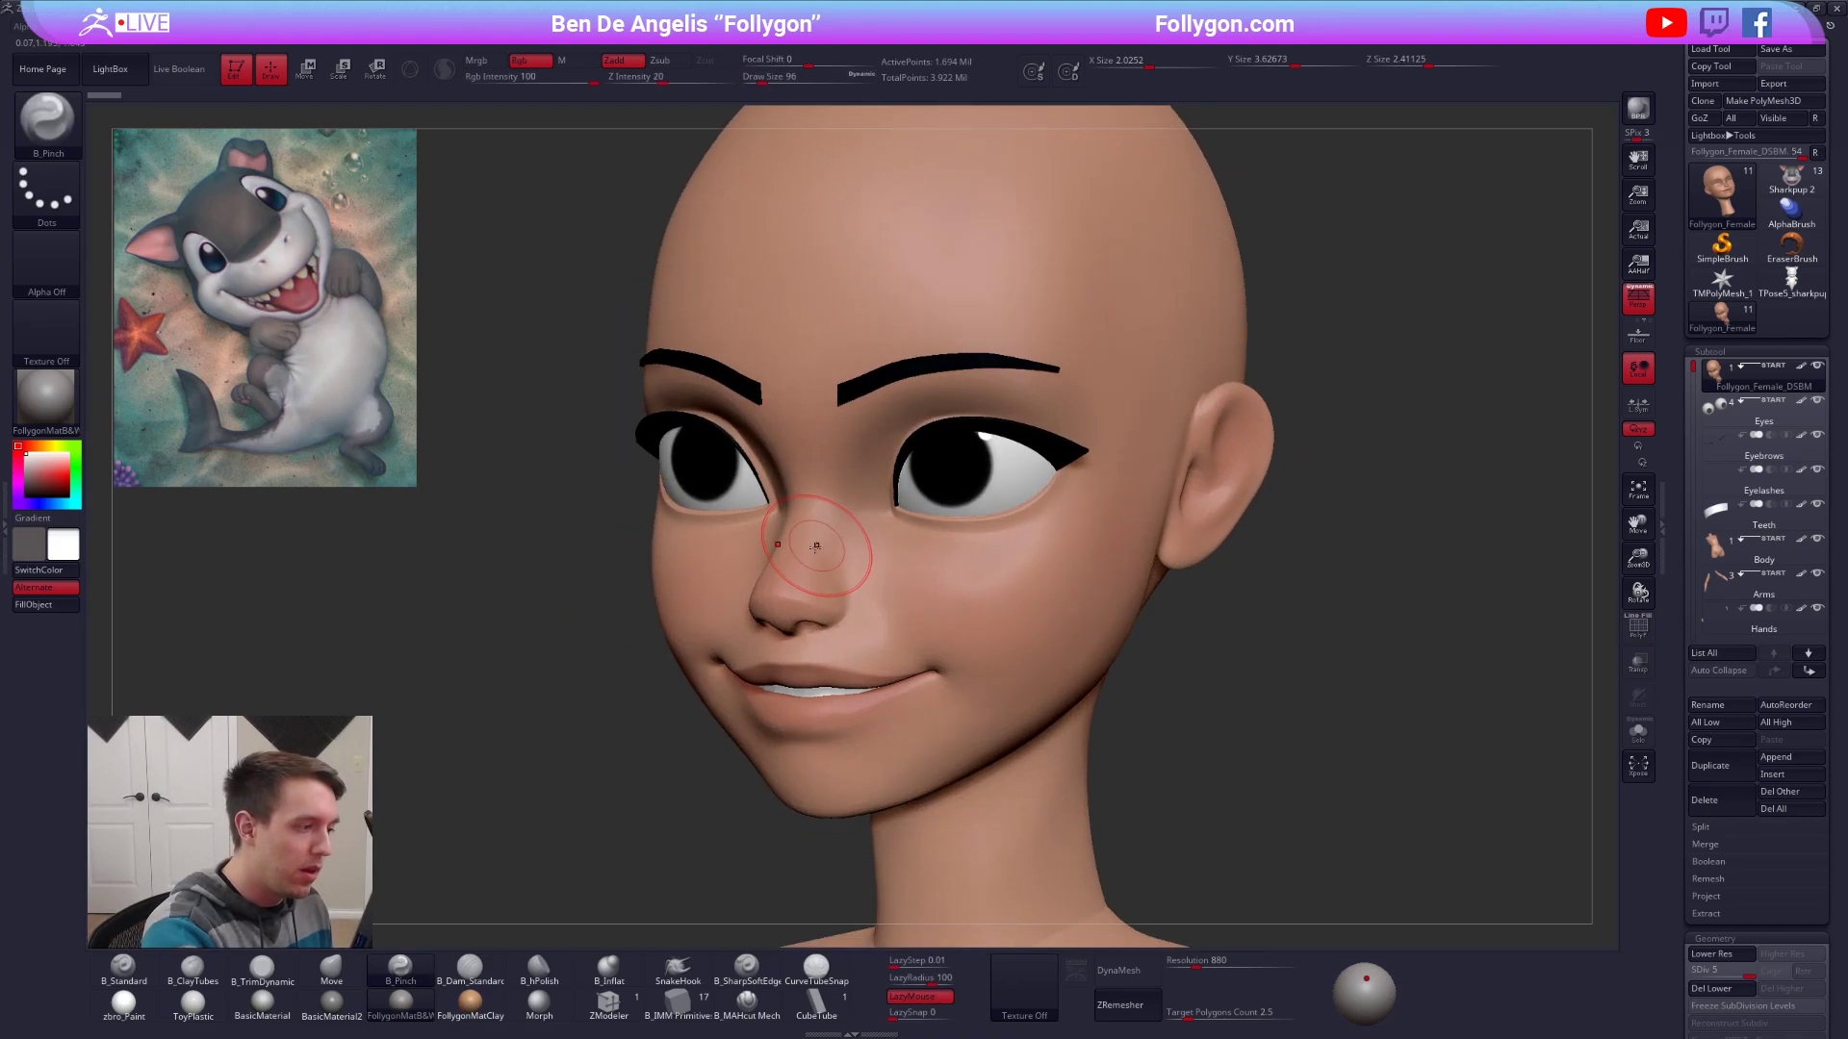
key(shift+s)
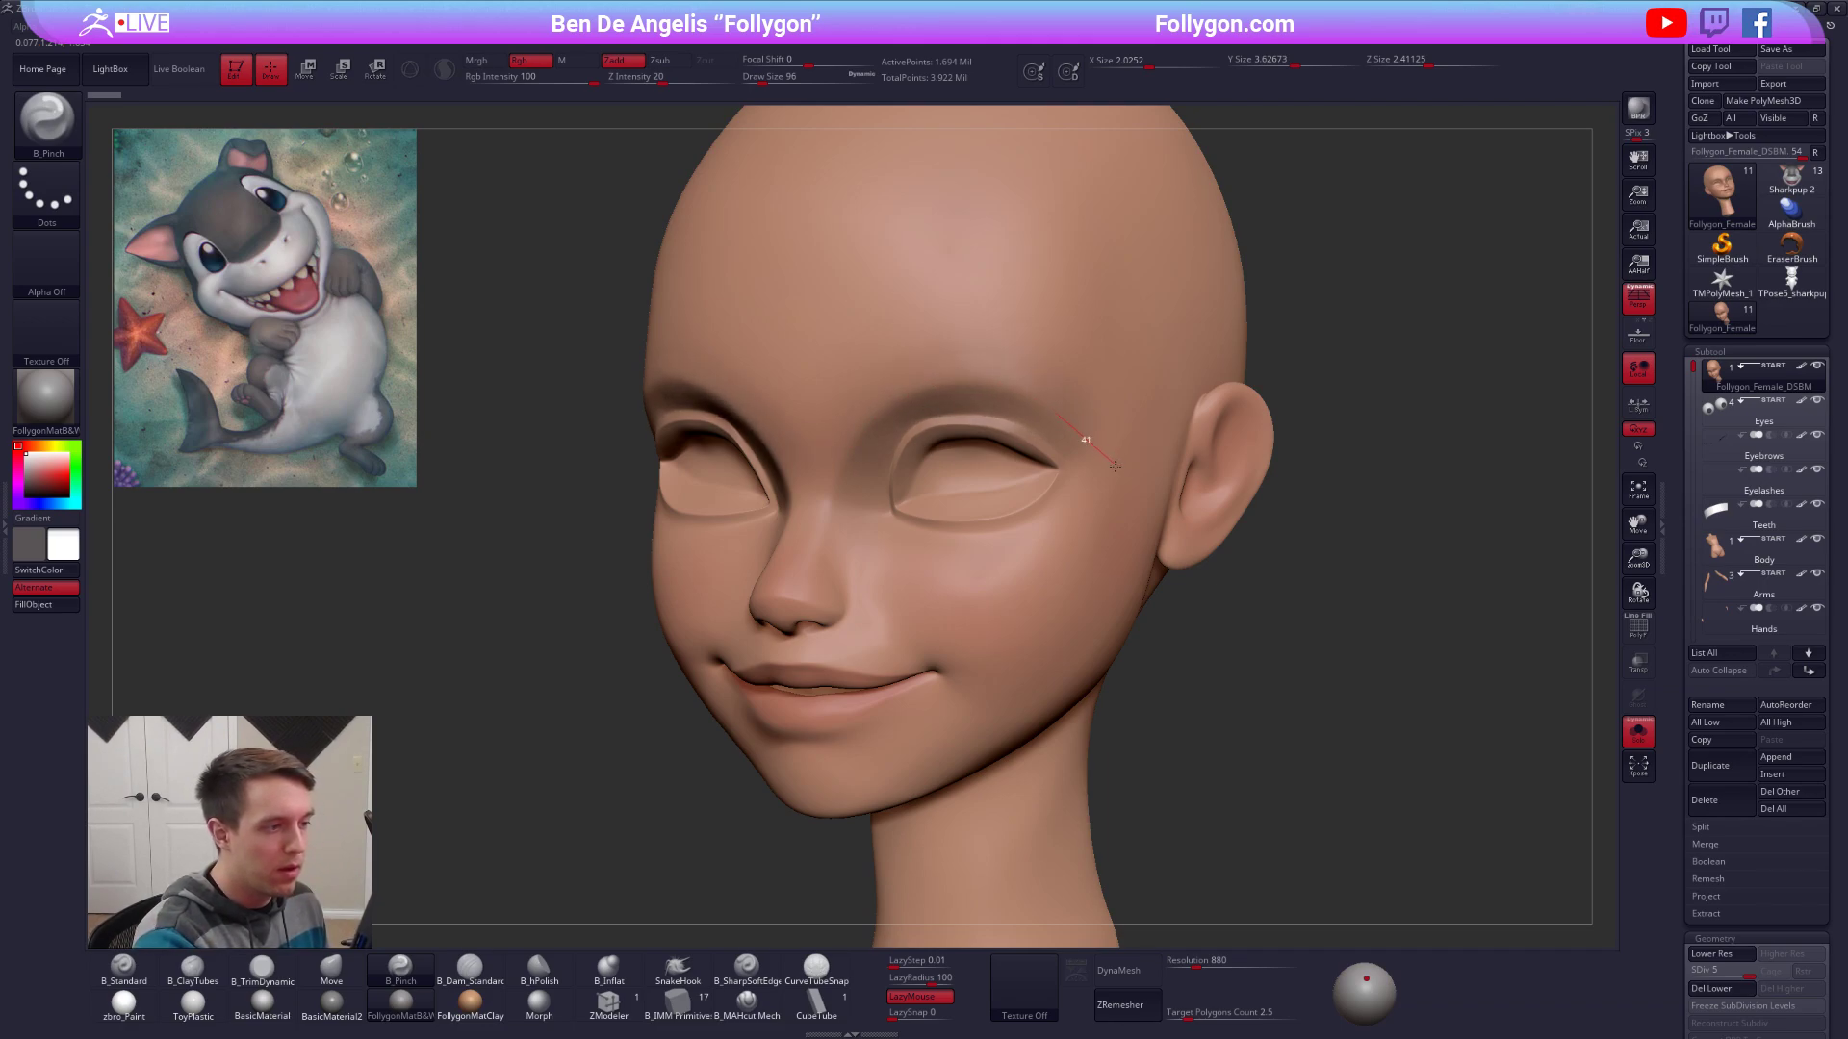
key(shift+s)
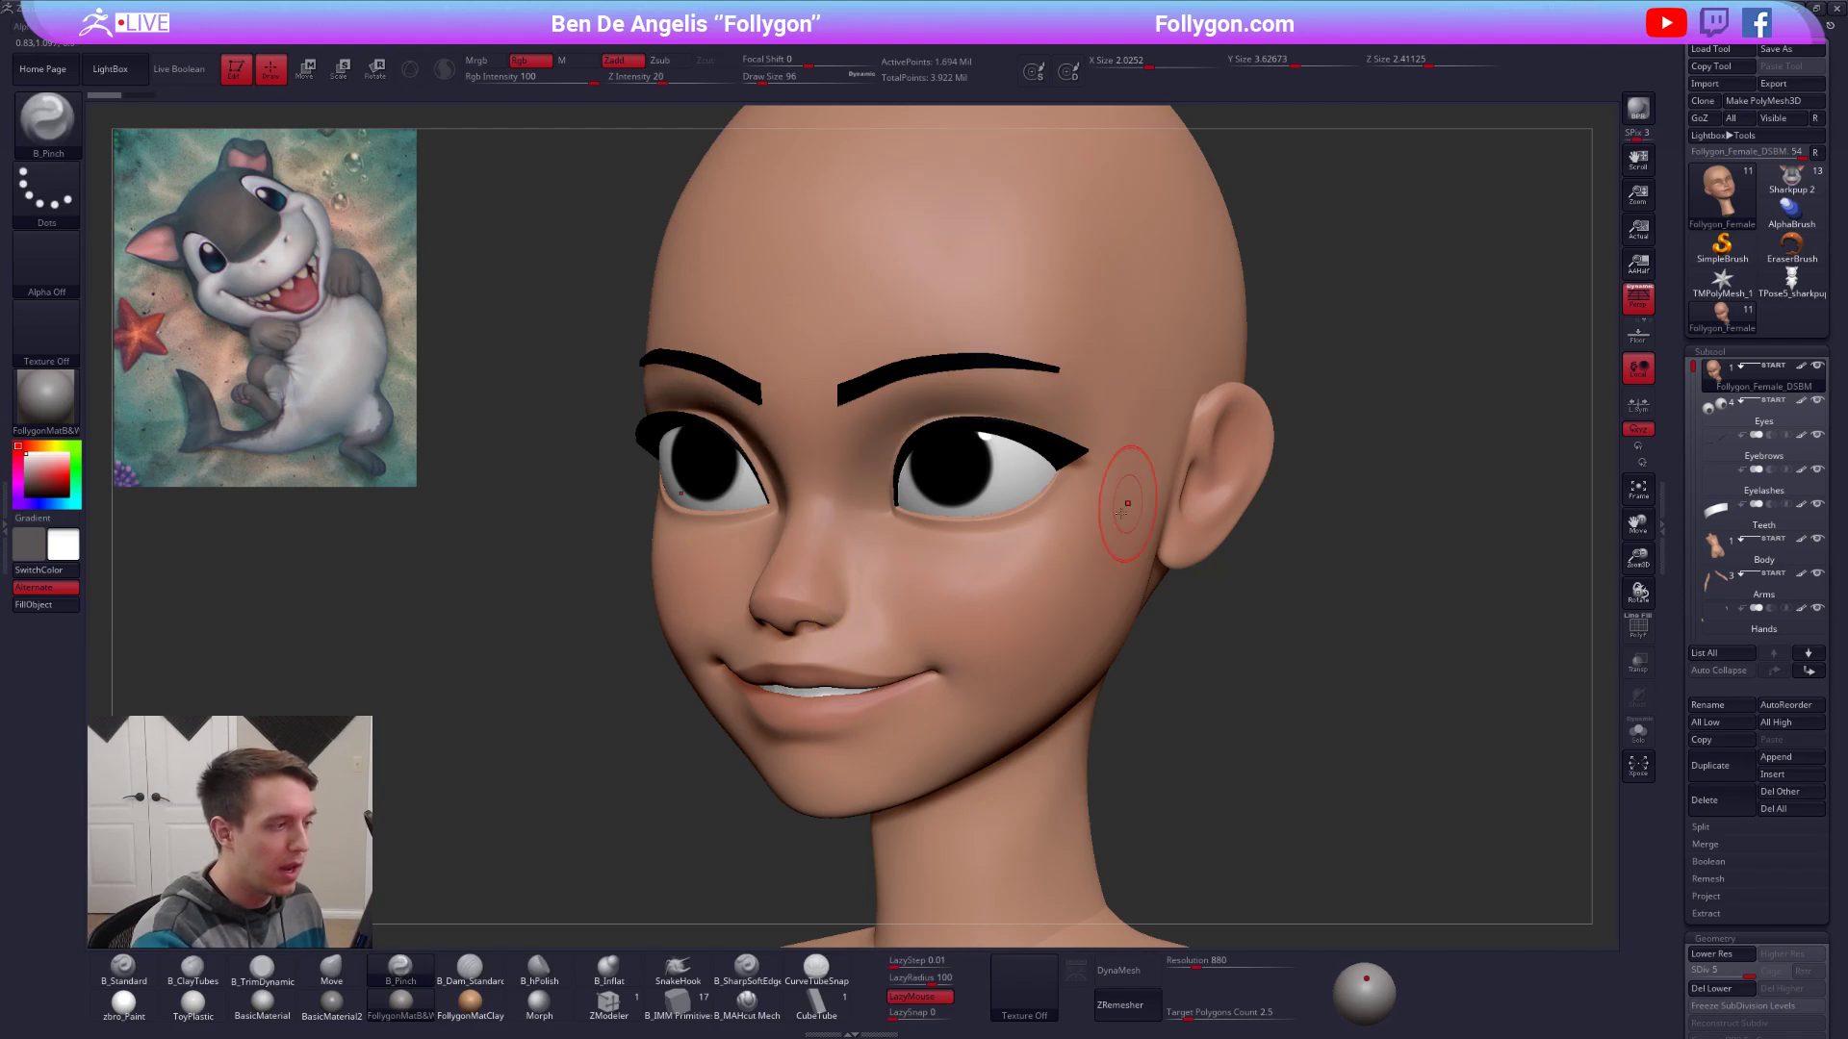
key(space)
key(shift+s)
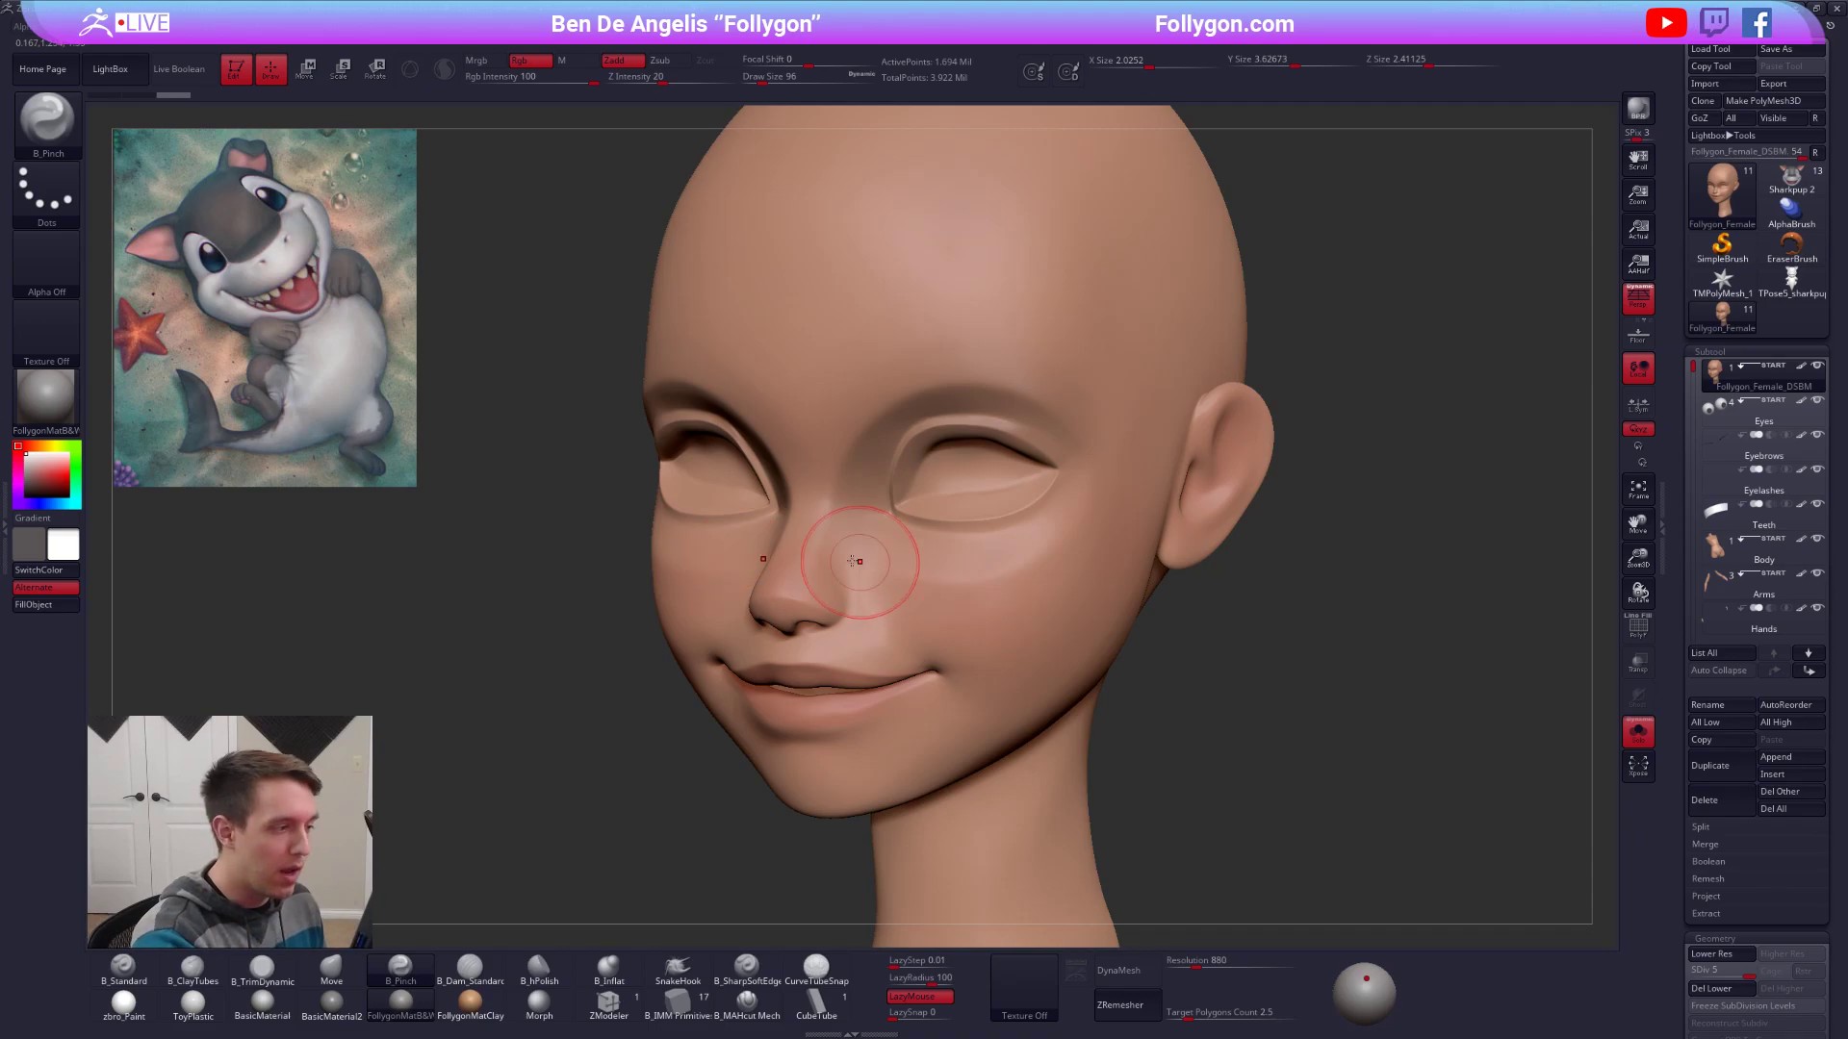
Mask the areas around both eye sockets of the isolated female head to mark their planes and clear the mask.
mouse_move(1042, 418)
ctrl+mouse_down()
mouse_move(813, 387)
mouse_move(866, 582)
mouse_move(1090, 520)
mouse_move(1076, 465)
ctrl+mouse_up()
ctrl+click(1256, 640)
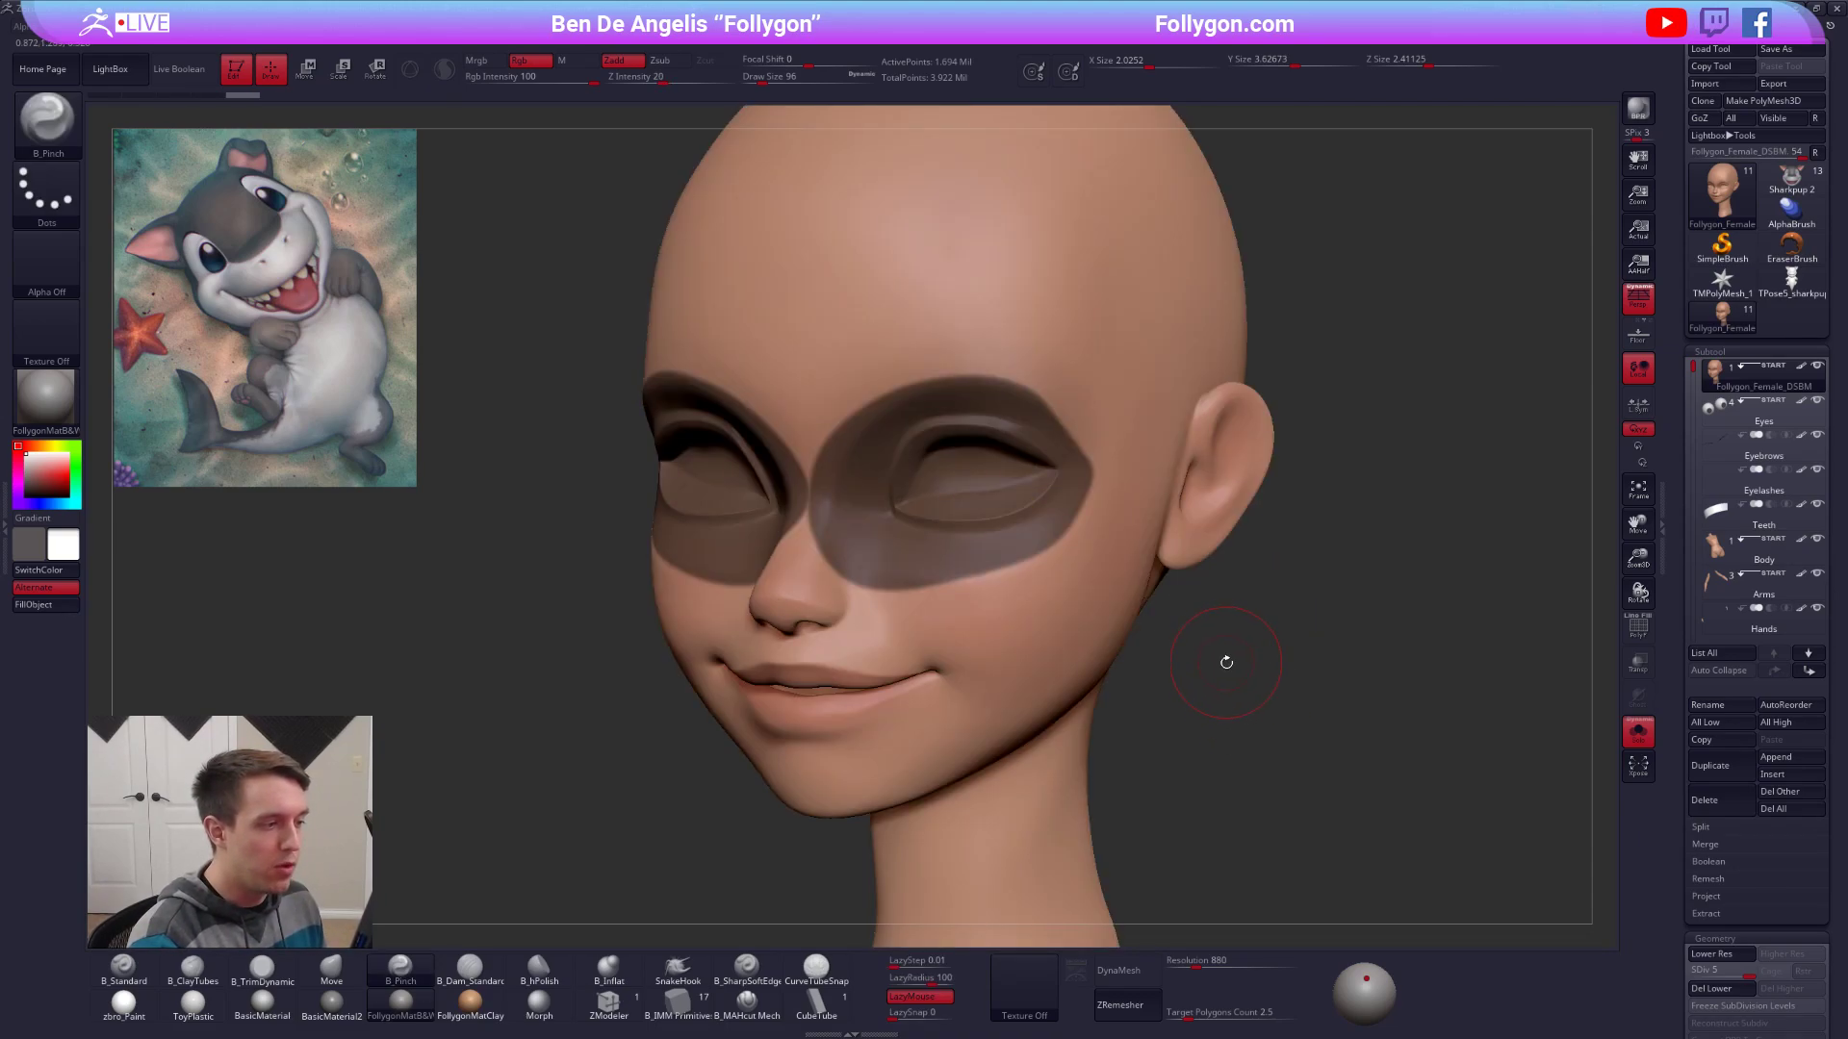
ctrl+click(1229, 681)
ctrl+drag(1229, 685, 1154, 652)
Examine the cheek planes of the isolated female head from a three-quarter angle with the draw size at 130.
key(space)
drag(1089, 541, 1099, 541)
right_drag(1099, 544, 1021, 548)
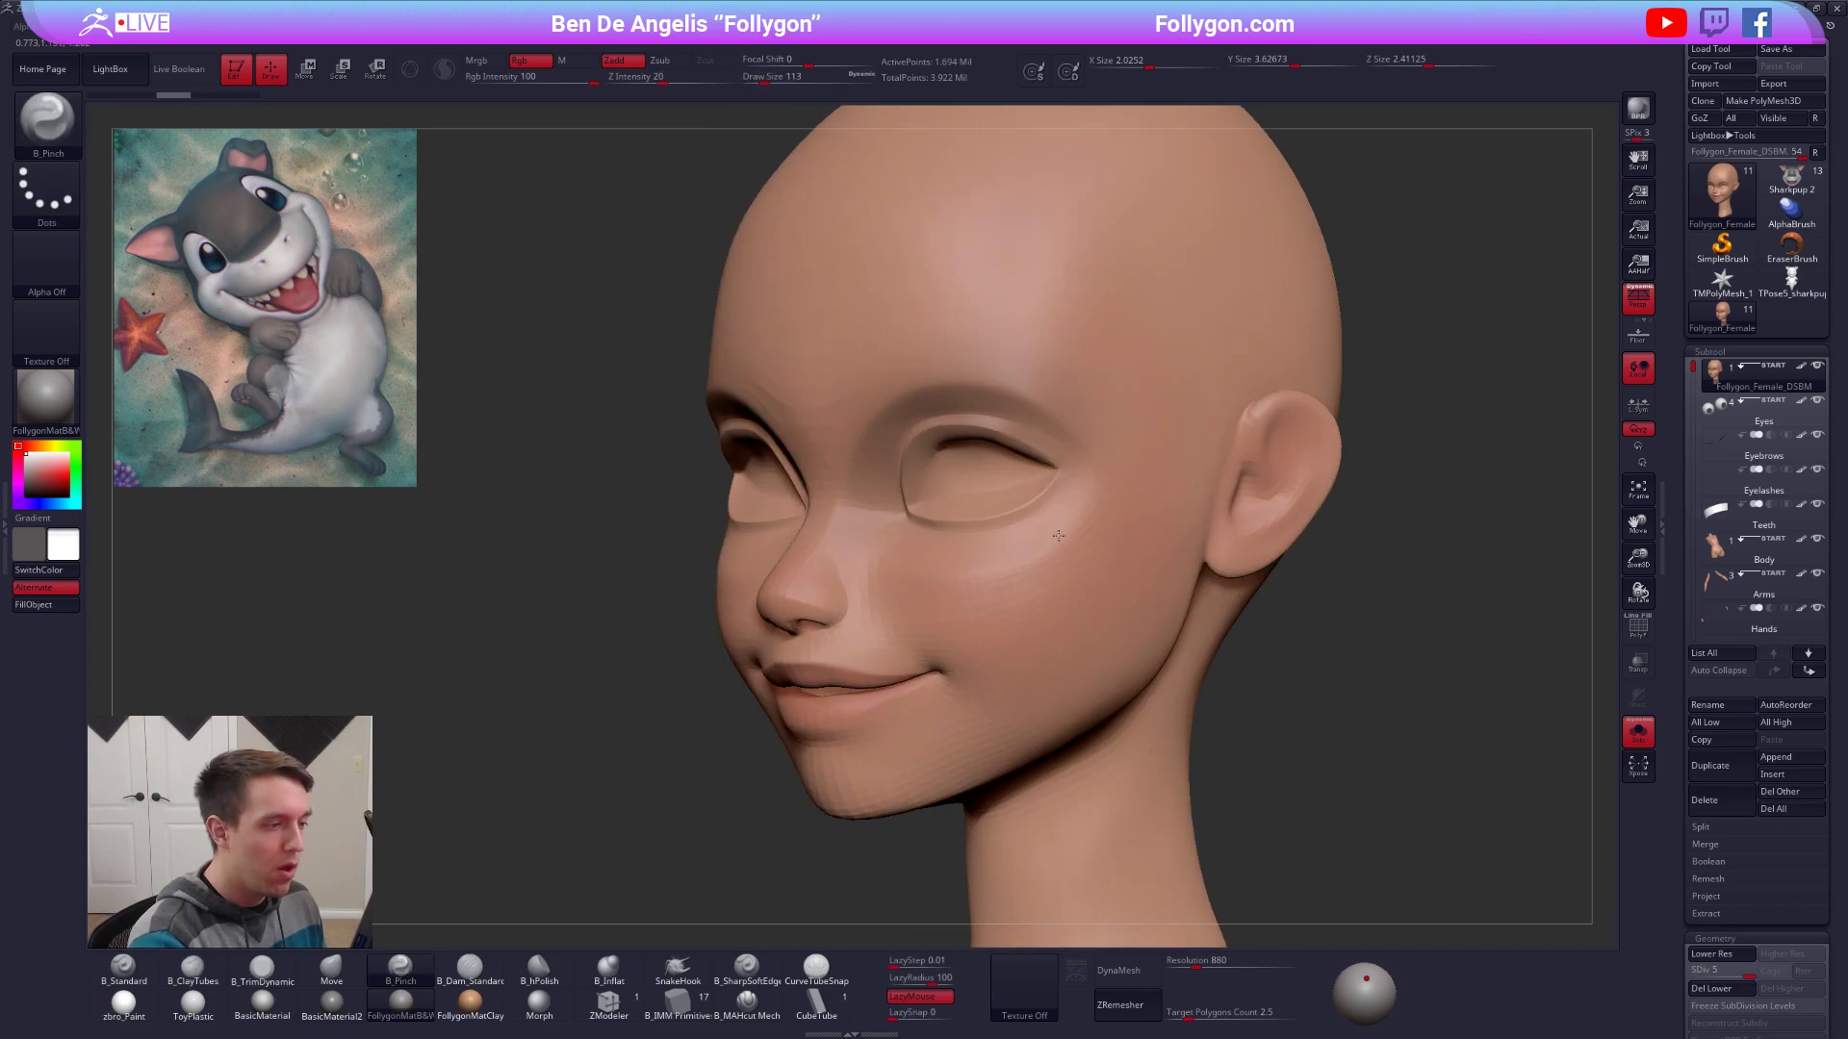
key(space)
drag(1048, 557, 1056, 556)
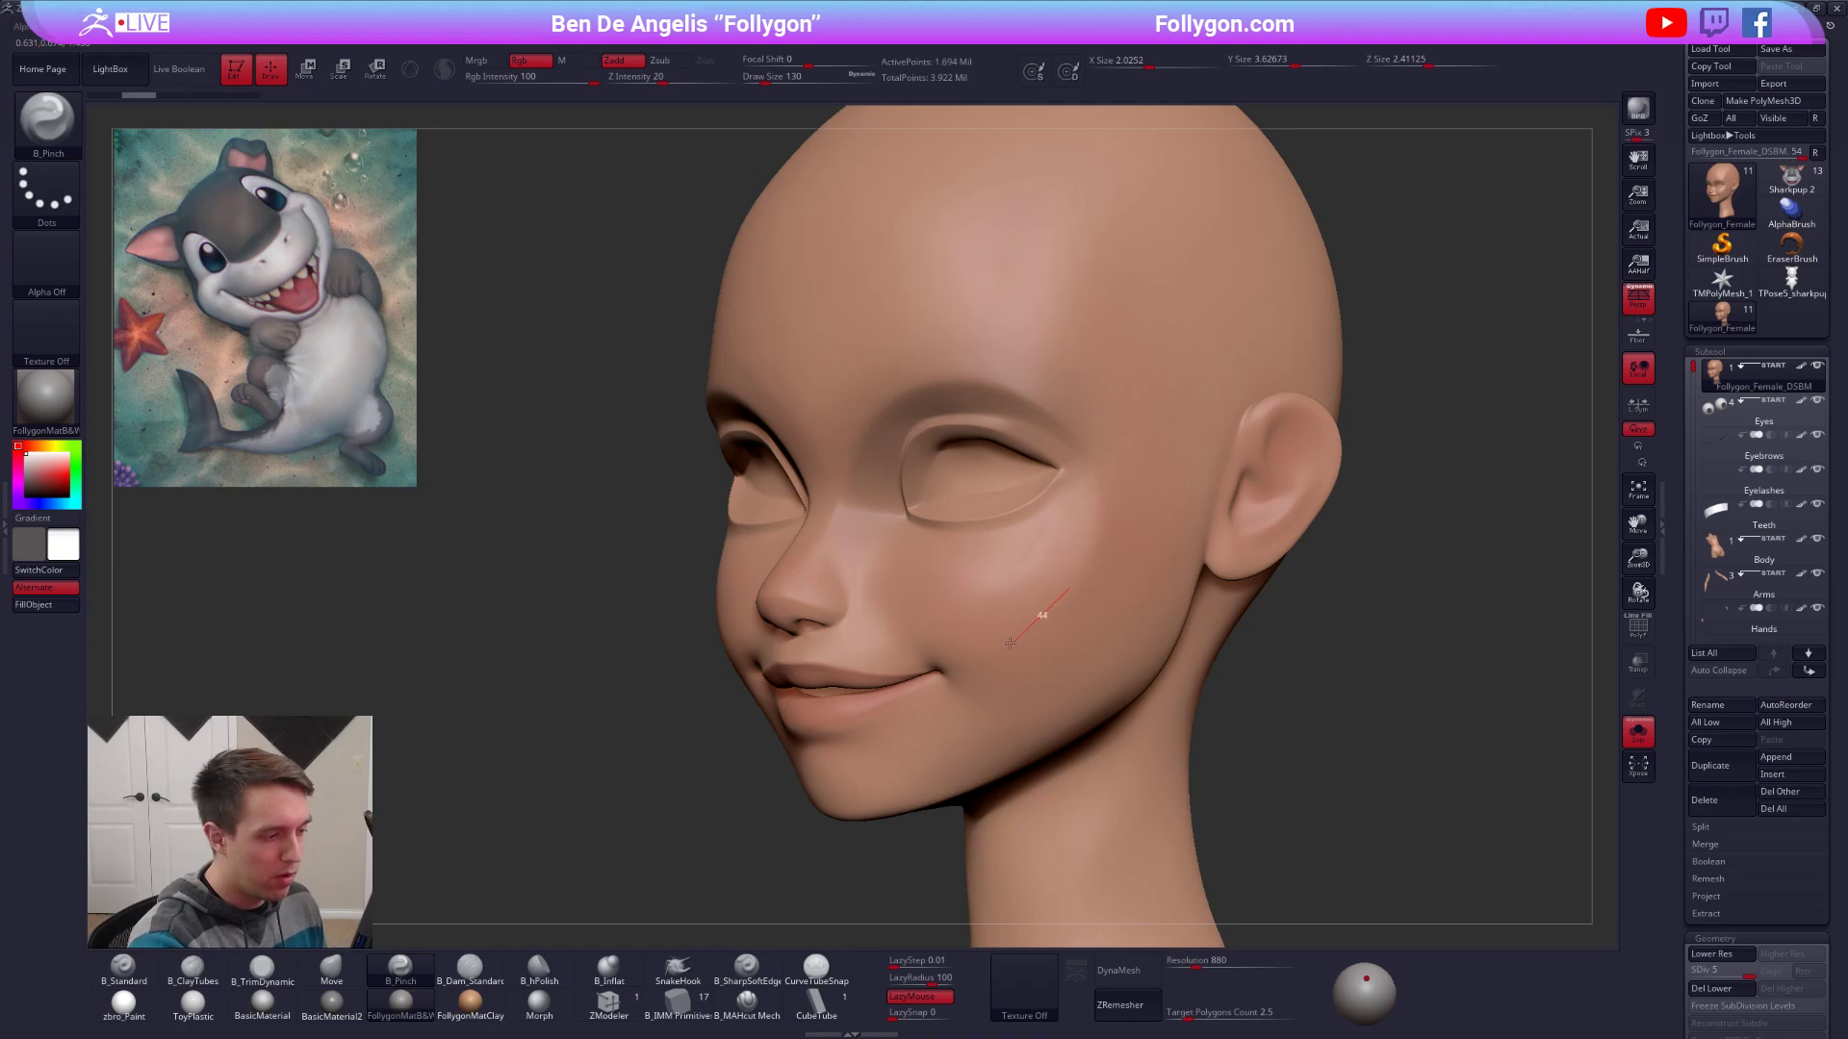
Lasso-mask part of the female face to mark off its planes and clear the mask.
mouse_move(952, 690)
right_down()
mouse_move(1028, 677)
mouse_move(982, 687)
mouse_move(1048, 614)
mouse_move(1019, 716)
right_up()
mouse_move(1005, 804)
ctrl+mouse_down()
mouse_move(1007, 606)
mouse_move(814, 579)
ctrl+mouse_up()
ctrl+drag(1085, 725, 1129, 720)
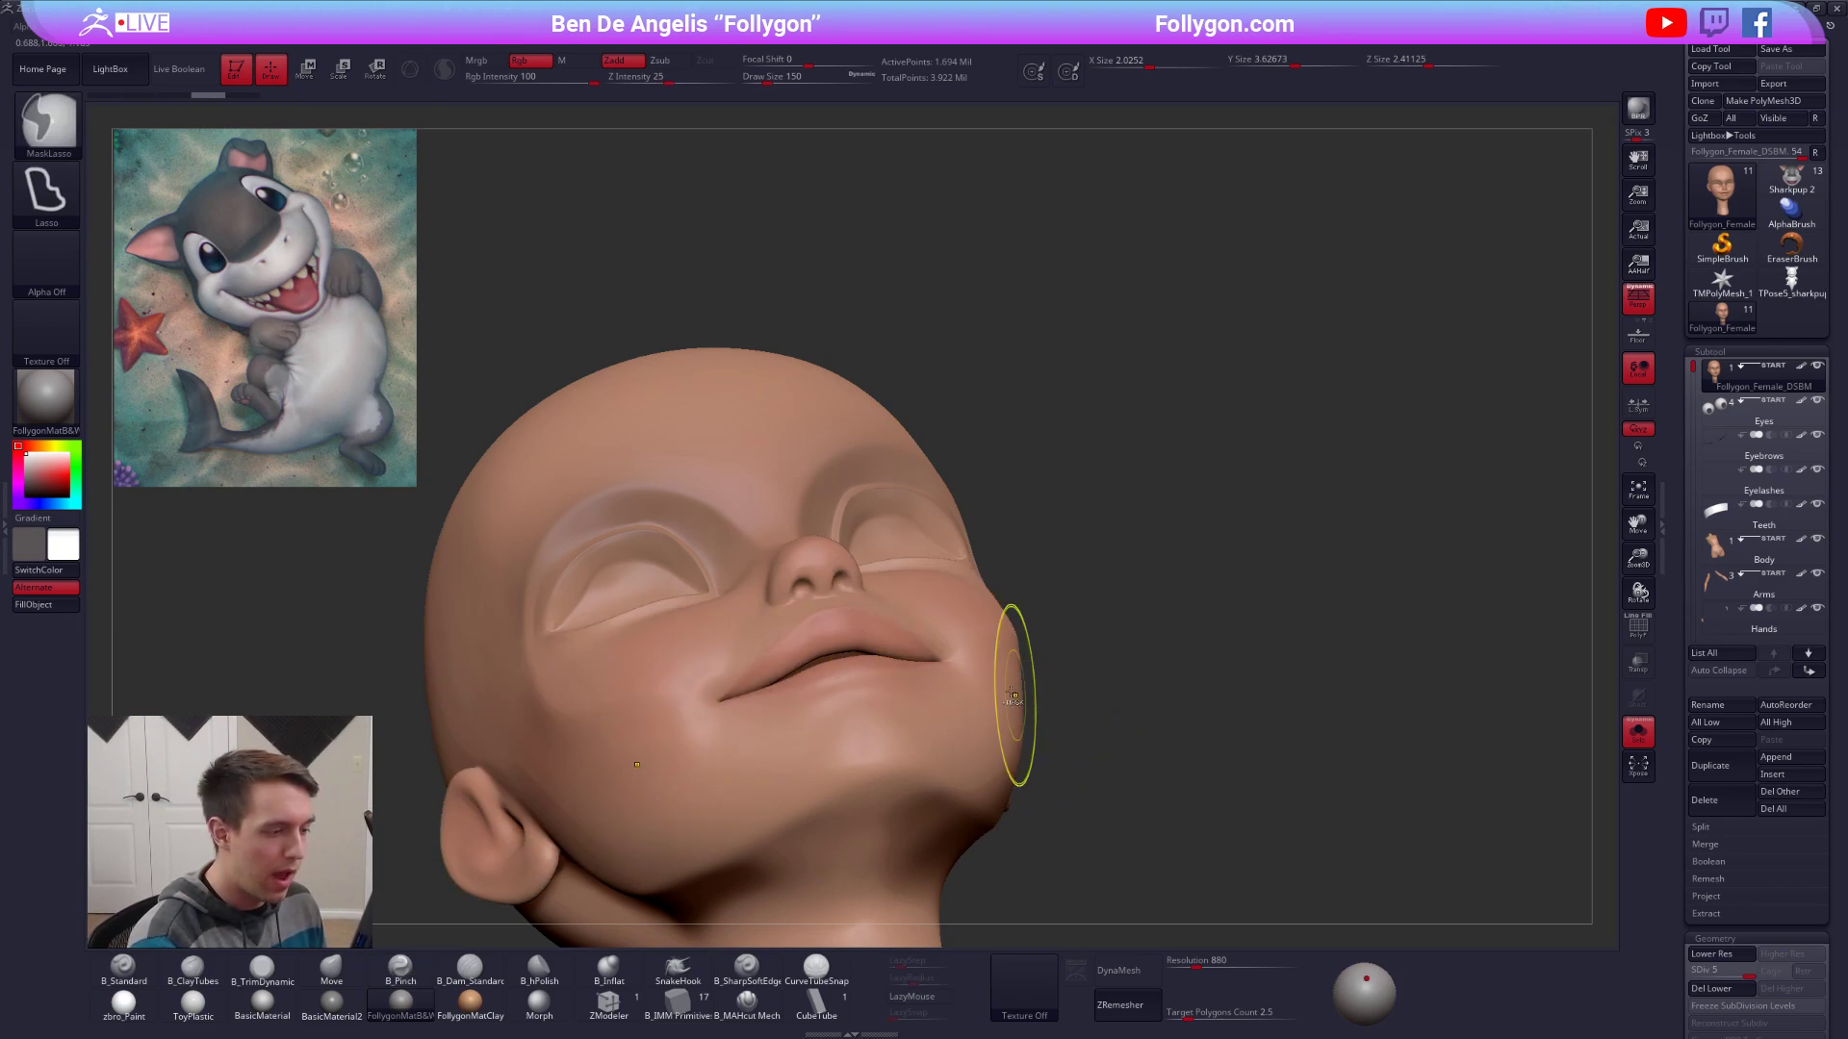
Examine the female head's jaw and chin from below and view the complete model from a three-quarter angle.
mouse_move(1016, 691)
right_down()
mouse_move(991, 717)
mouse_move(977, 659)
right_up()
mouse_move(1093, 511)
right_down()
mouse_move(1157, 558)
mouse_move(1062, 616)
right_up()
click(1175, 590)
shift+click(1131, 617)
ctrl+right_drag(1176, 647, 1181, 585)
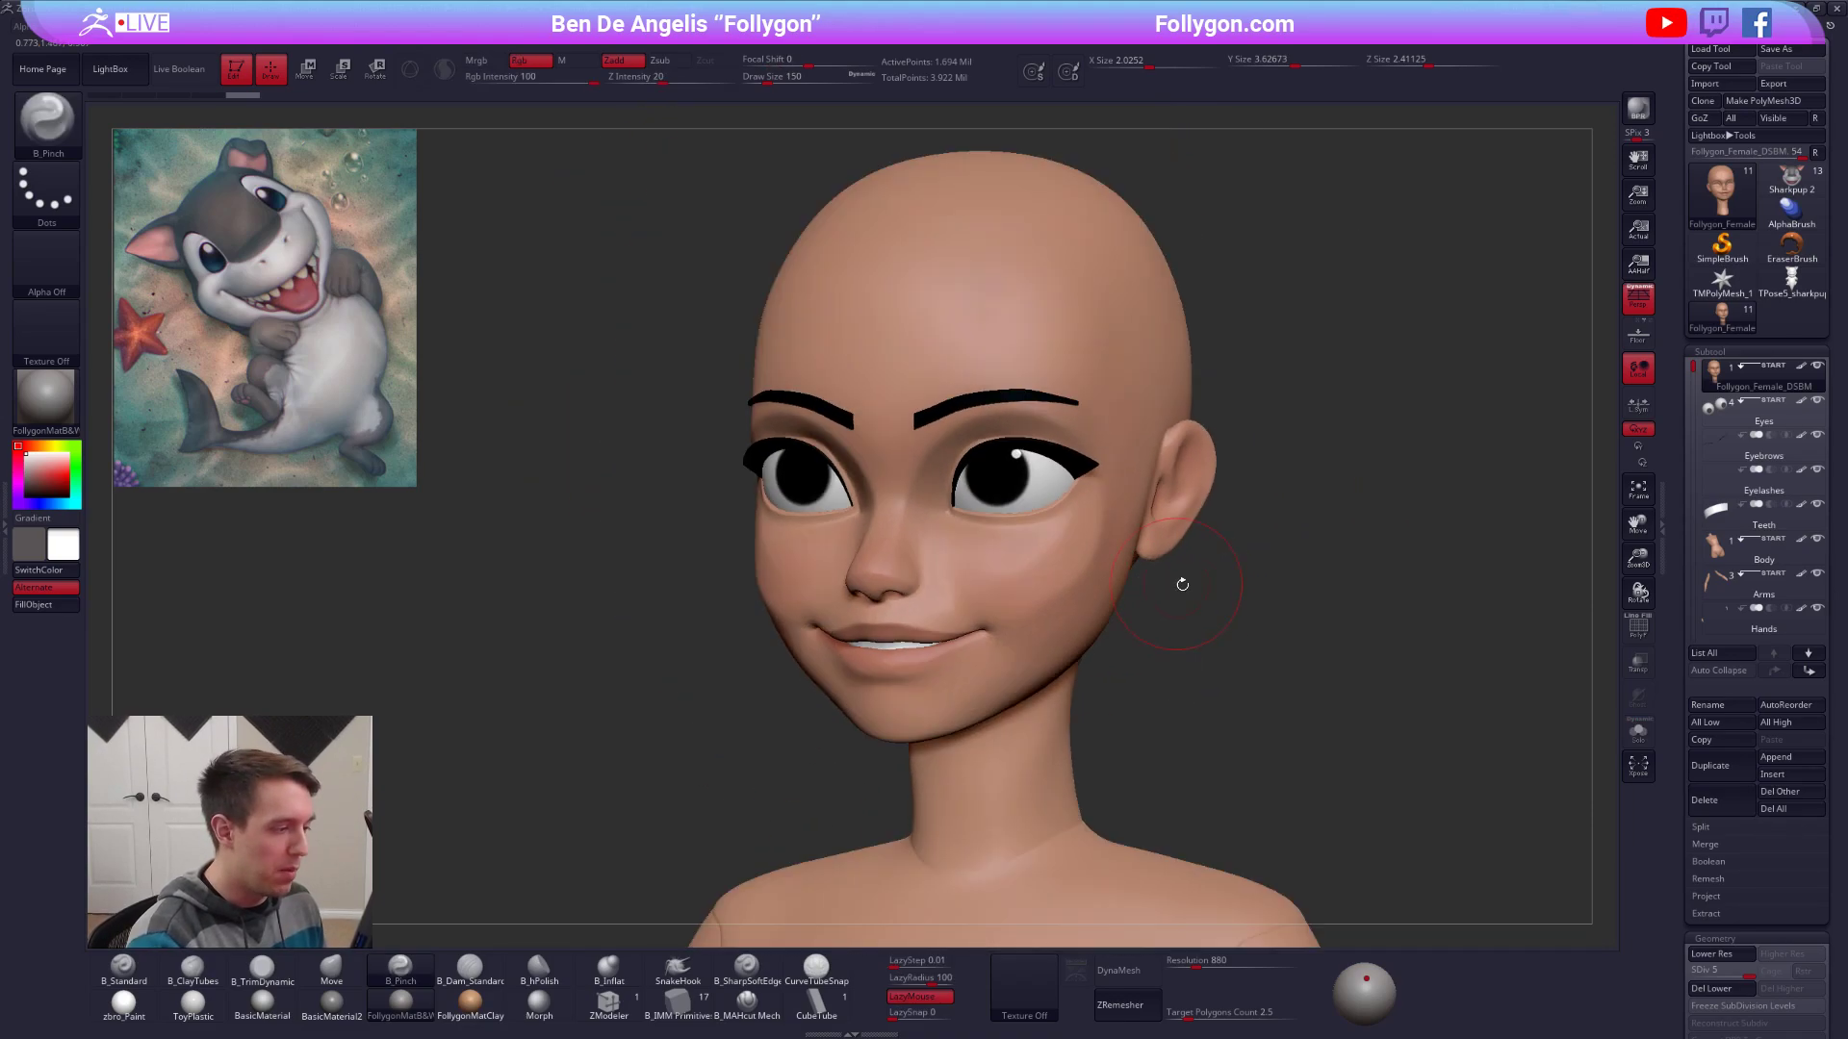
alt+right_drag(1283, 615, 1241, 602)
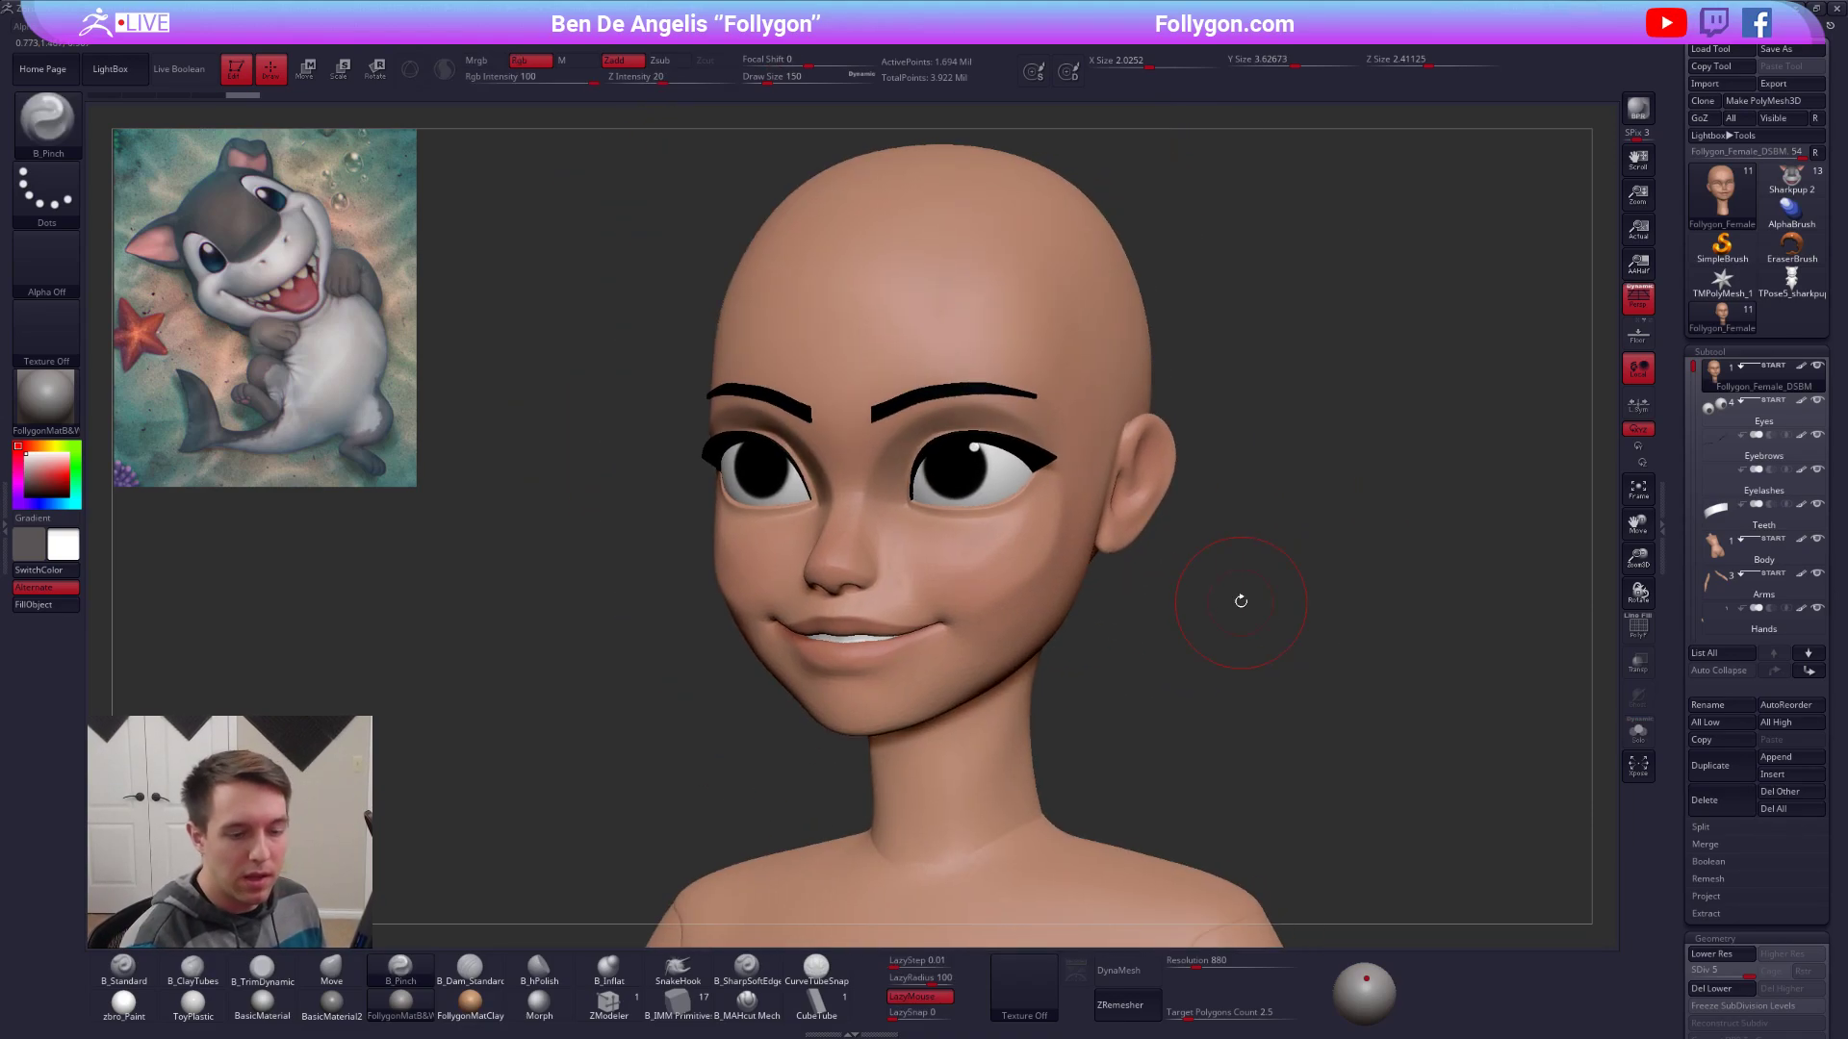
Delete all subtools of the female model and return to the Sharkpup 2 model with its head isolated.
click(1775, 810)
click(1592, 840)
mouse_move(1792, 274)
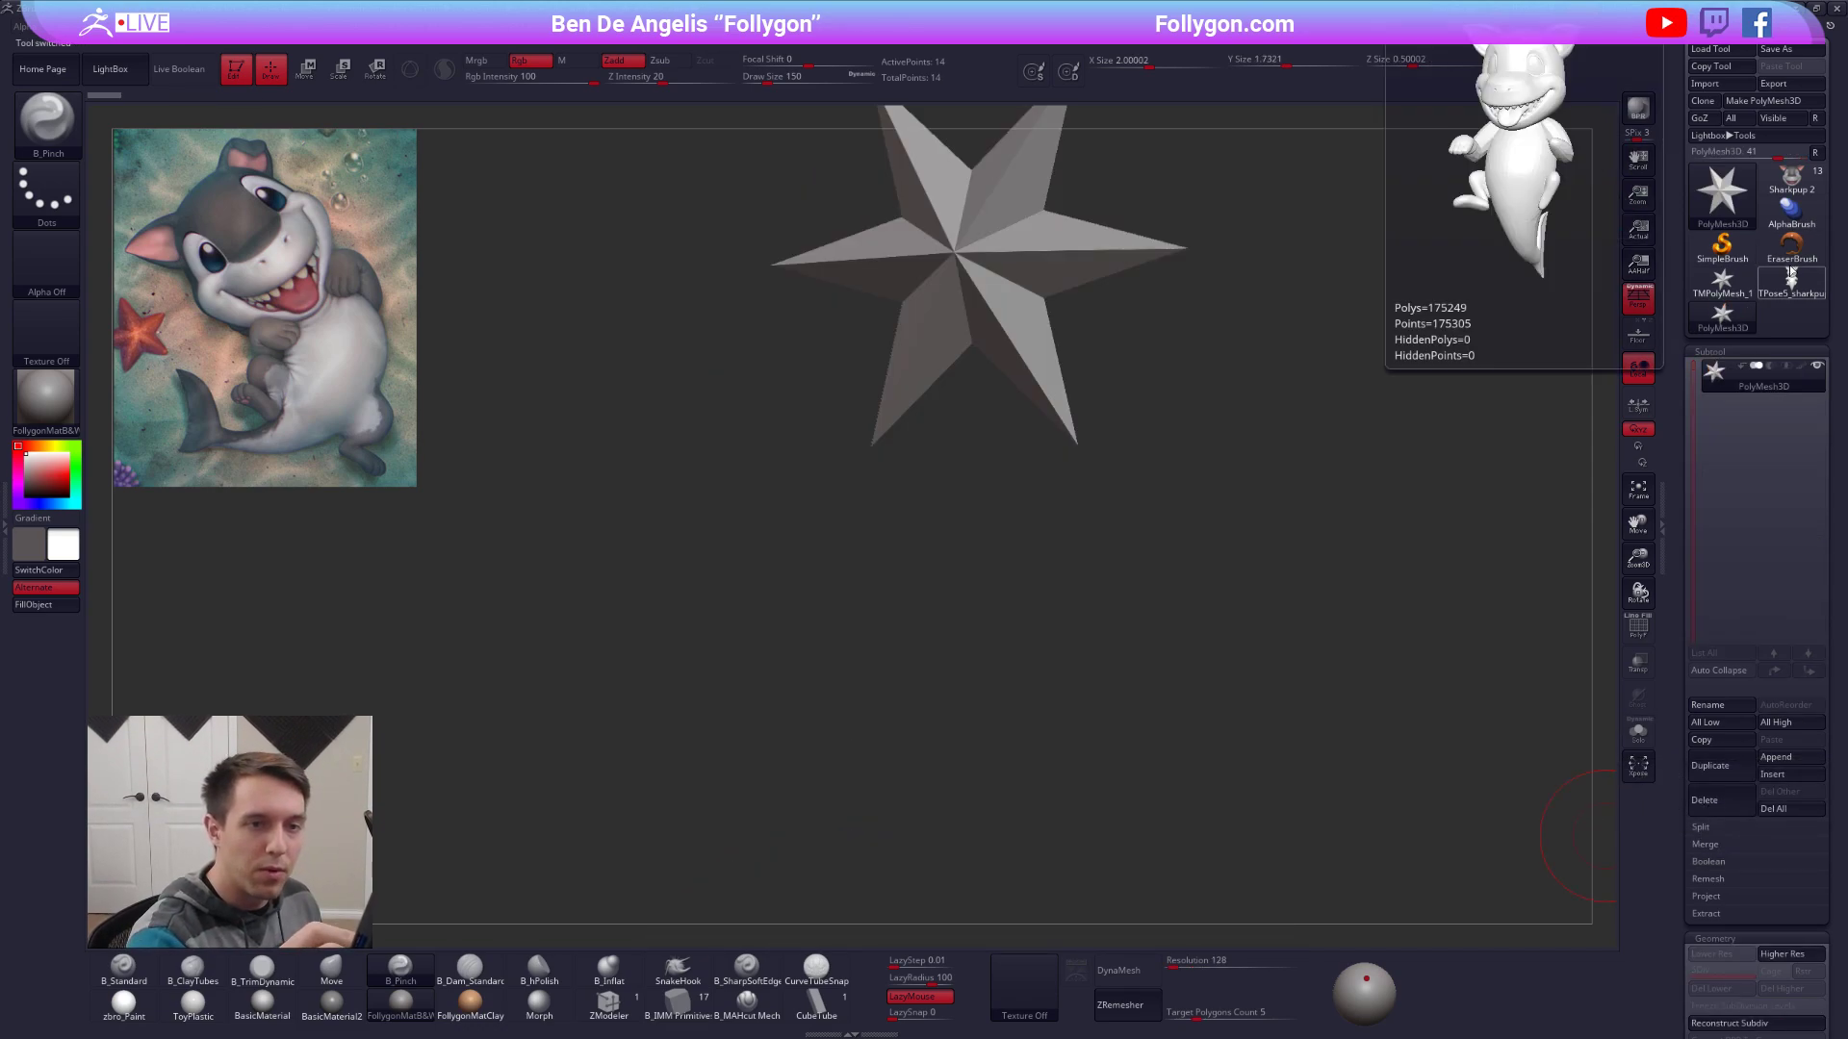
click(1797, 183)
alt+right_drag(1167, 400, 1047, 525)
key(alt+s)
alt+right_drag(1232, 536, 1091, 504)
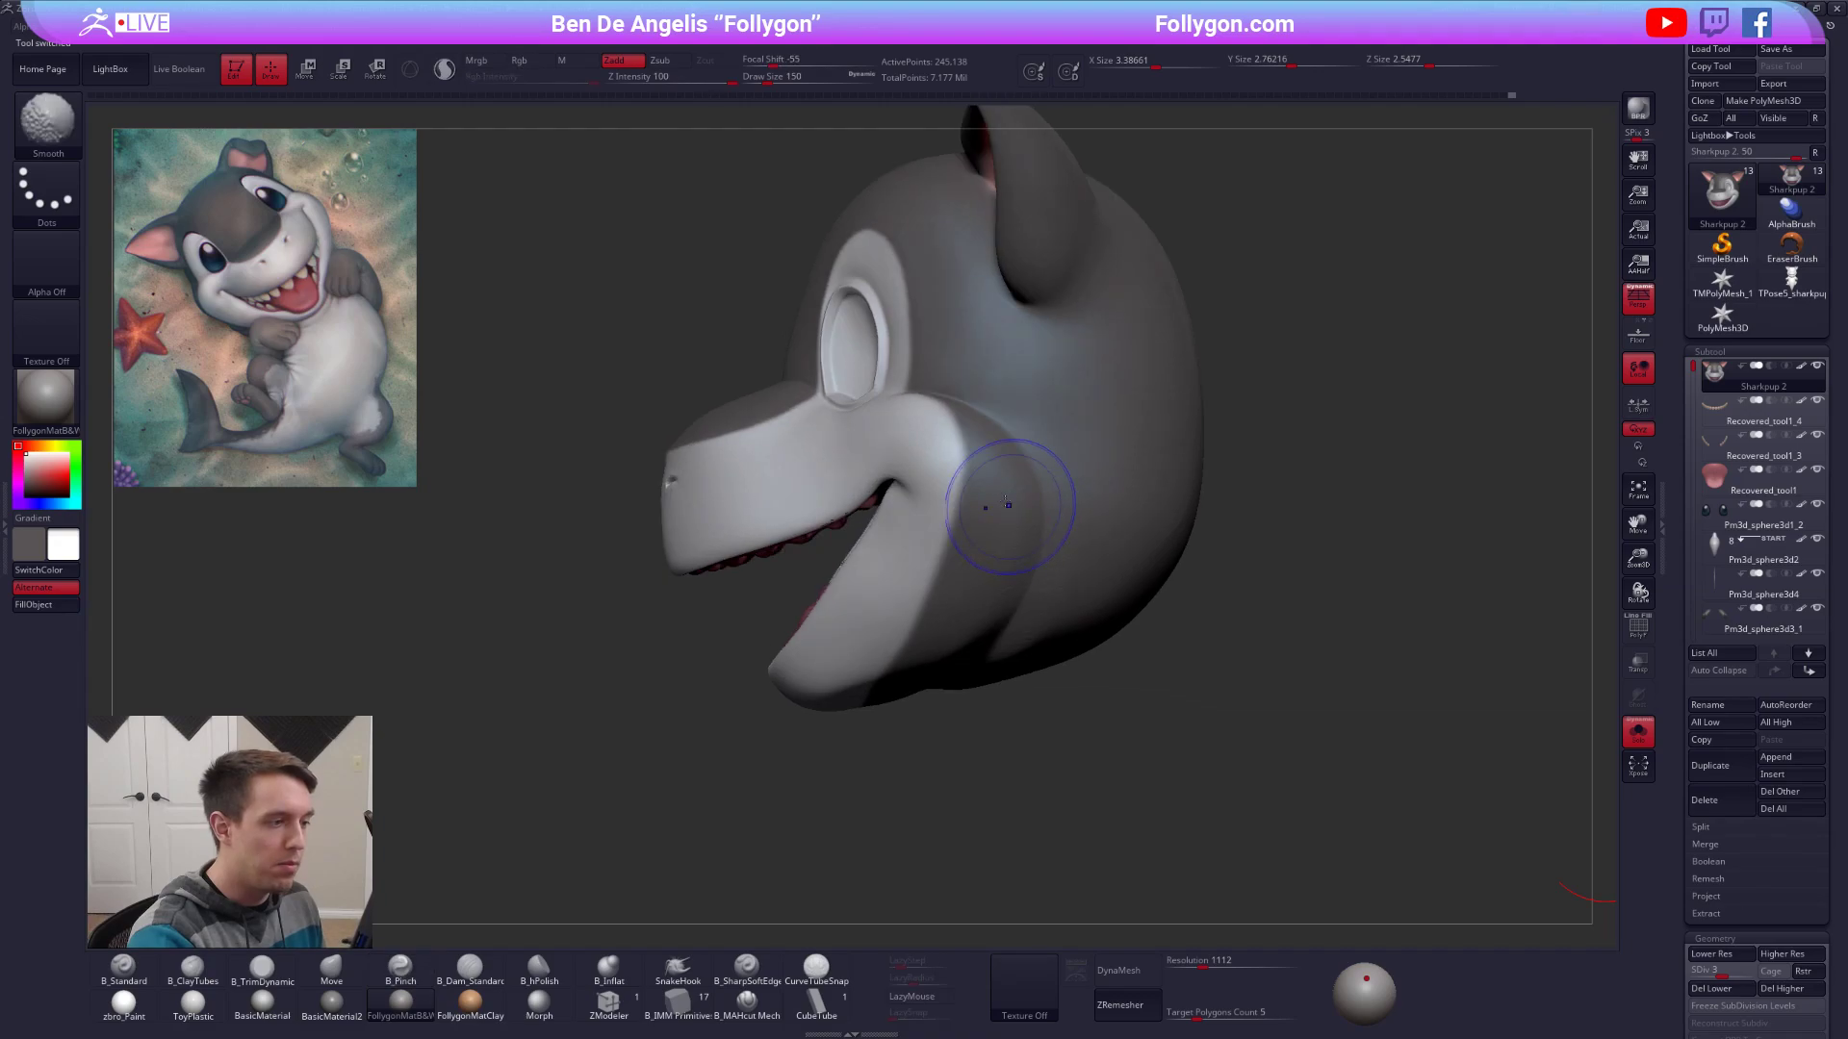
right_drag(926, 424, 1079, 467)
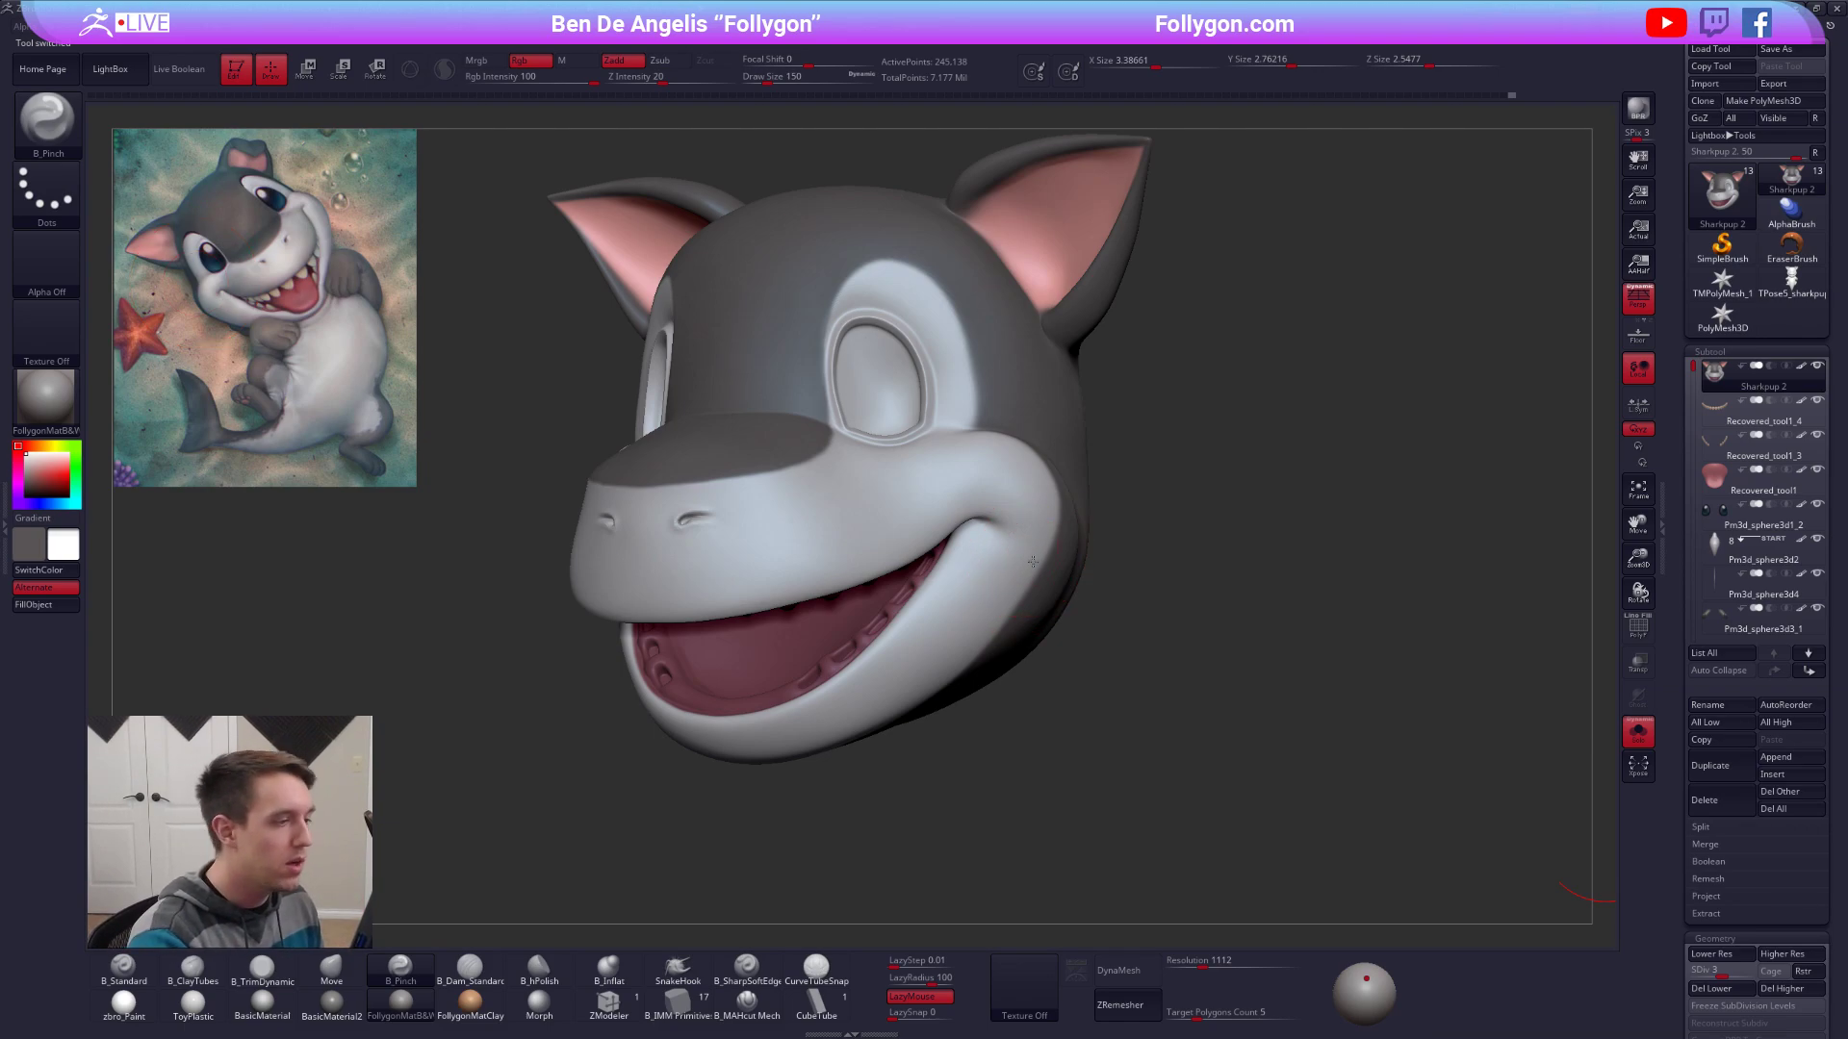
Lasso-mask the front plane of the shark pup's face from the front and clear the mask.
shift+right_drag(1032, 562, 1051, 548)
mouse_move(981, 432)
ctrl+alt+mouse_down()
mouse_move(915, 751)
mouse_move(811, 809)
ctrl+alt+mouse_up()
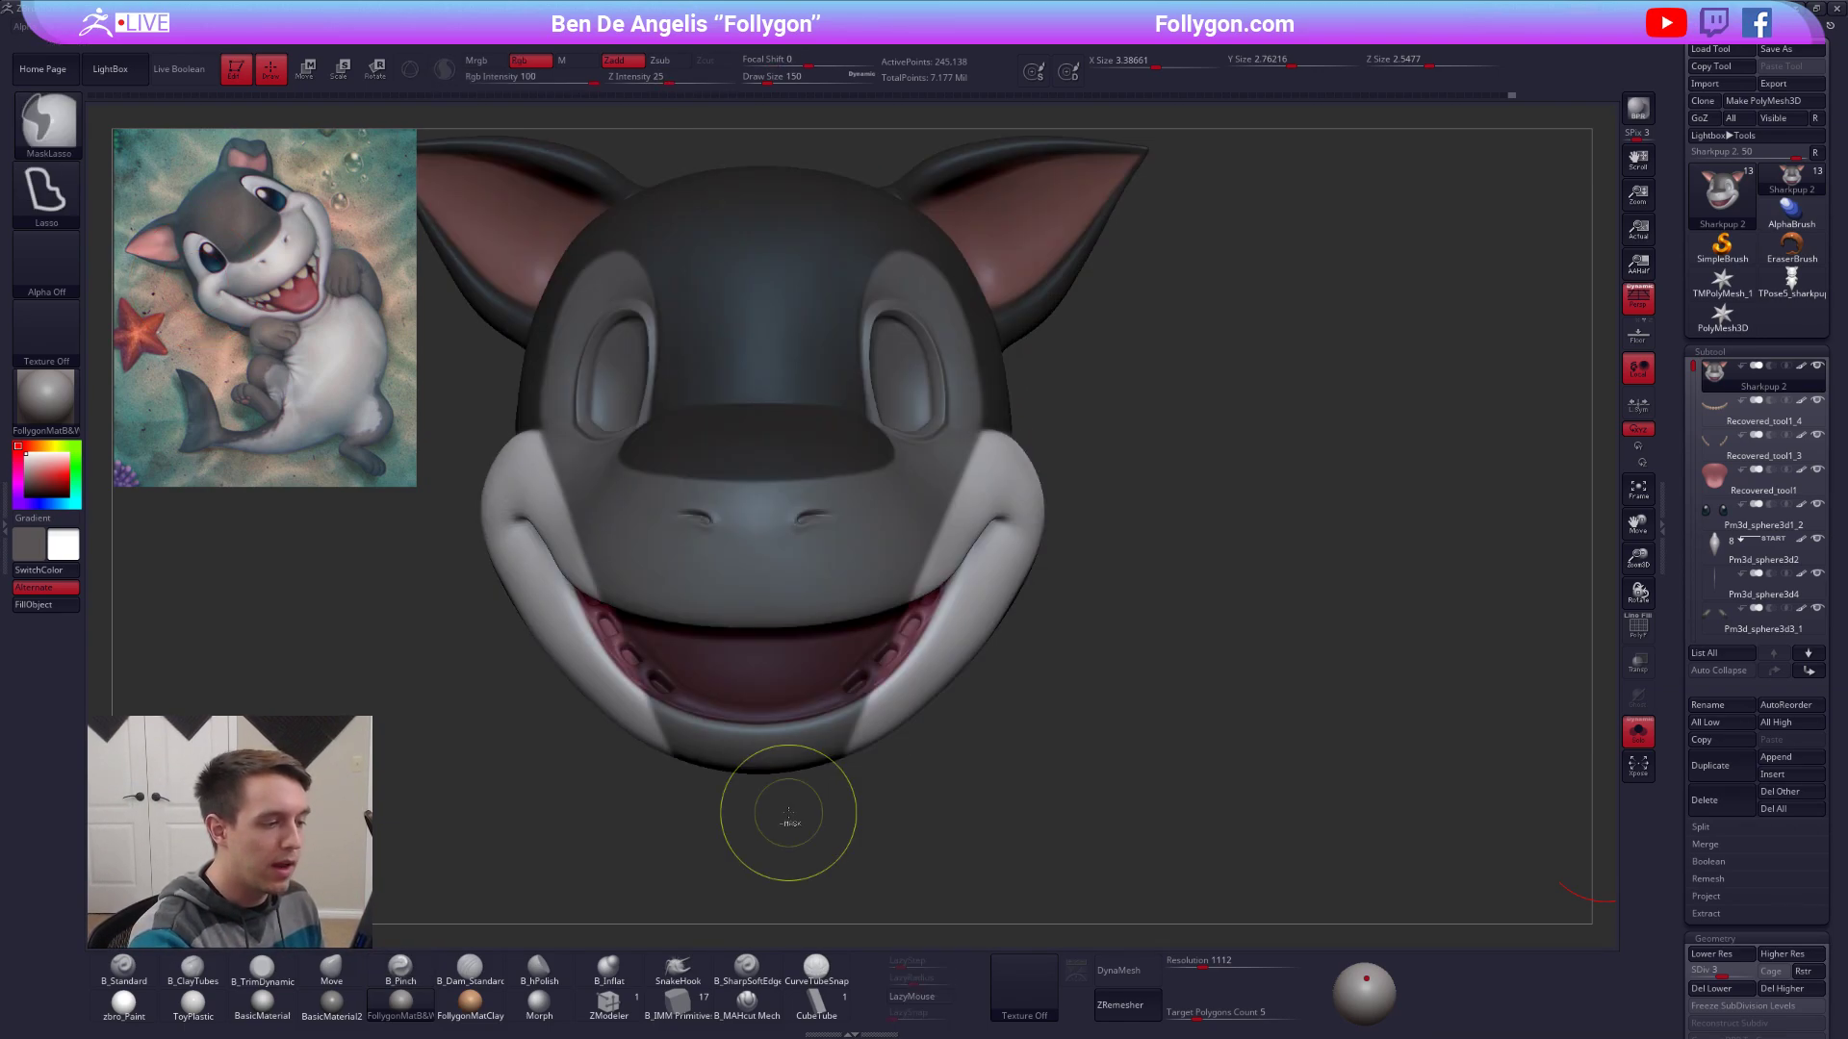
ctrl+drag(953, 791, 974, 747)
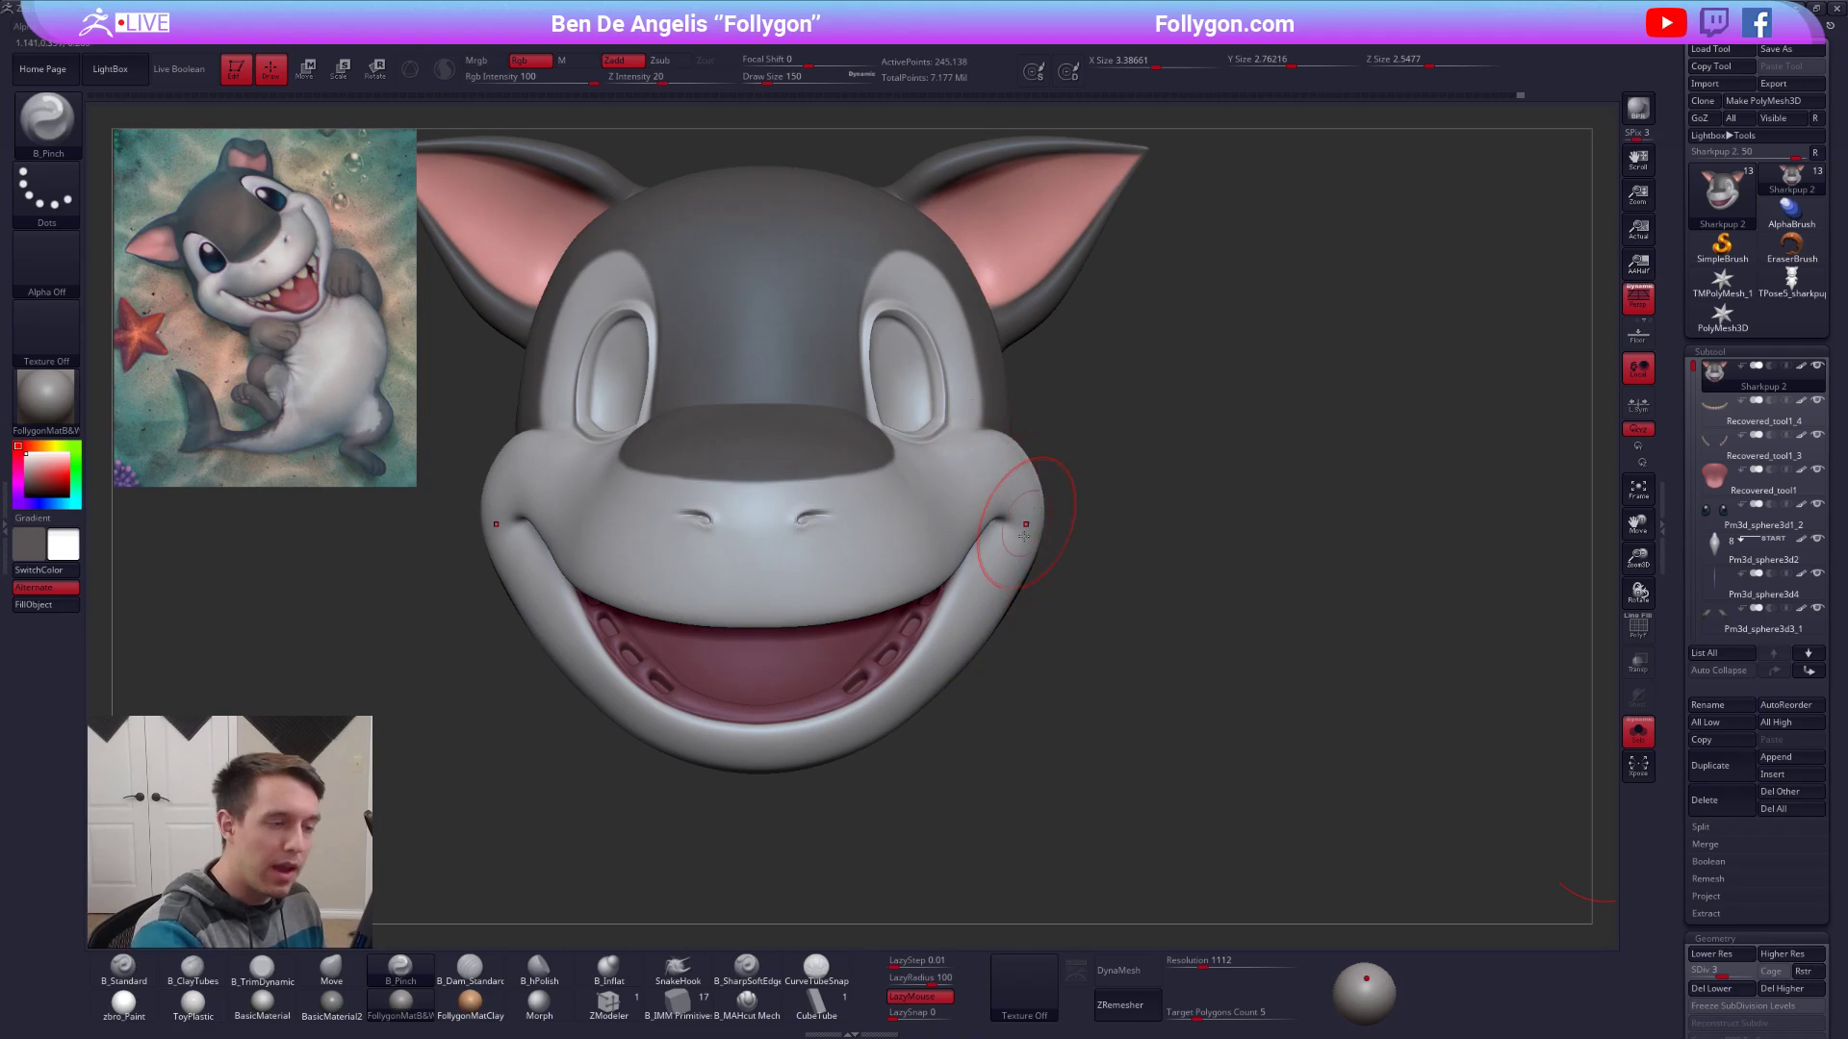
Set the draw size to 192 and lower the shark pup's head to subdivision level 1.
mouse_move(1063, 648)
right_down()
mouse_move(974, 647)
mouse_move(1044, 650)
mouse_move(1041, 611)
right_up()
key(space)
drag(1103, 512, 1106, 512)
key(shift+d)
key(shift+d)
right_drag(1042, 662, 1066, 594)
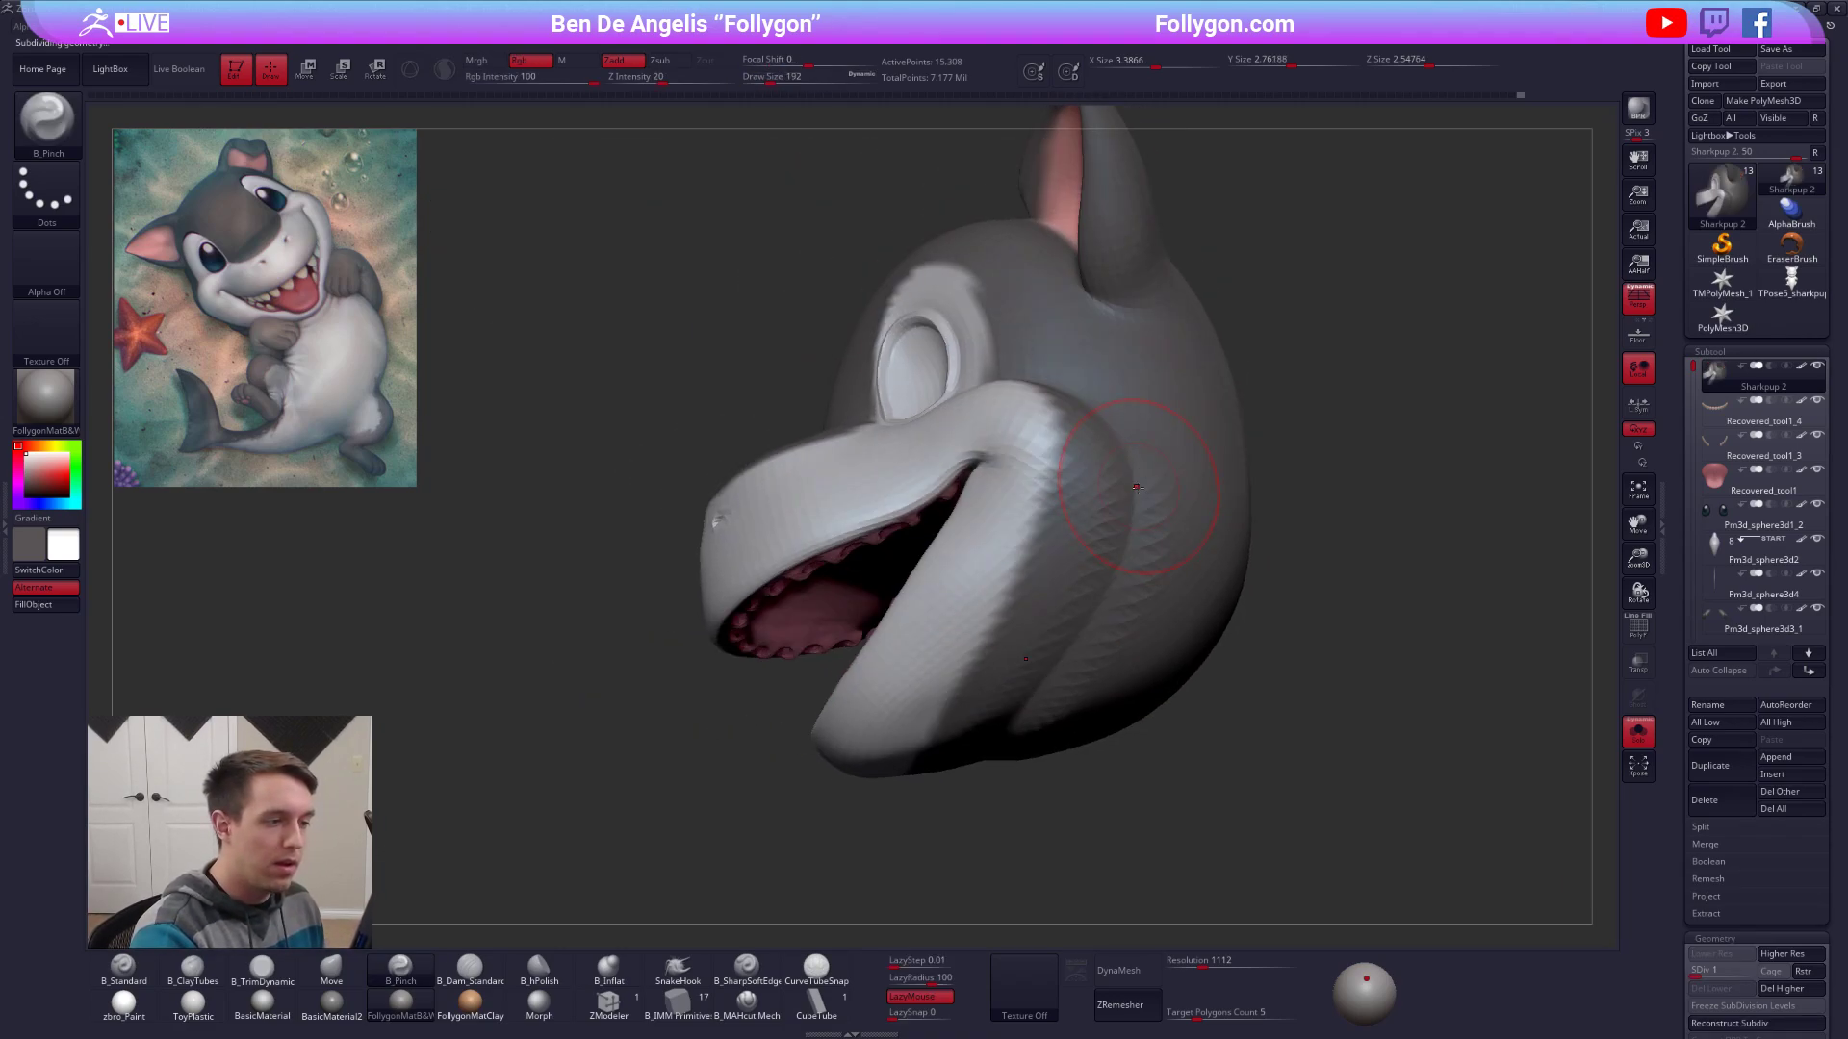
Reshape the rear edge of the cheek and jaw with the Move brush at draw size 227.
key(space)
drag(1131, 495, 1134, 496)
key(b)
key(m)
key(v)
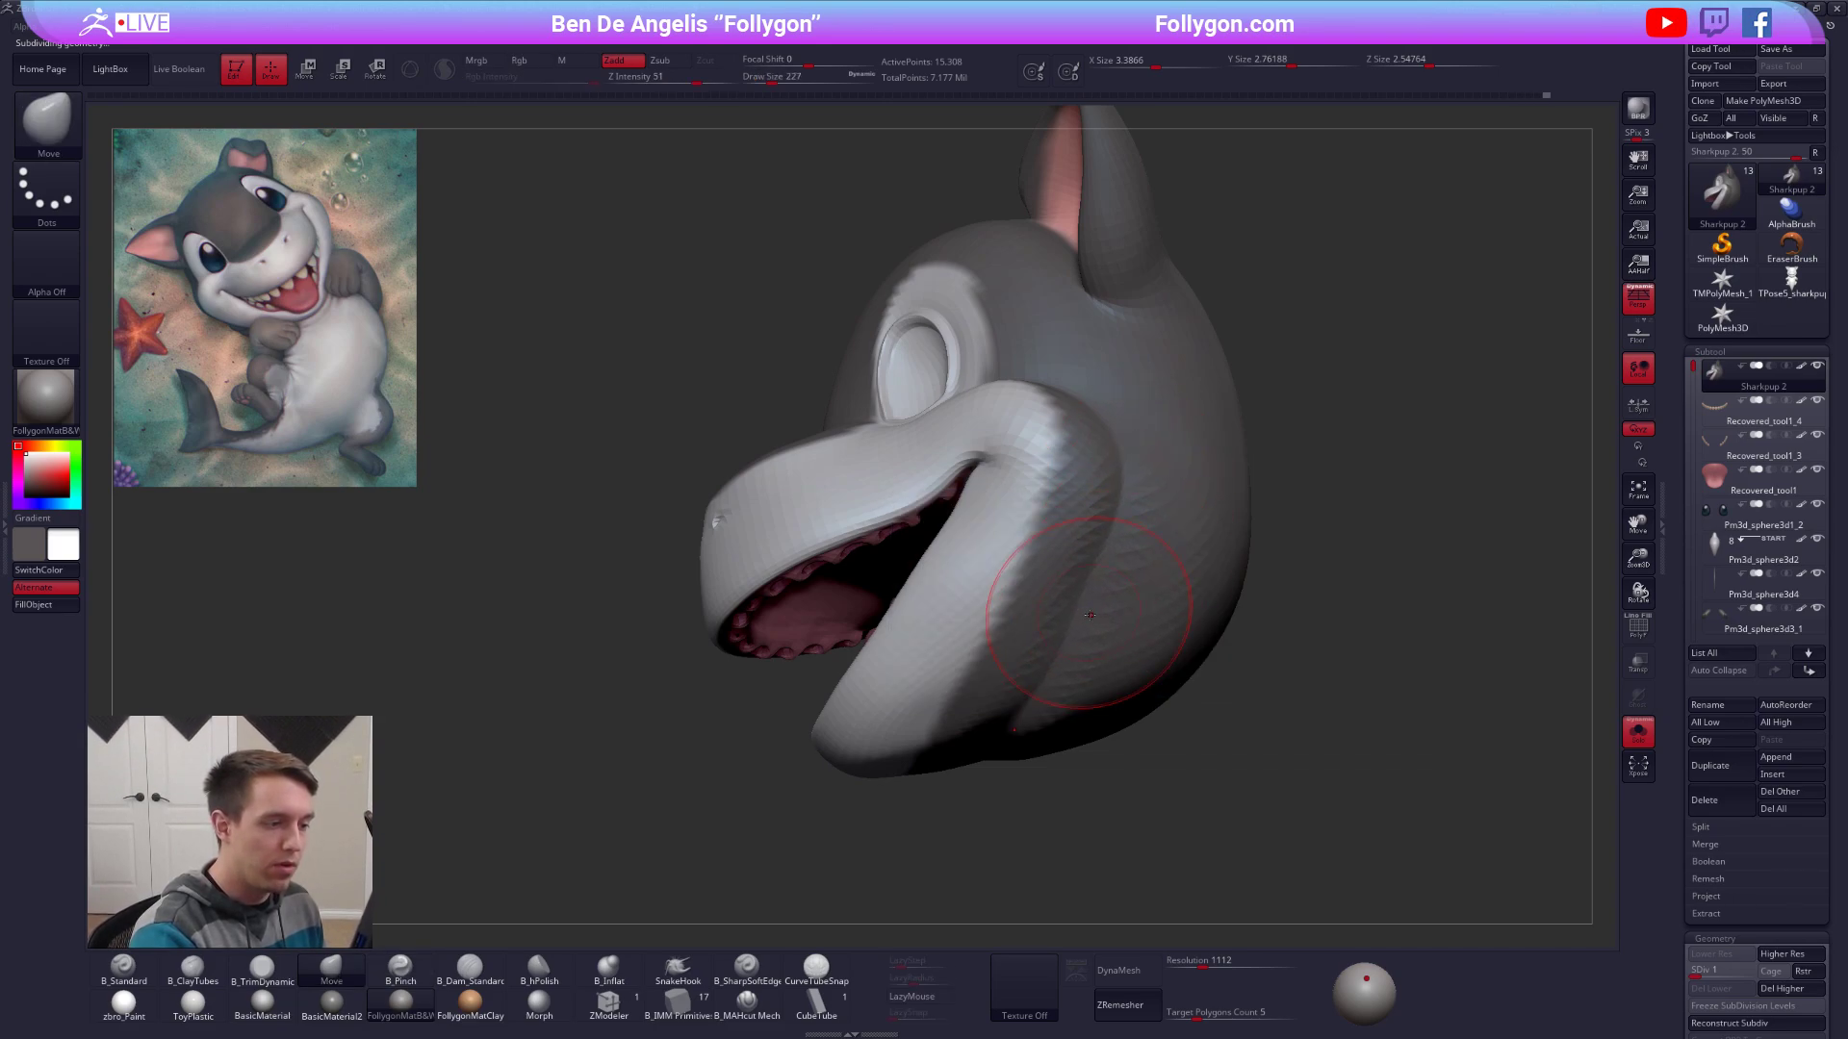
right_drag(1090, 614, 1115, 554)
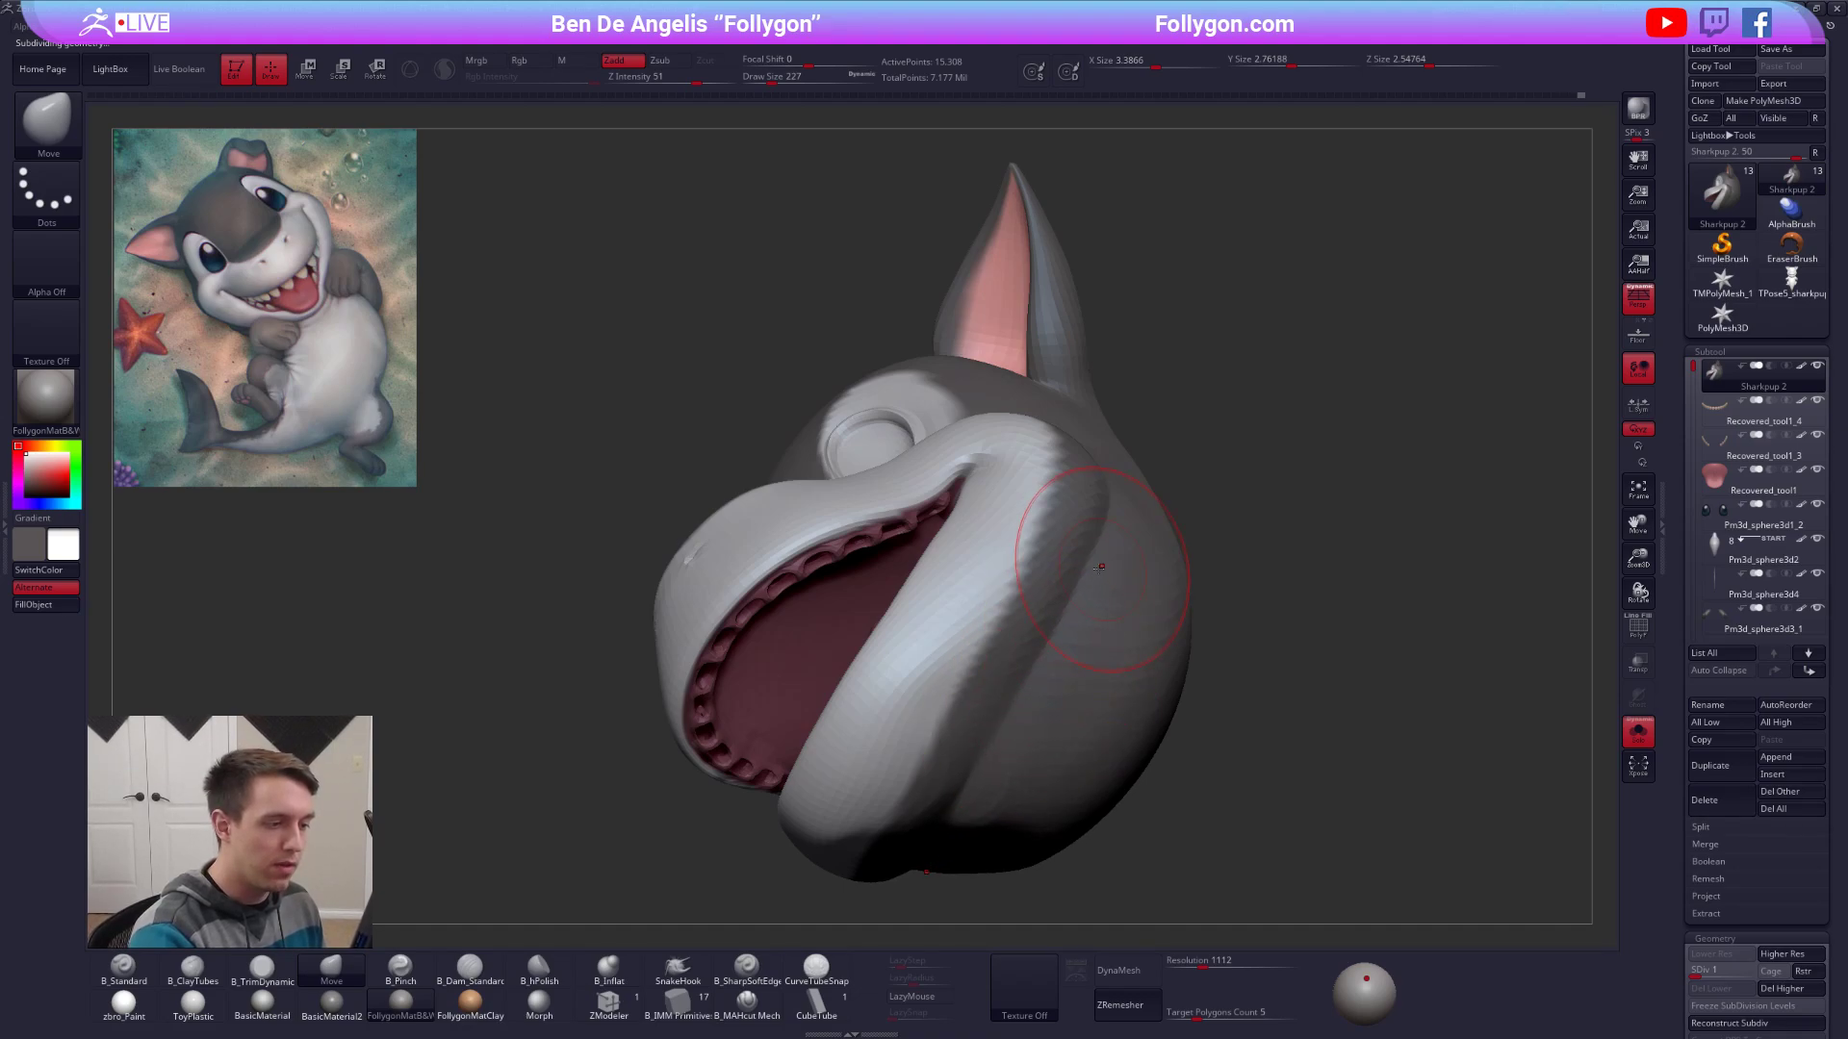
right_drag(1100, 567, 1010, 647)
Aim the light from the front, choose the ClayTubes brush and adjust its draw size over the underside of the jaw.
key(2)
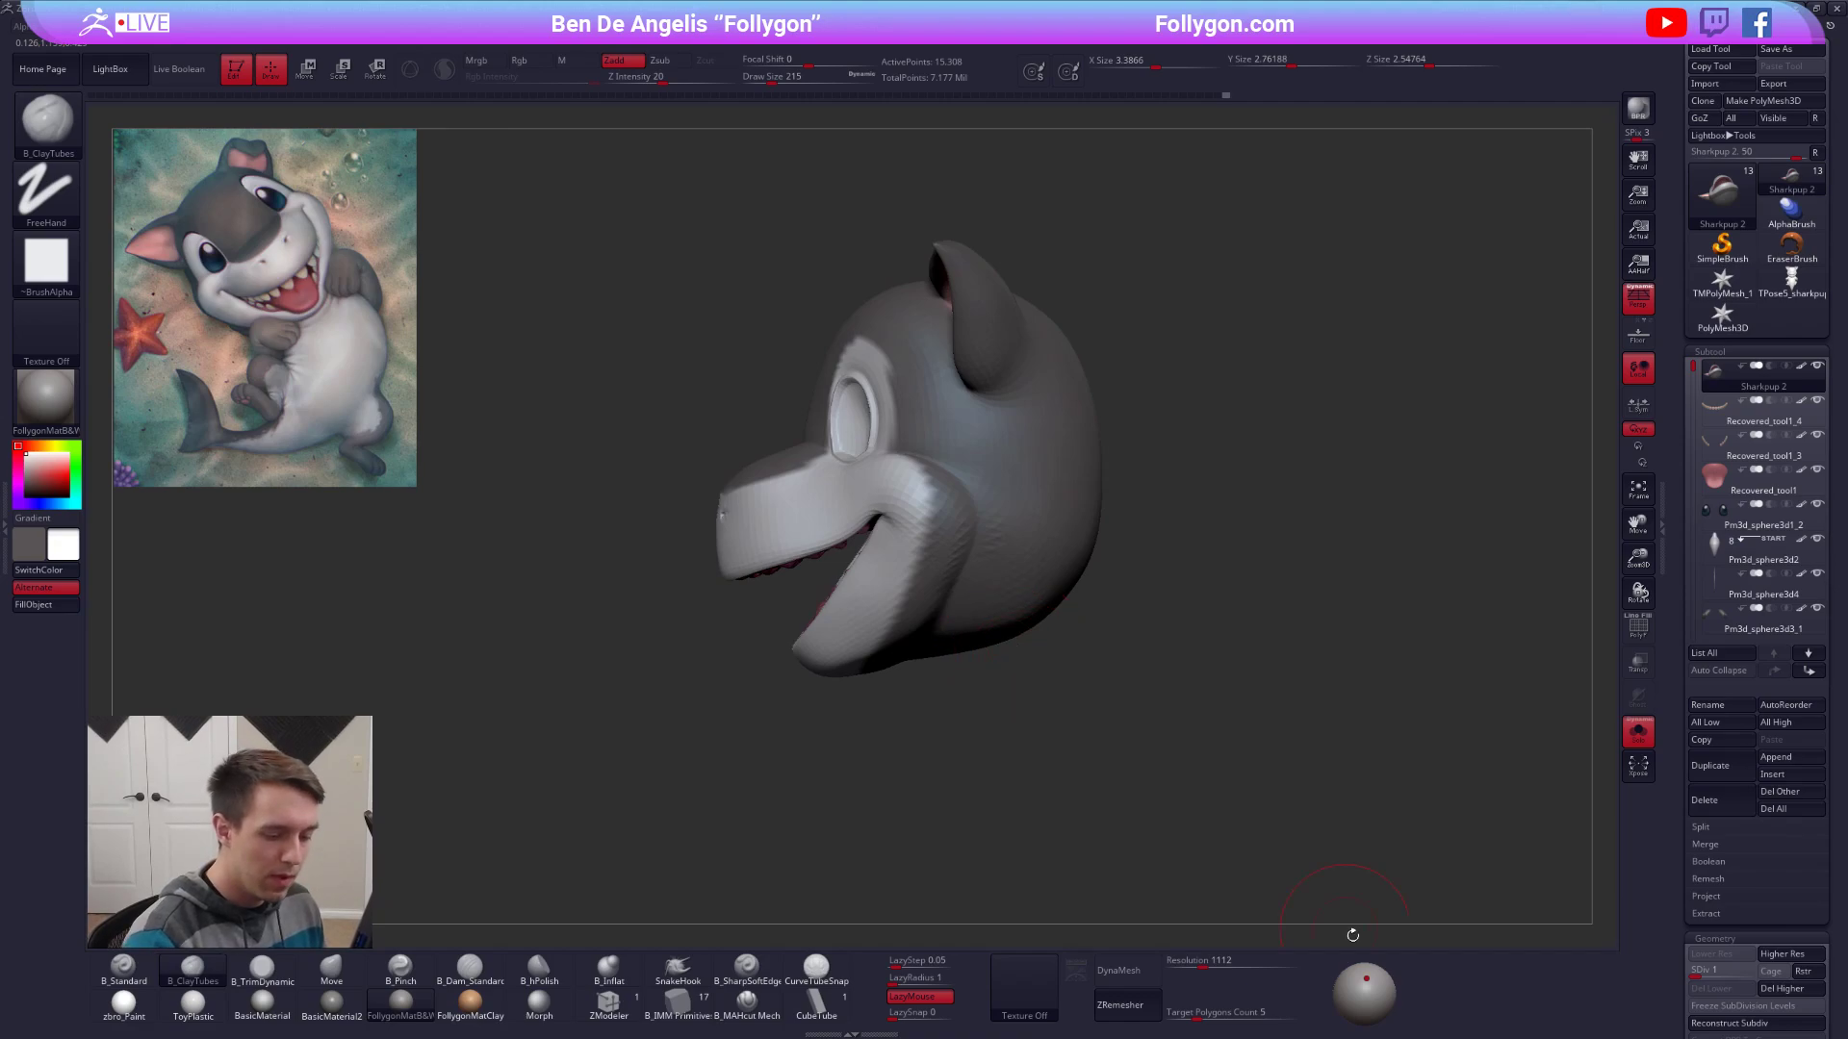
drag(1365, 982, 1366, 993)
mouse_move(881, 689)
right_down()
mouse_move(969, 693)
mouse_move(1001, 513)
mouse_move(857, 663)
right_up()
key(space)
drag(922, 570, 931, 571)
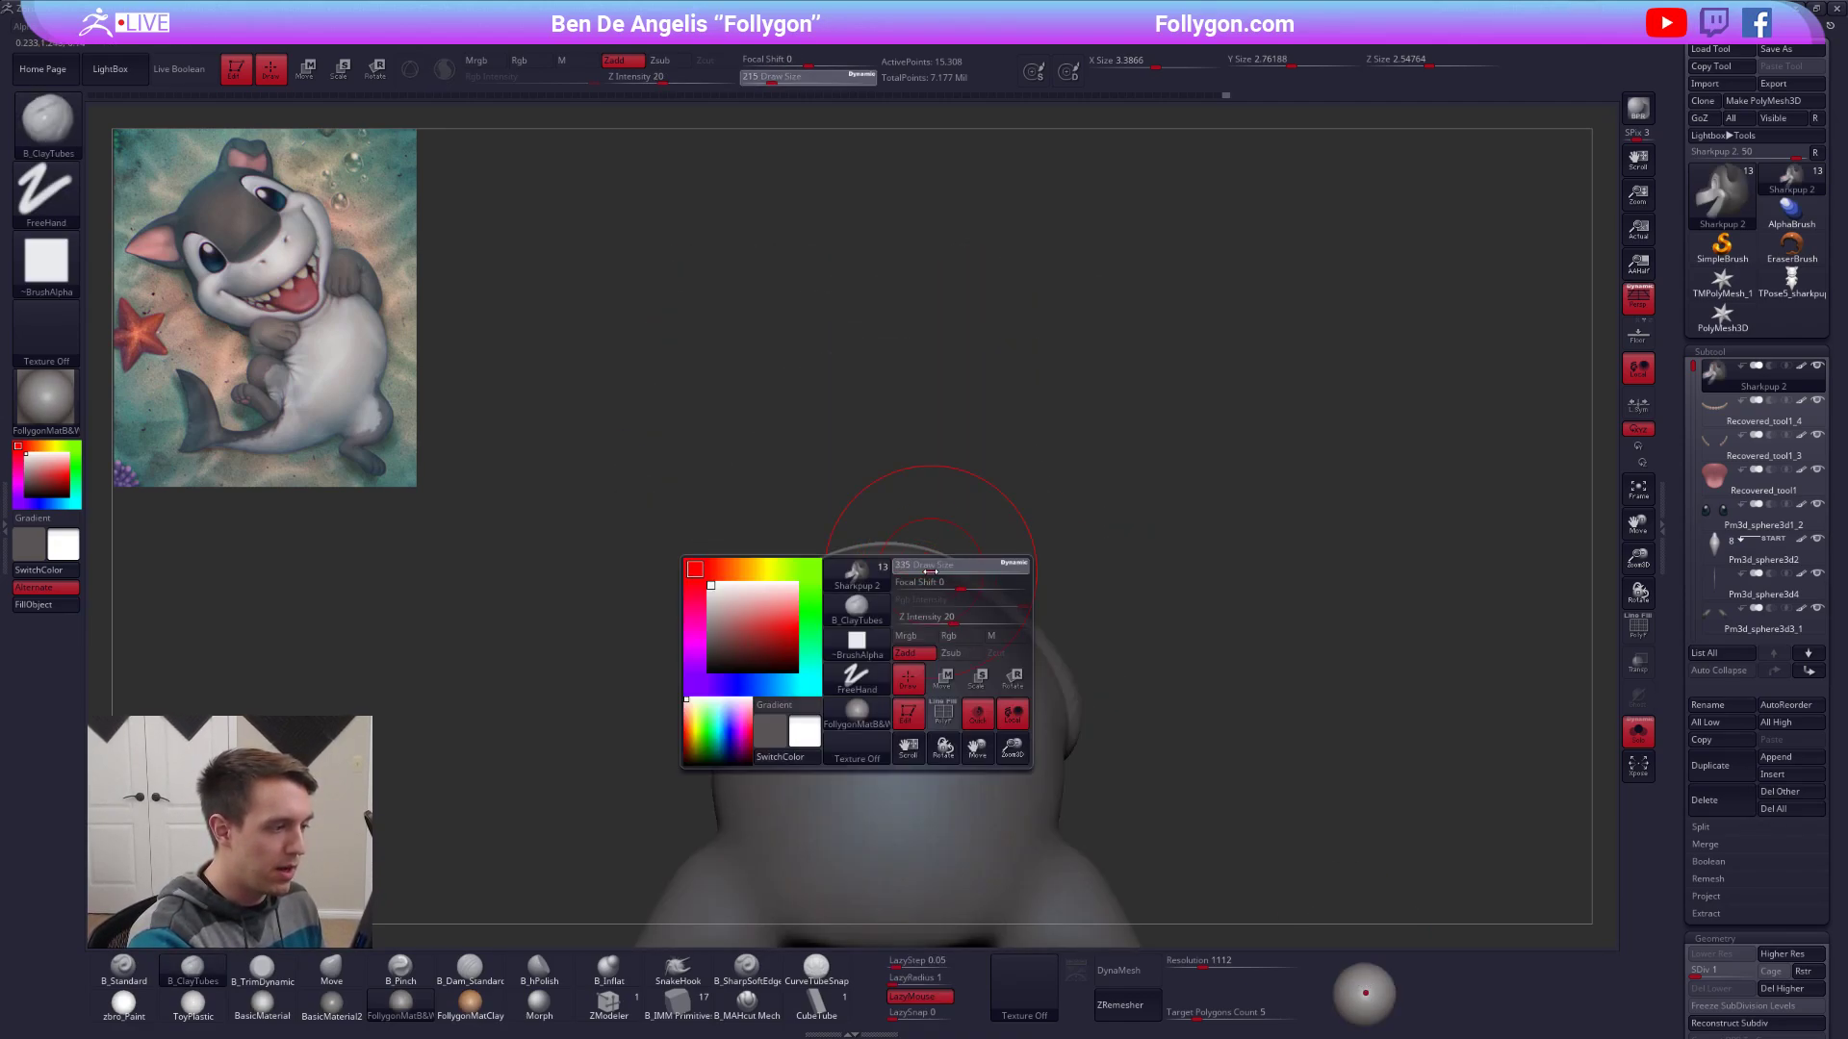
right_drag(920, 655, 910, 616)
key(space)
drag(909, 616, 900, 616)
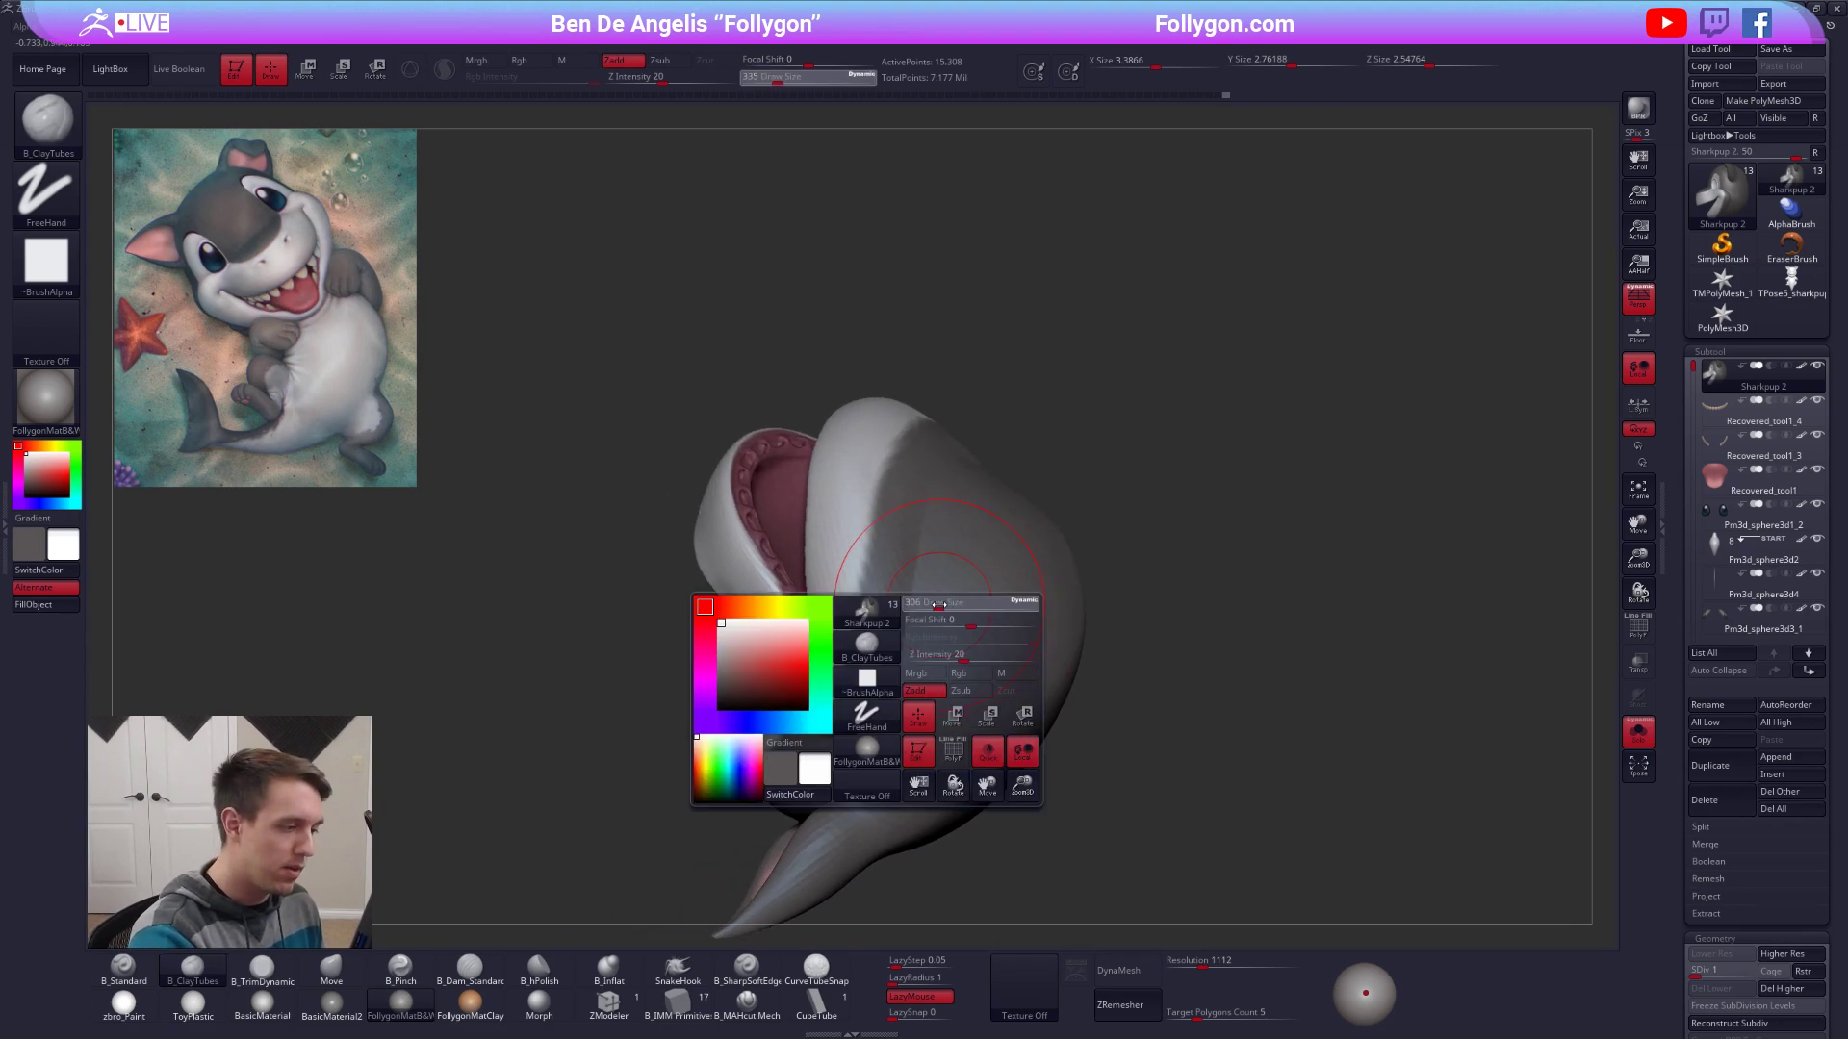
Raise the head to subdivision level 5, recut the crease behind the jaw with MAHcut Mech at draw size 215 and smooth it.
key(d)
key(d)
key(space)
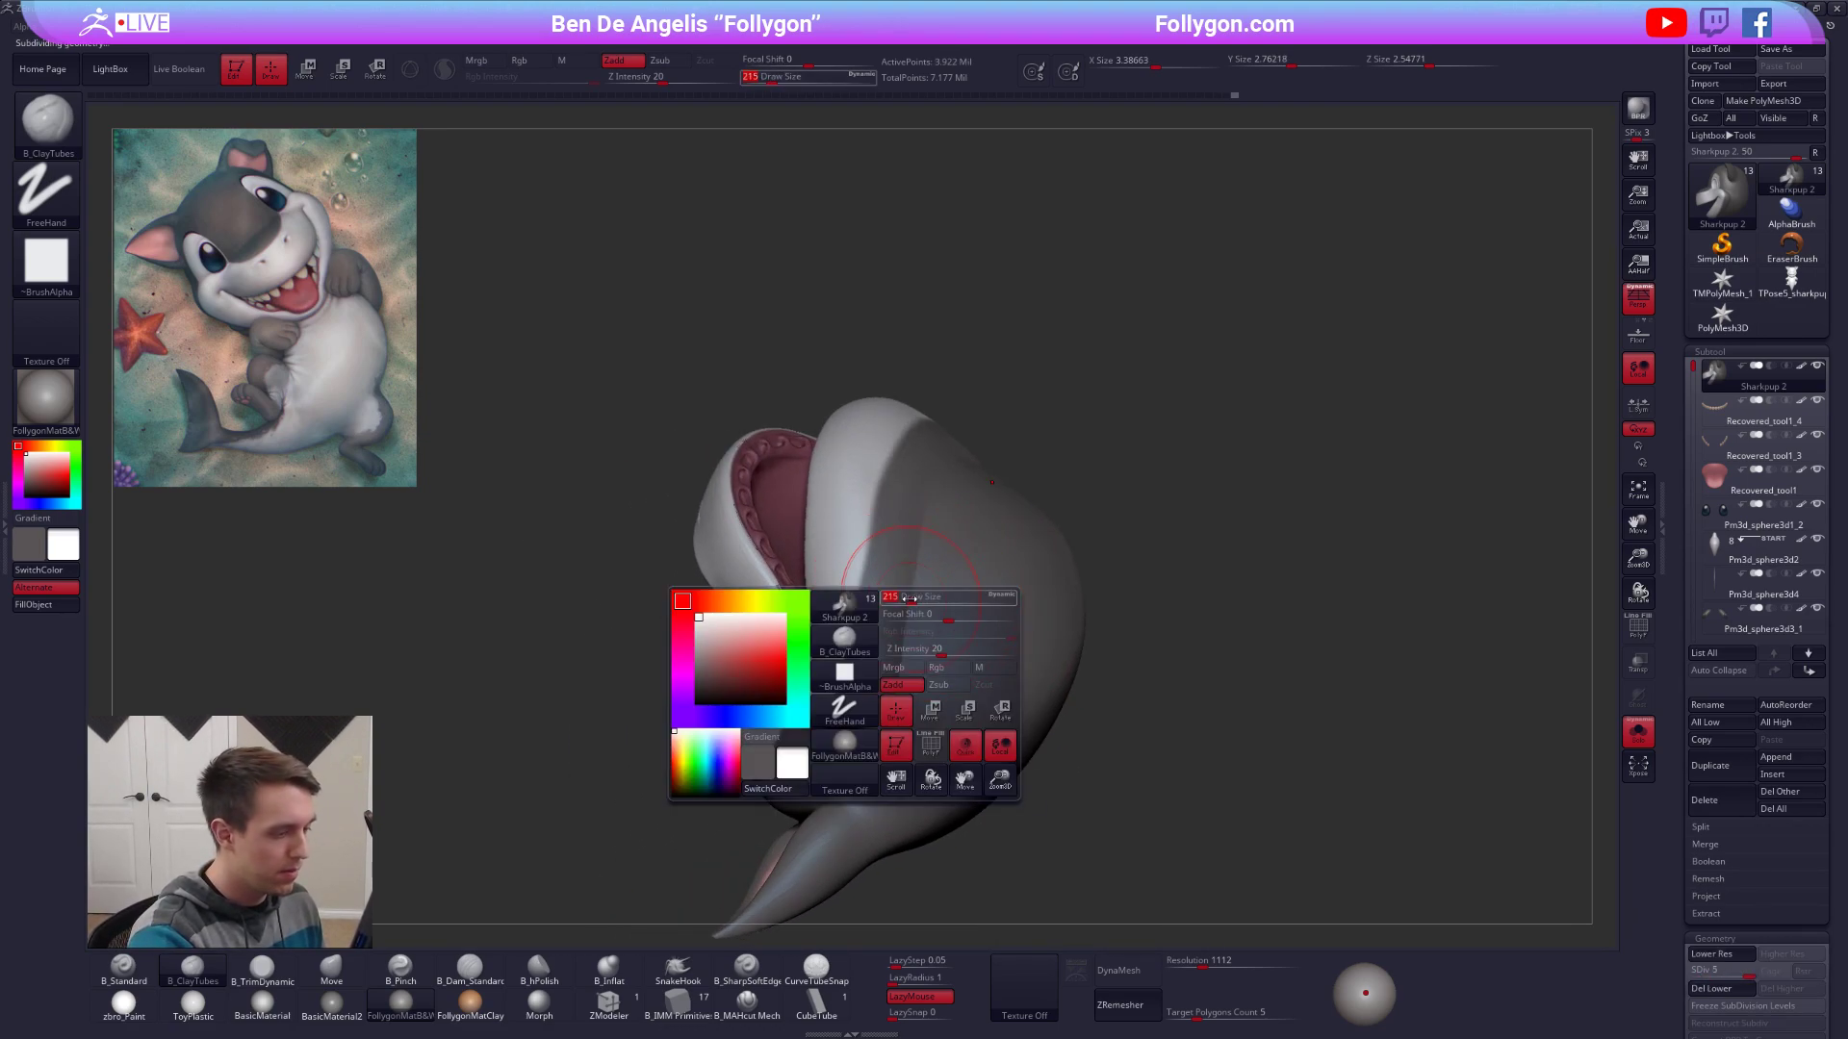
click(747, 1004)
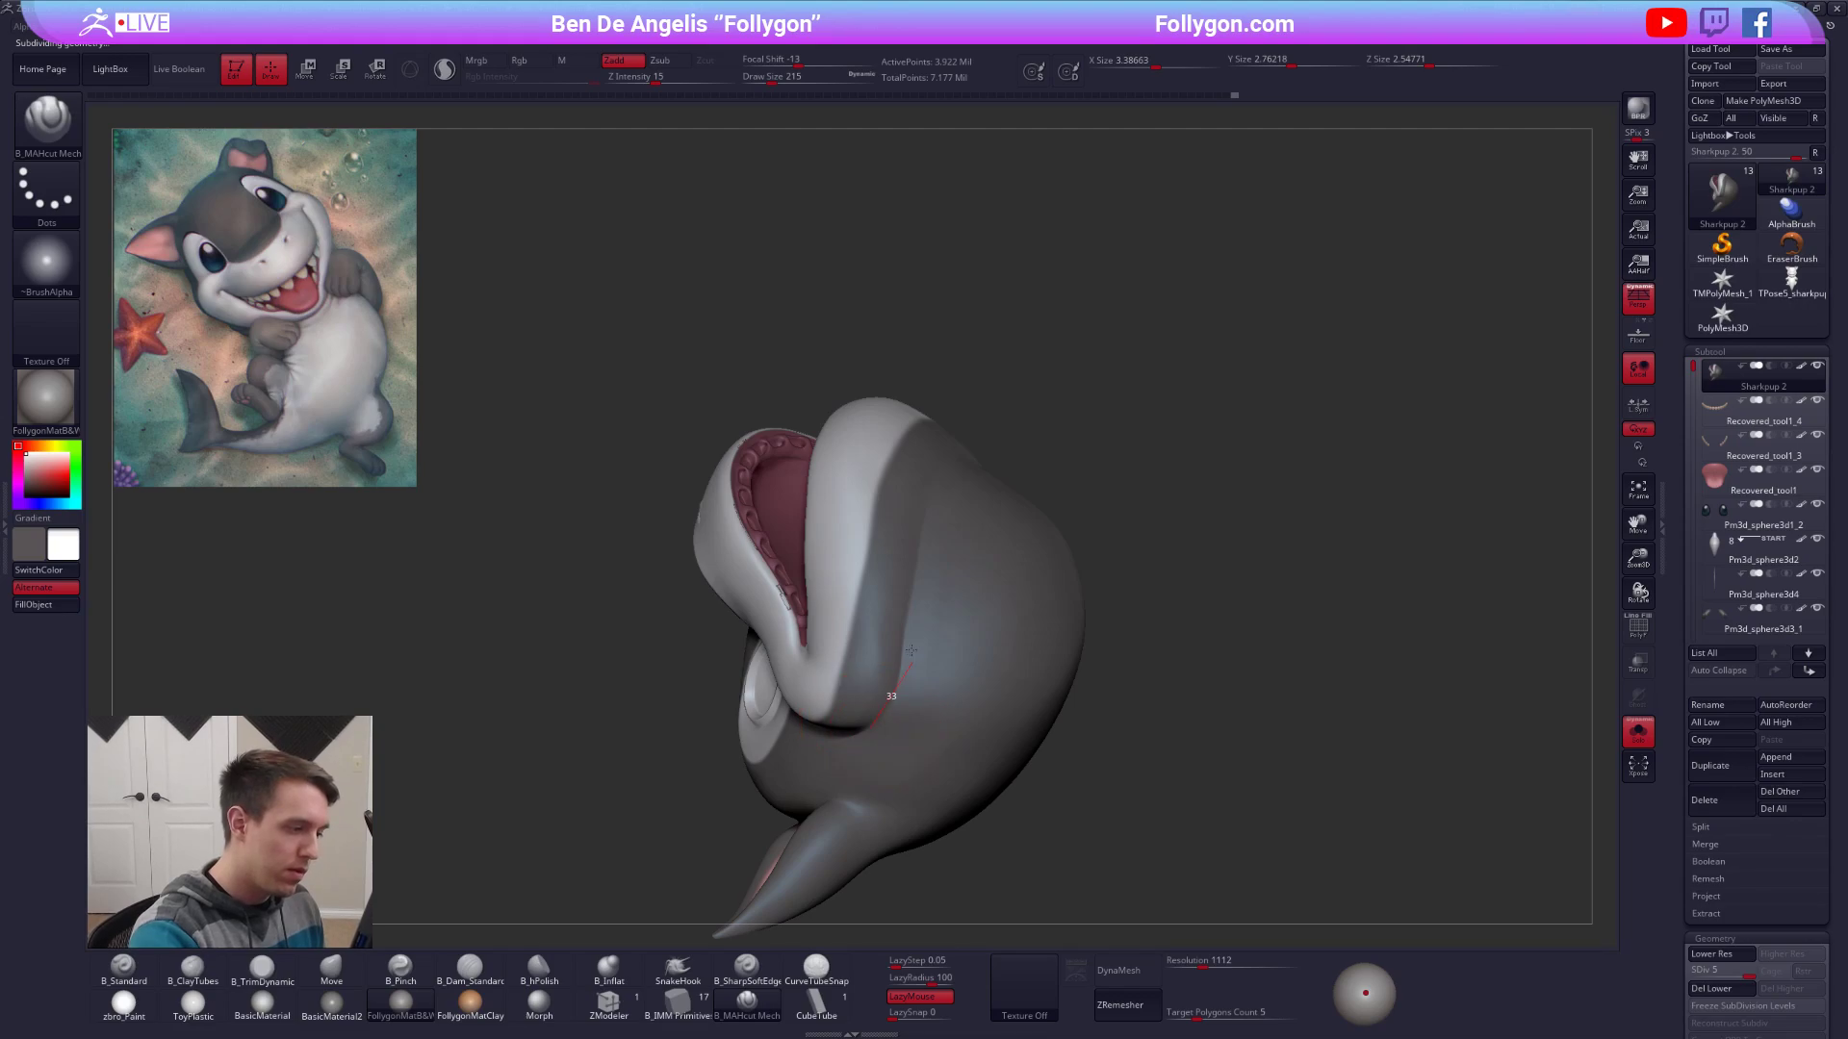
right_drag(960, 417, 921, 544)
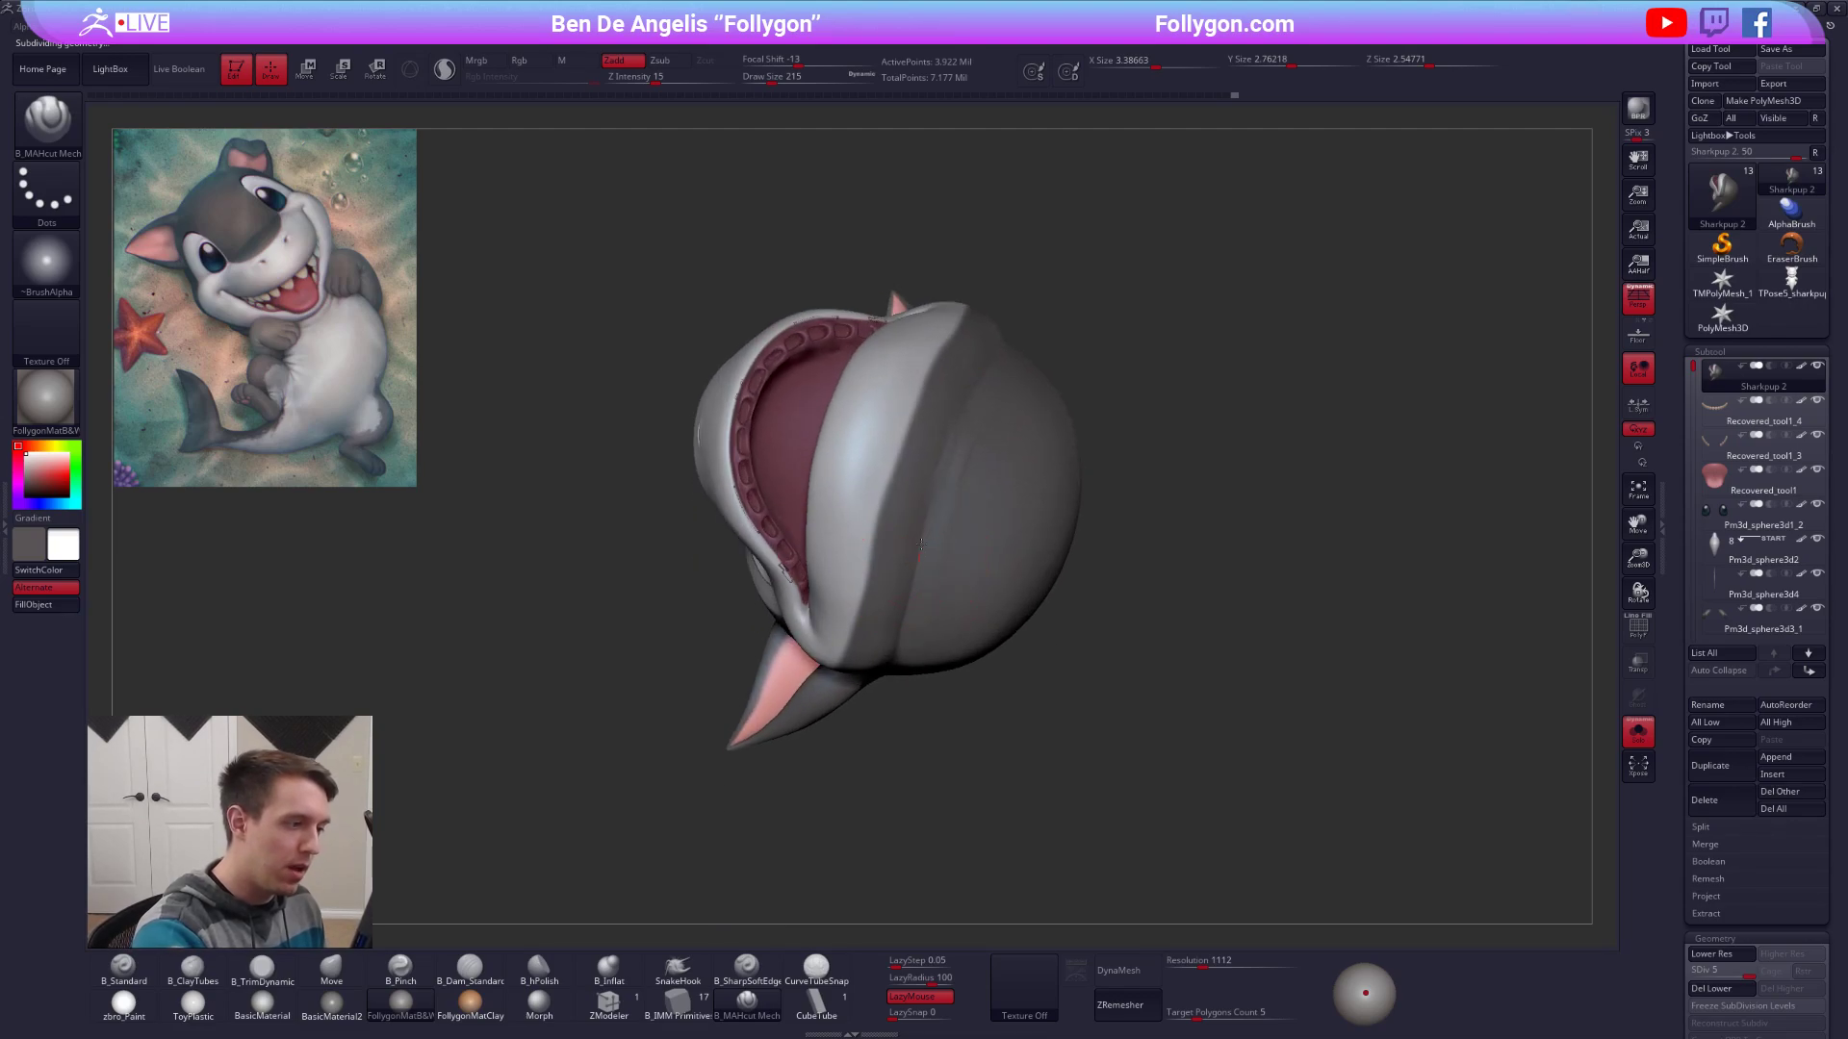
right_drag(979, 383, 1027, 298)
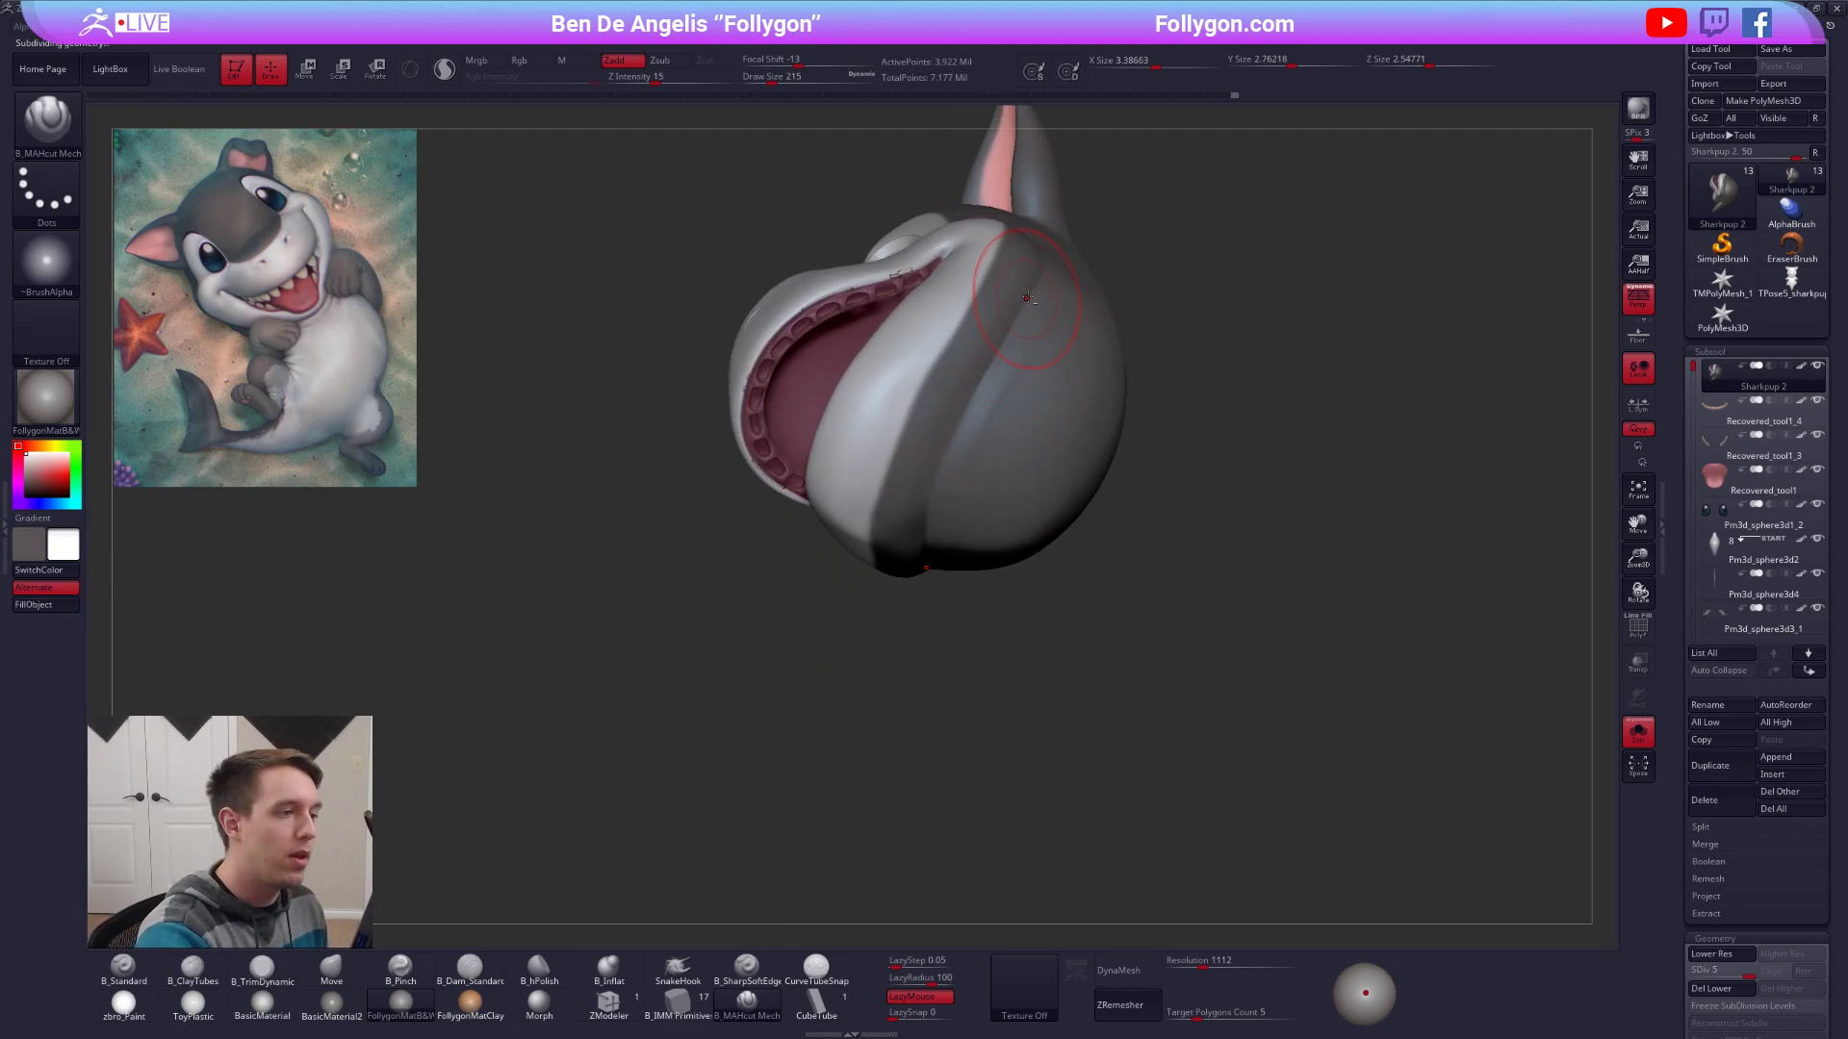
key(shift)
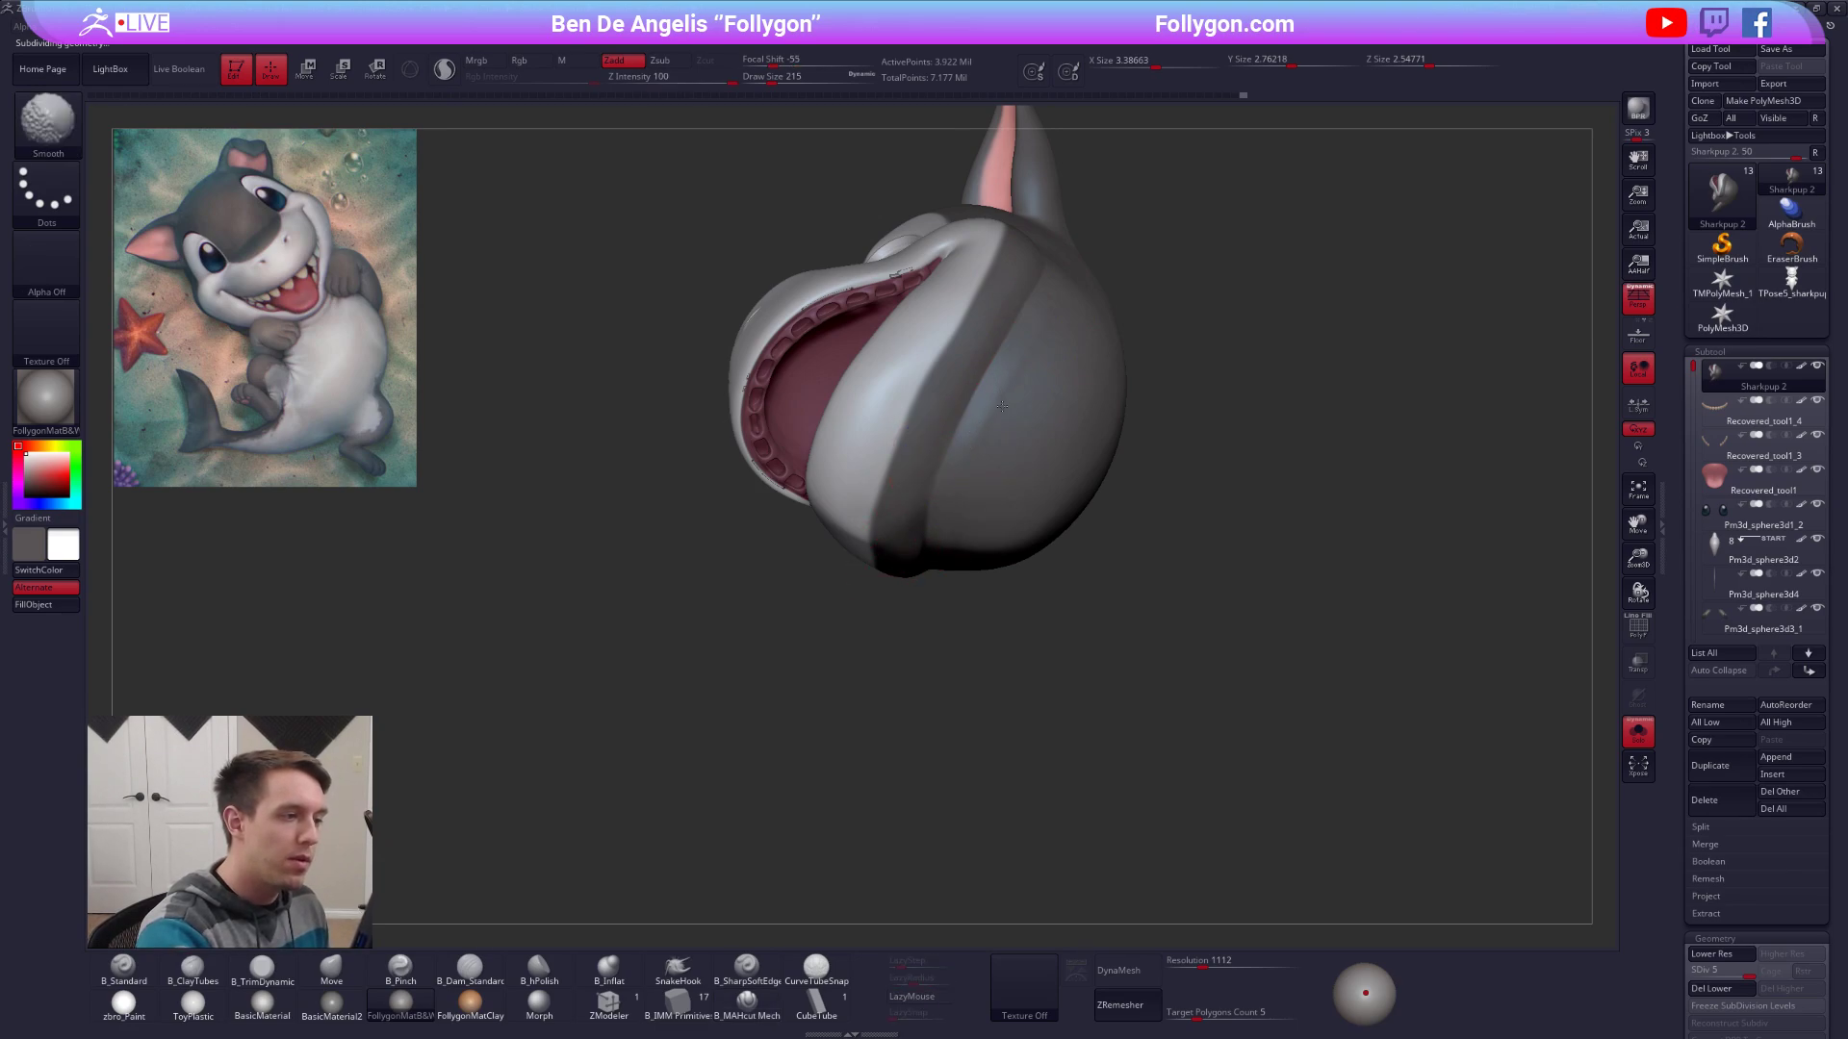
mouse_move(1002, 406)
right_down()
mouse_move(987, 504)
mouse_move(976, 440)
mouse_move(928, 497)
mouse_move(926, 553)
right_up()
right_click(974, 495)
right_click(974, 440)
Fill the head with the zbro_Paint material using the Standard brush with only the material channel enabled.
click(144, 1011)
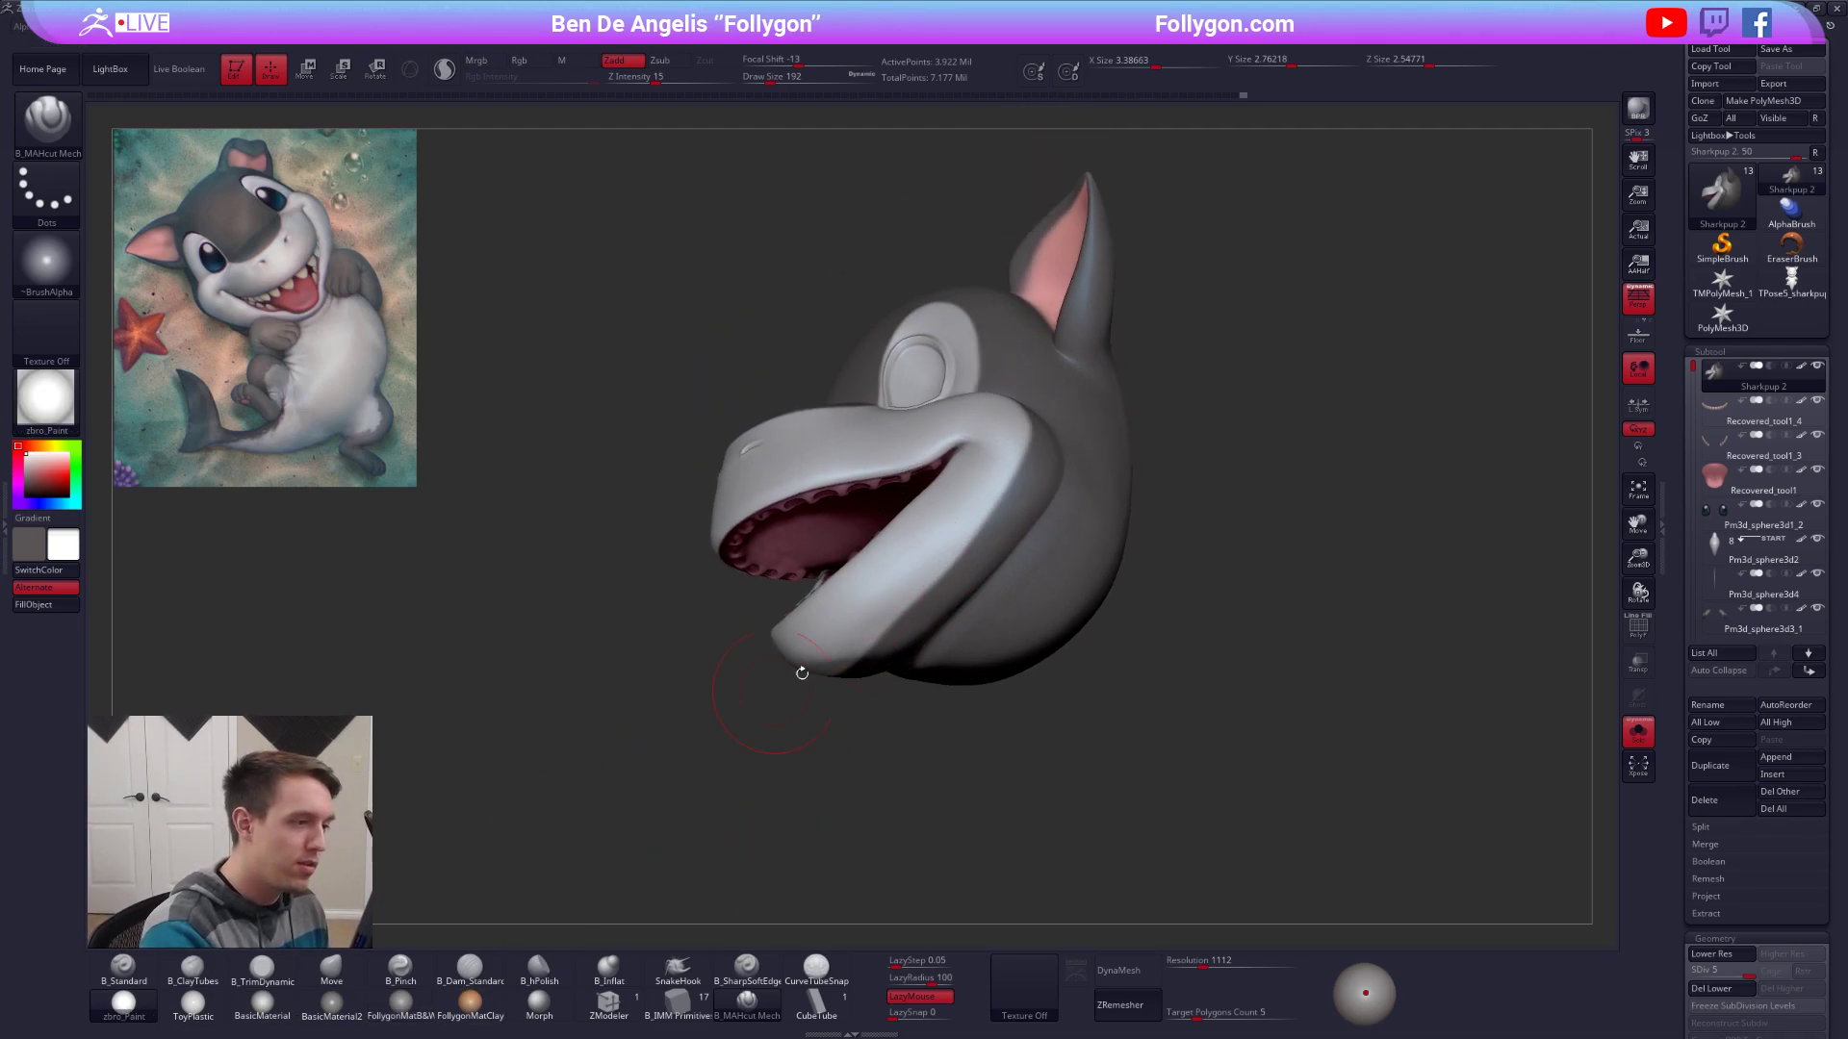
click(568, 62)
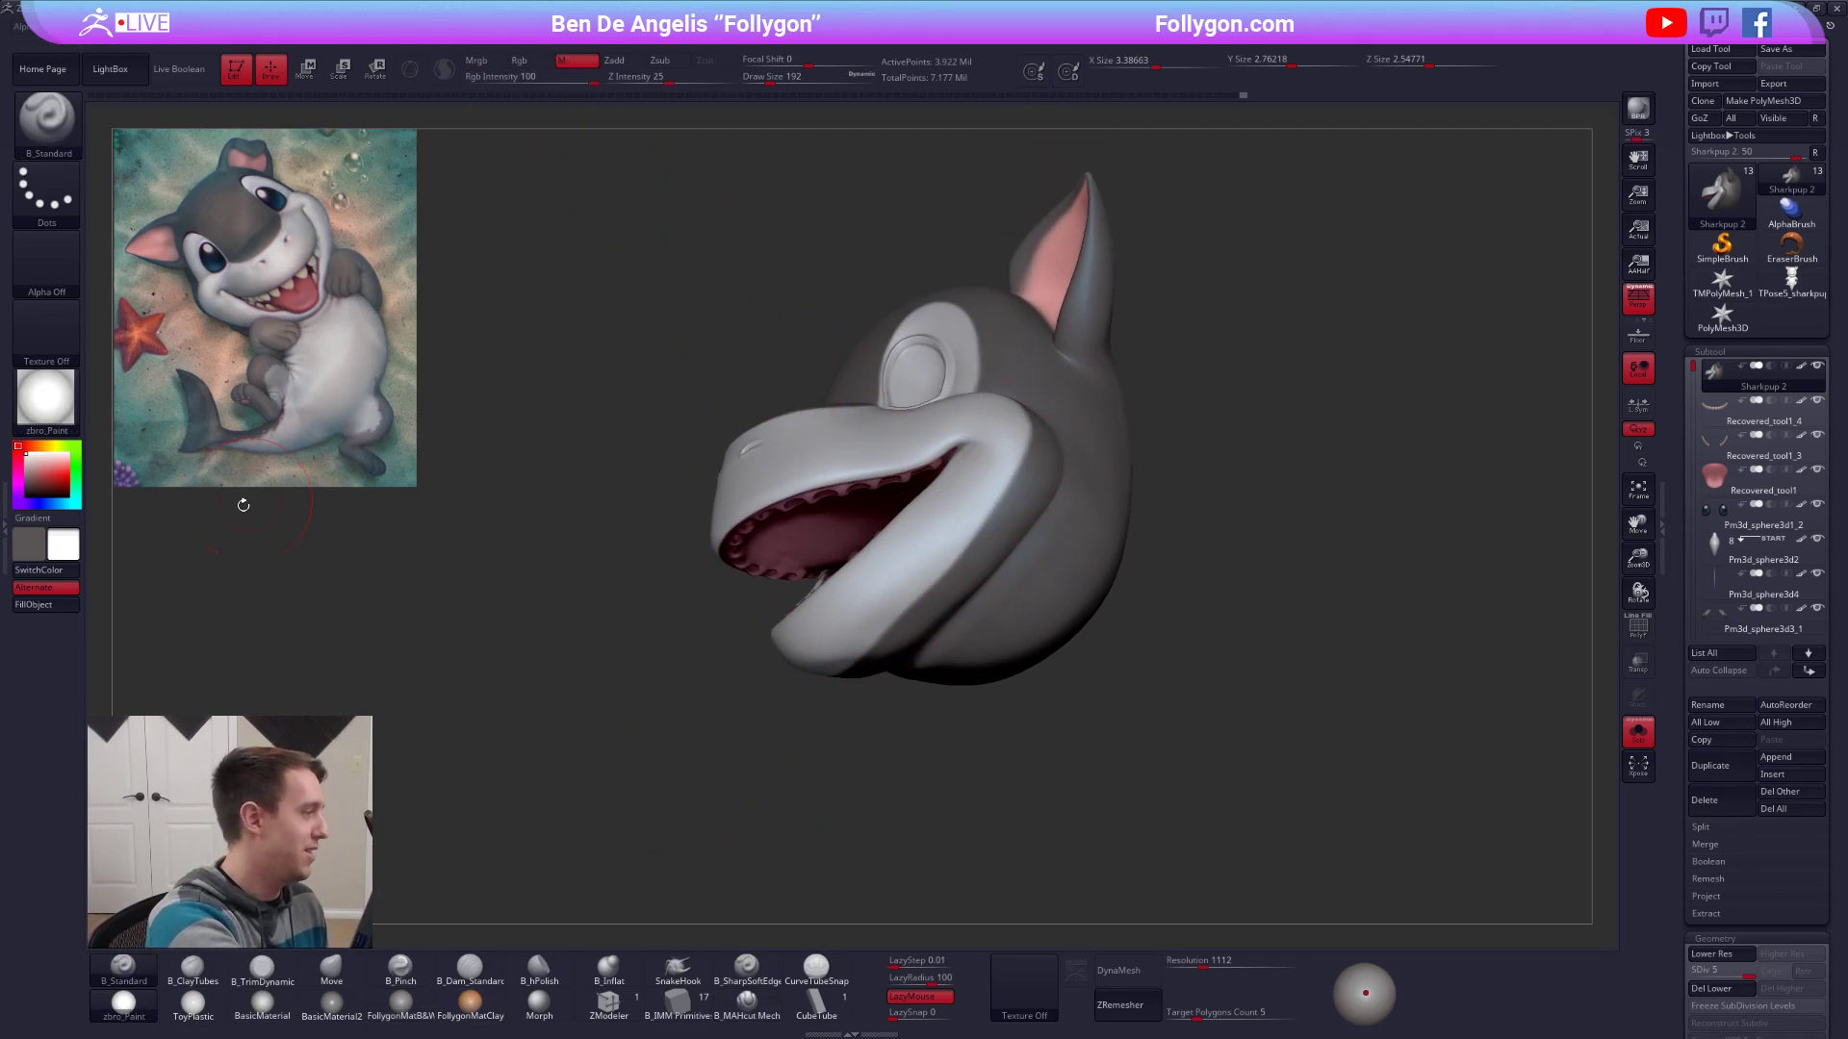
click(63, 612)
Inspect the head's wireframe around the cheek crease and check the form from a side angle.
key(shift+f)
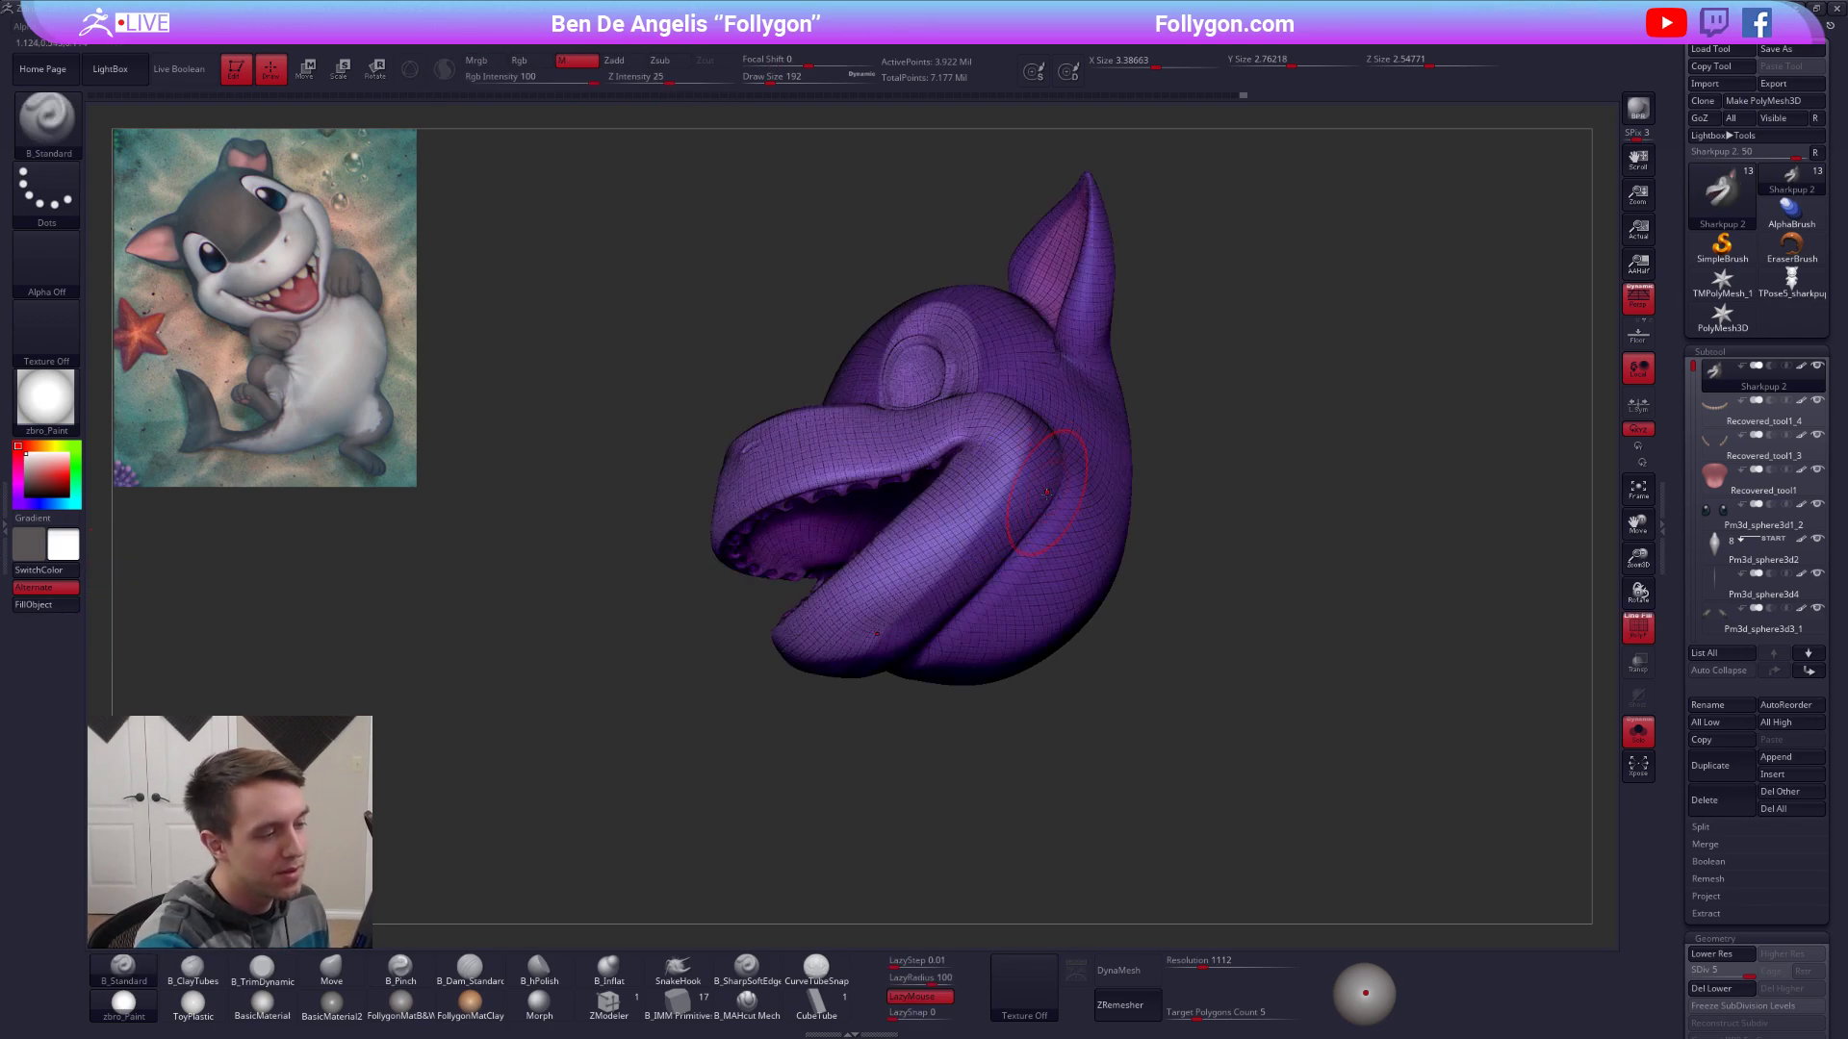
mouse_move(1022, 543)
right_down()
mouse_move(1039, 495)
mouse_move(1053, 535)
right_up()
key(shift+f)
alt+right_drag(1053, 535, 1064, 610)
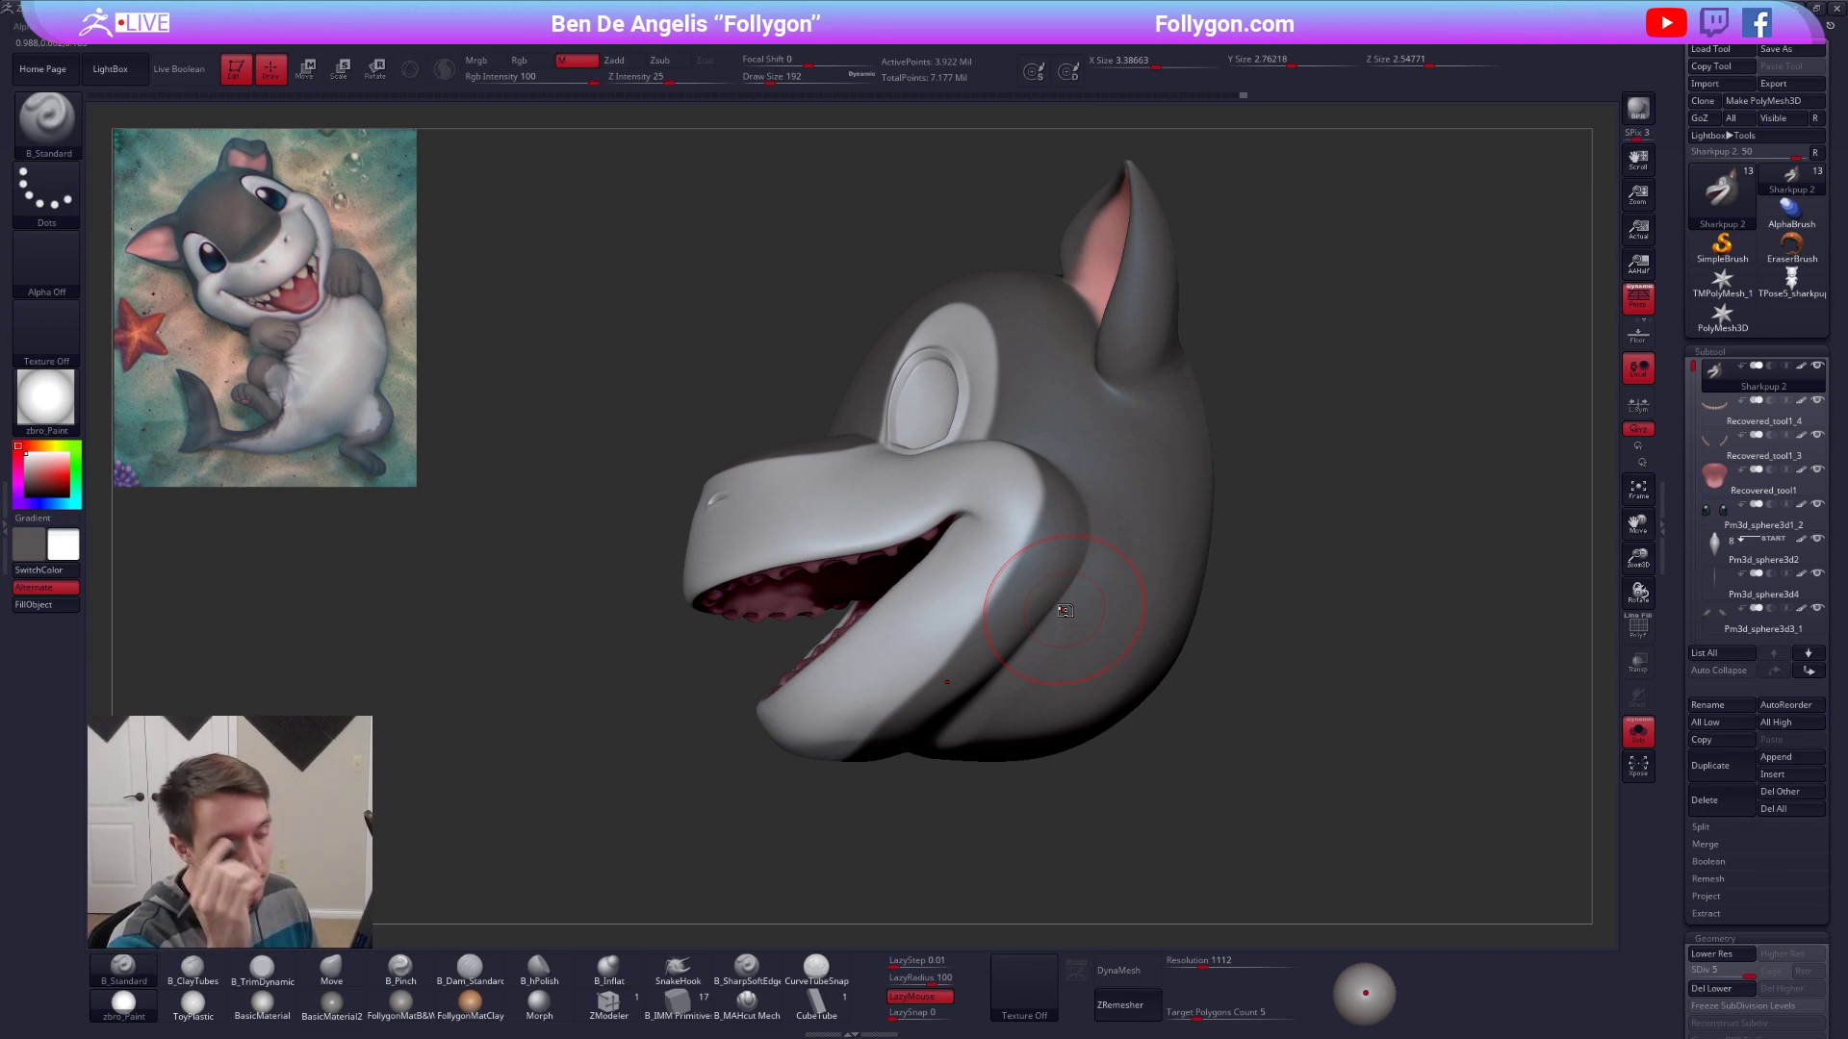
mouse_move(1064, 611)
right_down()
mouse_move(1088, 645)
mouse_move(1135, 626)
mouse_move(1261, 673)
mouse_move(1274, 710)
mouse_move(1160, 511)
right_up()
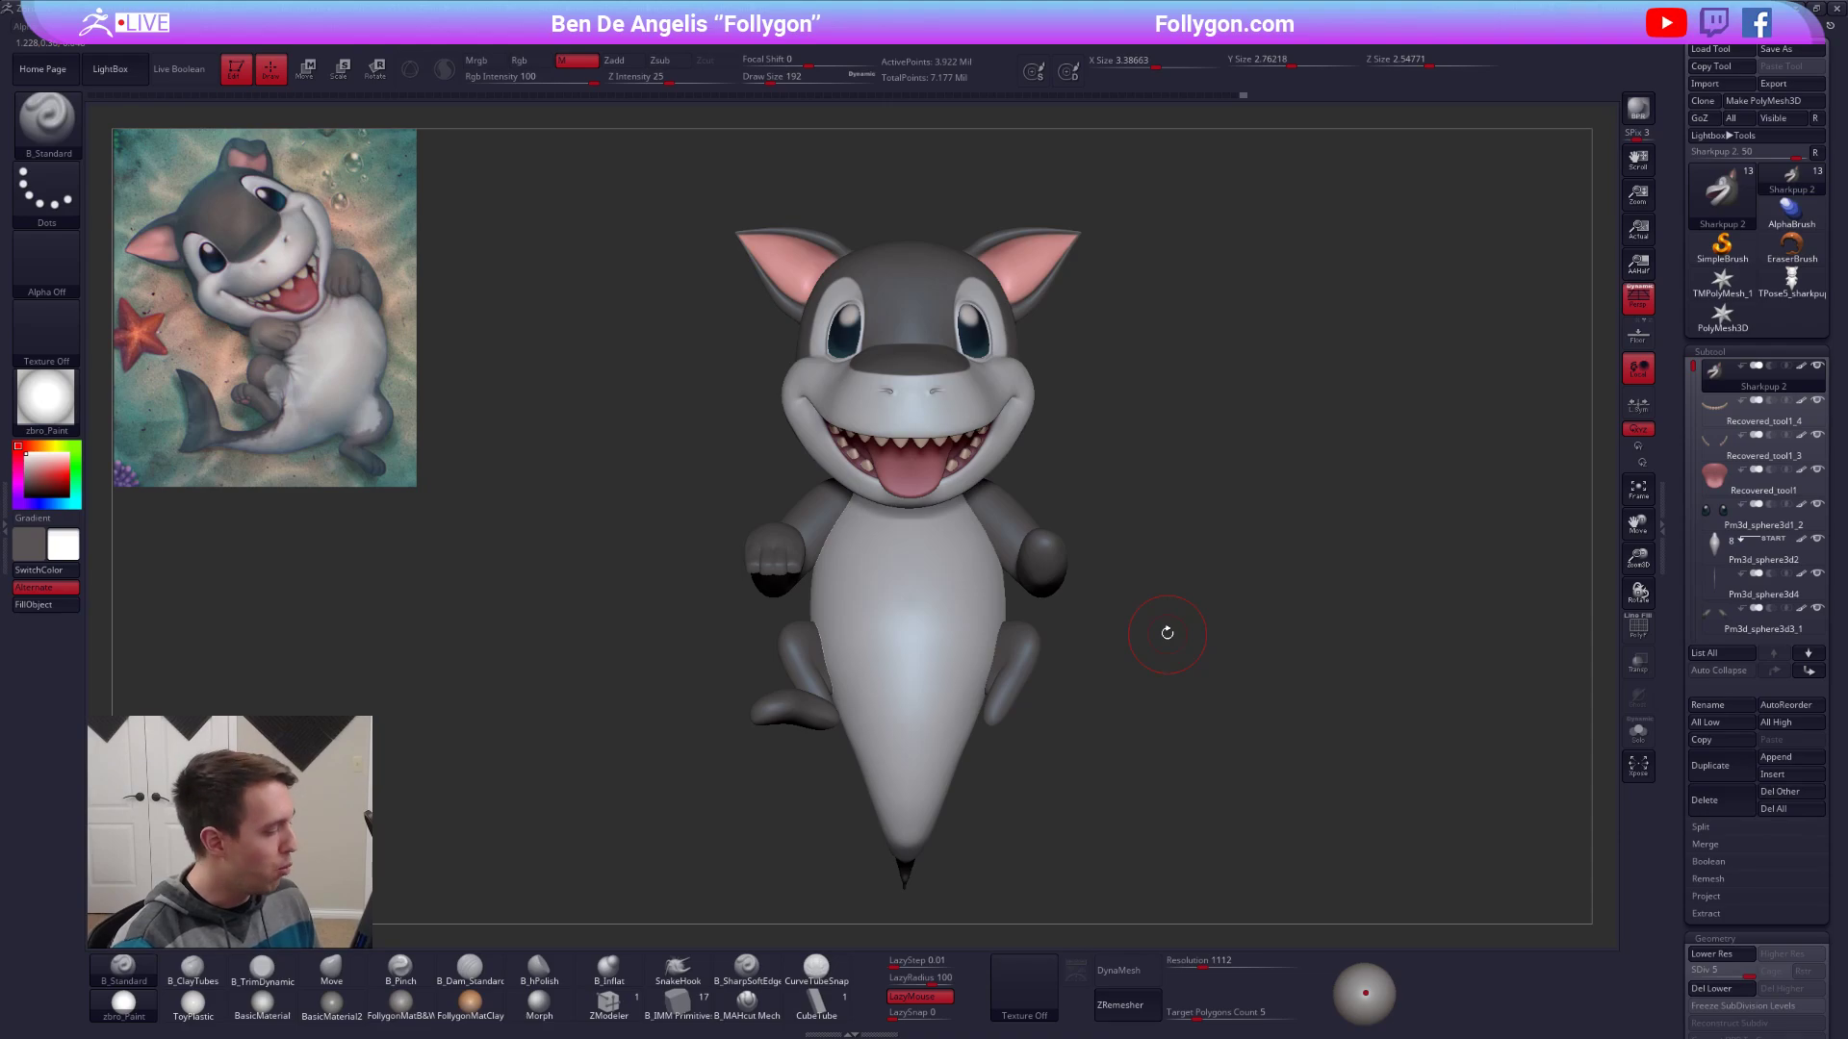
Shift the reference image slightly downwards in Spotlight and return to the isolated head in side view.
key(shift+z)
drag(851, 527, 1176, 694)
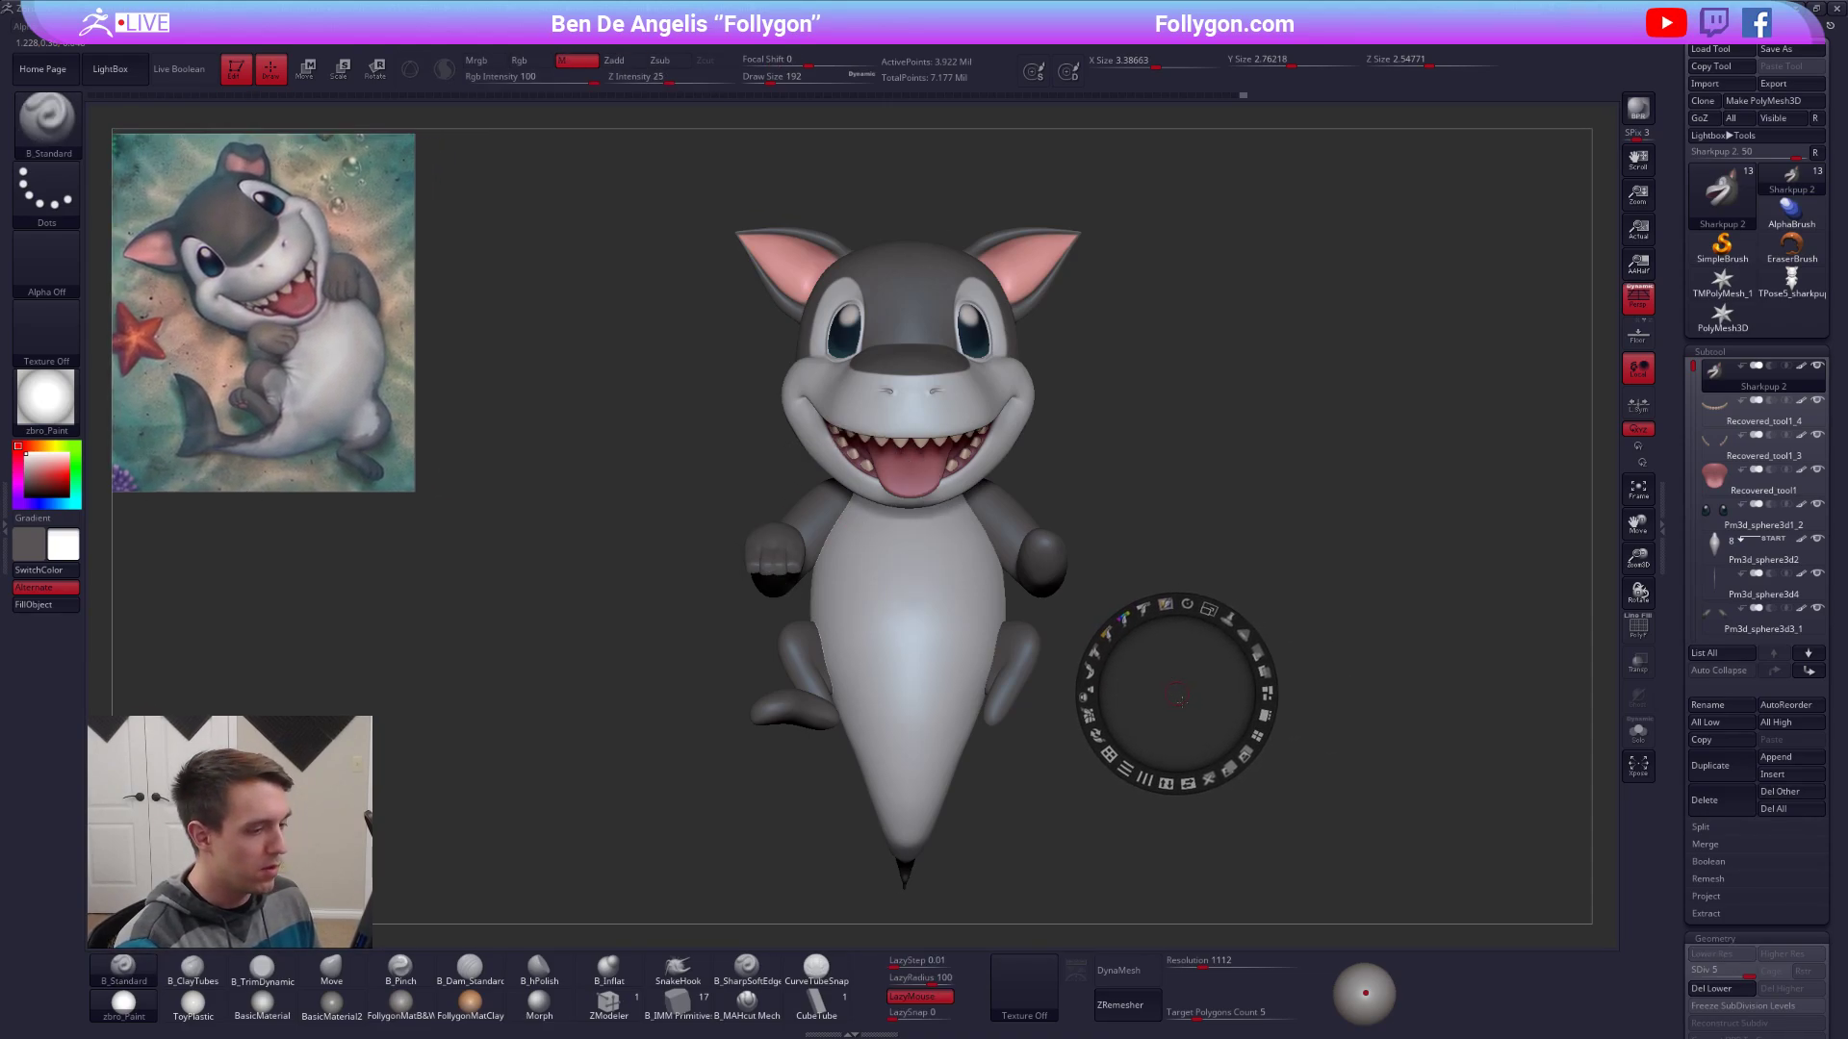
key(shift+z)
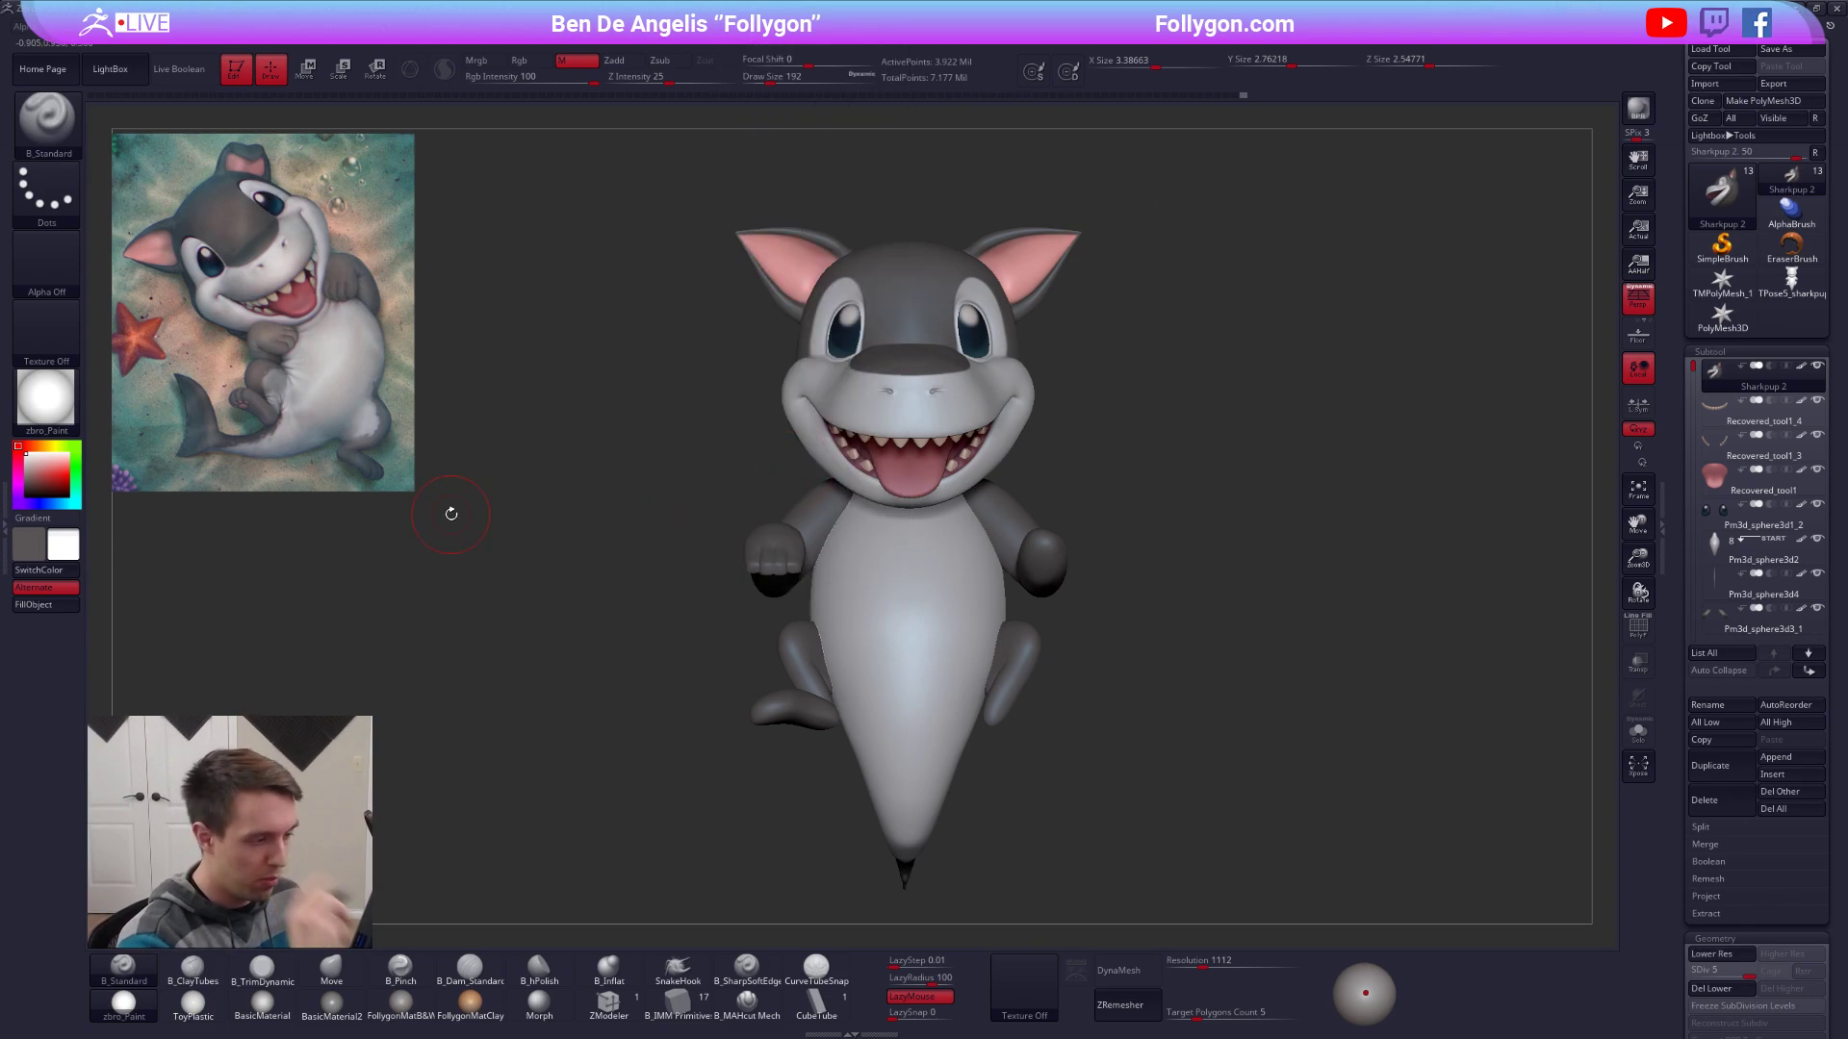
drag(452, 514, 949, 386)
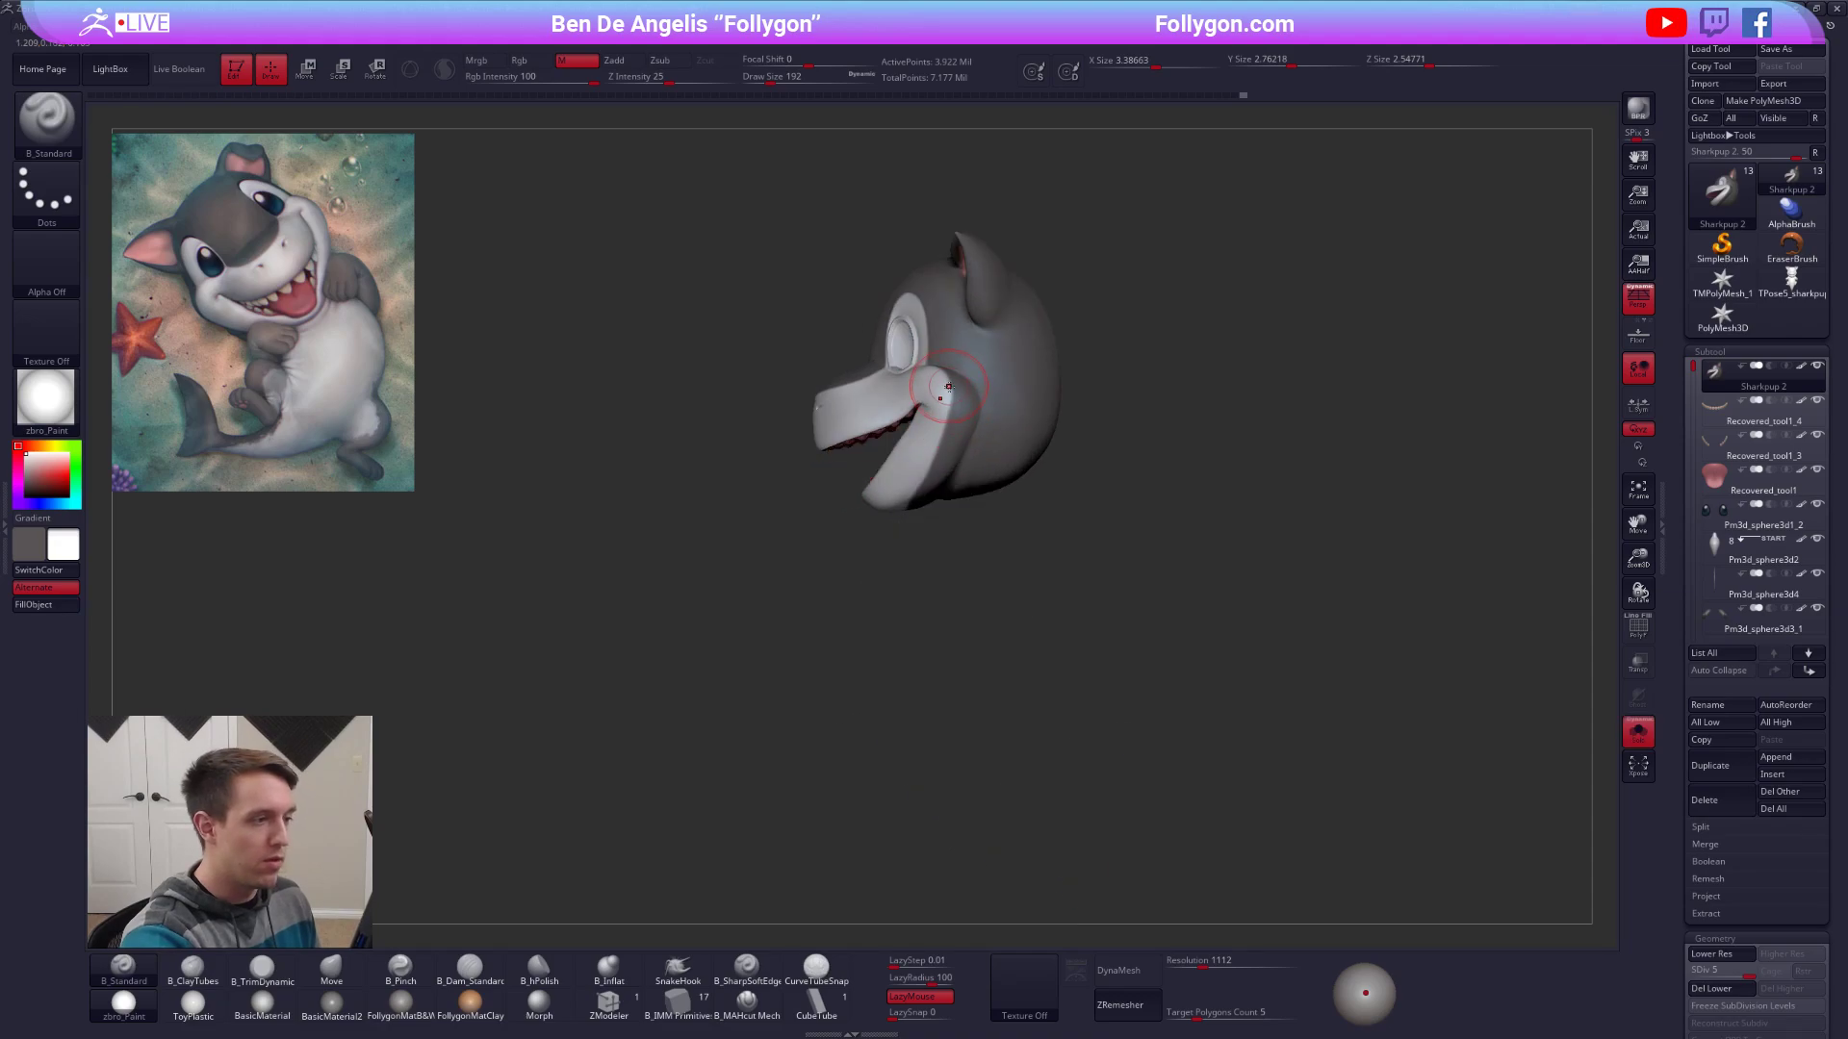
Lower the head to subdivision level 3 and smooth the surface behind the cheek crease at draw size 252.
alt+right_drag(949, 386, 1009, 465)
key(shift+d)
key(shift+d)
key(space)
drag(1001, 439, 1005, 436)
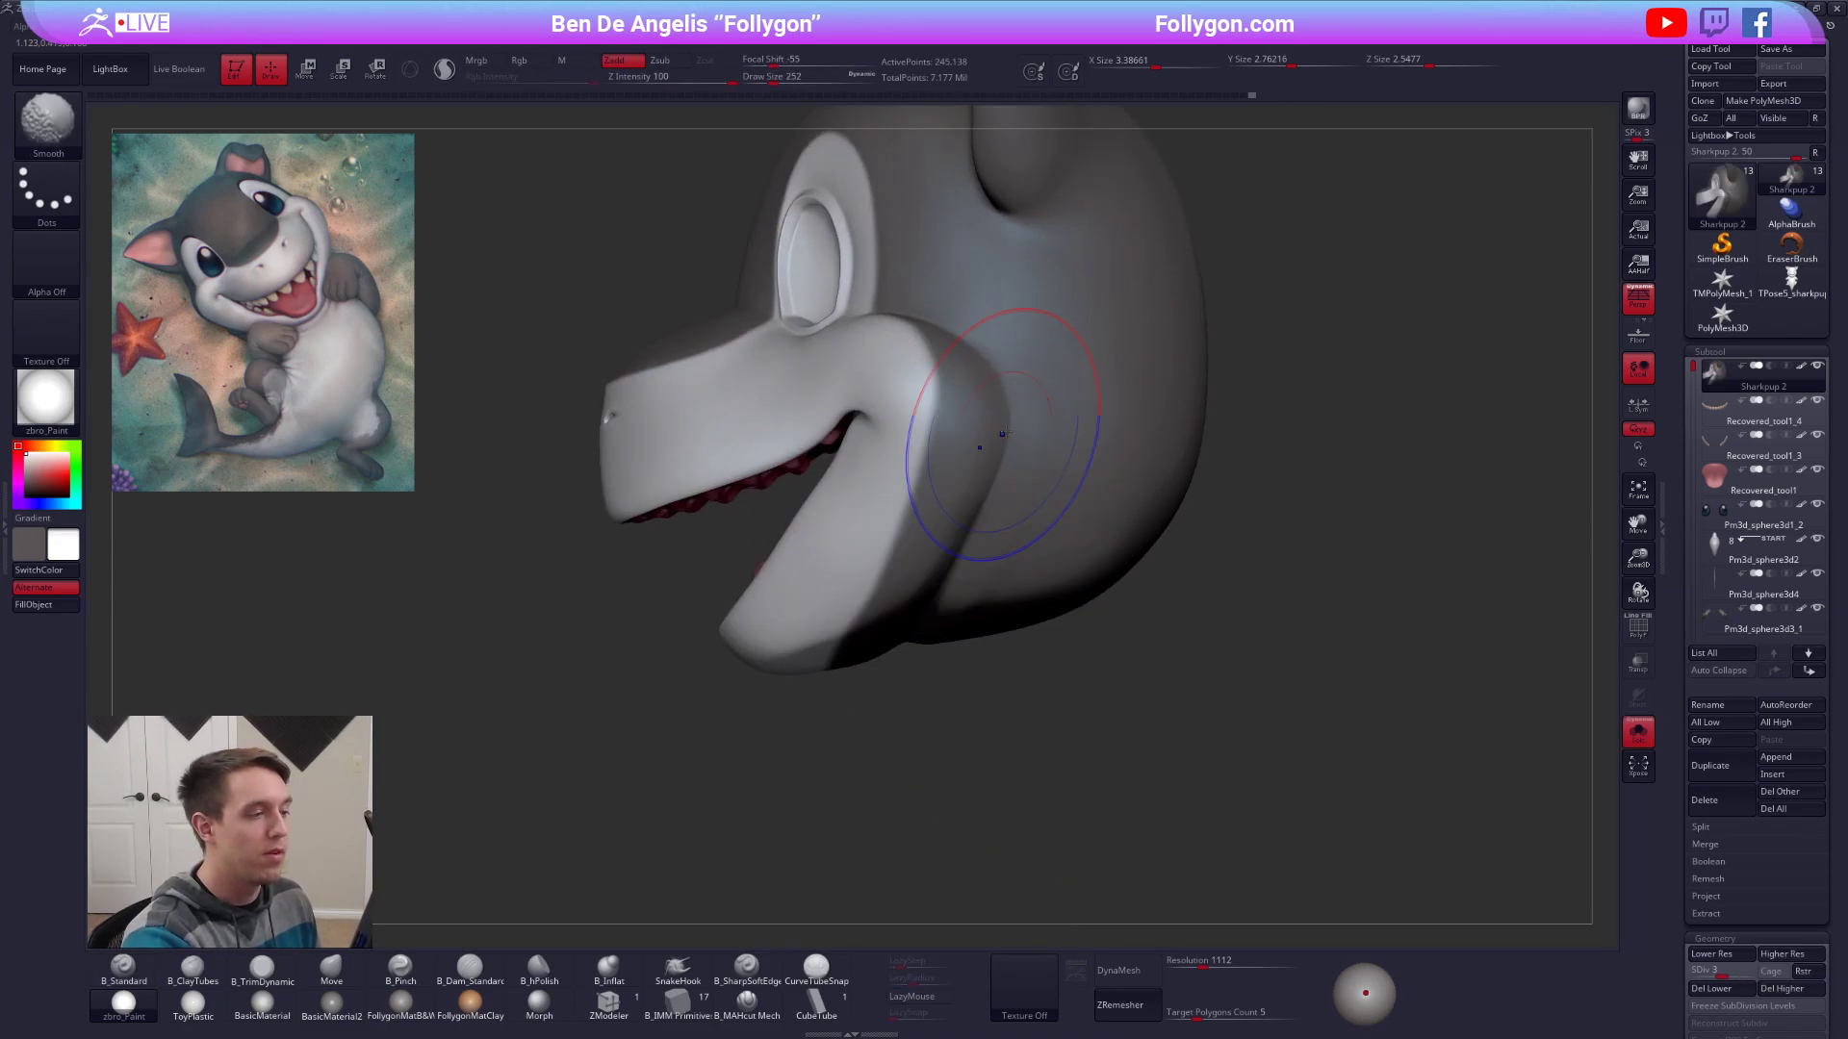
Drop the head to subdivision level 2 and reshape the cheek crease with the Move brush at draw size 203.
key(shift+d)
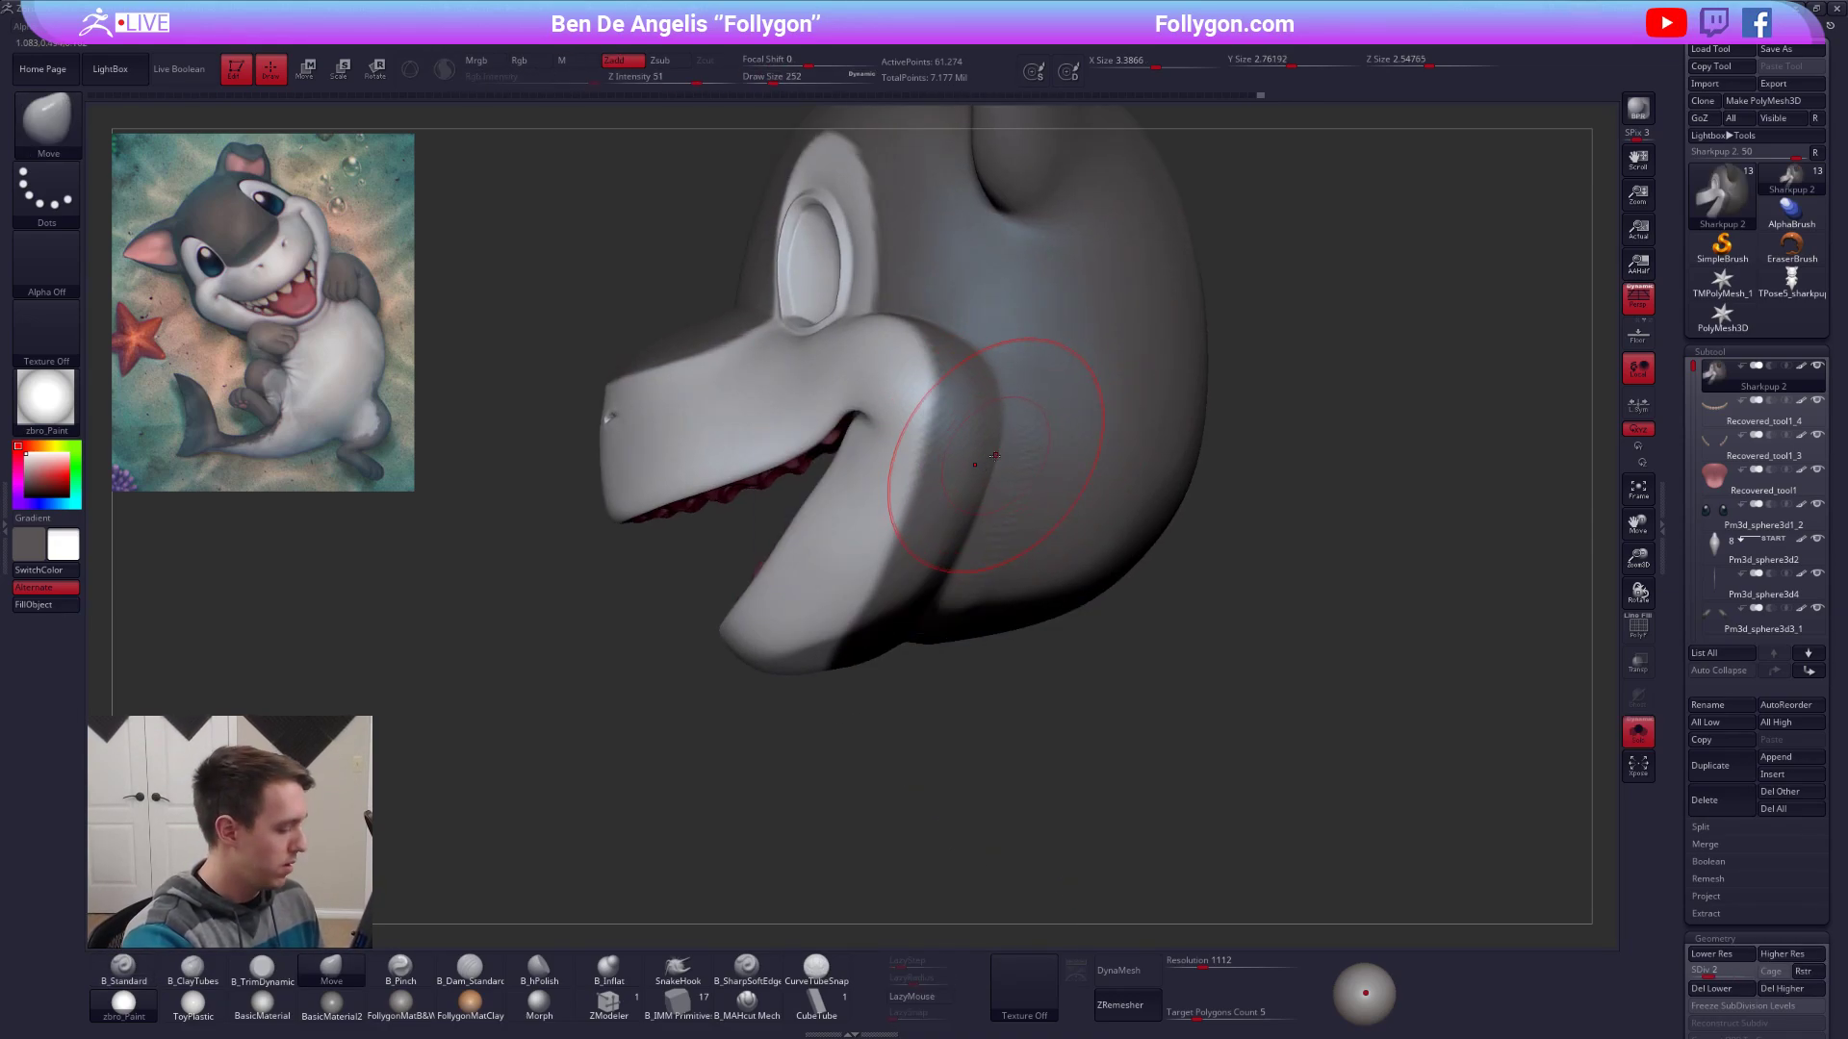
right_drag(999, 459, 1003, 467)
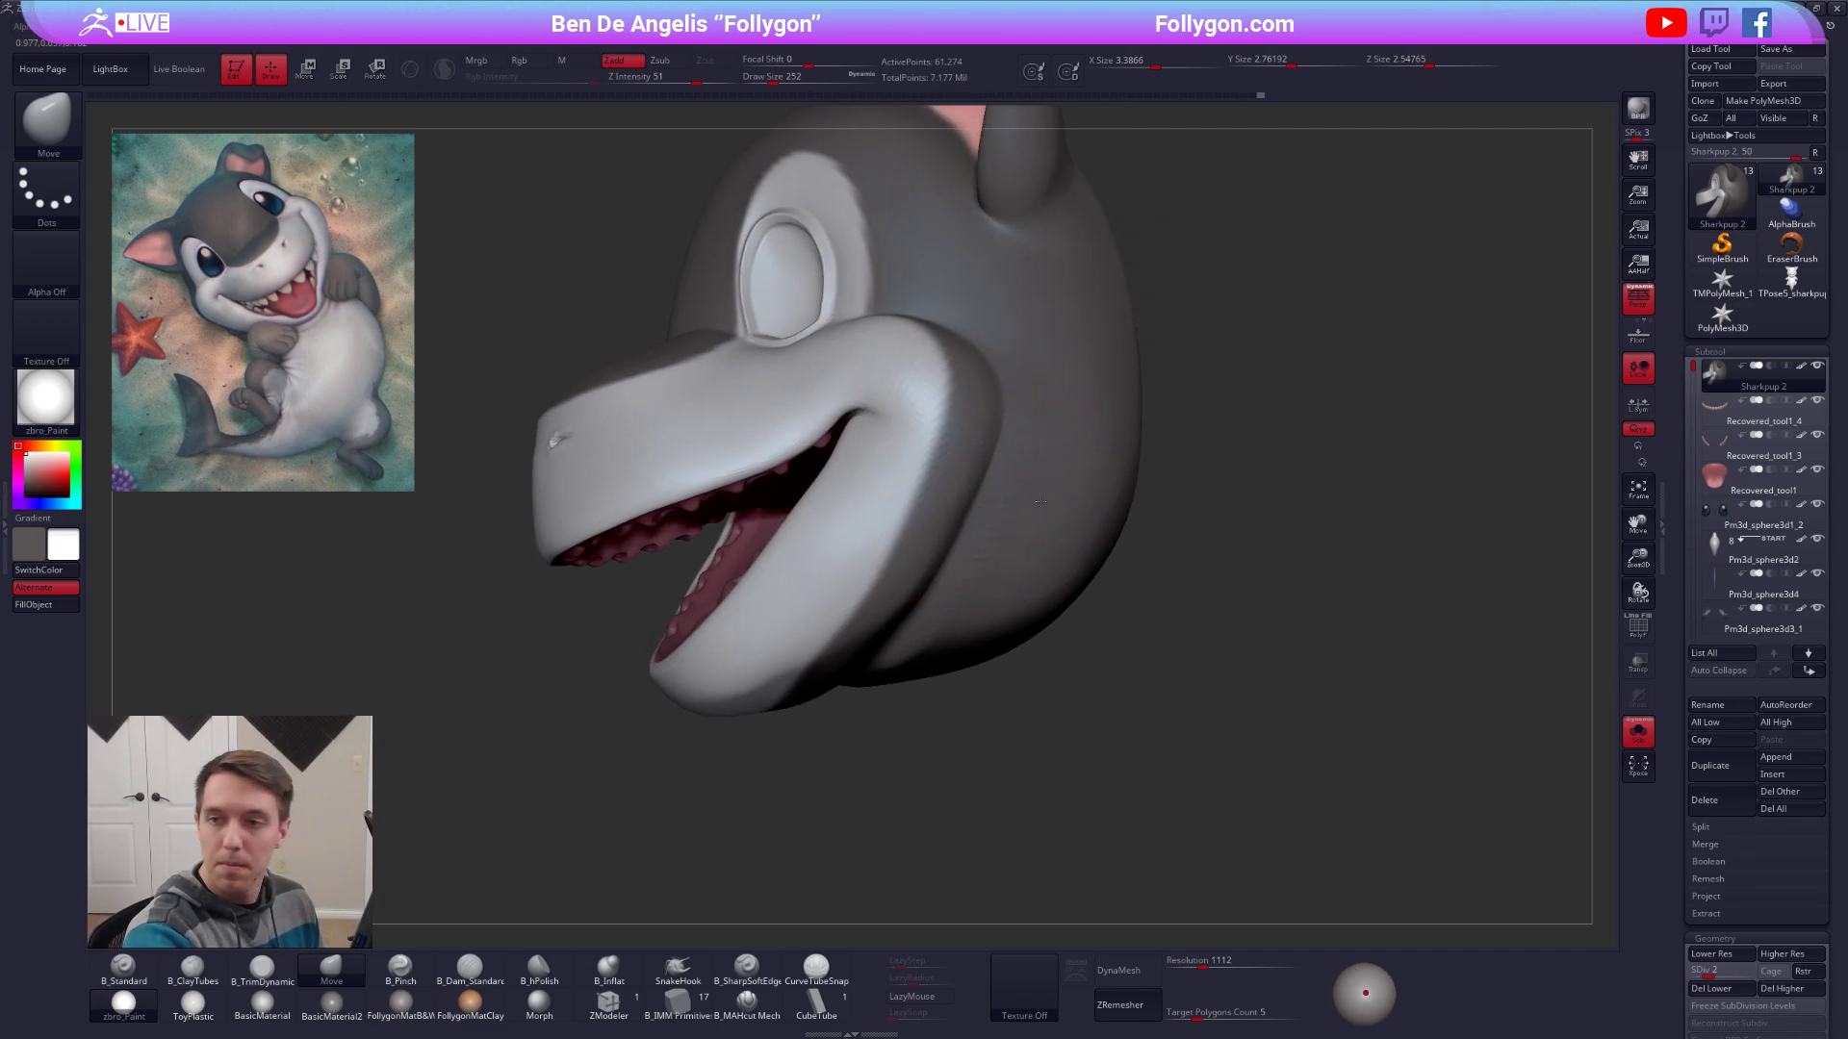
right_drag(987, 511, 1007, 472)
key(bracketleft)
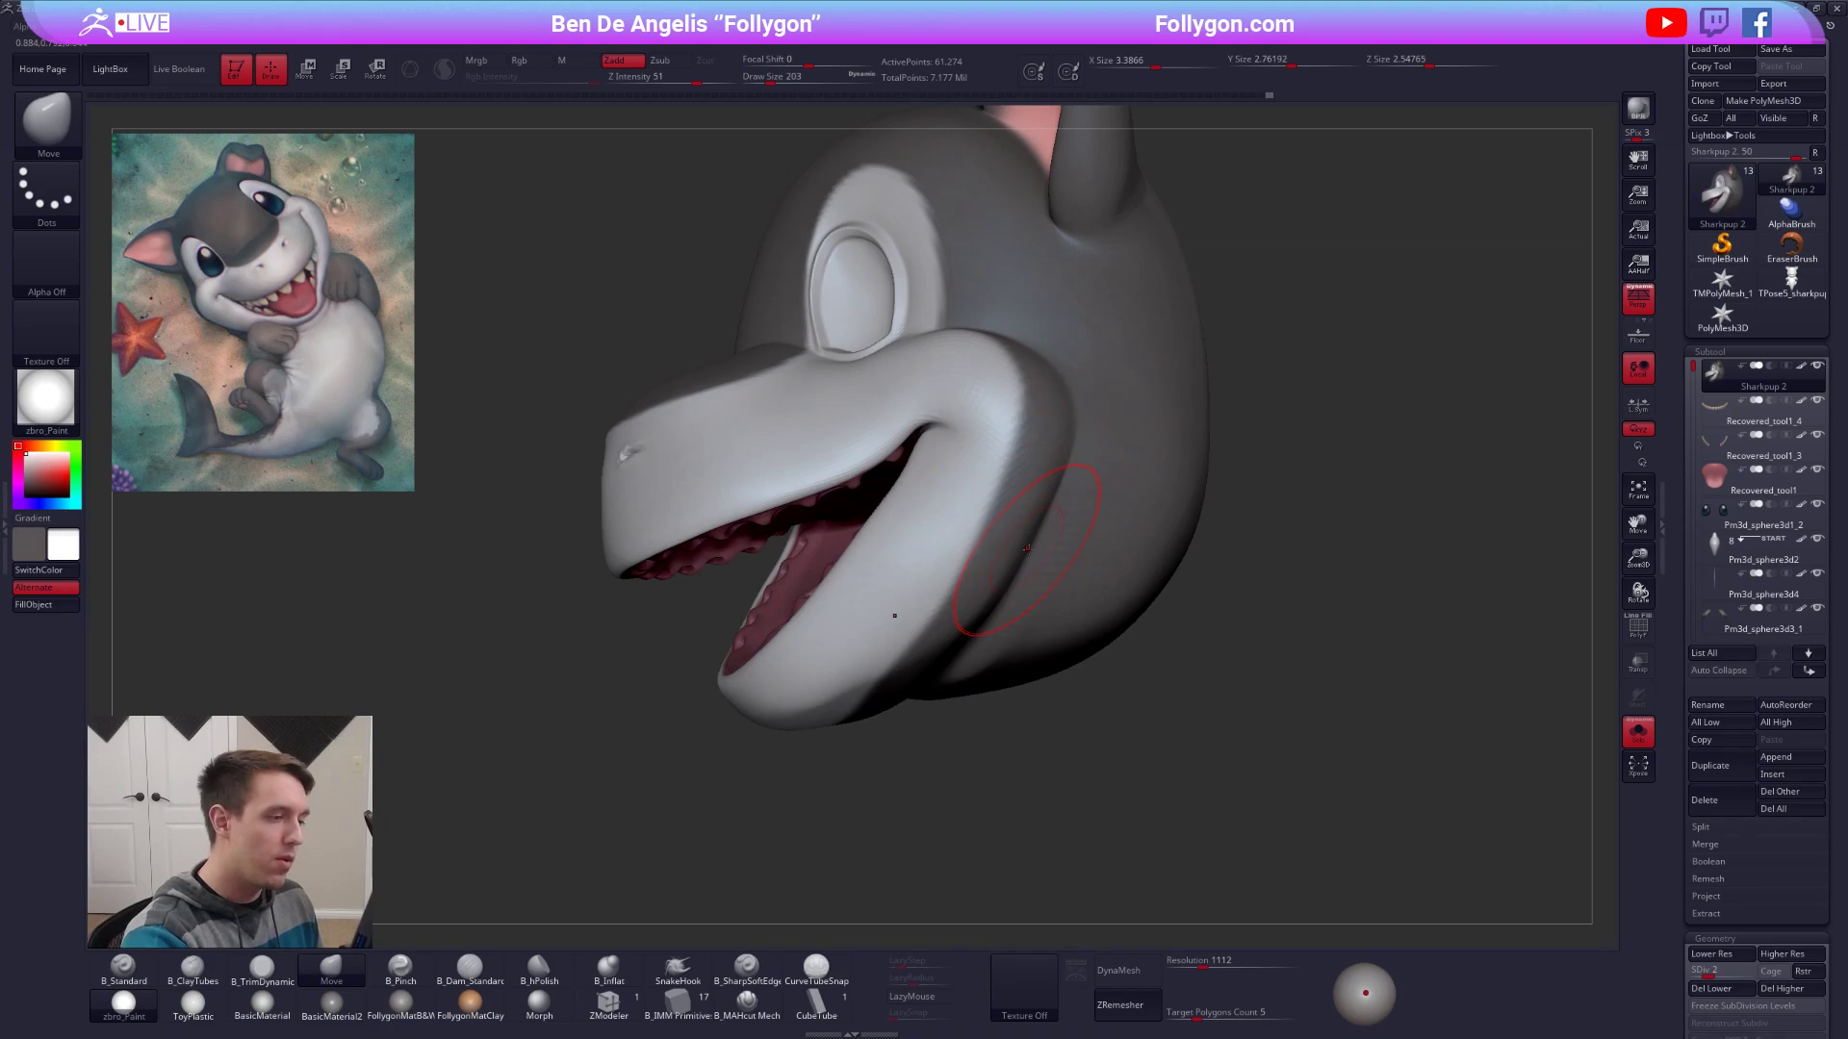
mouse_move(1027, 548)
right_down()
mouse_move(1010, 536)
mouse_move(1026, 573)
mouse_move(1027, 520)
right_up()
Raise the head to subdivision level 3 and smooth the crease running beneath the jaw at draw size 170.
key(d)
key(shift)
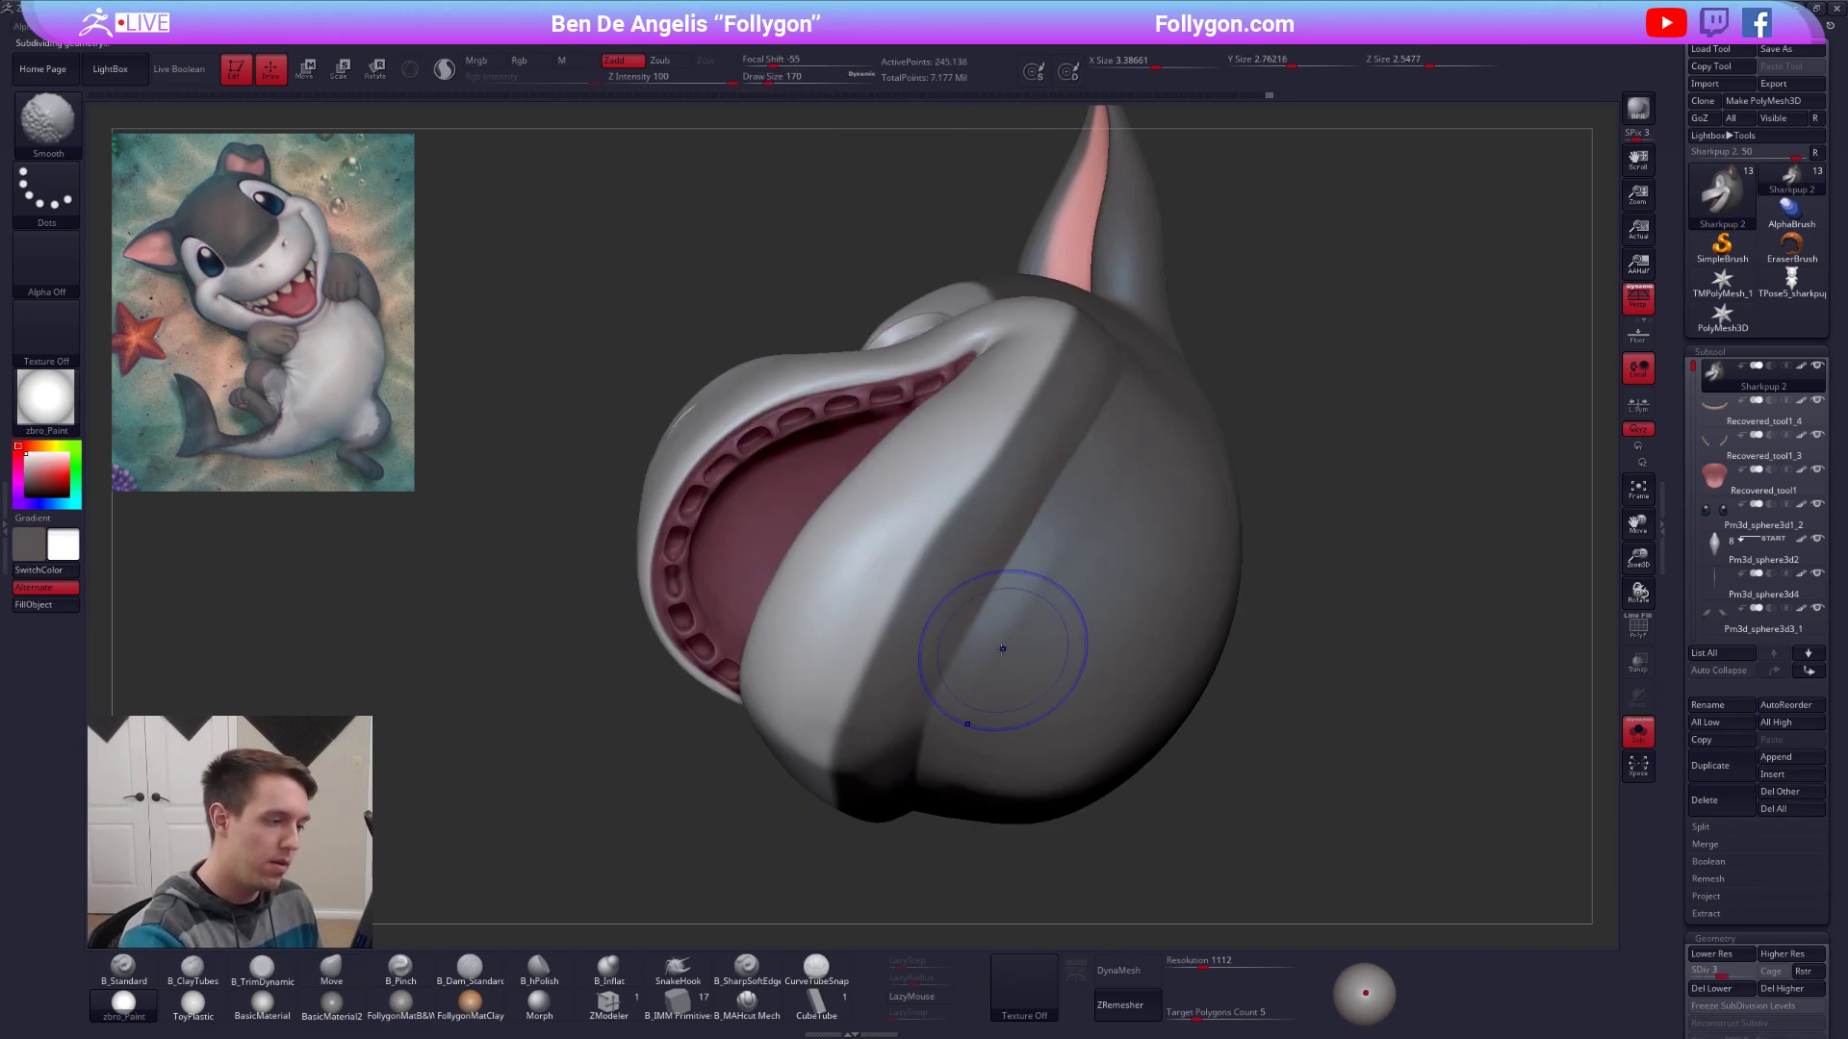
right_drag(1008, 638, 1081, 504)
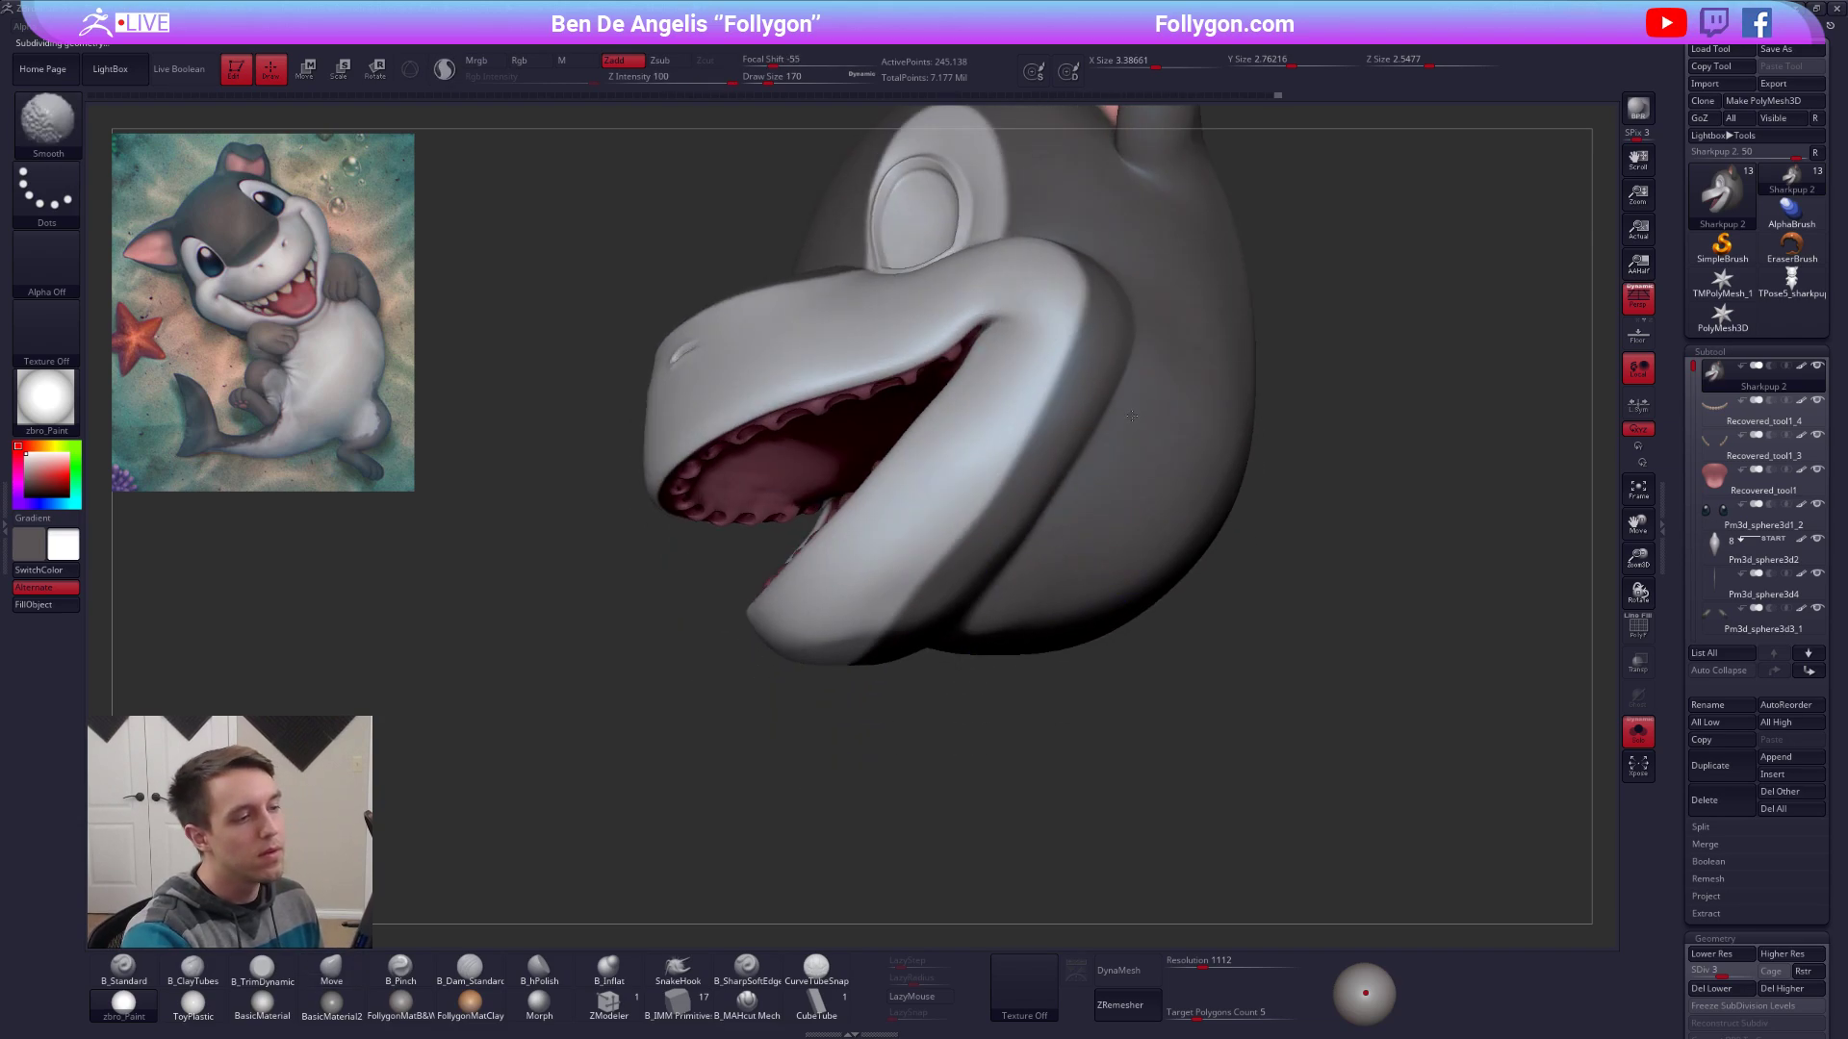
mouse_move(1131, 416)
right_down()
mouse_move(1117, 452)
mouse_move(1052, 494)
mouse_move(1106, 581)
mouse_move(982, 636)
mouse_move(948, 616)
mouse_move(1001, 494)
right_up()
right_click(932, 587)
Return to subdivision level 2 and adjust the jaw and crease shape with the Move brush.
key(shift+d)
key(space)
drag(967, 546, 965, 547)
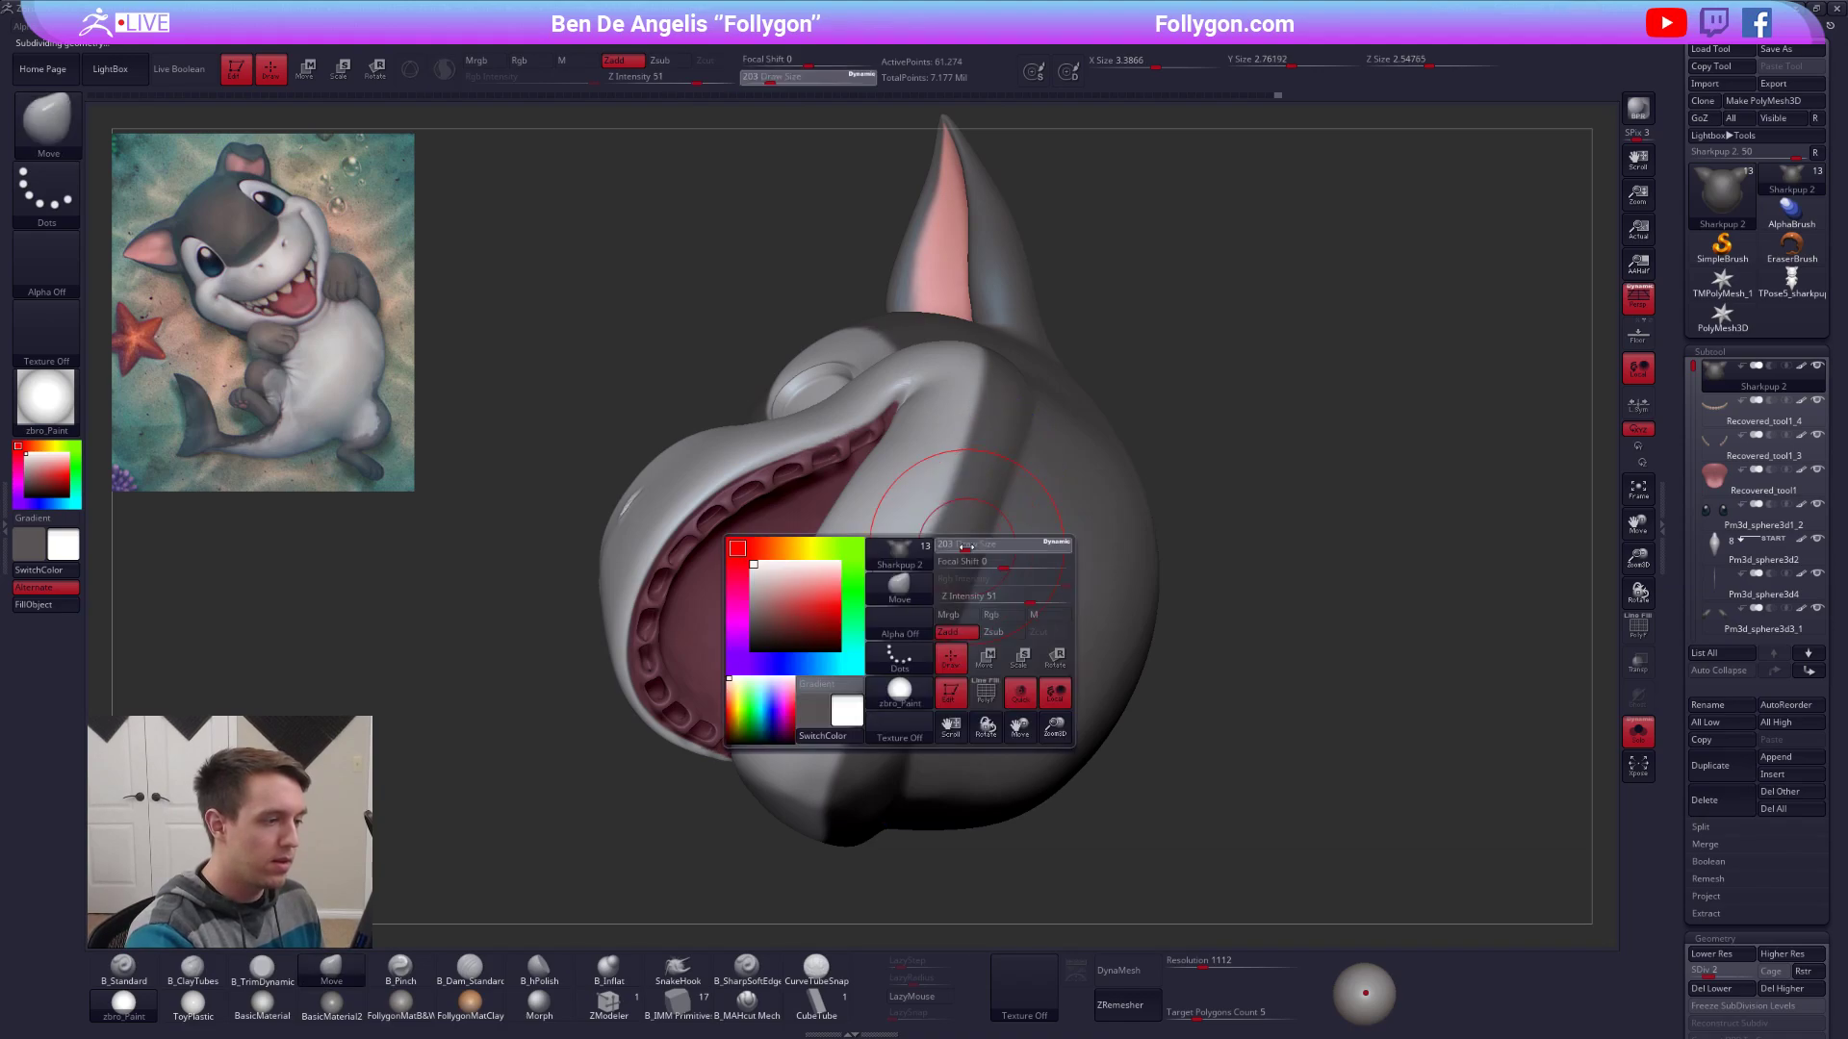
key(shift)
mouse_move(909, 733)
right_down()
mouse_move(907, 618)
mouse_move(982, 612)
right_up()
key(space)
drag(981, 566, 975, 565)
At subdivision level 5, set the Standard brush to Rgb only, sample the pale jaw colour and use draw size 96.
key(1)
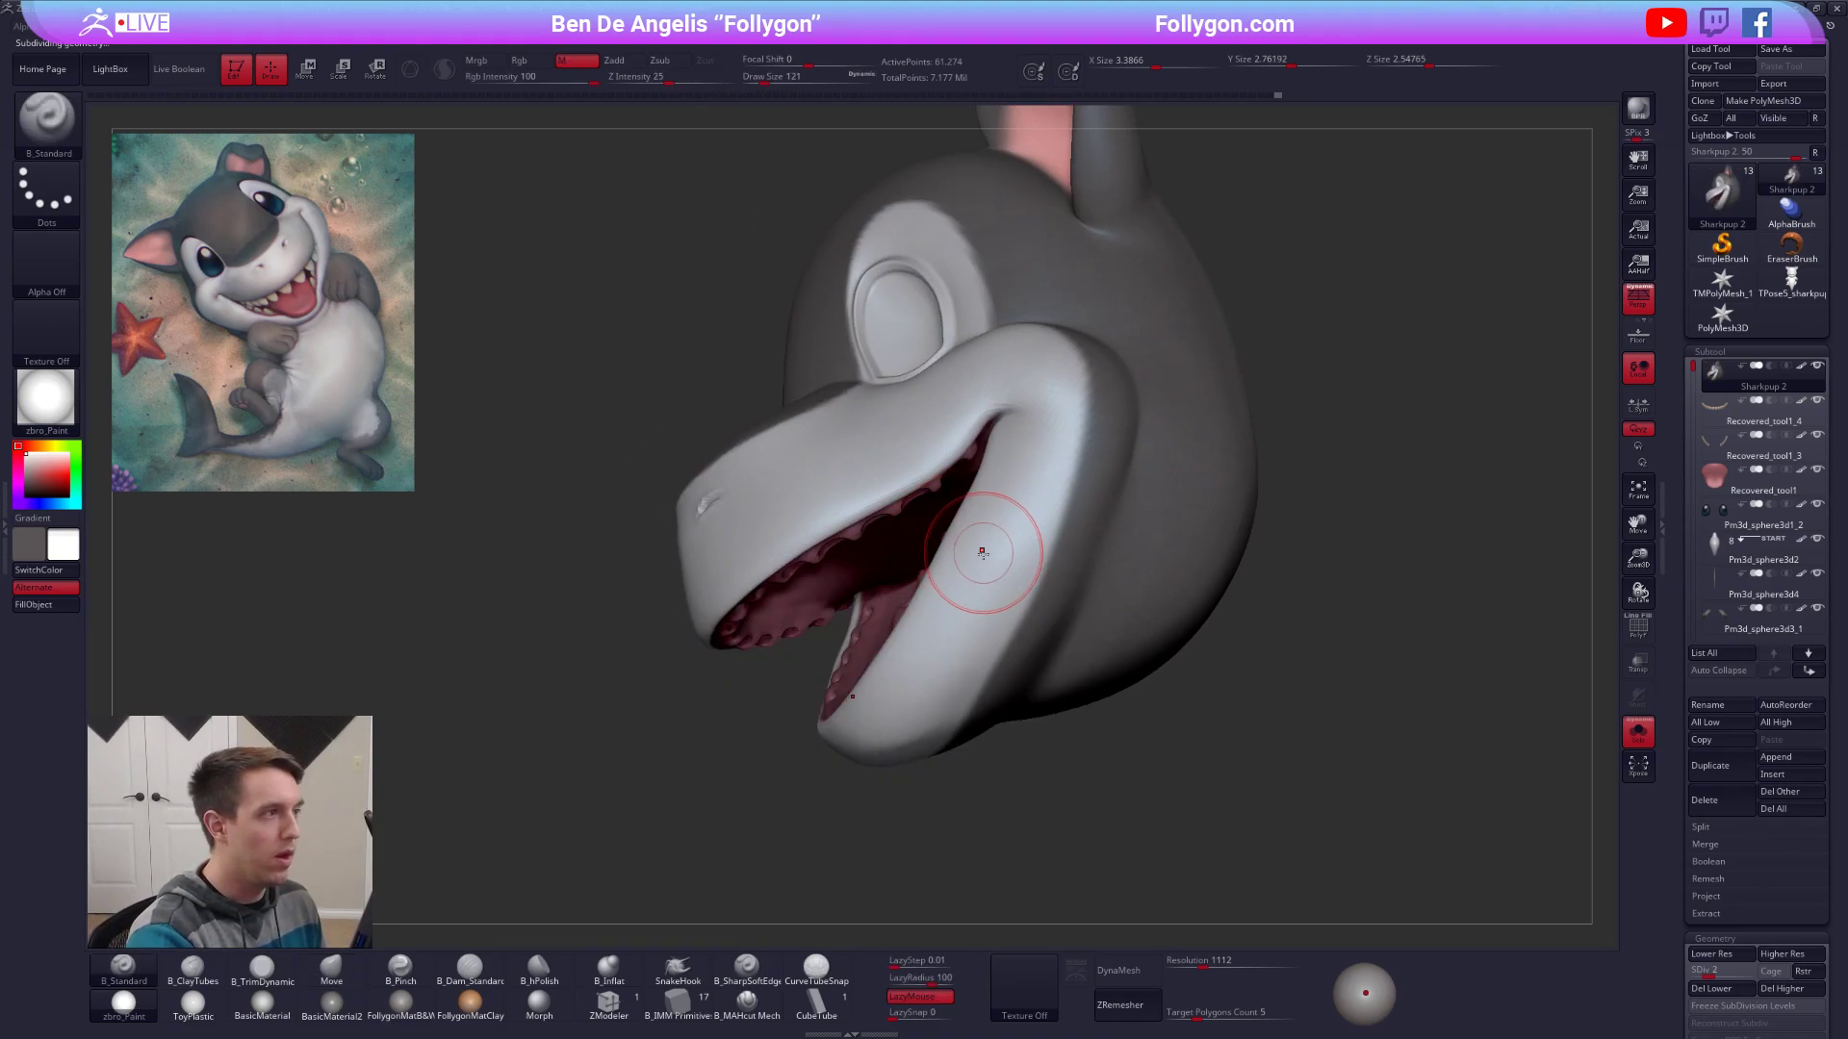
click(529, 60)
key(c)
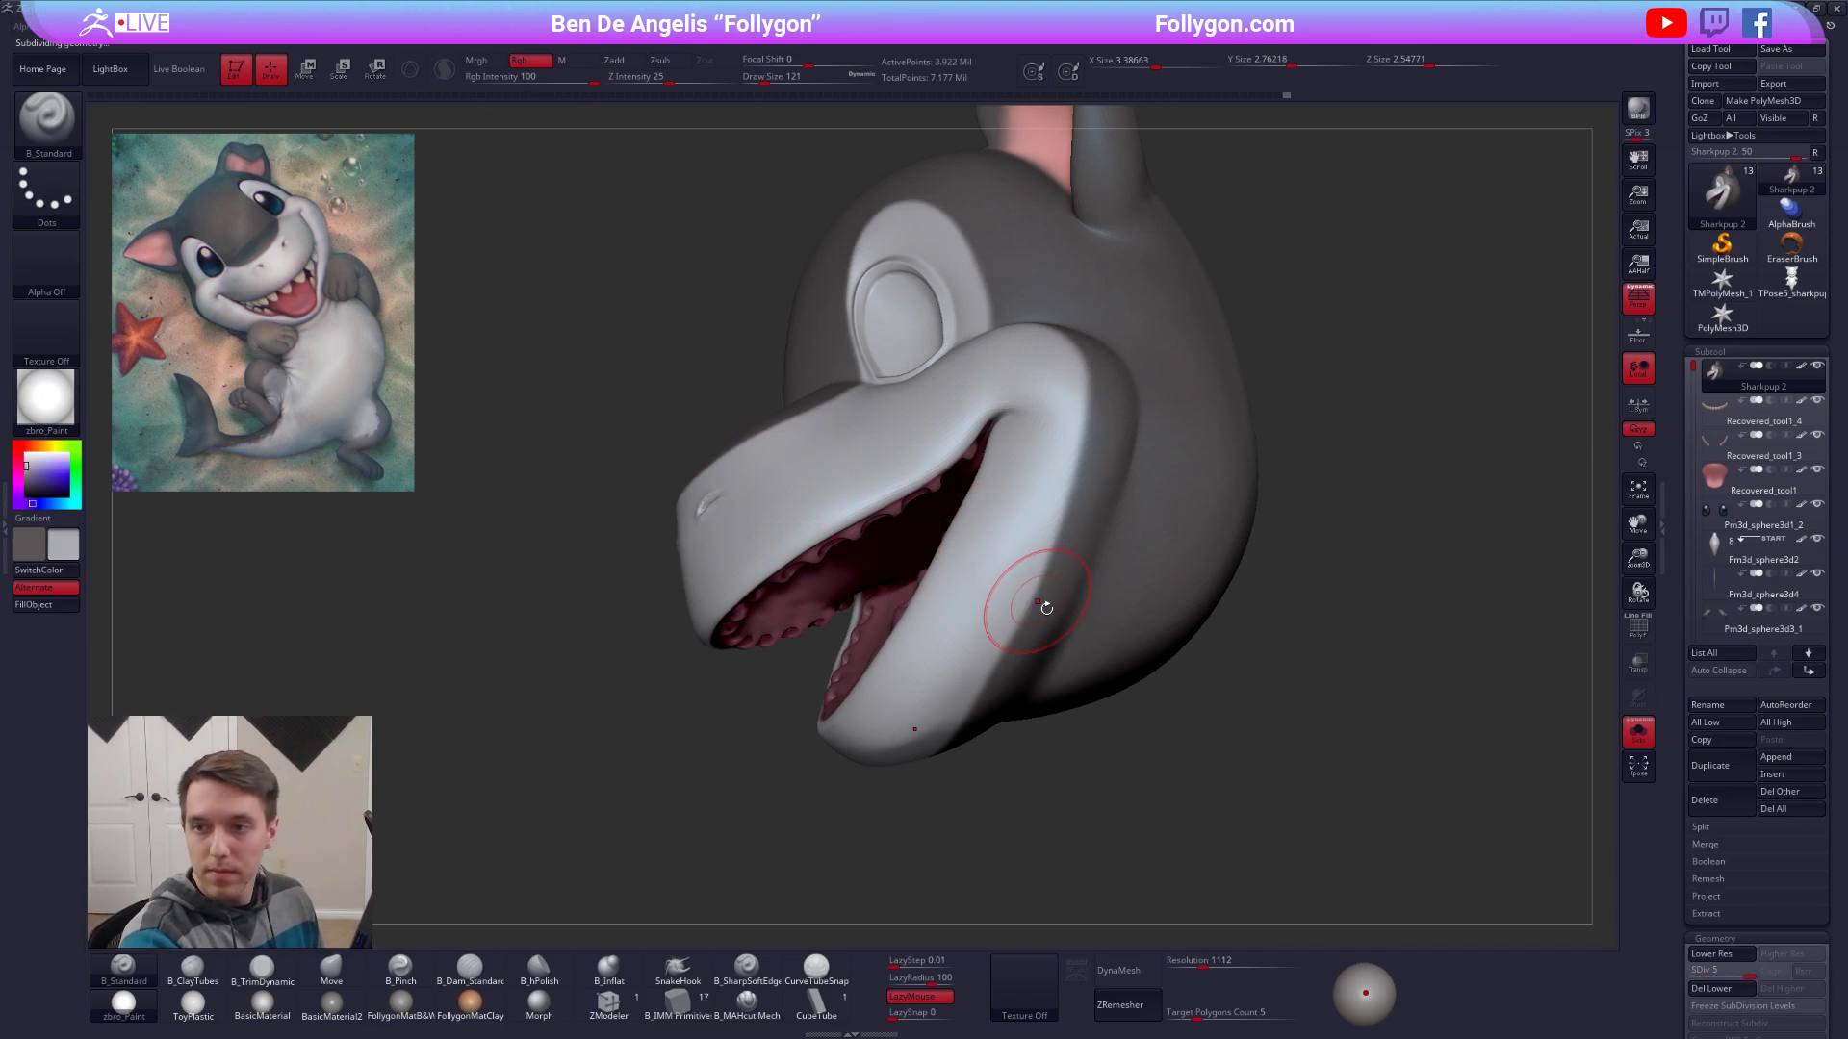
key(space)
drag(1027, 572, 1016, 572)
mouse_move(833, 581)
right_down()
mouse_move(1013, 528)
mouse_move(881, 491)
mouse_move(989, 553)
right_up()
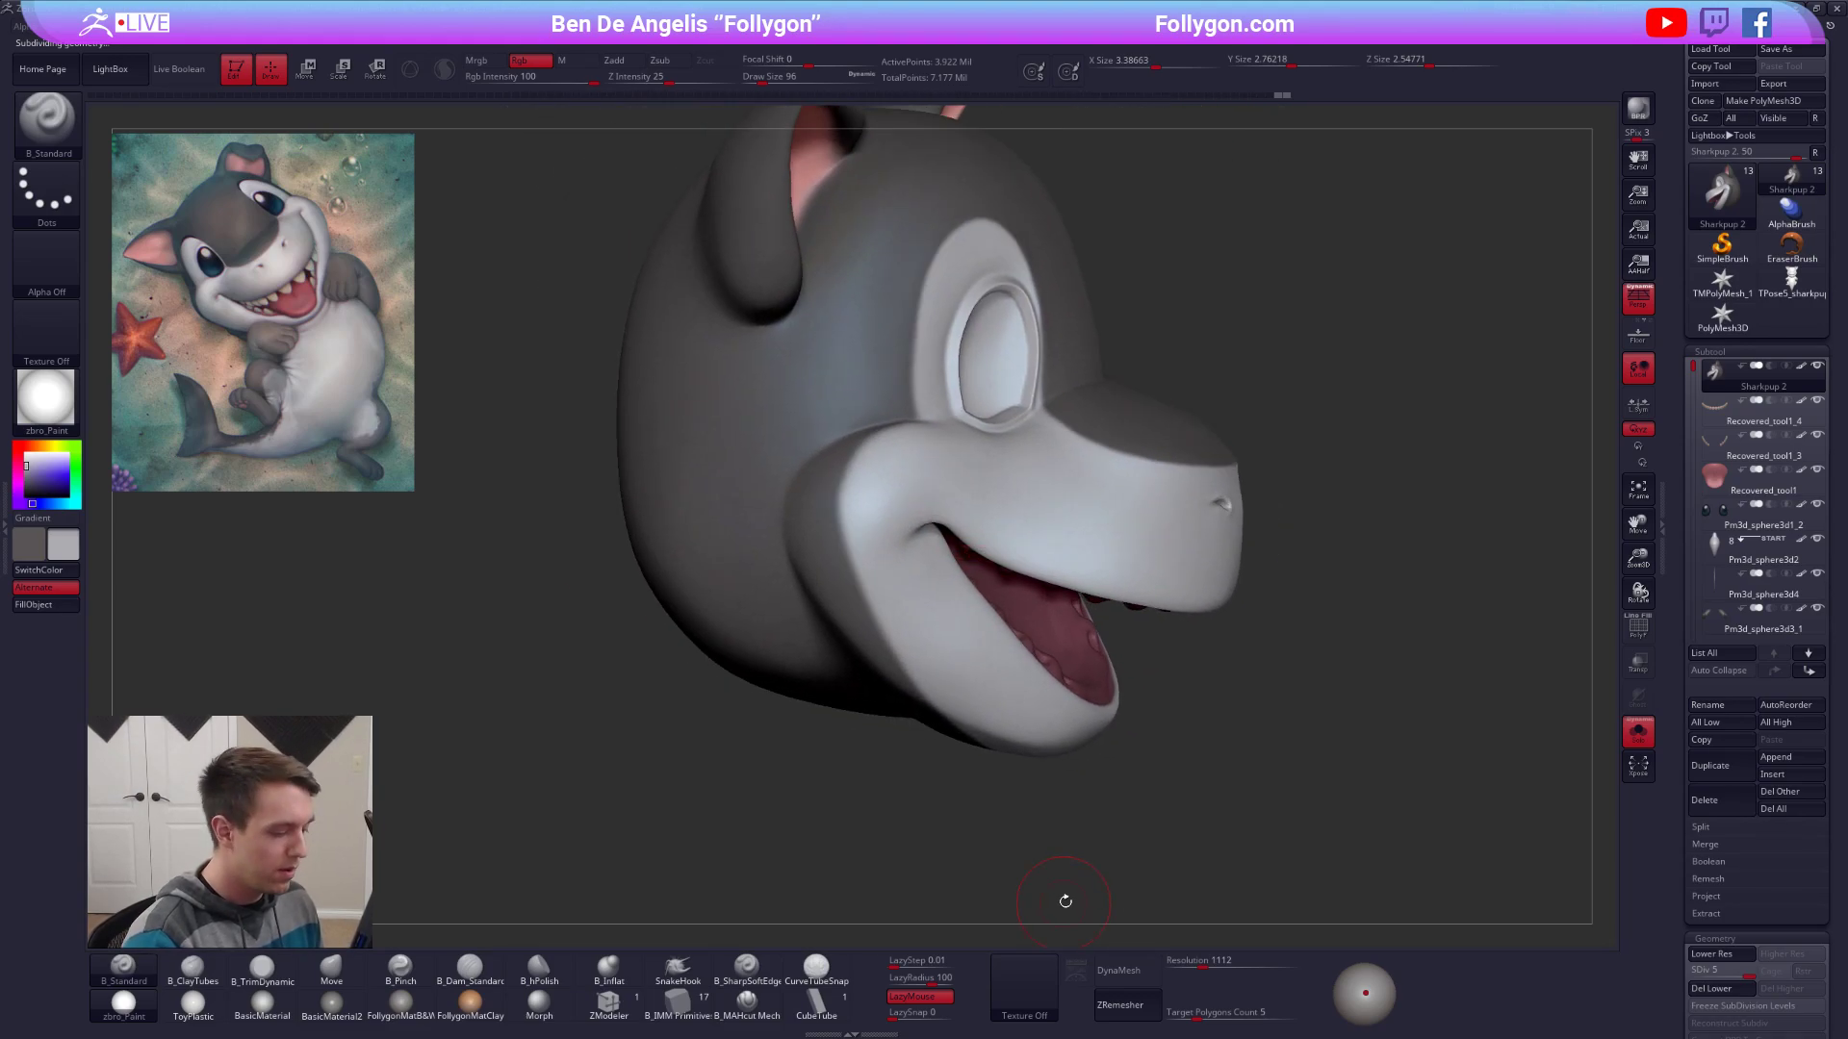
Paint the pale colour over the back of the cheek roll and down the jaw at draw size 81.
right_drag(922, 742, 977, 712)
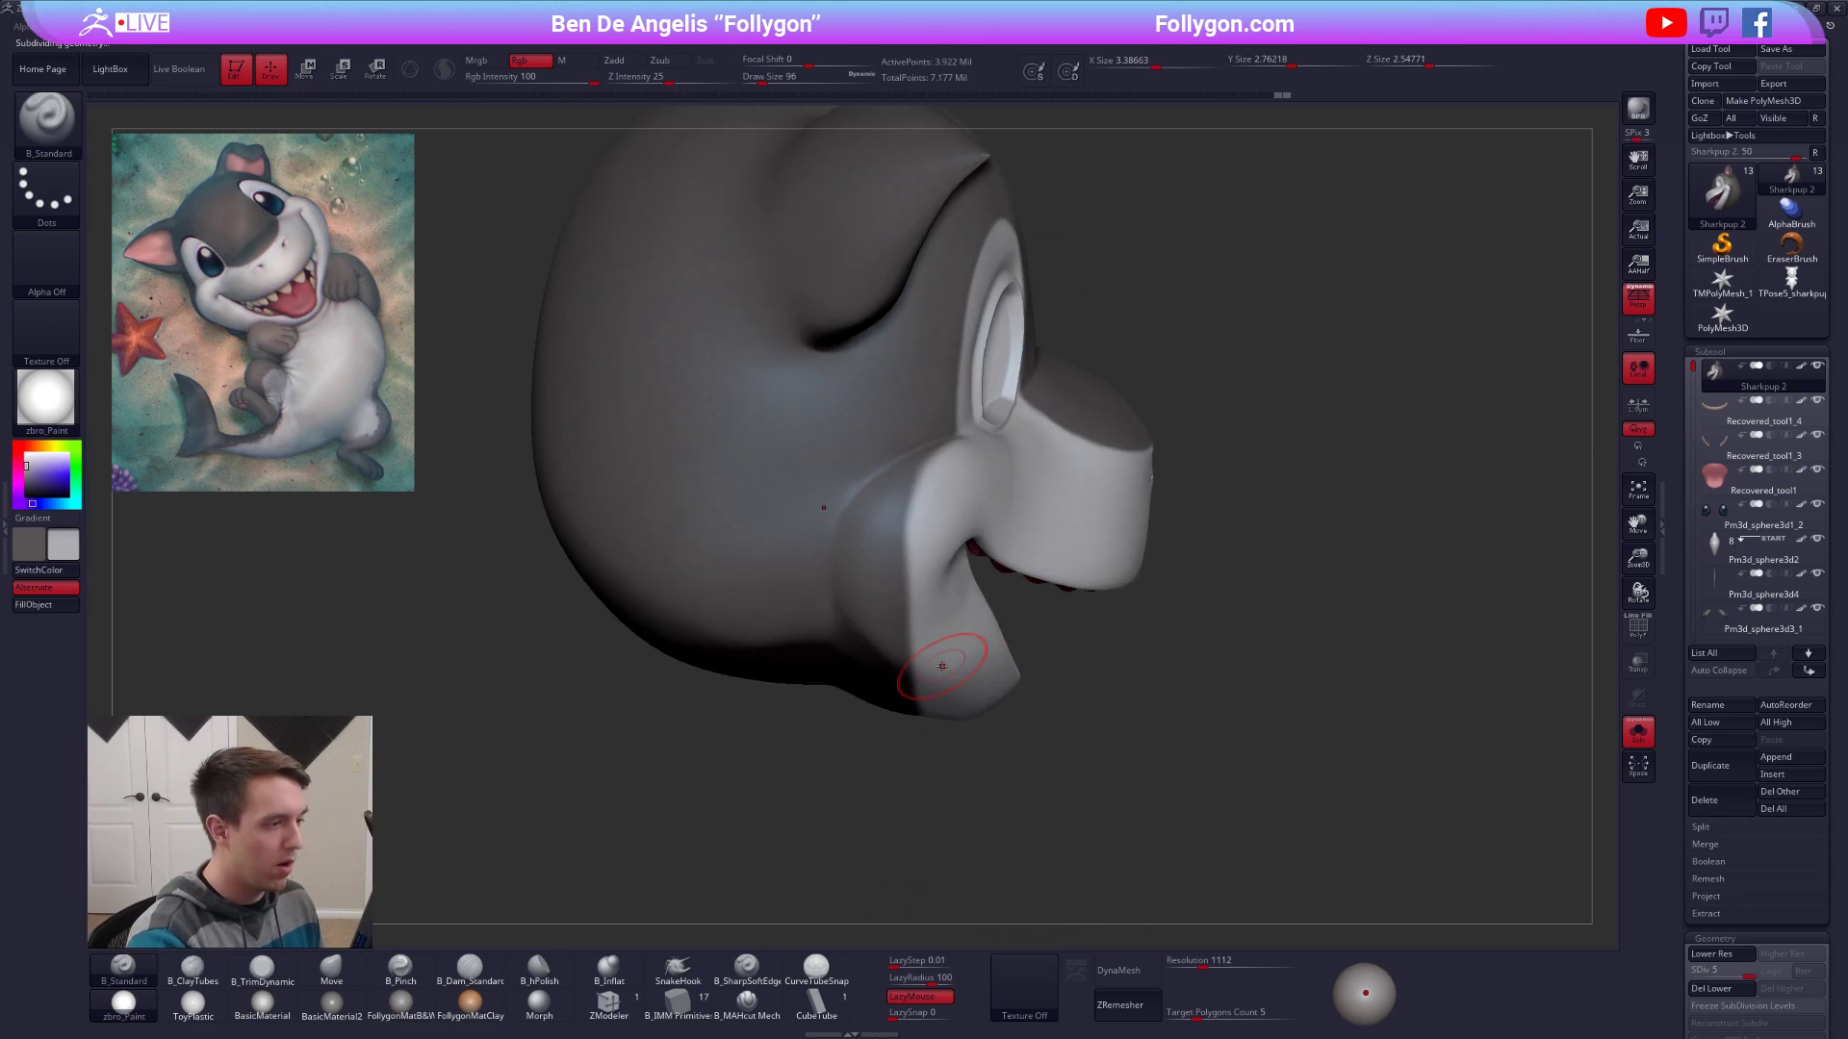
key(space)
mouse_move(974, 527)
mouse_down()
mouse_move(849, 558)
mouse_move(850, 622)
mouse_up()
right_drag(850, 622, 885, 534)
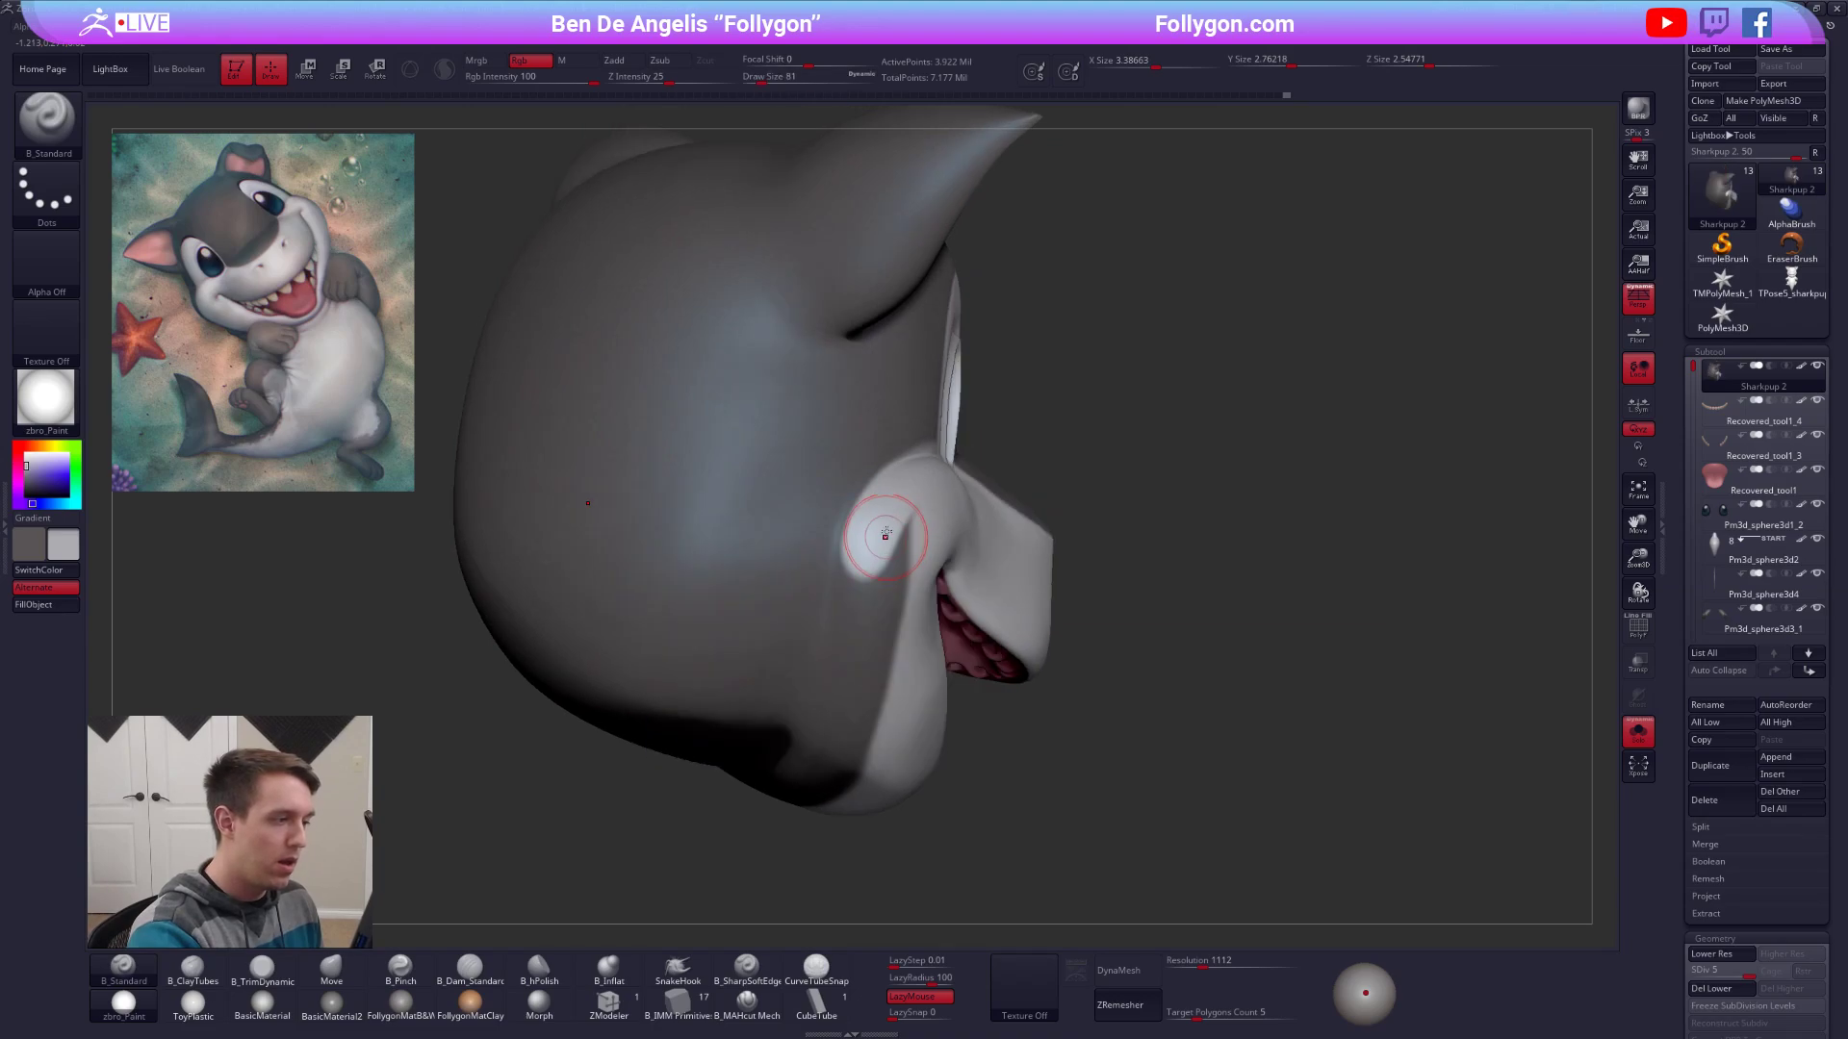
mouse_move(903, 503)
mouse_down()
mouse_move(869, 510)
mouse_move(837, 784)
mouse_up()
right_drag(835, 794, 798, 742)
Extend the pale colour over the rest of the jaw and its underside with a larger brush, up to draw size 140.
key(space)
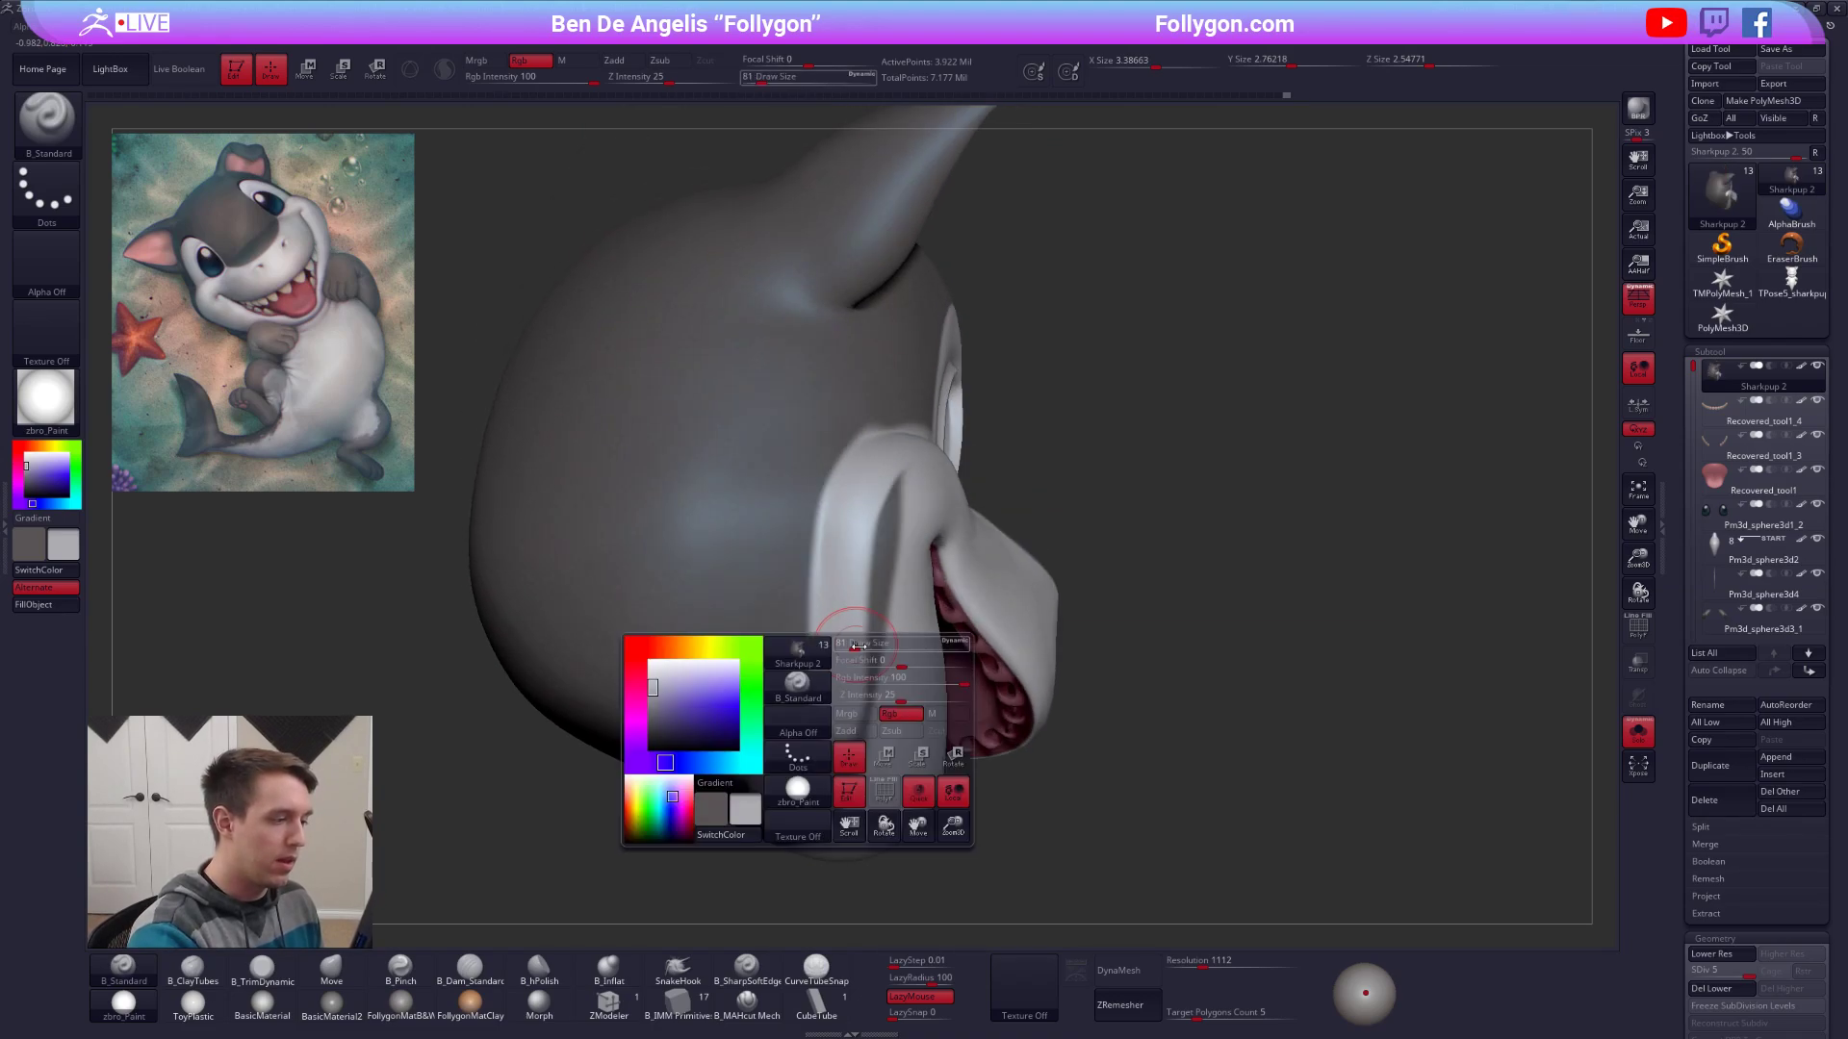
drag(858, 646, 865, 645)
drag(903, 455, 846, 746)
right_drag(846, 747, 905, 512)
drag(902, 515, 790, 795)
drag(941, 559, 918, 583)
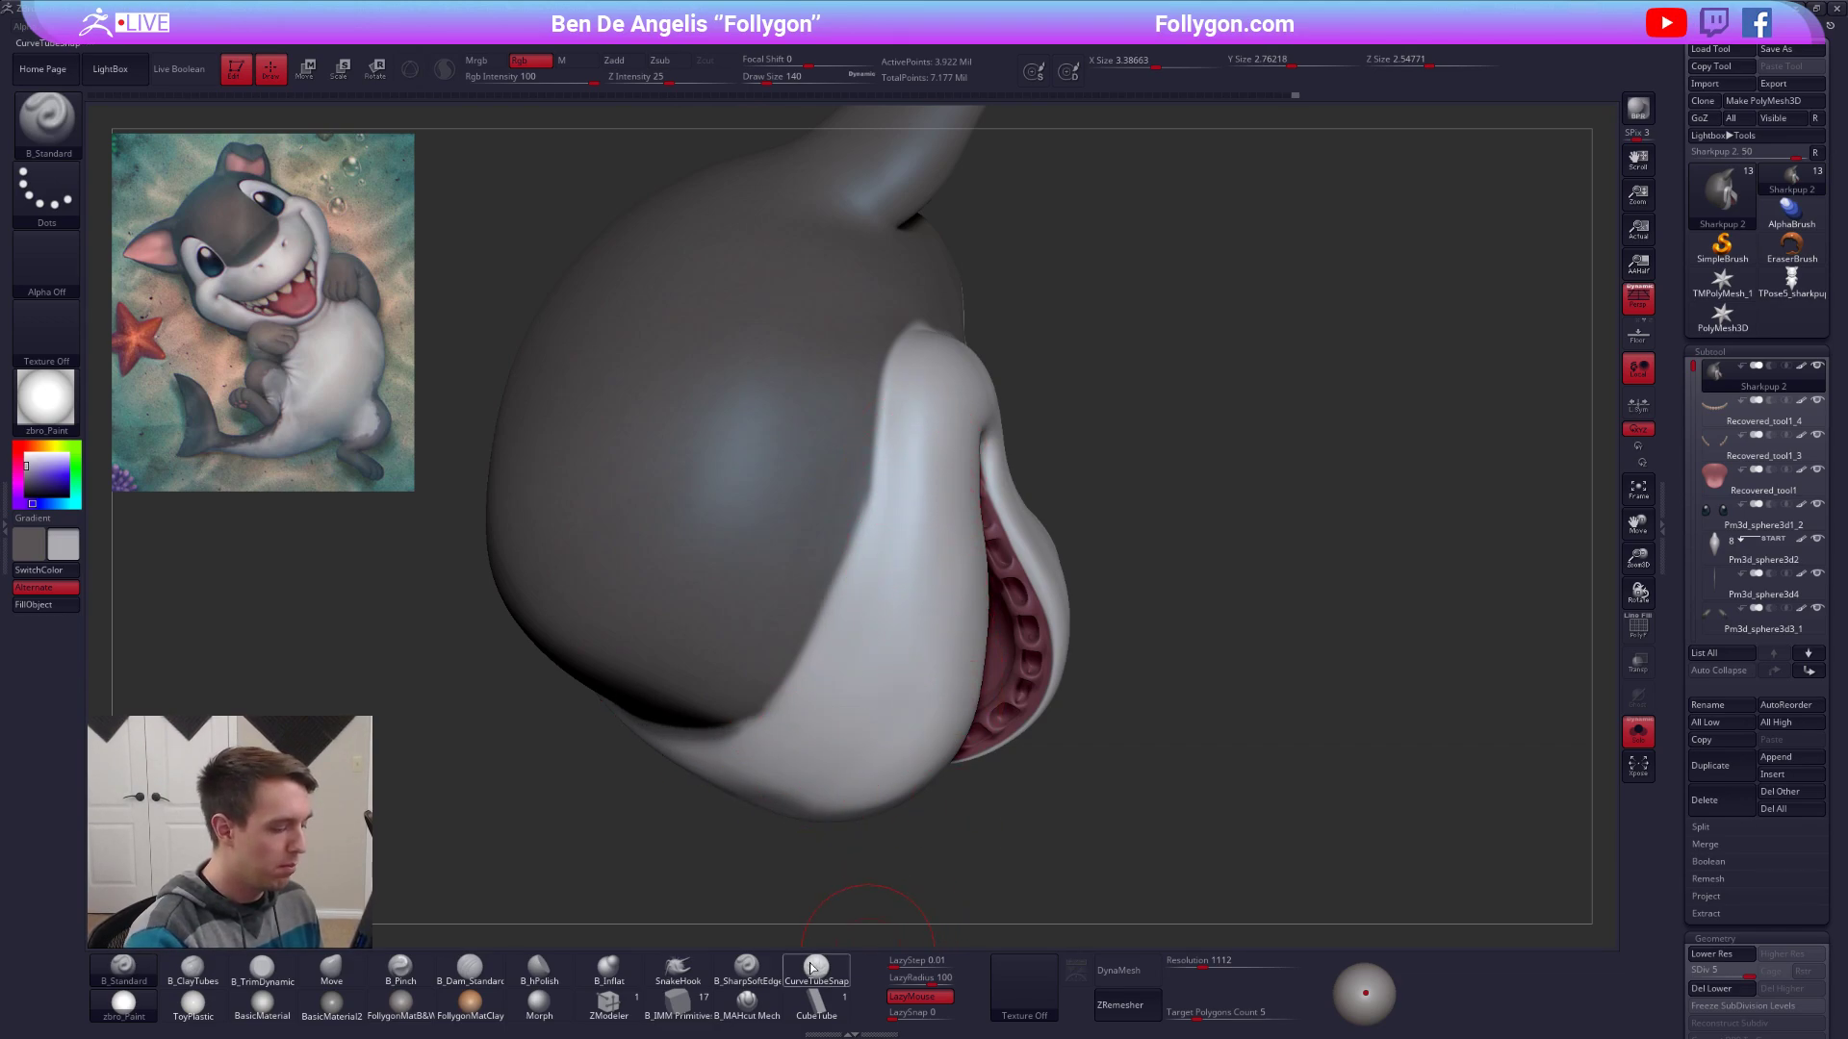
Sample the dark grey head colour, turn LazyMouse off and refine the colour border behind the jaw at draw size 74.
key(c)
click(912, 997)
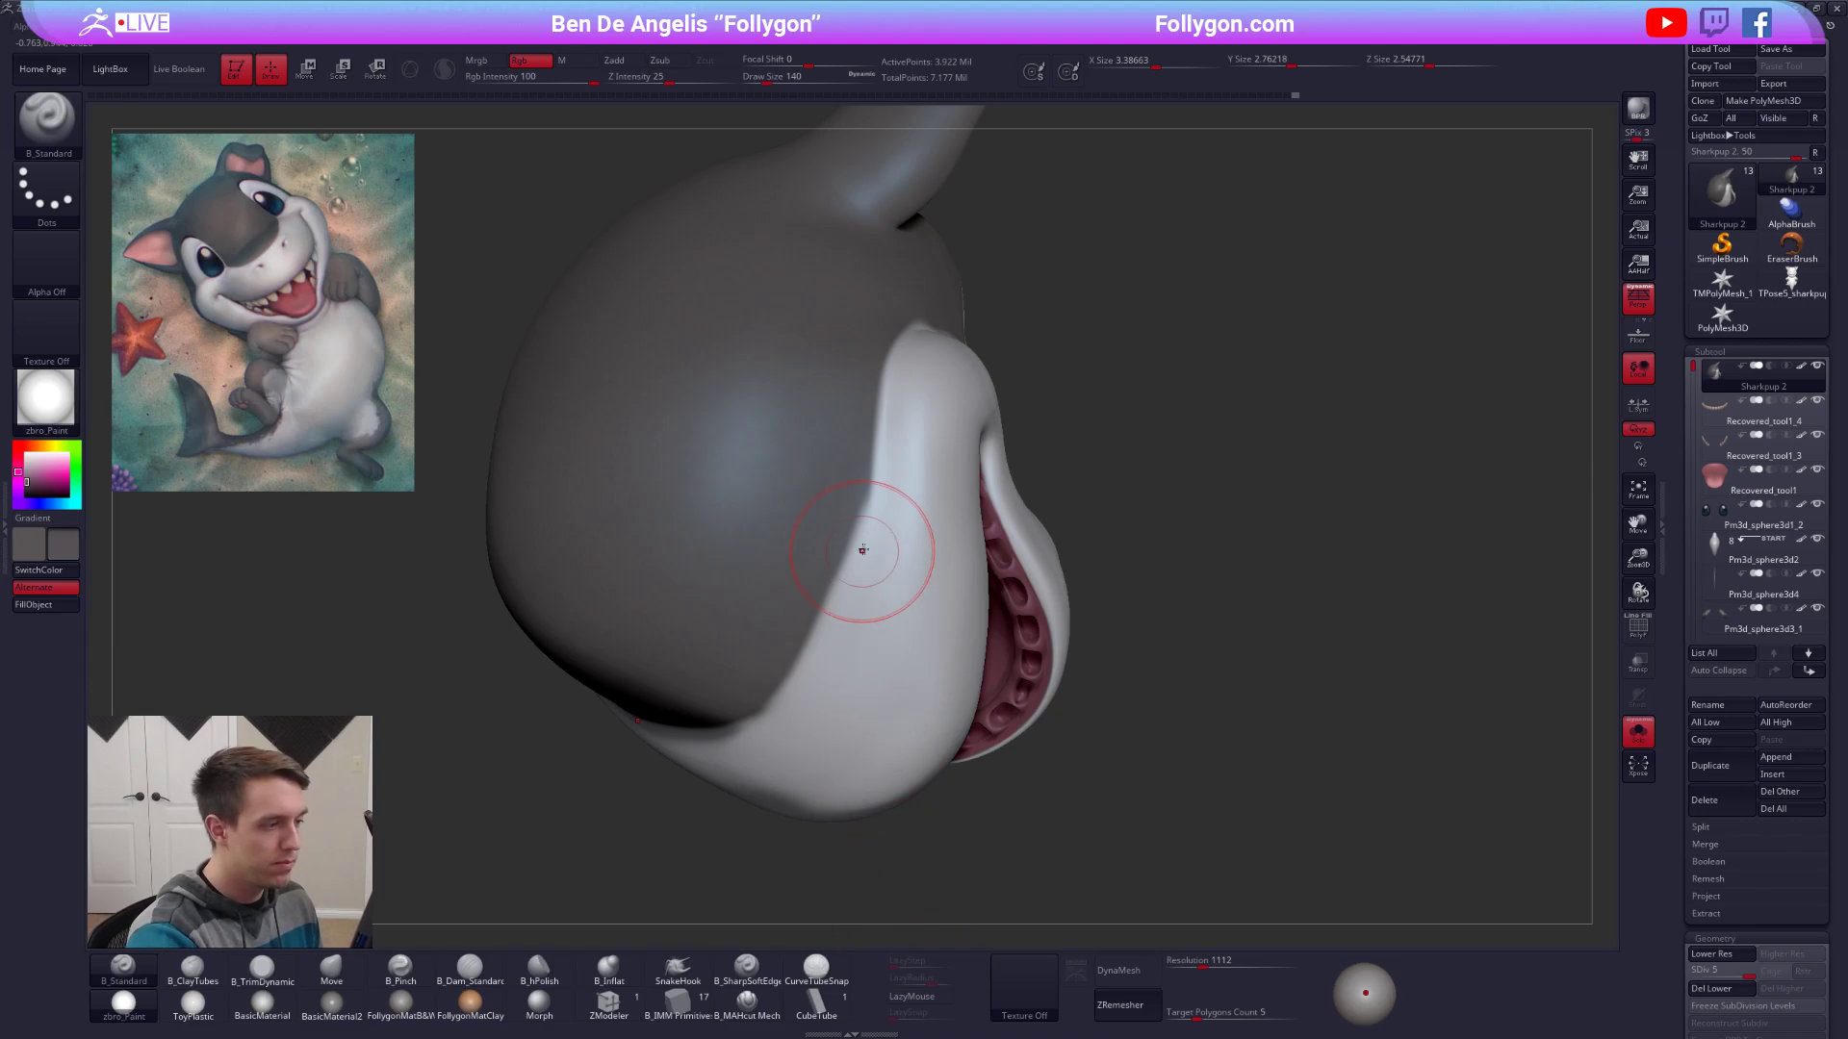
key(space)
drag(865, 550, 861, 549)
right_drag(864, 551, 861, 535)
key(space)
drag(861, 535, 857, 536)
right_drag(858, 535, 859, 572)
mouse_move(850, 478)
mouse_down()
mouse_move(788, 663)
mouse_move(812, 548)
mouse_up()
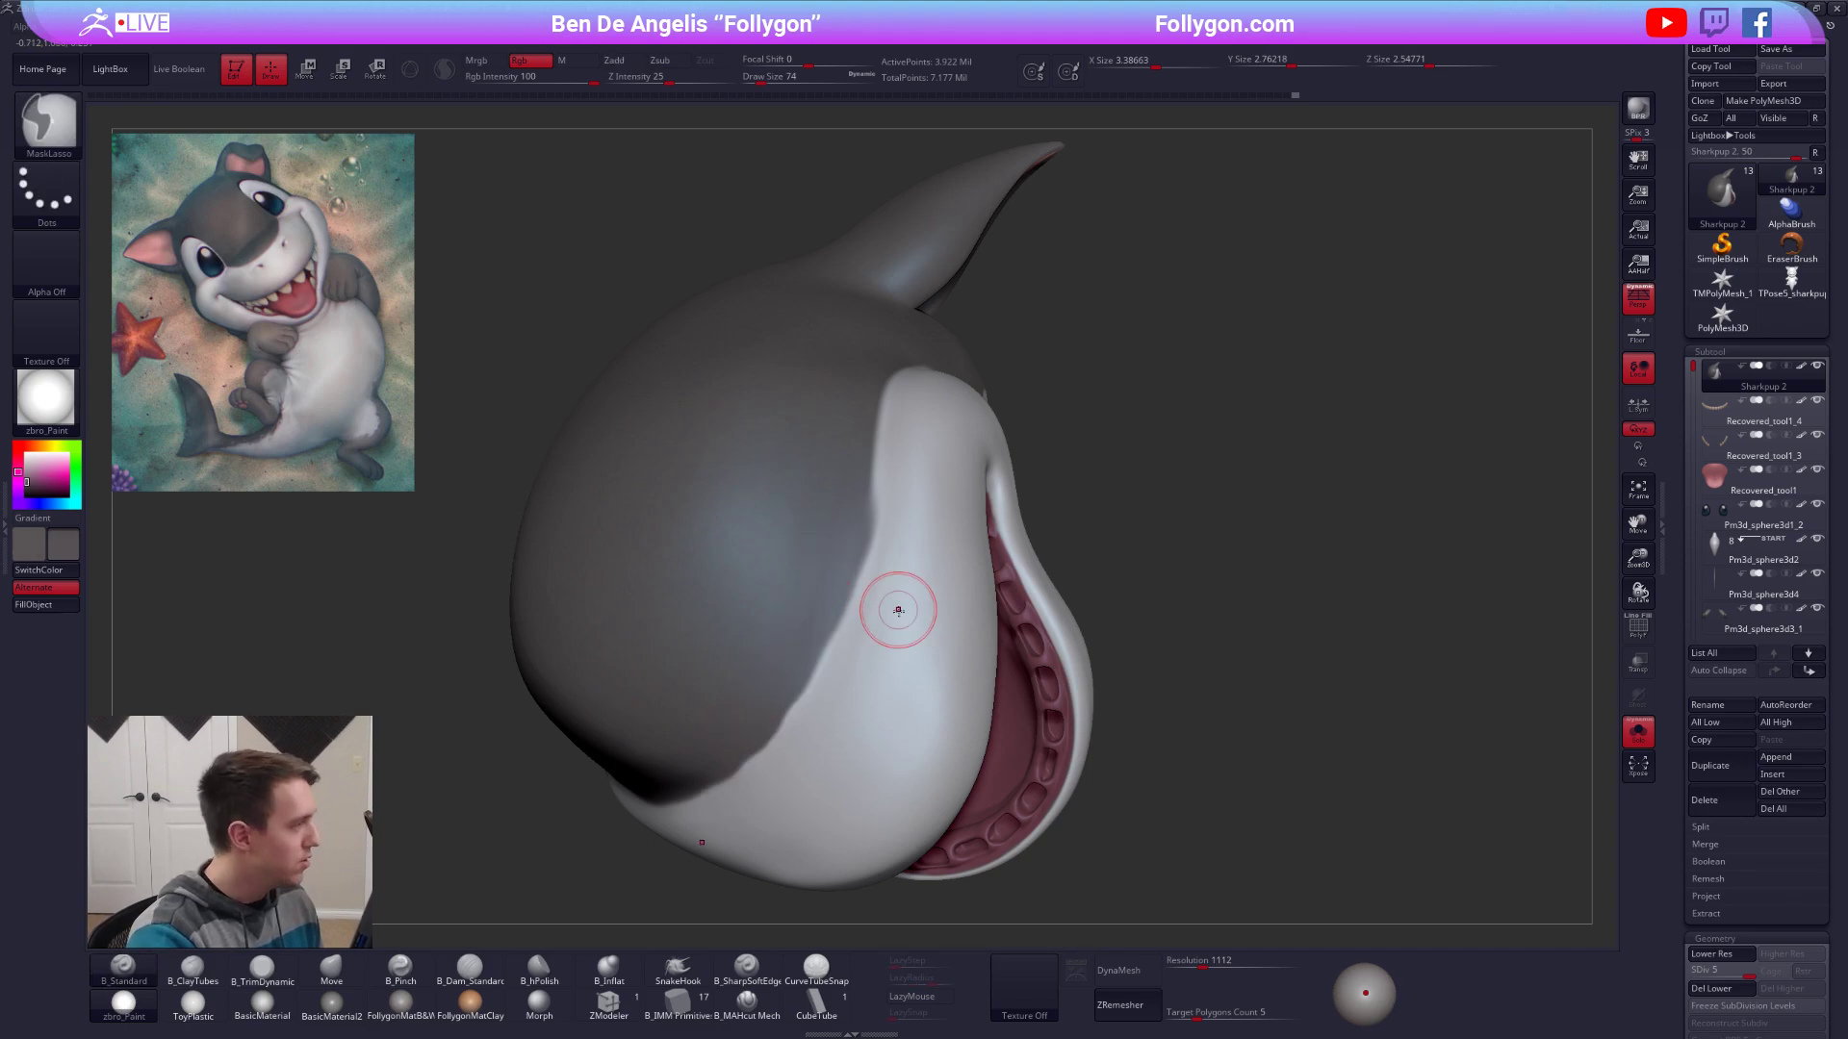
Sharpen the dark grey border along the top of the cheek below the eye at draw sizes 18 and 58.
mouse_move(883, 610)
right_down()
mouse_move(962, 764)
mouse_move(1030, 655)
mouse_move(991, 491)
right_up()
key(space)
click(991, 492)
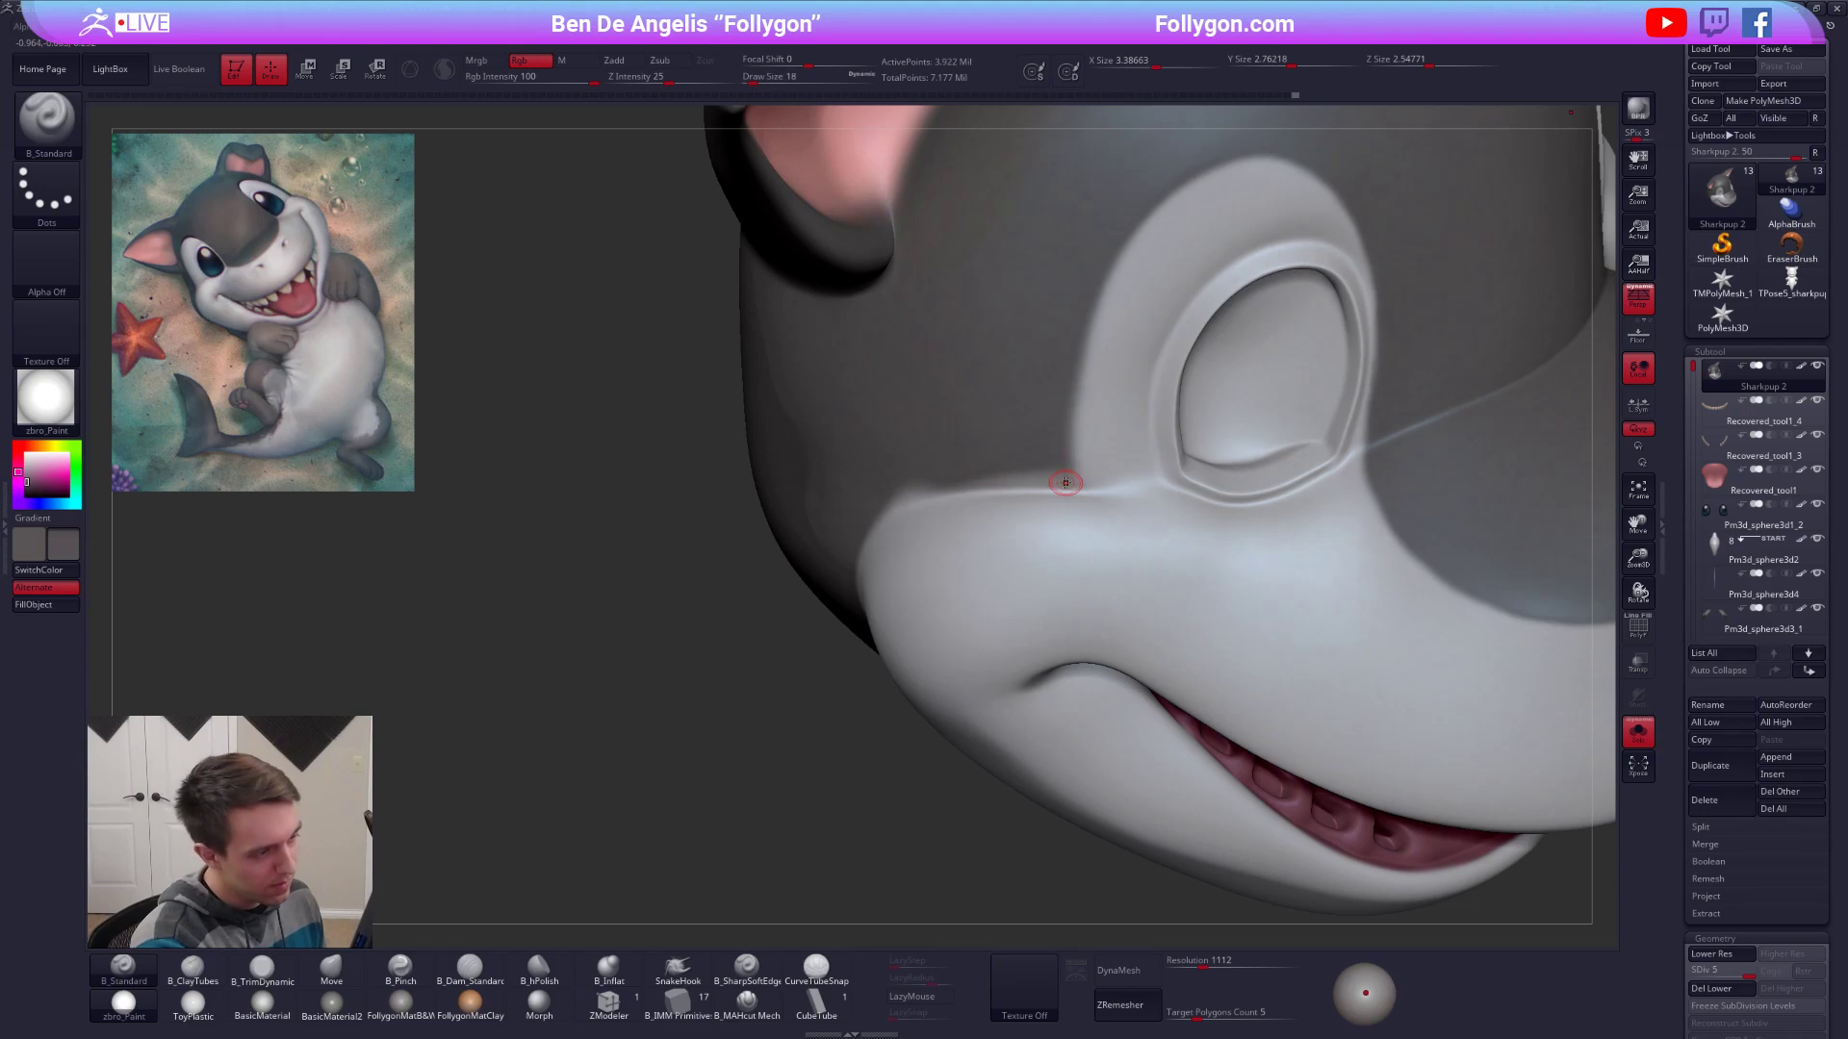
key(space)
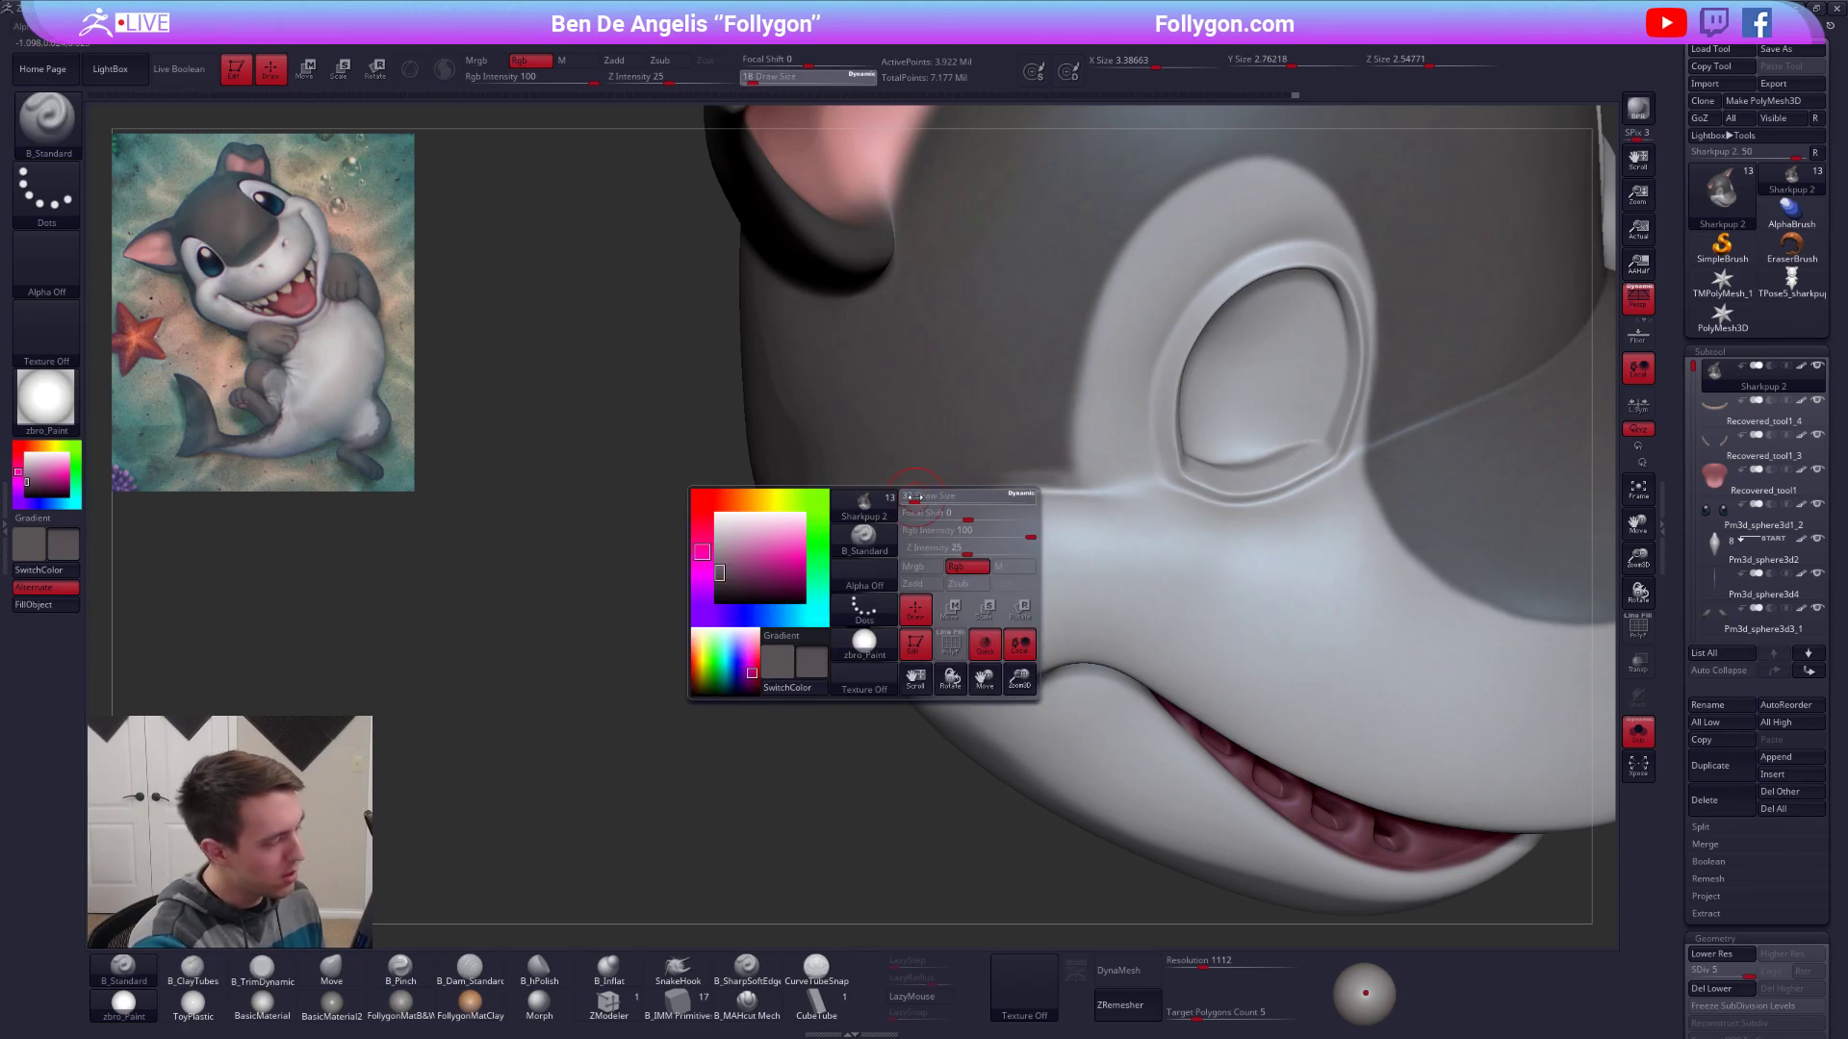
drag(911, 495, 918, 484)
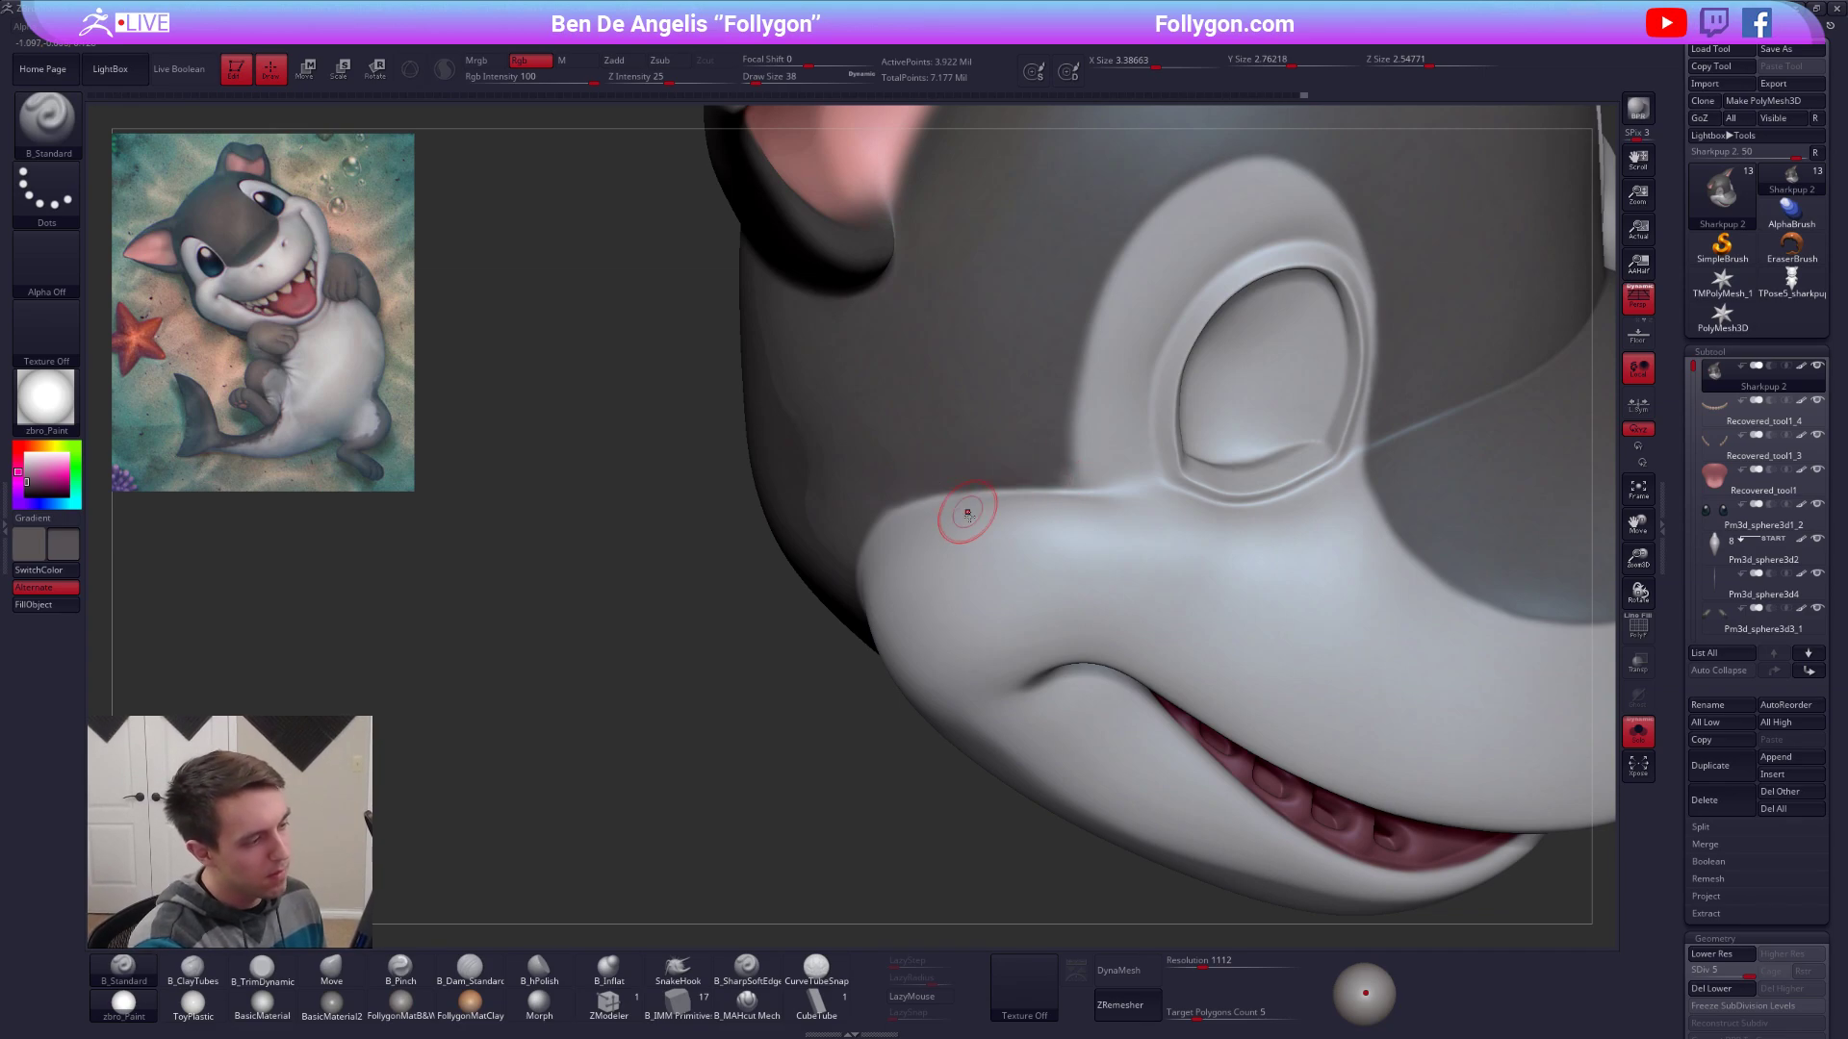
Sample the pale face colour and set the draw size to 67 for touching up the markings around the eye.
key(c)
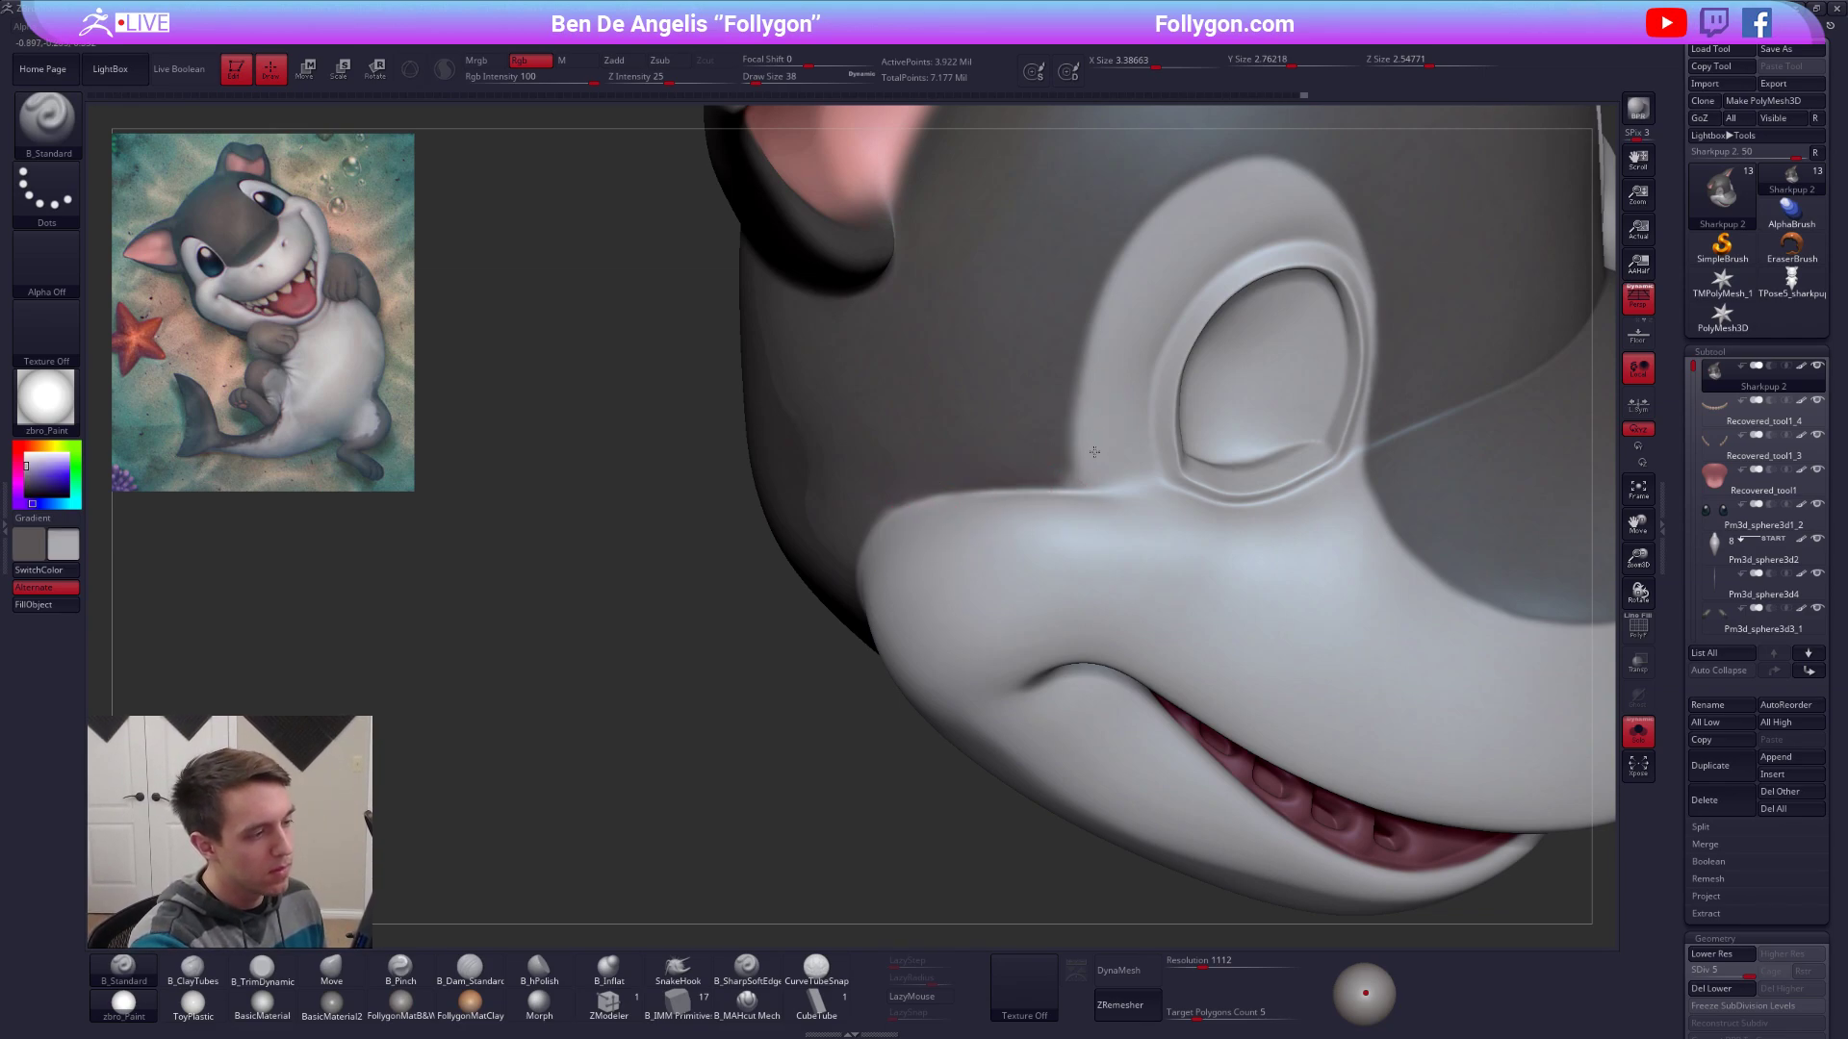
right_drag(1100, 484, 866, 510)
alt+right_drag(1332, 516, 1106, 539)
mouse_move(1107, 539)
shift+right_down()
mouse_move(932, 572)
mouse_move(1030, 563)
shift+right_up()
key(space)
drag(978, 466, 993, 447)
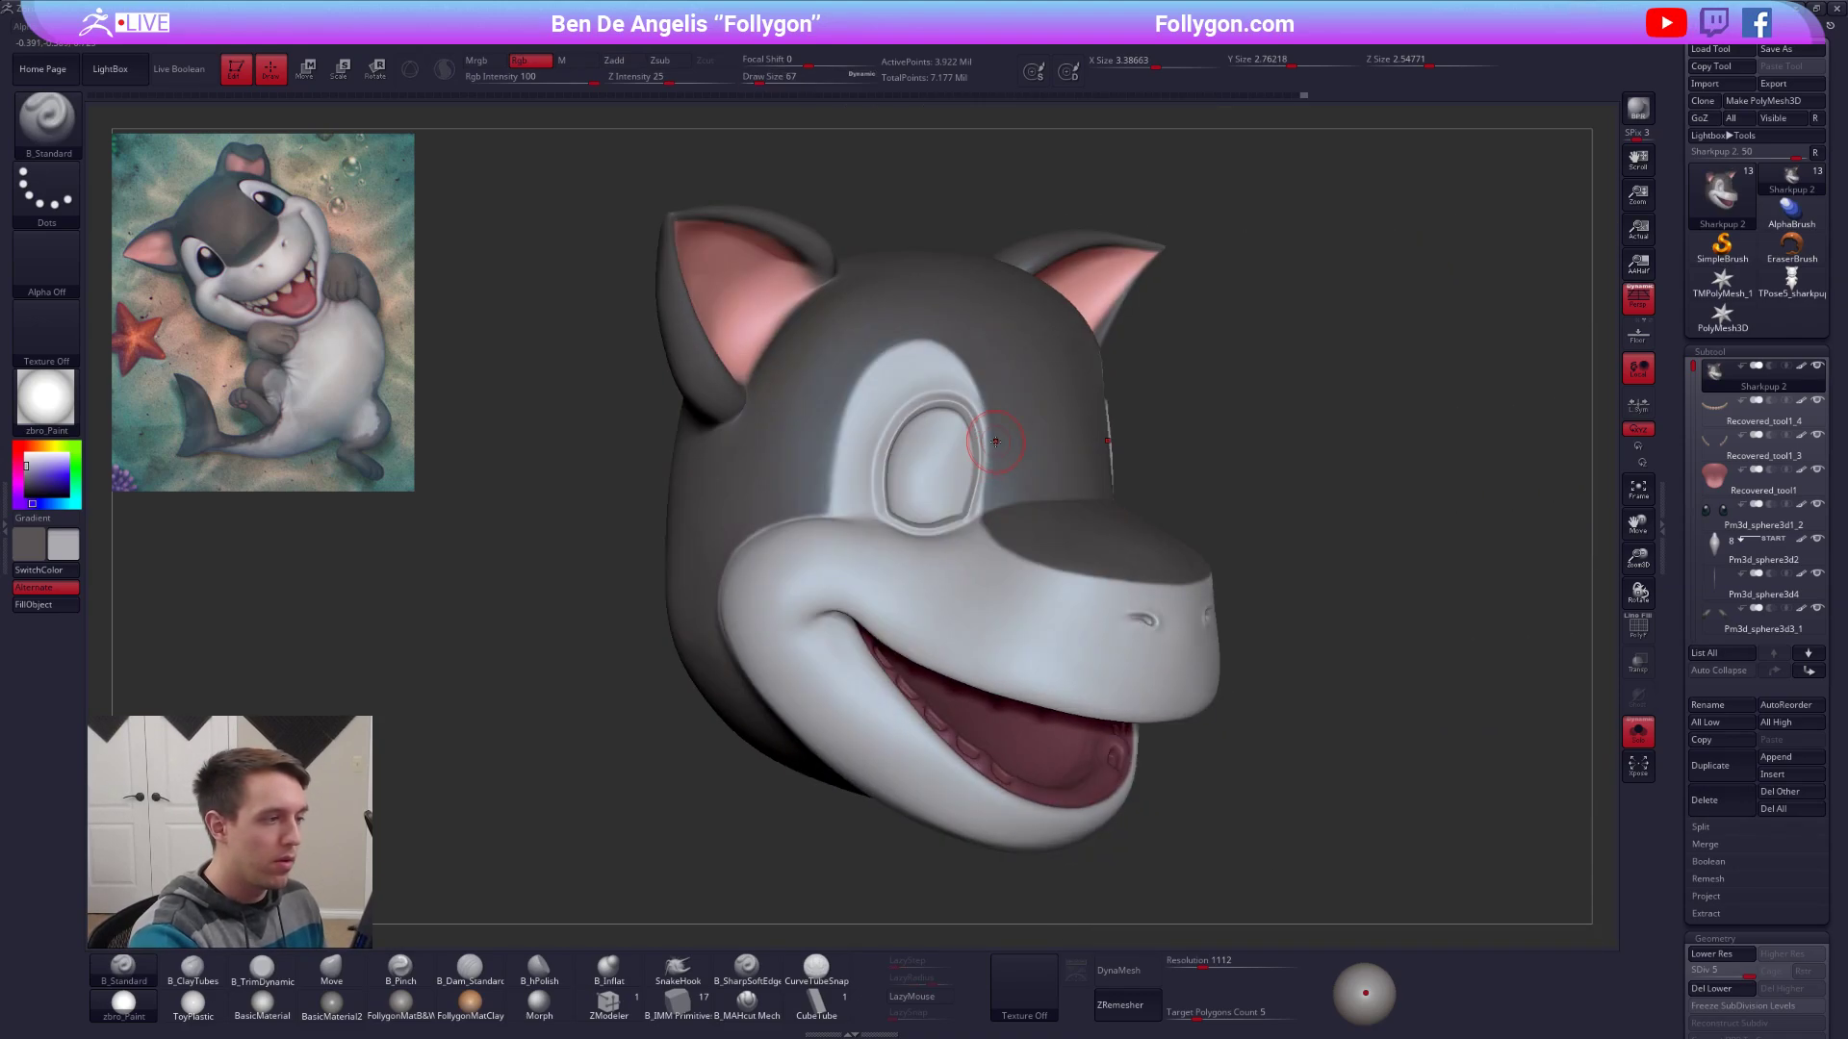
Hide the head's polypaint, check its wireframe and pinch the crease between cheek and eye at draw size 98.
click(1800, 367)
ctrl+right_drag(991, 425, 1036, 539)
key(shift+f)
key(shift+f)
alt+right_drag(655, 489, 722, 583)
key(space)
drag(722, 583, 726, 585)
right_drag(722, 607, 701, 674)
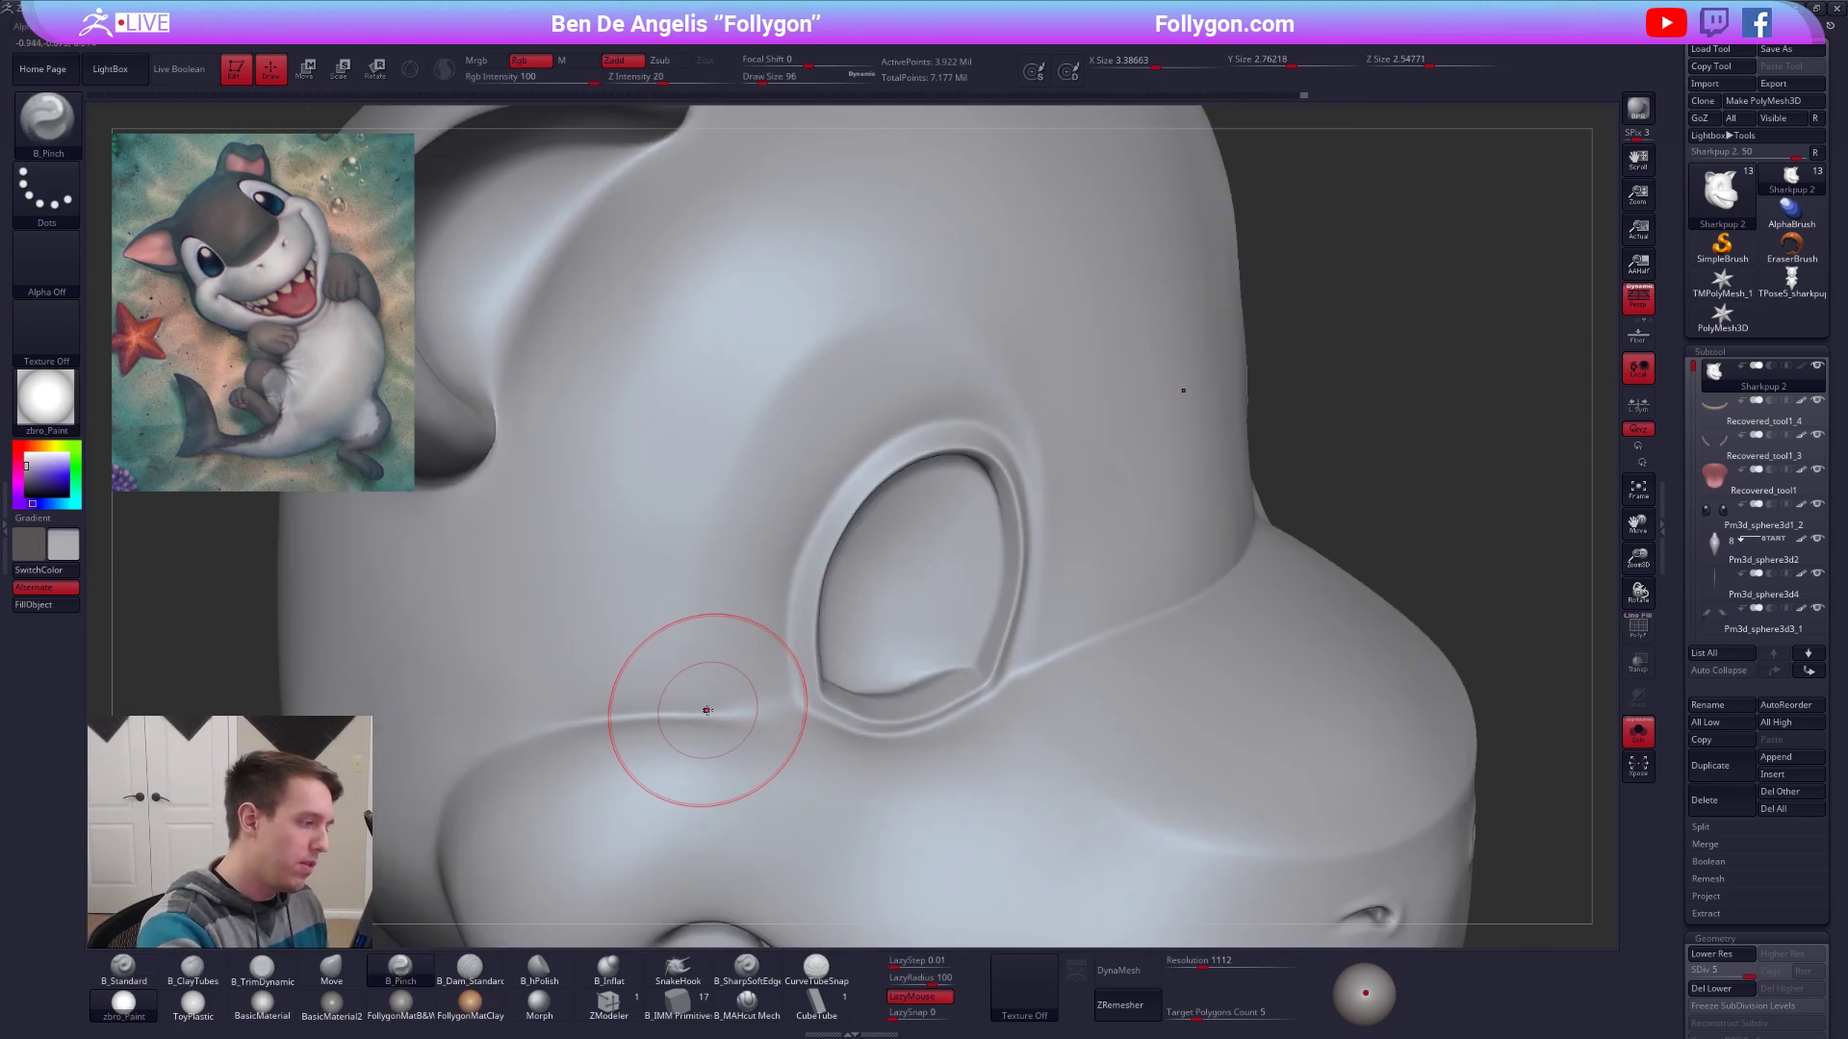
Cut the outer rim around the eye socket with the MAHcut Mech brush at draw size 170.
click(729, 1013)
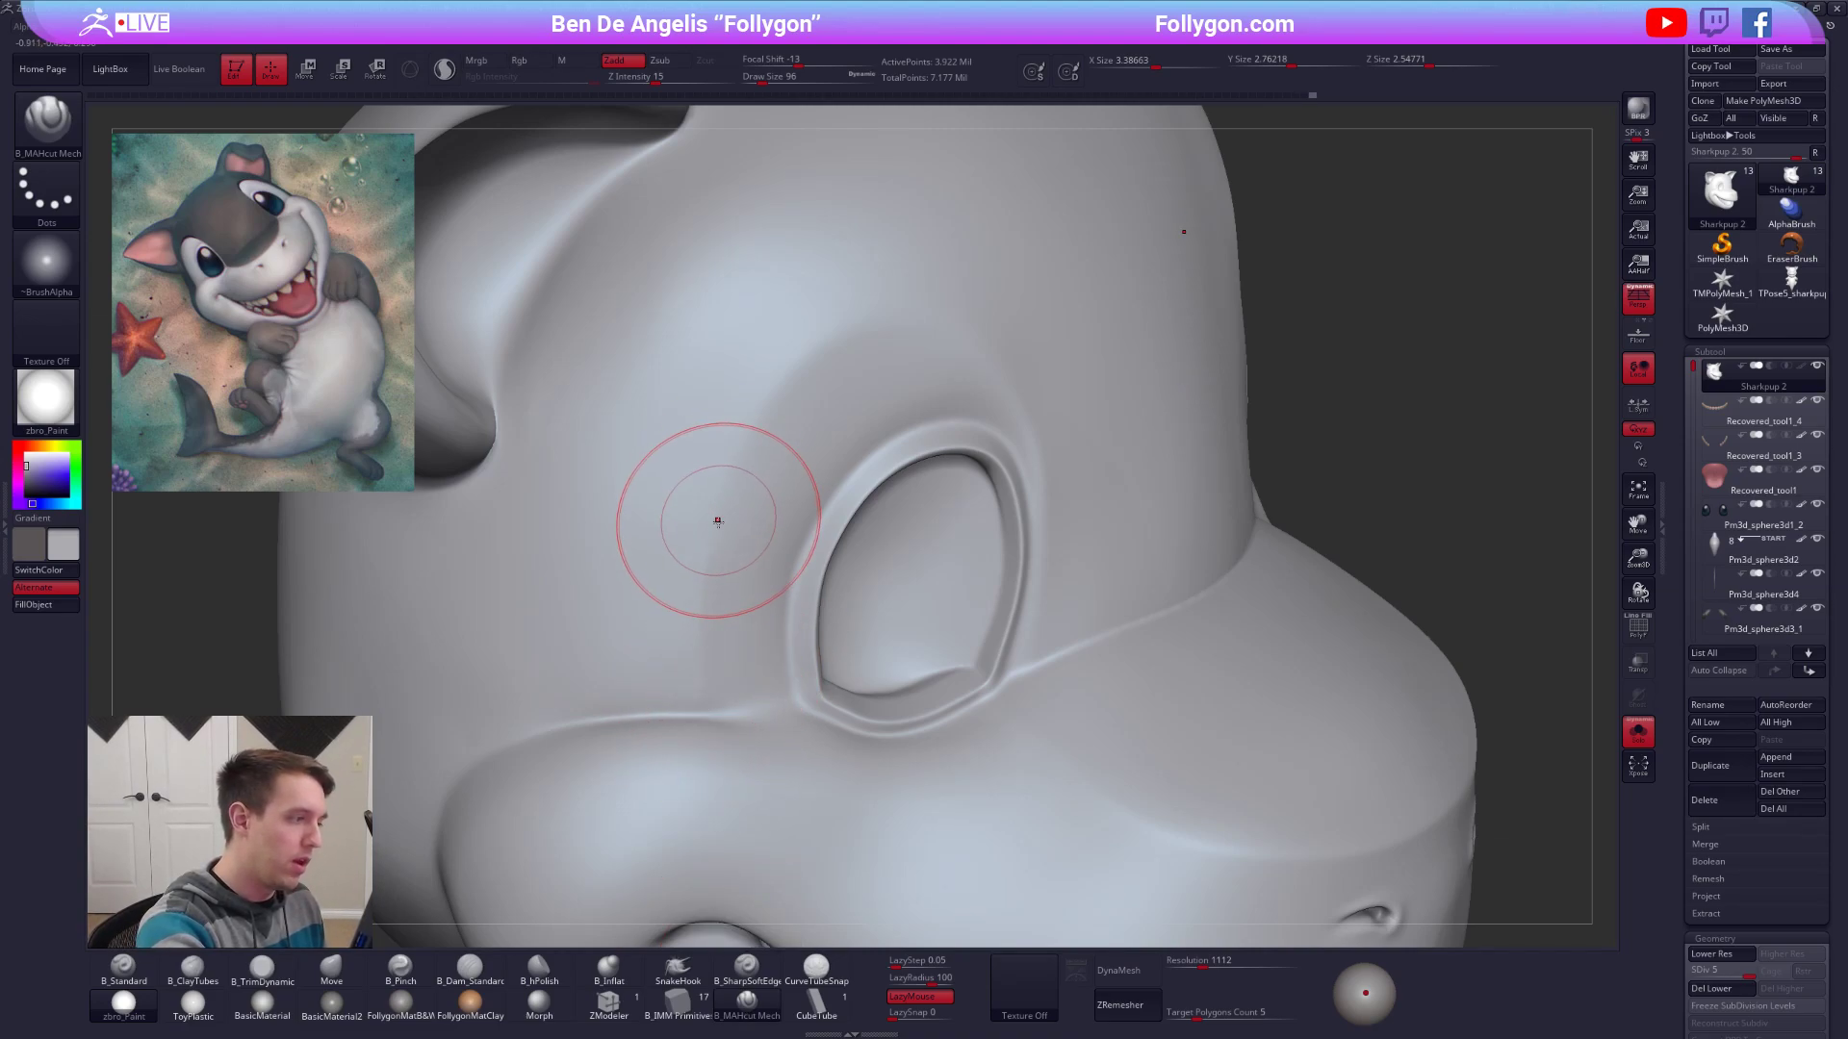
key(space)
drag(713, 524, 745, 524)
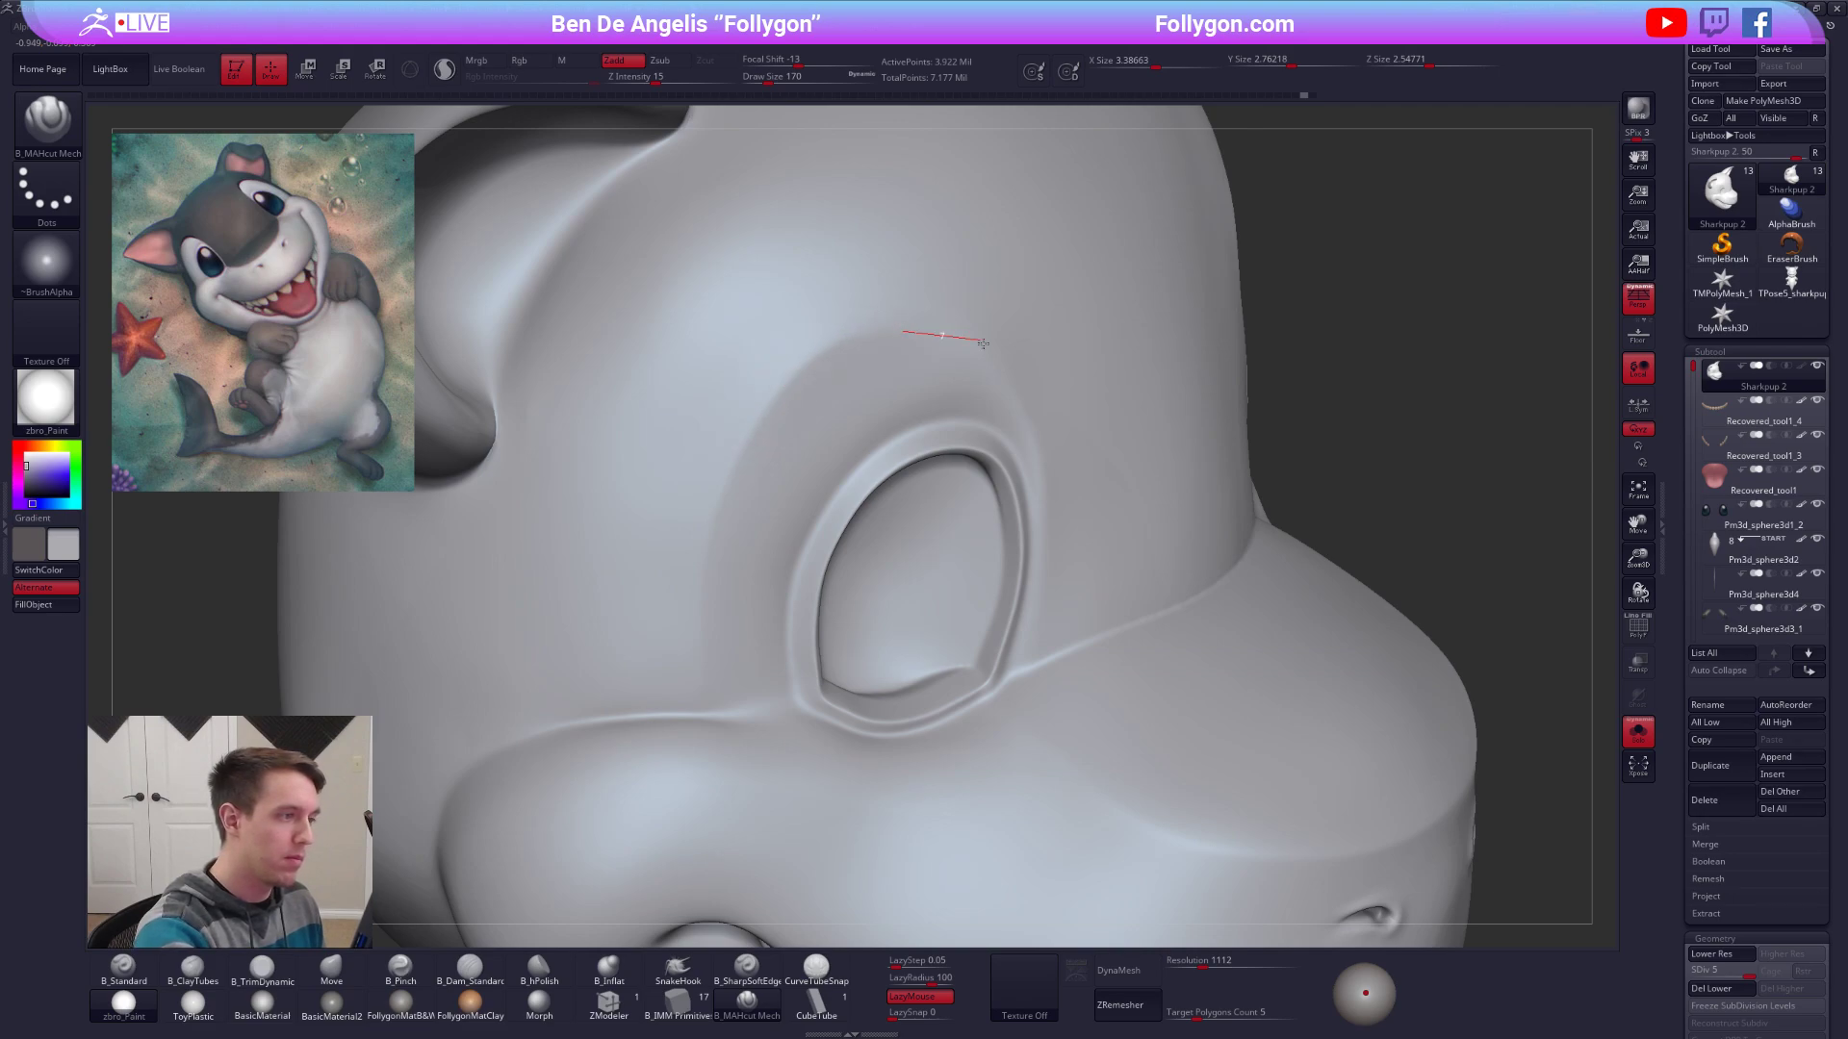
drag(1053, 457, 1040, 541)
right_drag(1078, 547, 1040, 497)
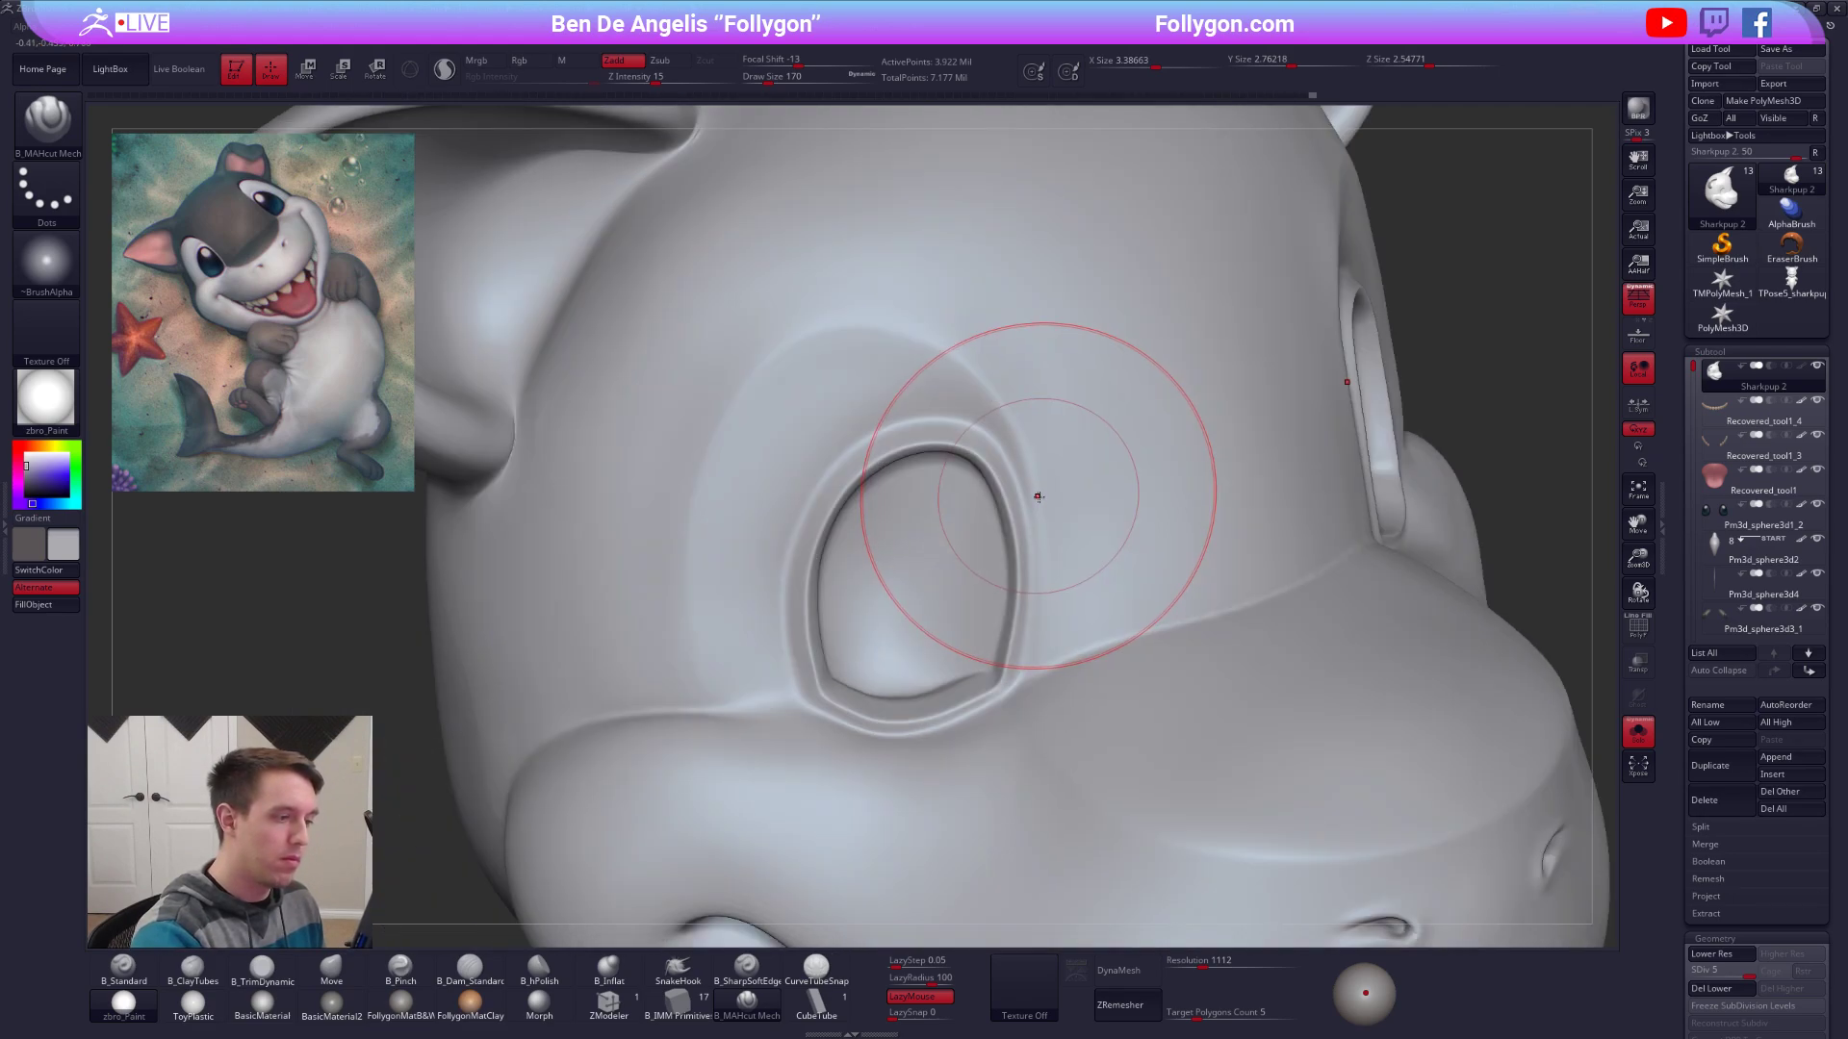
Refine the cut along the inner side of the eye socket with MAHcut Mech at draw size 104.
key(space)
drag(1055, 452, 1027, 450)
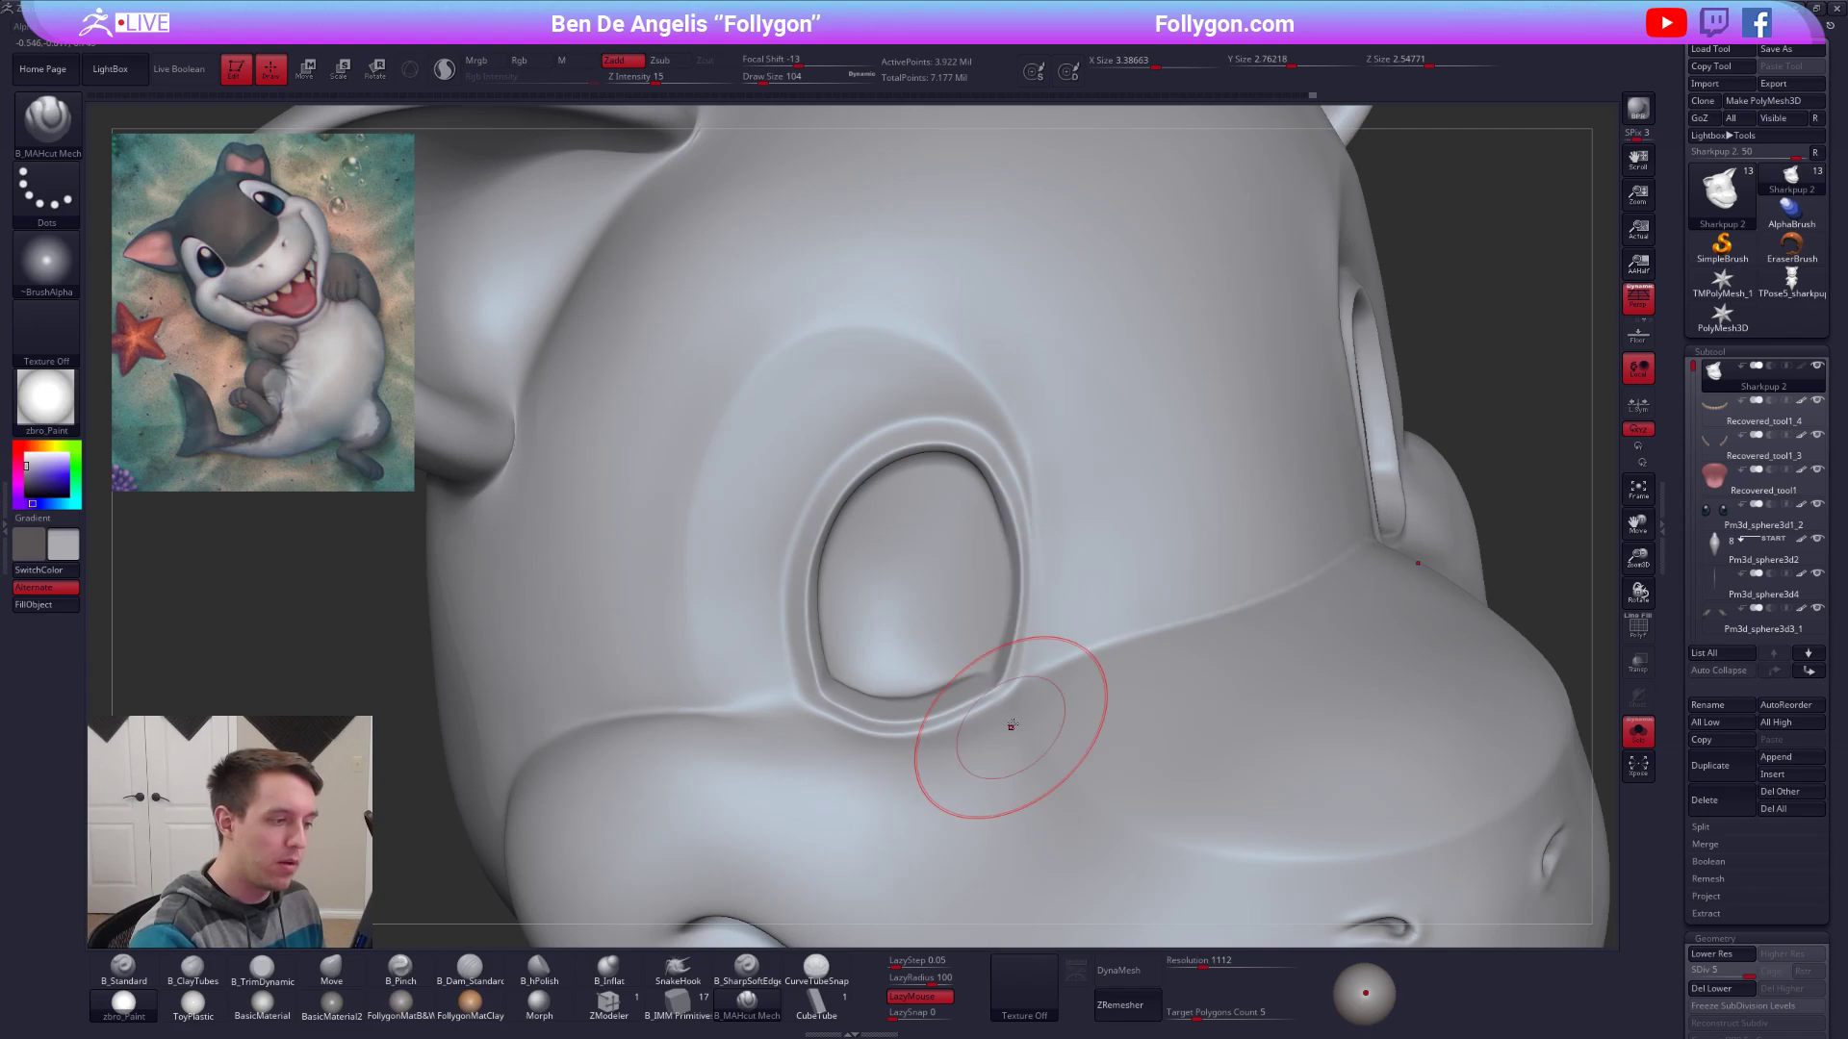
right_drag(1011, 709, 1071, 774)
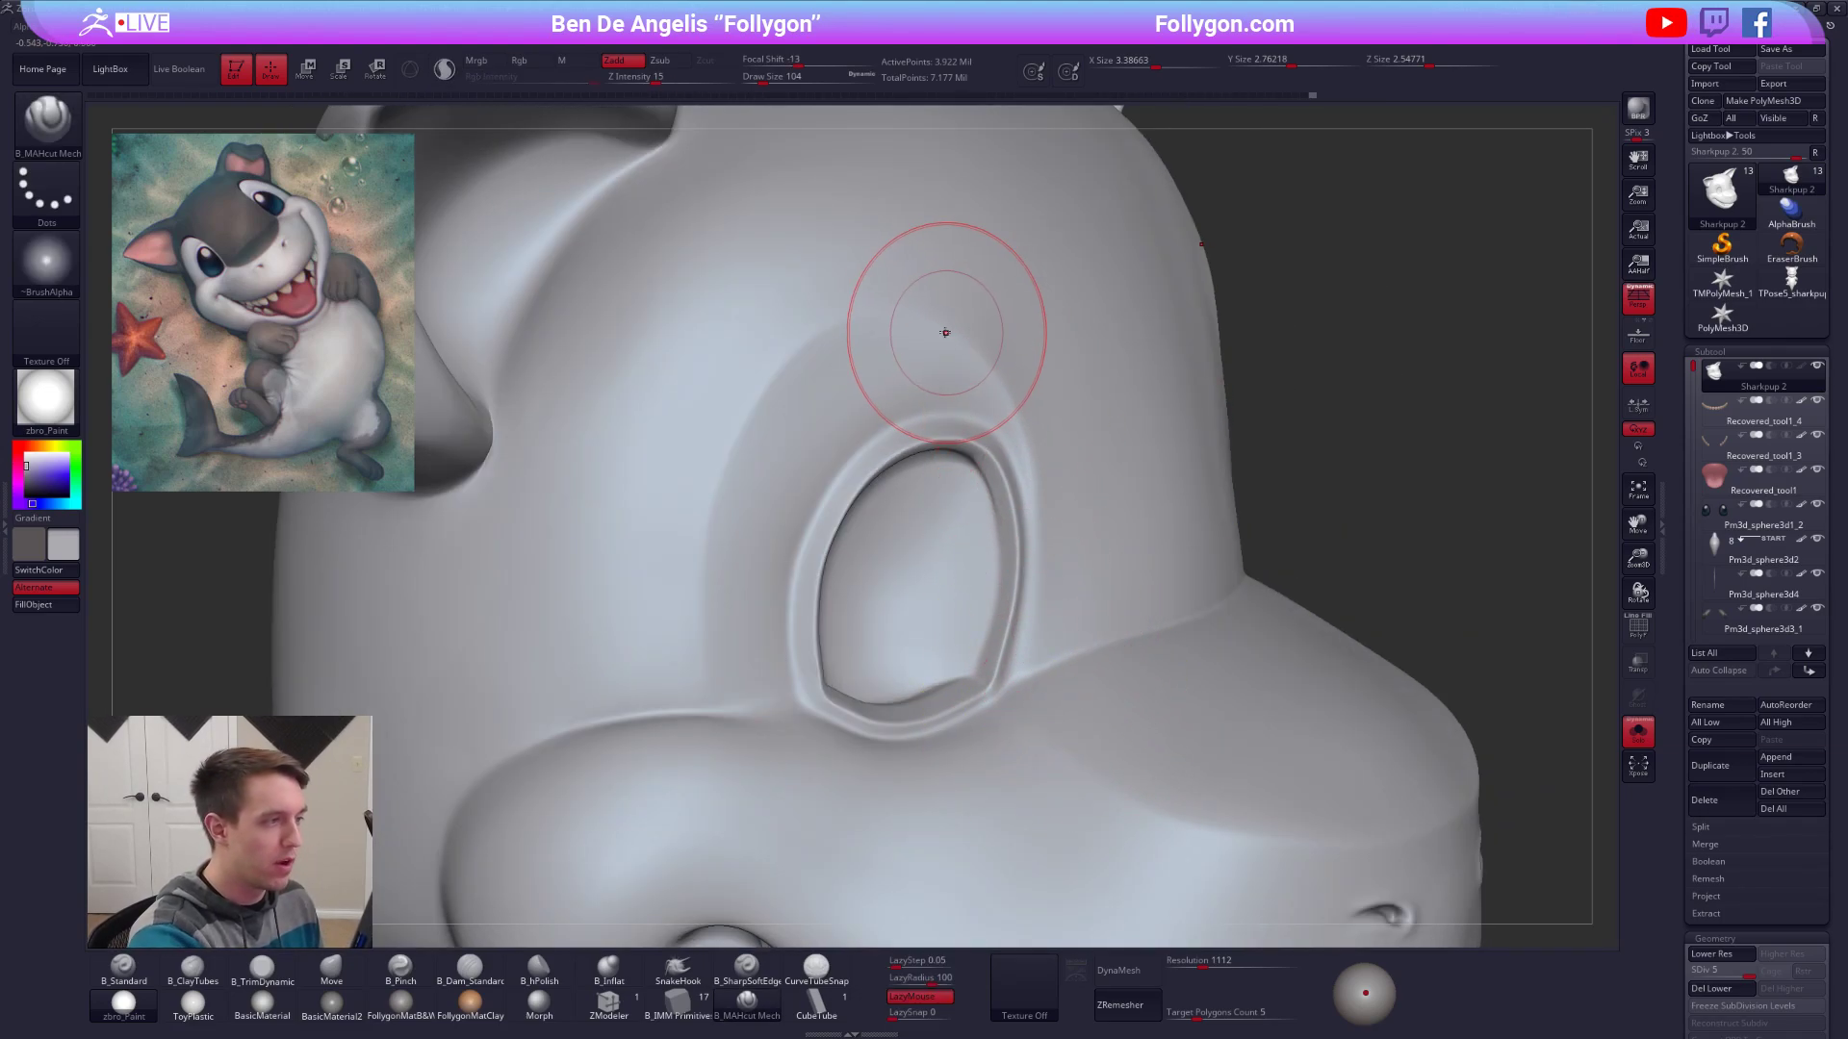
mouse_move(754, 709)
right_down()
mouse_move(821, 674)
mouse_move(989, 664)
right_up()
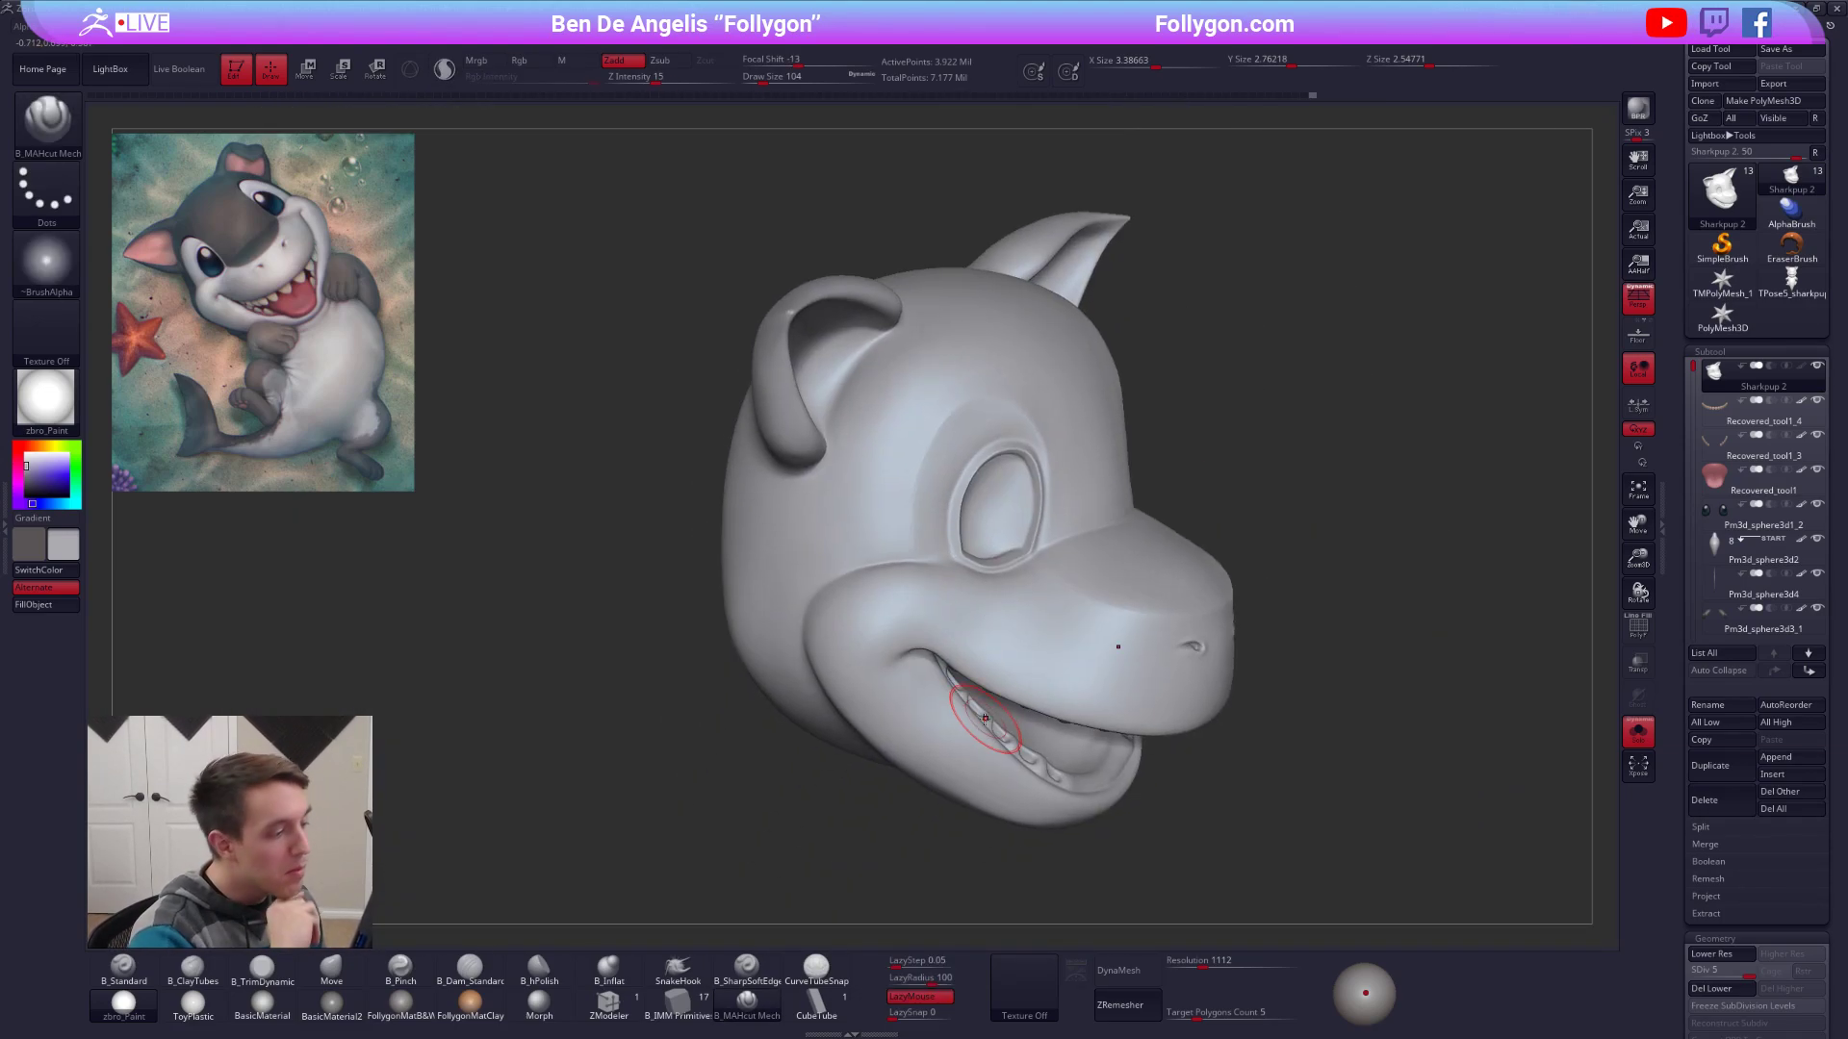
Show the head's polypaint again and carve the tip of the lower jaw with MAHcut Mech at draw size 130.
click(1802, 367)
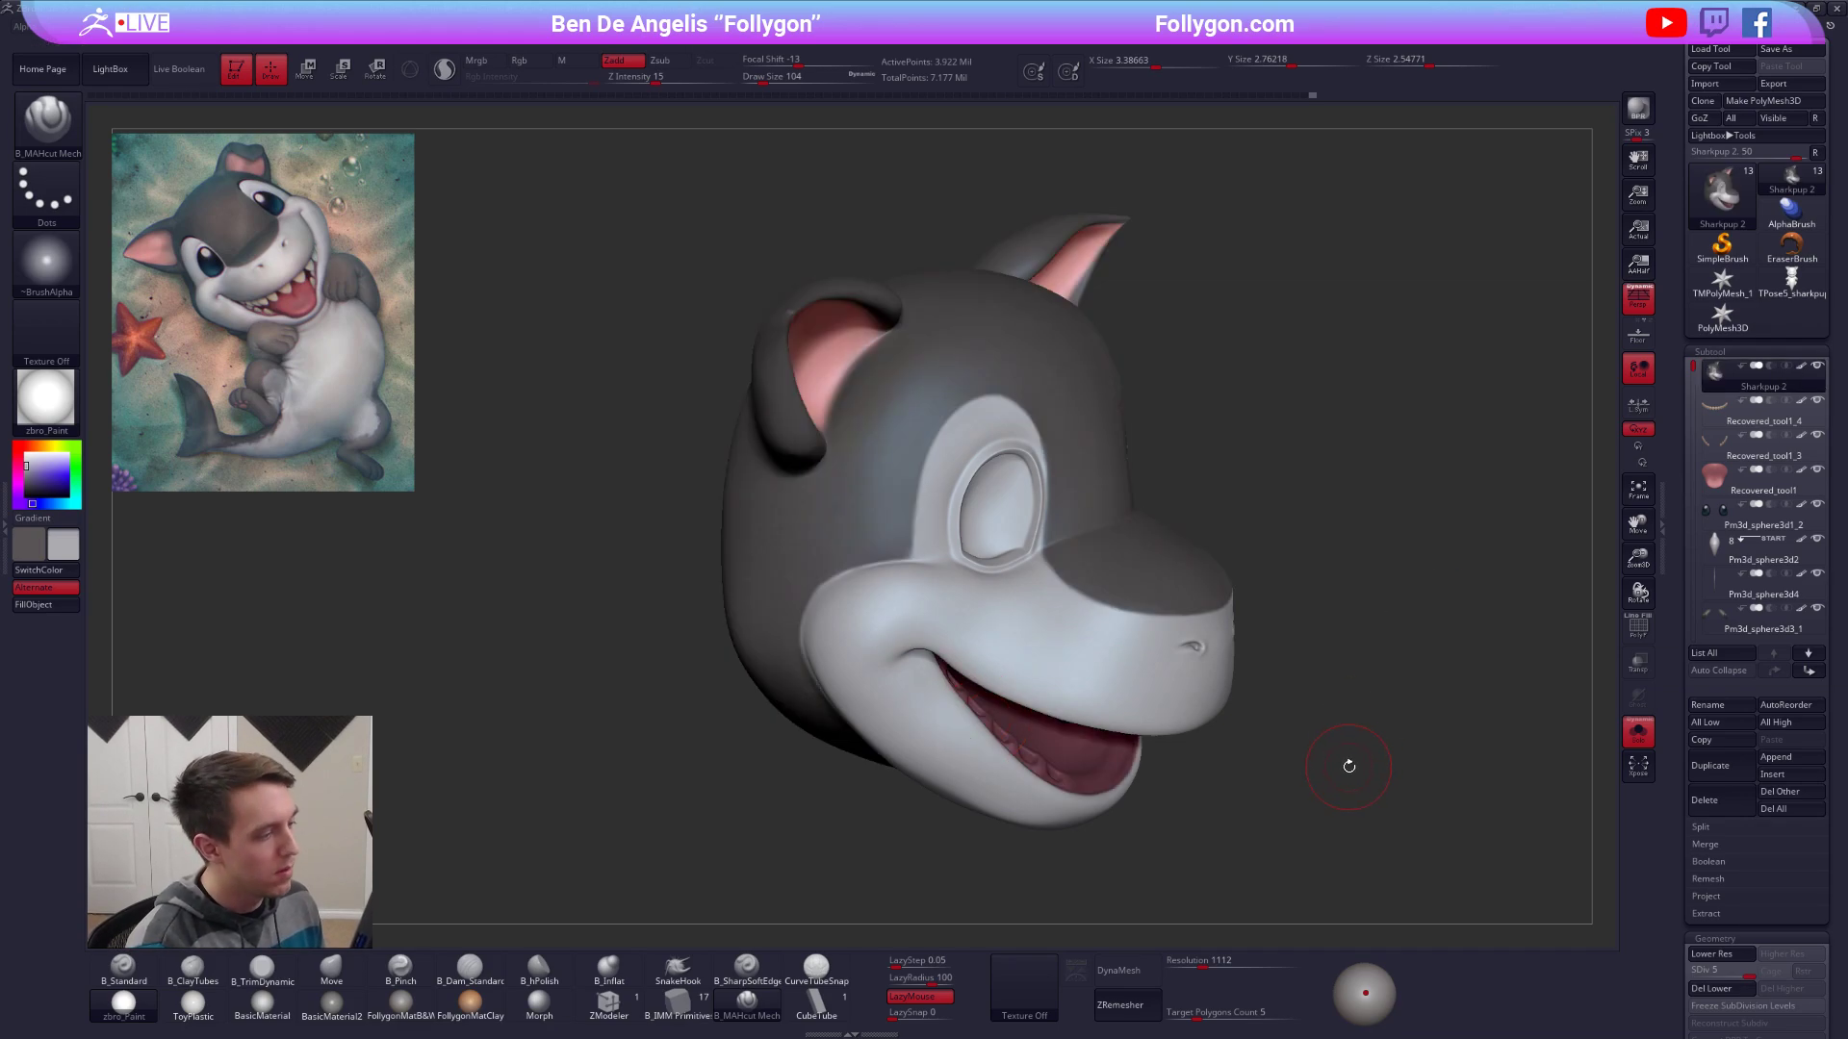
right_drag(1349, 767, 1230, 758)
click(1381, 746)
right_drag(1190, 701, 1190, 676)
mouse_move(890, 568)
ctrl+right_down()
mouse_move(881, 637)
mouse_move(1008, 632)
ctrl+right_up()
key(shift+s)
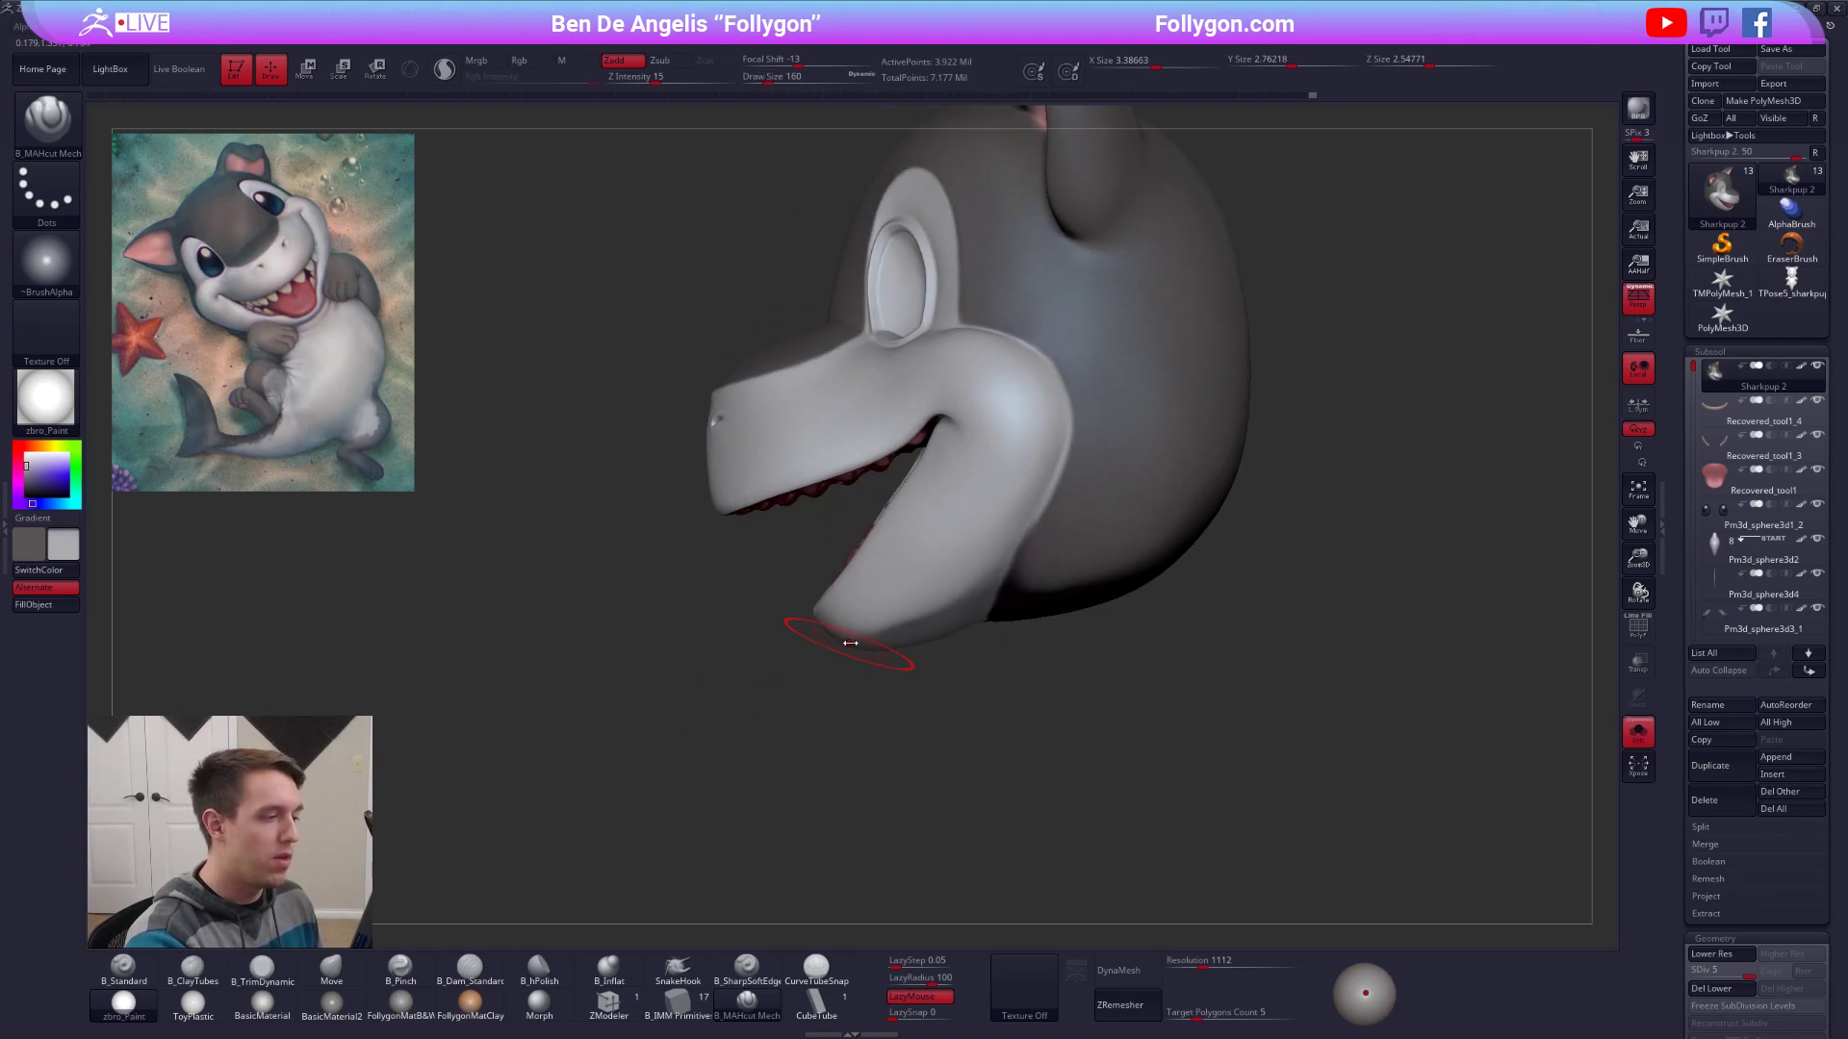
key(s)
drag(802, 661, 839, 628)
key(s)
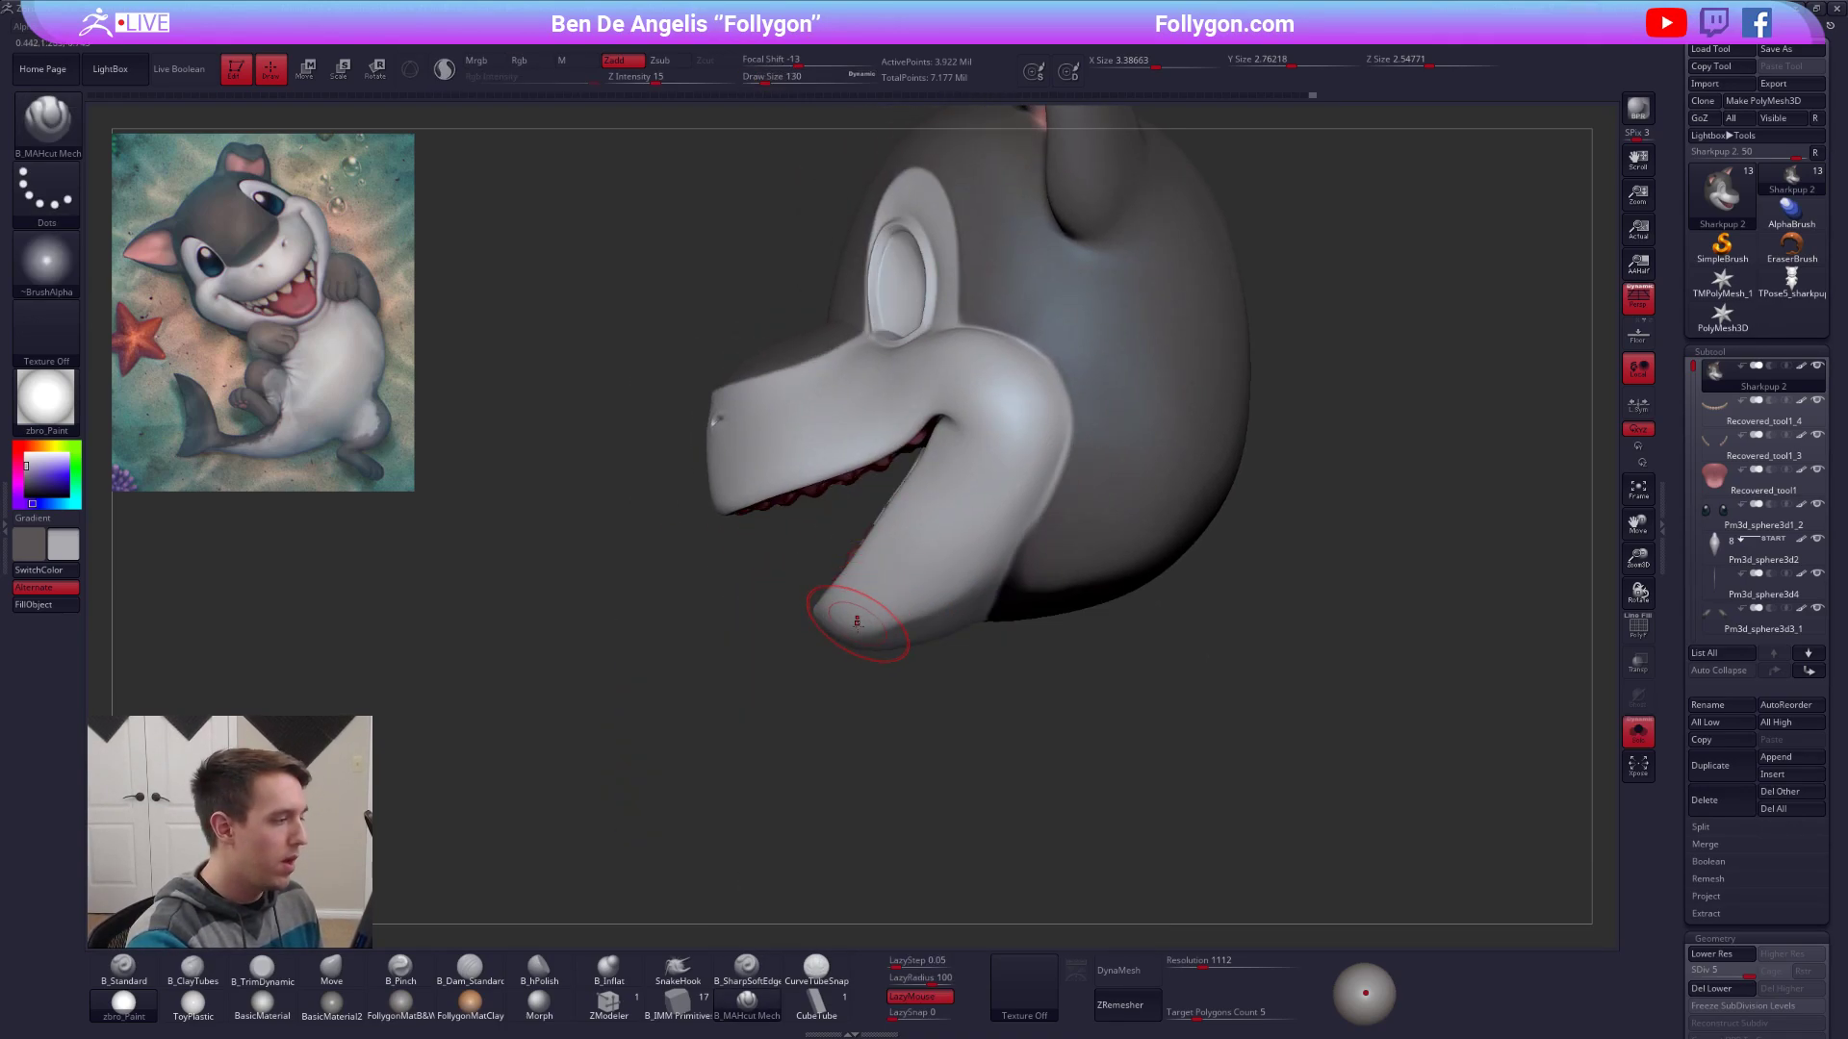
Pinch the planar edges of the lower jaw tip with the Pinch brush at draw sizes 140 and 170, checking the profile.
mouse_move(856, 616)
right_down()
mouse_move(874, 604)
mouse_move(826, 671)
right_up()
key(5)
key(space)
drag(826, 670, 831, 670)
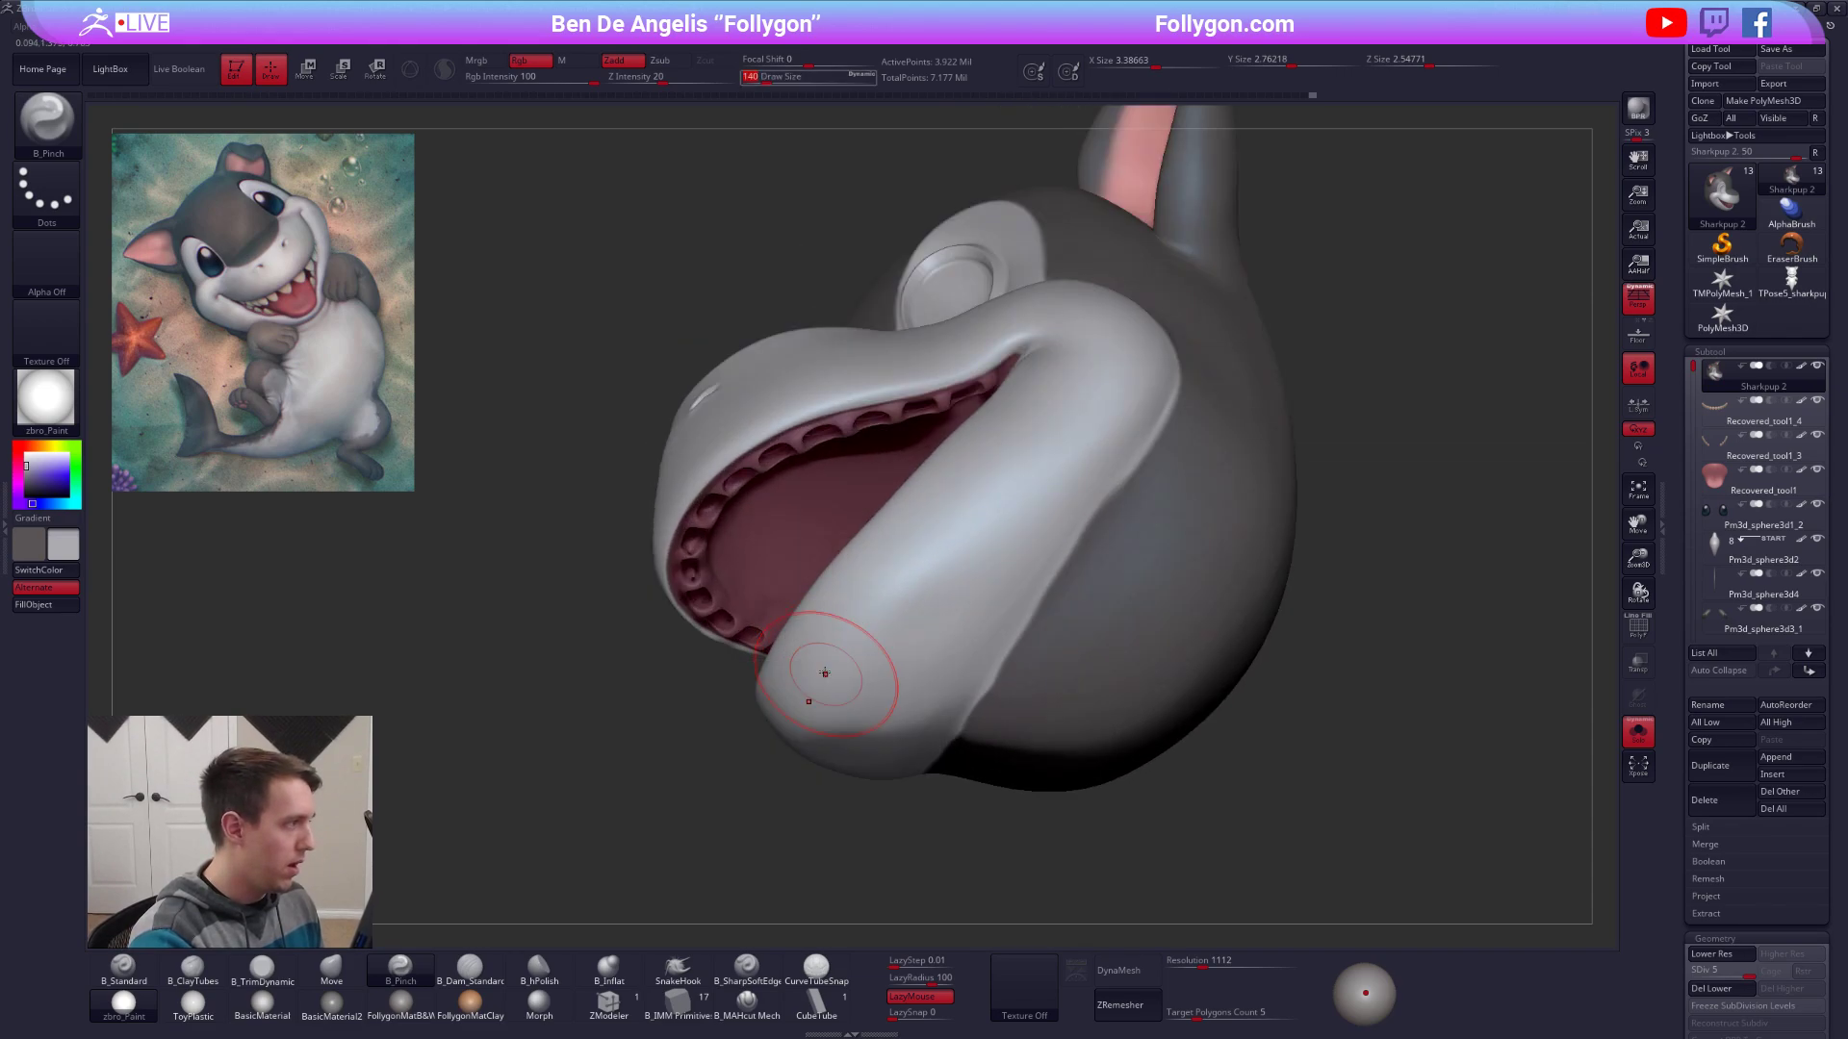
right_drag(825, 669, 871, 681)
key(space)
drag(798, 686, 803, 686)
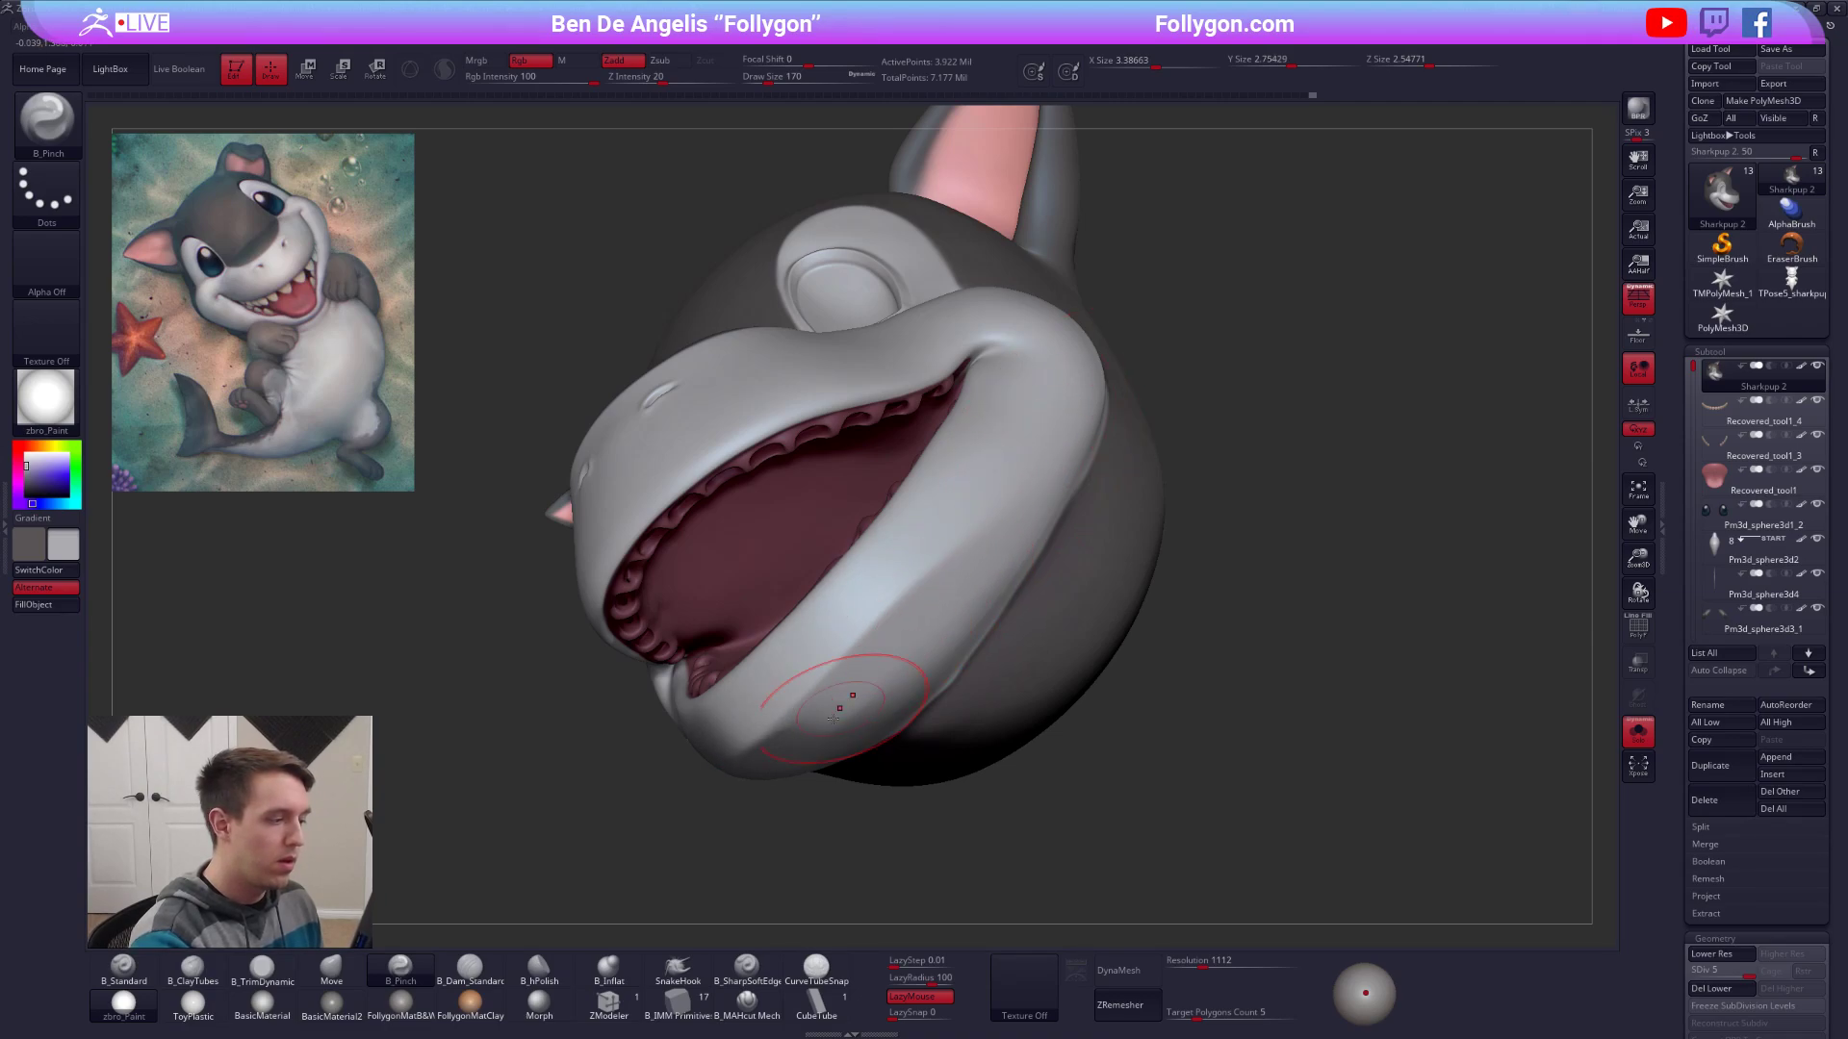
right_drag(846, 701, 823, 671)
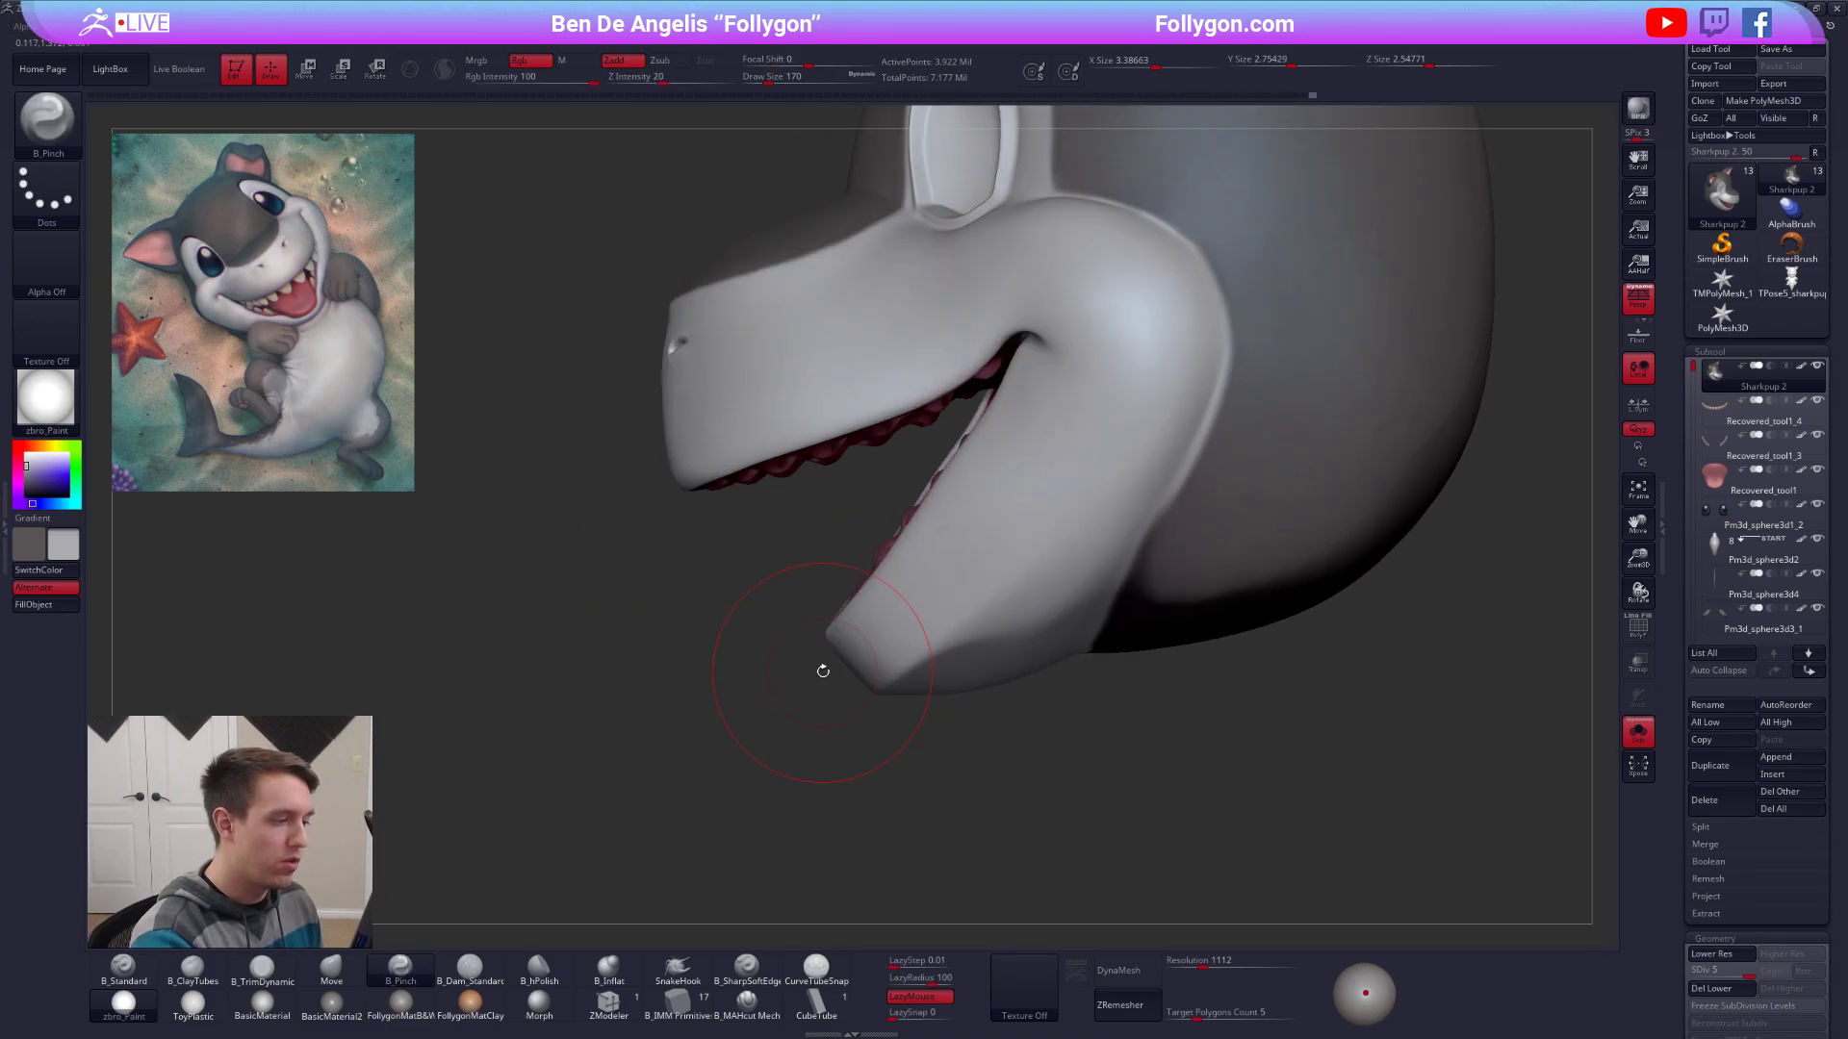
right_drag(981, 536, 846, 619)
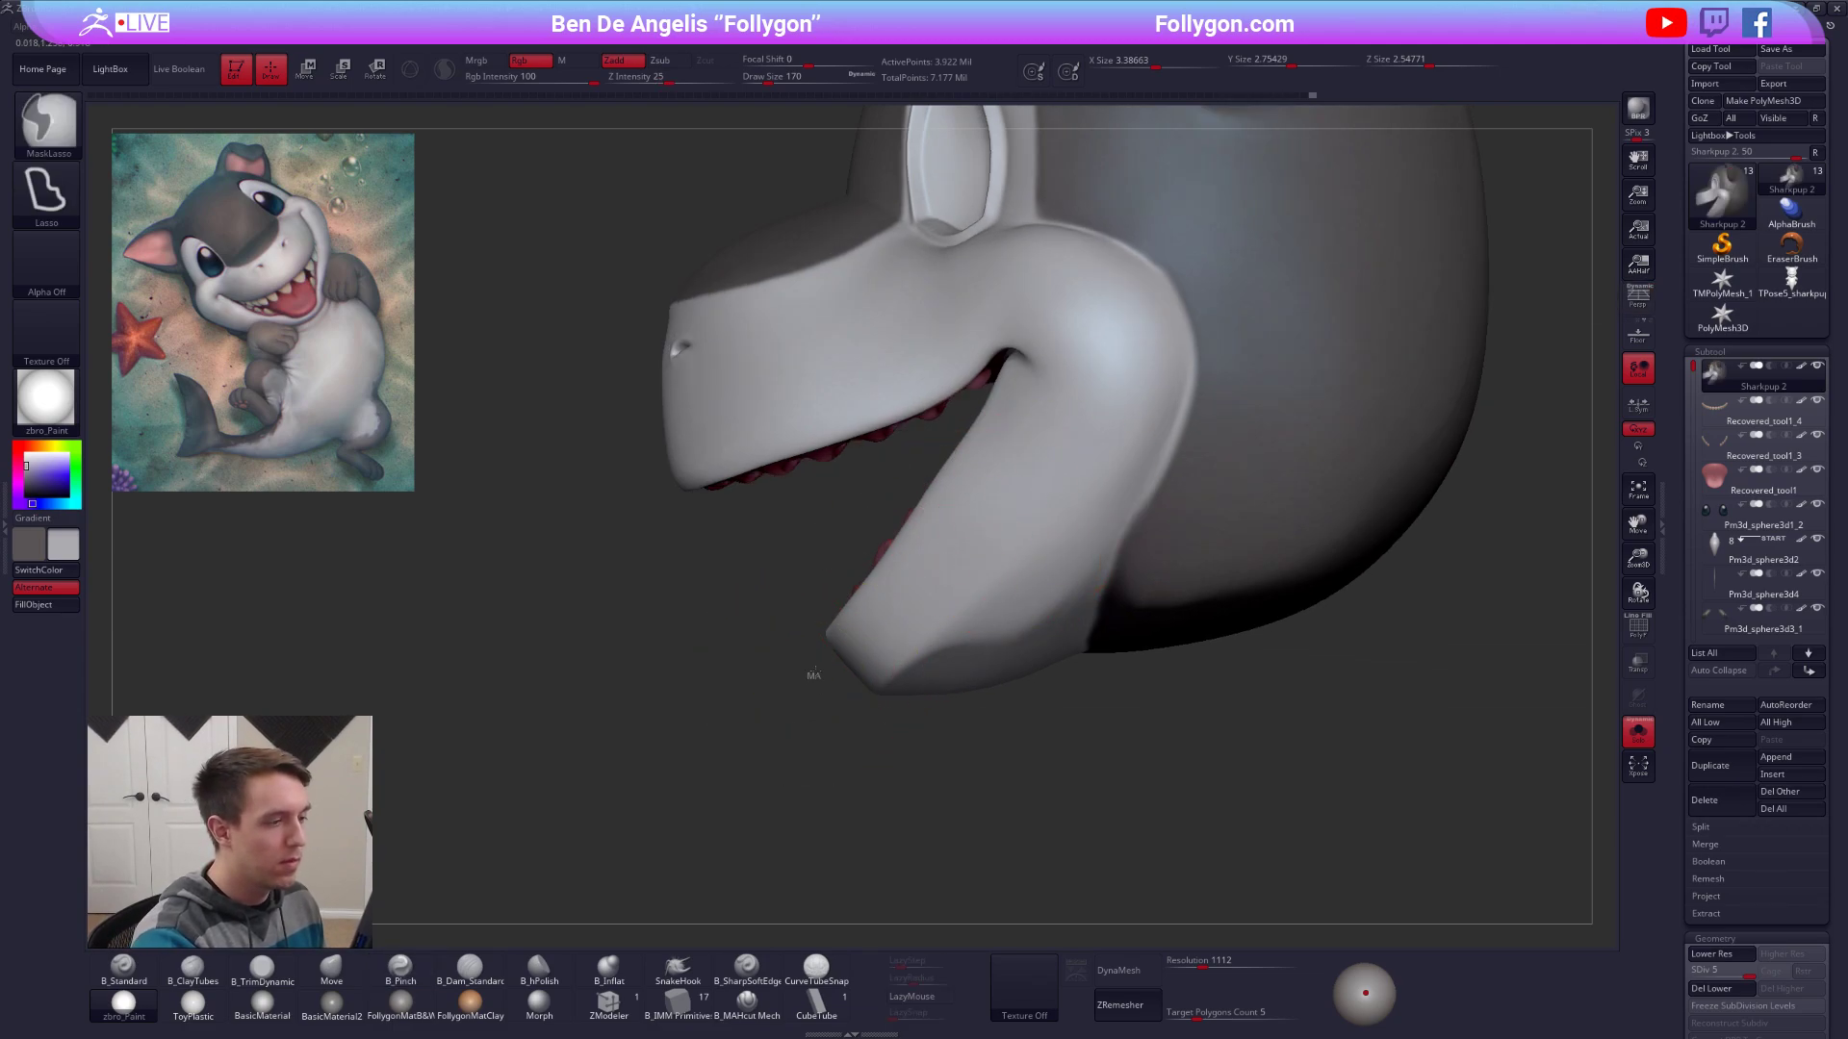
Mask the tip of the lower jaw, drop to the lowest subdivision level, then blur and invert the mask.
mouse_move(815, 668)
ctrl+mouse_down()
mouse_move(1076, 412)
mouse_move(983, 810)
mouse_move(801, 945)
ctrl+mouse_up()
key(shift+d)
key(shift+d)
key(shift+d)
key(shift+d)
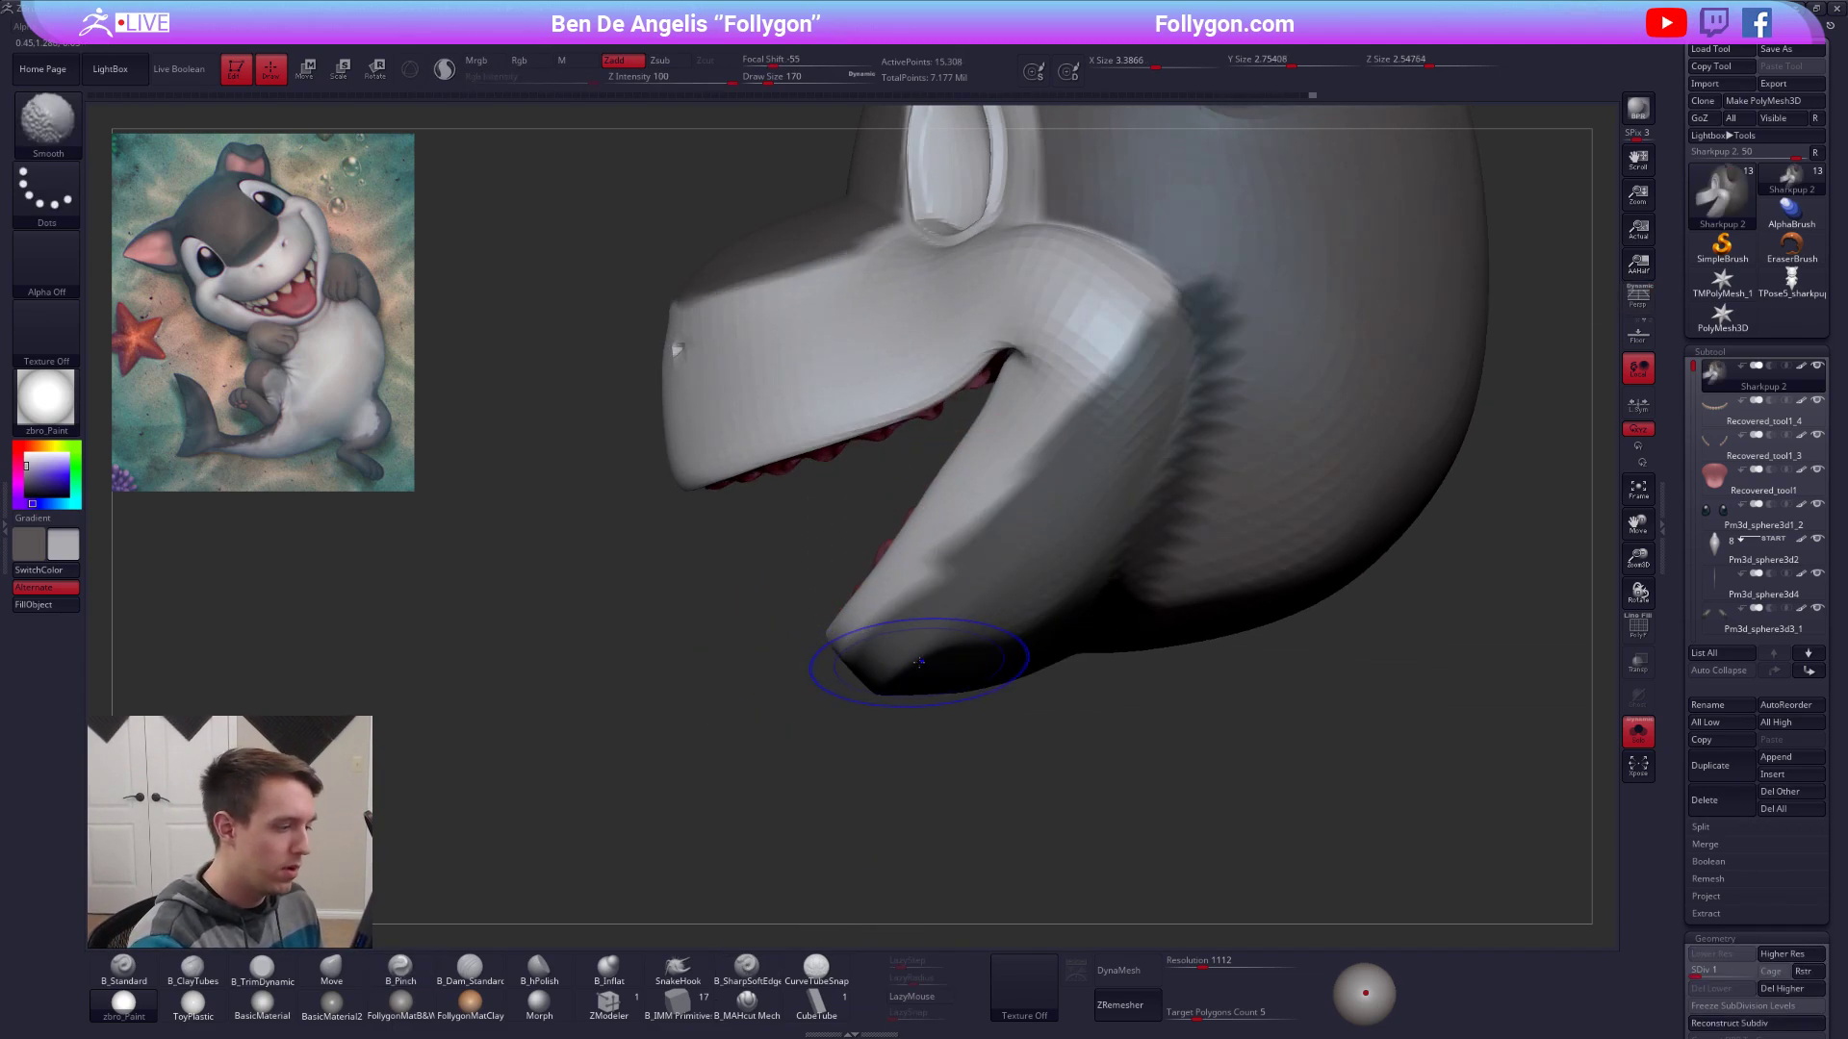
ctrl+click(925, 655)
ctrl+click(926, 656)
ctrl+click(947, 706)
Reshape the unmasked lower jaw tip from the side and front with the Move brush at draw size 321, then clear the mask.
key(space)
drag(920, 669, 884, 665)
key(space)
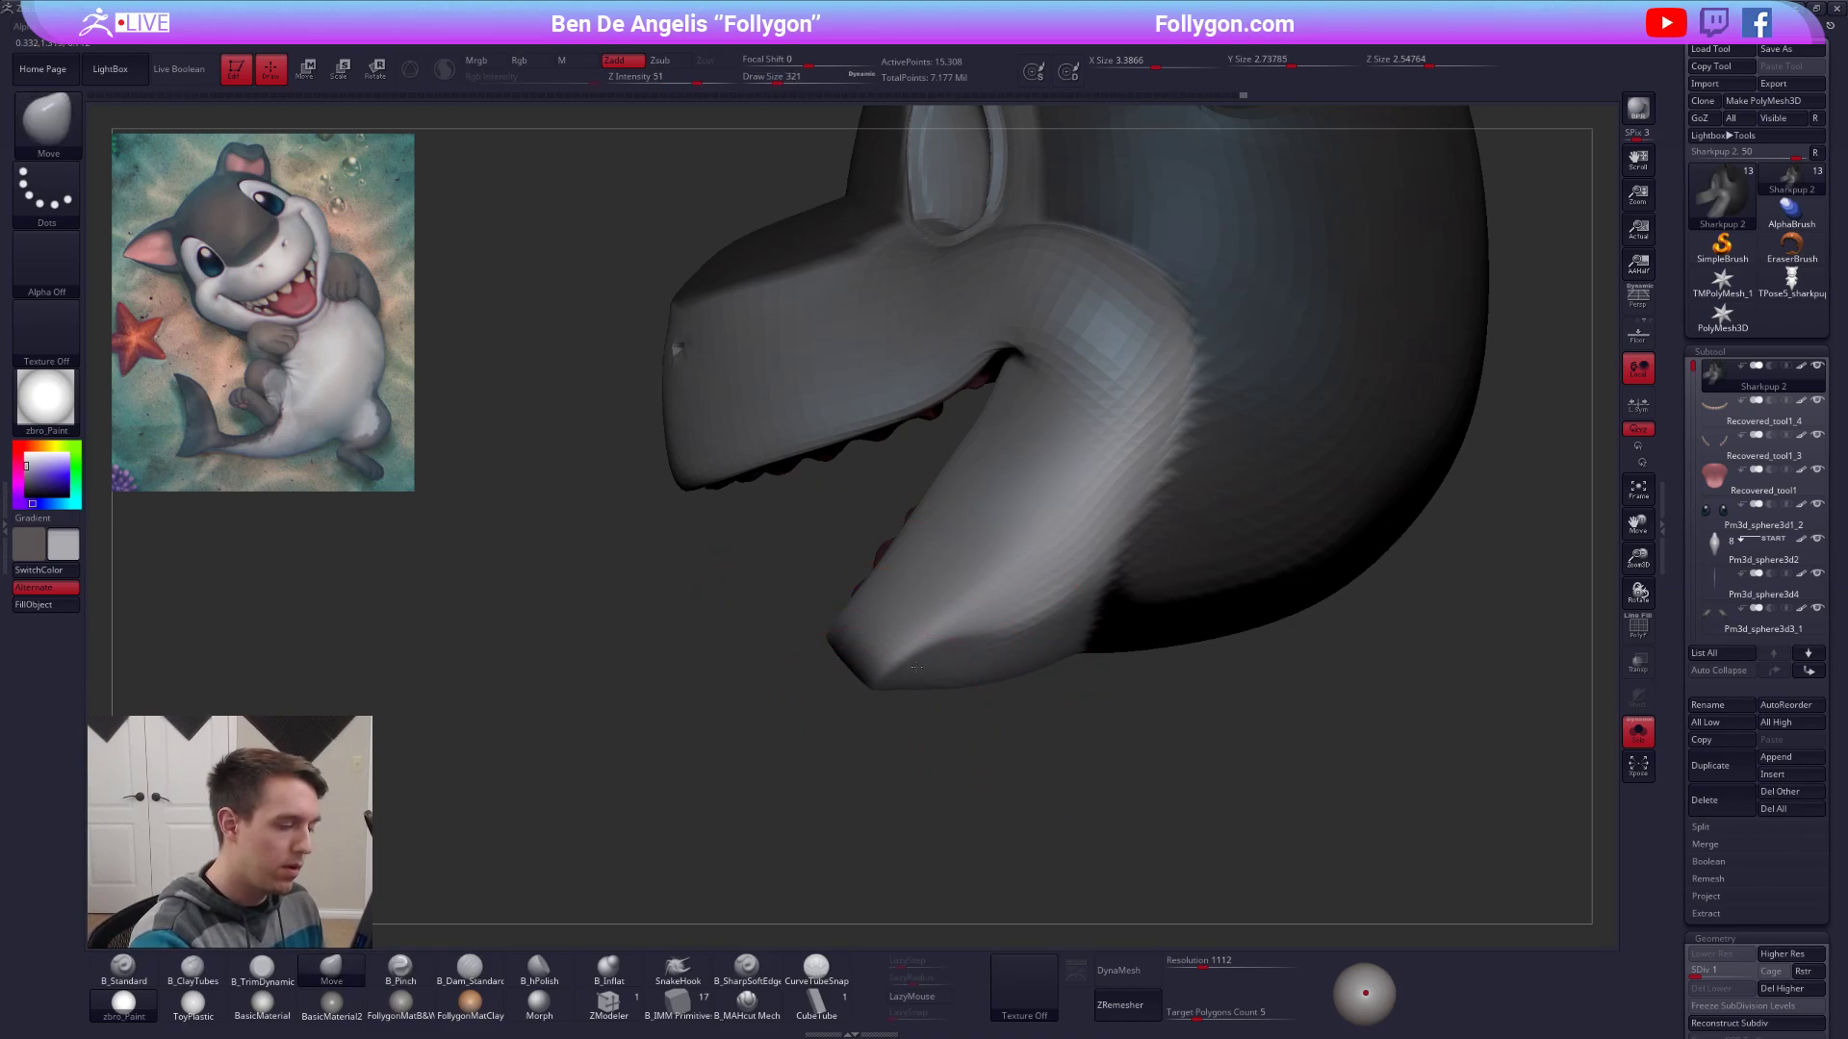
shift+right_drag(917, 666, 991, 674)
drag(850, 697, 849, 677)
right_drag(861, 722, 888, 671)
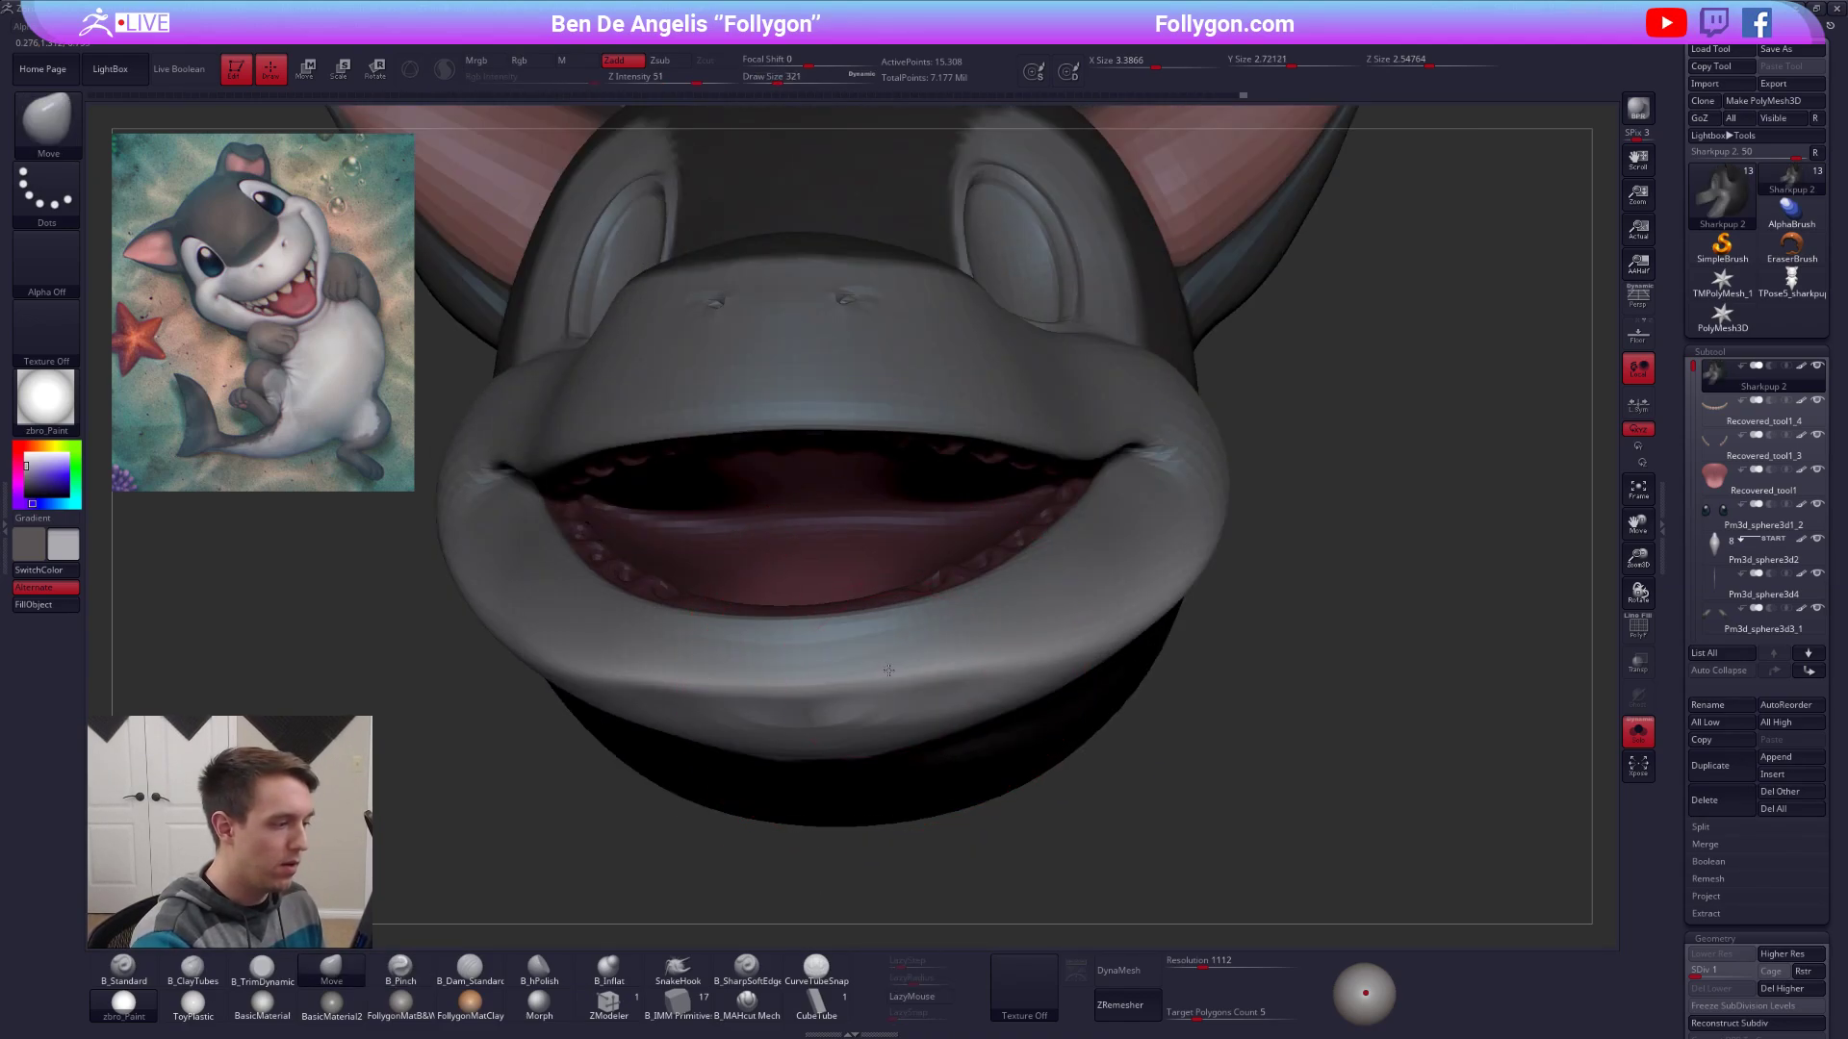
drag(888, 671, 891, 662)
right_drag(1039, 684, 970, 687)
drag(1077, 683, 1055, 659)
key(space)
ctrl+click(807, 781)
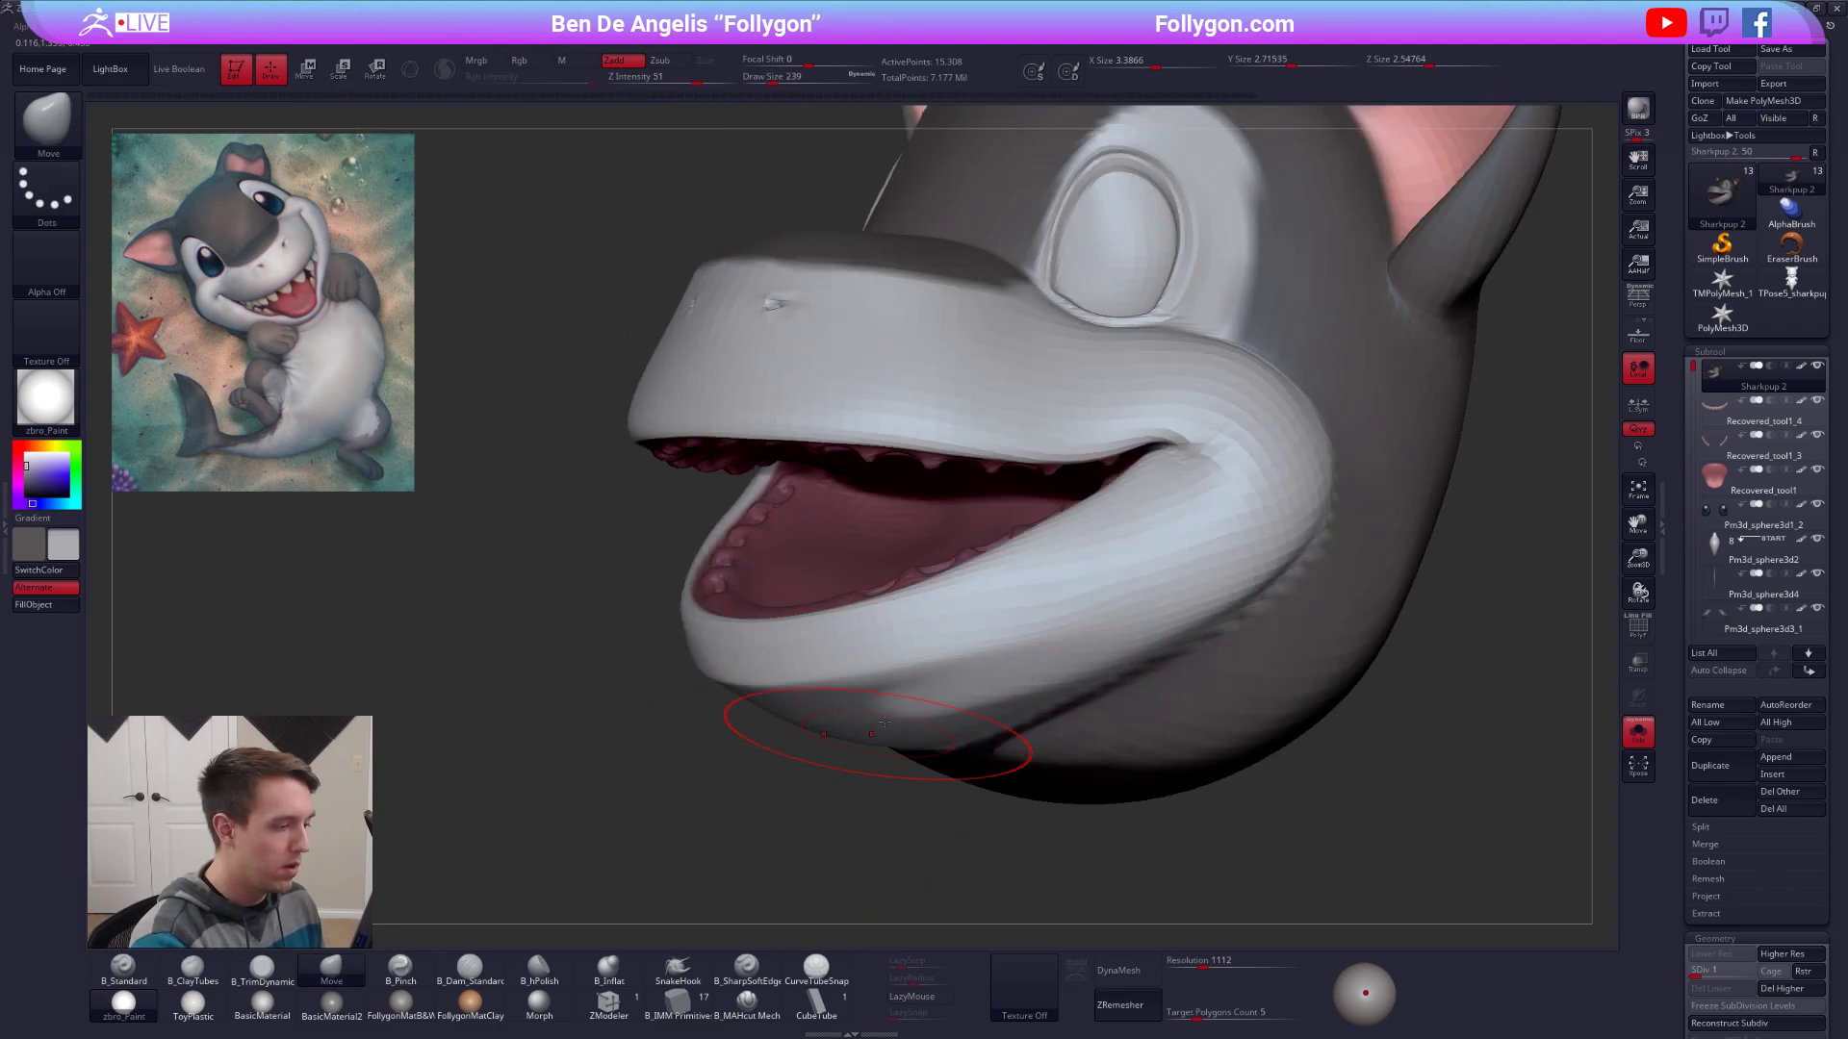
Smooth the underside of the chin and adjust the lower jaw's side with the Move brush at draw size 192.
right_drag(885, 722, 945, 685)
shift+drag(944, 684, 760, 784)
mouse_move(929, 780)
right_down()
mouse_move(943, 789)
mouse_move(770, 781)
right_up()
ctrl+right_drag(950, 784, 987, 770)
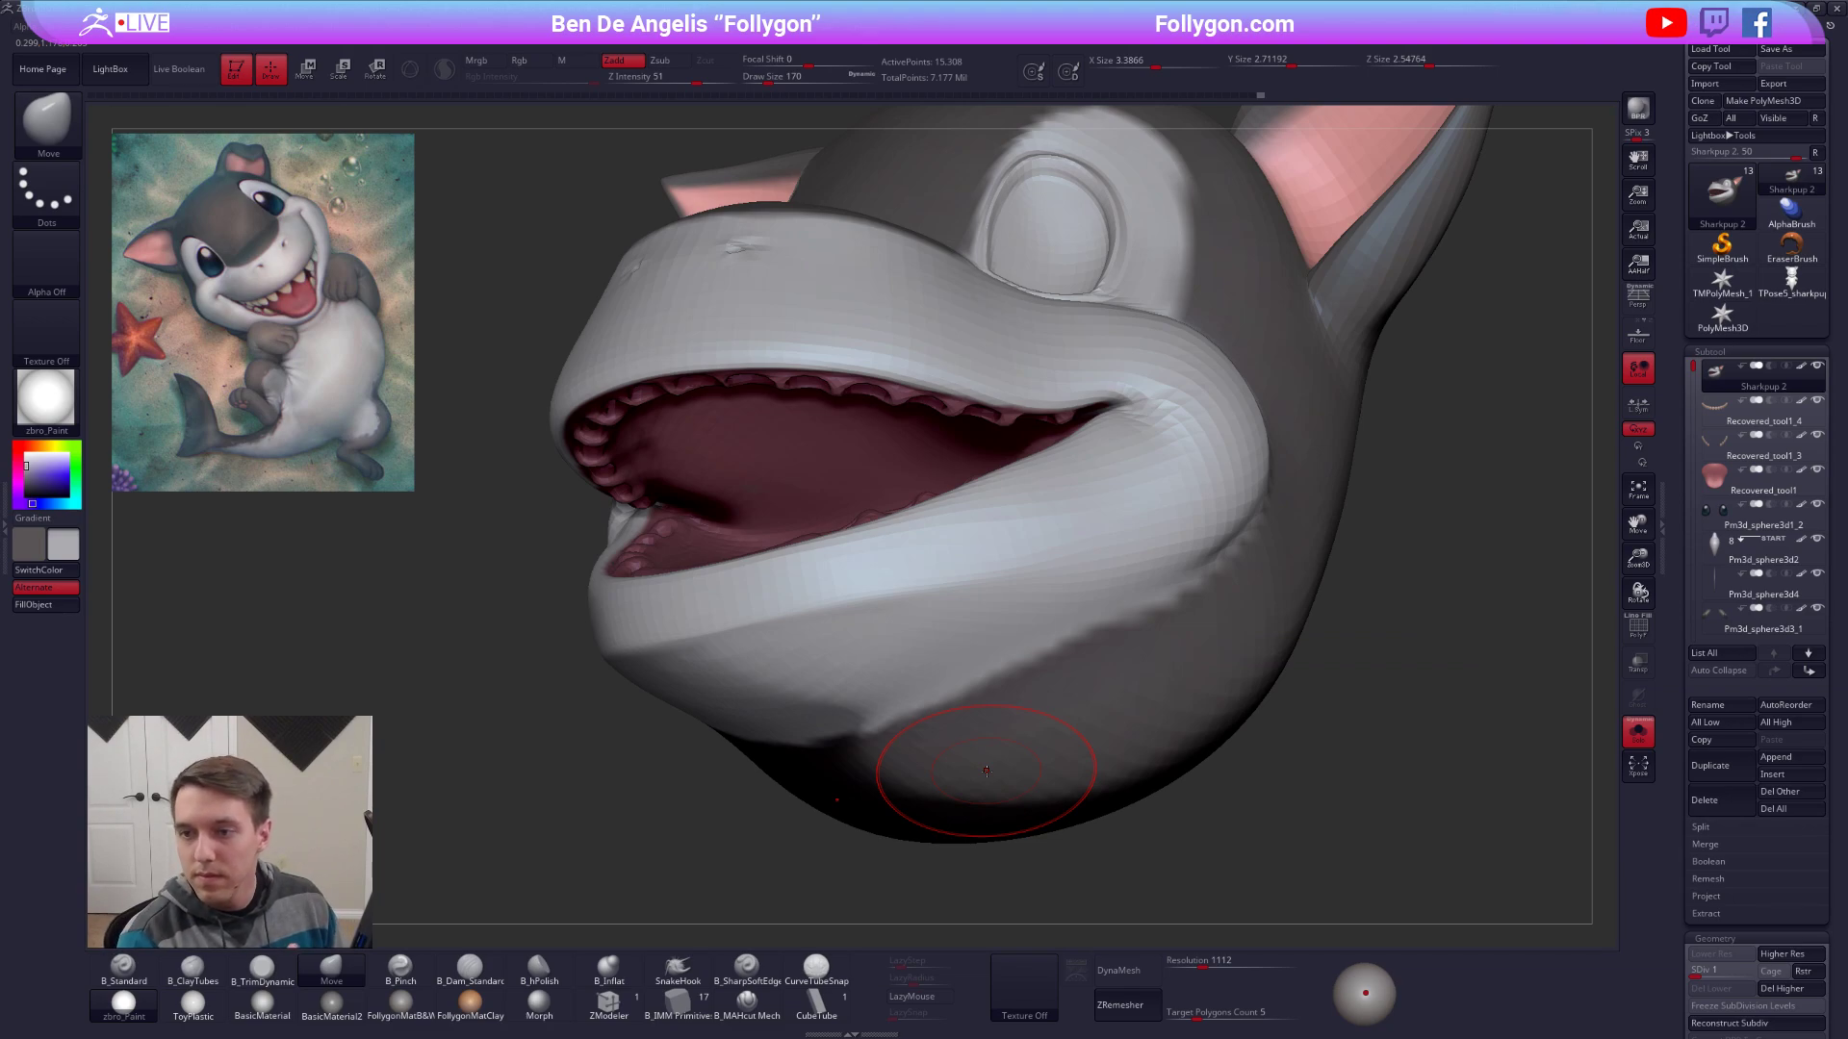
mouse_move(928, 644)
right_down()
mouse_move(967, 587)
mouse_move(886, 626)
mouse_move(886, 663)
mouse_move(847, 702)
right_up()
key(bracketright)
drag(982, 640, 1003, 628)
right_drag(1002, 627, 1012, 563)
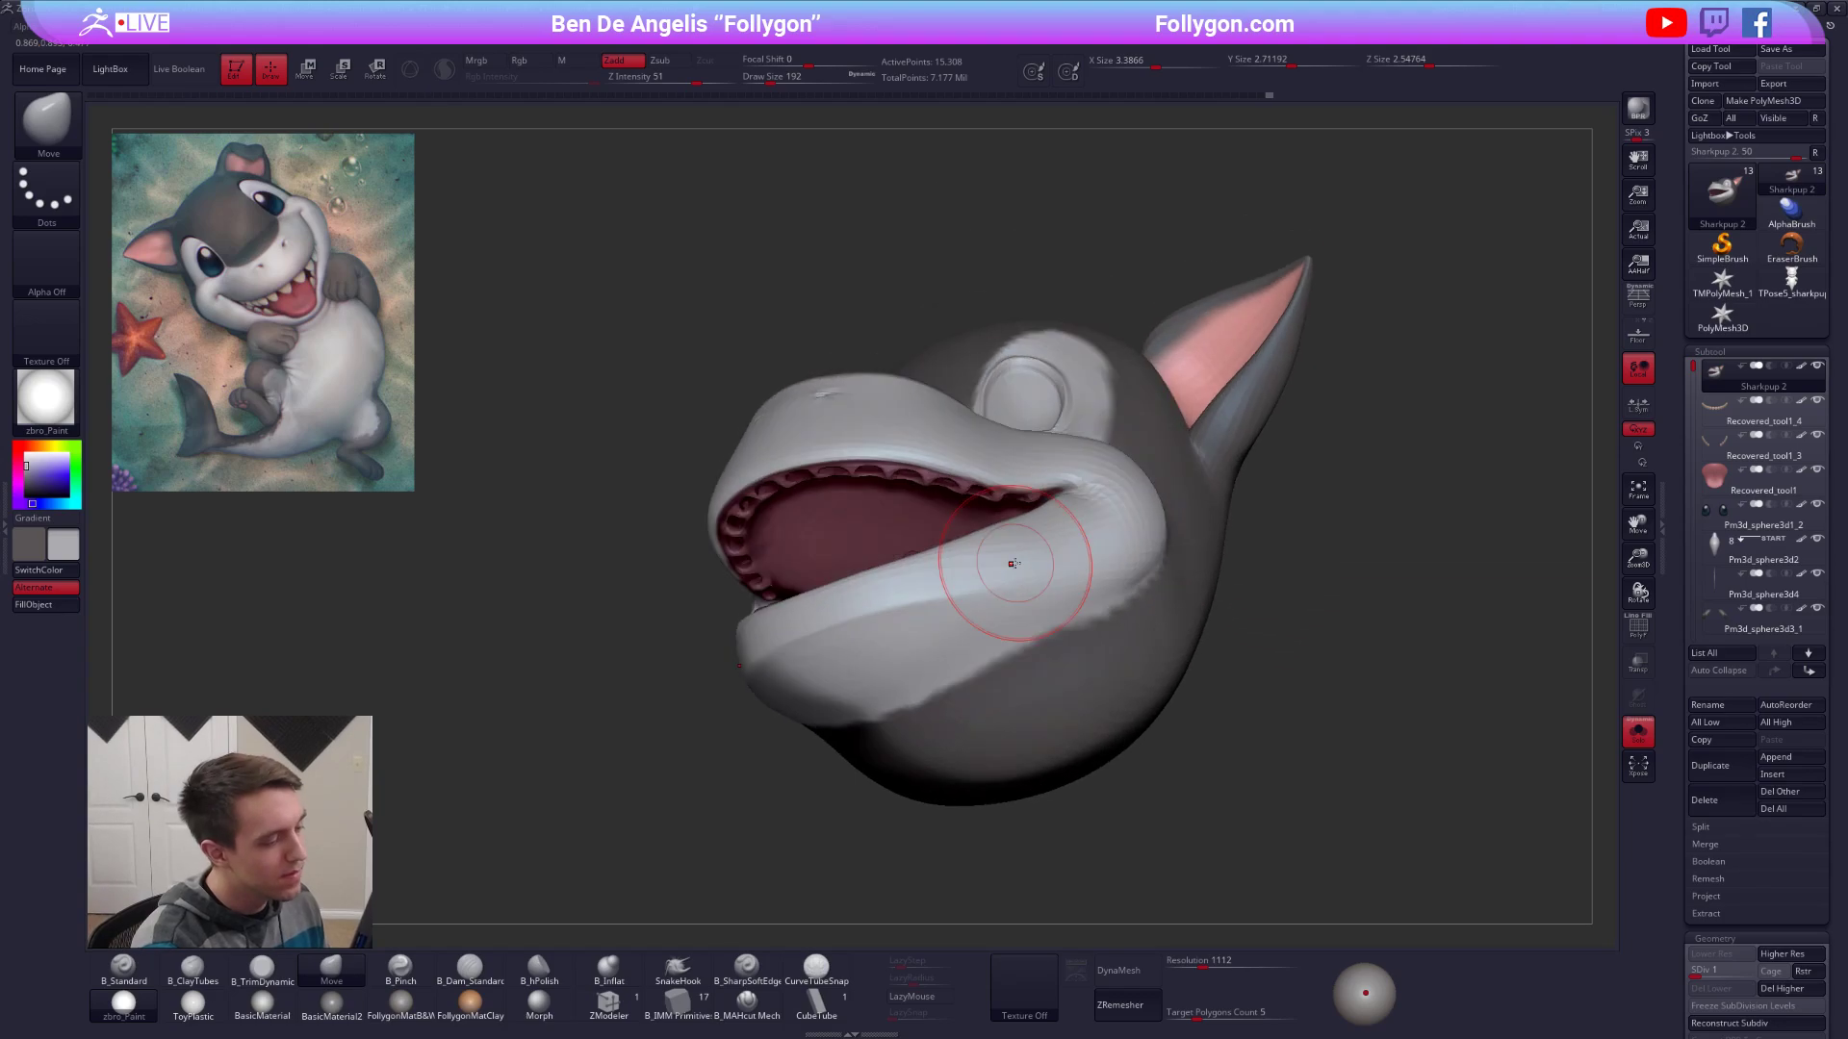
shift+drag(1012, 578, 967, 630)
mouse_move(967, 630)
right_down()
mouse_move(898, 706)
mouse_move(990, 709)
mouse_move(1054, 677)
mouse_move(1049, 588)
mouse_move(987, 714)
mouse_move(1016, 637)
mouse_move(969, 577)
right_up()
Return the head to subdivision level 5 and pinch the lower jaw's side edge with the Pinch brush at draw size 181.
key(d)
key(d)
key(d)
key(space)
click(1068, 690)
key(b)
key(p)
key(i)
key(space)
drag(1013, 599, 1011, 598)
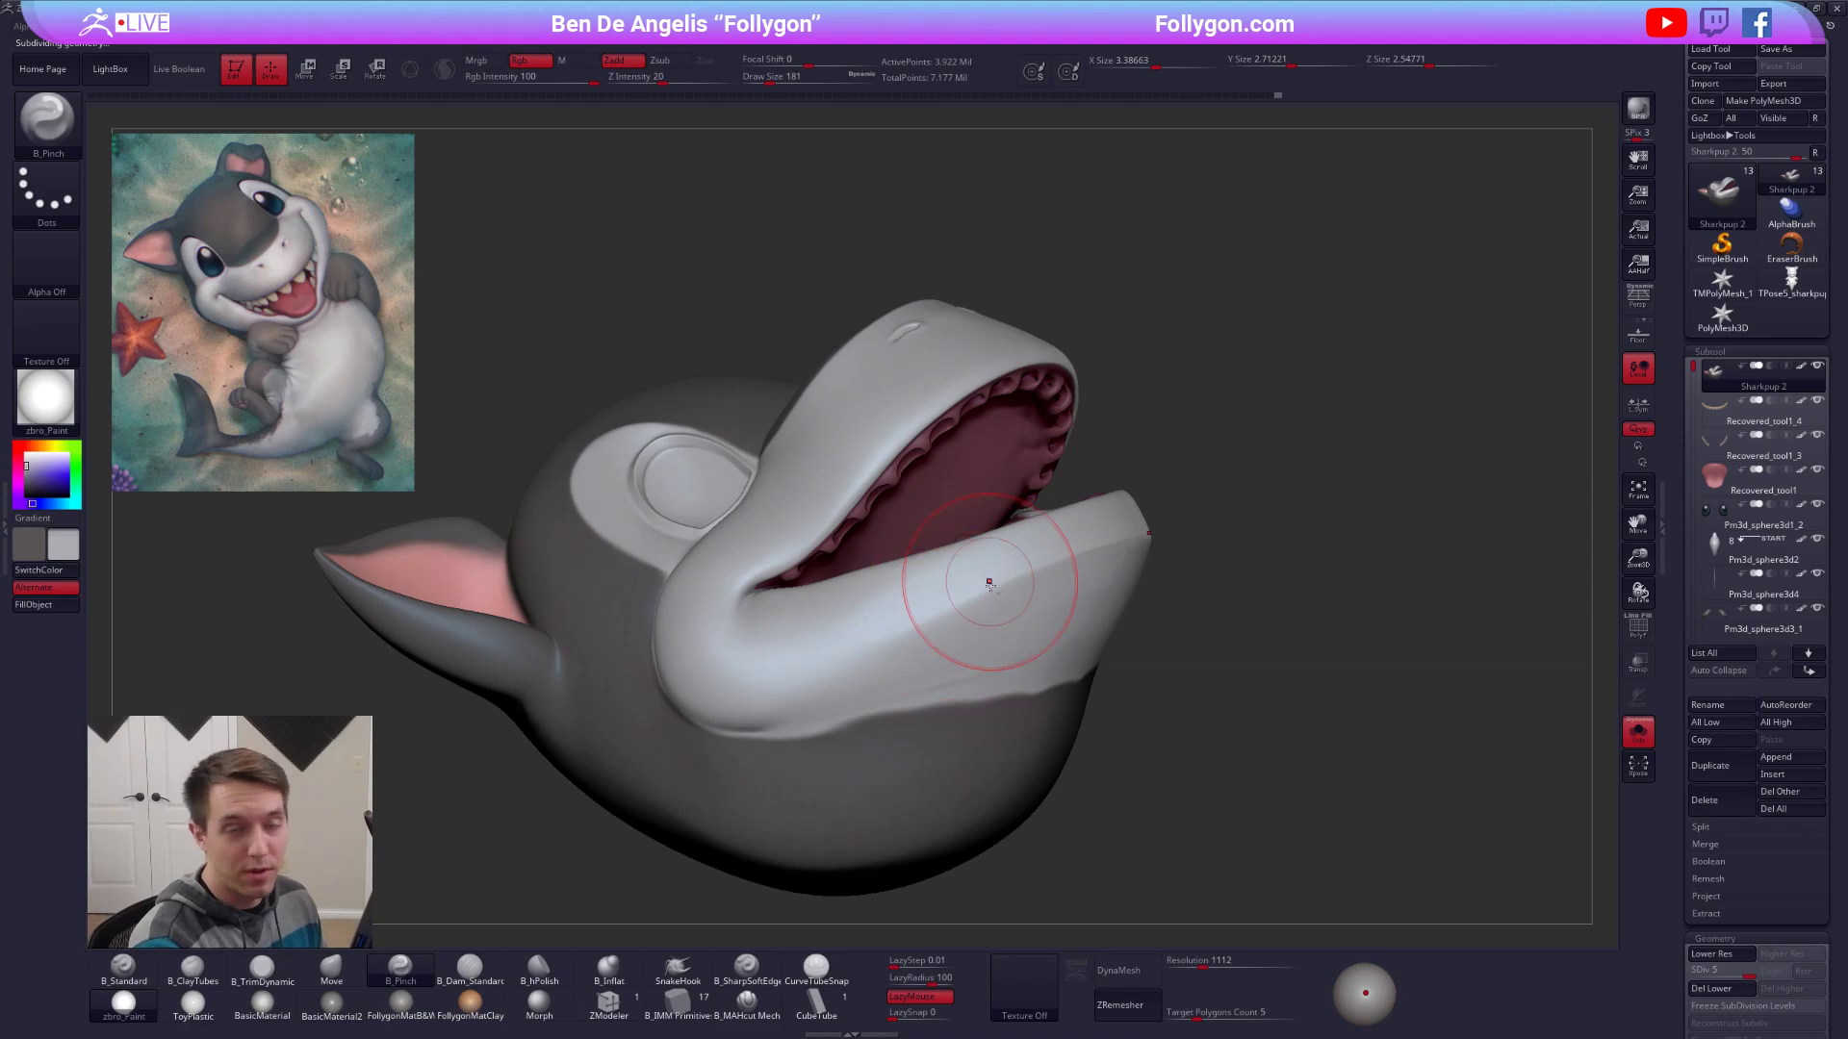
ctrl+right_drag(985, 581, 1027, 569)
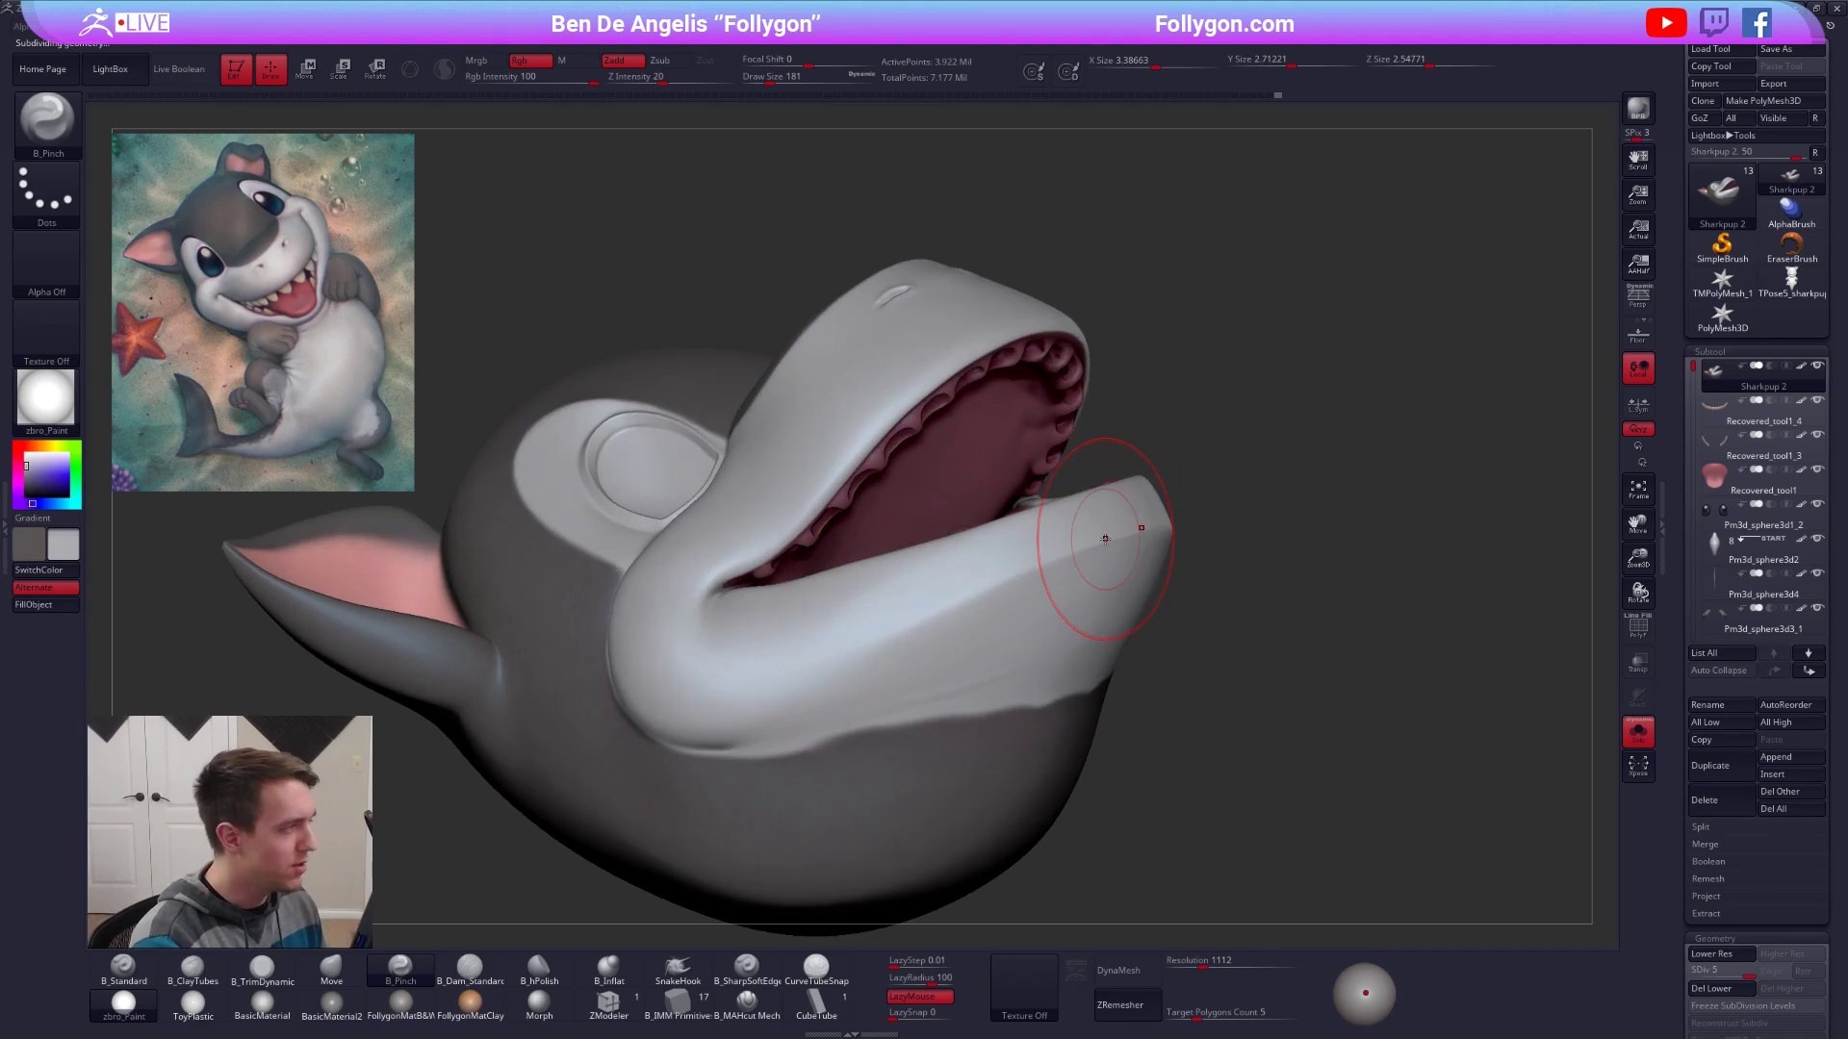
drag(701, 722, 853, 669)
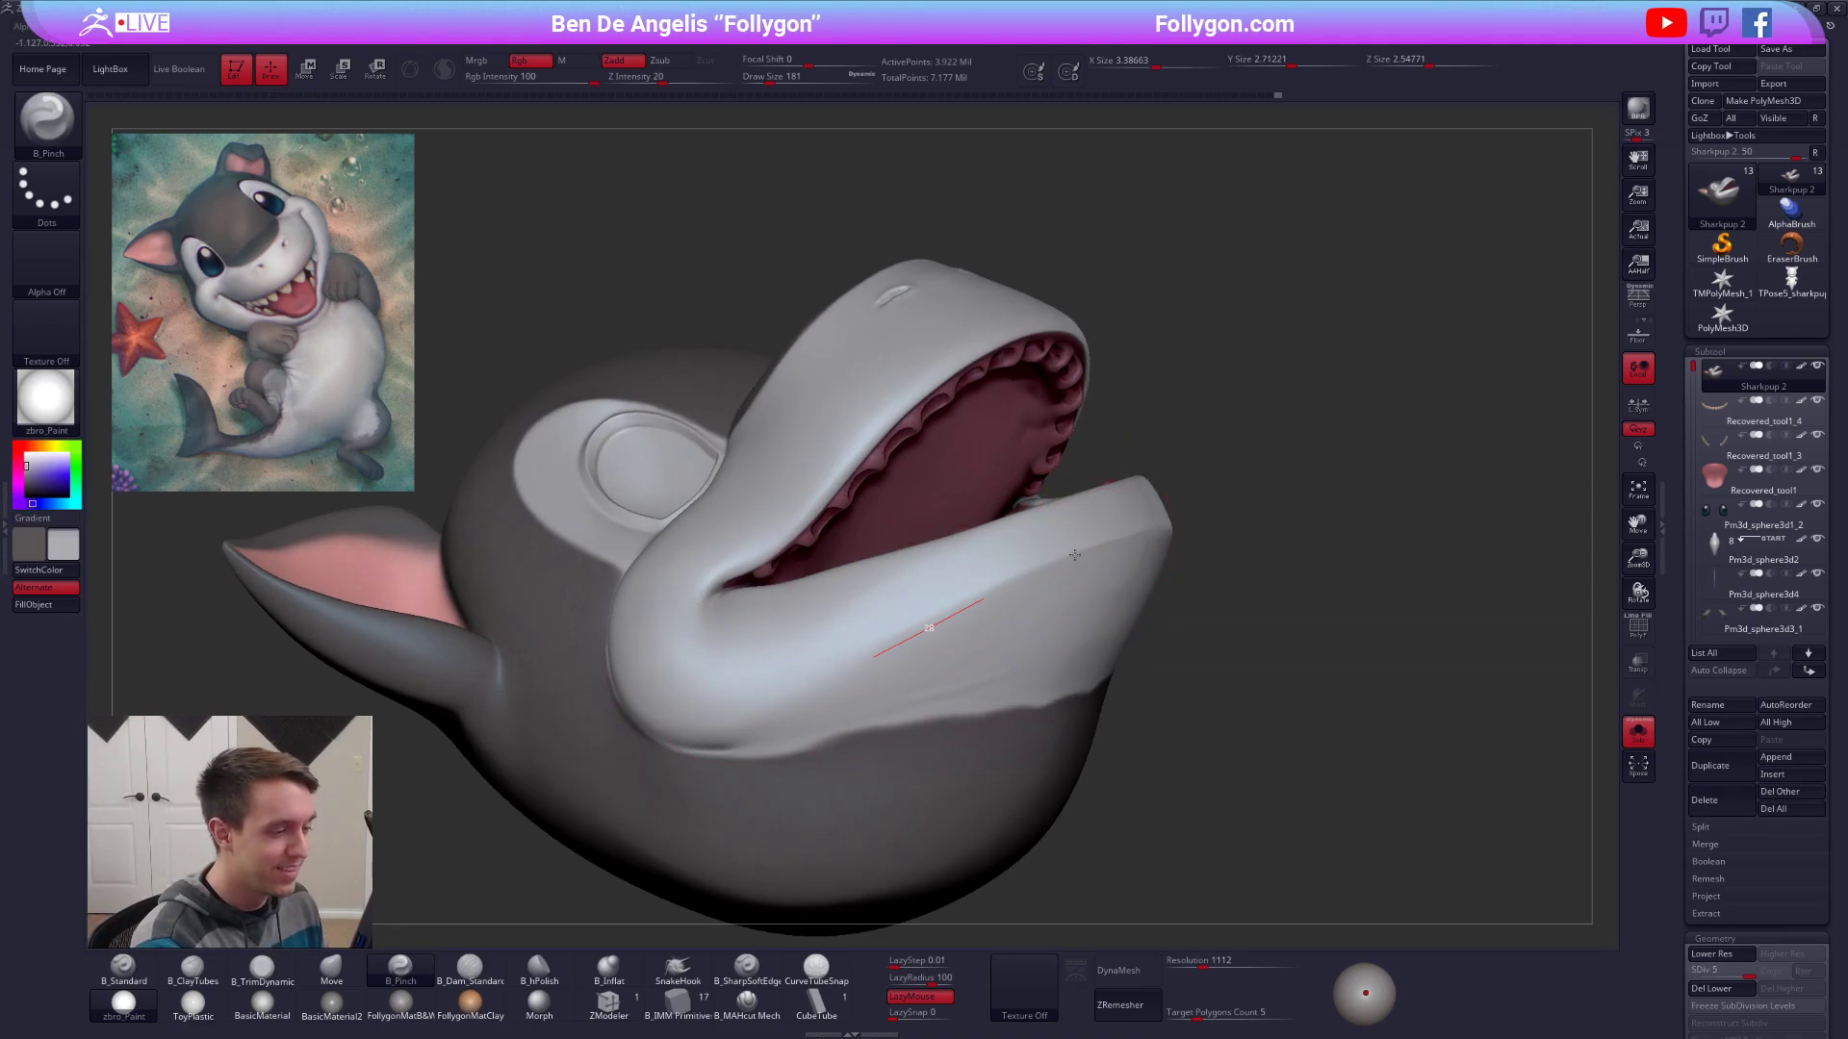
Paint the underside of the lower jaw with sampled dark grey using the Standard brush at draw size 203.
key(b)
key(s)
key(t)
right_drag(978, 676, 1015, 577)
key(c)
key(space)
drag(944, 690, 950, 690)
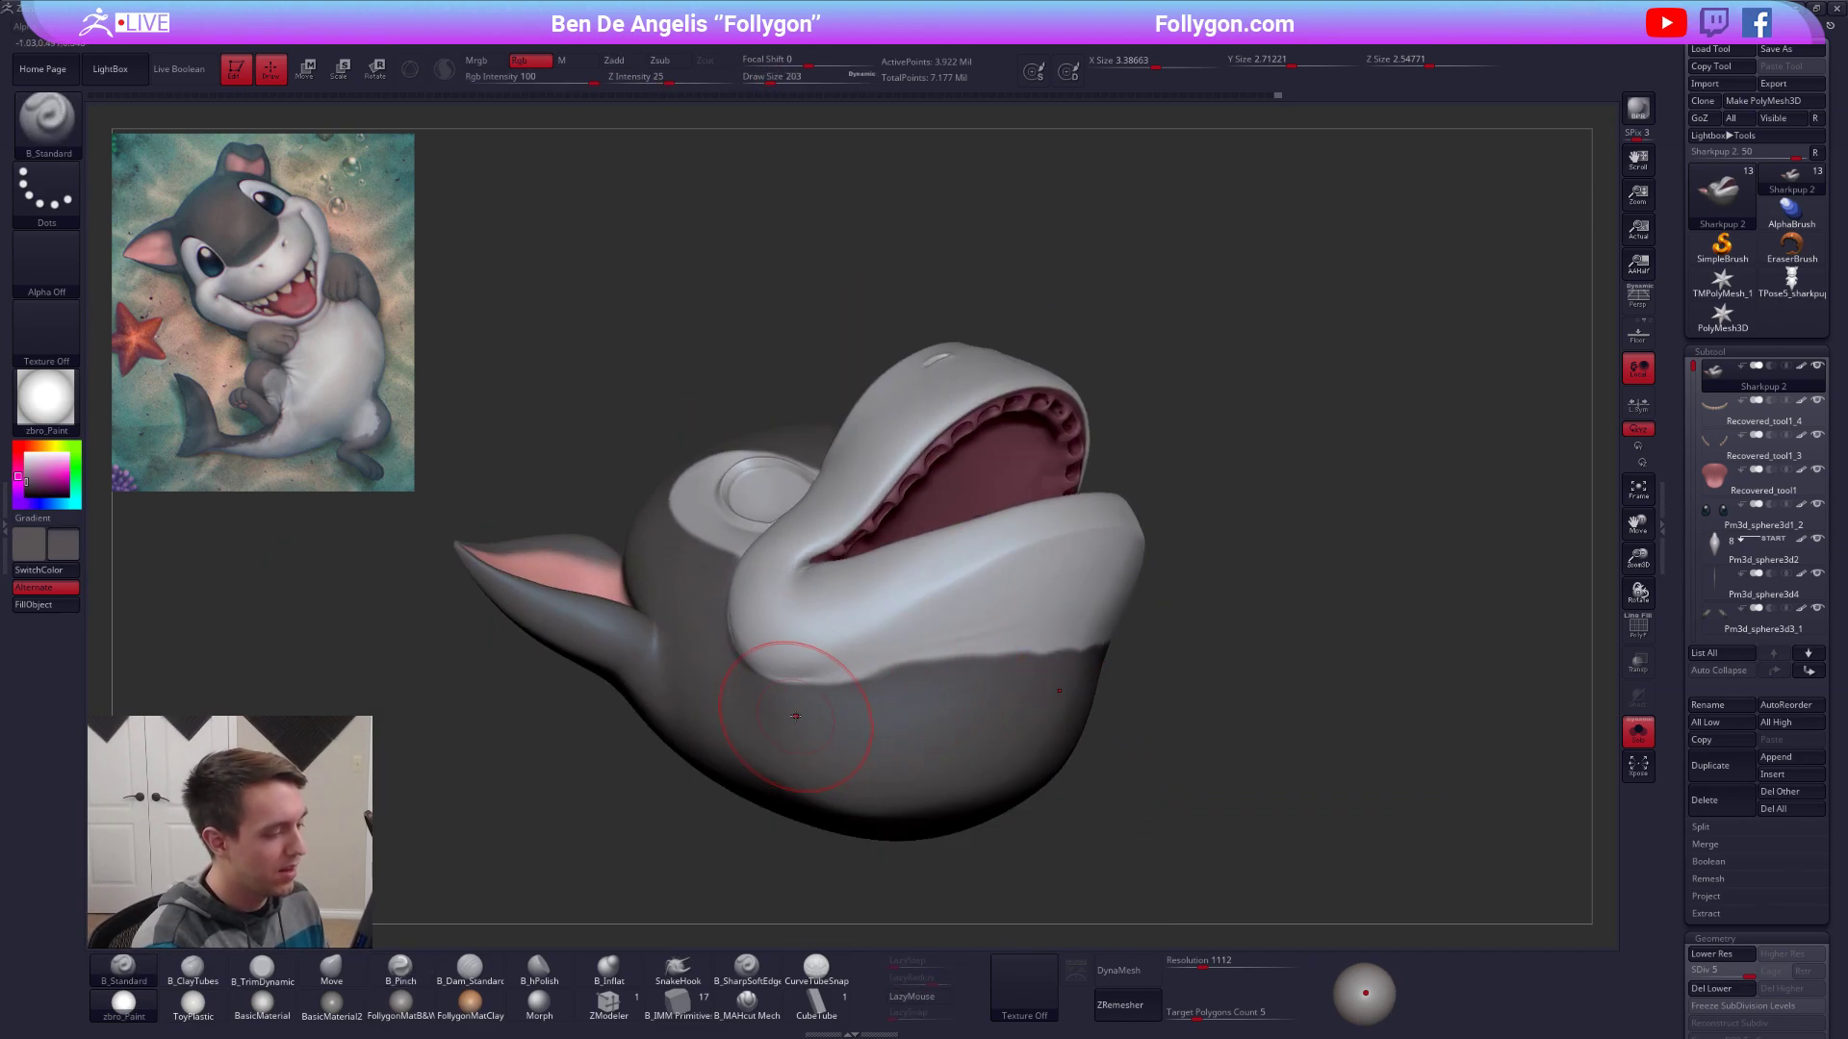
mouse_move(834, 700)
mouse_down()
mouse_move(899, 643)
mouse_move(1121, 567)
mouse_move(1097, 539)
mouse_move(1059, 635)
mouse_move(1020, 671)
mouse_up()
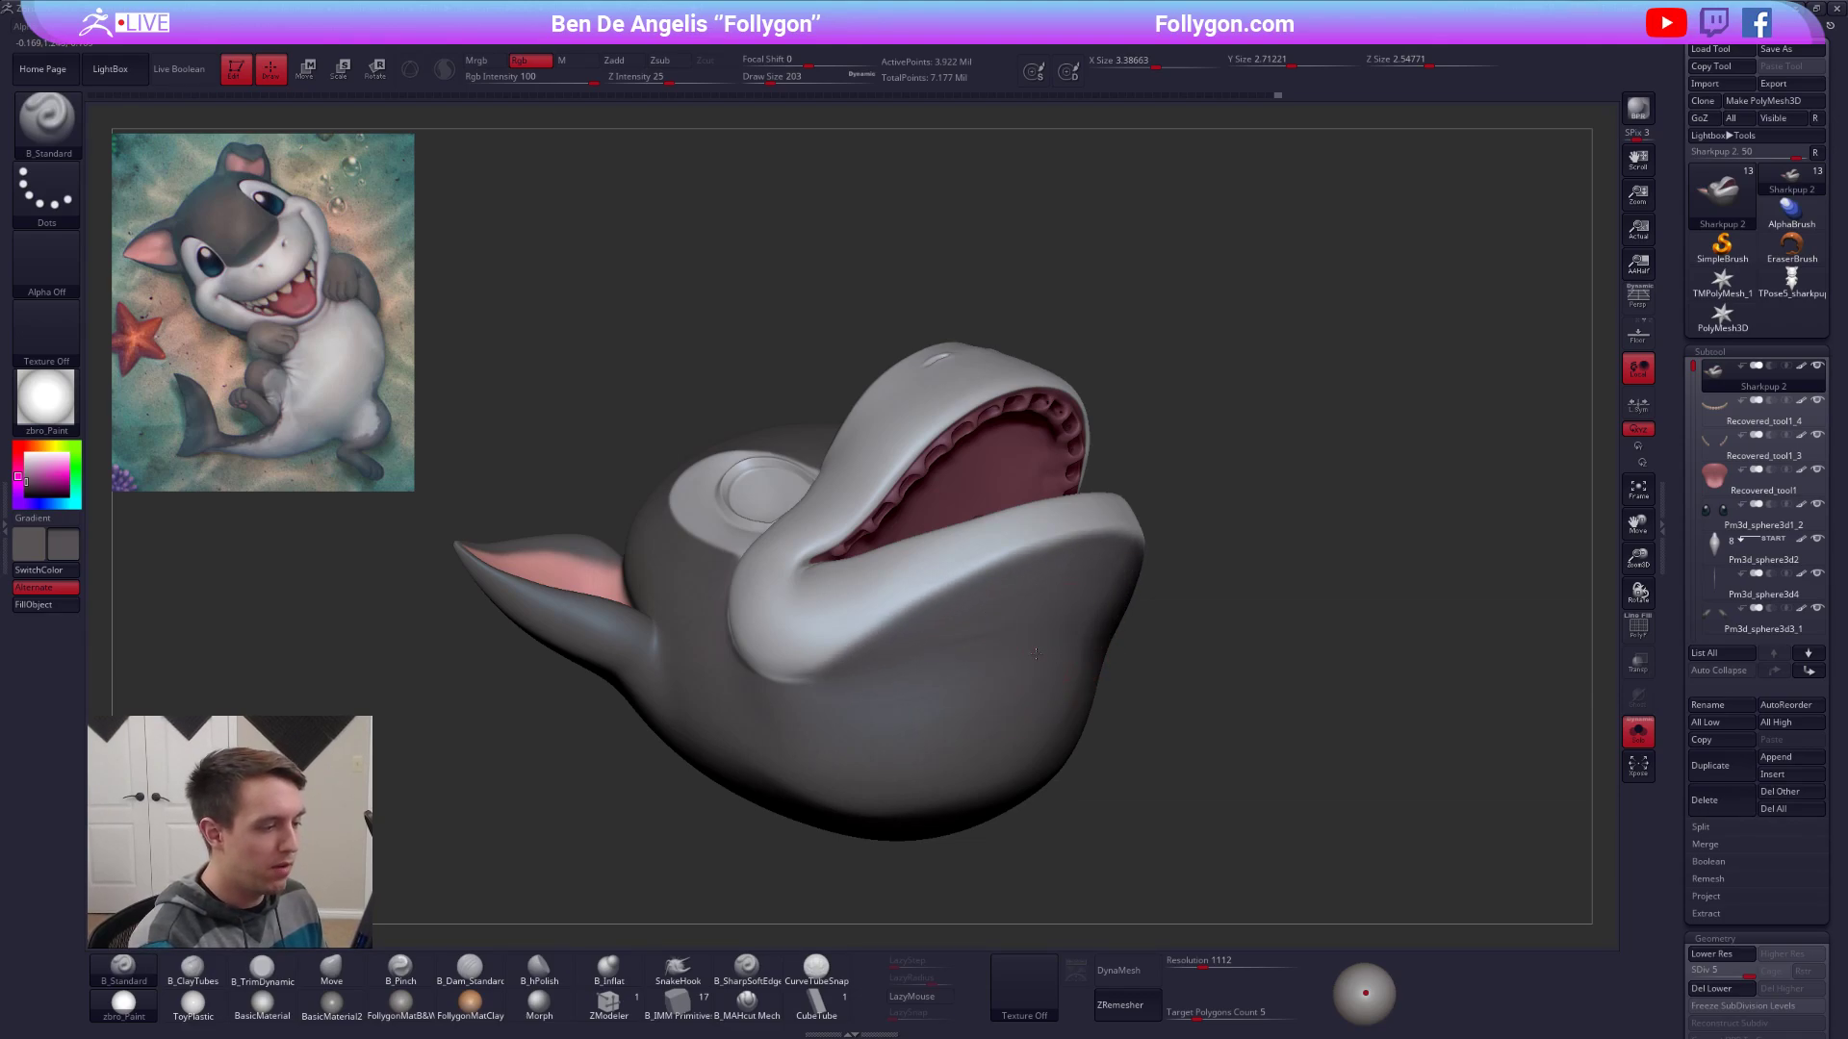
Soften the paint border along the lower jaw and its tip with the Smooth brush at draw size 160.
right_drag(1035, 654, 975, 635)
key(shift)
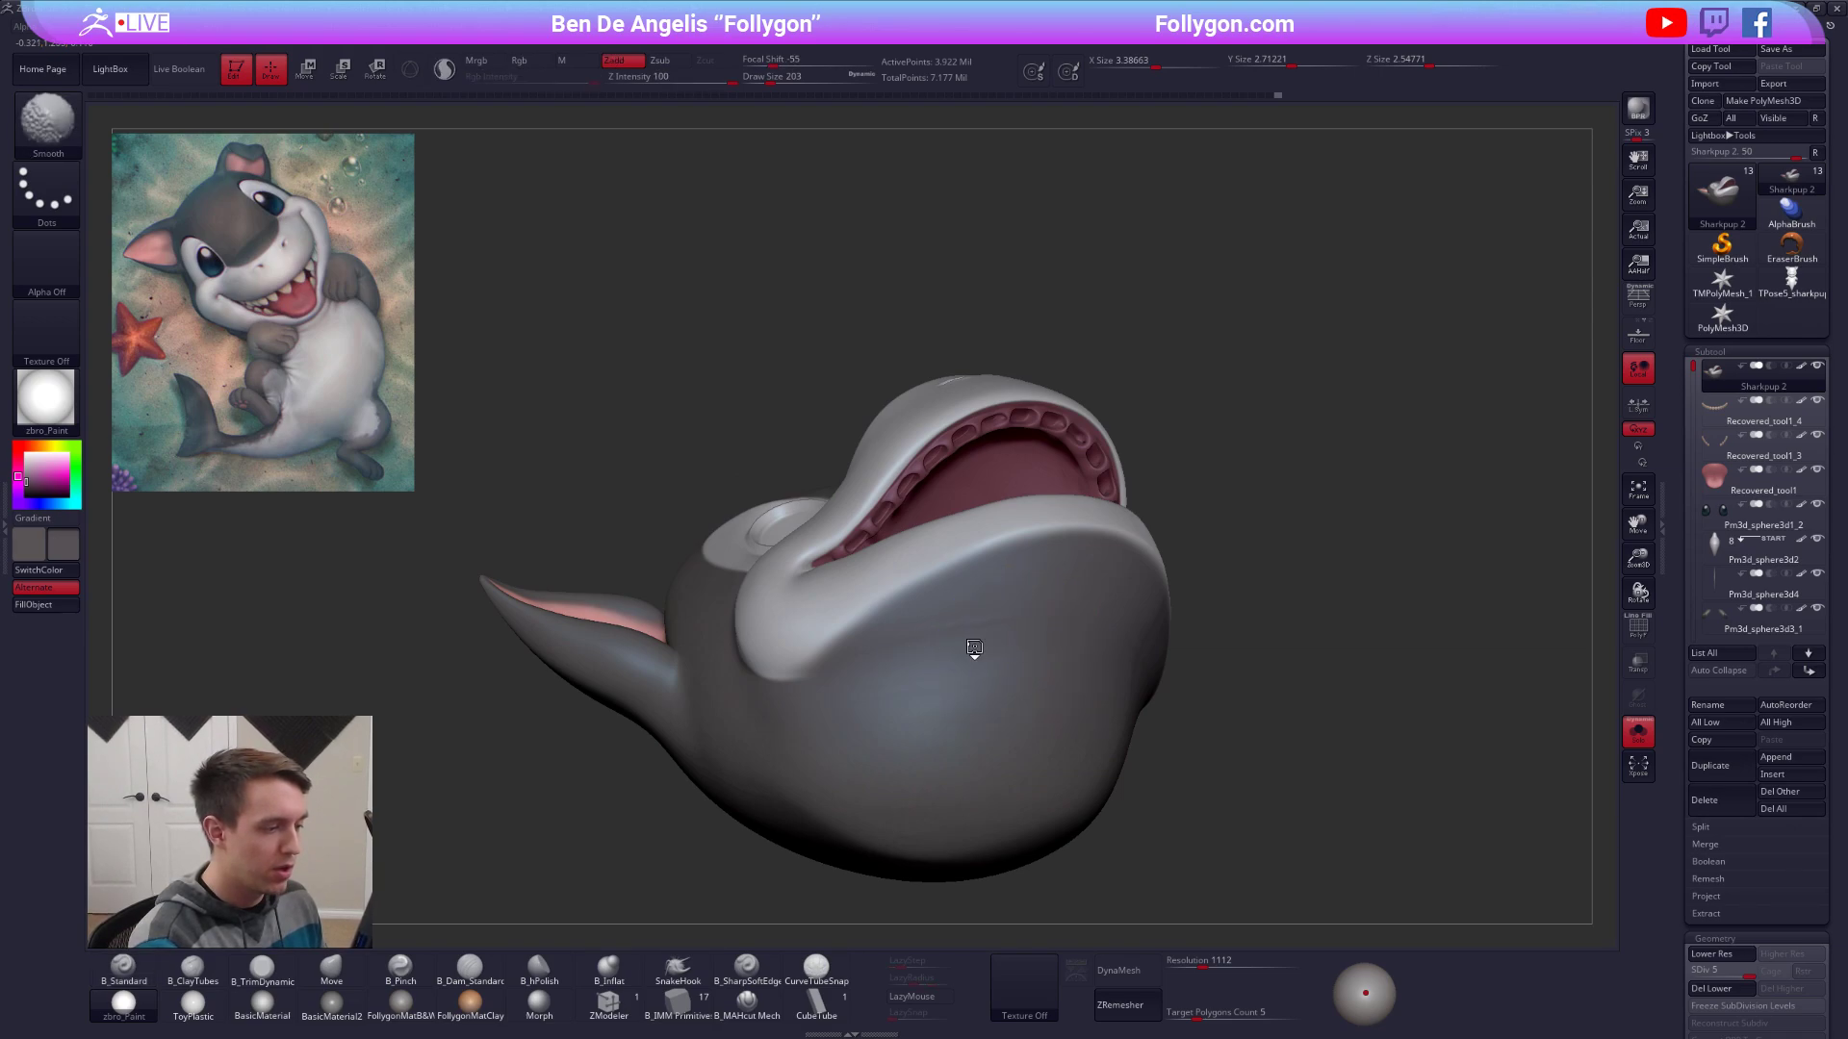
key(space)
click(1122, 713)
right_drag(961, 623, 967, 686)
key(space)
drag(895, 656, 883, 656)
shift+drag(830, 651, 882, 610)
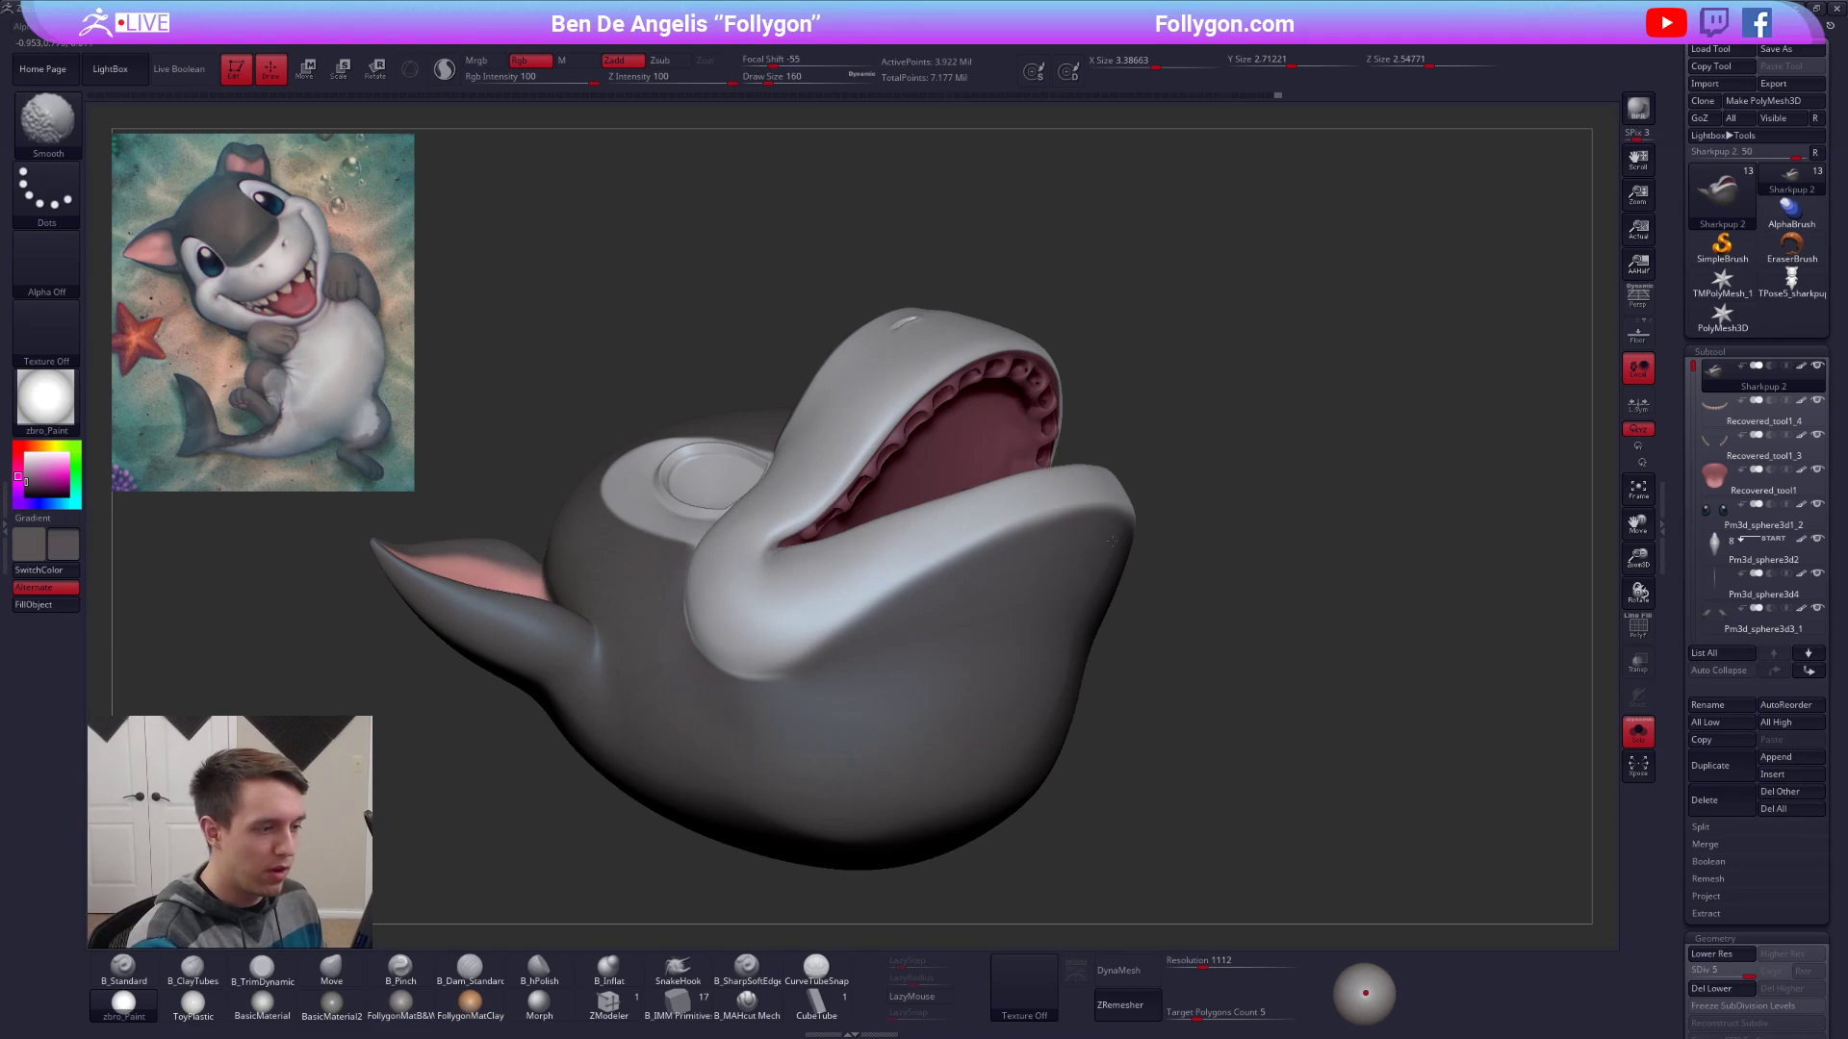
shift+drag(1112, 541, 1118, 537)
right_drag(908, 698, 933, 632)
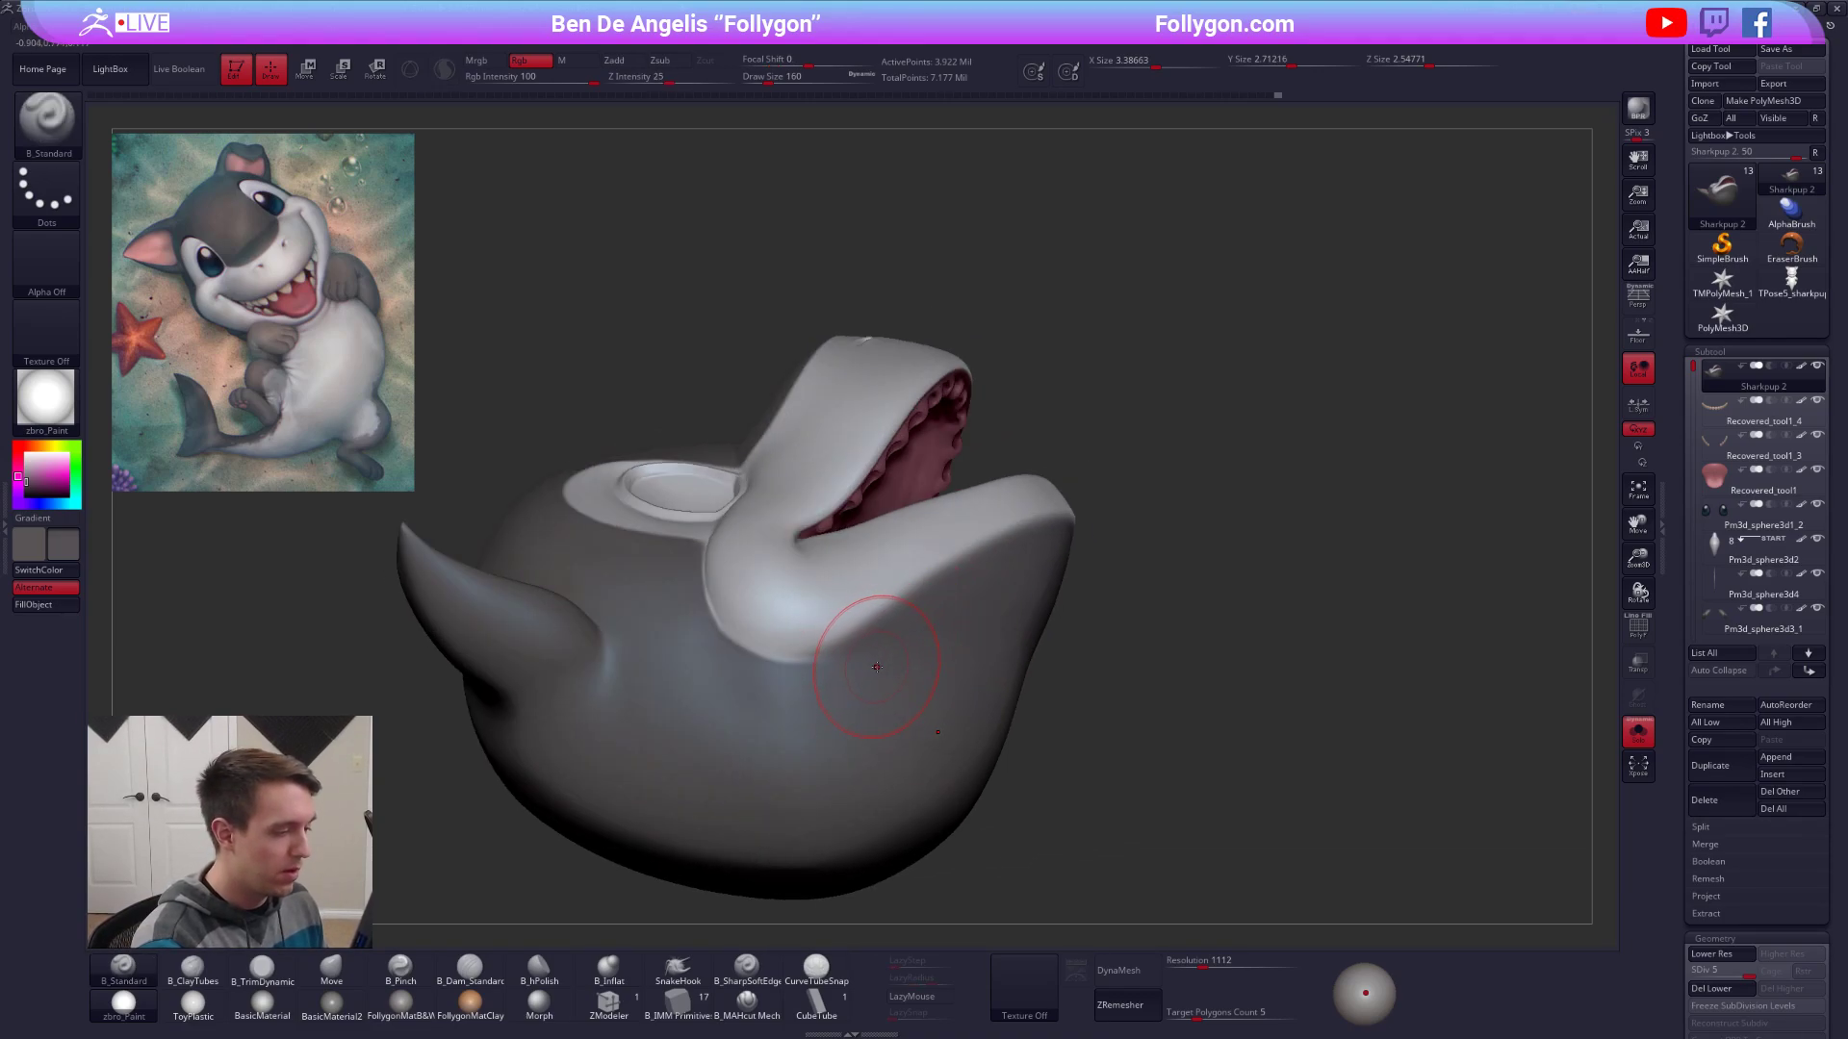
Refine the paint border under the cheek at draw size 104, then with sampled light grey at draw size 67.
key(space)
drag(877, 667, 864, 662)
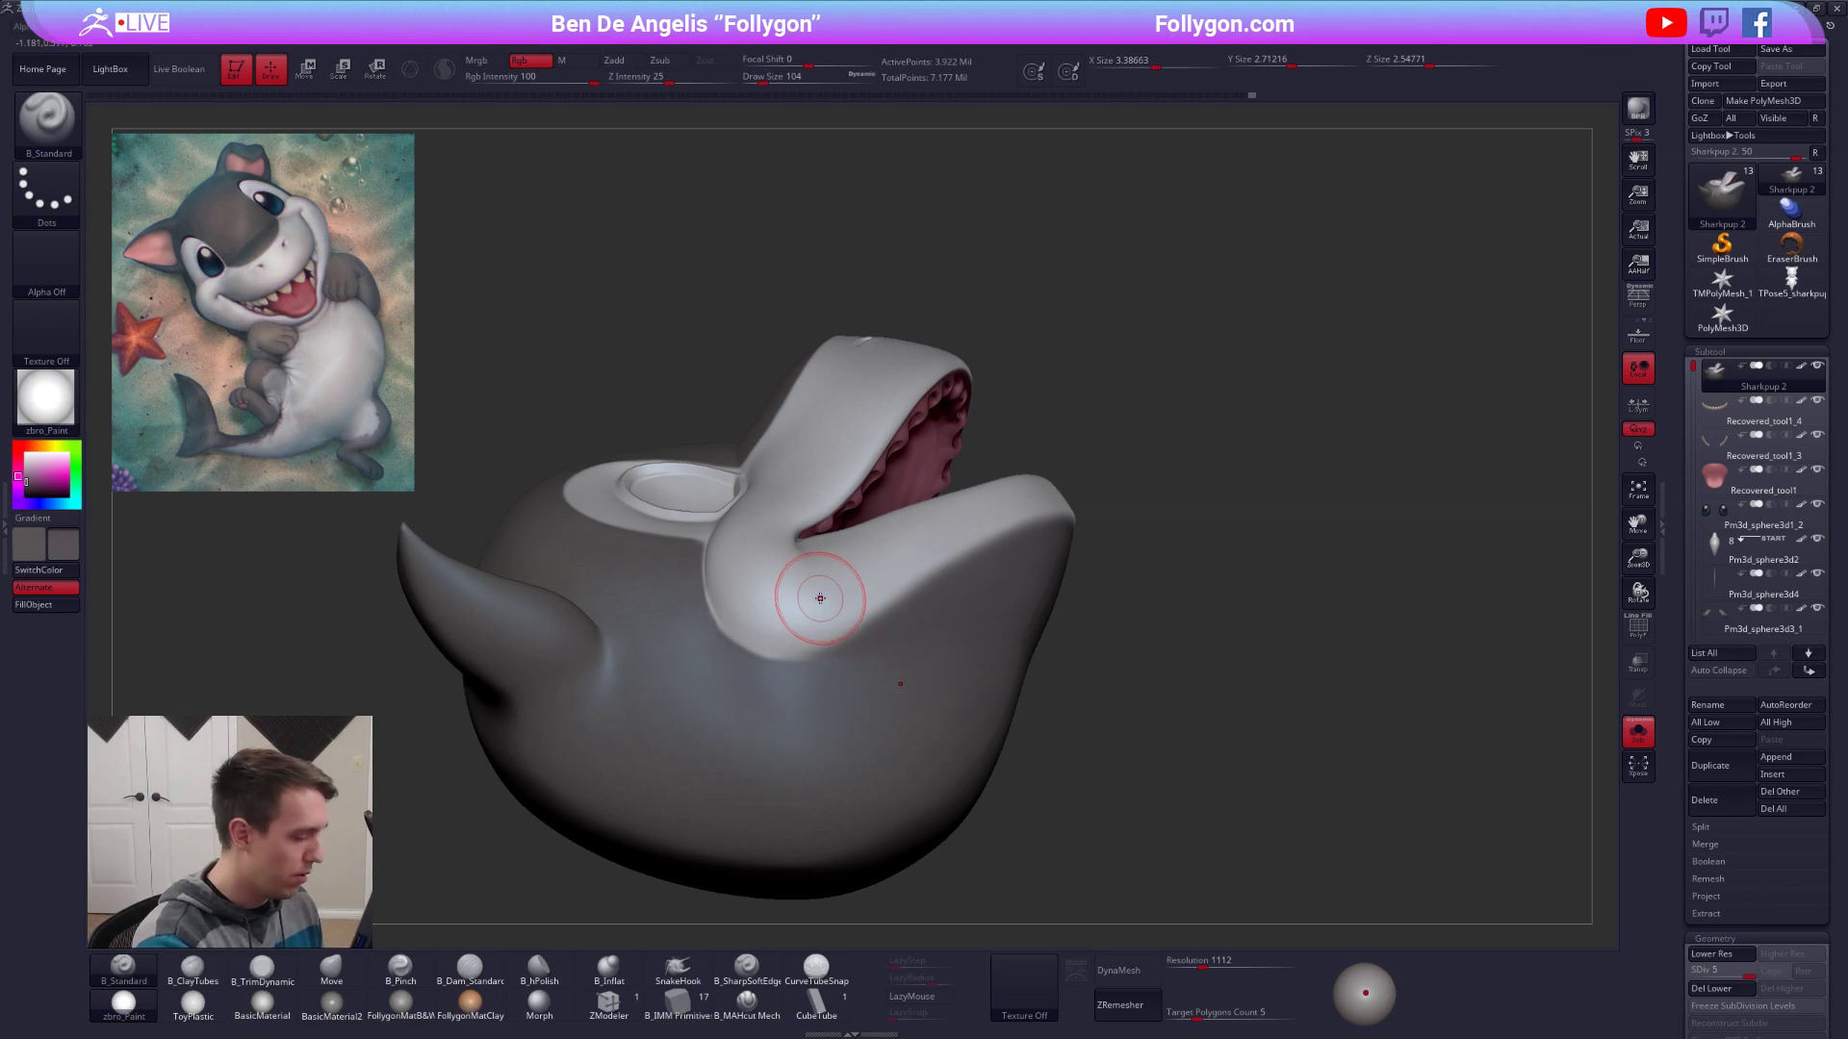
key(c)
key(space)
drag(826, 628, 814, 626)
ctrl+right_drag(781, 616, 786, 669)
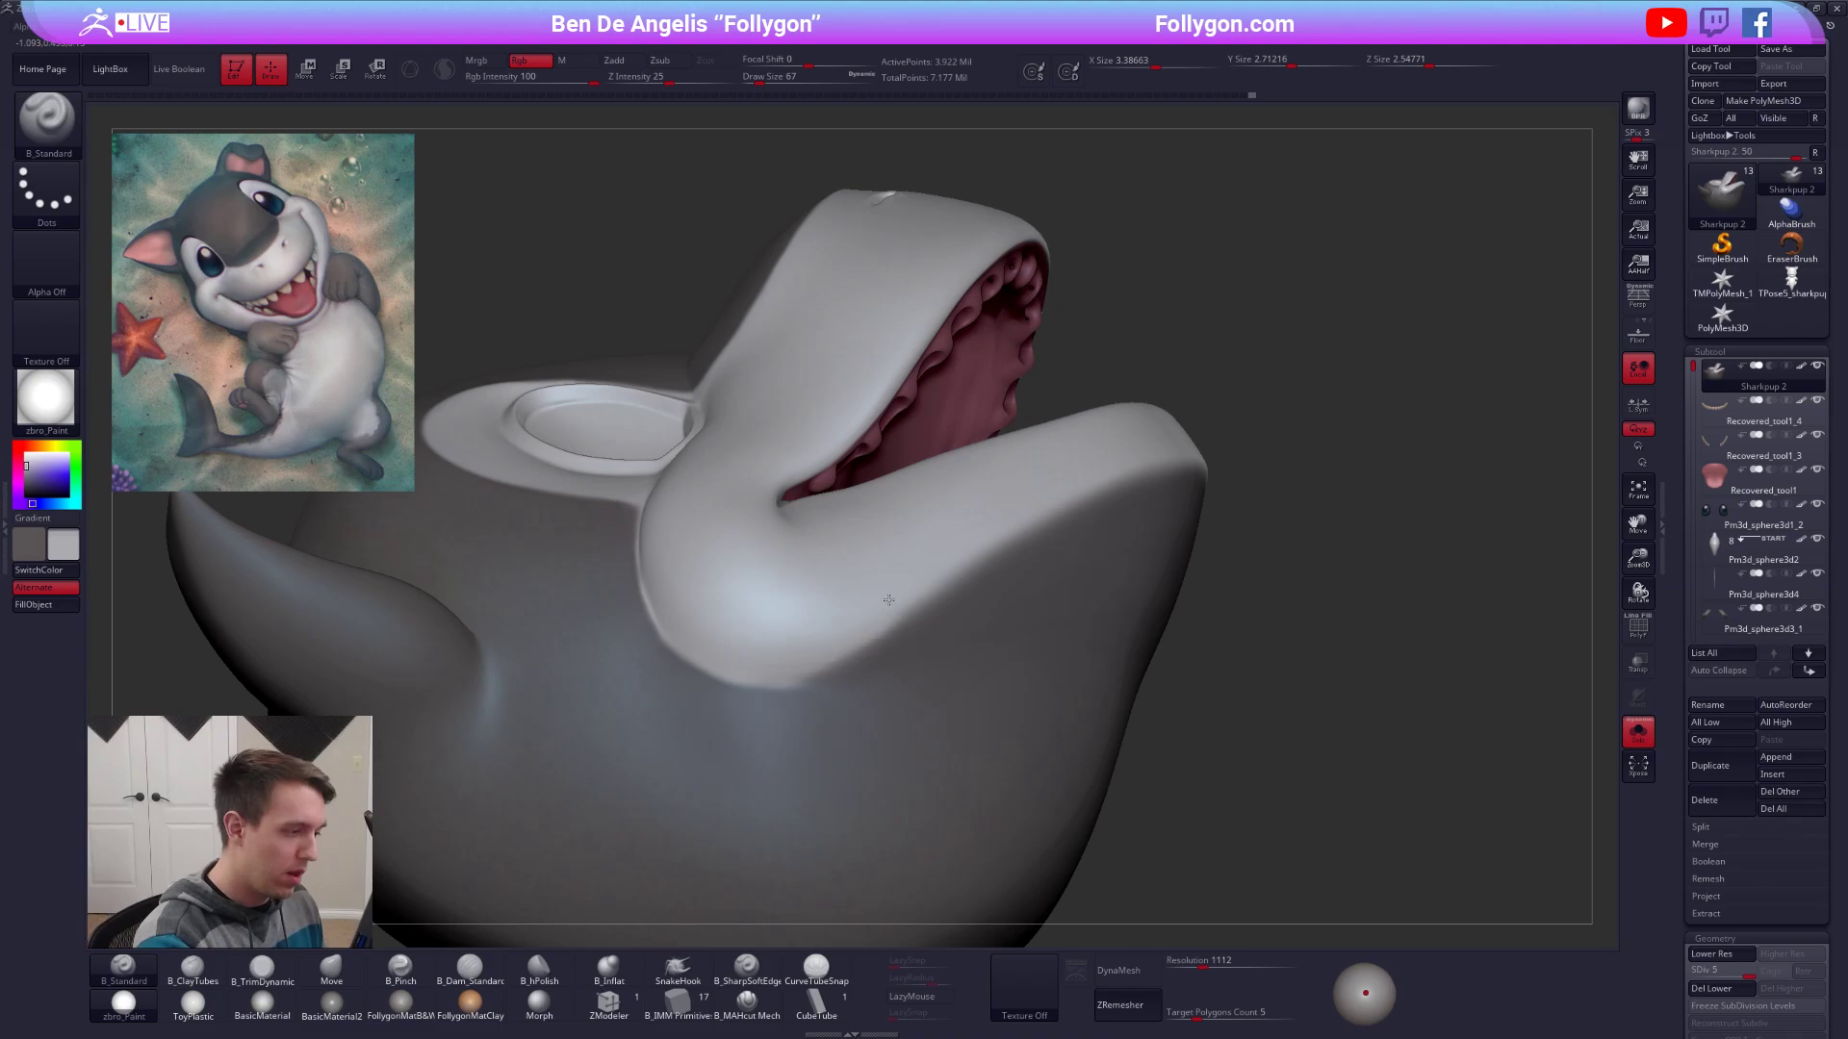
mouse_move(895, 573)
right_down()
mouse_move(825, 645)
mouse_move(833, 701)
mouse_move(899, 660)
right_up()
Sharpen the upper and rear edge of the light cheek patch with sampled dark grey at draw size 21.
key(c)
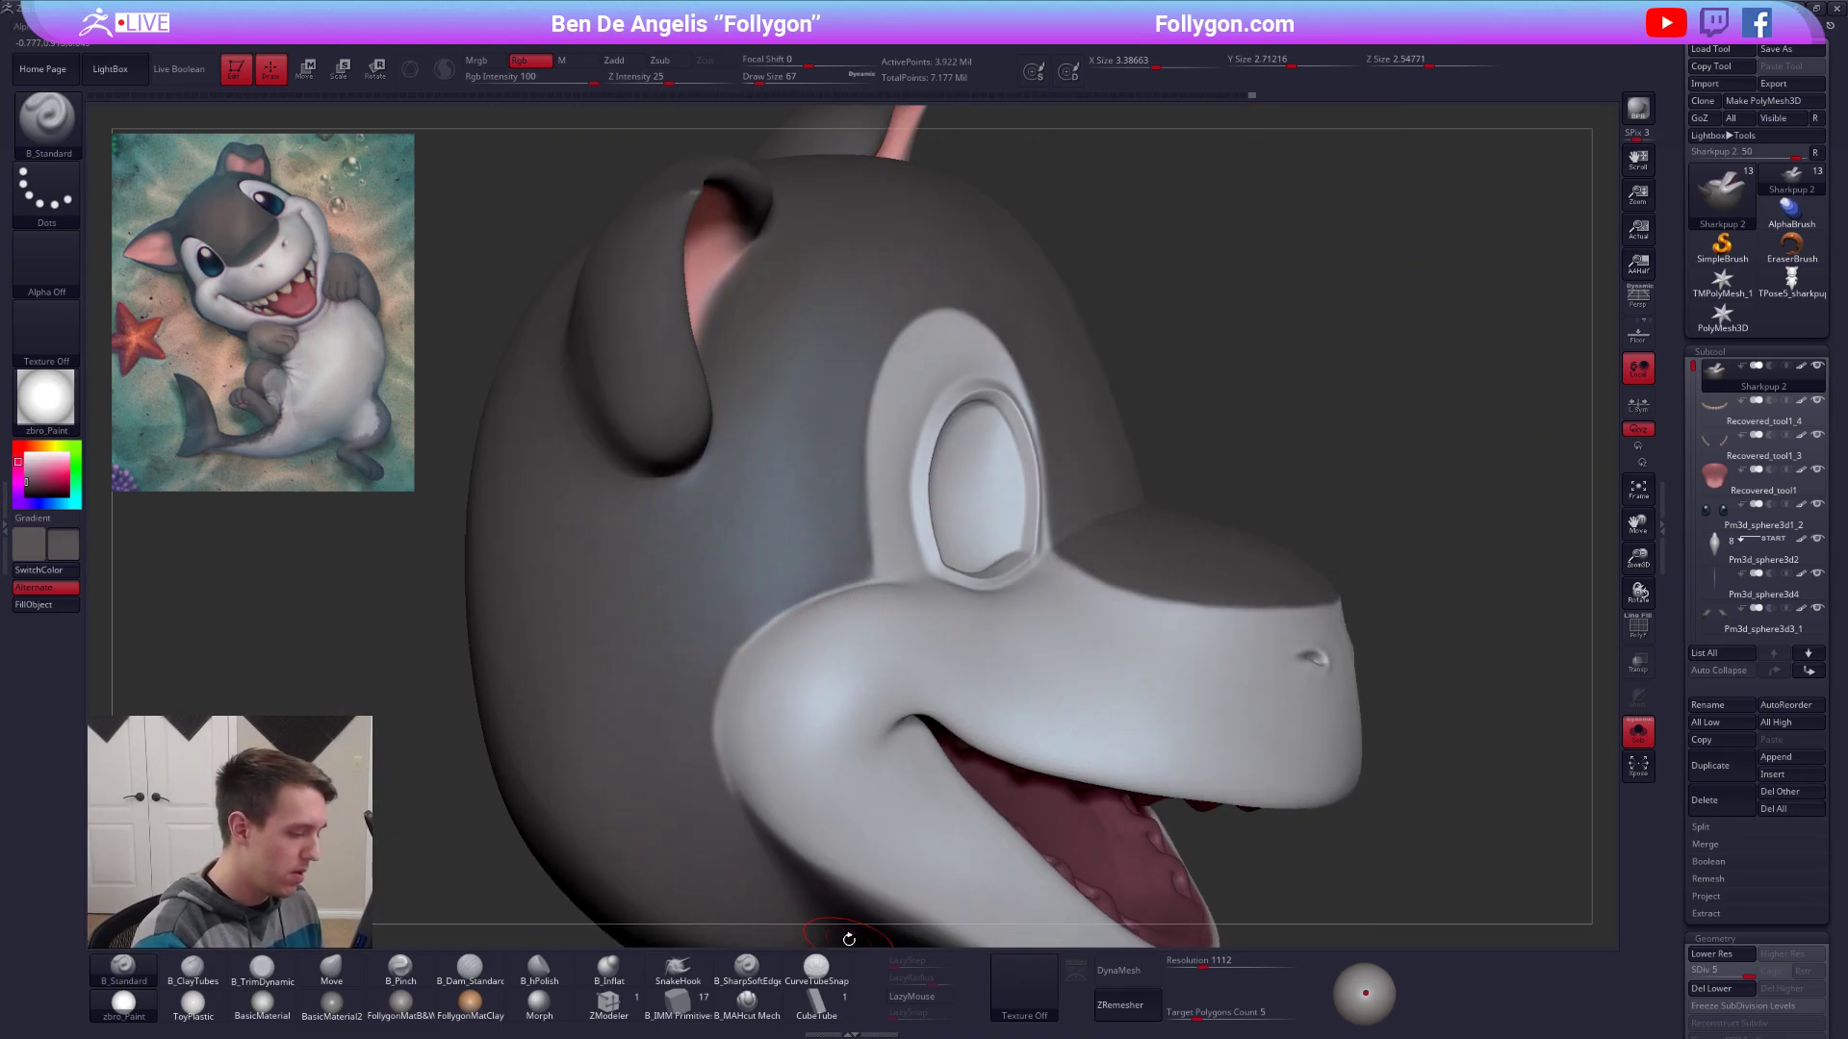
ctrl+right_drag(814, 570, 775, 681)
key(space)
drag(830, 587, 826, 587)
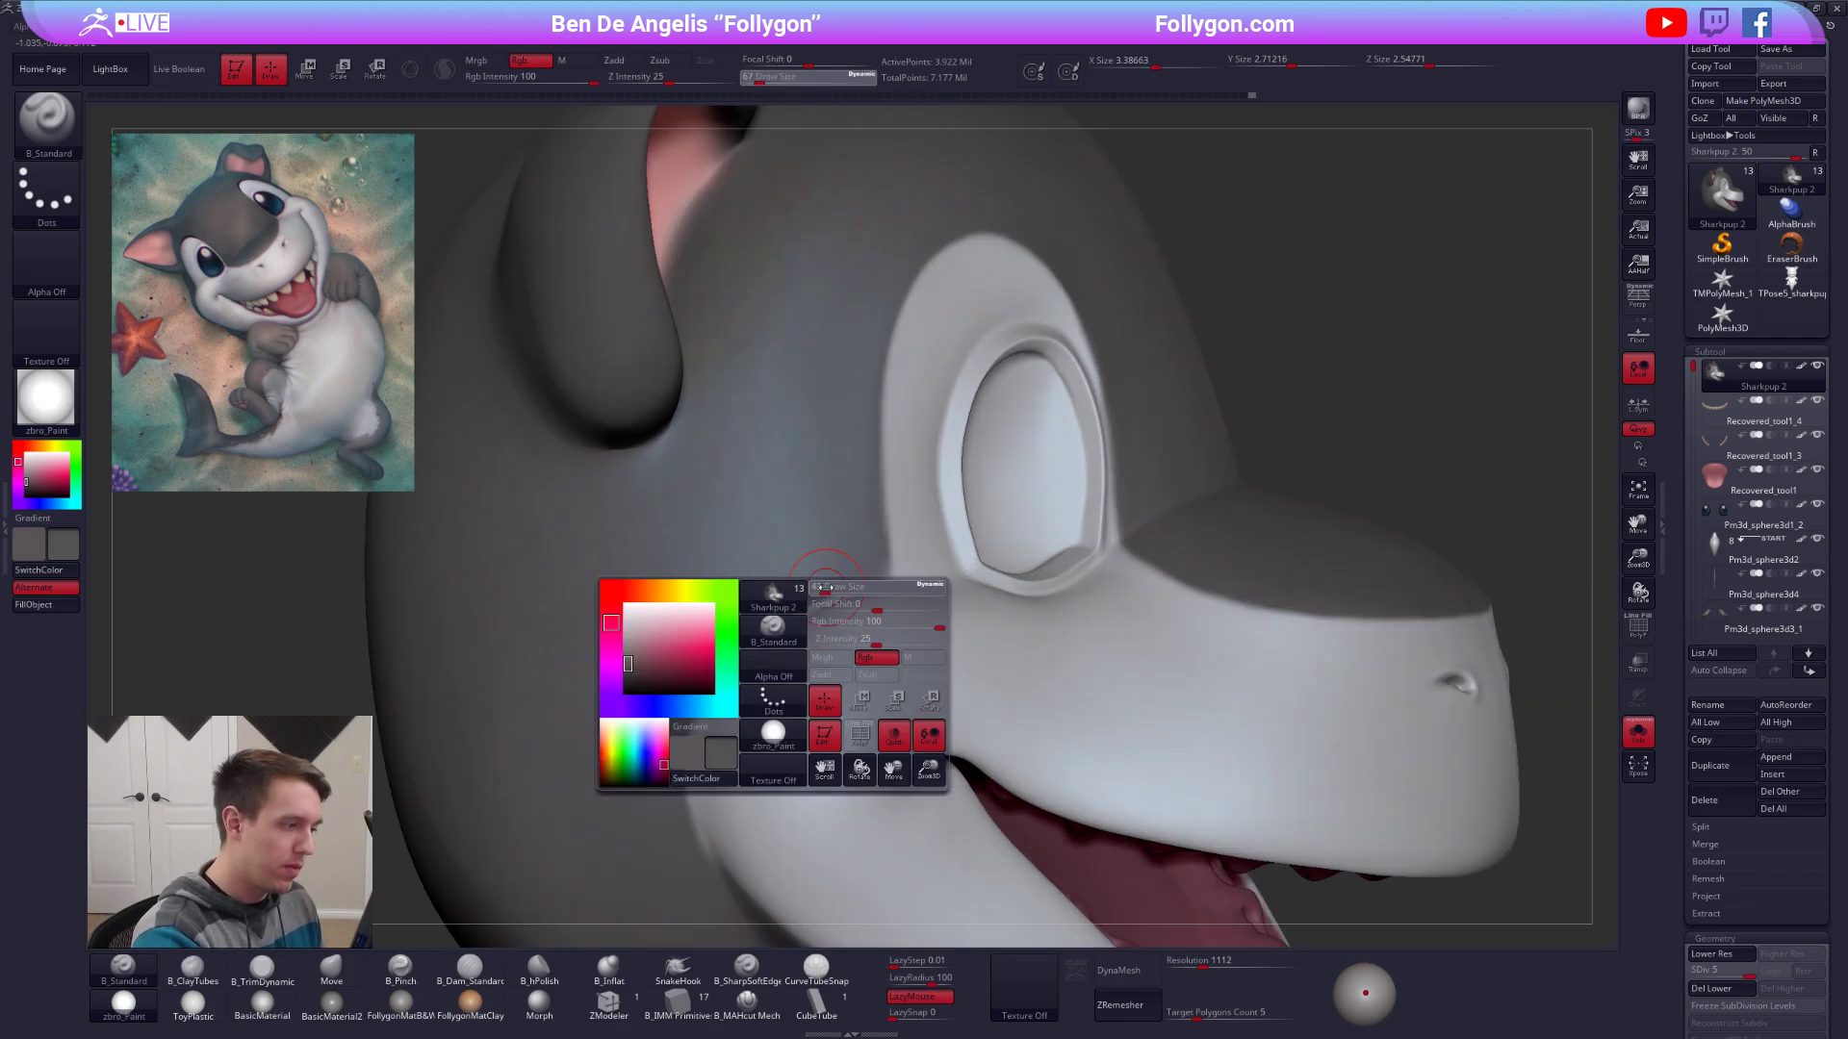
alt+right_drag(759, 647, 904, 597)
key(space)
drag(898, 587, 868, 569)
key(space)
key(space)
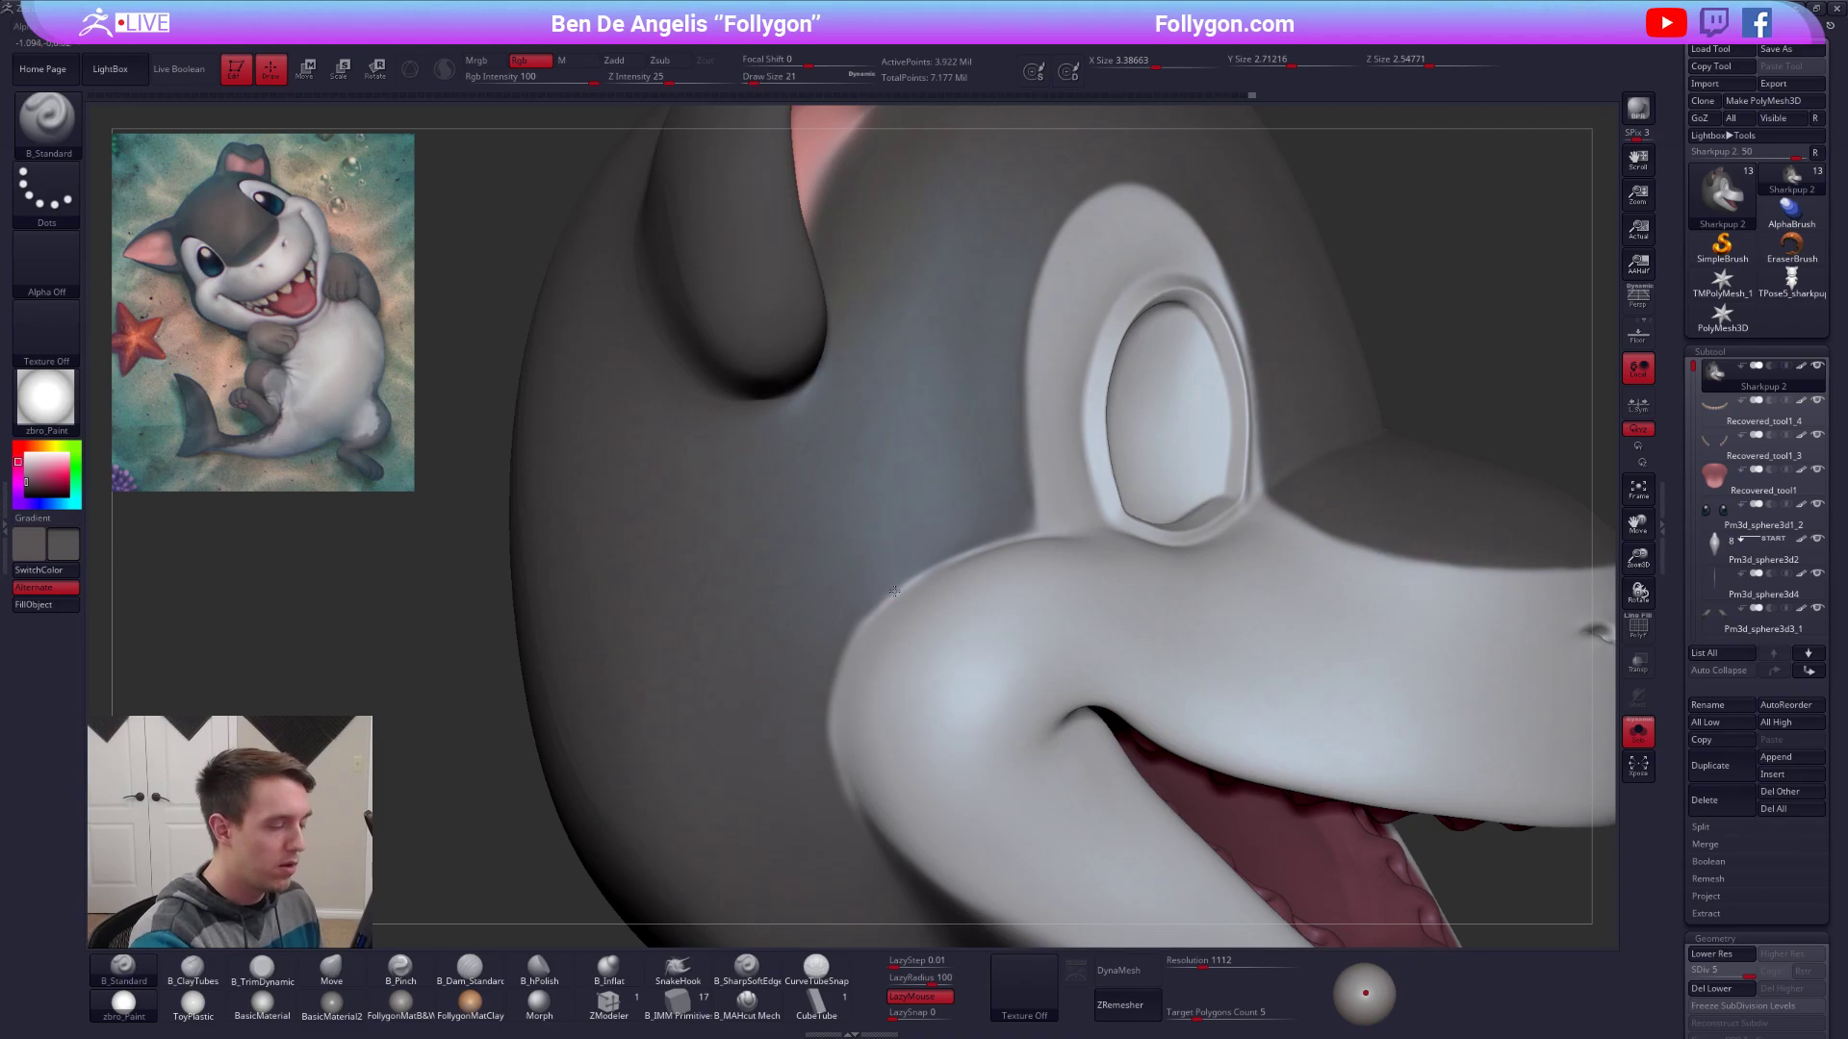
right_drag(894, 590, 979, 543)
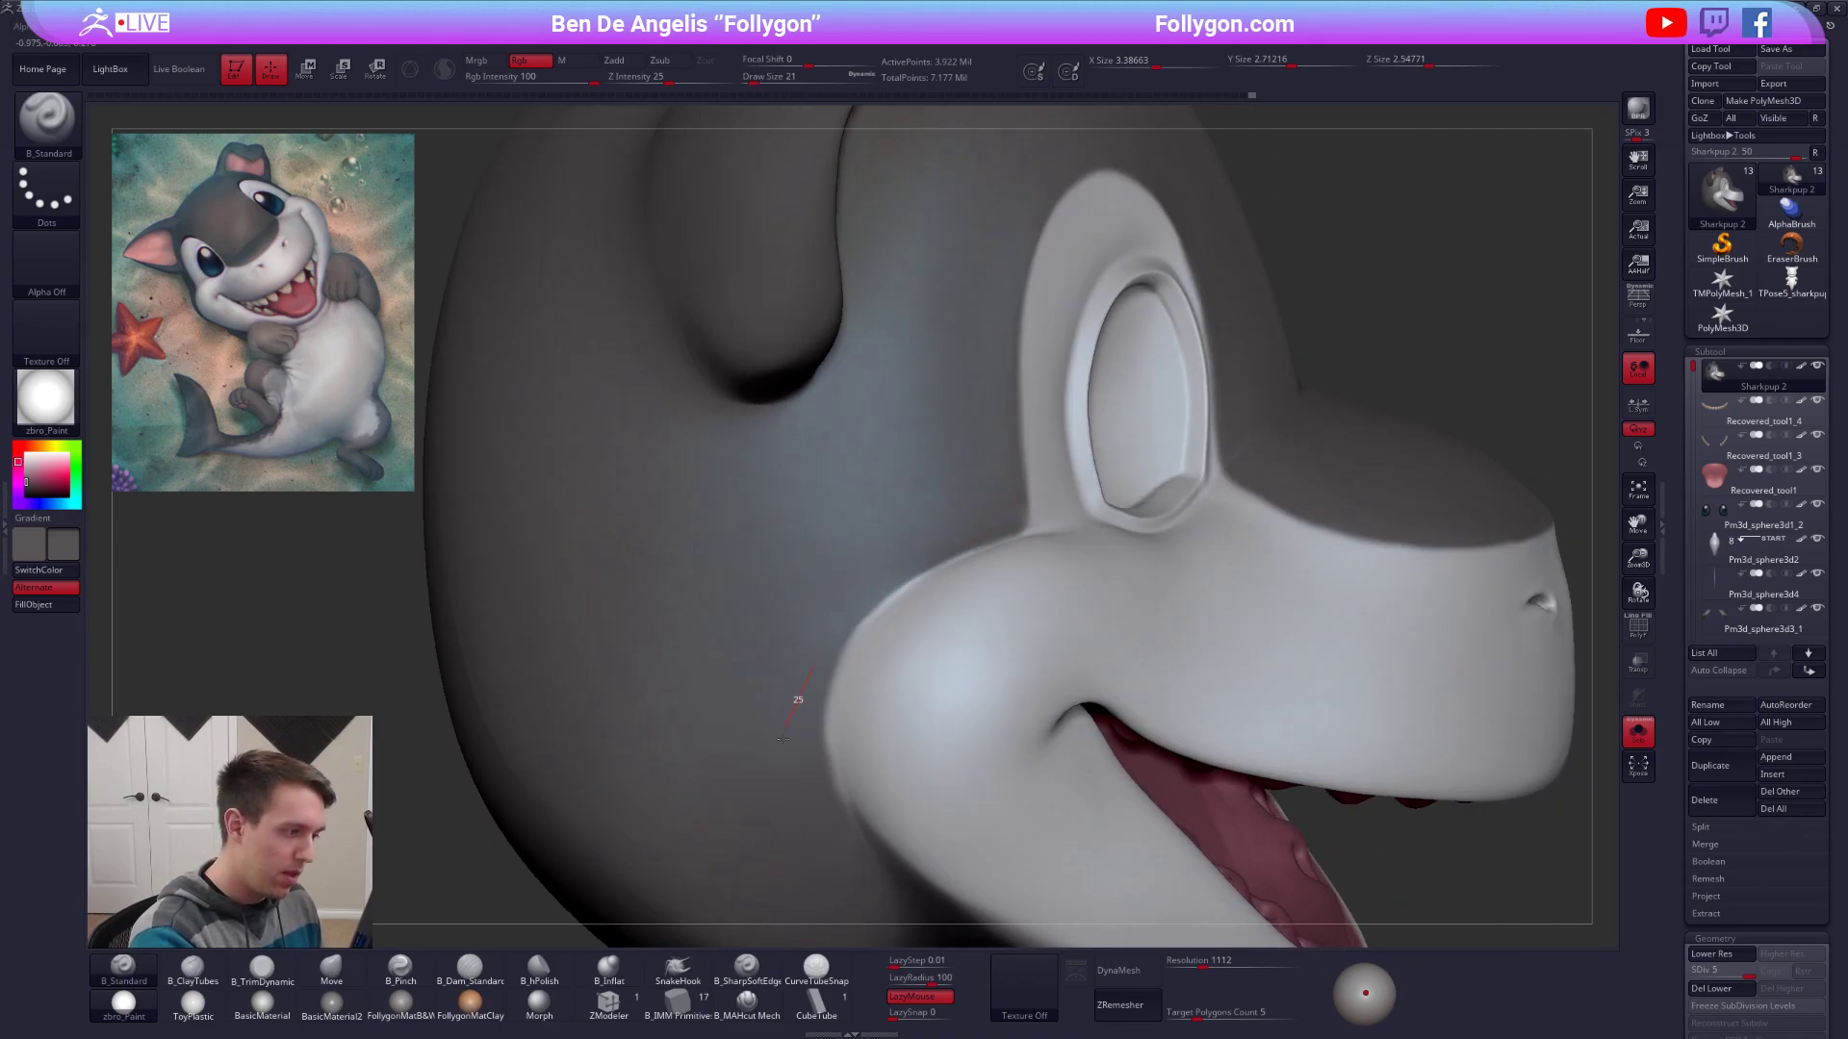
right_drag(783, 739, 907, 500)
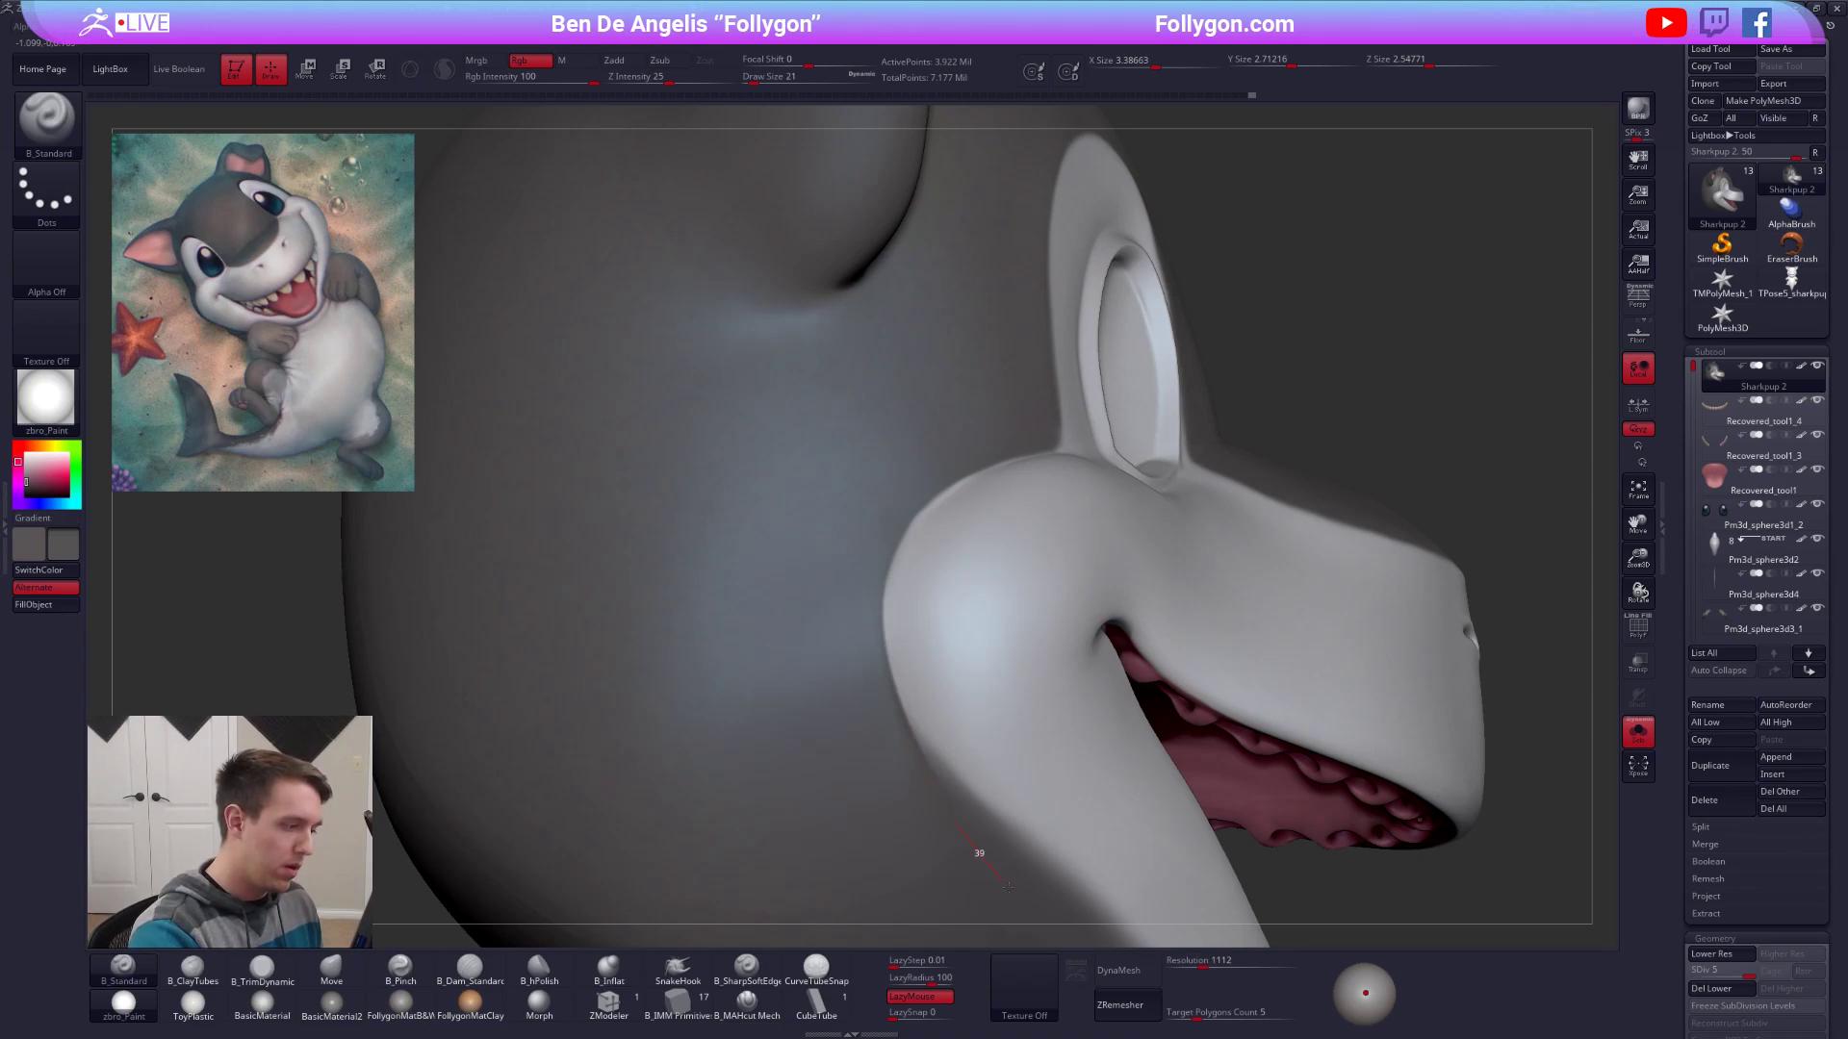
Repaint the light border behind the cheek and down the jaw with sampled light grey, raising the draw size to 54.
ctrl+right_drag(877, 742, 1015, 662)
alt+right_drag(1015, 662, 1088, 616)
key(c)
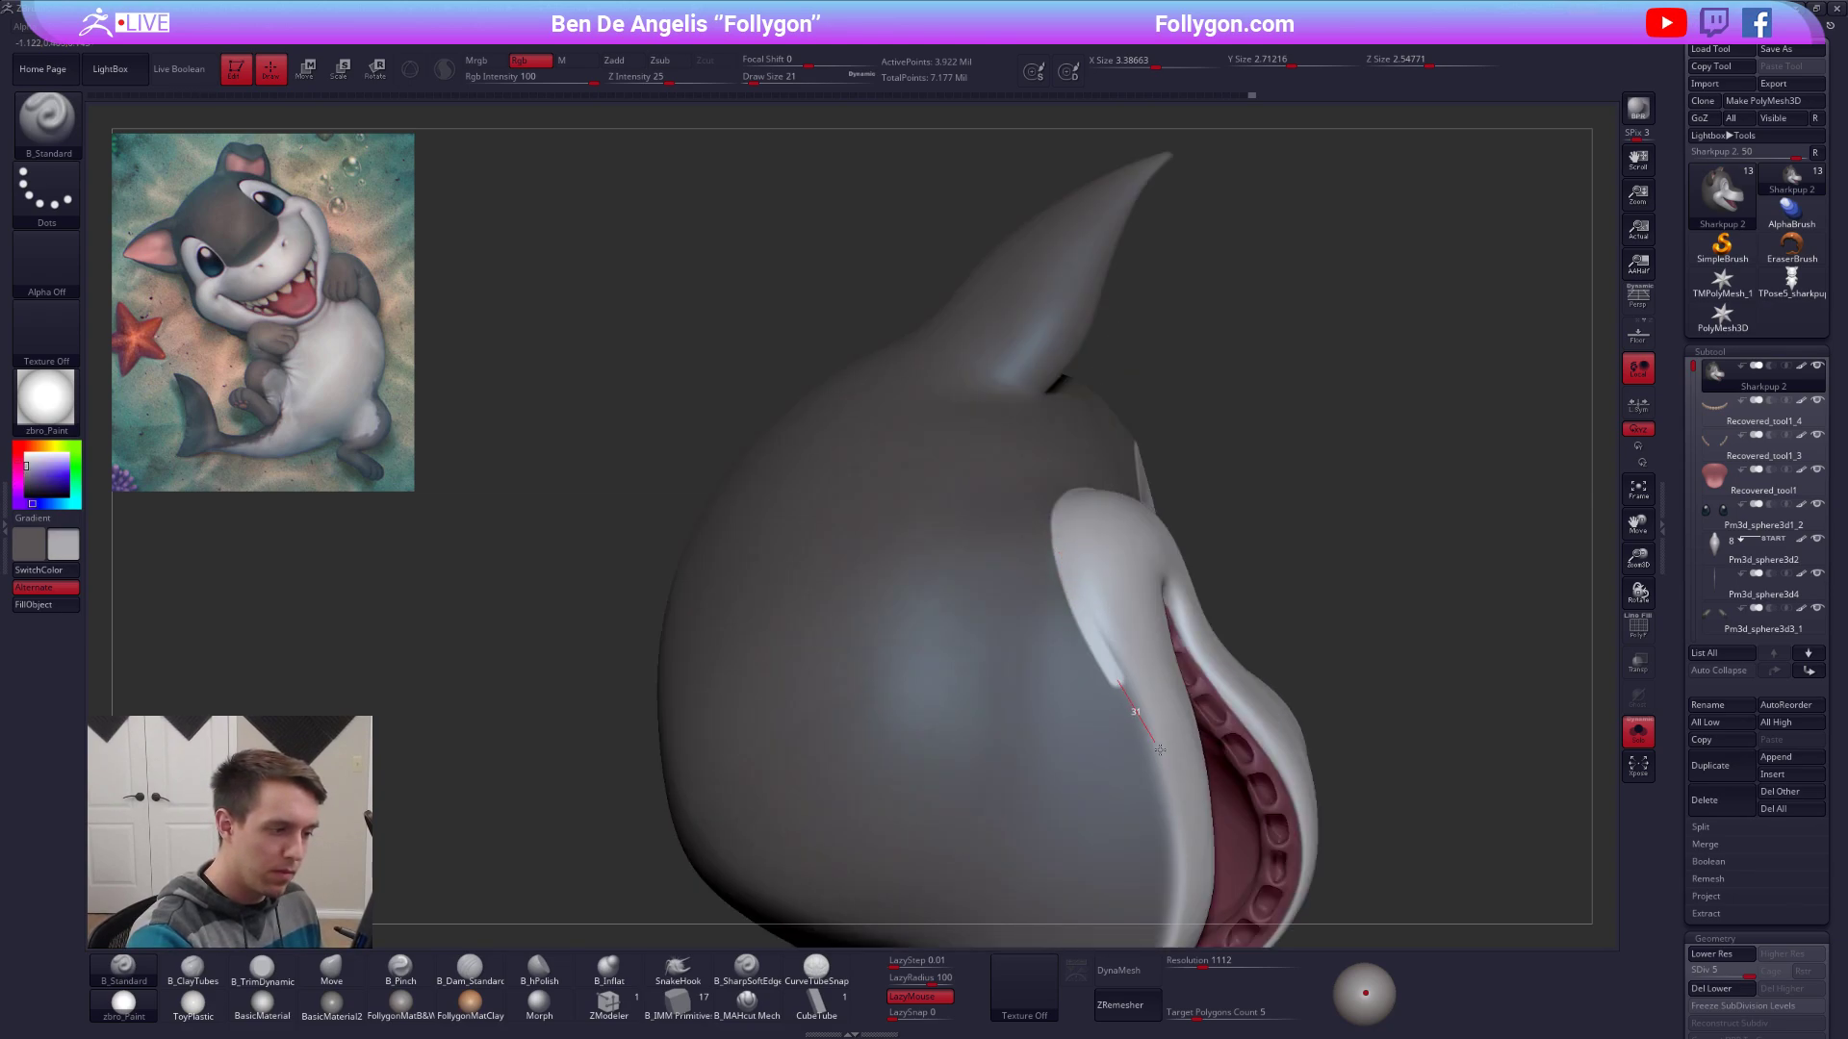
key(space)
right_drag(1150, 676, 1081, 566)
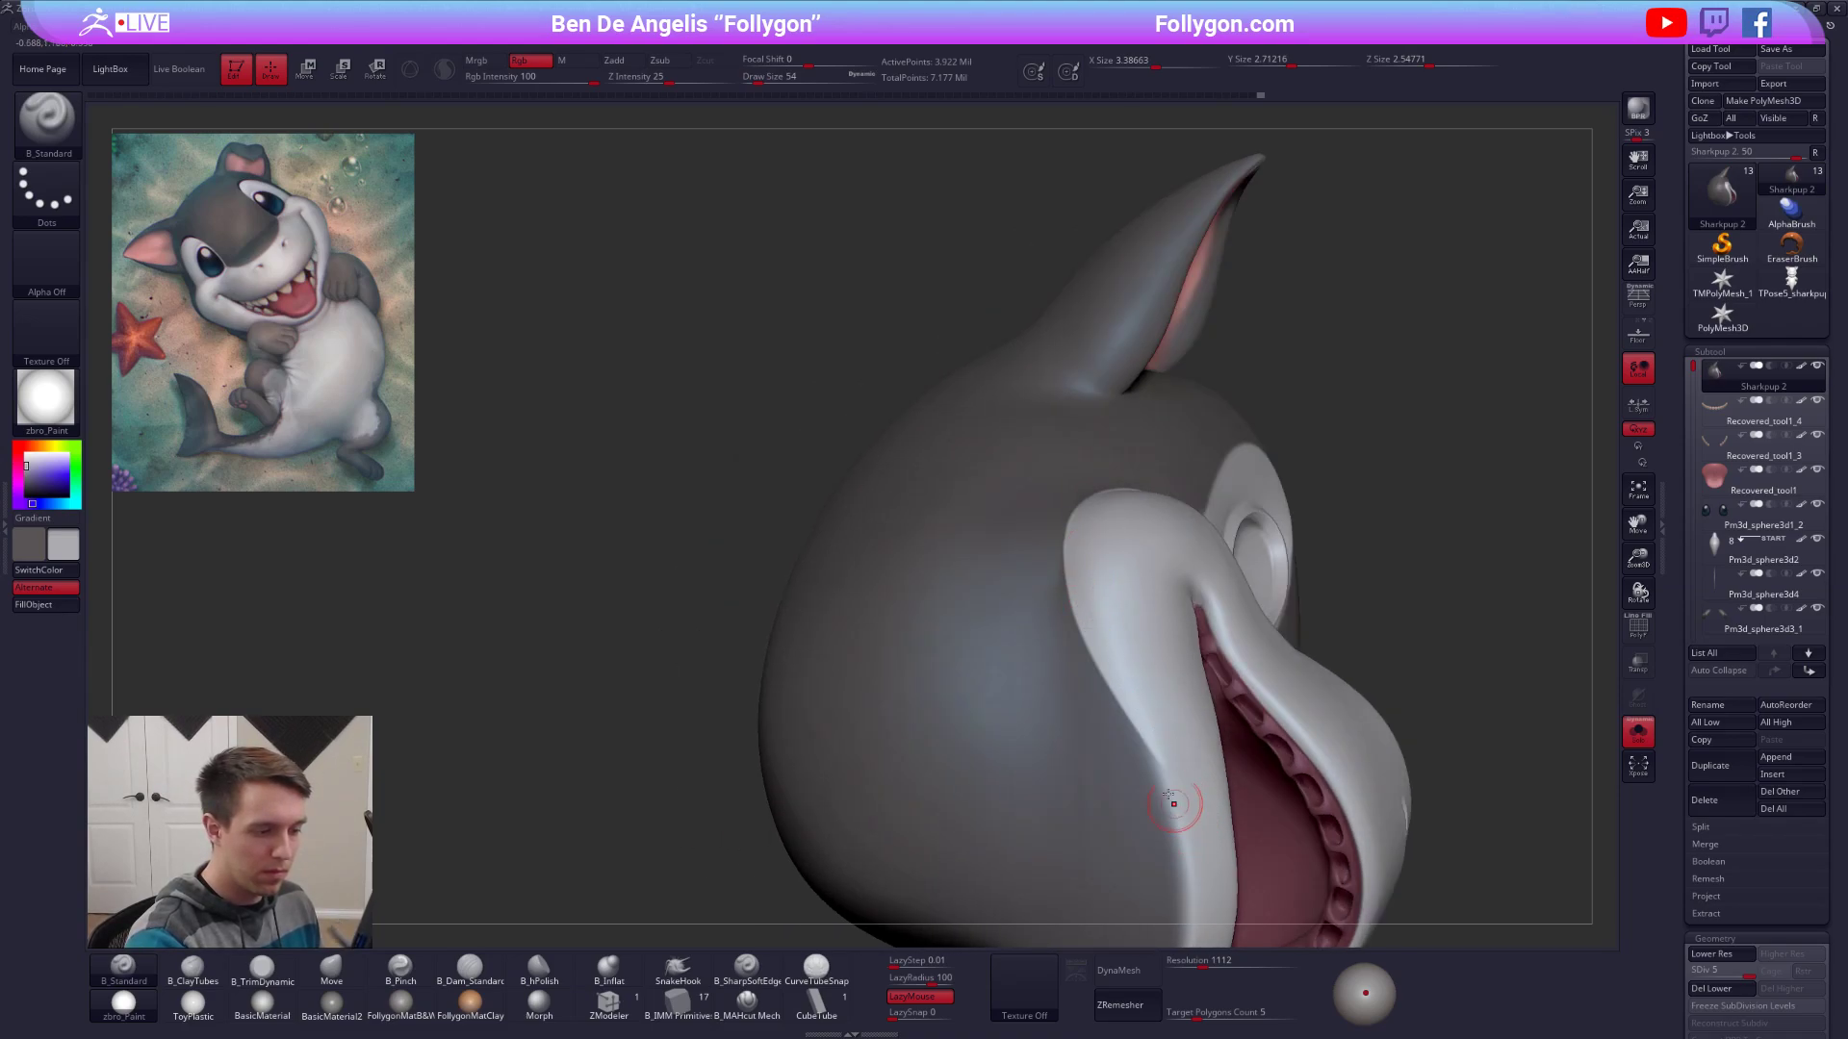
ctrl+right_drag(1169, 684, 1010, 575)
Show the whole character from the front and move the light higher above it.
right_drag(1320, 778, 1194, 866)
shift+right_drag(1384, 820, 1355, 770)
alt+right_drag(1046, 622, 953, 708)
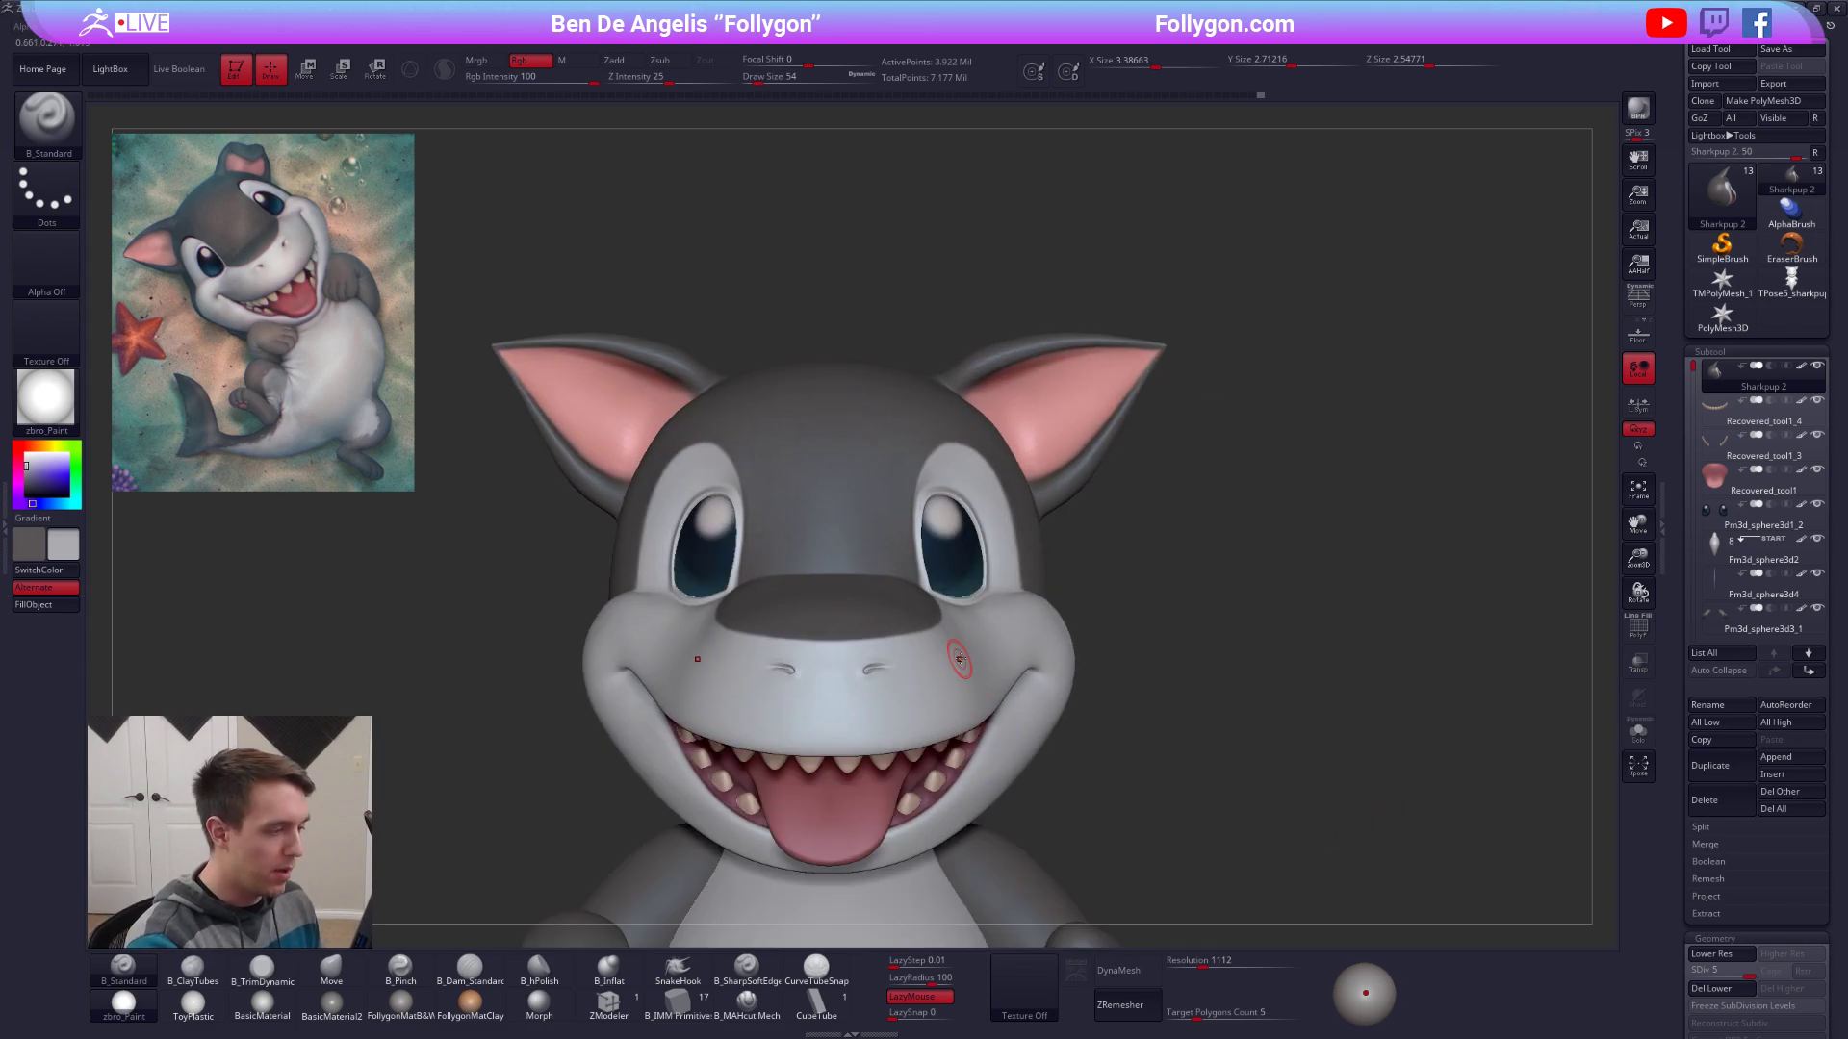
drag(1369, 987, 1365, 980)
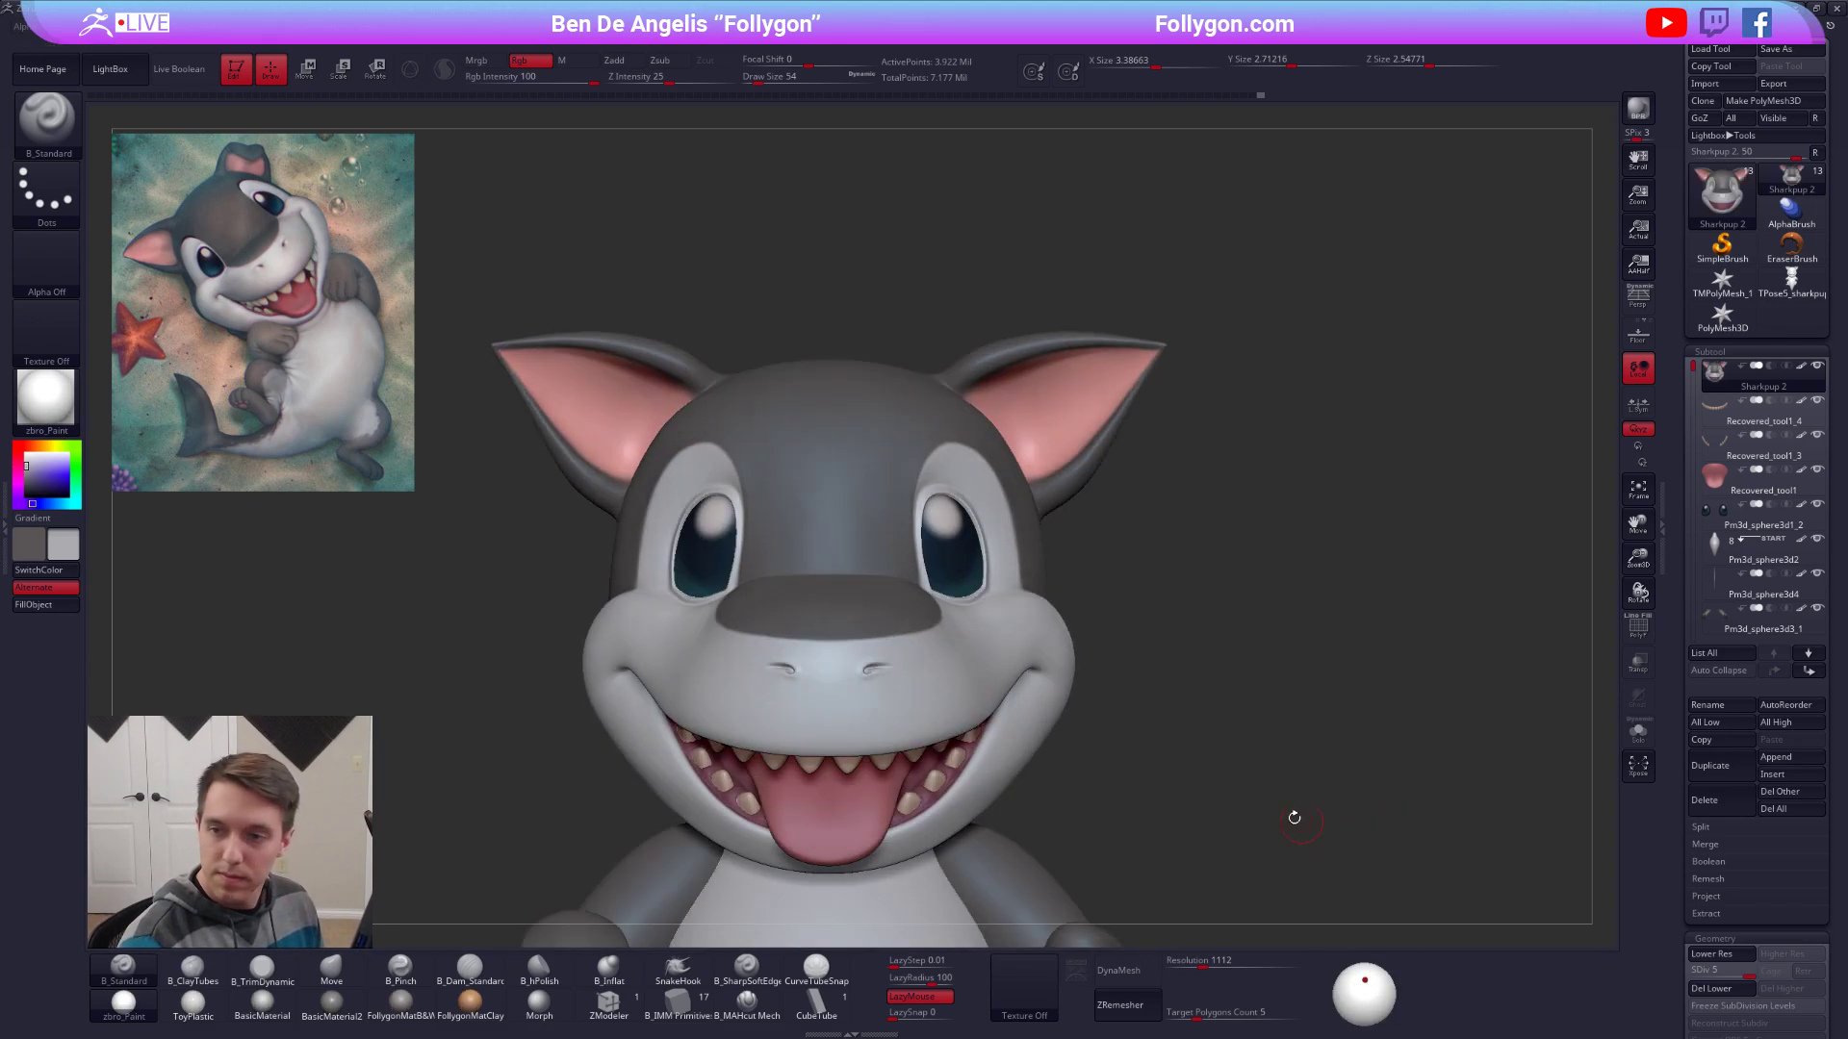
mouse_move(1270, 852)
alt+right_down()
mouse_move(1319, 781)
mouse_move(1337, 785)
alt+right_up()
right_drag(1338, 785, 1312, 783)
Switch to the Move brush at draw size 121 with the whole character in view.
key(b)
key(m)
key(v)
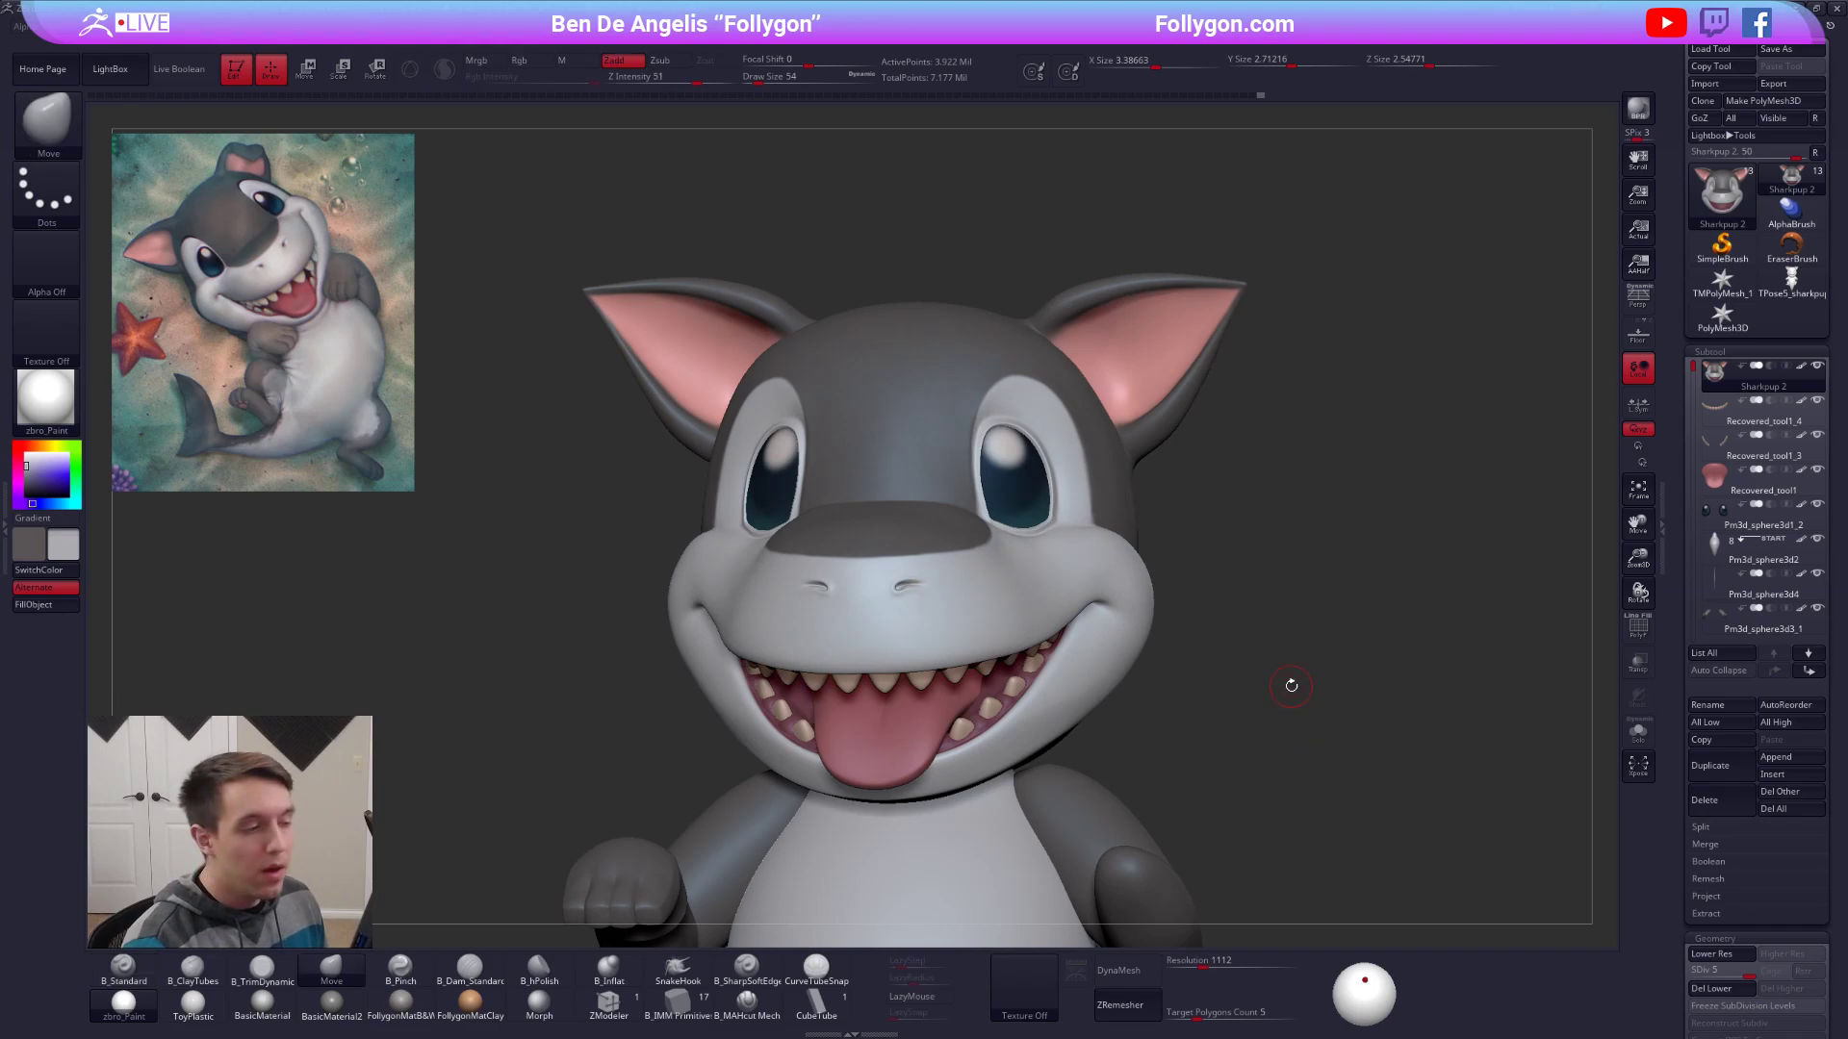
key(space)
click(1276, 585)
ctrl+right_drag(1268, 616, 1211, 511)
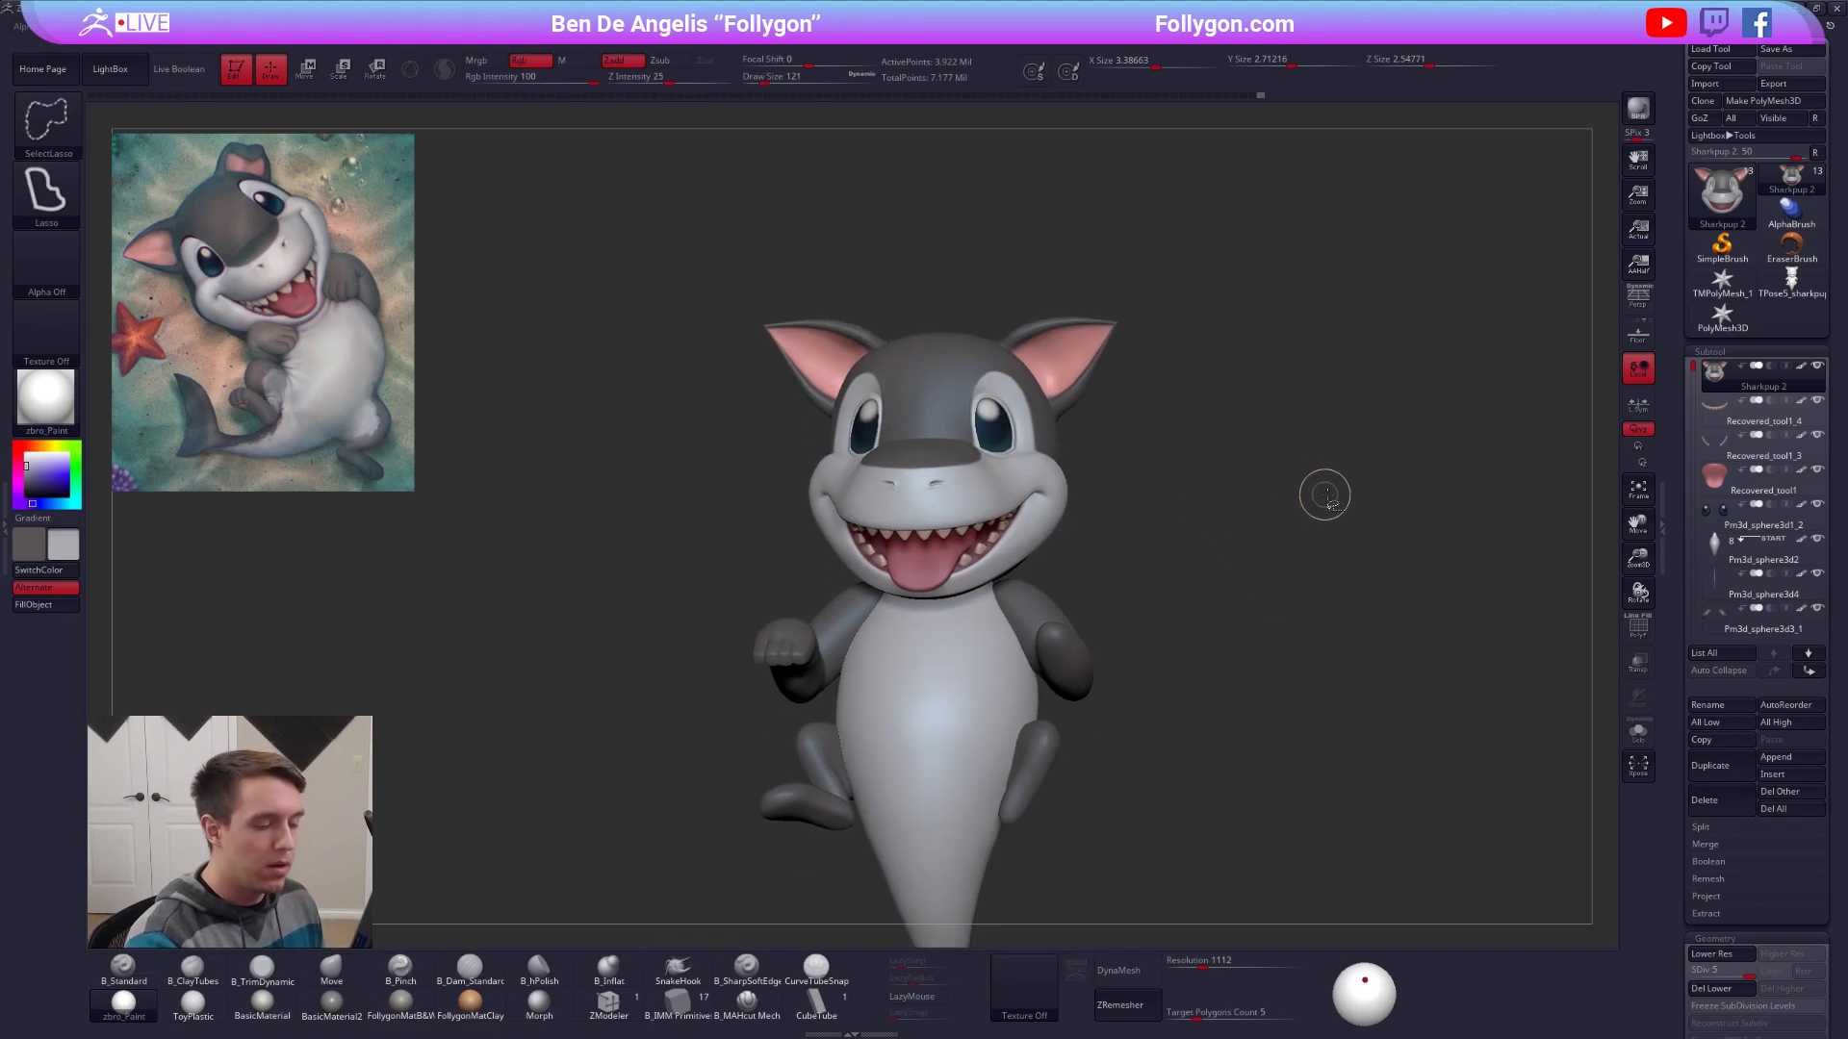
Bring up the custom pop-up menu of grouping, mirroring and masking tools several times to examine its contents.
key(ctrl+shift+f)
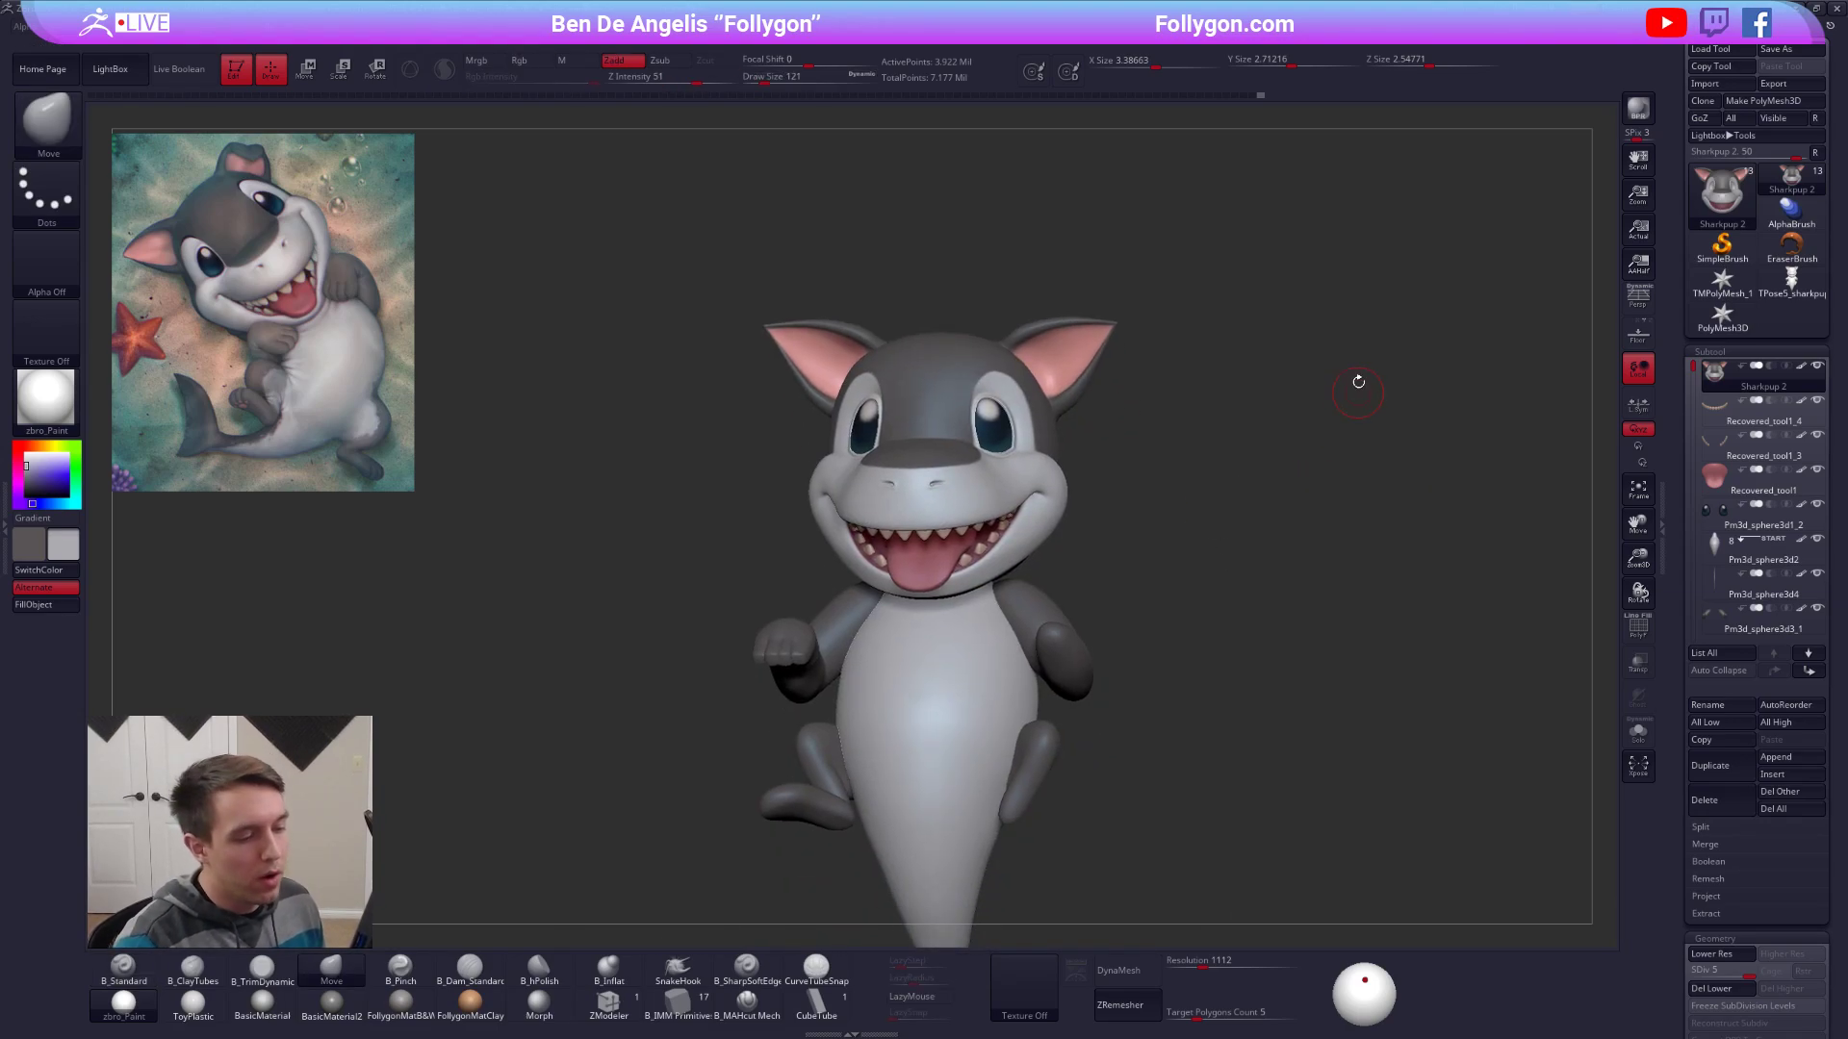
key(ctrl+shift+f)
click(1309, 678)
key(ctrl+shift+f)
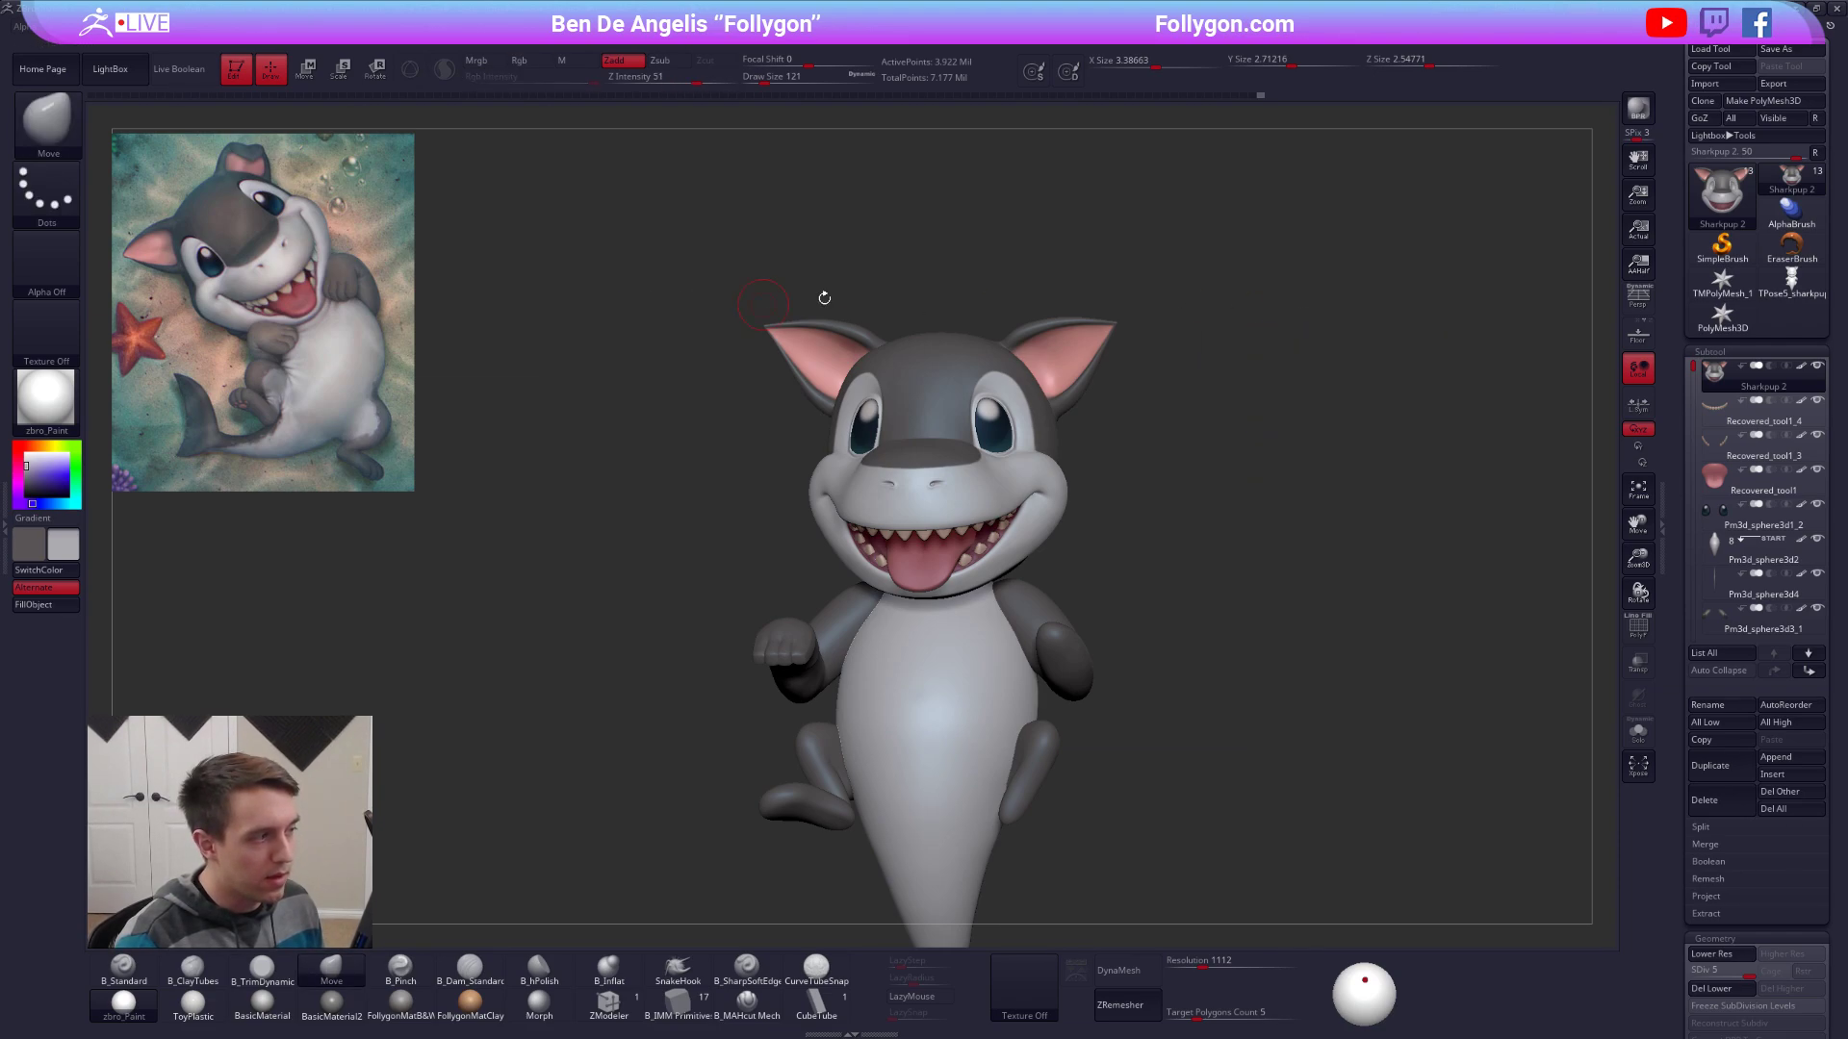
key(ctrl+shift+f)
key(ctrl+shift+f)
key(ctrl+shift+f)
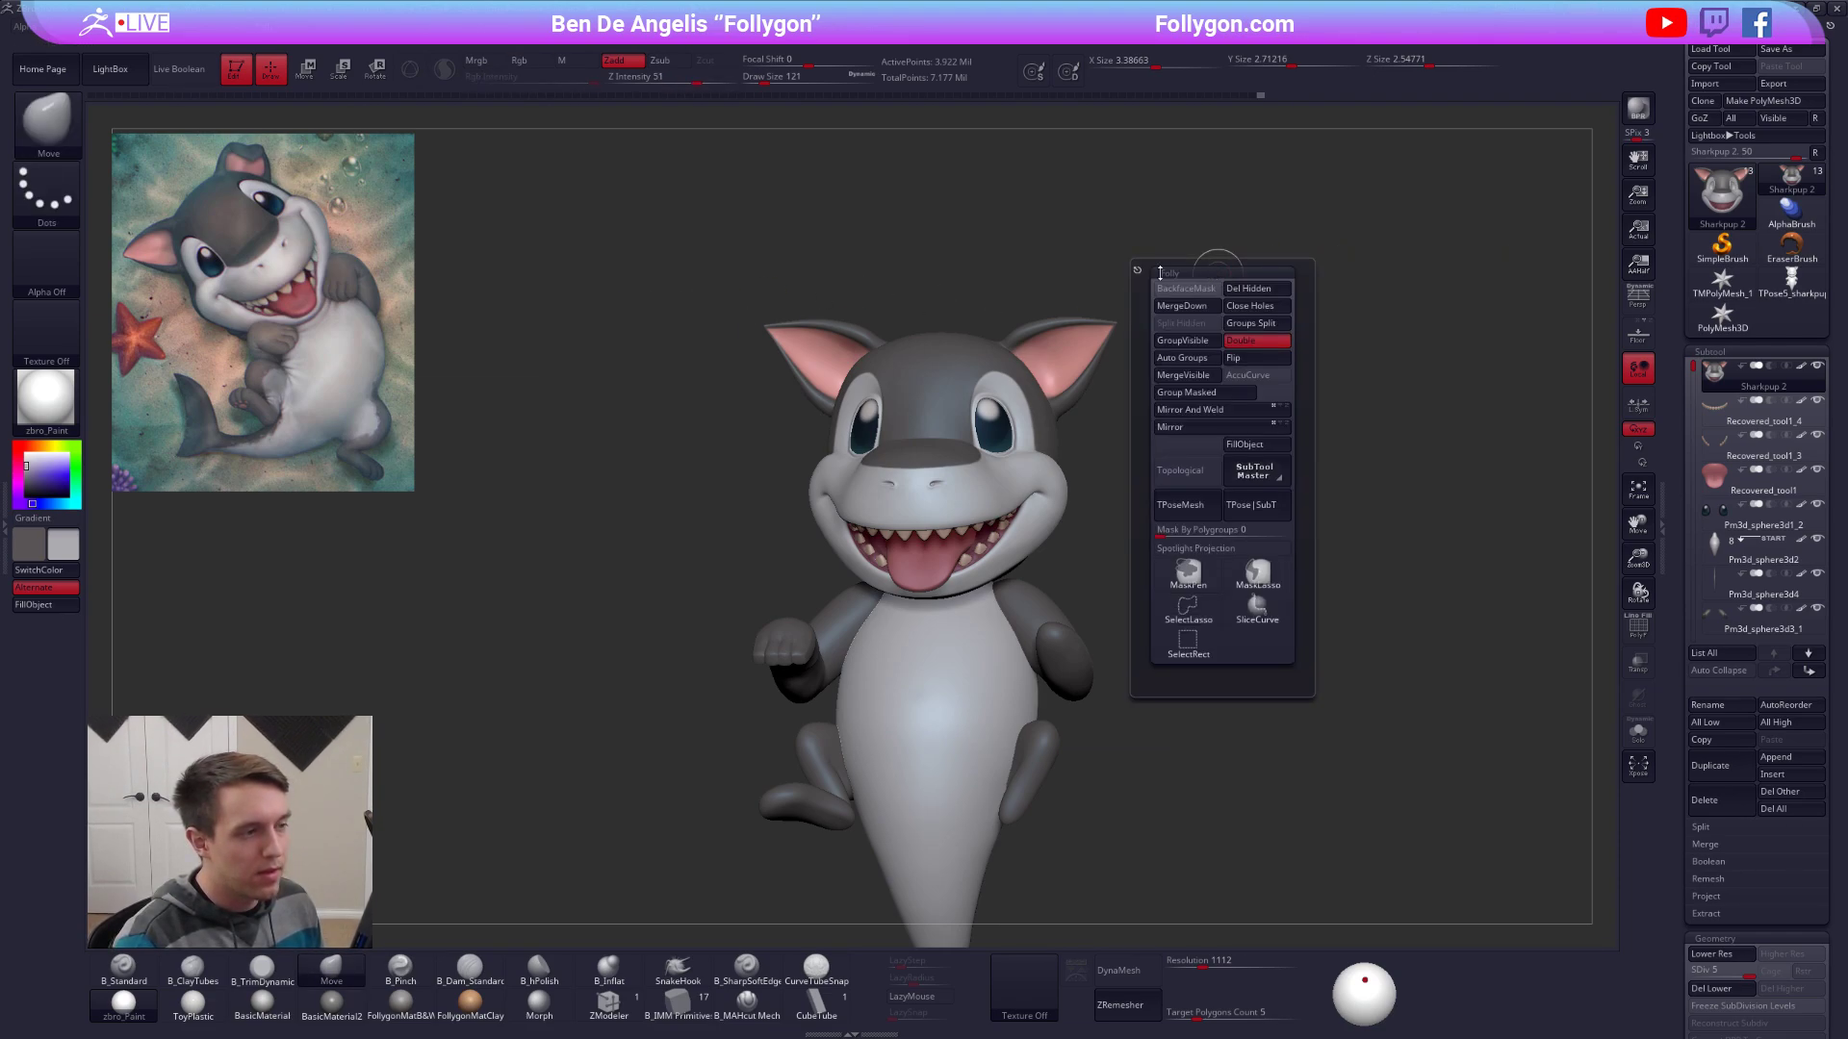
key(ctrl+shift+f)
key(ctrl+shift+f)
key(ctrl+shift+f)
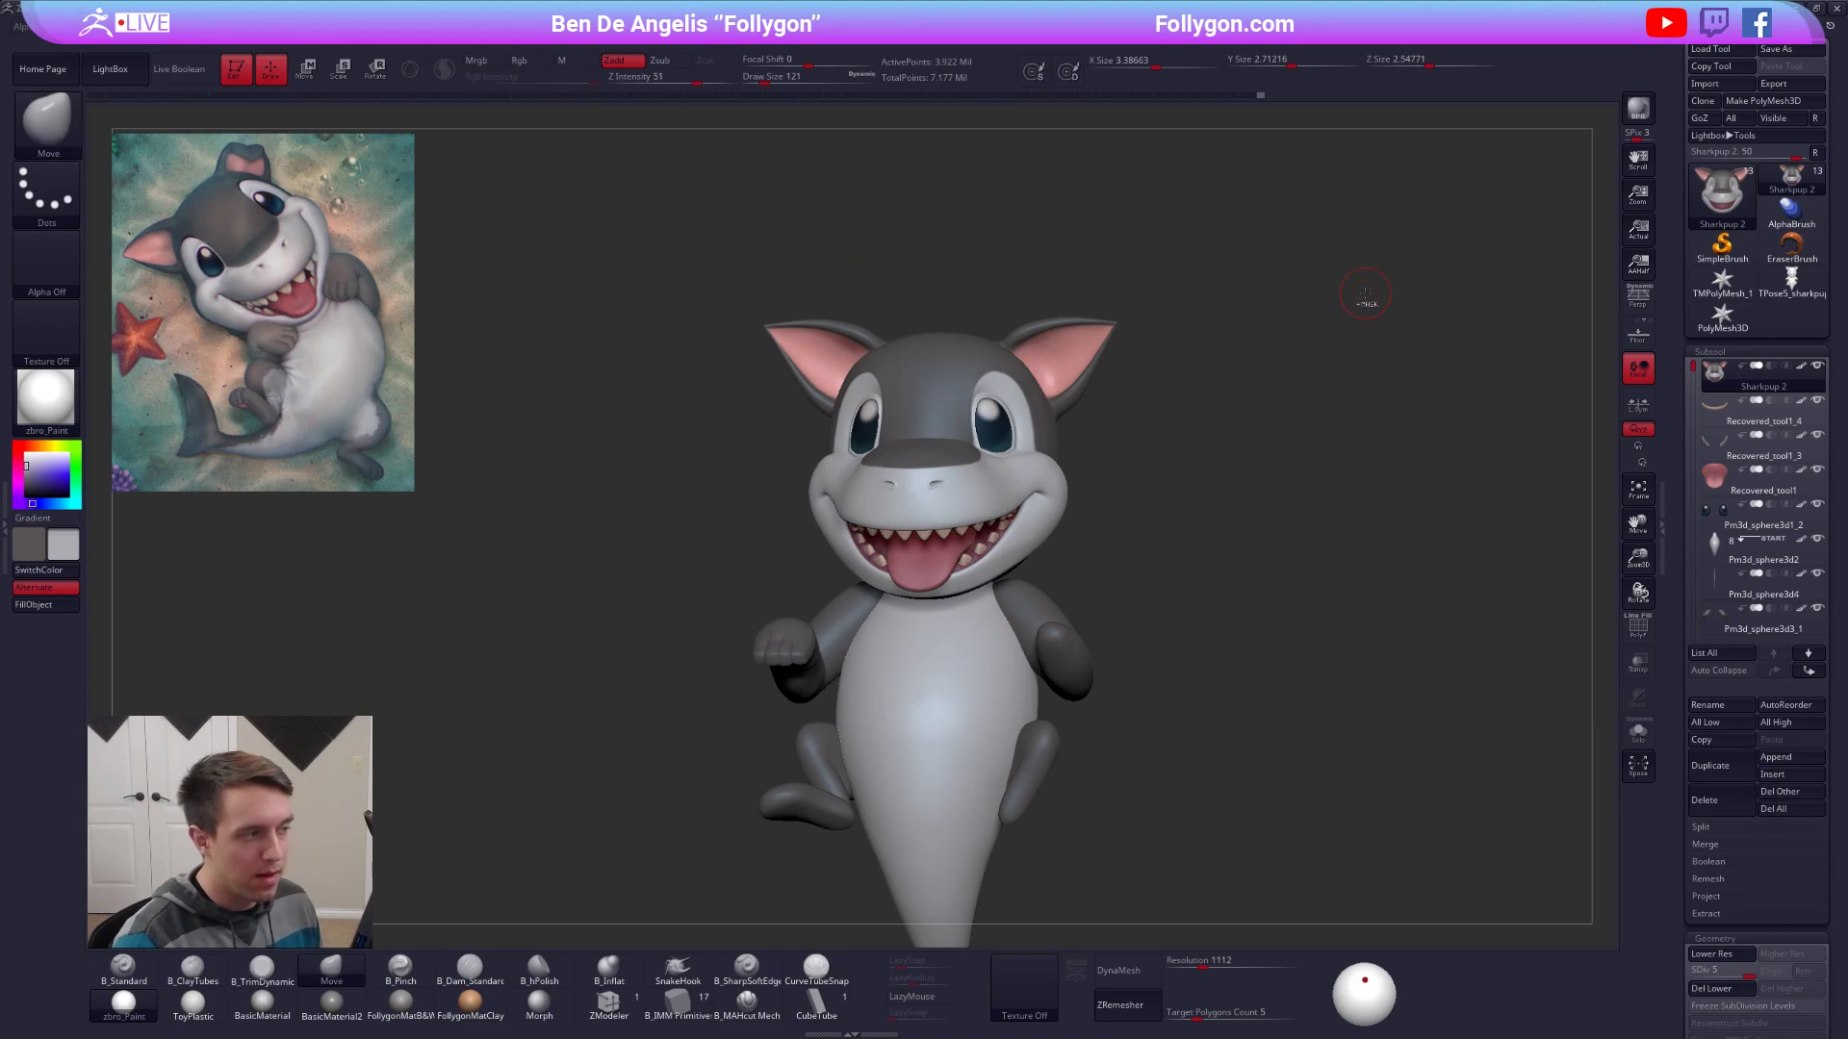
key(ctrl+shift+f)
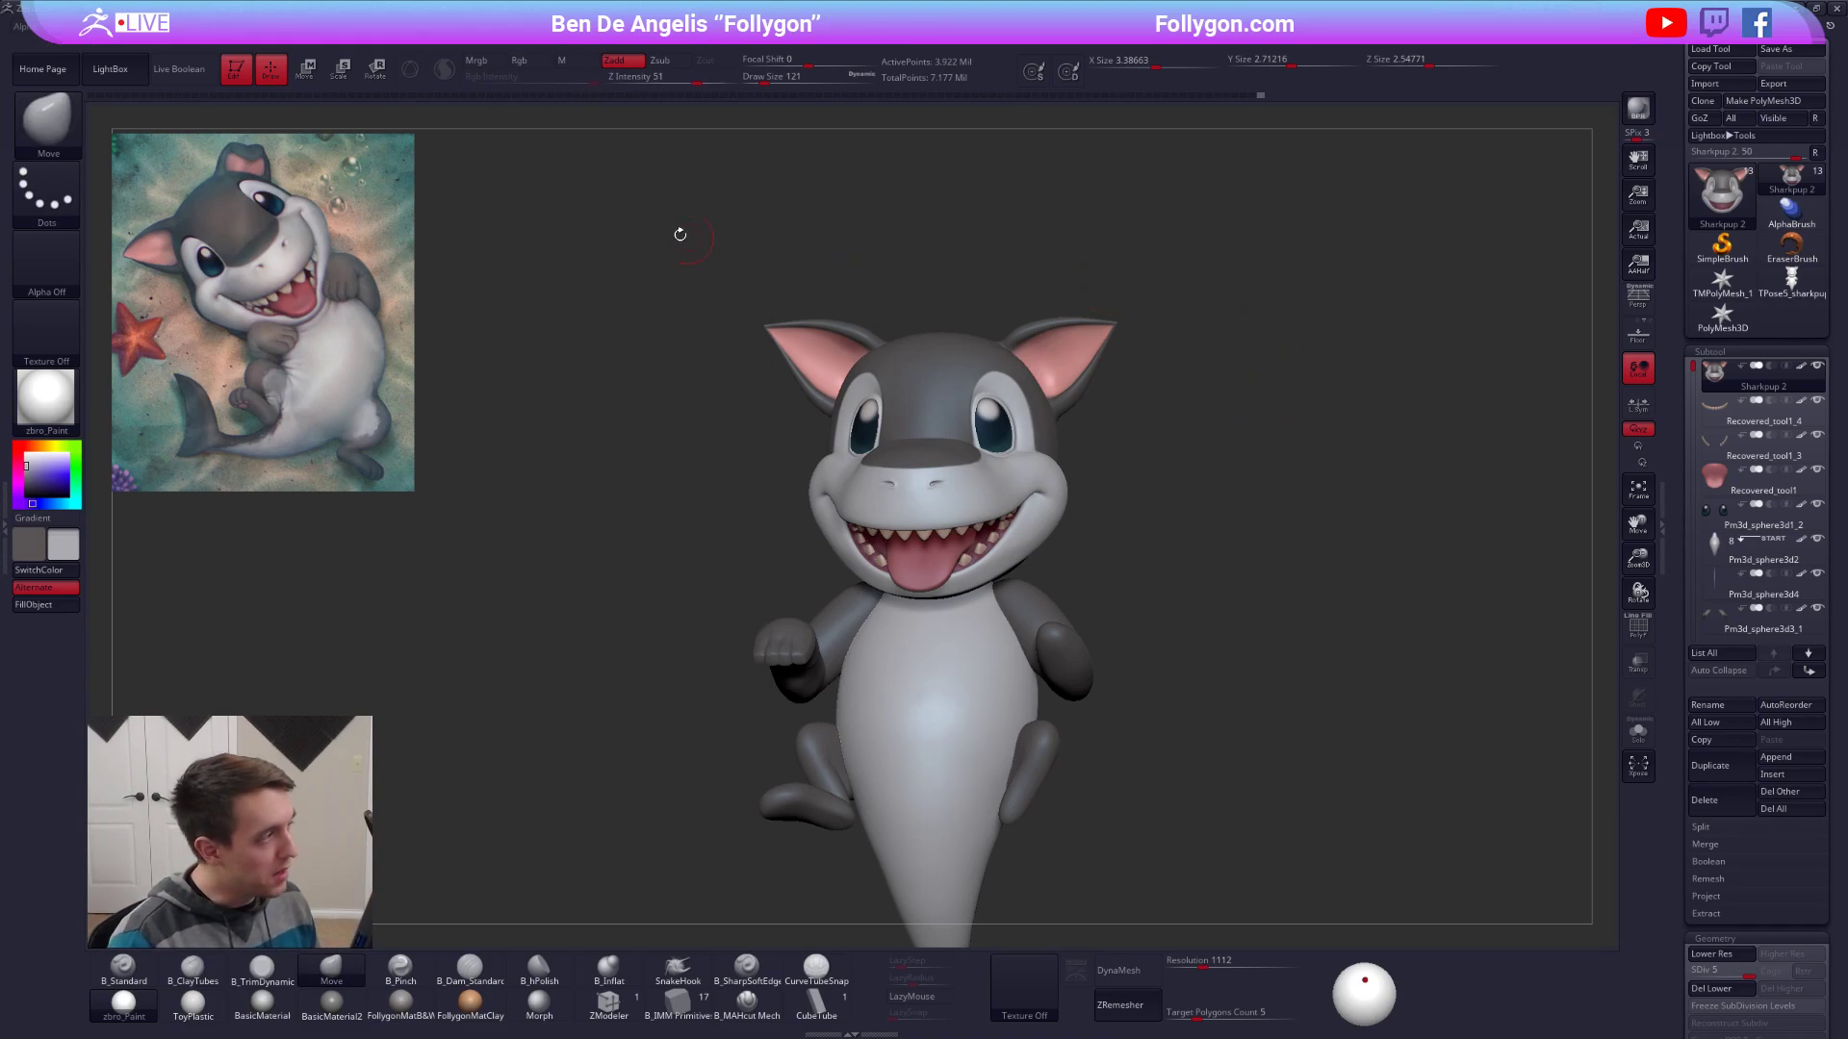
key(ctrl+shift+f)
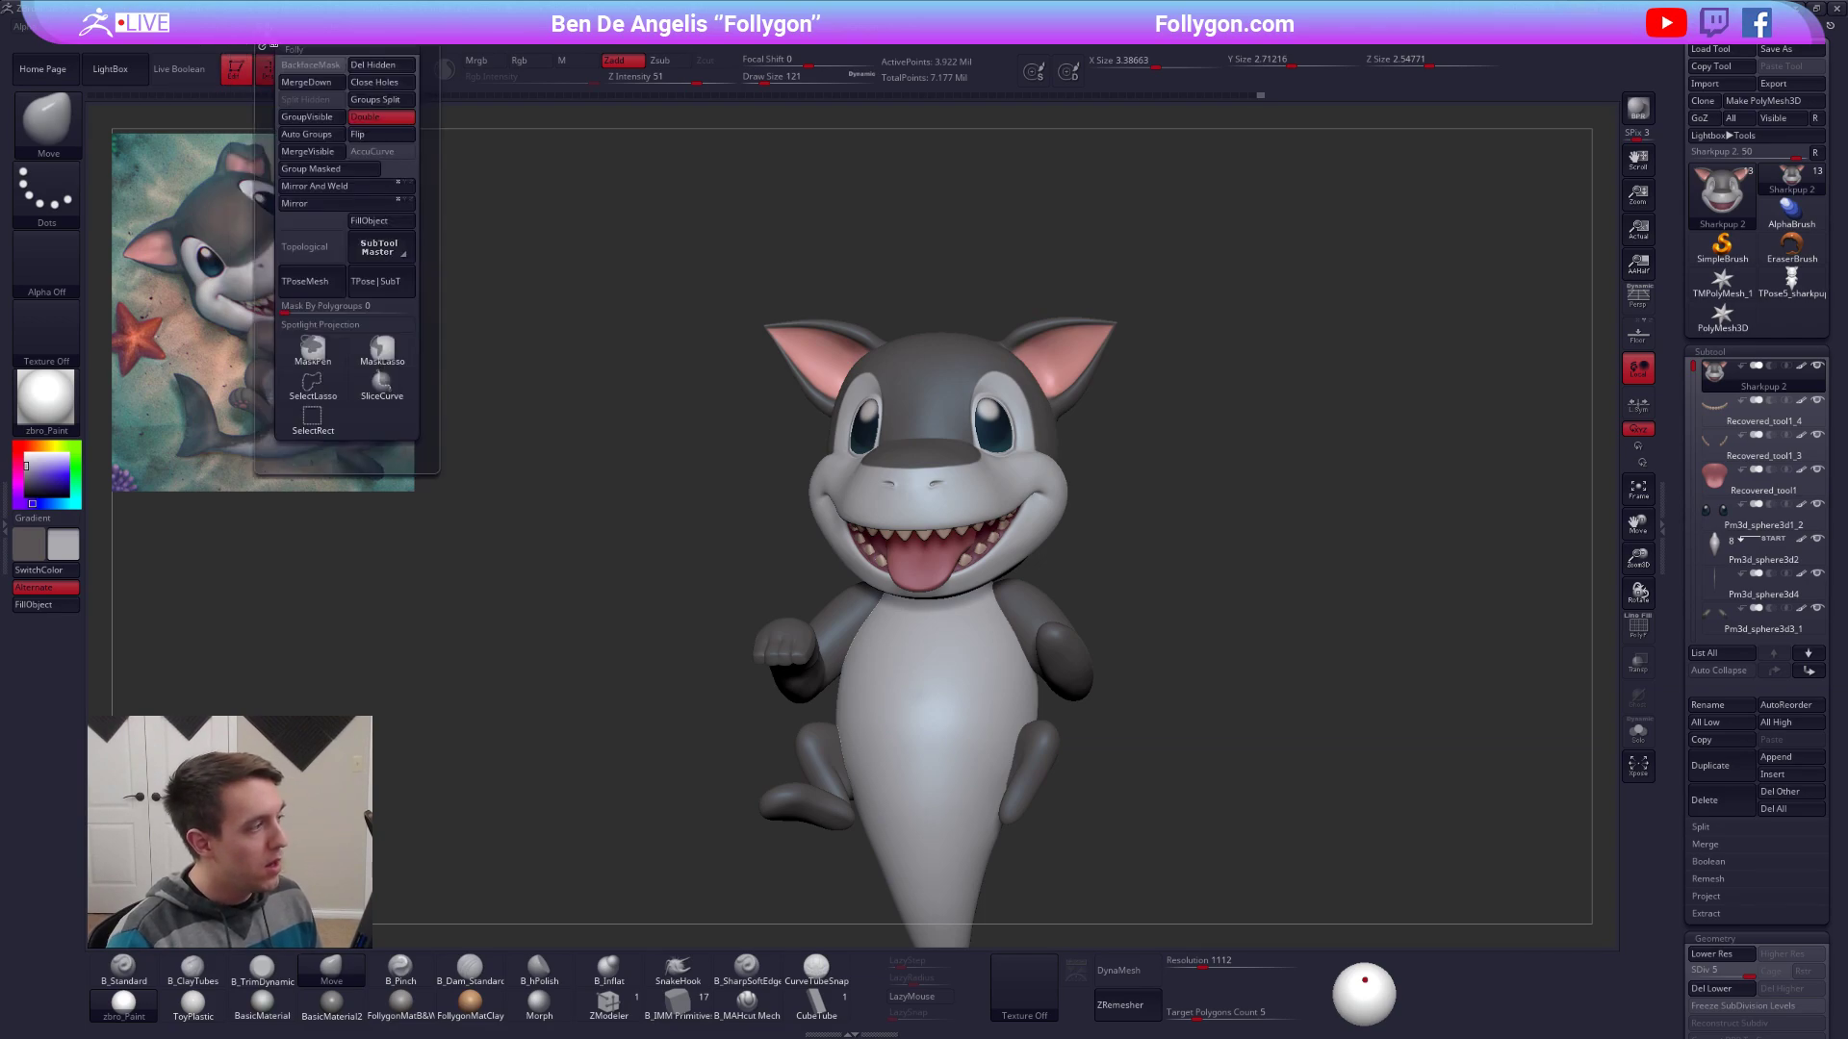
Open the interface configuration and Custom UI preferences to examine the options for customizing menus.
click(597, 46)
click(605, 79)
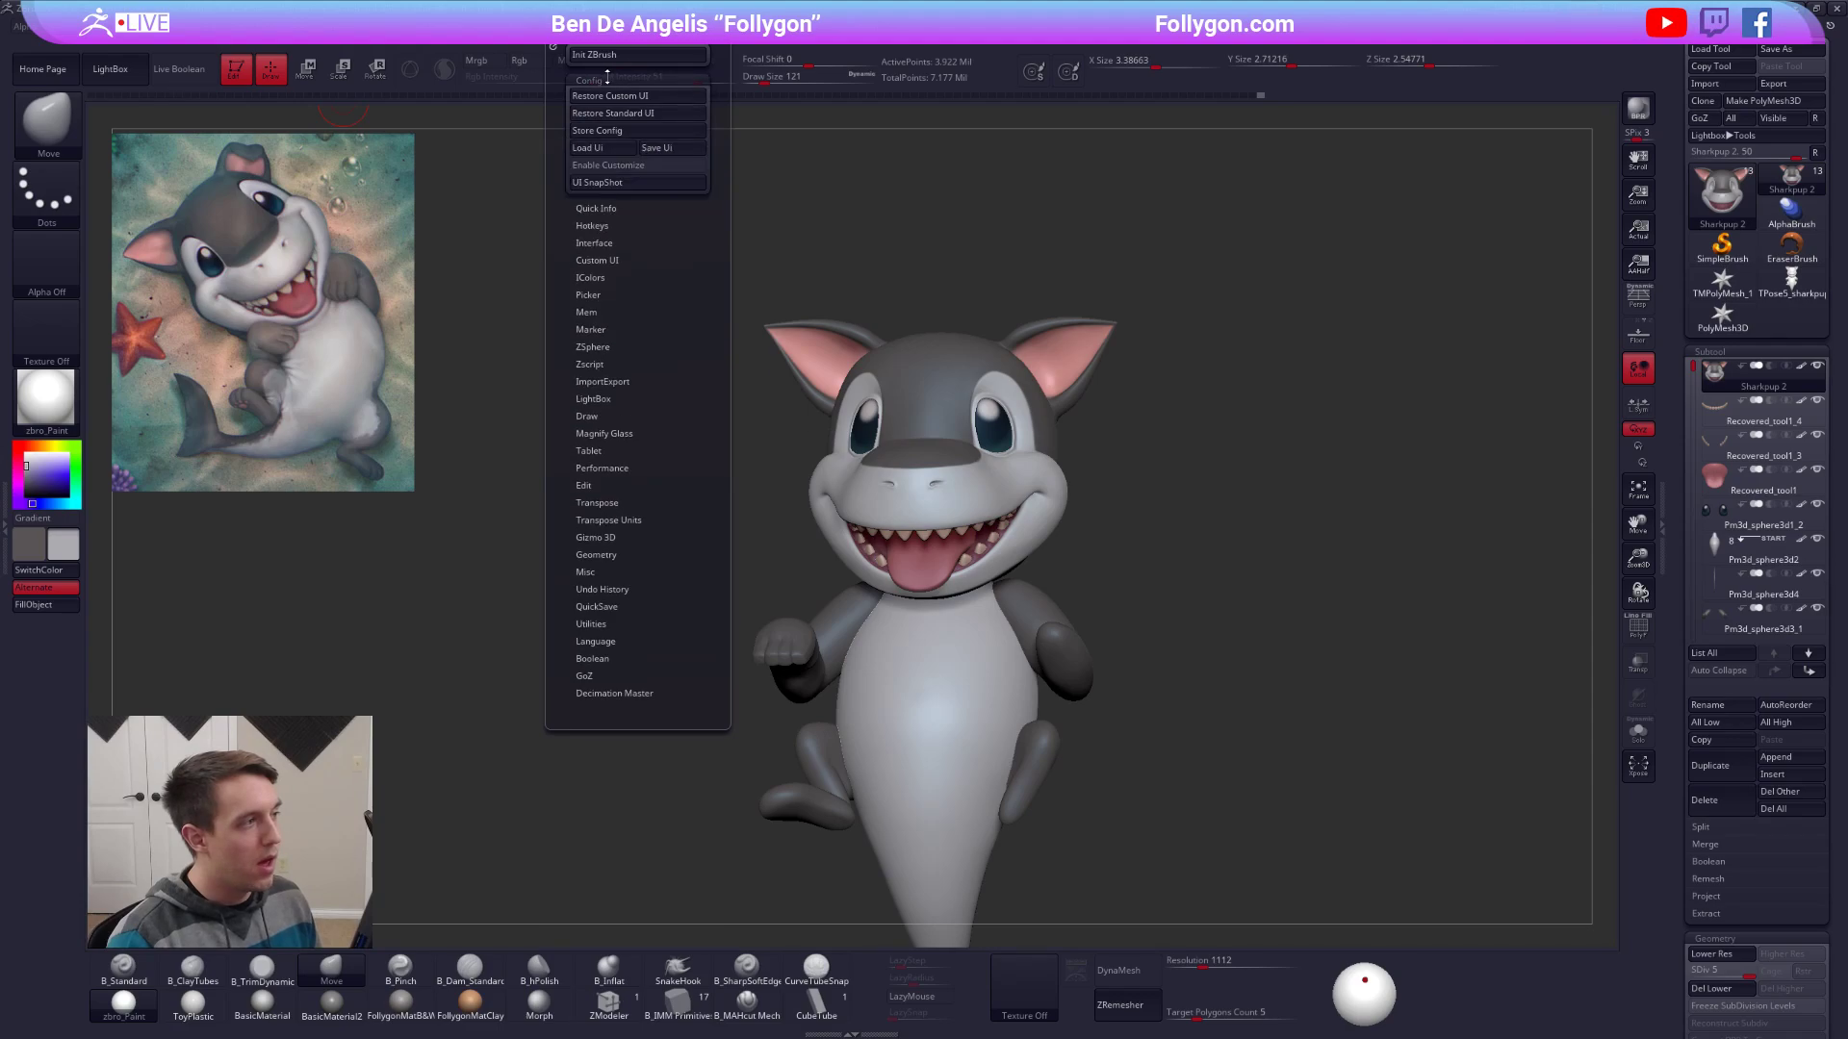
click(626, 166)
click(598, 260)
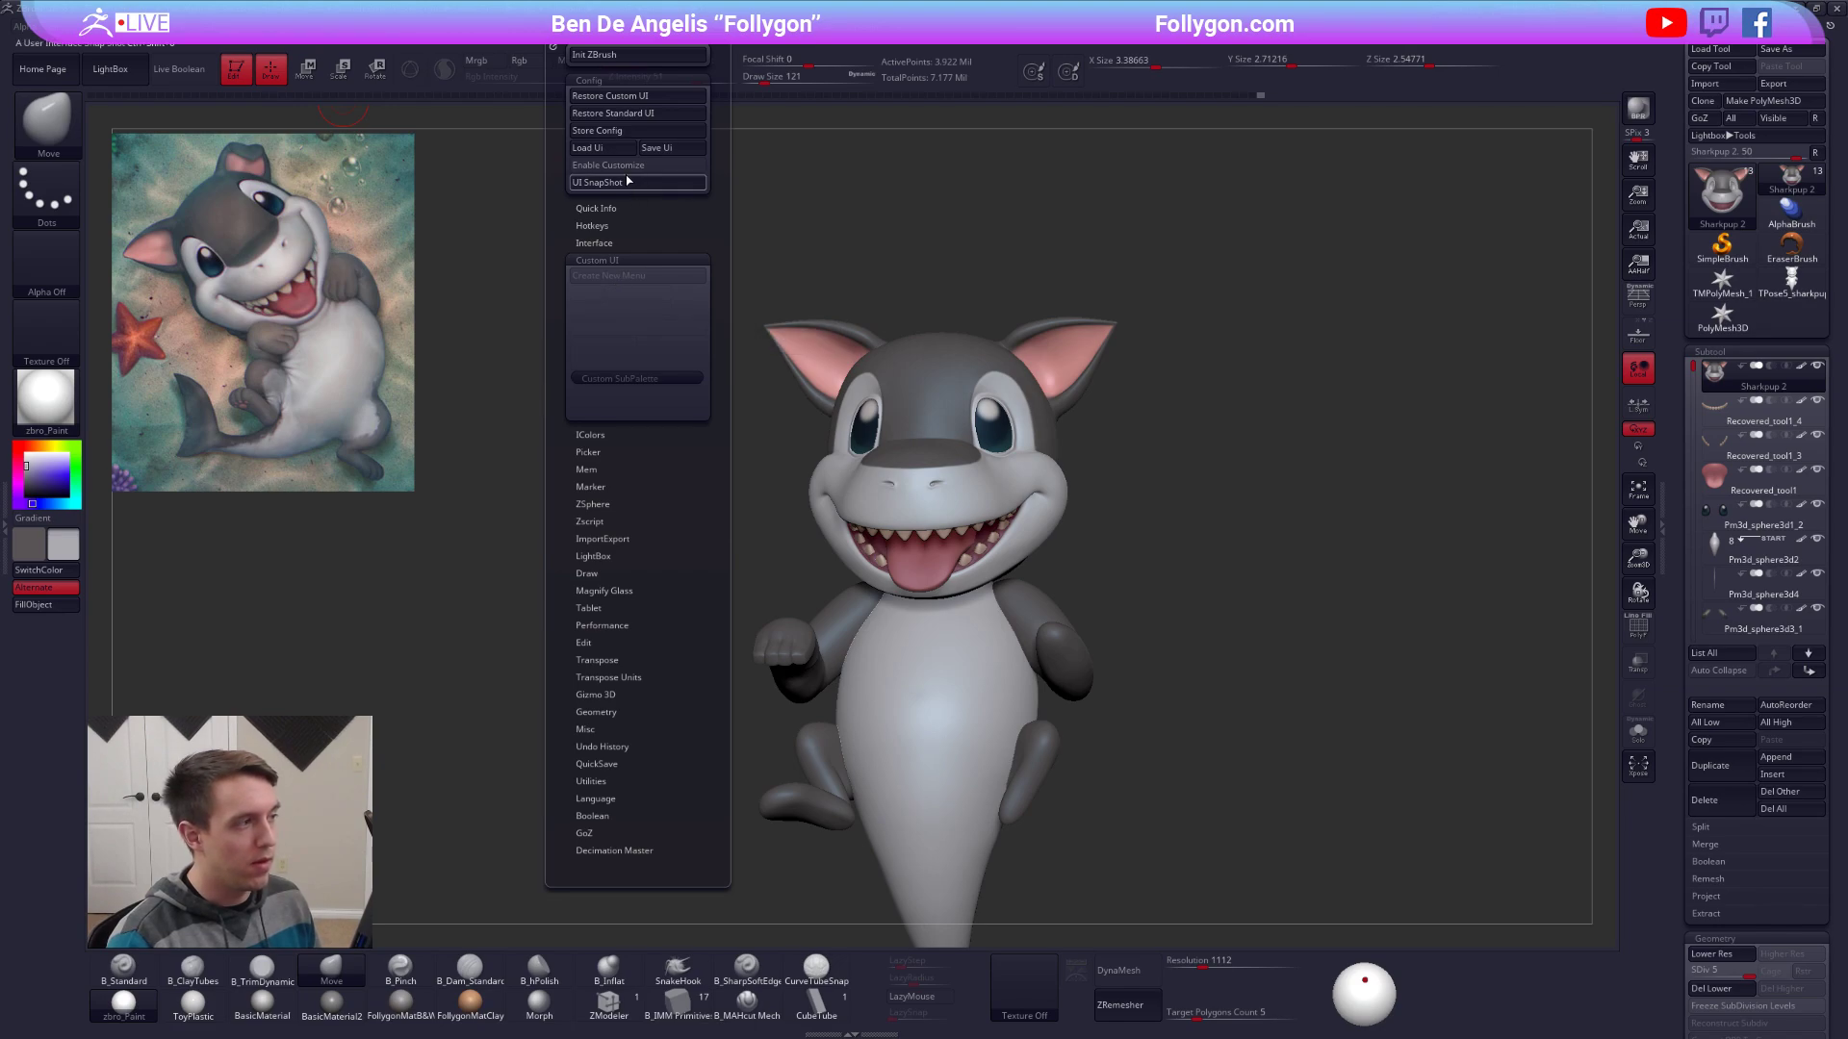
Examine the Custom UI options for creating a new menu with Enable Customize turned on, and turn customizing off again.
click(624, 277)
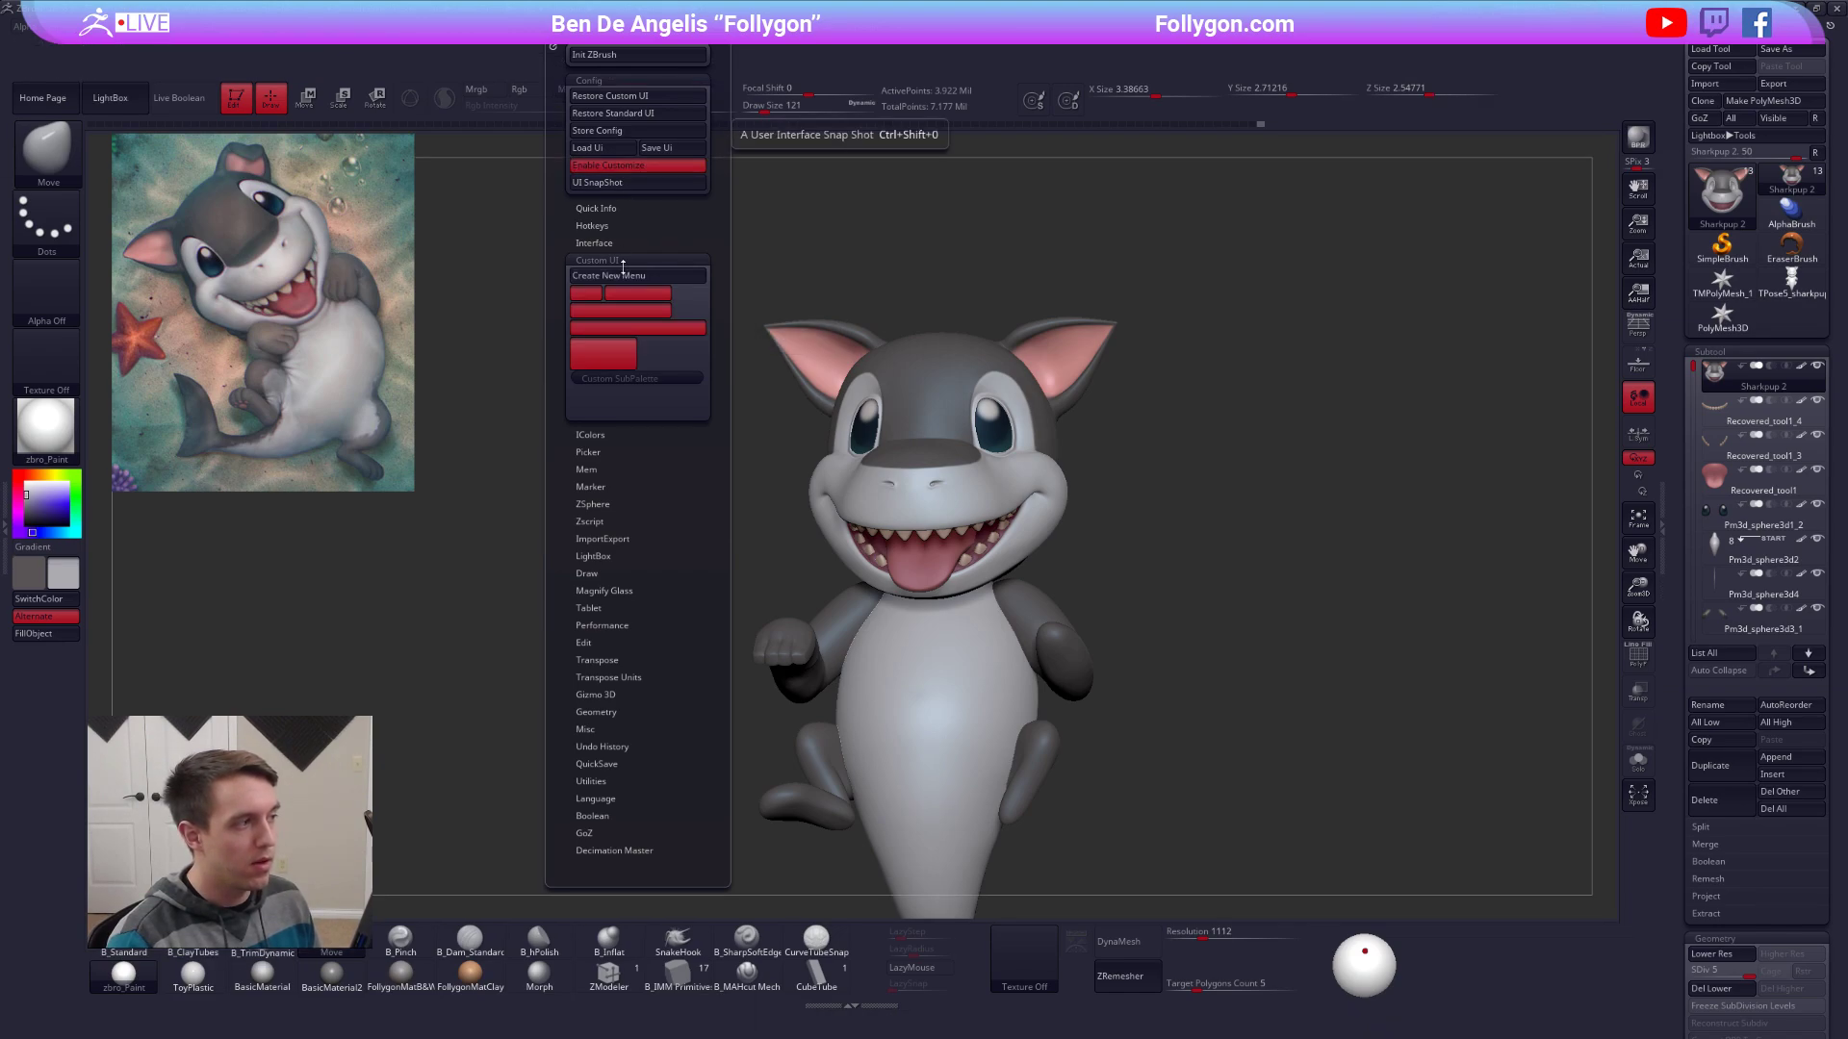
click(626, 165)
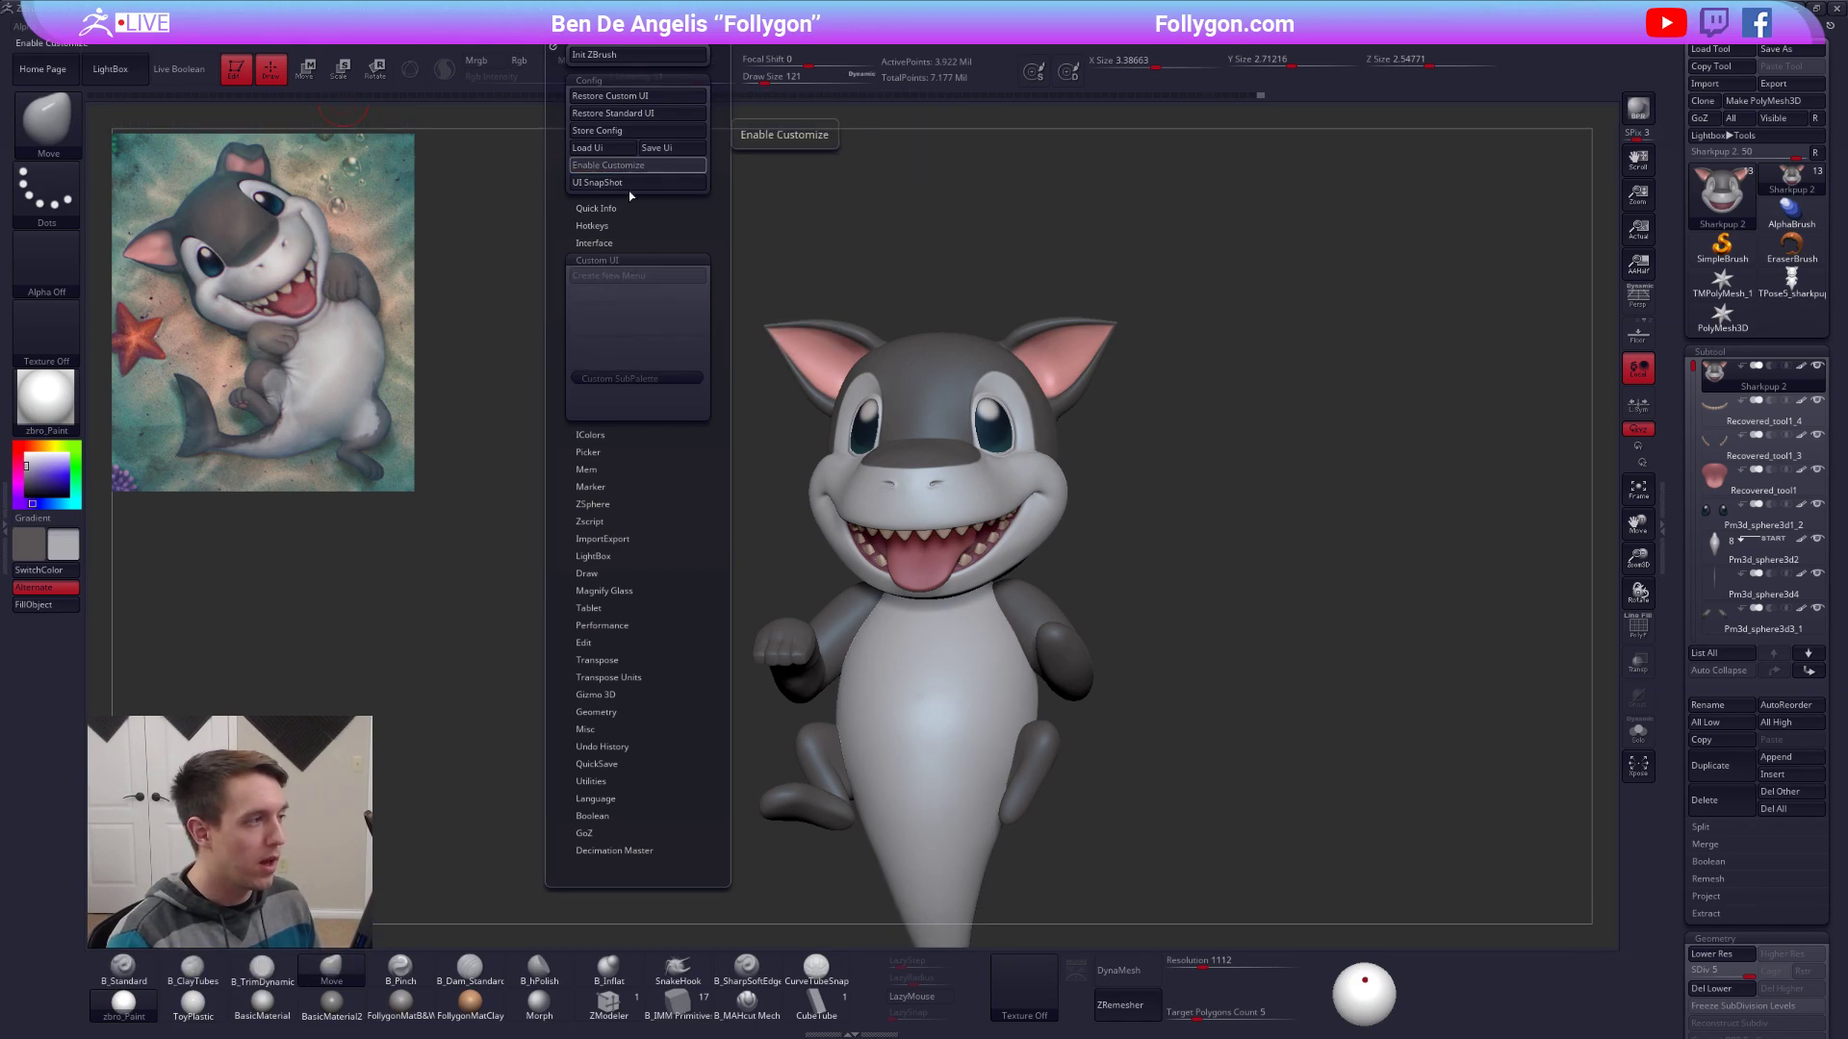
click(603, 81)
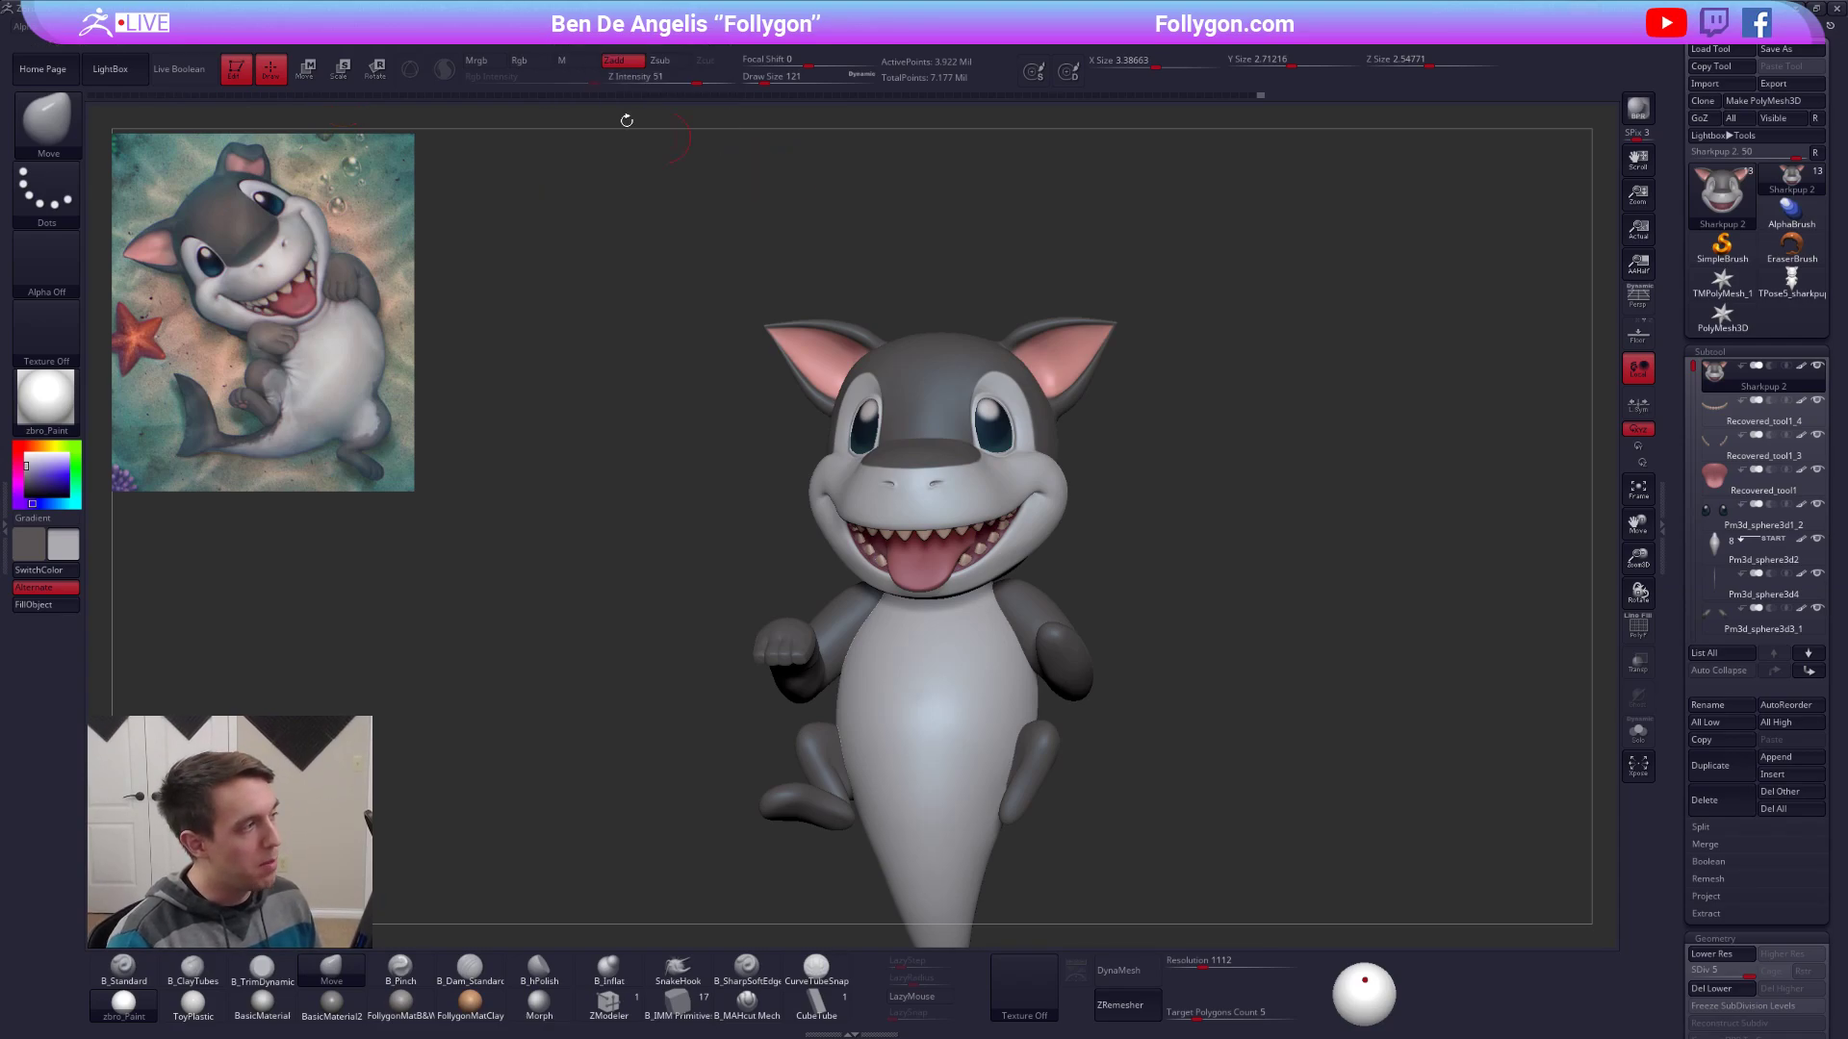
click(553, 46)
click(604, 80)
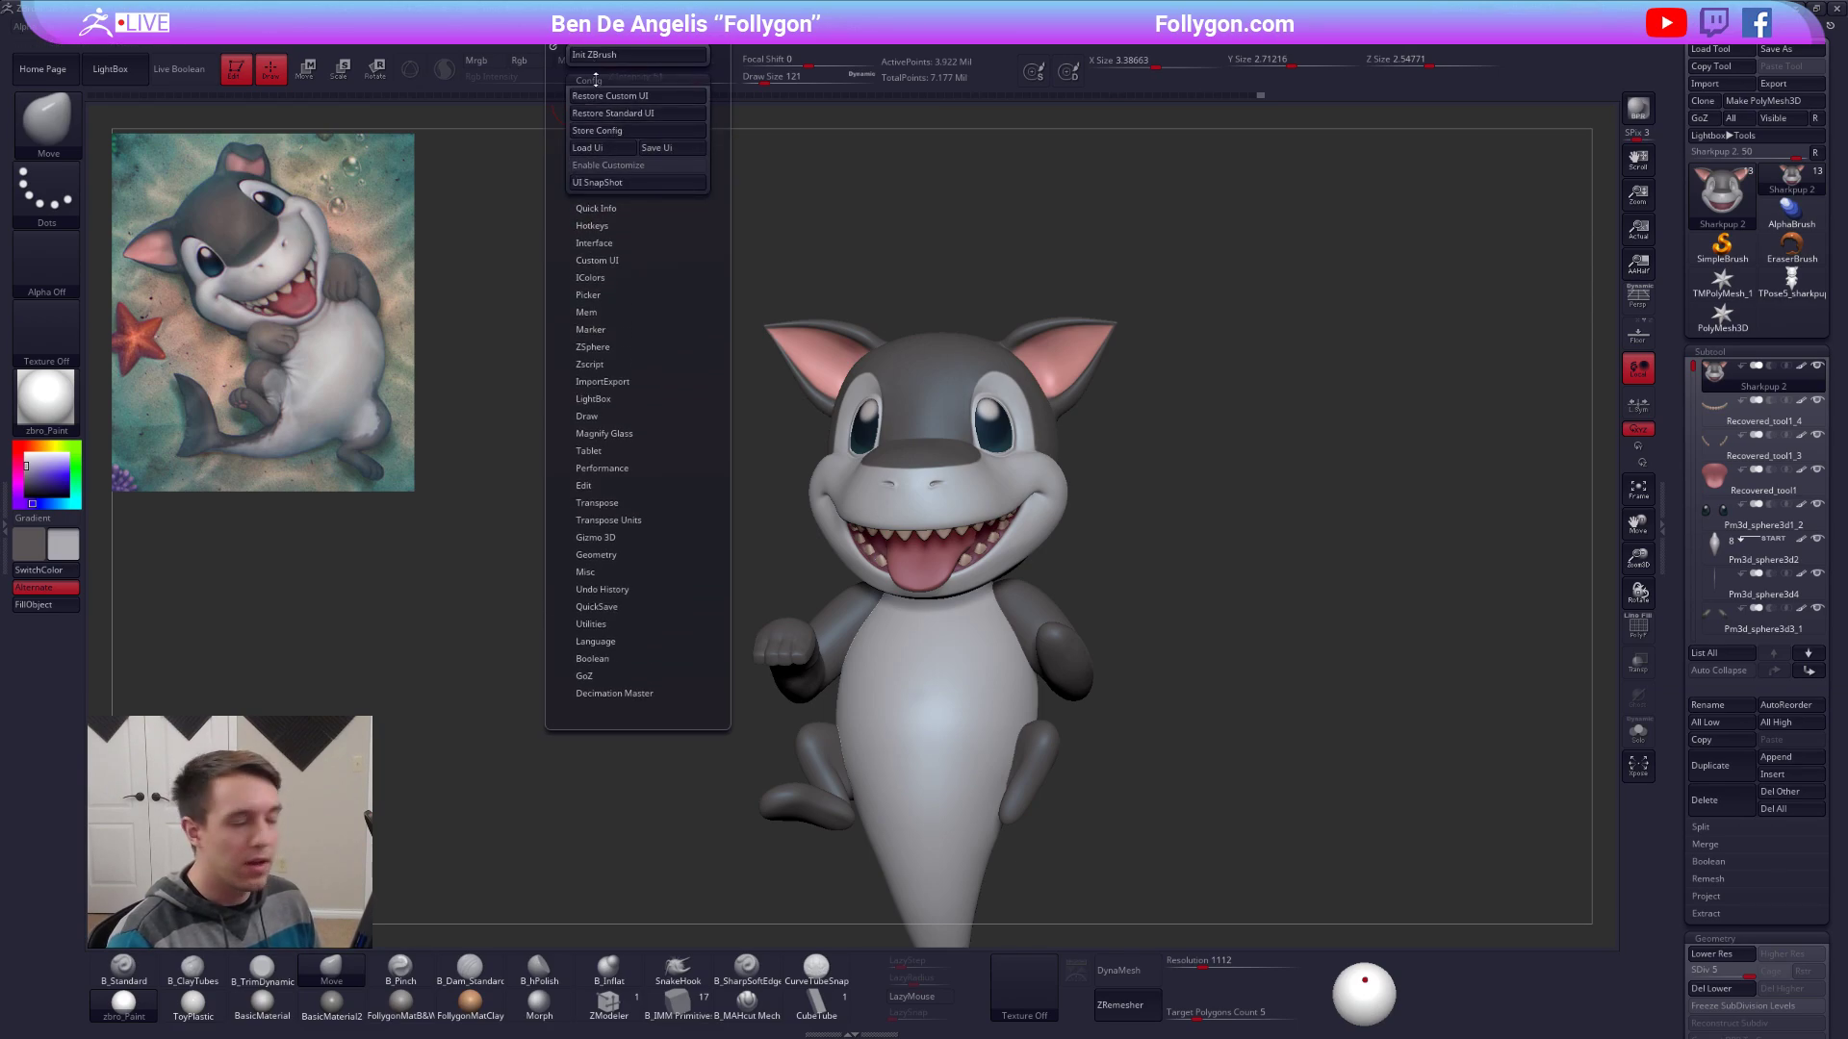
click(596, 81)
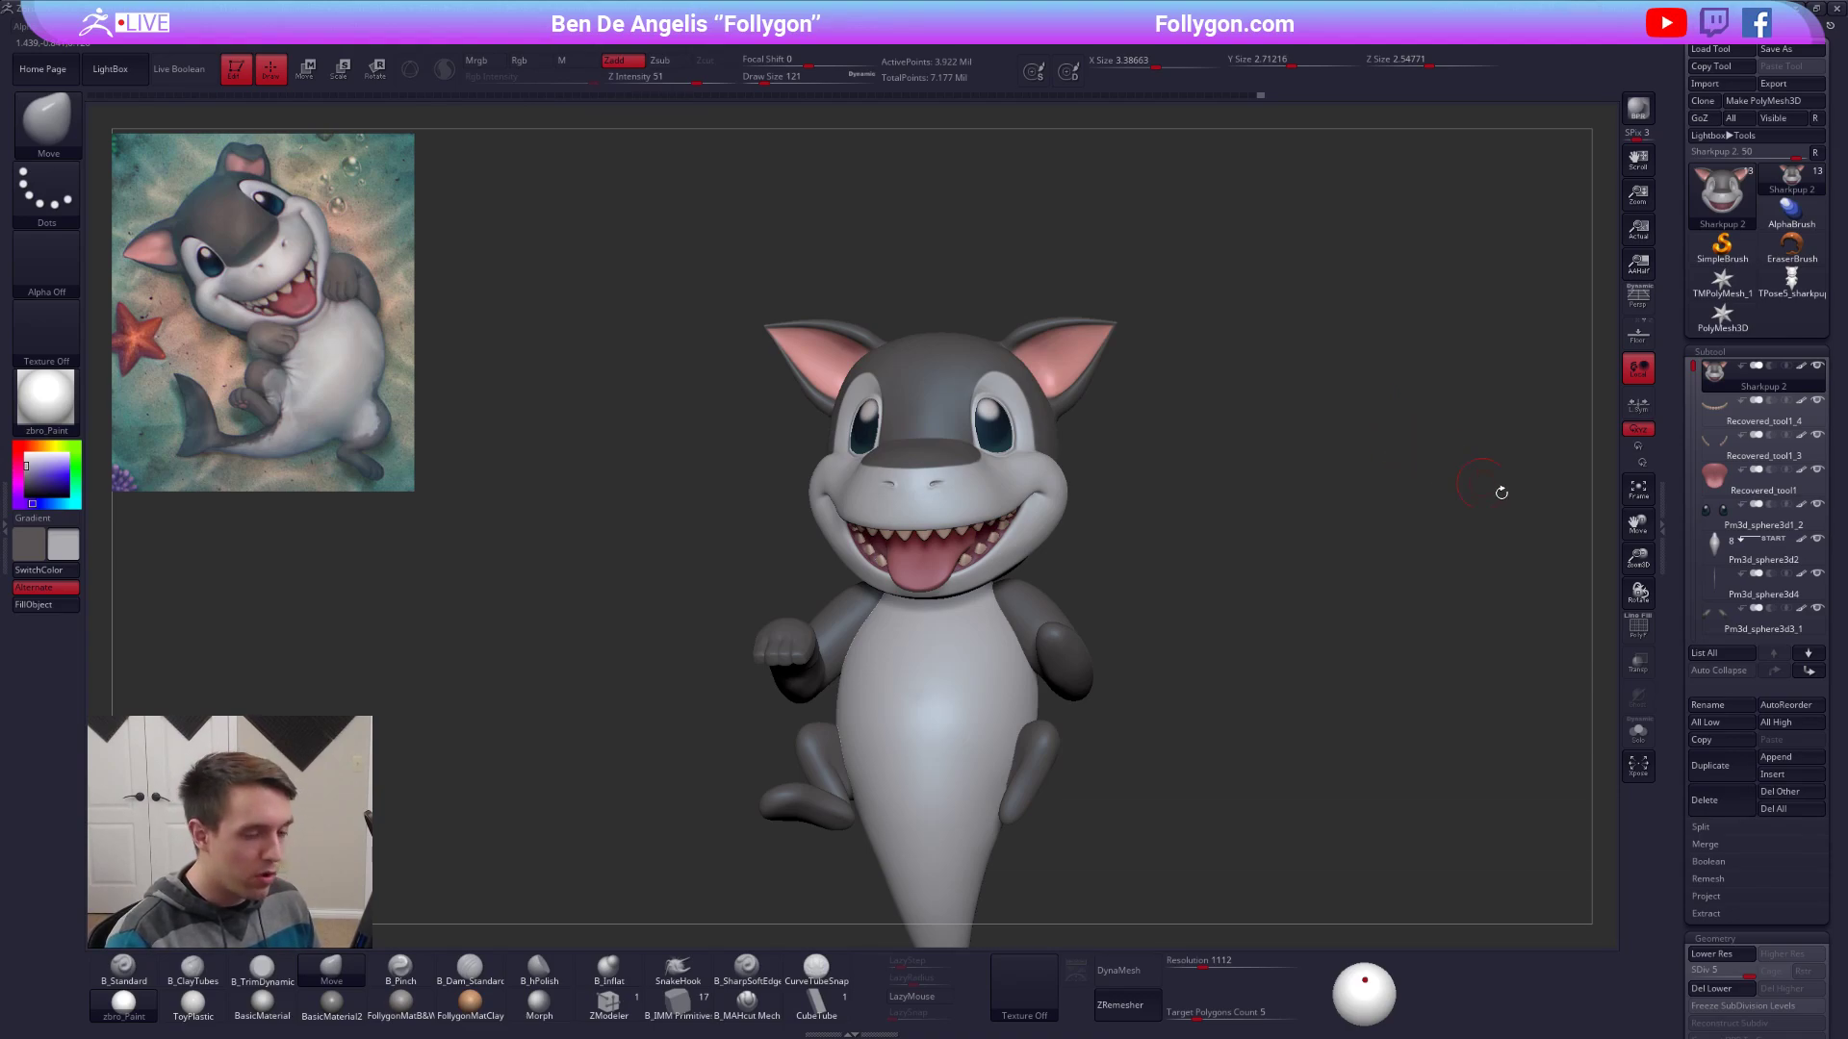
Start assigning custom hotkeys to interface controls such as Frame and LightBox, and cancel each assignment.
ctrl+alt+click(1641, 488)
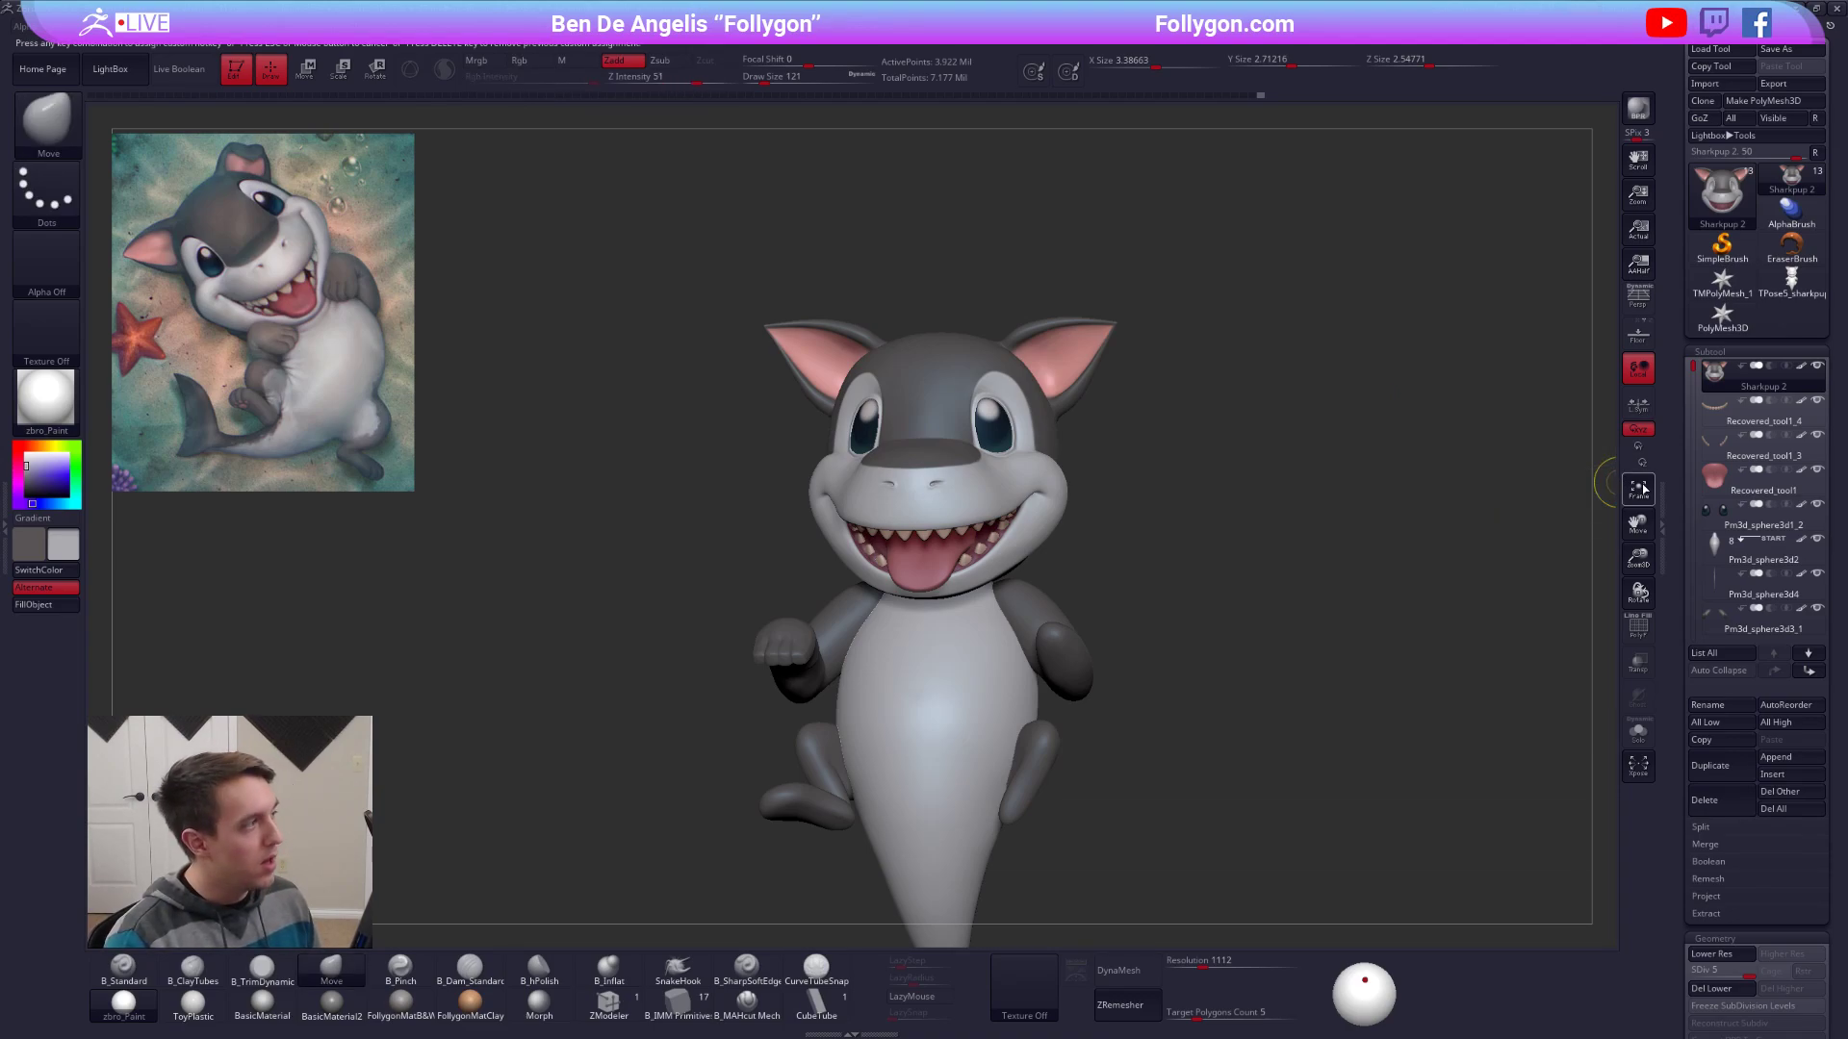
click(150, 110)
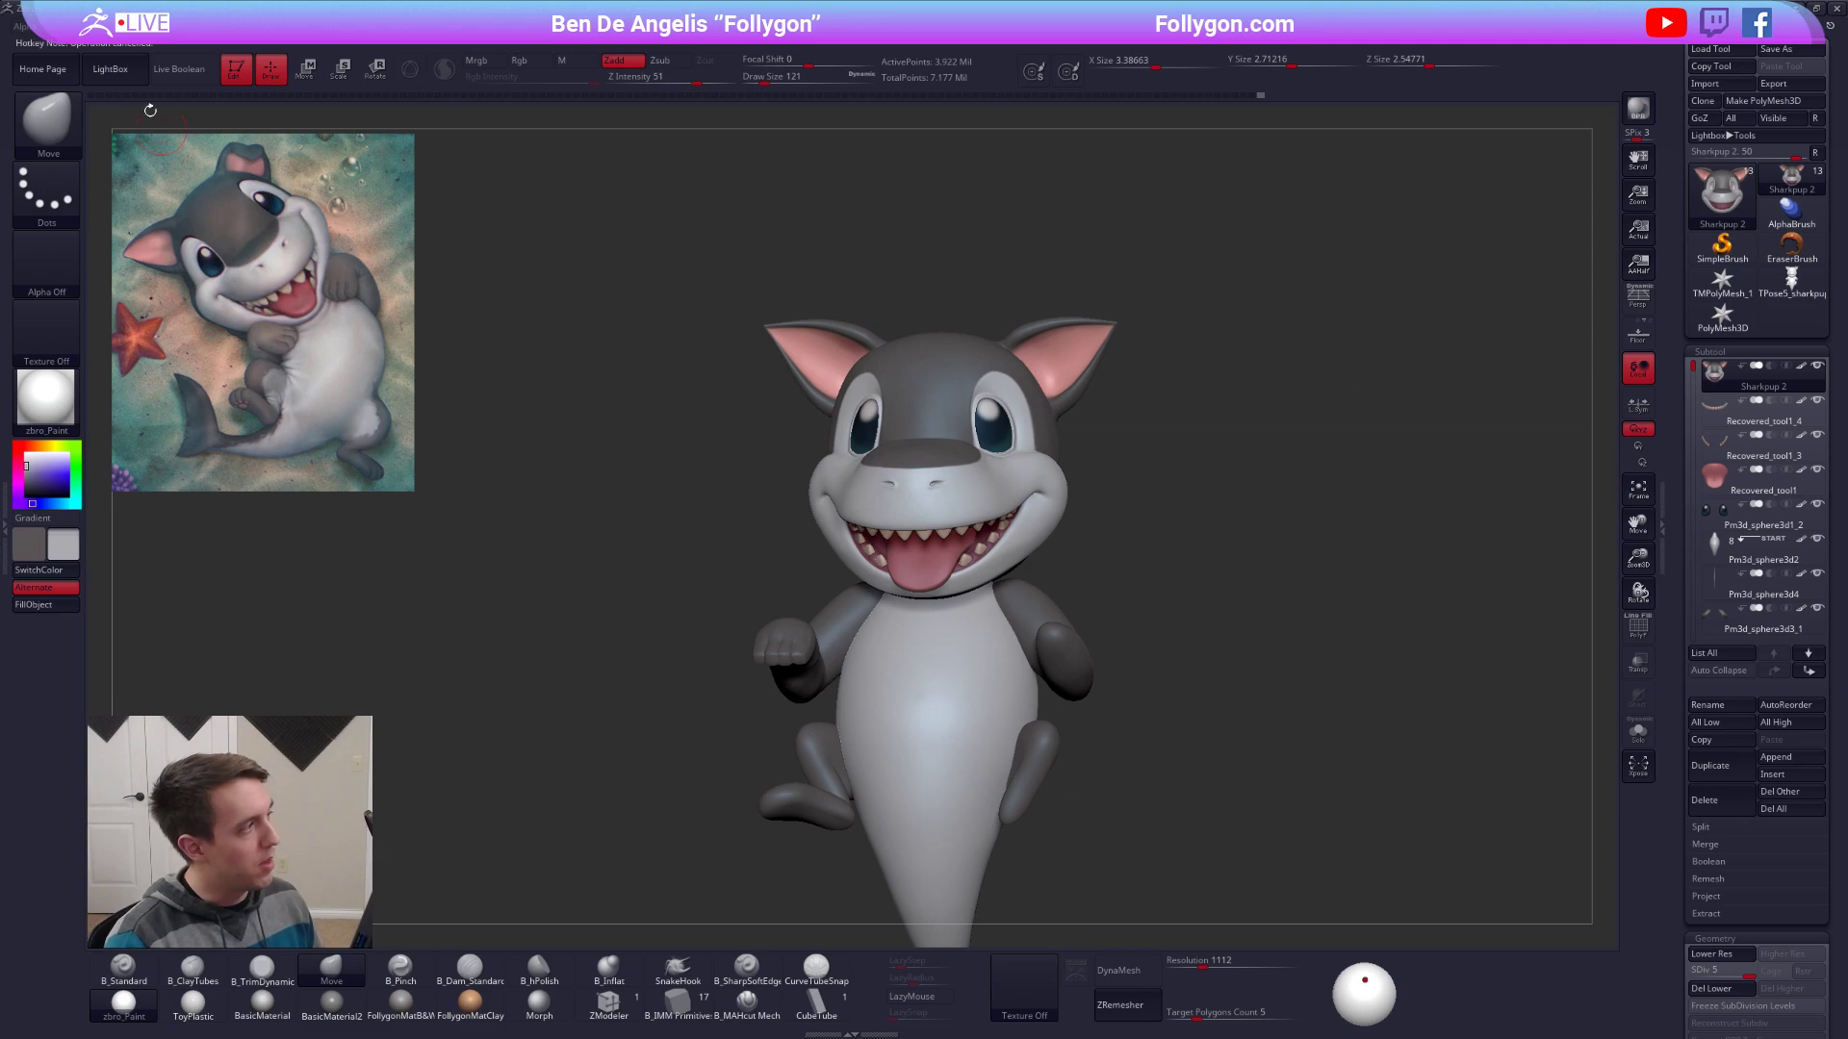
ctrl+alt+click(119, 71)
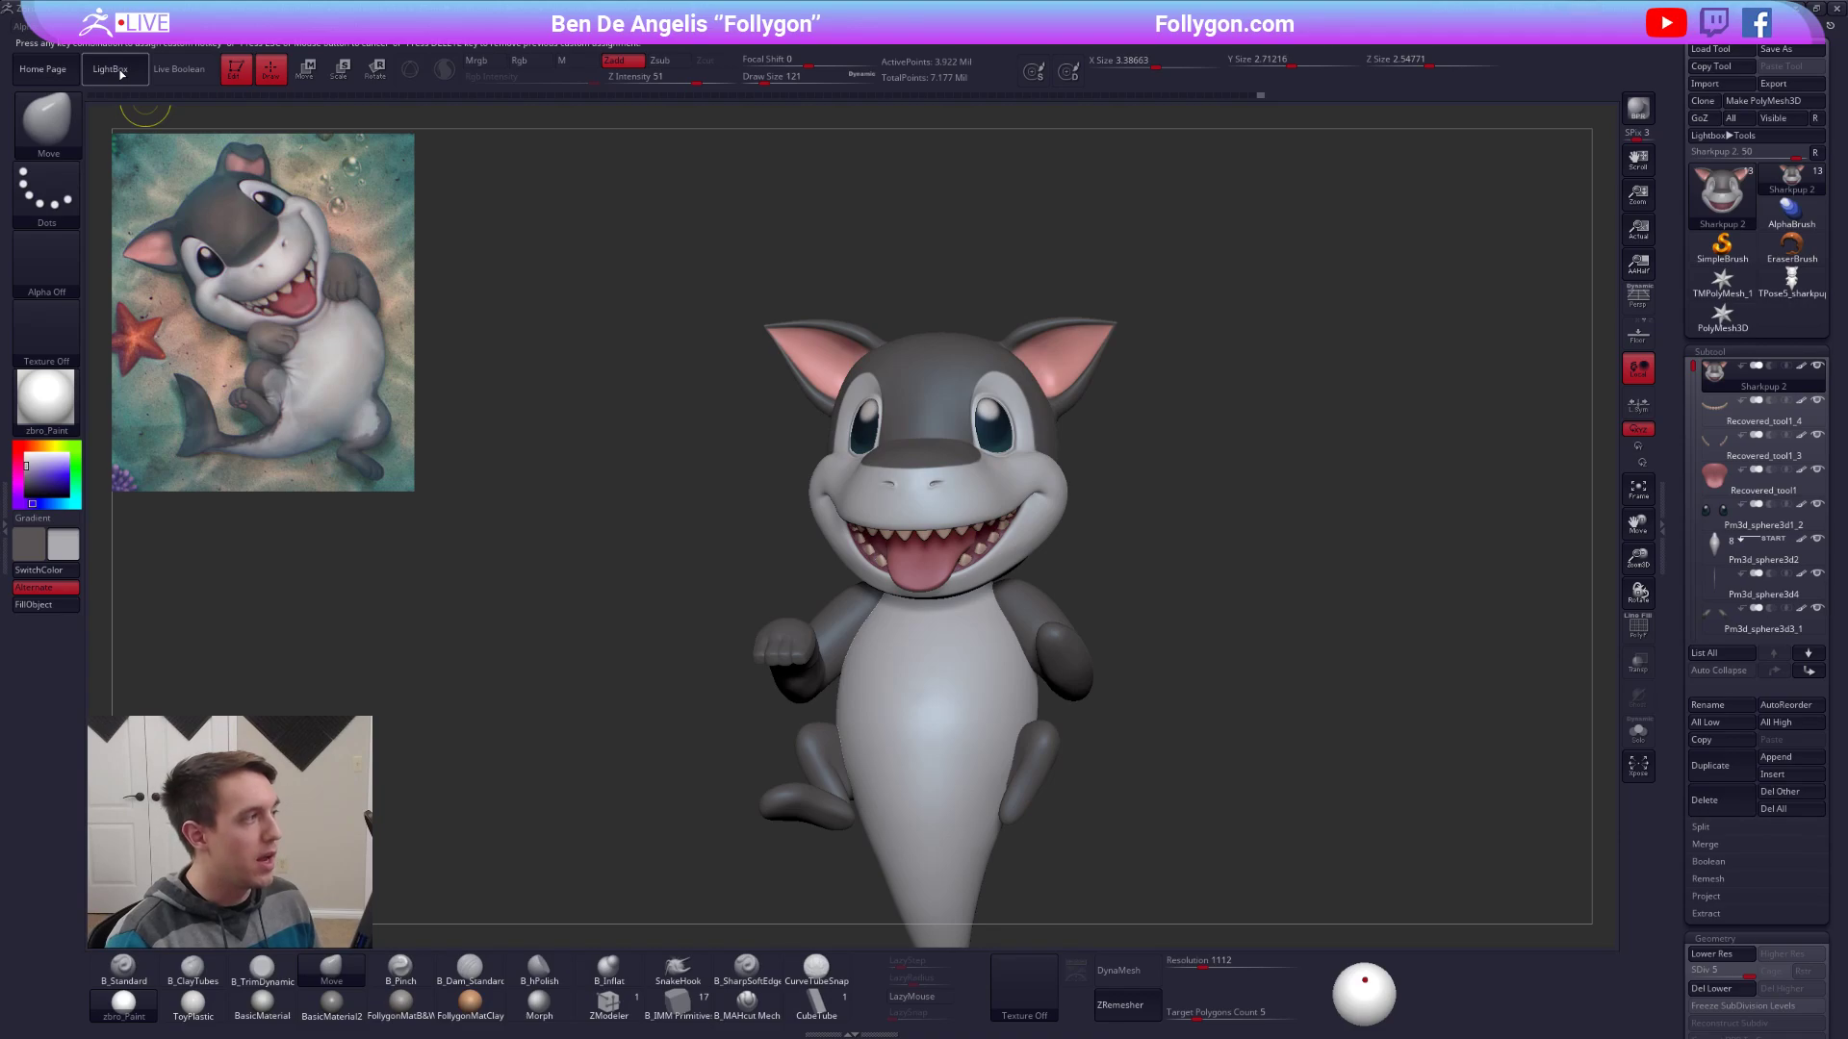
click(359, 135)
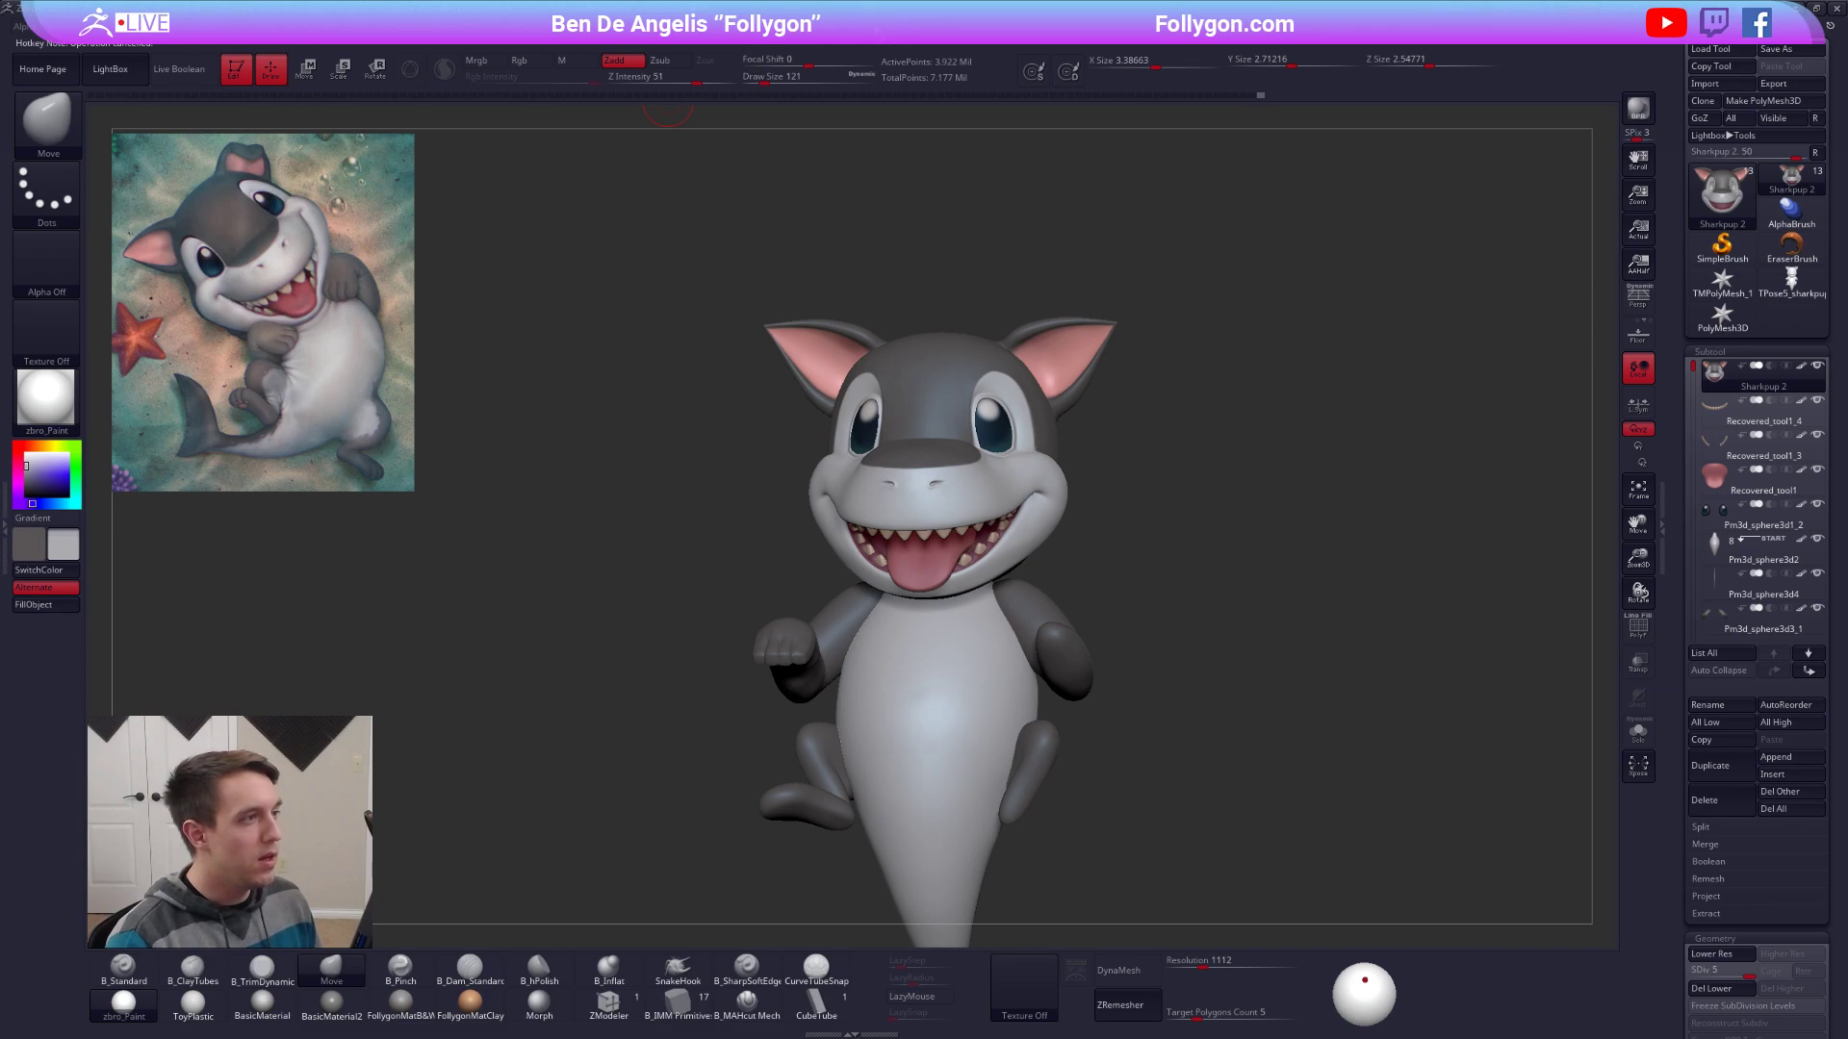
key(ctrl)
ctrl+alt+click(784, 62)
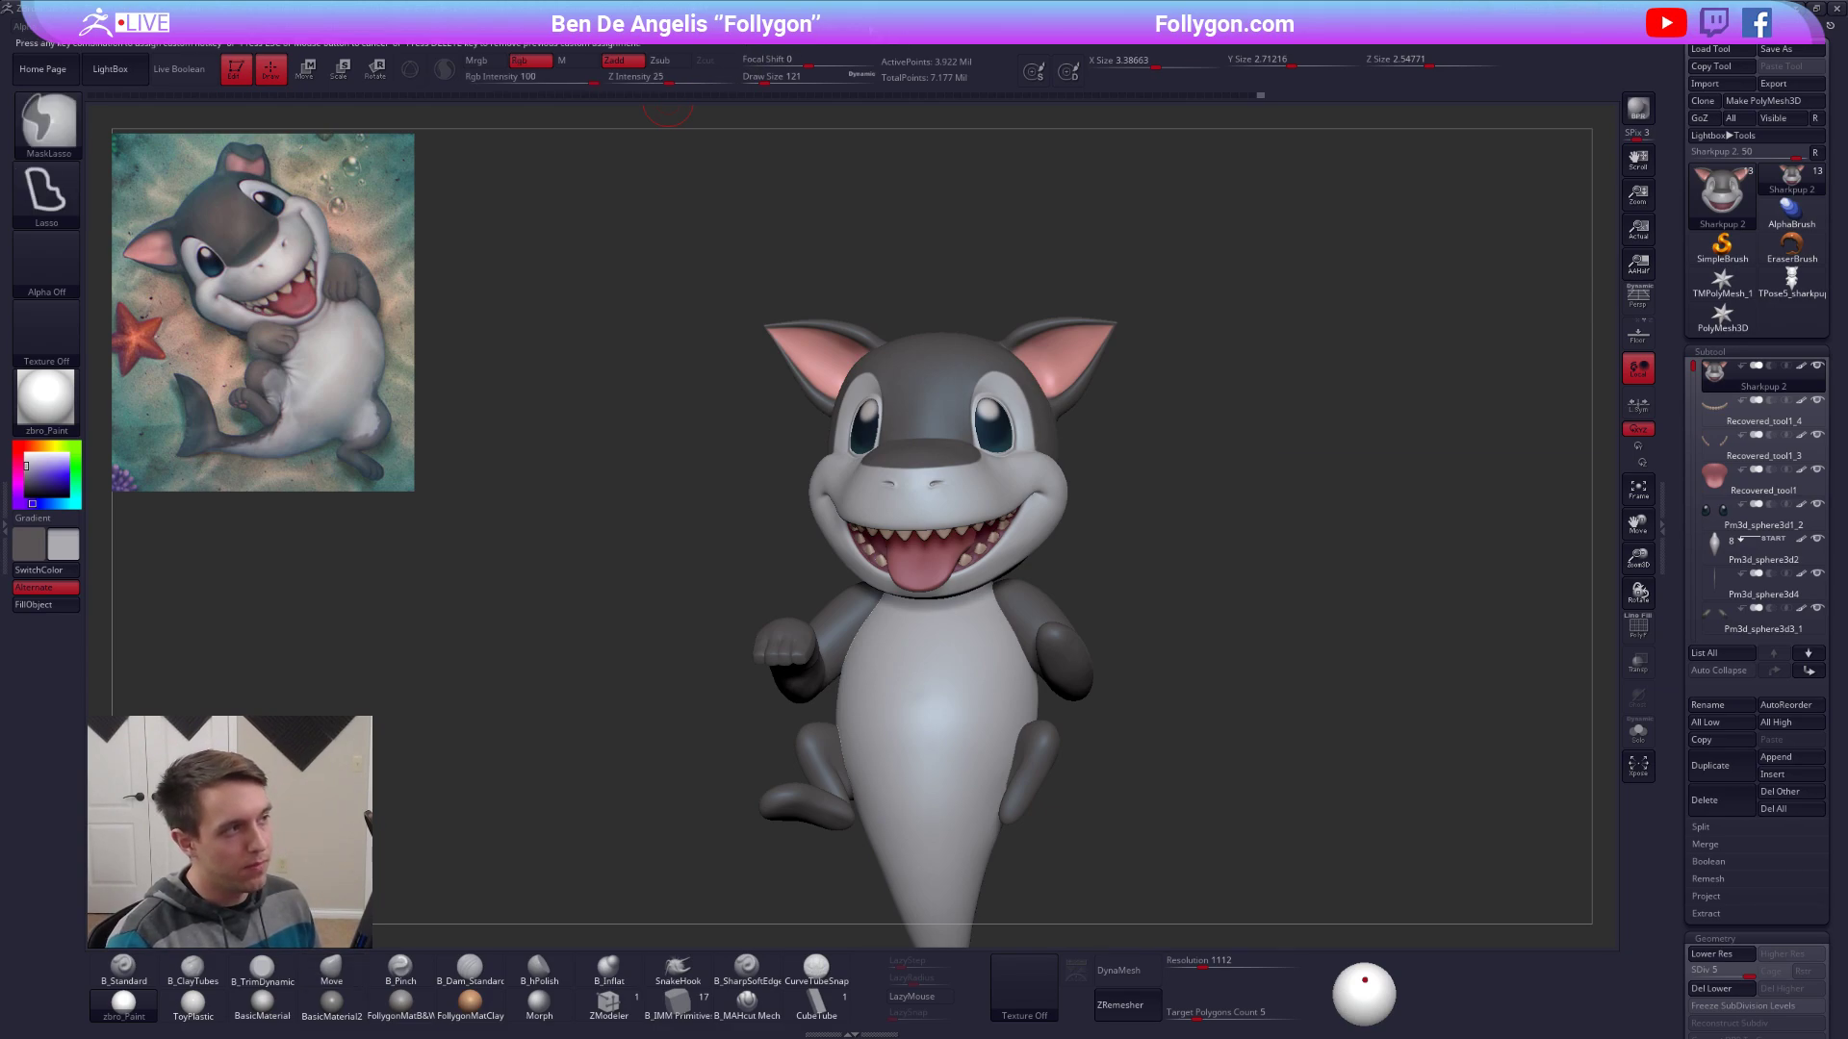
Bring up the custom pop-up menu and the plugin list repeatedly to examine their contents.
key(ctrl+shift+f)
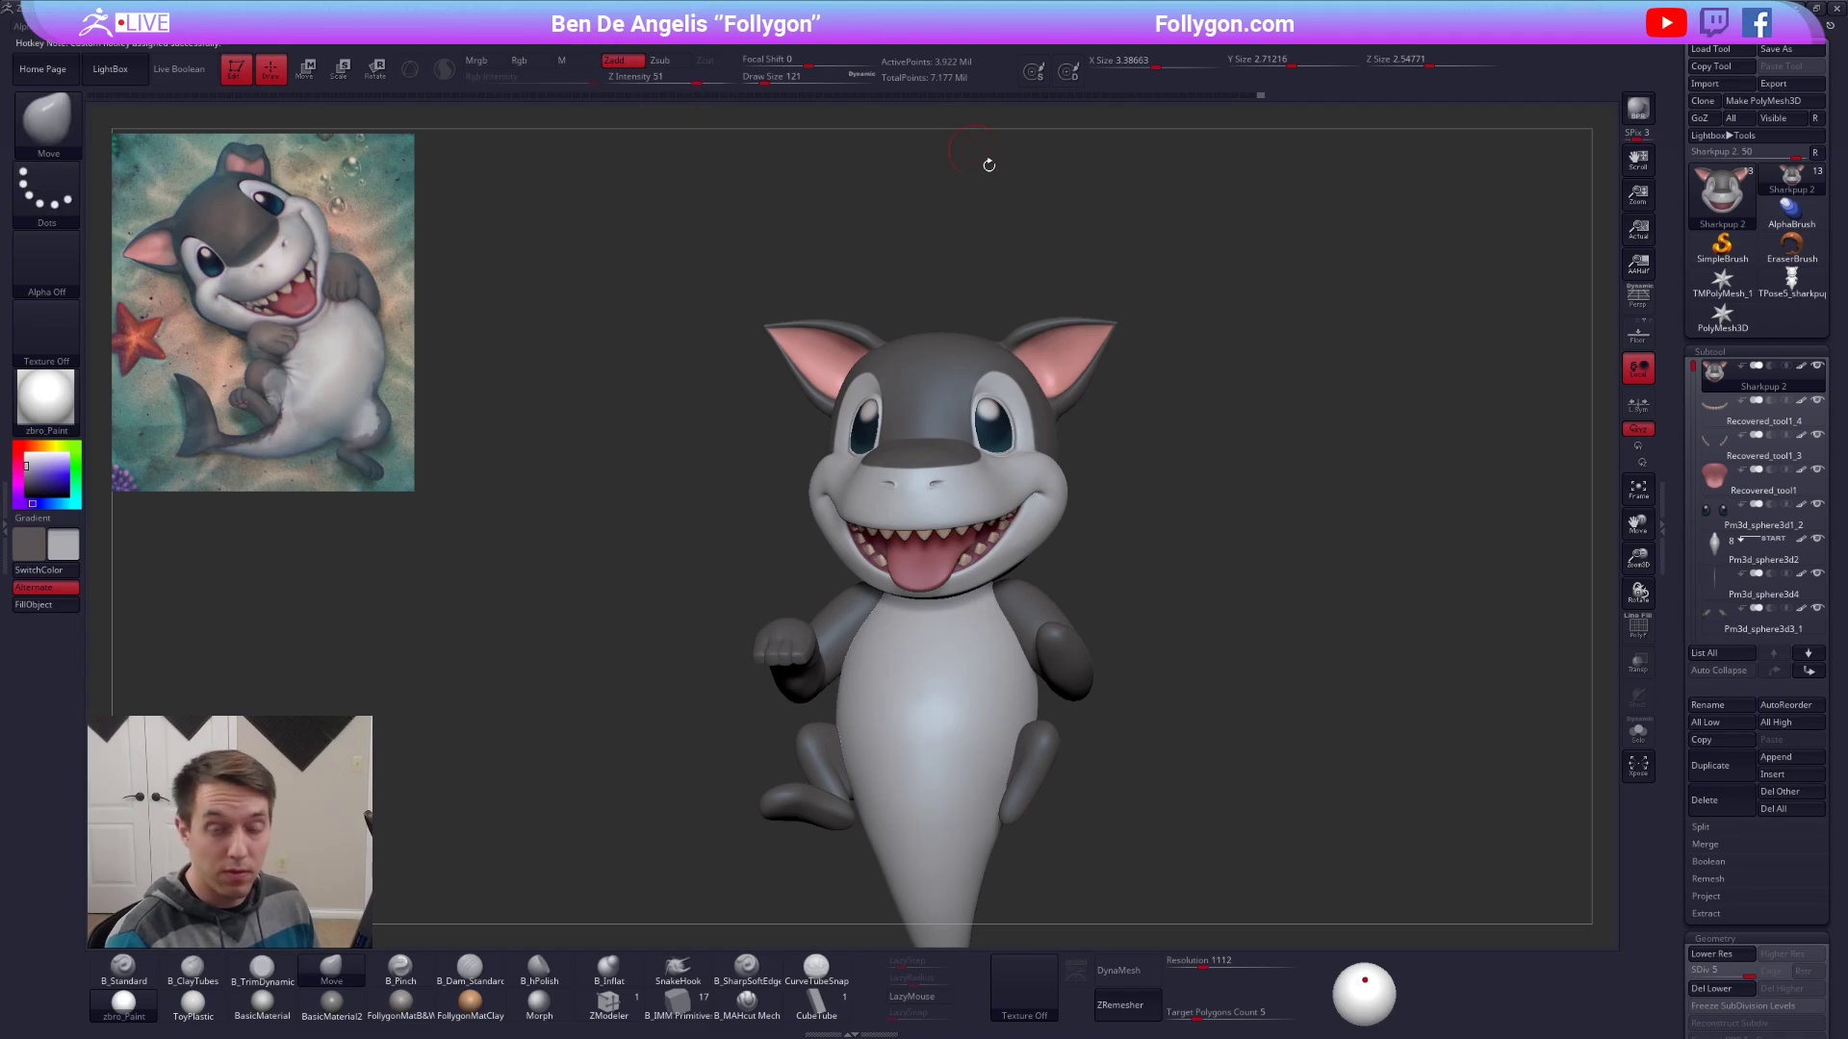
key(ctrl+shift+f)
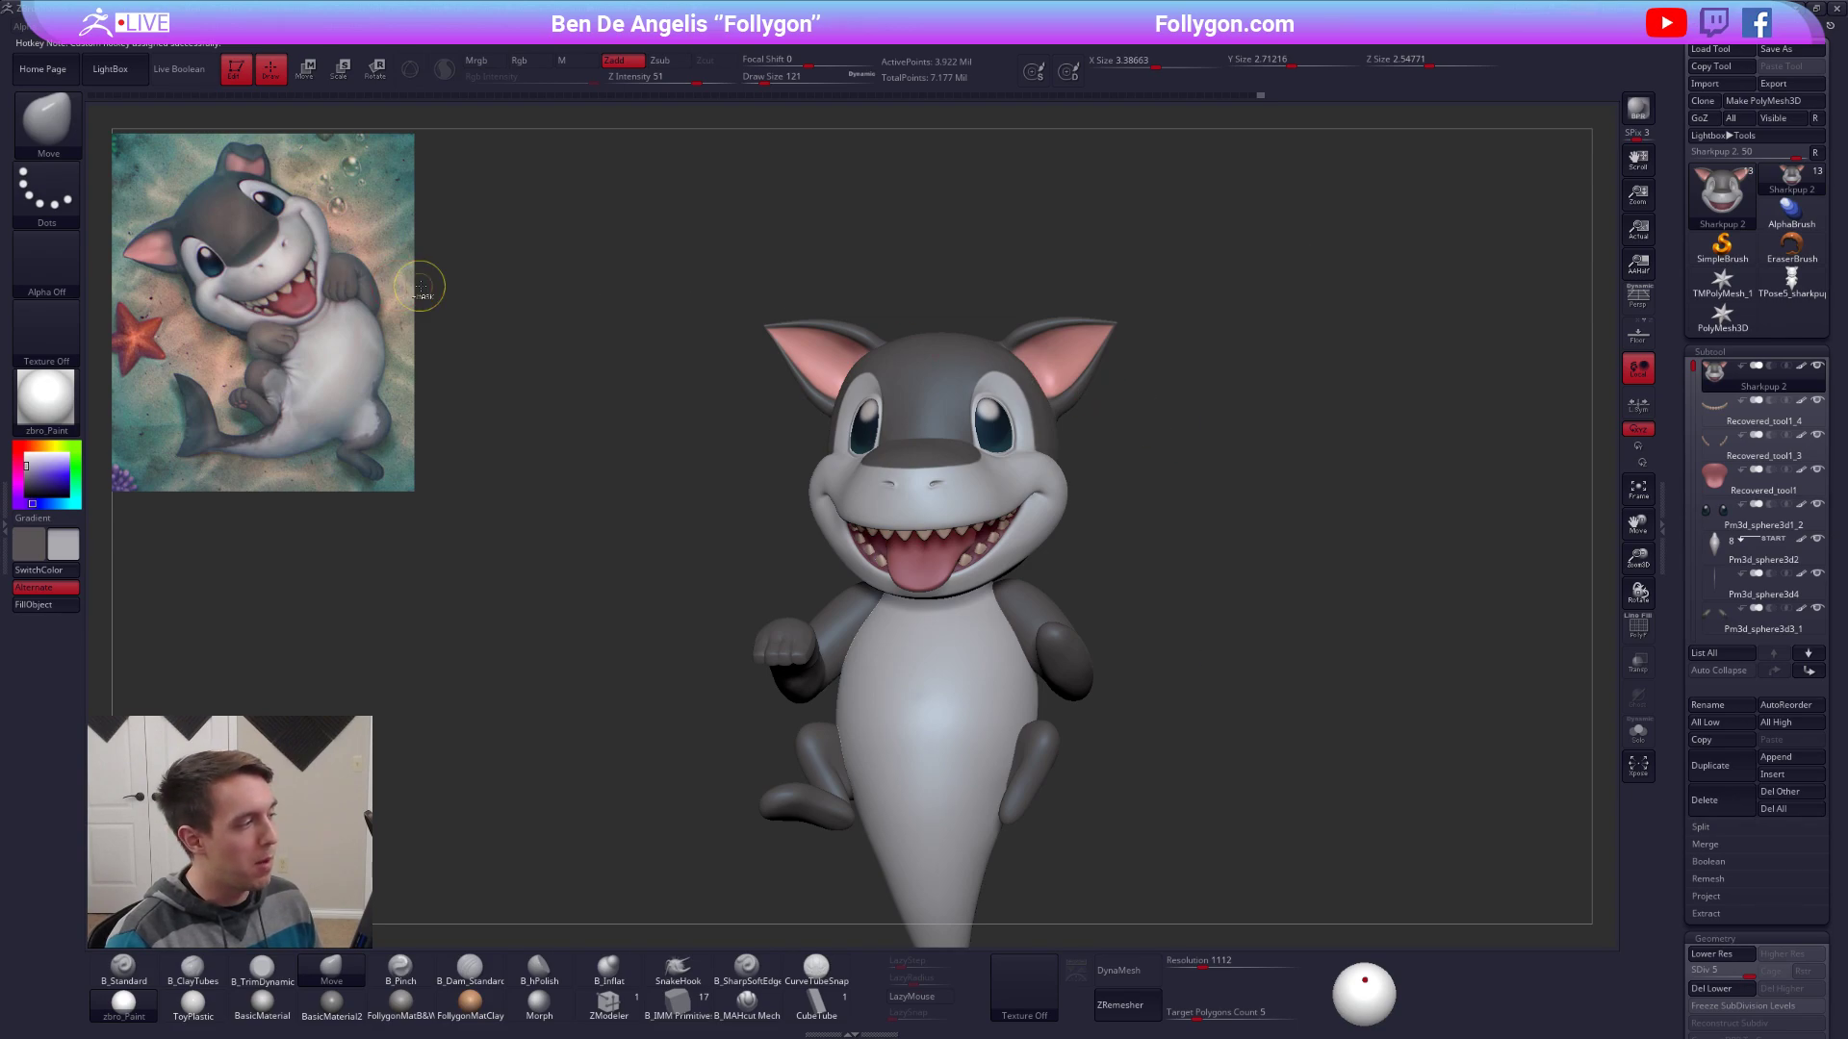
key(ctrl+shift+f)
key(ctrl+shift+f)
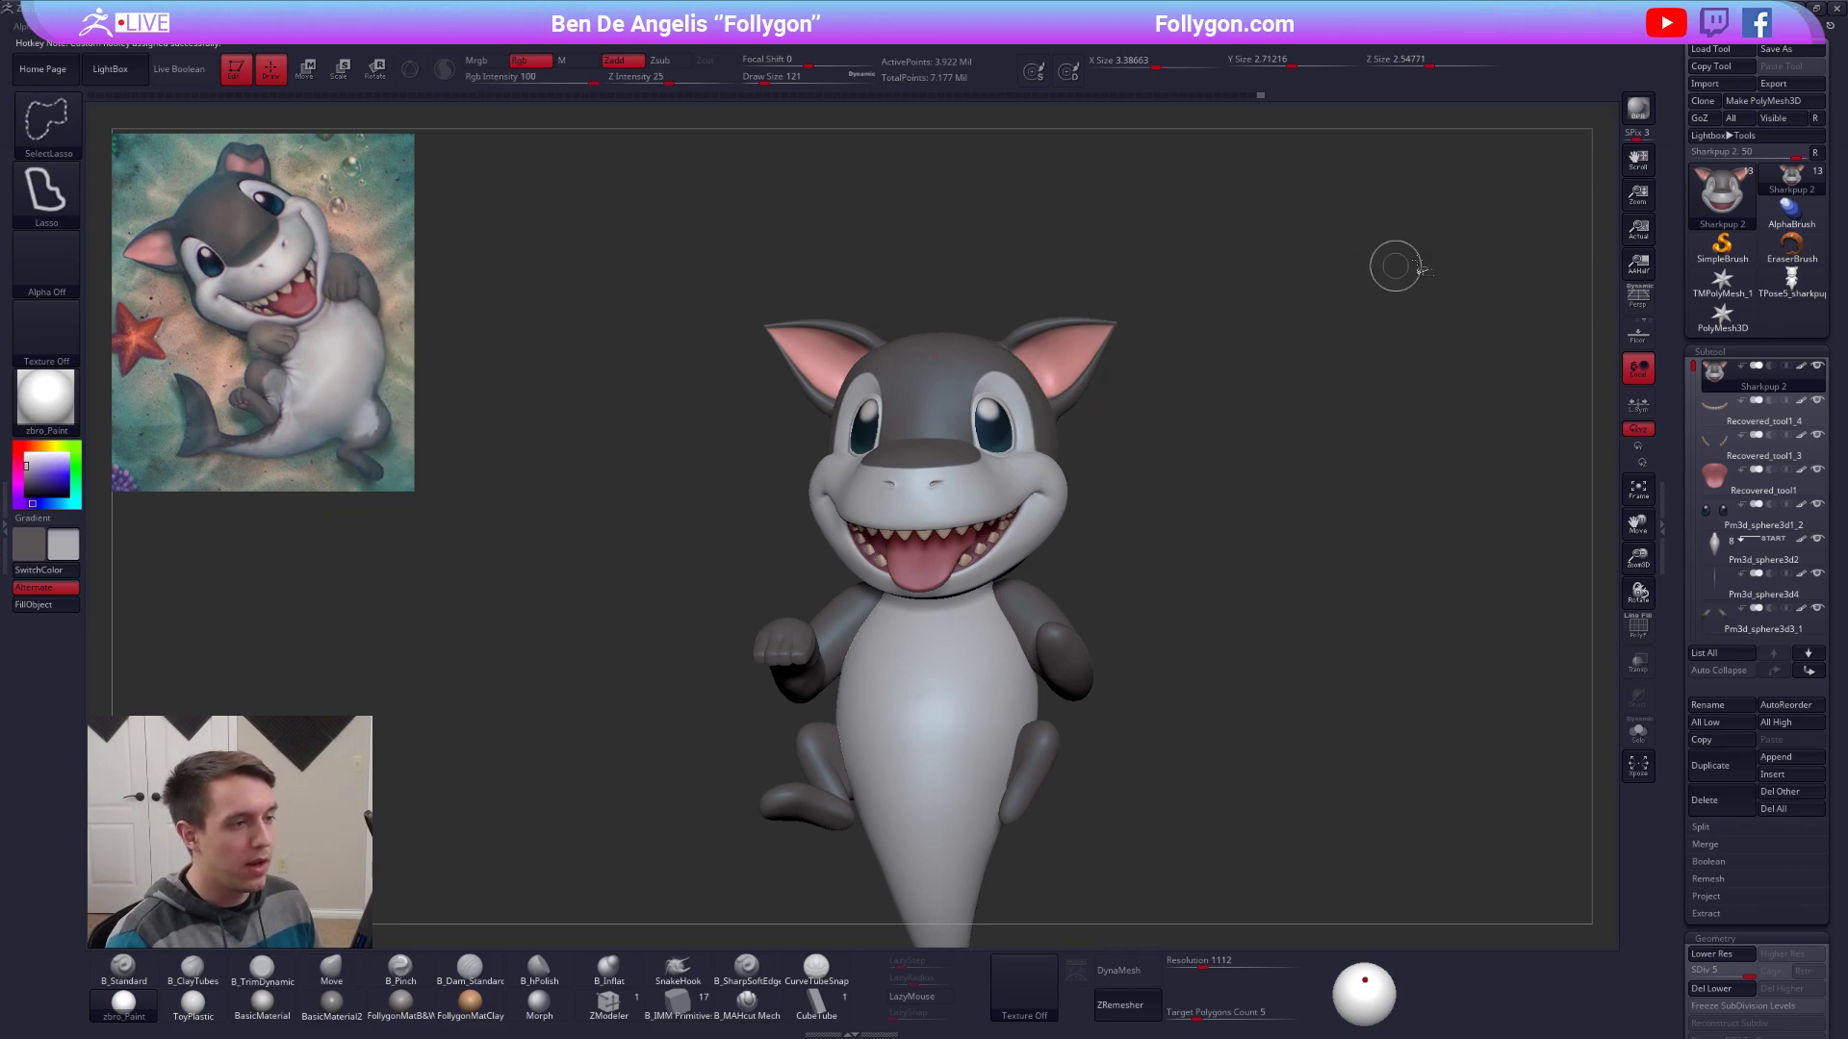
key(ctrl+shift+f)
key(ctrl+shift+f)
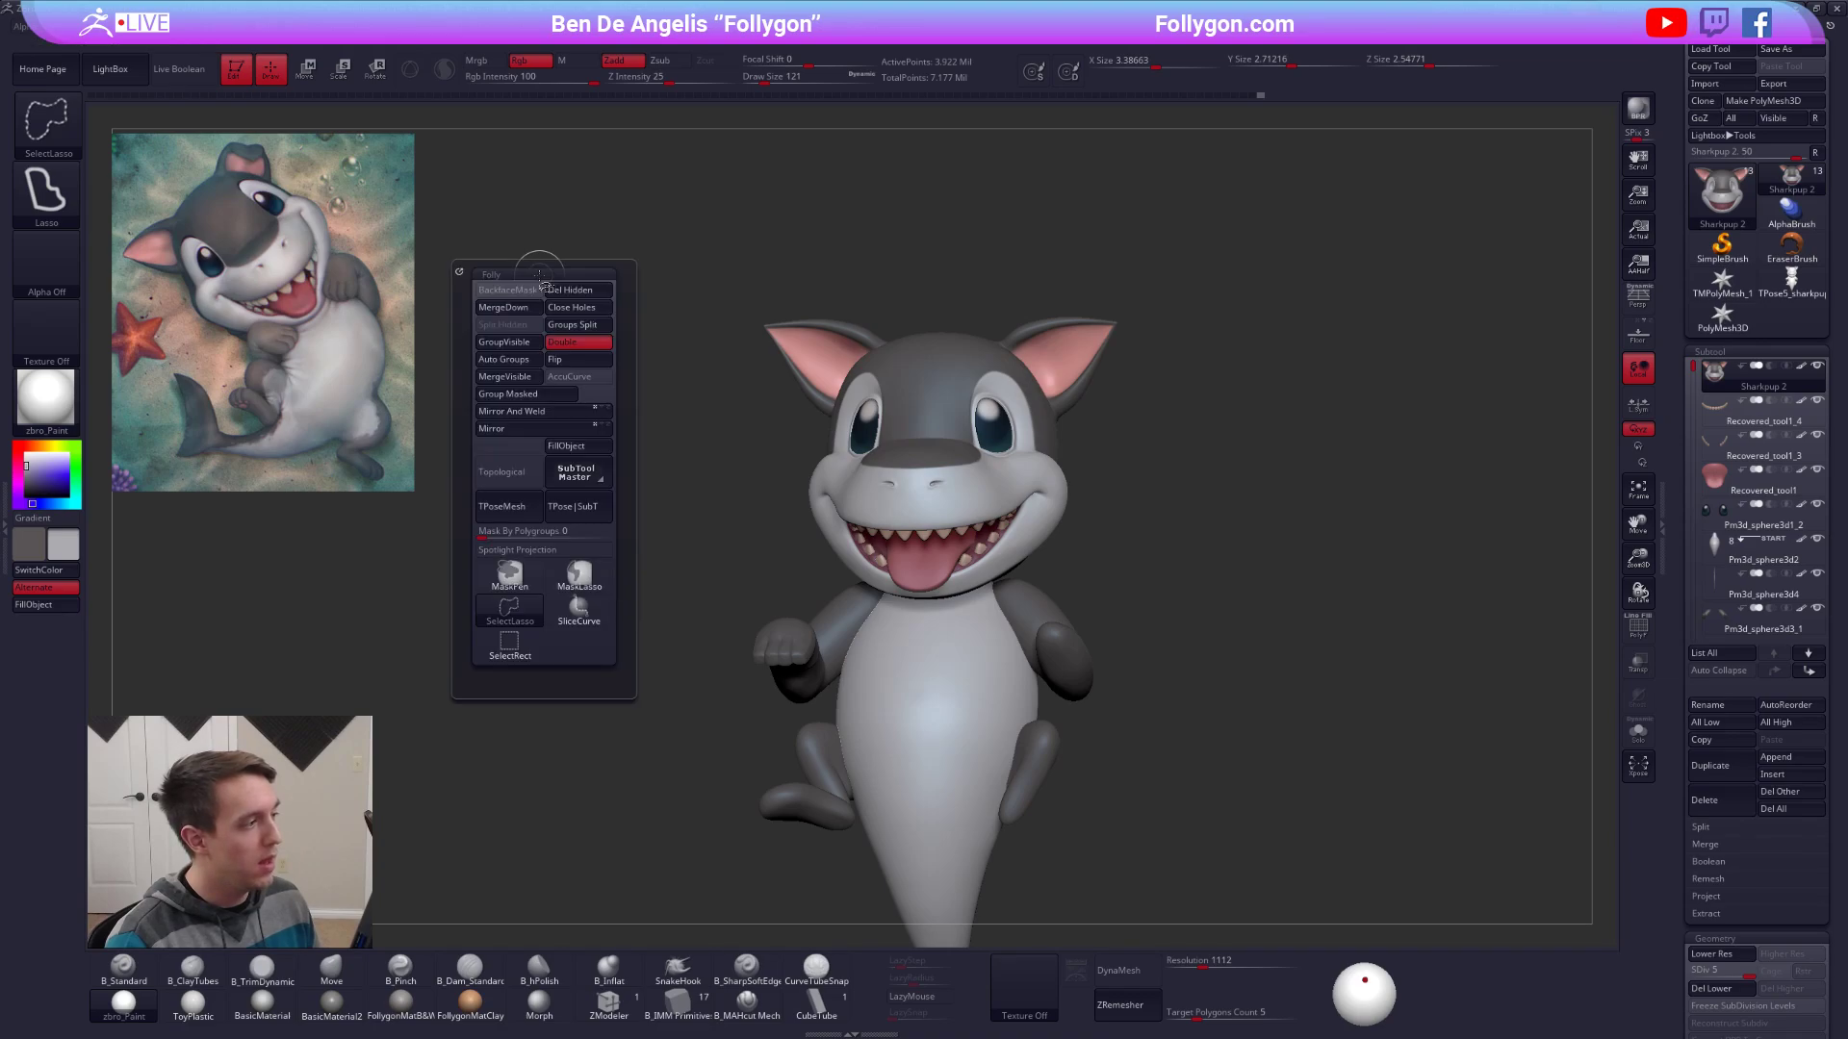
key(ctrl+shift+f)
key(ctrl+shift+f)
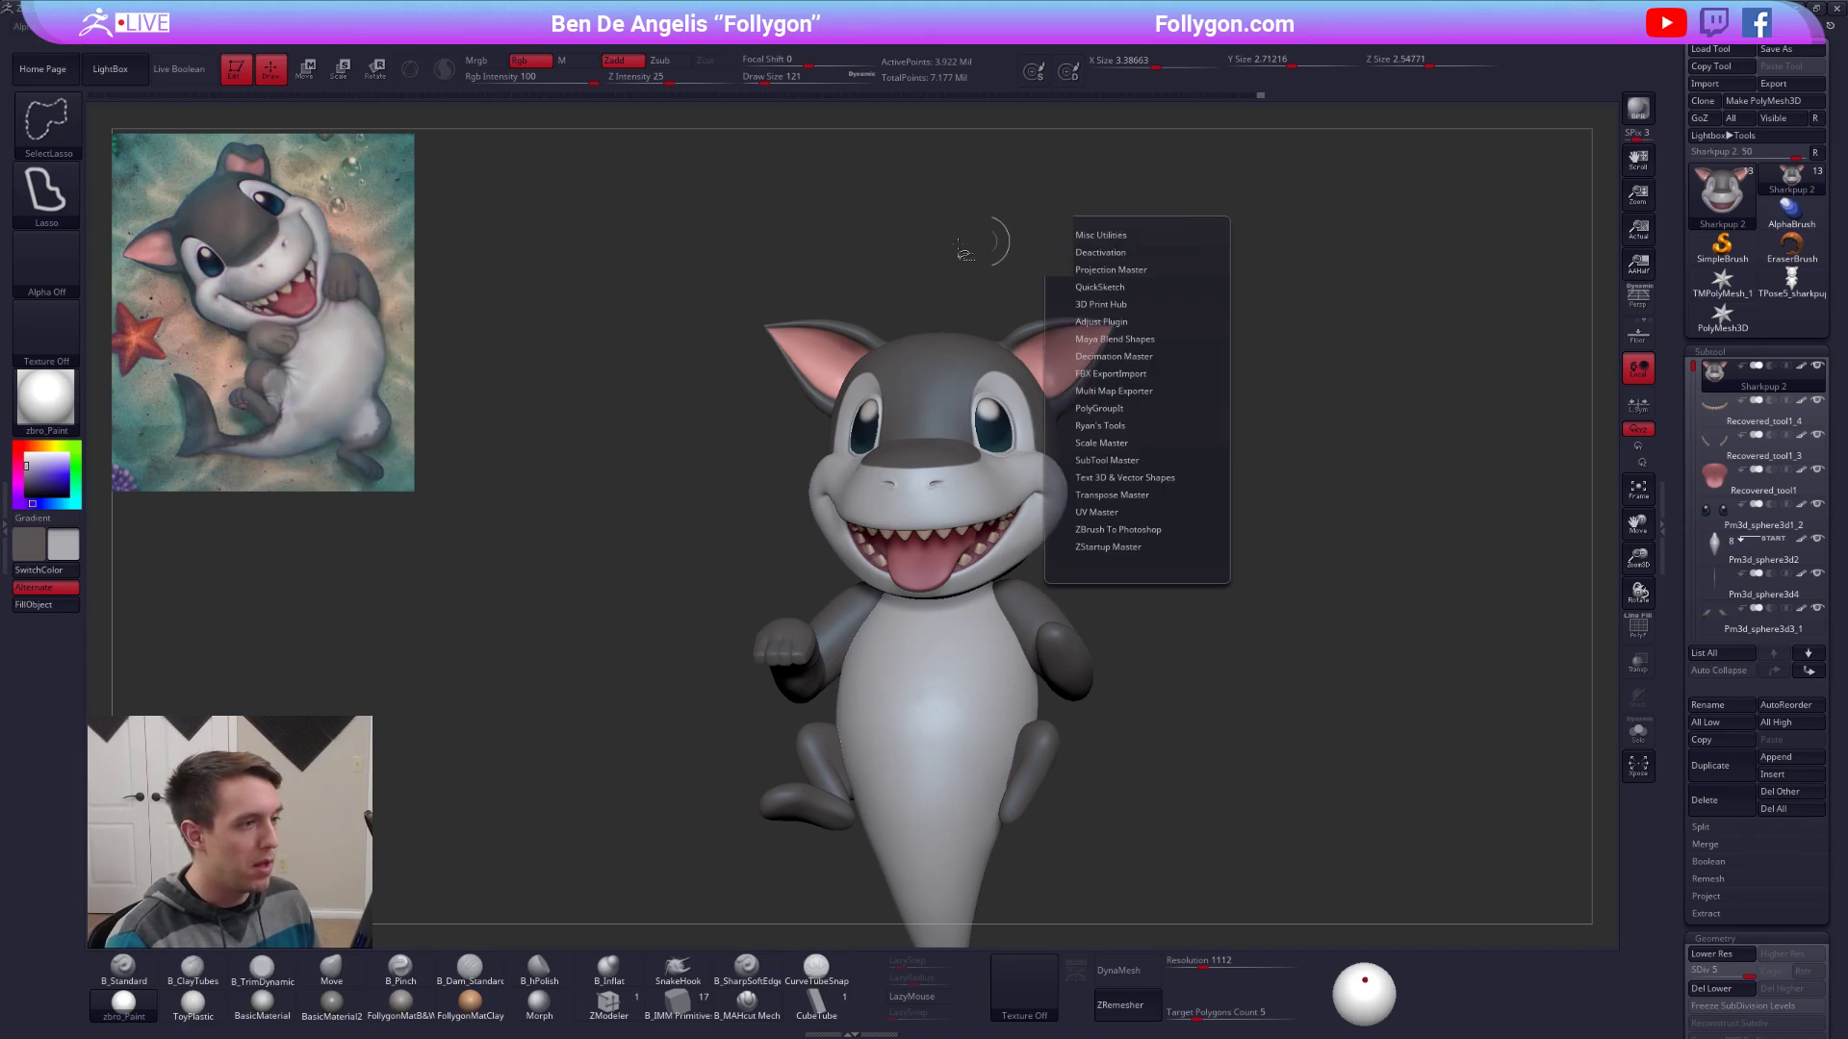
key(ctrl+shift+f)
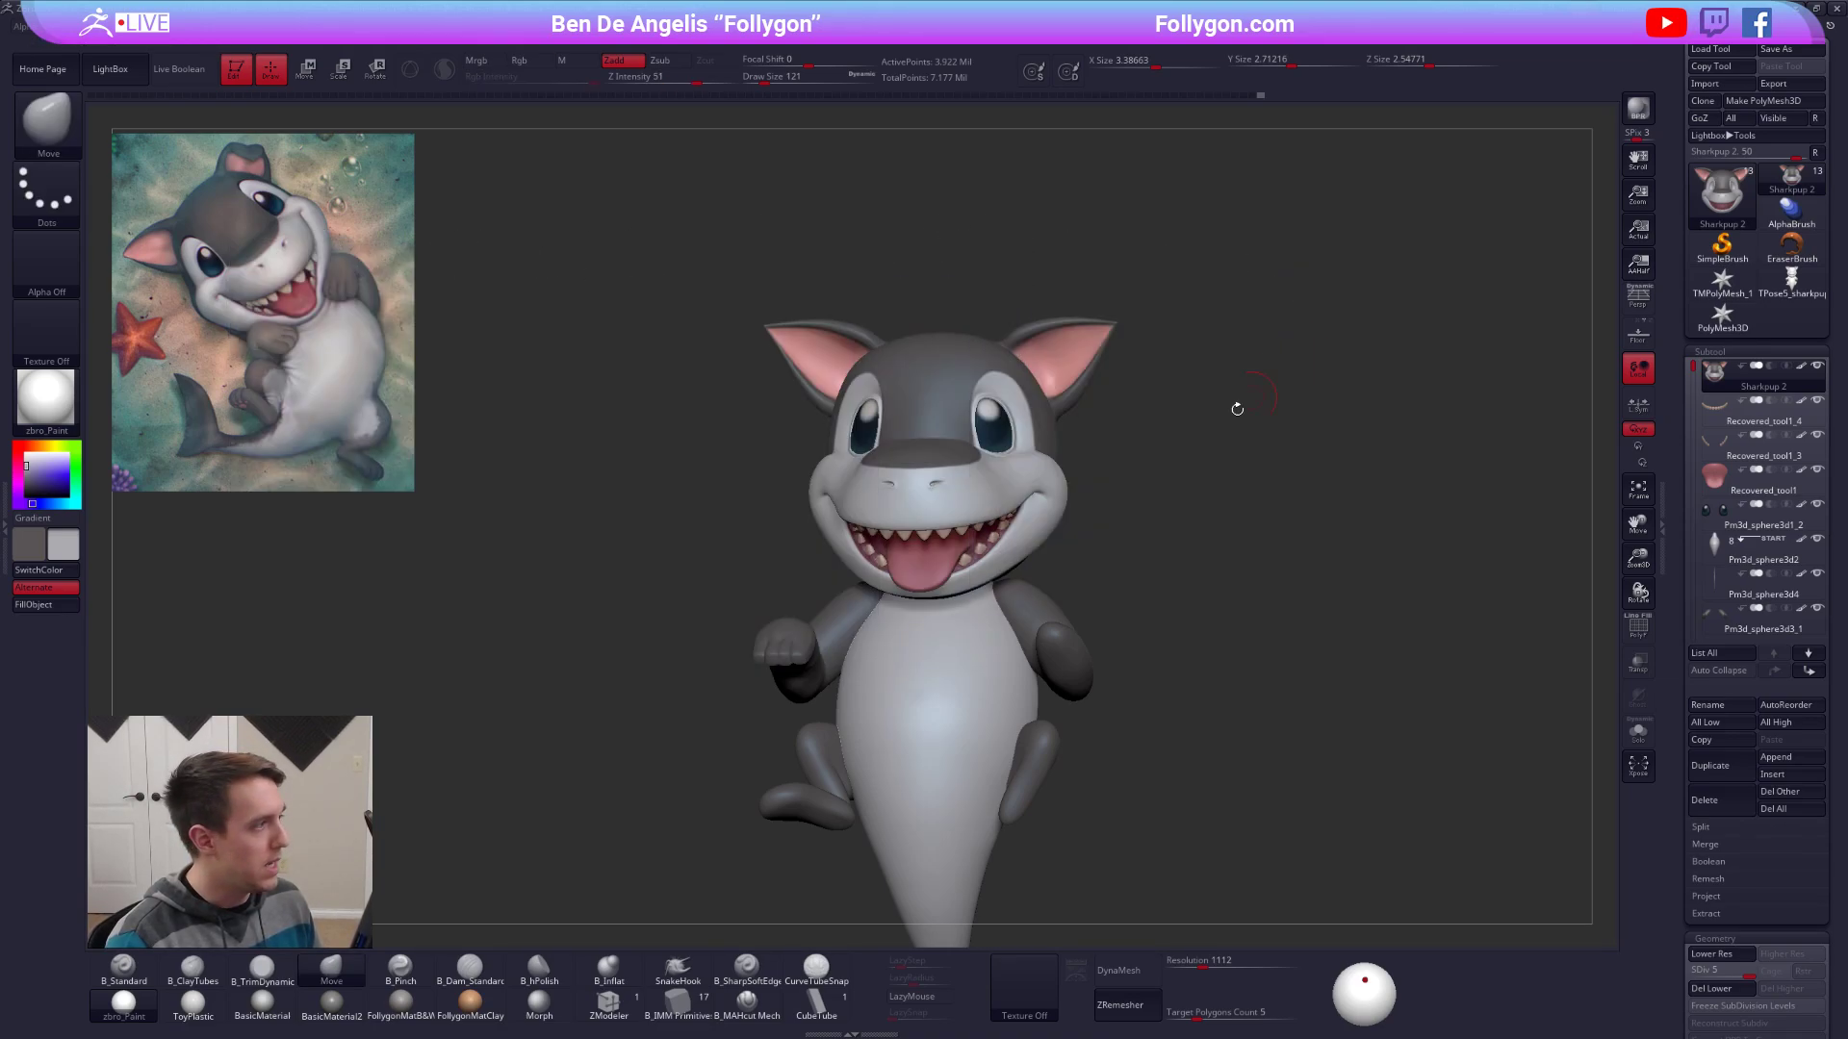
Enlarge the Move brush to a draw size of 537 and on to 556.
drag(1142, 442, 1150, 423)
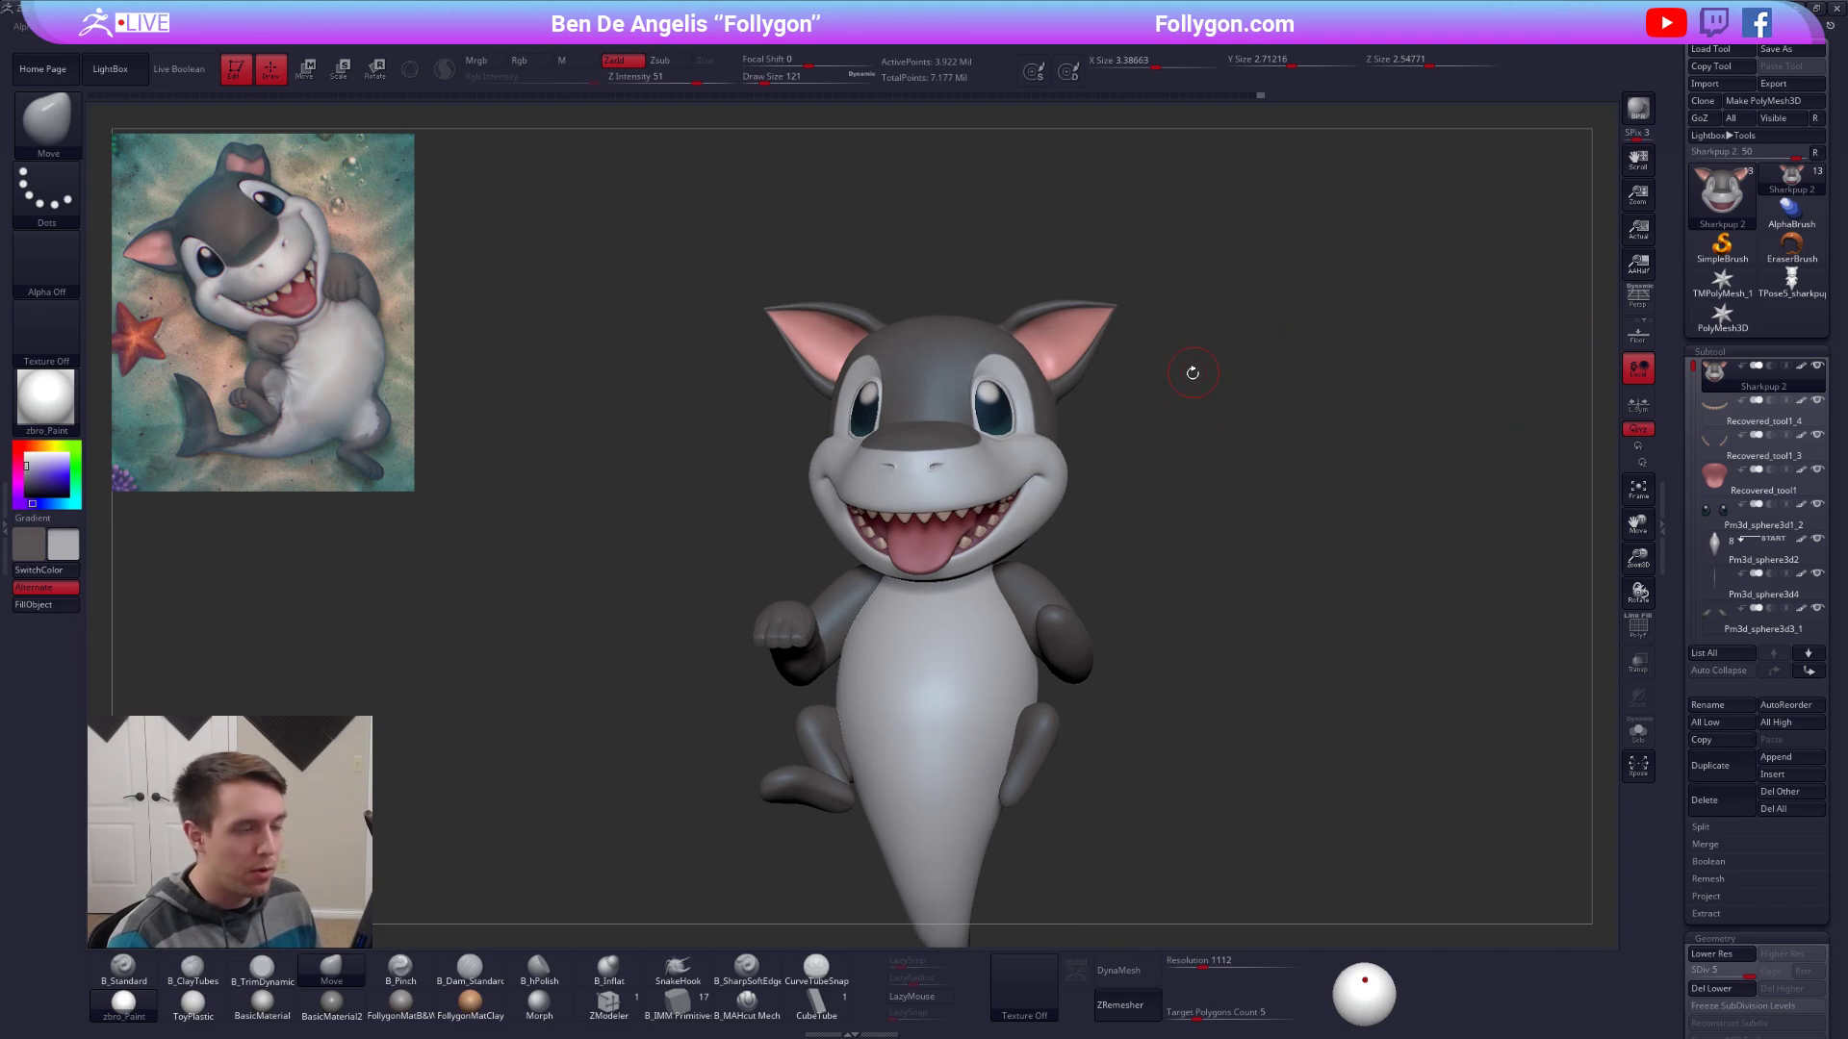
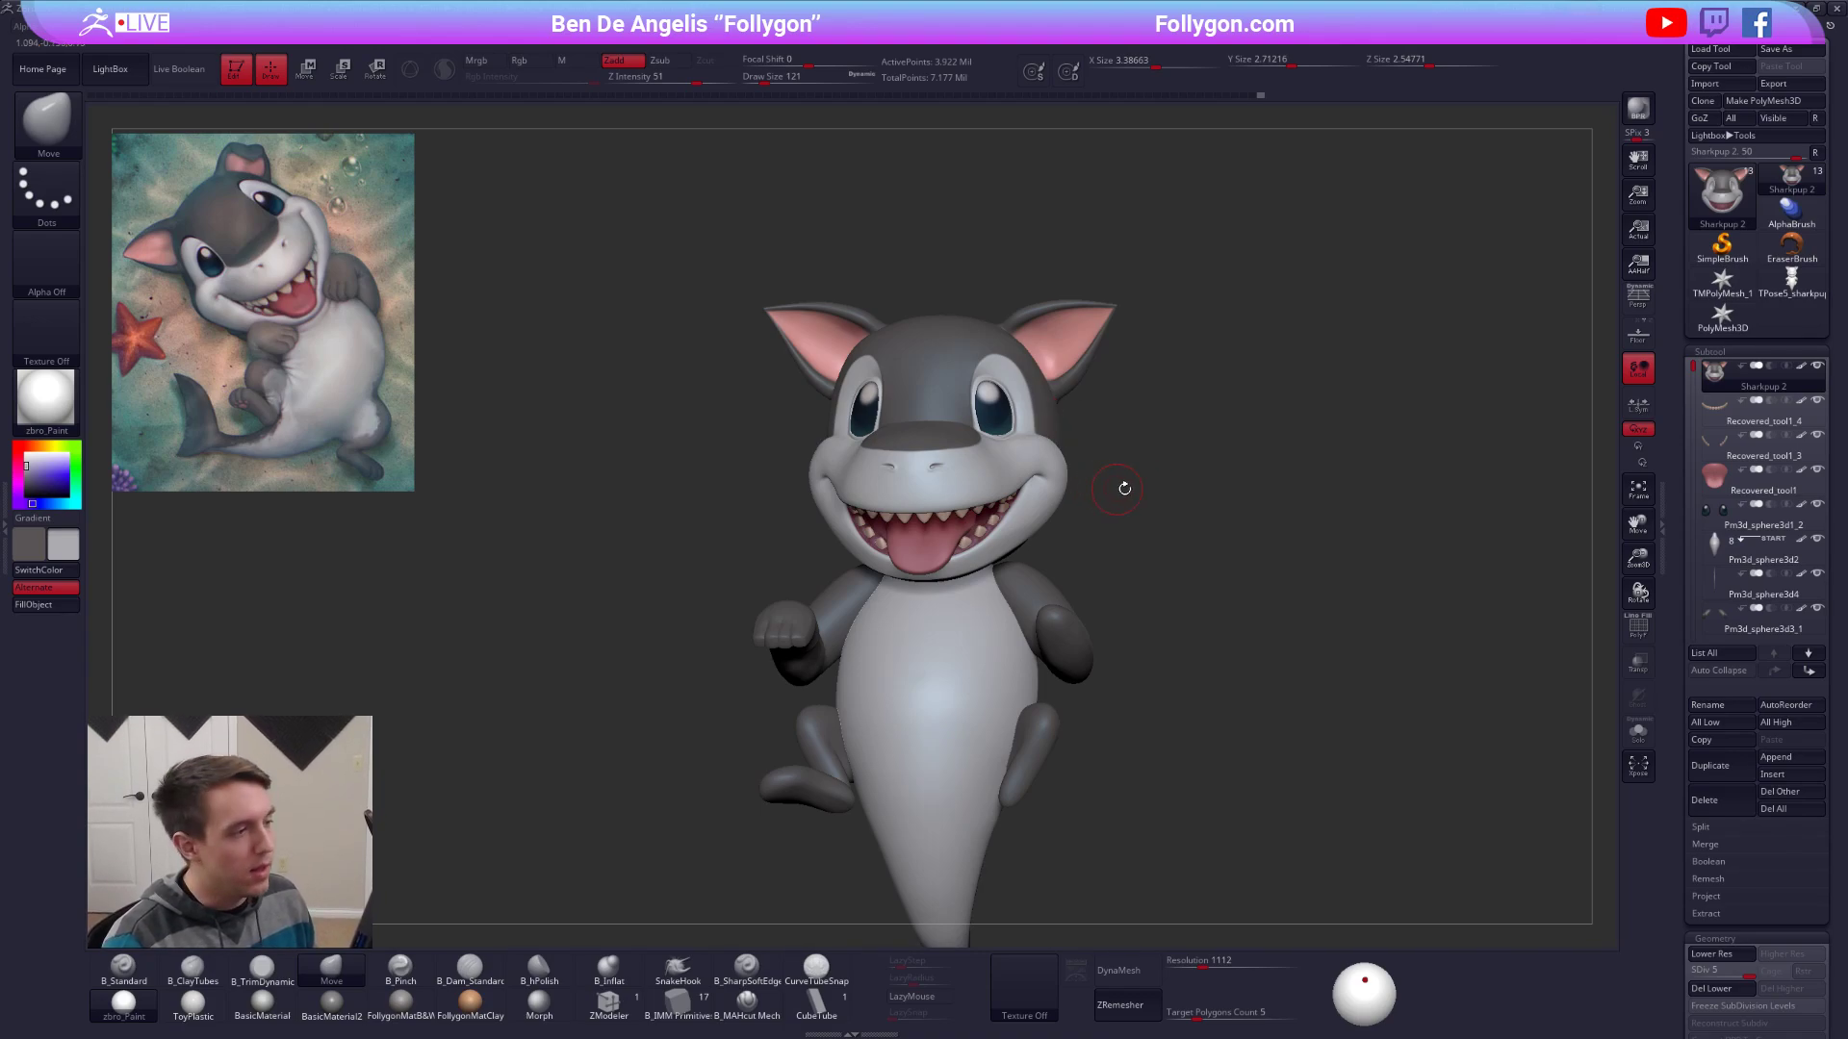
key(space)
drag(1221, 493, 1226, 494)
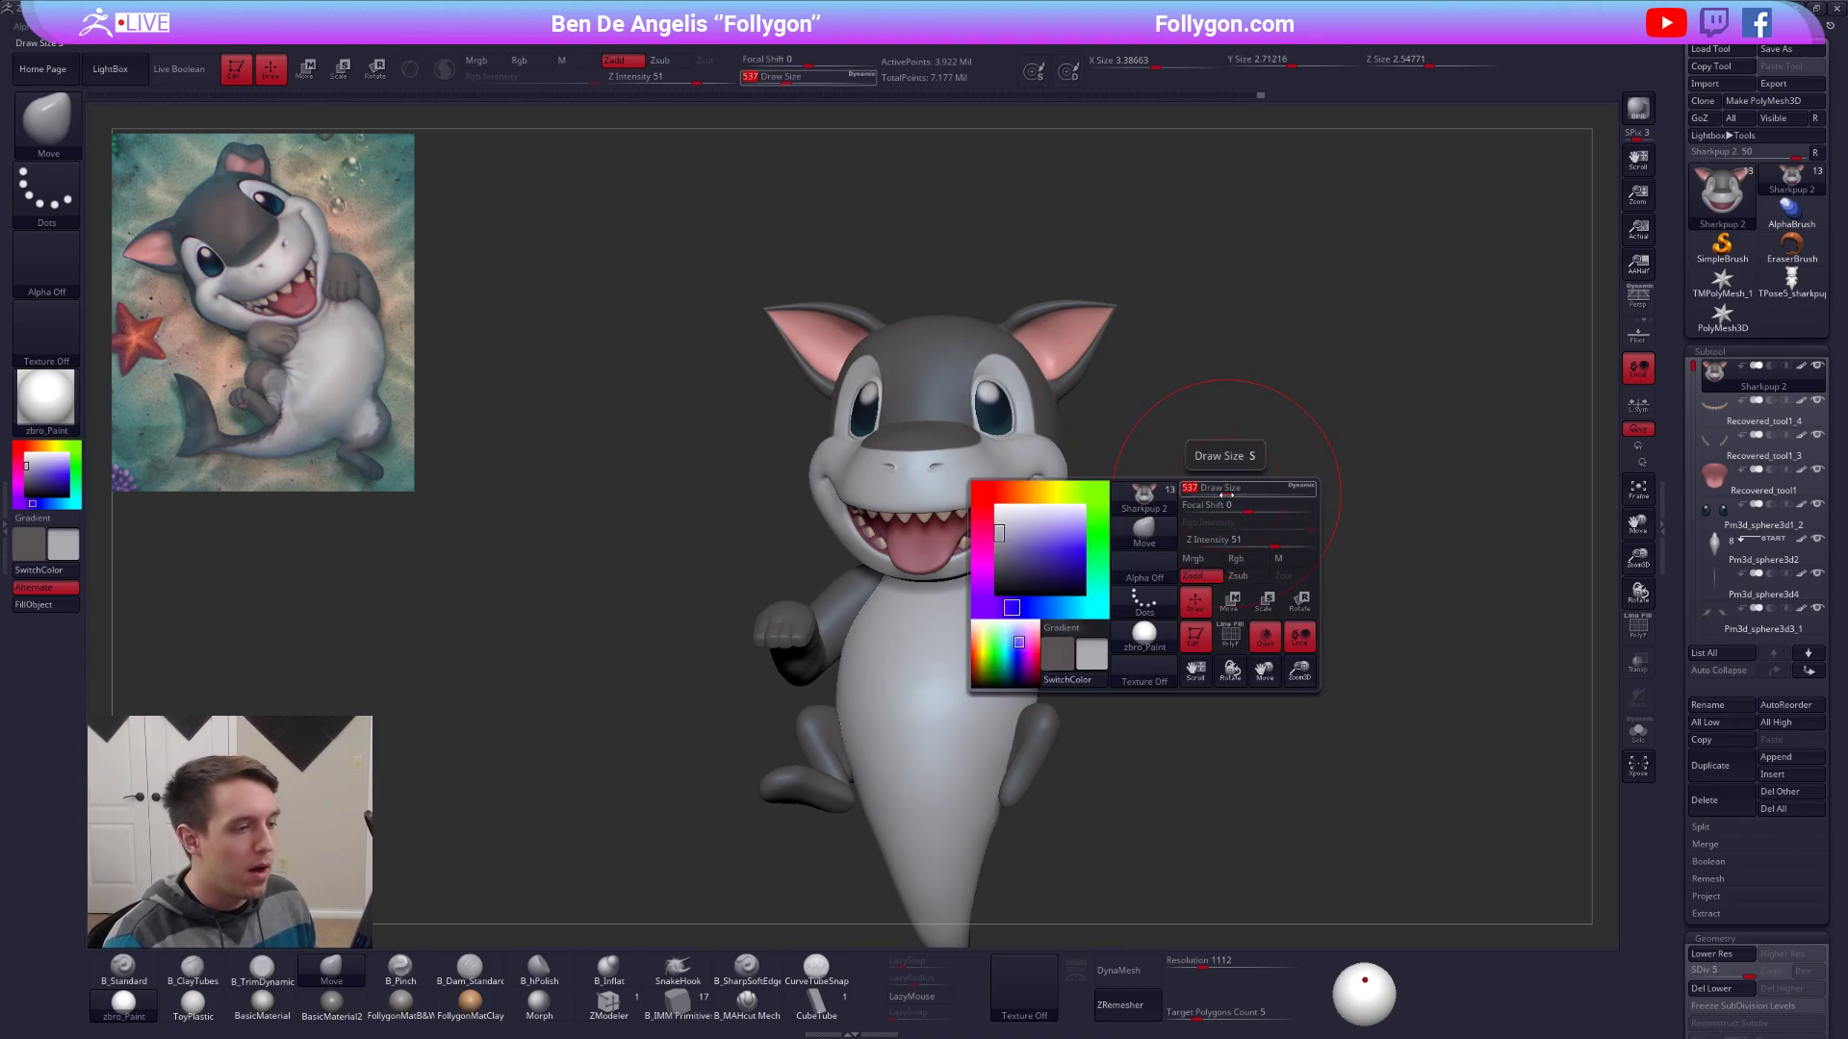
click(1226, 495)
key(s)
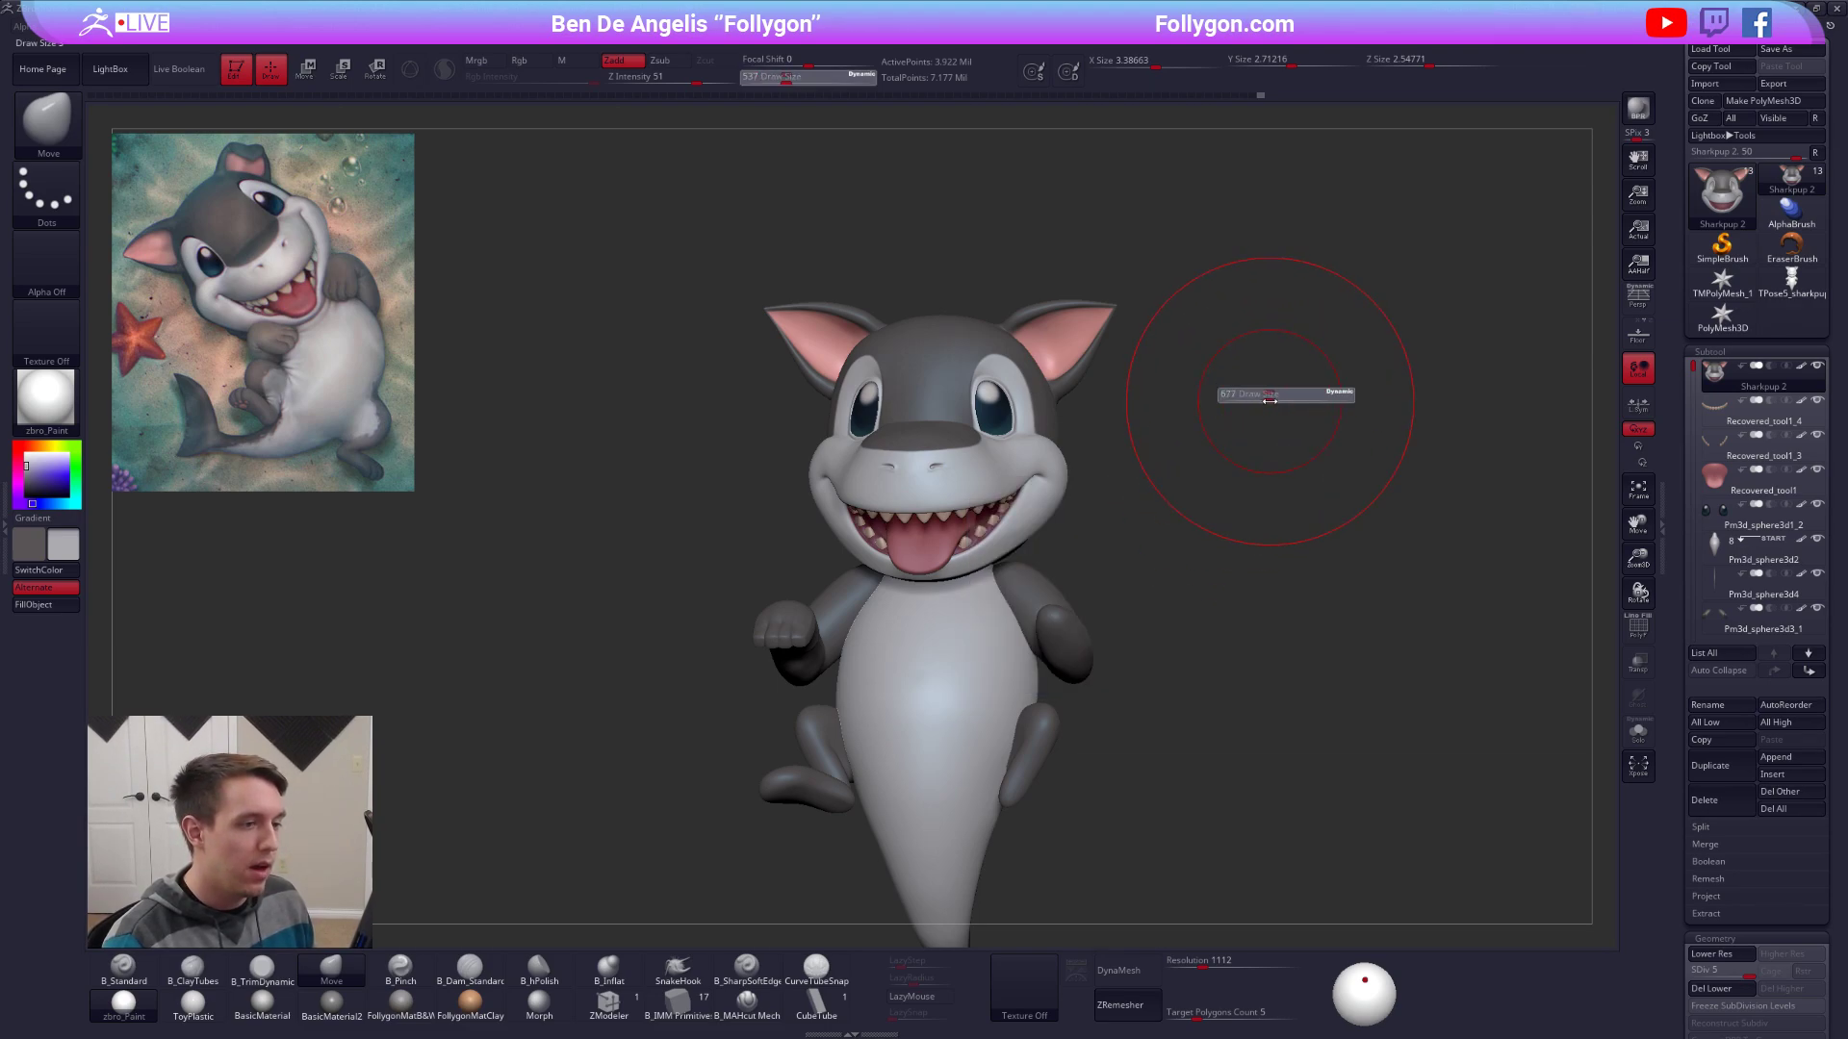
click(1261, 396)
Isolate the head, reduce the brush size and switch to the B_Standard brush for painting around the mouth.
key(space)
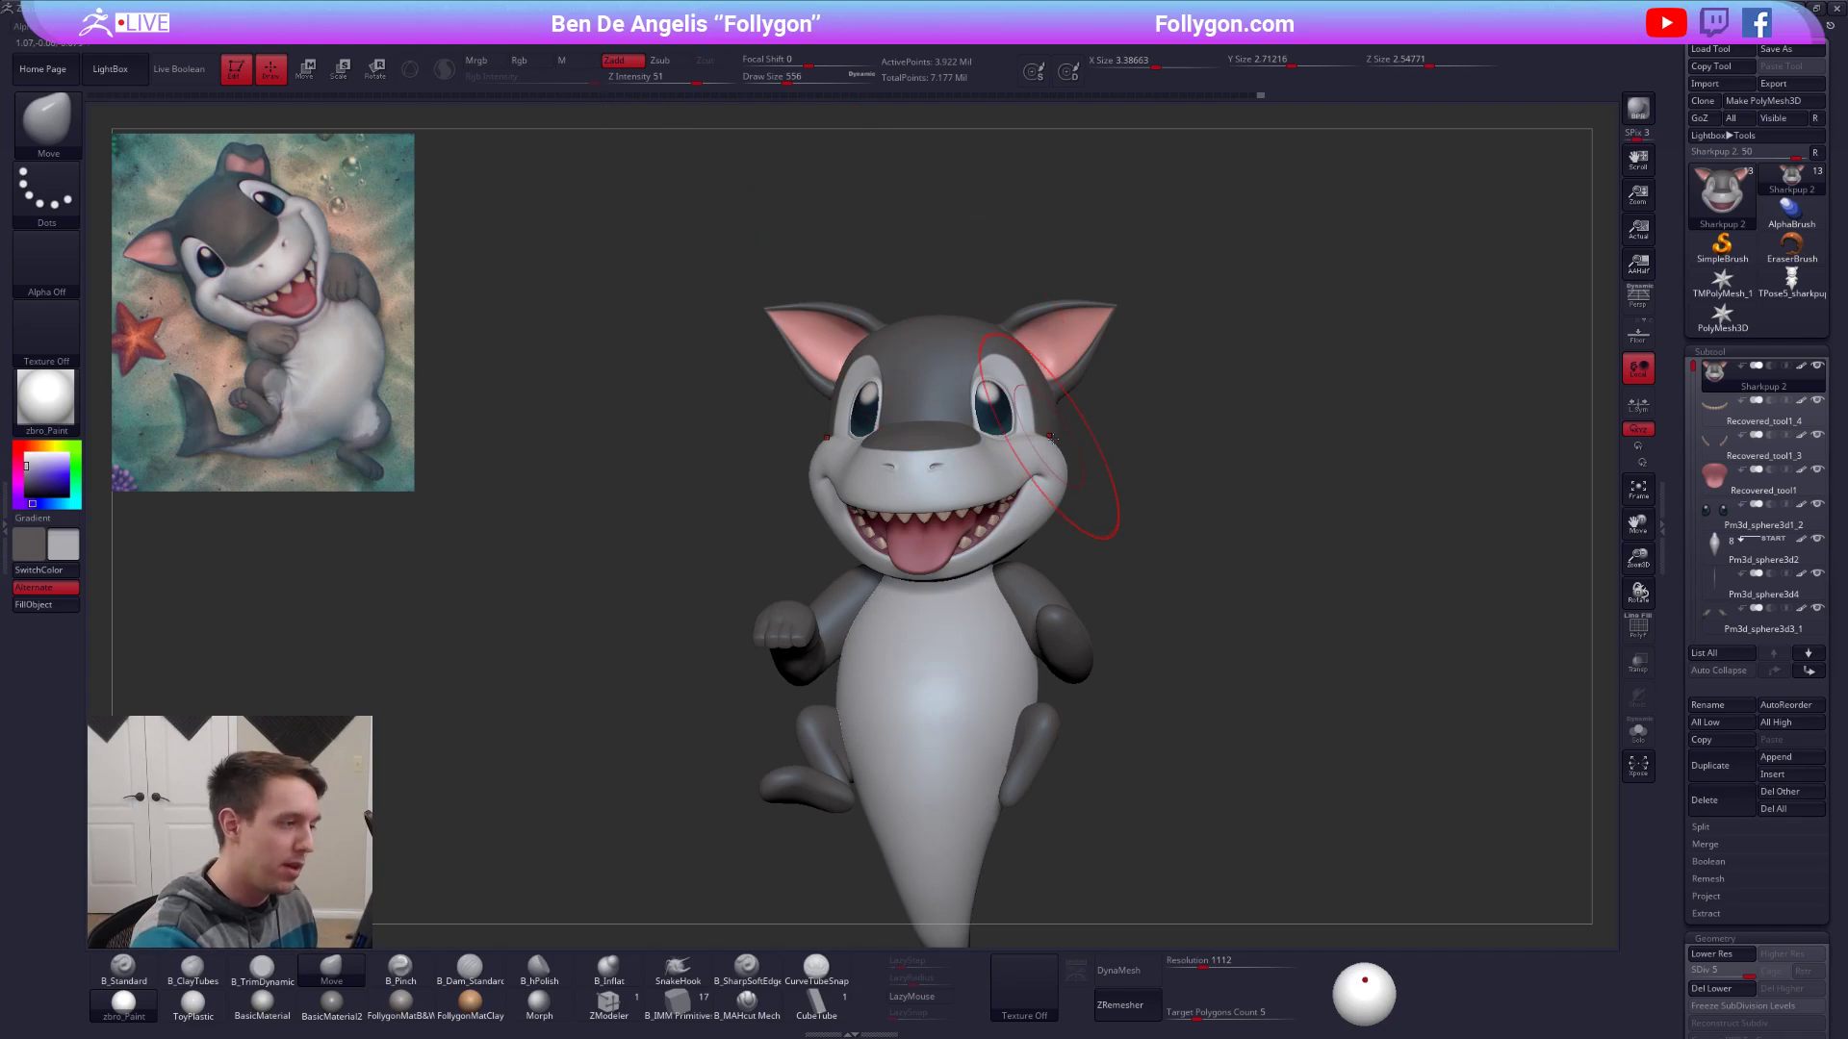
mouse_move(1072, 416)
mouse_down()
mouse_move(942, 514)
mouse_move(895, 510)
mouse_up()
key(space)
drag(1106, 485, 1085, 483)
right_drag(943, 510, 1087, 514)
mouse_move(1010, 520)
alt+right_down()
mouse_move(1022, 544)
mouse_move(1011, 530)
mouse_move(991, 616)
alt+right_up()
key(alt+s)
key(space)
drag(1022, 605, 1011, 605)
alt+right_drag(1035, 546, 1096, 458)
key(1)
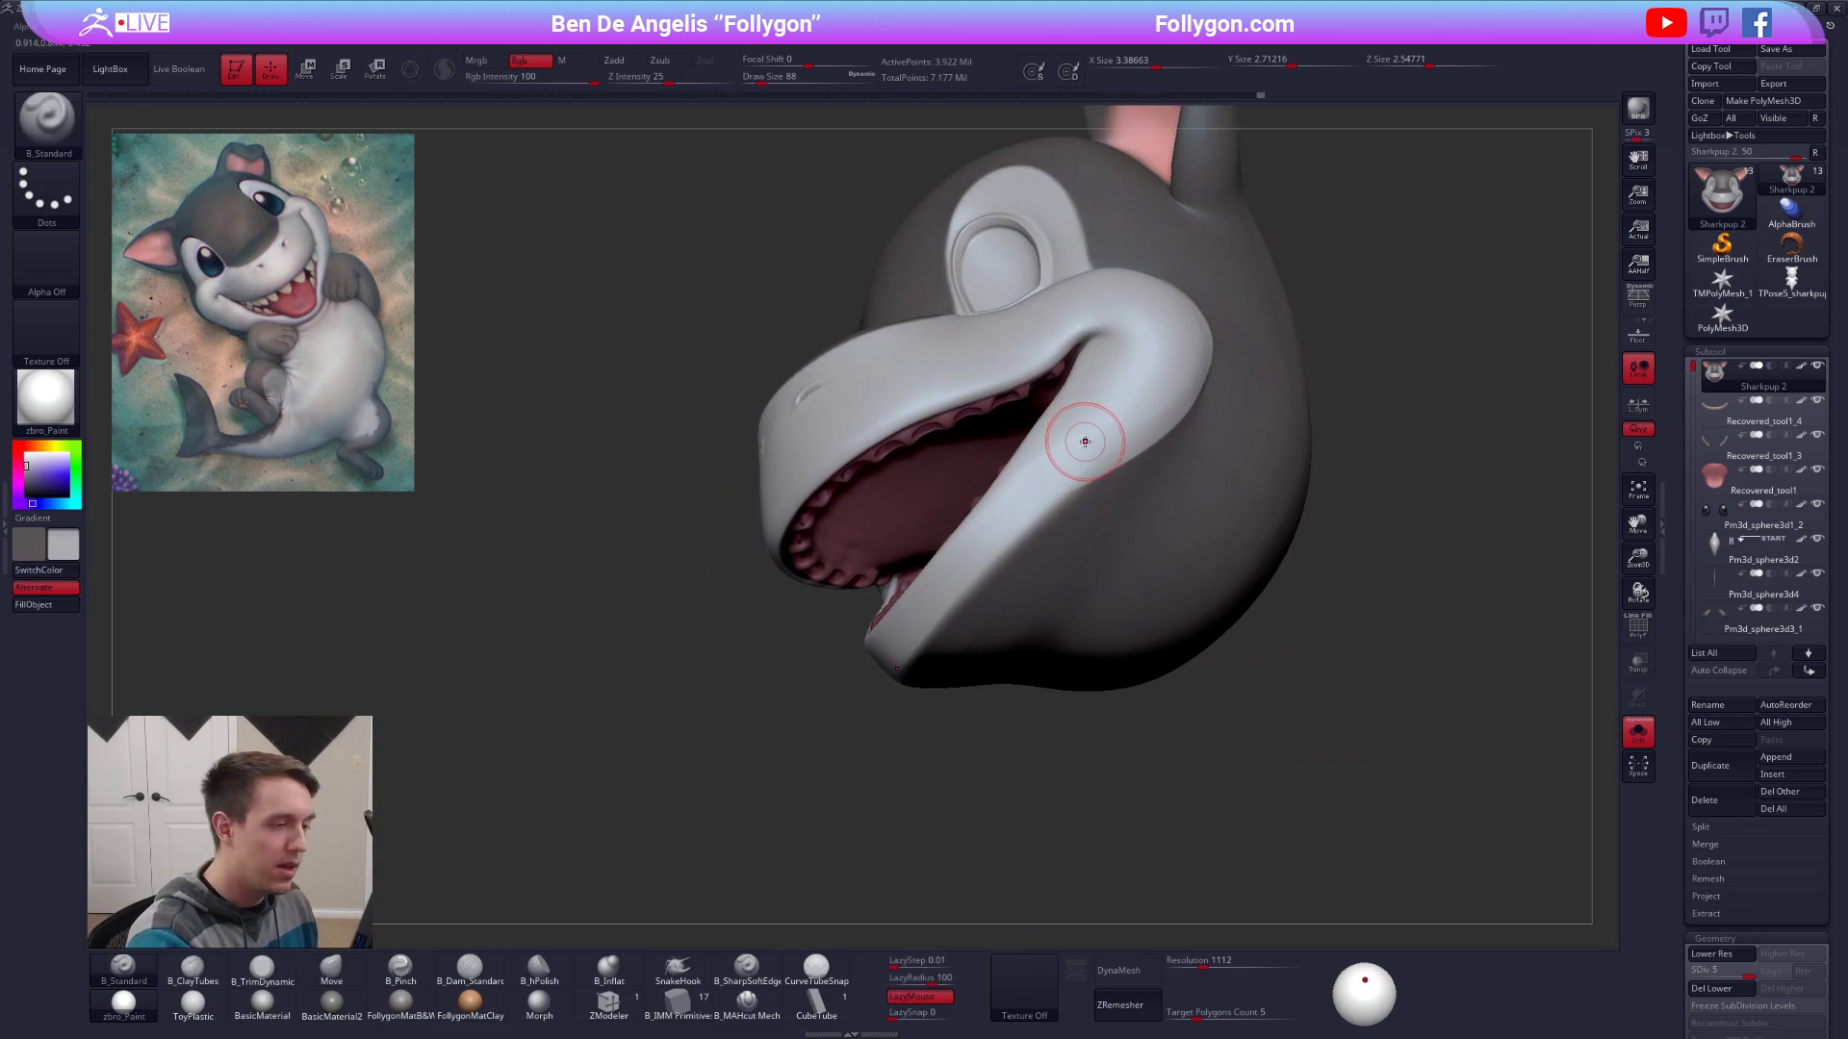
Paint the light lip colour along the lower jaw's border with the B_Standard brush at draw size 54.
key(space)
drag(1117, 454, 1106, 454)
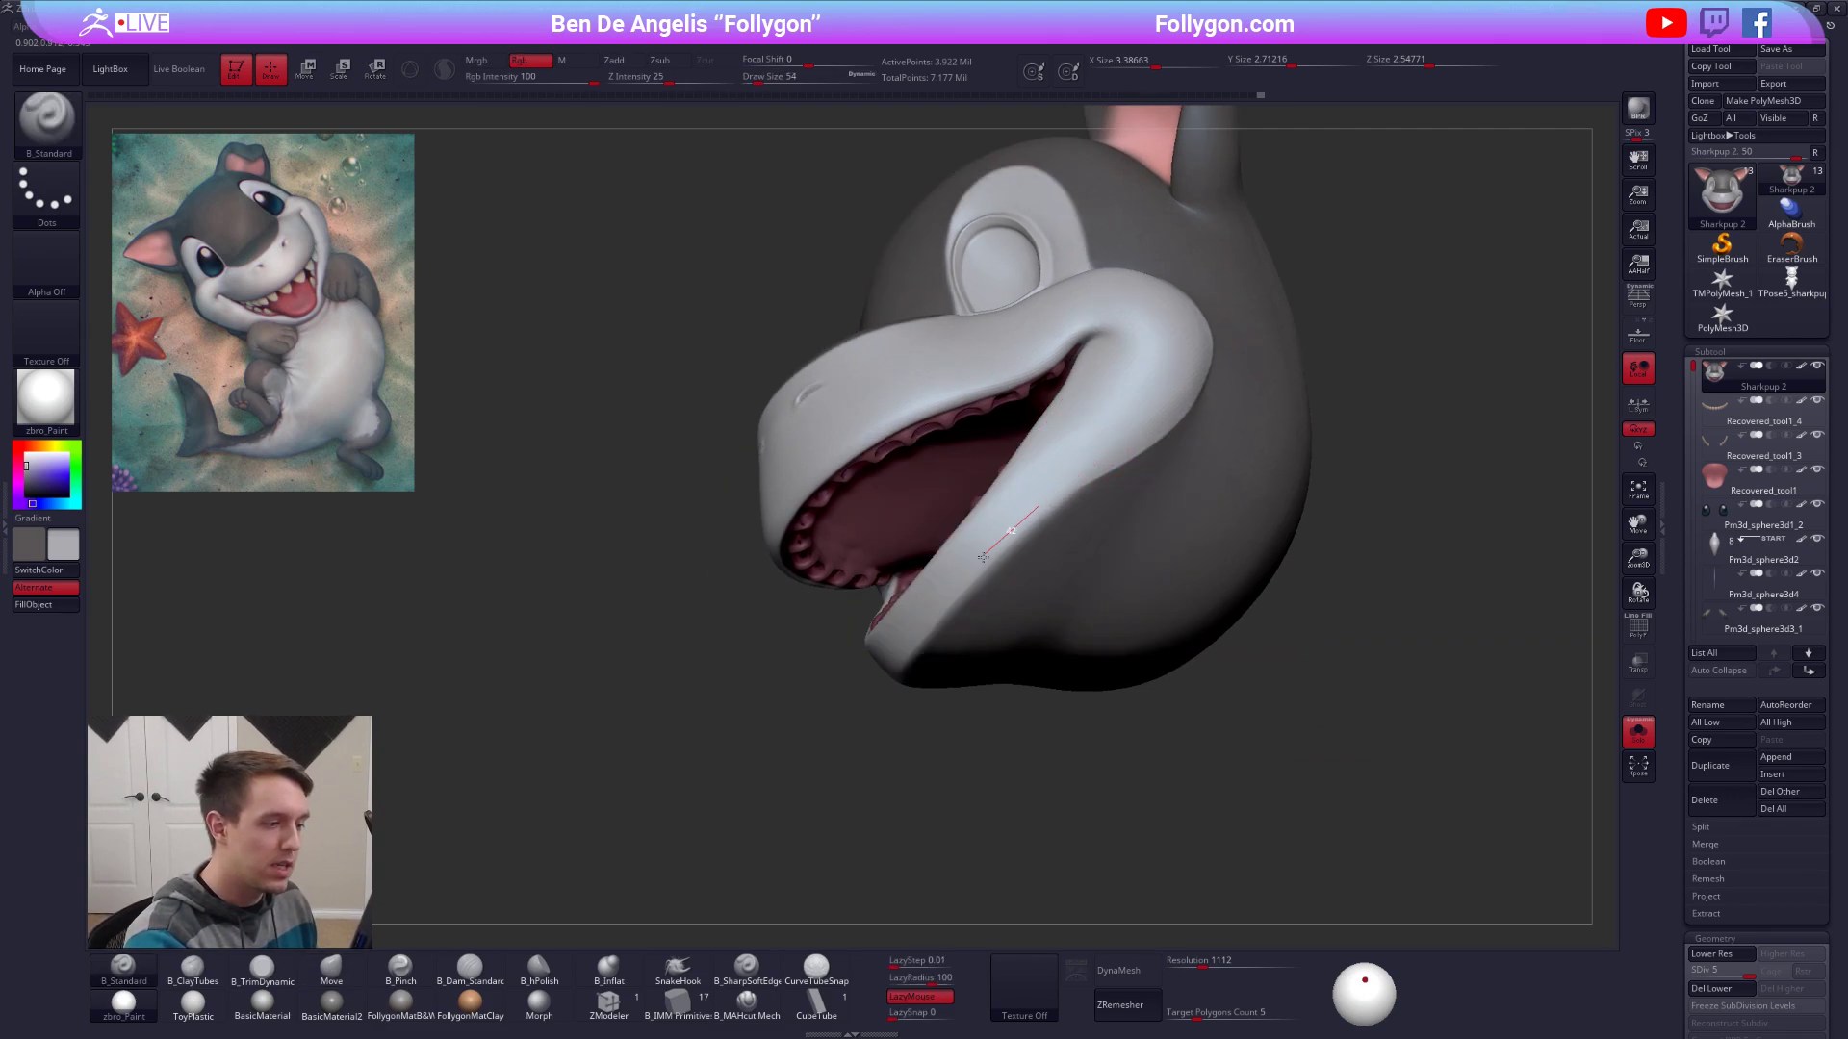
drag(942, 605, 884, 700)
Sample the dark grey skin colour and paint it along the underside of the jaw to clean up the colour border.
right_drag(929, 669, 963, 491)
key(c)
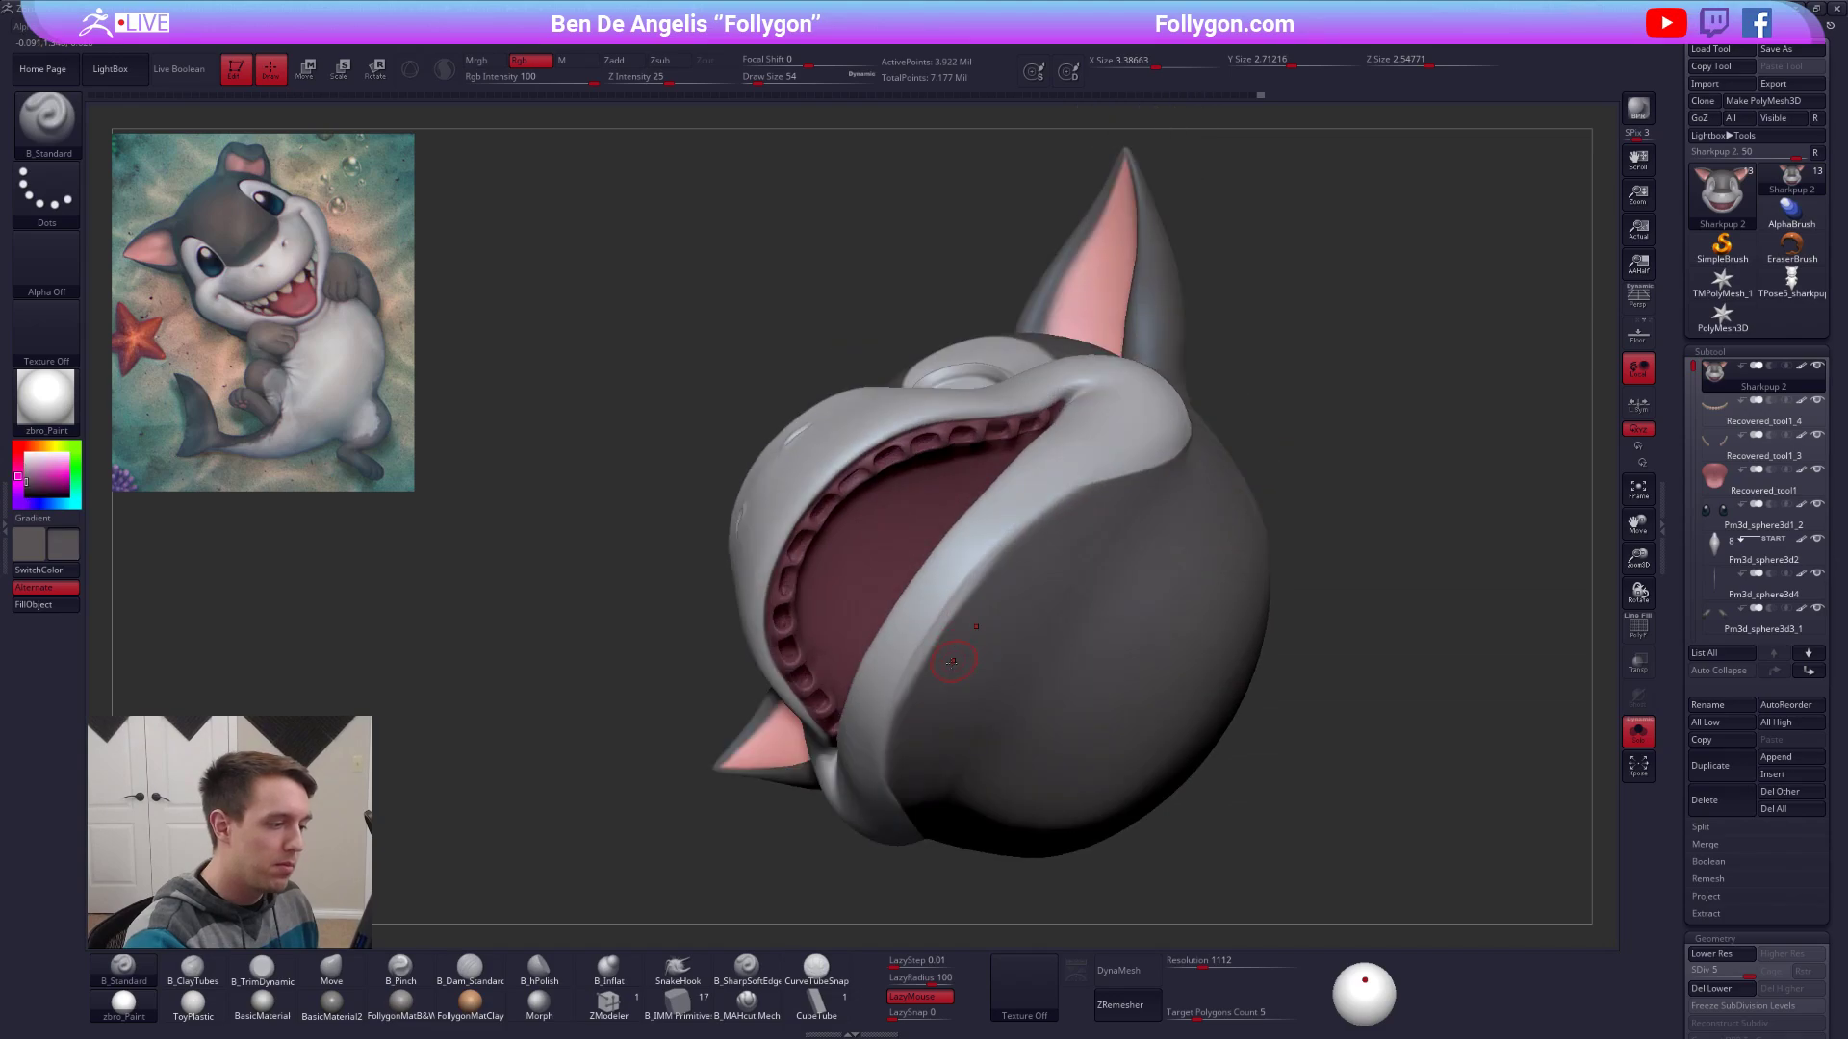
drag(917, 662, 978, 577)
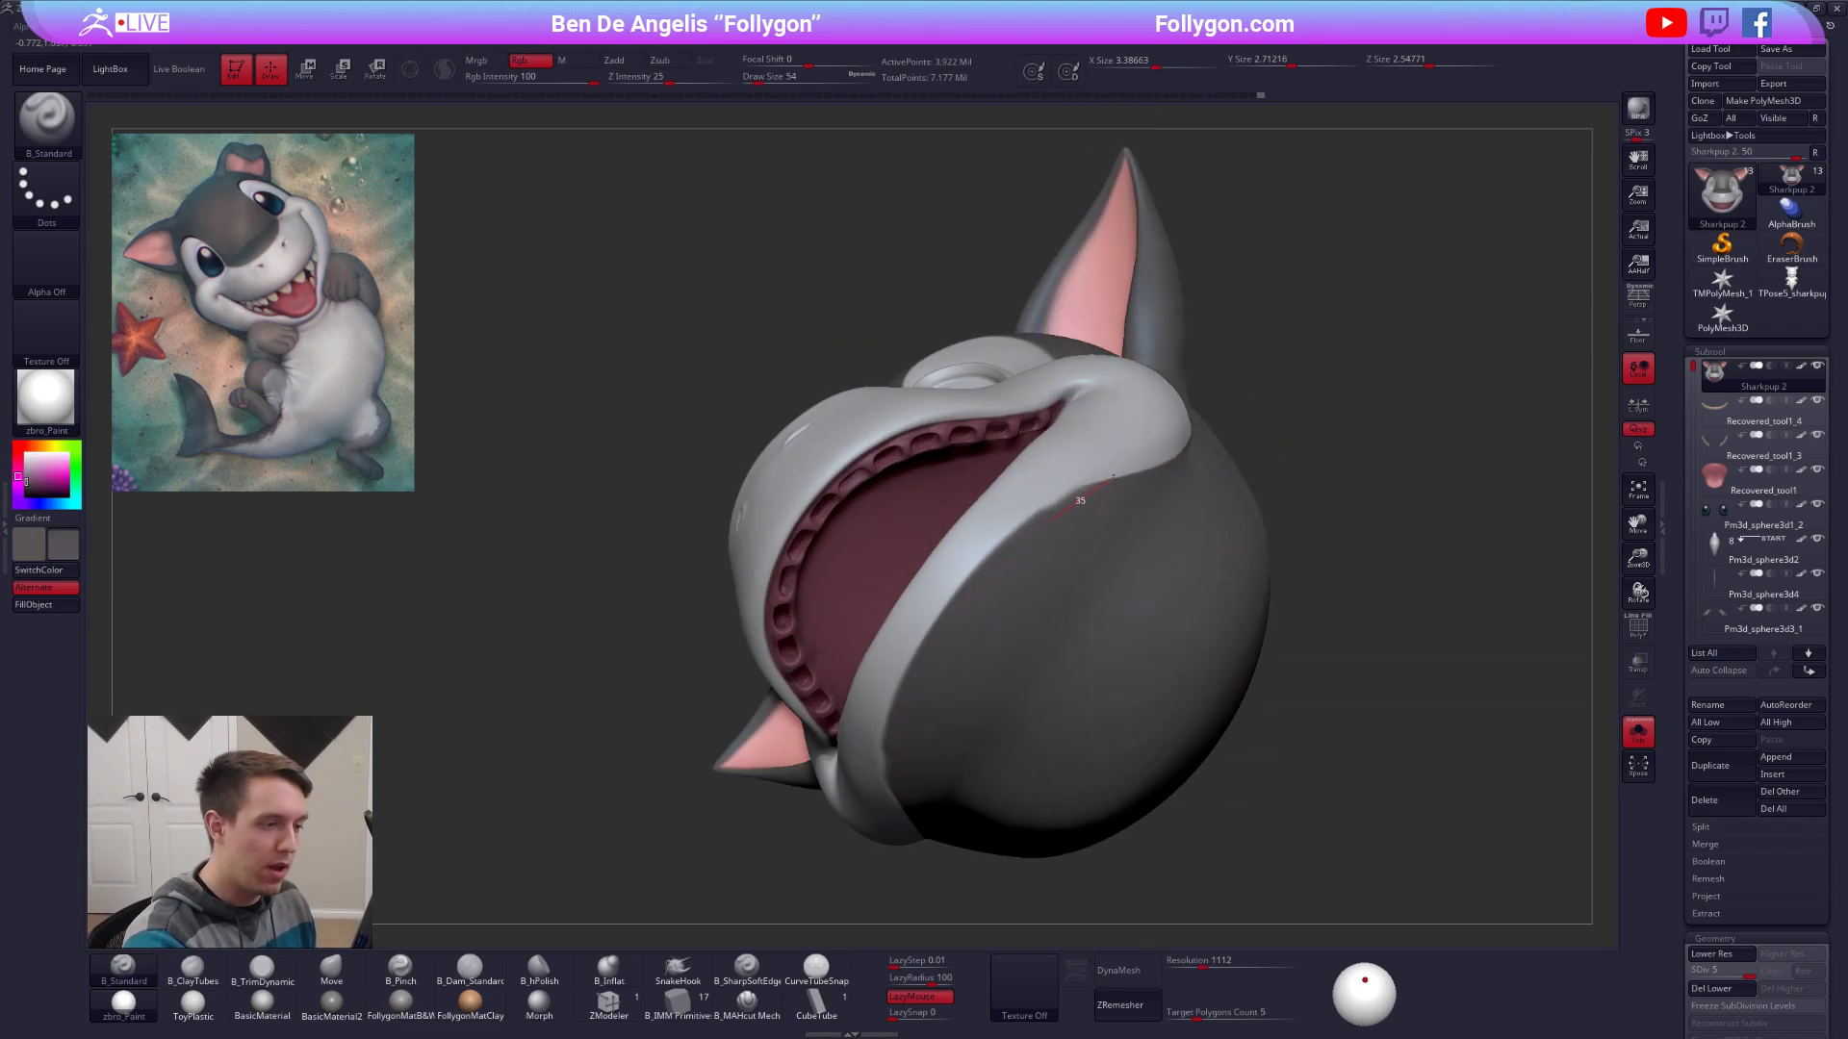
right_drag(1163, 473, 1095, 591)
key(space)
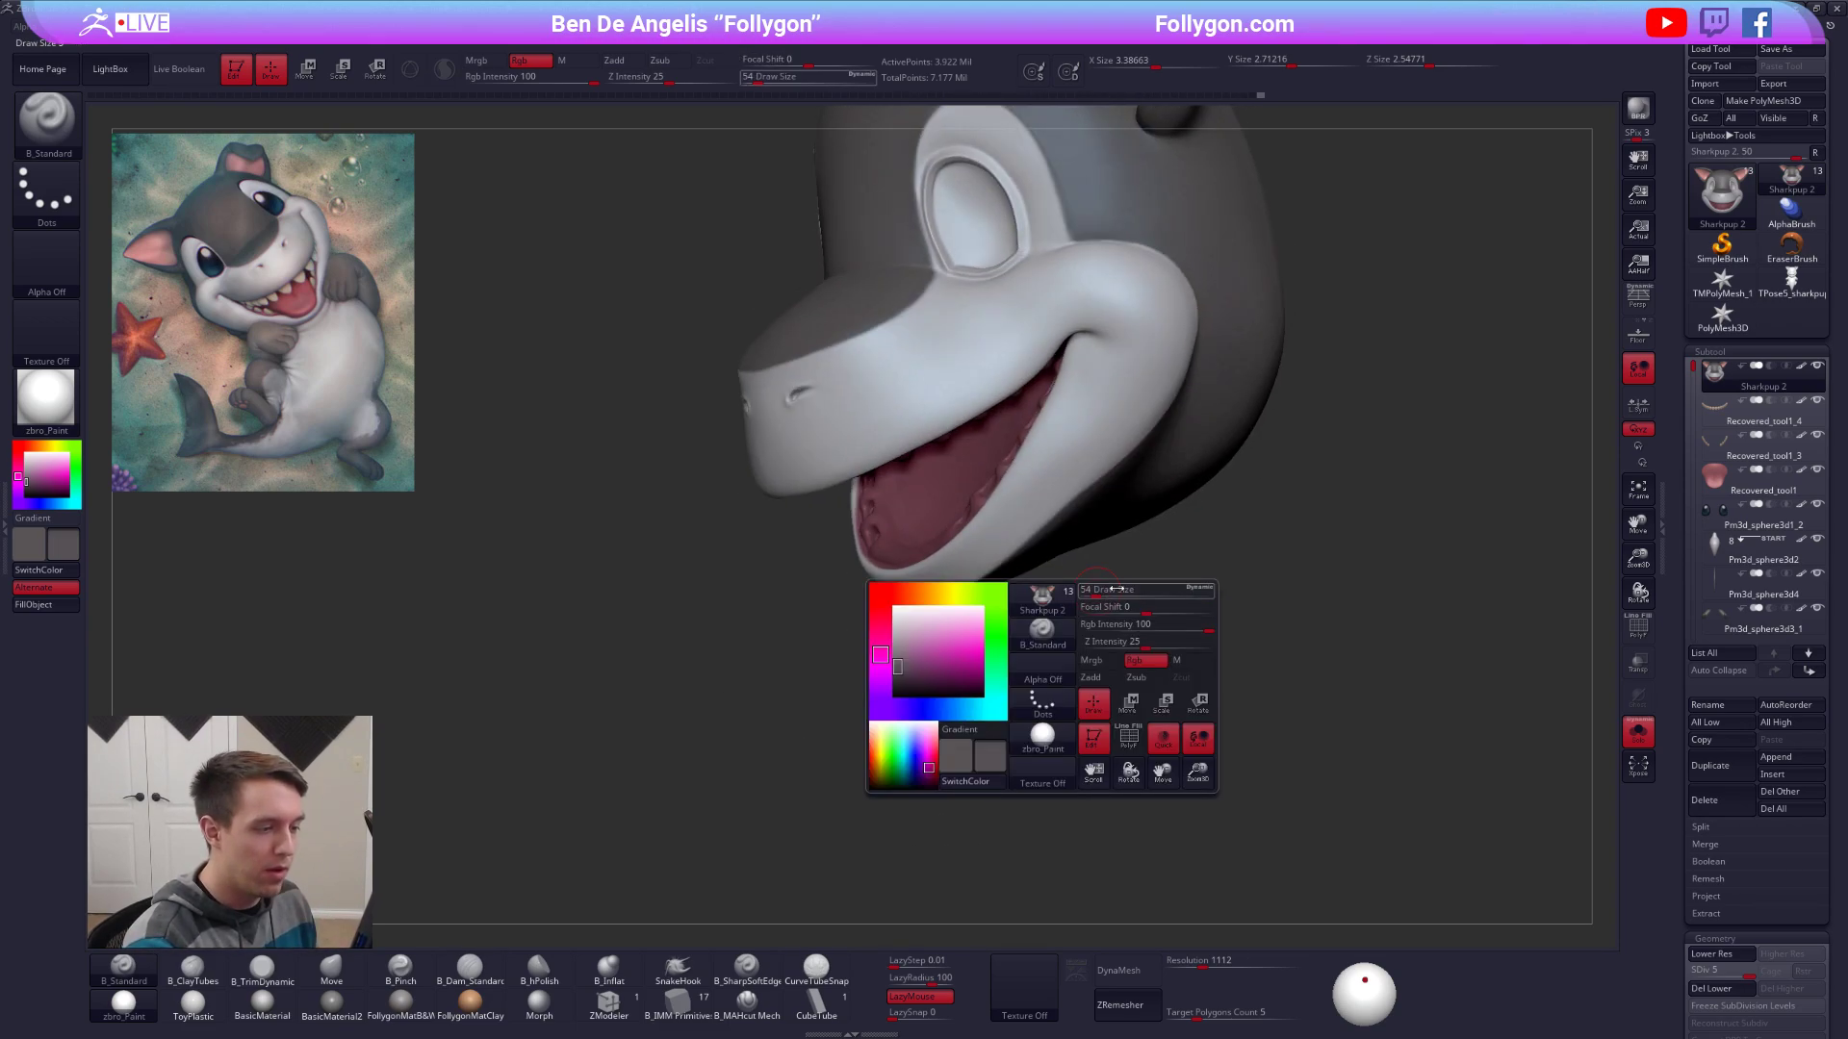
key(space)
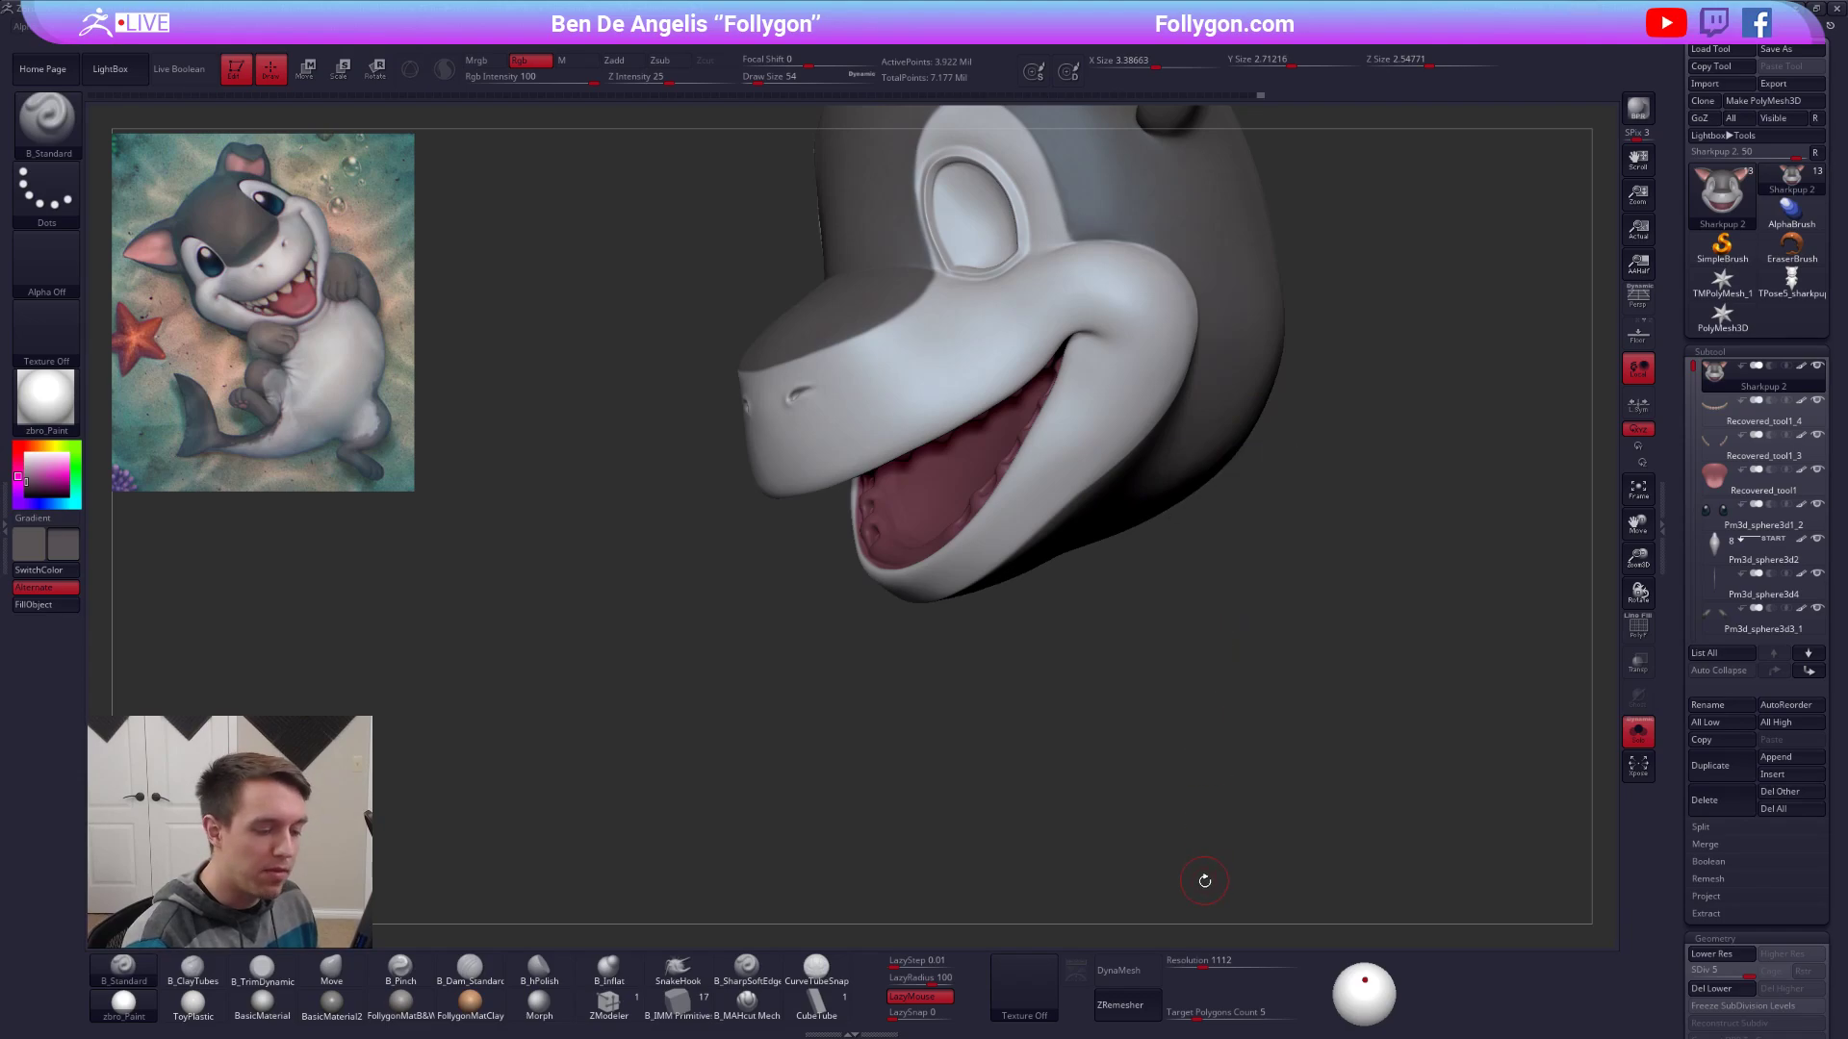
key(space)
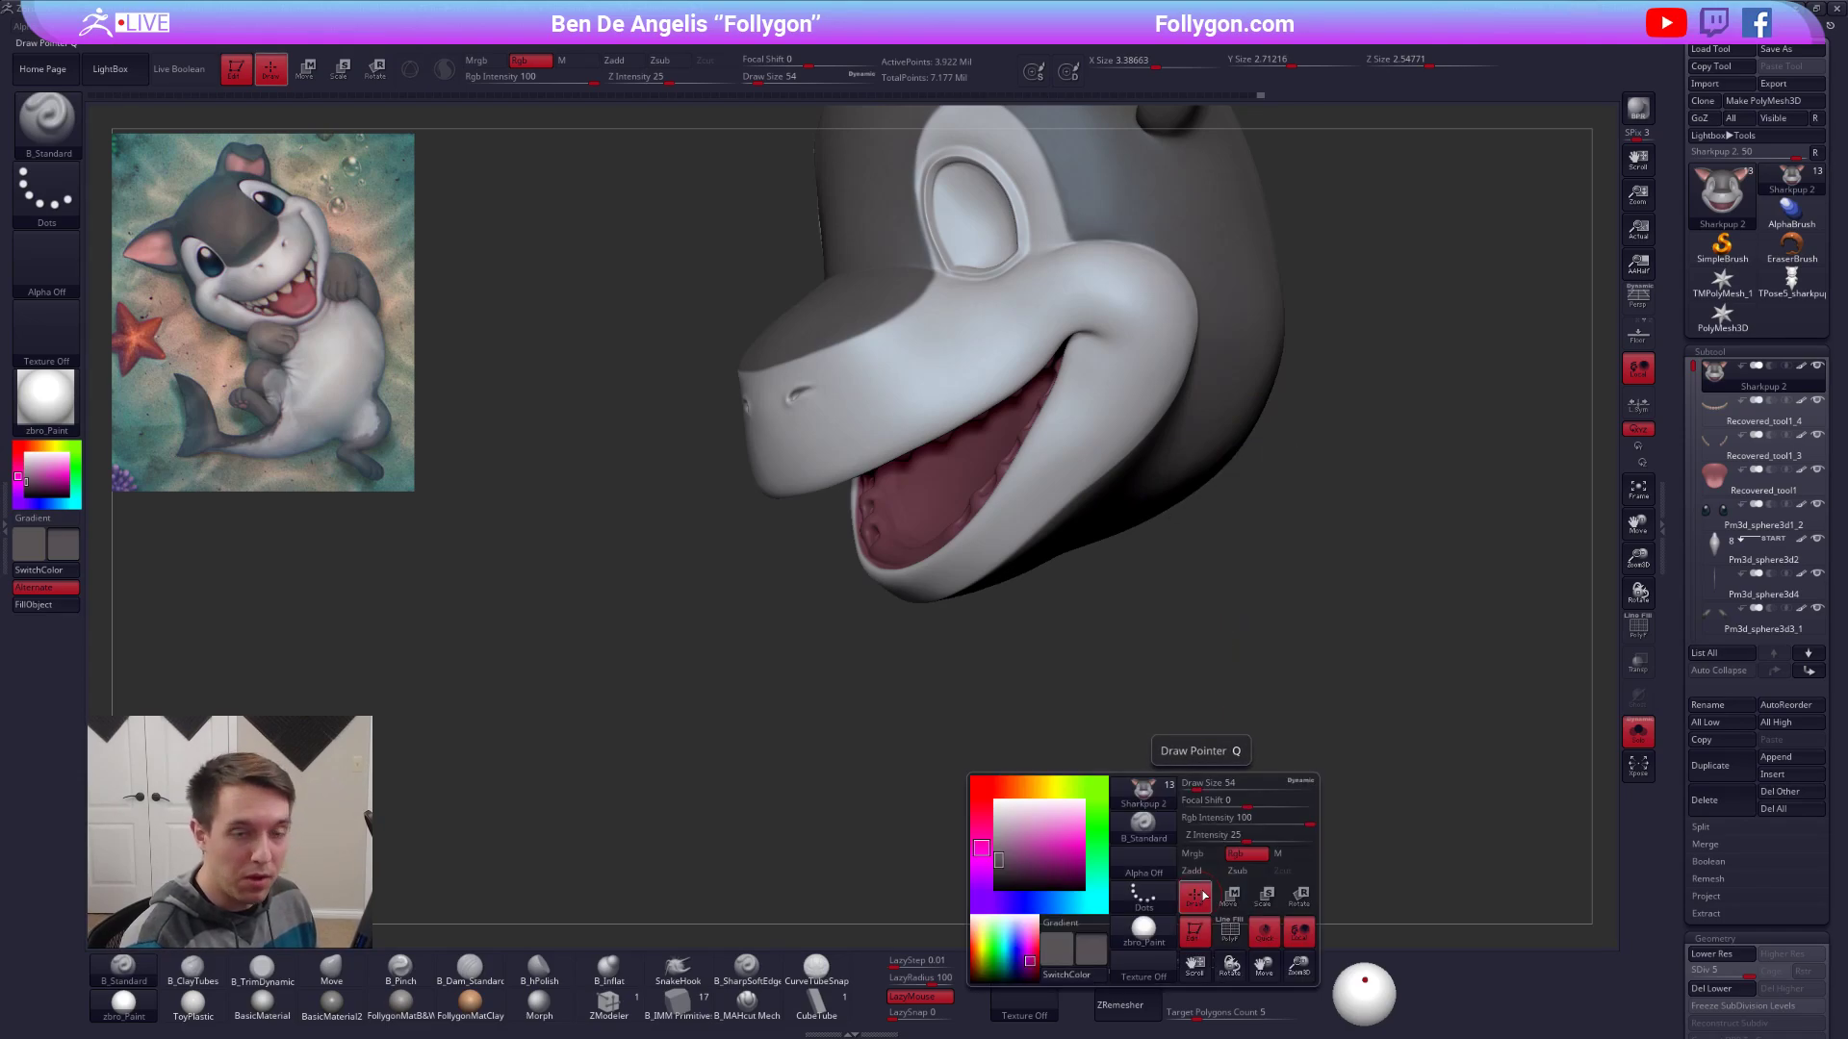
Switch to the Move brush and set its draw size to 150 for working on the isolated head's snout.
right_drag(1200, 603, 1192, 548)
key(space)
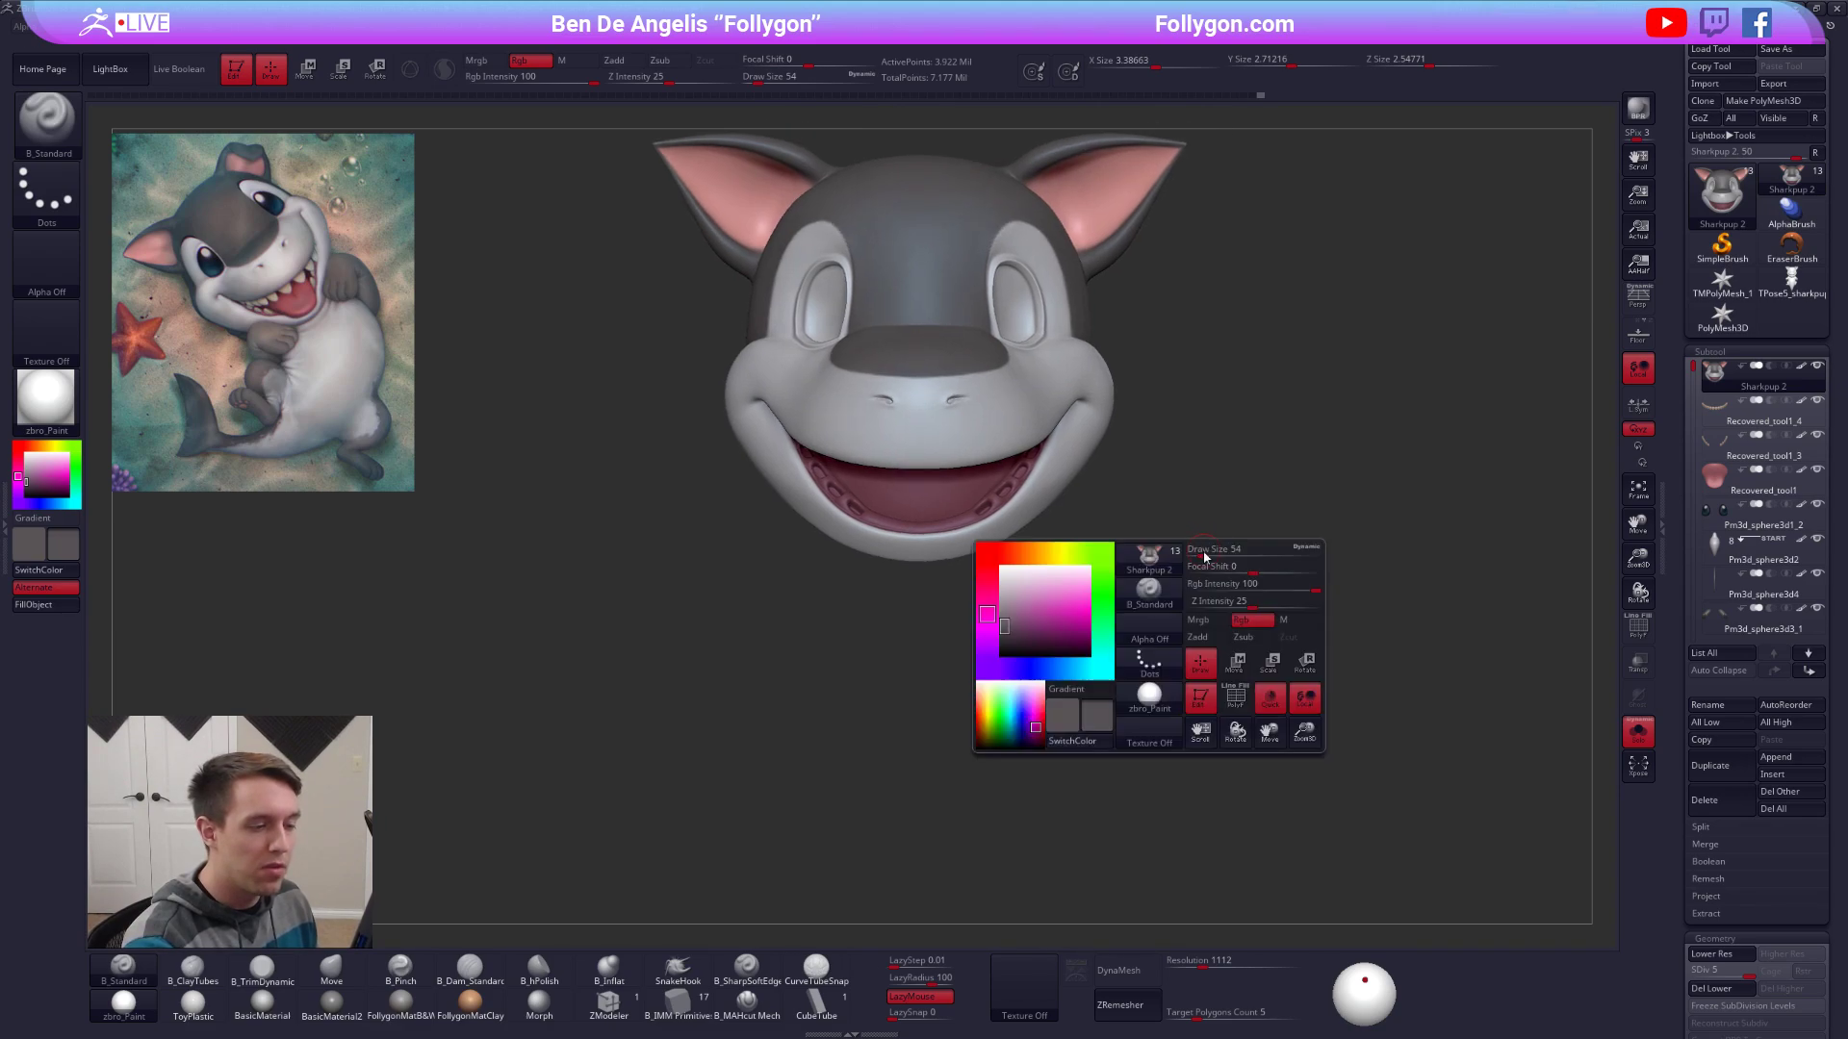
key(b)
key(m)
key(v)
key(space)
drag(1093, 482, 1105, 482)
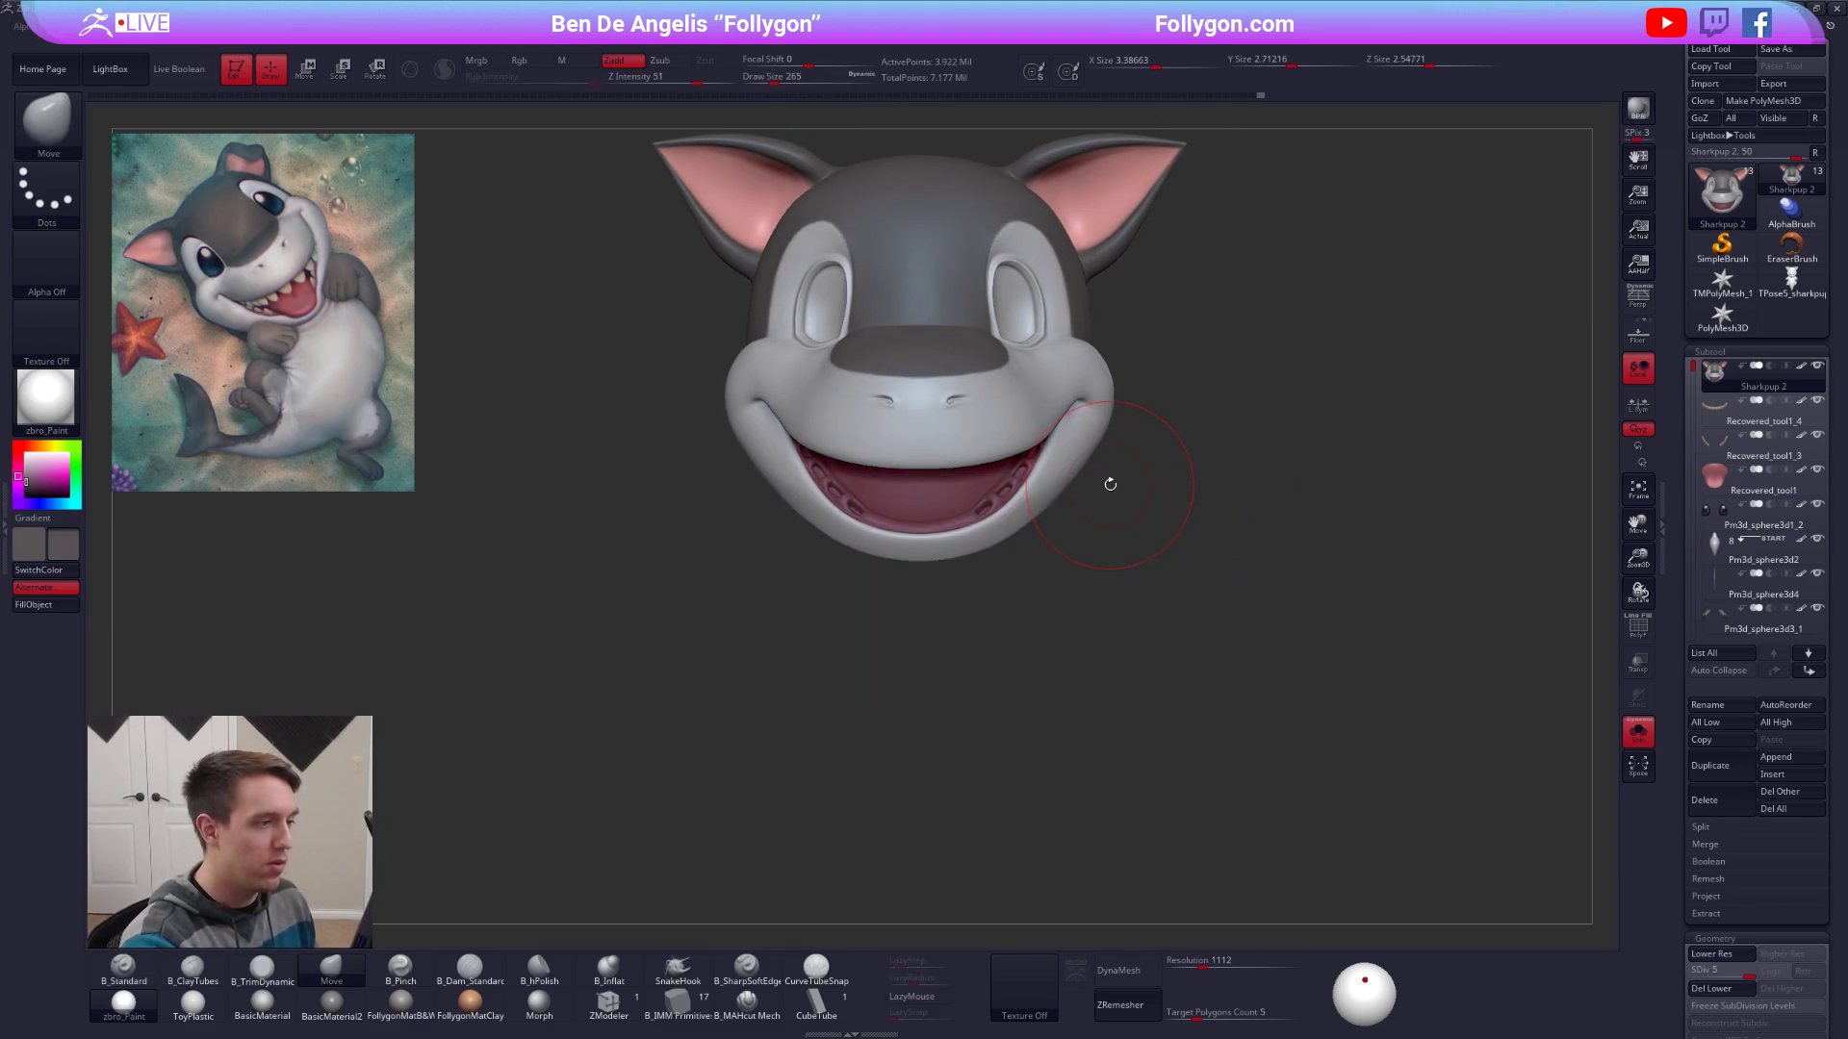
alt+right_drag(1106, 482, 1128, 600)
key(space)
click(1027, 492)
right_drag(1021, 501, 981, 498)
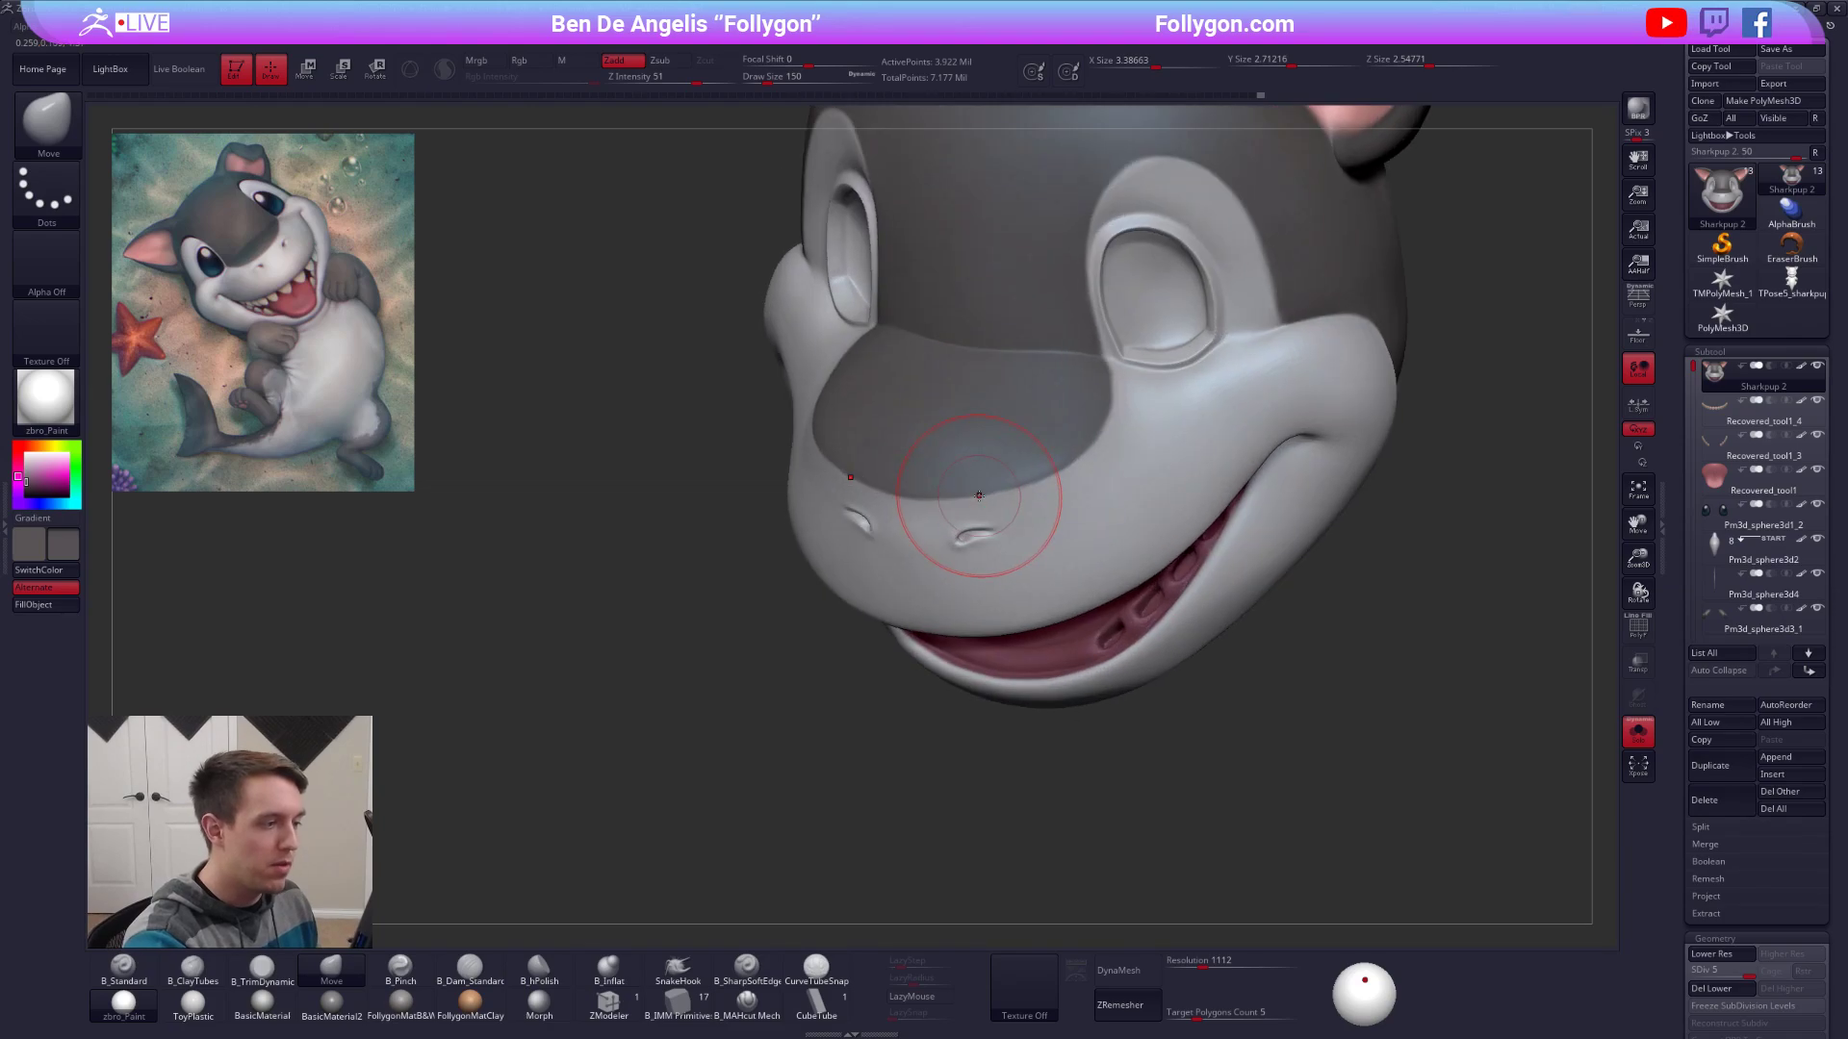
Flatten the snout between the nostrils and the upper lip with the B_TrimDynamic brush.
key(space)
click(978, 489)
right_drag(853, 537, 911, 533)
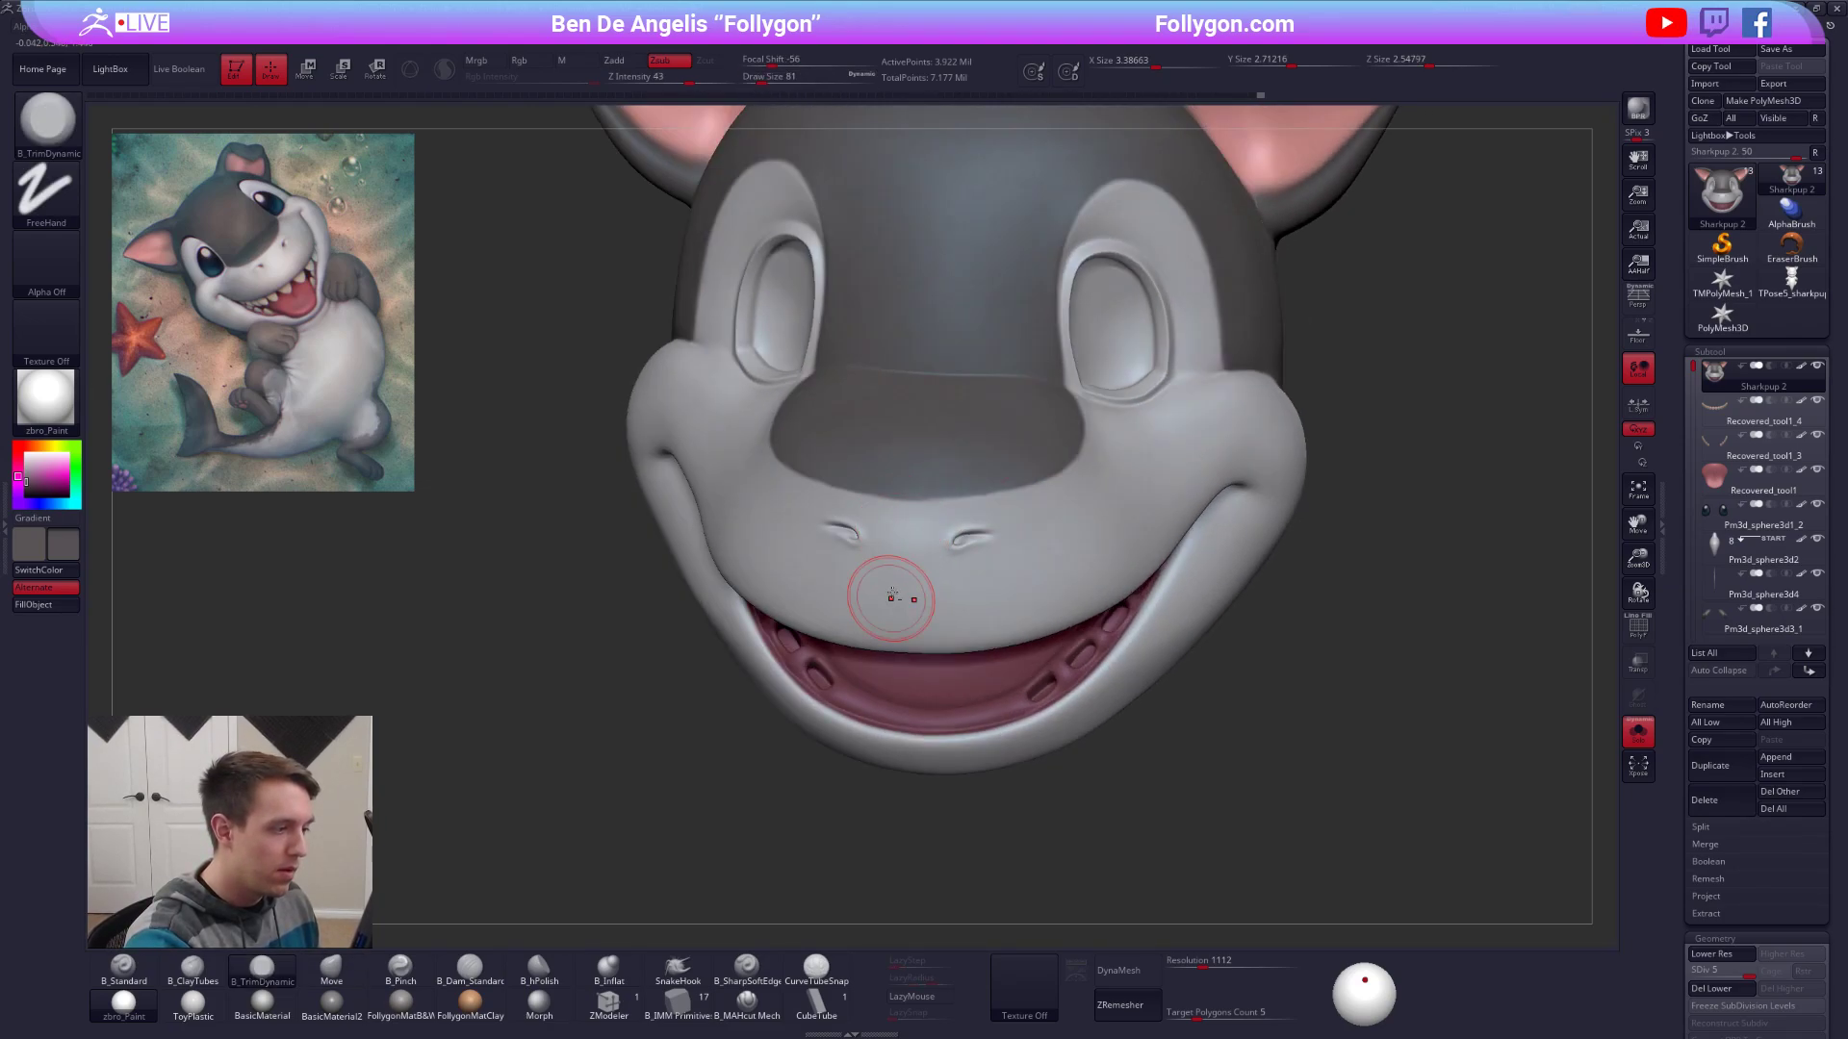
drag(893, 599, 904, 539)
mouse_move(895, 615)
mouse_down()
mouse_move(897, 523)
mouse_move(899, 569)
mouse_up()
Show the whole character from the front again and switch back to the Move brush.
right_drag(930, 502, 949, 504)
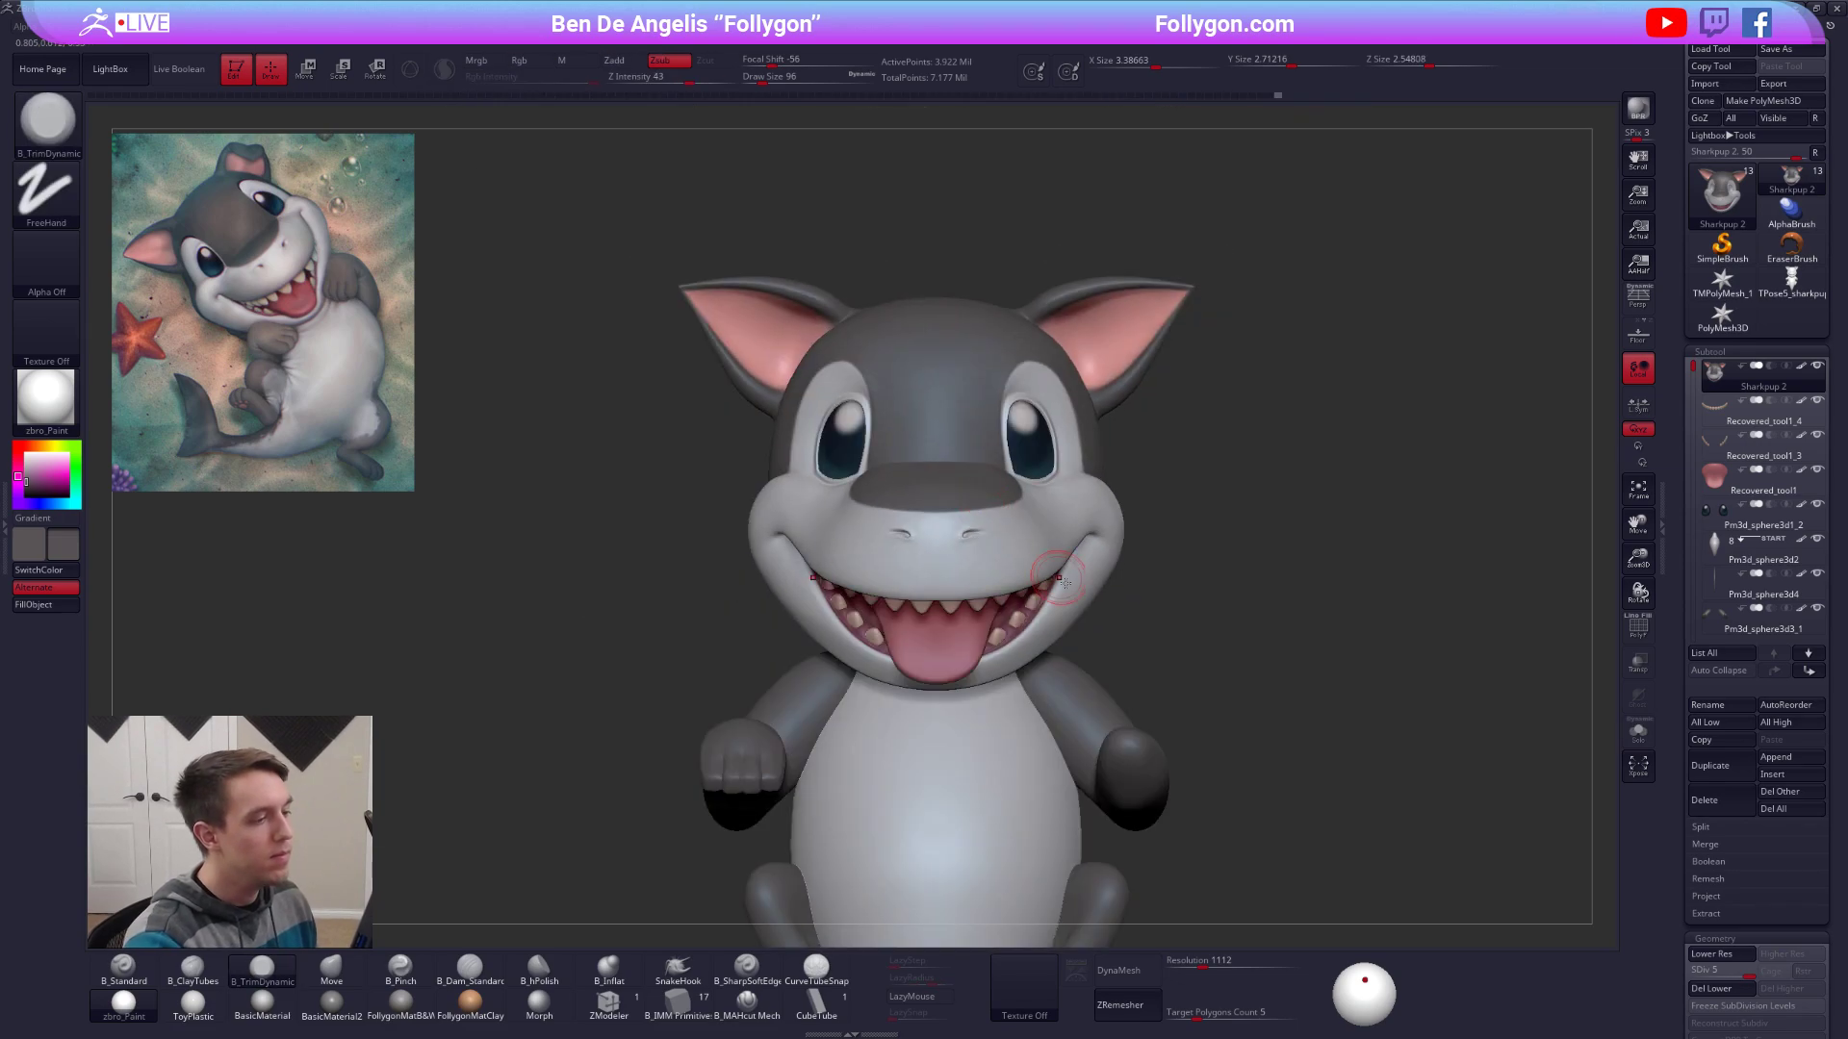
mouse_move(1203, 741)
ctrl+right_down()
mouse_move(1227, 671)
mouse_move(1259, 757)
ctrl+right_up()
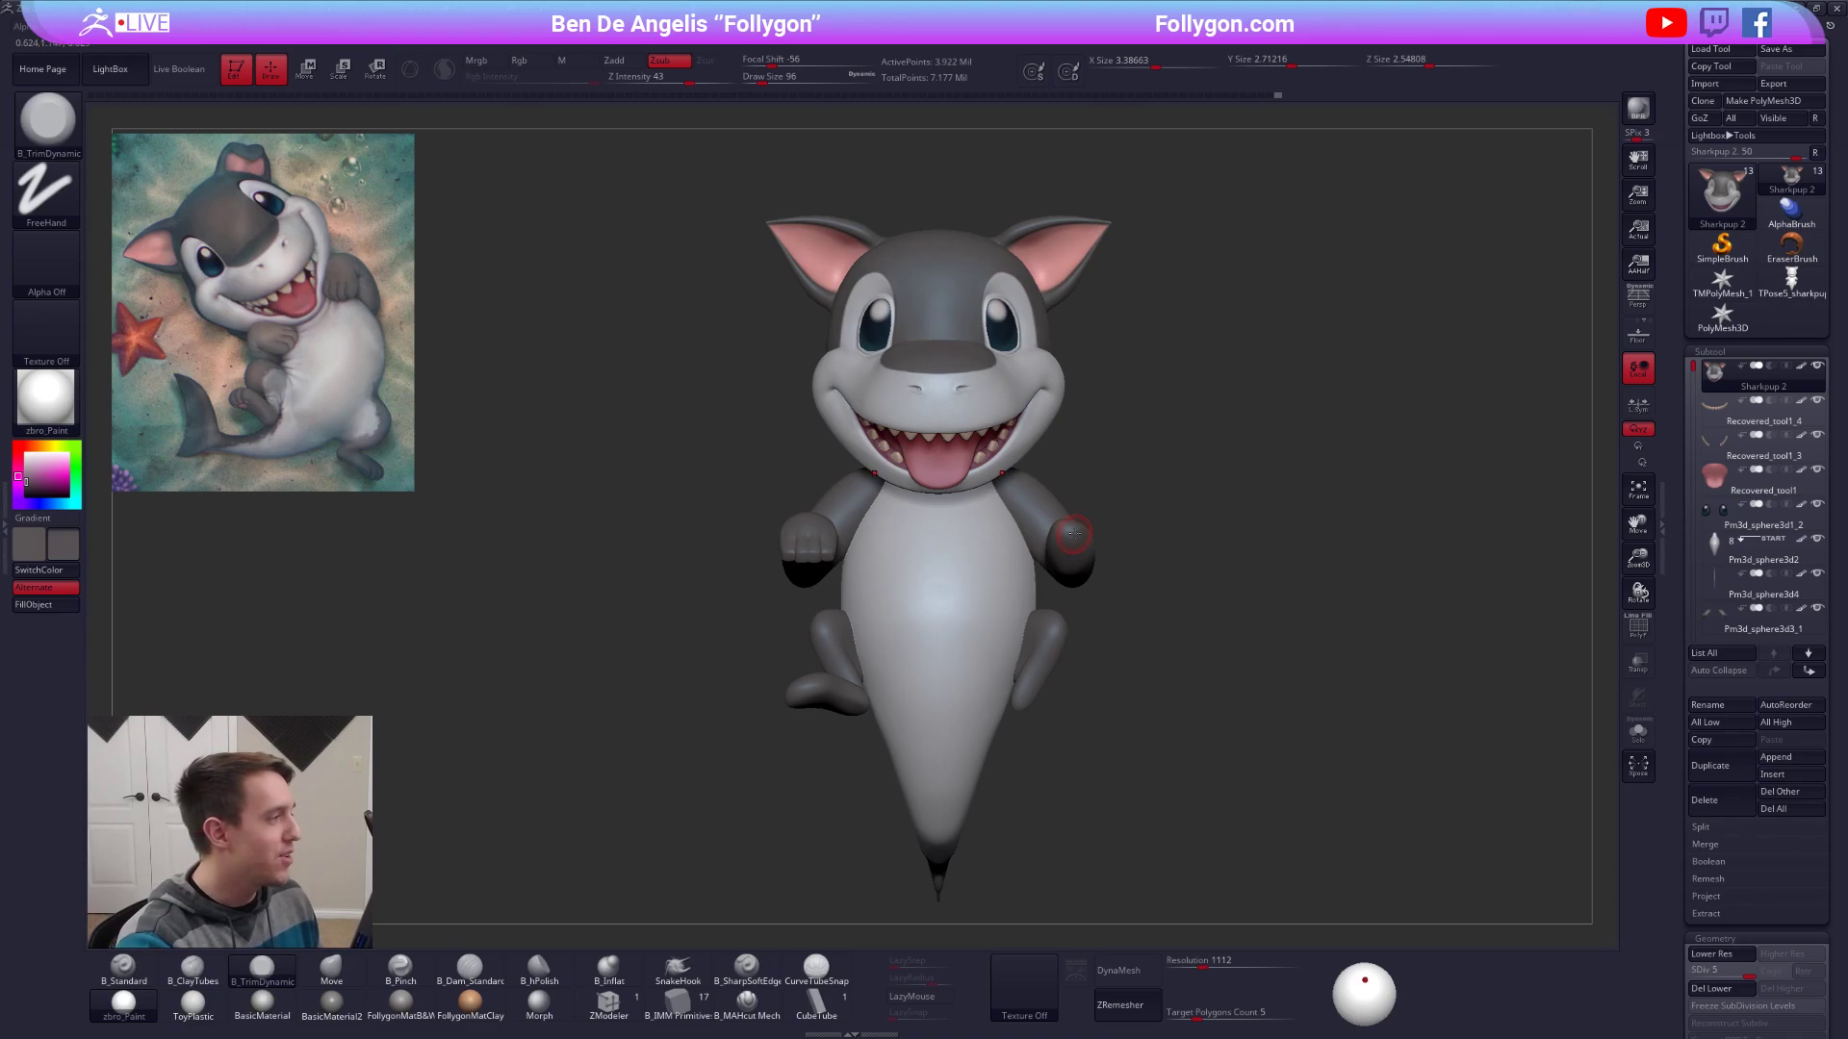
key(b)
key(m)
key(v)
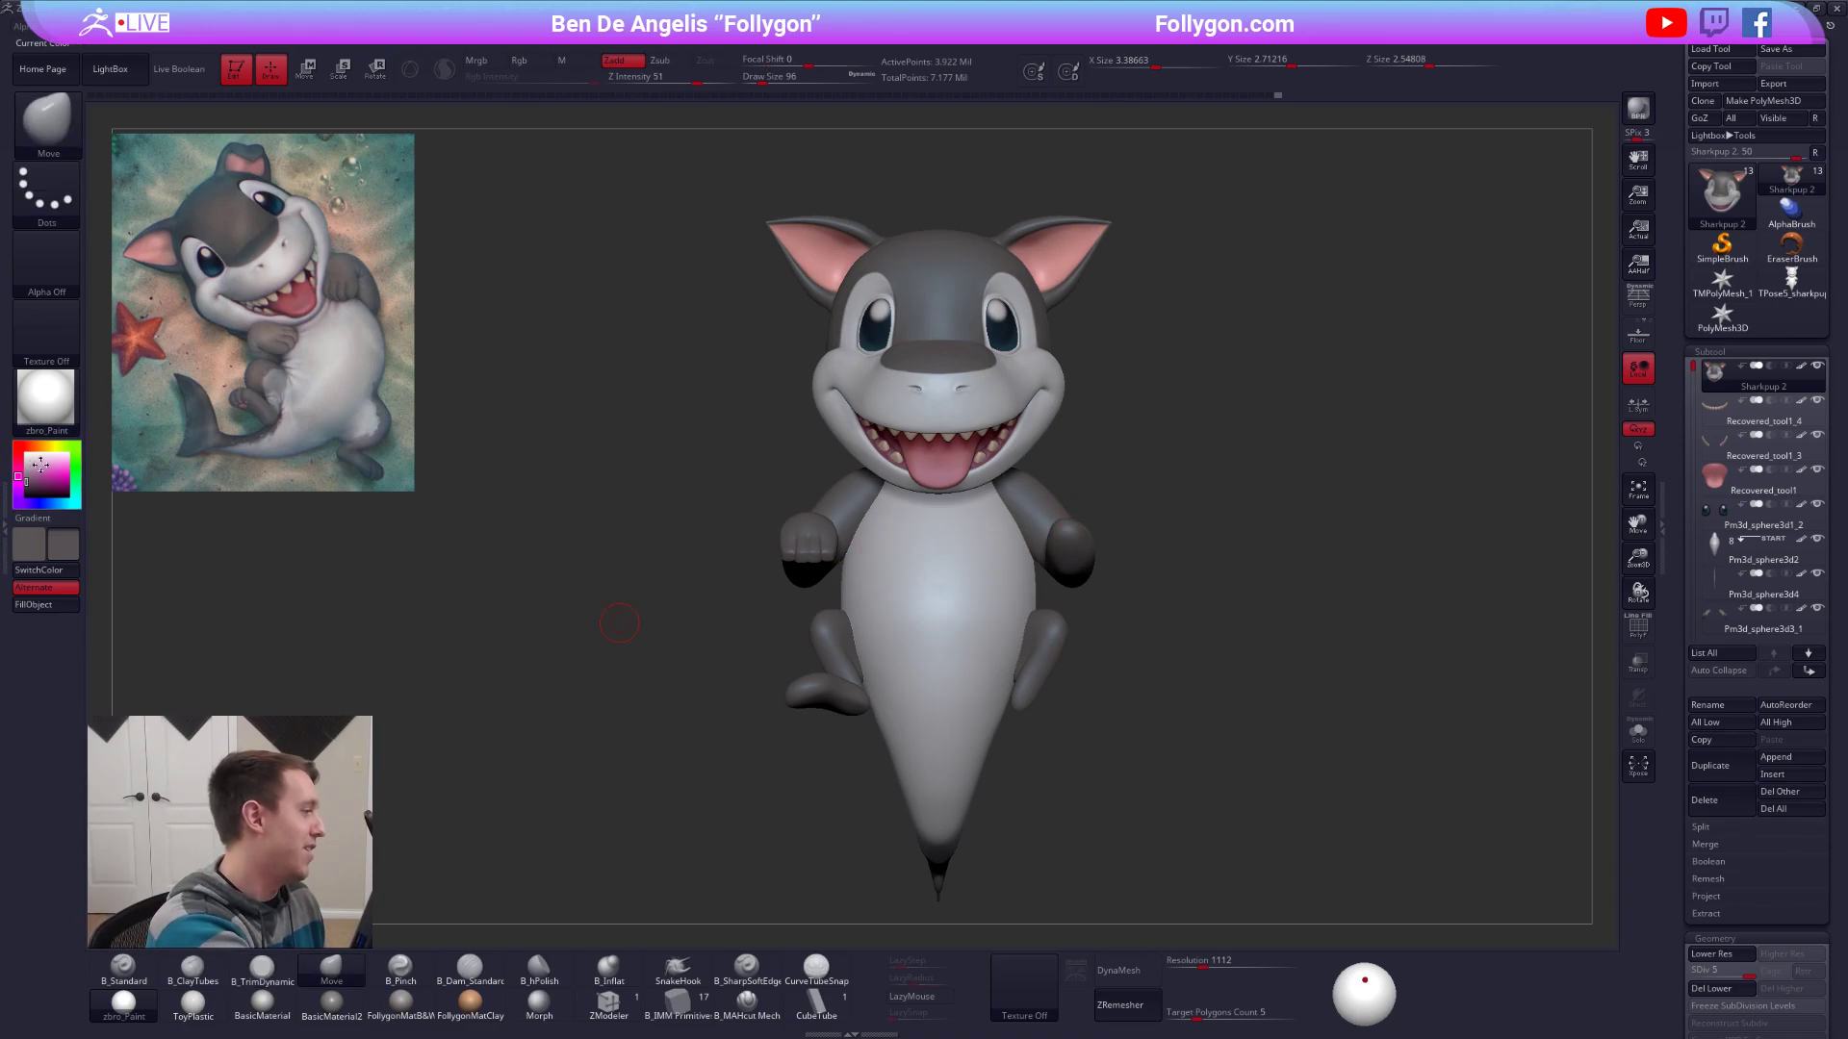
Set the active paint colour to white and enlarge the Move brush's draw size to 239.
drag(40, 466, 25, 452)
key(space)
click(1160, 448)
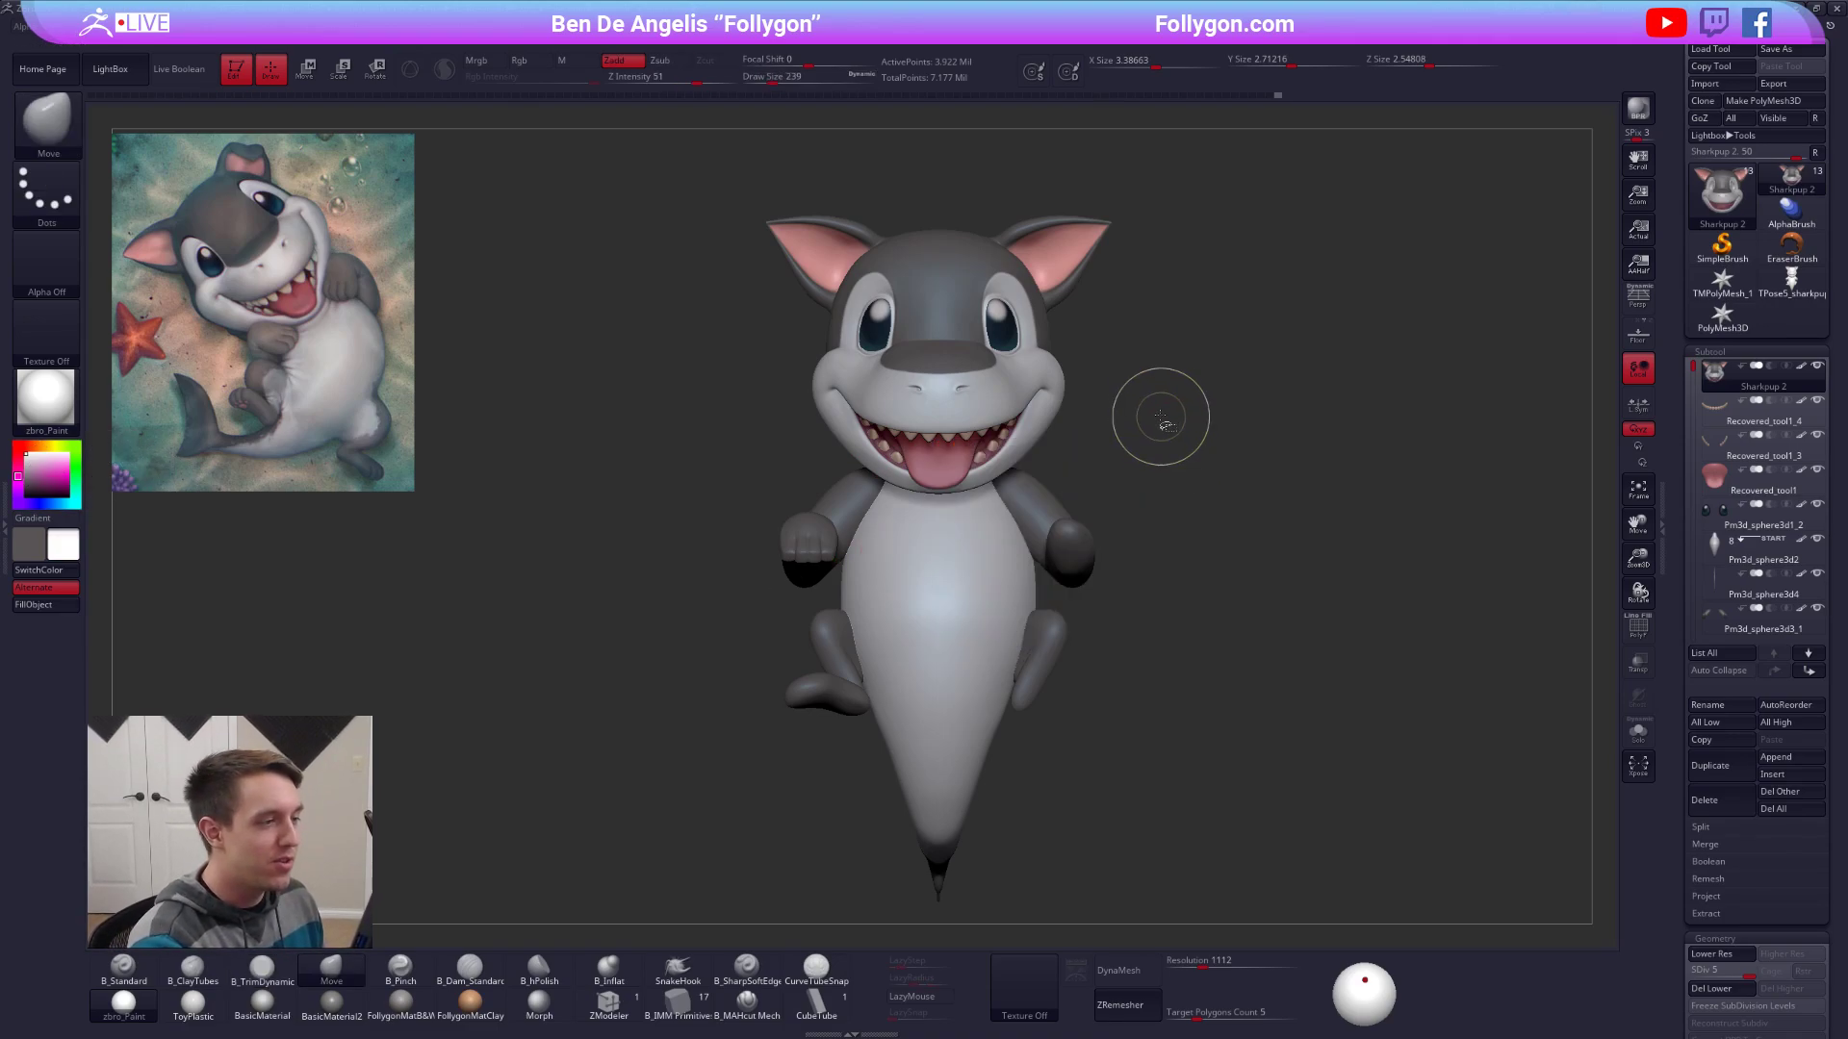
Turn the character to a three-quarter view, increase the draw size to 332 and make the paw the active subtool.
key(ctrl+space)
alt+right_drag(954, 633, 984, 559)
key(space)
drag(983, 561, 1002, 561)
right_drag(895, 548, 954, 539)
alt+right_drag(954, 539, 1016, 611)
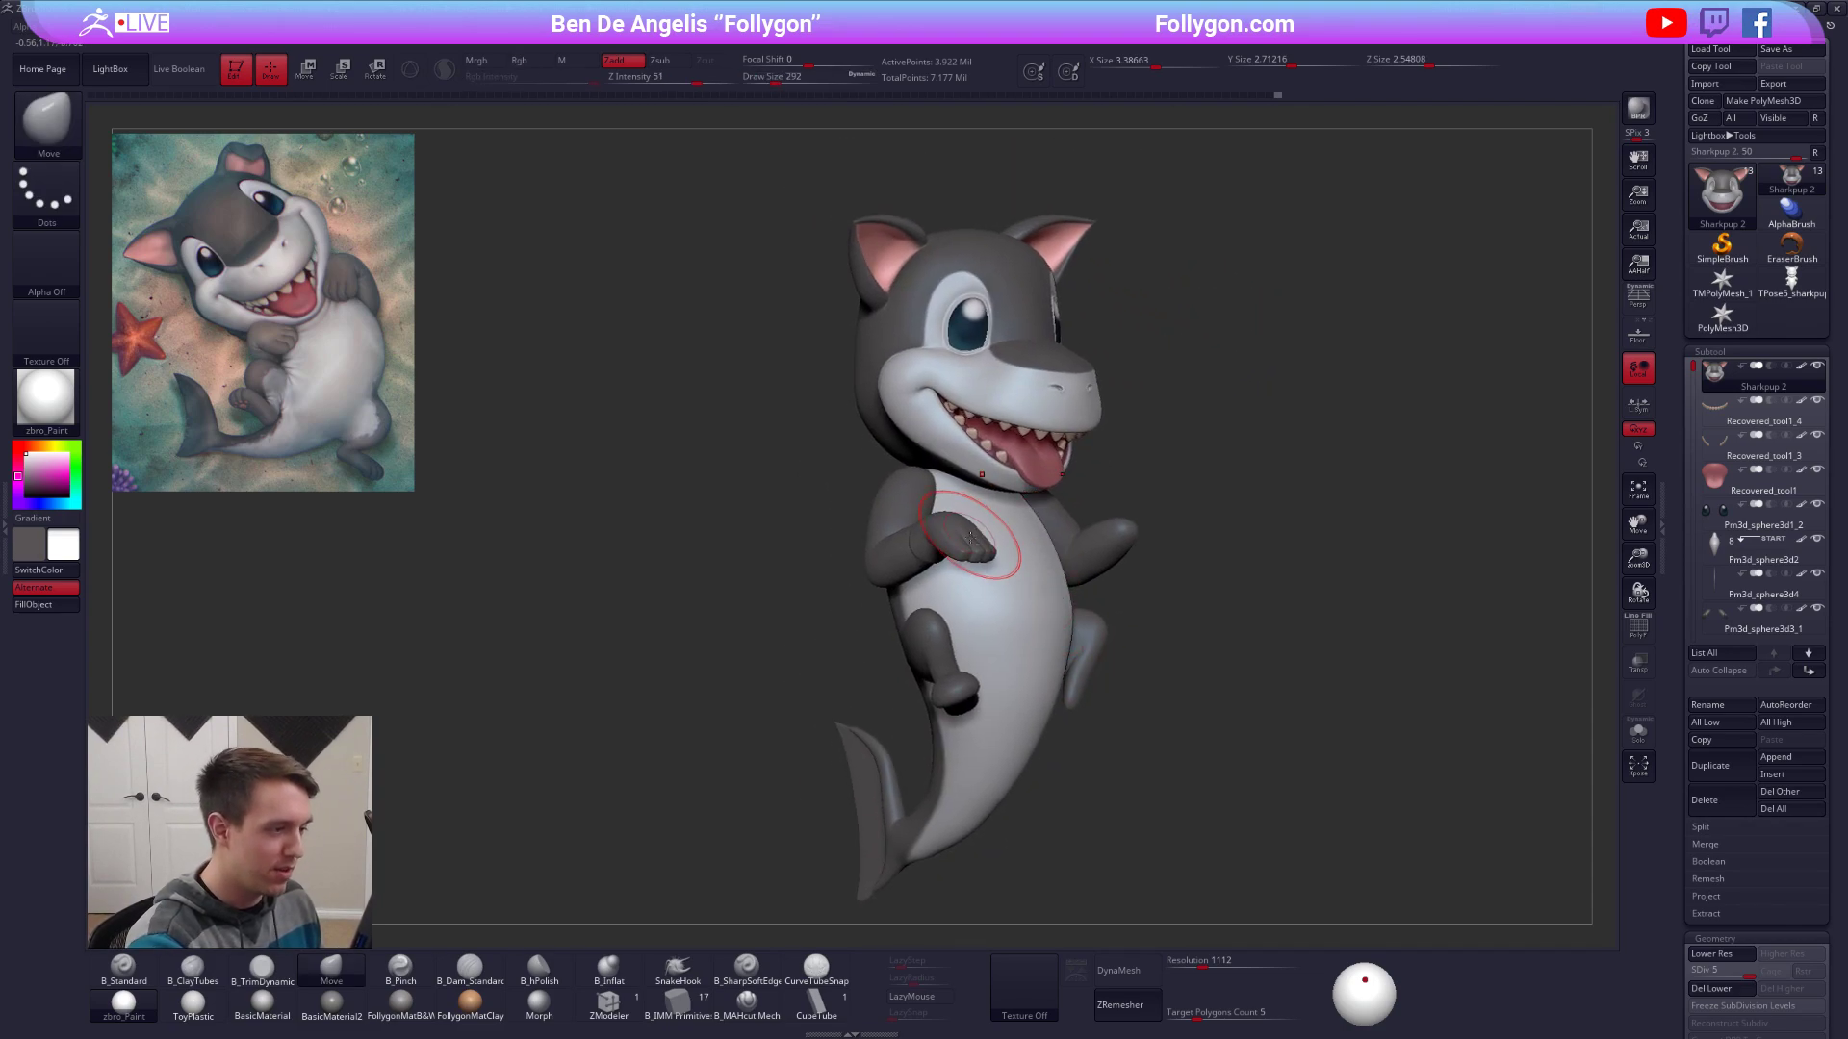
alt+click(970, 538)
ctrl+right_drag(972, 537, 1009, 588)
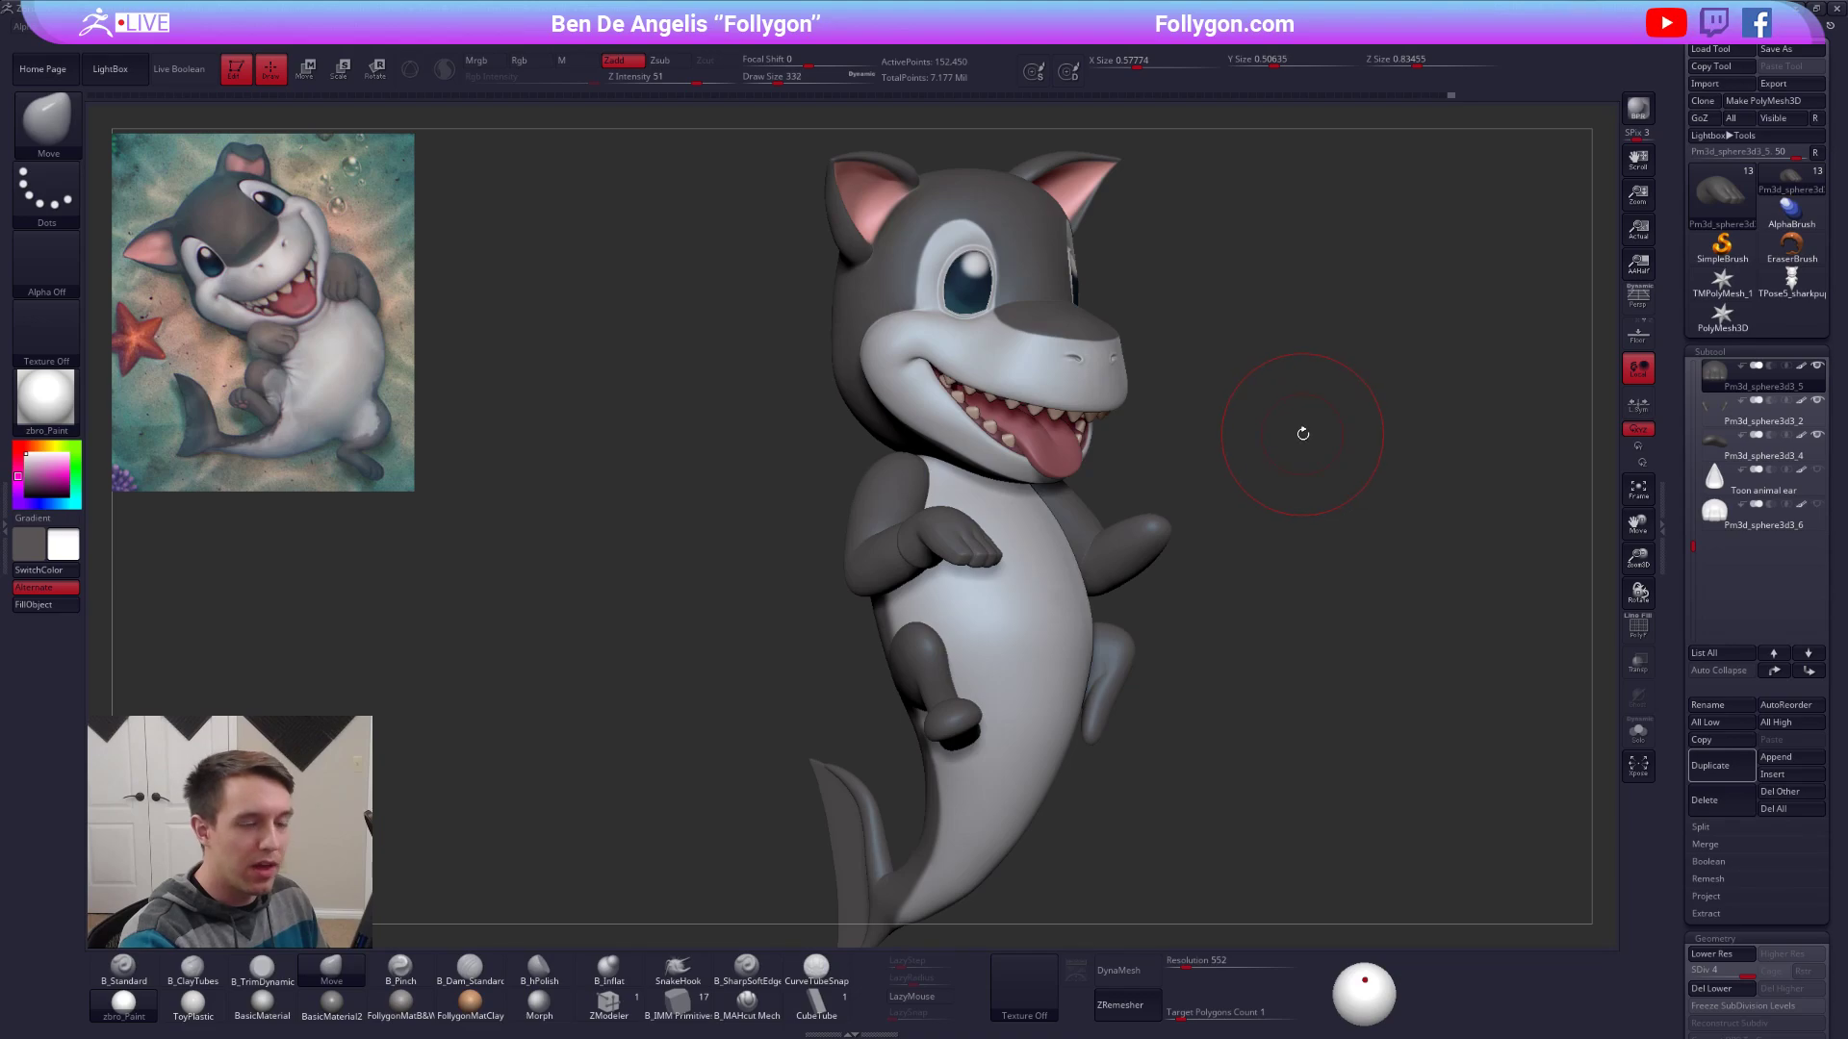
Adjust the Move brush's draw size to 215, 252 and 335 to demonstrate resizing it beside the paw.
click(772, 77)
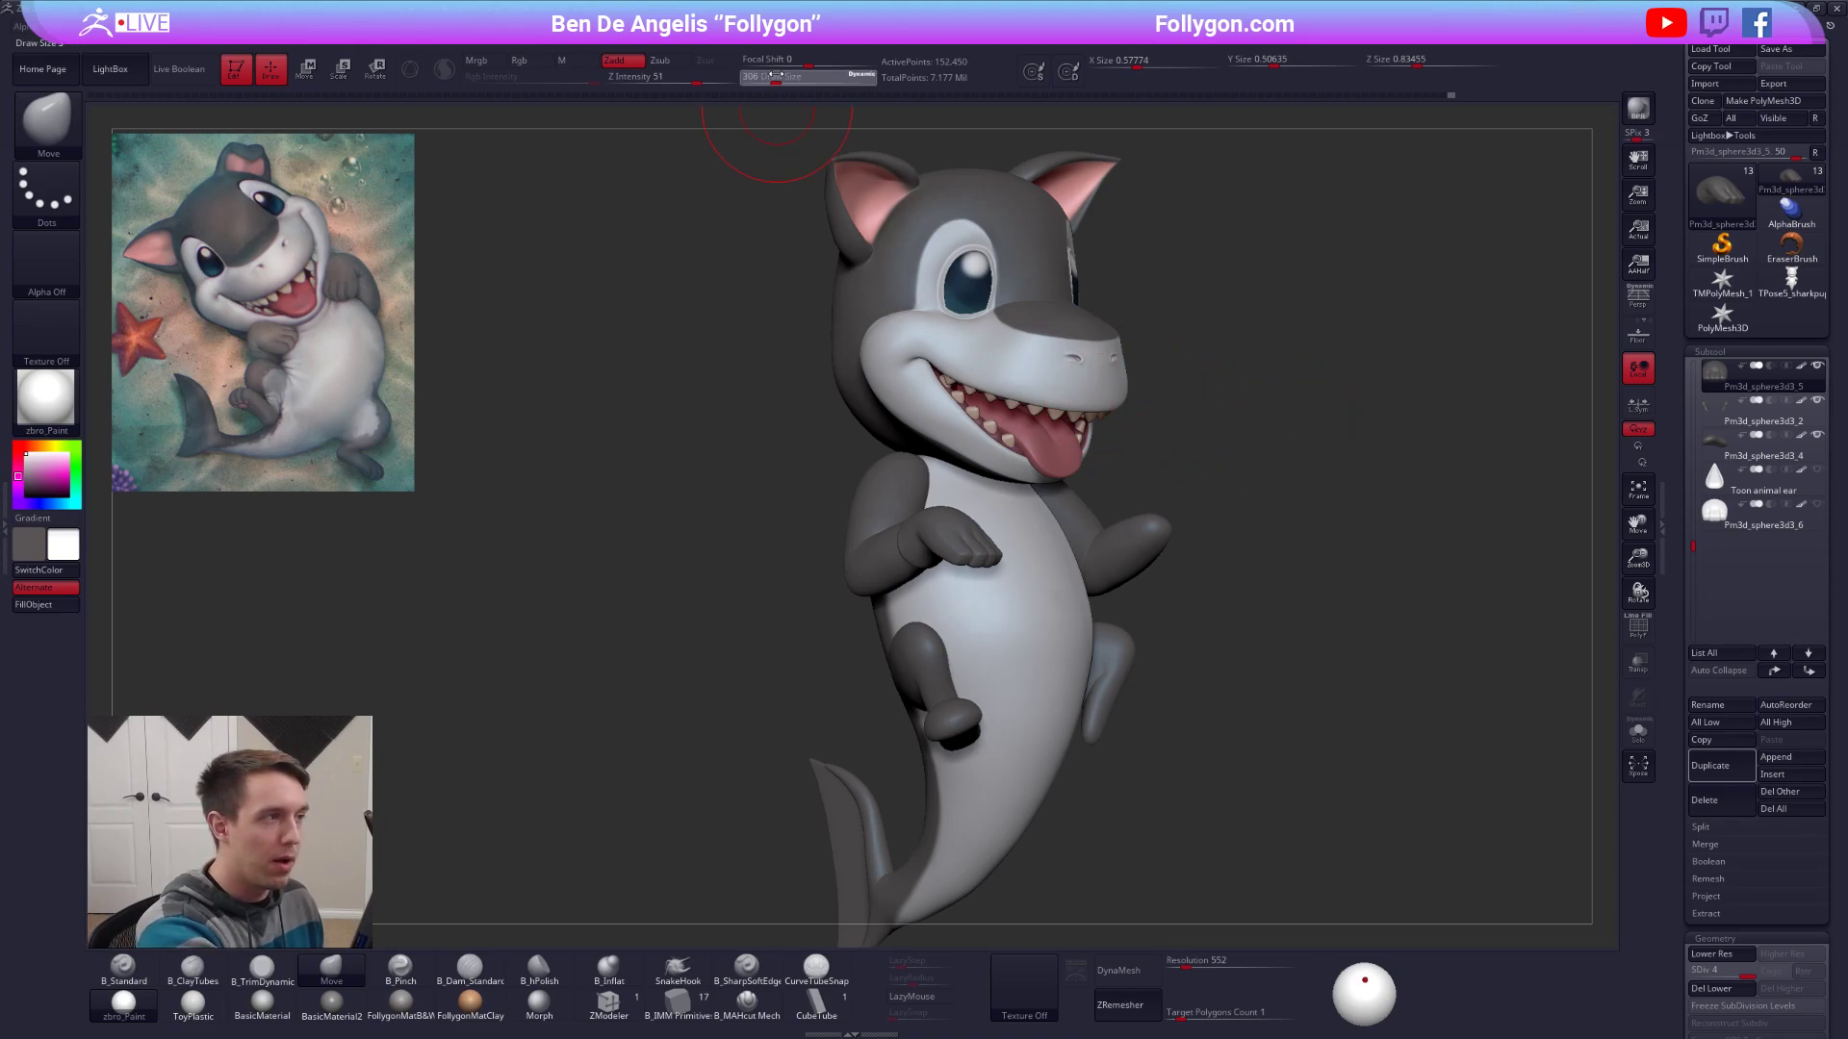
key(s)
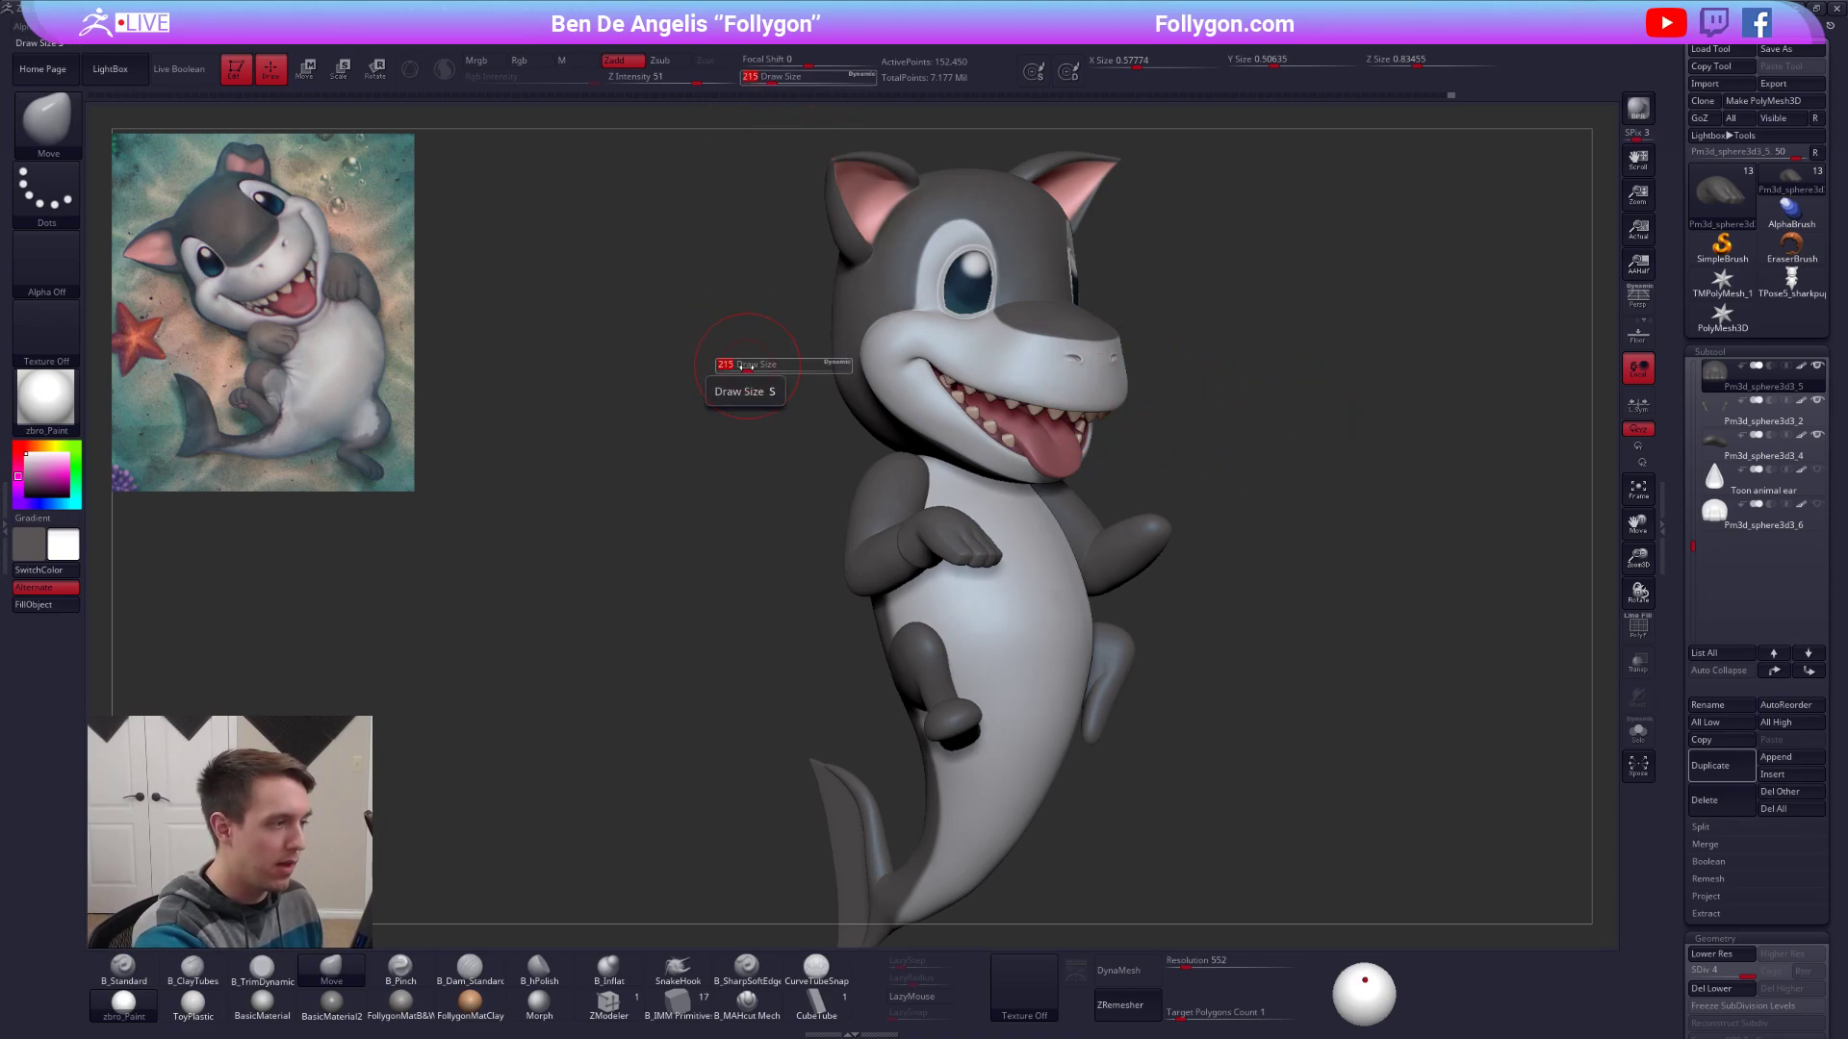
drag(747, 367, 749, 366)
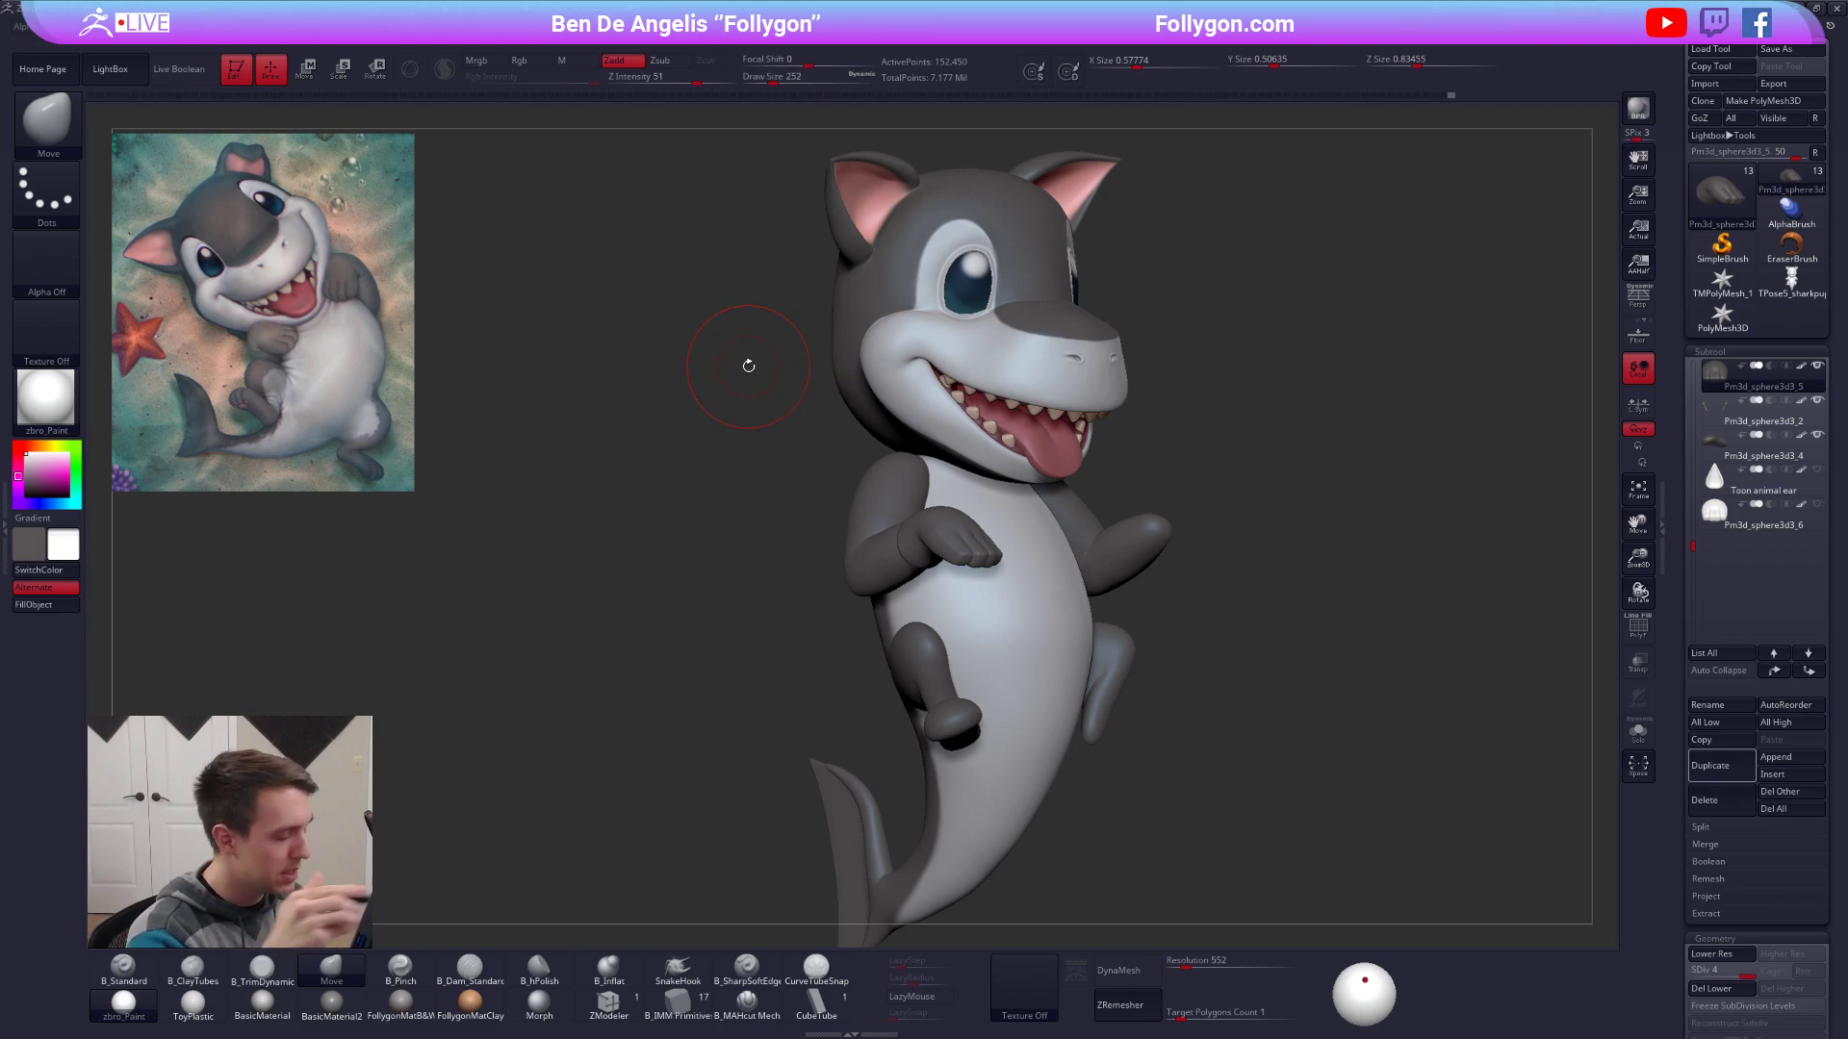
right_drag(1018, 553, 970, 555)
key(s)
drag(944, 551, 948, 552)
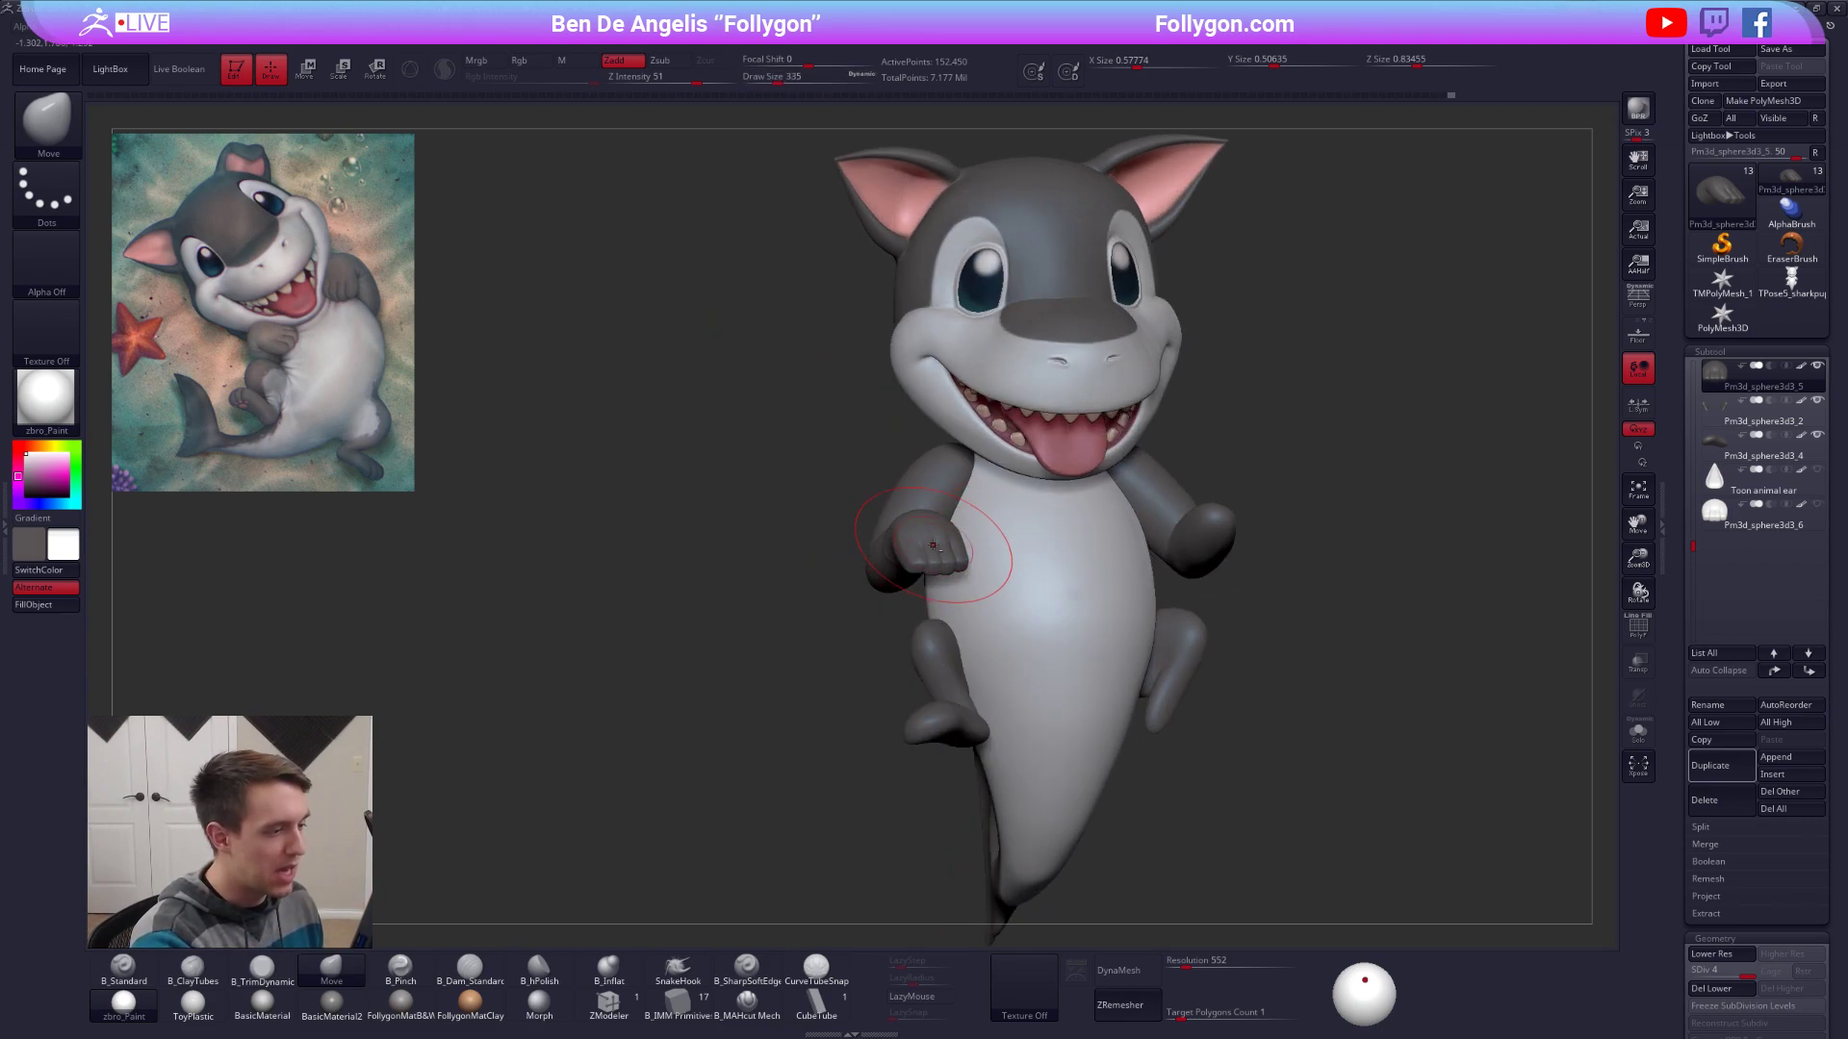
Reduce the draw size to 181 and check the paw up close, both isolated and with the body.
key(alt+s)
ctrl+right_drag(933, 544, 1001, 605)
key(s)
drag(950, 583, 941, 583)
key(alt+s)
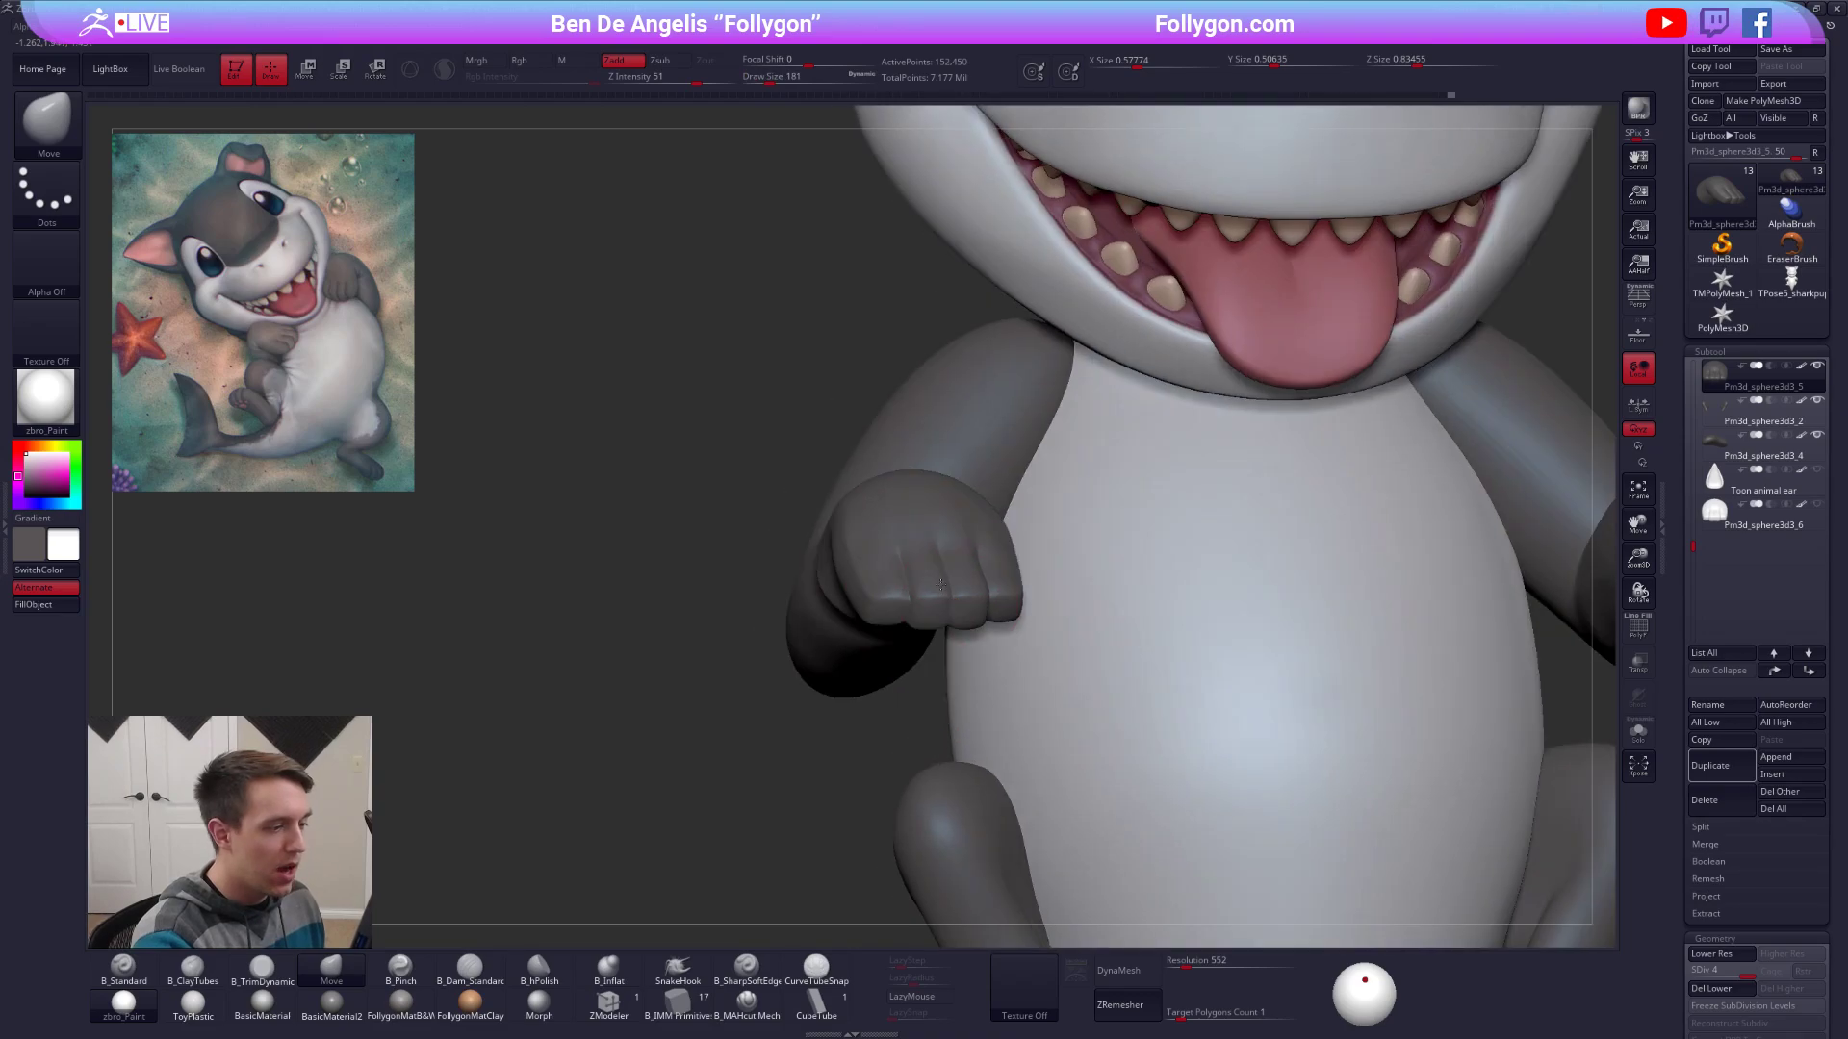
right_drag(941, 584, 908, 459)
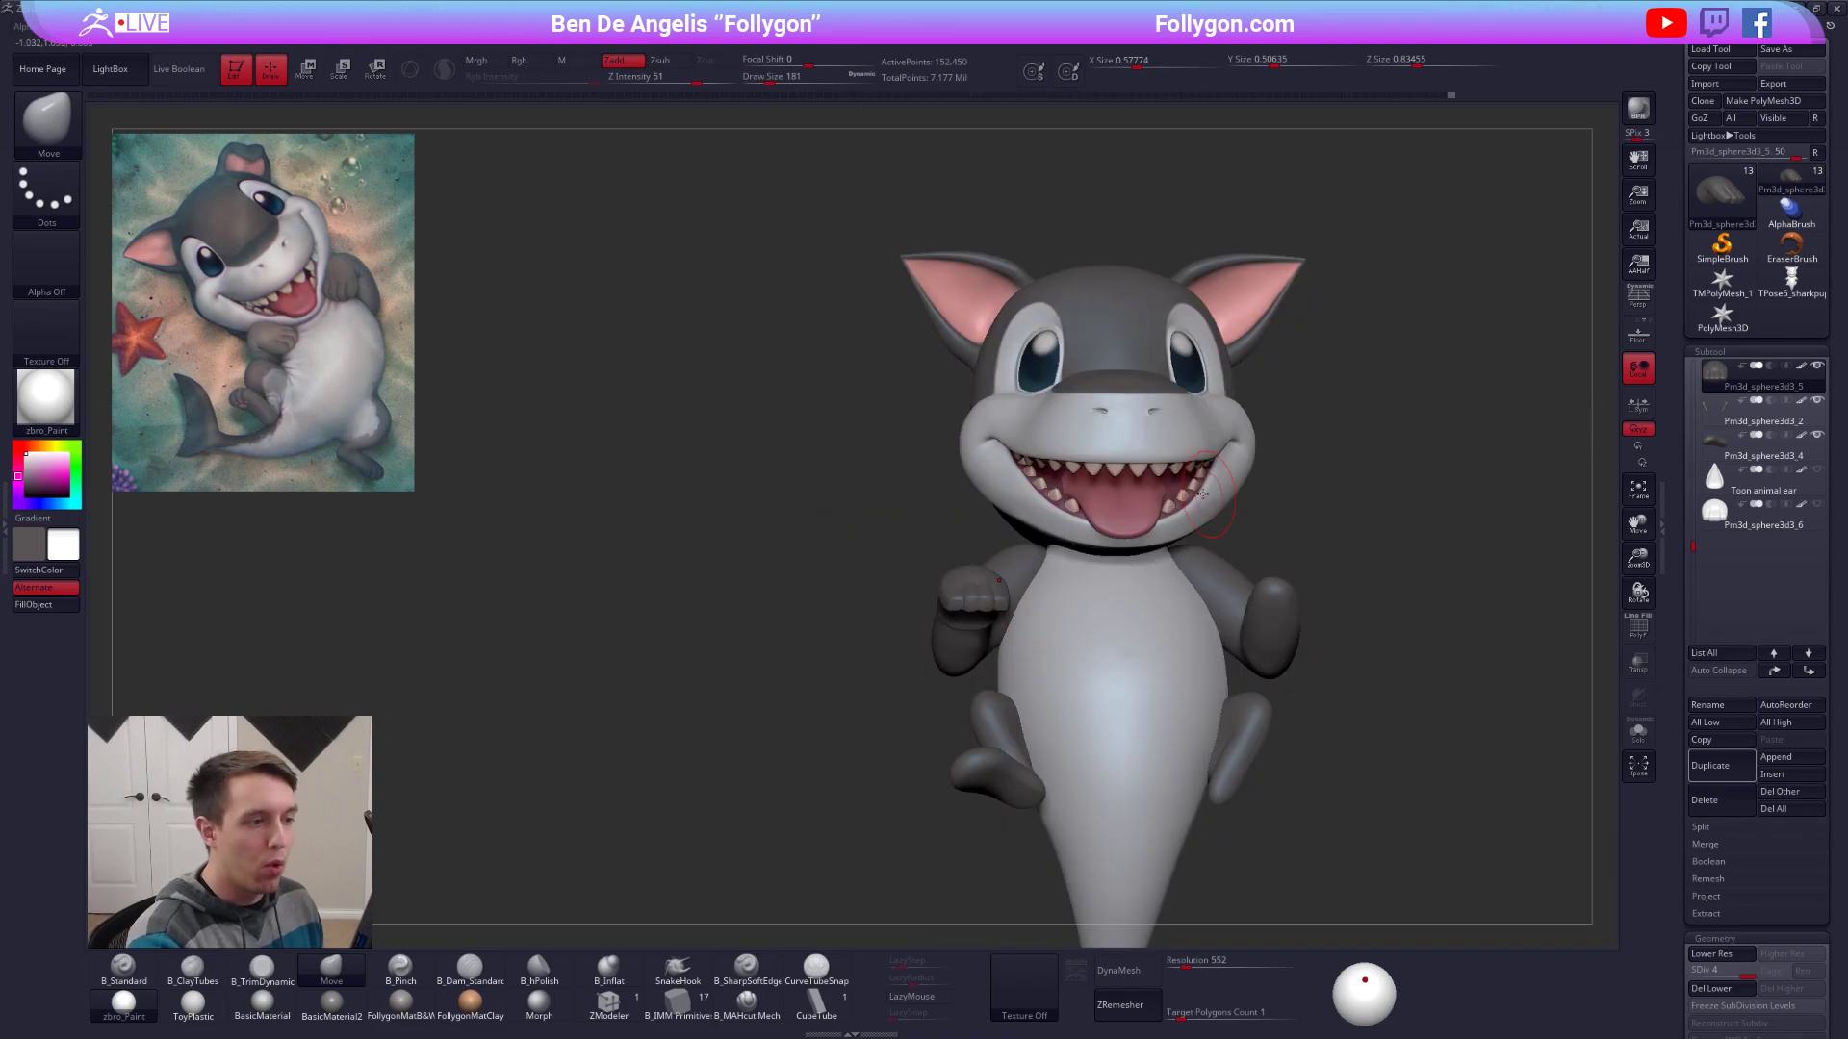
Isolate the head, turn it to show its underside and lower its subdivision level to 3.
right_drag(1203, 495, 1258, 582)
alt+click(1188, 539)
key(alt+s)
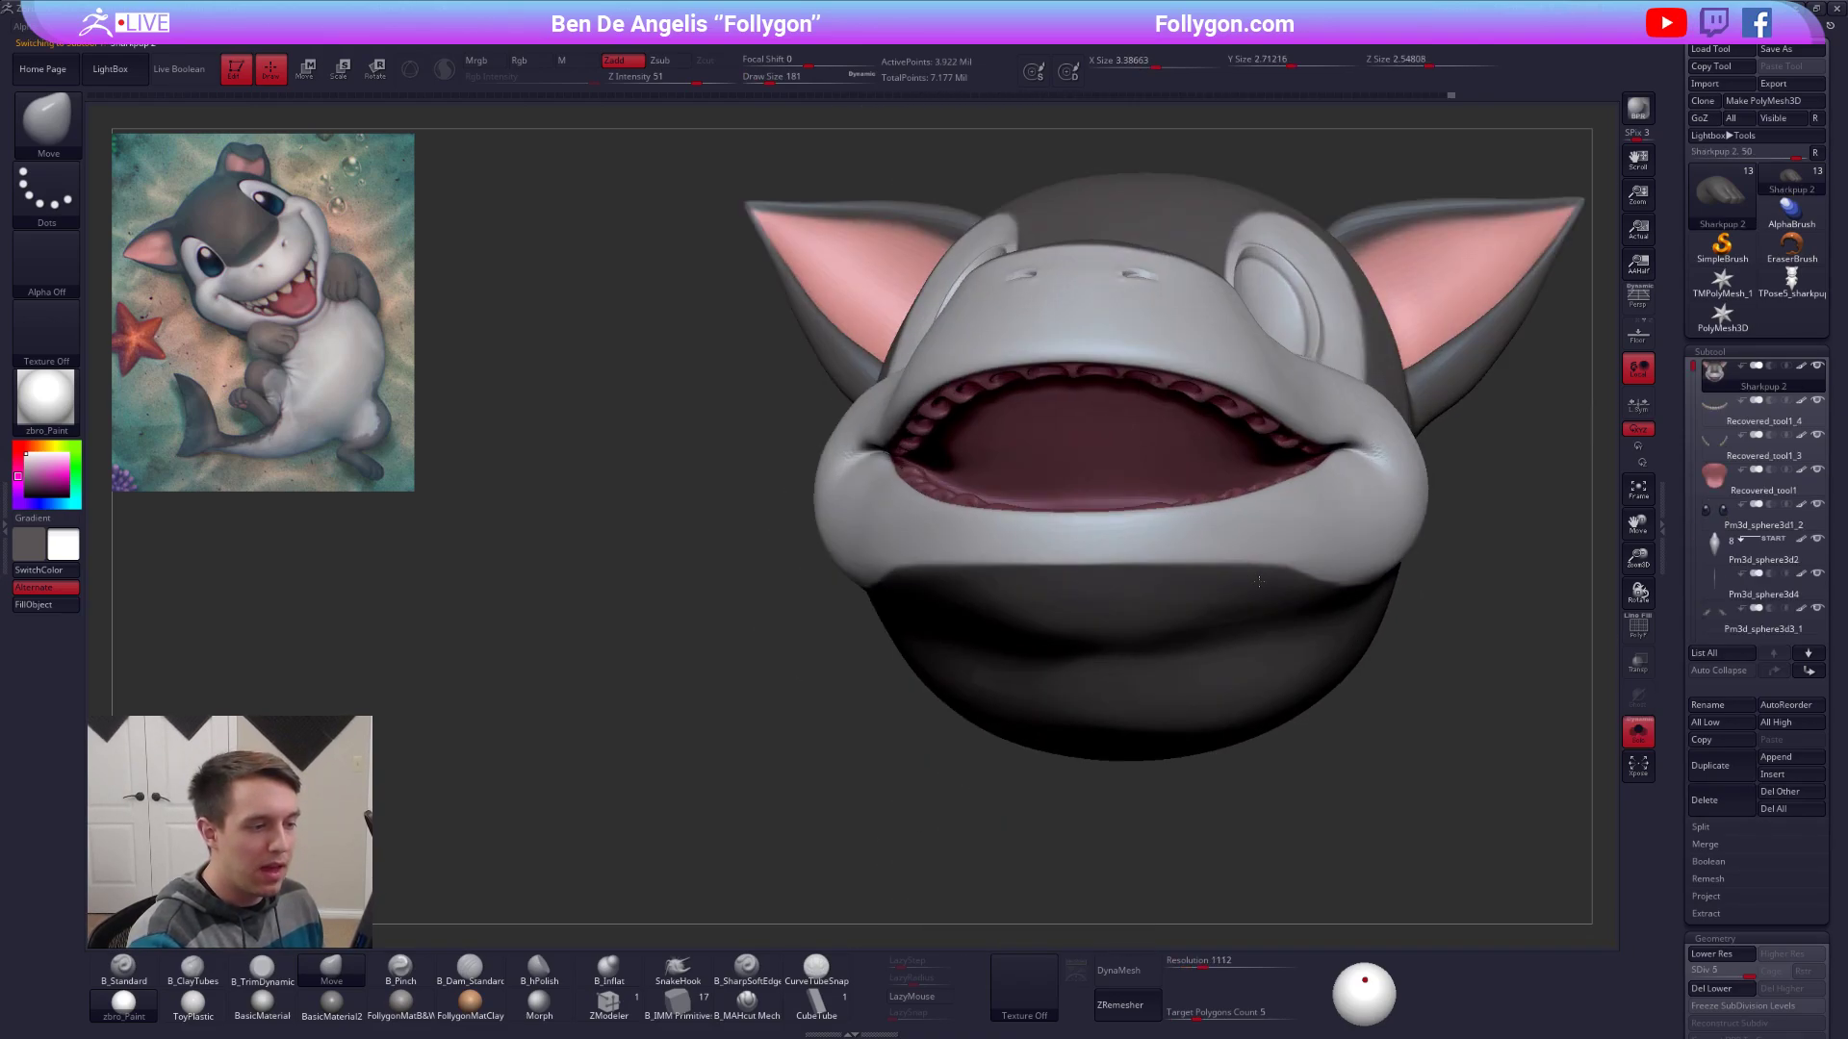
key(shift+d)
key(shift+d)
right_drag(1081, 574, 1087, 512)
key(shift+f)
key(shift+f)
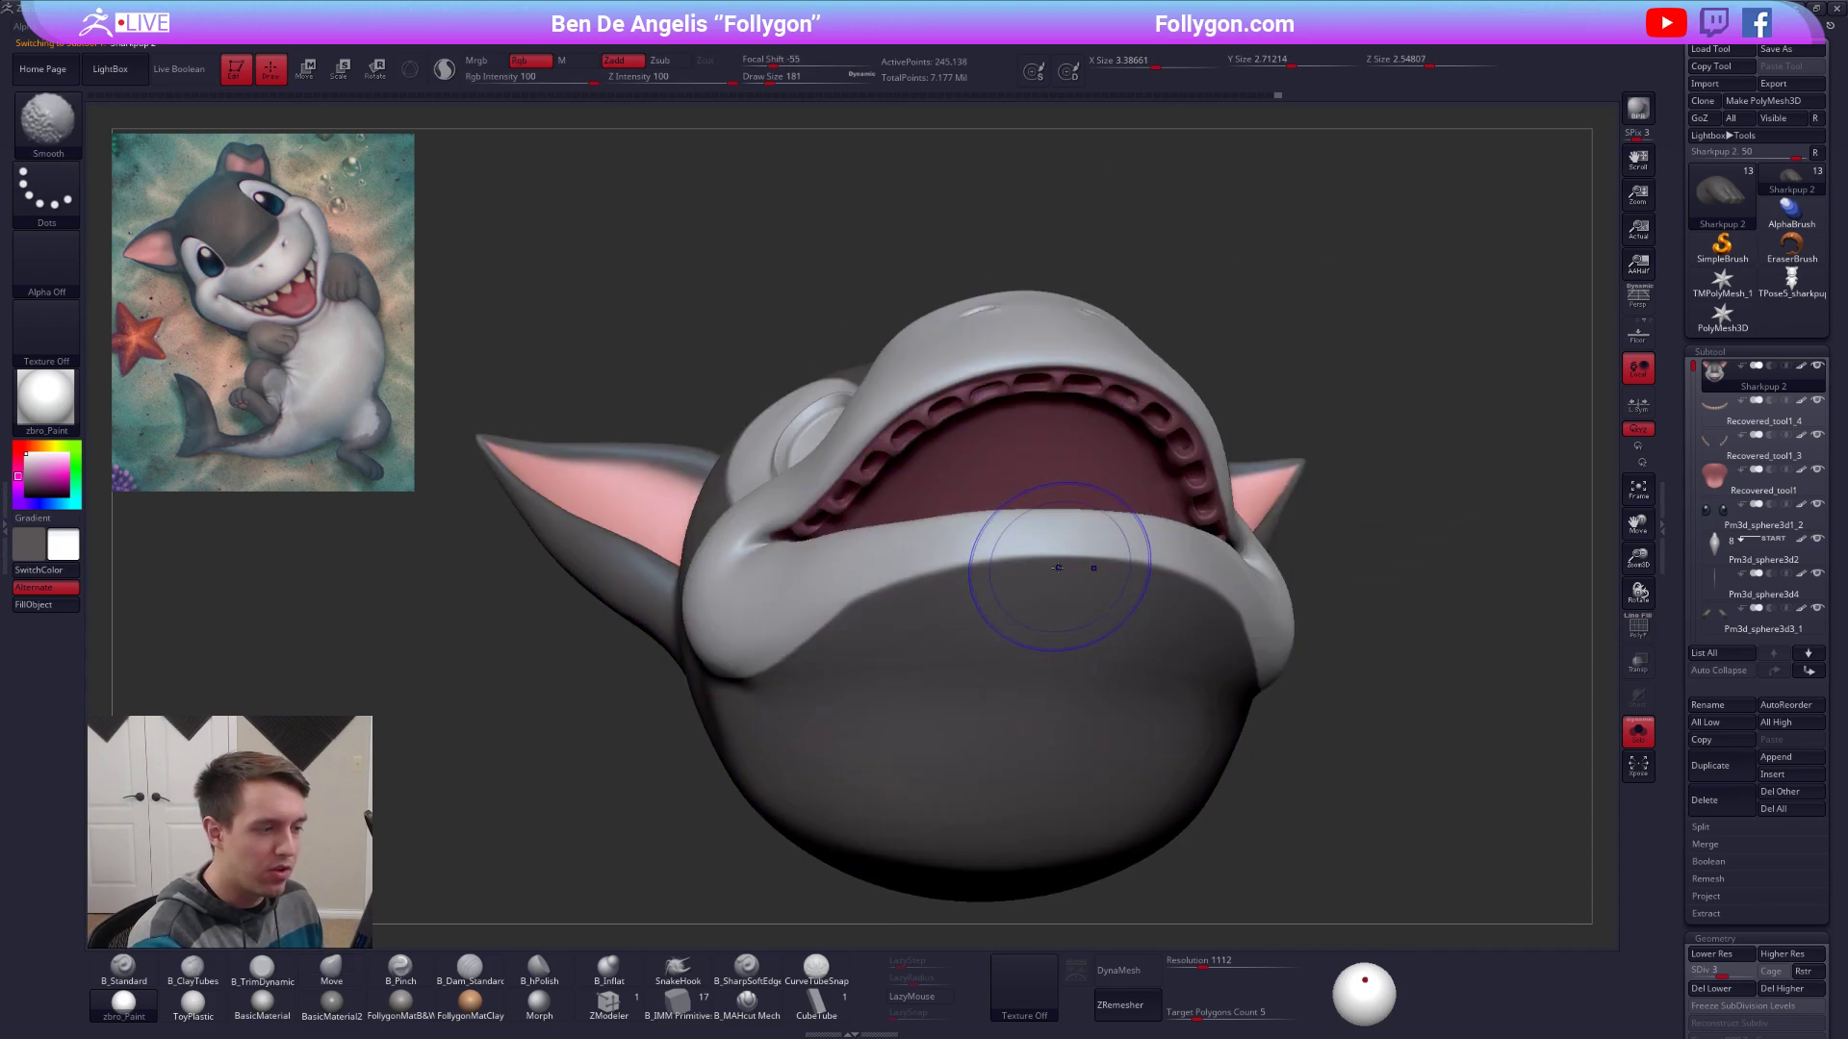
Turn off colour smoothing for the Smooth brush and smooth the jaw's underside at subdivision level 2.
key(shift+d)
key(space)
click(1051, 654)
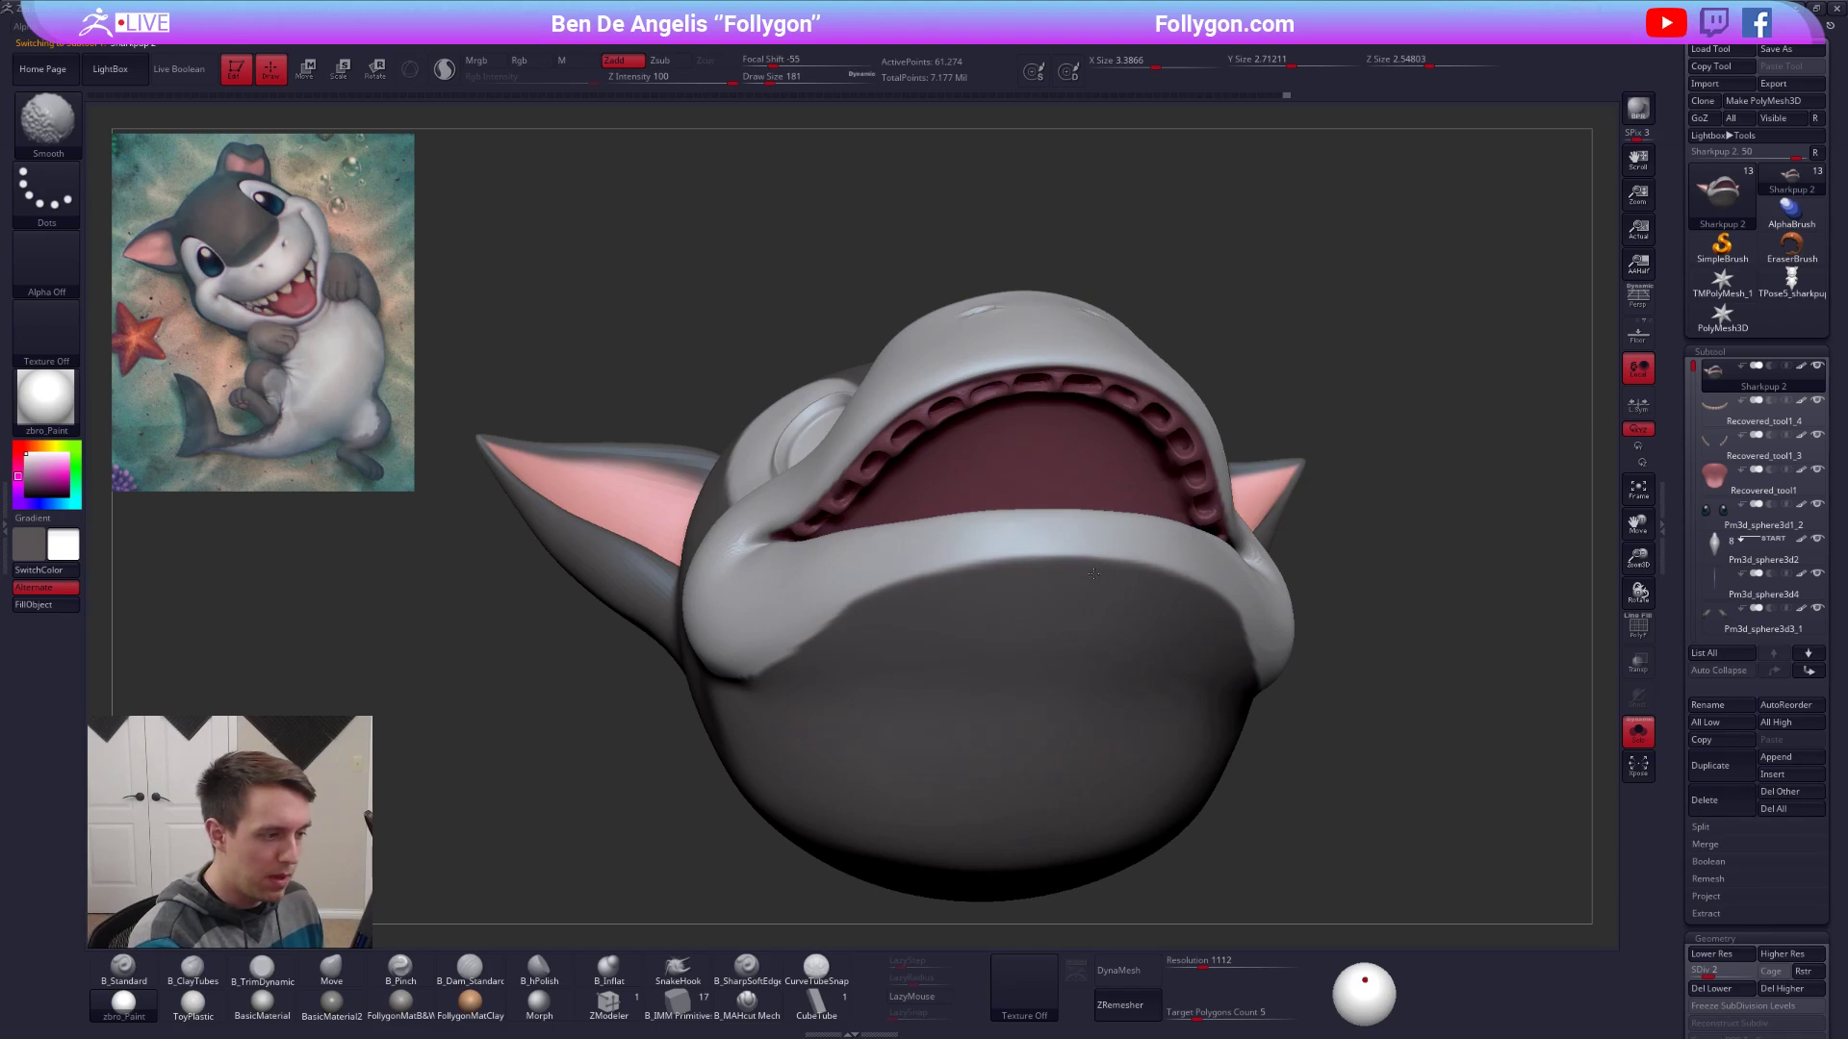
right_drag(1094, 573, 1060, 576)
key(shift+f)
mouse_move(896, 646)
right_down()
mouse_move(965, 637)
mouse_move(888, 626)
right_up()
key(shift+f)
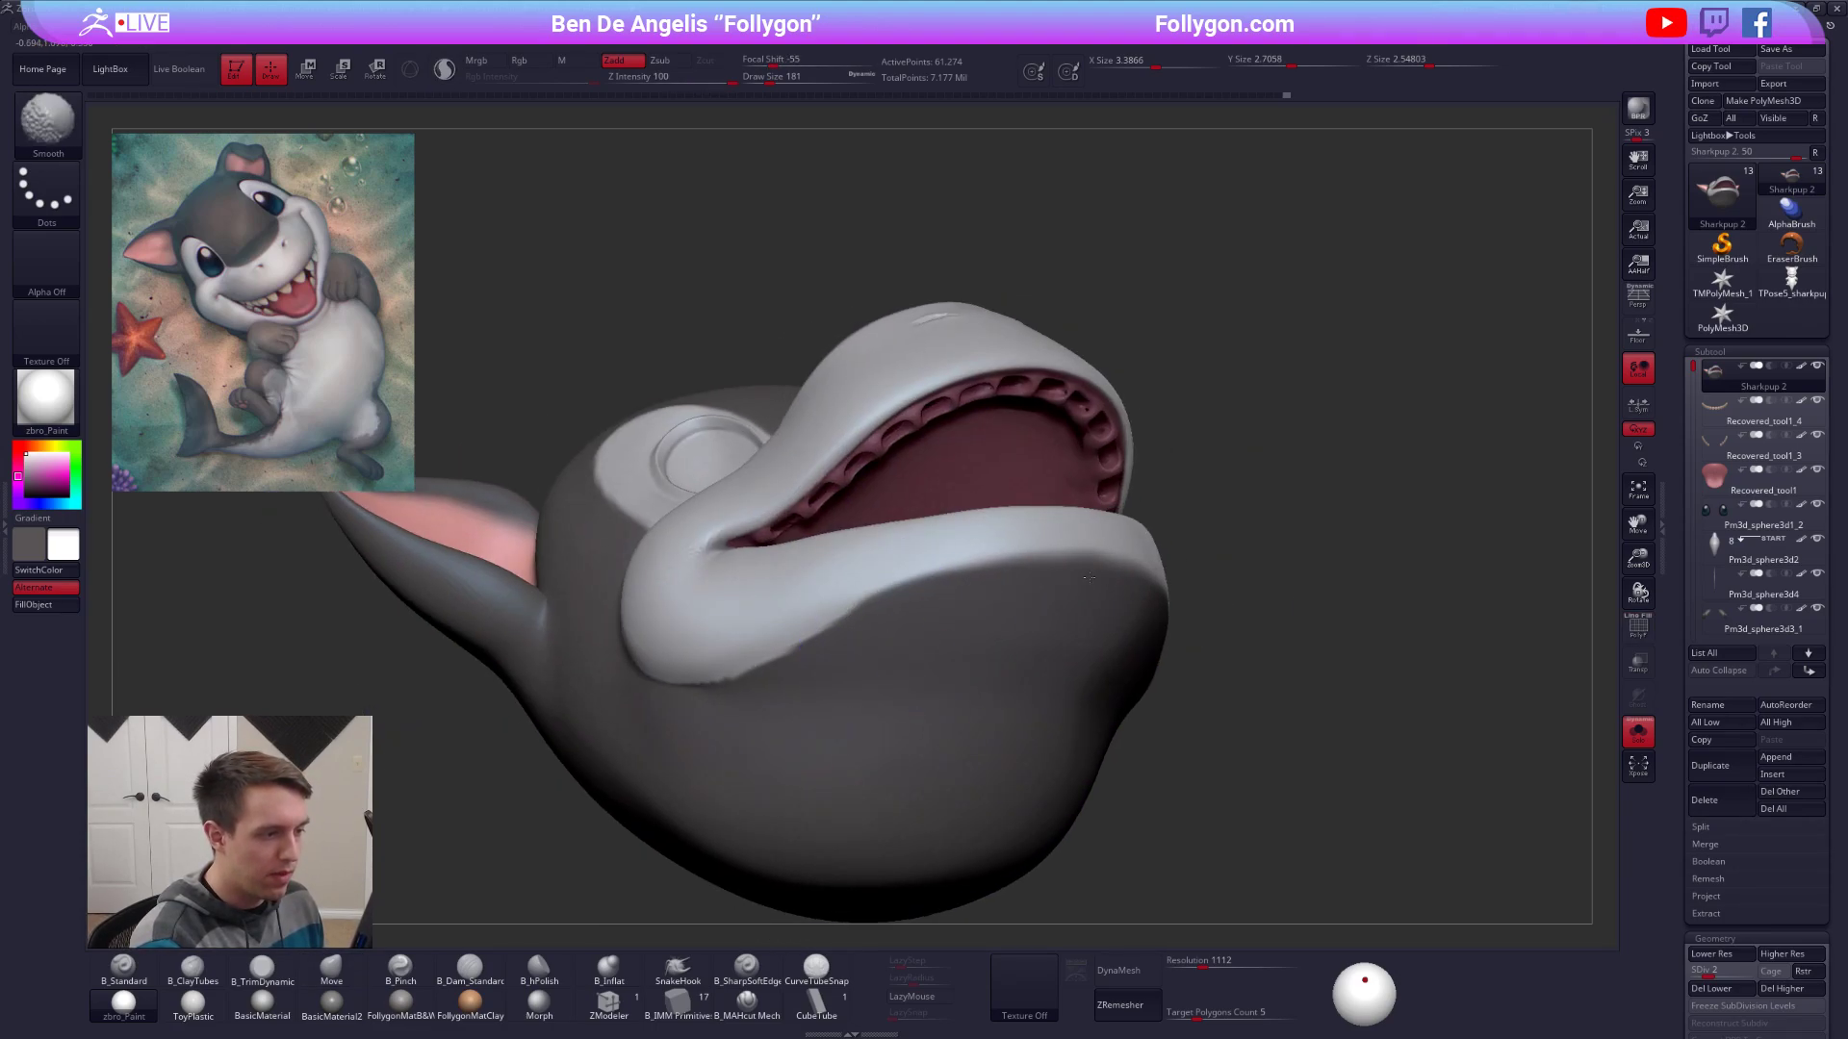
key(shift)
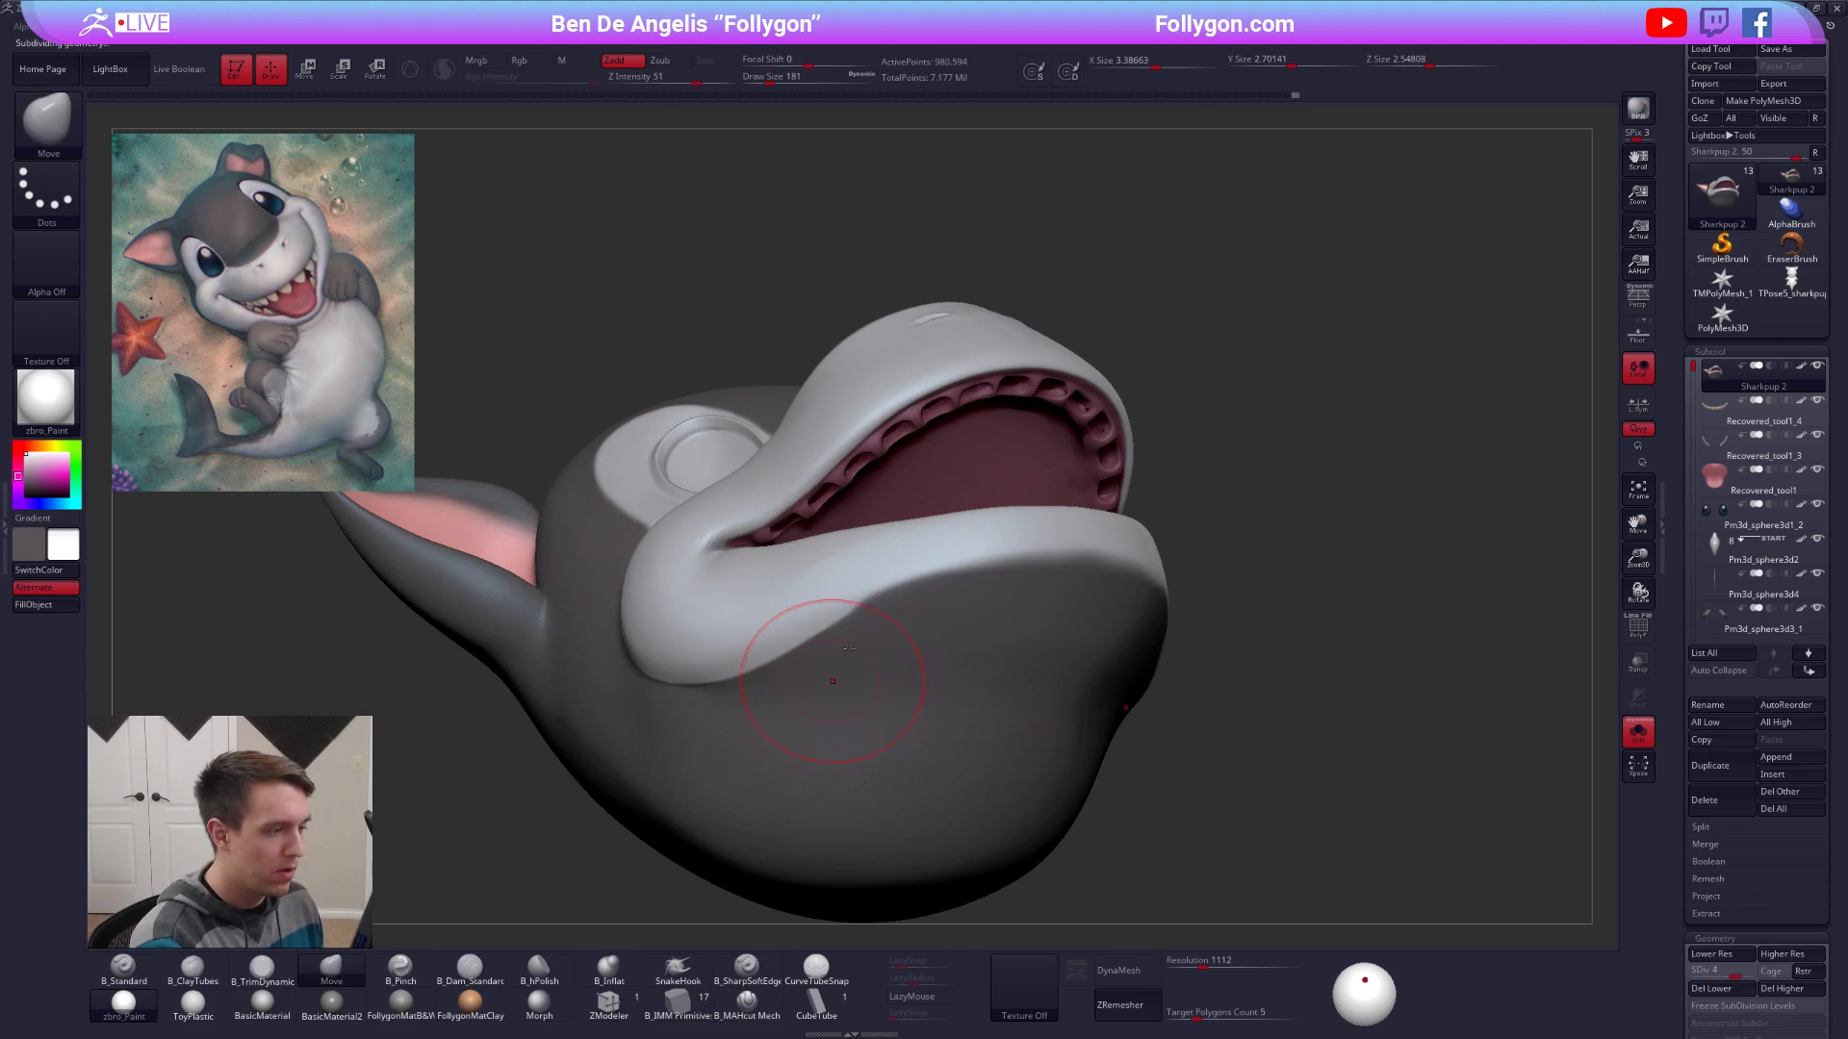
Return the head to subdivision level 5 and finish smoothing the area below the jaw.
key(d)
key(d)
key(shift)
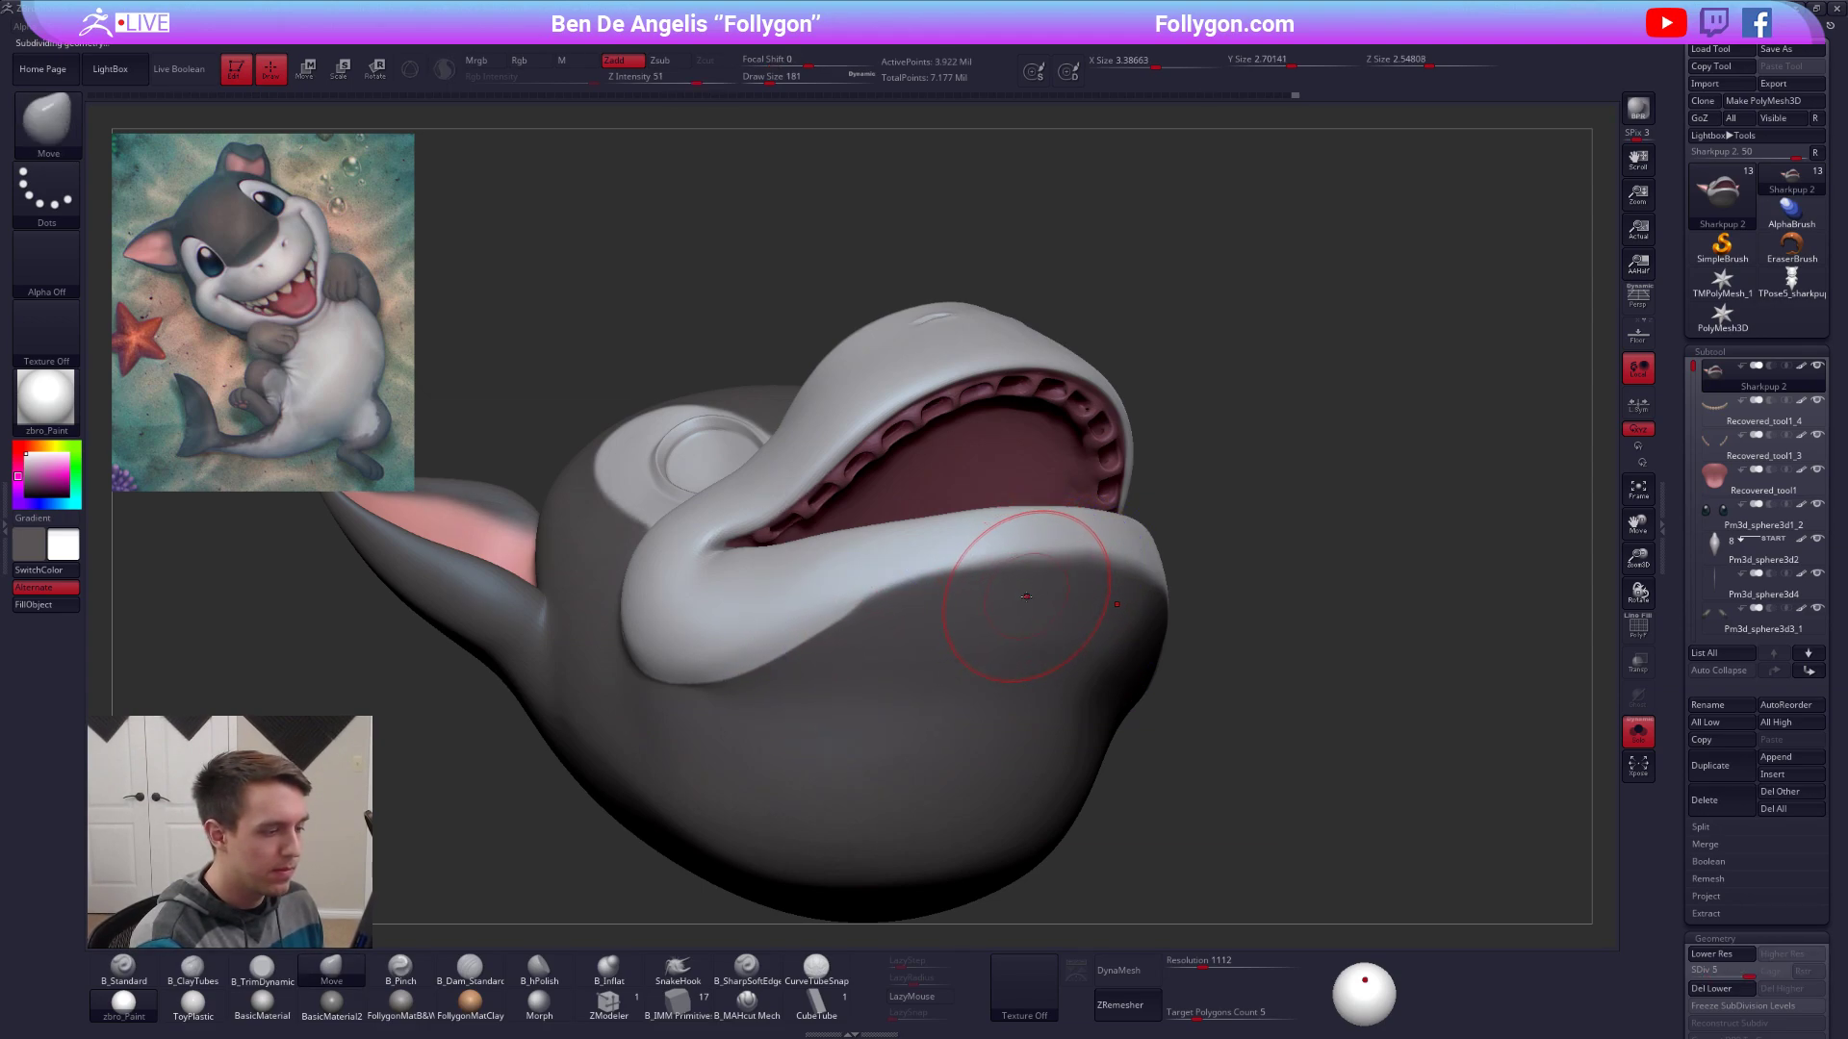
Show the whole character again, make the paw the active subtool and adjust the draw size for it.
mouse_move(1054, 616)
shift+right_down()
mouse_move(1063, 701)
mouse_move(1083, 680)
mouse_move(1150, 676)
shift+right_up()
mouse_move(977, 664)
alt+right_down()
mouse_move(984, 713)
mouse_move(933, 665)
mouse_move(936, 631)
alt+right_up()
alt+click(927, 680)
key(space)
drag(935, 631, 926, 631)
right_drag(924, 634, 943, 605)
Lower the paw to subdivision level 1 and set the Move brush size for broad shape changes.
key(space)
mouse_move(963, 614)
mouse_down()
mouse_move(1010, 604)
mouse_move(974, 603)
mouse_up()
key(space)
key(shift+d)
key(shift+d)
key(shift+d)
key(space)
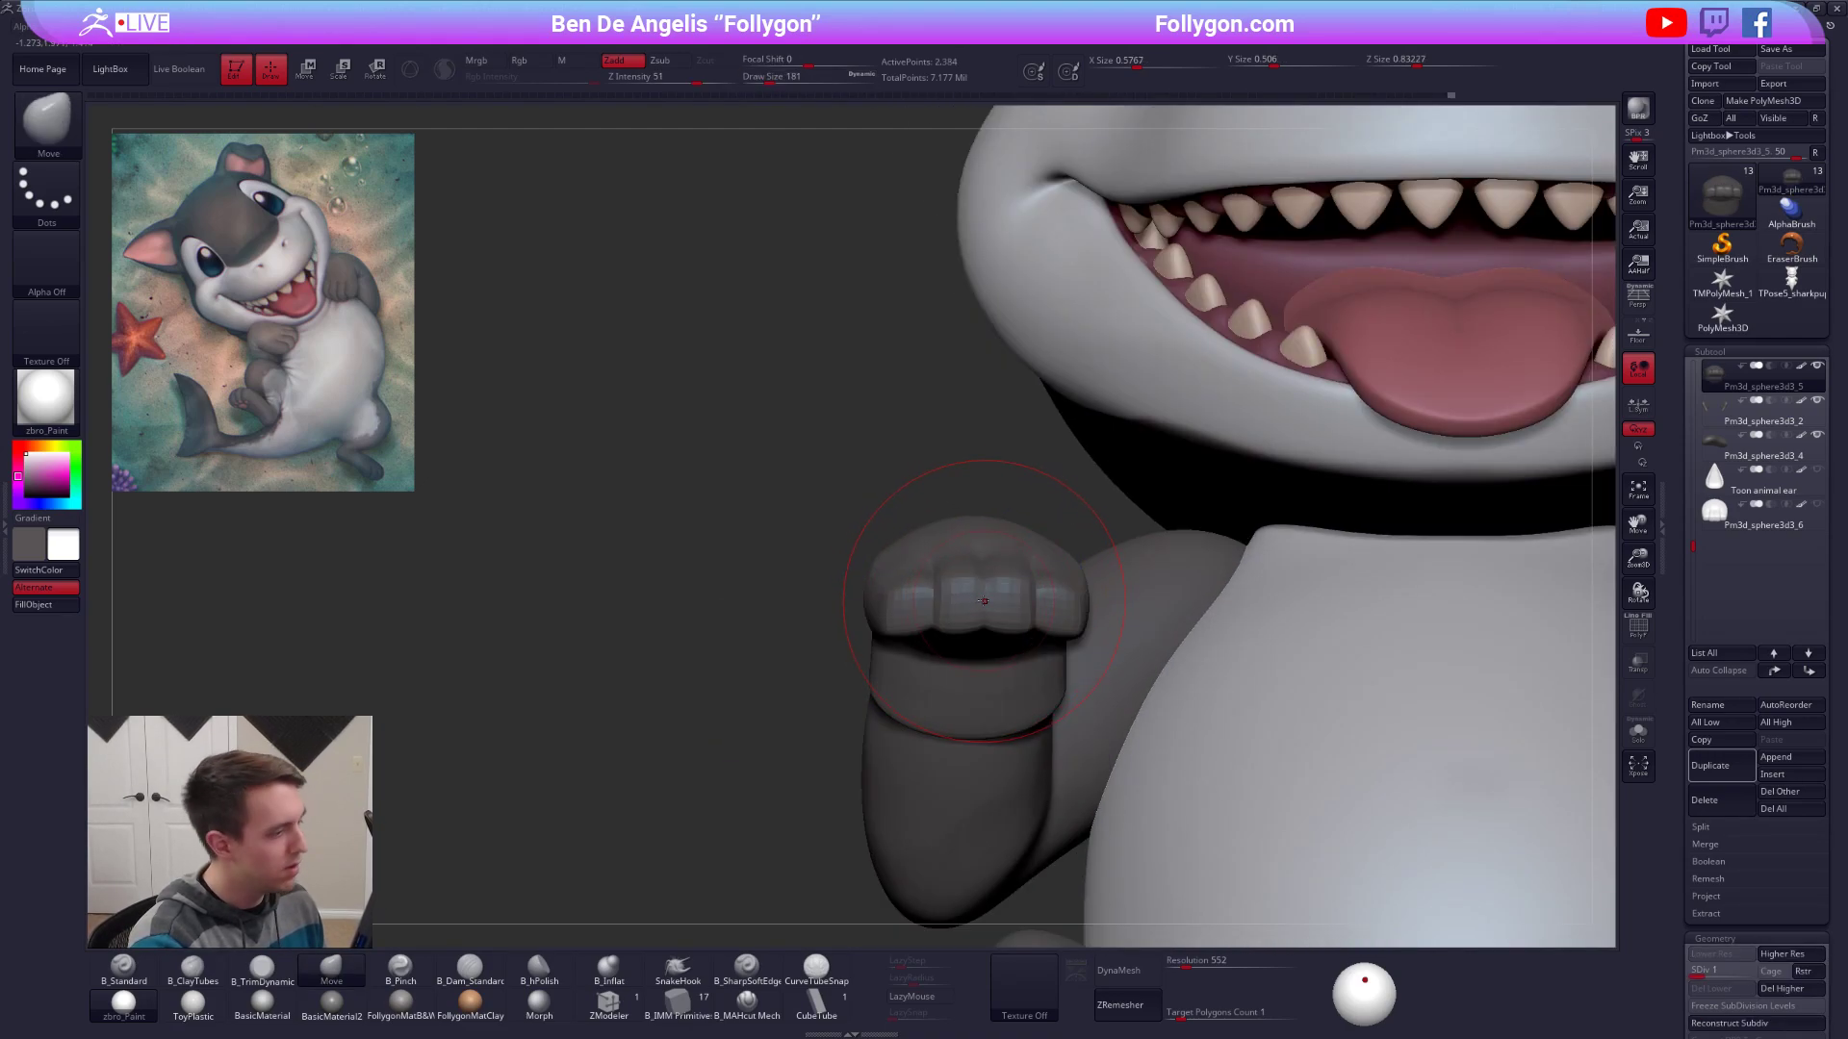
Reshape the knuckles and back of the paw with the Move brush, resizing the brush to fit.
key(space)
right_drag(978, 600, 975, 619)
key(space)
drag(970, 612, 982, 610)
key(space)
drag(979, 611, 976, 611)
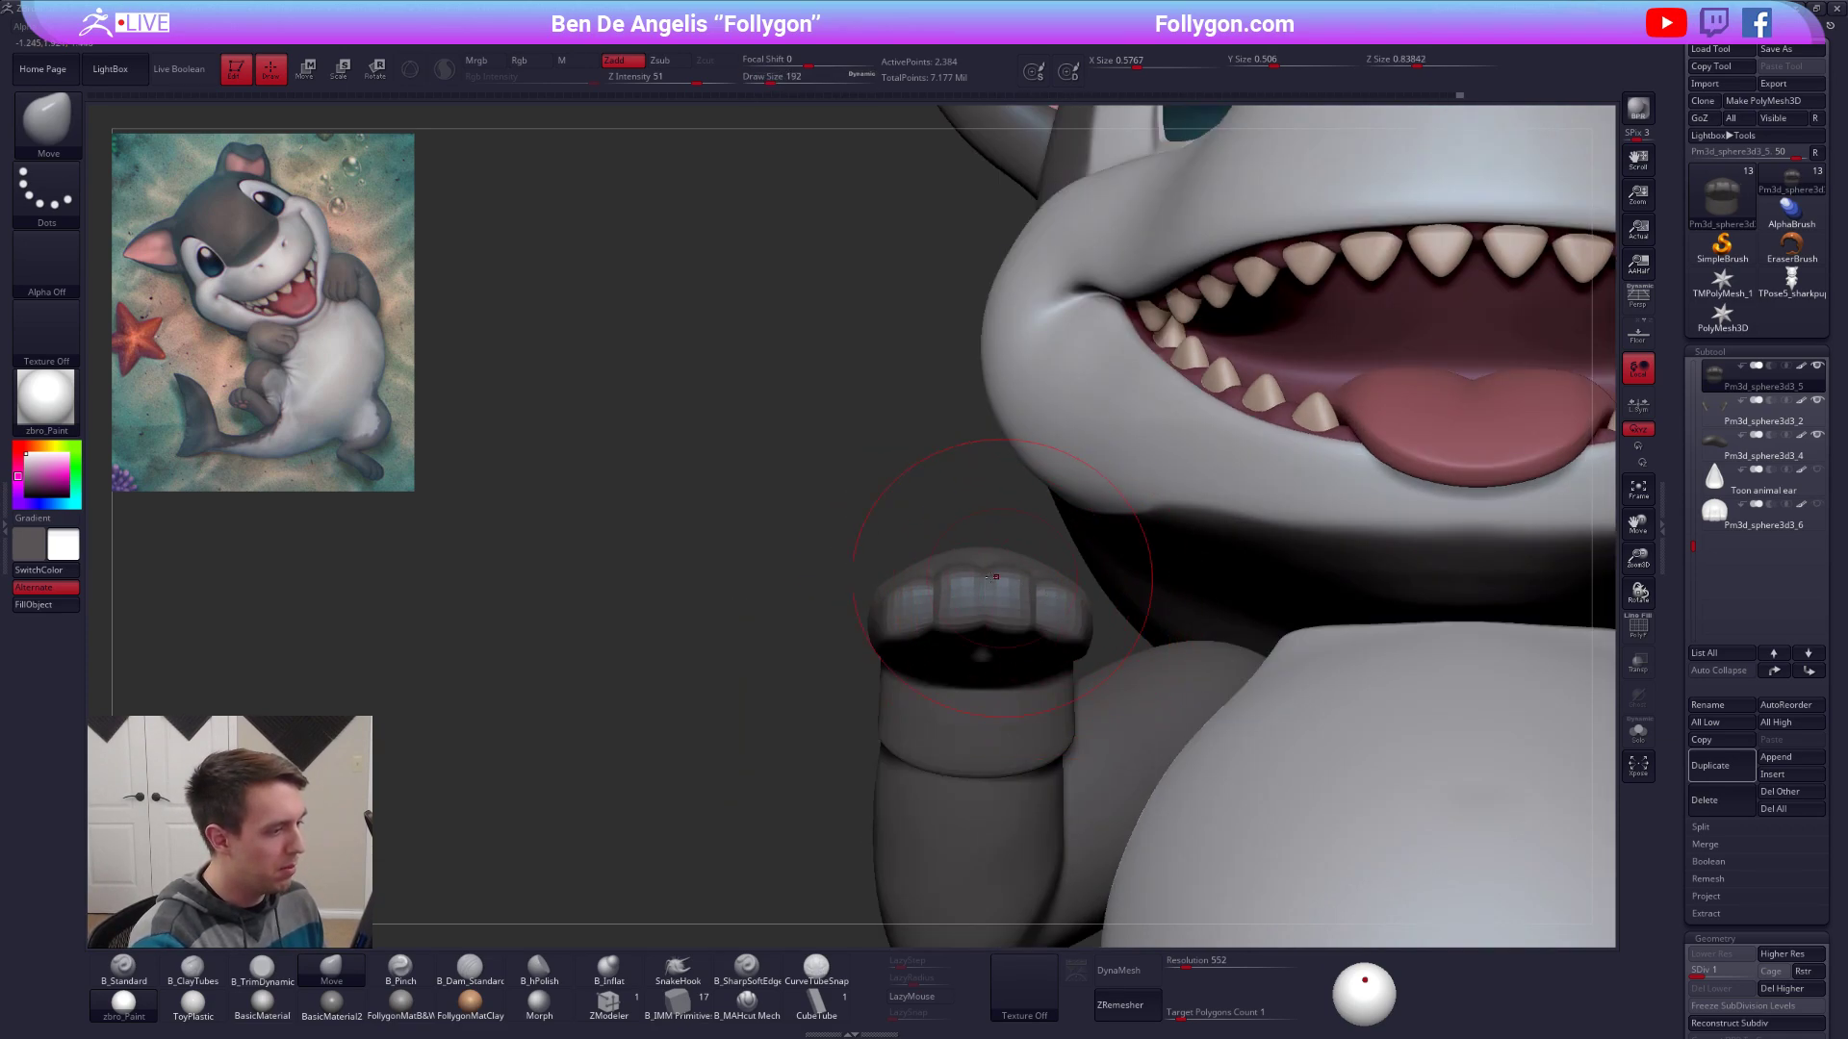
right_drag(968, 639, 850, 624)
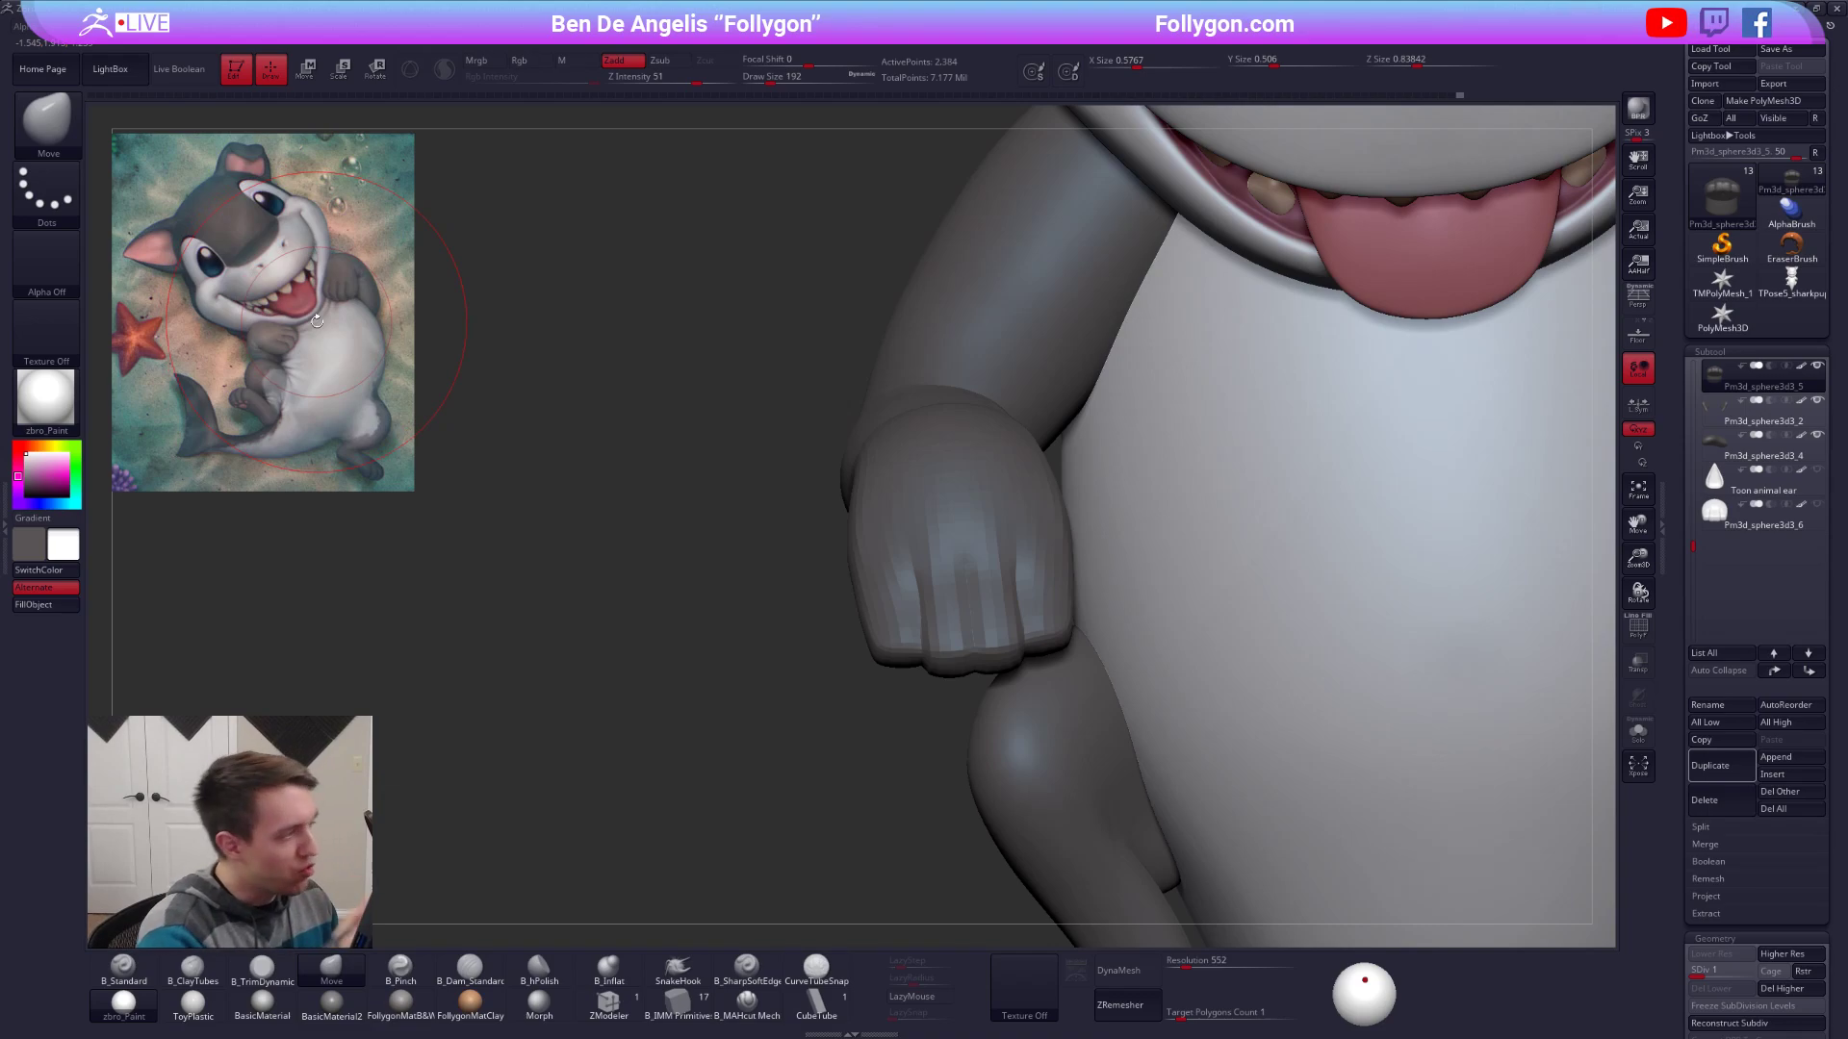
Reduce the draw size to 98, adjust the fingers from the side and isolate the paw.
right_drag(983, 633, 914, 655)
key(s)
drag(929, 664, 904, 664)
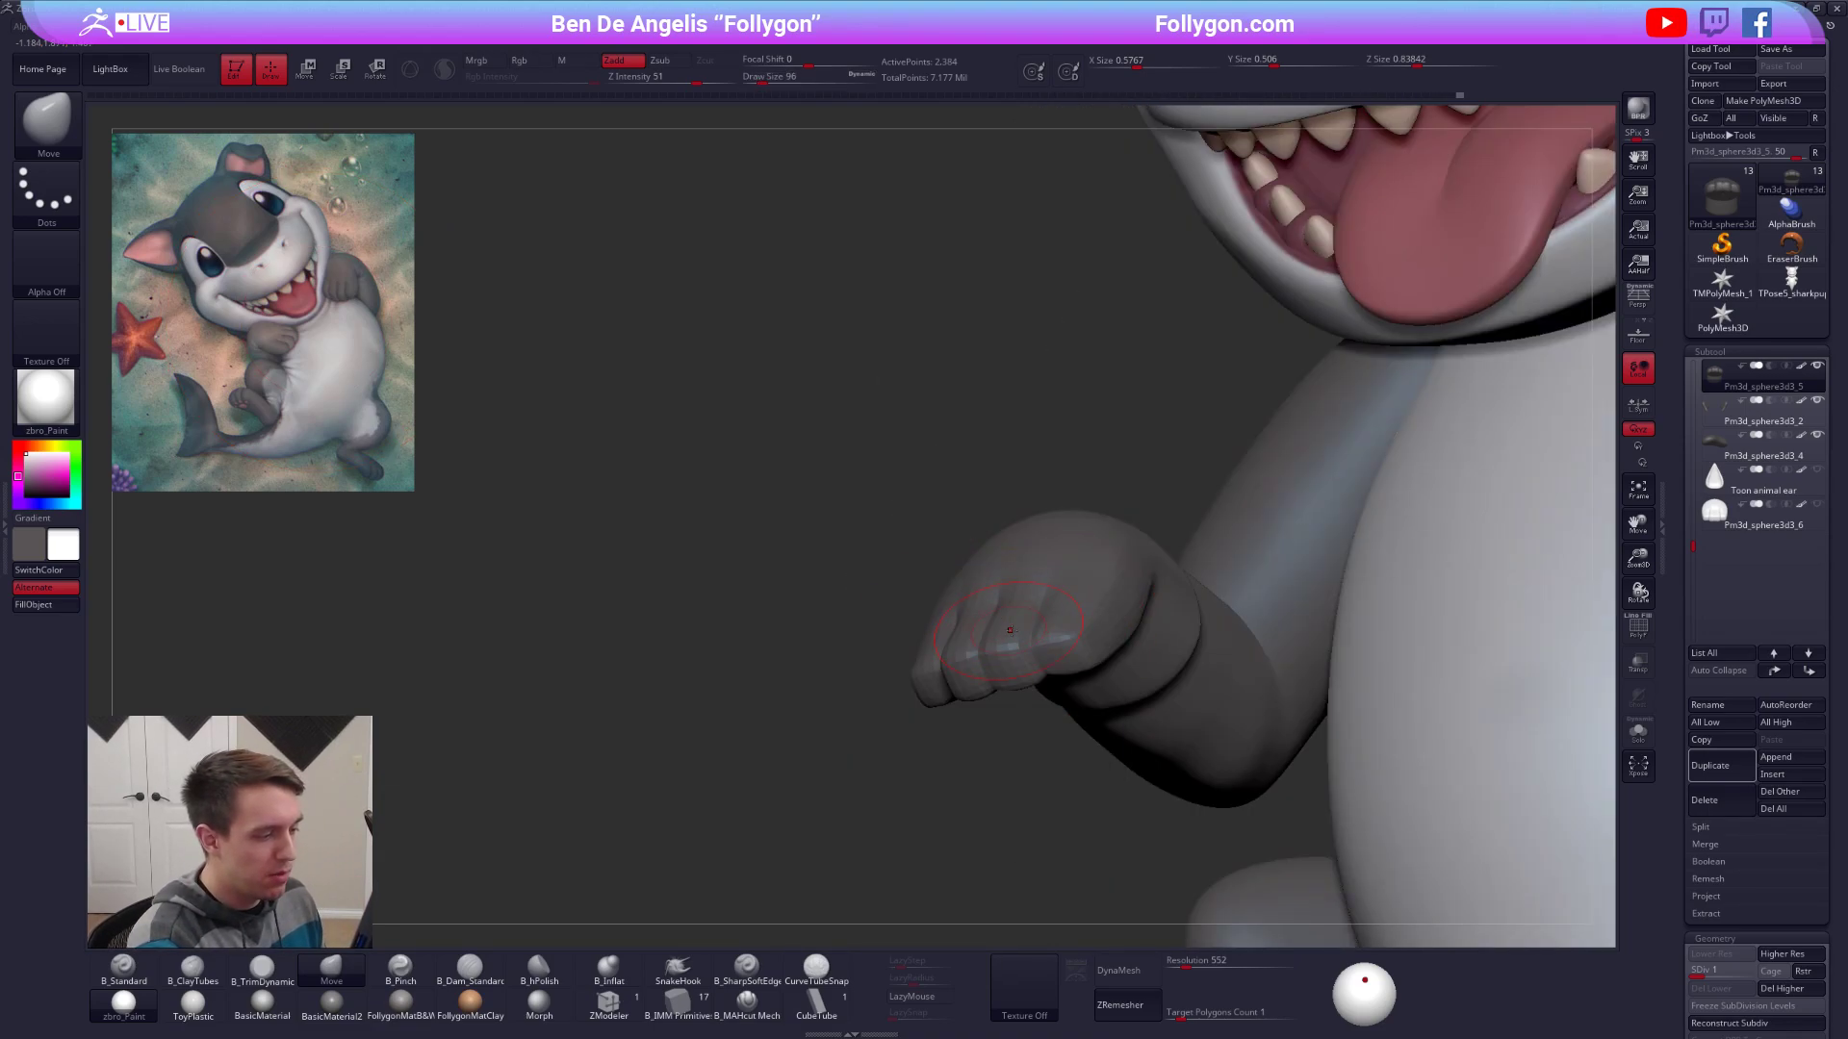
mouse_move(944, 631)
right_down()
mouse_move(1006, 655)
mouse_move(978, 672)
right_up()
key(alt+s)
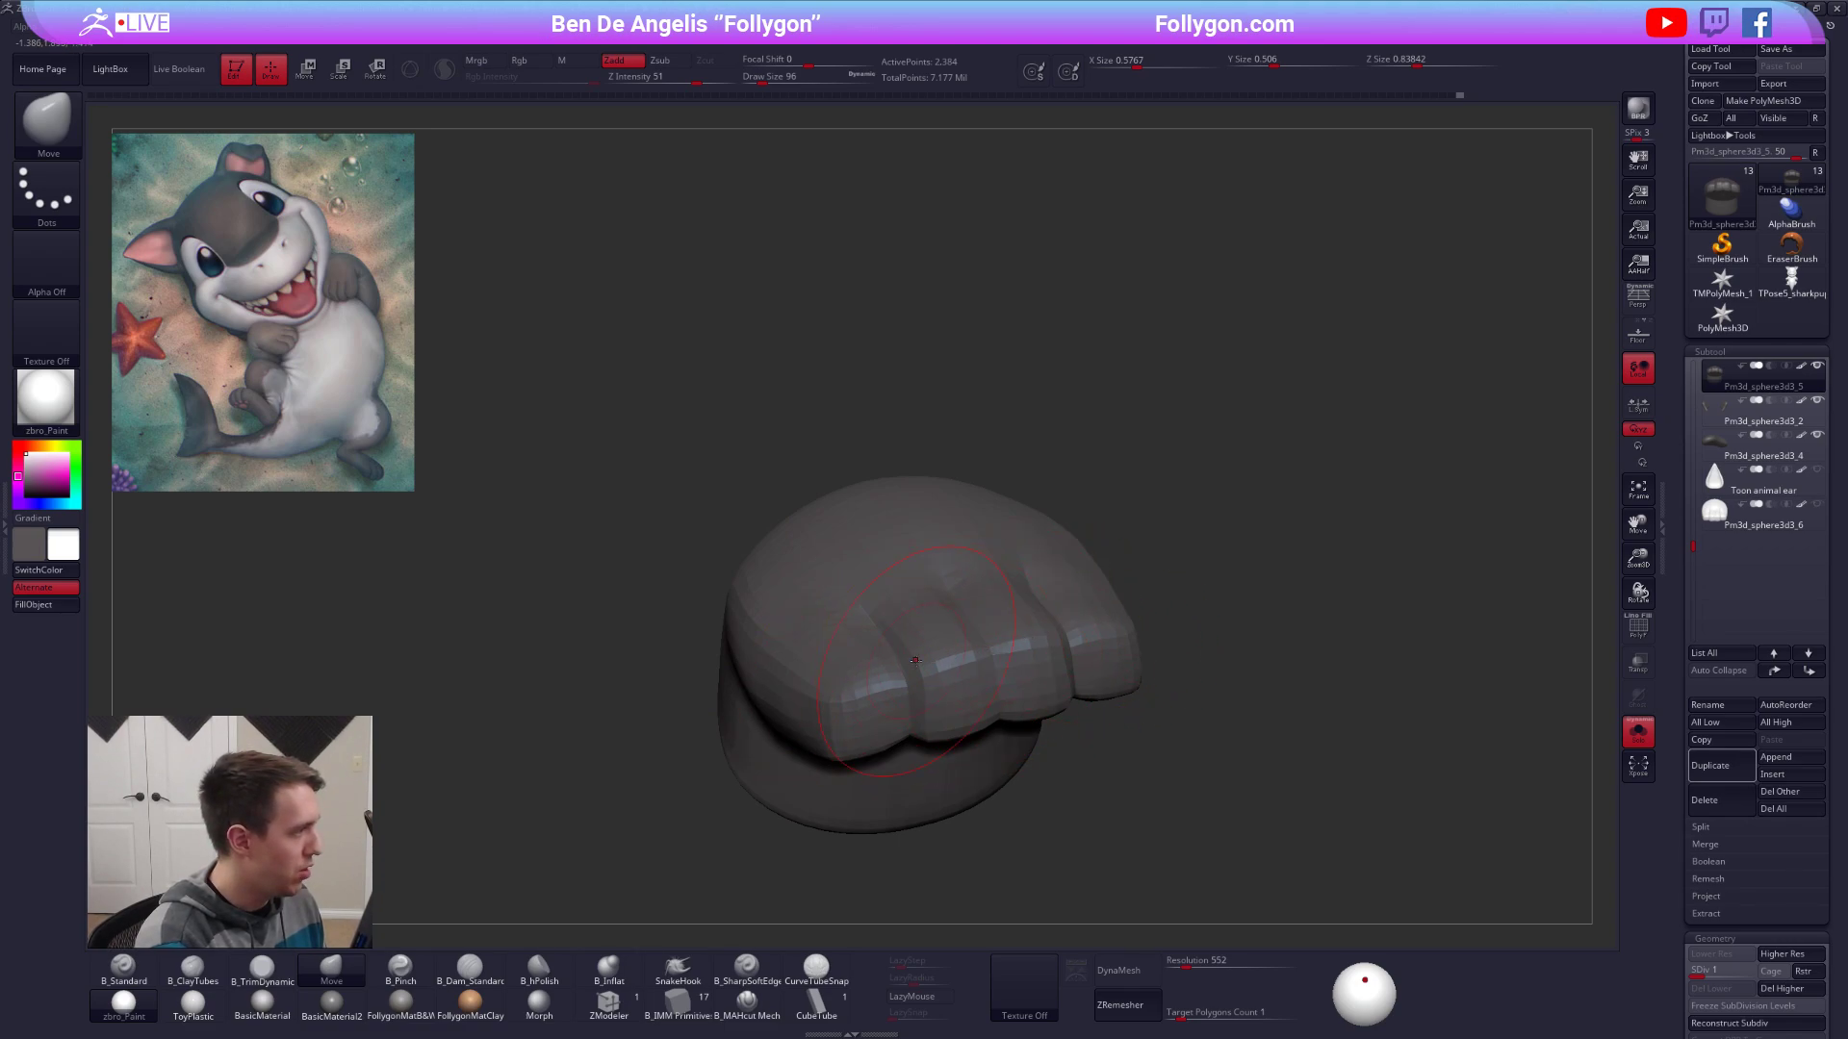
Raise the isolated paw's subdivision level and reduce the Move brush size for the fingers.
mouse_move(910, 723)
right_down()
mouse_move(897, 670)
mouse_move(910, 722)
right_up()
key(d)
key(d)
key(space)
drag(962, 704, 948, 704)
Refine the paw's fingers and palm with the Move brush from several angles, toggling isolation.
mouse_move(986, 659)
right_down()
mouse_move(943, 708)
mouse_move(1072, 714)
mouse_move(1044, 616)
right_up()
key(alt+s)
key(space)
drag(1008, 710, 1026, 710)
mouse_move(1068, 618)
right_down()
mouse_move(1193, 616)
mouse_move(1046, 576)
mouse_move(1022, 597)
right_up()
key(alt+s)
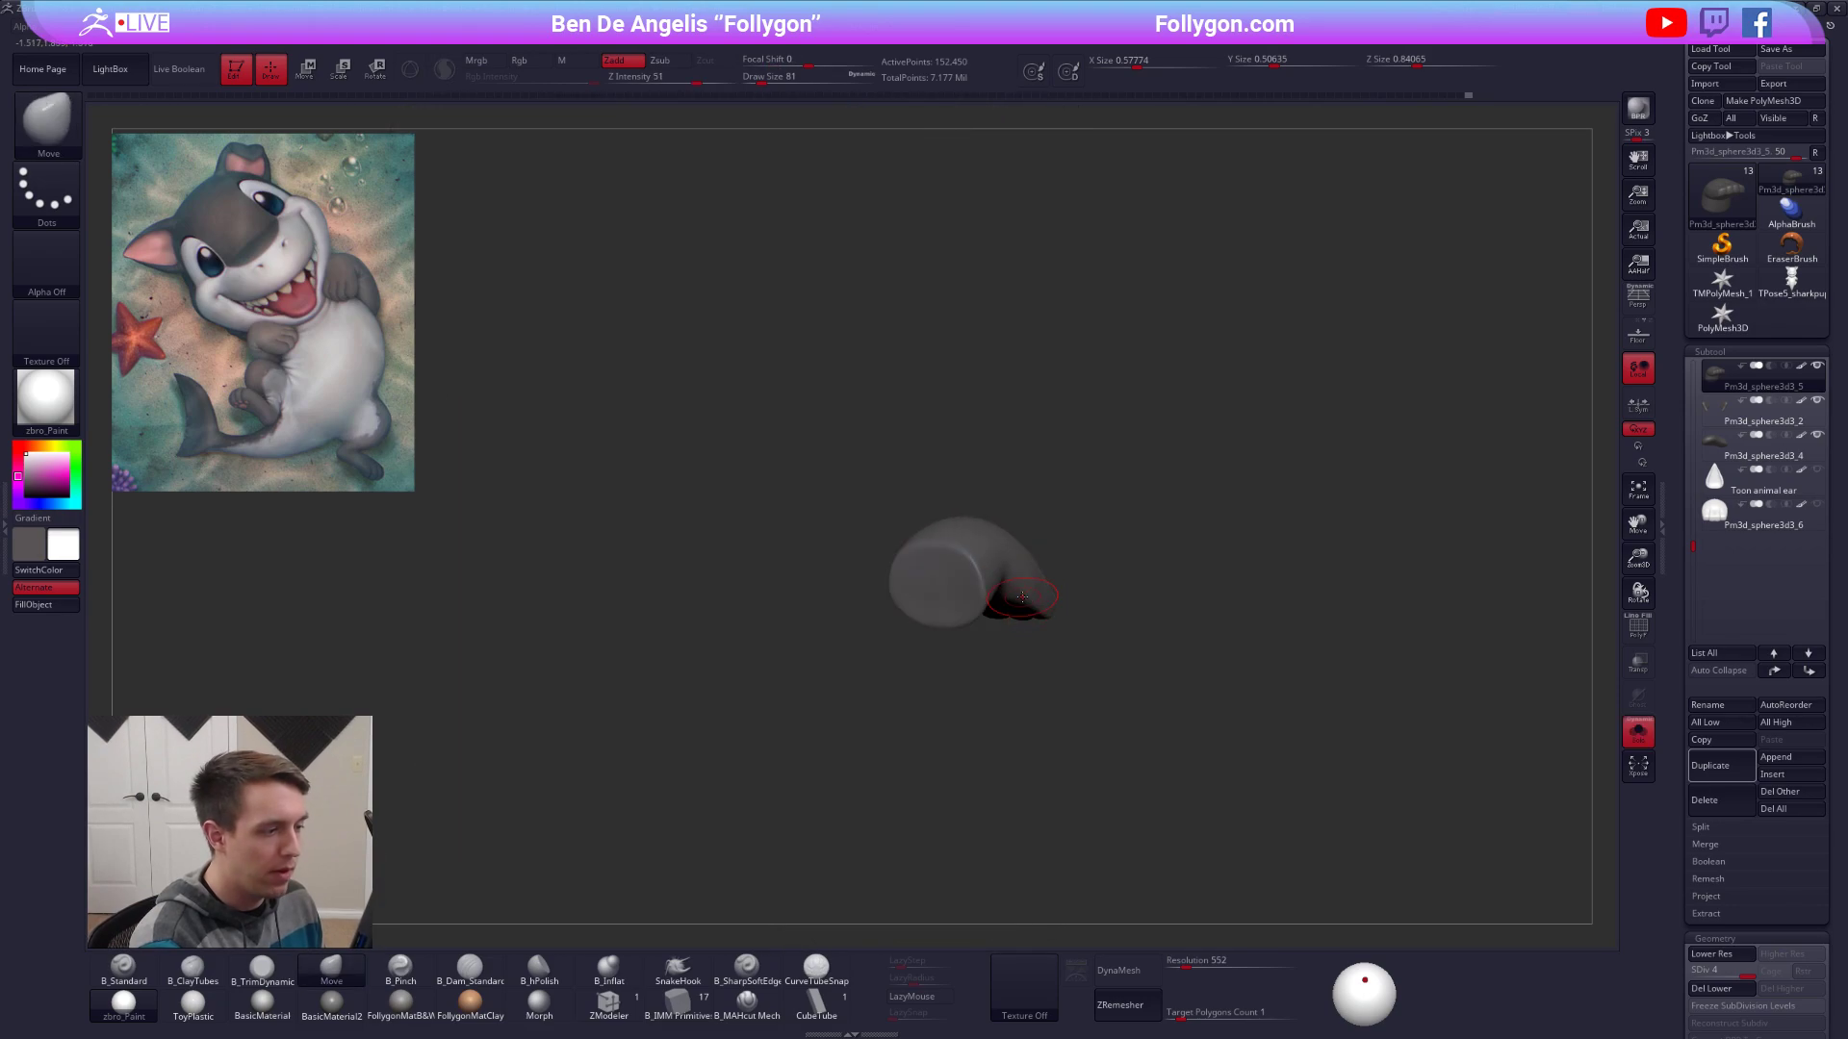
Show the whole character from the side, centred on the paw, and set the draw size to 160.
key(alt+s)
right_drag(1169, 674, 1108, 676)
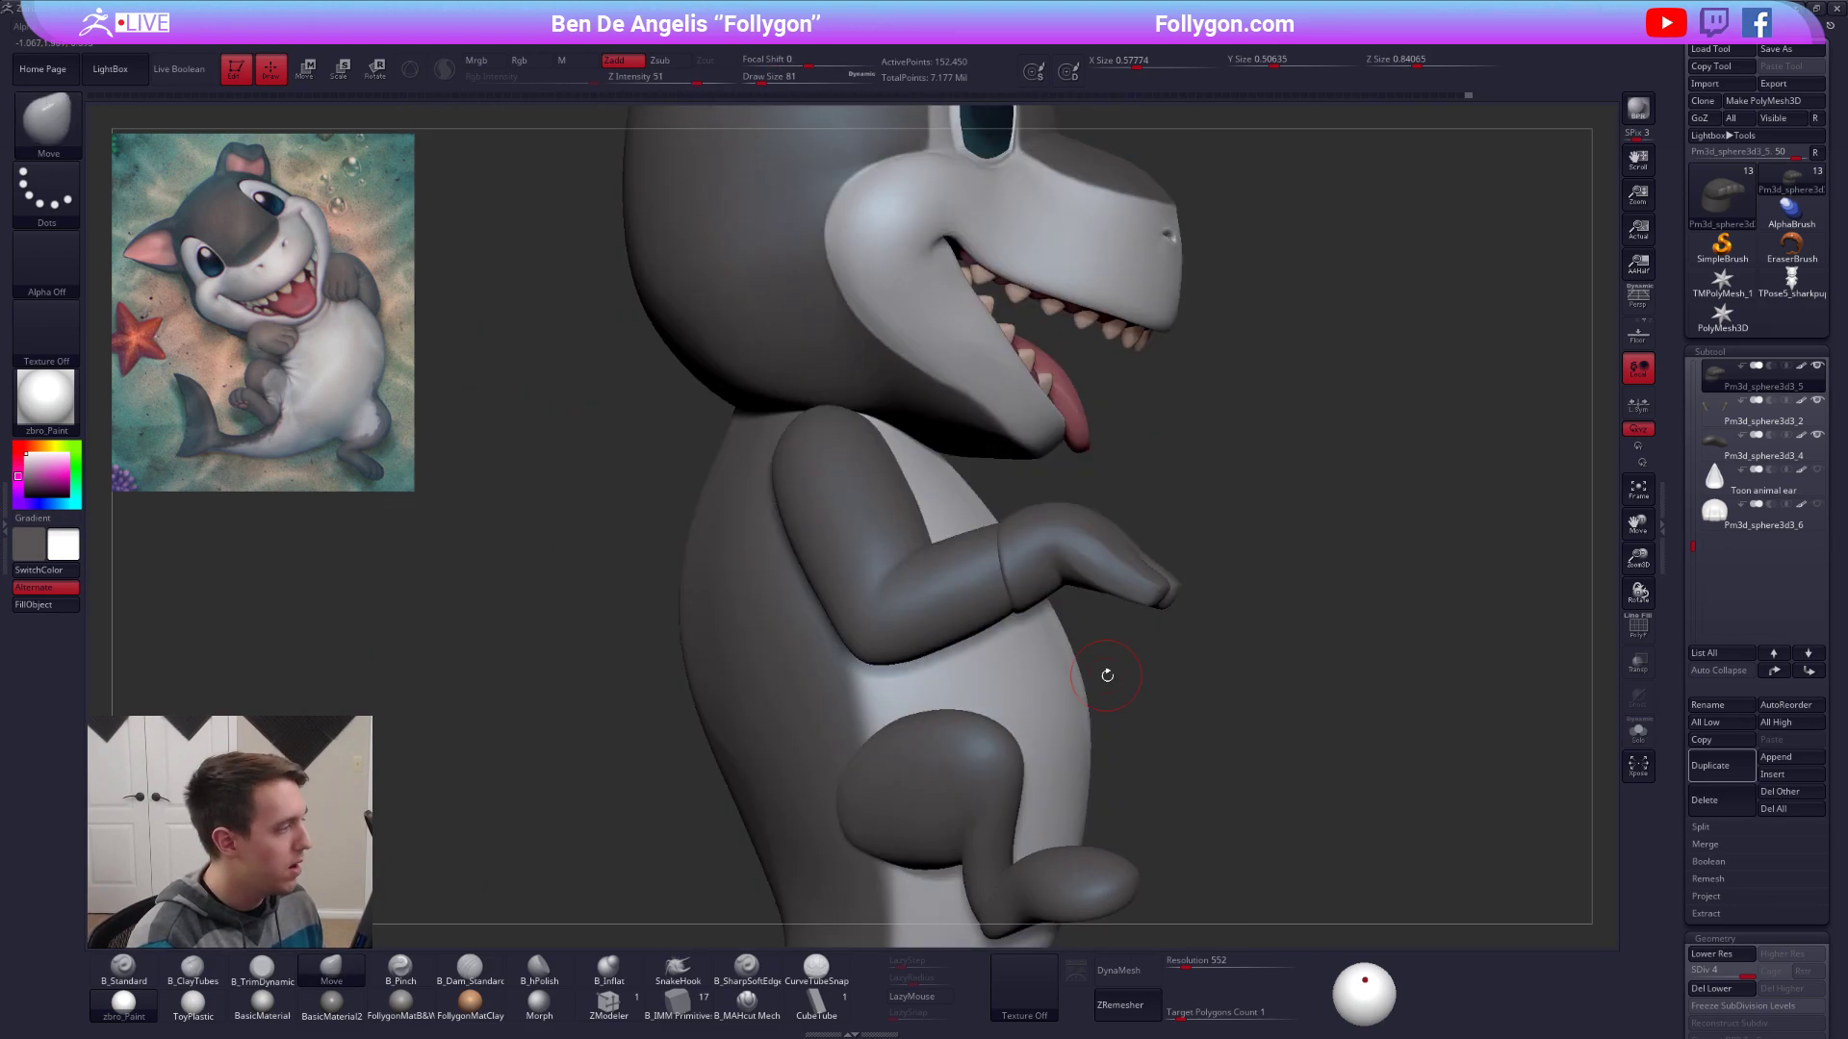
ctrl+right_drag(1066, 575, 1059, 621)
key(space)
drag(1030, 593, 1039, 593)
Lower the paw to subdivision level 1, isolate it, mask its wrist with a lasso, and blur and invert the mask.
key(shift+d)
key(shift+d)
key(shift+d)
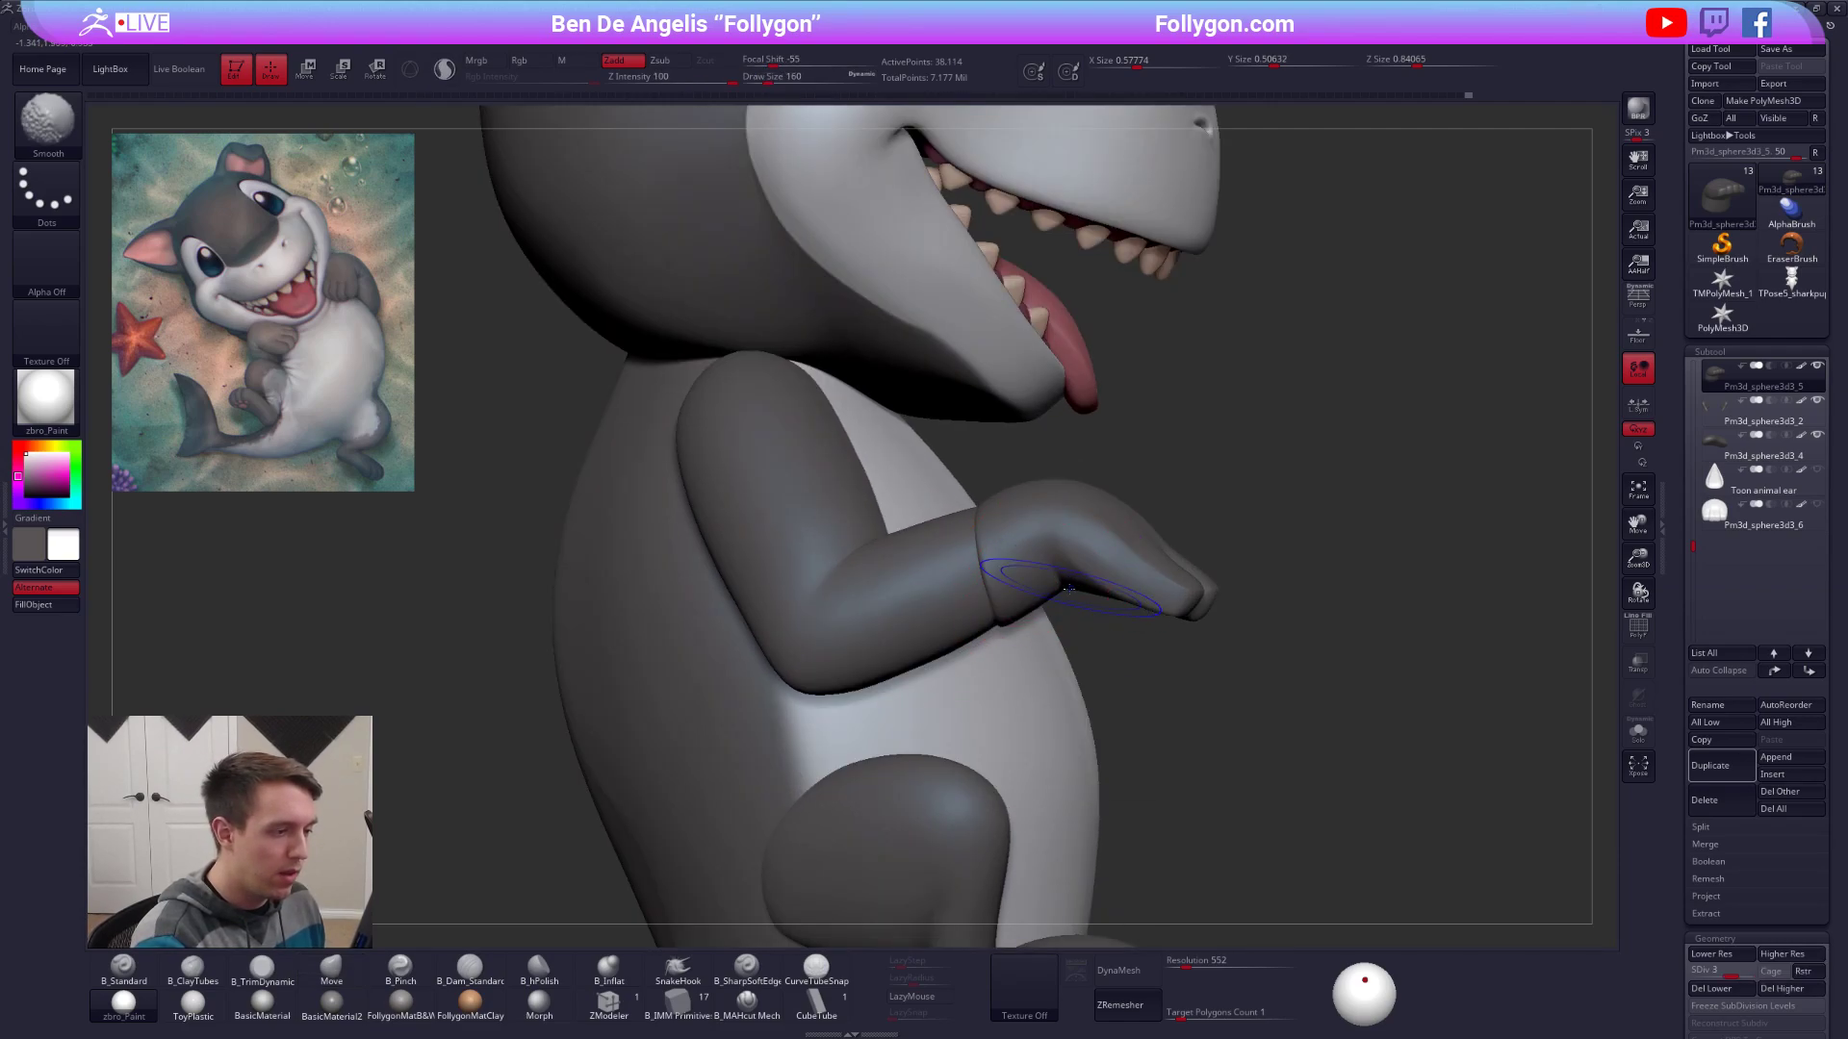
key(alt+s)
mouse_move(1066, 601)
ctrl+mouse_down()
mouse_move(990, 462)
mouse_move(1062, 640)
ctrl+mouse_up()
ctrl+click(1096, 566)
ctrl+click(1190, 517)
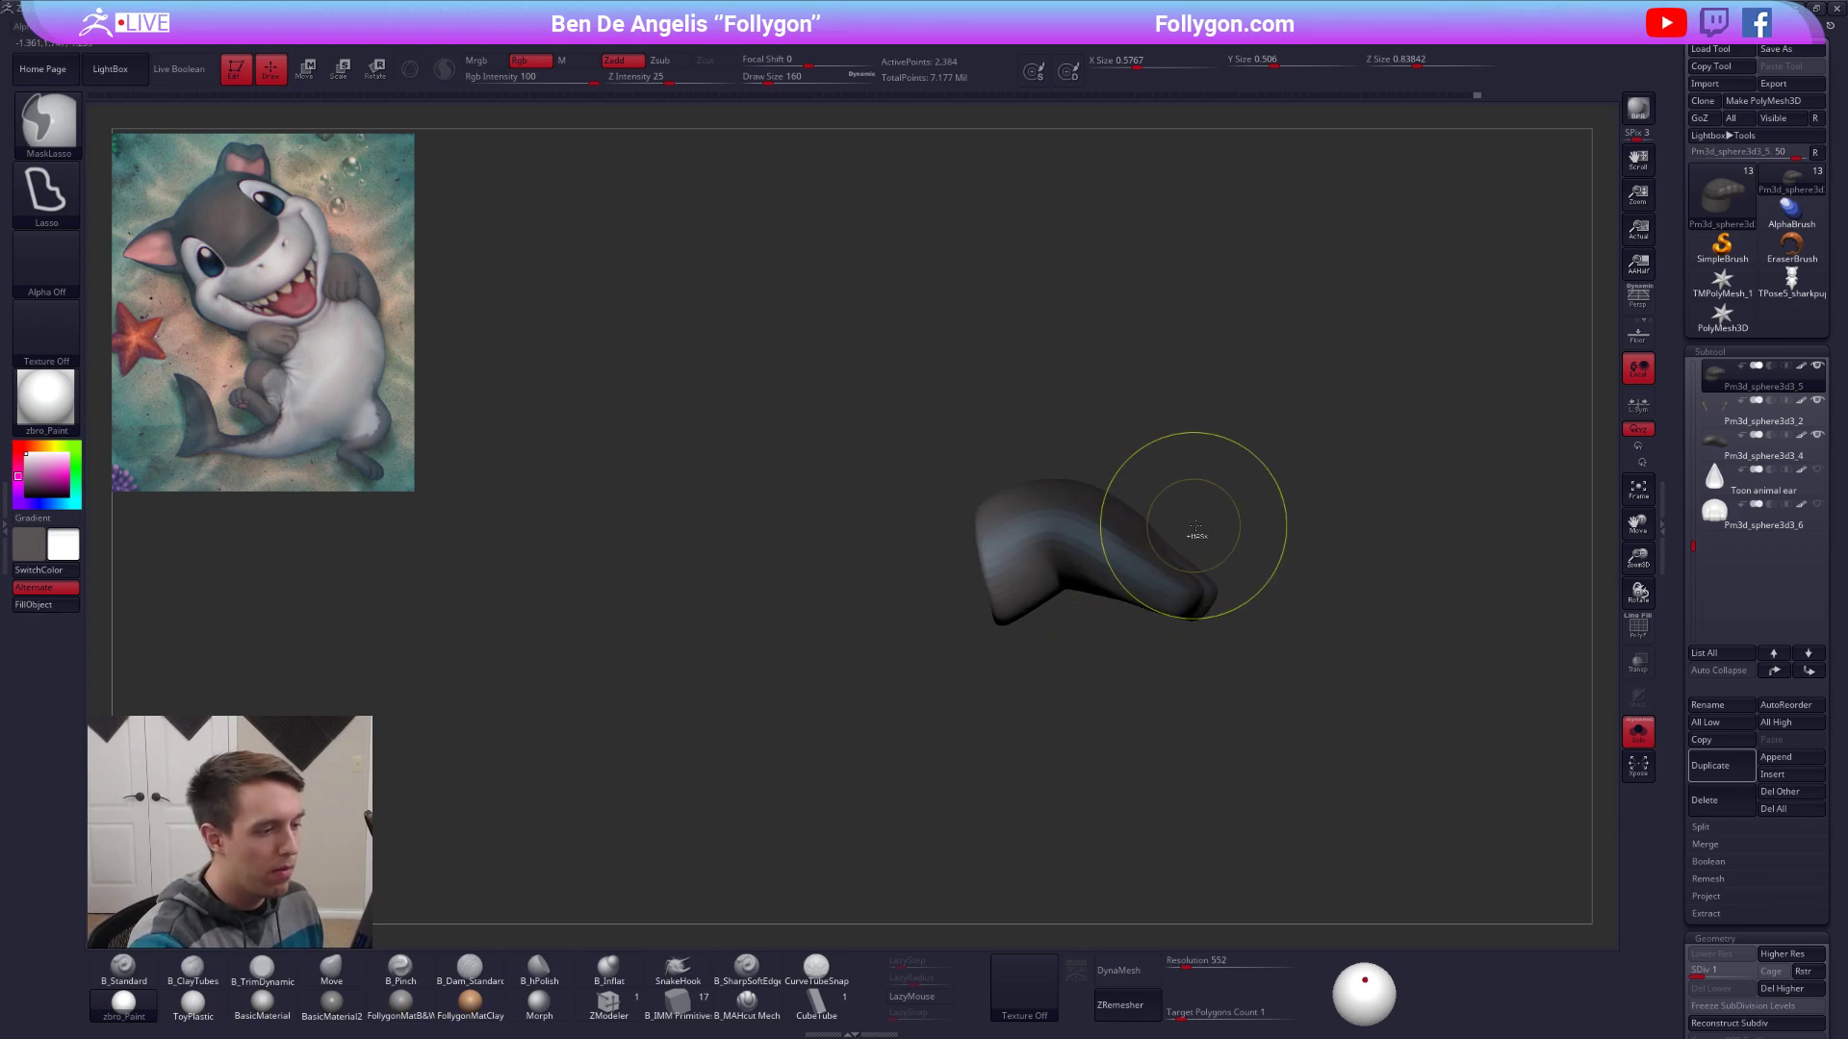
Rotate the paw slightly downward at the wrist with a Transpose line and show the full character.
key(r)
mouse_move(1044, 539)
mouse_down()
mouse_move(1303, 582)
mouse_move(1301, 631)
mouse_up()
key(alt+s)
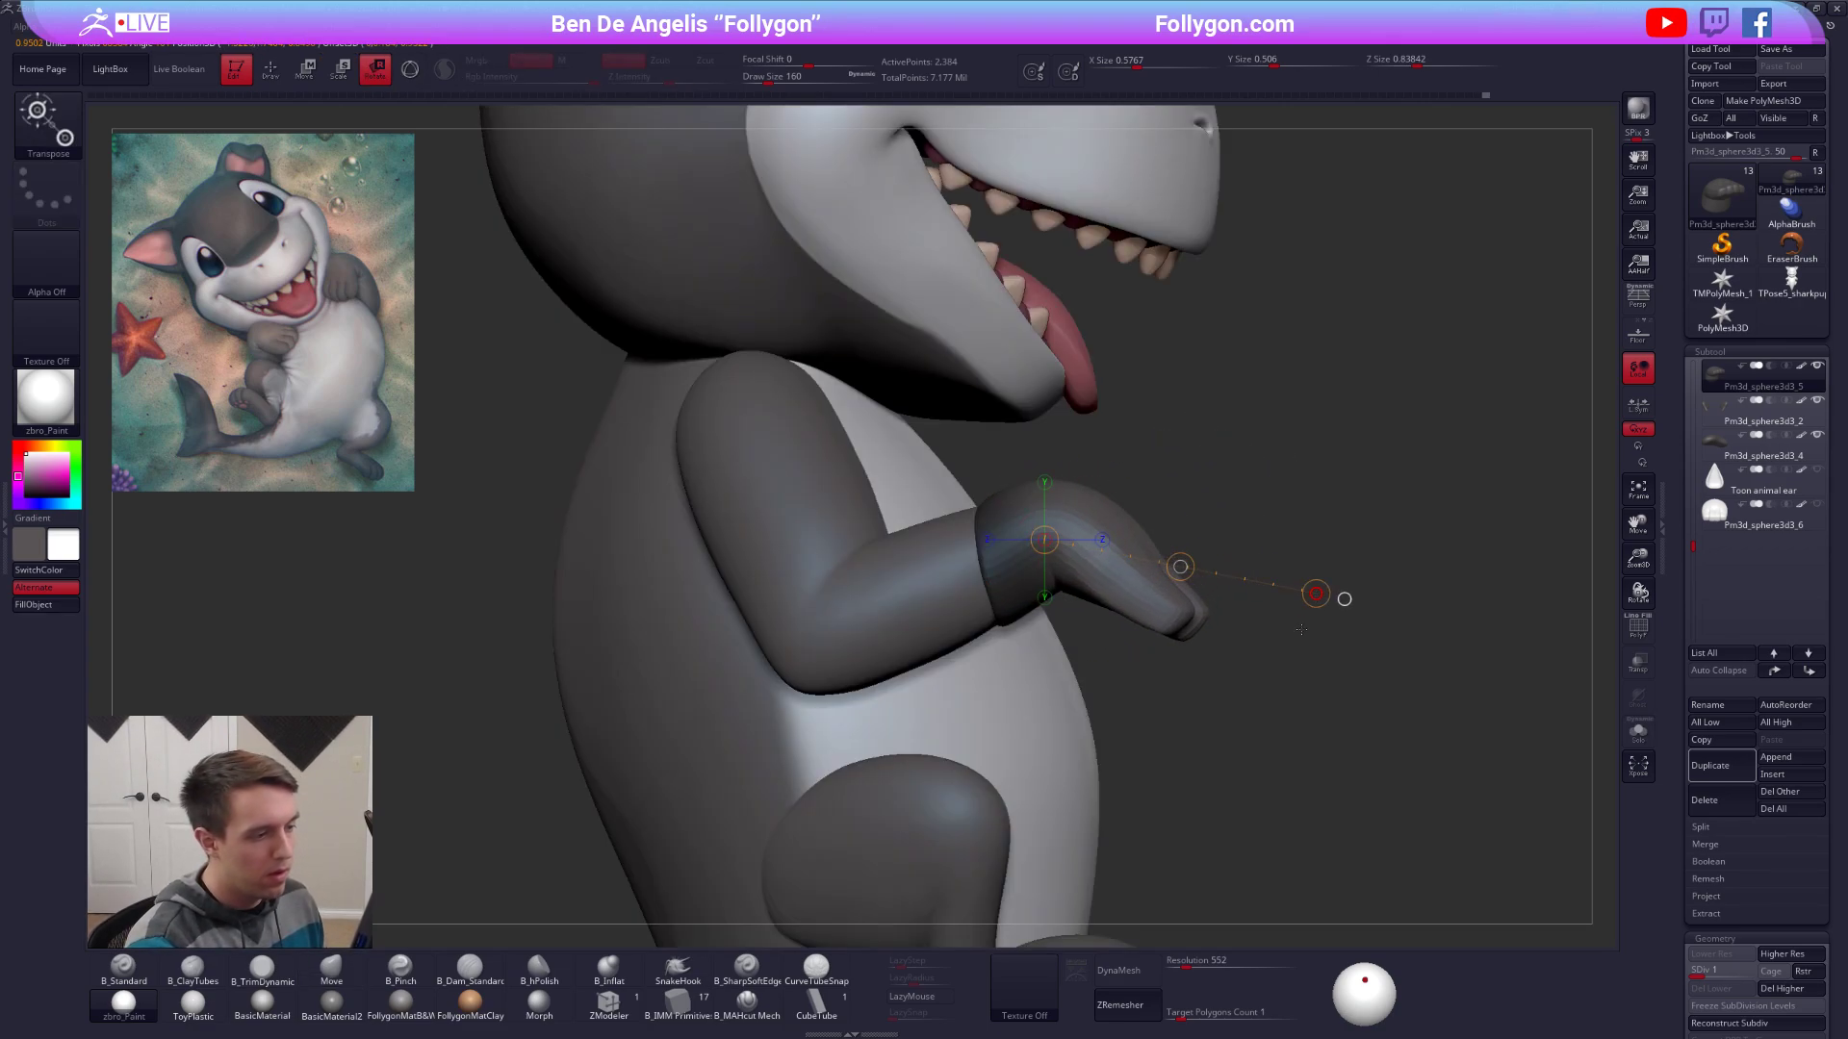
Check the rotated paw from the front and switch back to the Move brush.
shift+right_drag(1280, 692, 1126, 688)
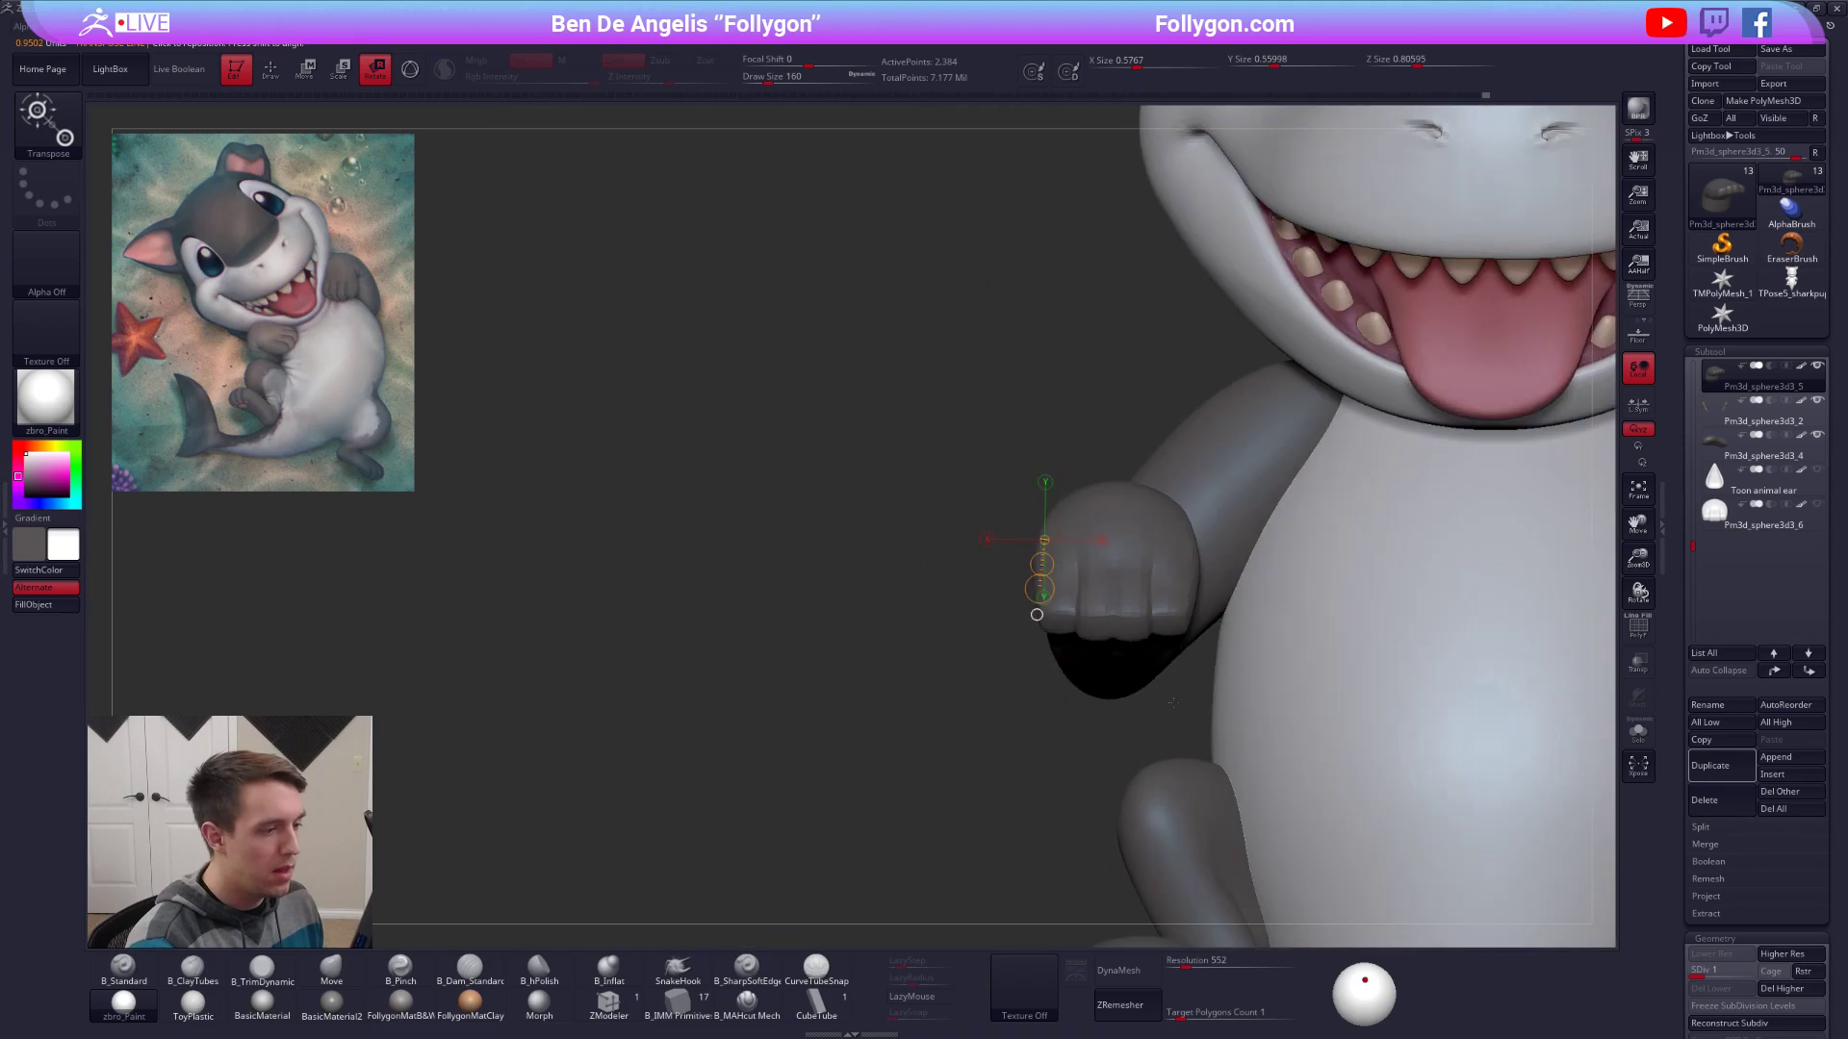
ctrl+right_drag(1258, 680, 1144, 744)
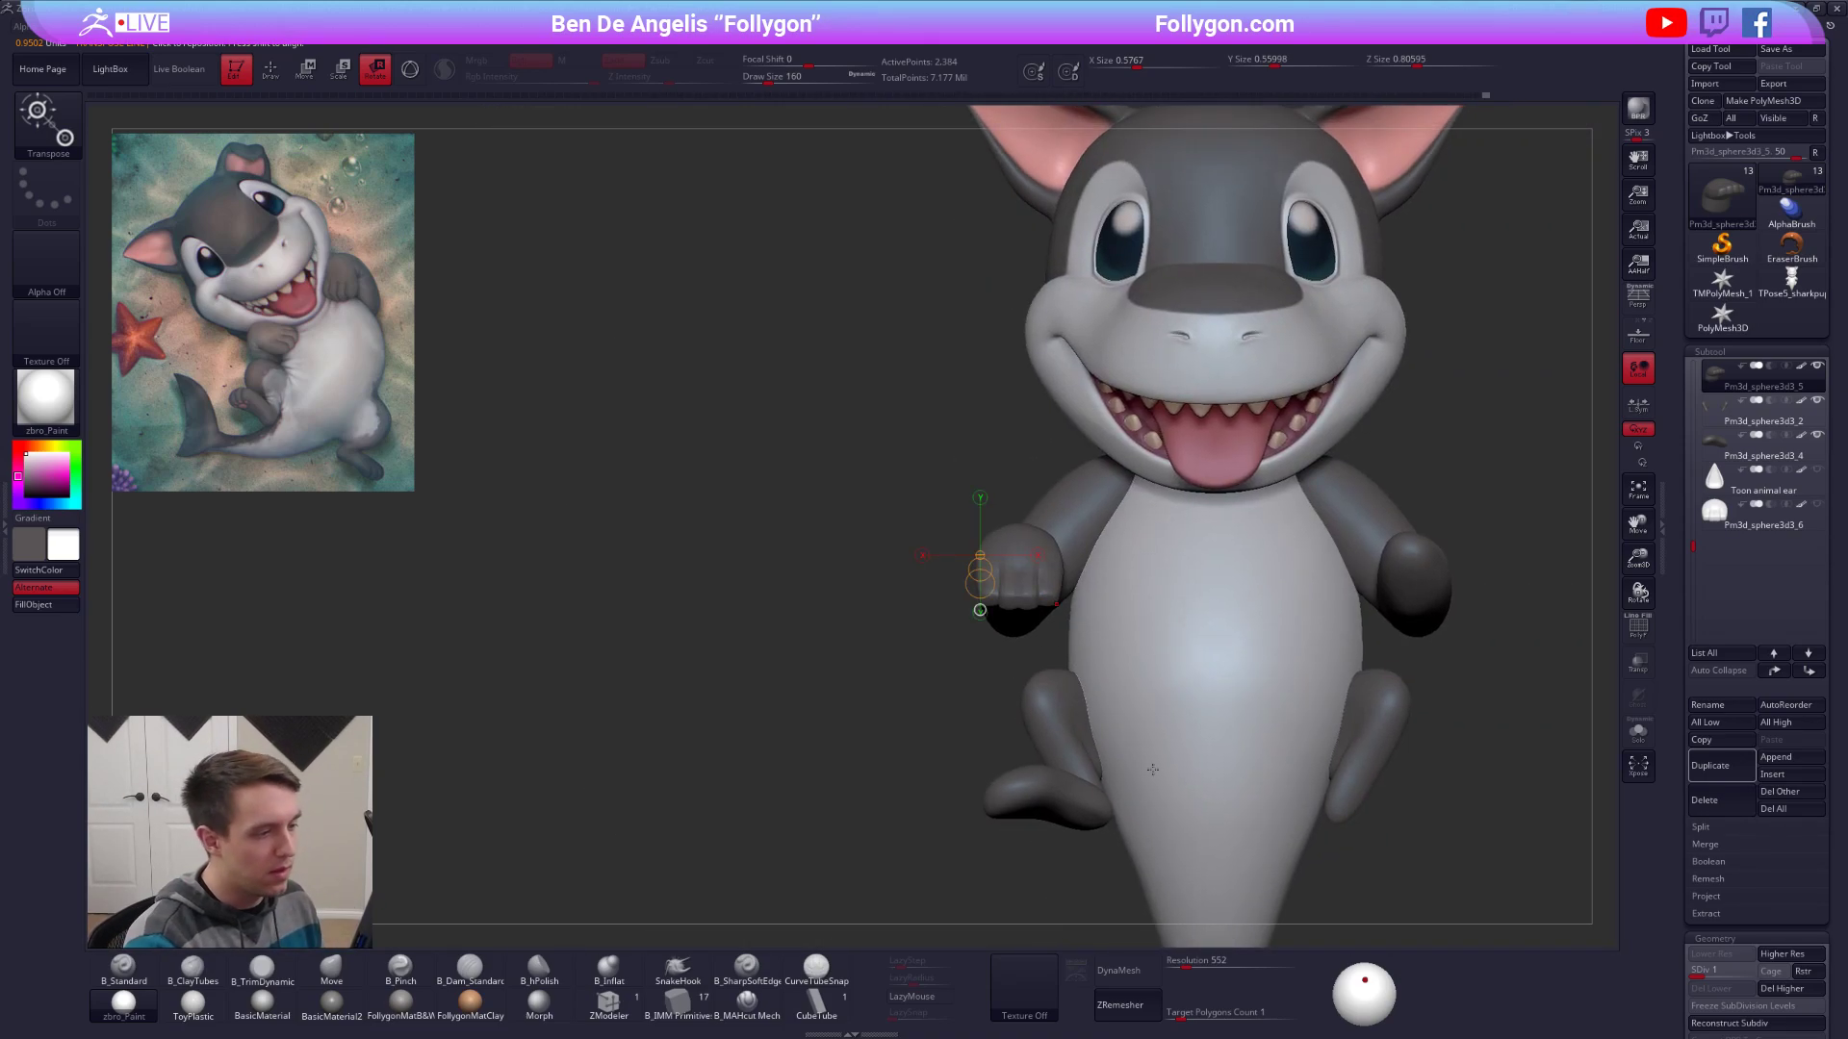
key(q)
key(b)
key(m)
key(v)
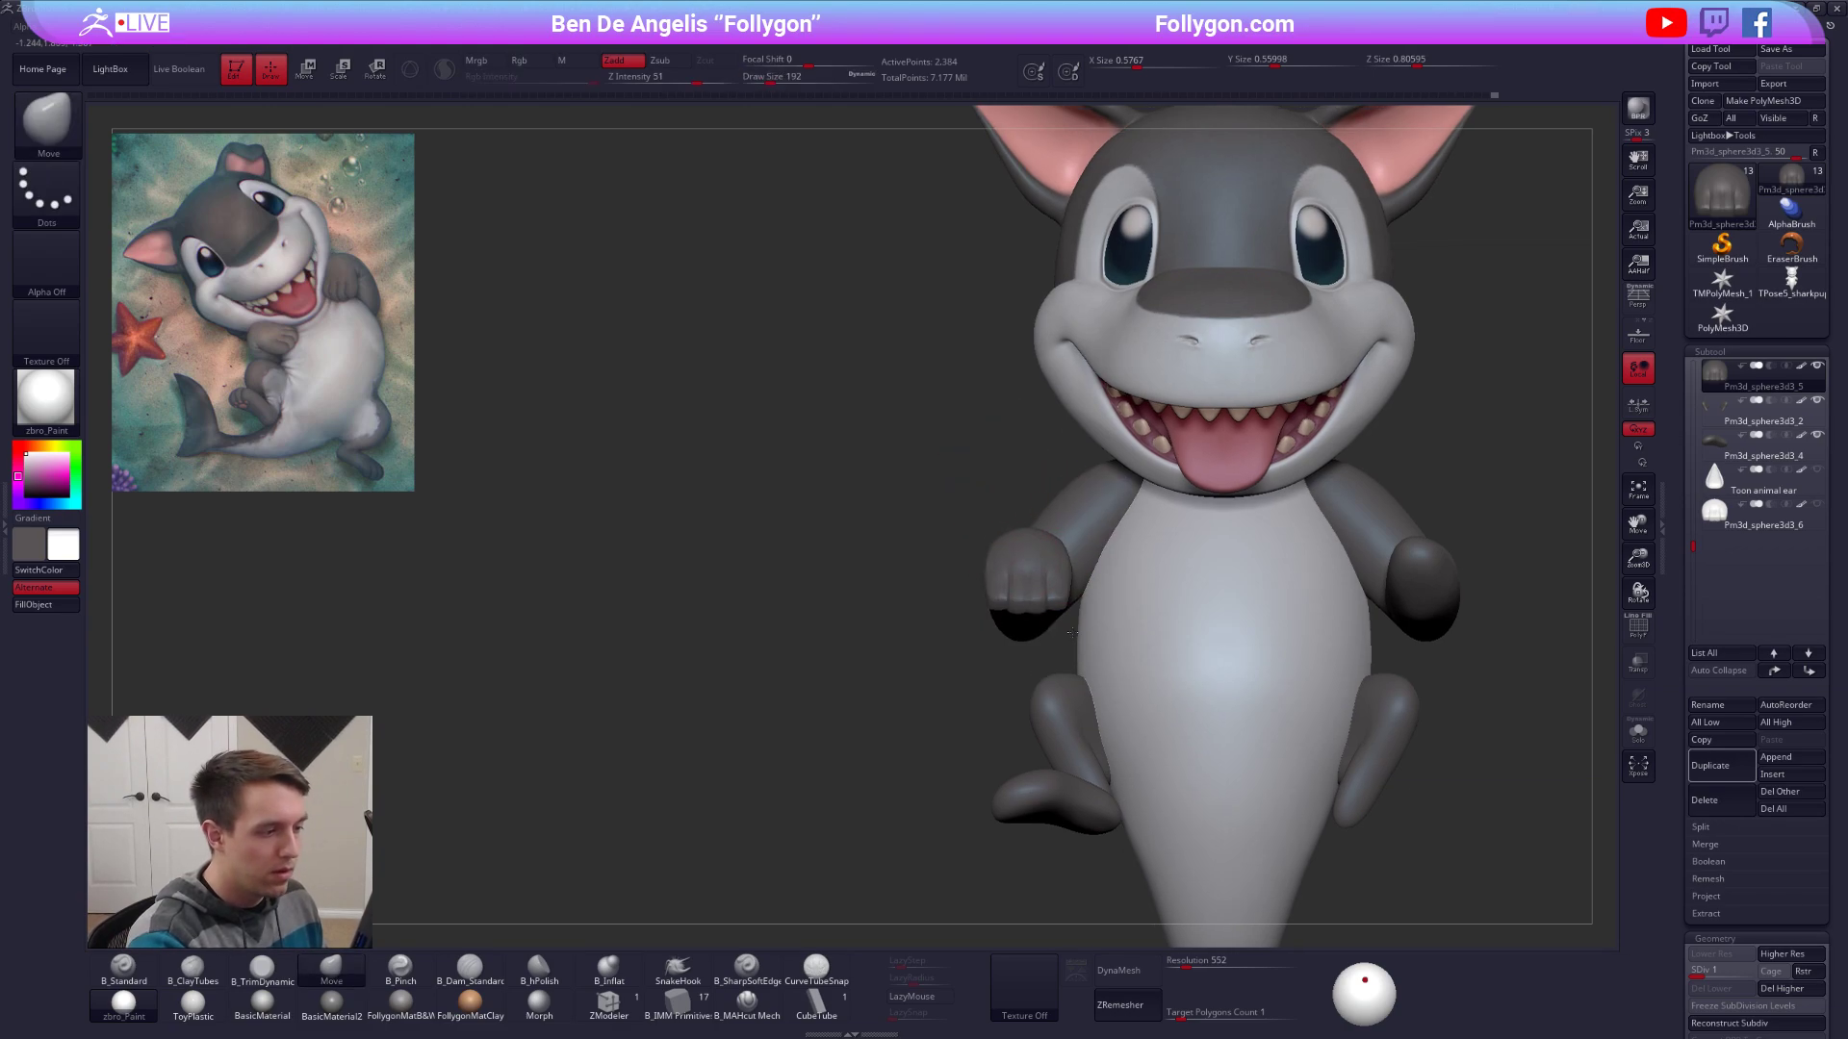
Adjust the paw's wrist where it meets the forearm with the Move brush, reducing the draw size to 140.
right_drag(1072, 633, 1260, 578)
right_drag(1023, 540, 1097, 505)
mouse_move(861, 494)
right_down()
mouse_move(916, 642)
mouse_move(934, 563)
right_up()
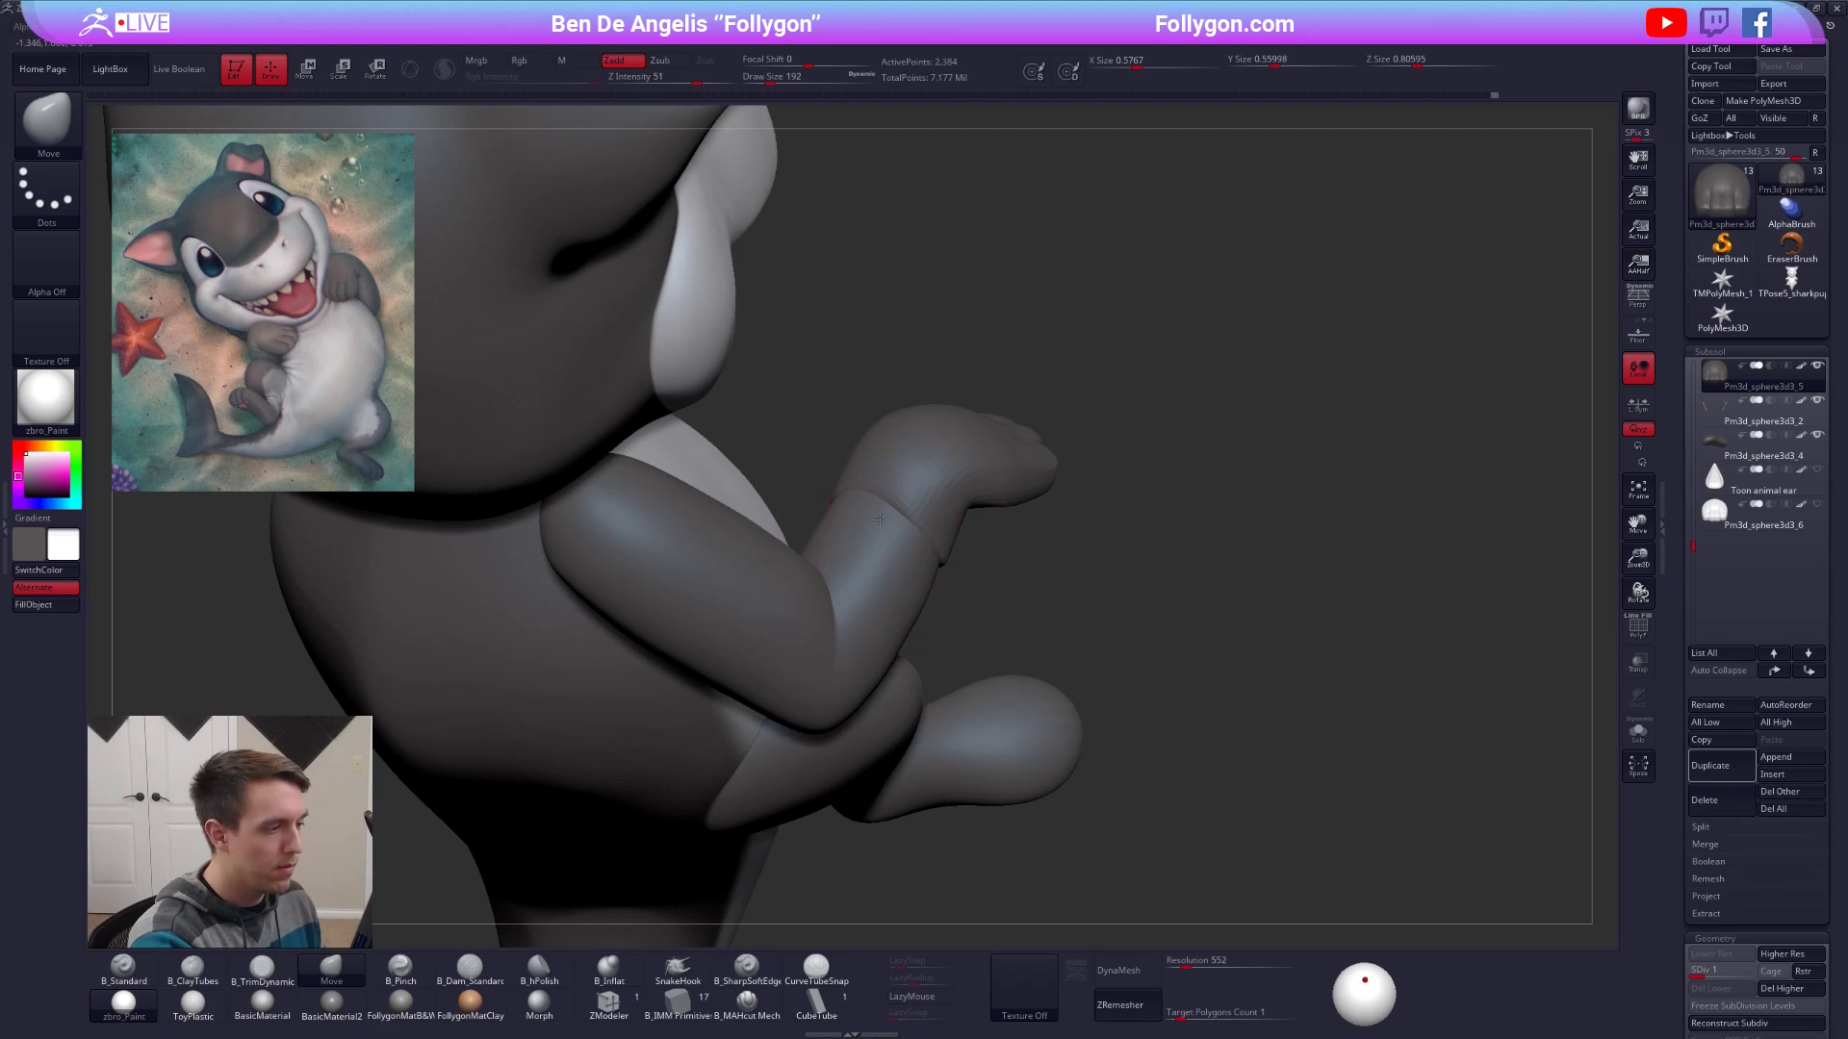
mouse_move(848, 529)
right_down()
mouse_move(840, 505)
mouse_move(947, 515)
mouse_move(870, 478)
mouse_move(847, 500)
mouse_move(886, 520)
right_up()
key(space)
drag(863, 524, 841, 522)
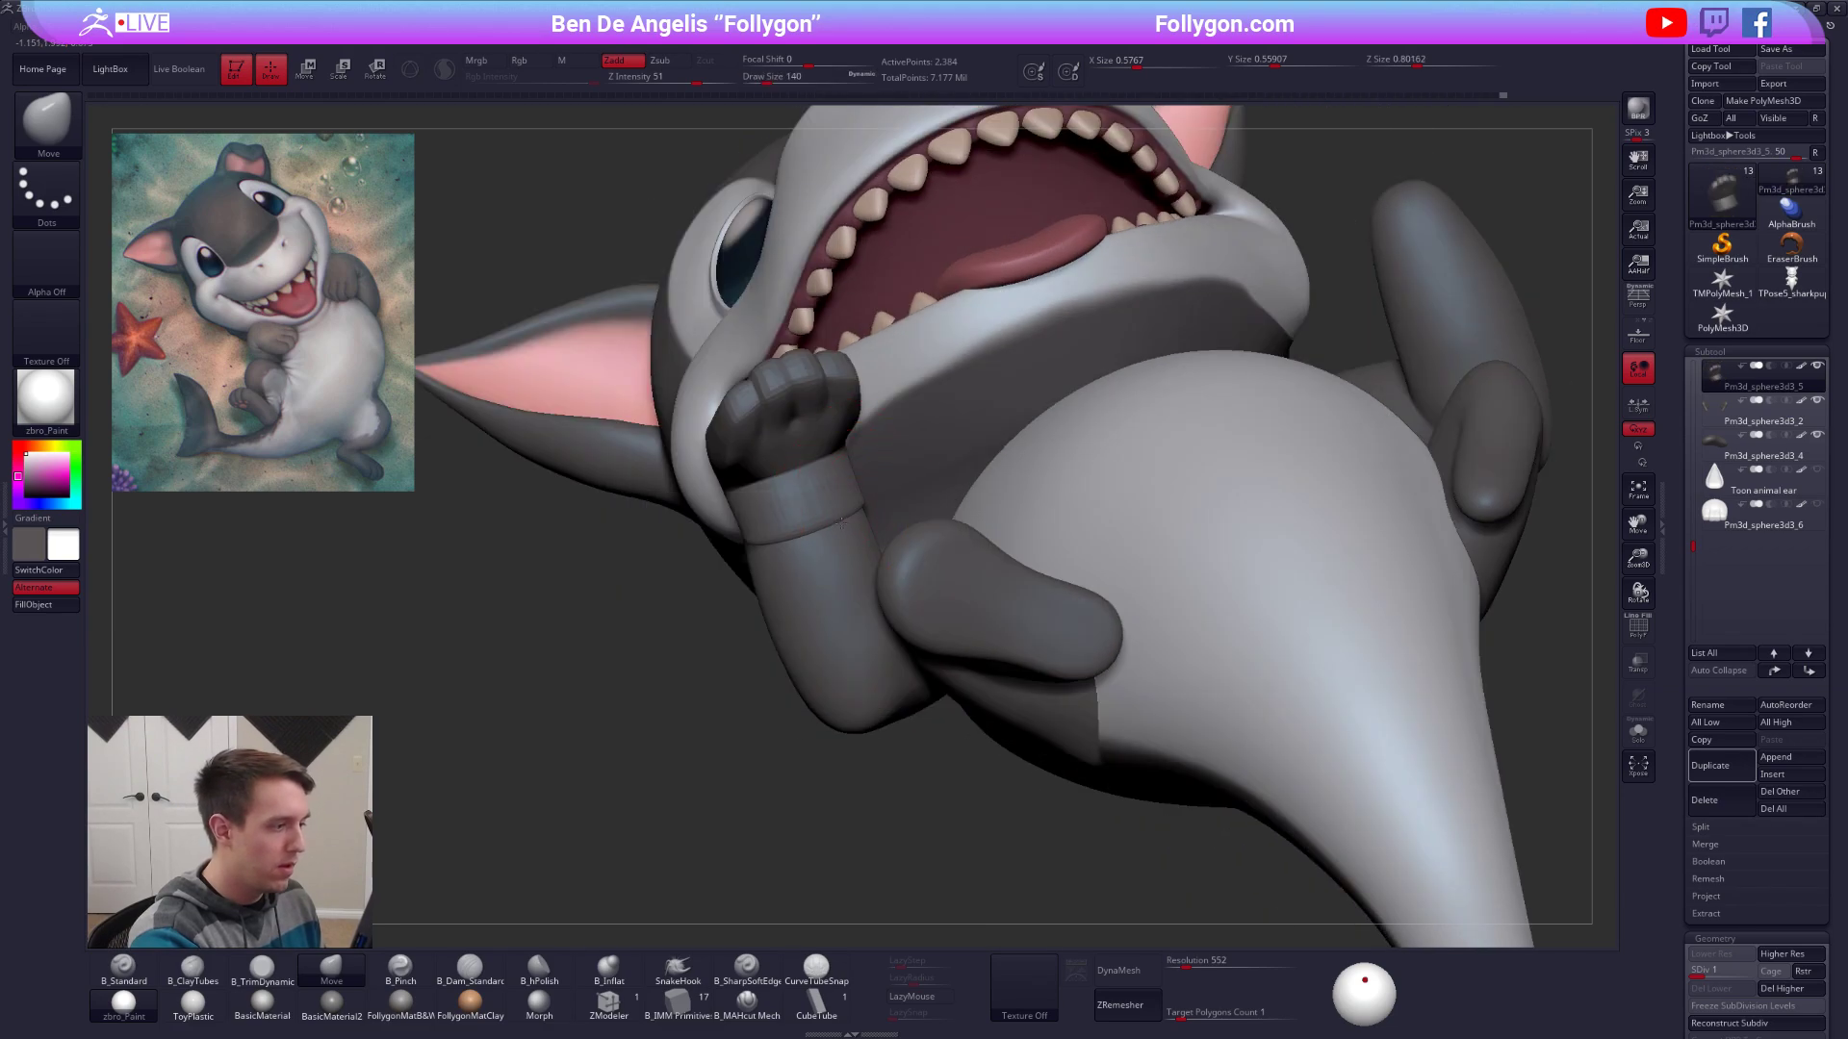
Smooth the wrist and blend its outline into the forearm, working from below the character.
right_drag(835, 526, 874, 504)
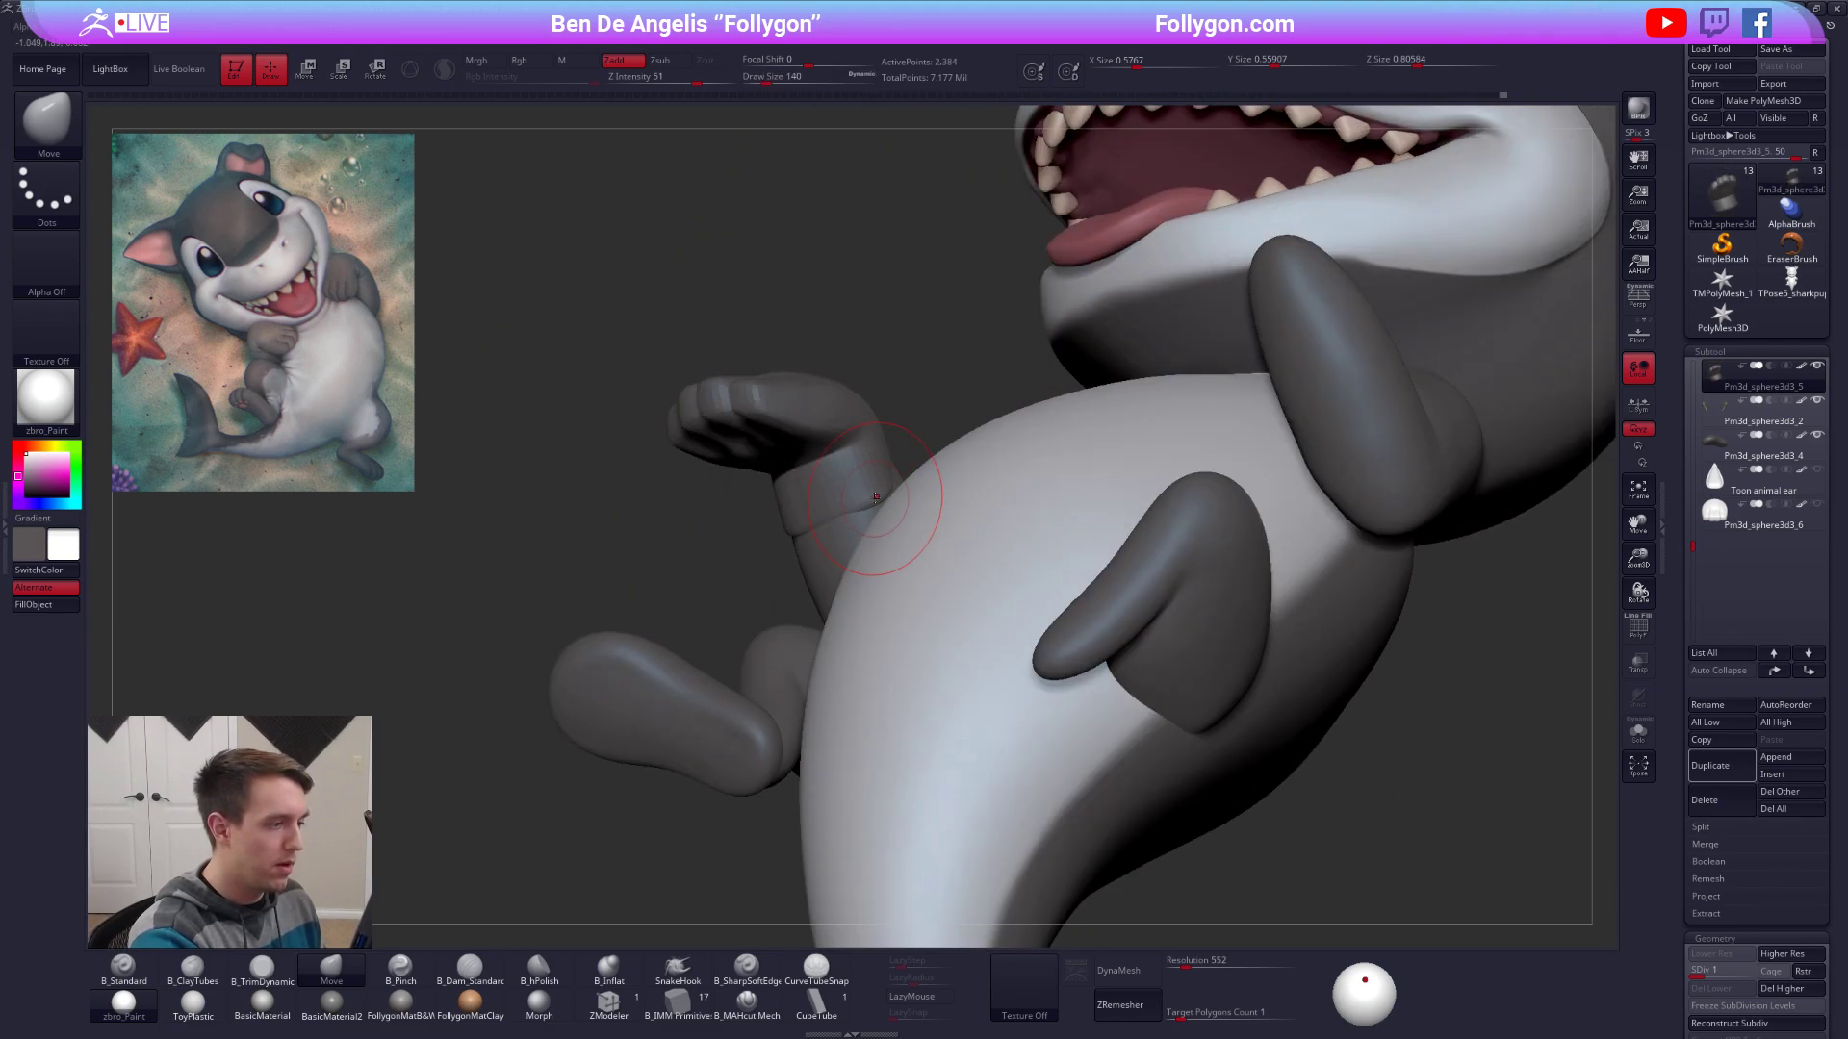
shift+drag(876, 498, 867, 497)
drag(713, 544, 821, 532)
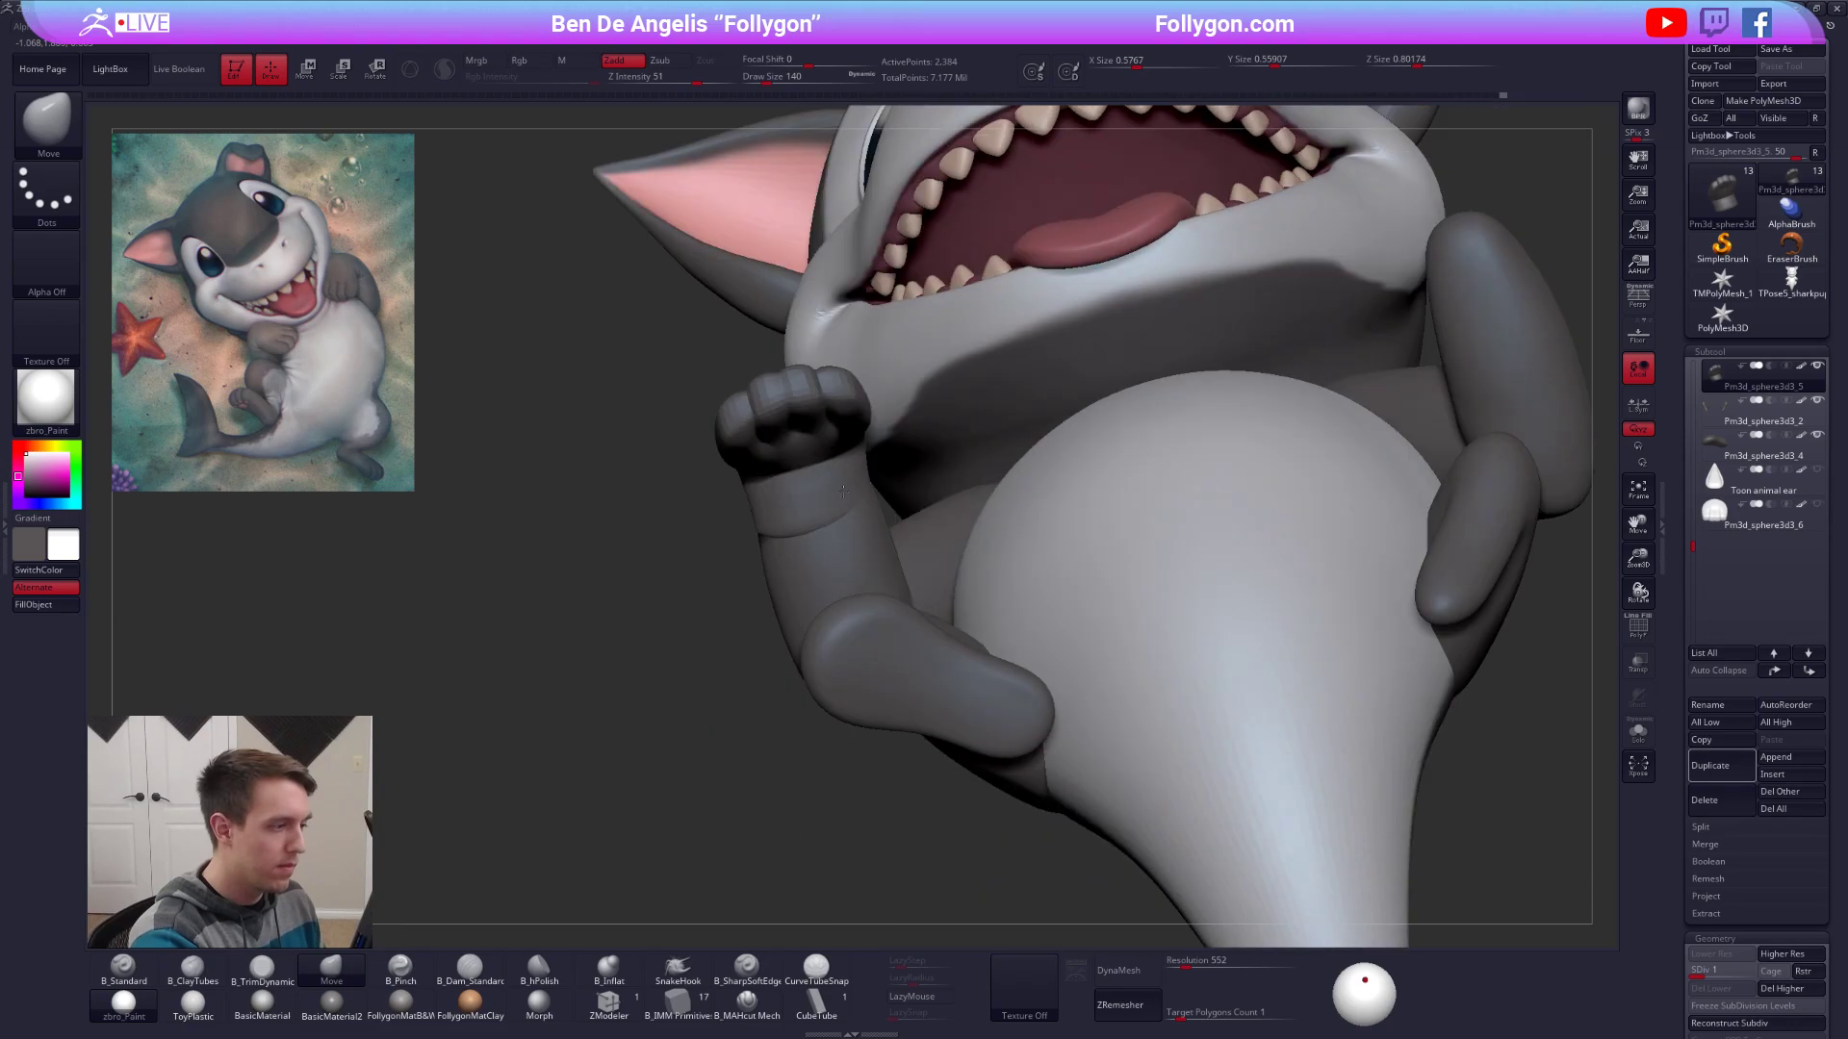
key(ctrl+s)
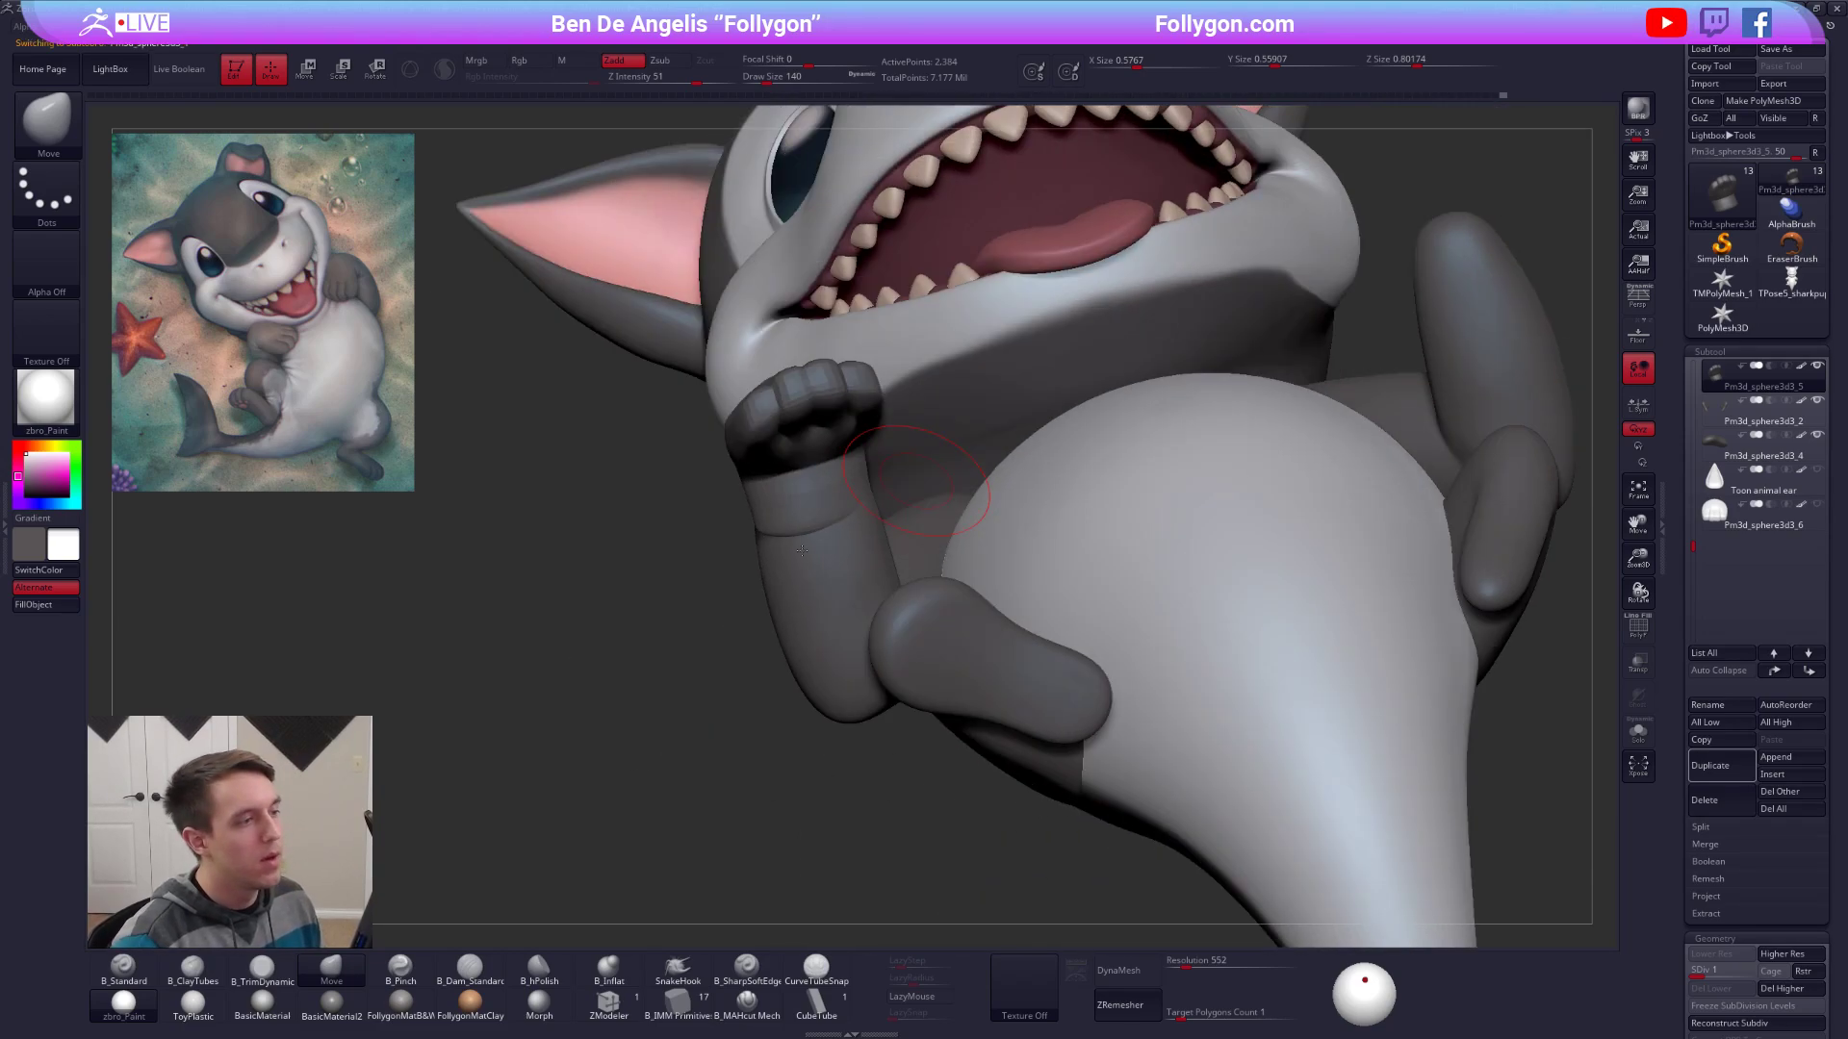
Turn on perspective, place a small snapshot of the full character beside the model and reselect the paw subtool.
alt+click(810, 601)
drag(703, 577, 1446, 255)
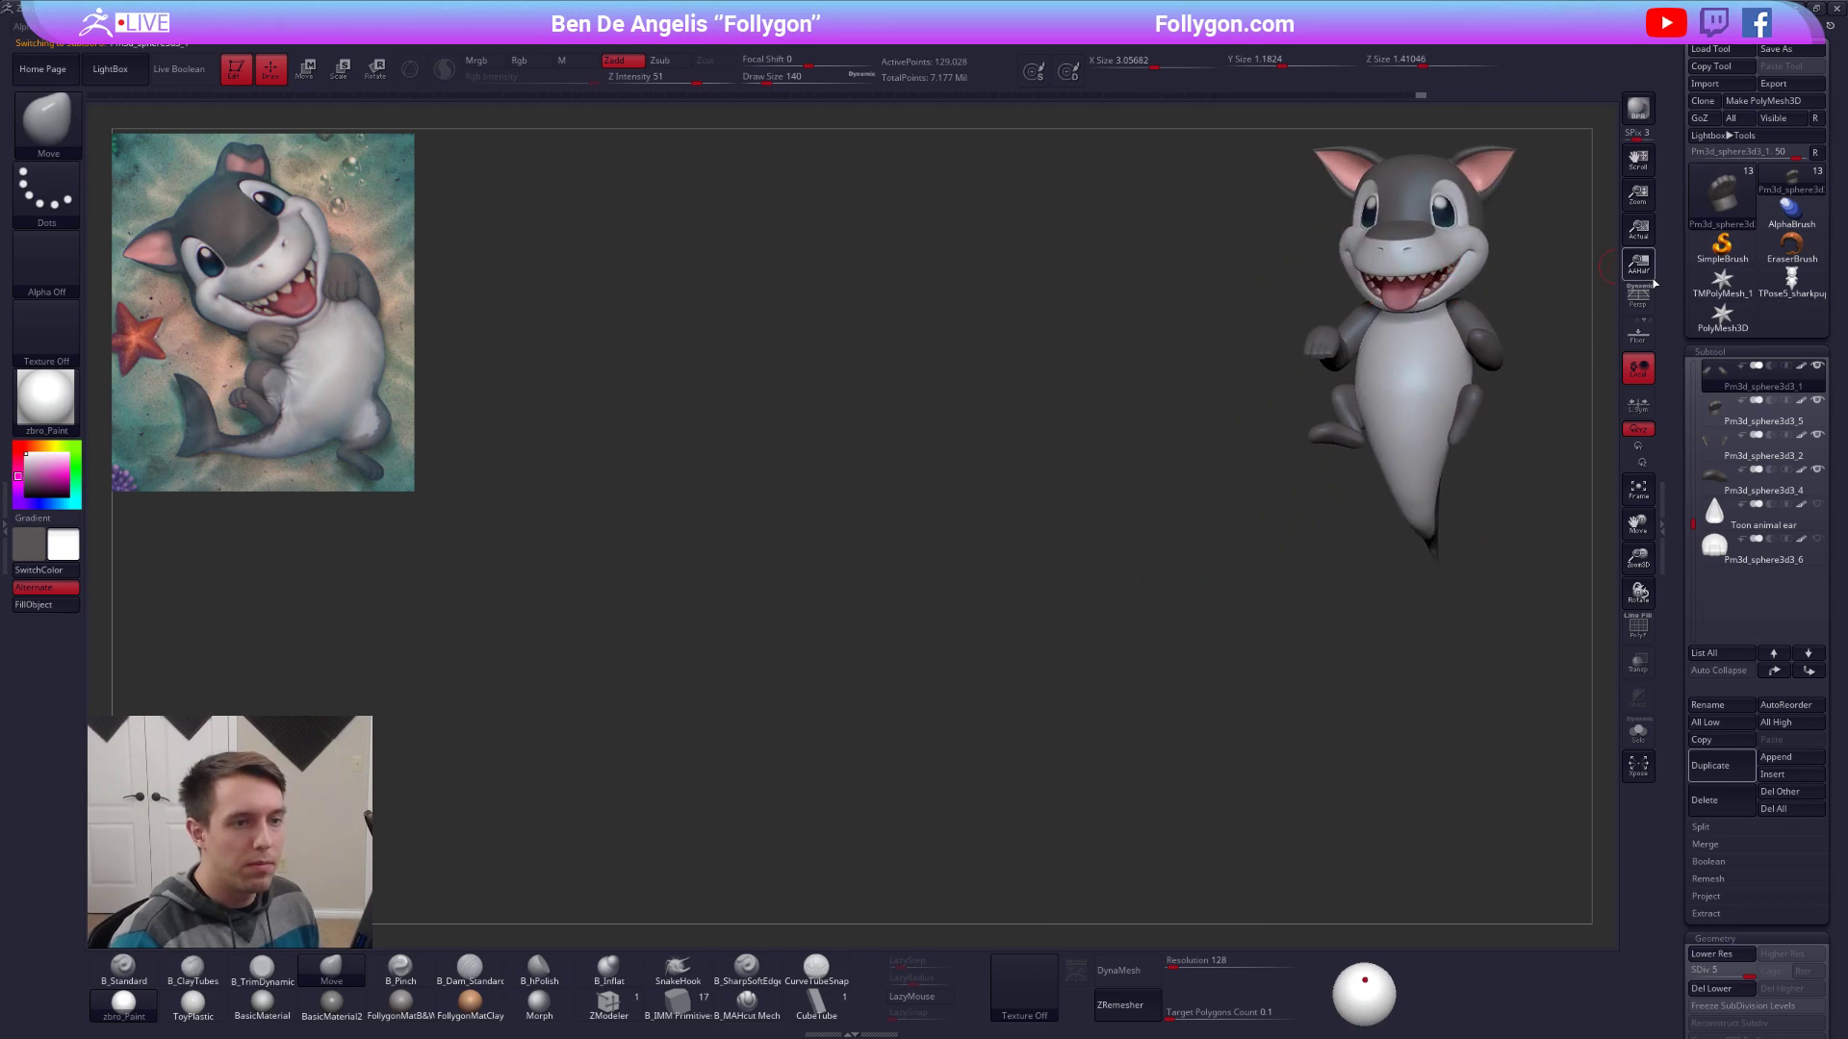
alt+drag(1549, 298, 886, 373)
key(p)
key(shift+s)
mouse_move(759, 425)
right_down()
mouse_move(848, 424)
mouse_move(807, 463)
mouse_move(890, 560)
mouse_move(1006, 552)
right_up()
alt+click(770, 416)
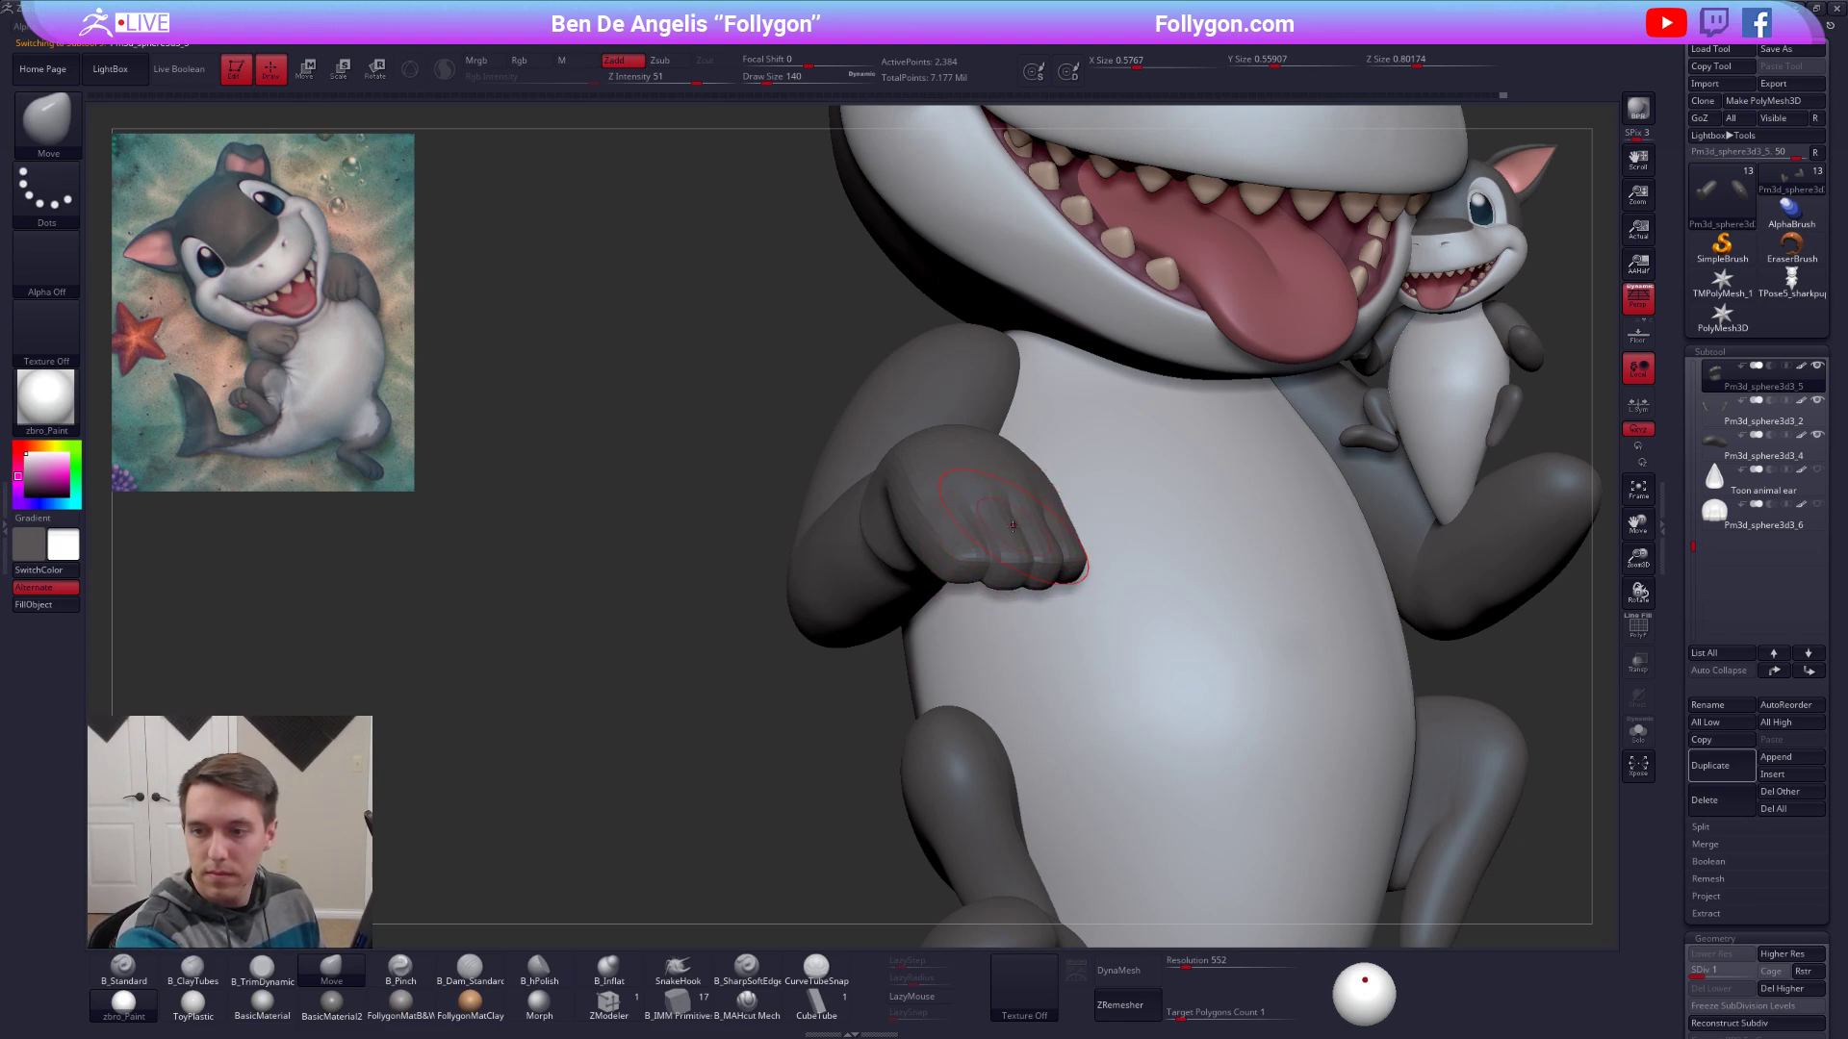
Isolate the paw and set up the Move brush with a draw size of 61 for reshaping its fingers.
key(alt+s)
right_drag(1064, 510, 1020, 503)
key(space)
drag(1020, 542, 1027, 542)
mouse_move(1018, 566)
right_down()
mouse_move(1007, 515)
mouse_move(1026, 541)
mouse_move(967, 621)
mouse_move(1044, 555)
right_up()
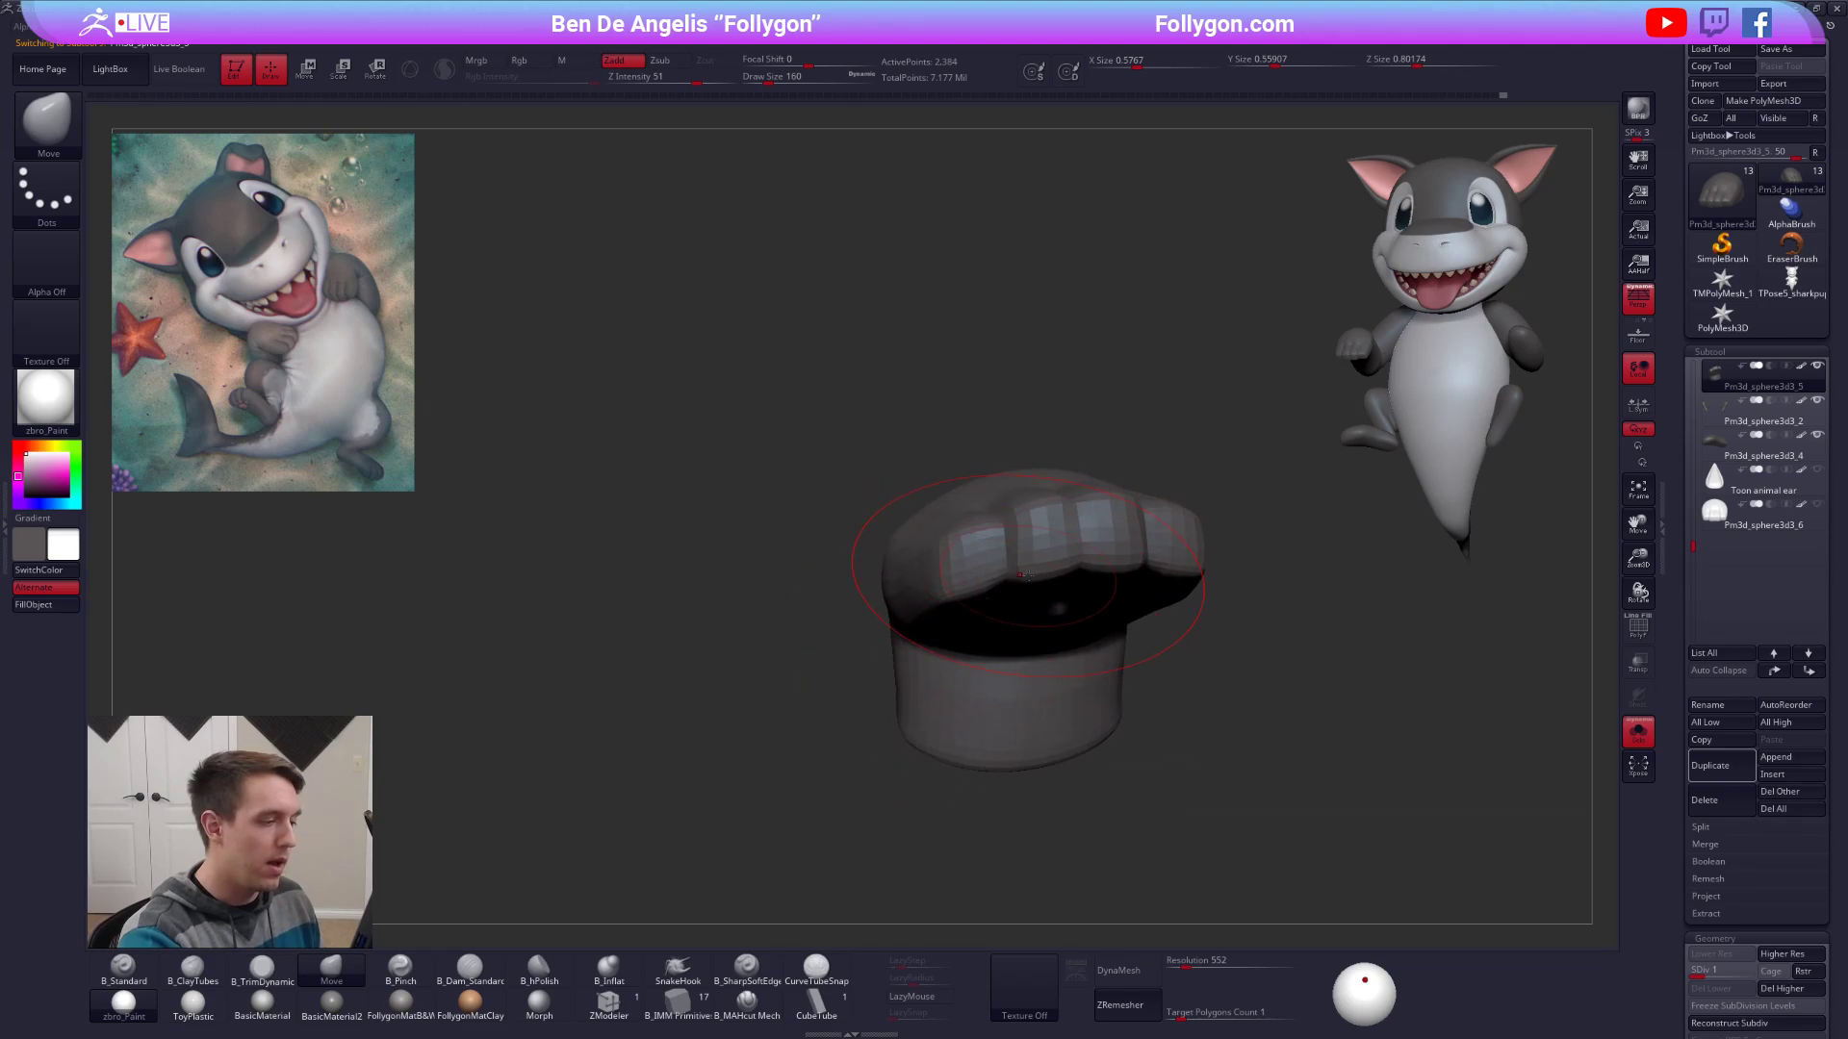
key(space)
drag(1028, 542, 1018, 542)
mouse_move(1020, 555)
alt+right_down()
mouse_move(962, 597)
mouse_move(938, 490)
alt+right_up()
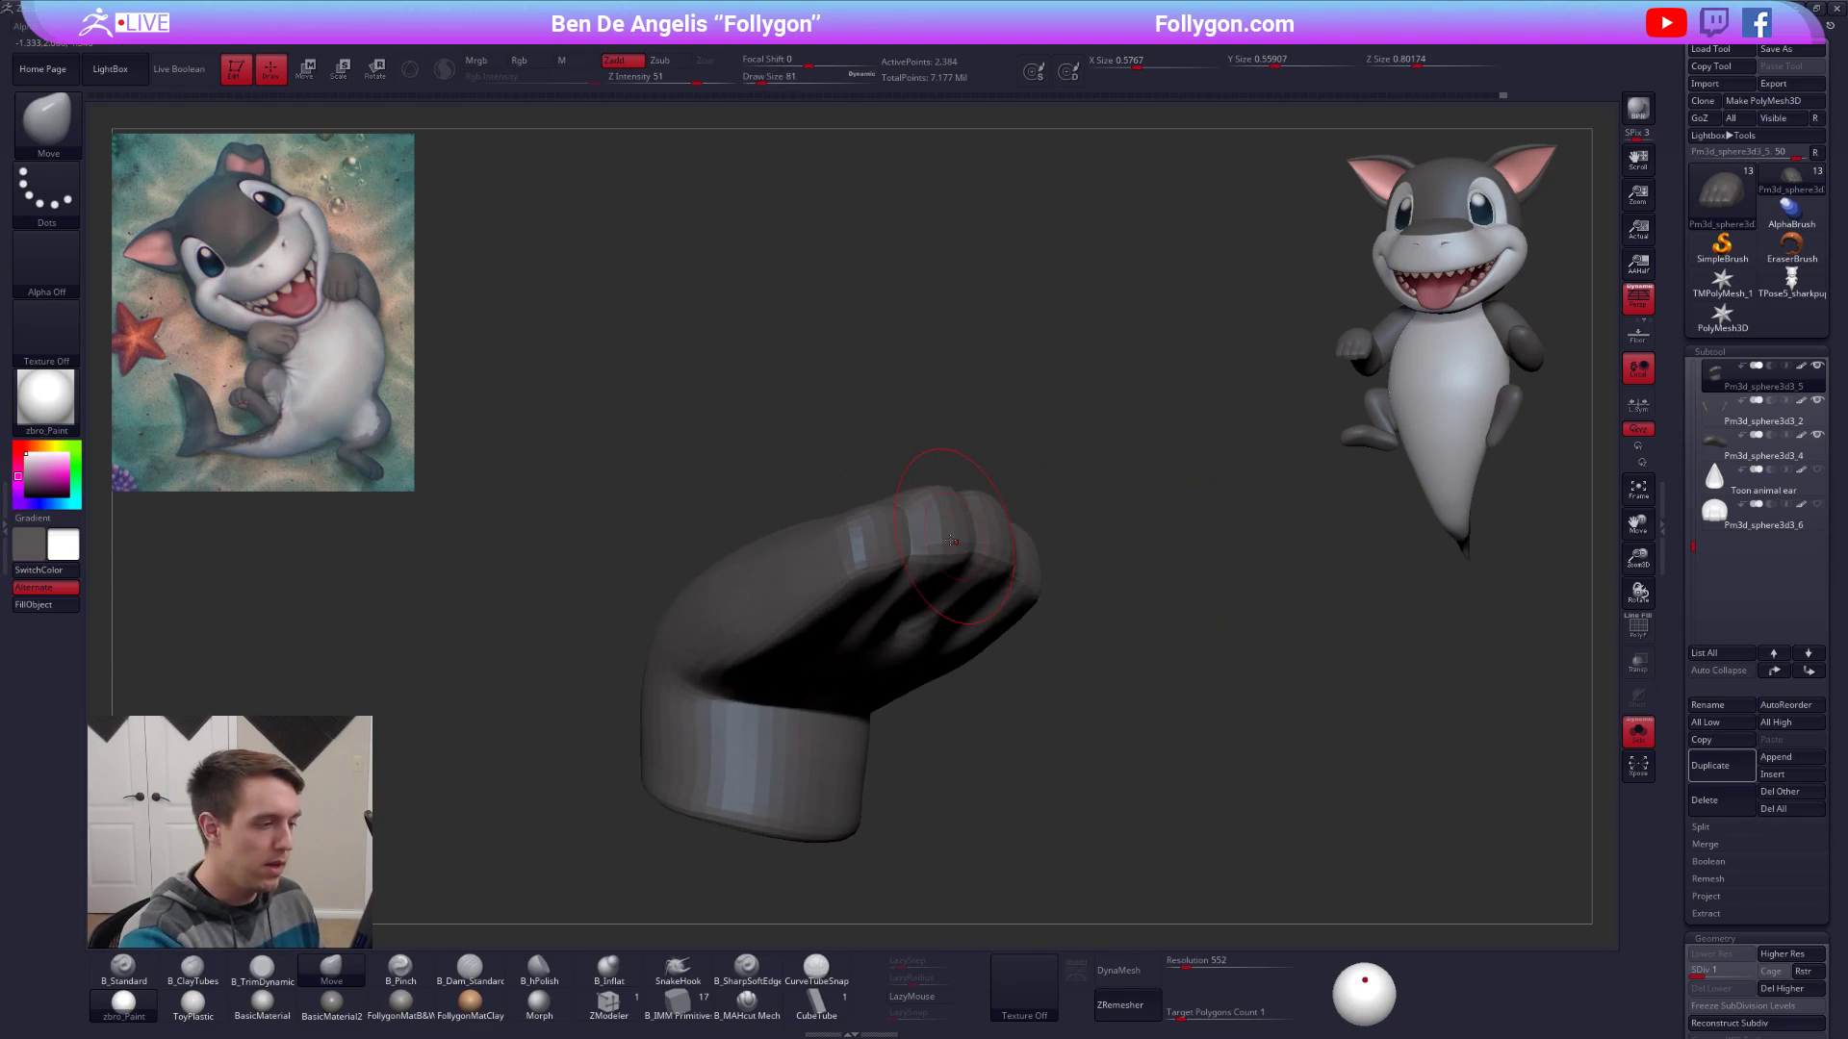
Refine the curled fingers and palm of the paw with the Move brush from the side, adjusting the draw size.
key(space)
drag(886, 582, 883, 583)
alt+right_drag(871, 582, 981, 589)
key(space)
drag(951, 590, 957, 590)
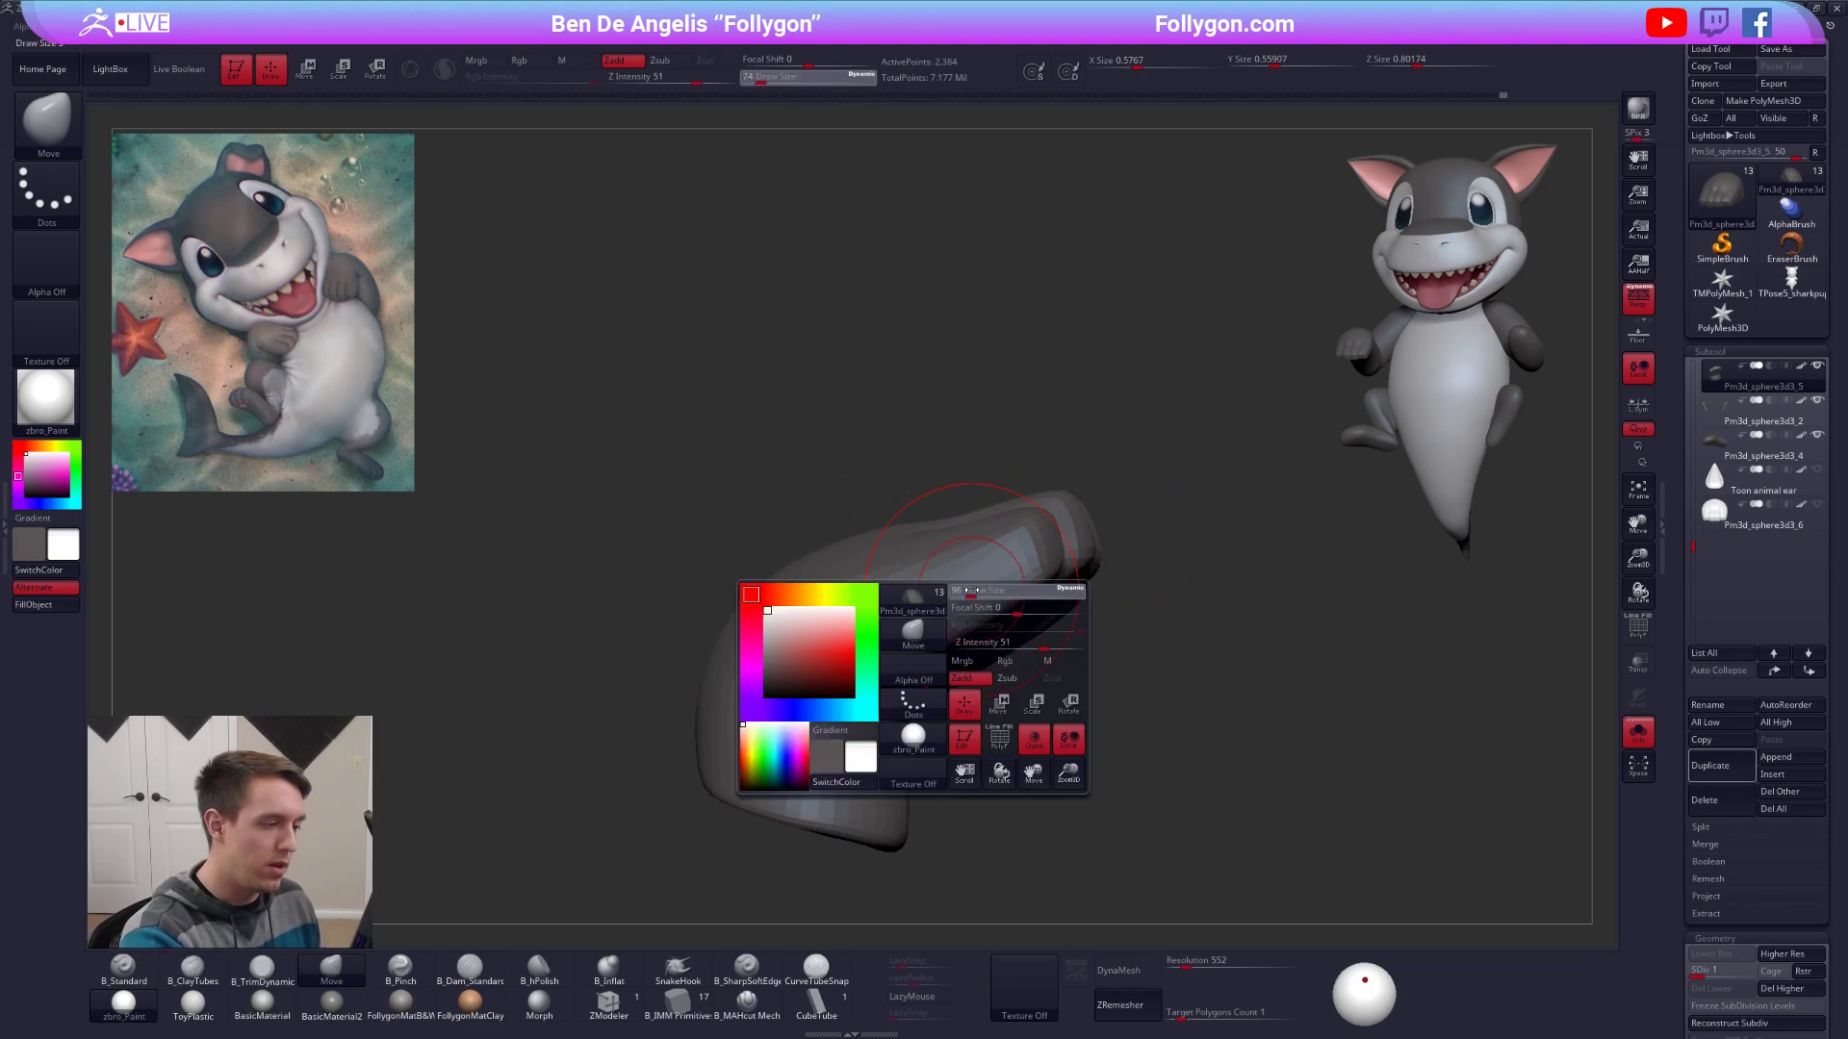
mouse_move(957, 590)
right_down()
mouse_move(934, 614)
mouse_move(827, 616)
right_up()
mouse_move(828, 616)
alt+right_down()
mouse_move(1088, 637)
mouse_move(923, 551)
alt+right_up()
Raise the paw's subdivision level and switch to the ClayTubes brush with a draw size of 38.
key(d)
ctrl+right_drag(924, 551, 926, 599)
key(2)
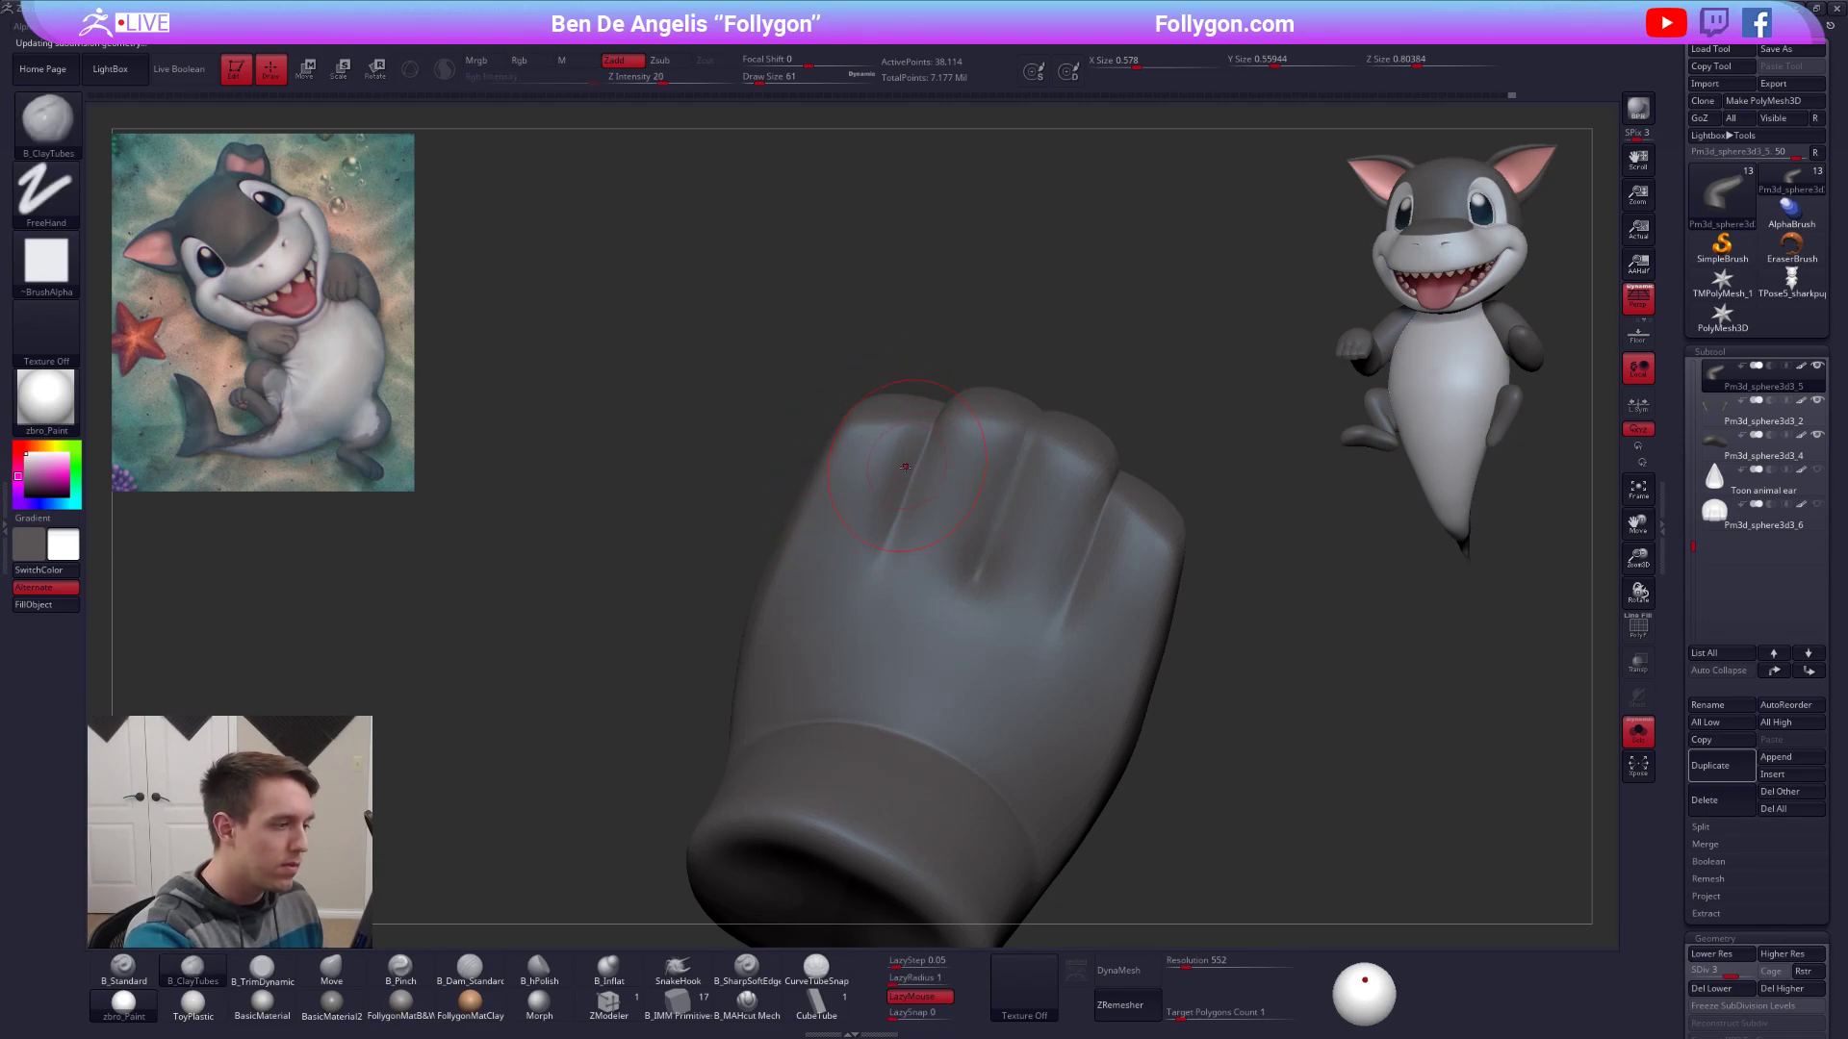
key(d)
key(space)
click(878, 488)
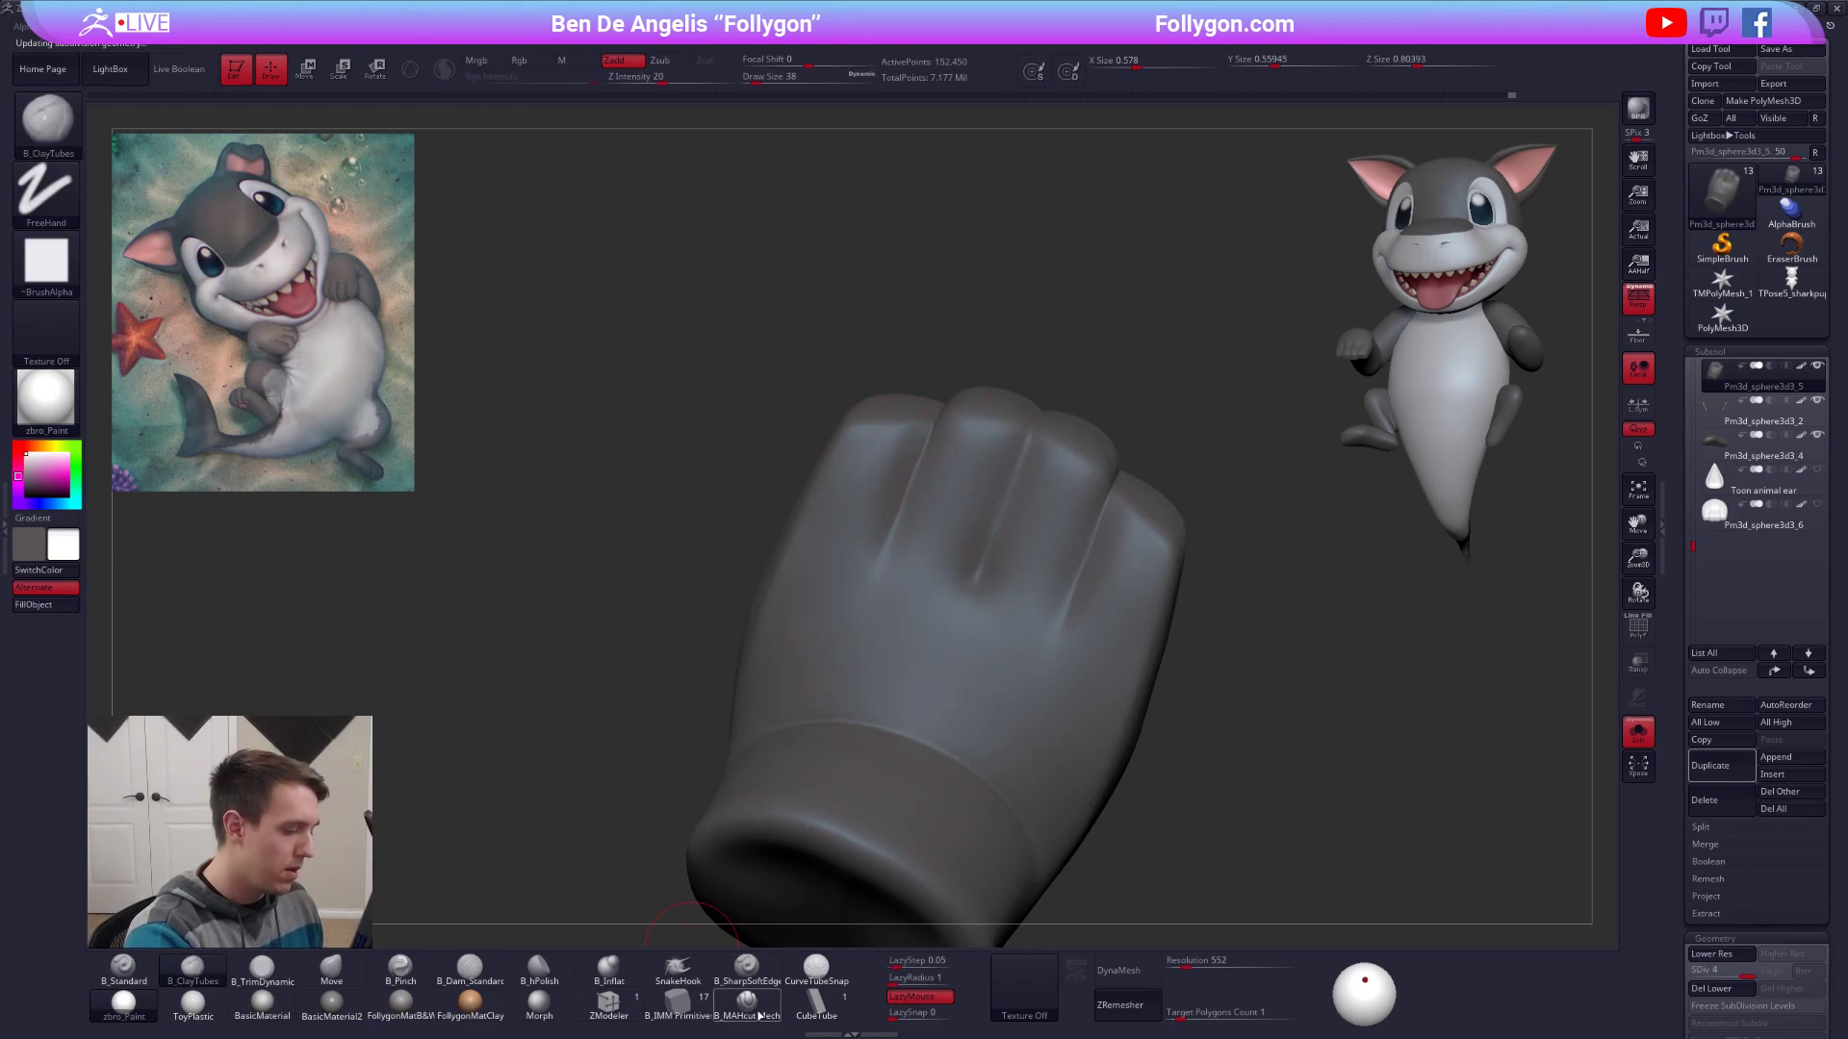
Choose the B_SharpSoftEdge brush, raise the paw to subdivision level 5 and set the draw size to 29.
click(746, 968)
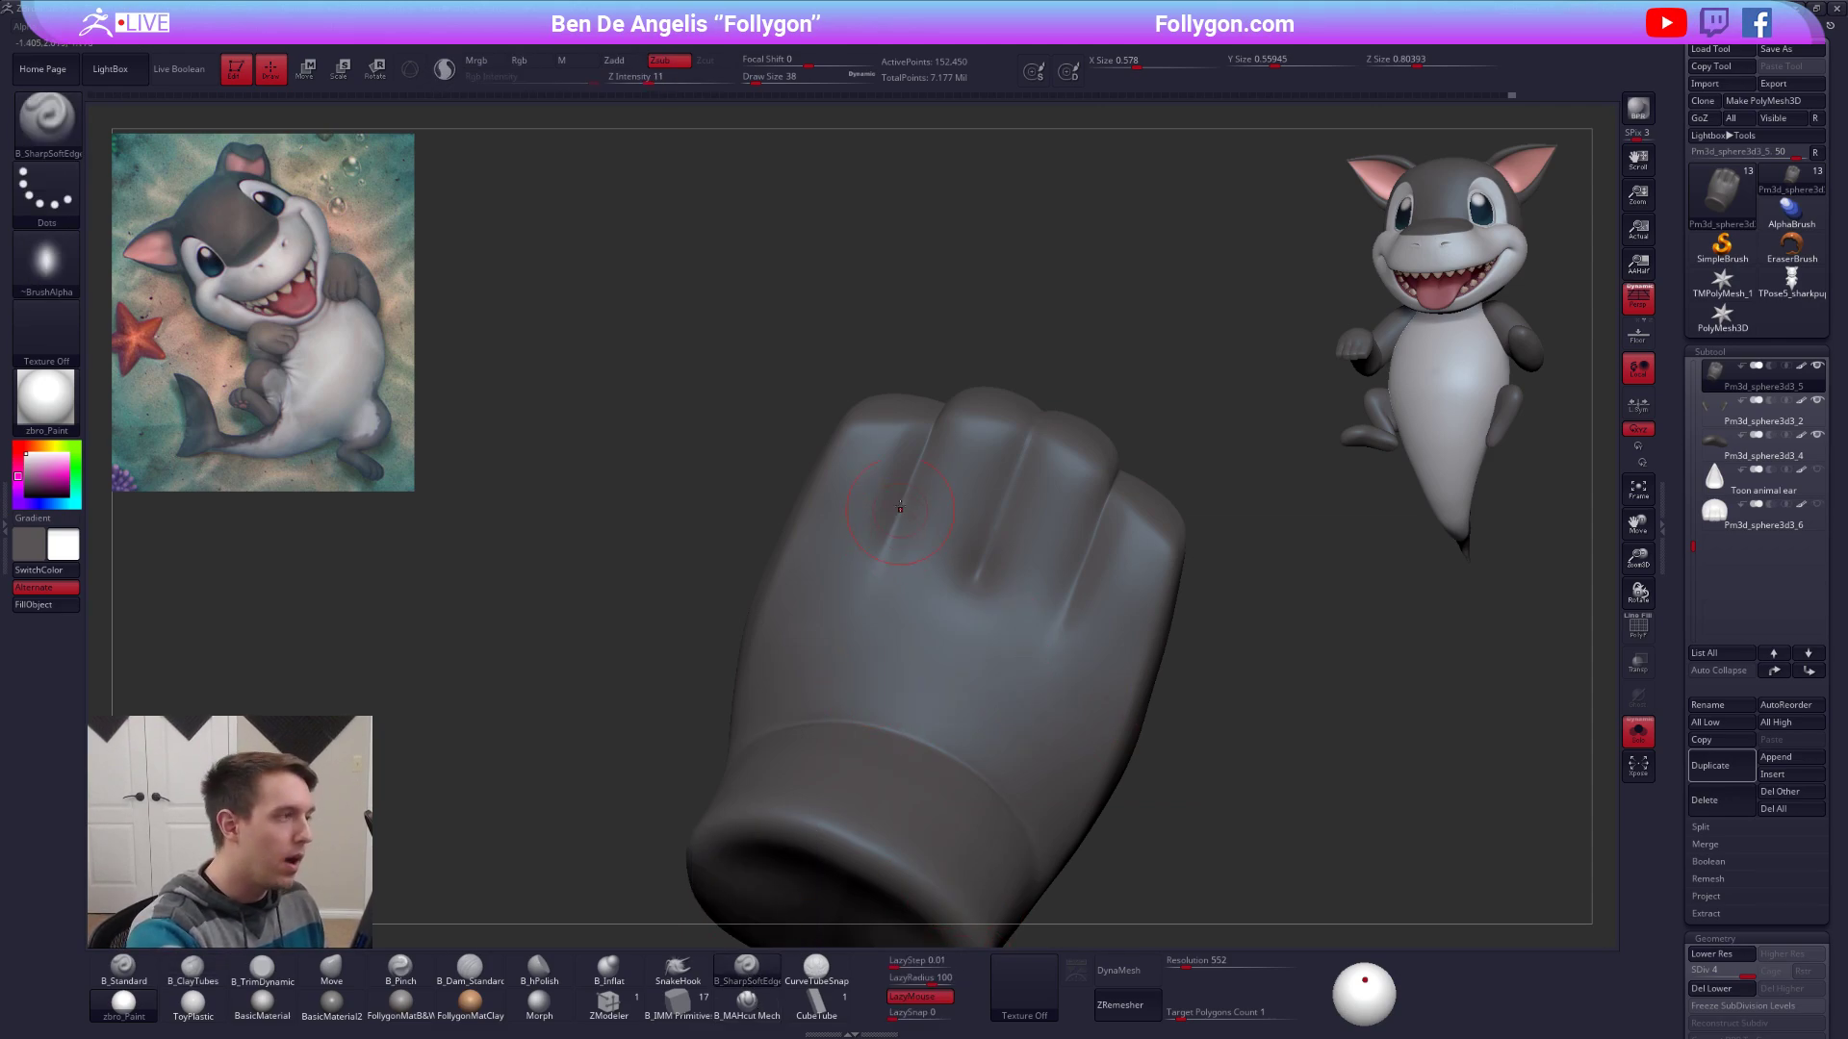
key(d)
key(space)
click(901, 440)
alt+right_drag(901, 441, 904, 588)
key(space)
drag(903, 588, 926, 569)
key(ctrl+z)
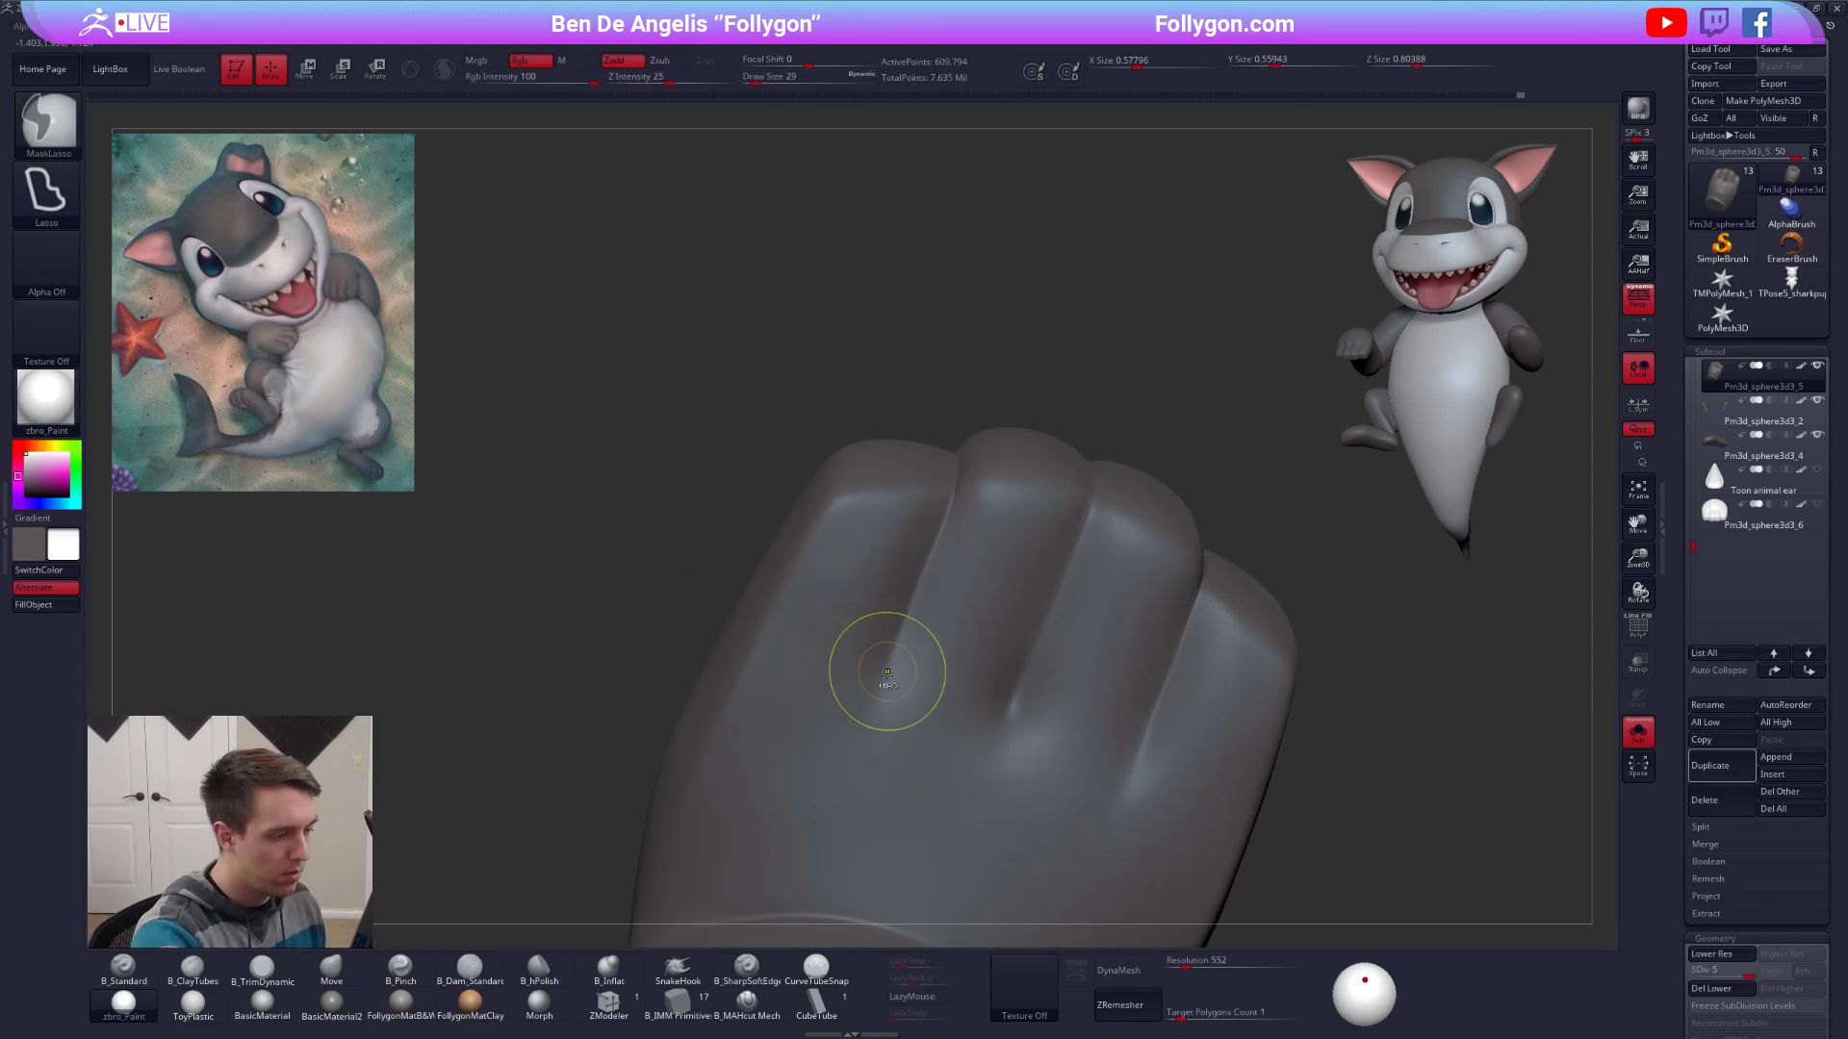
Carve a sharp crease between the paw's first two fingers, following it over the fingertips and onto the other side.
drag(884, 680, 886, 674)
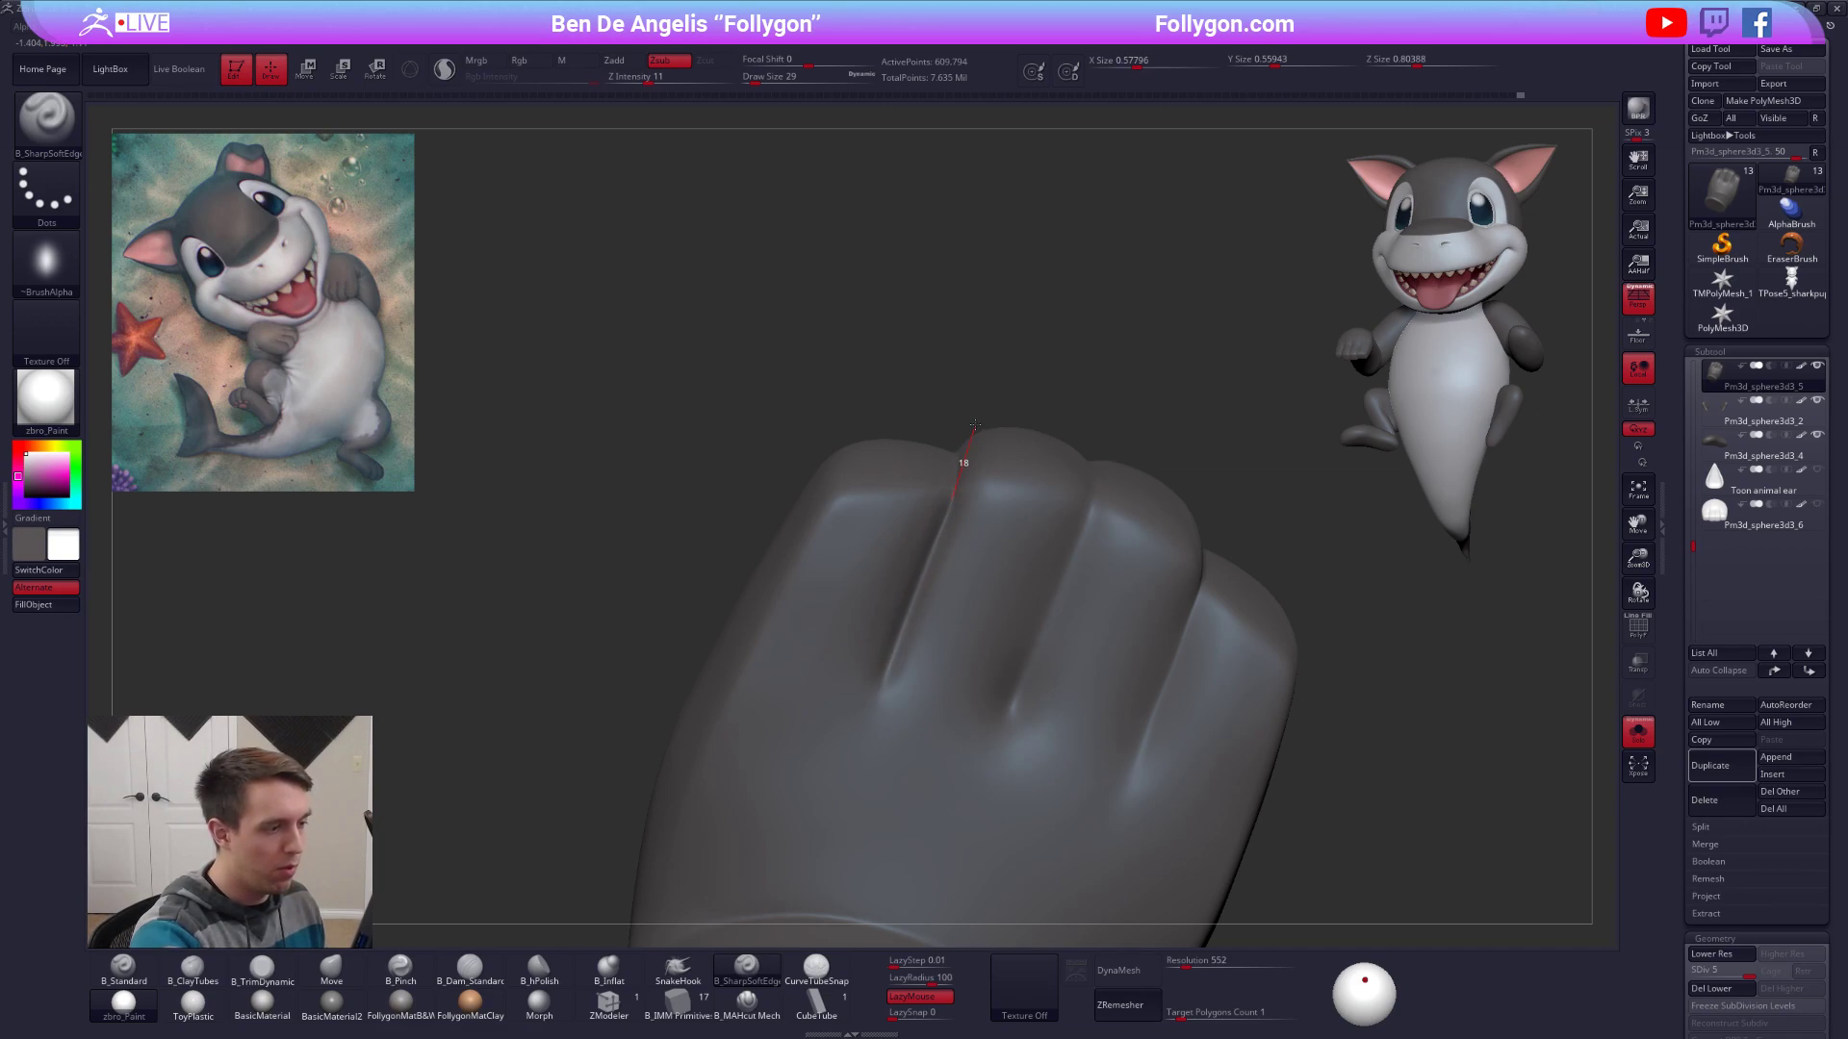
drag(975, 424, 977, 419)
right_drag(977, 420, 948, 608)
drag(944, 609, 951, 542)
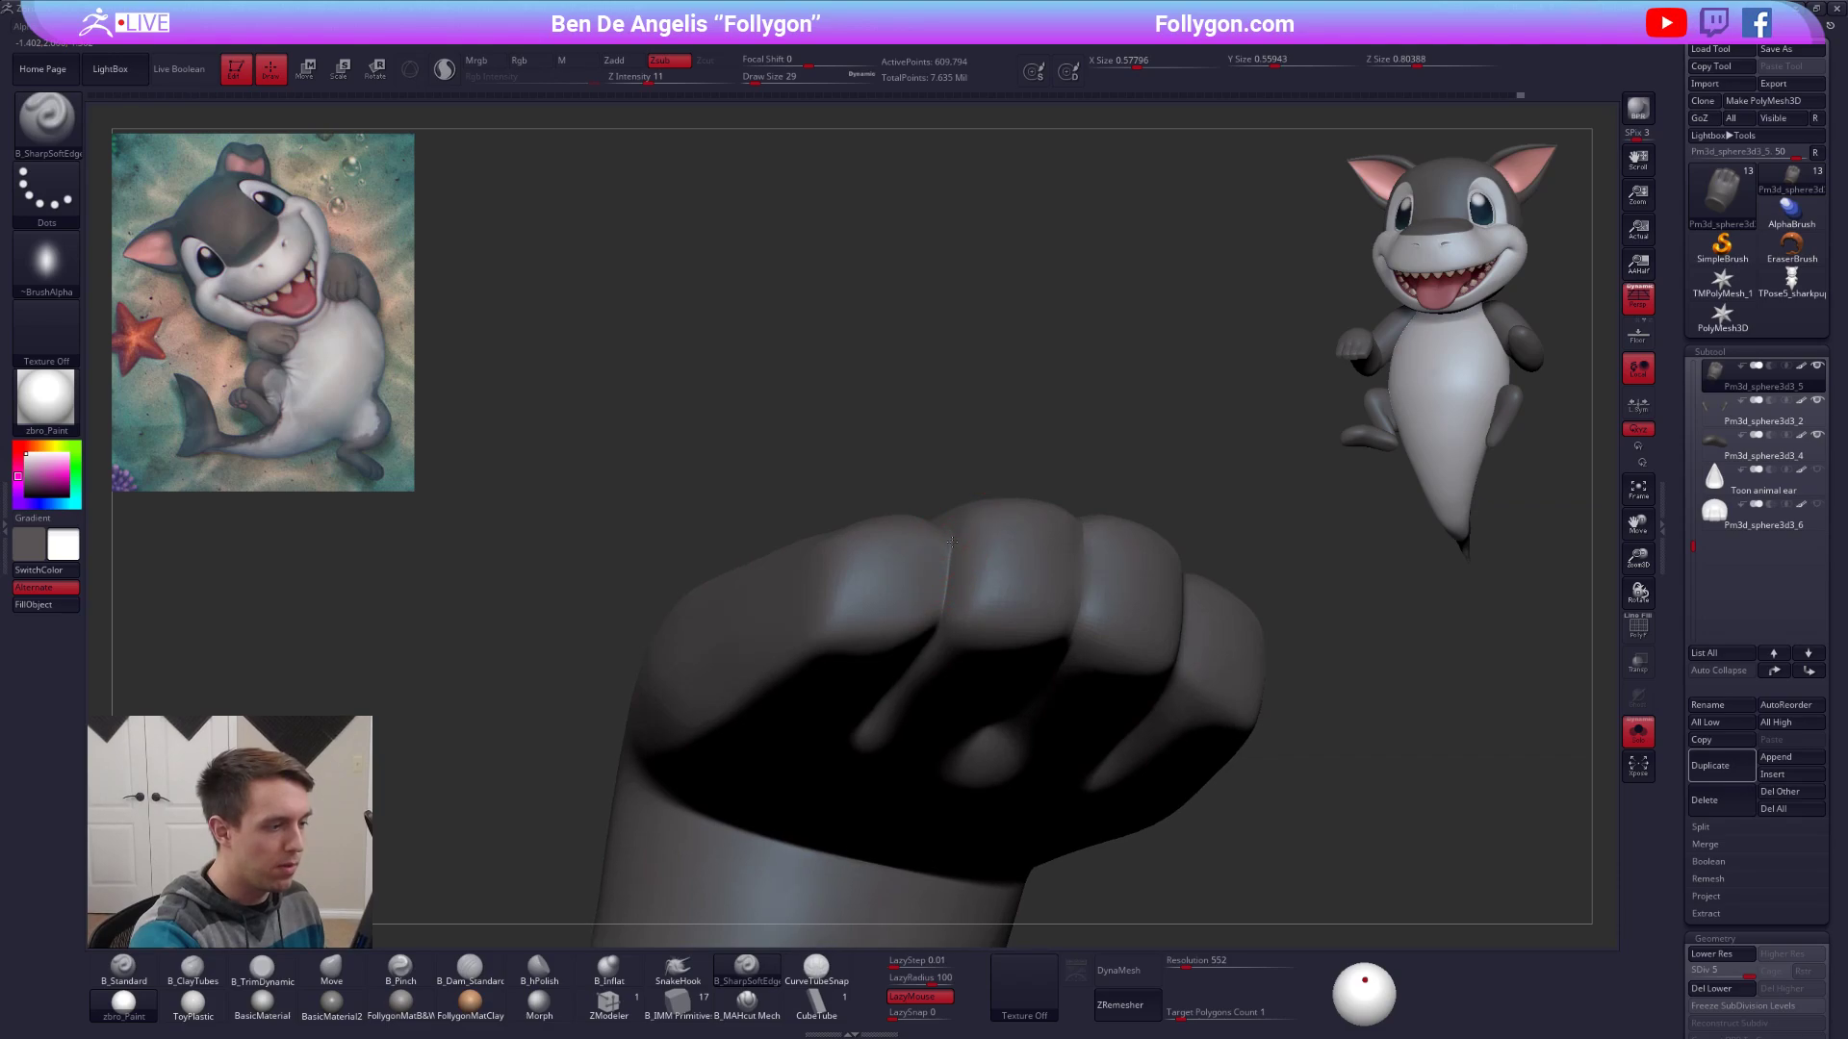
right_drag(919, 632, 903, 525)
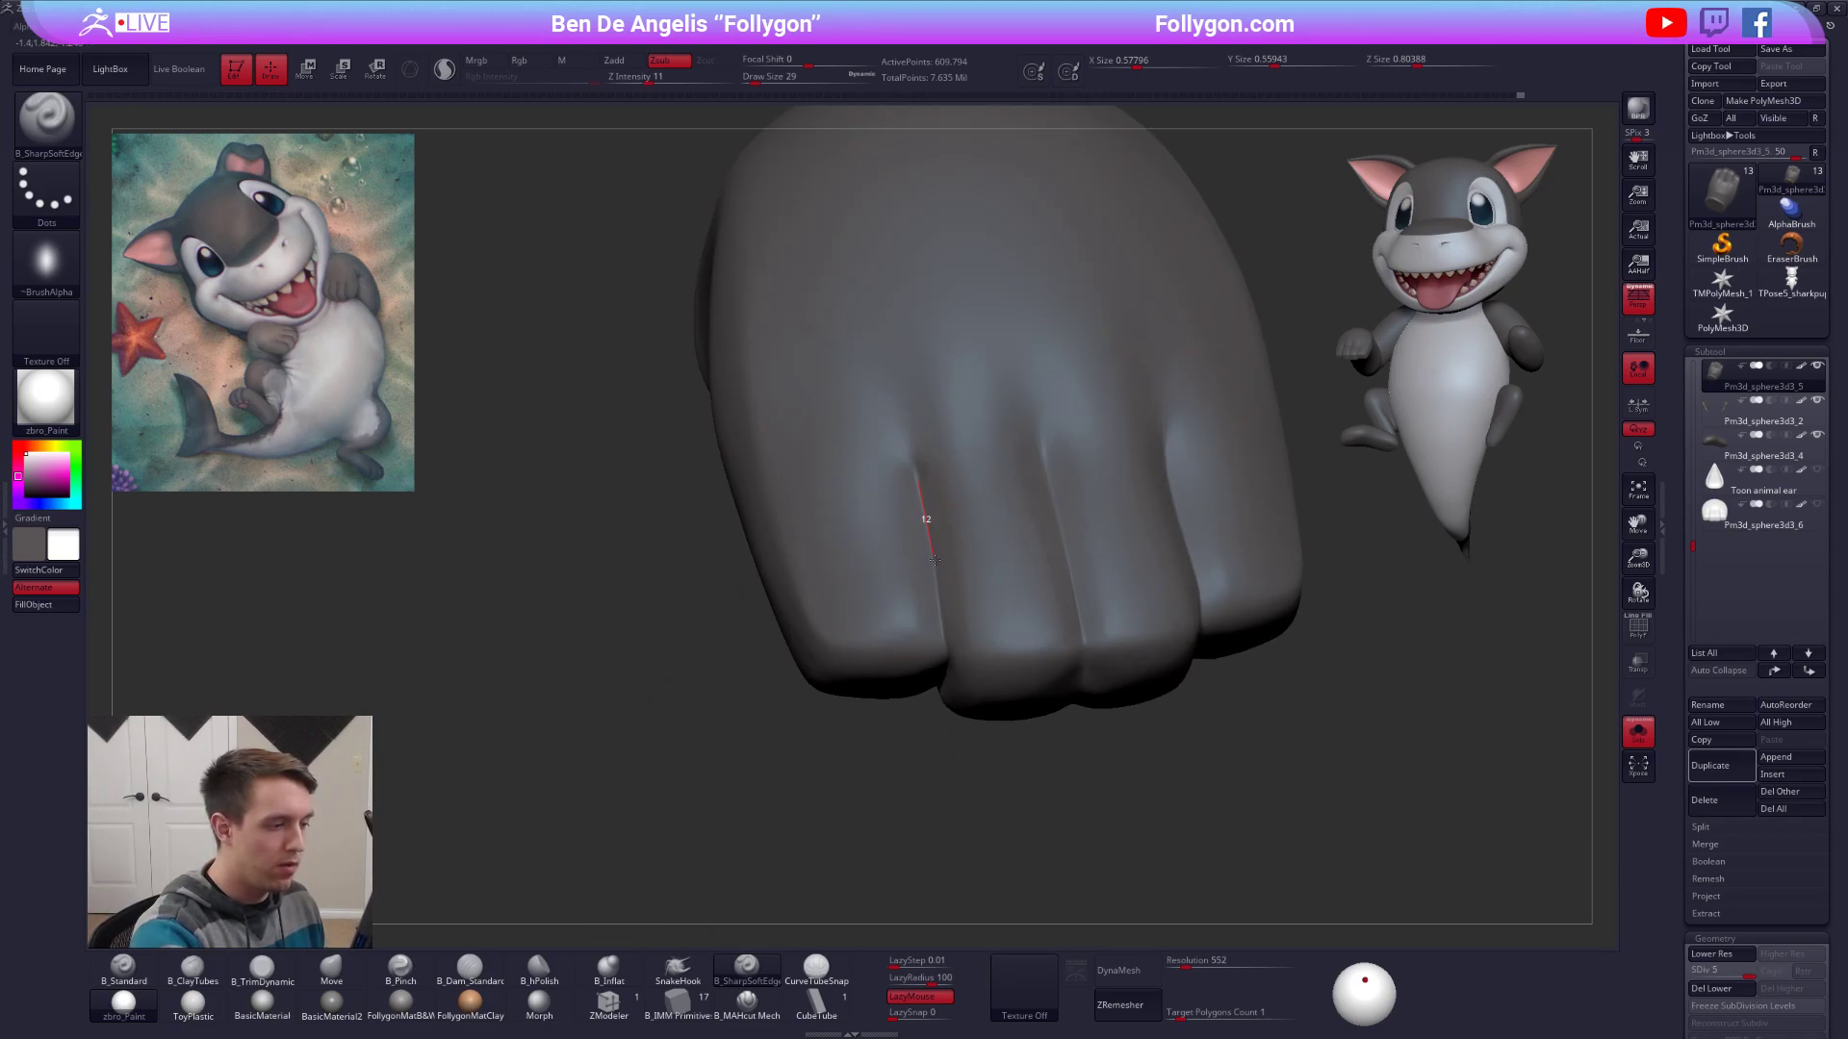
Carve the middle finger groove on the back and palm sides of the hand with the B_SharpSoftEdge brush, checking the wireframe.
right_drag(948, 748, 935, 616)
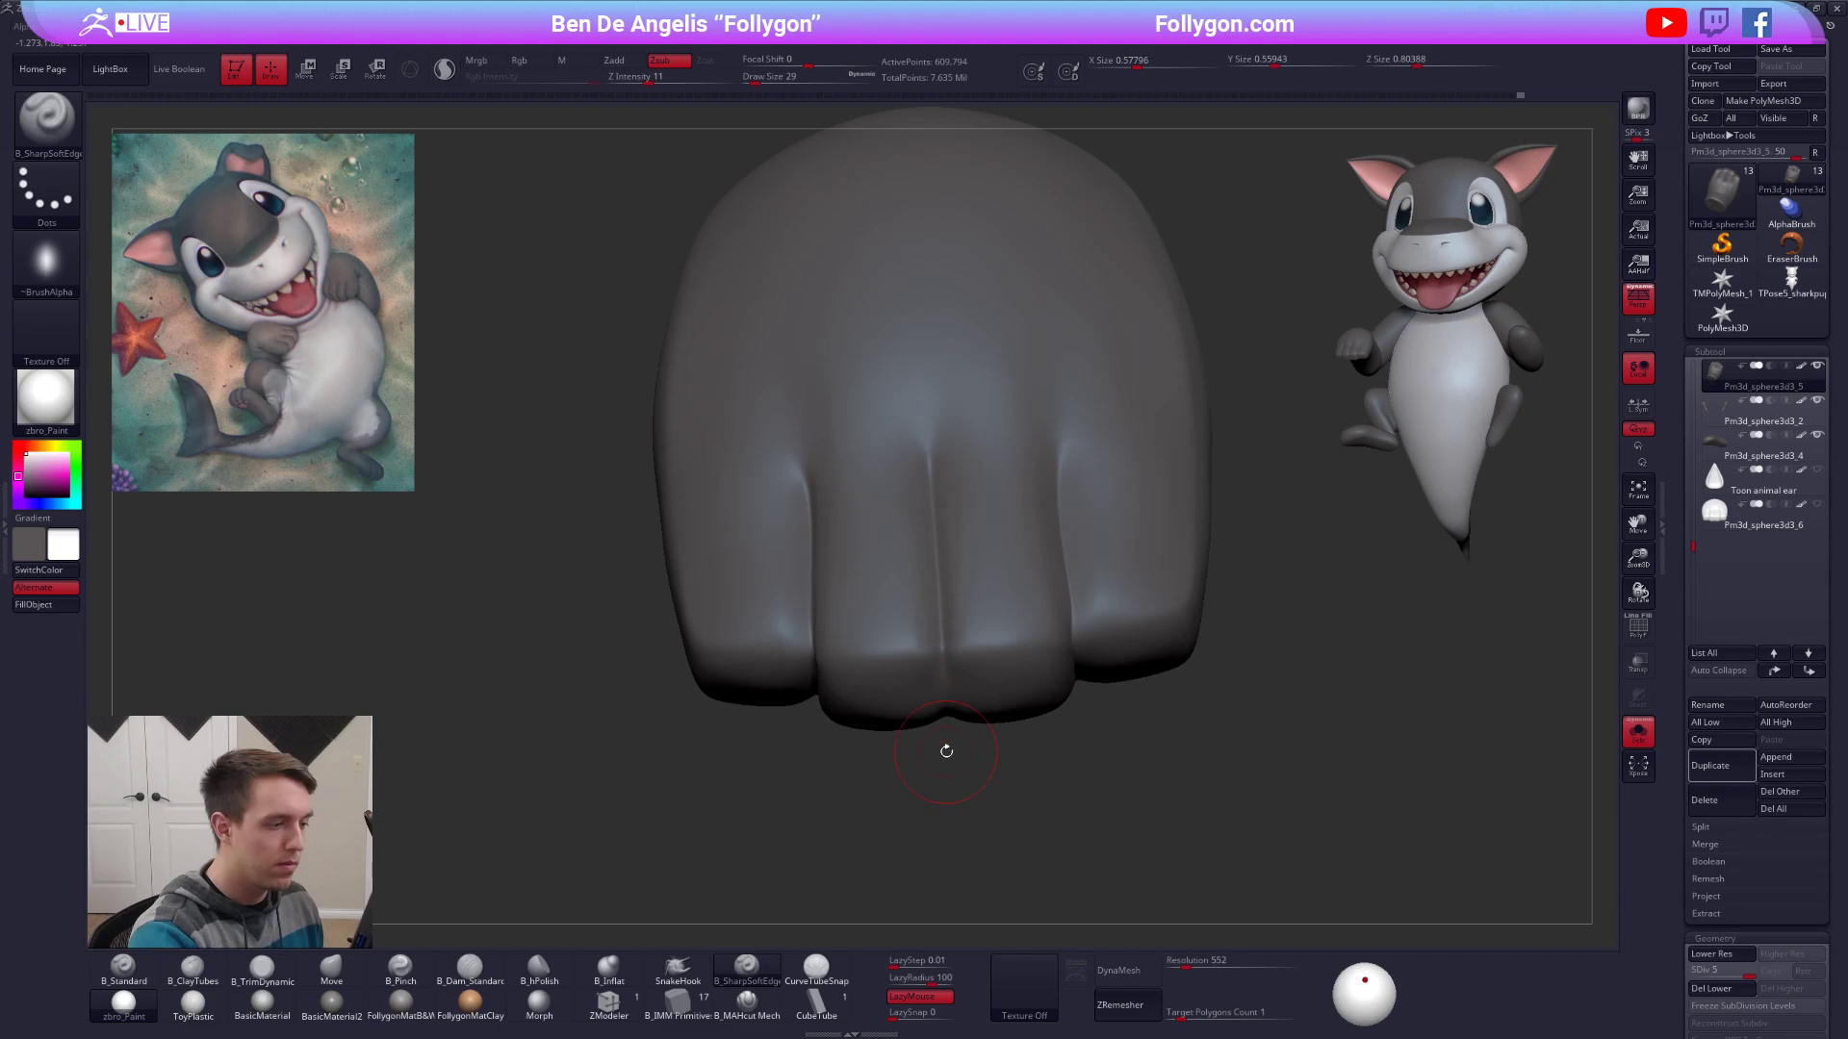
right_drag(946, 751, 942, 630)
right_drag(950, 756, 891, 502)
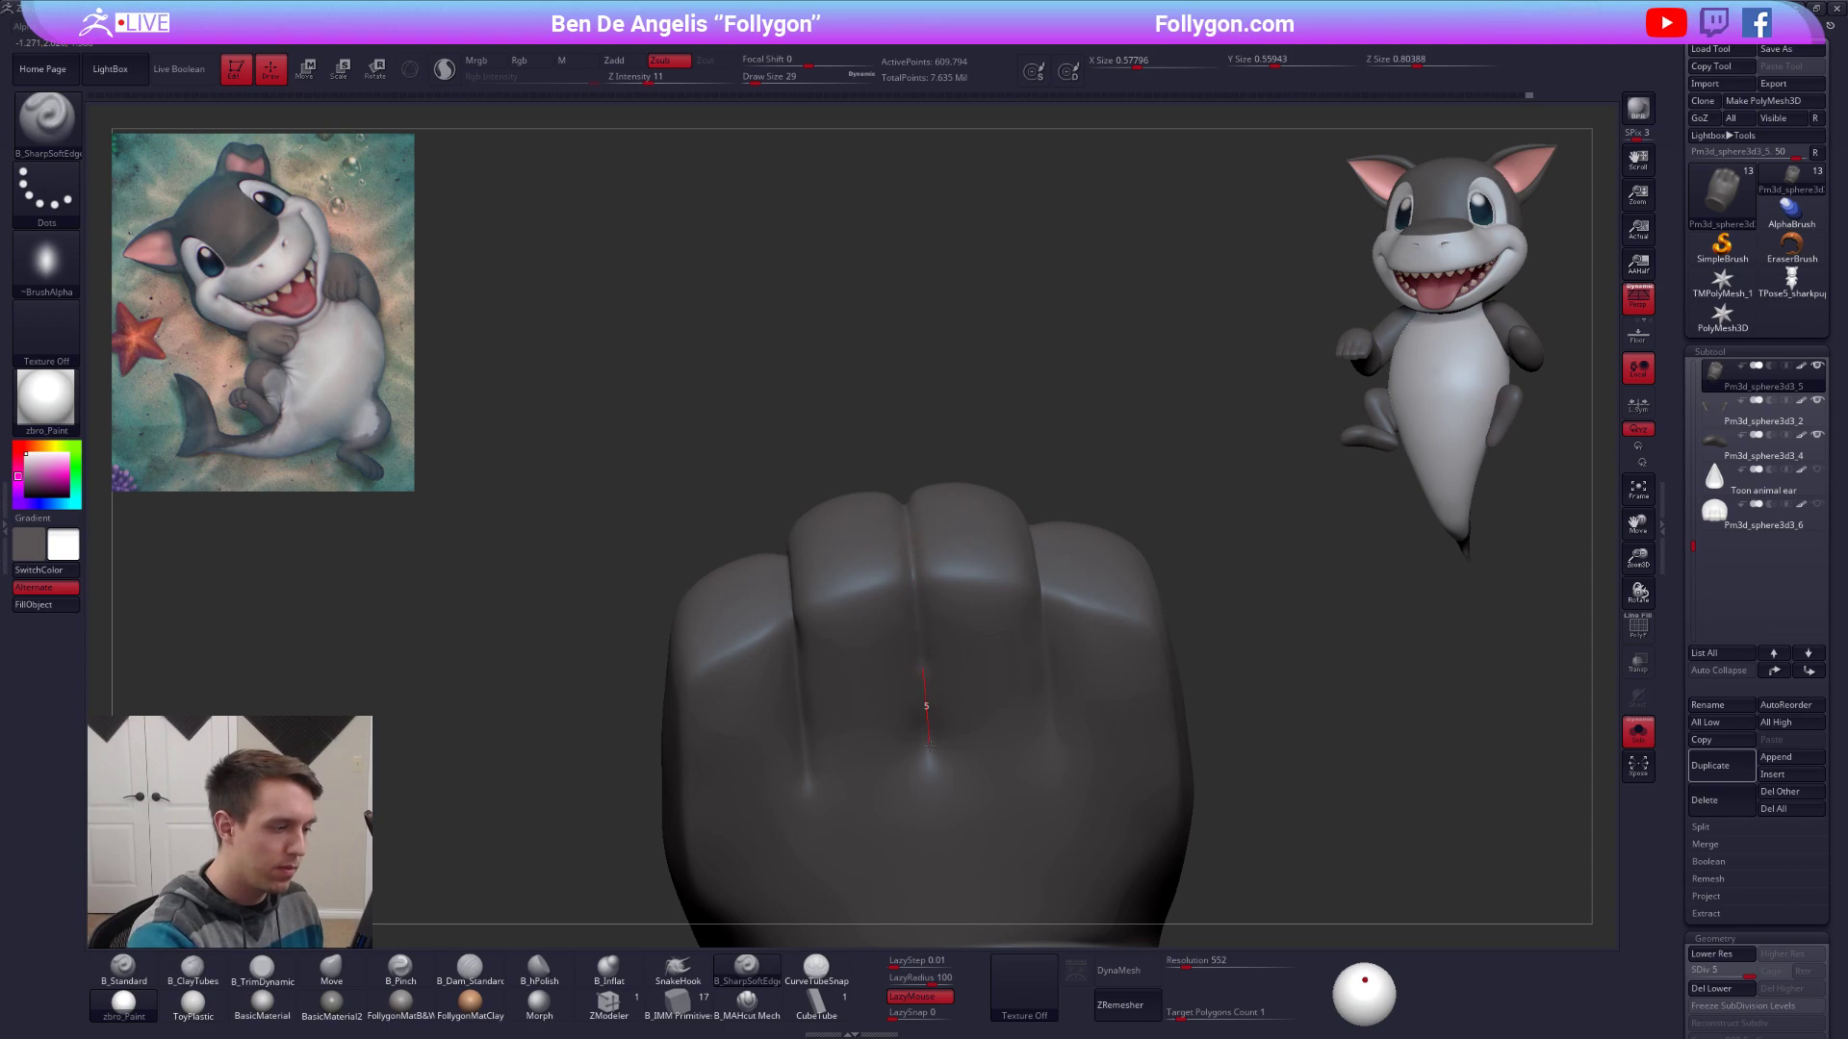
key(shift+f)
right_drag(935, 811, 993, 637)
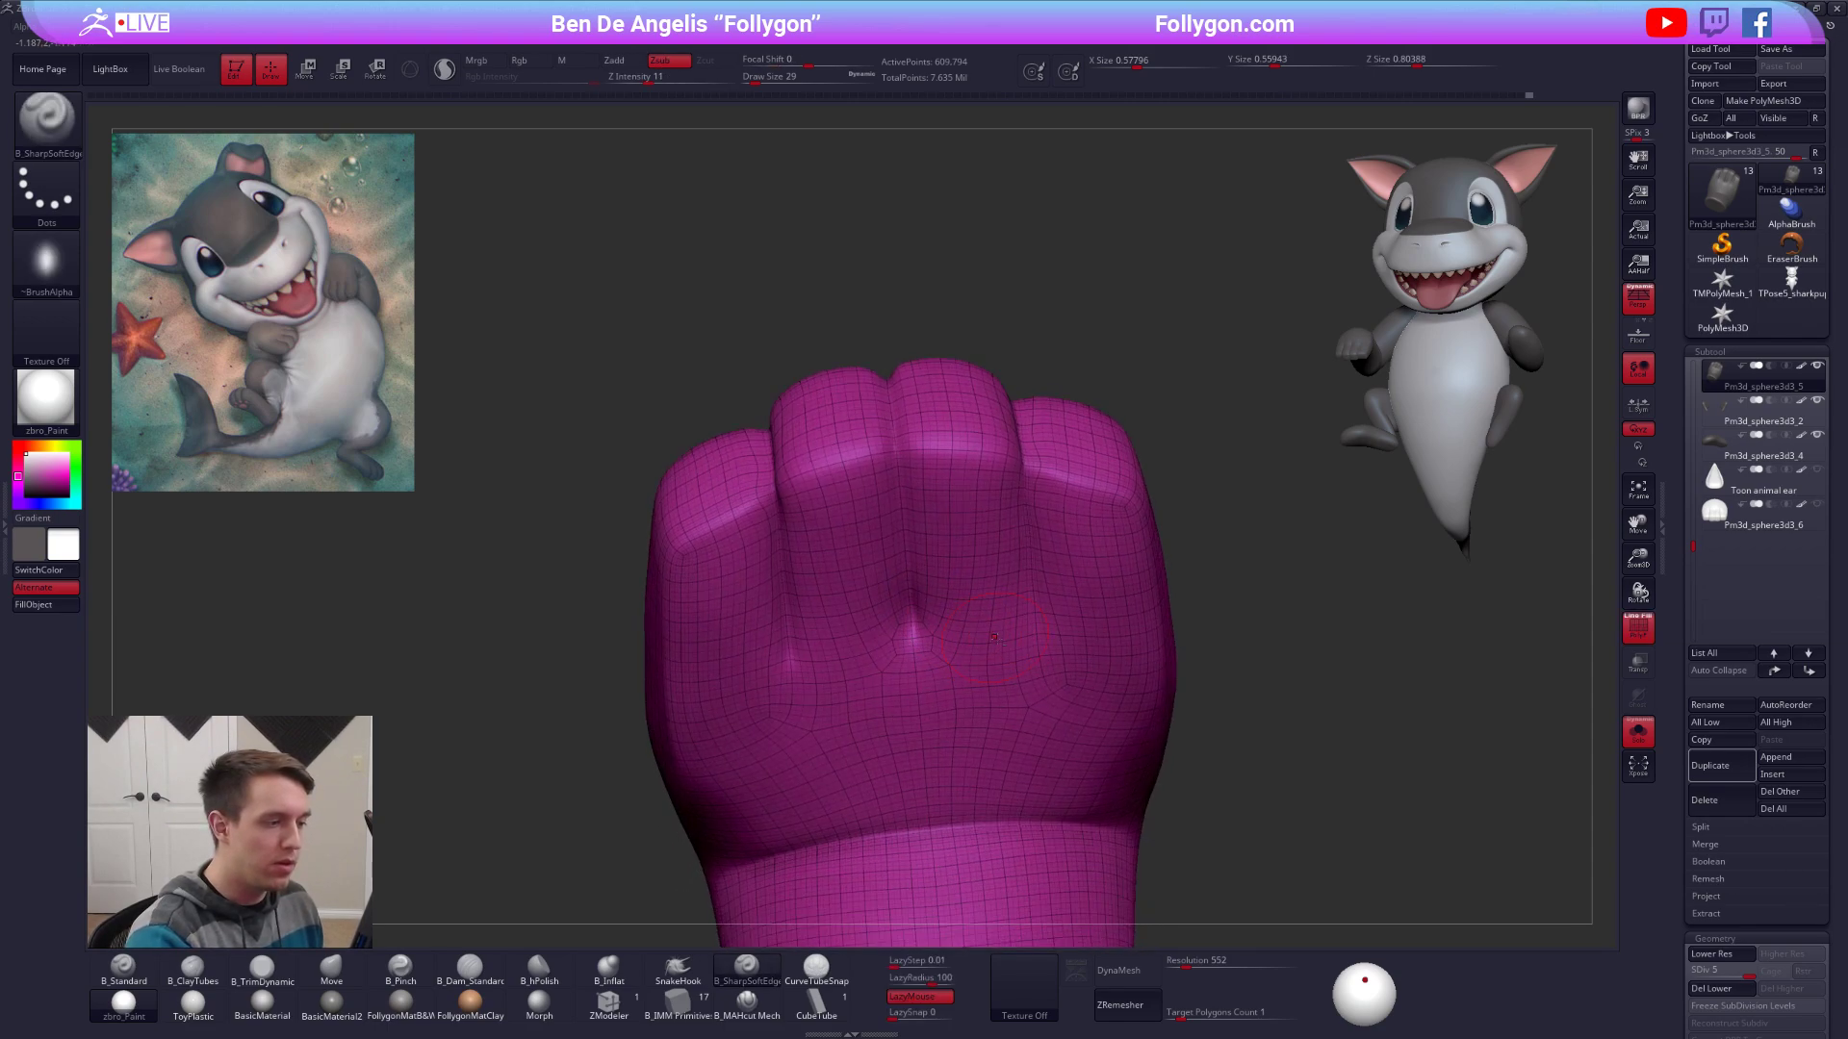
key(shift+f)
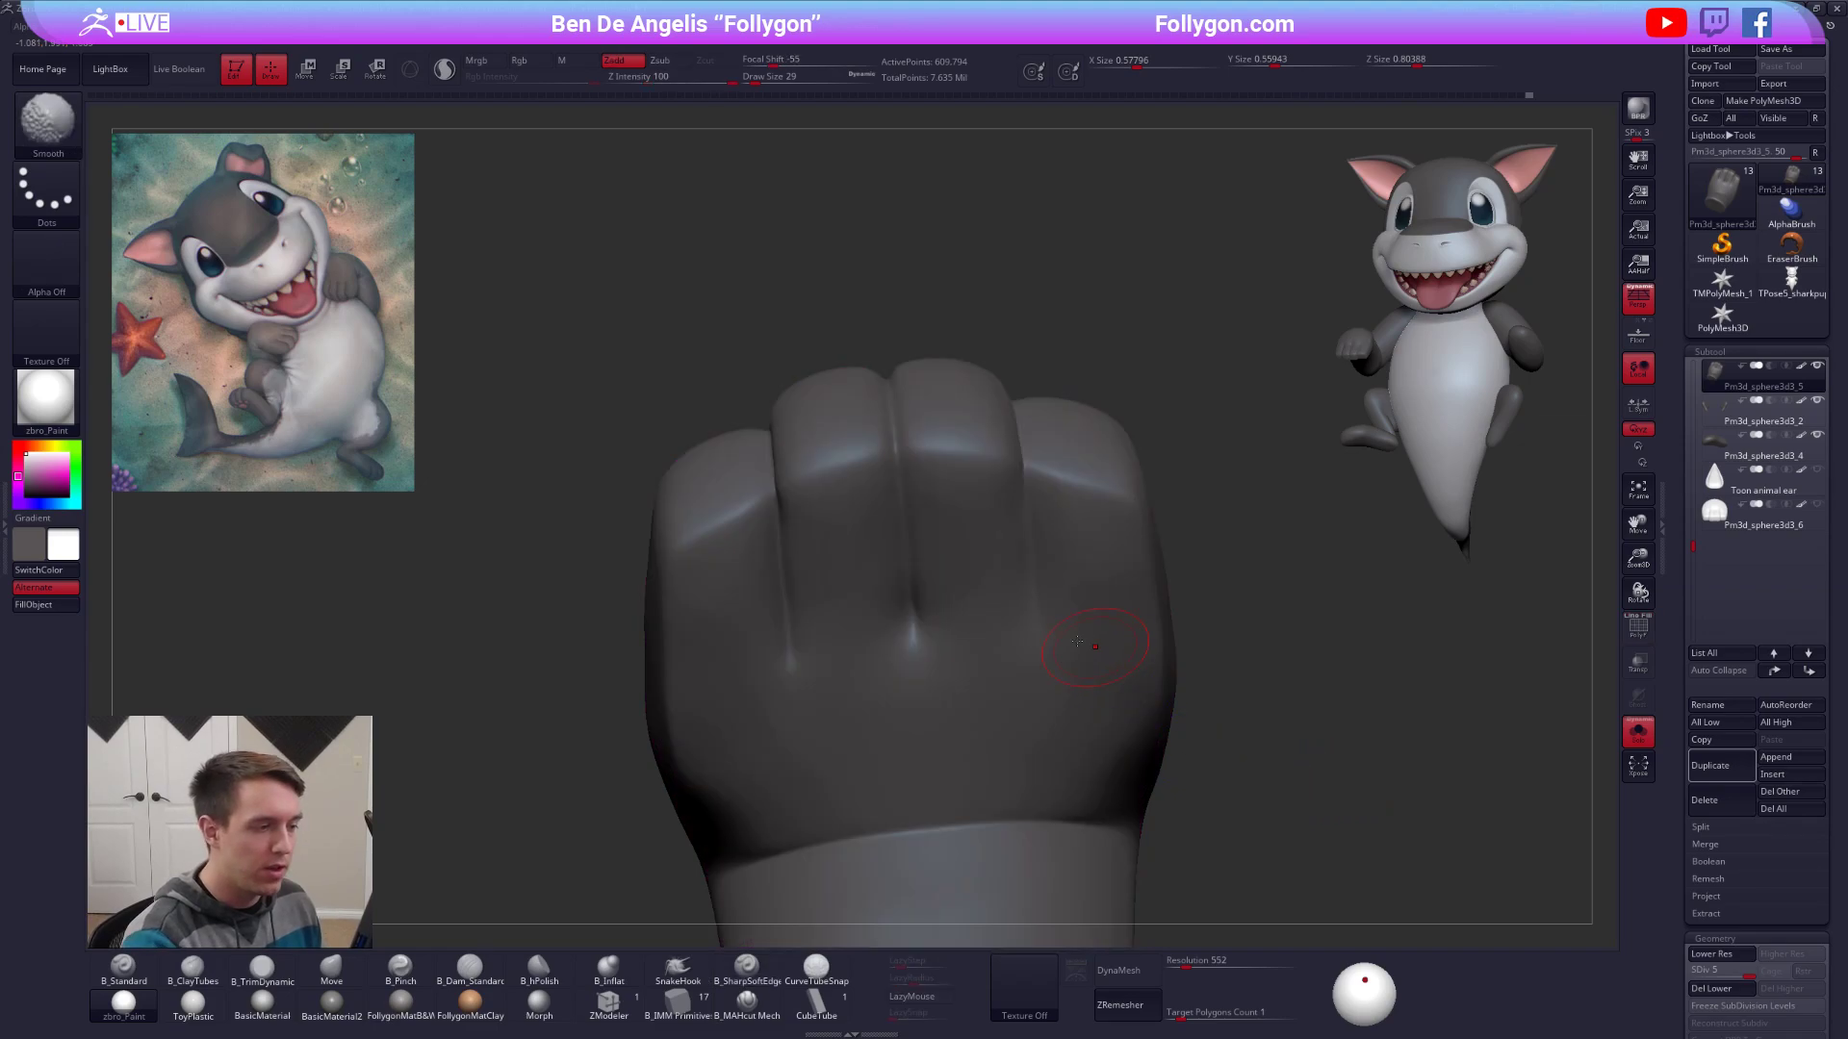
Sharpen the outer finger grooves on both sides of the hand and enlarge the brush to draw size 61.
mouse_move(1107, 655)
right_down()
mouse_move(1063, 582)
mouse_move(1002, 592)
mouse_move(978, 646)
mouse_move(1023, 551)
right_up()
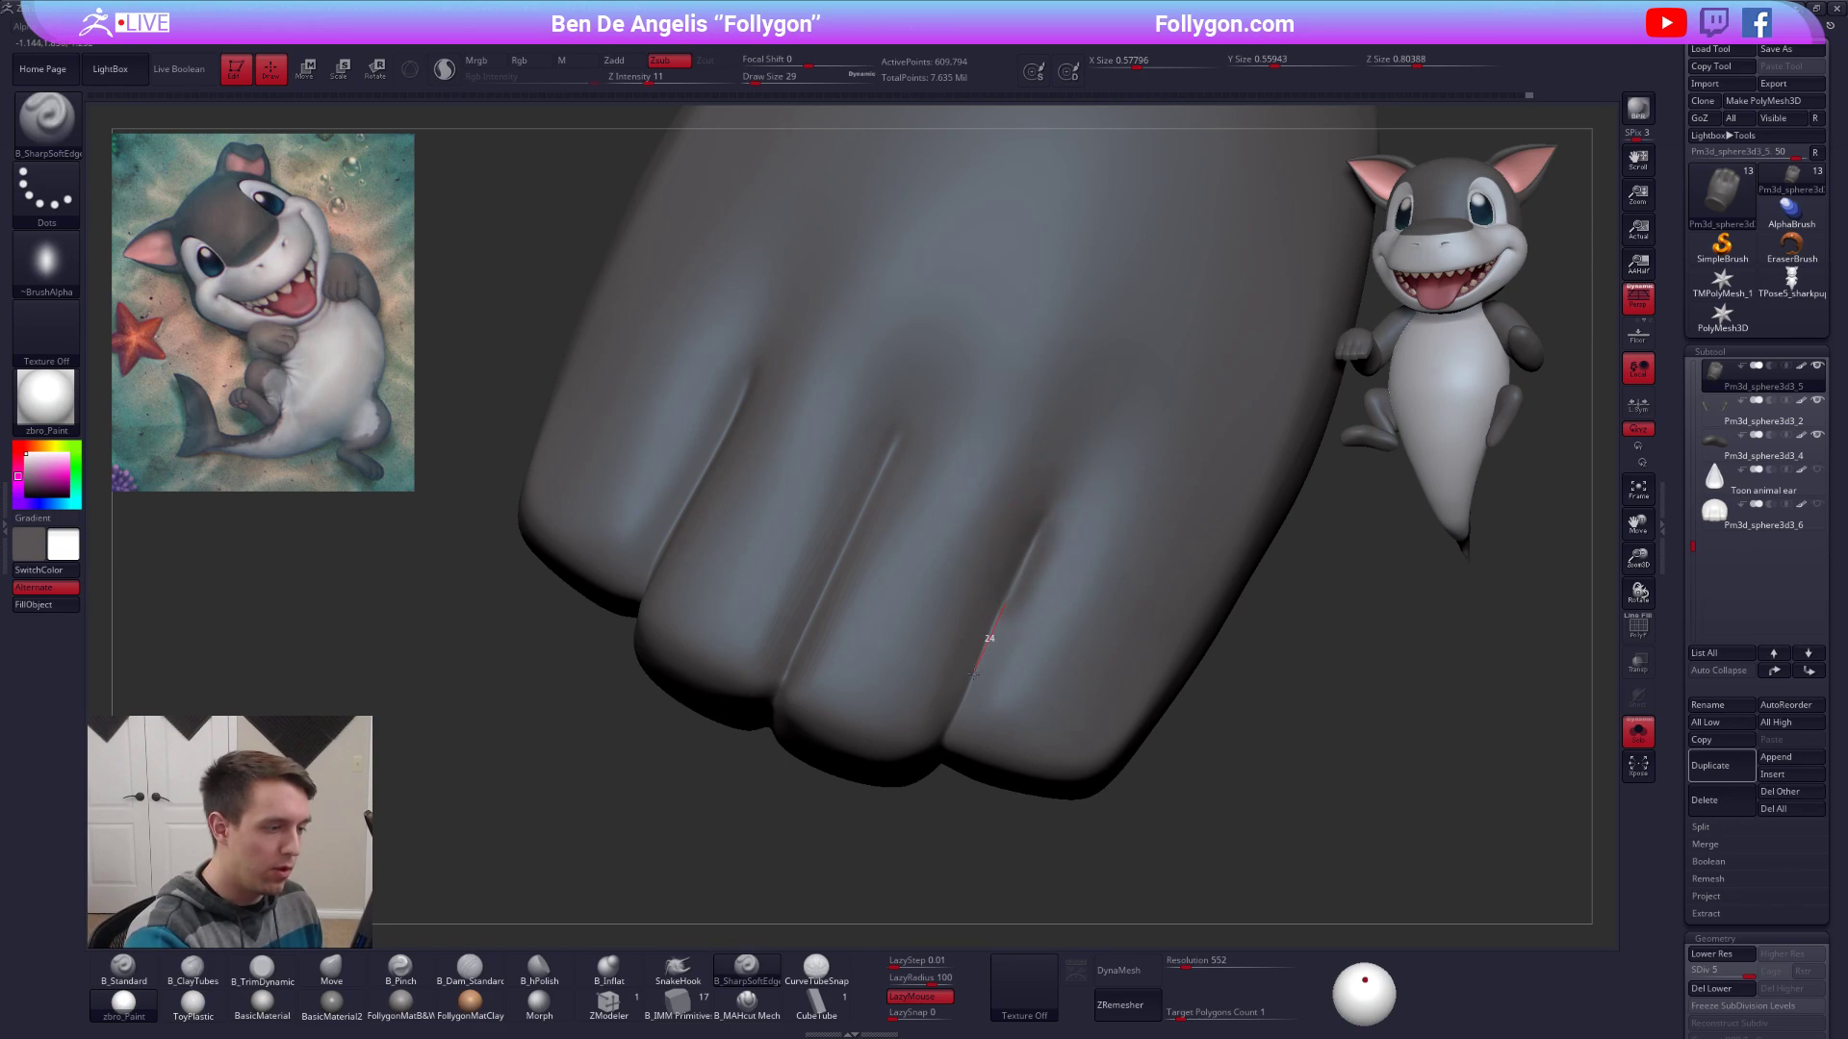
right_drag(922, 813, 1002, 612)
right_drag(926, 764, 1019, 517)
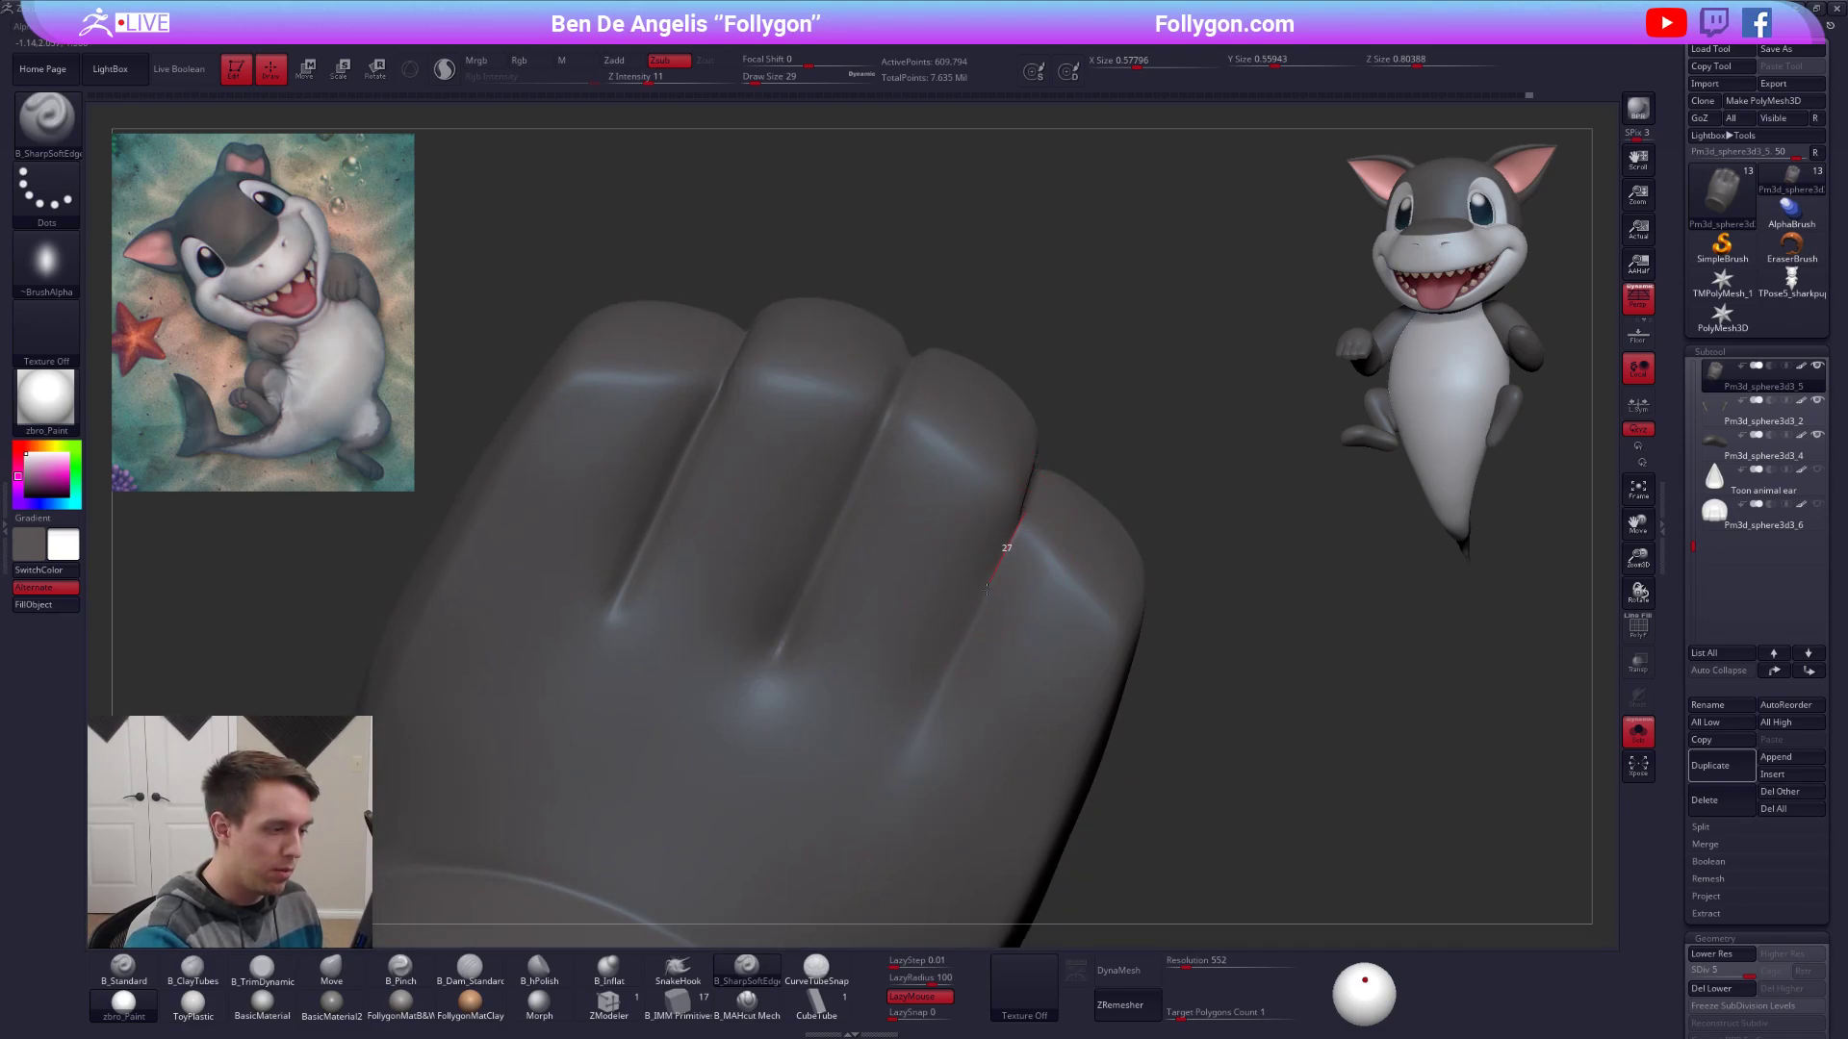
mouse_move(937, 732)
right_down()
mouse_move(967, 739)
mouse_move(938, 664)
right_up()
right_drag(866, 818, 858, 718)
key(space)
drag(911, 623, 922, 623)
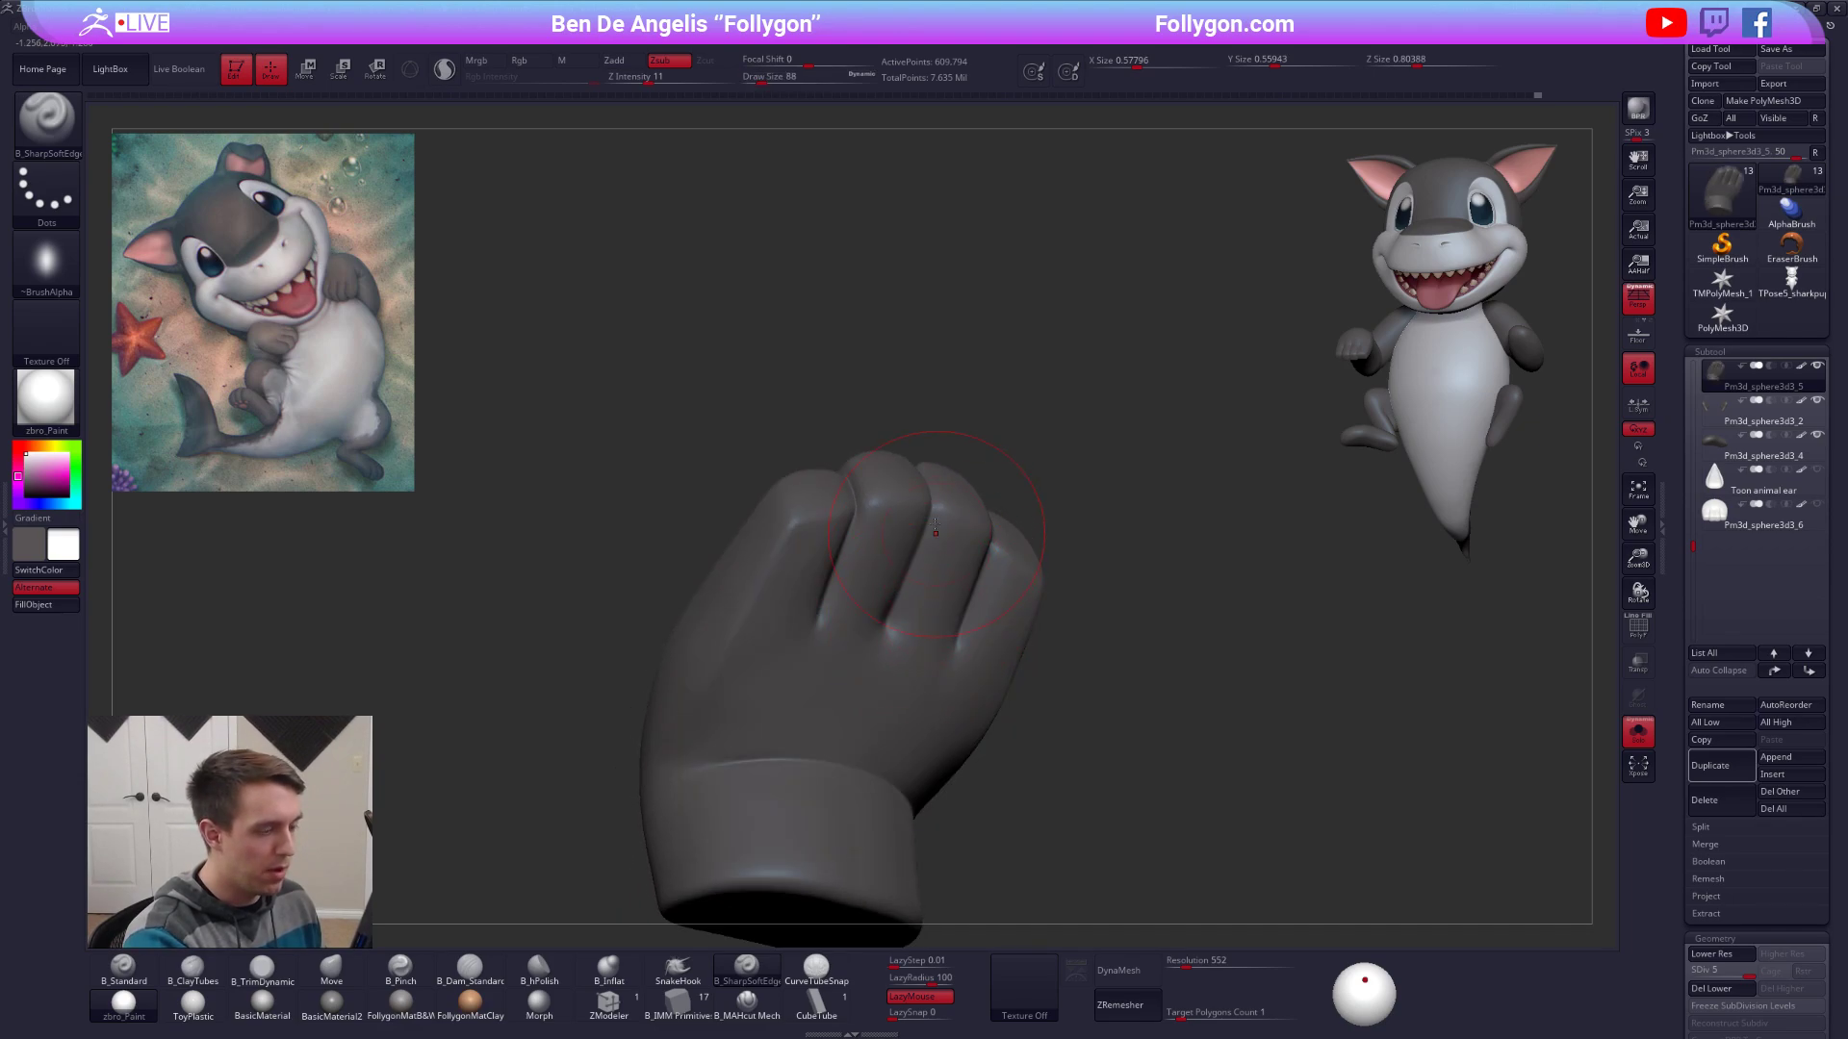
key(space)
mouse_move(953, 674)
right_down()
mouse_move(924, 739)
mouse_move(900, 732)
mouse_move(918, 621)
right_up()
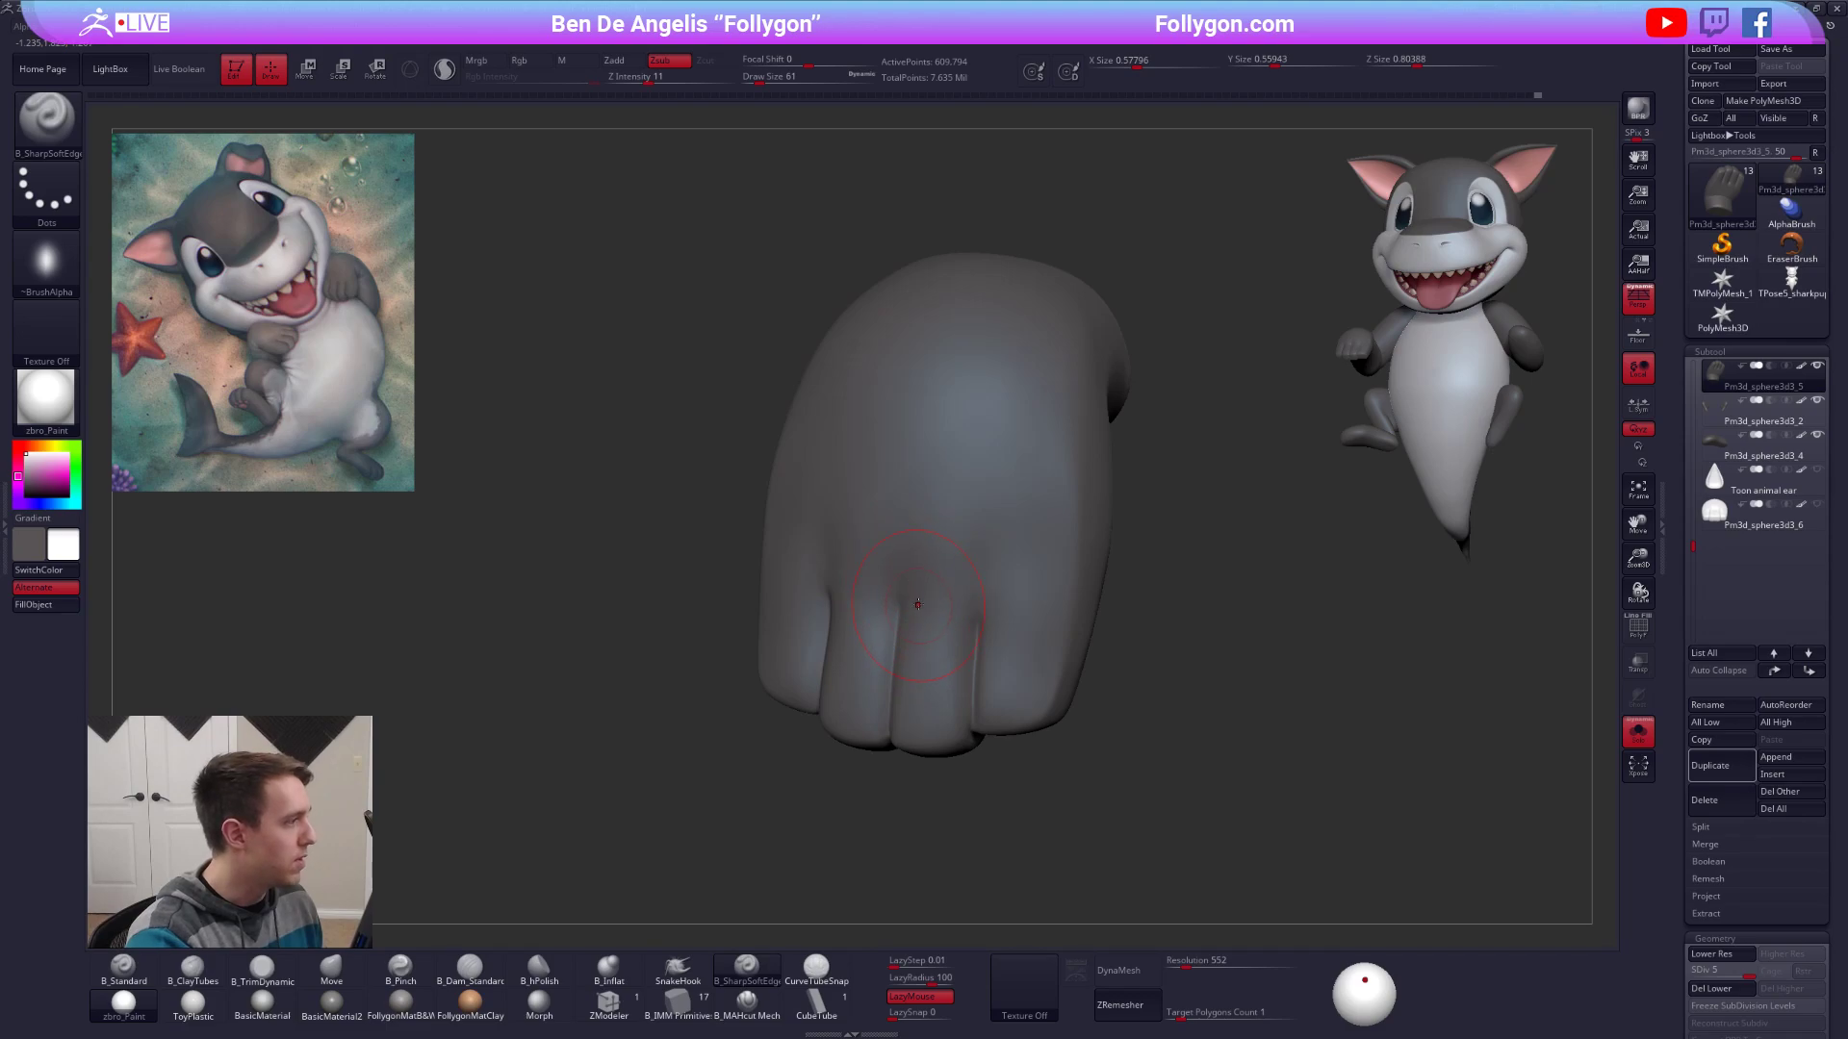
Drop the hand to subdivision level 3 and switch to the Move brush at draw size 38.
key(b)
key(c)
key(t)
mouse_move(922, 550)
right_down()
mouse_move(901, 544)
mouse_move(983, 612)
mouse_move(948, 746)
right_up()
key(shift+d)
key(shift+d)
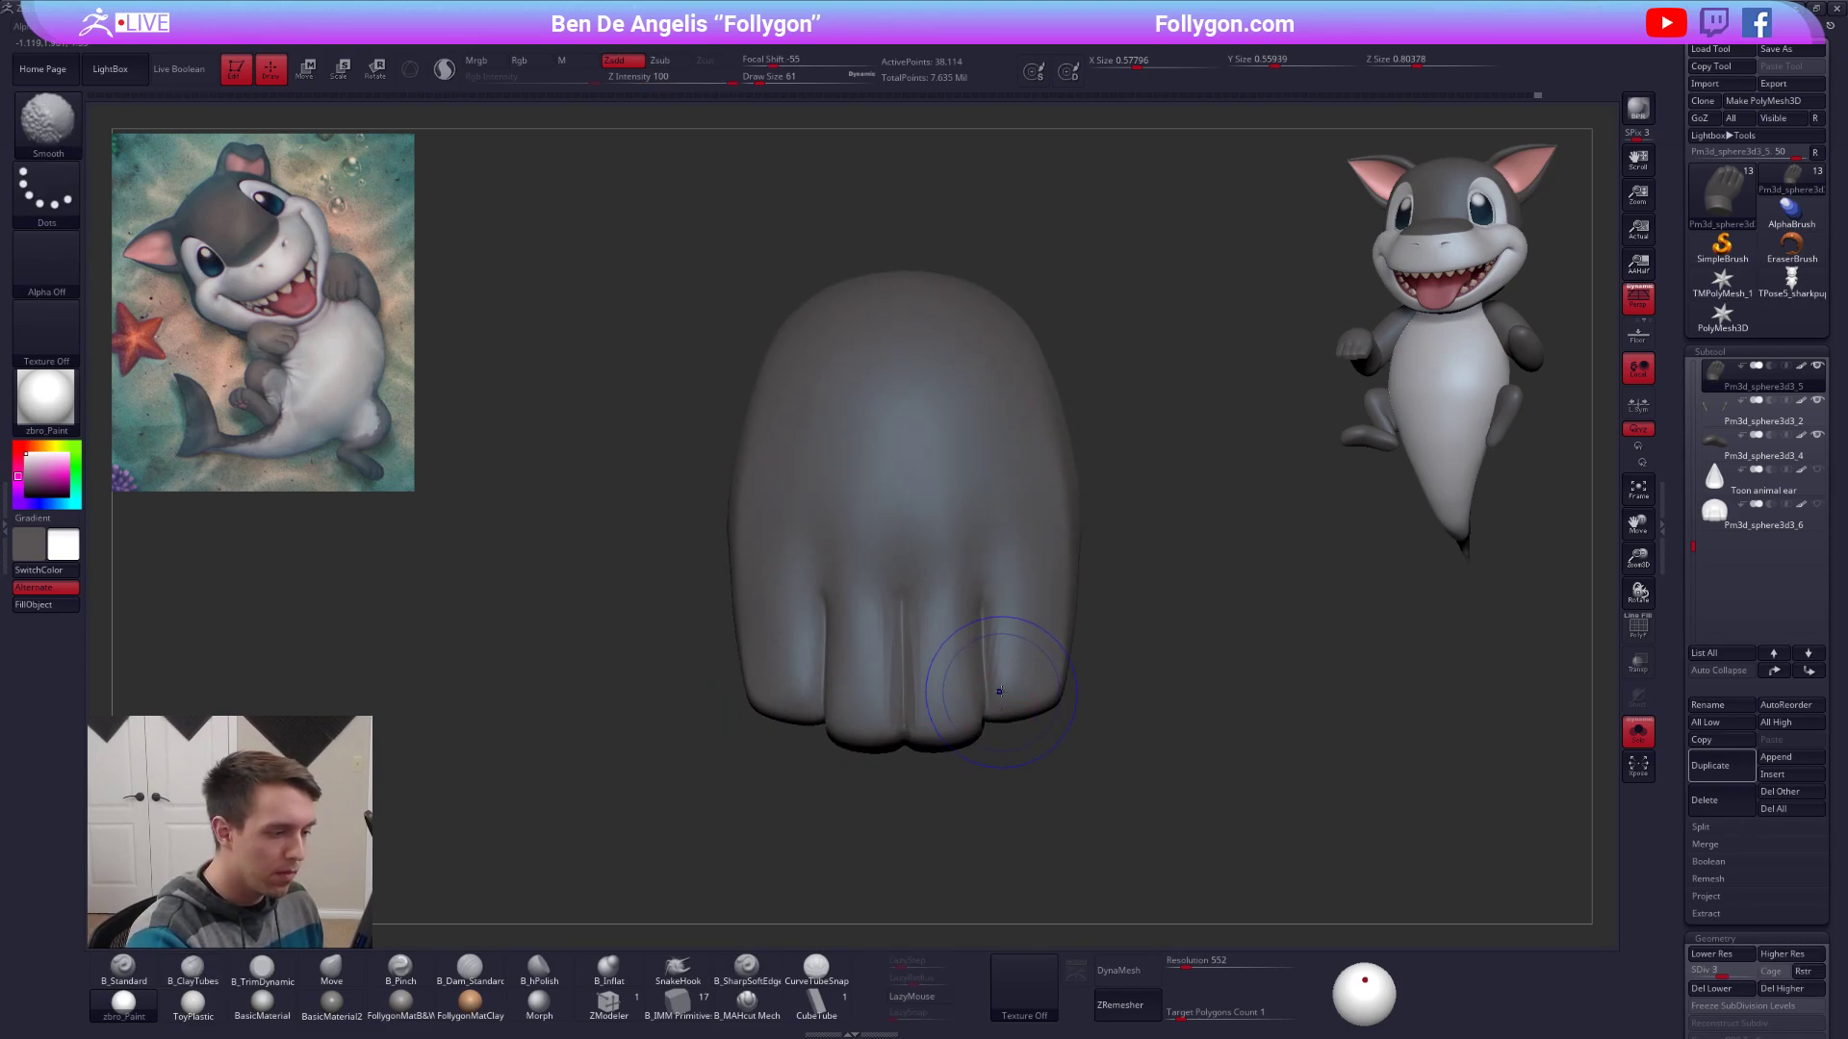
key(b)
key(m)
key(v)
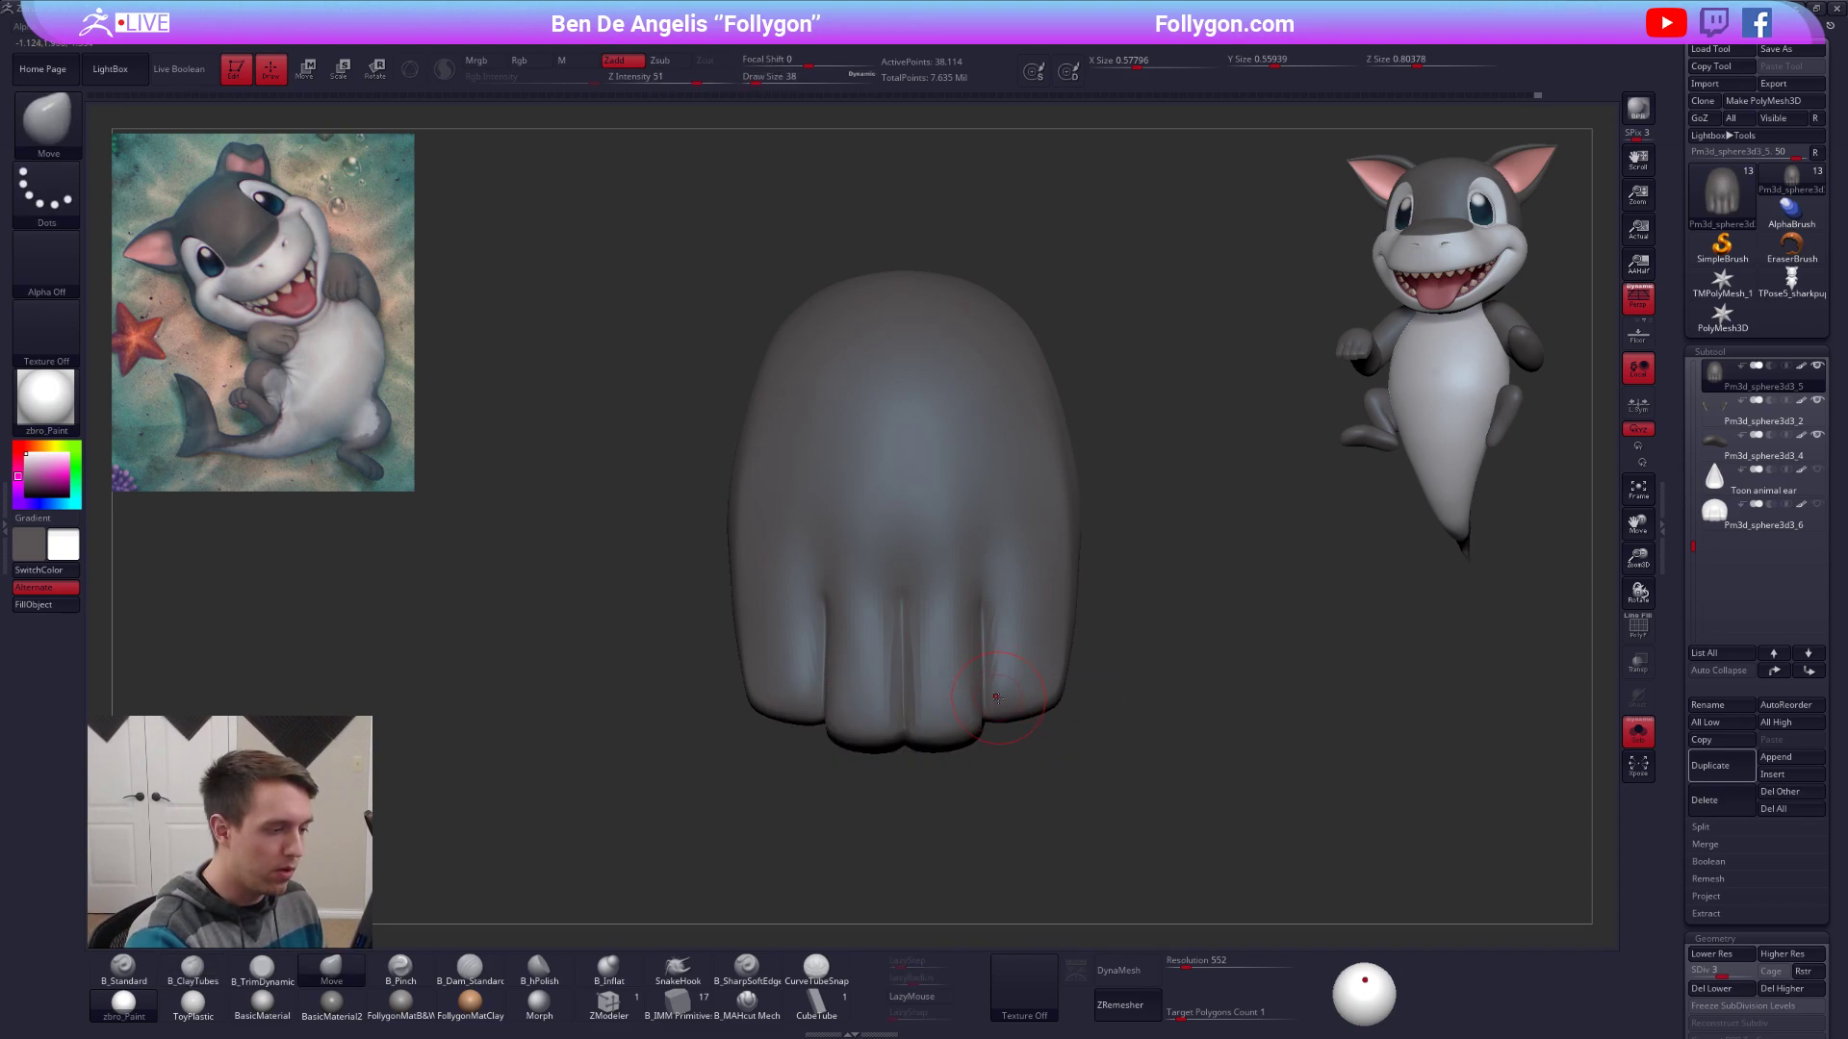
right_drag(997, 697, 1002, 675)
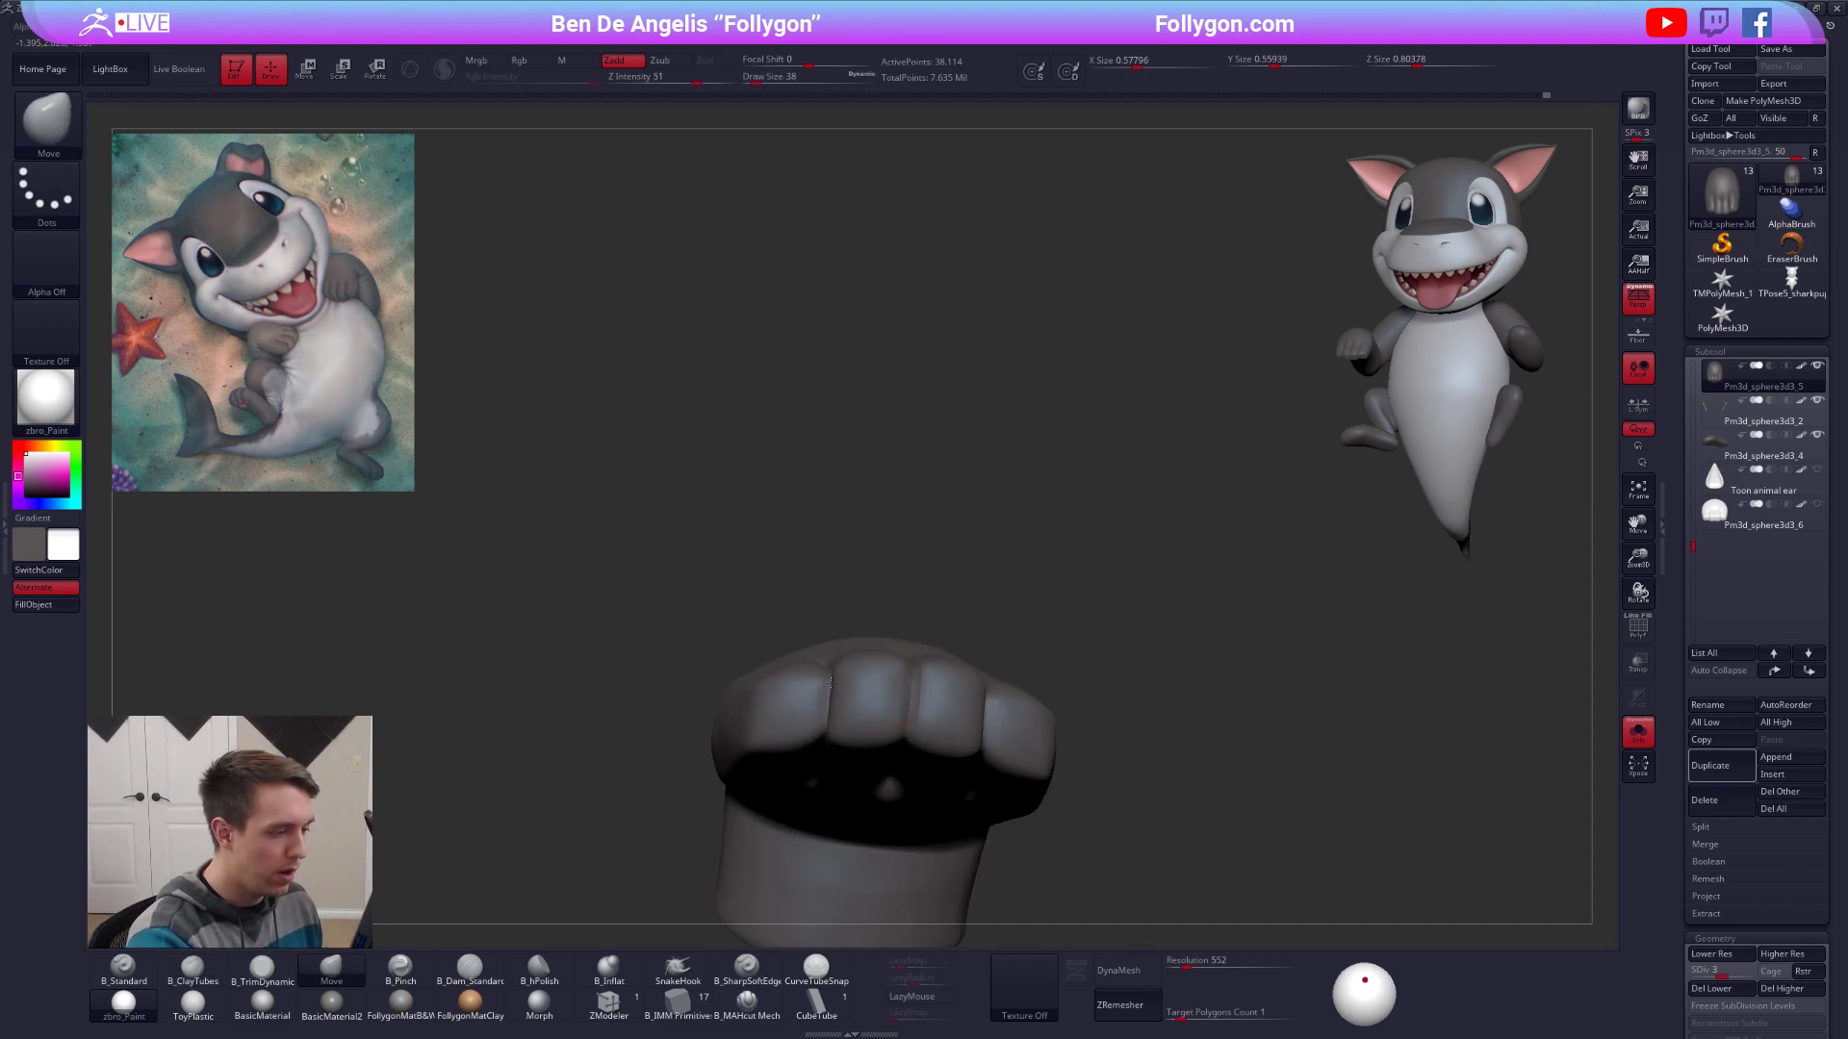
Adjust the fingertips with the Move brush and return the hand to subdivision level 5.
mouse_move(965, 747)
right_down()
mouse_move(998, 648)
mouse_move(1007, 675)
mouse_move(972, 722)
right_up()
key(space)
drag(1011, 739, 1018, 739)
mouse_move(1035, 731)
right_down()
mouse_move(1053, 707)
mouse_move(1014, 751)
mouse_move(986, 623)
right_up()
key(d)
key(d)
Lower the hand to subdivision level 2 and enlarge the Move brush to draw size 130.
key(space)
drag(989, 633, 1005, 637)
right_drag(1007, 639, 1013, 654)
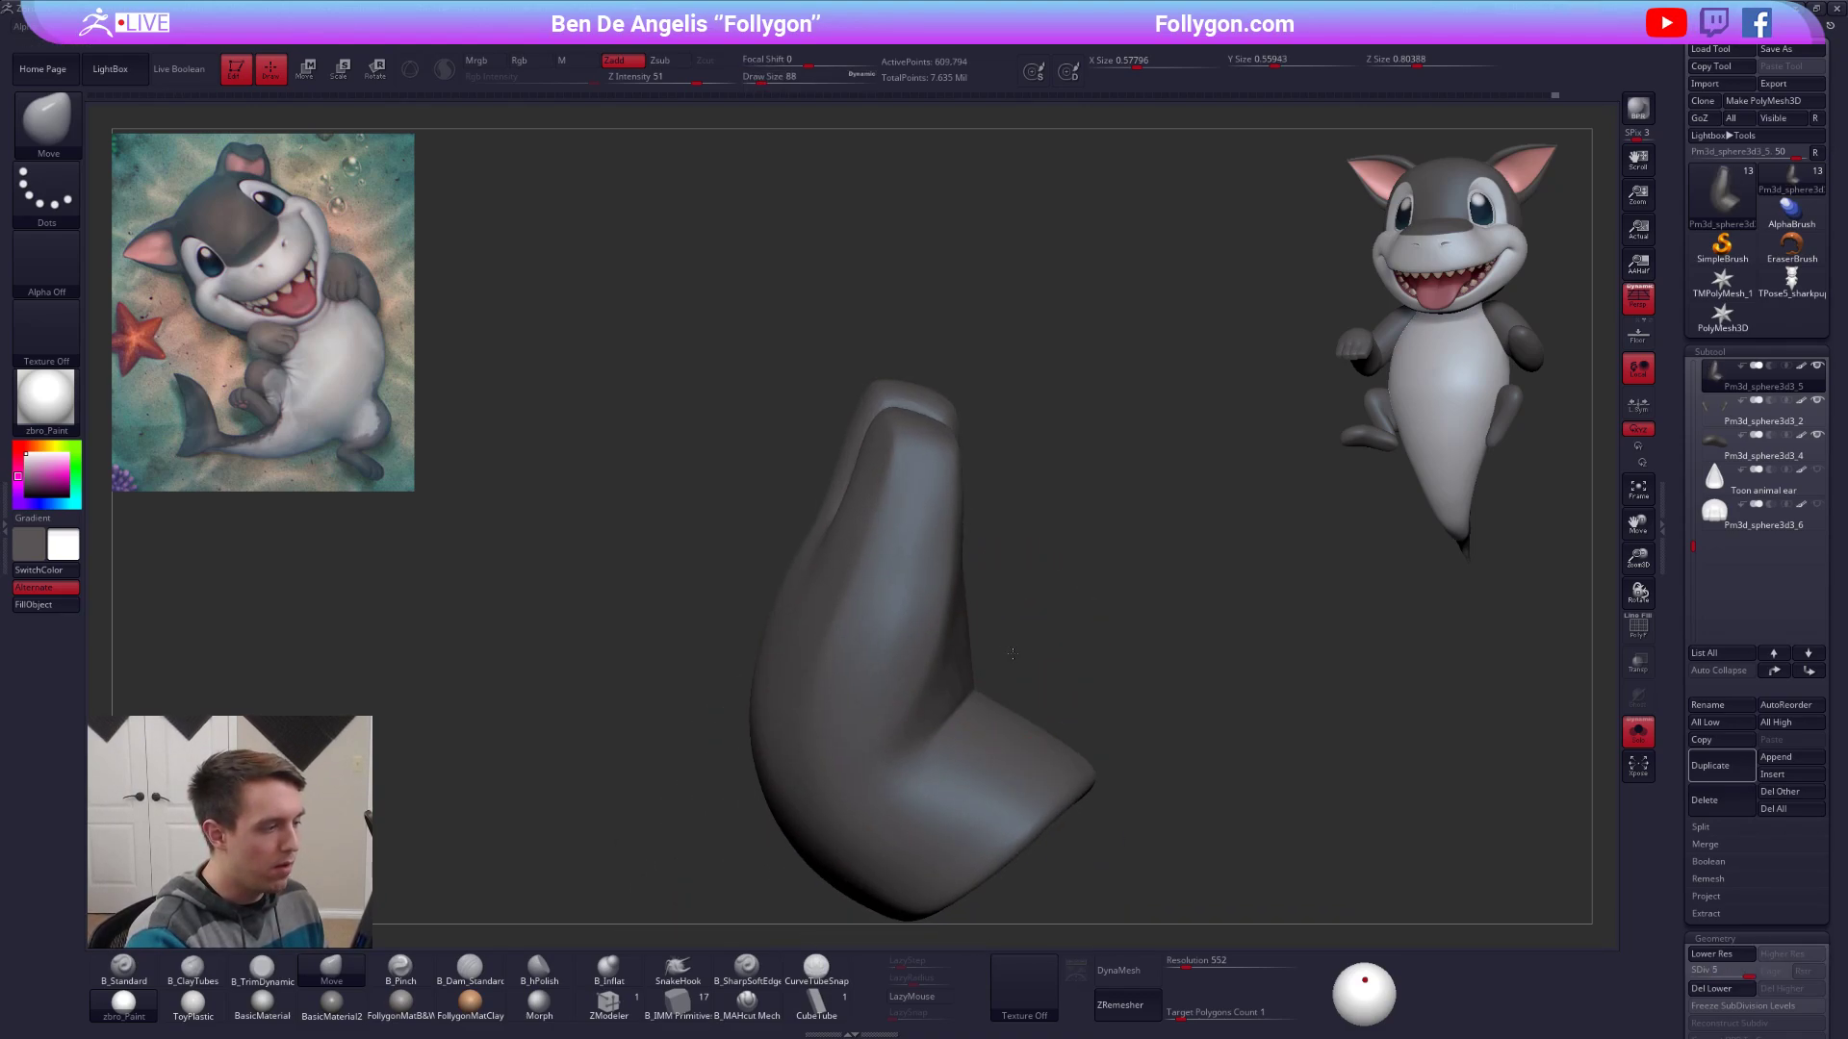
right_drag(1335, 790, 1216, 774)
key(shift+d)
key(shift+d)
key(shift+d)
key(space)
drag(936, 609, 949, 608)
mouse_move(949, 608)
right_down()
mouse_move(955, 642)
mouse_move(966, 614)
right_up()
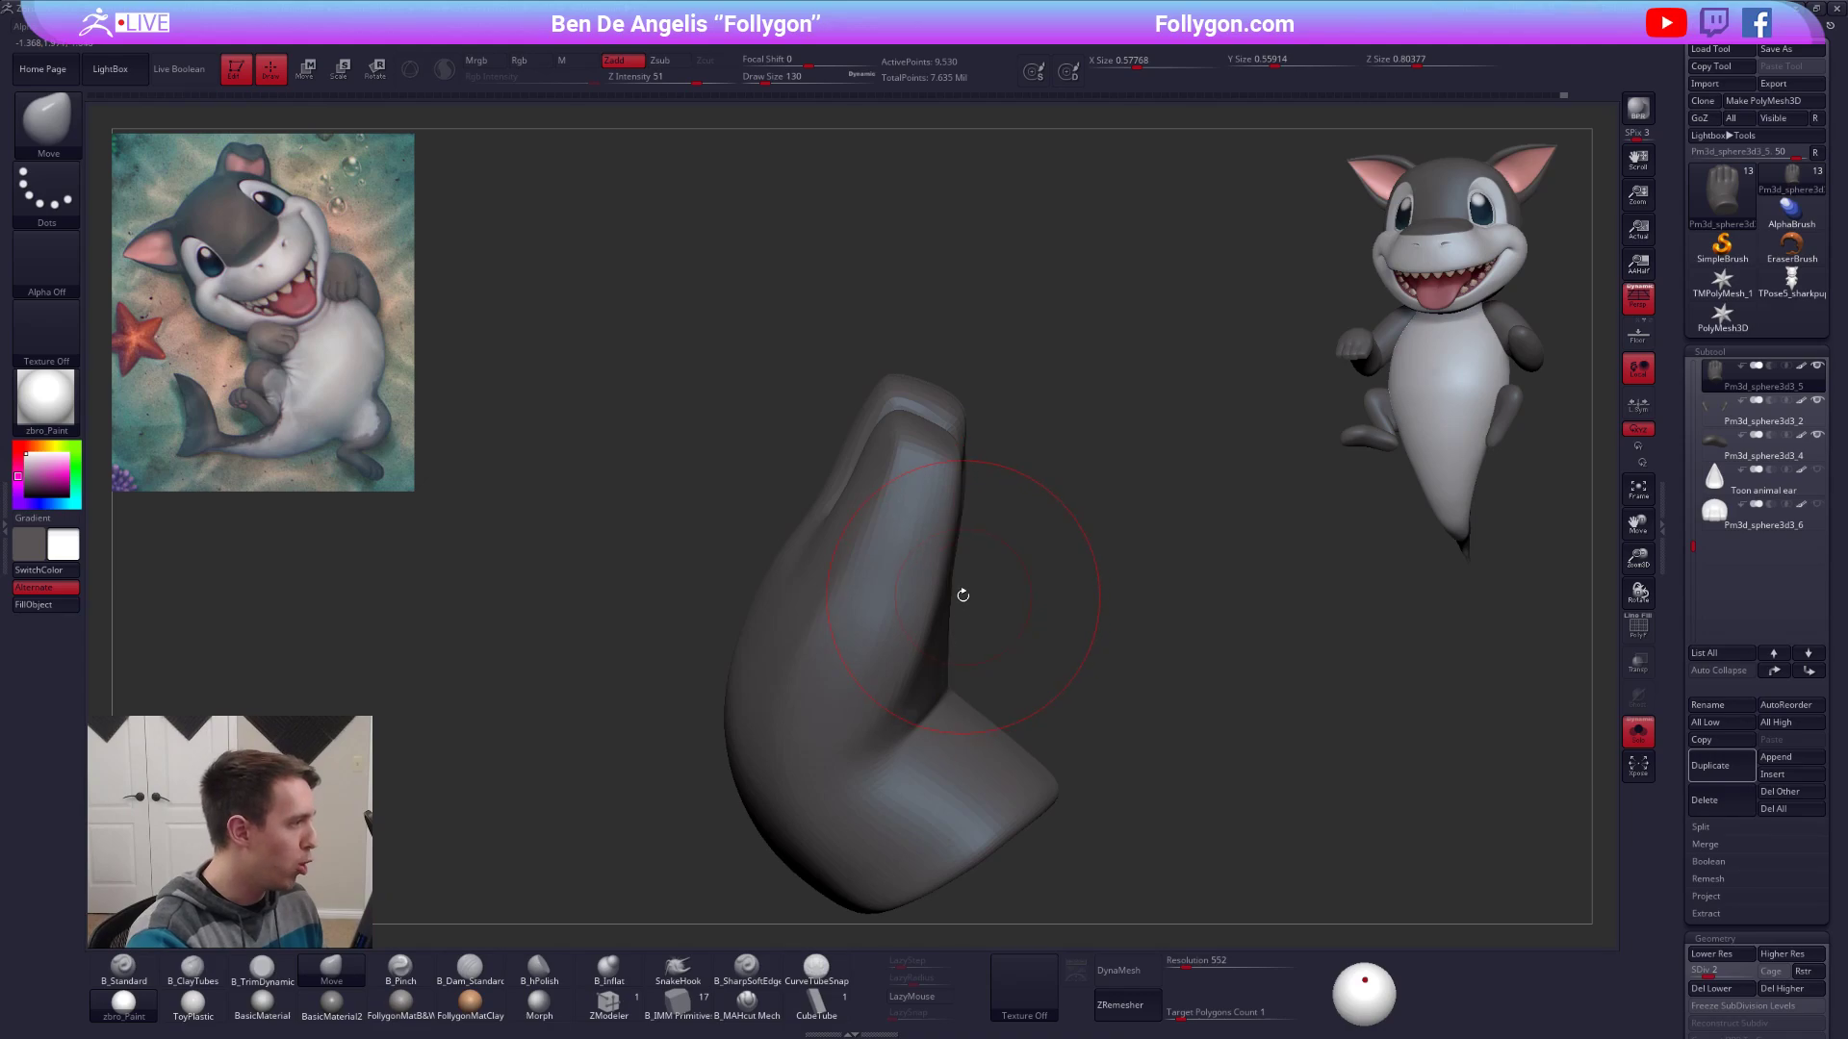
Reshape the palm and the bend at the wrist with the large Move brush.
key(alt+s)
key(alt+s)
mouse_move(972, 610)
right_down()
mouse_move(1027, 635)
mouse_move(904, 678)
right_up()
key(space)
drag(942, 591, 941, 579)
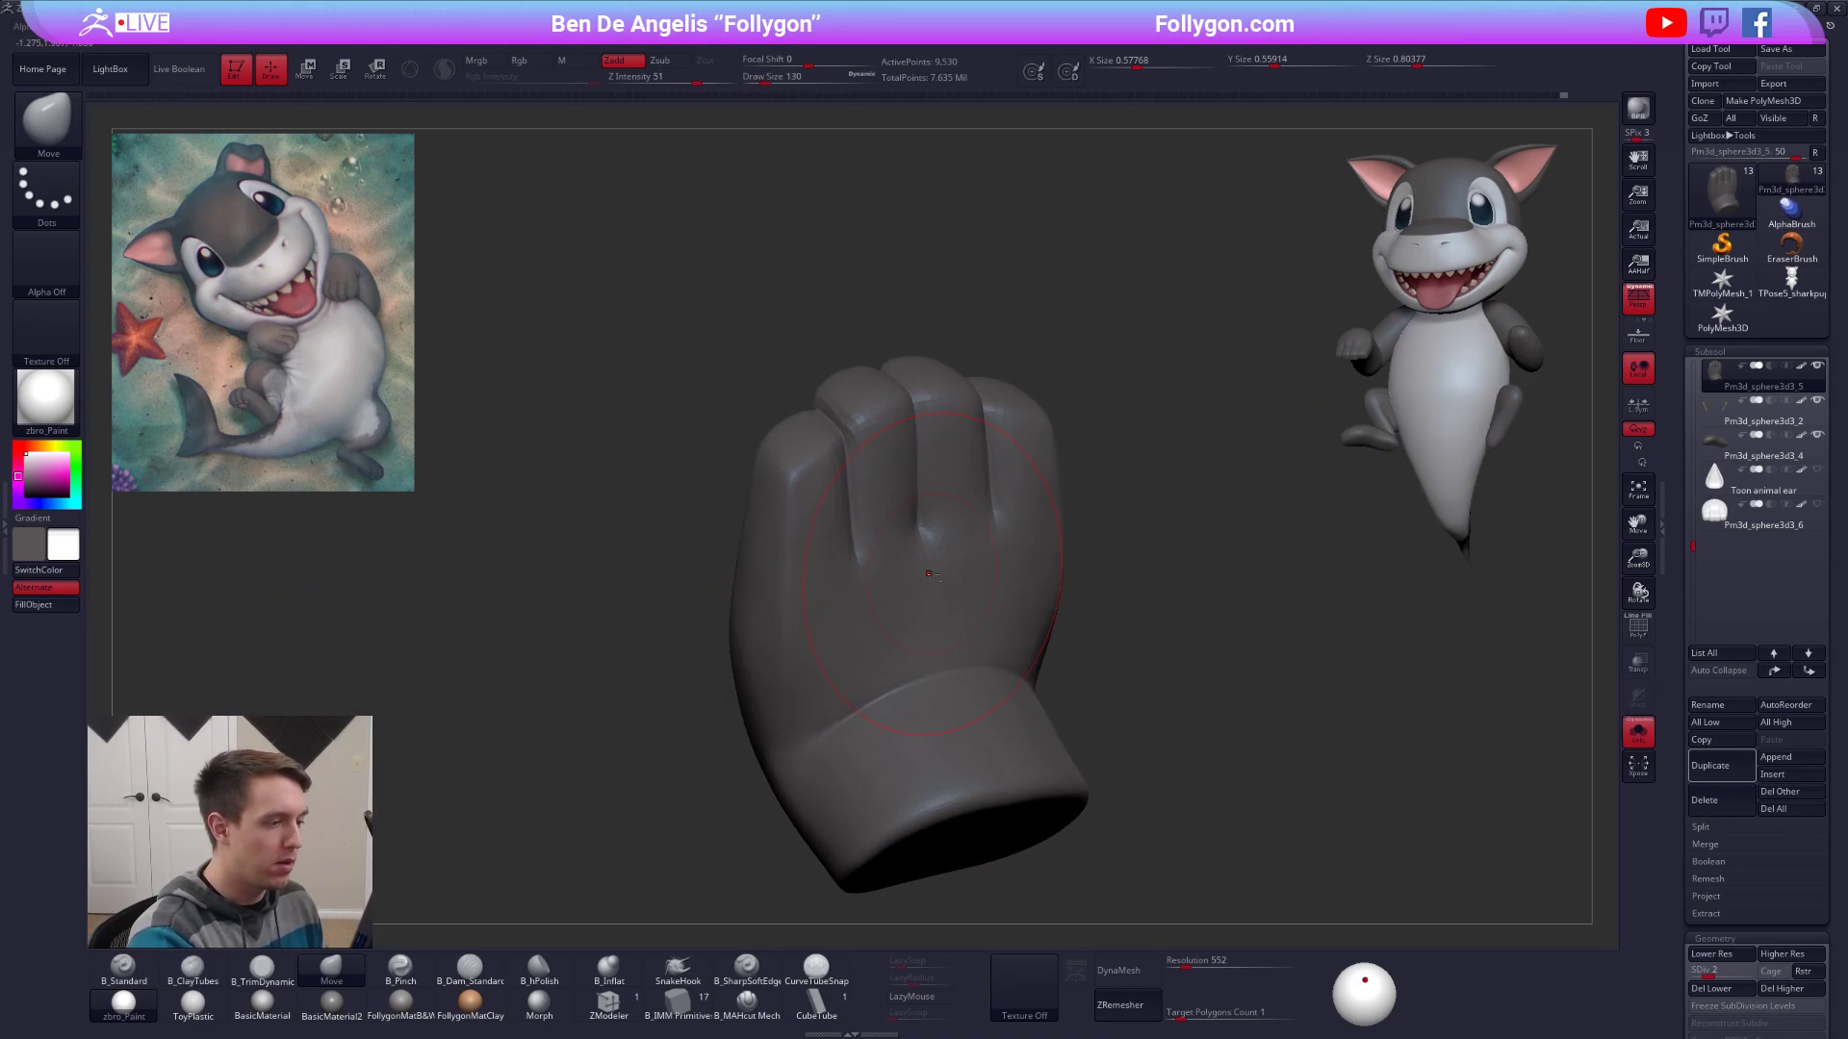
mouse_move(929, 575)
right_down()
mouse_move(951, 585)
mouse_move(936, 581)
right_up()
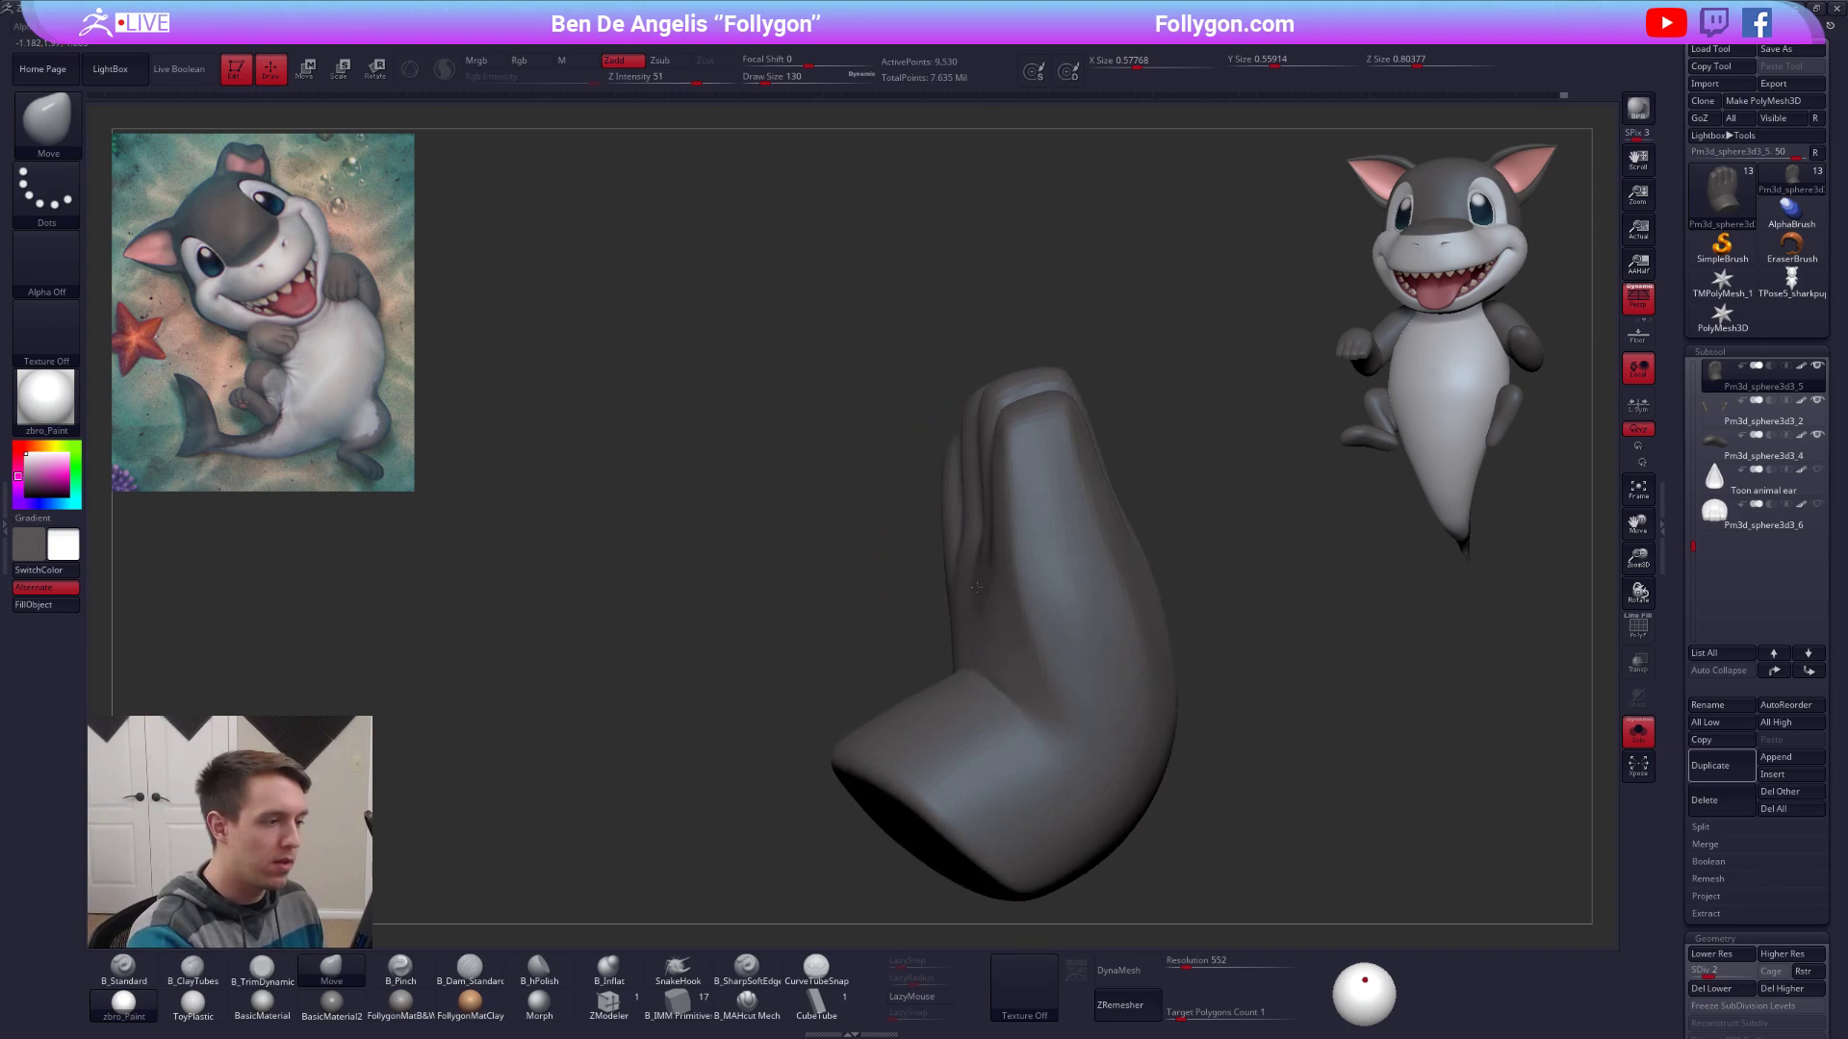
Refine the side profile of the fingers and palm with the Move brush at draw sizes up to 140.
key(space)
drag(936, 583, 929, 583)
right_drag(931, 583, 966, 588)
drag(1009, 553, 1022, 558)
right_drag(1022, 559, 1067, 558)
key(space)
drag(1020, 575, 1028, 575)
mouse_move(1047, 531)
right_down()
mouse_move(1017, 528)
mouse_move(1023, 565)
mouse_move(1135, 565)
mouse_move(873, 628)
right_up()
key(s)
drag(1044, 549, 1049, 548)
right_drag(1047, 547, 1052, 528)
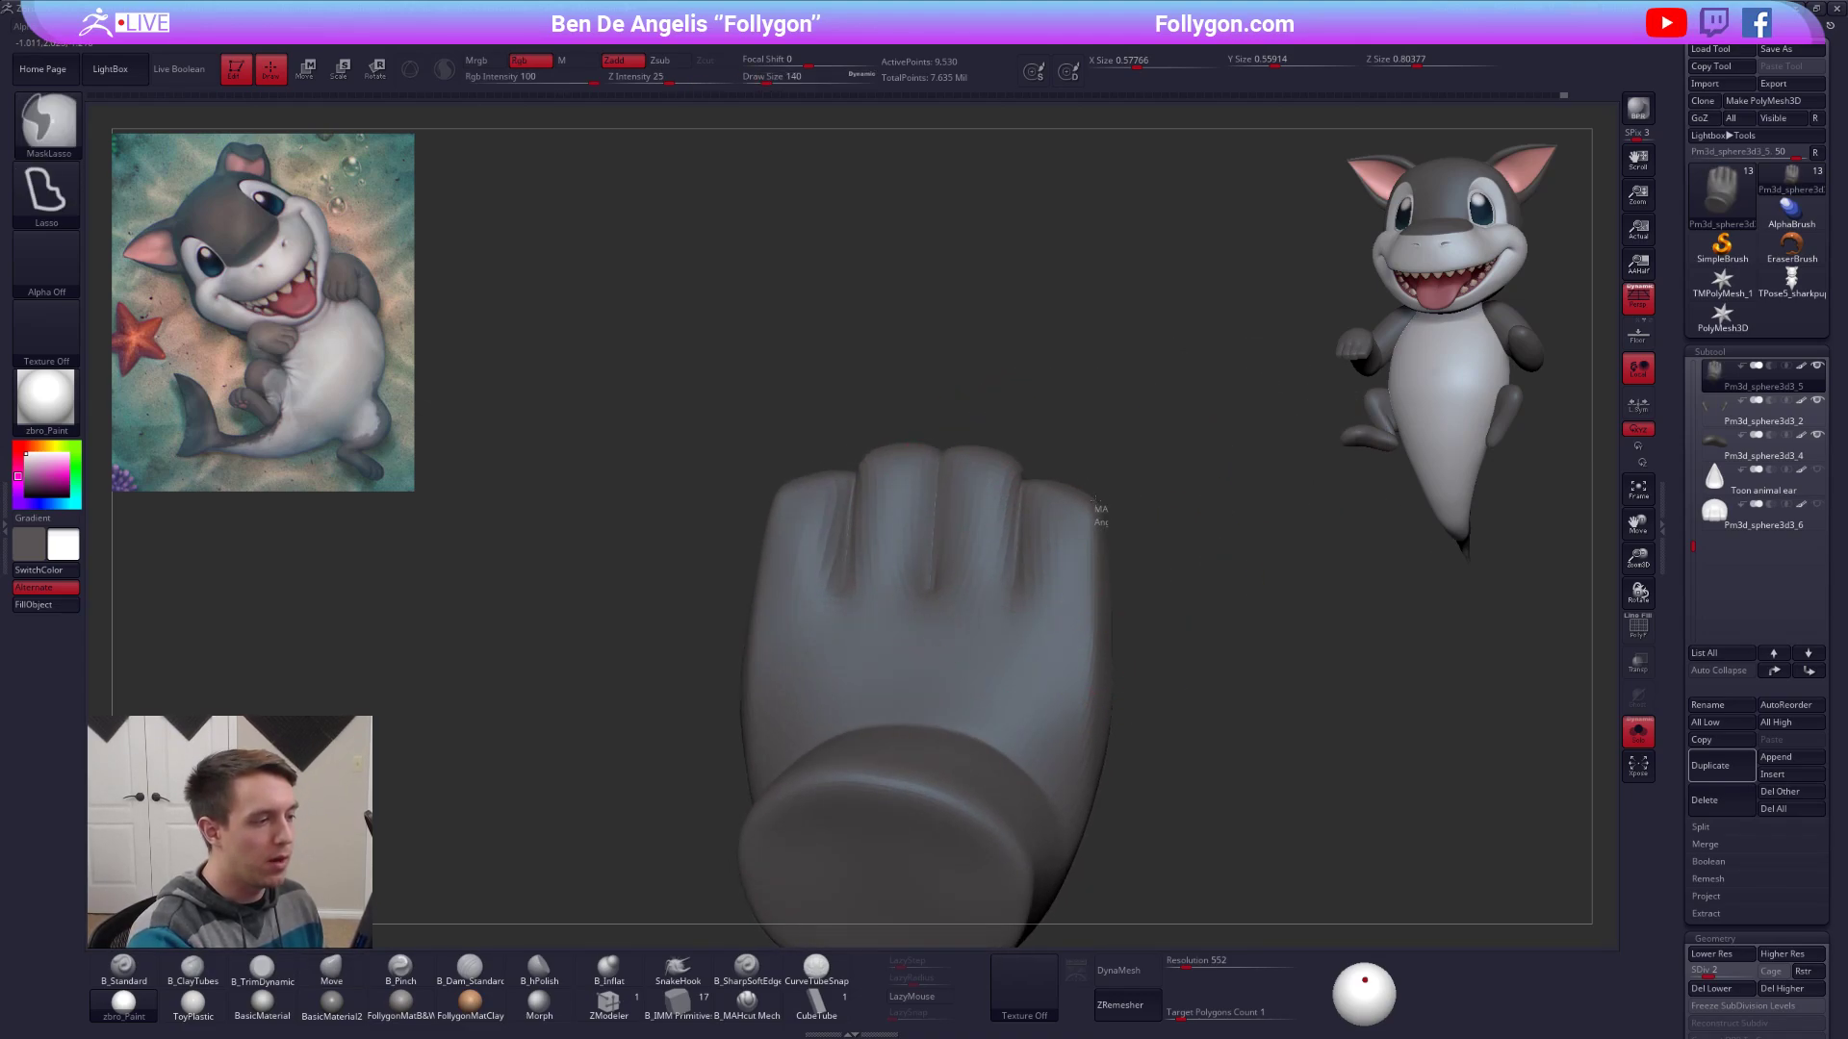
Mask the palm and wrist below the fingers with MaskLasso and drop the hand to subdivision level 1.
ctrl+drag(1100, 517, 743, 655)
ctrl+drag(1163, 550, 1128, 541)
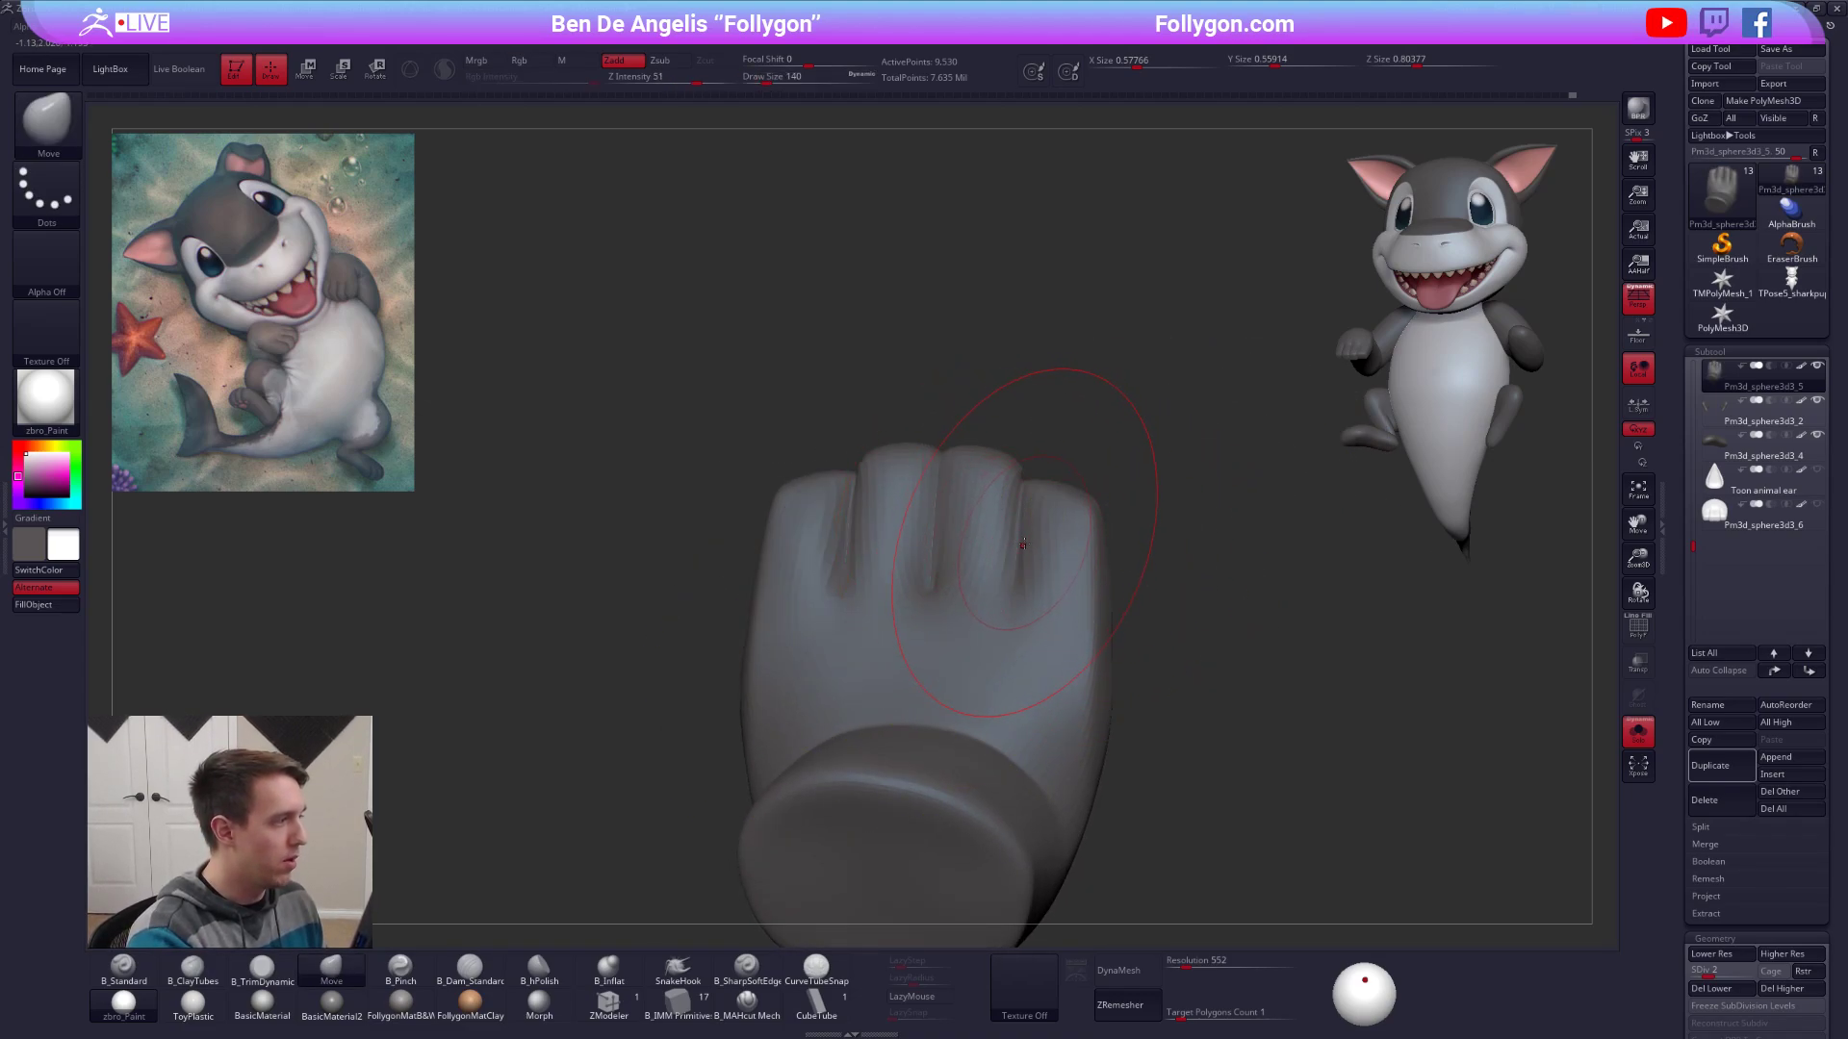
right_drag(1023, 545, 1033, 542)
key(space)
drag(1013, 524, 1020, 523)
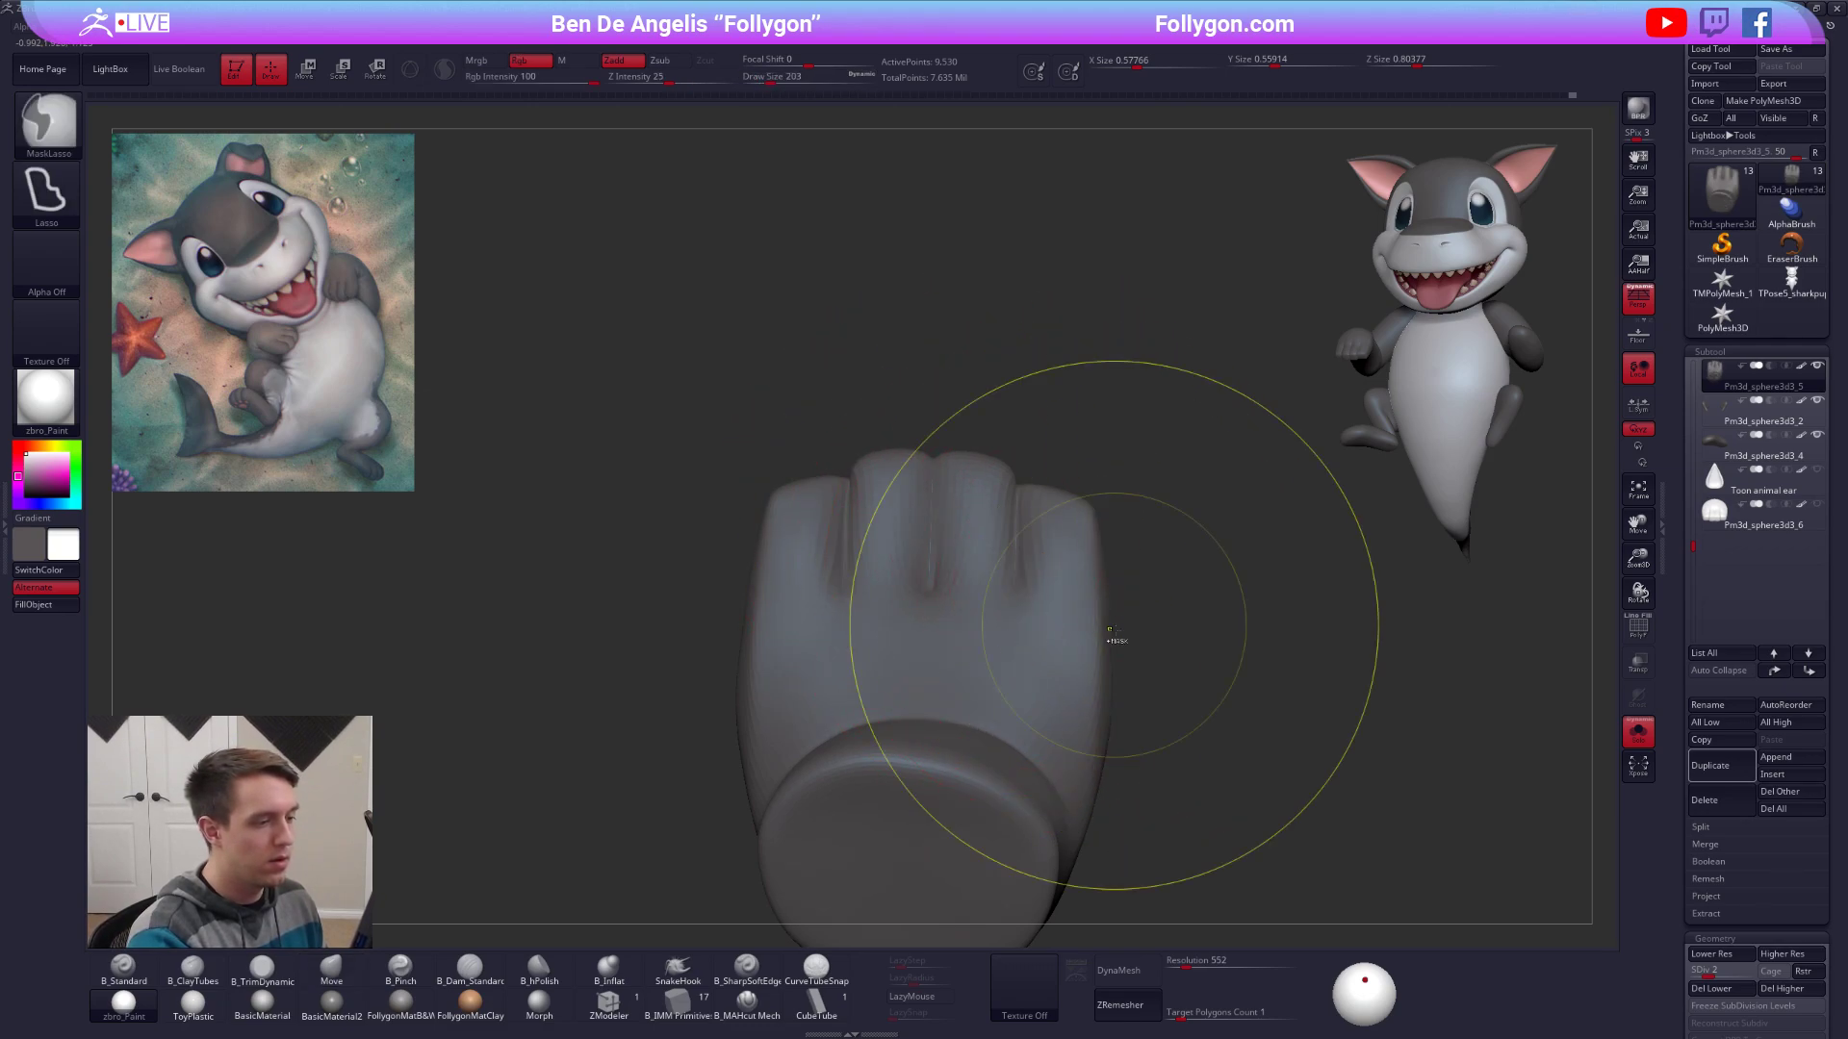
mouse_move(1112, 630)
ctrl+mouse_down()
mouse_move(548, 583)
mouse_move(475, 398)
mouse_move(1040, 576)
ctrl+mouse_up()
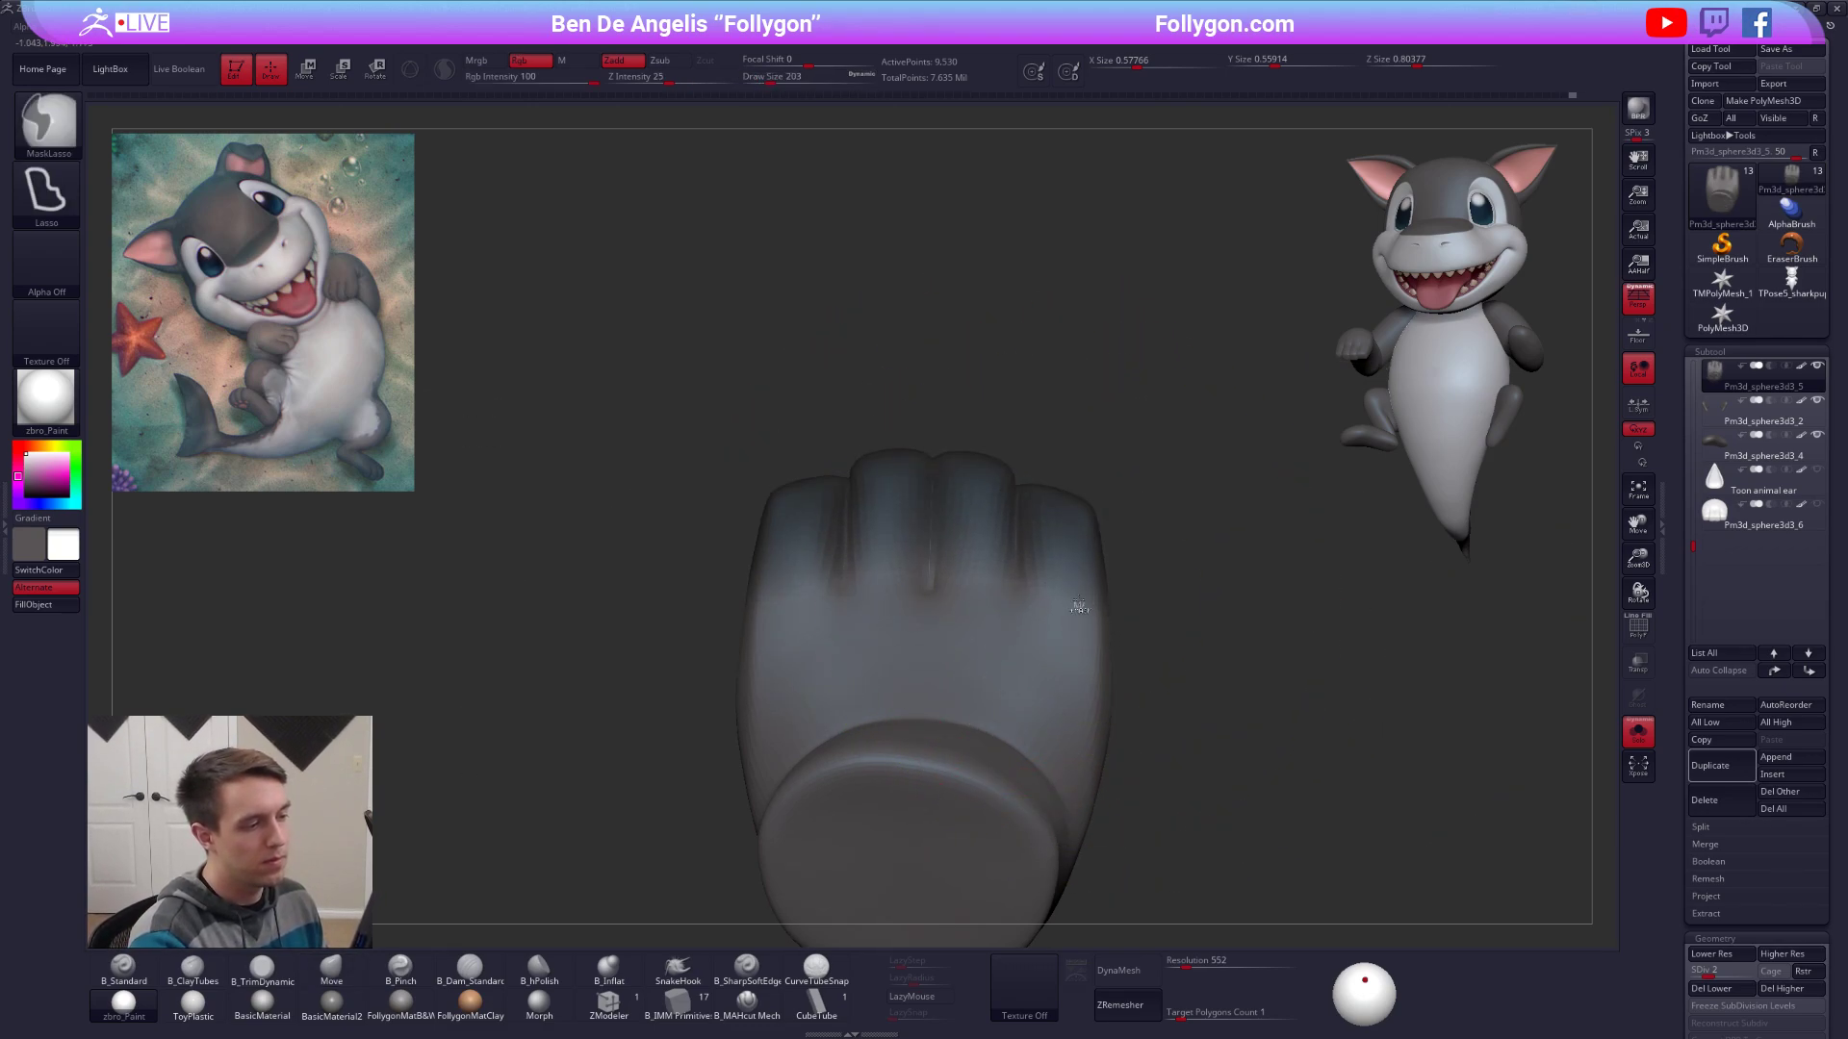
key(shift+d)
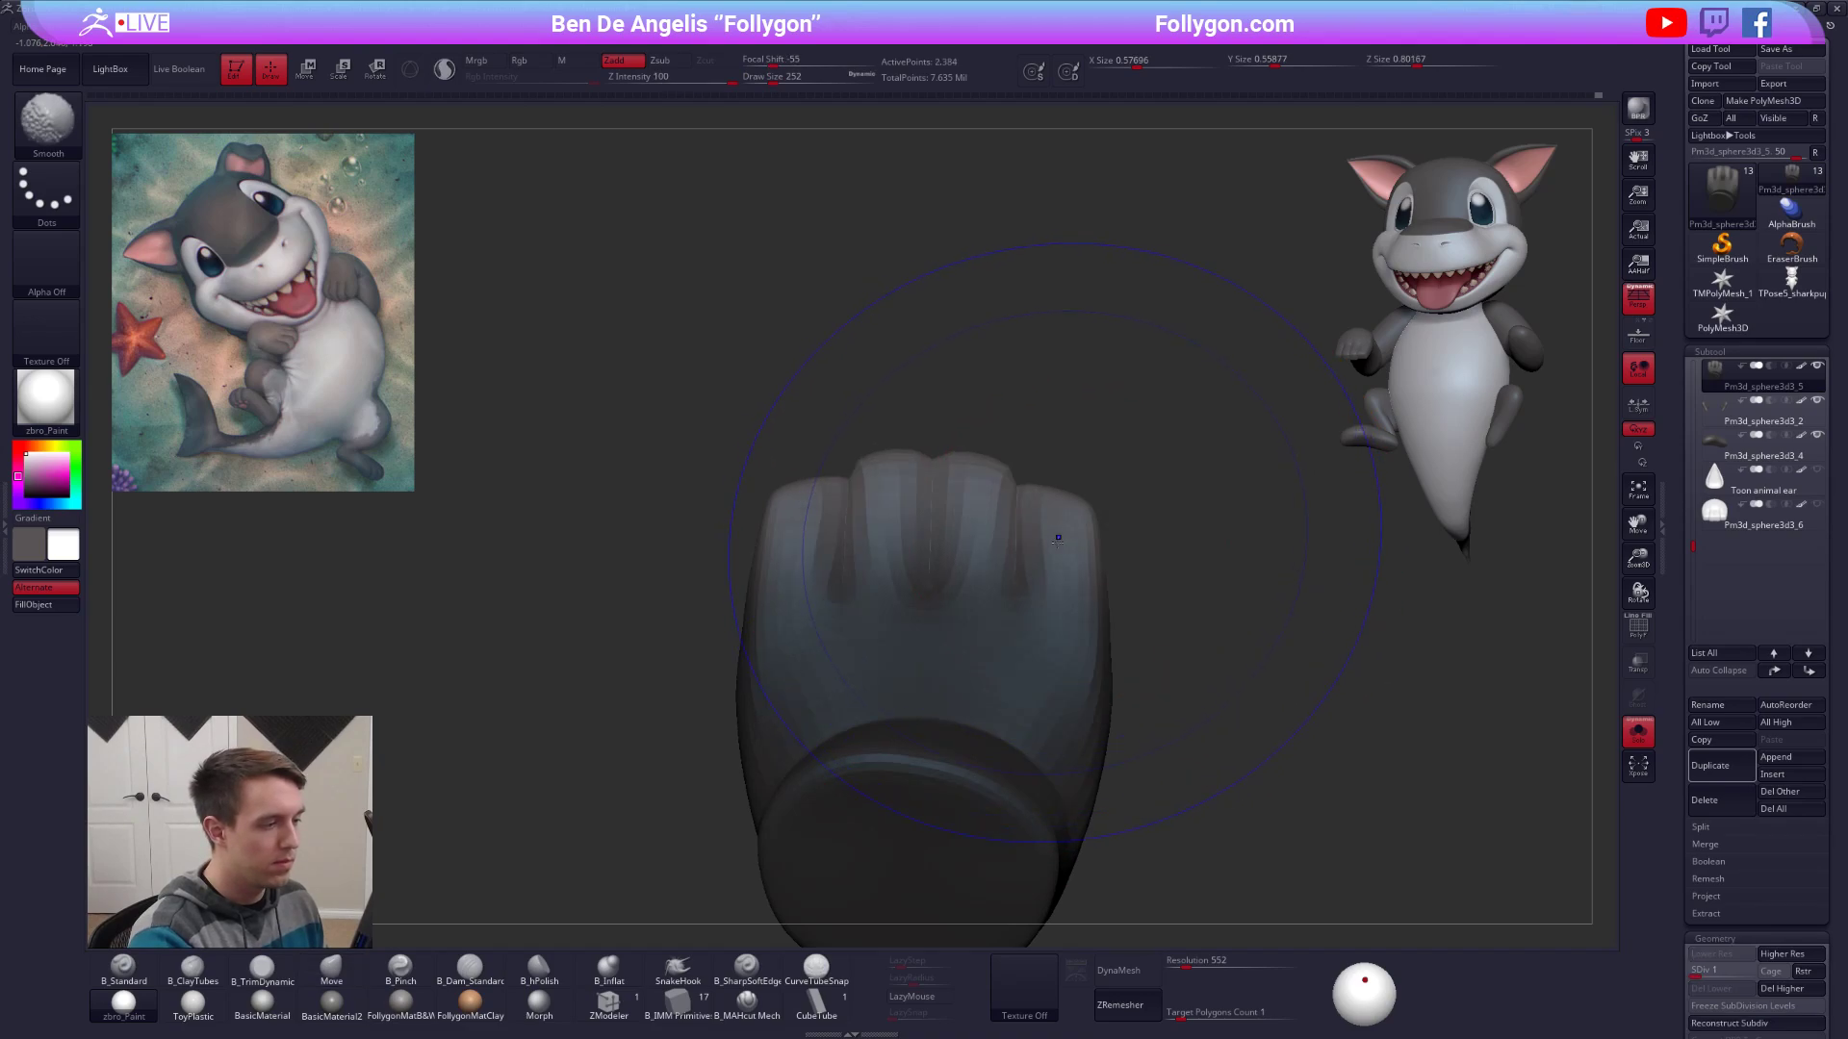
Rotate the unmasked fingers slightly using a Transpose line, and return to the Move brush.
key(r)
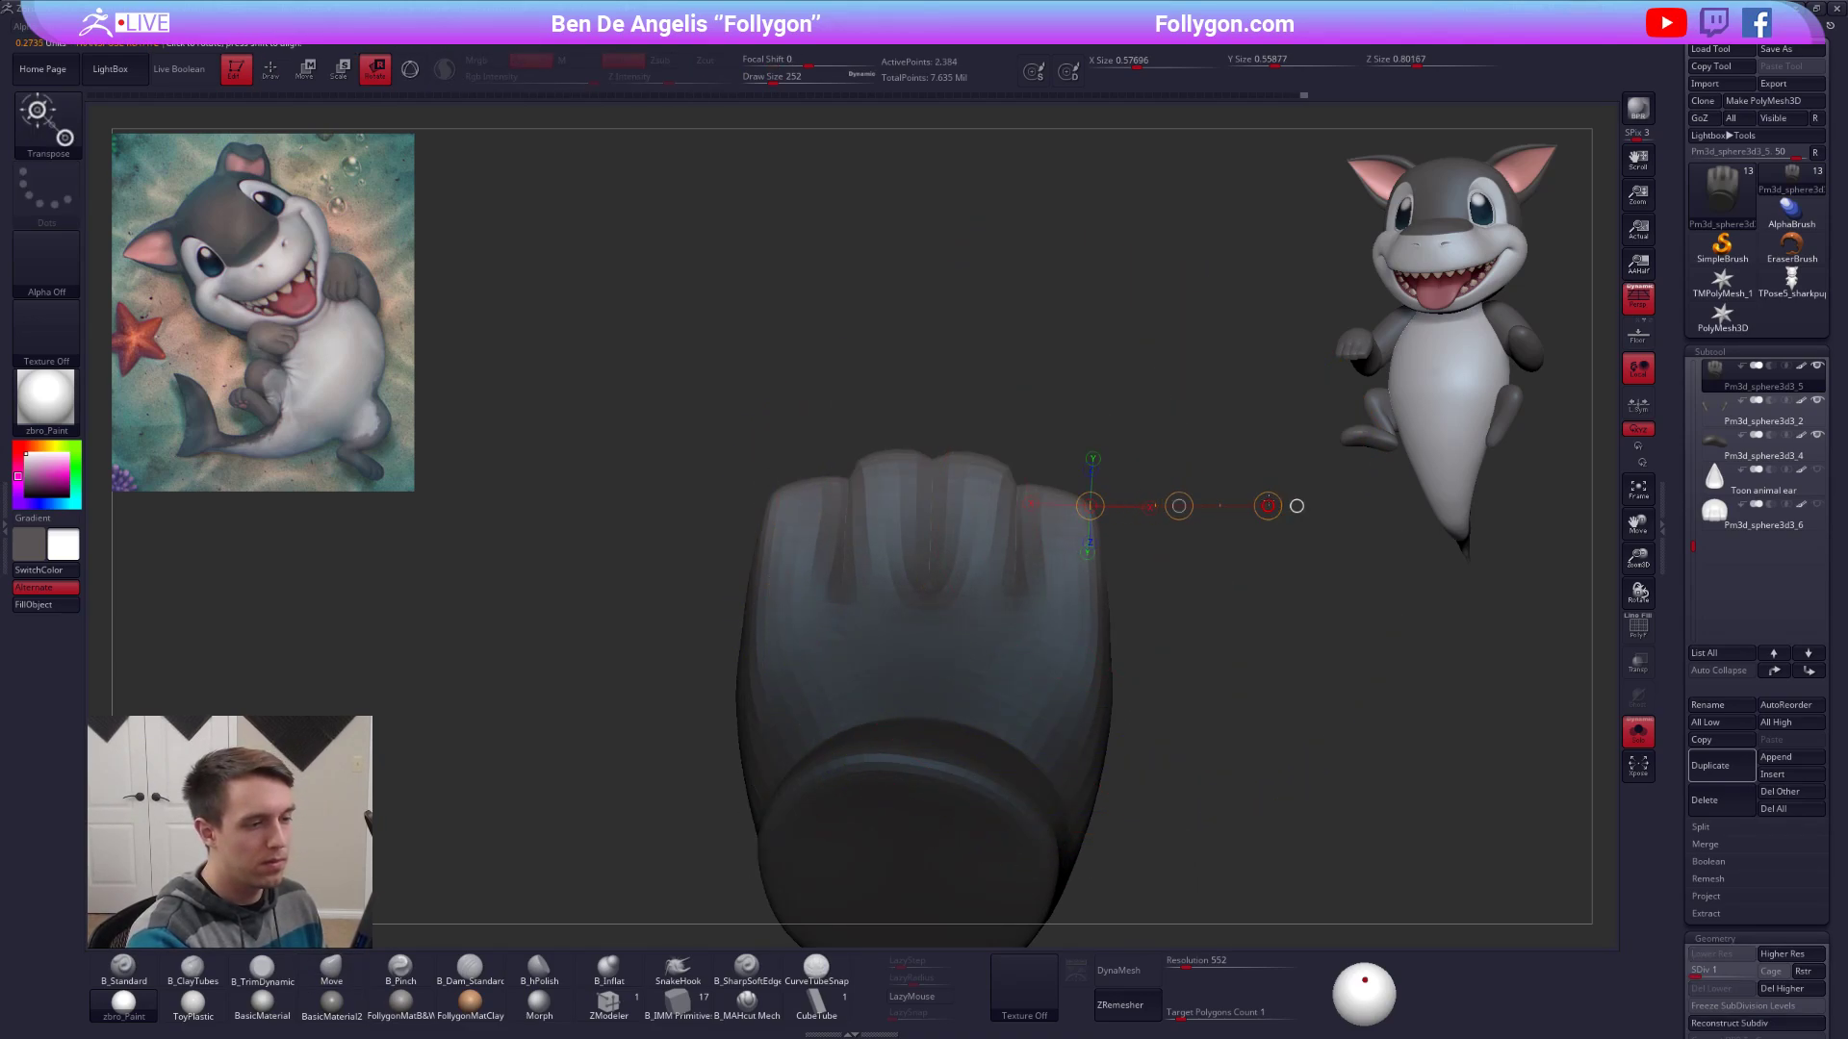
drag(1267, 502, 1268, 498)
key(q)
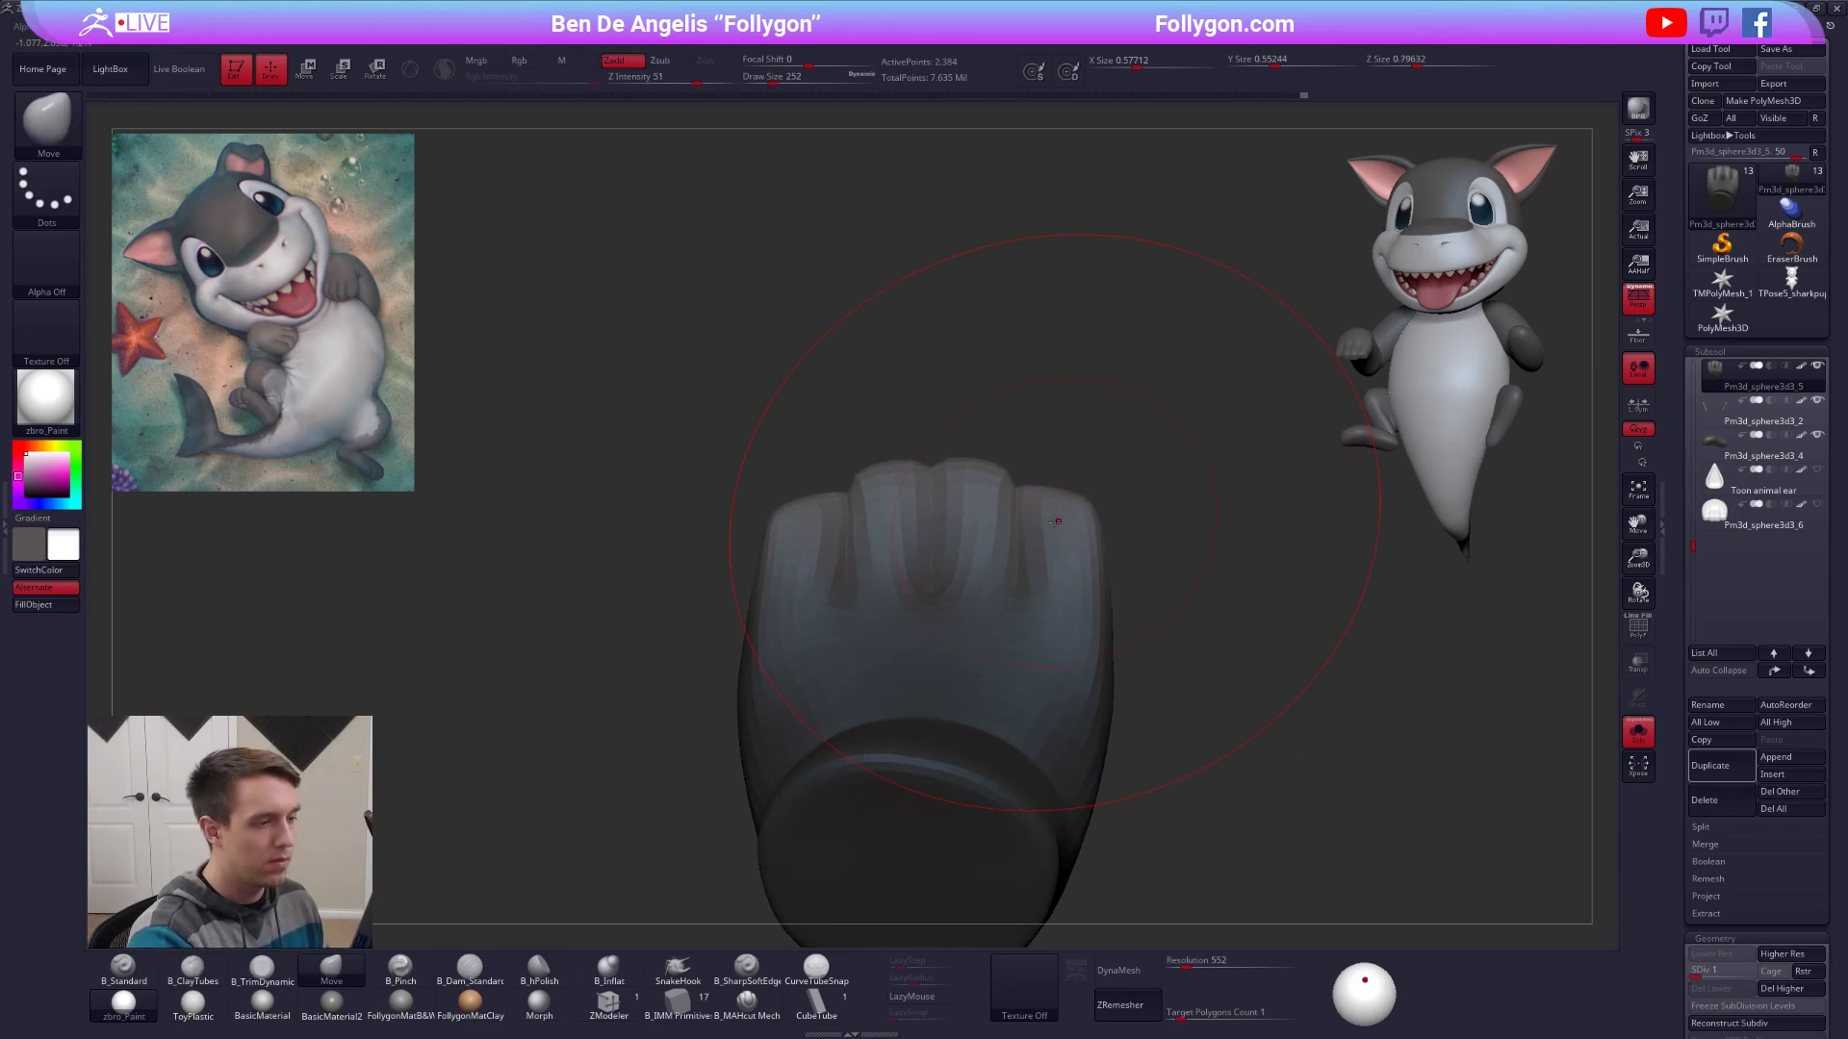
Nudge the fingers with the Move brush at draw size 215 and clear the mask.
key(bracketleft)
key(bracketright)
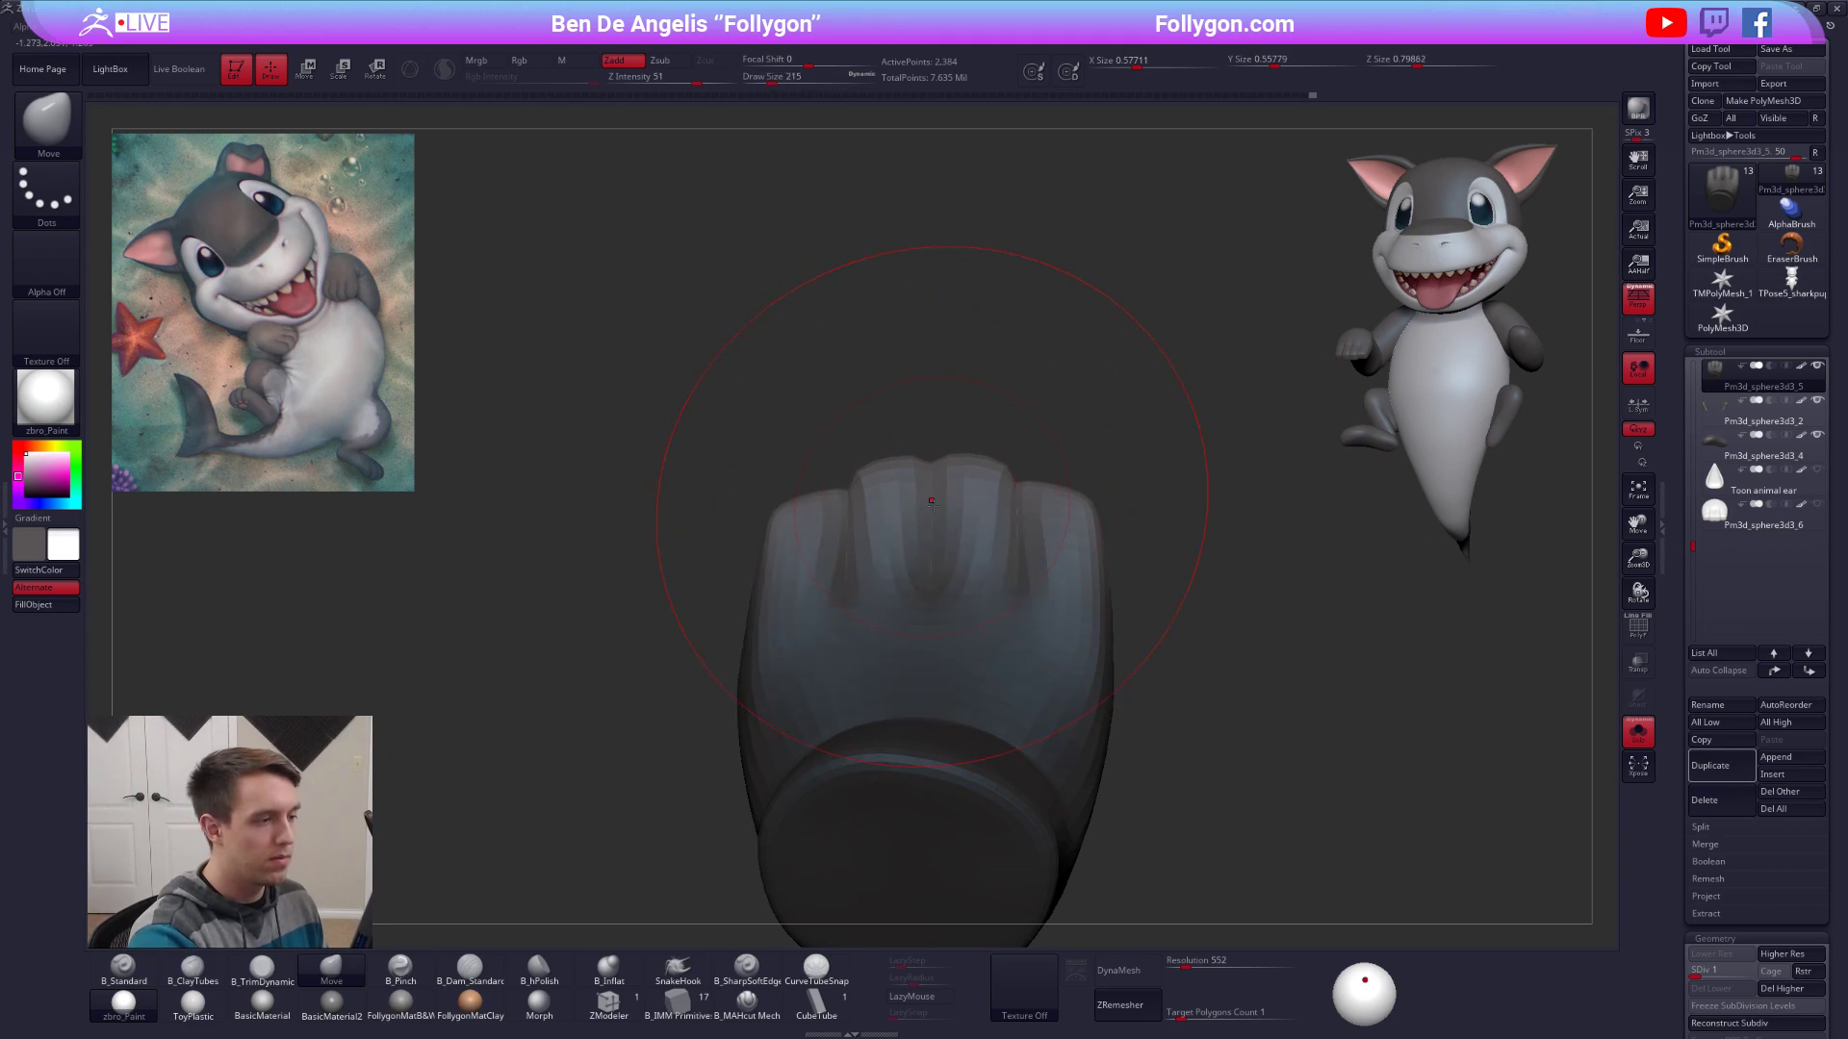
ctrl+click(1135, 573)
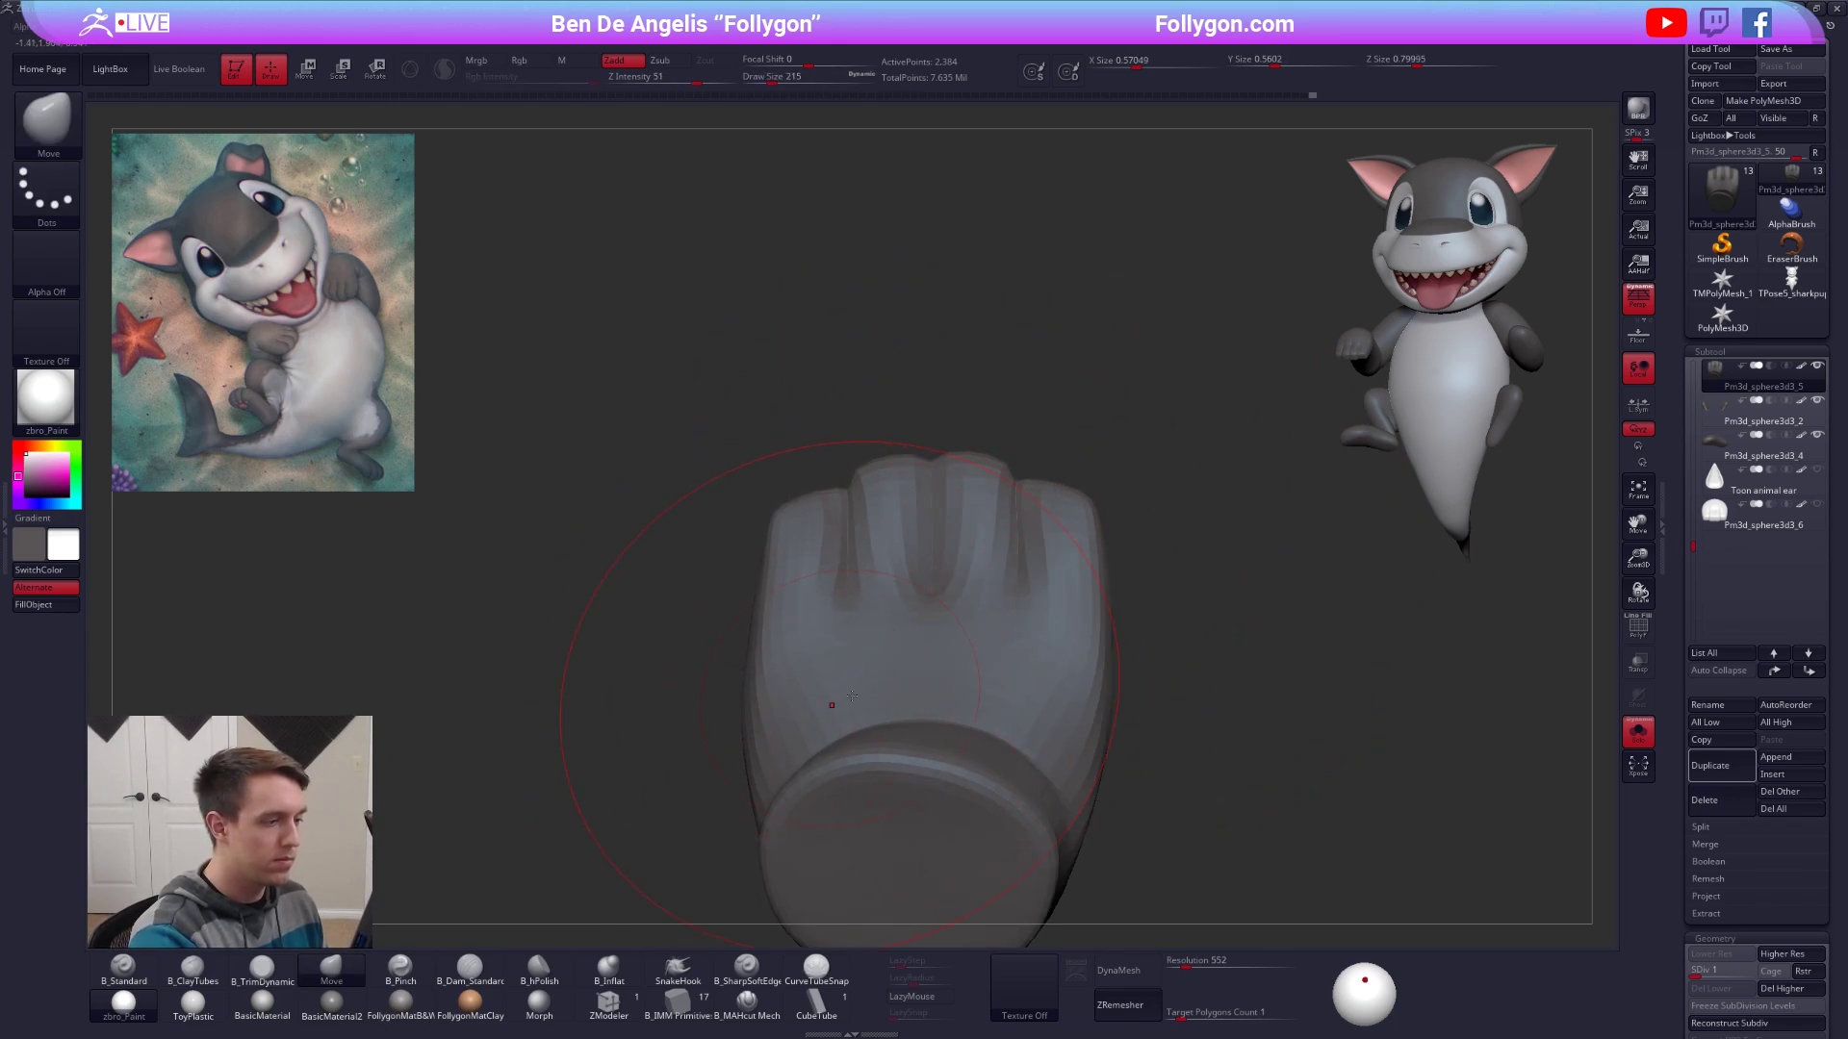
Adjust the overall silhouette of the hand with the Move brush, working at draw size 239 and smaller.
mouse_move(961, 545)
right_down()
mouse_move(1072, 574)
mouse_move(1012, 574)
right_up()
key(bracketright)
key(bracketright)
key(bracketright)
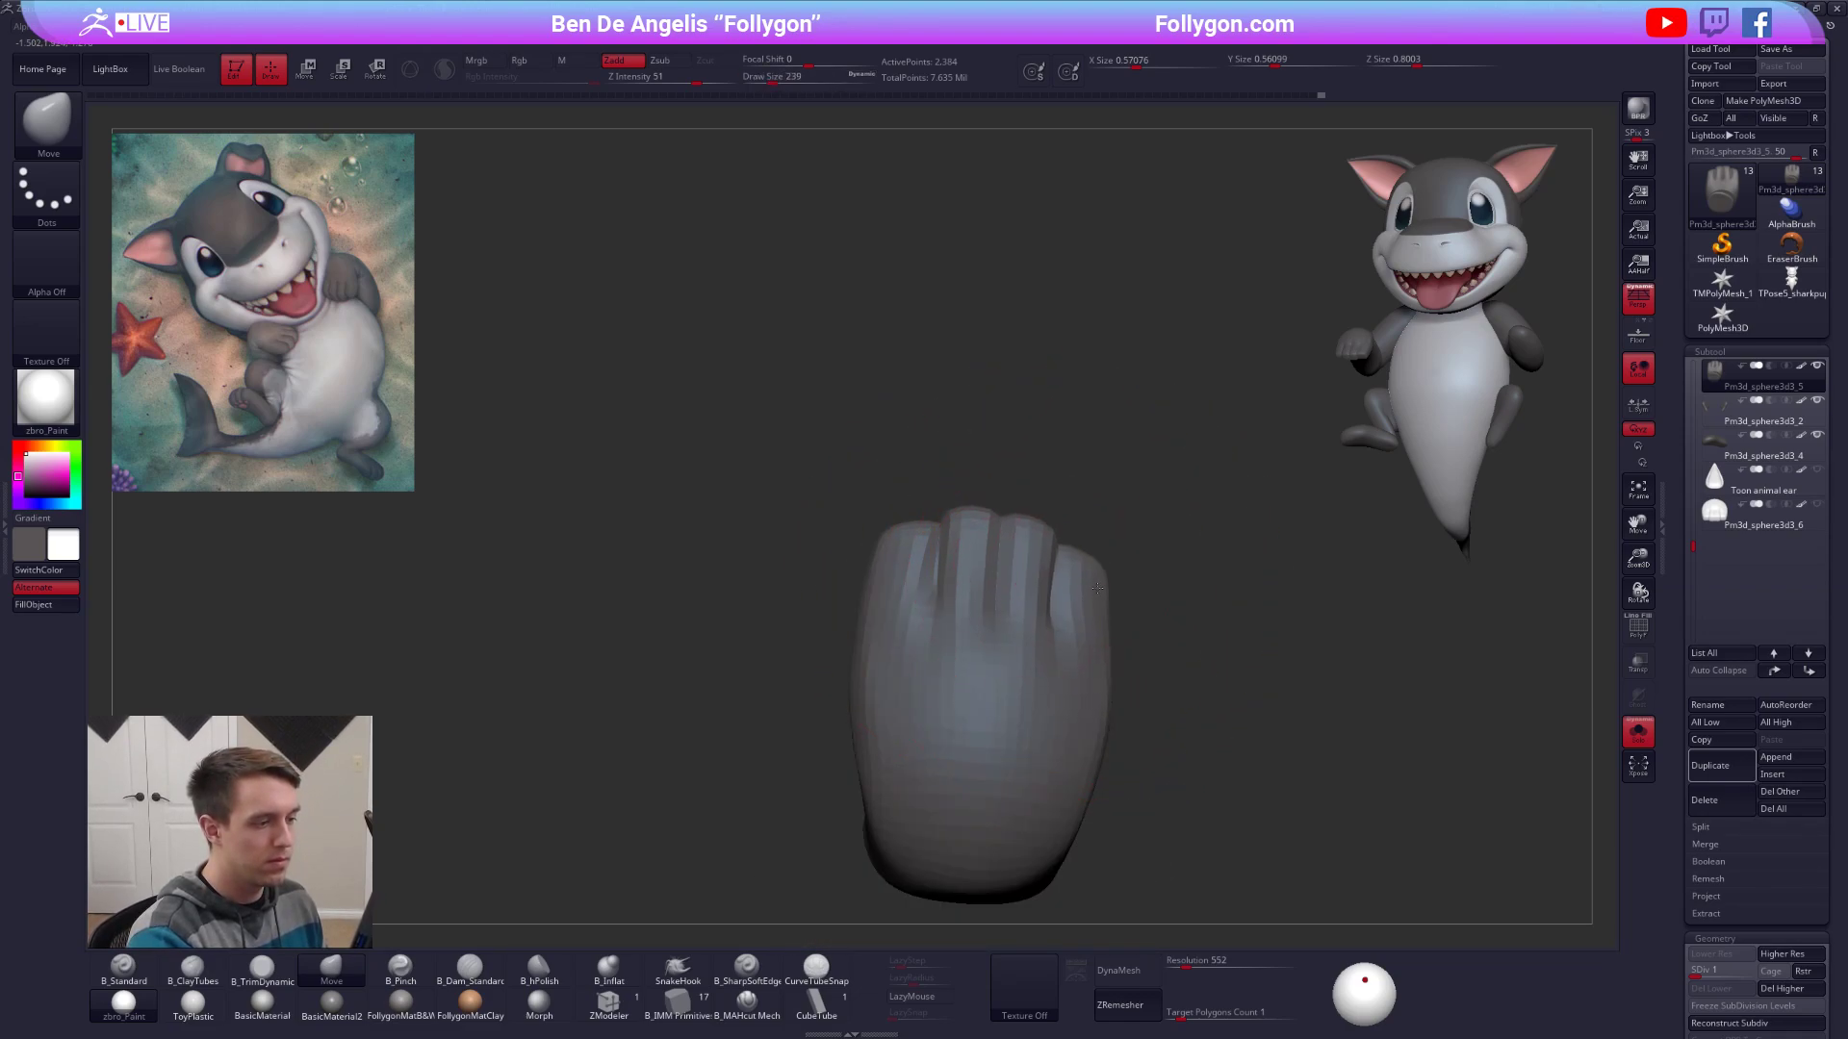
drag(939, 568, 938, 558)
mouse_move(948, 568)
right_down()
mouse_move(1059, 613)
mouse_move(1102, 606)
right_up()
key(s)
drag(996, 626, 974, 626)
mouse_move(962, 637)
right_down()
mouse_move(1002, 646)
mouse_move(968, 578)
mouse_move(980, 621)
right_up()
Adjust the fingers with a draw size 88 Move brush, stepping between subdivision levels 2 and 1.
key(d)
key(space)
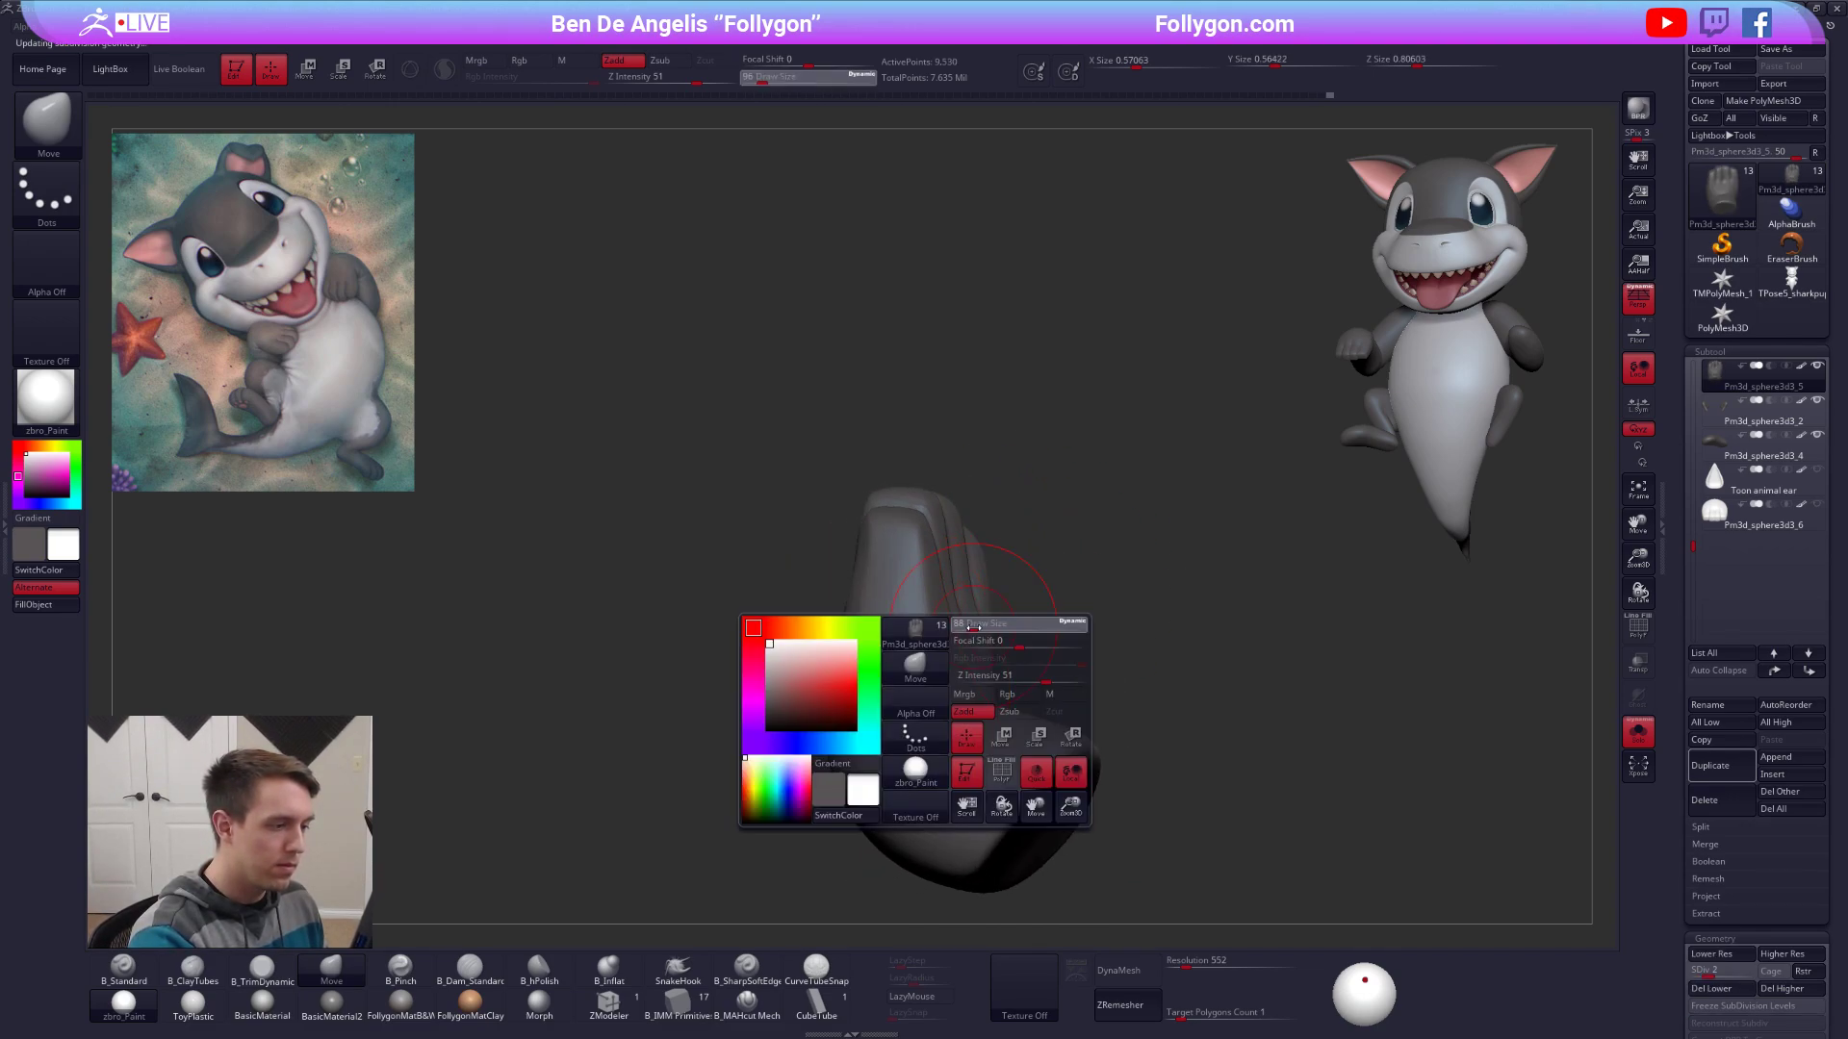
drag(982, 633, 992, 636)
key(shift+d)
mouse_move(992, 646)
right_down()
mouse_move(982, 754)
mouse_move(994, 698)
mouse_move(983, 710)
mouse_move(1064, 702)
mouse_move(1376, 840)
right_up()
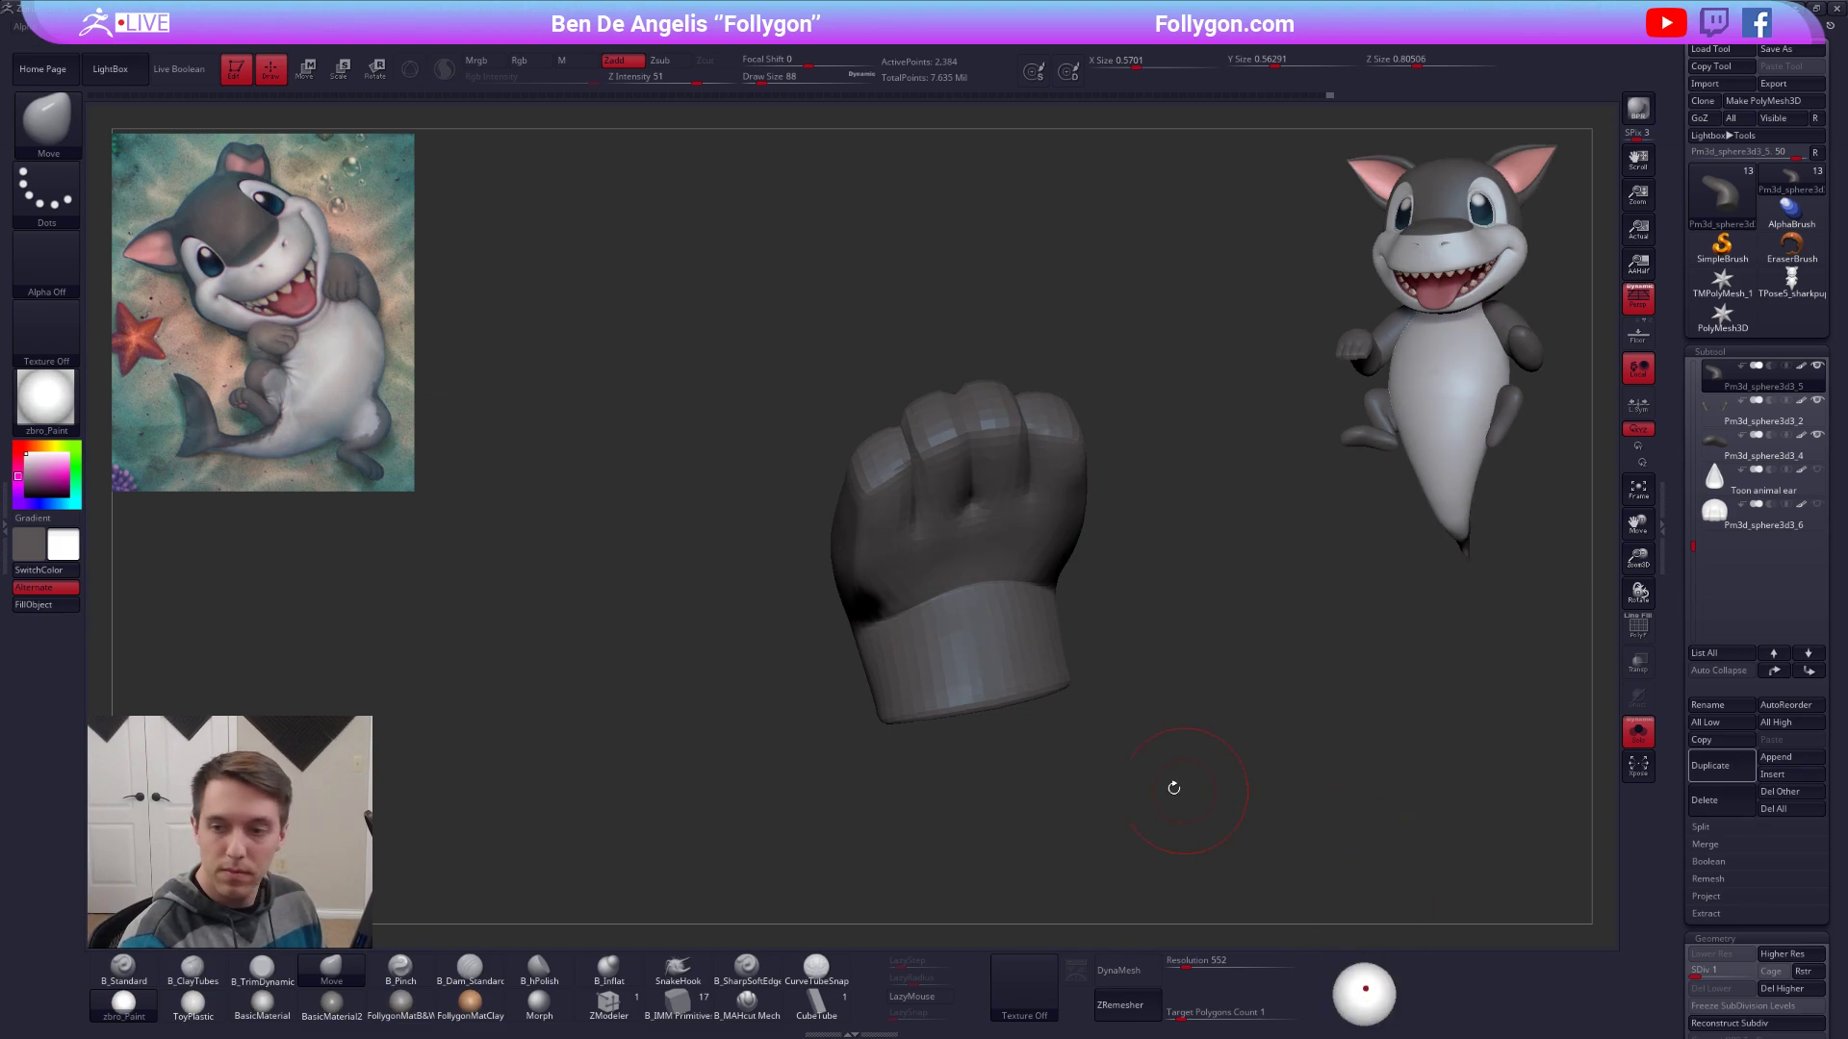
Refine the palm and wrist shape with the Move brush at subdivision level 1.
mouse_move(982, 631)
right_down()
mouse_move(964, 607)
mouse_move(932, 612)
right_up()
key(space)
drag(986, 521, 992, 522)
right_drag(995, 521, 1019, 503)
key(space)
drag(1014, 512, 1007, 512)
right_drag(1007, 512, 1018, 519)
ctrl+right_drag(1019, 520, 1014, 540)
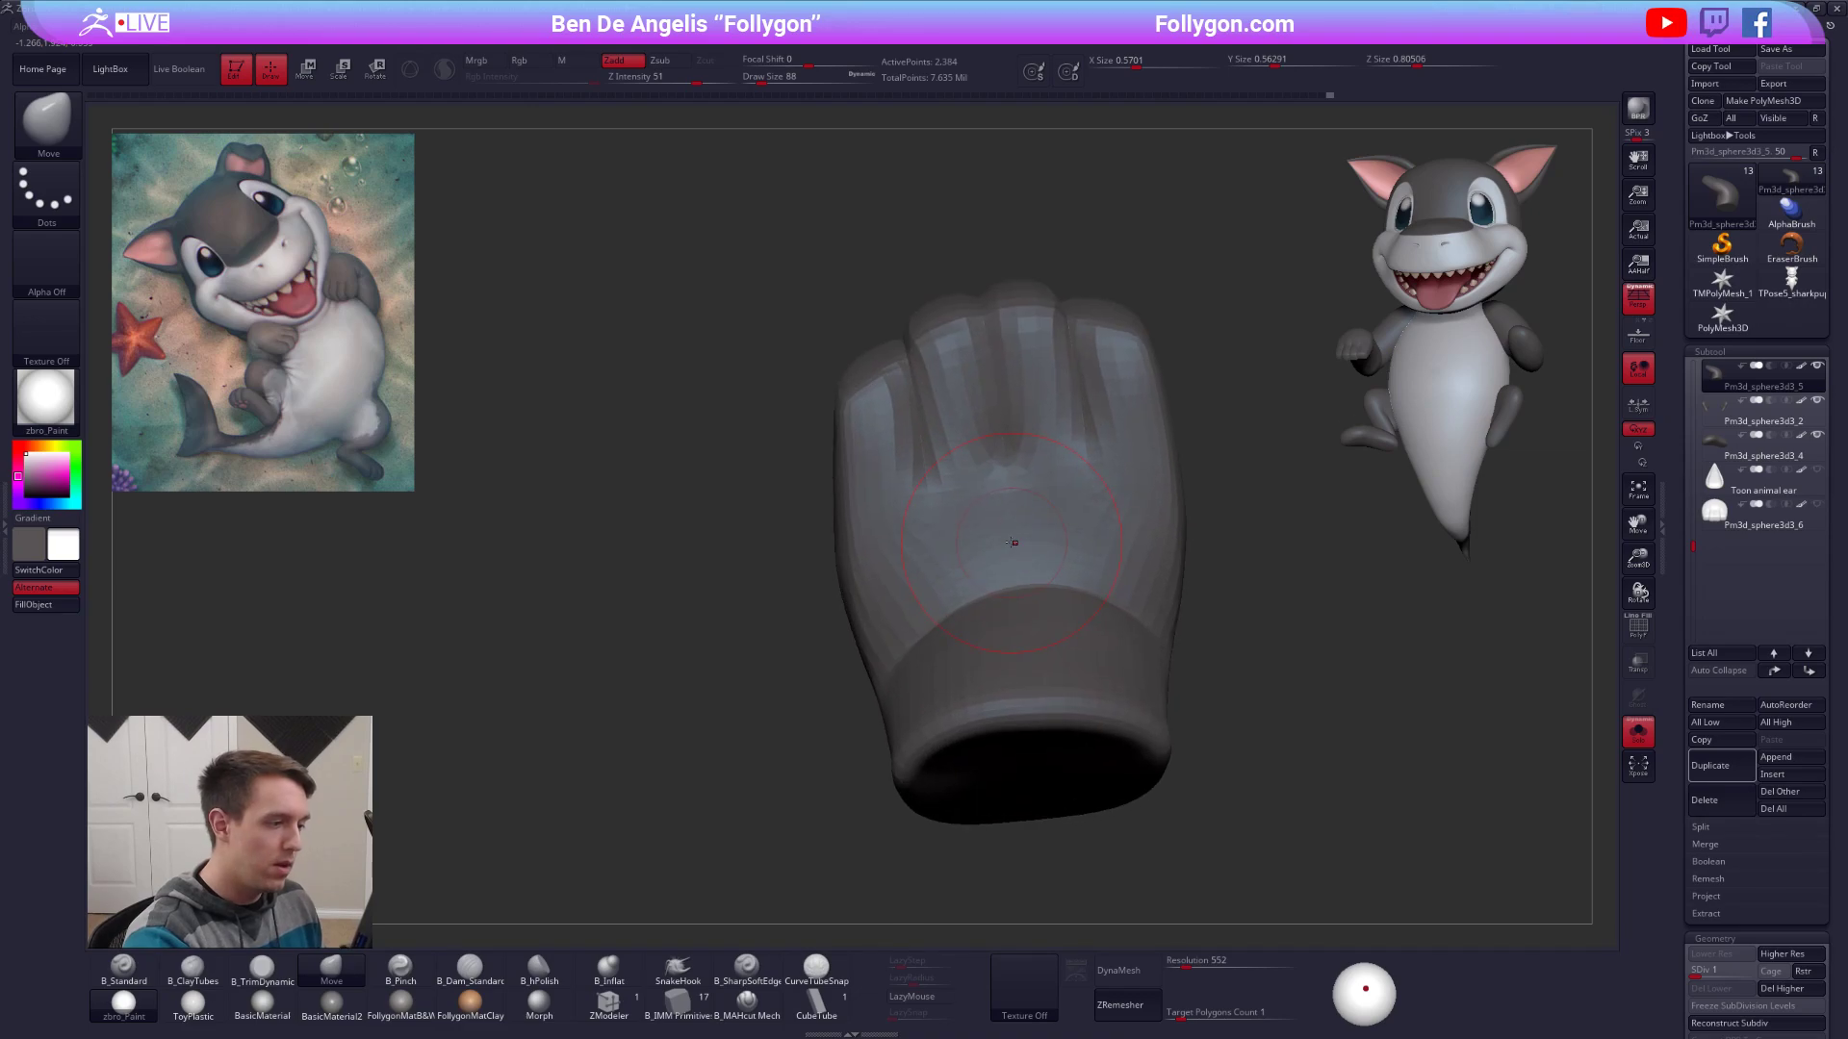
key(space)
drag(1014, 540, 1009, 540)
right_drag(1024, 539, 1003, 533)
Raise the hand to subdivision level 3 and build up the palm with the B_ClayTubes brush at draw size 61.
key(d)
key(d)
key(2)
key(space)
drag(1002, 535, 1009, 535)
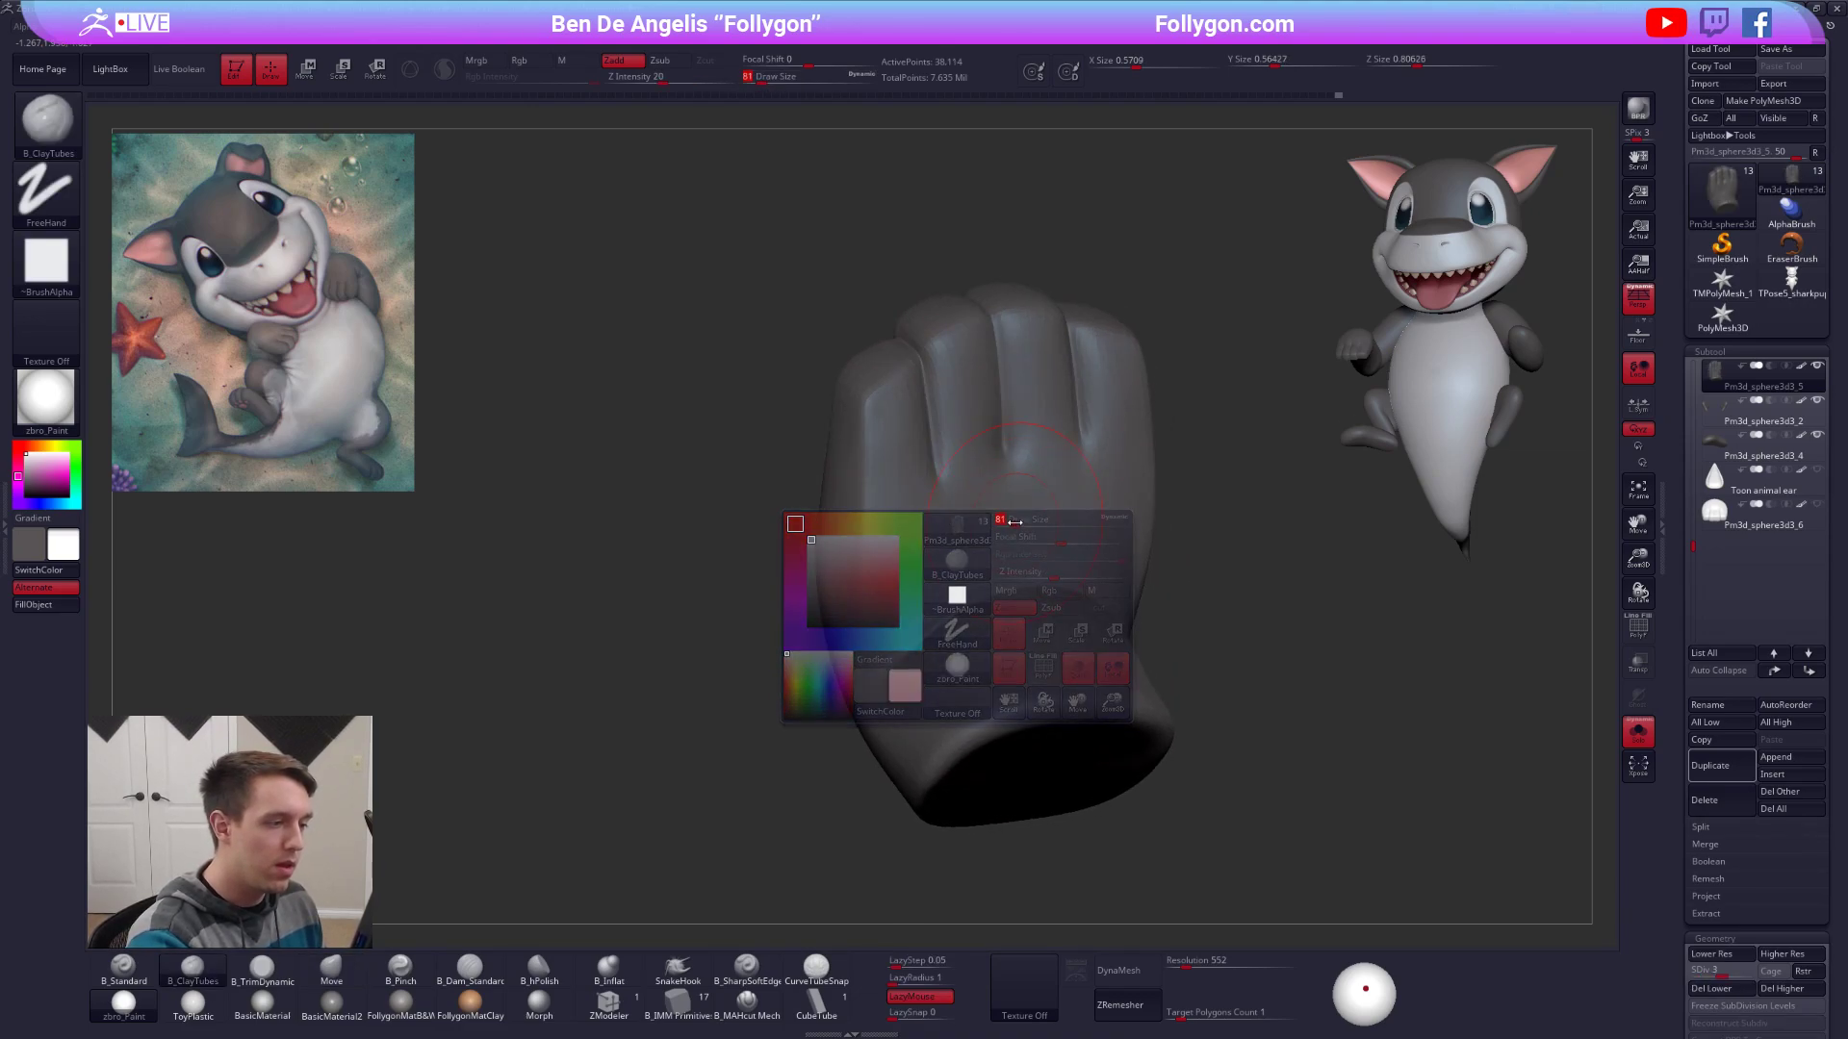
right_drag(1008, 535, 1008, 548)
Flatten and smooth the palm surface with the B_TrimDynamic brush, varying its draw size.
key(3)
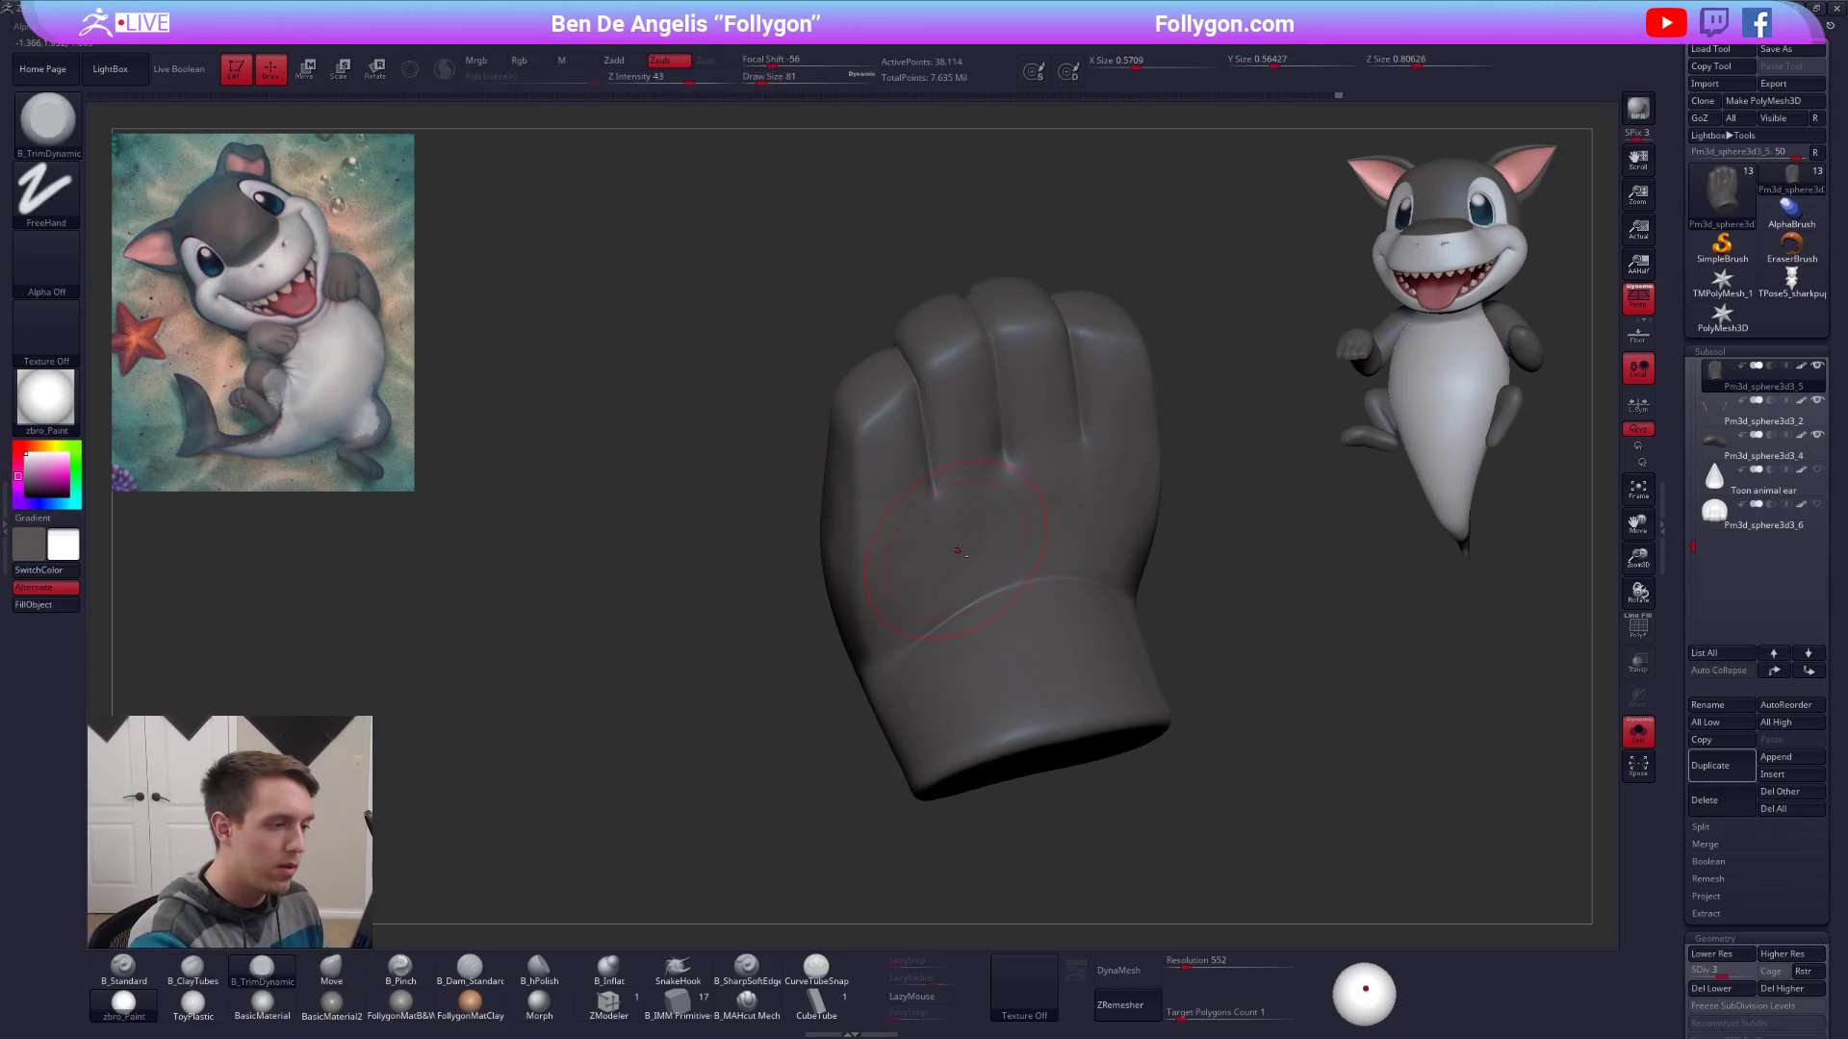
shift+drag(997, 549, 1006, 558)
right_drag(1006, 554, 1048, 535)
key(space)
drag(1048, 535, 1054, 535)
mouse_move(1053, 535)
right_down()
mouse_move(1080, 538)
mouse_move(1028, 510)
right_up()
key(space)
drag(1028, 510, 1021, 510)
mouse_move(1020, 520)
right_down()
mouse_move(991, 637)
mouse_move(997, 610)
right_up()
Make final hand shape adjustments with a draw size 38 Move brush and restore subdivision level 5.
key(shift+d)
key(4)
key(space)
drag(998, 610, 1009, 601)
key(space)
mouse_move(1009, 601)
right_down()
mouse_move(953, 615)
mouse_move(1082, 551)
mouse_move(1078, 596)
mouse_move(1095, 587)
mouse_move(1114, 646)
right_up()
key(d)
key(d)
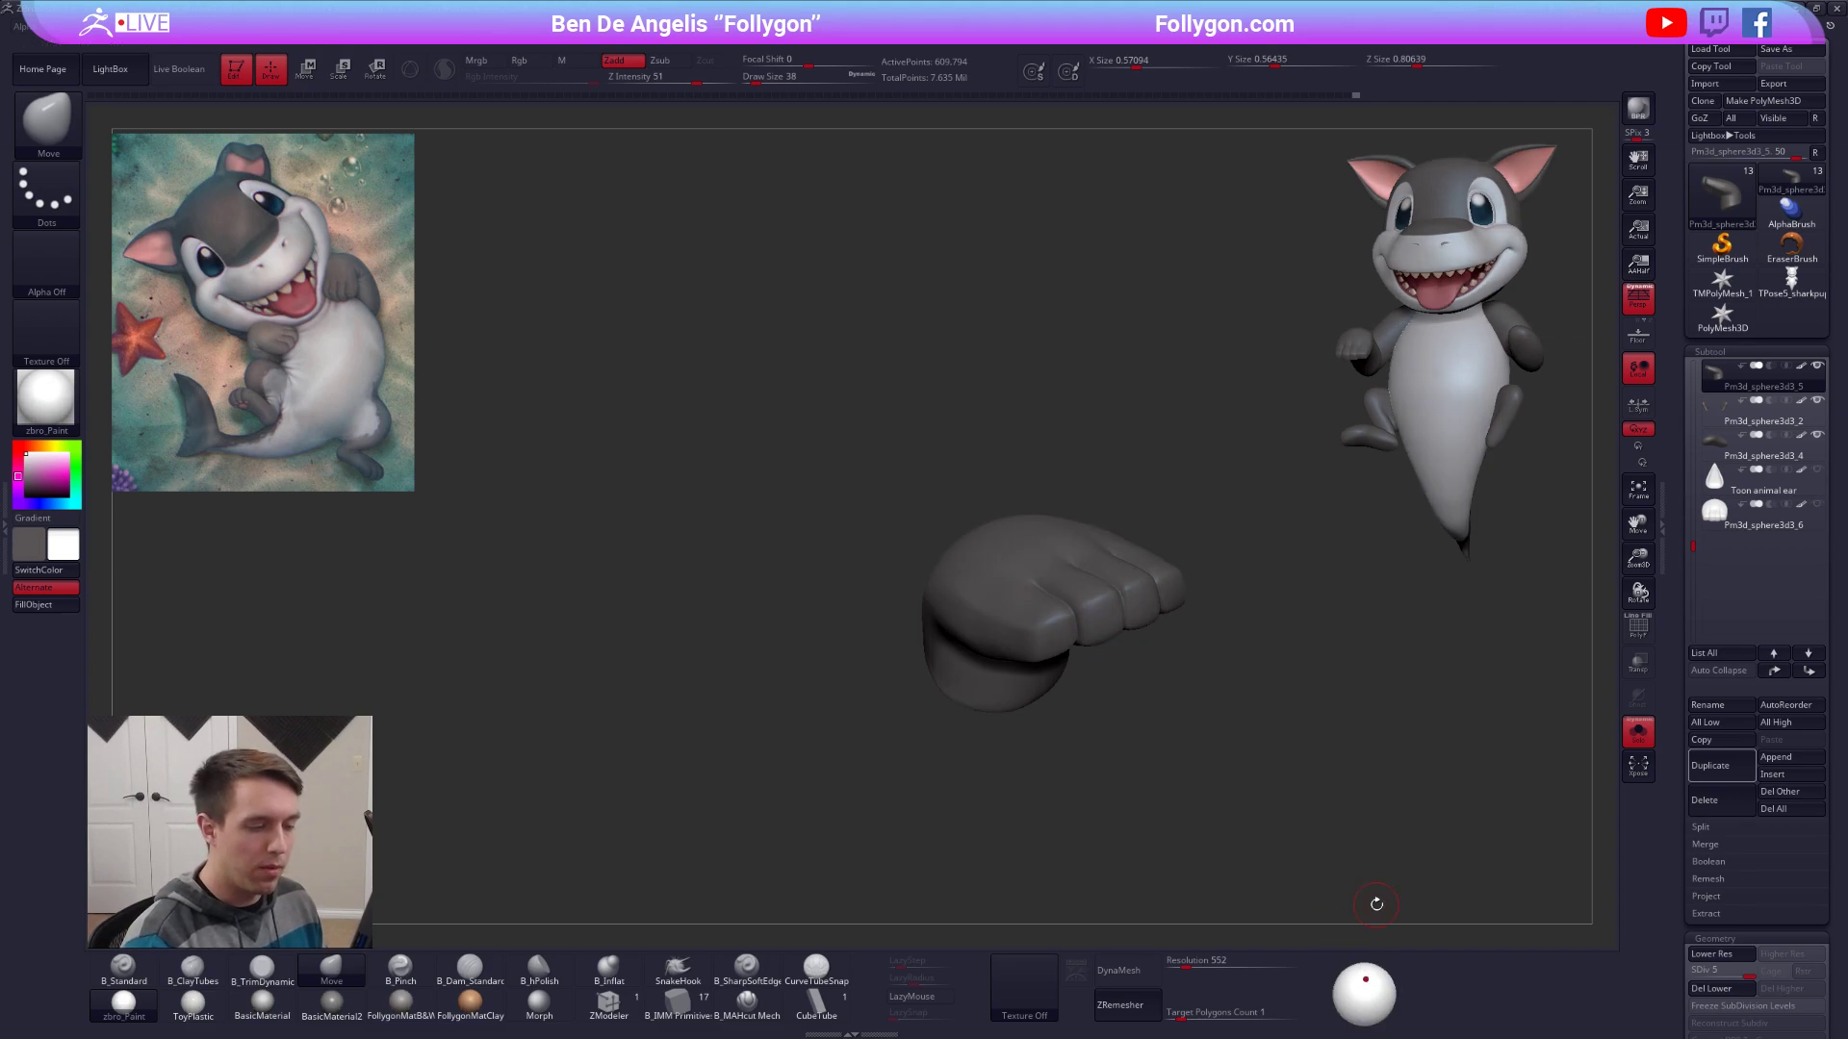
View the merged T-pose shark pup tool, and return to the multi-subtool character.
right_drag(1373, 899, 1159, 610)
key(shift+s)
click(1792, 283)
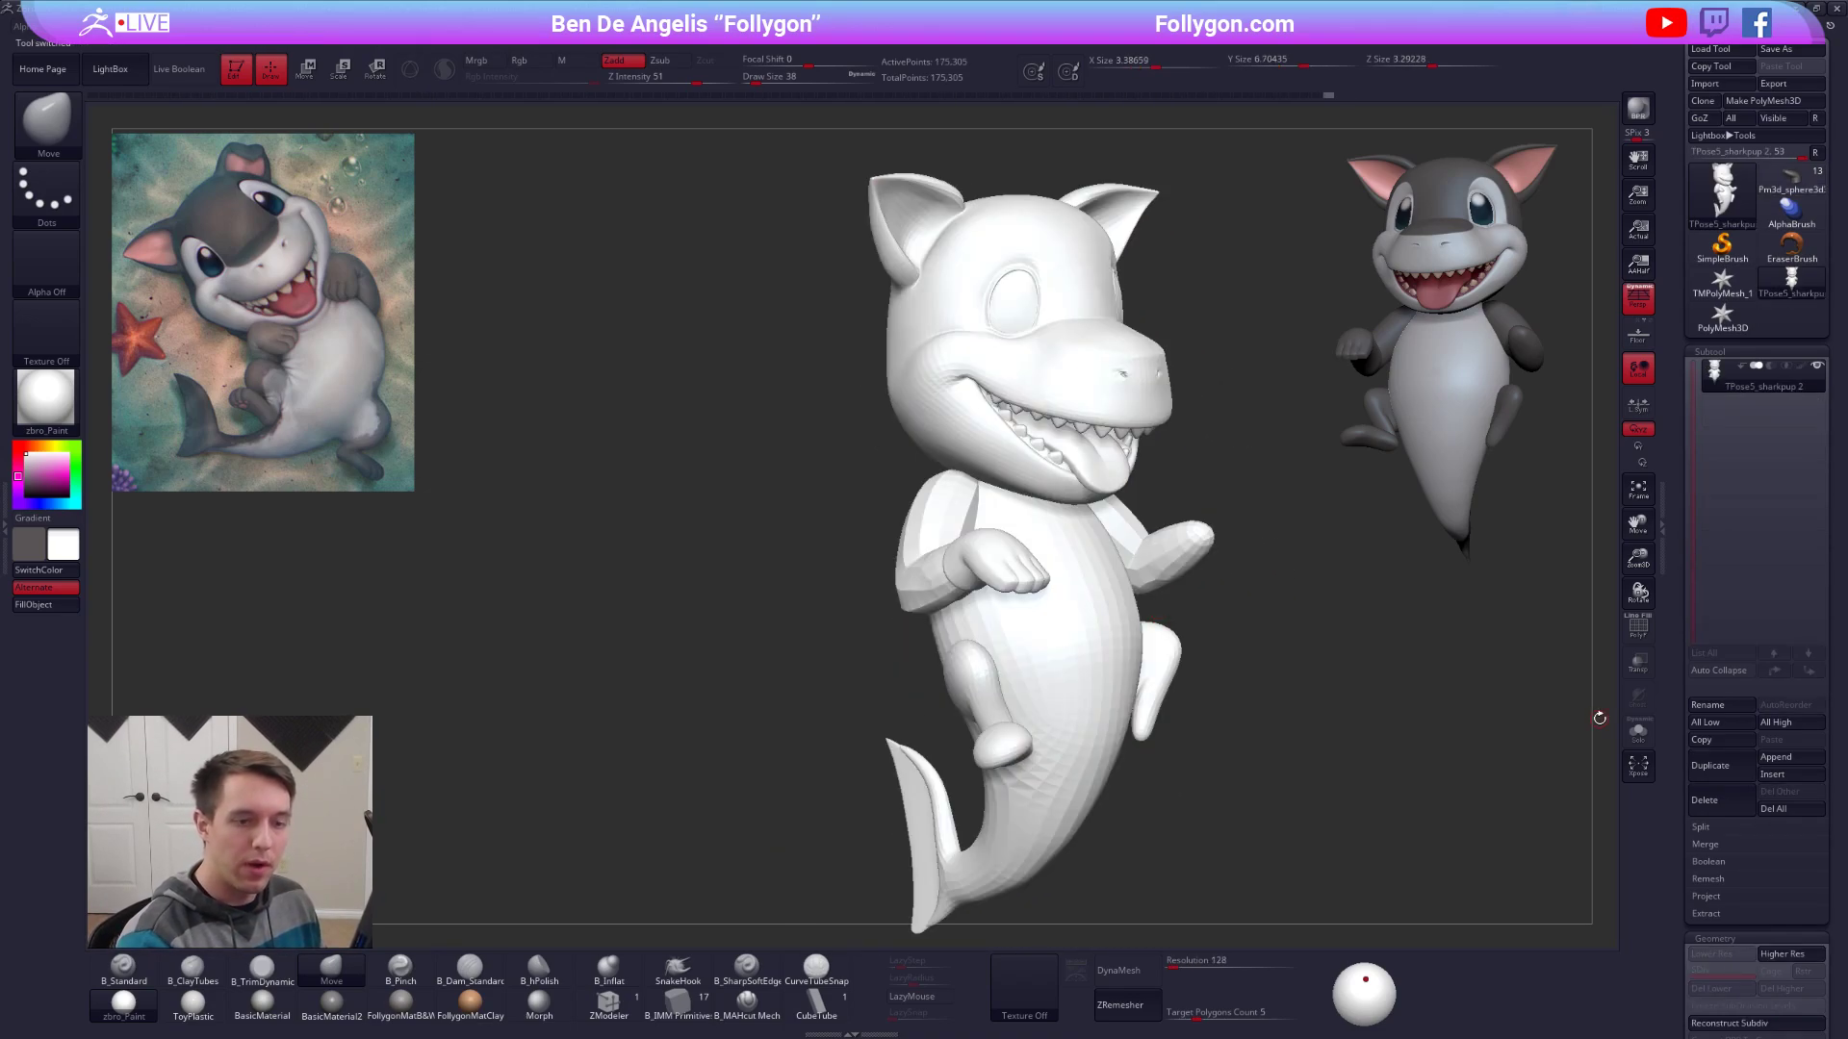
click(1792, 181)
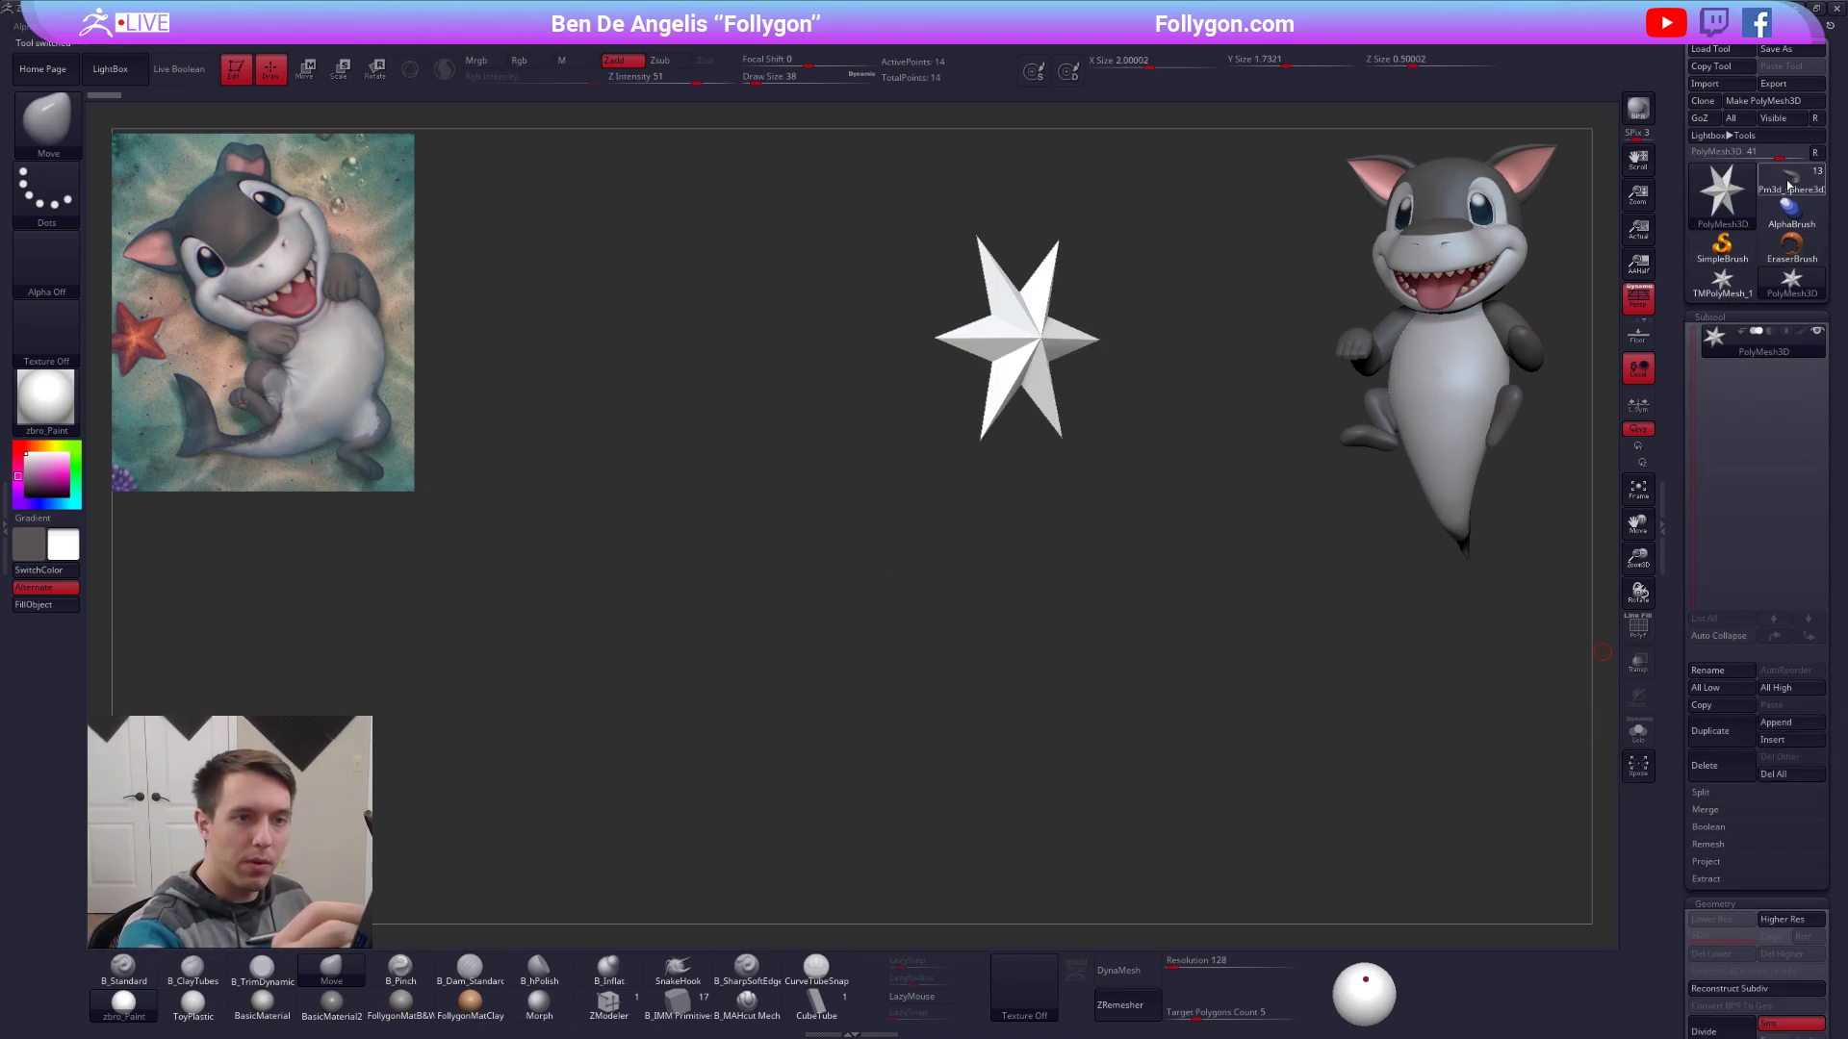
click(1696, 441)
Select the legs subtool, turn on the polyframe display, and select the arms subtool.
click(1723, 375)
key(shift+f)
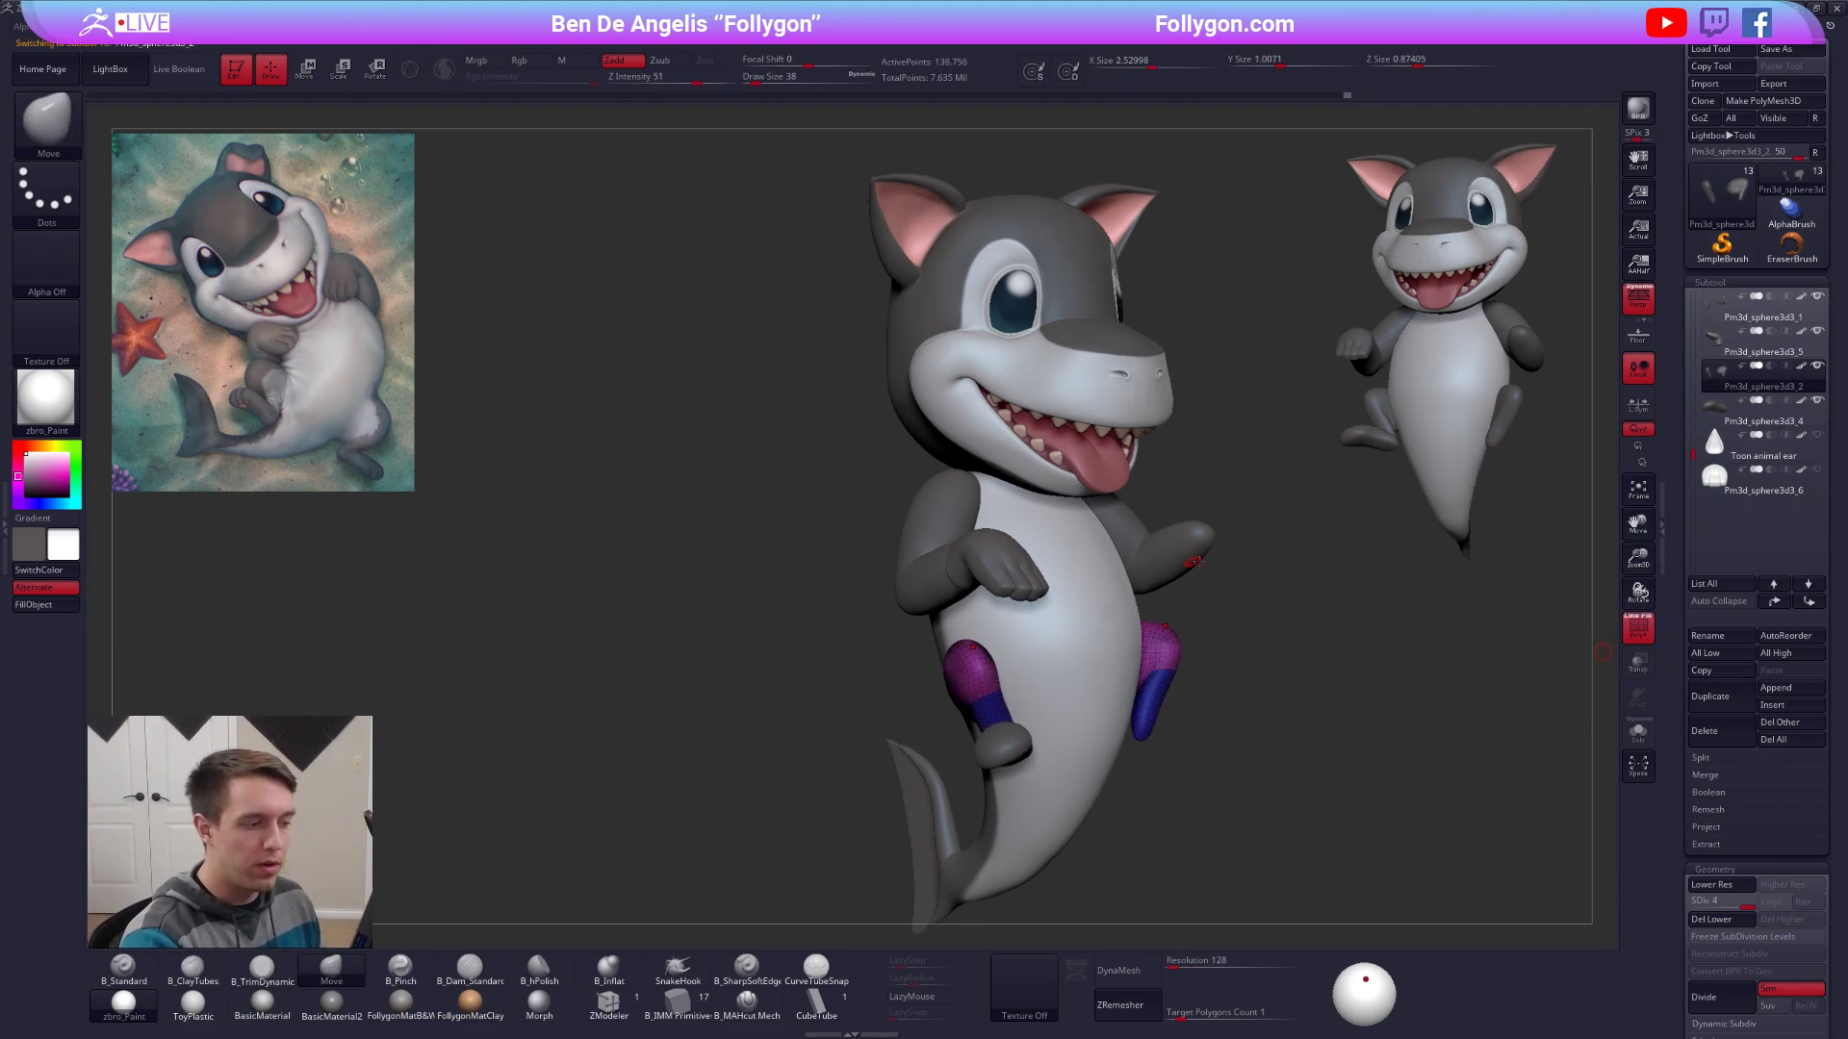
click(1727, 313)
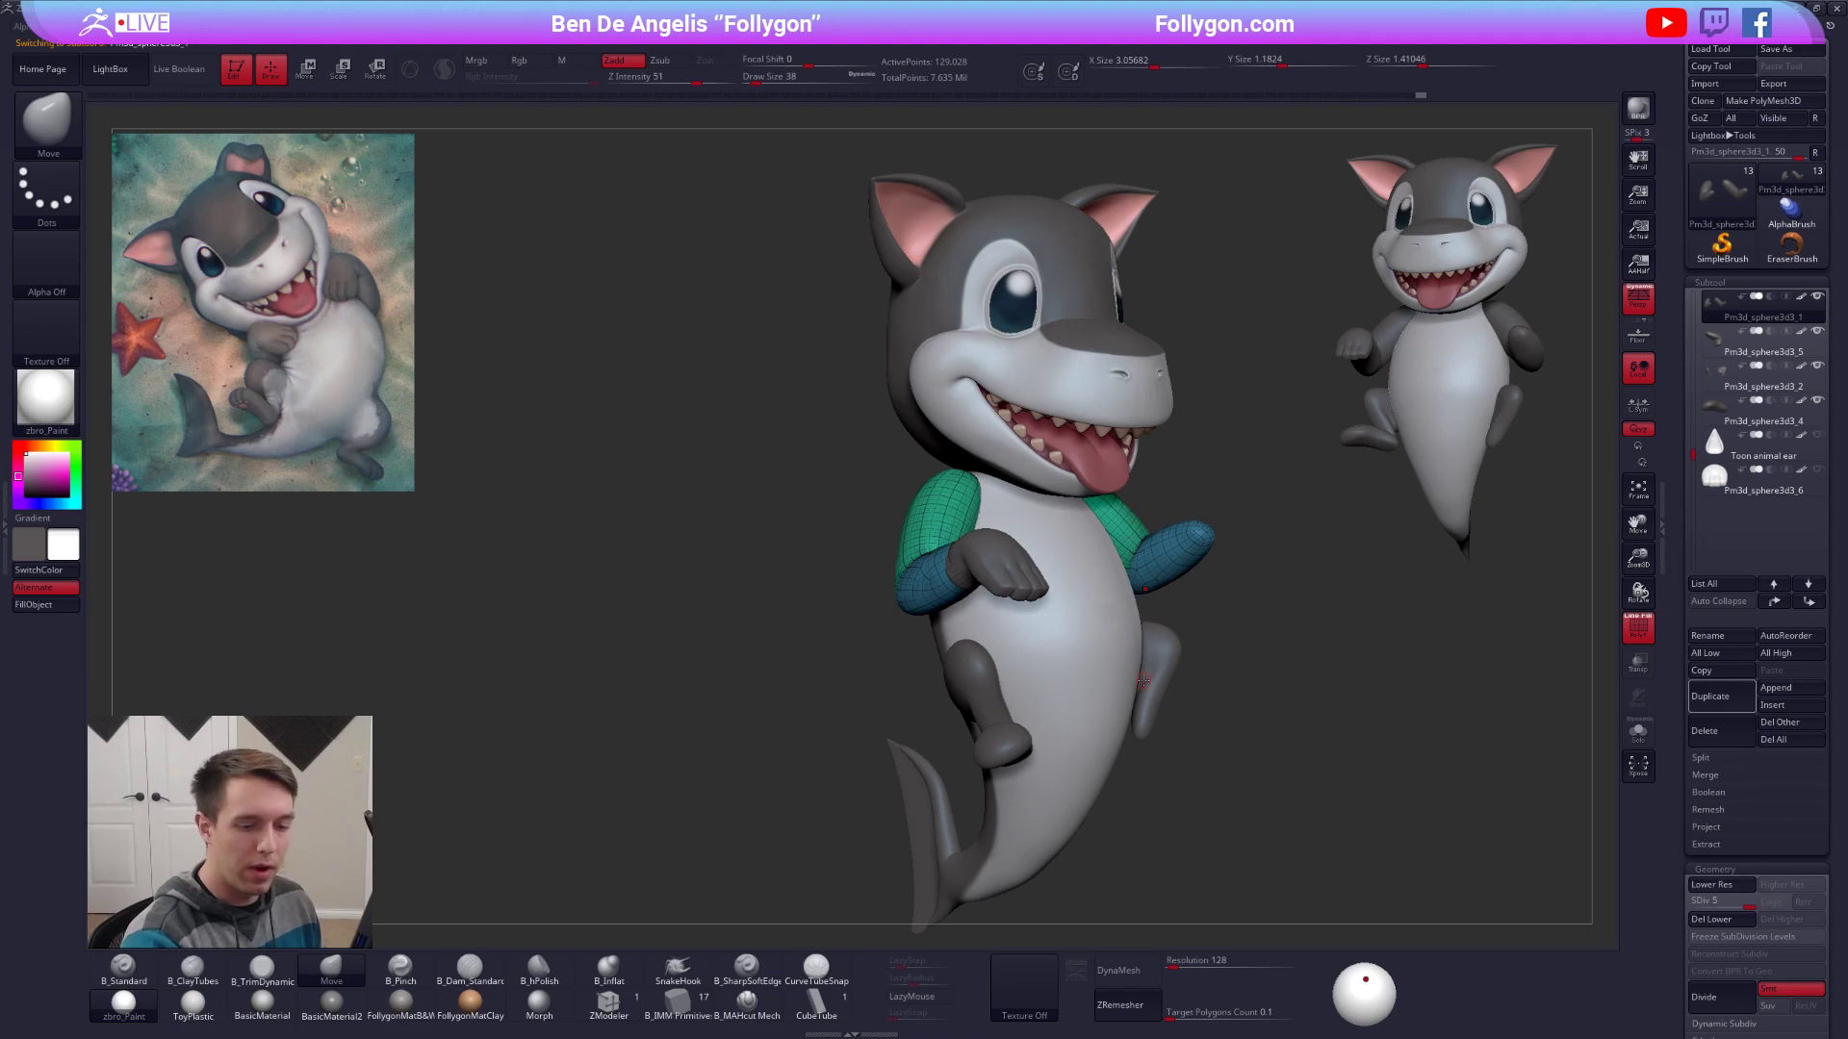
Delete the arms' lower subdivision levels and remove the arm on the side opposite the sculpted hand.
click(1729, 922)
click(1638, 731)
mouse_move(1025, 451)
ctrl+alt+shift+mouse_down()
mouse_move(1056, 647)
mouse_move(1319, 495)
ctrl+alt+shift+mouse_up()
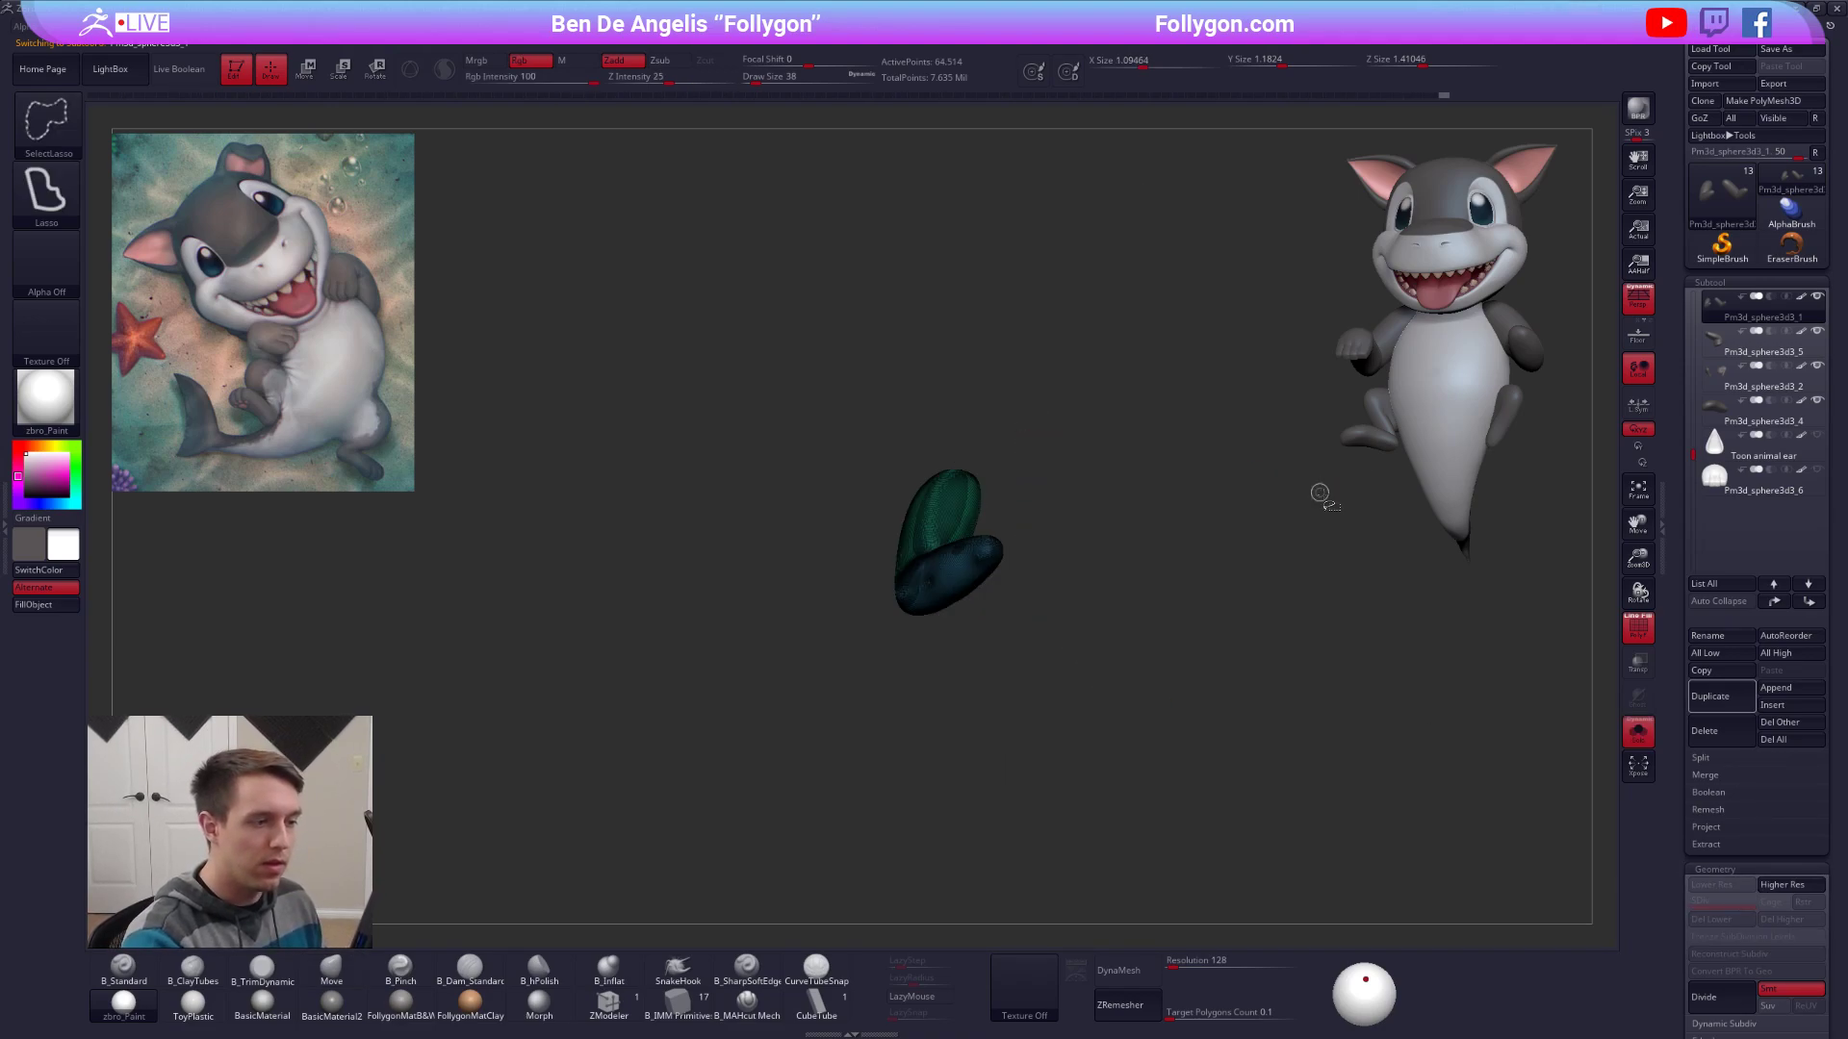
key(2)
click(1378, 516)
key(2)
Merge the remaining arm with the hand subtool below it and turn off the polyframe display.
click(1211, 545)
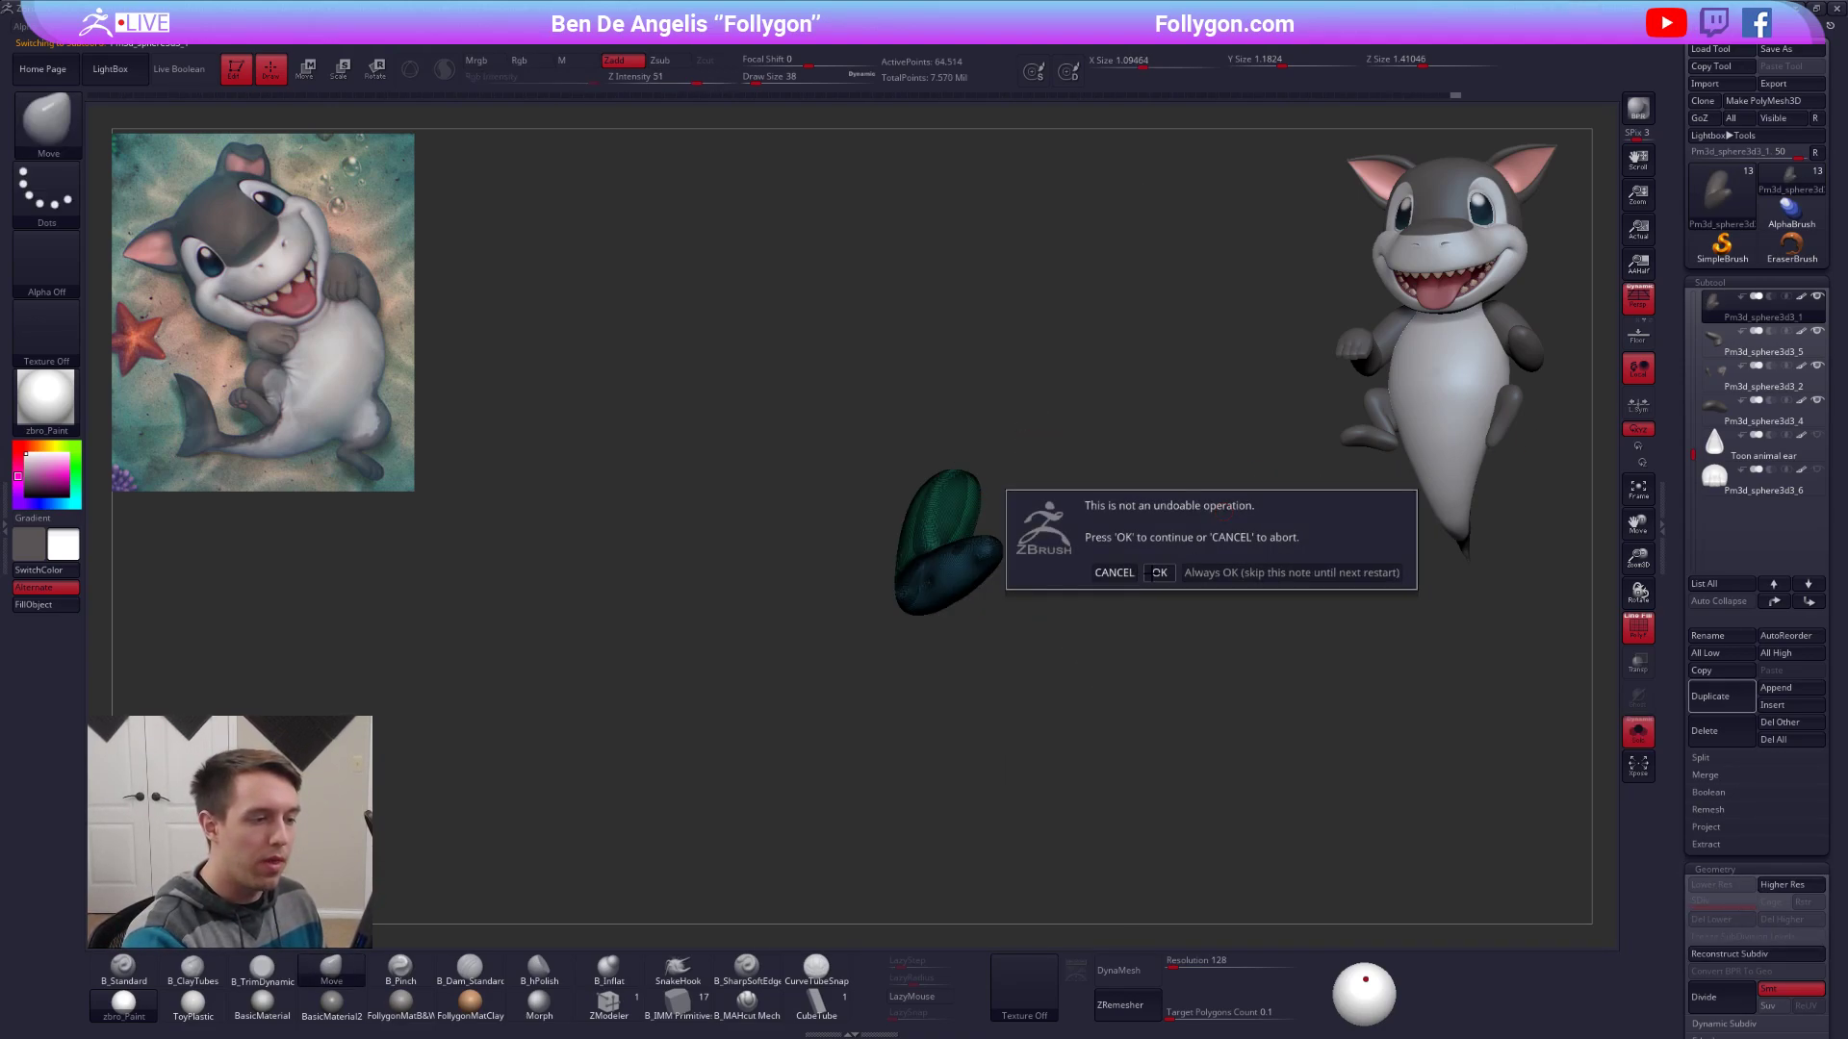
click(1161, 572)
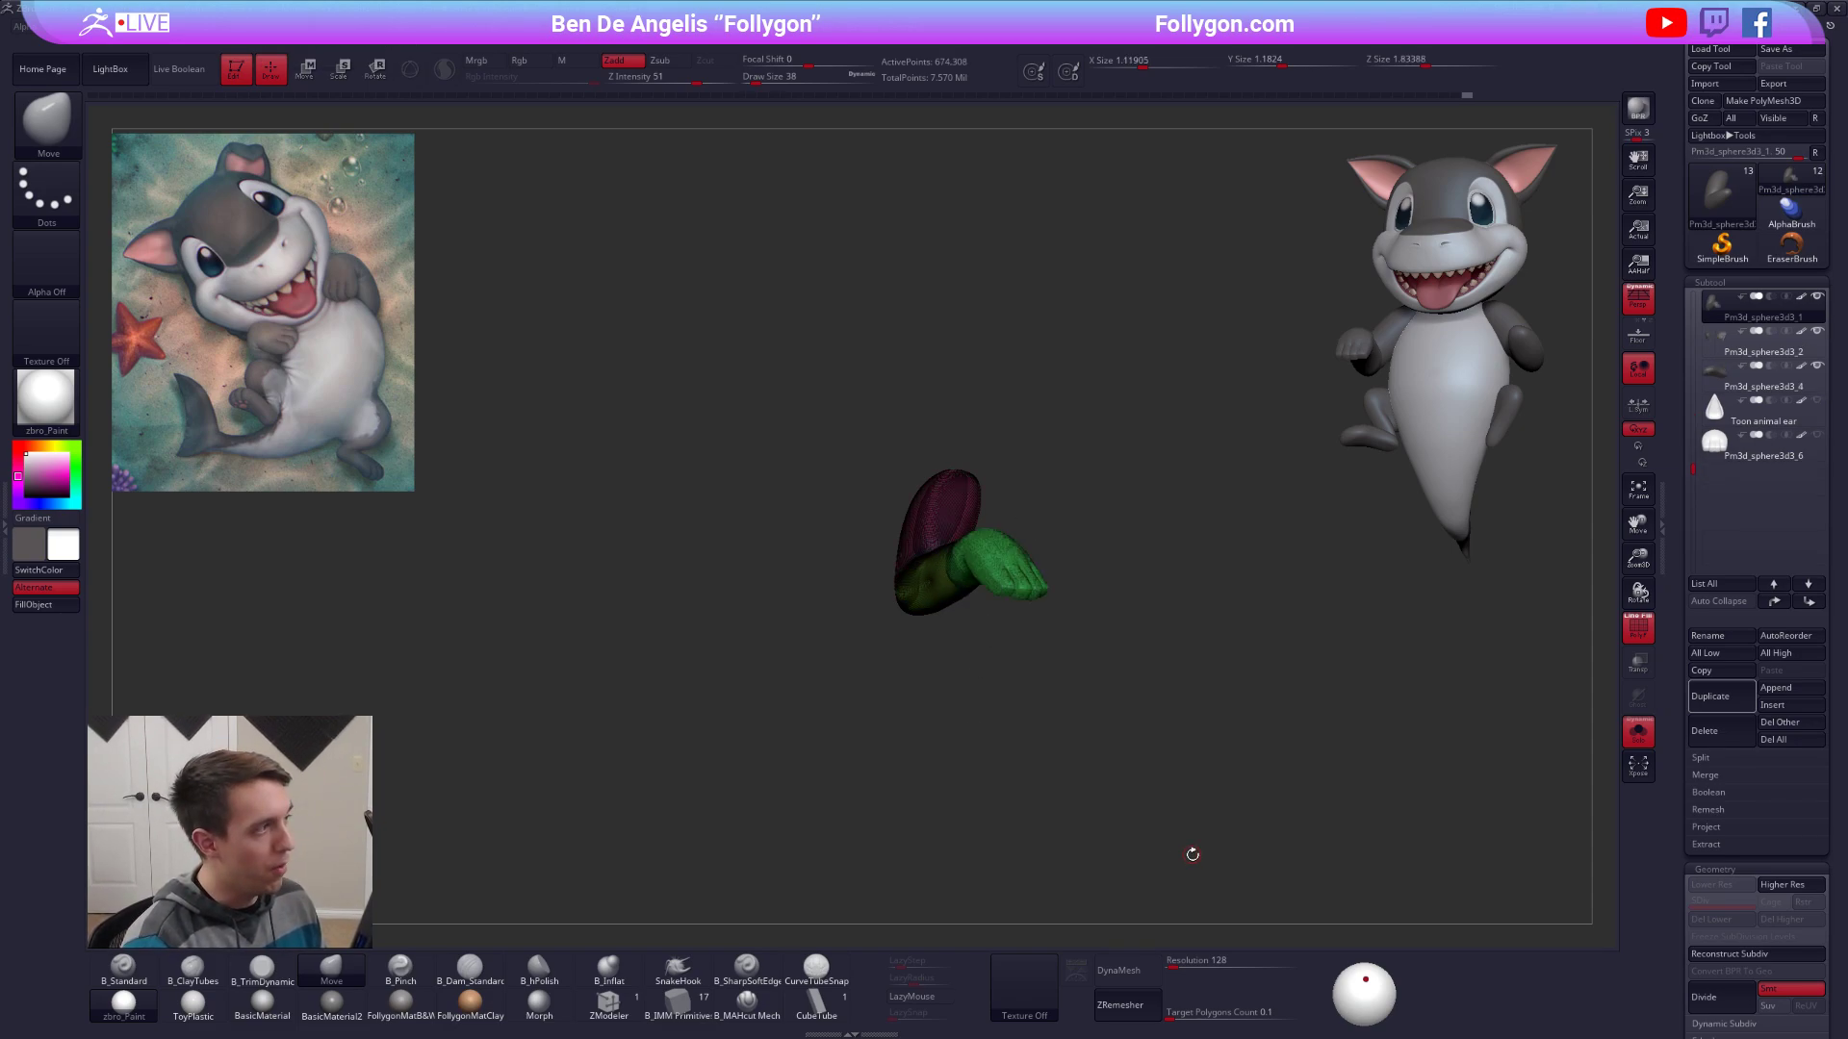
key(shift+f)
Mask the arm up to the wrist, leaving the hand and wrist cuff unmasked.
ctrl+right_drag(1000, 572, 909, 679)
key(space)
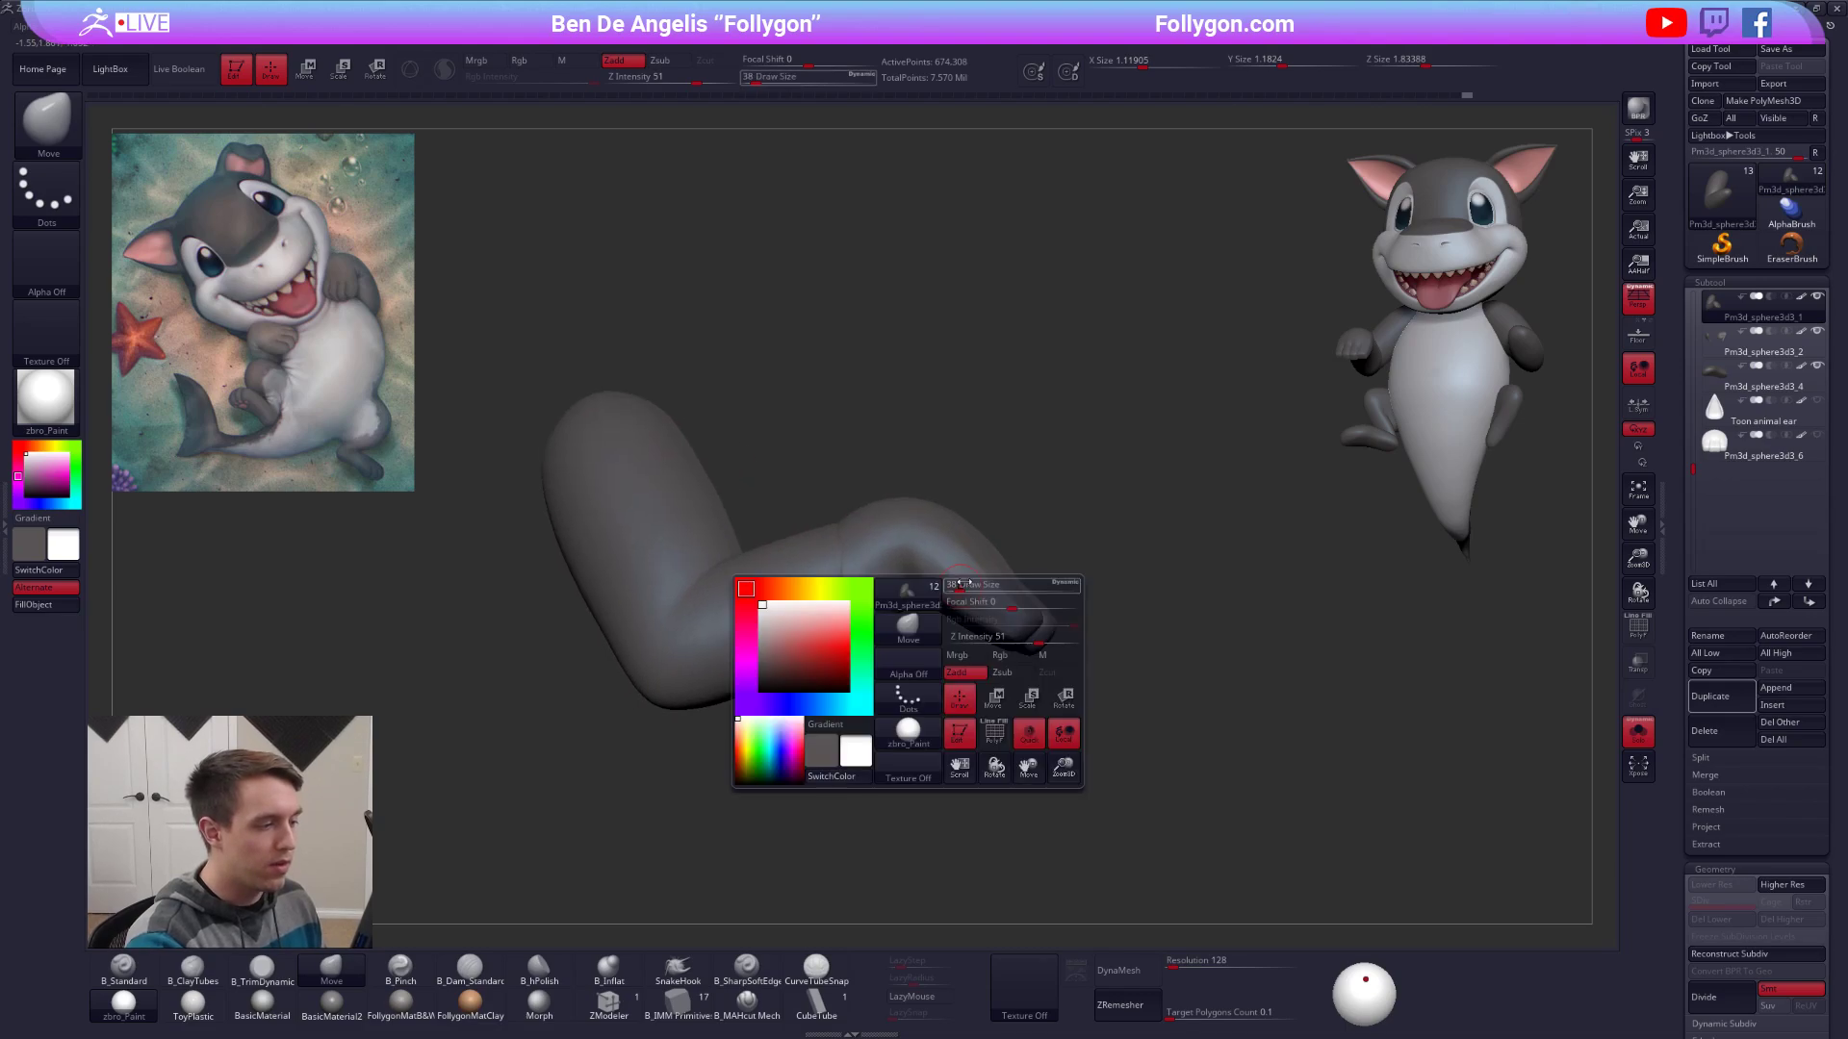
drag(948, 585, 960, 586)
mouse_move(847, 498)
alt+right_down()
mouse_move(1009, 559)
mouse_move(1047, 619)
alt+right_up()
key(space)
drag(1047, 619, 1037, 619)
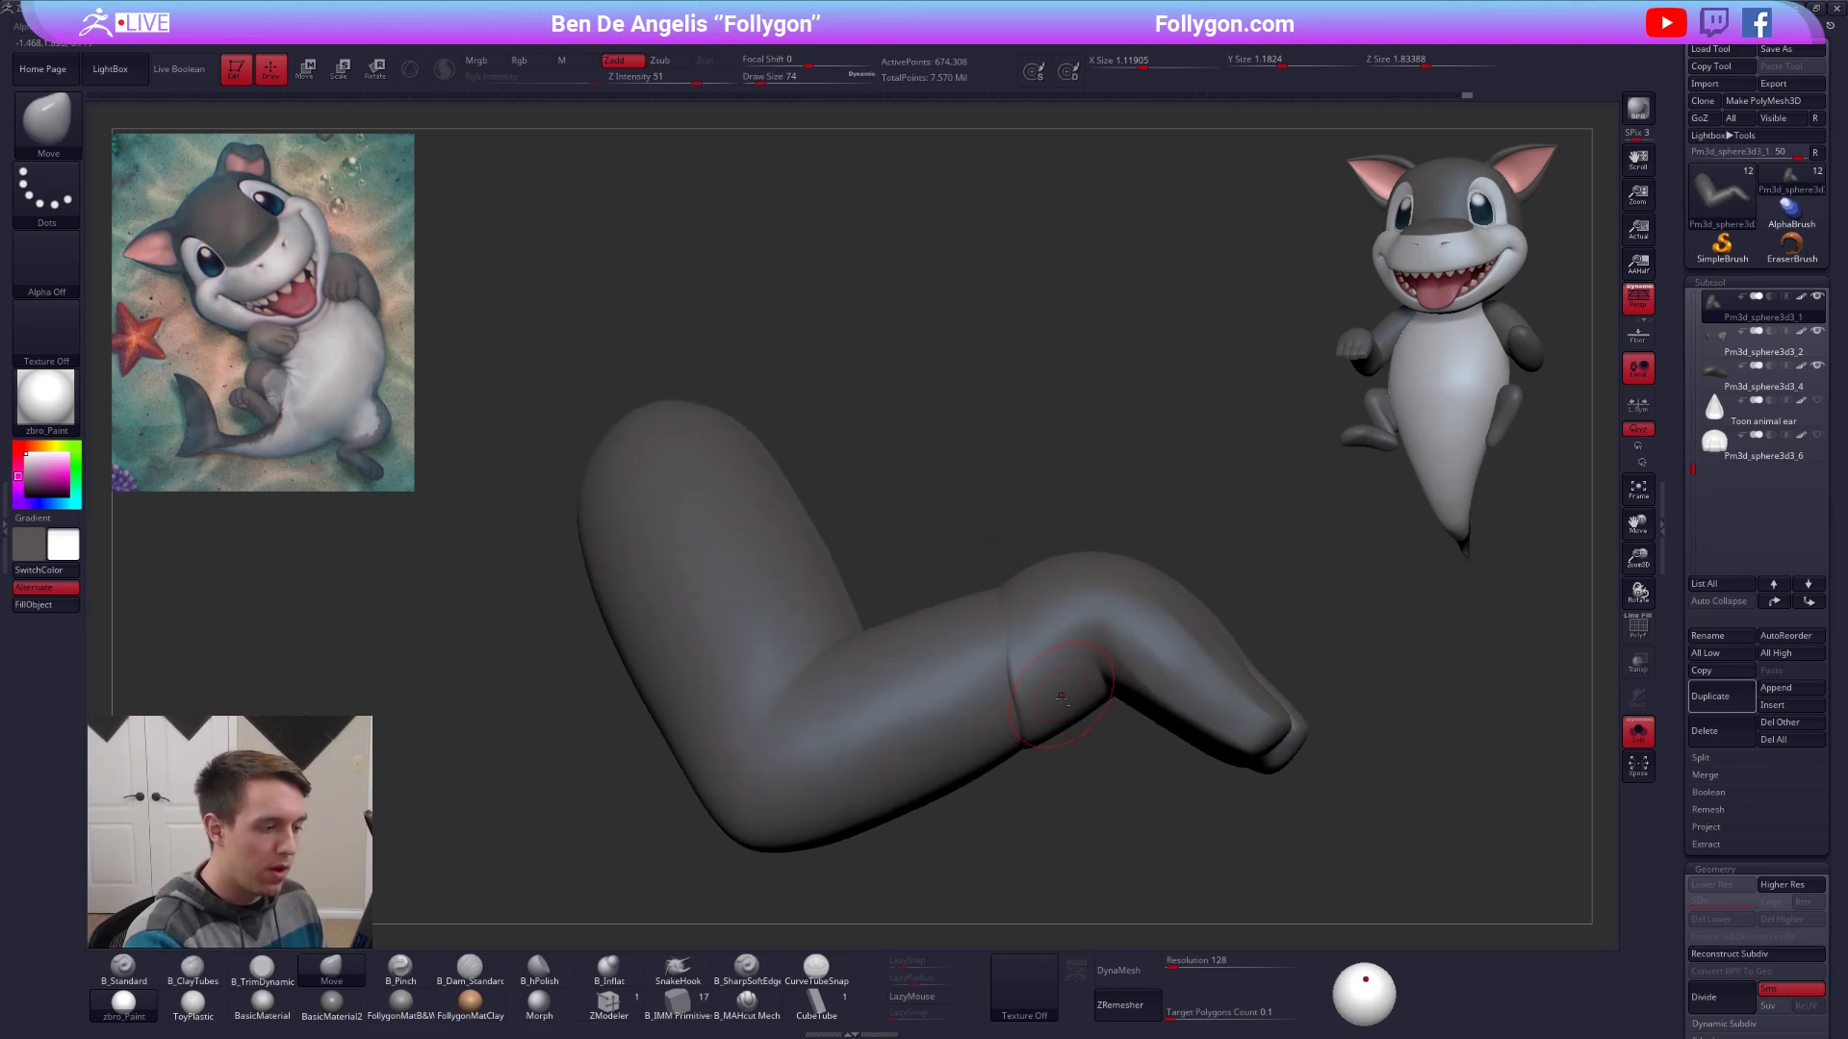
mouse_move(1035, 721)
alt+right_down()
mouse_move(1058, 628)
mouse_move(1043, 573)
mouse_move(1080, 600)
alt+right_up()
key(w)
ctrl+drag(1128, 630, 986, 681)
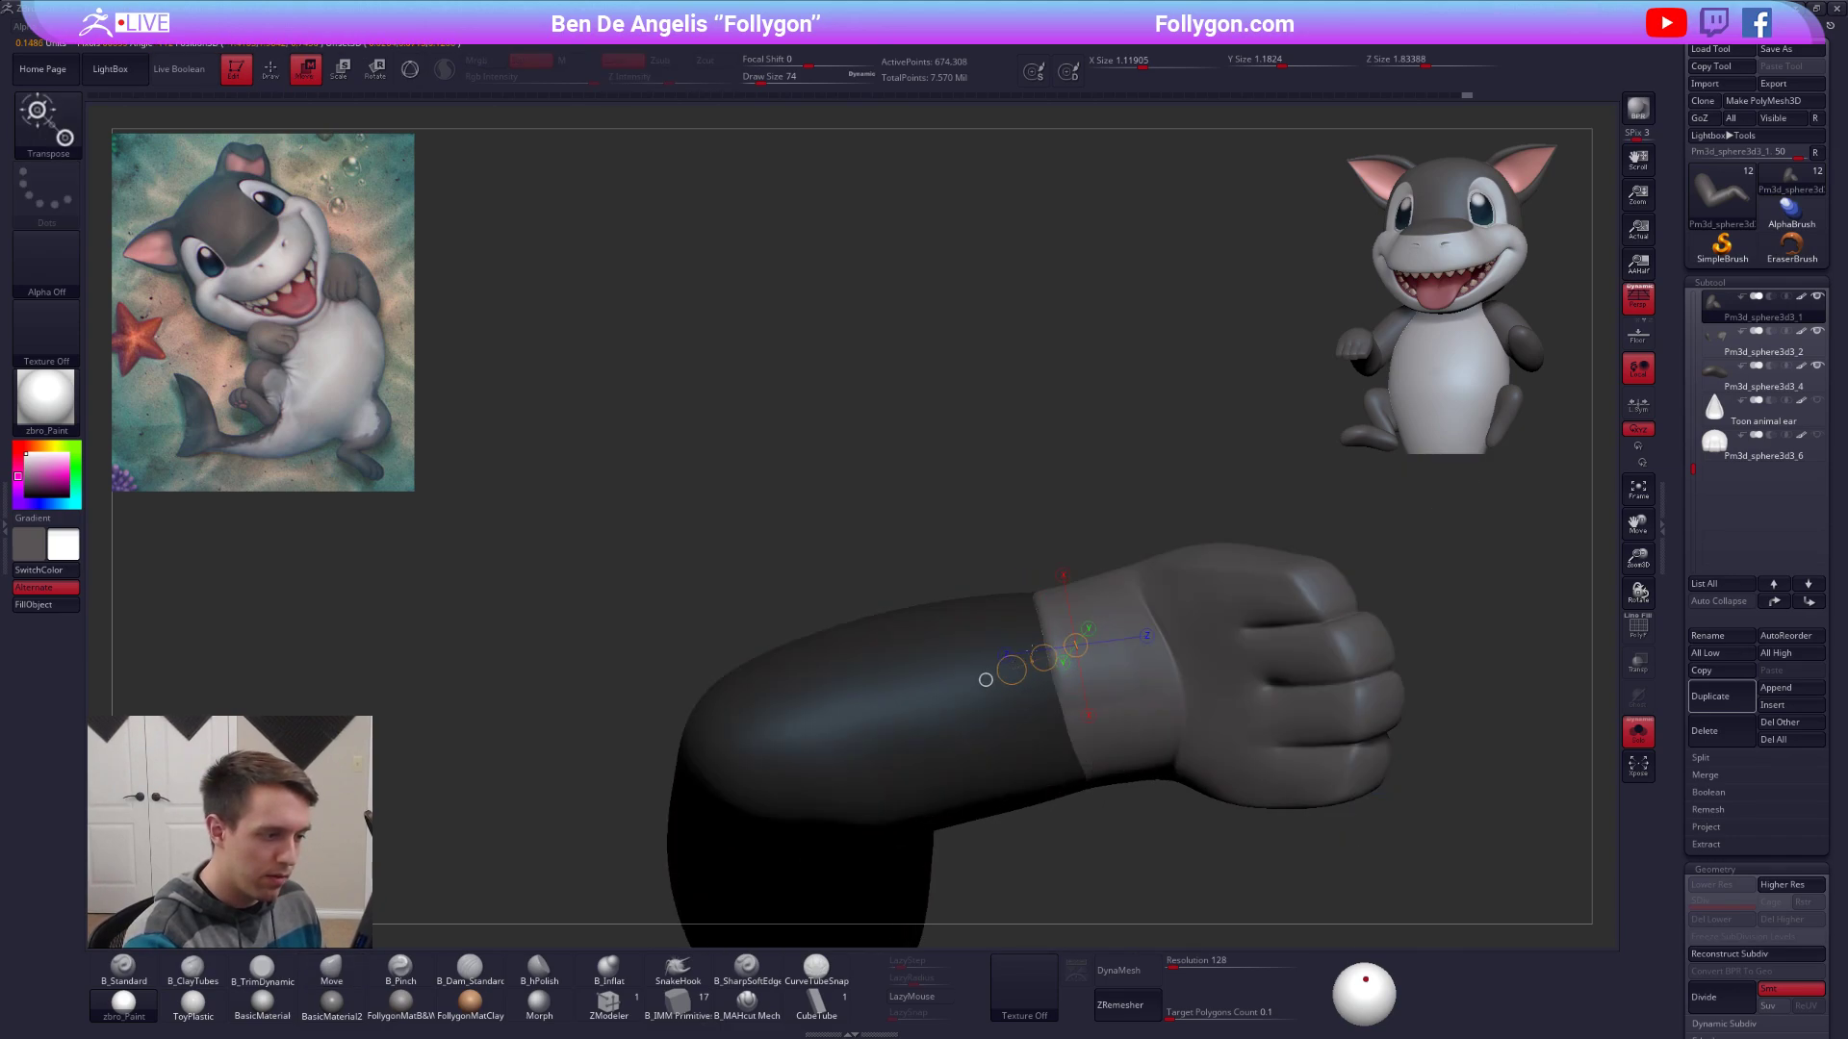
Adjust the unmasked wrist edge where it meets the forearm with an enlarged Move brush.
key(q)
key(space)
drag(1111, 705, 1122, 705)
drag(1040, 598, 1033, 589)
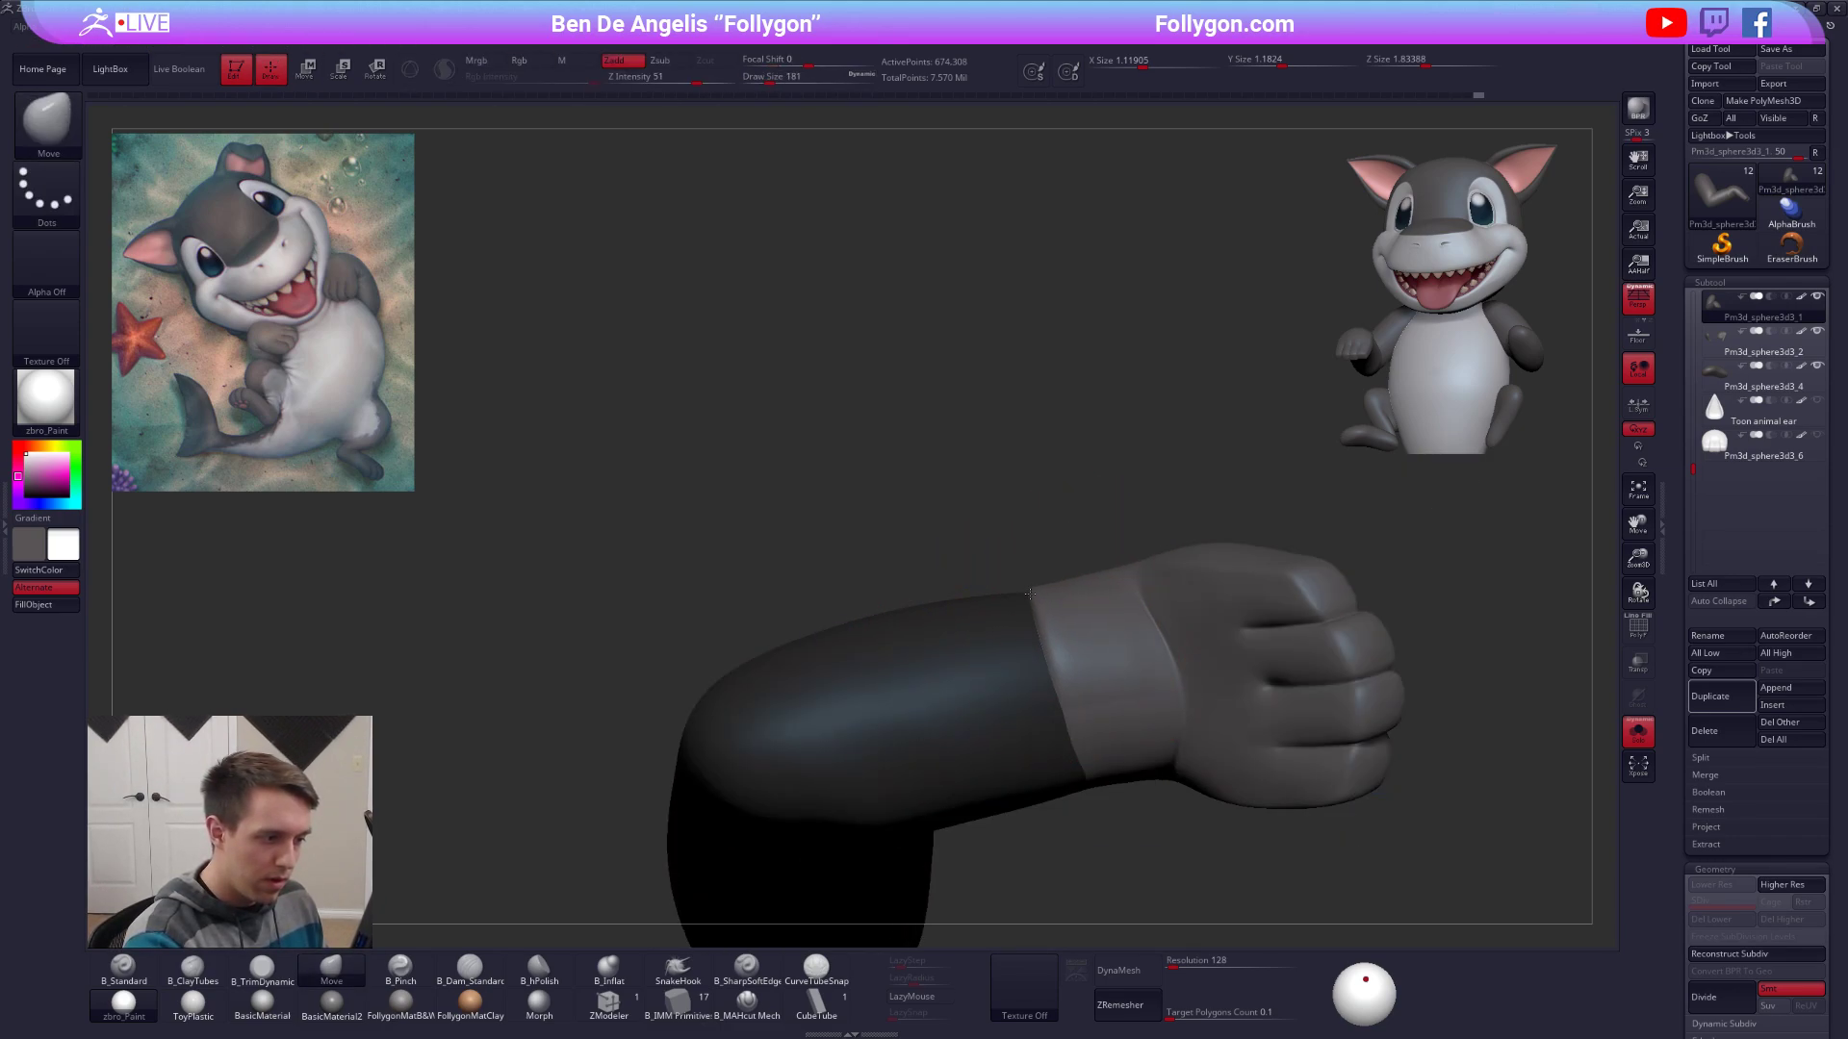
ctrl+right_drag(1030, 589, 1057, 634)
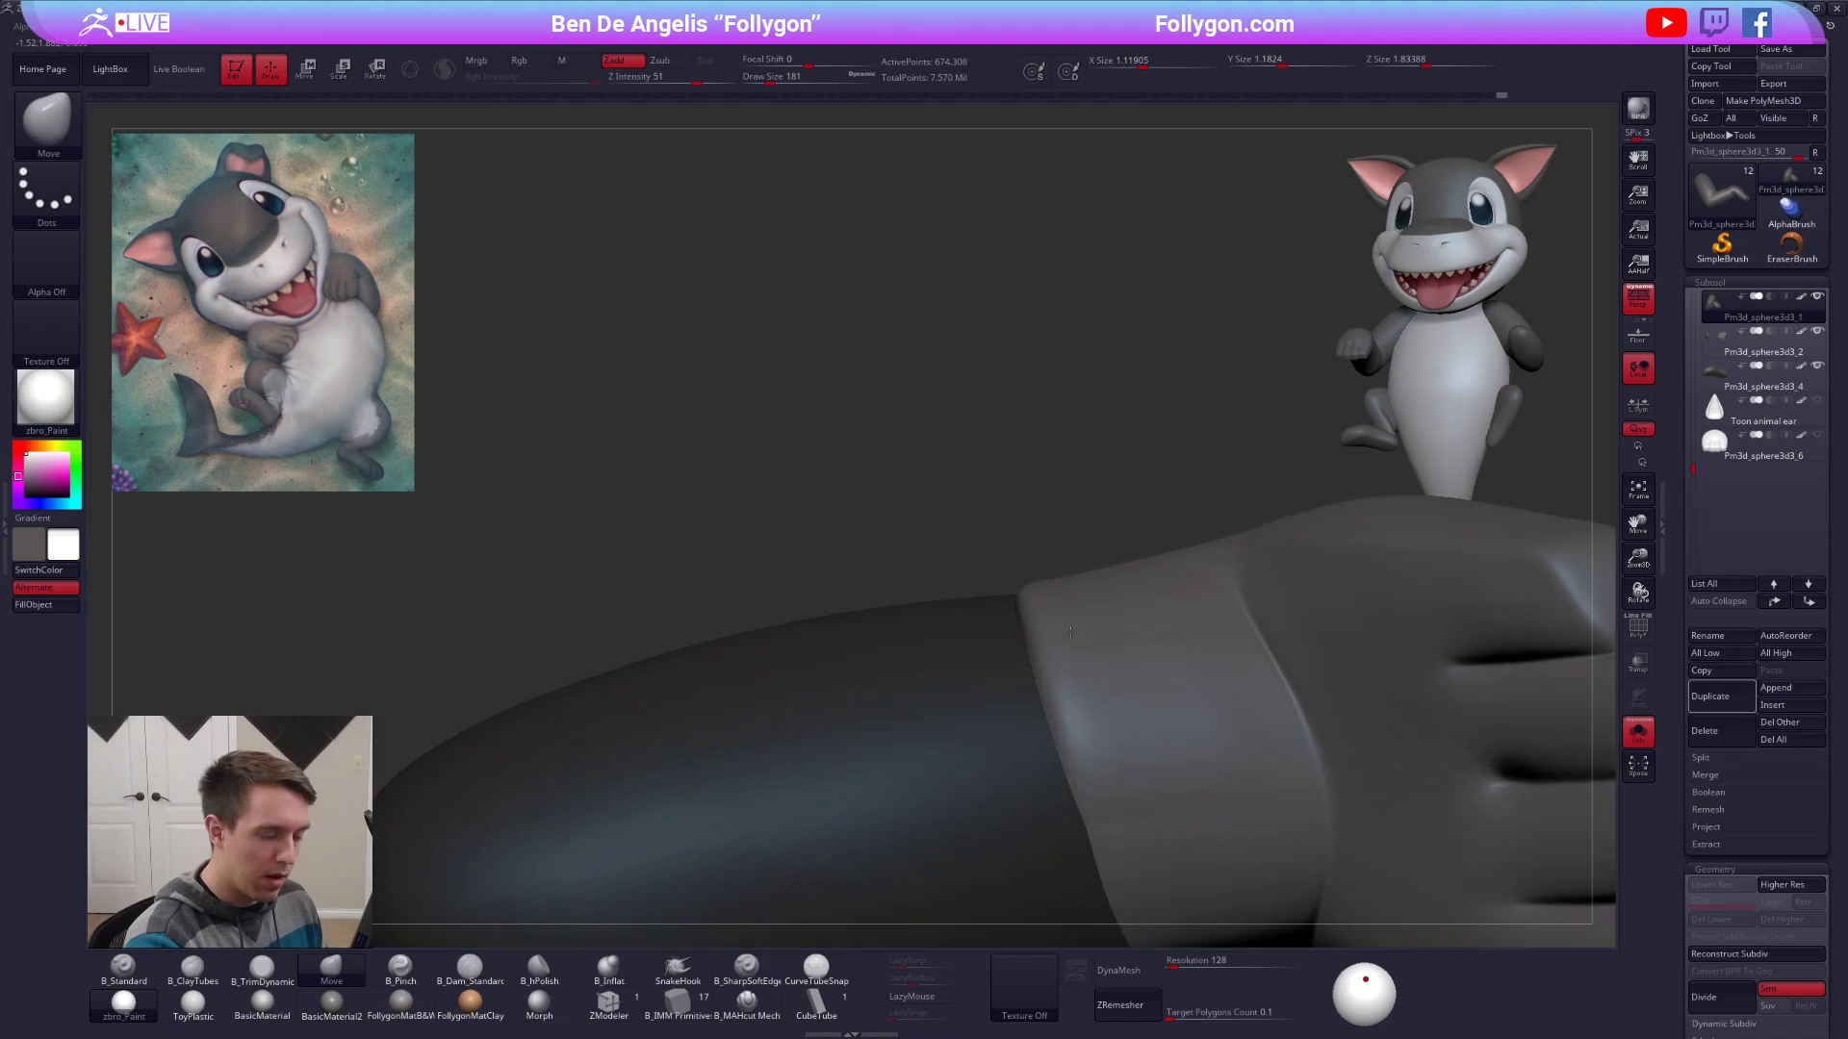
ctrl+drag(1042, 575, 794, 649)
key(ctrl+z)
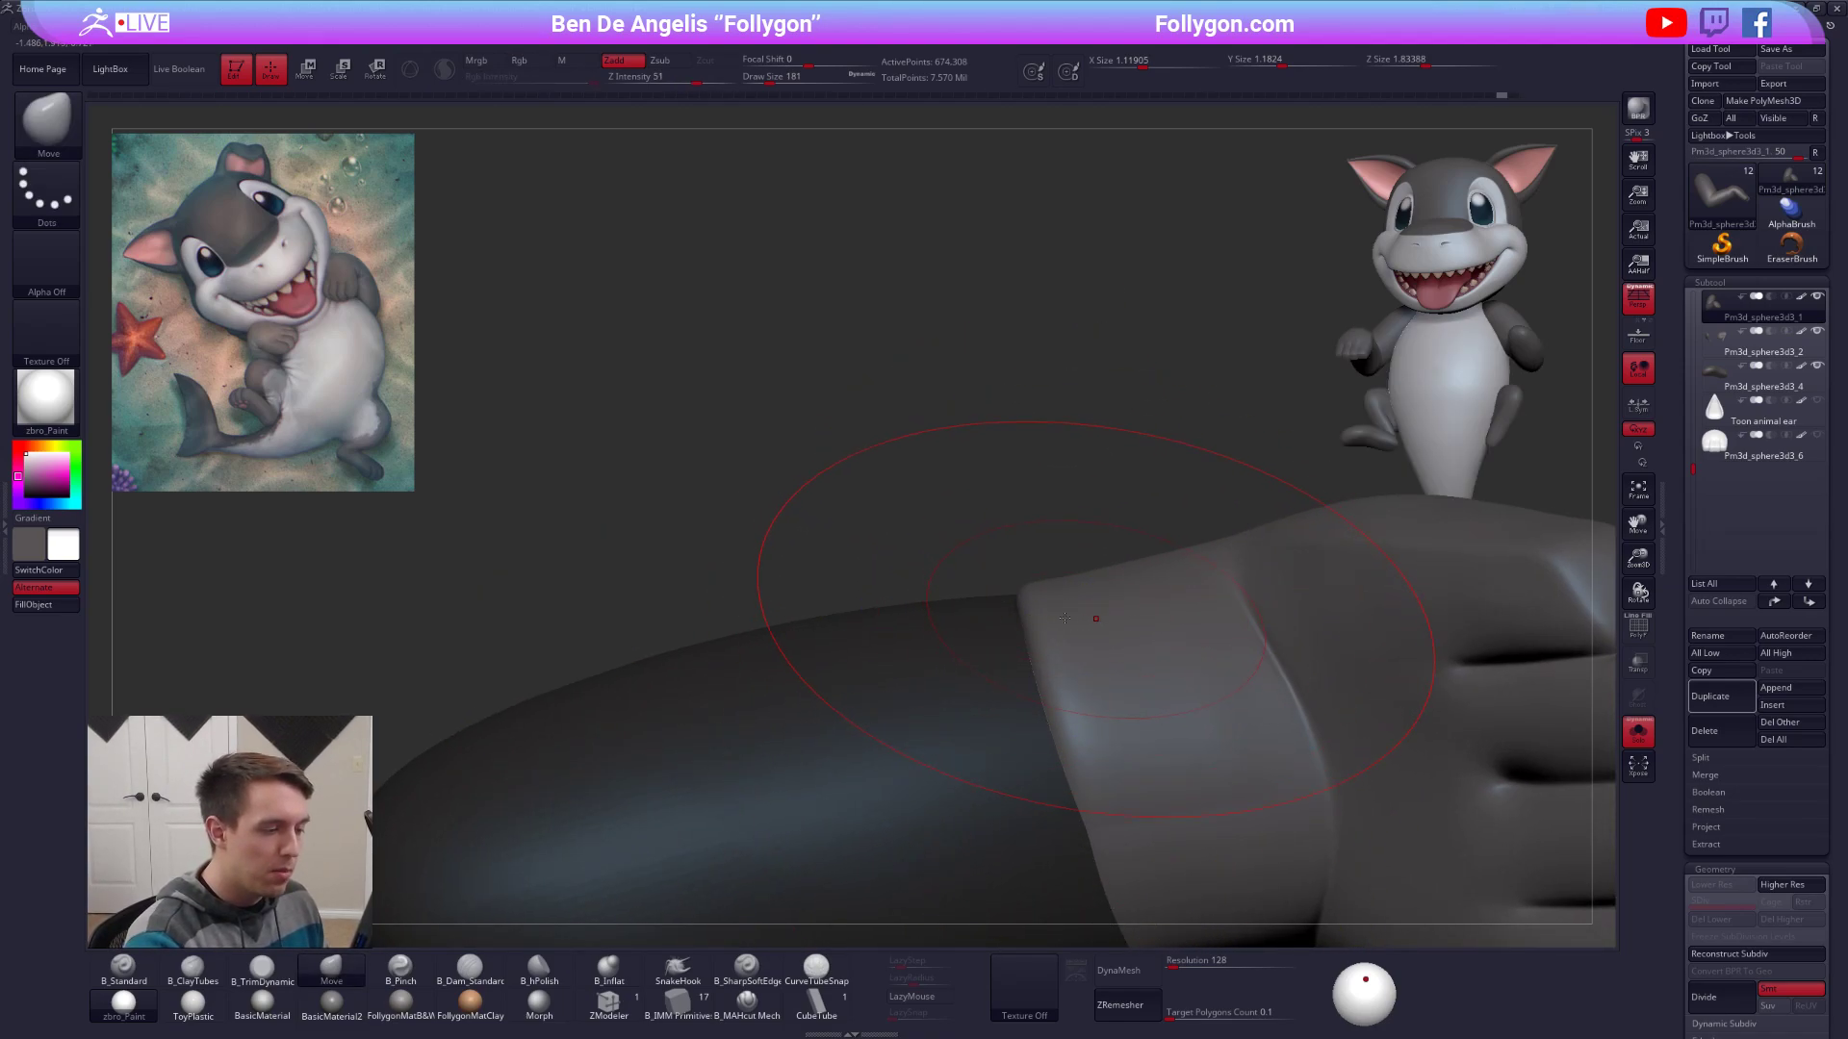
mouse_move(1065, 618)
ctrl+right_down()
mouse_move(1072, 587)
mouse_move(1052, 627)
mouse_move(1128, 616)
ctrl+right_up()
key(ctrl+z)
key(ctrl+shift+z)
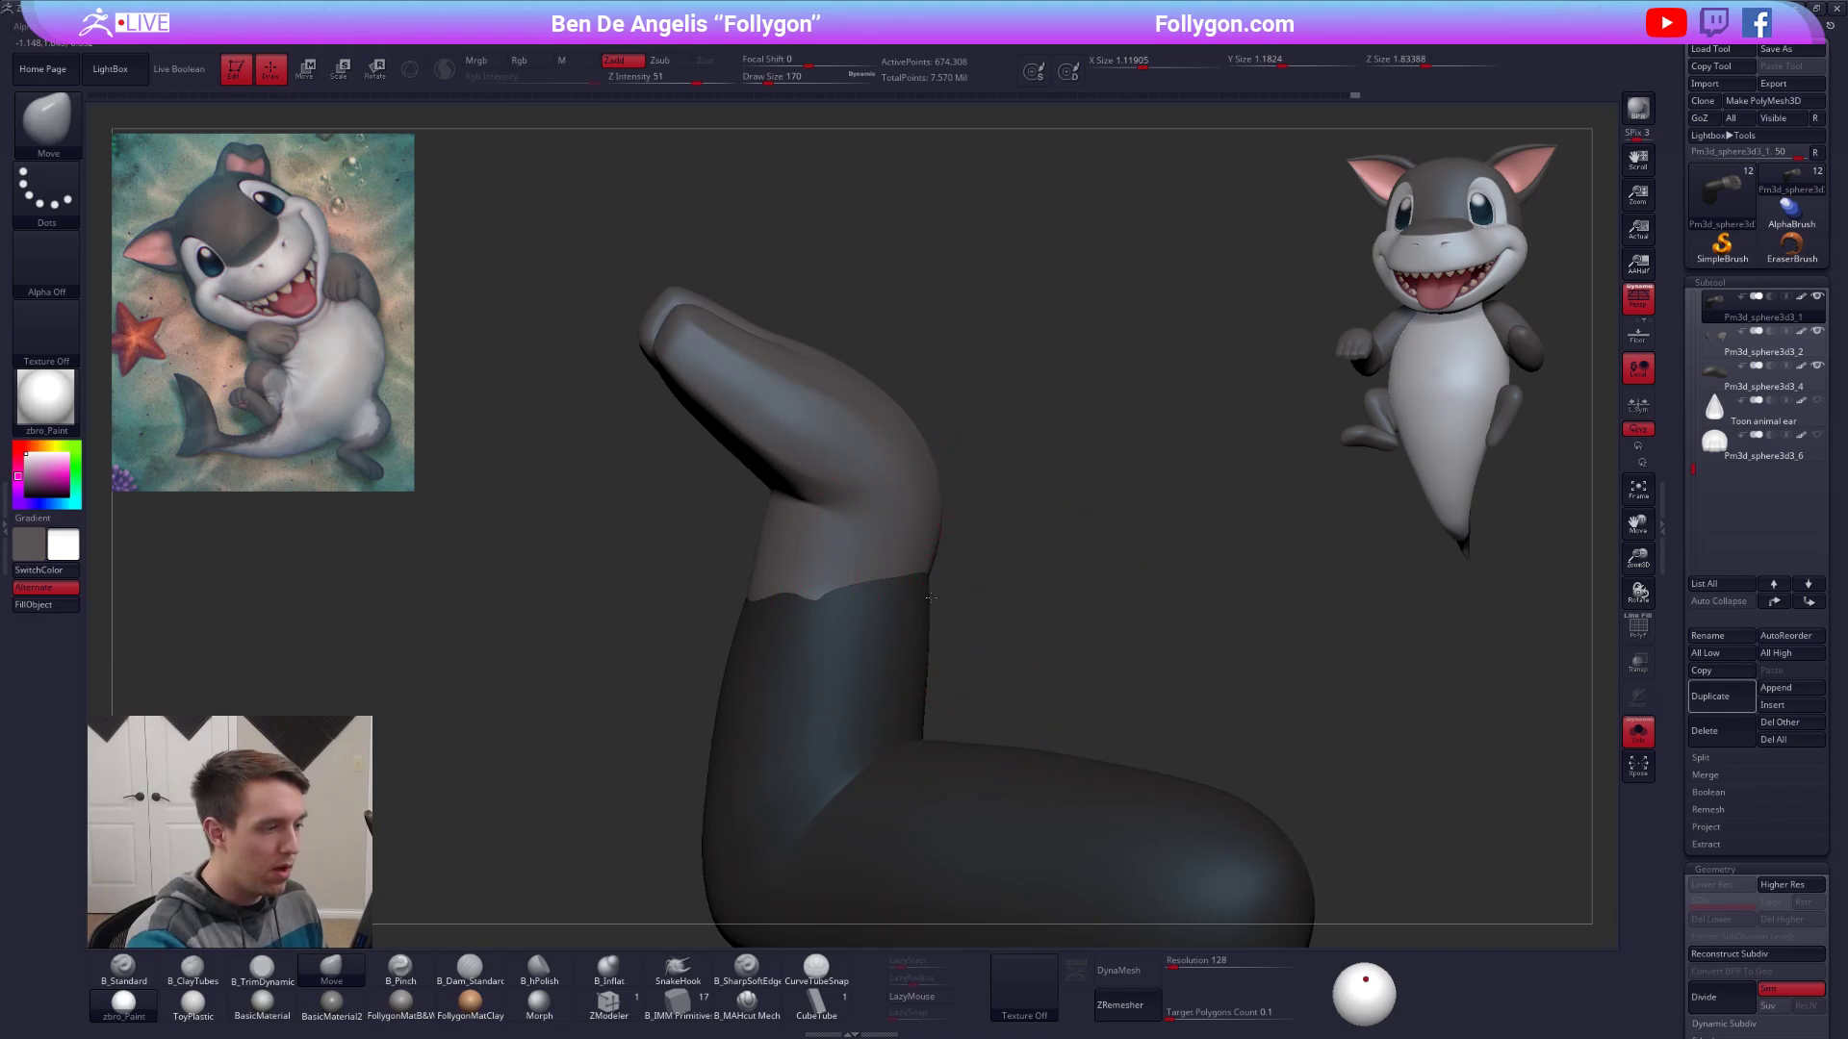
Fit the wrist's underside to the forearm using the Move brush at draw size 104, and clear the mask.
ctrl+right_drag(930, 598, 957, 495)
ctrl+drag(944, 445, 909, 767)
key(ctrl+z)
alt+right_drag(920, 627, 1068, 594)
key(space)
drag(912, 595, 908, 595)
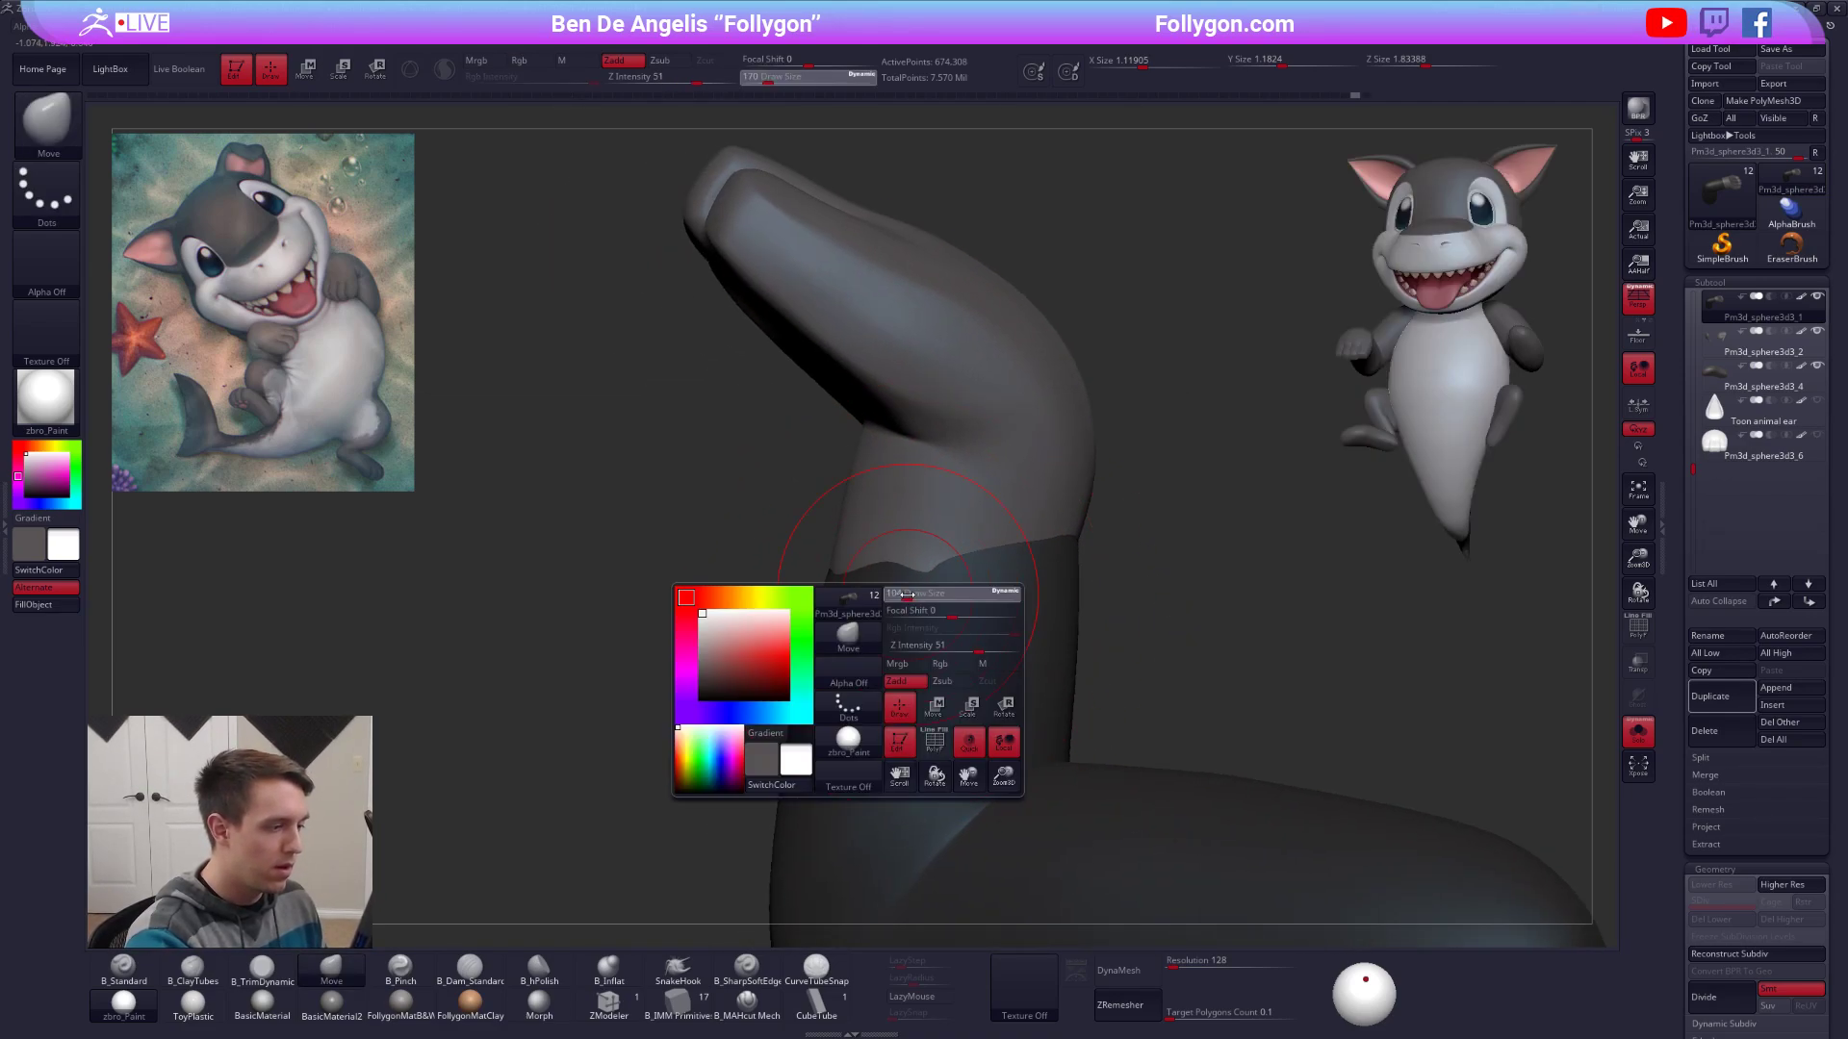
right_drag(908, 595, 1107, 587)
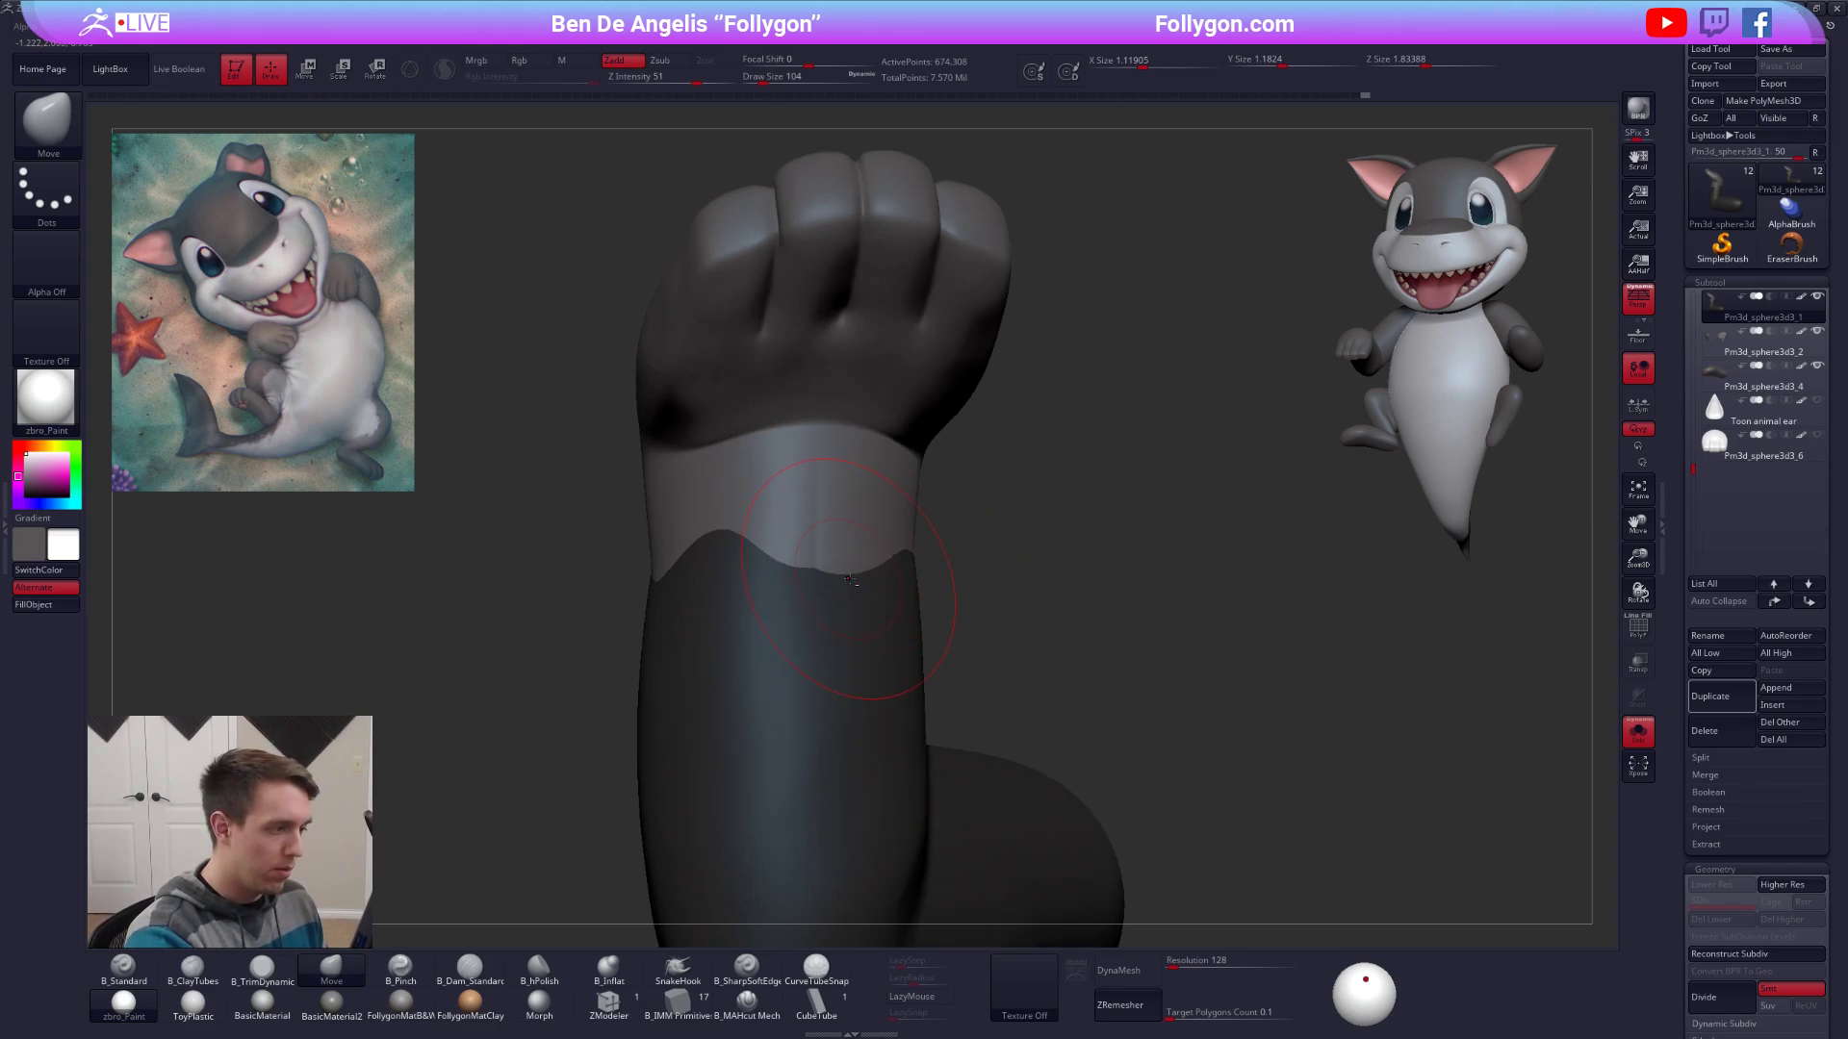
alt+right_drag(849, 579, 952, 565)
ctrl+drag(1020, 567, 1098, 606)
right_drag(1116, 587, 1020, 596)
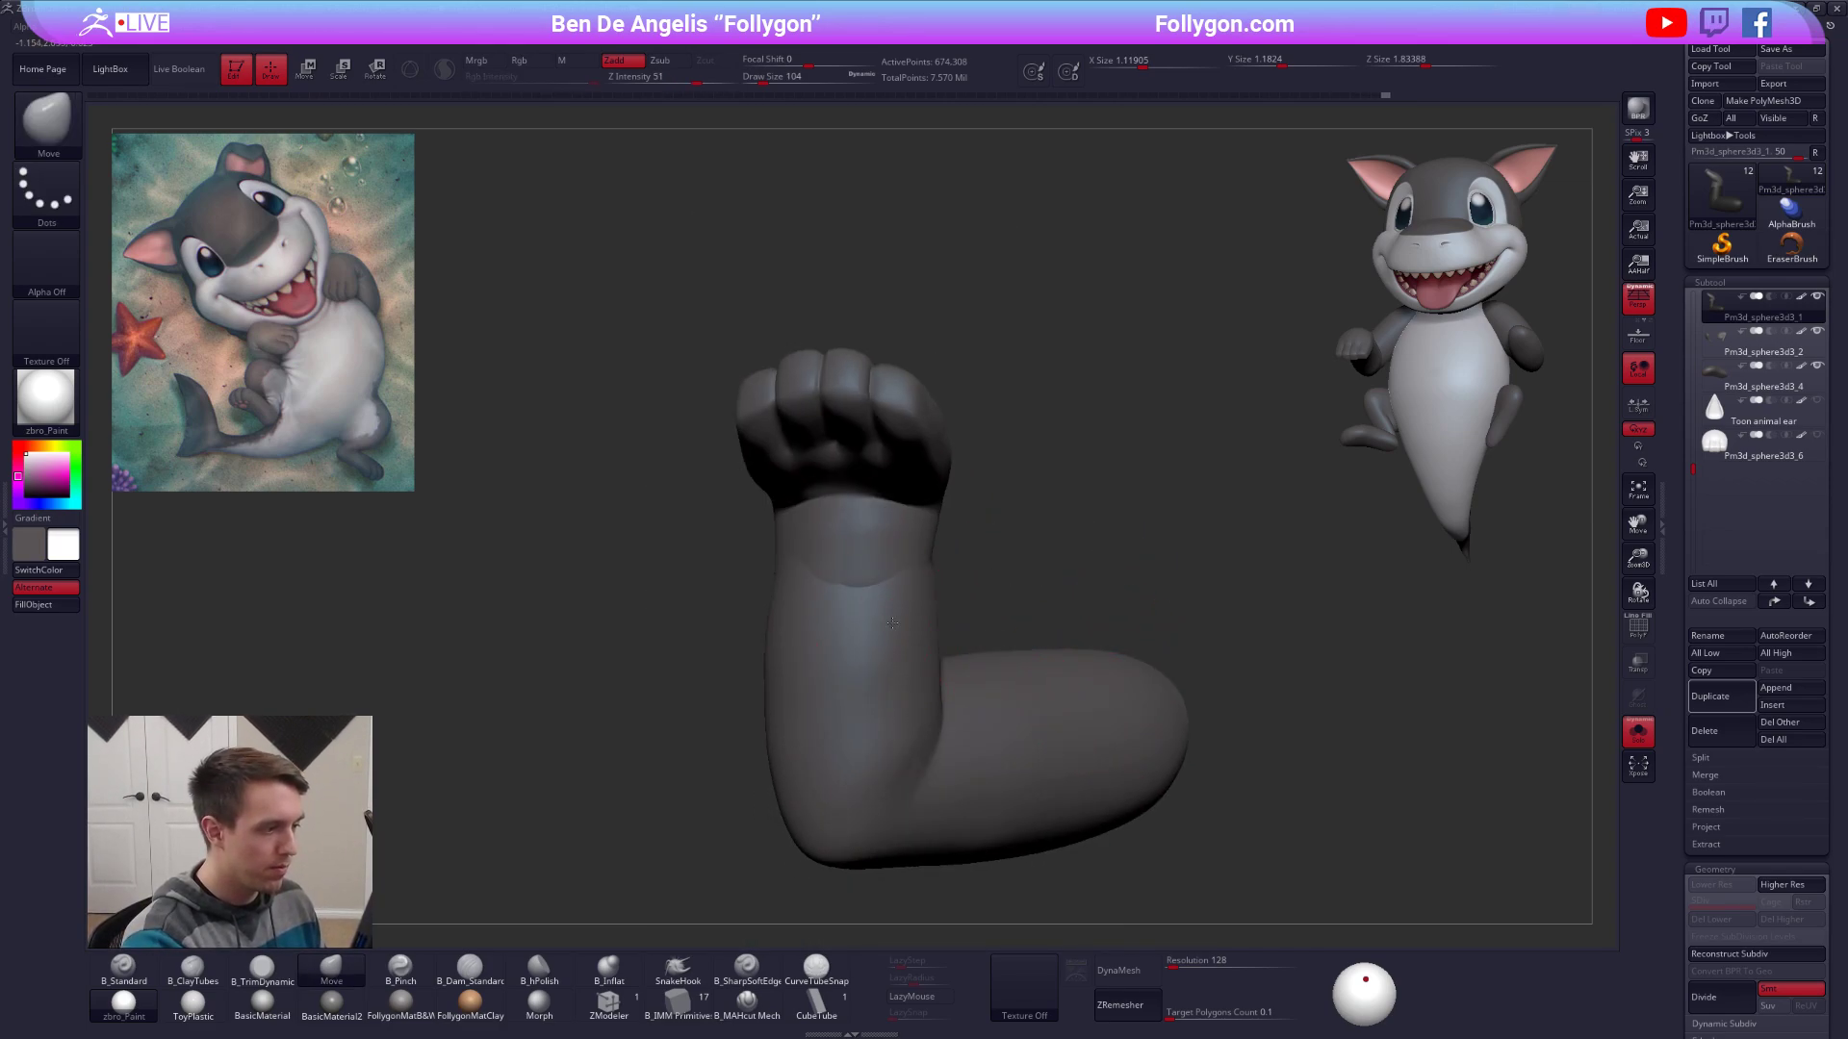
Fuse the merged arm and hand into one mesh with DynaMesh at resolution 552.
right_drag(893, 623, 1072, 619)
right_drag(1167, 655, 1134, 818)
alt+right_drag(1121, 632, 973, 495)
key(alt+s)
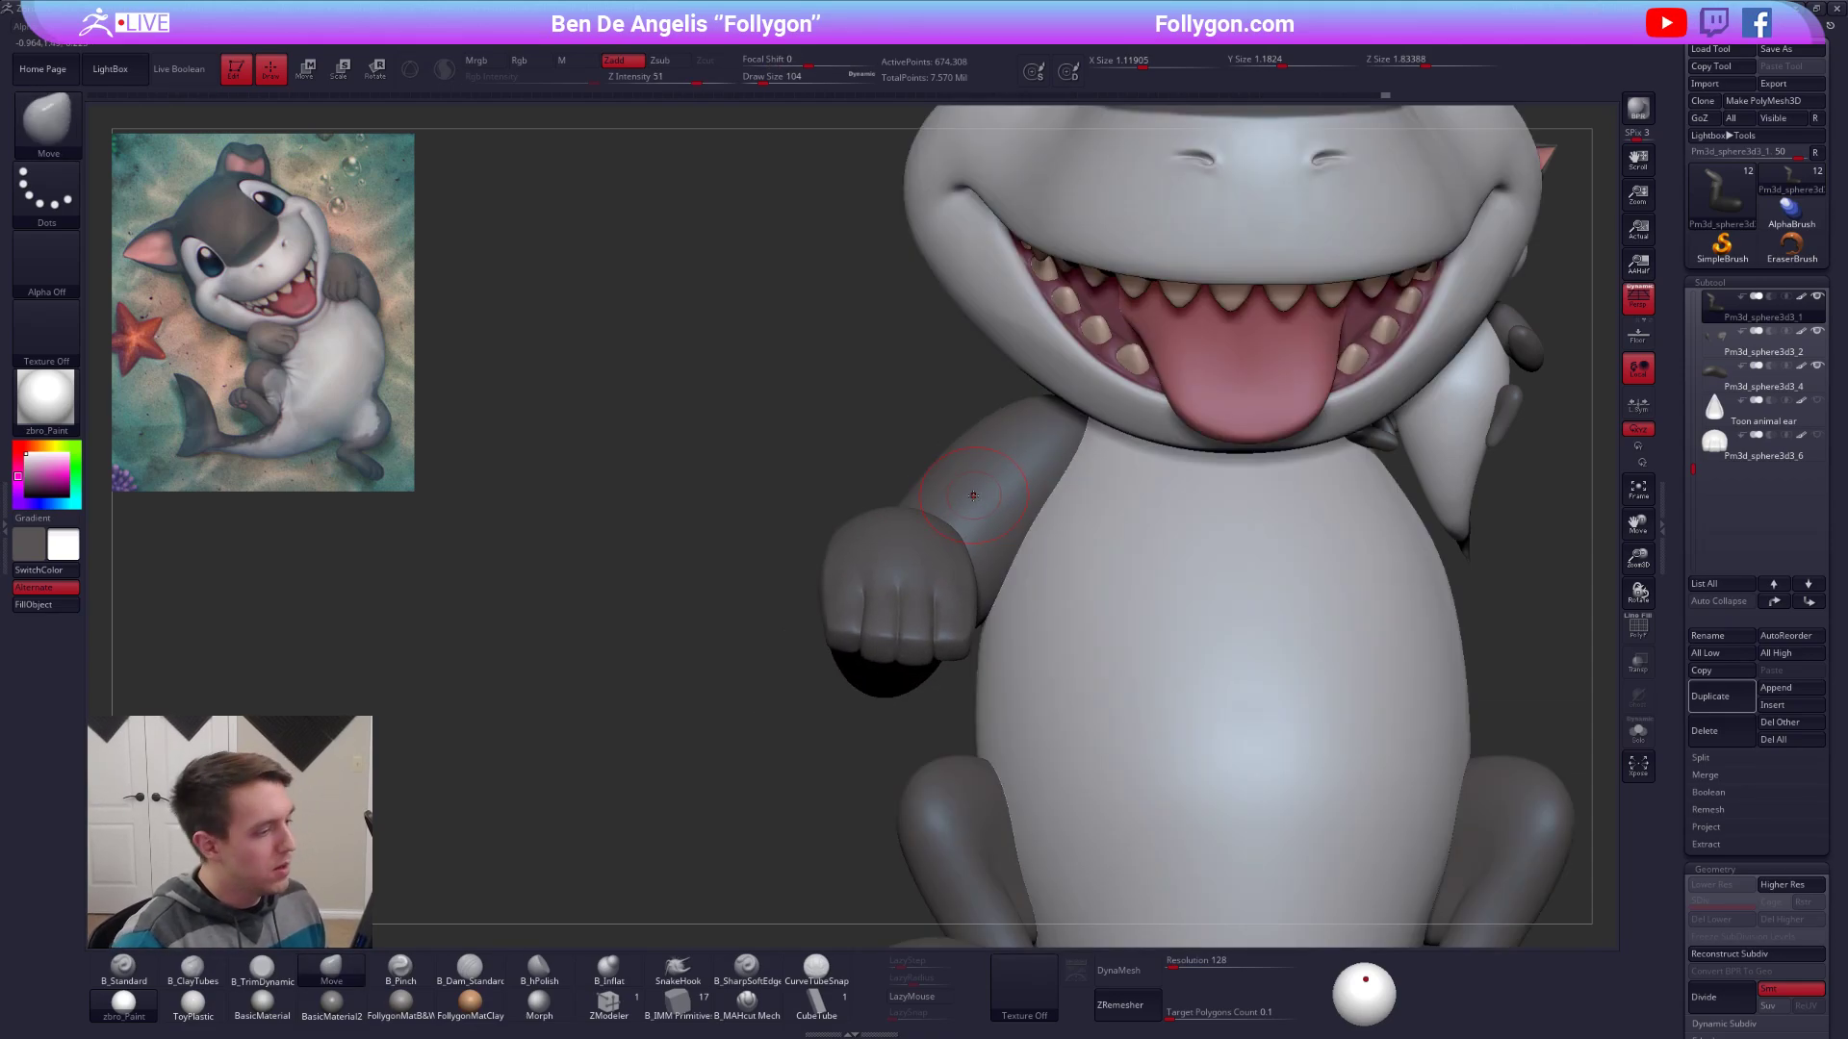
key(shift+f)
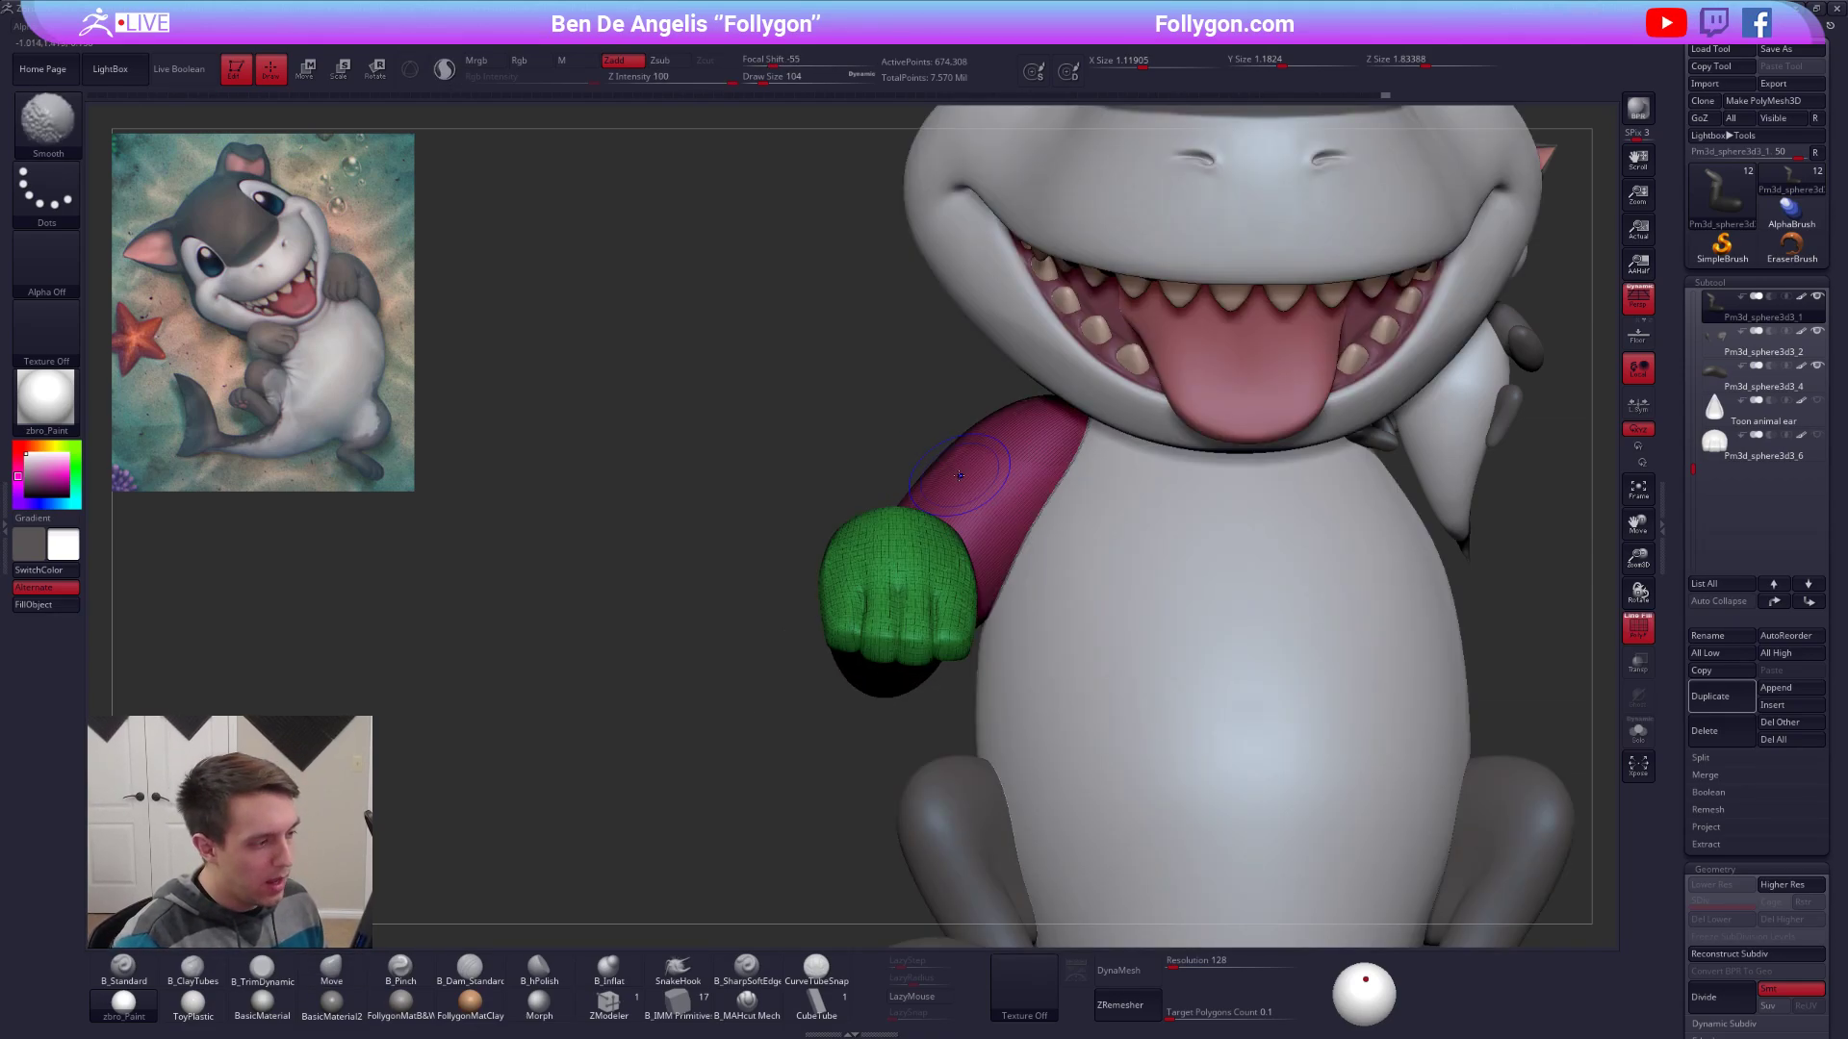
key(shift+f)
click(1218, 964)
text(8)
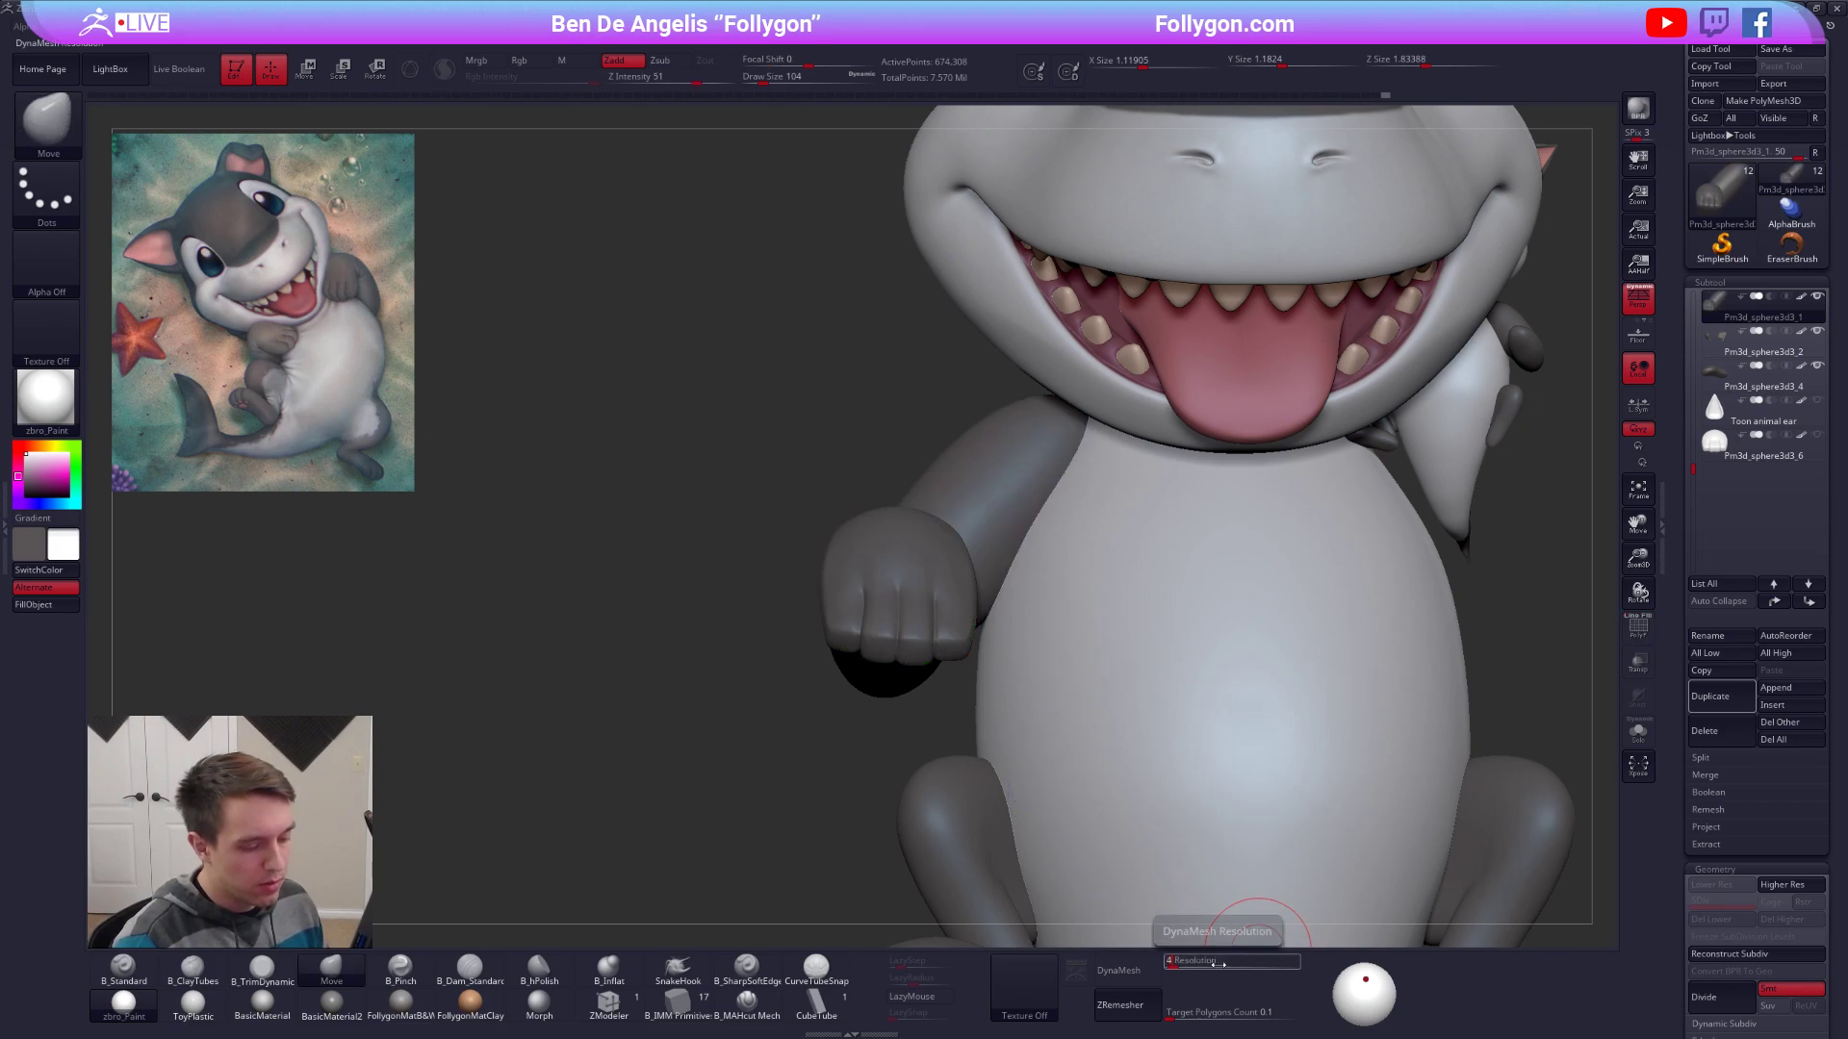
text(50)
key(Return)
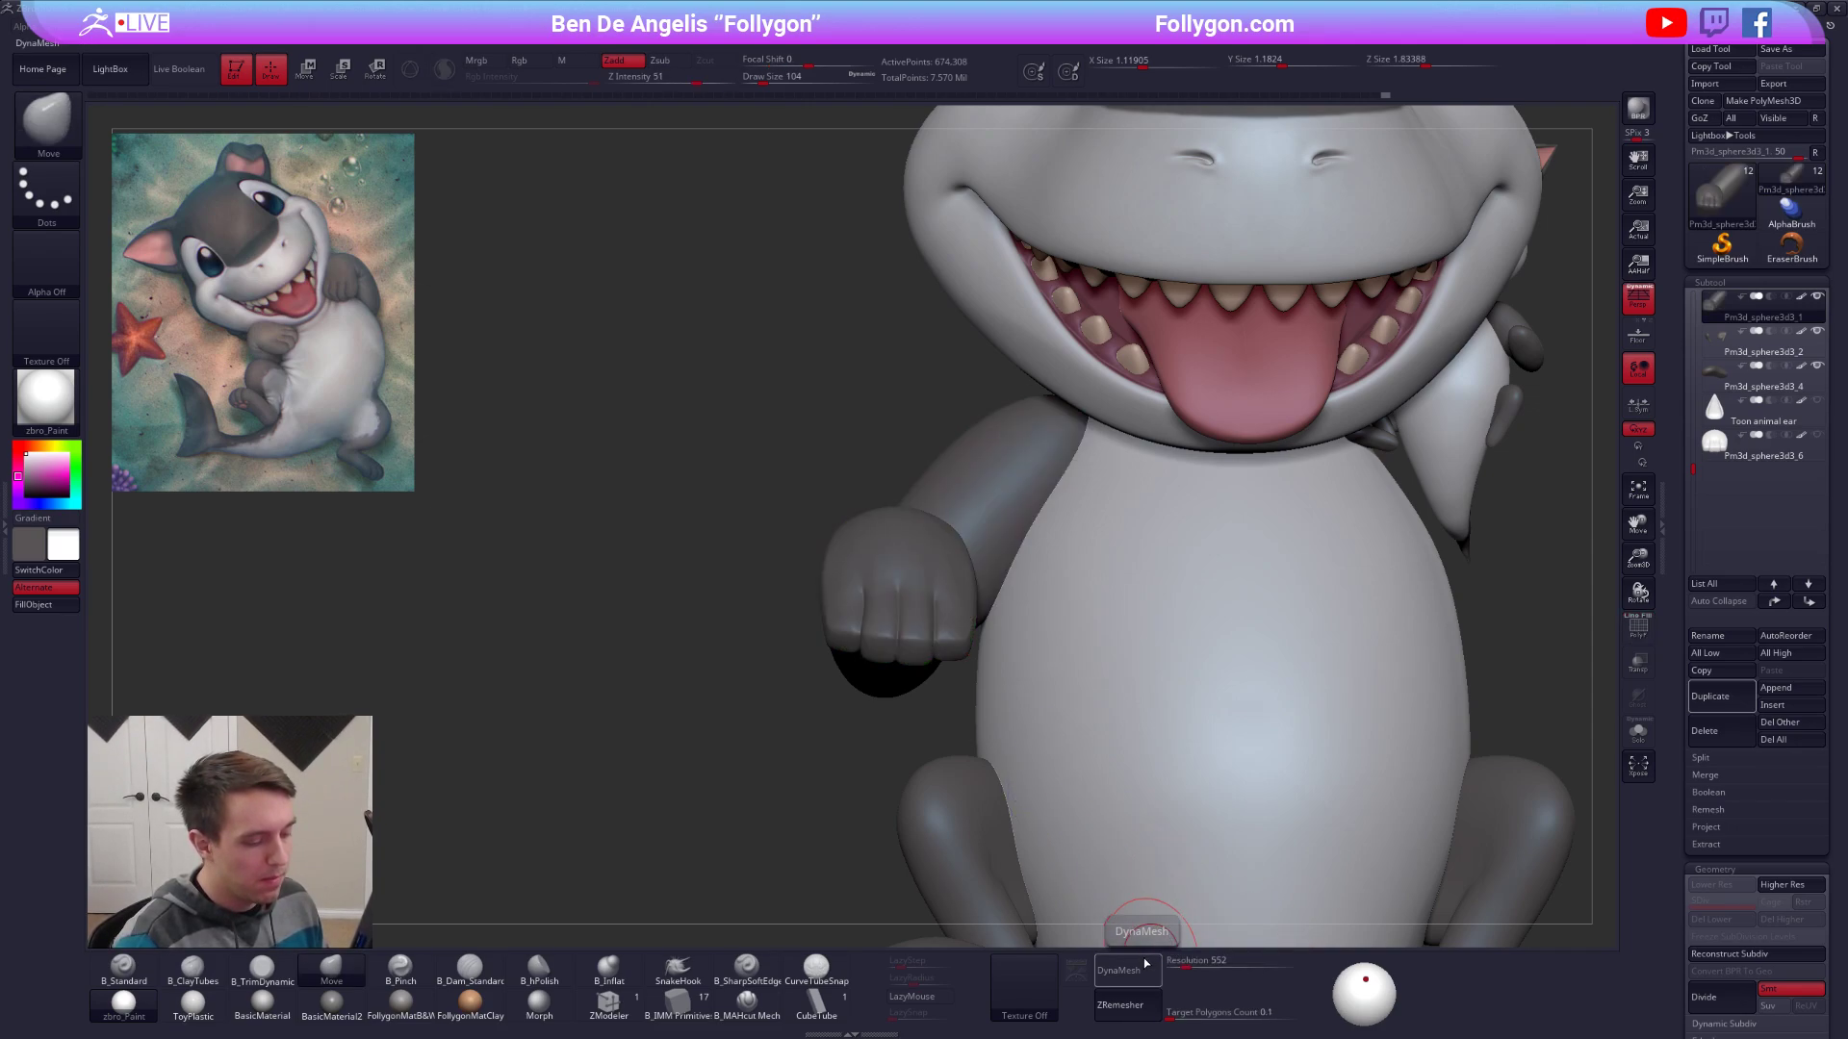
click(1128, 970)
Isolate the fused arm, smooth its wrist seam, and apply the lighter grey Follygon material.
key(alt+s)
right_drag(818, 615, 1040, 625)
key(shift+f)
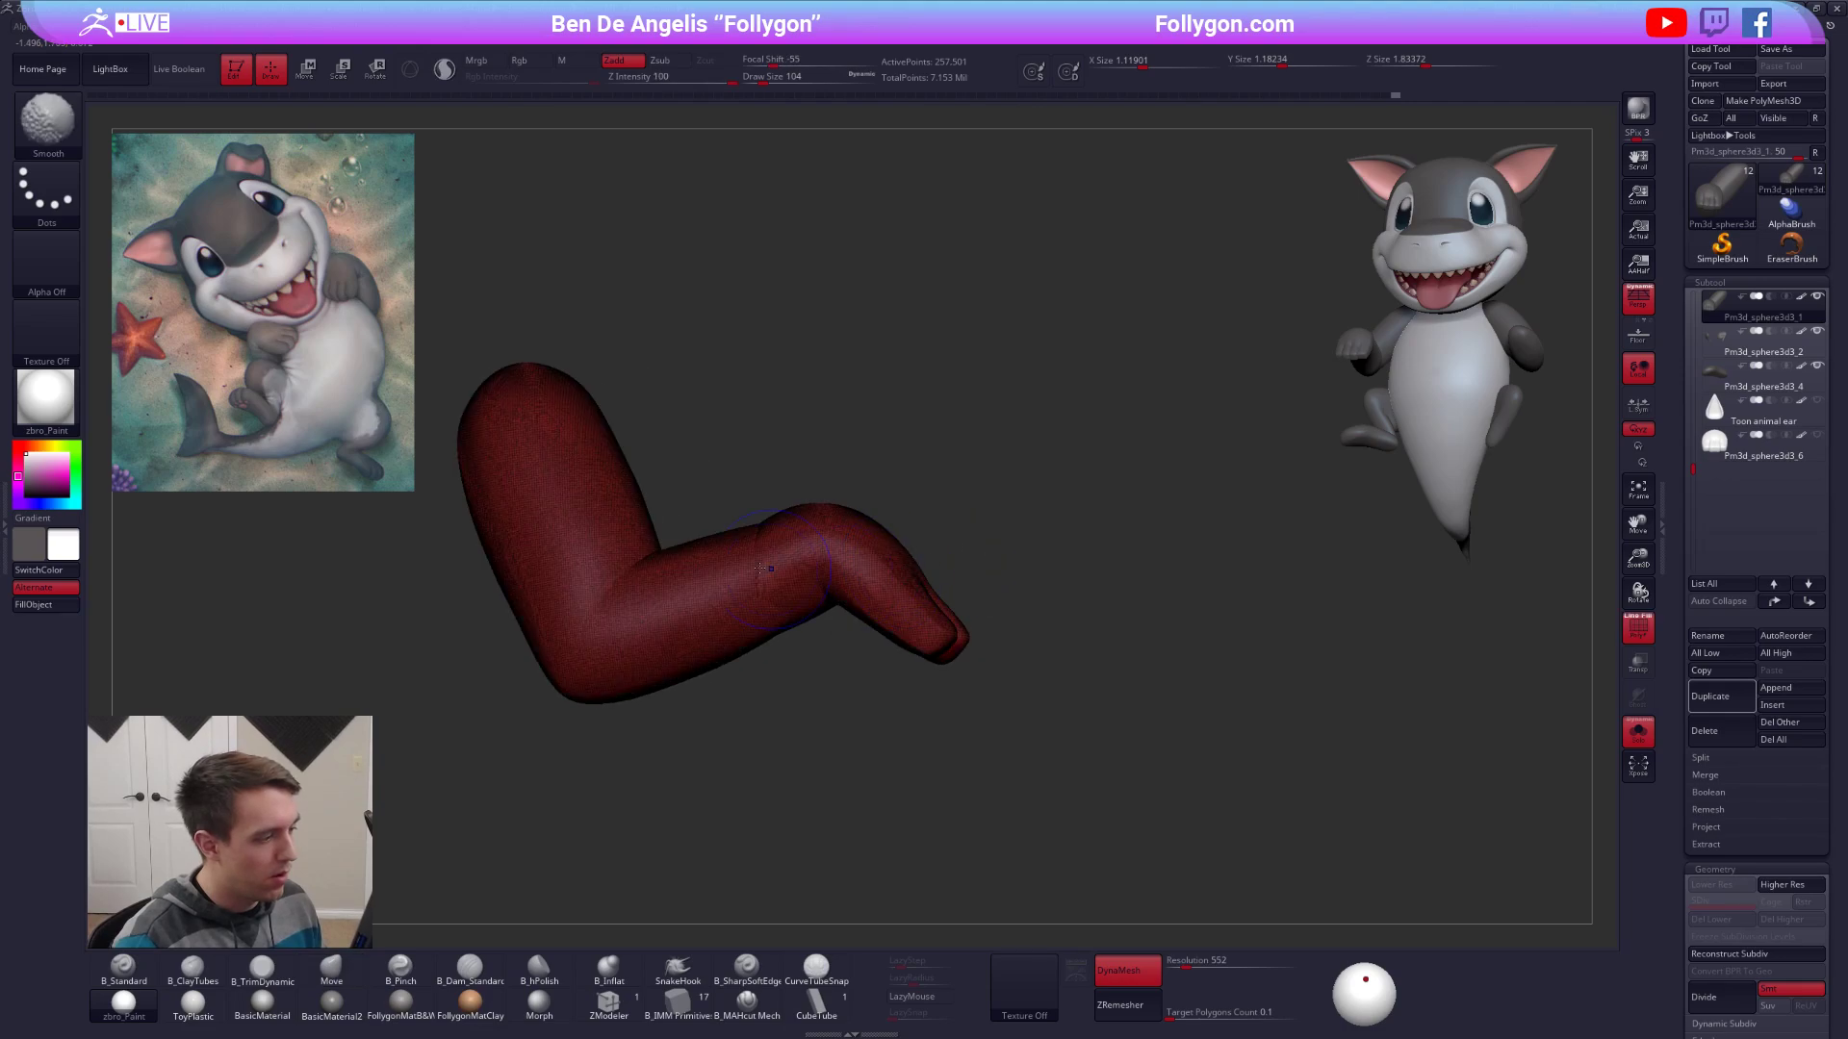
mouse_move(724, 567)
alt+right_down()
mouse_move(906, 568)
mouse_move(973, 591)
alt+right_up()
key(shift+f)
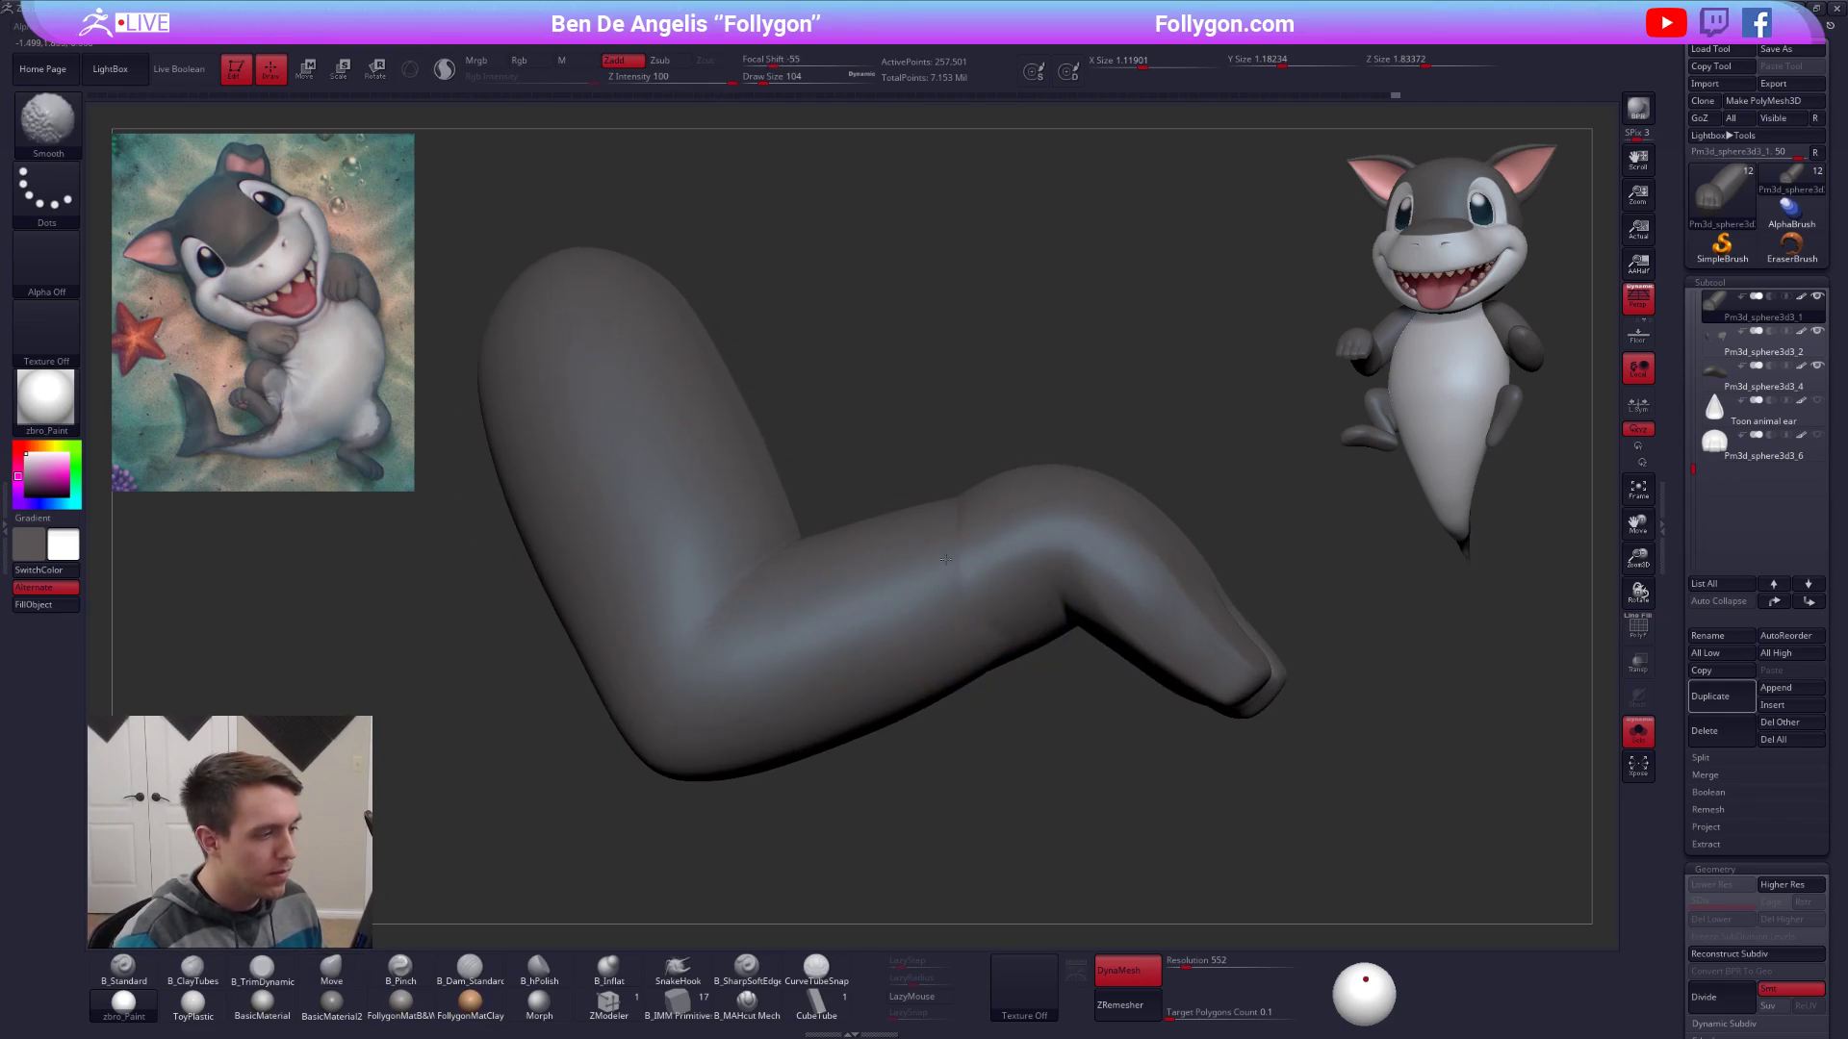
key(b)
key(m)
key(v)
click(414, 1005)
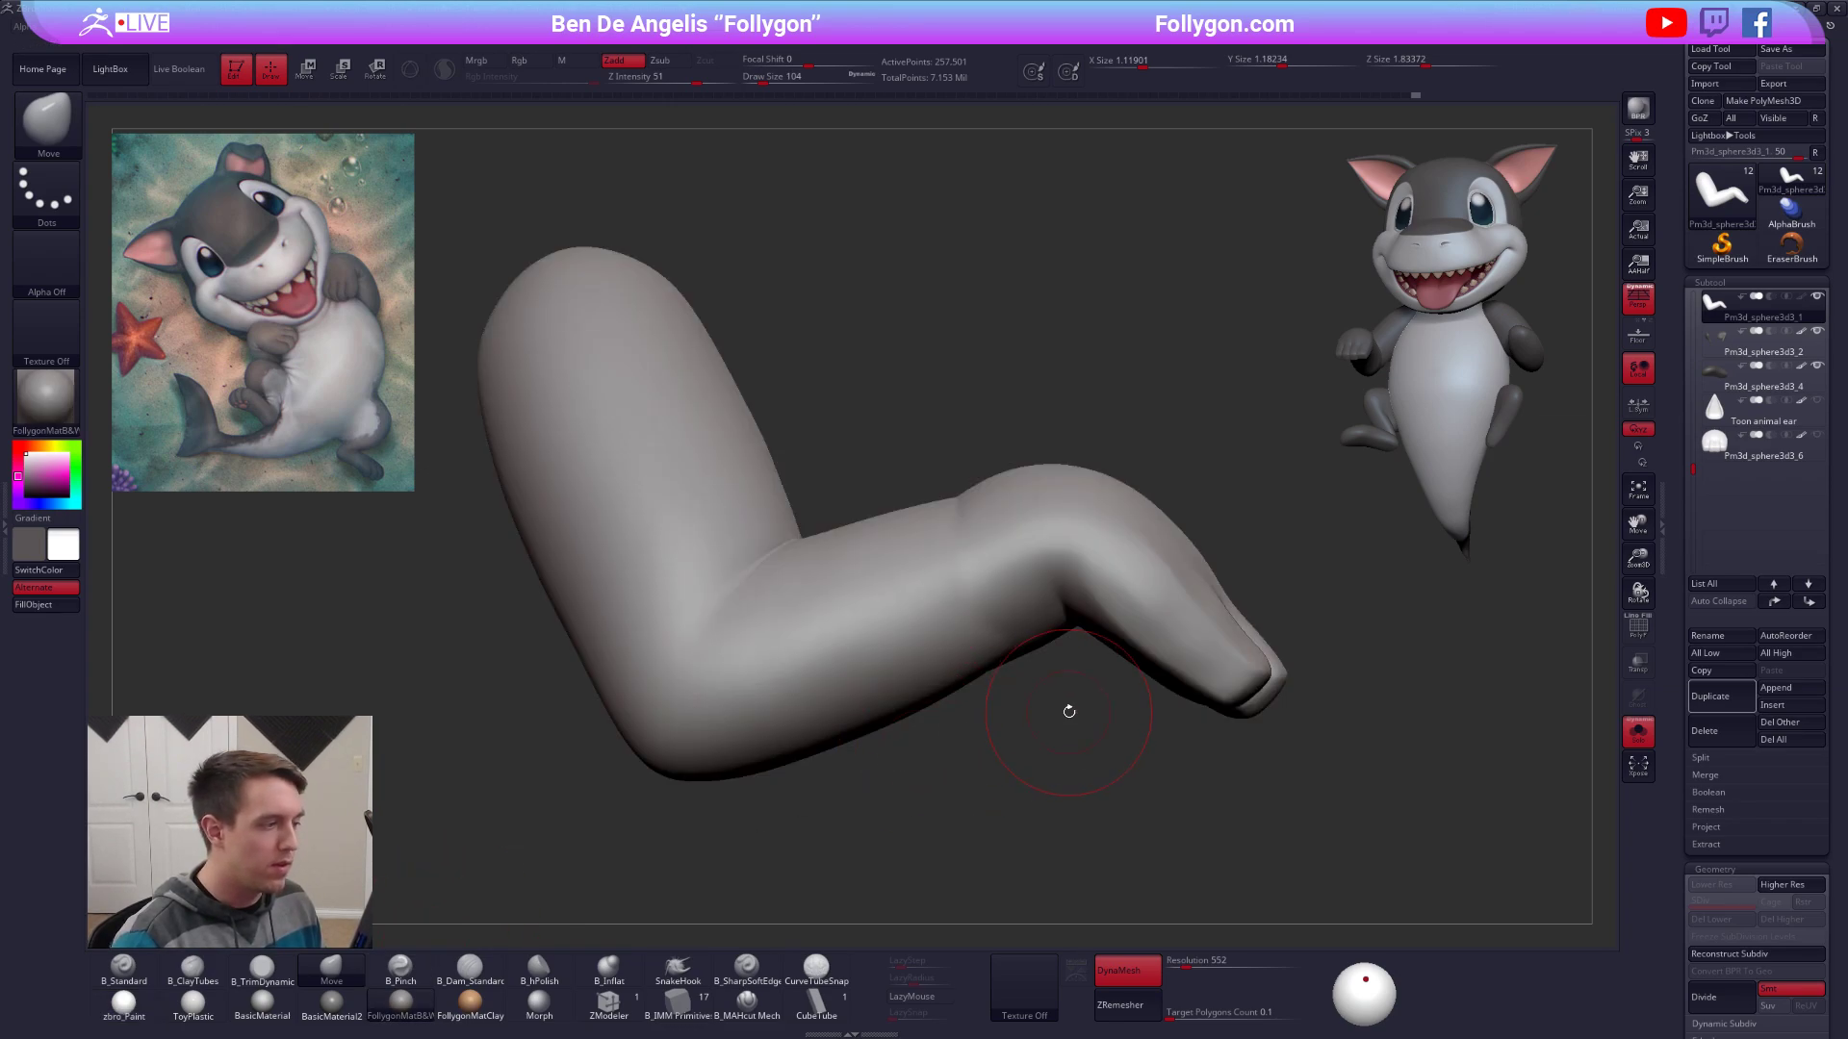
Blend the wrist into the forearm with the Move and B_TrimDynamic brushes at draw size 130, smoothing the surface.
drag(996, 629, 958, 523)
key(1)
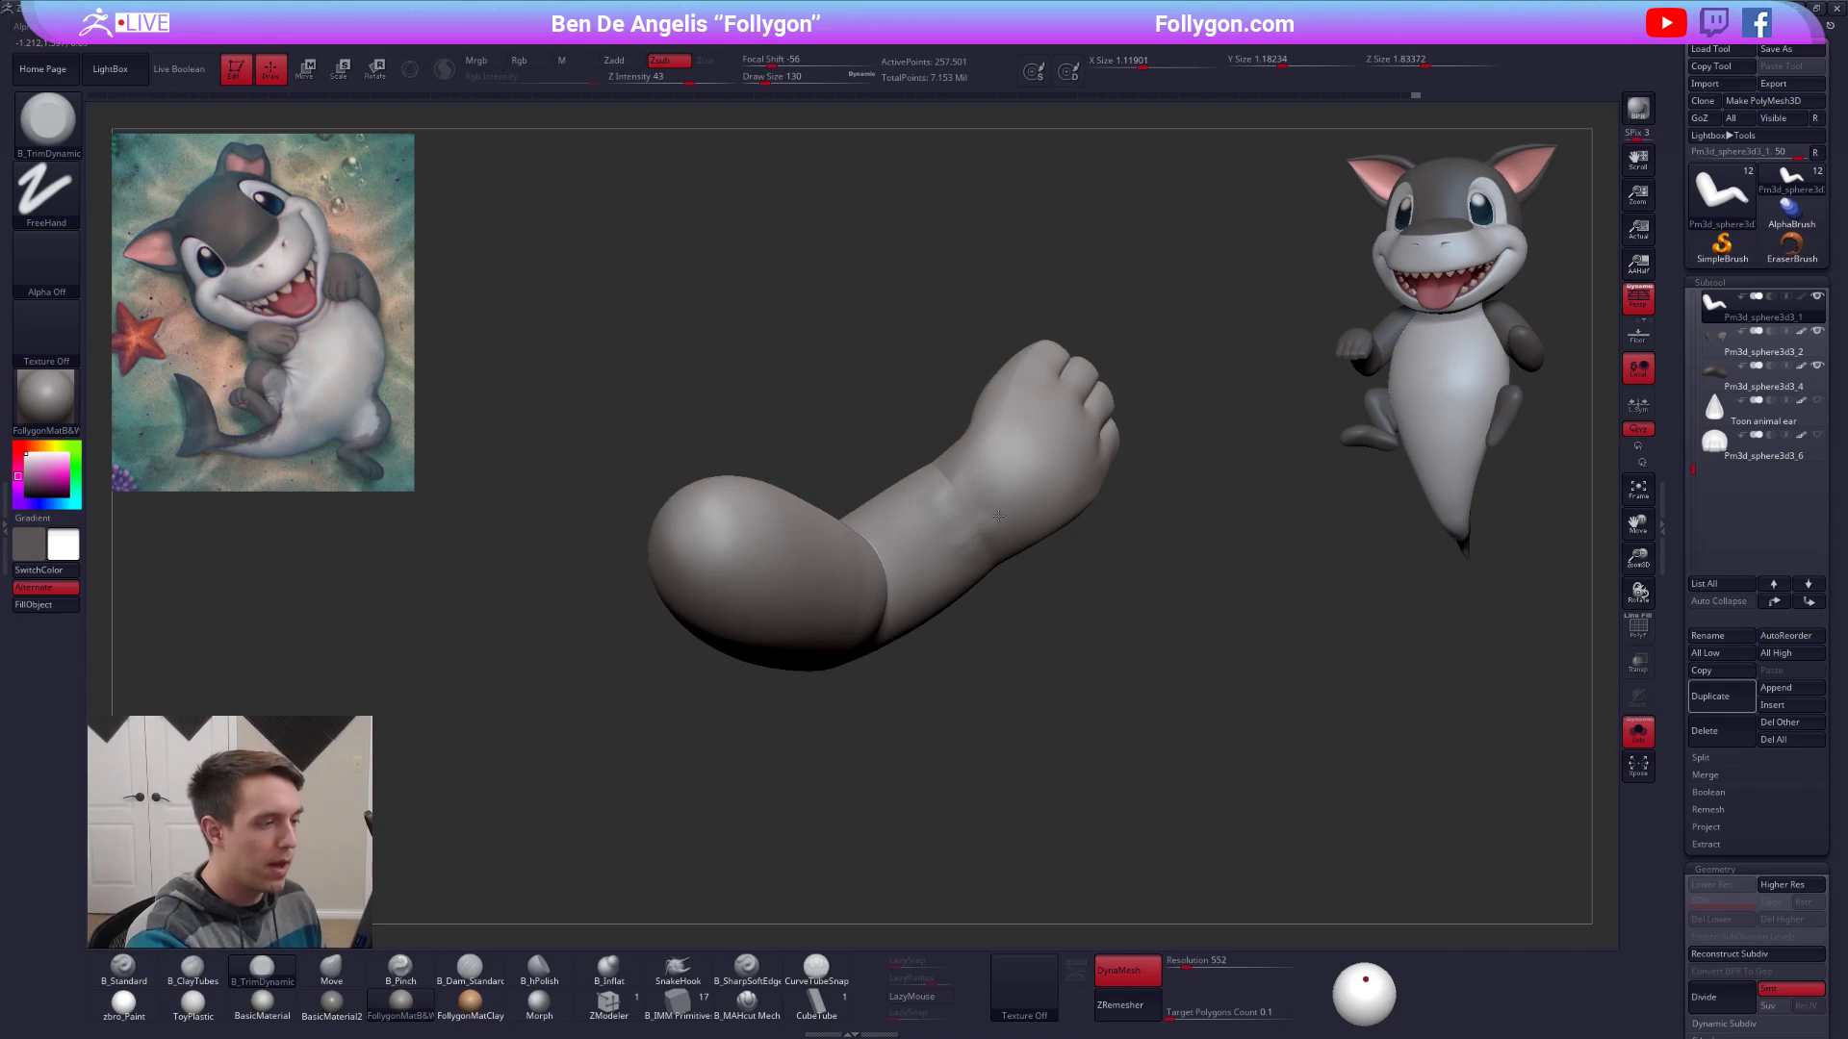
key(shift)
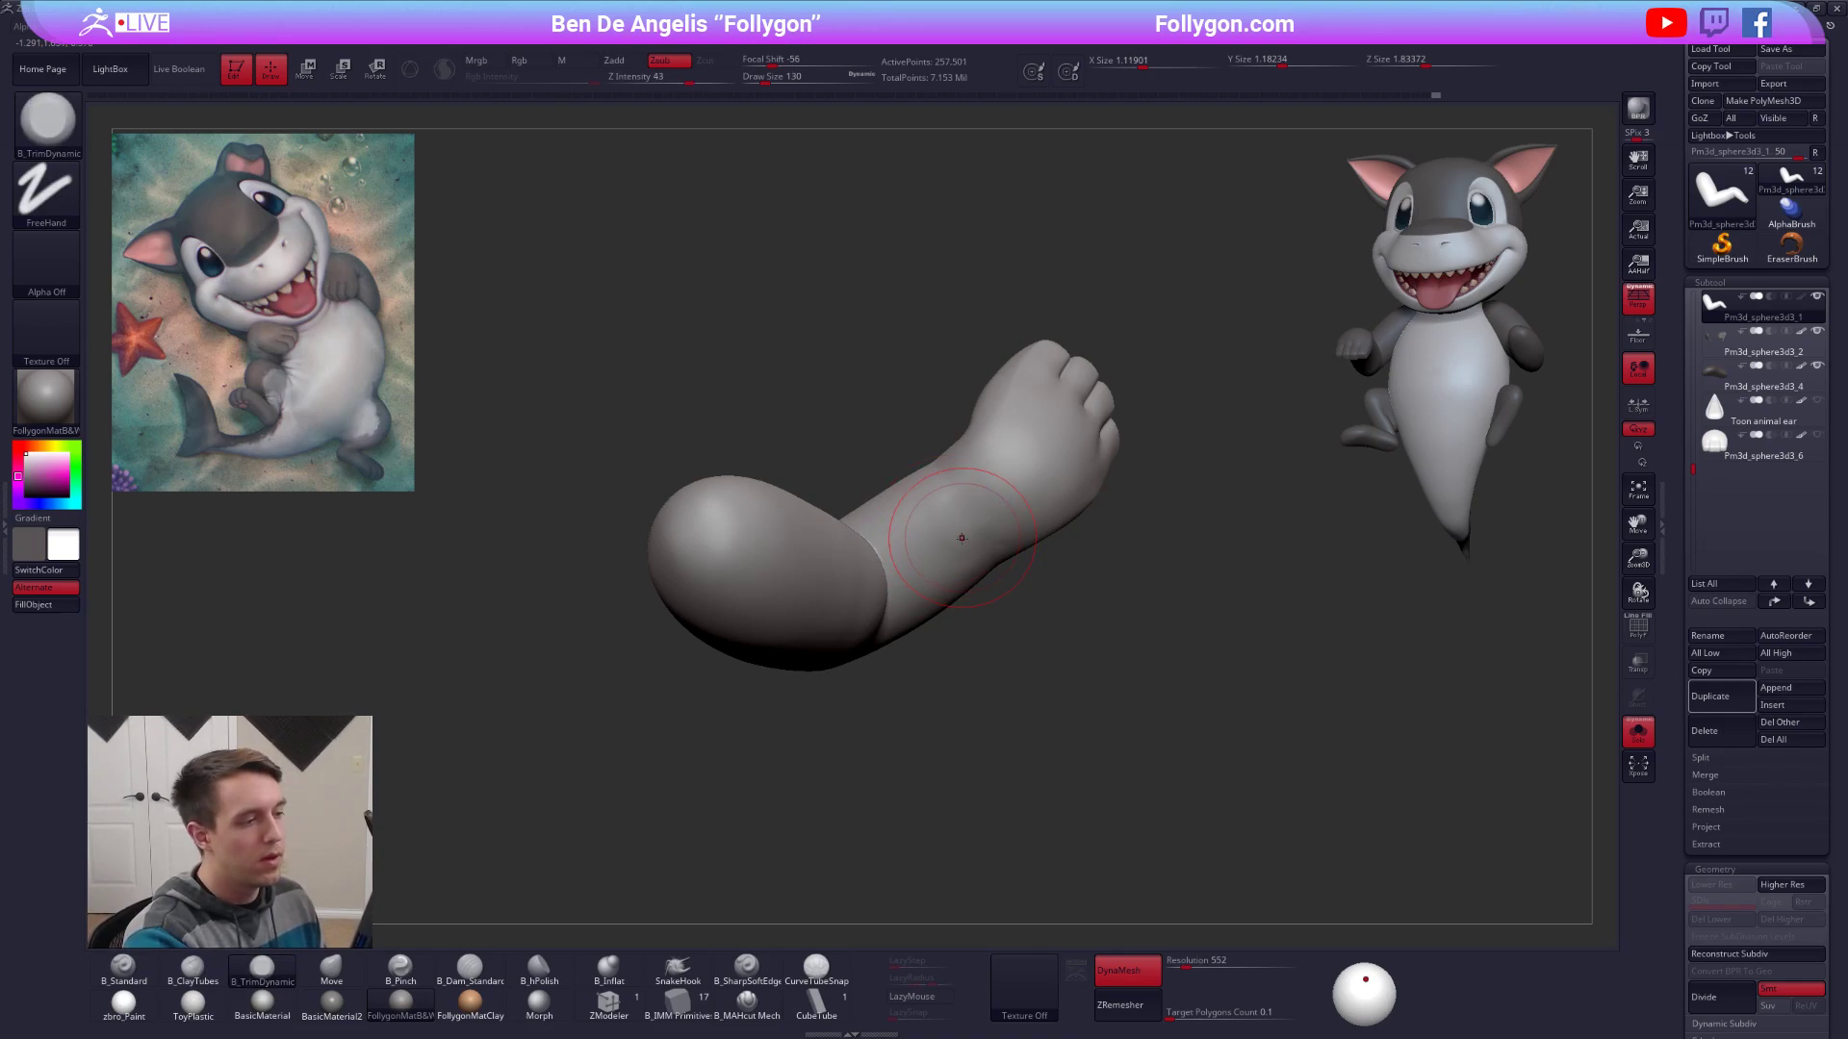
drag(941, 494, 969, 578)
ctrl+right_drag(969, 578, 1001, 537)
Refine the forearm shape with the Move brush at draw size 104 and tighten the elbow crease with B_Pinch.
key(2)
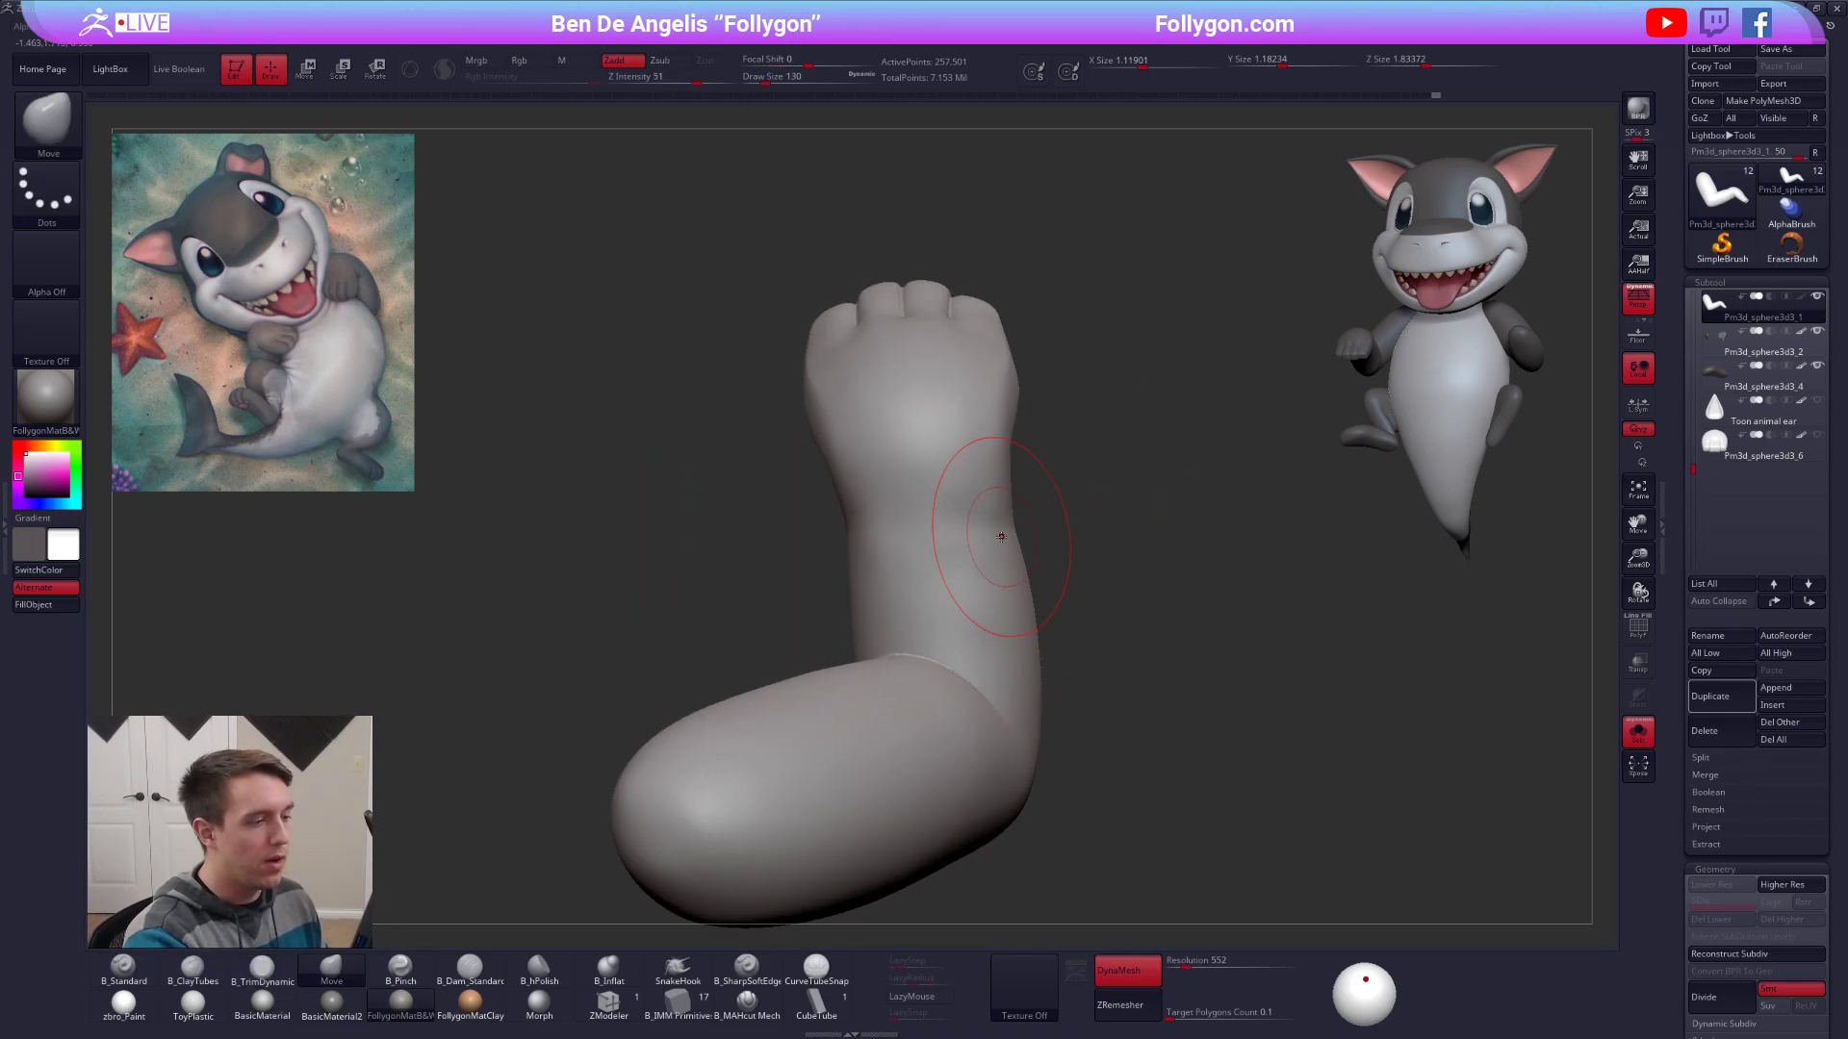
key(space)
drag(1021, 527, 1010, 528)
right_drag(1044, 530, 1009, 531)
key(space)
key(3)
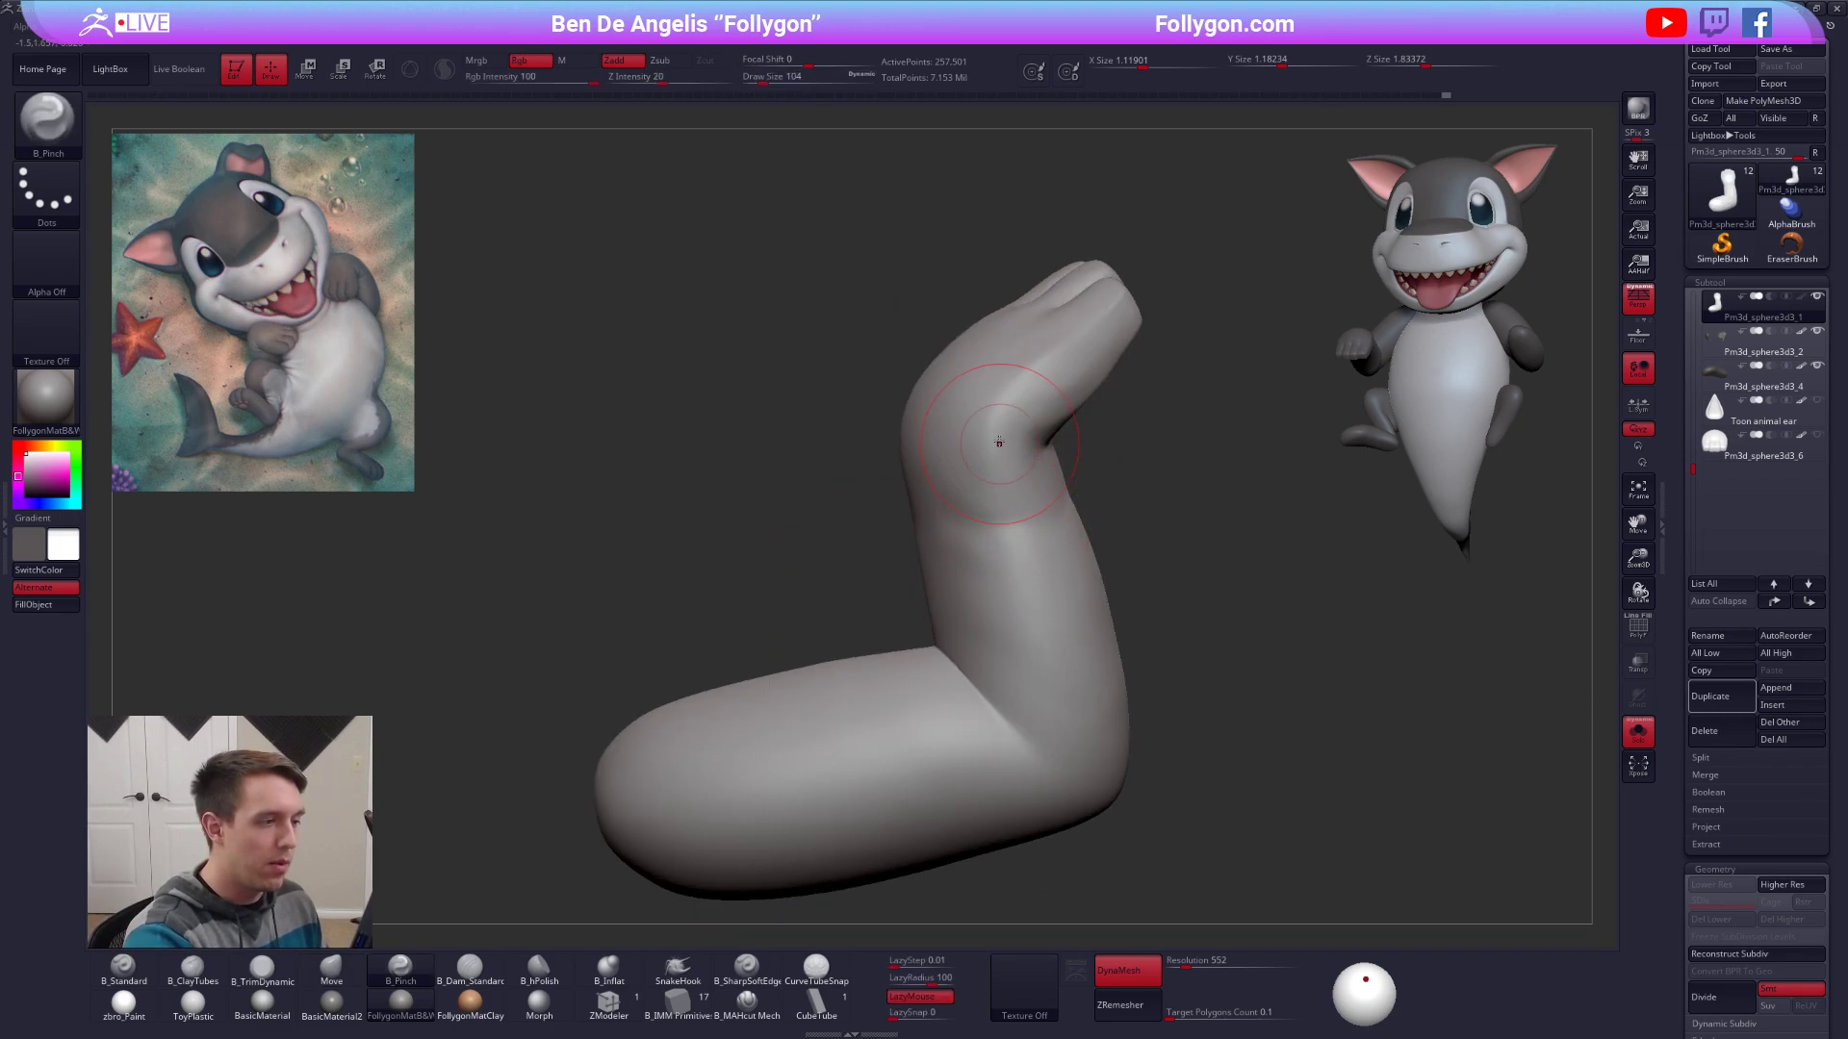
drag(1041, 716, 1040, 734)
right_drag(1038, 674, 1067, 635)
Flatten and even out the wrist and forearm surfaces from several sides with the B_TrimDynamic brush.
key(1)
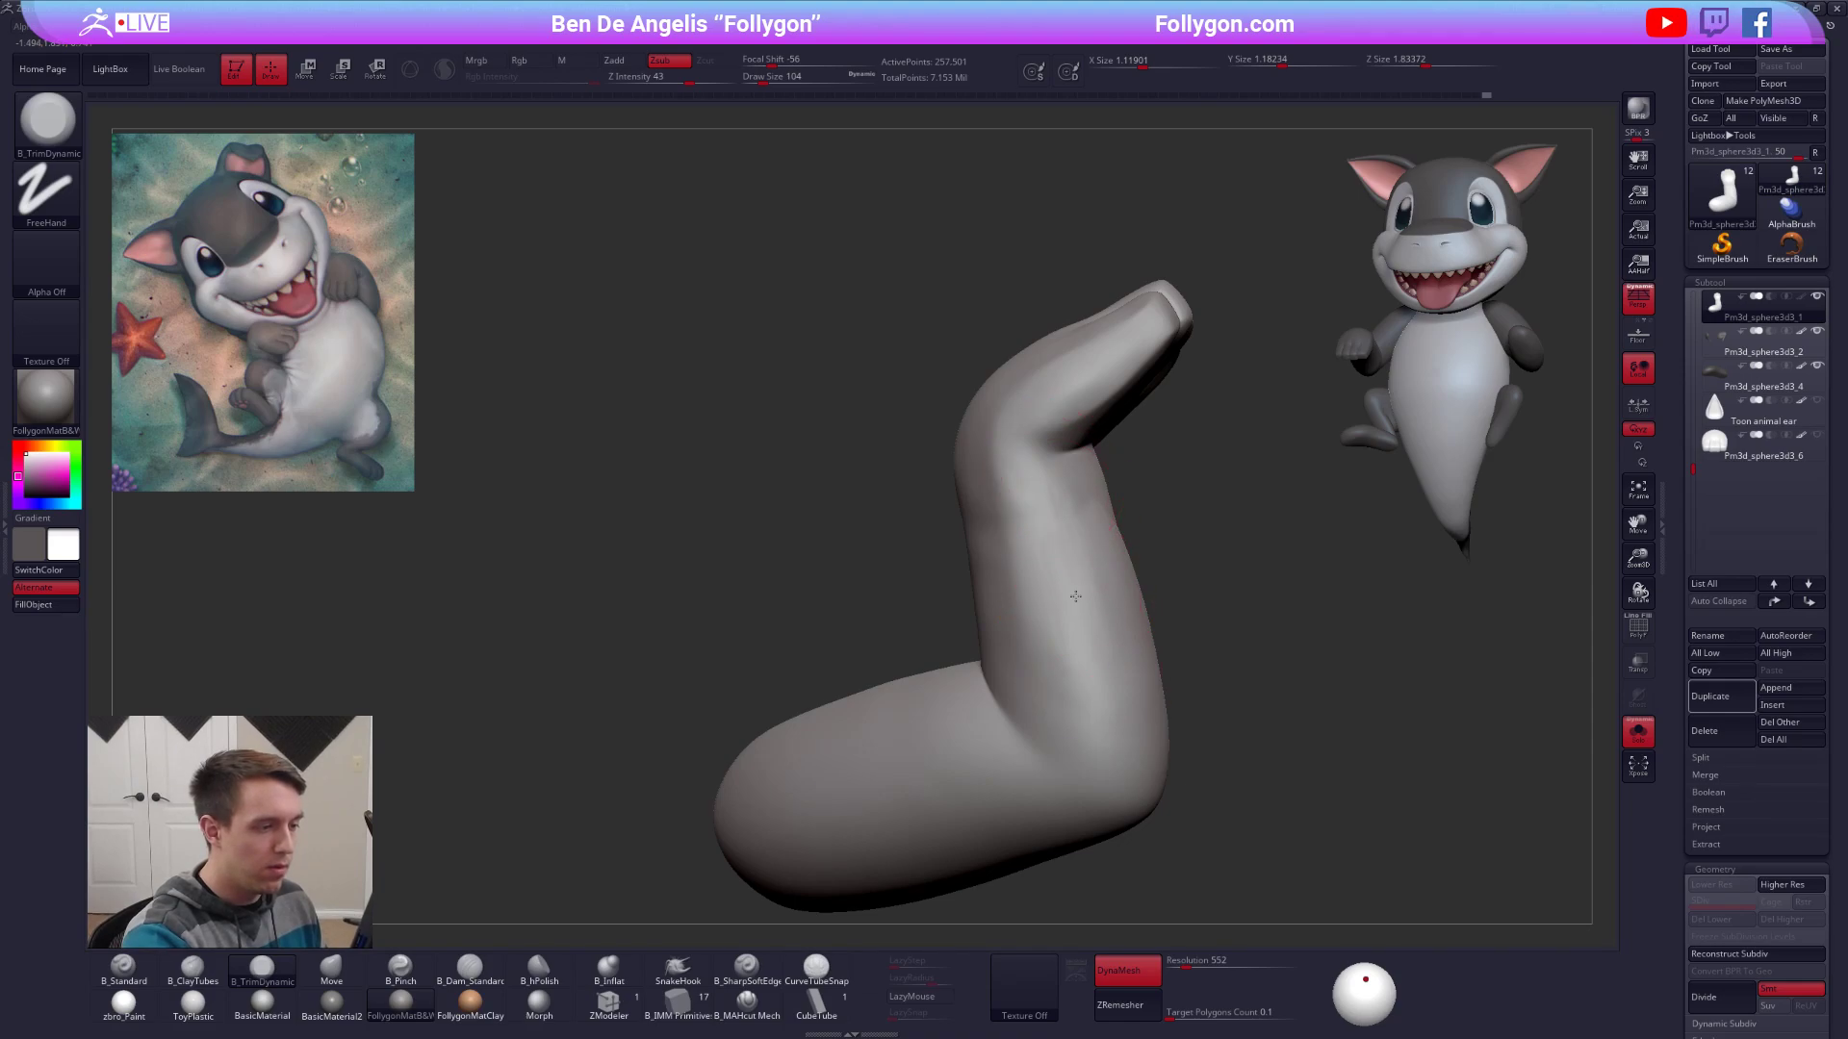
mouse_move(1074, 637)
right_down()
mouse_move(1060, 586)
mouse_move(1092, 526)
mouse_move(1145, 508)
right_up()
key(2)
key(1)
drag(994, 503, 1001, 553)
right_drag(996, 520, 1069, 482)
key(3)
mouse_move(1001, 595)
right_down()
mouse_move(989, 479)
mouse_move(999, 543)
right_up()
key(1)
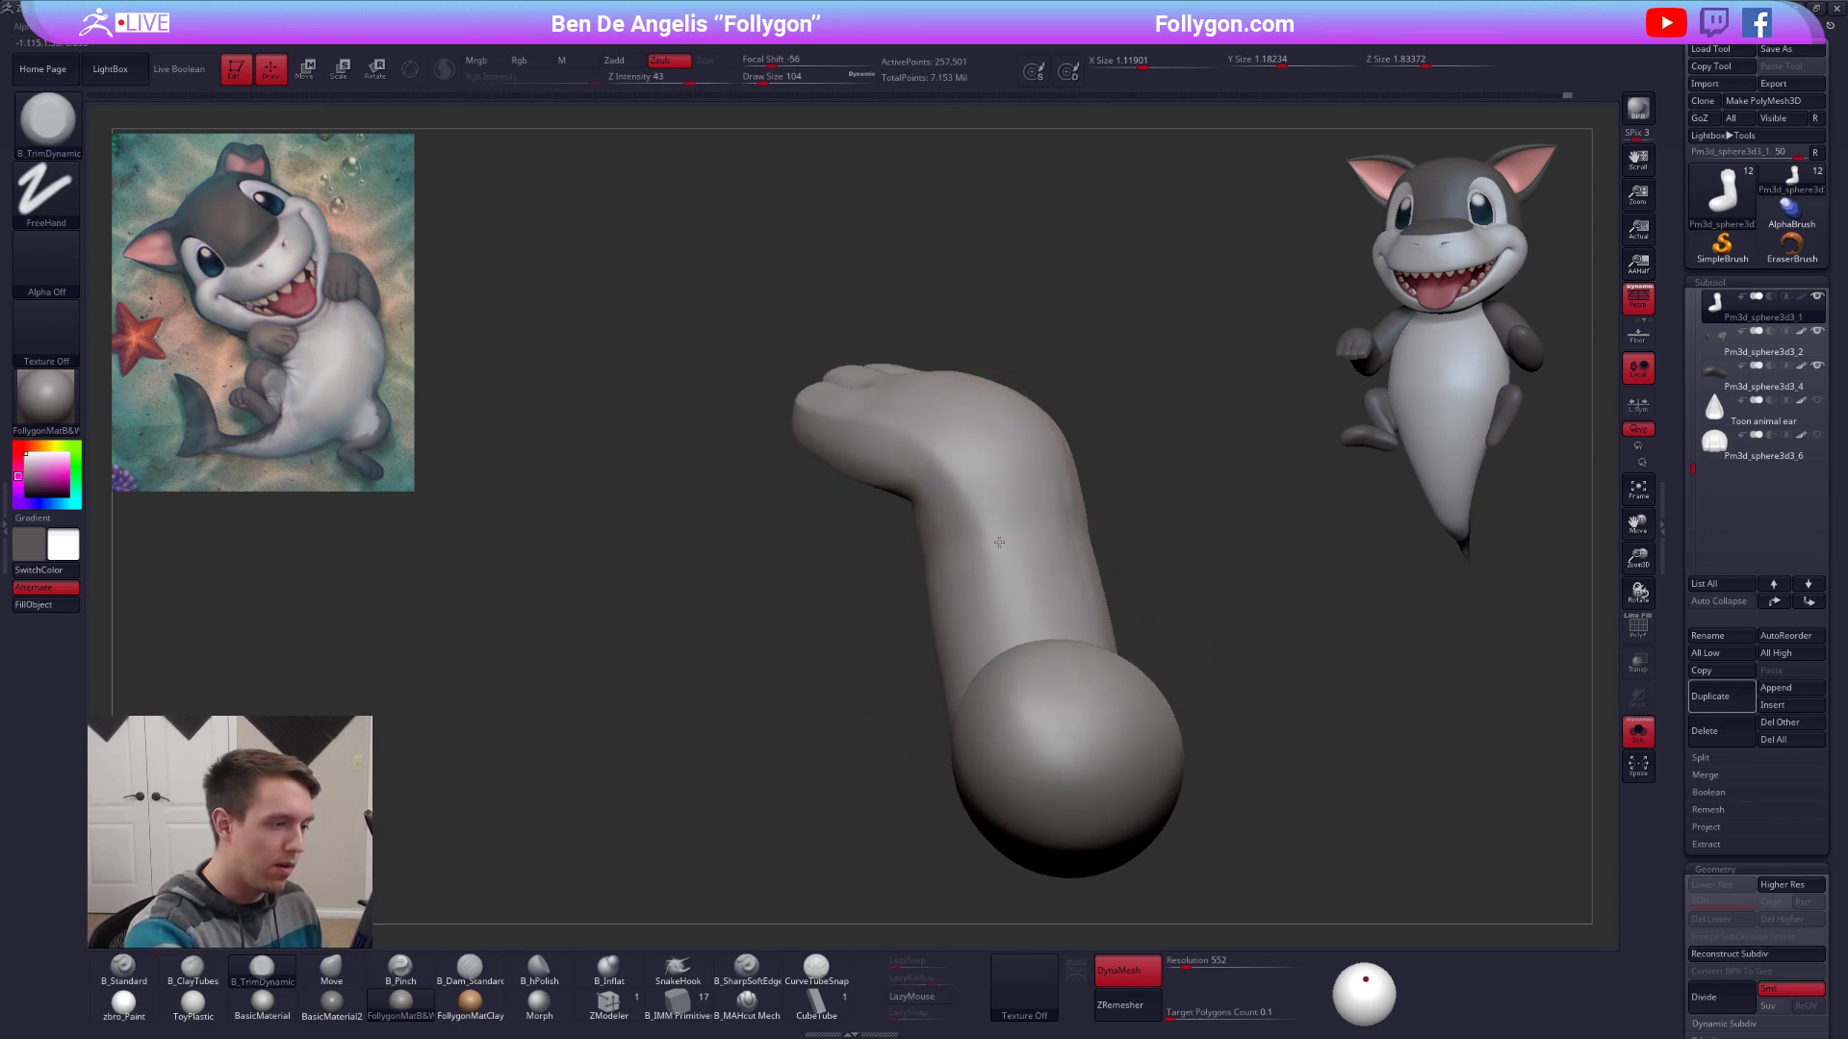
mouse_move(1027, 609)
right_down()
mouse_move(1069, 534)
mouse_move(1077, 555)
mouse_move(1042, 478)
right_up()
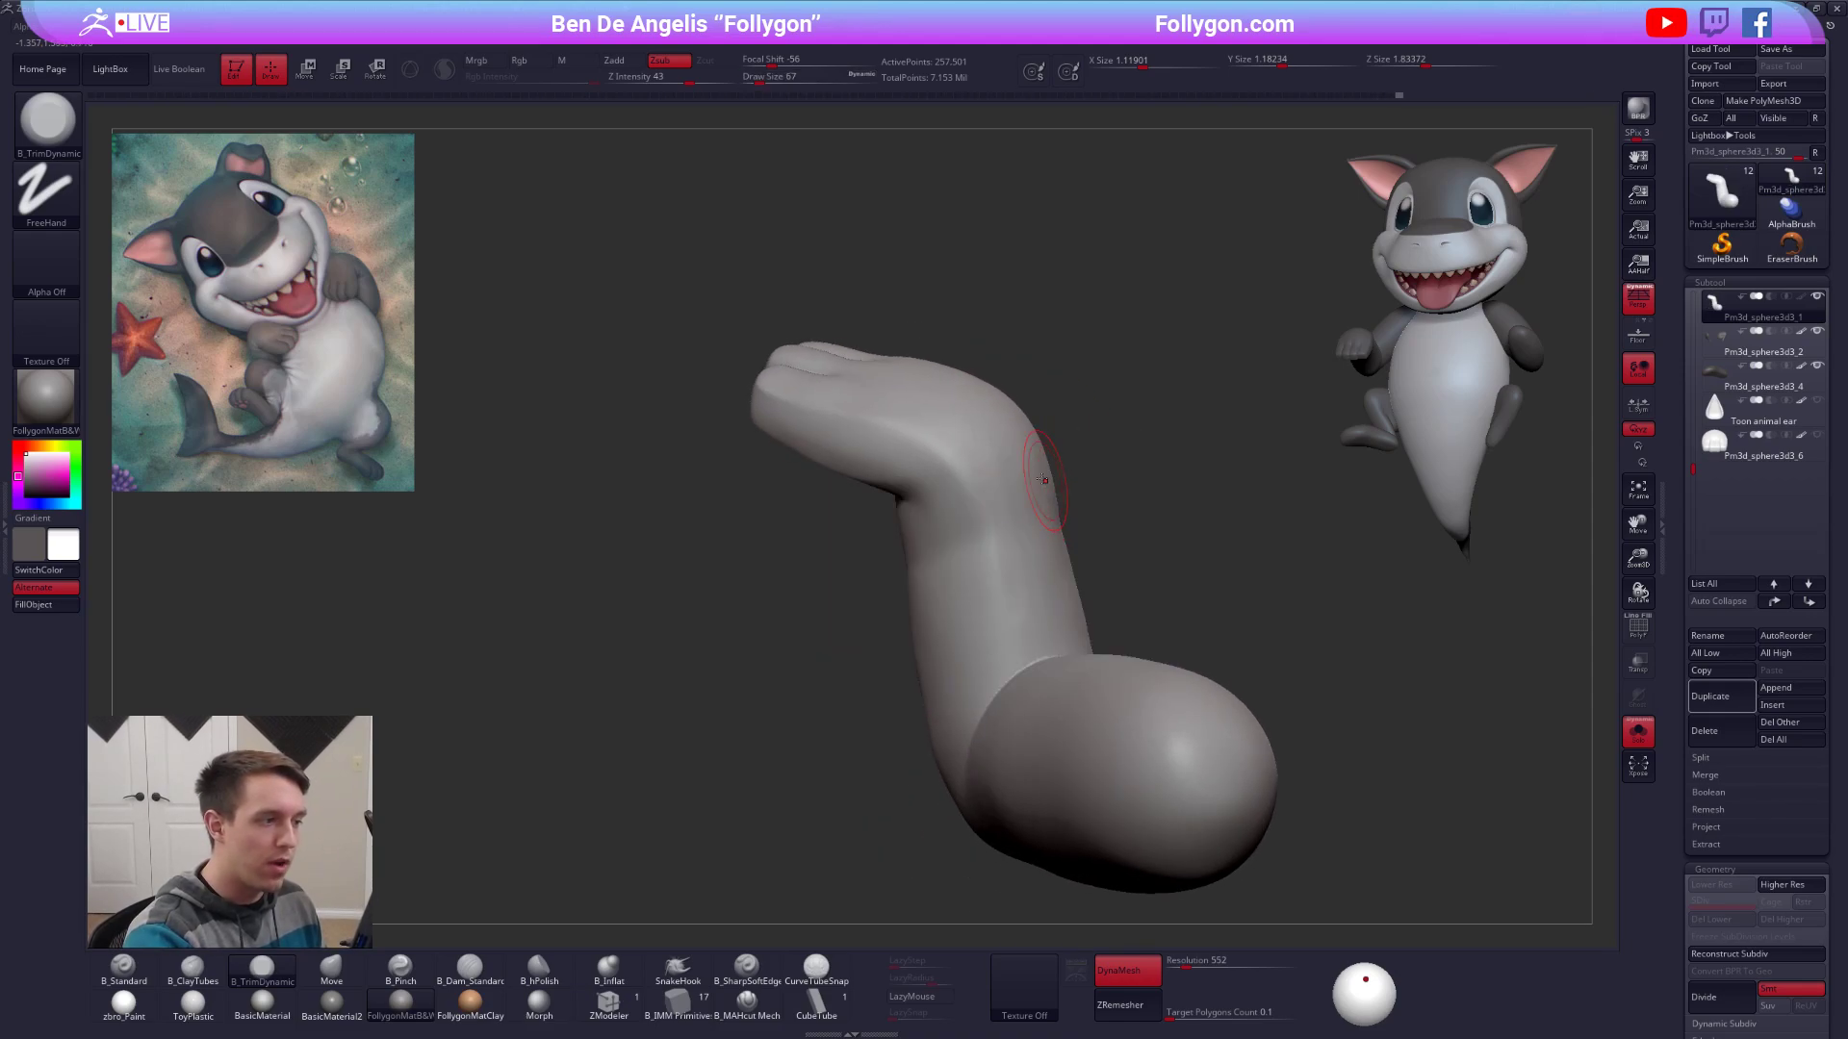
right_drag(1014, 590, 914, 693)
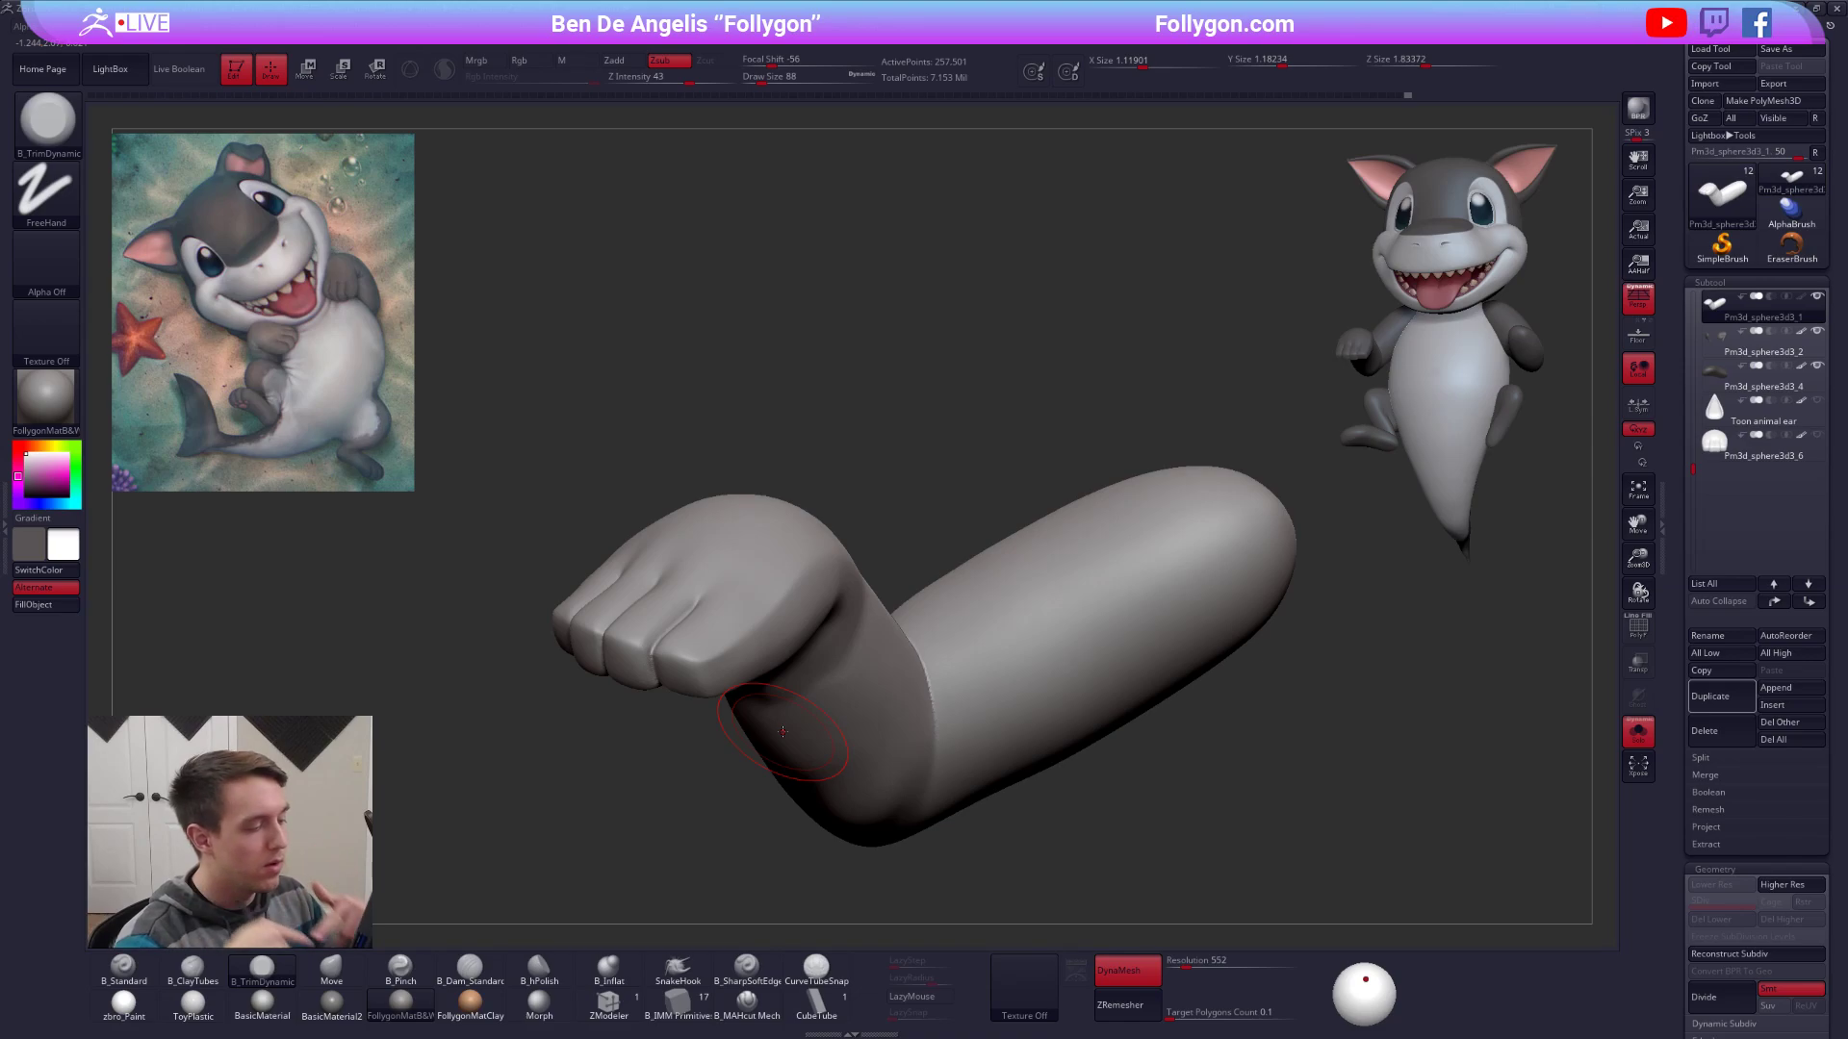
Sharpen the edge running from the side of the hand into the wrist with the B_Pinch brush.
mouse_move(782, 731)
right_down()
mouse_move(836, 666)
mouse_move(815, 655)
right_up()
key(5)
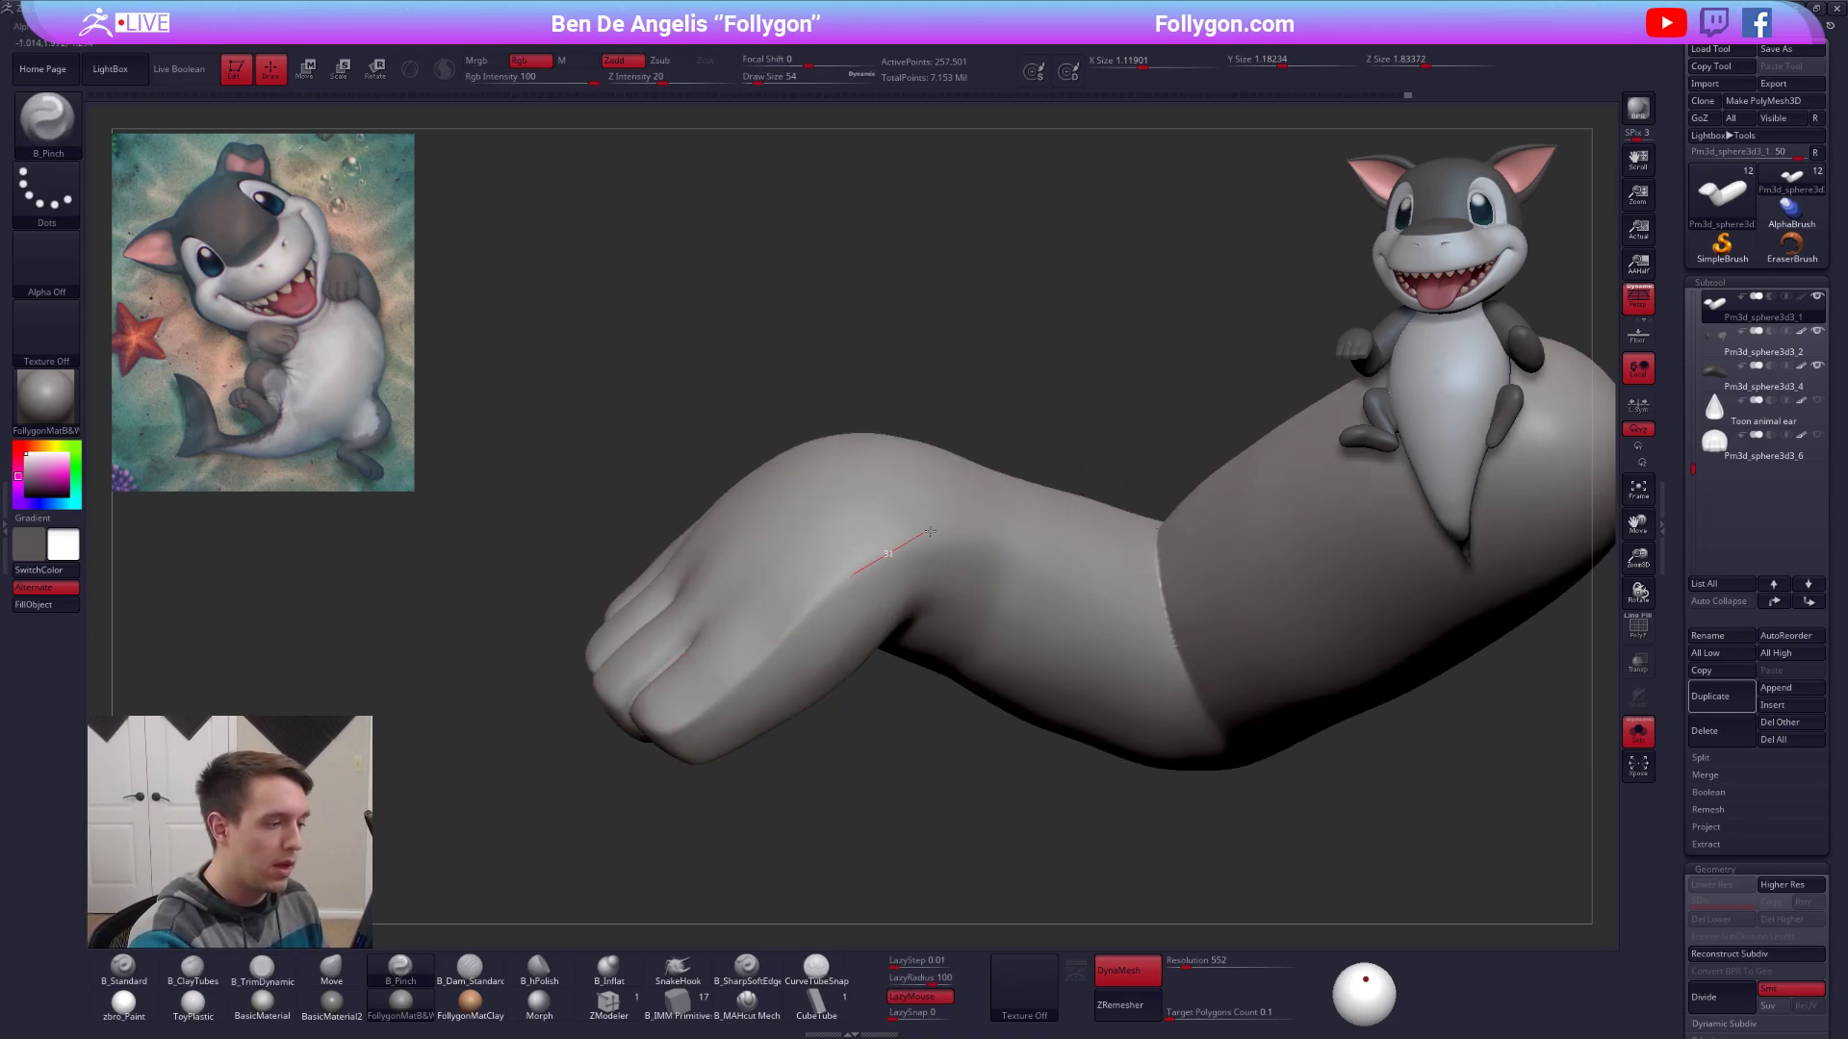
key(space)
drag(1119, 631, 1124, 631)
mouse_move(962, 616)
right_down()
mouse_move(1065, 589)
mouse_move(666, 831)
right_up()
Adjust the wrist outline with the Move brush, reducing its draw size to 81, and smooth the wrist.
key(4)
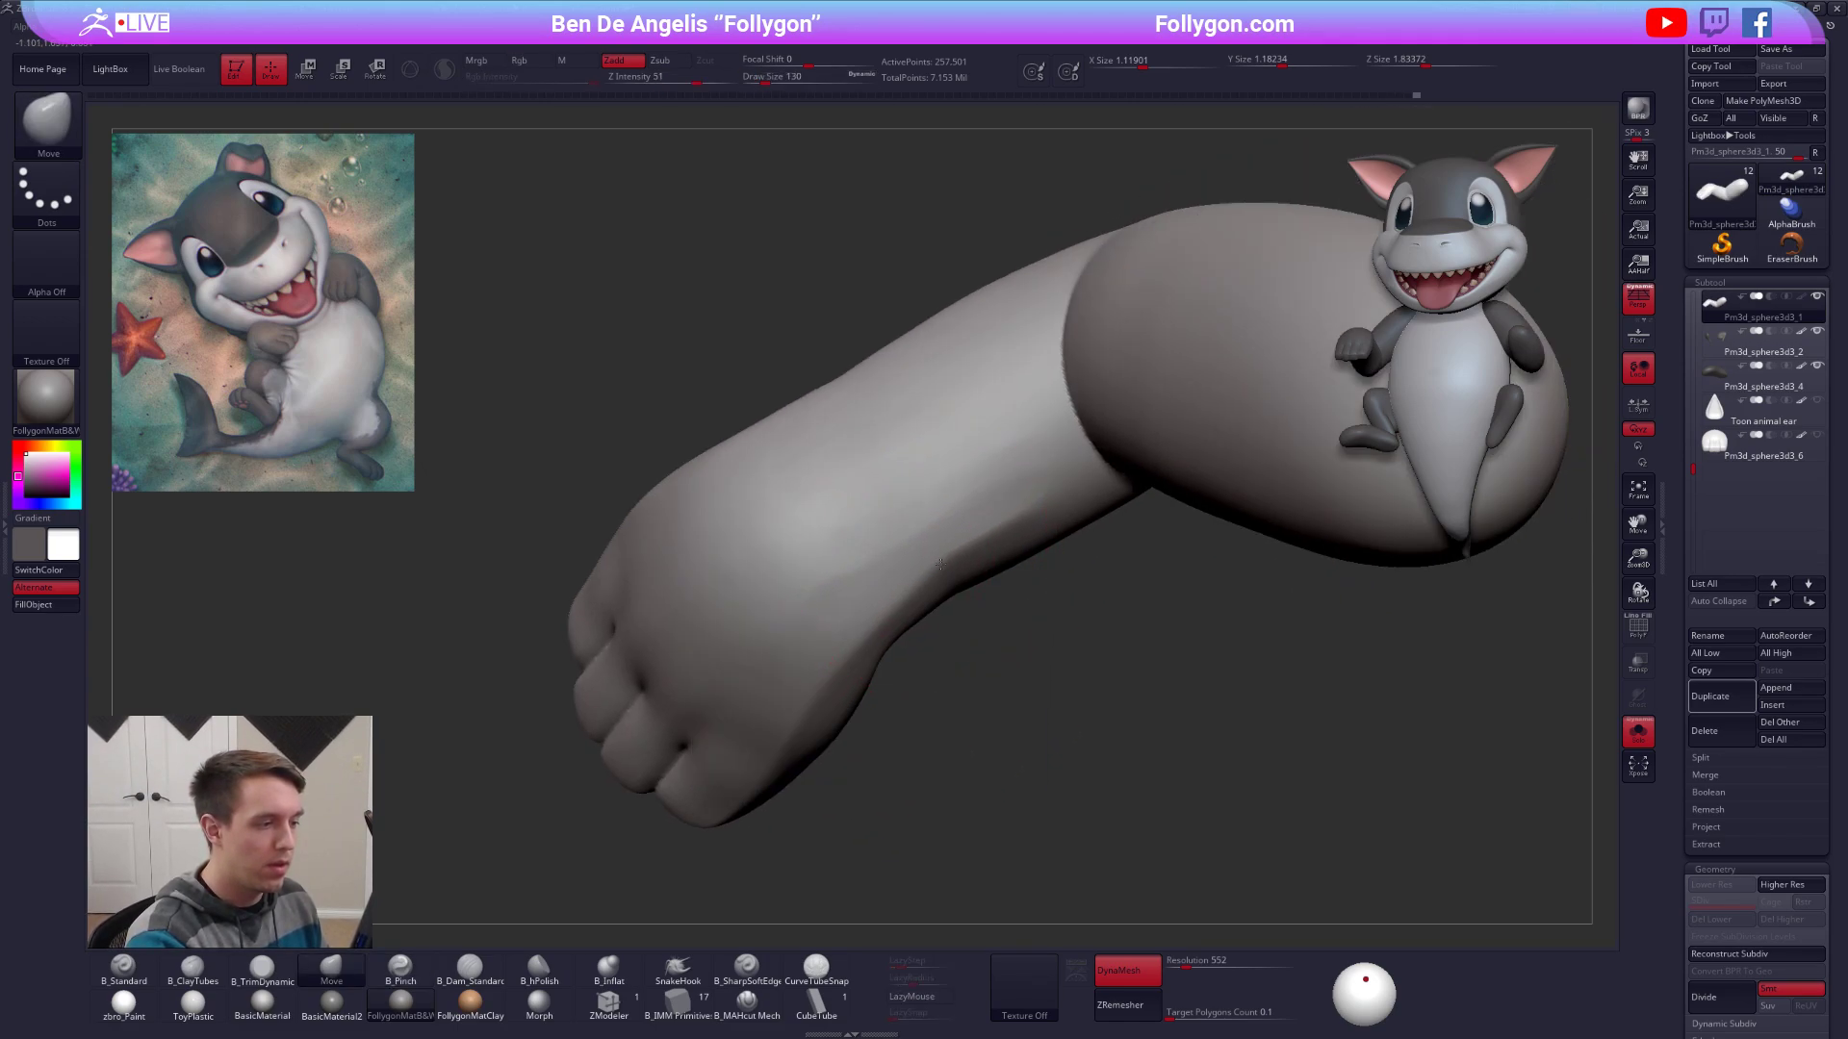
drag(940, 565, 961, 562)
key(space)
drag(965, 558, 955, 557)
right_drag(957, 558, 973, 511)
shift+drag(973, 511, 894, 546)
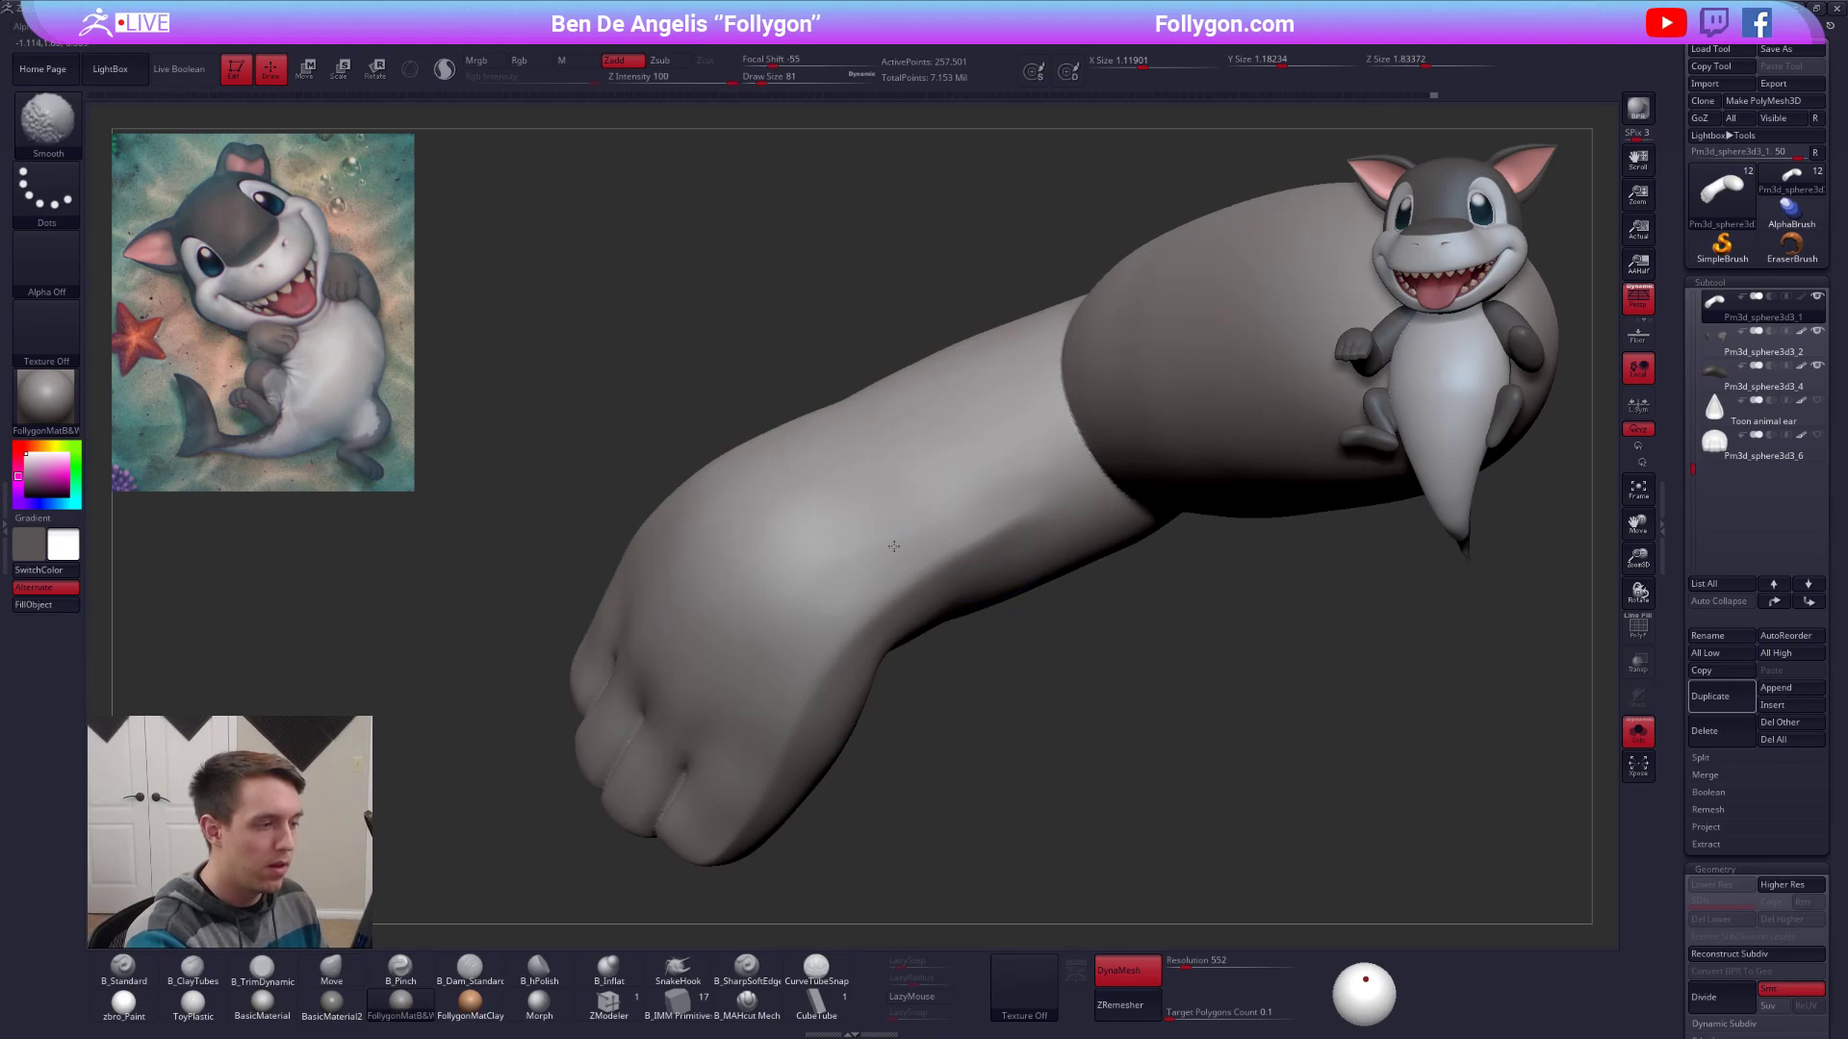
Check the arm against the full character, isolate it again, and flatten the forearm with B_TrimDynamic at draw size 113.
mouse_move(936, 571)
right_down()
mouse_move(982, 598)
mouse_move(994, 565)
mouse_move(992, 689)
mouse_move(1006, 627)
mouse_move(1056, 635)
mouse_move(1049, 570)
mouse_move(1054, 605)
mouse_move(1118, 573)
mouse_move(1162, 619)
mouse_move(979, 588)
right_up()
key(alt+s)
right_drag(1331, 838, 1392, 829)
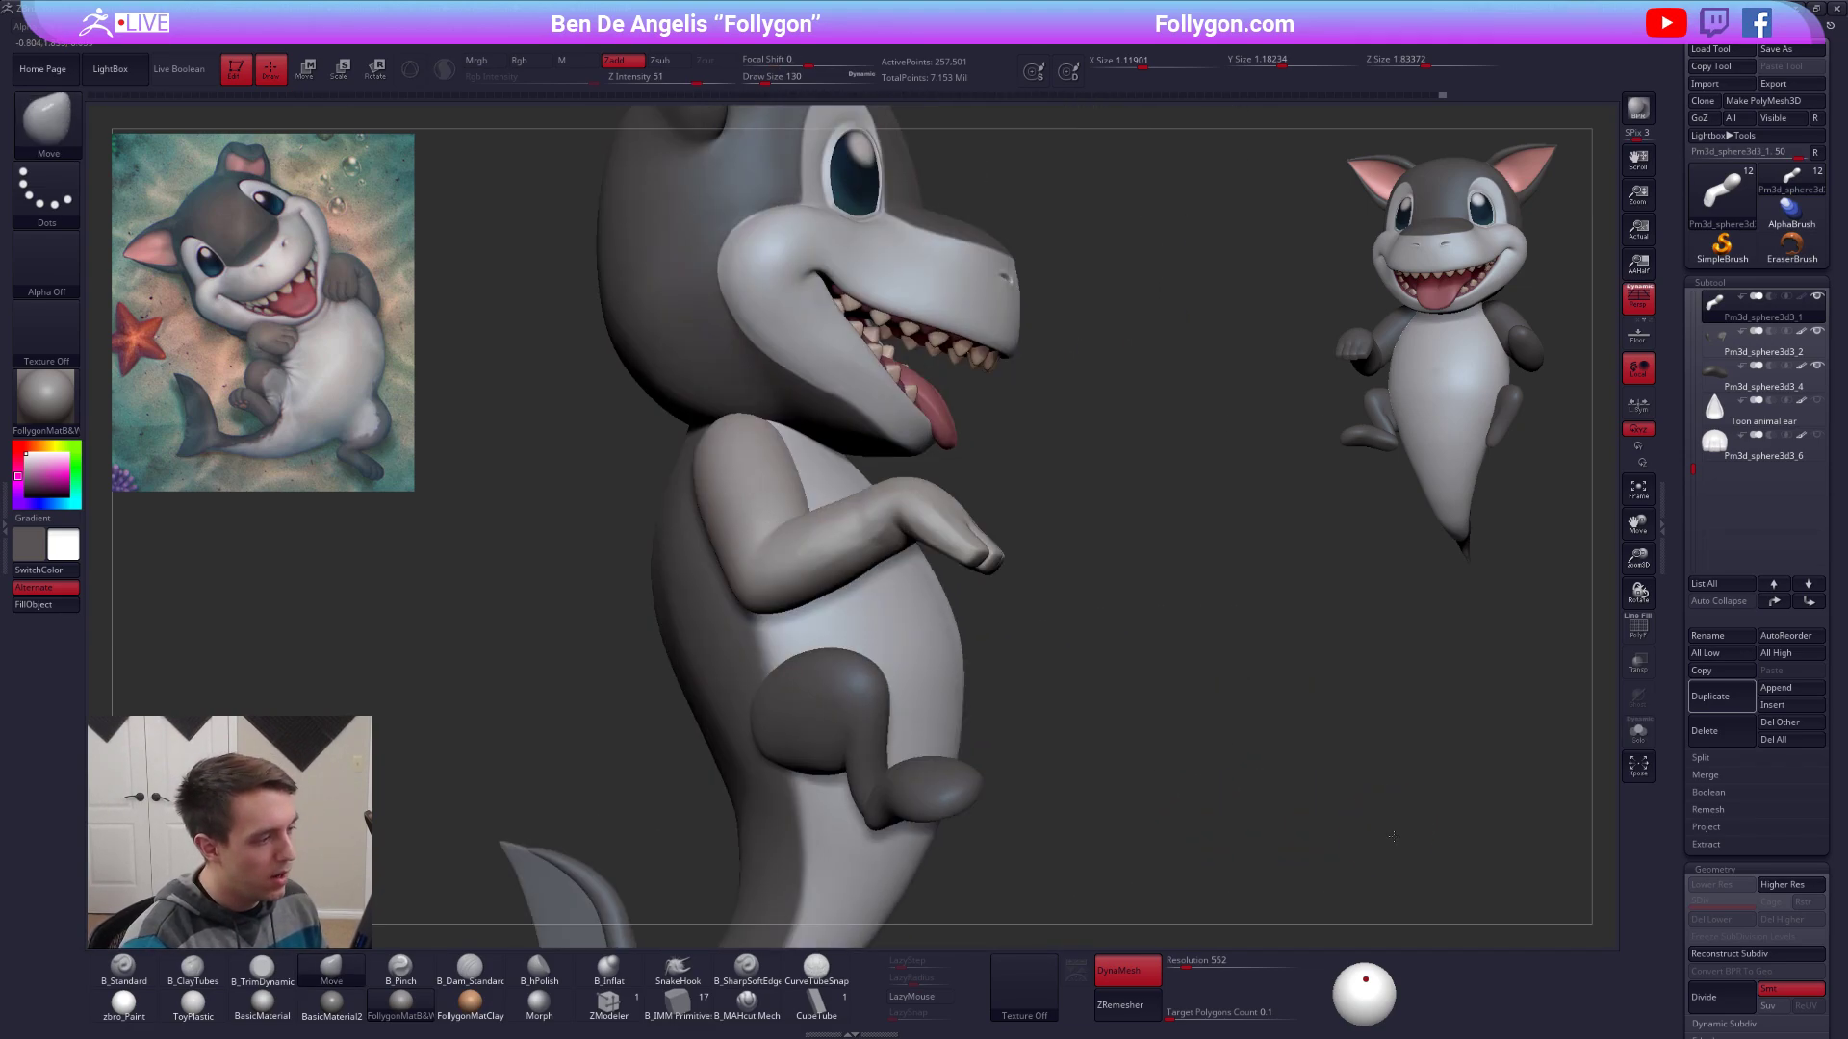
mouse_move(934, 607)
right_down()
mouse_move(961, 603)
mouse_move(839, 610)
right_up()
key(alt+s)
right_click(909, 603)
key(3)
right_click(839, 610)
drag(830, 614, 868, 552)
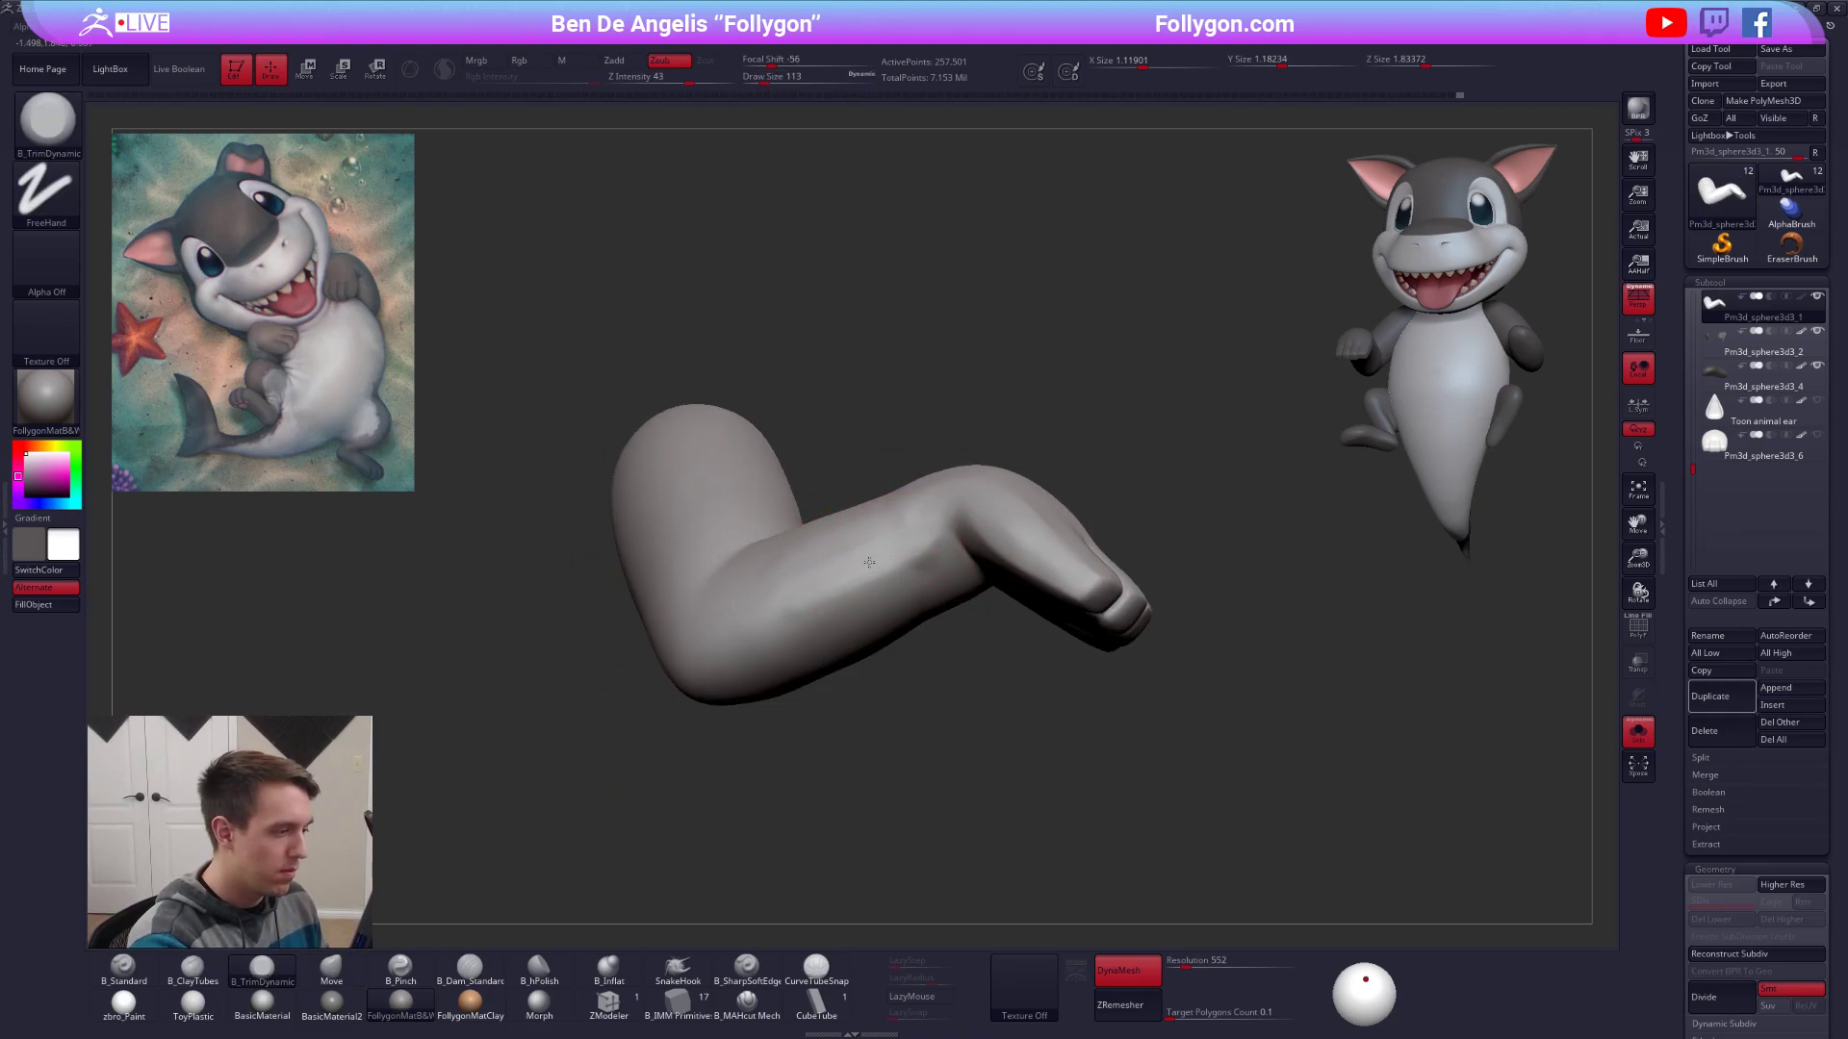
mouse_move(868, 553)
right_down()
mouse_move(807, 580)
mouse_move(925, 545)
mouse_move(942, 599)
right_up()
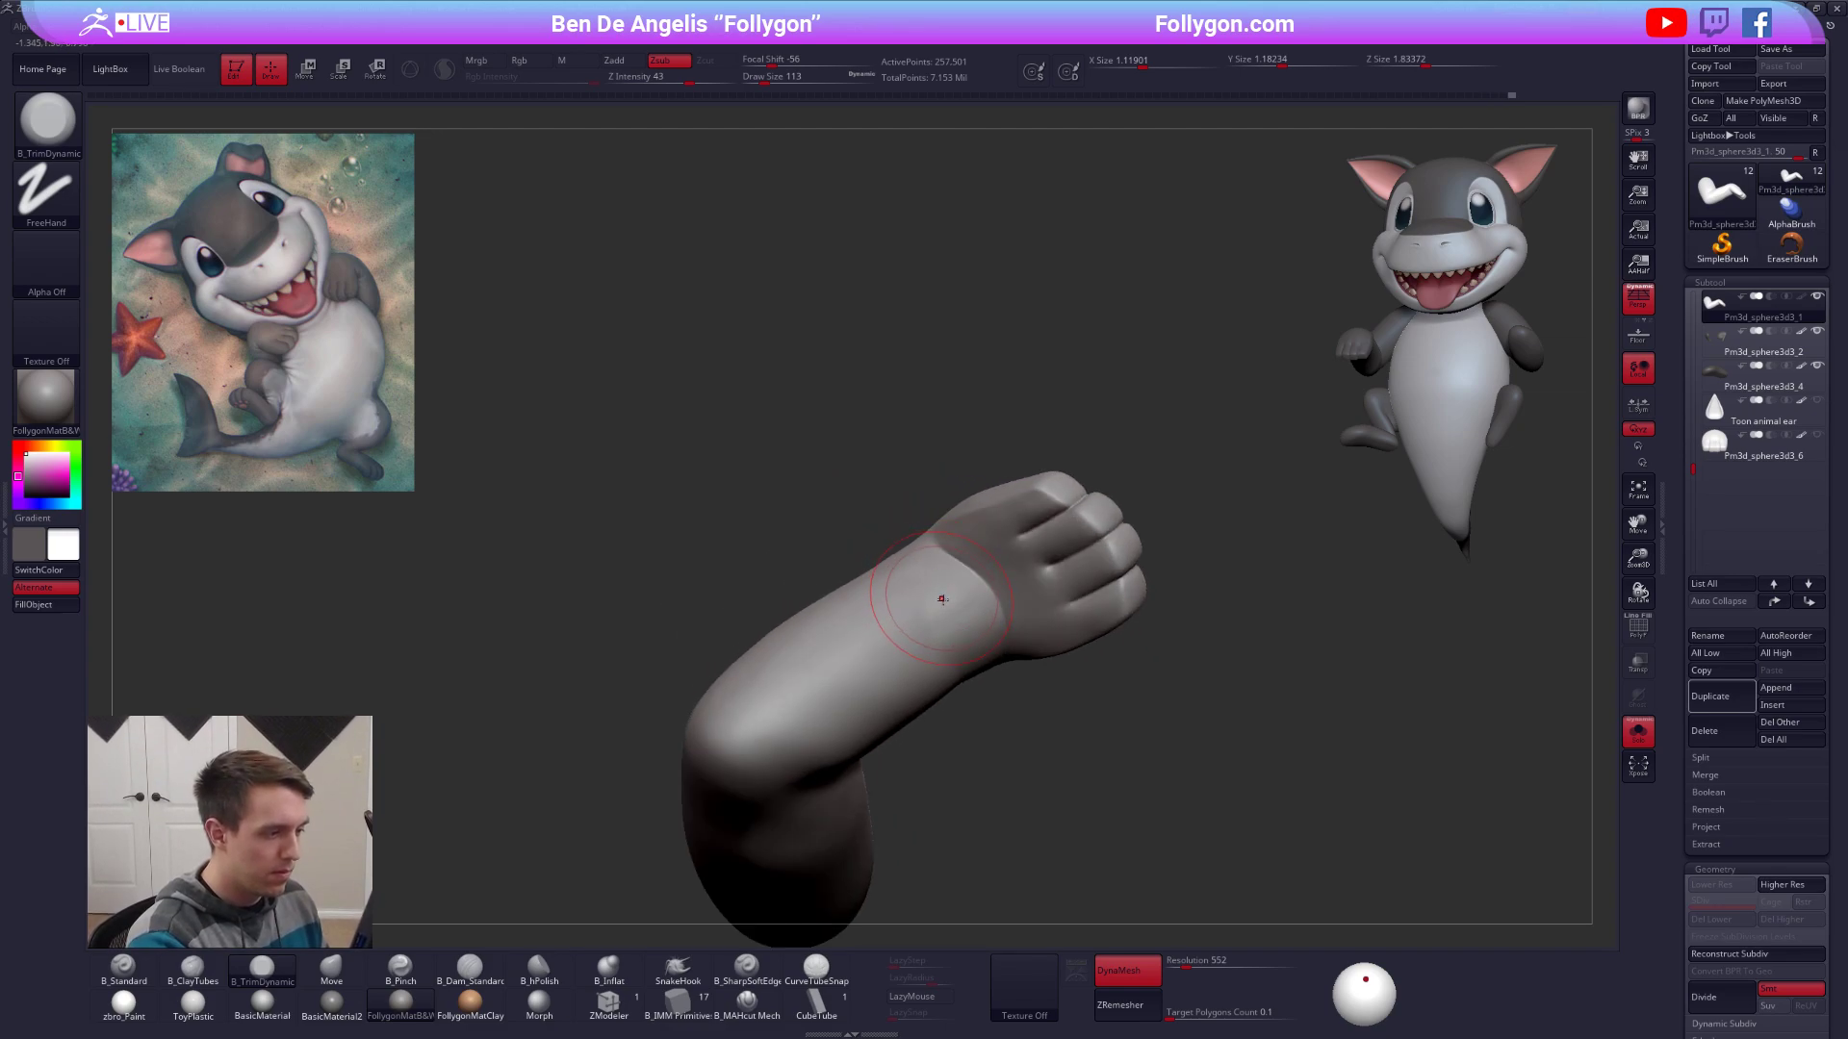
Switch to the Move brush and check the wrist and elbow contours from several sides.
right_drag(891, 655, 978, 622)
right_click(978, 621)
key(4)
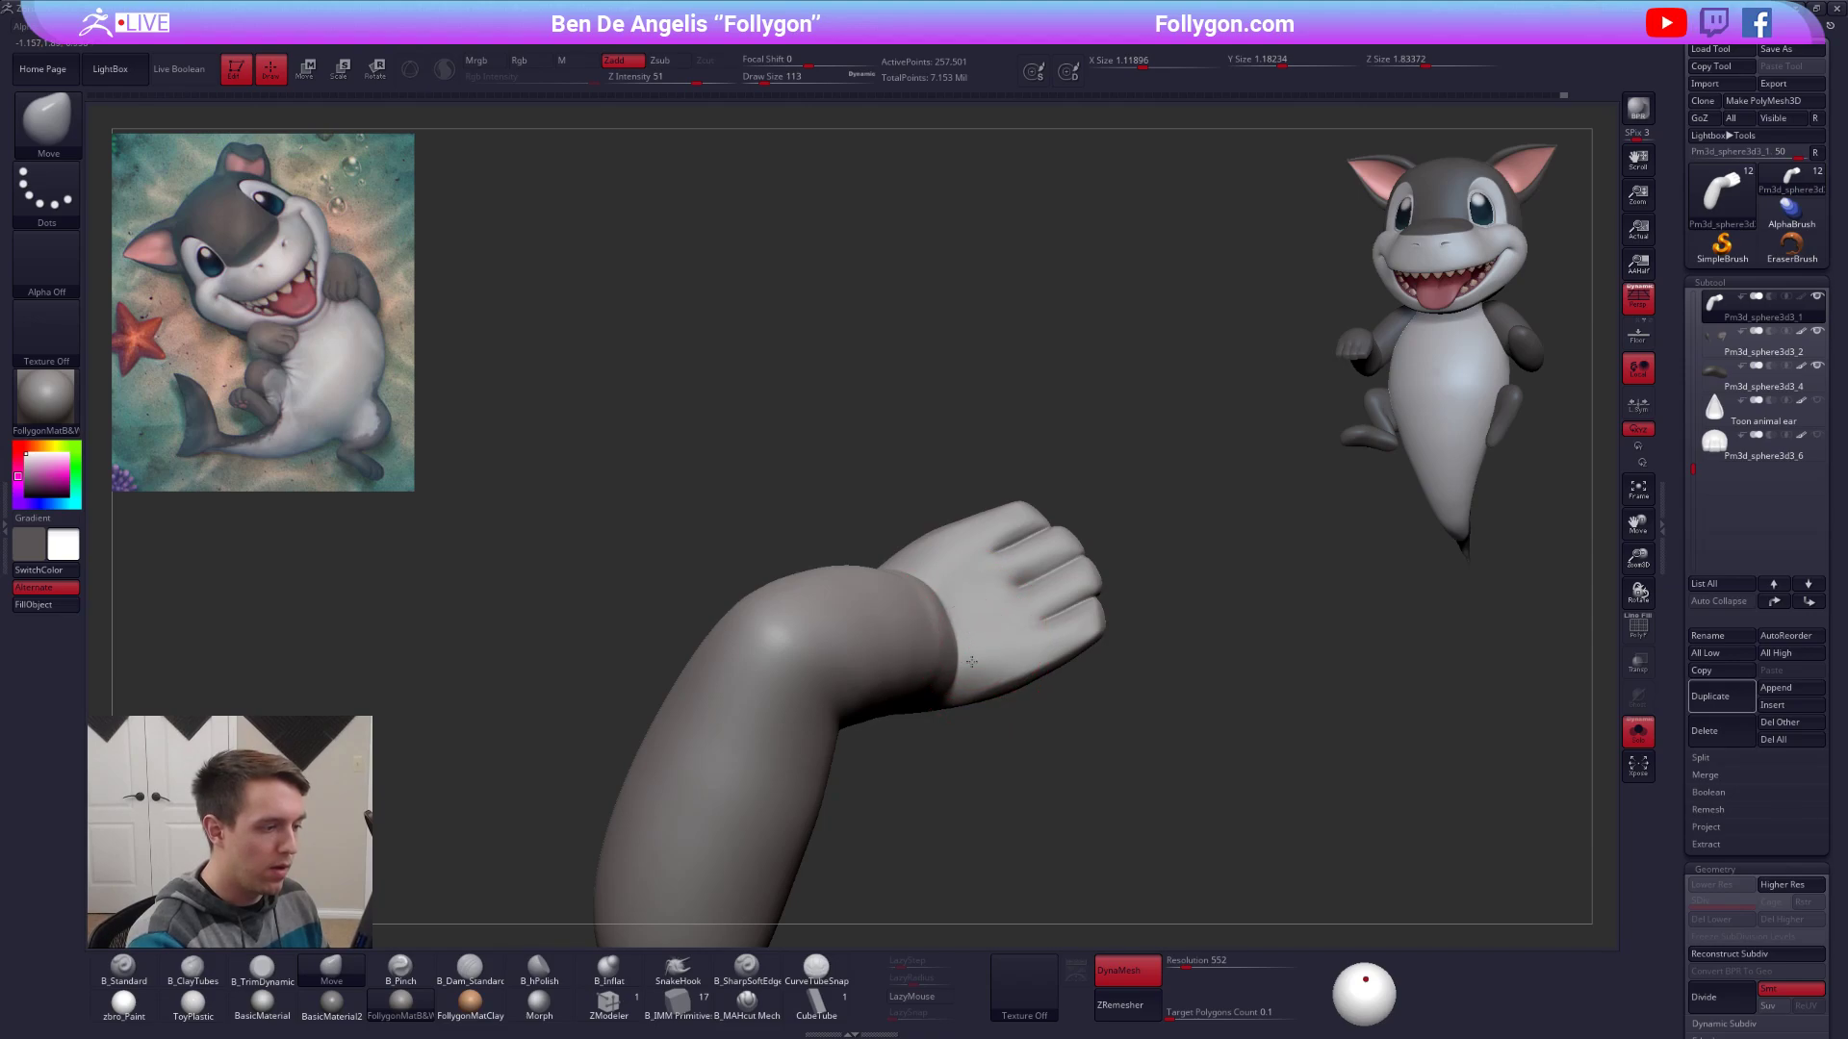
mouse_move(962, 631)
right_down()
mouse_move(949, 791)
mouse_move(1002, 759)
mouse_move(997, 730)
mouse_move(909, 571)
right_up()
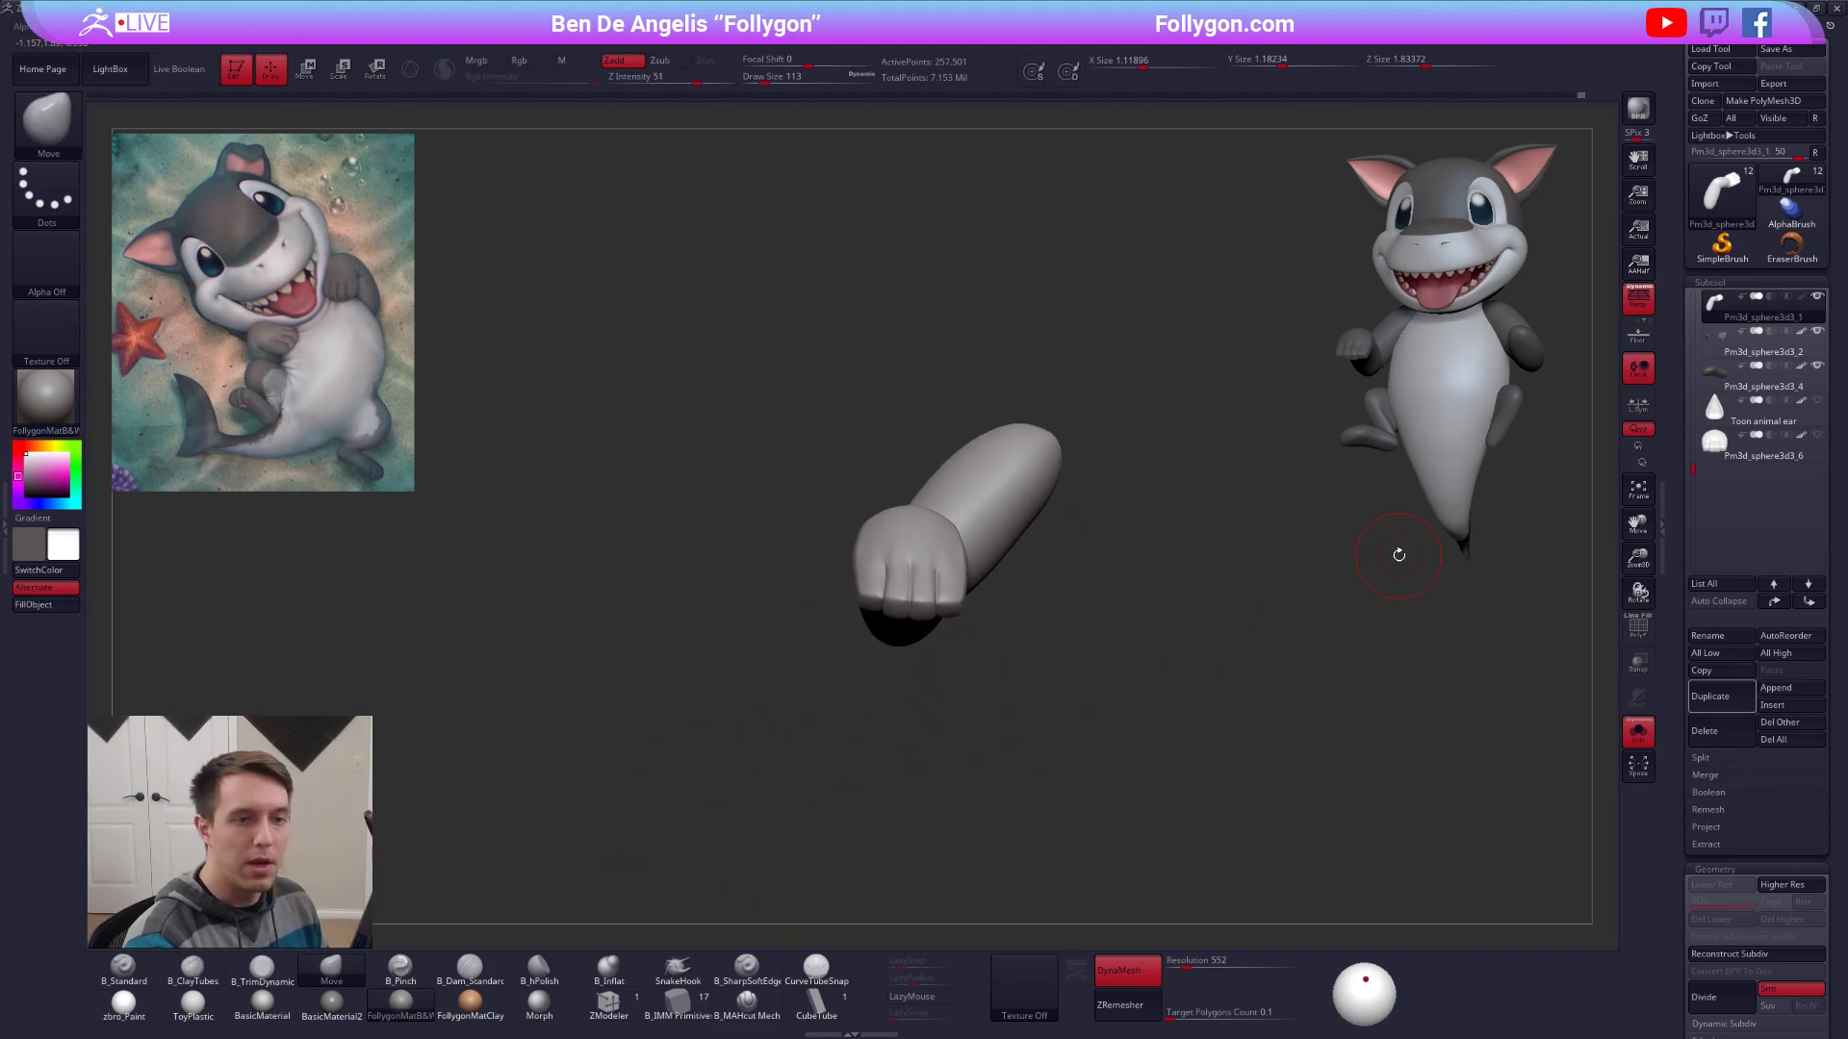
Duplicate the arm subtool and rebuild the active copy as a low-polygon mesh with ZRemesher.
key(shift)
key(ctrl+shift+d)
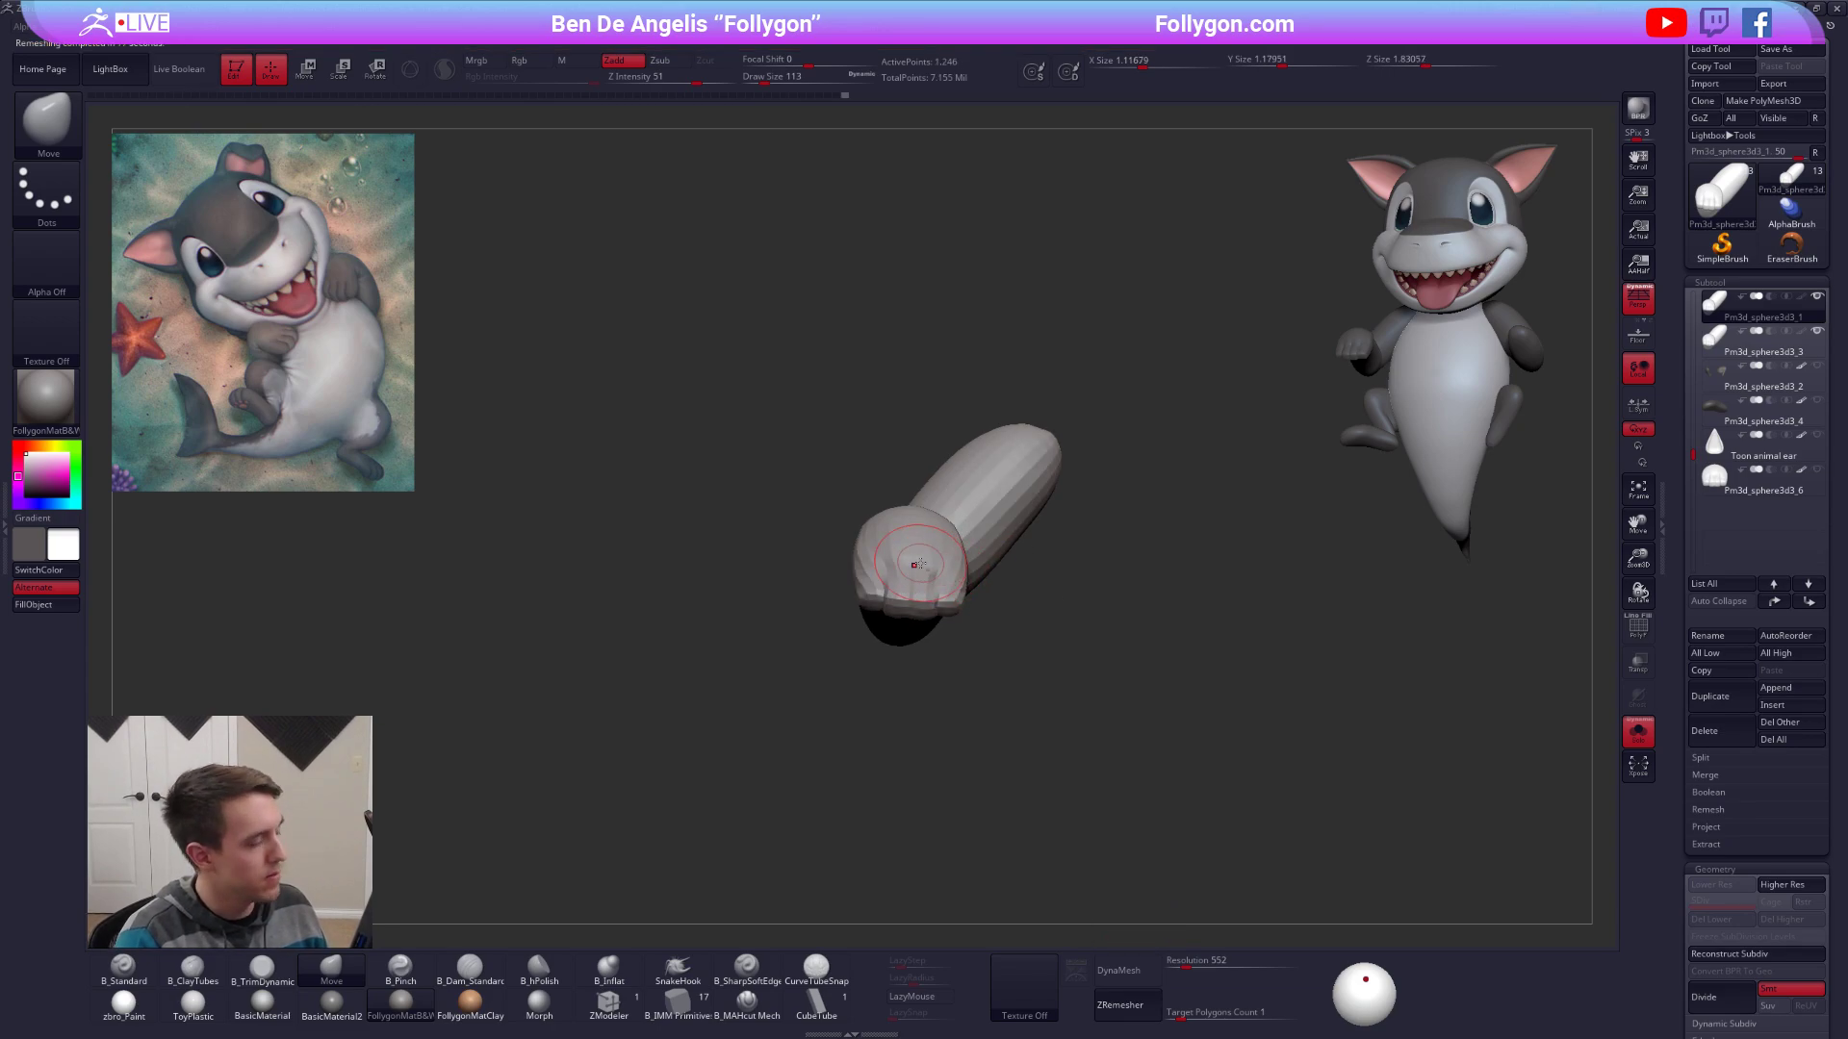
ctrl+right_drag(920, 565, 1049, 626)
key(shift+f)
key(shift+f)
mouse_move(1159, 611)
ctrl+right_down()
mouse_move(1101, 523)
mouse_move(1003, 497)
ctrl+right_up()
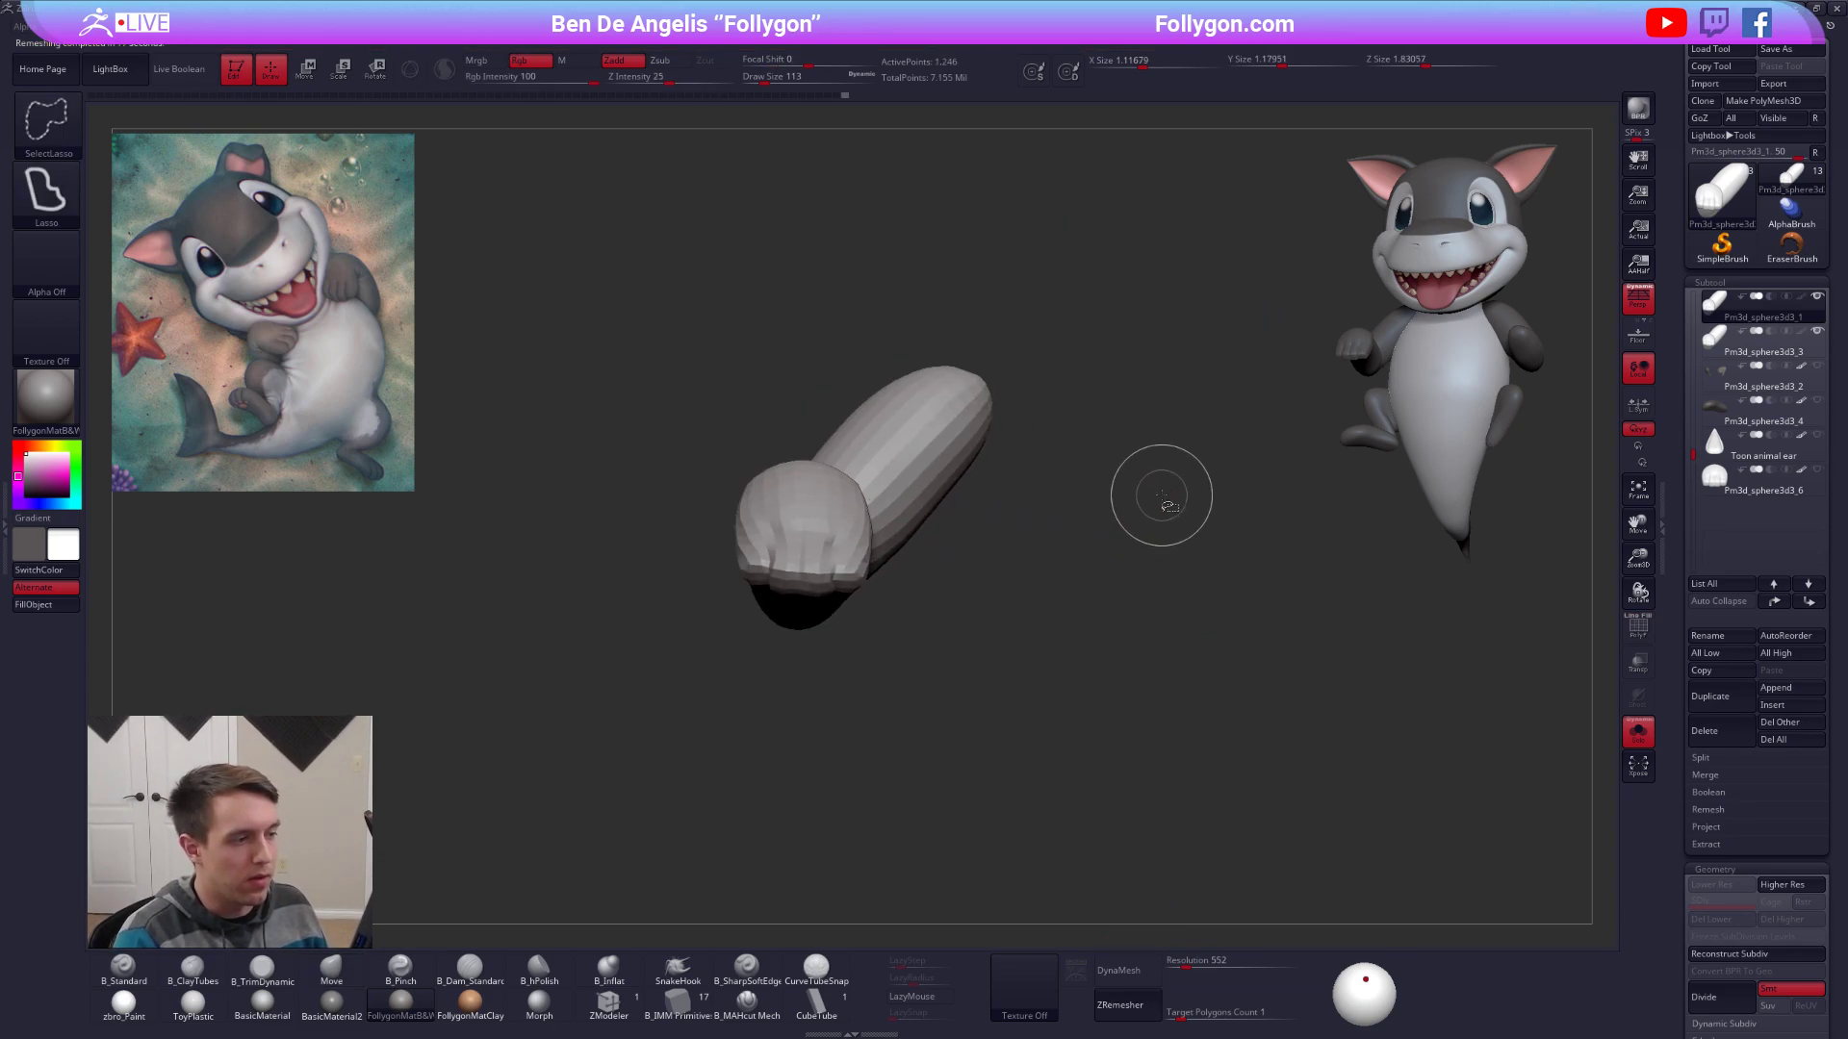
key(space)
key(shift)
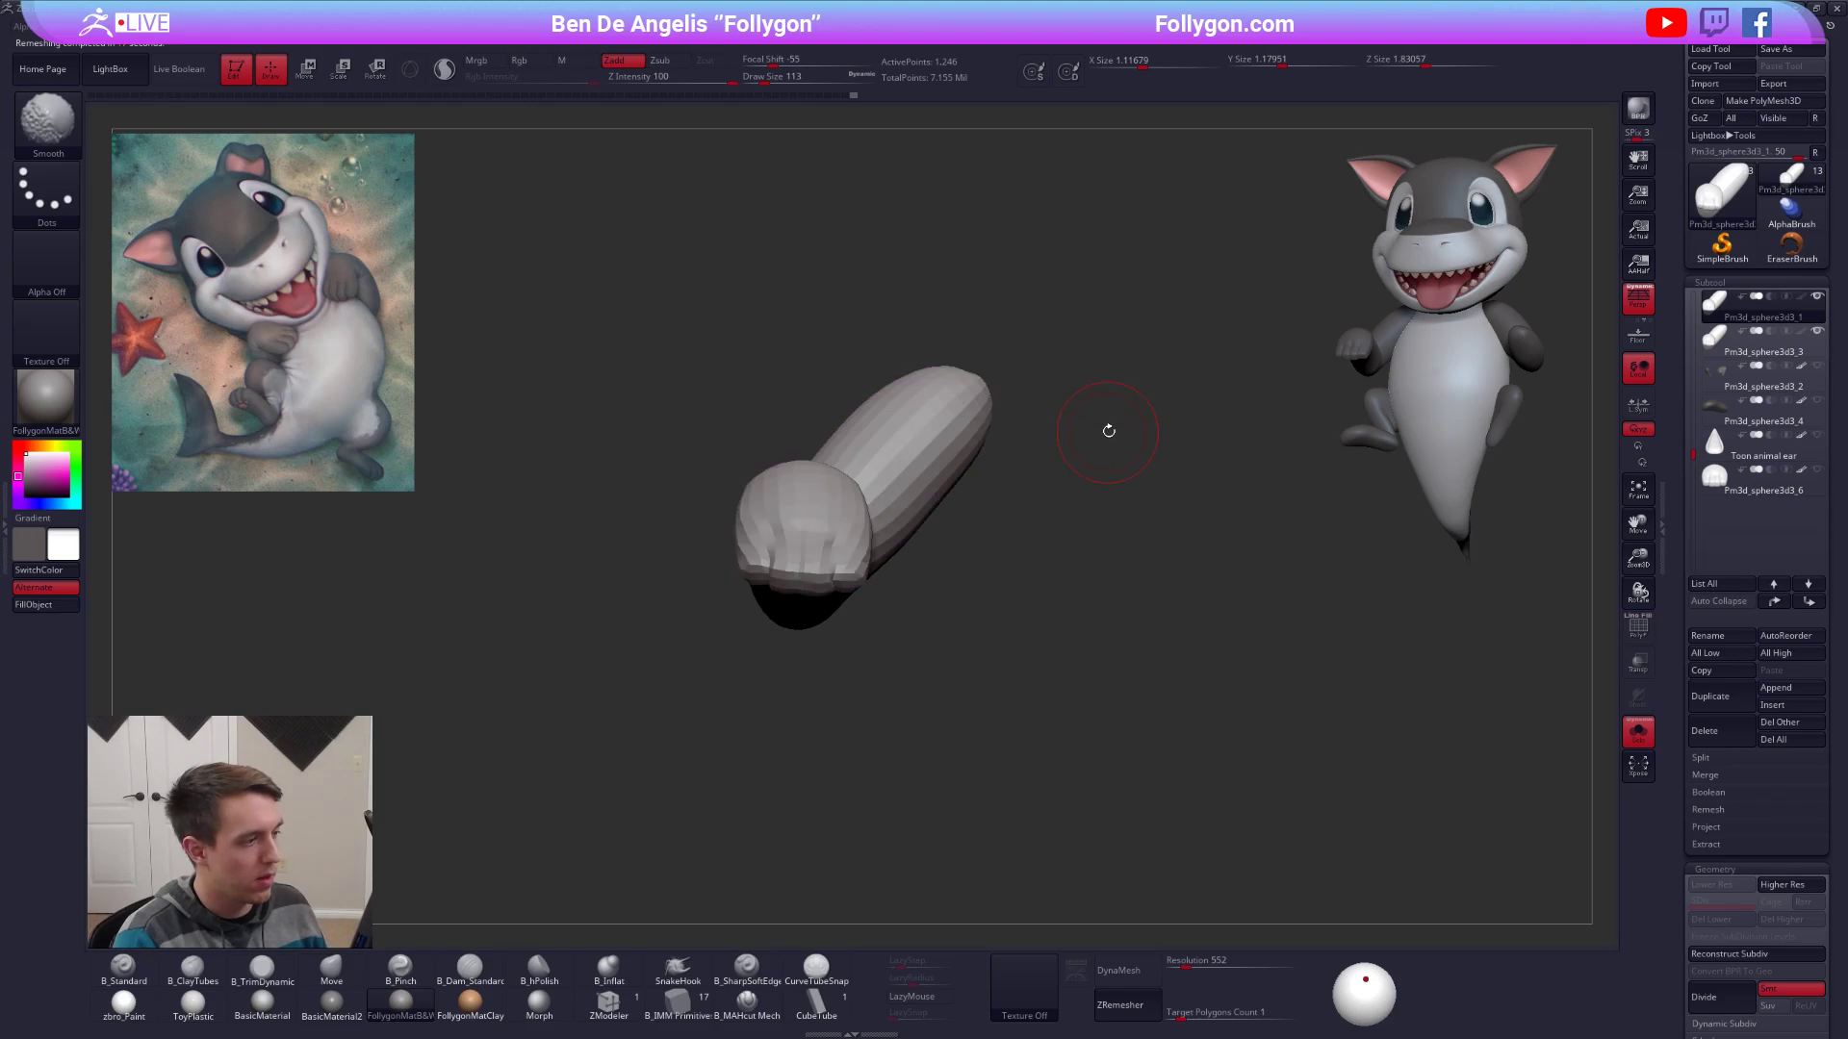
Subdivide the remeshed arm up to level 5 and project the original sculpt's detail onto it with ProjectAll.
key(ctrl+d)
click(1708, 827)
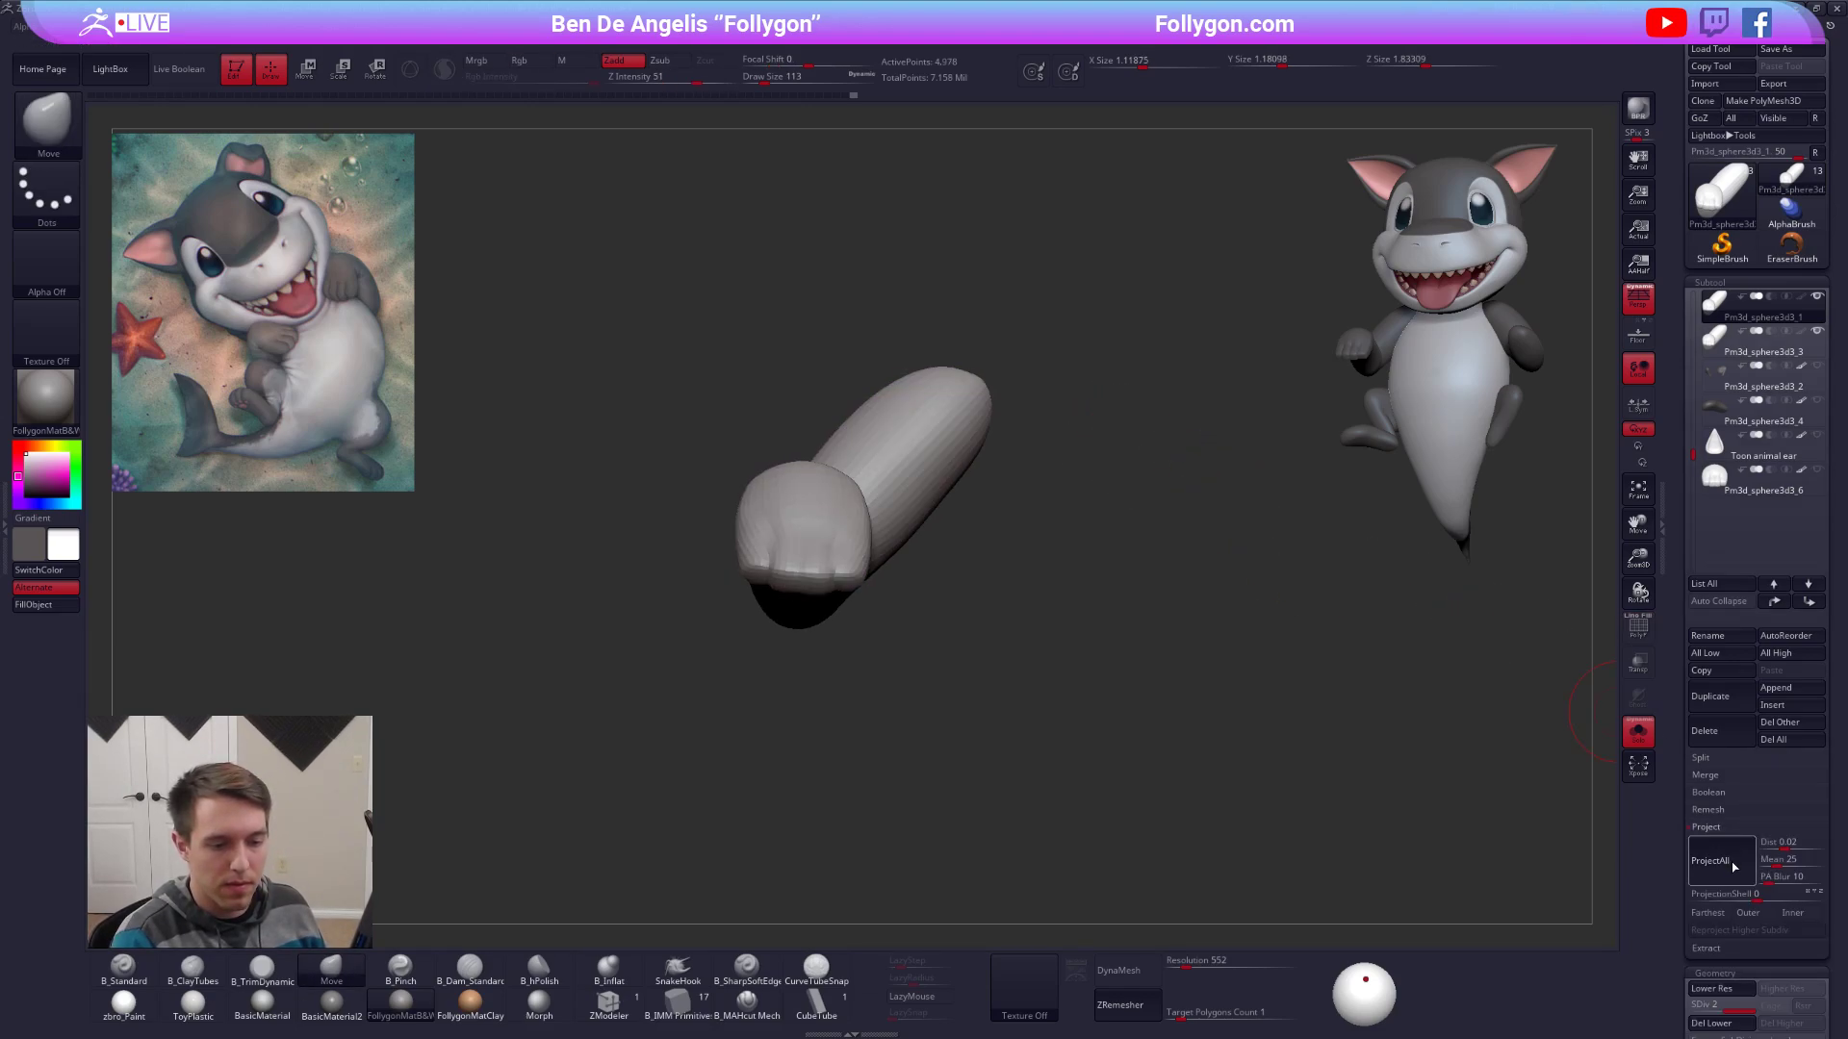
key(ctrl+d)
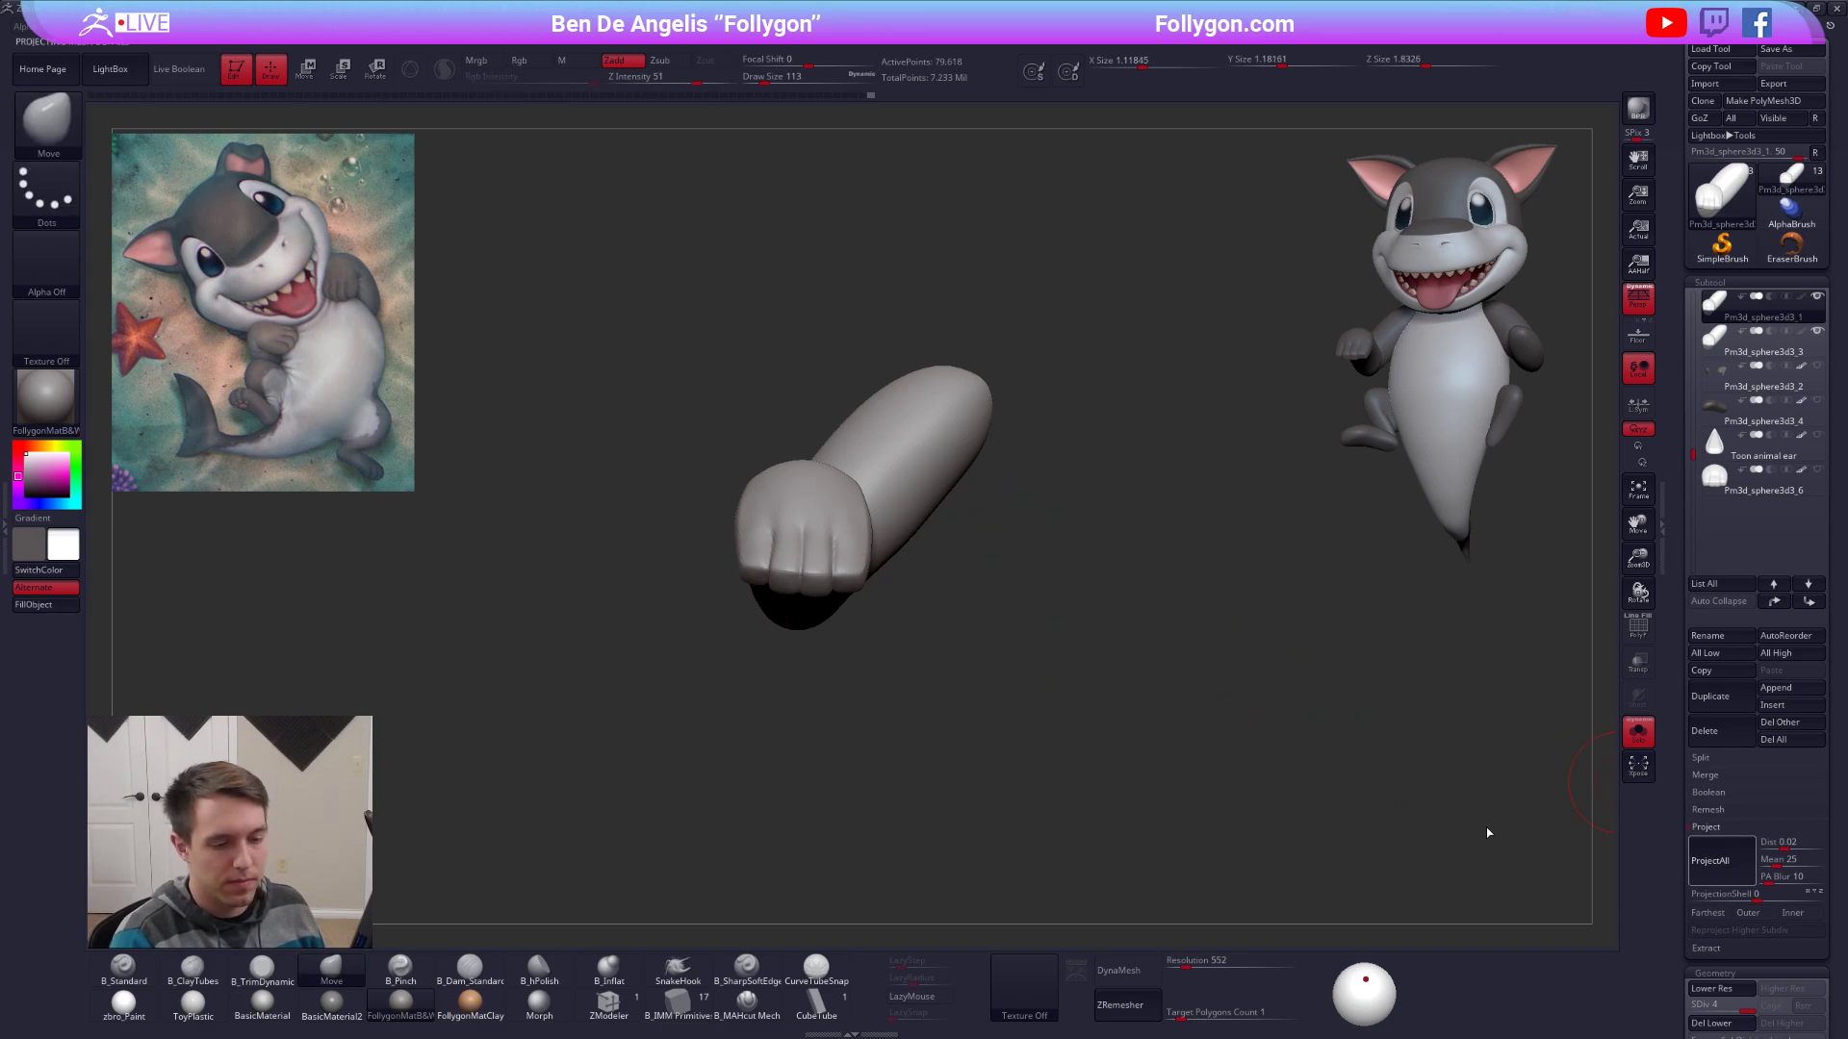
key(ctrl+d)
key(shift)
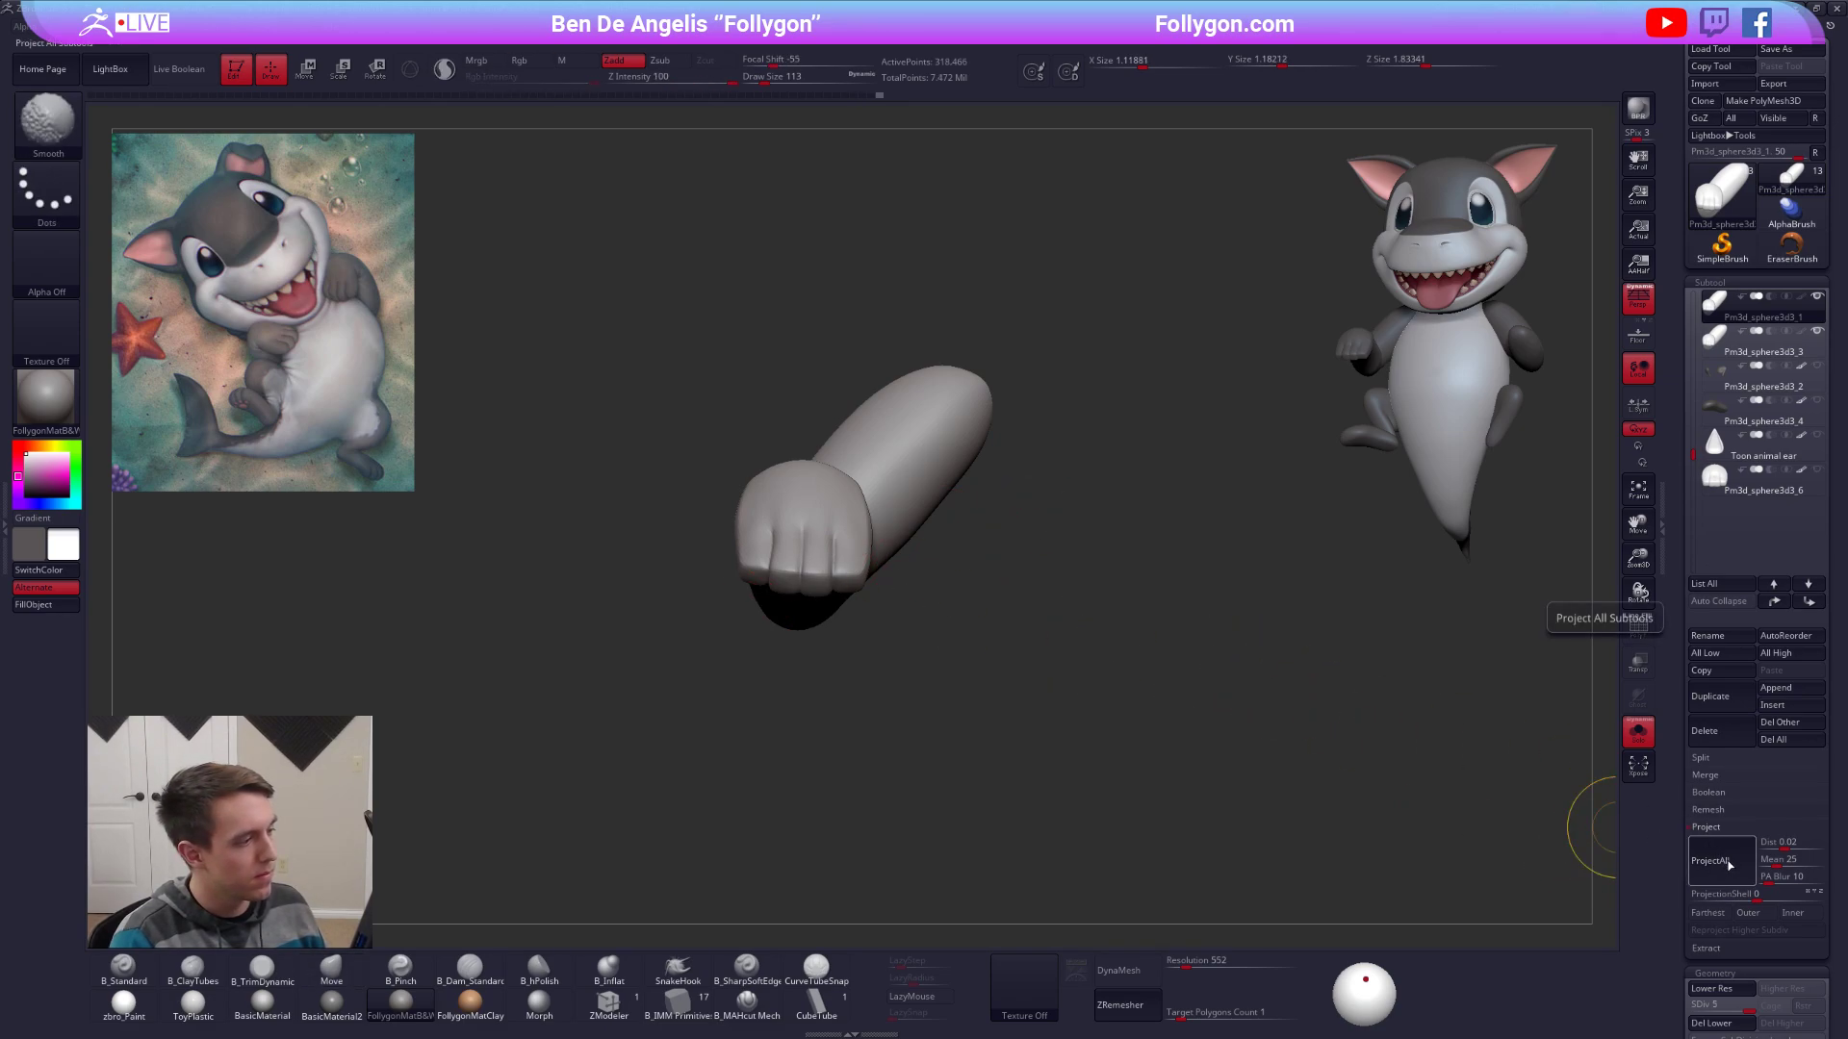
click(1702, 864)
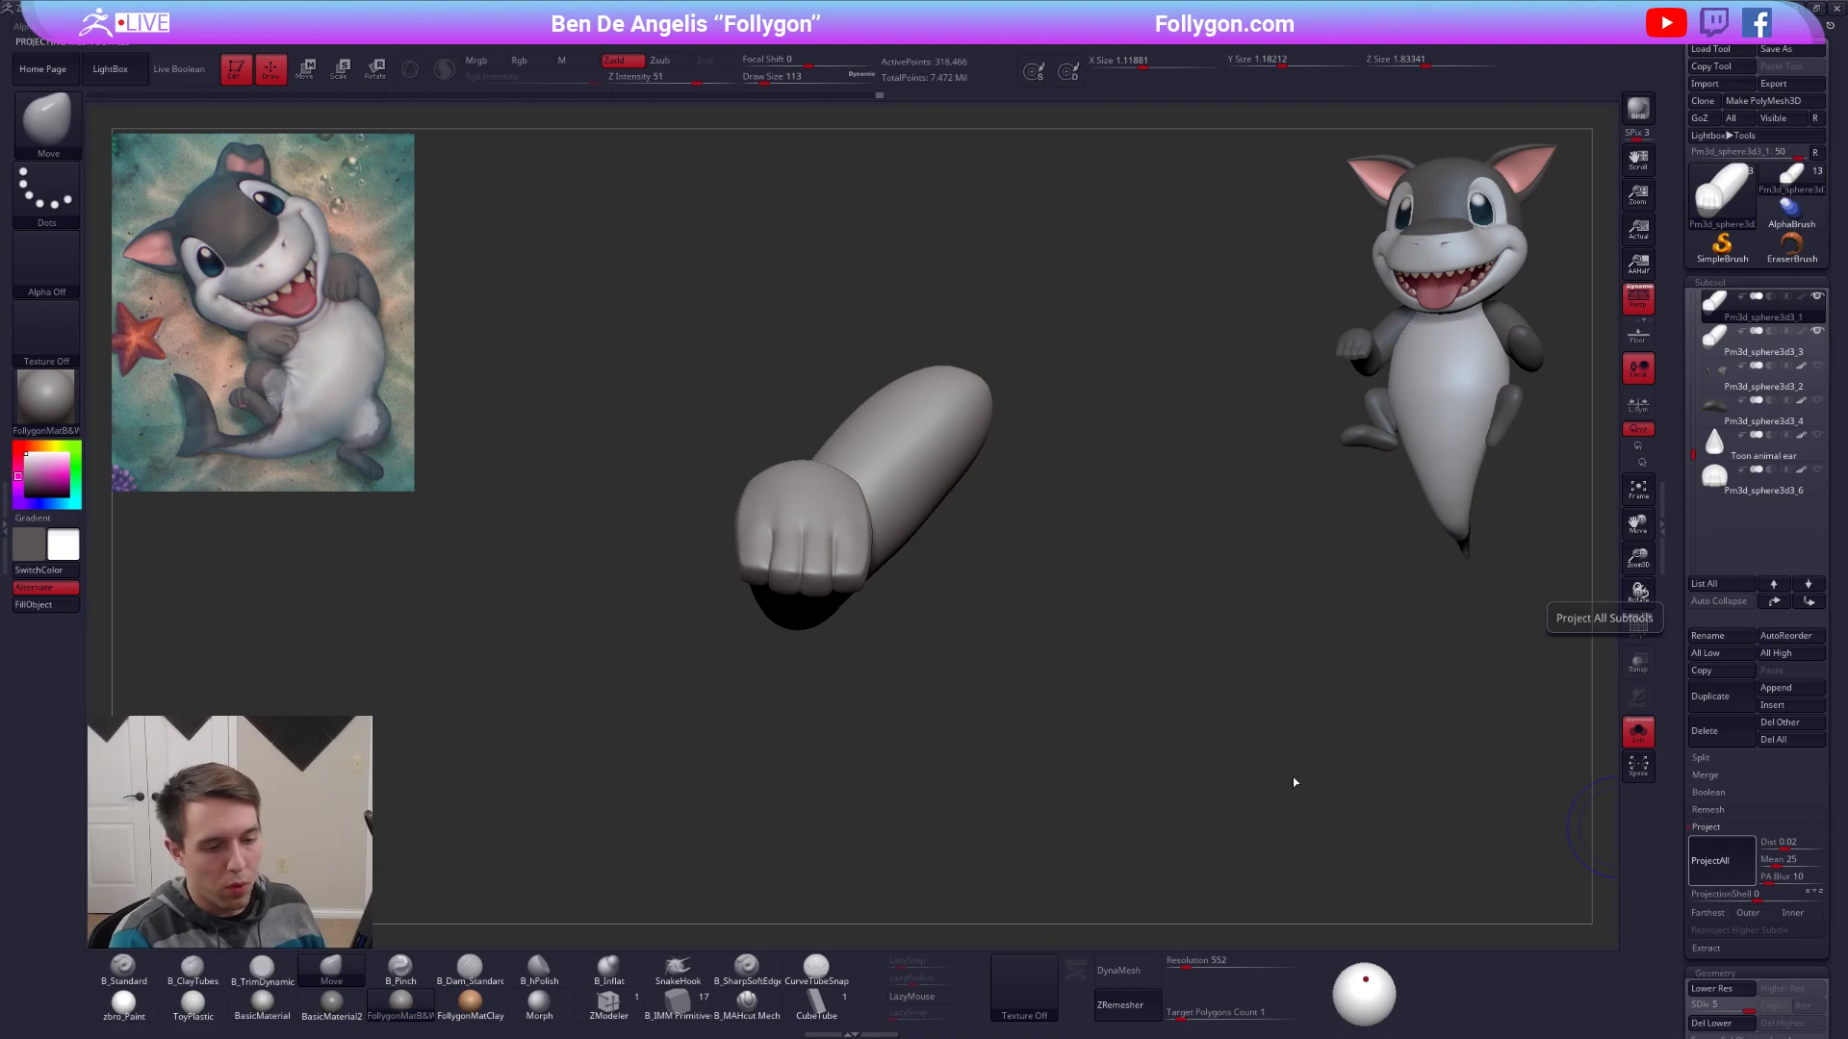
Delete the original high-resolution arm subtool Pm3d_sphere3d3_3.
click(1716, 348)
click(1704, 731)
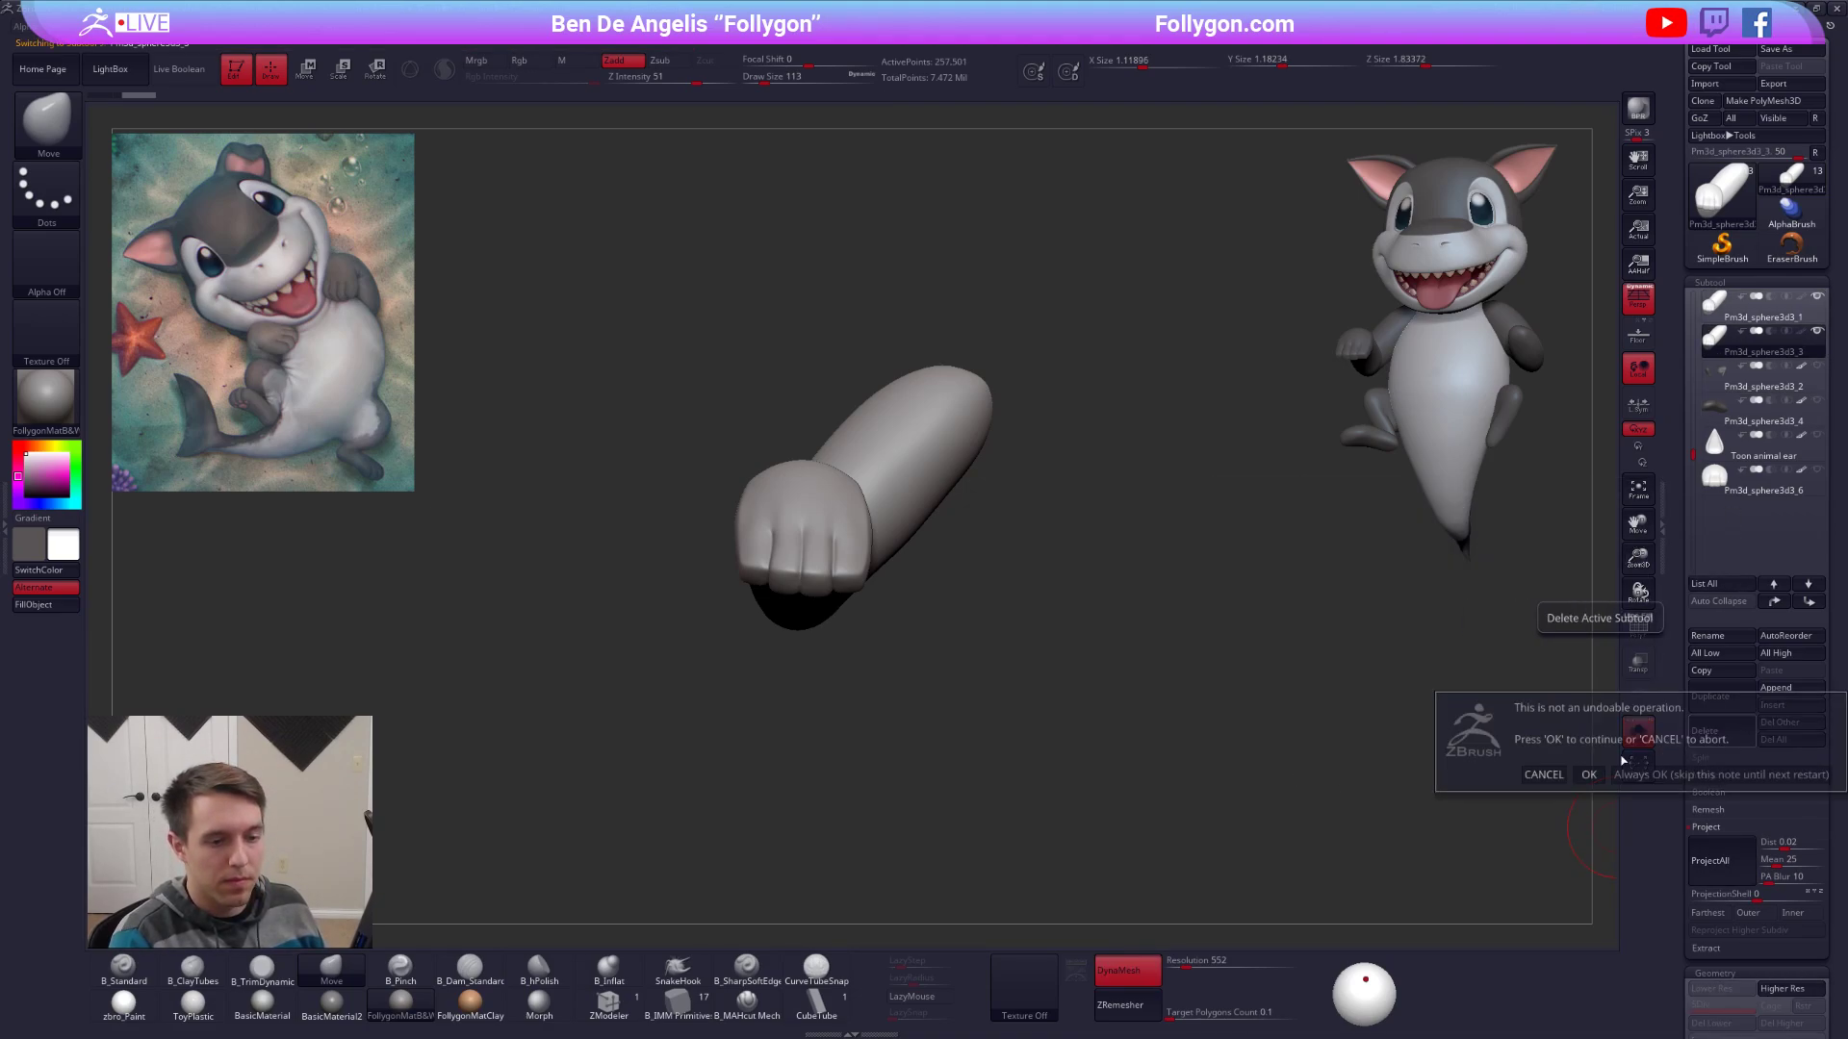
click(1589, 775)
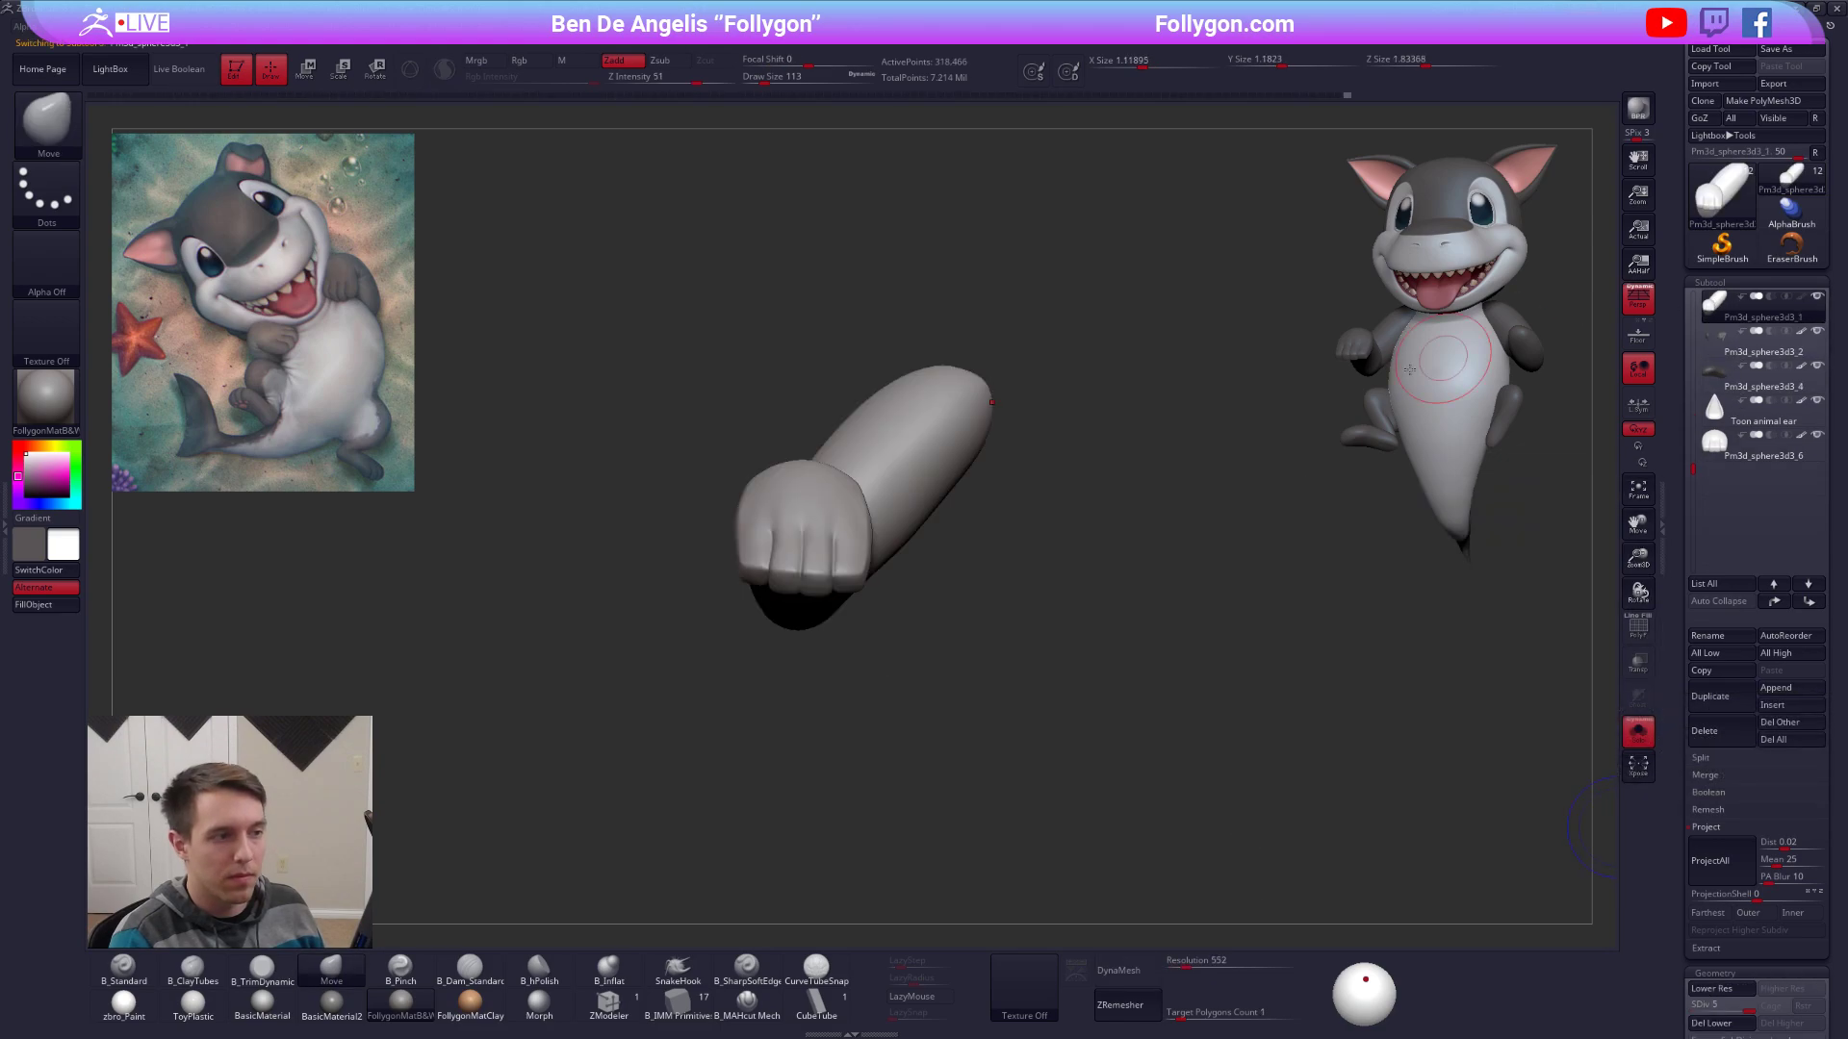
Show the full character, hide the loose hand on the chest and the fin on the head, and reselect the arm.
alt+drag(1251, 374, 1246, 456)
key(alt+s)
alt+click(1053, 539)
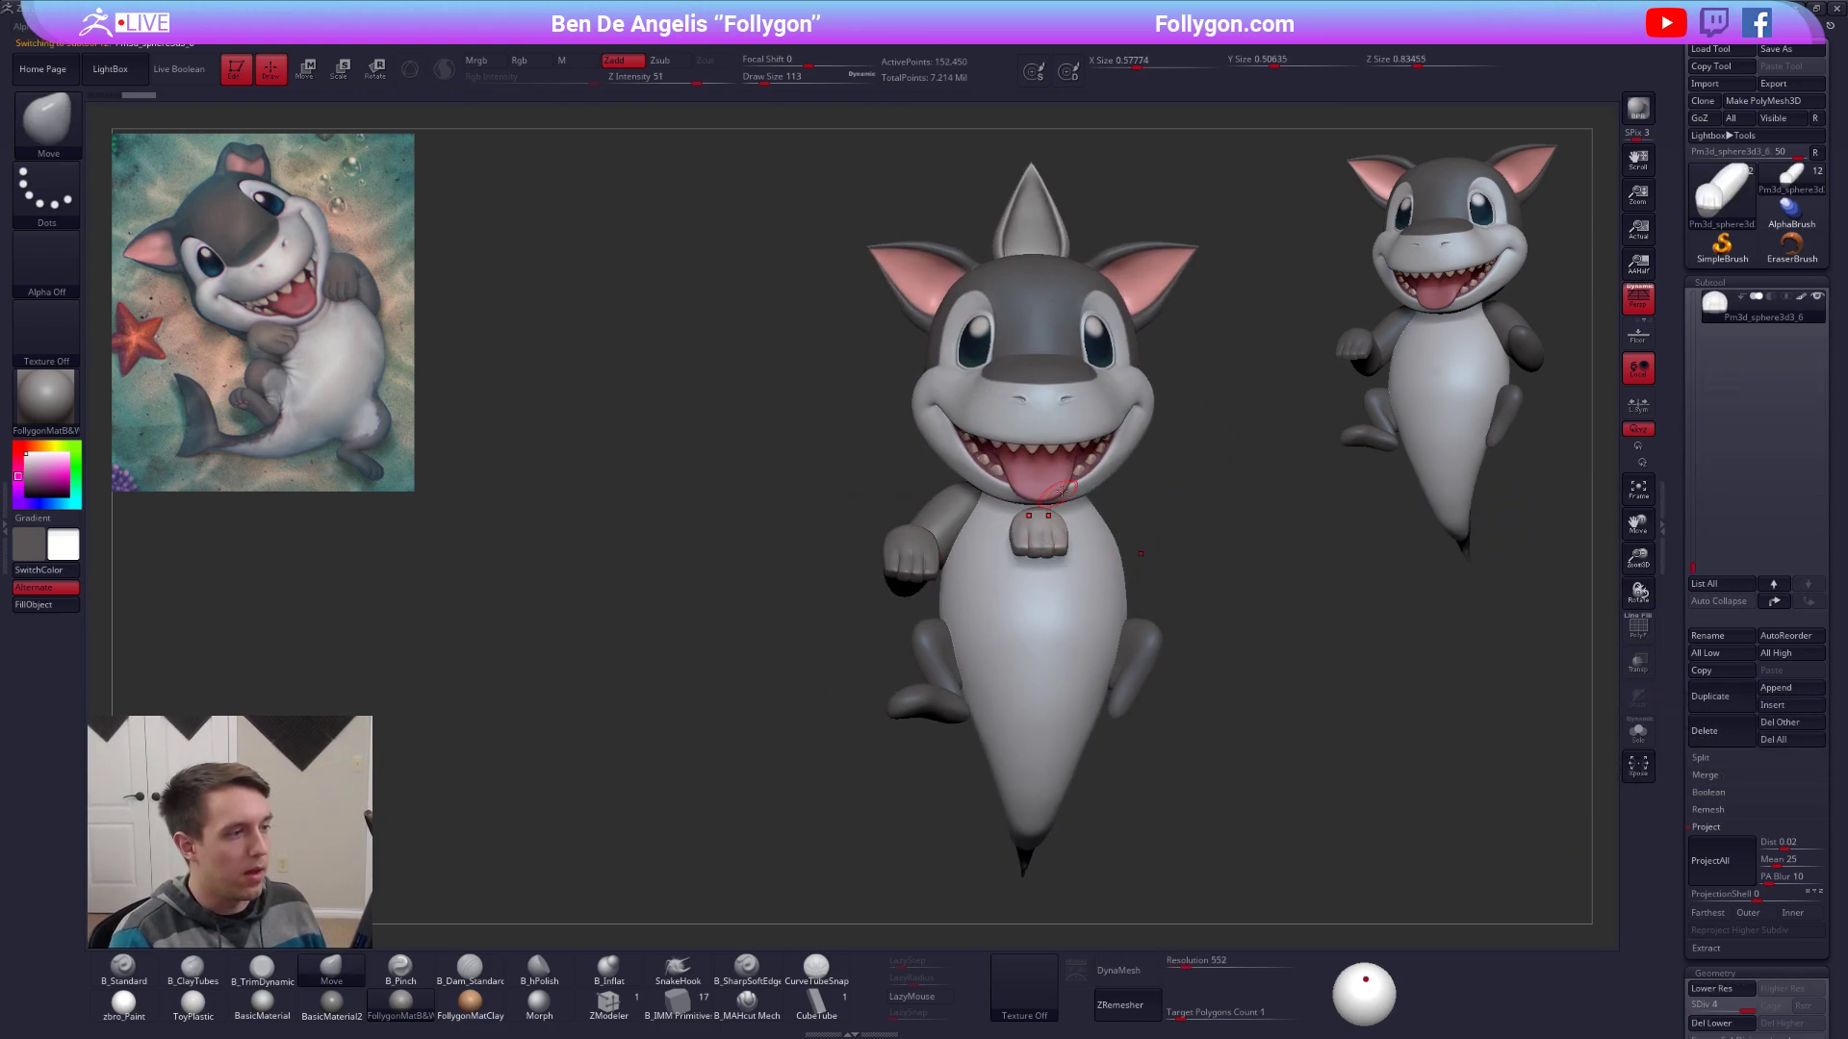
click(1817, 298)
alt+click(1023, 205)
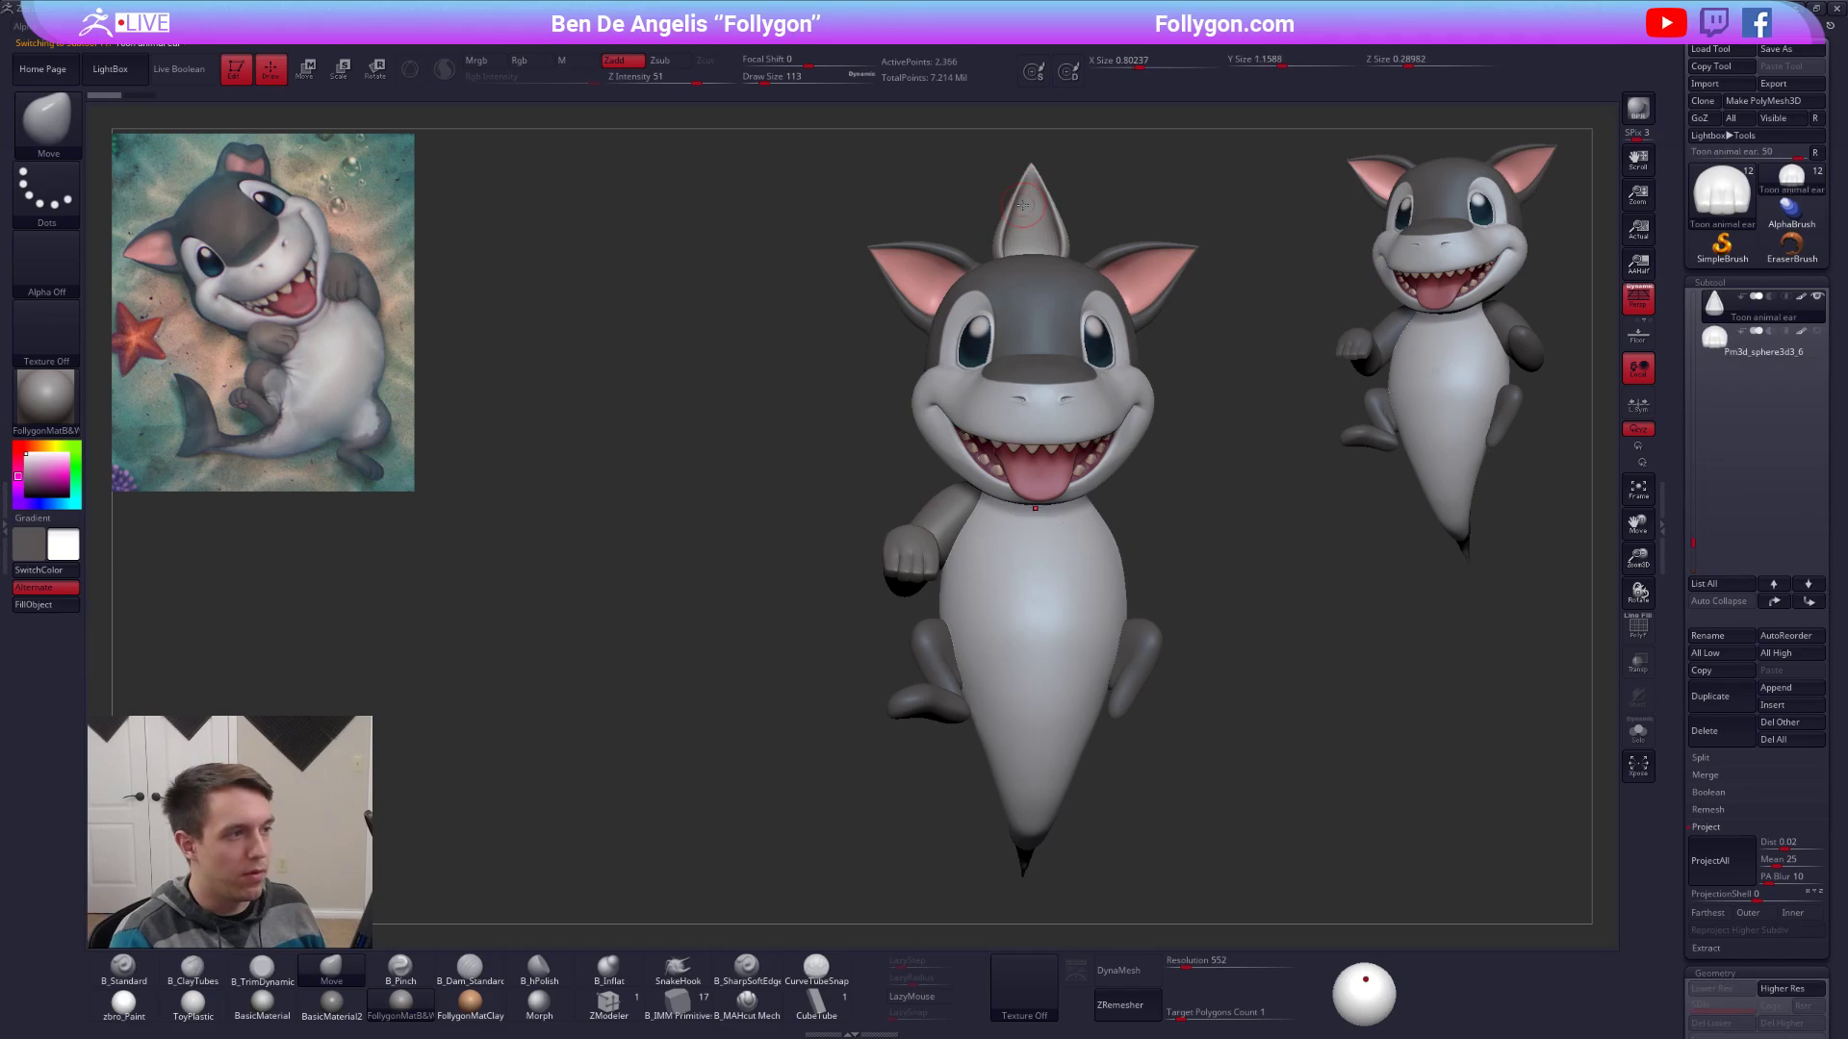
click(1817, 297)
click(1727, 341)
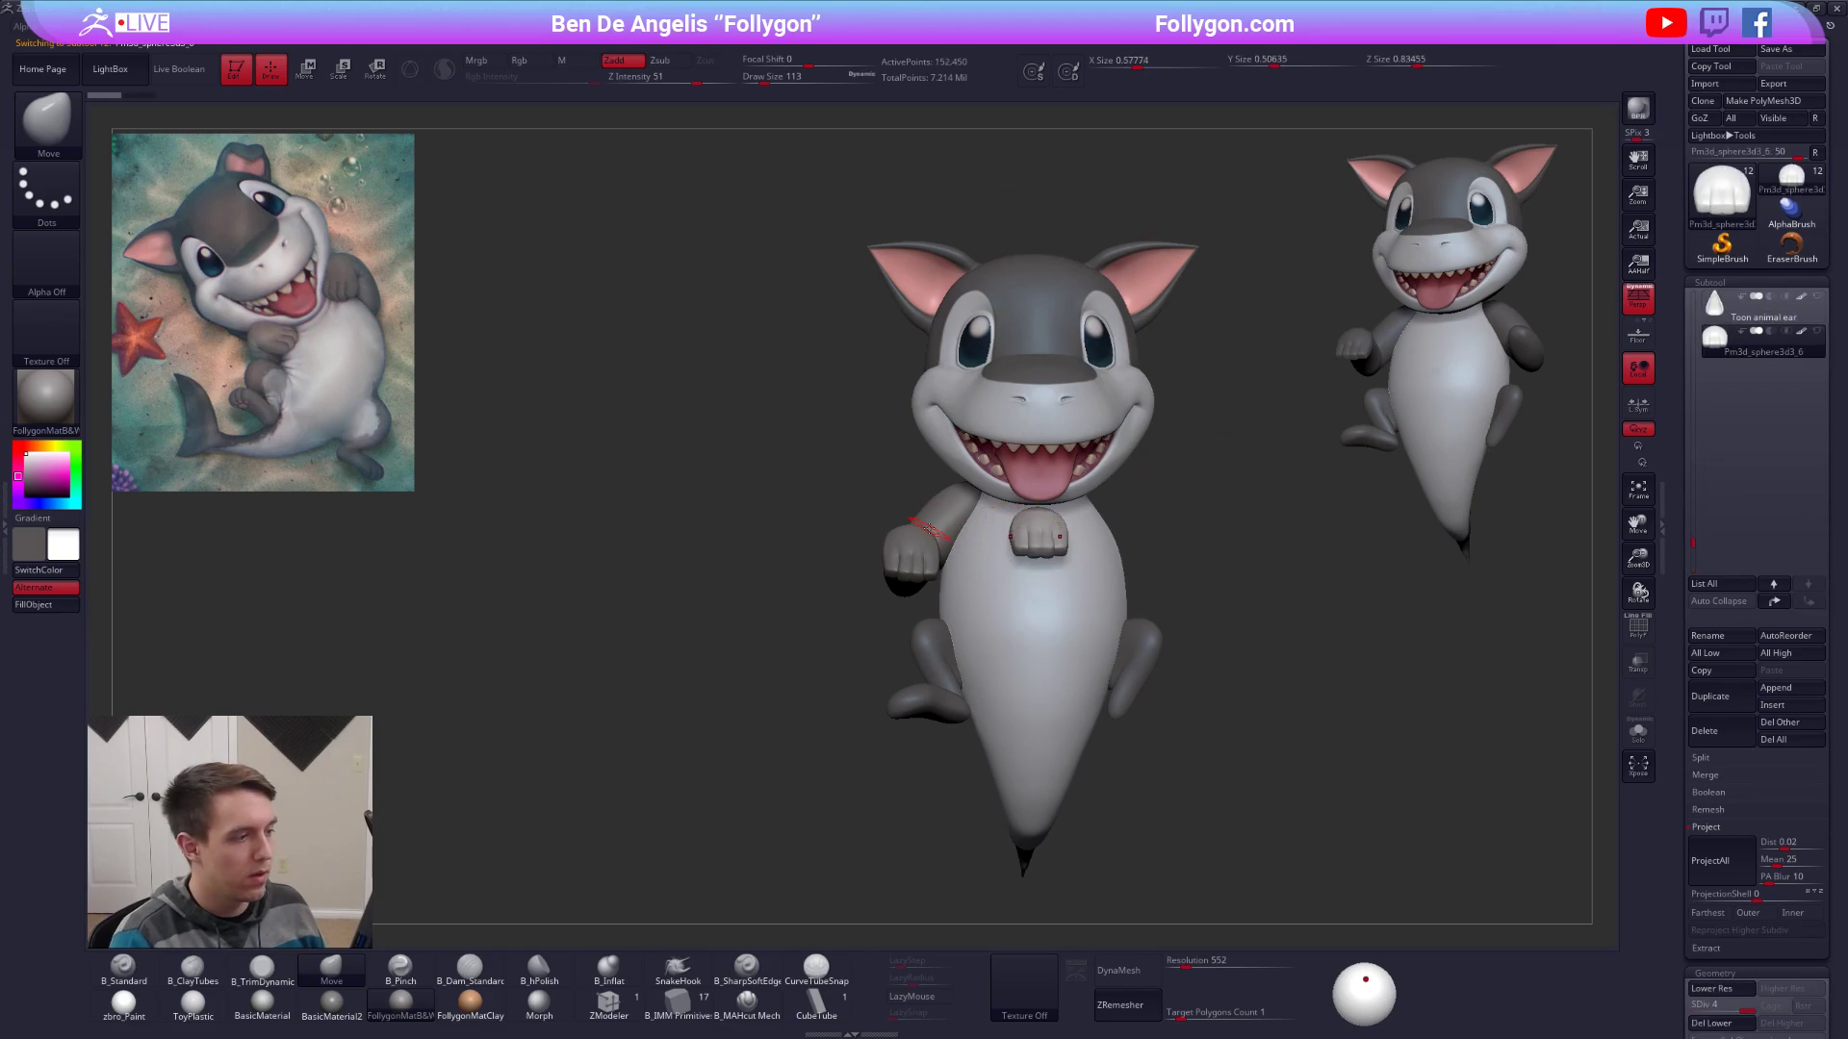
alt+click(930, 533)
Isolate the arm, enlarge the brush, and lower the arm to subdivision level 3.
scroll(922, 576, up, 3)
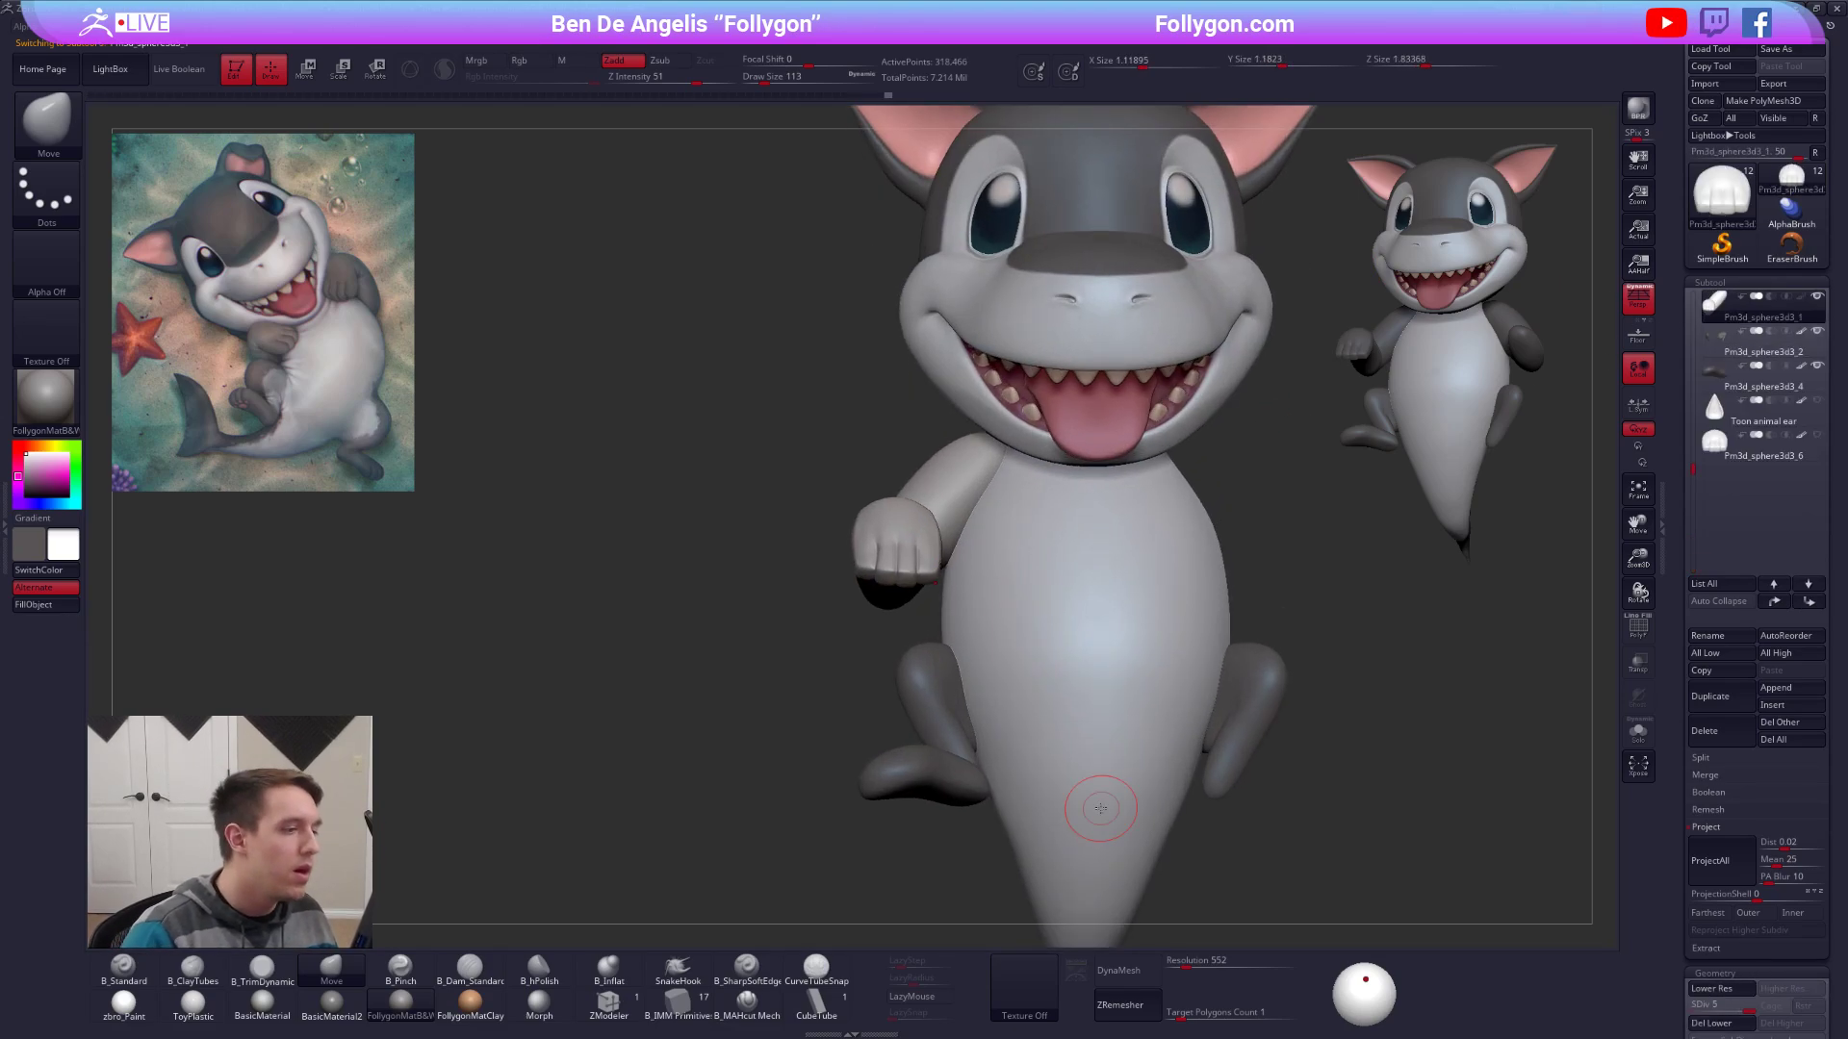
right_drag(990, 545, 1028, 539)
key(space)
drag(1026, 608, 1051, 610)
mouse_move(962, 550)
right_down()
mouse_move(1002, 540)
mouse_move(1054, 577)
right_up()
ctrl+right_drag(1054, 578, 1049, 616)
key(space)
drag(1047, 589, 990, 568)
key(shift+s)
key(shift+d)
key(shift+d)
Build up the forearm with B_ClayTubes, then flatten and smooth it at draw size 181.
right_drag(930, 599, 858, 529)
key(2)
right_drag(865, 626, 853, 583)
drag(852, 602, 829, 618)
right_drag(843, 650, 838, 604)
key(3)
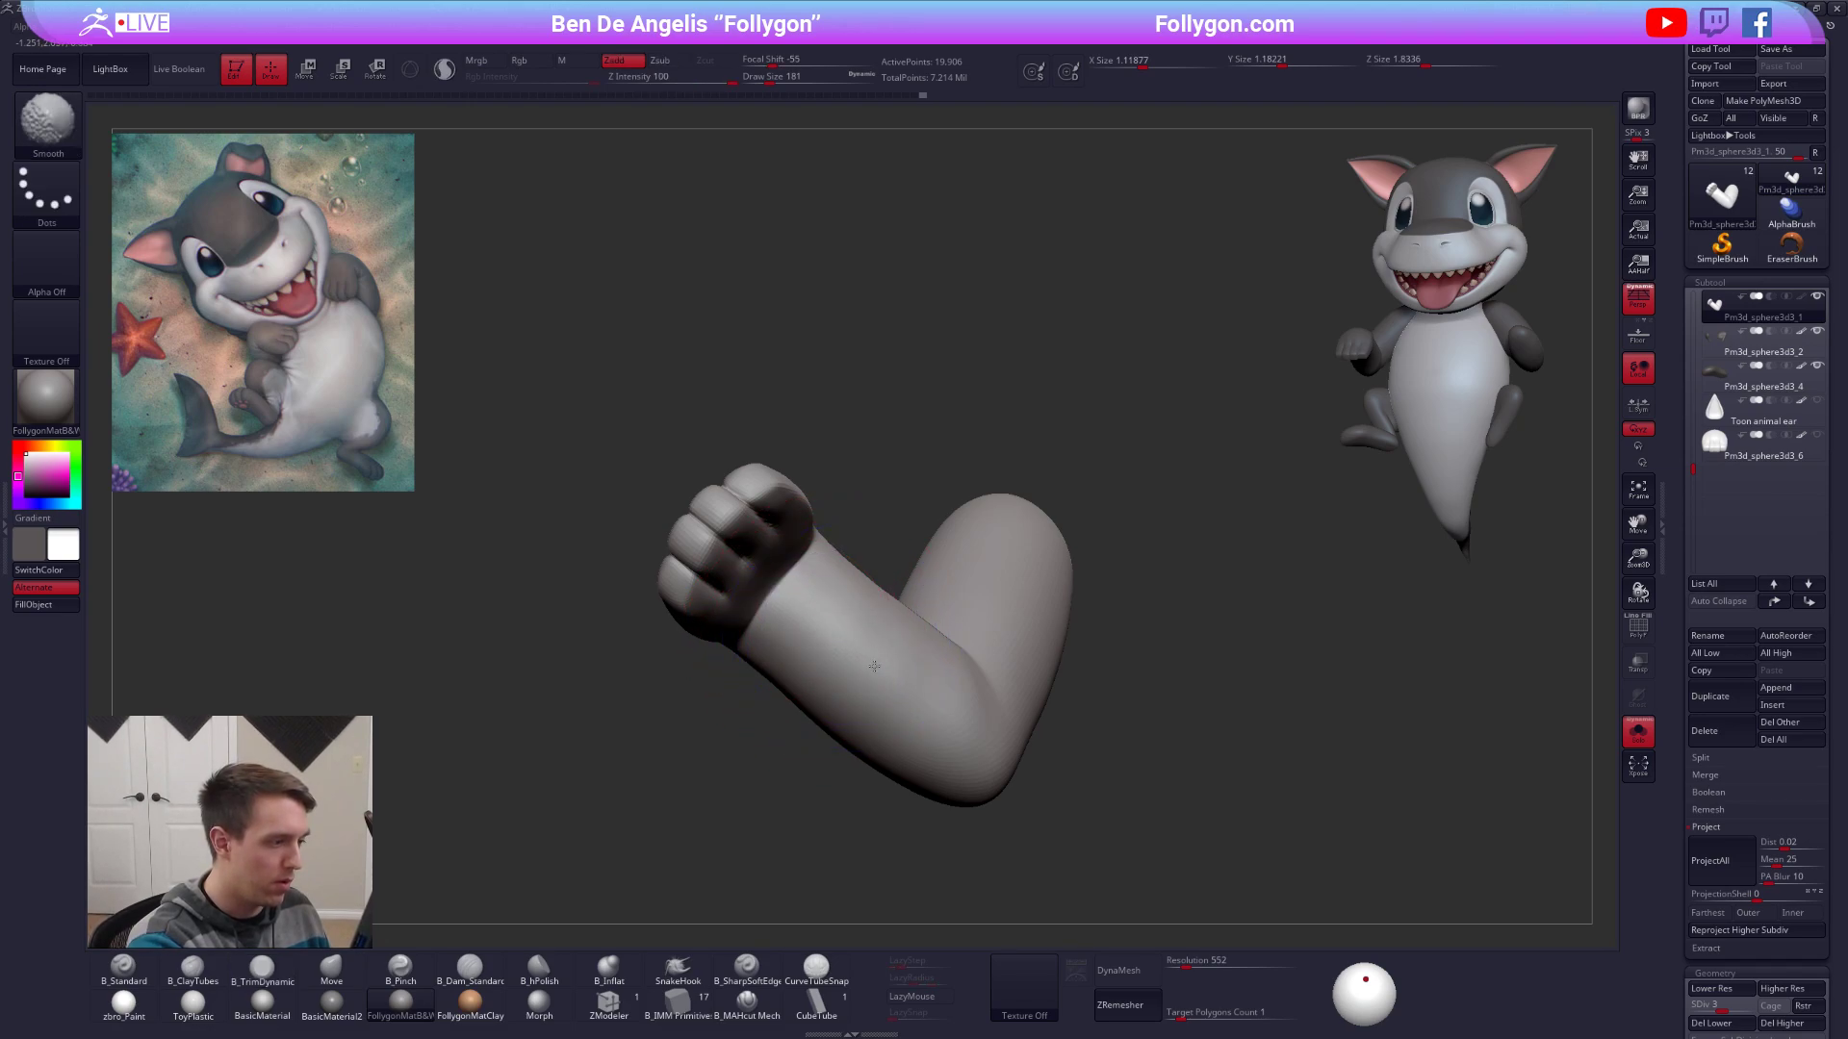
mouse_move(841, 637)
right_down()
mouse_move(821, 689)
mouse_move(857, 710)
mouse_move(875, 647)
mouse_move(969, 561)
mouse_move(831, 639)
mouse_move(890, 618)
mouse_move(806, 610)
right_up()
Refine the palm side of the wrist with B_ClayTubes at draw size 160.
key(2)
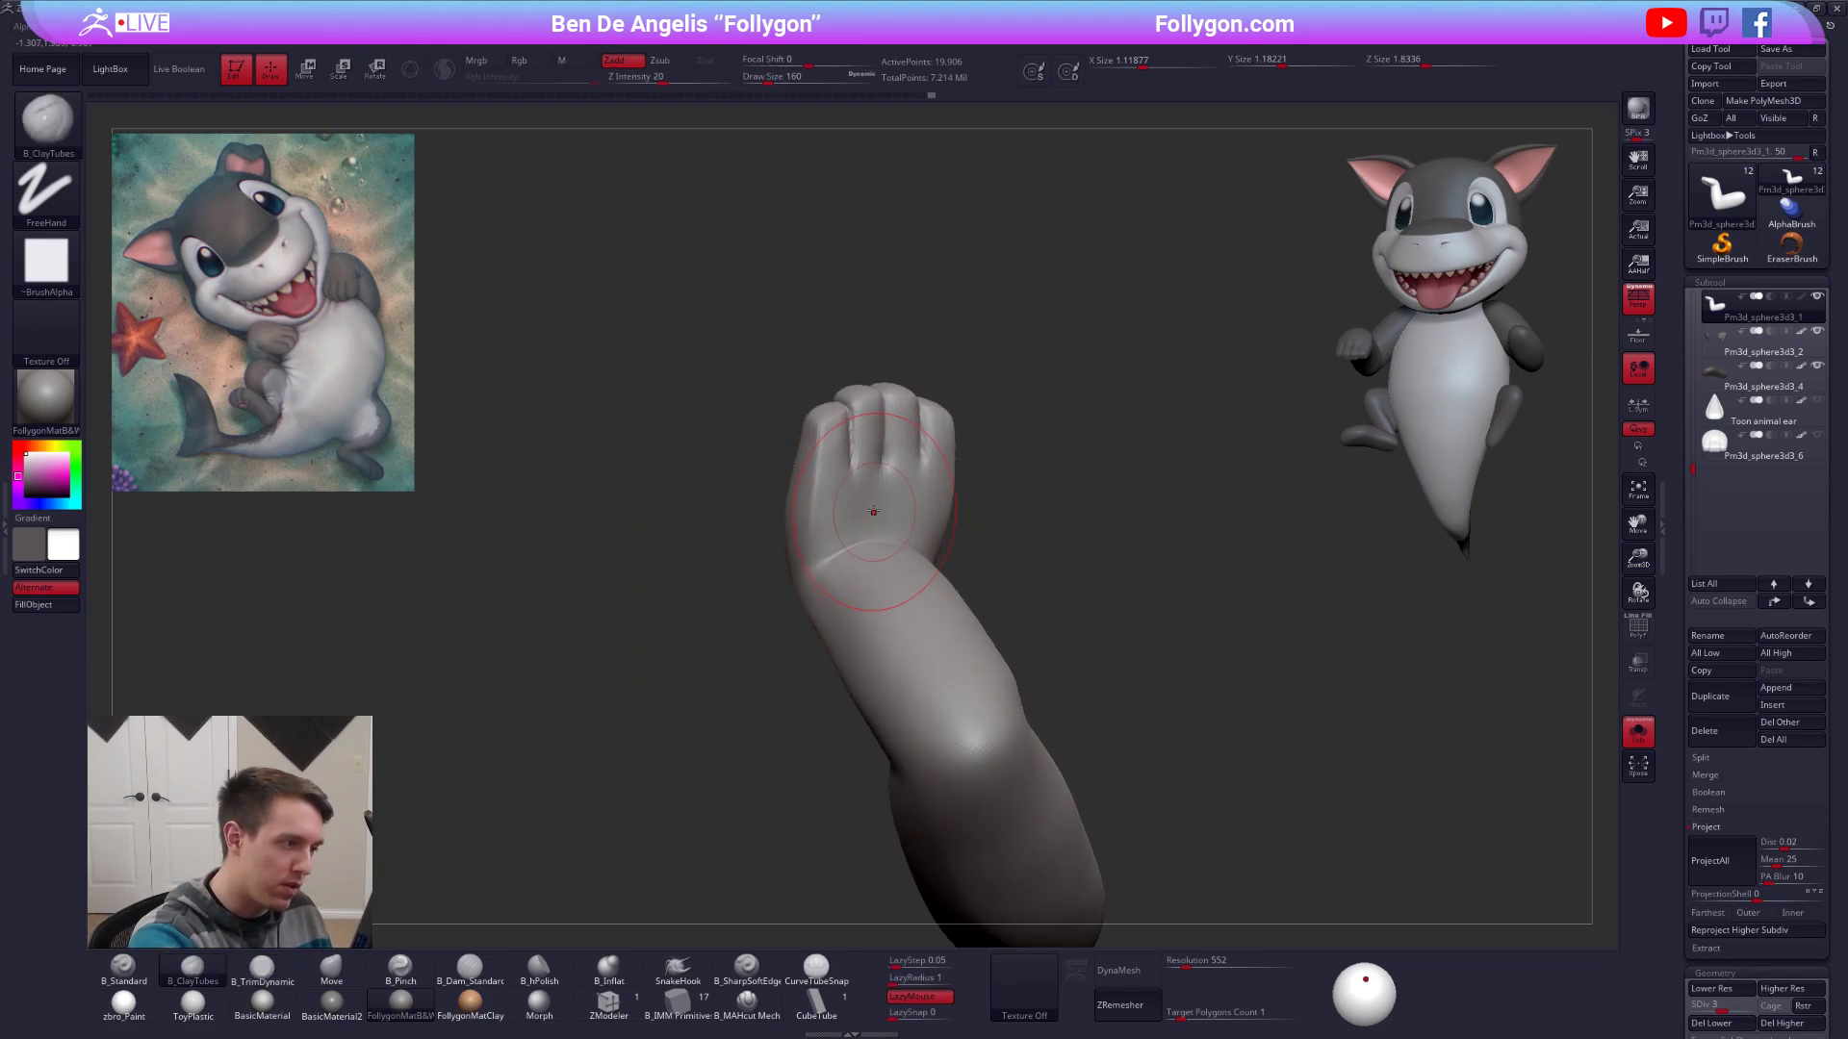
mouse_move(887, 520)
right_down()
mouse_move(929, 534)
mouse_move(965, 610)
mouse_move(962, 568)
mouse_move(895, 544)
right_up()
key(5)
right_drag(928, 738, 883, 571)
Fill out the forearm with B_ClayTubes at draw size 150 and smooth its outer side down to the elbow.
key(2)
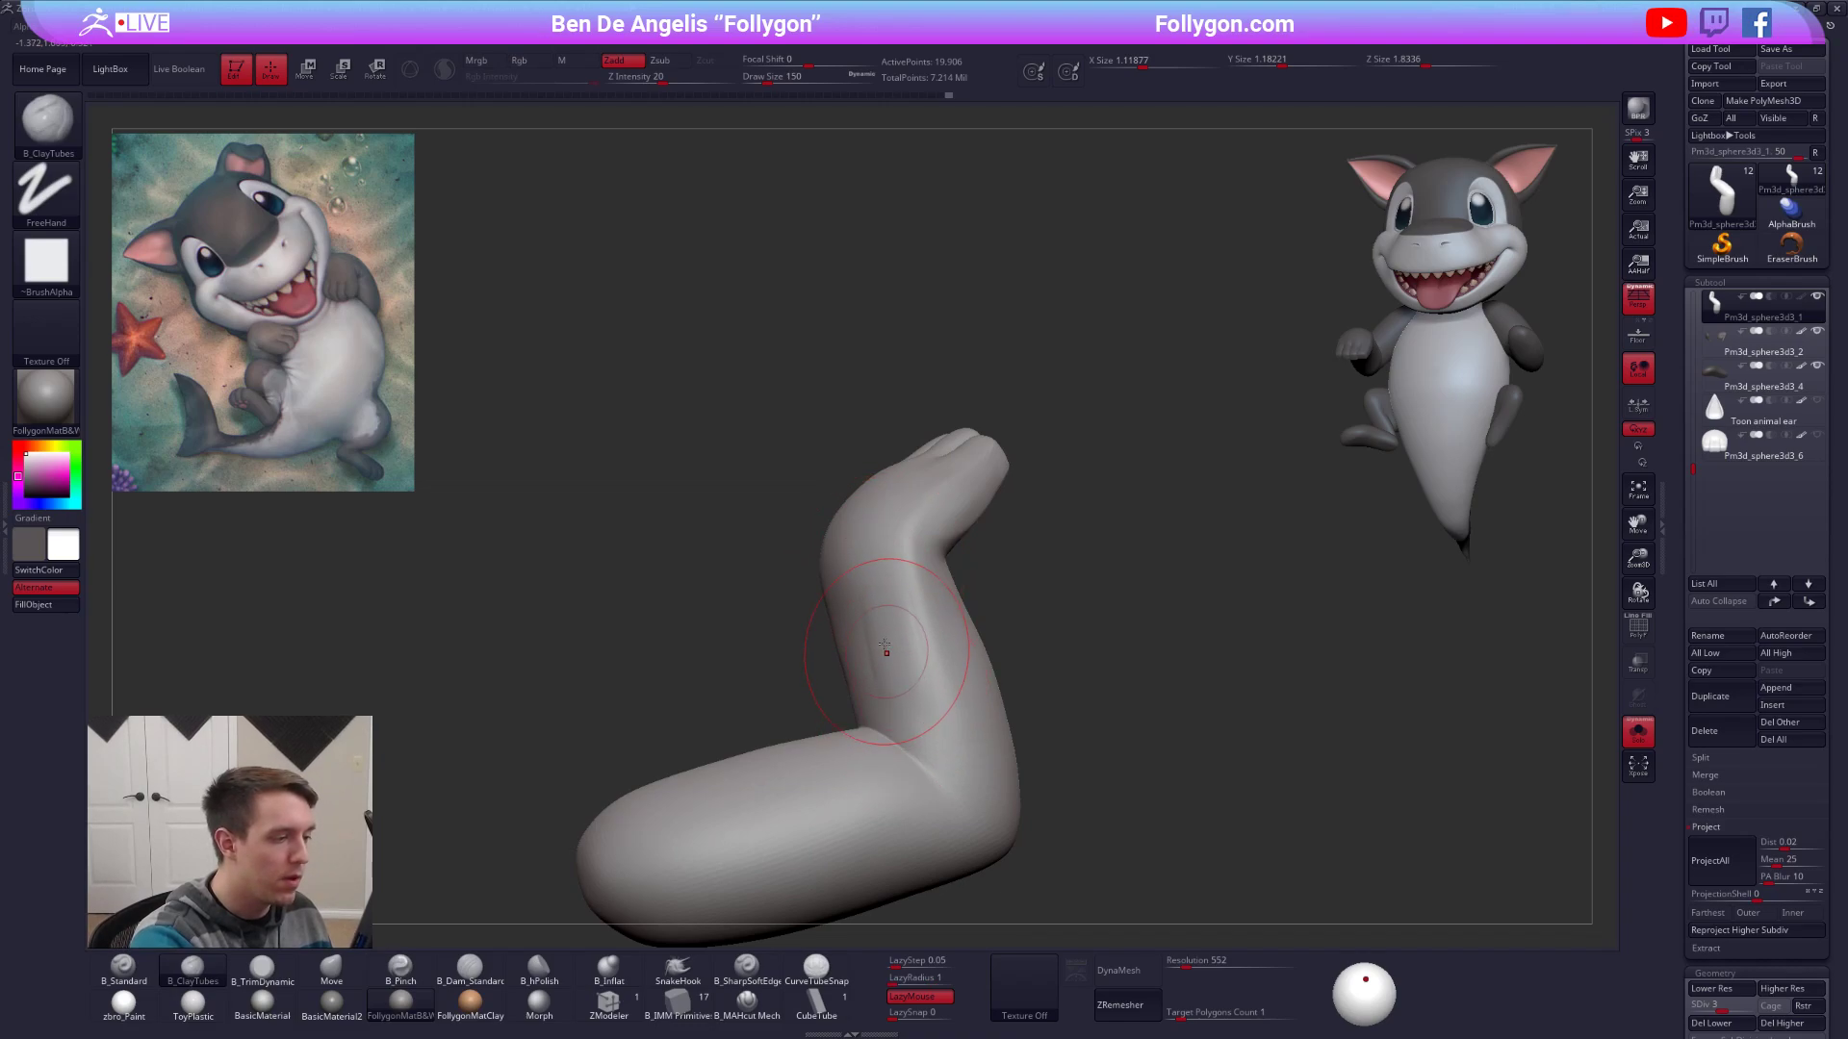
mouse_move(885, 649)
right_down()
mouse_move(916, 623)
mouse_move(905, 655)
right_up()
shift+drag(813, 661, 784, 669)
right_drag(784, 669, 838, 675)
shift+drag(777, 675, 702, 737)
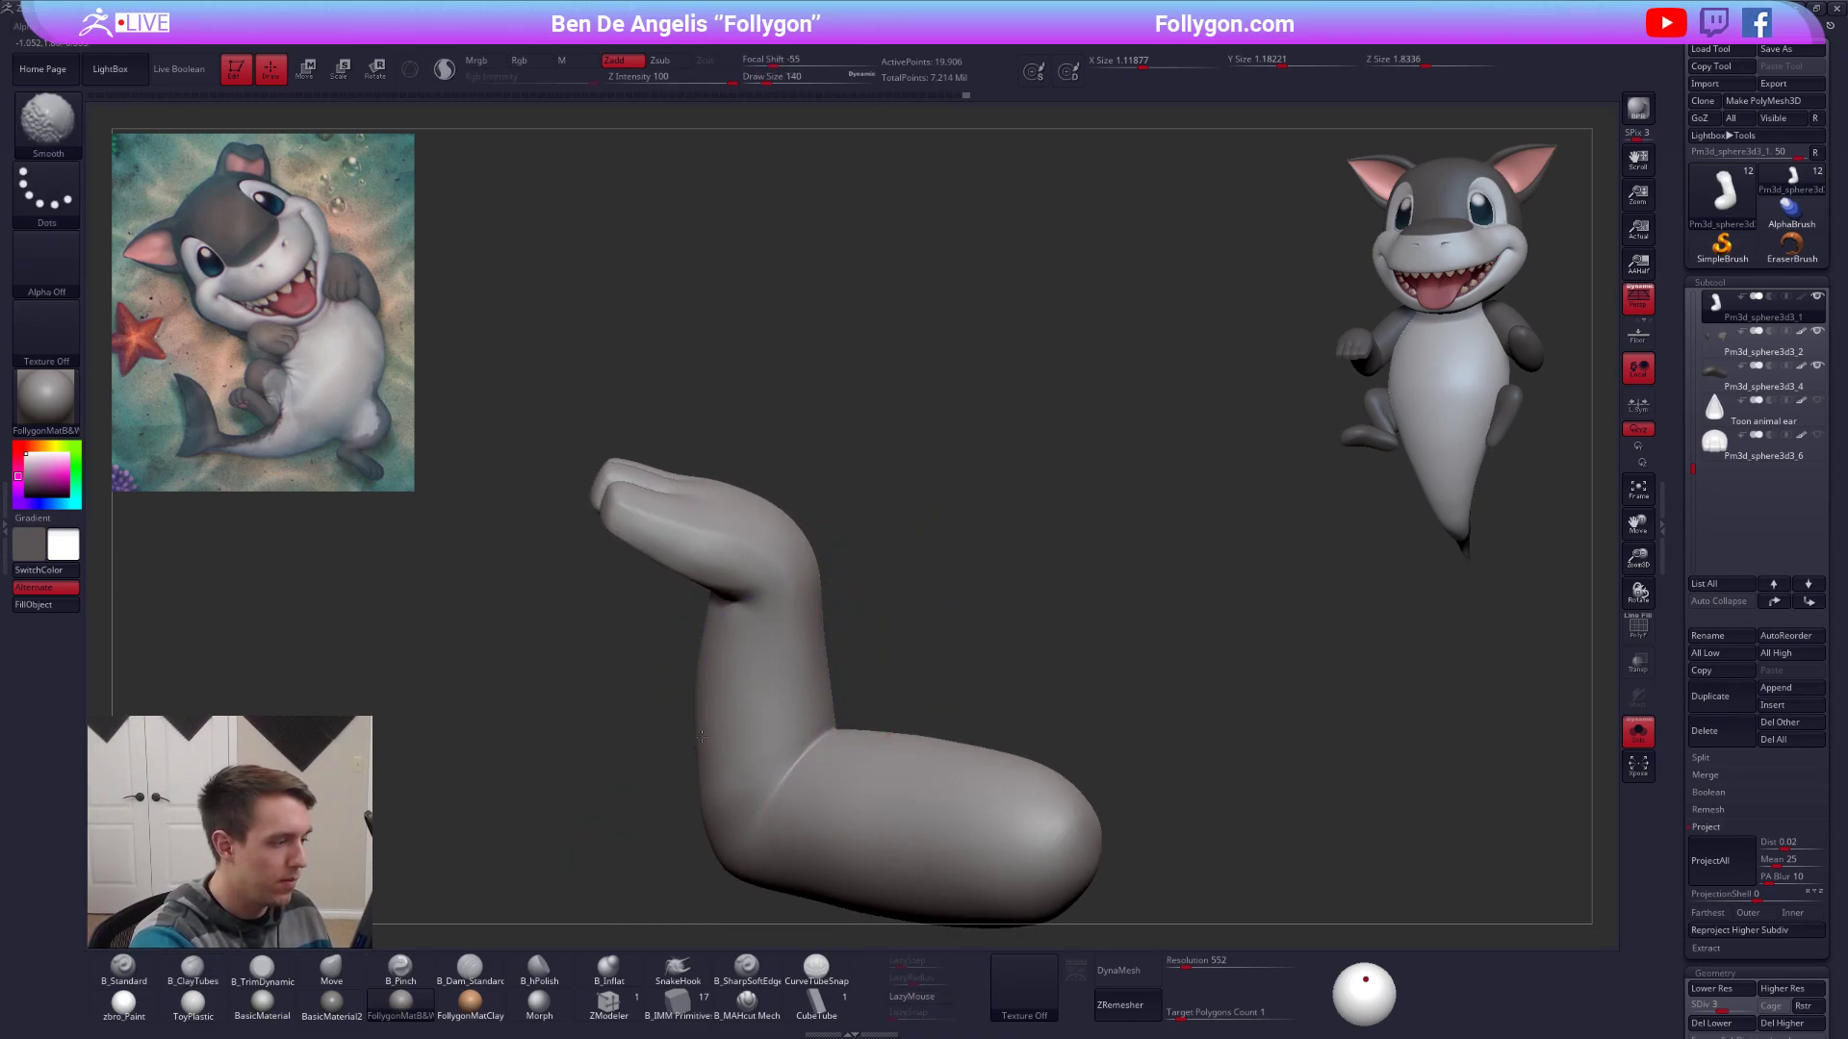
alt+right_drag(701, 737, 839, 621)
shift+drag(839, 635, 828, 677)
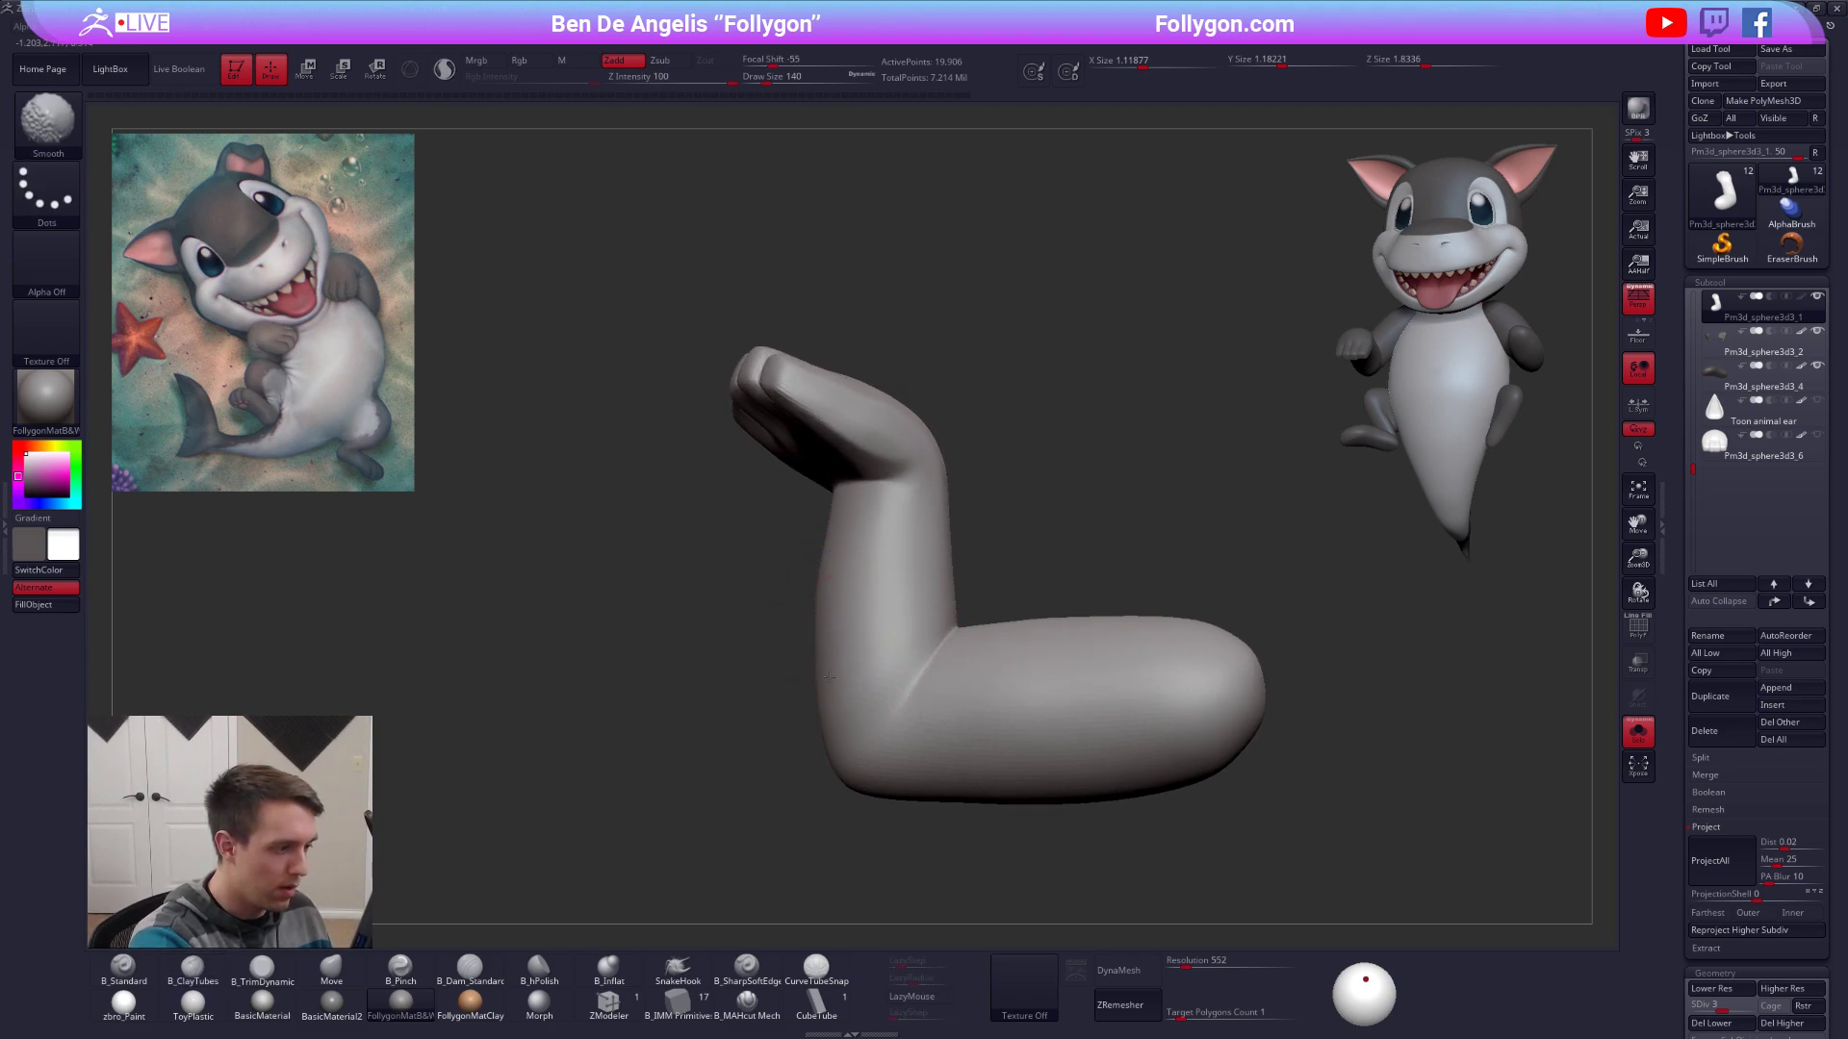
Reshape the forearm and elbow outline with the Move brush at subdivision level 1, using draw size 113.
key(b)
key(m)
key(v)
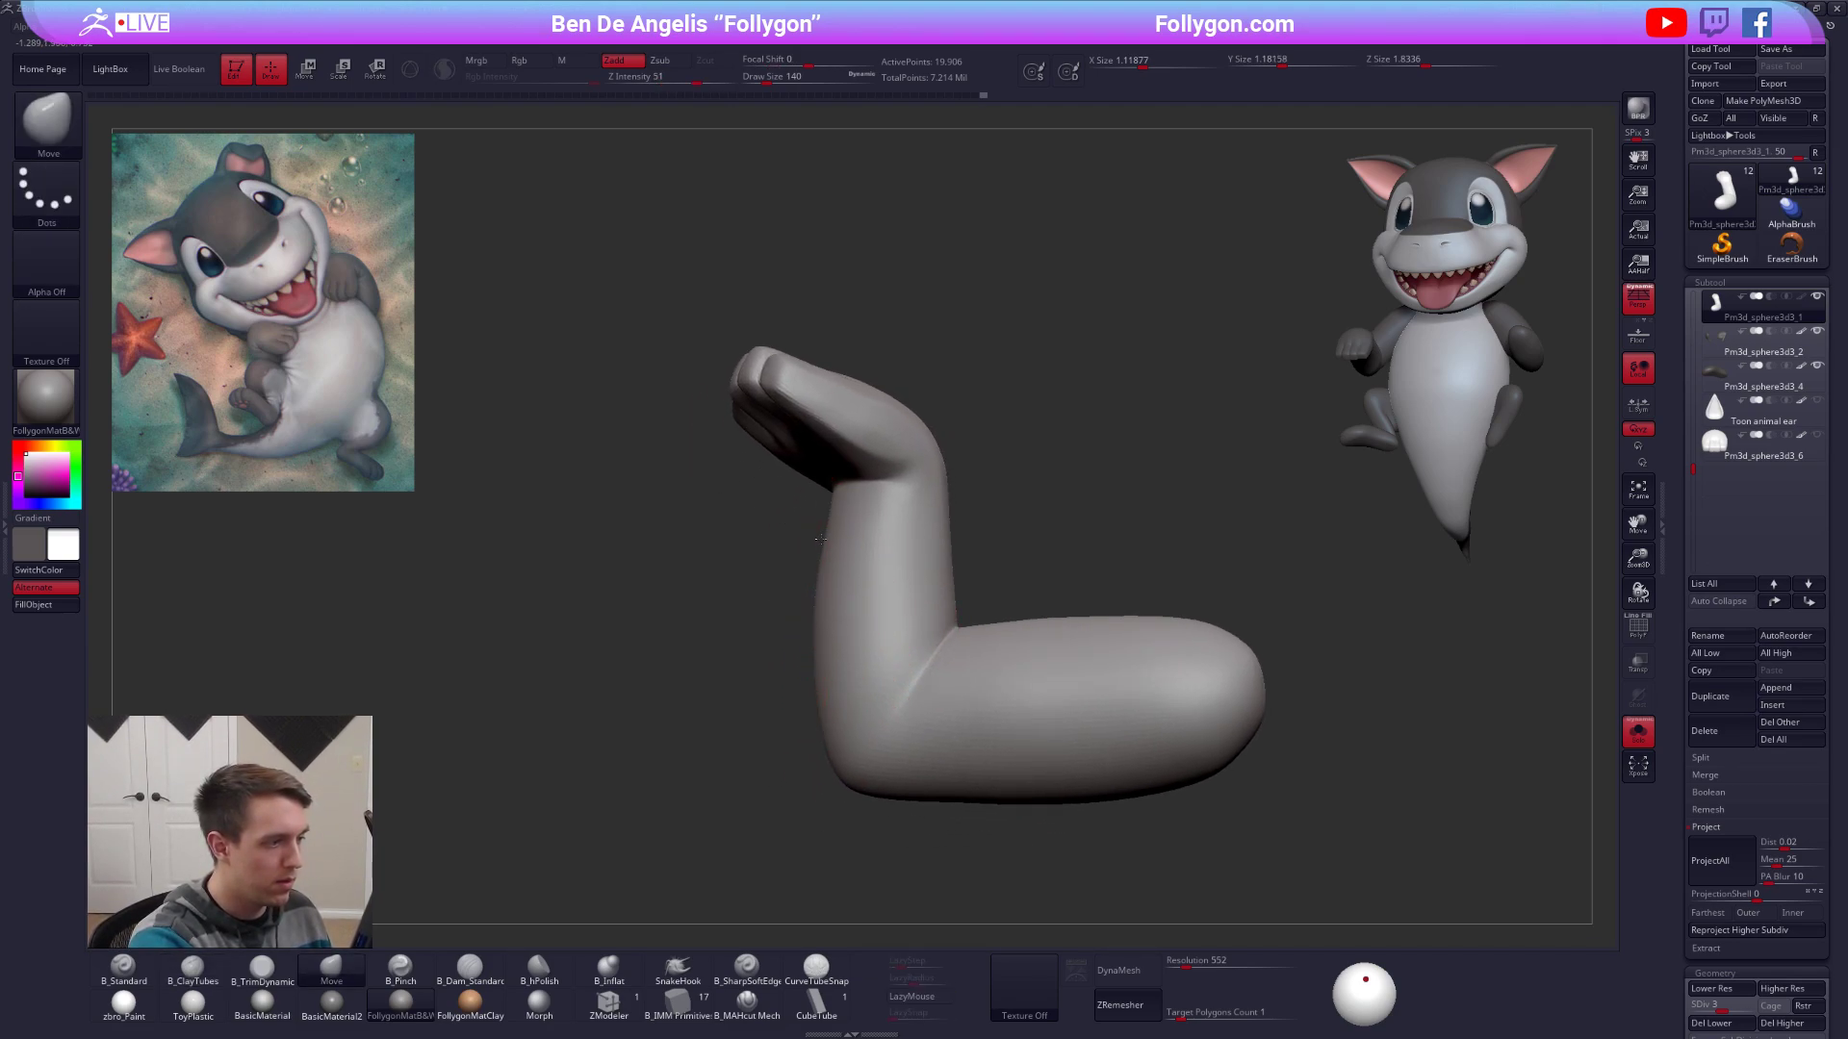
right_drag(834, 531, 910, 497)
mouse_move(815, 562)
right_down()
mouse_move(797, 504)
mouse_move(802, 624)
right_up()
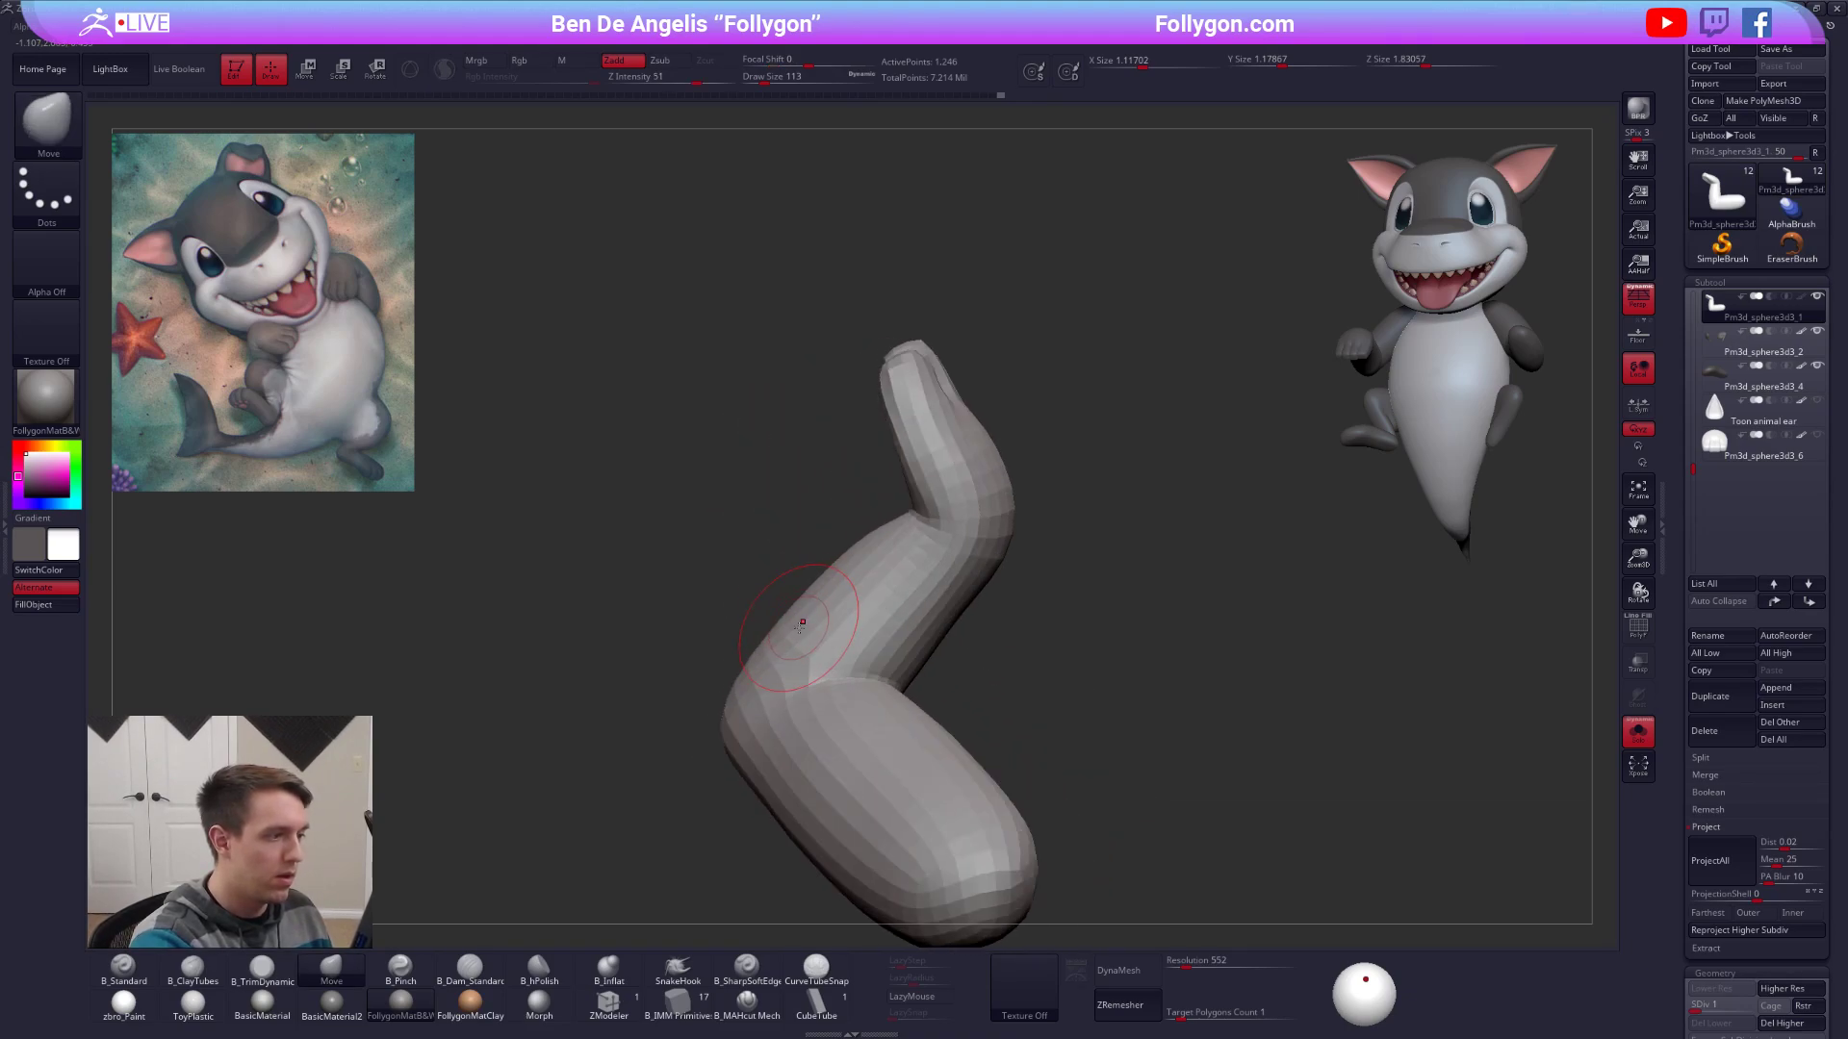
mouse_move(896, 506)
right_down()
mouse_move(857, 664)
mouse_move(875, 749)
mouse_move(911, 676)
mouse_move(890, 548)
right_up()
Smooth the forearm, raise the arm back to subdivision level 5, and show the full character.
key(d)
key(shift)
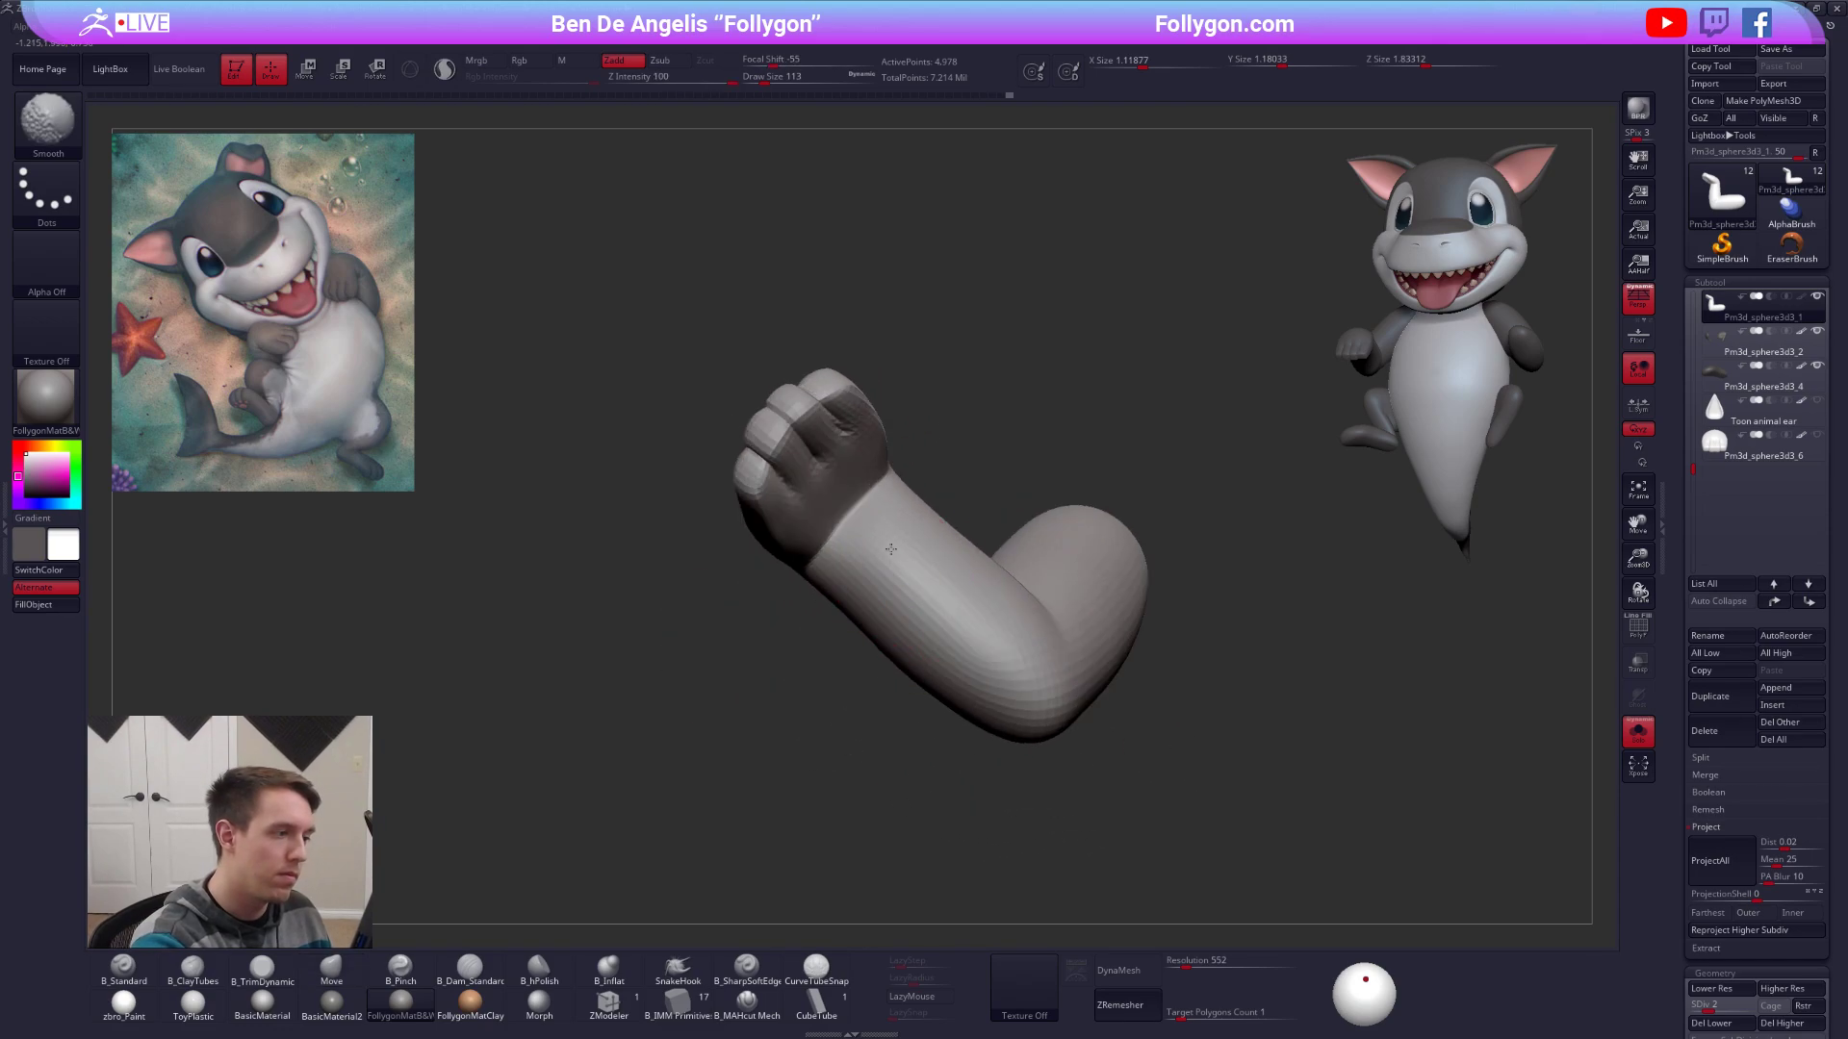
right_drag(978, 674, 1268, 817)
key(alt+s)
key(d)
key(d)
key(d)
alt+right_drag(1102, 537, 1197, 645)
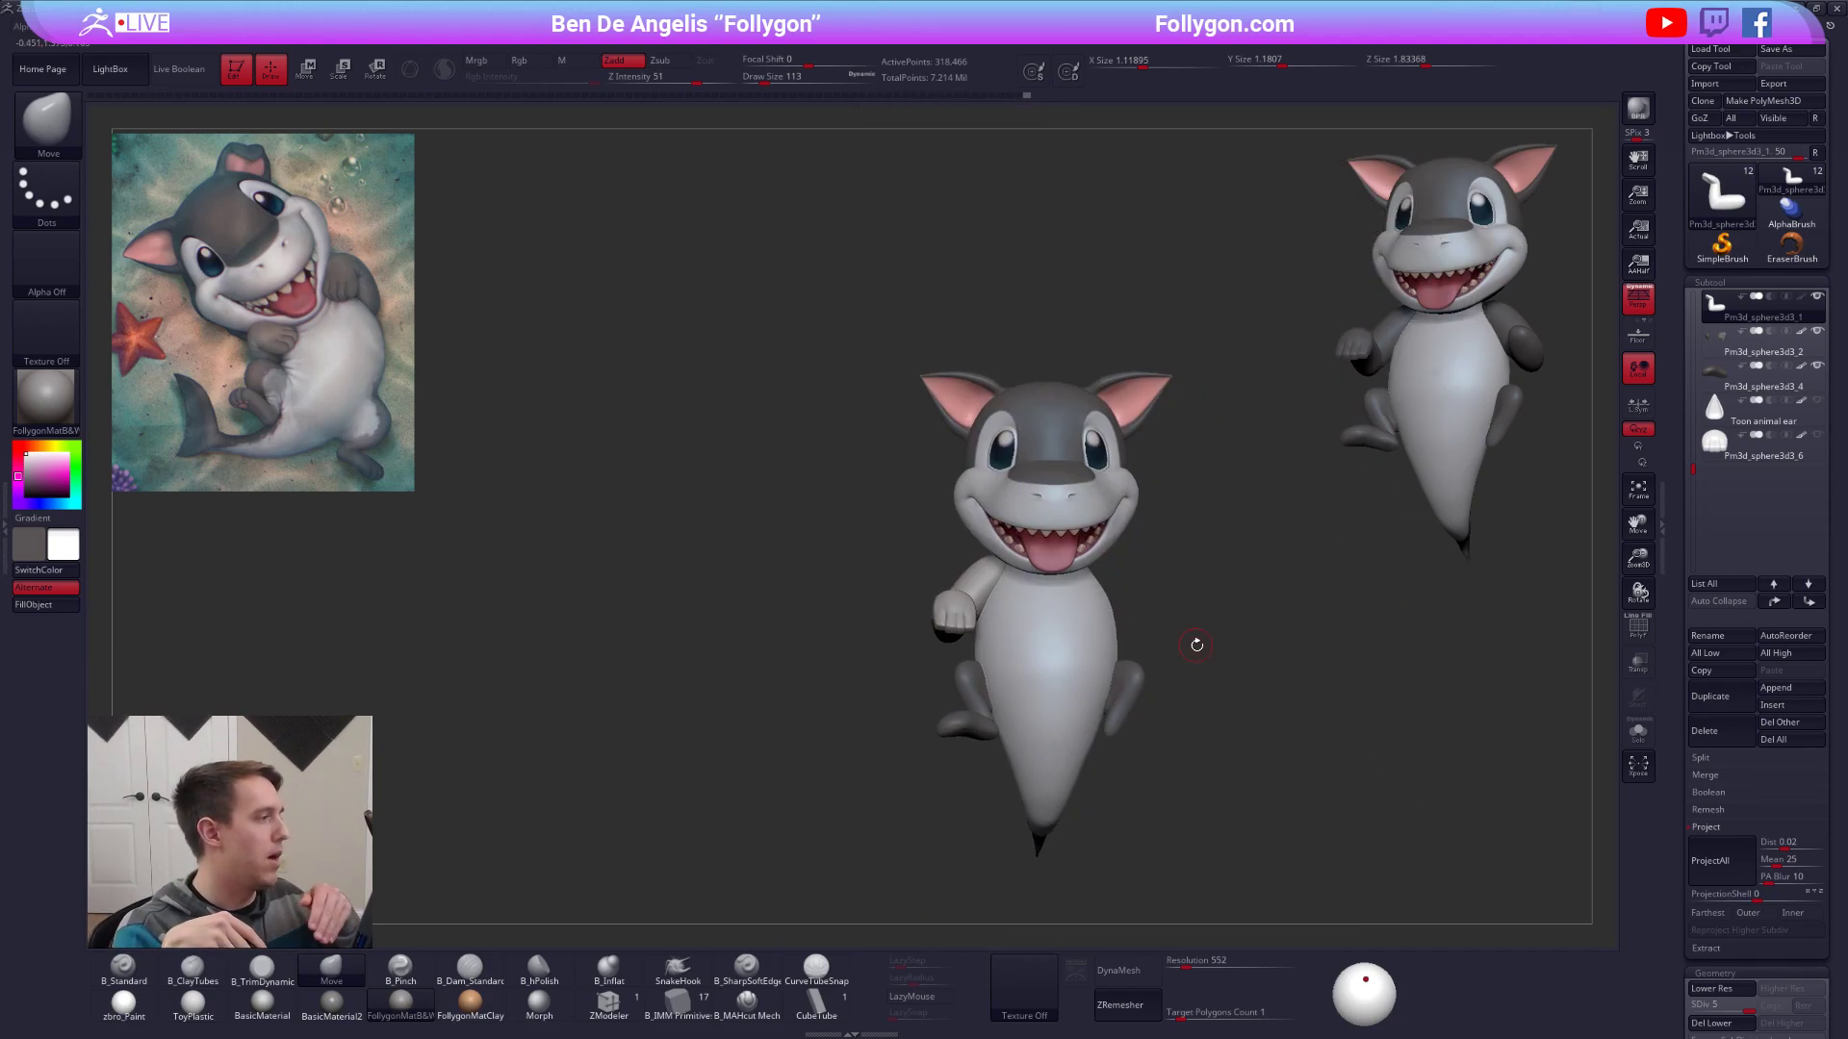
Set the draw size to 239, drop the arm to subdivision level 1, and isolate it in side view.
right_drag(969, 613, 1055, 658)
key(s)
drag(1085, 673, 1104, 673)
right_drag(1104, 674, 1166, 675)
key(shift+d)
key(shift+d)
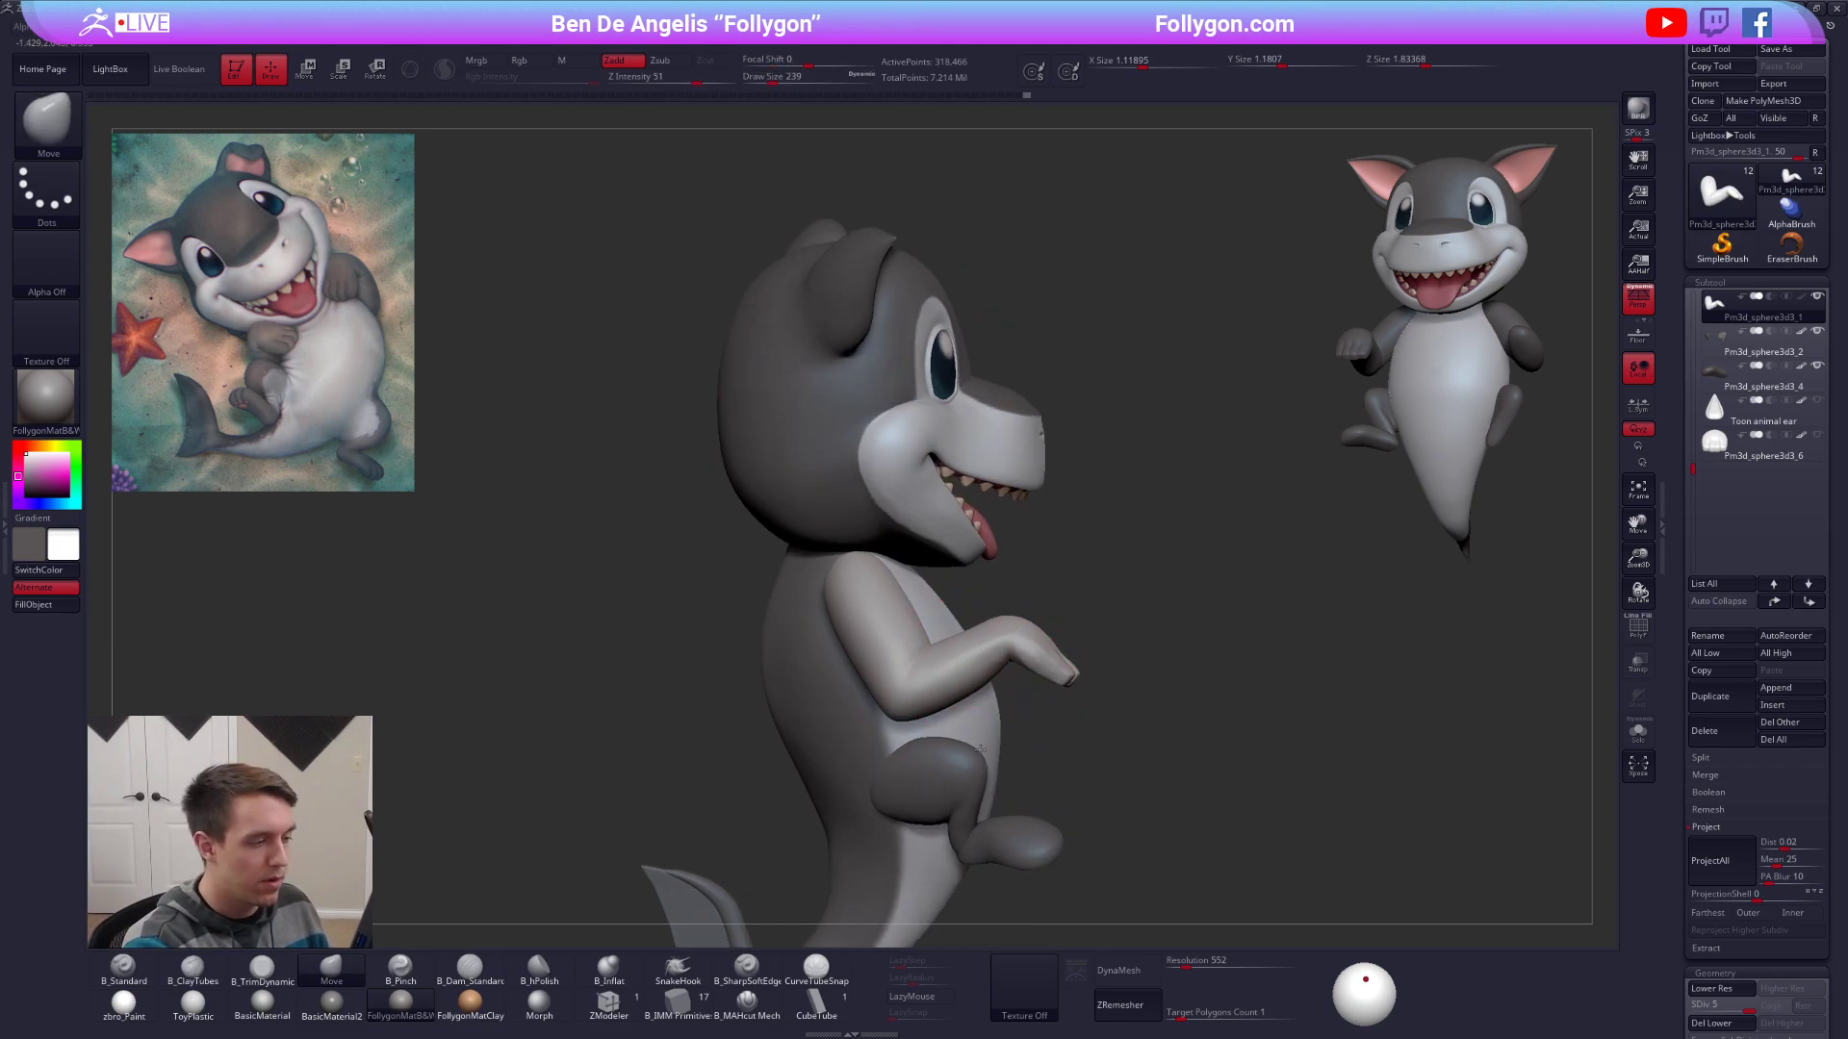
key(shift+d)
key(shift+d)
ctrl+shift+click(936, 652)
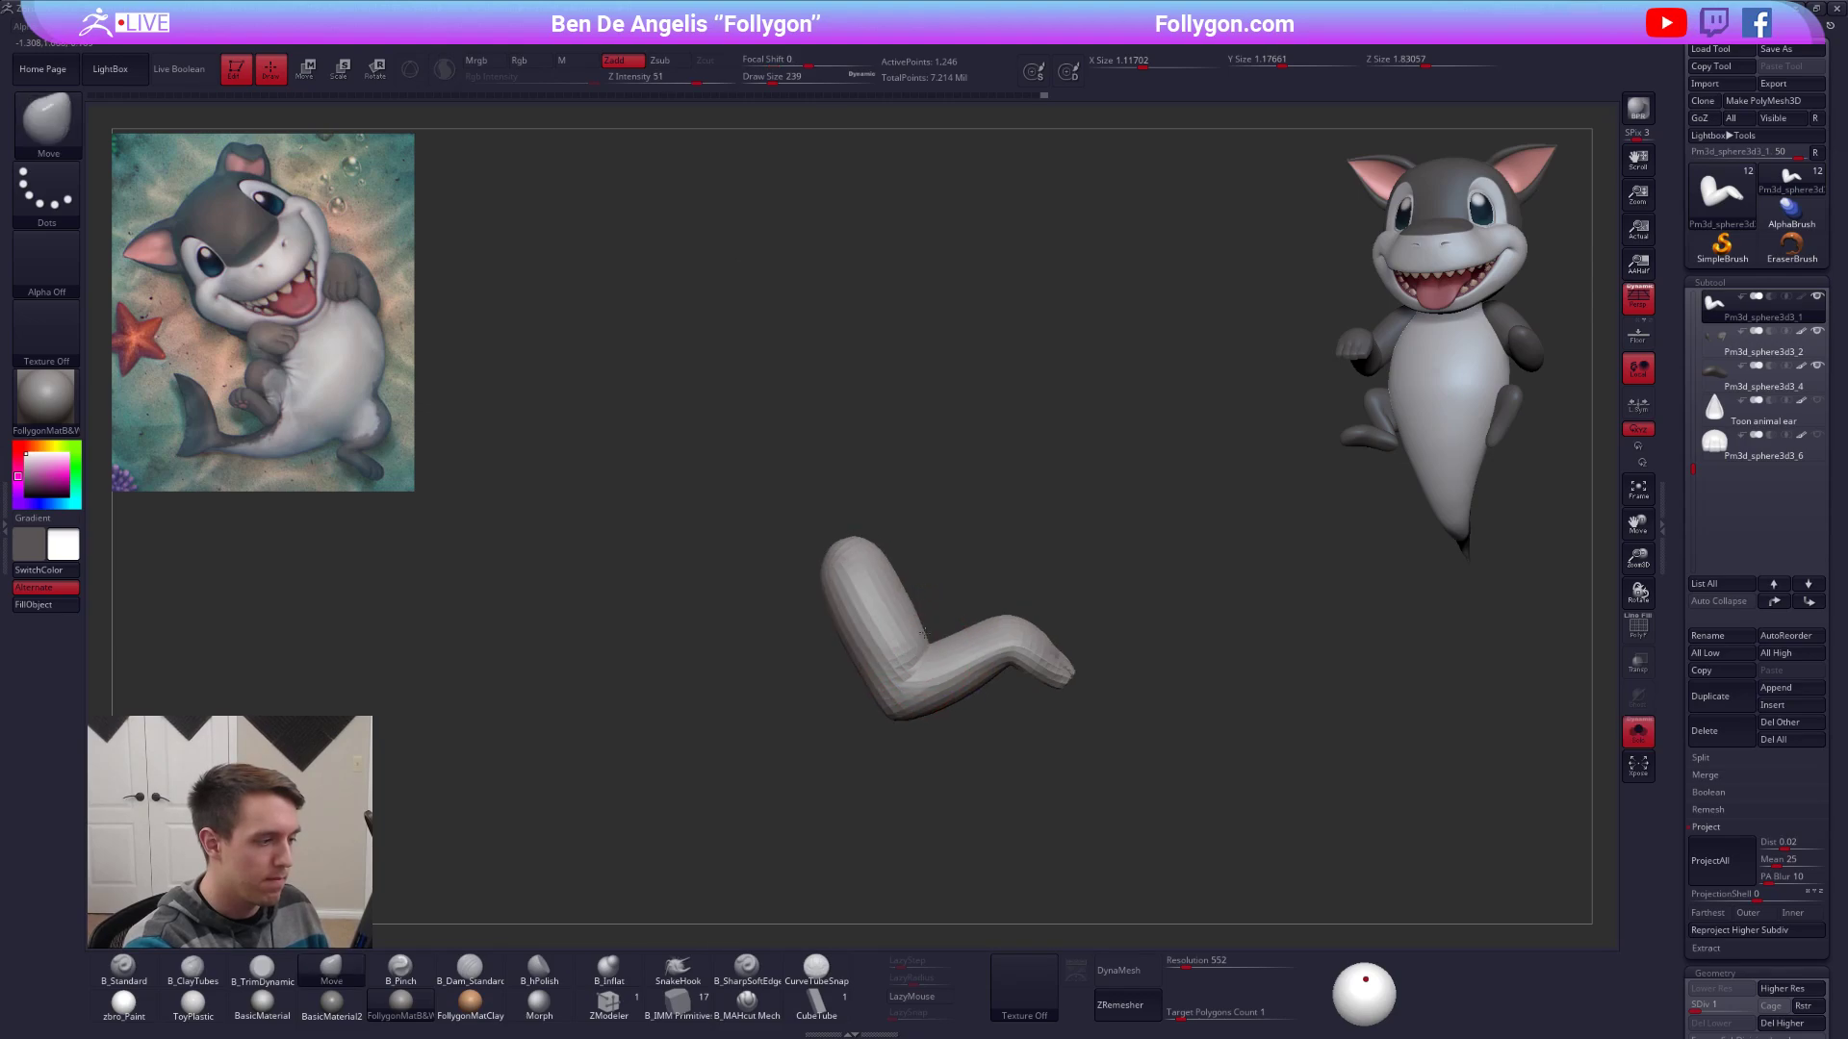
Mask the upper arm and rotate the forearm inward with Transpose so the hand crosses the belly.
ctrl+drag(958, 594, 1278, 647)
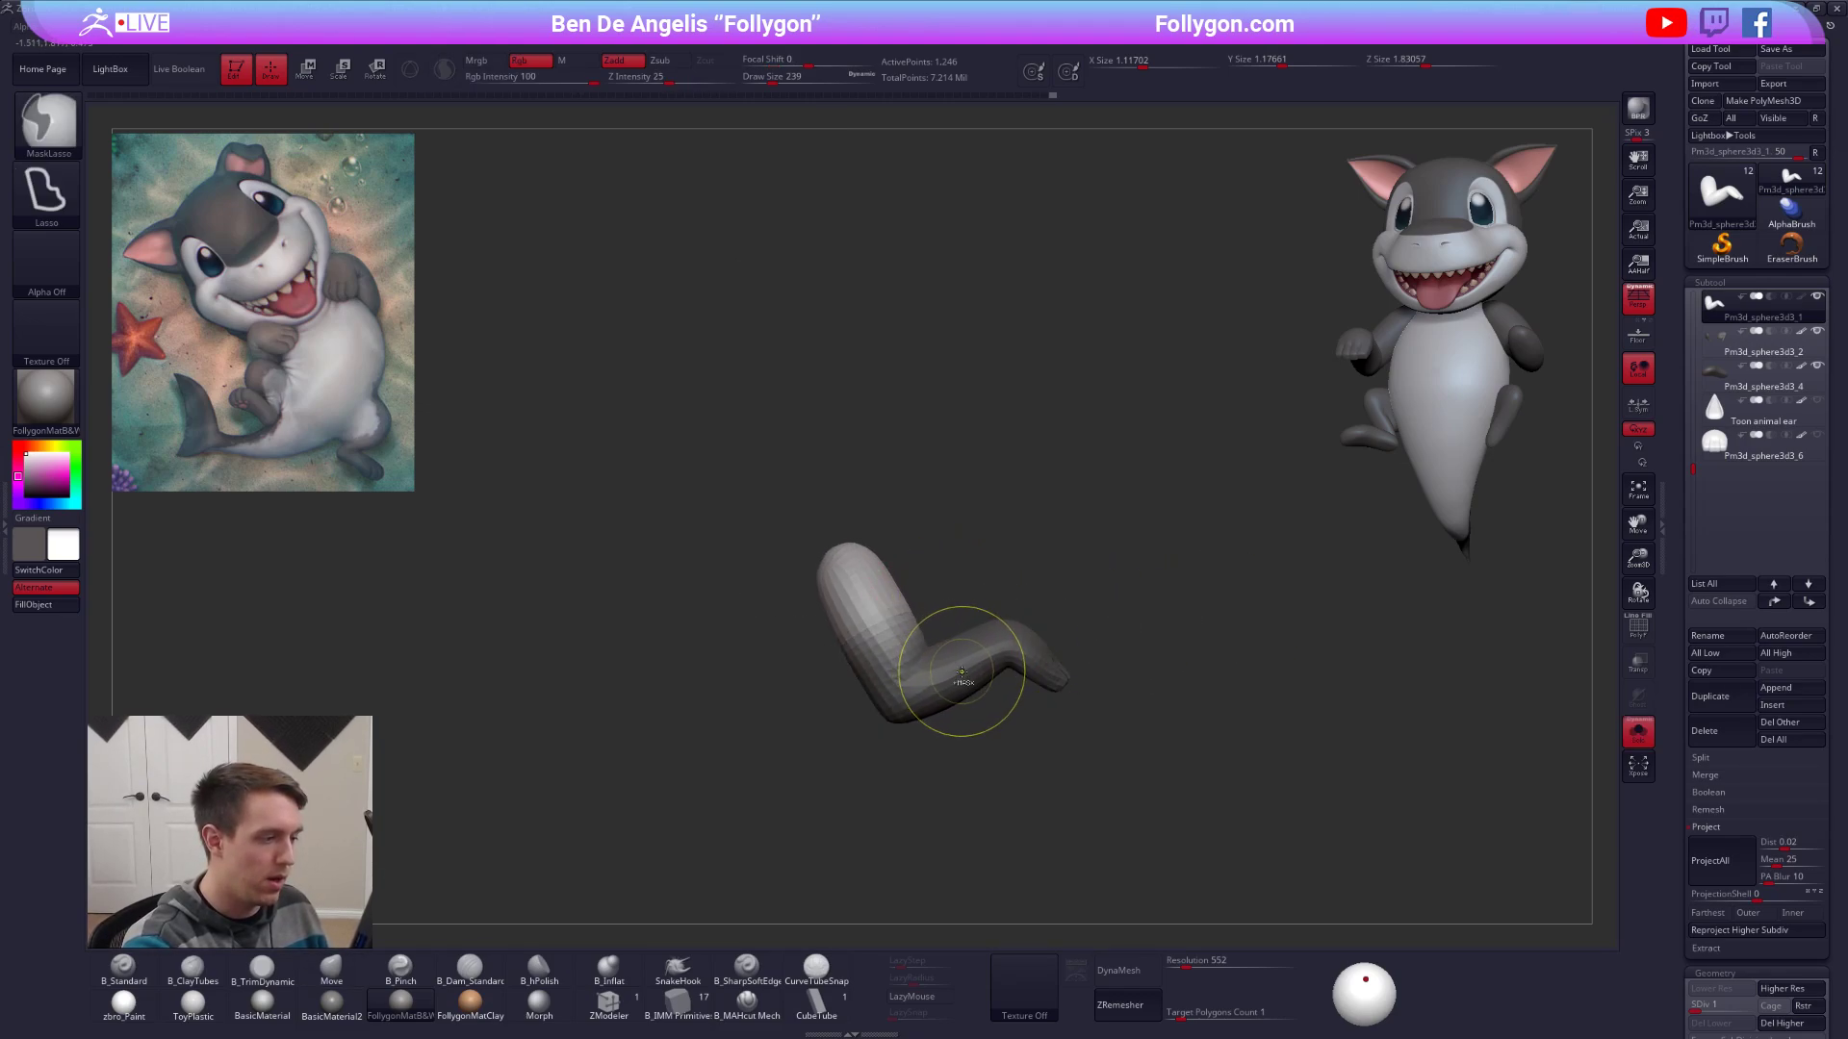
key(r)
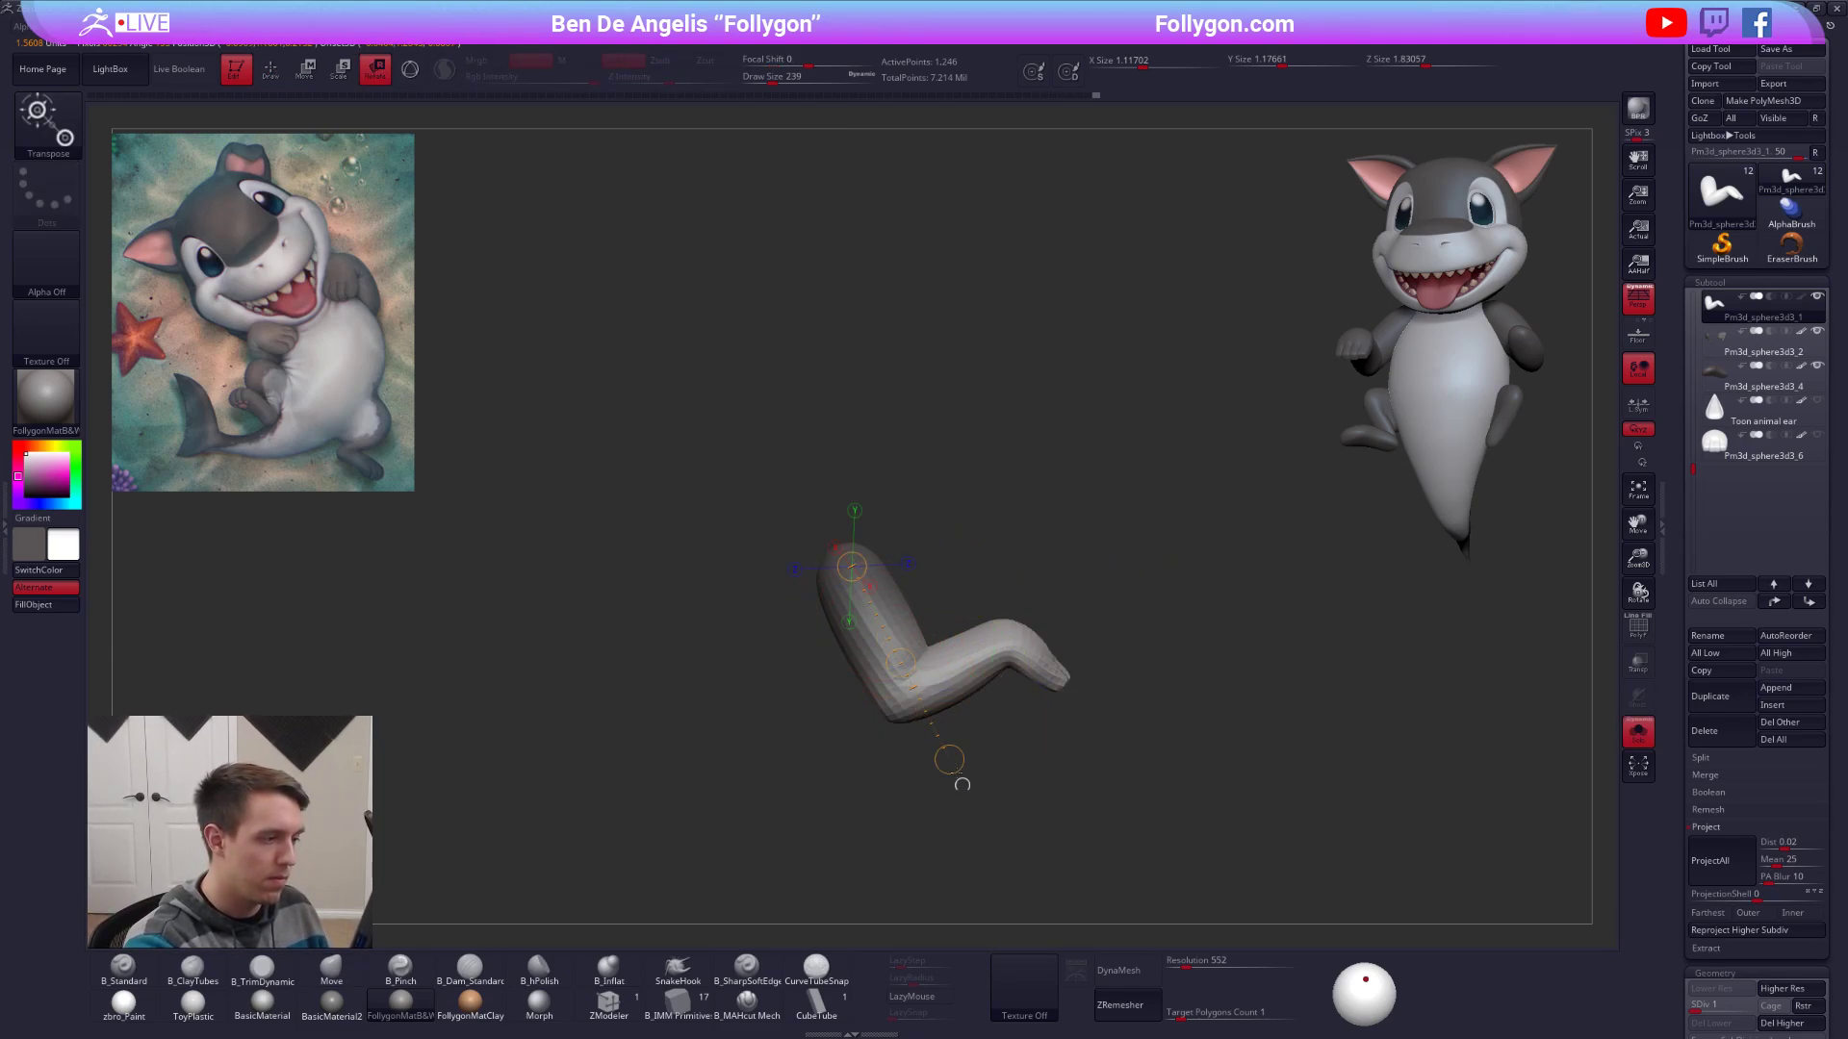
drag(1009, 756, 765, 756)
mouse_move(904, 691)
mouse_down()
mouse_move(931, 681)
mouse_move(906, 676)
mouse_up()
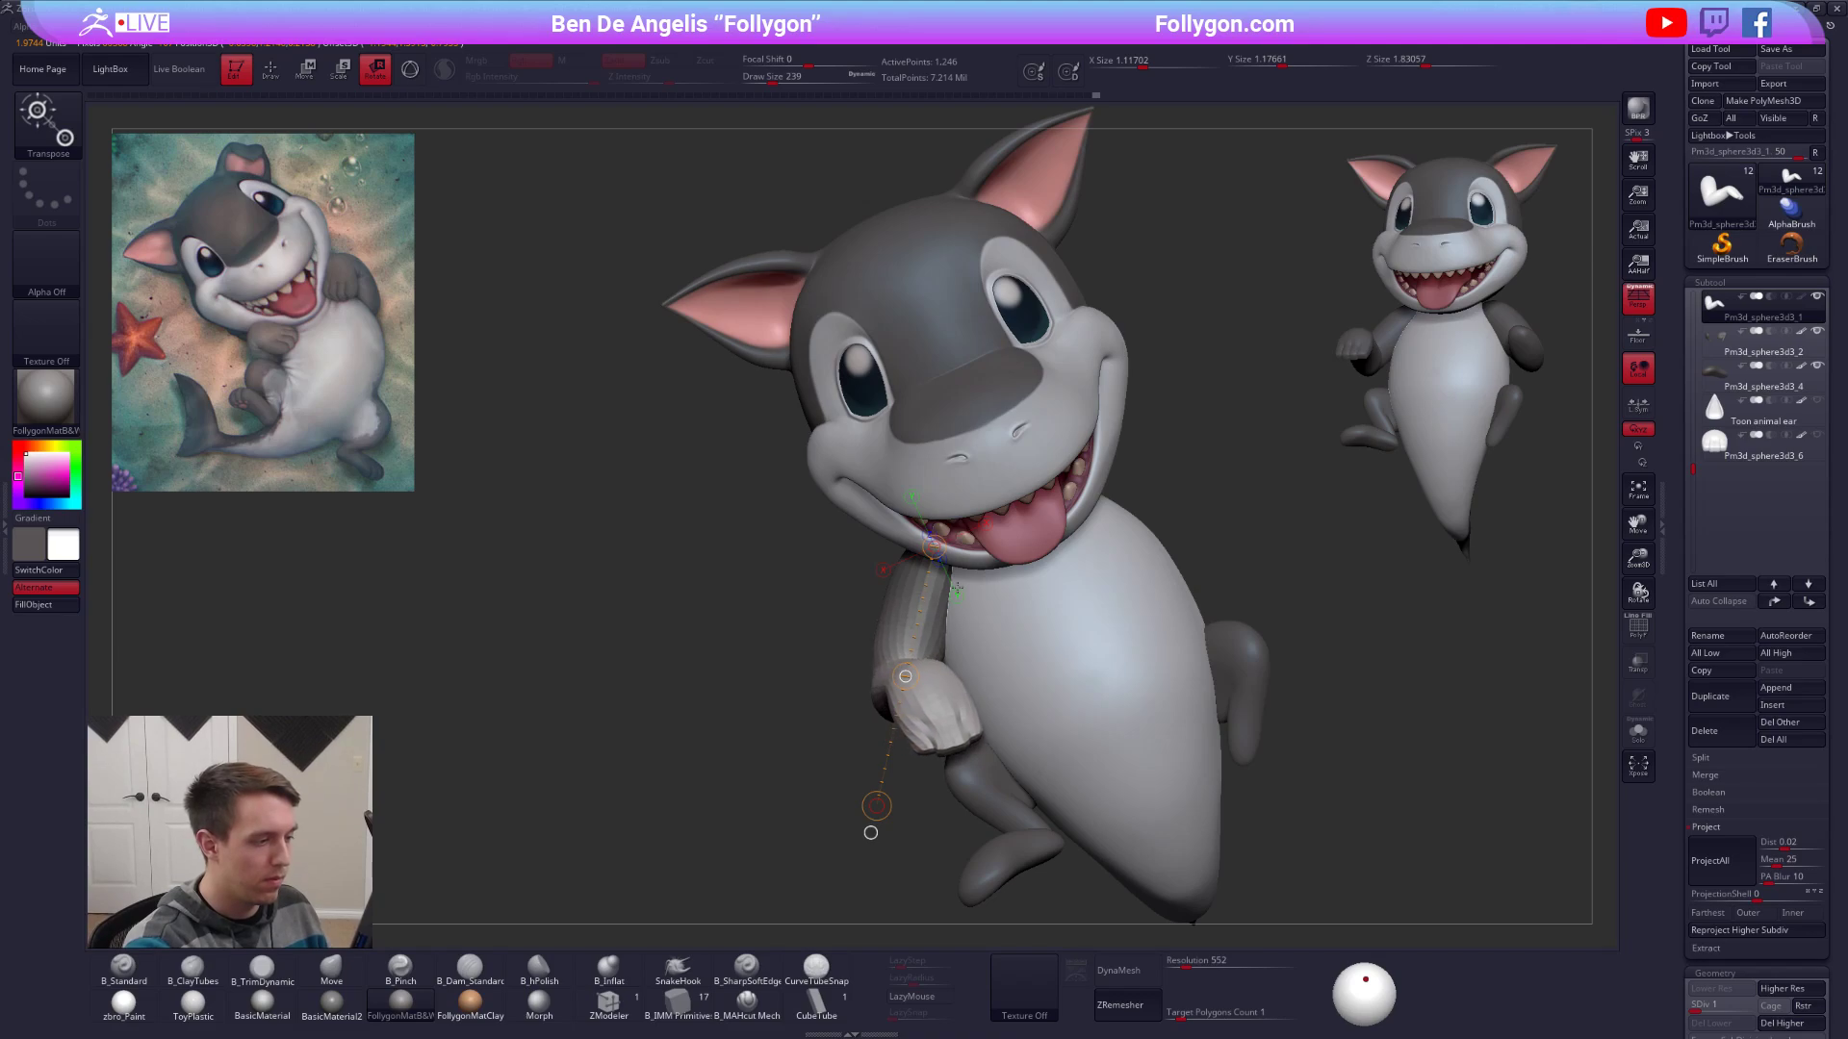
mouse_move(1063, 468)
right_down()
mouse_move(1170, 500)
mouse_move(1213, 538)
right_up()
key(q)
mouse_move(963, 780)
right_down()
mouse_move(1025, 727)
mouse_move(953, 735)
right_up()
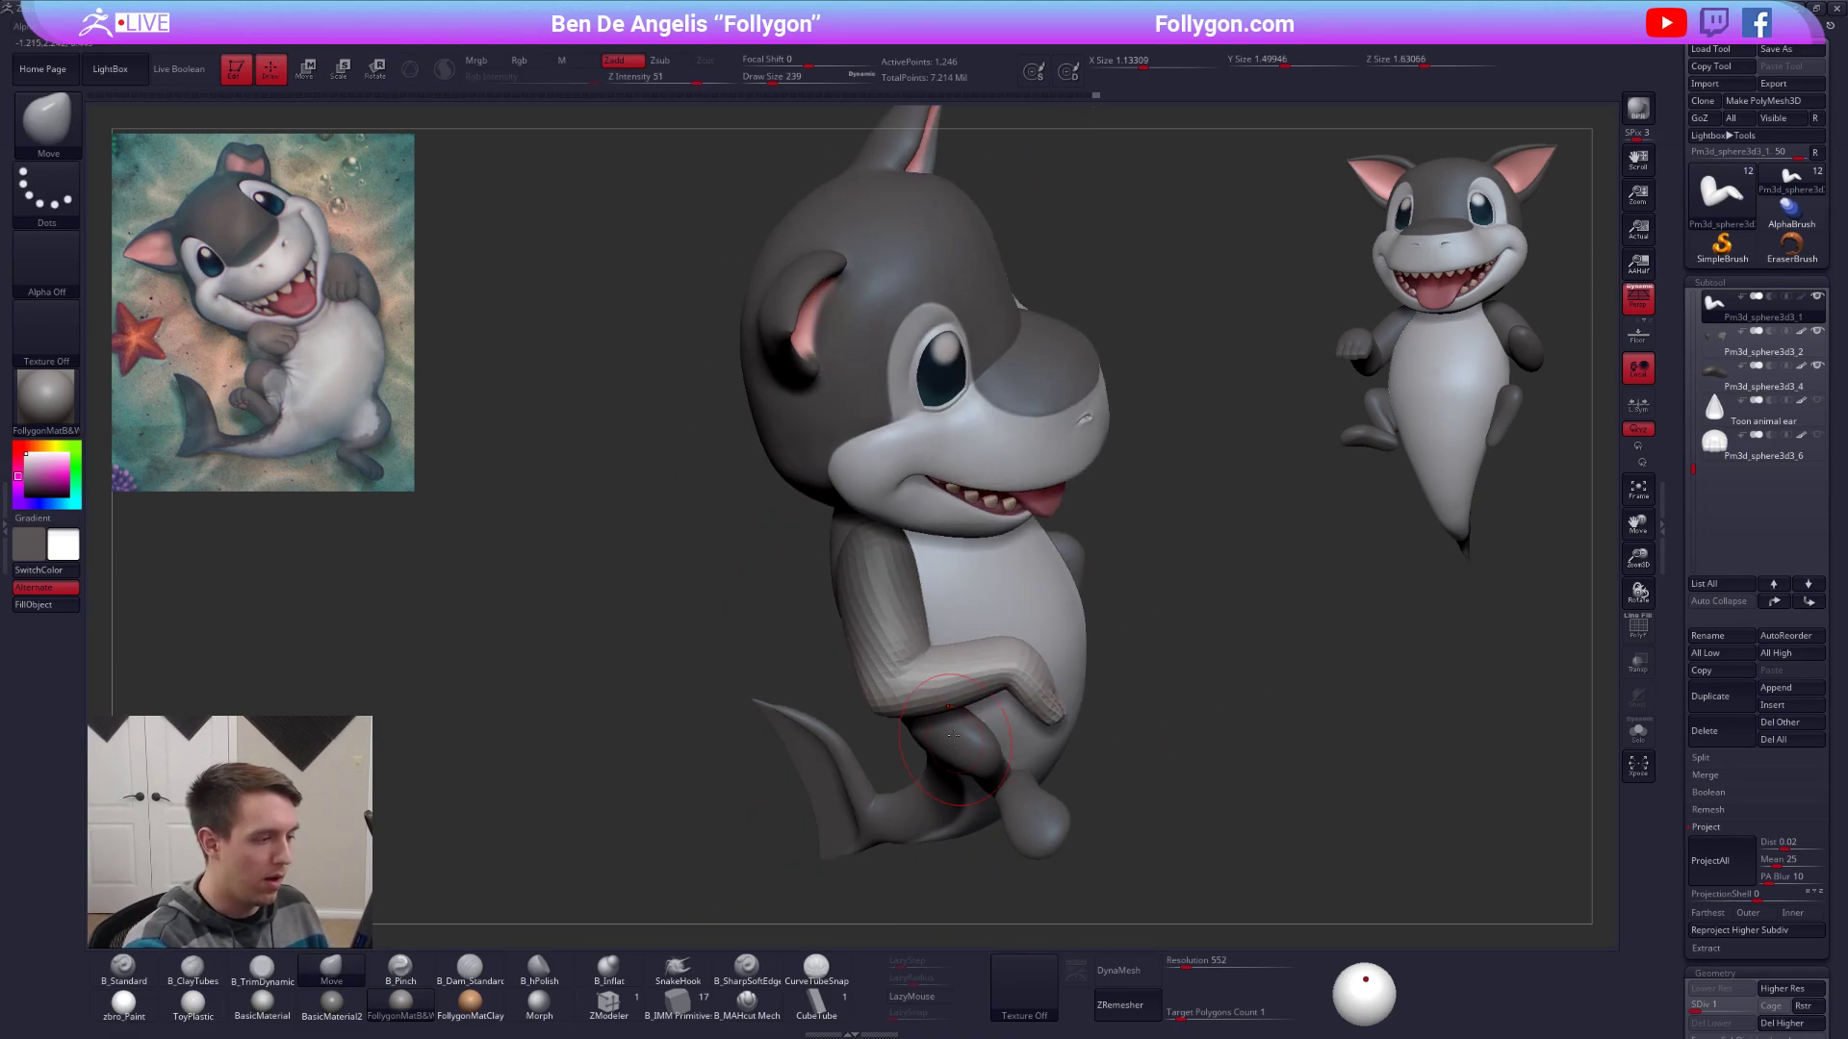
Isolate the arm, mask the upper arm with a softened edge, and rotate the forearm upward at the elbow with Transpose.
key(shift+alt+s)
key(shift+f)
mouse_move(940, 656)
ctrl+right_down()
mouse_move(956, 627)
mouse_move(929, 645)
ctrl+right_up()
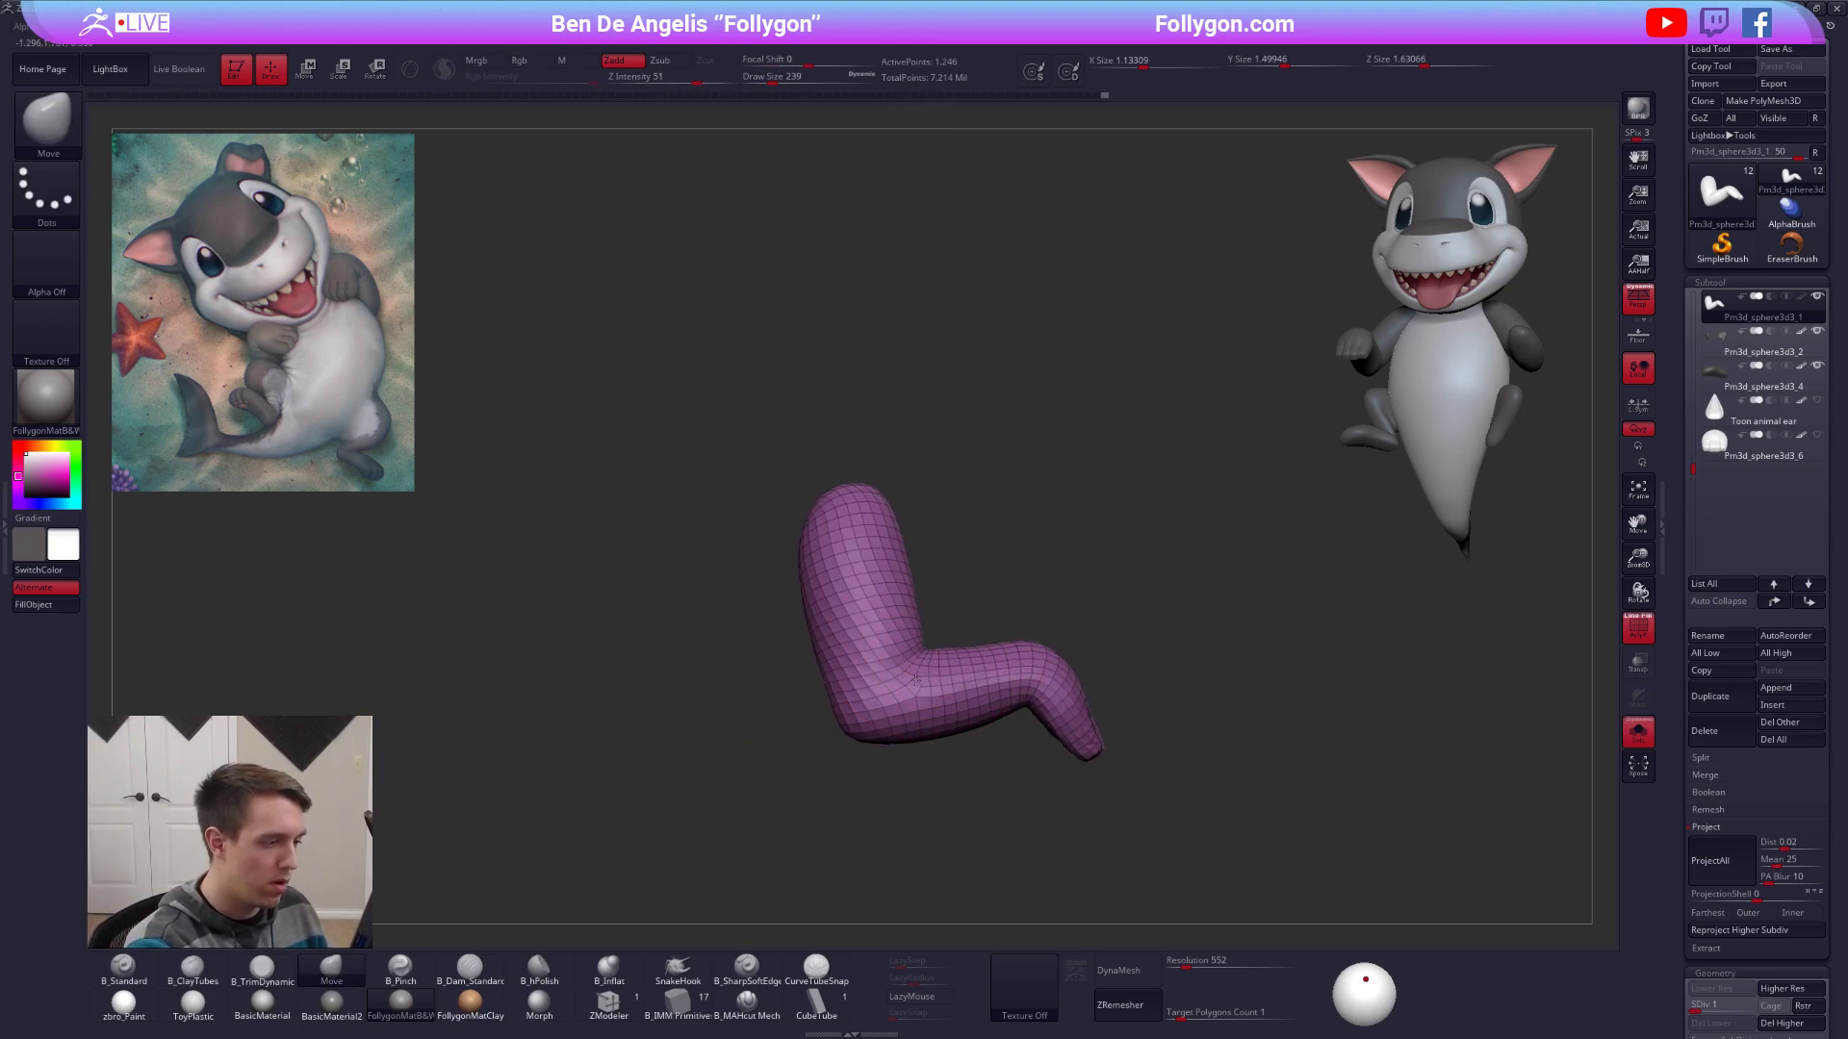
mouse_move(929, 644)
ctrl+mouse_down()
mouse_move(743, 824)
mouse_move(1334, 571)
ctrl+mouse_up()
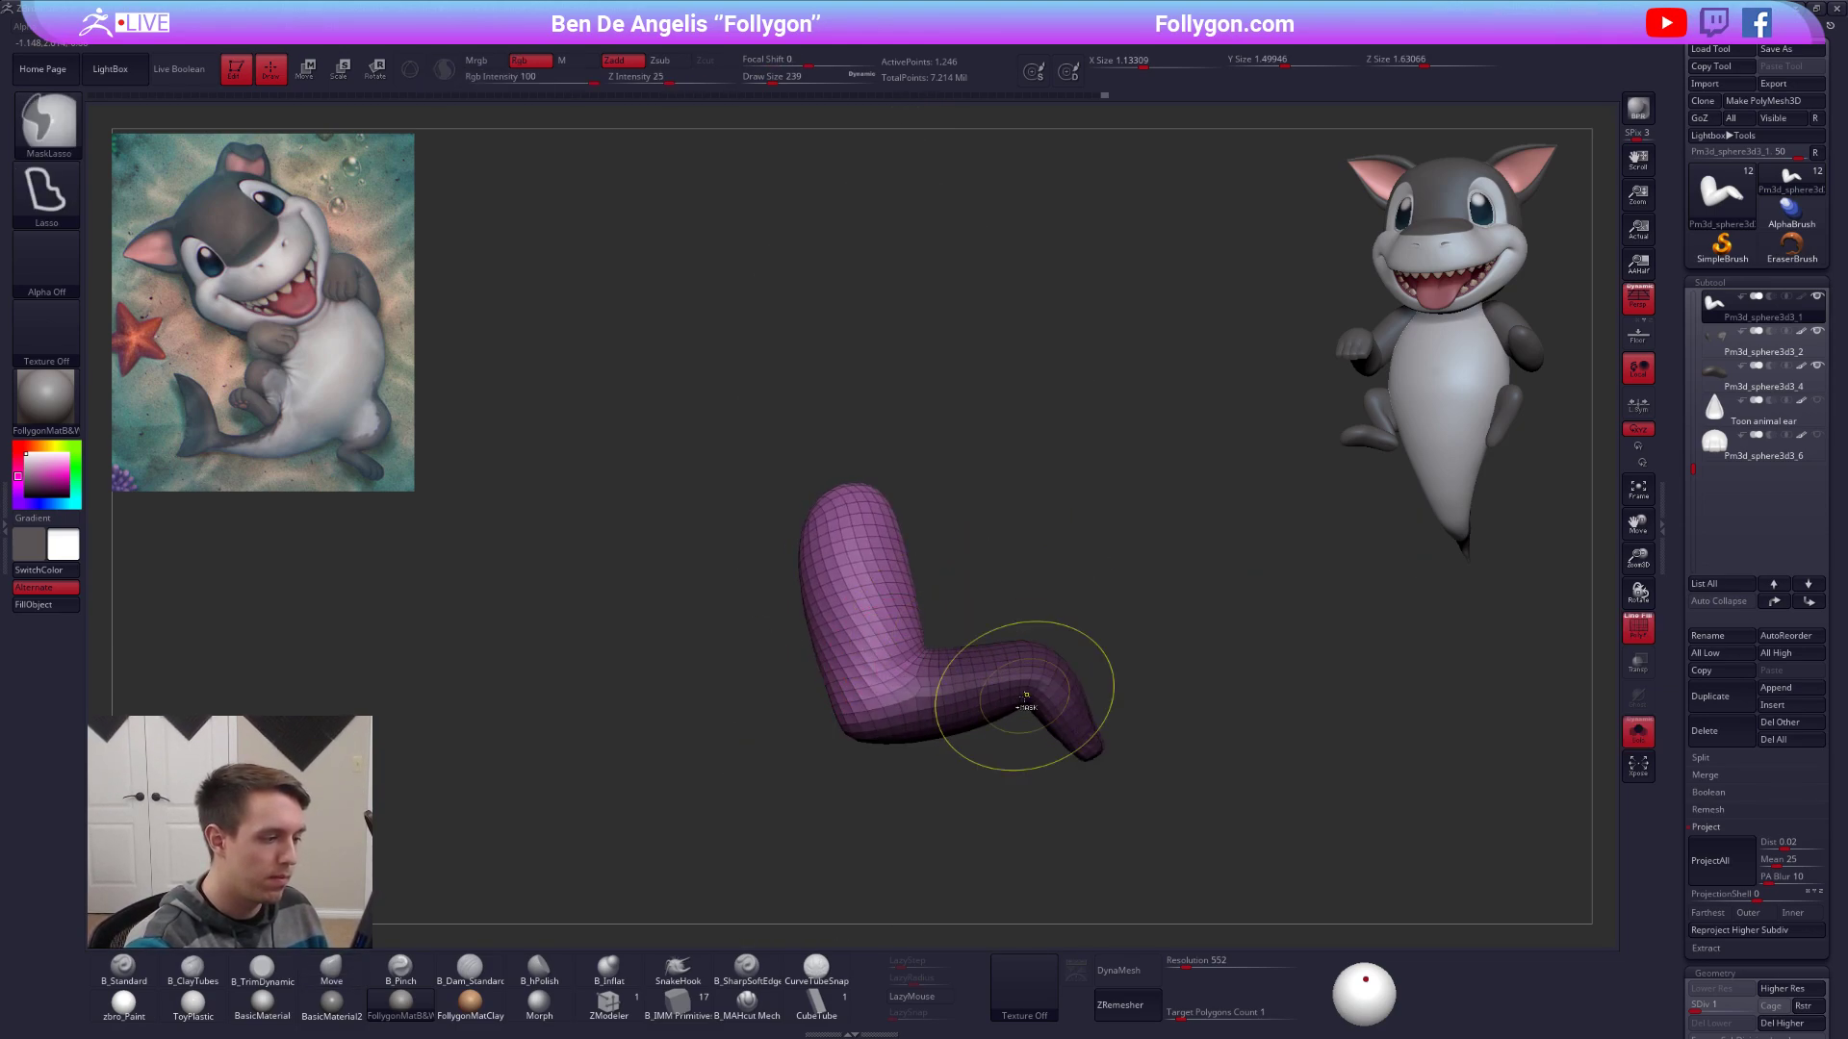
ctrl+click(1027, 700)
key(ctrl+i)
key(r)
drag(840, 505, 950, 853)
key(shift+alt+s)
drag(1226, 669, 1215, 578)
Clear the mask, rotate the whole arm outward about the shoulder, and check the pose from the front.
ctrl+drag(1150, 529, 1176, 563)
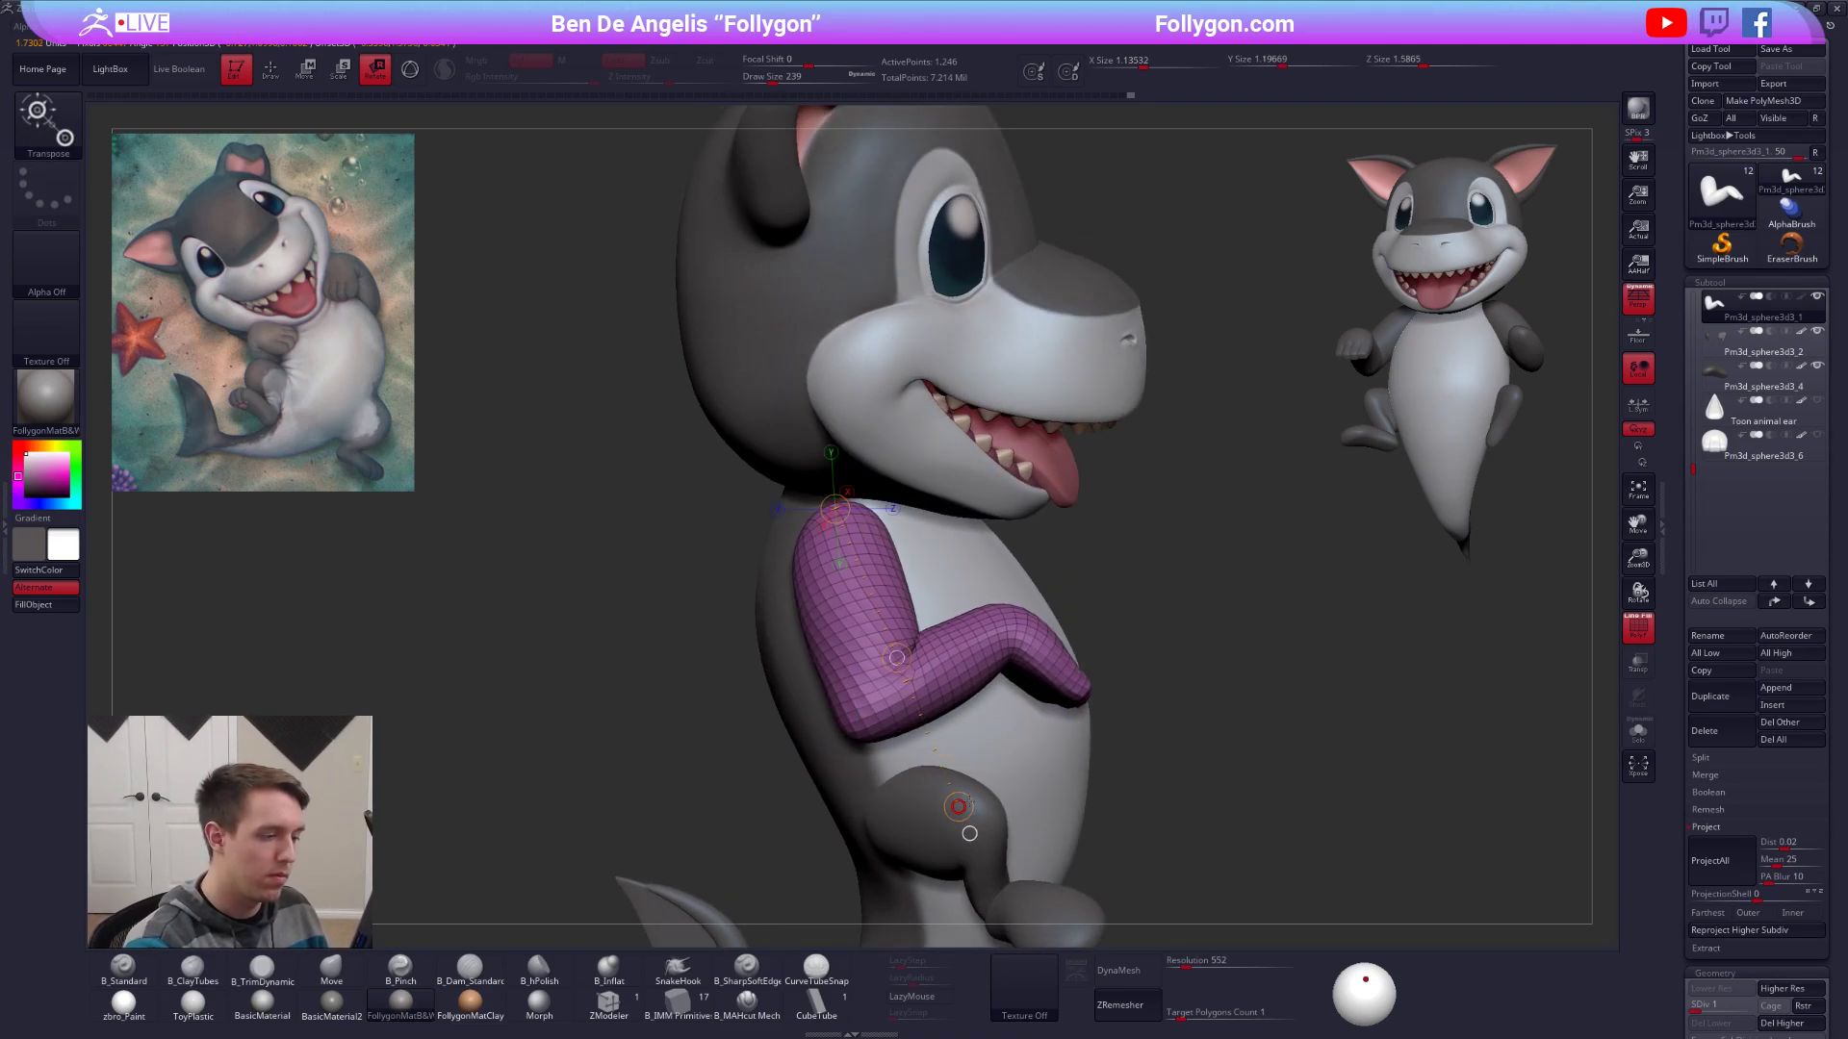
drag(896, 659, 962, 734)
key(shift+f)
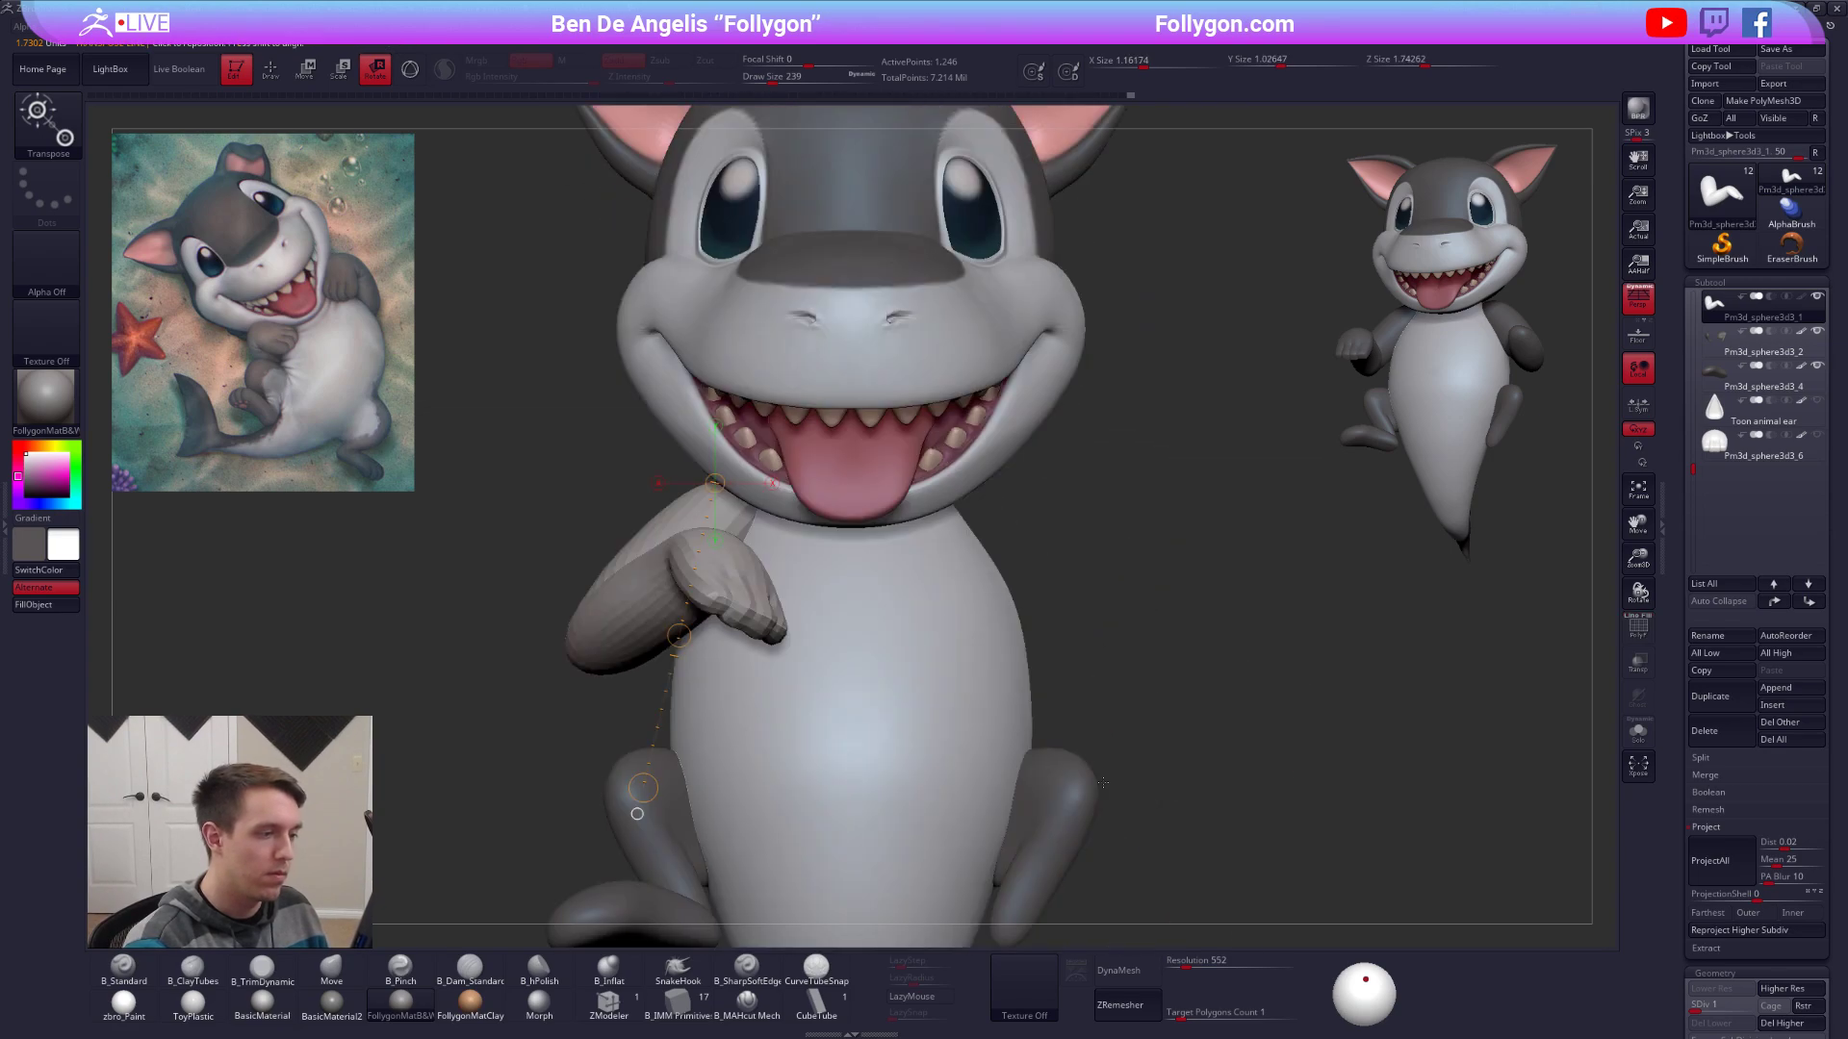
alt+drag(1203, 847, 1165, 797)
alt+right_drag(1165, 797, 1200, 796)
ctrl+right_drag(941, 661, 1069, 795)
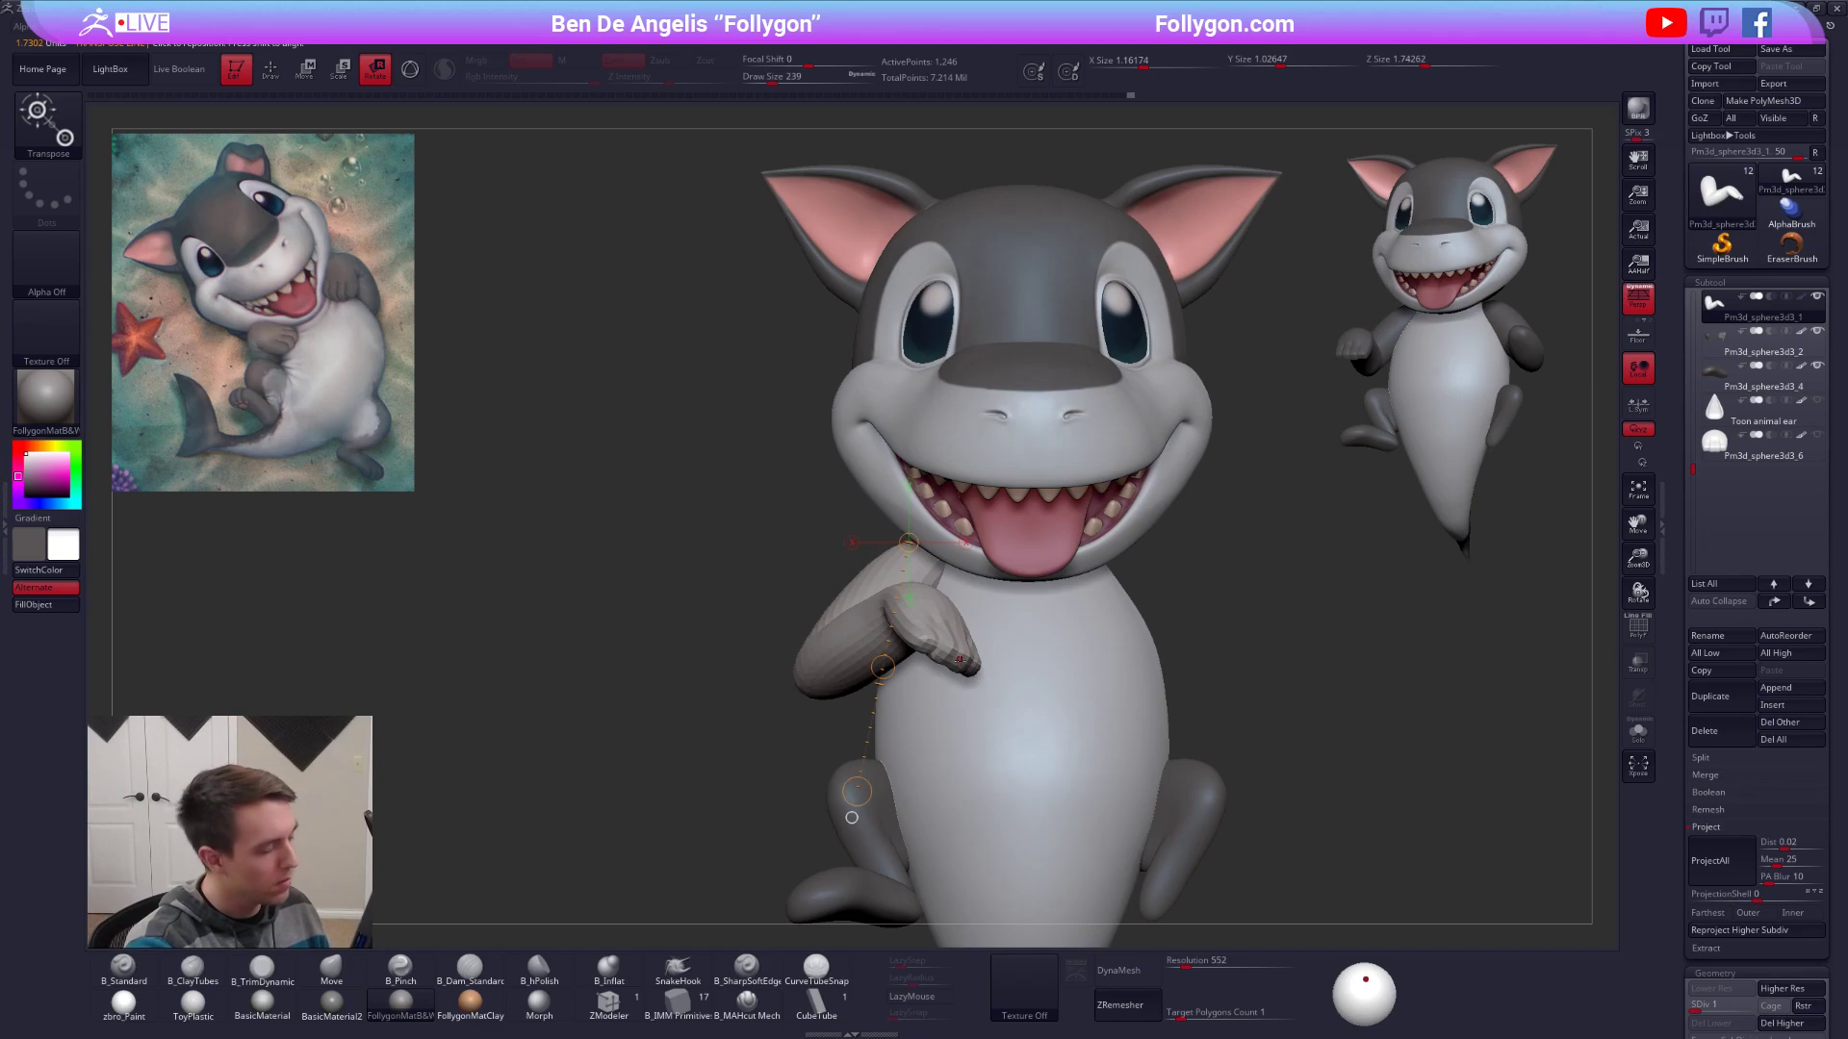
Inspect the posed arm at higher subdivision levels, drop it back down, and nudge its shape with the Move brush.
alt+right_drag(956, 660, 970, 677)
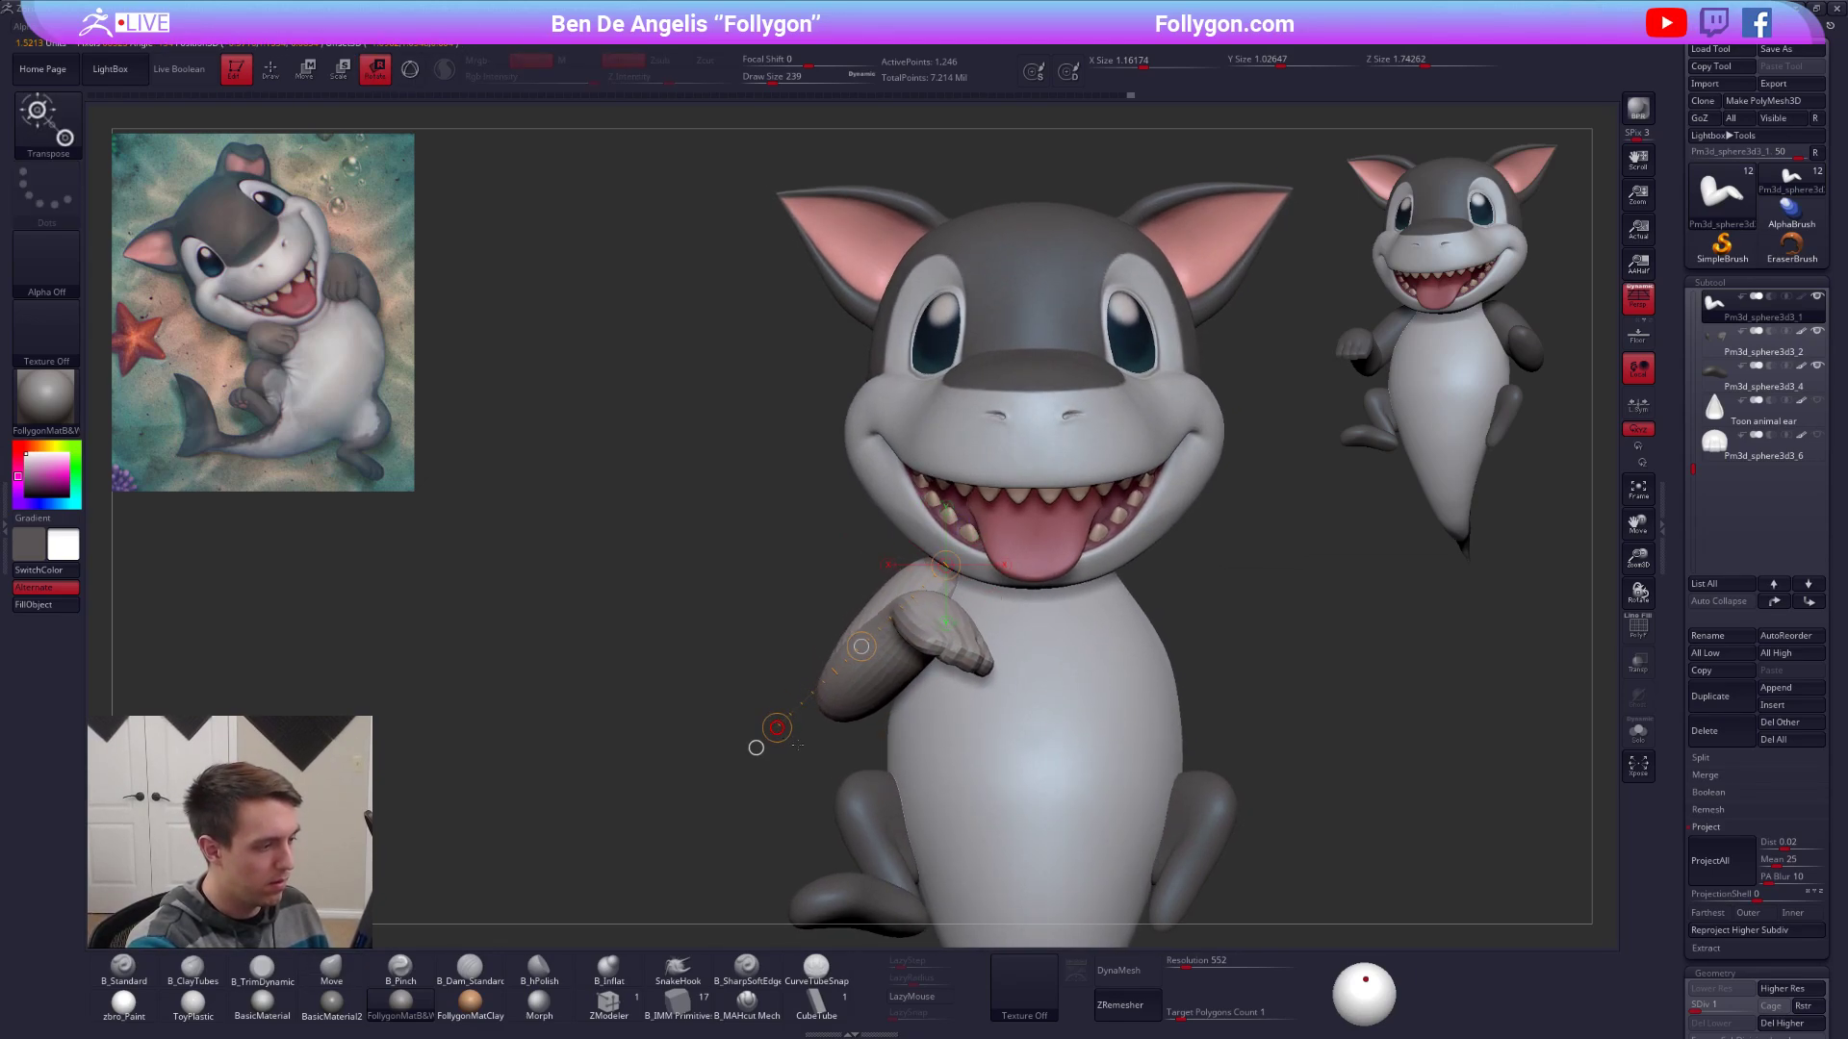
key(q)
mouse_move(807, 746)
right_down()
mouse_move(968, 694)
mouse_move(902, 814)
right_up()
key(d)
key(d)
key(d)
key(d)
key(space)
key(shift+d)
key(shift+d)
key(shift+d)
drag(956, 723, 936, 700)
key(space)
right_drag(905, 740, 647, 737)
Isolate the arm, set focal shift to 0 and draw size to 88, and reshape the inner elbow crease with the Move brush.
key(alt+s)
key(space)
drag(991, 808, 984, 808)
right_drag(1057, 713, 1038, 700)
shift+drag(1037, 701, 1023, 679)
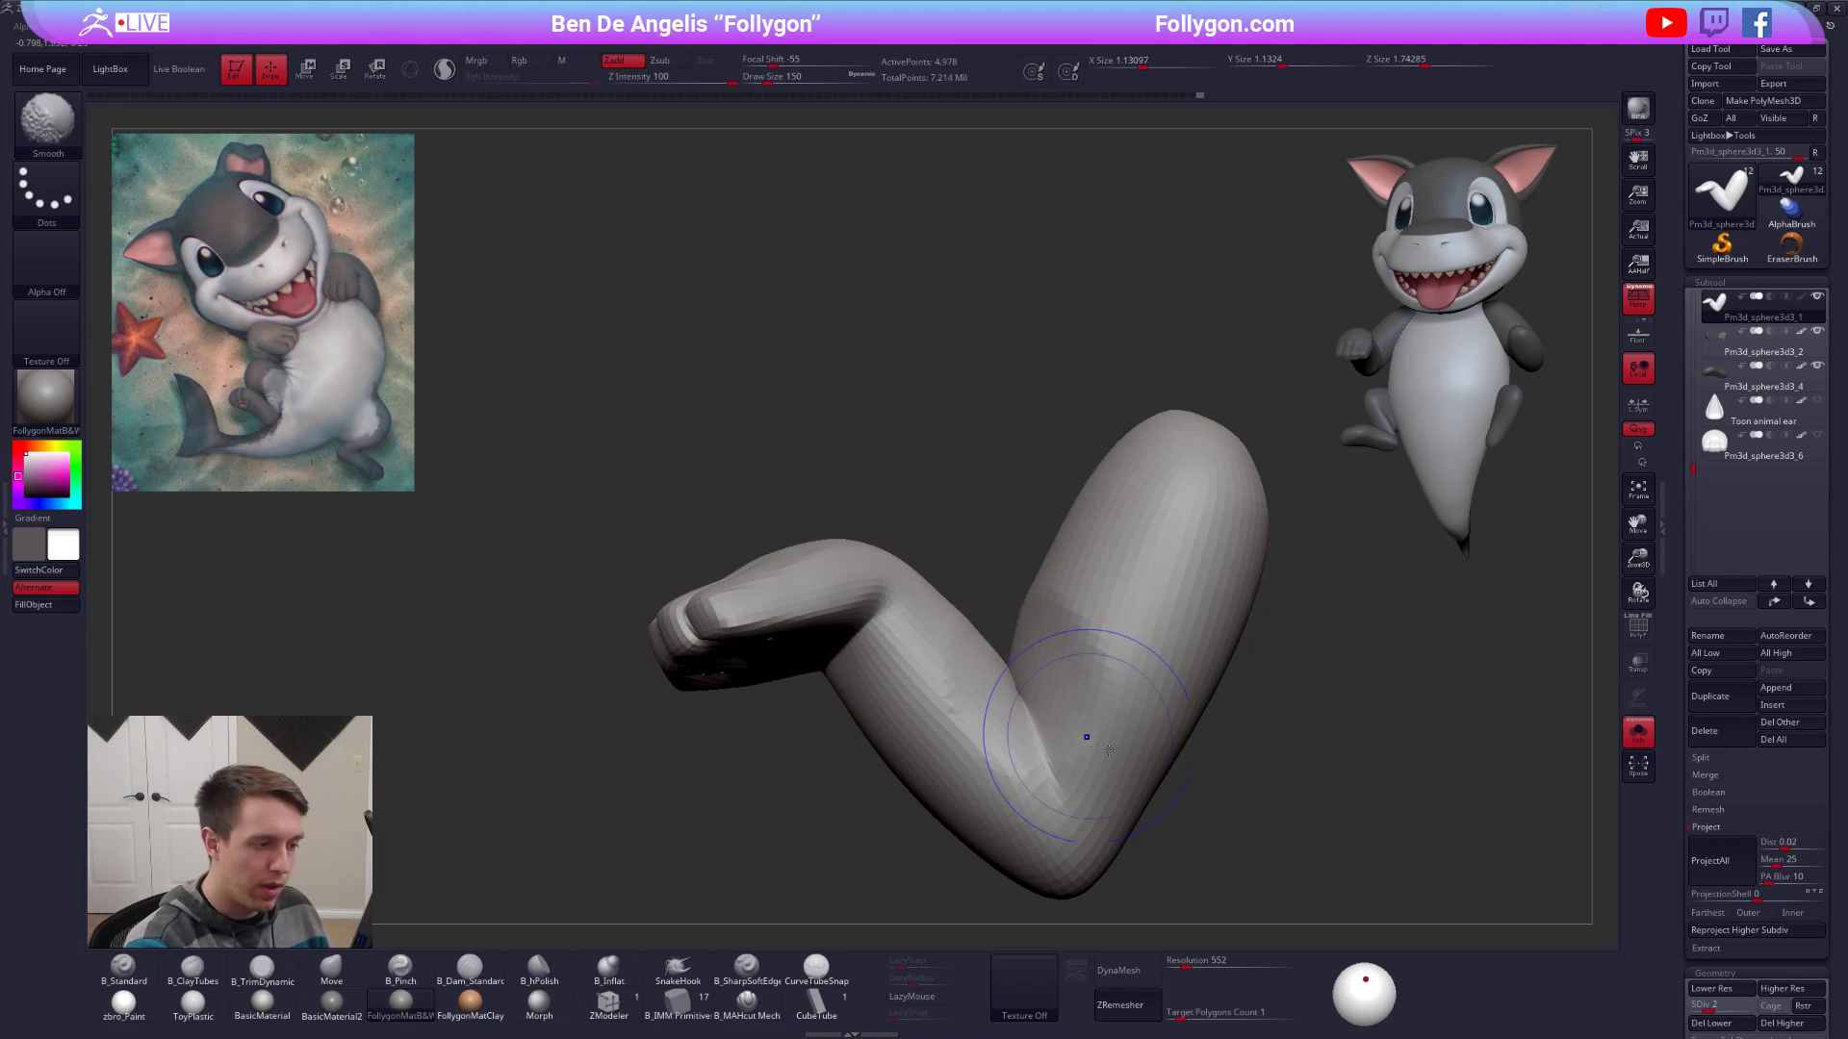
alt+right_drag(1328, 828, 1273, 821)
key(ctrl+z)
key(space)
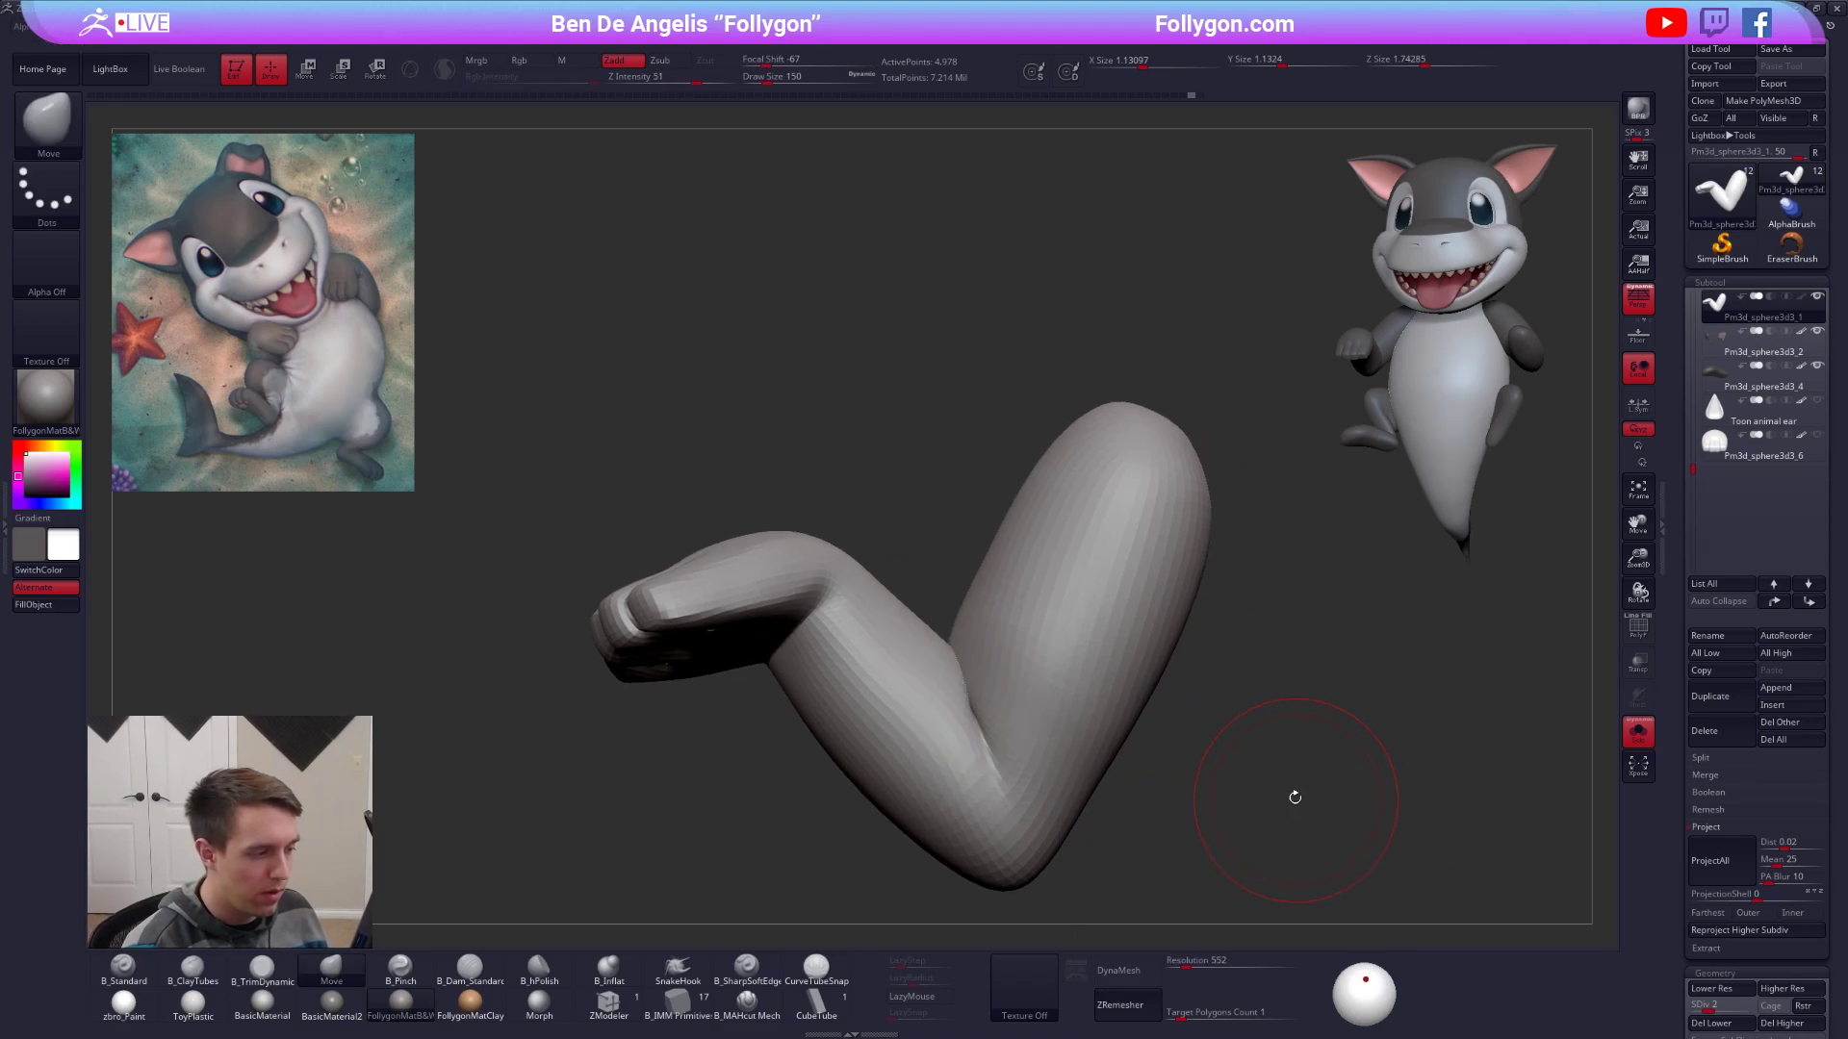
key(space)
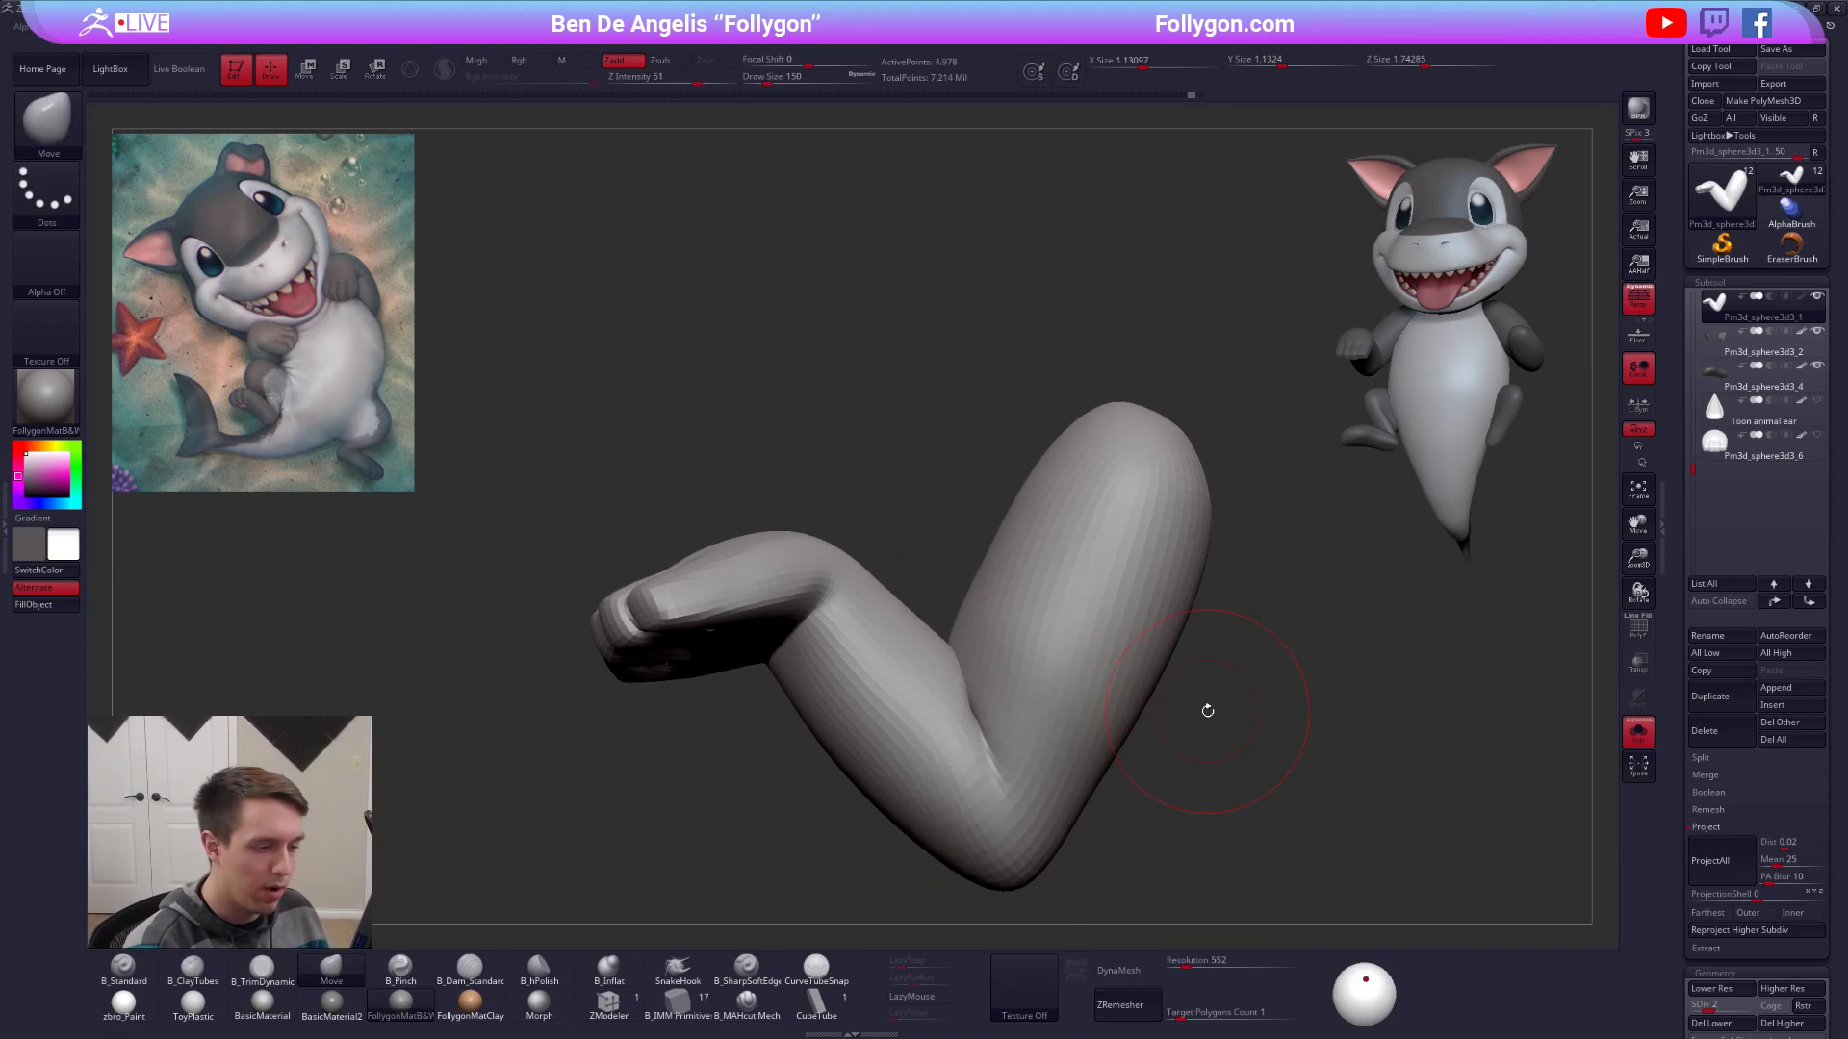
key(space)
drag(1242, 617, 1240, 617)
drag(978, 715, 970, 714)
Show the whole character, drop the arm to subdivision level 1, mask the upper arm, and shift the forearm up and back with Transpose.
right_drag(970, 714, 1017, 638)
key(alt+s)
key(shift+d)
key(shift+d)
key(shift+d)
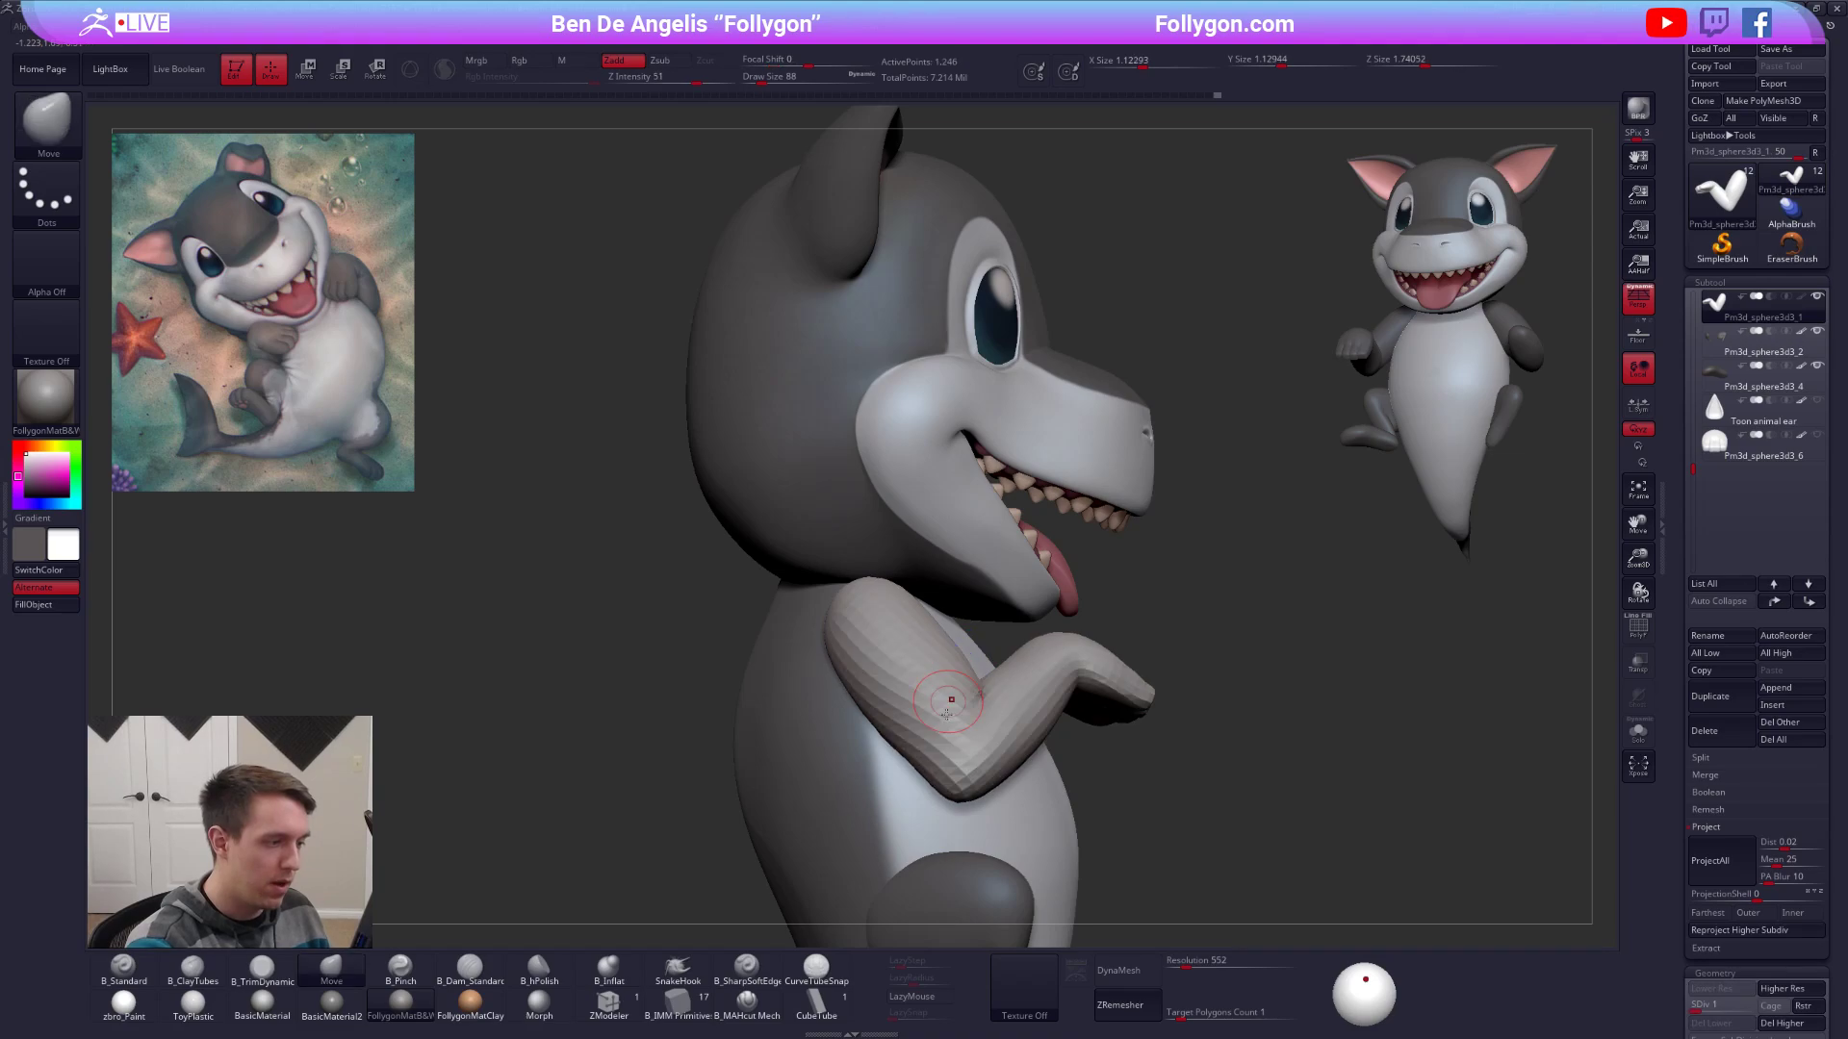
right_drag(948, 702, 953, 647)
mouse_move(1003, 570)
ctrl+mouse_down()
mouse_move(948, 604)
mouse_move(1317, 680)
mouse_move(1299, 616)
ctrl+mouse_up()
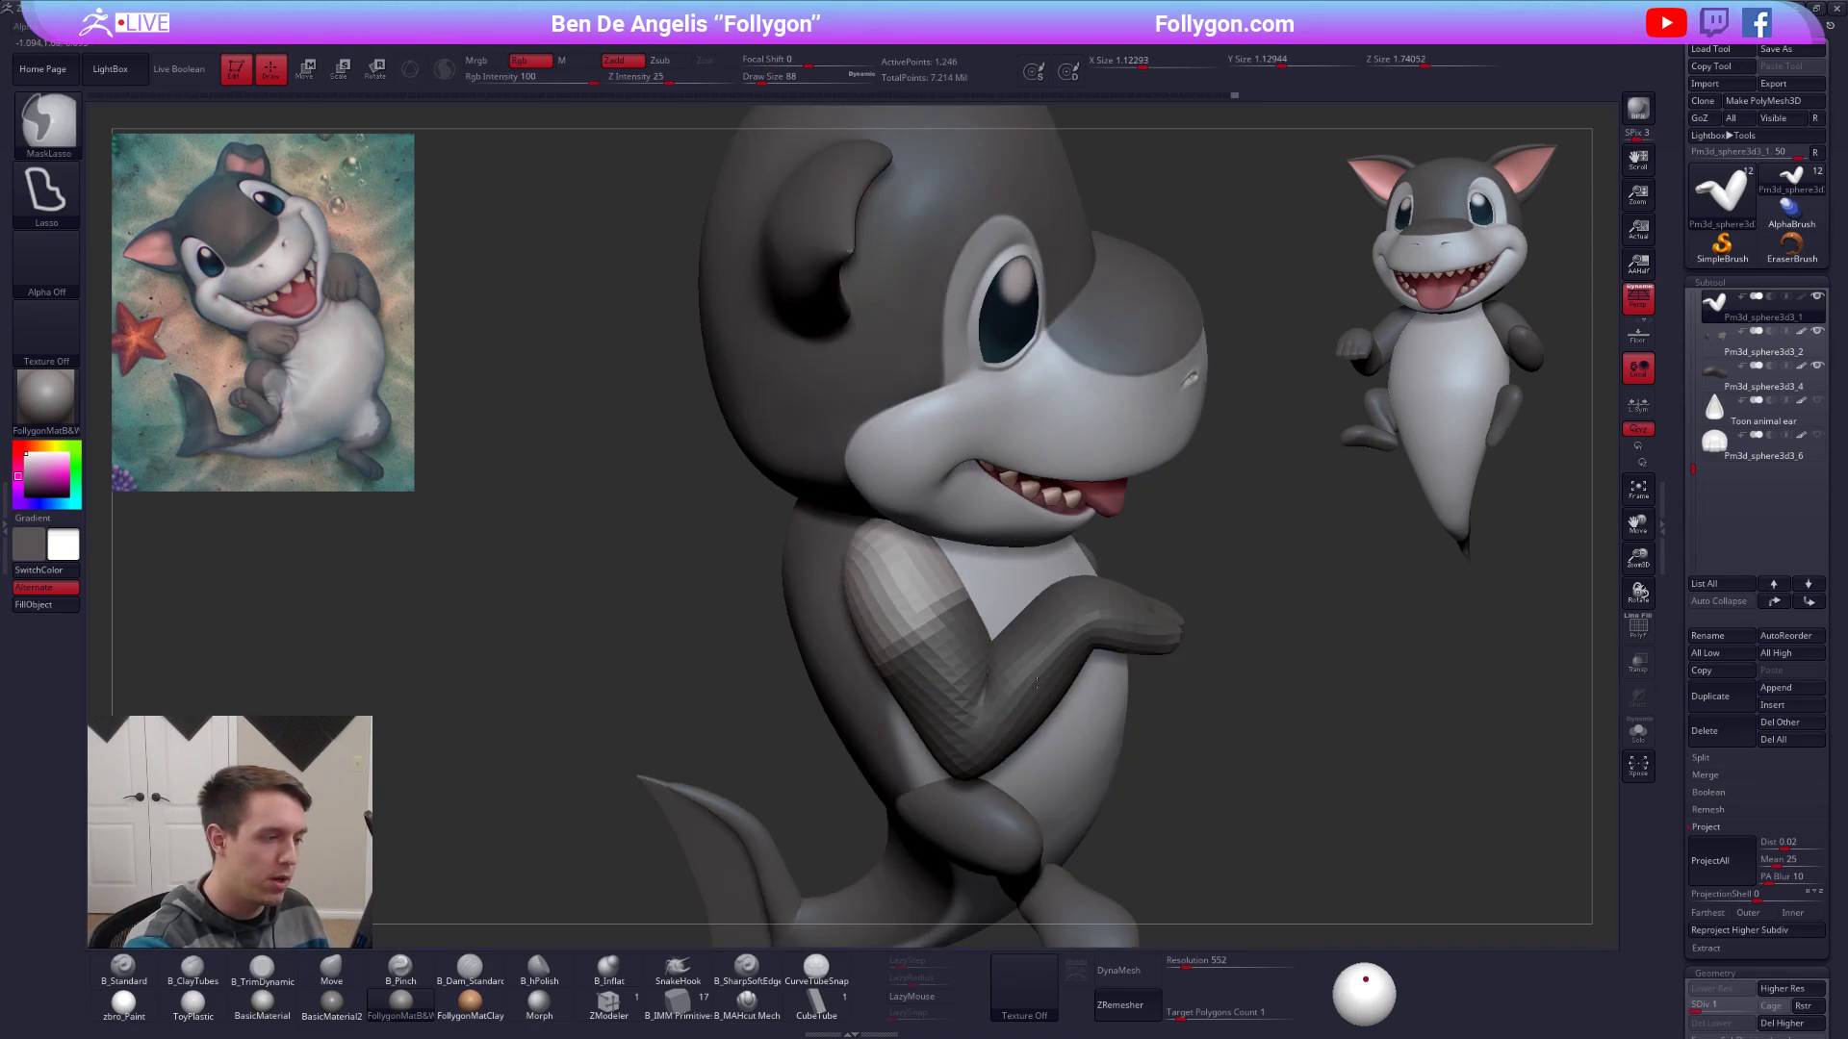
ctrl+click(1153, 685)
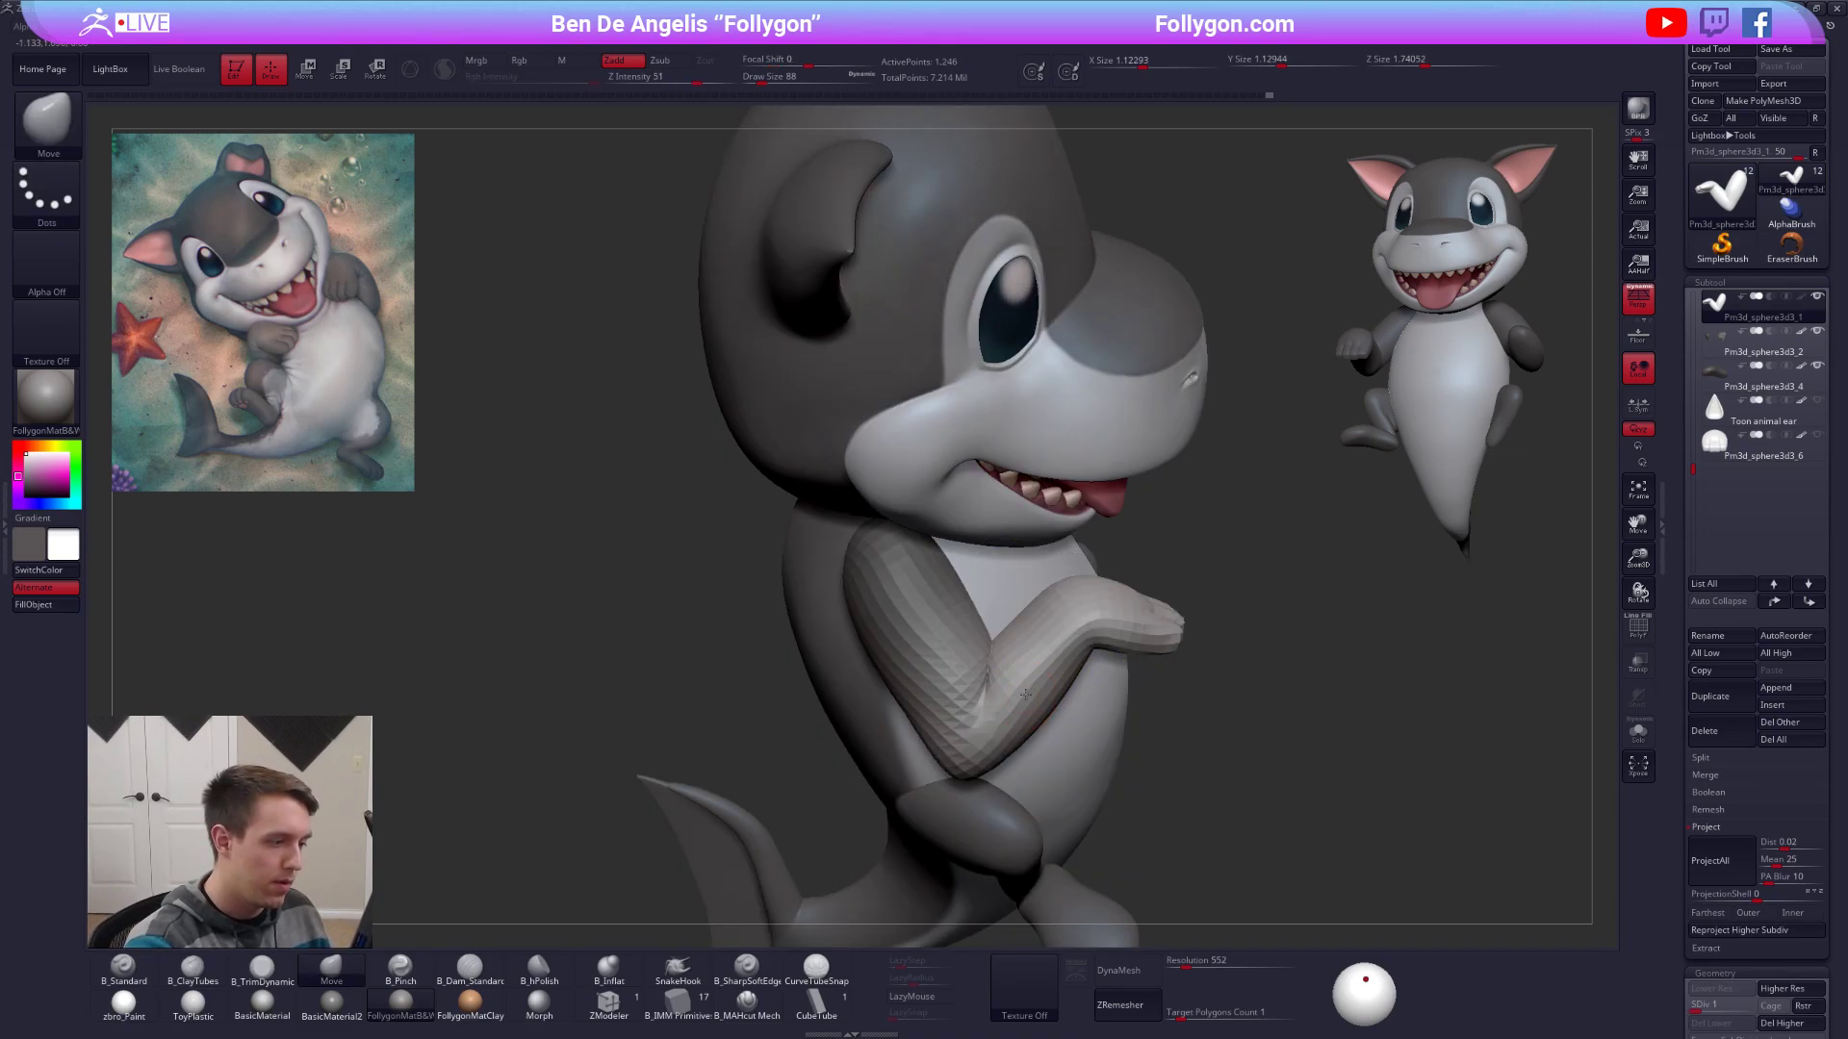
right_drag(1030, 695, 968, 666)
key(w)
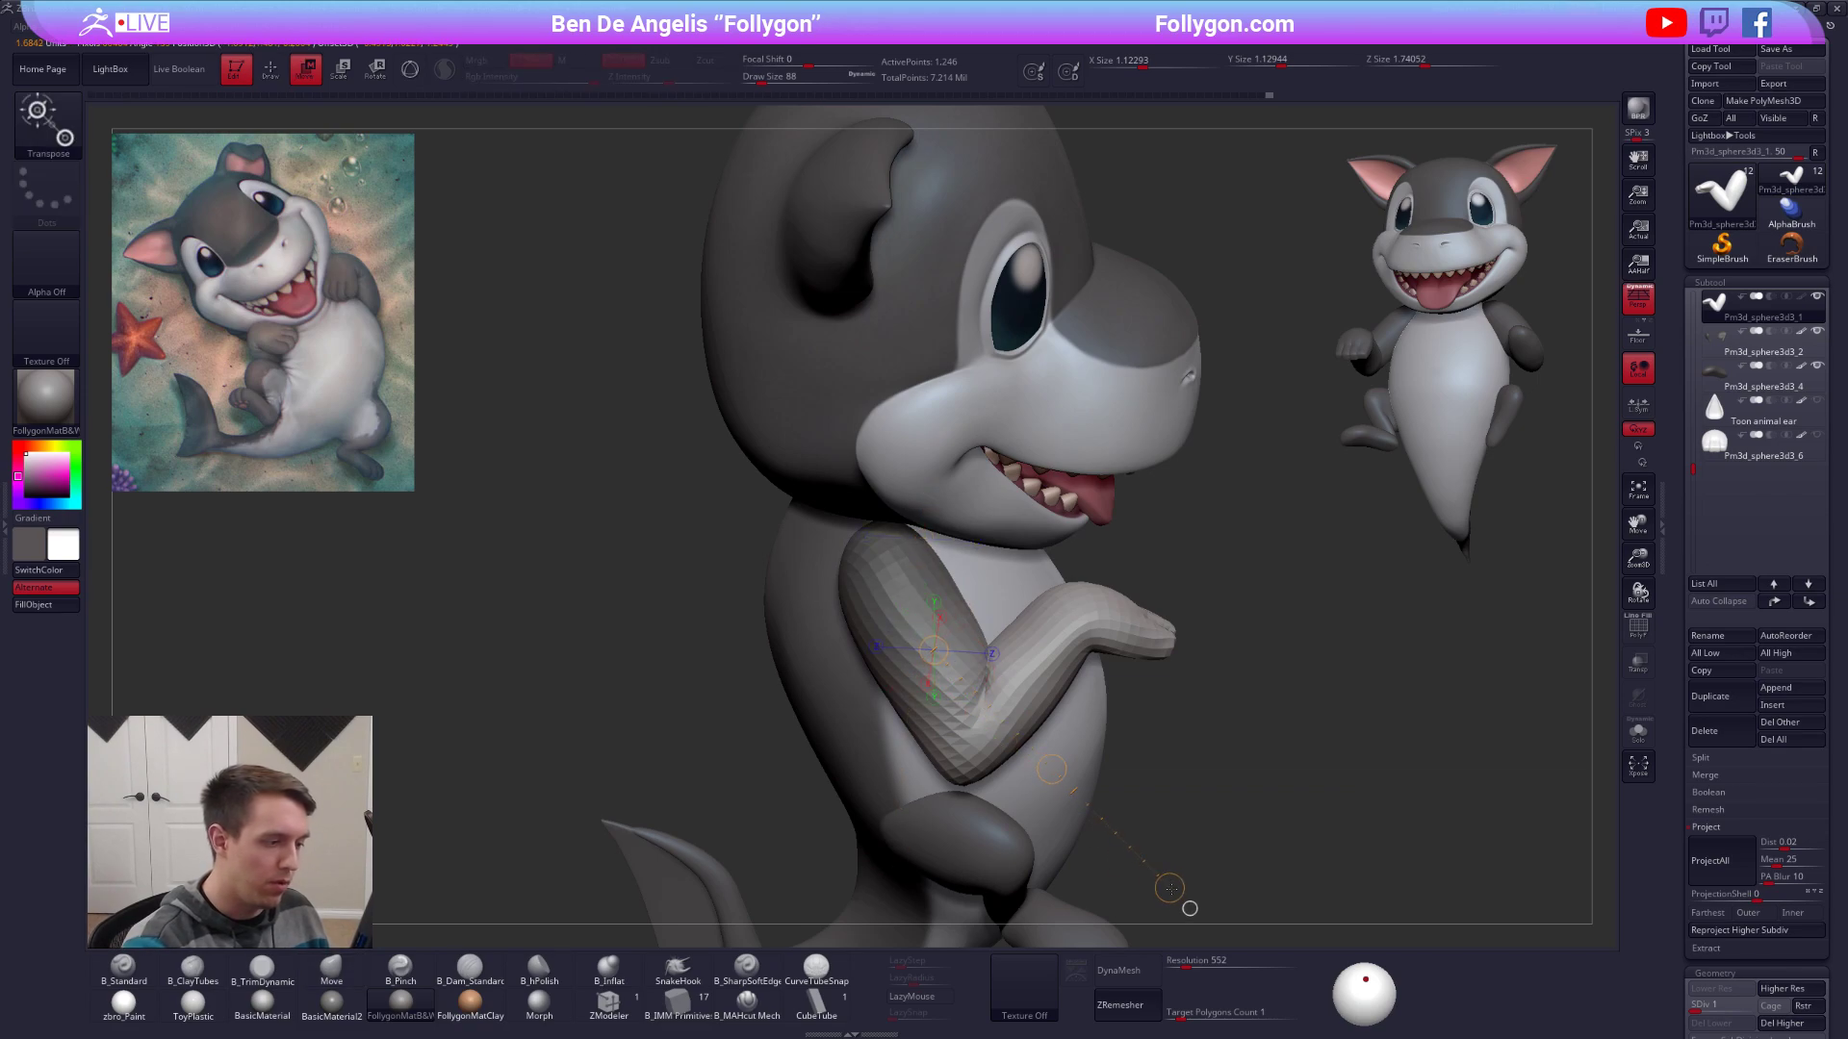
drag(1055, 768, 1029, 749)
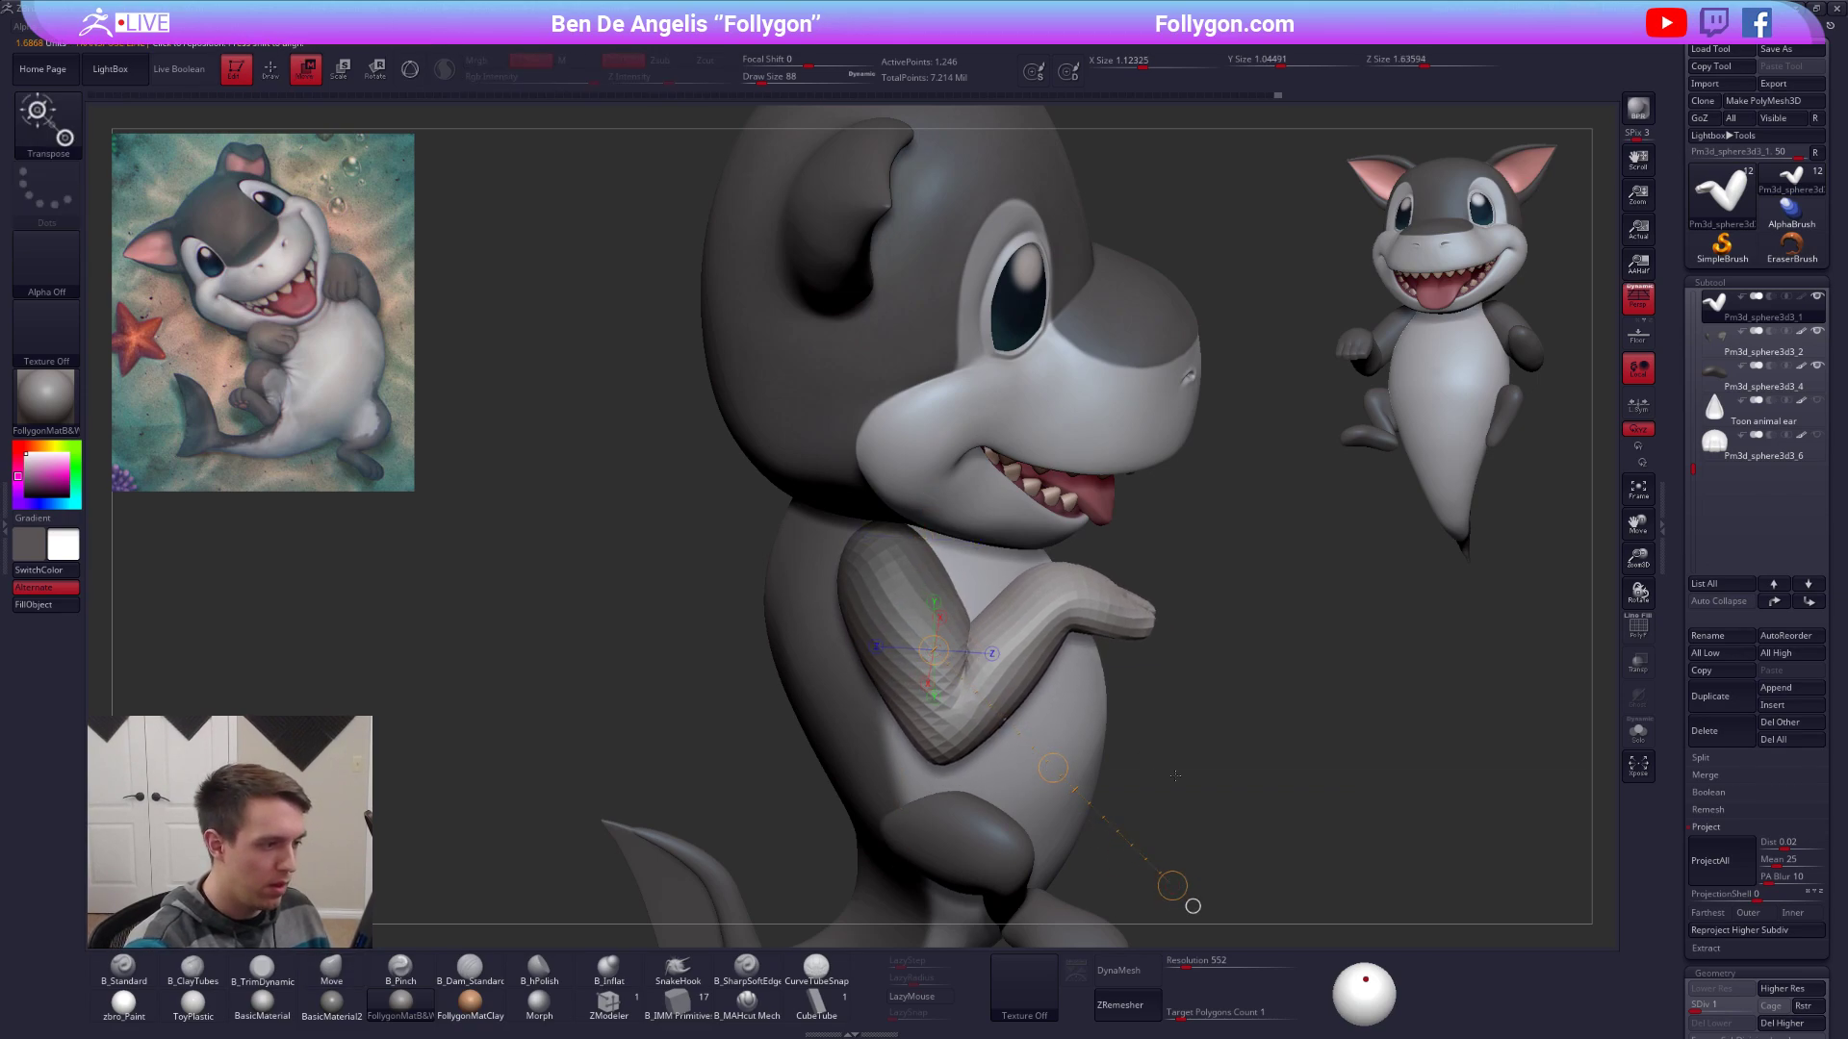
Clear the mask and move the whole arm horizontally toward the back in side view with Transpose.
key(q)
mouse_move(1347, 801)
right_down()
mouse_move(1259, 796)
mouse_move(1255, 843)
mouse_move(1352, 839)
right_up()
ctrl+drag(1217, 695, 1261, 739)
key(w)
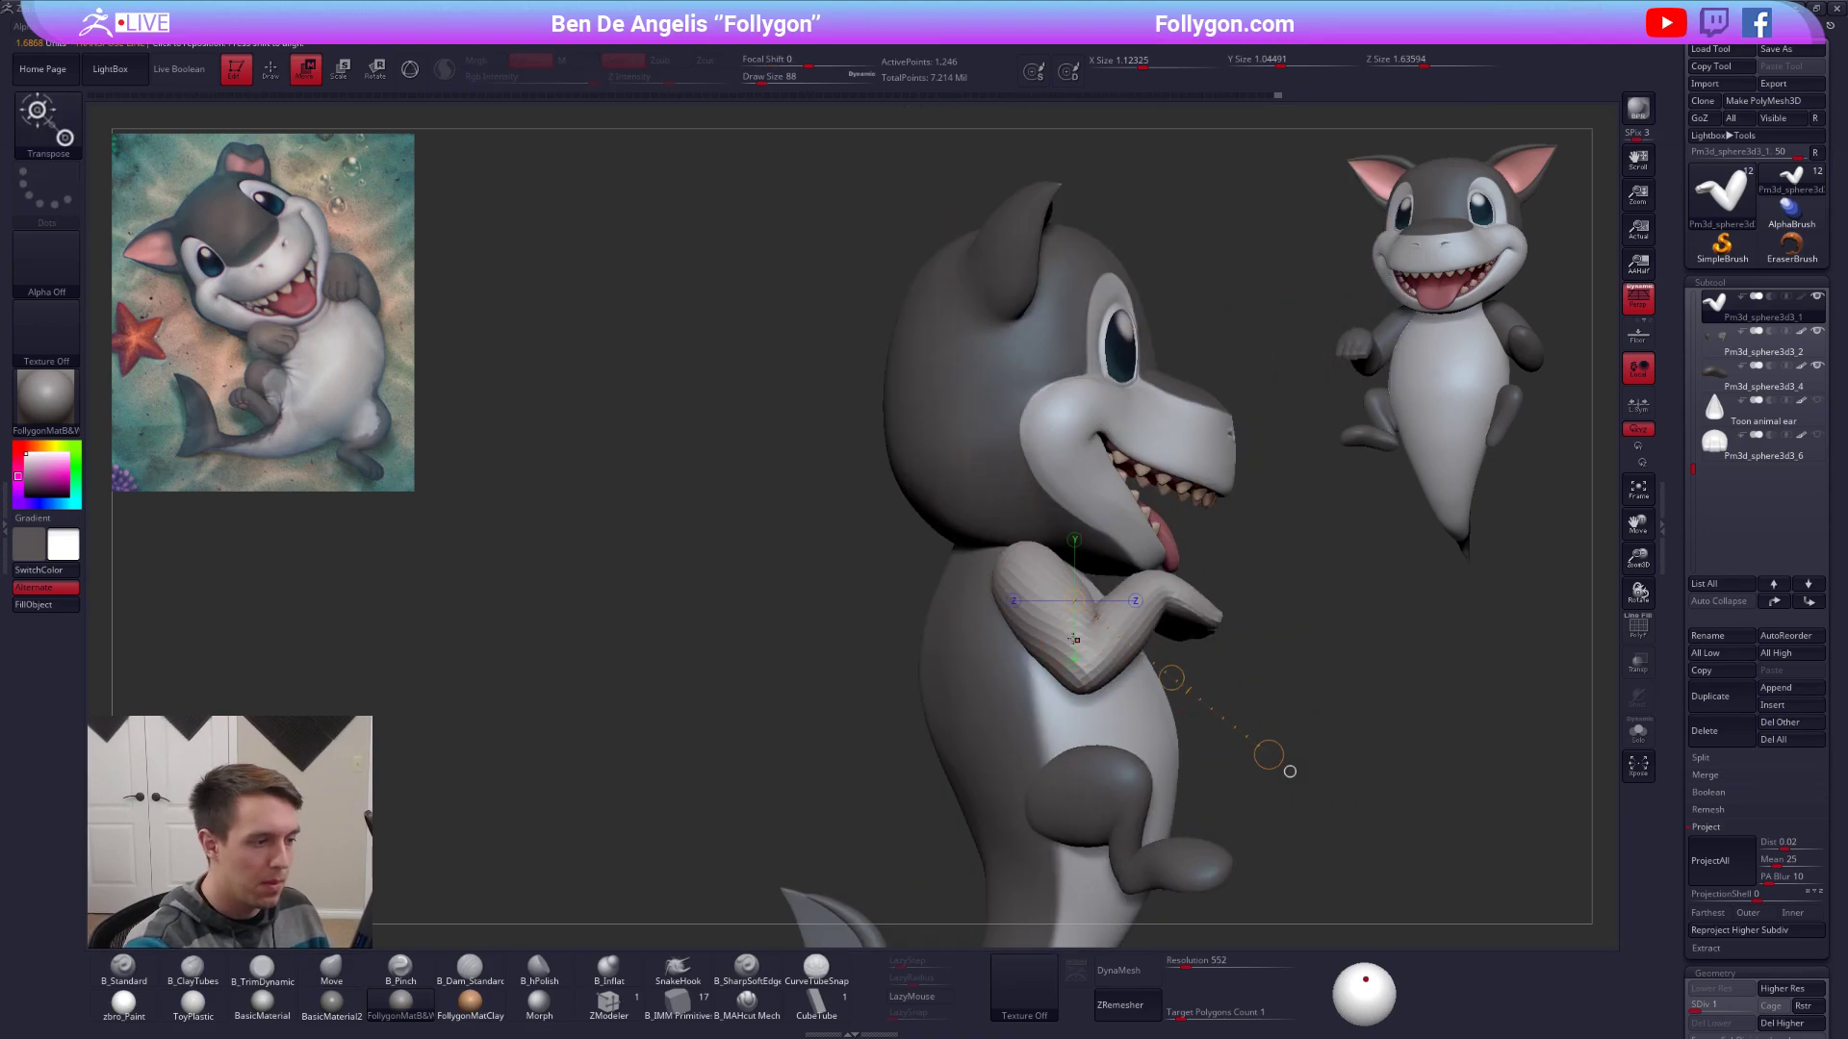
mouse_move(1085, 645)
shift+mouse_down()
mouse_move(1229, 645)
mouse_move(1128, 651)
shift+mouse_up()
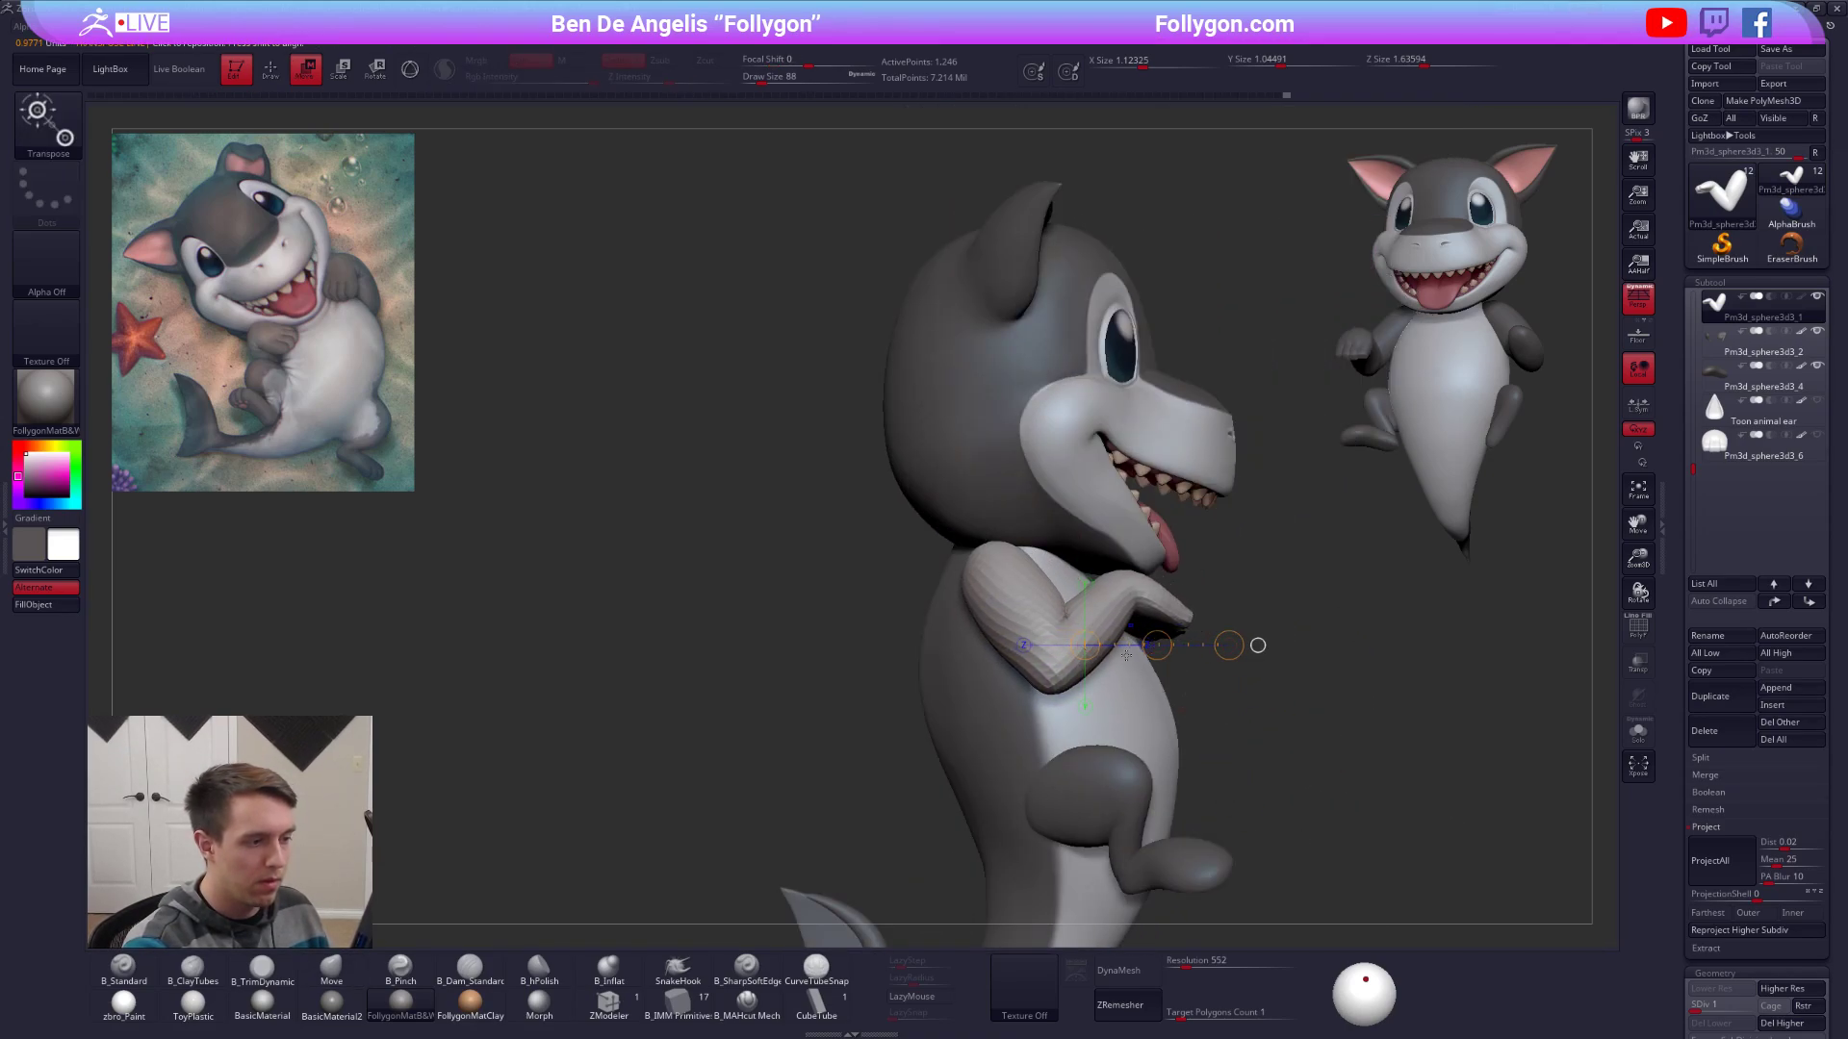
mouse_move(1126, 656)
right_down()
mouse_move(1074, 678)
mouse_move(1095, 693)
mouse_move(1136, 652)
right_up()
Lay a Transpose line from the shoulder along the arm and scale the whole arm up slightly.
key(q)
key(alt+s)
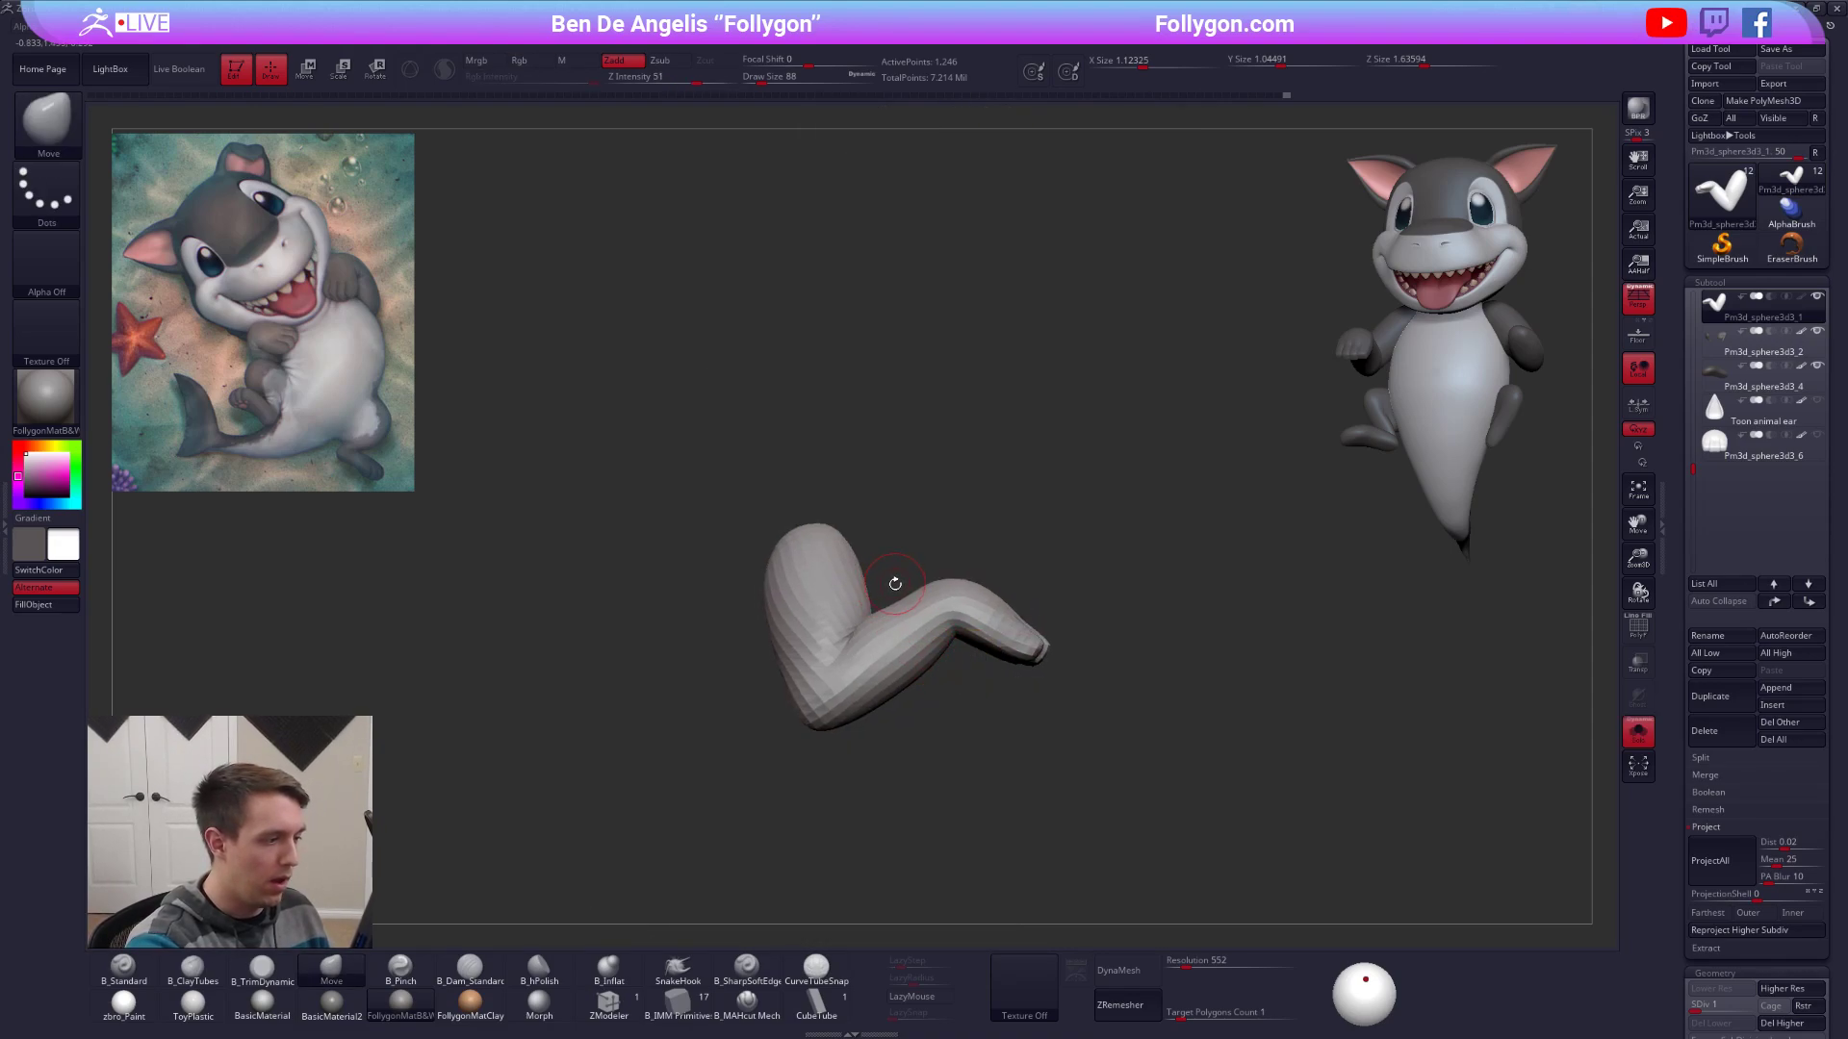
right_drag(932, 607, 857, 635)
key(r)
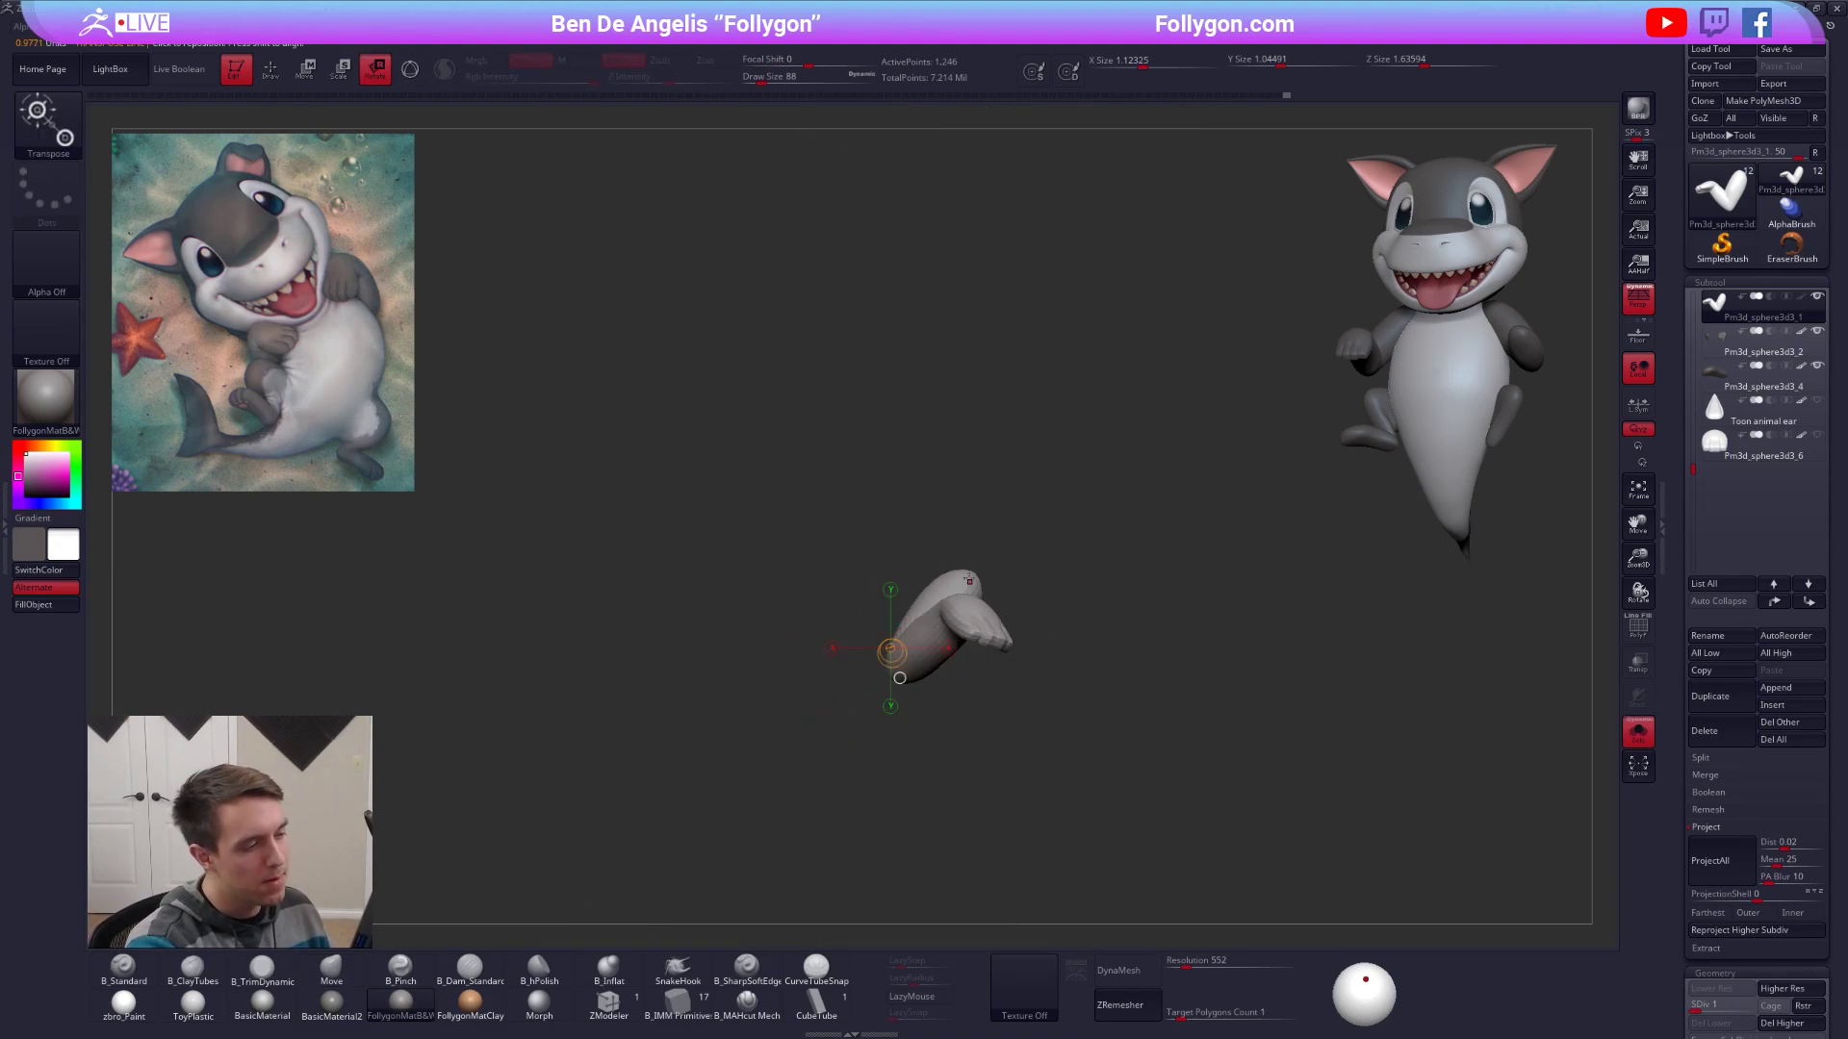
drag(972, 578, 819, 756)
key(e)
key(alt+s)
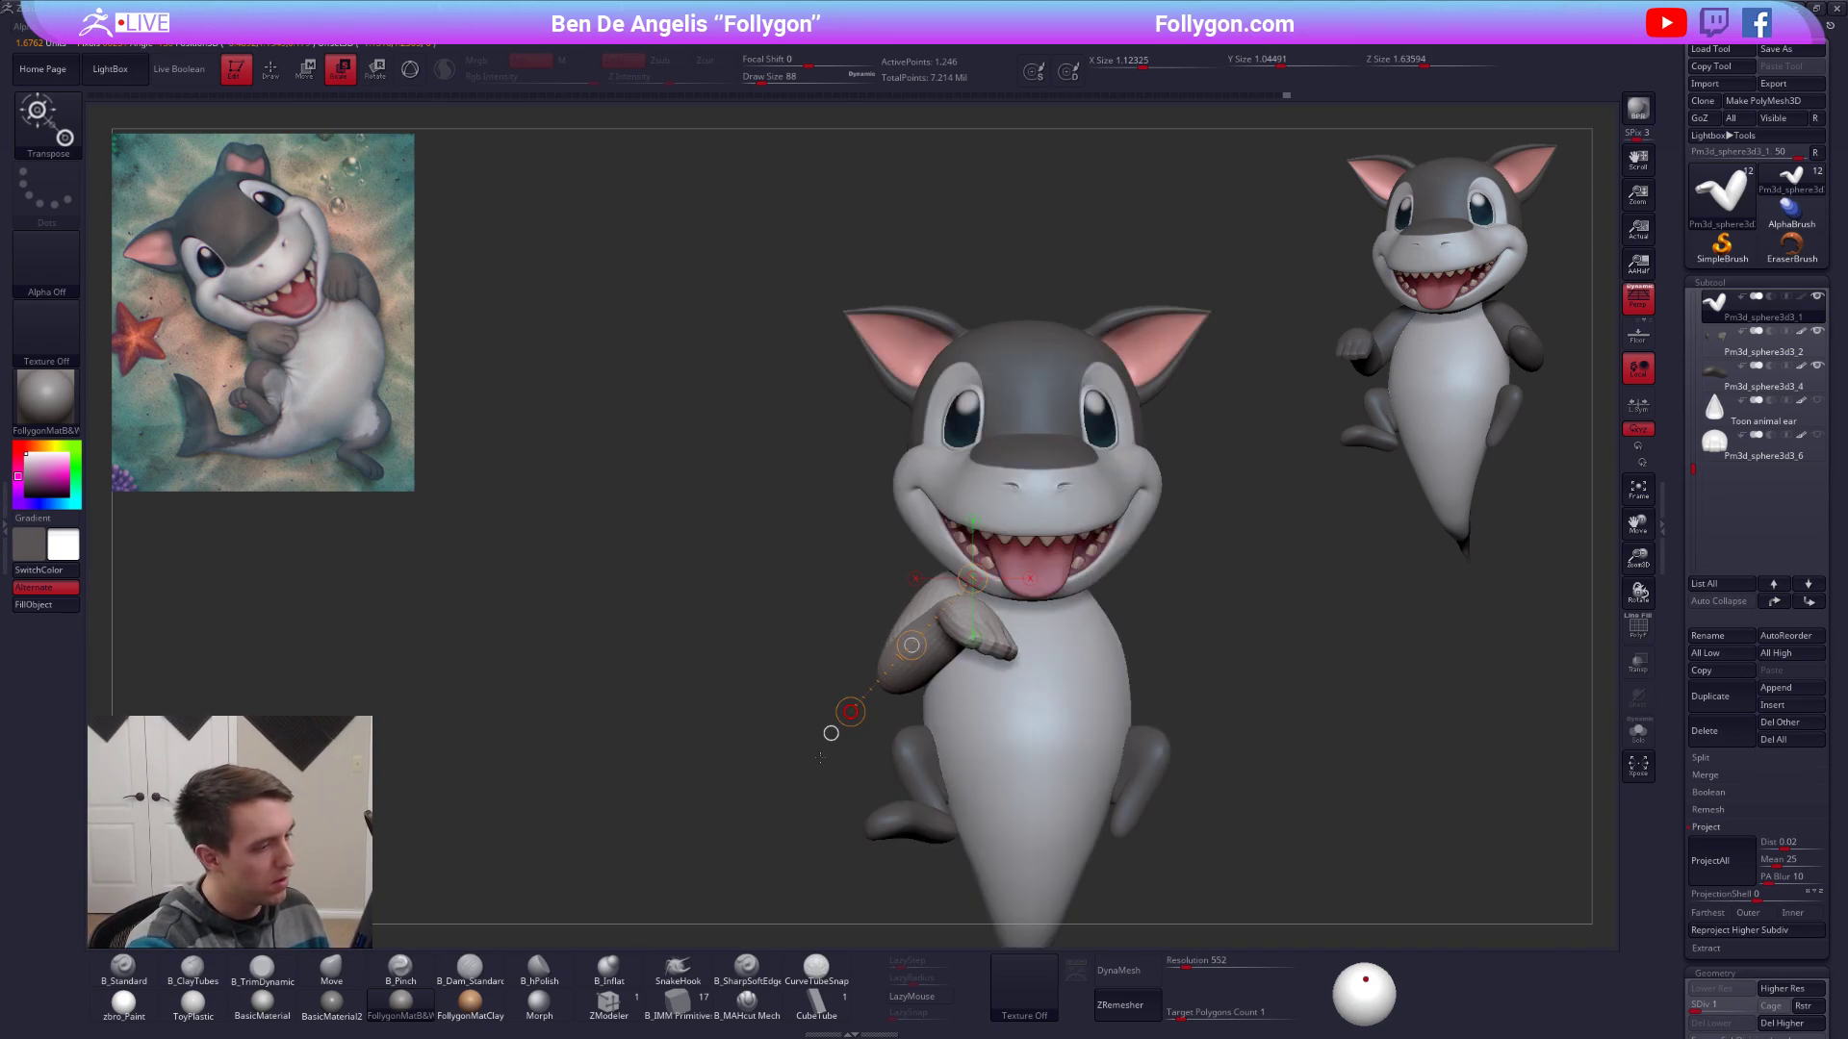
right_drag(831, 733, 900, 746)
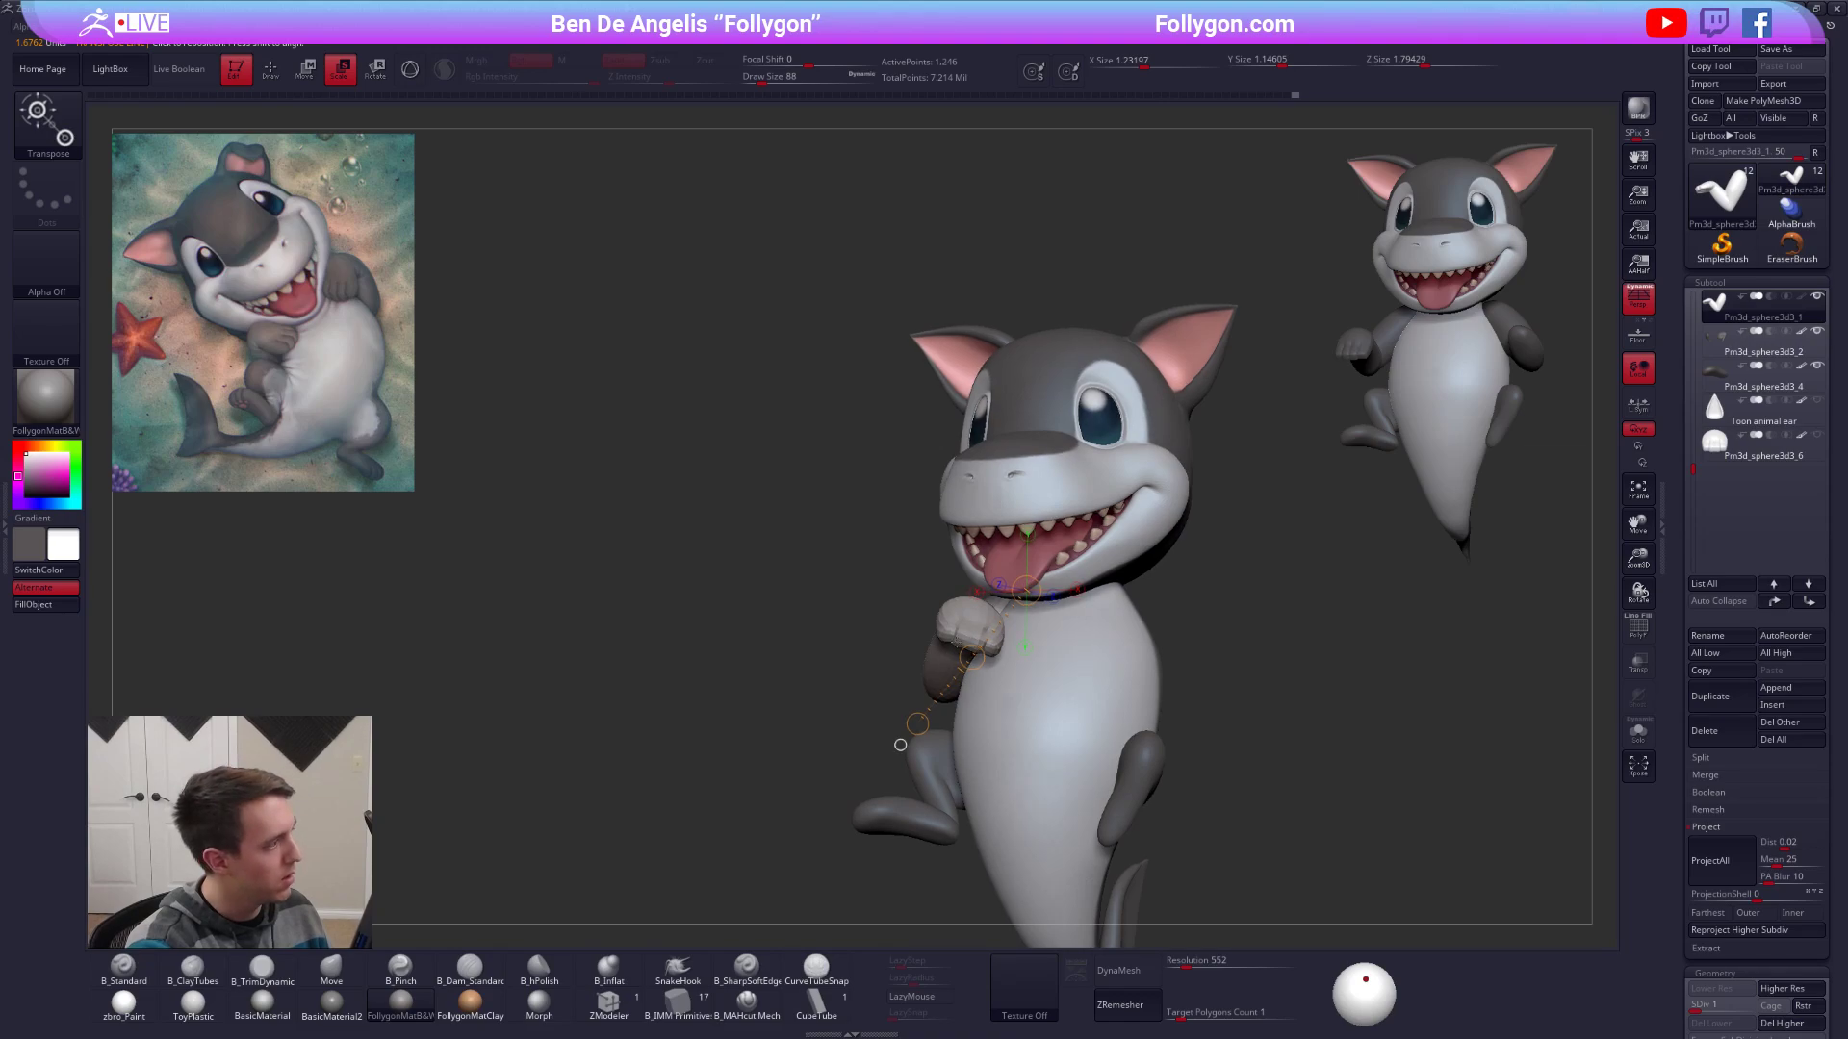
drag(917, 724, 954, 659)
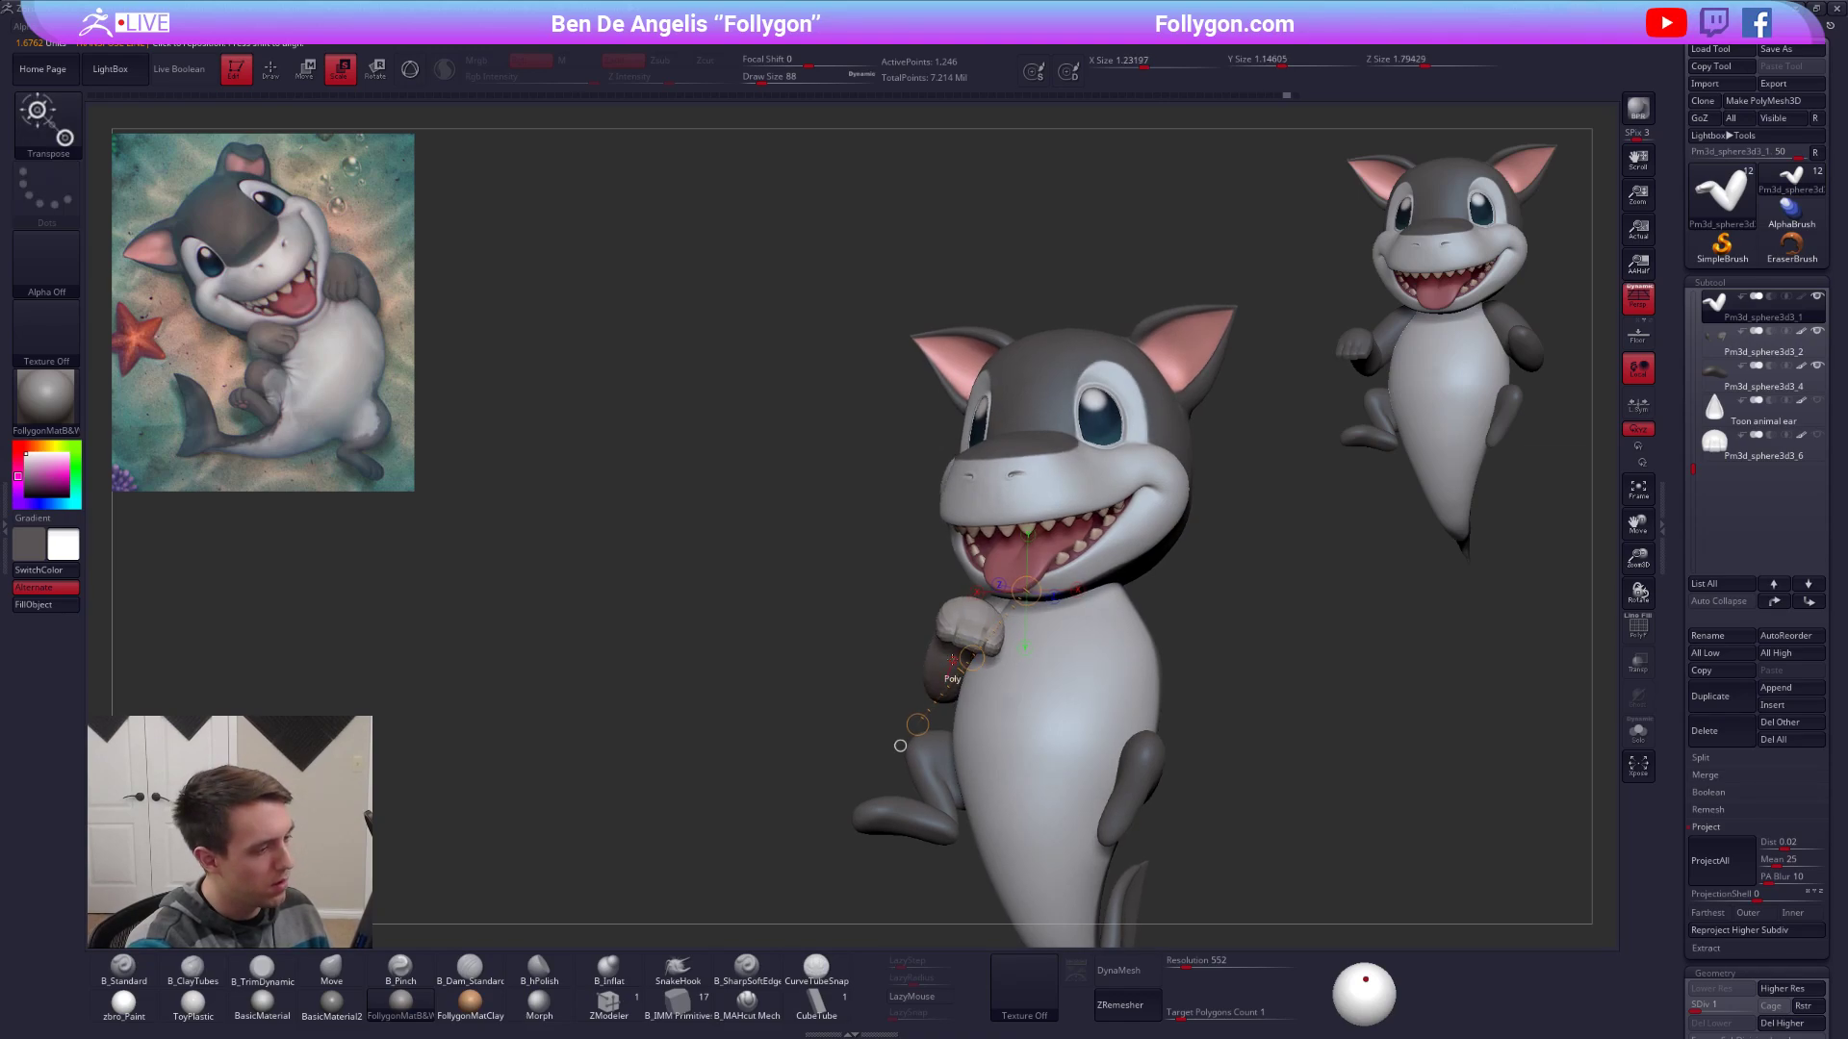
key(ctrl+z)
key(q)
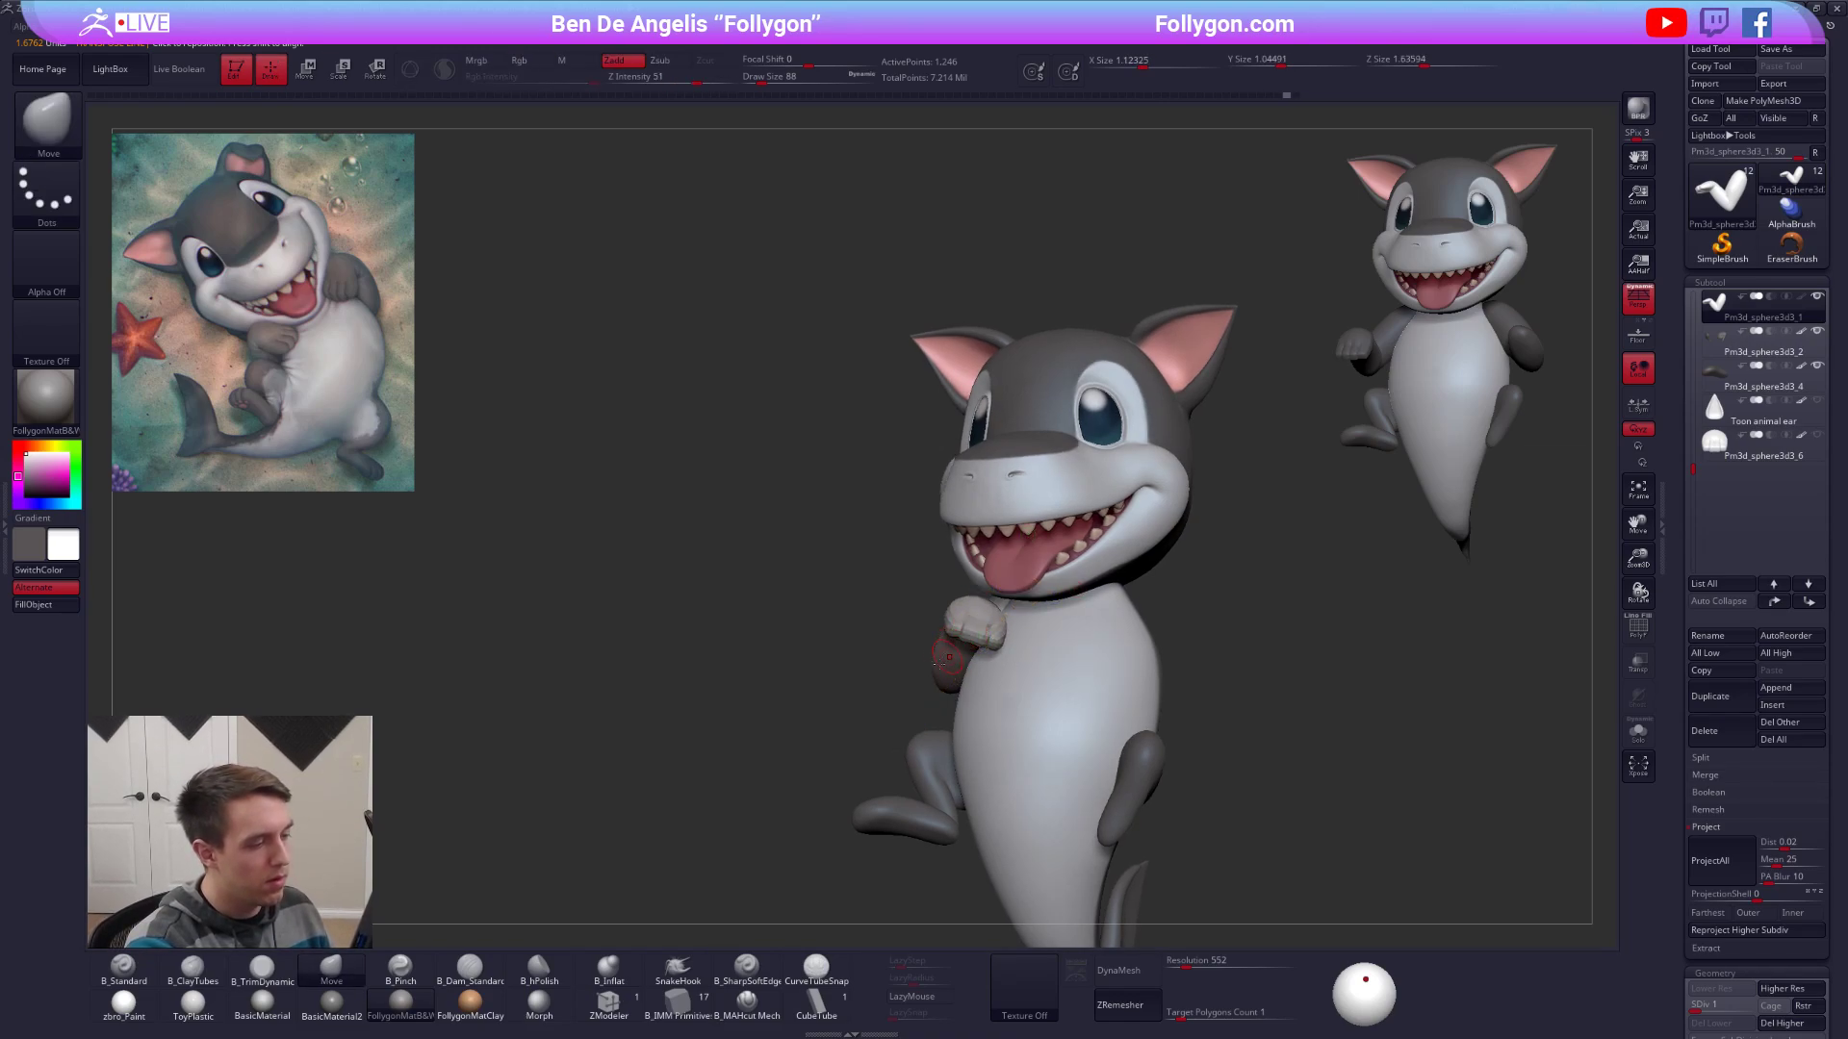
key(e)
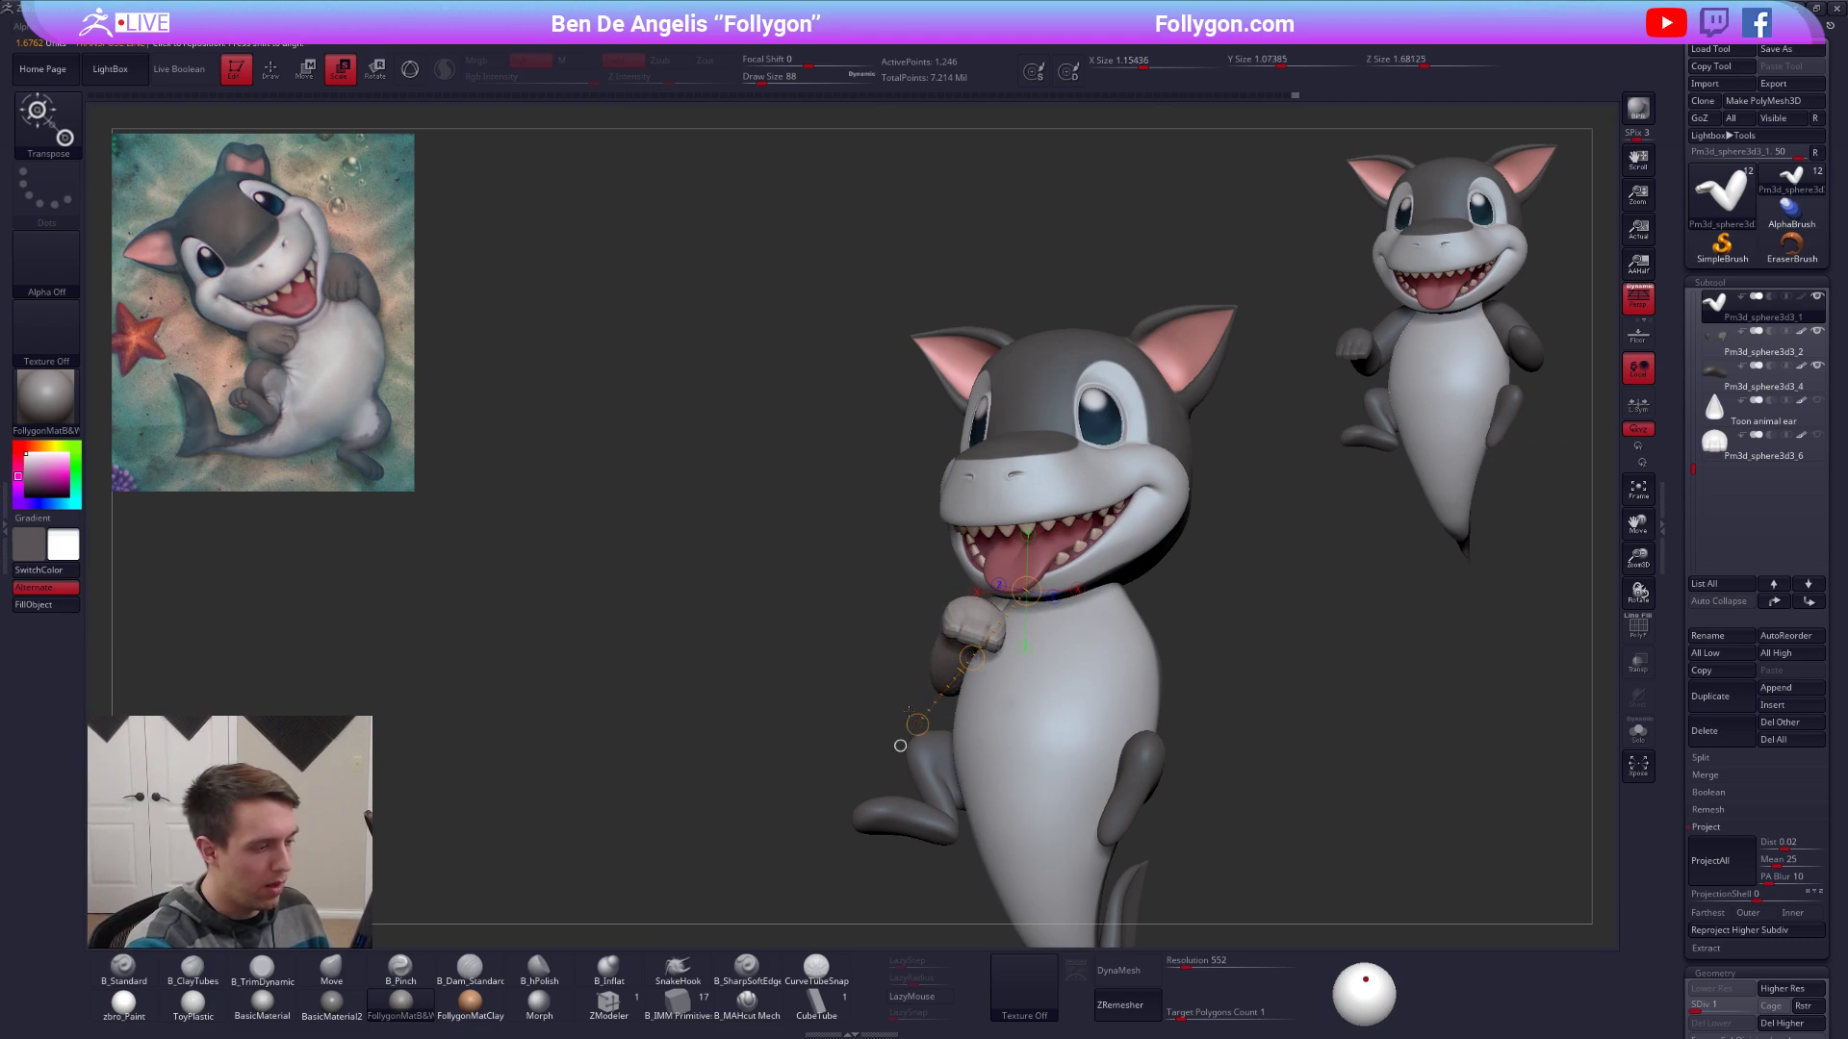
key(q)
Isolate the arm, mask everything except the hand with a softened edge, and shift the hand slightly with Transpose.
key(ctrl+shift+s)
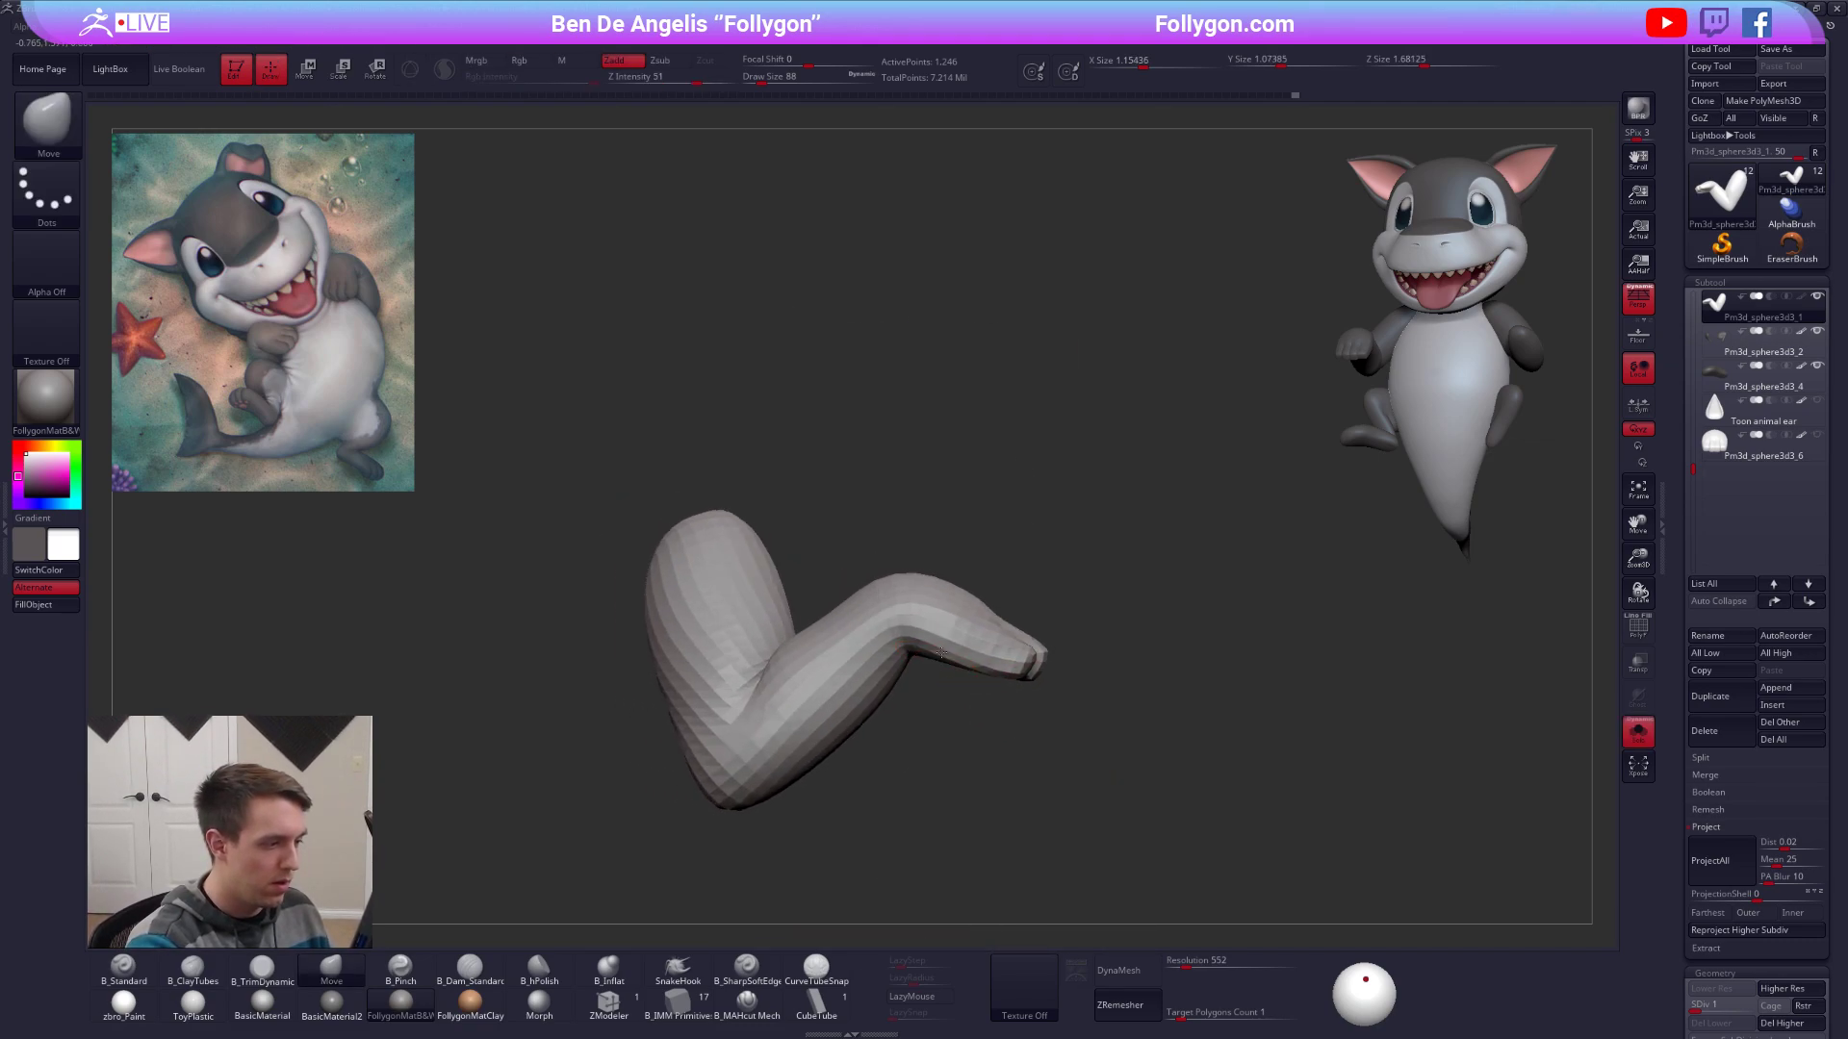
right_drag(941, 654, 932, 664)
mouse_move(899, 668)
ctrl+mouse_down()
mouse_move(1126, 611)
mouse_move(1058, 685)
ctrl+mouse_up()
ctrl+click(1053, 684)
ctrl+click(1002, 660)
ctrl+click(999, 703)
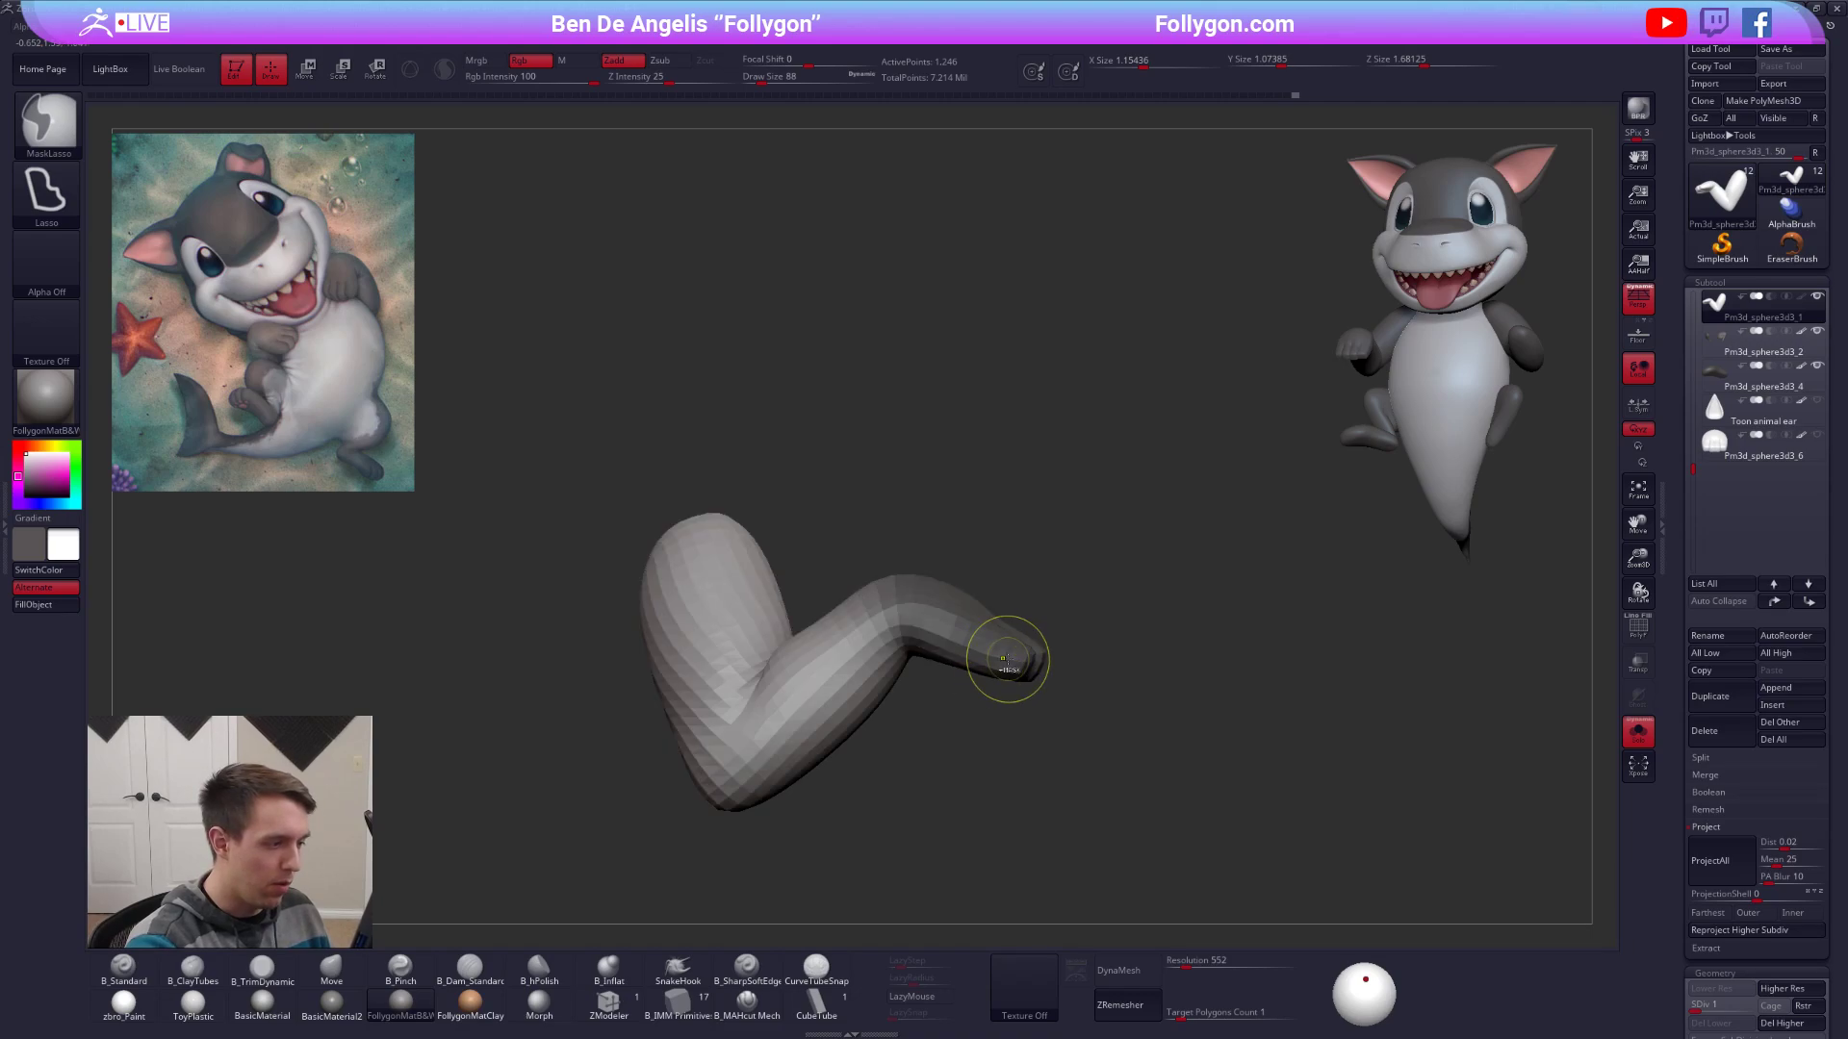
ctrl+click(1007, 679)
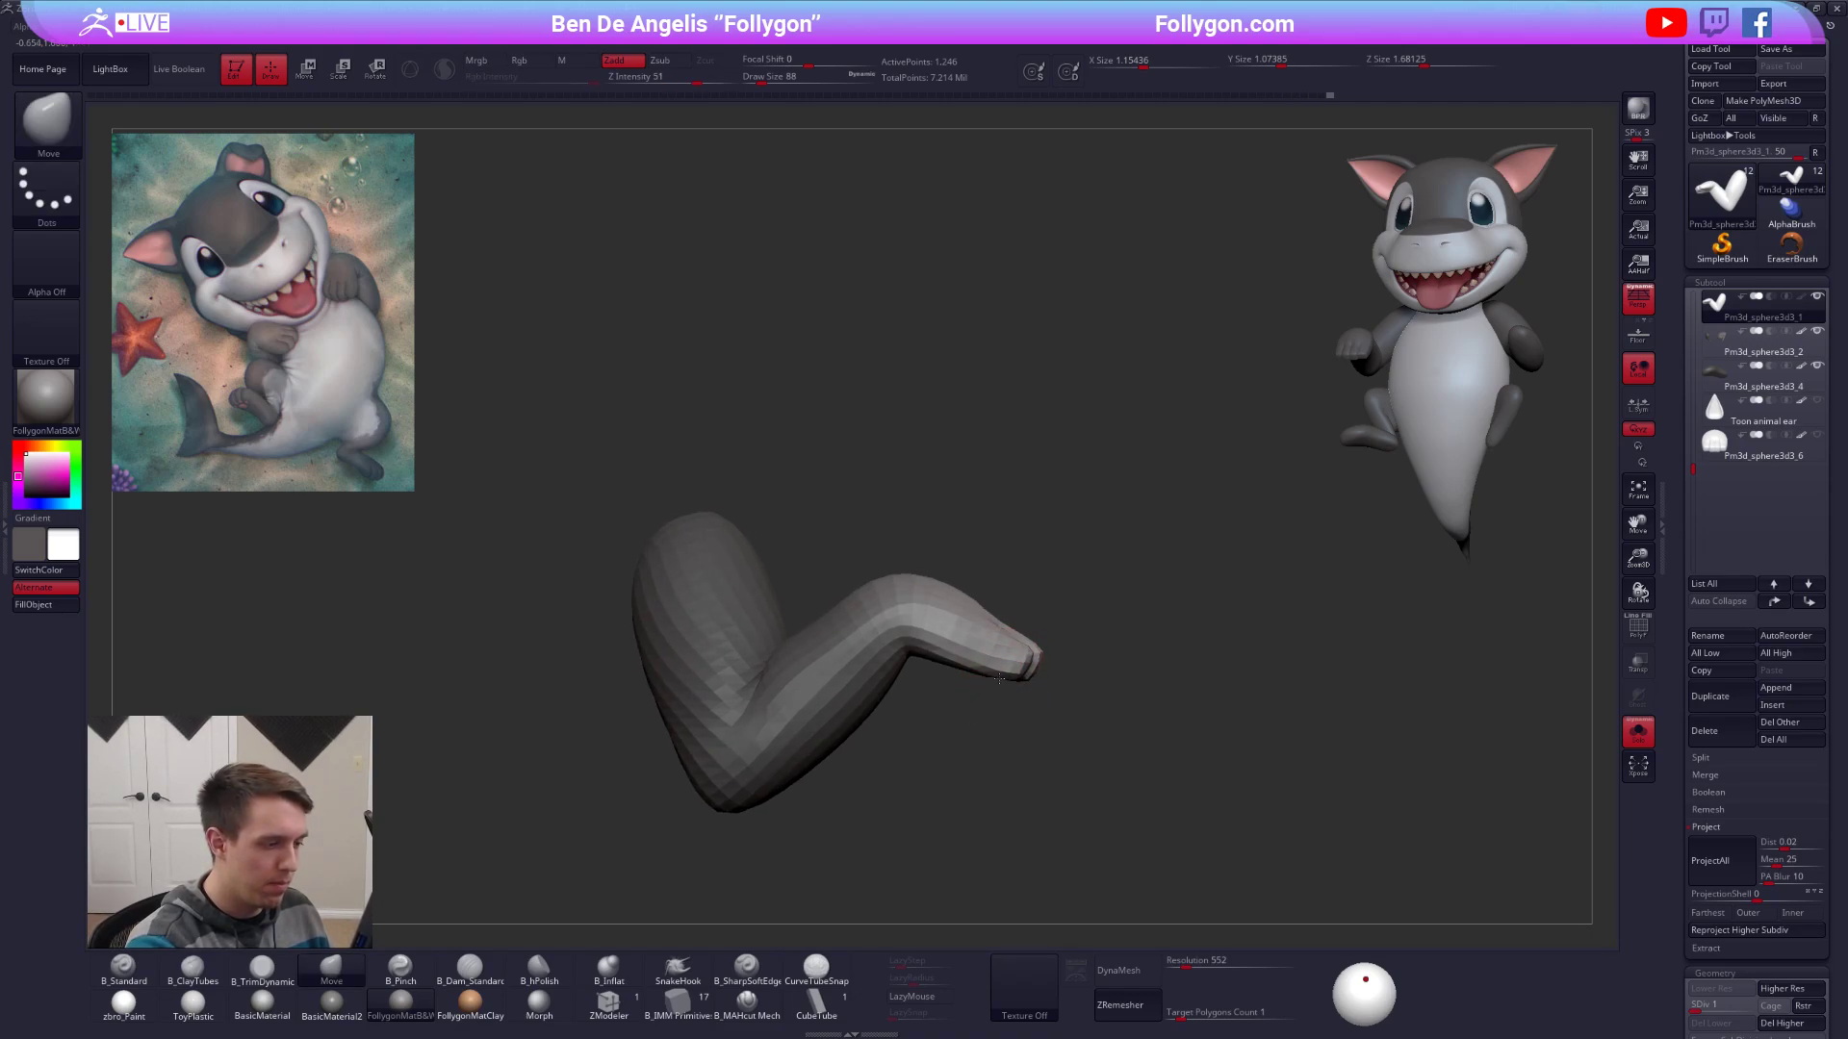
key(w)
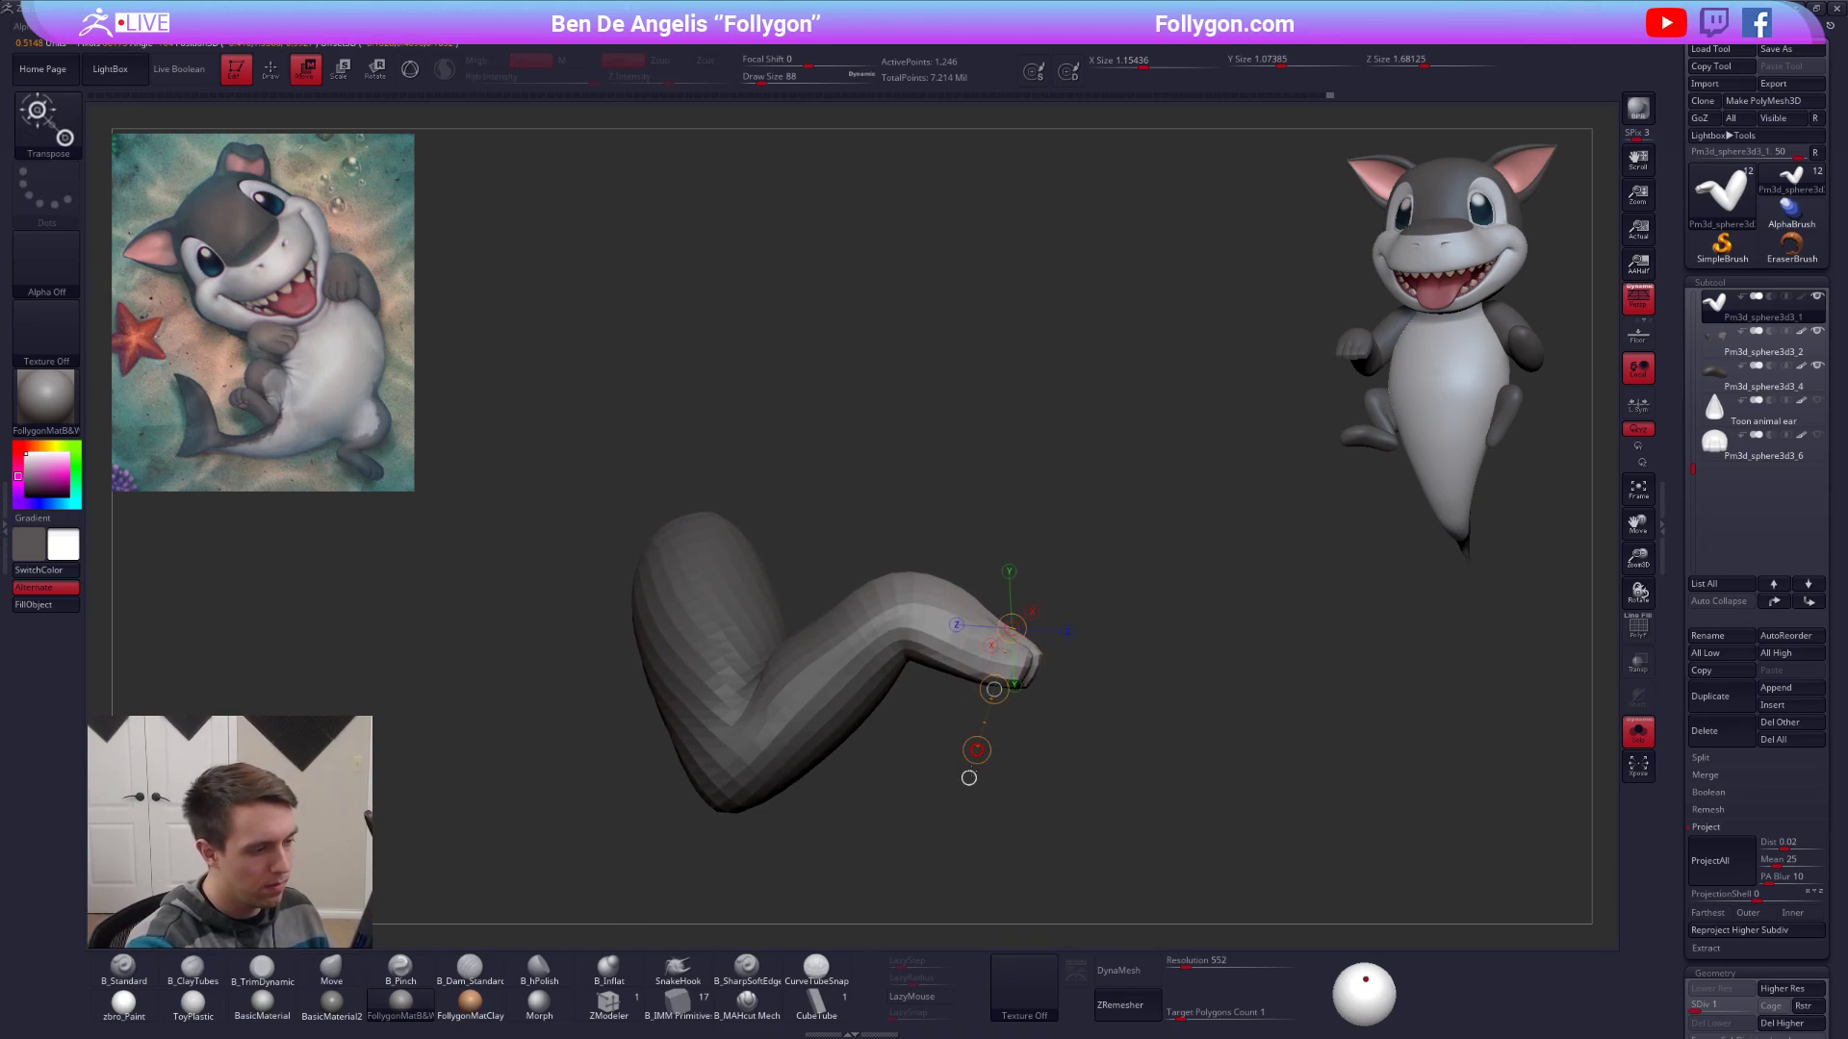
drag(969, 778, 992, 781)
Review the arm at subdivision level 2 against the full character, then drop it to level 1 and refine its shape.
key(q)
drag(970, 702, 1044, 676)
key(d)
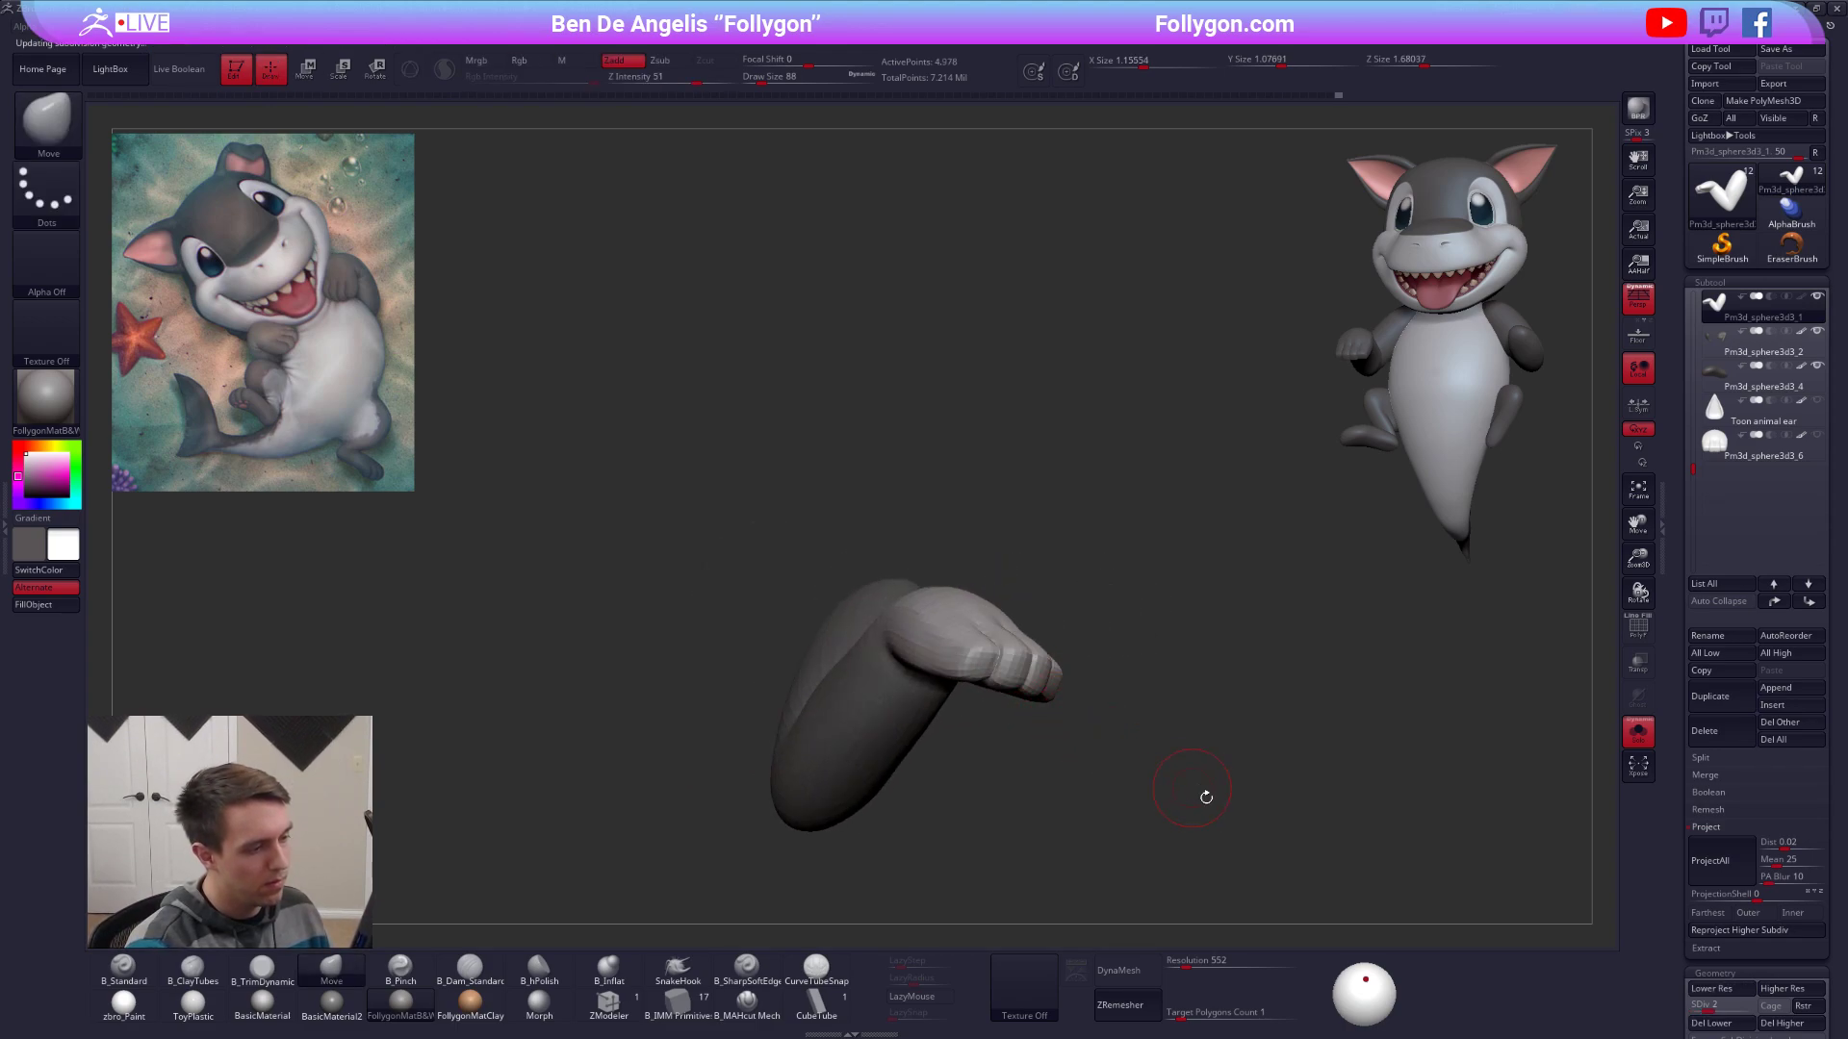
mouse_move(1268, 841)
mouse_down()
mouse_move(1361, 825)
mouse_move(1258, 841)
mouse_up()
key(ctrl+shift+s)
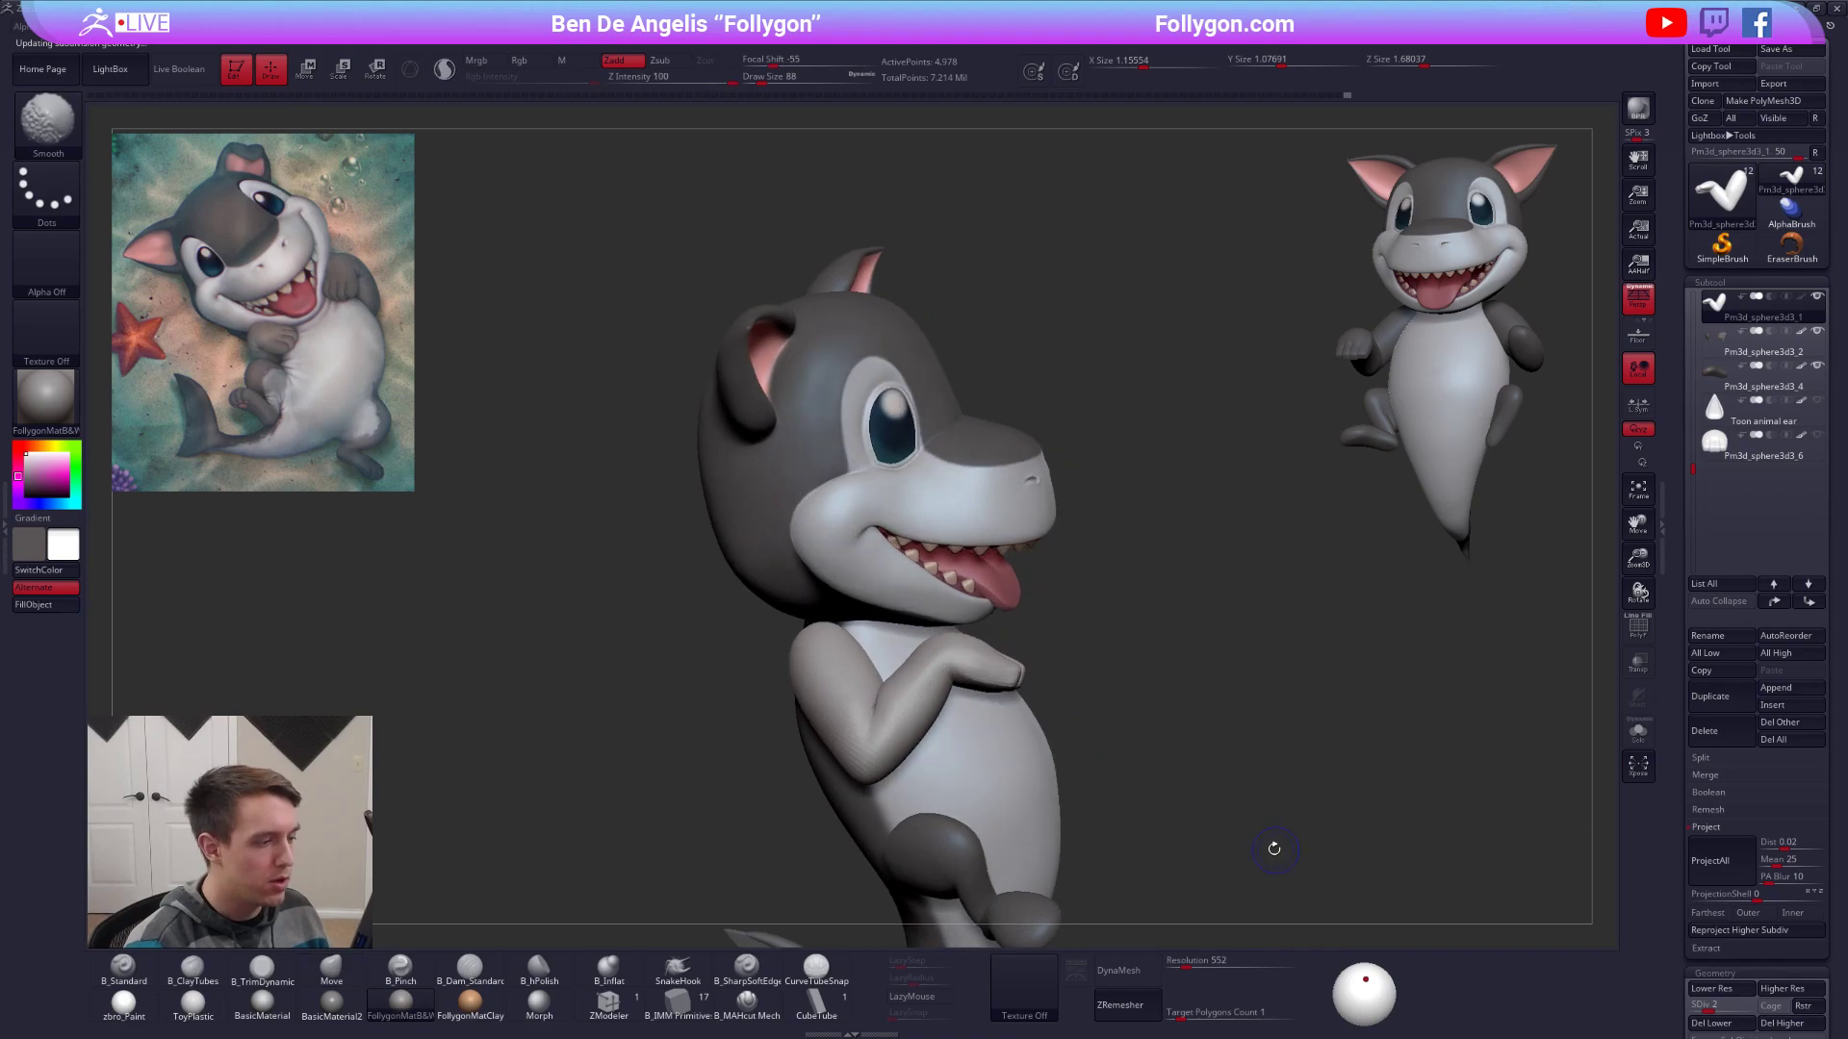
key(shift+d)
mouse_move(981, 726)
mouse_down()
mouse_move(967, 687)
mouse_move(852, 701)
mouse_move(996, 718)
mouse_move(1097, 633)
mouse_move(1064, 639)
mouse_move(1038, 608)
mouse_up()
key(space)
key(alt+s)
Select the body, drop it to subdivision level 1, and adjust the torso from the side with a large Move brush.
alt+click(1045, 672)
right_drag(1047, 671, 960, 750)
key(space)
drag(1031, 655, 1041, 654)
key(shift+d)
key(shift+d)
key(shift+d)
key(space)
drag(931, 669, 999, 666)
key(space)
key(space)
key(space)
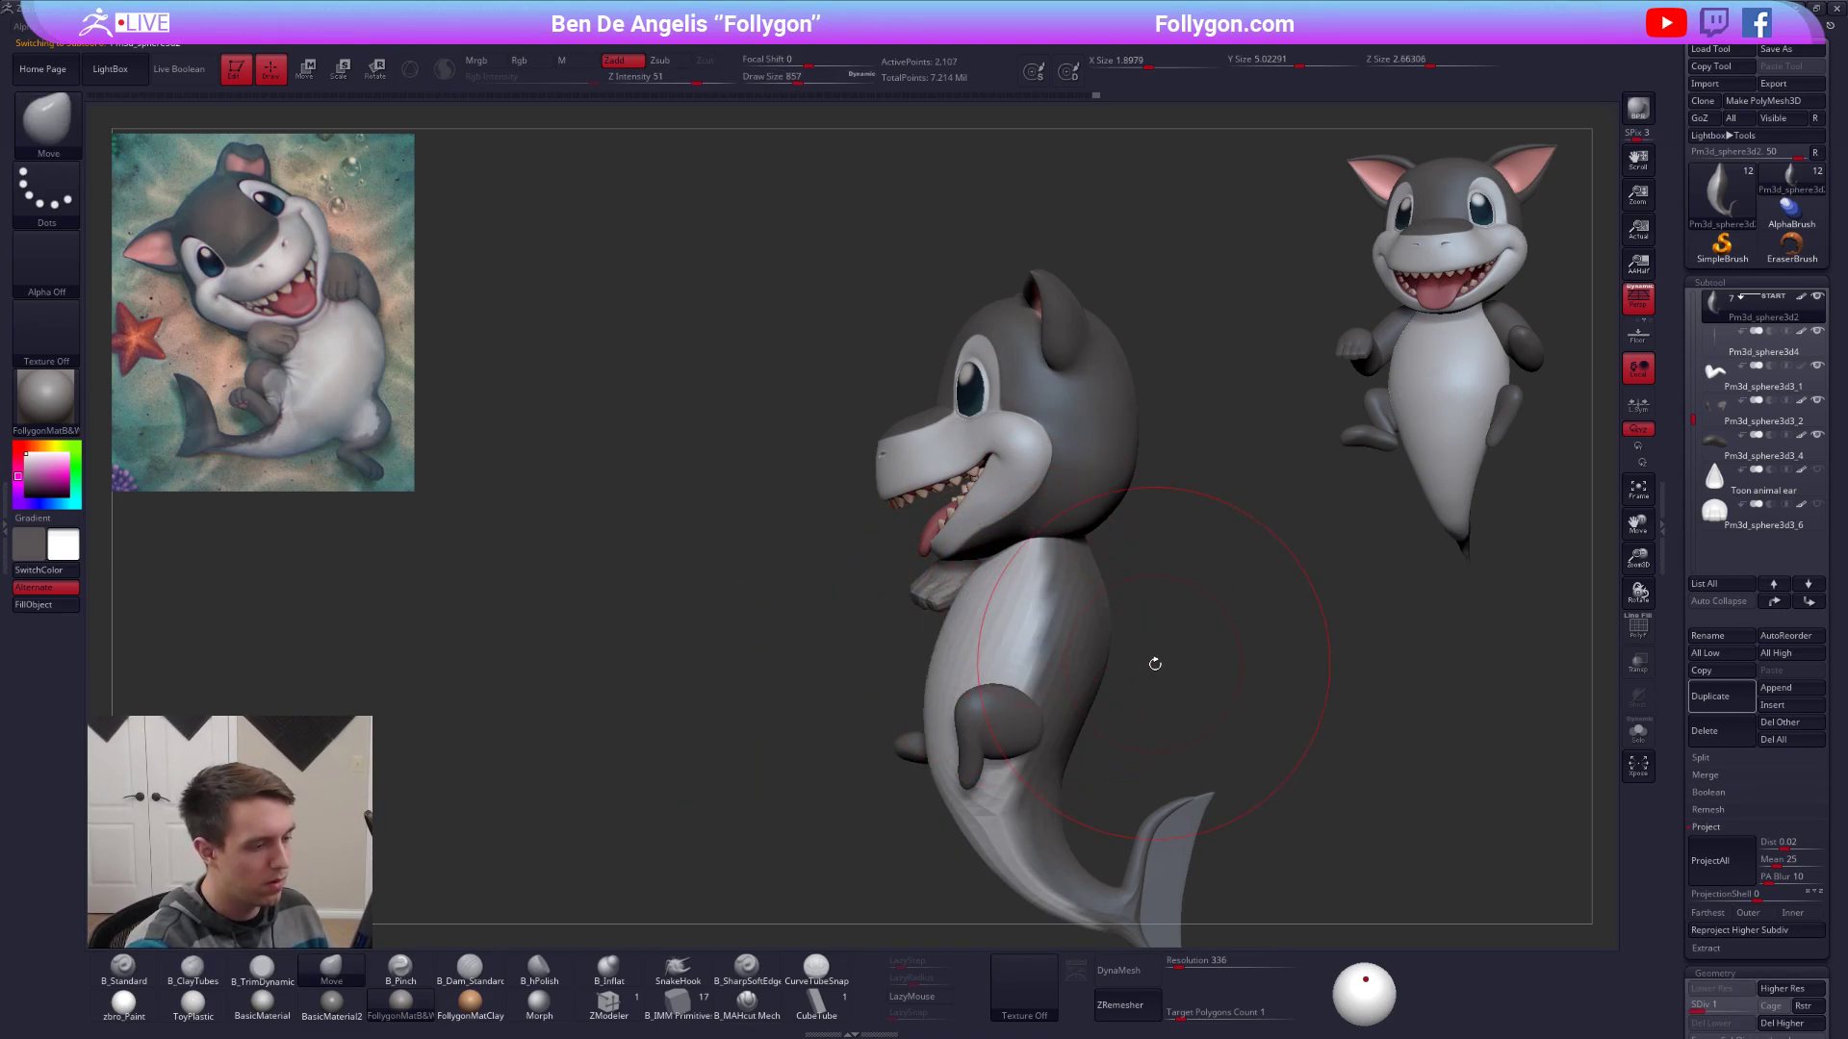
Mask the upper torso, isolate the body, soften and invert the mask, and adjust the unmasked area with the Move brush.
mouse_move(1174, 672)
ctrl+mouse_down()
mouse_move(896, 673)
mouse_move(1193, 462)
ctrl+mouse_up()
click(1638, 732)
ctrl+click(1068, 661)
ctrl+click(1069, 661)
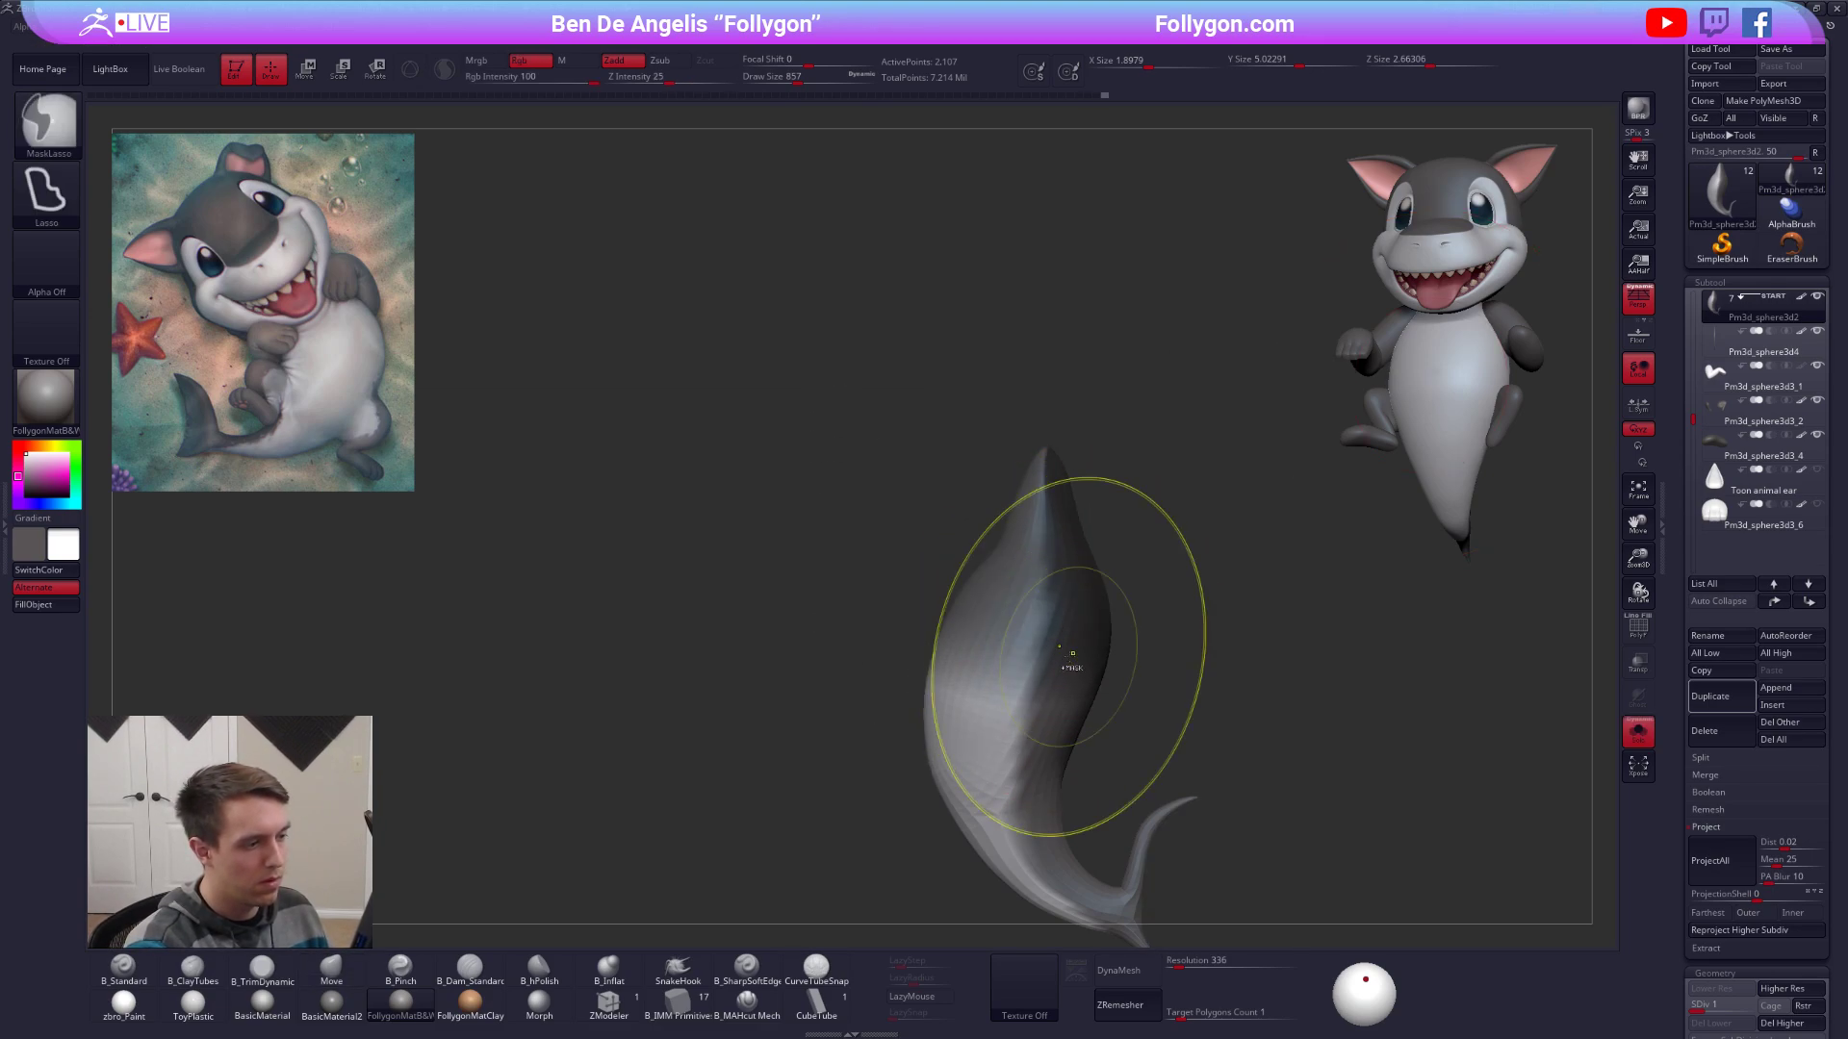
ctrl+click(1068, 662)
ctrl+click(1136, 644)
key(space)
mouse_move(1003, 664)
mouse_down()
mouse_move(1198, 680)
mouse_move(1118, 646)
mouse_up()
key(w)
click(1638, 732)
Mask the upper torso again in side view and adjust the torso's pose with Transpose.
key(q)
key(space)
mouse_move(1189, 553)
ctrl+mouse_down()
mouse_move(1163, 573)
mouse_move(926, 576)
mouse_move(1170, 462)
ctrl+mouse_up()
key(w)
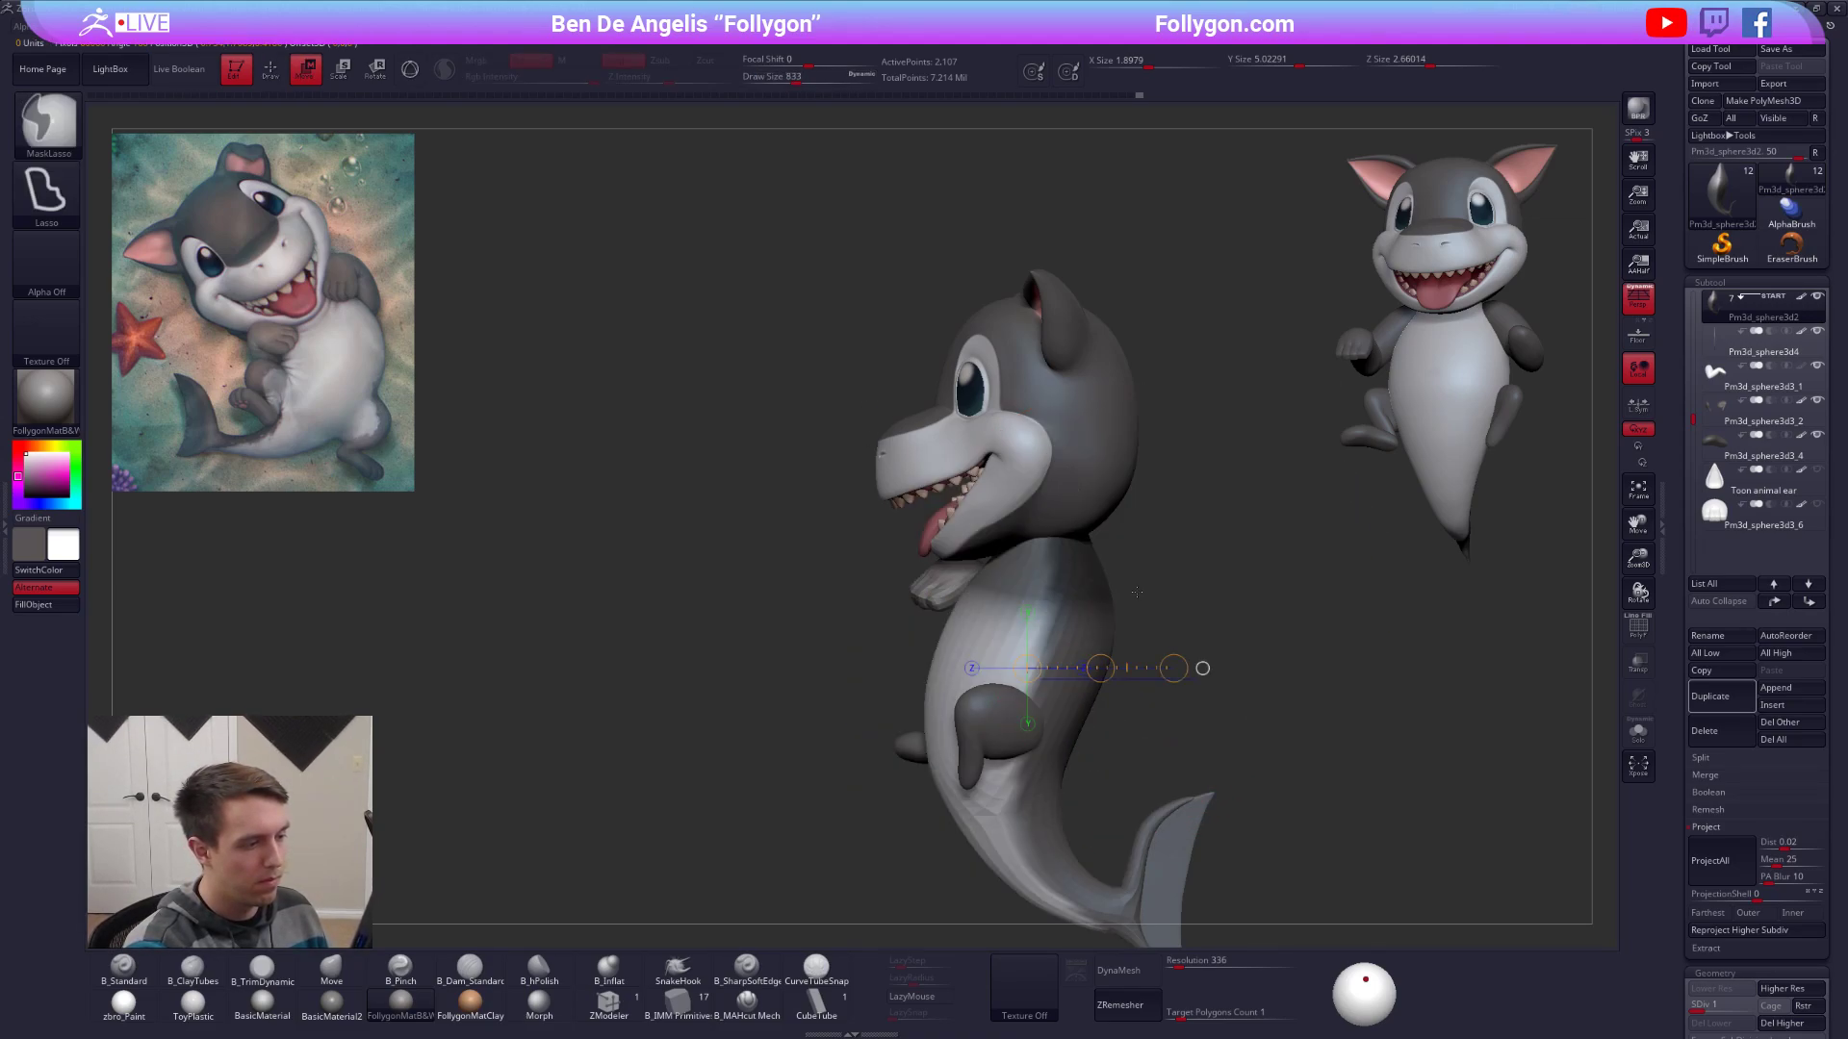
key(r)
mouse_move(1046, 612)
mouse_down()
mouse_move(1246, 544)
mouse_move(1184, 529)
mouse_move(1121, 556)
mouse_move(1086, 547)
mouse_up()
key(q)
Set the draw size to 321, isolate the body, and raise it to subdivision level 4.
key(space)
key(space)
key(ctrl+alt+s)
key(d)
key(d)
key(d)
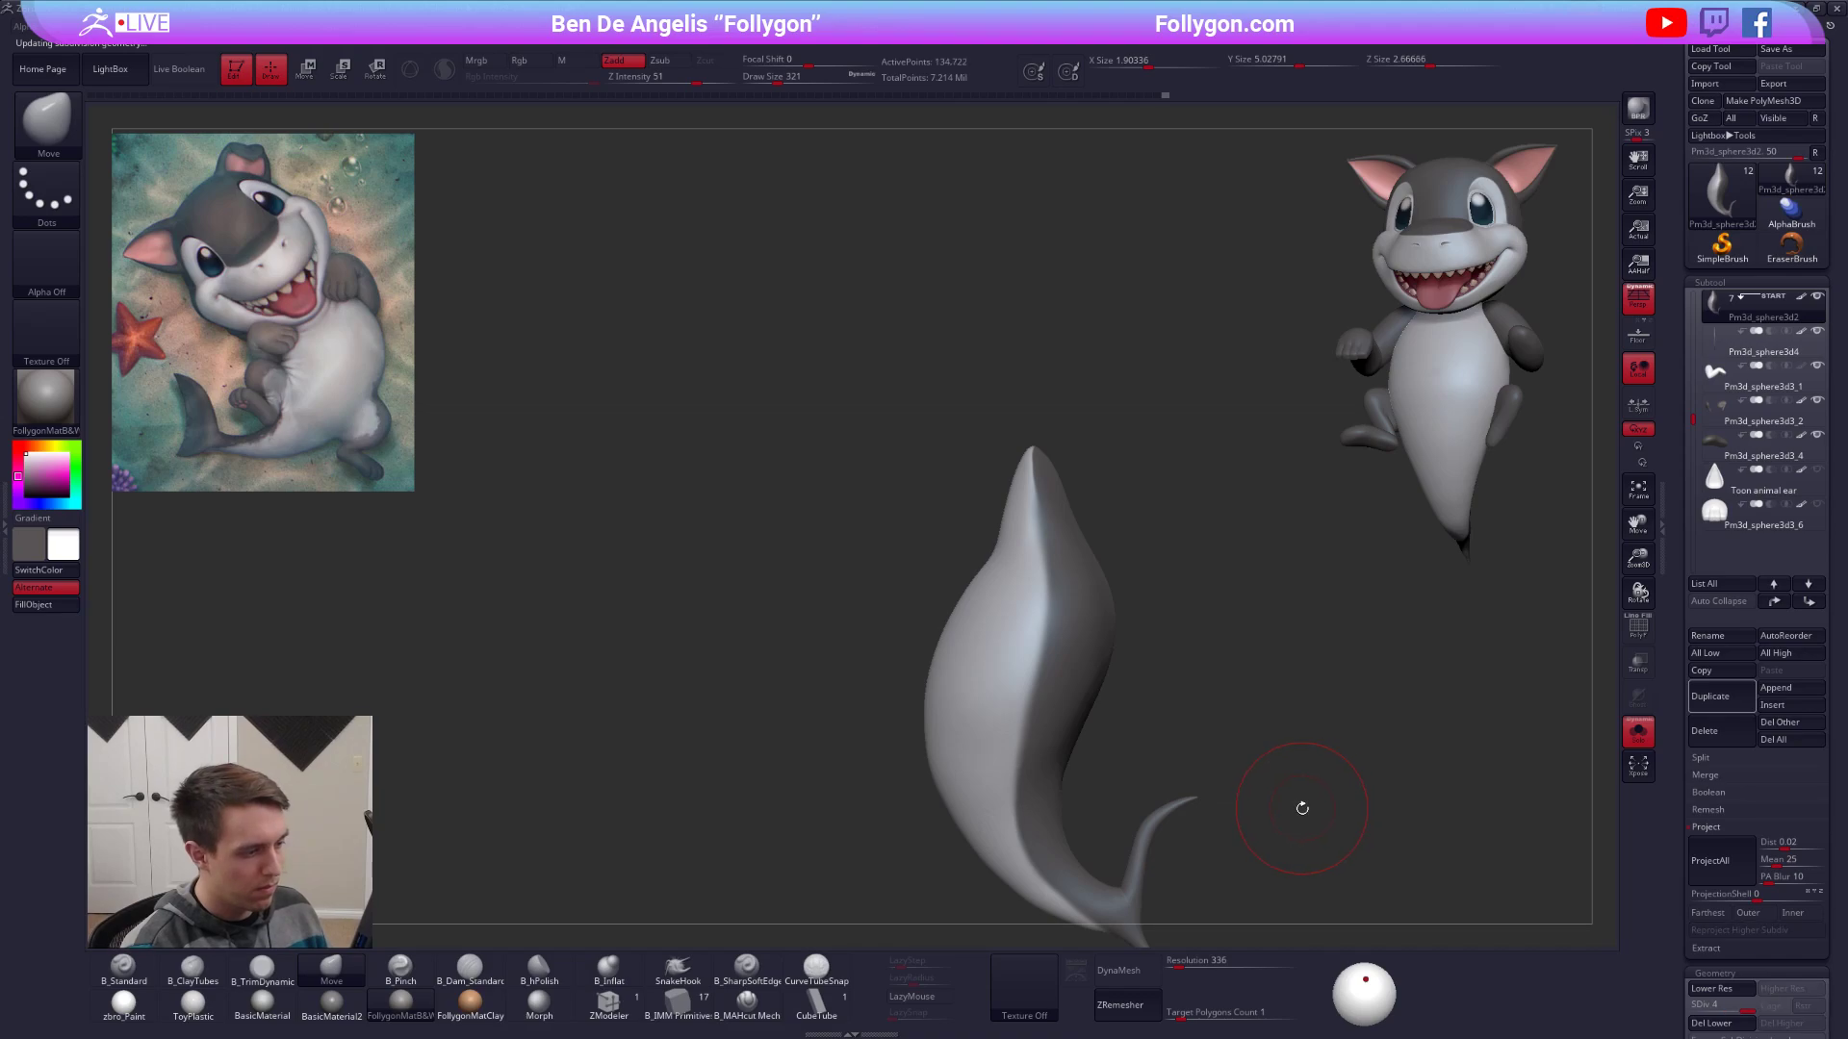
drag(1302, 808, 1053, 664)
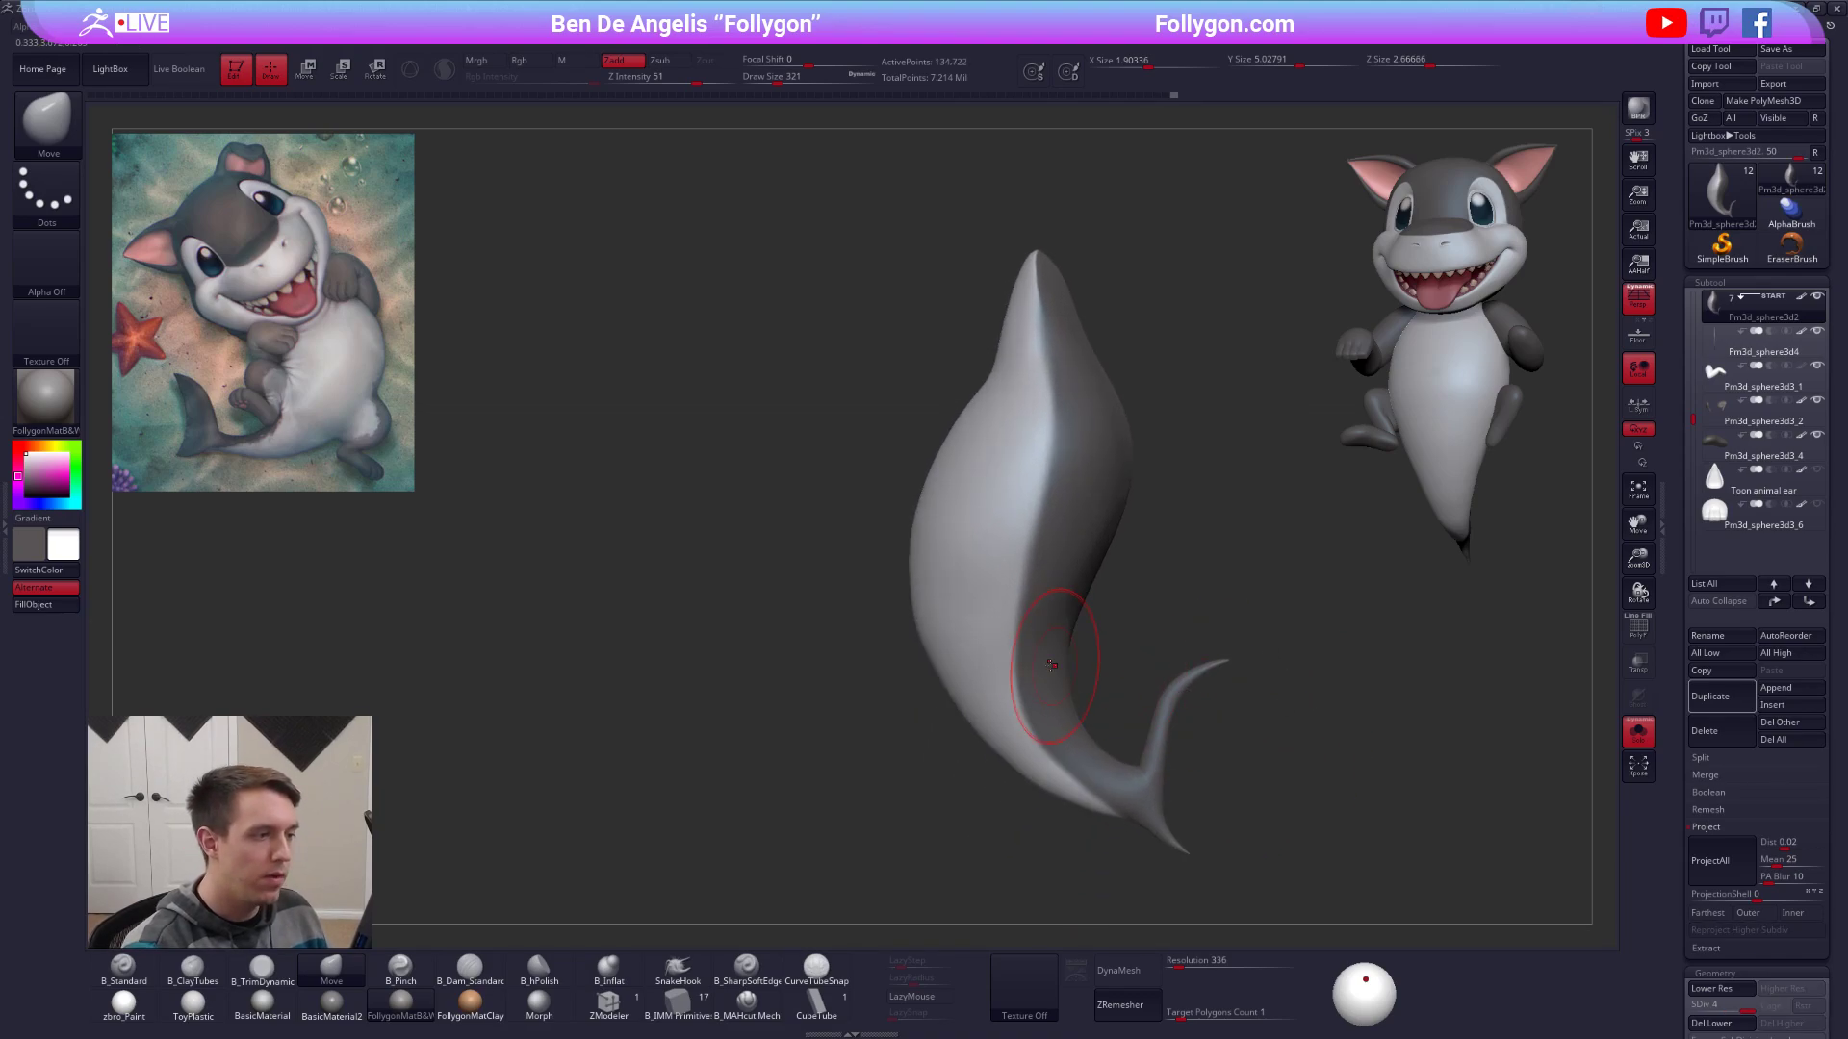
Drop the body to subdivision level 2 and refine the belly contour with the Move brush at draw size 381.
key(shift+d)
key(shift+d)
key(space)
drag(908, 590, 938, 628)
key(space)
drag(1319, 799, 1281, 792)
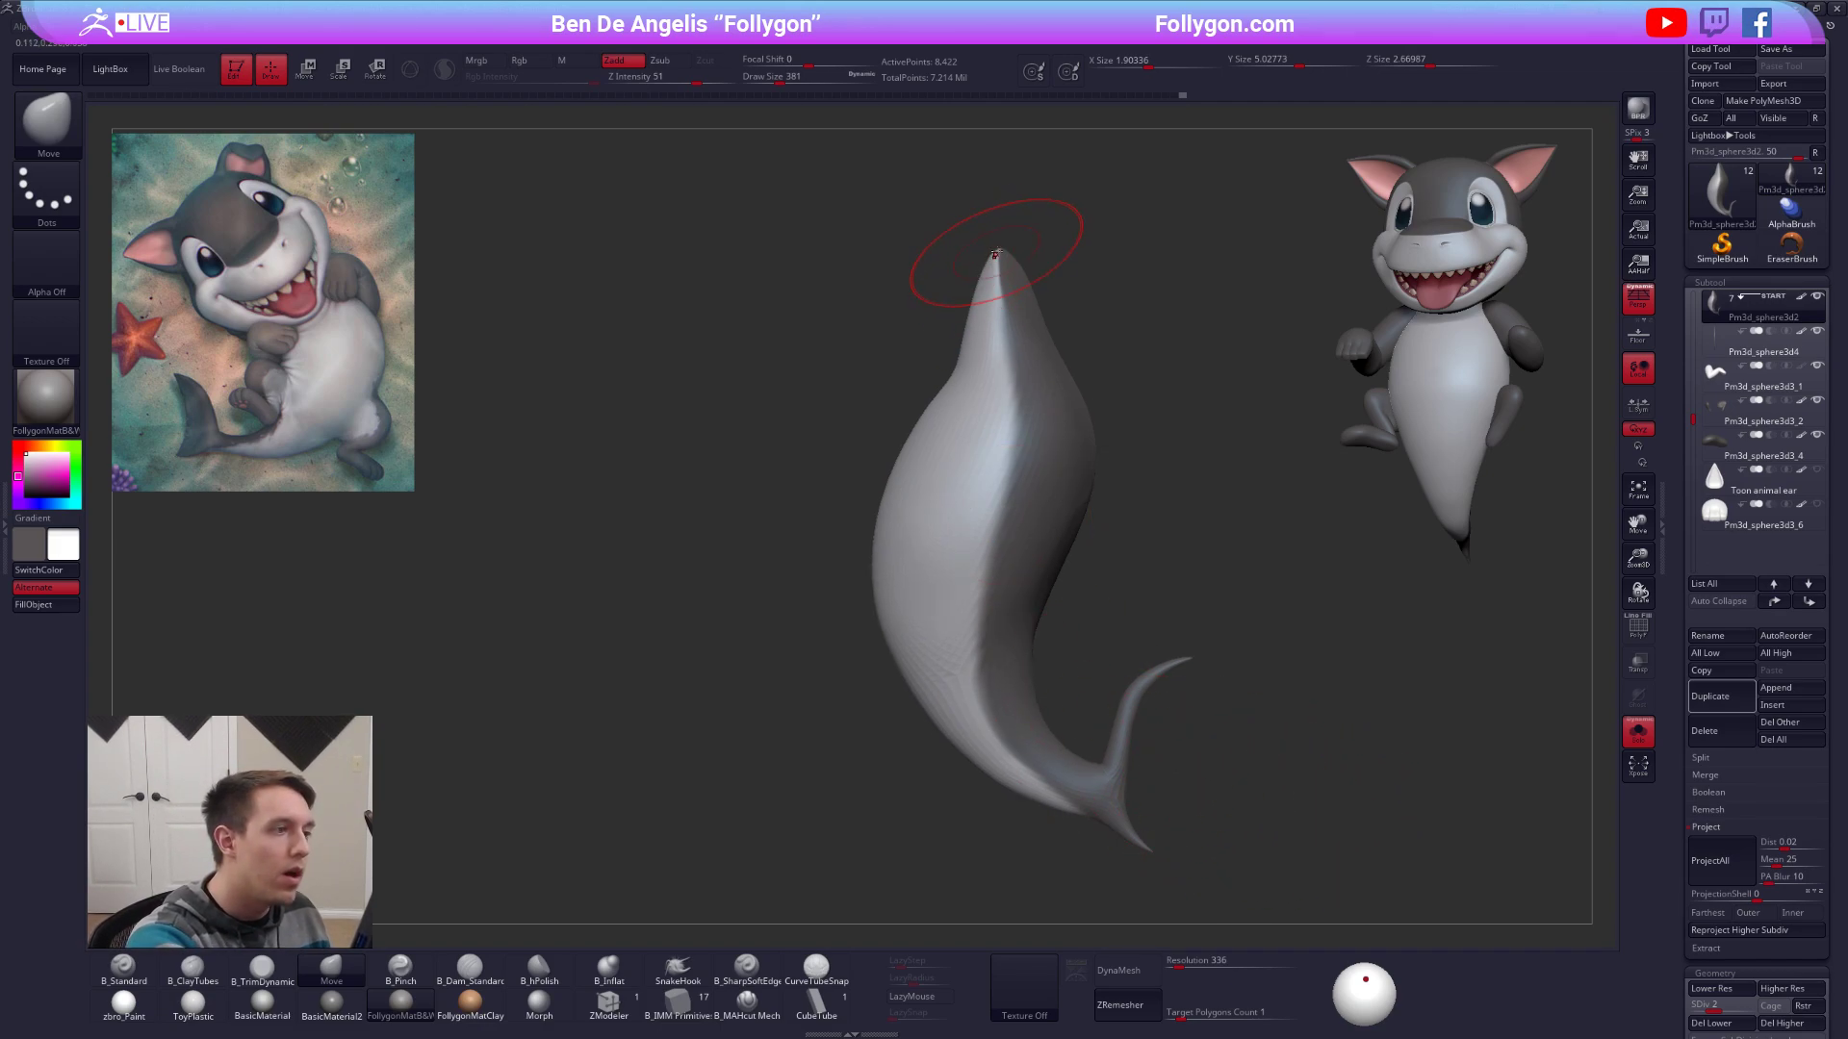
key(ctrl)
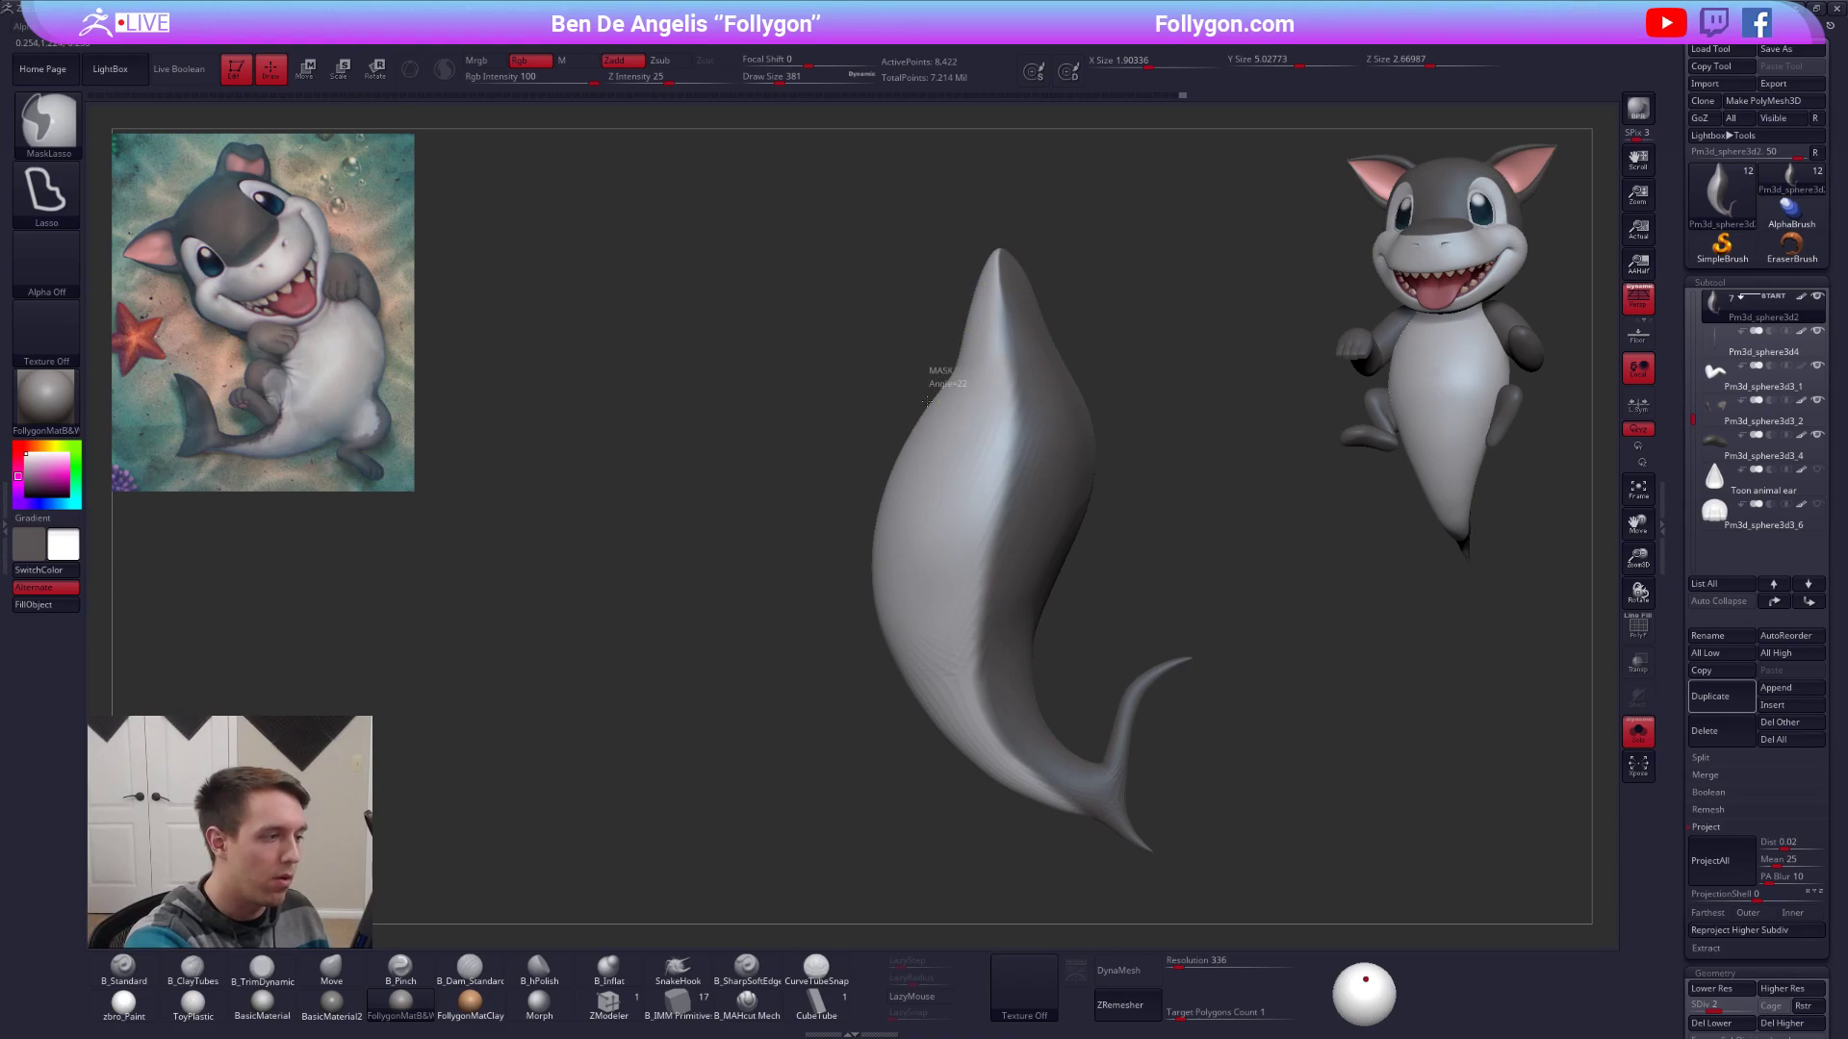
mouse_move(927, 402)
ctrl+mouse_down()
mouse_move(877, 528)
mouse_move(948, 717)
mouse_move(1052, 828)
ctrl+mouse_up()
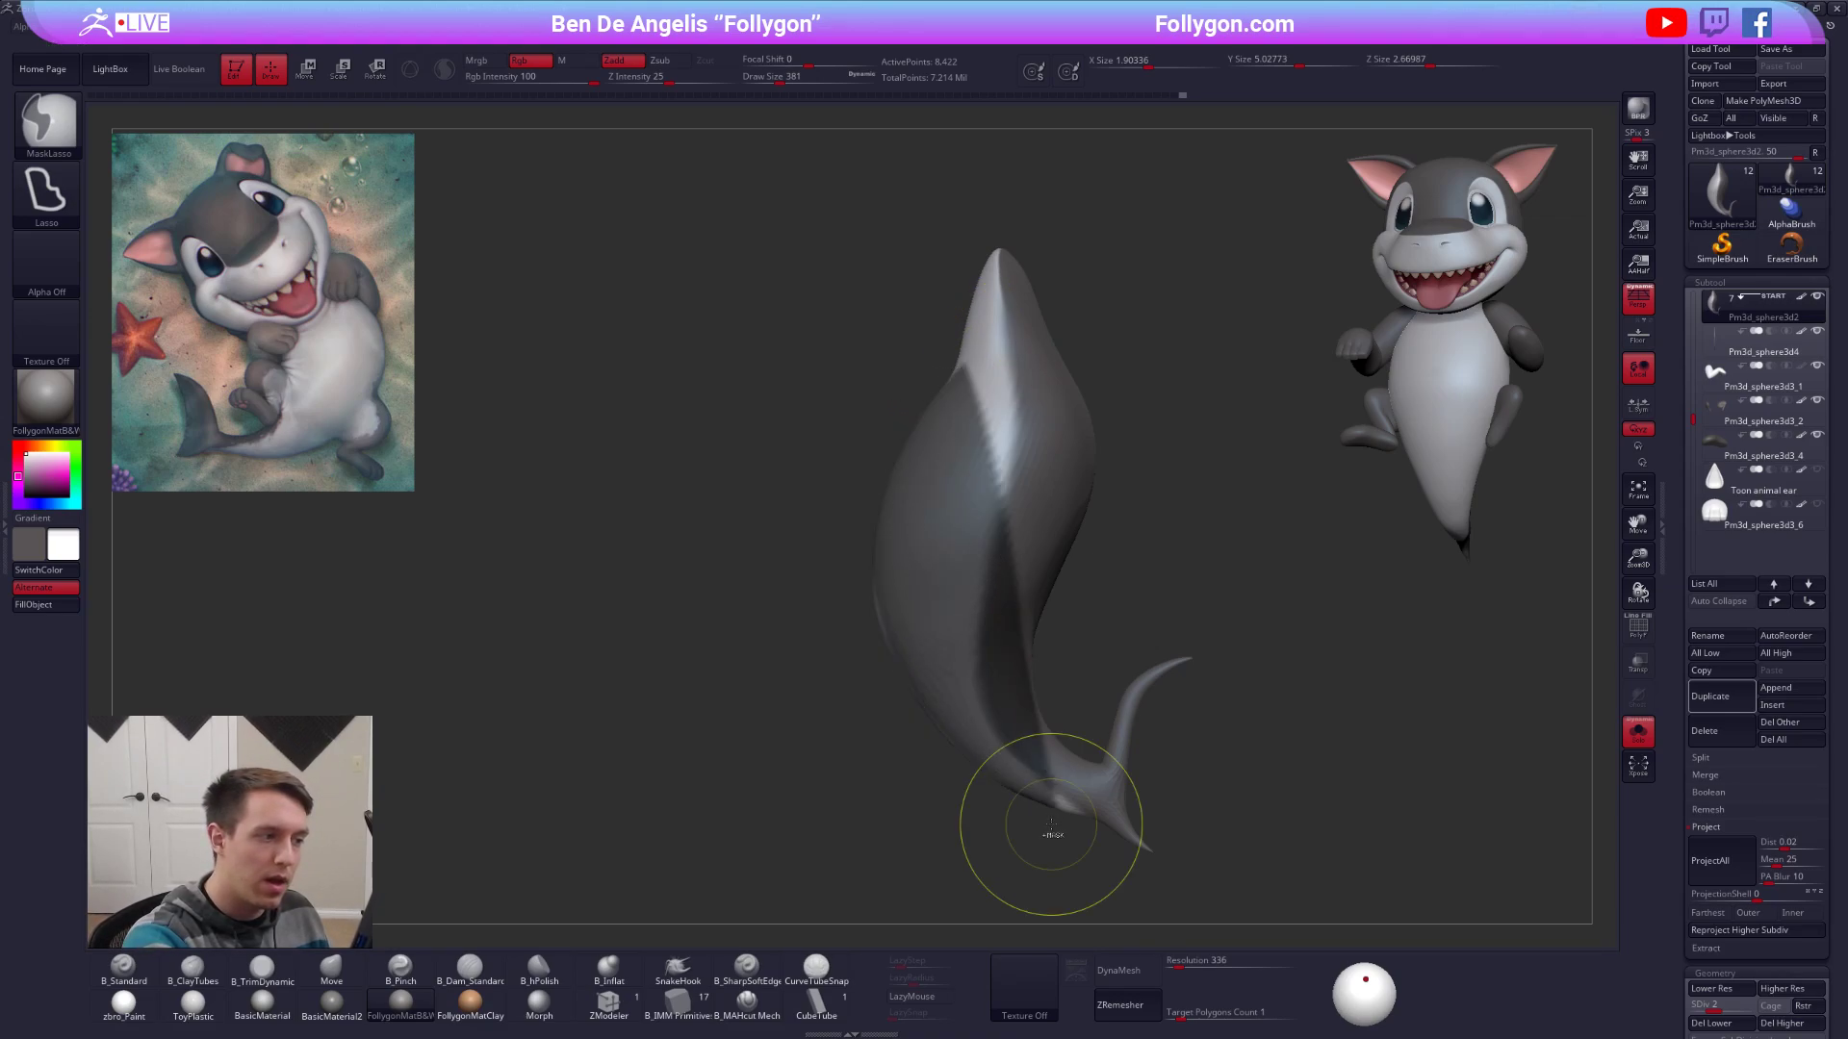
mouse_move(1164, 482)
ctrl+mouse_down()
mouse_move(1122, 431)
mouse_move(1016, 693)
ctrl+mouse_up()
ctrl+drag(1146, 647, 1180, 660)
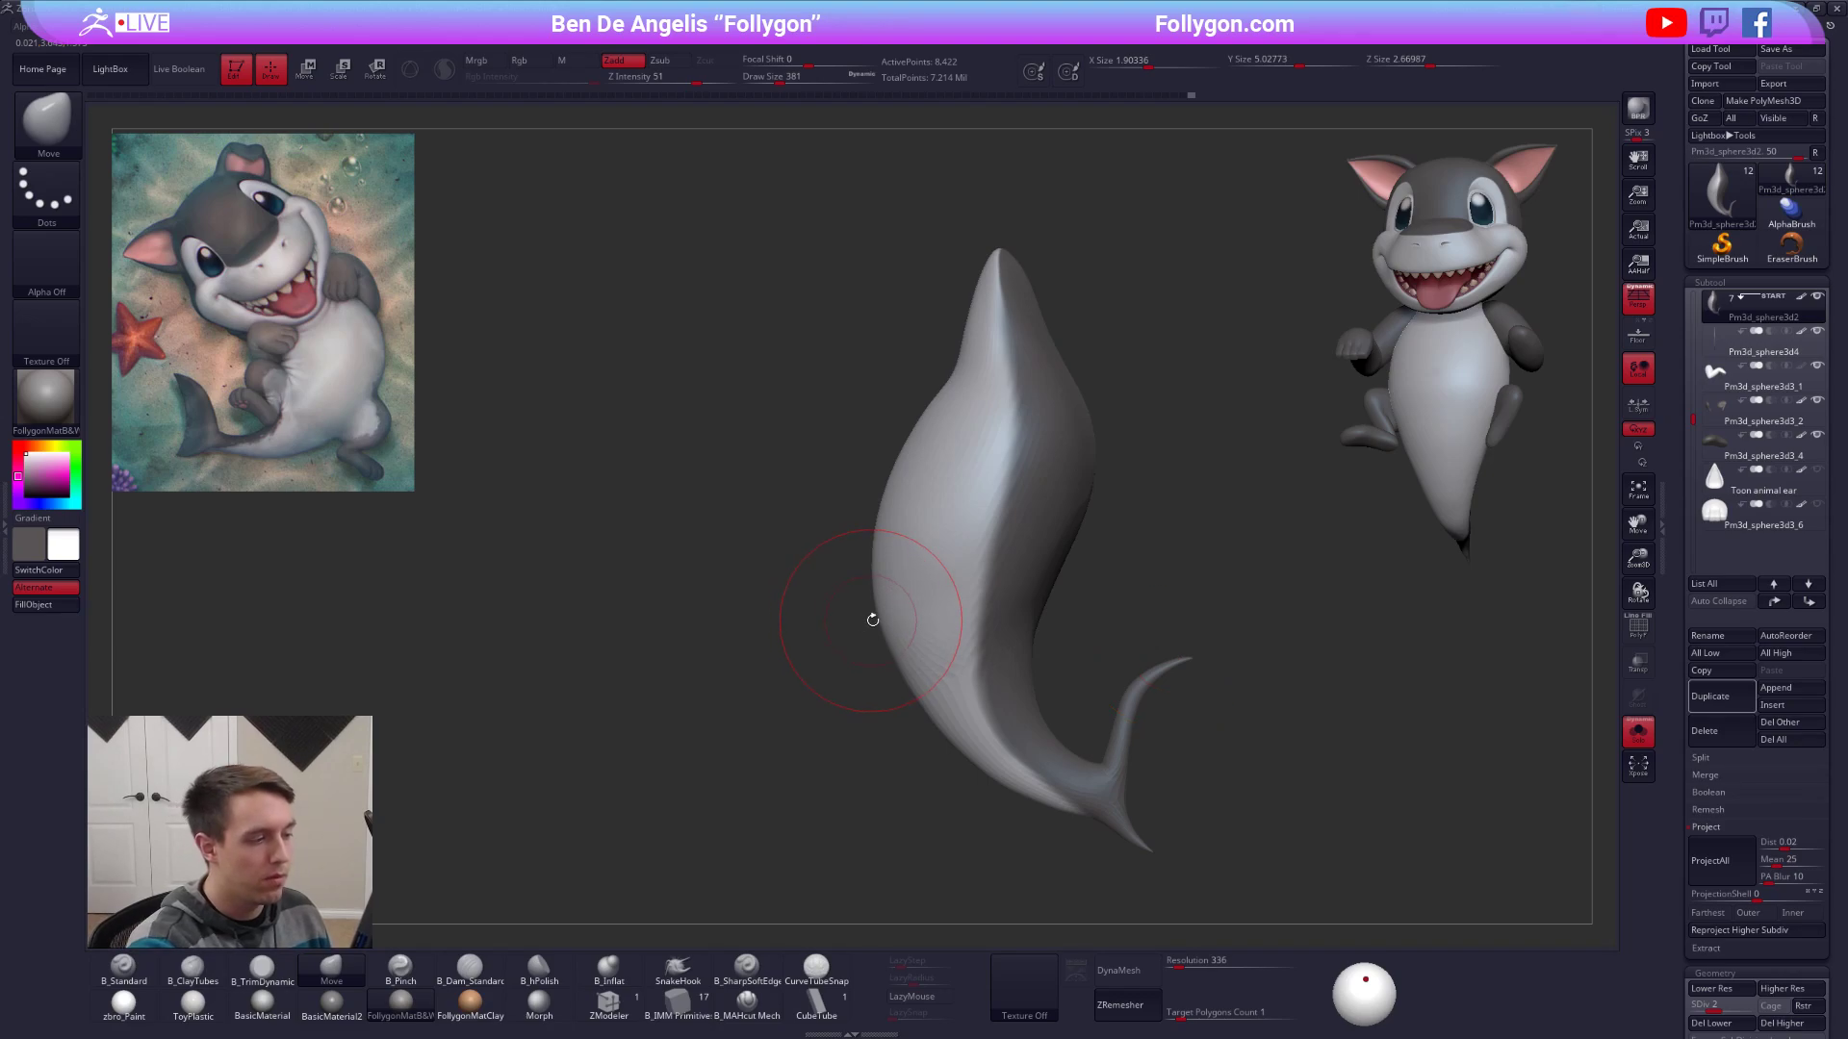
Draw Transpose lines across the belly, the back and the whole torso to gauge the body's direction and tilt.
key(w)
drag(882, 616, 725, 676)
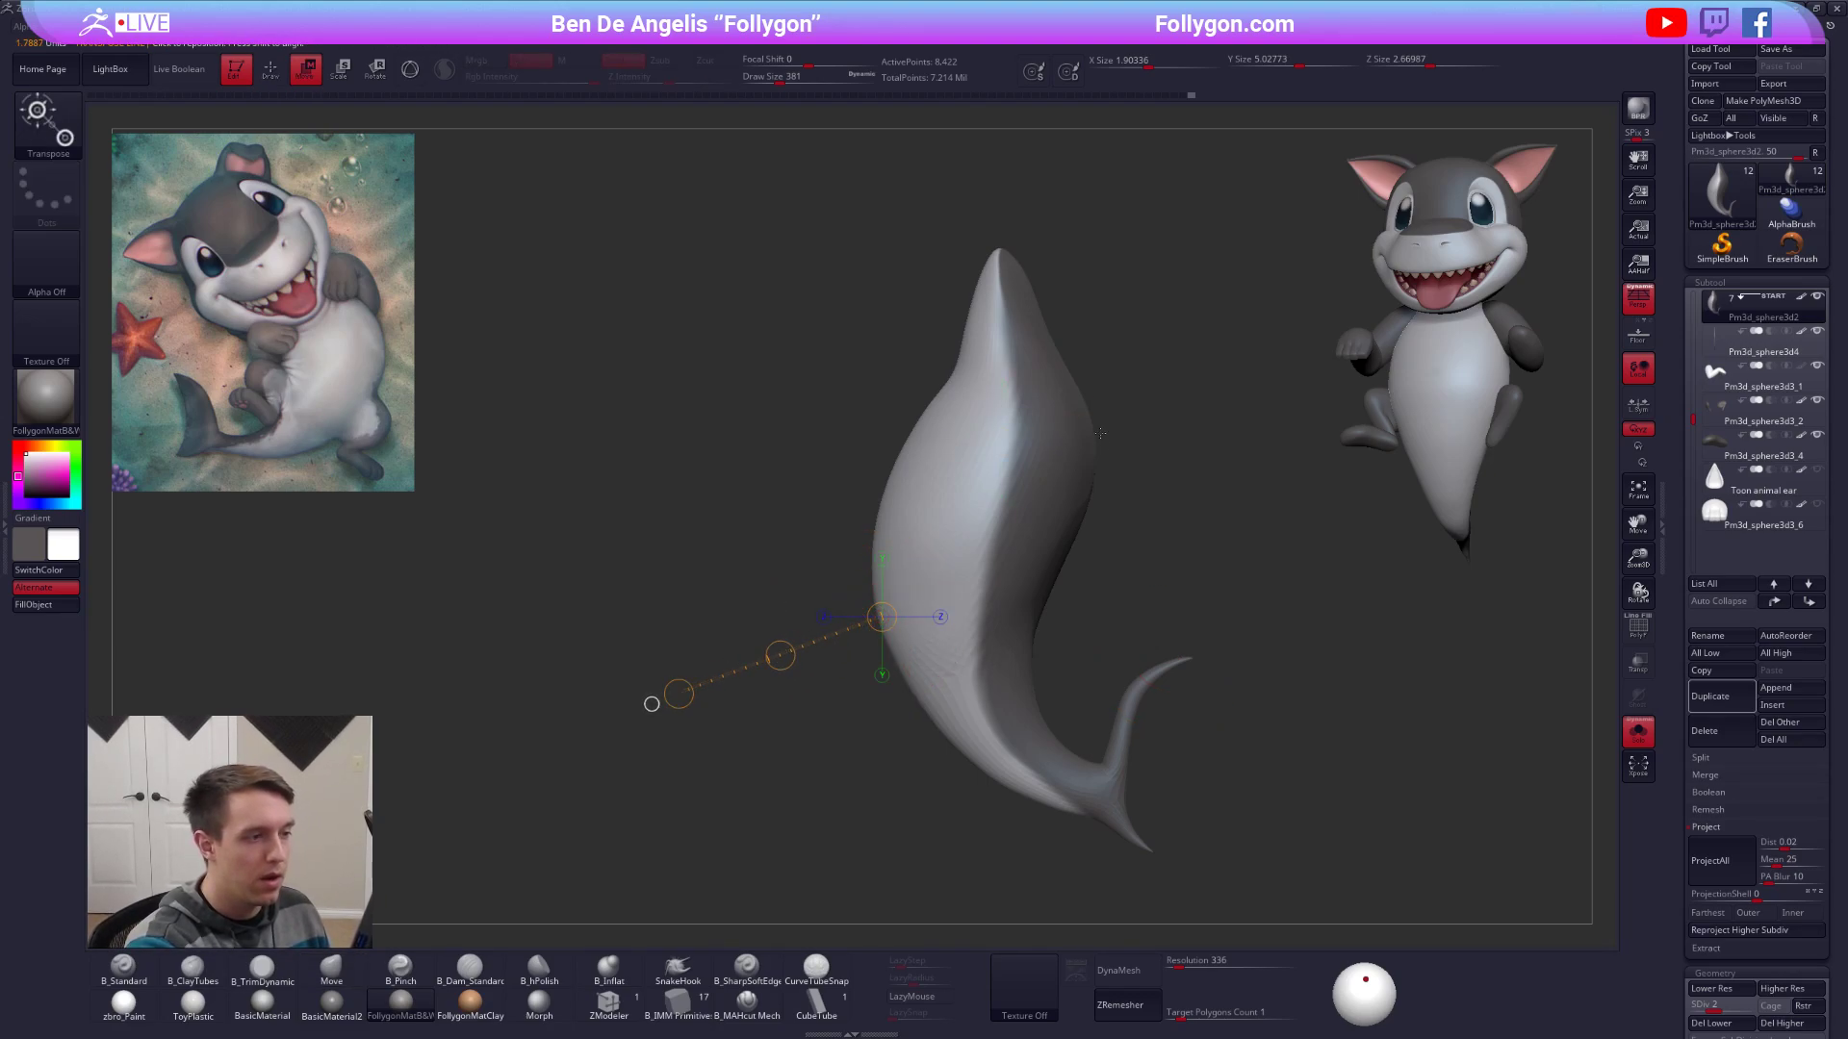
mouse_move(1100, 433)
mouse_down()
mouse_move(644, 438)
mouse_move(1095, 456)
mouse_up()
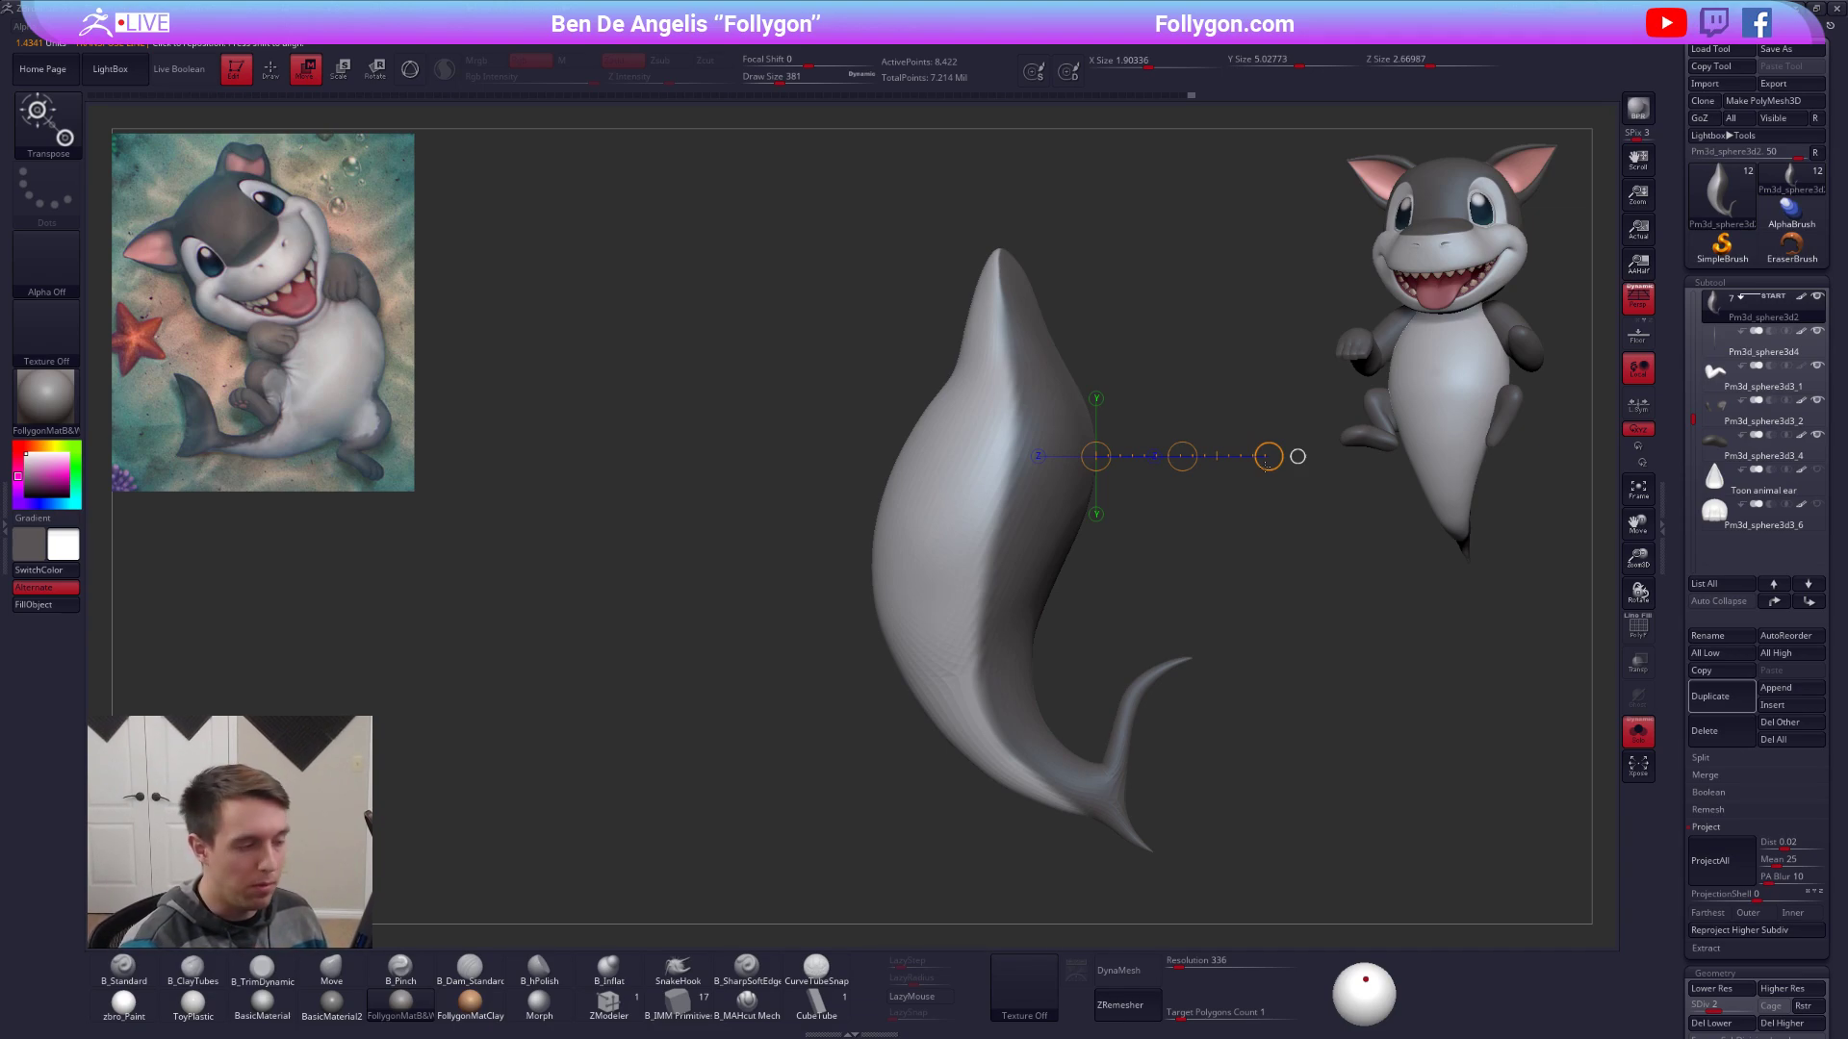
mouse_move(889, 629)
mouse_down()
mouse_move(891, 654)
mouse_move(1238, 366)
mouse_move(1157, 384)
mouse_up()
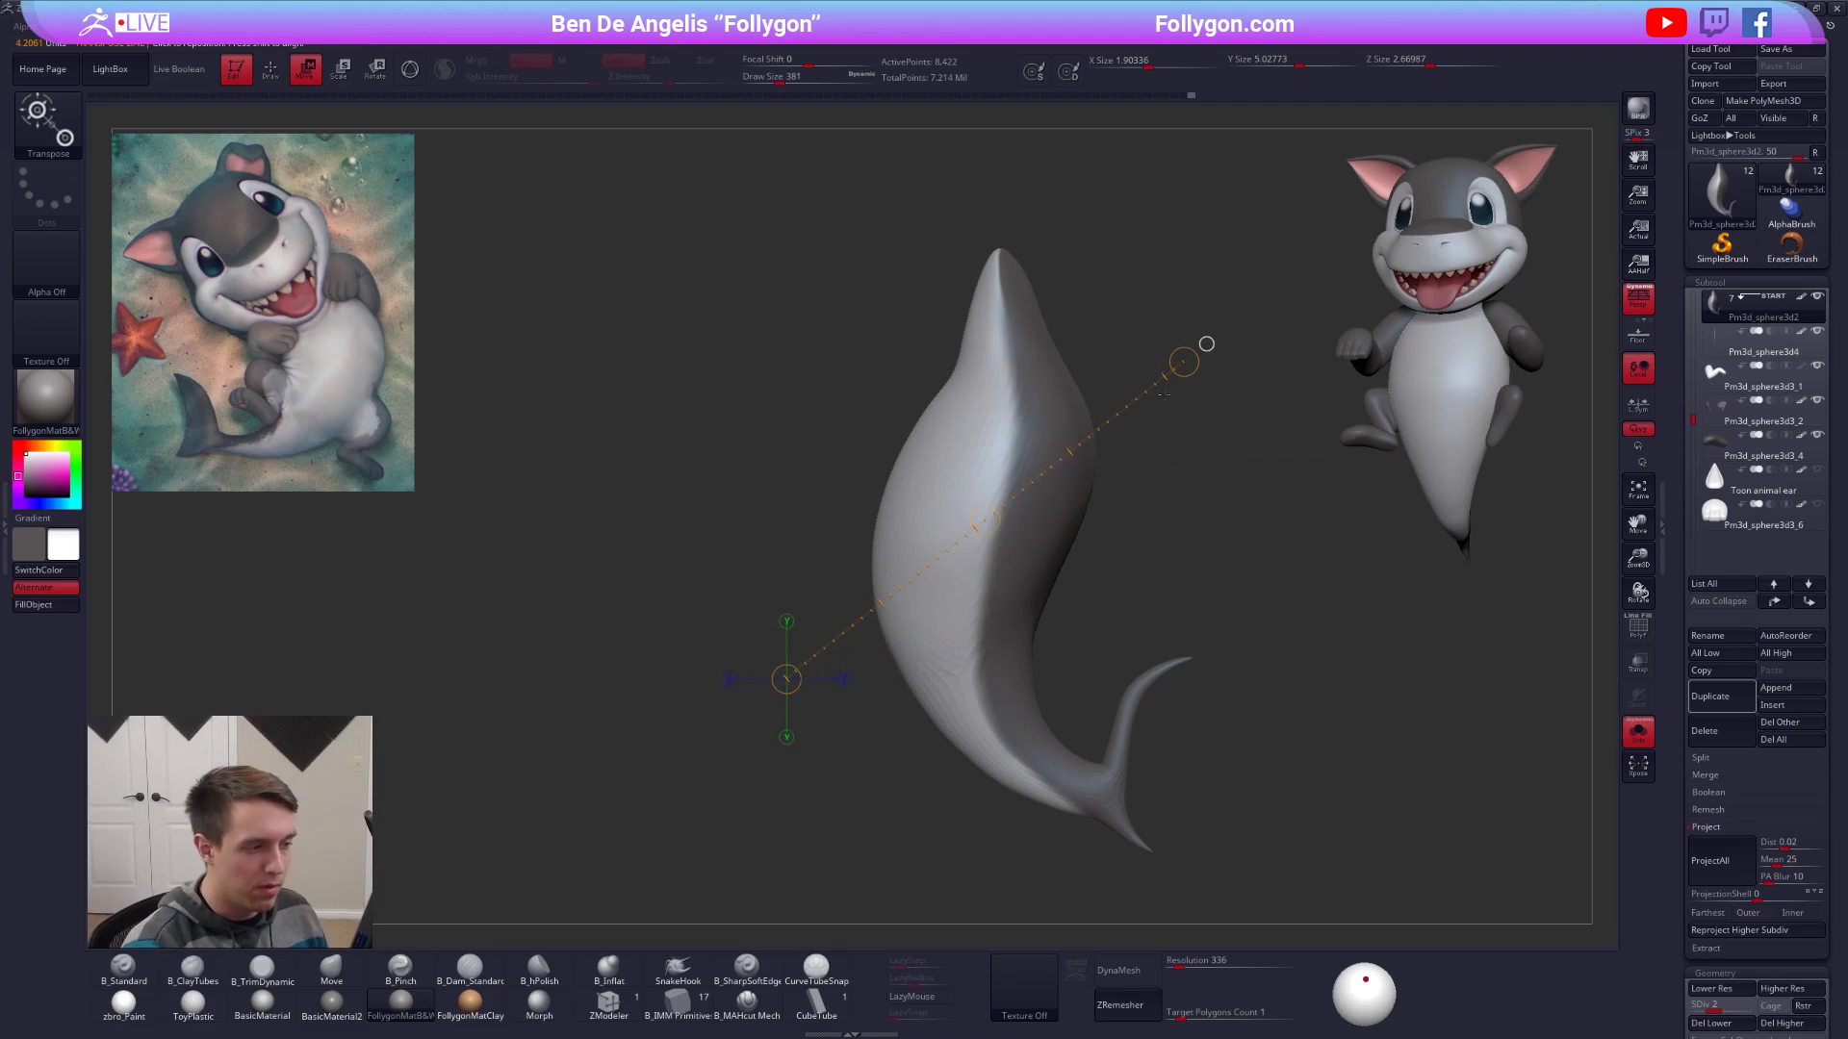
key(alt+s)
key(alt+s)
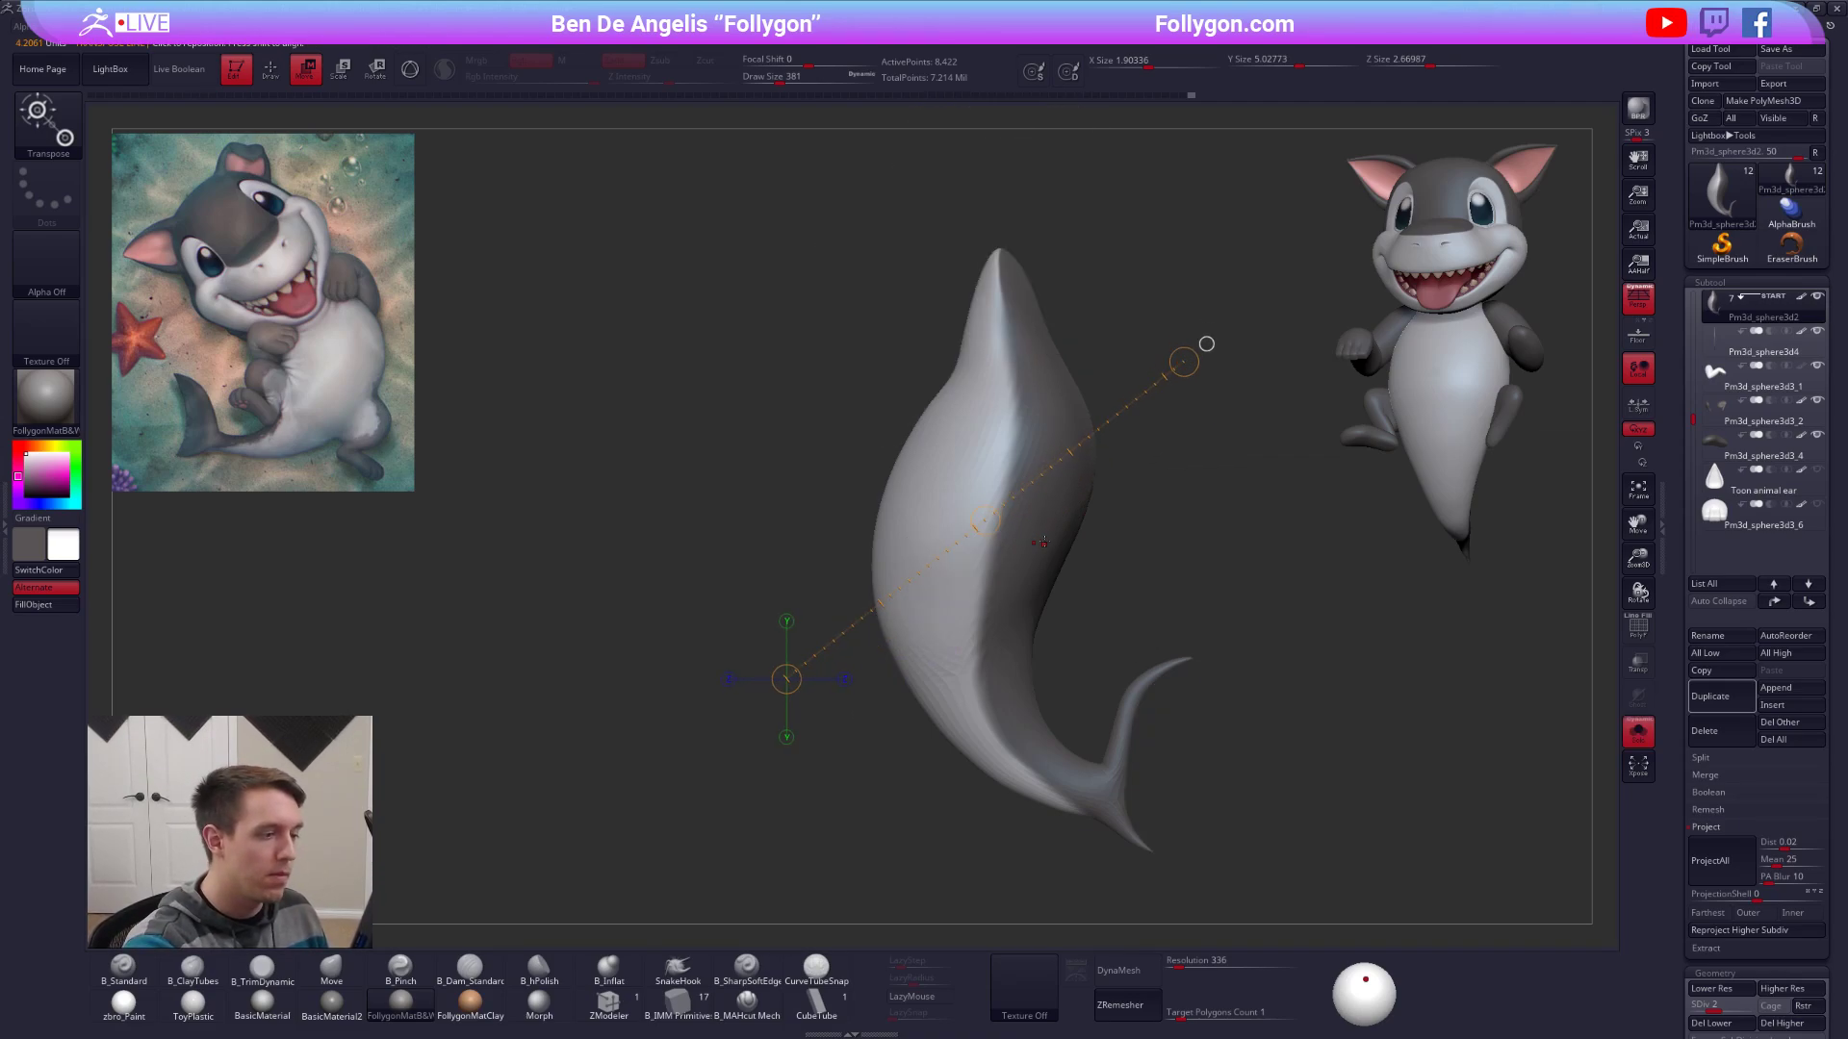
key(q)
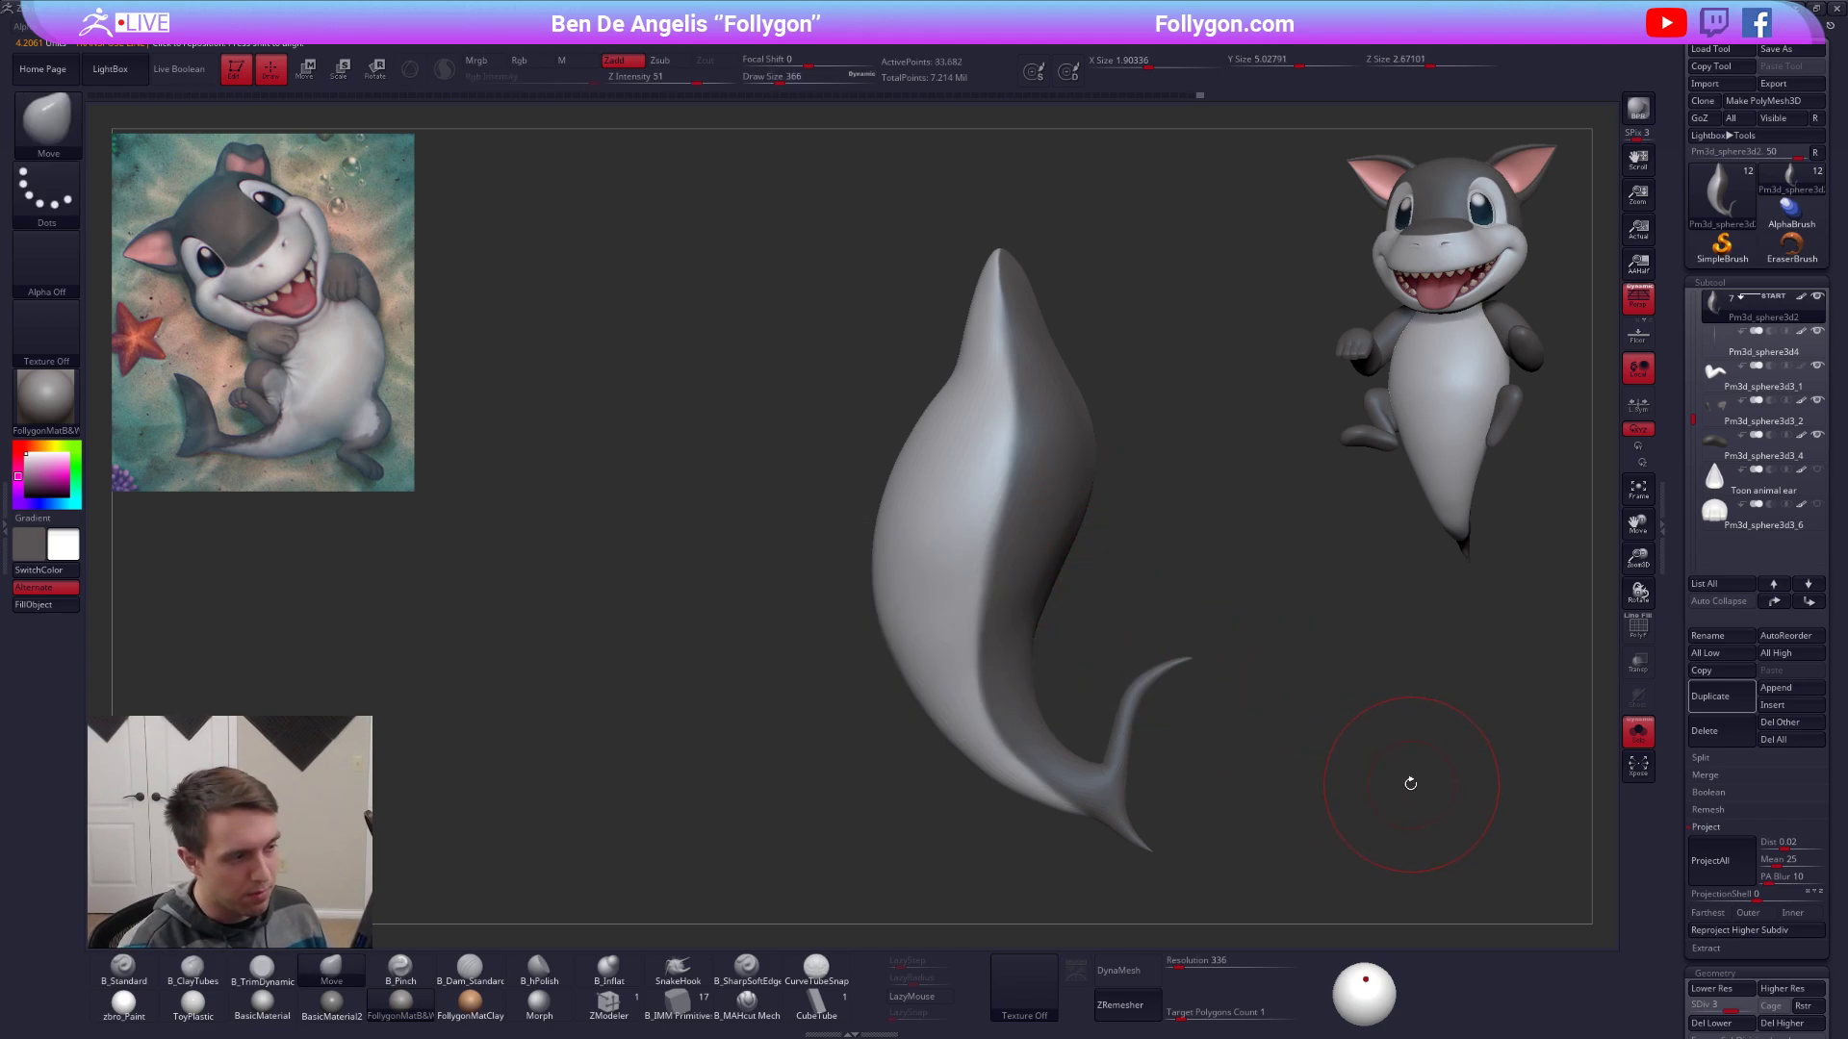
Raise the body to subdivision level 4 and show the whole character again.
key(ctrl+d)
key(space)
drag(1030, 499, 1024, 499)
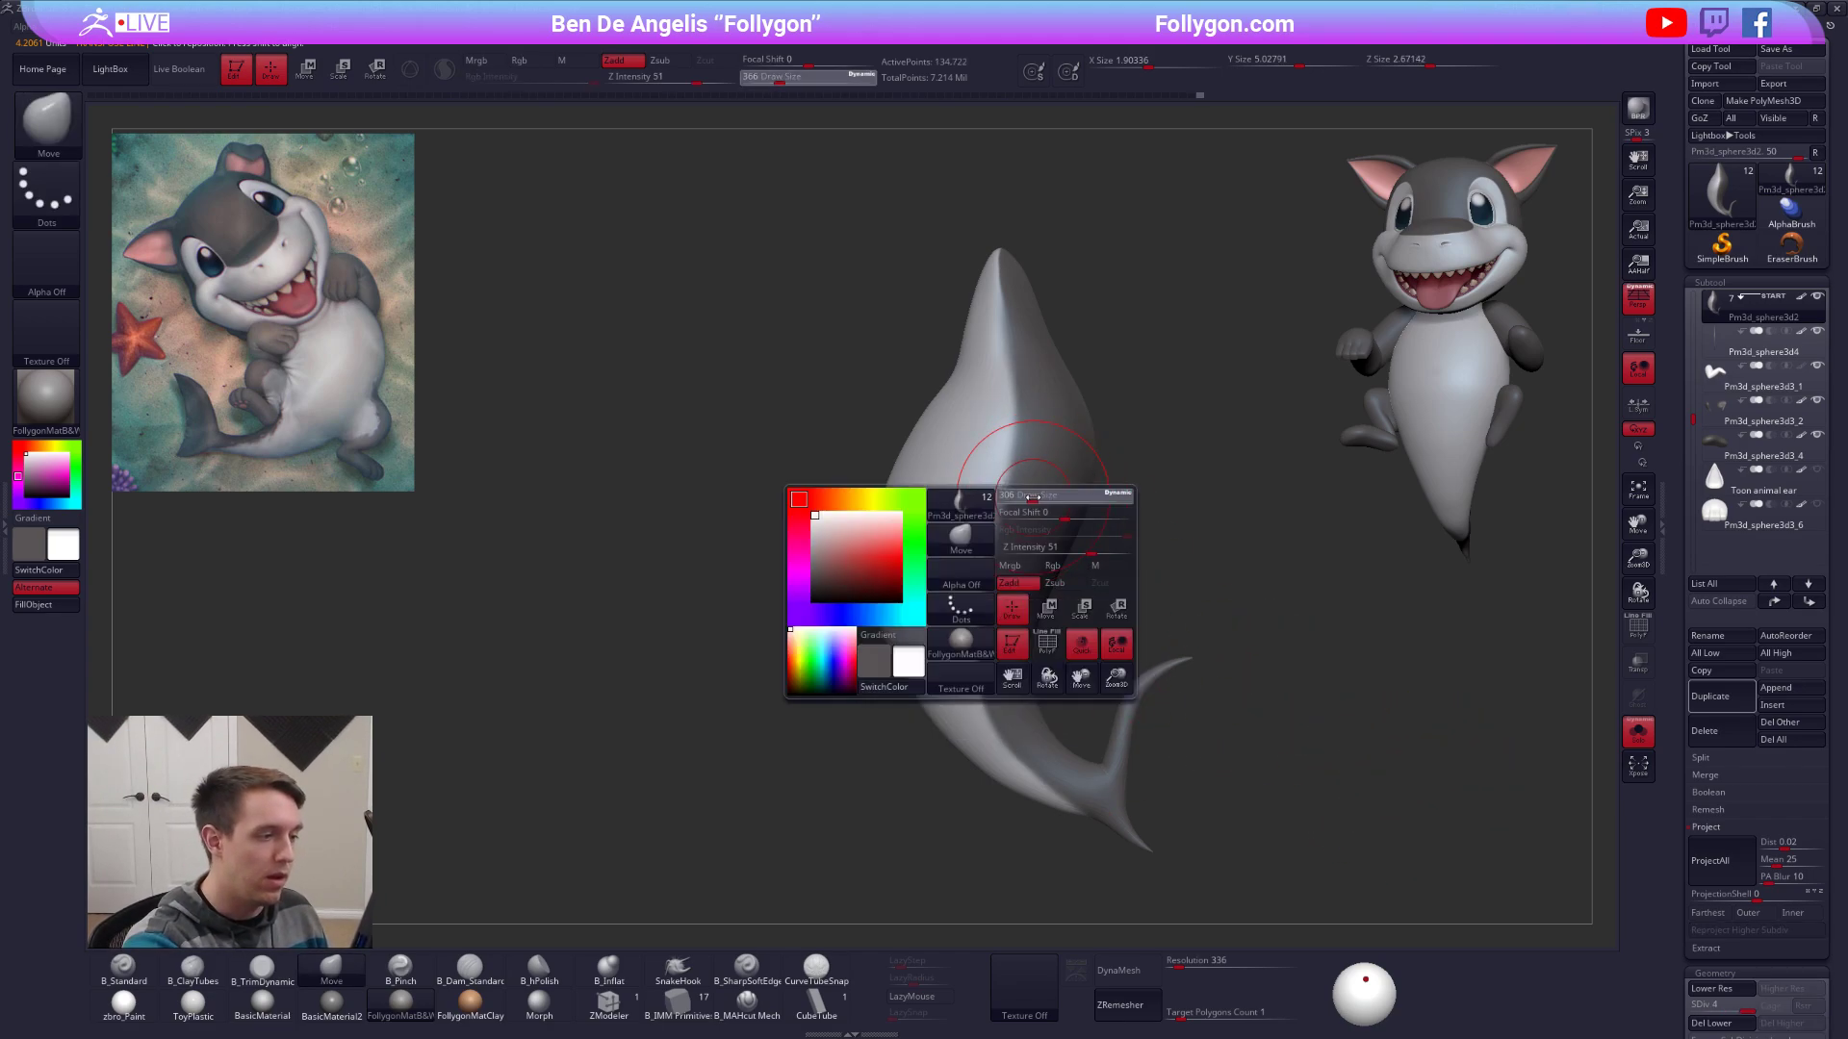
alt+right_drag(1027, 432, 1012, 496)
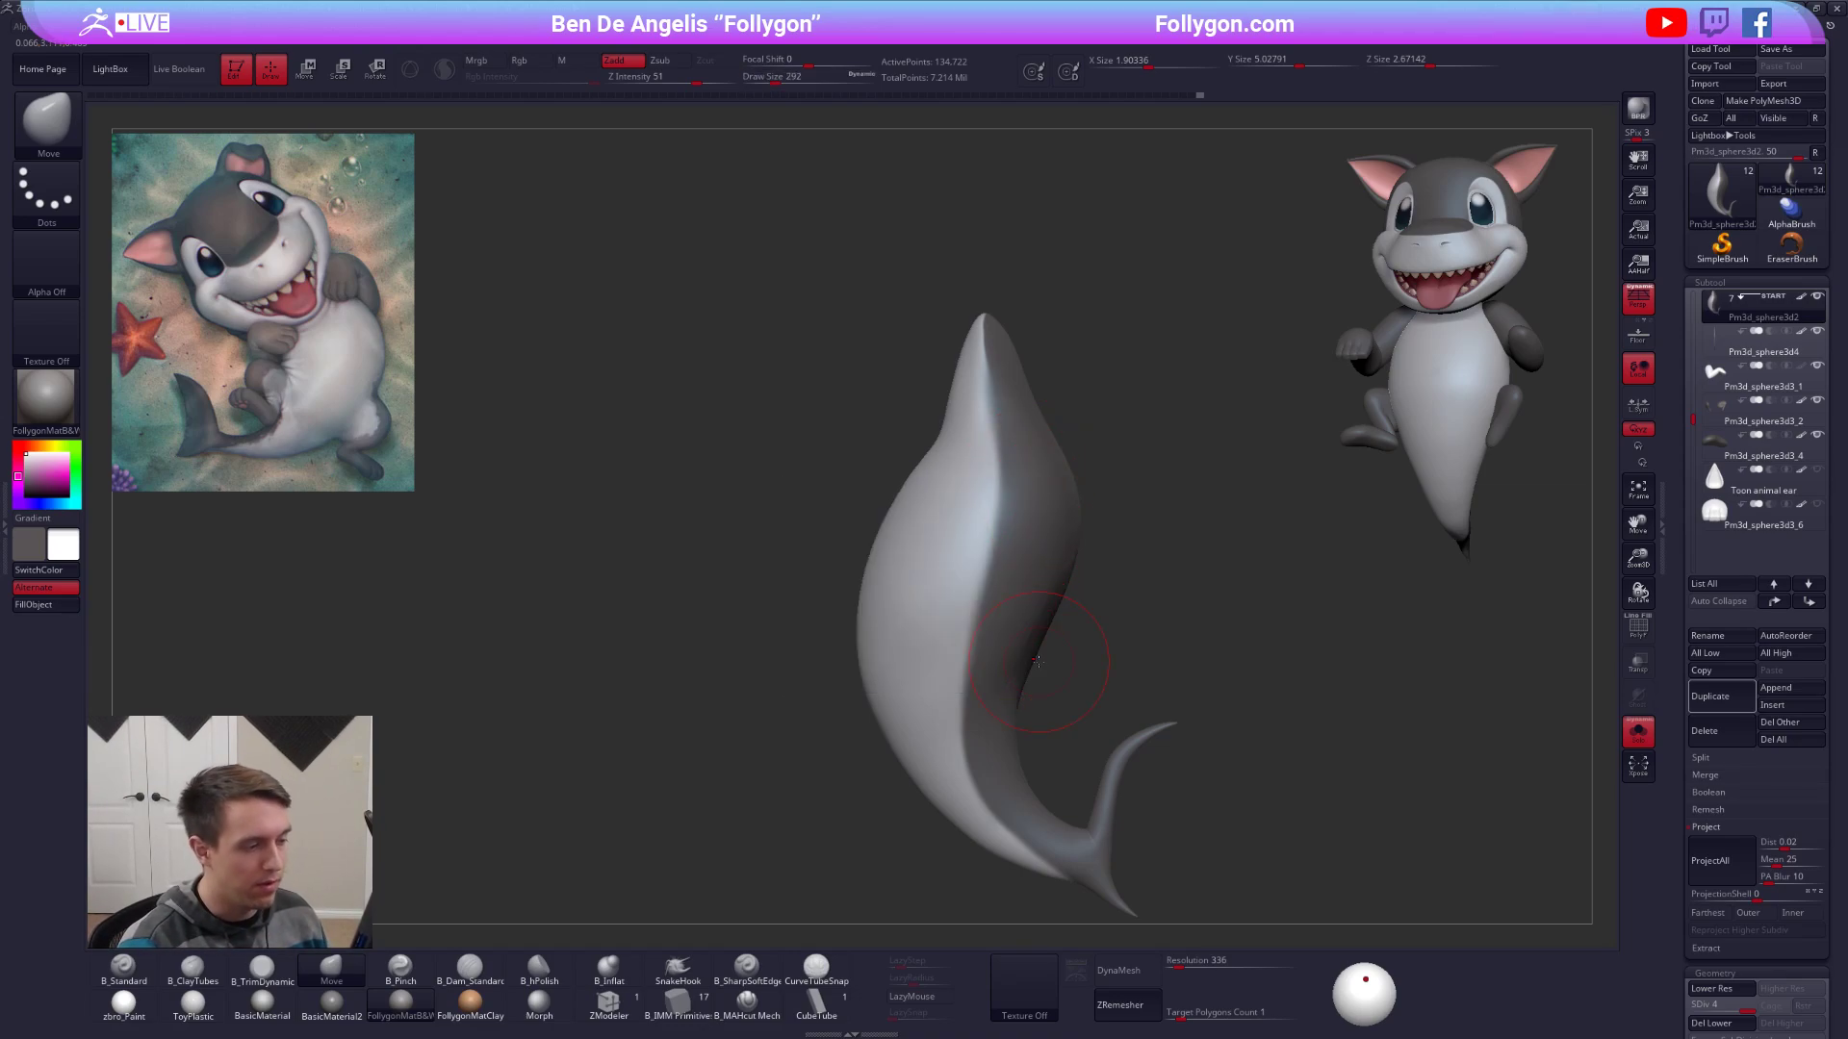
mouse_move(1036, 544)
shift+right_down()
mouse_move(1135, 545)
mouse_move(1031, 536)
mouse_move(1014, 565)
mouse_move(990, 541)
mouse_move(1038, 616)
shift+right_up()
key(alt+s)
key(space)
click(1028, 554)
Select the arm, set the draw size to 350, and isolate the arm at subdivision level 1.
alt+click(982, 527)
mouse_move(1037, 616)
right_down()
mouse_move(978, 525)
mouse_move(1008, 593)
mouse_move(975, 597)
mouse_move(1030, 616)
mouse_move(1032, 659)
mouse_move(947, 575)
right_up()
key(space)
click(1007, 601)
key(alt+shift+s)
right_drag(952, 640, 976, 693)
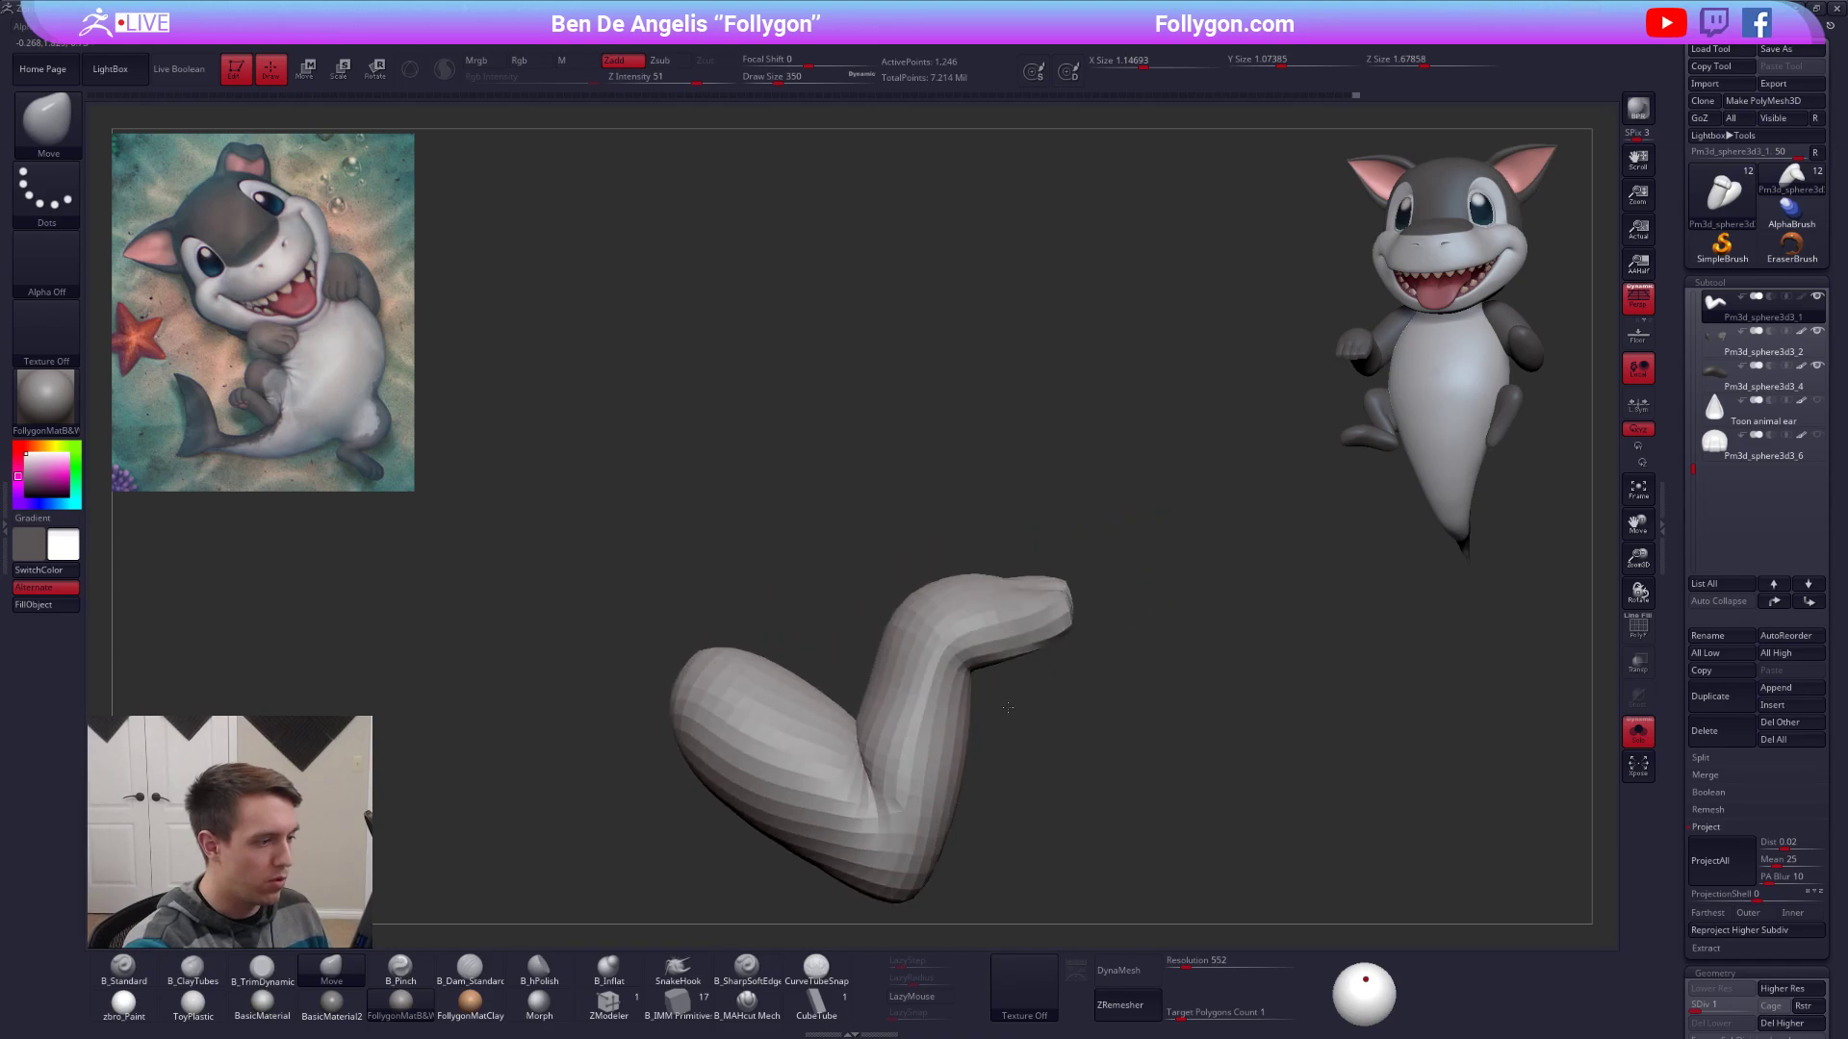
Mask the whole arm except the hand and wrist, using a lasso mask around the hand and inverting it.
key(ctrl)
ctrl+drag(919, 680, 1251, 589)
key(ctrl+i)
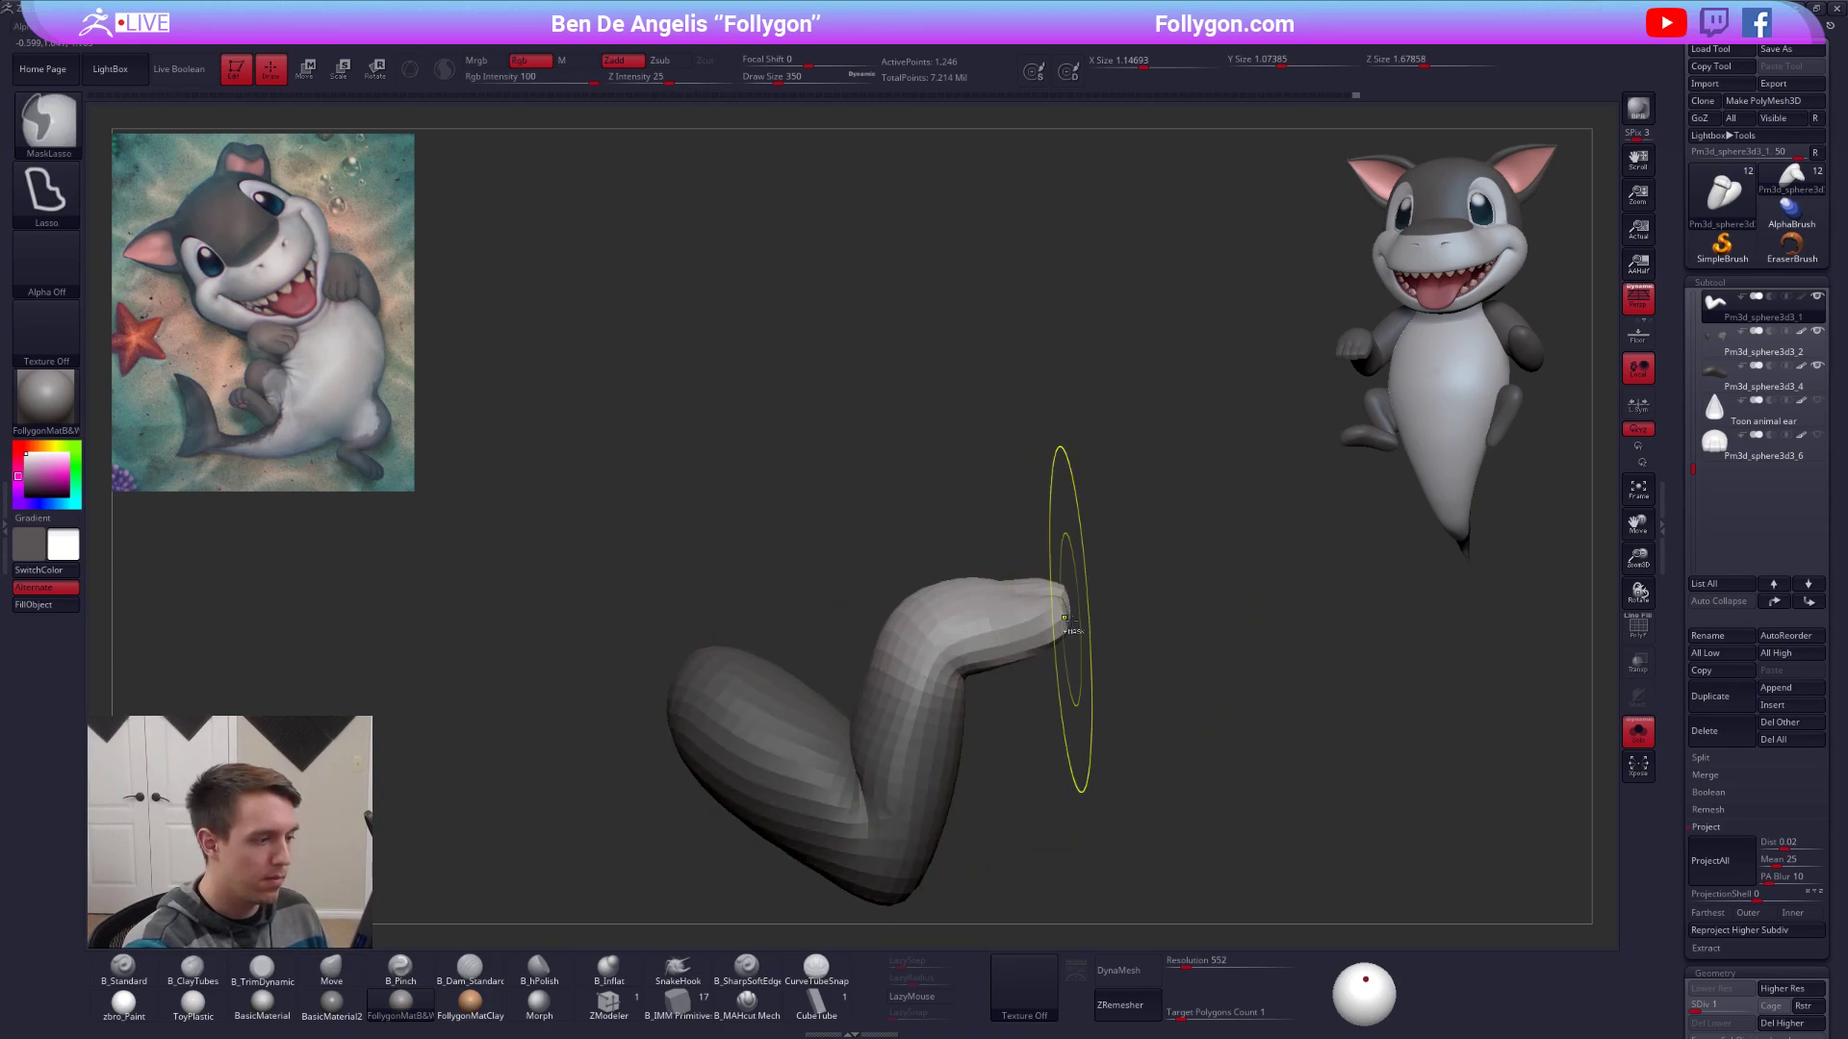
key(ctrl+i)
key(ctrl+i)
Rotate the hand at the wrist with Transpose so it rests on the chest, and clear the mask.
key(r)
drag(876, 837, 915, 654)
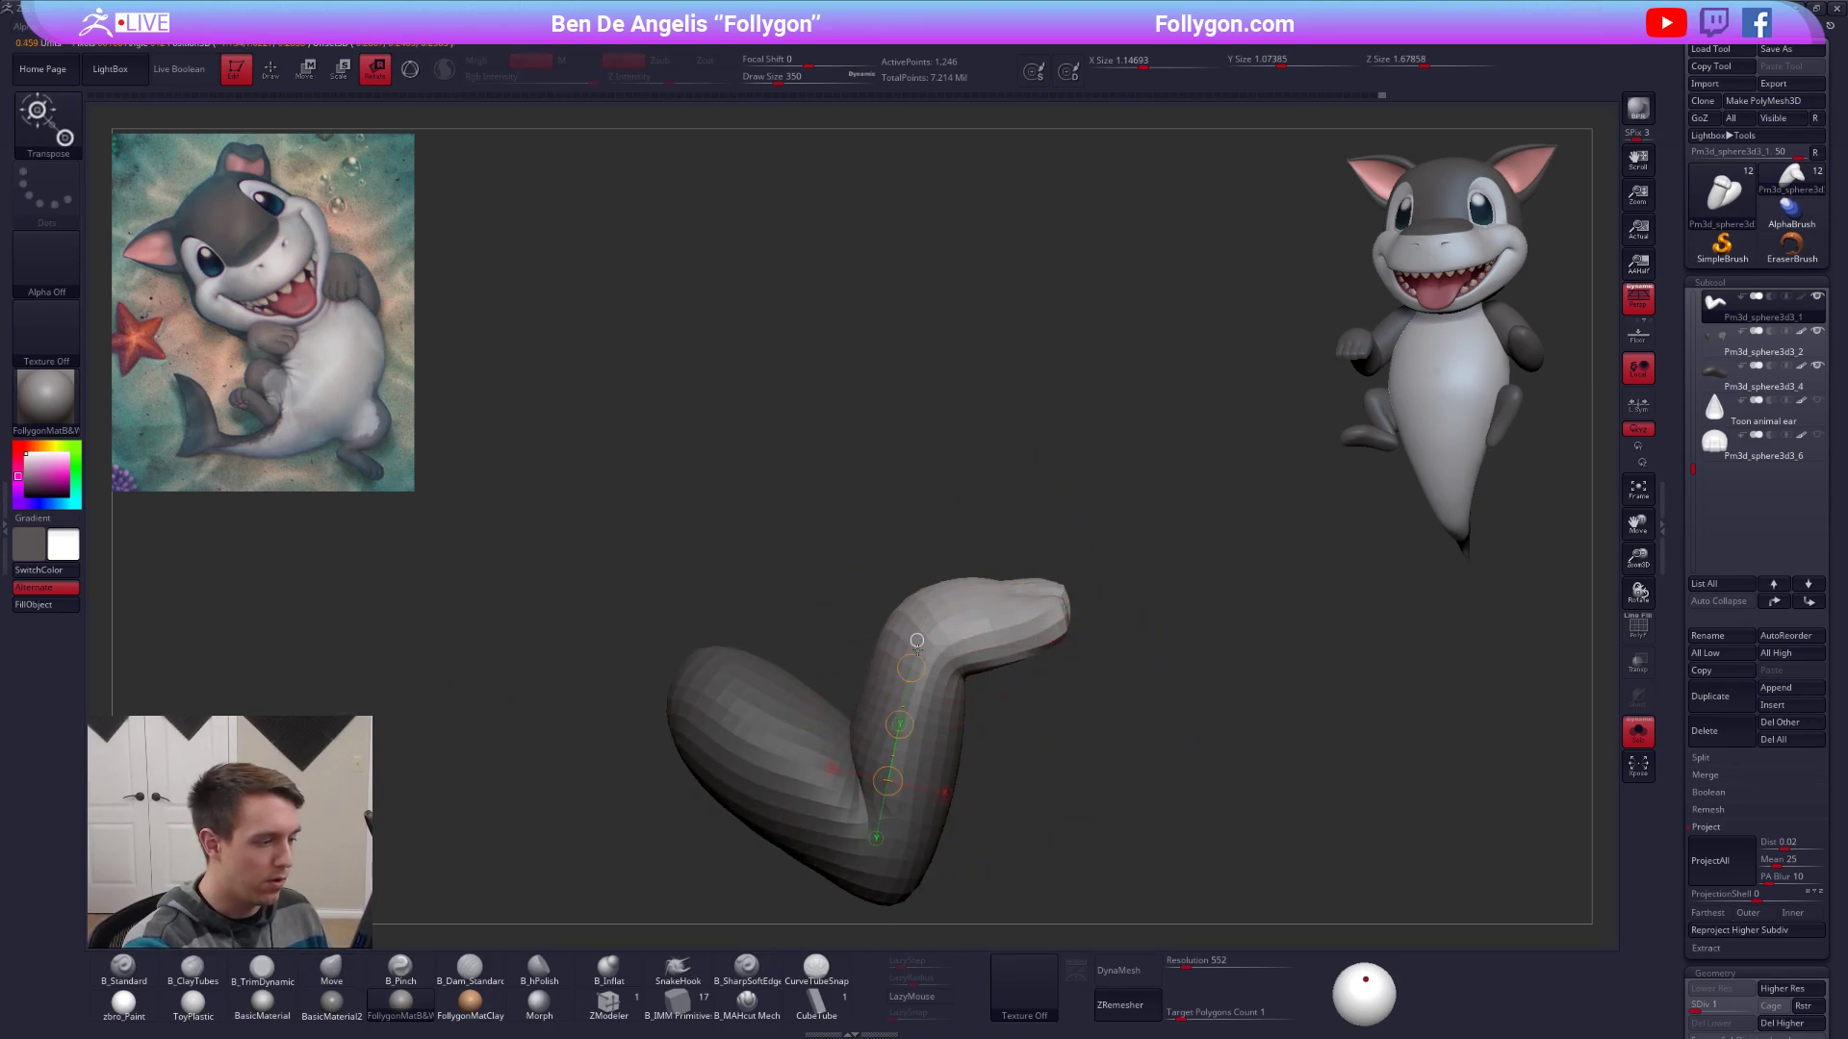
right_drag(948, 469, 990, 636)
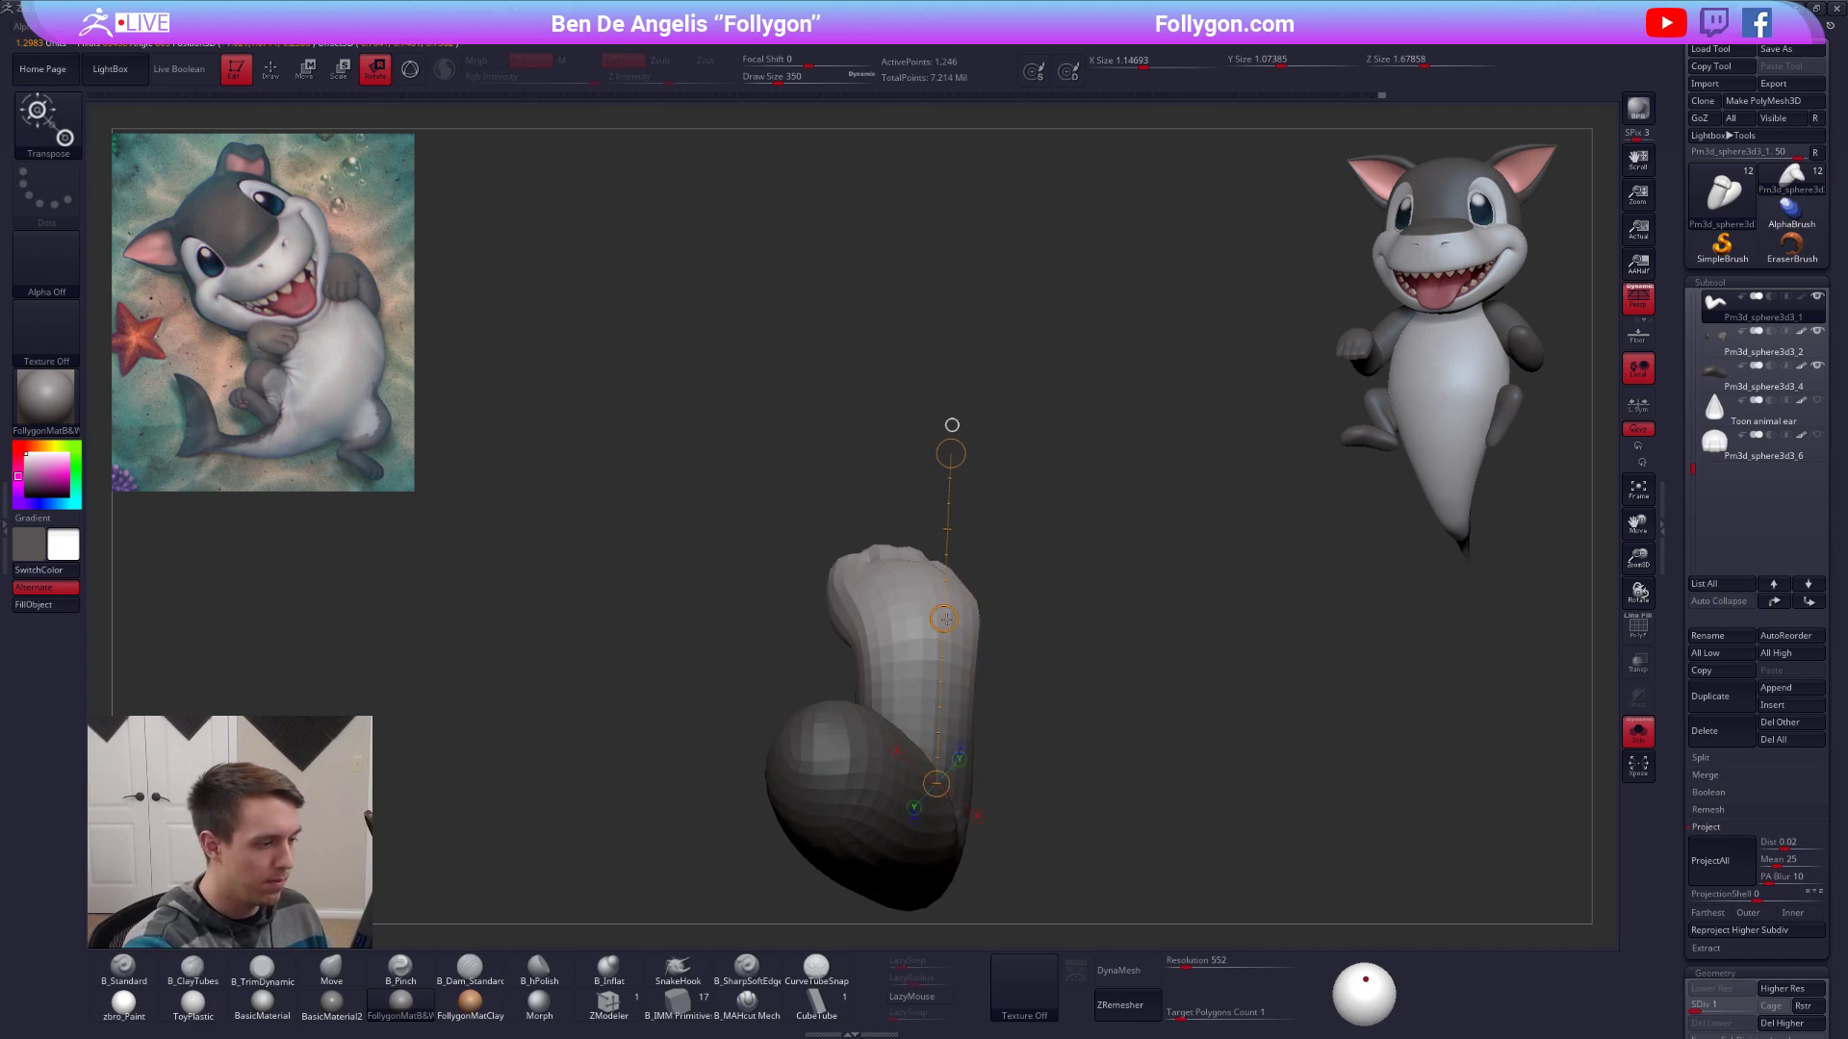
drag(924, 547, 925, 539)
right_drag(939, 554, 1120, 641)
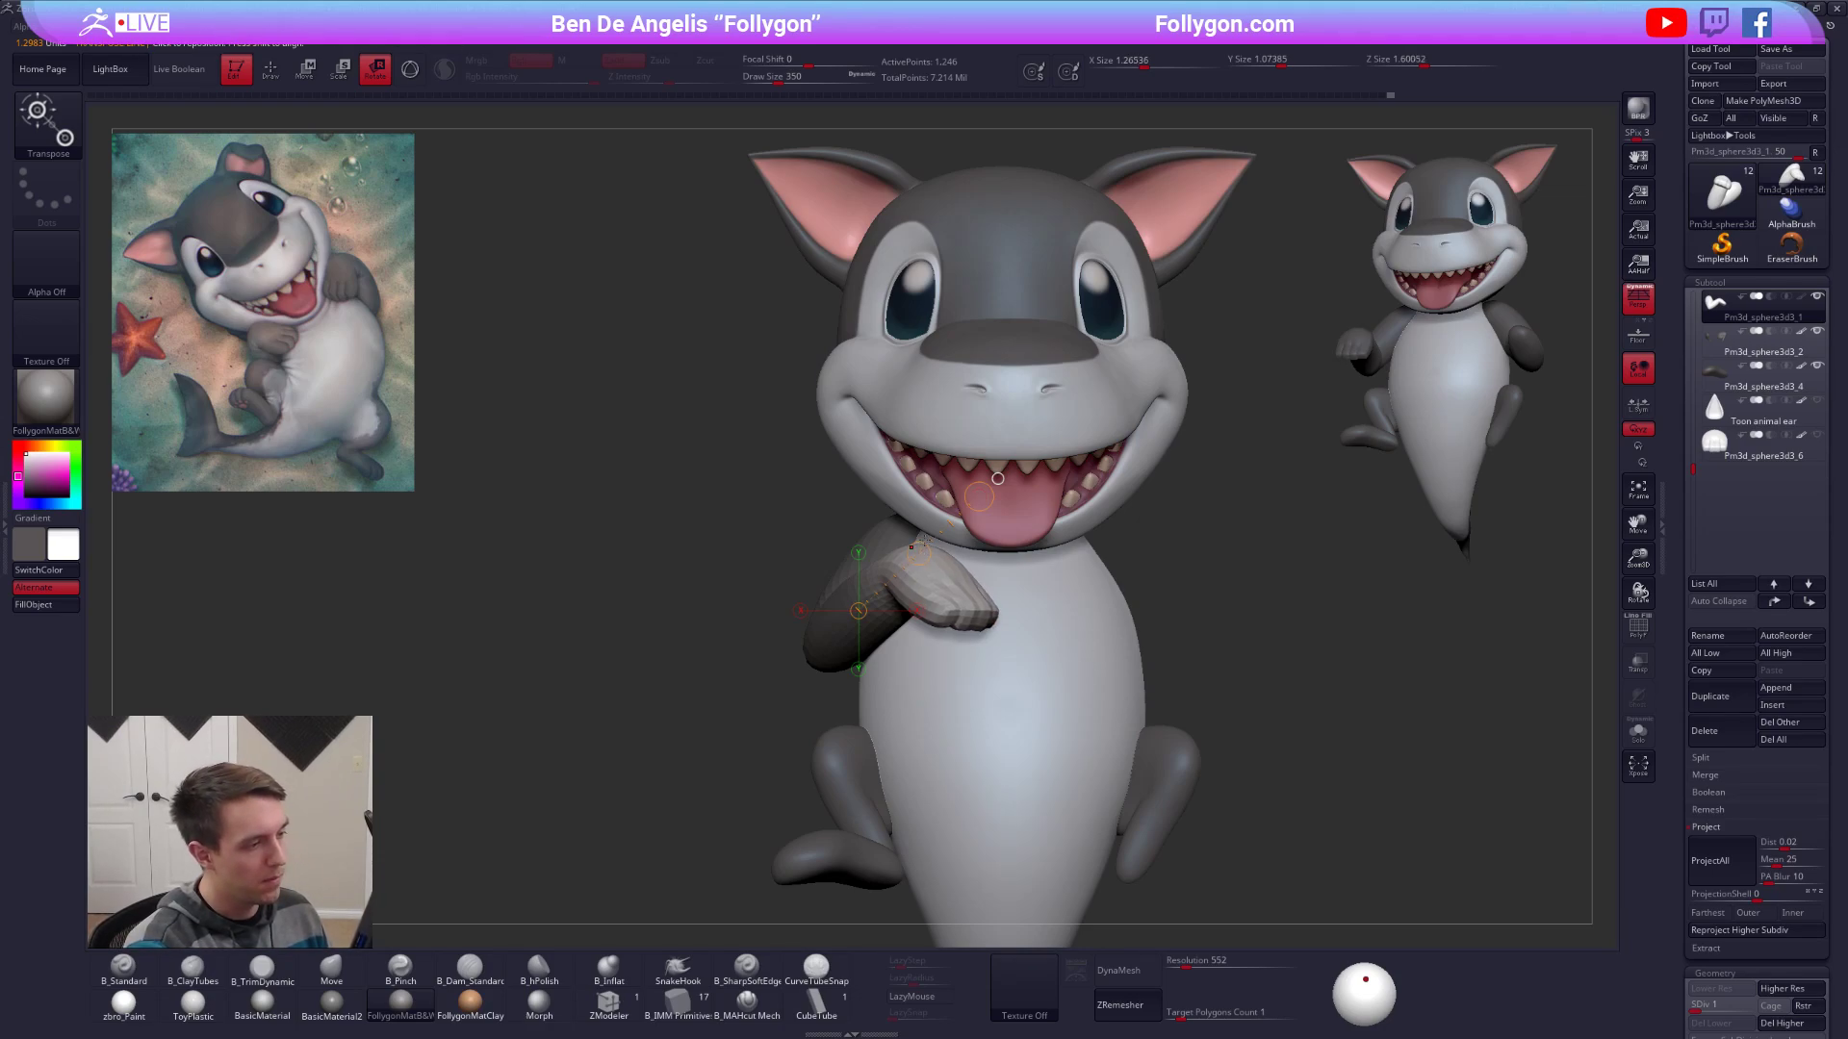
key(q)
mouse_move(924, 542)
right_down()
mouse_move(1005, 625)
mouse_move(1078, 616)
right_up()
ctrl+drag(1095, 640, 1116, 659)
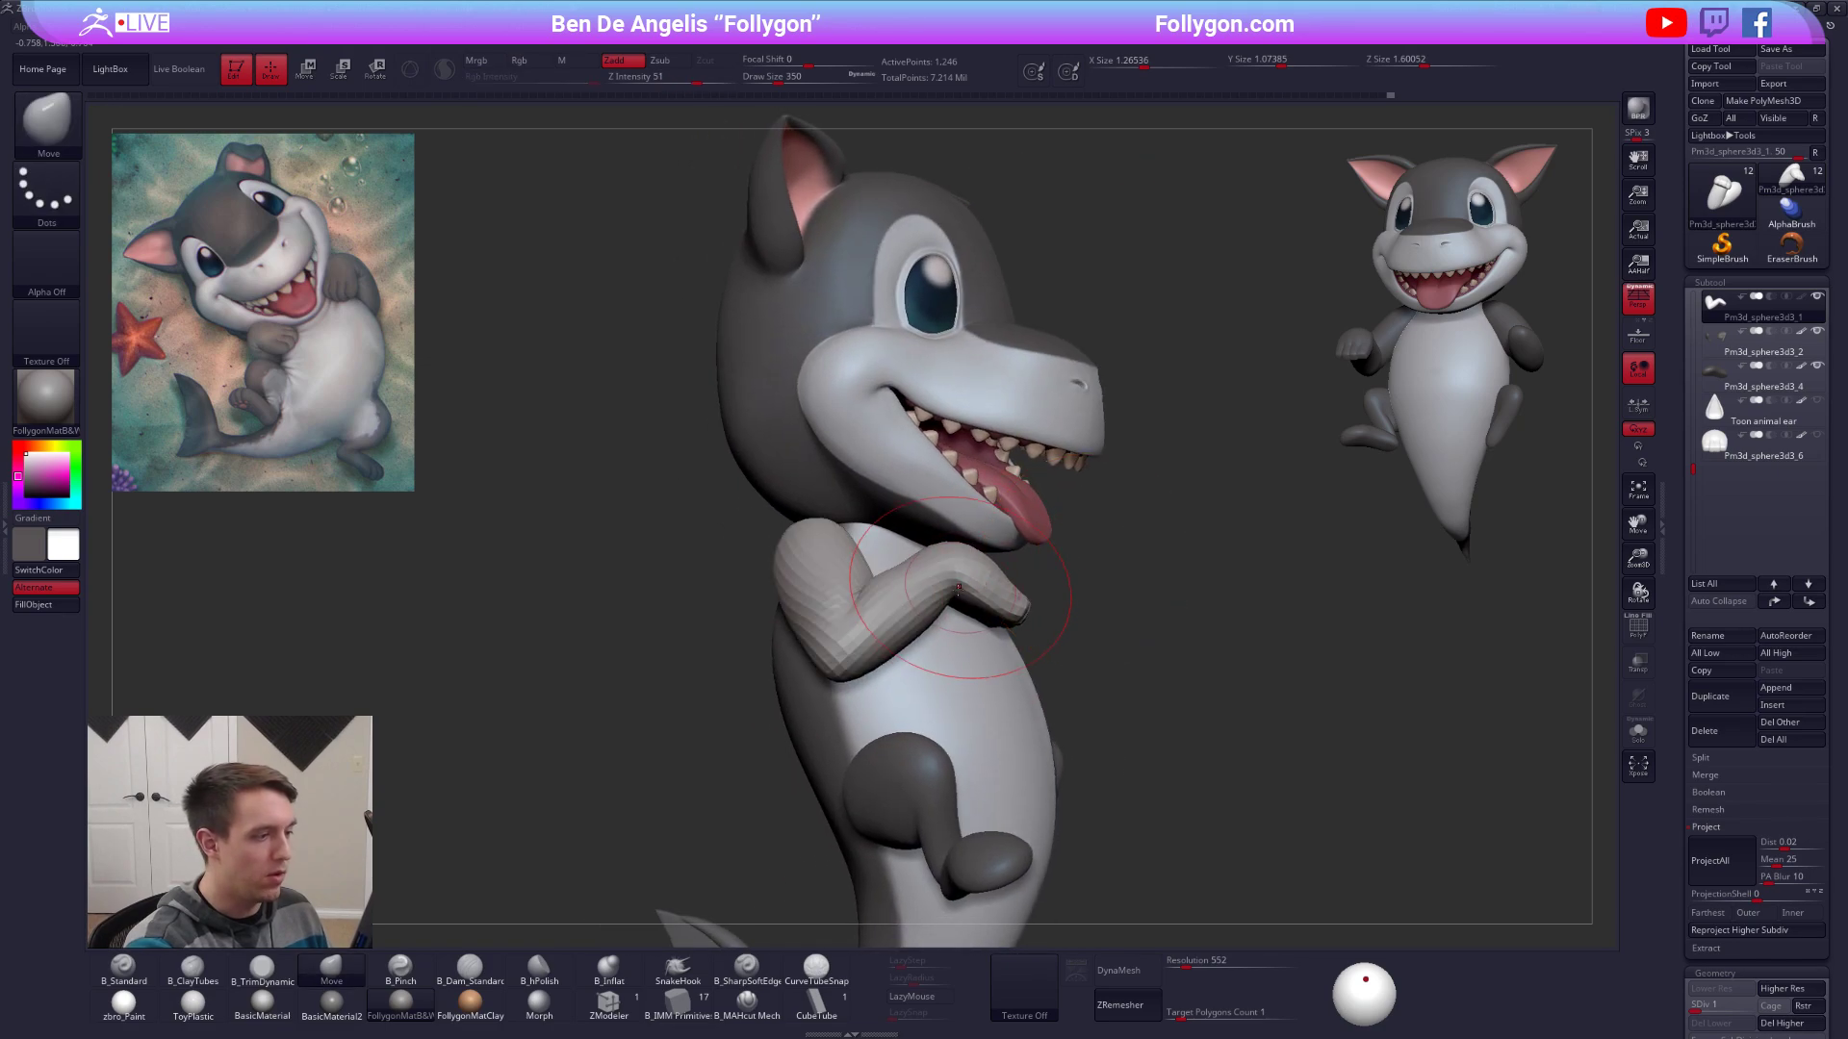
Check the posed arm from several angles, select the body, and set the draw size to 414.
right_drag(973, 603, 880, 626)
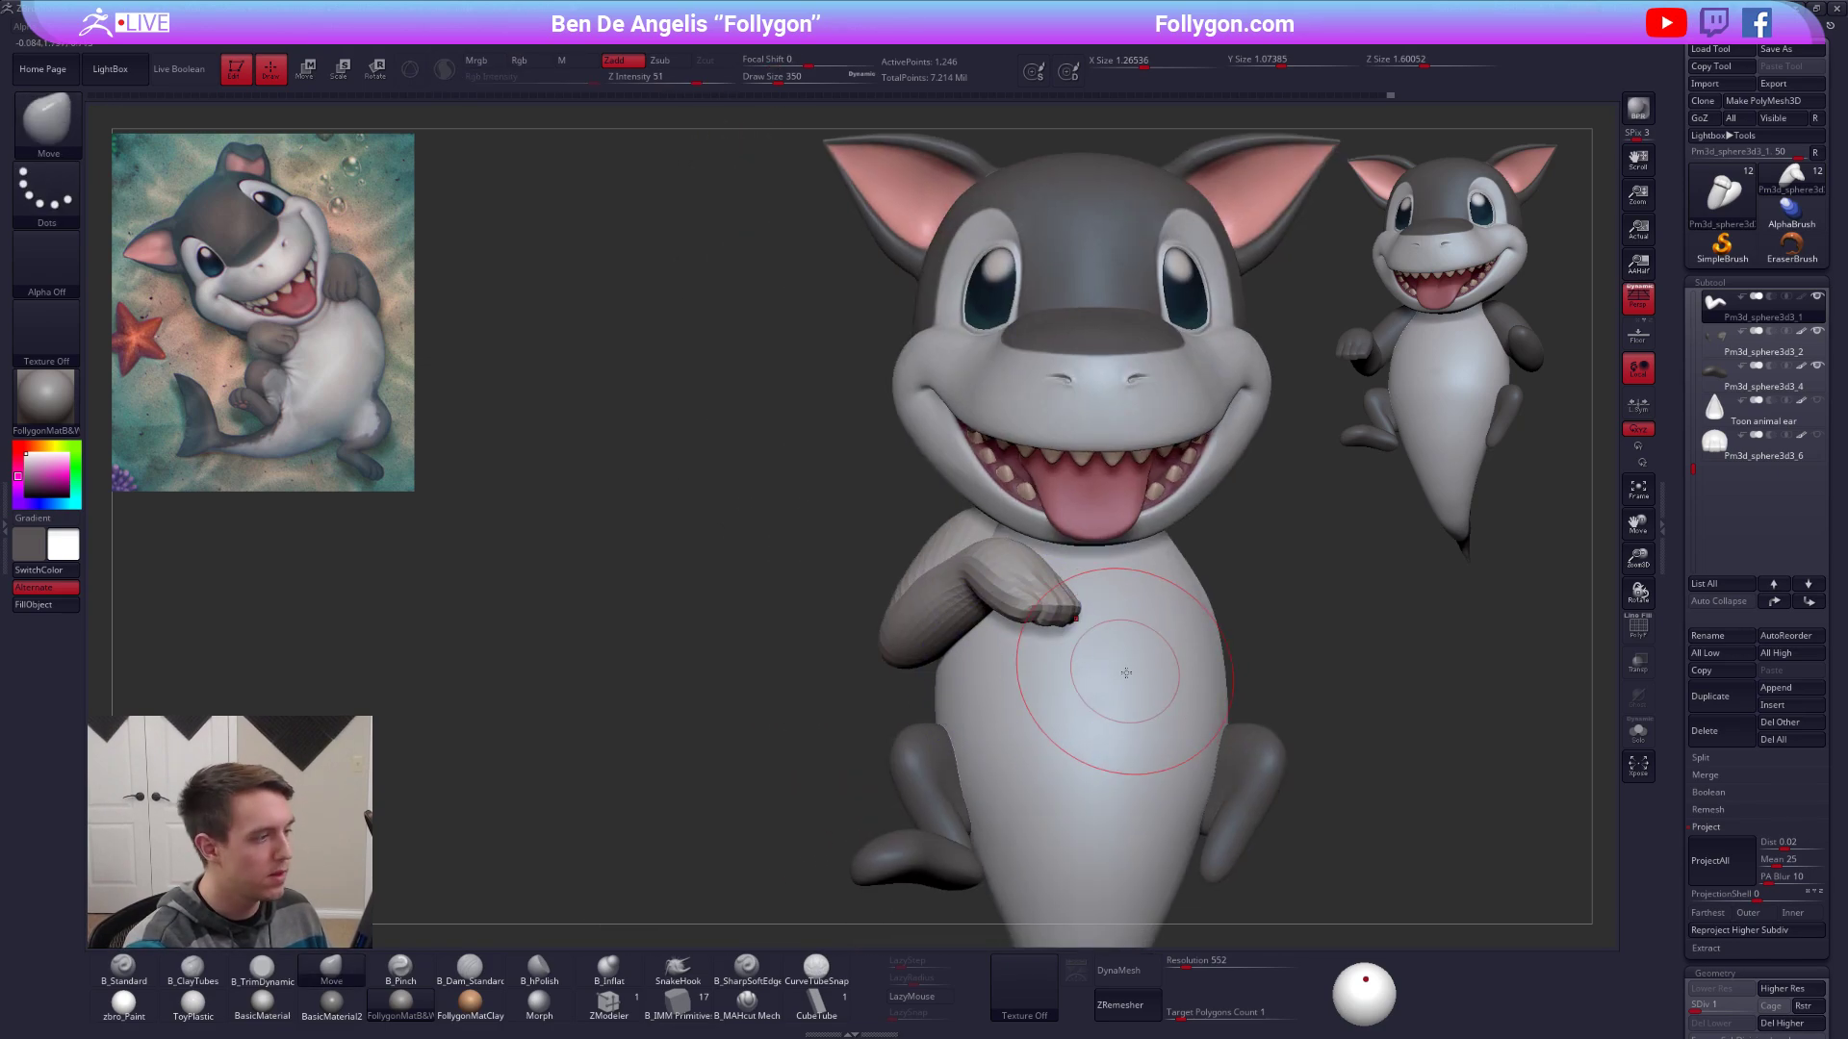
ctrl+right_drag(1126, 672, 1223, 698)
alt+right_drag(1223, 698, 1150, 689)
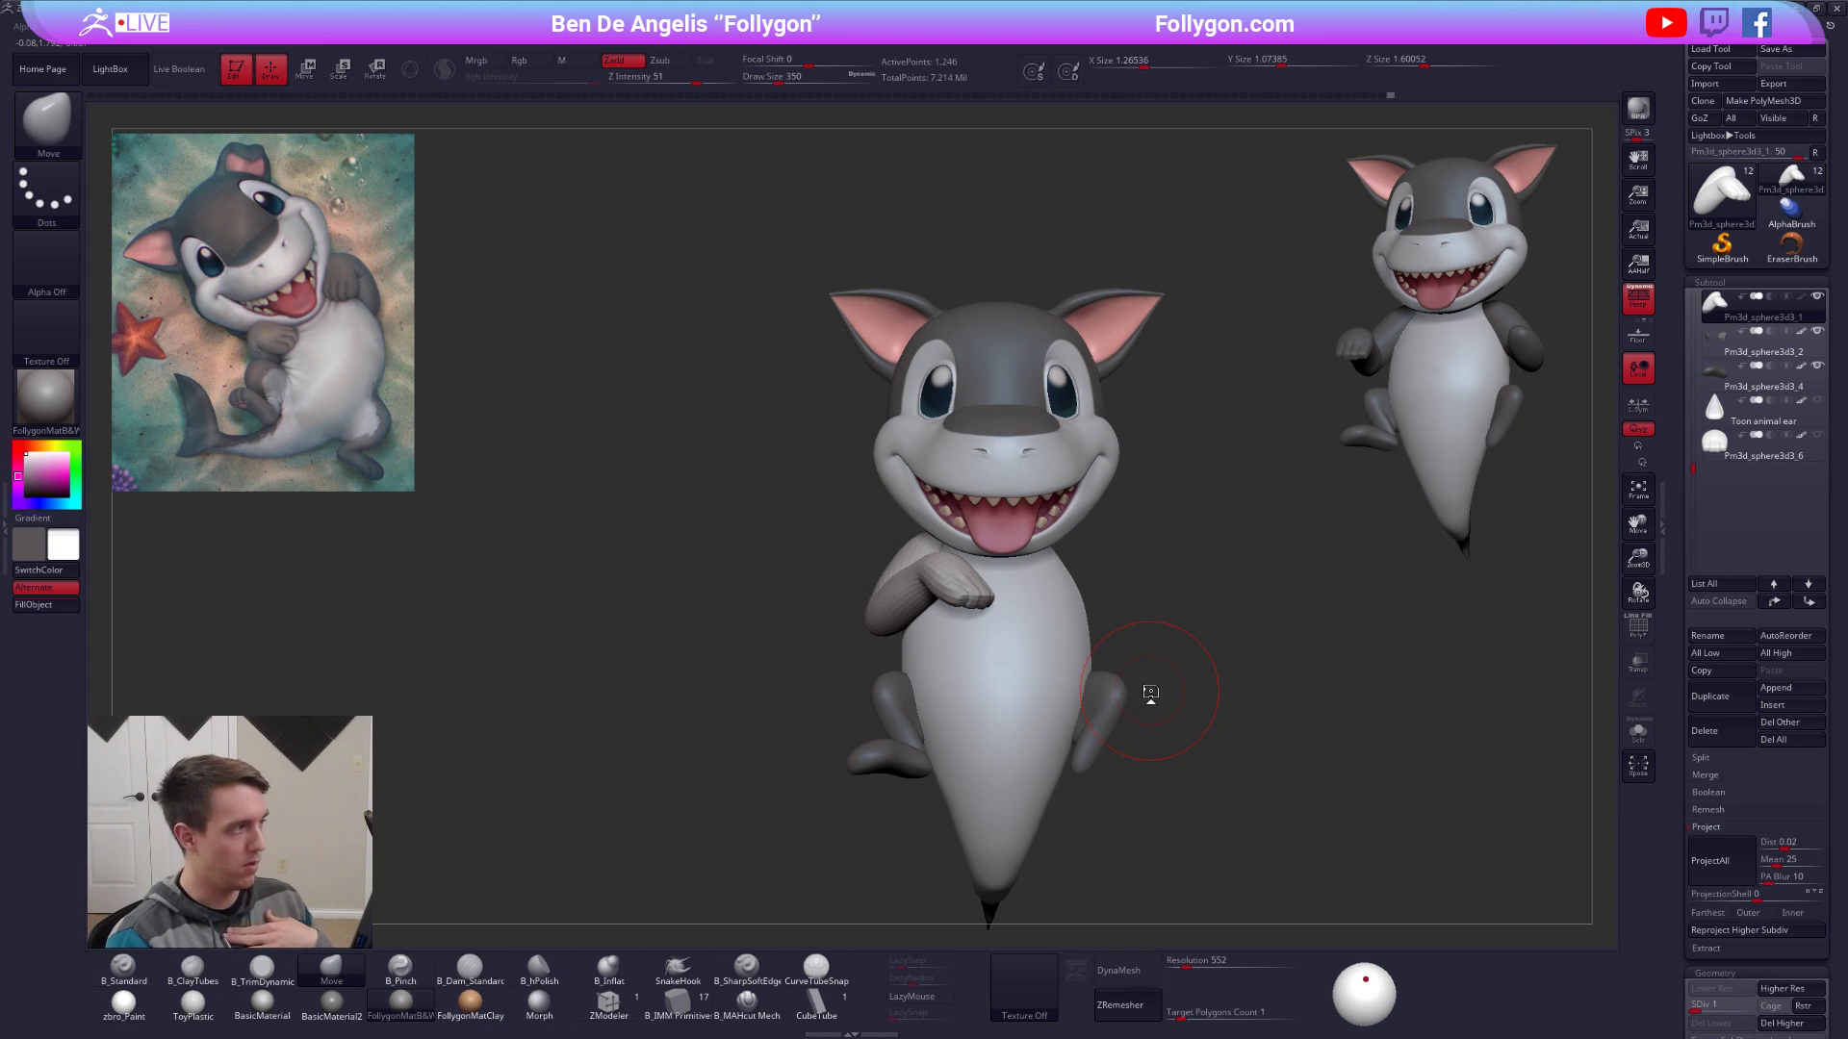
drag(1376, 840, 1446, 841)
drag(1124, 731, 1029, 717)
alt+click(1014, 675)
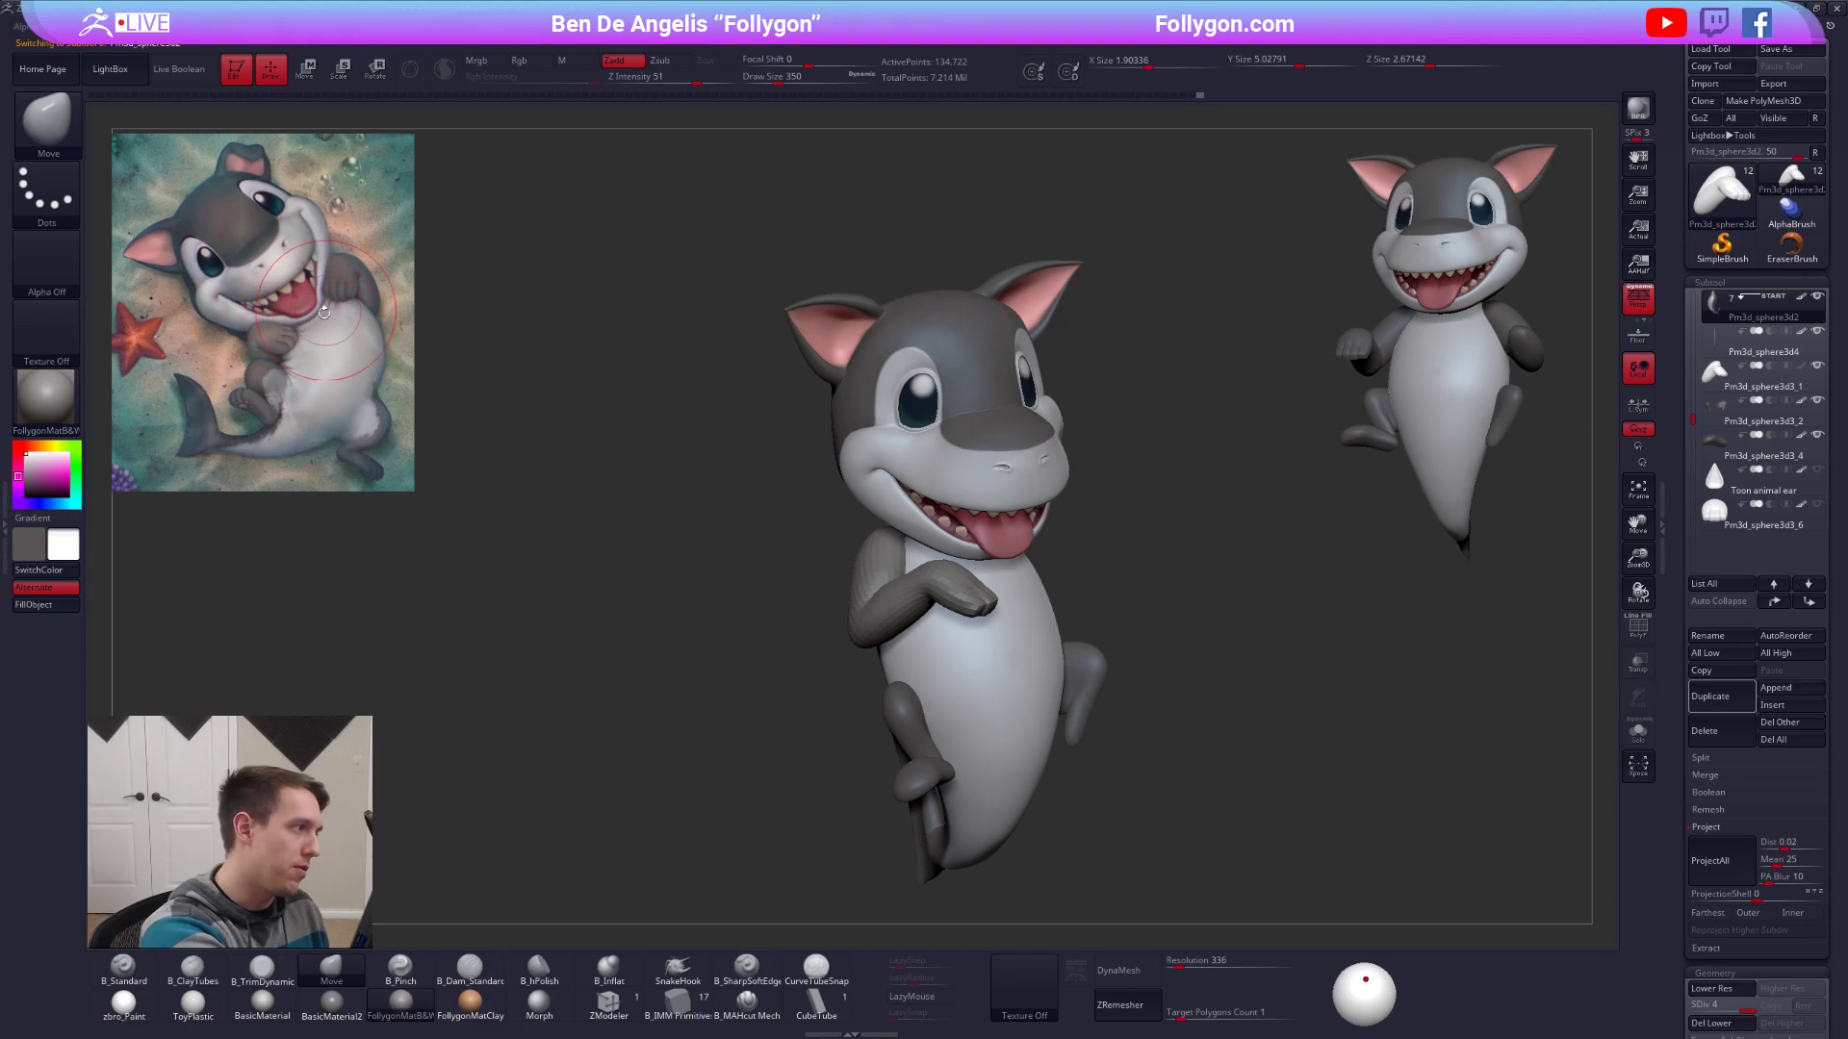
drag(1015, 618, 862, 688)
key(space)
drag(970, 664, 983, 664)
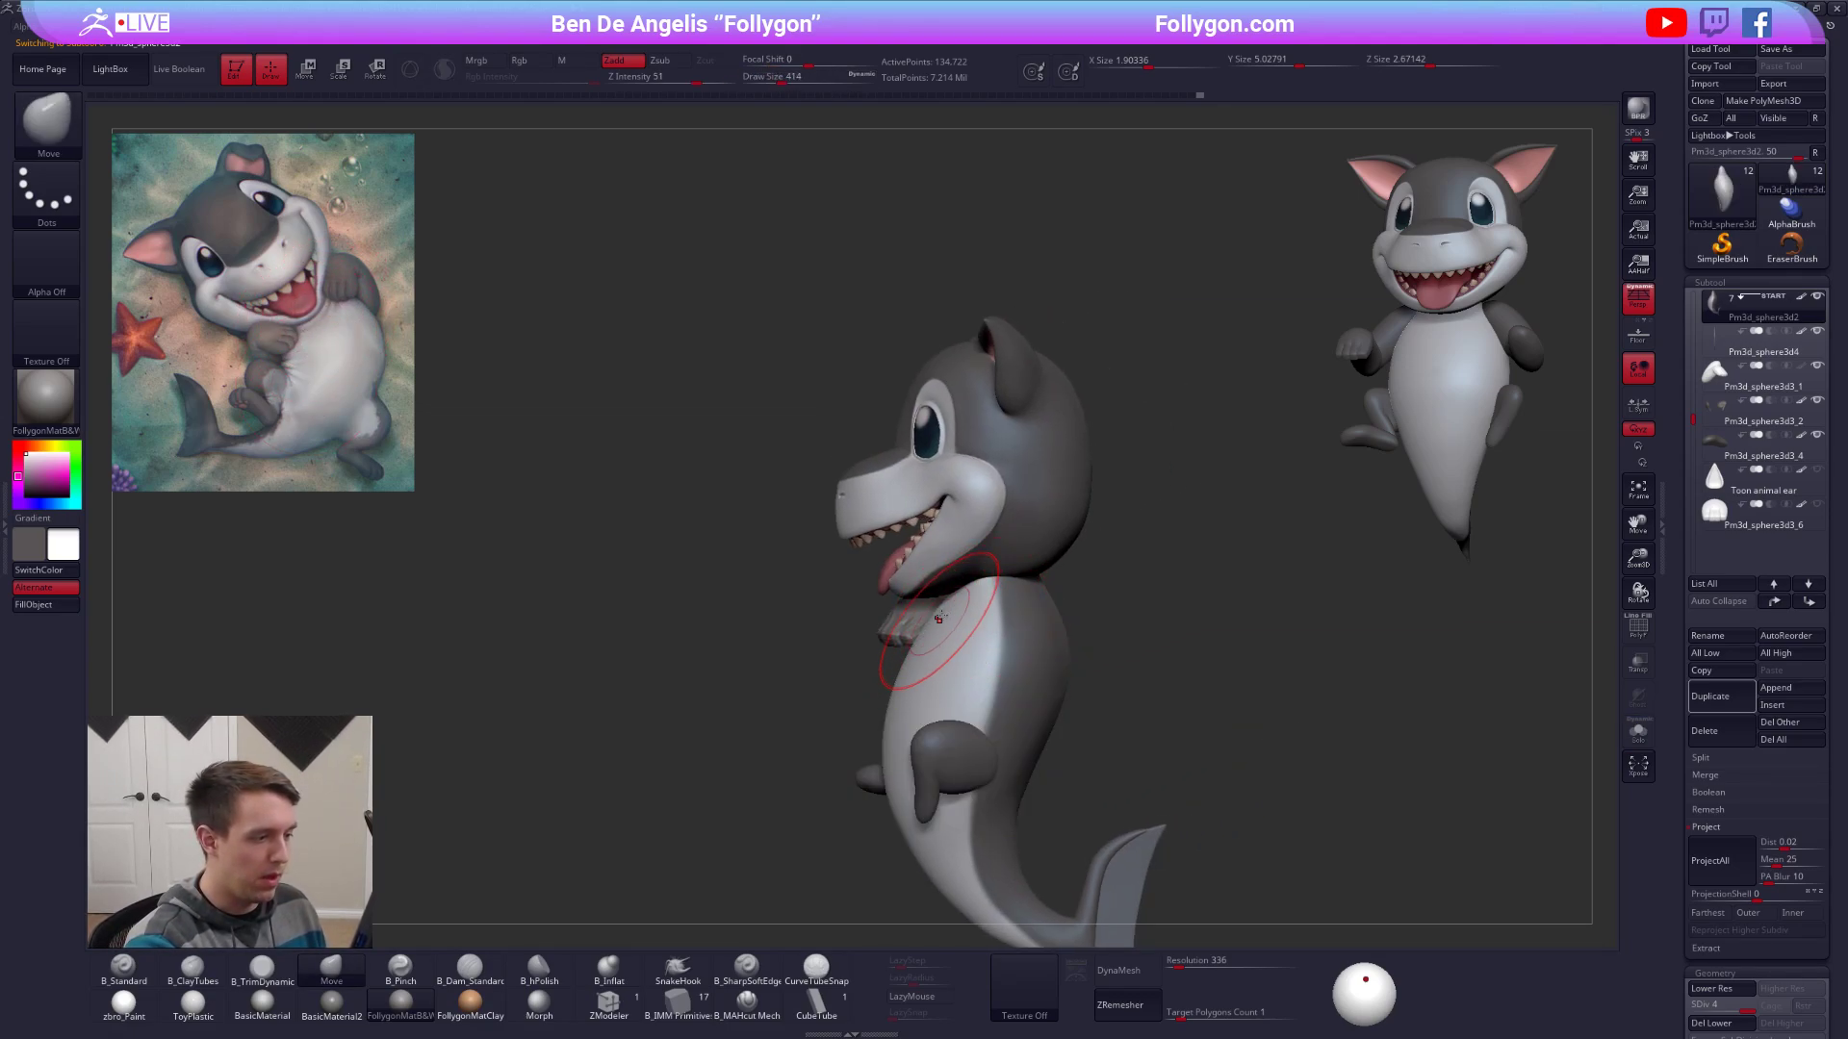
Isolate the body, mask the upper torso, drop to subdivision level 1, and soften and invert the mask.
key(alt+s)
key(ctrl)
mouse_move(994, 571)
ctrl+mouse_down()
mouse_move(759, 739)
mouse_move(785, 587)
ctrl+mouse_up()
key(shift+d)
key(shift+d)
key(shift+d)
ctrl+click(964, 623)
ctrl+click(969, 624)
key(ctrl+i)
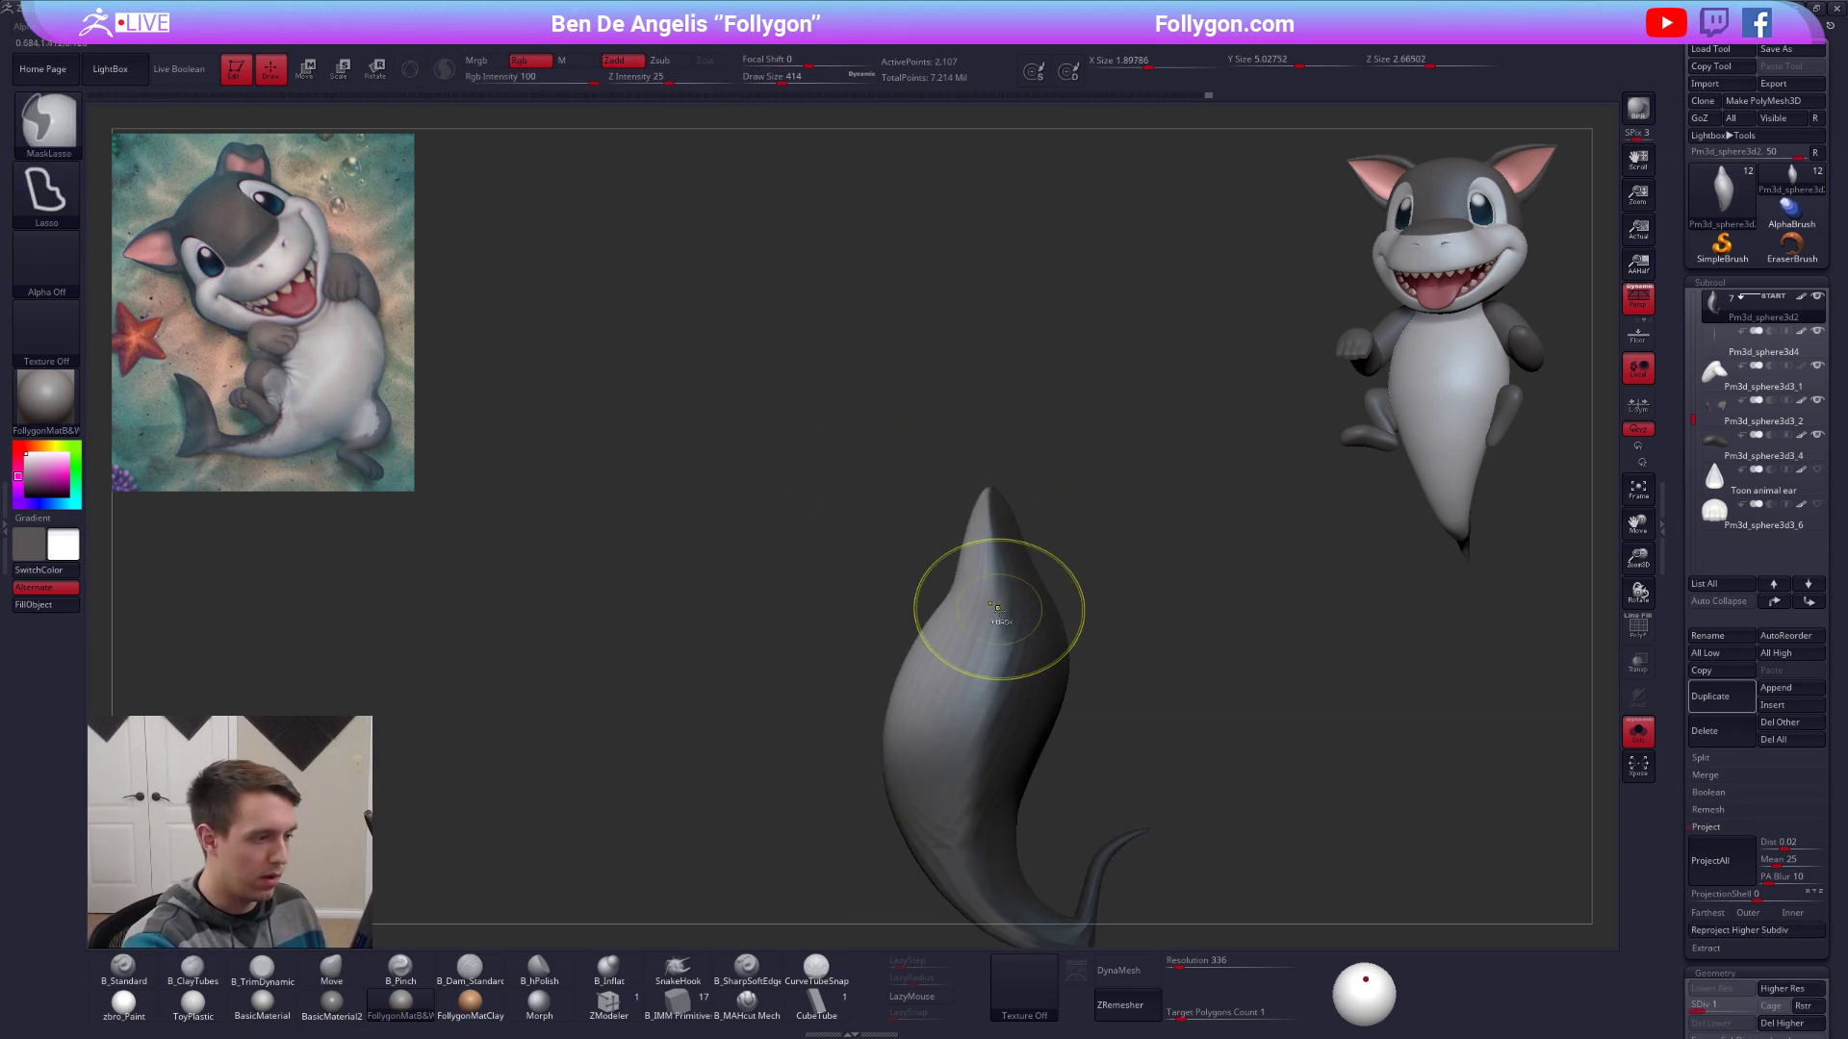
Reshape and smooth the unmasked chest against the full character with the Move brush, starting at draw size 556 and reducing it to 447.
key(space)
drag(995, 628, 1007, 627)
key(alt+s)
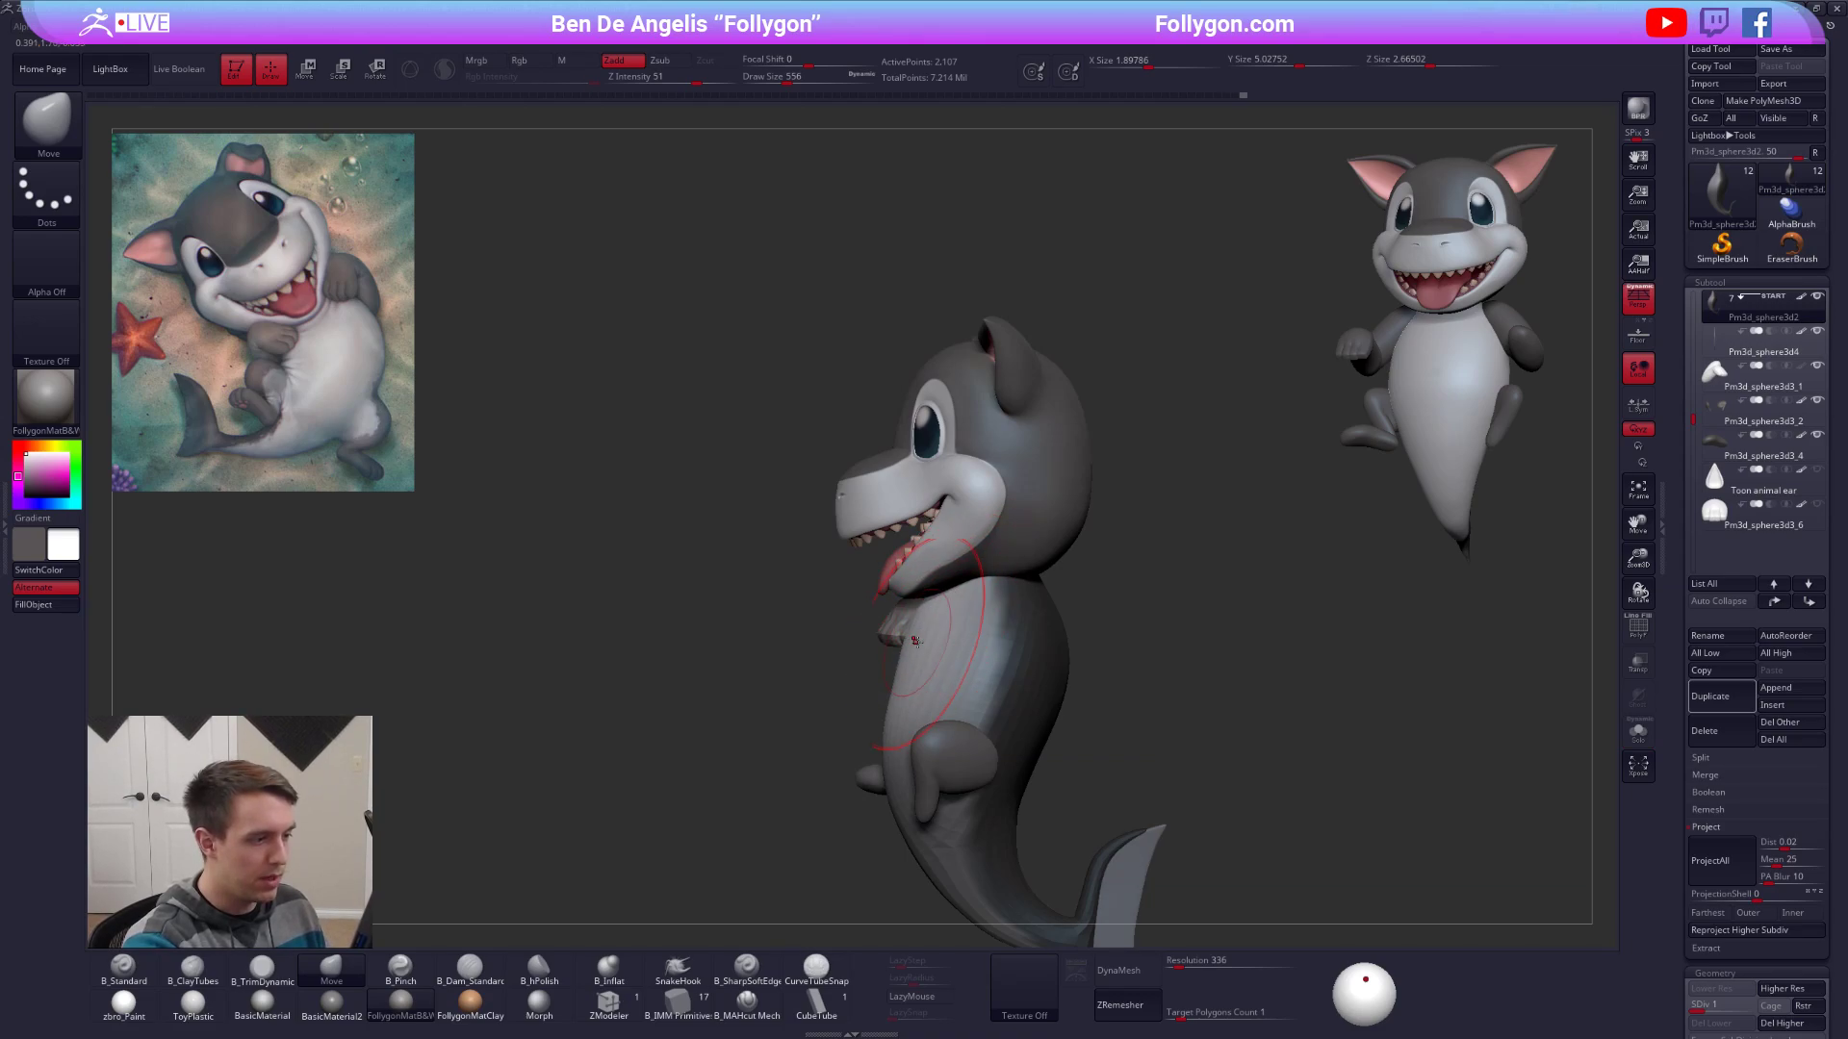
key(shift)
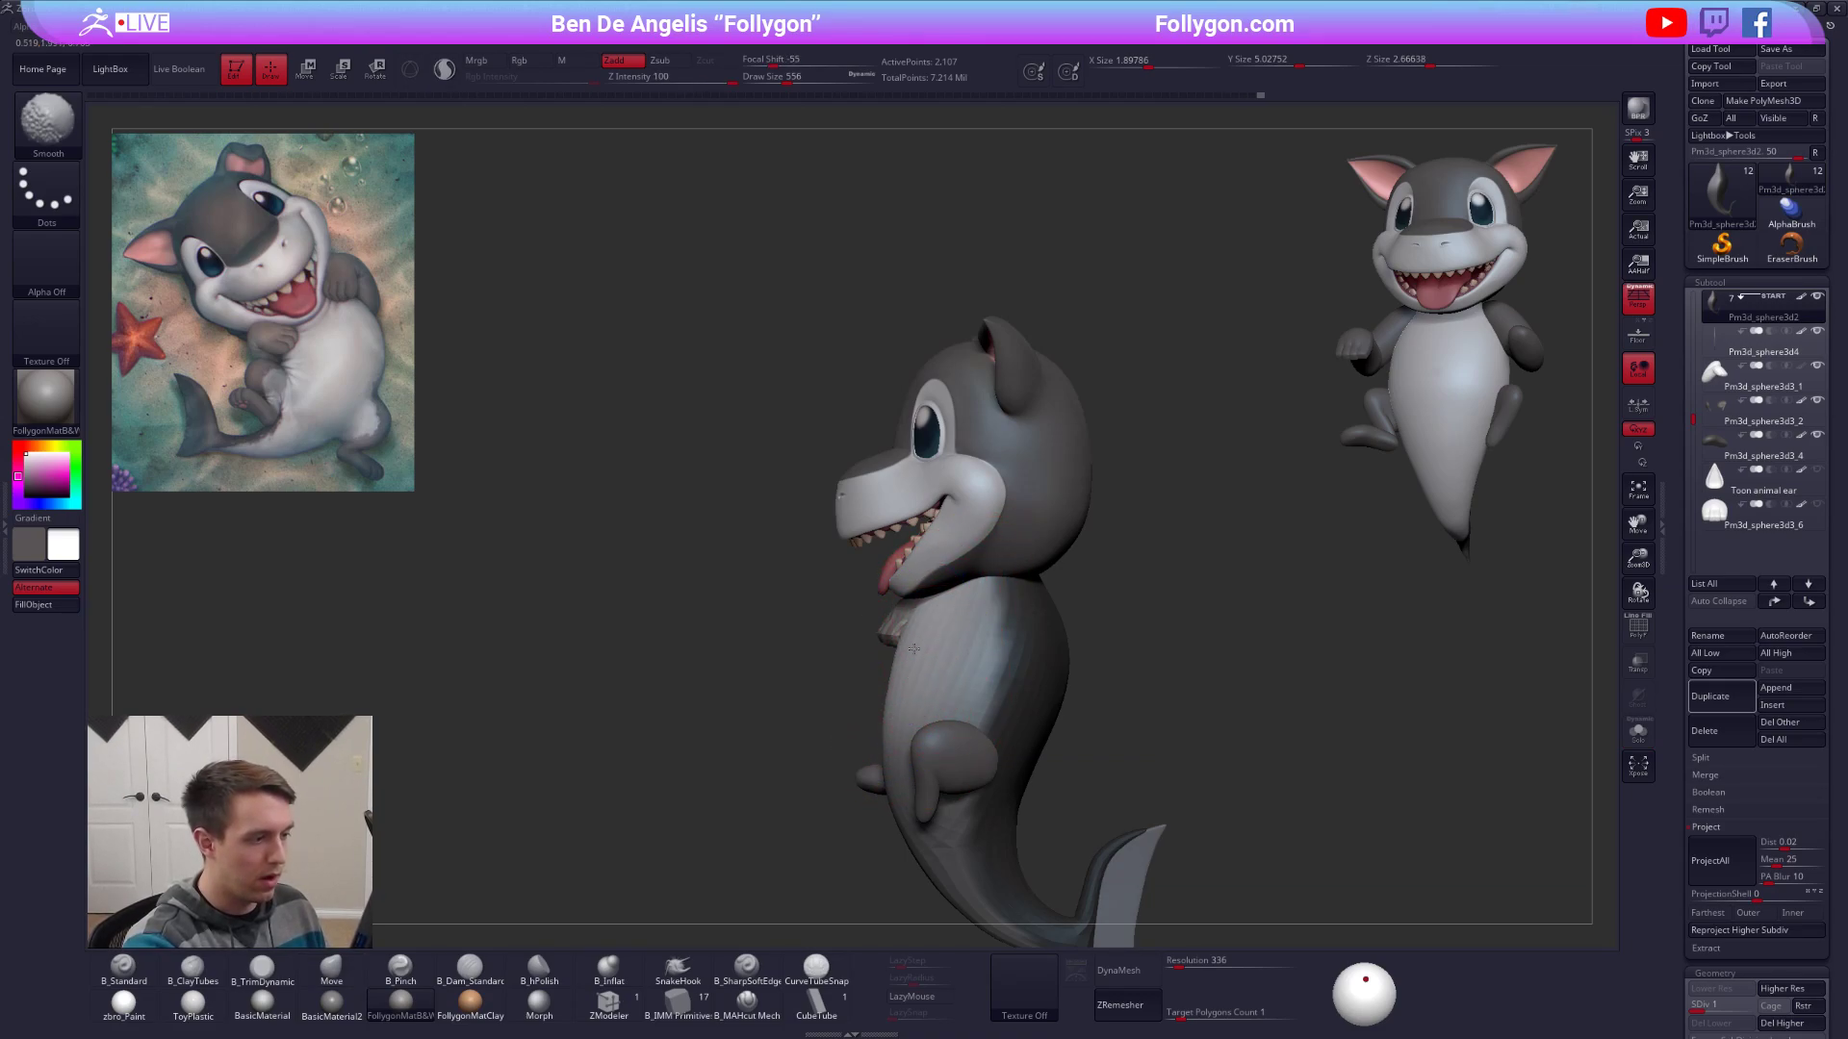
shift+drag(950, 621, 936, 664)
key(space)
drag(969, 601, 925, 605)
key(space)
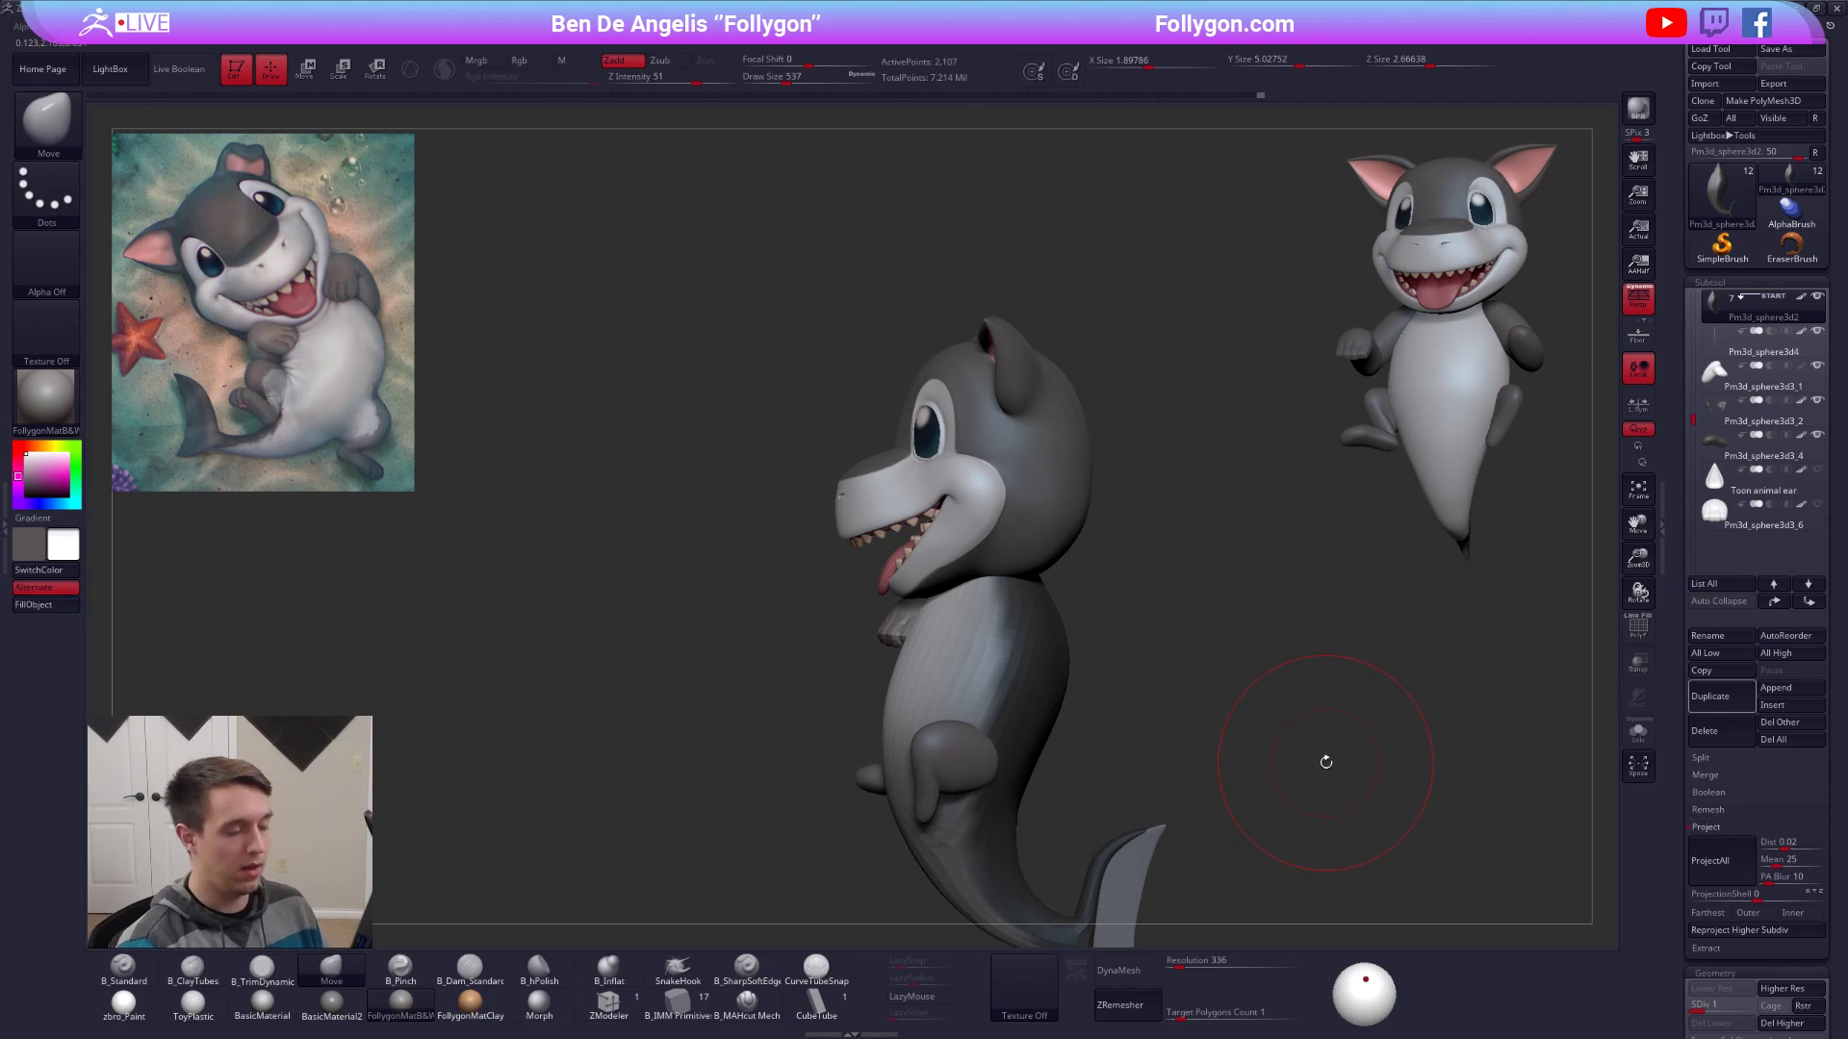
key(space)
drag(1105, 579, 1099, 577)
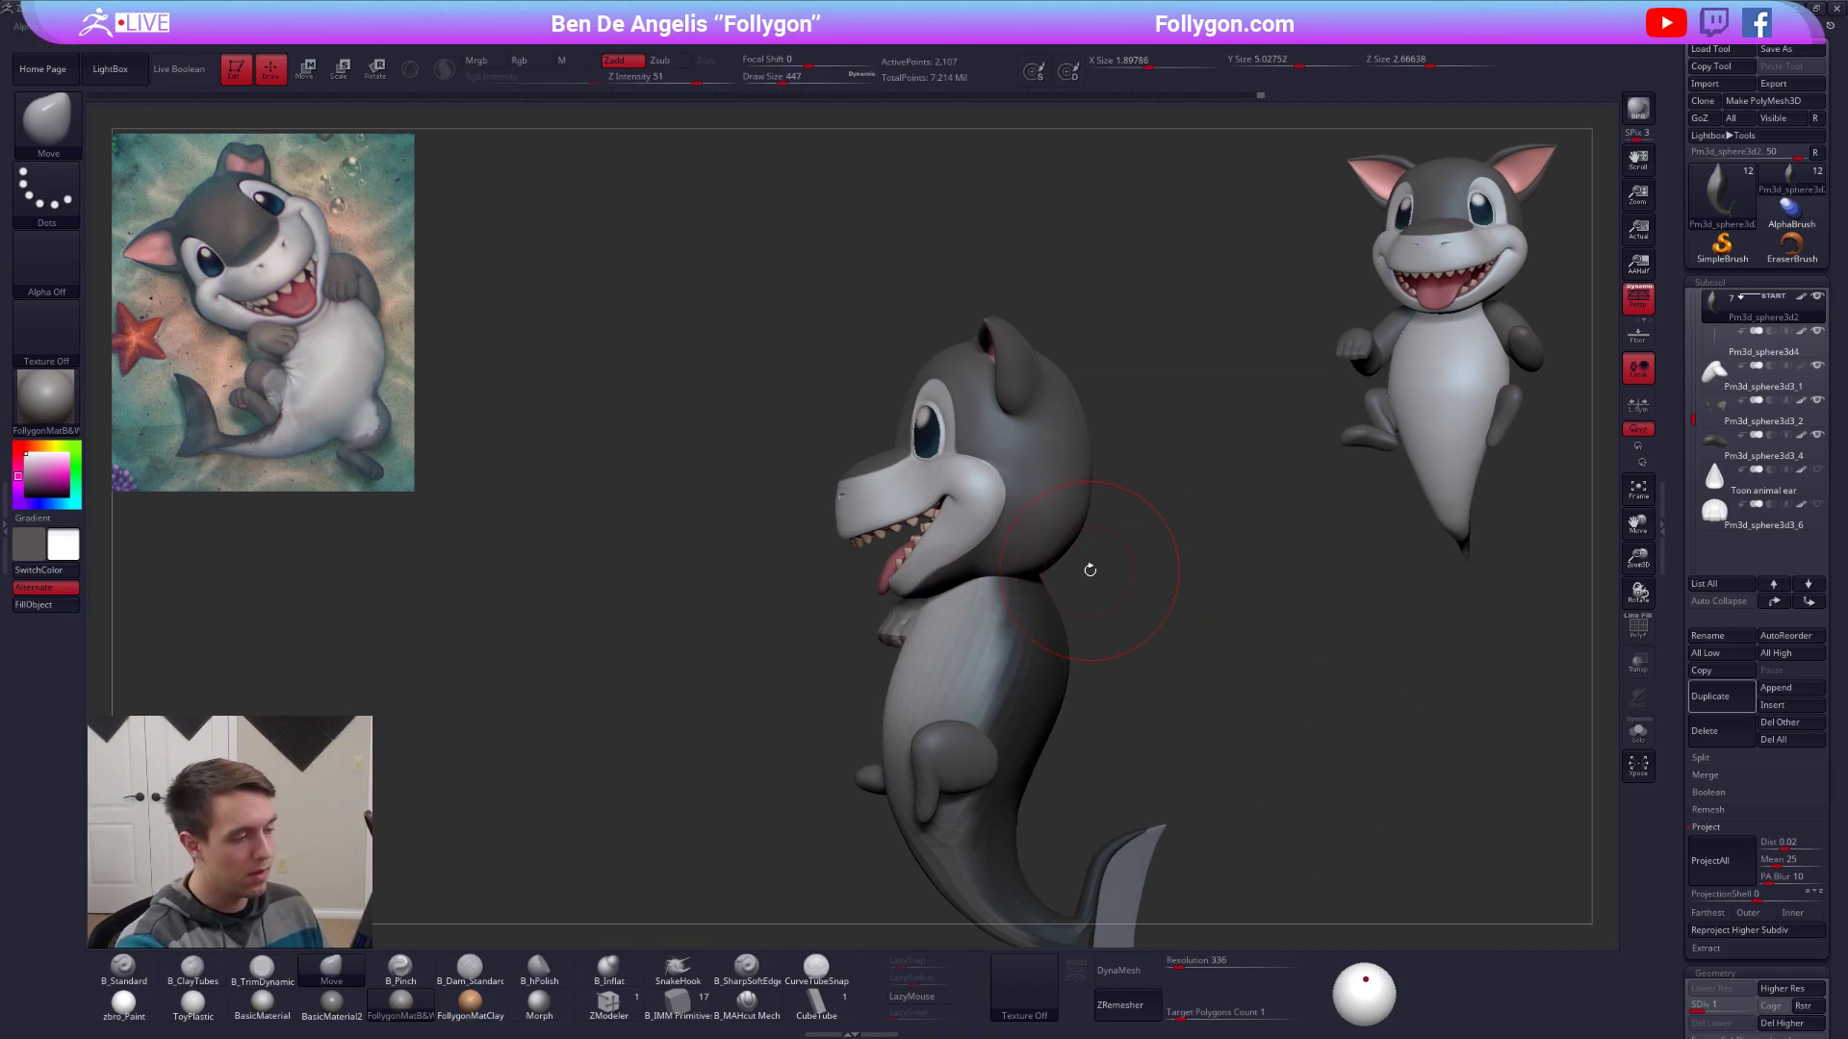
Isolate the unmasked body, refine the chest at draw size 335, and return it to subdivision level 4 with the whole character shown.
key(alt+s)
key(space)
key(shift)
mouse_move(953, 616)
mouse_down()
mouse_move(959, 572)
mouse_move(941, 637)
mouse_up()
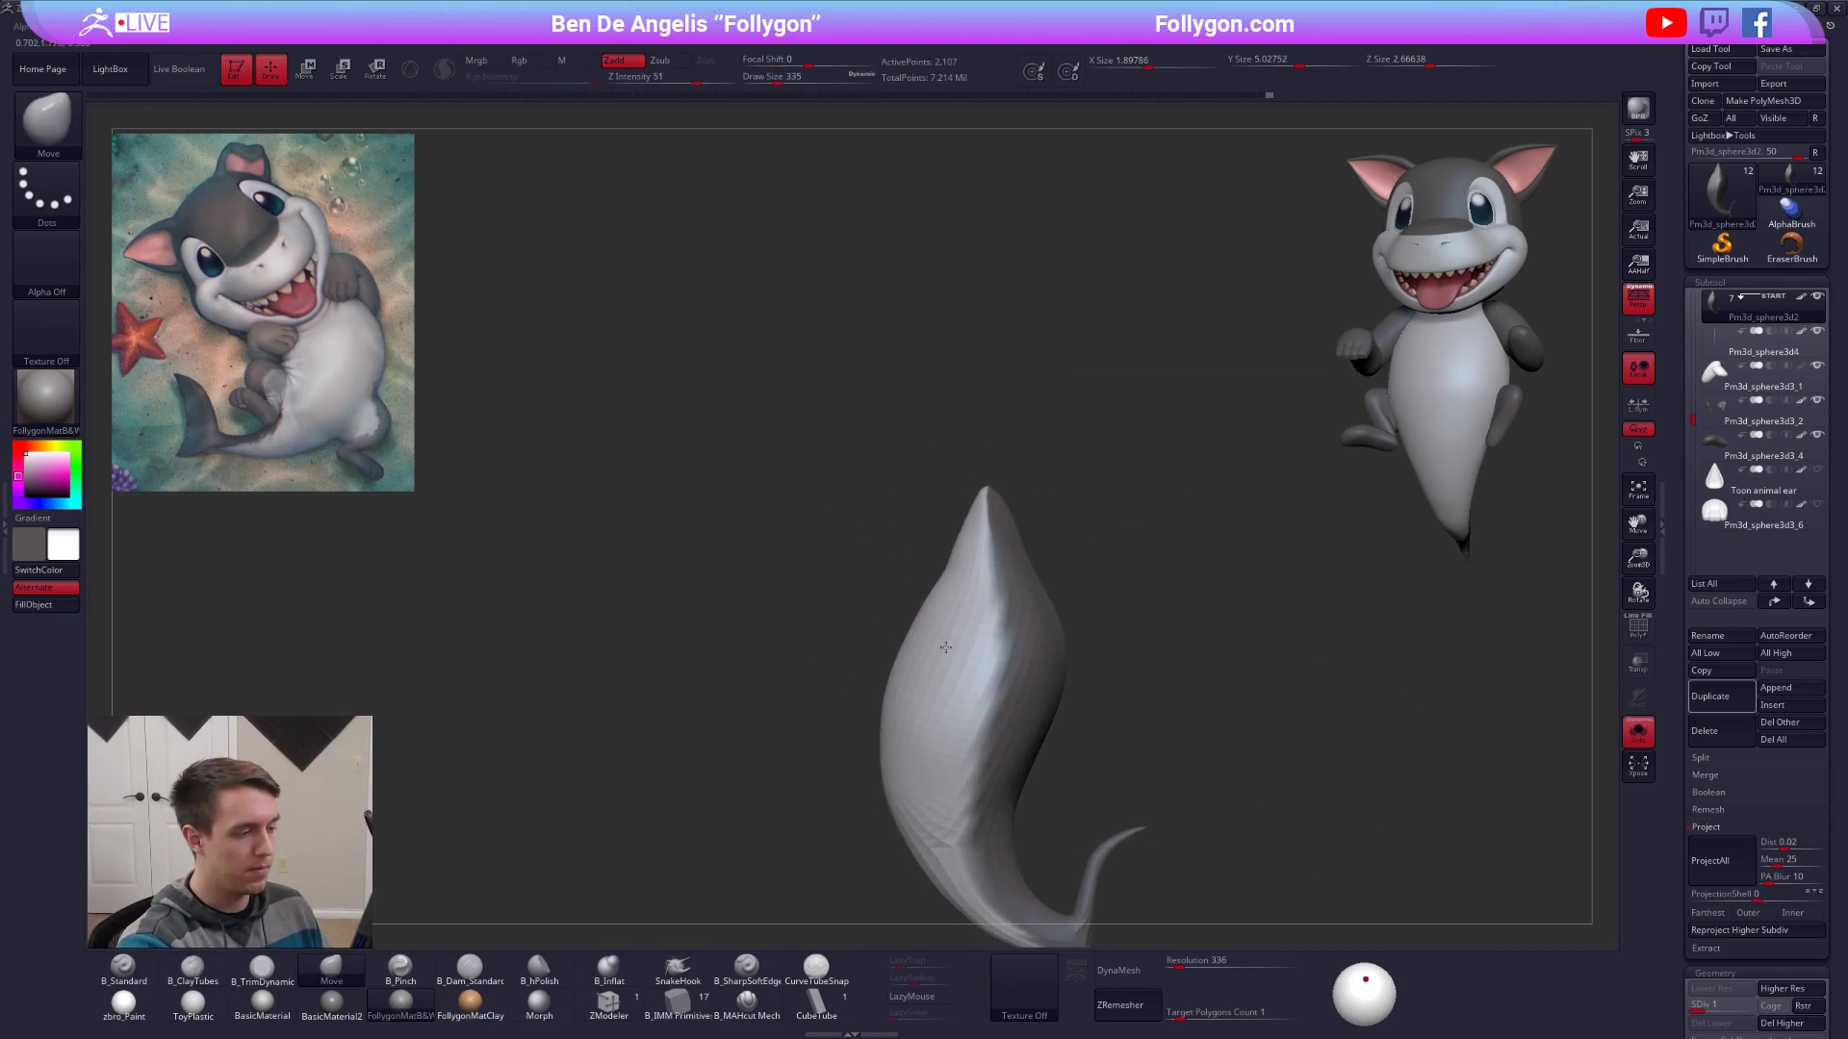
right_drag(941, 637, 1001, 625)
ctrl+right_drag(1001, 625, 1009, 589)
key(alt+s)
mouse_move(997, 658)
alt+right_down()
mouse_move(1009, 606)
mouse_move(1030, 651)
mouse_move(1075, 625)
mouse_move(1023, 596)
mouse_move(1085, 609)
mouse_move(1006, 659)
alt+right_up()
key(d)
key(d)
key(d)
Select the arm, adjust its placement on the chest with the Move brush at draw size 537, and raise it to subdivision level 5.
alt+click(1010, 610)
key(space)
drag(1022, 609, 1018, 603)
key(space)
mouse_move(1081, 662)
right_down()
mouse_move(1024, 643)
mouse_move(1043, 616)
right_up()
key(space)
drag(1045, 594, 1049, 593)
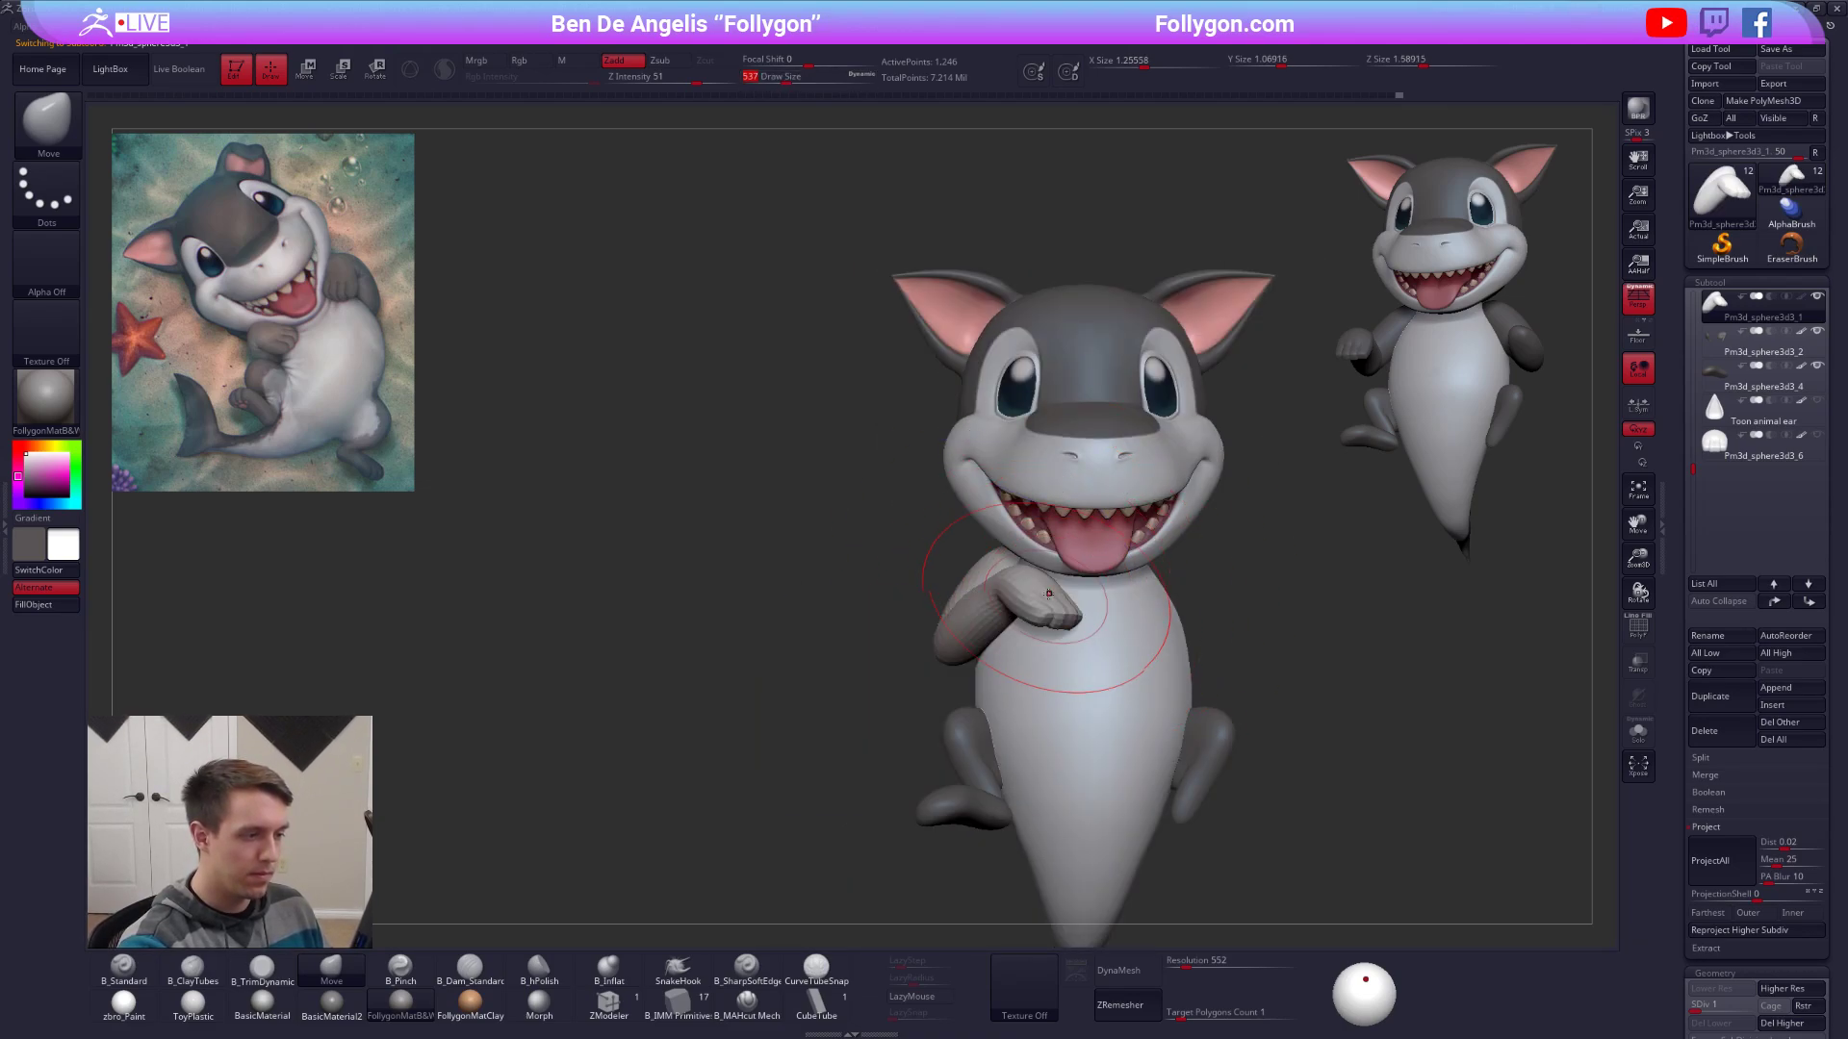
key(d)
key(d)
key(d)
key(d)
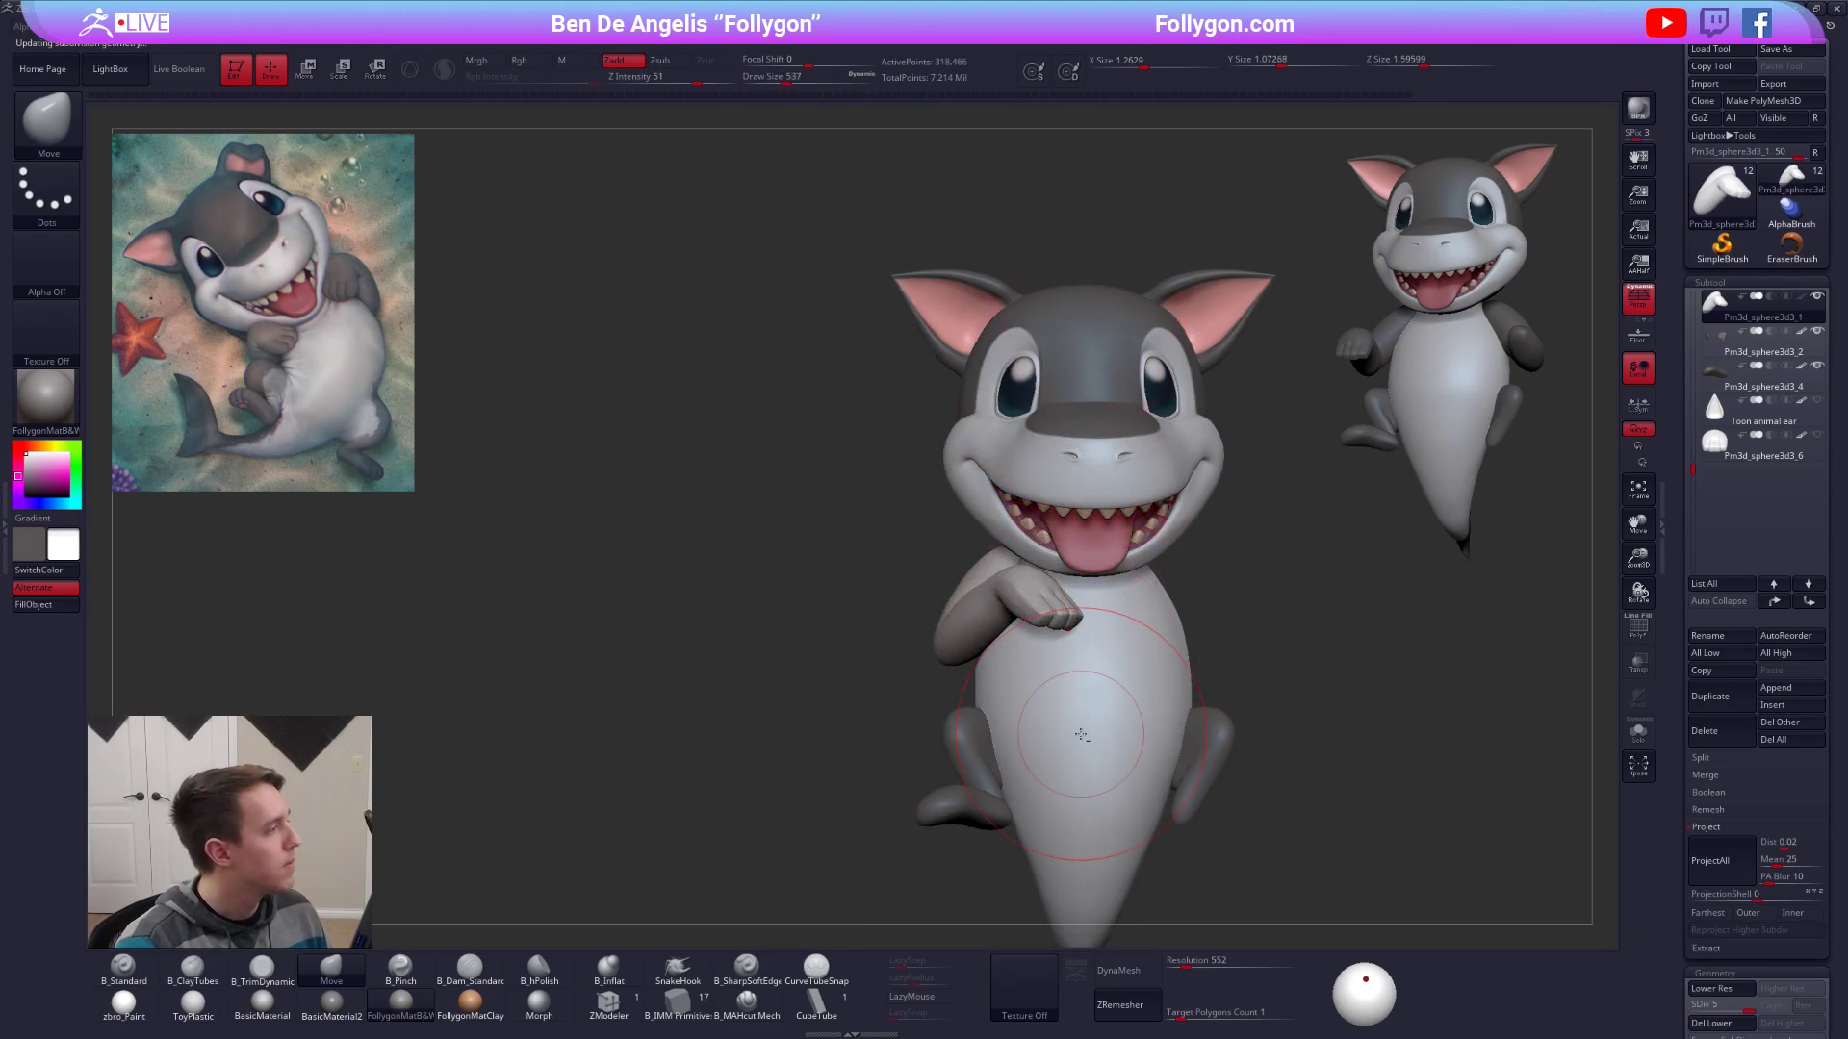
Isolate the arm, drop it to subdivision level 2, and refine the forearm with the Move brush at draw size 192.
right_drag(1081, 734, 1189, 652)
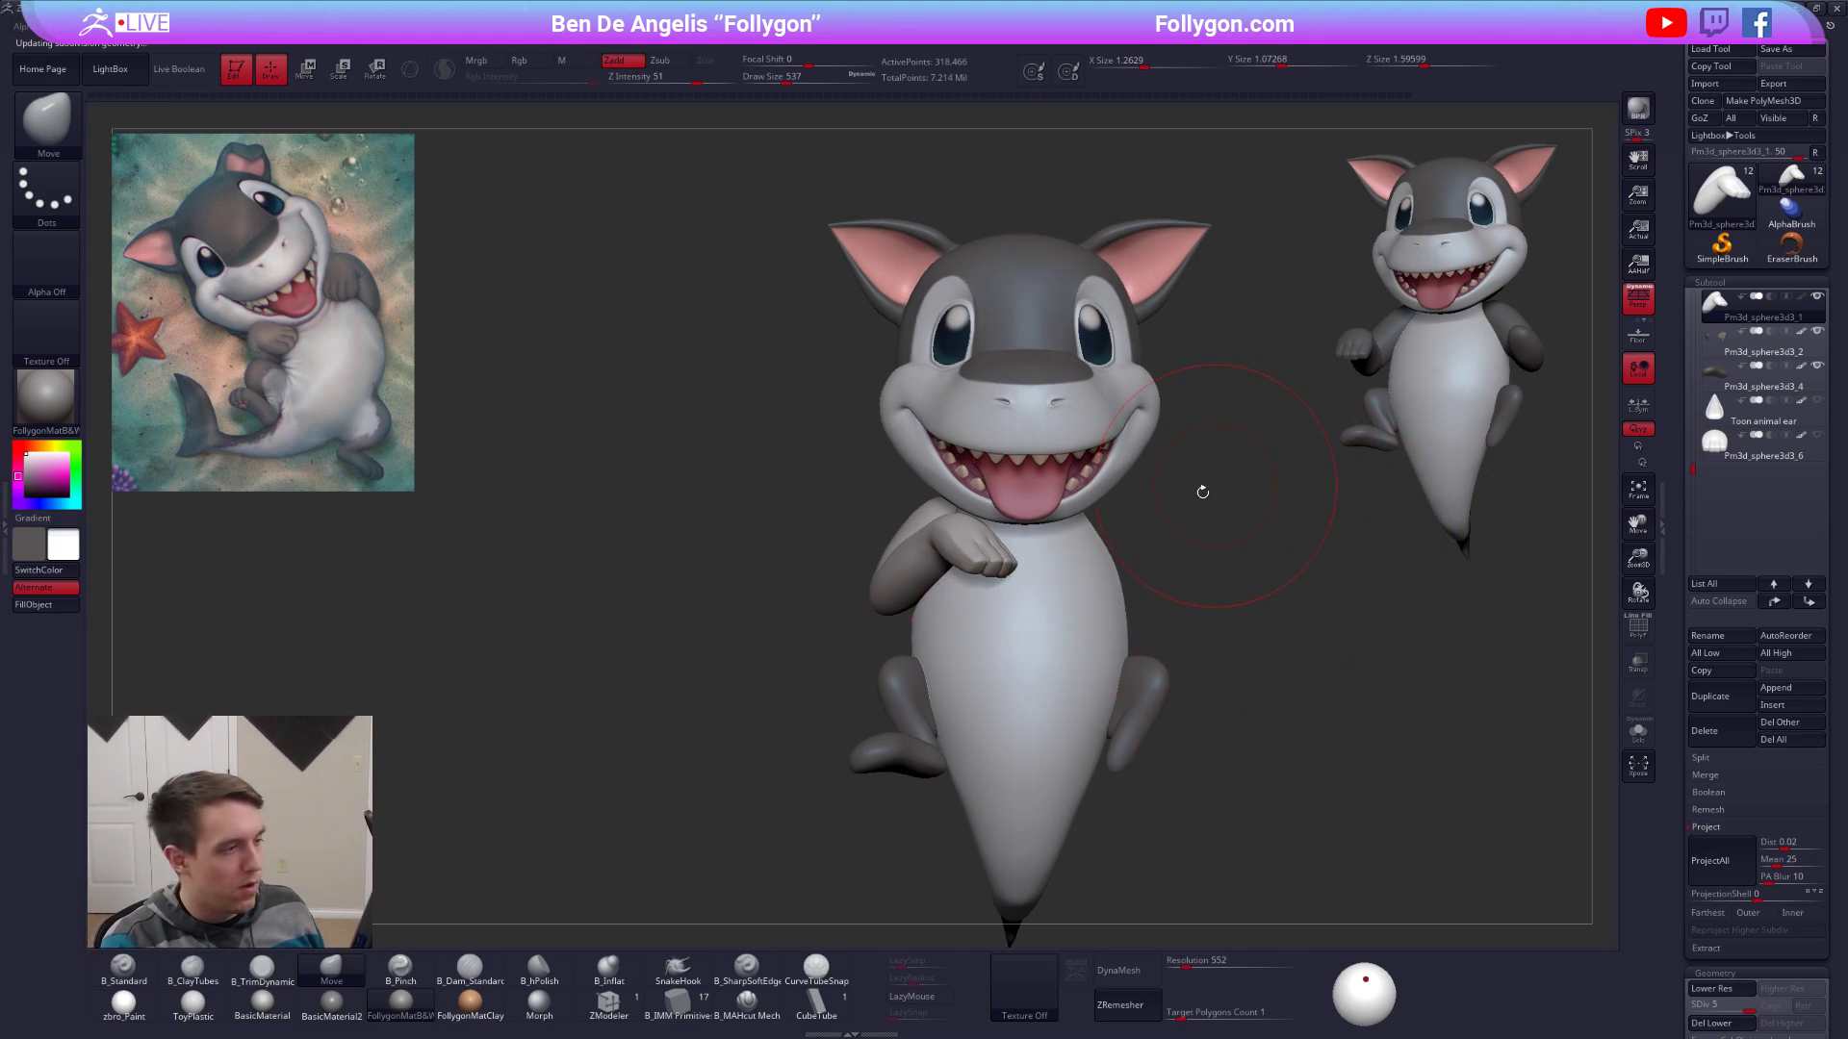
key(space)
drag(1196, 508, 1167, 511)
key(ctrl+space)
click(1341, 574)
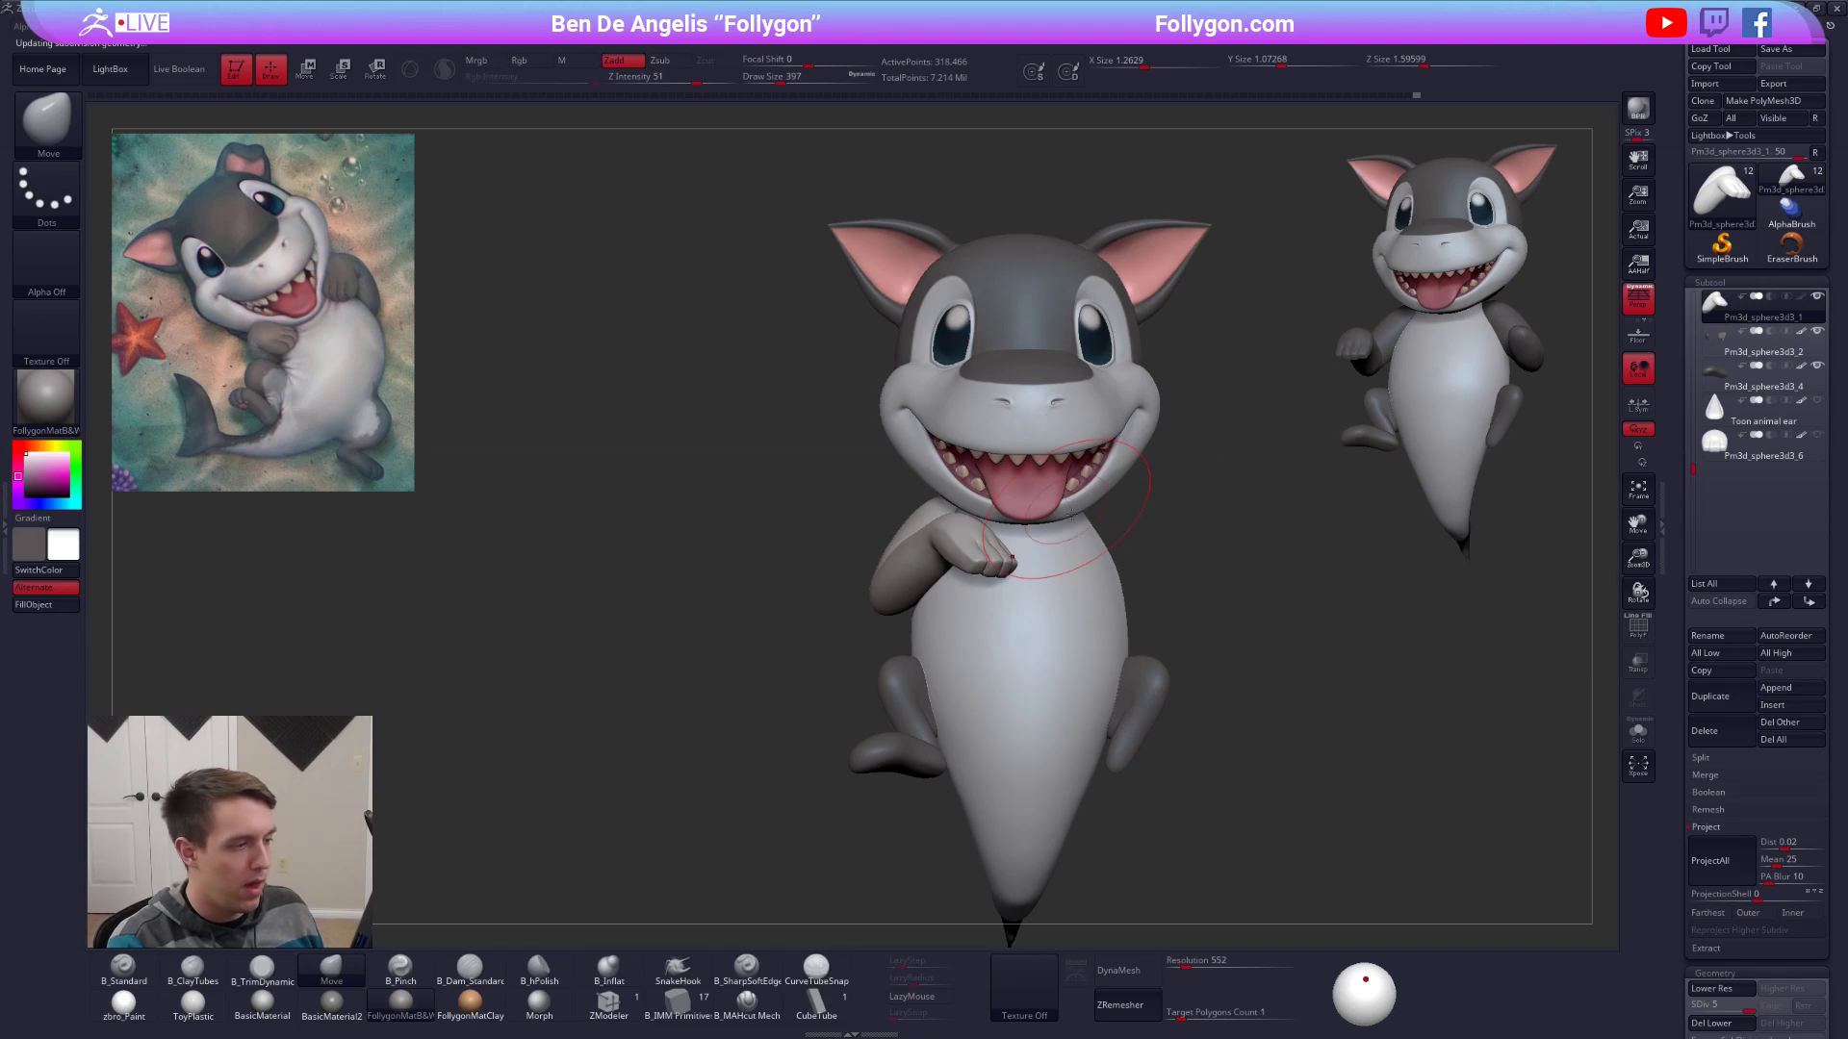
mouse_move(1072, 514)
right_down()
mouse_move(1209, 500)
mouse_move(1098, 526)
right_up()
ctrl+right_drag(1098, 526, 1108, 628)
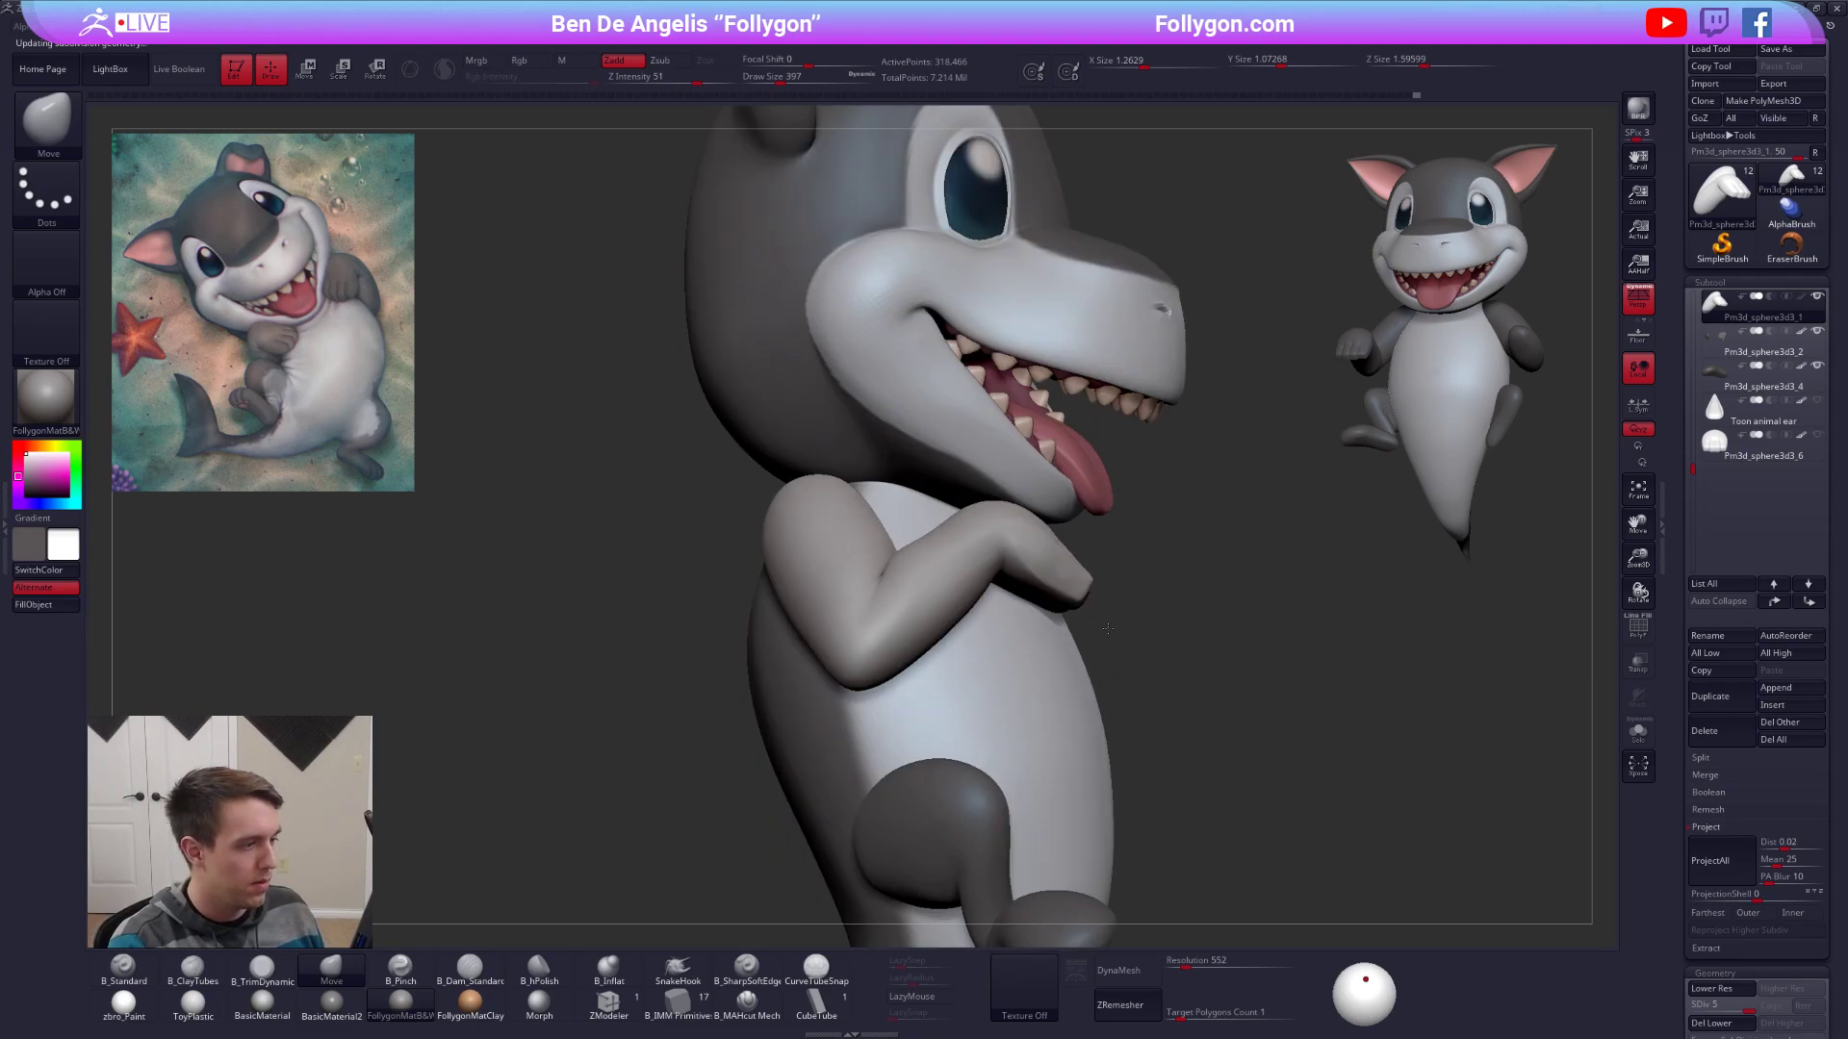
key(s)
key(shift+d)
key(shift+d)
key(shift+d)
key(space)
drag(908, 553, 887, 555)
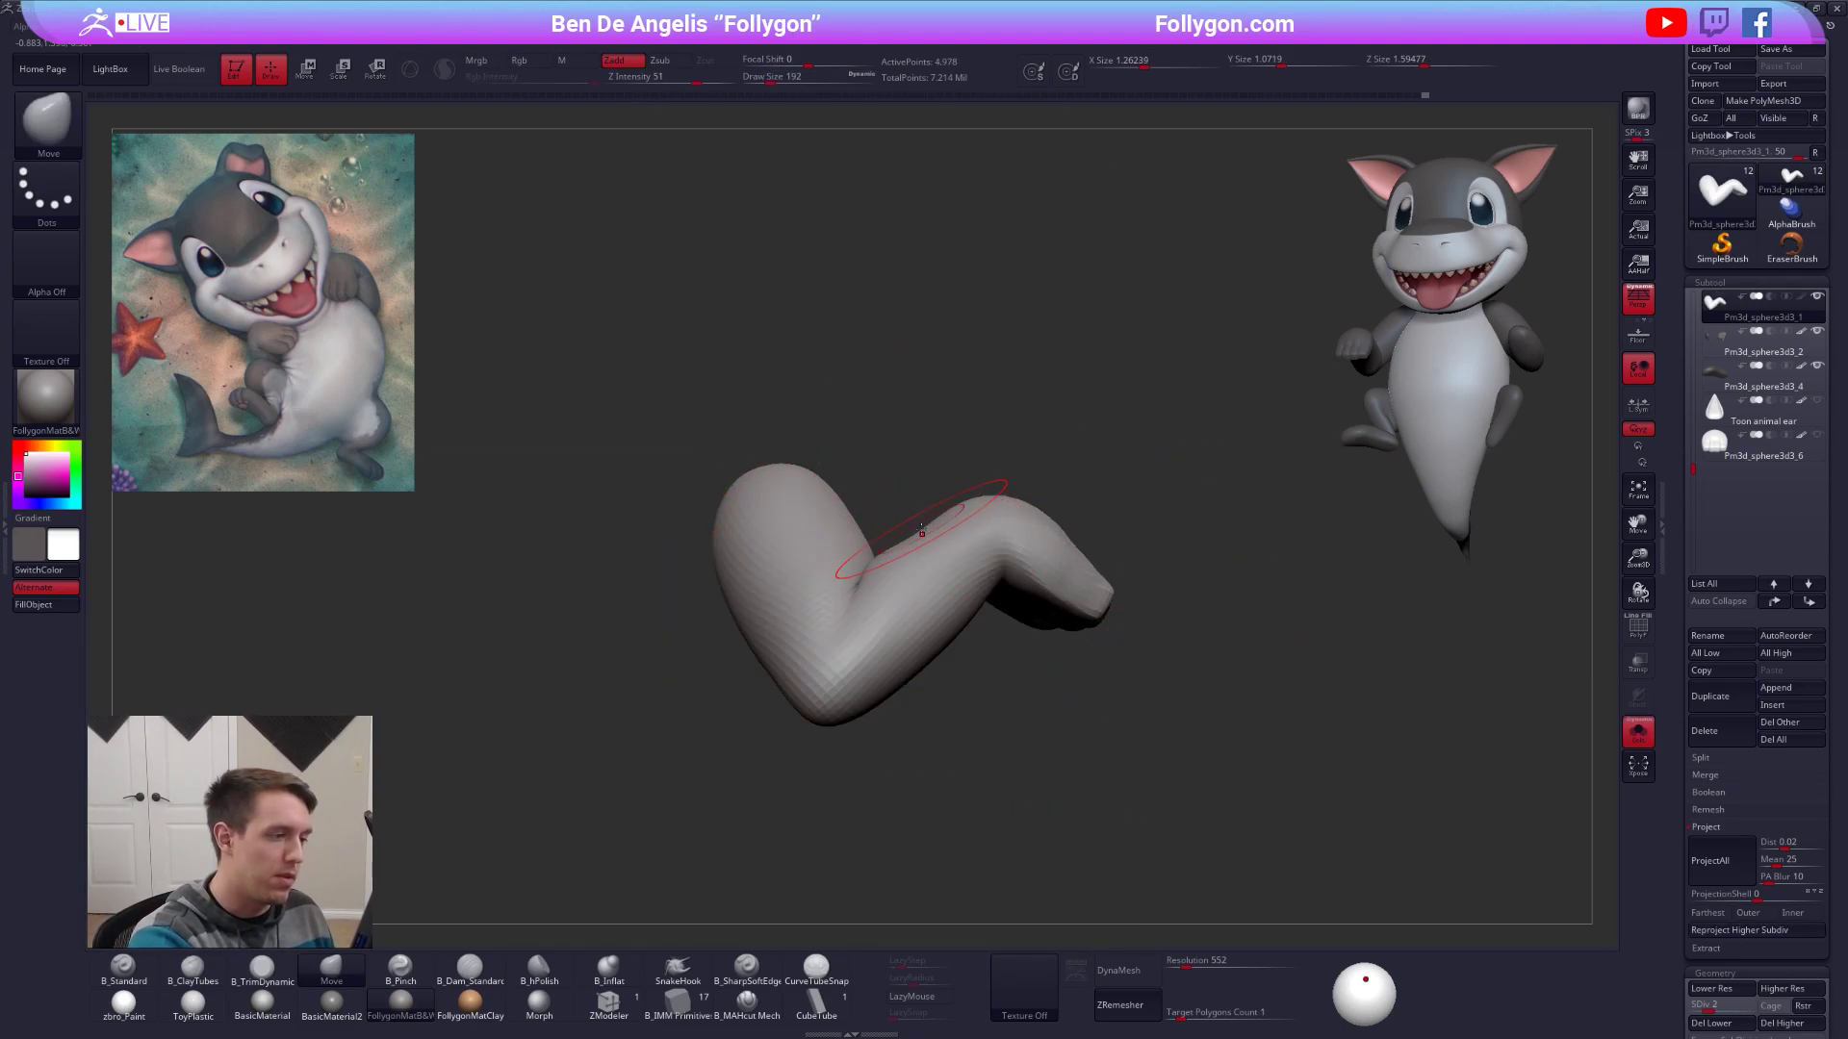
alt+right_drag(924, 527, 943, 751)
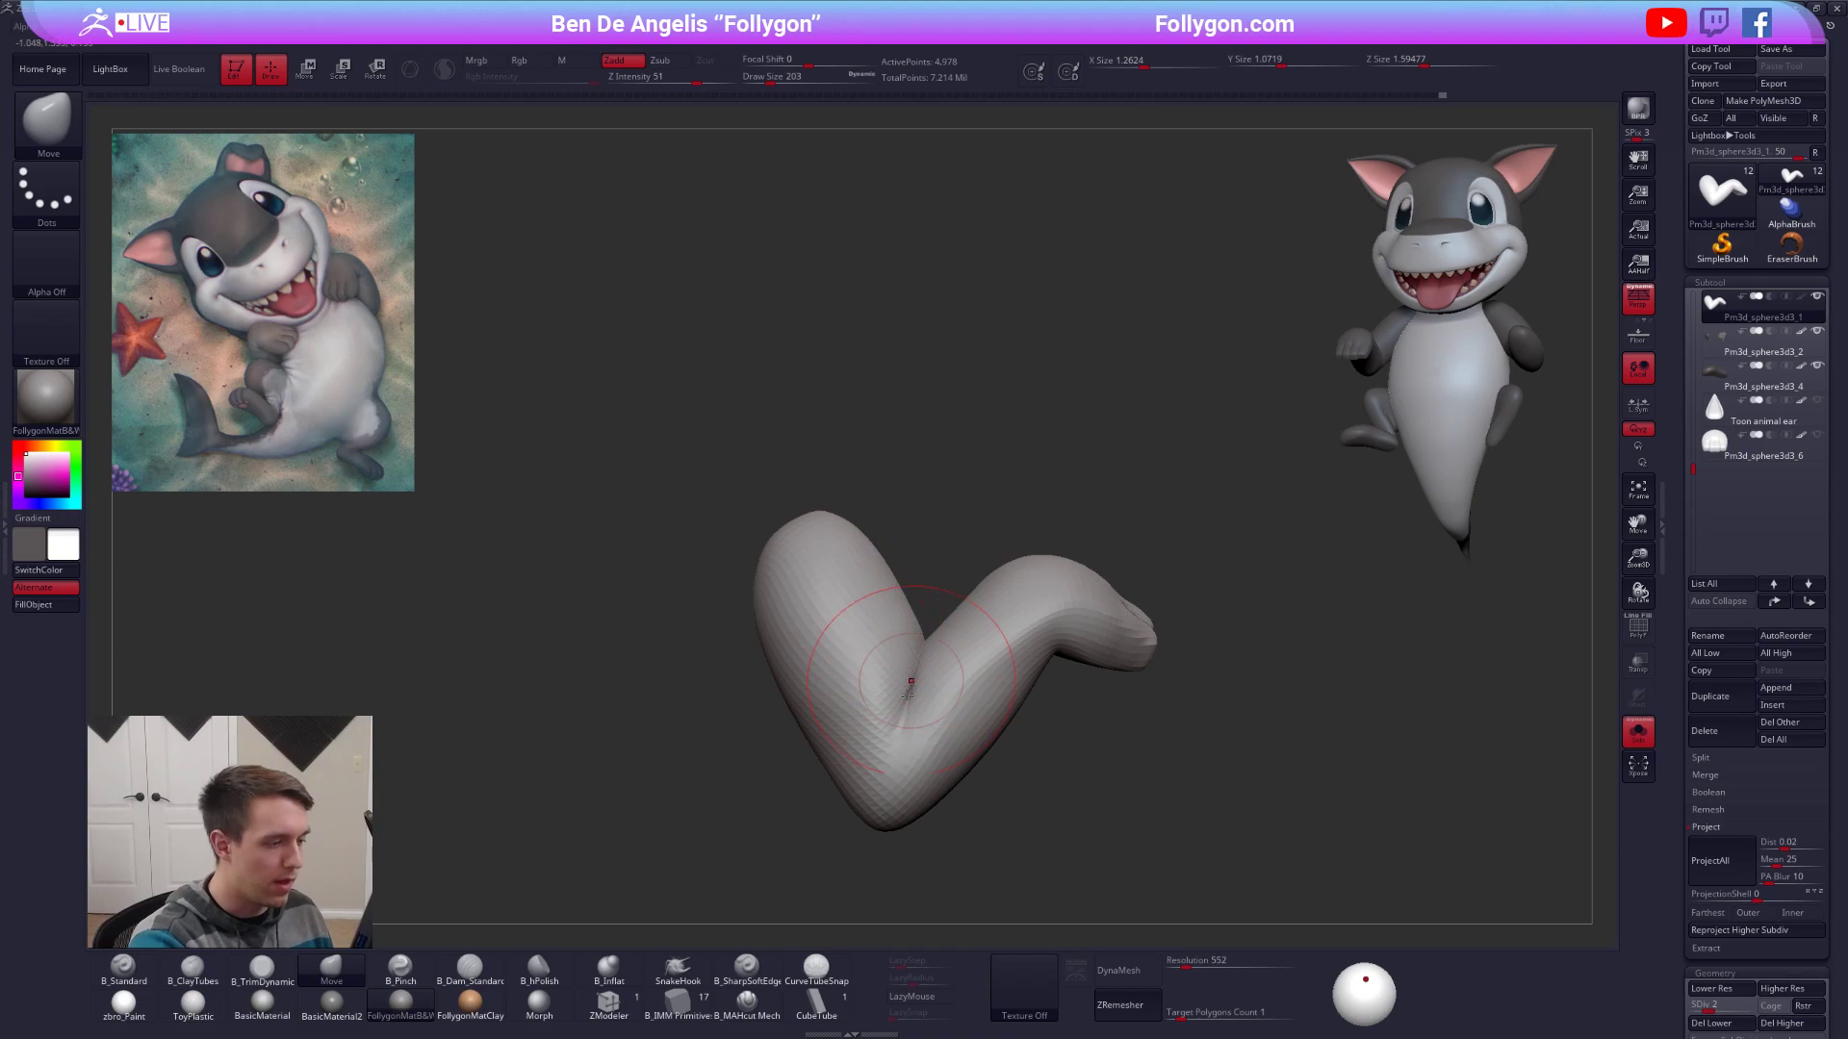
Reshape the upper arm and elbow with the Move brush at draw size 239 and smooth the shoulder area.
ctrl+right_drag(910, 682, 925, 631)
key(s)
key(space)
drag(965, 765, 972, 765)
mouse_move(924, 680)
right_down()
mouse_move(954, 680)
mouse_move(854, 619)
right_up()
key(s)
shift+drag(857, 616, 871, 596)
mouse_move(861, 554)
right_down()
mouse_move(931, 539)
mouse_move(903, 549)
right_up()
Select the zbro_Paint material and the B_Standard brush for the arm.
key(s)
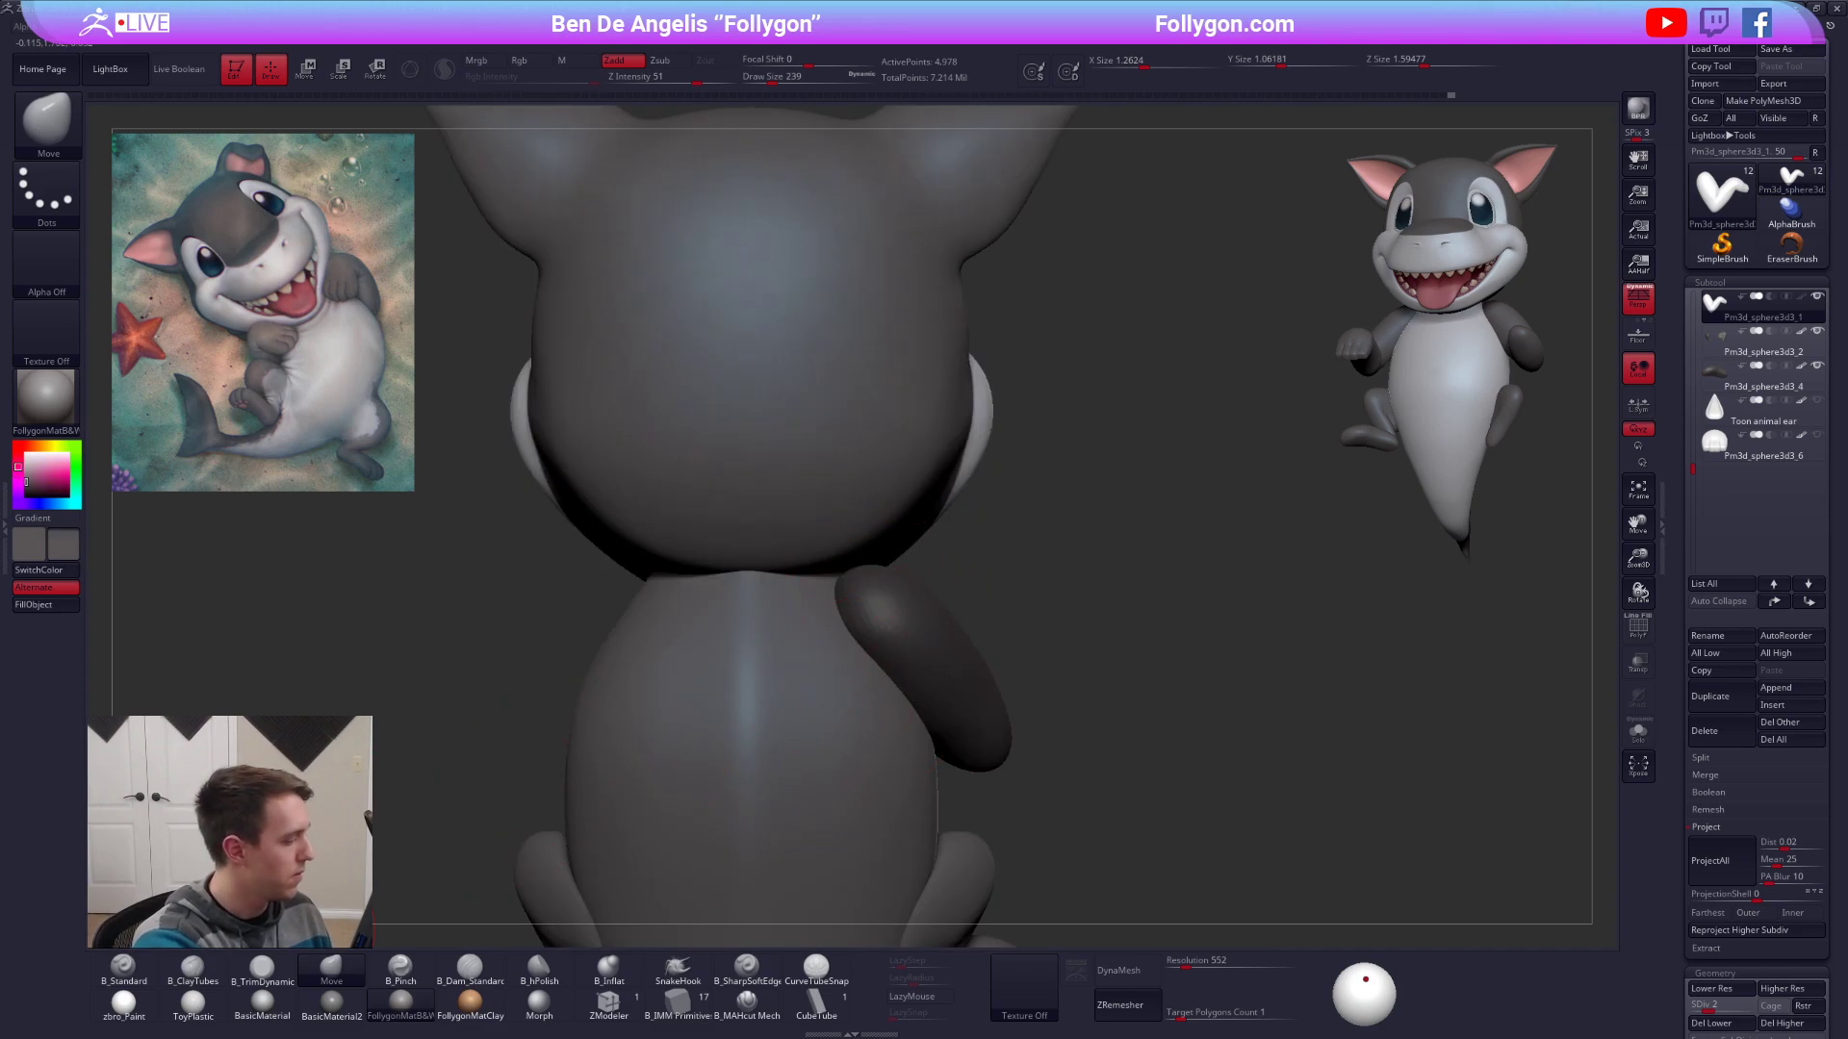
click(124, 1005)
click(124, 970)
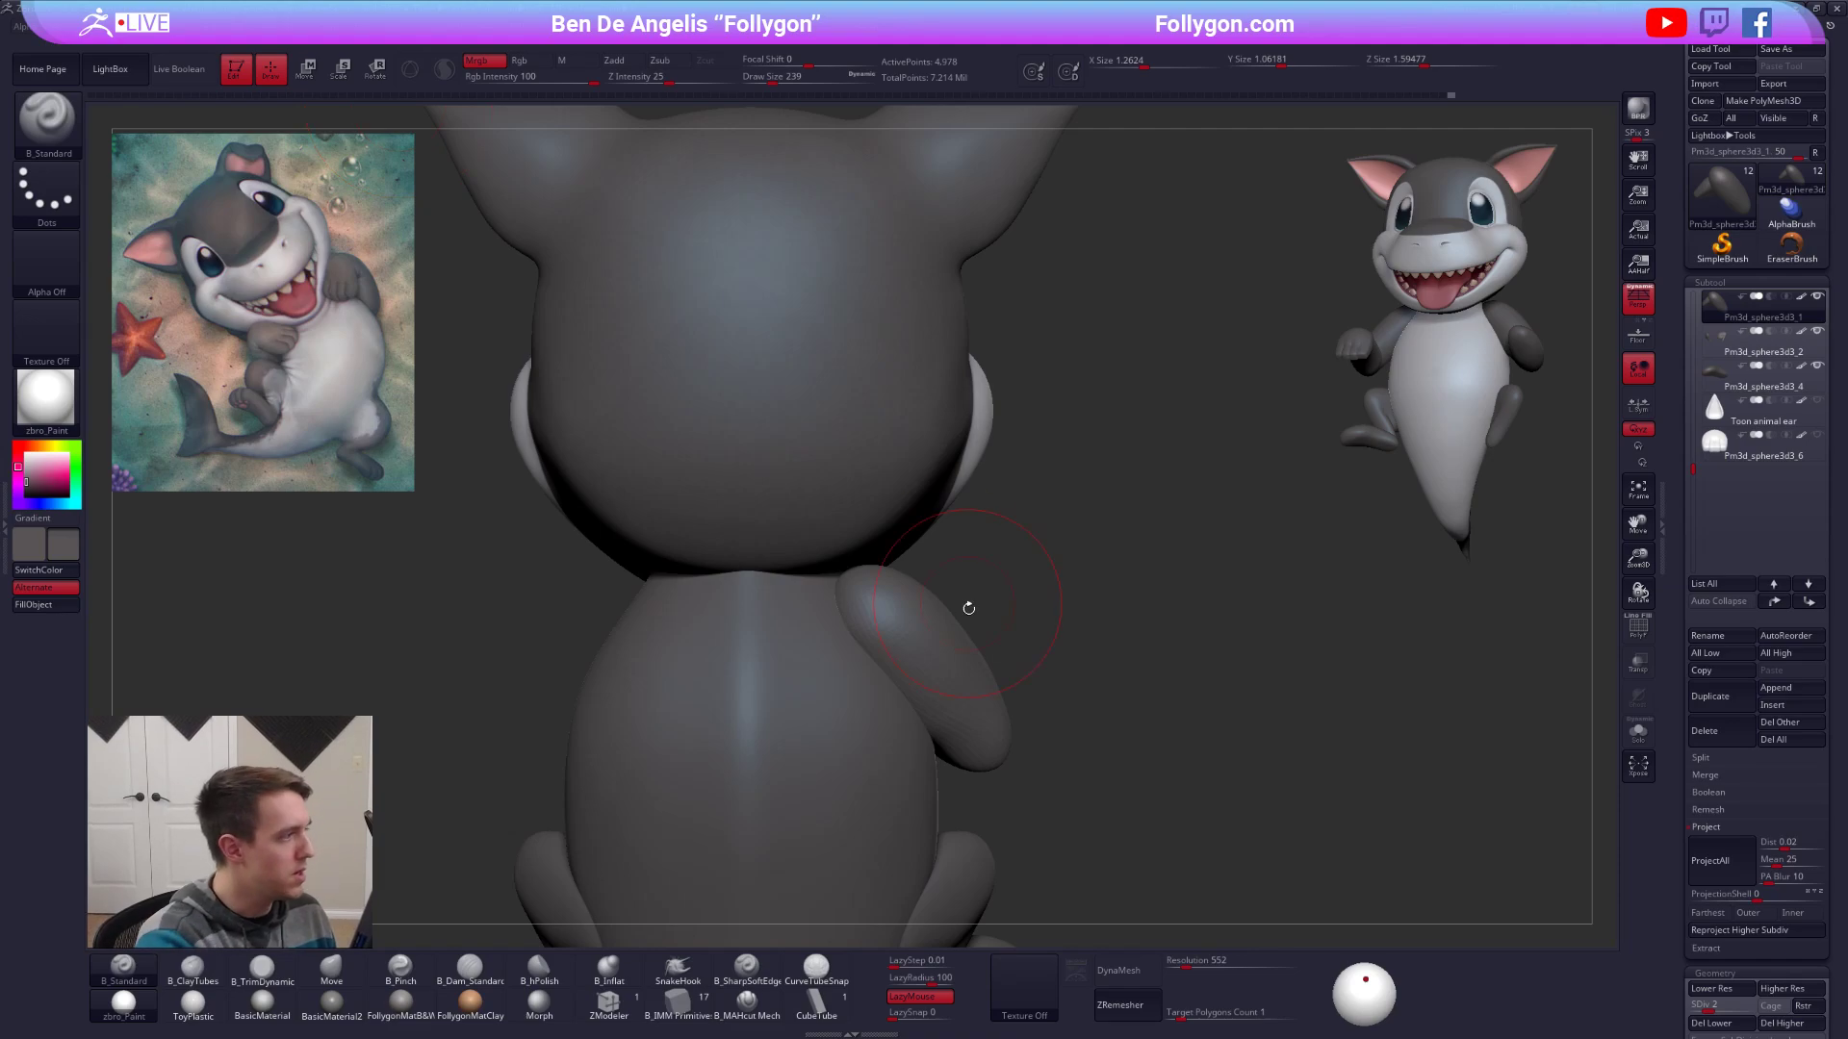
mouse_move(968, 608)
right_down()
mouse_move(1071, 690)
mouse_move(996, 707)
right_up()
Isolate the arm, drop it to subdivision level 1, and pull in and smooth the elbow with the Move brush.
key(alt+s)
mouse_move(1008, 578)
ctrl+mouse_down()
mouse_move(883, 878)
mouse_move(1097, 818)
mouse_move(1093, 799)
ctrl+mouse_up()
key(shift+d)
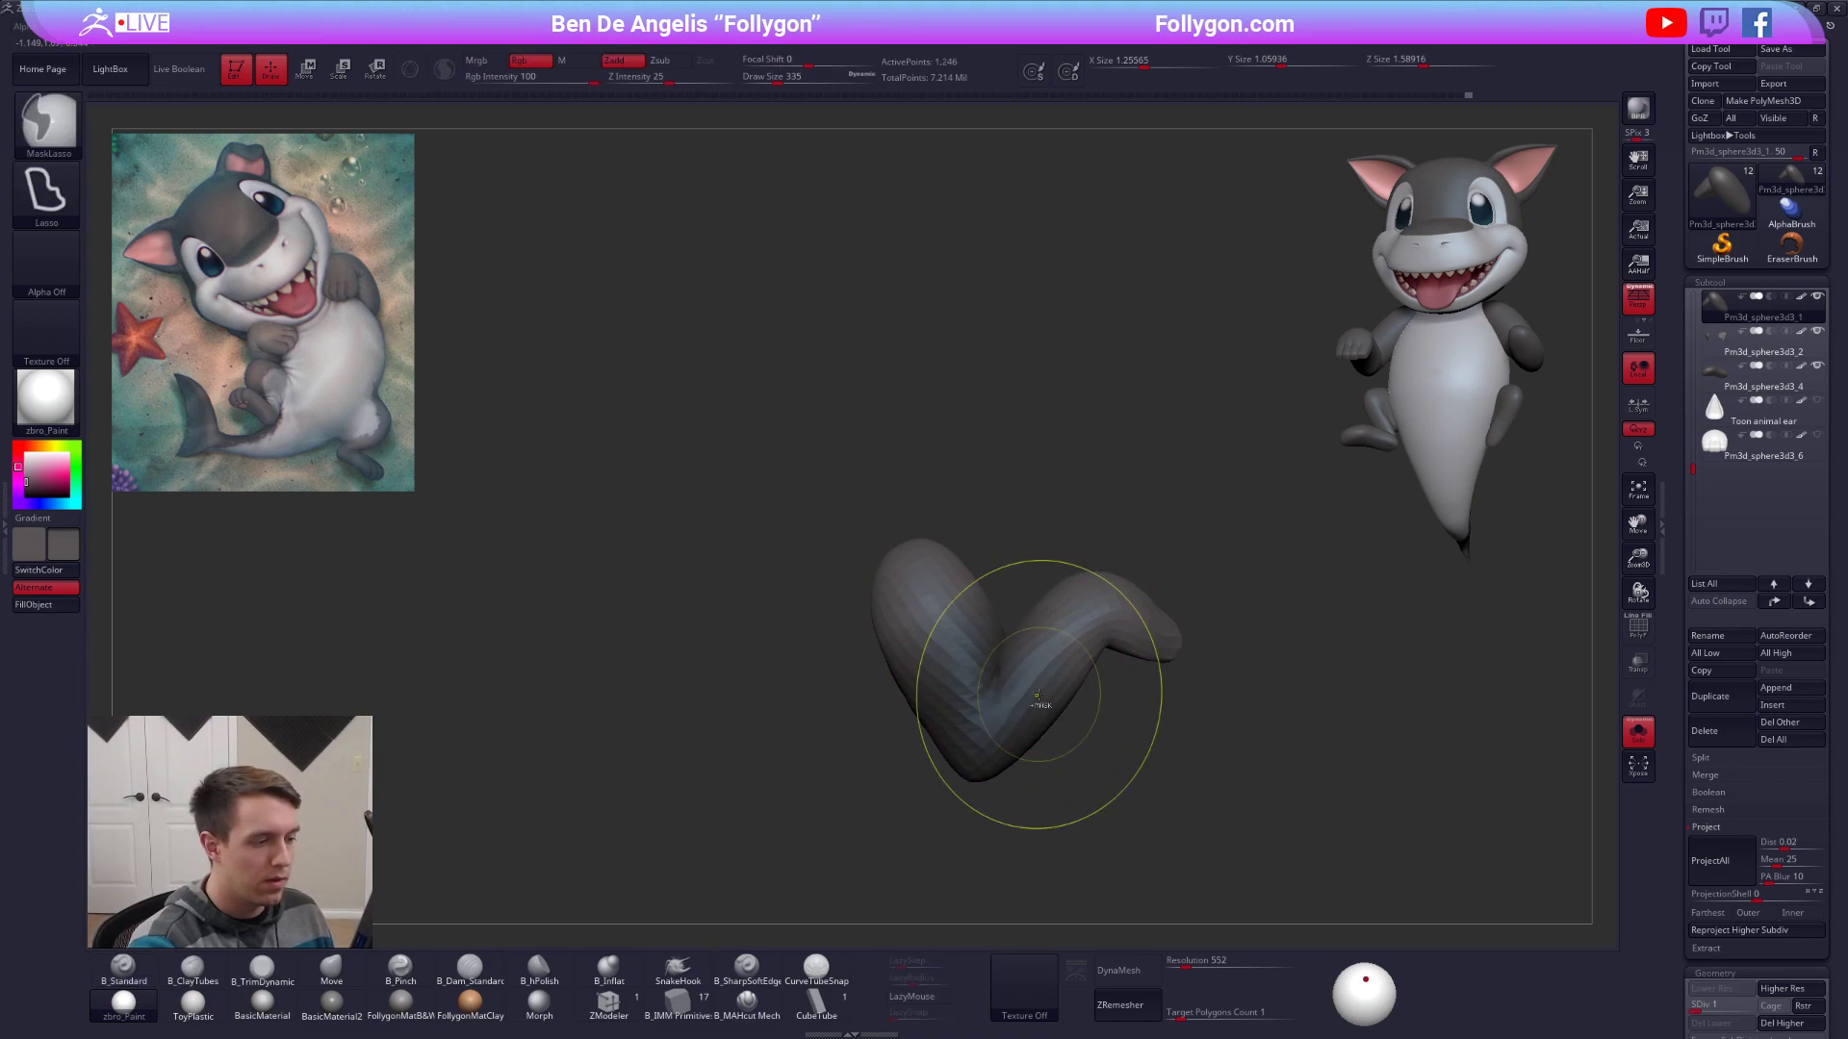
ctrl+click(1035, 704)
key(space)
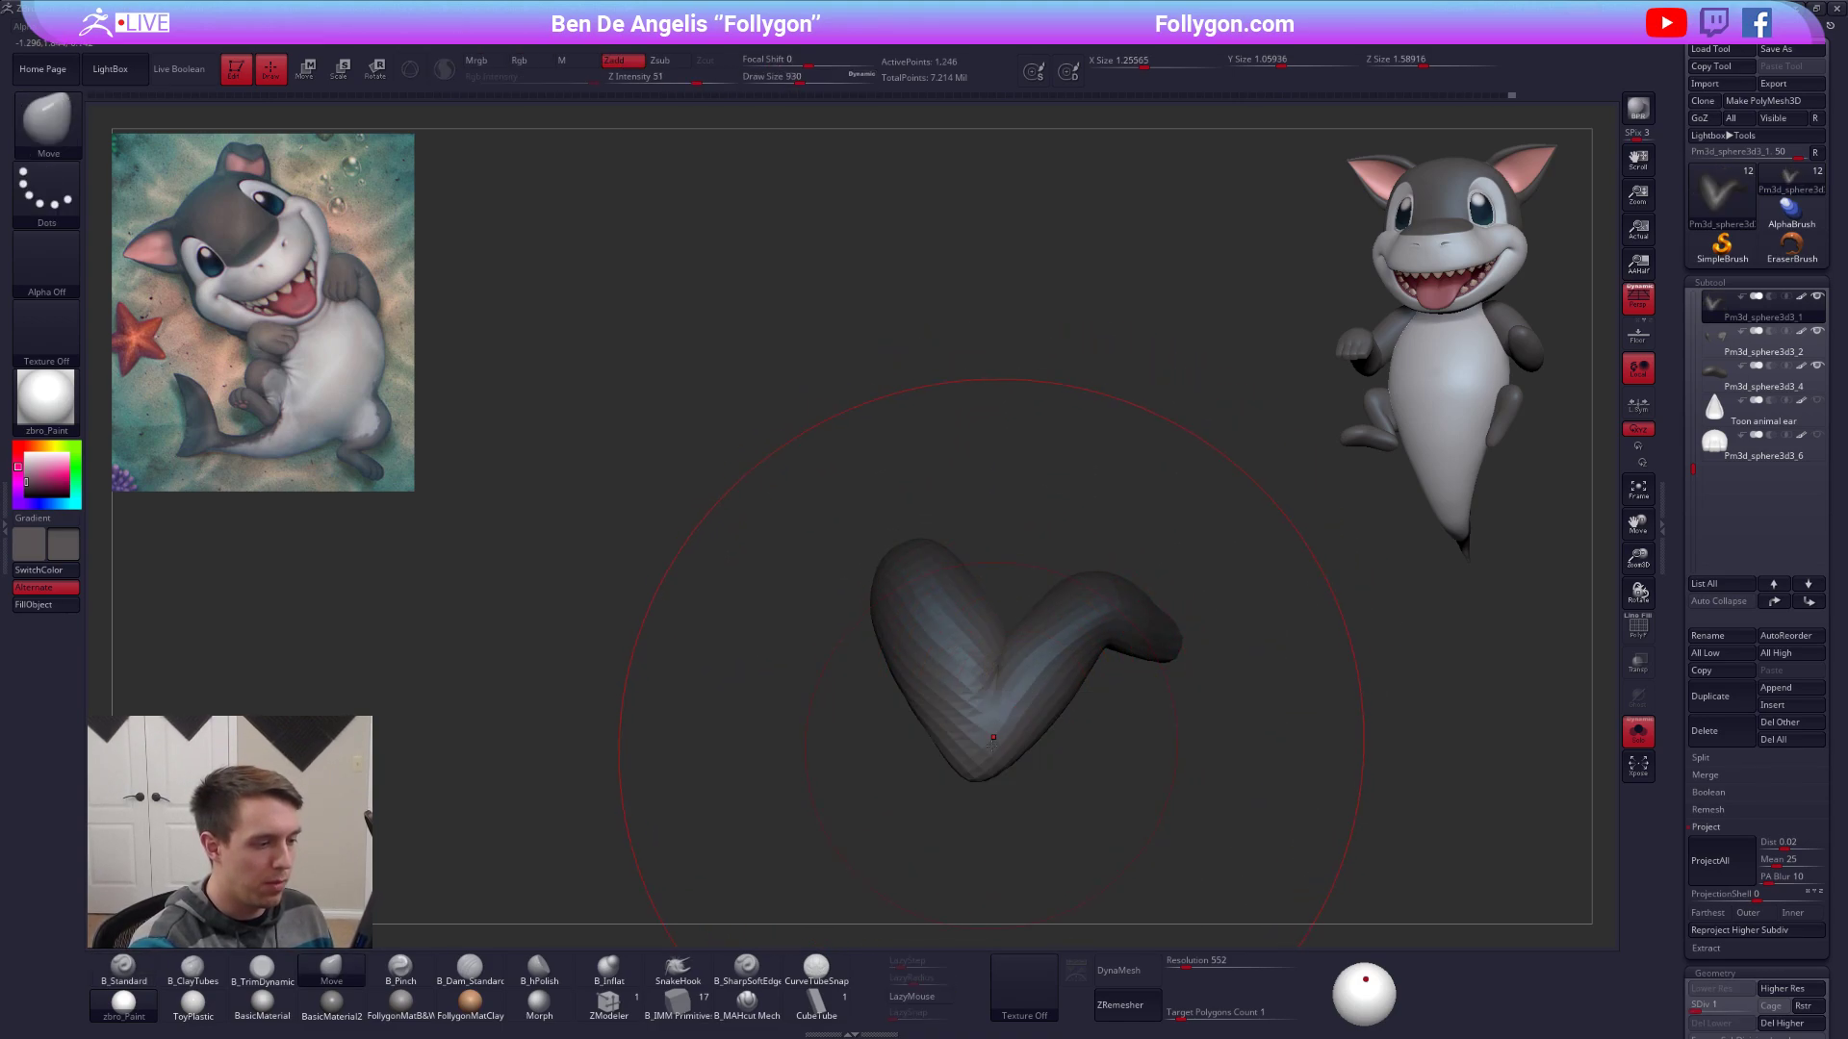
key(space)
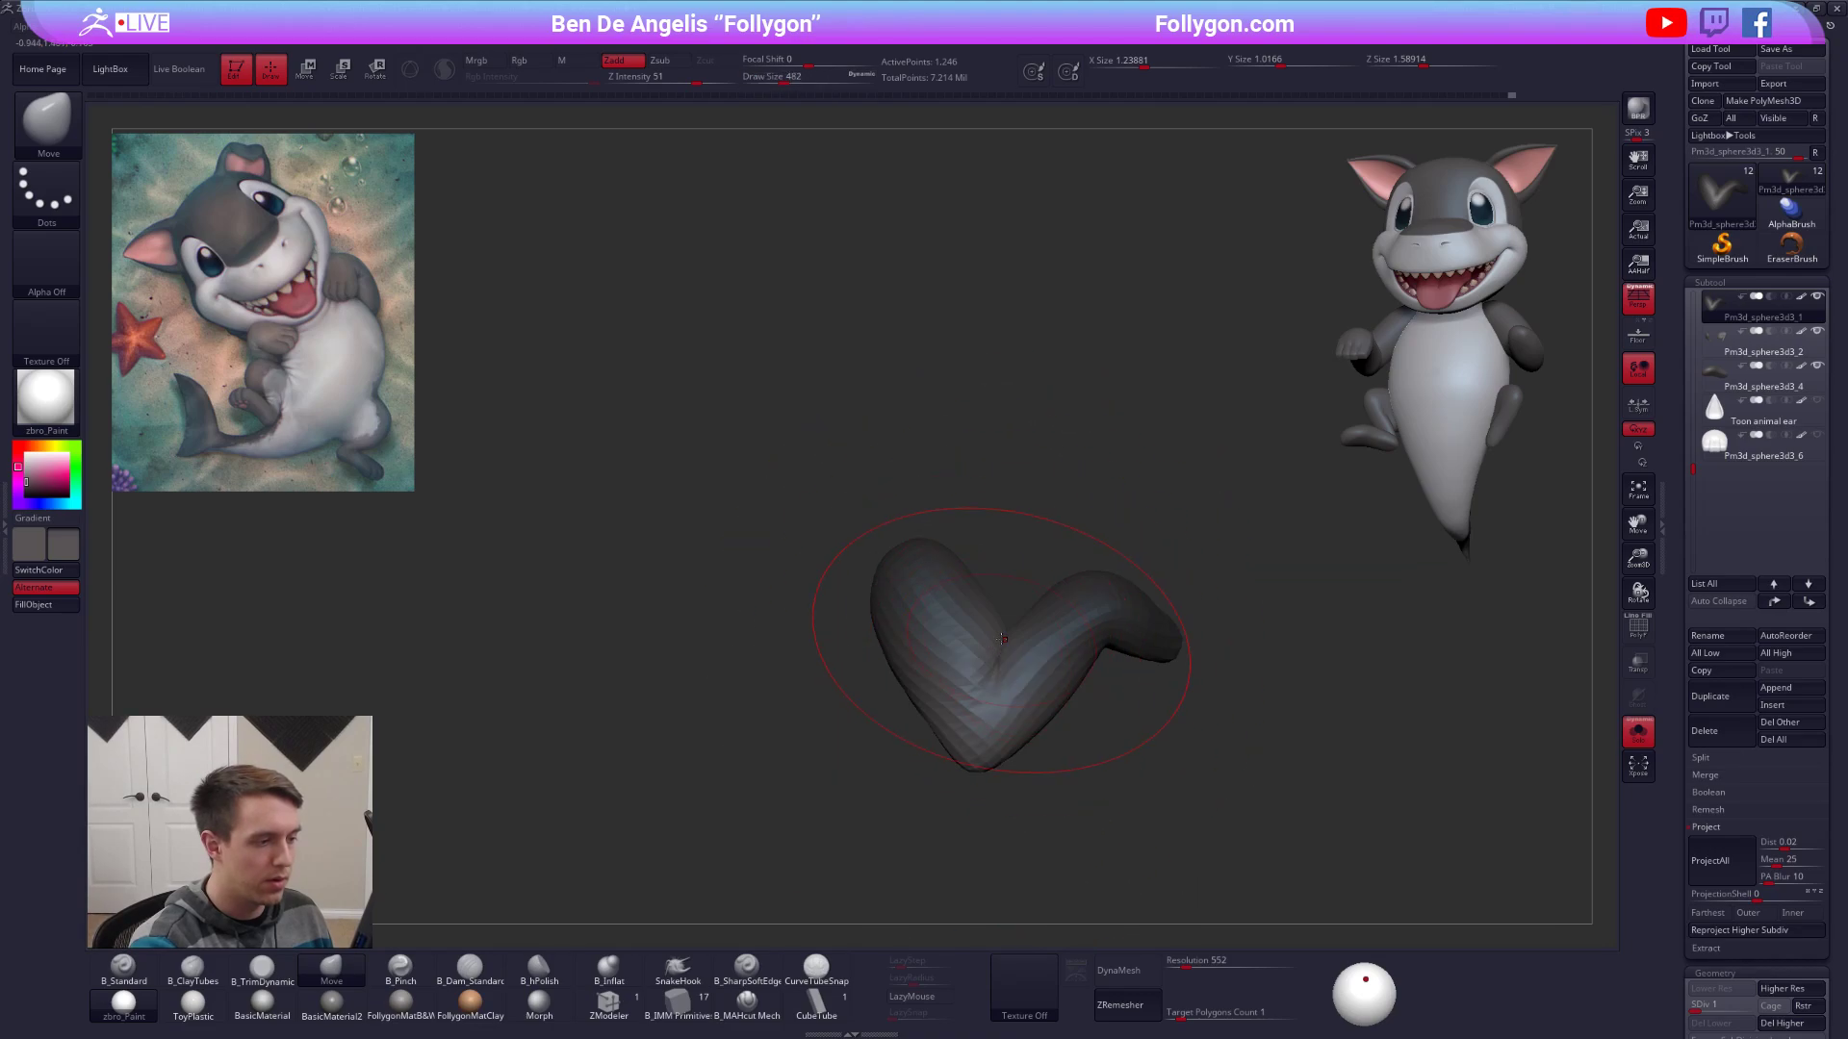
key(shift)
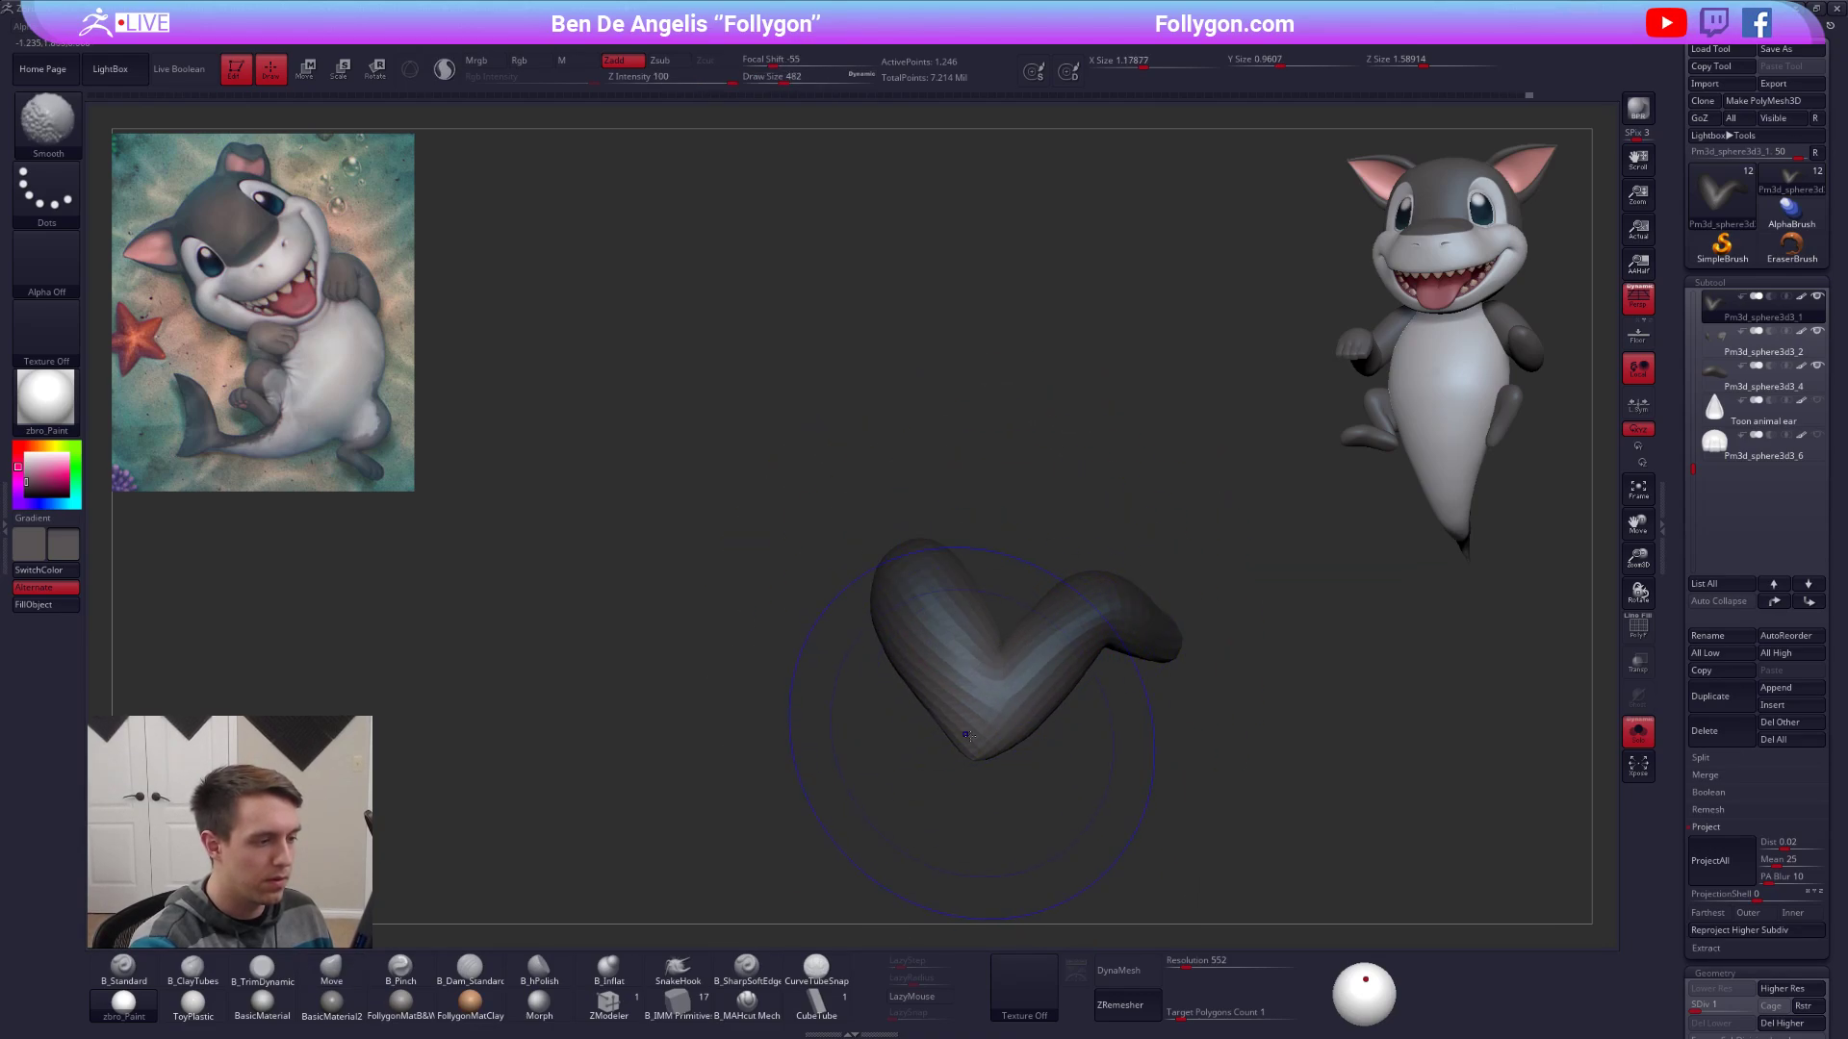
Refine the bent elbow against the body with the Move brush at draw size 576.
right_drag(969, 736, 1242, 688)
mouse_move(1007, 660)
right_down()
mouse_move(981, 692)
mouse_move(1020, 717)
mouse_move(1006, 679)
mouse_move(967, 691)
right_up()
key(space)
drag(960, 692, 969, 693)
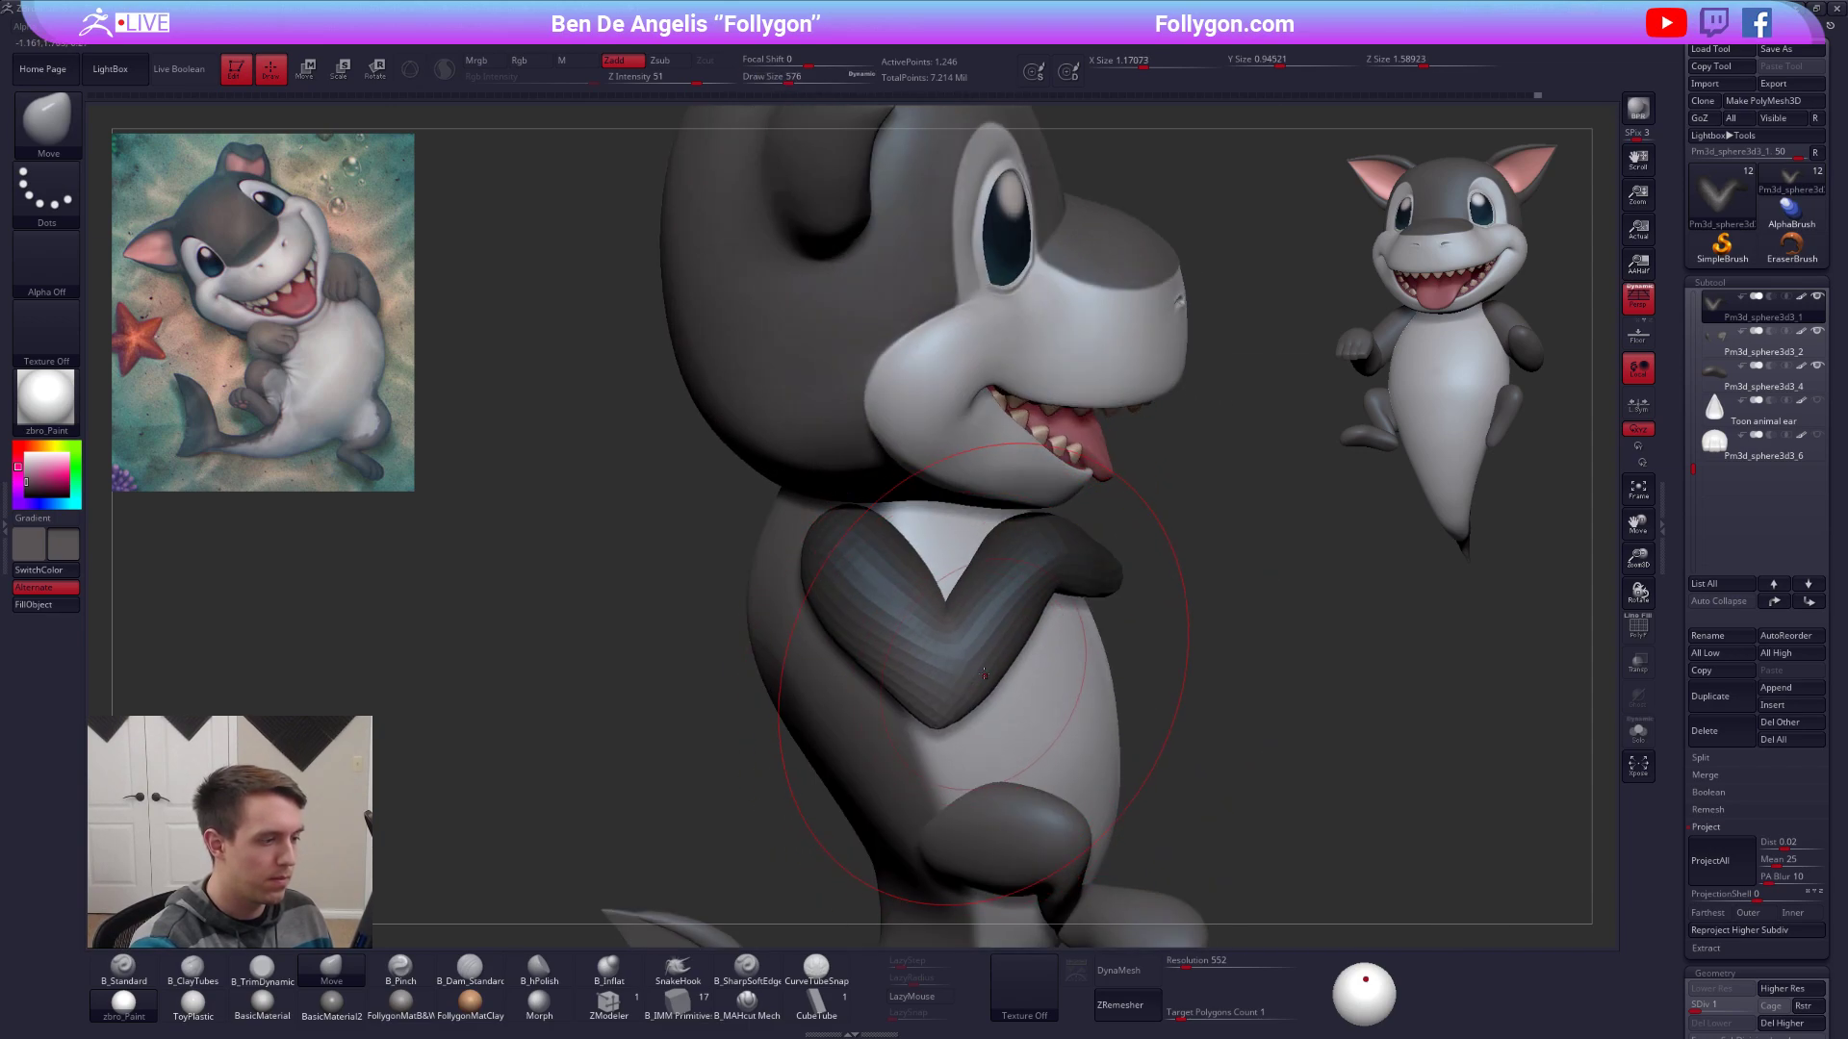
Lasso-mask part of the arm and place a Move transpose line starting at the shoulder.
mouse_move(943, 545)
ctrl+mouse_down()
mouse_move(854, 853)
mouse_move(1386, 424)
ctrl+mouse_up()
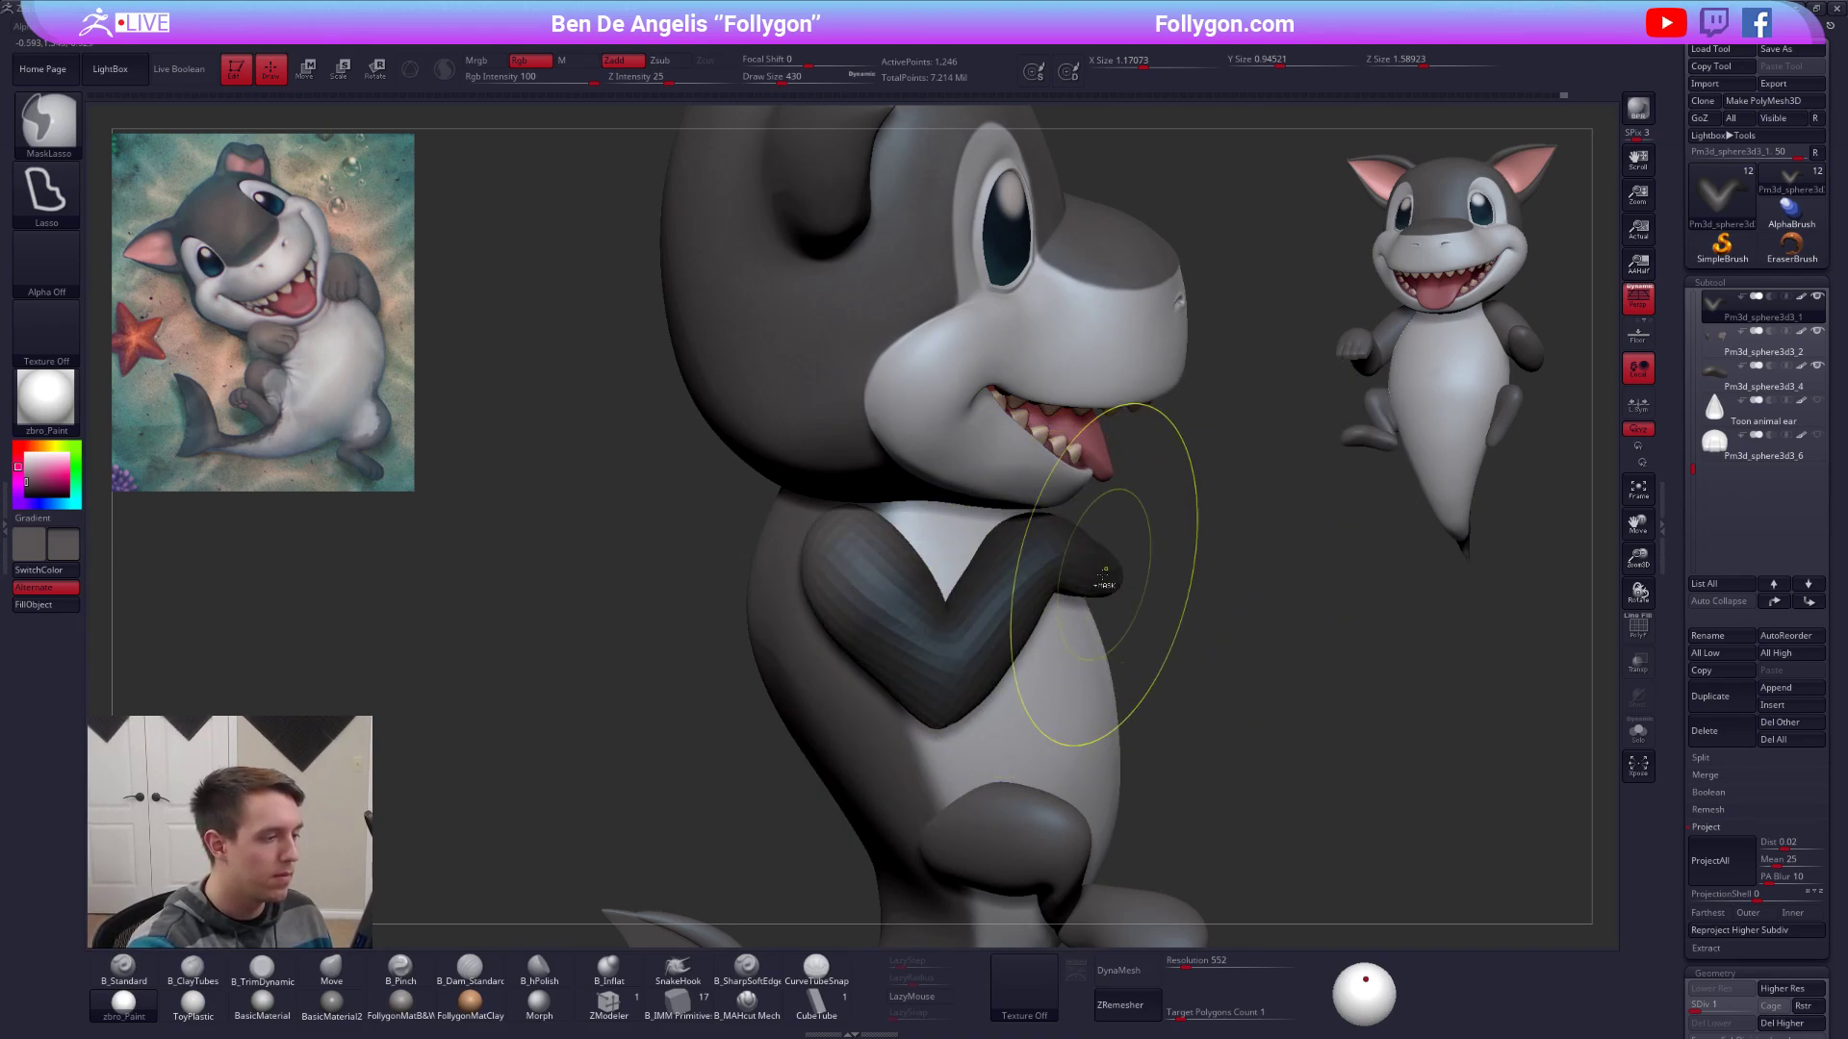
key(w)
mouse_move(895, 595)
ctrl+mouse_down()
mouse_move(948, 654)
mouse_move(962, 647)
mouse_move(886, 590)
ctrl+mouse_up()
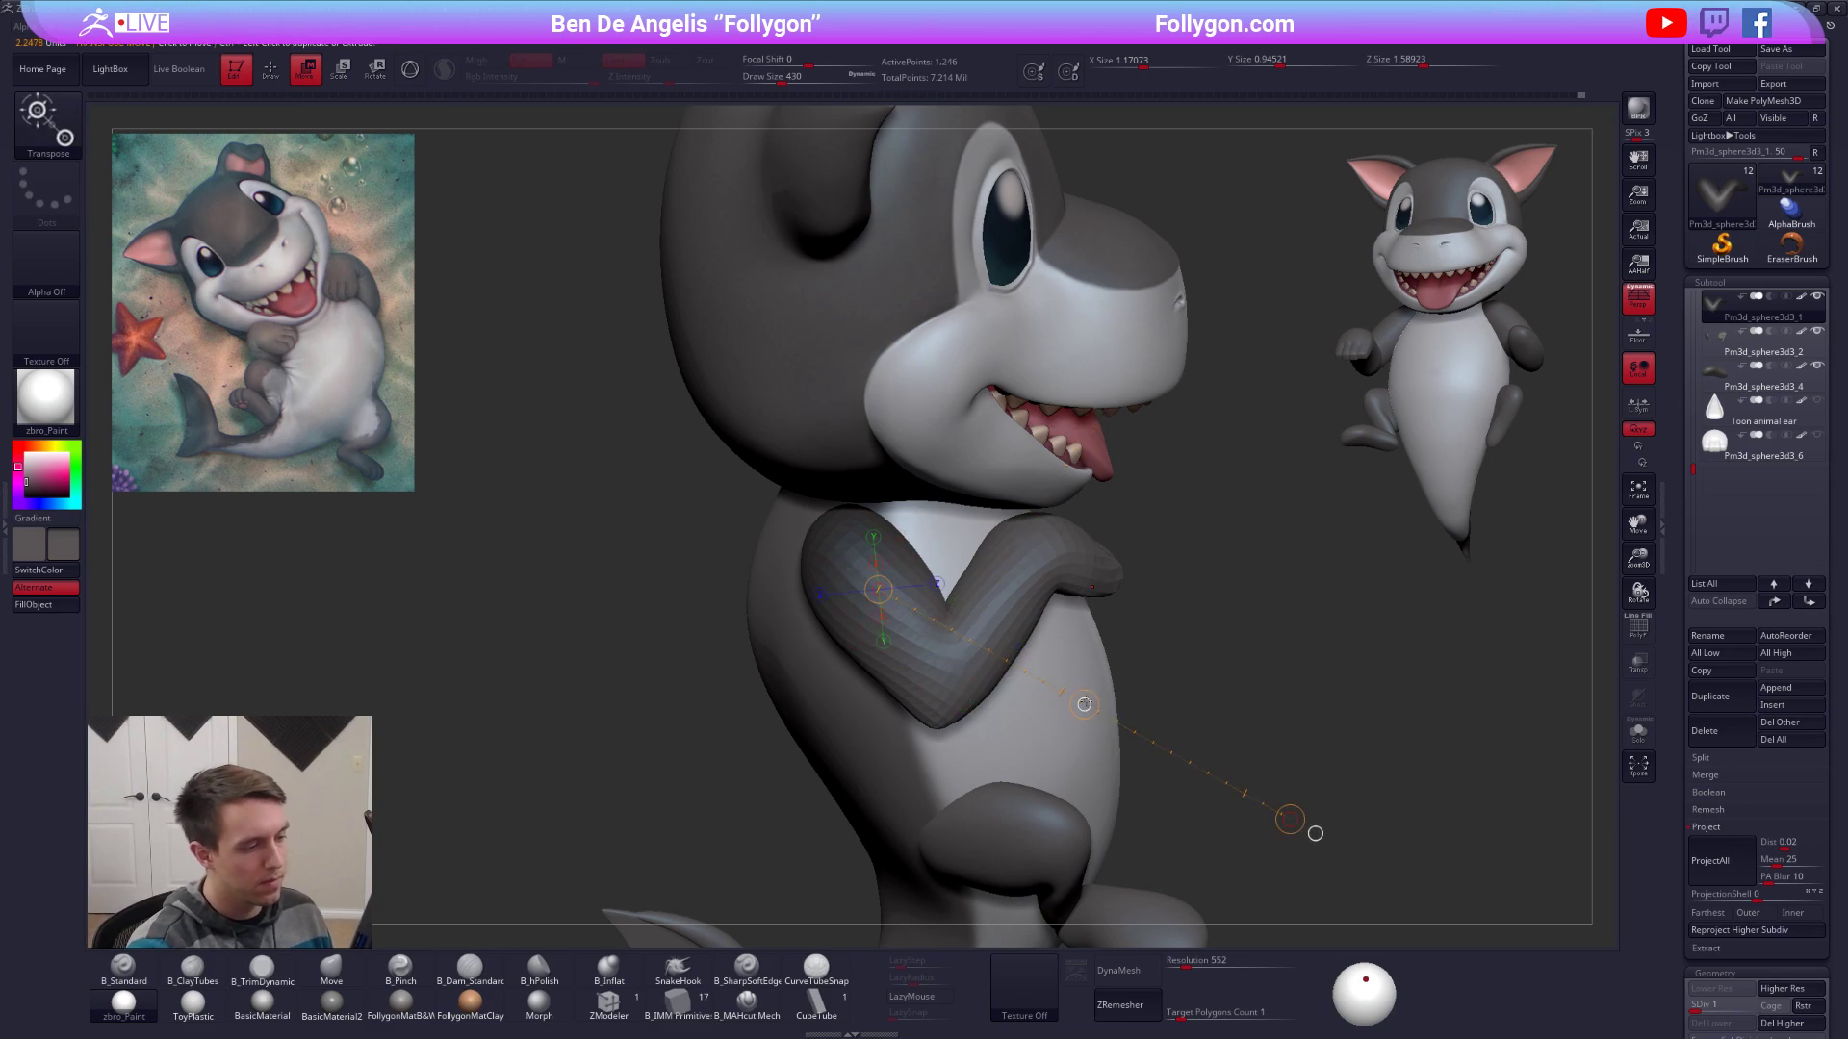
Adjust the hand resting on the chest with the Move brush at draw size 252 and isolate the arm.
key(q)
mouse_move(1167, 660)
mouse_down()
mouse_move(1068, 619)
mouse_move(1043, 575)
mouse_up()
key(space)
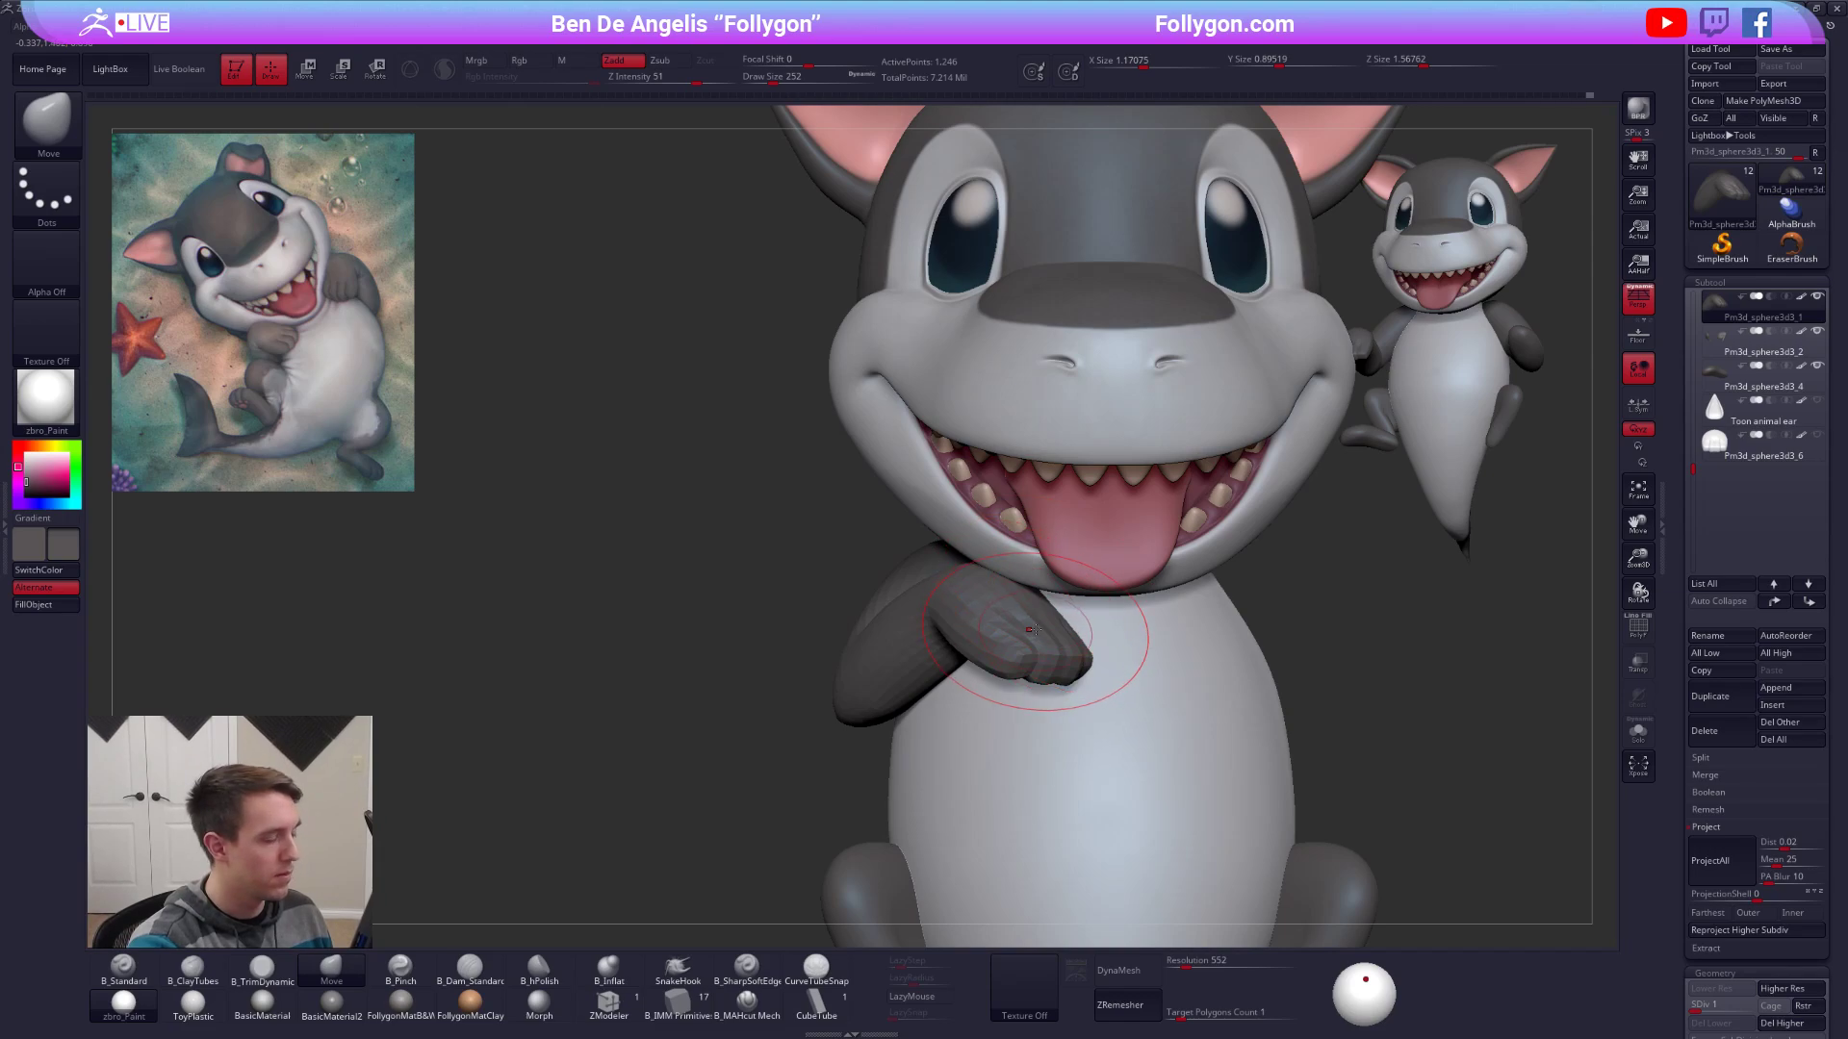
drag(1107, 703, 1092, 616)
key(alt+s)
drag(914, 631, 1014, 707)
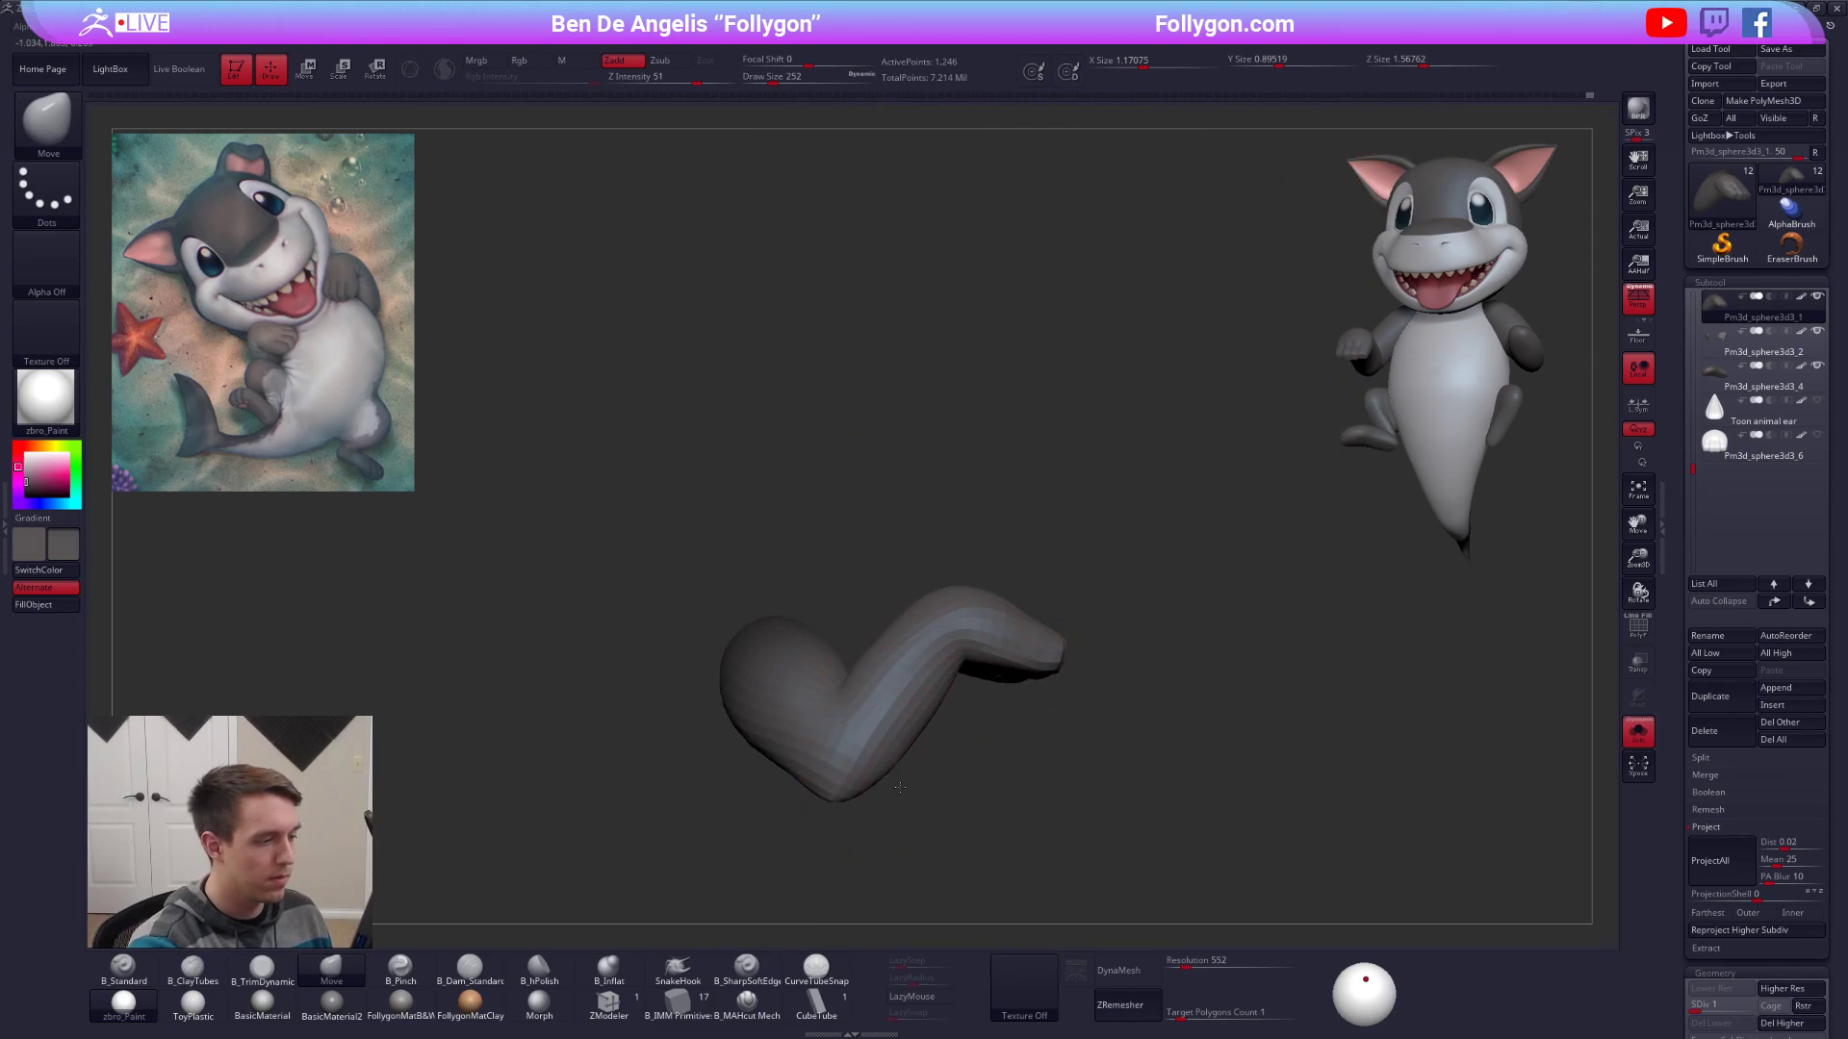
Mask the upper arm and rotate the forearm around the elbow with a Rotate transpose line.
mouse_move(900, 787)
mouse_down()
mouse_move(833, 826)
mouse_move(770, 818)
mouse_move(900, 728)
mouse_move(948, 785)
mouse_move(1011, 791)
mouse_up()
key(w)
key(q)
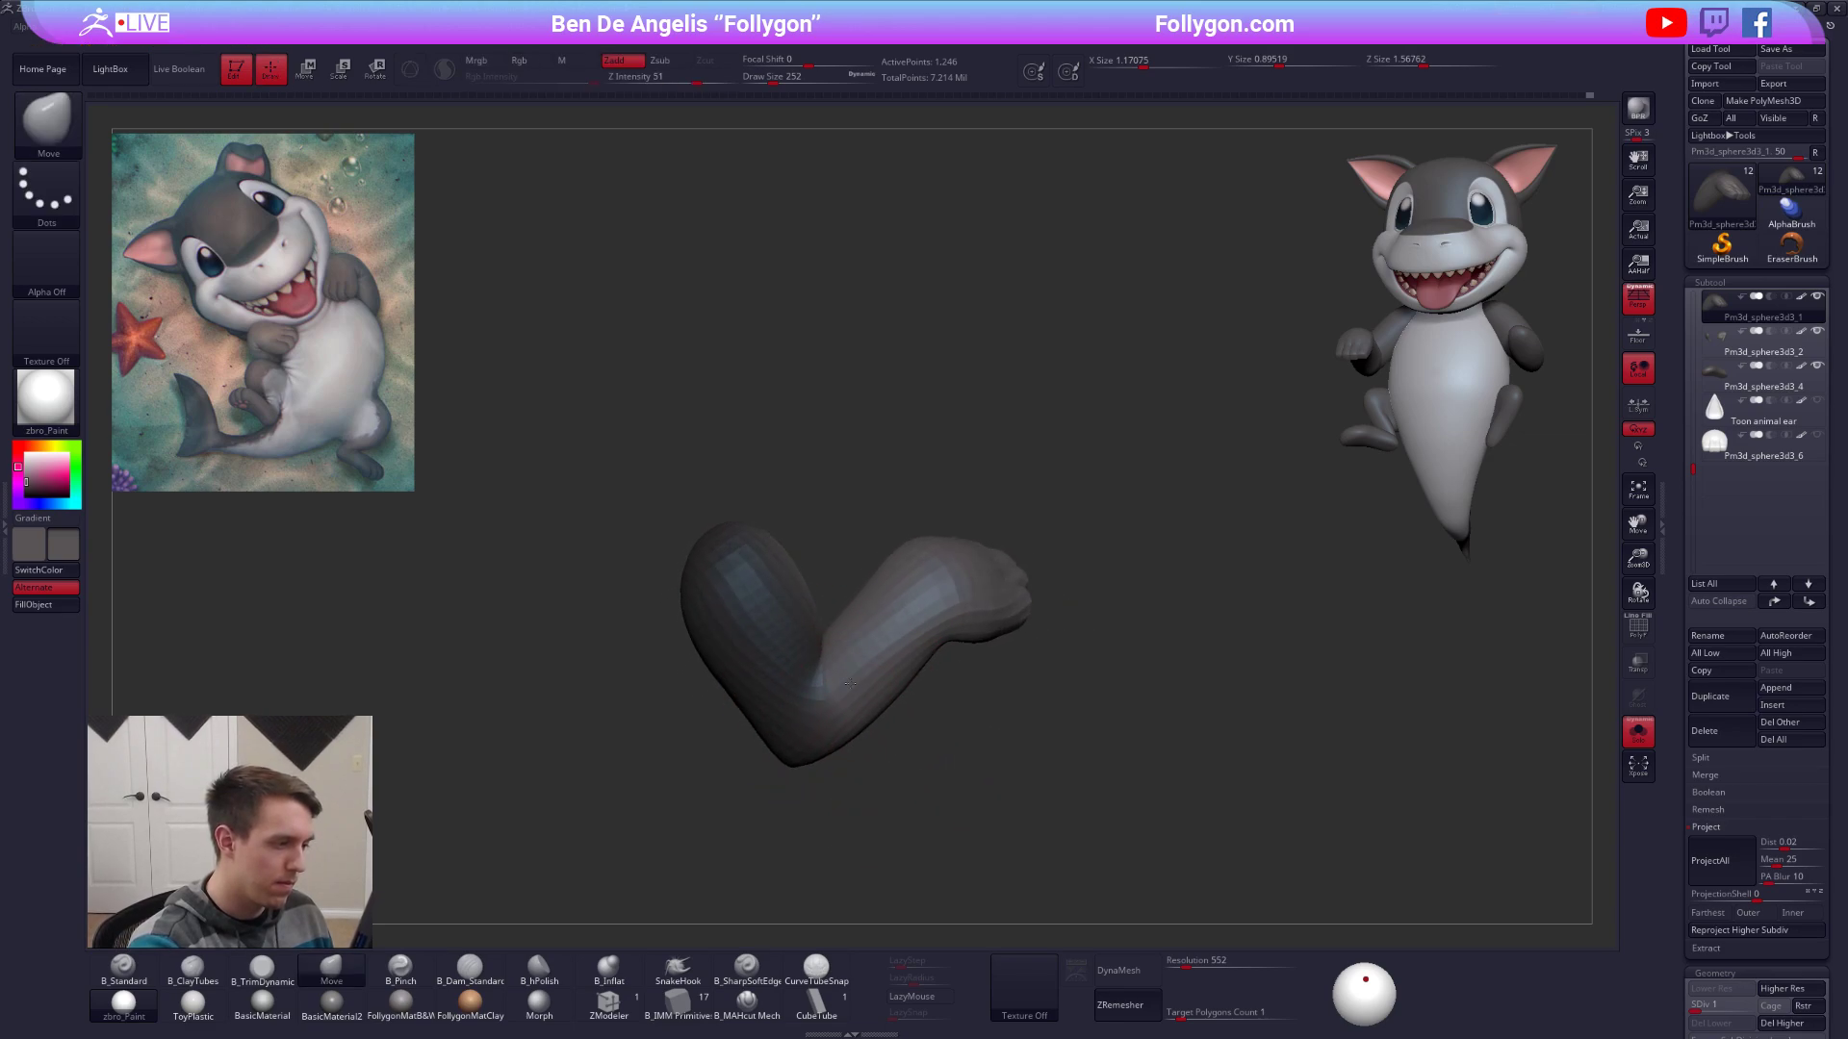
drag(891, 809, 880, 823)
key(w)
key(q)
key(ctrl+z)
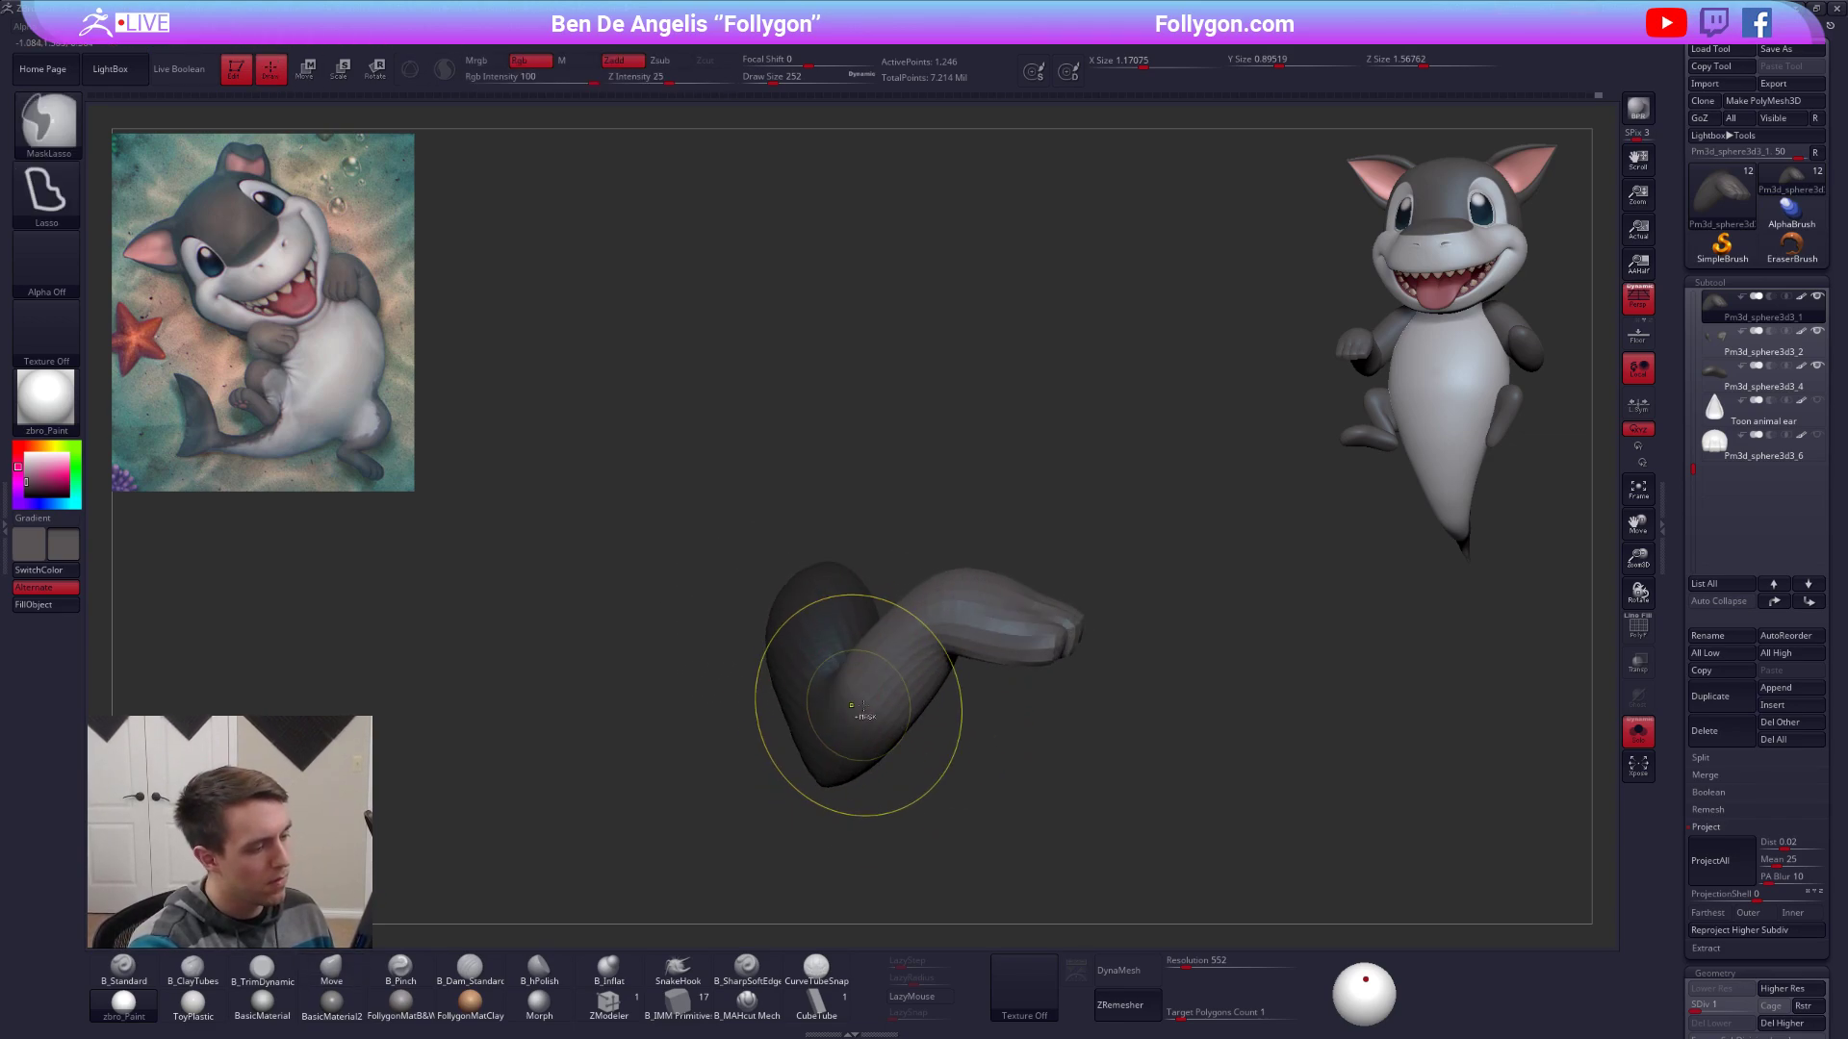
mouse_move(885, 717)
right_down()
mouse_move(914, 710)
mouse_move(897, 755)
right_up()
key(r)
mouse_move(844, 824)
mouse_down()
mouse_move(913, 714)
mouse_move(1082, 537)
mouse_up()
key(shift+alt+s)
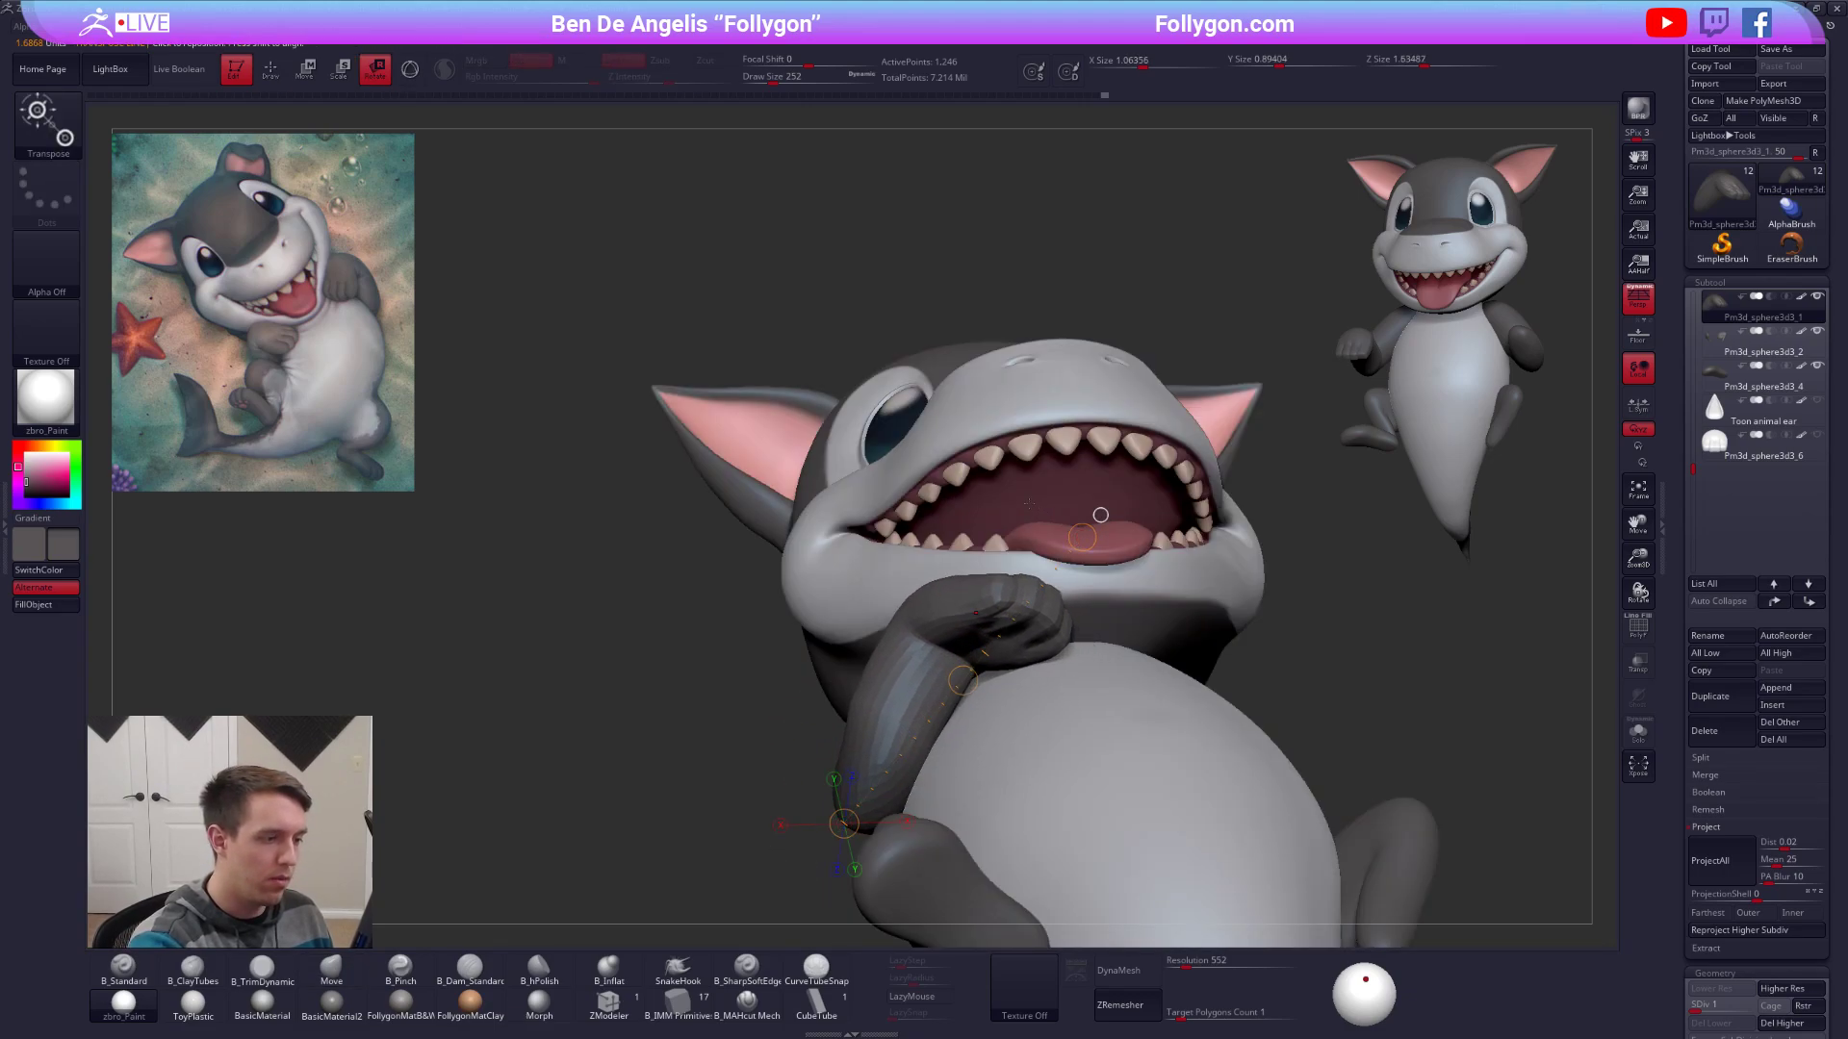
Fine-tune the arm's contour with the Move brush and isolate the arm again.
key(q)
mouse_move(1083, 539)
right_down()
mouse_move(1002, 751)
mouse_move(858, 639)
right_up()
key(space)
drag(855, 638, 847, 638)
key(shift+alt+s)
mouse_move(866, 664)
right_down()
mouse_move(981, 701)
mouse_move(882, 724)
right_up()
Raise the arm to subdivision level 2 and build up the forearm with the B_ClayTubes and Move brushes at draw size 160.
key(b)
key(c)
key(t)
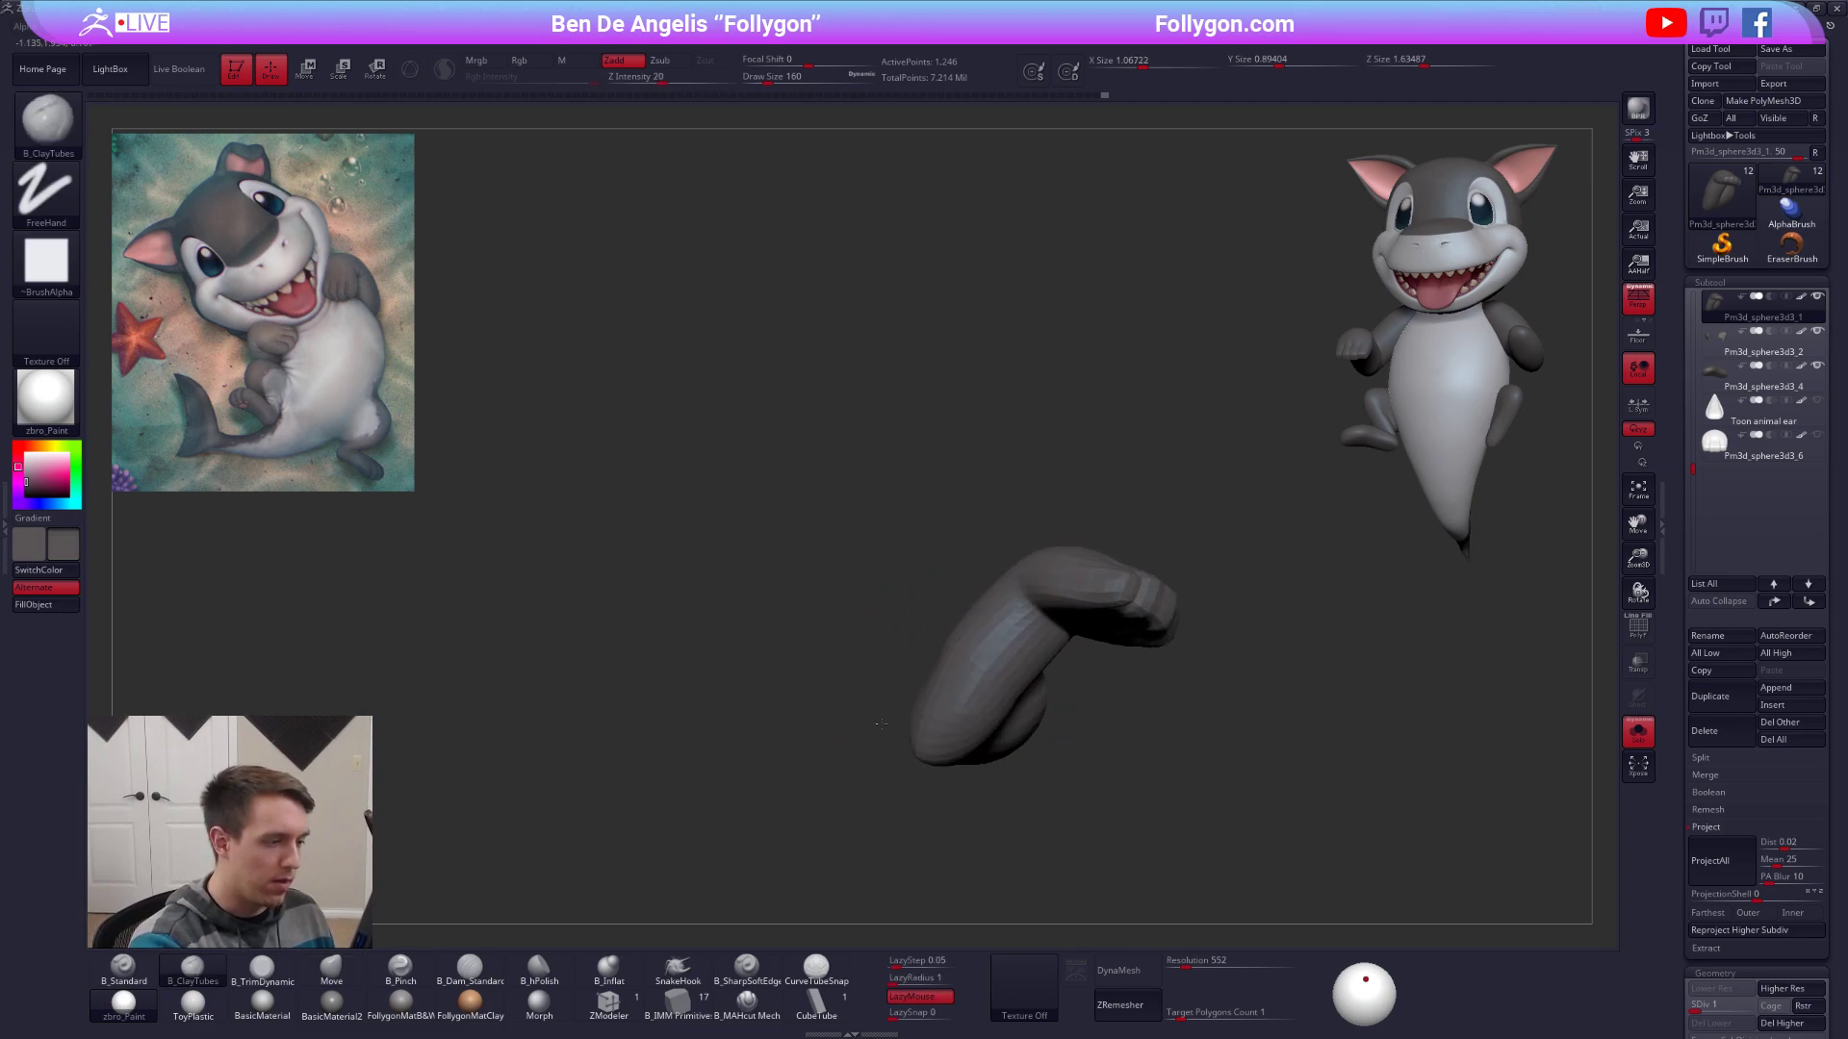
key(ctrl+d)
key(b)
key(m)
key(v)
mouse_move(949, 643)
right_down()
mouse_move(1006, 733)
mouse_move(926, 686)
mouse_move(987, 714)
right_up()
key(b)
key(c)
key(t)
Continue shaping the arm from other angles, alternating the B_ClayTubes and Move brushes.
right_drag(931, 635, 936, 714)
key(b)
key(m)
key(v)
key(b)
key(c)
key(t)
key(b)
key(m)
key(v)
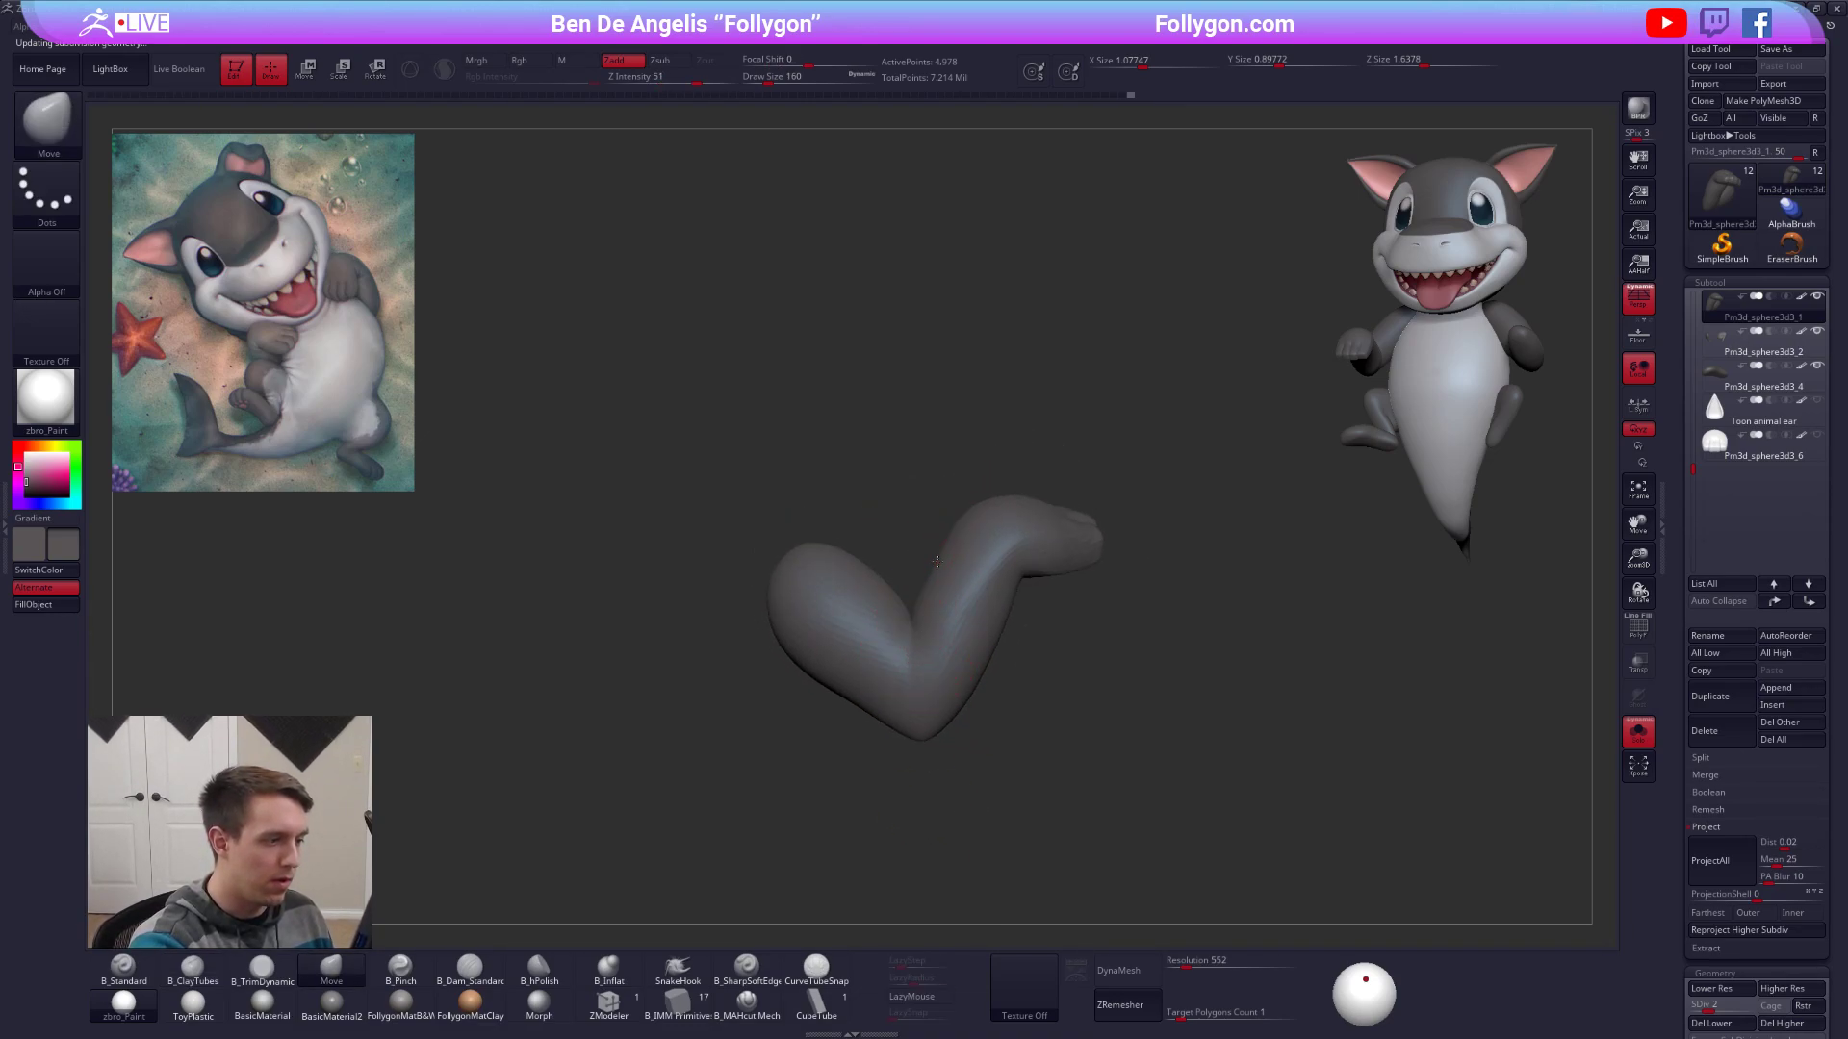
Fill out and smooth the inner elbow with the B_ClayTubes brush at draw size 215.
mouse_move(936, 561)
right_down()
mouse_move(988, 606)
mouse_move(987, 664)
right_up()
key(b)
key(c)
key(t)
shift+drag(987, 664, 972, 635)
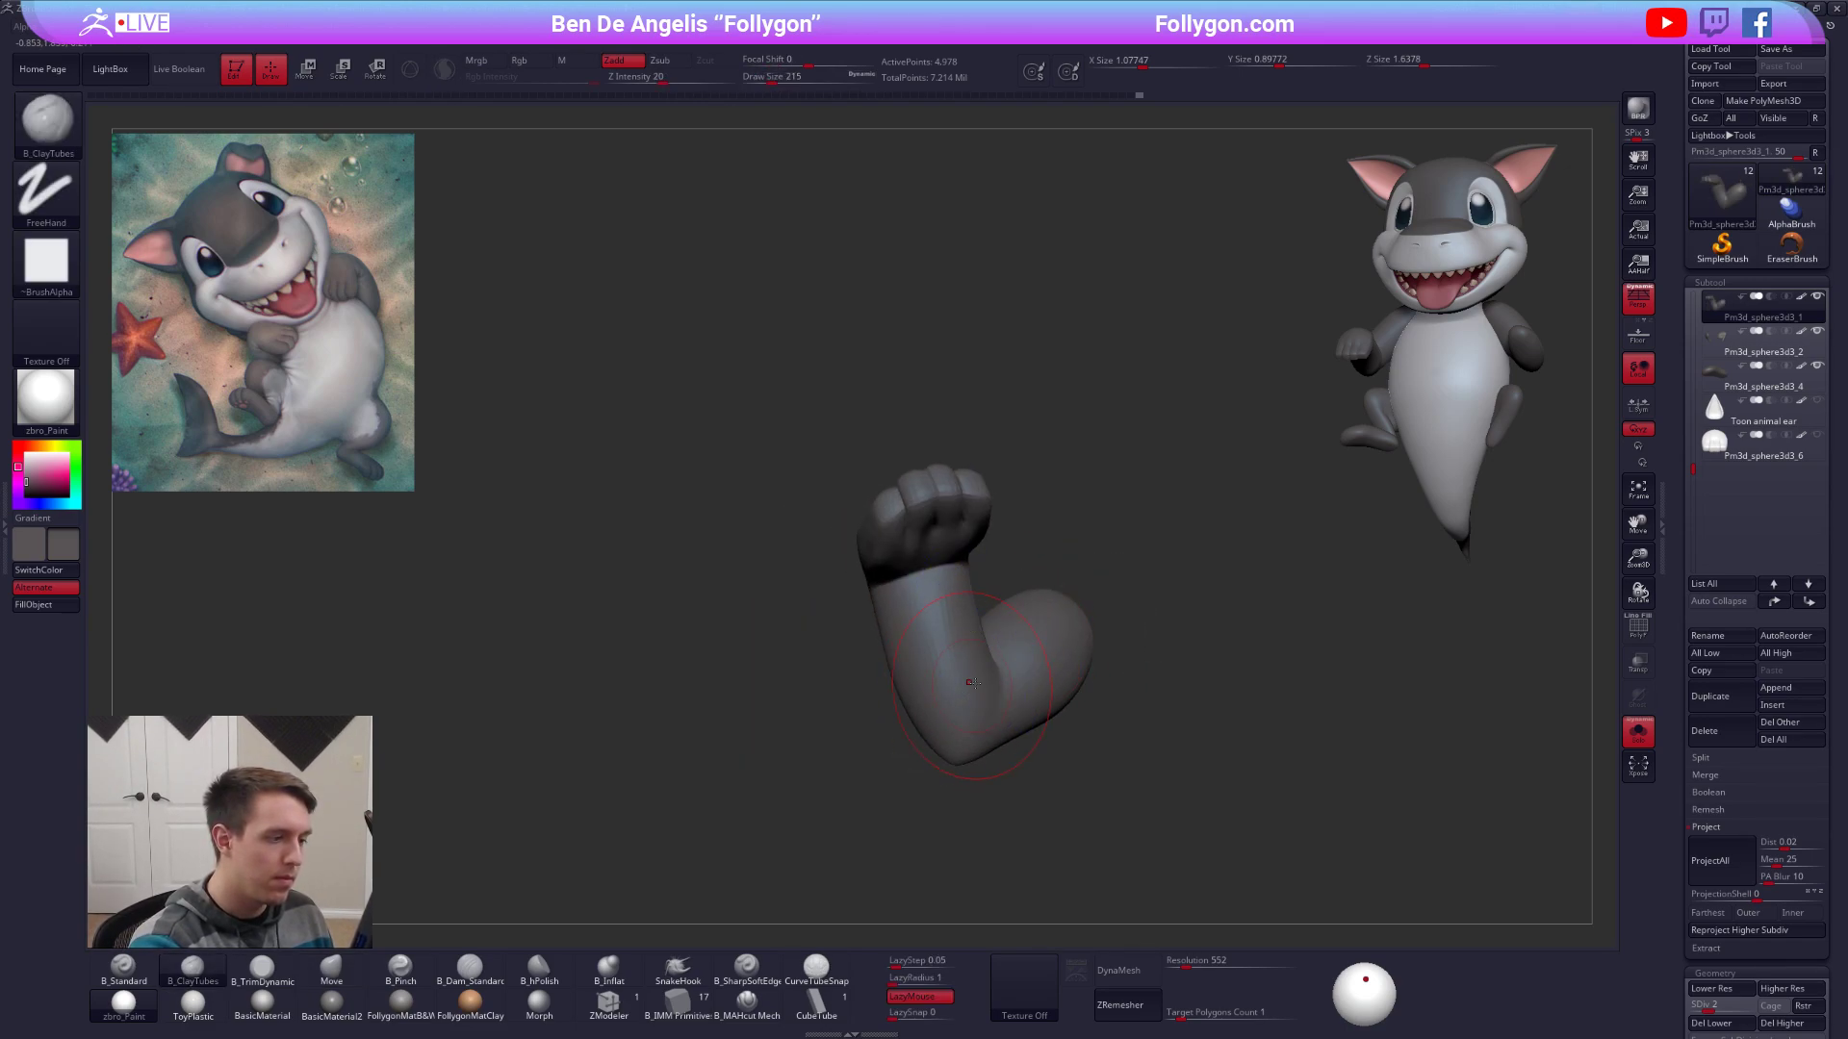
Reshape the elbow and forearm outline with the Move brush at draw sizes 170 and 239.
key(b)
key(m)
key(v)
mouse_move(962, 664)
right_down()
mouse_move(927, 781)
mouse_move(1041, 659)
right_up()
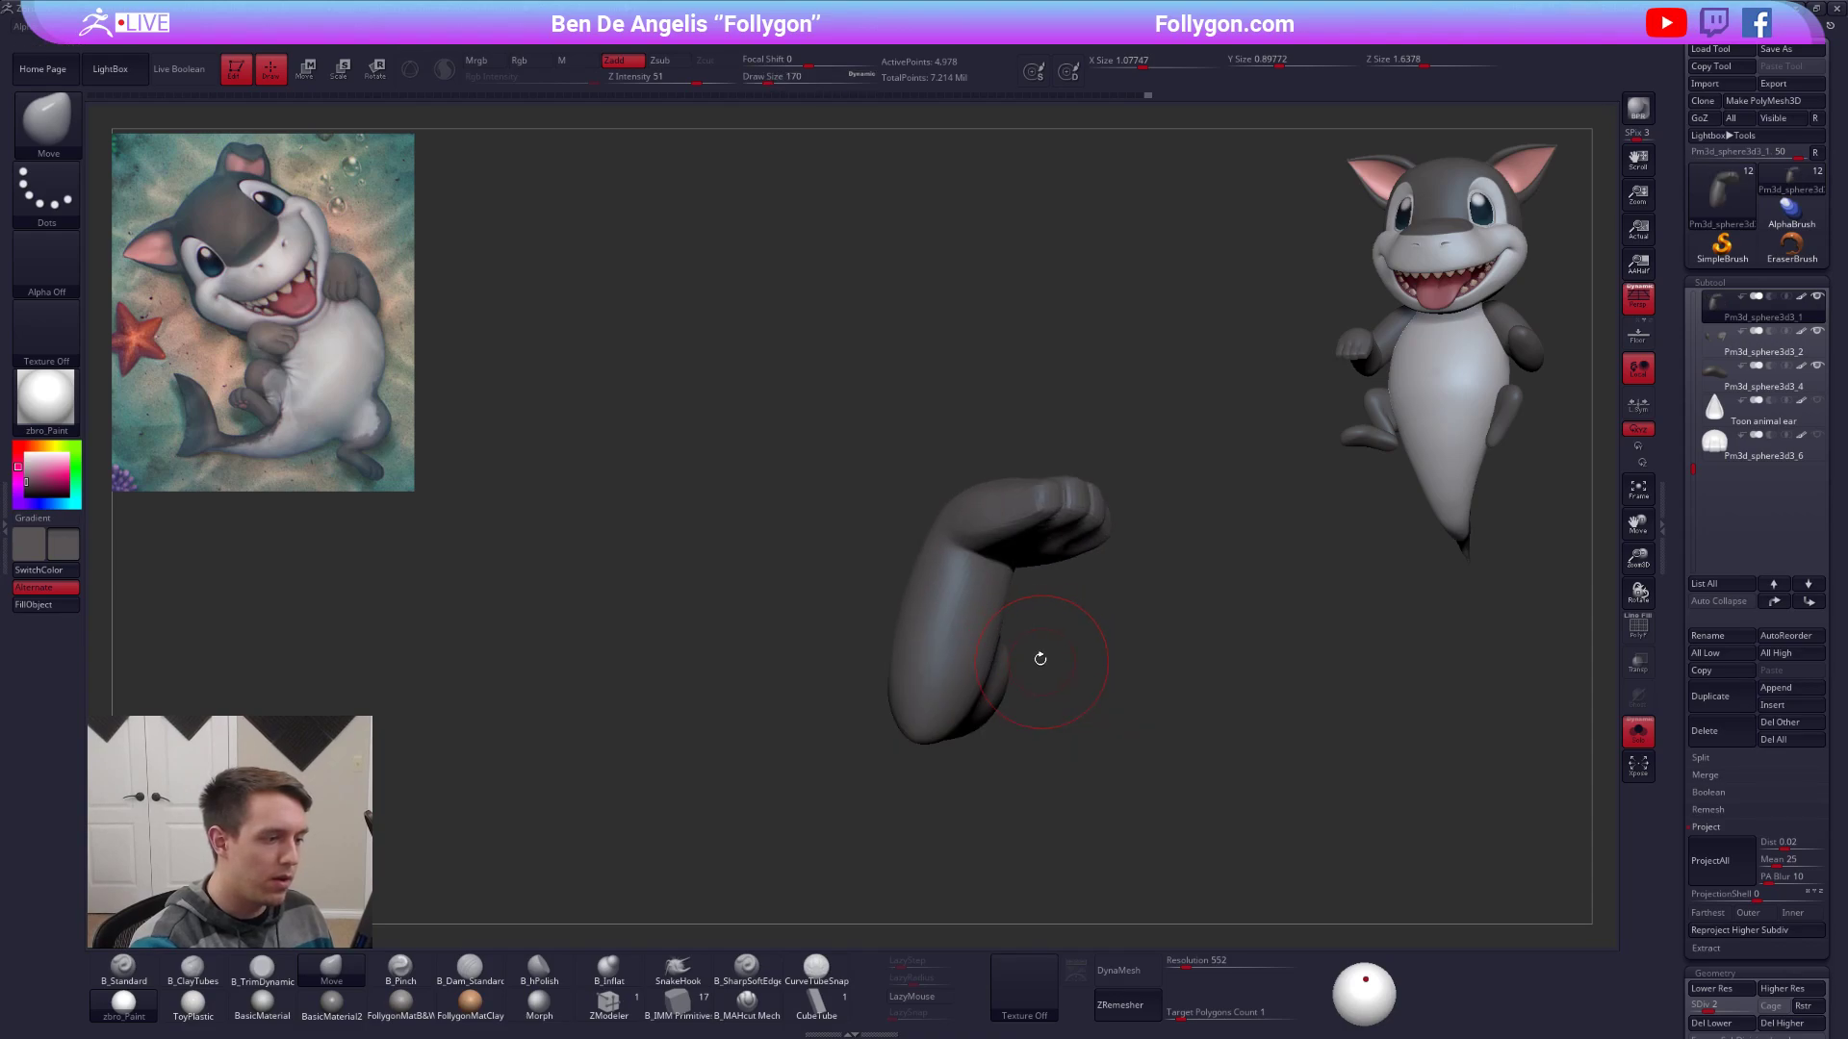
drag(967, 707, 973, 713)
right_drag(973, 713, 914, 794)
key(space)
drag(911, 810, 920, 810)
right_drag(920, 809, 955, 715)
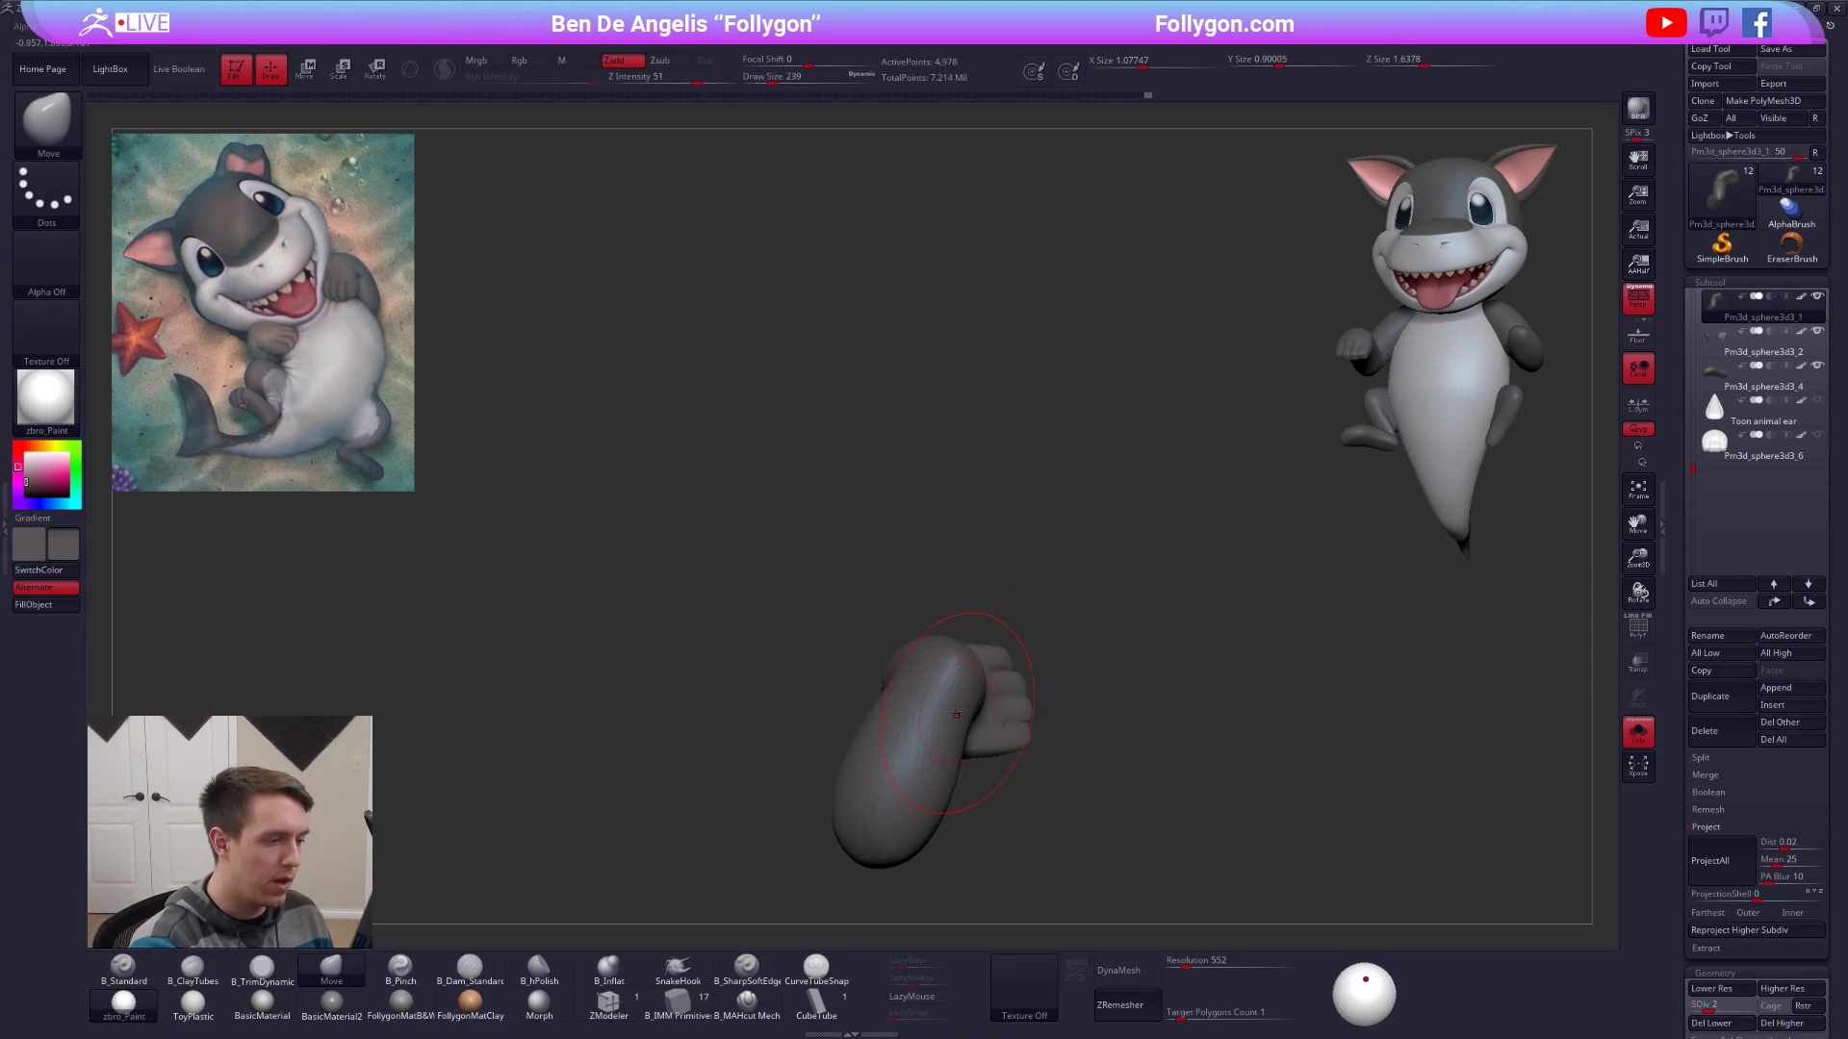
Refine the forearm with the Move brush, raise the arm to subdivision level 5, and smooth the elbow.
key(space)
drag(960, 761, 974, 732)
mouse_move(978, 717)
right_down()
mouse_move(953, 756)
mouse_move(919, 740)
right_up()
key(d)
key(d)
shift+drag(915, 734, 910, 743)
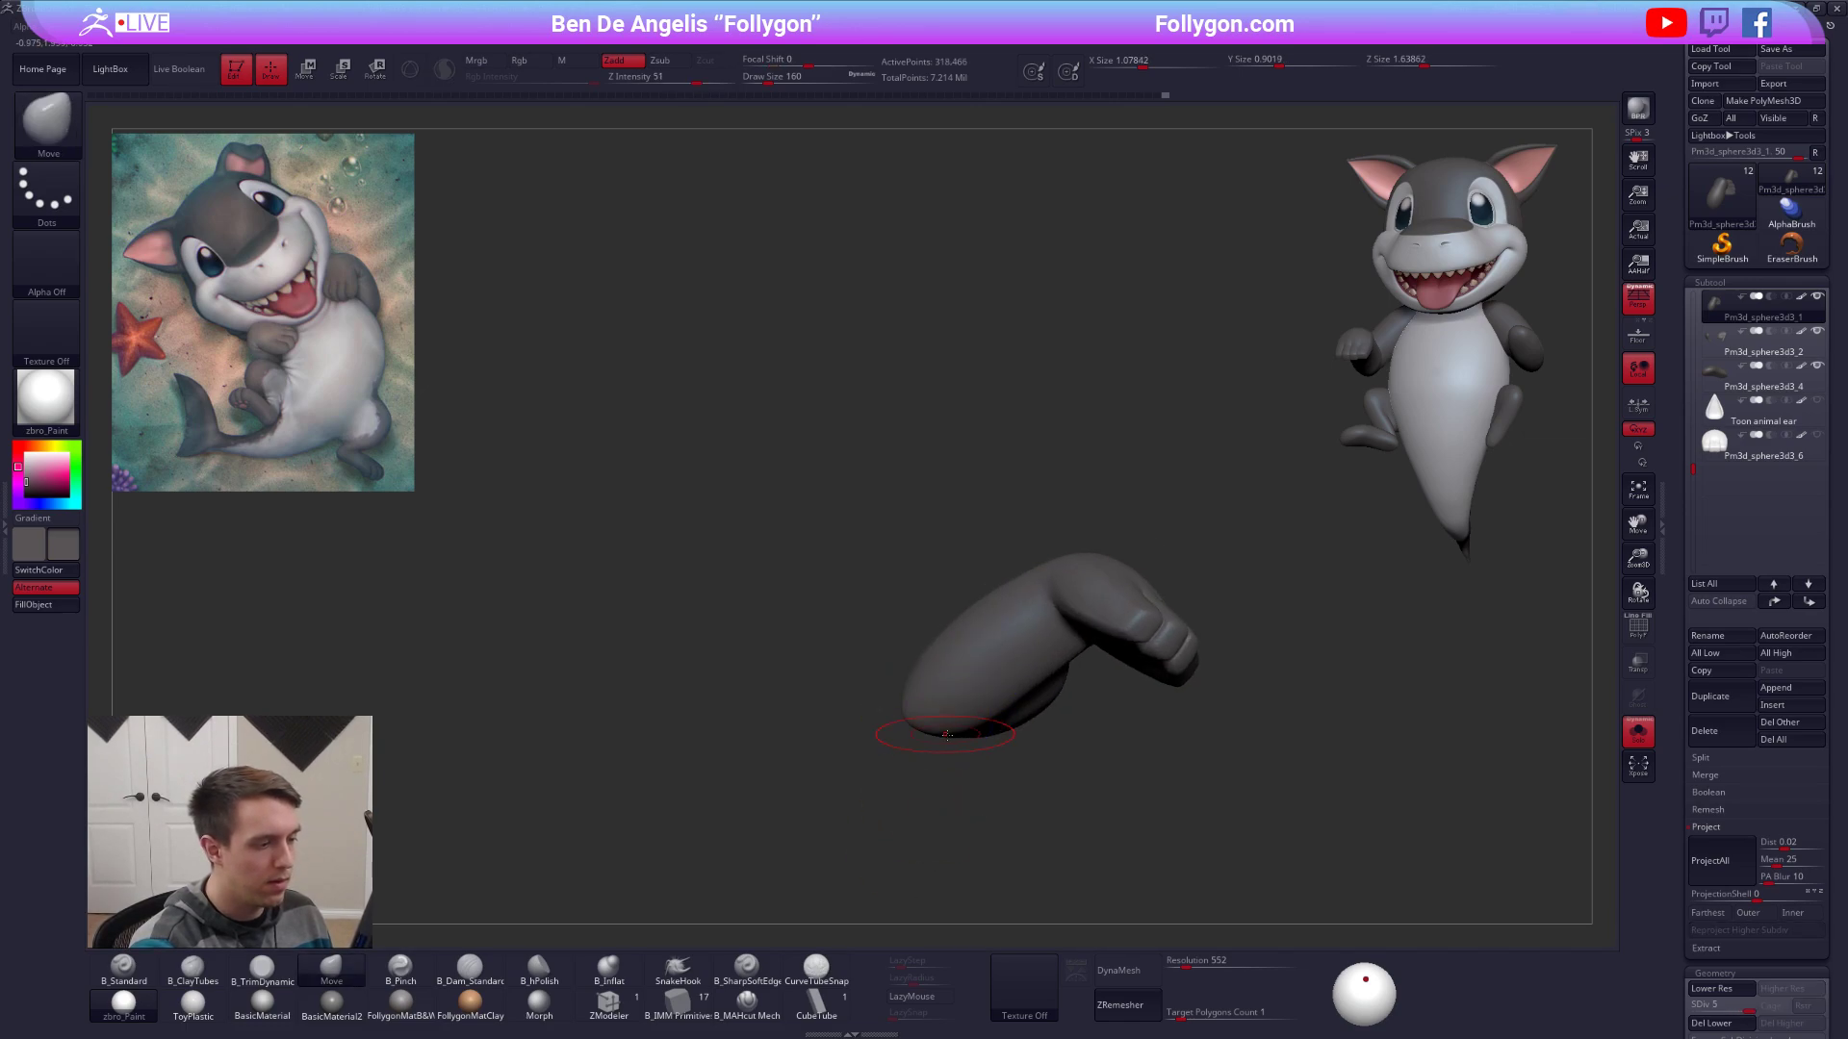
Show the whole character, select the torso with the Move brush at draw size 308, and isolate it.
mouse_move(910, 745)
right_down()
mouse_move(933, 826)
mouse_move(1076, 817)
mouse_move(1107, 761)
mouse_move(1307, 879)
mouse_move(1470, 873)
mouse_move(1373, 783)
mouse_move(1273, 821)
mouse_move(1294, 844)
mouse_move(1280, 923)
right_up()
key(alt+s)
key(space)
drag(1070, 712, 1093, 712)
alt+right_drag(1069, 767, 1038, 680)
alt+click(1038, 680)
key(space)
drag(1066, 717, 1060, 717)
right_drag(1022, 695, 1059, 680)
key(alt+s)
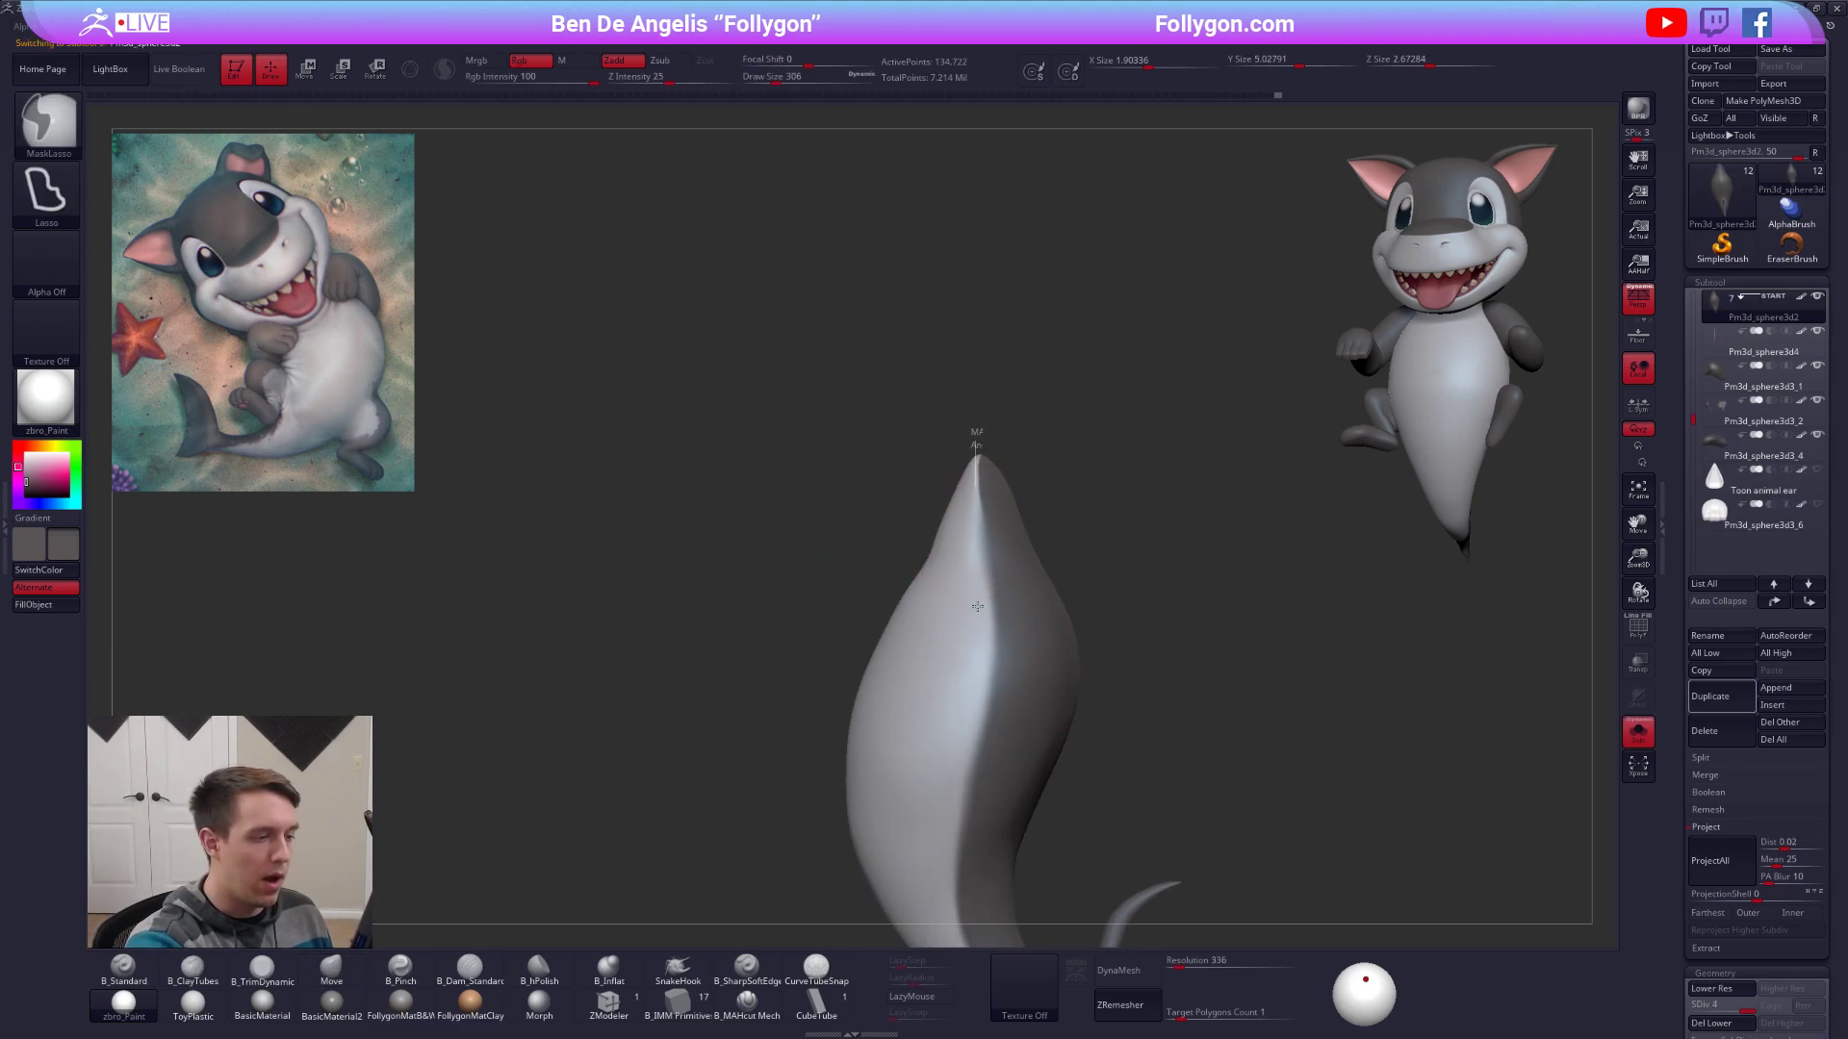
Lasso-mask the upper end of the torso, drop it to subdivision level 1, and invert the mask.
ctrl+drag(975, 433, 1374, 552)
ctrl+click(1348, 567)
key(alt+s)
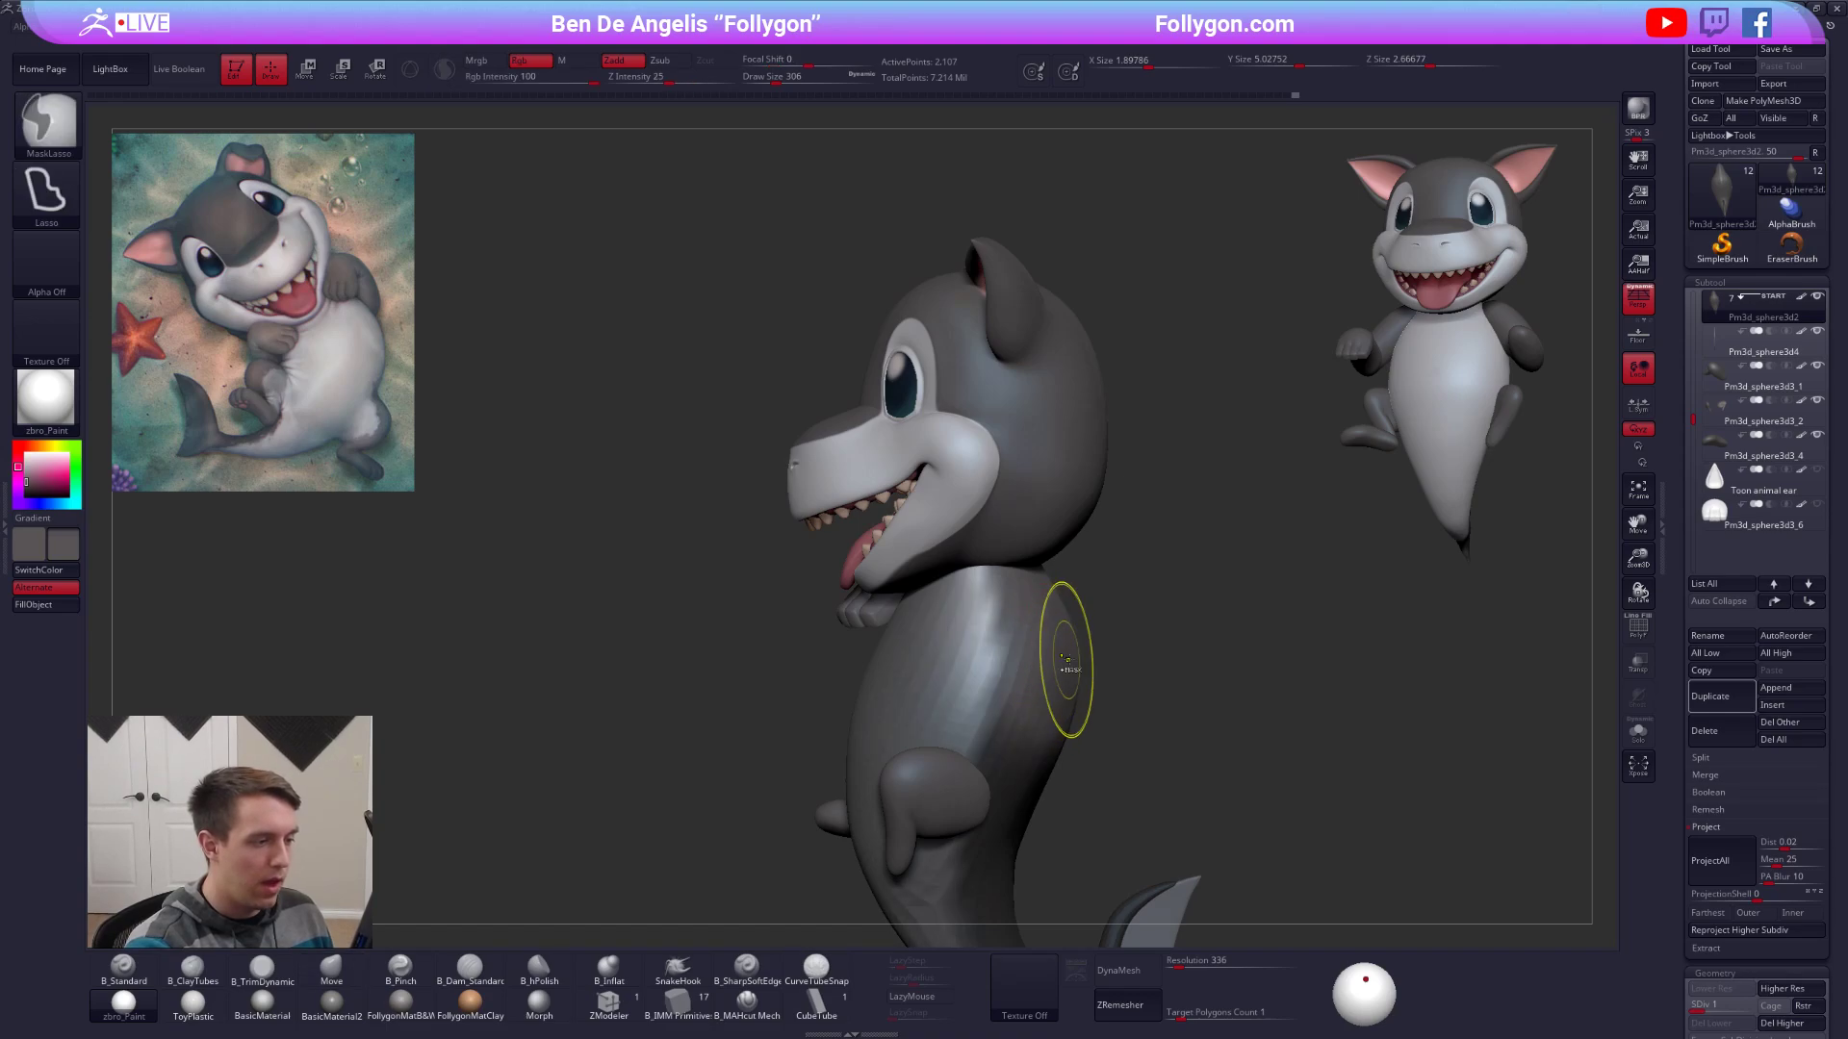
key(ctrl+i)
ctrl+click(1108, 659)
Reshape the torso's upper back with the Move brush at draw sizes 615 and 430 and smooth it.
key(space)
click(1108, 660)
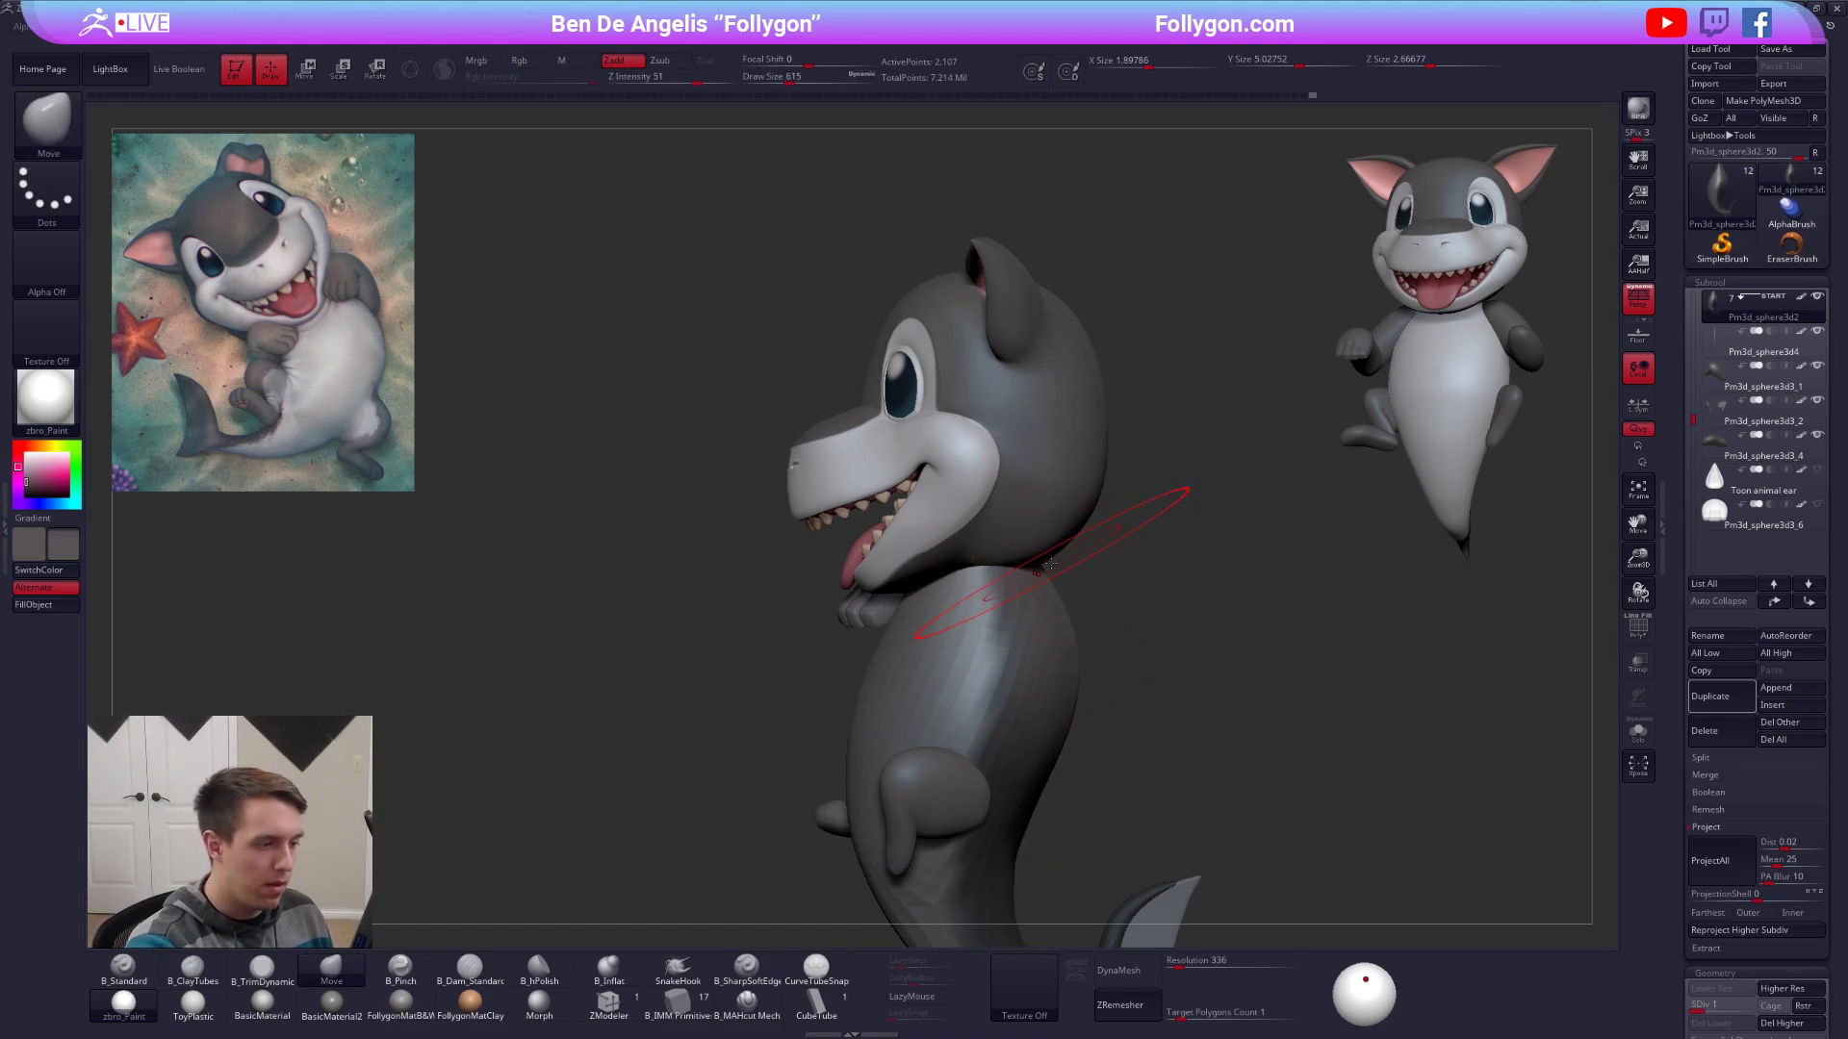
drag(1155, 597, 880, 635)
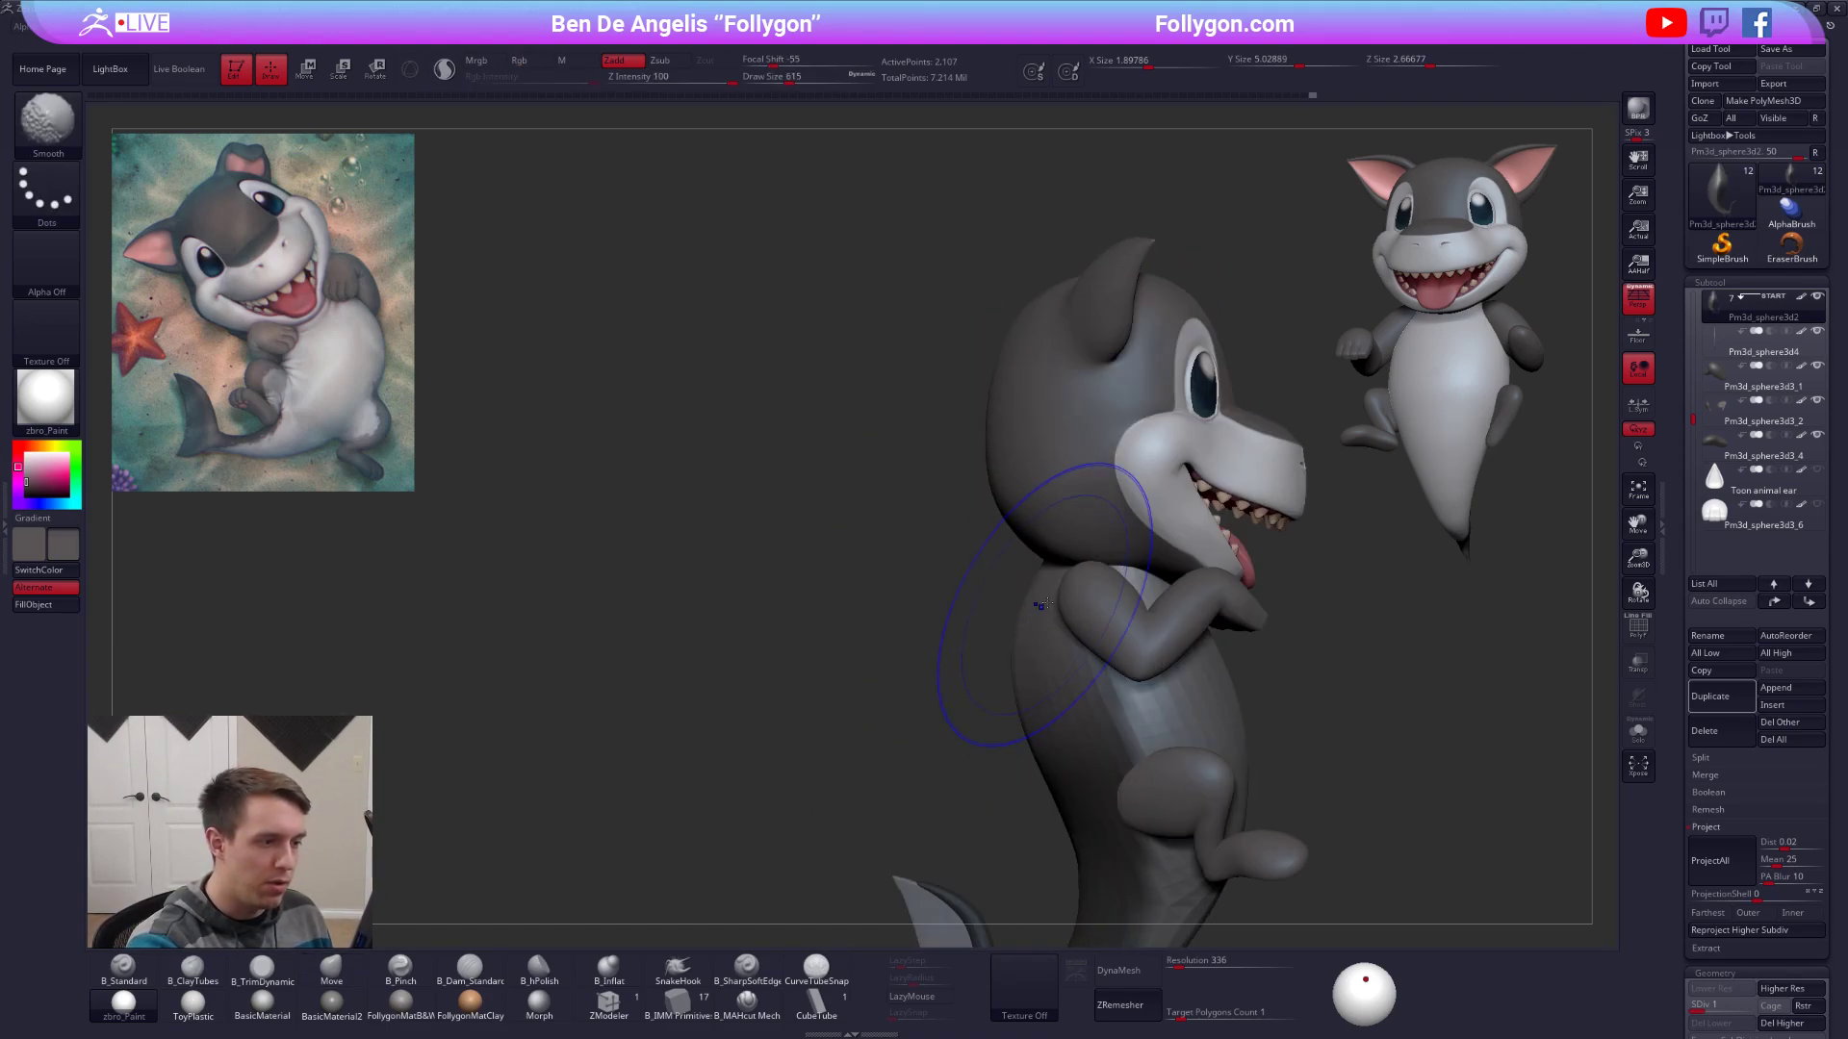
key(space)
click(1027, 664)
key(alt+s)
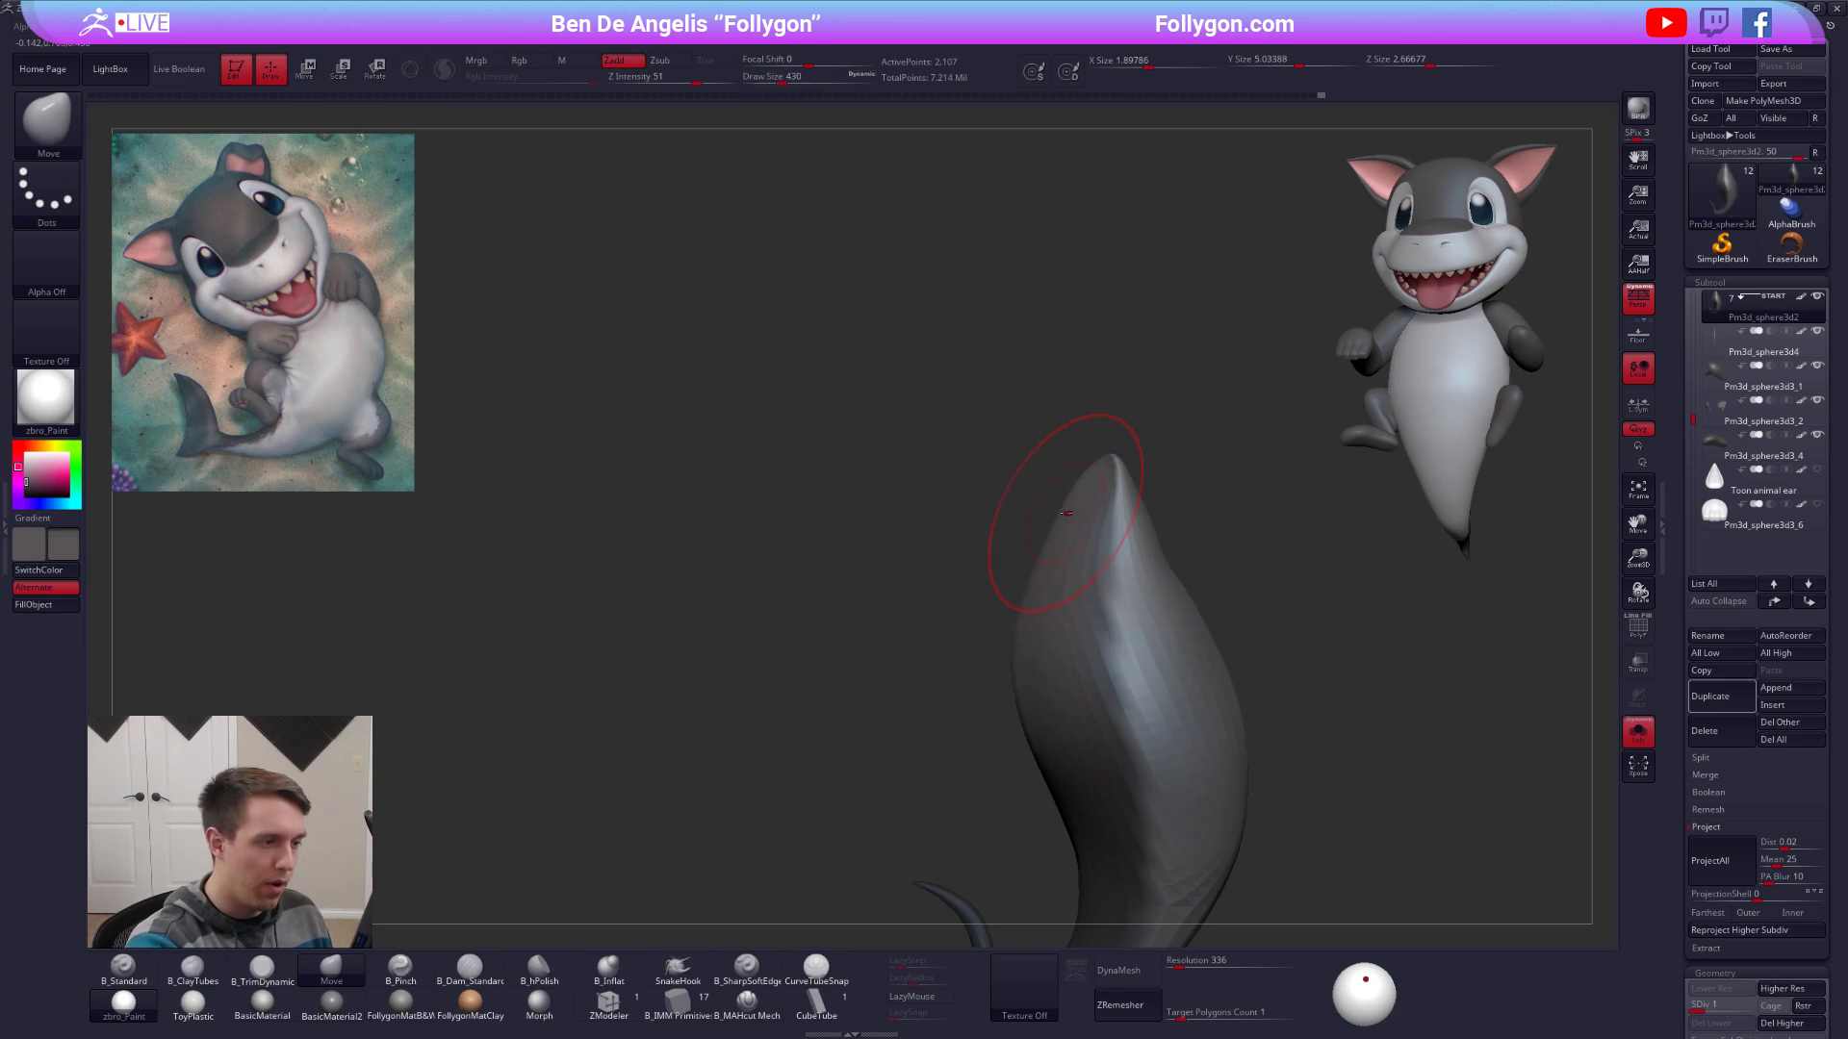
Adjust the torso's shoulder area within the full character and raise the torso to subdivision level 4.
key(alt+s)
drag(972, 616, 1215, 604)
key(space)
click(1176, 687)
key(d)
key(d)
key(d)
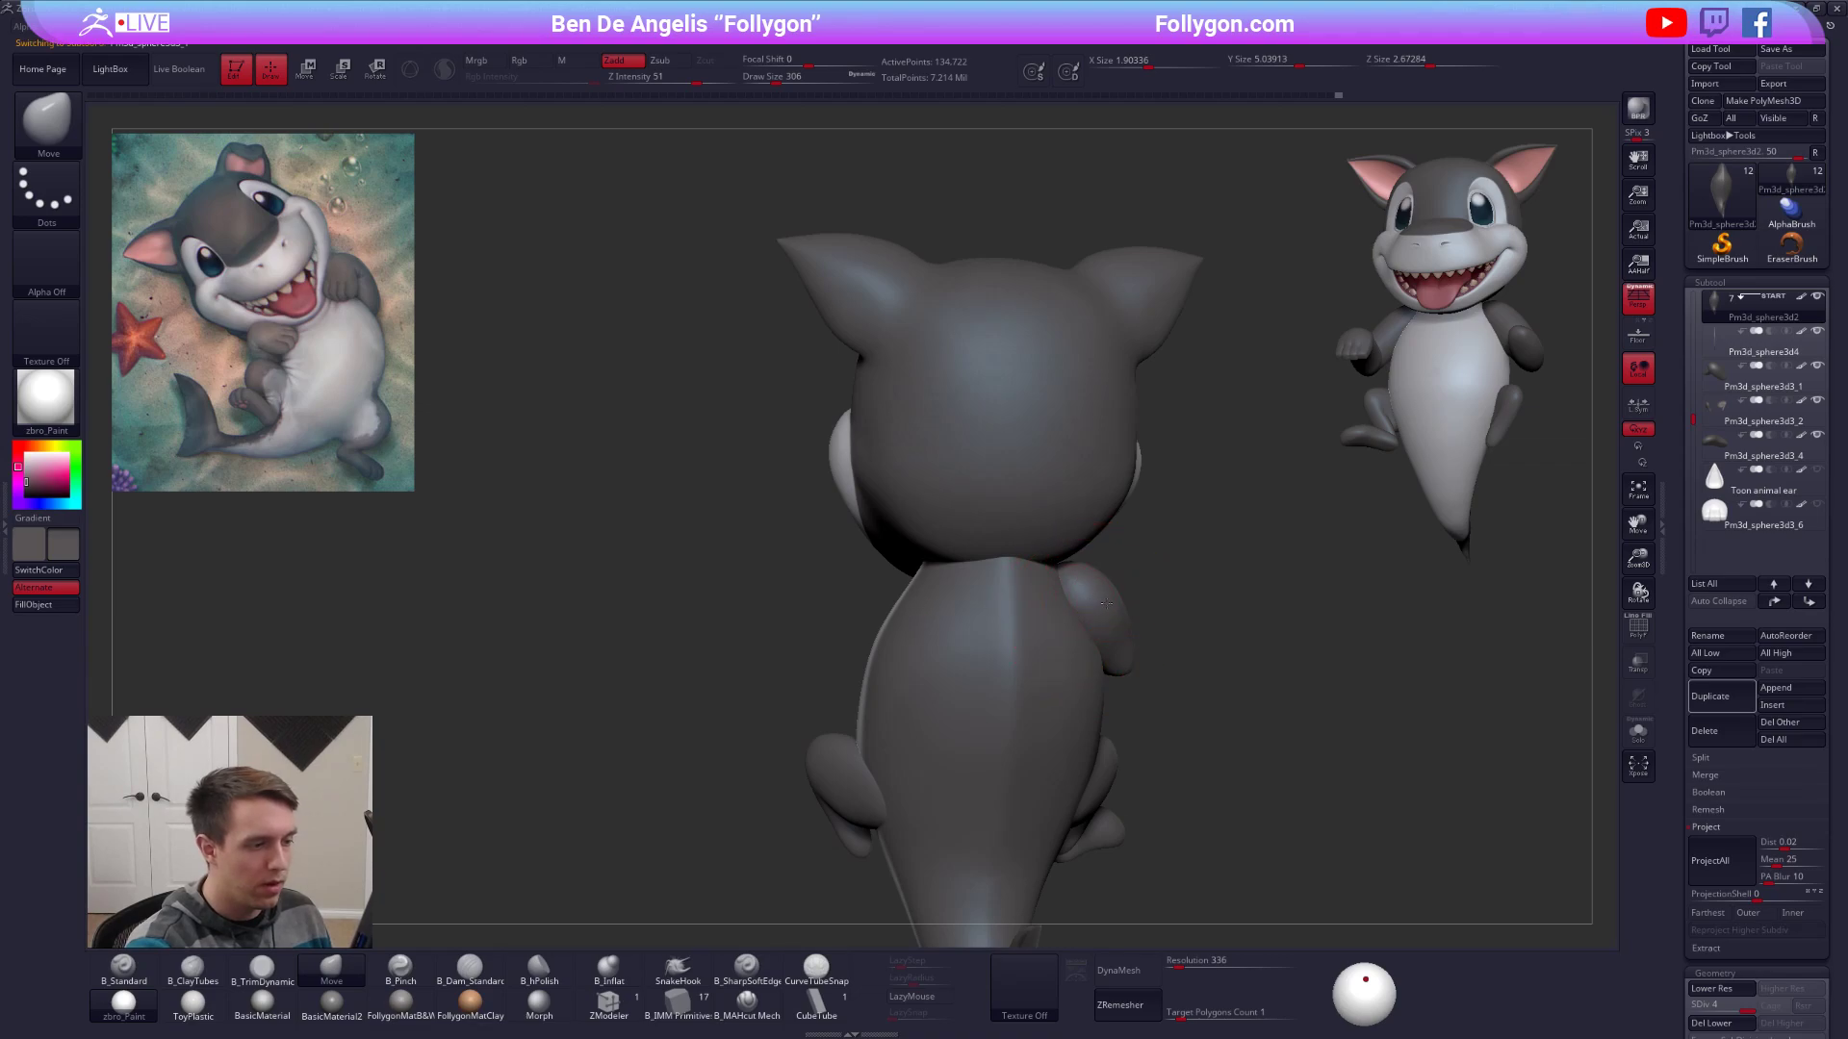
Select the arm, mask everything below the shoulder, and drop it to subdivision level 1.
alt+click(1105, 604)
key(space)
key(alt+s)
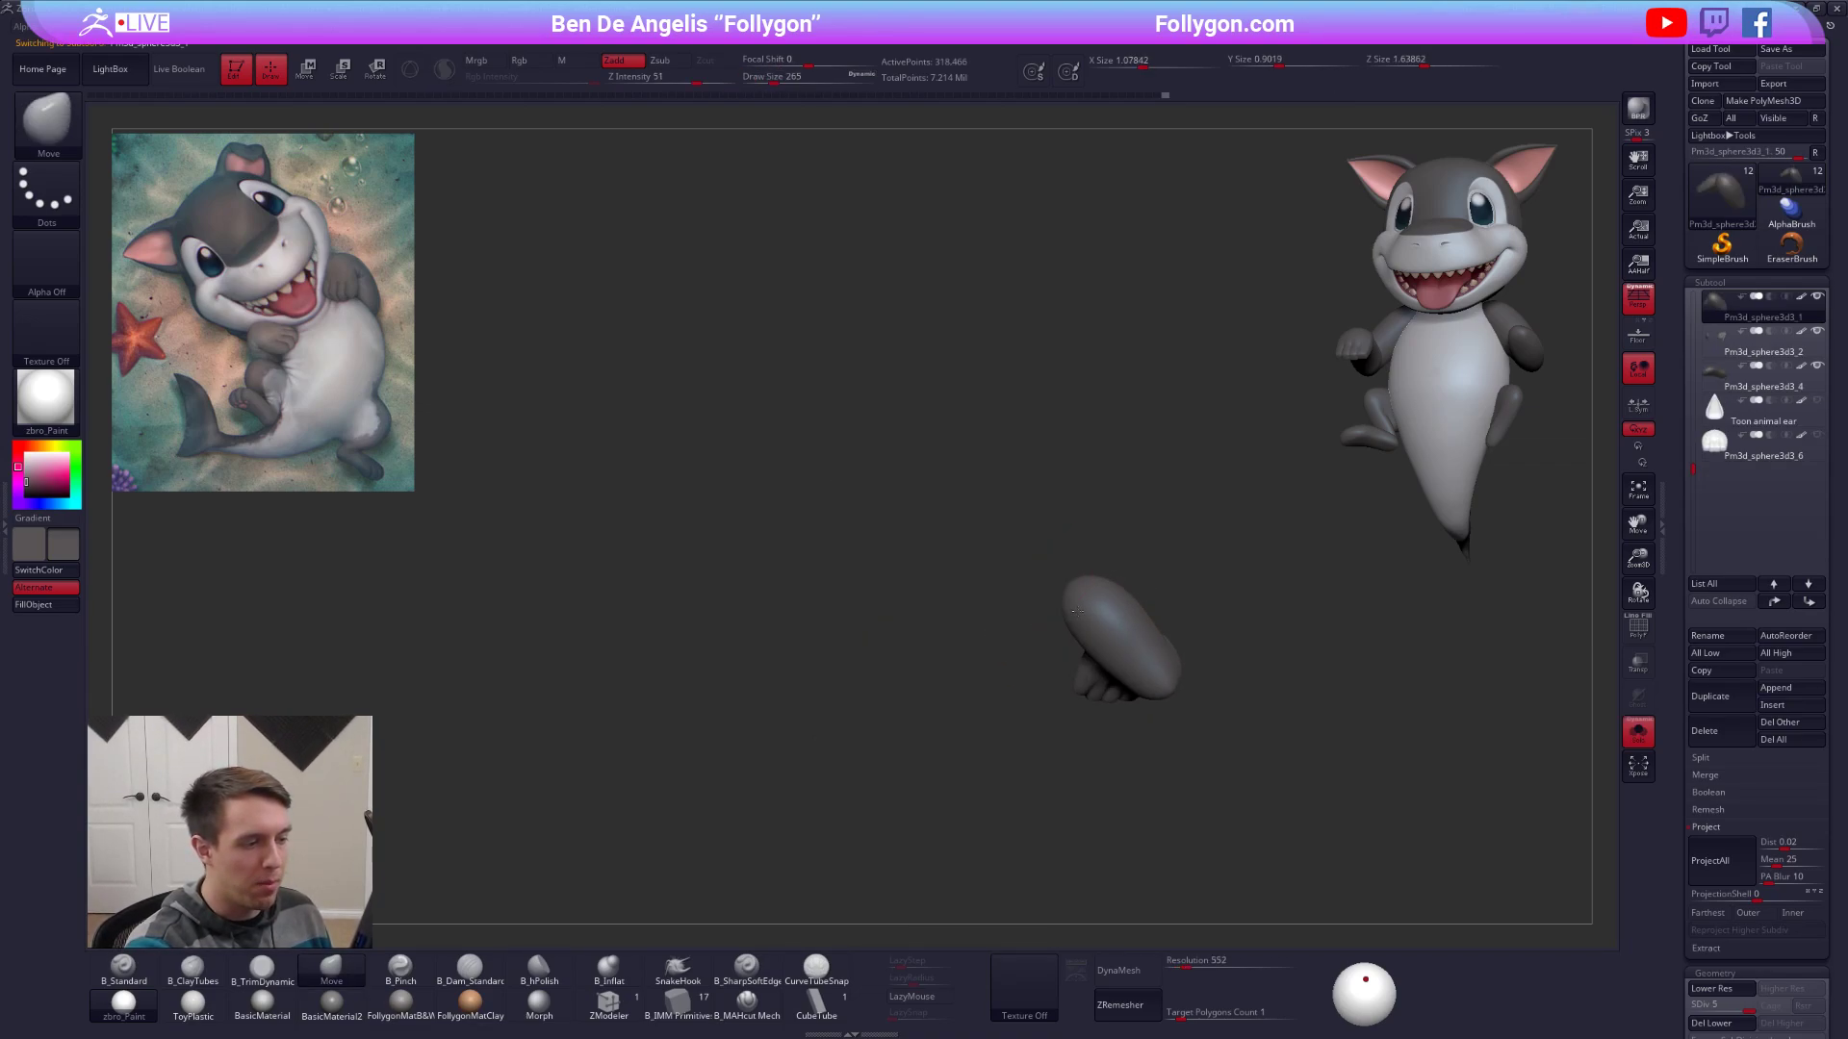
mouse_move(986, 599)
mouse_down()
mouse_move(1097, 573)
mouse_move(1117, 627)
mouse_move(991, 614)
mouse_up()
ctrl+click(1119, 628)
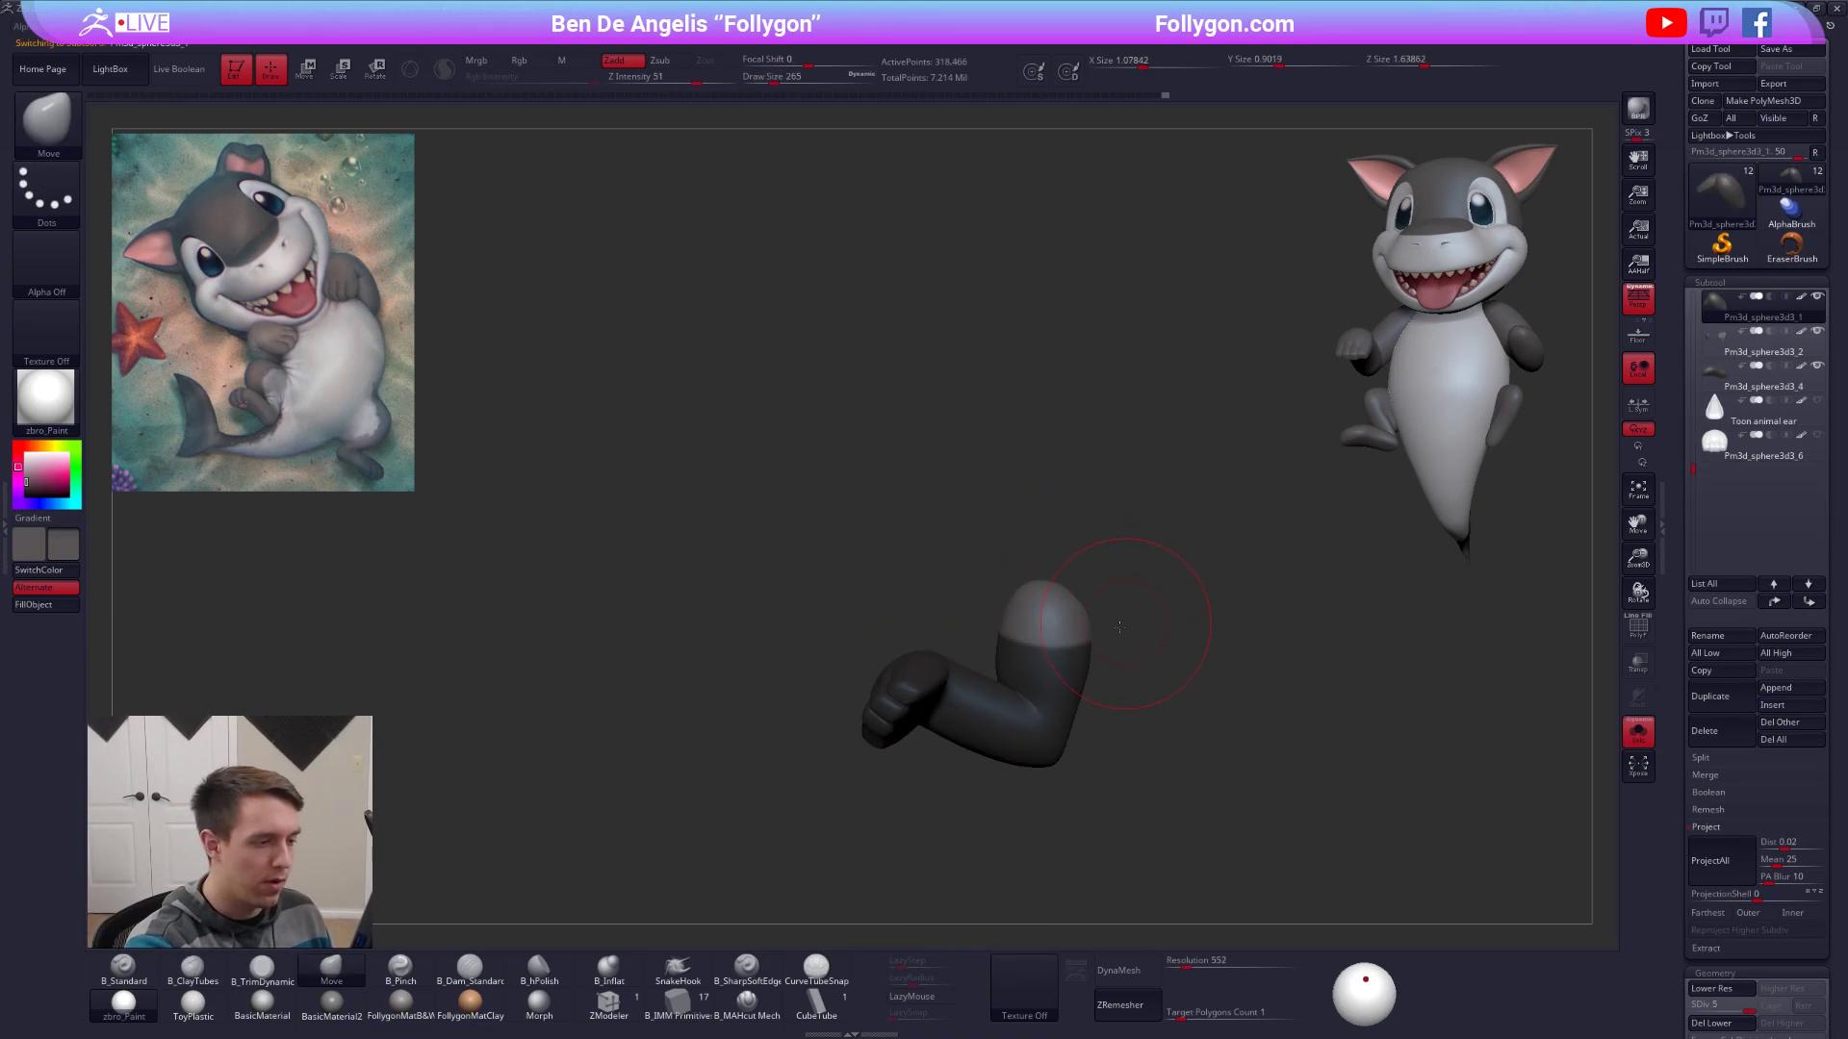
key(alt+s)
key(shift+d)
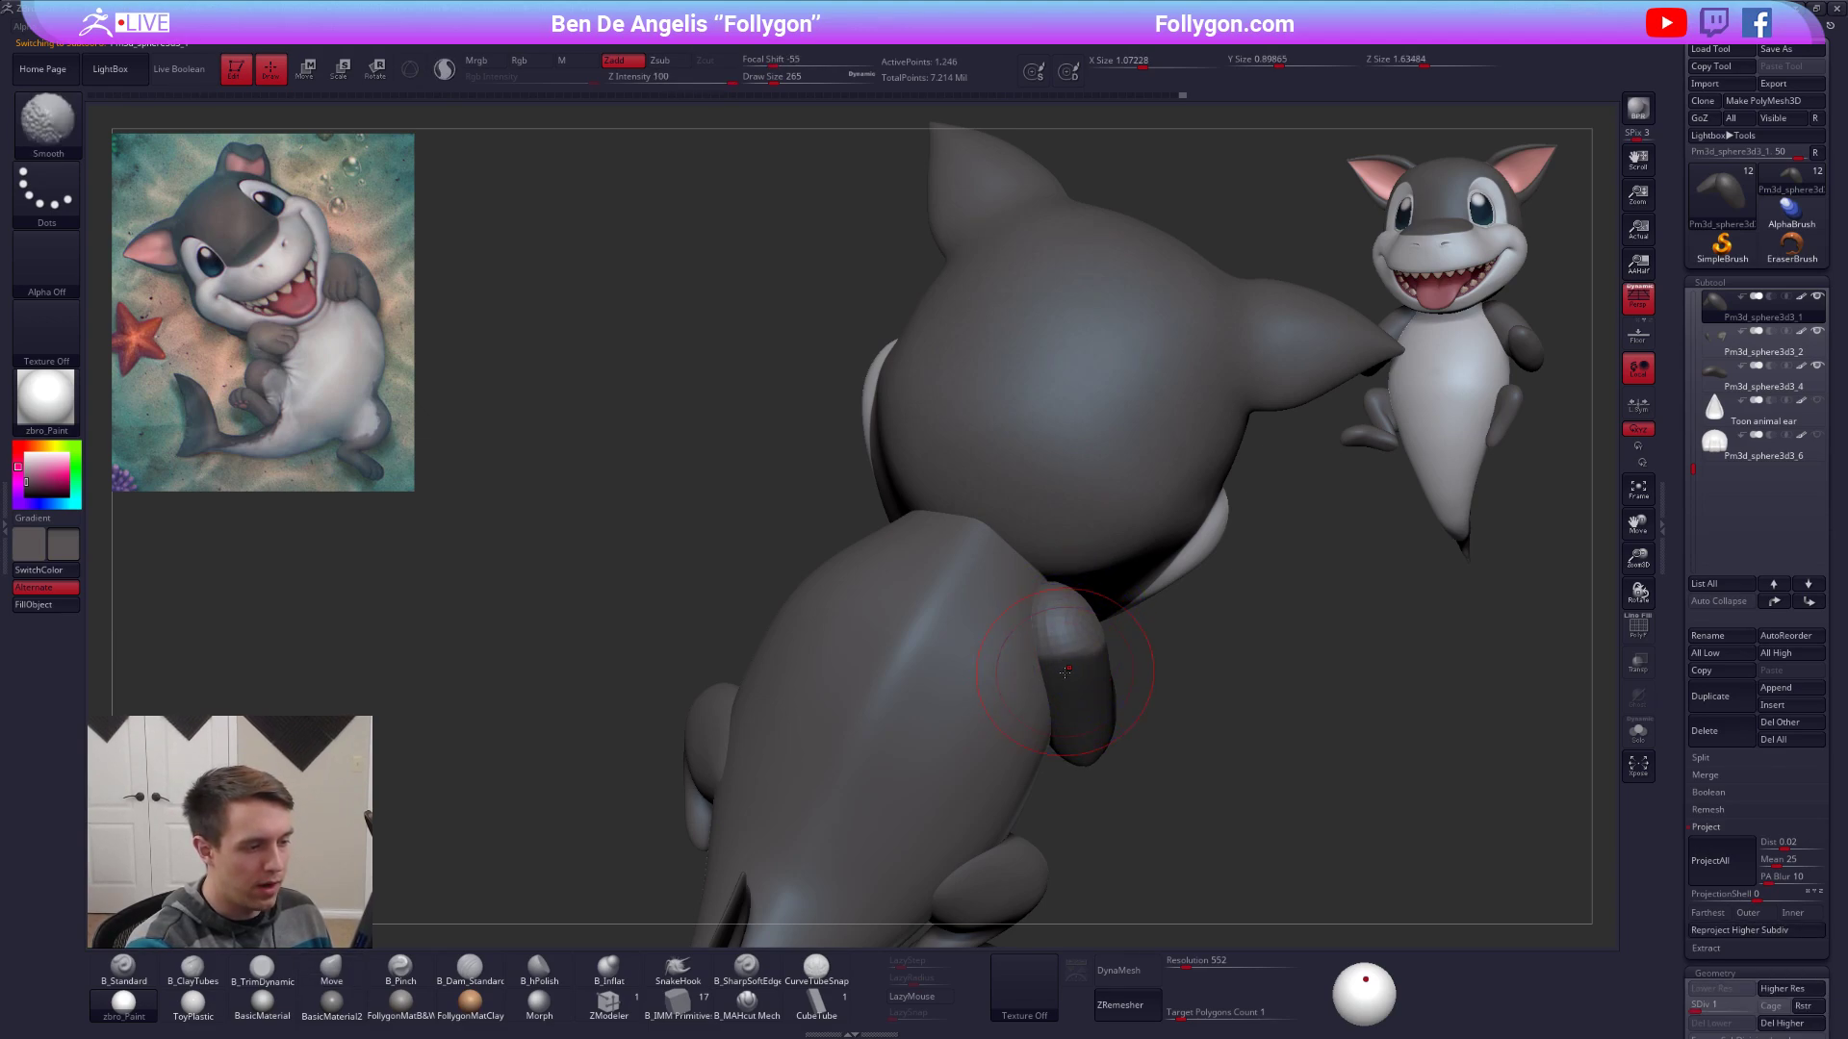
Smooth the shoulder end, adjust the mask, and fit the shoulder to the torso with the Move brush at draw size 321.
mouse_move(1066, 671)
shift+right_down()
mouse_move(1081, 684)
mouse_move(1139, 627)
shift+right_up()
ctrl+click(1147, 652)
ctrl+click(1093, 680)
key(space)
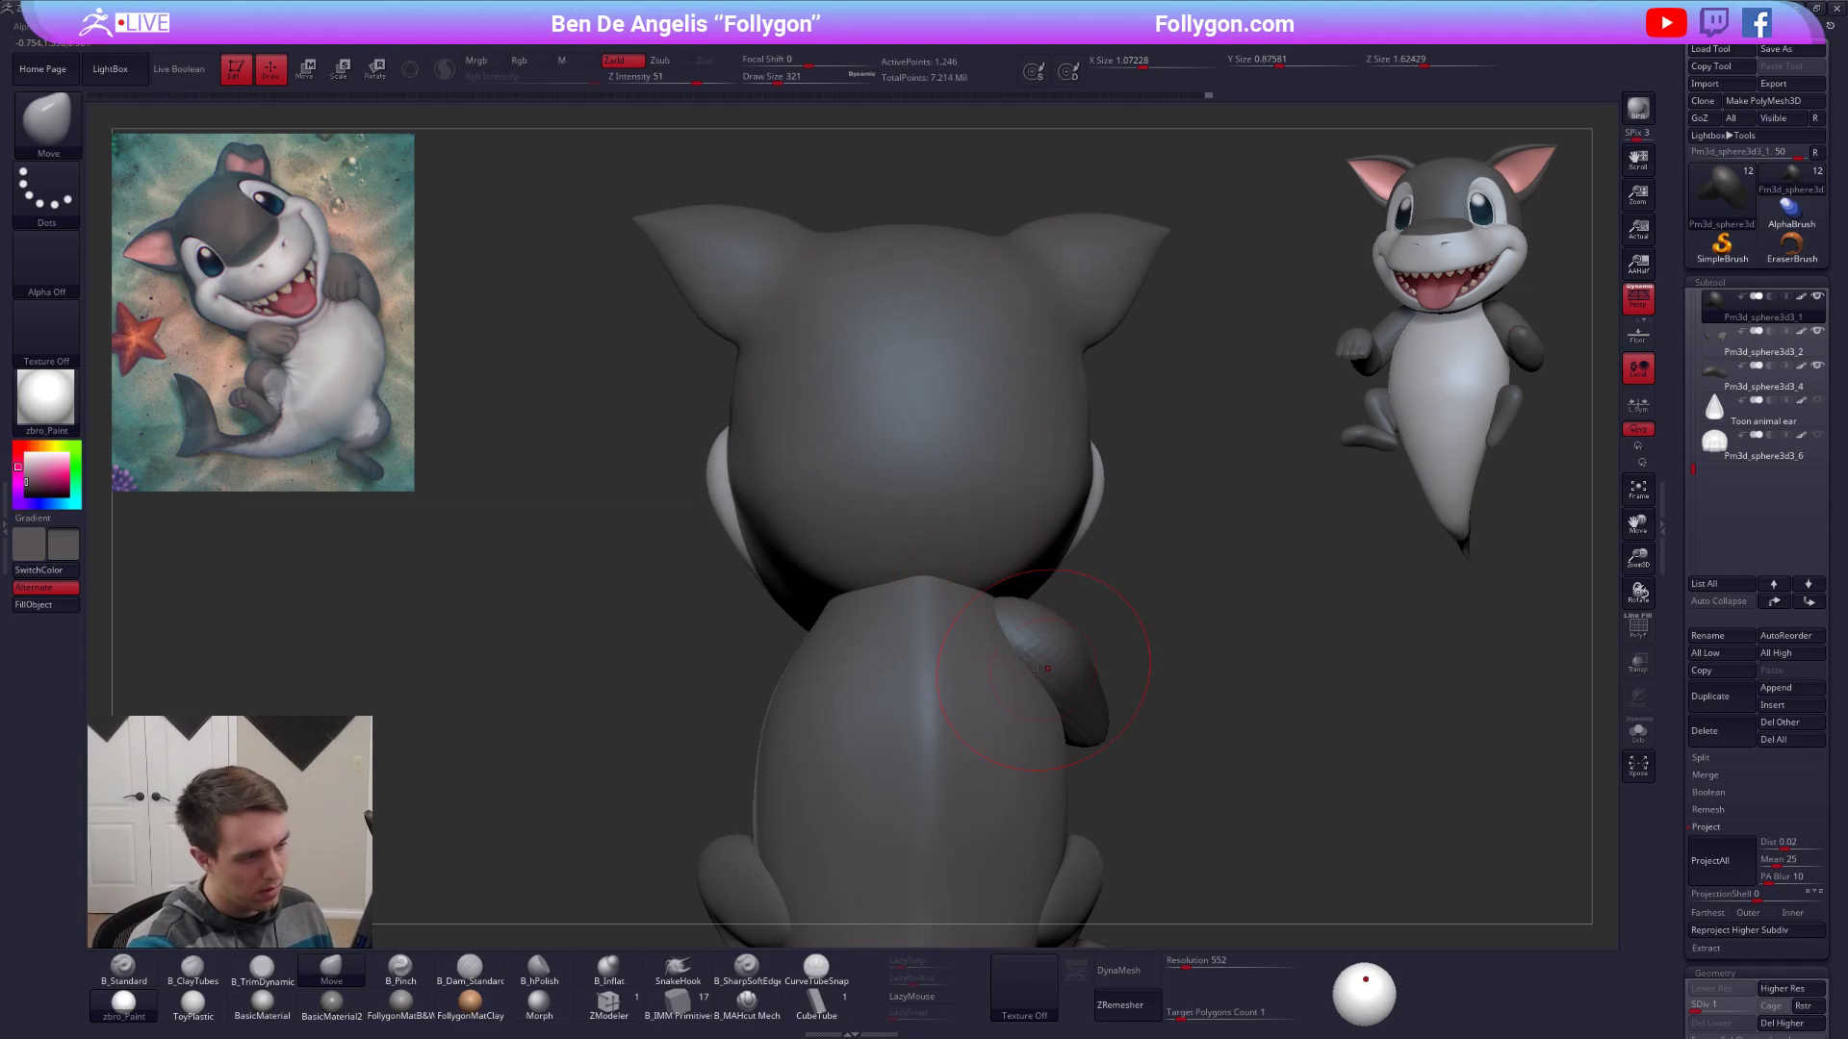
right_drag(987, 613, 1090, 652)
Select the torso, drop it to subdivision level 1, and adjust its back with the Move brush at draw size 307.
alt+click(1069, 632)
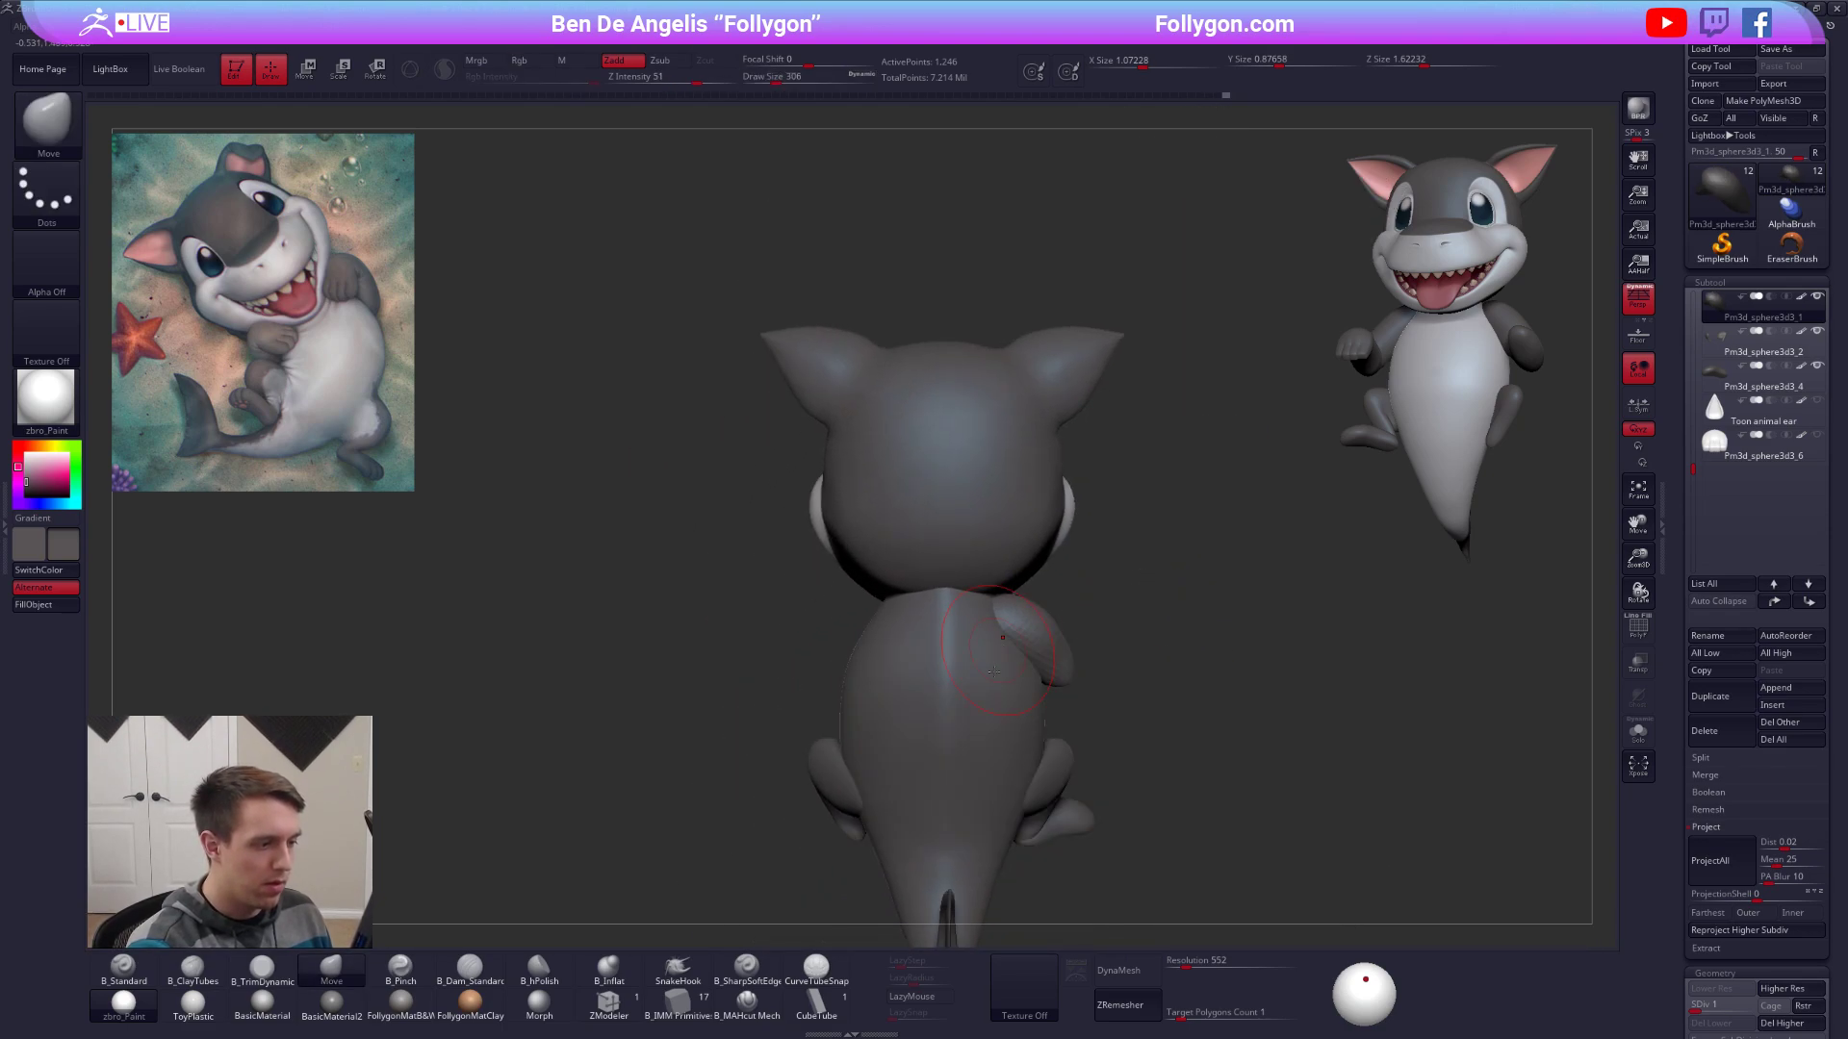
key(shift+d)
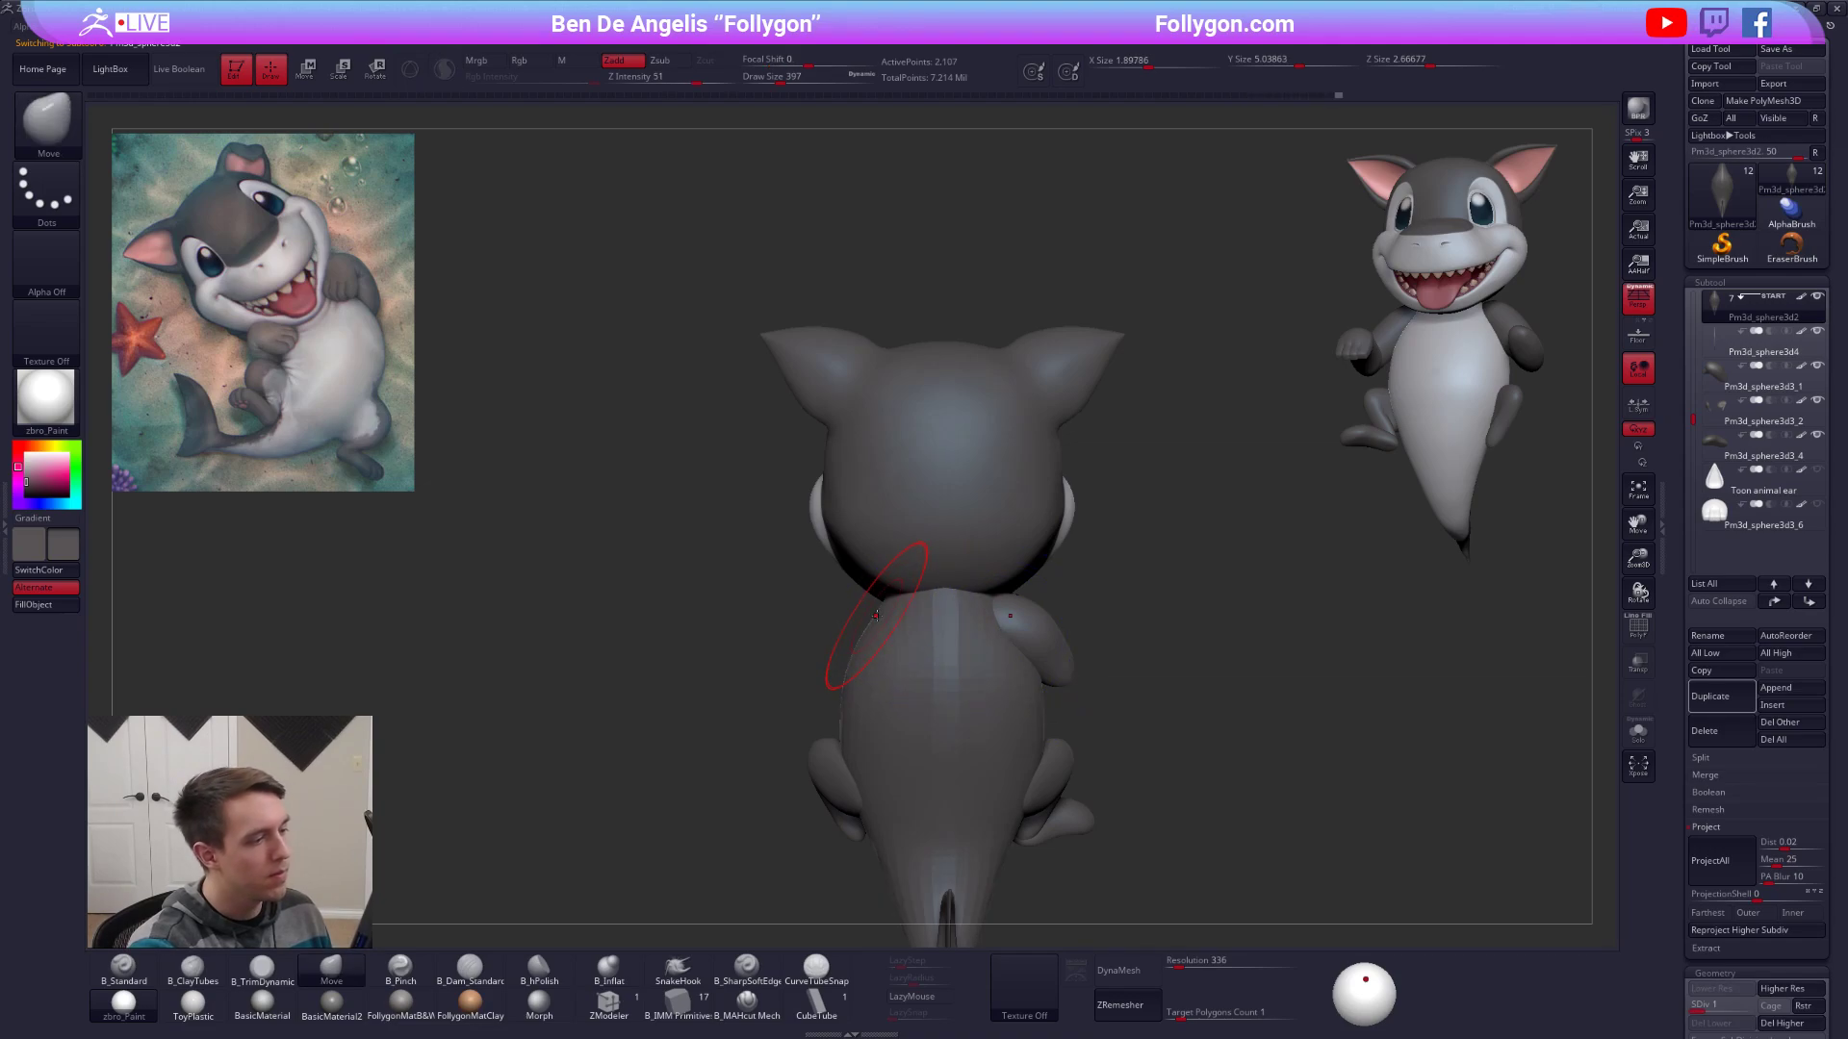
right_drag(880, 603, 1216, 702)
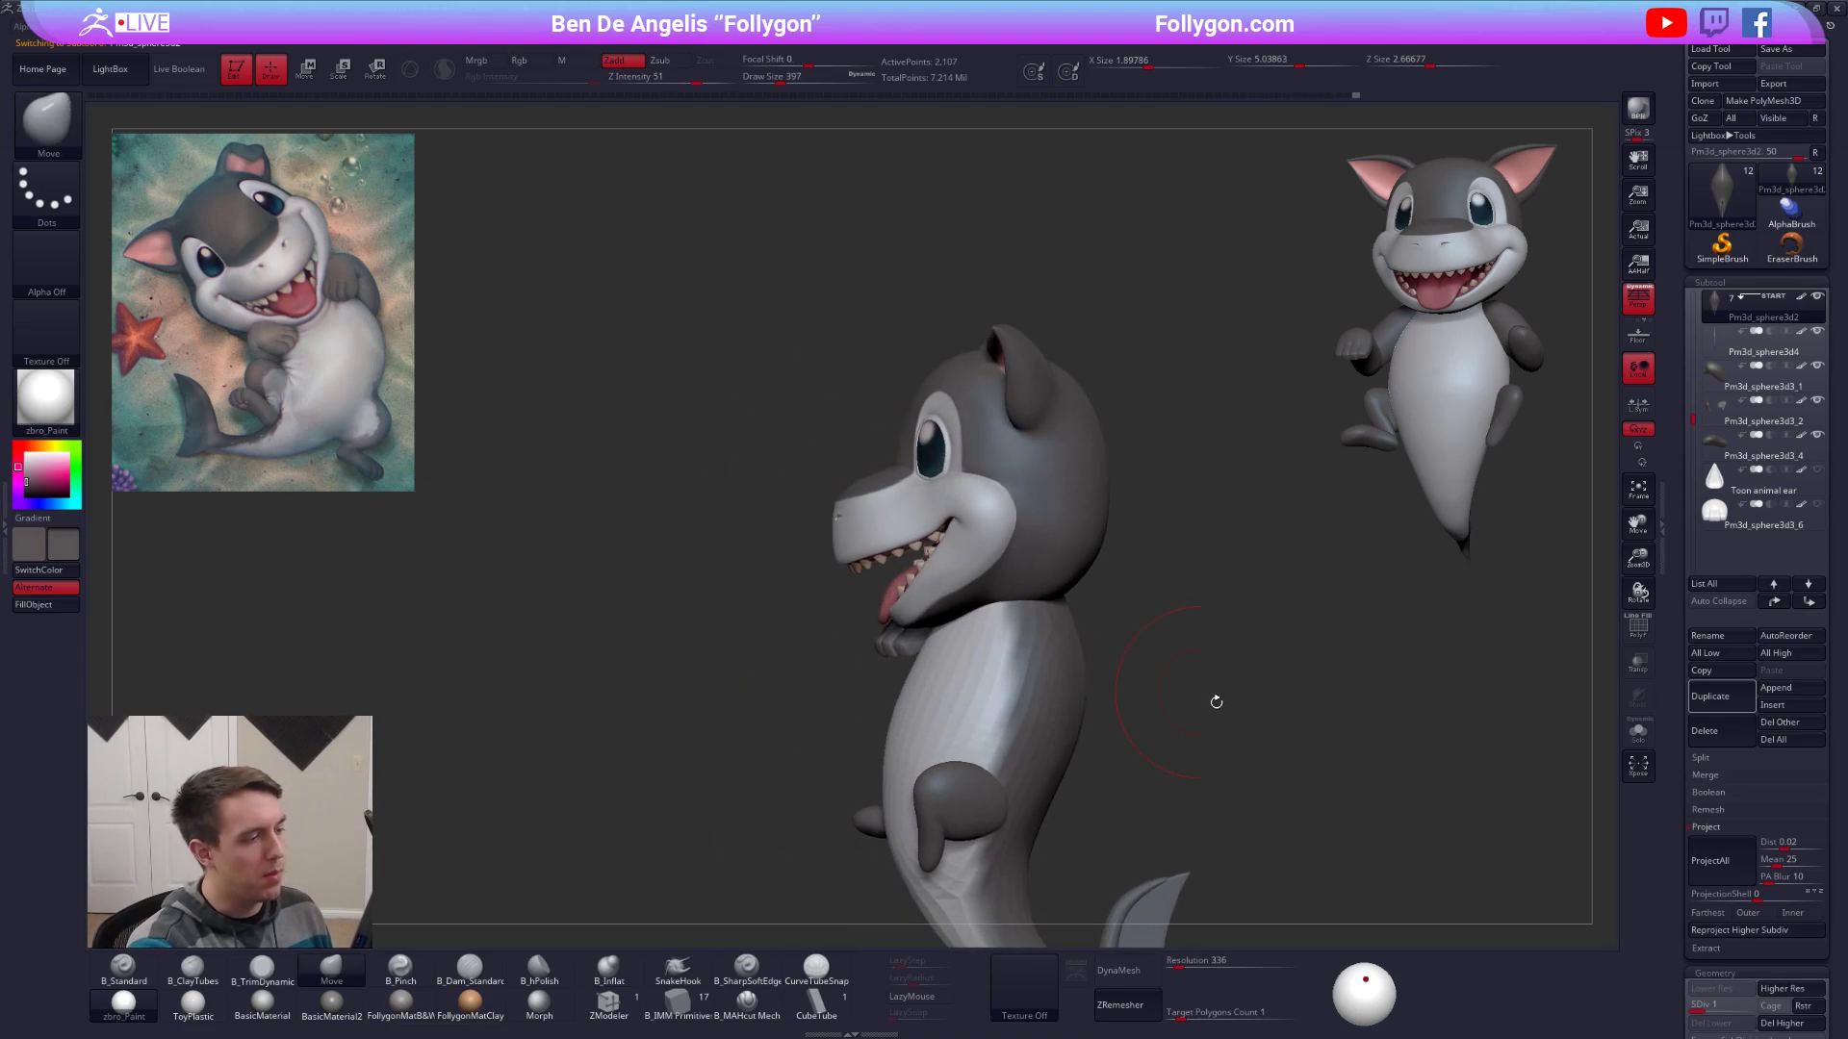
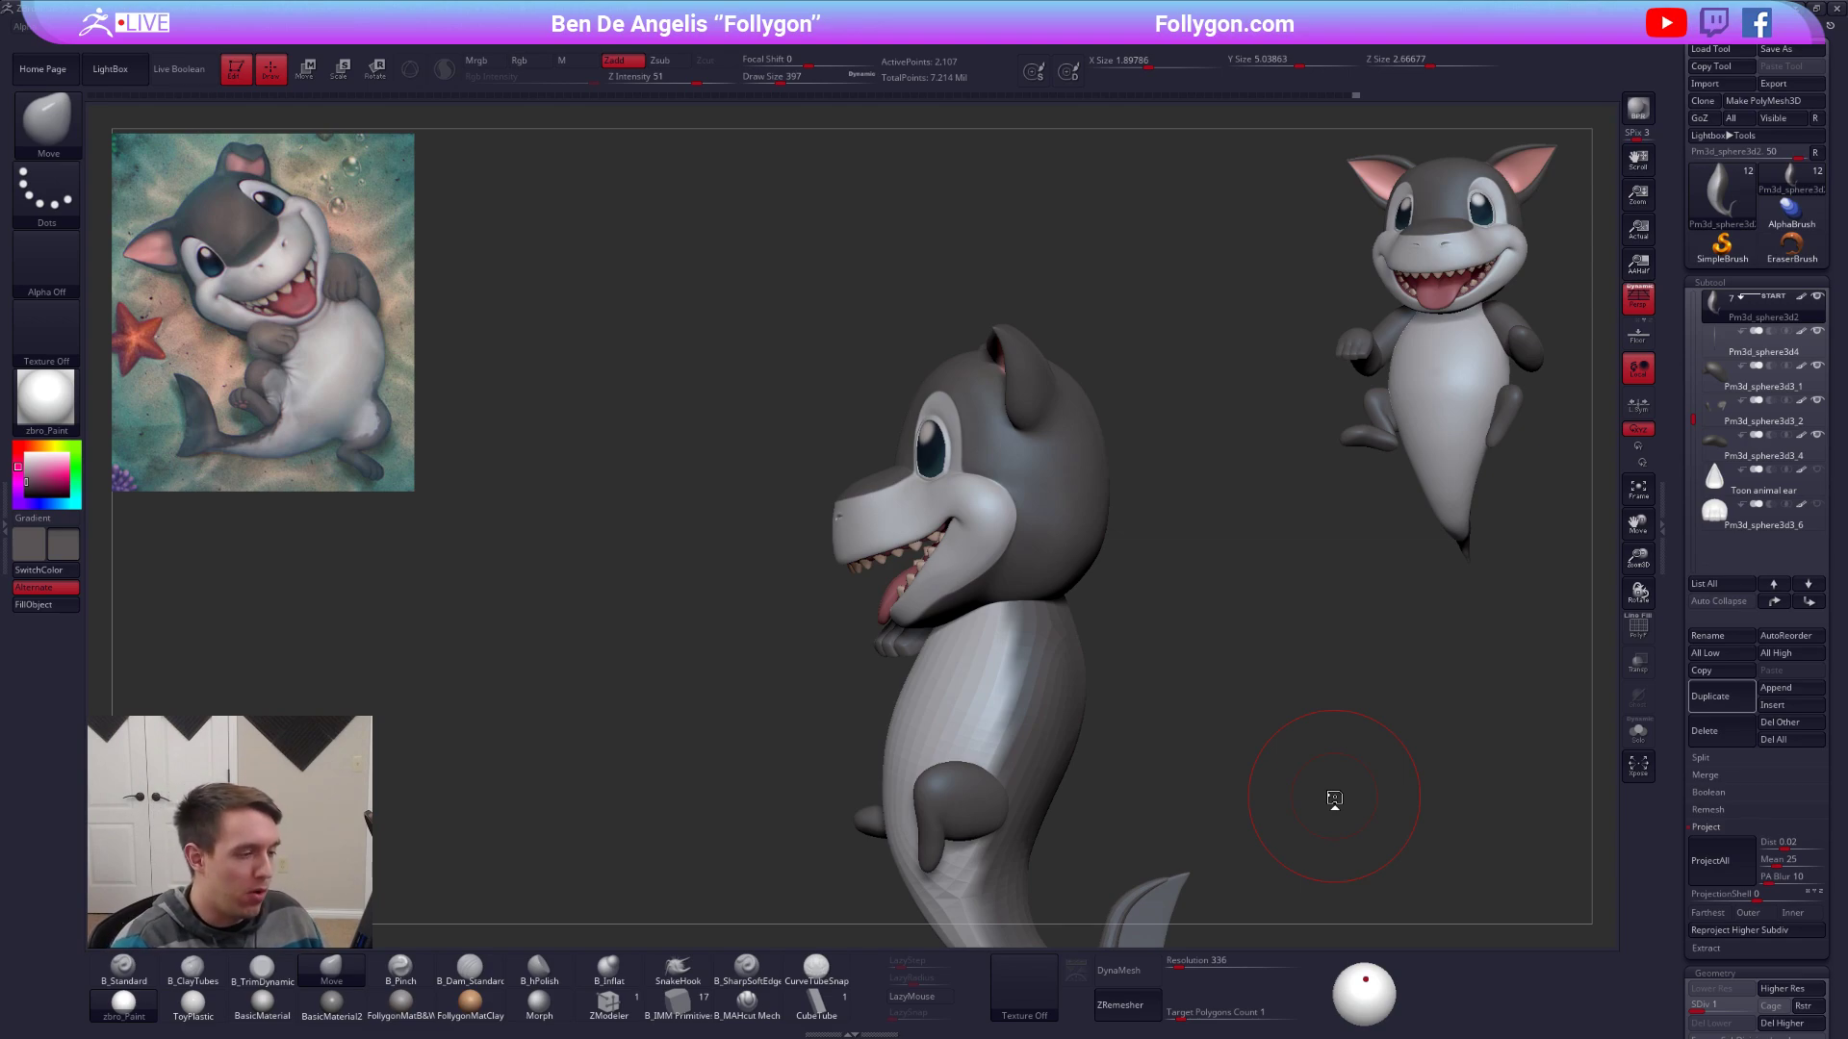
shift+right_drag(992, 637, 814, 643)
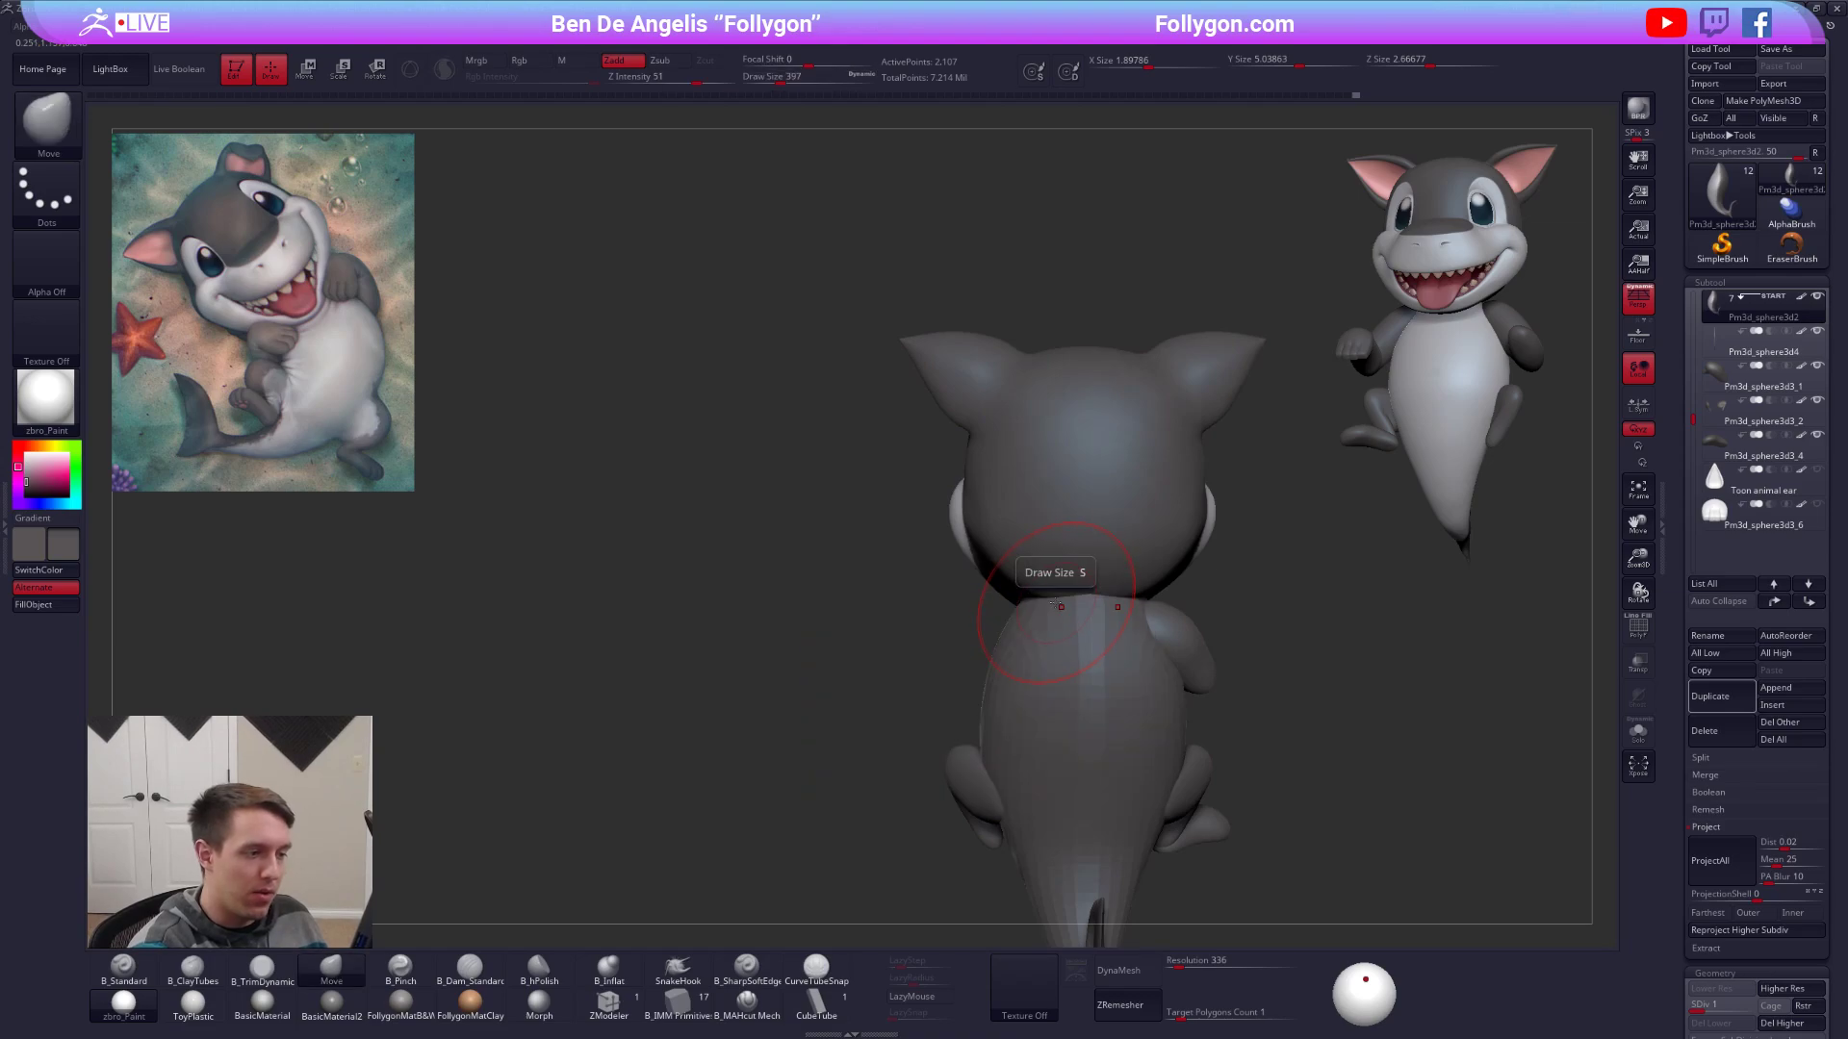
Refine the torso below the neck with the Move brush at draw size 279 and raise it to subdivision level 4.
right_drag(1038, 588, 1217, 606)
key(space)
drag(1098, 591, 1087, 591)
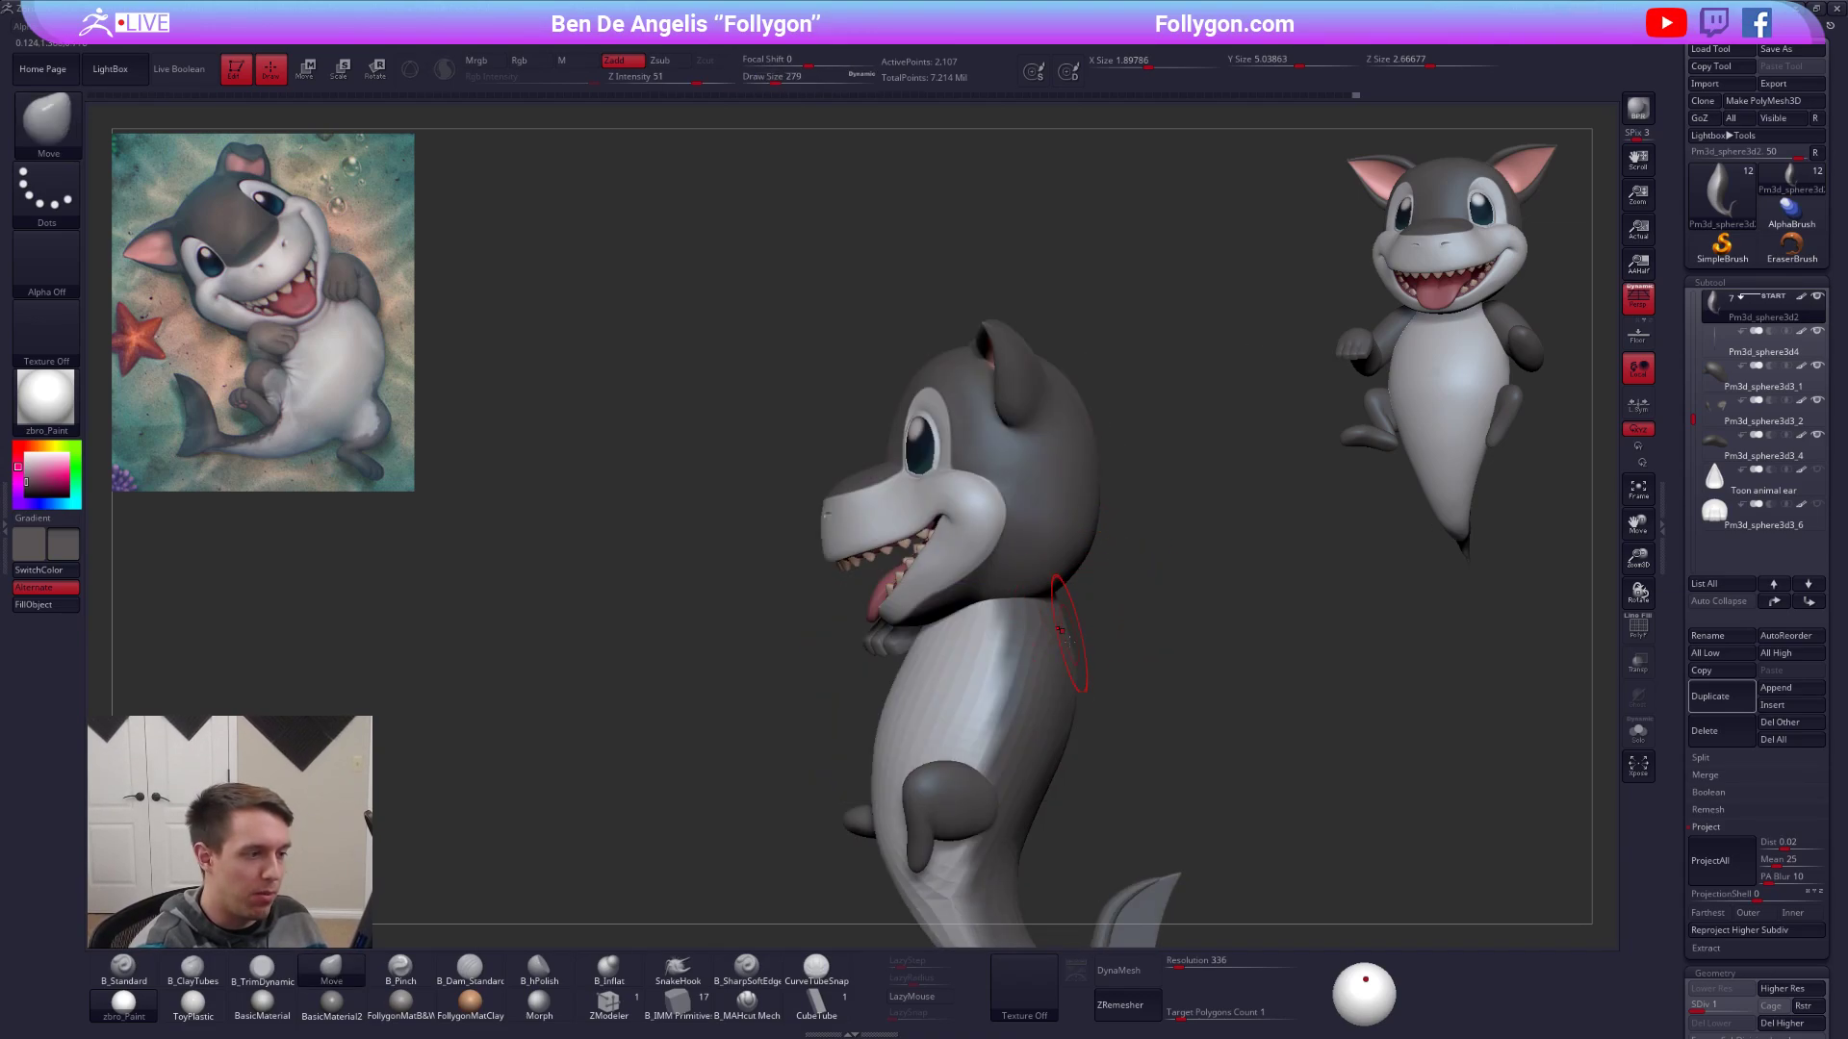
key(d)
key(d)
key(d)
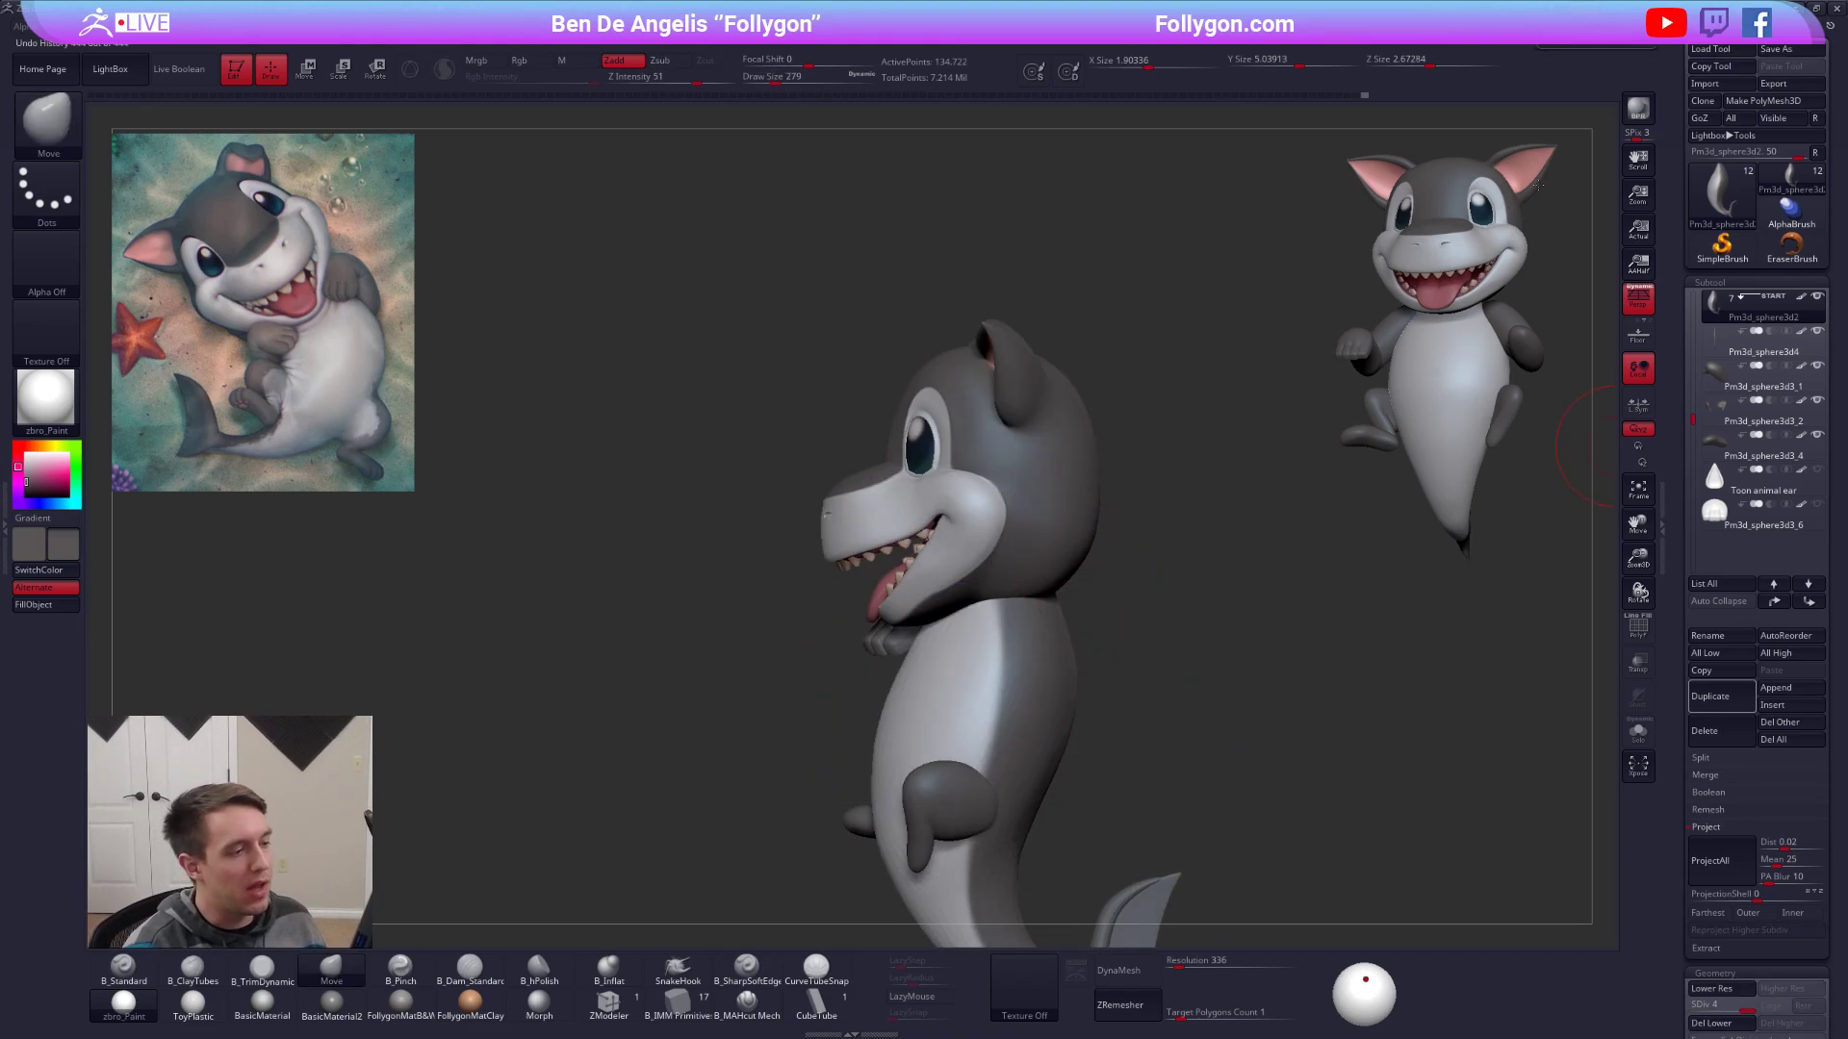
Duplicate the shark's head mesh and move the copy directly below the torso in the subtool order.
ctrl+right_drag(1254, 540, 1098, 503)
mouse_move(958, 584)
right_down()
mouse_move(1251, 587)
mouse_move(960, 592)
right_up()
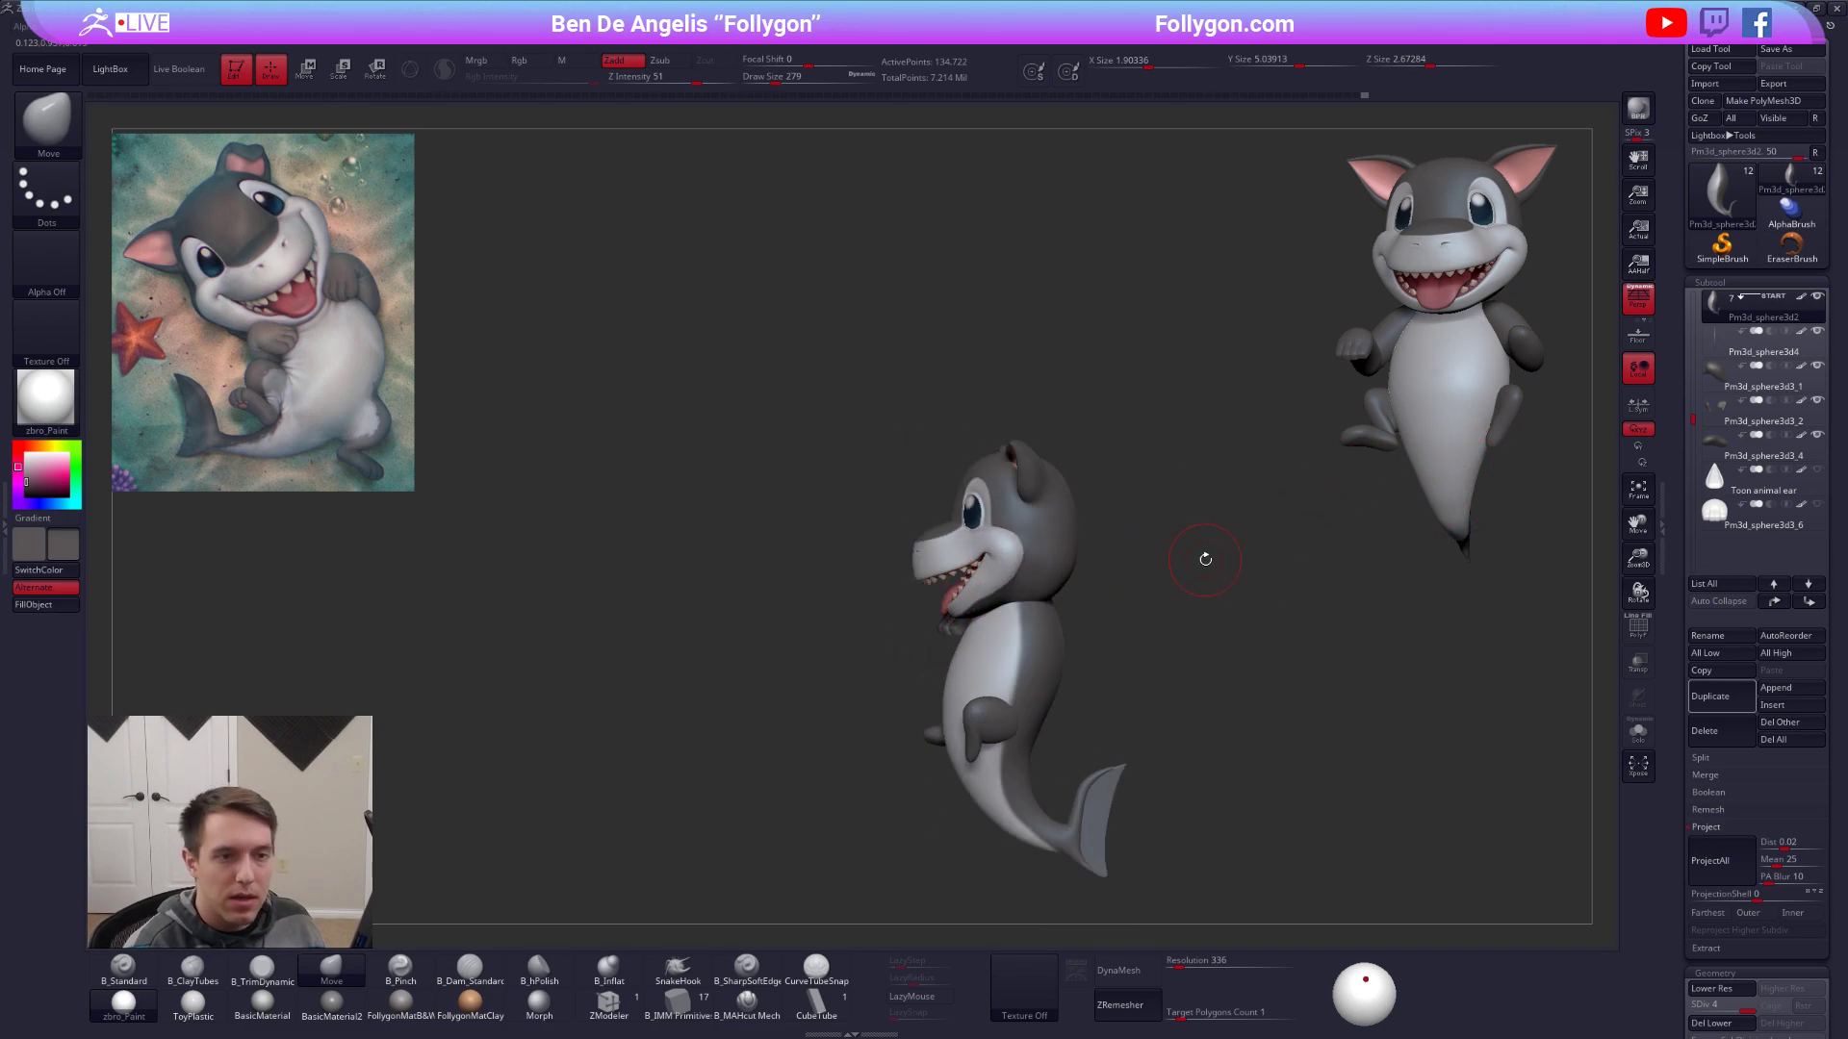
ctrl+right_drag(1205, 559, 1203, 551)
drag(1693, 419, 1690, 282)
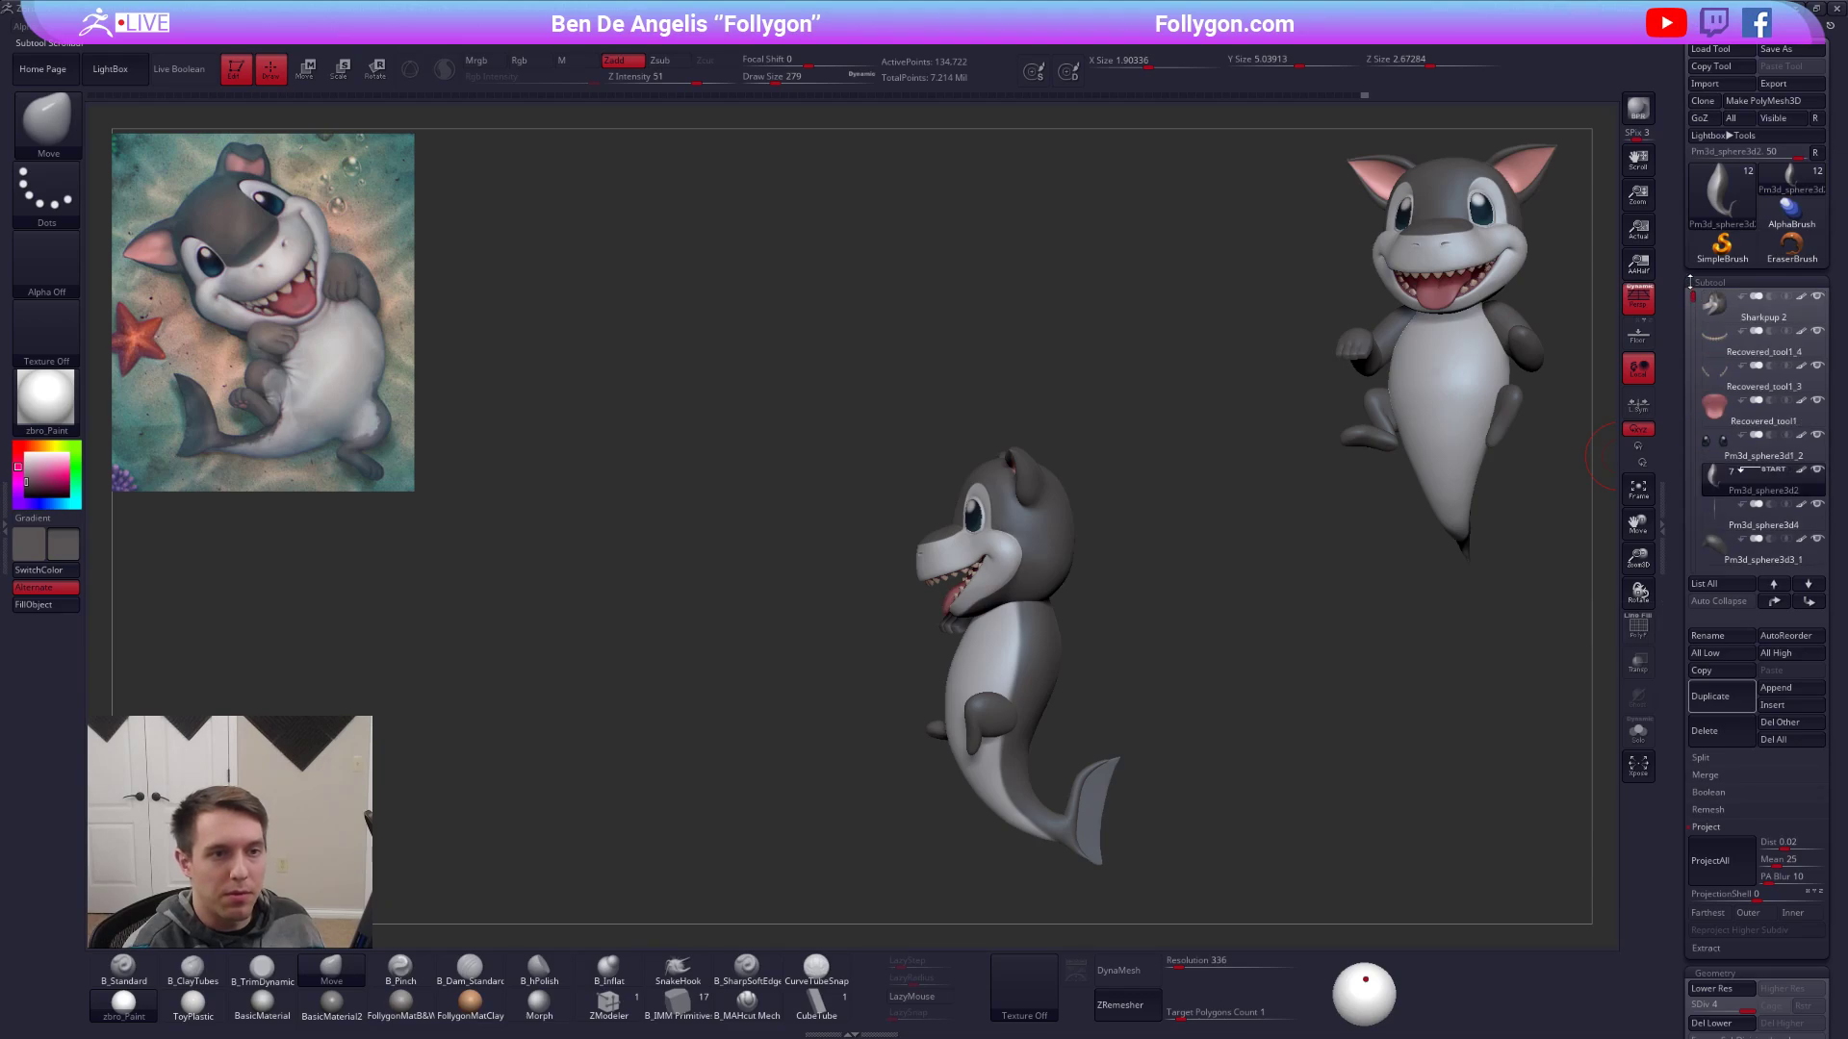
click(1727, 307)
alt+right_drag(1304, 572, 1324, 476)
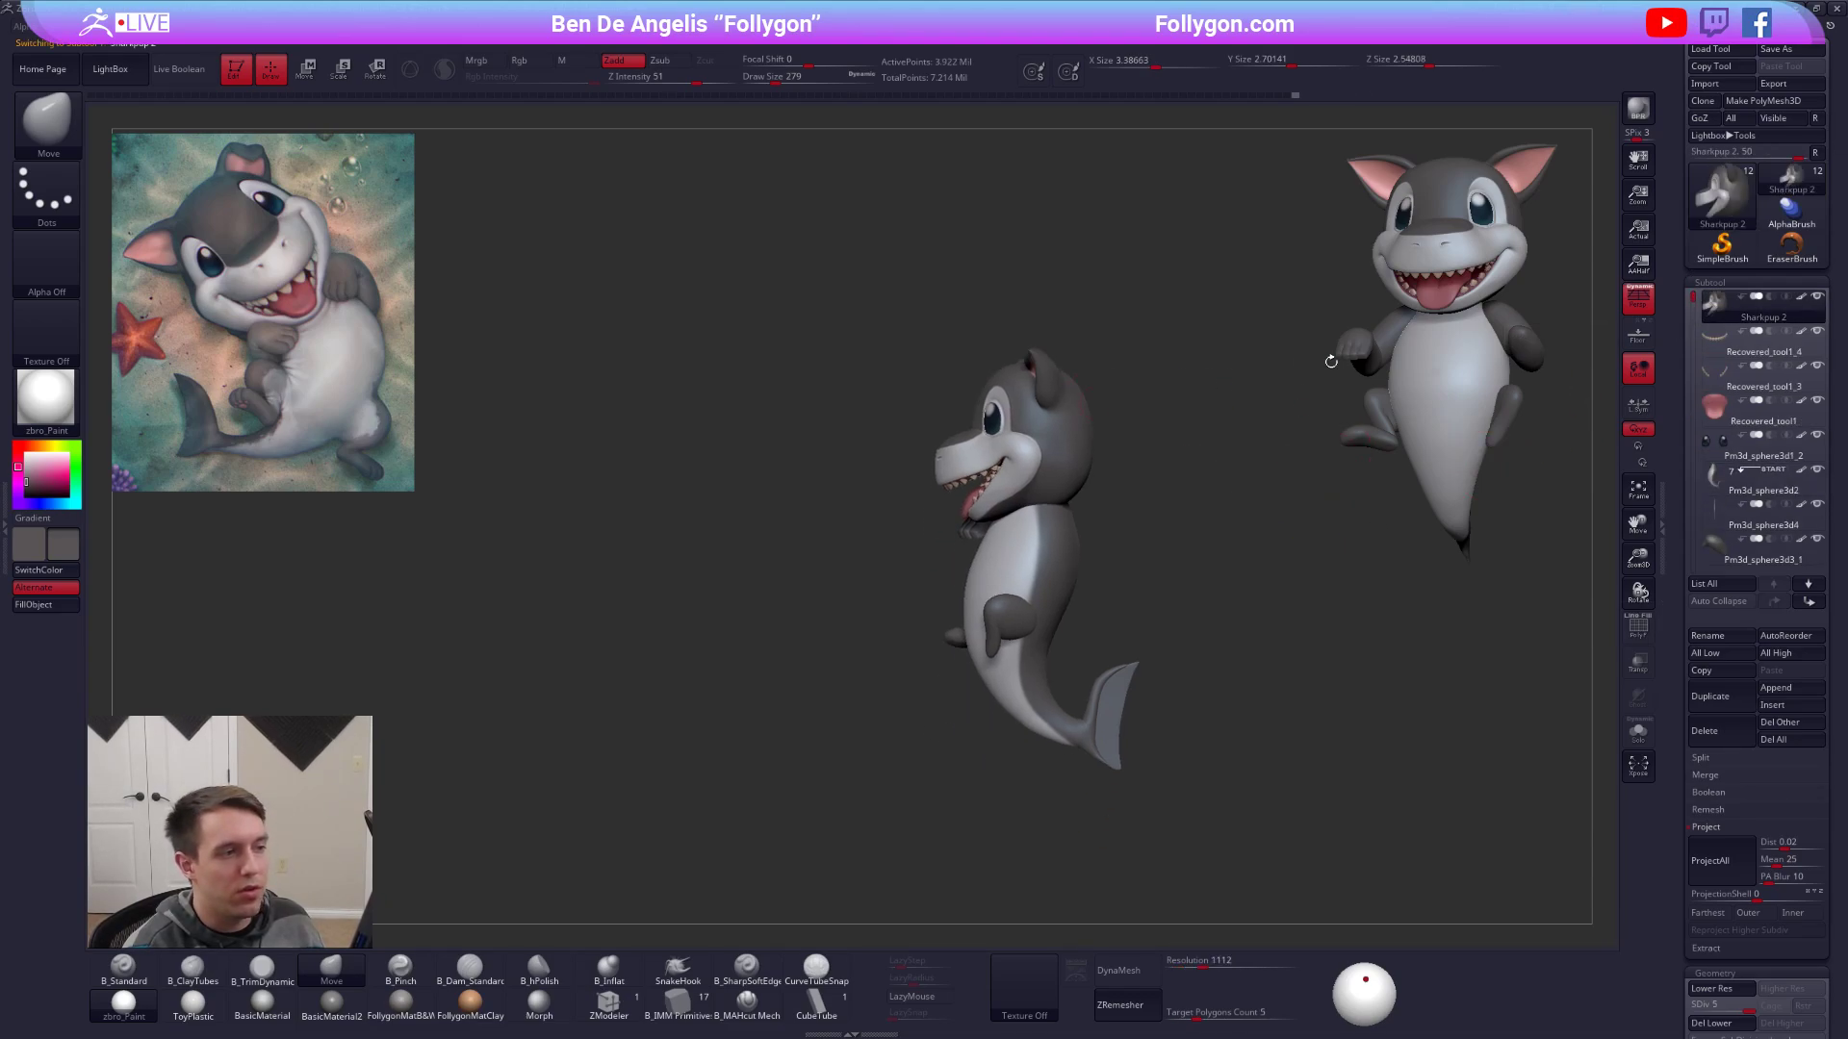
click(1710, 700)
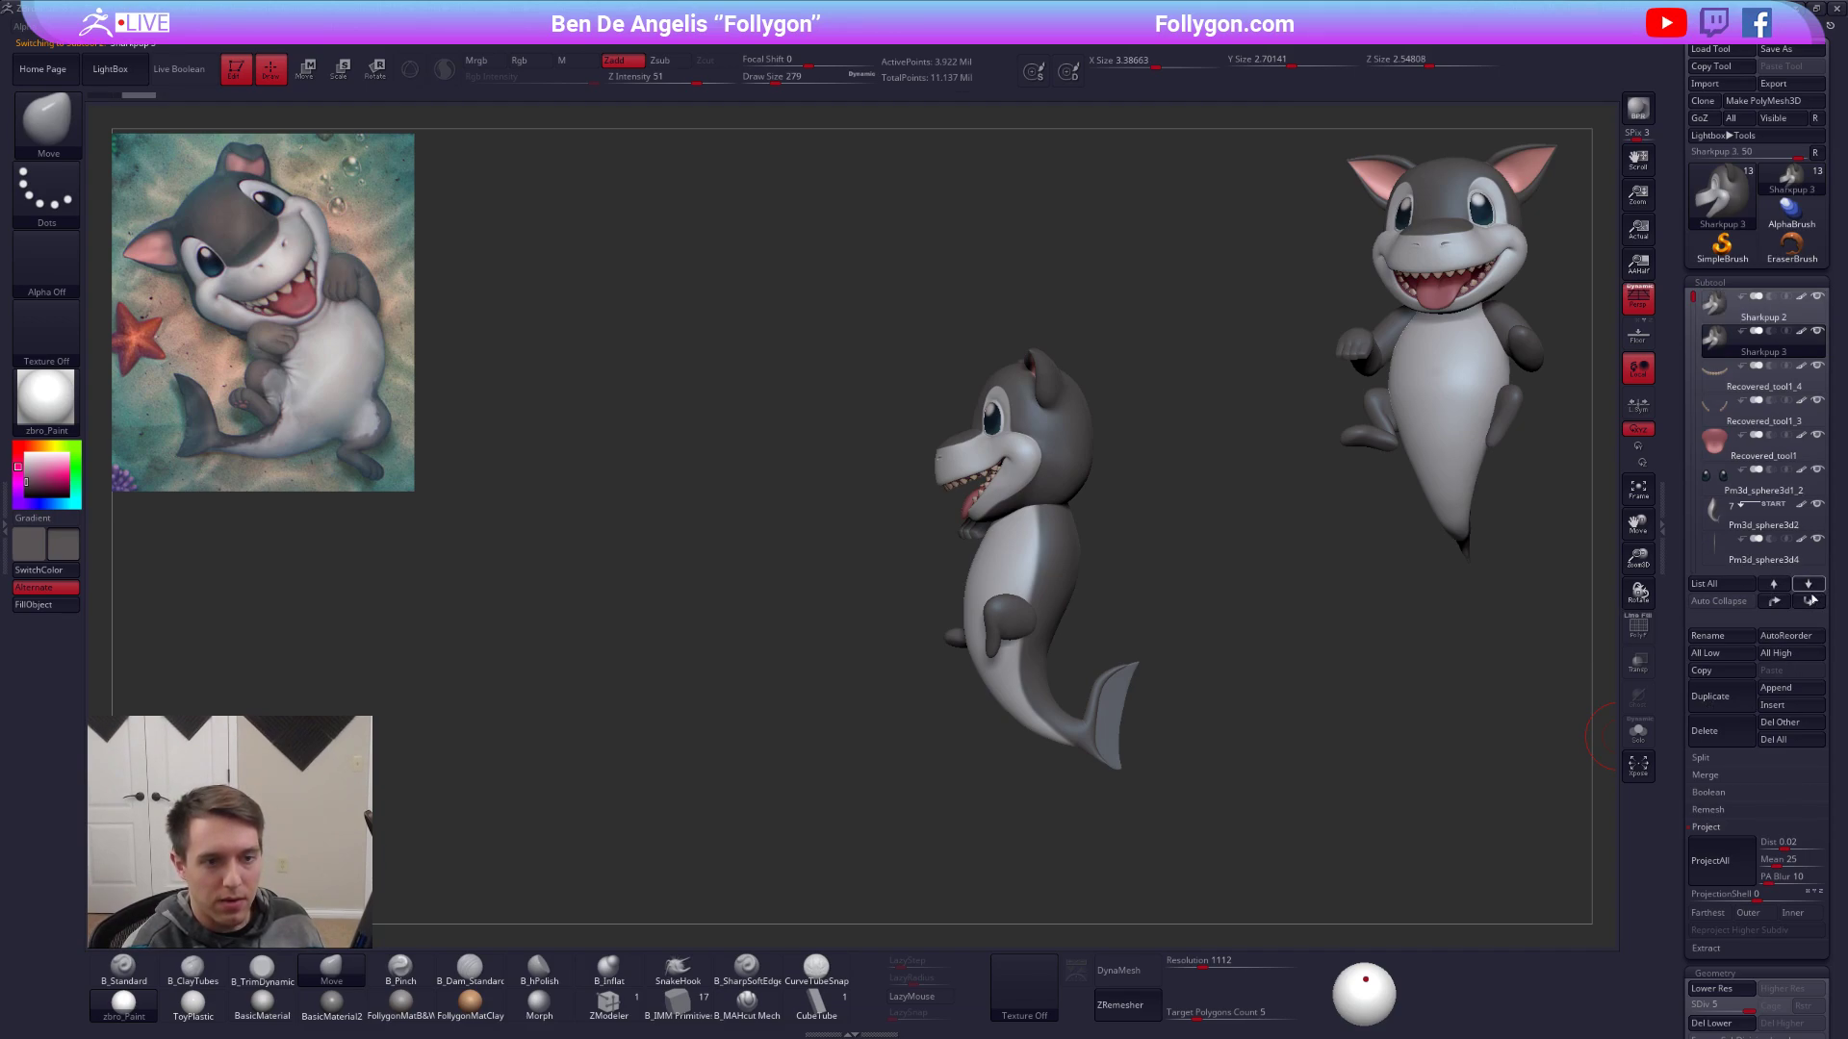
click(1810, 599)
click(1810, 599)
click(1810, 599)
click(1811, 600)
click(1810, 600)
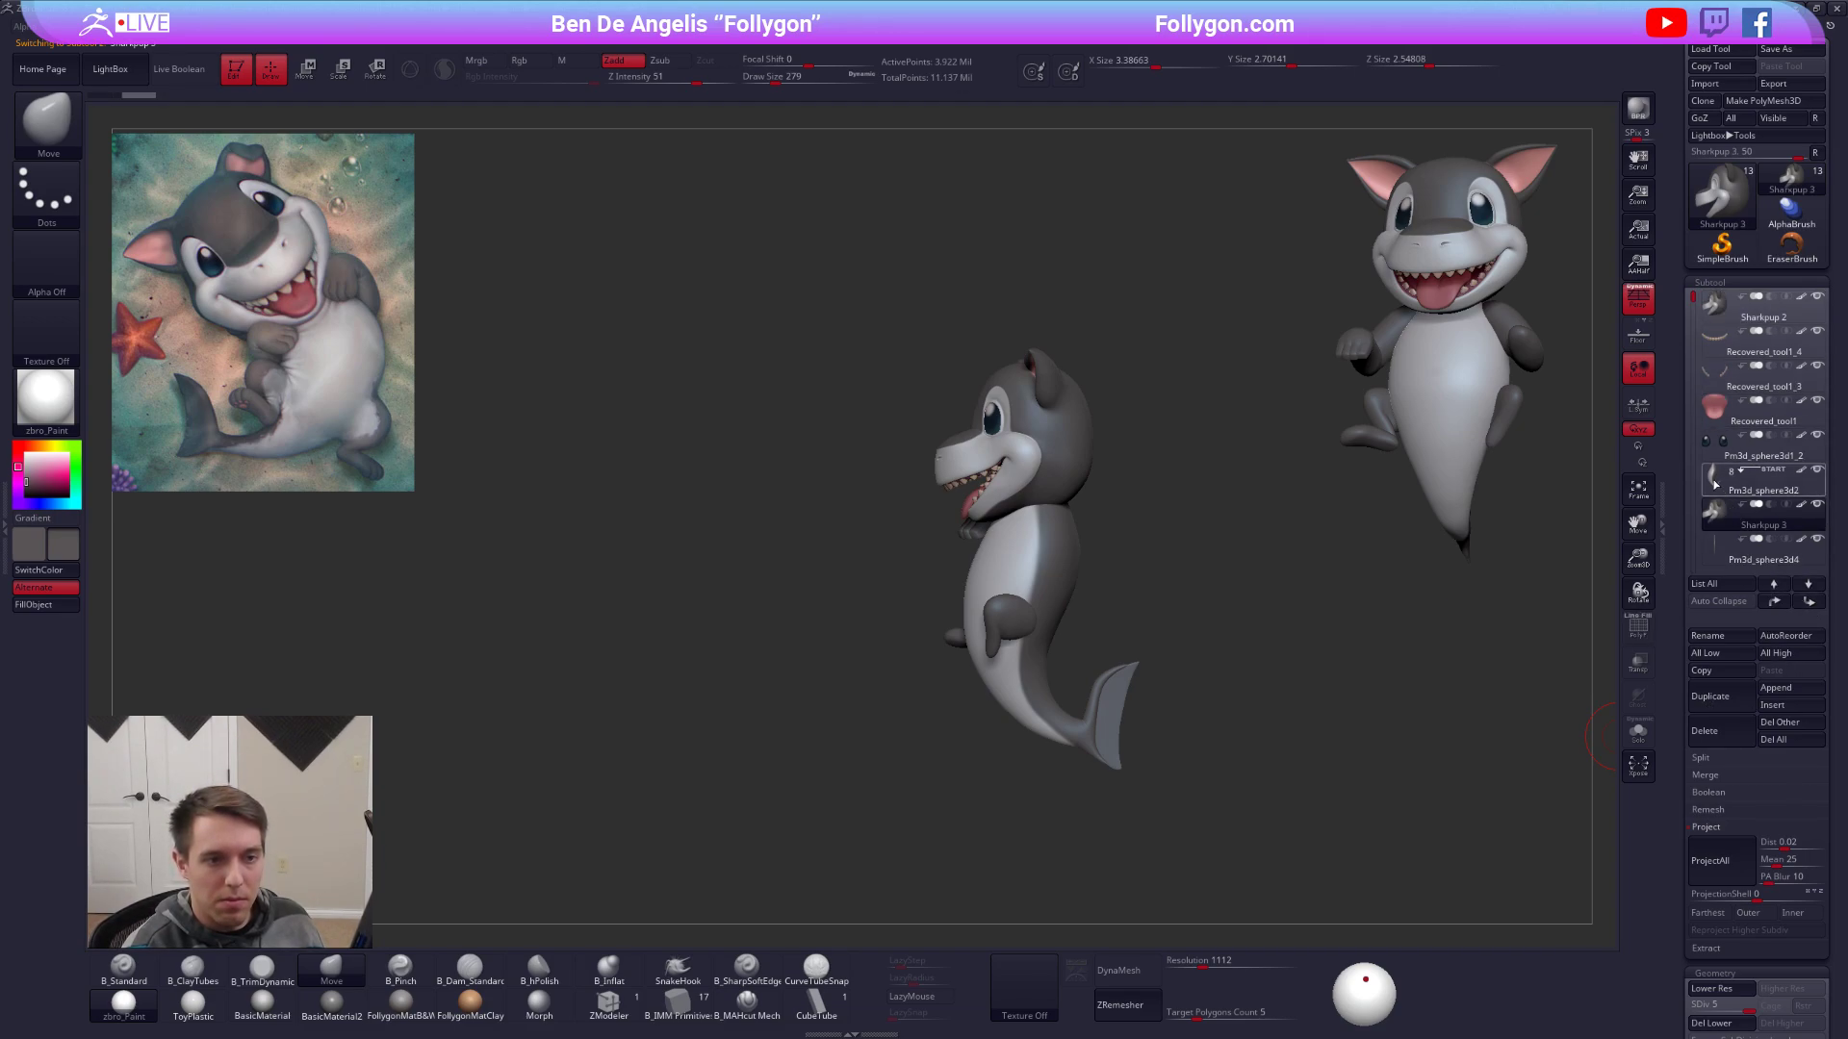
Select and isolate the torso, and merge the head copy below it into the torso.
click(1715, 483)
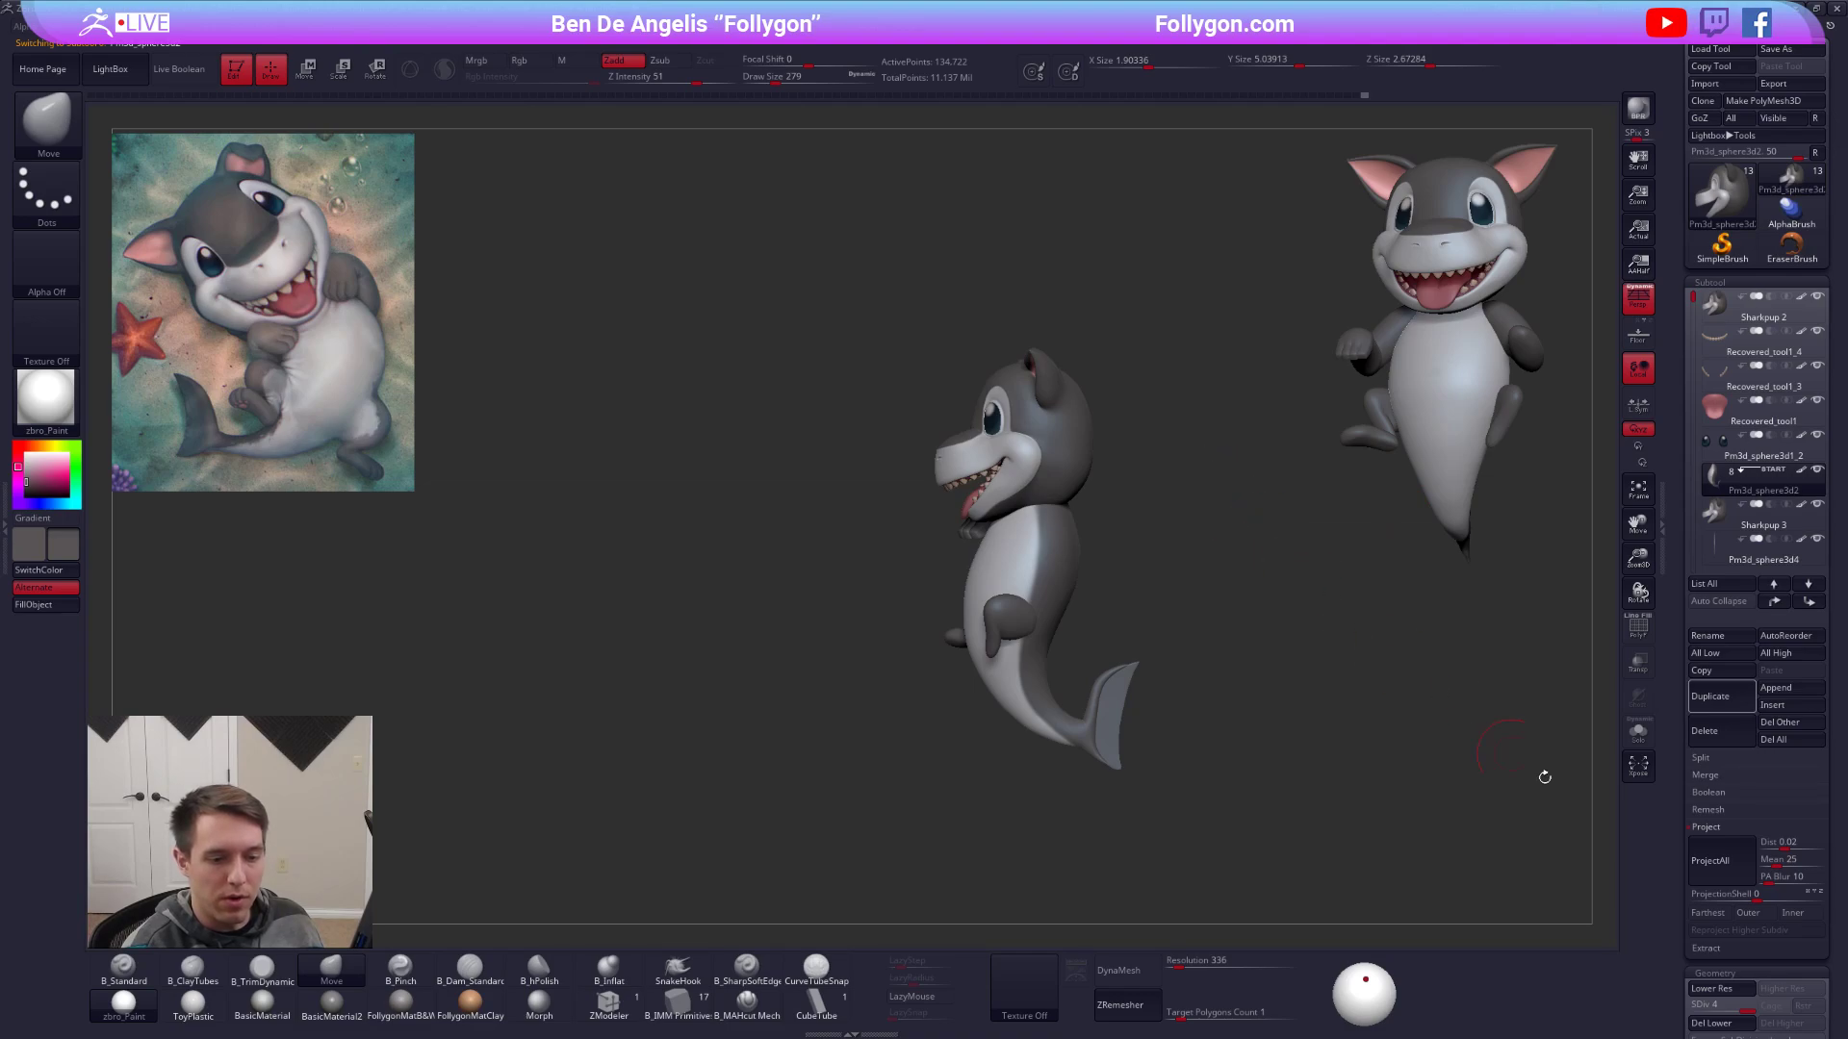
click(1704, 825)
click(1638, 732)
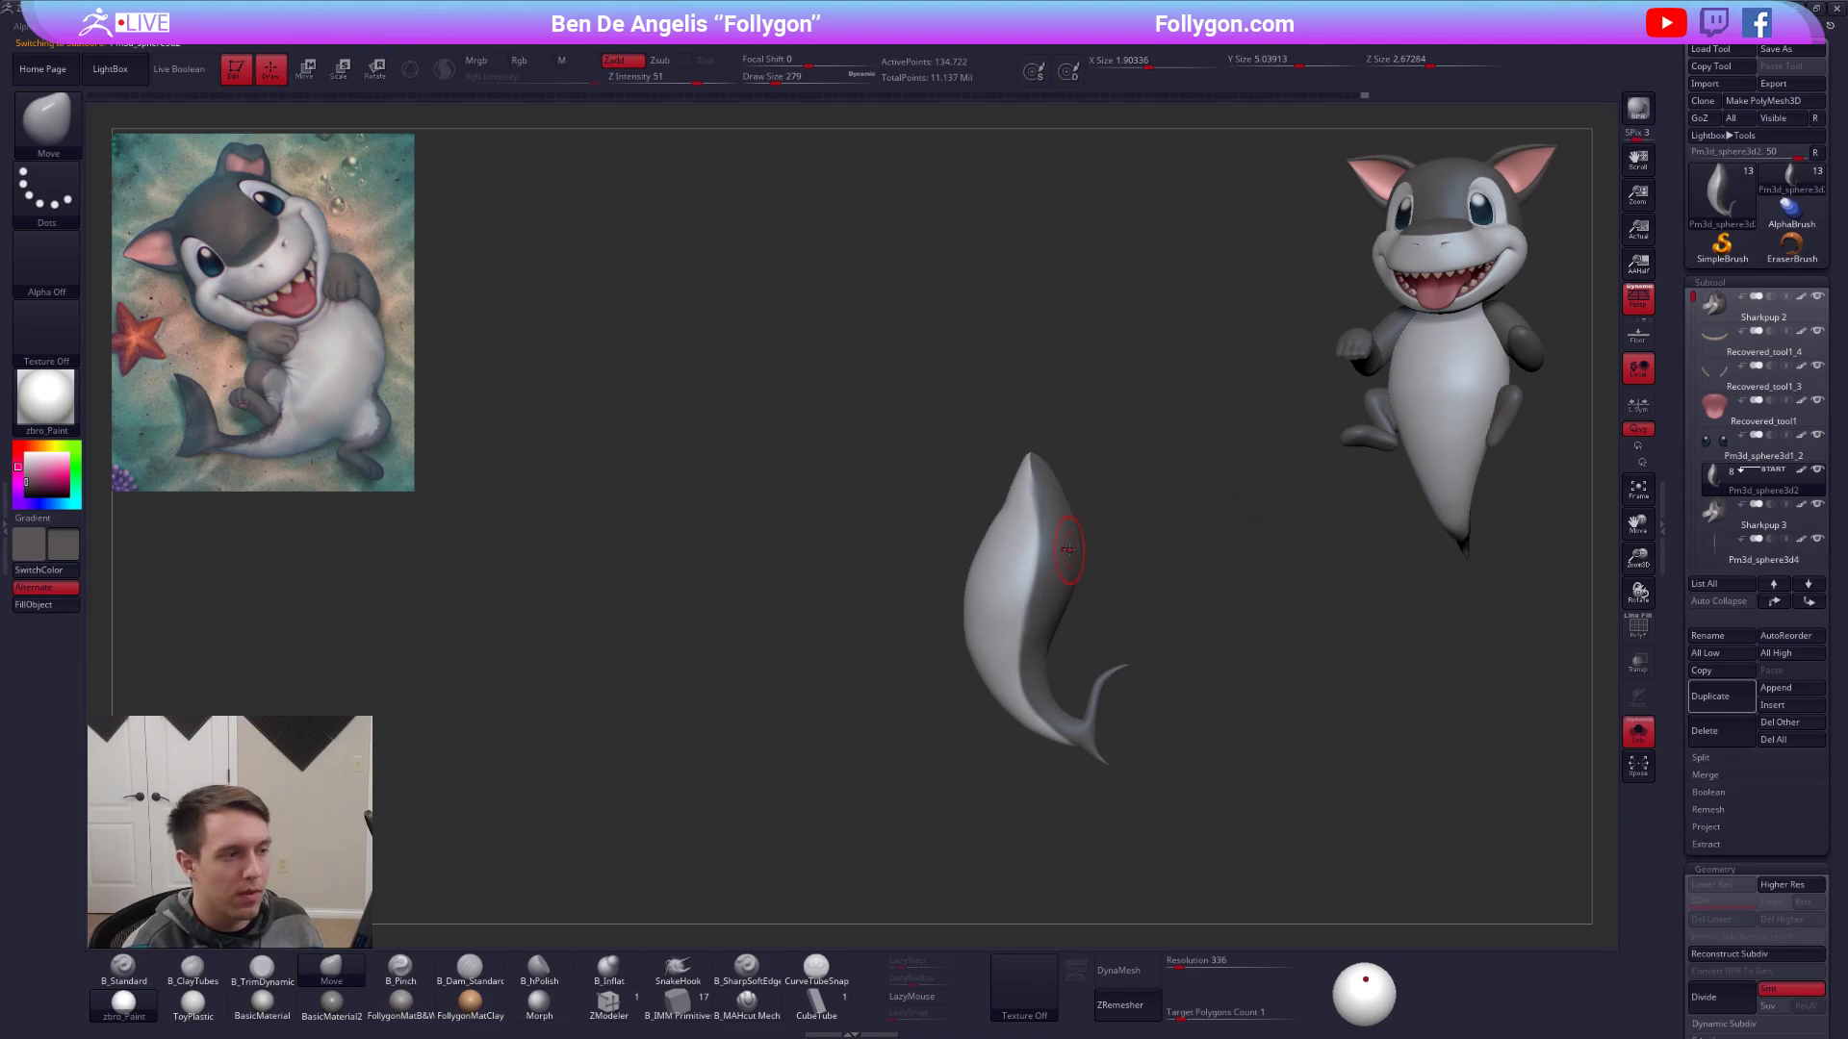
key(ctrl+shift+d)
click(1222, 506)
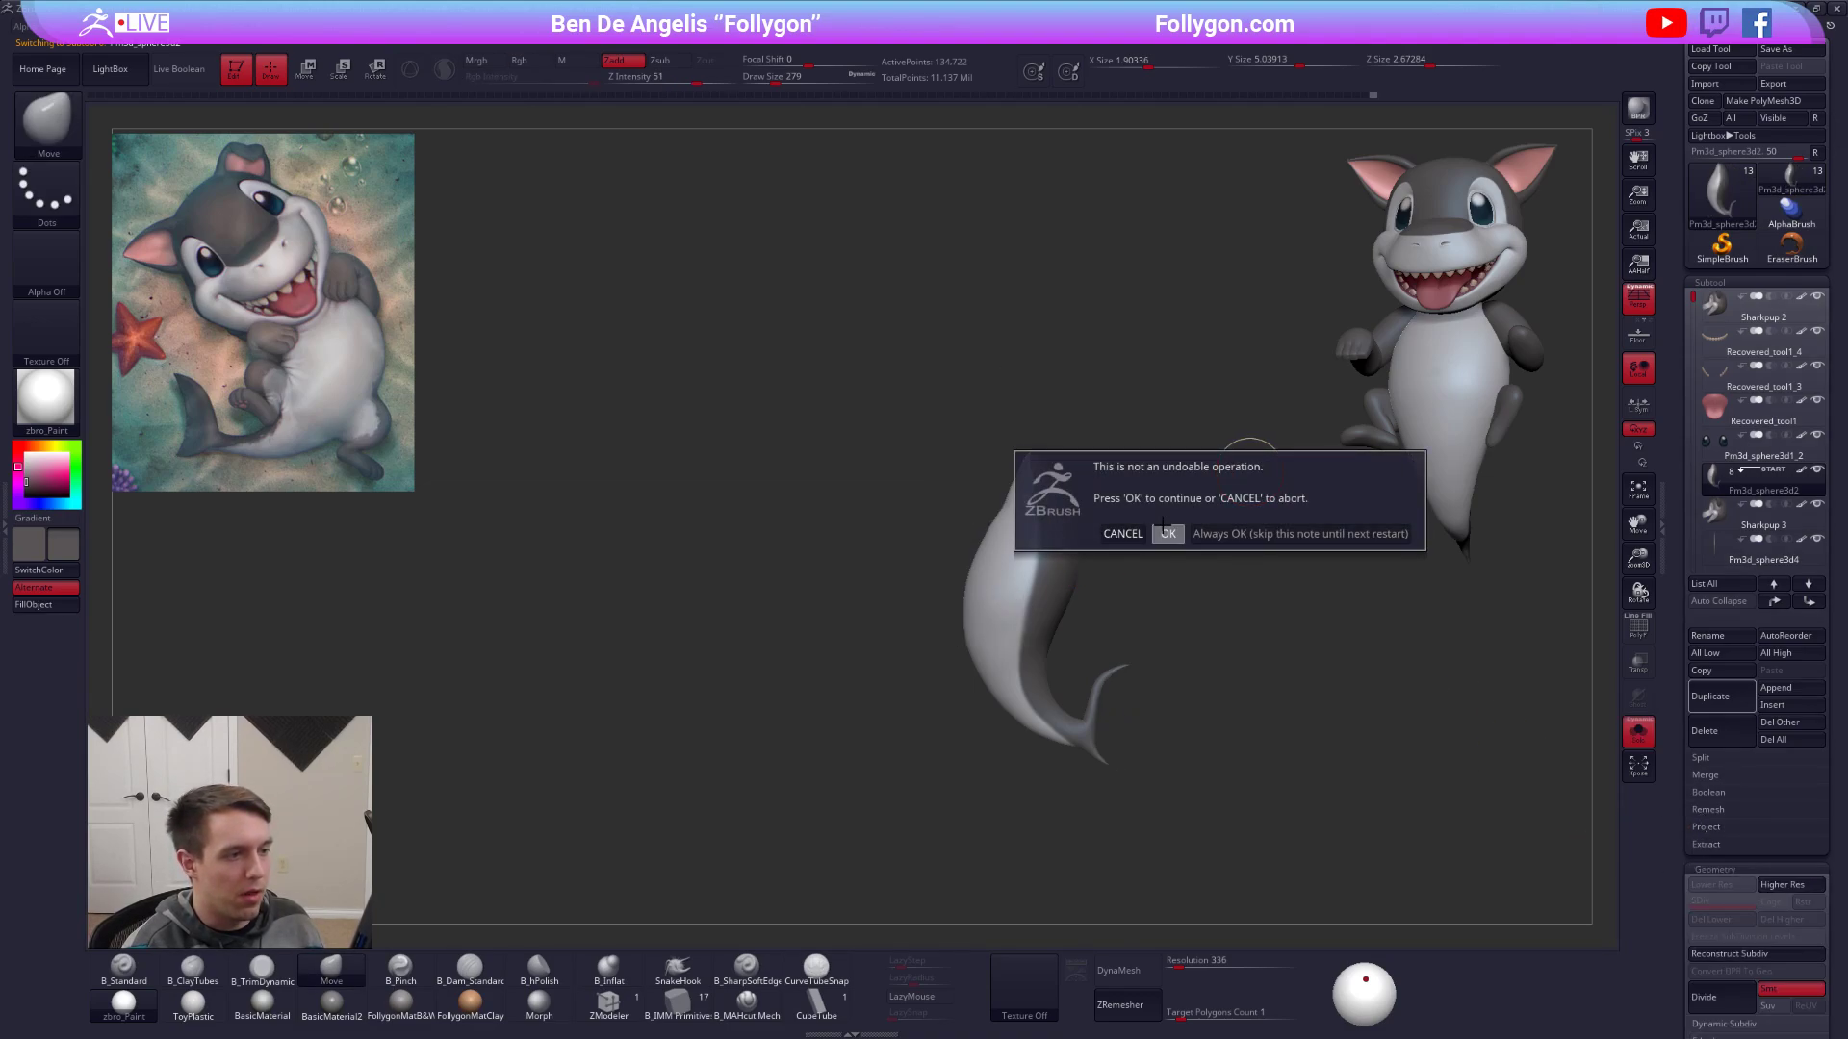
click(1168, 533)
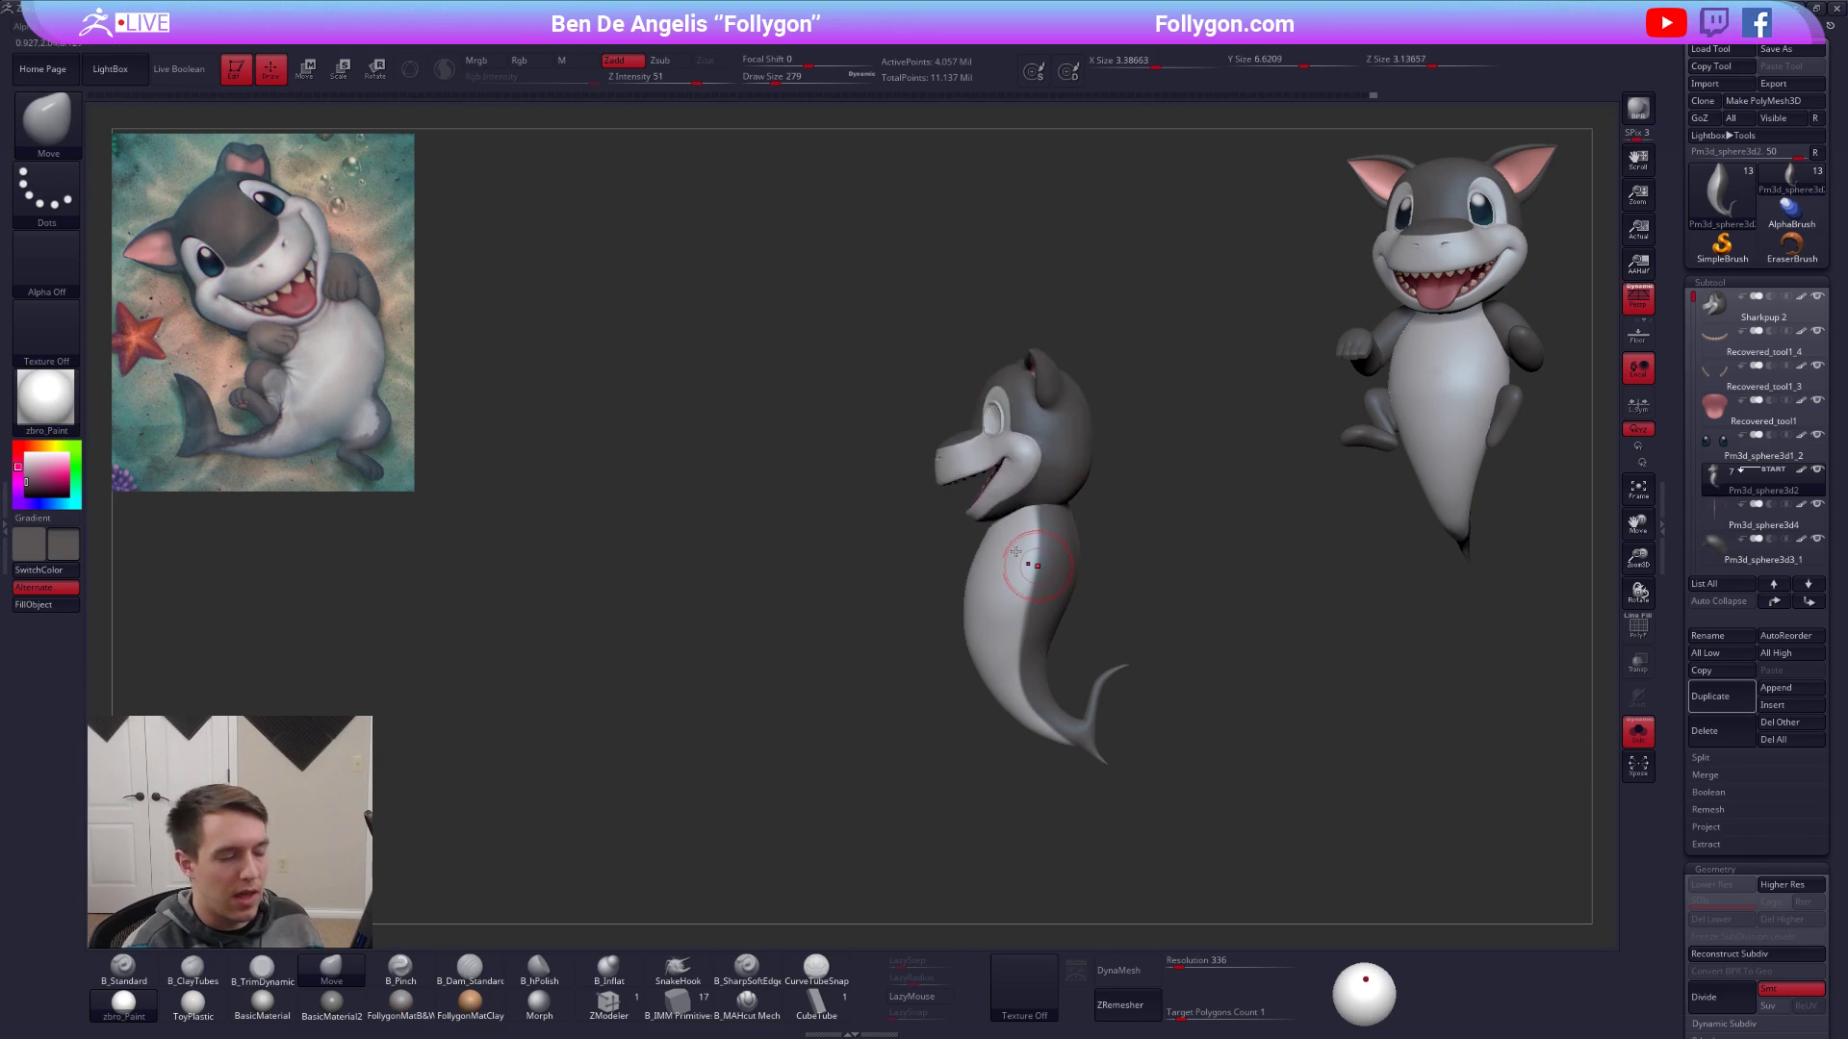
Fuse the merged head and torso with DynaMesh at resolution 552.
mouse_move(1023, 541)
alt+right_down()
mouse_move(1055, 547)
mouse_move(1078, 597)
alt+right_up()
key(shift+f)
key(shift+f)
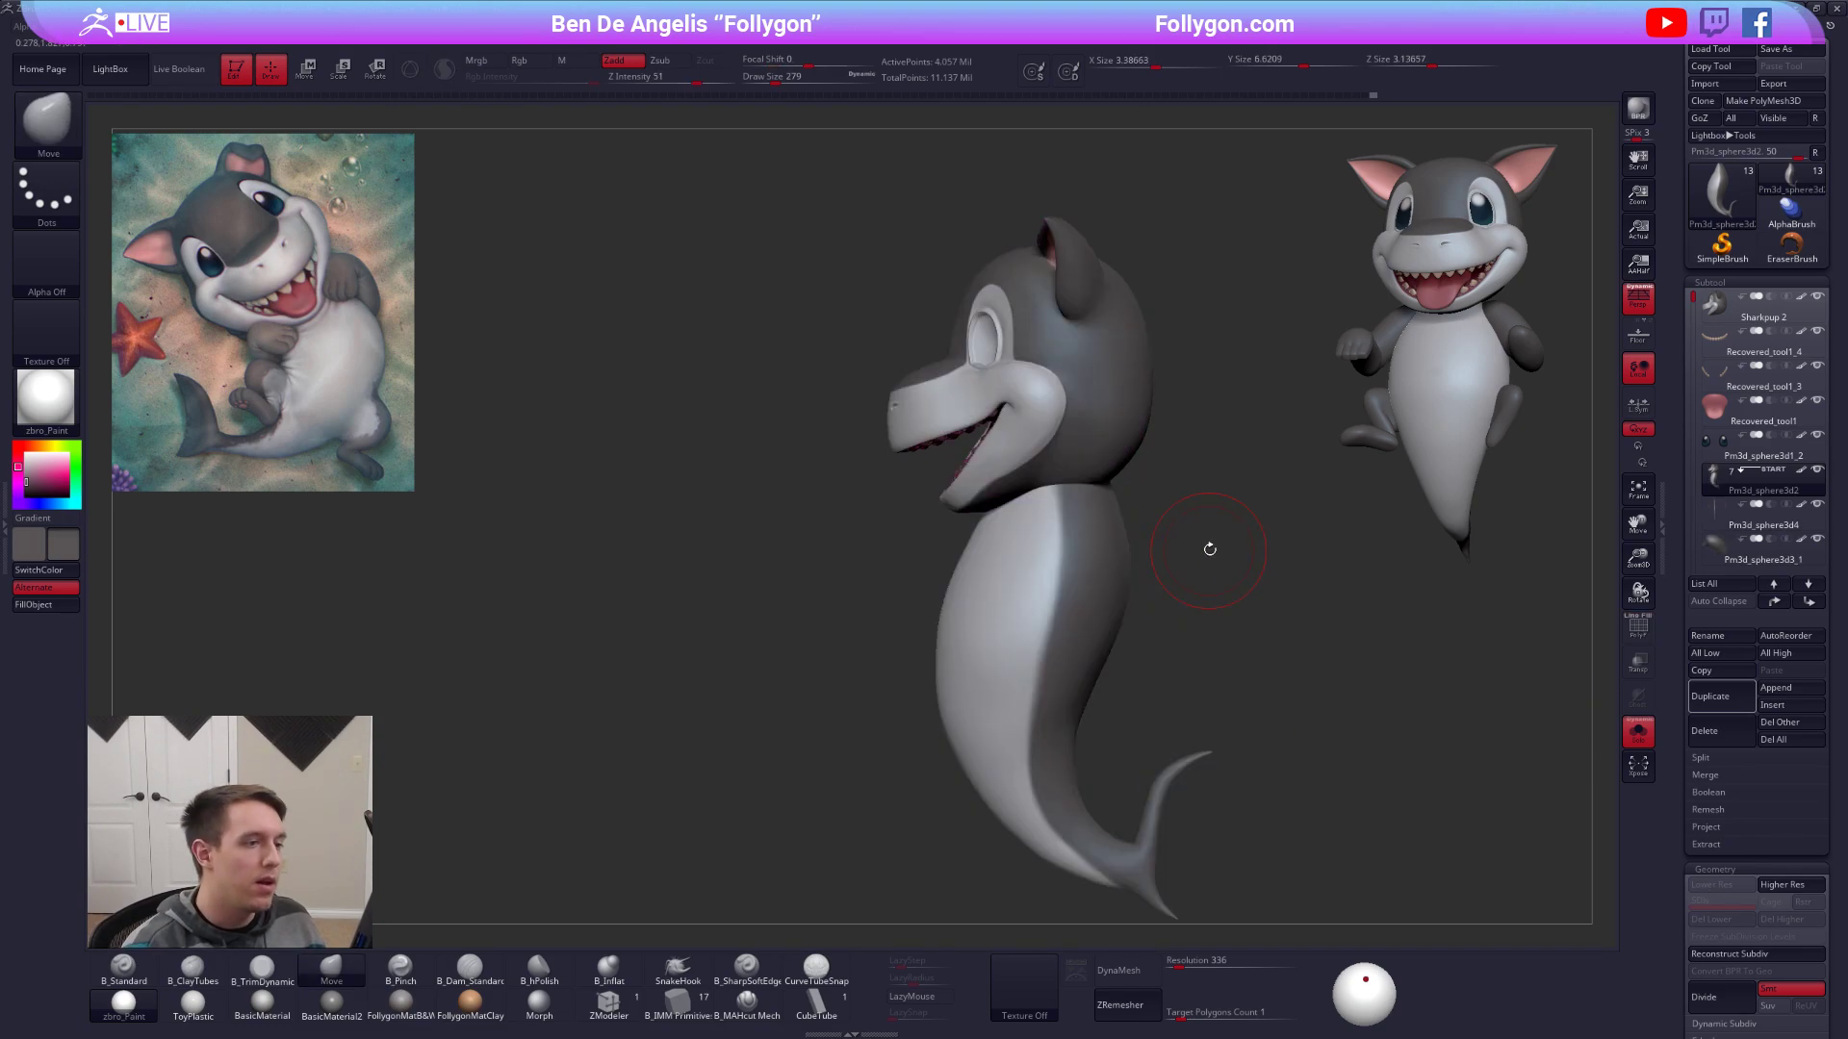
key(shift+f)
key(shift+f)
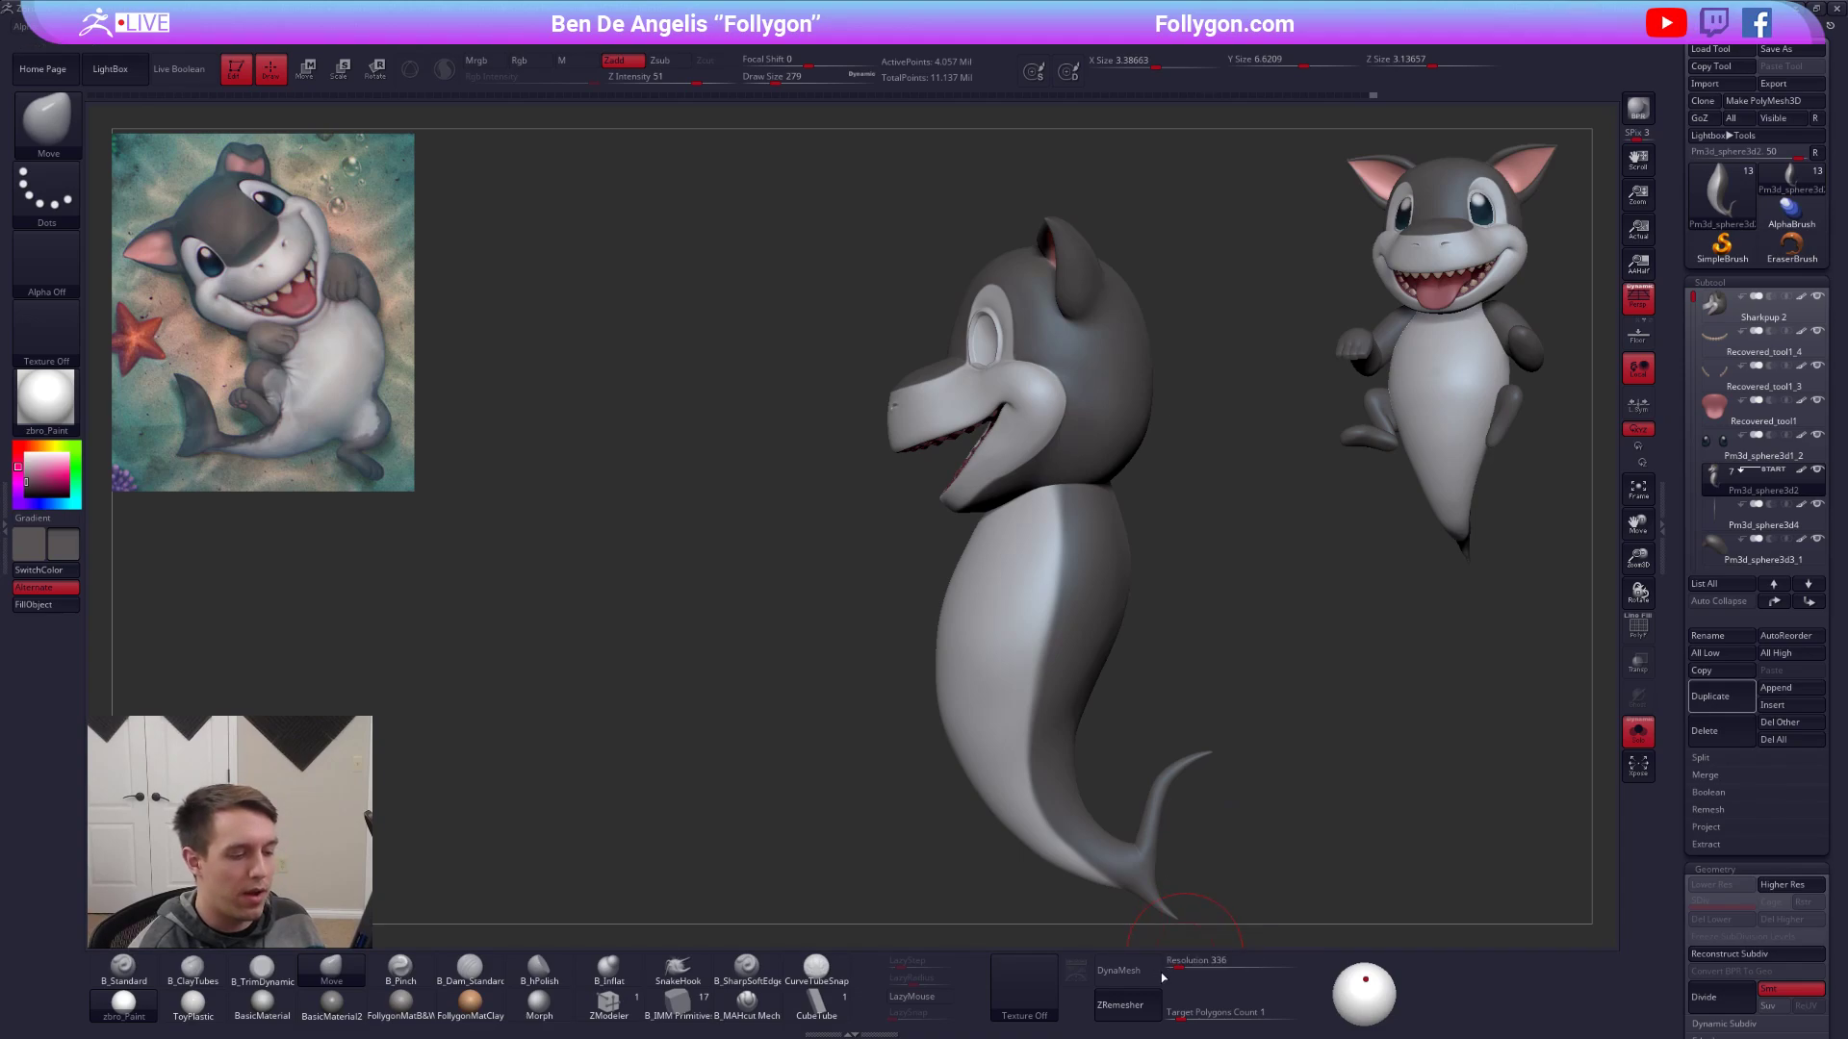
drag(1187, 968, 1201, 968)
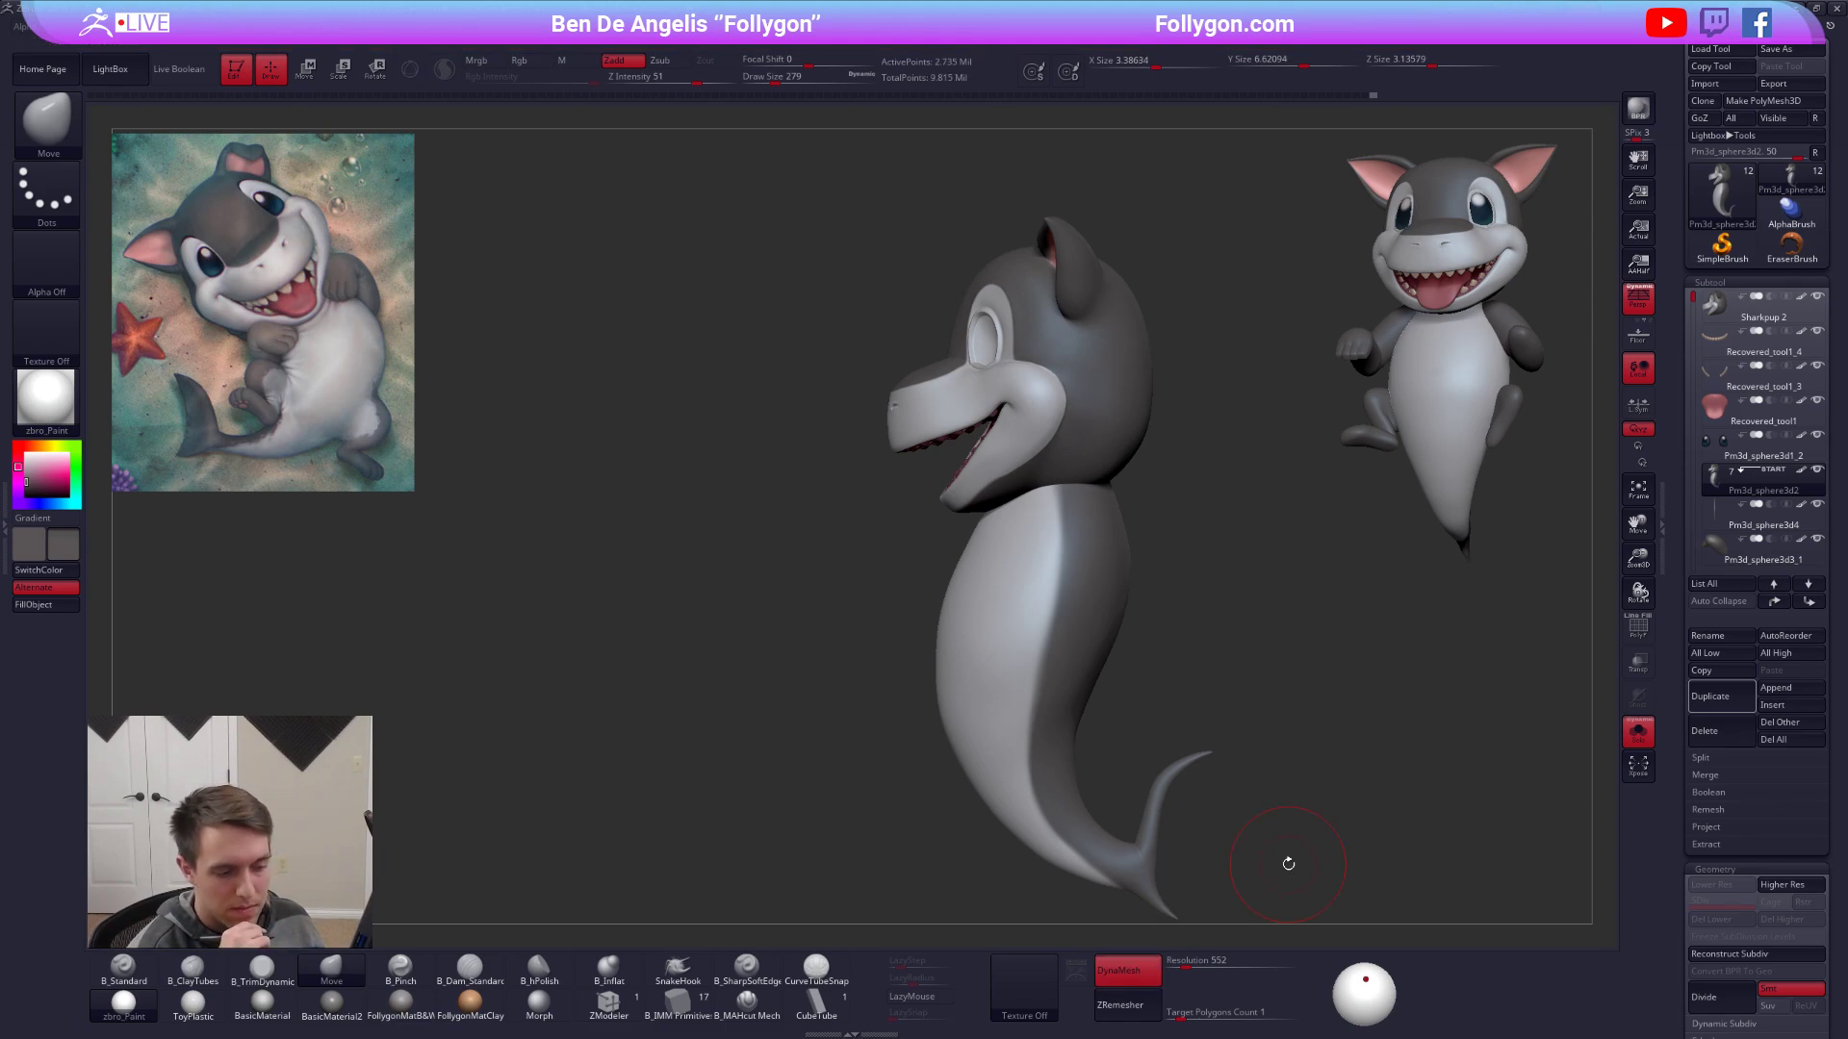
Hide the head above the neck with a lasso selection, delete the hidden geometry and turn on double-sided display.
ctrl+right_drag(970, 464, 961, 535)
mouse_move(938, 540)
ctrl+alt+shift+mouse_down()
mouse_move(1237, 149)
mouse_move(469, 540)
ctrl+alt+shift+mouse_up()
key(space)
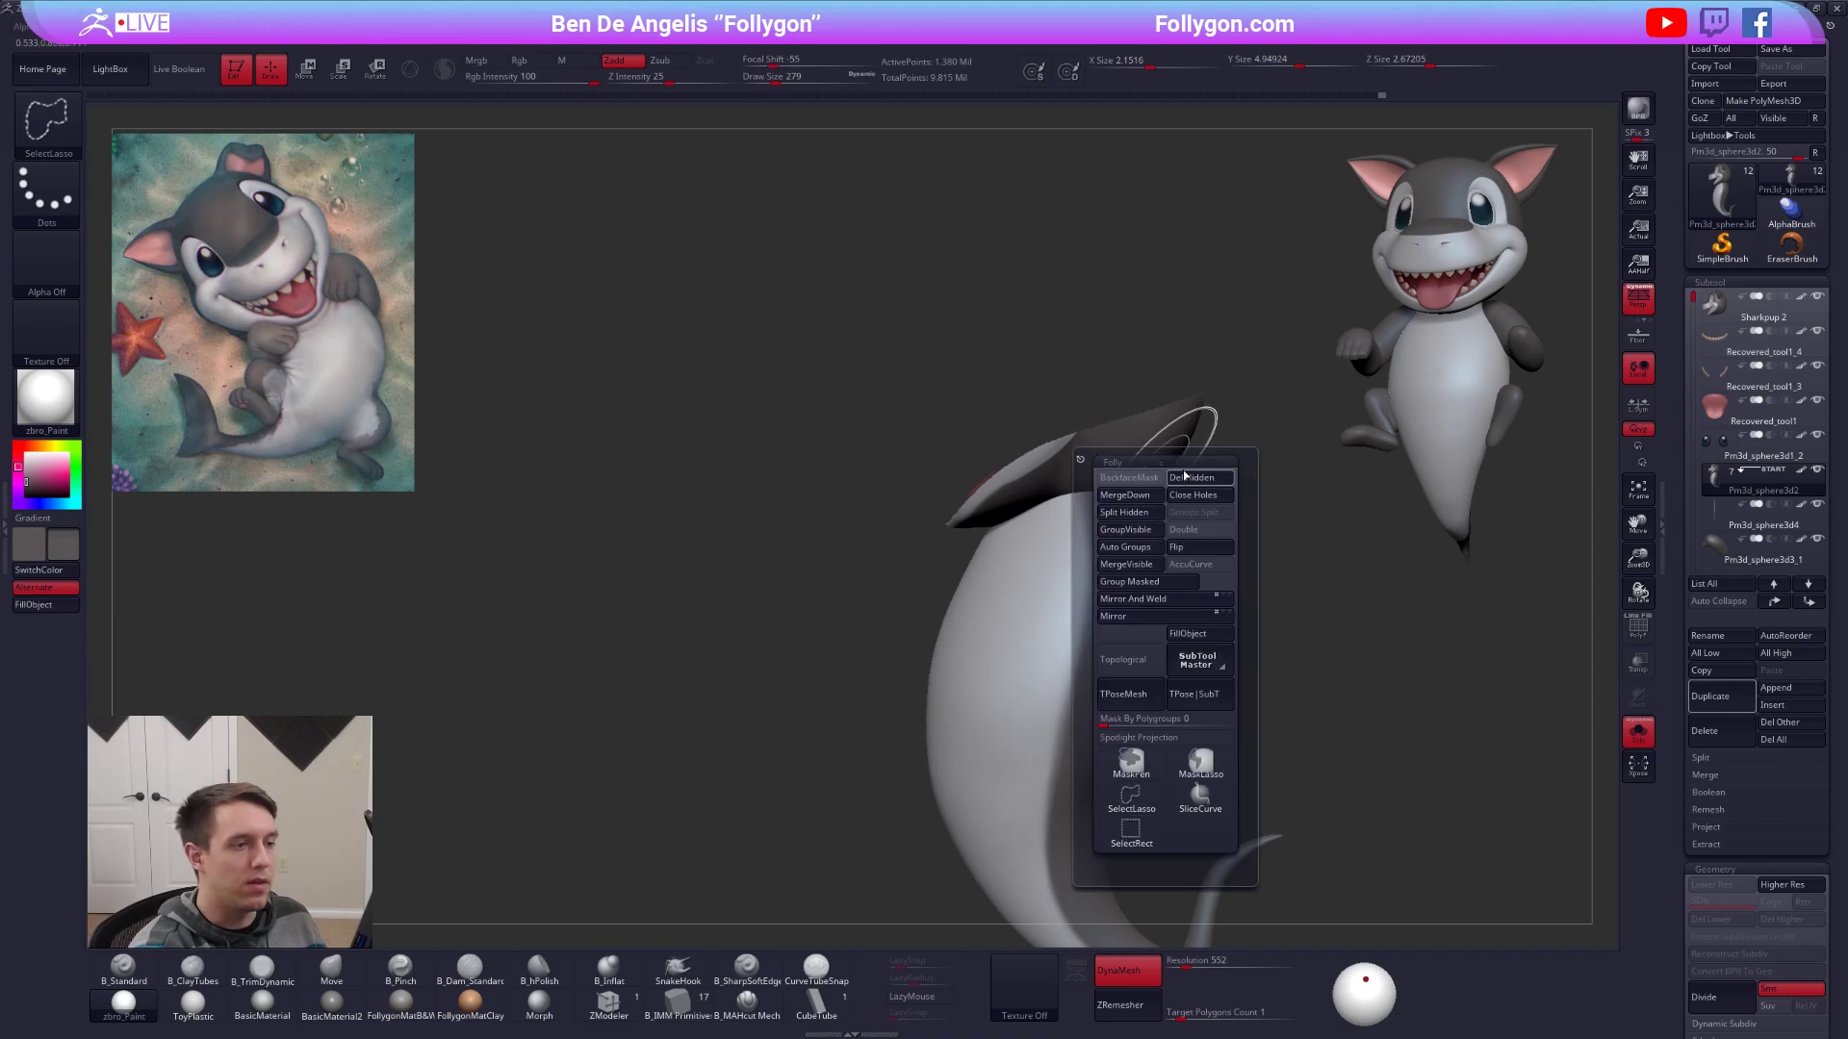
right_drag(1057, 500, 997, 486)
key(ctrl+shift+f)
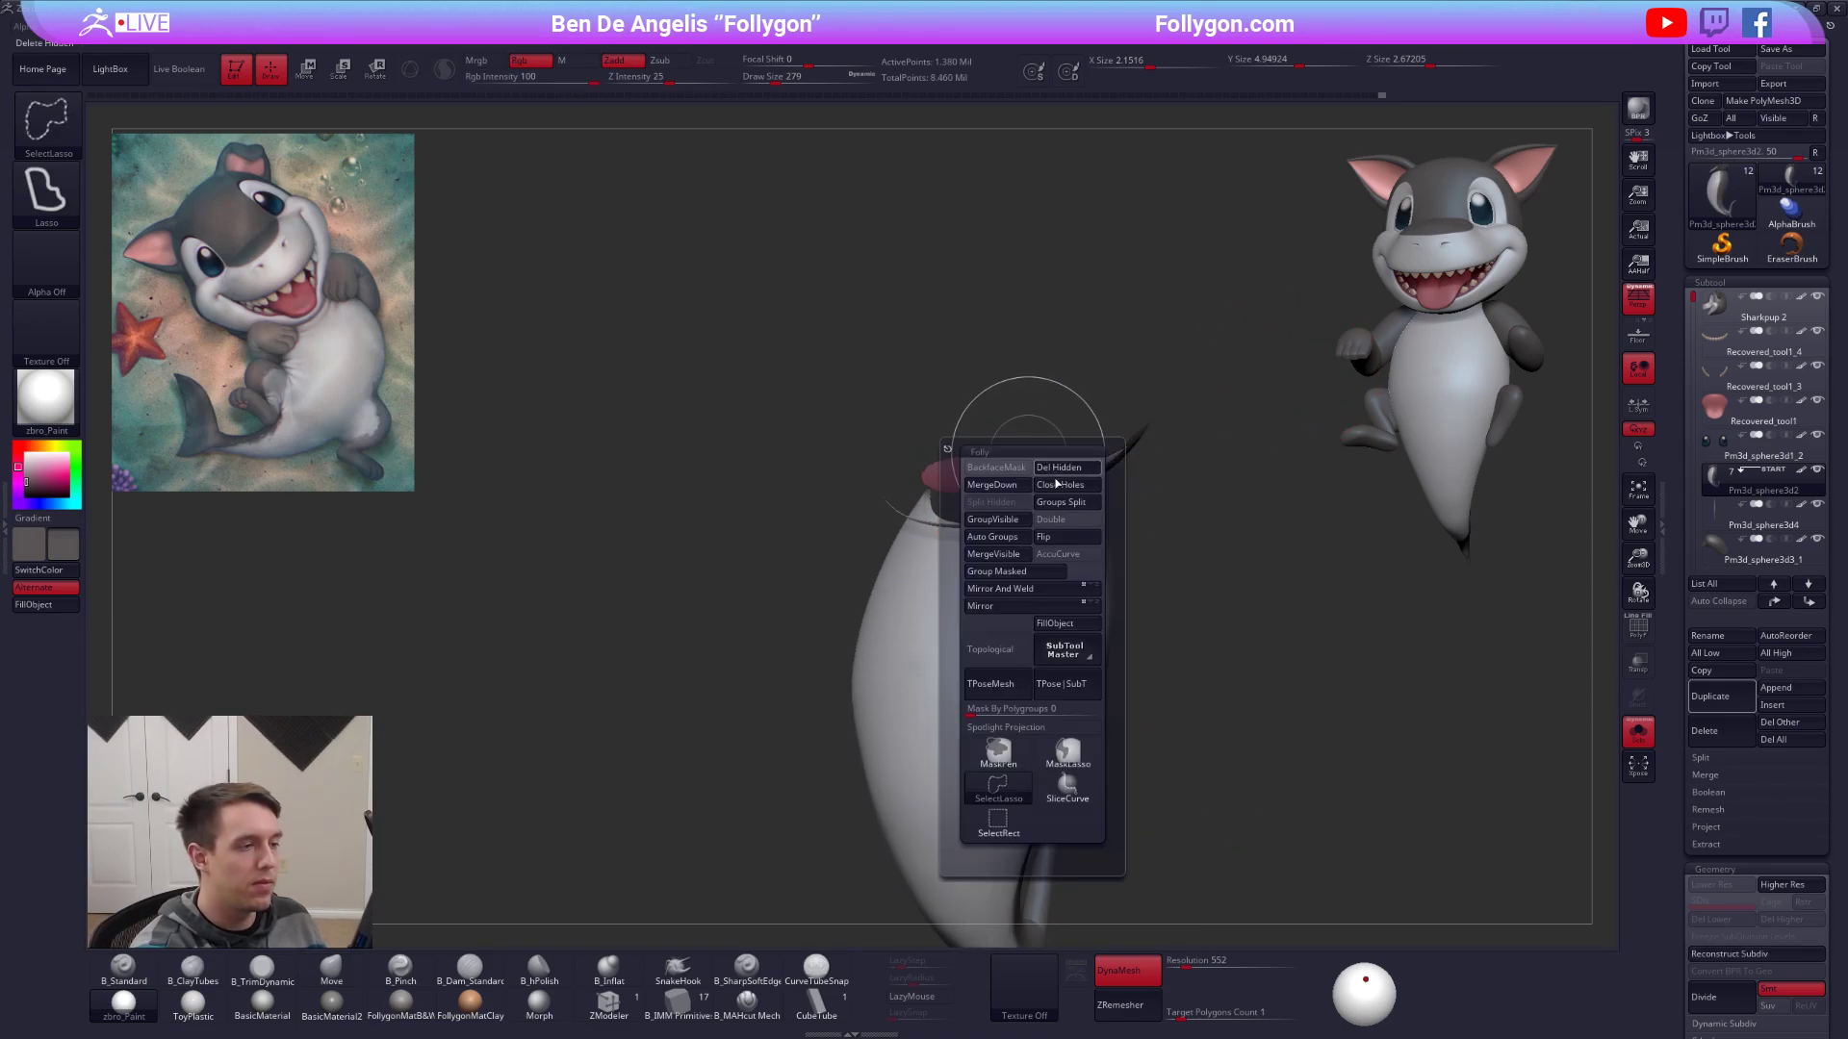
click(1065, 519)
click(1064, 469)
Auto-group the remaining pieces, close the open neck collar and update the torso's DynaMesh.
key(ctrl+shift+f)
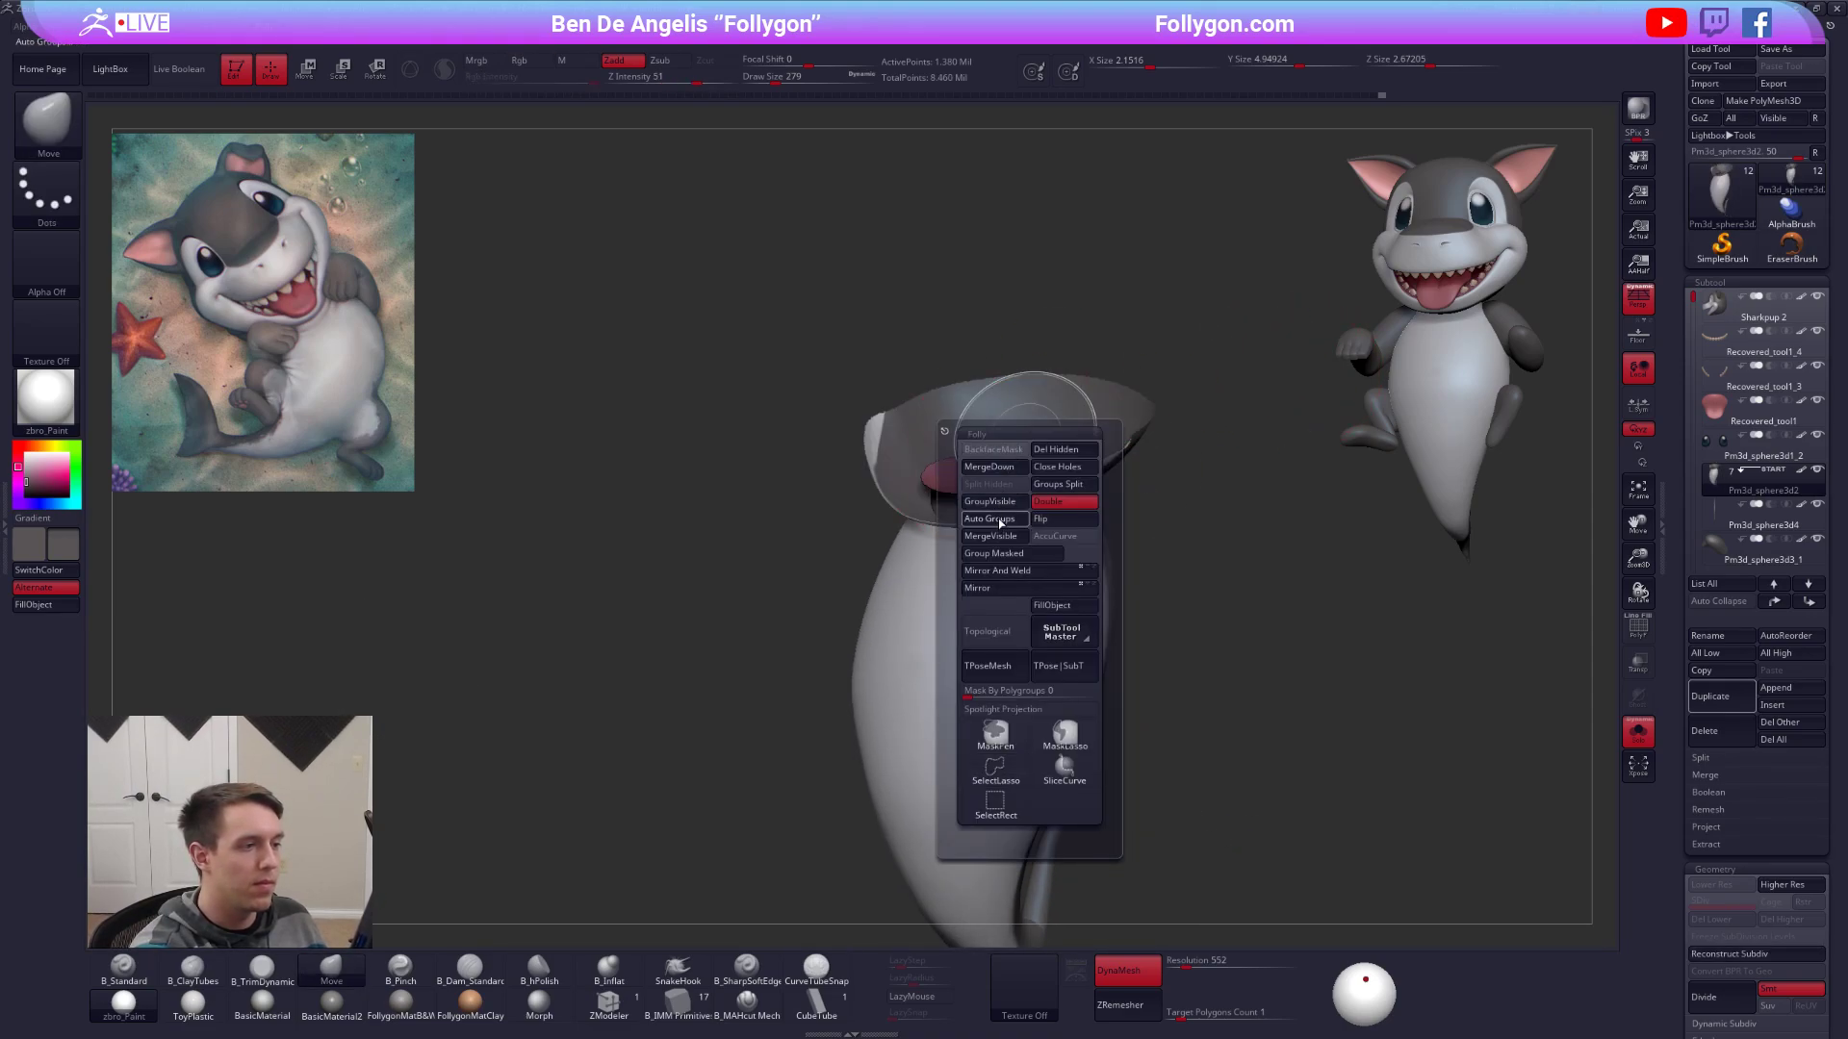
click(999, 524)
ctrl+alt+shift+click(969, 479)
ctrl+alt+shift+click(970, 483)
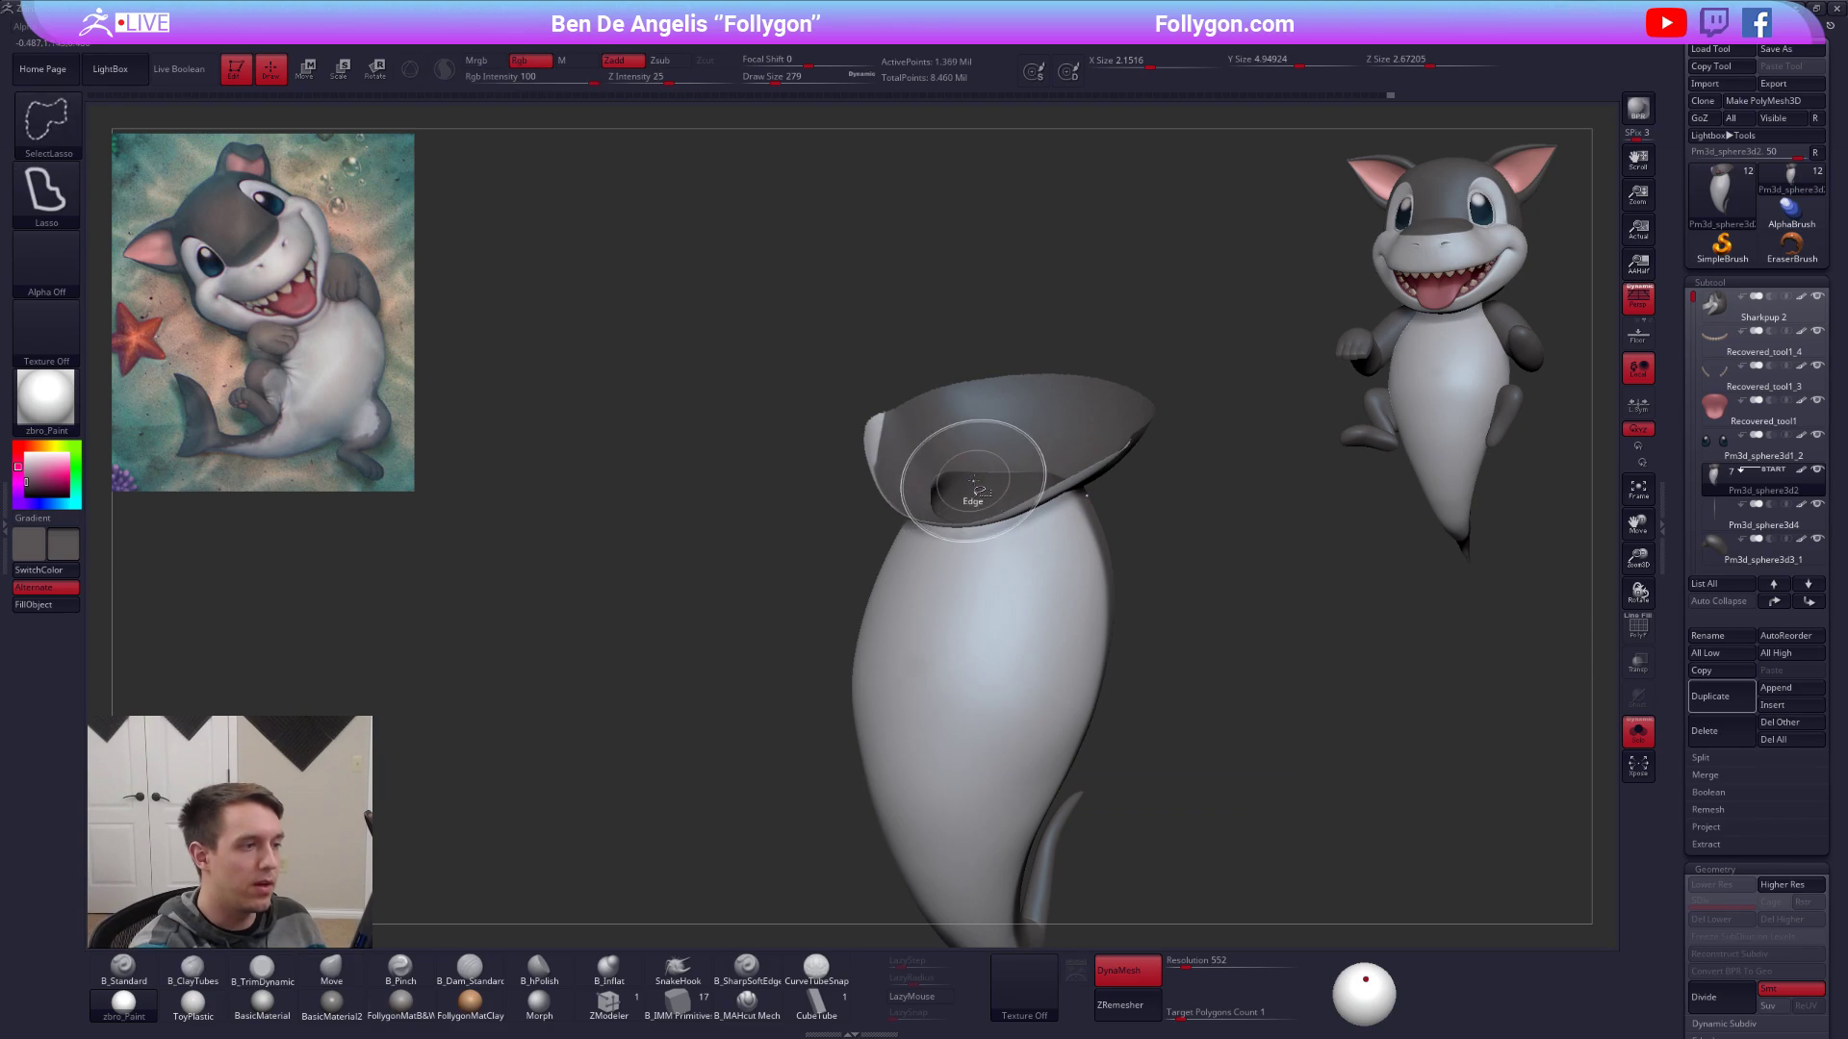
key(ctrl+shift+f)
click(1249, 517)
ctrl+right_drag(1299, 431, 1261, 371)
mouse_move(1195, 433)
ctrl+mouse_down()
mouse_move(1239, 476)
mouse_move(1245, 690)
ctrl+mouse_up()
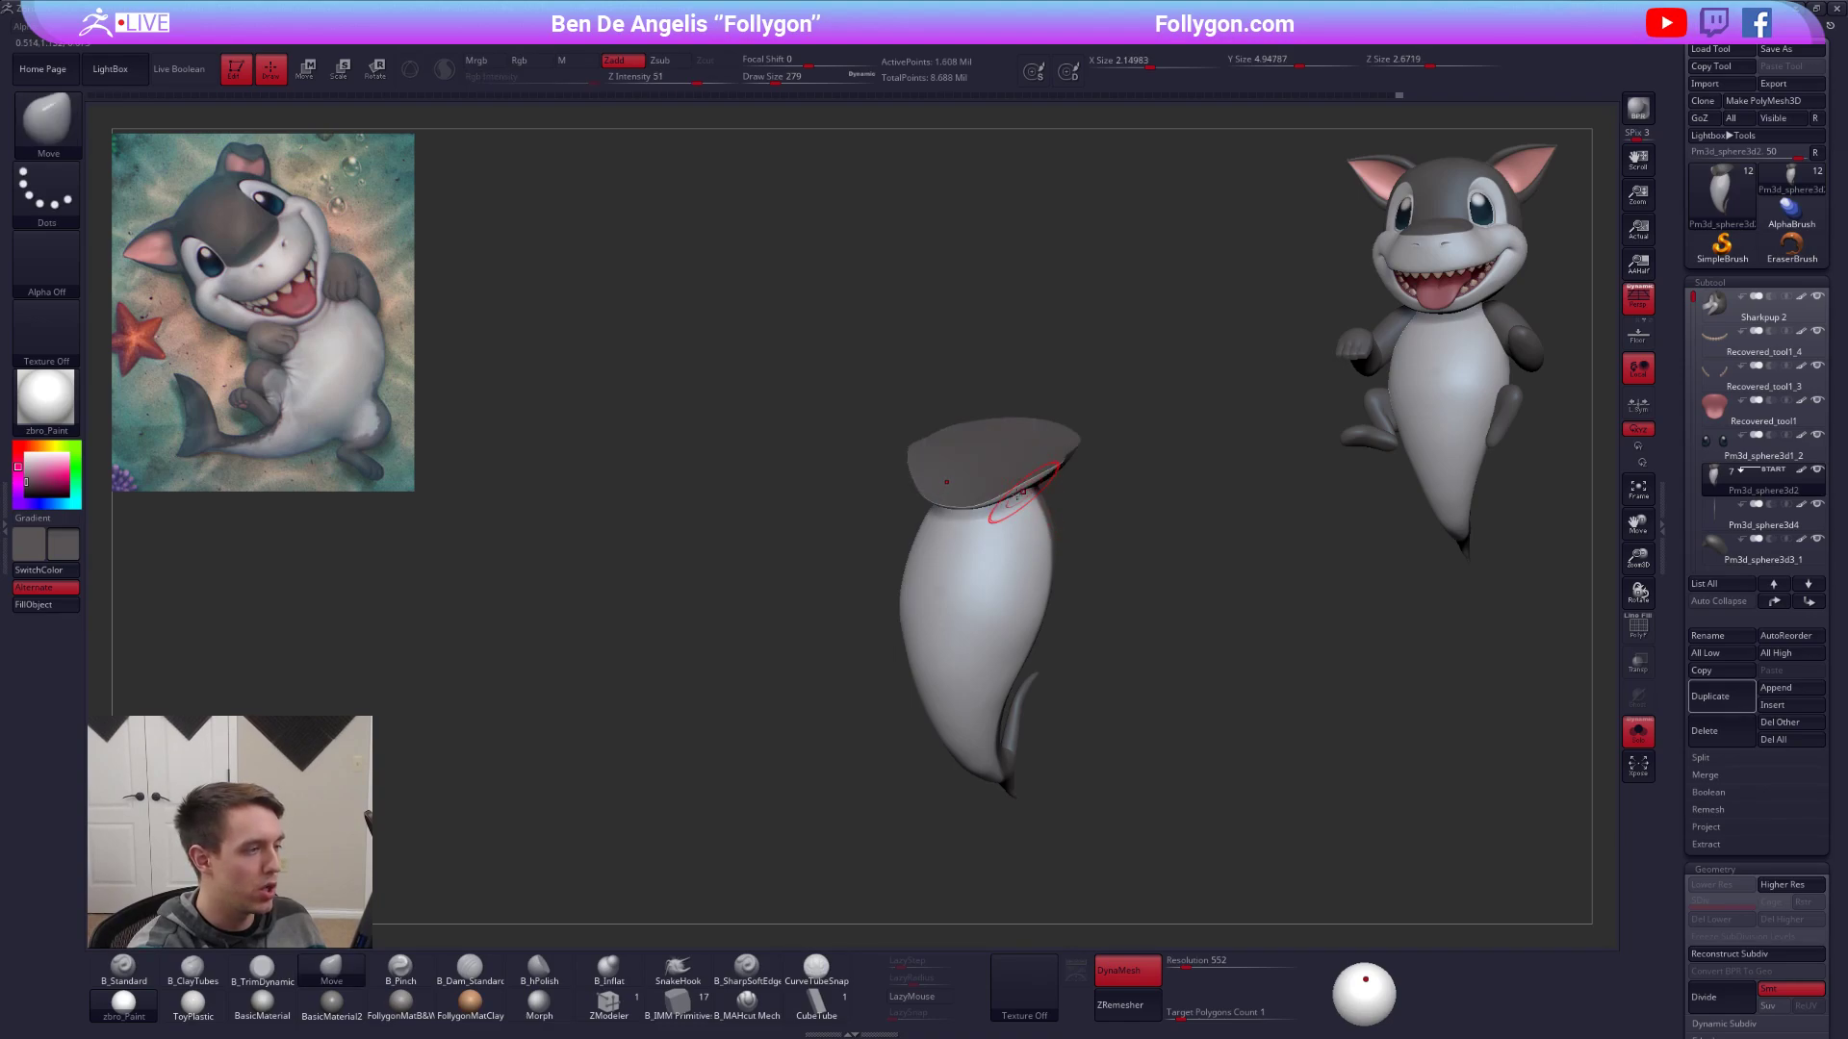
Soften the transition between neck and collar with the Smooth and B_TrimDynamic brushes at draw size 335.
right_drag(1020, 529, 1004, 524)
shift+drag(1001, 505, 1037, 486)
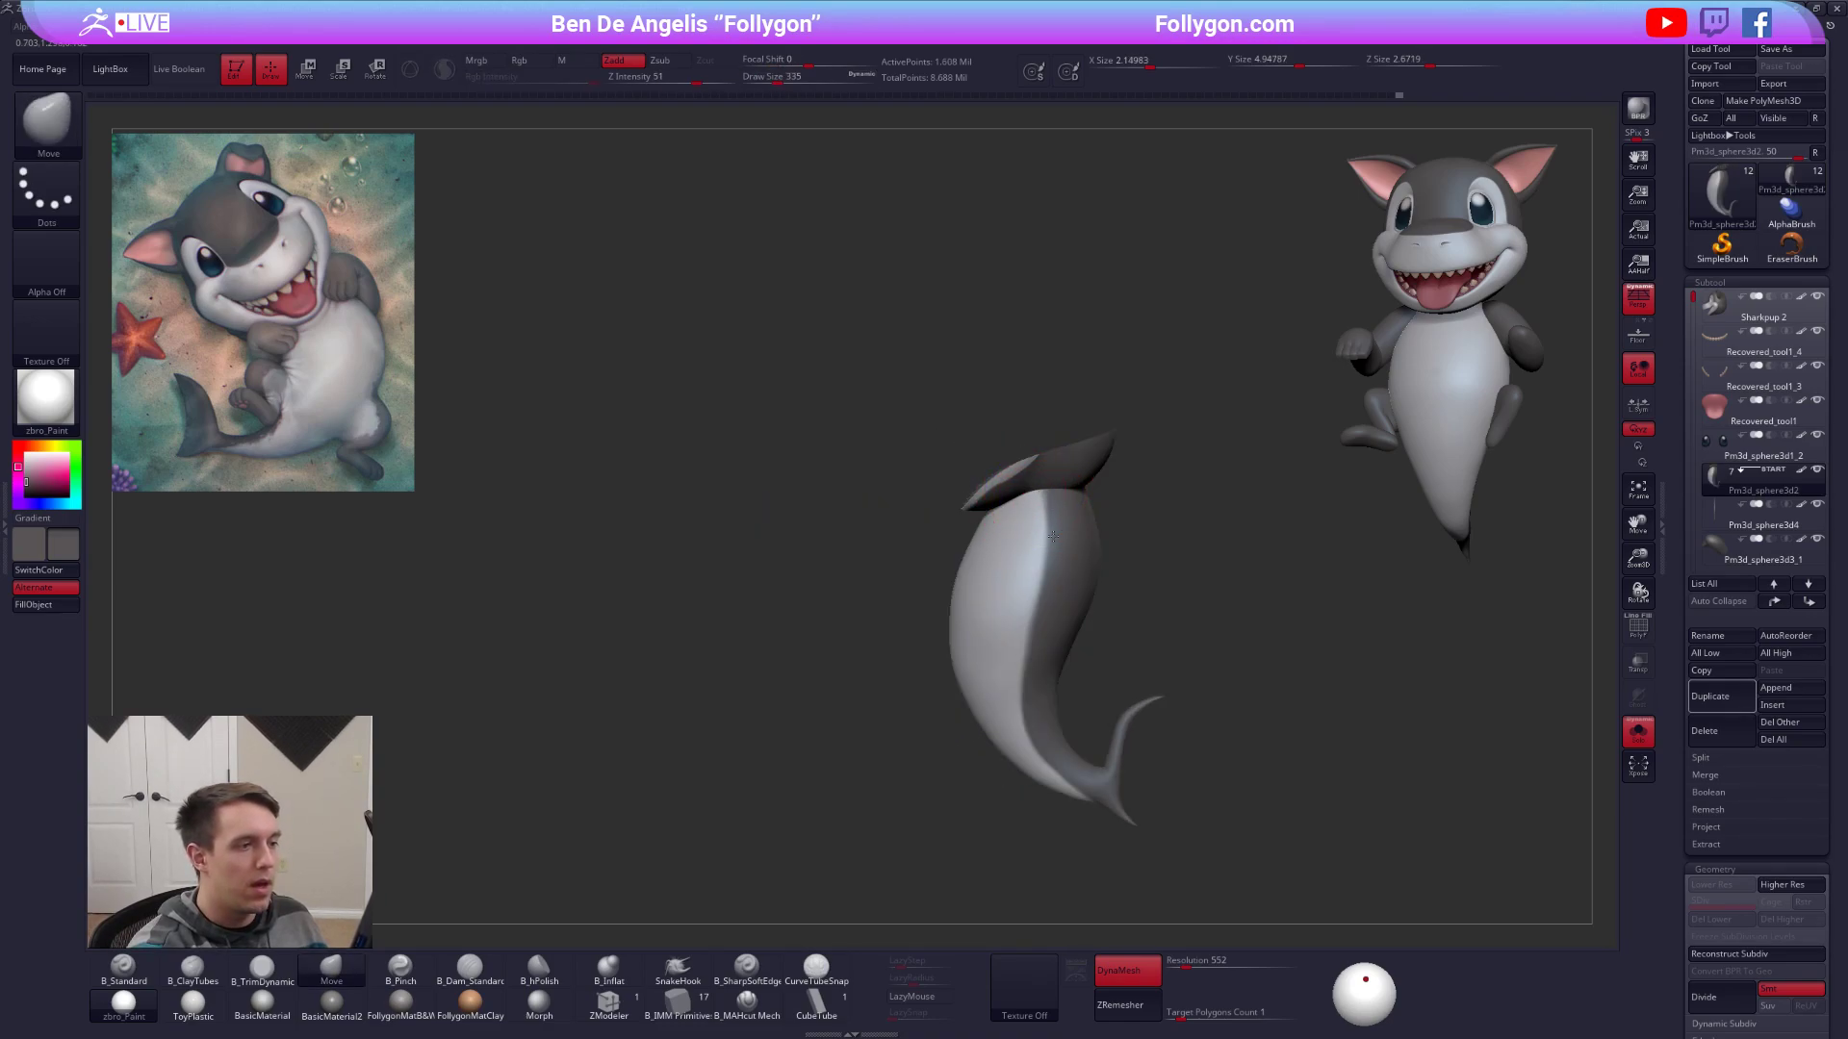
mouse_move(1037, 486)
ctrl+right_down()
mouse_move(1077, 539)
mouse_move(1078, 496)
mouse_move(1159, 462)
mouse_move(1181, 481)
ctrl+right_up()
key(3)
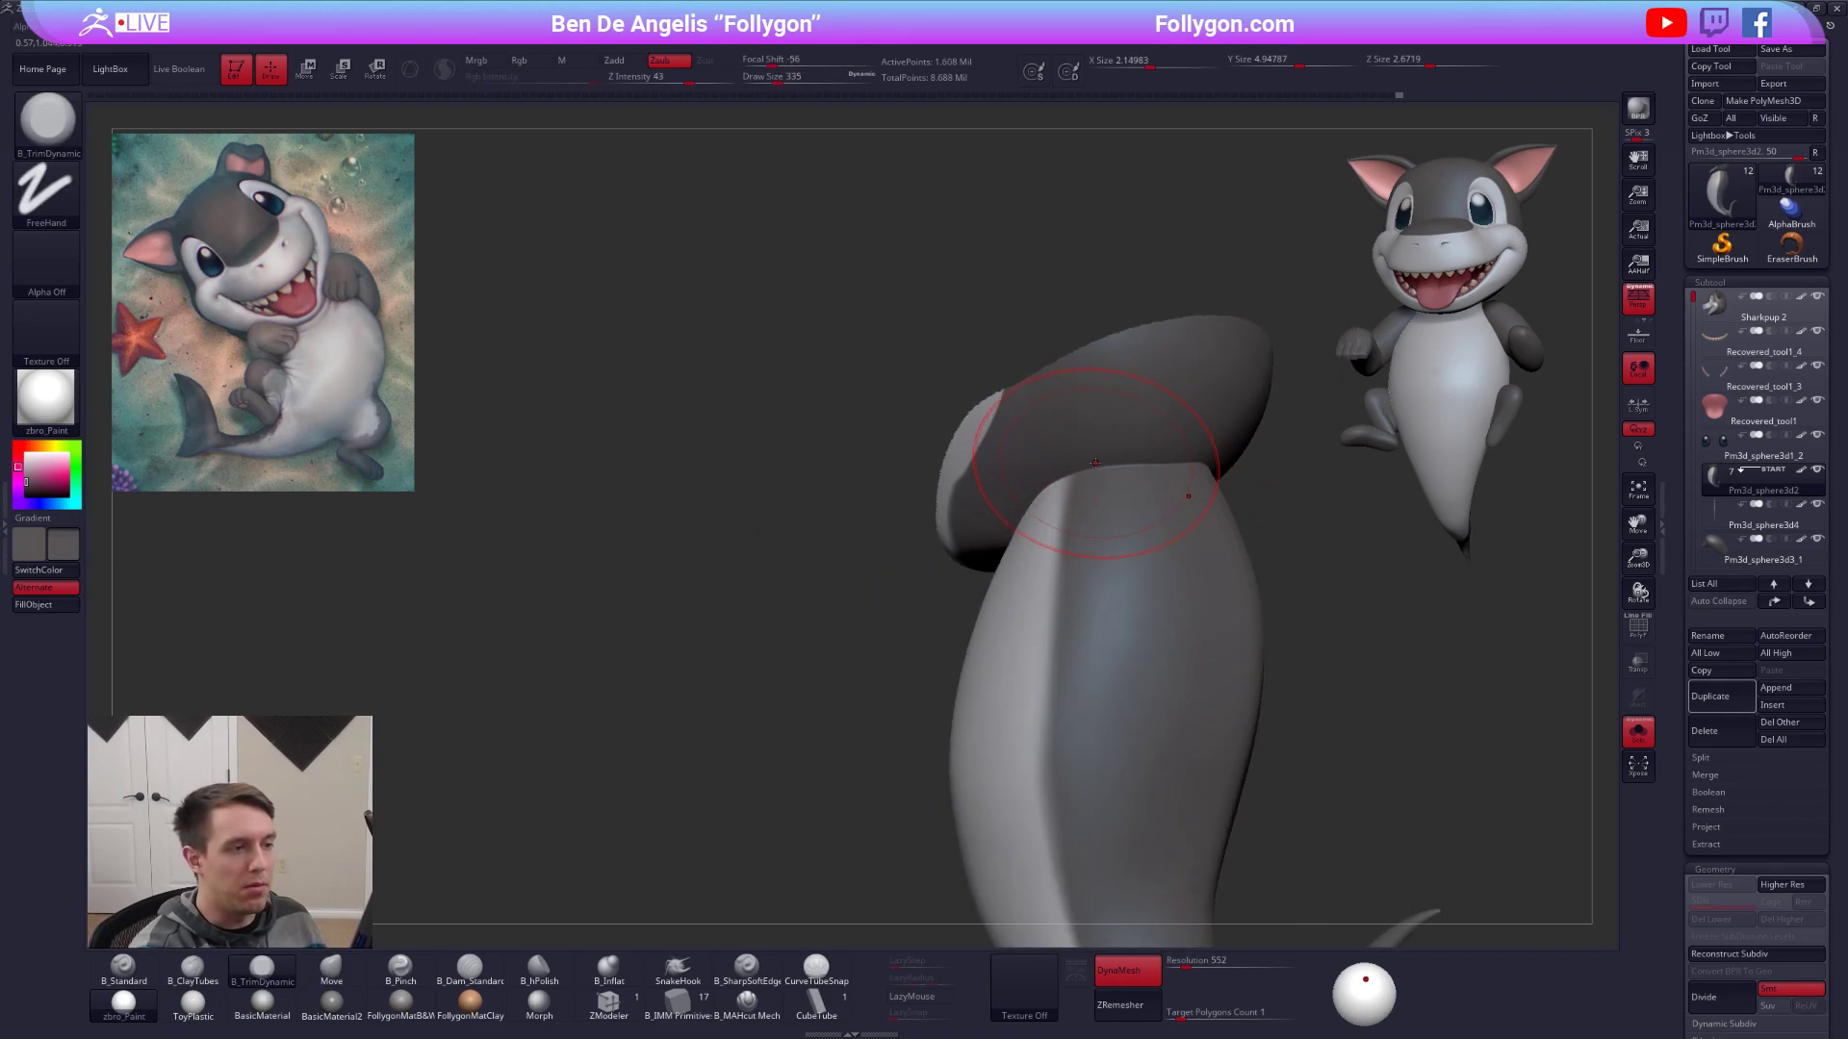
drag(1097, 468, 1148, 469)
mouse_move(1187, 471)
right_down()
mouse_move(1069, 469)
mouse_move(979, 530)
right_up()
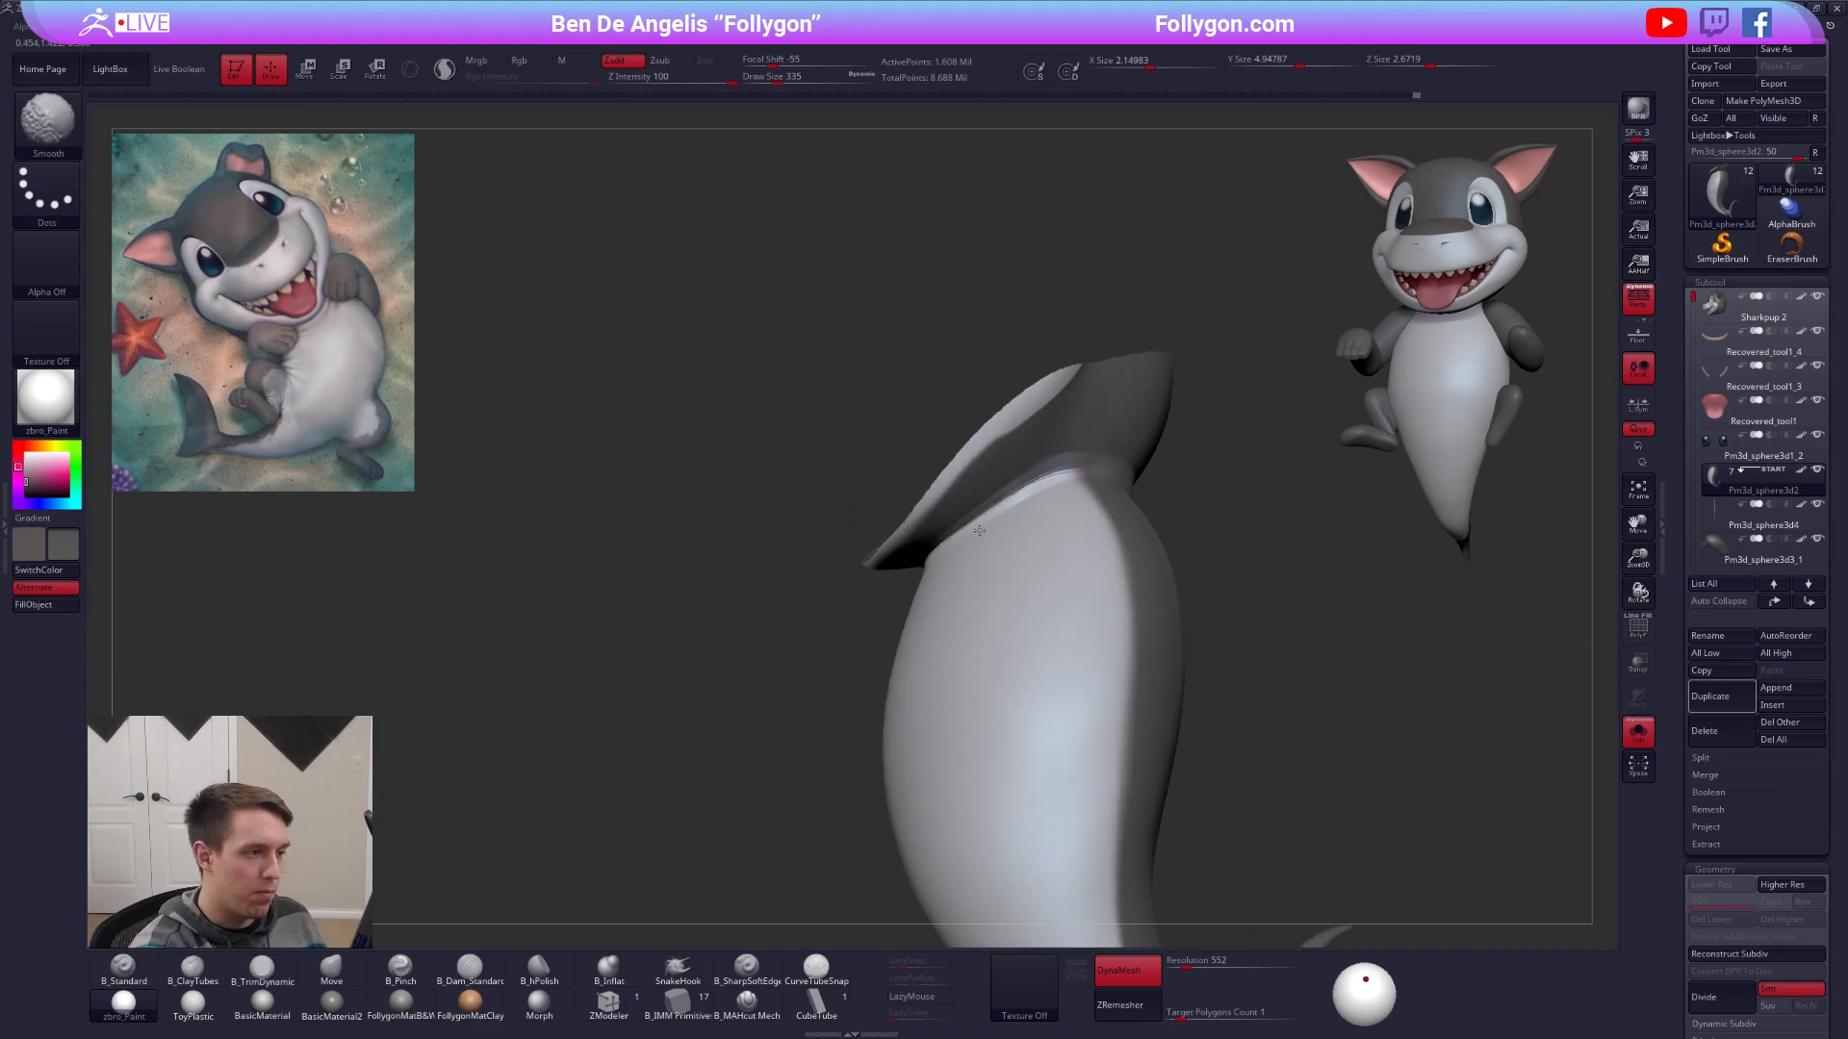
Examine how the fused torso fits the head, arms and legs from several sides of the full character.
ctrl+right_drag(1115, 524, 1279, 640)
key(shift+f)
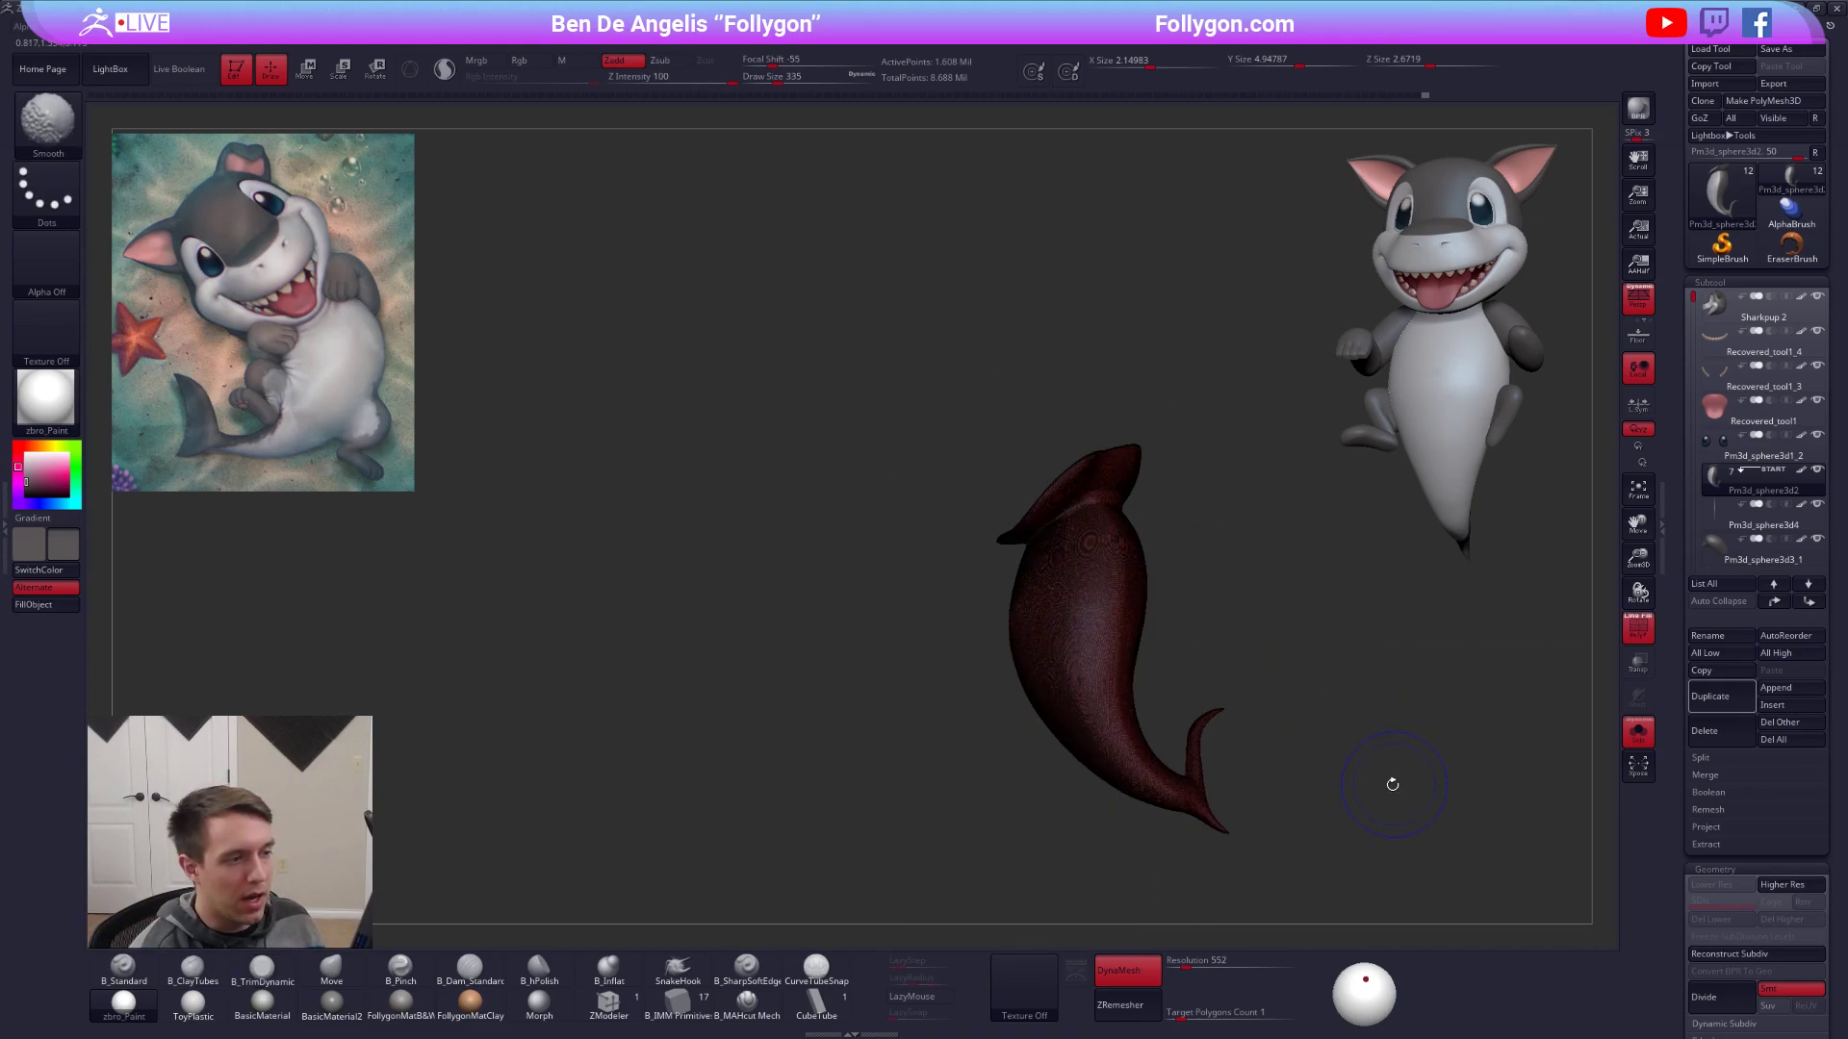
key(shift+f)
mouse_move(1390, 784)
right_down()
mouse_move(1398, 821)
mouse_move(1435, 796)
mouse_move(1365, 805)
mouse_move(1193, 625)
mouse_move(1098, 566)
mouse_move(1039, 578)
right_up()
key(alt+s)
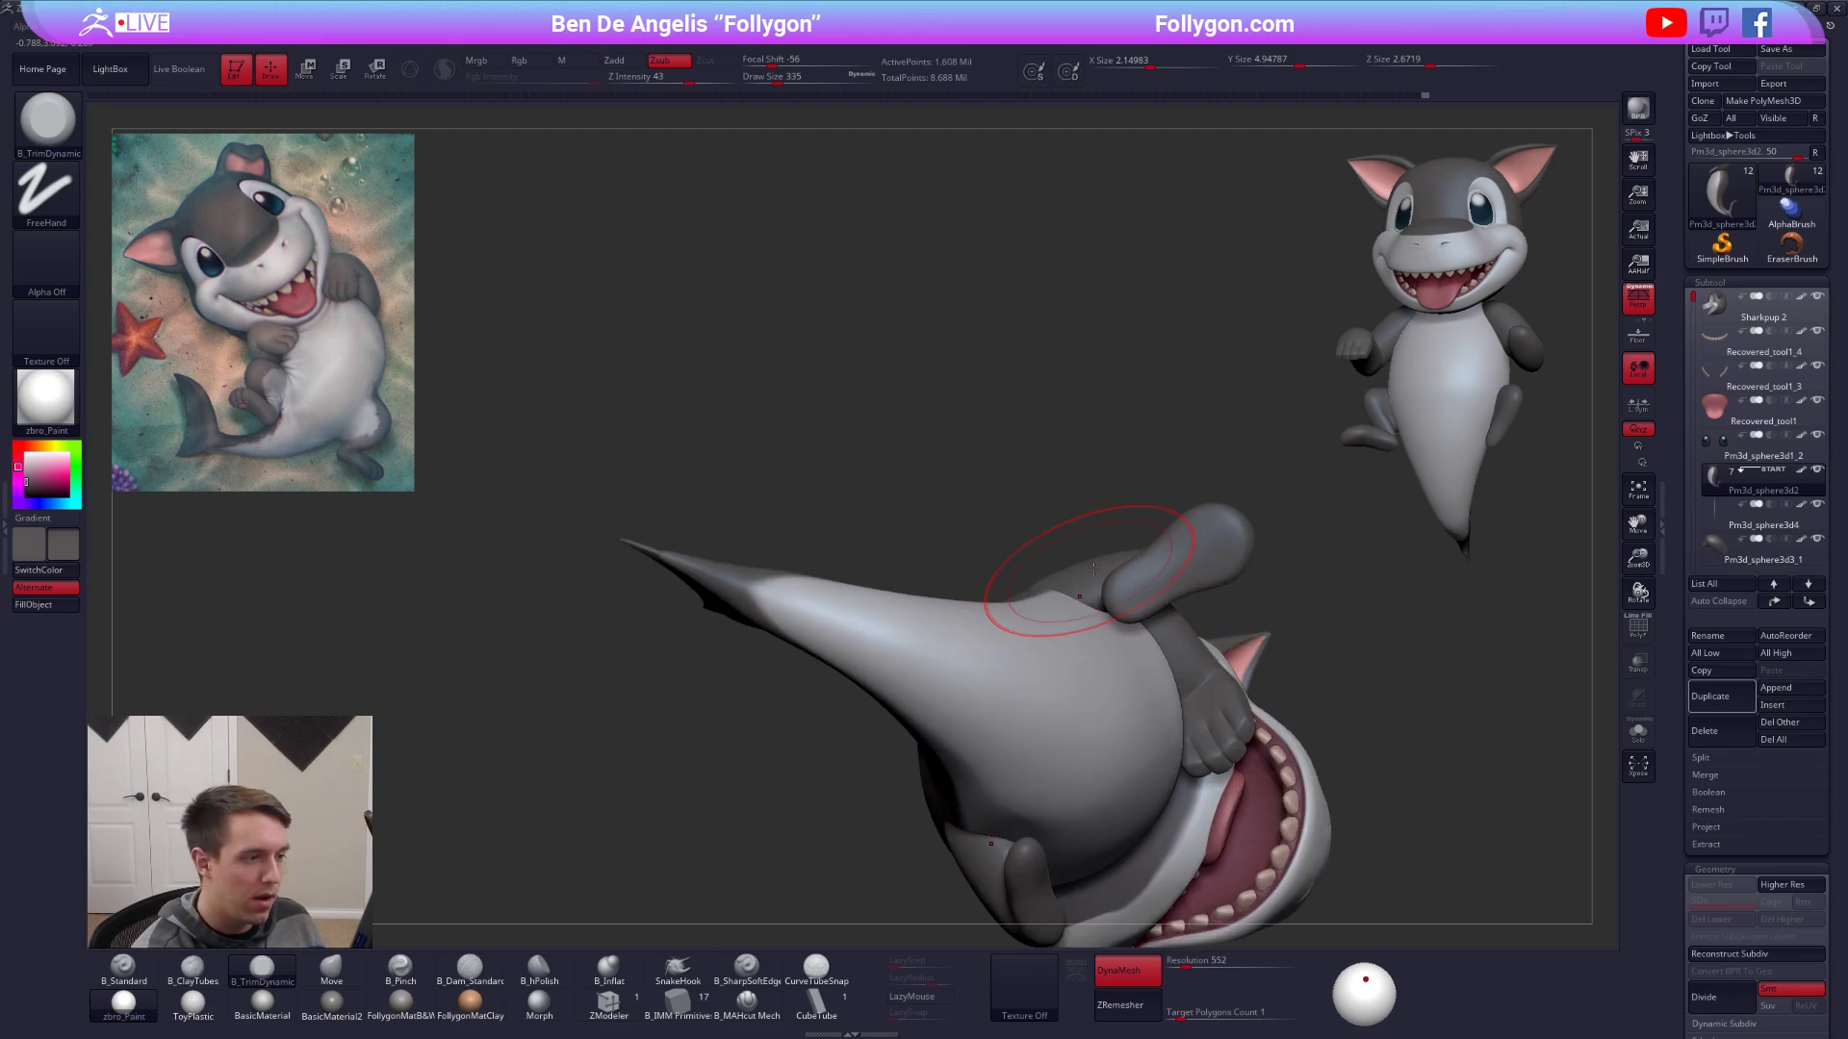
mouse_move(1133, 549)
ctrl+mouse_down()
mouse_move(973, 553)
mouse_move(1039, 562)
ctrl+mouse_up()
key(ctrl+z)
mouse_move(1081, 551)
right_down()
mouse_move(1236, 688)
mouse_move(1210, 600)
mouse_move(1163, 762)
right_up()
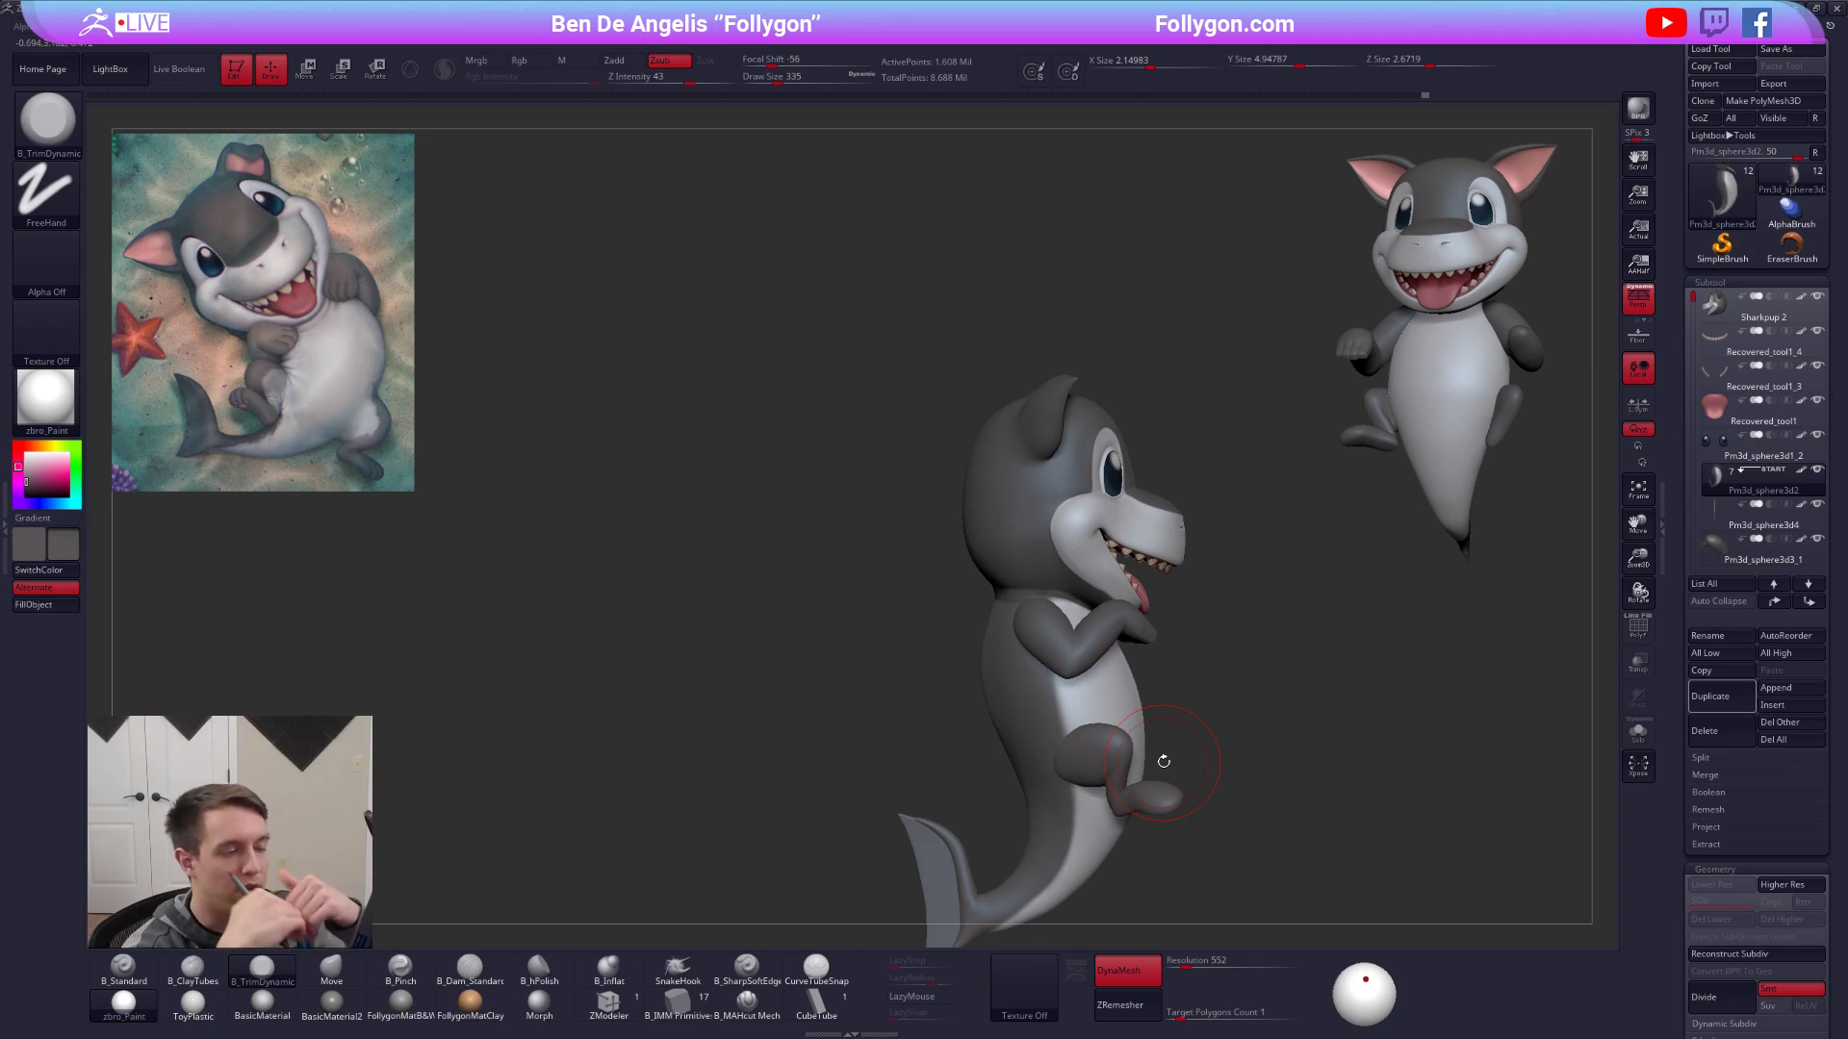
right_drag(1163, 761, 1270, 746)
Isolate the torso and pick the B_Pinch brush at draw size 265 for the crease below the collar.
key(alt+s)
key(space)
mouse_move(1006, 568)
ctrl+right_down()
mouse_move(1001, 623)
mouse_move(969, 621)
mouse_move(964, 654)
ctrl+right_up()
key(5)
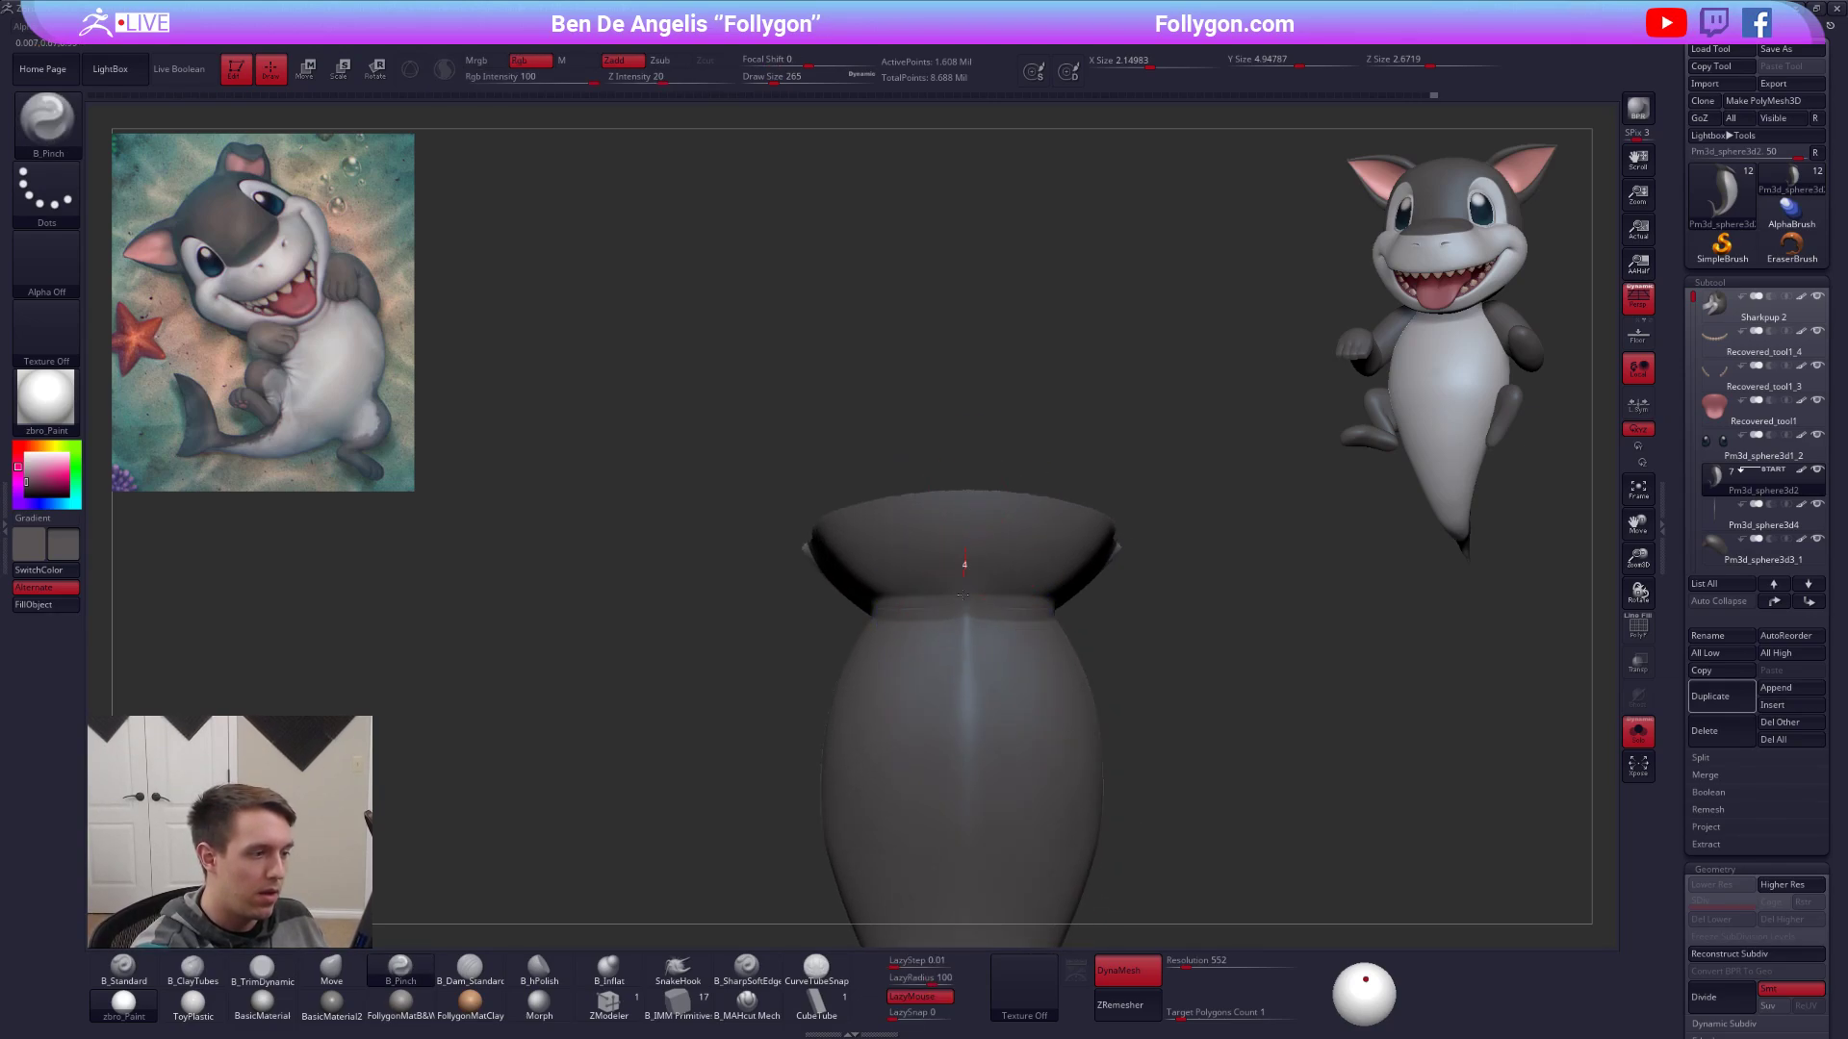
mouse_move(966, 667)
right_down()
mouse_move(1004, 616)
mouse_move(1020, 674)
mouse_move(1147, 747)
mouse_move(1125, 616)
mouse_move(1018, 616)
right_up()
mouse_move(1019, 616)
ctrl+right_down()
mouse_move(1093, 647)
mouse_move(1160, 577)
ctrl+right_up()
Cut off the upper part of the flared neck collar with a lasso selection and close the resulting hole.
right_drag(1087, 517, 1075, 481)
mouse_move(1076, 482)
alt+right_down()
mouse_move(1089, 598)
mouse_move(1119, 626)
alt+right_up()
mouse_move(1117, 597)
ctrl+shift+mouse_down()
mouse_move(1008, 541)
mouse_move(829, 512)
mouse_move(1256, 395)
mouse_move(1215, 537)
mouse_move(1247, 574)
mouse_move(1232, 558)
ctrl+shift+mouse_up()
mouse_move(1232, 549)
right_down()
mouse_move(1208, 589)
mouse_move(1235, 583)
right_up()
key(space)
click(1261, 597)
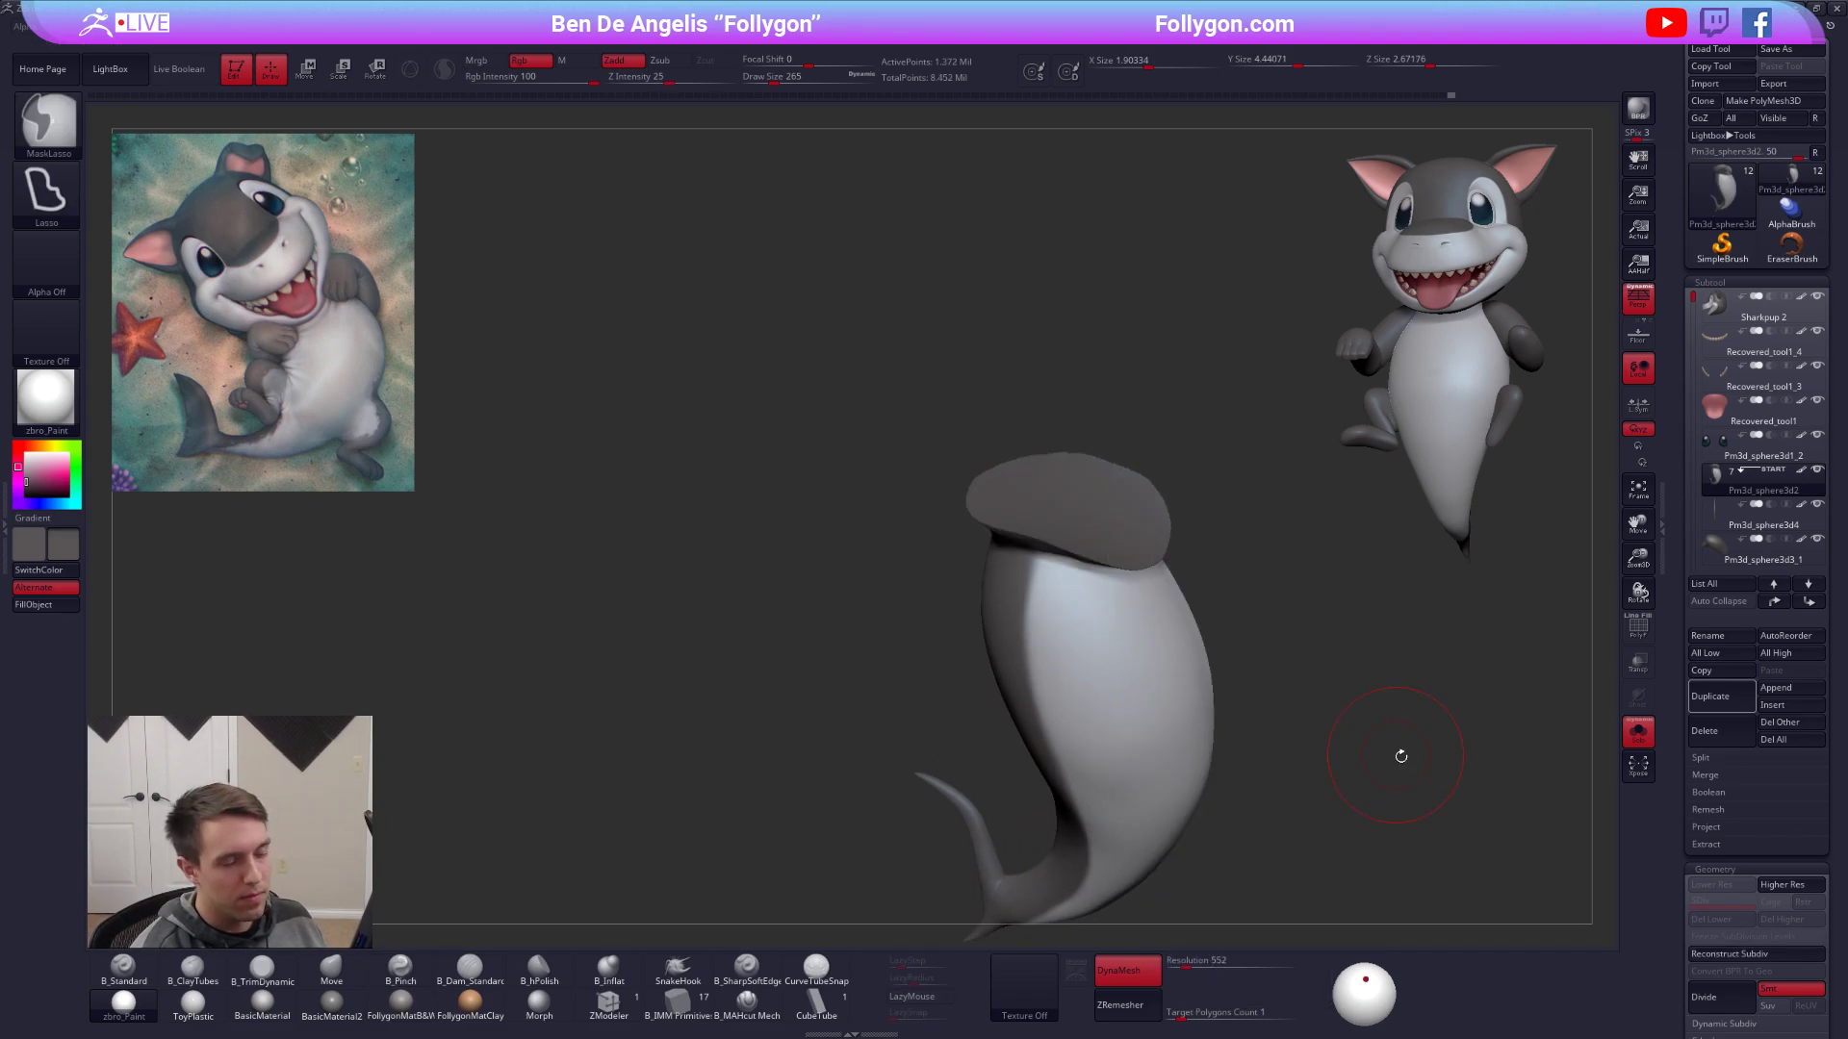
Smooth the flat cap on top of the torso's neck.
shift+right_drag(1402, 754, 1366, 776)
right_drag(1287, 556, 1269, 616)
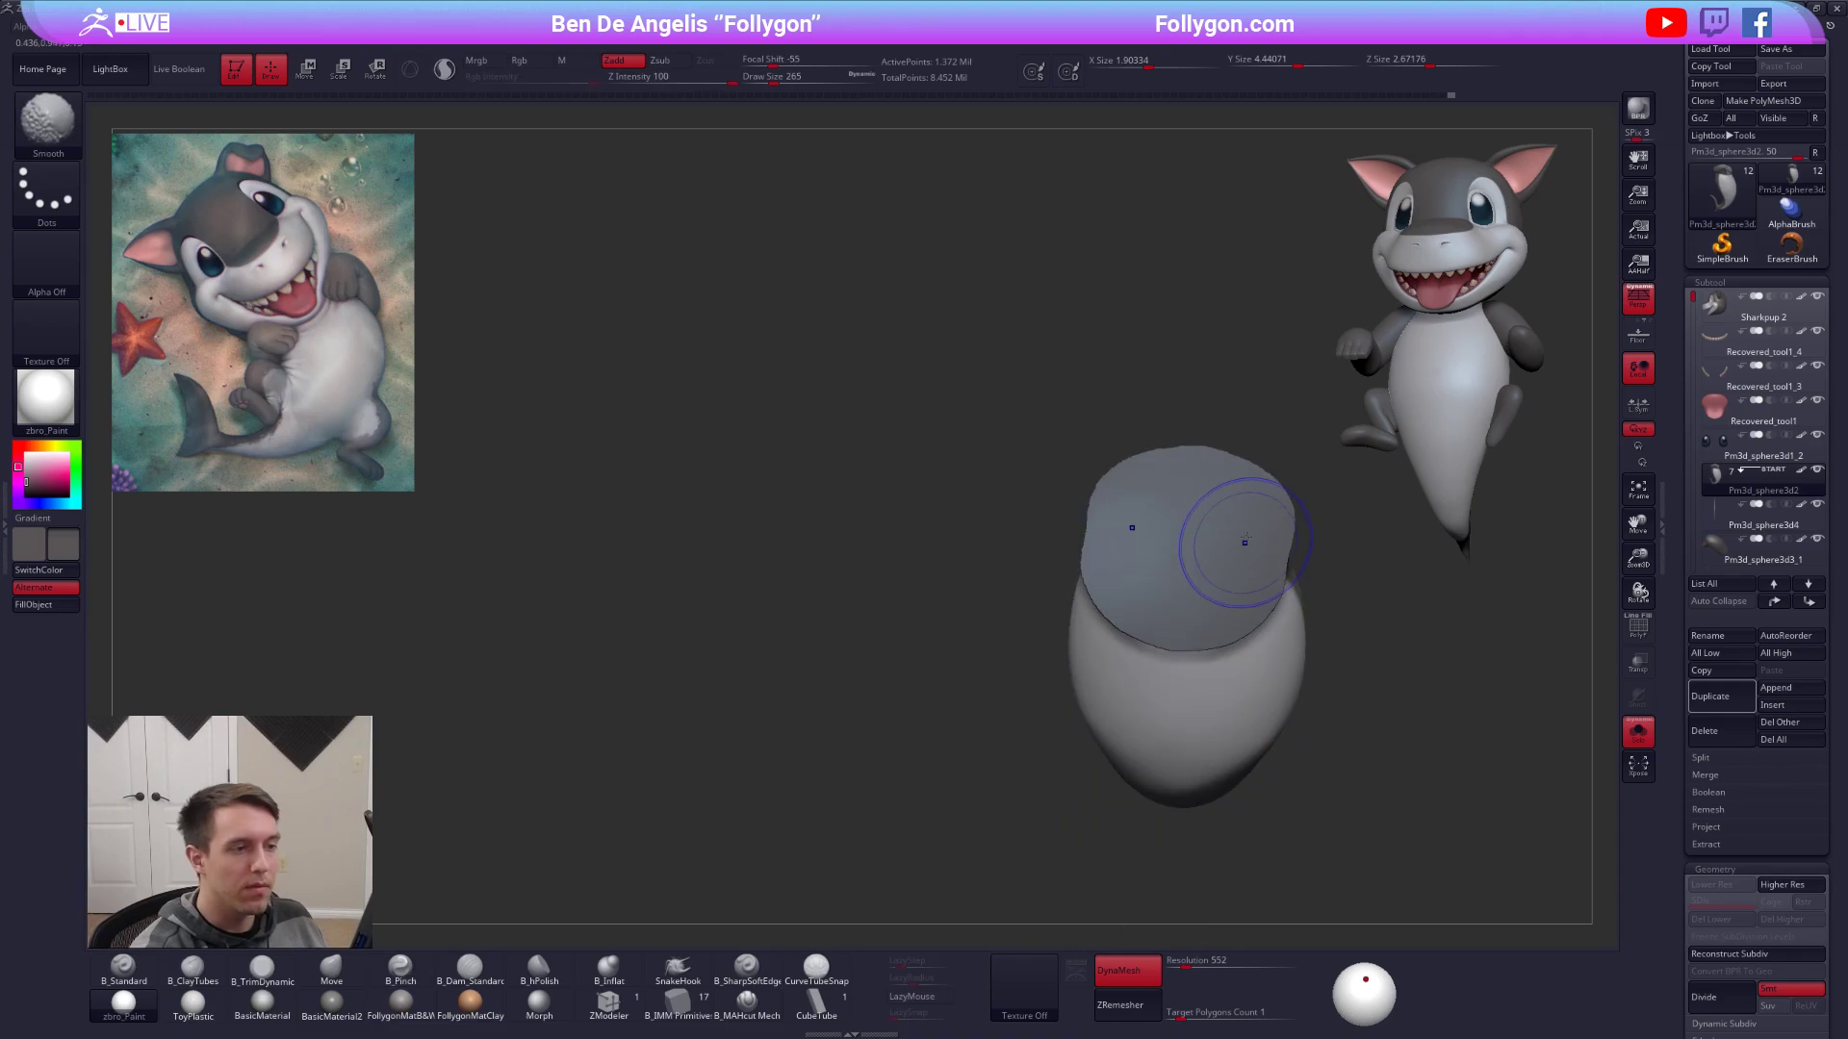
mouse_move(1245, 540)
shift+mouse_down()
mouse_move(1178, 501)
mouse_move(1145, 568)
shift+mouse_up()
Duplicate the torso and retopologize the original with ZRemesher at a target polygon count of 1.
right_drag(1144, 569, 1290, 503)
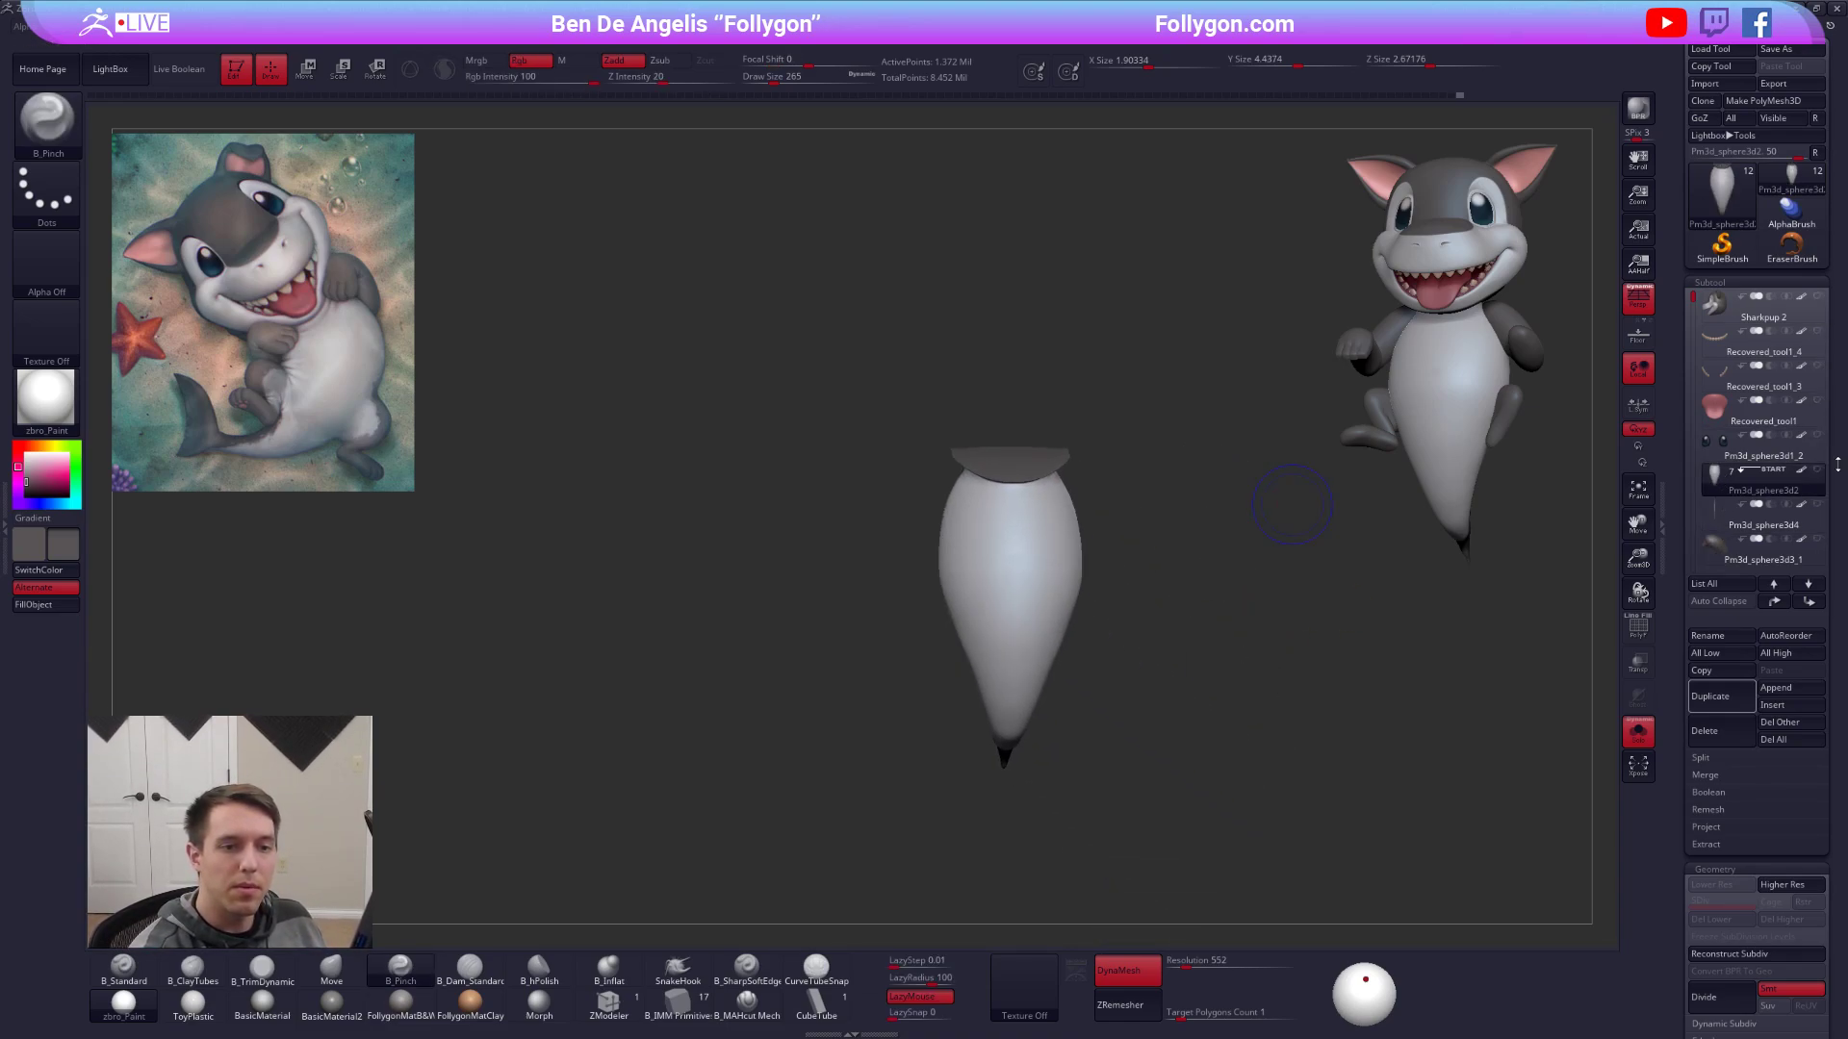
click(1721, 695)
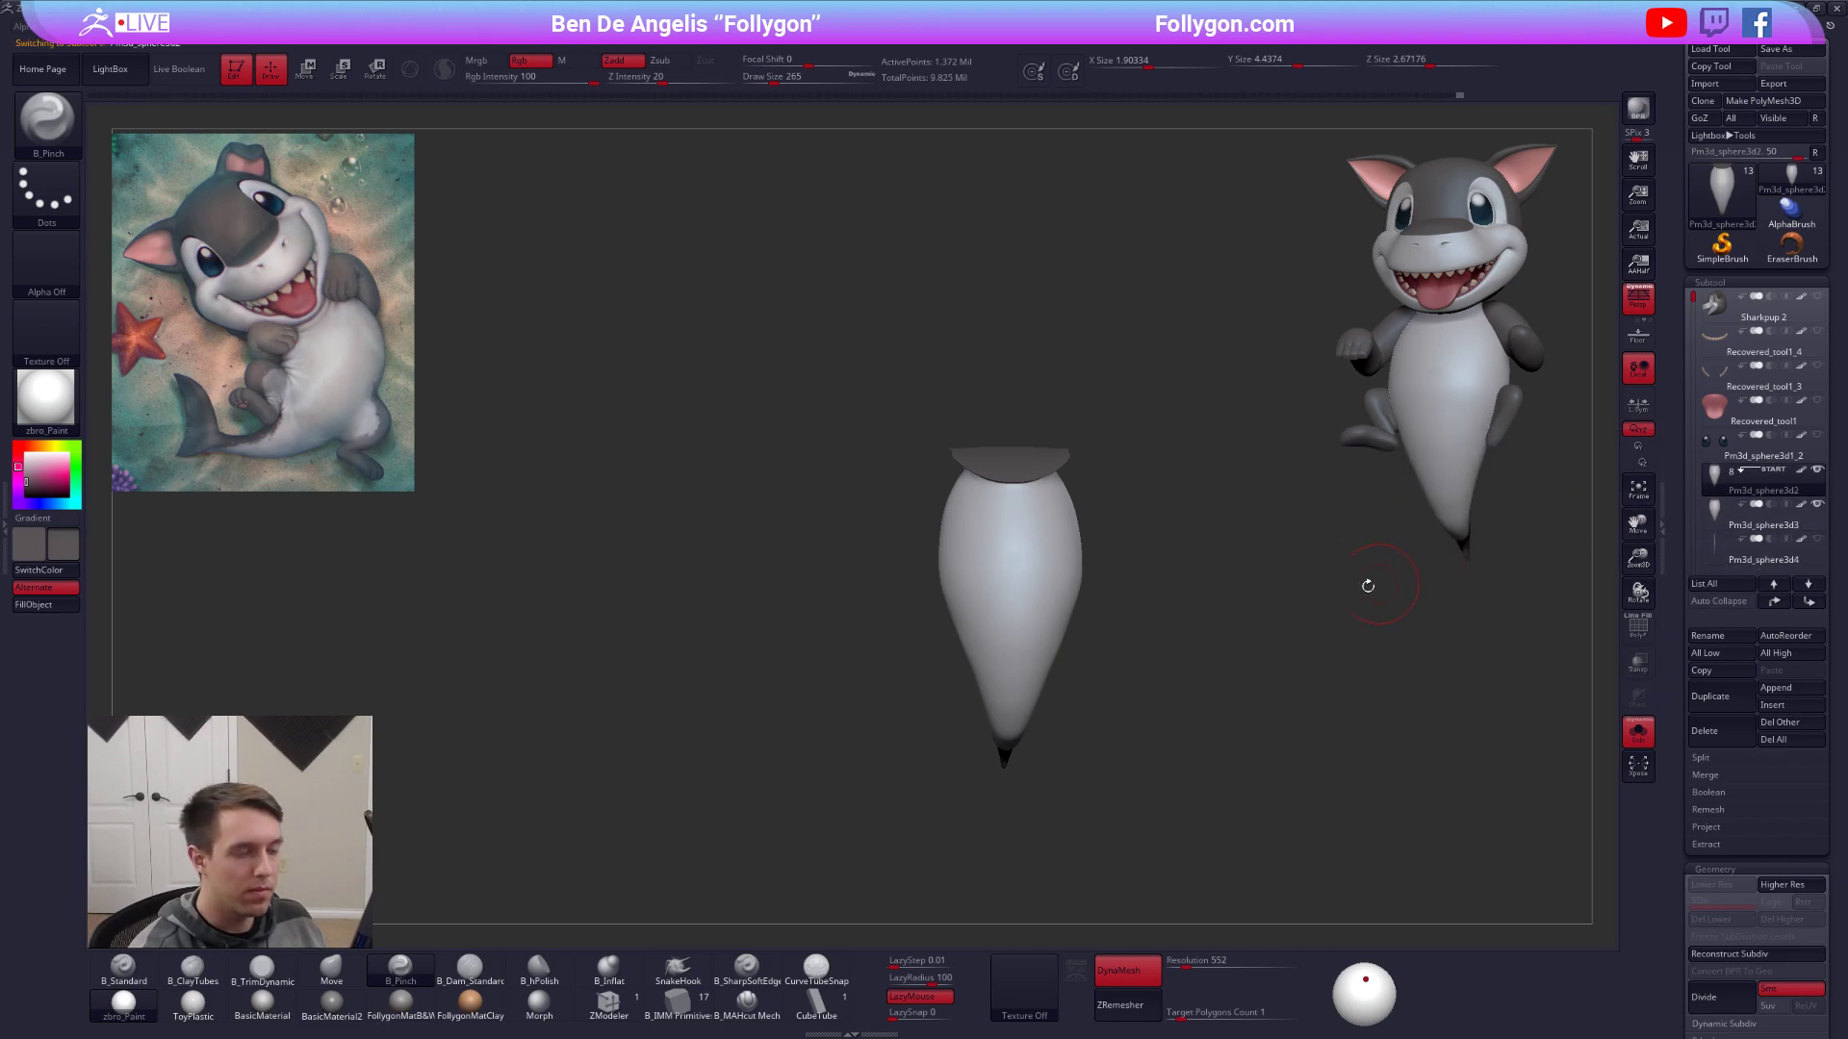
click(1124, 1005)
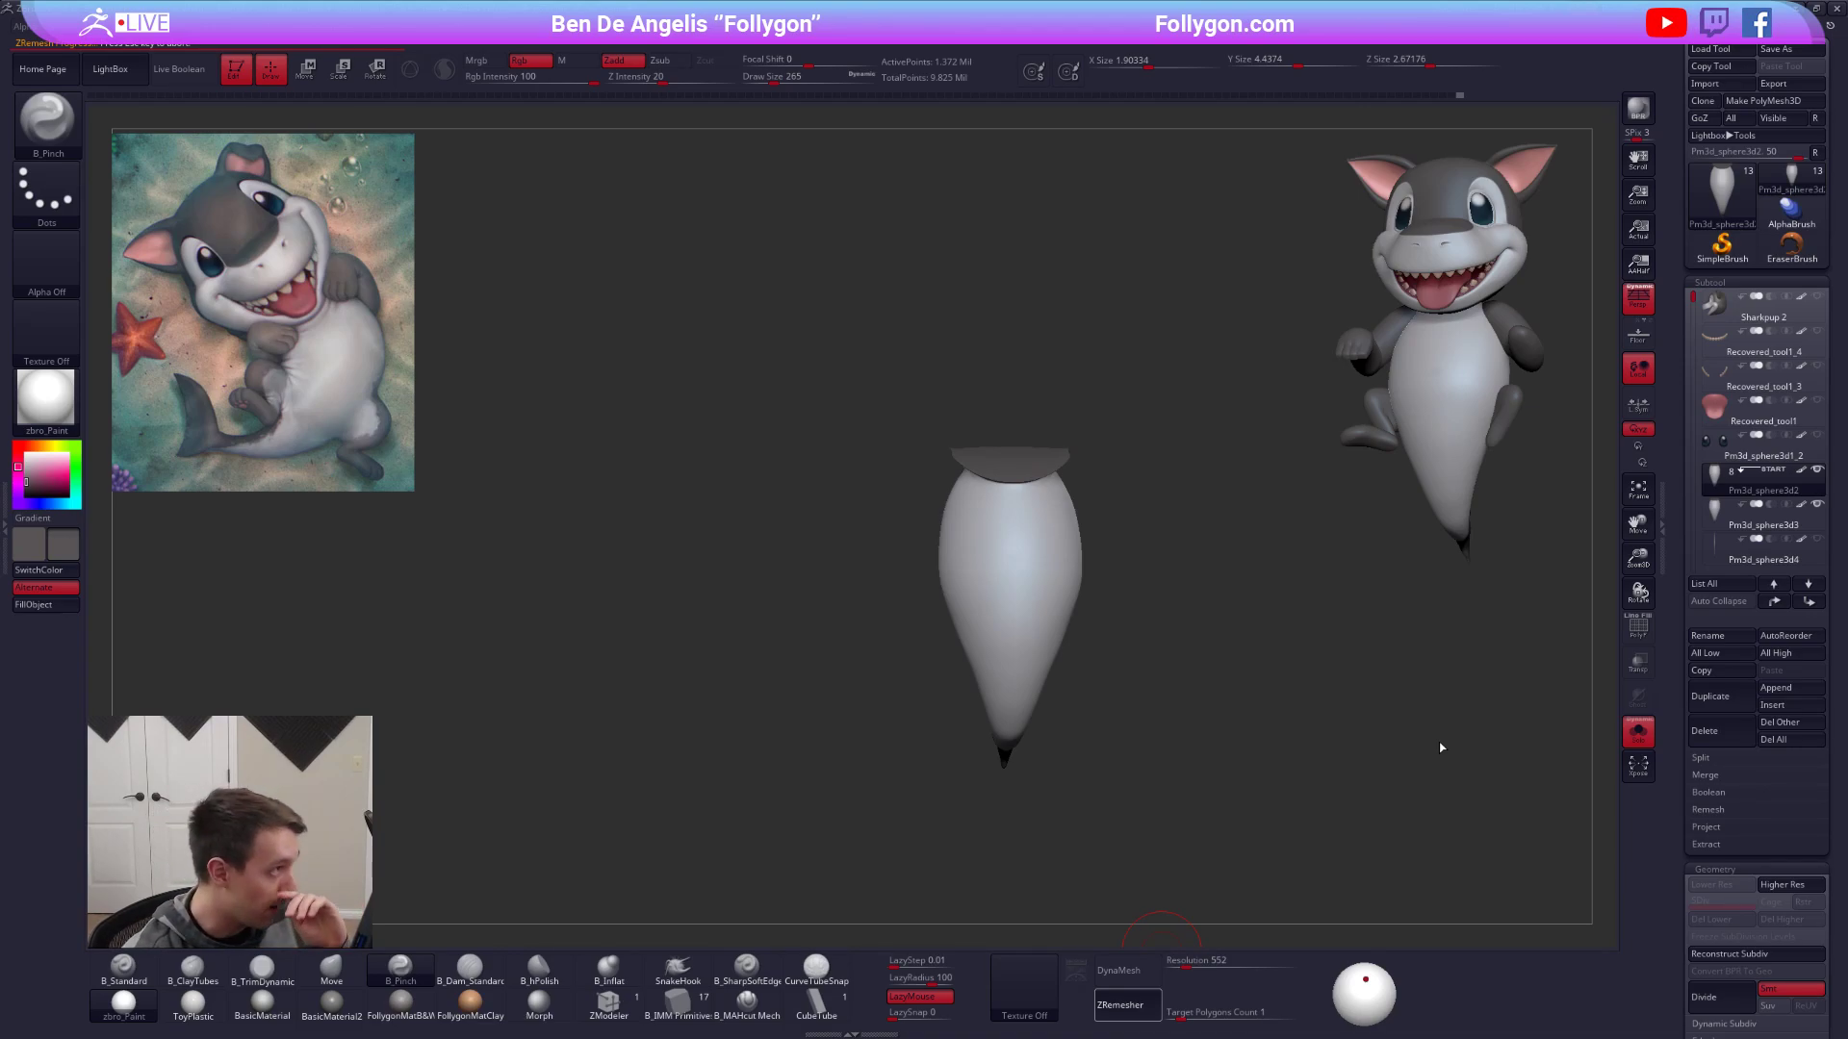
Switch to the Follygon Gumroad page in Chrome, look through its product listings and return to ZBrush.
key(alt+Tab)
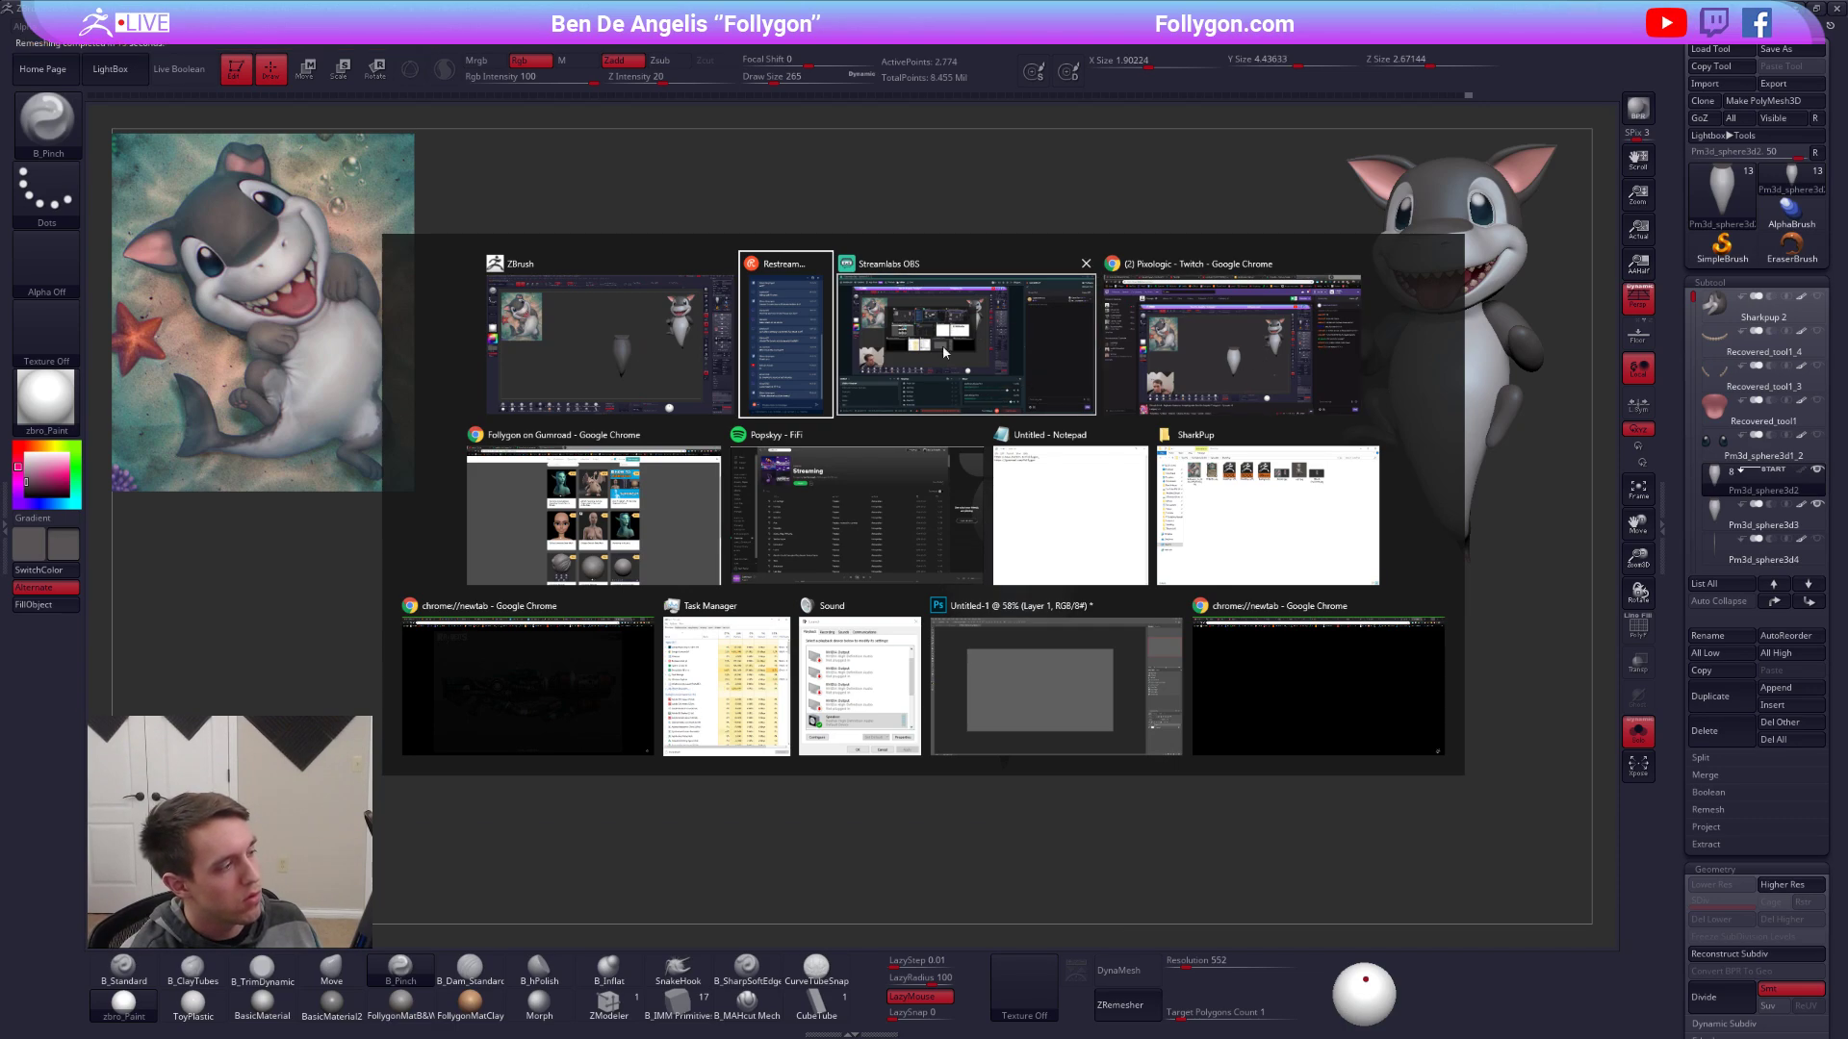
click(592, 515)
scroll(385, 414, down, 2)
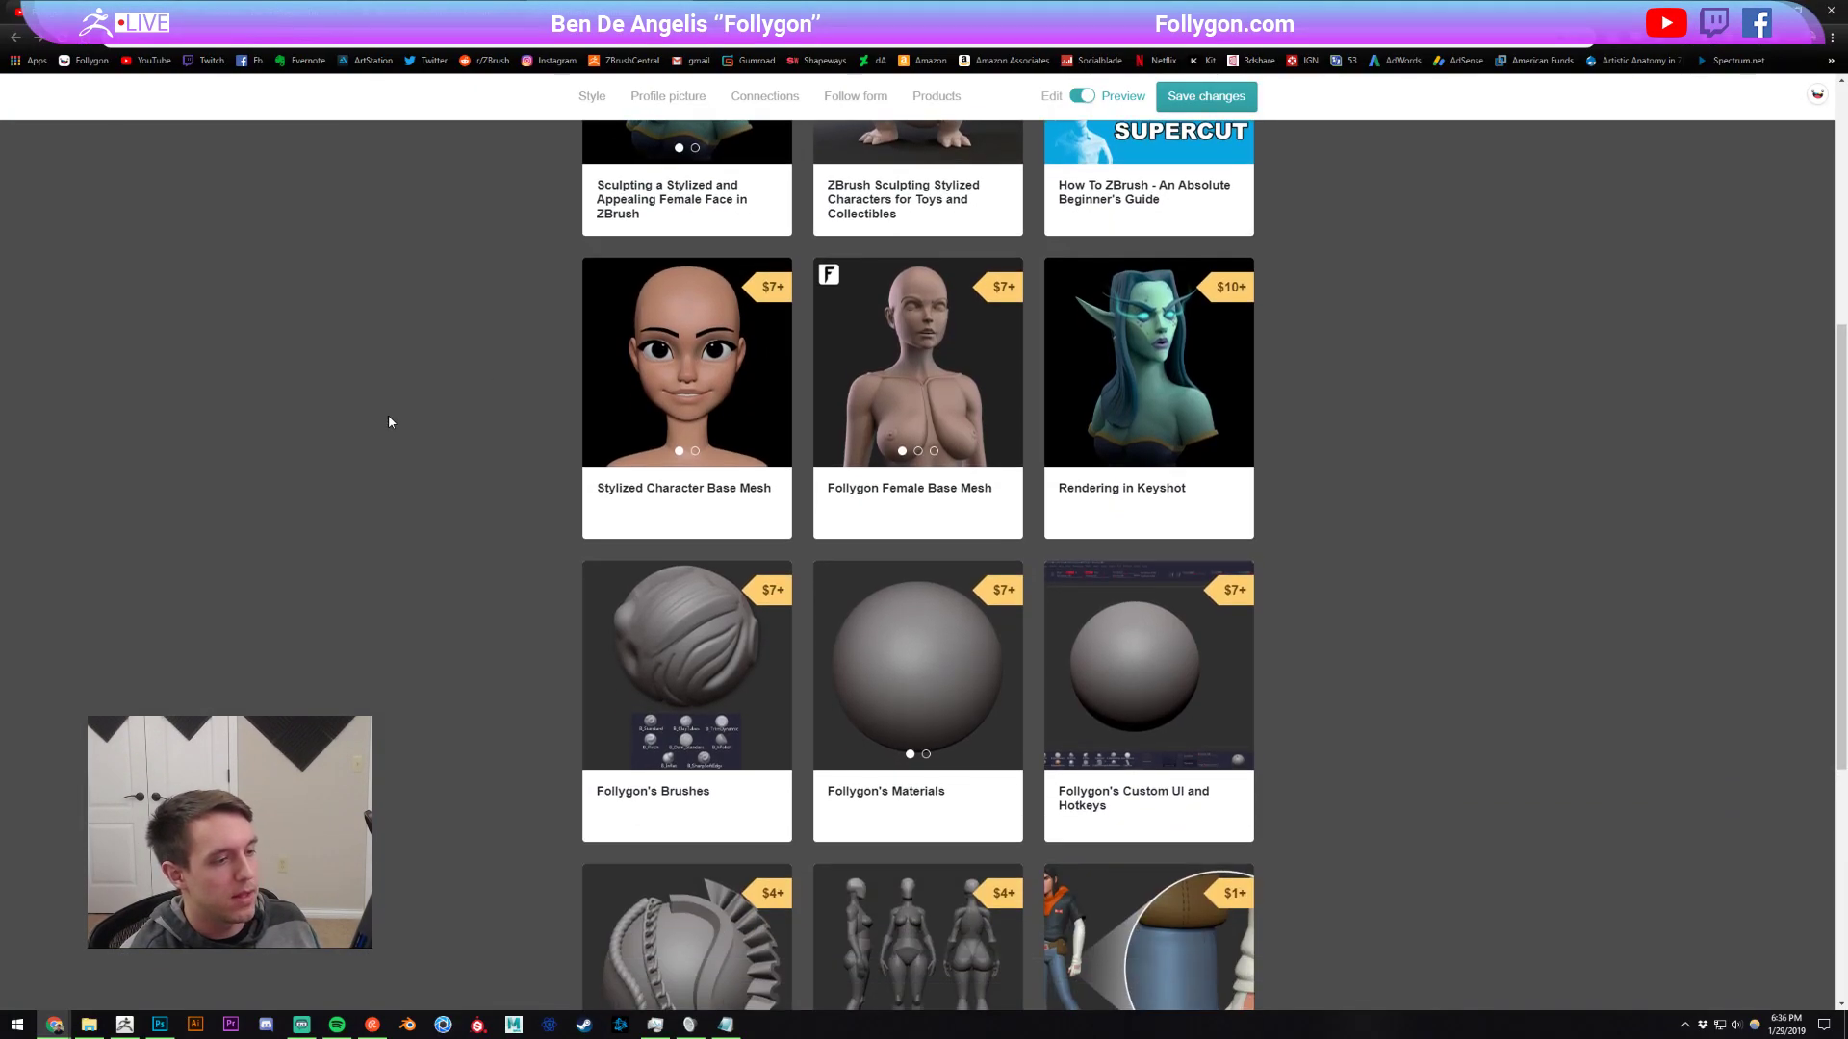
scroll(389, 421, down, 1)
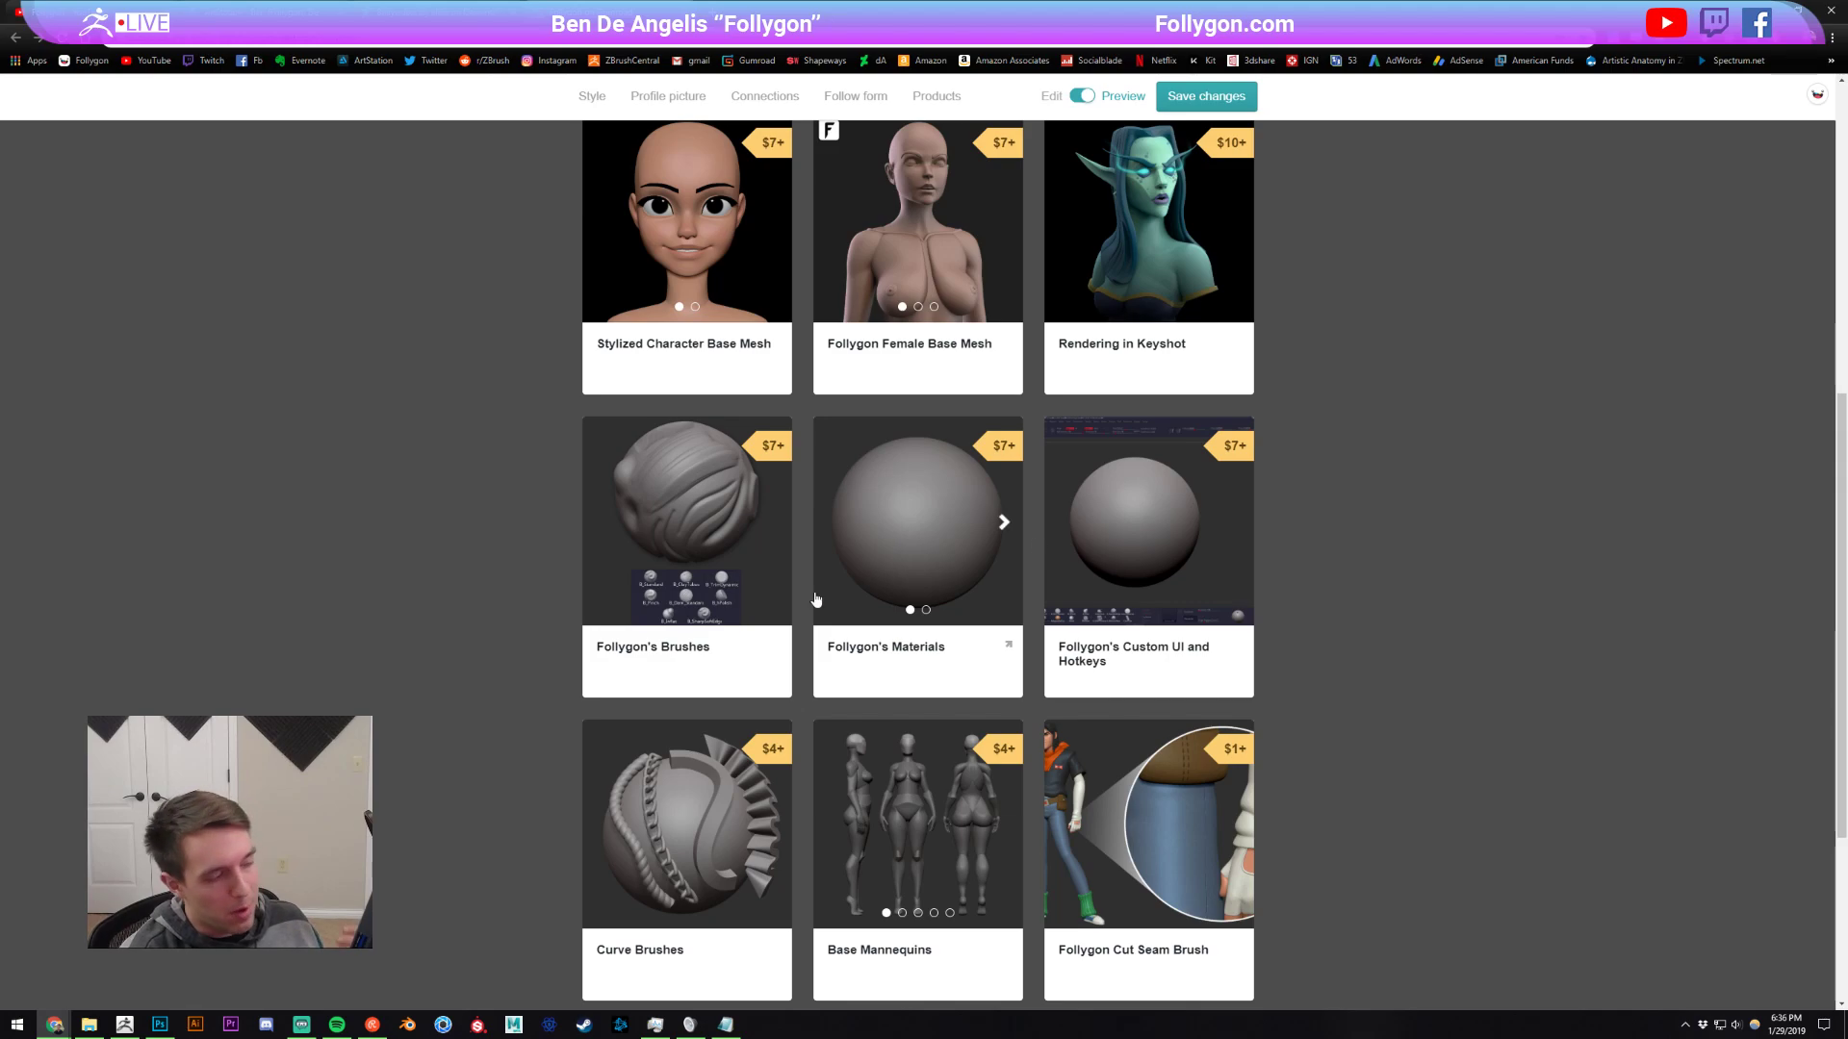
scroll(508, 523, up, 1)
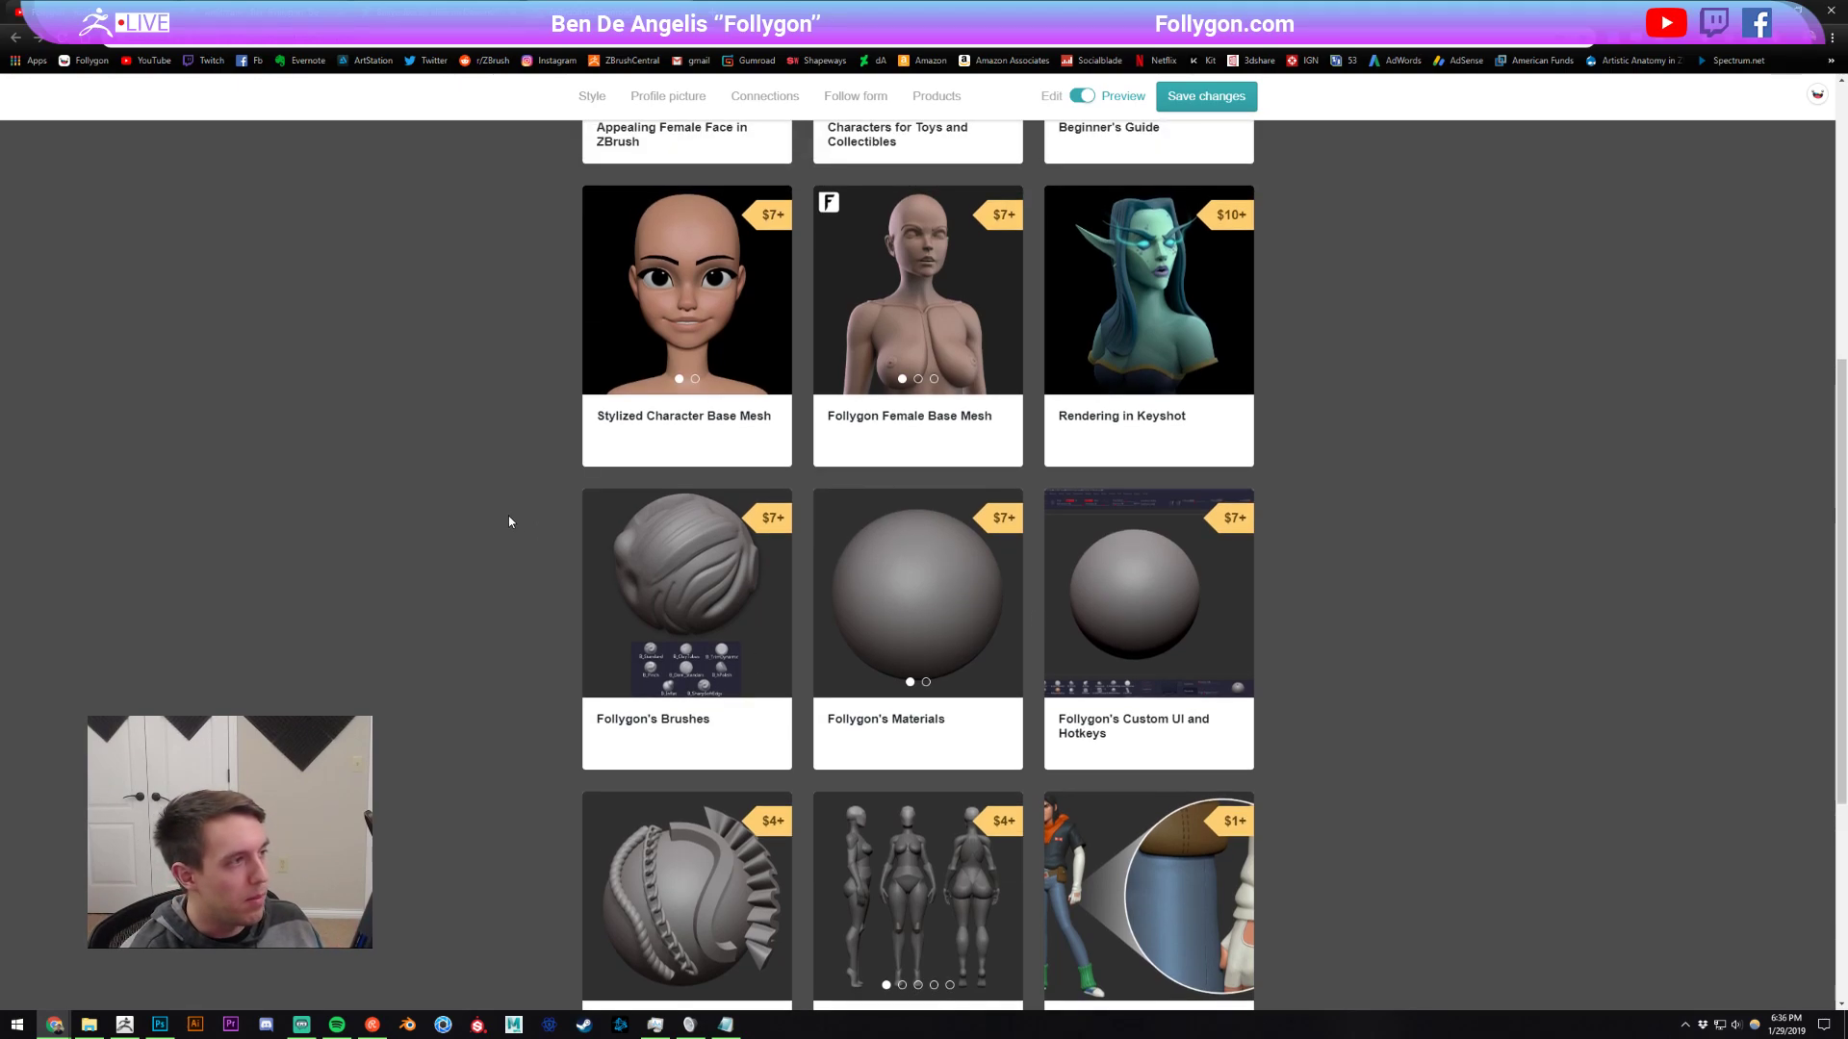
scroll(539, 497, up, 3)
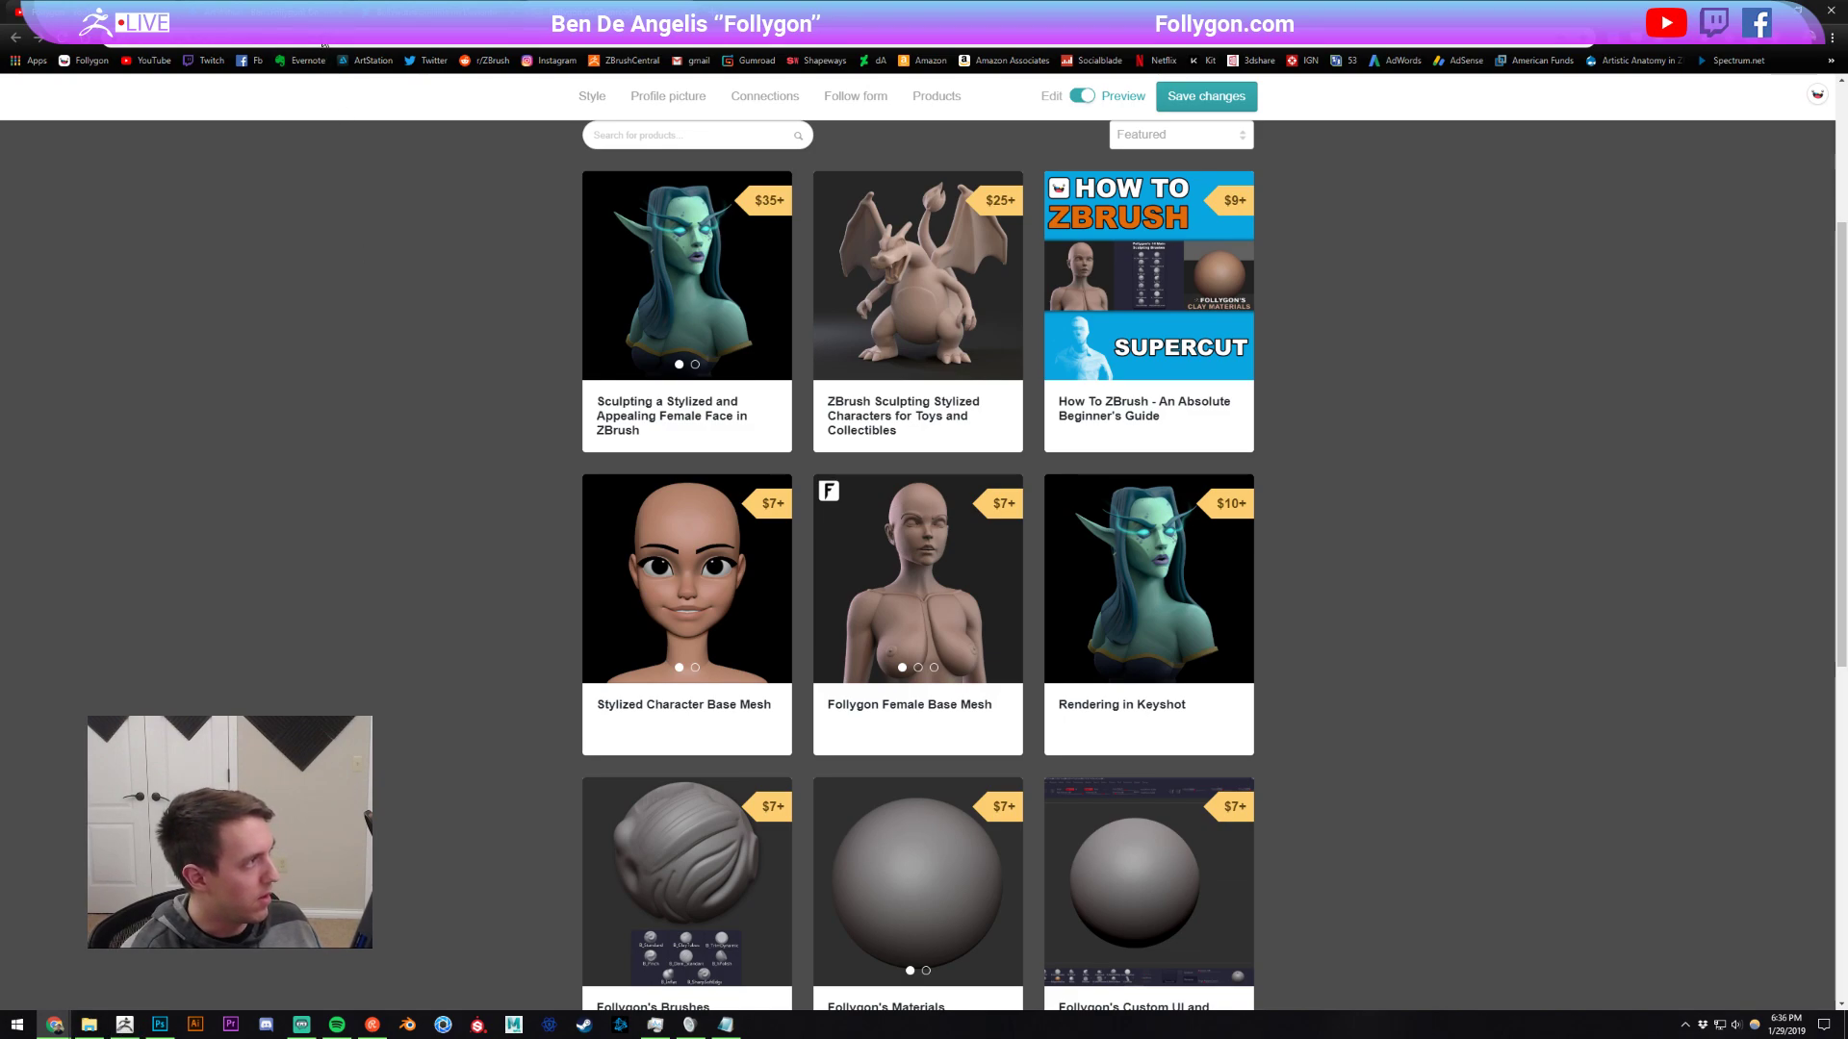
key(alt+Tab)
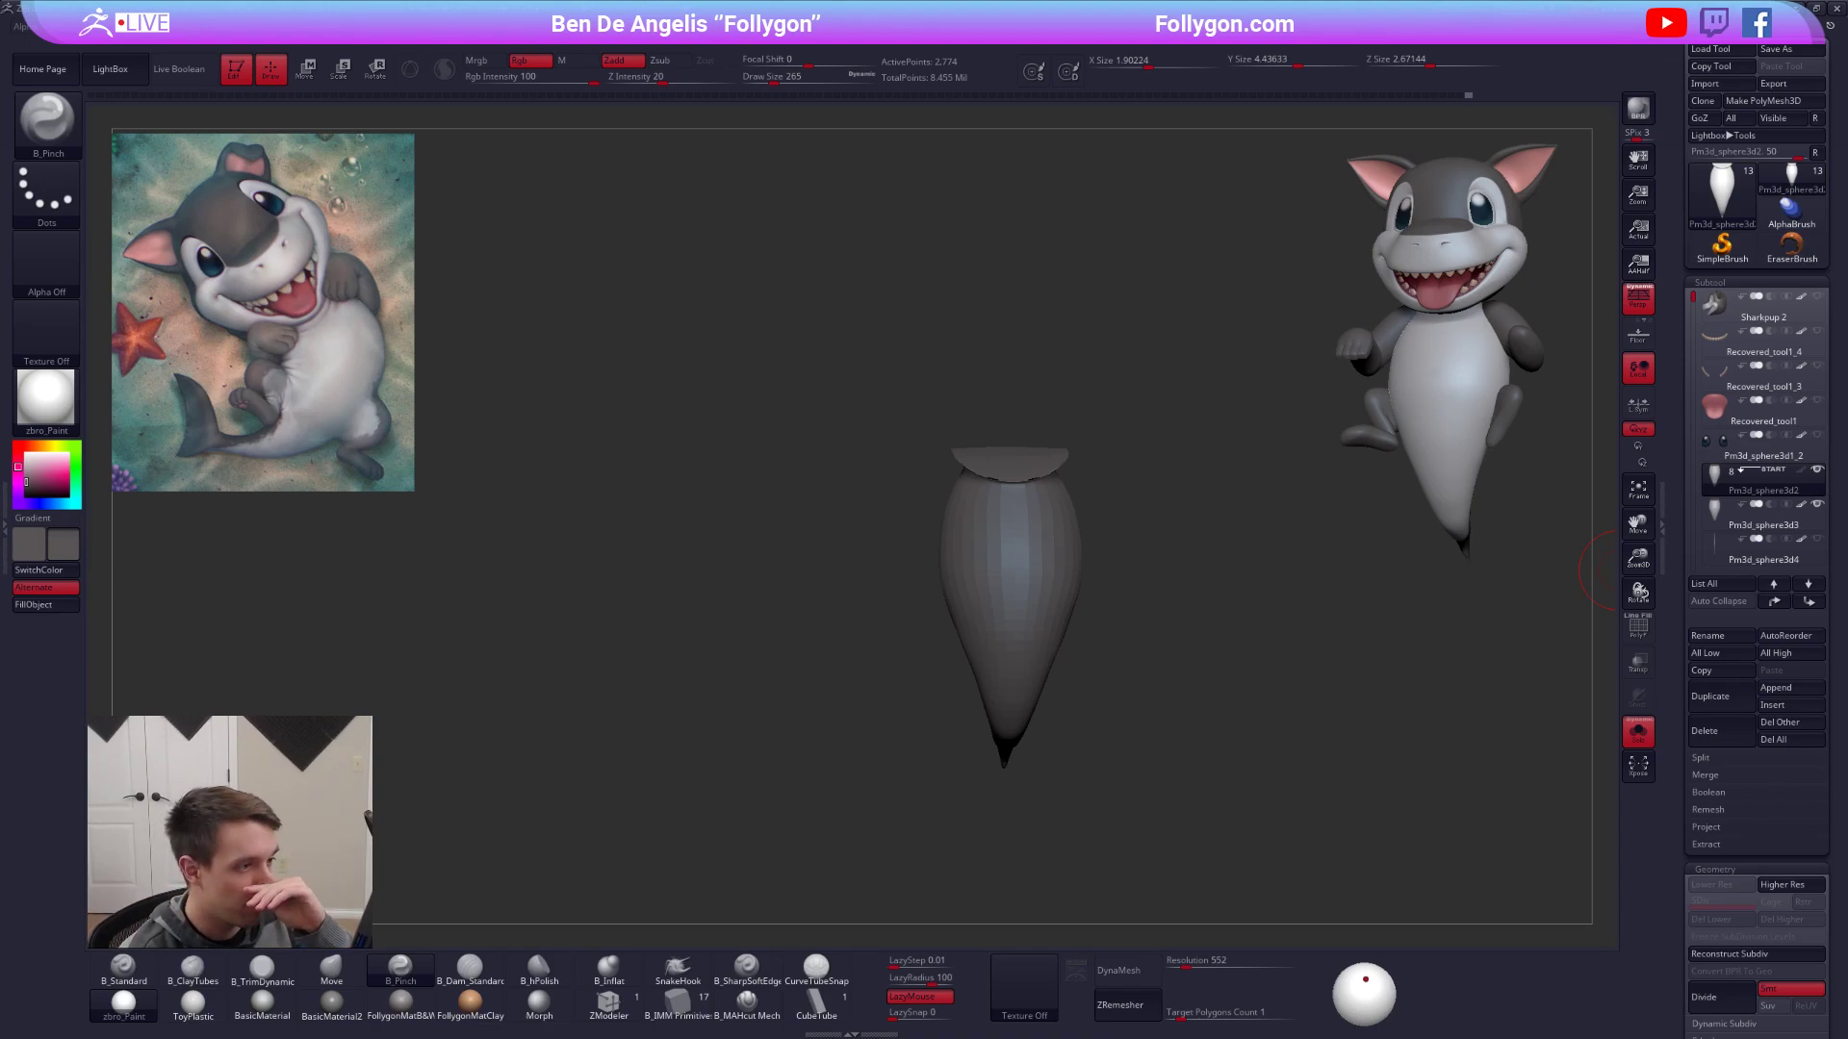
Check the retopologized torso's wireframe and assign the whole mesh to a single polygroup.
drag(1001, 375, 1126, 482)
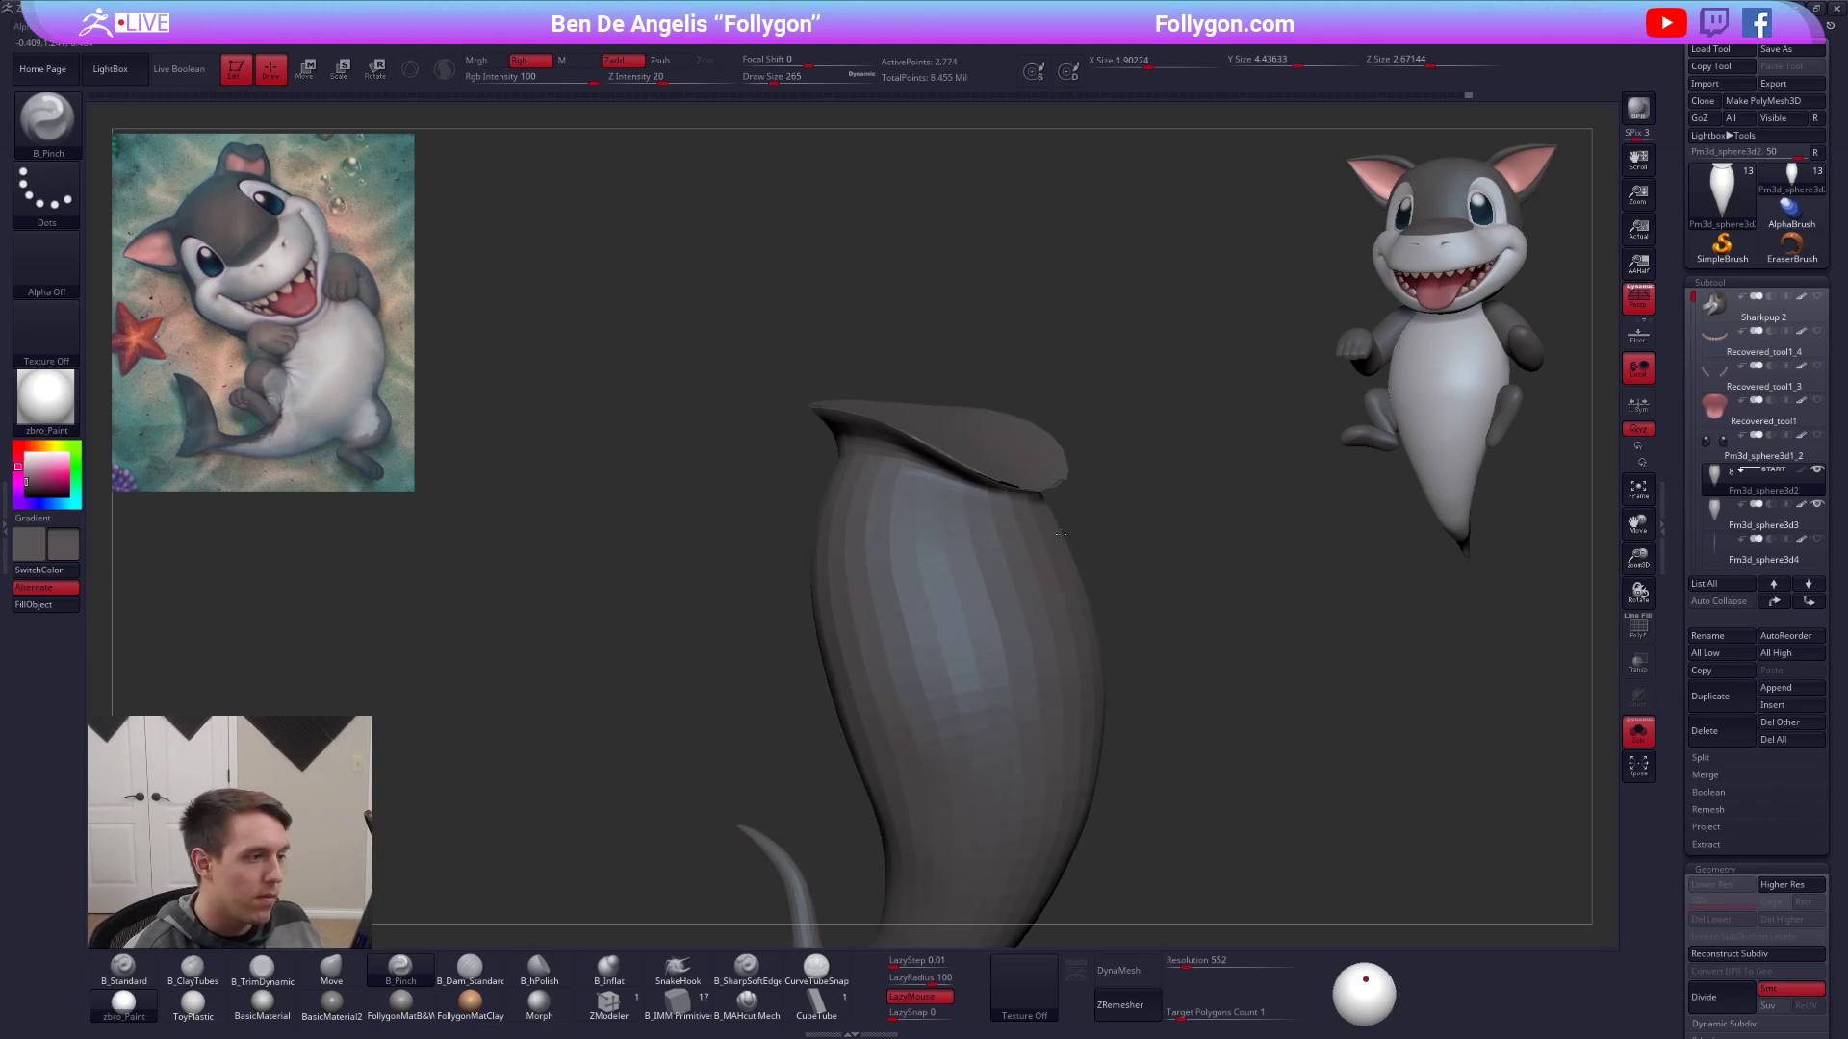
key(shift+f)
key(space)
click(1191, 544)
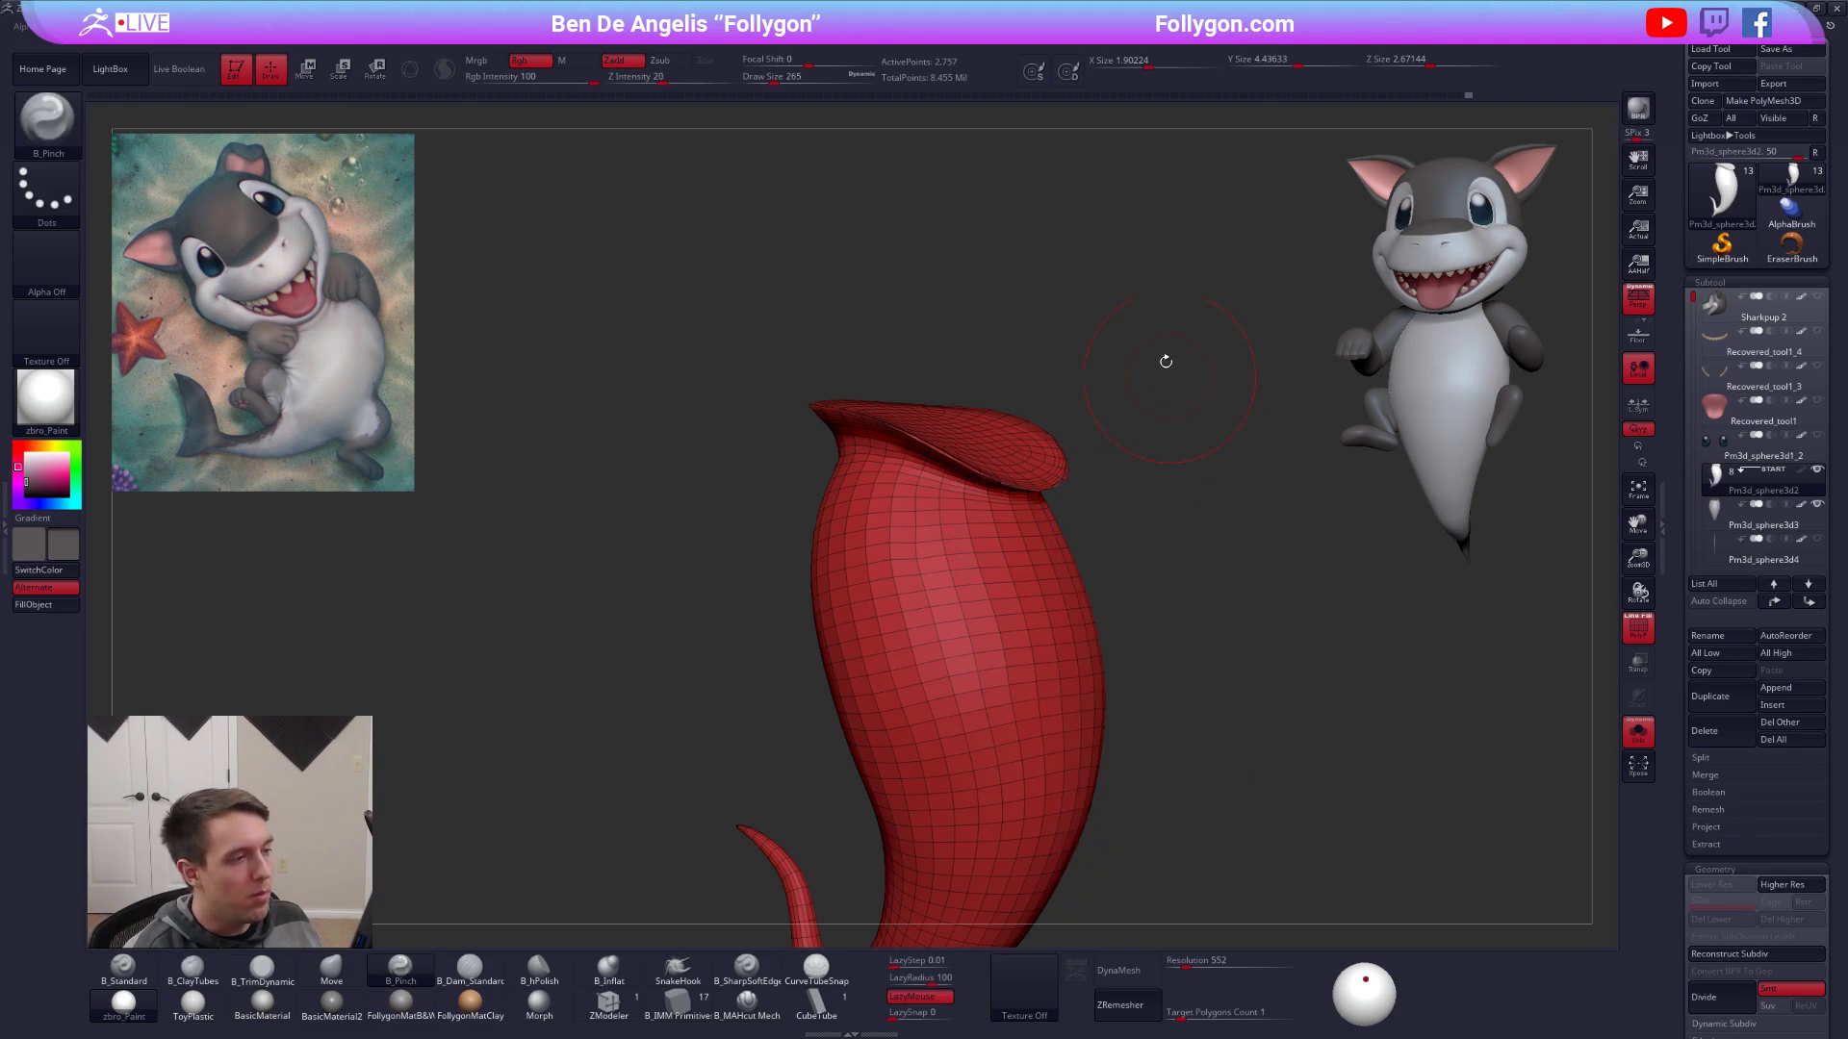
key(ctrl+w)
alt+drag(1173, 441, 1176, 385)
key(shift+f)
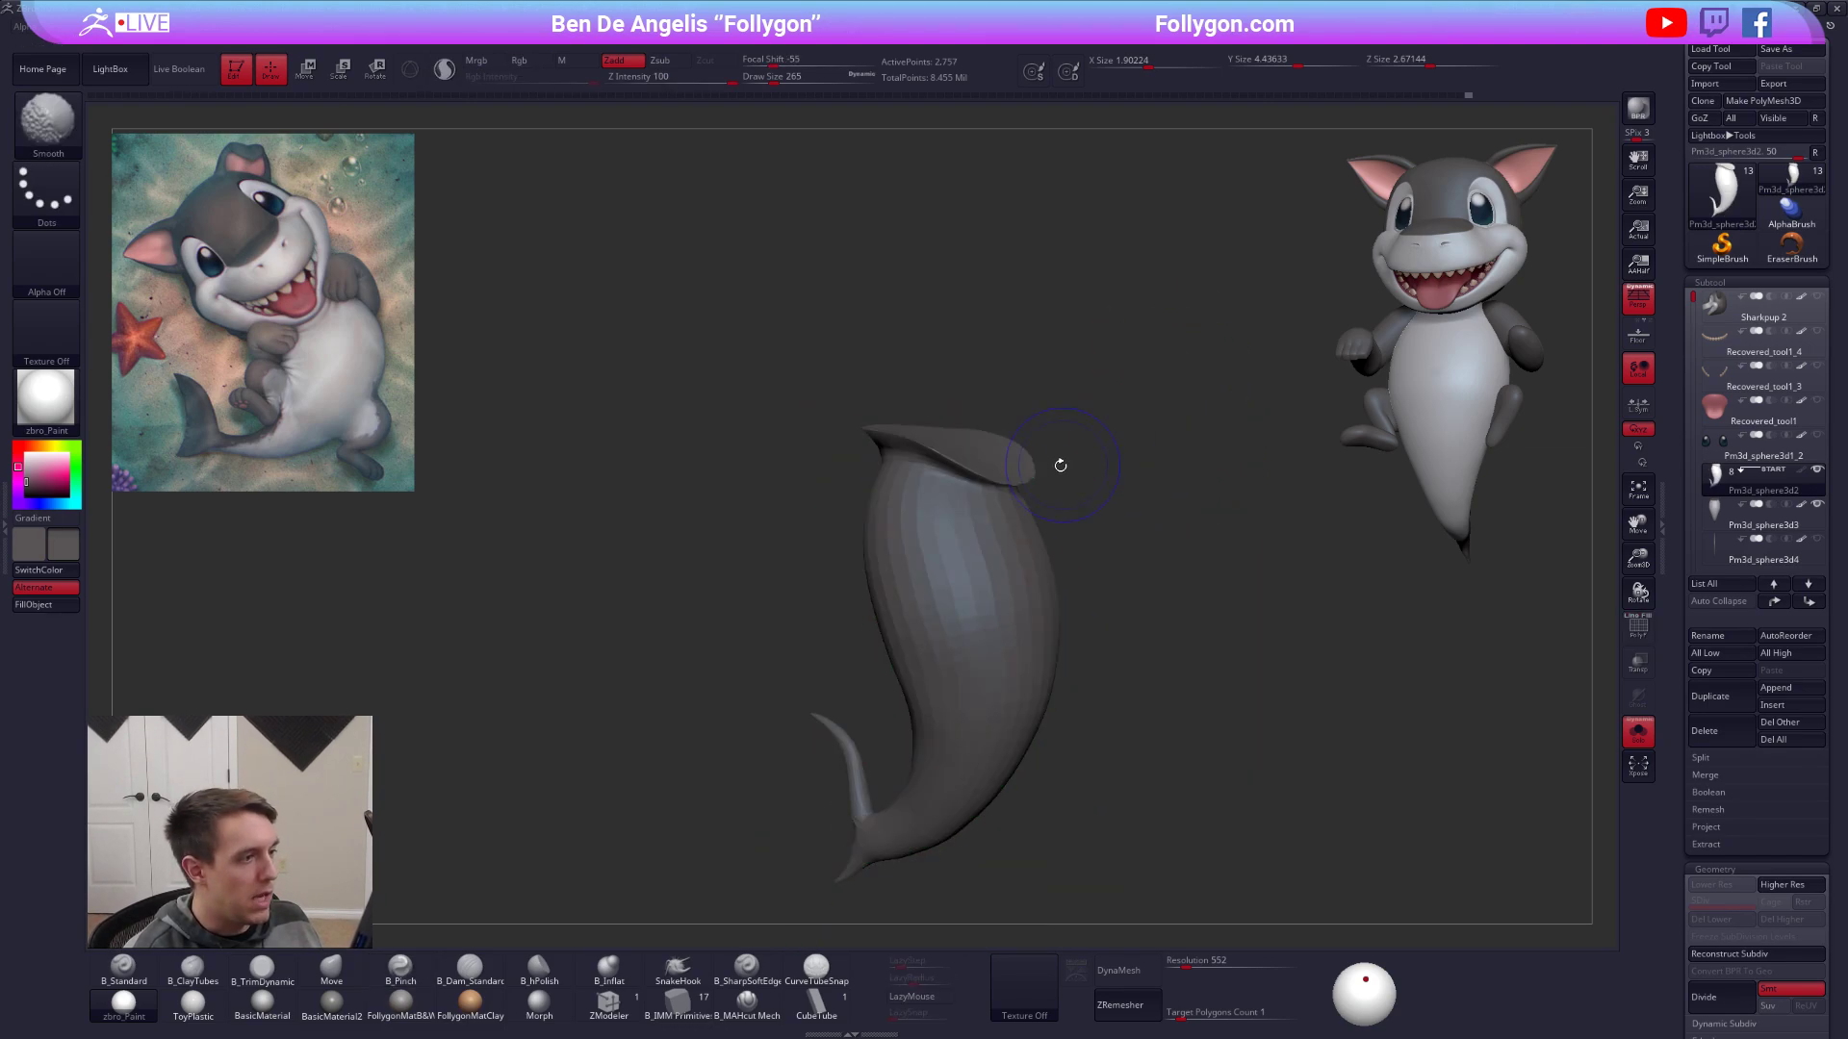
Smooth the edge of the torso's neck collar and close the holes in the mesh.
shift+drag(1001, 481, 946, 455)
mouse_move(1044, 520)
right_down()
mouse_move(984, 518)
mouse_move(1001, 413)
right_up()
alt+right_drag(1129, 608, 1073, 541)
key(space)
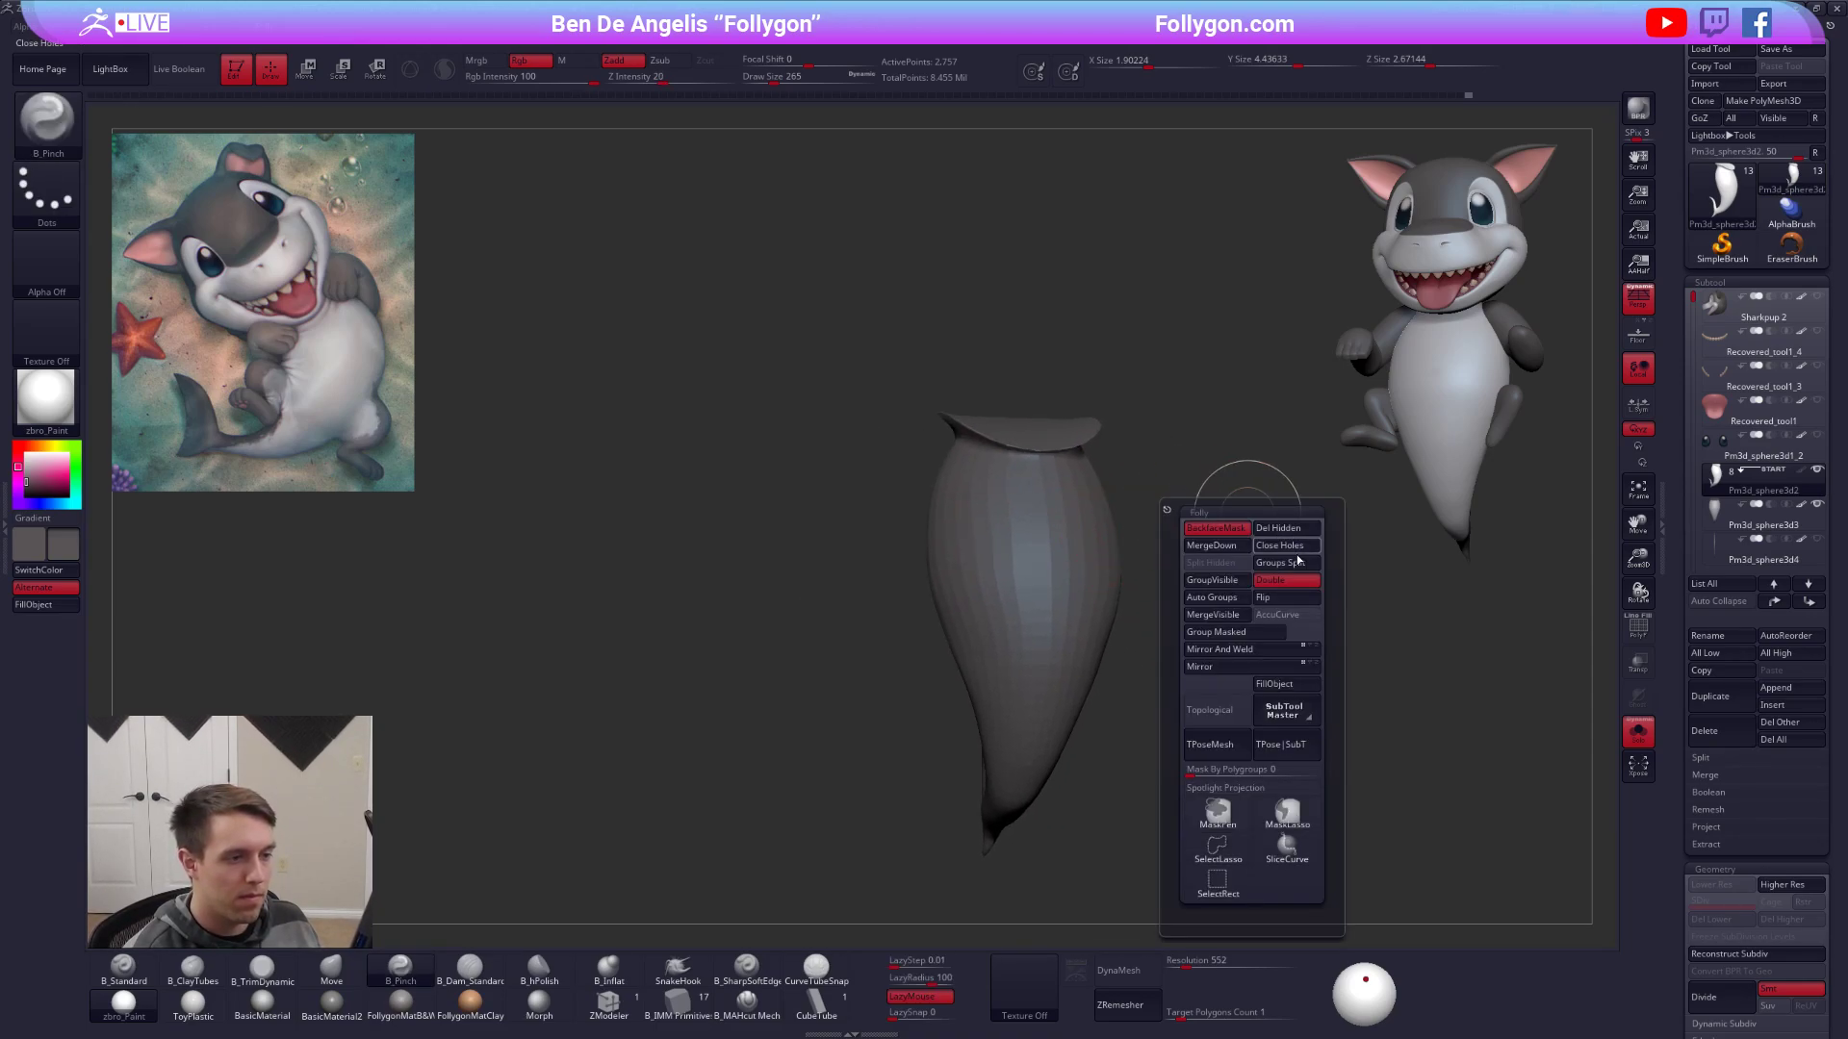
click(1295, 546)
key(Return)
key(shift+f)
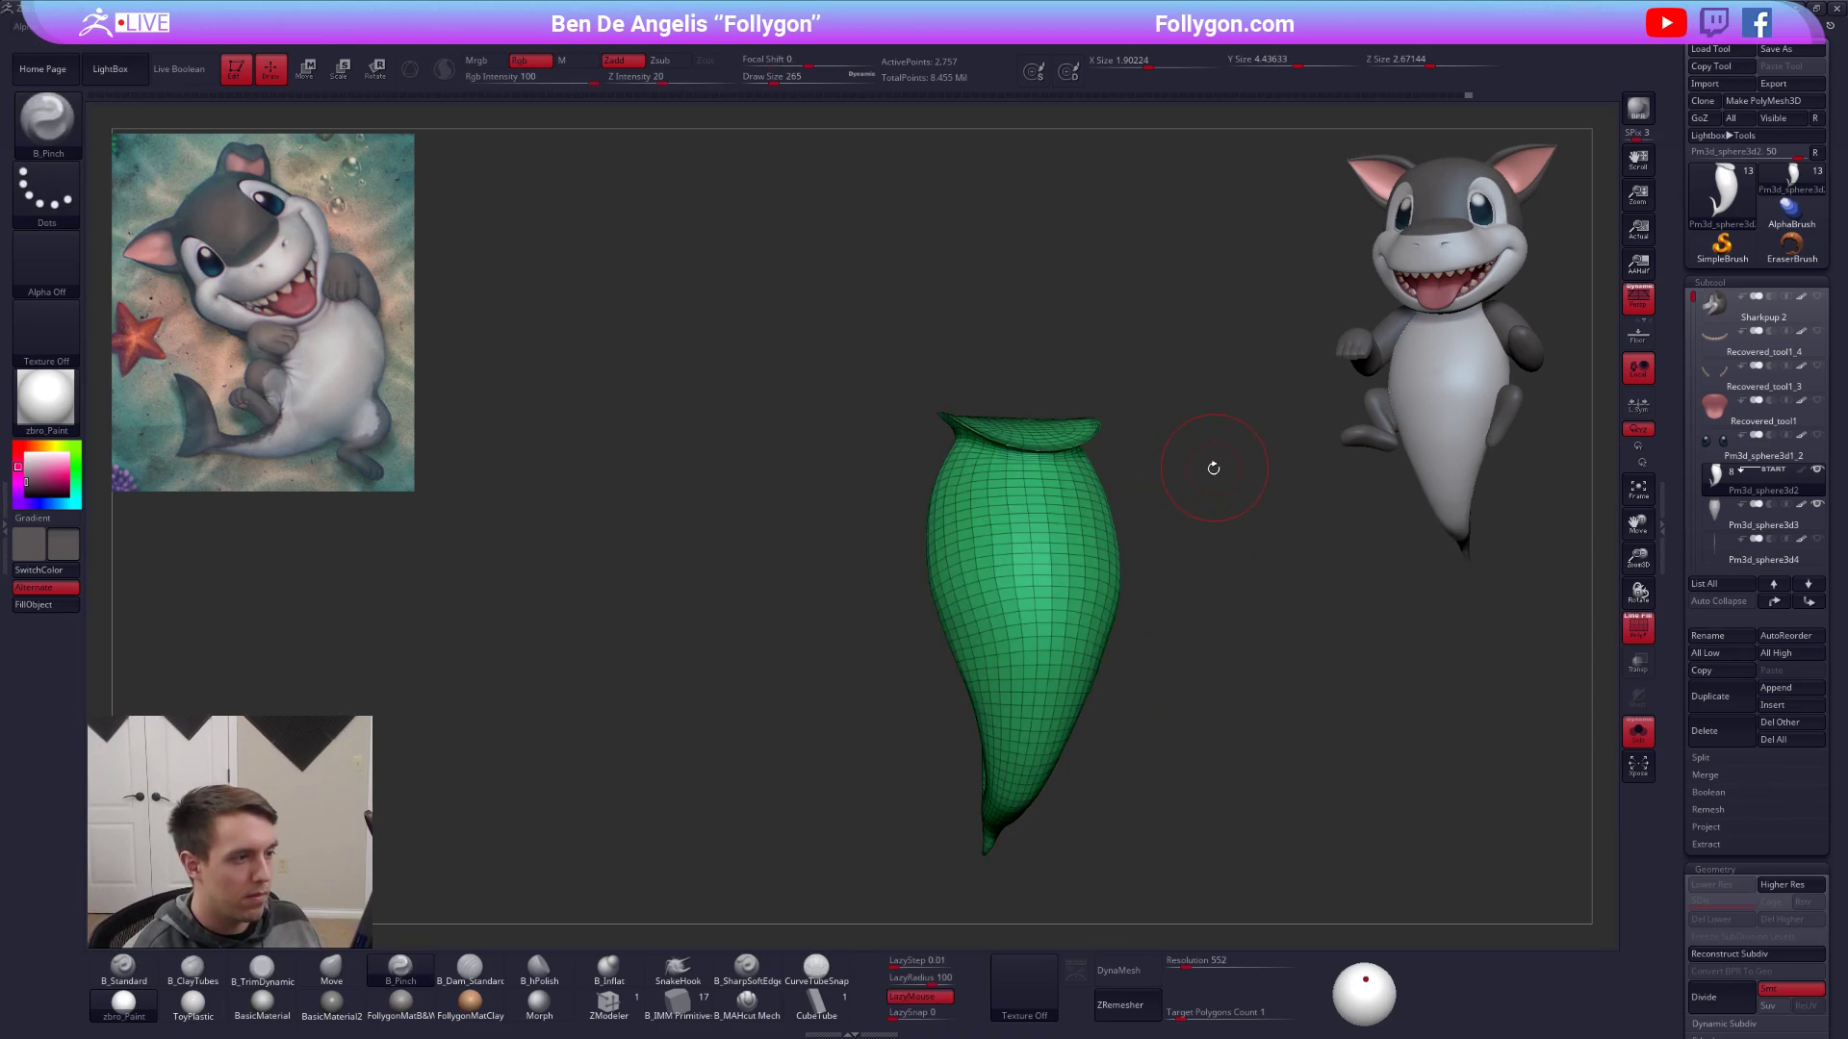
Subdivide the retopologized torso up to level 5 and project the duplicate's shape and colour onto it.
drag(1211, 464, 1278, 505)
key(ctrl+d)
key(shift+f)
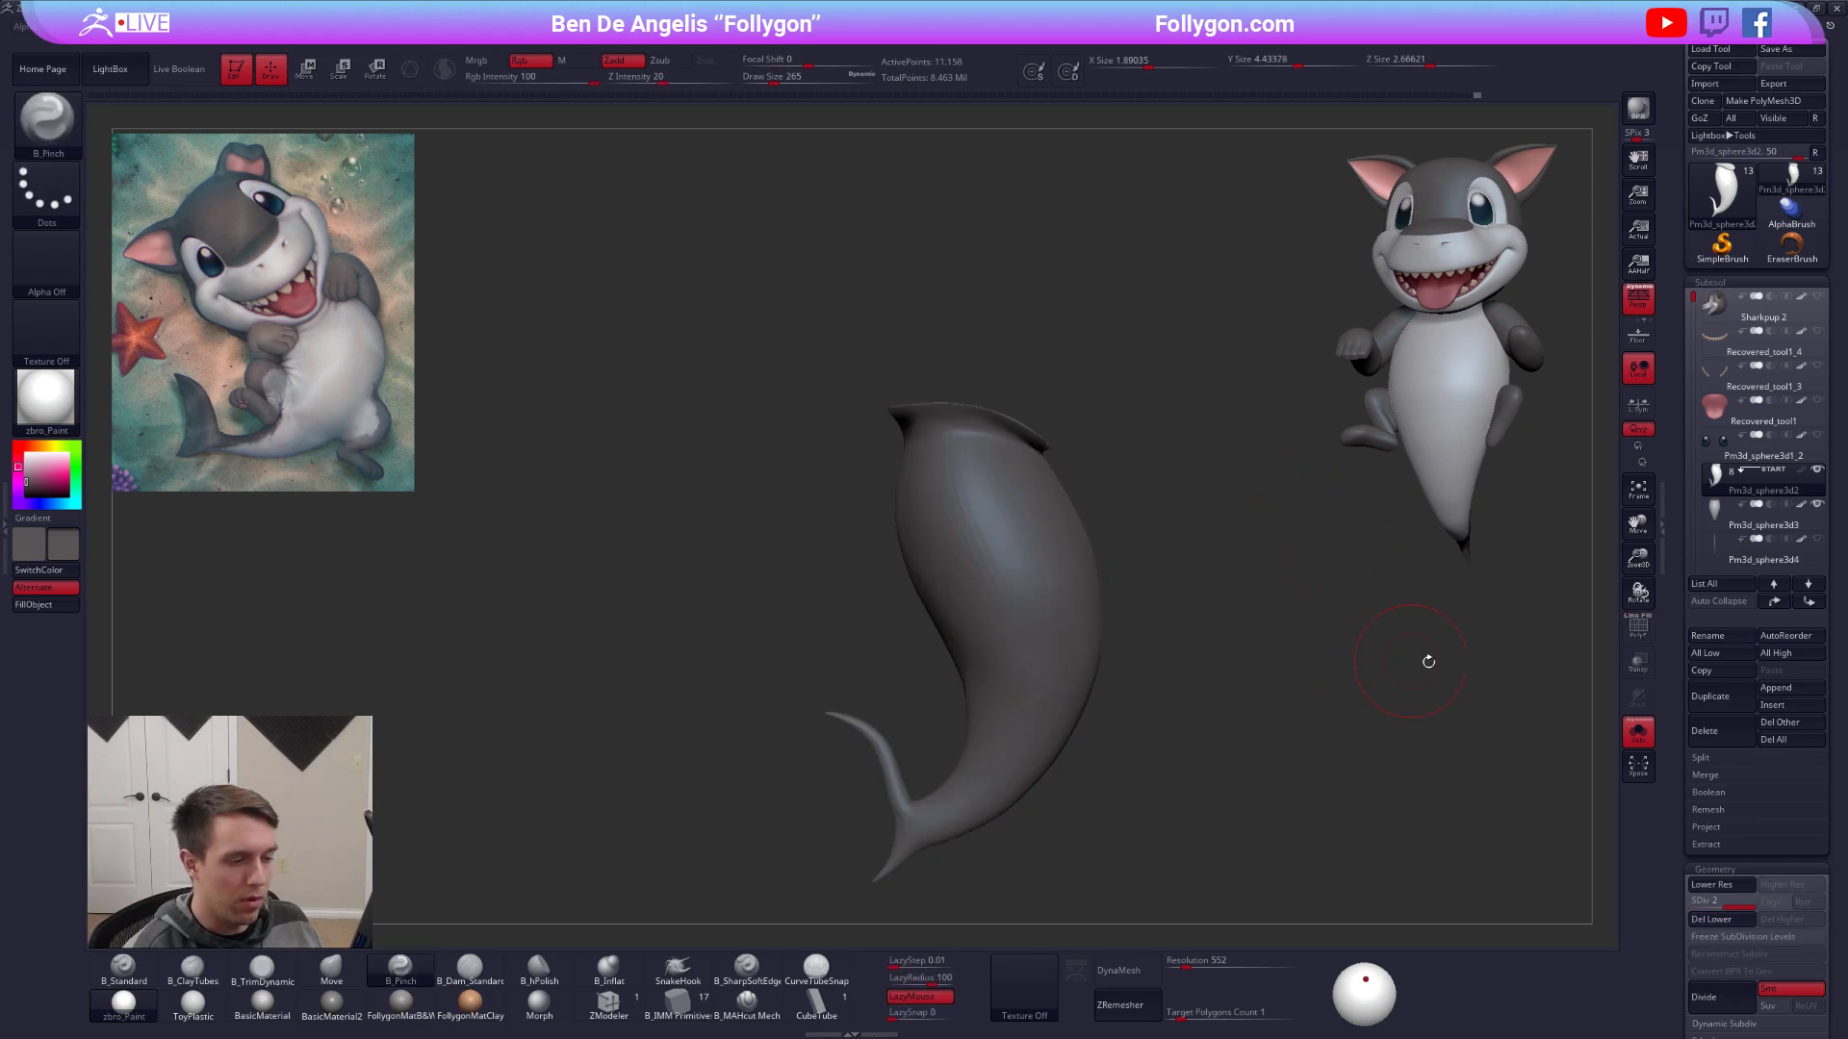
click(1711, 827)
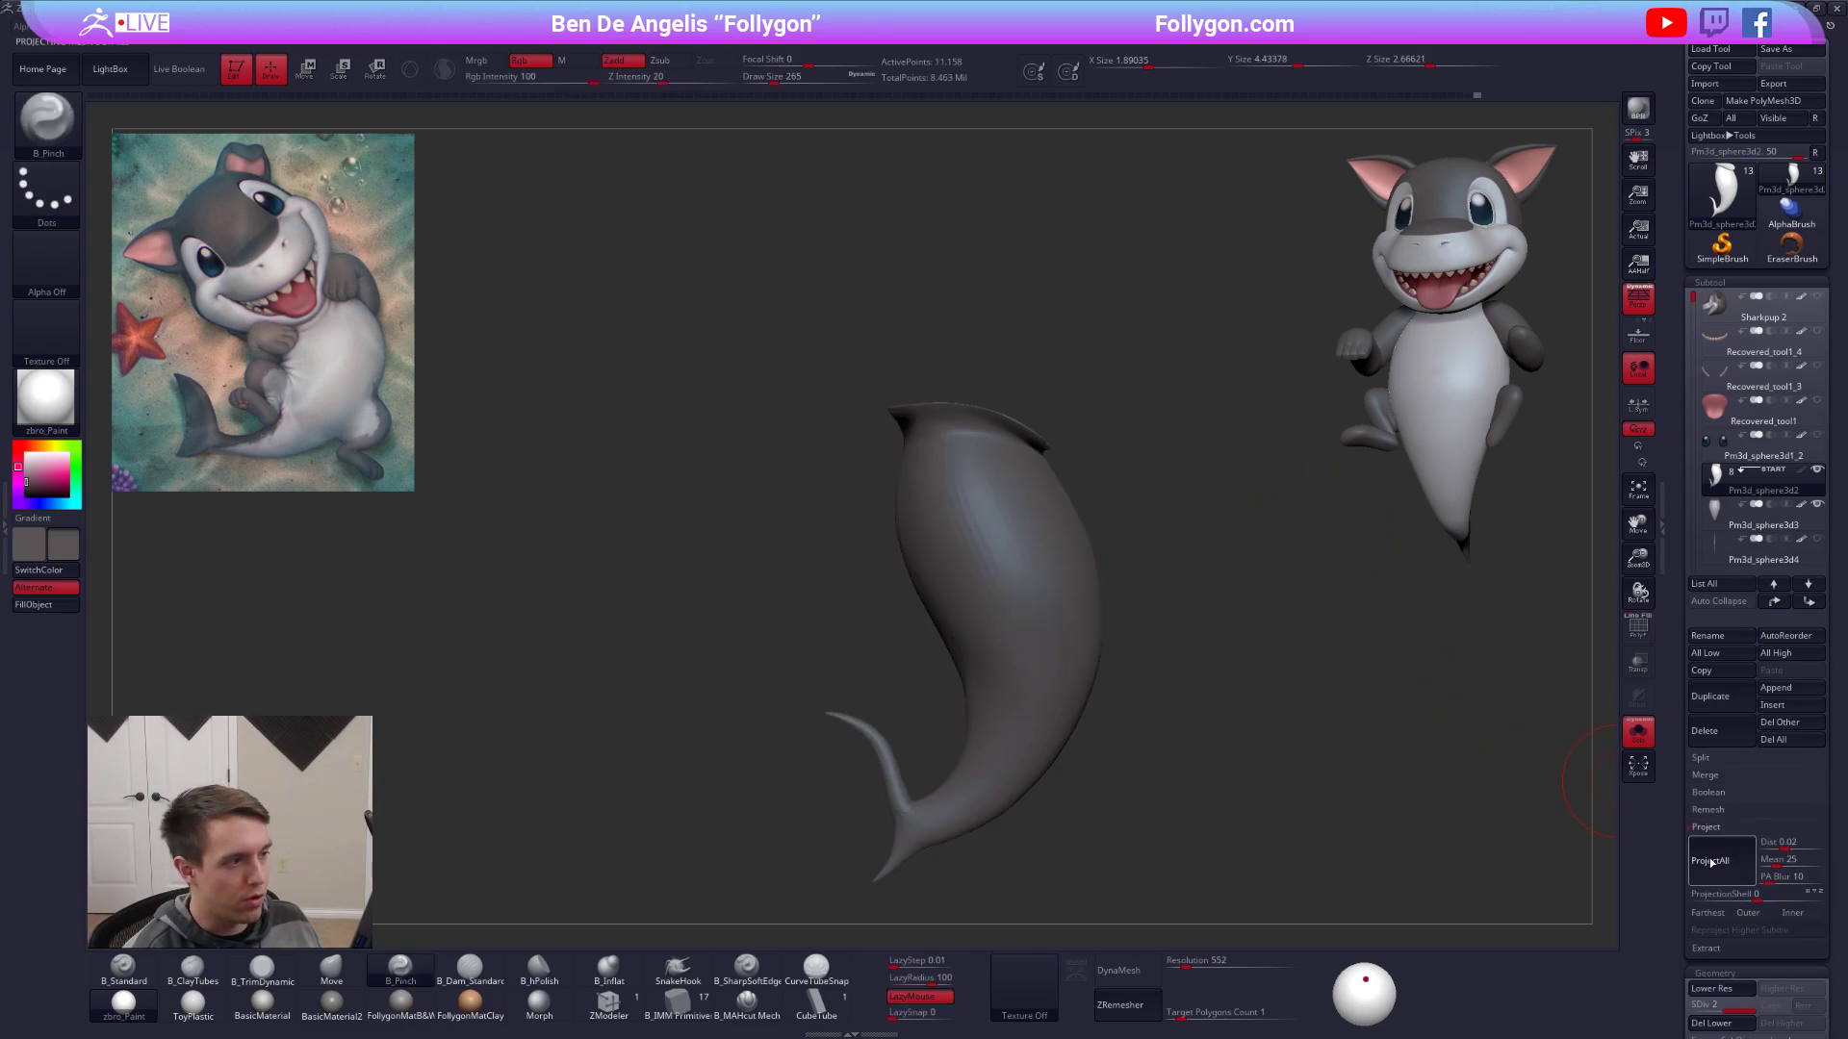
click(1711, 863)
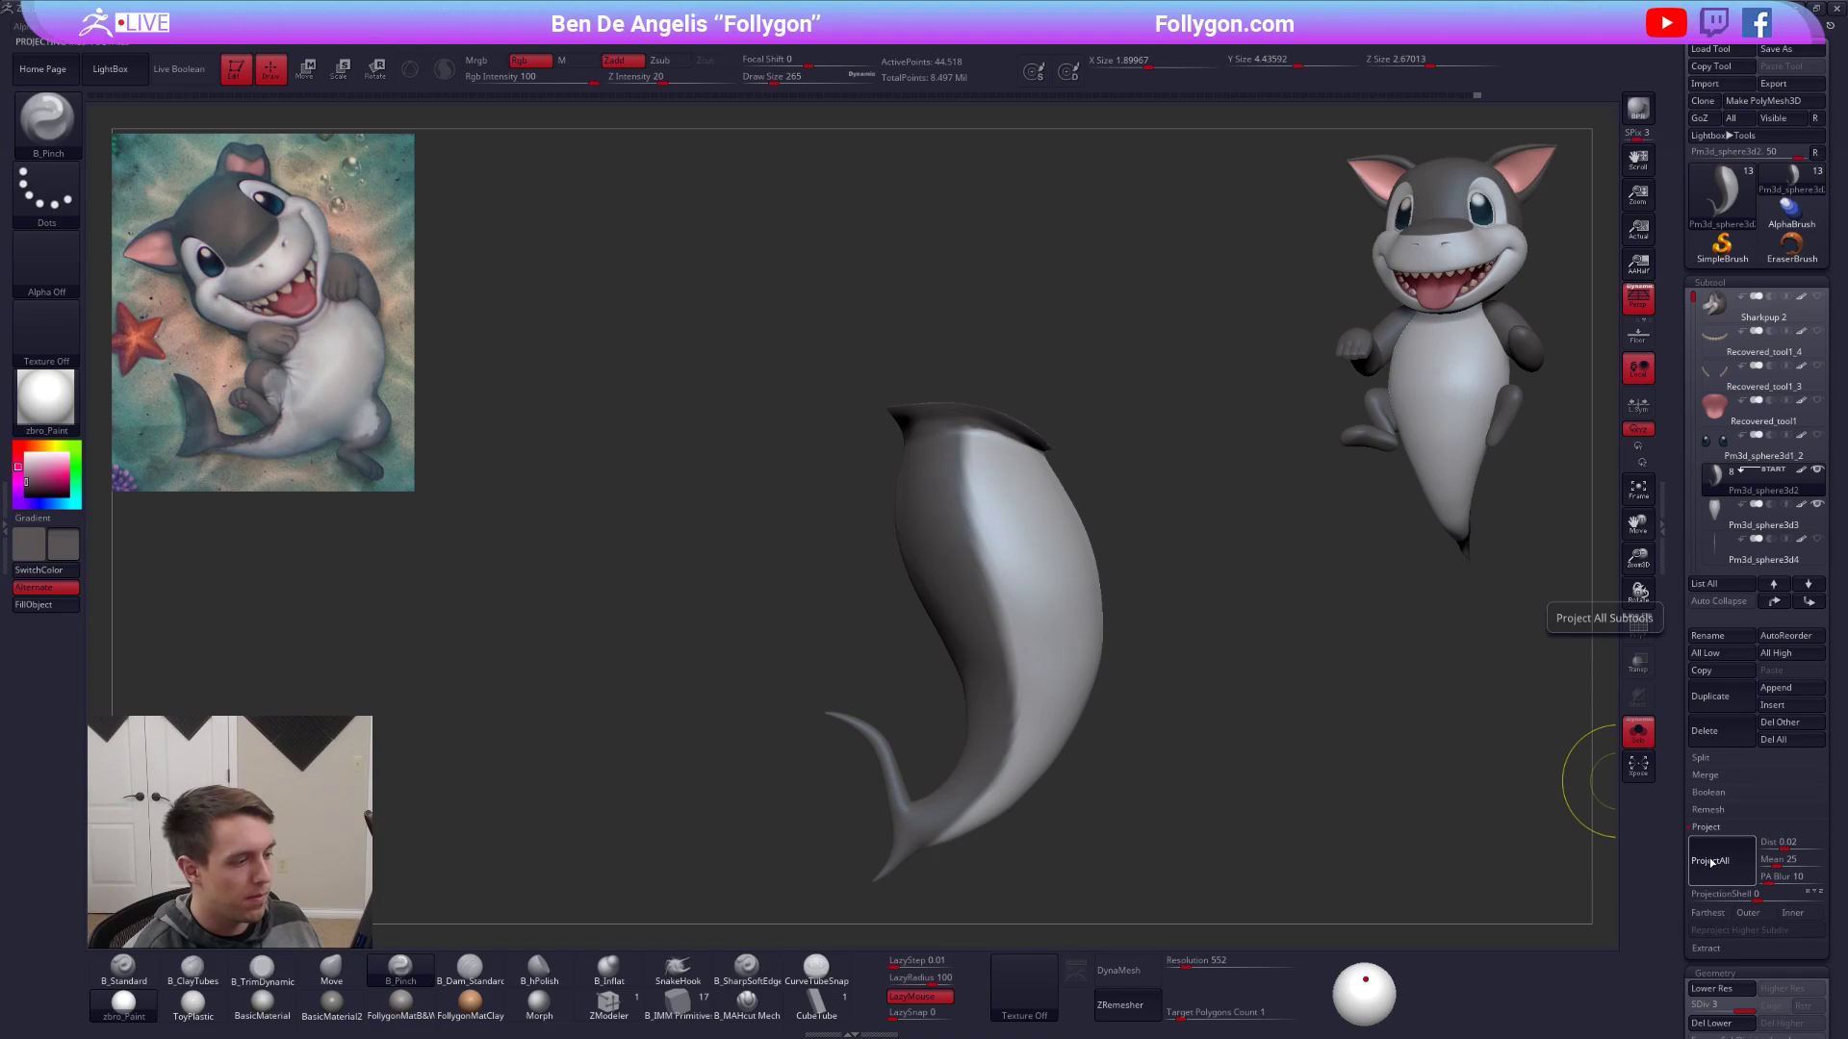
key(ctrl+d)
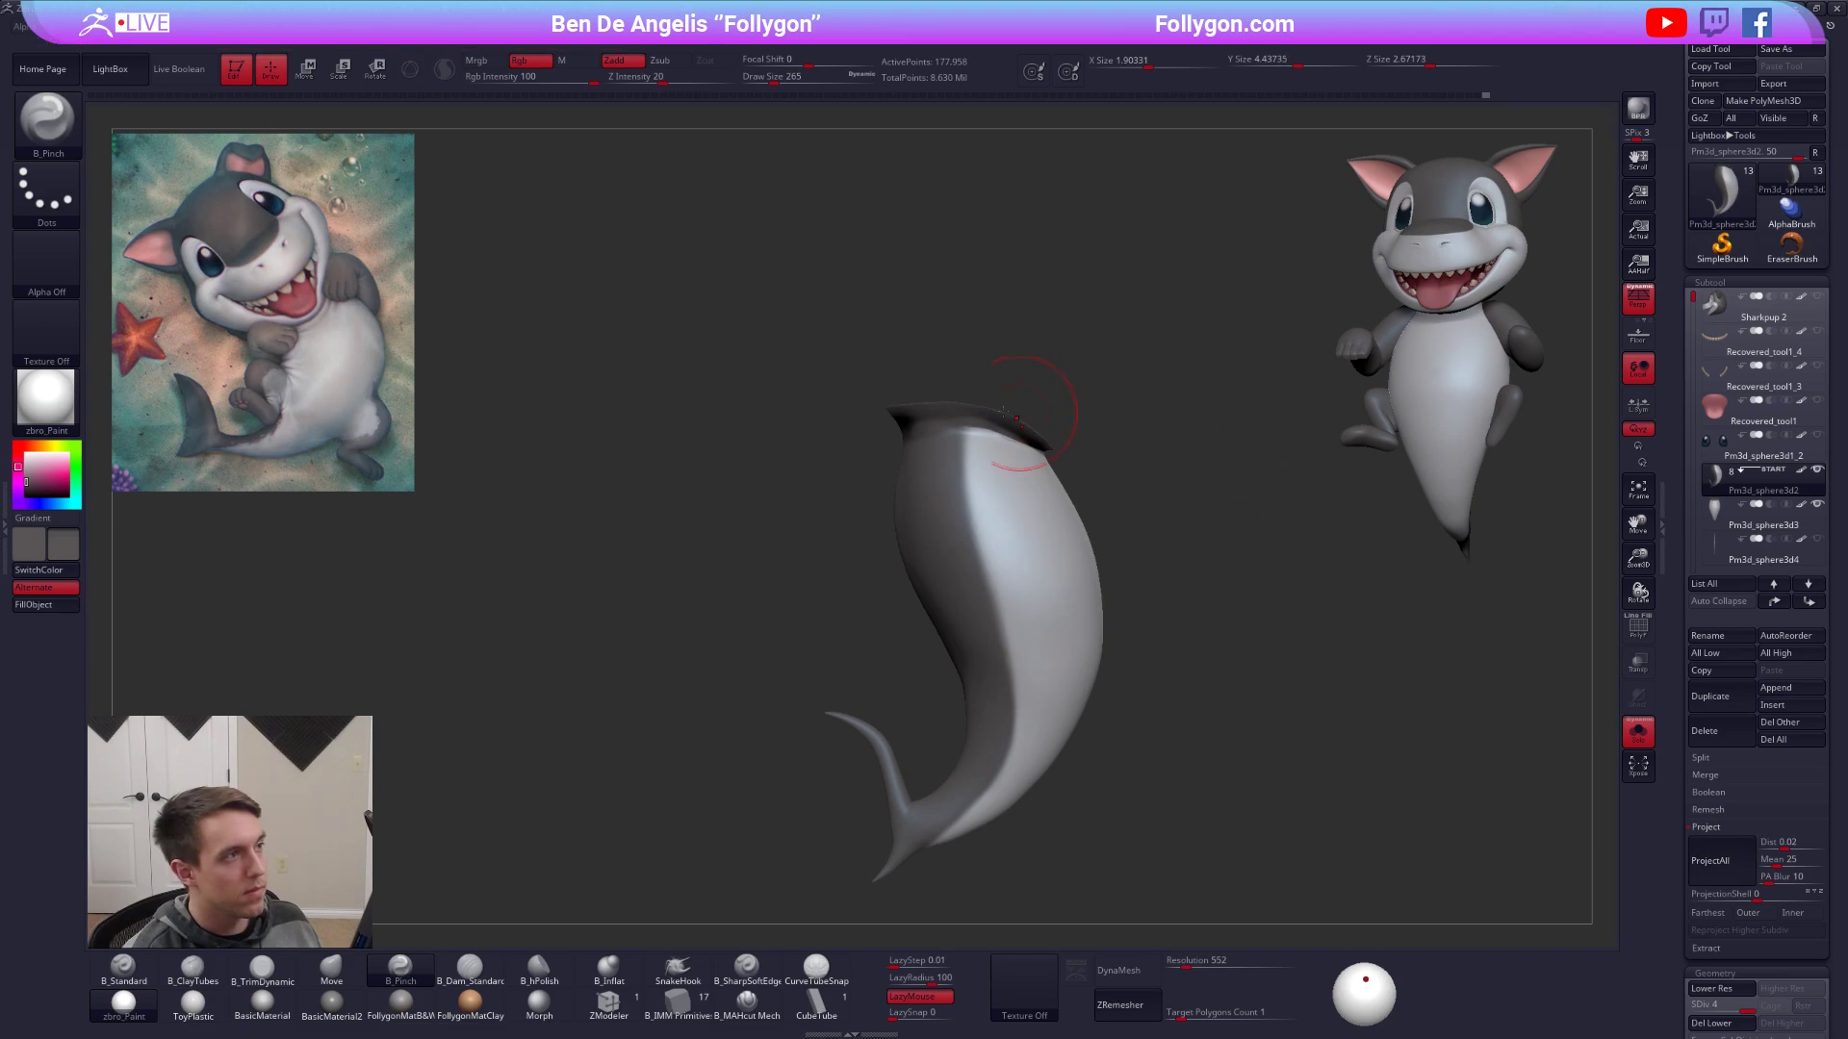
key(ctrl+d)
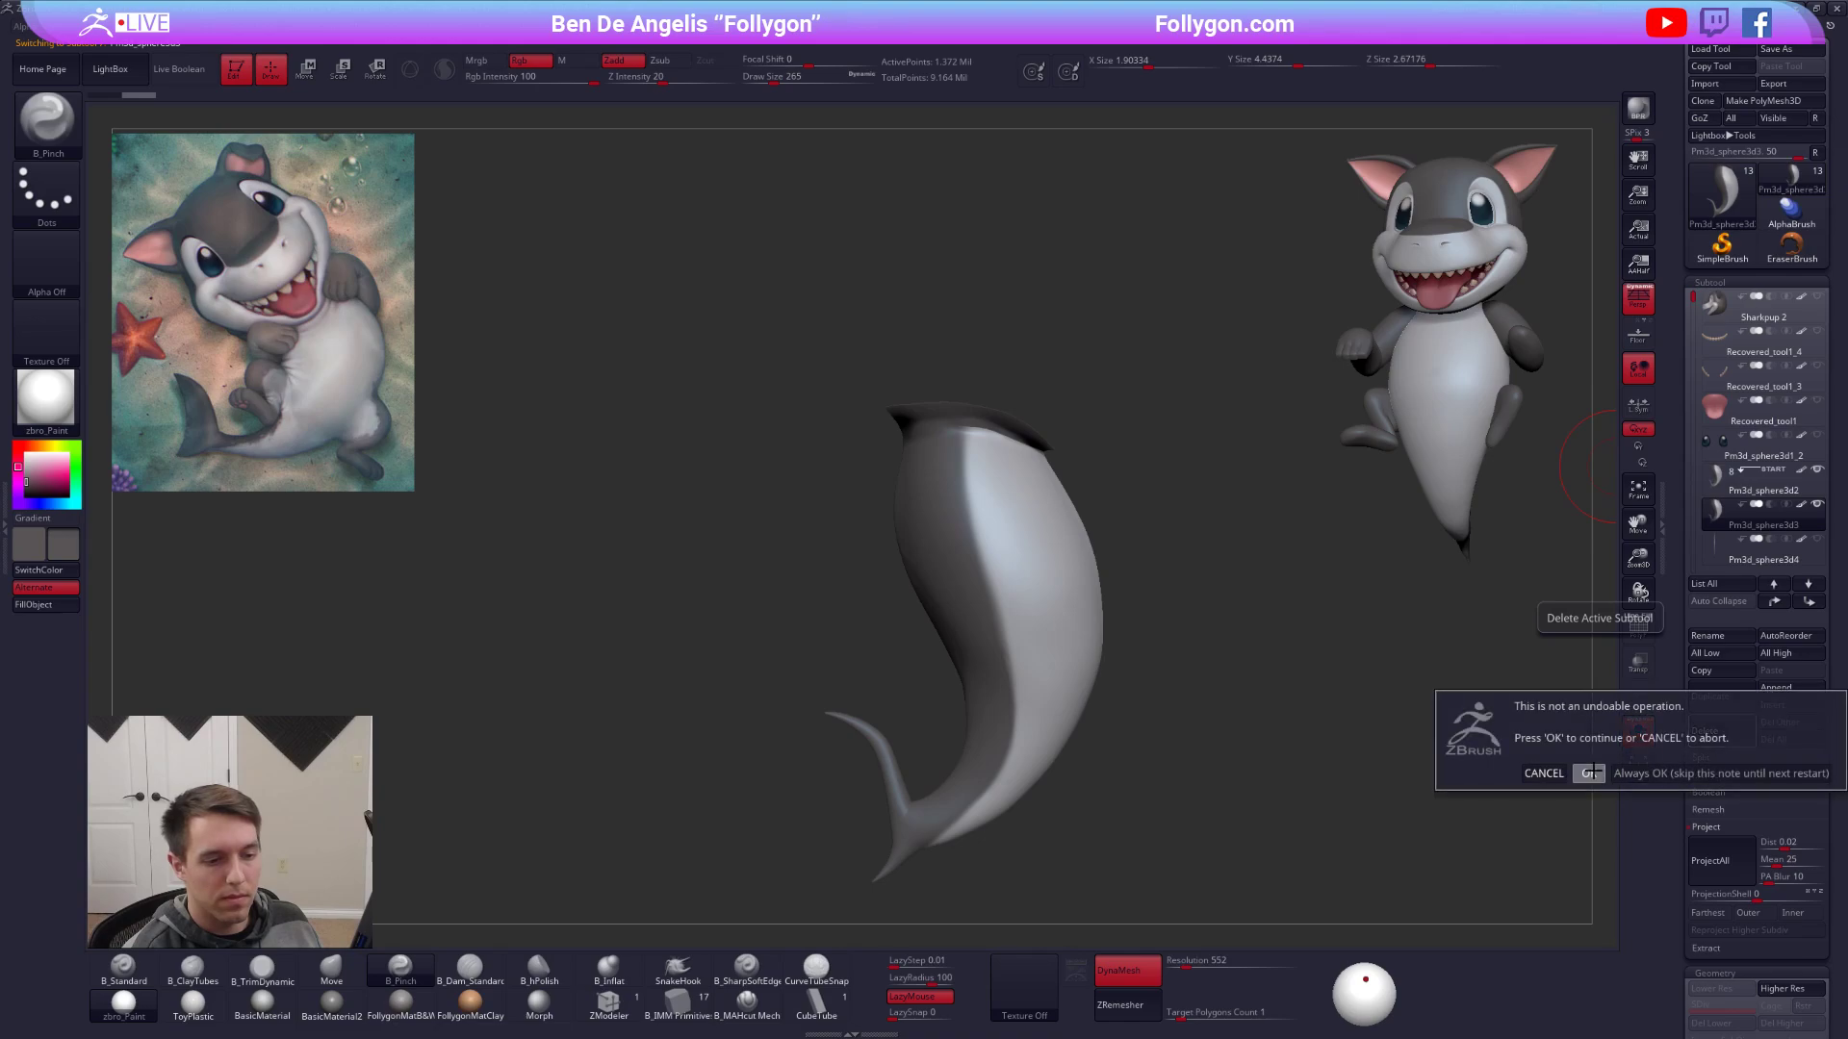
Delete the duplicate torso and reselect the retopologized torso with the other body parts shown.
click(1710, 730)
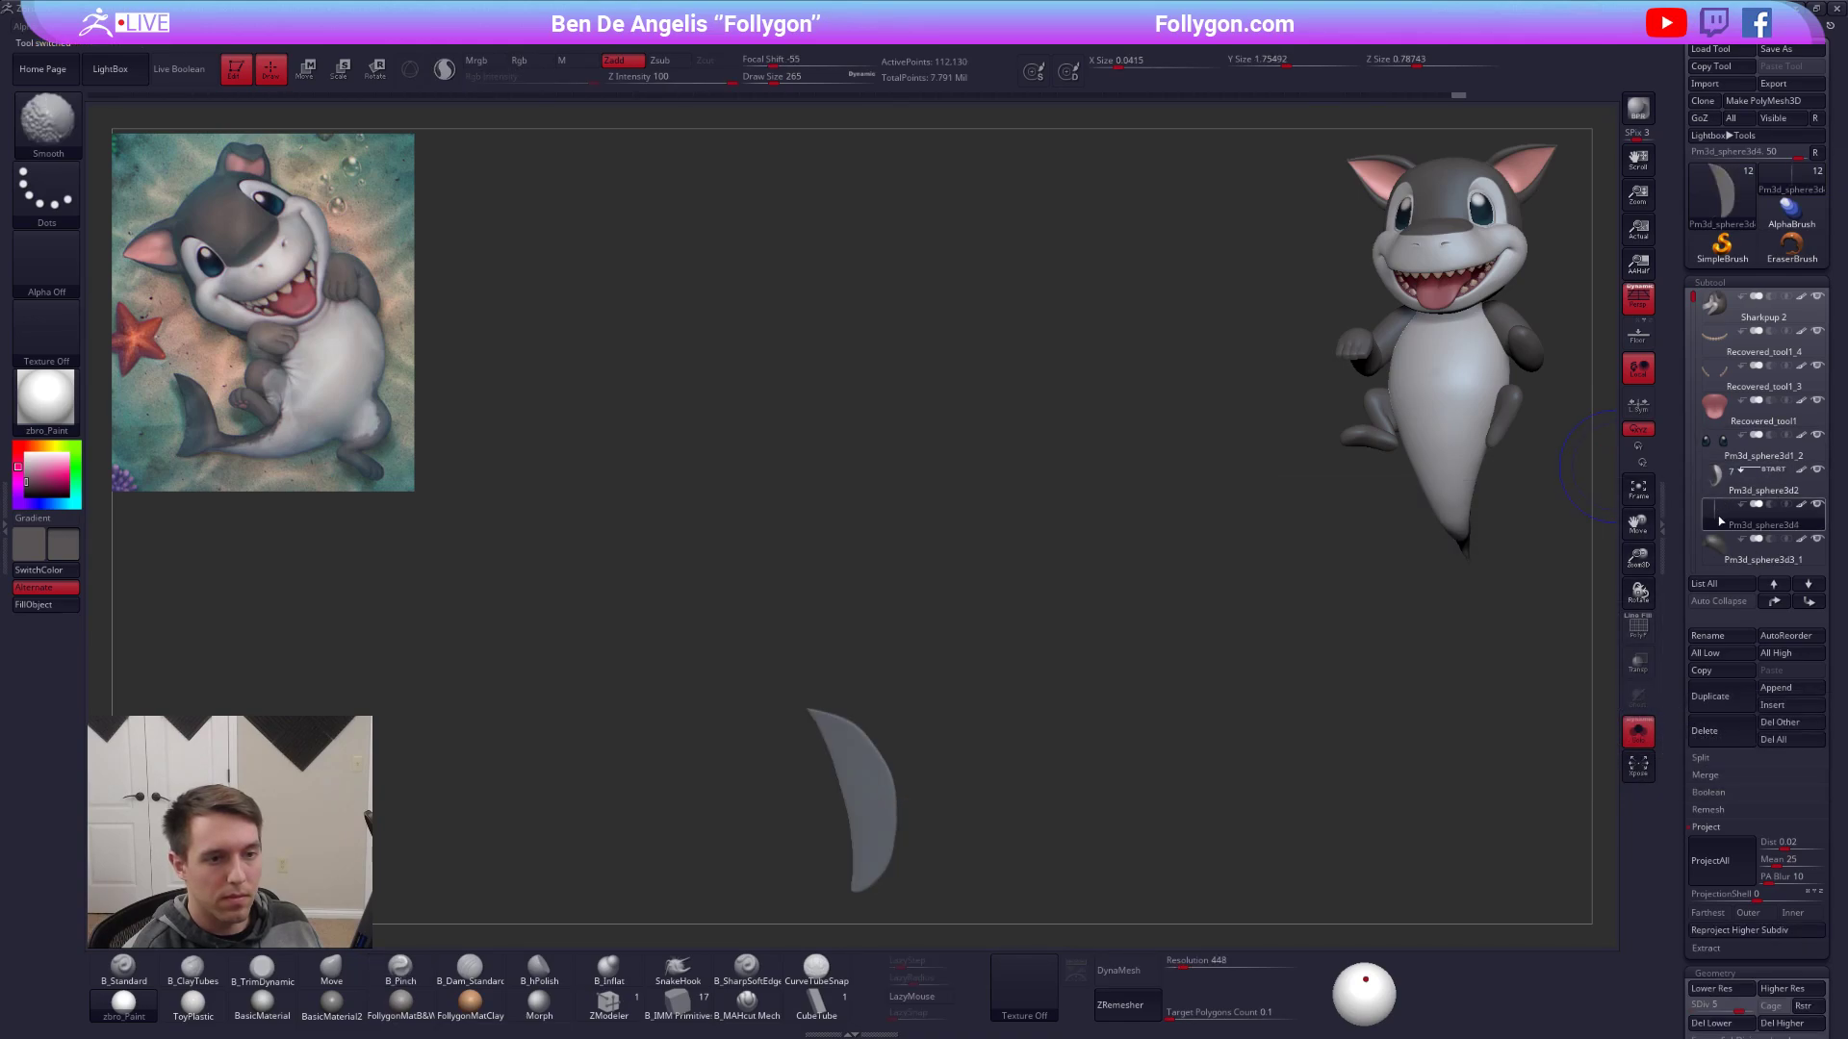
click(1719, 493)
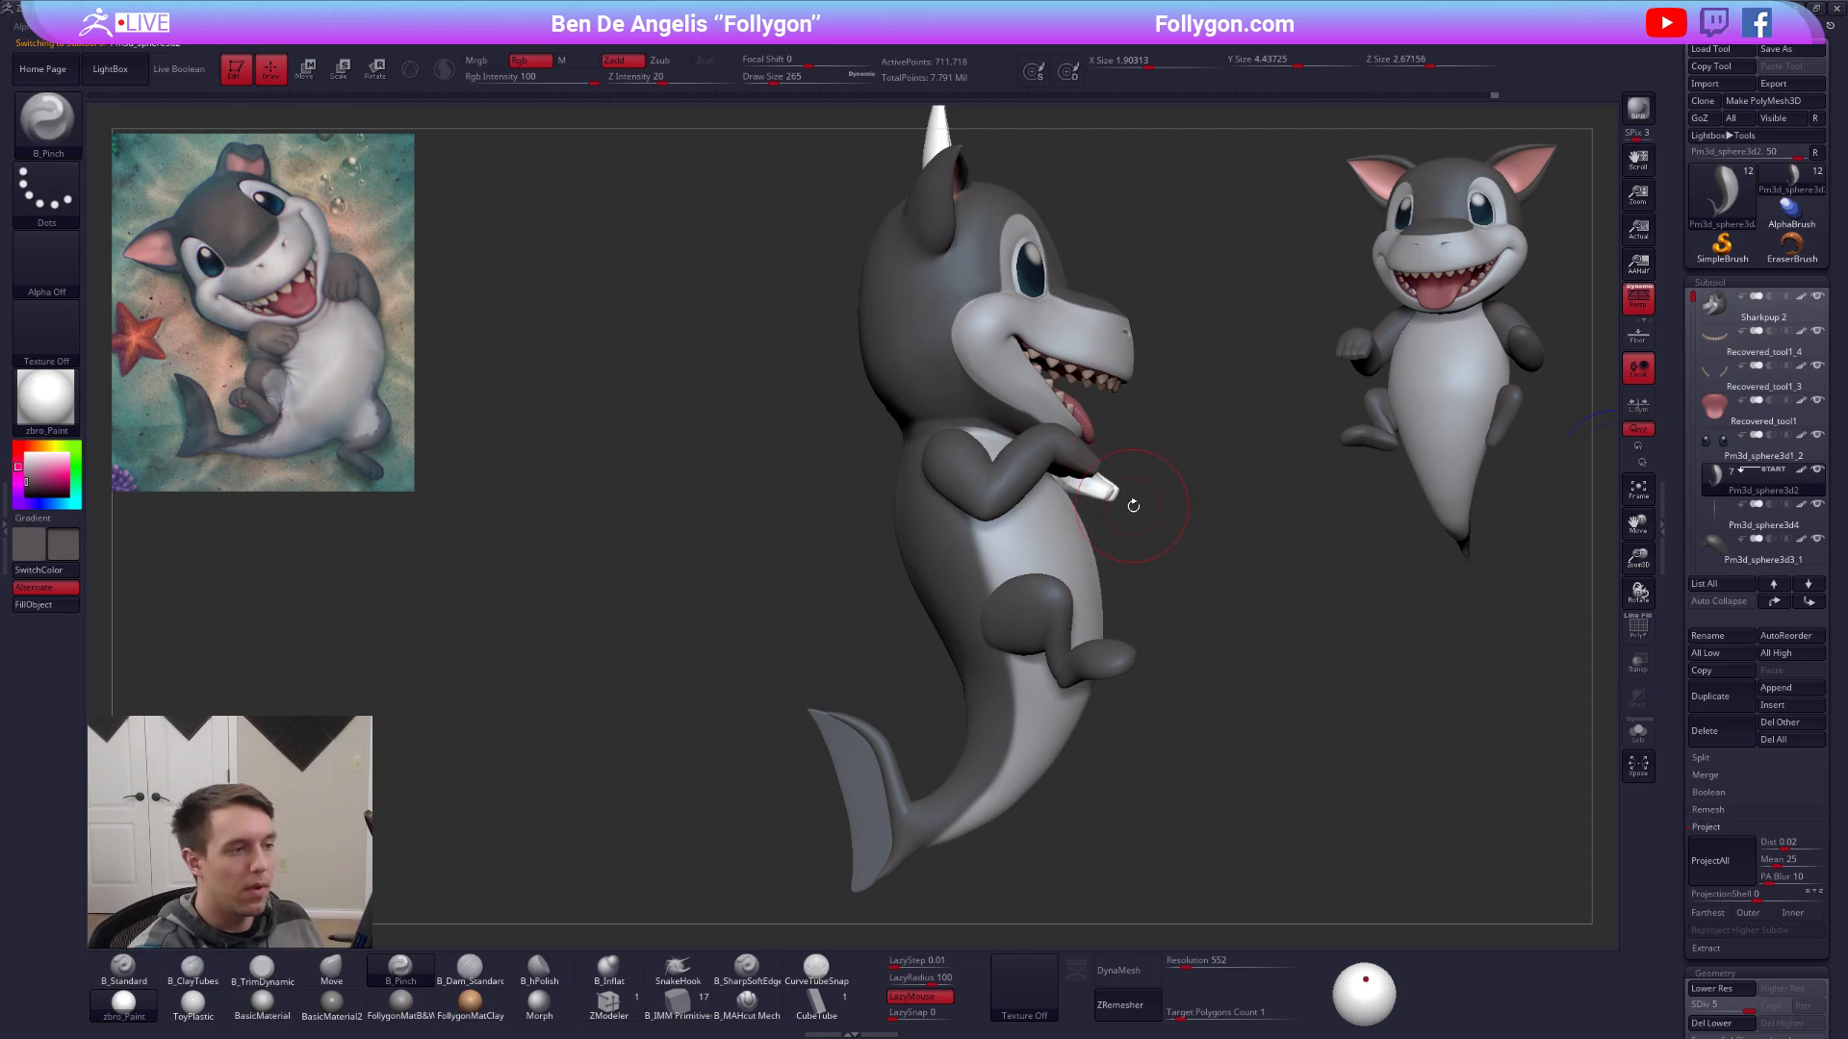
drag(1148, 494, 1067, 532)
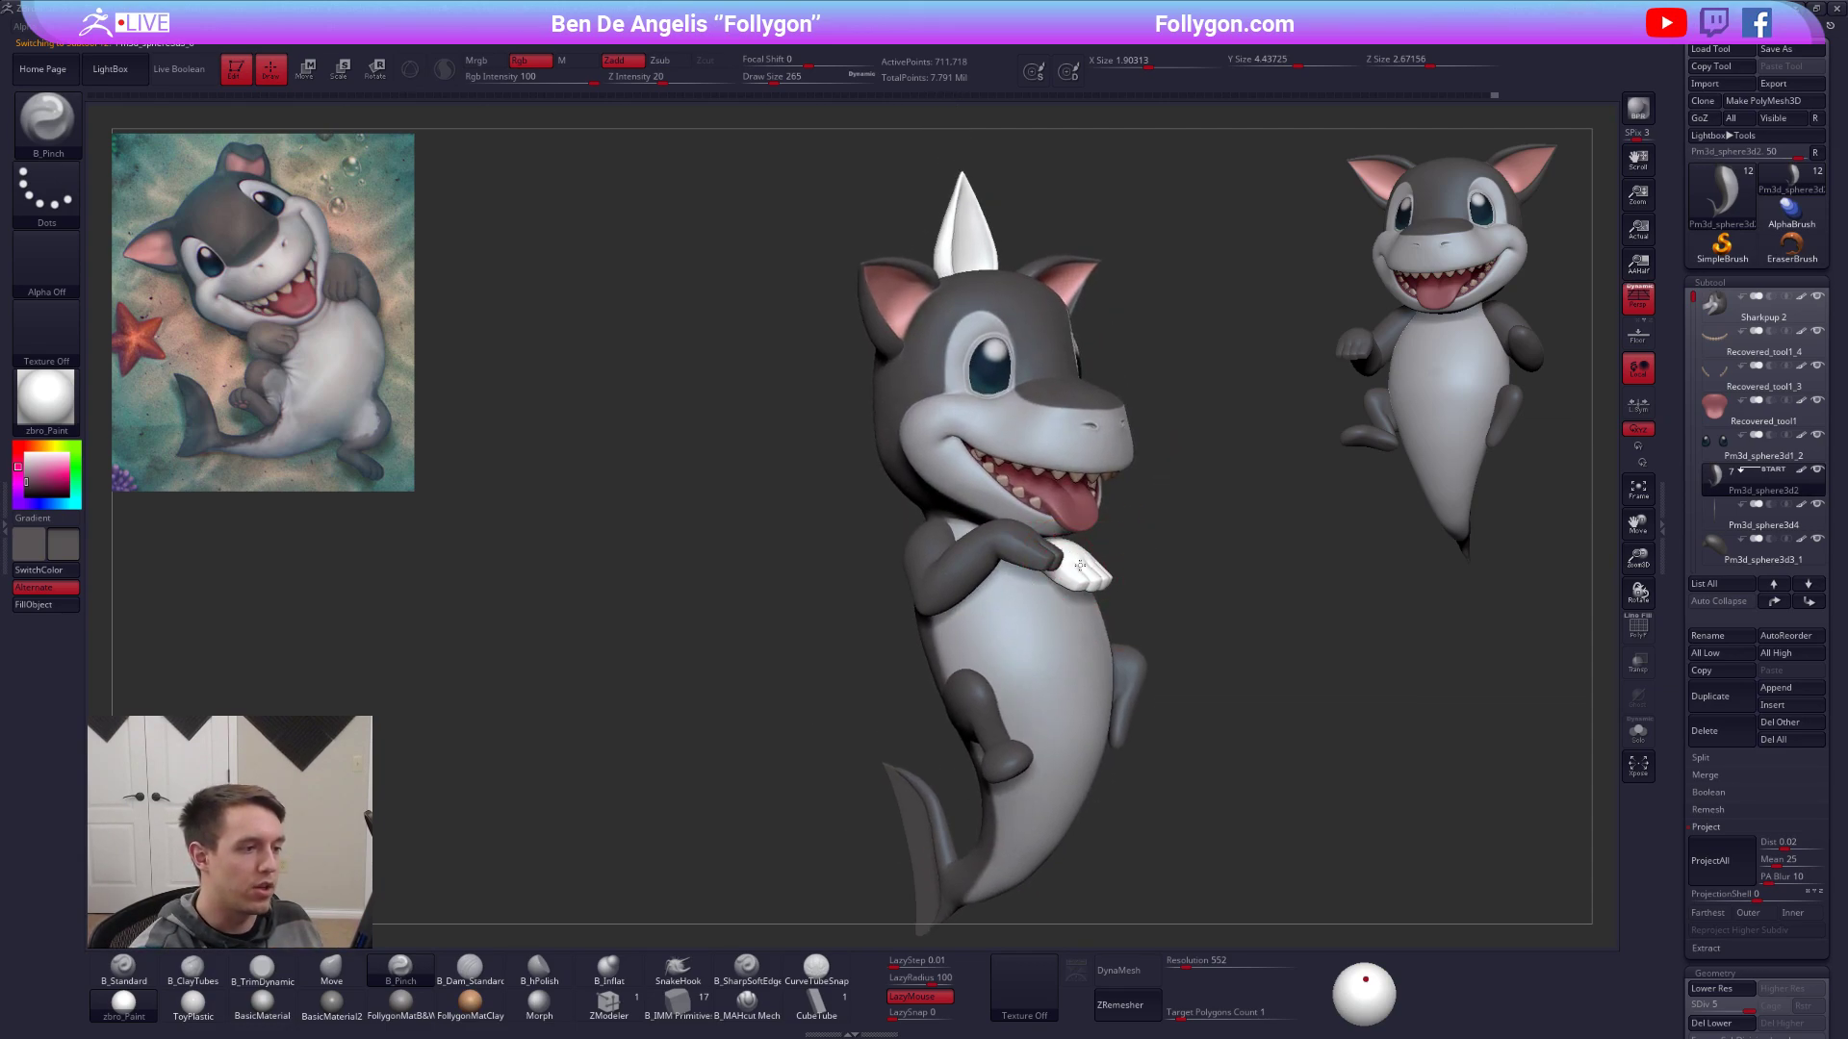
Hide the leftover white cone on the head and the white hand, then reselect the torso.
alt+click(1079, 565)
alt+click(984, 246)
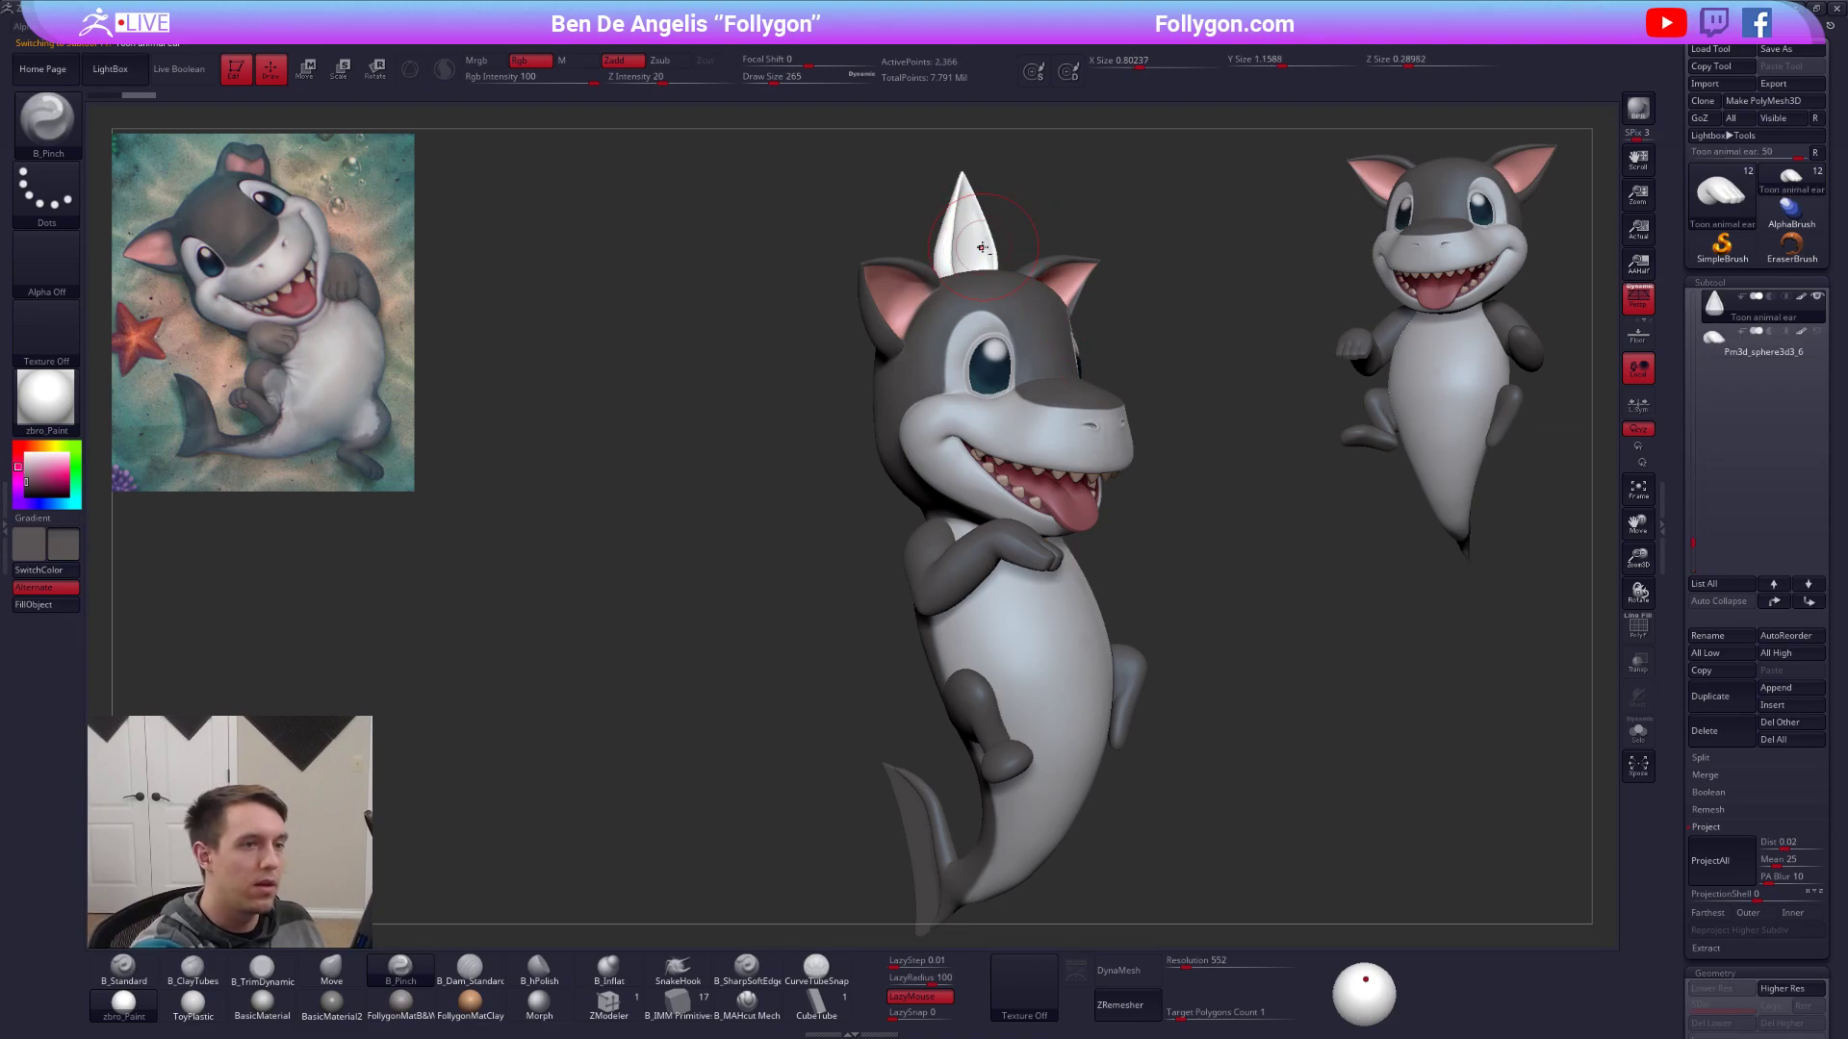
click(1817, 298)
alt+click(1086, 641)
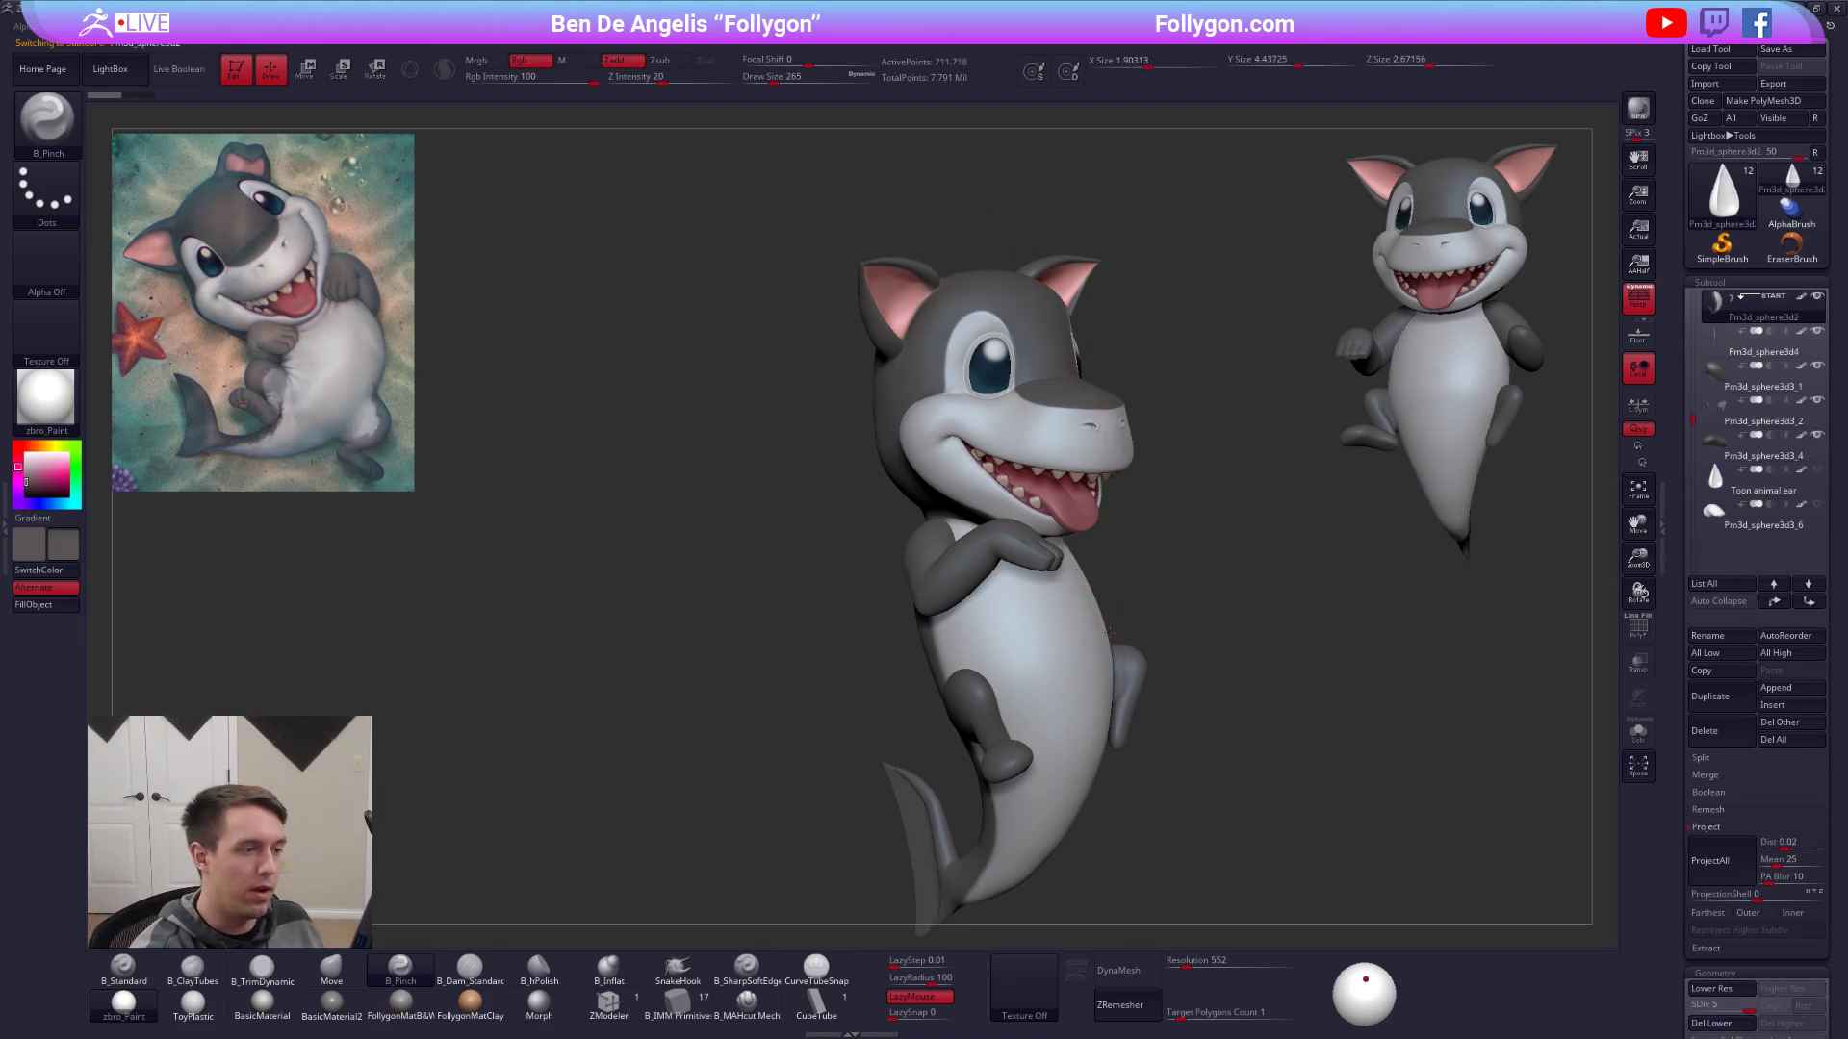
Isolate the torso, lower it to subdivision level 3 and smooth the flared neck collar.
alt+drag(1136, 605, 1318, 761)
key(alt+shift+s)
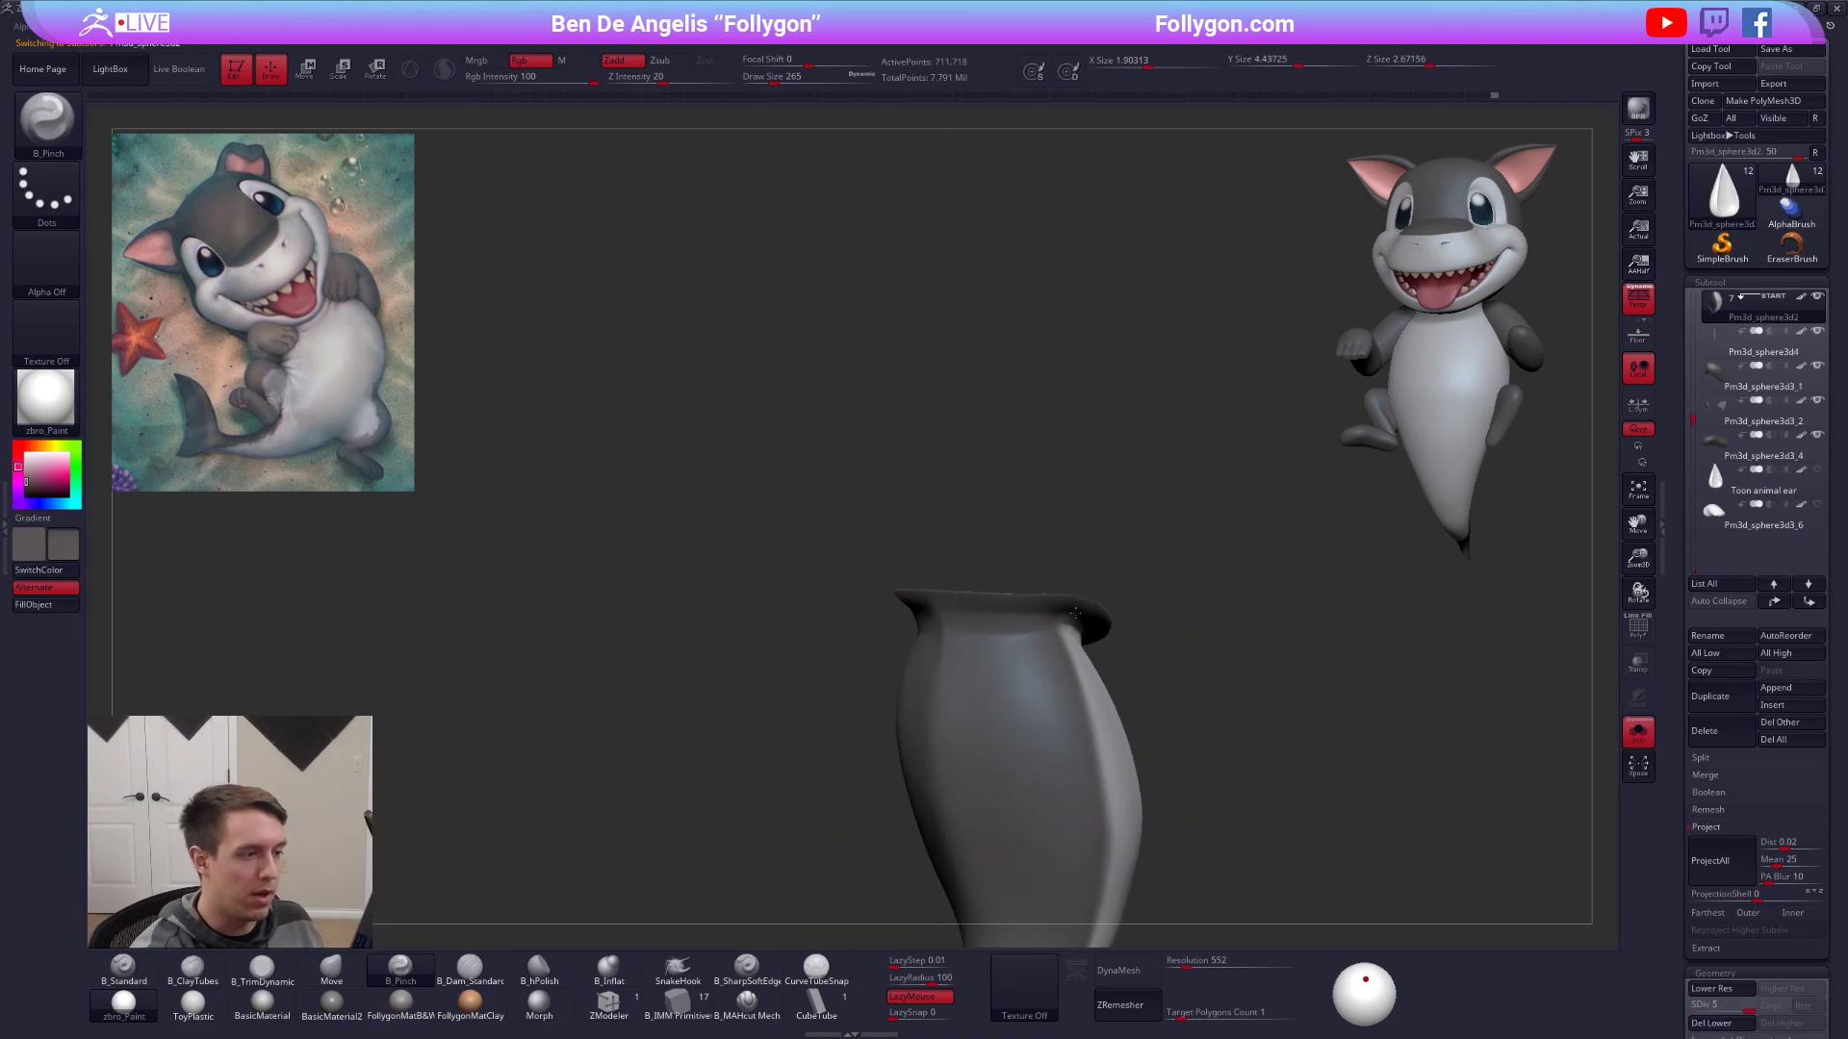
key(shift+d)
key(shift+d)
key(shift+d)
key(shift)
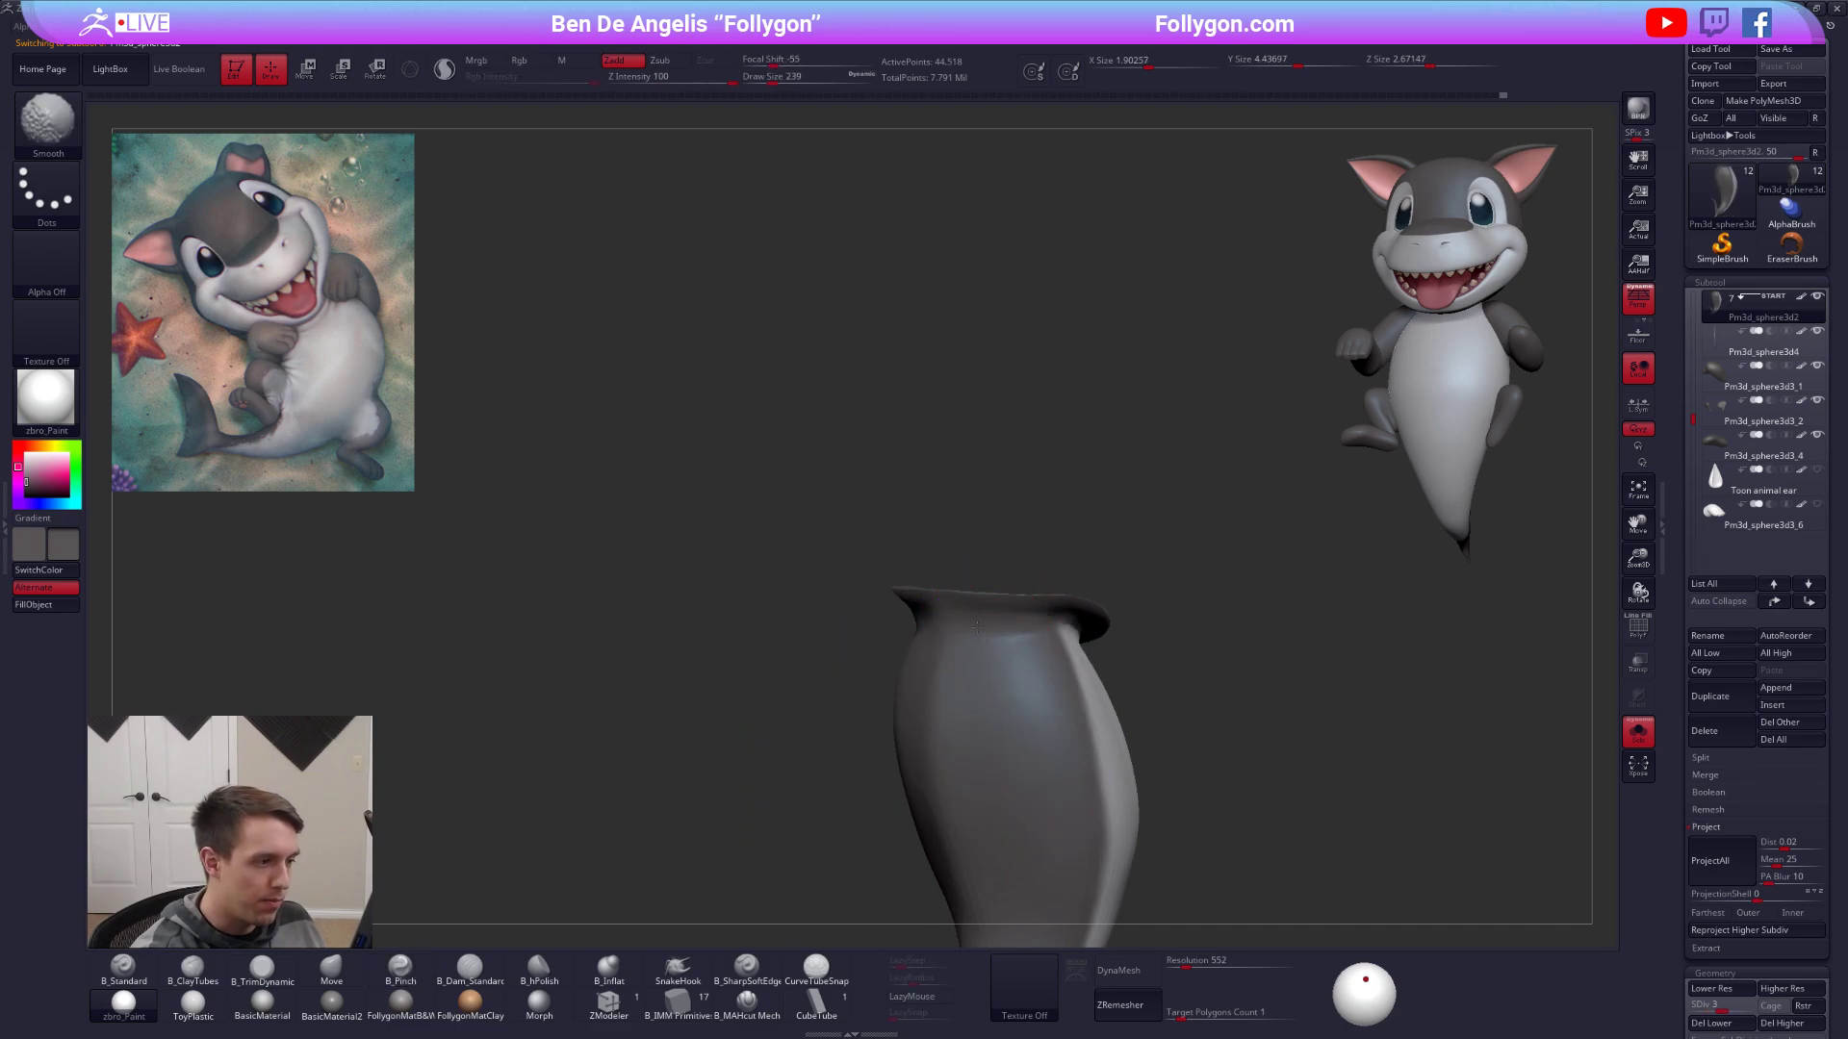
right_drag(993, 676, 1092, 674)
shift+drag(1092, 674, 1169, 616)
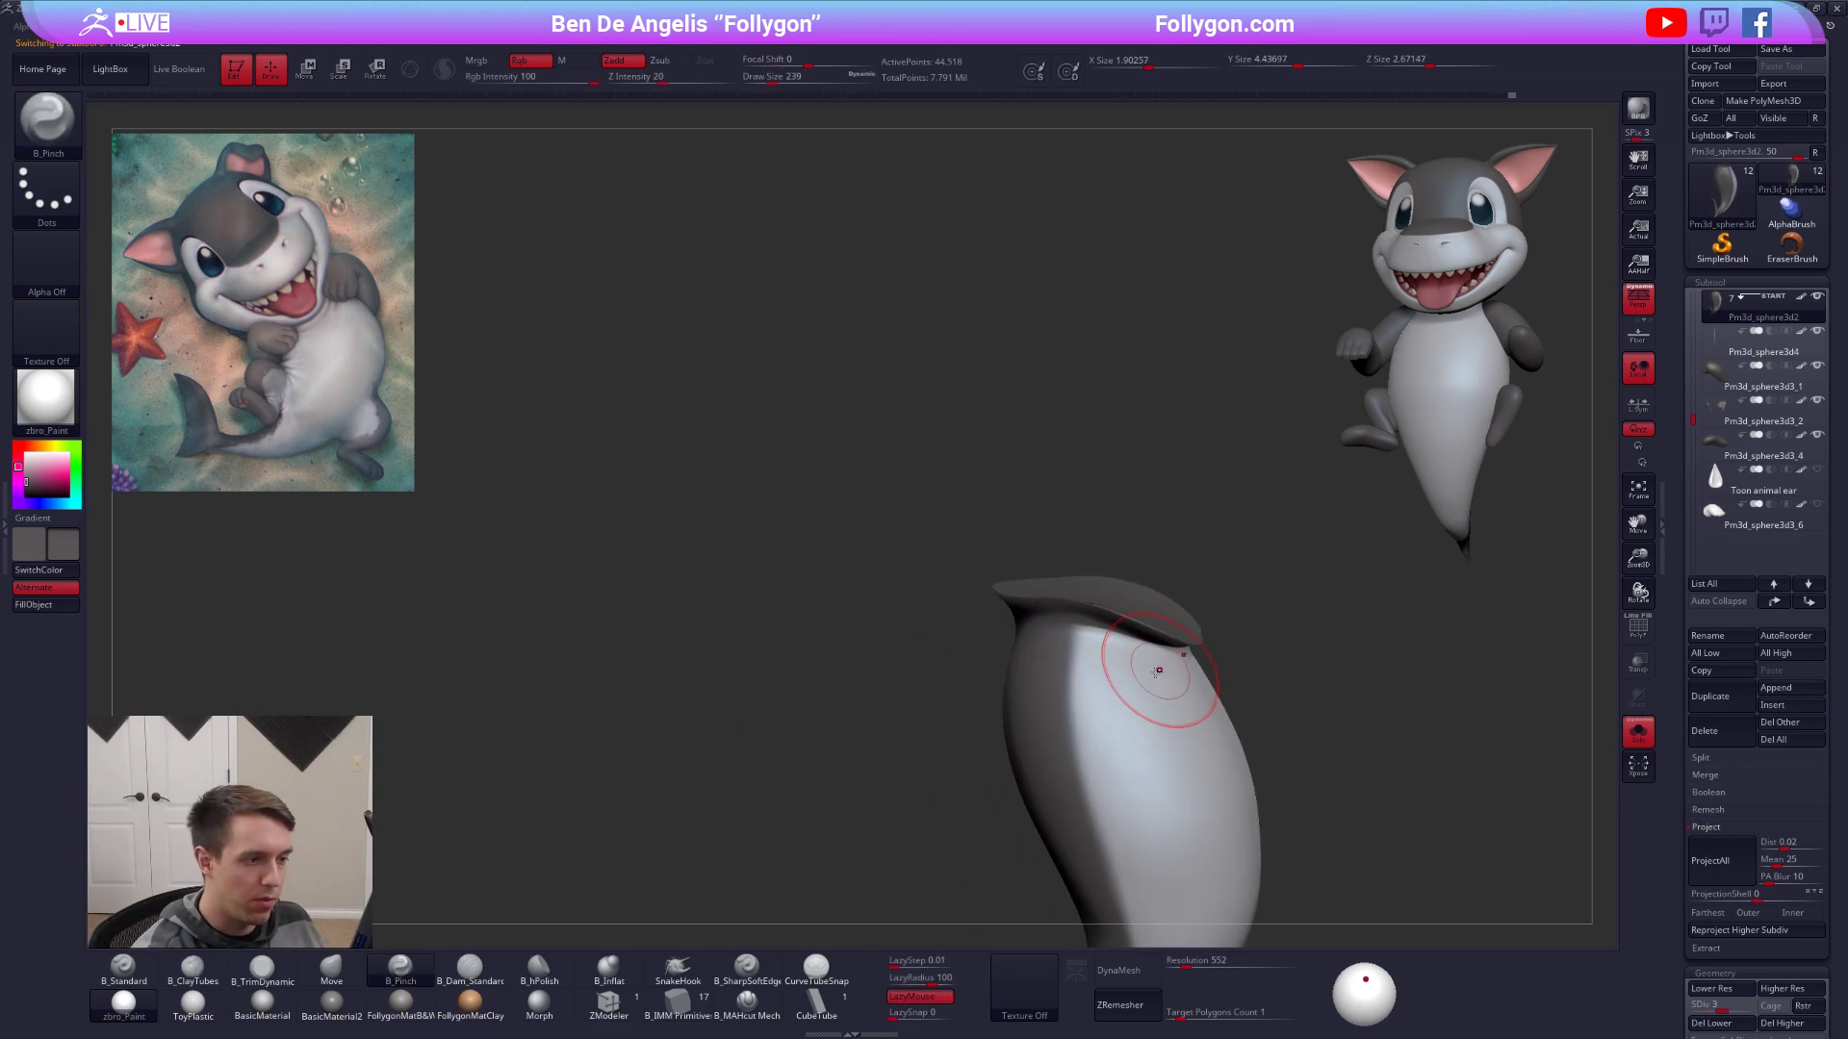
Set up the Move brush on the torso at subdivision level 1 and turn off perspective.
mouse_move(1158, 668)
right_down()
mouse_move(1213, 662)
mouse_move(1223, 624)
mouse_move(1347, 643)
right_up()
key(b)
key(m)
key(v)
right_drag(905, 665, 994, 673)
key(space)
drag(1057, 578, 1080, 566)
mouse_move(1085, 568)
right_down()
mouse_move(1167, 565)
mouse_move(1110, 626)
mouse_move(1097, 604)
mouse_move(1006, 628)
mouse_move(1088, 616)
mouse_move(1007, 645)
right_up()
key(shift+d)
key(shift+d)
key(space)
drag(1038, 634, 1036, 633)
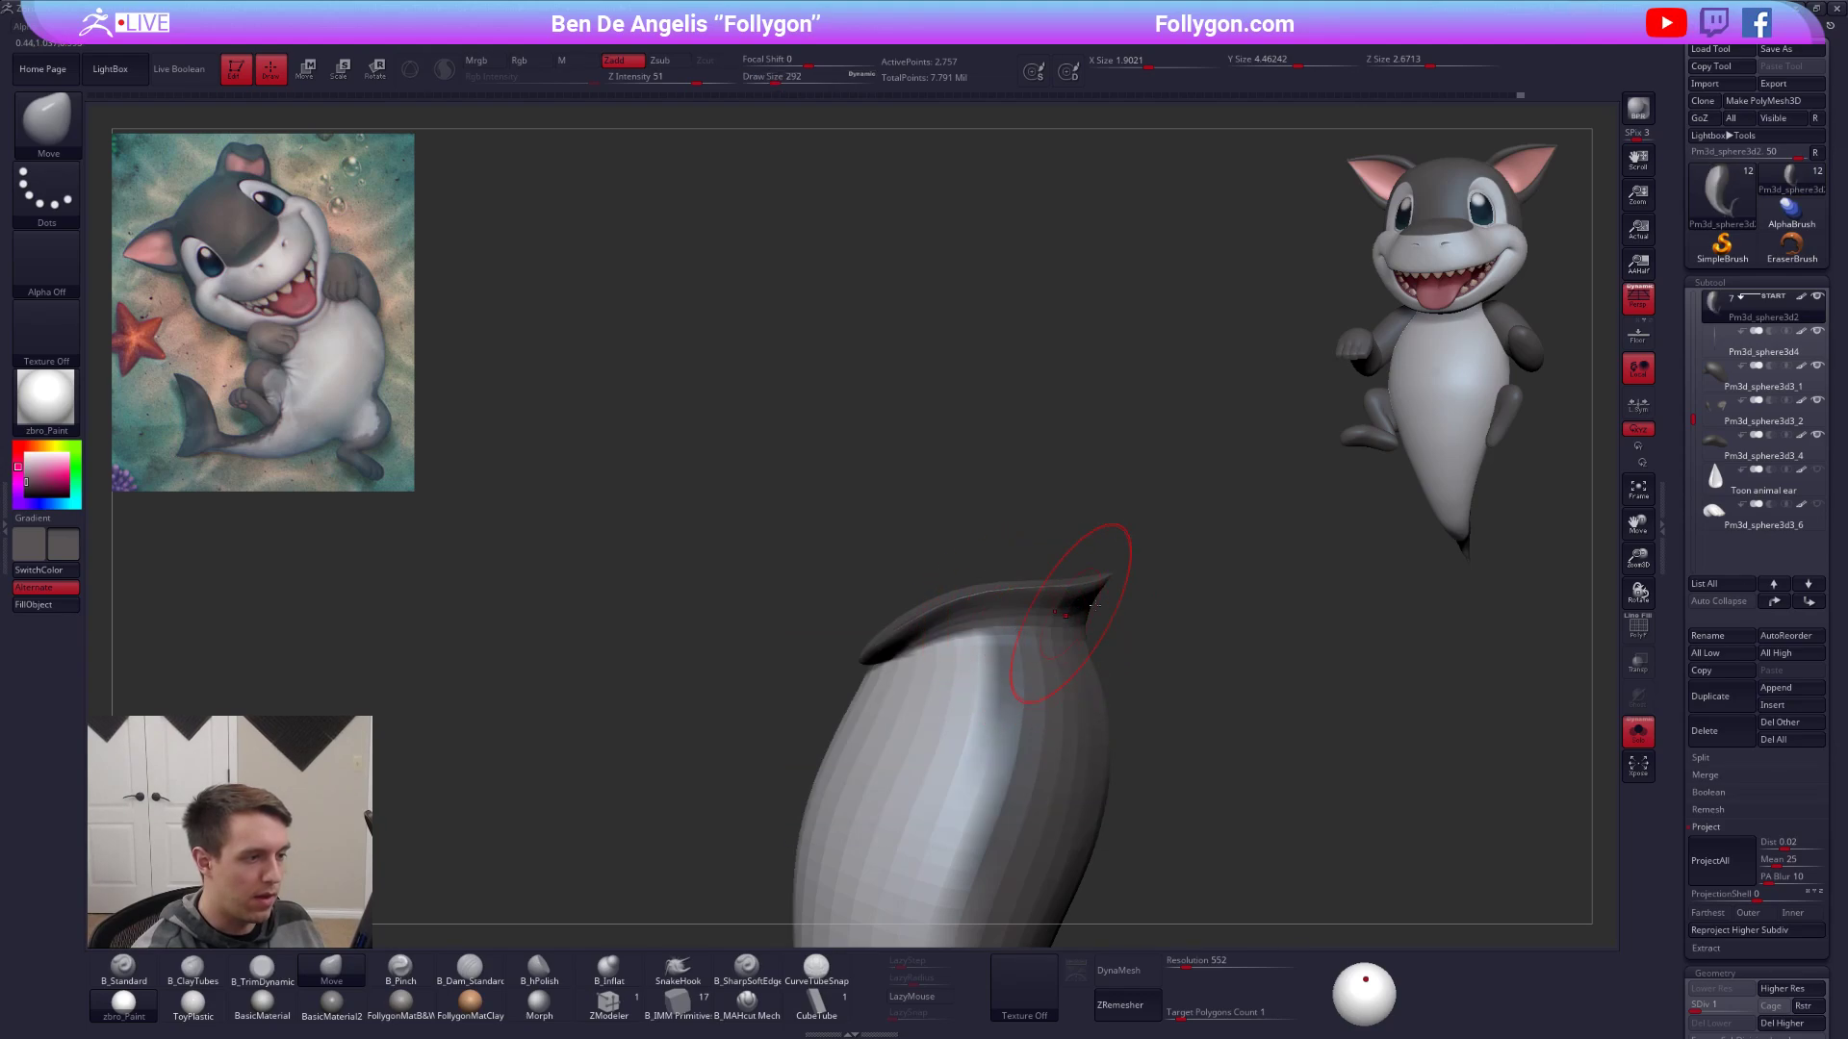
click(1634, 305)
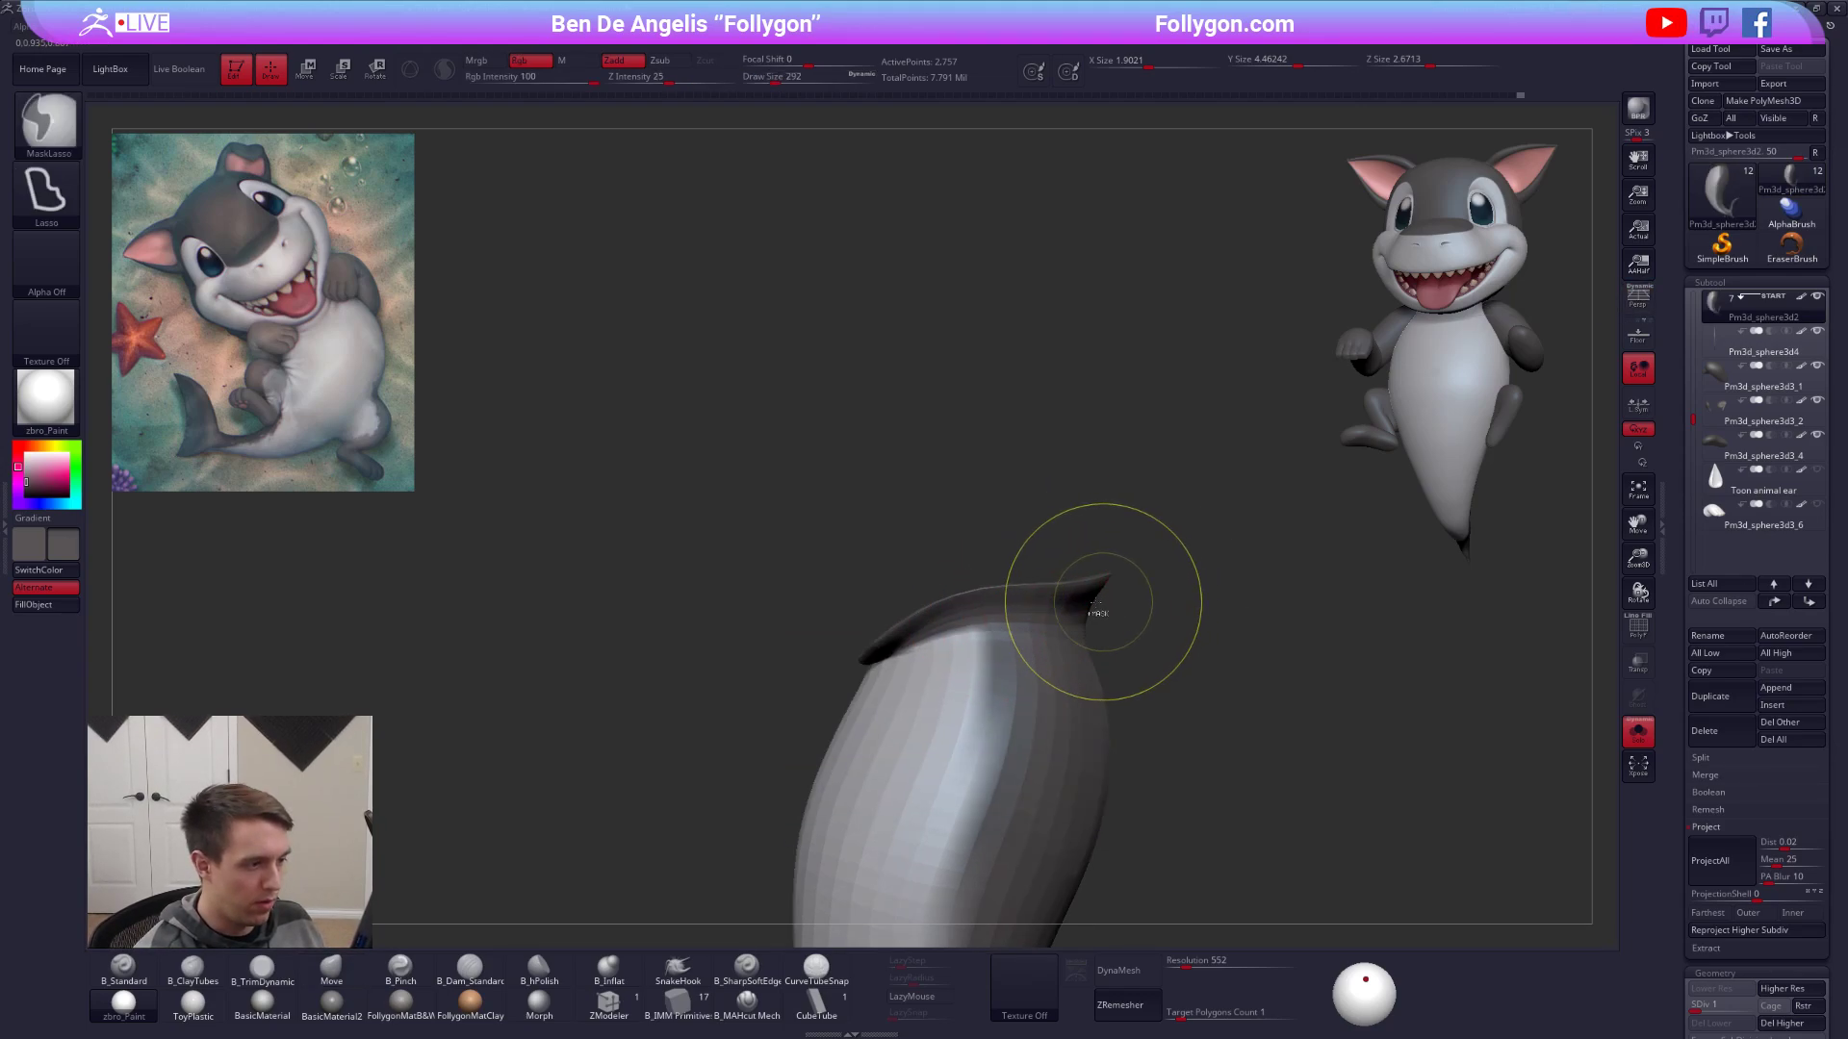
mouse_move(1093, 589)
right_down()
mouse_move(946, 670)
mouse_move(950, 652)
mouse_move(854, 619)
right_up()
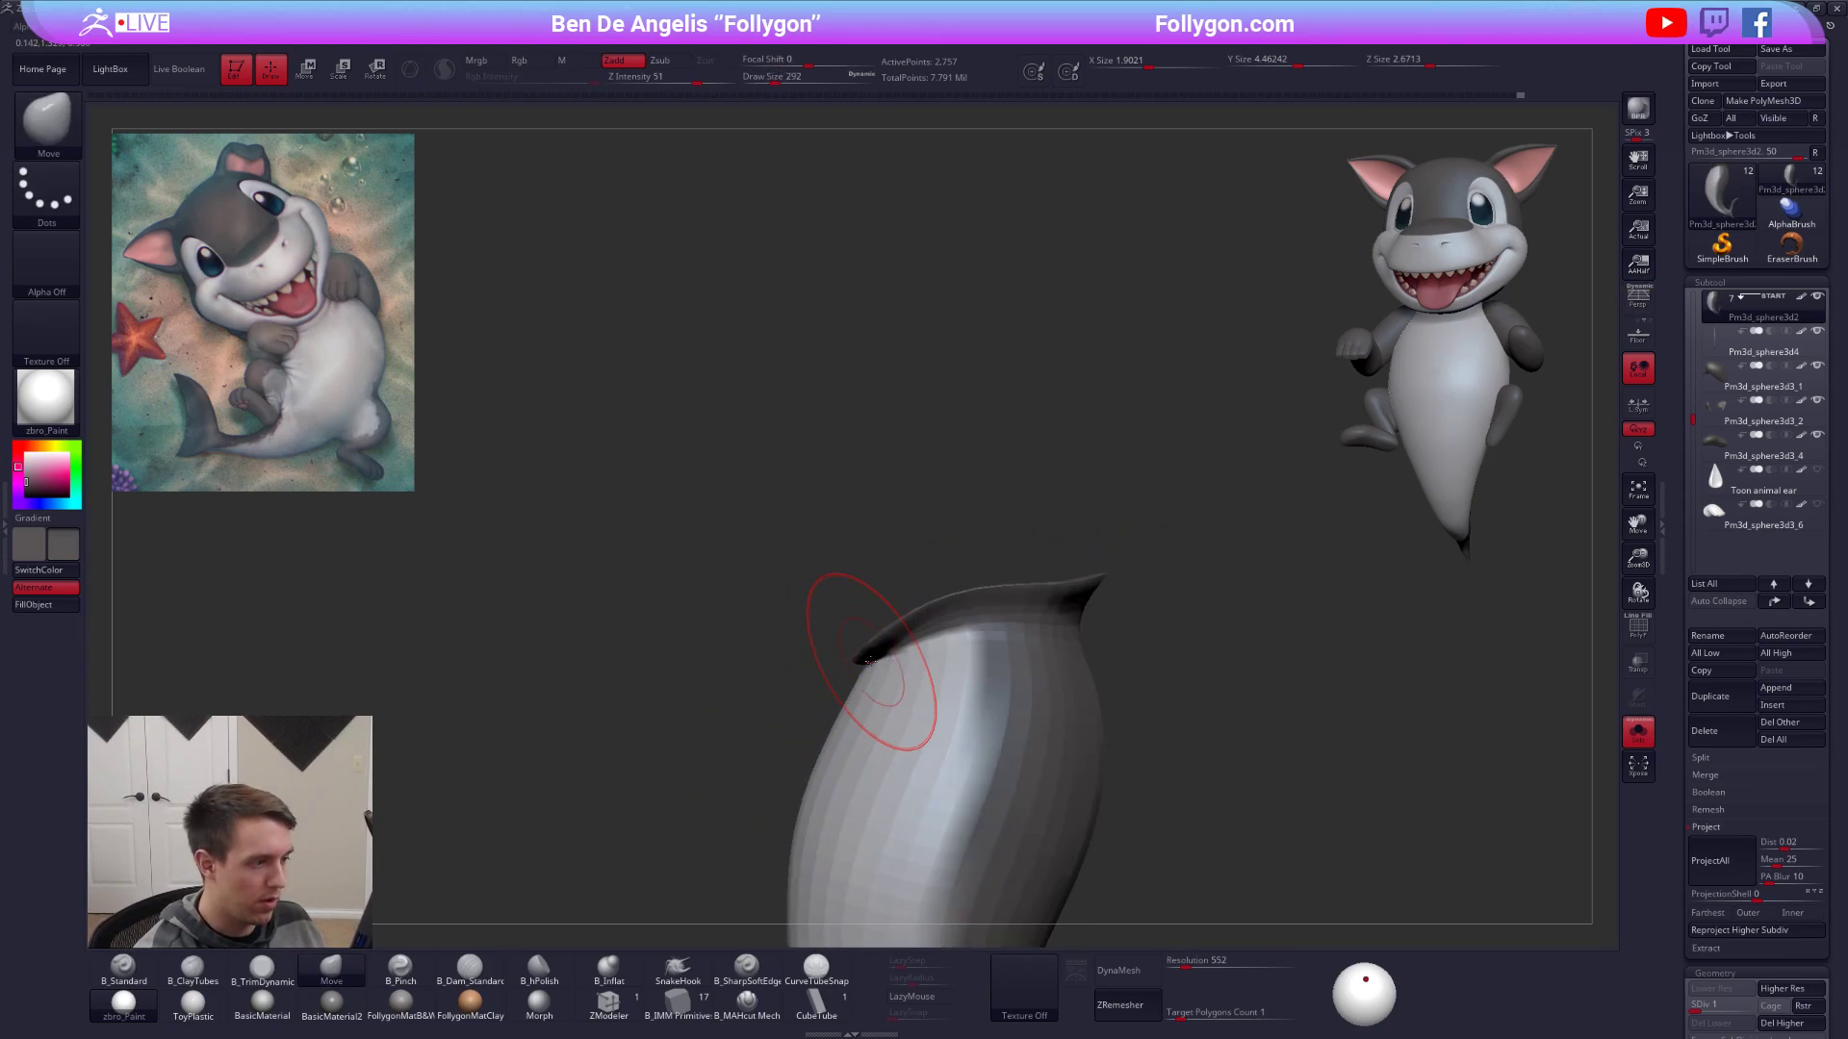
Mask the torso below the neck collar and move the collar upward to lengthen the neck.
key(ctrl)
mouse_move(874, 659)
ctrl+mouse_down()
mouse_move(1112, 614)
mouse_move(560, 756)
ctrl+mouse_up()
key(ctrl+i)
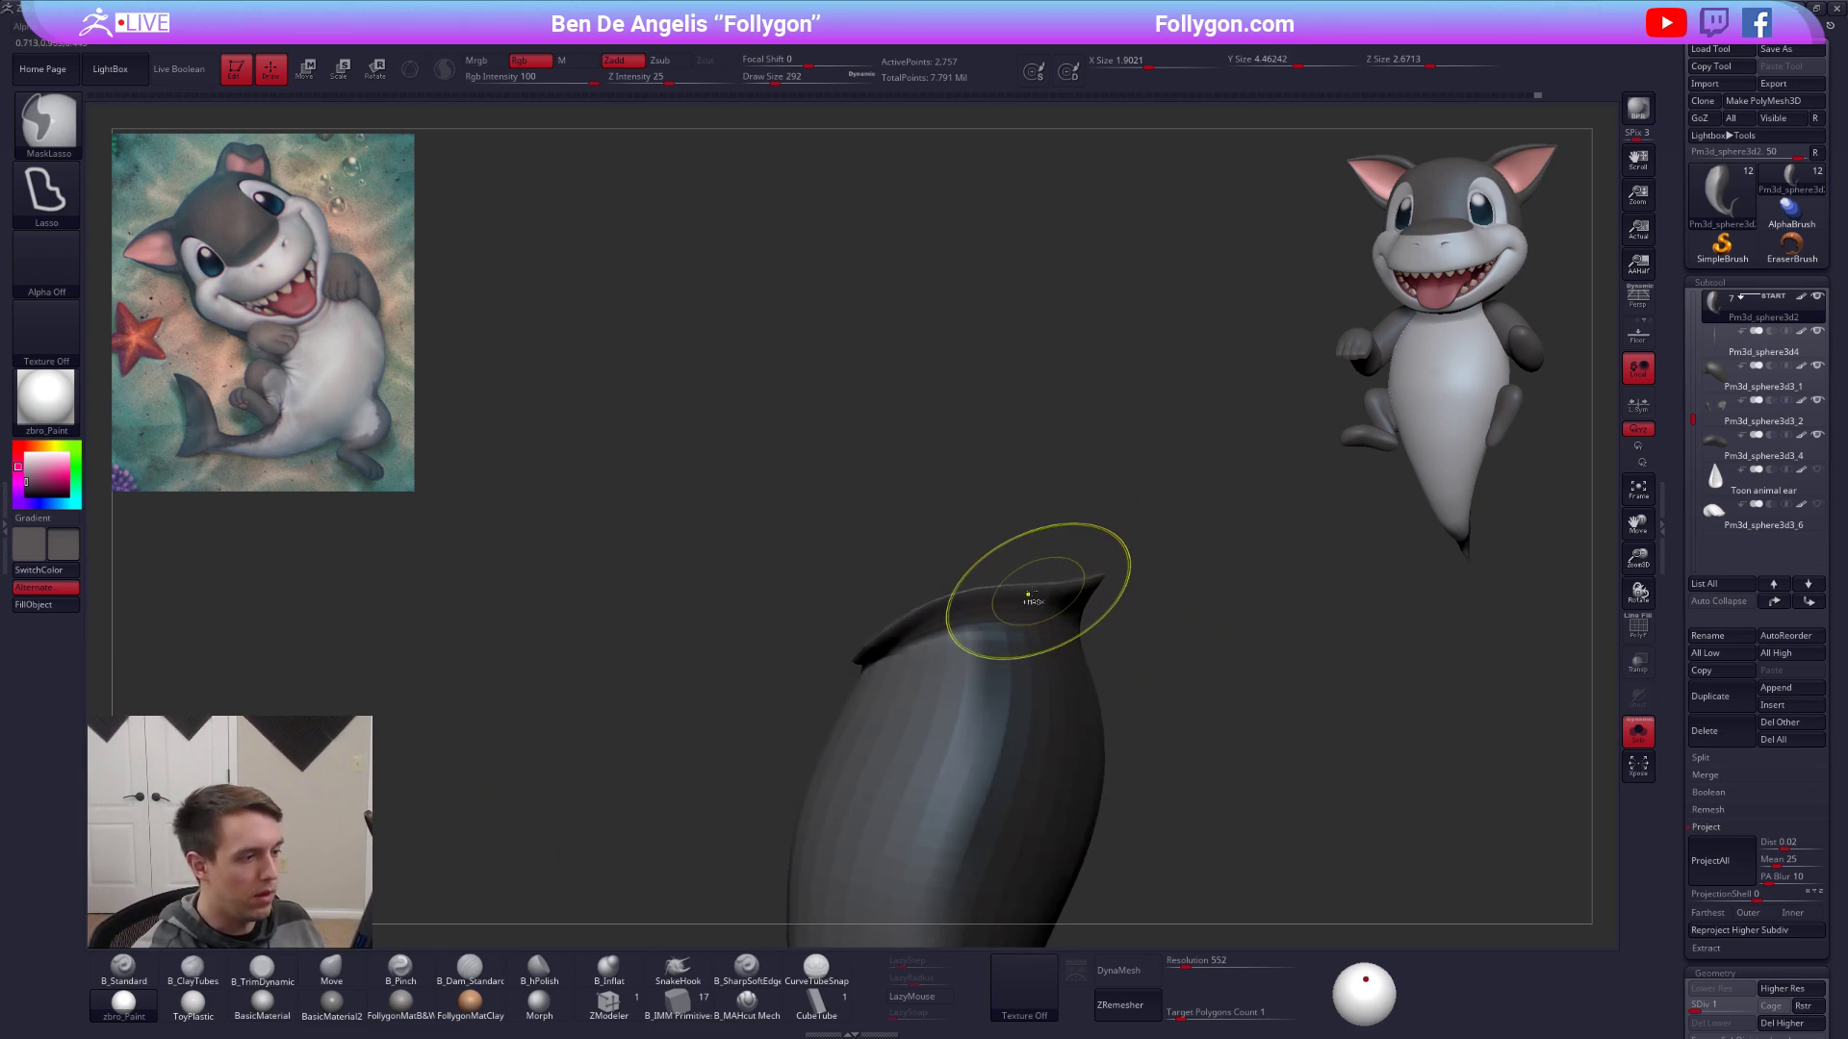
key(w)
drag(981, 607, 981, 745)
drag(987, 662, 1039, 627)
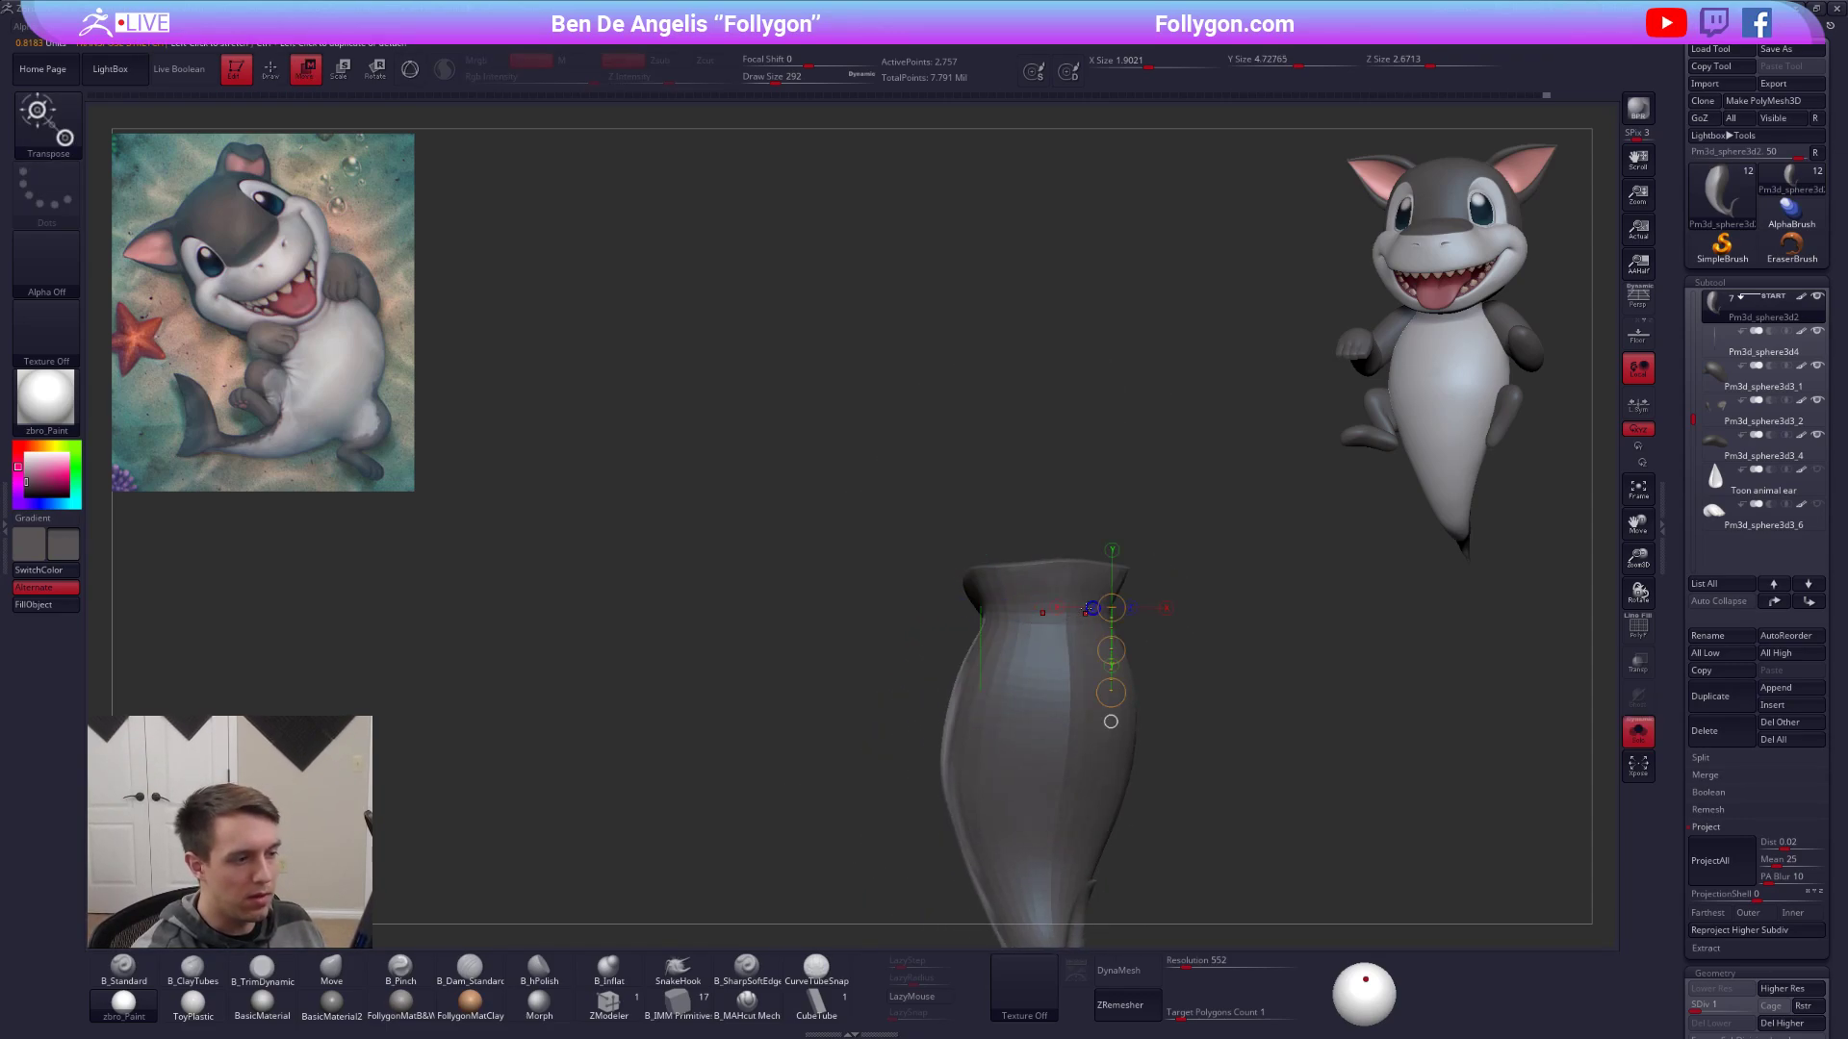
Adjust the contour of the lengthened neck with the Move brush at a draw size of 335.
key(q)
right_drag(1020, 636, 1080, 626)
key(space)
drag(1078, 626, 1092, 621)
key(b)
key(m)
key(v)
right_drag(1162, 666, 1043, 551)
Return the torso to subdivision level 5 and pinch along the centre line of its back.
key(d)
key(d)
key(d)
key(d)
key(alt+s)
key(5)
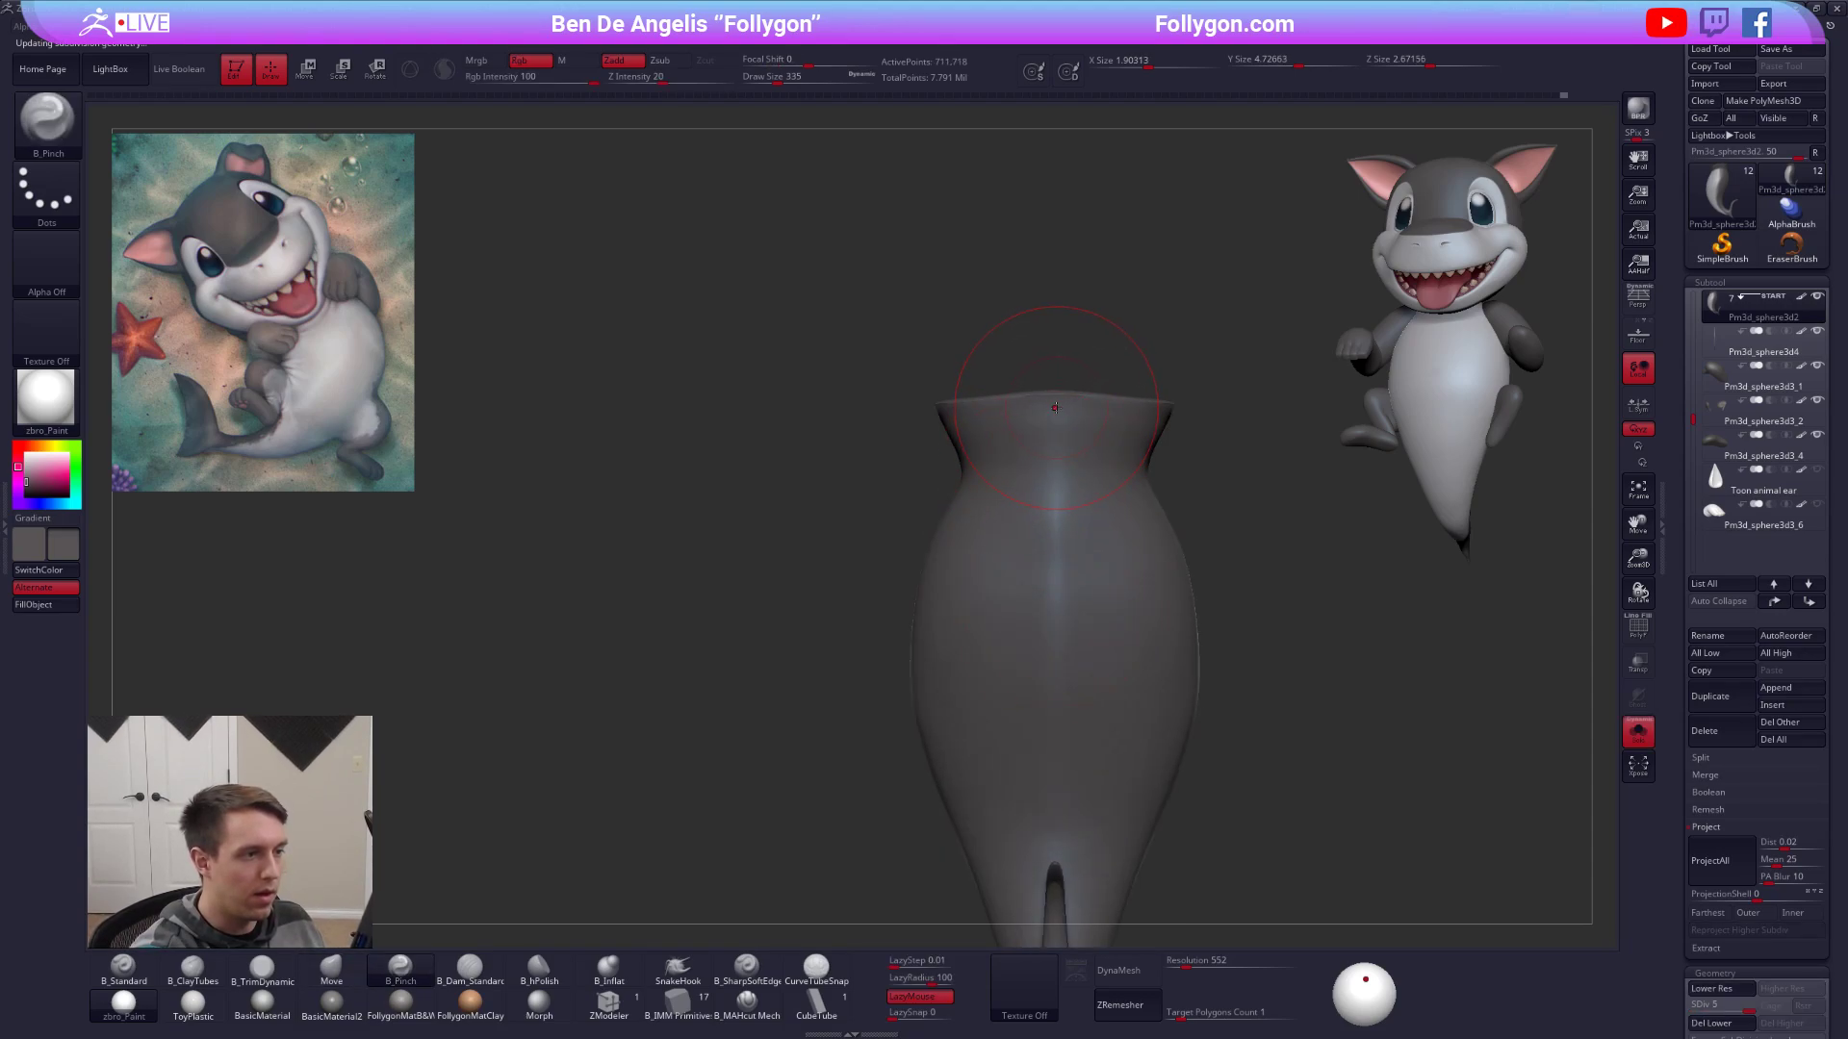
drag(1057, 687, 1057, 724)
right_drag(1063, 707, 1155, 664)
Show all parts and reshape the lower back of the head with the Move brush at subdivision level 1 and draw size 556.
key(4)
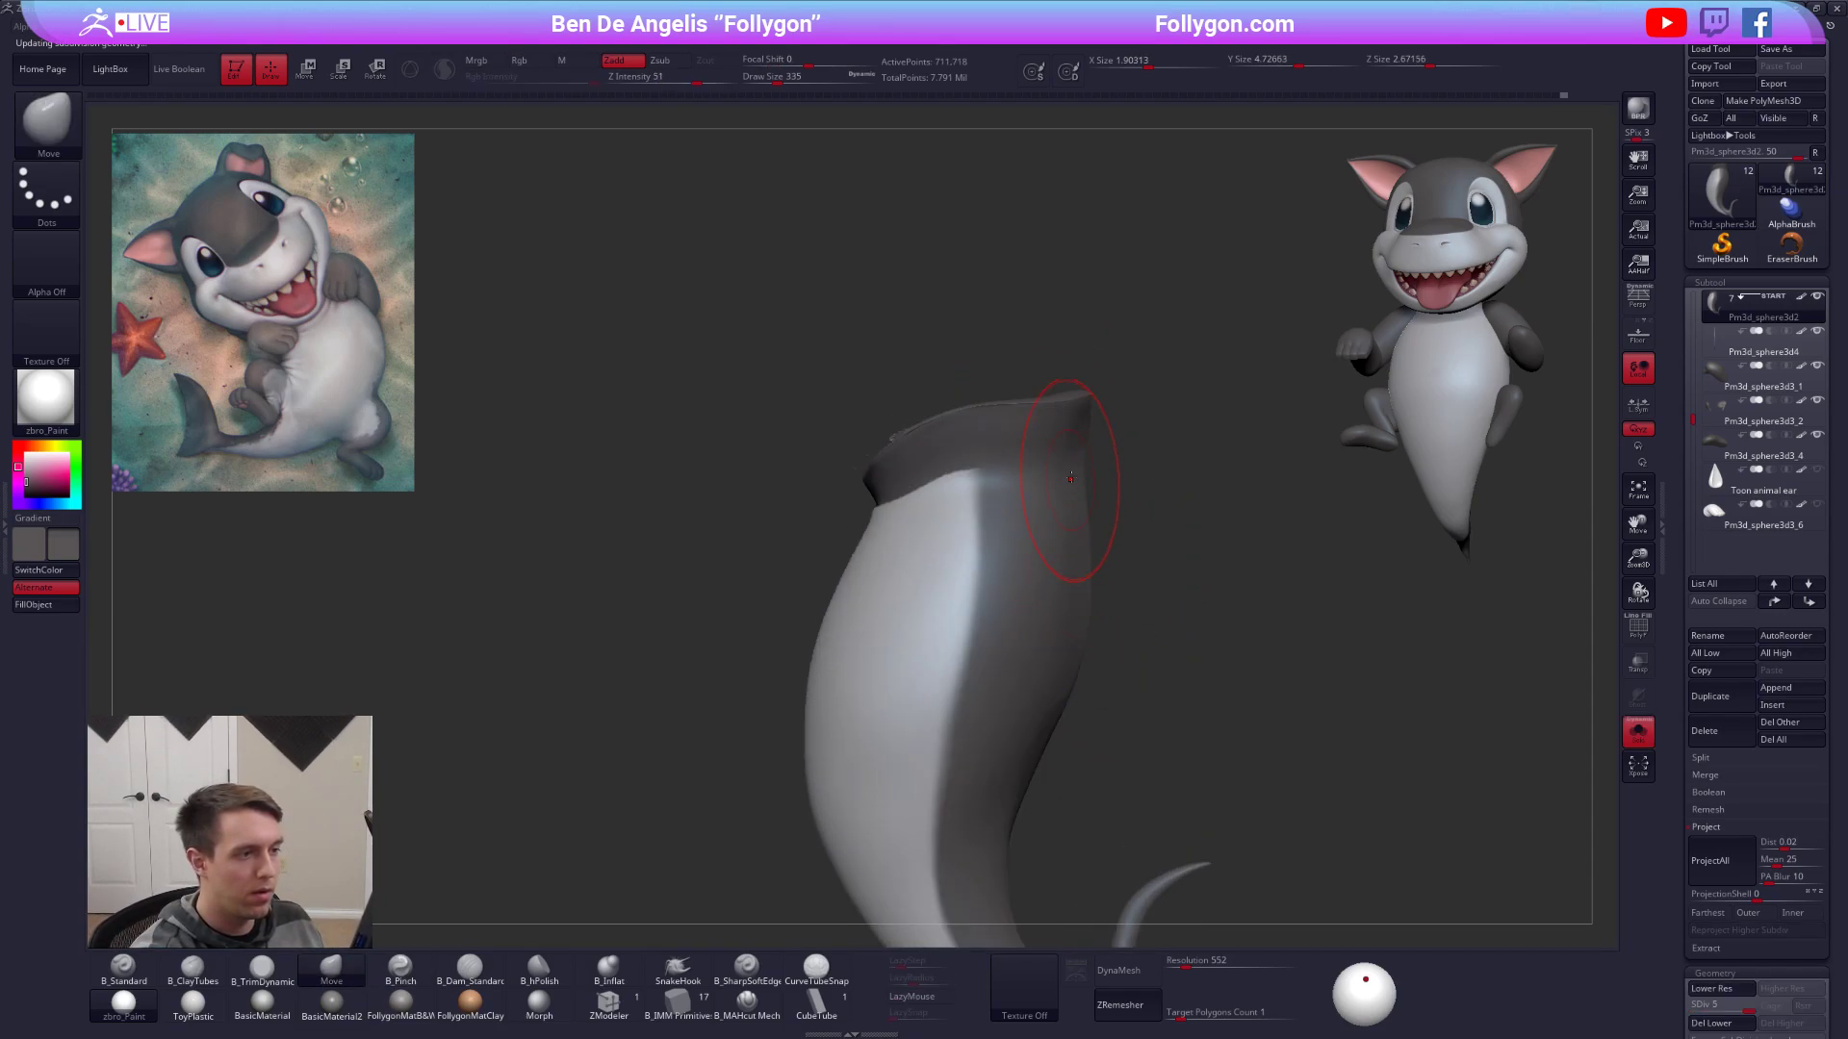
key(alt+s)
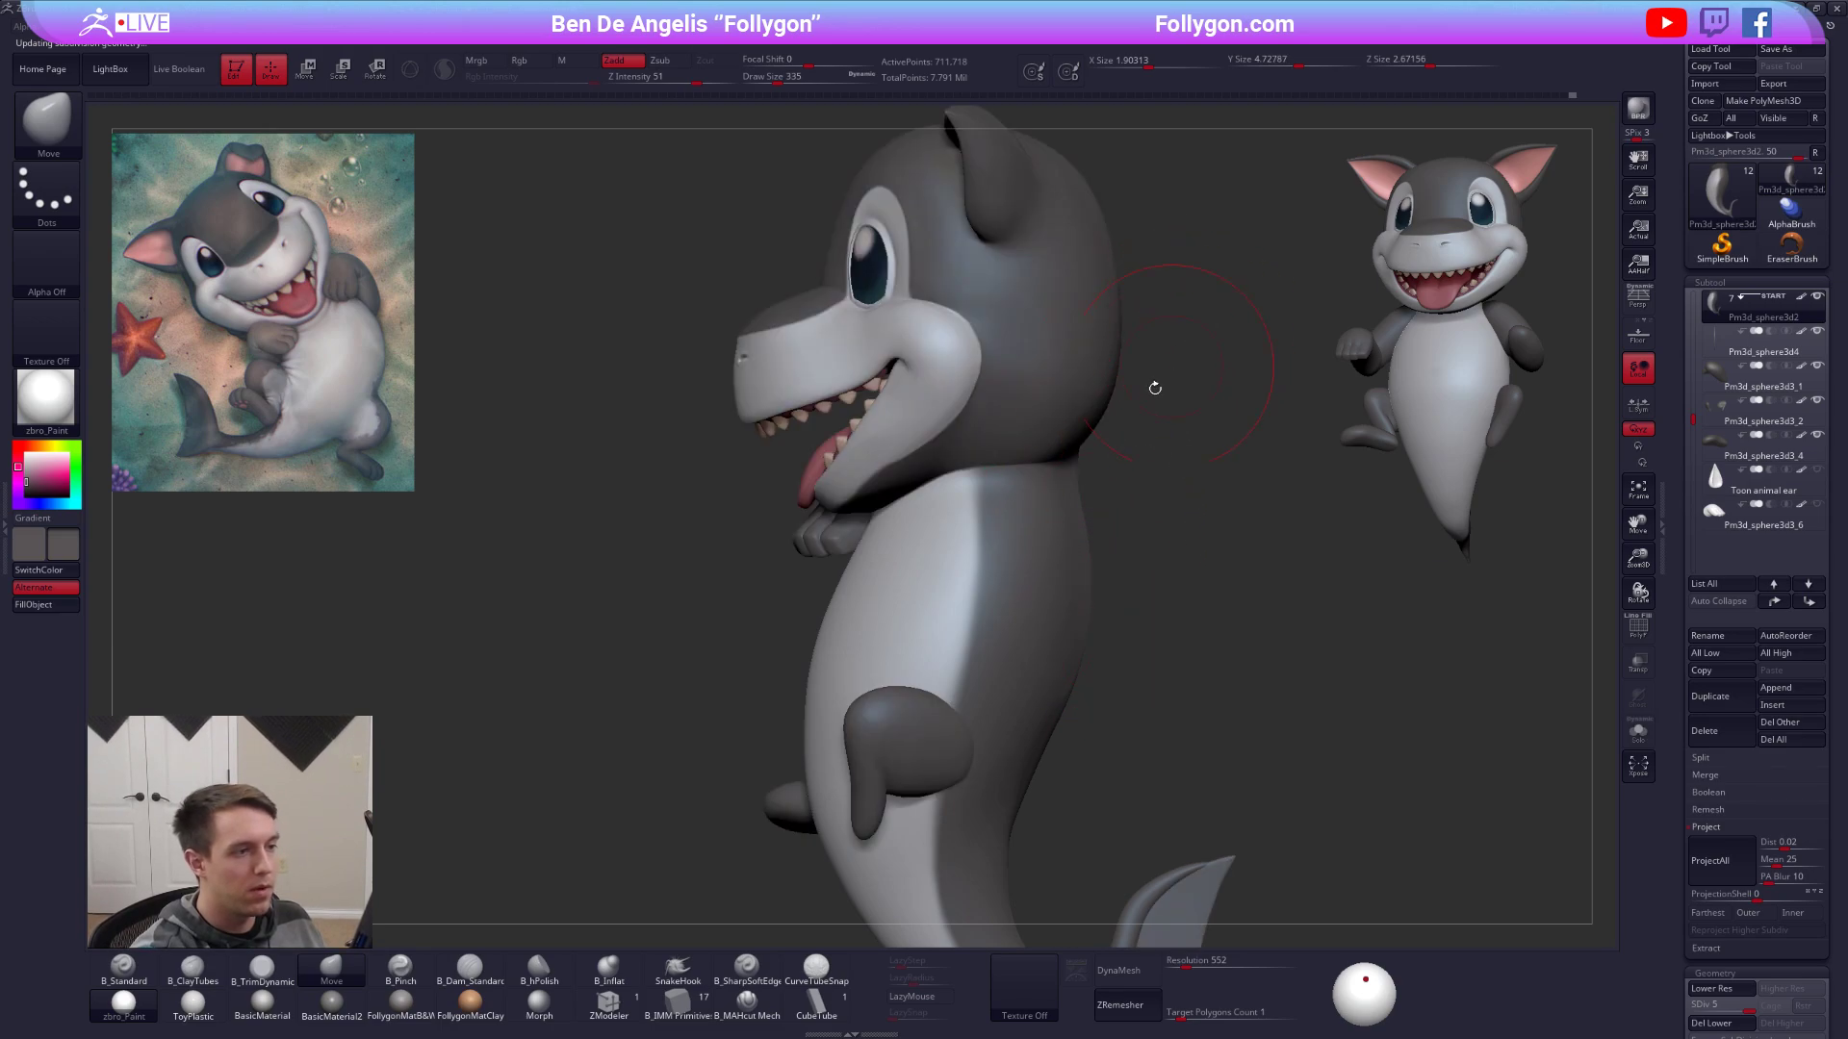
alt+right_drag(1106, 374, 1099, 522)
alt+click(1098, 528)
key(space)
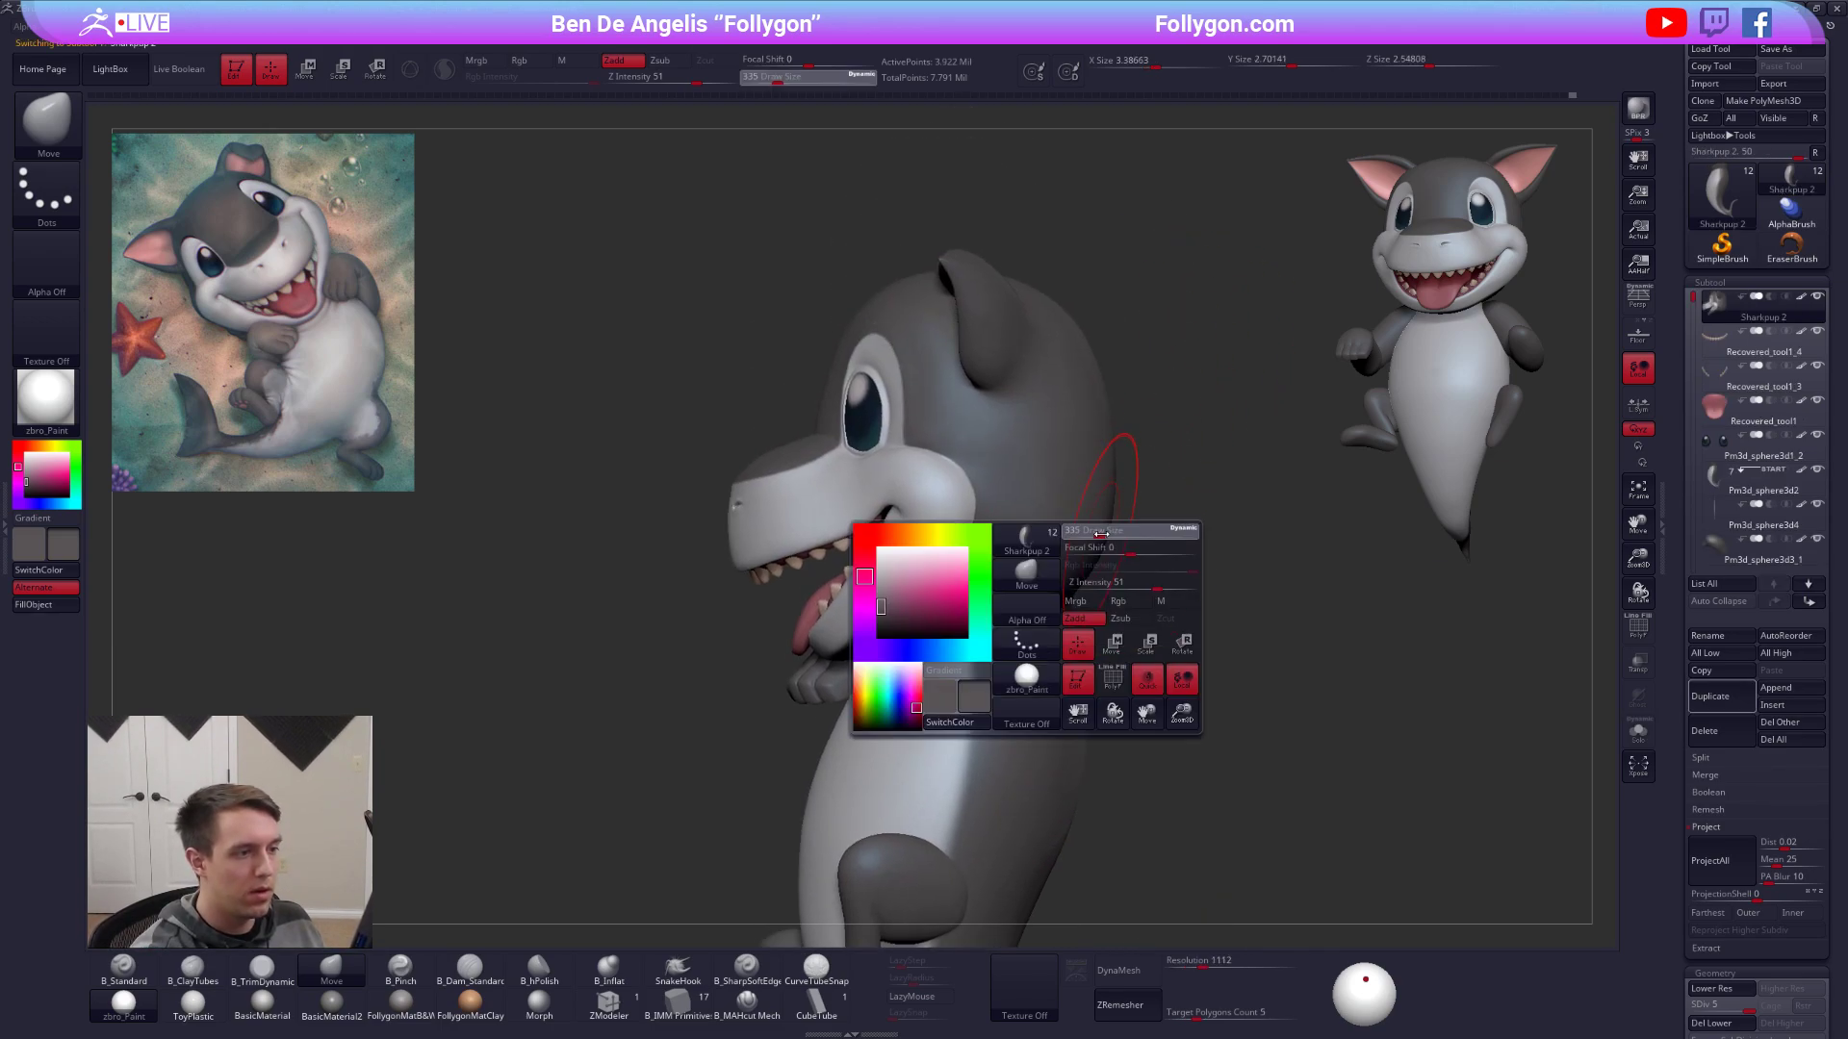
drag(1093, 548, 1099, 549)
key(shift+d)
key(shift+d)
key(space)
key(shift+d)
key(shift+d)
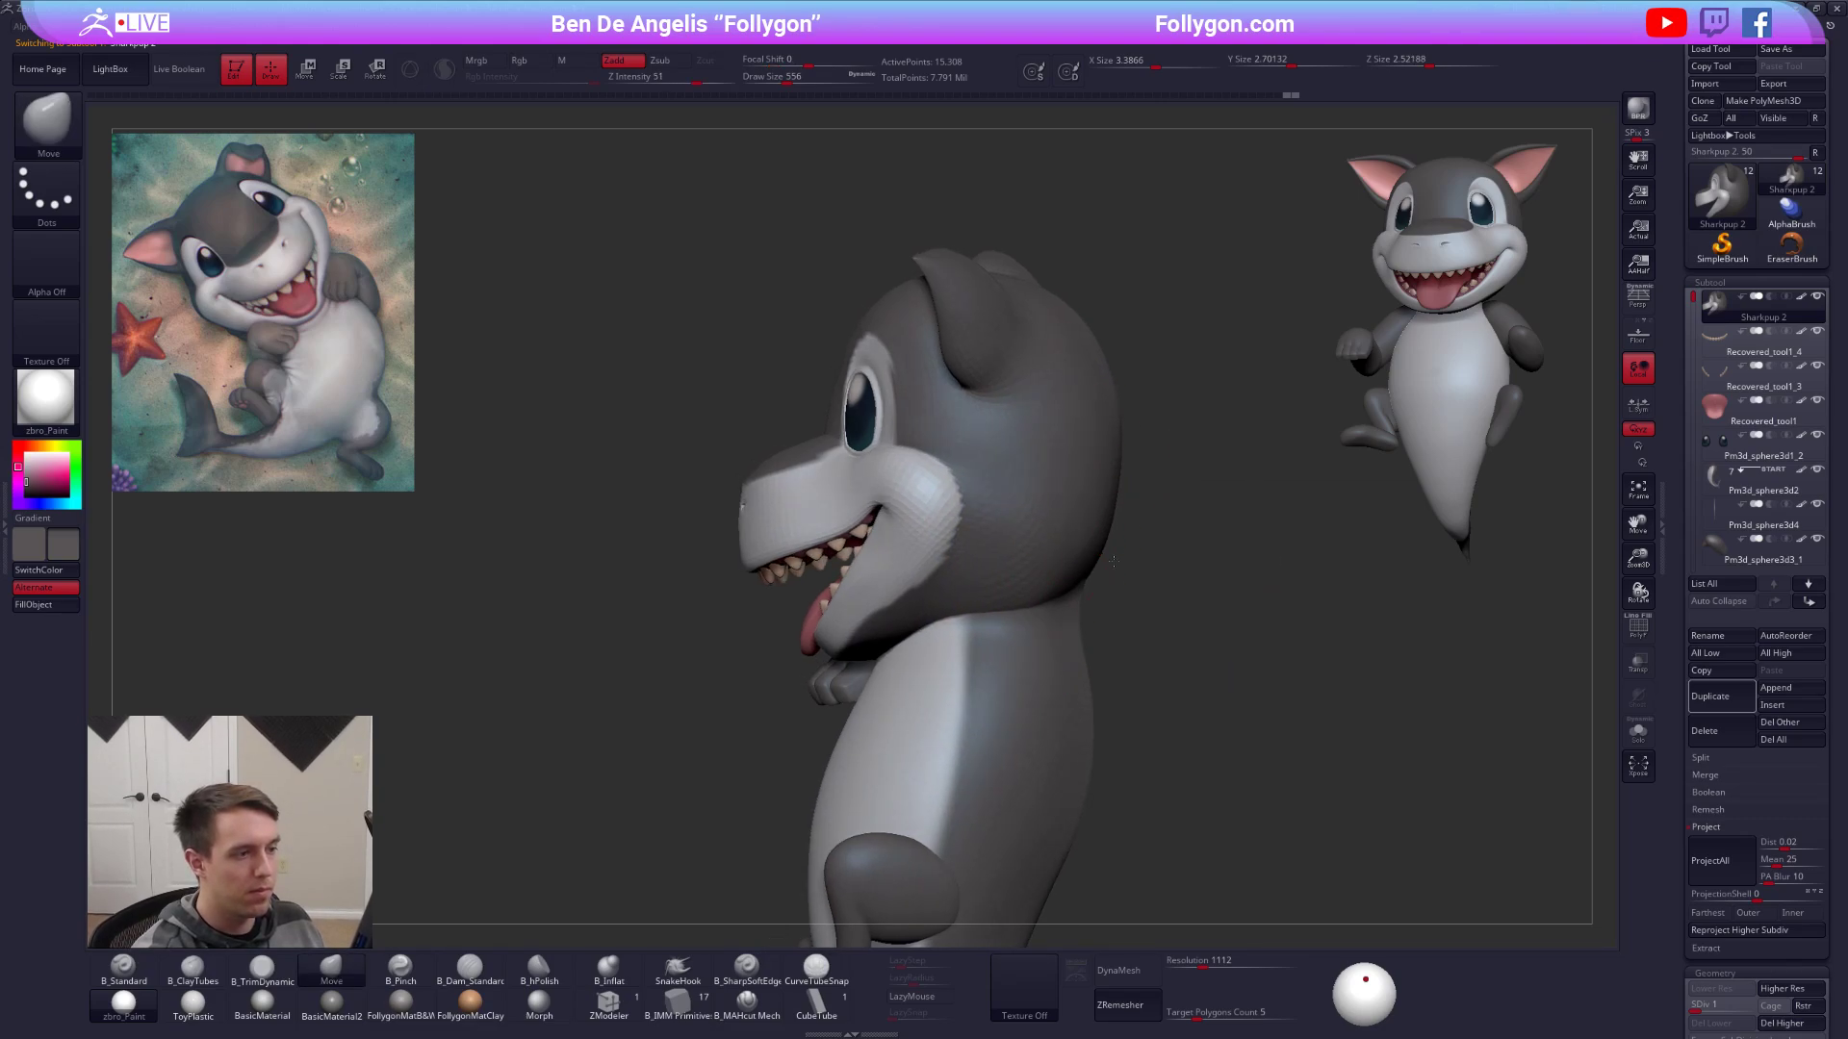
drag(1112, 560, 1116, 573)
mouse_move(1096, 541)
right_down()
mouse_move(1039, 568)
mouse_move(1146, 569)
mouse_move(1134, 587)
mouse_move(1020, 587)
mouse_move(1117, 631)
right_up()
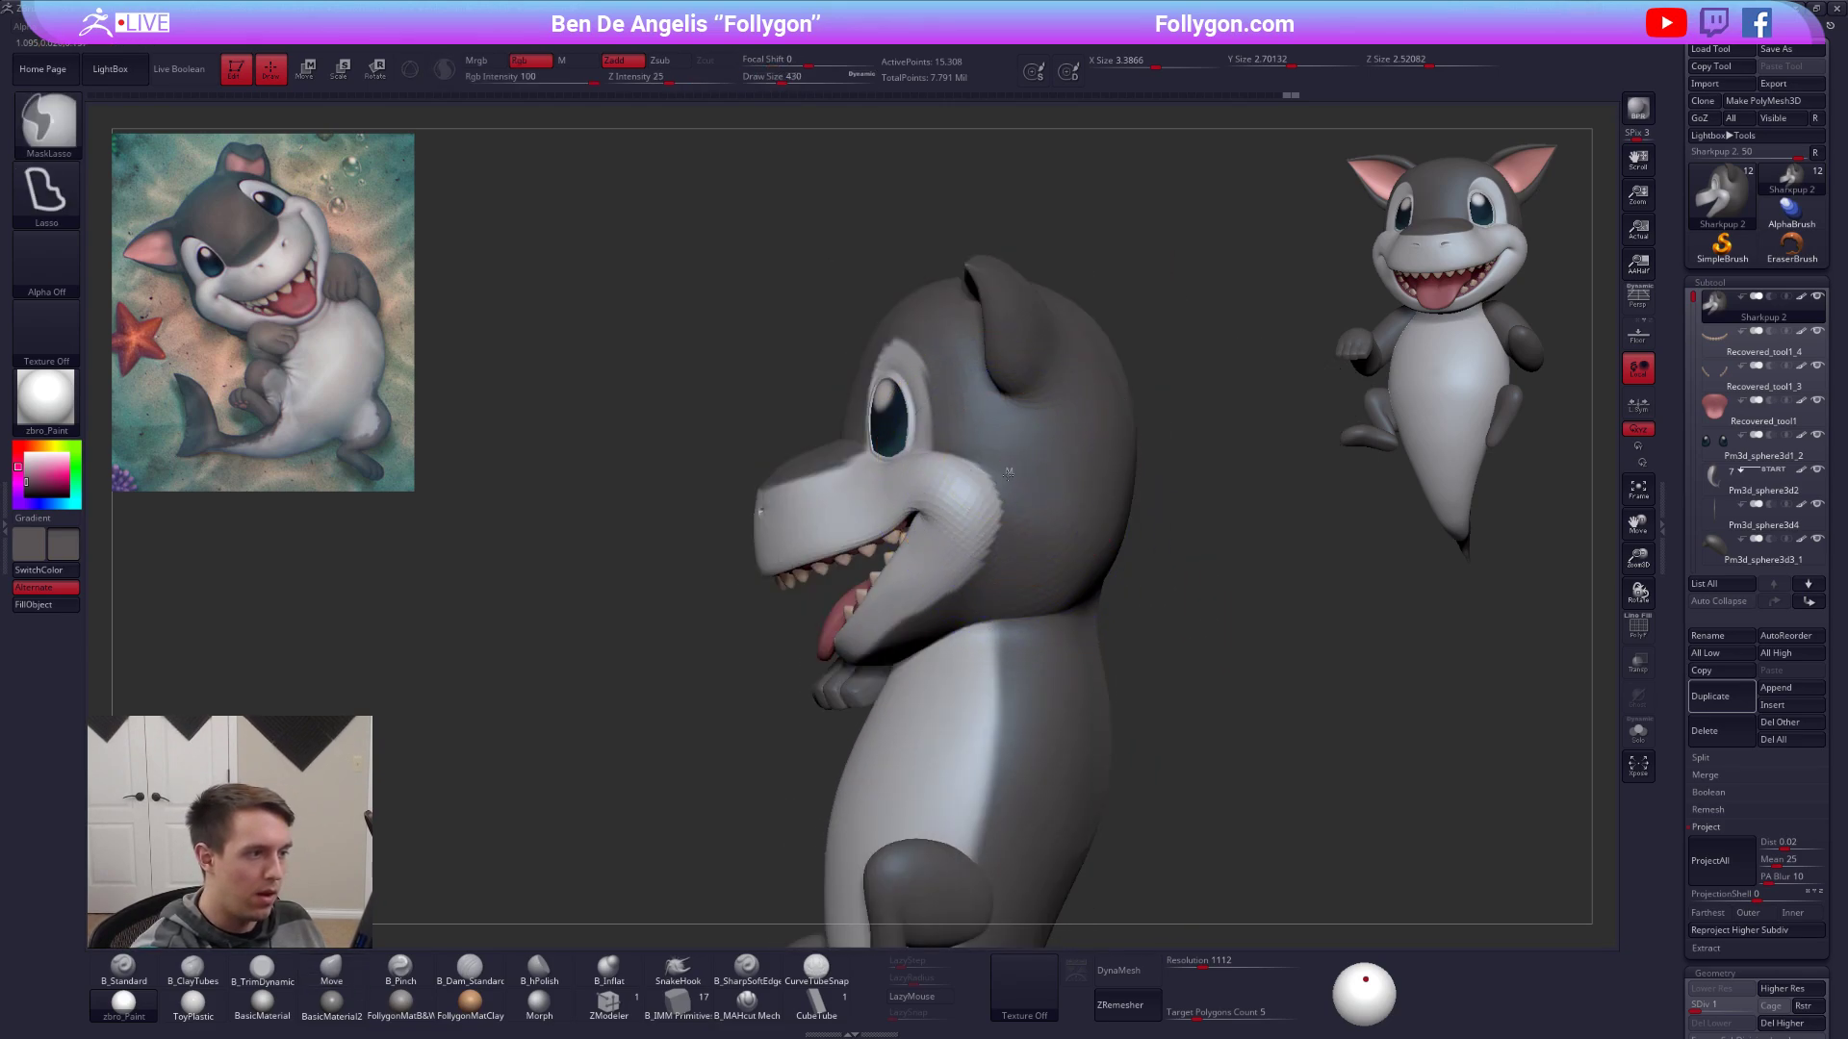
Mask the upper head with a blurred lasso mask and reshape the lower back of the head above the neck.
mouse_move(1008, 474)
ctrl+mouse_down()
mouse_move(1271, 606)
mouse_move(1247, 482)
ctrl+mouse_up()
right_drag(1240, 534, 1126, 561)
ctrl+click(1136, 565)
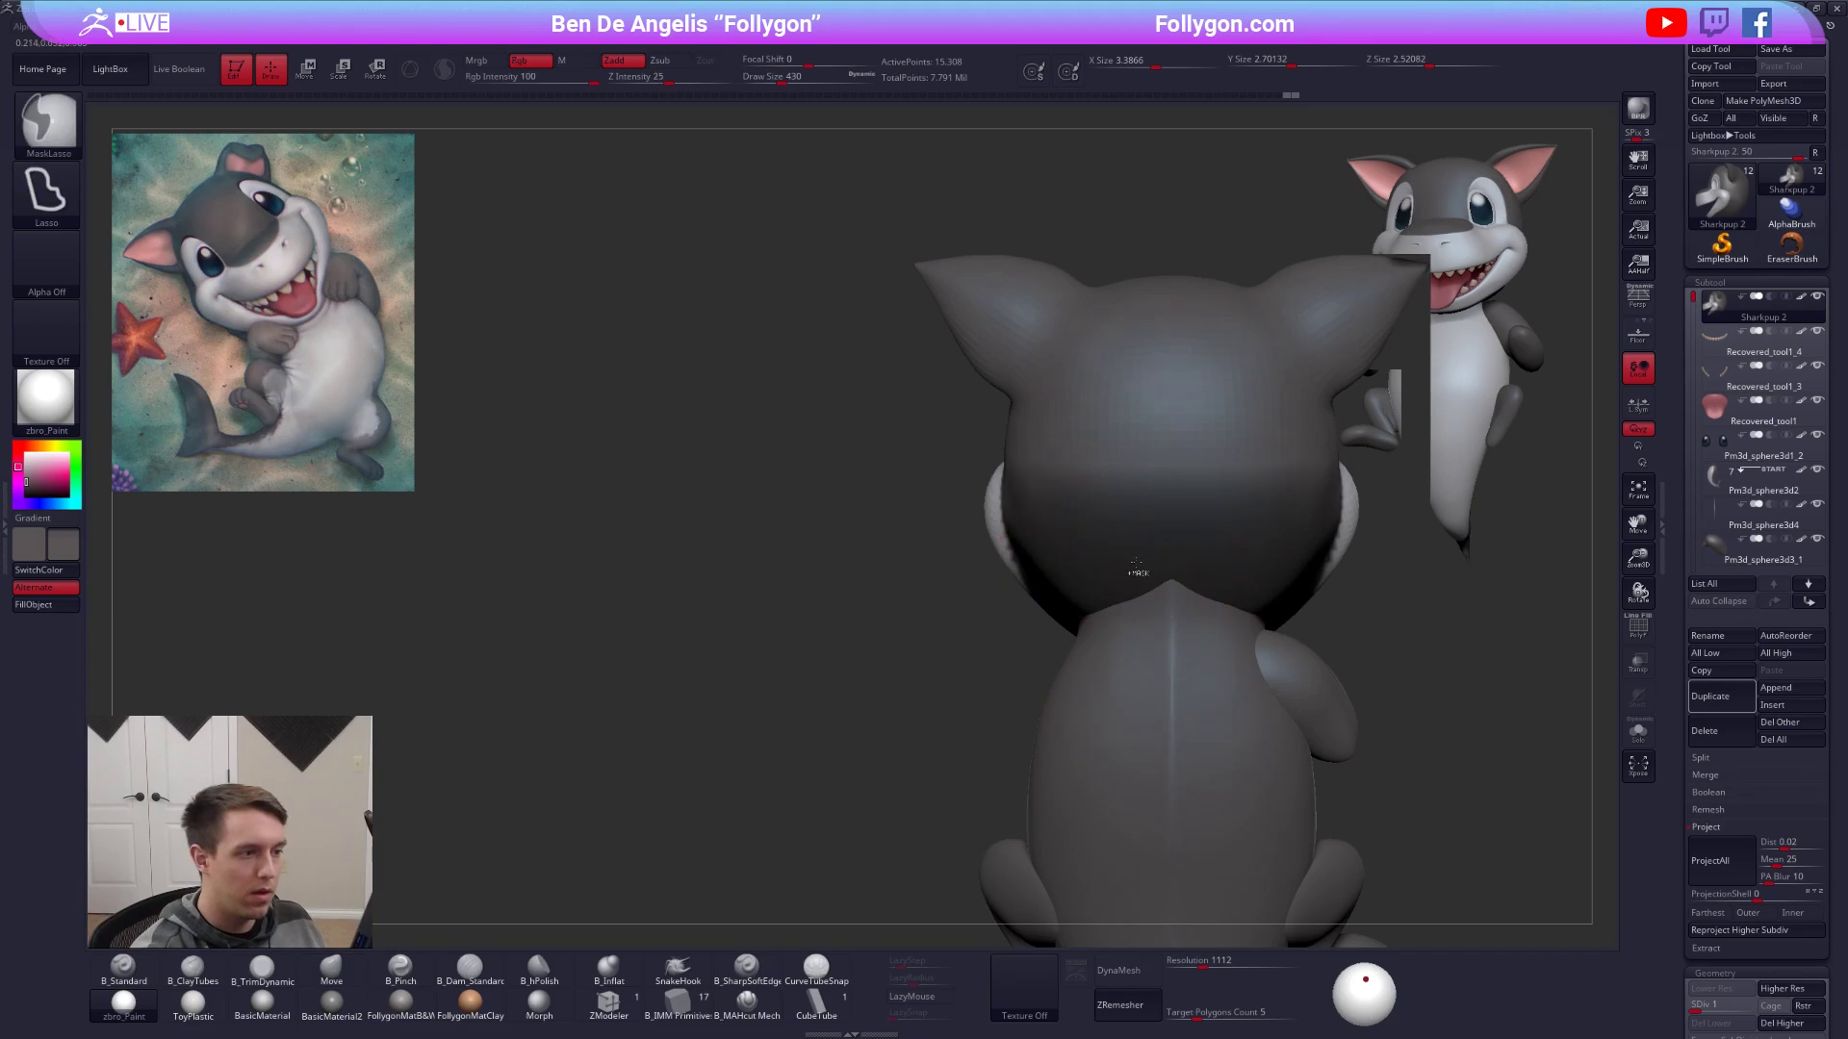
ctrl+click(1136, 565)
ctrl+click(1035, 642)
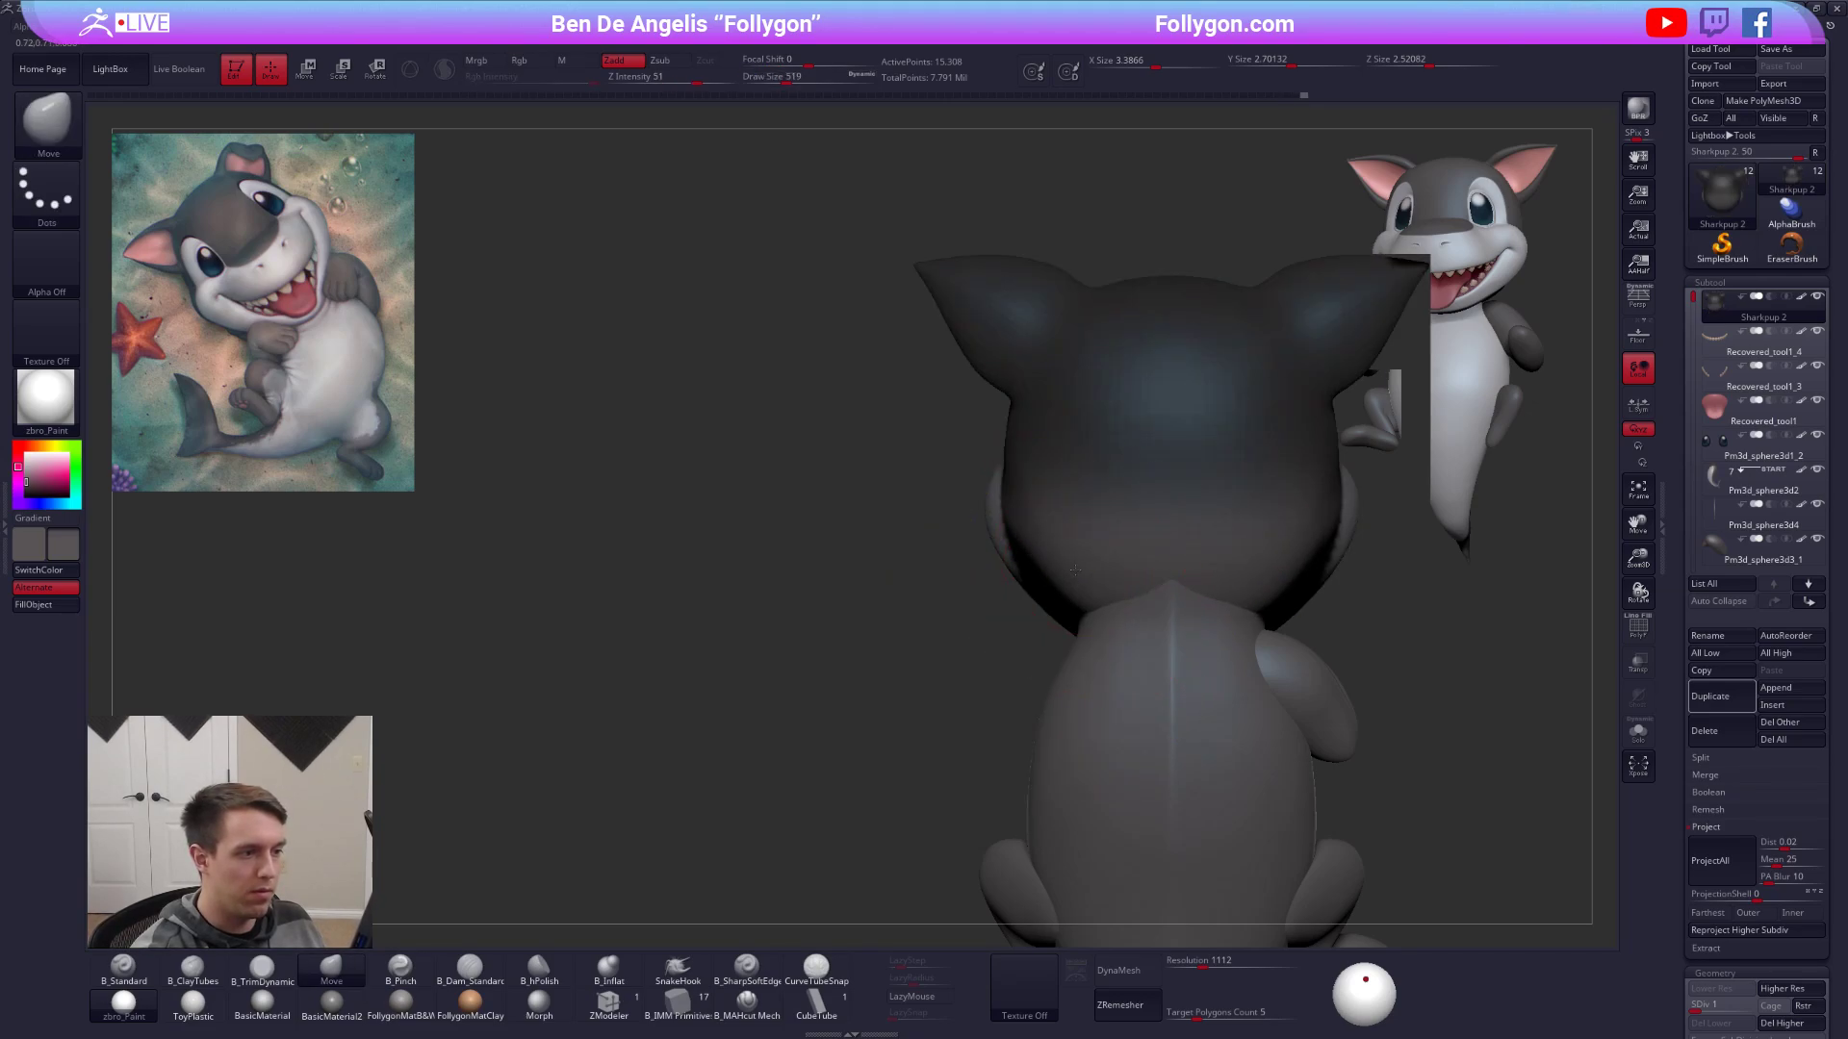
drag(1076, 578, 1084, 570)
Clear the mask on the isolated head, show all parts and return the head to subdivision level 5.
right_drag(1084, 570, 1091, 506)
key(alt+s)
ctrl+drag(1252, 616, 1276, 632)
shift+right_drag(1276, 632, 1246, 690)
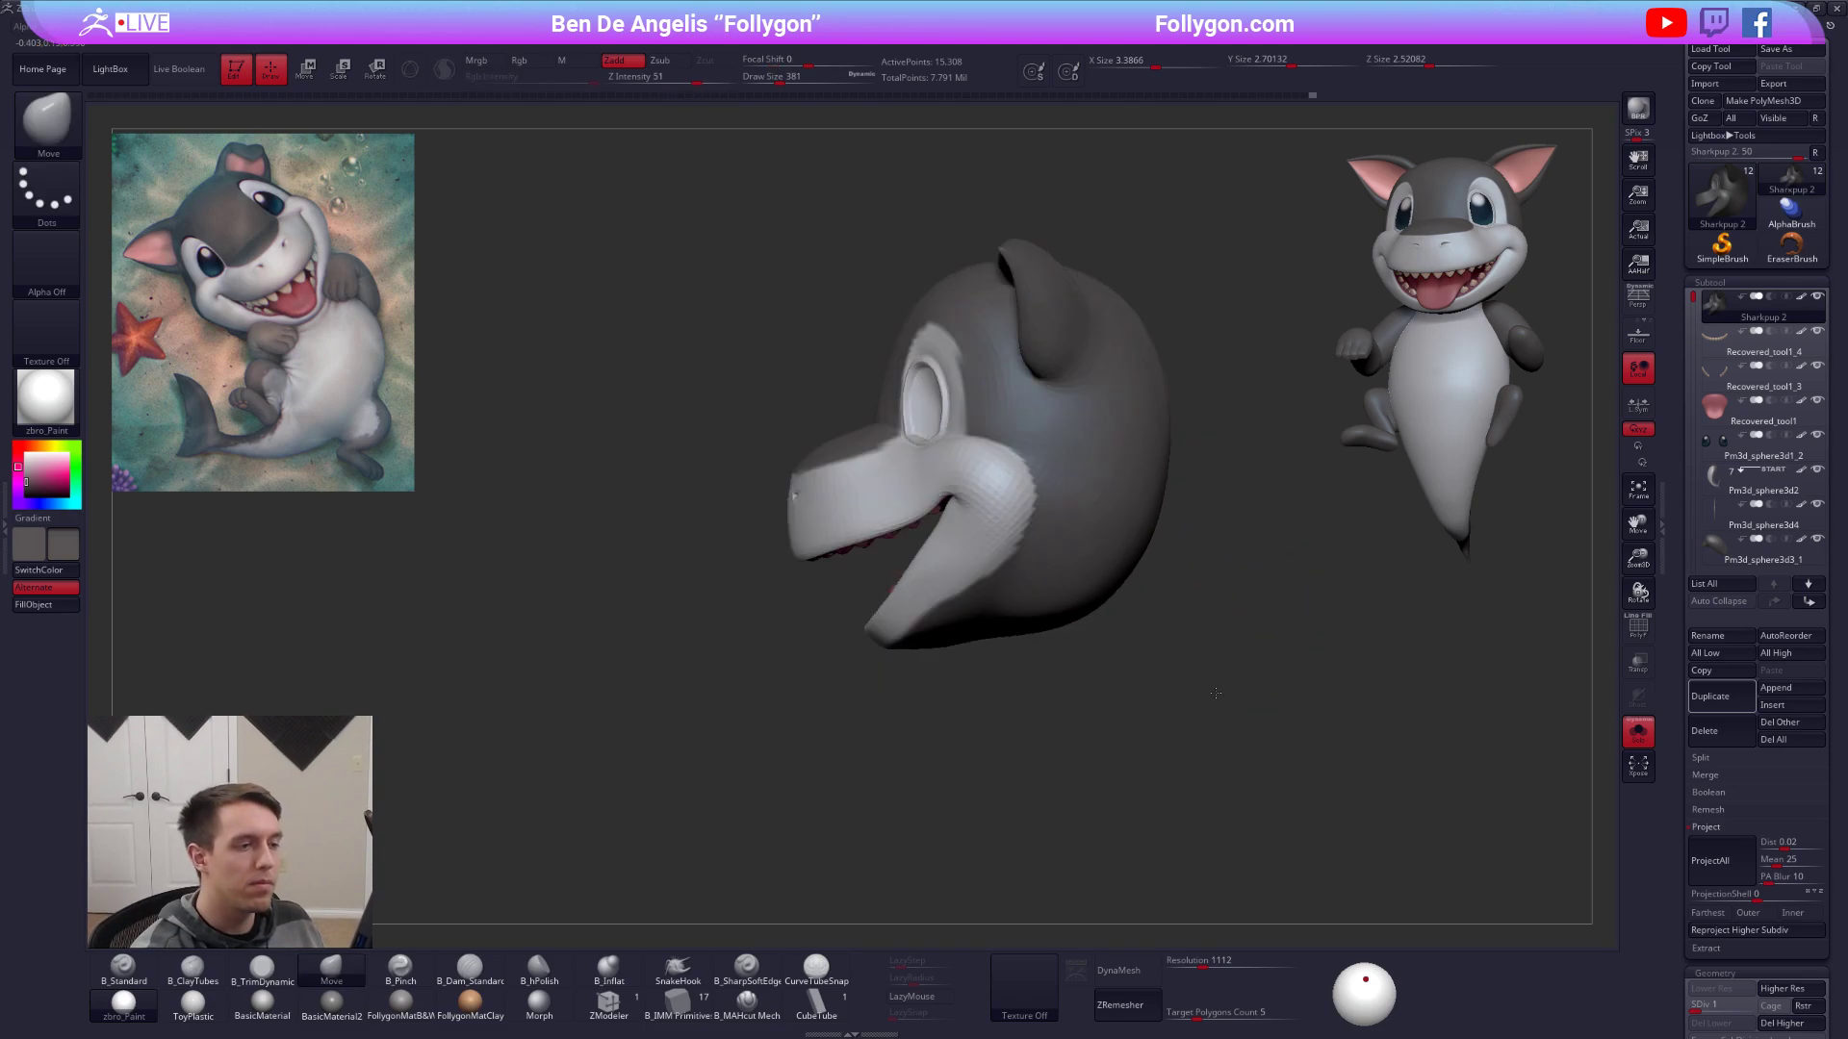
key(alt+s)
key(d)
key(d)
key(d)
key(d)
Isolate the torso and smooth the centre line of its upper back below the neck rim.
right_drag(1324, 767, 1039, 639)
alt+click(1076, 653)
right_drag(1169, 555, 1102, 581)
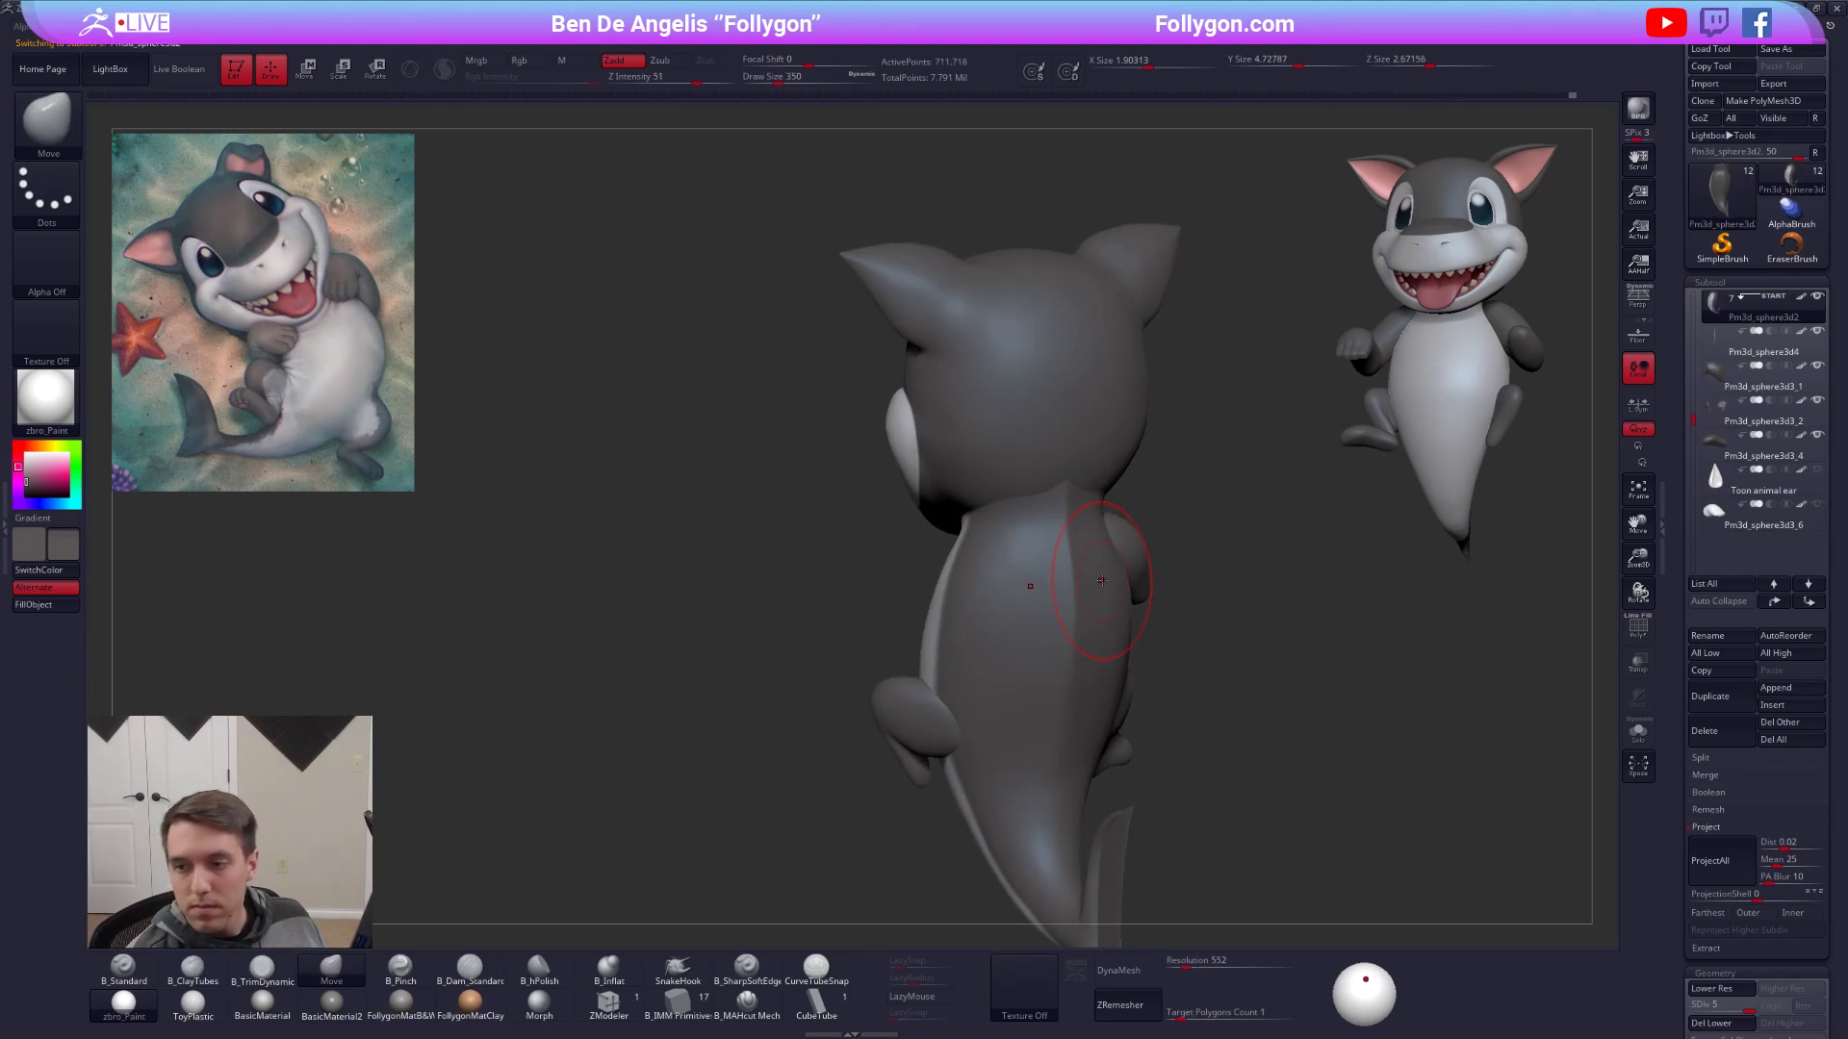
key(alt+s)
mouse_move(1106, 585)
right_down()
mouse_move(1048, 536)
mouse_move(1070, 497)
right_up()
shift+drag(1072, 488, 1078, 443)
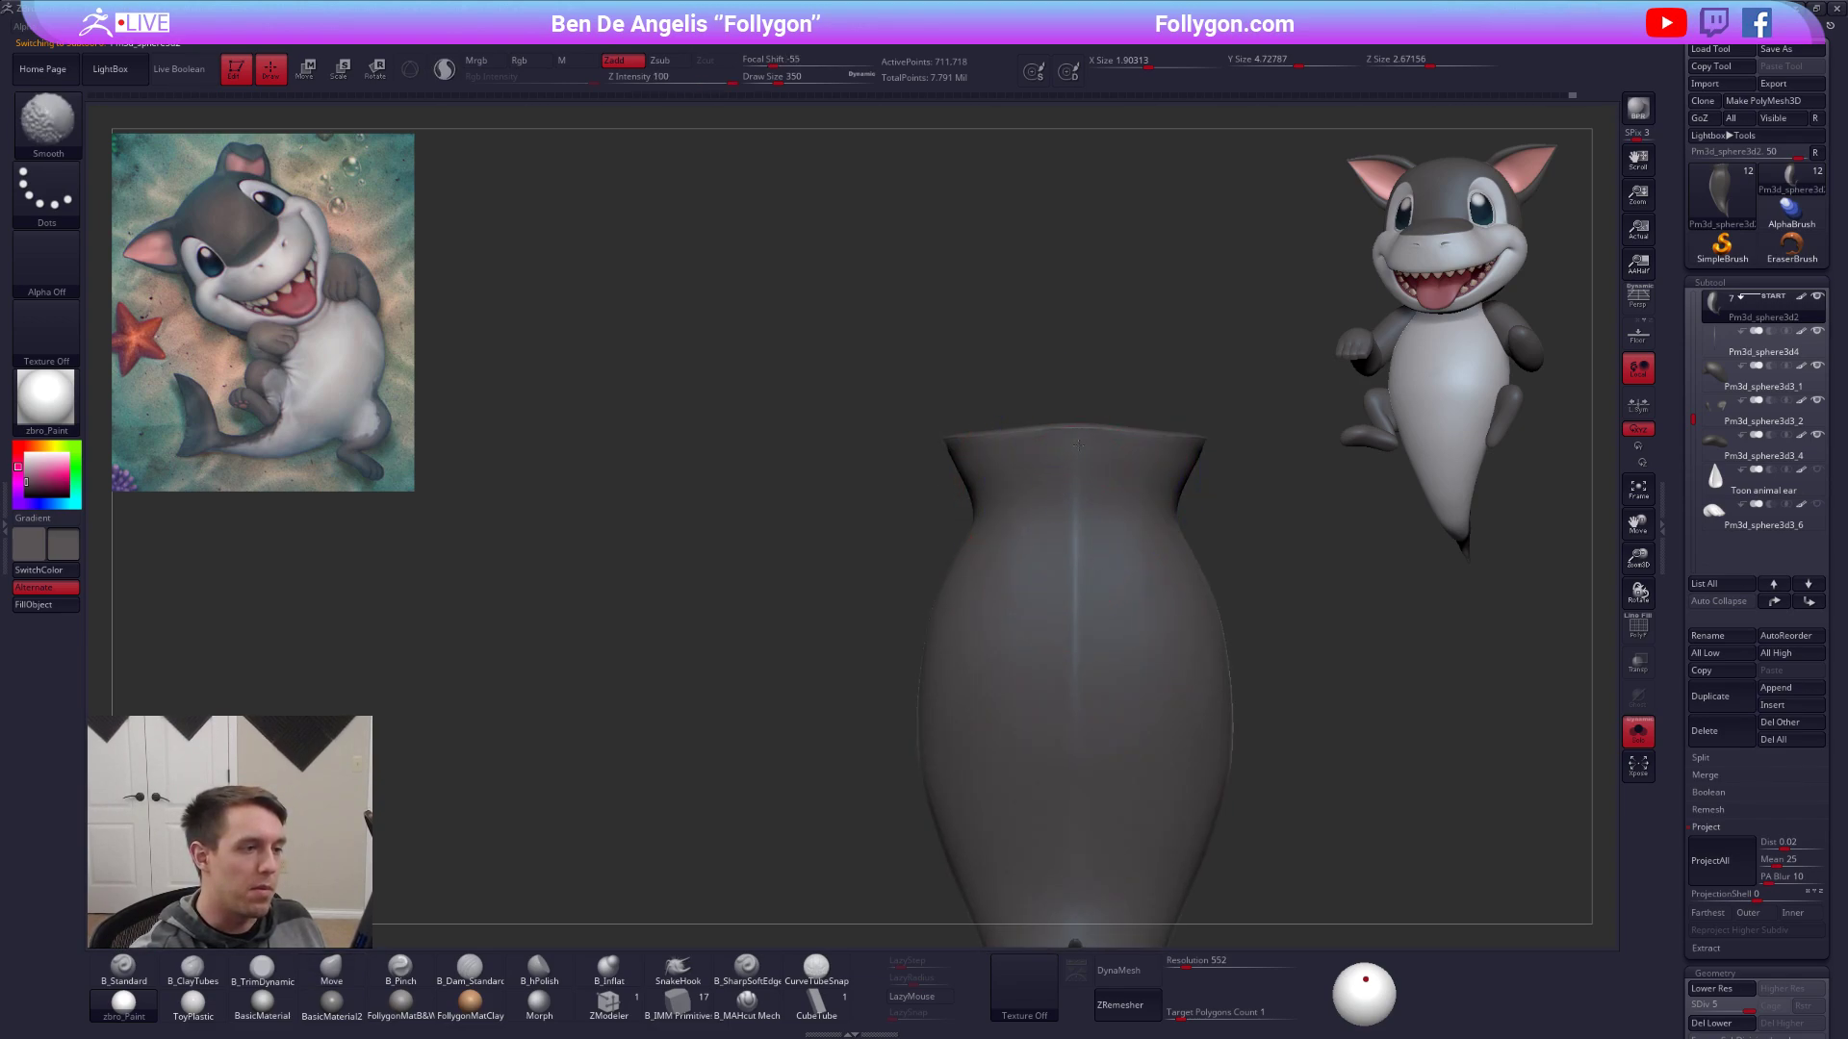
right_drag(959, 460, 1060, 479)
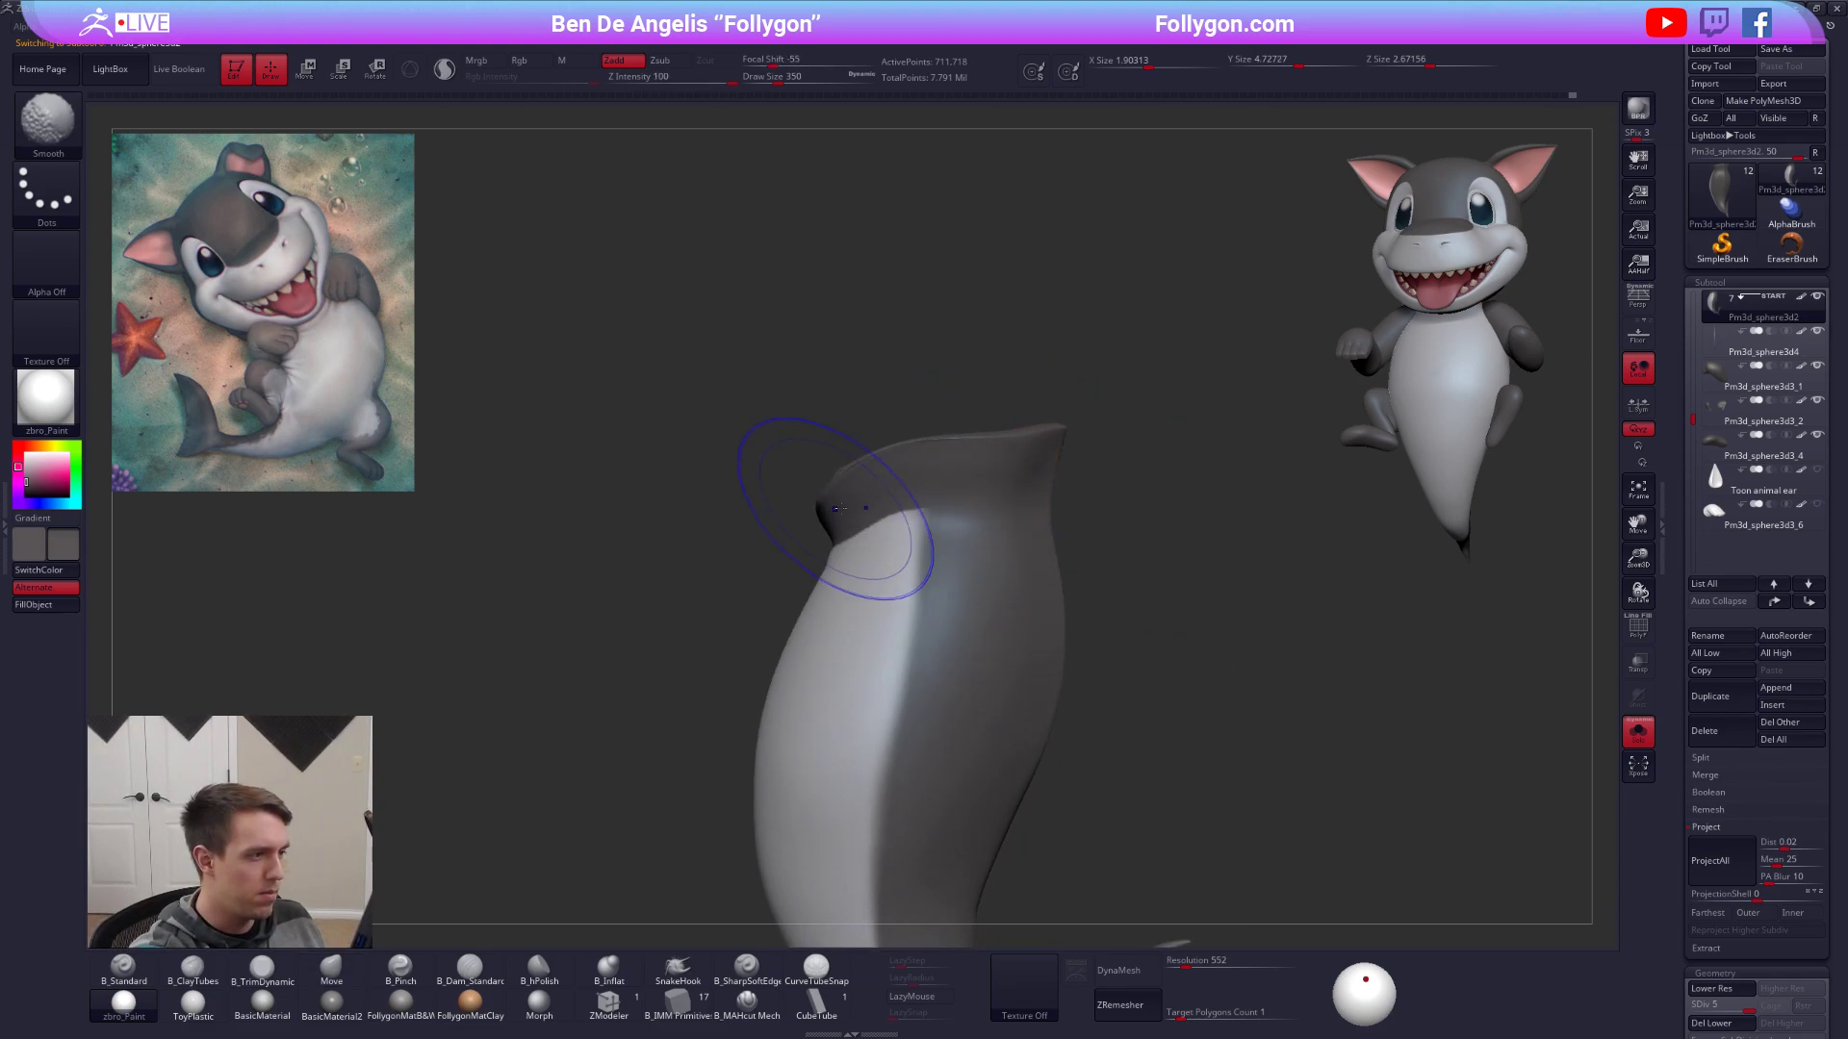
Lower the torso to subdivision level 4 and smooth the front of its neck rim with draw size 140.
mouse_move(837, 508)
right_down()
mouse_move(897, 520)
mouse_move(842, 654)
right_up()
key(shift+f)
key(shift+f)
key(space)
drag(909, 559, 900, 557)
key(shift+d)
key(shift+d)
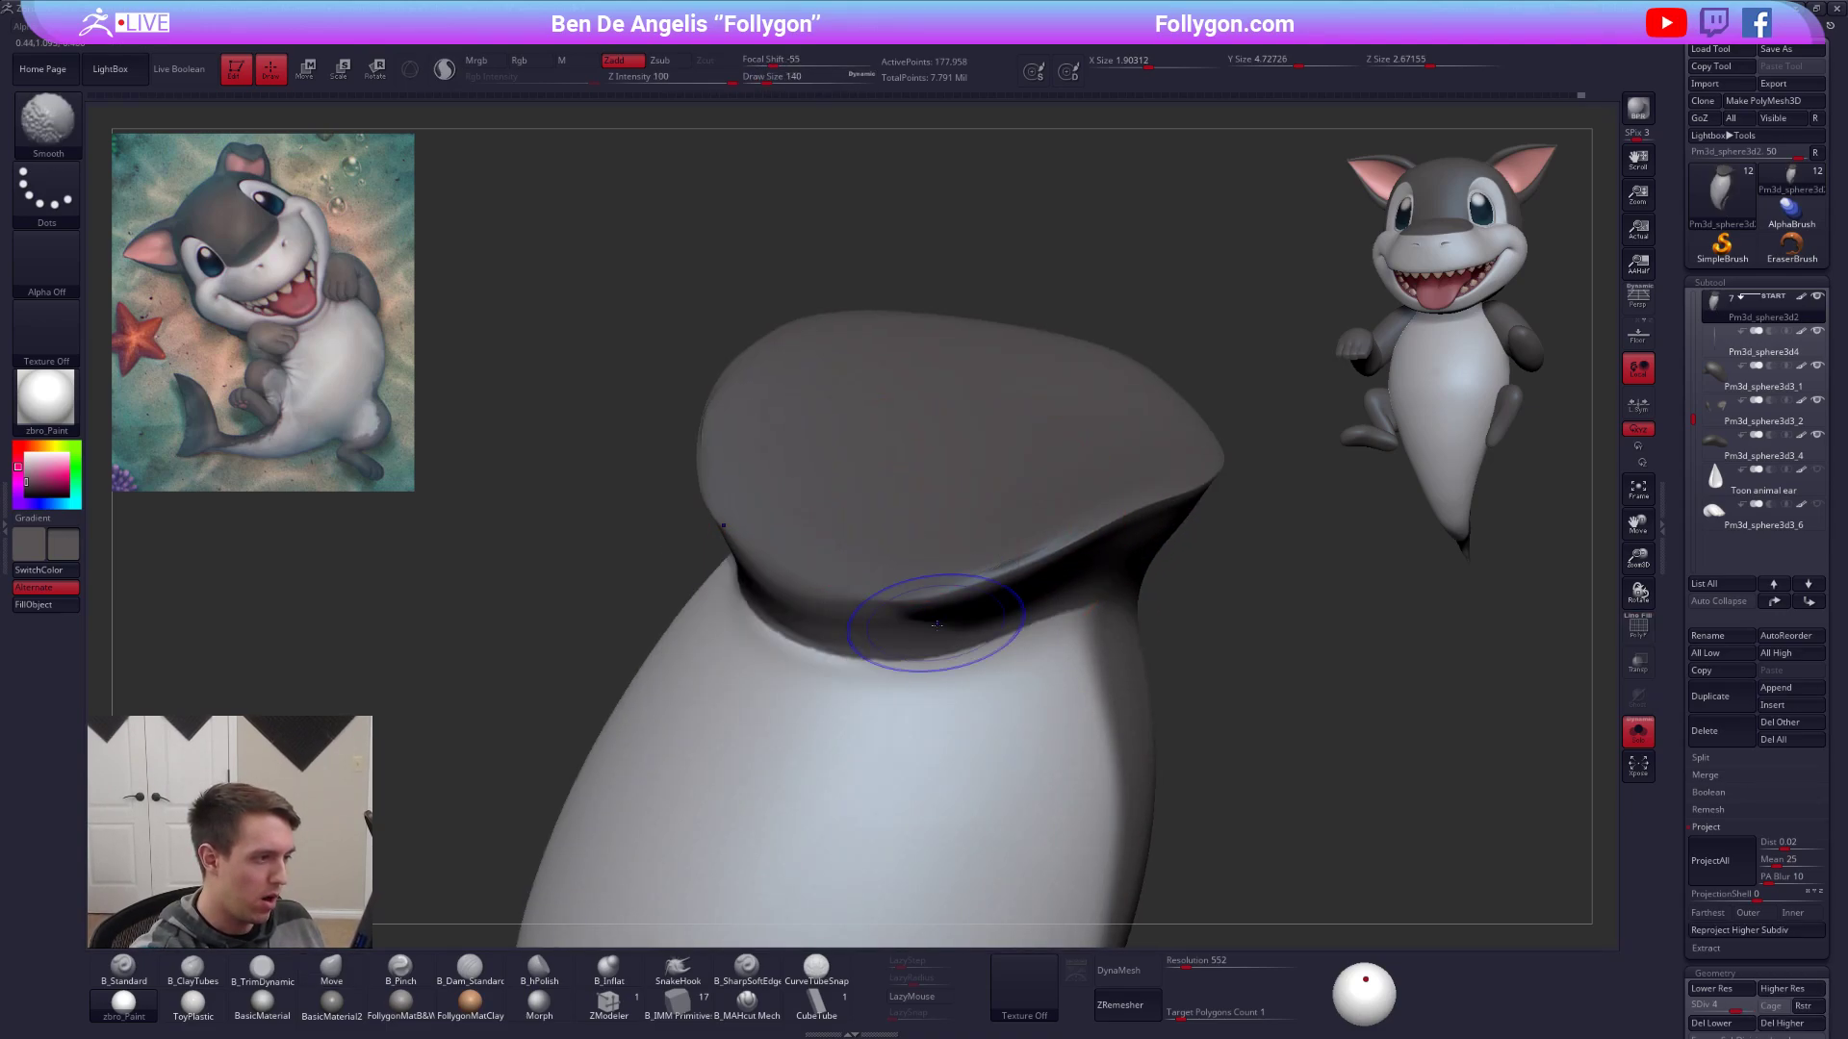
Reshape the torso's neck rim at subdivision levels 3 and 2 with the Move brush at draw size 265 and show all parts.
right_drag(991, 681, 1022, 643)
key(shift+d)
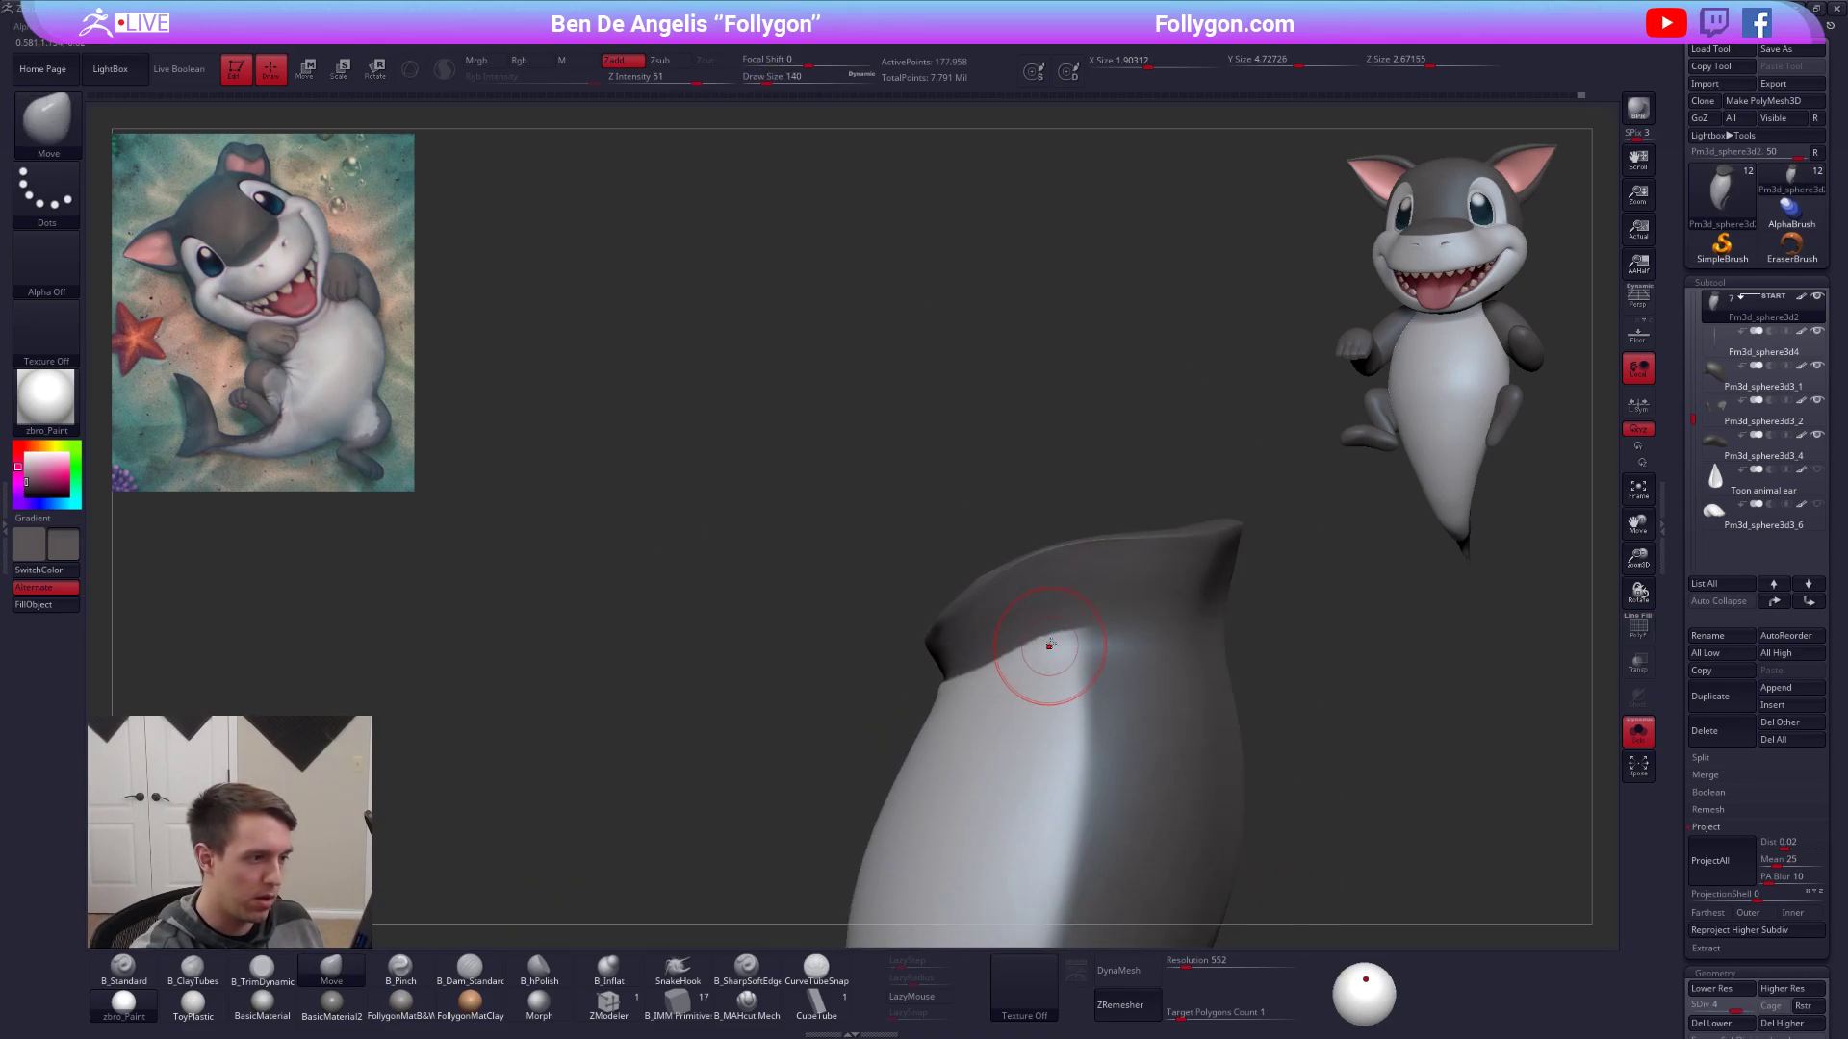
mouse_move(1203, 546)
right_down()
mouse_move(1196, 576)
mouse_move(1079, 611)
right_up()
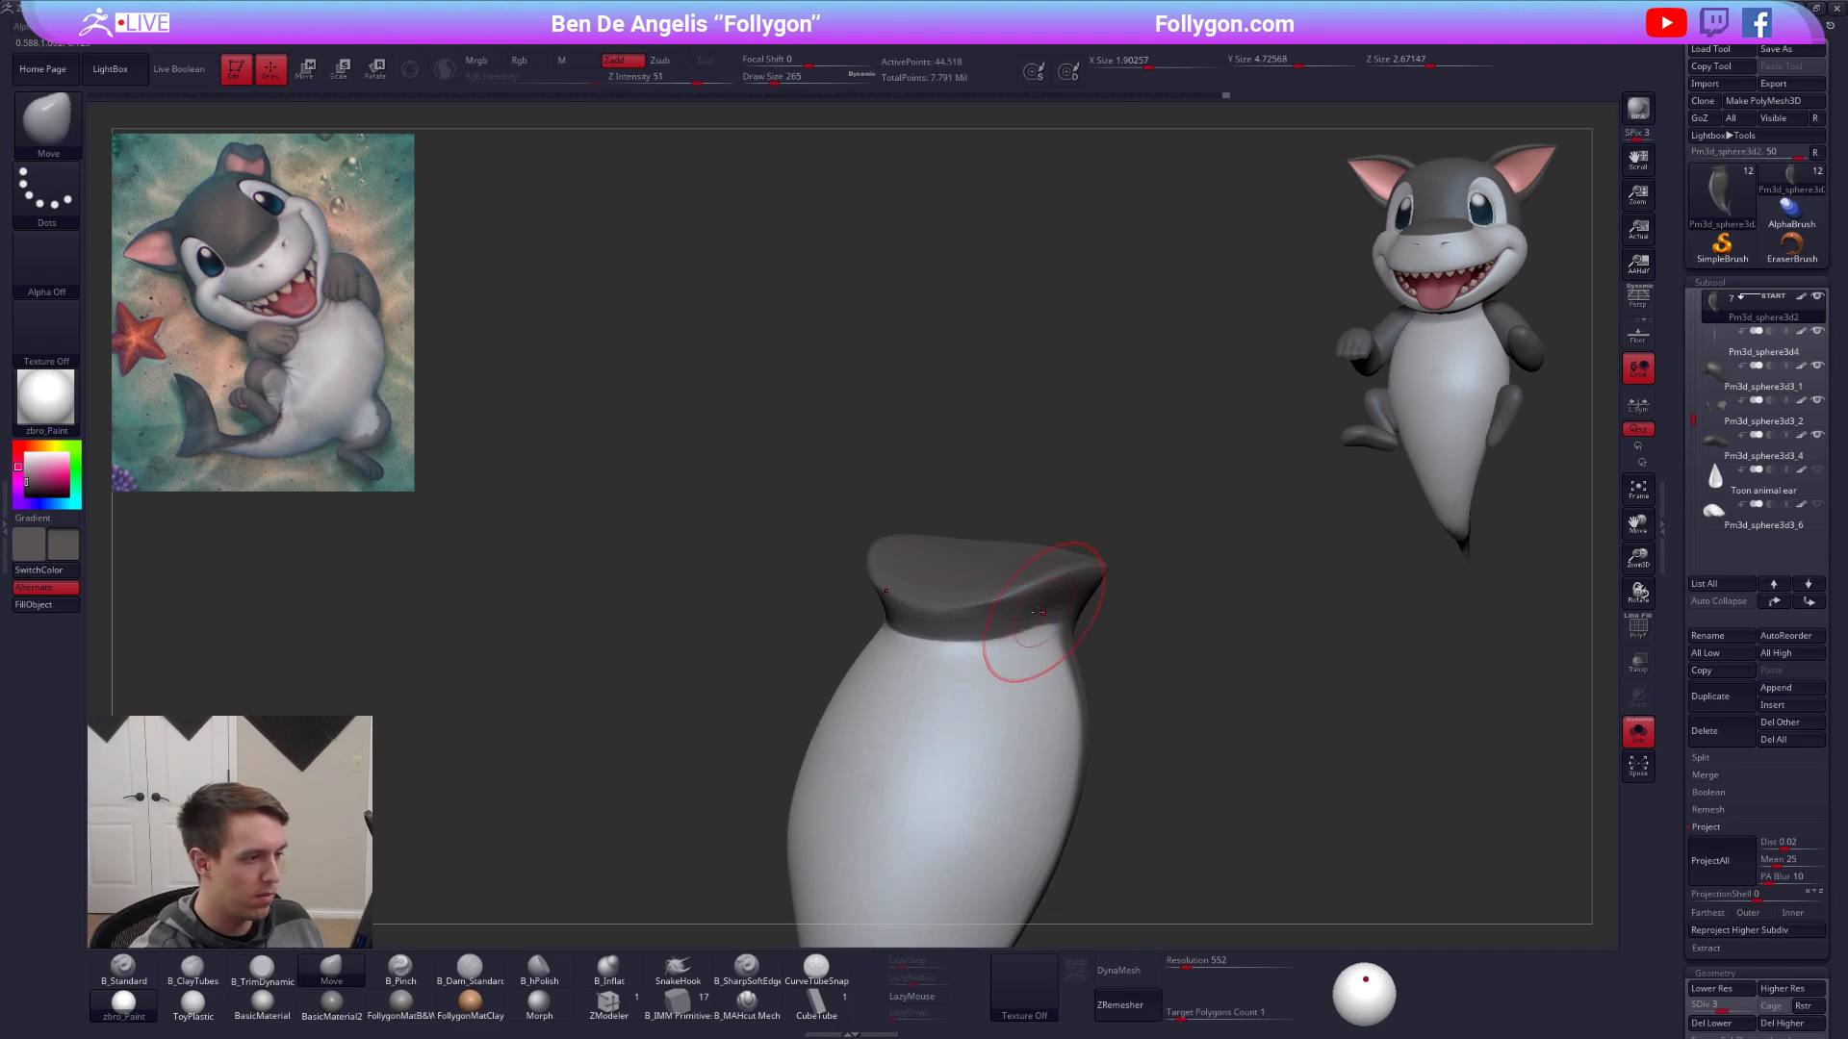
mouse_move(1039, 613)
shift+mouse_down()
mouse_move(965, 610)
mouse_move(1040, 616)
shift+mouse_up()
key(shift+d)
shift+right_drag(1155, 664, 1143, 582)
key(shift+s)
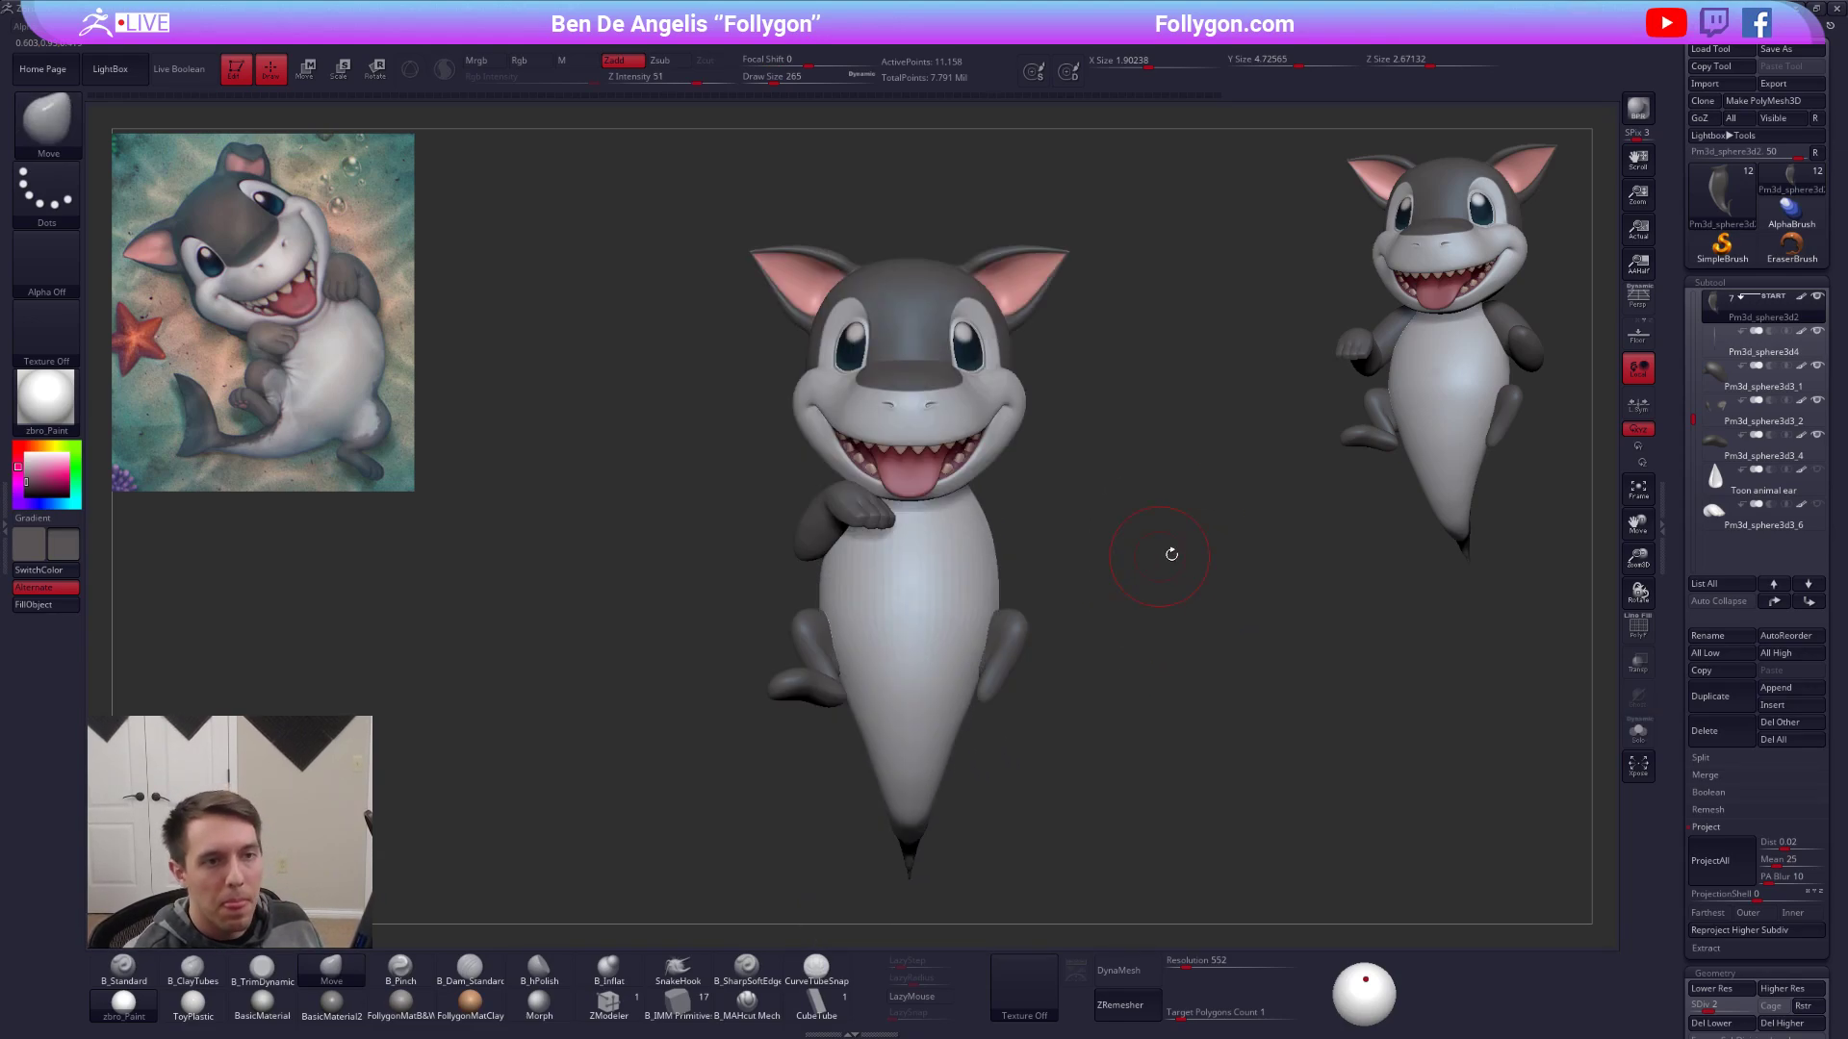
key(shift+s)
click(1722, 695)
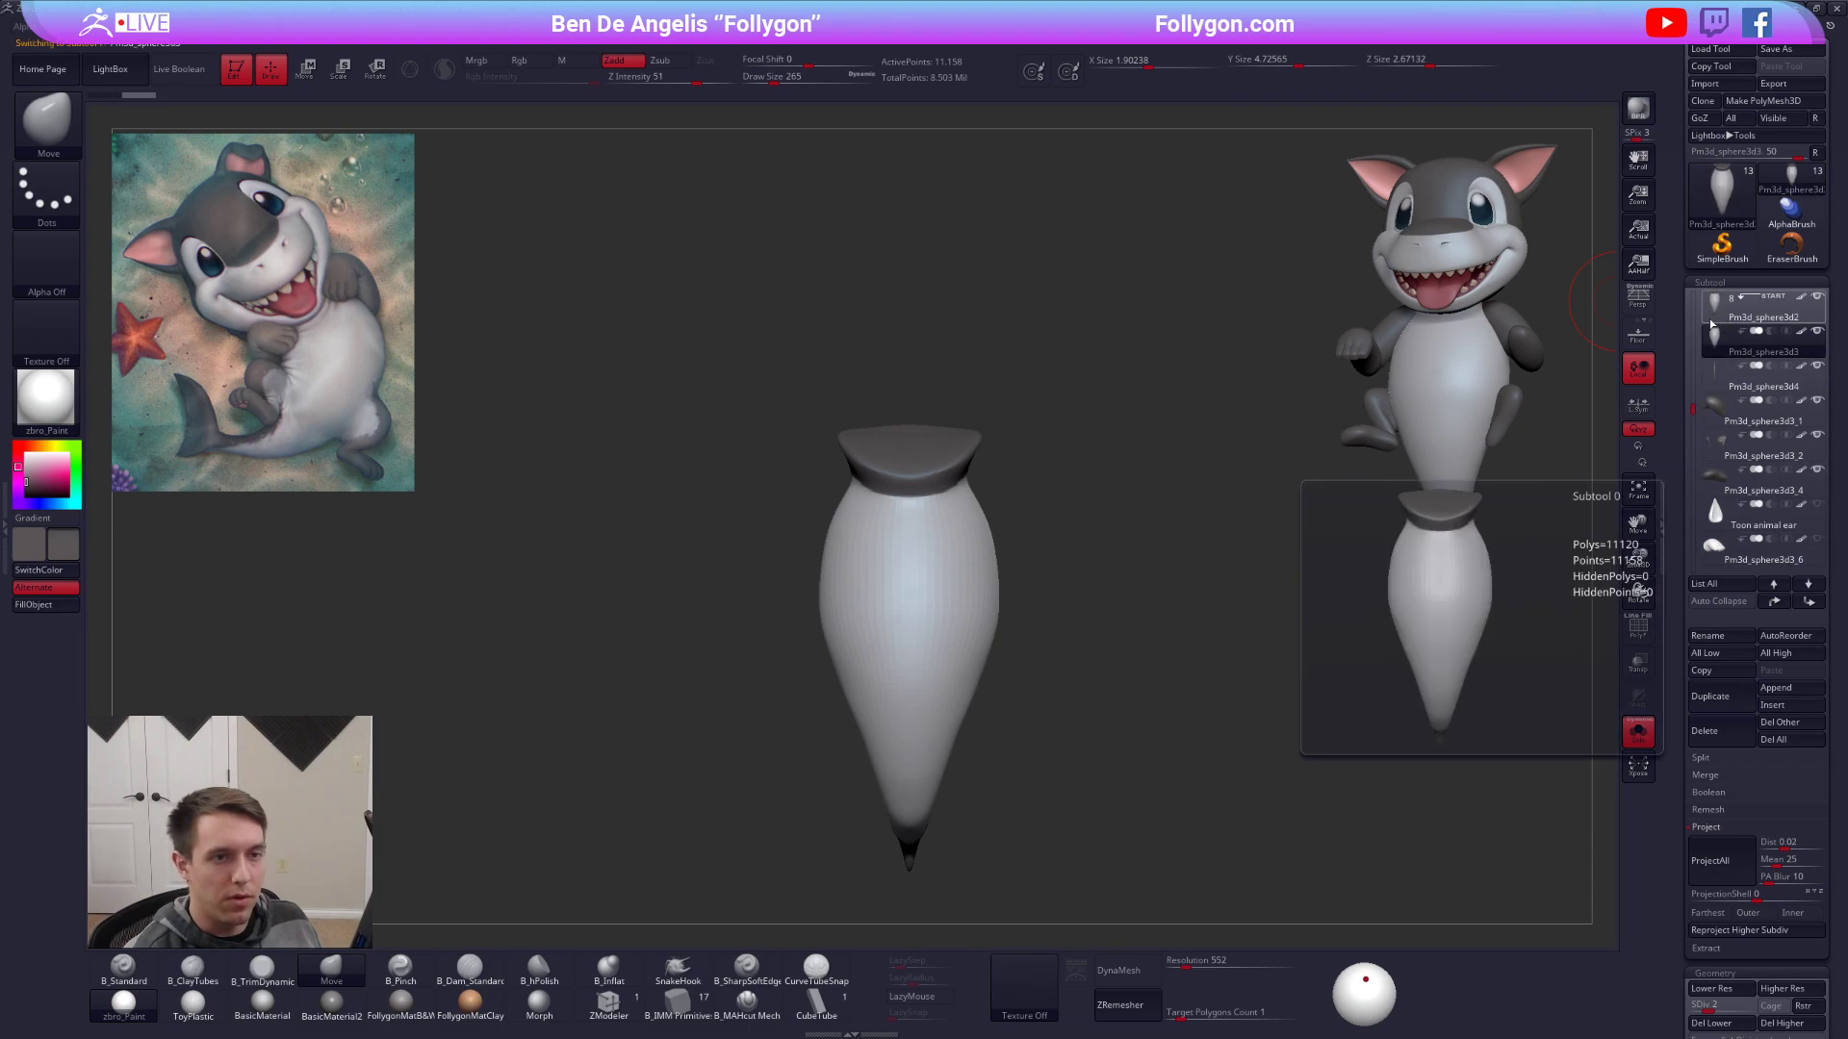
click(1720, 737)
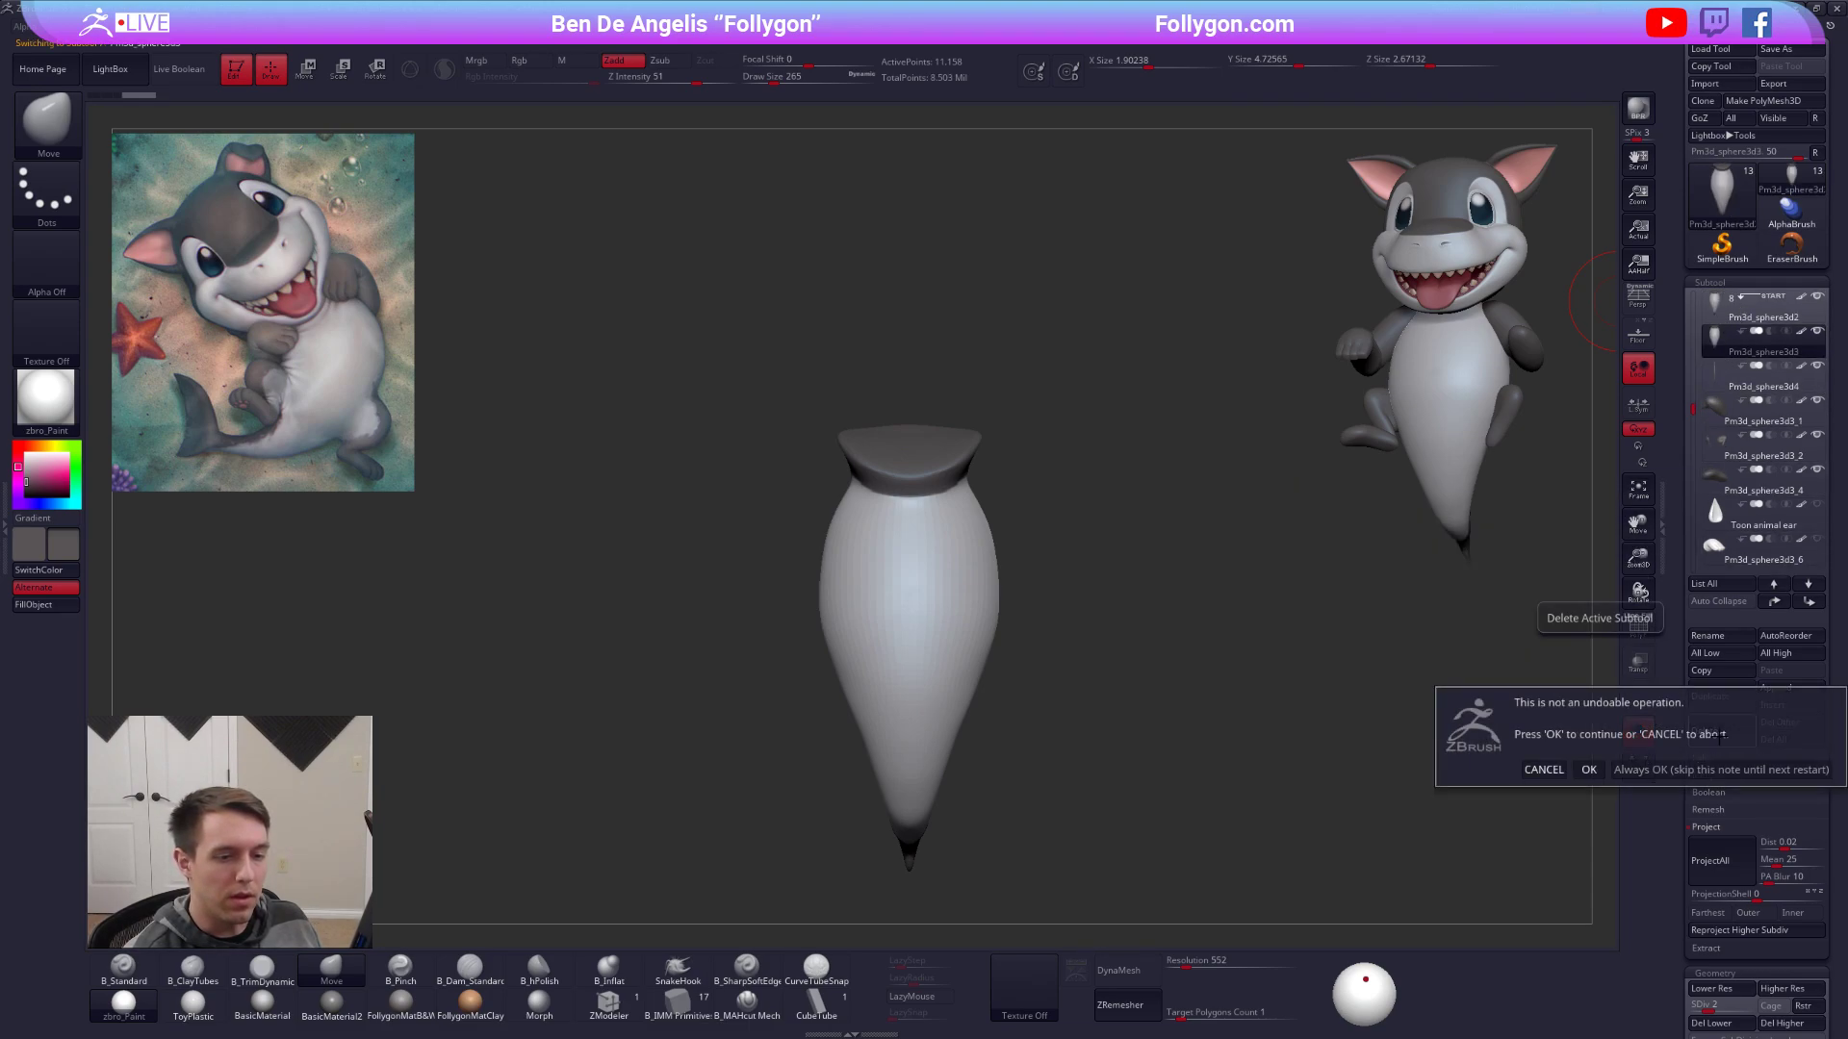
click(1589, 770)
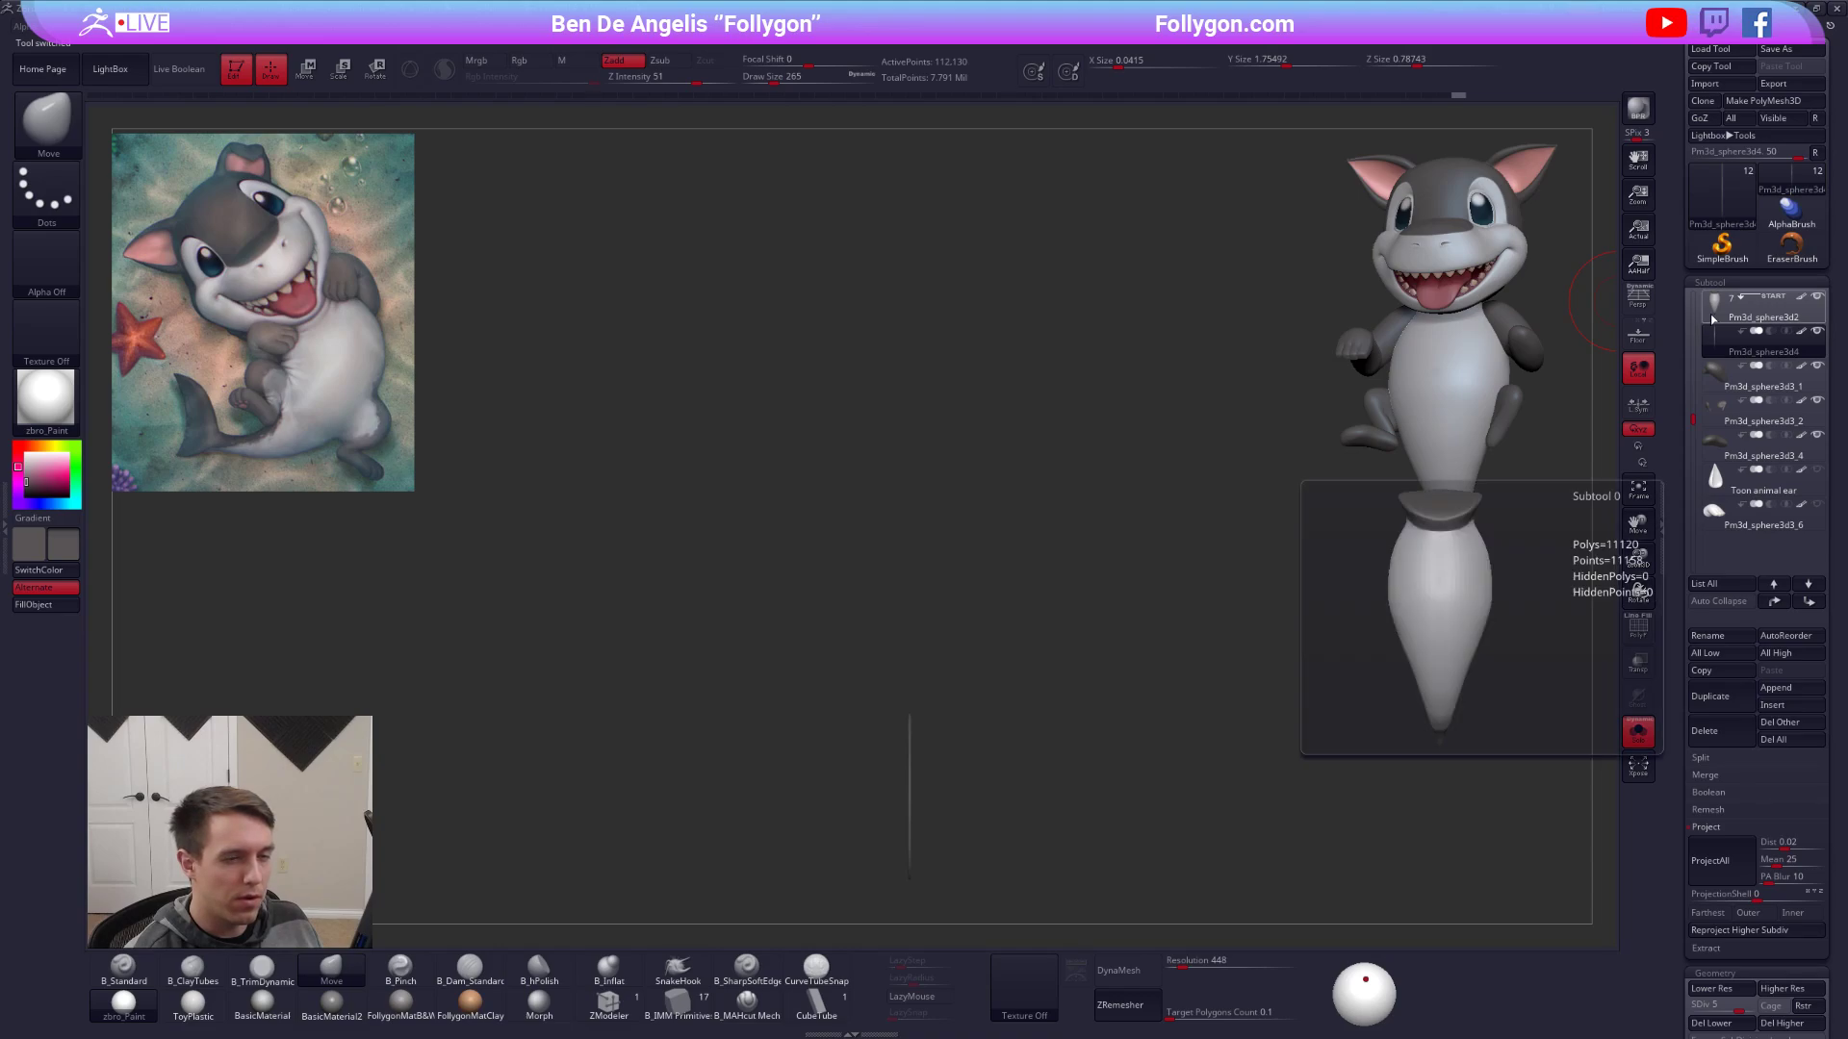
Select and isolate the original torso again and return it to subdivision level 5.
alt+drag(1055, 566, 995, 598)
key(alt+s)
key(alt+s)
mouse_move(995, 598)
right_down()
mouse_move(1070, 579)
mouse_move(1022, 586)
right_up()
key(space)
drag(1094, 522, 1083, 518)
key(d)
key(d)
key(d)
Paint the front of the neck rim the light belly colour with the B_Standard brush at draw size 88 and RGB intensity 100.
key(1)
key(c)
key(space)
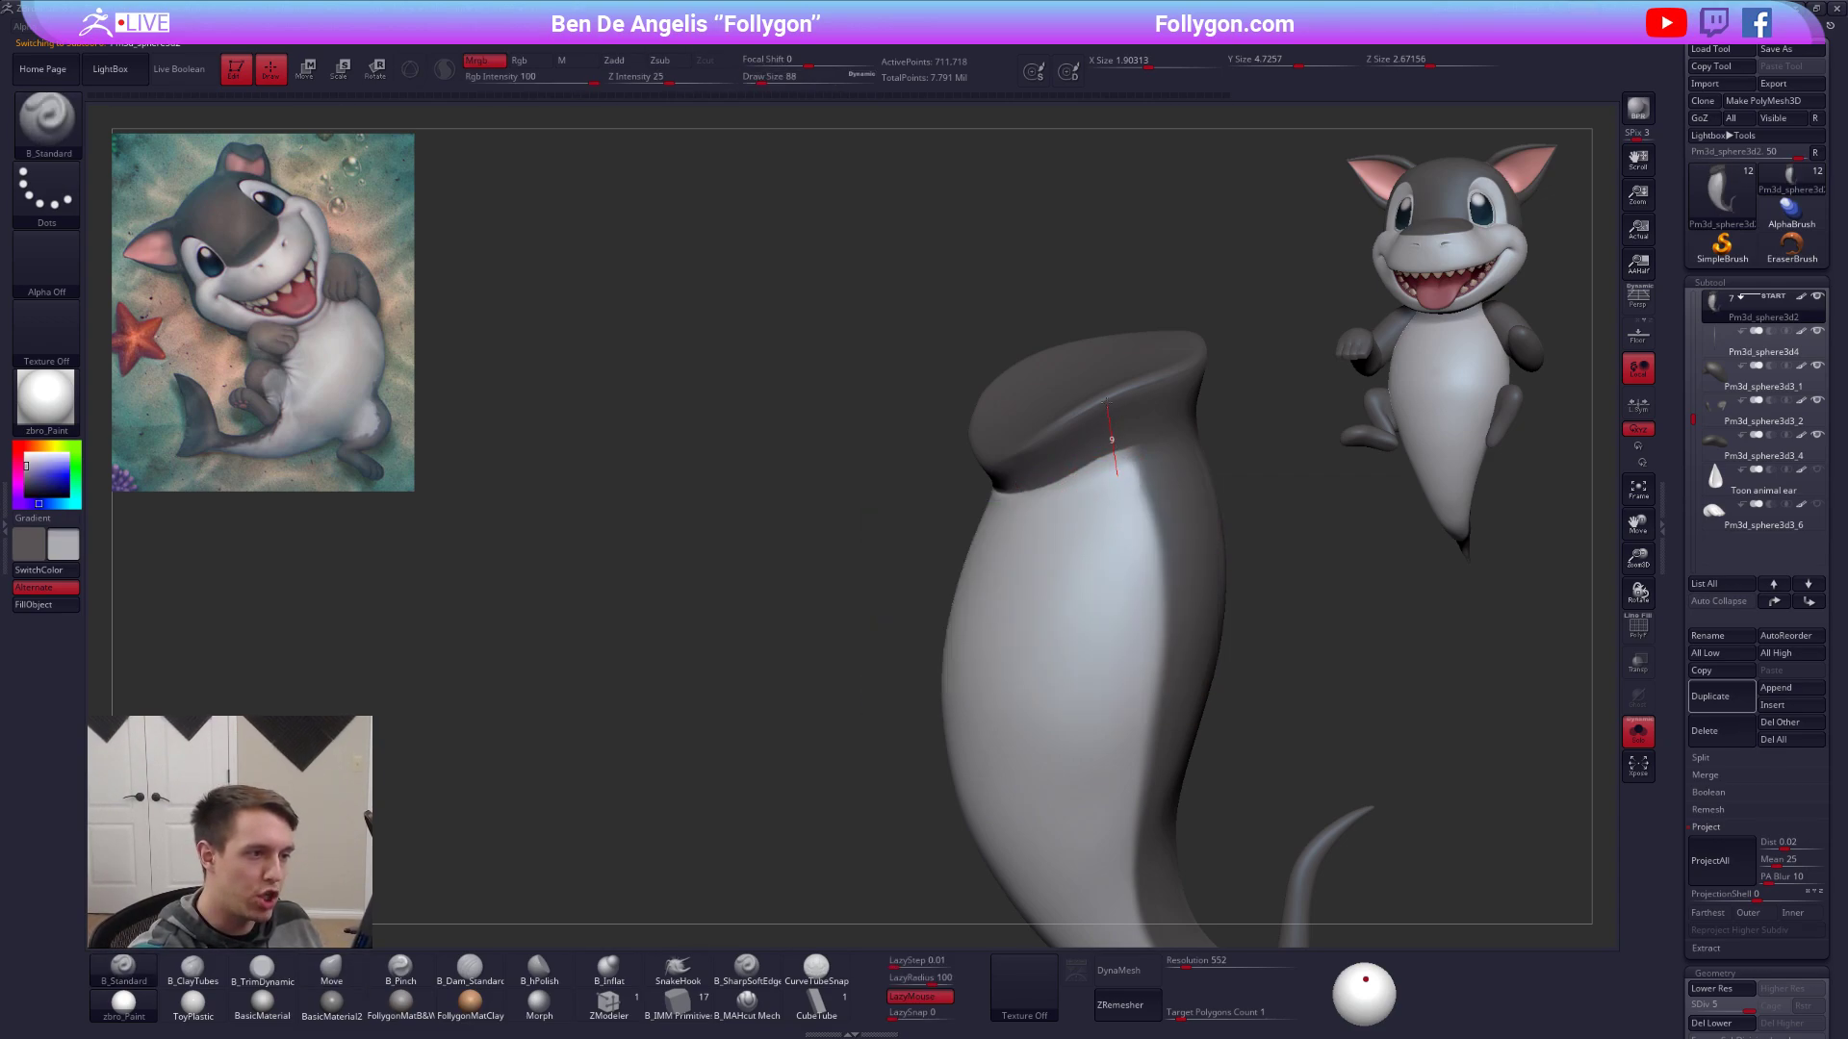
drag(1072, 377, 1022, 351)
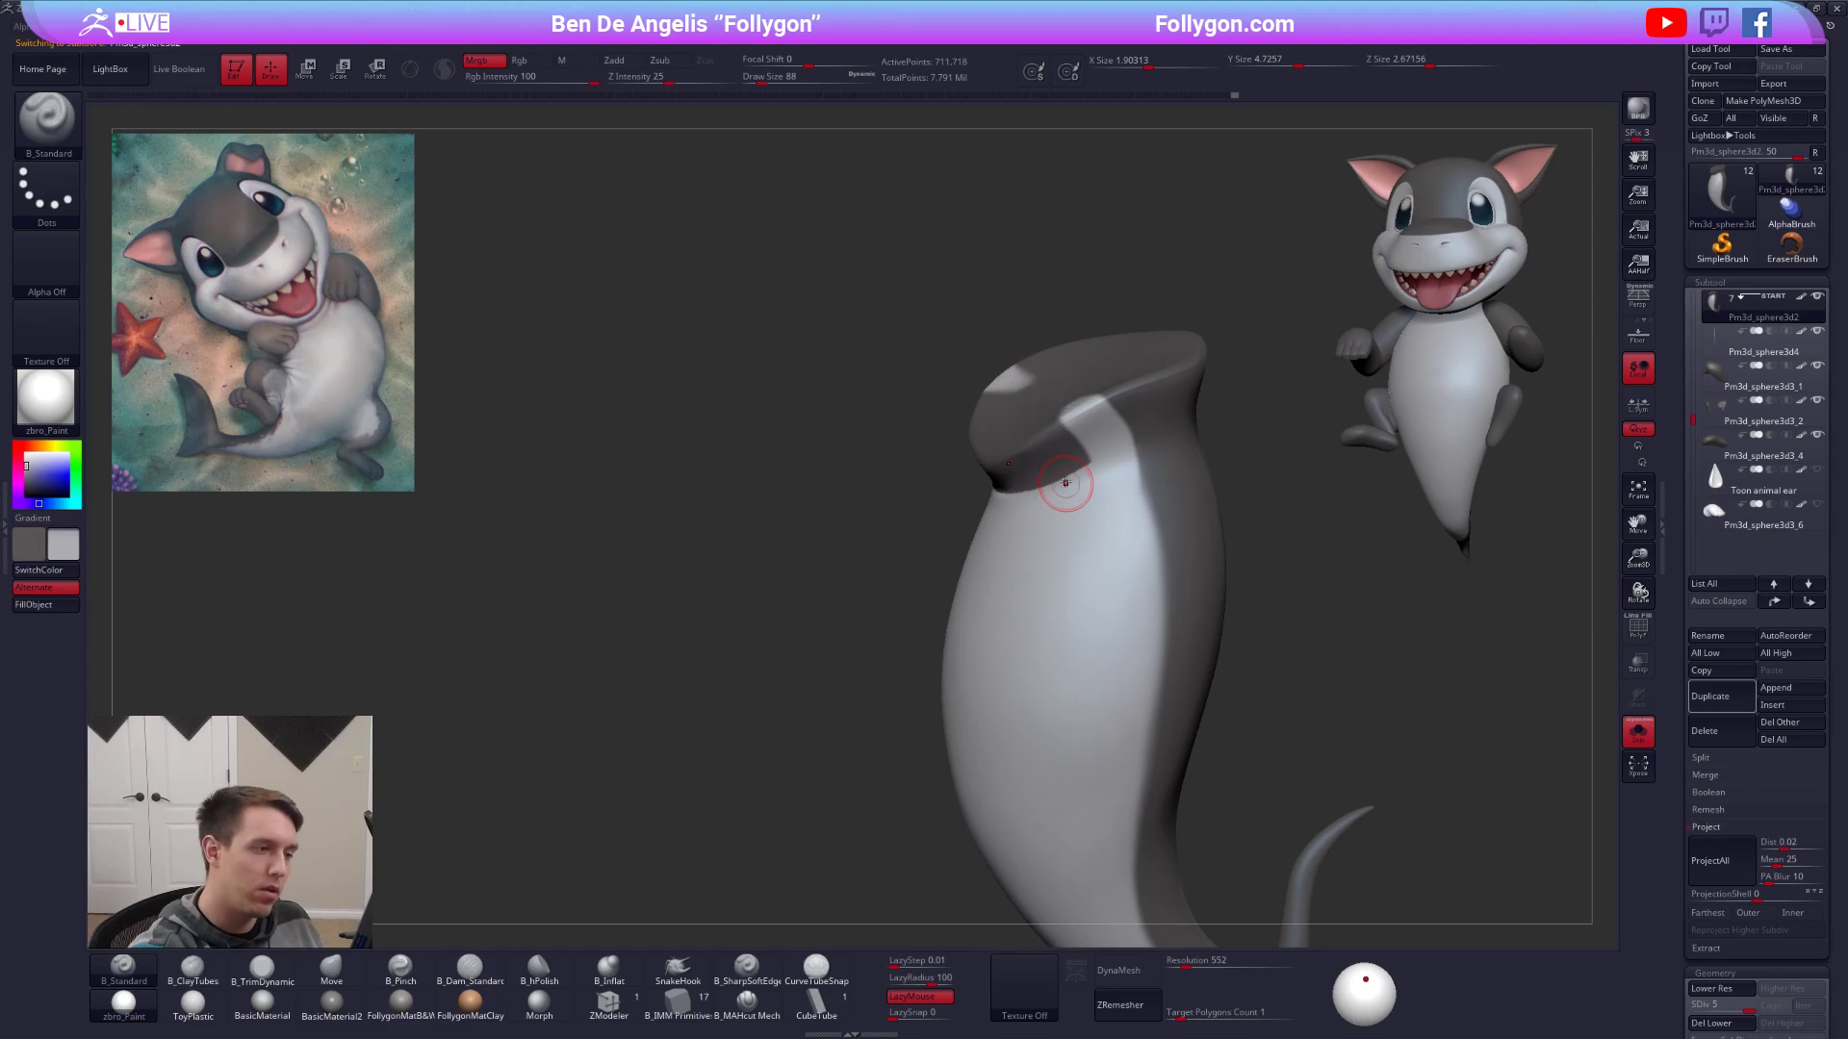
drag(1072, 450, 979, 358)
right_drag(978, 355, 1032, 358)
mouse_move(1077, 472)
mouse_down()
mouse_move(943, 424)
mouse_move(991, 426)
mouse_move(1072, 584)
mouse_up()
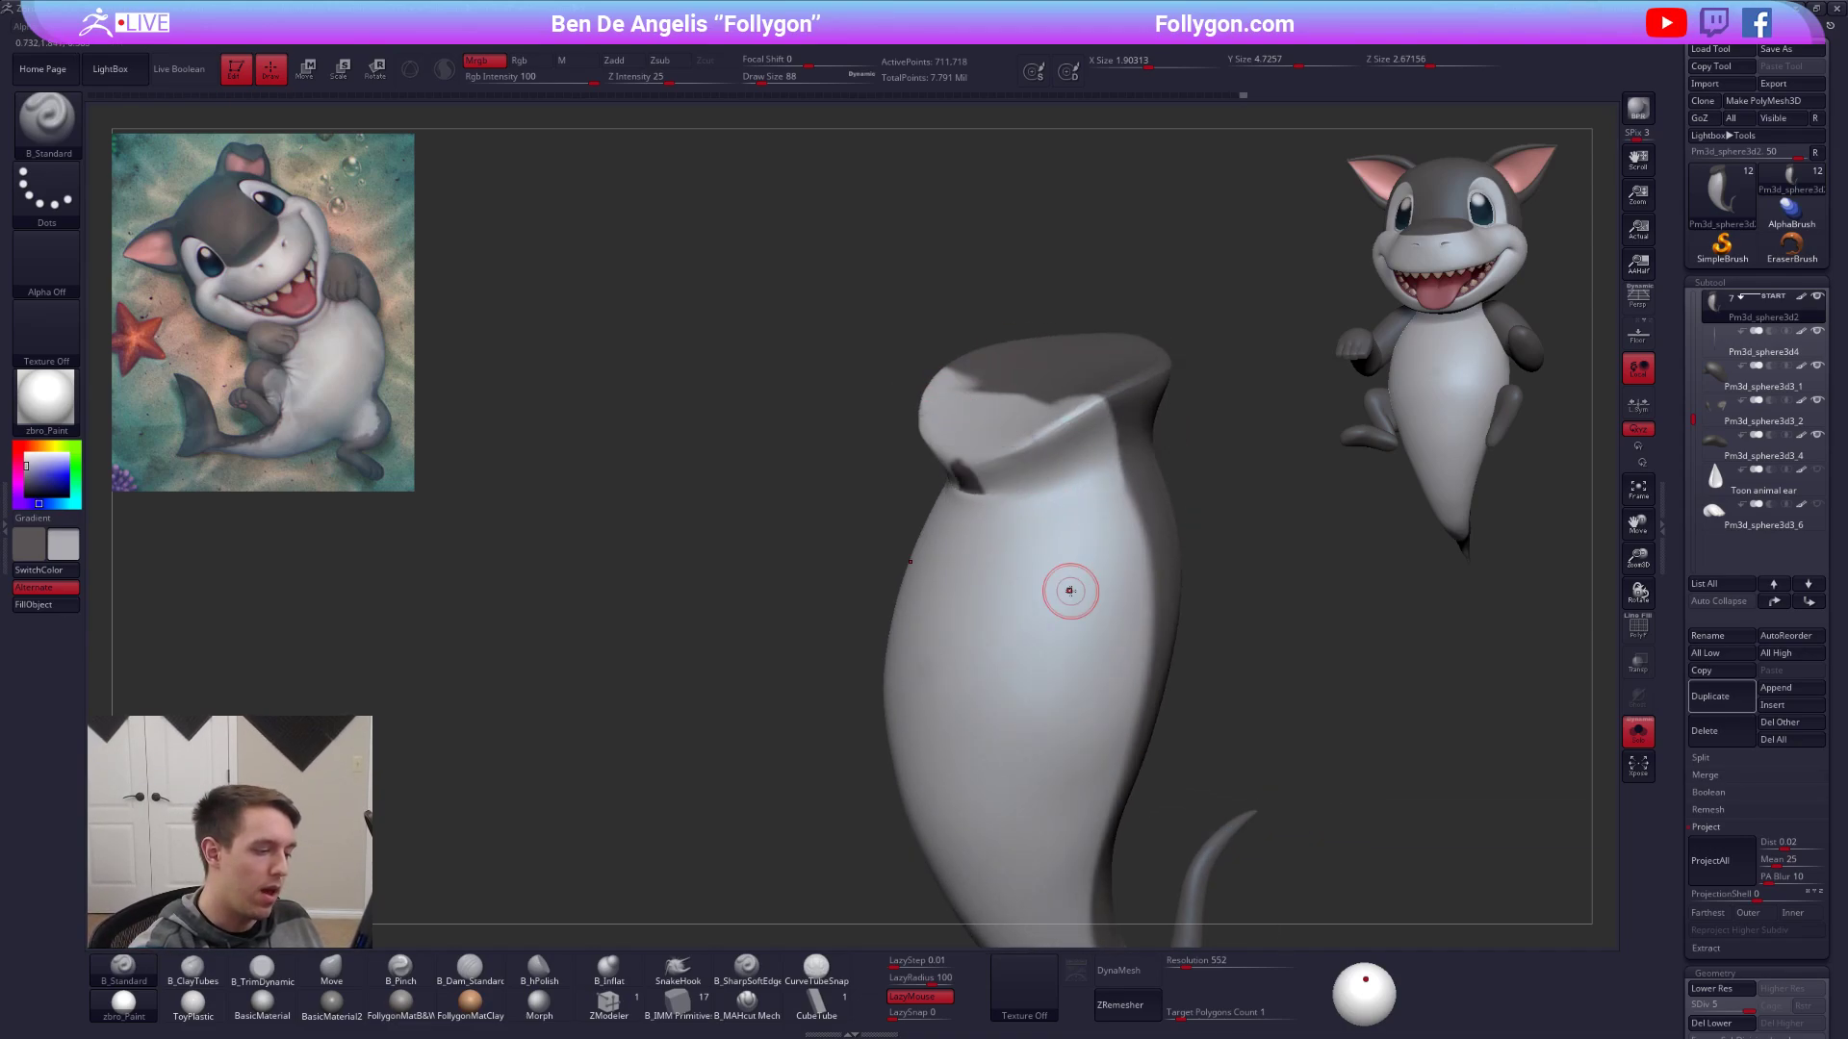
key(l)
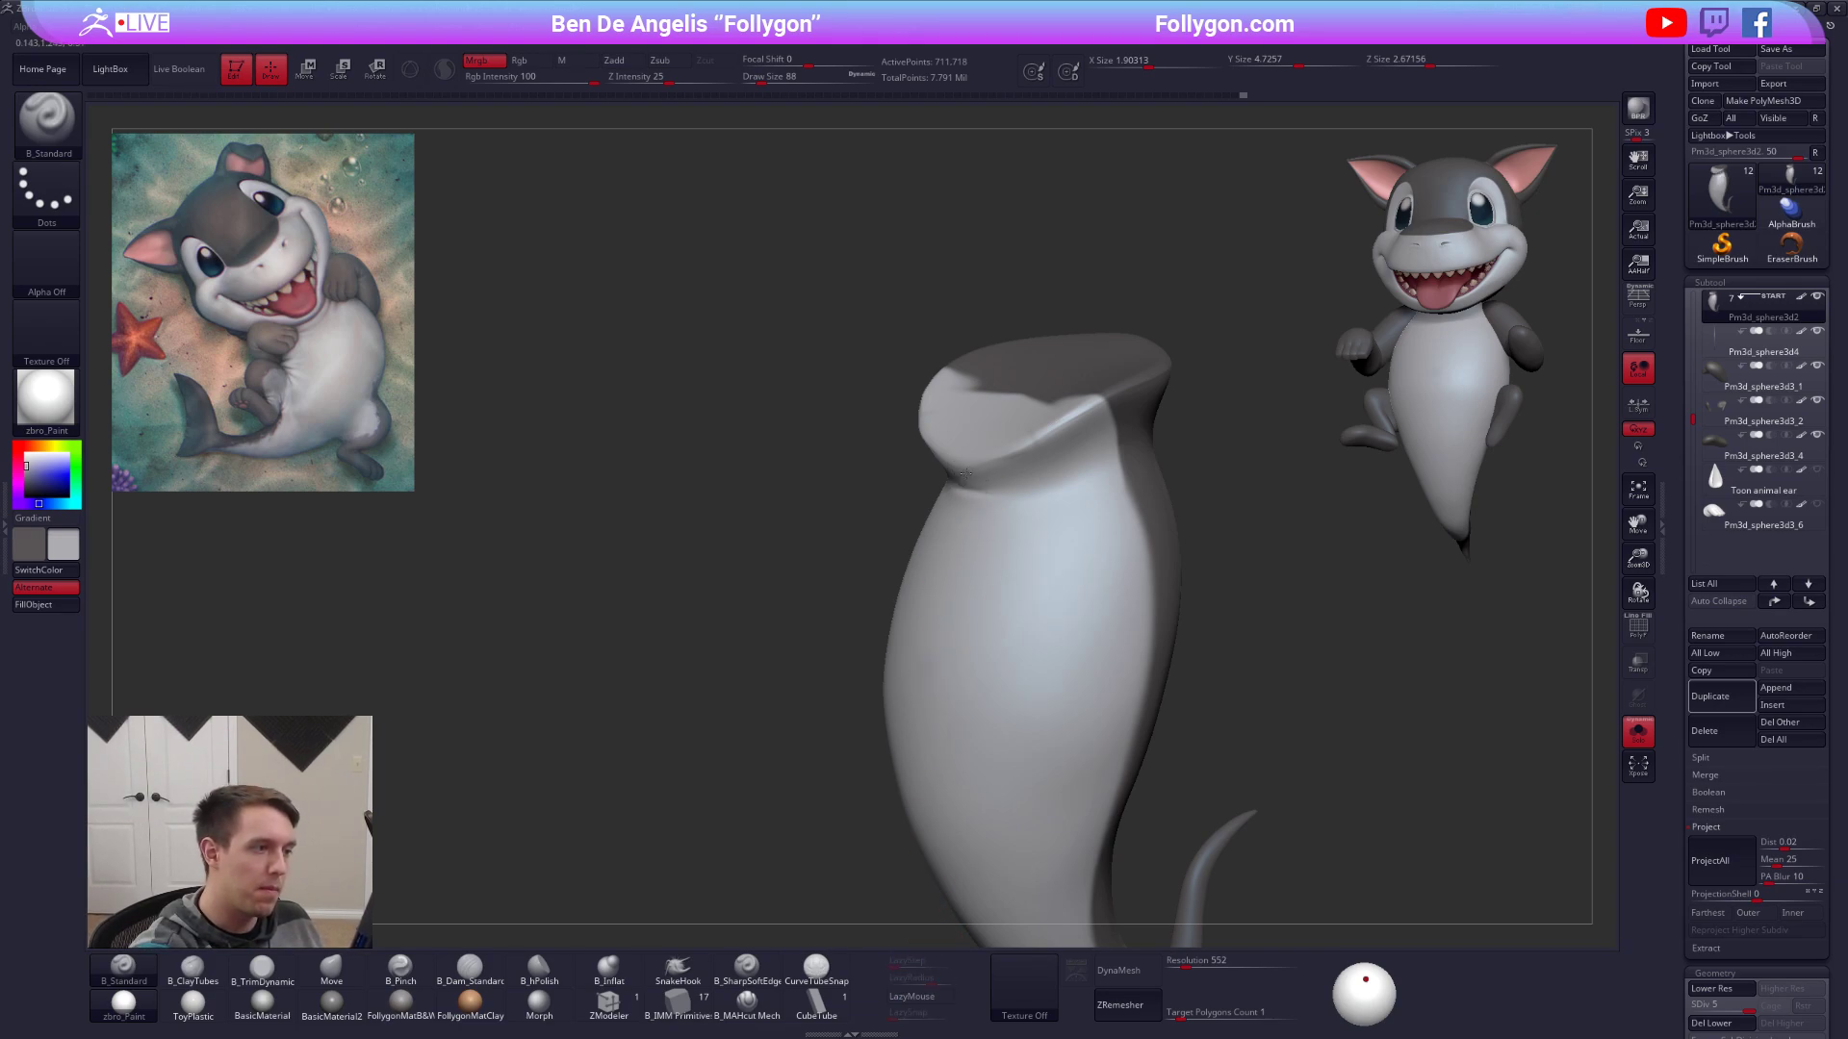
mouse_move(1033, 452)
right_down()
mouse_move(1078, 424)
mouse_move(1053, 540)
right_up()
key(shift)
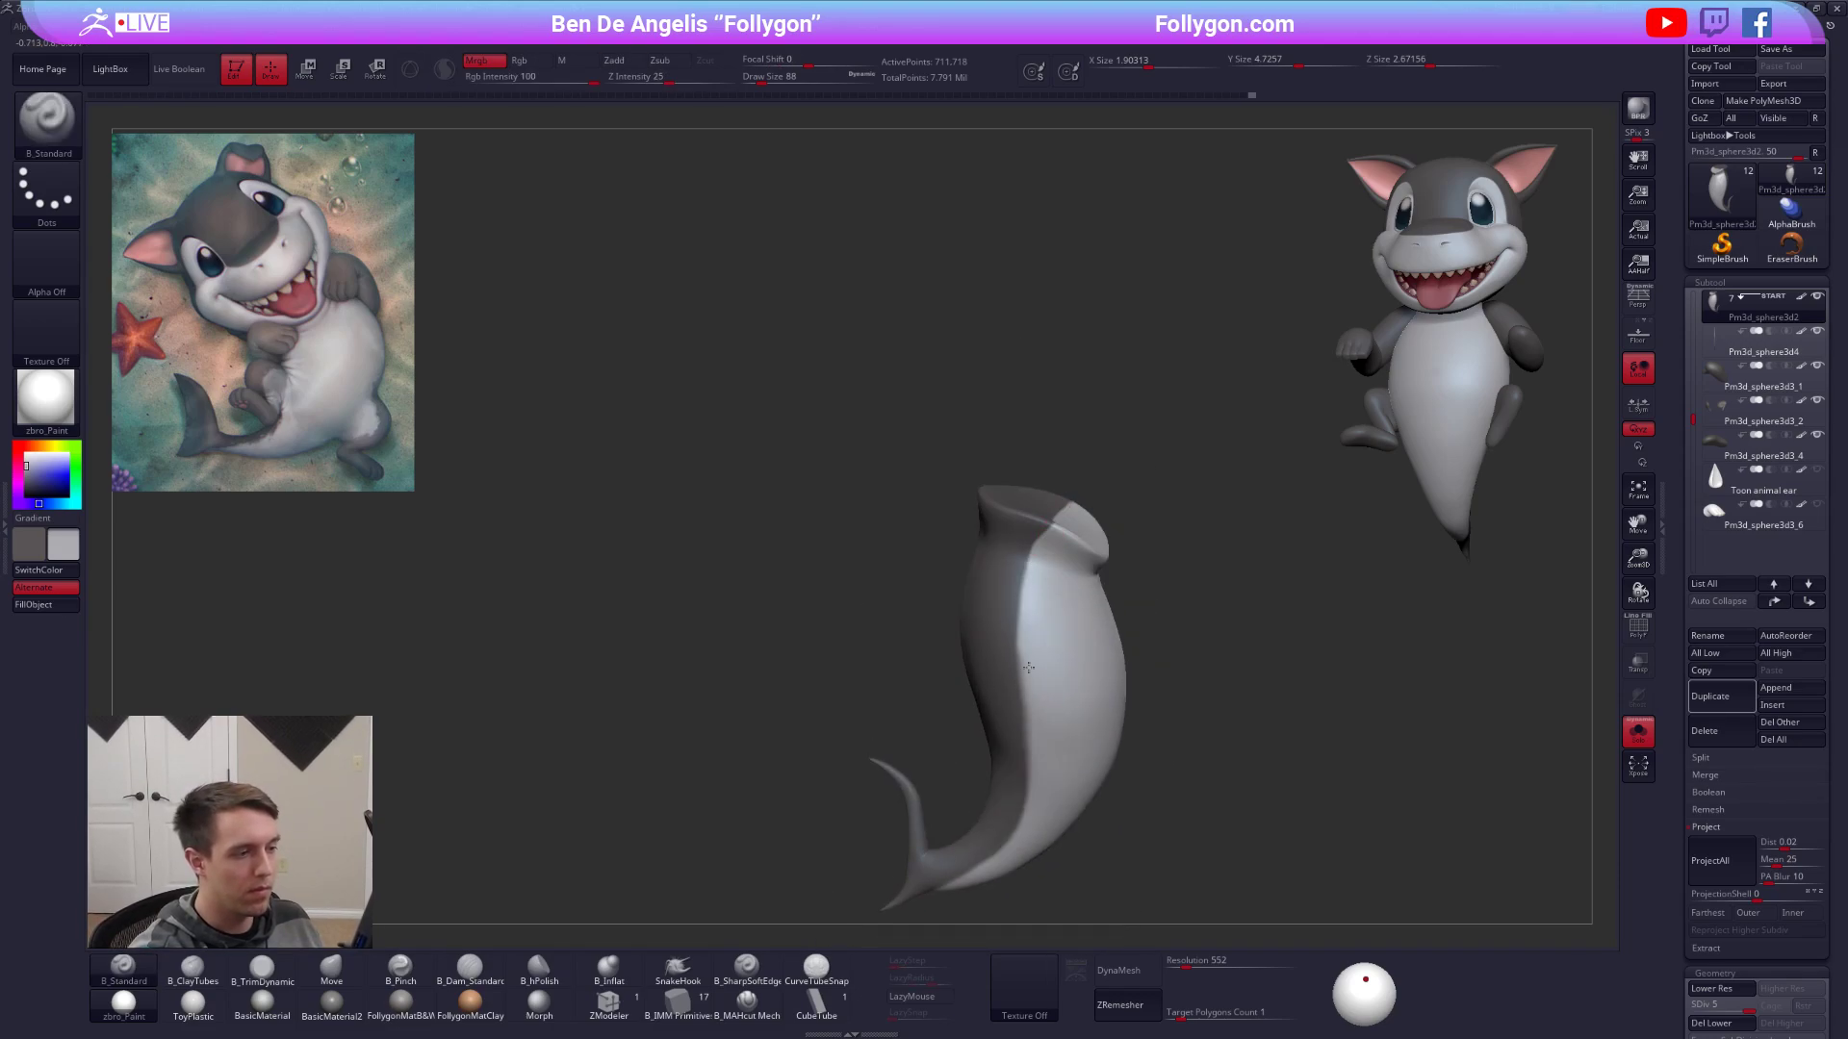
Show all parts and examine the shark pup from the front, side and back where the neck meets the head.
mouse_move(1028, 668)
right_down()
mouse_move(1107, 647)
mouse_move(1069, 703)
right_up()
key(space)
drag(1107, 695, 1120, 695)
mouse_move(1146, 683)
right_down()
mouse_move(1081, 680)
mouse_move(1131, 767)
right_up()
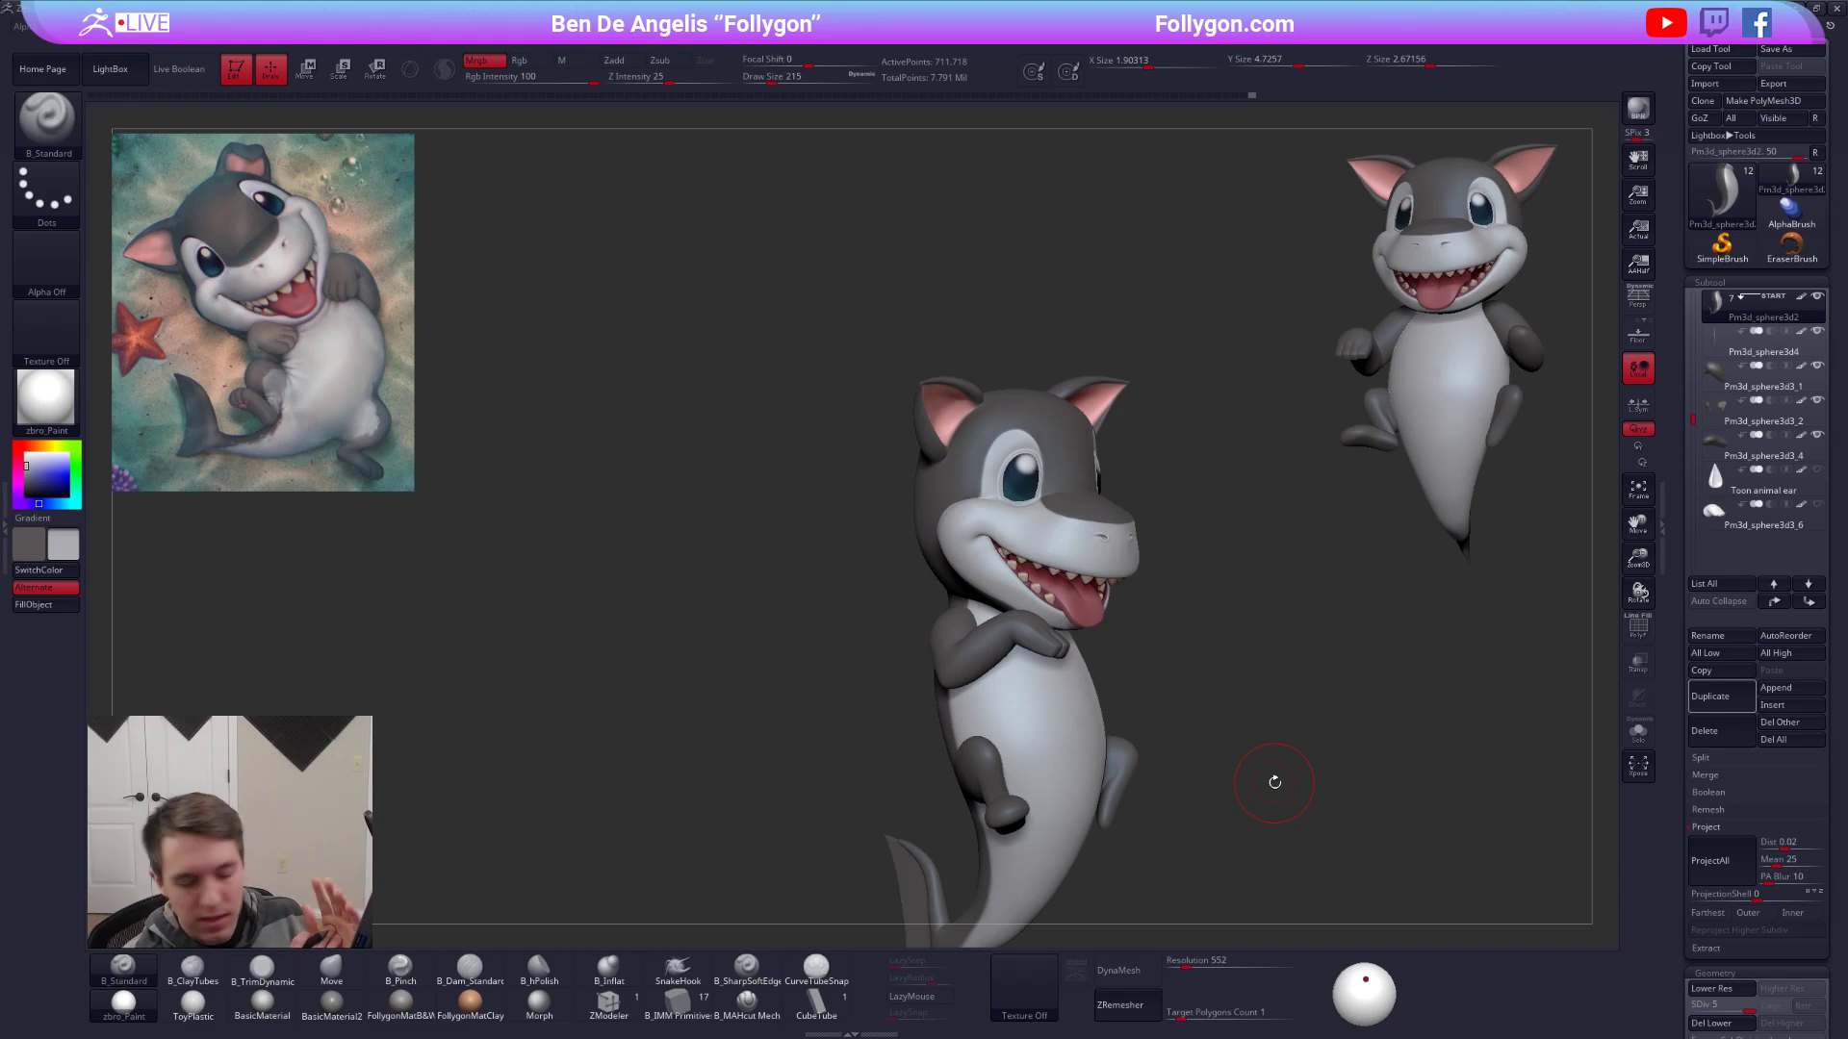
right_drag(1072, 544, 1169, 554)
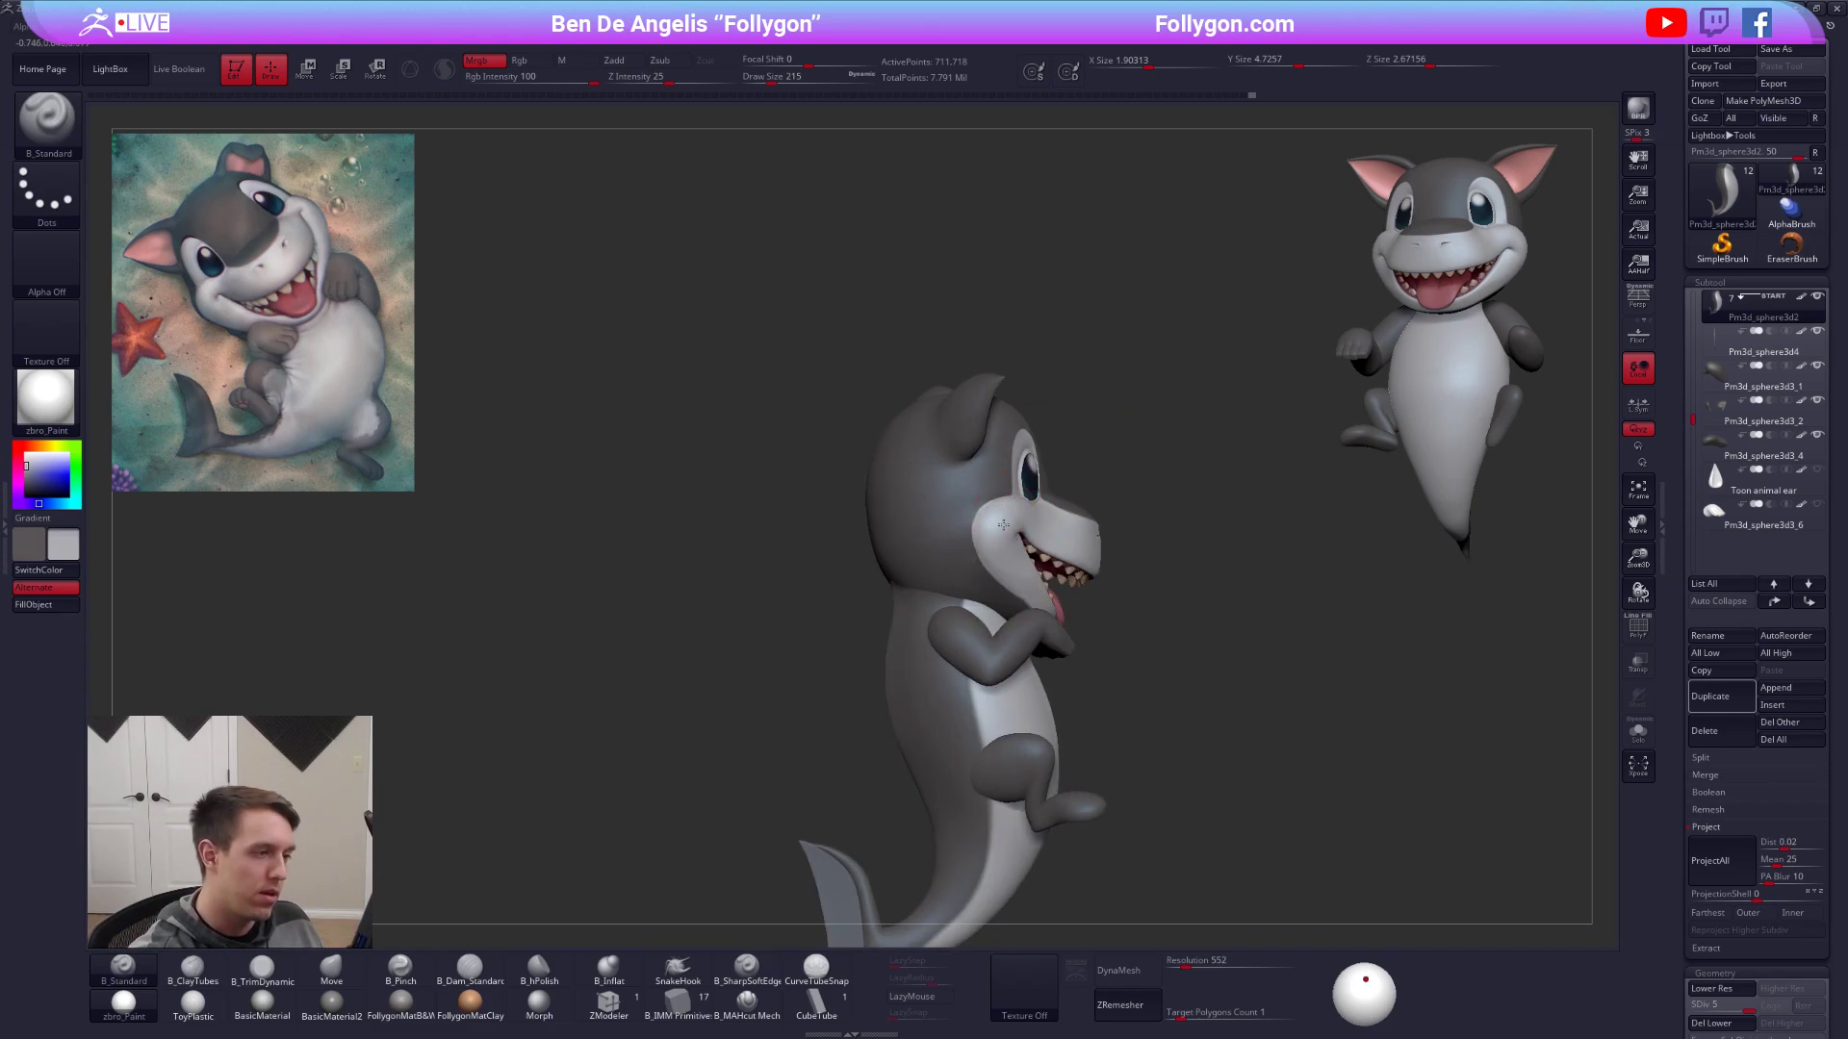
right_click(924, 667)
mouse_move(929, 587)
ctrl+right_down()
mouse_move(924, 667)
mouse_move(977, 644)
mouse_move(1003, 524)
mouse_move(1030, 498)
ctrl+right_up()
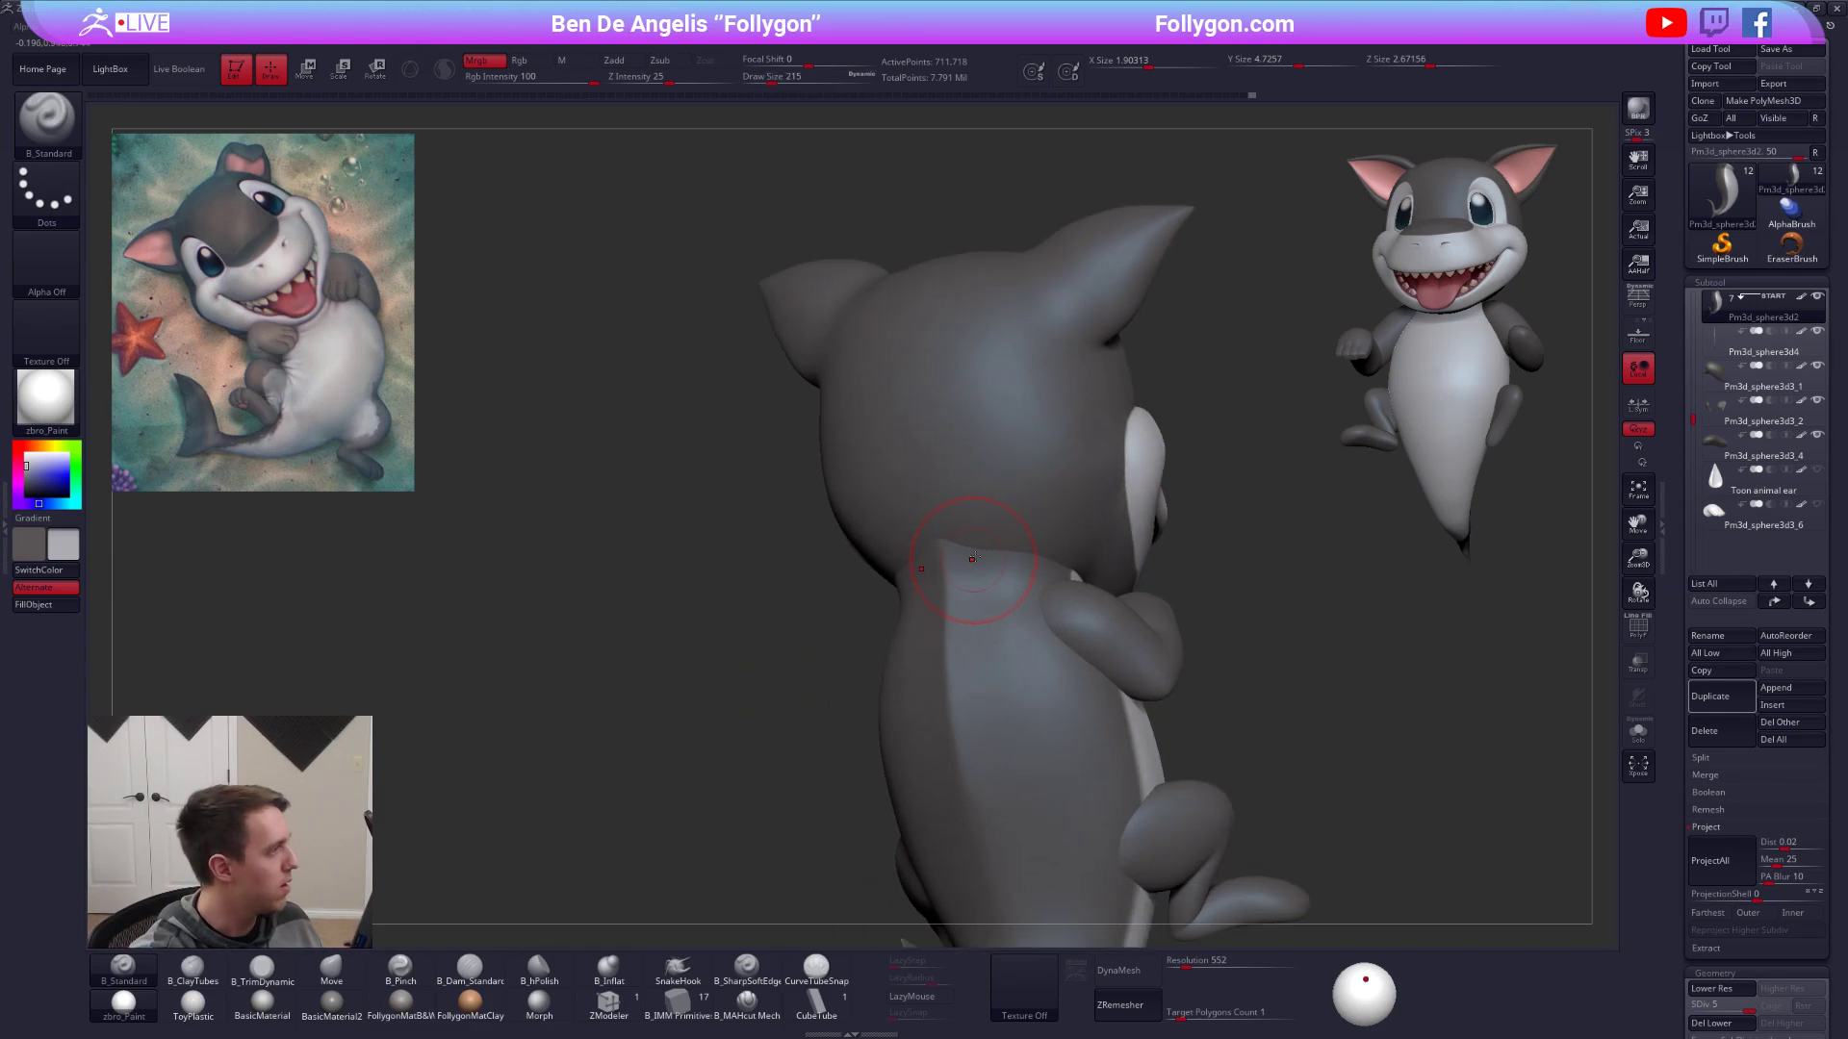
Pinch the centre line of the upper back with the B_Pinch brush at draw size 292 and isolate the torso.
key(5)
key(space)
drag(919, 616, 939, 616)
shift+right_drag(939, 529, 985, 512)
key(alt+s)
ctrl+right_drag(966, 574, 969, 457)
right_drag(969, 712, 1030, 702)
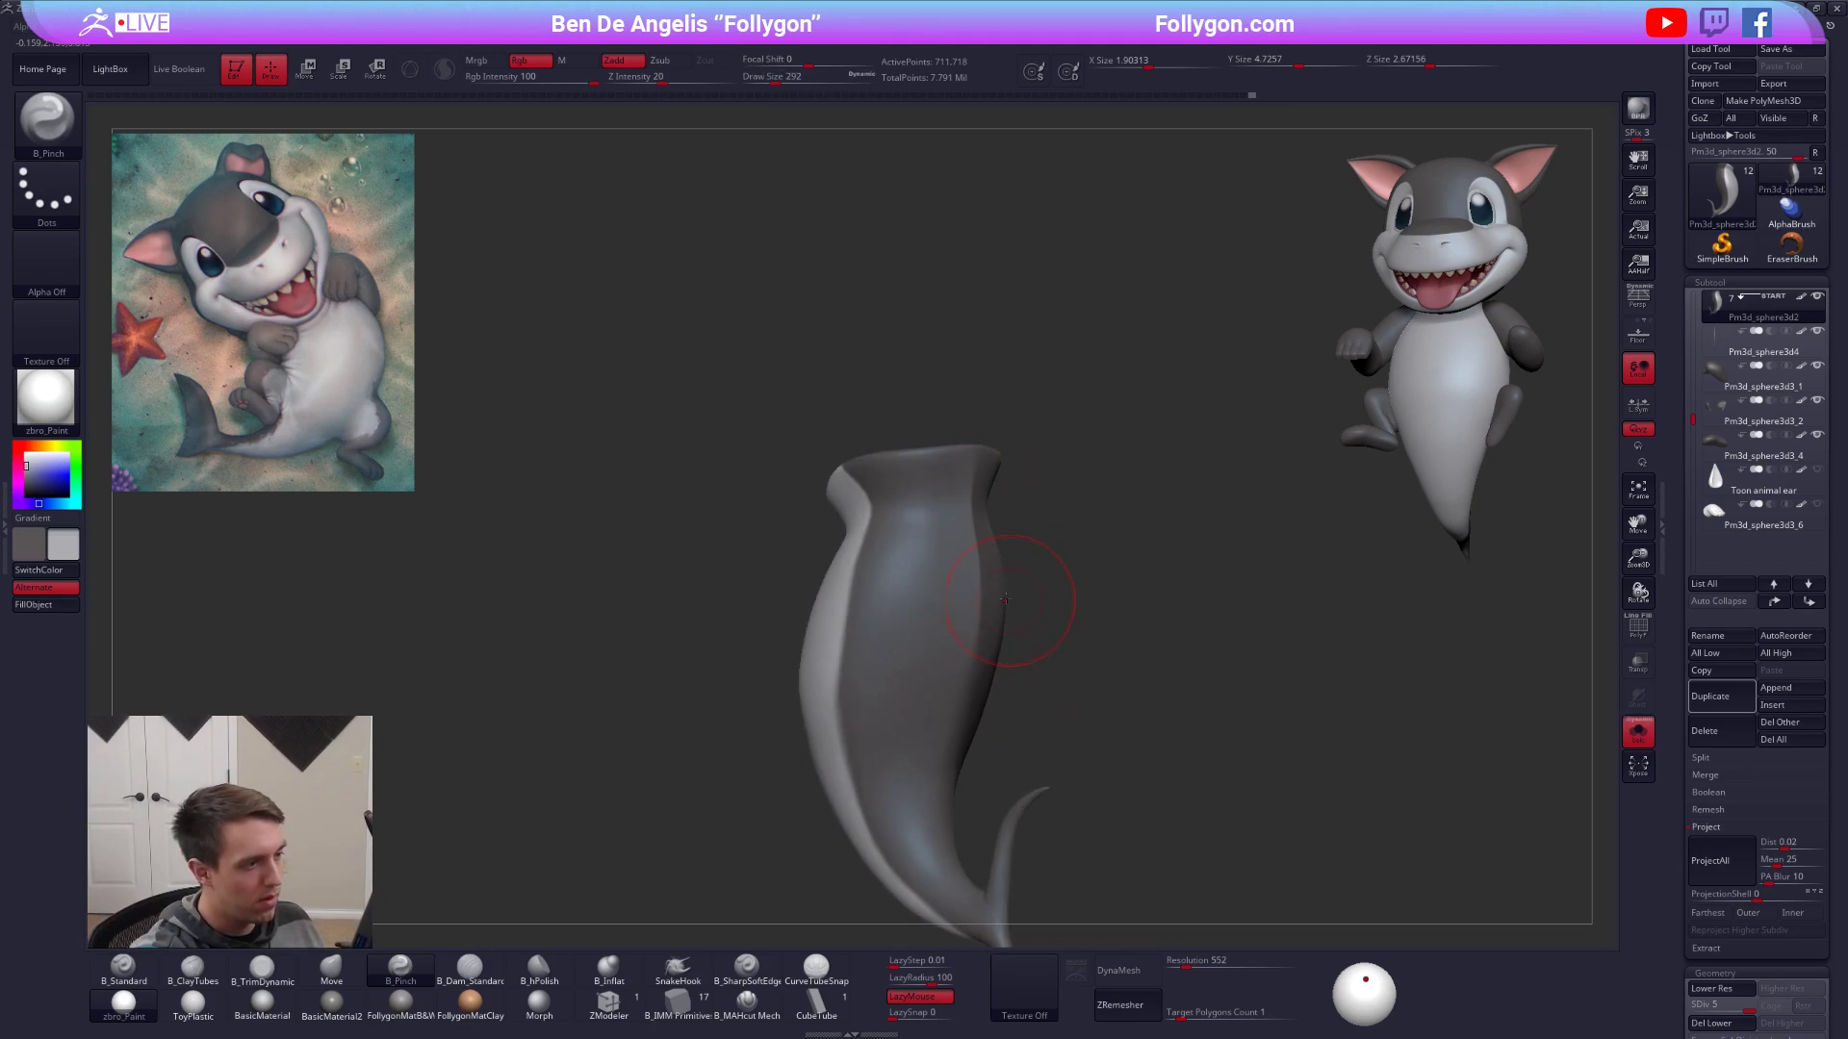
Lower the torso to subdivision level 3 and switch to the Move brush.
key(space)
key(shift+d)
key(shift+d)
key(space)
key(4)
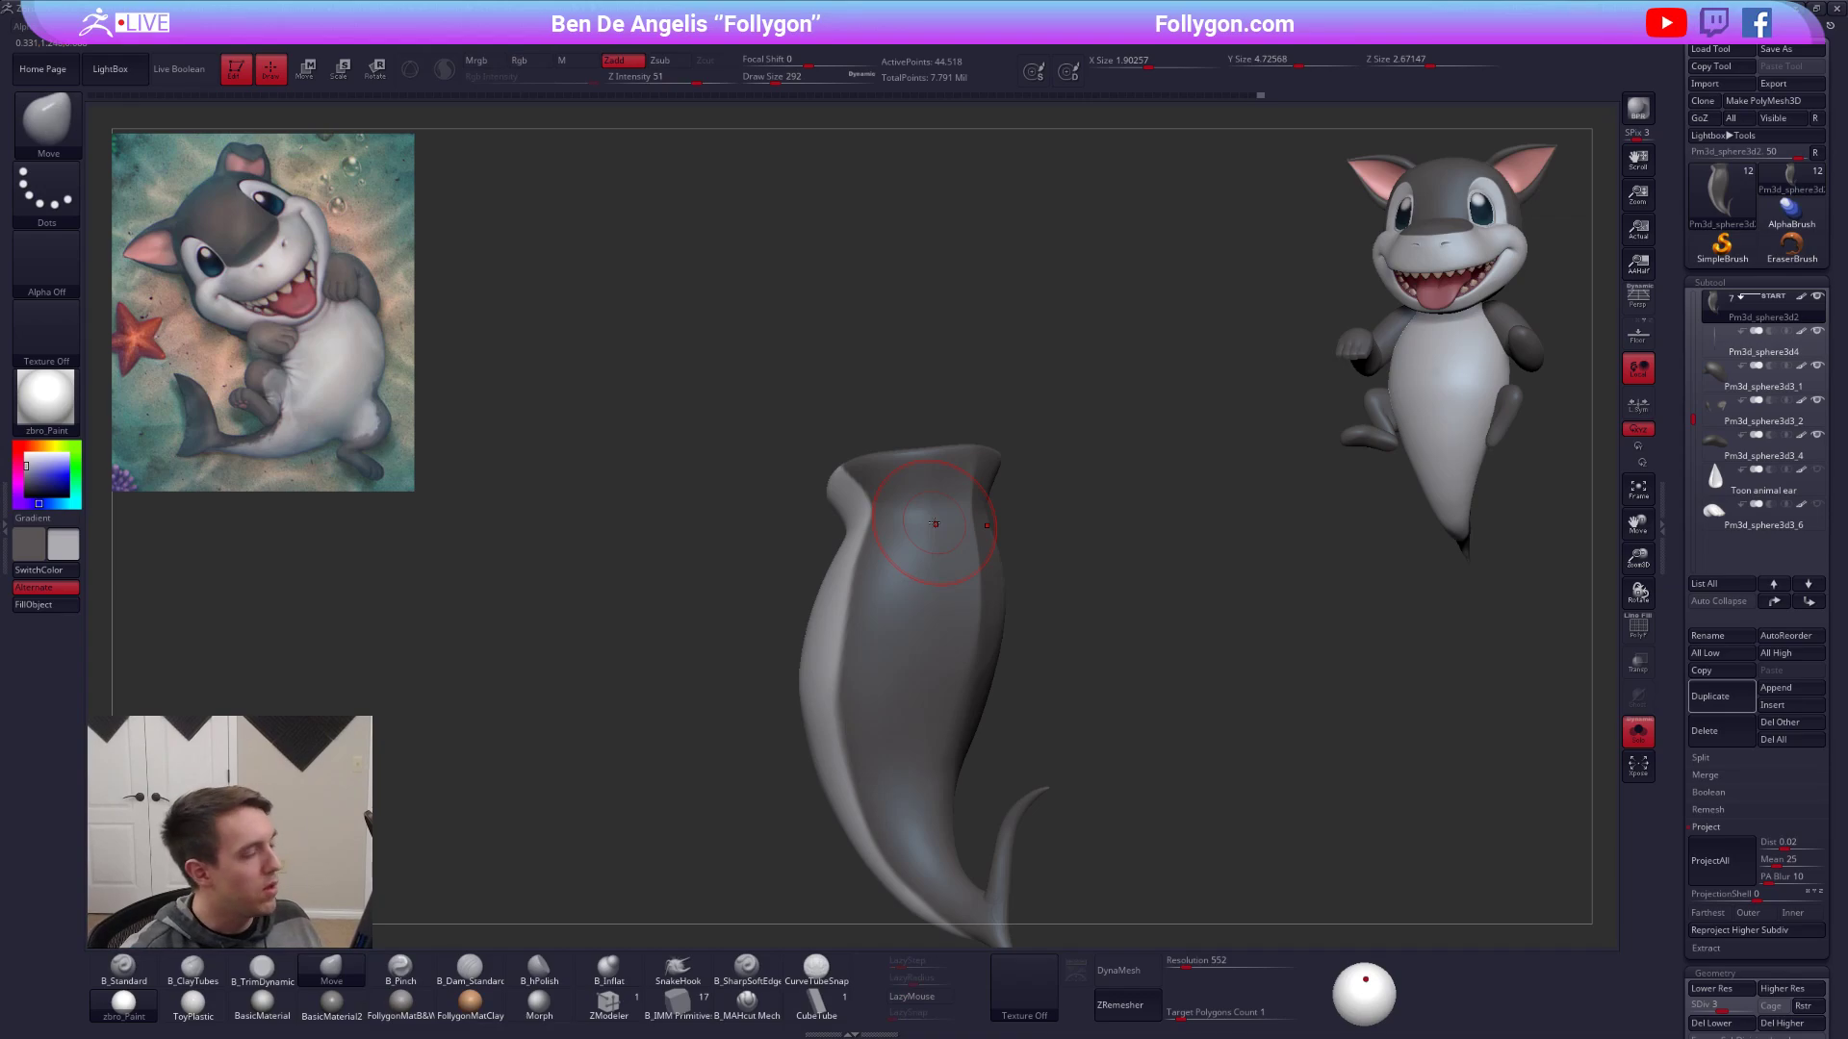
Look over the Follygon product page on Gumroad in Chrome and switch back to ZBrush.
key(alt+Tab)
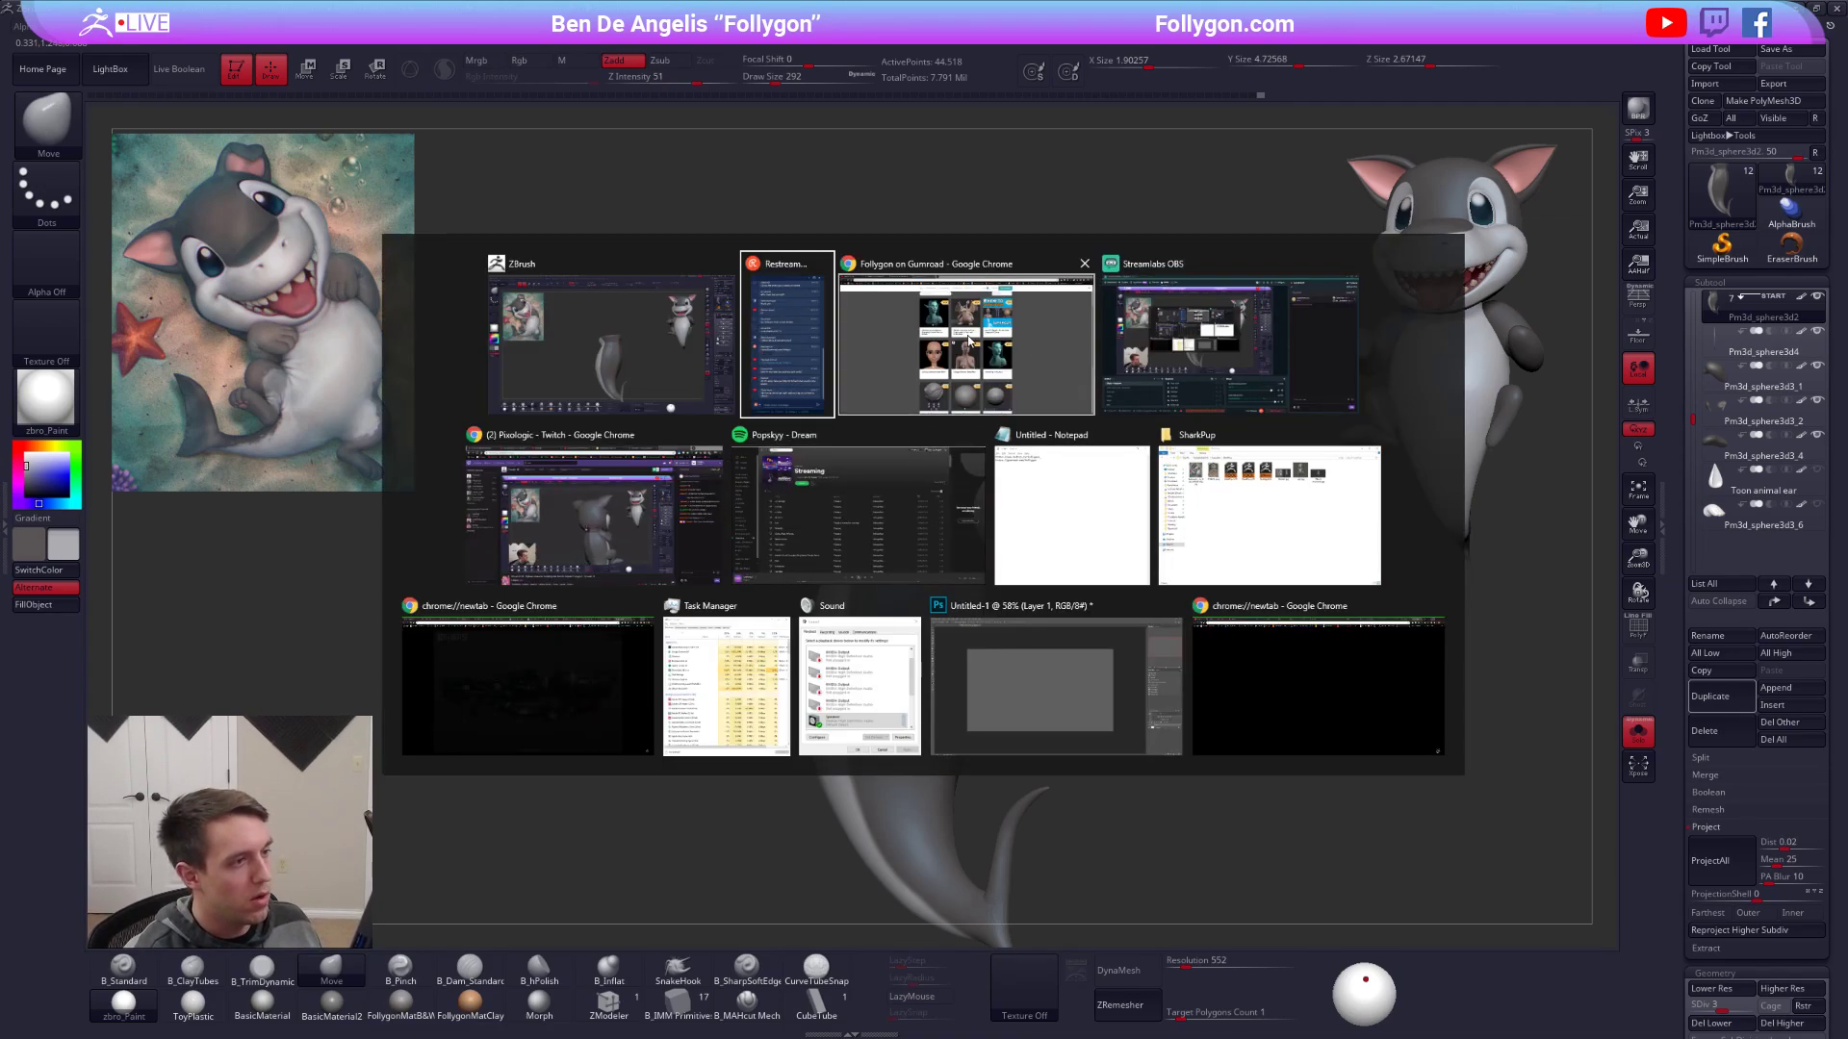
click(977, 339)
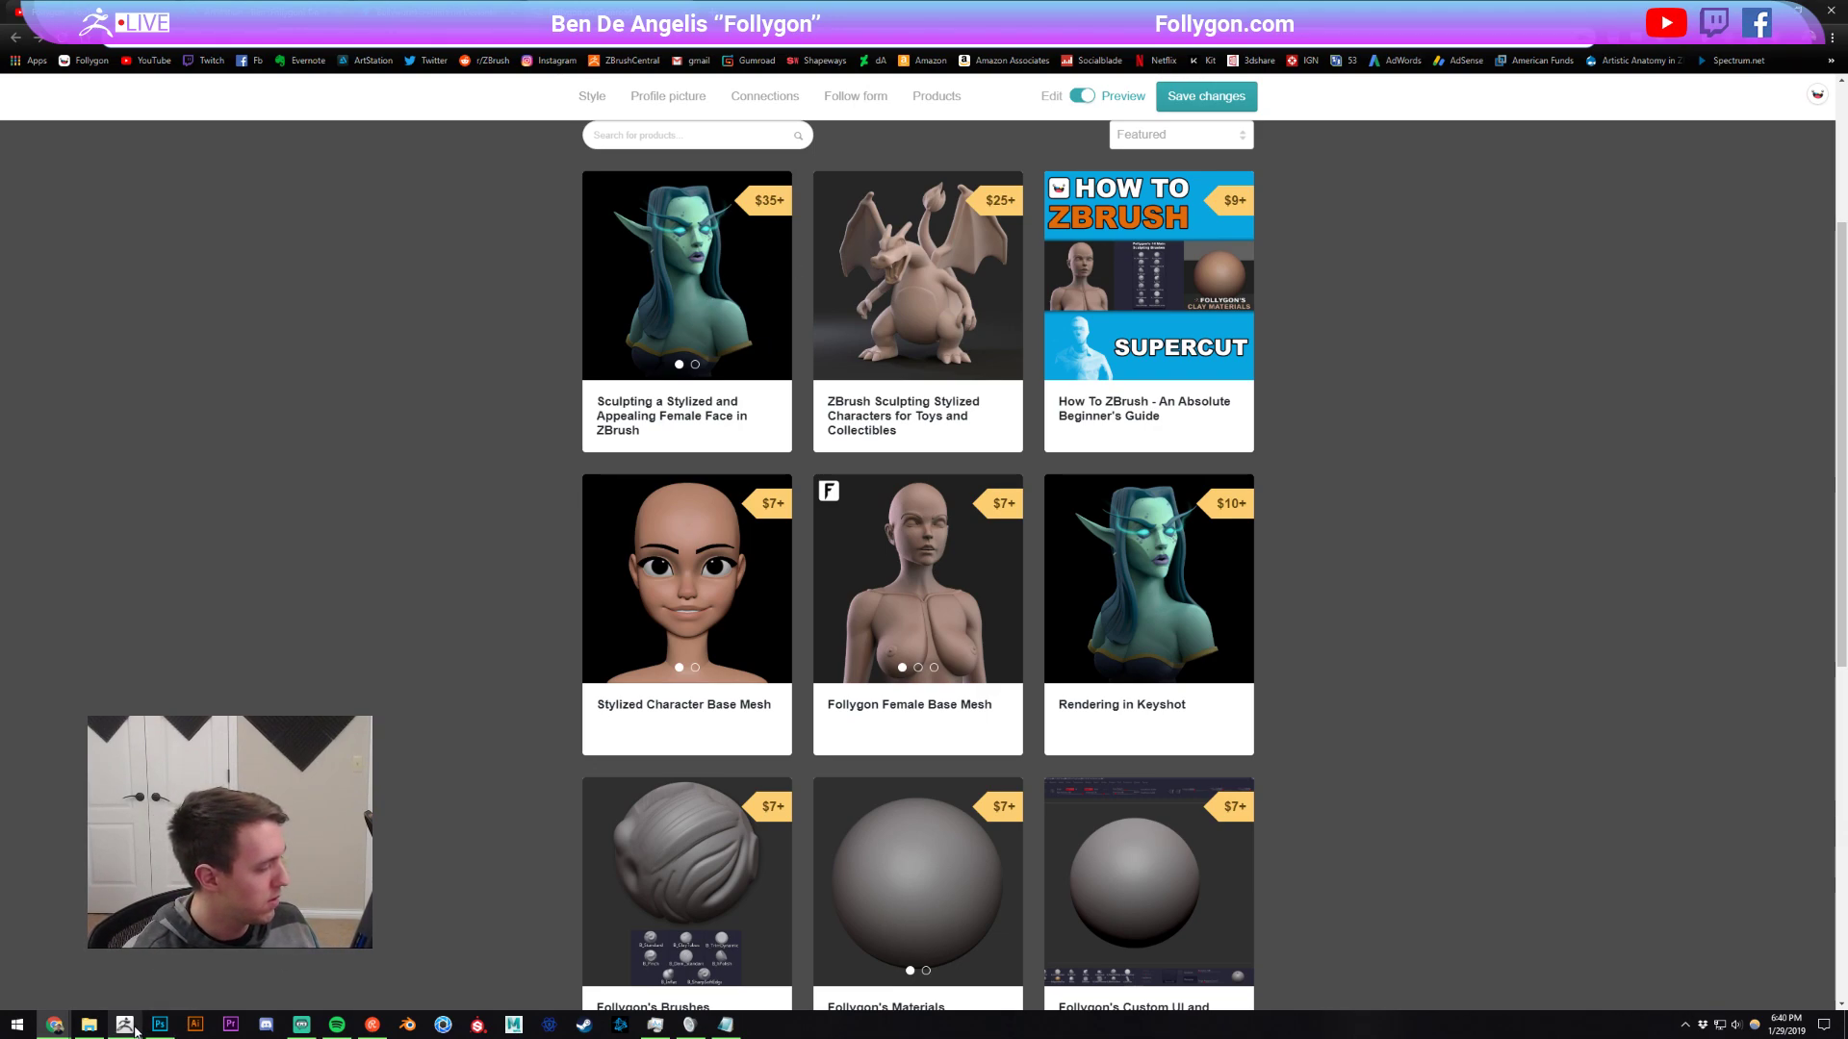
click(128, 1026)
Return the torso to subdivision level 5 and reduce the Move brush's draw size for its neck rim.
right_drag(892, 519, 834, 537)
mouse_move(834, 537)
ctrl+right_down()
mouse_move(933, 536)
mouse_move(899, 495)
mouse_move(1004, 568)
ctrl+right_up()
key(d)
key(d)
key(space)
drag(1003, 568, 997, 569)
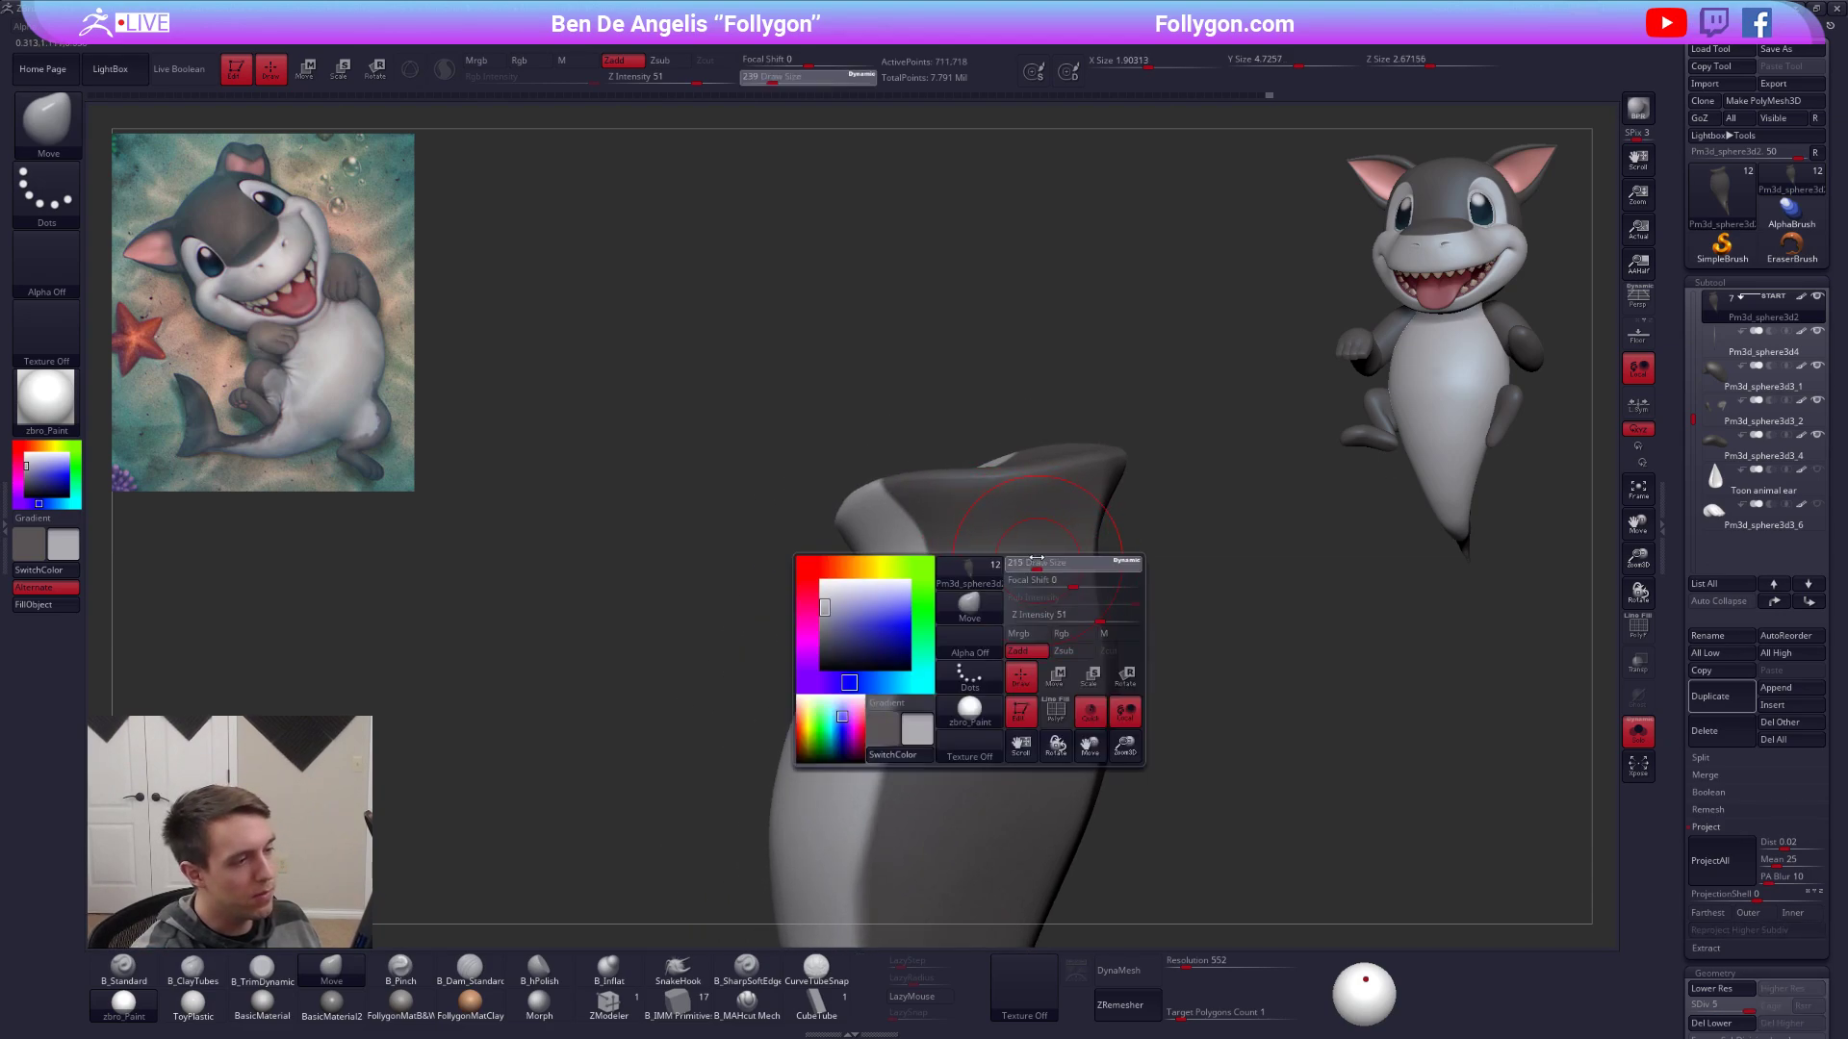
Adjust the torso's neck area at subdivision level 3 with the Move brush at draw size 292, restore level 5 and show all parts.
mouse_move(997, 569)
right_down()
mouse_move(999, 630)
mouse_move(1023, 500)
mouse_move(943, 502)
right_up()
key(shift+d)
key(shift+d)
right_drag(918, 576, 1006, 539)
key(space)
drag(1022, 547, 1027, 545)
mouse_move(1027, 545)
right_down()
mouse_move(965, 610)
mouse_move(1008, 576)
mouse_move(974, 571)
right_up()
key(d)
key(d)
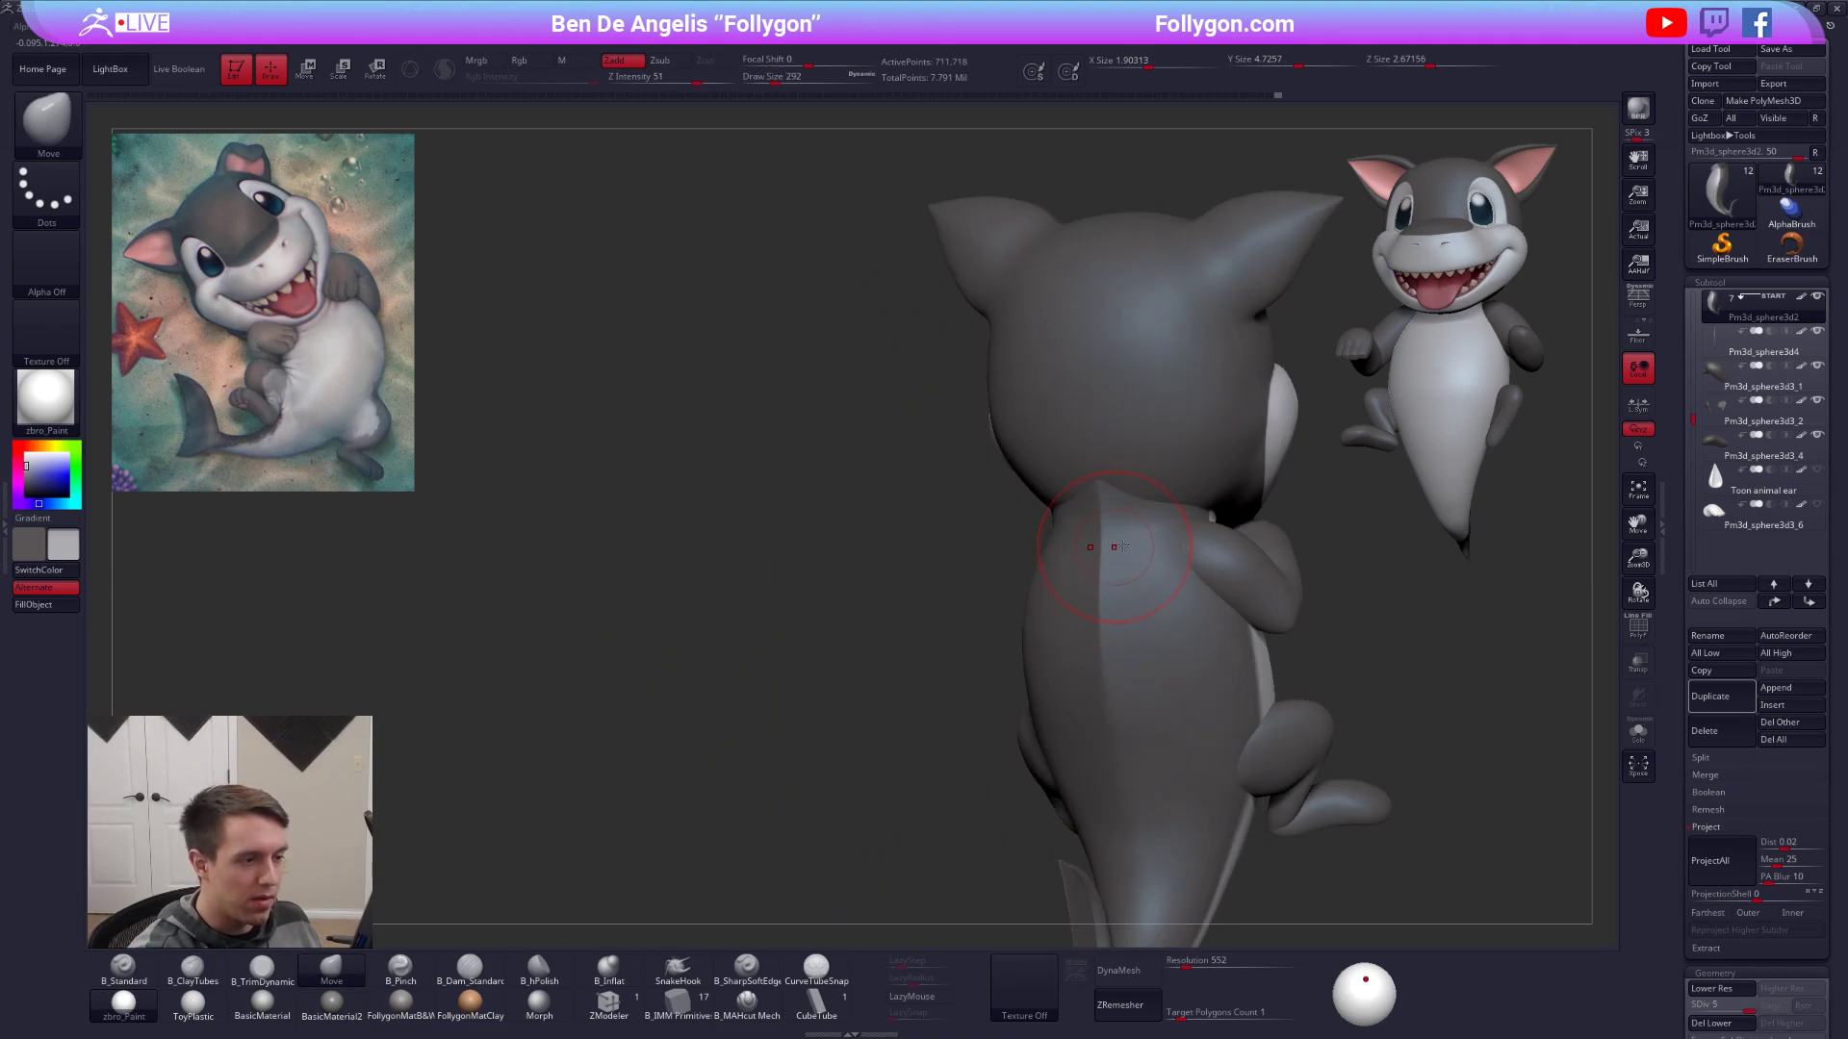
Lower the torso to subdivision level 3 and reshape the back below the head with an enlarged Move brush.
shift+right_drag(1114, 545, 1052, 515)
mouse_move(1038, 496)
shift+mouse_down()
mouse_move(1029, 438)
mouse_move(1027, 462)
shift+mouse_up()
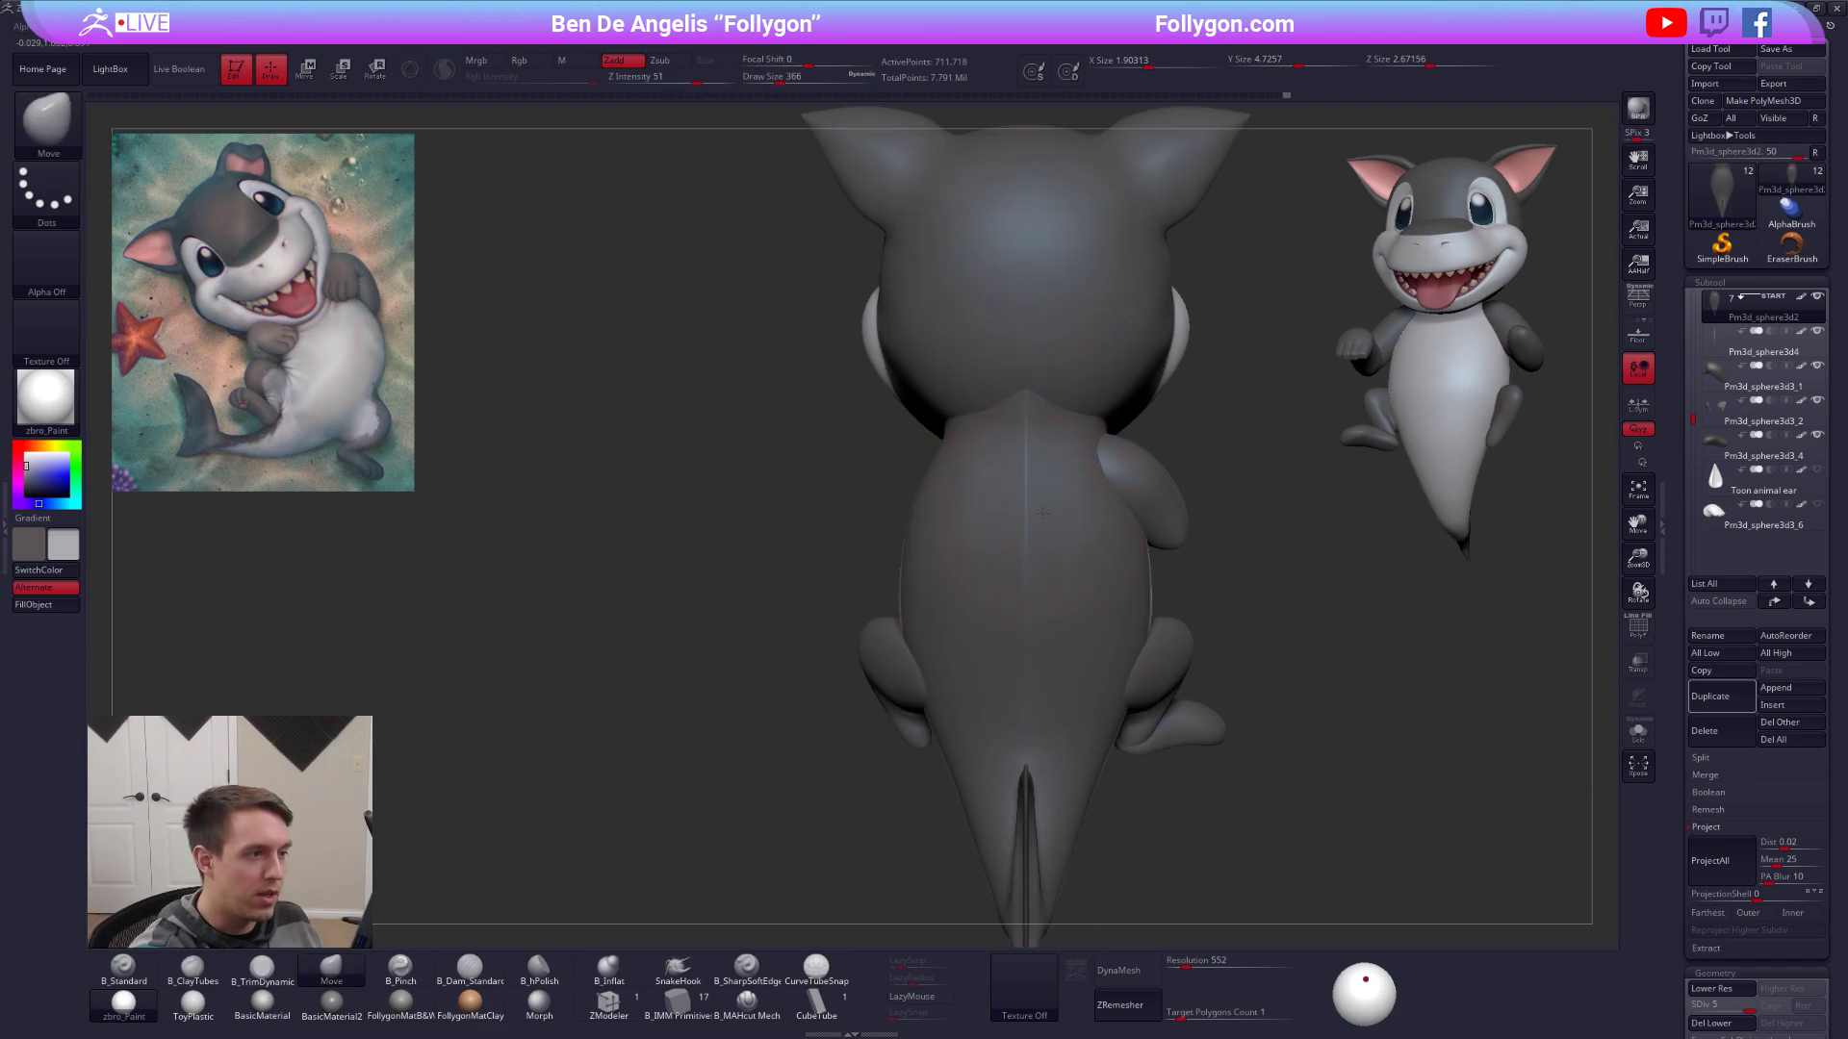
mouse_move(1030, 510)
right_down()
mouse_move(1097, 525)
mouse_move(1015, 497)
right_up()
key(shift+d)
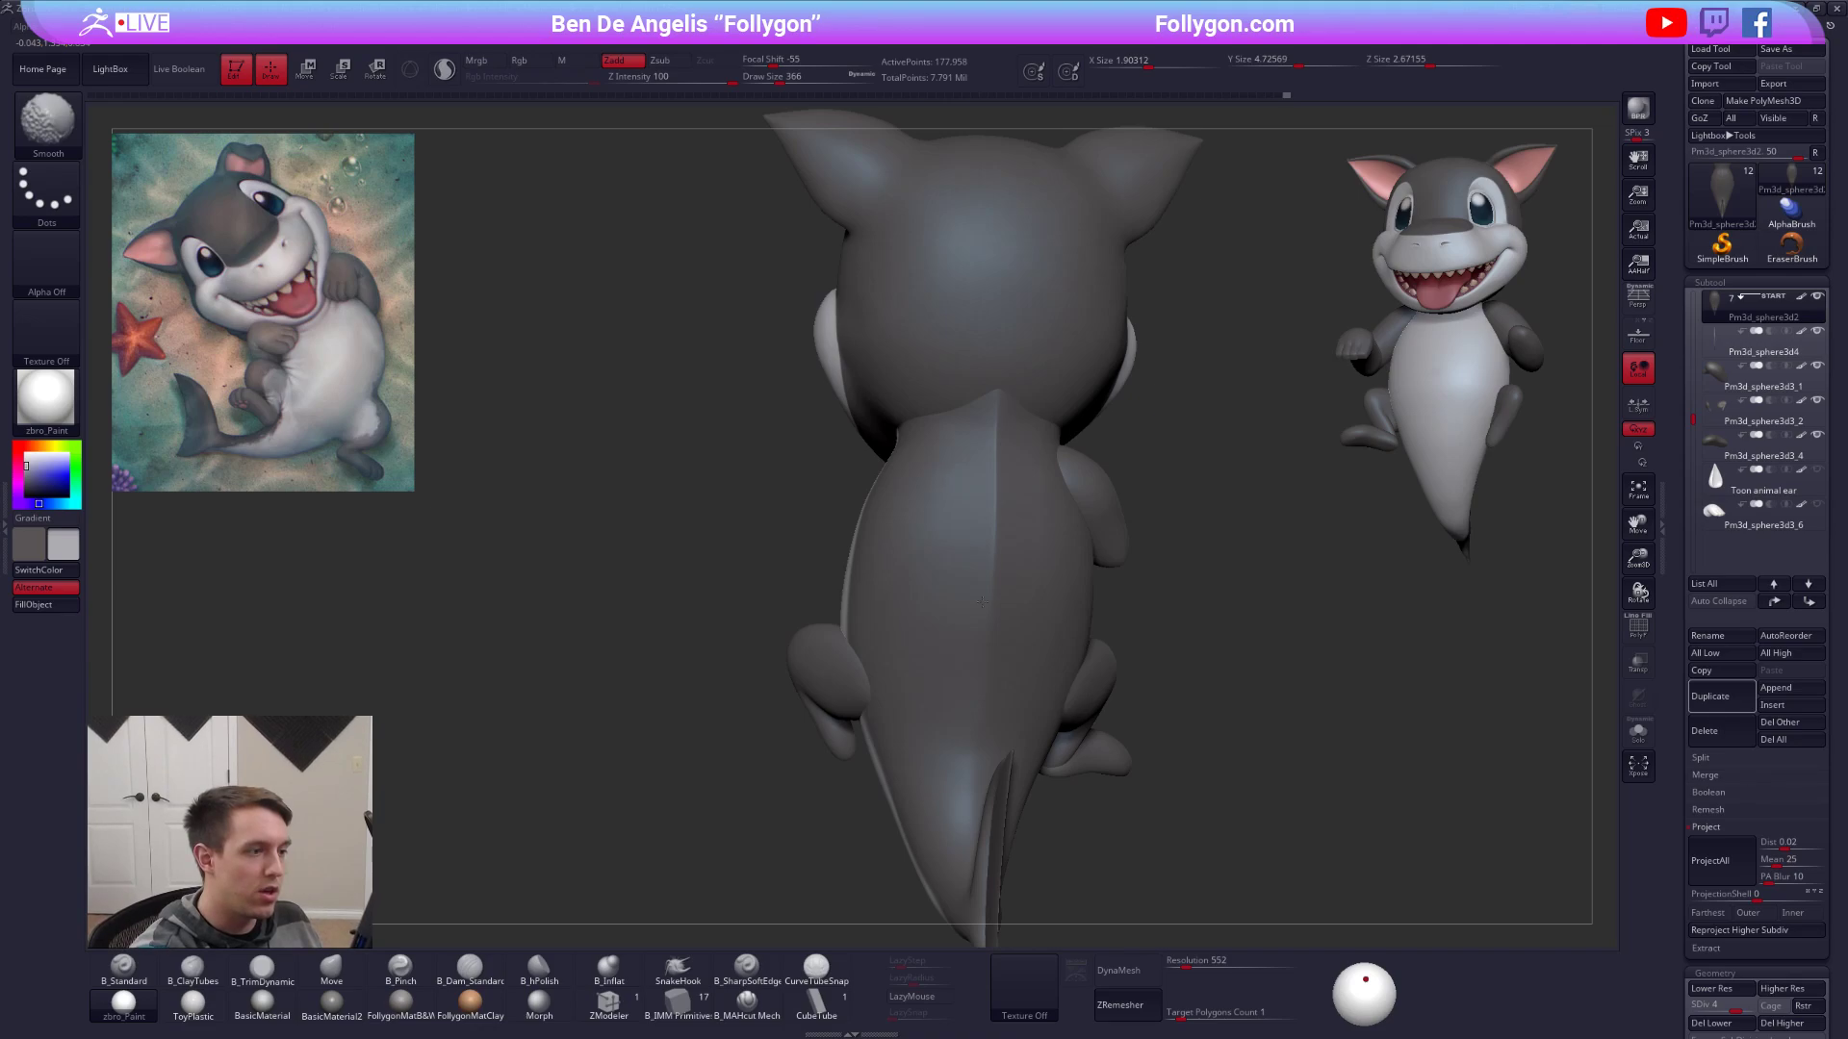
key(shift+d)
right_drag(967, 642, 1066, 409)
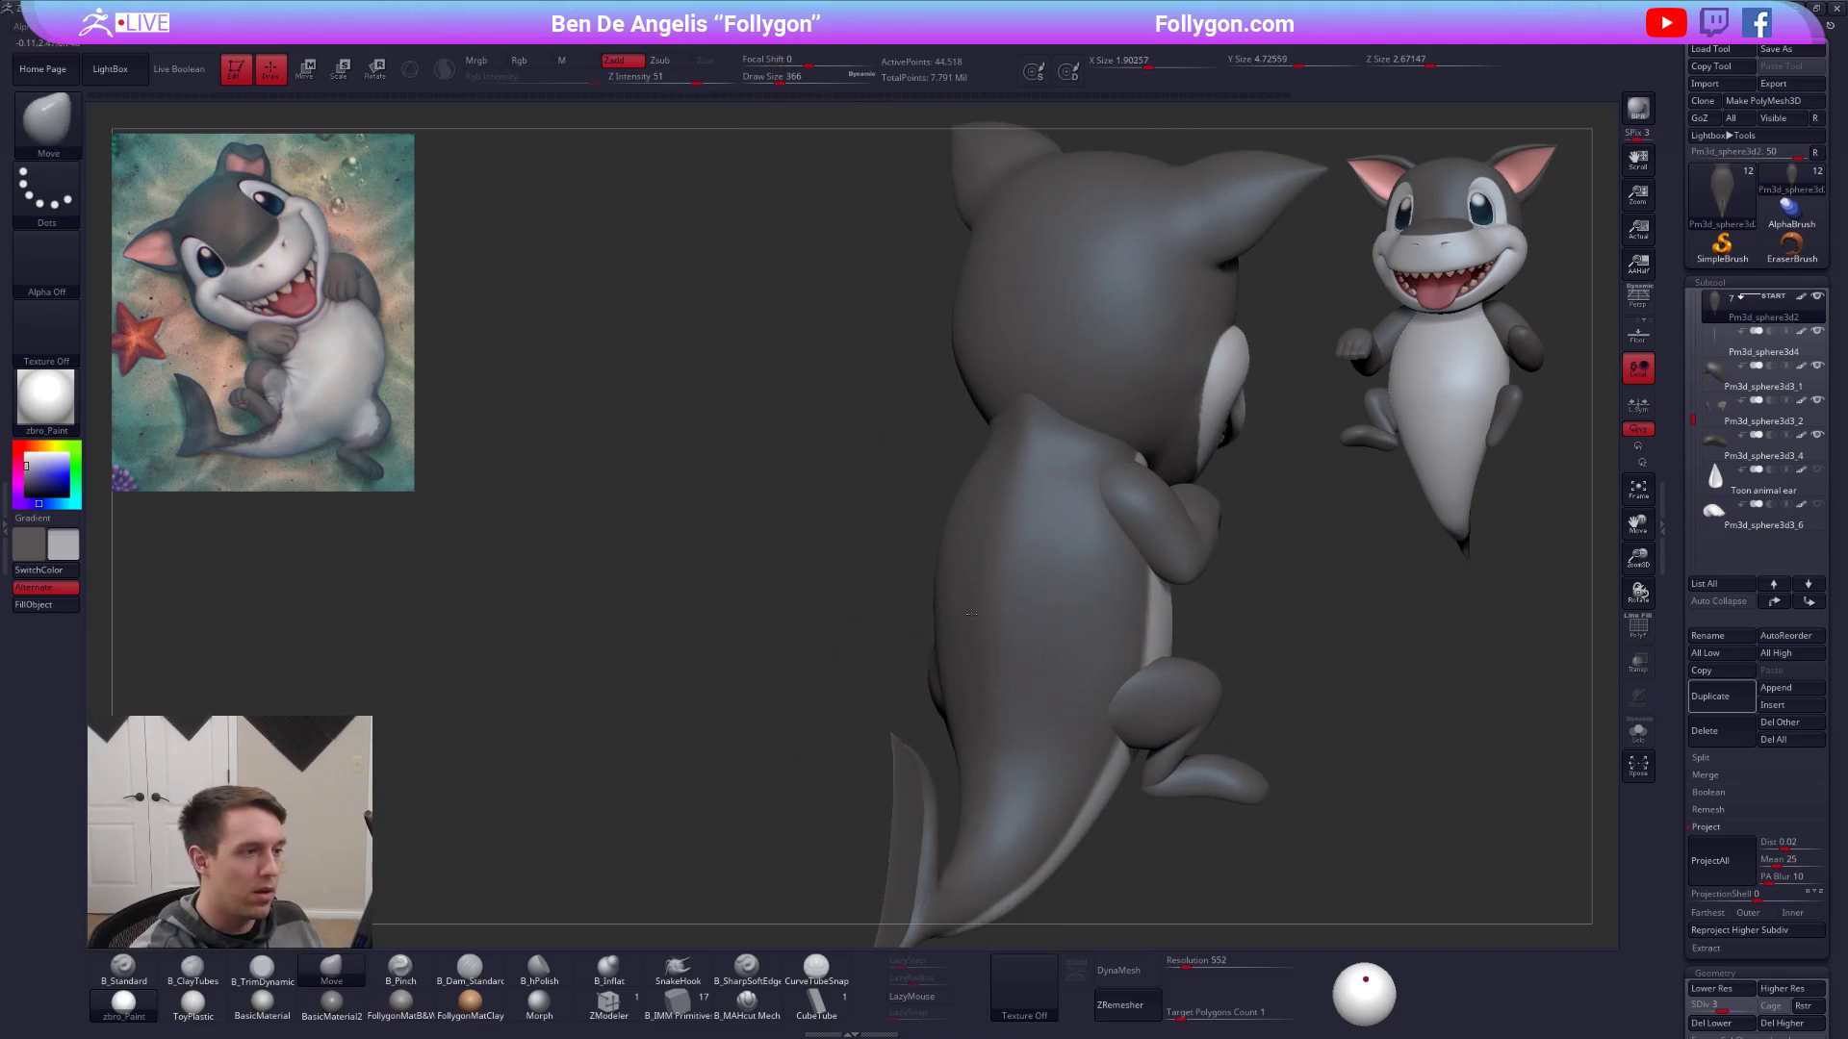
Hide part of the isolated torso with a lasso selection and mask the dark back area with a lasso mask.
mouse_move(1064, 616)
right_down()
mouse_move(990, 648)
mouse_move(1079, 658)
mouse_move(1065, 627)
mouse_move(886, 660)
right_up()
key(ctrl+shift+s)
key(ctrl)
mouse_move(809, 668)
ctrl+mouse_down()
mouse_move(937, 577)
mouse_move(1018, 671)
ctrl+mouse_up()
ctrl+drag(1136, 593, 1202, 575)
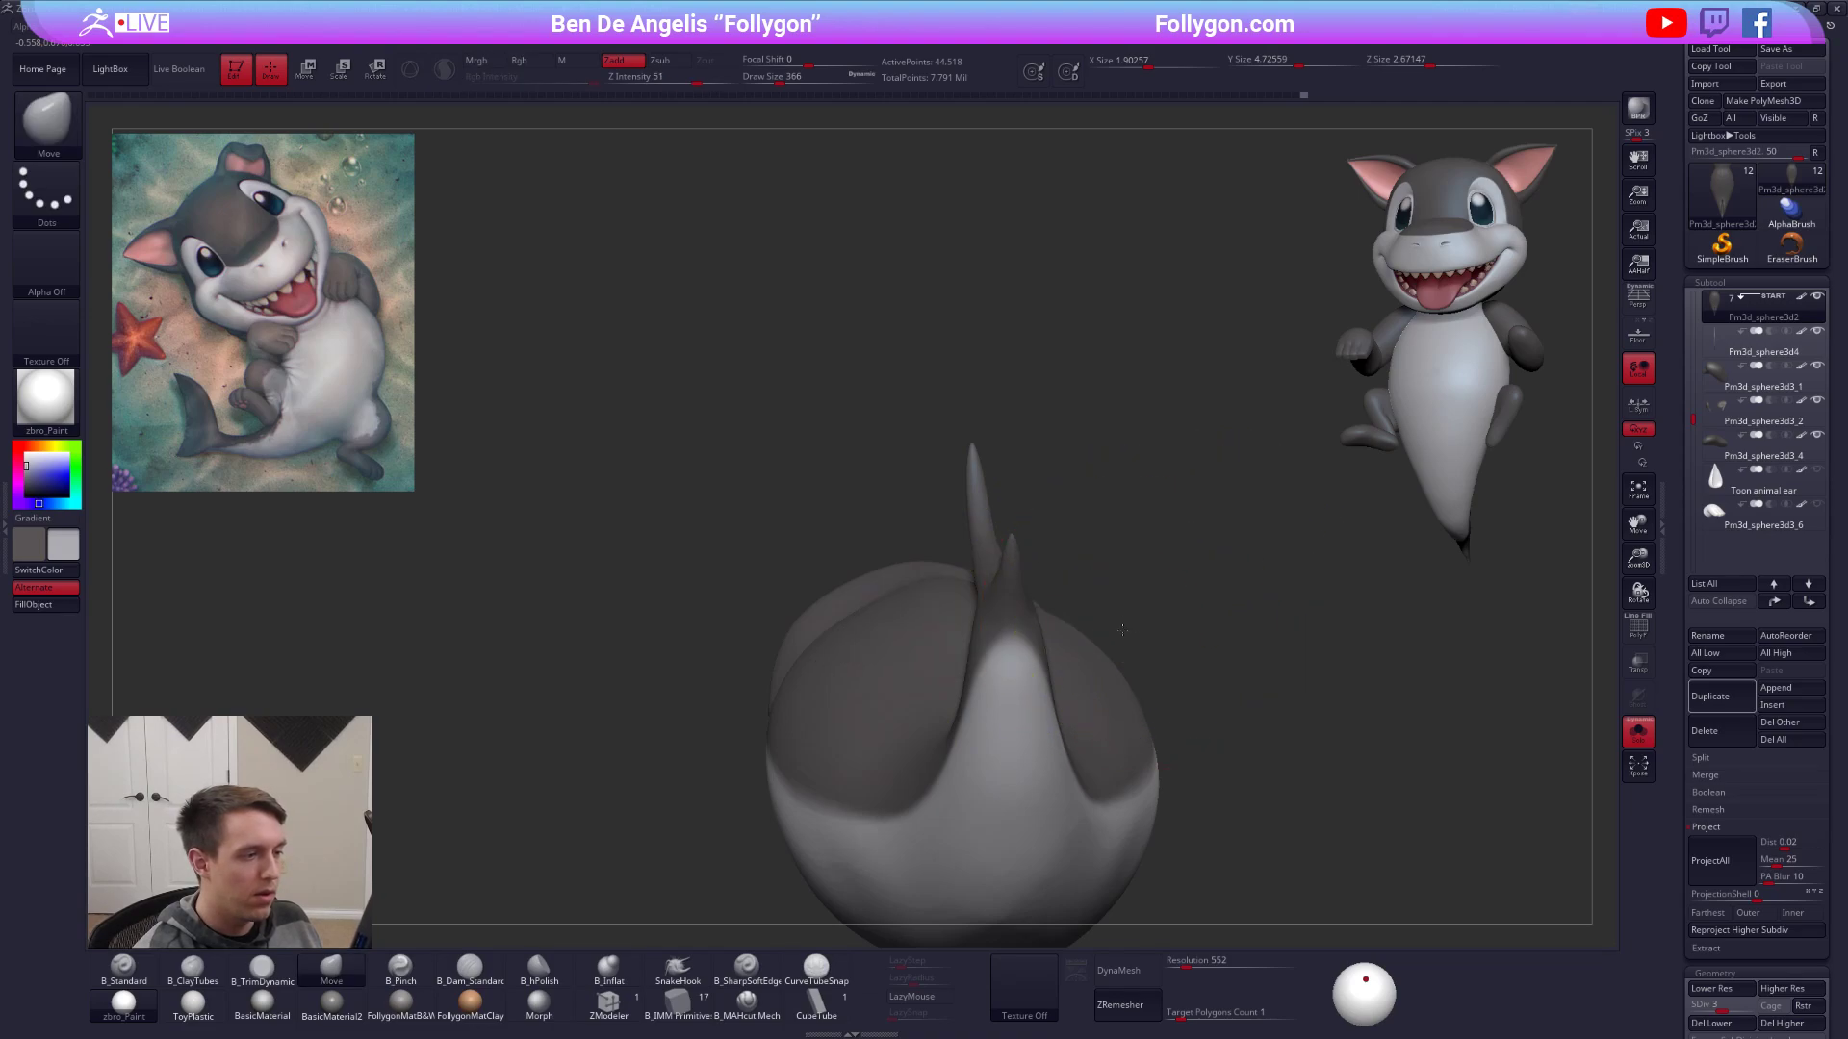
mouse_move(1059, 592)
right_down()
mouse_move(1194, 596)
mouse_move(1184, 549)
right_up()
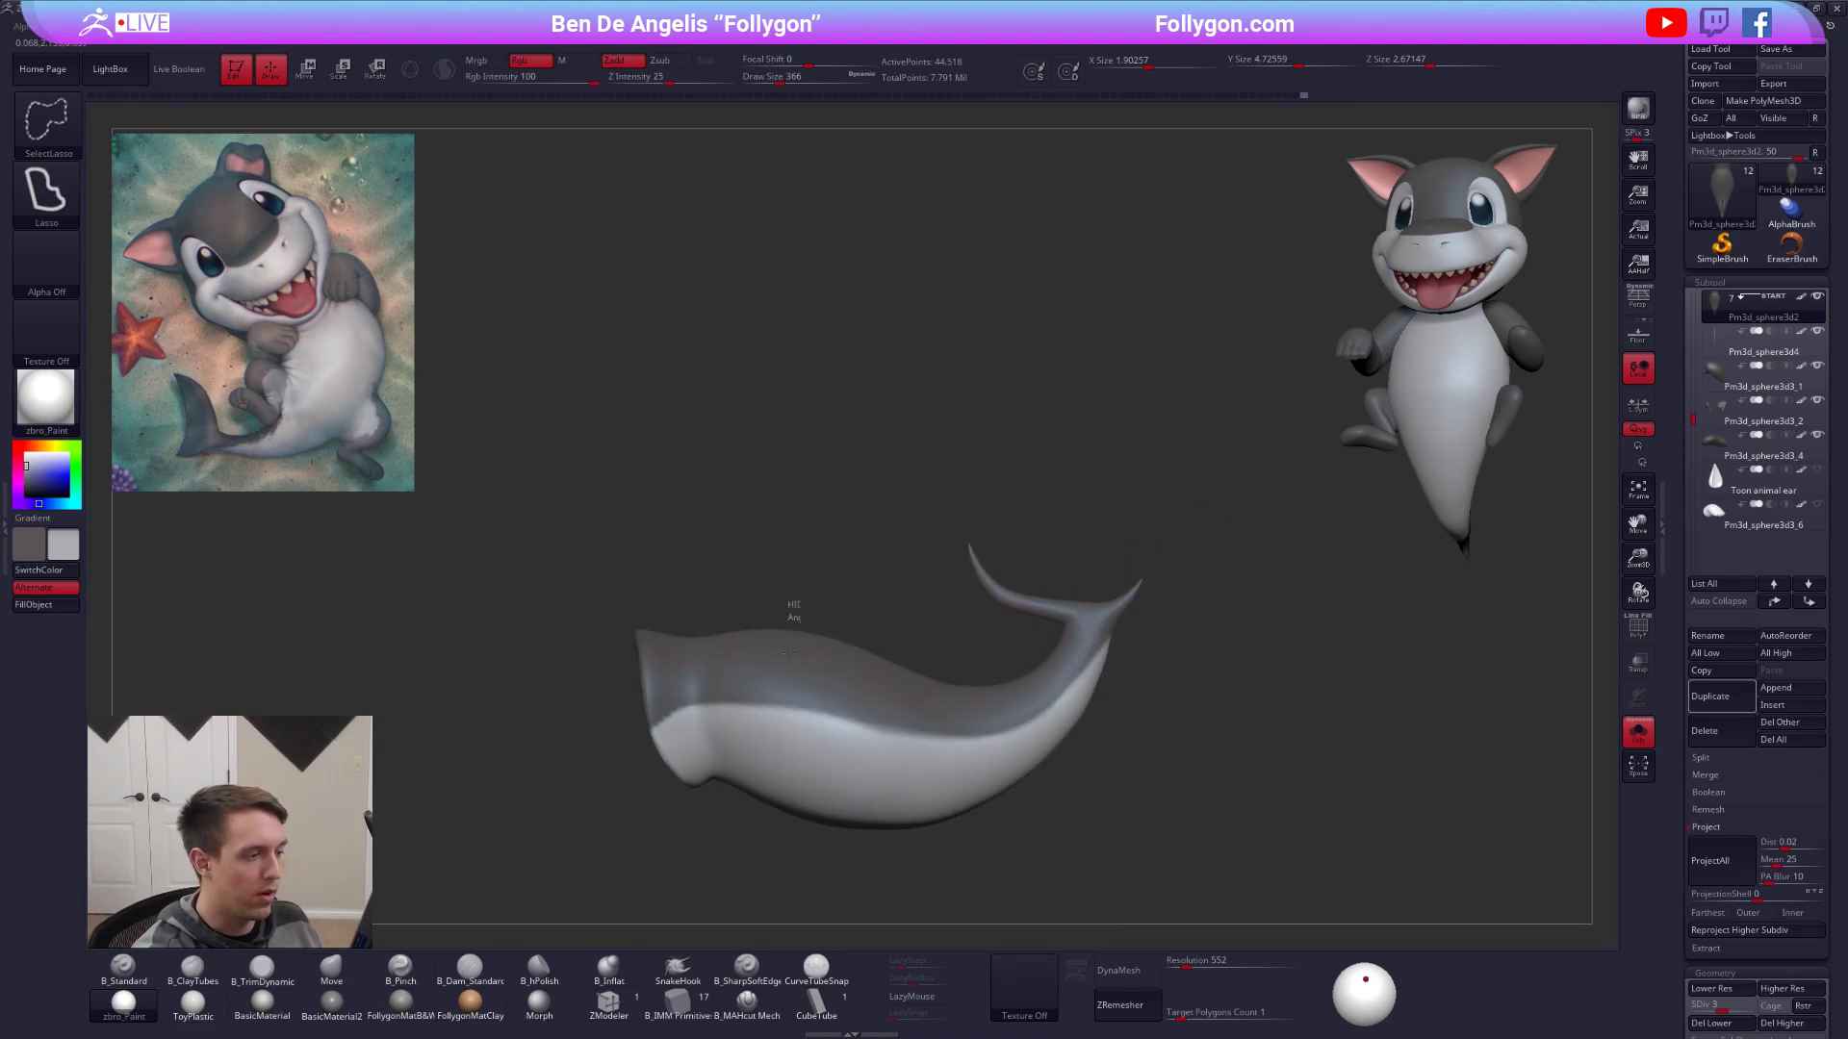
mouse_move(763, 610)
shift+right_down()
mouse_move(859, 664)
mouse_move(919, 664)
mouse_move(927, 707)
shift+right_up()
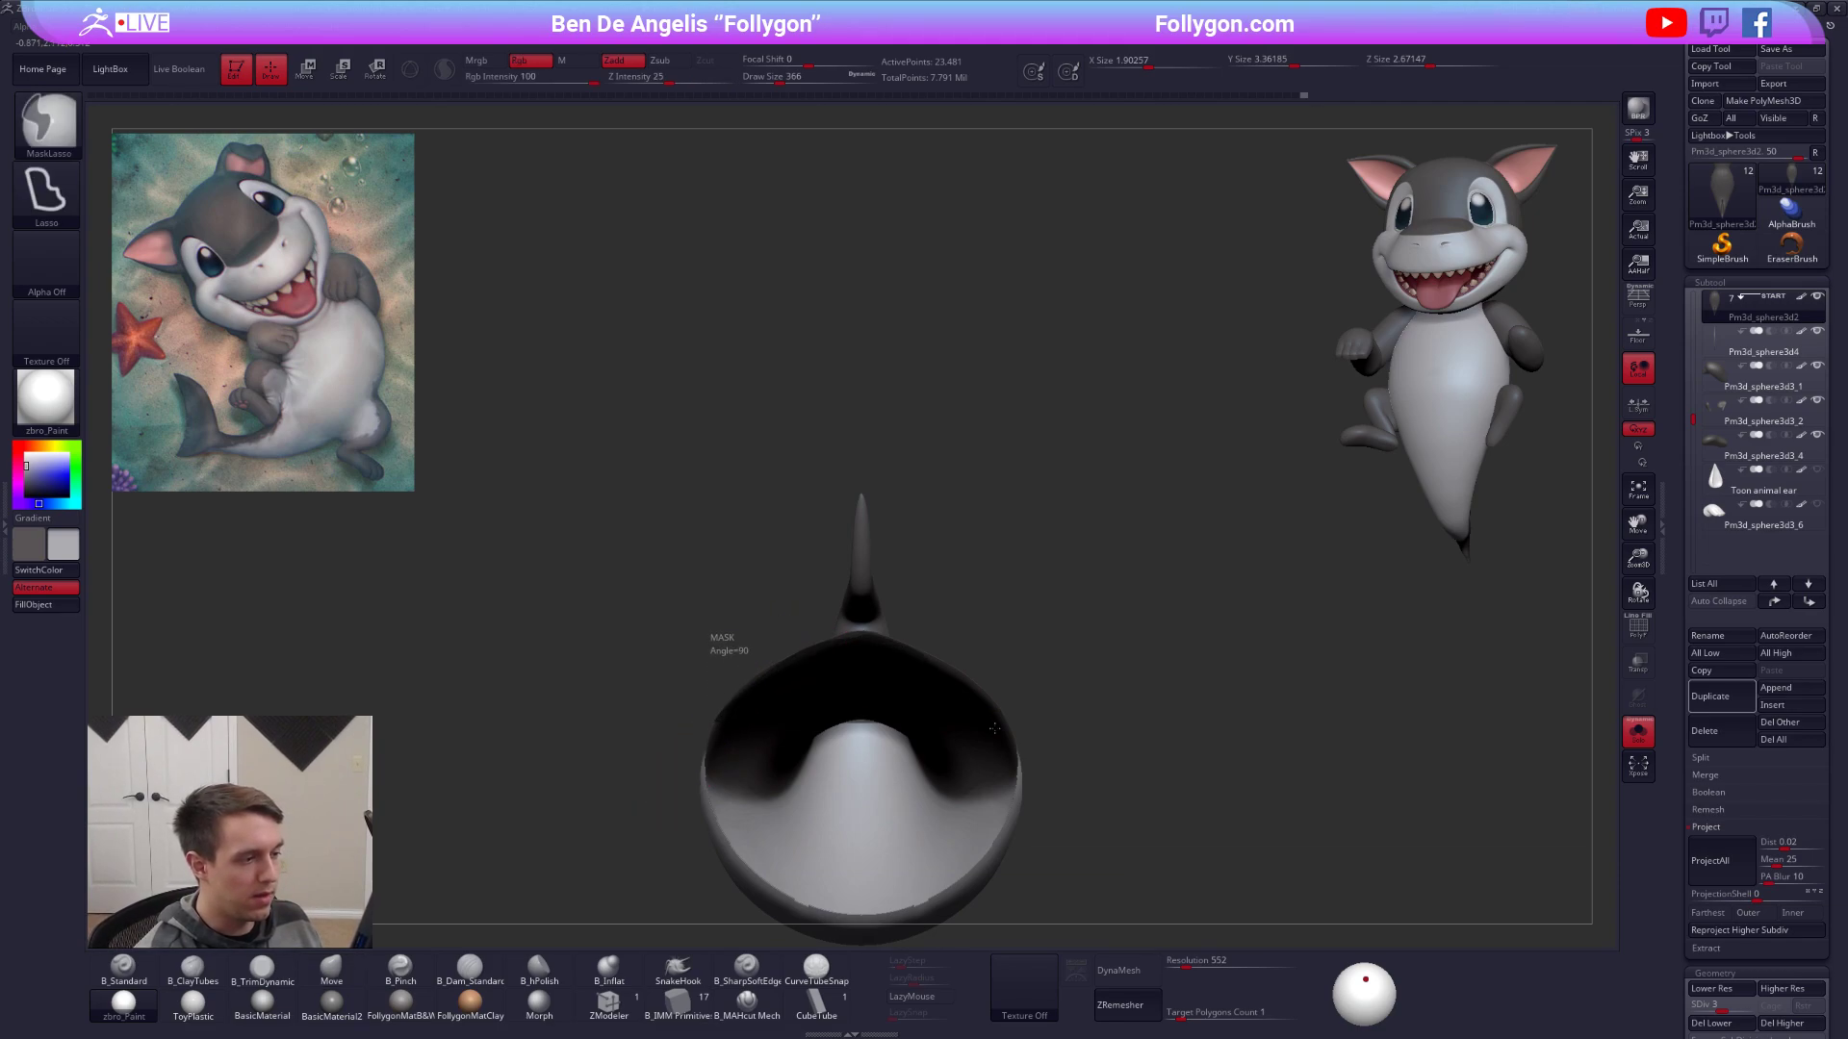
Quick-save the project, show the whole character and turn on perspective.
key(ctrl+s)
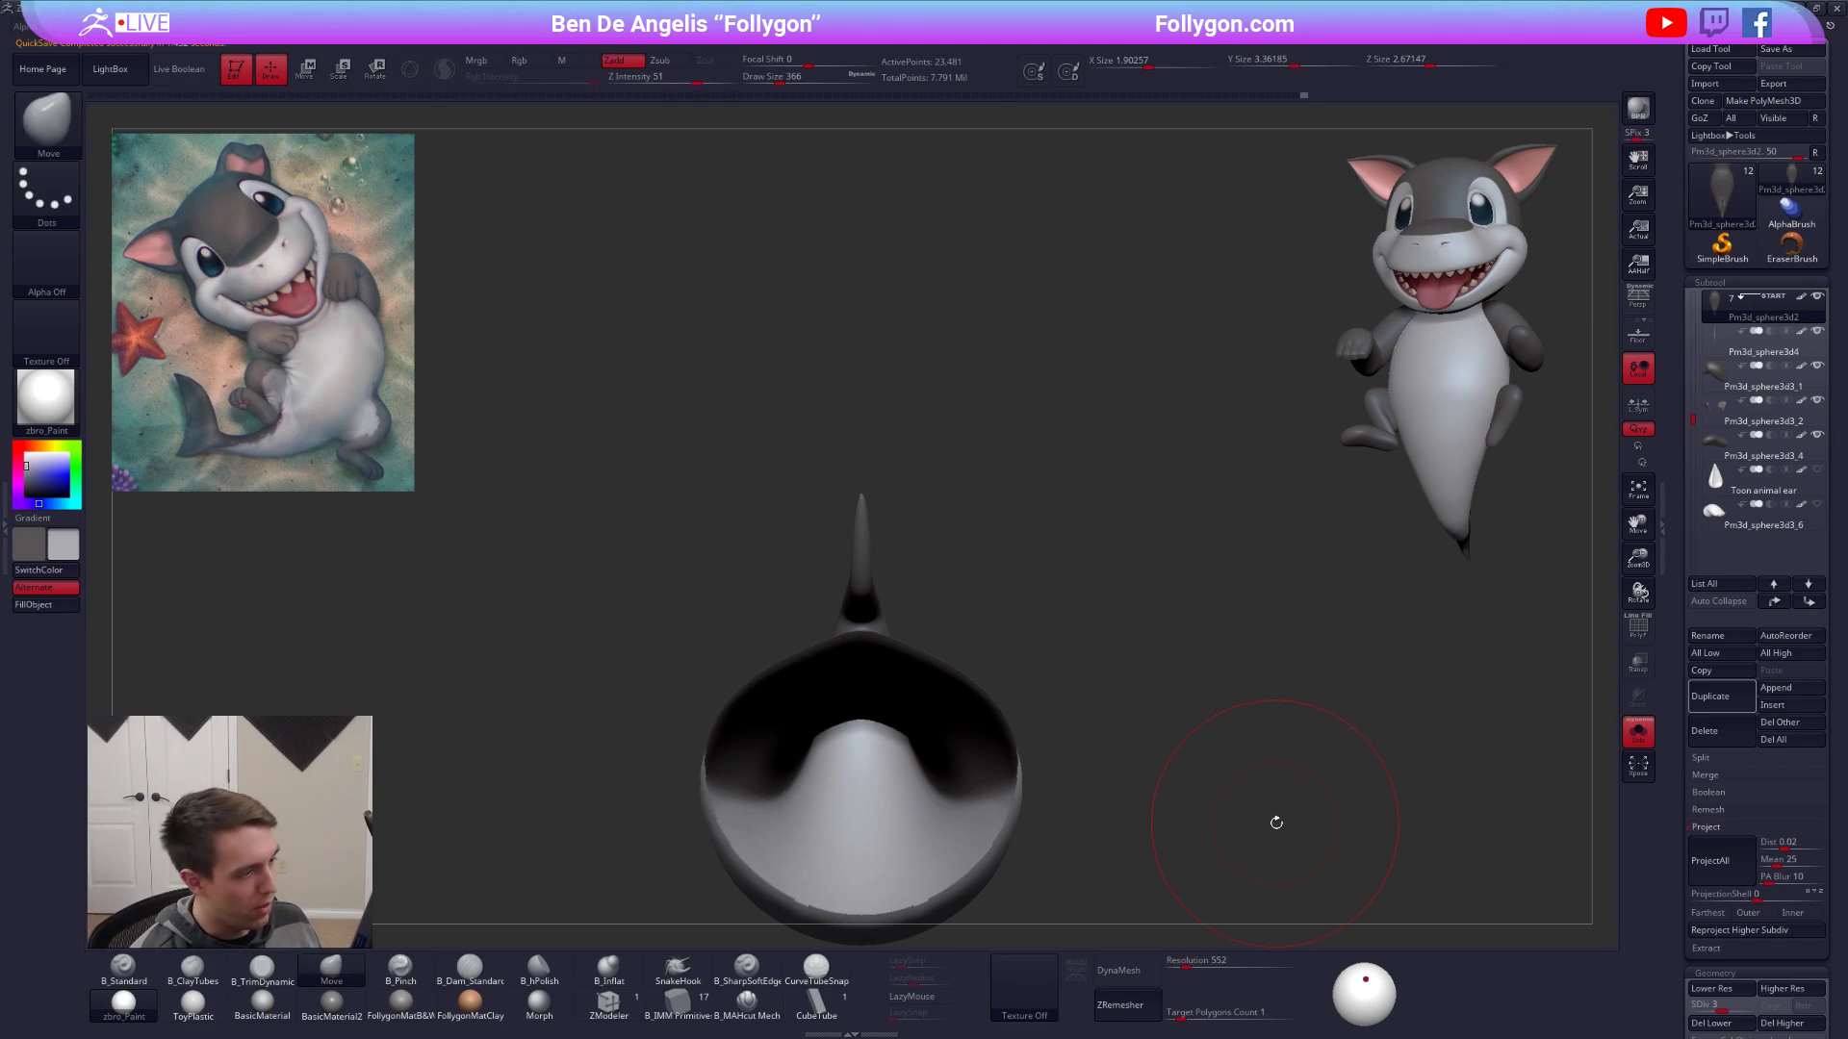
drag(1289, 815, 1293, 853)
click(1638, 299)
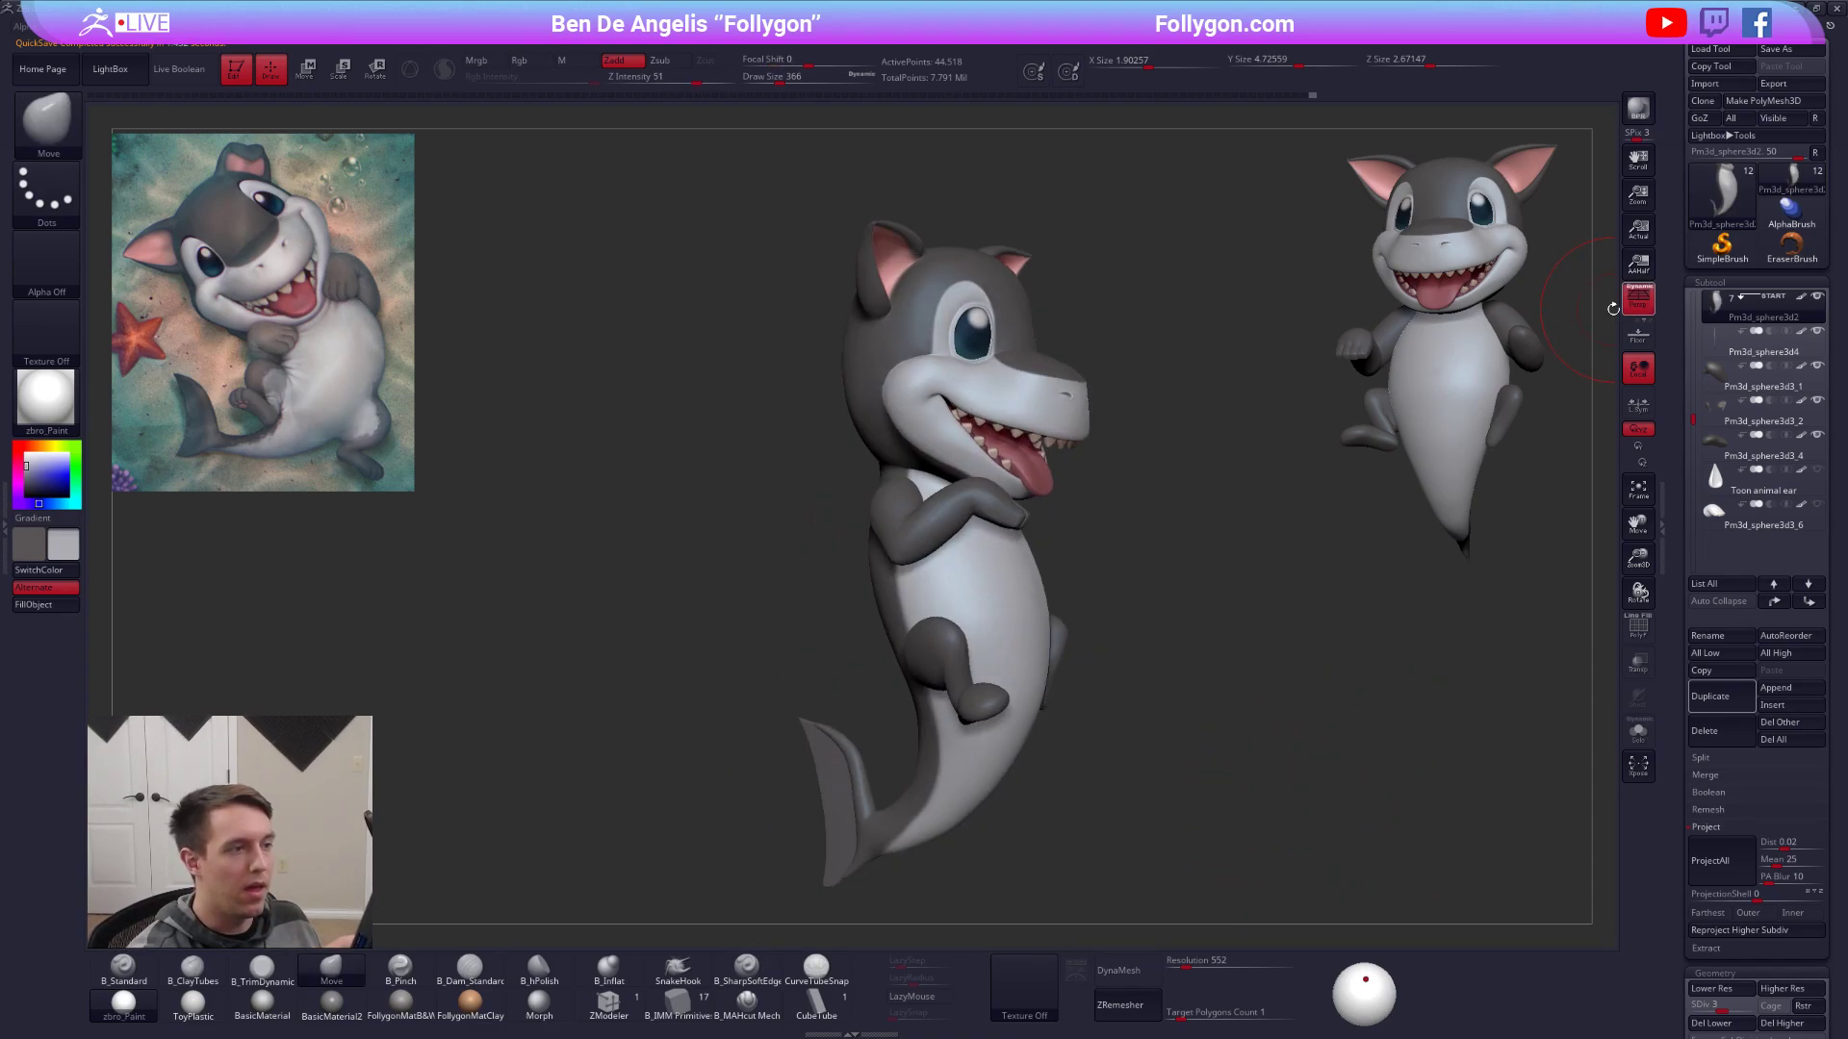
Isolate the head, lower it to subdivision level 4 and smooth the muzzle below the nostrils with draw size 140.
mouse_move(1076, 459)
right_down()
mouse_move(1005, 433)
mouse_move(971, 548)
right_up()
alt+click(1042, 404)
key(space)
drag(1045, 449, 1036, 450)
key(shift+s)
alt+right_drag(1018, 388, 1021, 568)
key(space)
drag(1035, 542, 1030, 543)
key(shift+d)
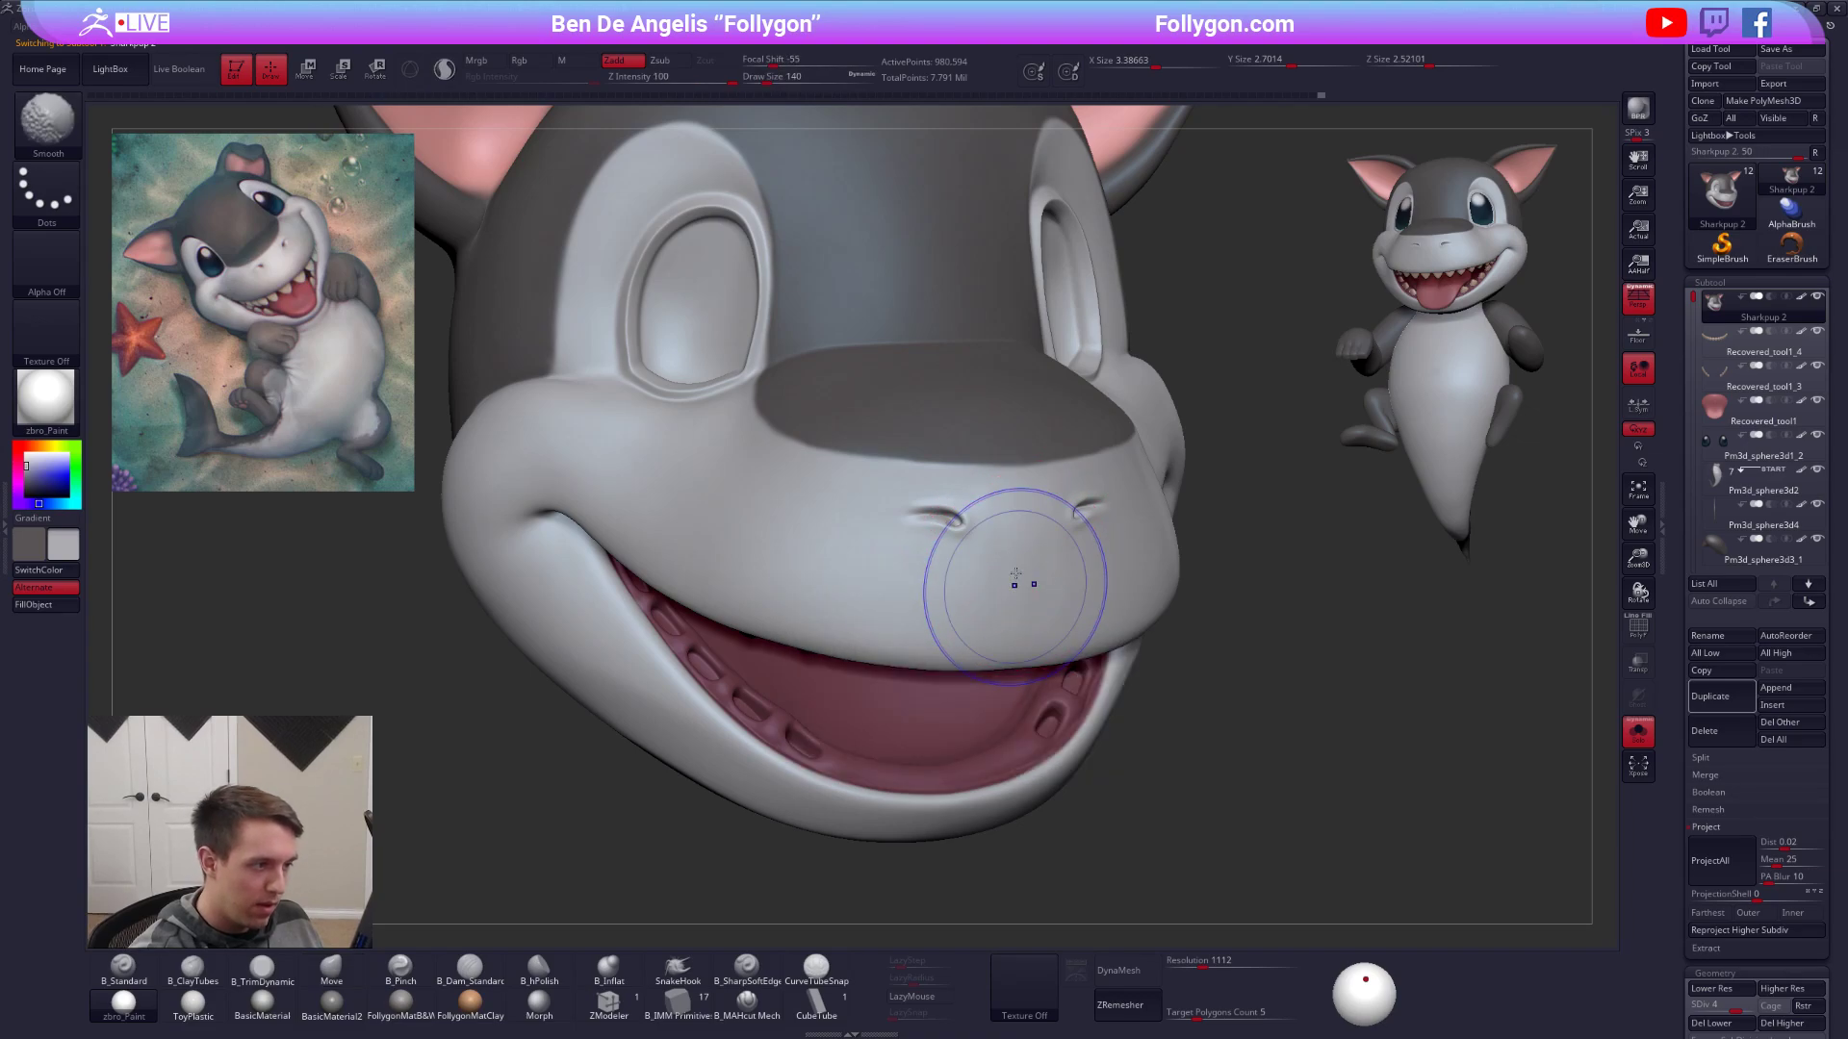
Touch up the tip of the shark's muzzle with the Move and Smooth brushes at draw size 81, leaving the head at subdivision level 4.
key(d)
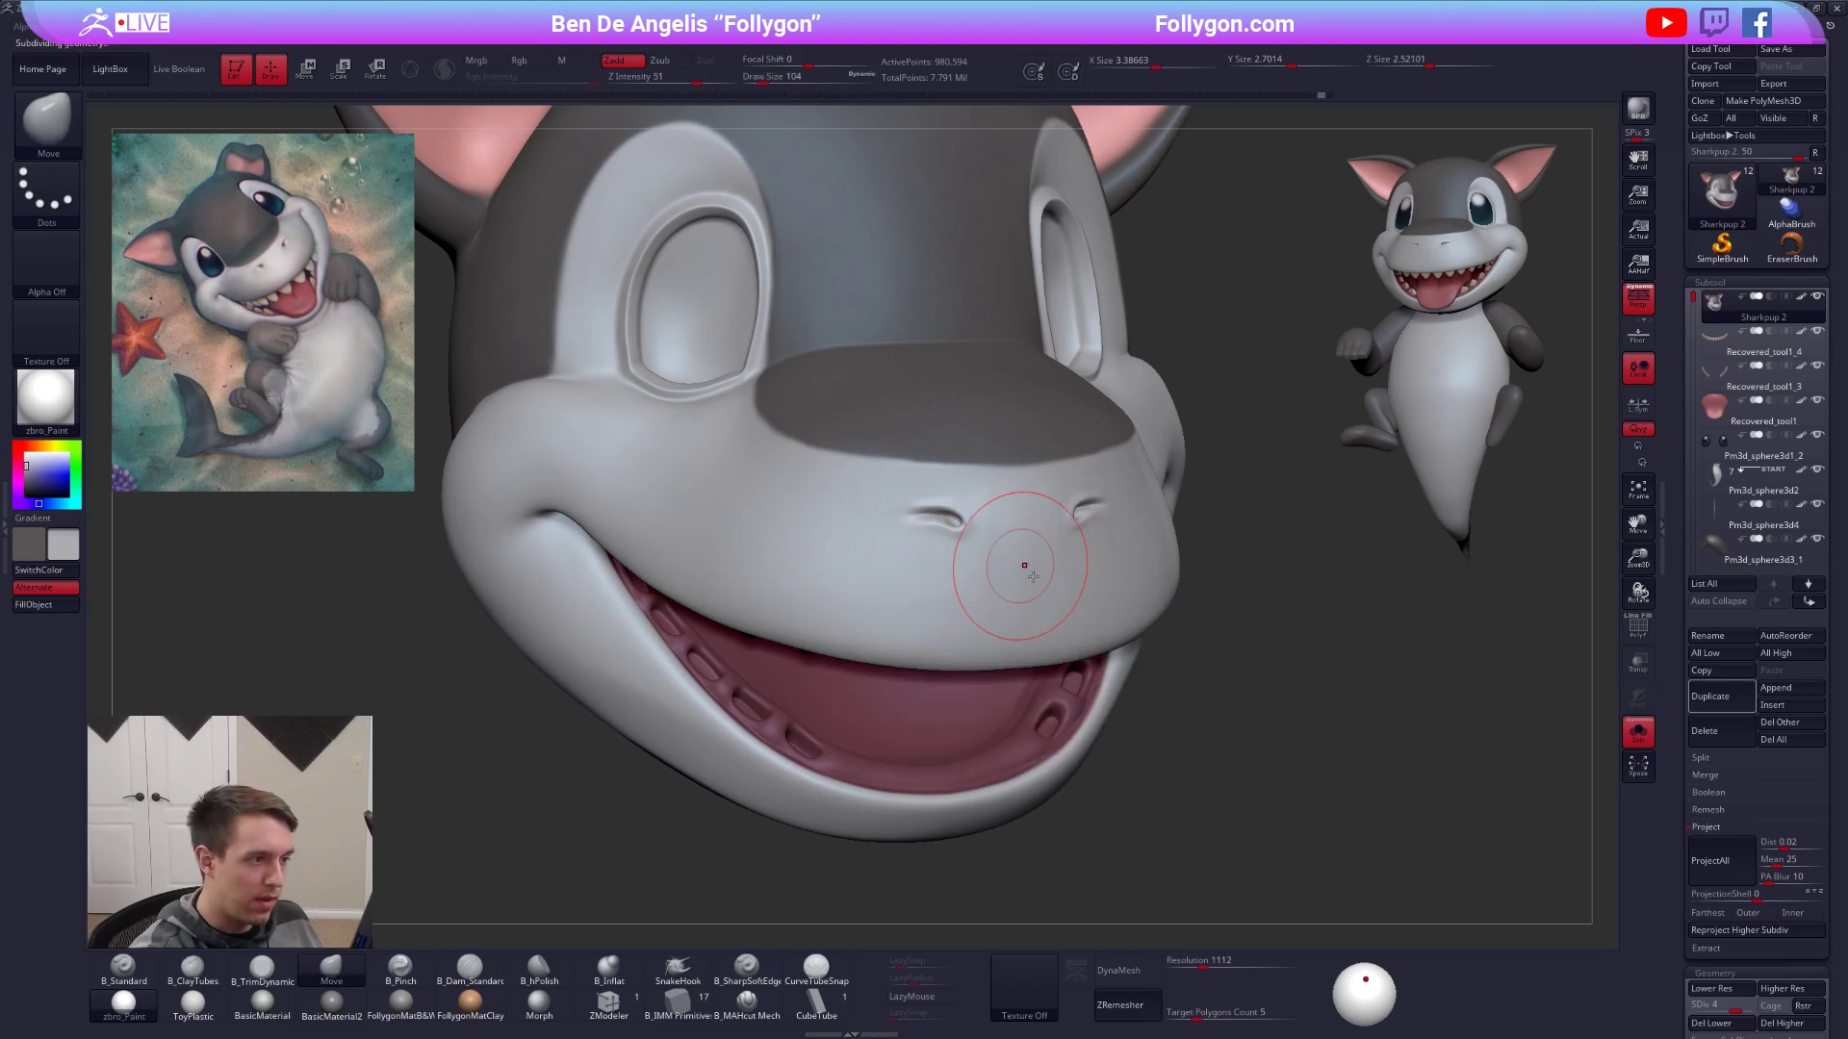
right_drag(1018, 557, 1034, 581)
key(space)
drag(1034, 580, 1028, 581)
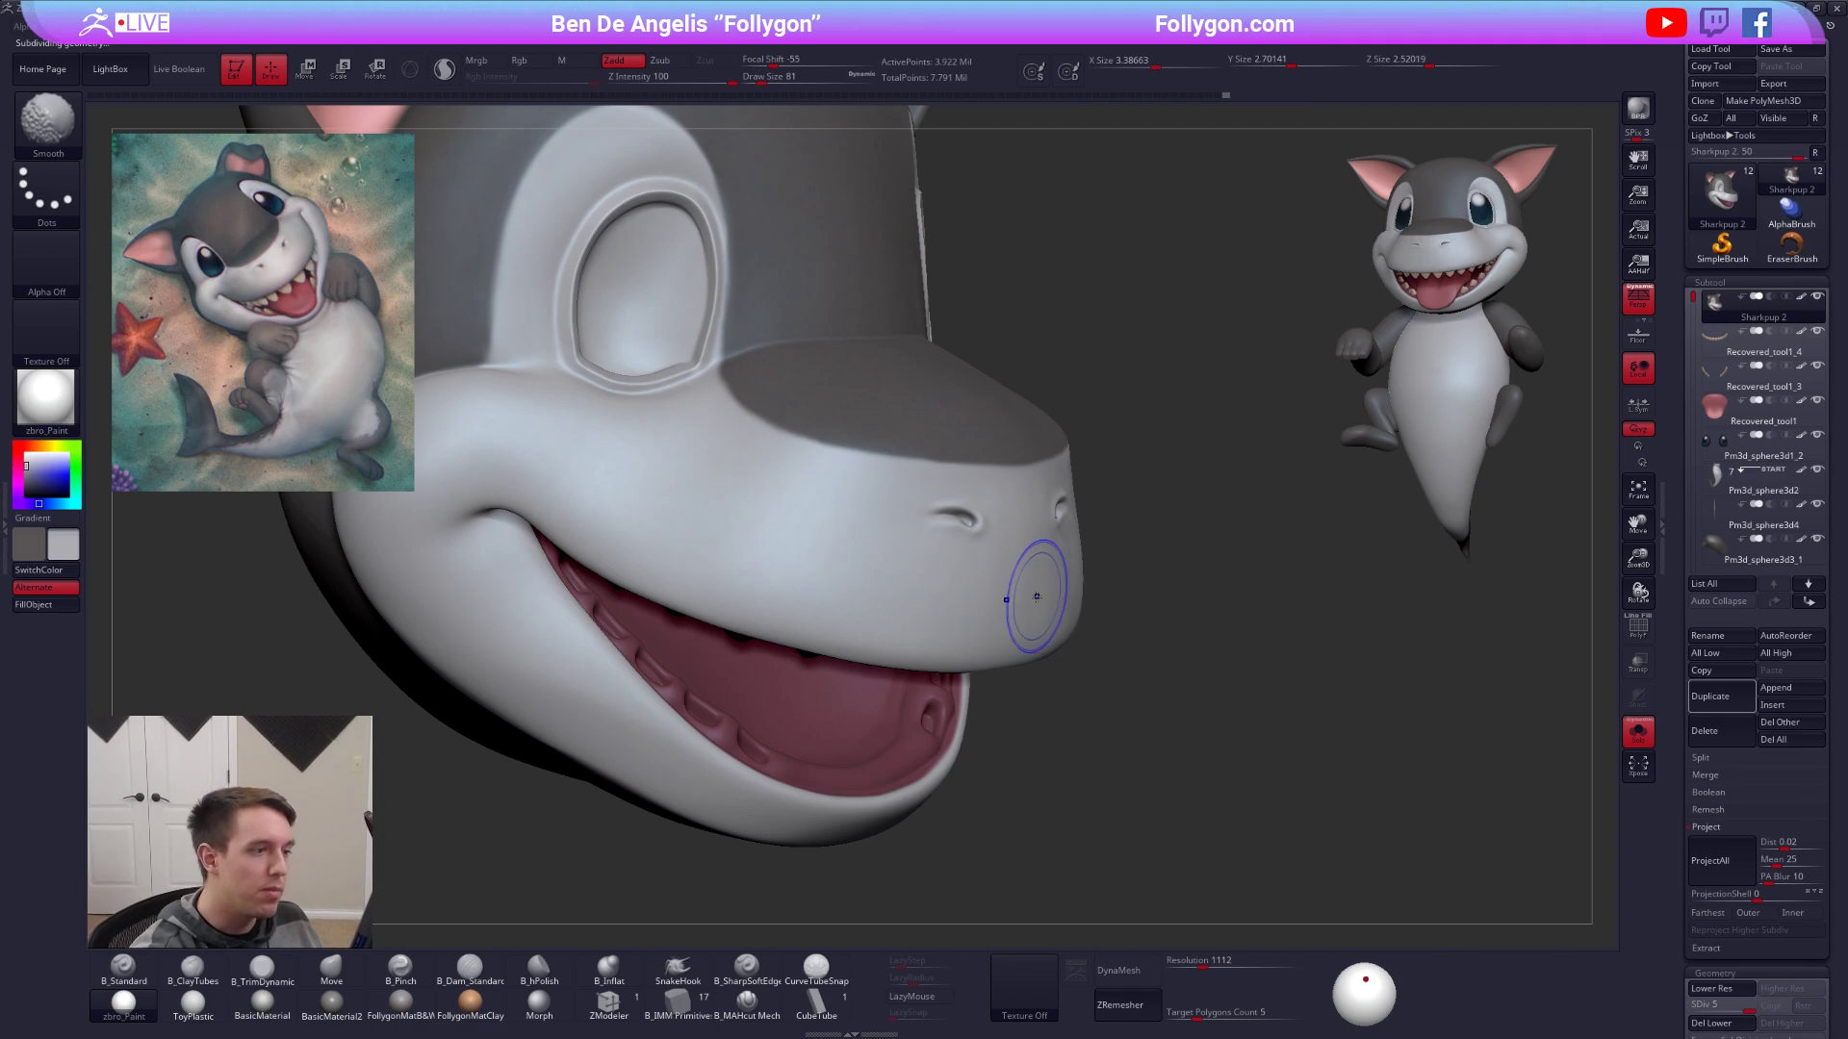
key(shift+d)
mouse_move(1030, 612)
right_down()
mouse_move(978, 606)
mouse_move(1065, 560)
right_up()
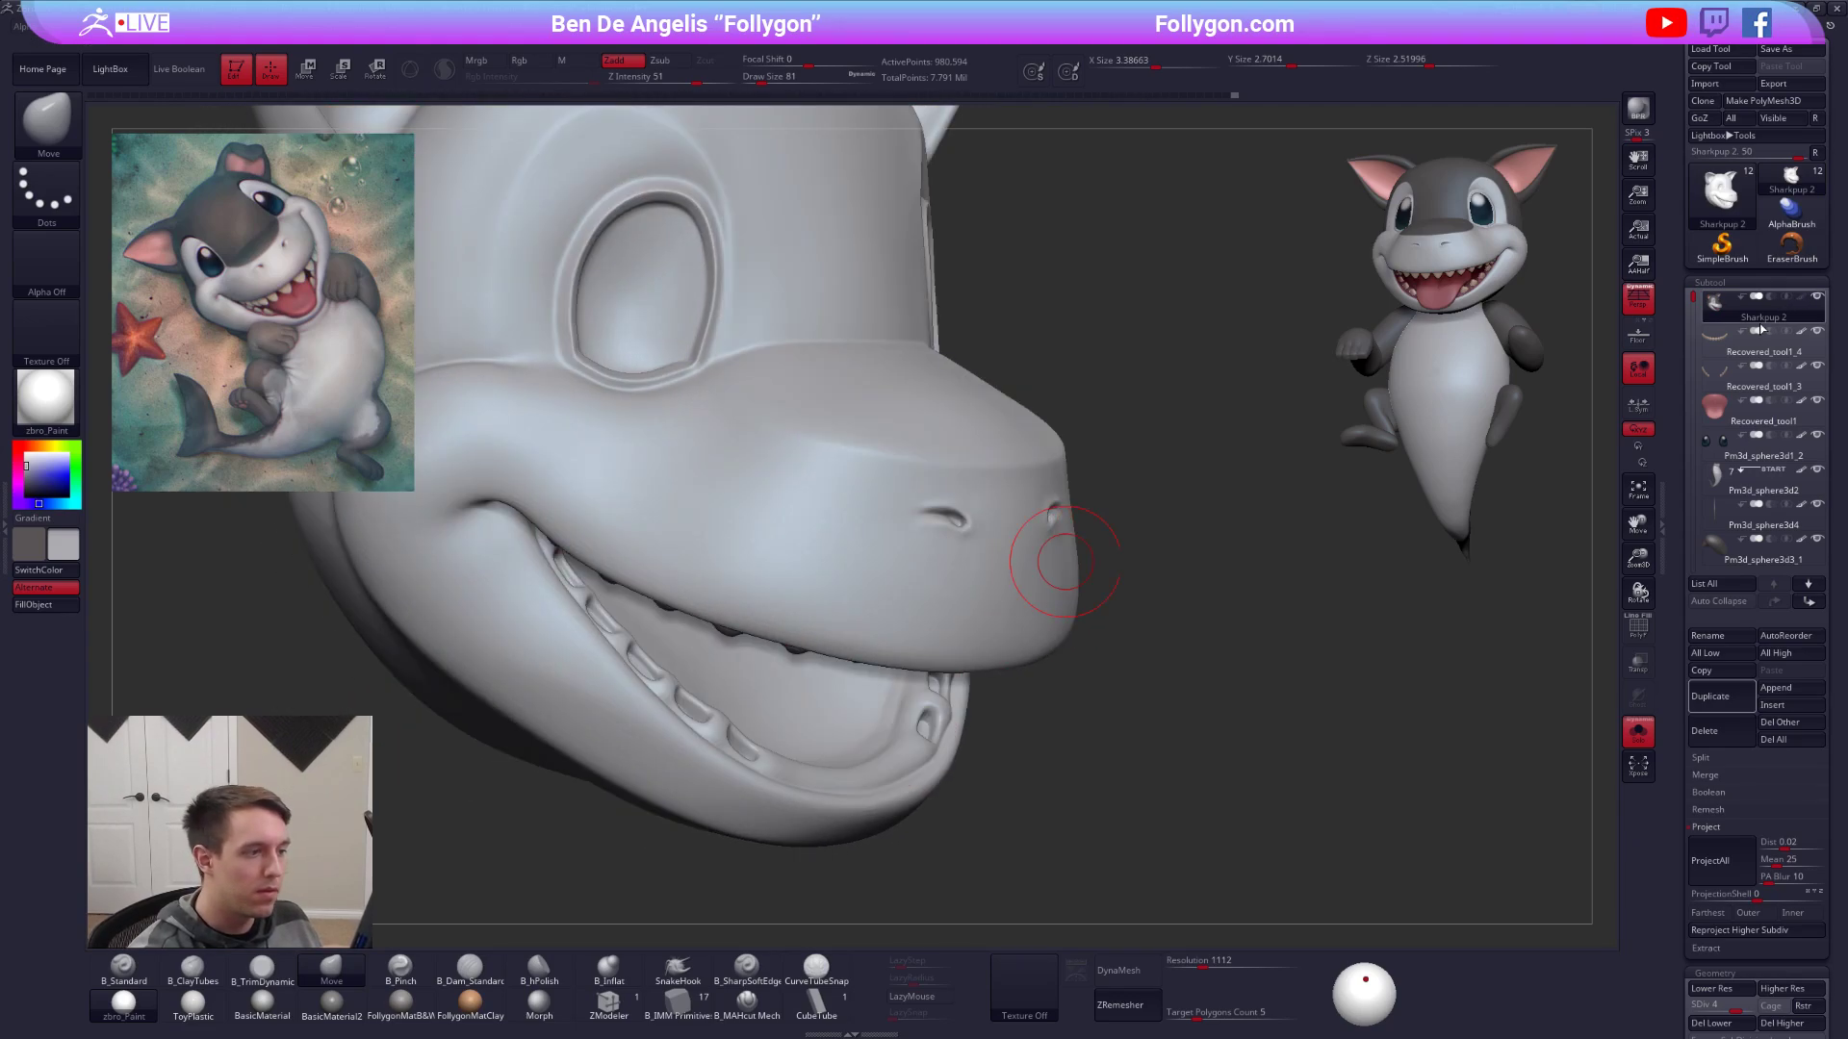
Switch to the FollygonMatB&W material and build up the muzzle with the ClayTubes brush at subdivision level 3.
click(400, 1002)
mouse_move(980, 623)
right_down()
mouse_move(1019, 525)
mouse_move(987, 460)
right_up()
key(shift+d)
right_drag(1191, 376, 1293, 315)
right_drag(1074, 446, 1001, 586)
key(3)
key(2)
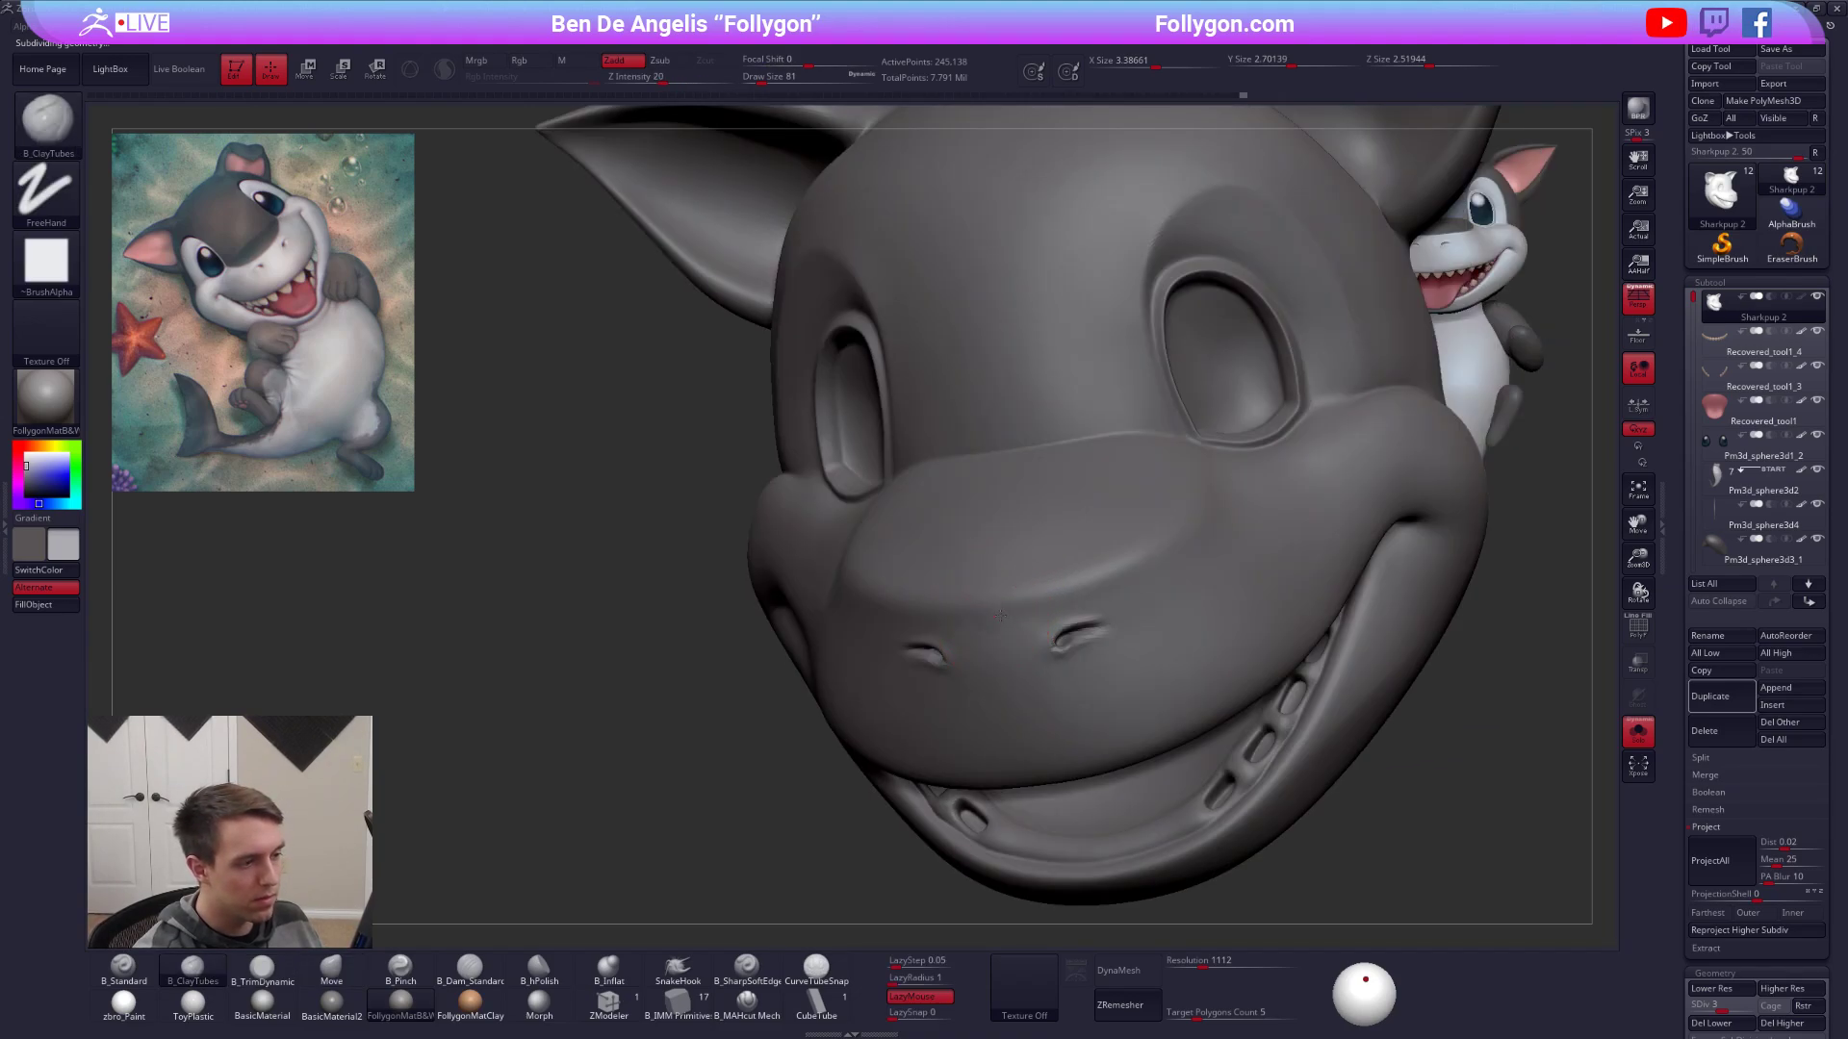
mouse_move(1145, 563)
right_down()
mouse_move(1018, 627)
mouse_move(1220, 544)
right_up()
Sharpen the ridge along the upper edge of the muzzle with the B_Pinch brush.
key(bracketleft)
key(5)
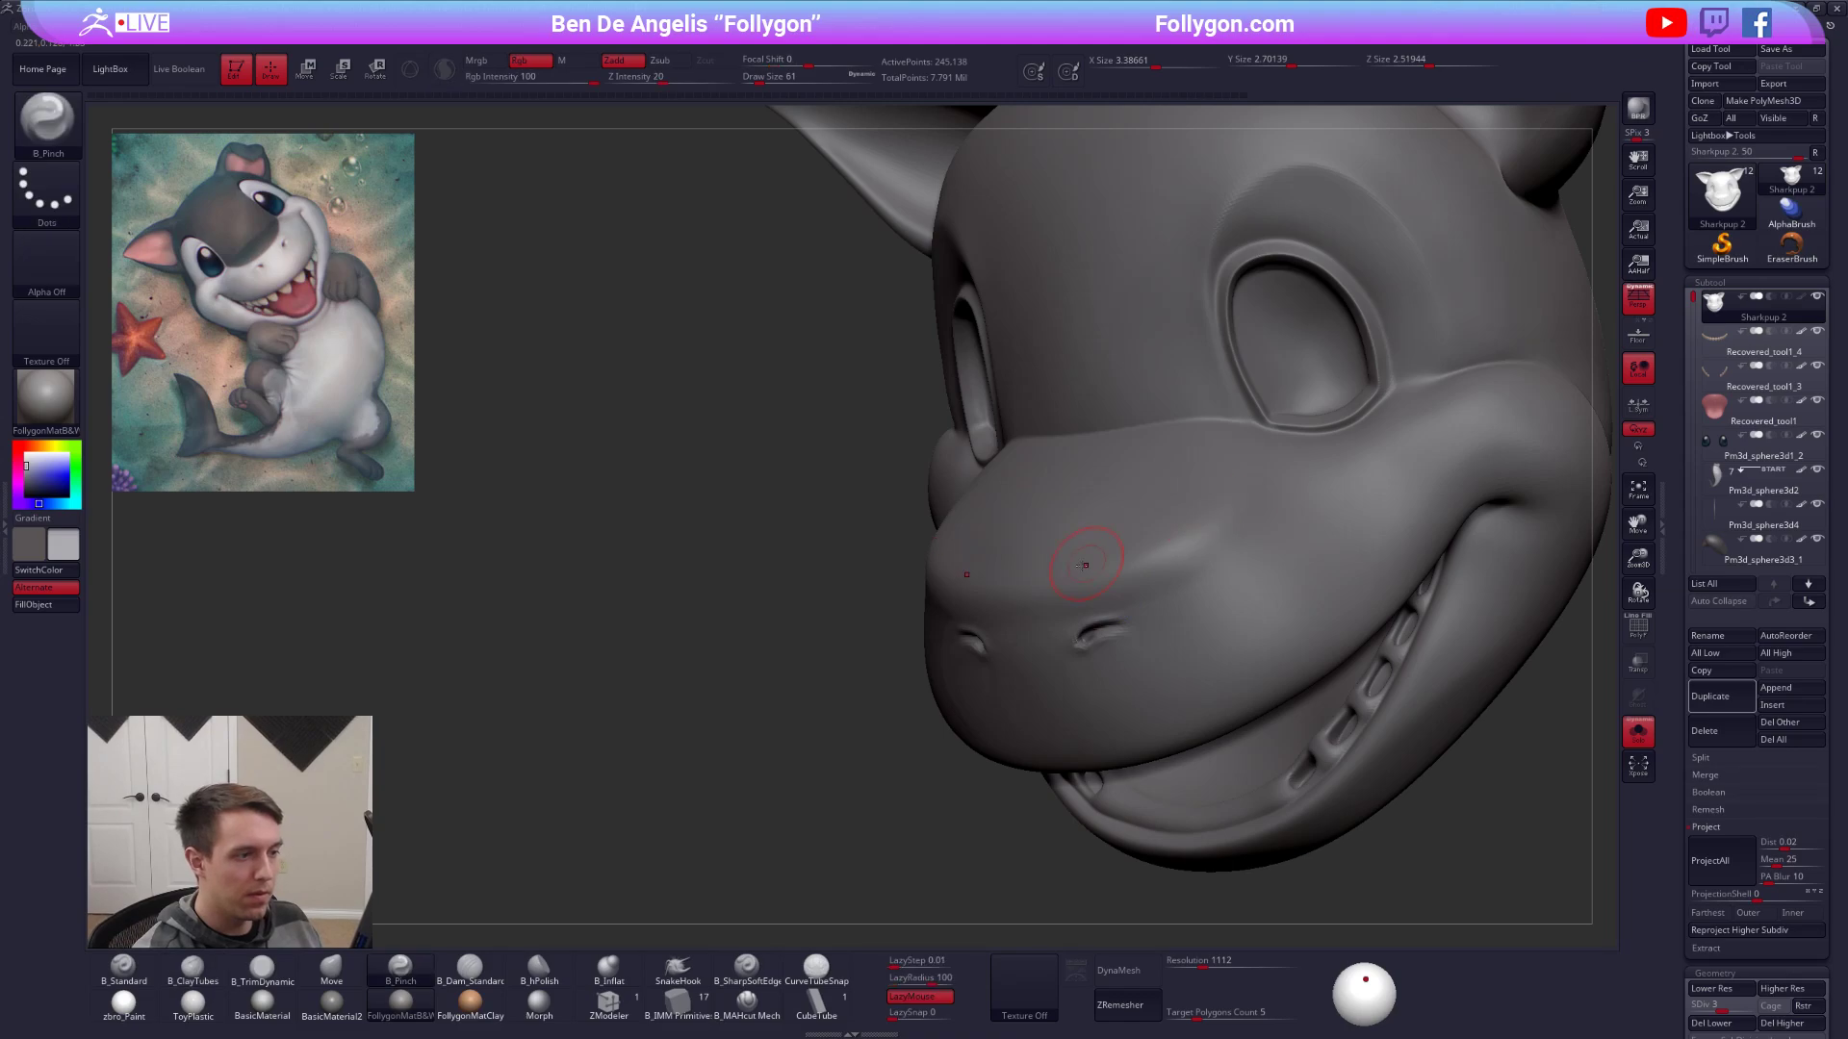
key(s)
click(1047, 585)
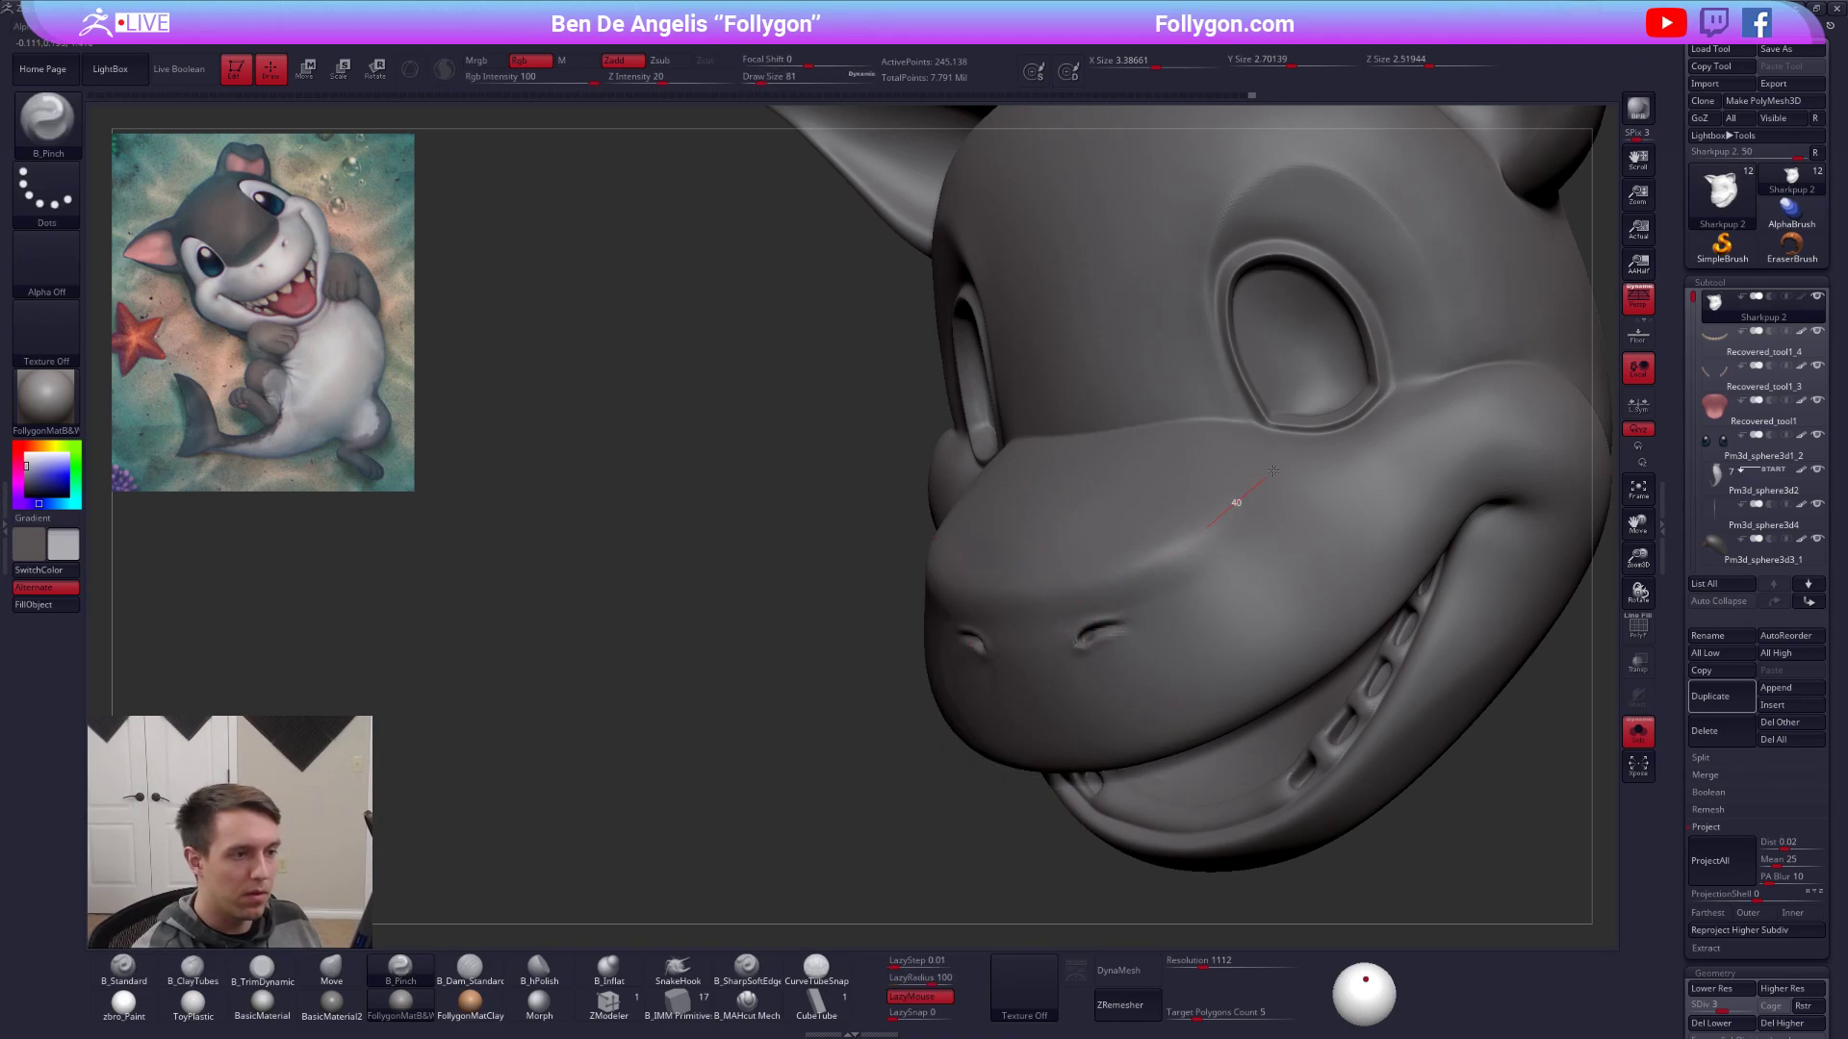
drag(1272, 471, 1281, 462)
right_drag(1282, 462, 1238, 504)
mouse_move(1136, 578)
right_down()
mouse_move(1203, 558)
mouse_move(1106, 578)
mouse_move(1121, 570)
mouse_move(1049, 612)
mouse_move(1141, 559)
right_up()
Refine the muzzle around the nostrils with TrimDynamic and ClayTubes at draw size 113, and raise the head to subdivision level 5.
key(3)
key(4)
key(shift+d)
key(3)
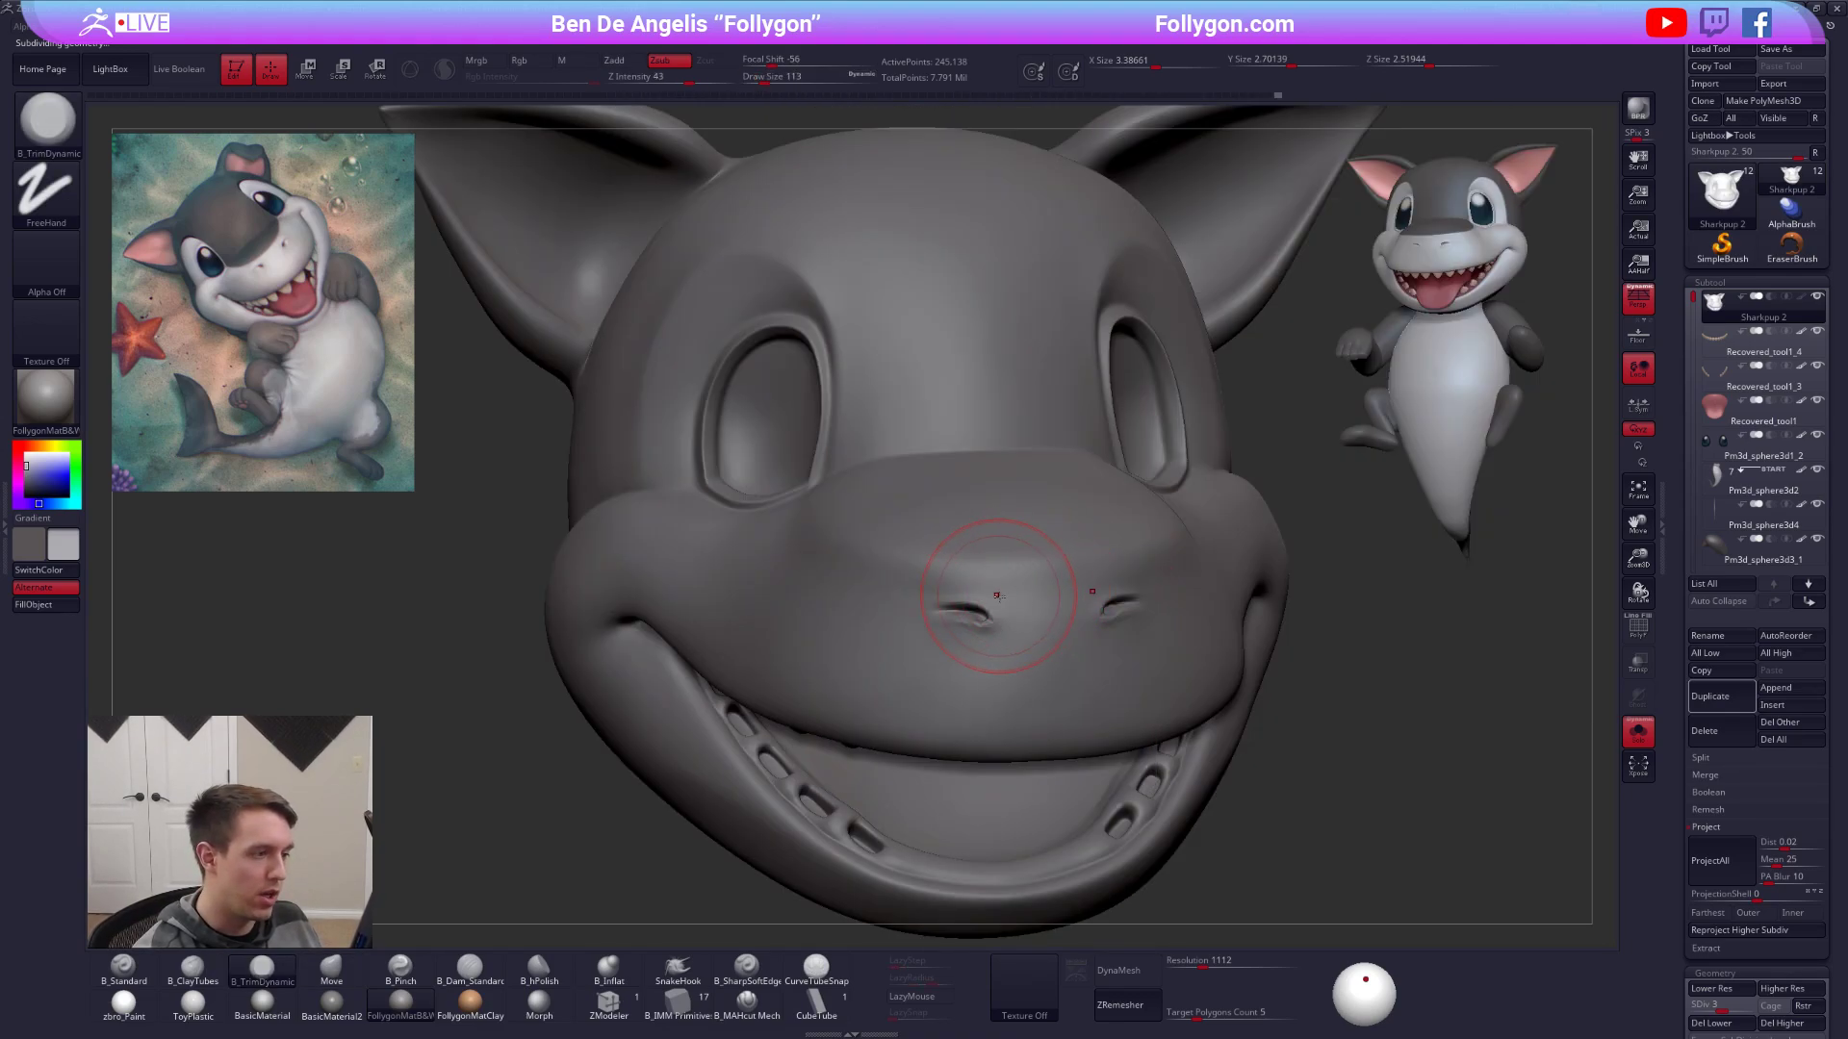
mouse_move(991, 598)
right_down()
mouse_move(879, 626)
mouse_move(1183, 712)
right_up()
key(2)
key(d)
key(d)
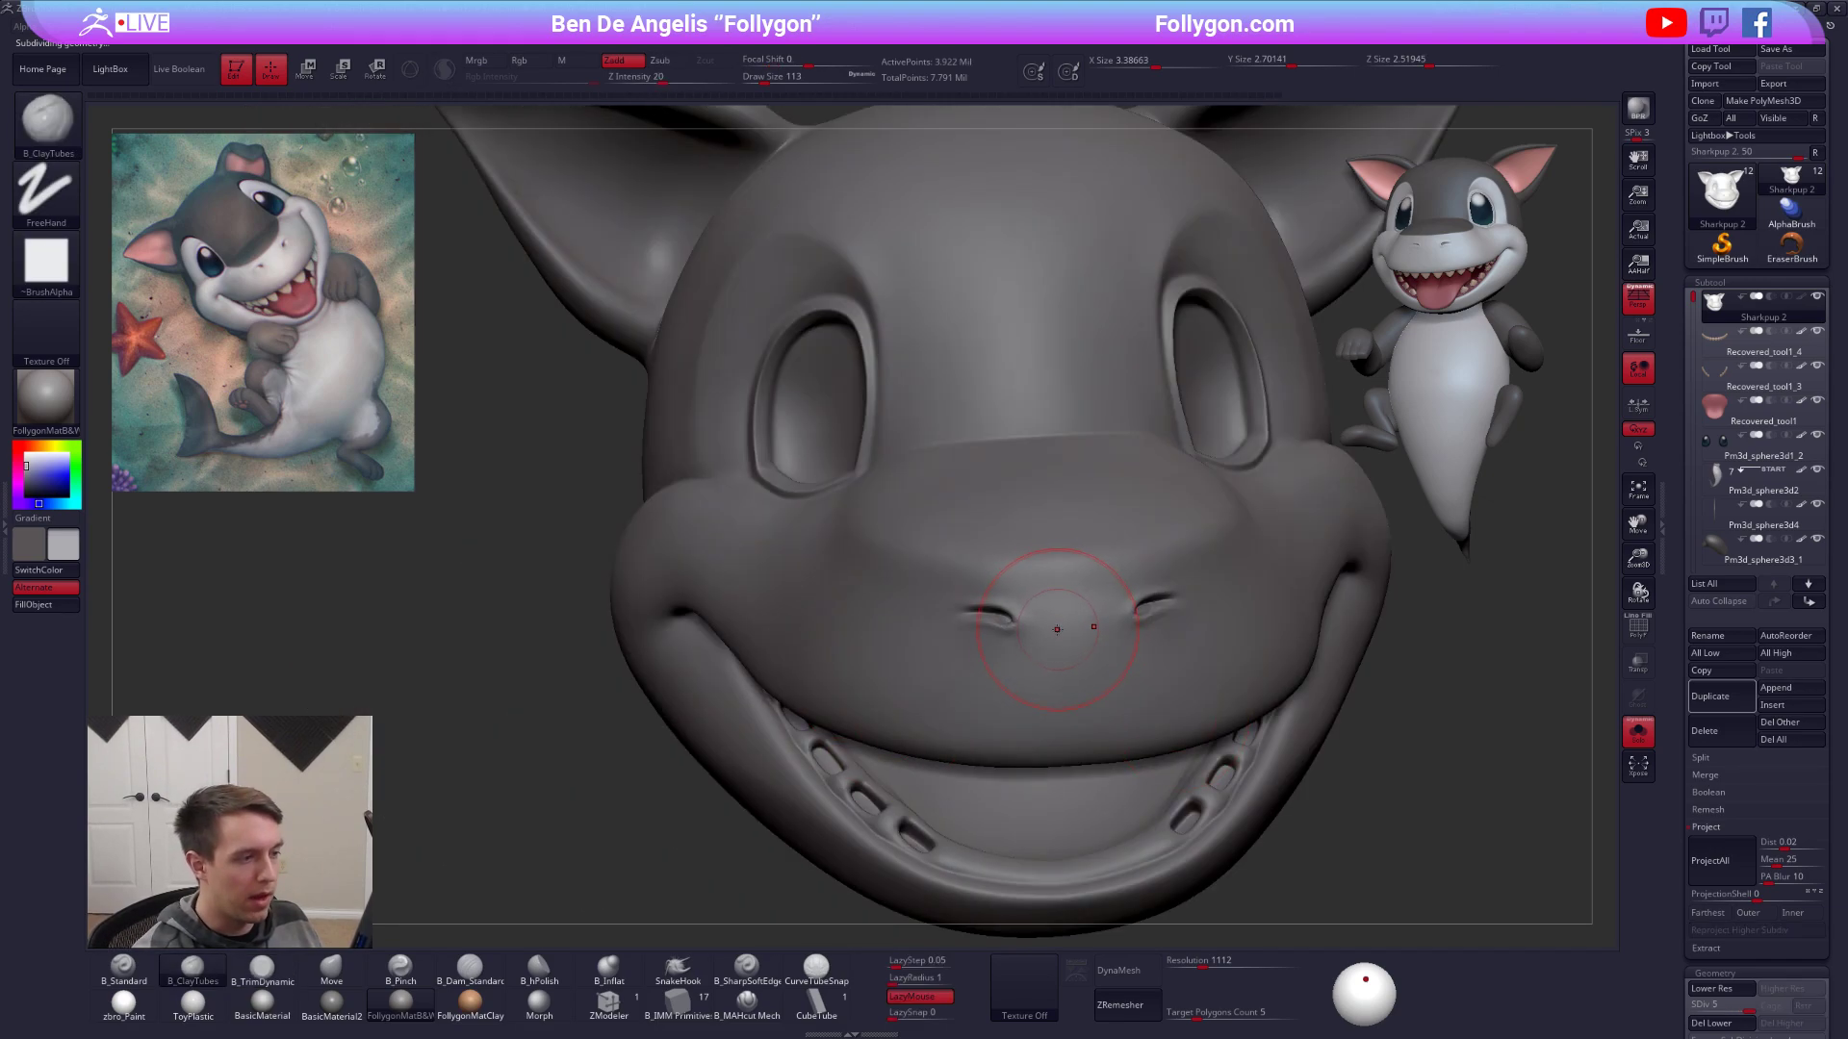
Flatten and smooth the area below the nostrils with TrimDynamic at subdivision level 3, and return the head to level 5.
key(3)
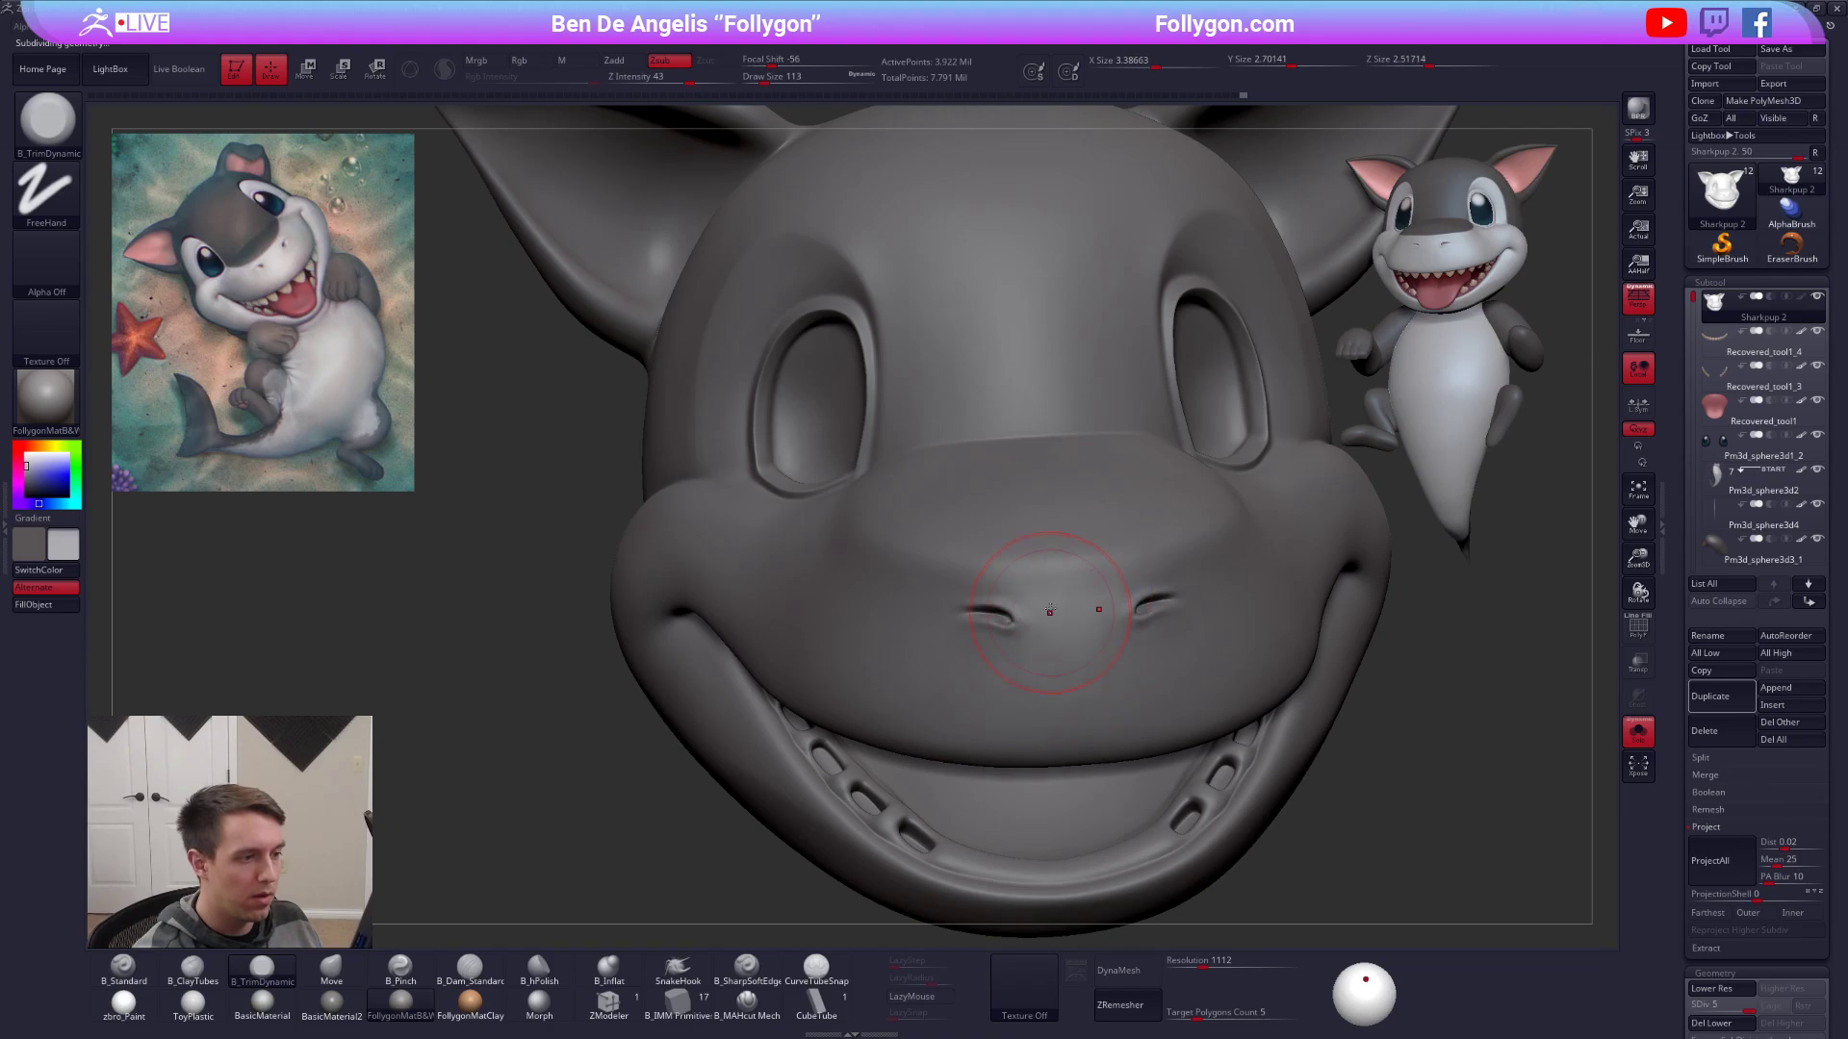
key(shift+d)
key(shift+d)
key(space)
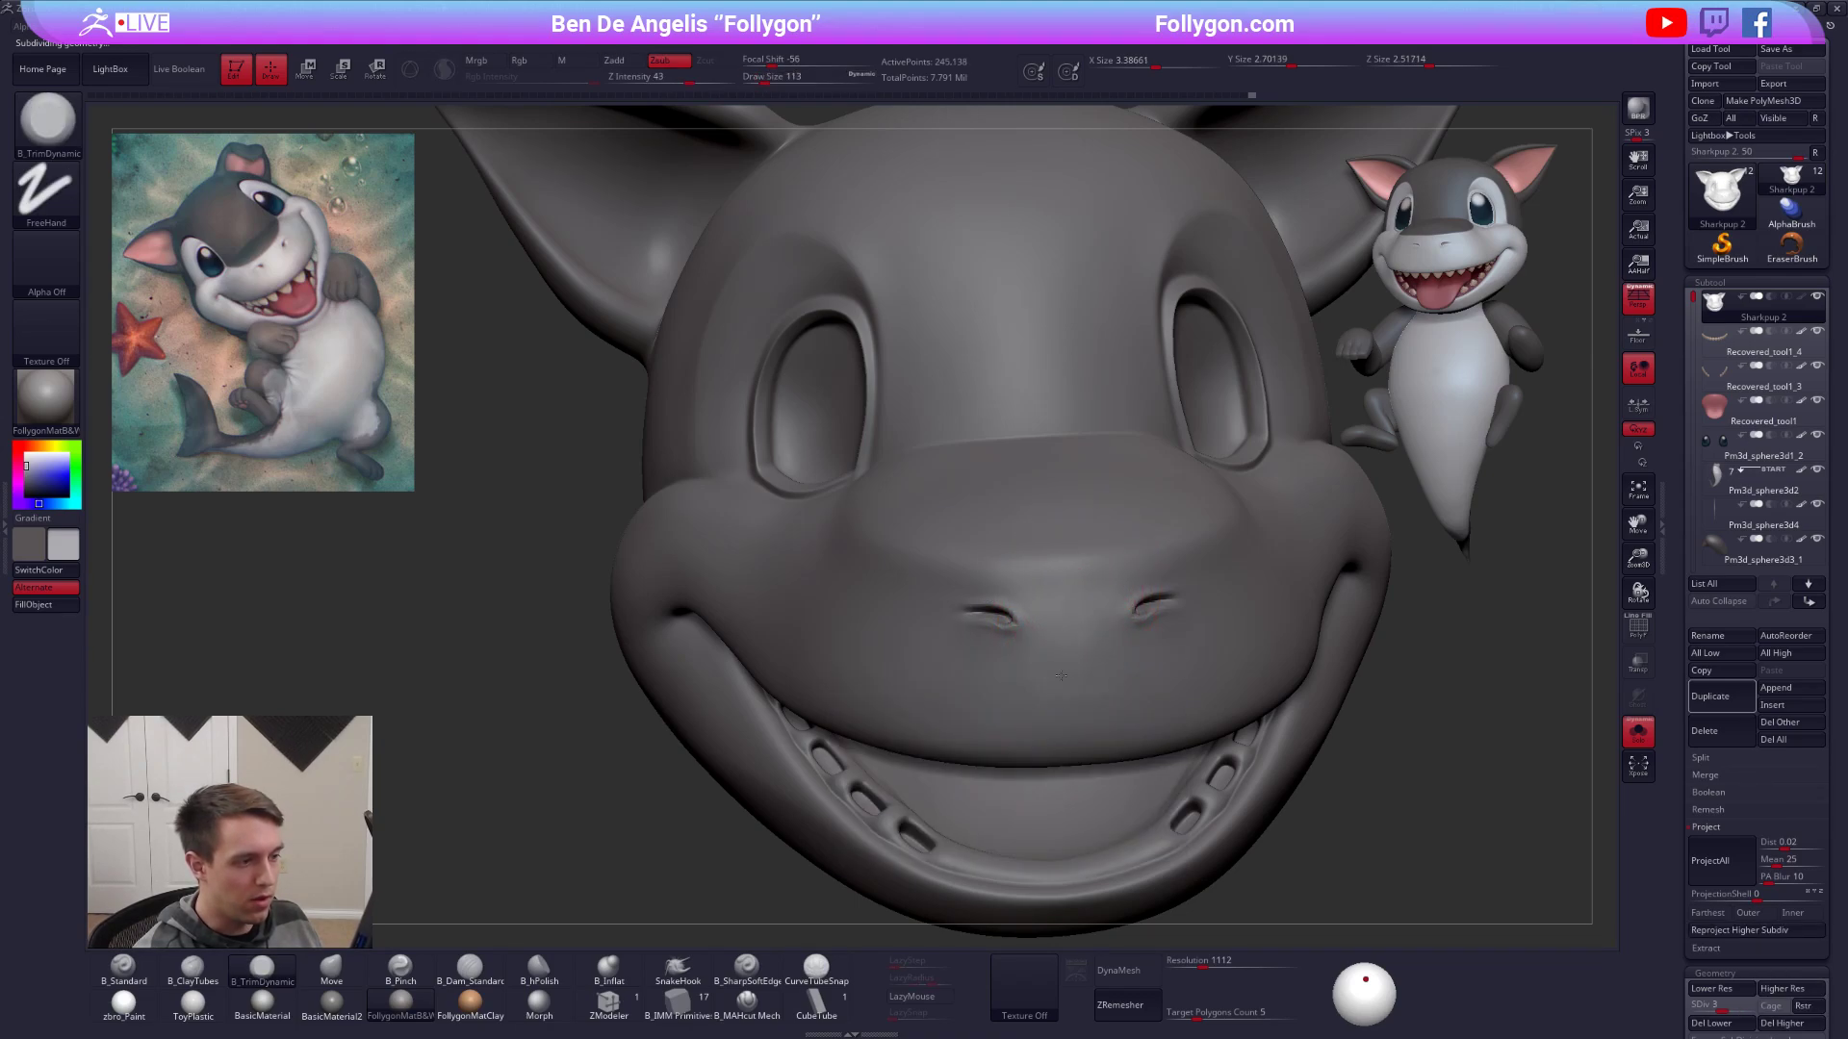
shift+drag(1030, 635, 1068, 673)
mouse_move(1076, 684)
right_down()
mouse_move(1141, 701)
mouse_move(1258, 633)
mouse_move(1150, 539)
right_up()
key(d)
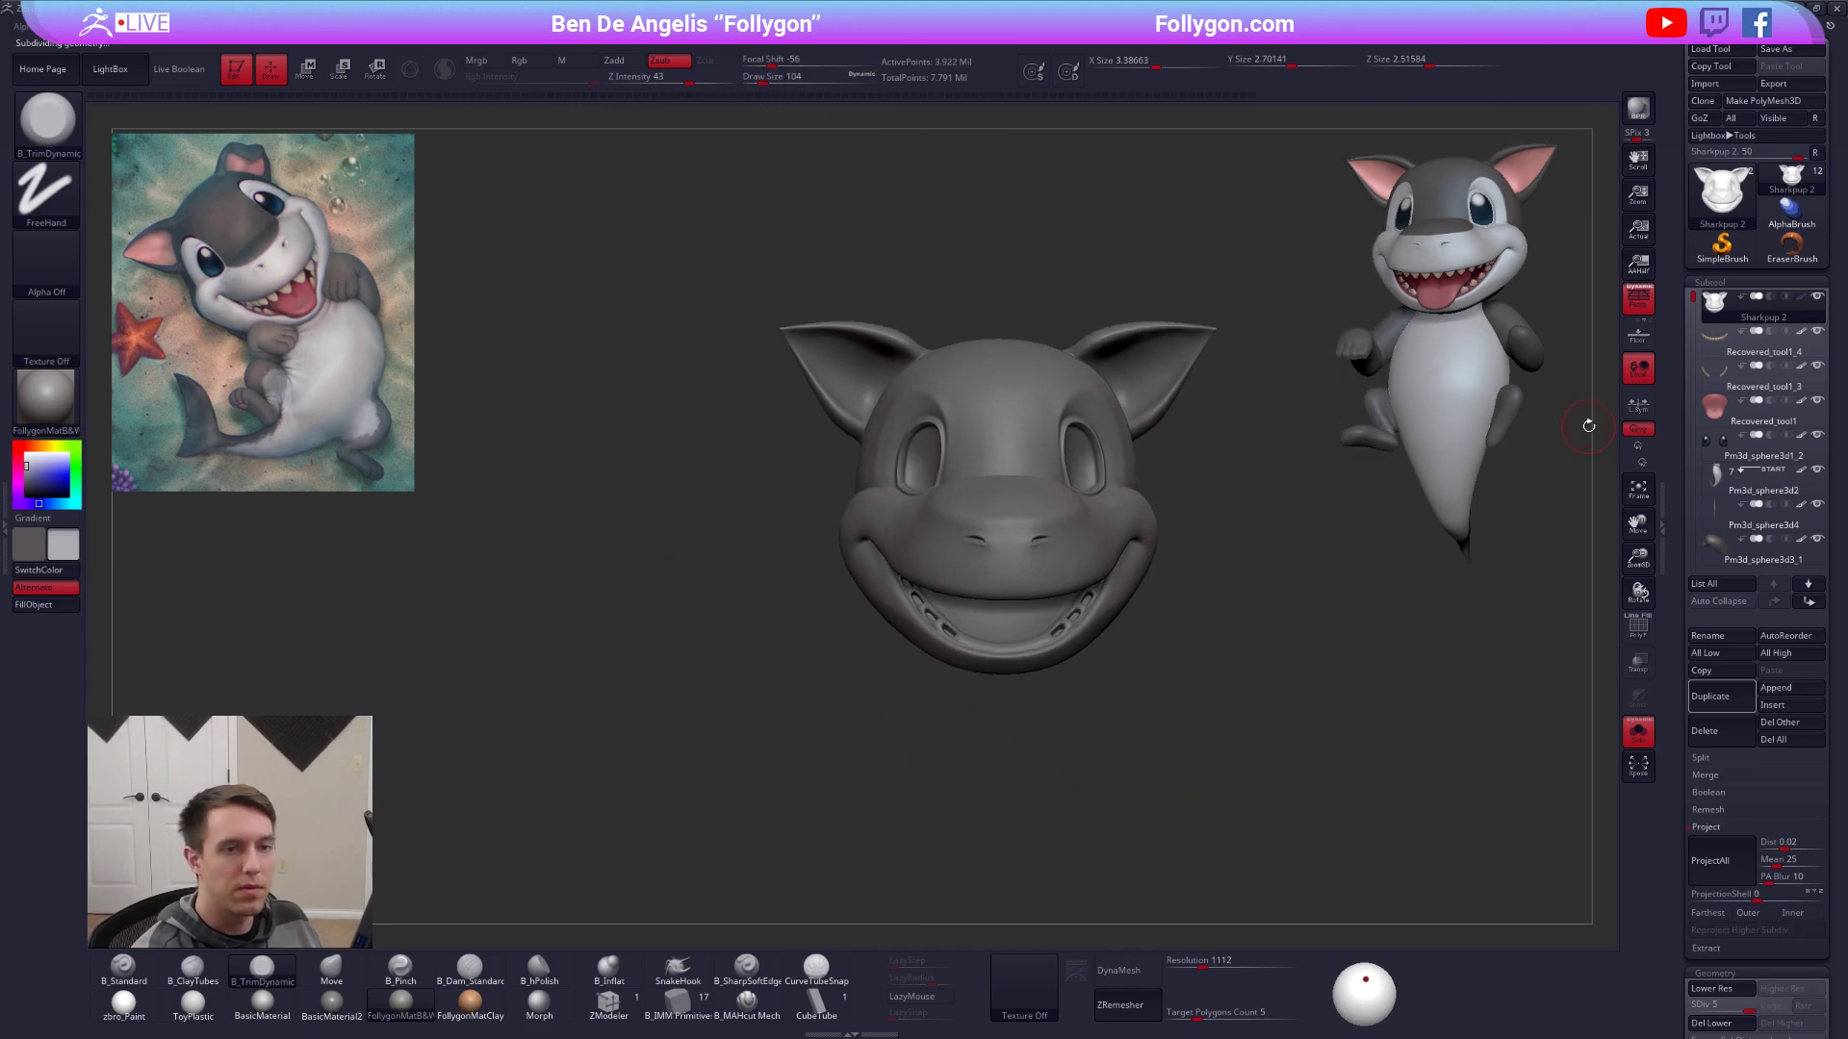
Restore the head's polypaint, show the whole character and select the torso with the help of the polyframe display.
click(1801, 297)
click(1353, 784)
right_drag(1353, 784, 1285, 740)
key(shift+f)
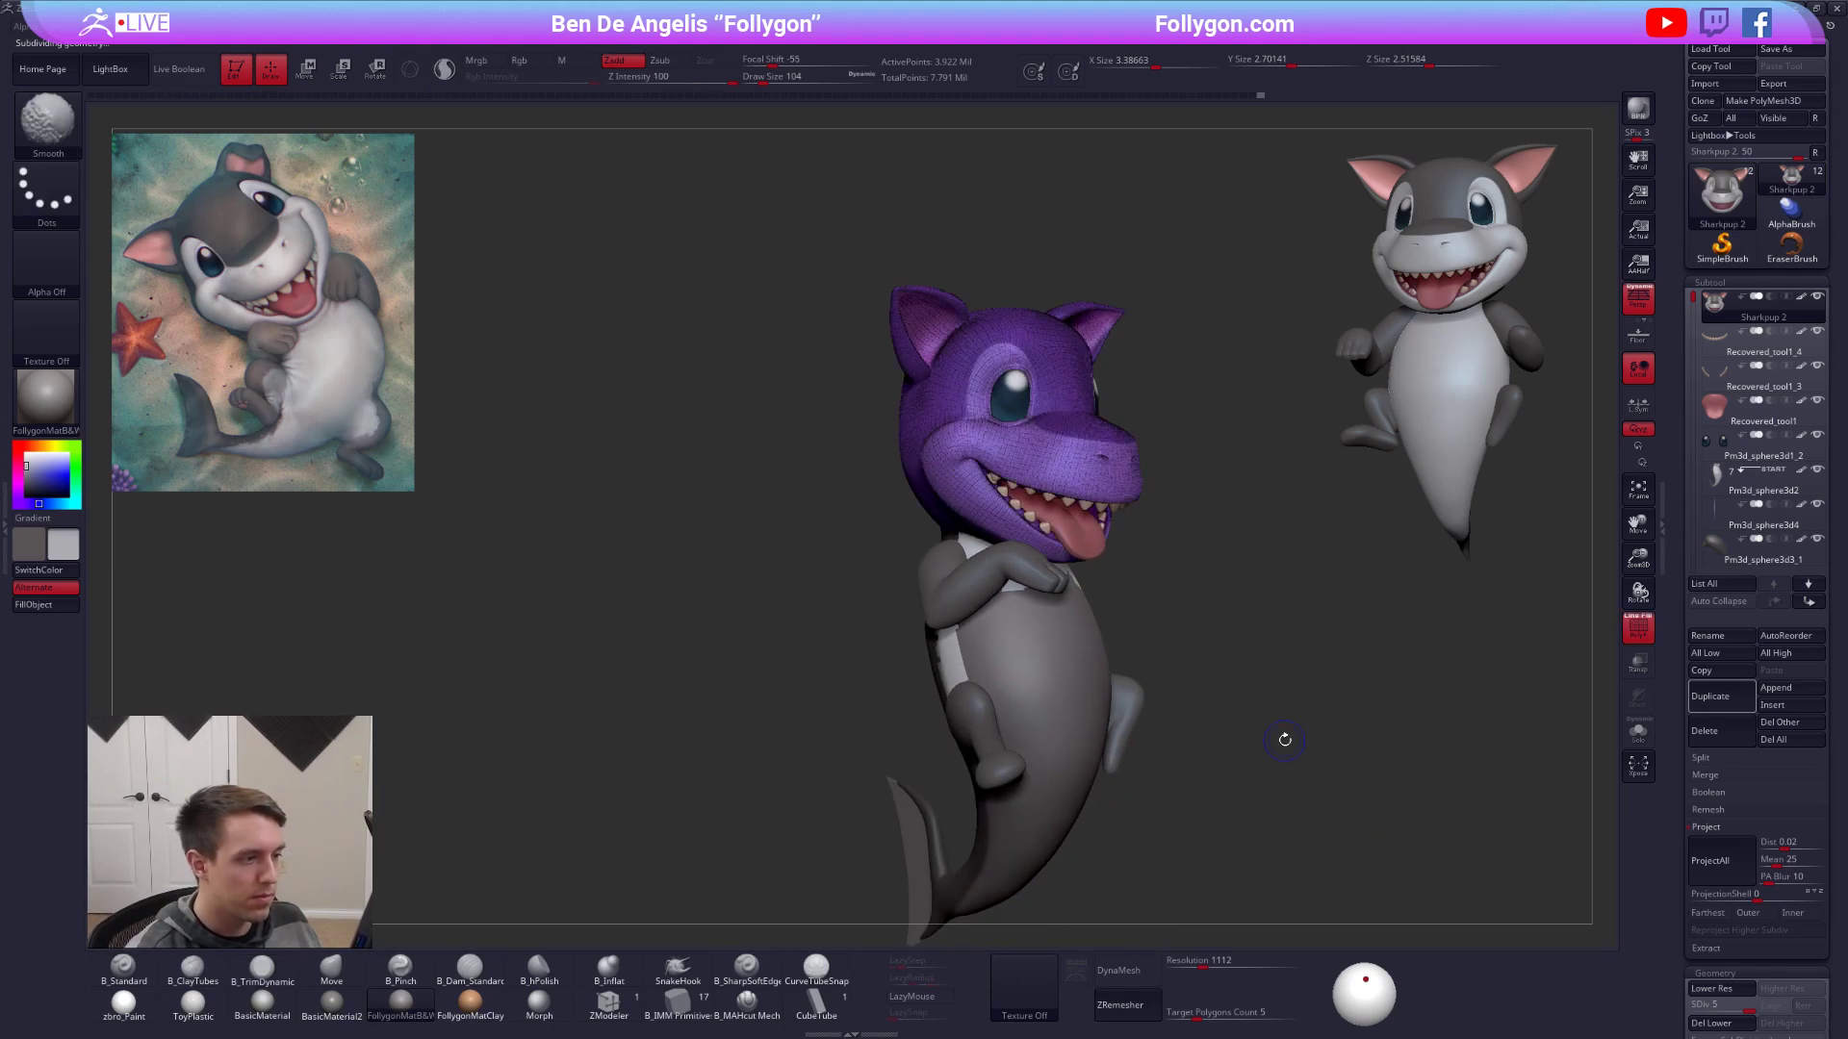
alt+click(1035, 622)
mouse_move(581, 784)
mouse_down()
mouse_move(707, 789)
mouse_move(558, 791)
mouse_up()
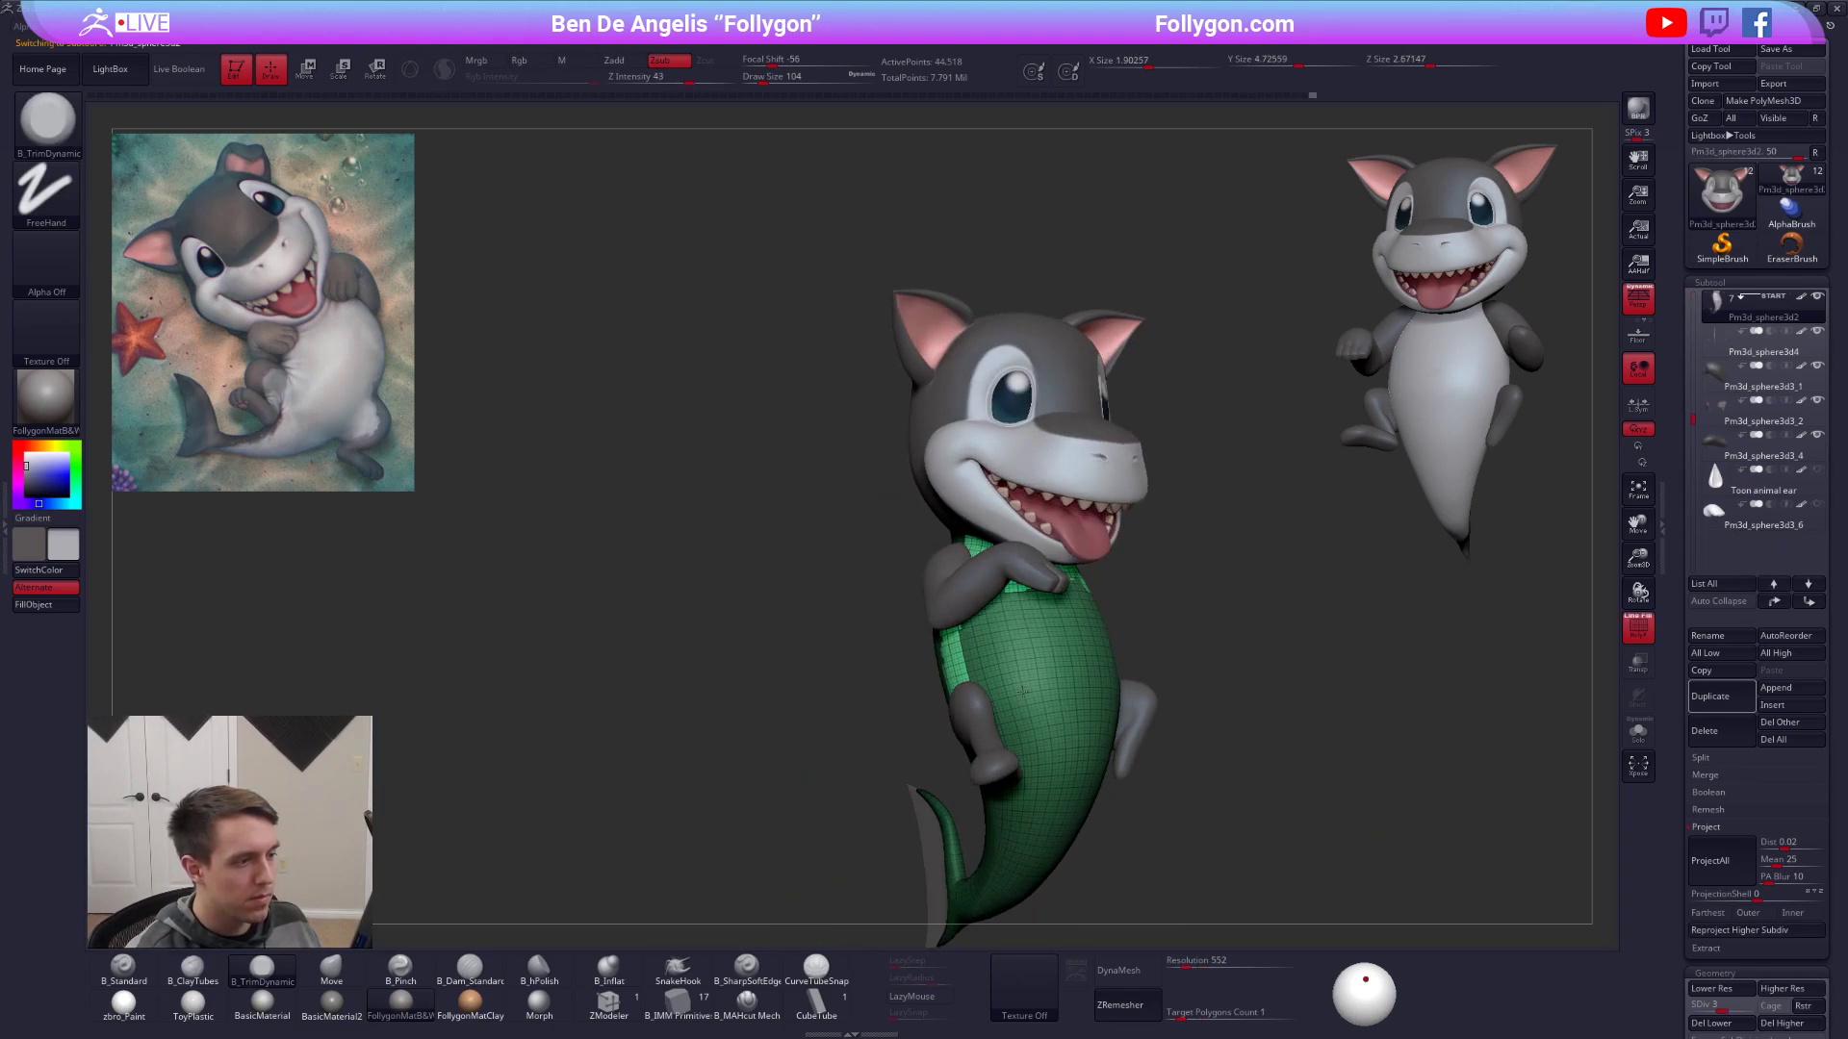
key(shift+f)
Choose the B_Standard brush and the zbro_Paint material, and raise the torso to subdivision level 5.
click(123, 966)
click(123, 1006)
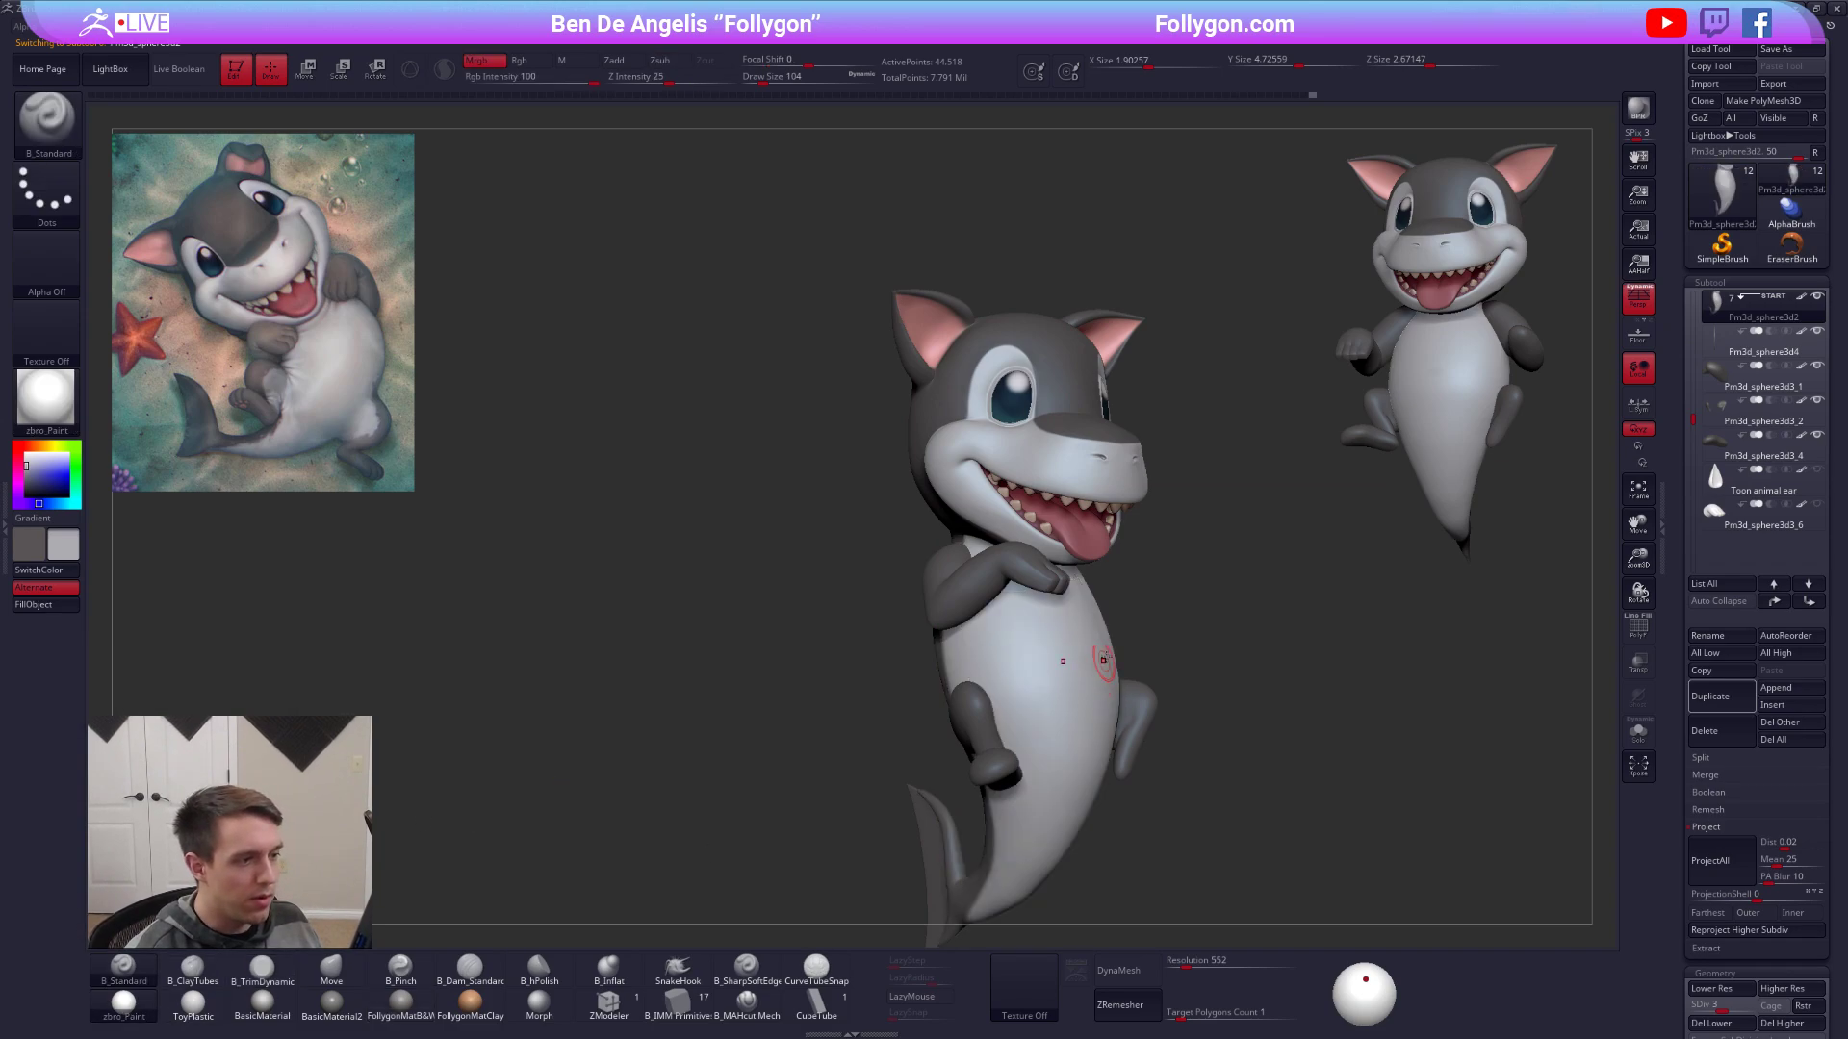
scroll(1126, 657, up, 2)
key(d)
key(d)
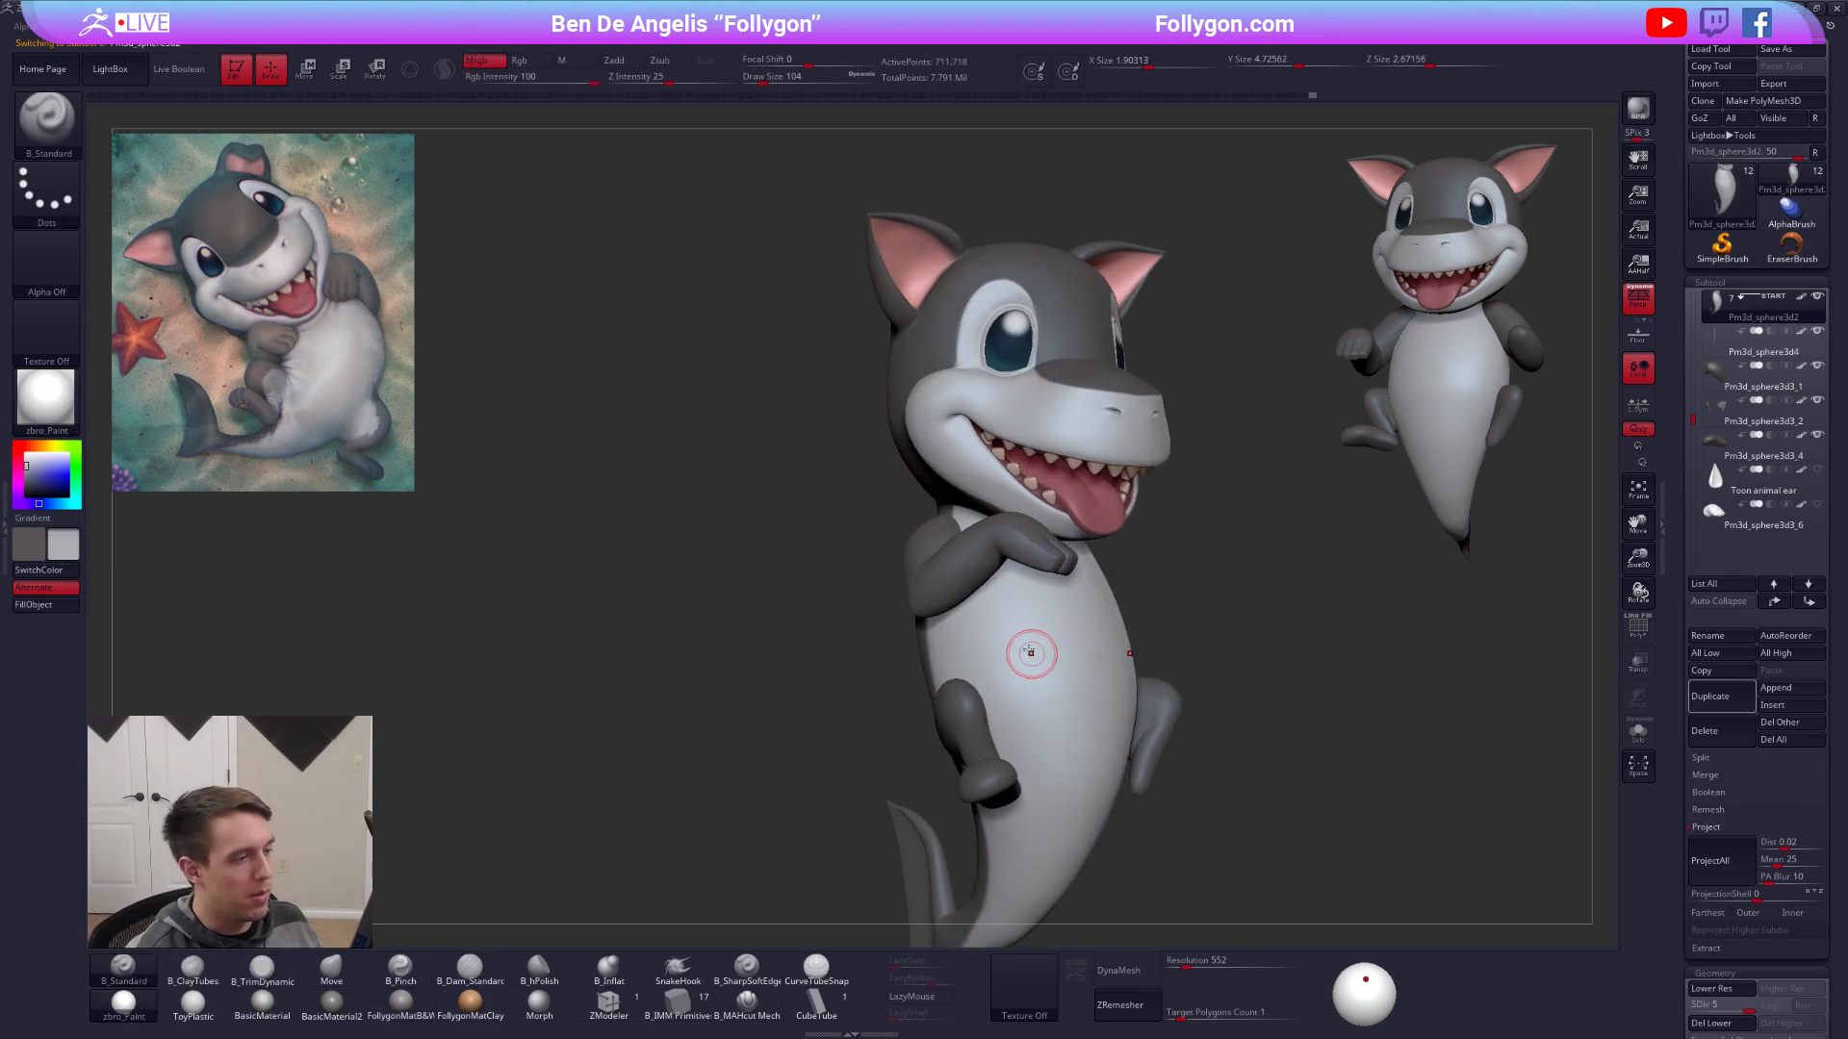
Isolate the body, limit the brush to its material channel, and fill it with Material only through SubTool Master.
key(alt+s)
click(575, 65)
key(space)
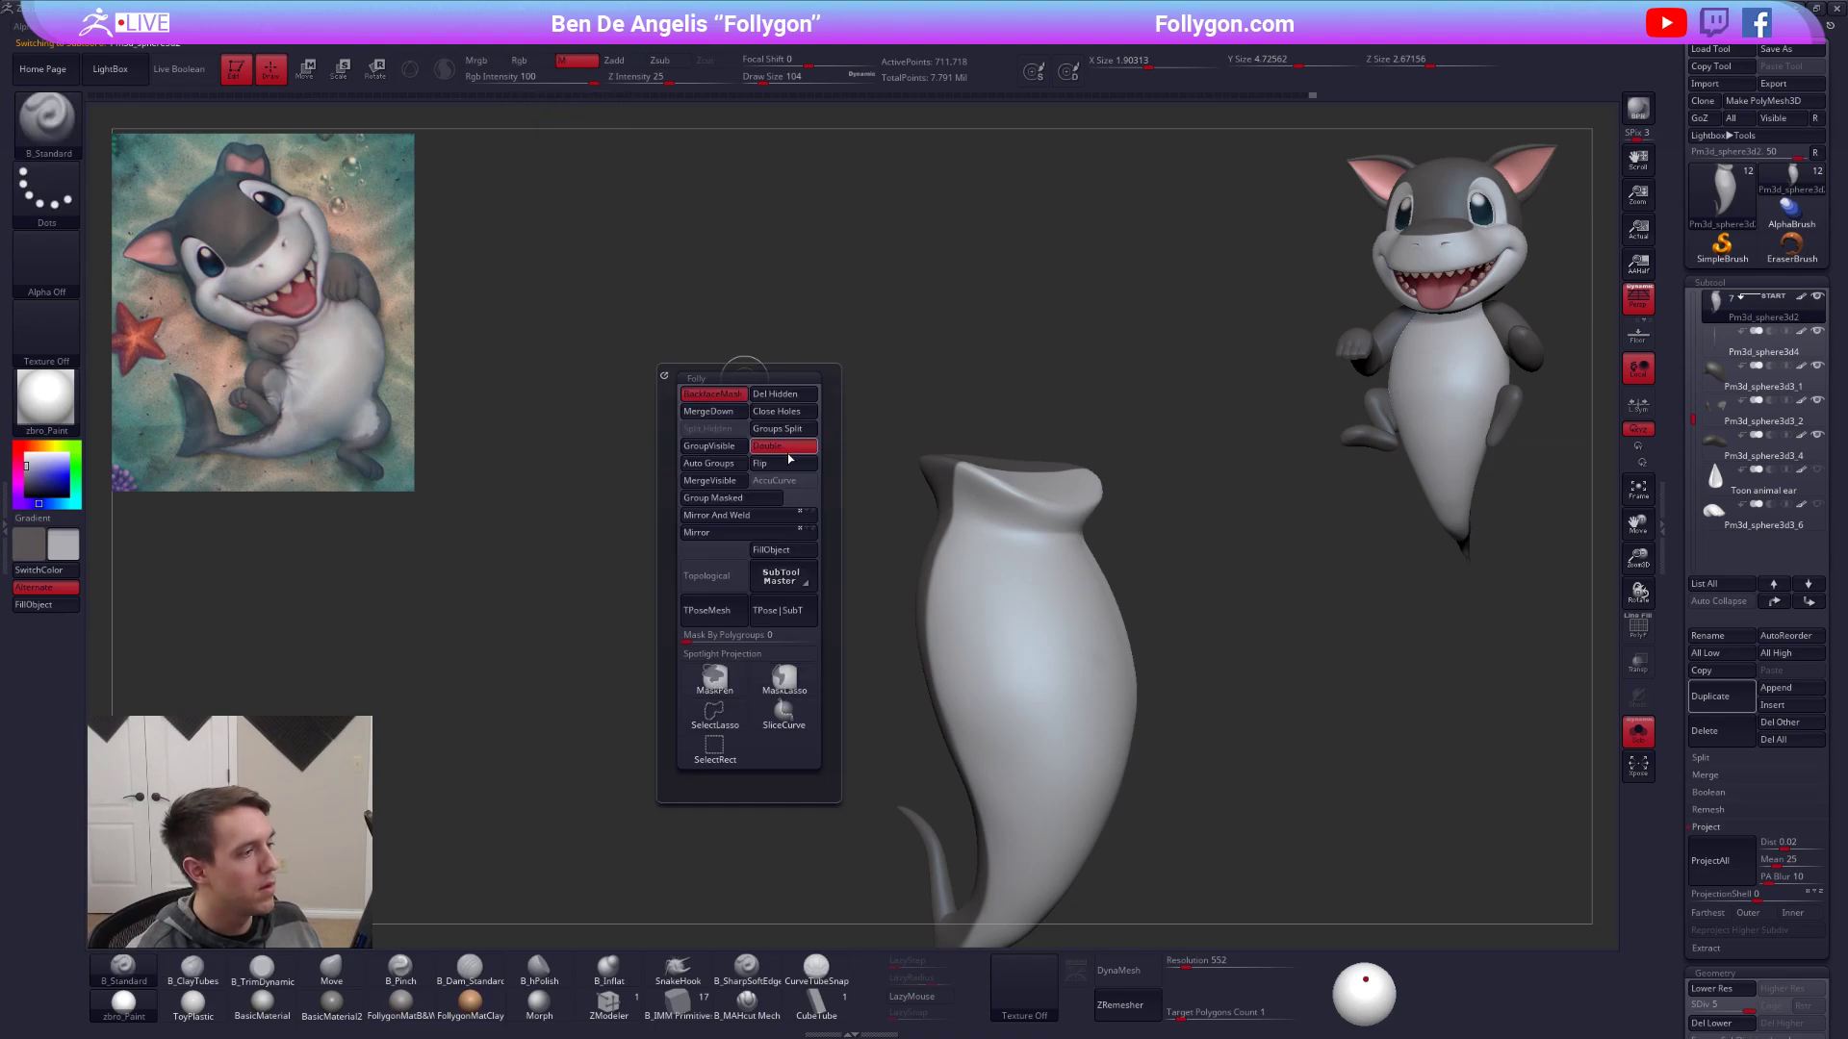
click(780, 576)
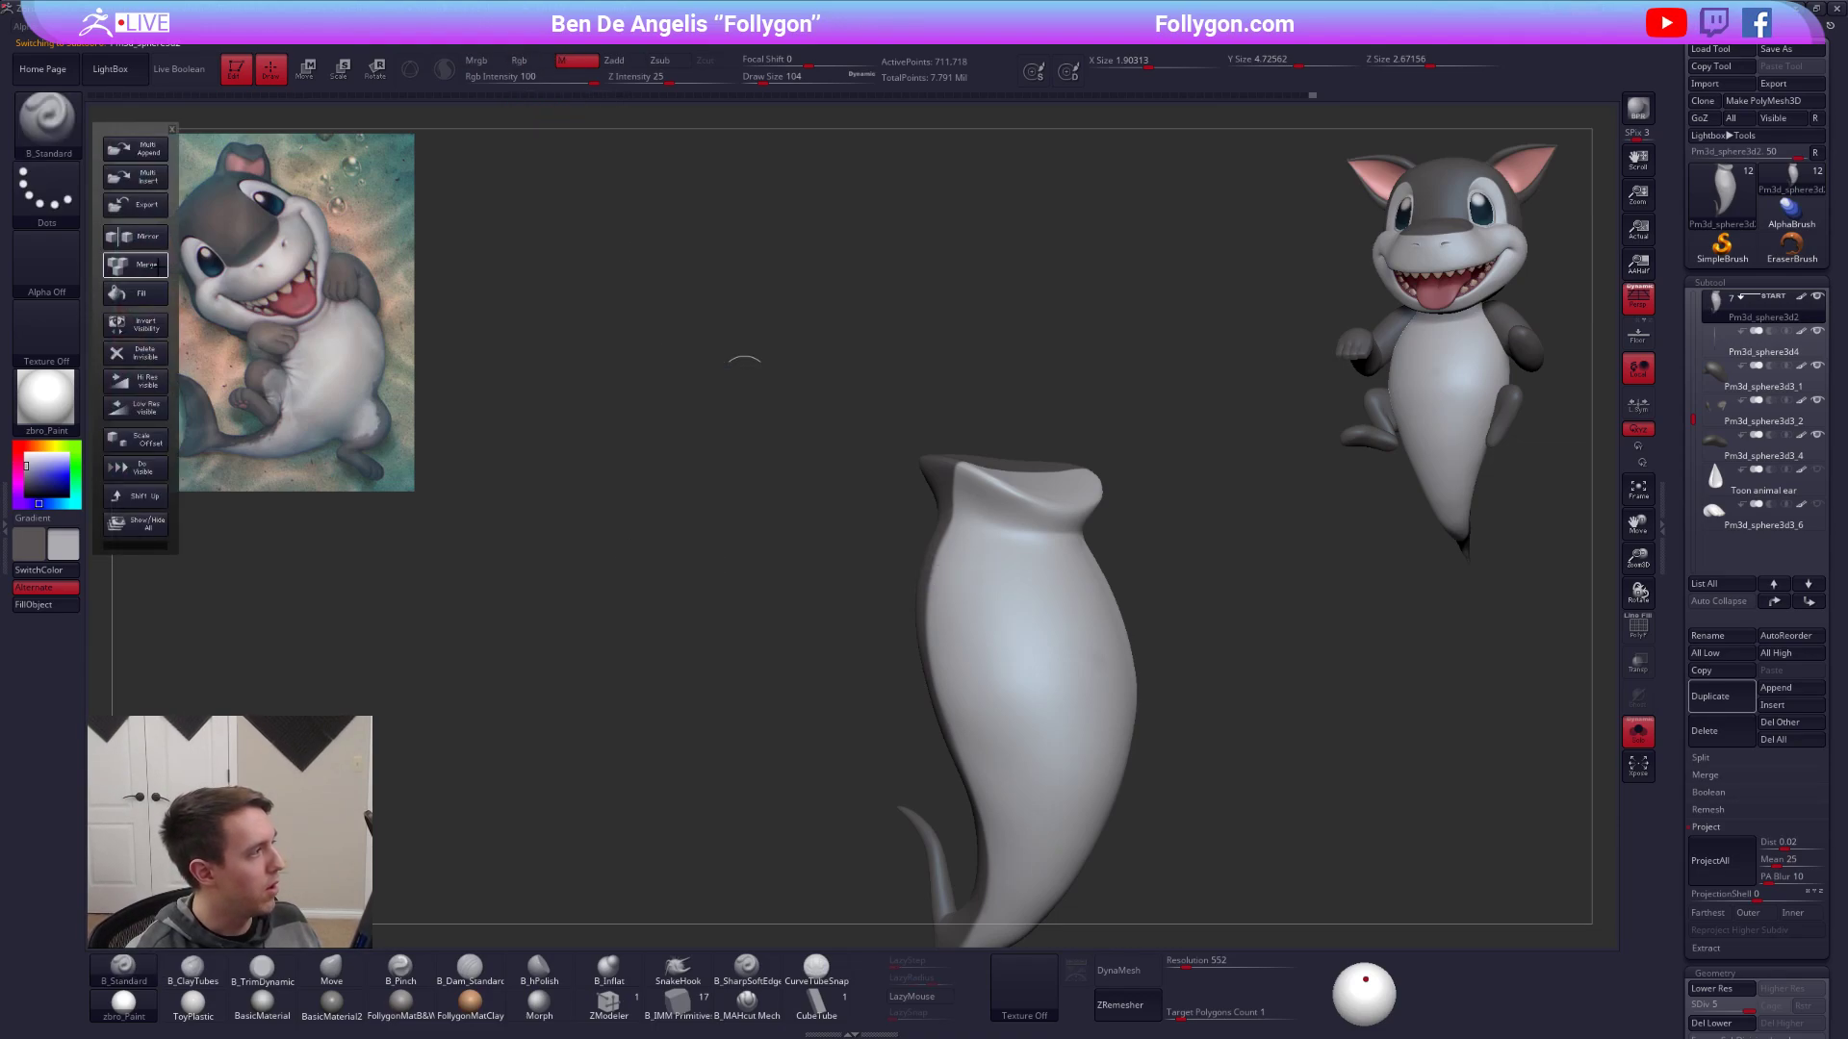
click(140, 294)
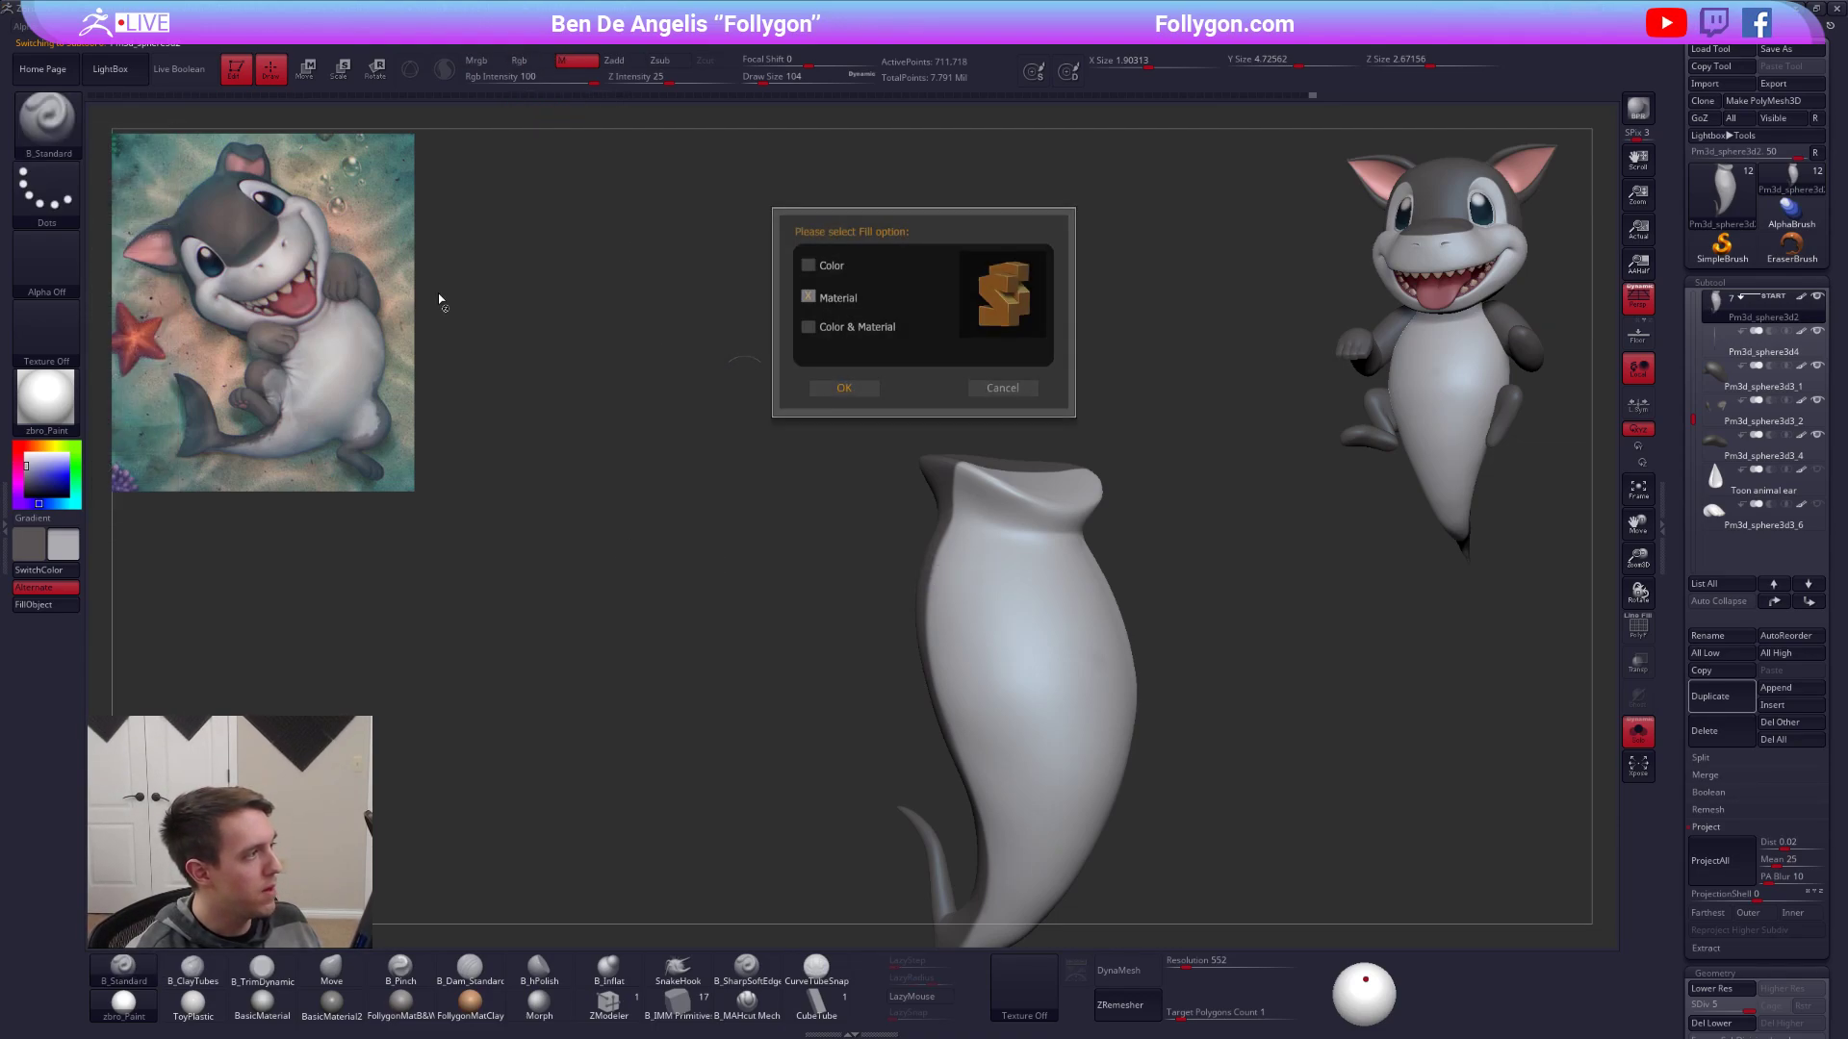
click(844, 388)
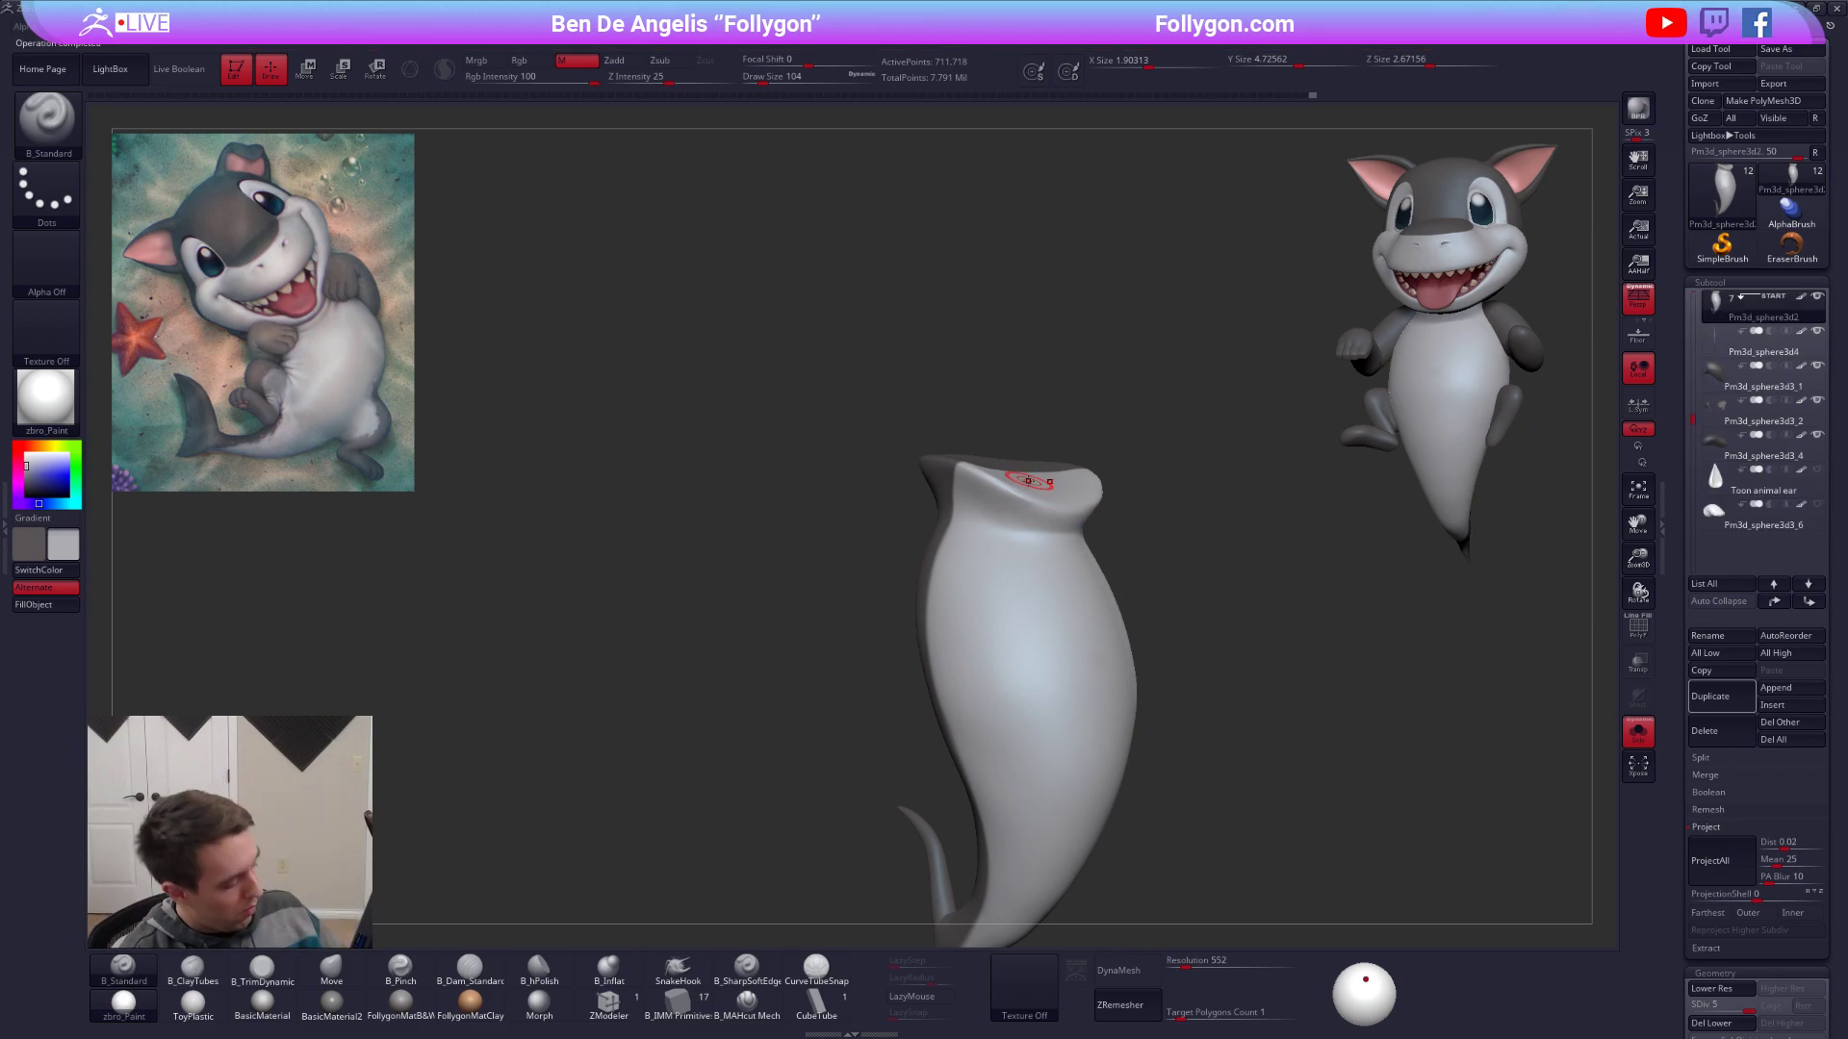
Show the whole character again and fill its visible subtools with Material only through SubTool Master.
key(alt+s)
key(ctrl+f)
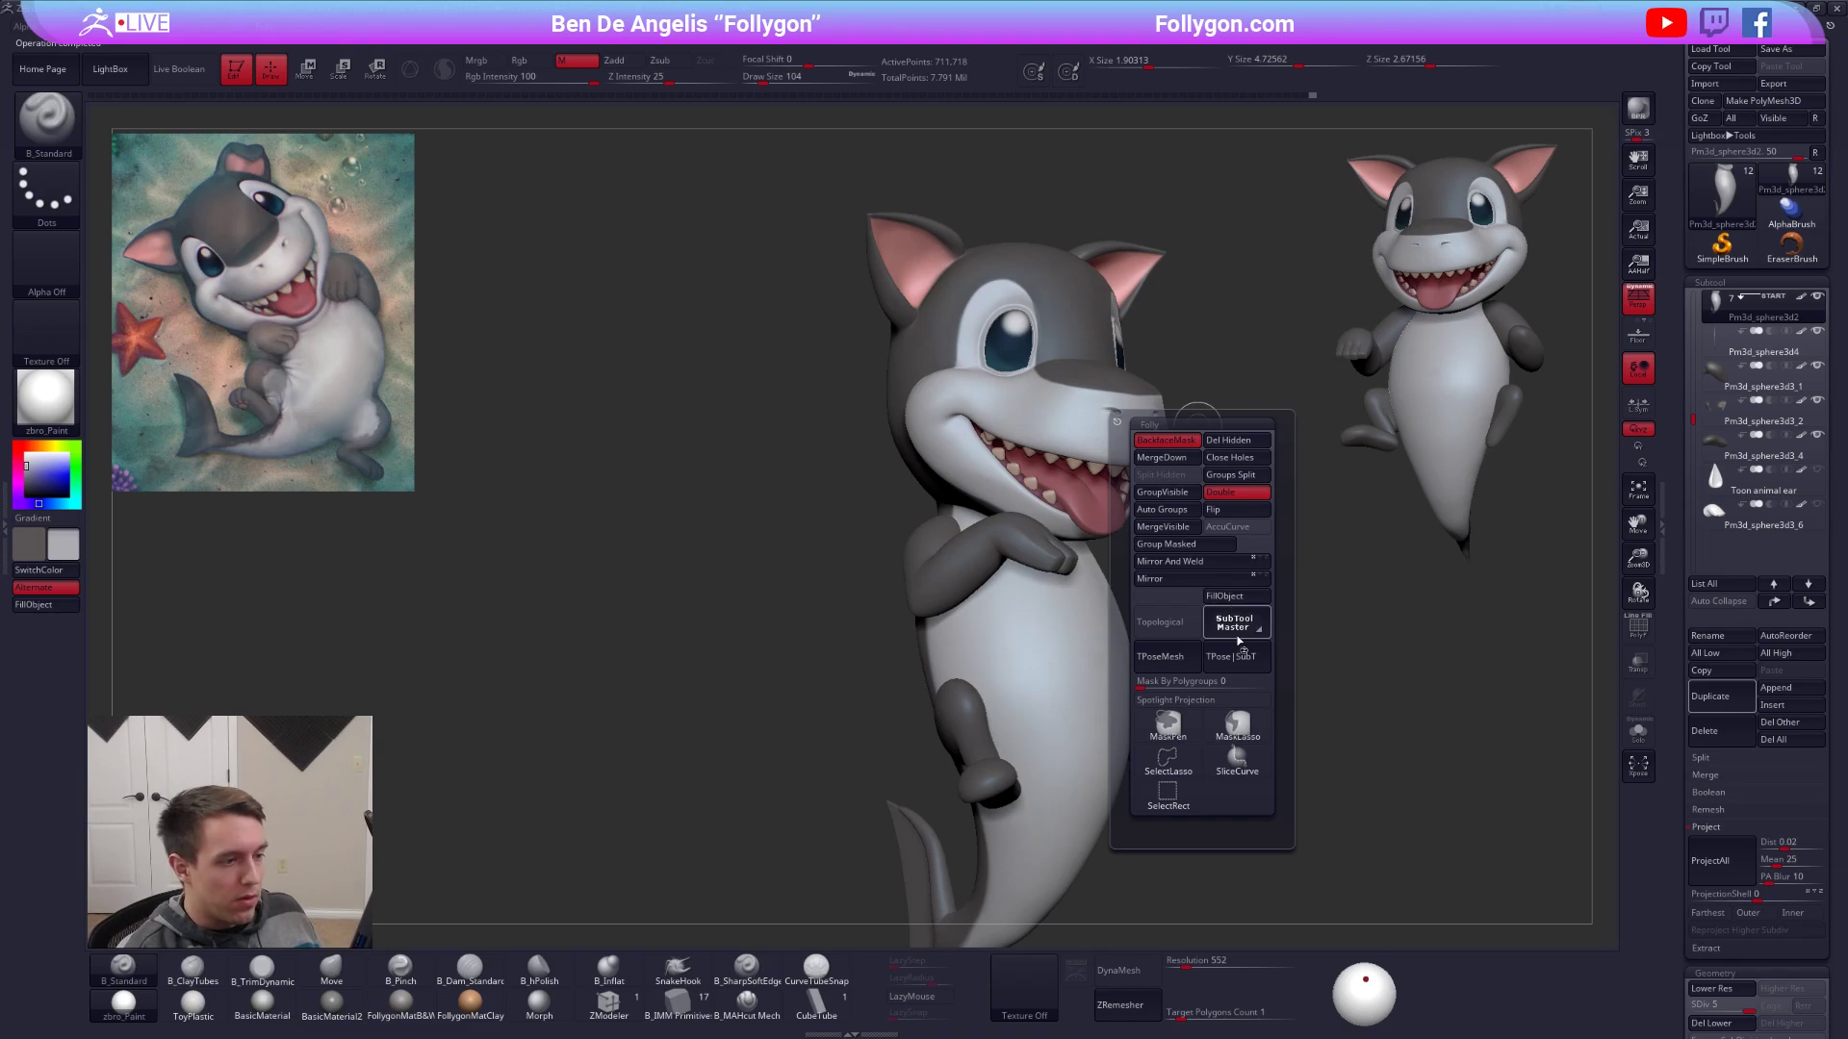
click(1238, 635)
click(137, 293)
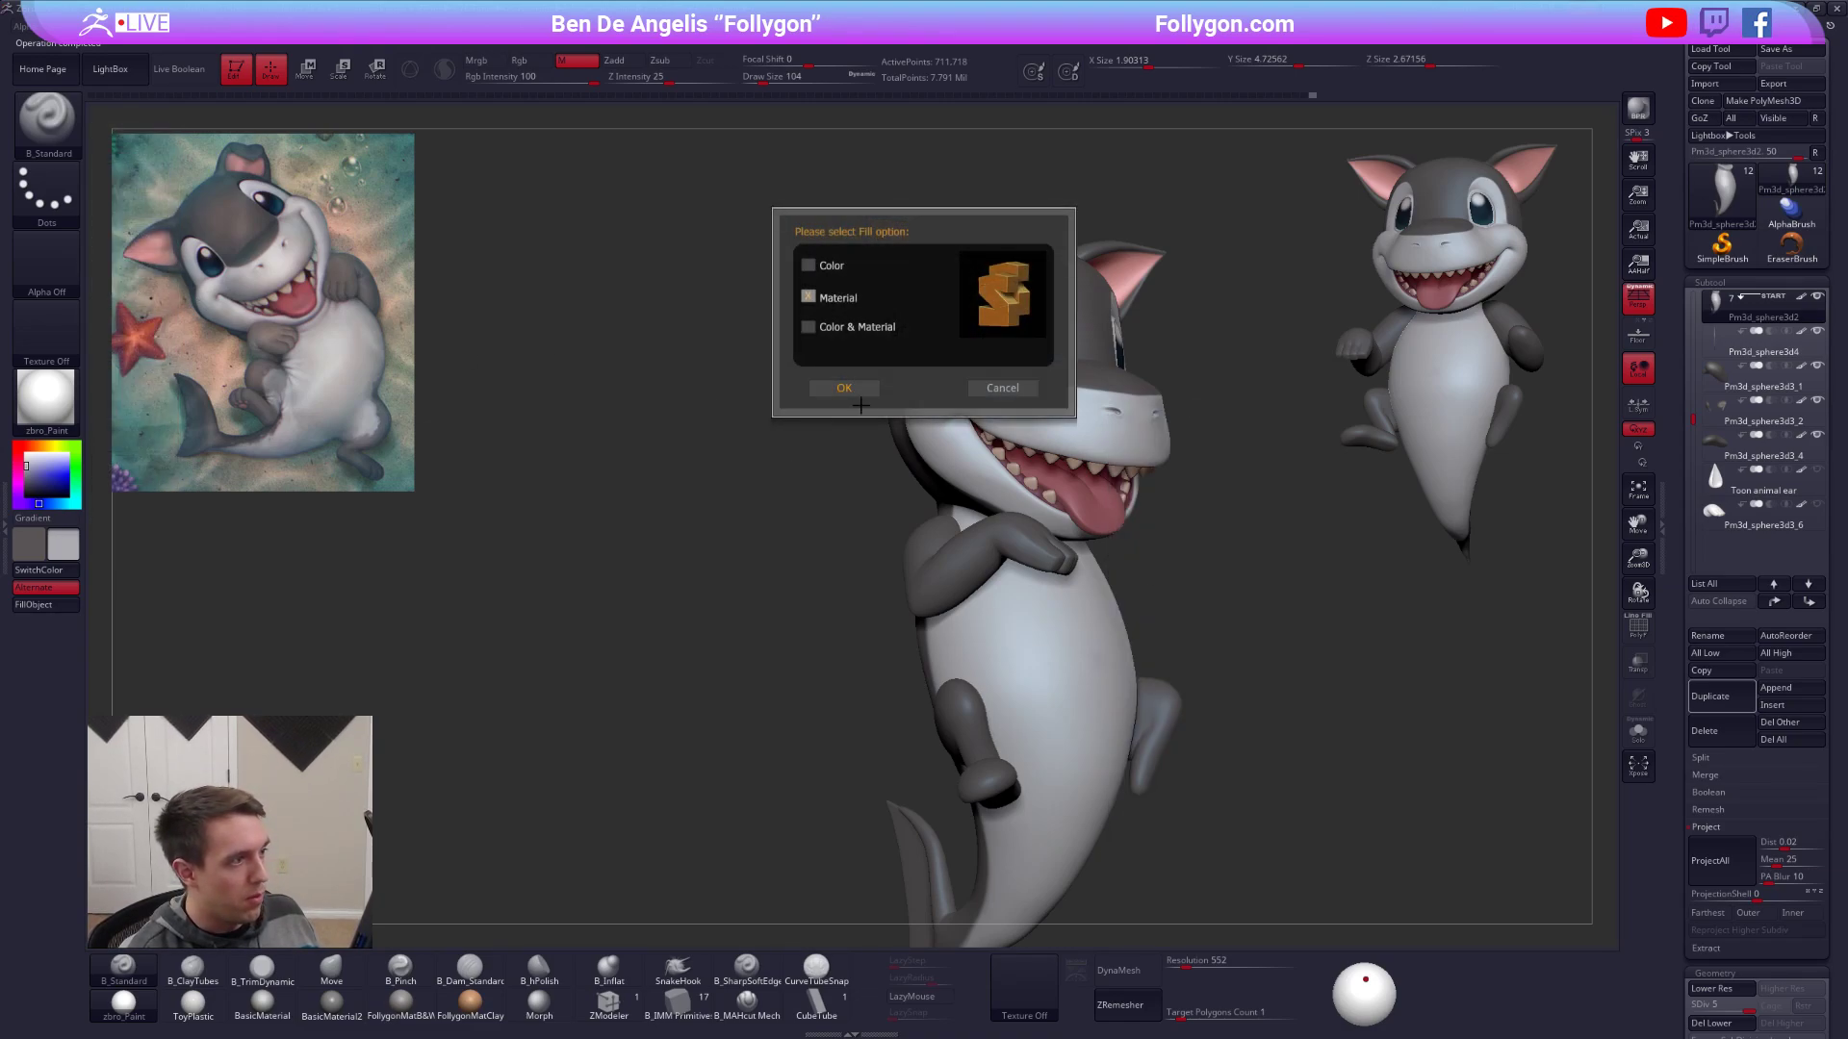
click(847, 396)
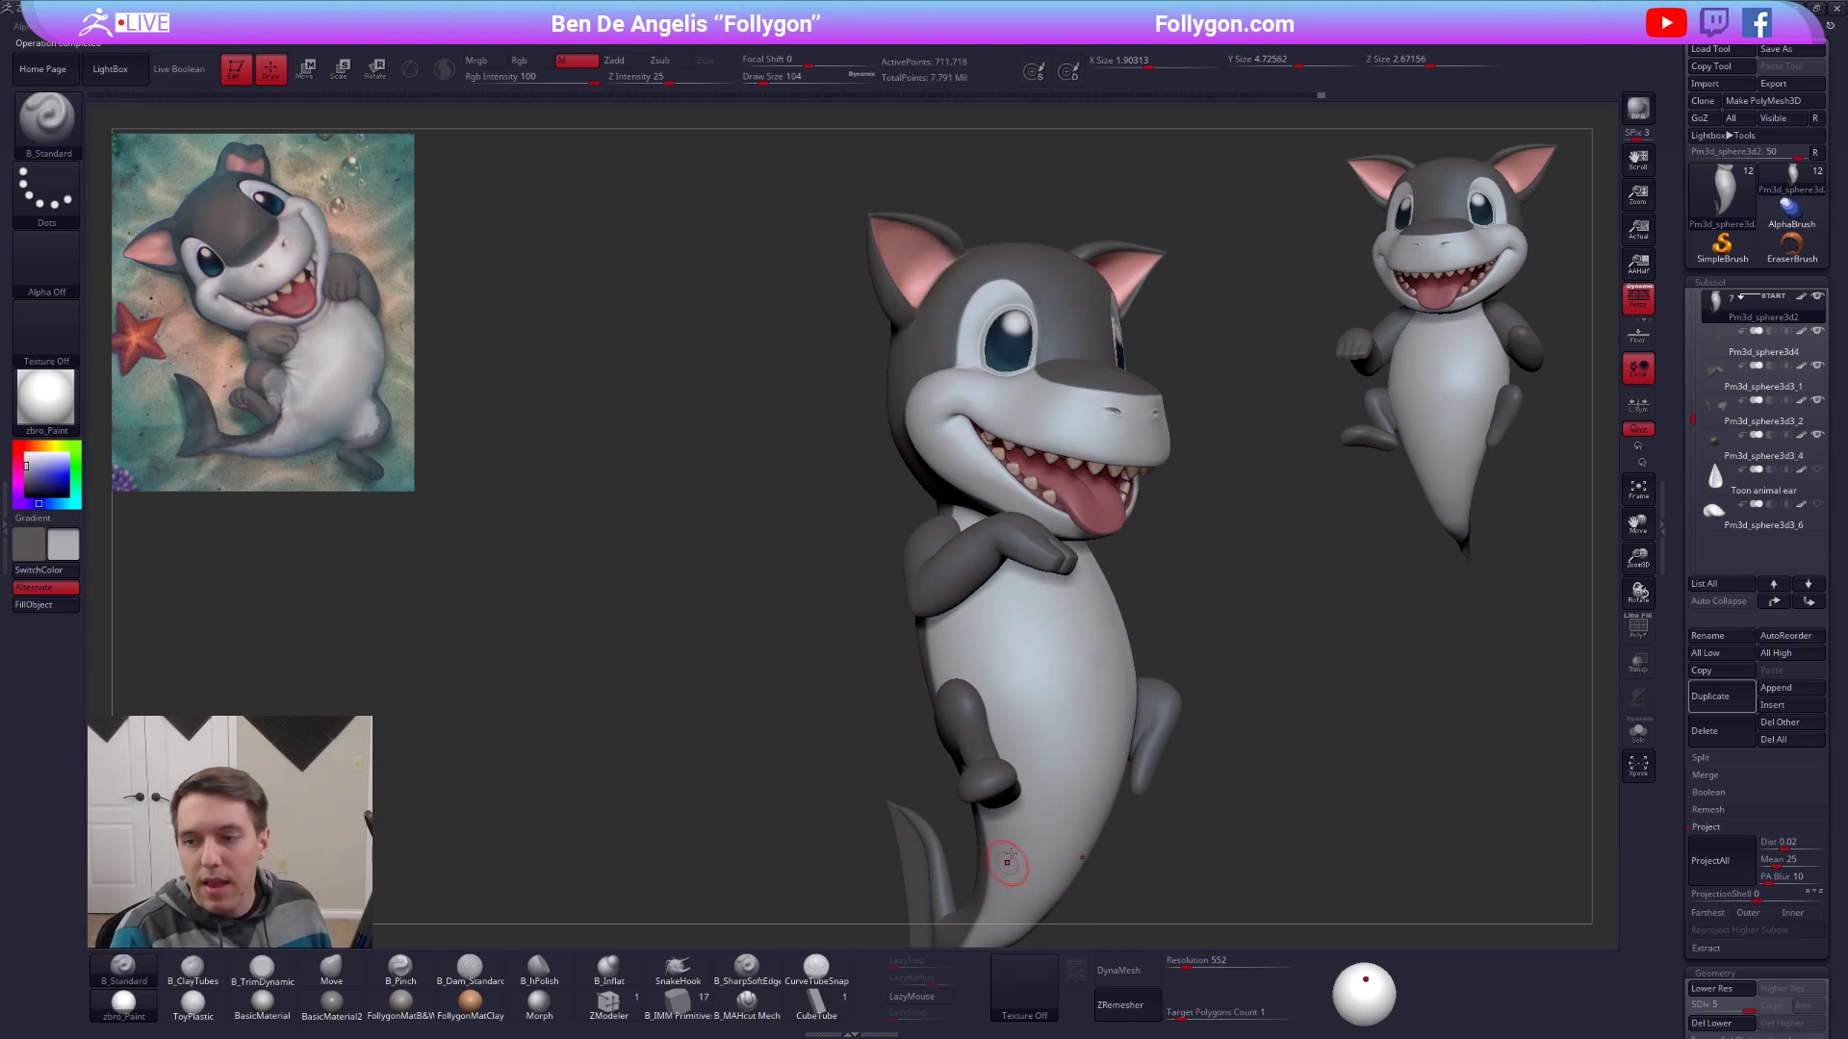
Place snapshots of the character from several angles around the canvas and clear the layer.
alt+drag(1145, 857, 1209, 712)
key(shift+s)
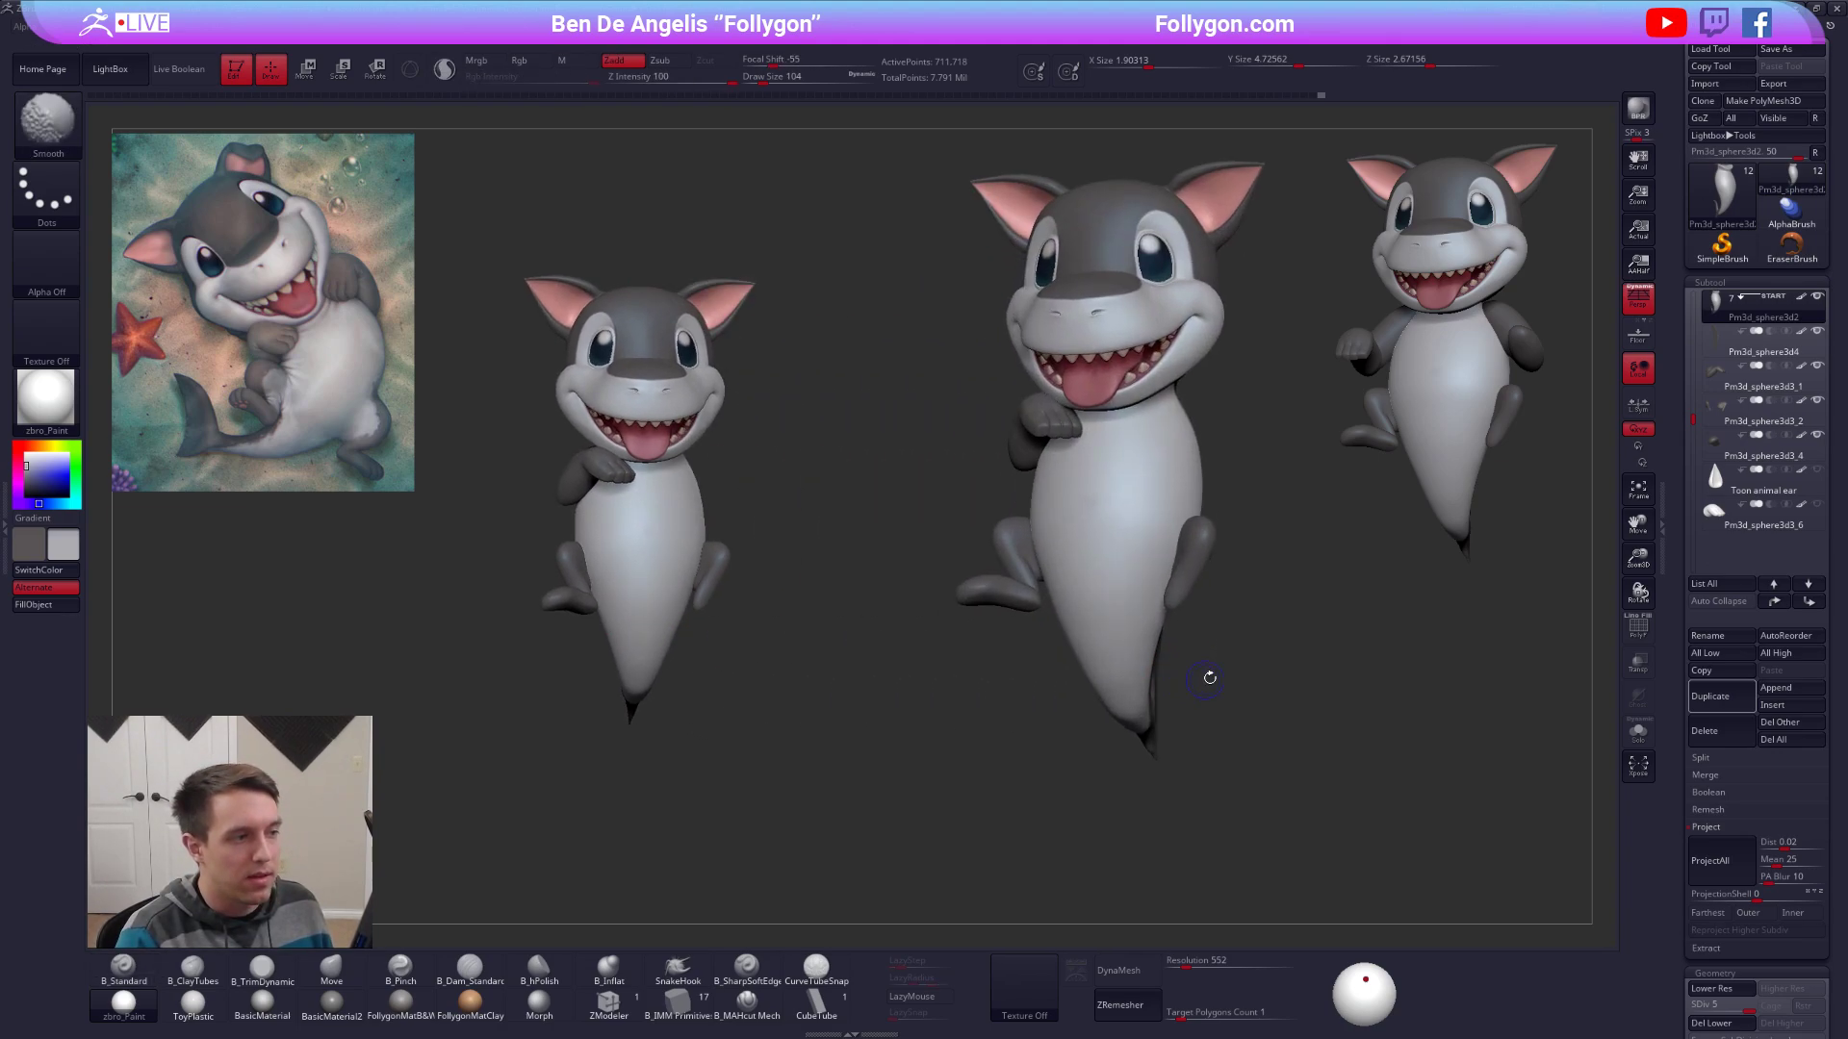
key(shift+s)
mouse_move(1184, 640)
alt+mouse_down()
mouse_move(904, 724)
mouse_move(962, 733)
mouse_move(966, 453)
mouse_move(1001, 510)
alt+mouse_up()
key(shift+s)
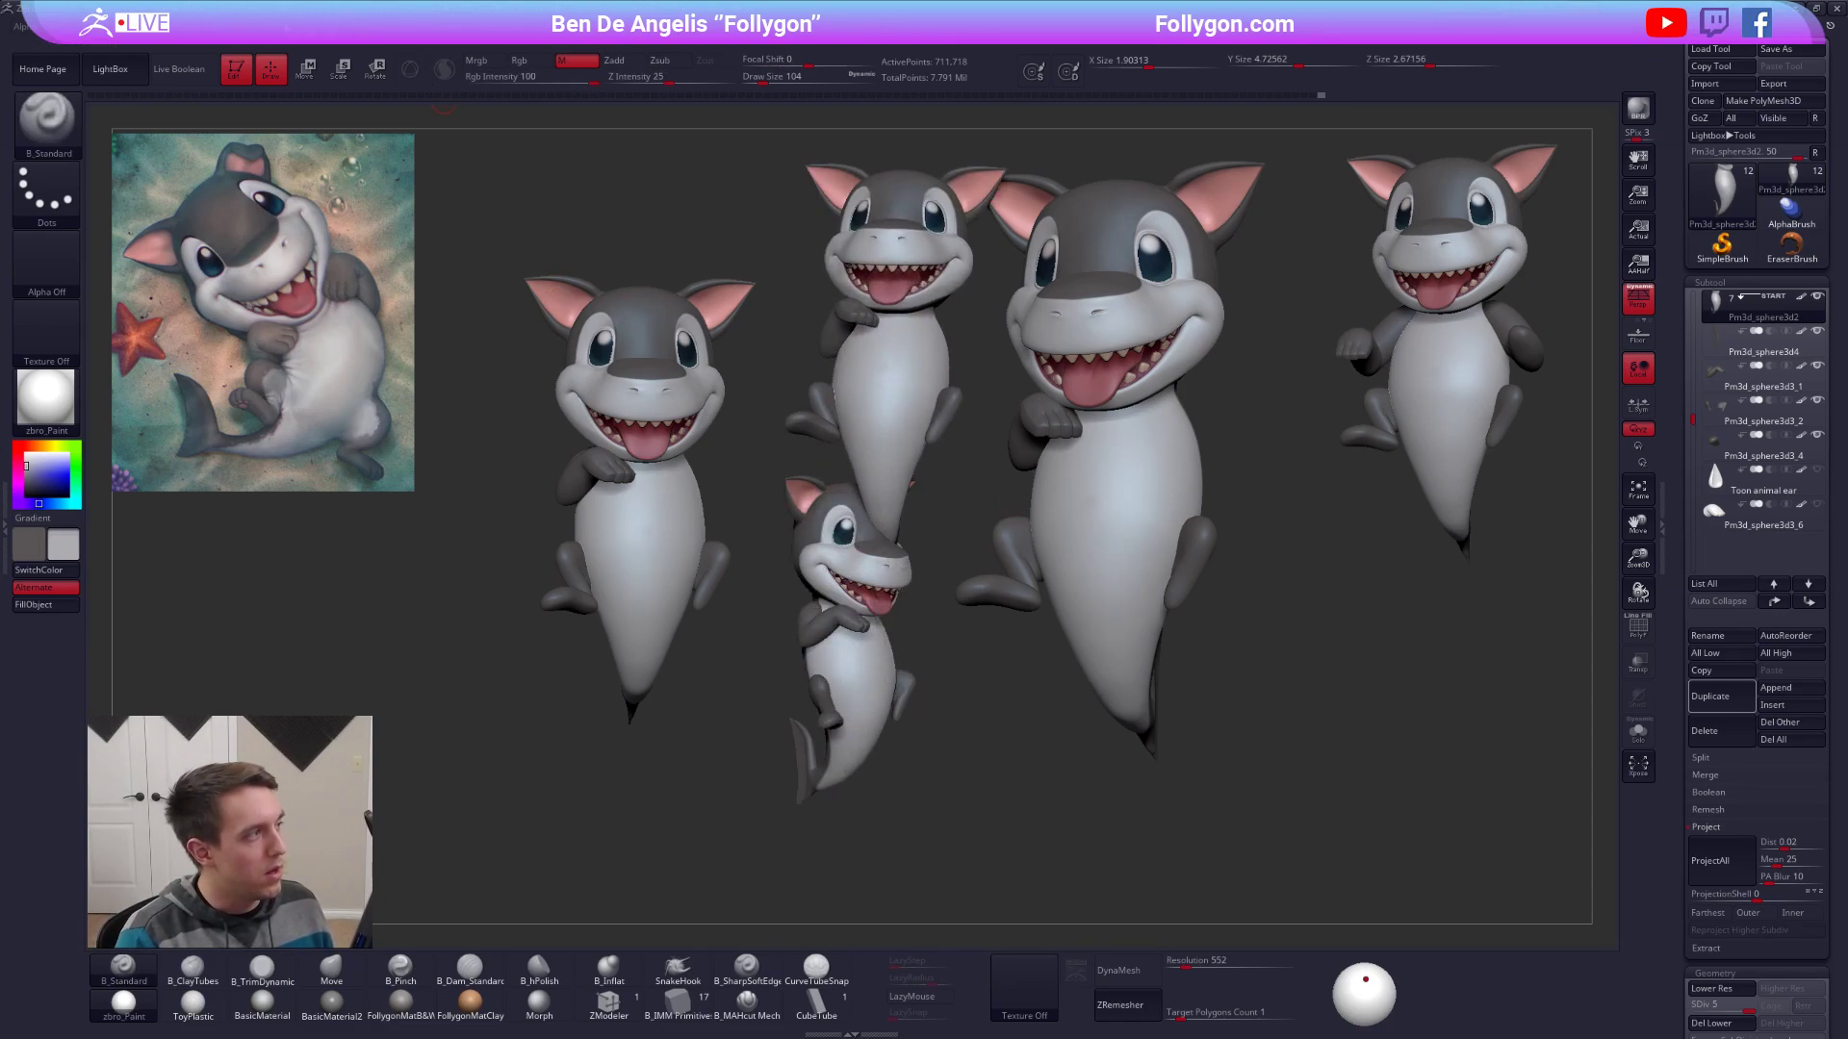
click(302, 29)
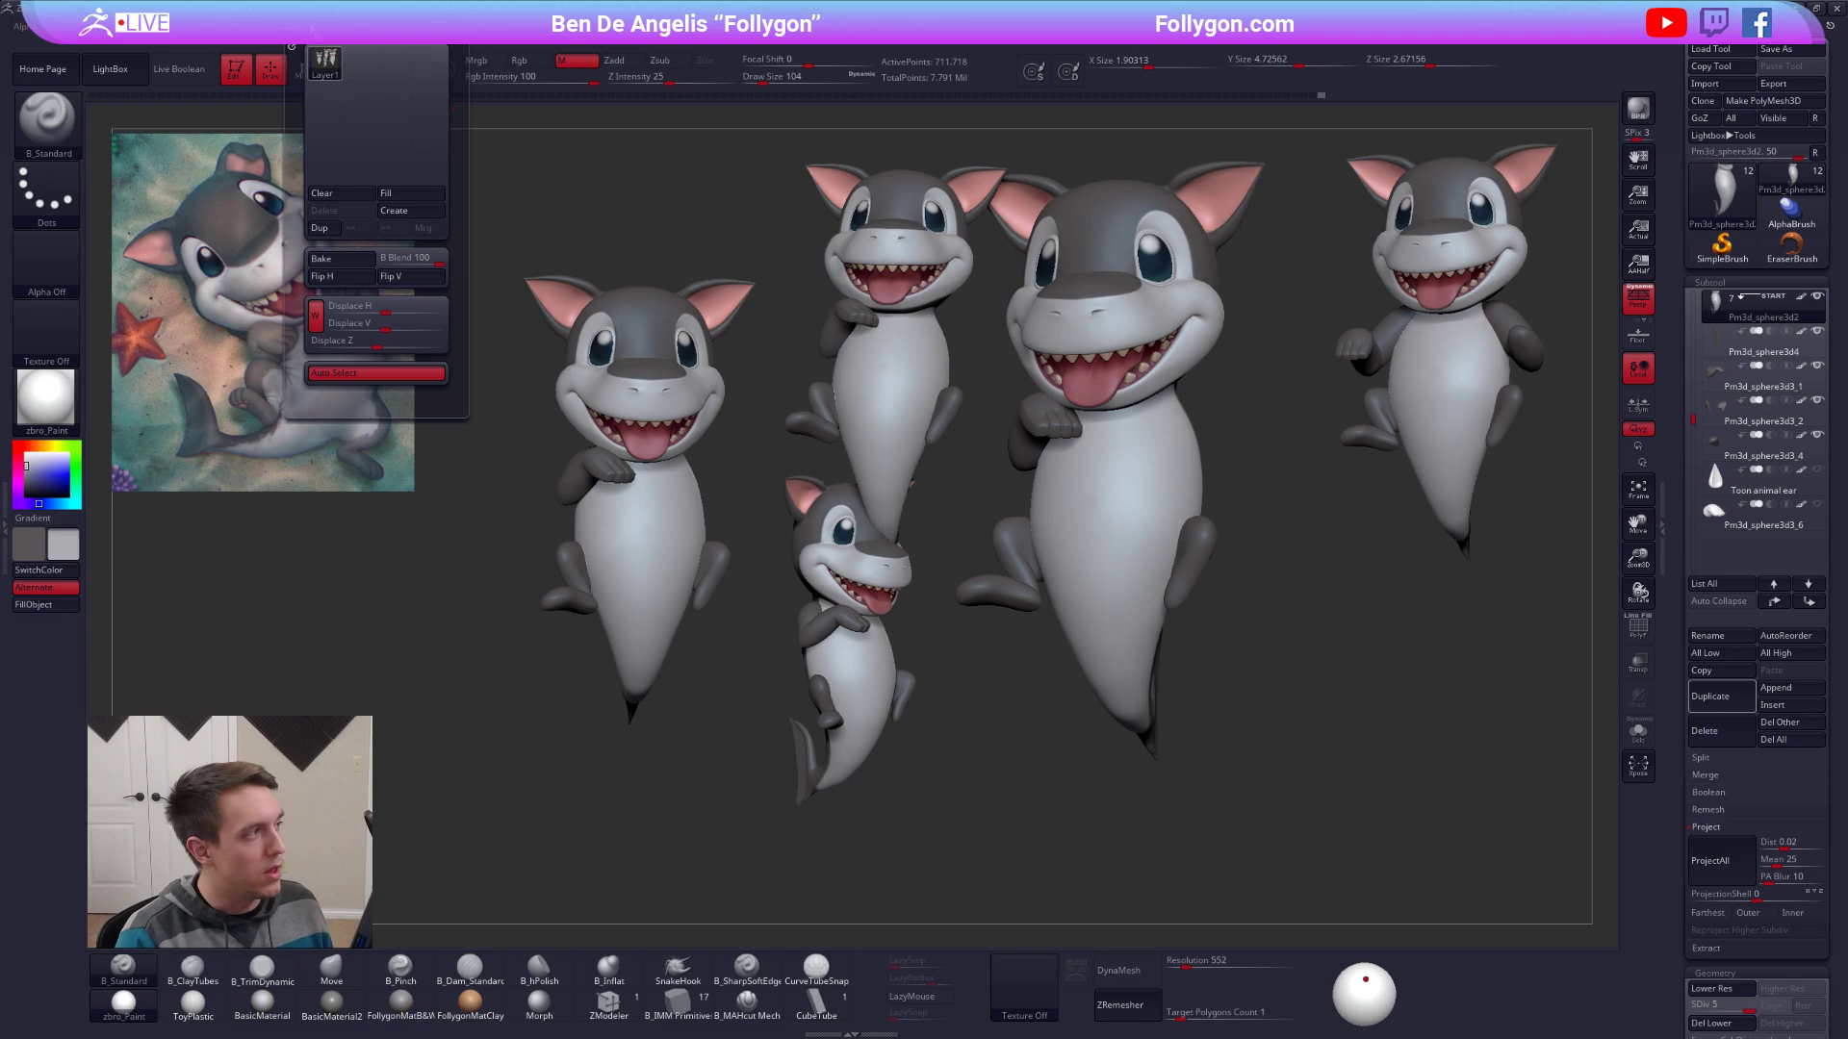
click(349, 195)
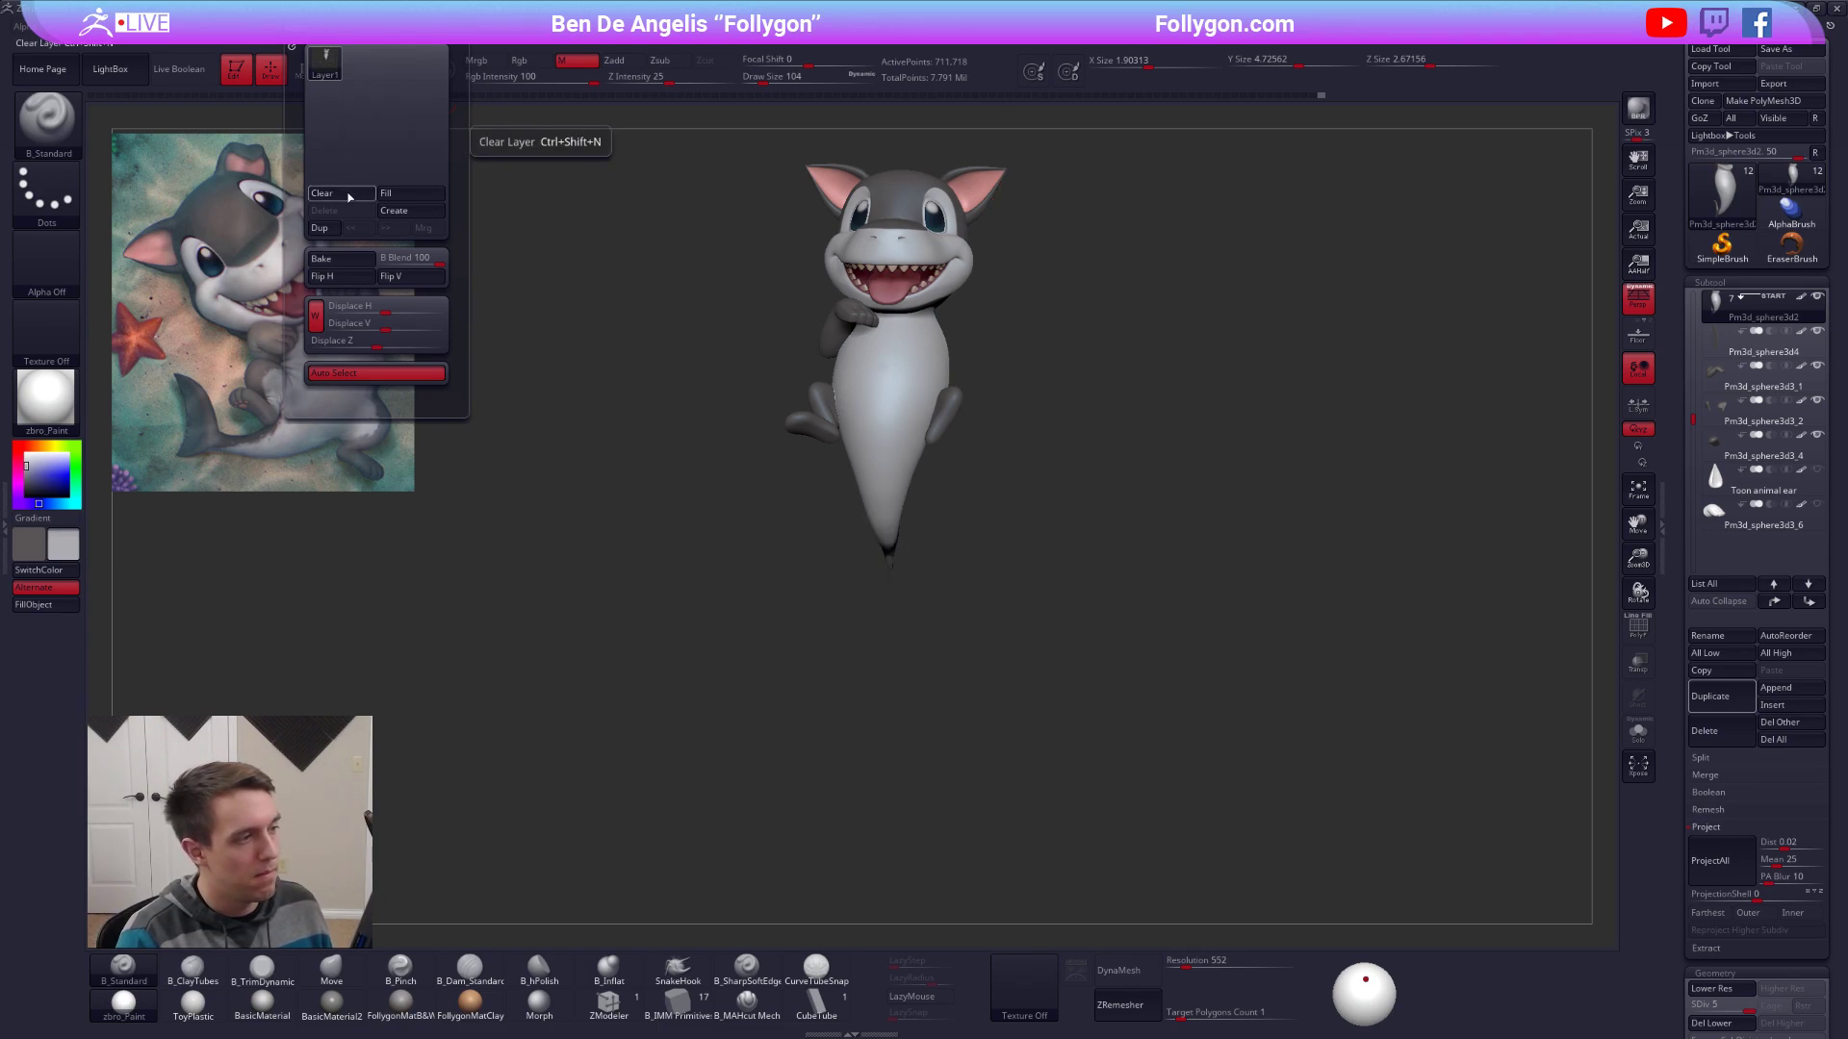
Place more snapshots of the turned character on both sides of the canvas.
drag(957, 500, 1095, 628)
key(shift+s)
alt+drag(1067, 564, 783, 641)
key(shift+s)
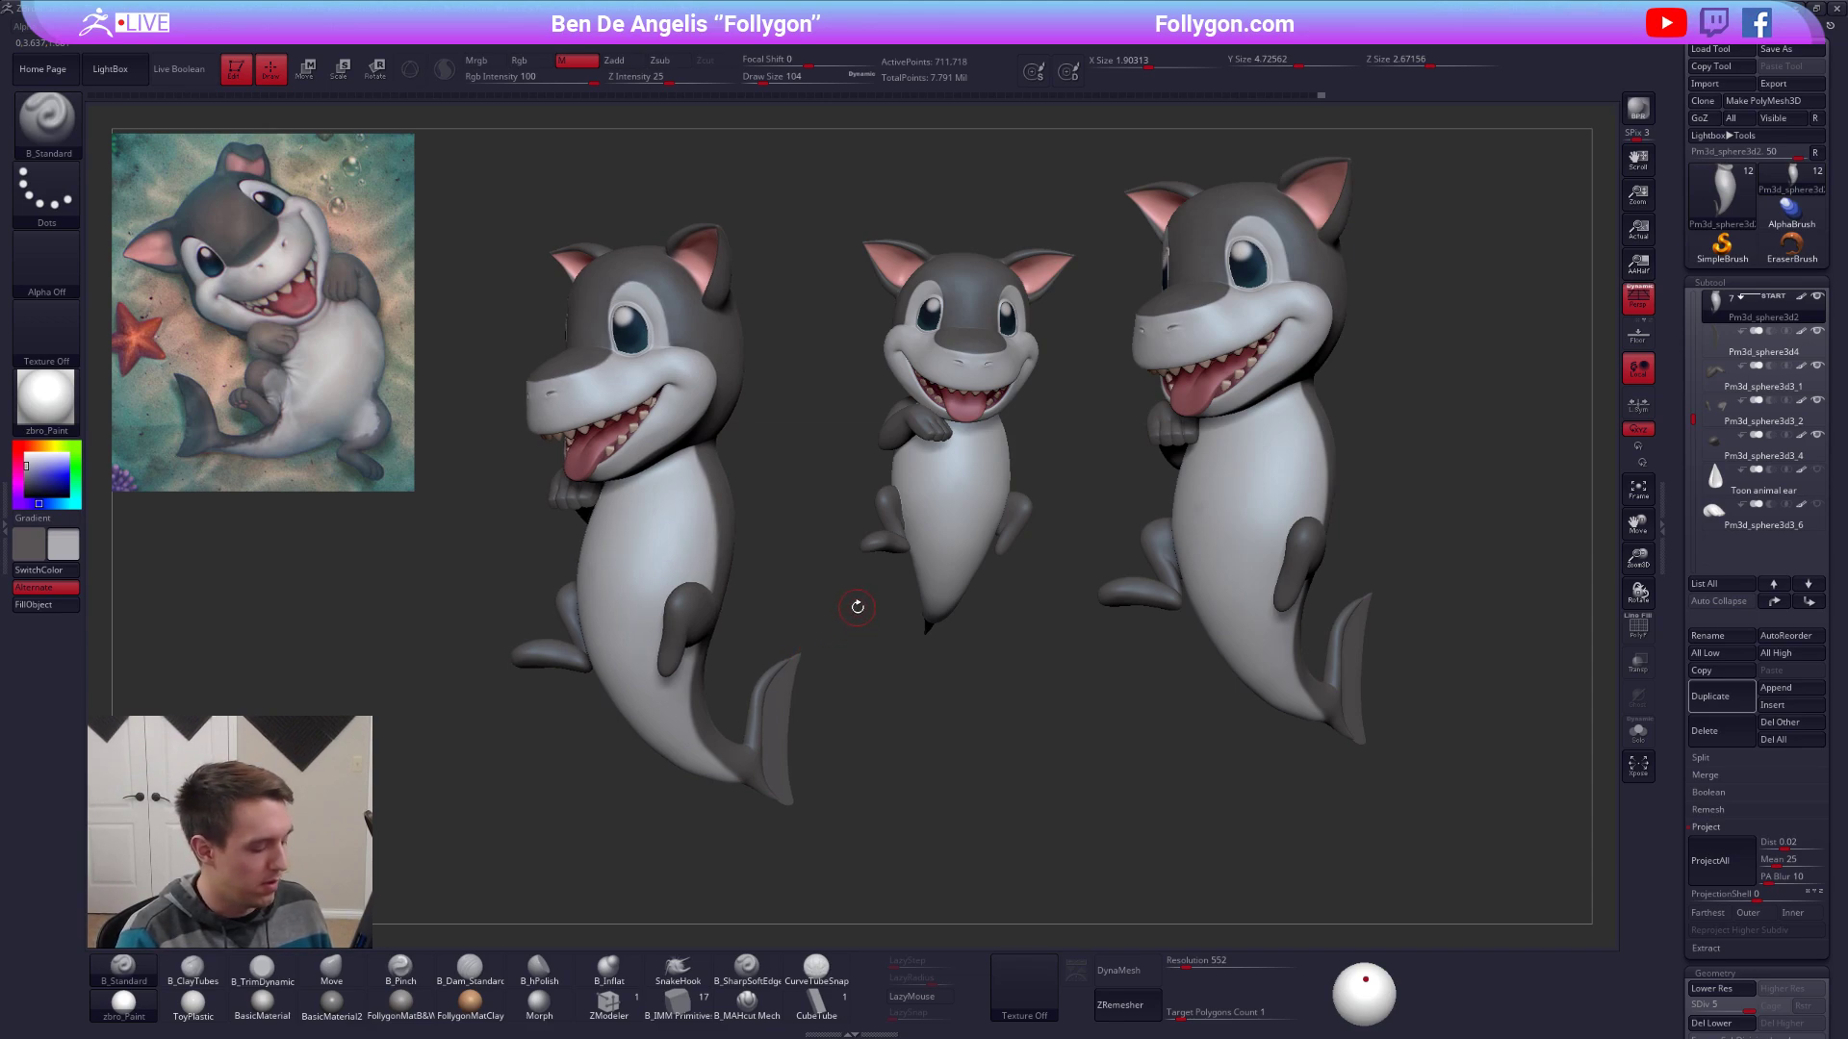
Clear the canvas and place one front-facing snapshot of the character in its upper-right corner.
key(ctrl+n)
alt+drag(956, 523, 1424, 362)
key(shift+s)
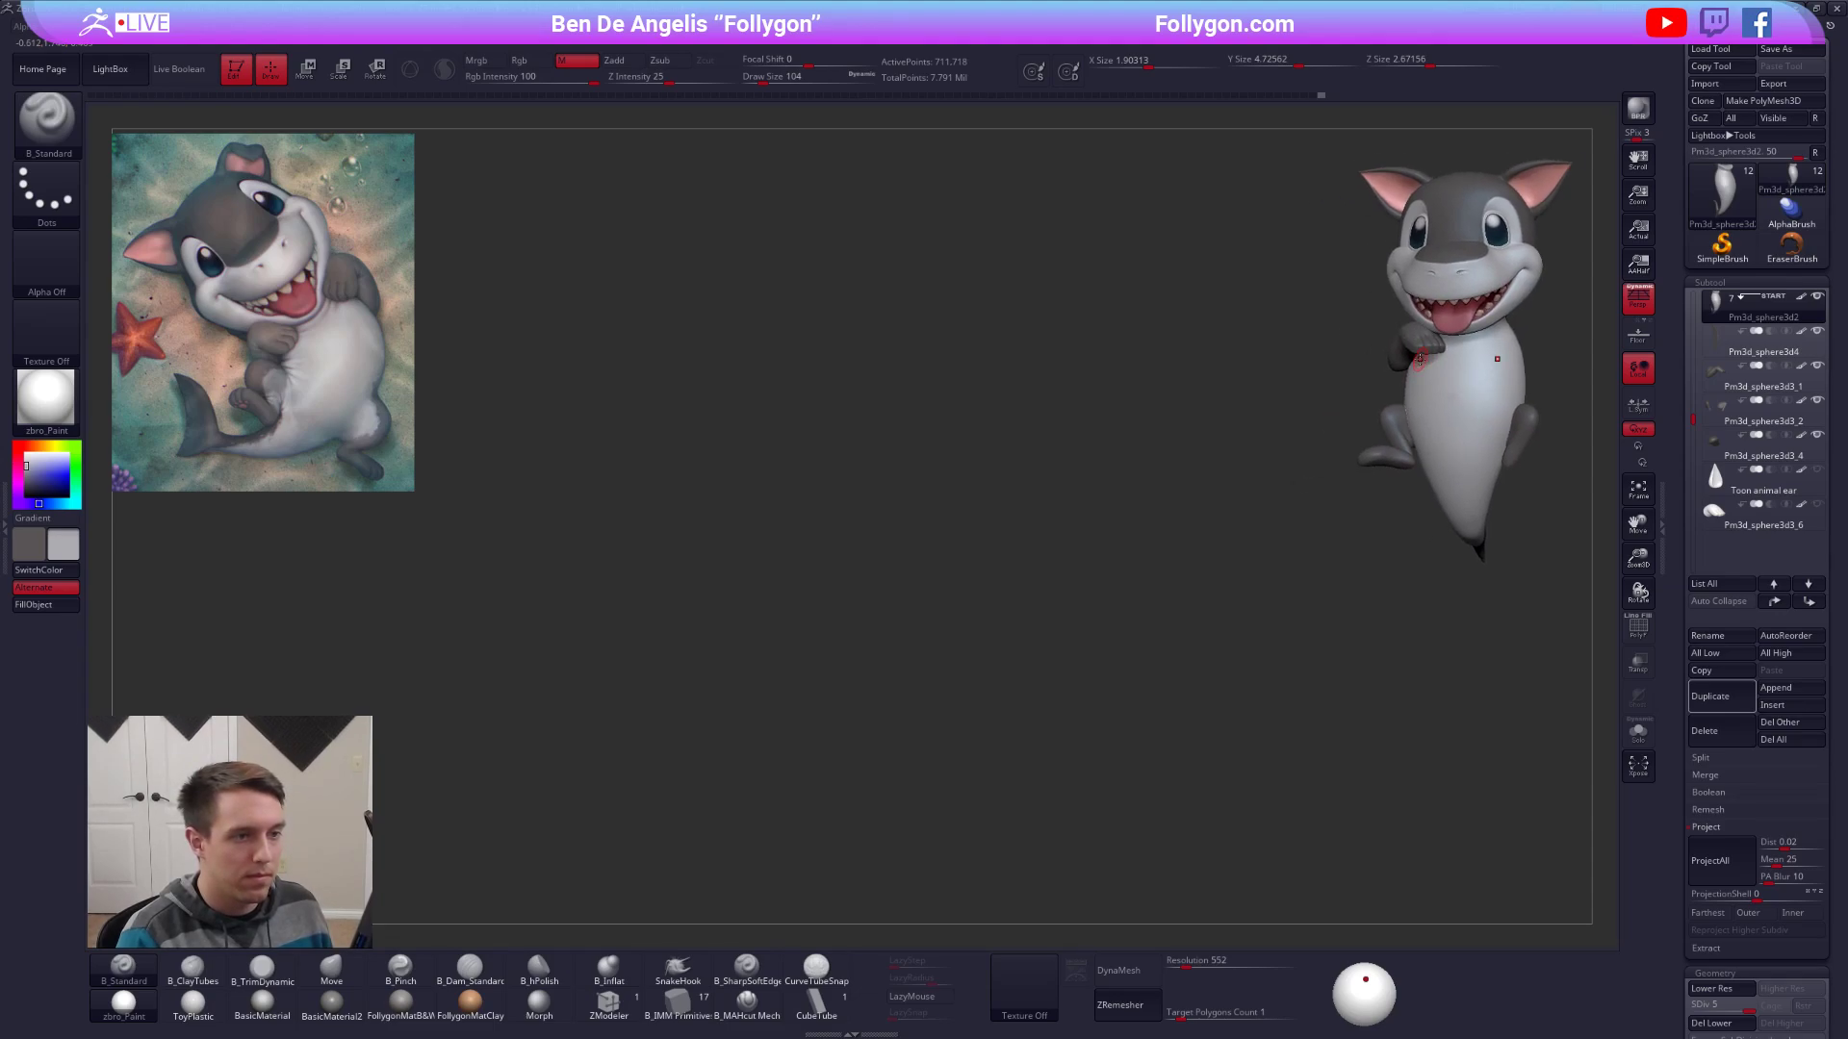
Isolate the body at subdivision level 2 and enlarge the brush's draw size to 381.
mouse_move(1424, 362)
alt+mouse_down()
mouse_move(886, 510)
mouse_move(962, 539)
mouse_move(1022, 598)
mouse_move(937, 602)
alt+mouse_up()
key(alt+s)
key(shift+d)
key(shift+d)
key(shift+d)
key(space)
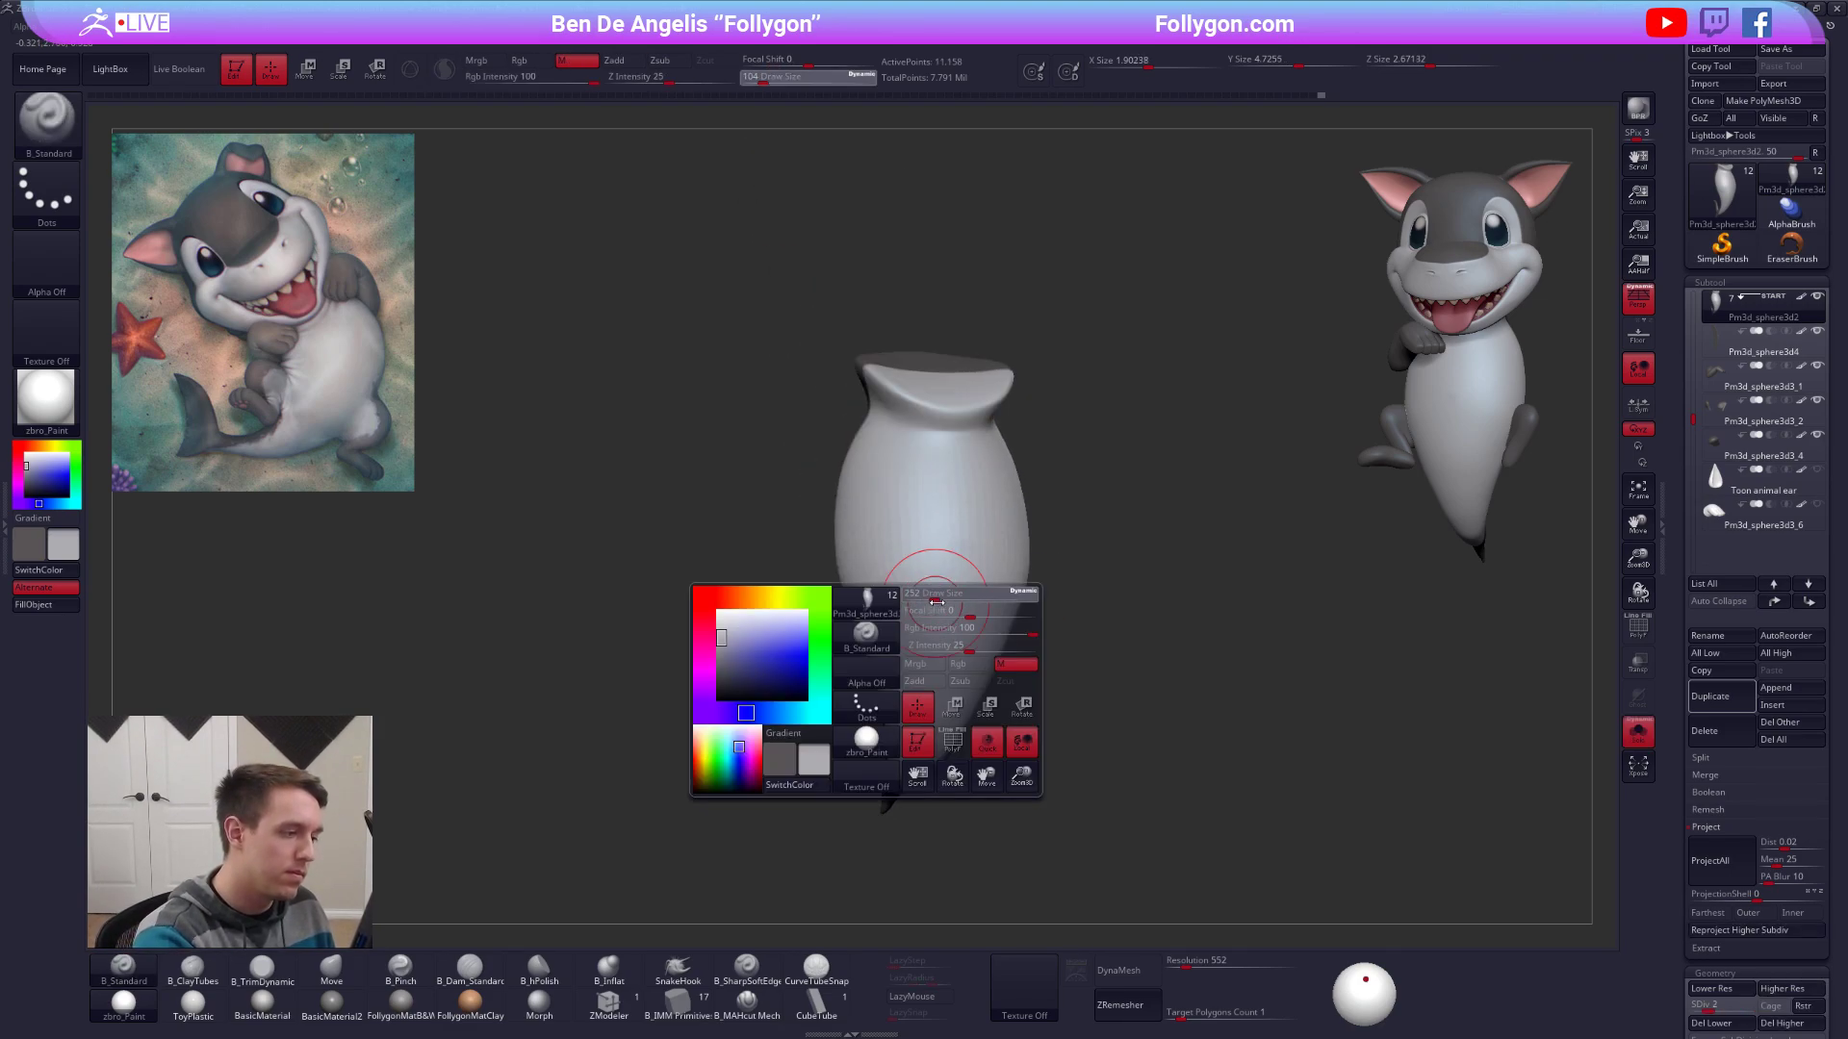
right_drag(936, 602, 991, 597)
key(space)
drag(897, 601, 910, 601)
right_drag(887, 598, 837, 603)
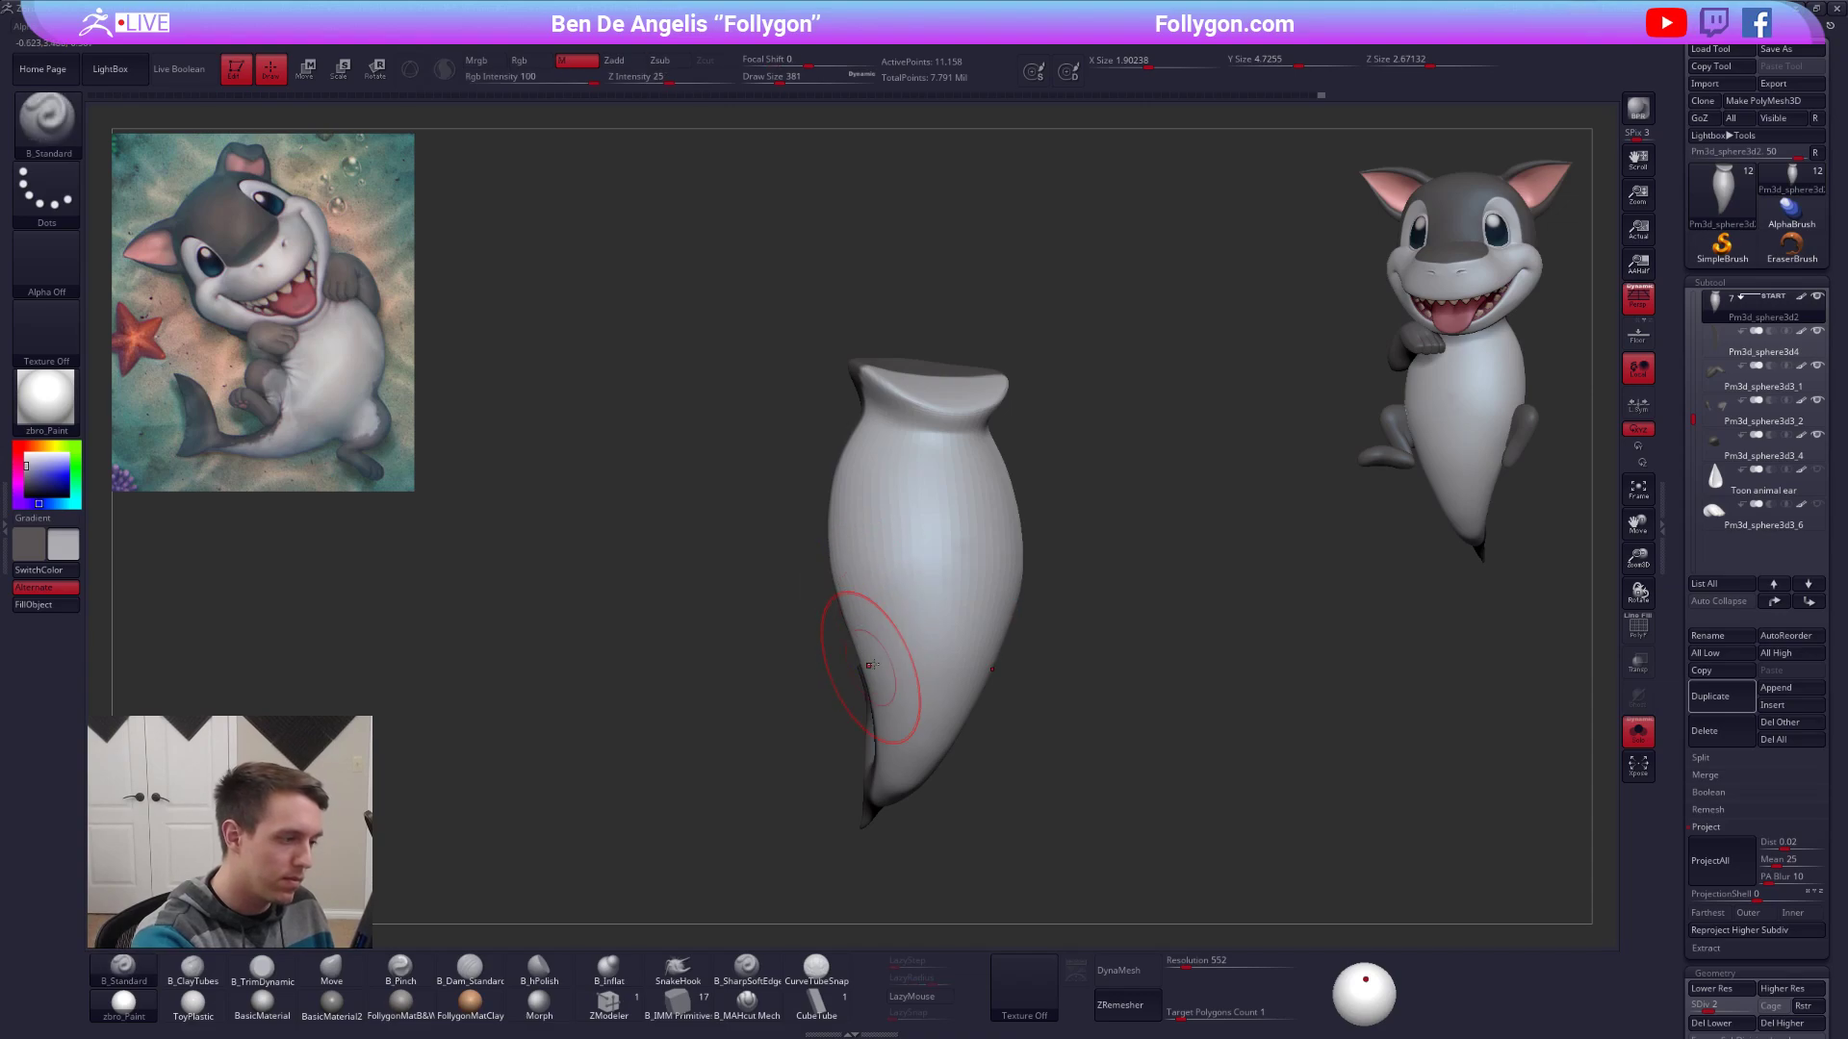
Show the whole character again and return the body to its highest subdivision level.
key(alt+s)
mouse_move(869, 664)
right_down()
mouse_move(919, 587)
mouse_move(1059, 630)
mouse_move(1042, 635)
mouse_move(1107, 607)
mouse_move(1030, 560)
mouse_move(1054, 592)
right_up()
key(d)
key(d)
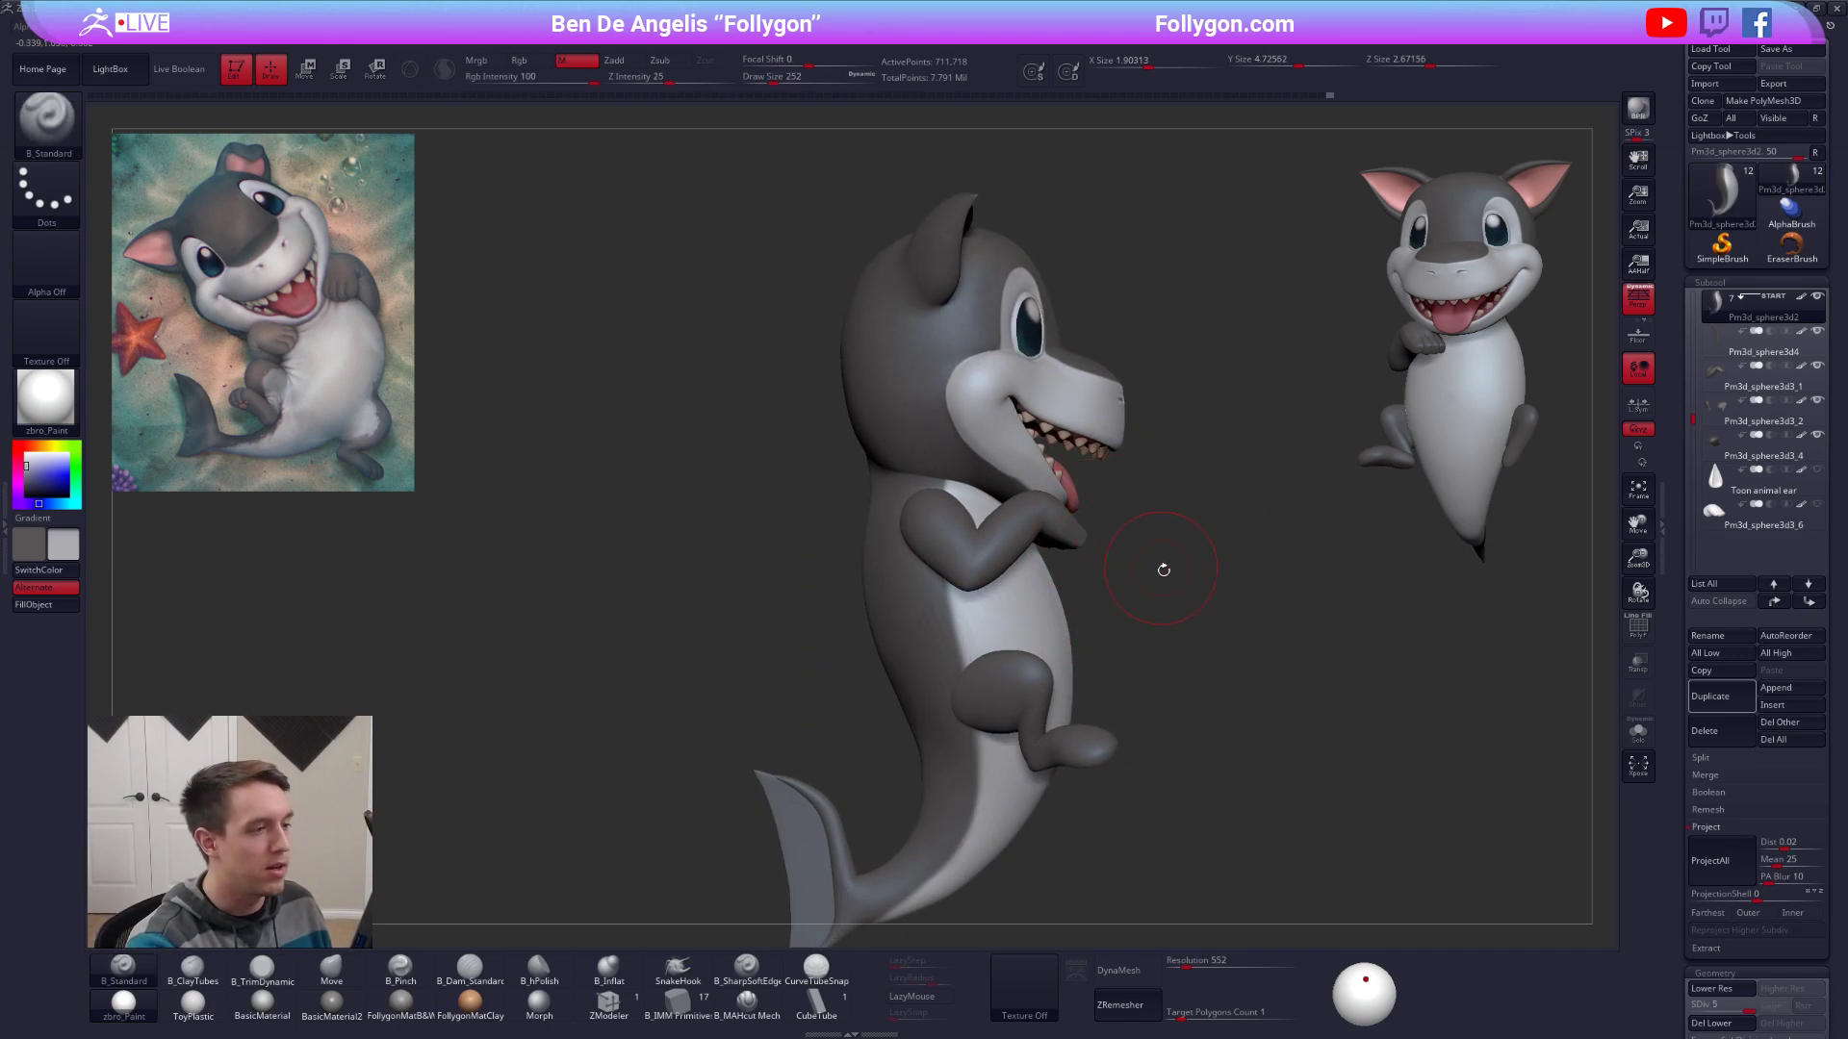
Select and isolate the head mesh, and set the brush to Mrgb with a draw size of 150.
right_drag(1163, 568, 967, 573)
mouse_move(1105, 517)
right_down()
mouse_move(1103, 492)
mouse_move(1145, 482)
right_up()
alt+click(1105, 516)
key(s)
ctrl+right_drag(1068, 568, 1020, 664)
key(space)
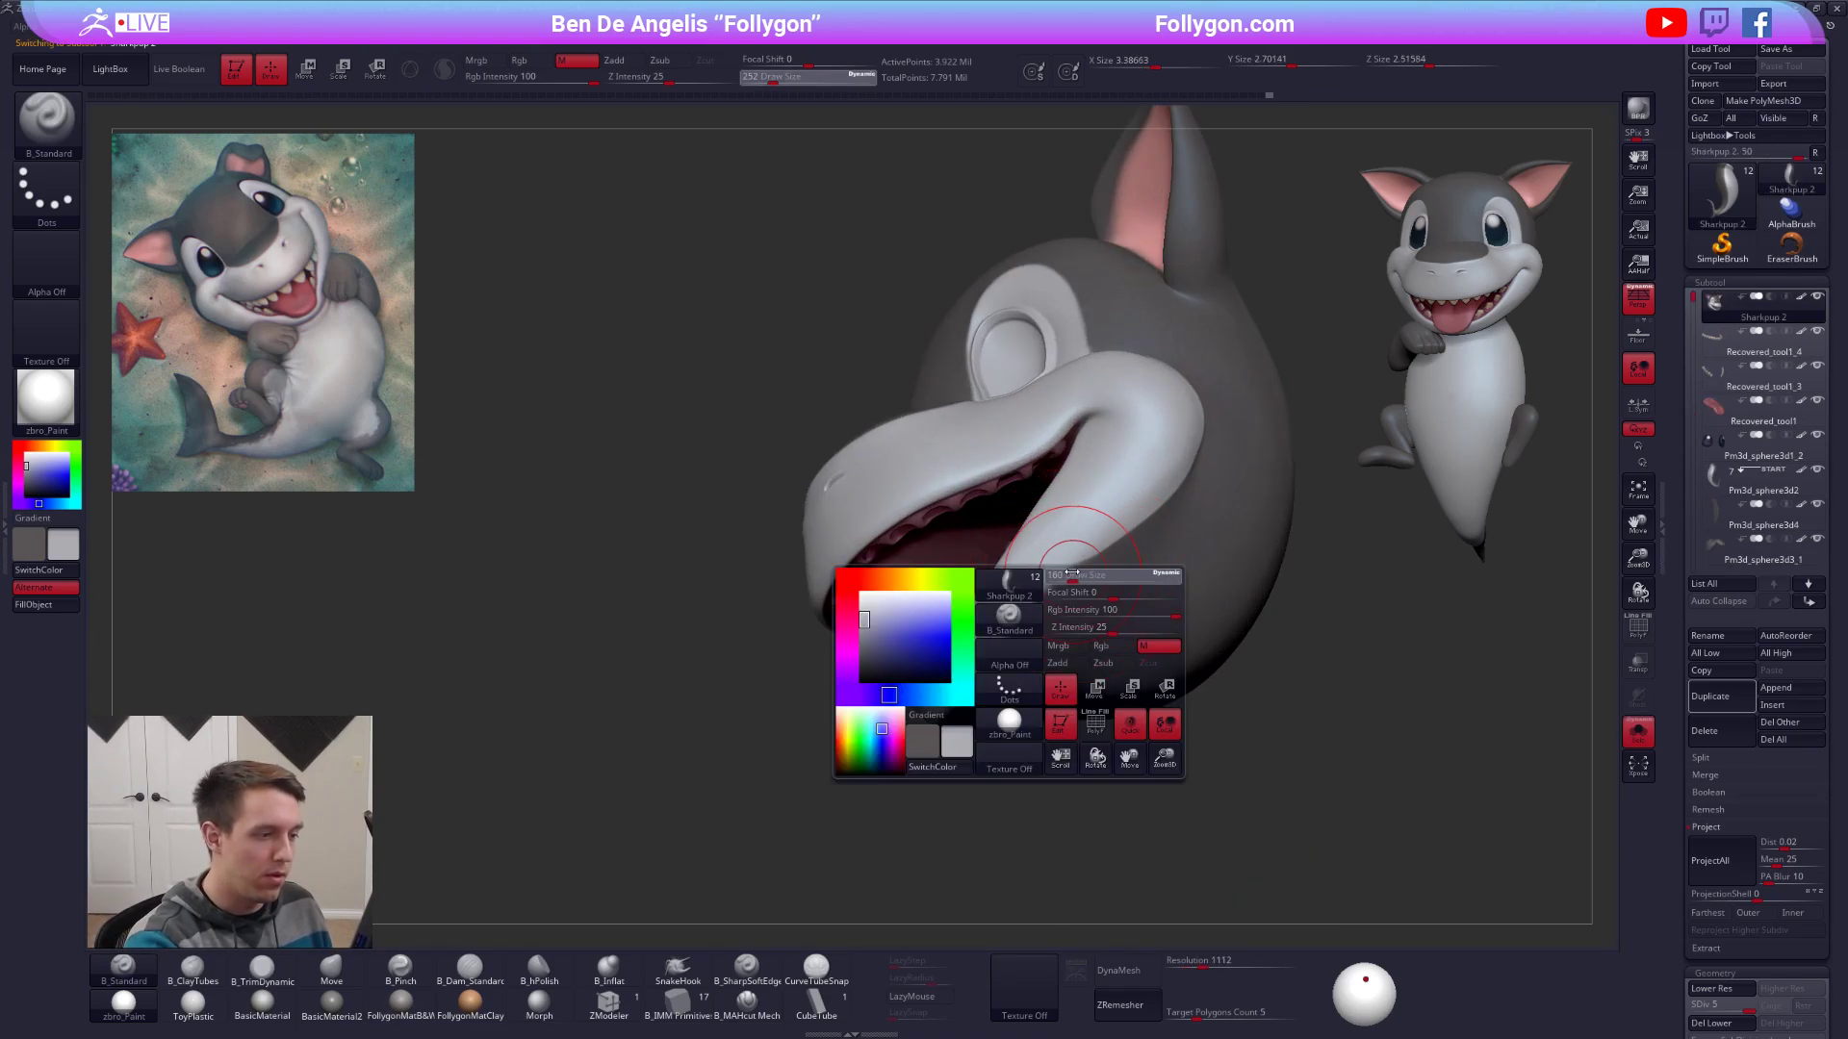
drag(1095, 577, 1085, 577)
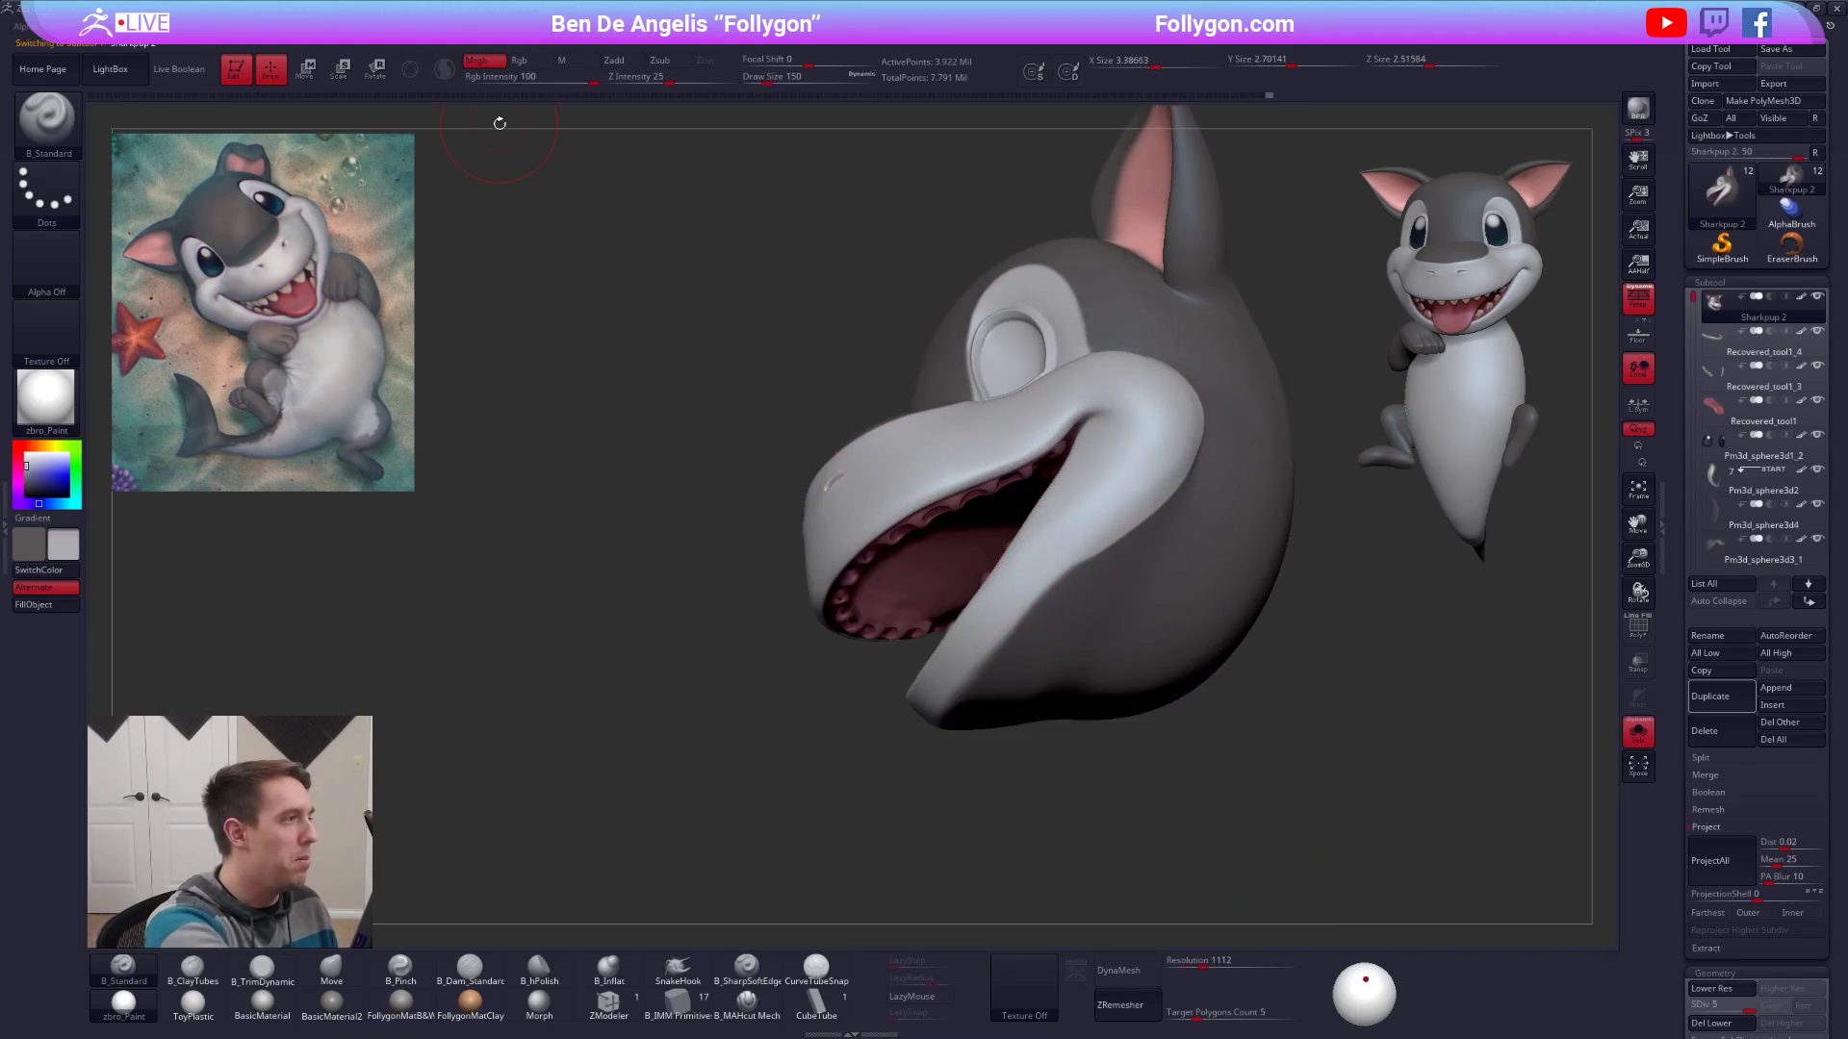
Reduce the brush's draw size to 67 and turn on LazyMouse.
key(space)
drag(812, 349, 805, 344)
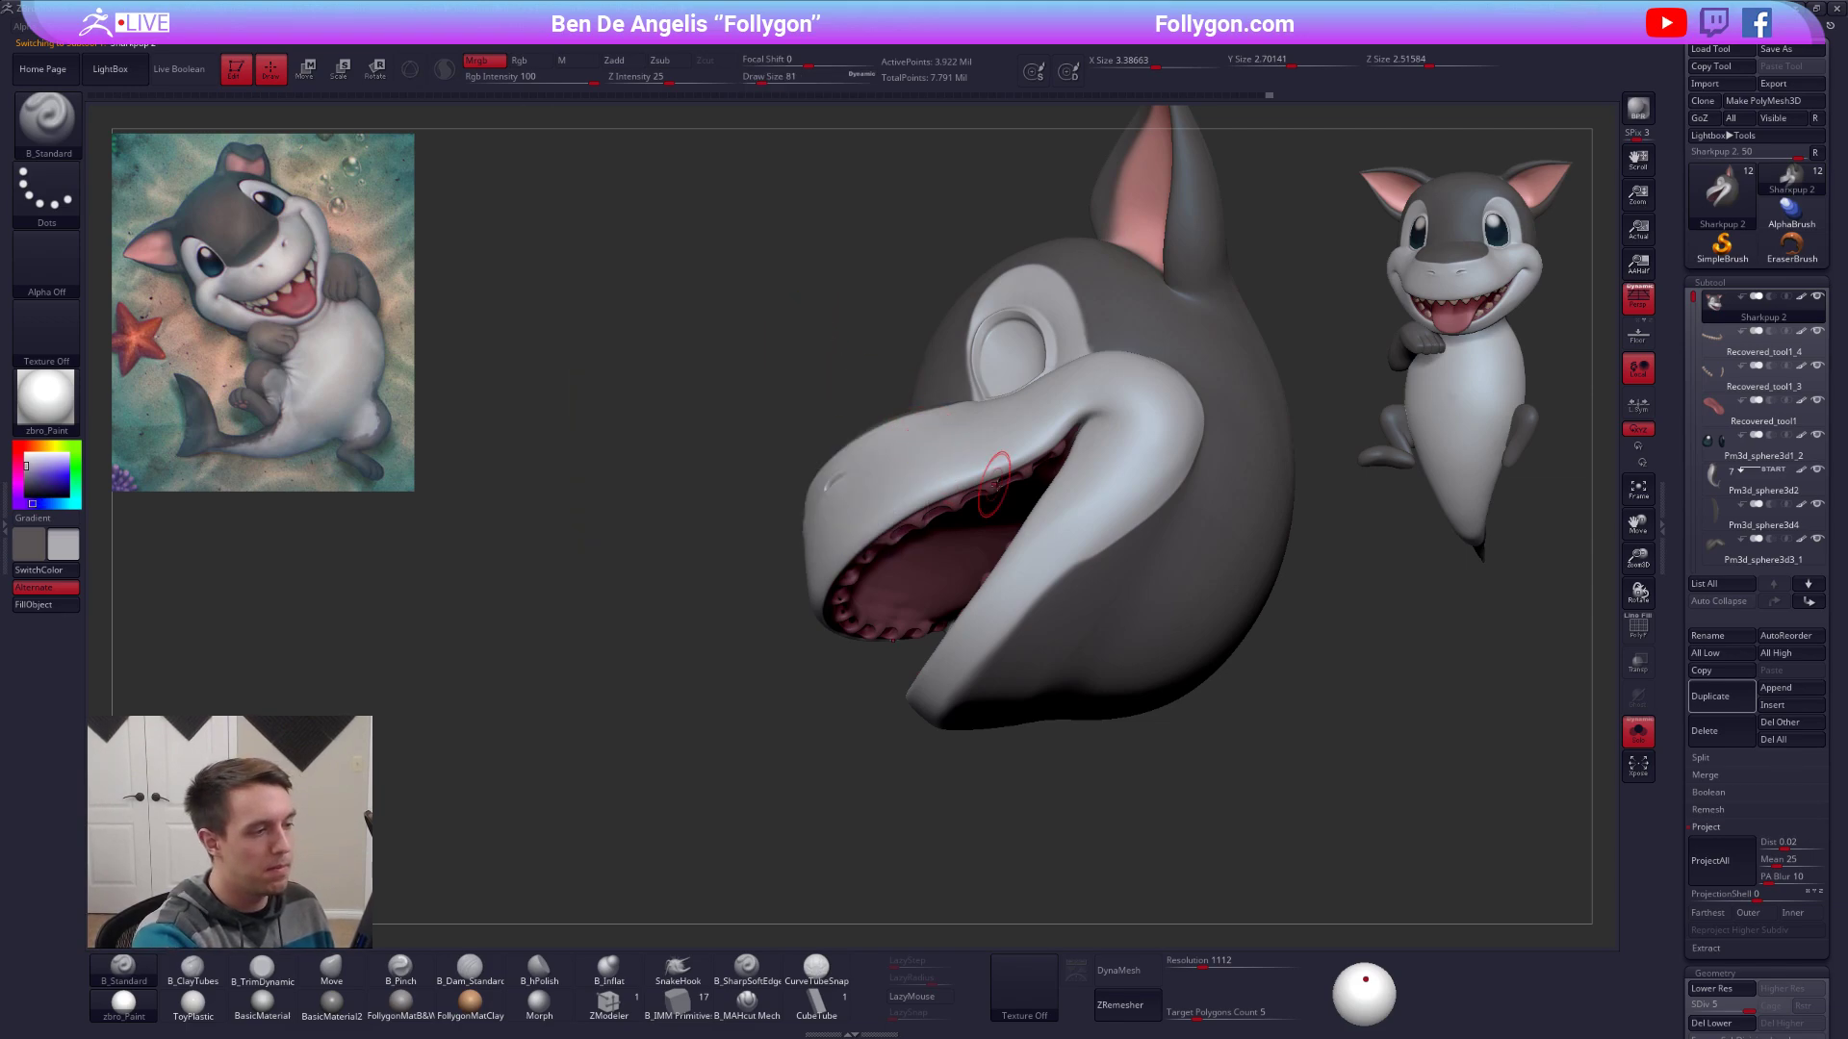
key(space)
drag(997, 485, 994, 485)
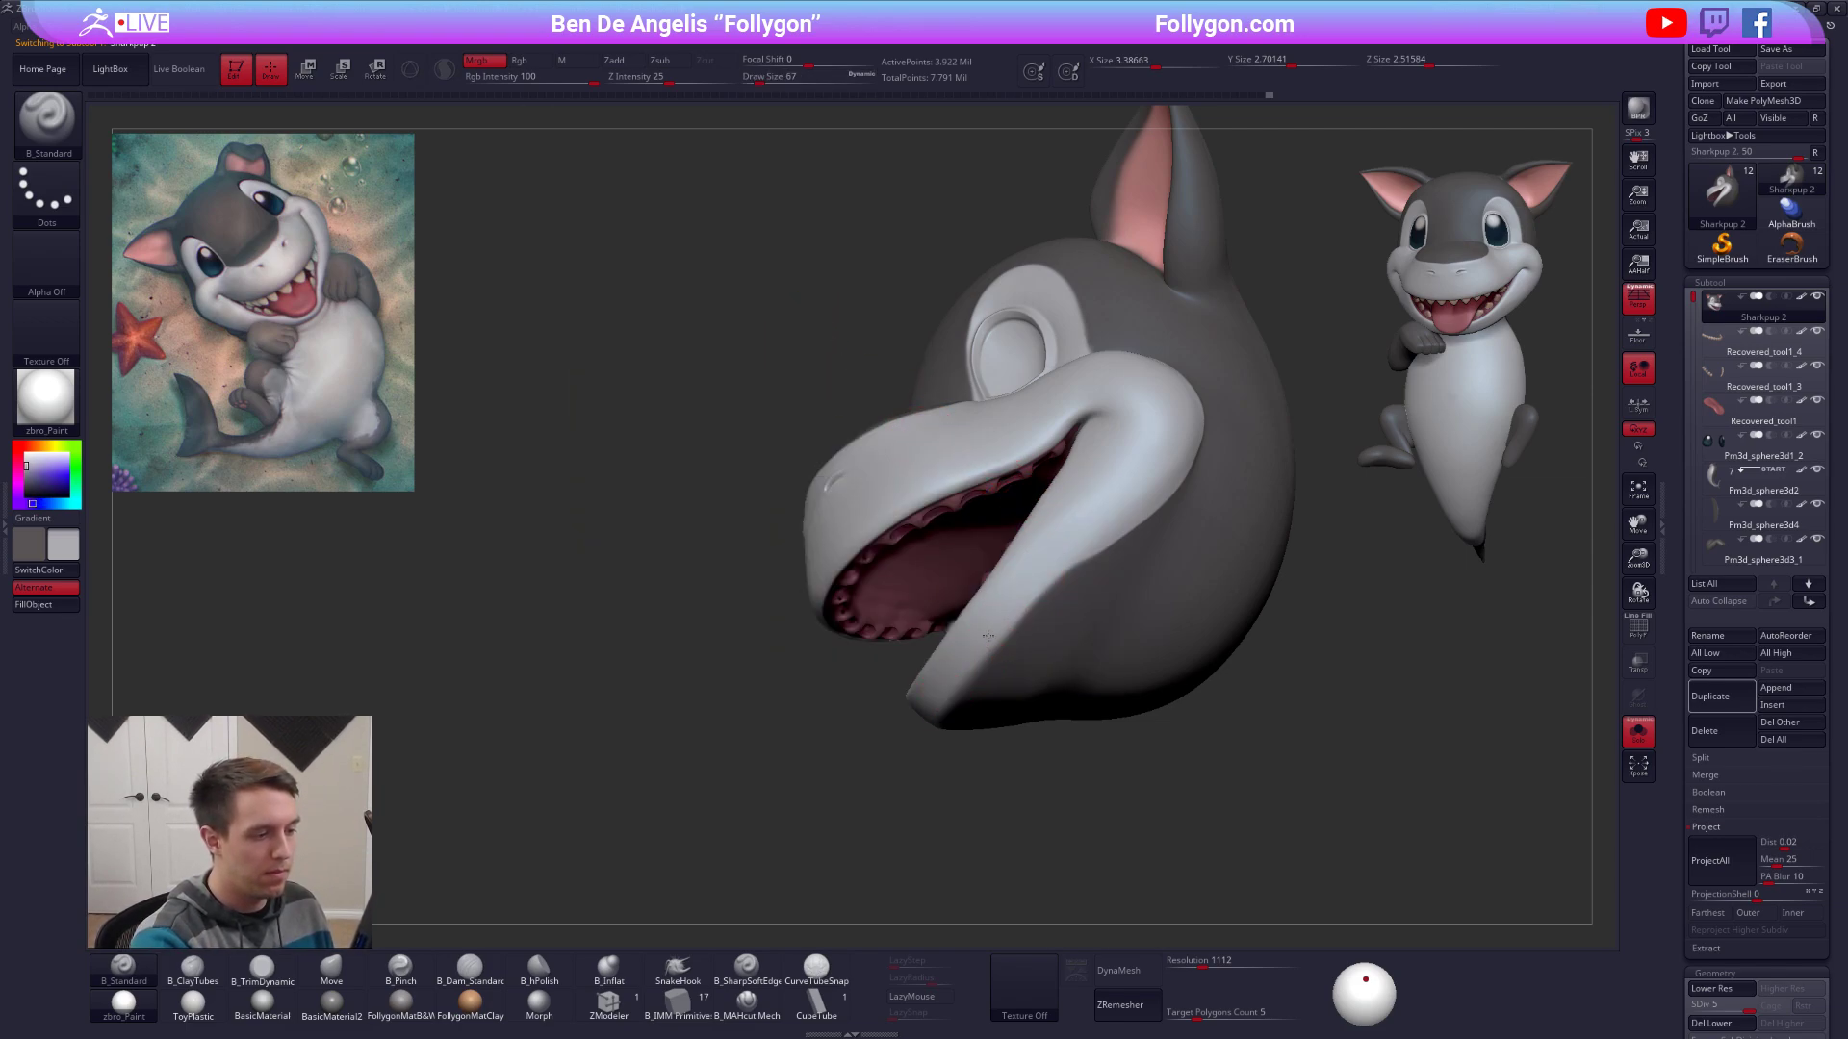
click(900, 995)
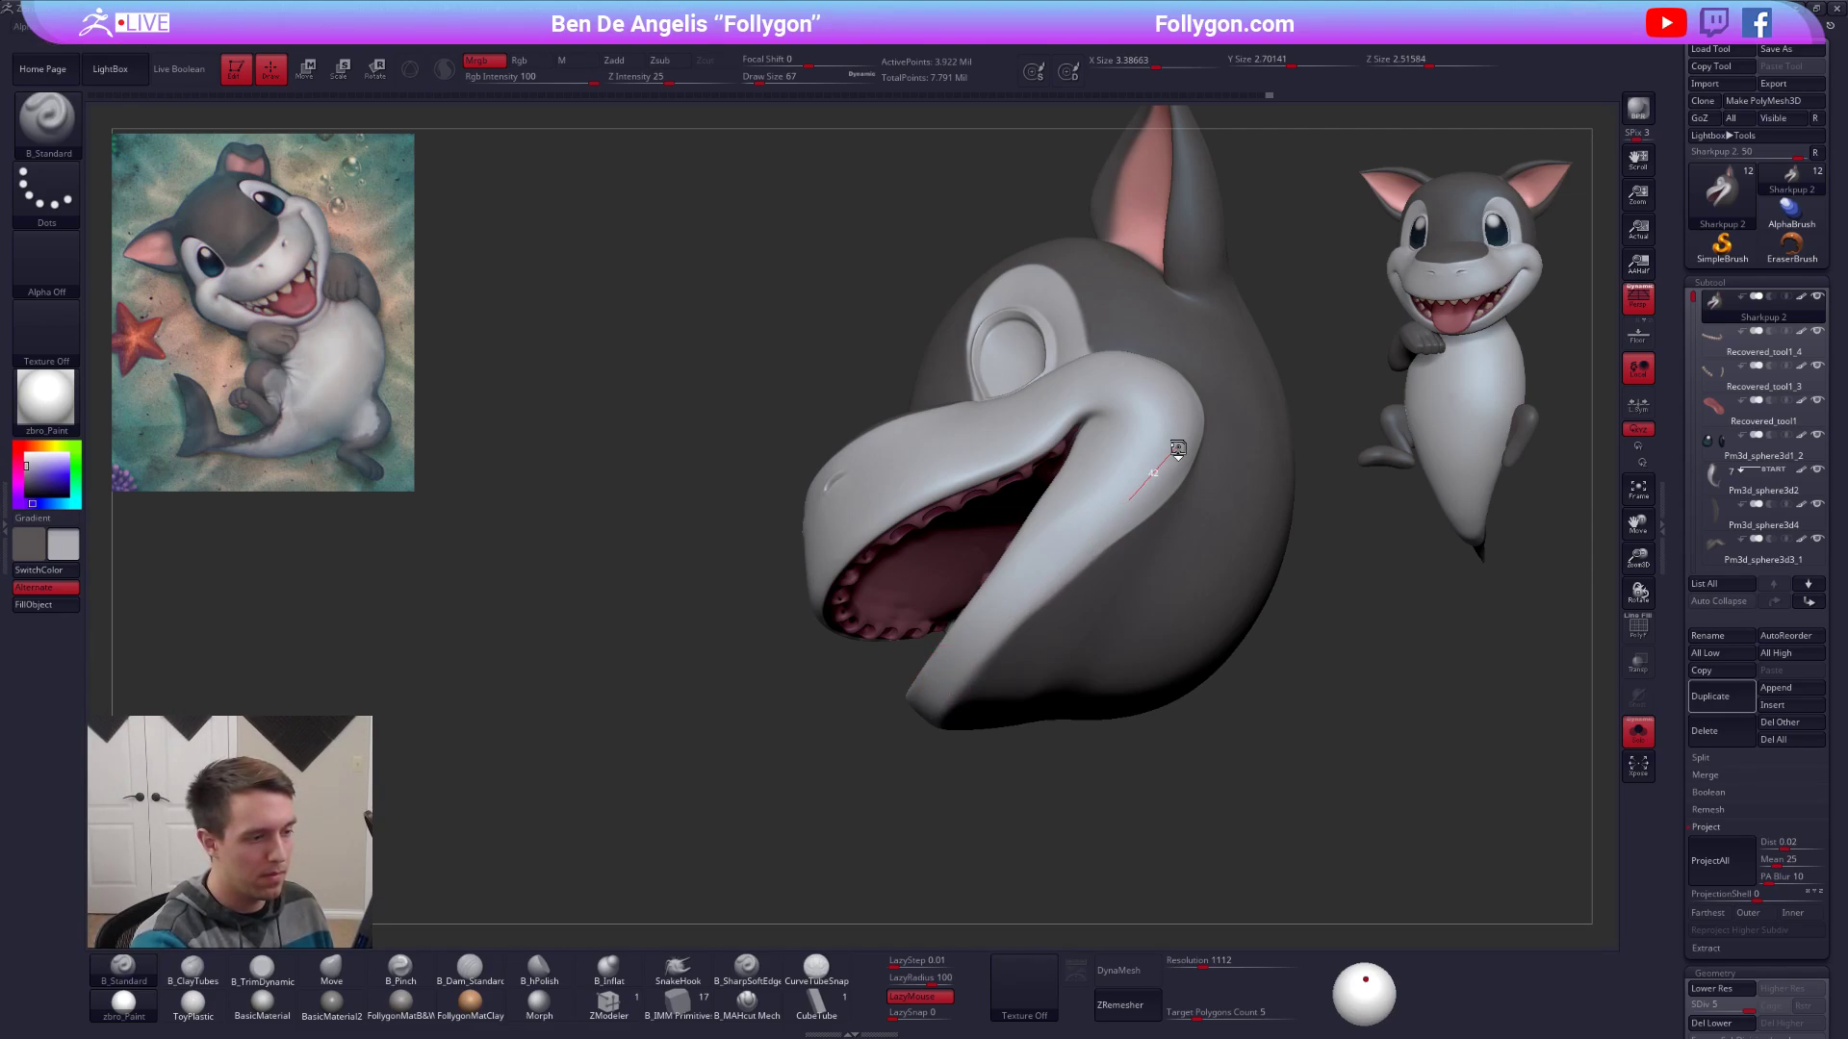
Show the whole character again and switch to the Move brush with a draw size of 192.
mouse_move(1084, 549)
right_down()
mouse_move(1083, 620)
mouse_move(1133, 673)
mouse_move(1188, 664)
right_up()
key(alt+s)
alt+right_drag(1188, 664, 1127, 632)
key(space)
drag(1042, 676, 1057, 677)
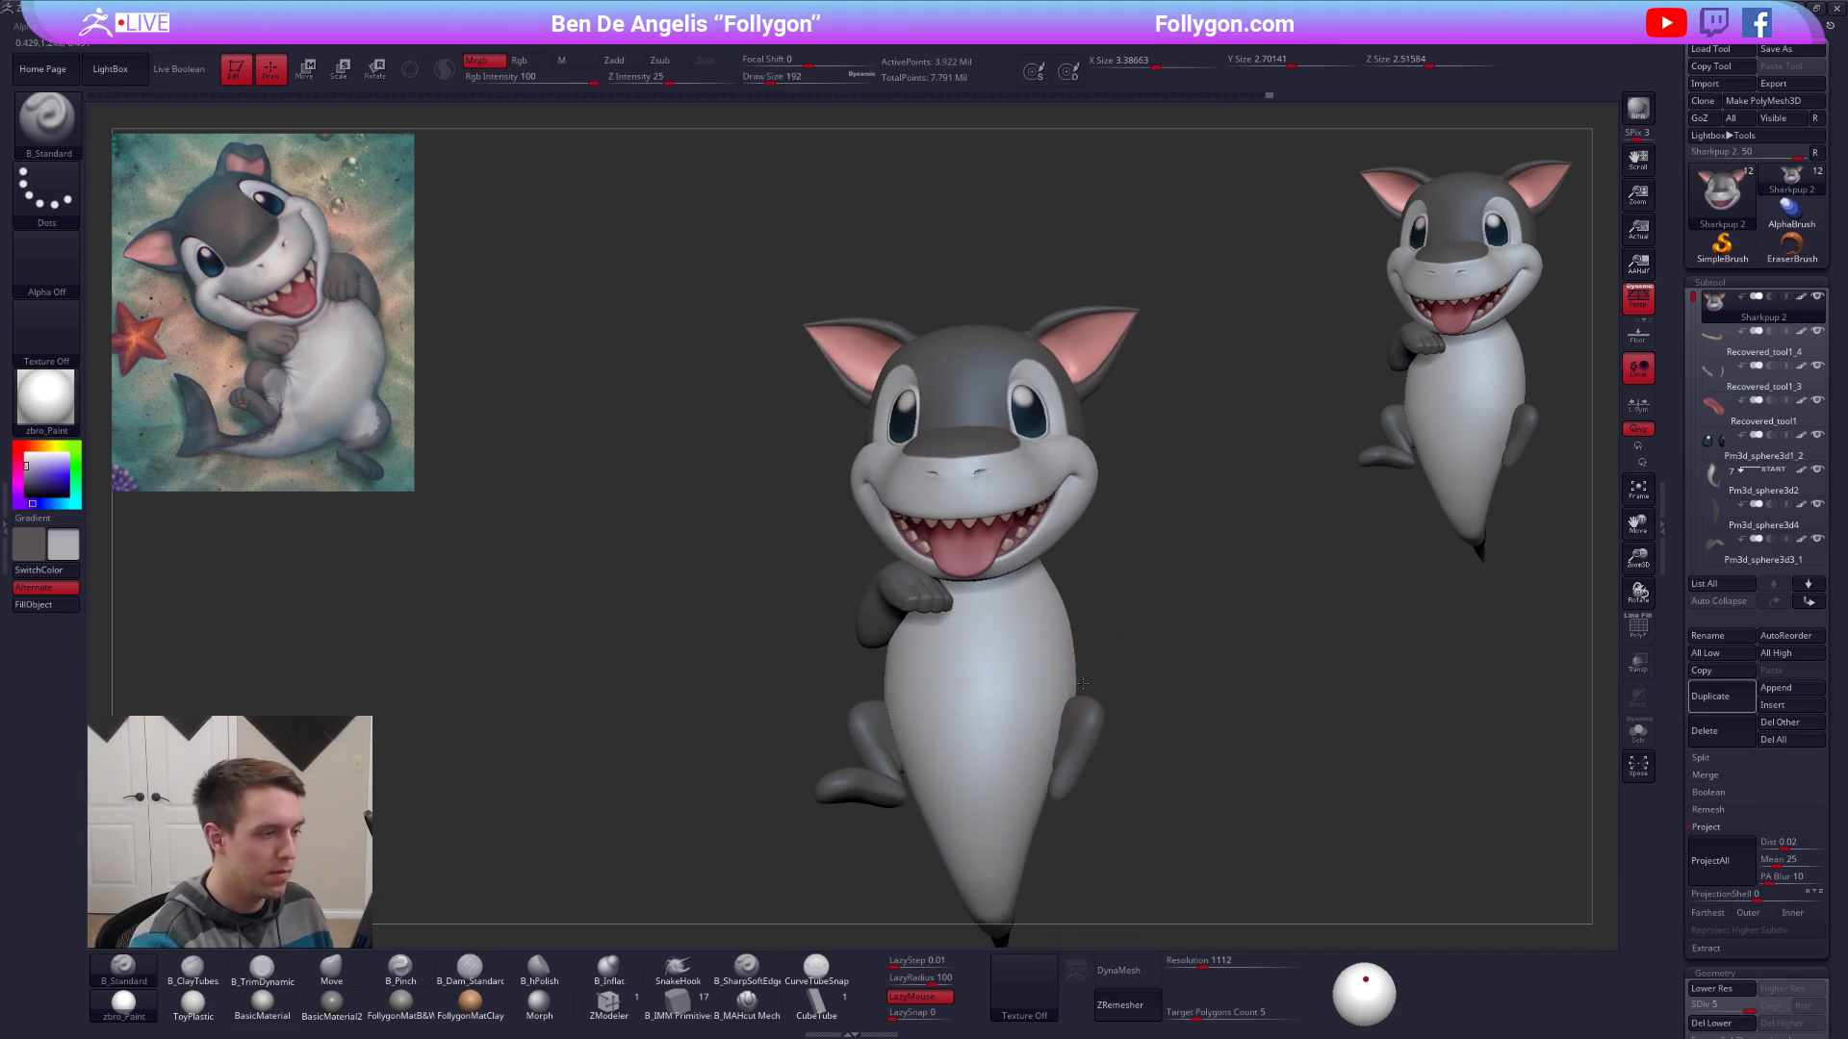
right_drag(1084, 683, 1079, 638)
key(b)
key(m)
key(v)
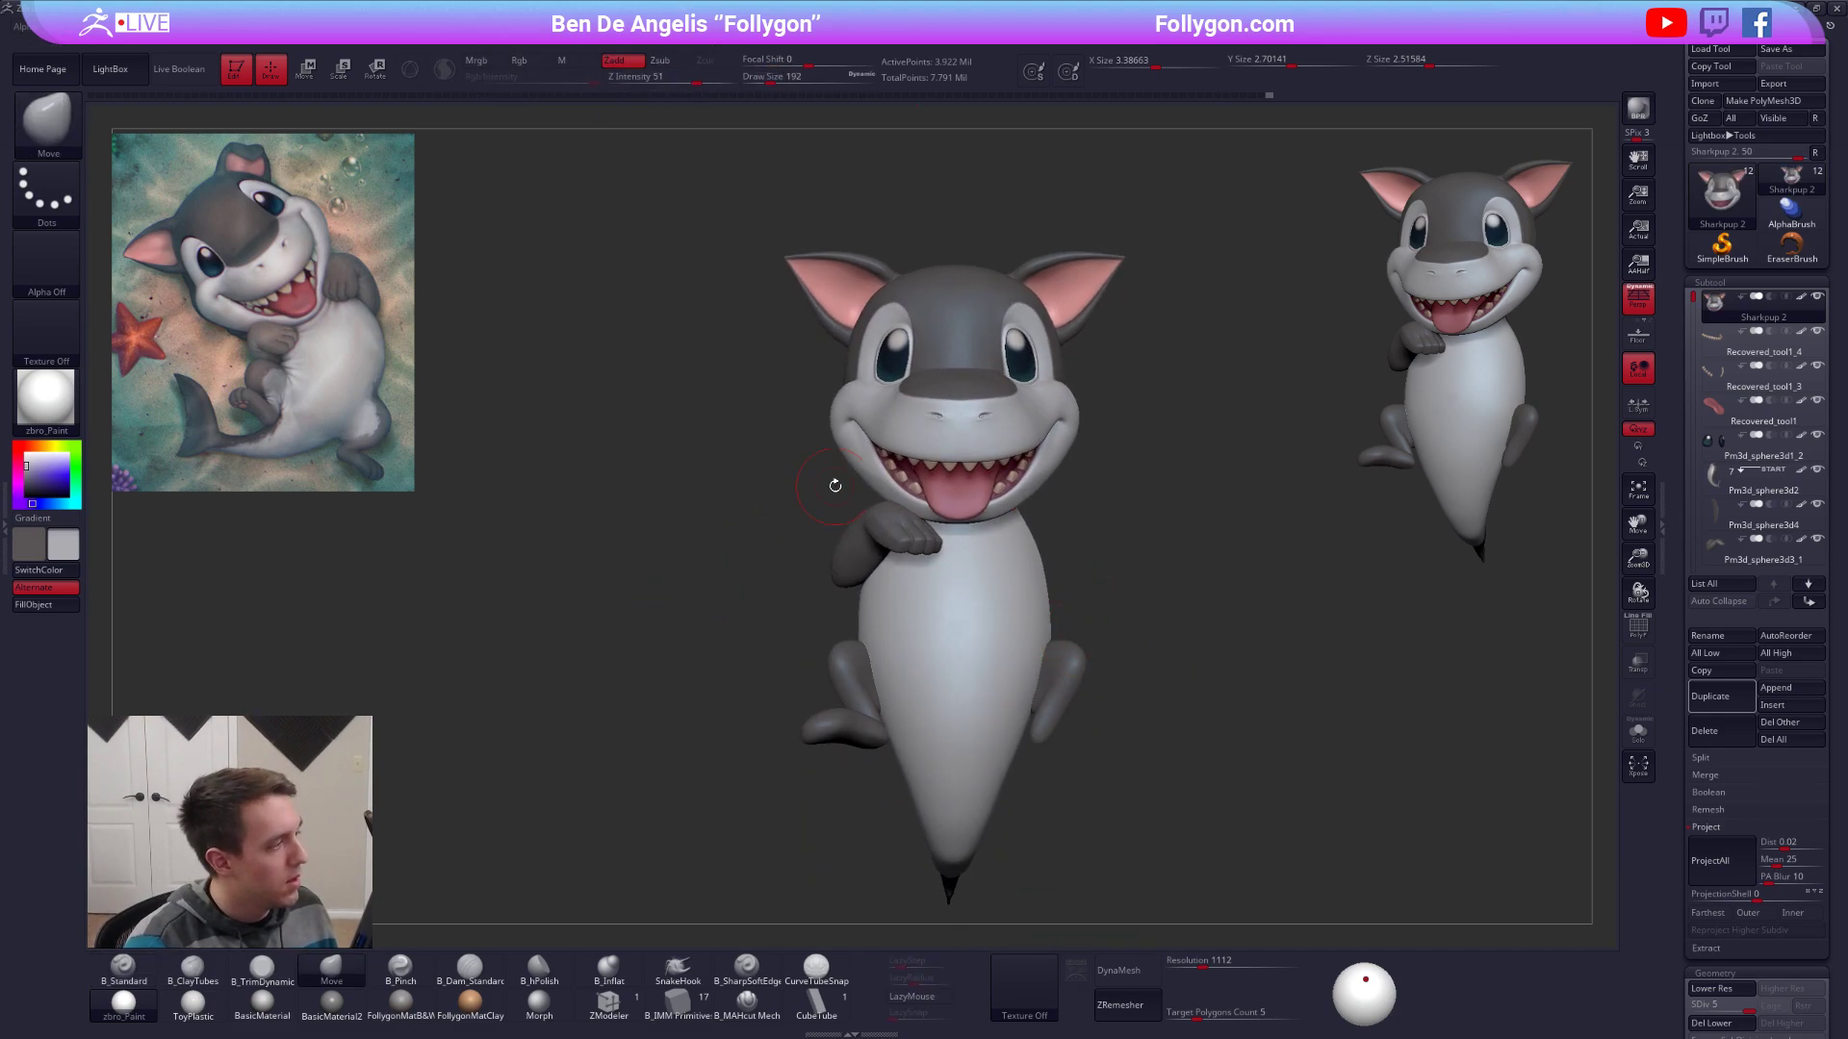
Raise the arm to subdivision level 5 and mirror it across the X axis, merged into one SubTool.
alt+click(1093, 486)
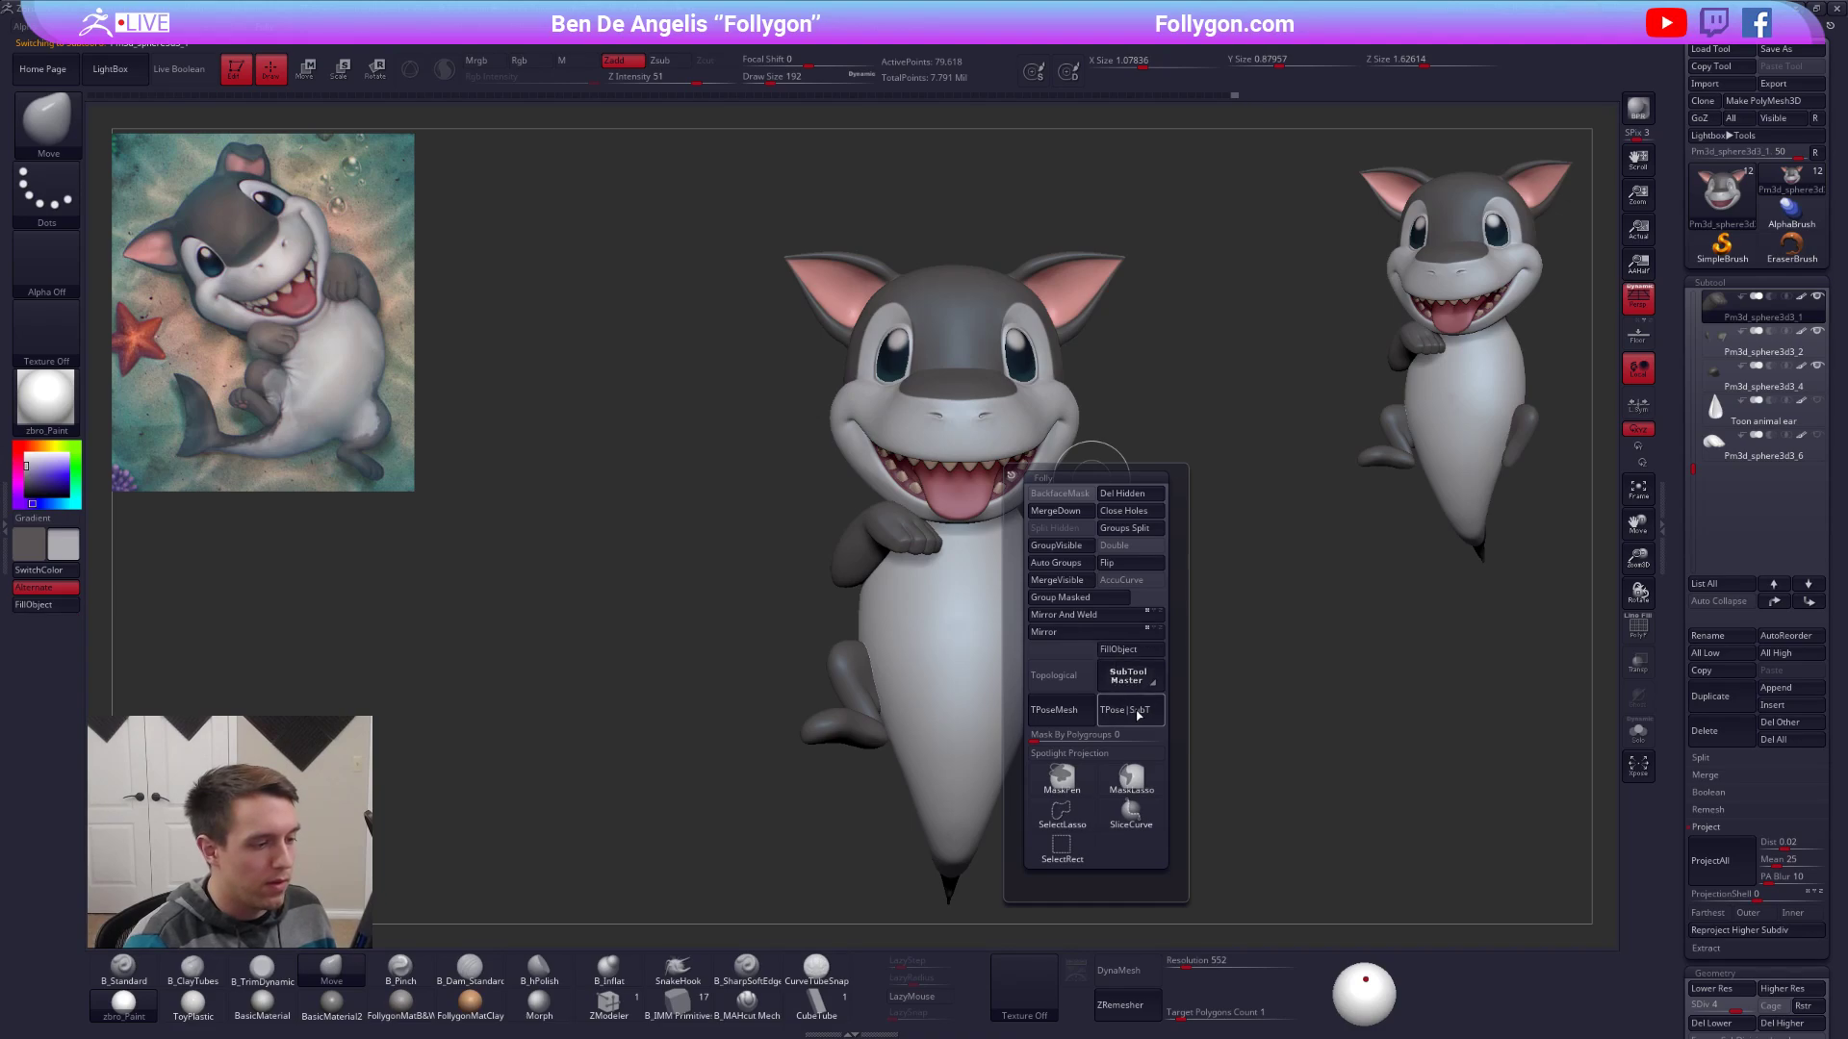
key(ctrl+d)
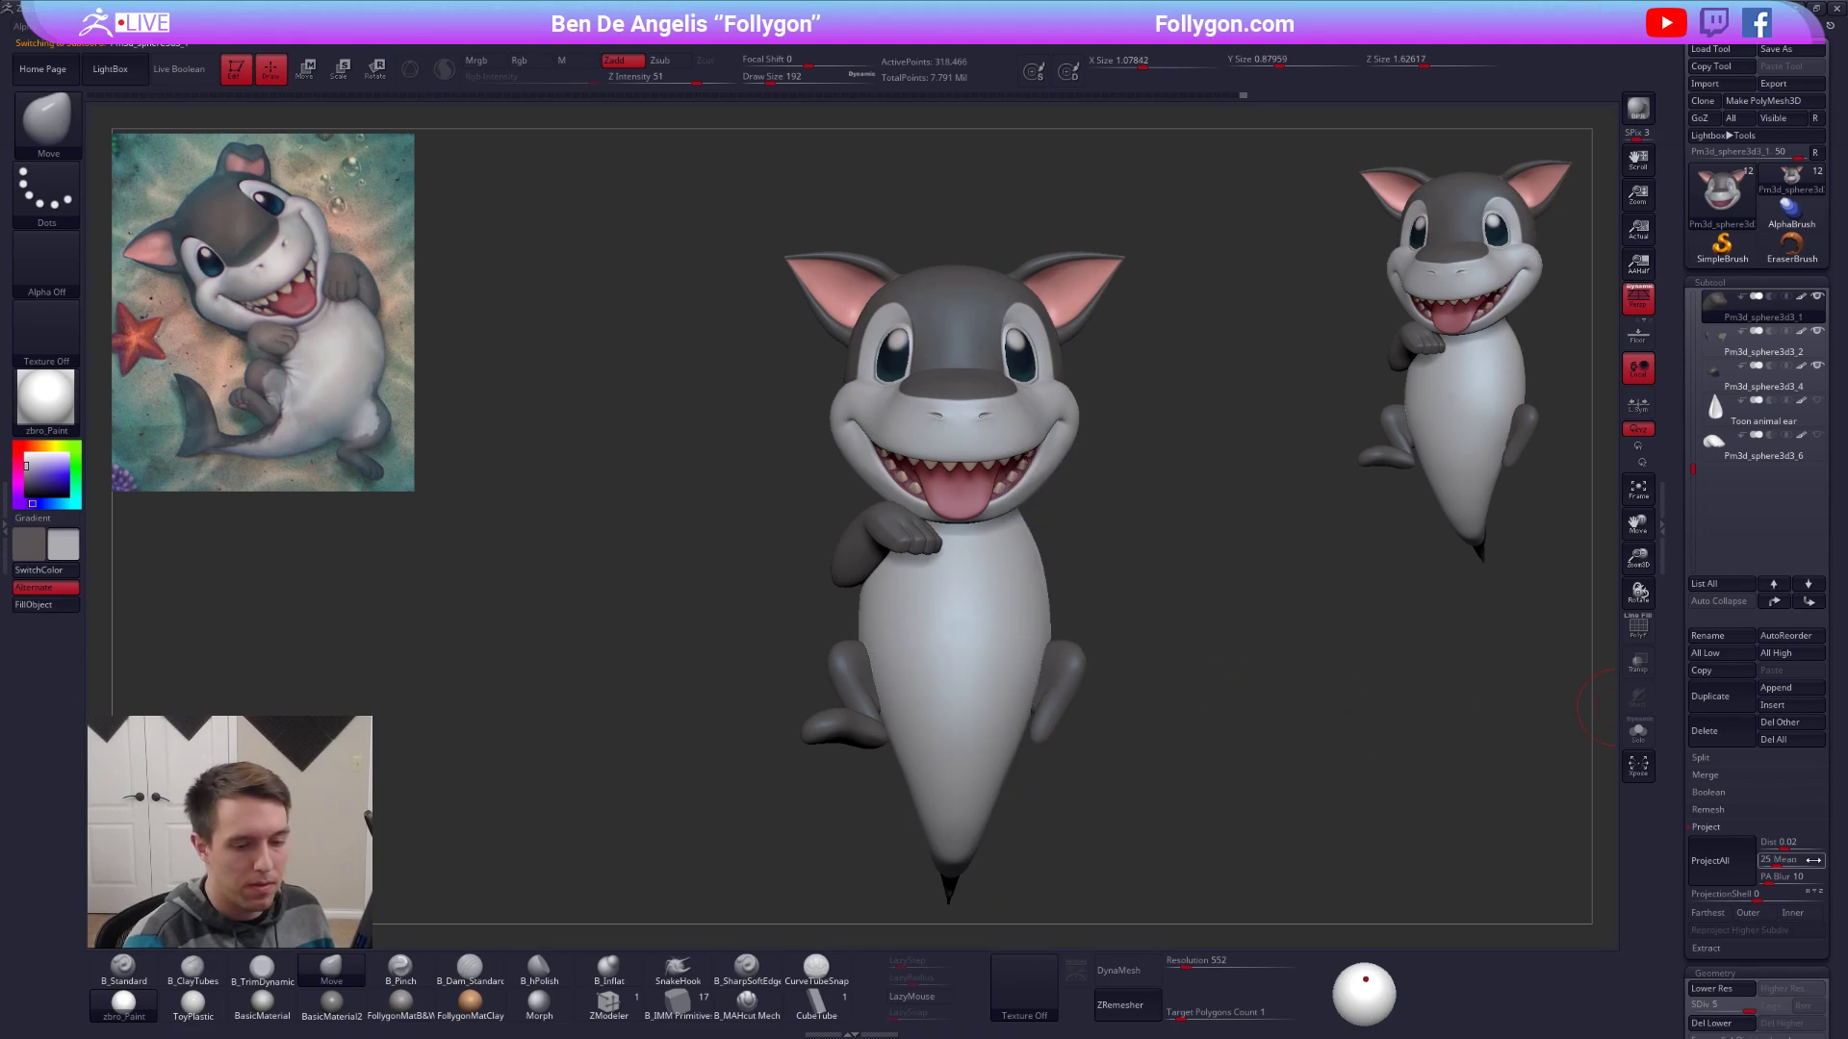
click(1723, 831)
key(ctrl+shift+f)
click(1384, 818)
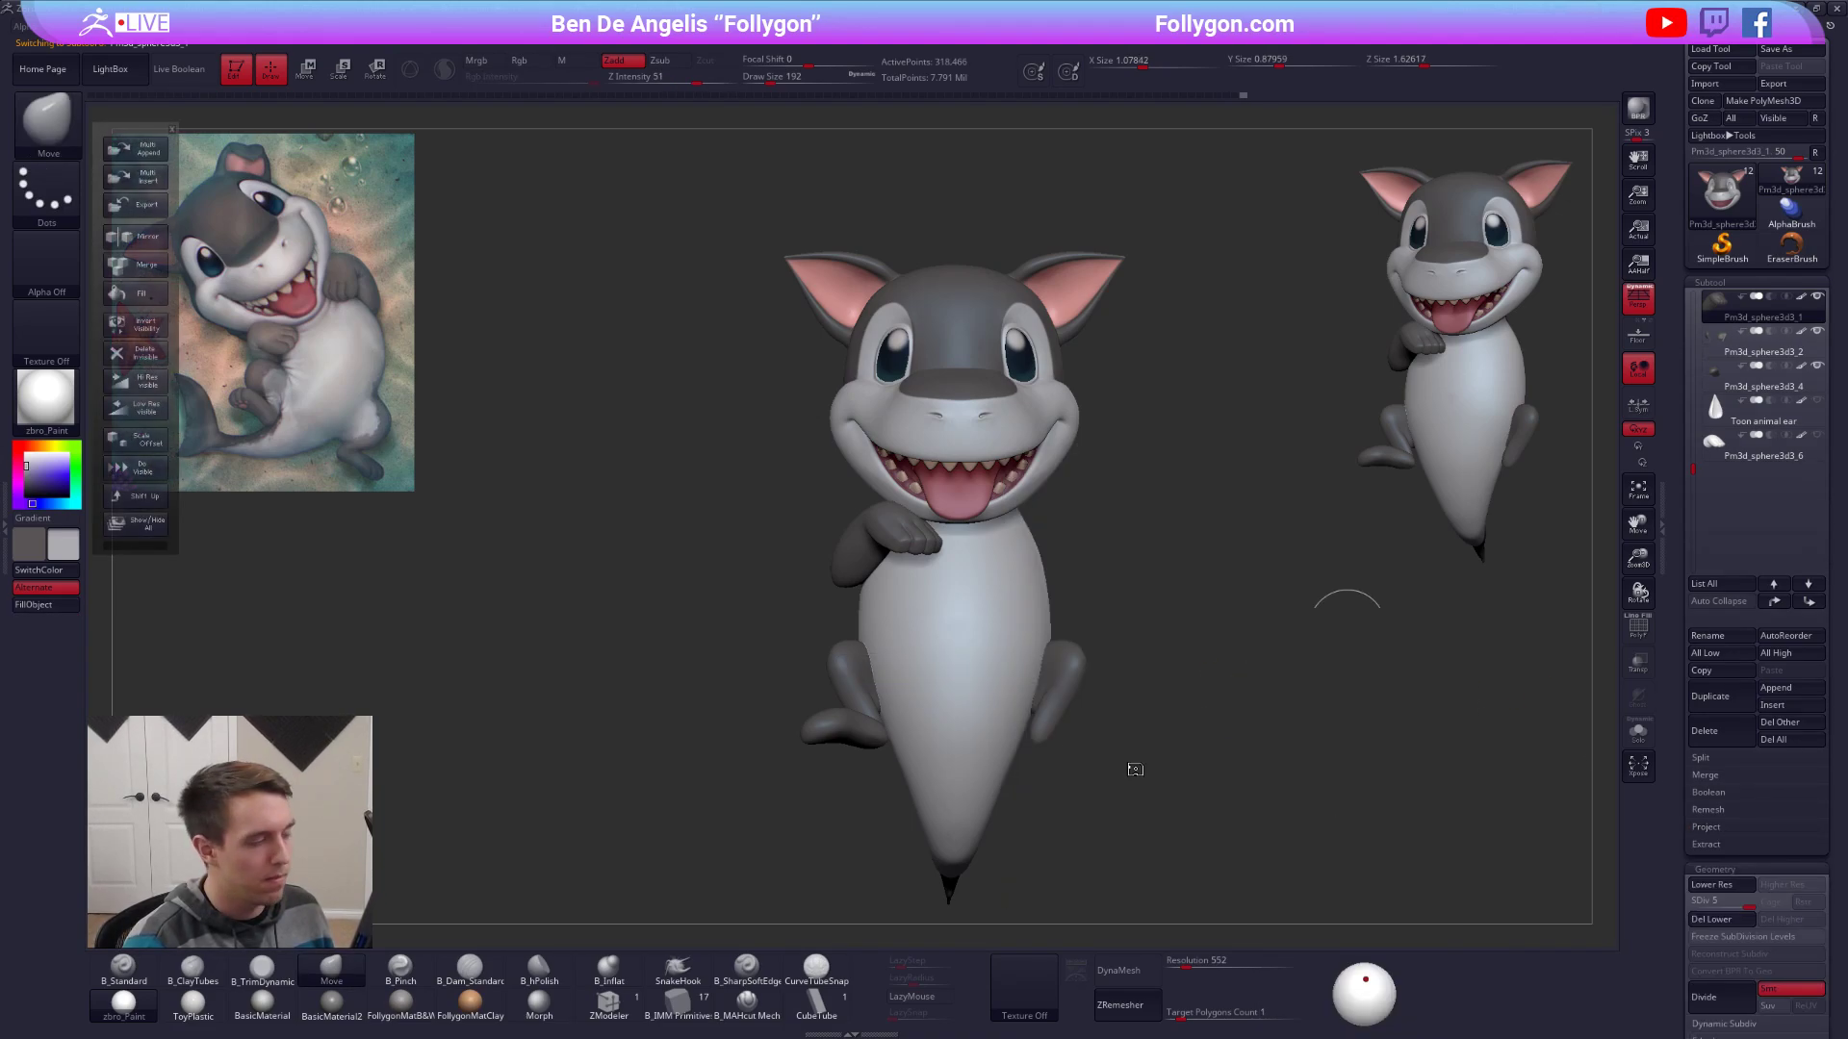
click(138, 241)
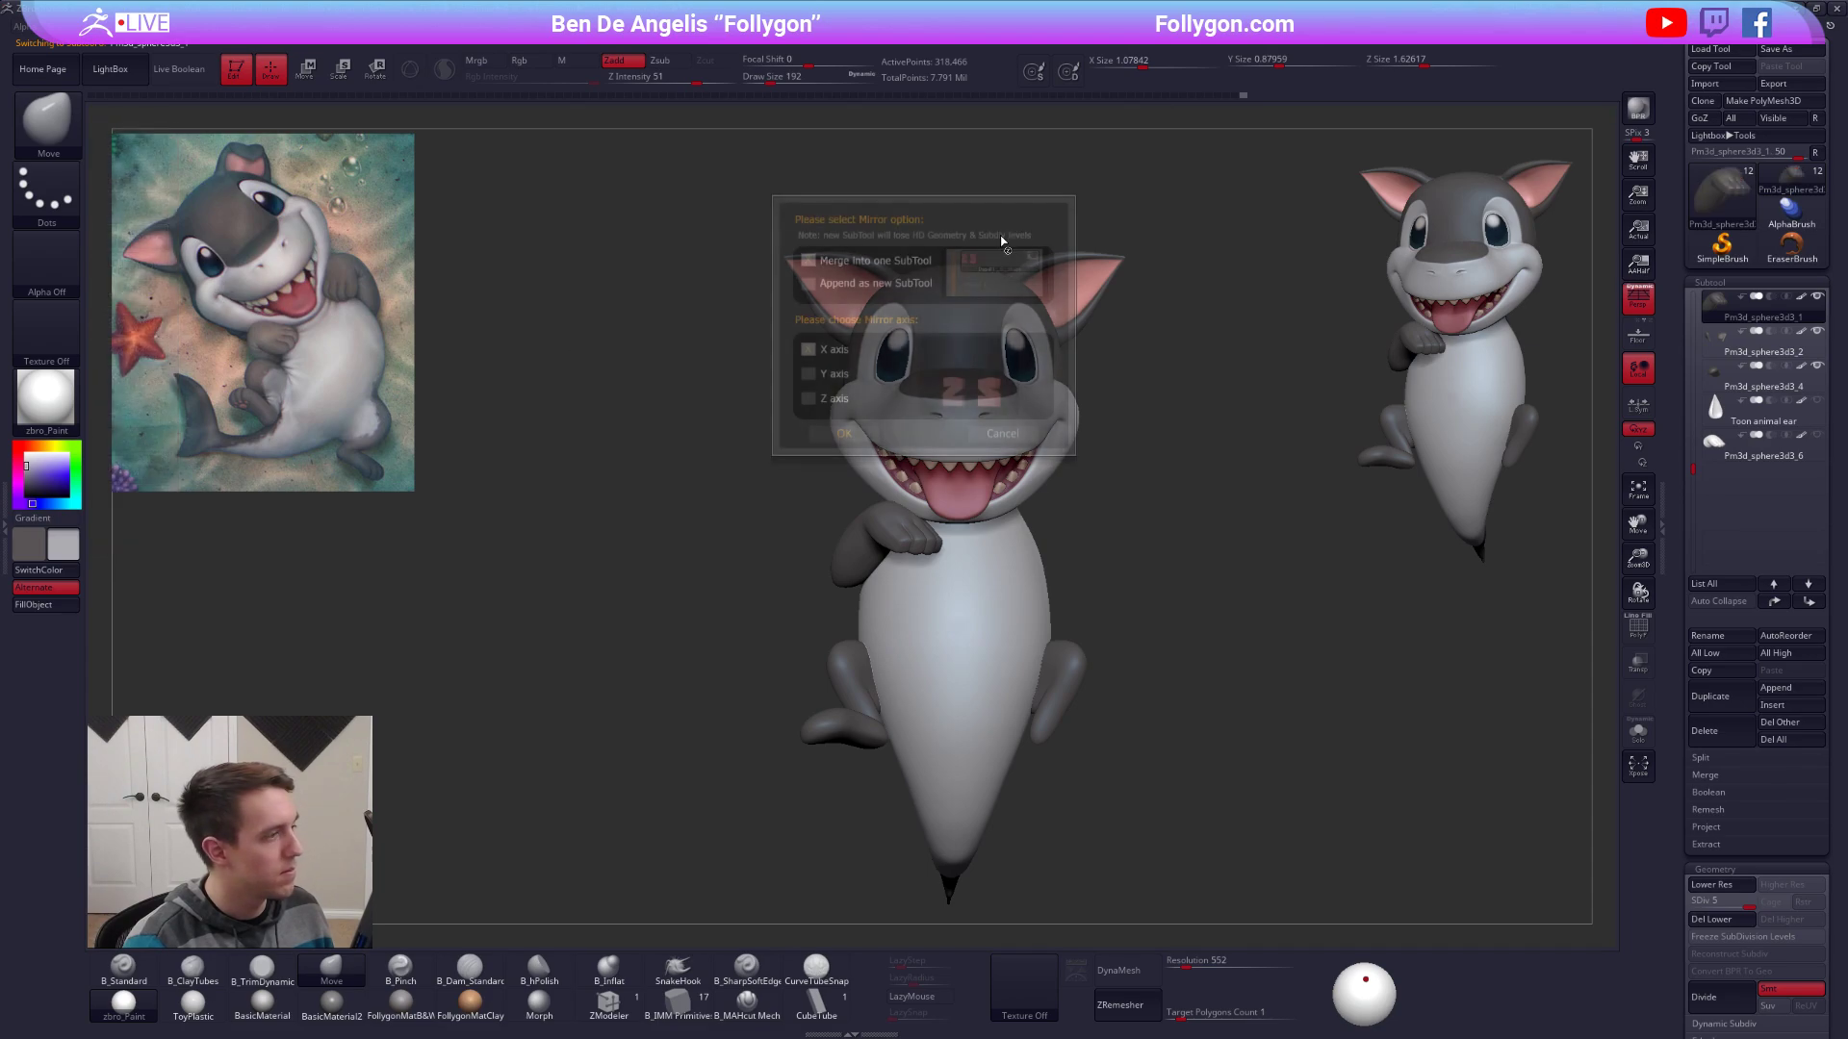
click(845, 435)
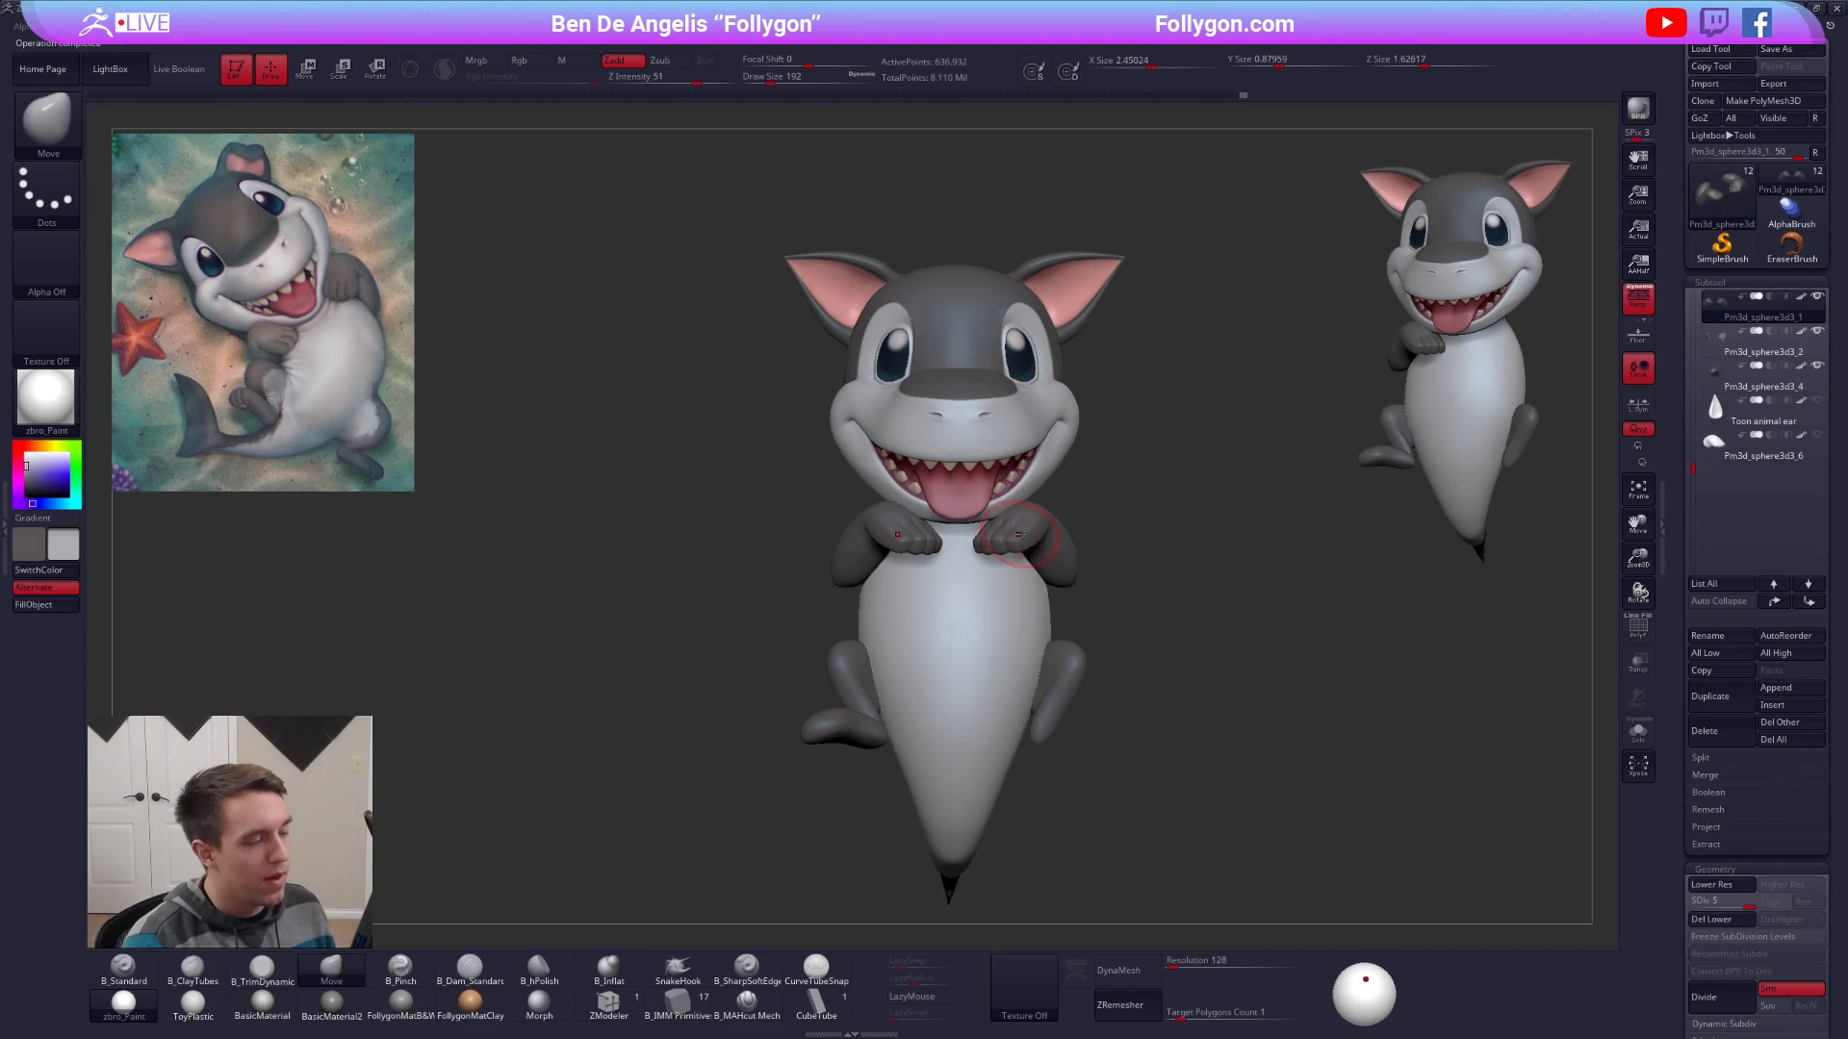
Move both mirrored arms symmetrically outward from the chest with the Transpose Move tool.
alt+right_drag(922, 655, 975, 629)
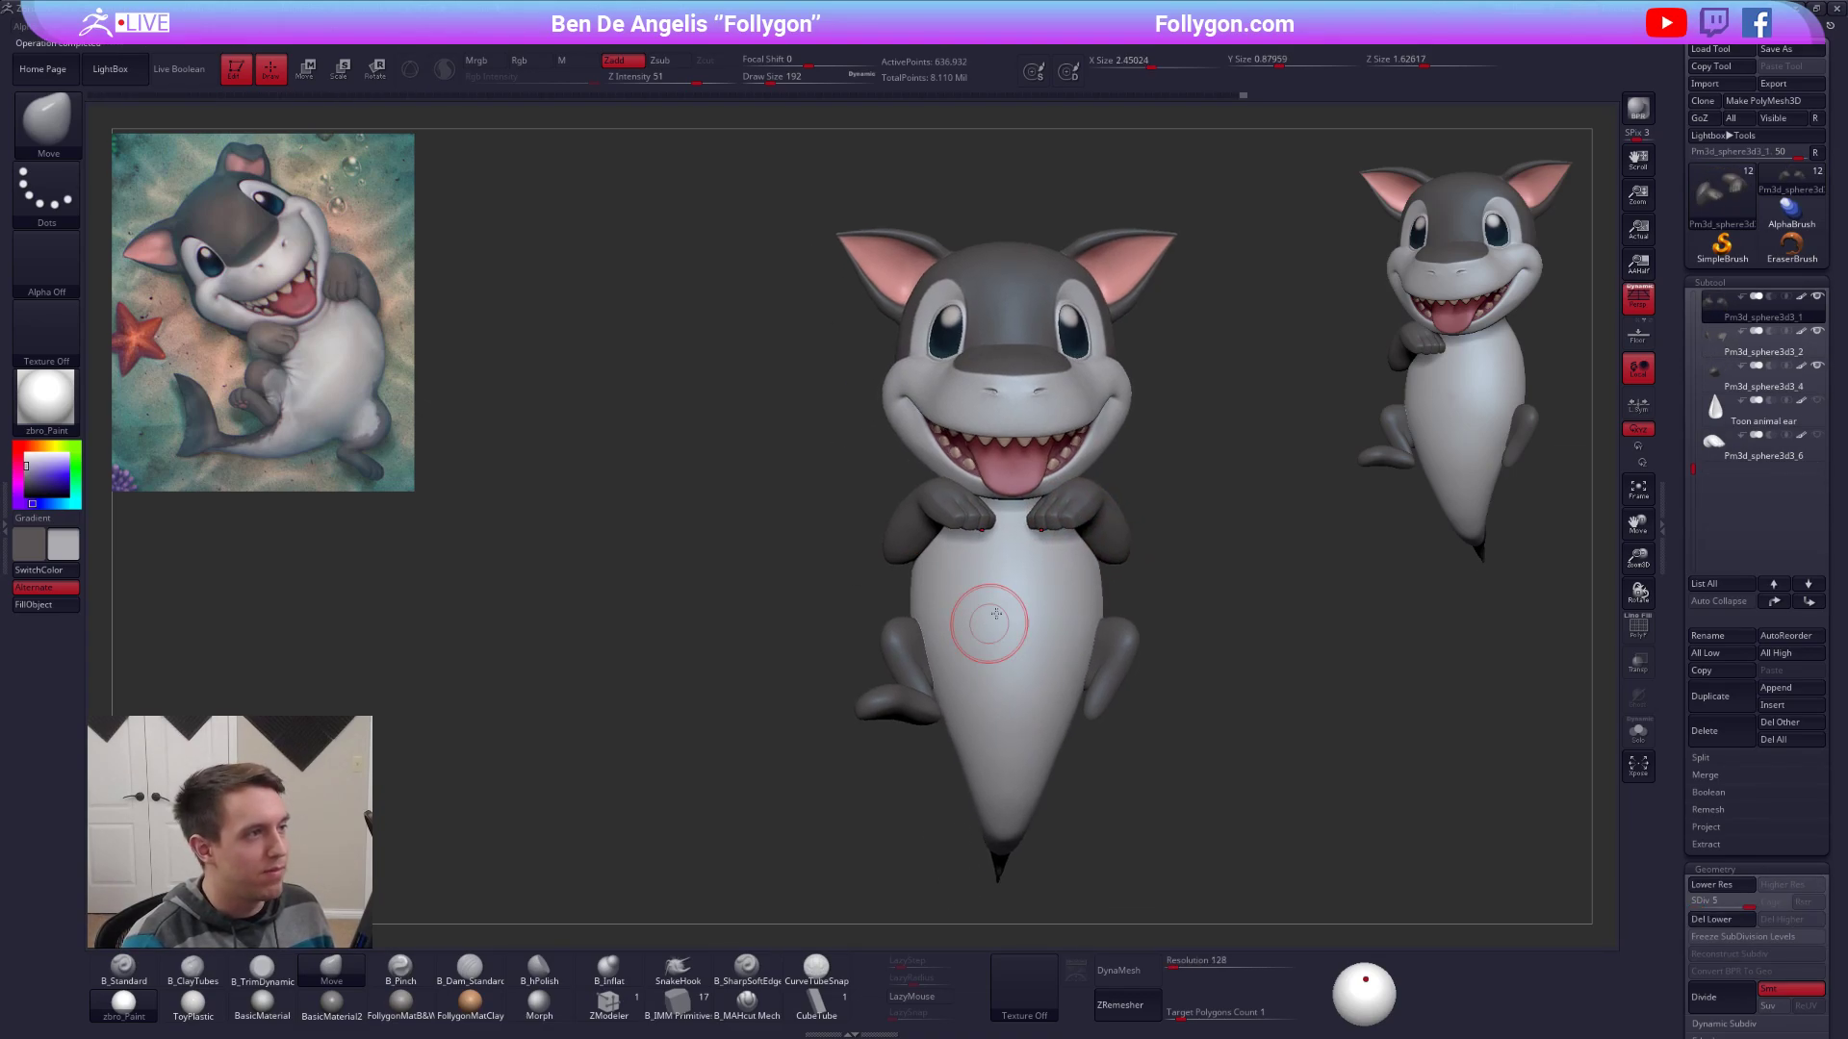
key(shift+s)
right_drag(1037, 546, 1097, 519)
right_drag(956, 502, 916, 528)
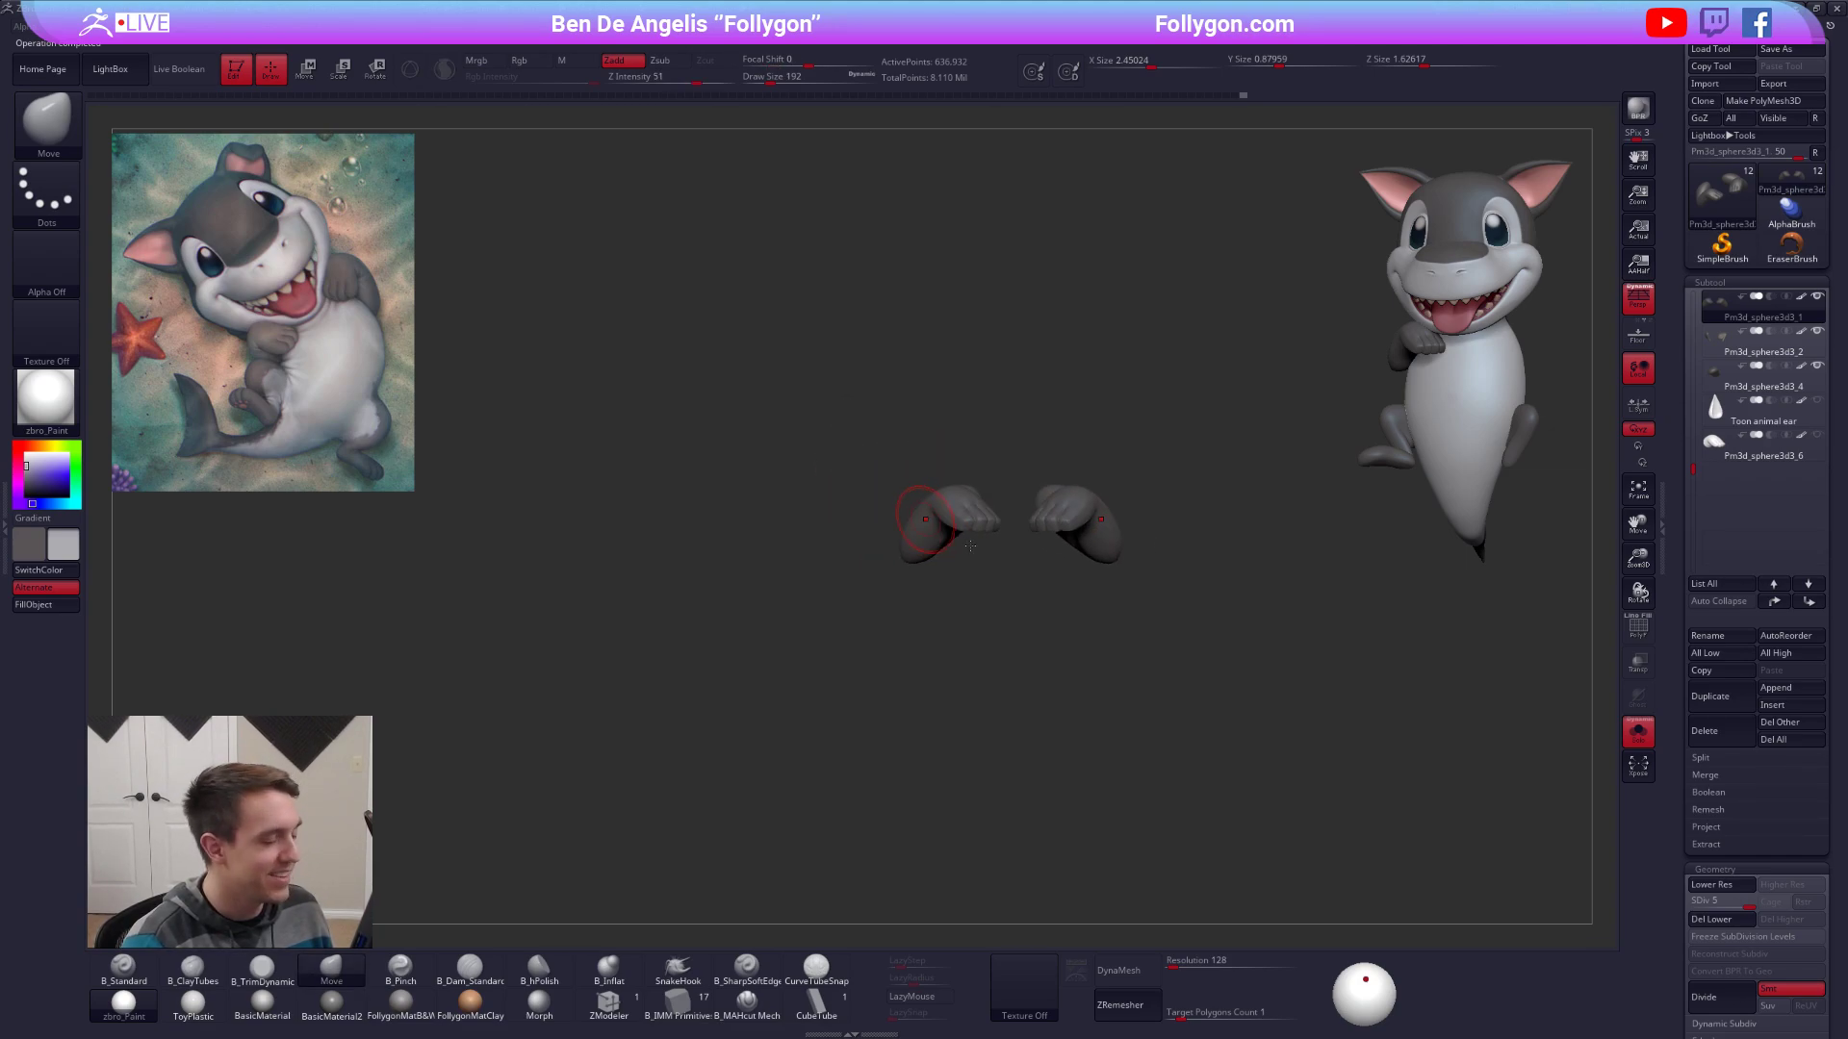
key(shift+s)
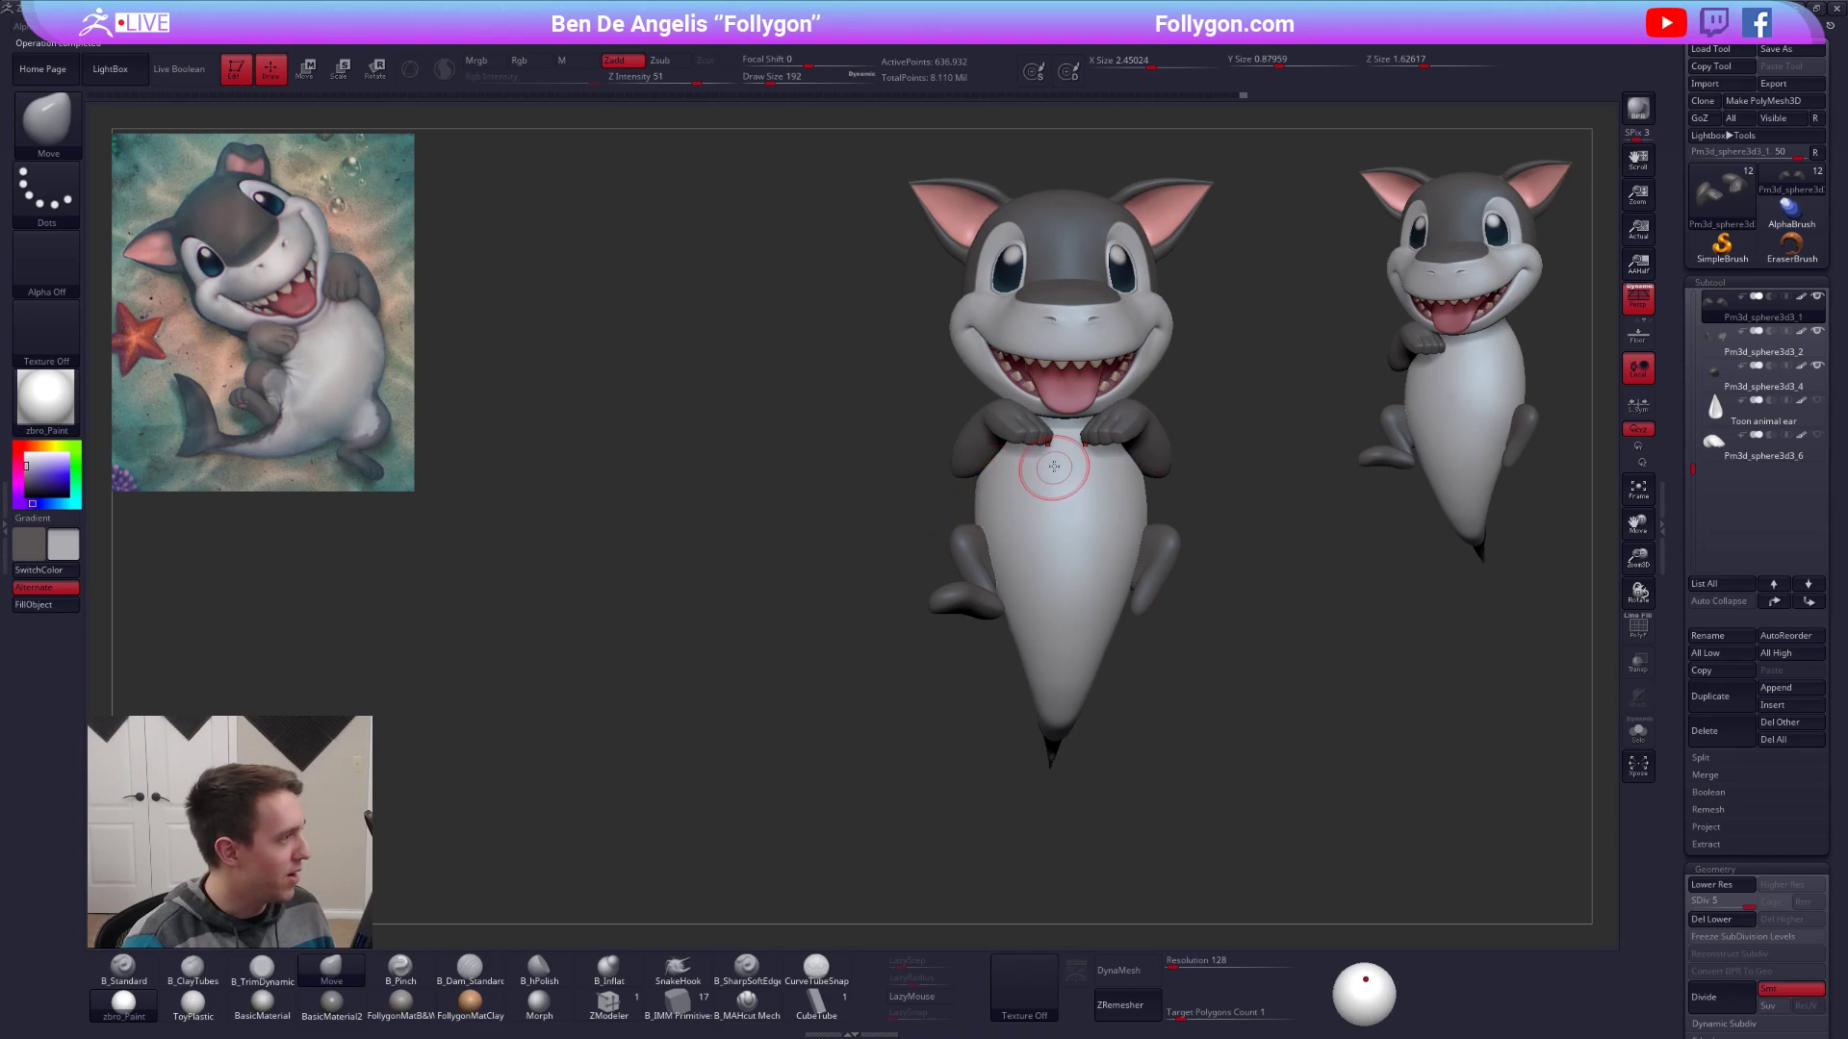
mouse_move(1110, 481)
alt+right_down()
mouse_move(1067, 562)
mouse_move(1123, 546)
alt+right_up()
key(w)
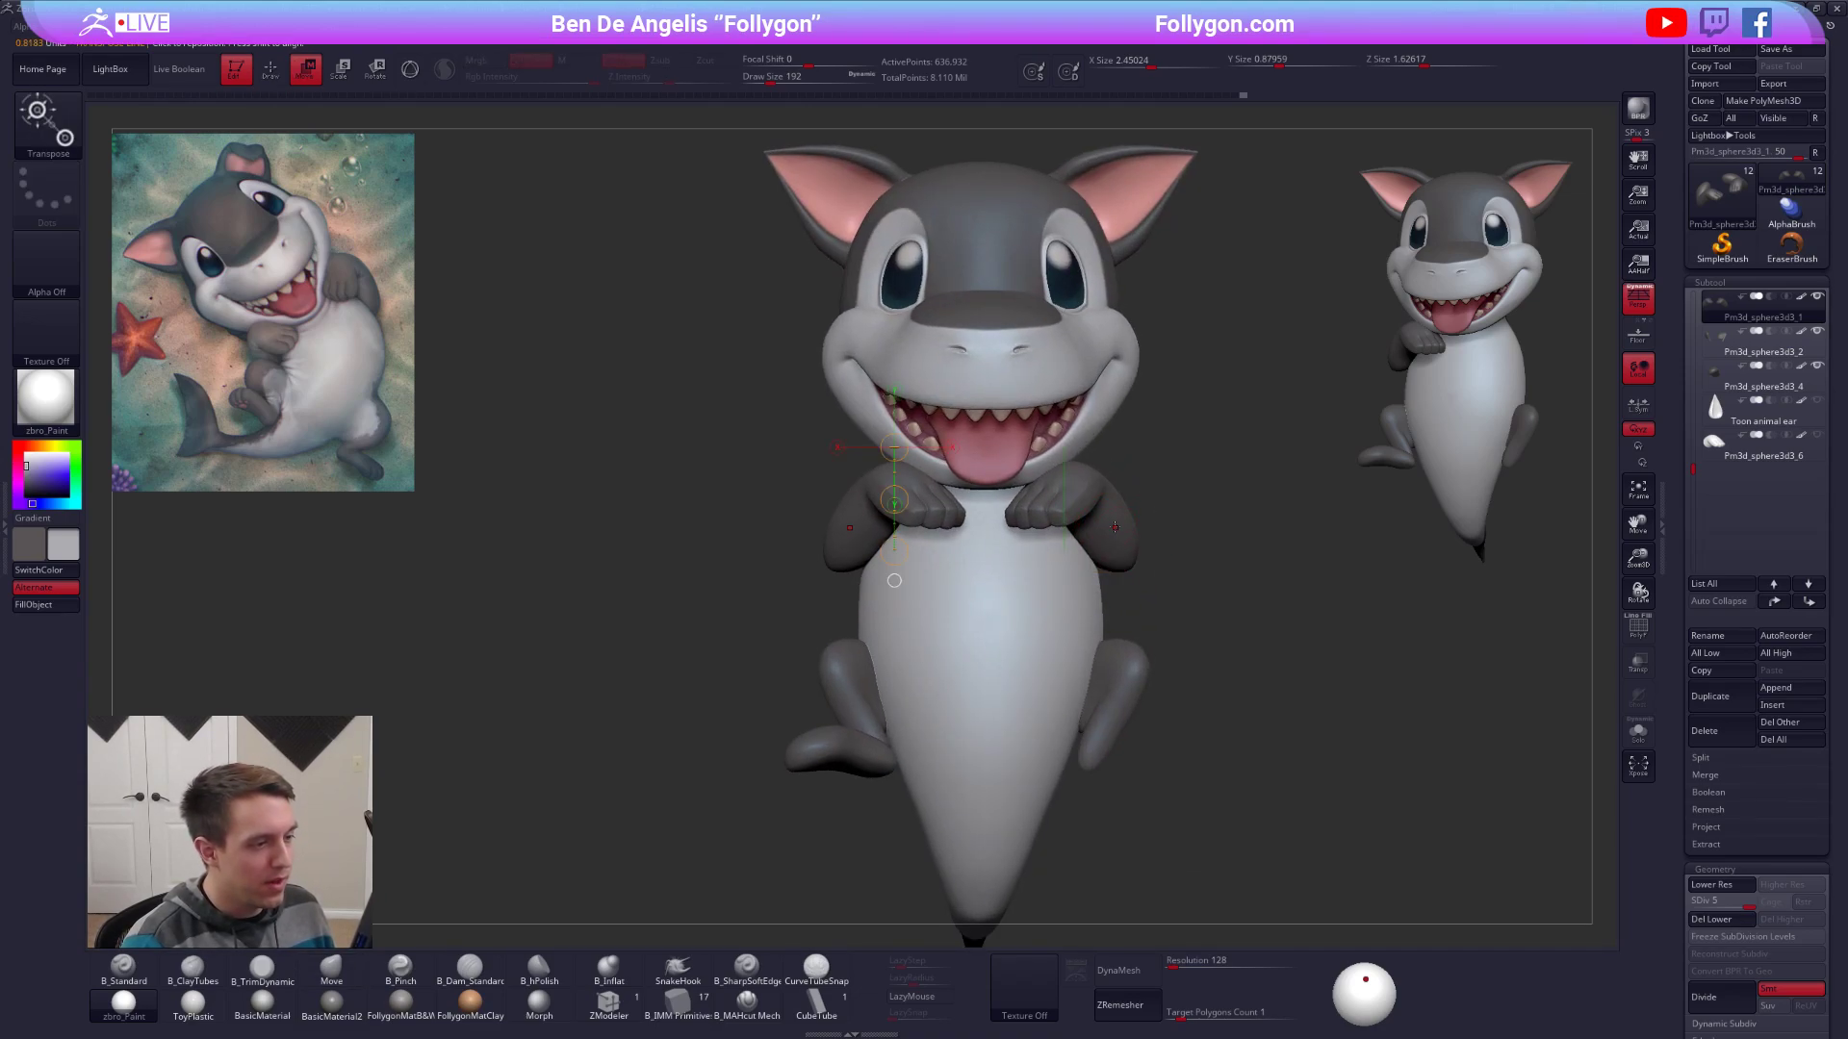
key(q)
key(w)
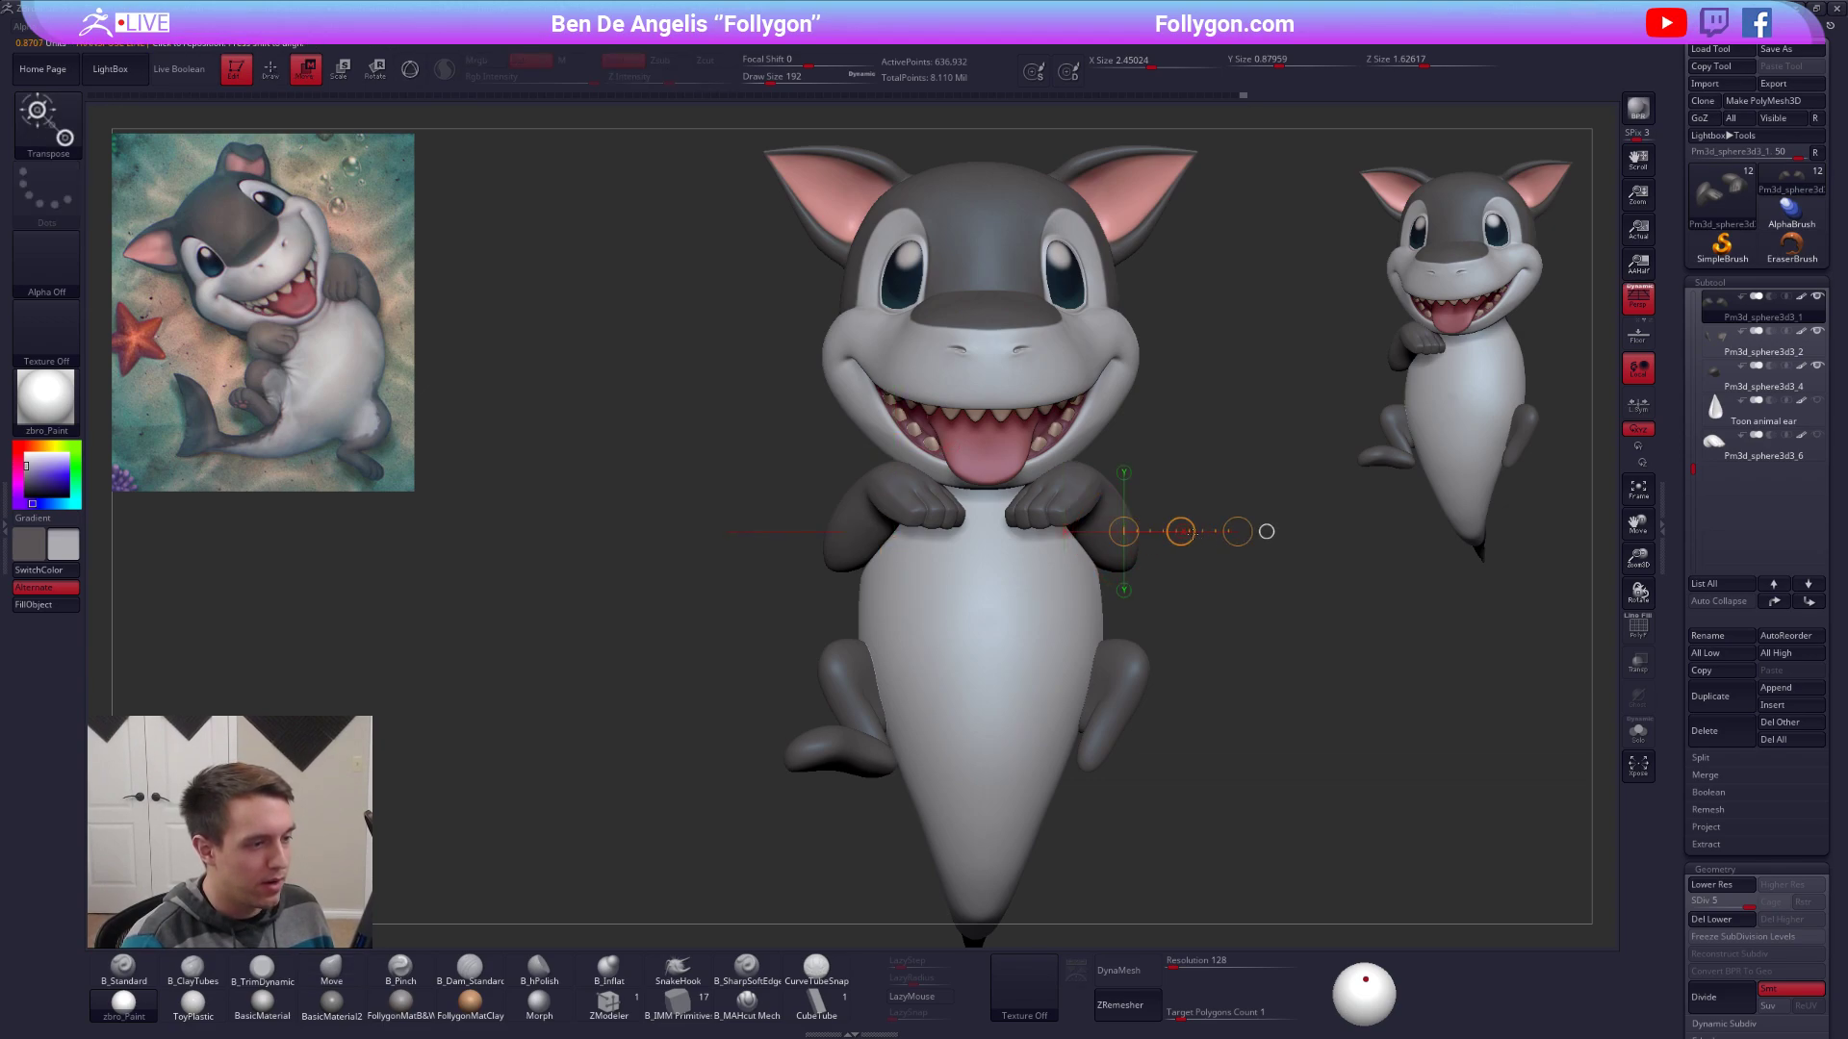
drag(1188, 532, 1207, 541)
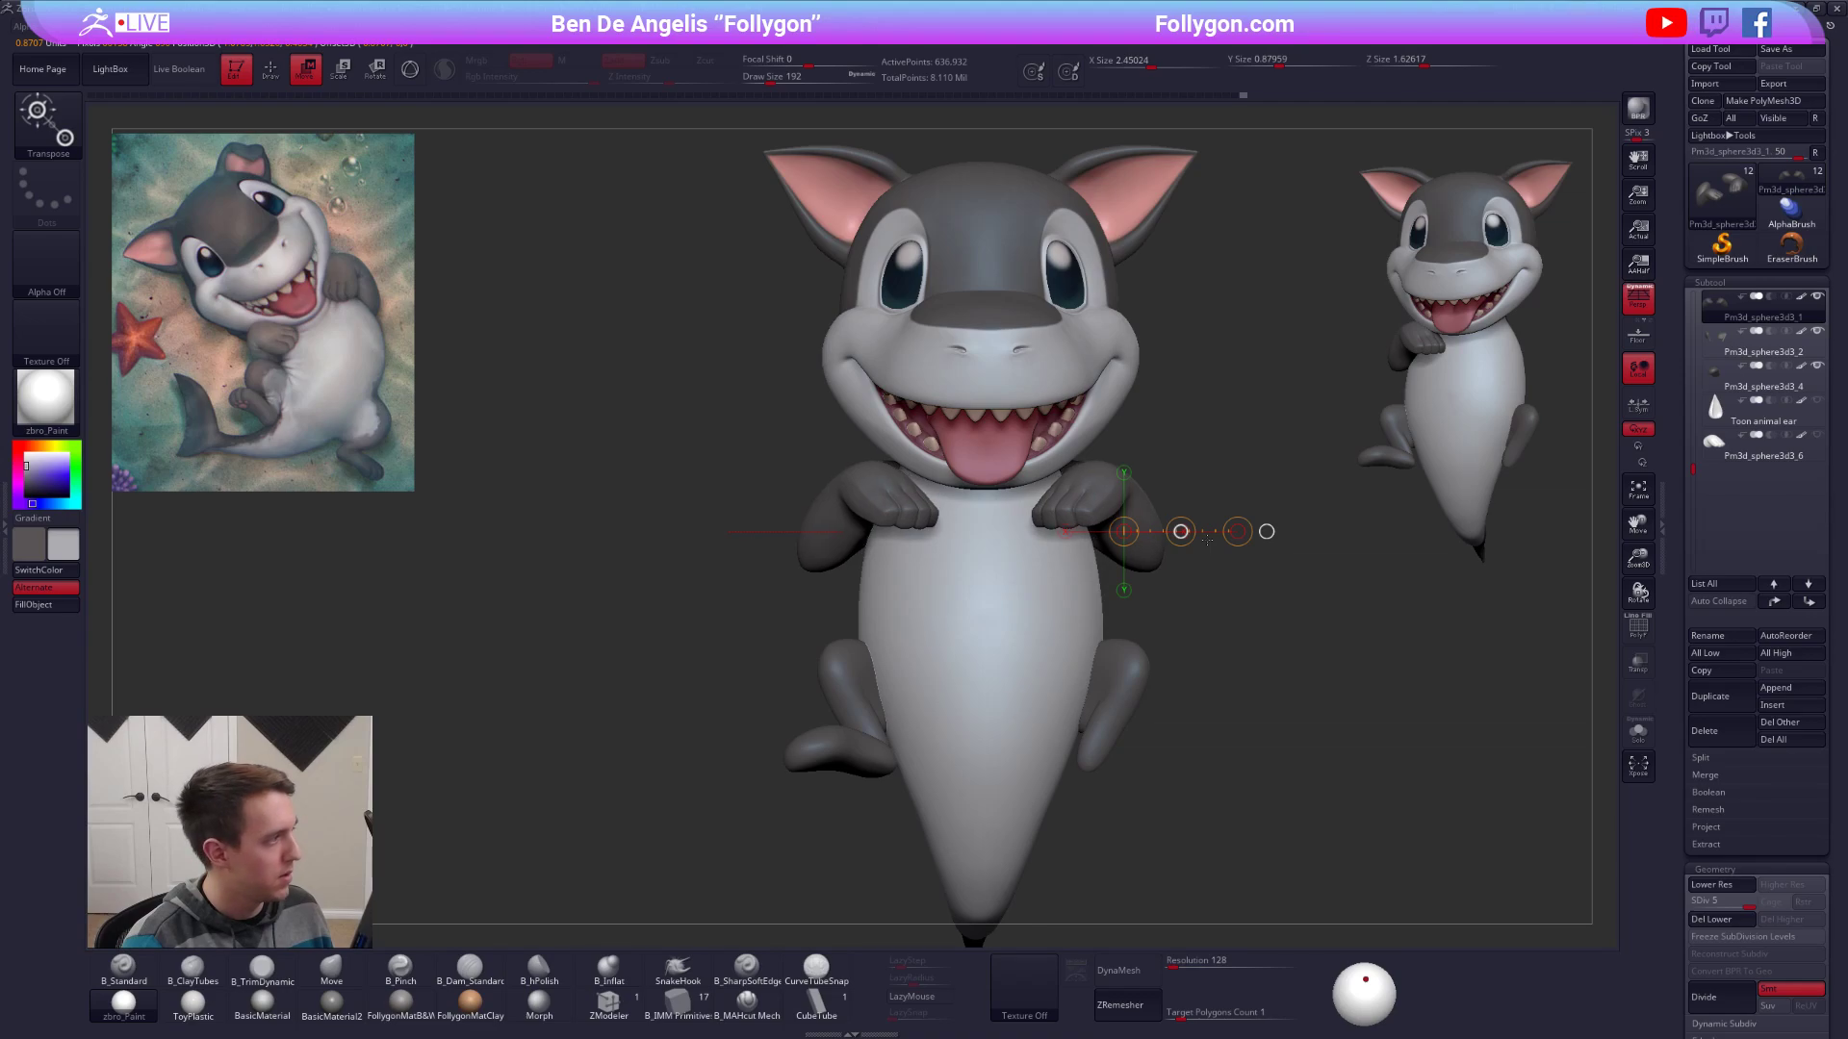
Make the body the active SubTool and isolate it, with the Move brush set to a draw size of 430.
mouse_move(1013, 613)
right_down()
mouse_move(1146, 584)
mouse_move(1032, 660)
mouse_move(1068, 543)
right_up()
key(q)
alt+click(1066, 602)
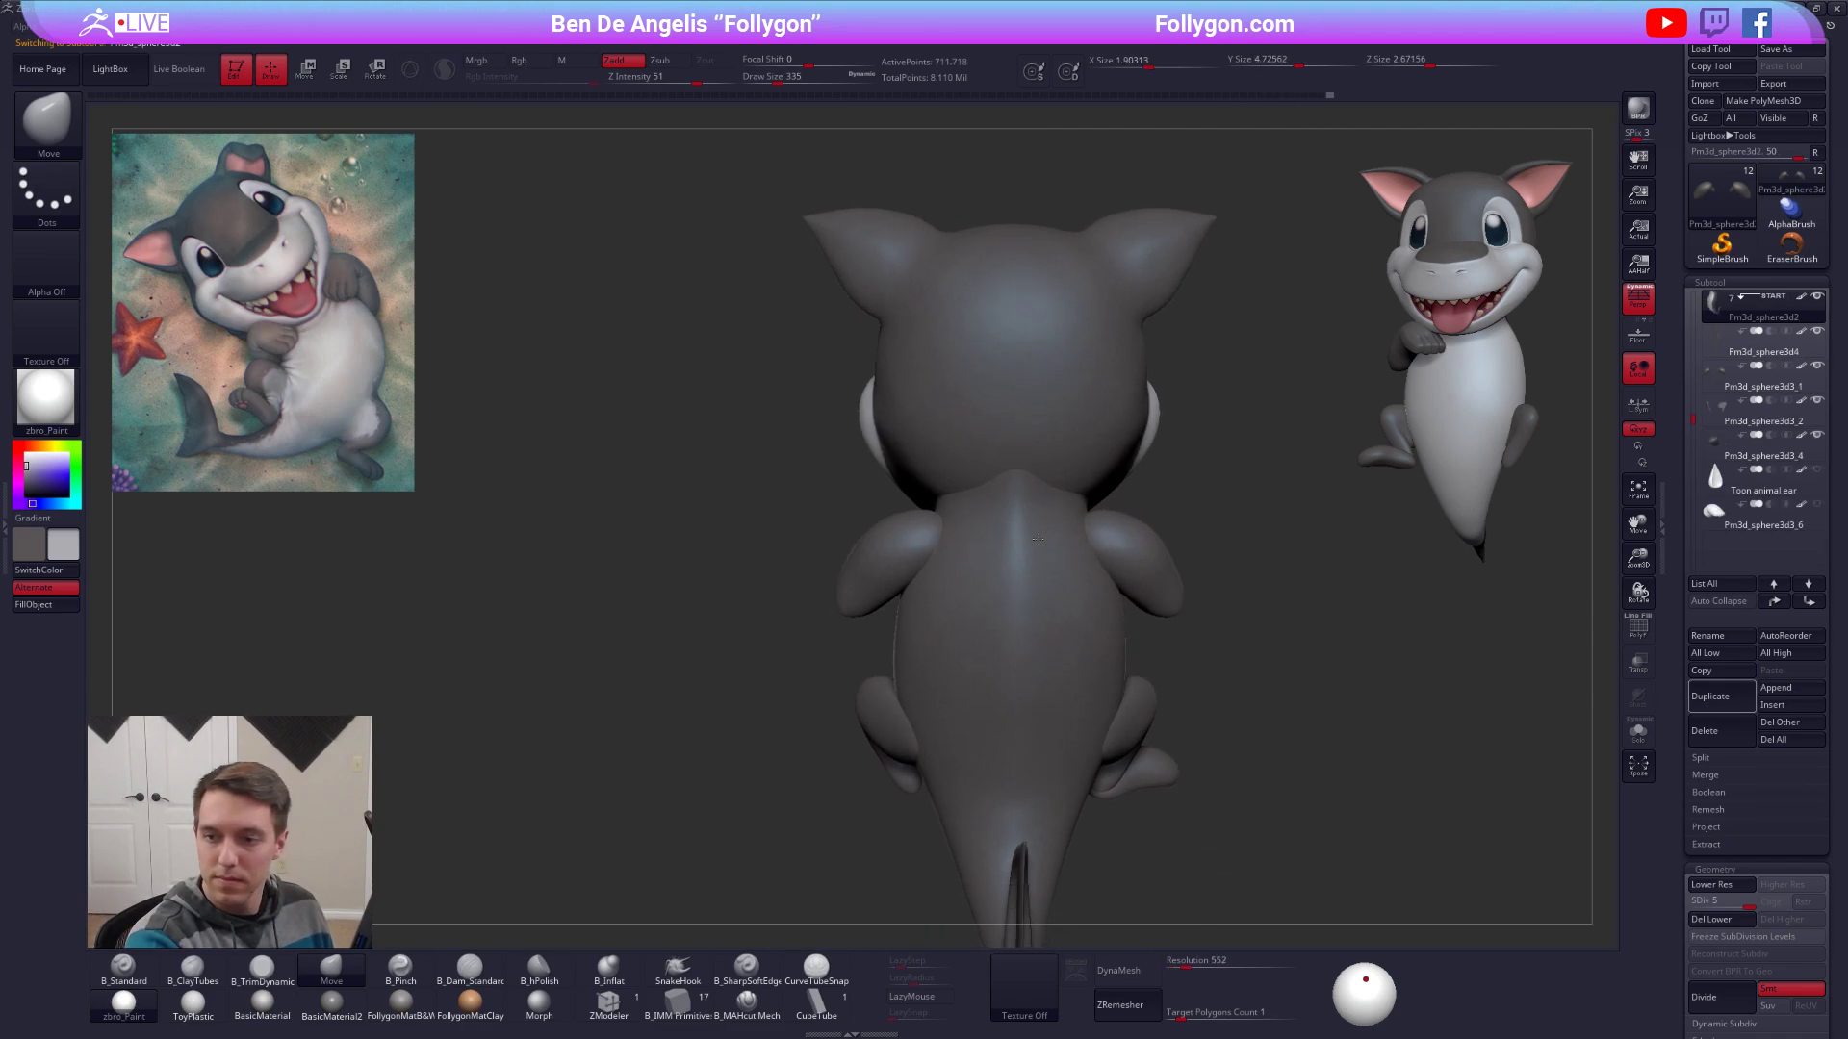
key(s)
drag(871, 622, 891, 622)
key(shift+alt+s)
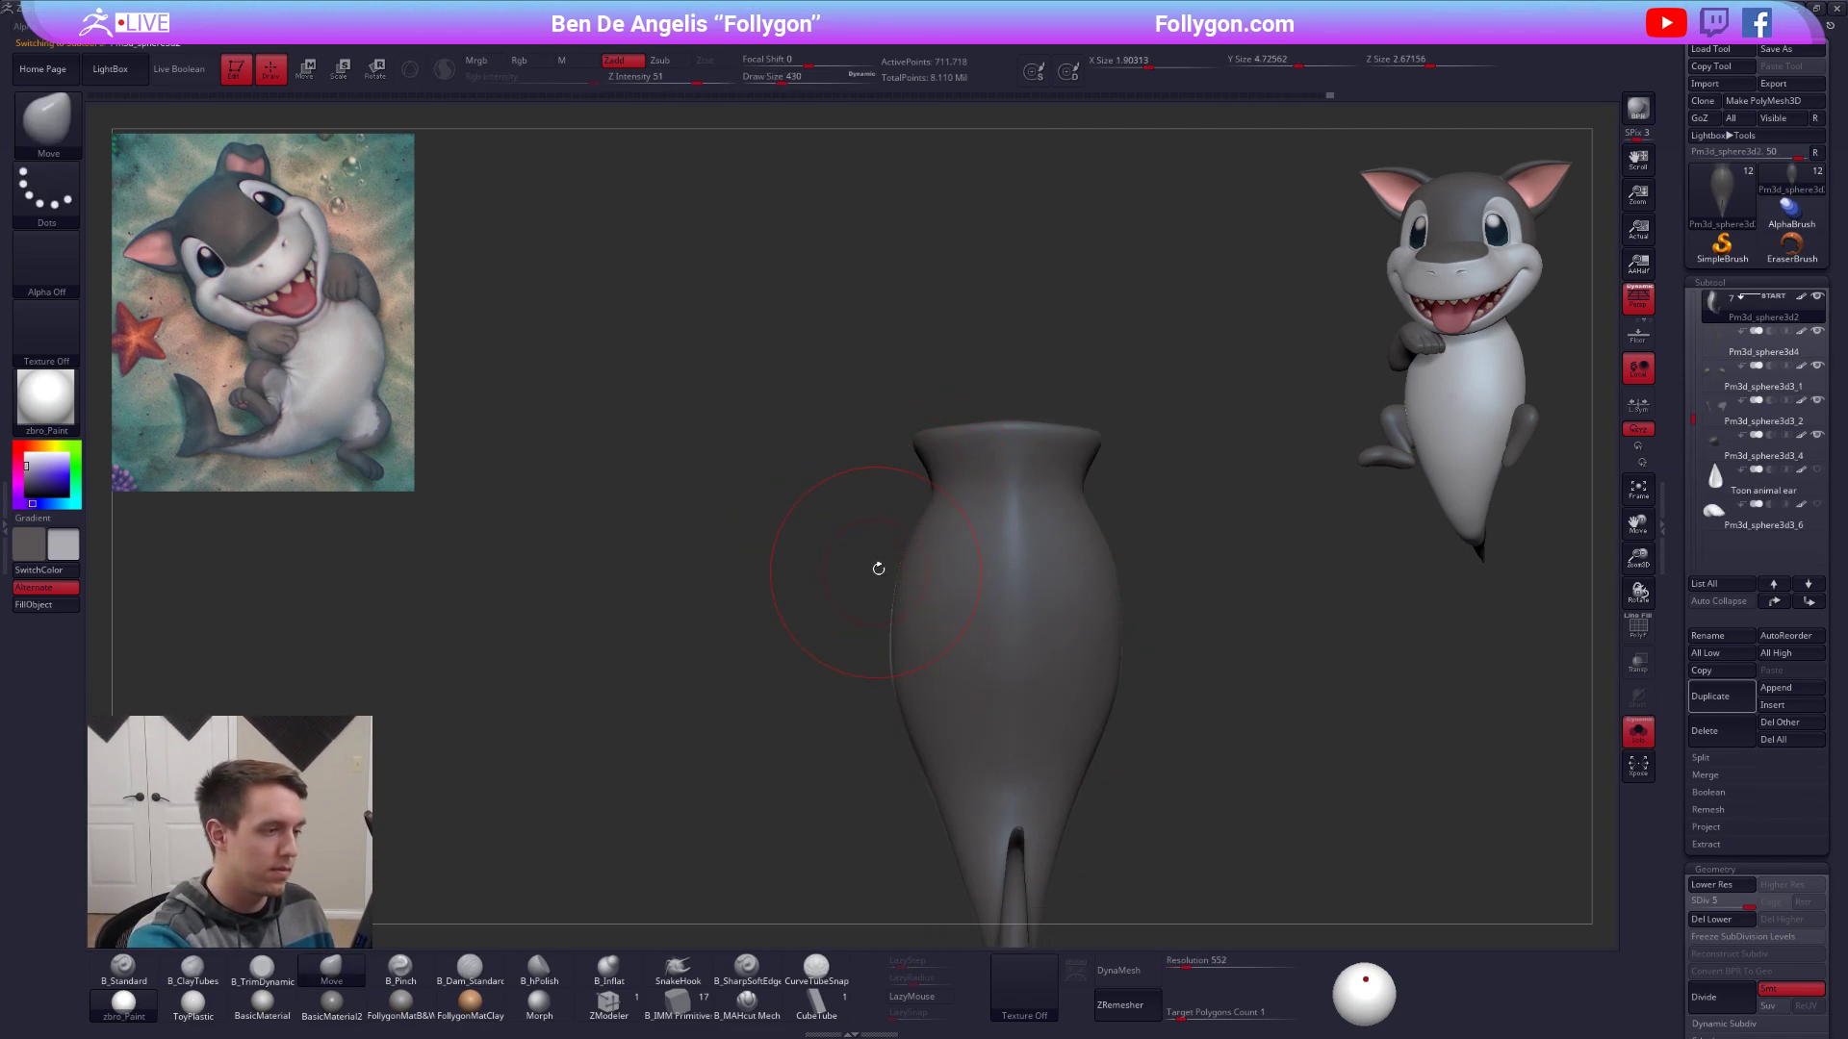
Lower the body to subdivision level 1 and work a lasso mask around its neck end.
key(shift+d)
key(shift+d)
key(shift+d)
key(shift+d)
key(ctrl)
mouse_move(913, 489)
ctrl+mouse_down()
mouse_move(915, 330)
mouse_move(866, 414)
ctrl+mouse_up()
ctrl+click(969, 528)
ctrl+click(836, 533)
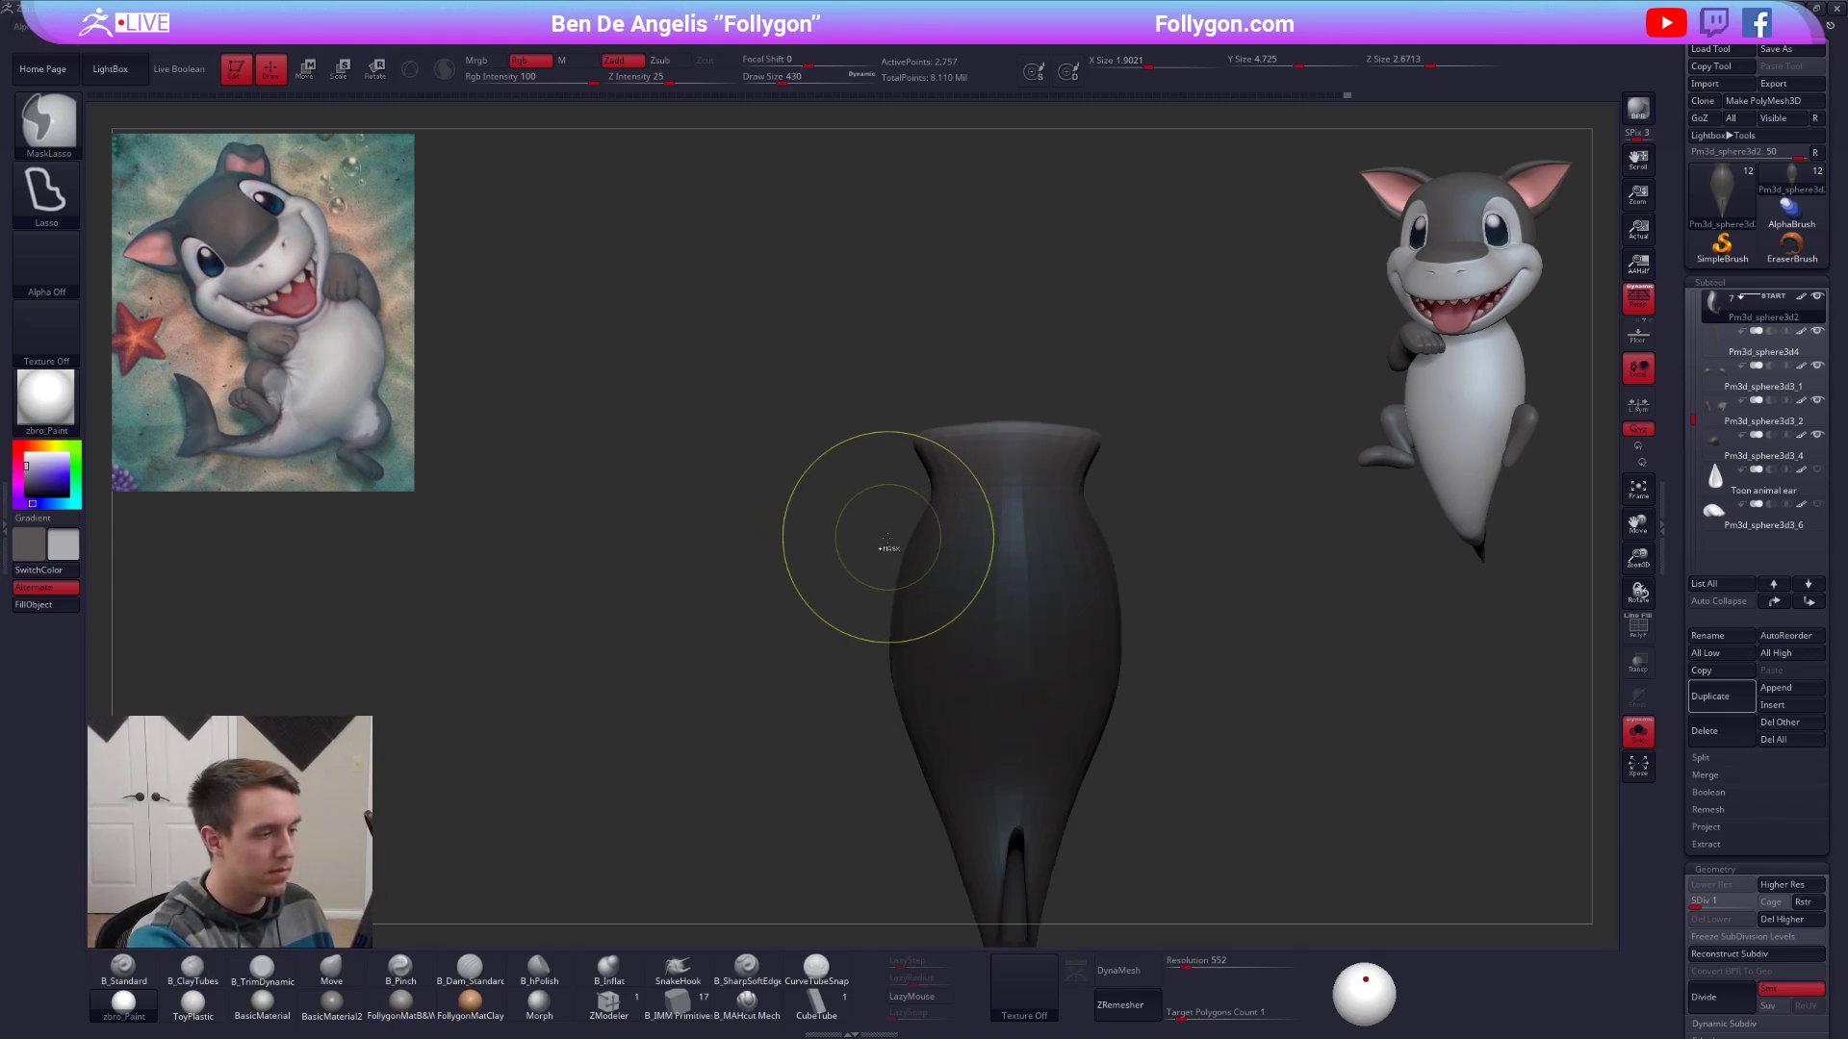
ctrl+click(886, 546)
Adjust the body's silhouette beside the arms and legs using the Move brush with a draw size of about 518.
key(shift+alt+s)
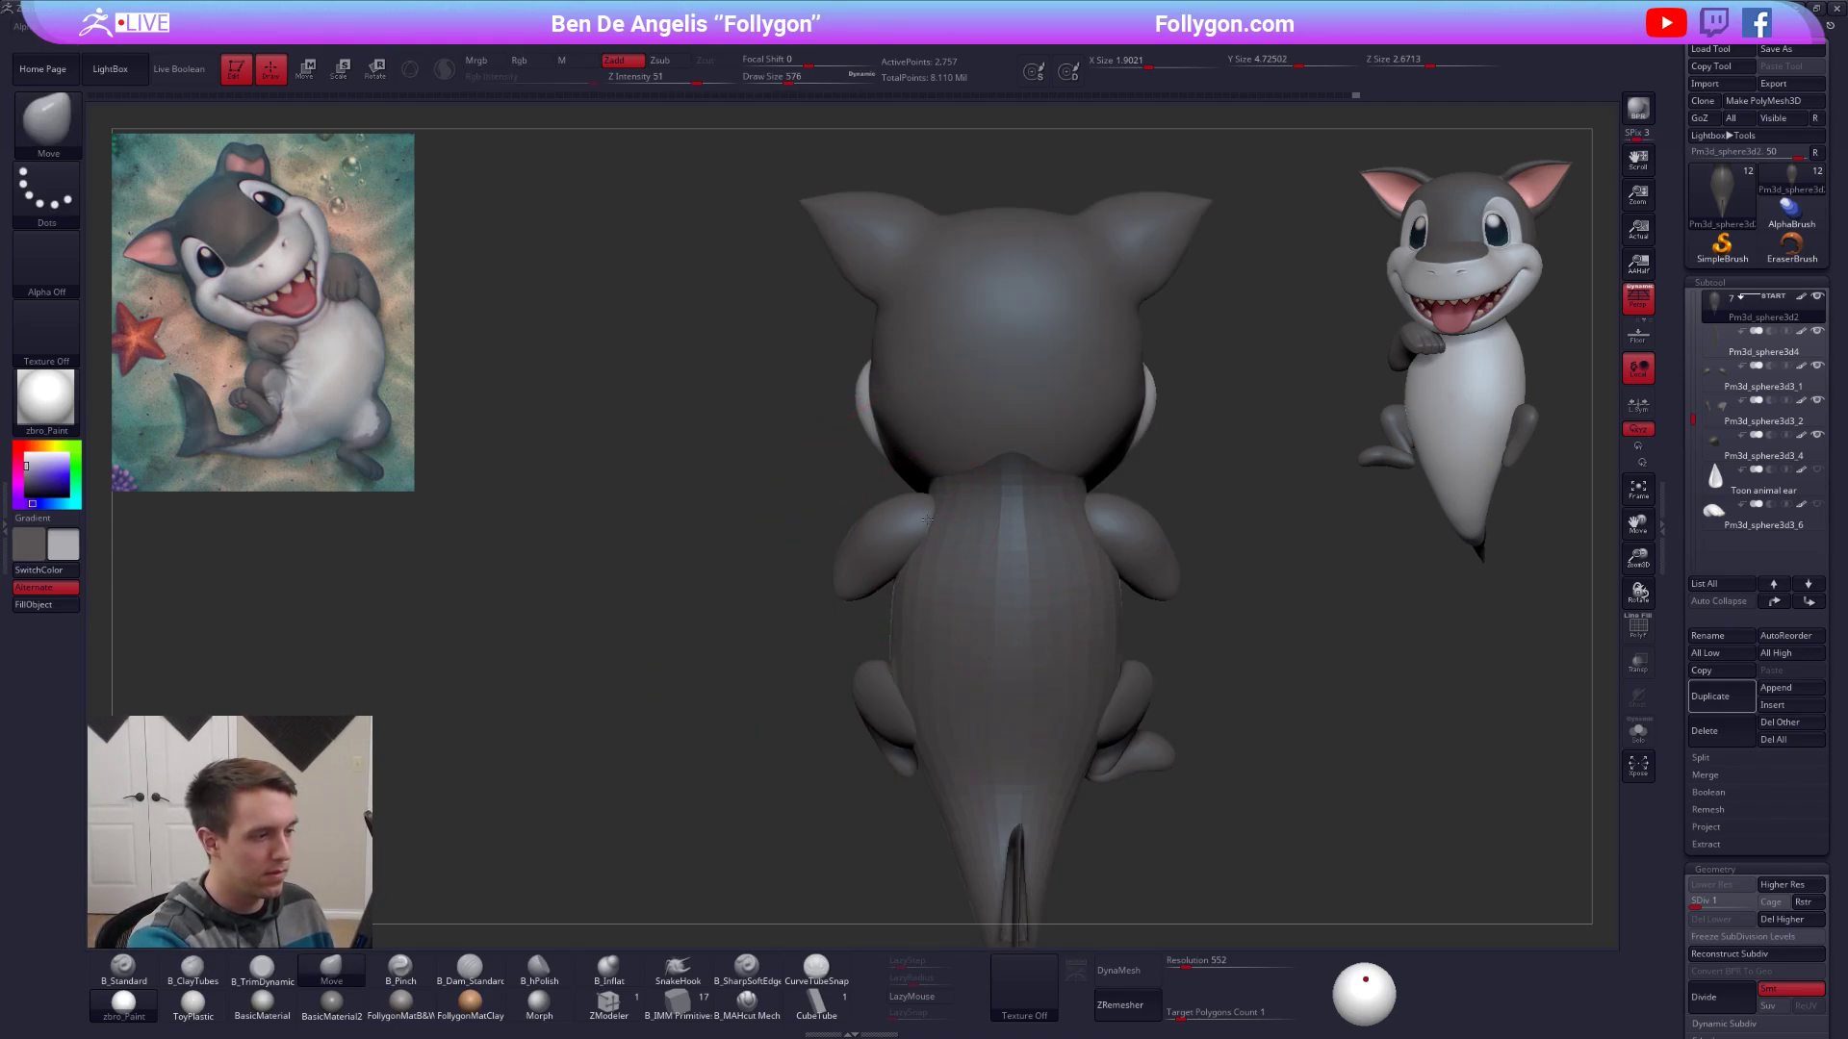
key(shift+alt+s)
key(space)
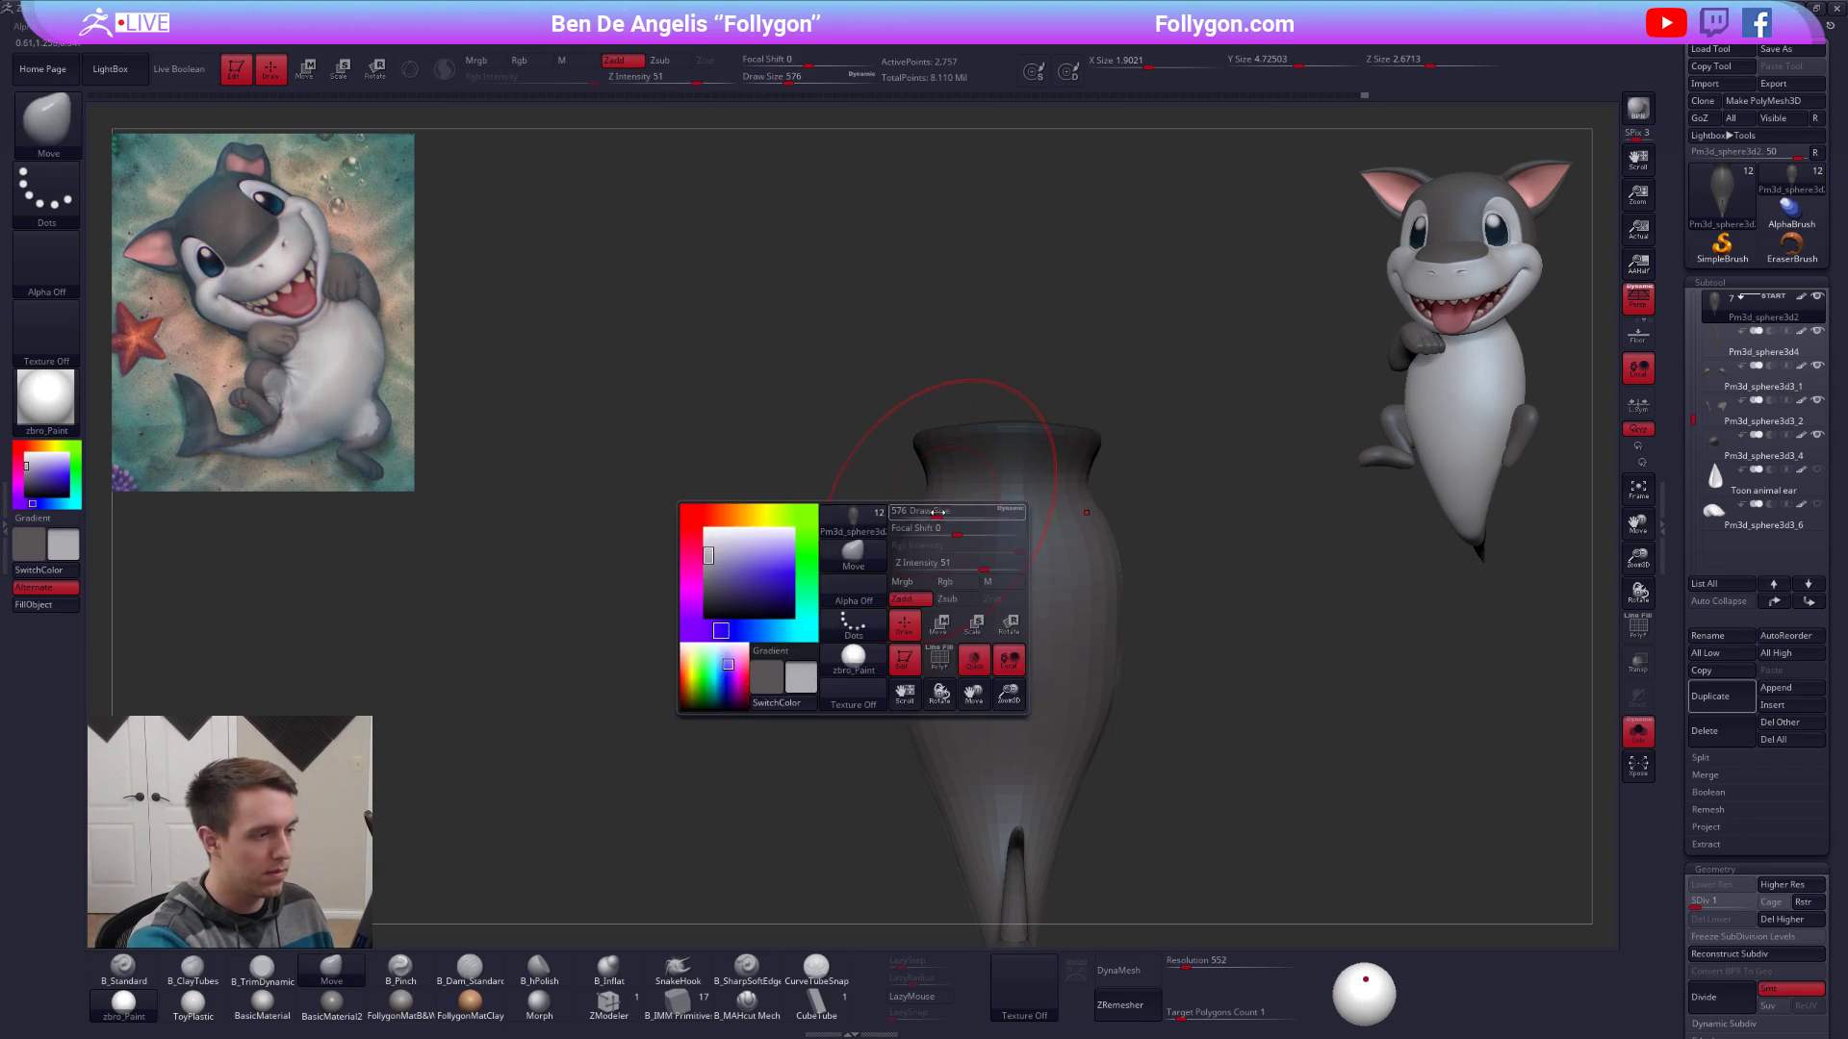
right_drag(932, 508, 1232, 515)
key(shift+alt+s)
key(space)
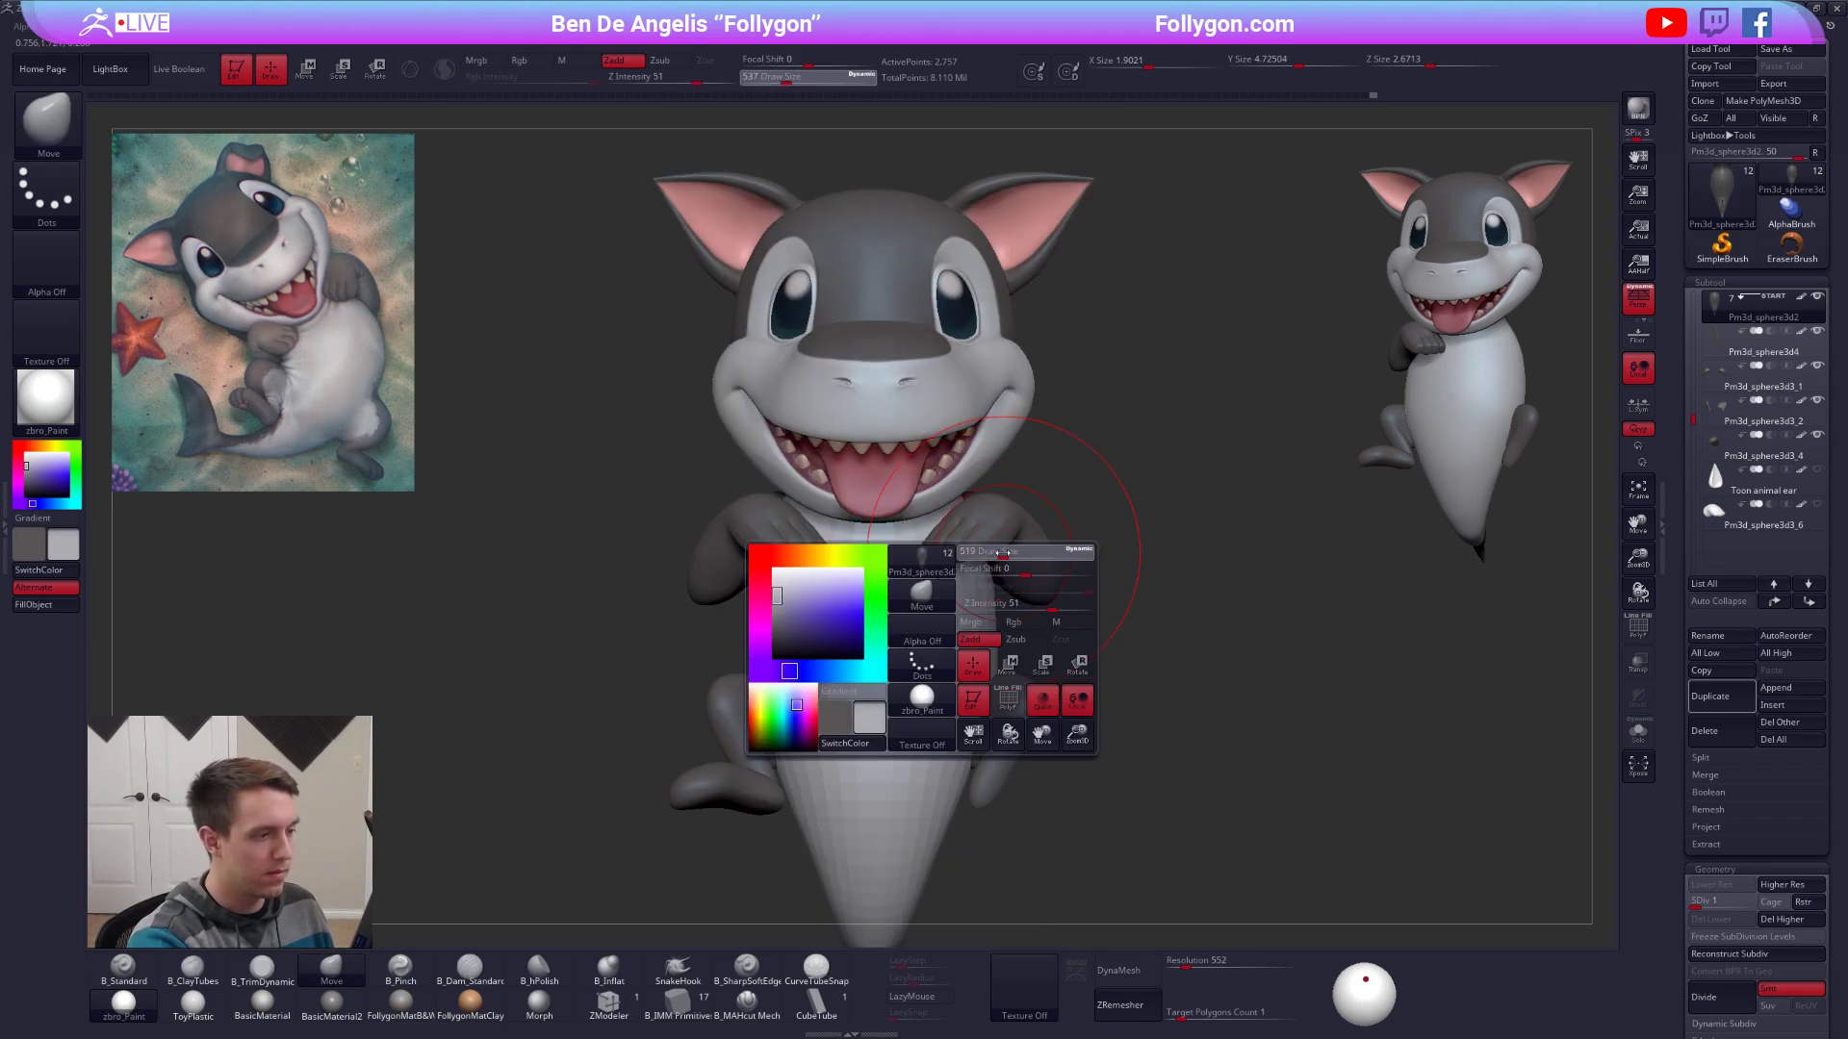
drag(1006, 619, 994, 618)
right_drag(1088, 630, 1022, 636)
key(space)
drag(1022, 635, 1037, 635)
mouse_move(1222, 578)
right_down()
mouse_move(1025, 534)
mouse_move(1145, 531)
mouse_move(1030, 561)
right_up()
Rotate the mirrored arms slightly with Transpose Rotate and shift them inward against the body with Transpose Move.
alt+click(1022, 563)
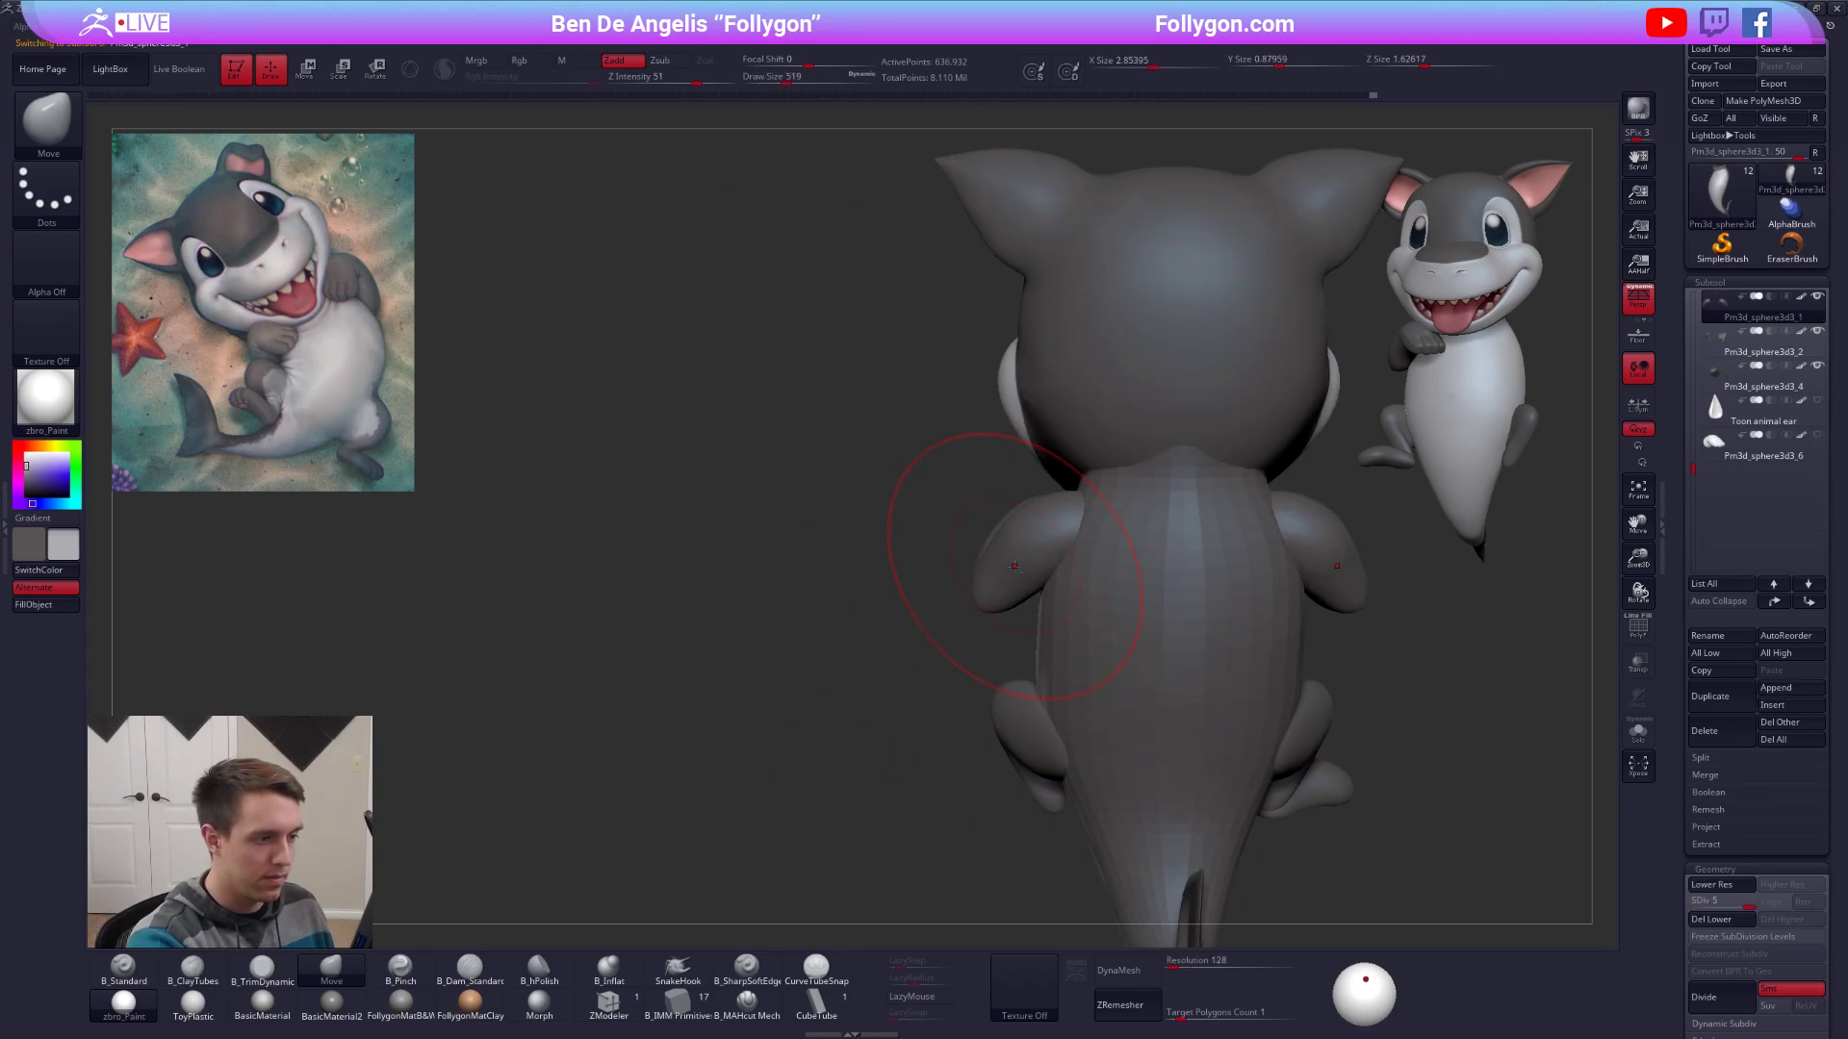
key(r)
drag(981, 606, 1070, 518)
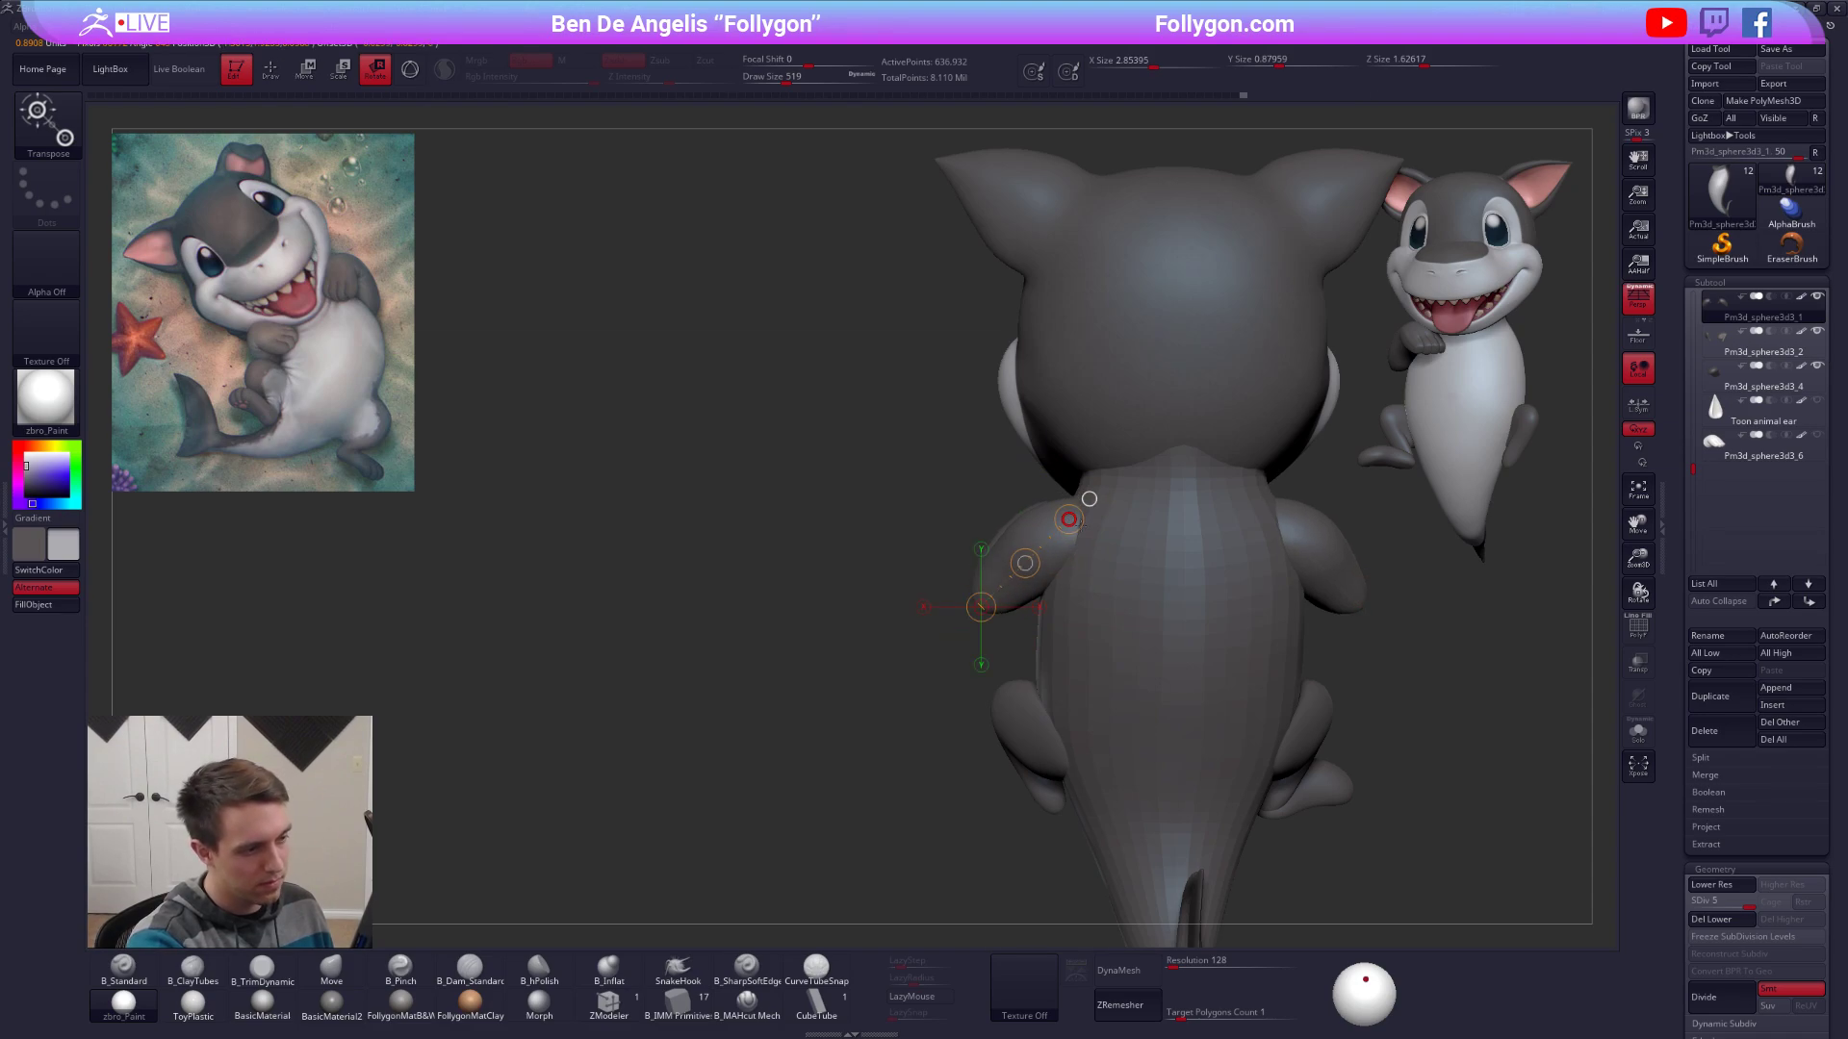
right_drag(1084, 566, 1054, 499)
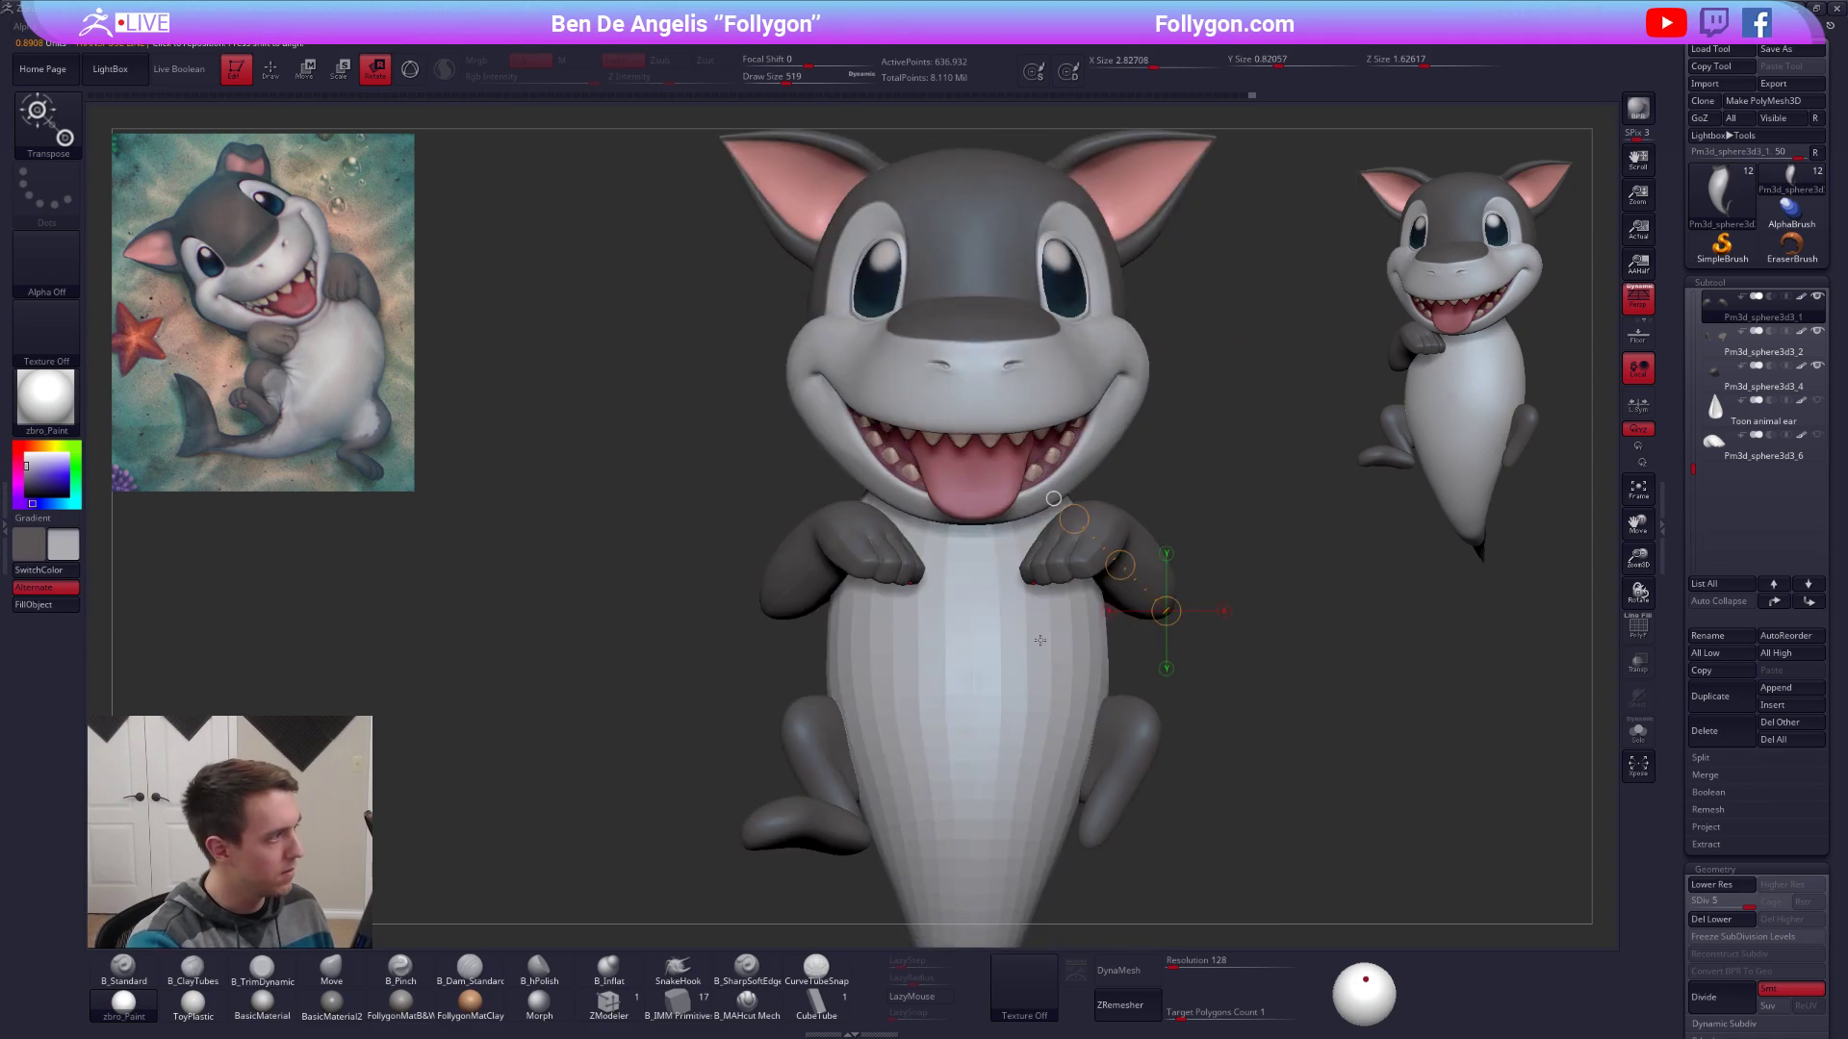
alt+right_drag(1041, 640, 1299, 656)
key(w)
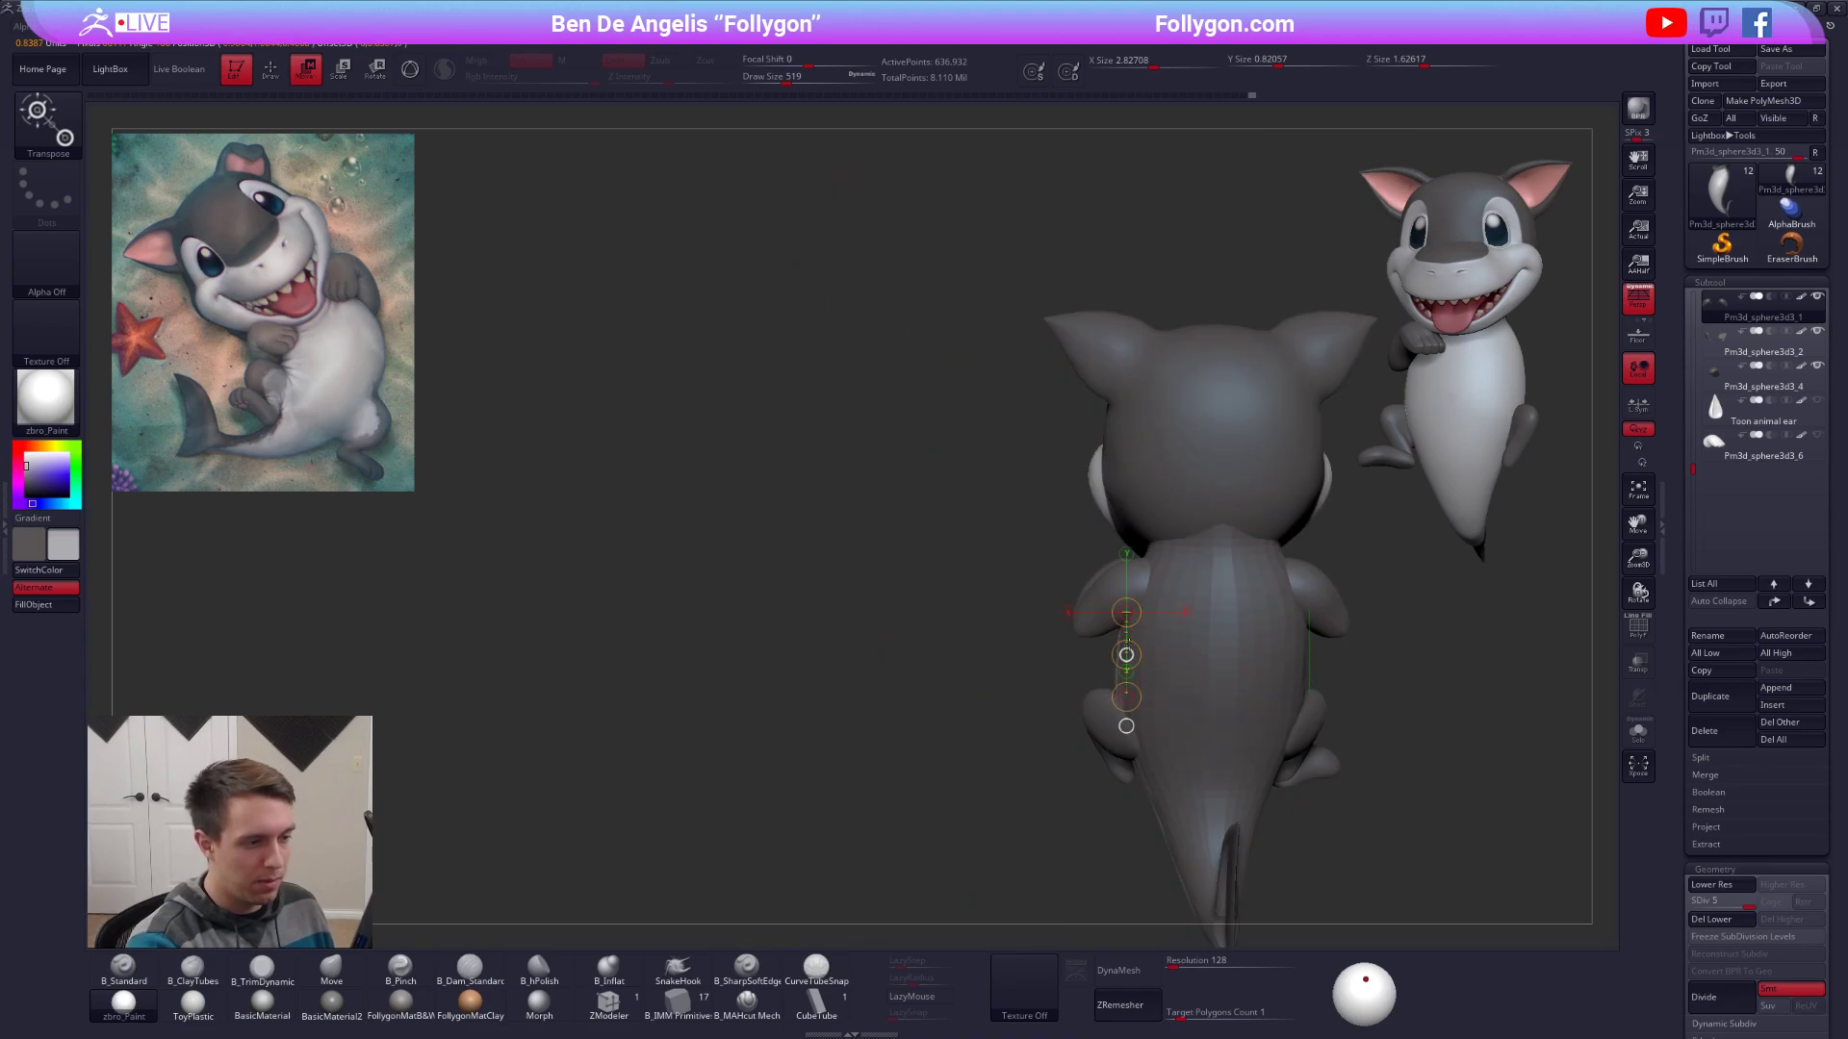
key(q)
mouse_move(1097, 626)
right_down()
mouse_move(1246, 603)
mouse_move(1182, 548)
mouse_move(1134, 599)
right_up()
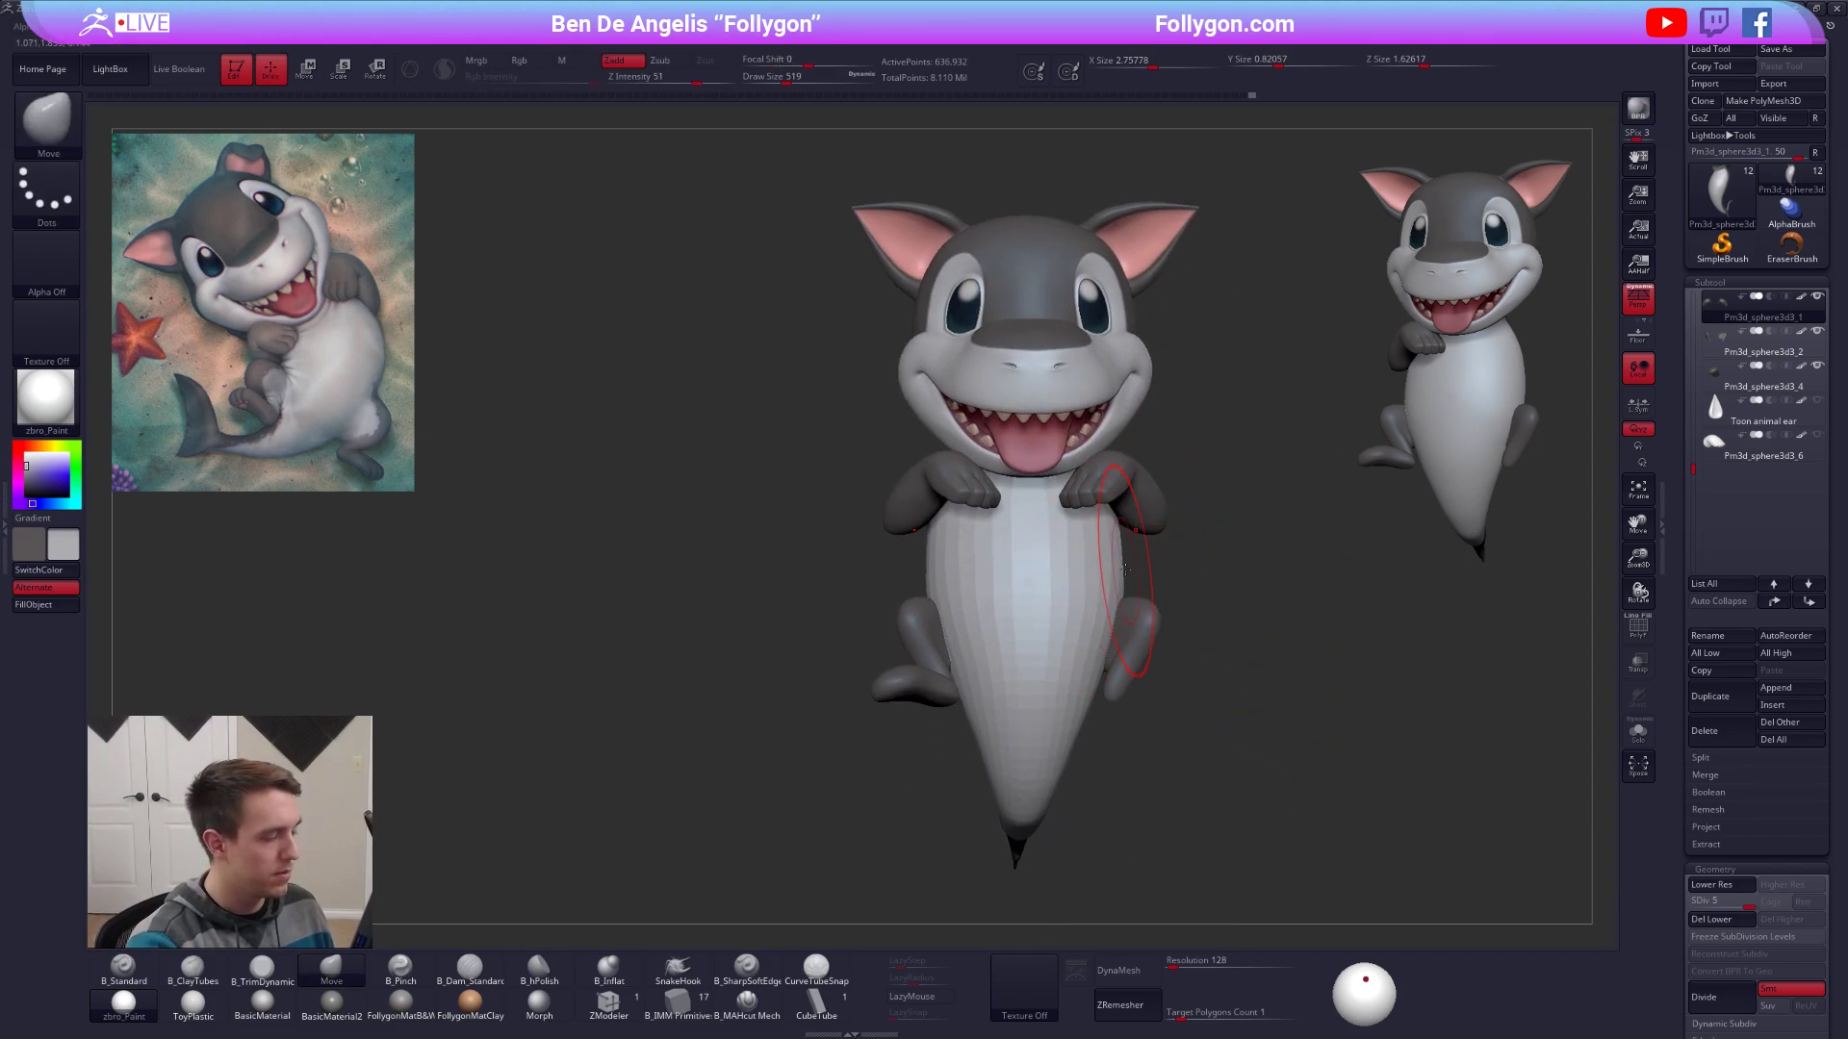
Make the legs the active SubTool and reduce the Move brush's draw size to 181.
alt+click(1127, 650)
key(s)
drag(972, 606, 965, 607)
mouse_move(999, 606)
right_down()
mouse_move(1083, 612)
mouse_move(932, 631)
right_up()
key(s)
drag(941, 634, 980, 652)
Isolate the legs and check their polygroups and wireframe, comparing them with the rest of the body.
key(alt+s)
key(f)
key(space)
alt+right_drag(980, 651, 1027, 582)
key(shift+f)
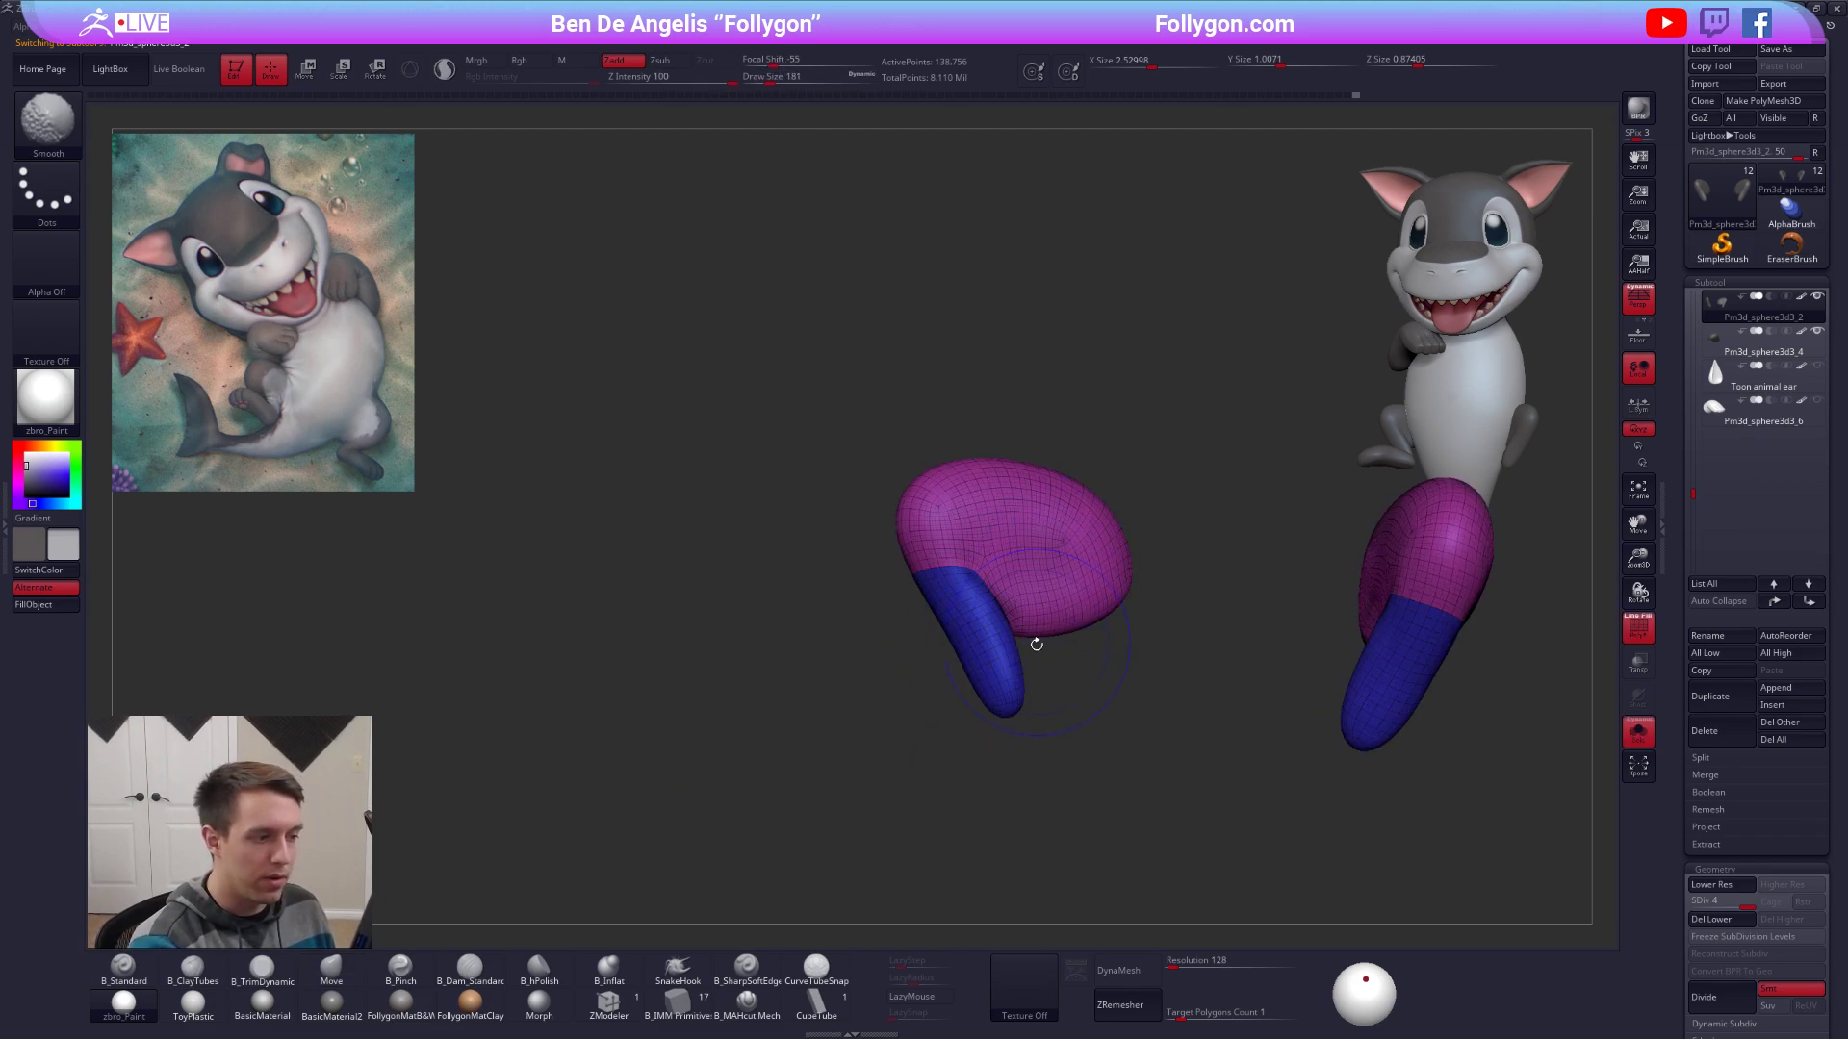
key(shift+f)
mouse_move(1034, 647)
right_down()
mouse_move(948, 688)
mouse_move(1000, 646)
right_up()
key(alt+s)
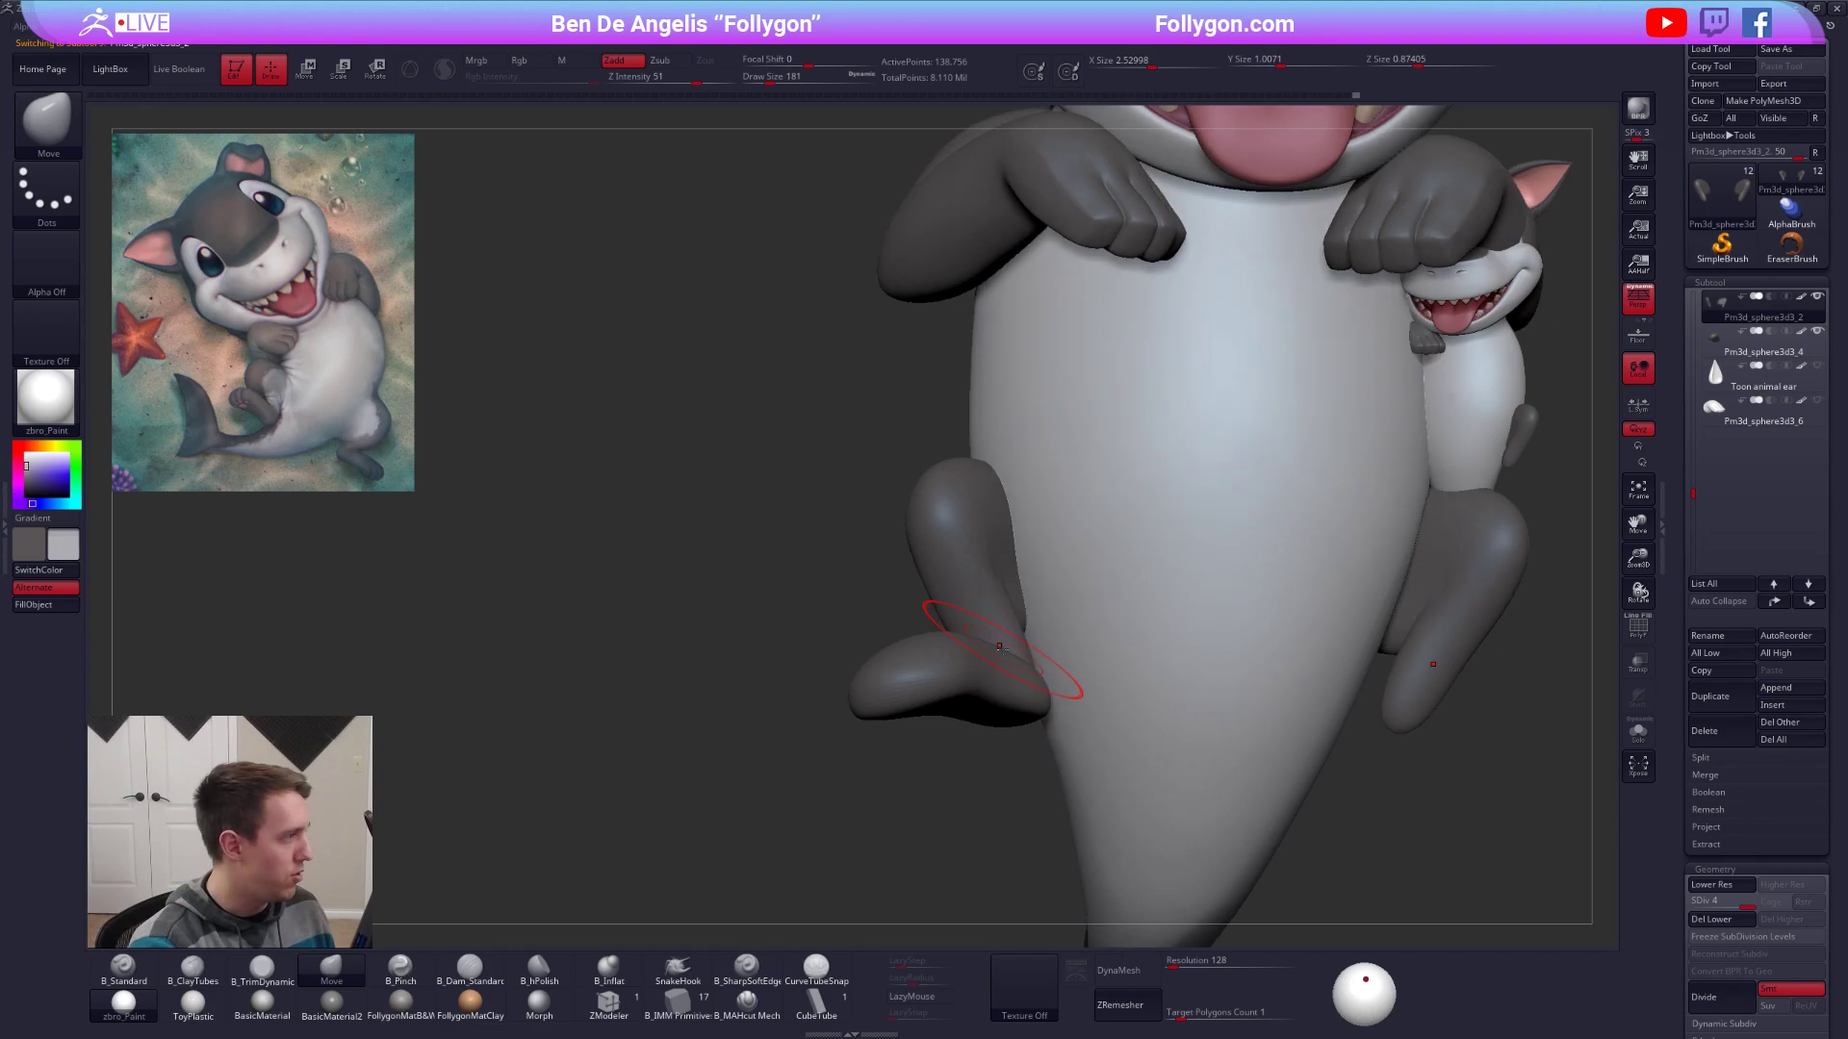
Drop the isolated legs to subdivision level 1 and reshape the lower leg with the Move brush at draw size 227.
key(alt+s)
mouse_move(975, 576)
right_down()
mouse_move(1023, 569)
mouse_move(992, 606)
mouse_move(948, 599)
right_up()
key(shift+d)
key(shift+d)
key(shift+d)
key(bracketright)
drag(1006, 598, 994, 607)
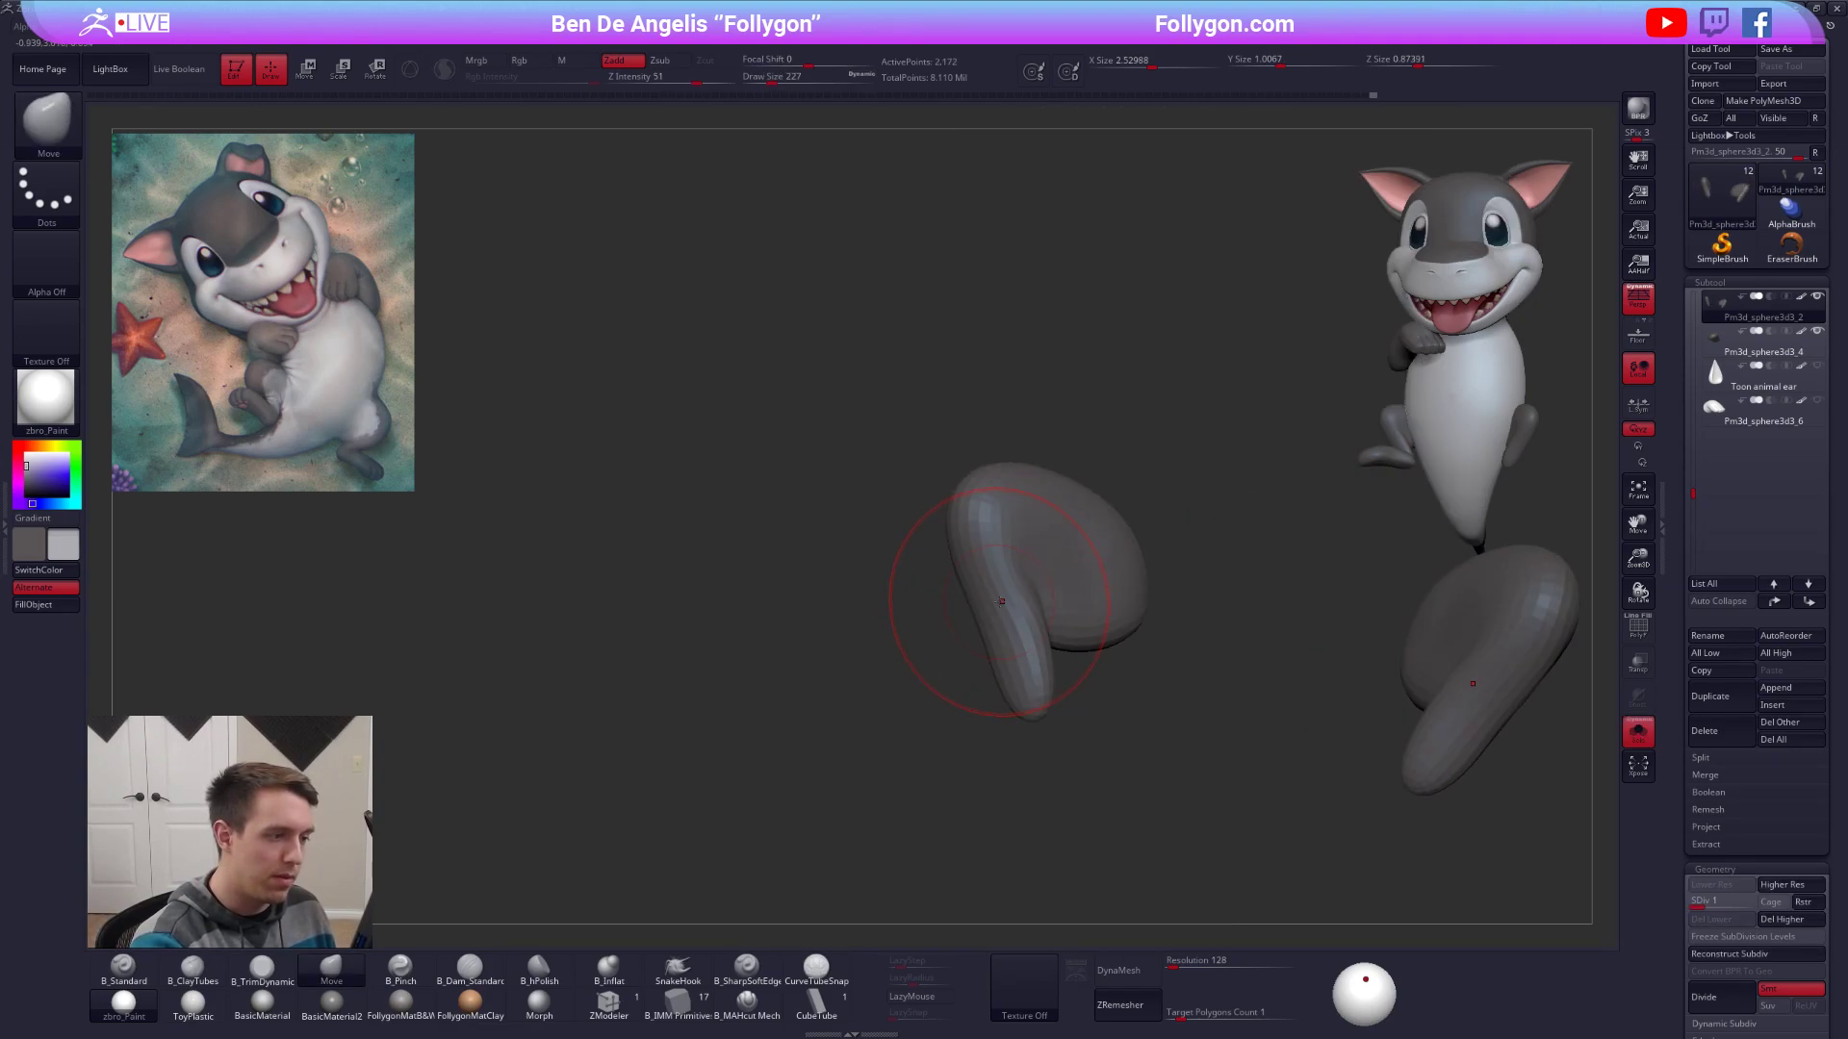
Smooth the thigh surface of the isolated legs and show the whole character again.
right_drag(1049, 609, 1009, 612)
key(2)
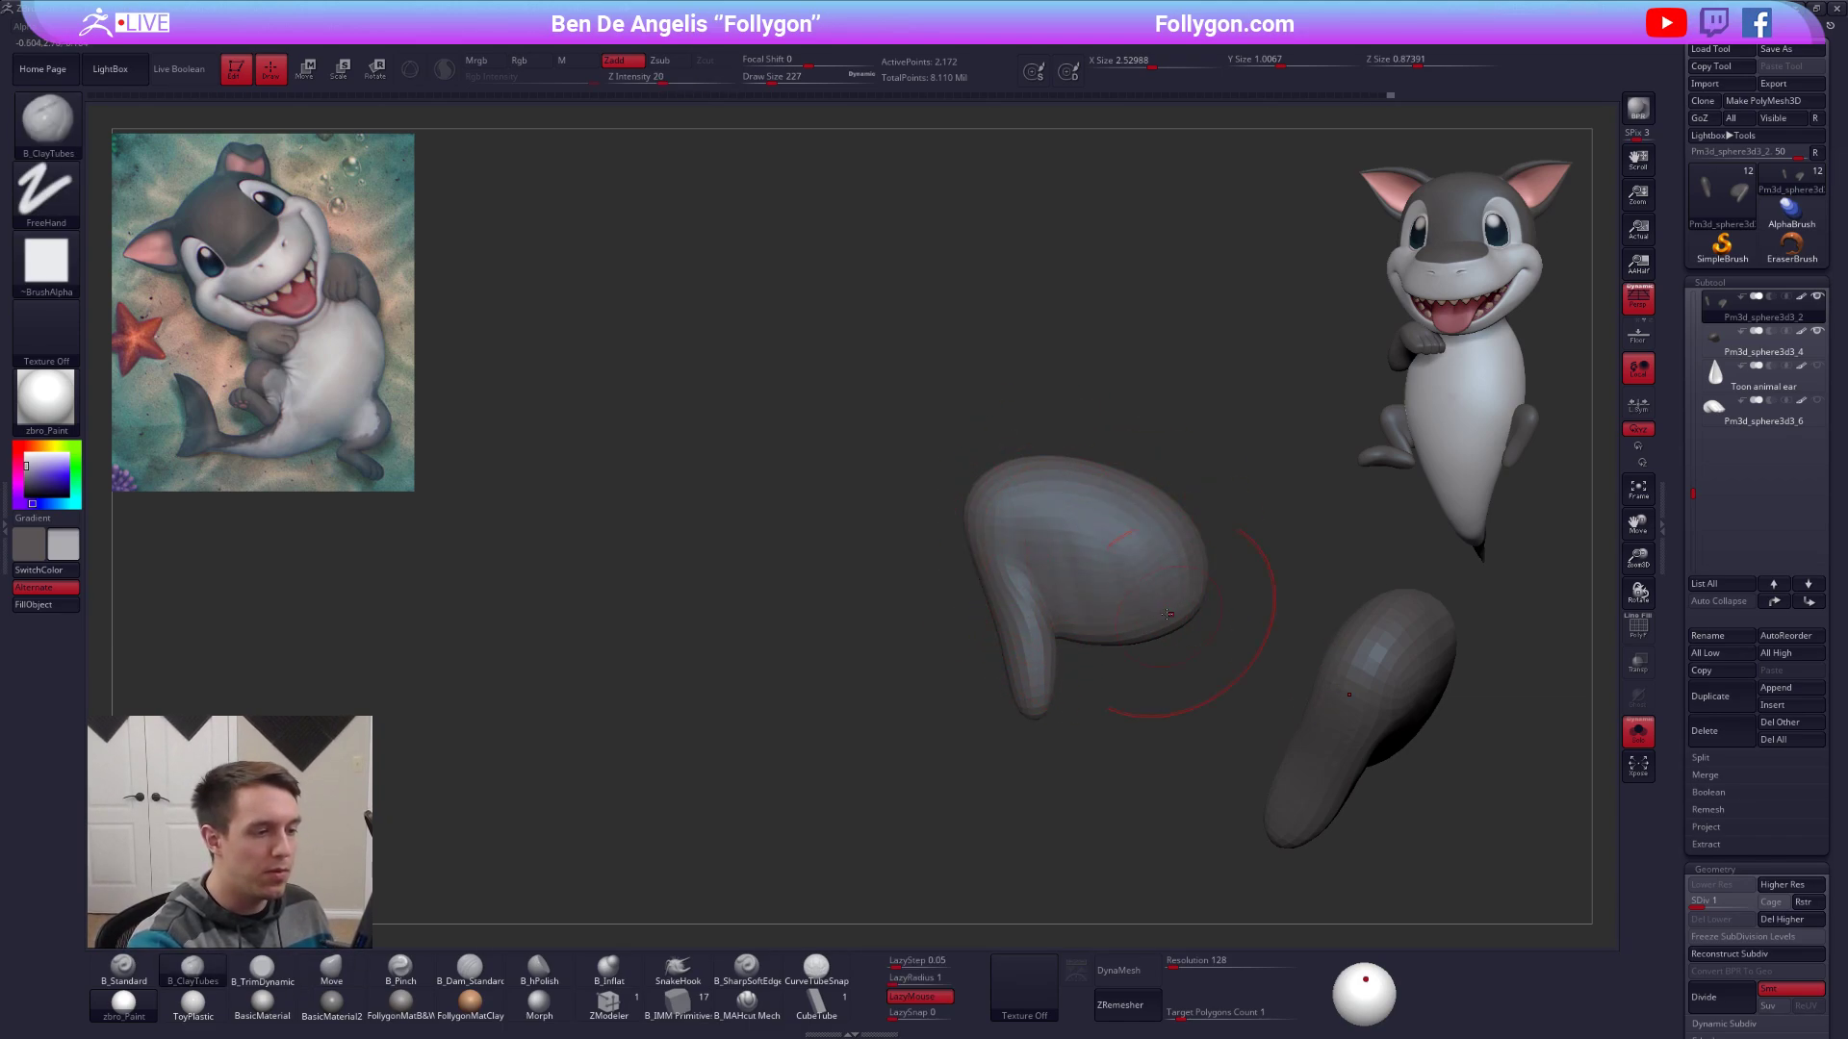
shift+drag(1167, 614, 1101, 553)
mouse_move(1101, 553)
right_down()
mouse_move(1130, 505)
mouse_move(1122, 551)
mouse_move(1090, 543)
mouse_move(1080, 510)
right_up()
key(alt+s)
Reshape the thighs against the body with the Move brush and raise the legs back to subdivision level 4.
key(1)
drag(1084, 486, 1072, 499)
right_drag(1076, 510, 1063, 489)
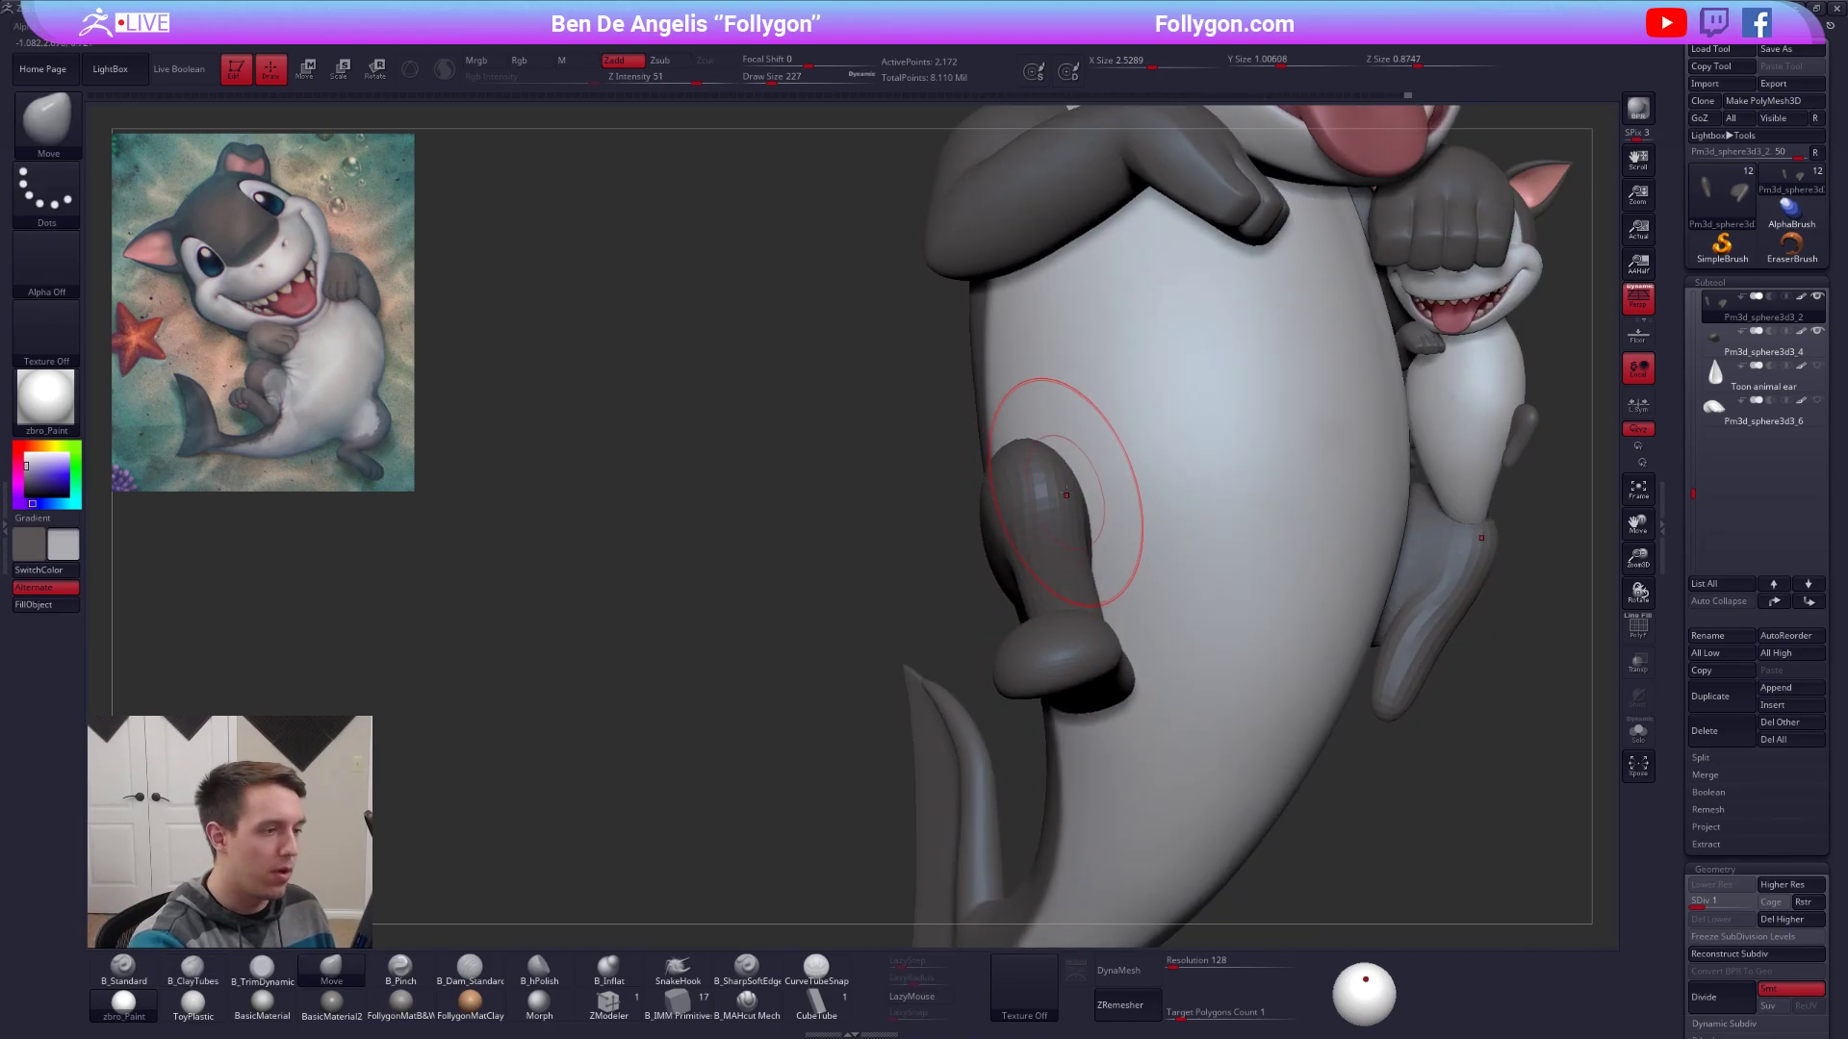
mouse_move(1067, 495)
mouse_down()
mouse_move(1011, 518)
mouse_move(1035, 504)
mouse_up()
right_drag(1045, 517, 1058, 568)
drag(1057, 508, 1074, 523)
mouse_move(1074, 523)
right_down()
mouse_move(1050, 646)
mouse_move(967, 658)
mouse_move(948, 616)
mouse_move(1030, 621)
right_up()
key(d)
key(d)
key(d)
Make the foot the active SubTool and reduce the Move brush's draw size to 130.
alt+click(1031, 657)
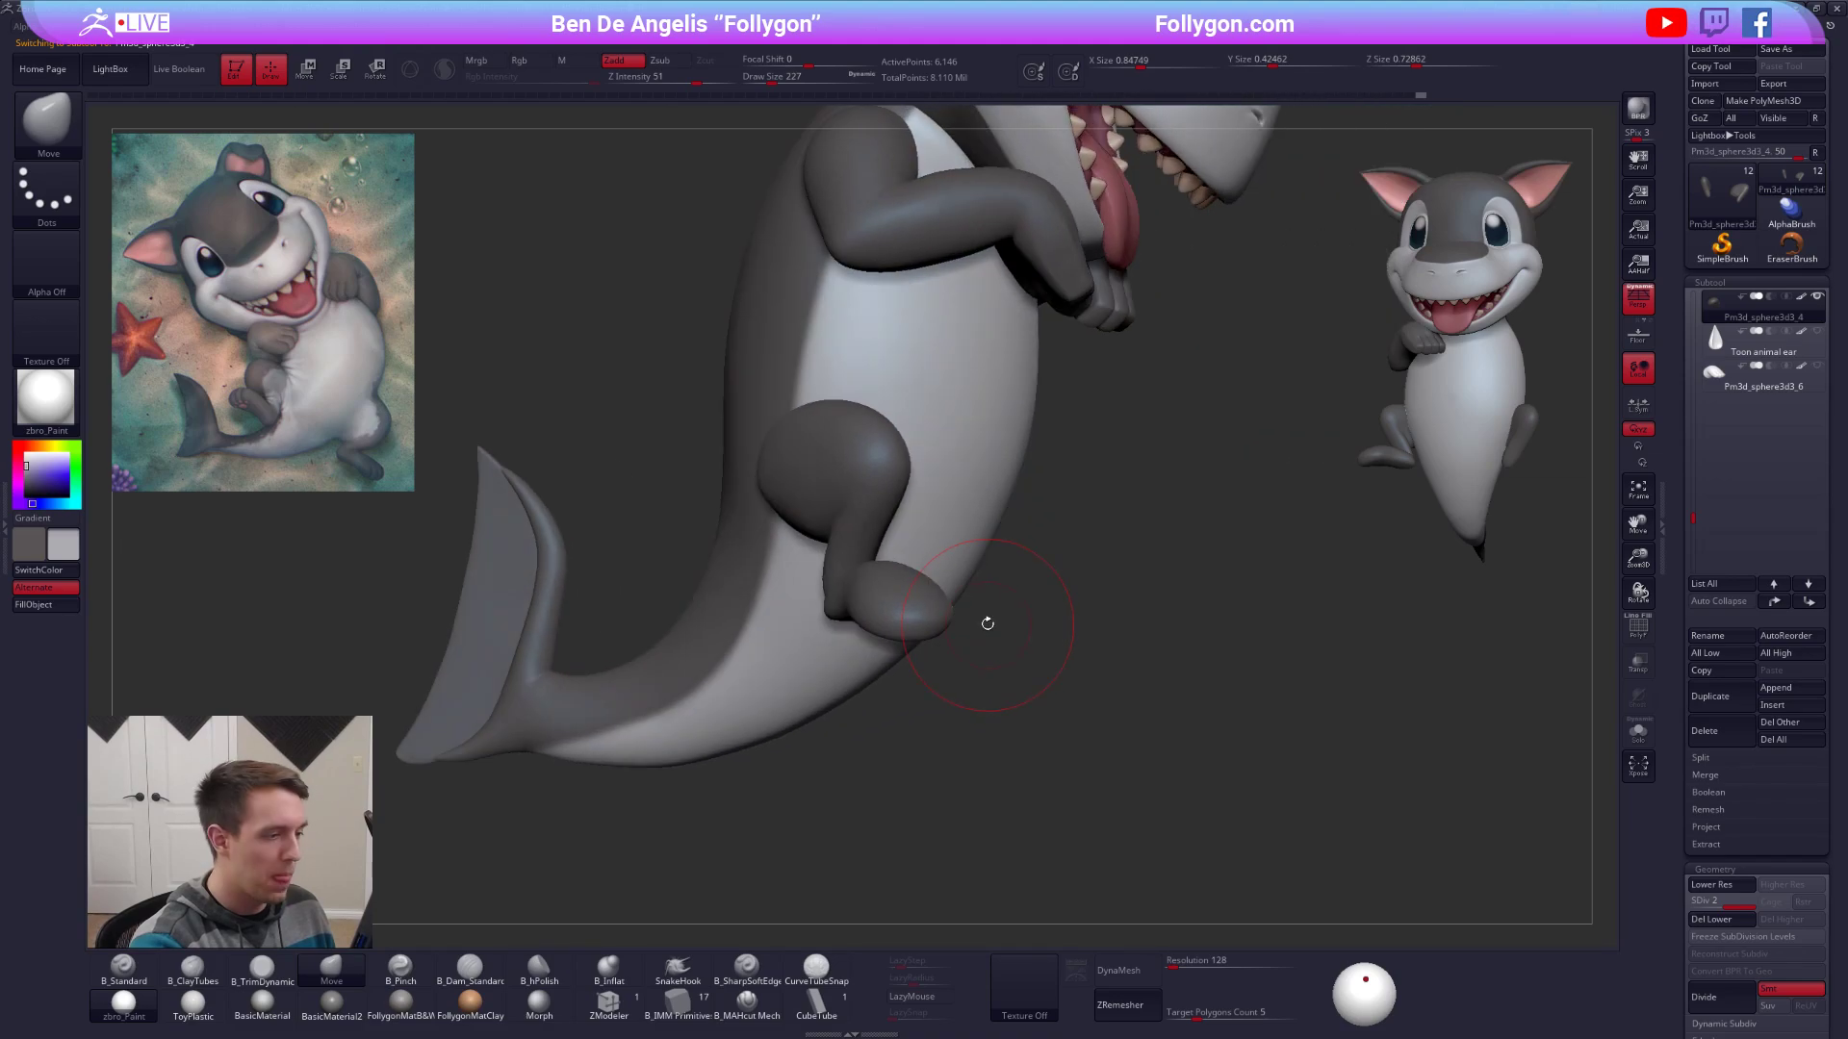
key(s)
drag(985, 624, 929, 625)
alt+right_drag(958, 643, 1056, 701)
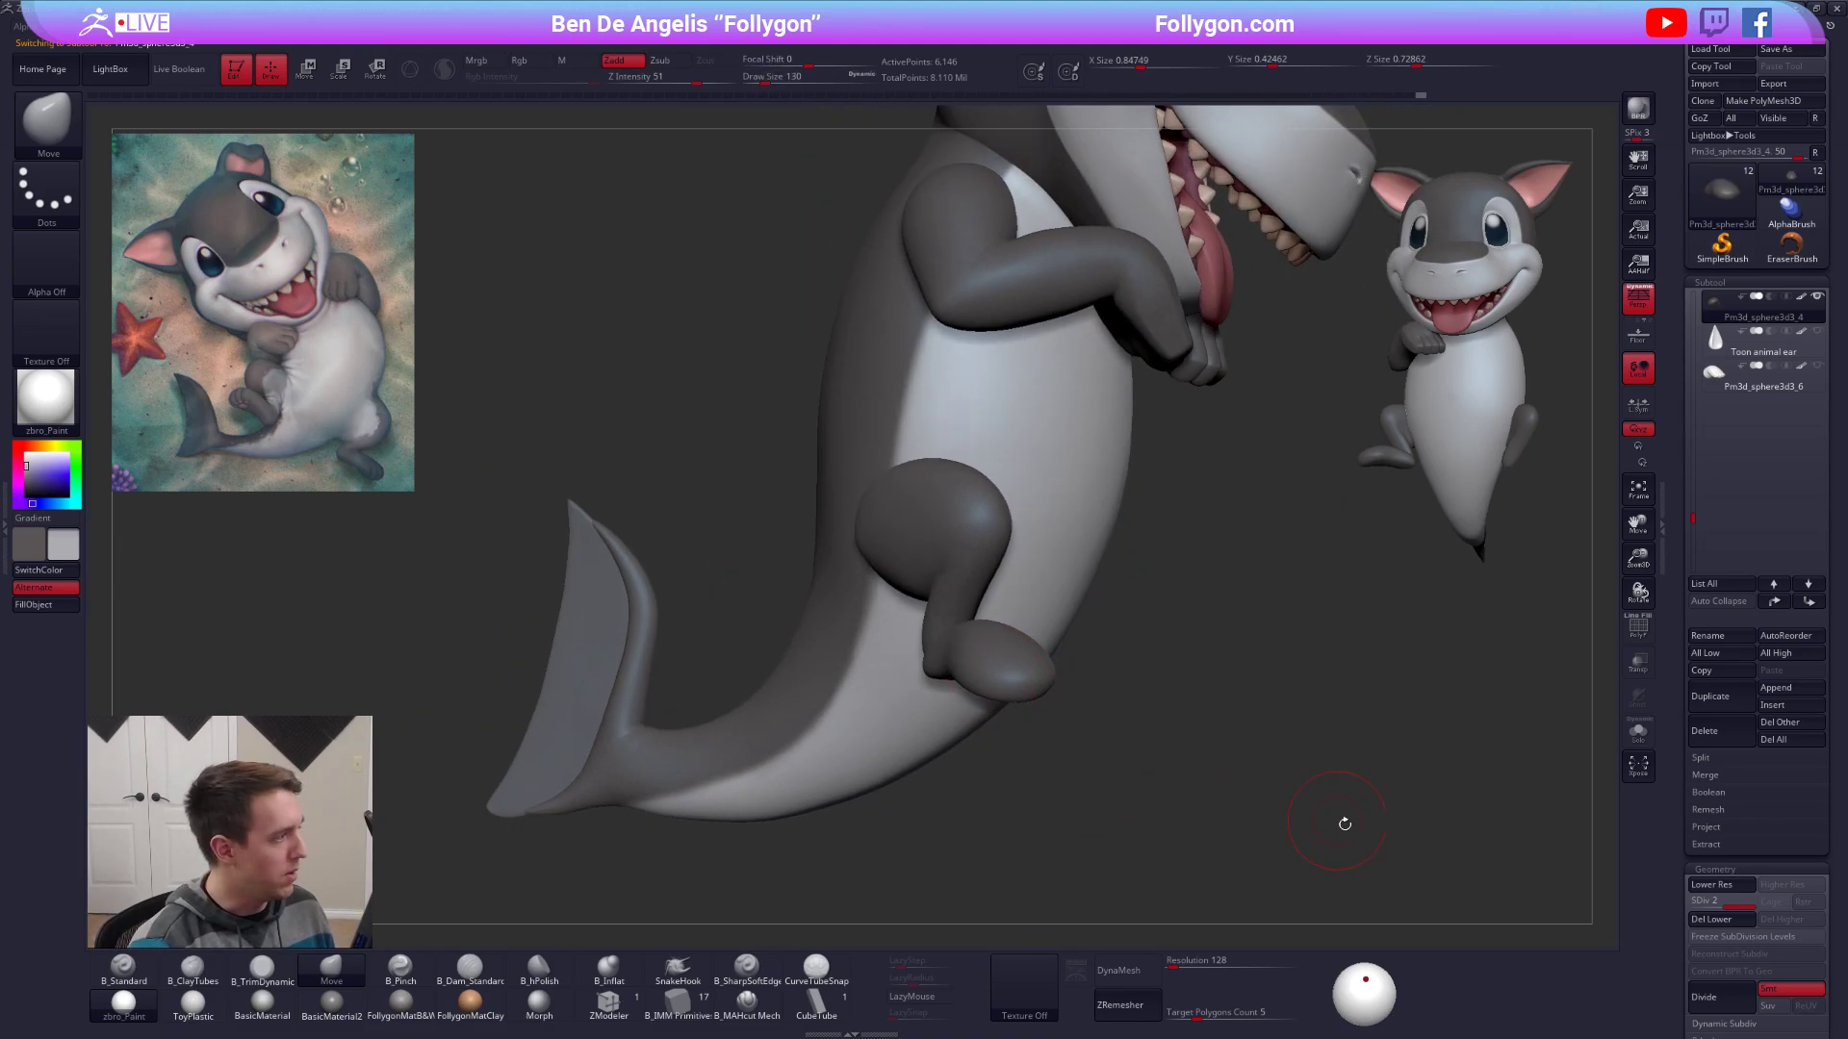
right_drag(1392, 875, 1395, 759)
Delete the leftover white paw SubTool, Pm3d_sphere3_6.
click(1716, 386)
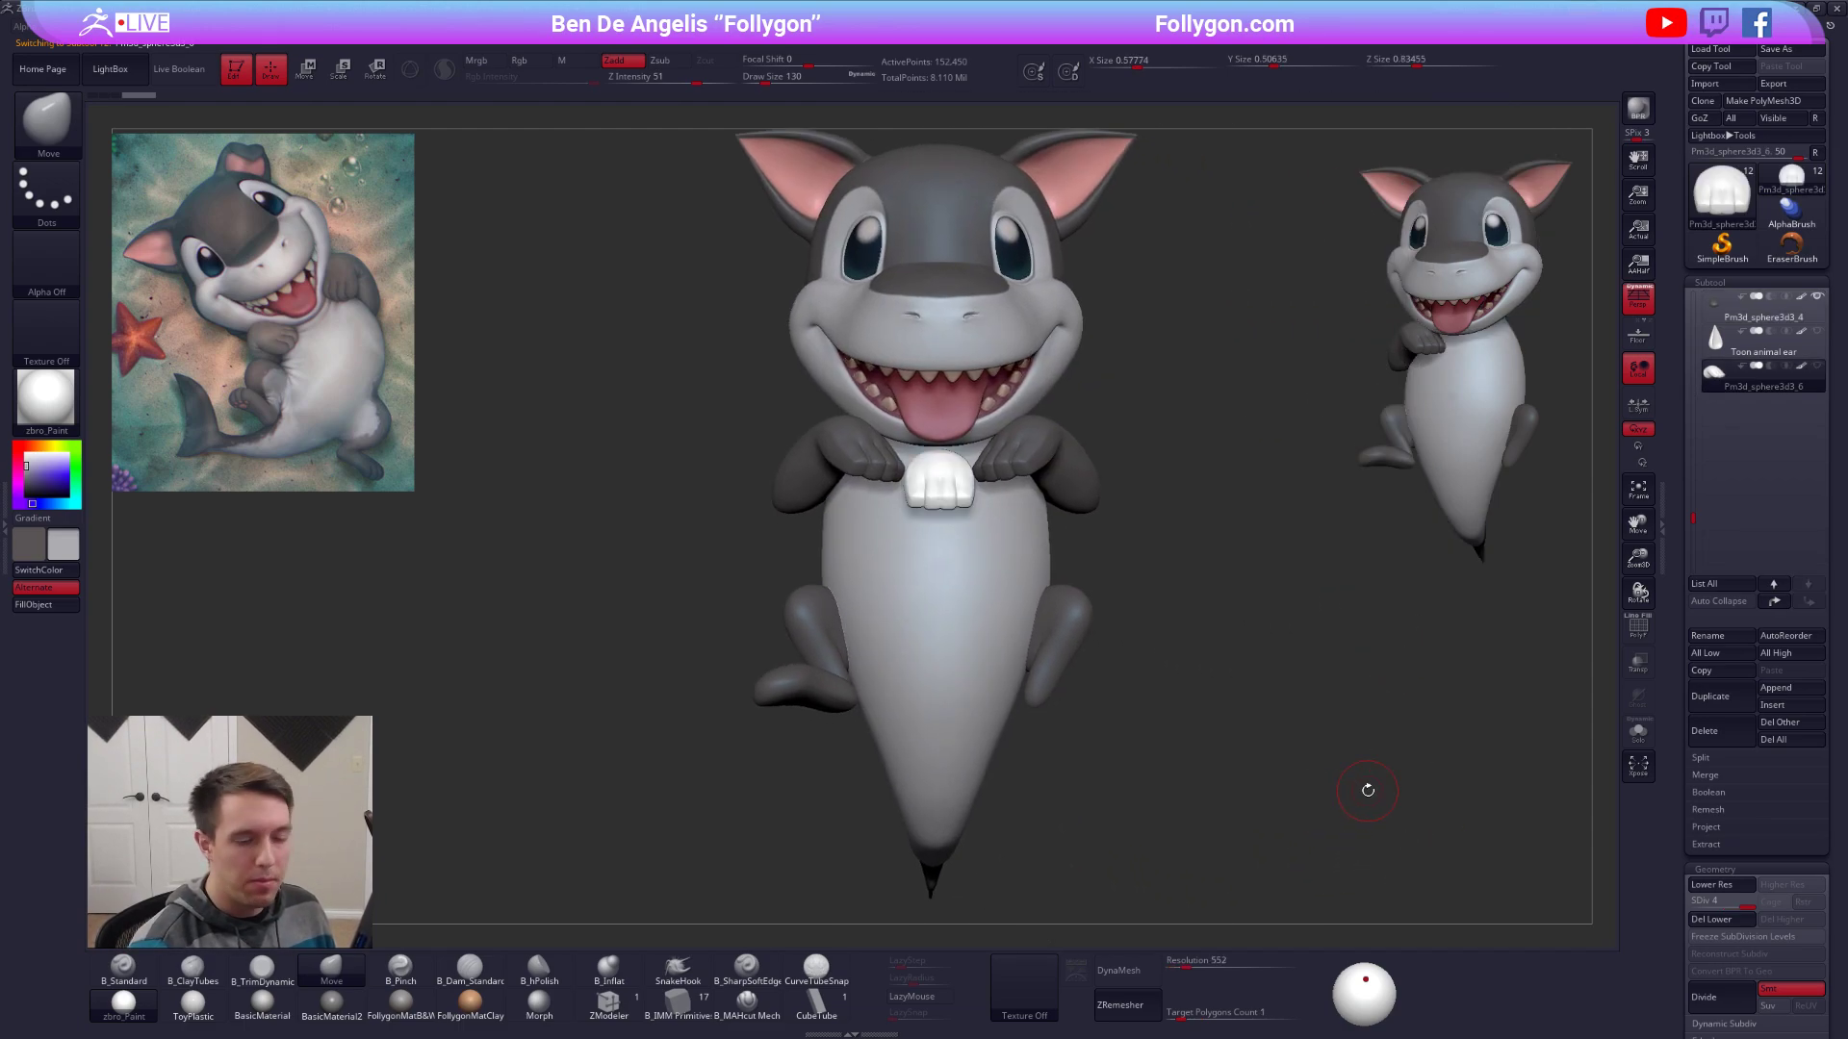
click(1729, 742)
click(1534, 747)
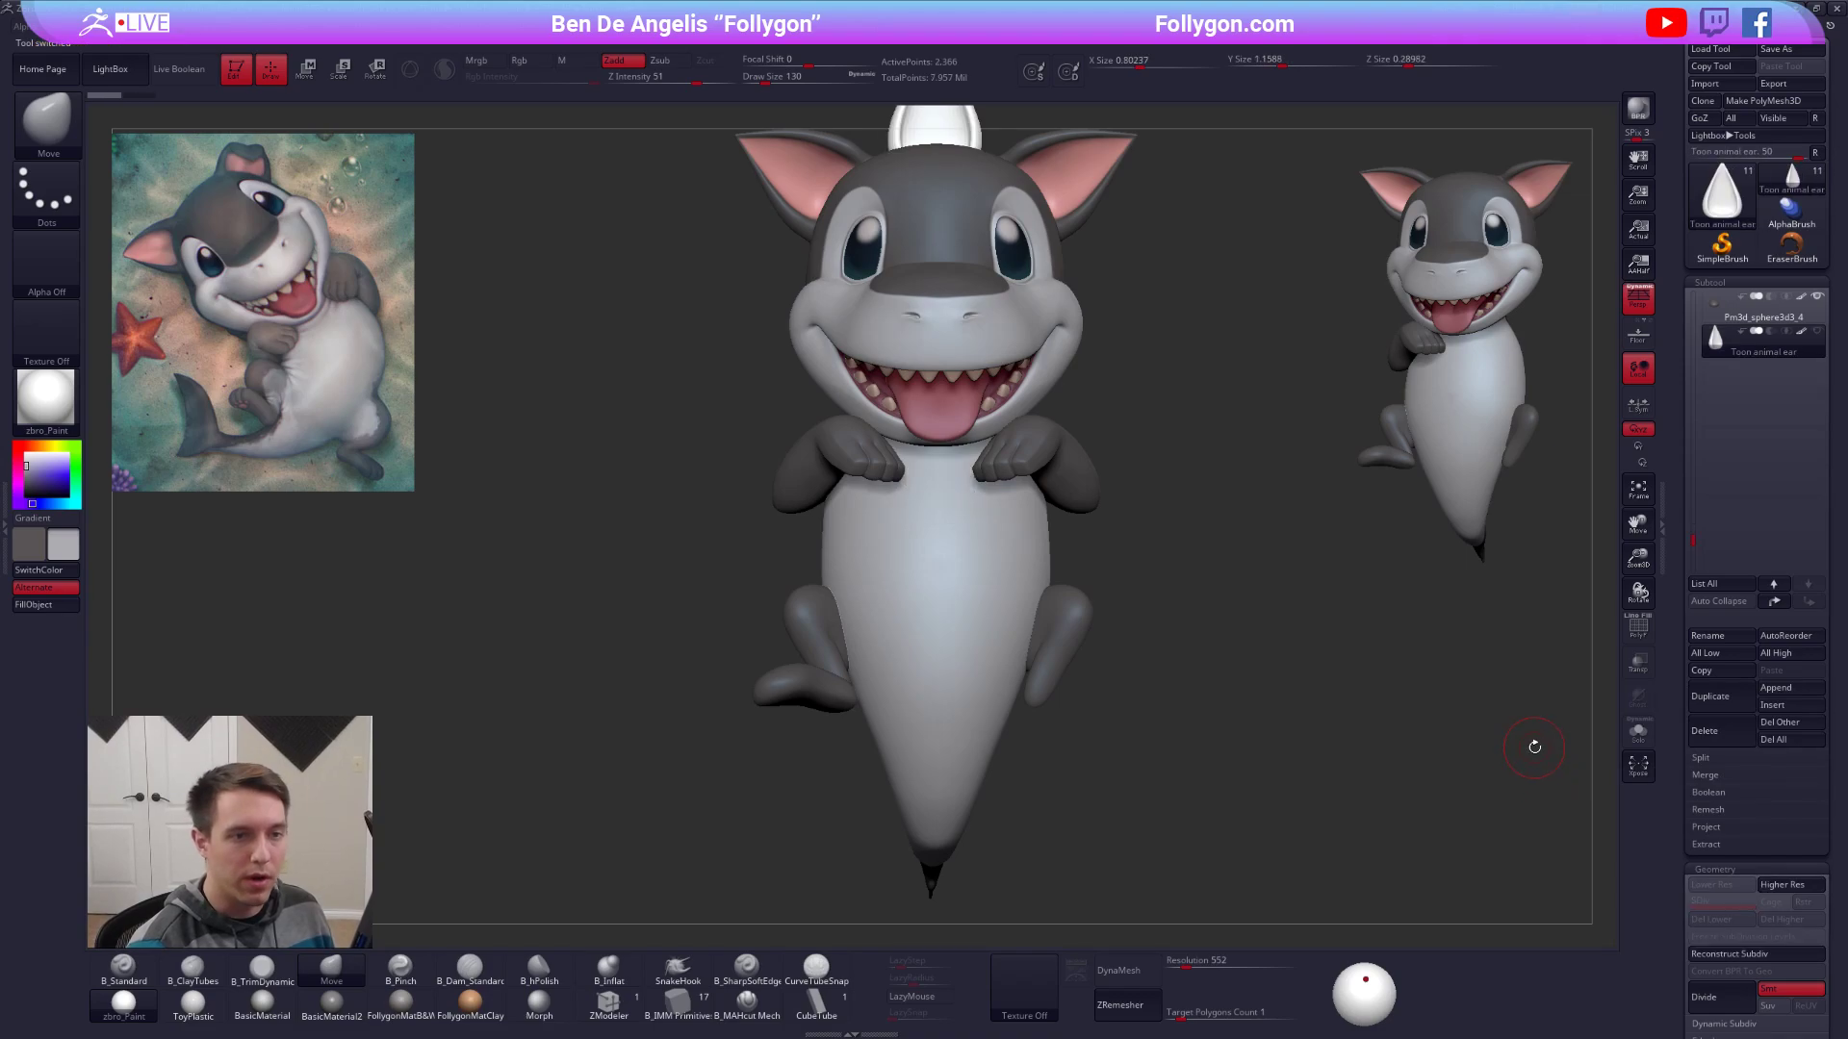
Make the foot the active SubTool again and move it to the character's centre line with Transpose Move.
click(1712, 324)
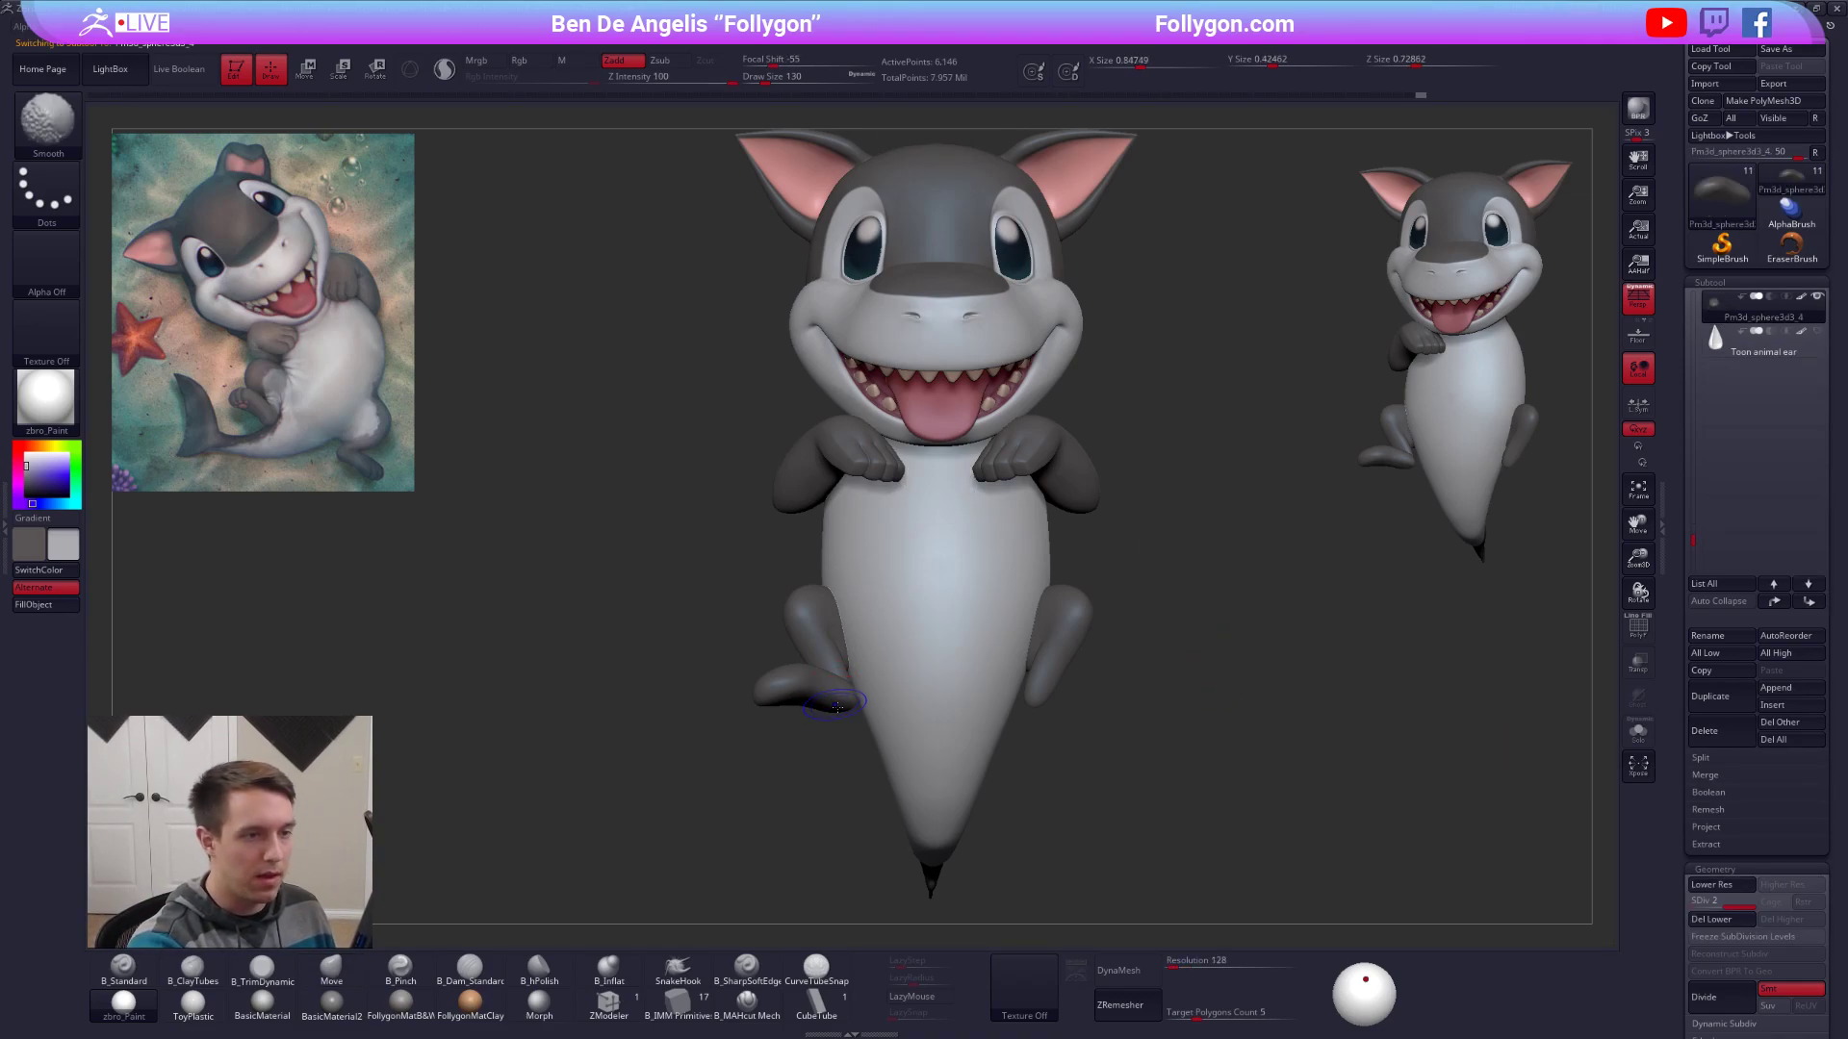
key(shift+f)
key(shift+f)
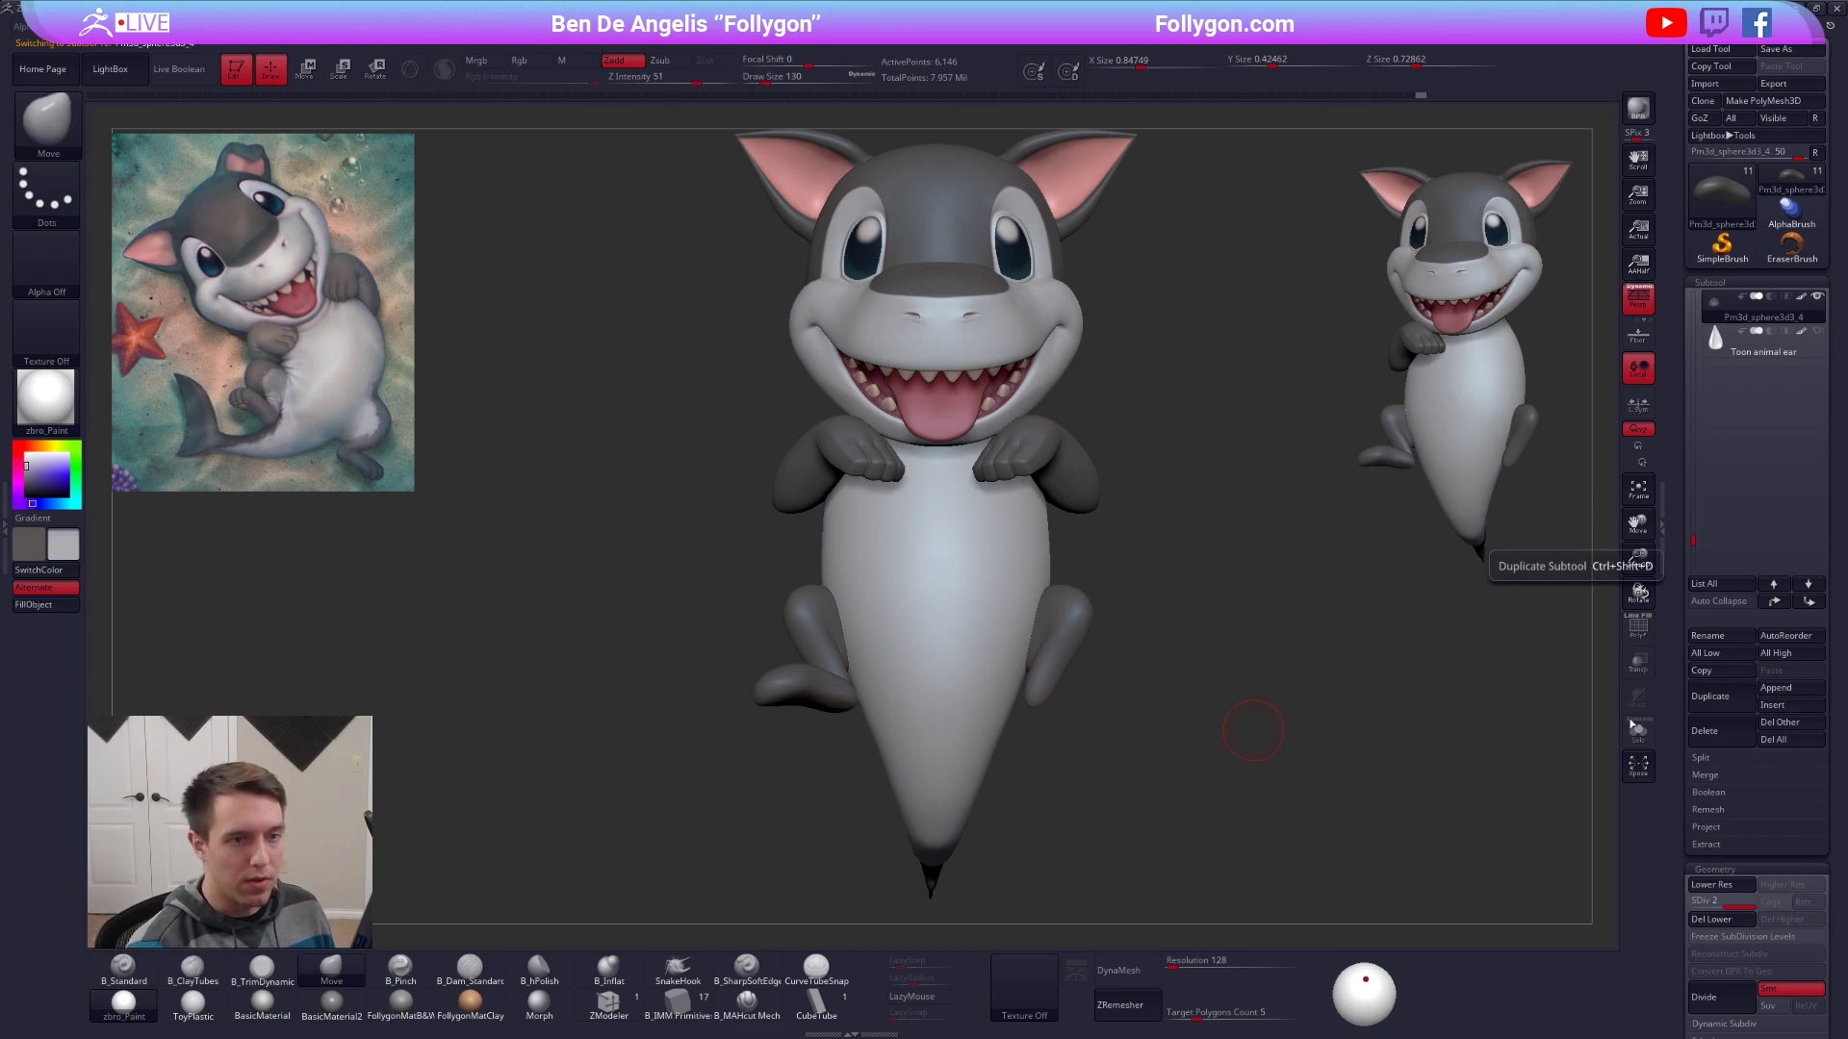
mouse_move(1064, 702)
mouse_down()
mouse_move(811, 670)
mouse_move(882, 790)
mouse_move(847, 830)
mouse_move(781, 847)
mouse_up()
key(r)
key(w)
drag(854, 737, 941, 680)
right_drag(943, 679, 948, 799)
Isolate the foot, rotate it to point straight along the centre line, and delete its lower subdivision levels.
key(alt+s)
key(r)
mouse_move(926, 634)
mouse_down()
mouse_move(1052, 663)
mouse_move(1051, 708)
mouse_up()
key(q)
right_drag(921, 857, 916, 743)
mouse_move(916, 743)
alt+right_down()
mouse_move(1017, 612)
mouse_move(1068, 597)
mouse_move(1078, 650)
mouse_move(1026, 558)
alt+right_up()
click(1711, 918)
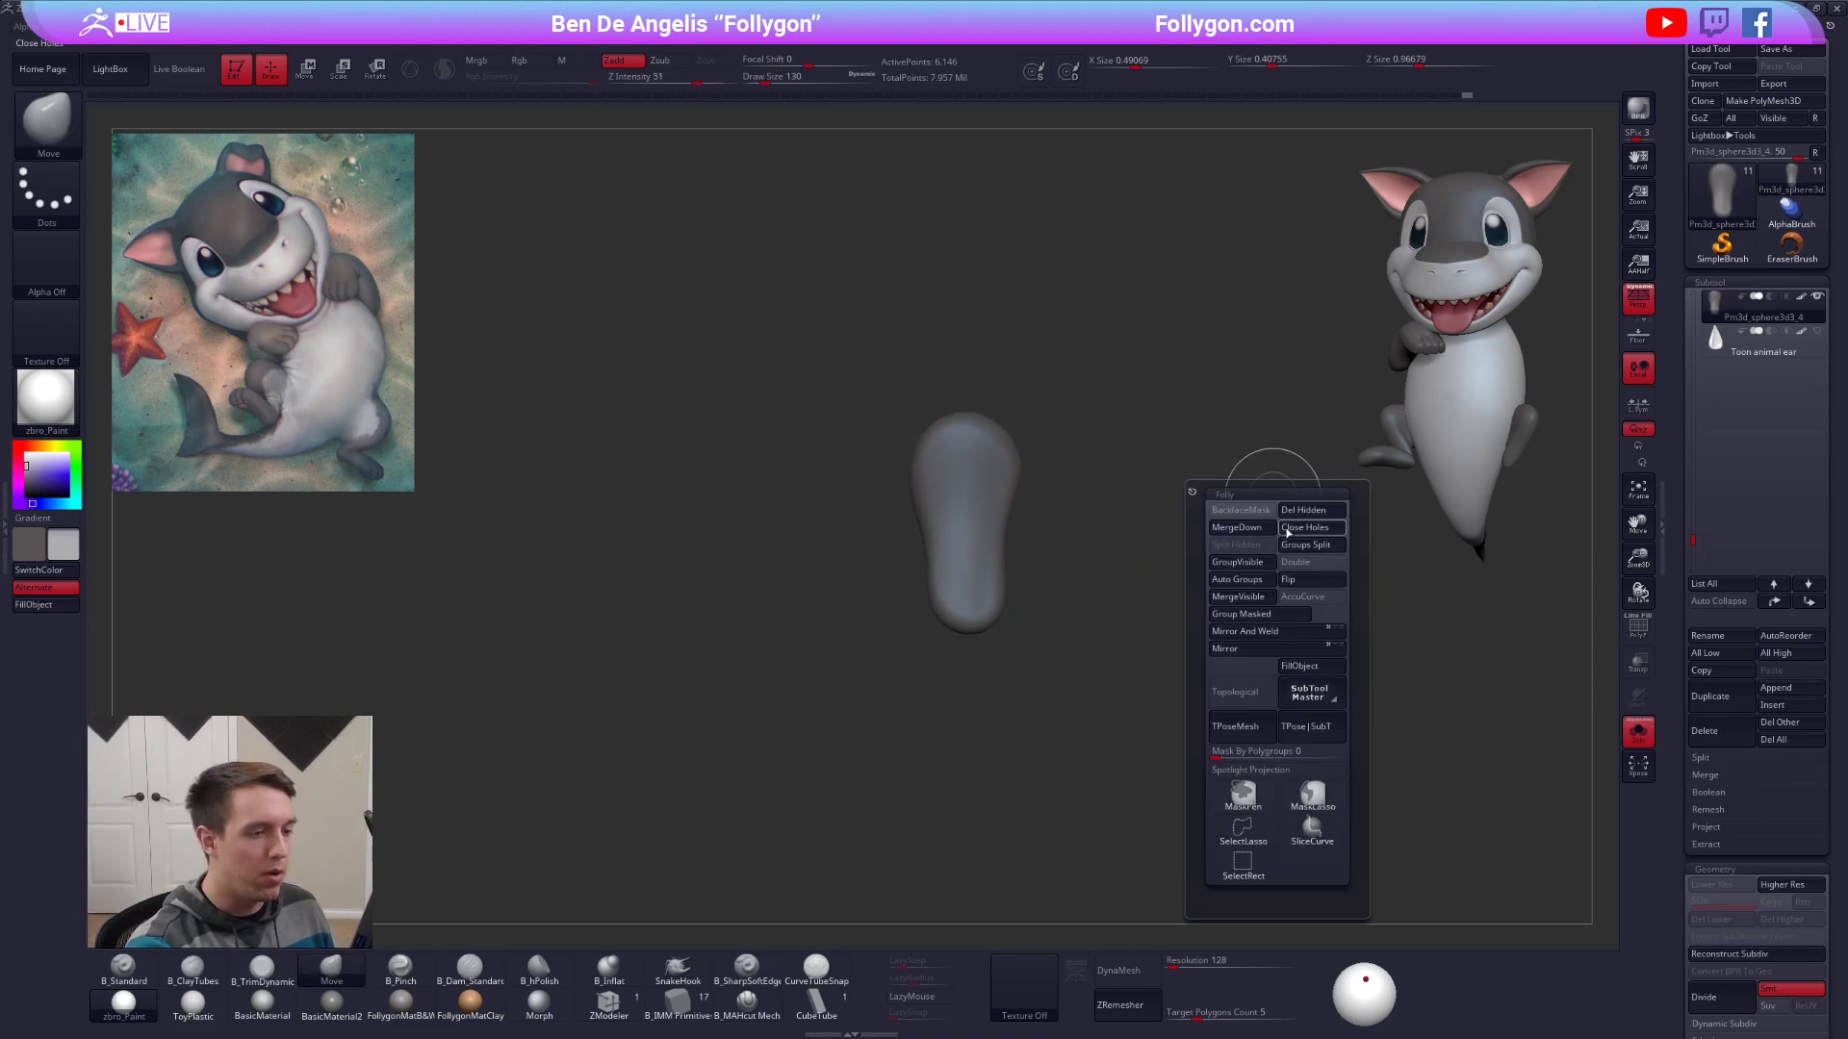
Shift the foot sideways toward the mirror axis, trying Mirror And Weld before and after the shift.
key(space)
click(1259, 632)
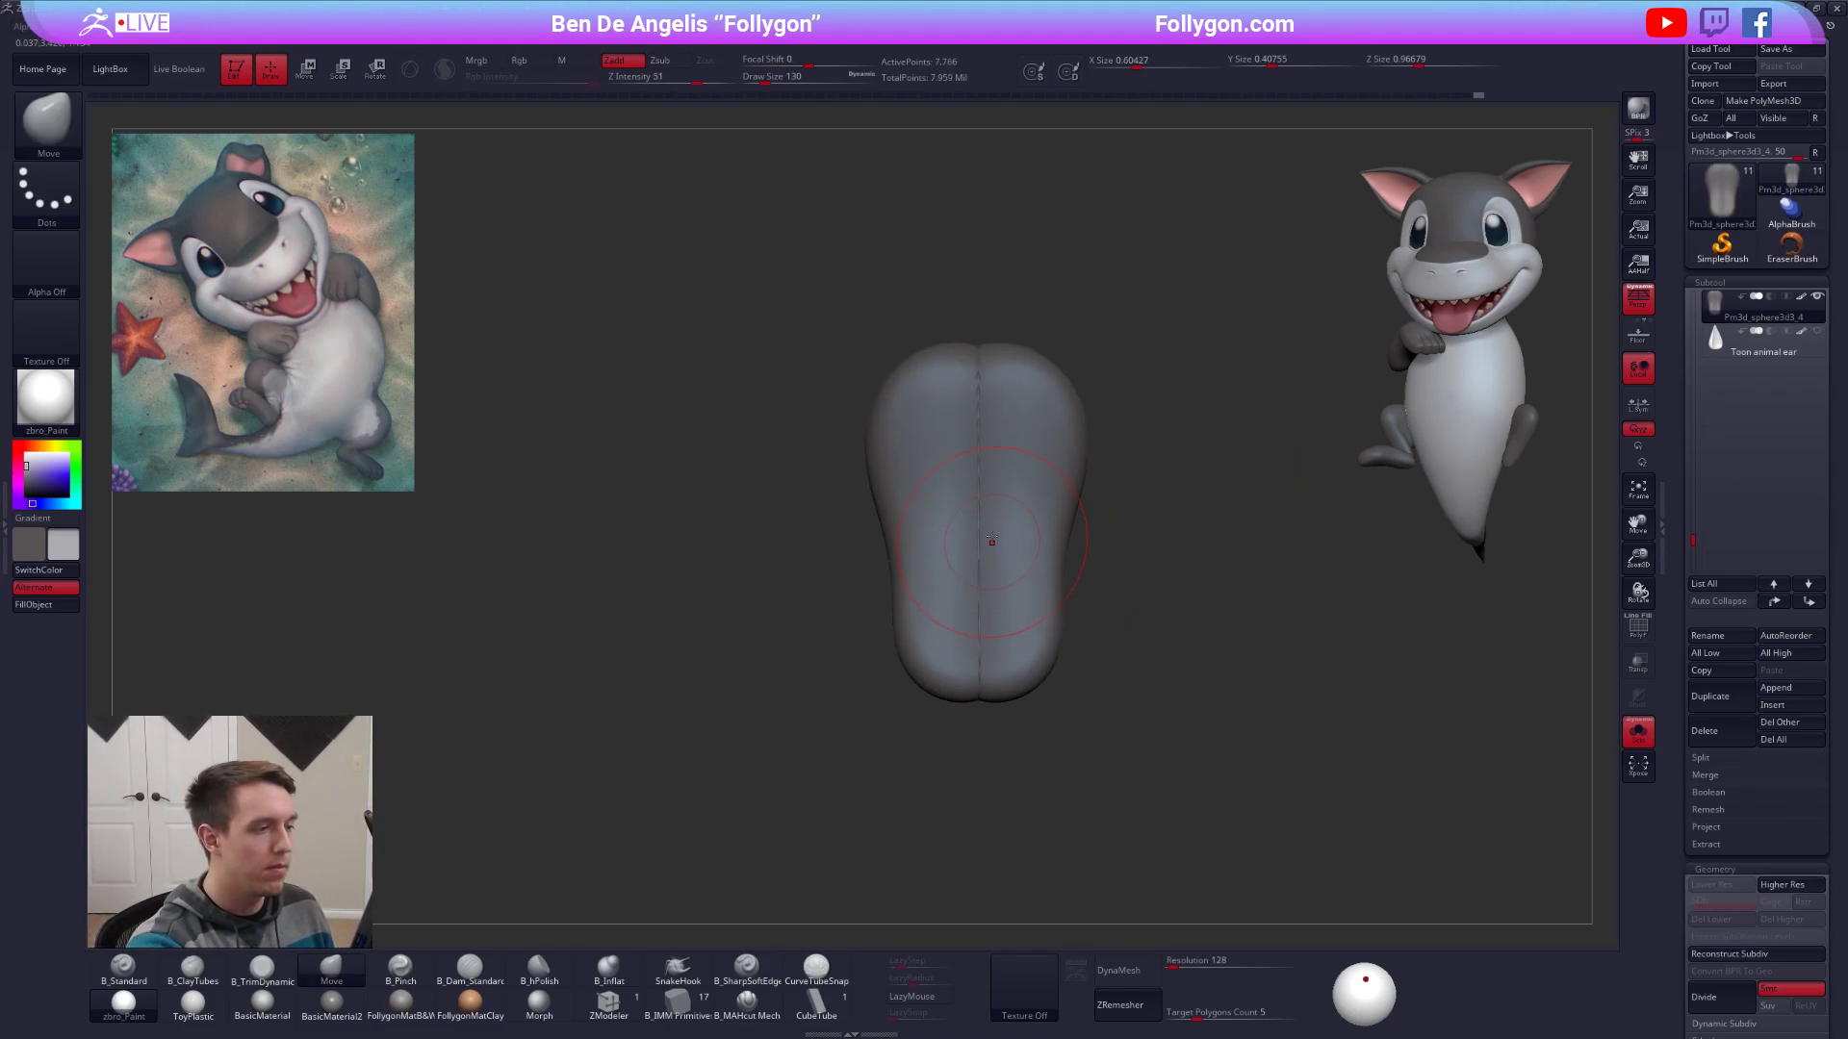
key(w)
mouse_move(951, 545)
mouse_down()
mouse_move(1055, 546)
mouse_move(1011, 550)
mouse_up()
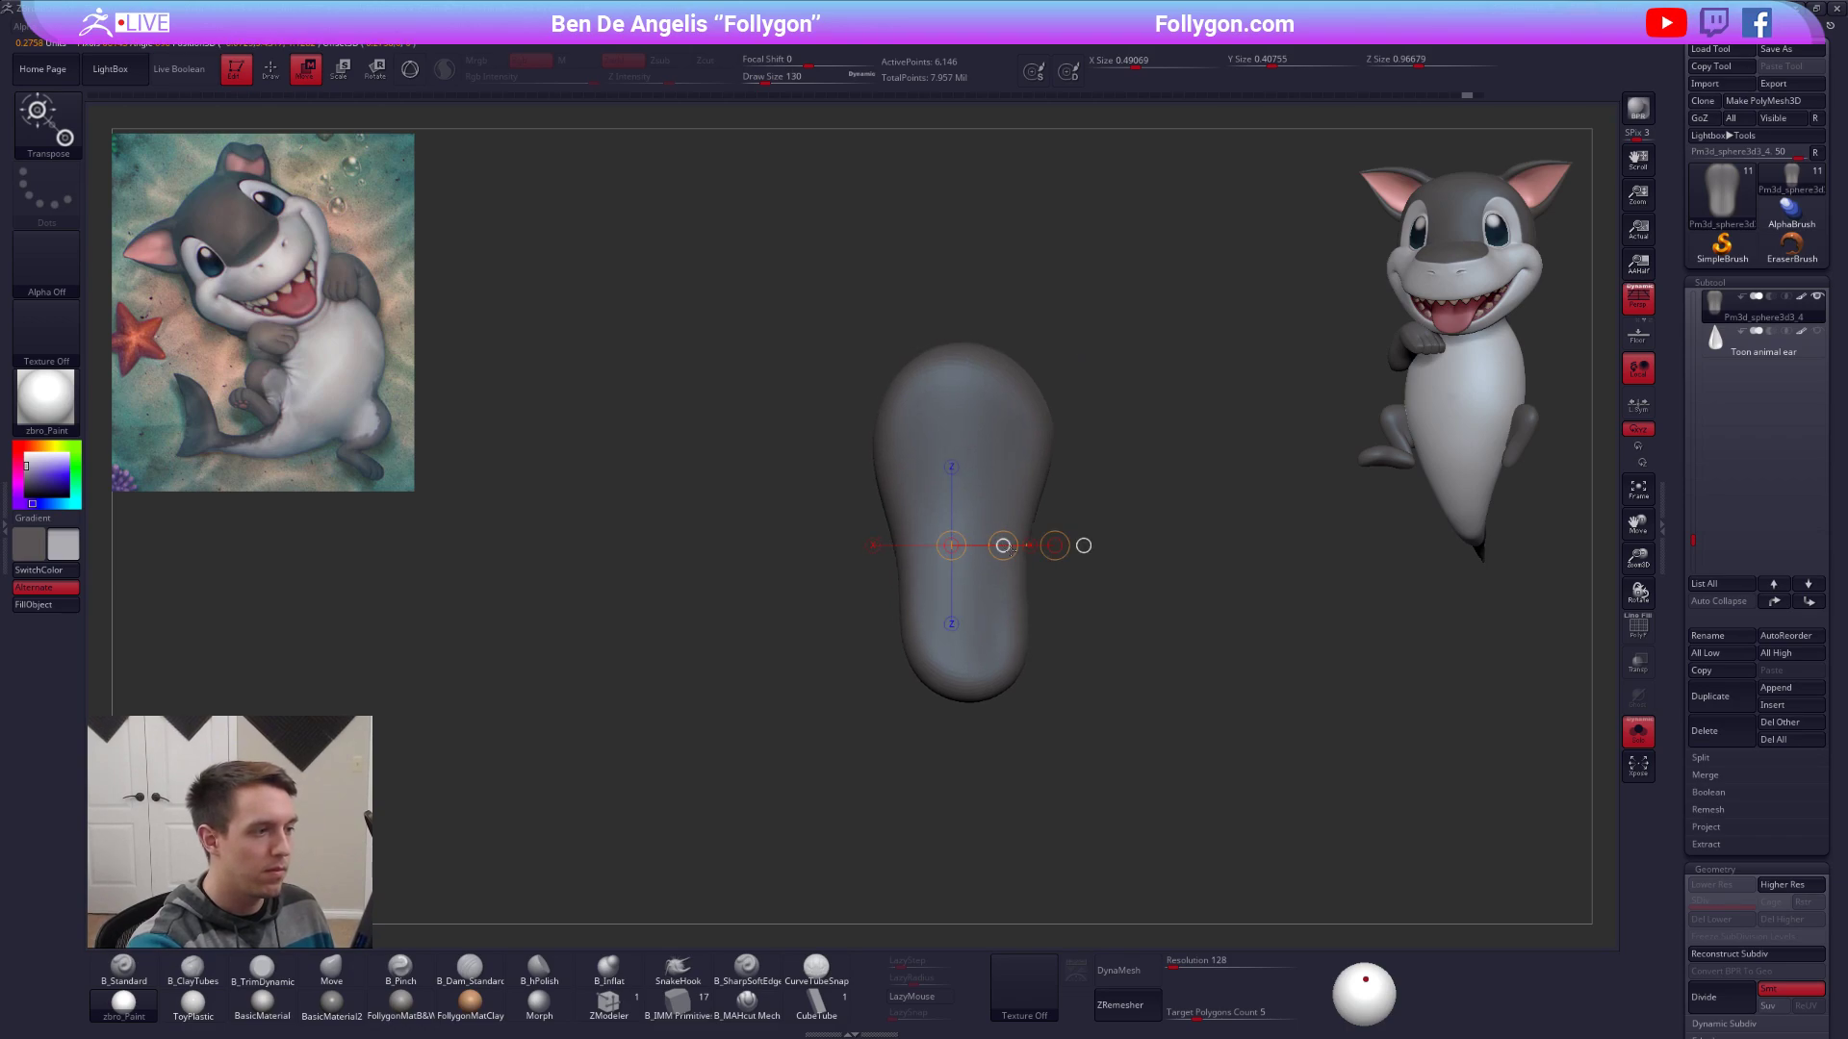
key(space)
click(1126, 630)
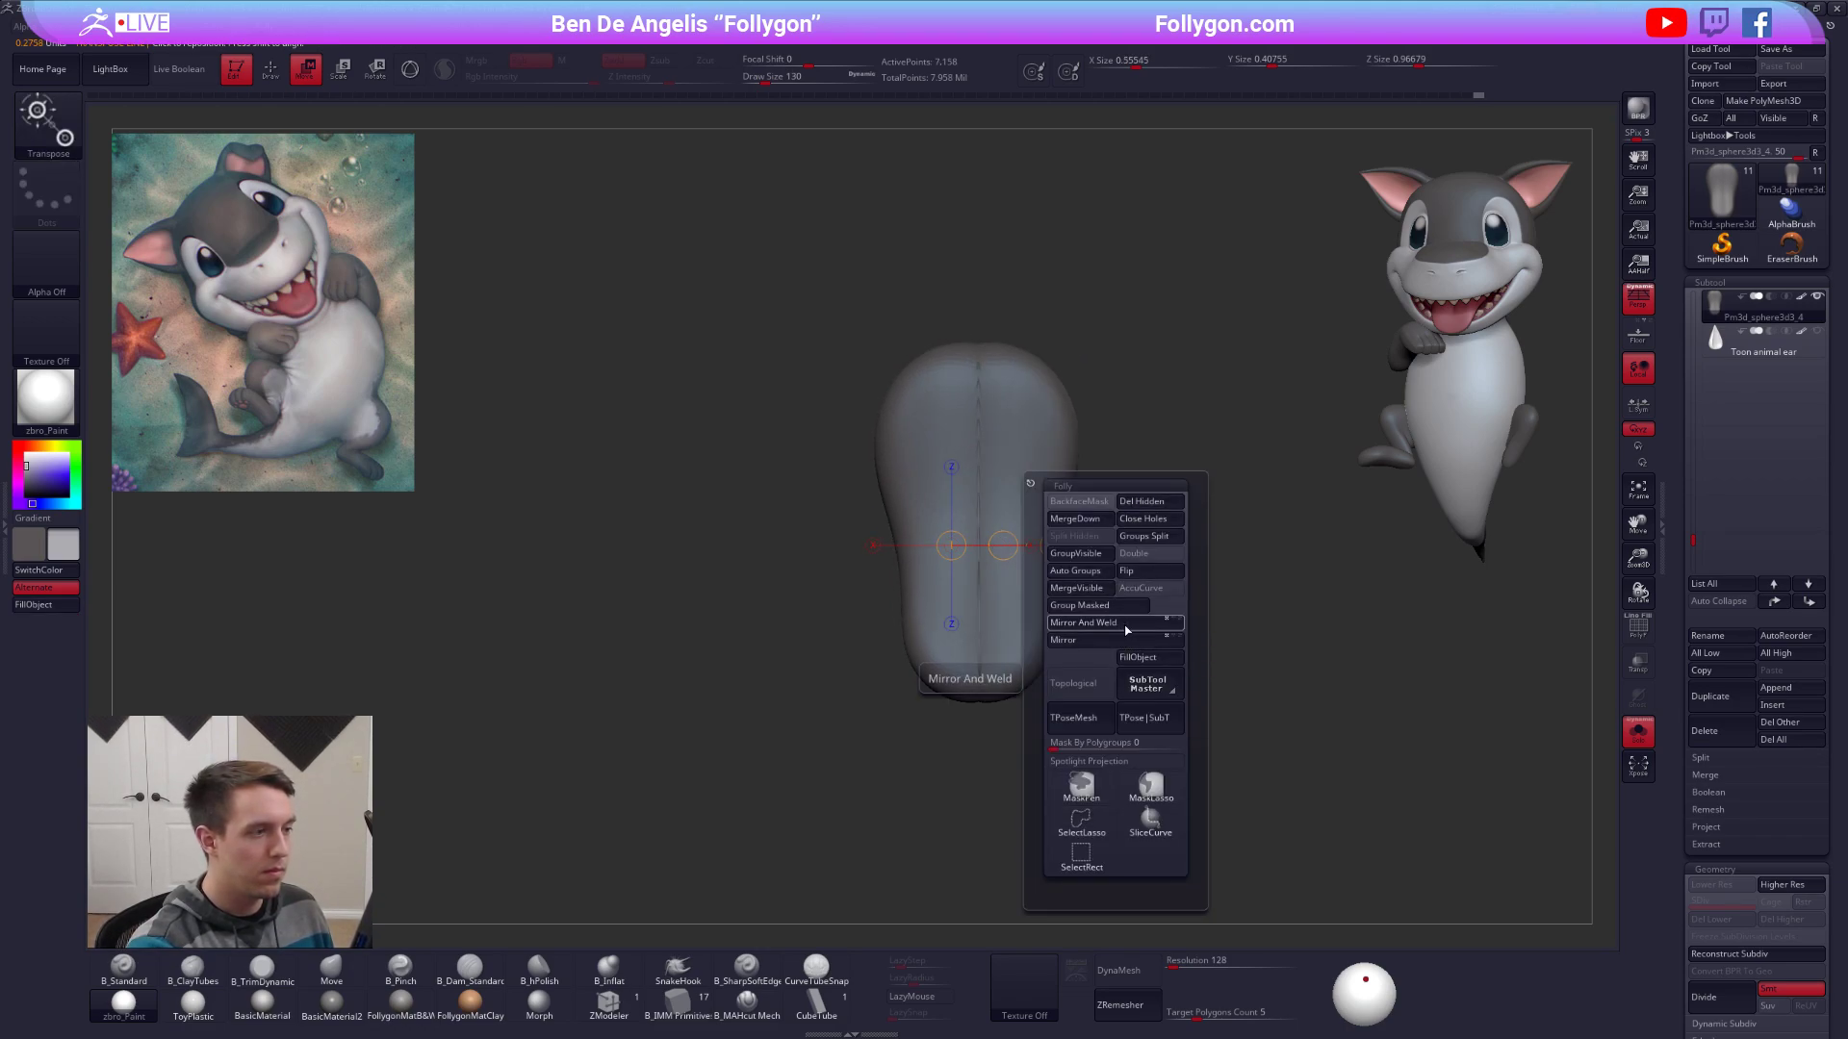
key(ctrl+z)
Level the foot with a slight Transpose Rotate and try Mirror And Weld on it again.
drag(978, 634, 1152, 589)
key(r)
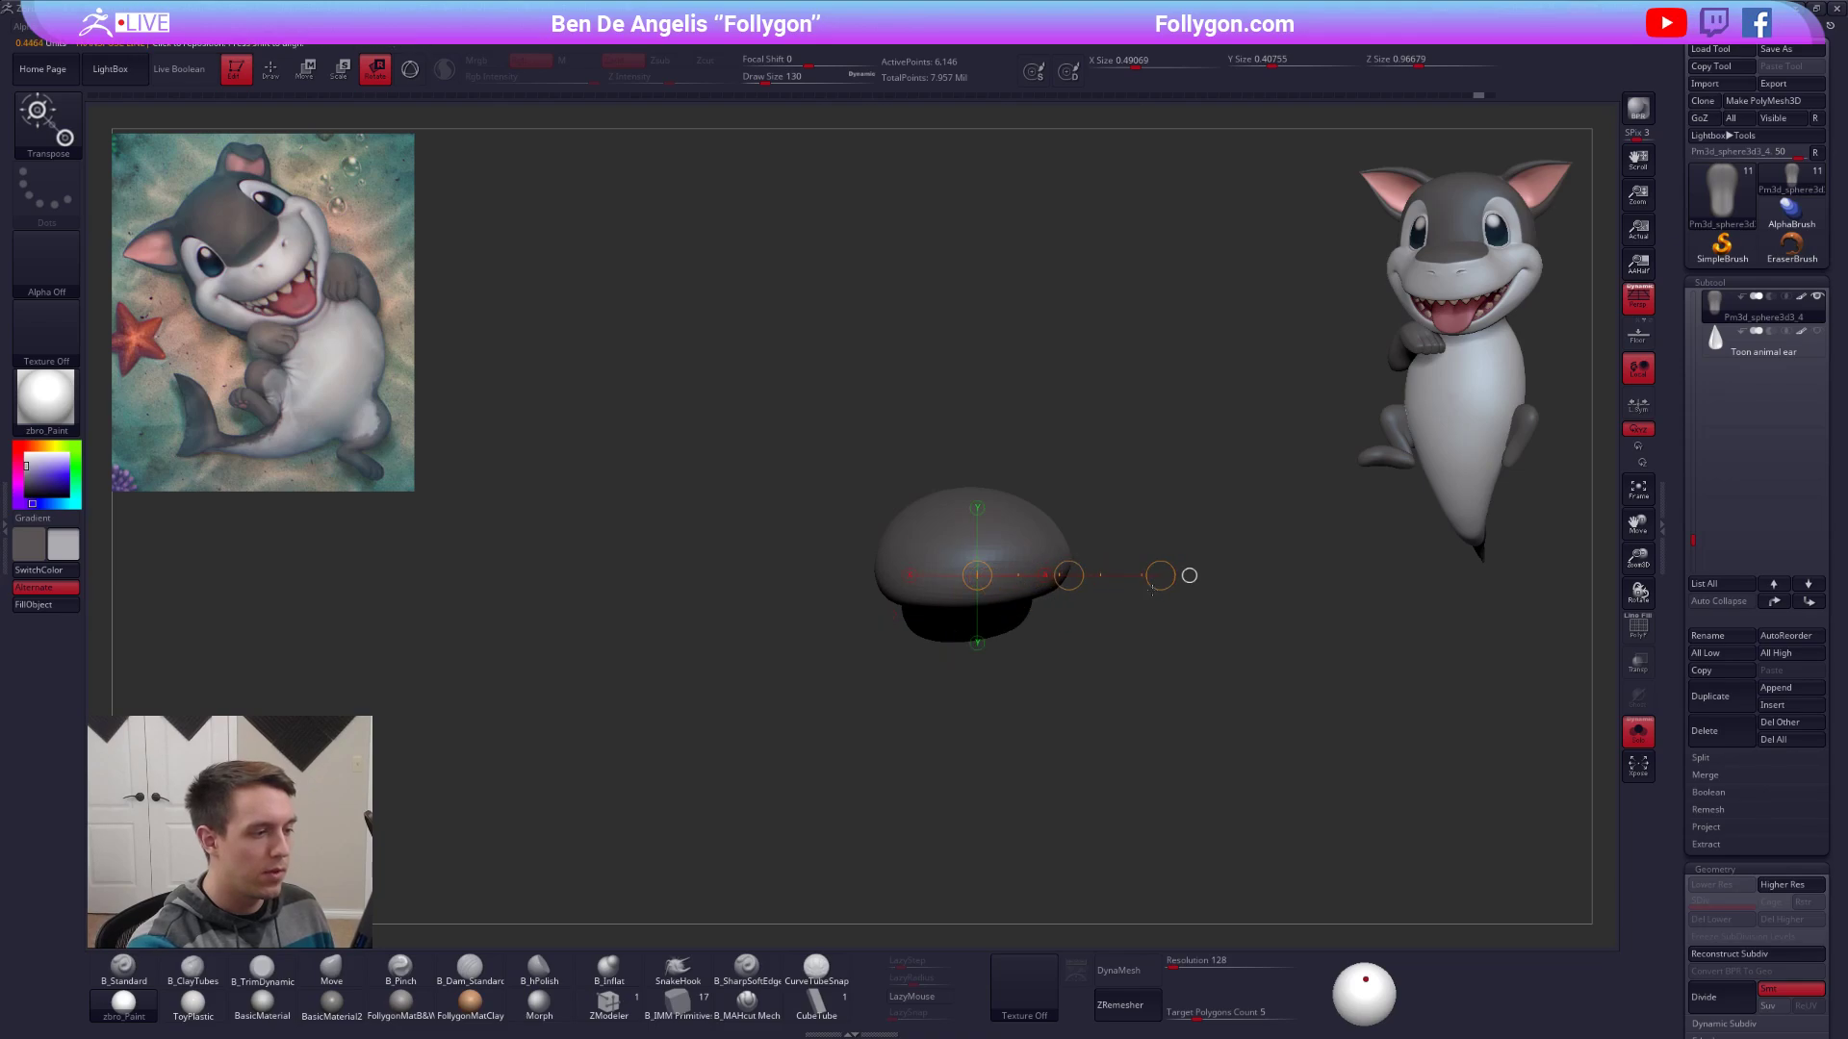
key(space)
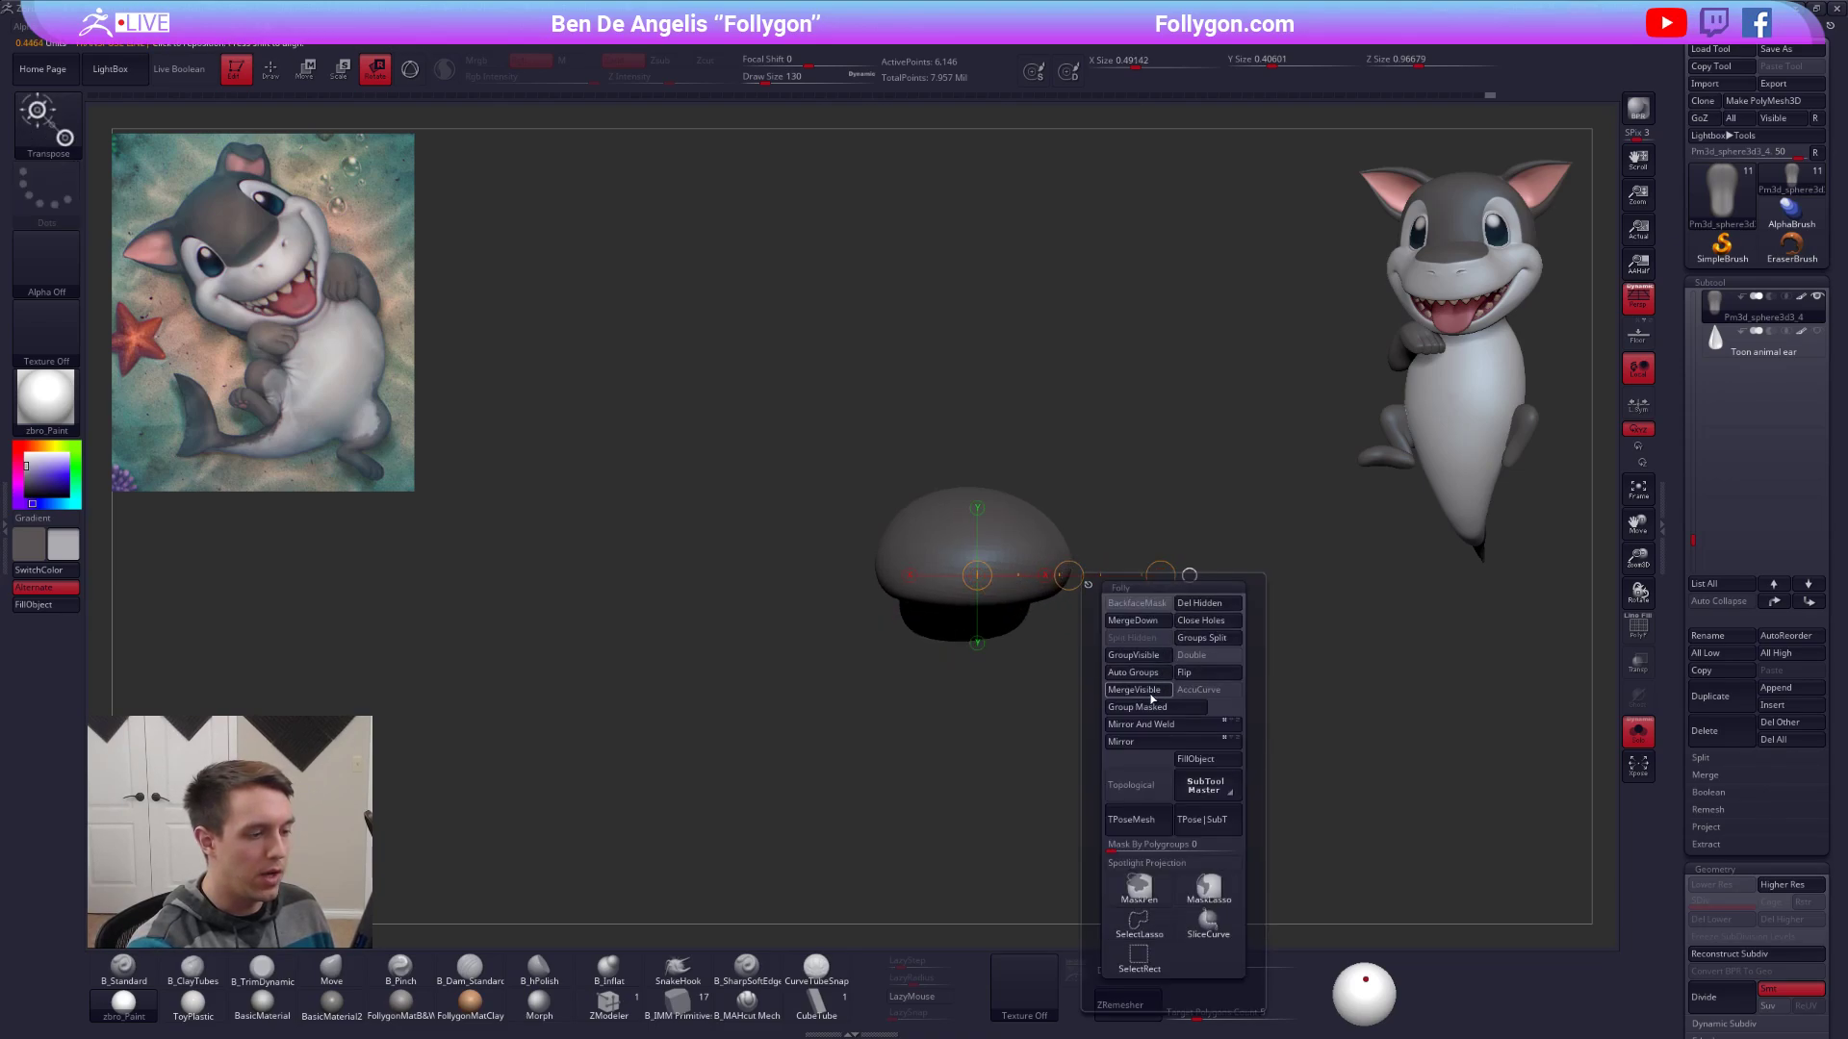
click(1148, 724)
mouse_move(1145, 626)
mouse_down()
mouse_move(1078, 712)
mouse_move(1064, 771)
mouse_move(1046, 723)
mouse_move(1060, 761)
mouse_up()
key(ctrl+z)
Shift the foot onto the symmetry axis with Transpose Move and apply Mirror And Weld to make it symmetrical.
key(w)
mouse_move(990, 648)
shift+mouse_down()
mouse_move(1101, 636)
mouse_move(1055, 648)
shift+mouse_up()
key(space)
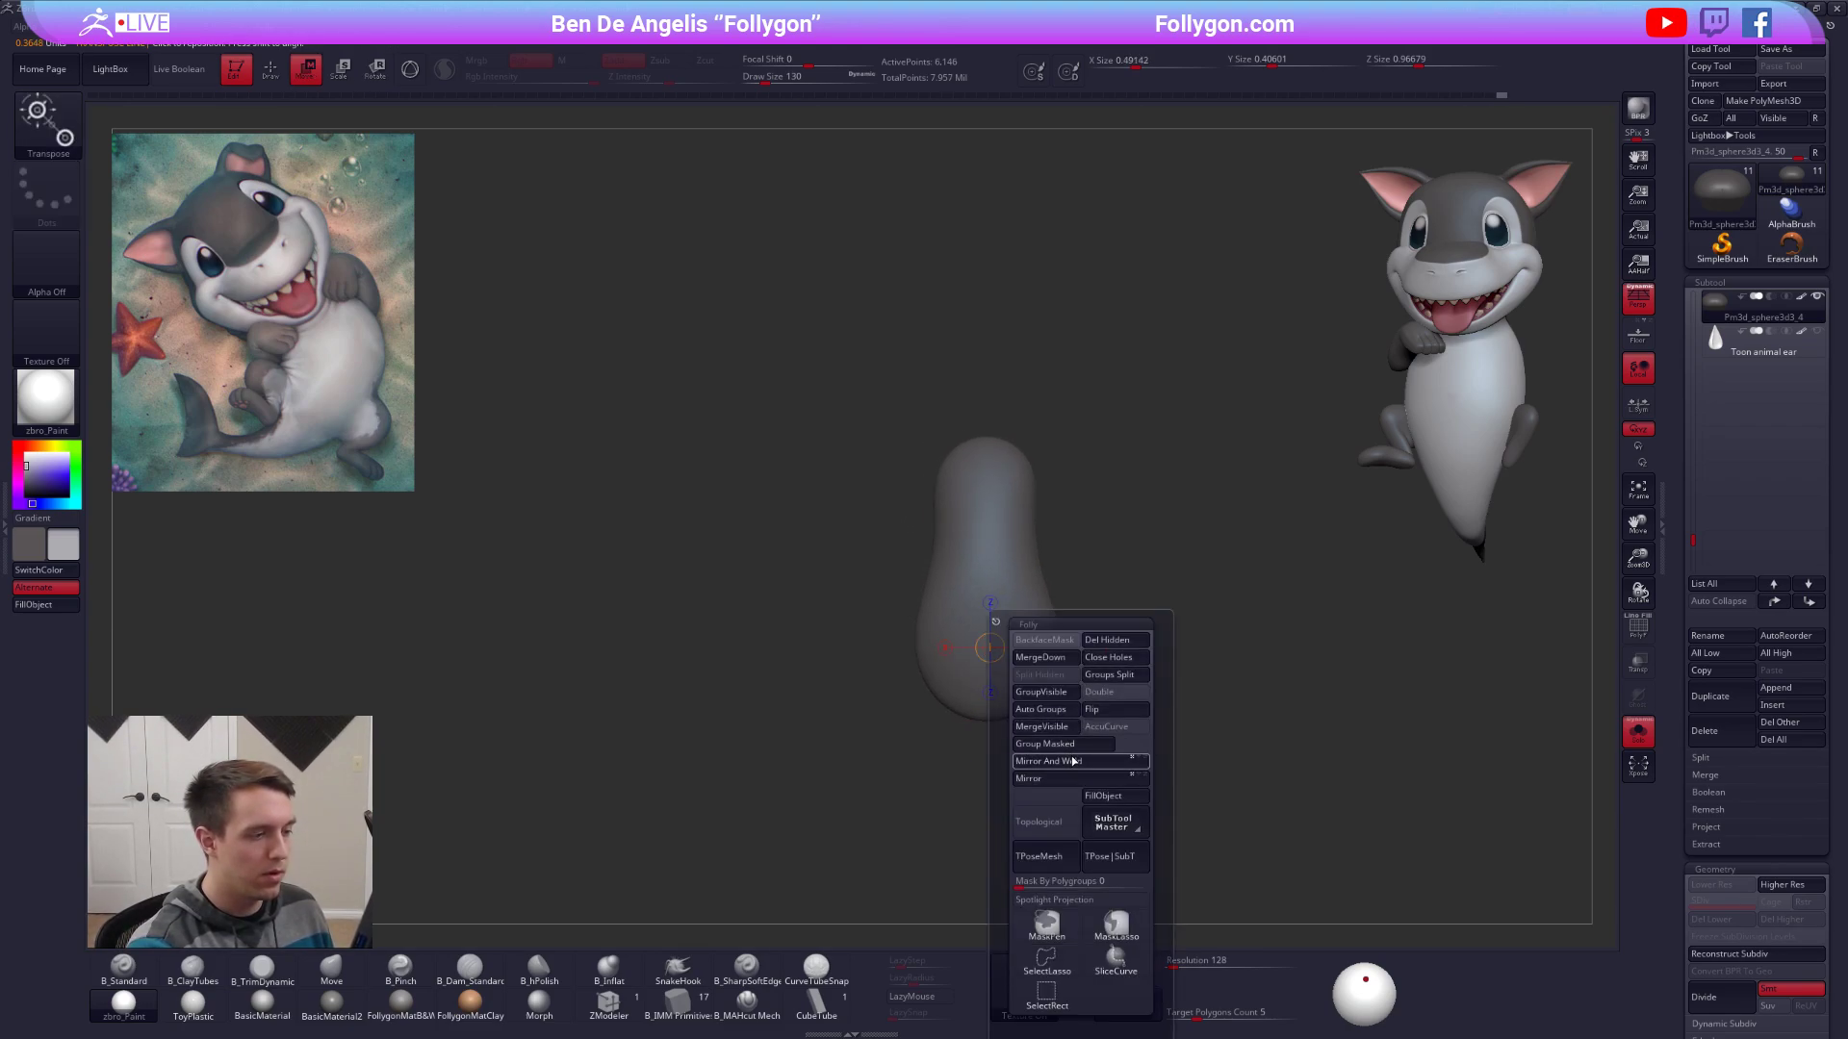
key(q)
mouse_move(1275, 818)
mouse_down()
mouse_move(1269, 797)
mouse_move(1080, 713)
mouse_move(1036, 618)
mouse_move(1061, 554)
mouse_move(1100, 576)
mouse_move(1106, 538)
mouse_up()
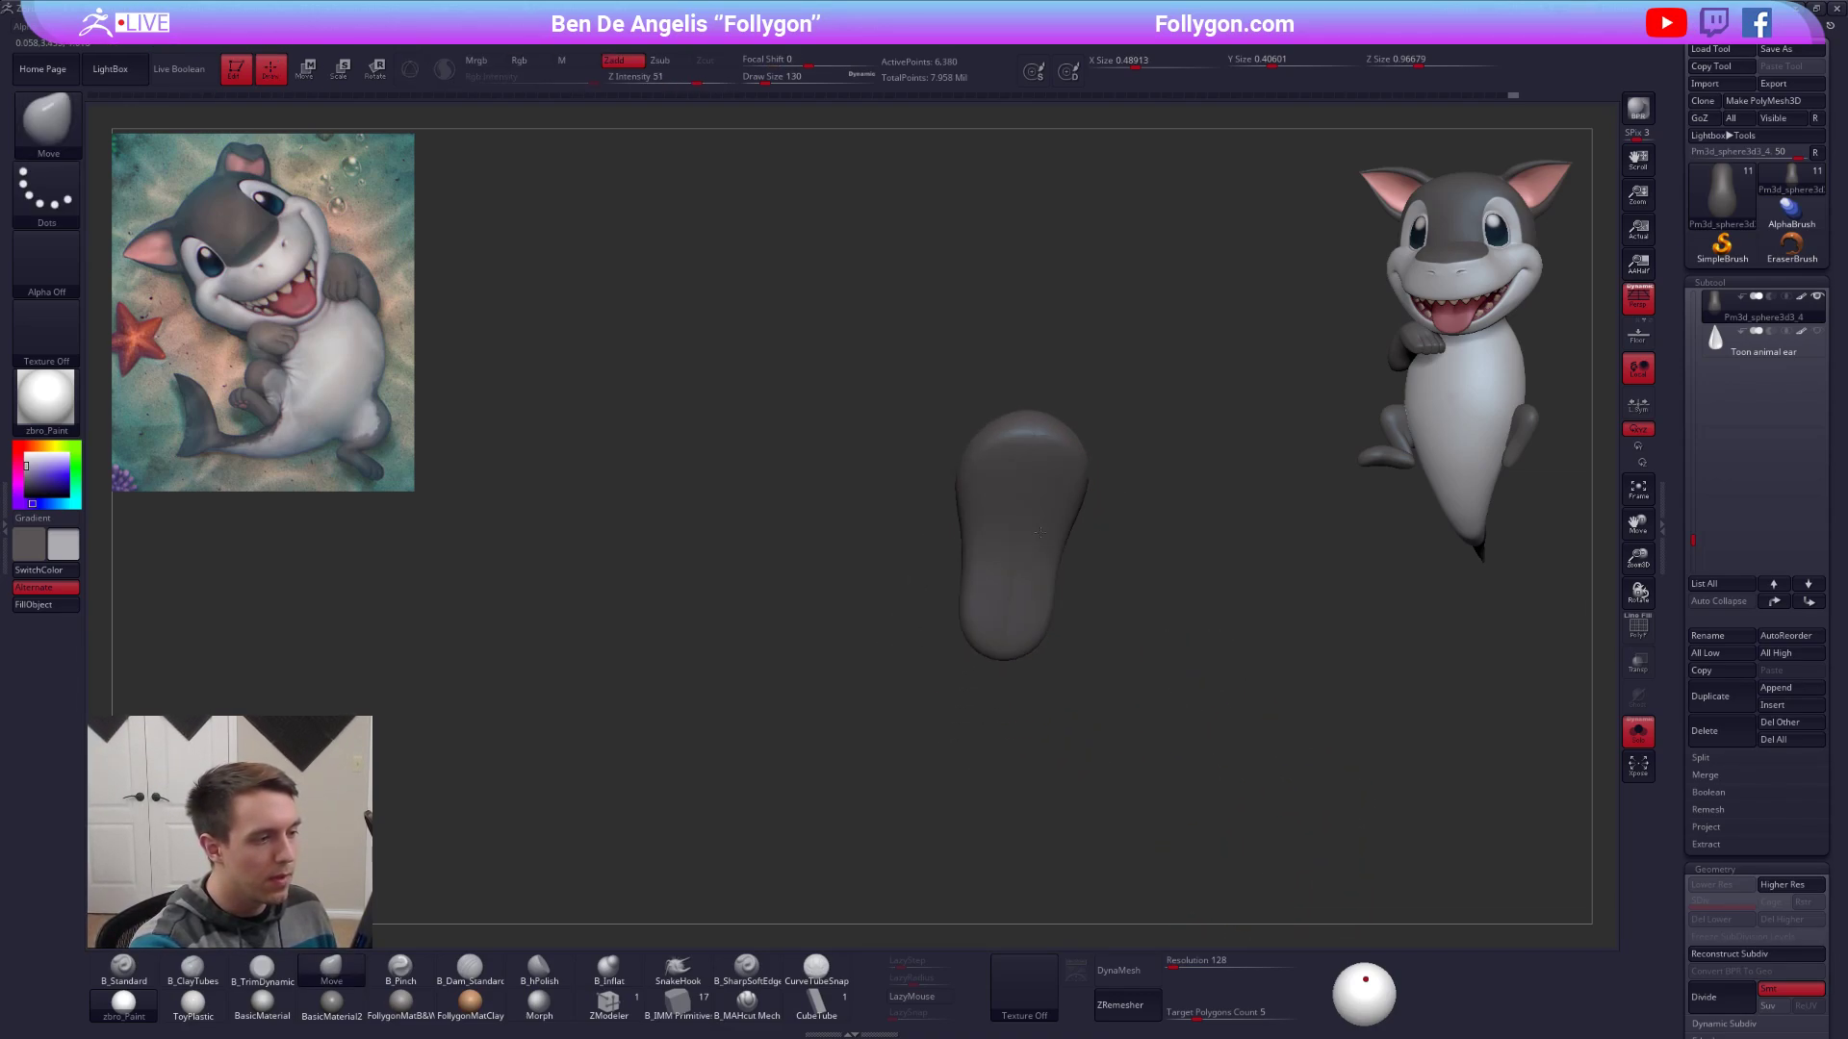
Check the welded foot's wireframe and pinch its rim with the B_Pinch brush at a draw size of 104.
key(shift+f)
key(shift+f)
alt+drag(1249, 686, 1257, 823)
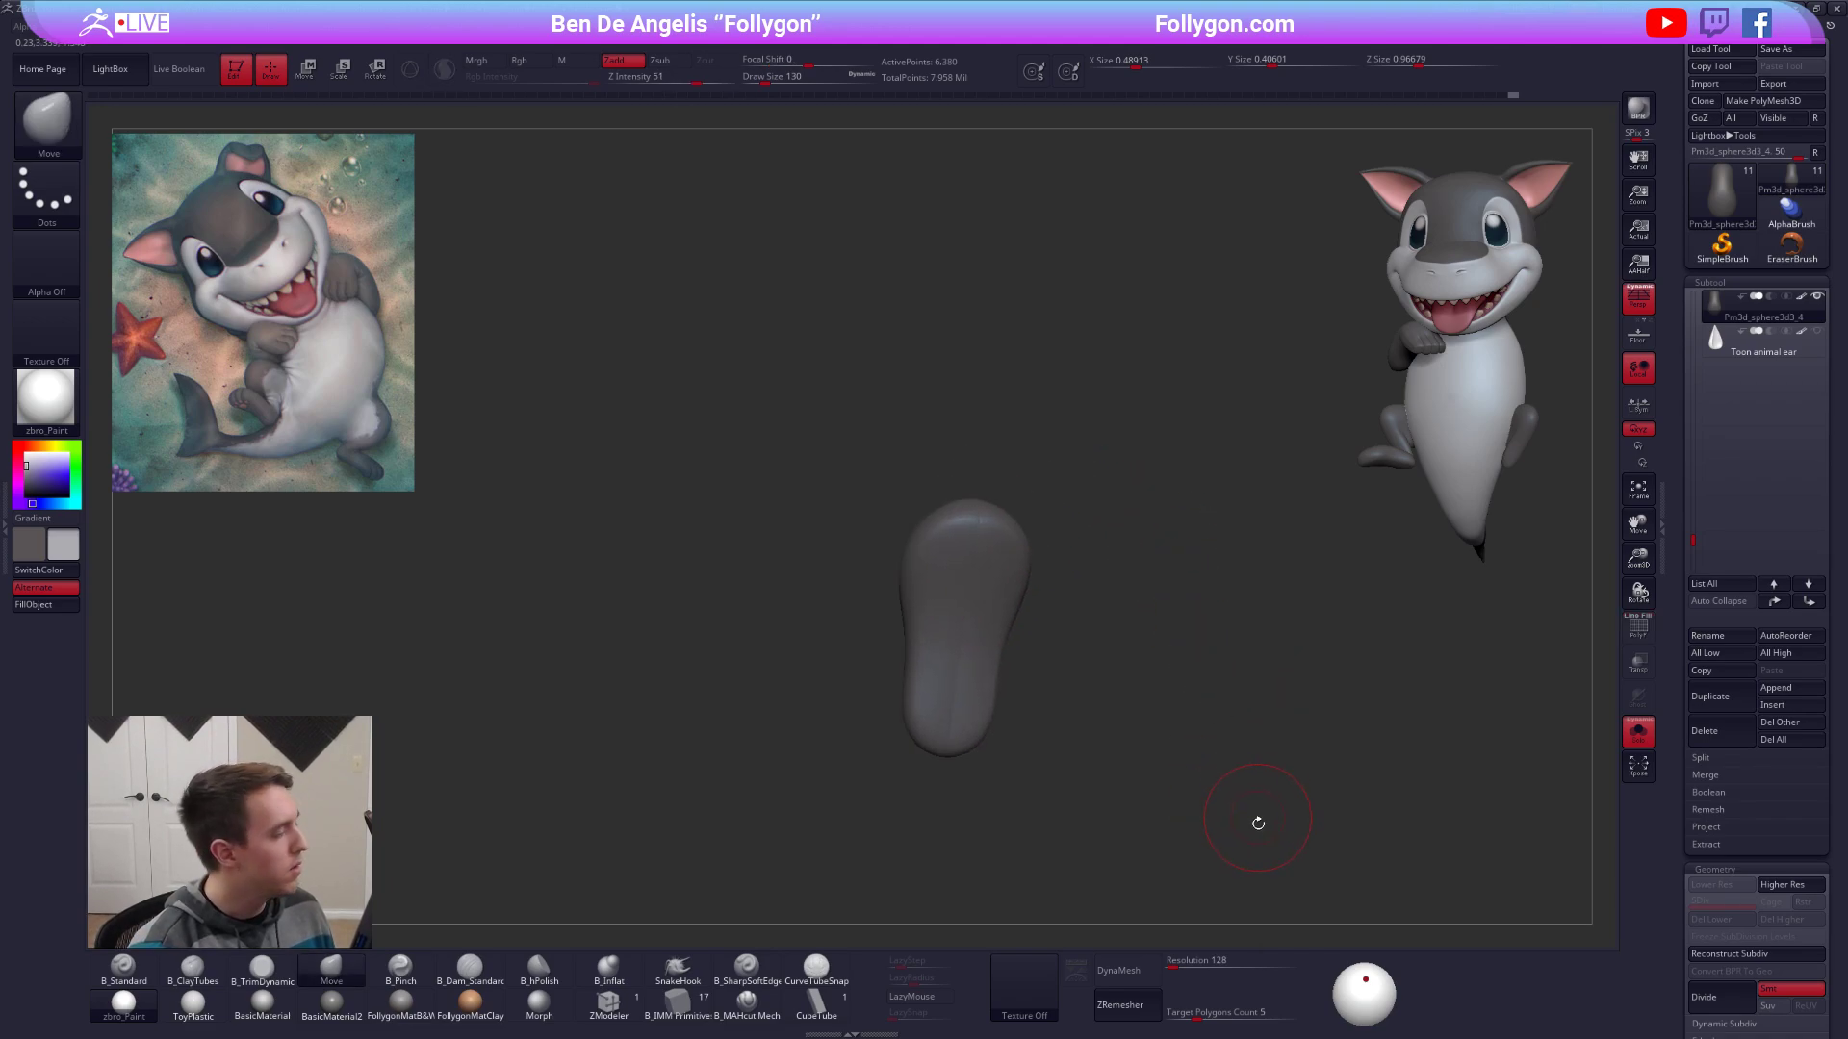
drag(1085, 724, 1007, 667)
mouse_move(1011, 661)
right_down()
mouse_move(1051, 668)
mouse_move(1019, 708)
right_up()
key(5)
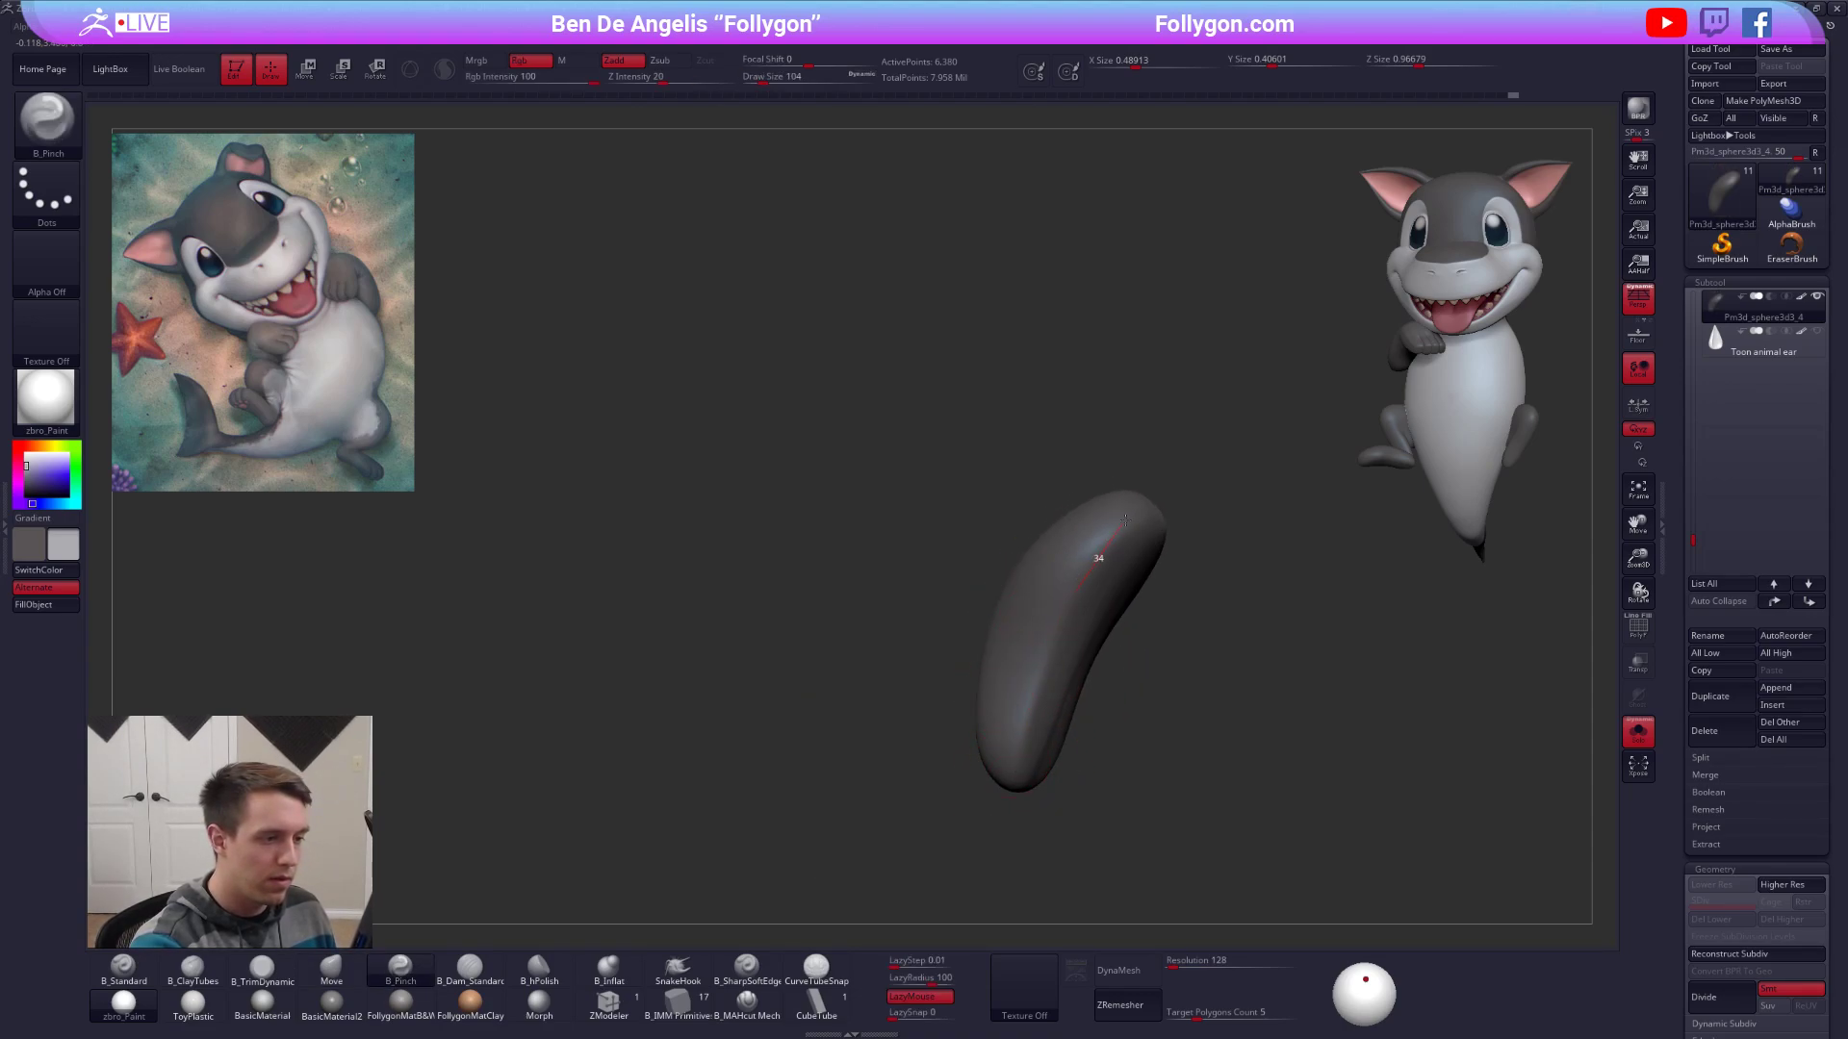
right_drag(1127, 547, 1124, 530)
right_drag(1251, 499, 1073, 543)
Set the foot's DynaMesh resolution to 336.
click(1201, 964)
text(336)
key(Return)
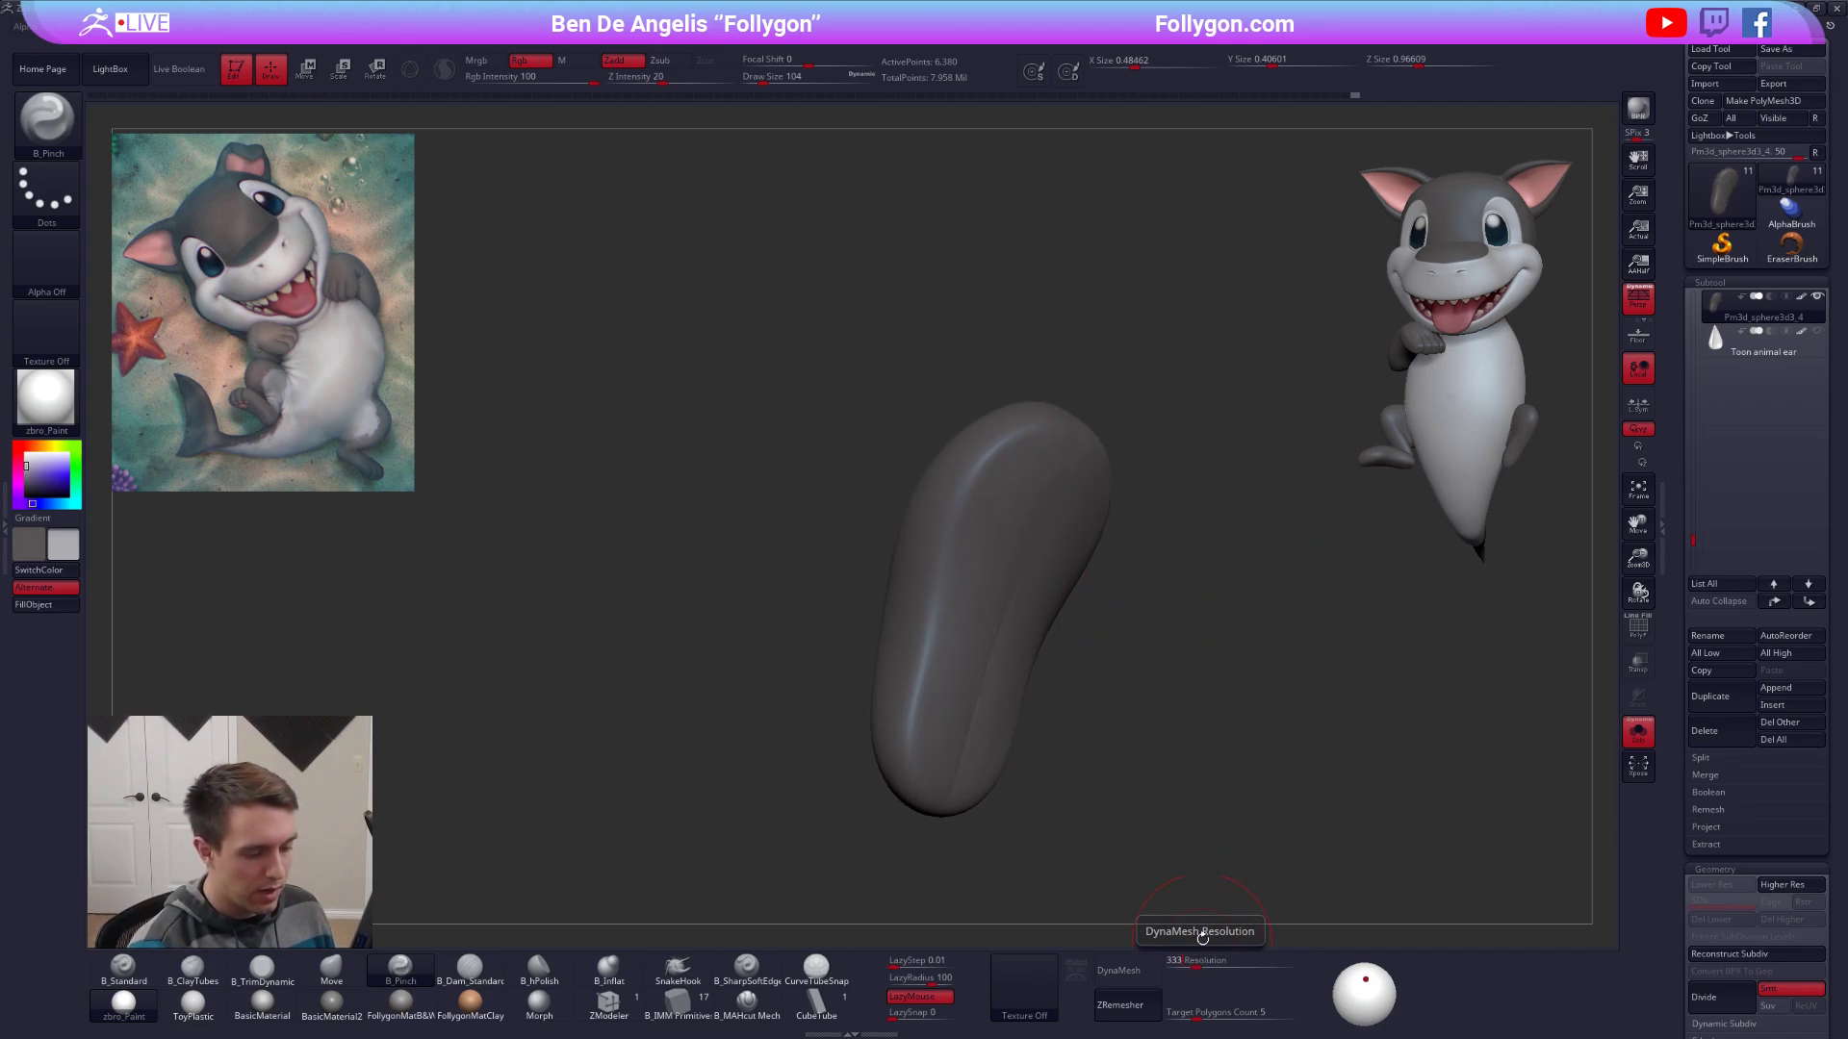
Switch to the grey Follygon clay material and turn off polypaint display on the foot SubTool.
click(422, 999)
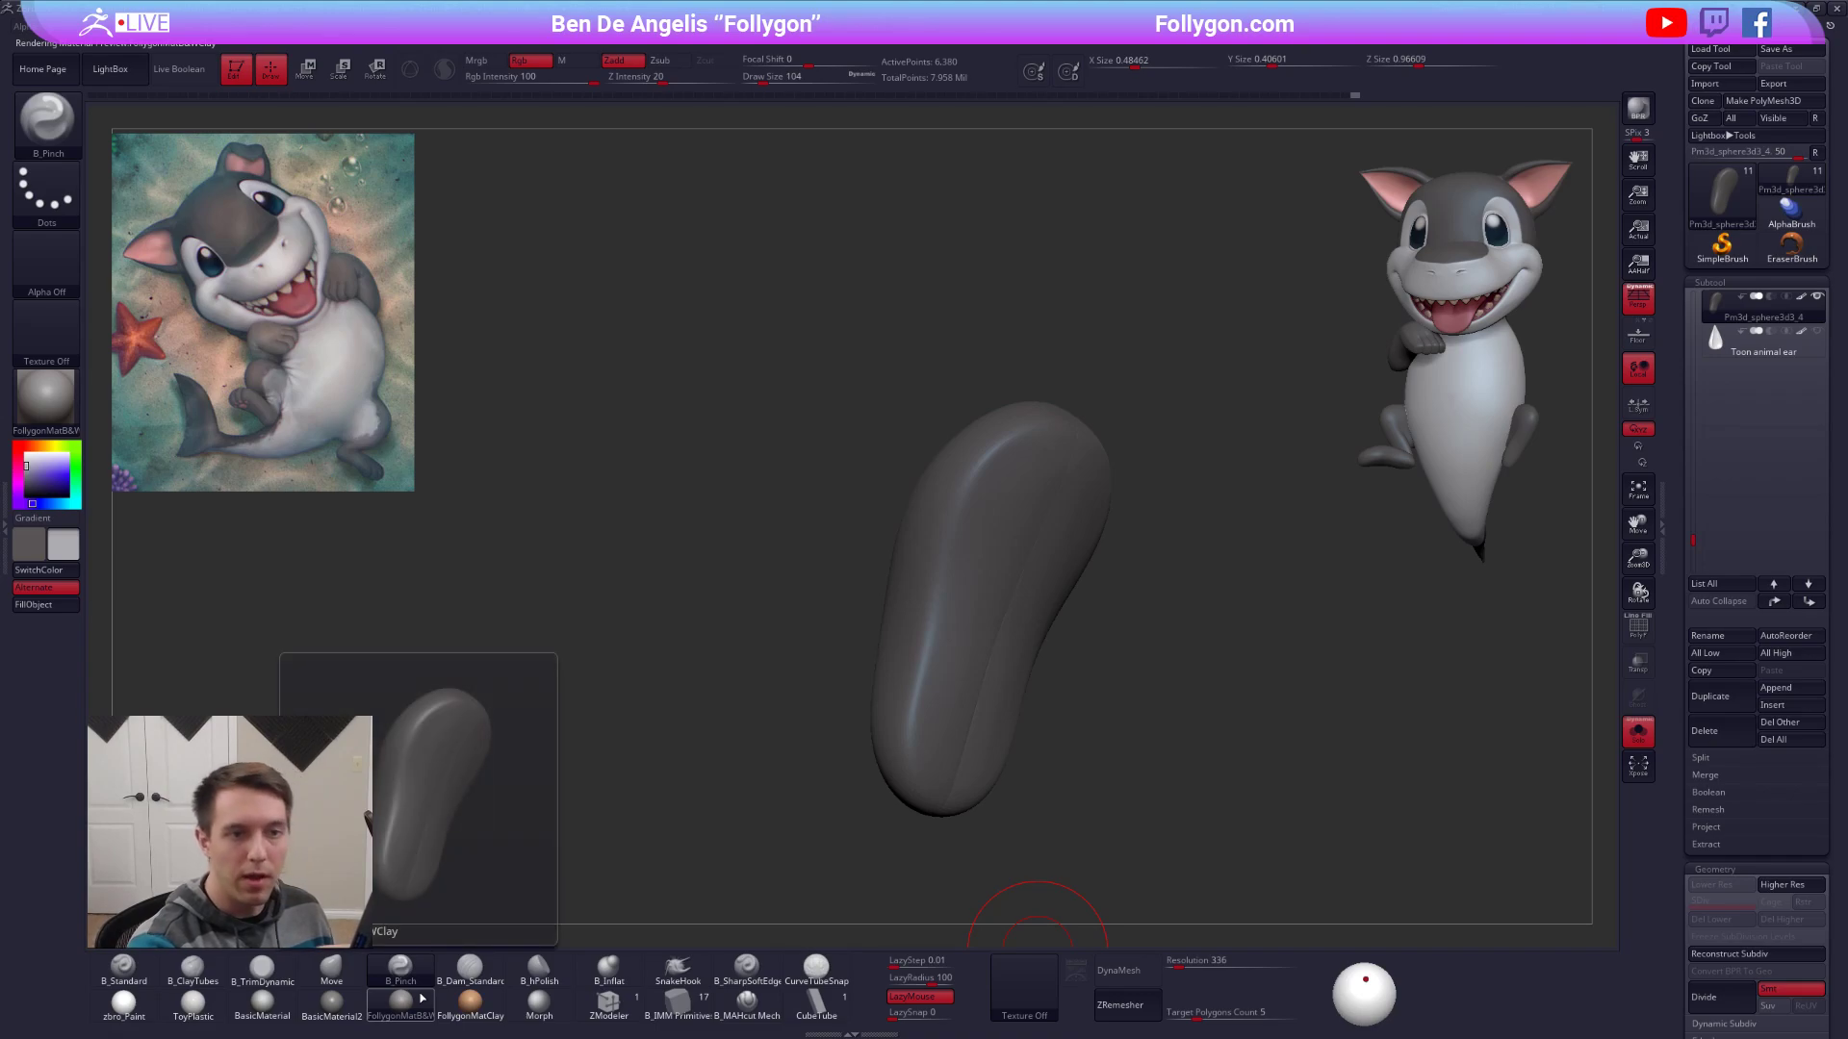
click(1802, 298)
right_drag(1270, 573, 1109, 593)
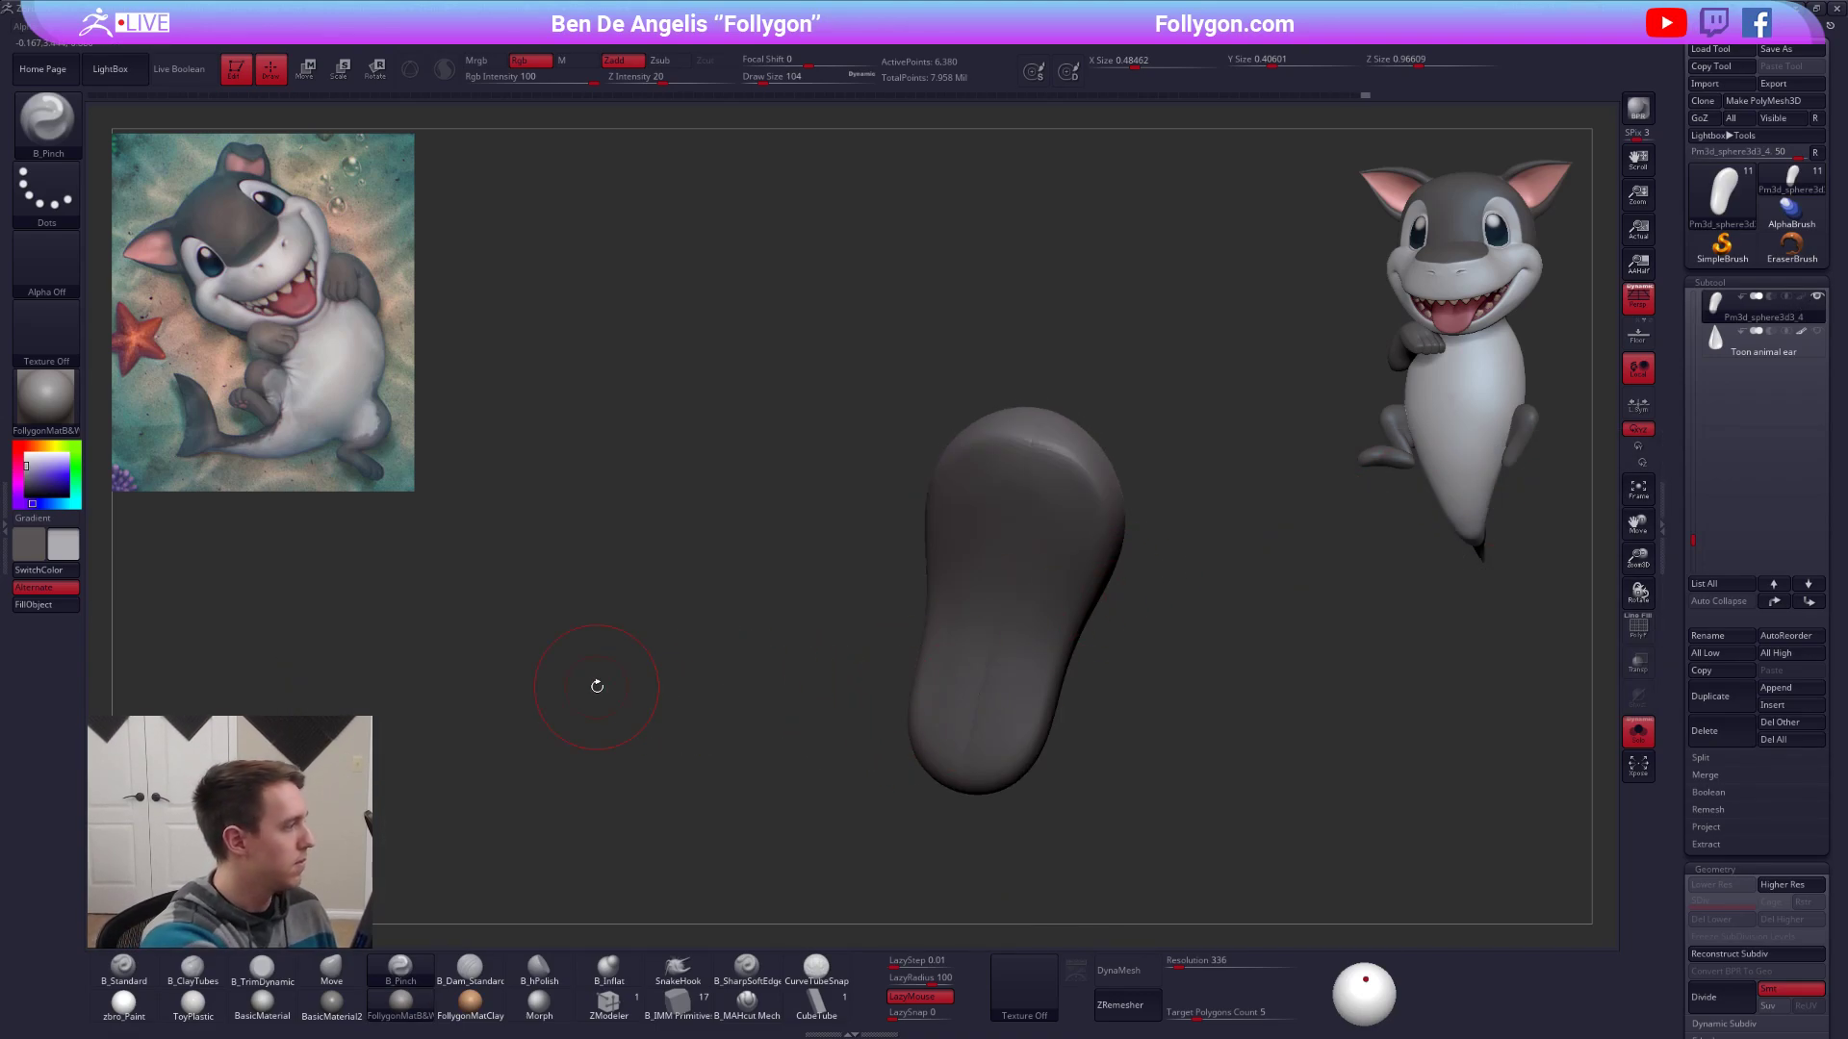
Set the active colour to white and remesh the foot with DynaMesh at resolution 336.
click(27, 452)
right_drag(1016, 566, 1061, 601)
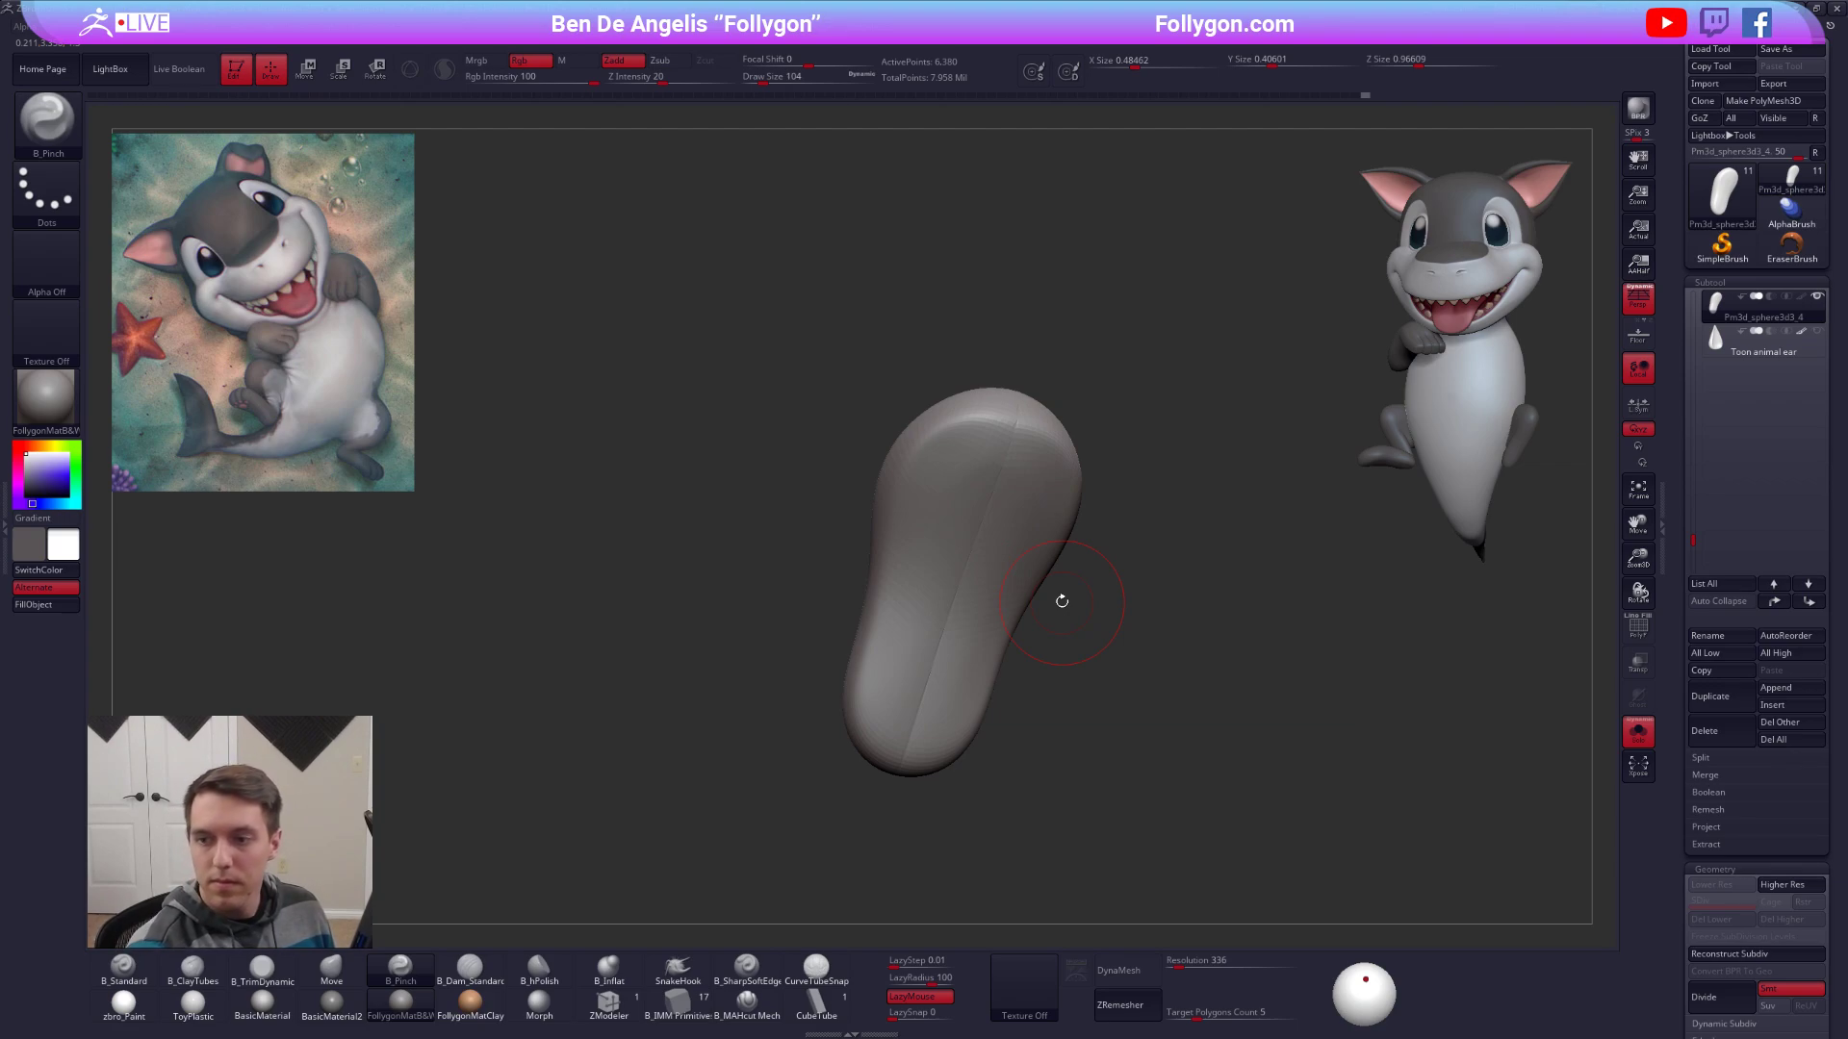
click(1139, 958)
Smooth the ball of the sole with B_TrimDynamic at draw size 113 and tighten the toe-end rim with B_Pinch at draw size 104.
key(space)
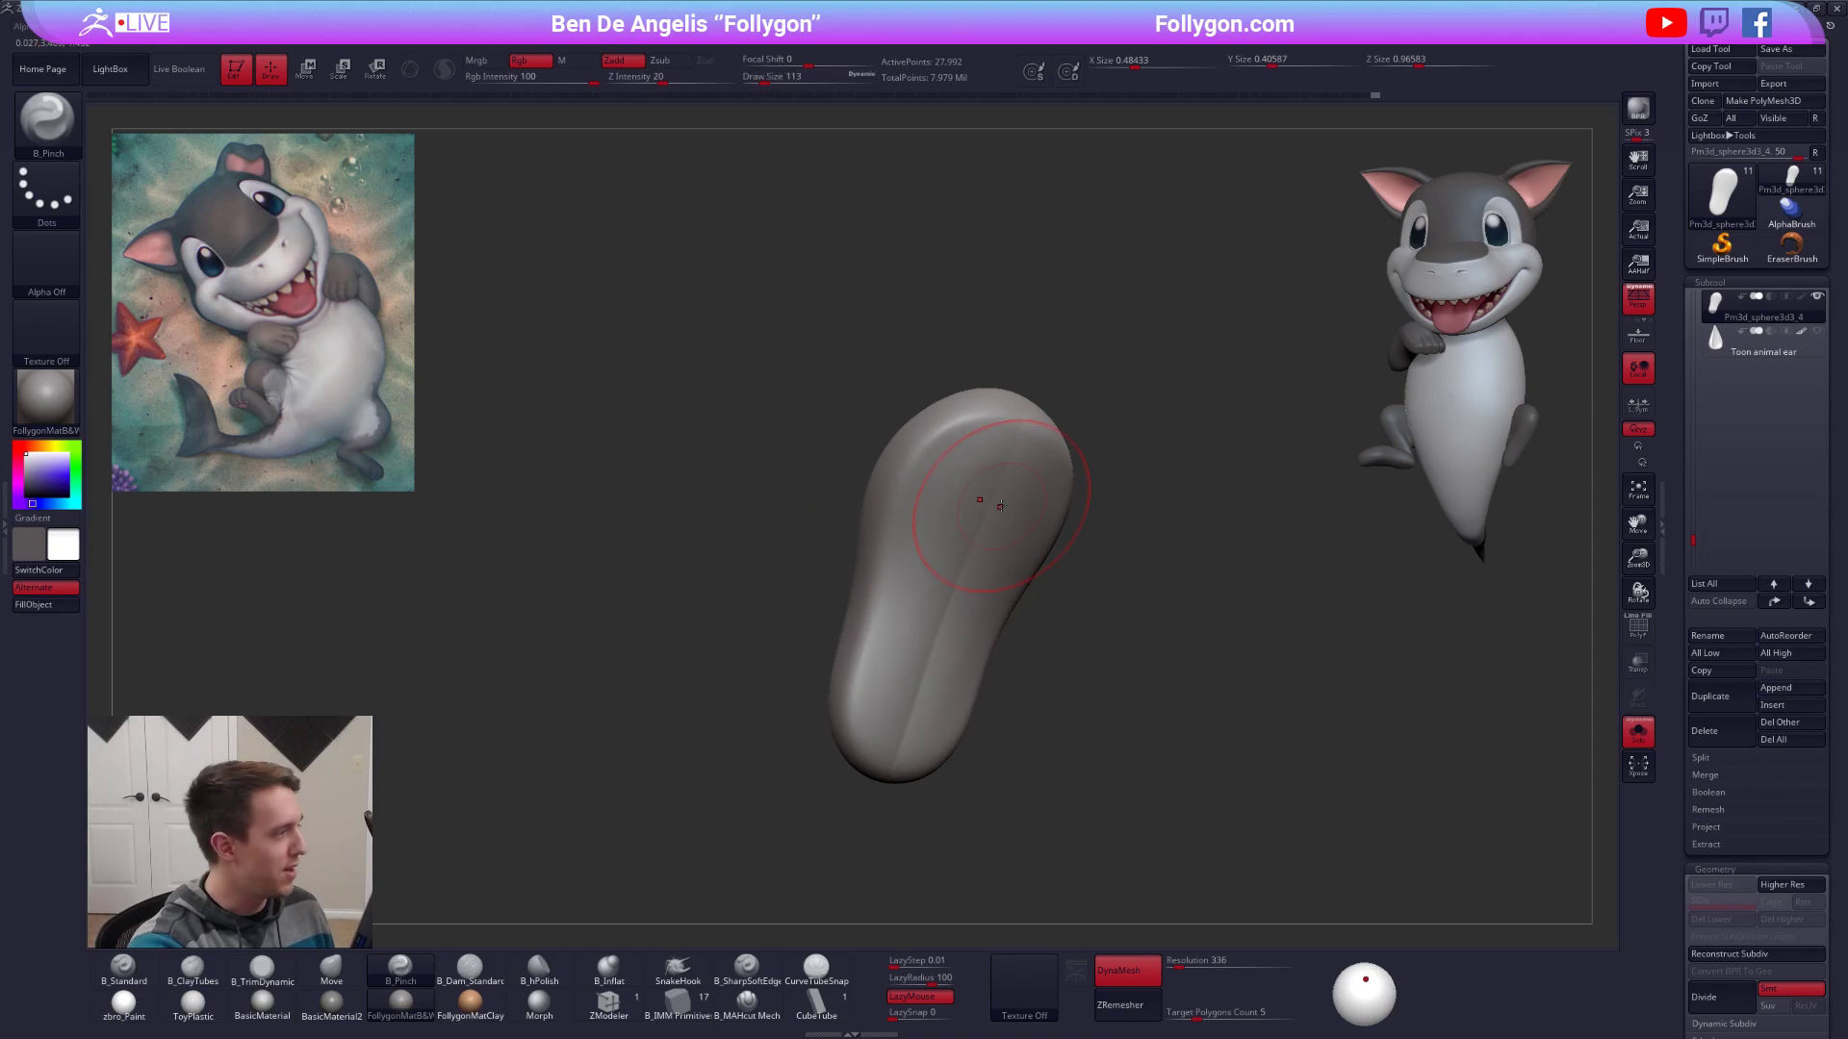
key(3)
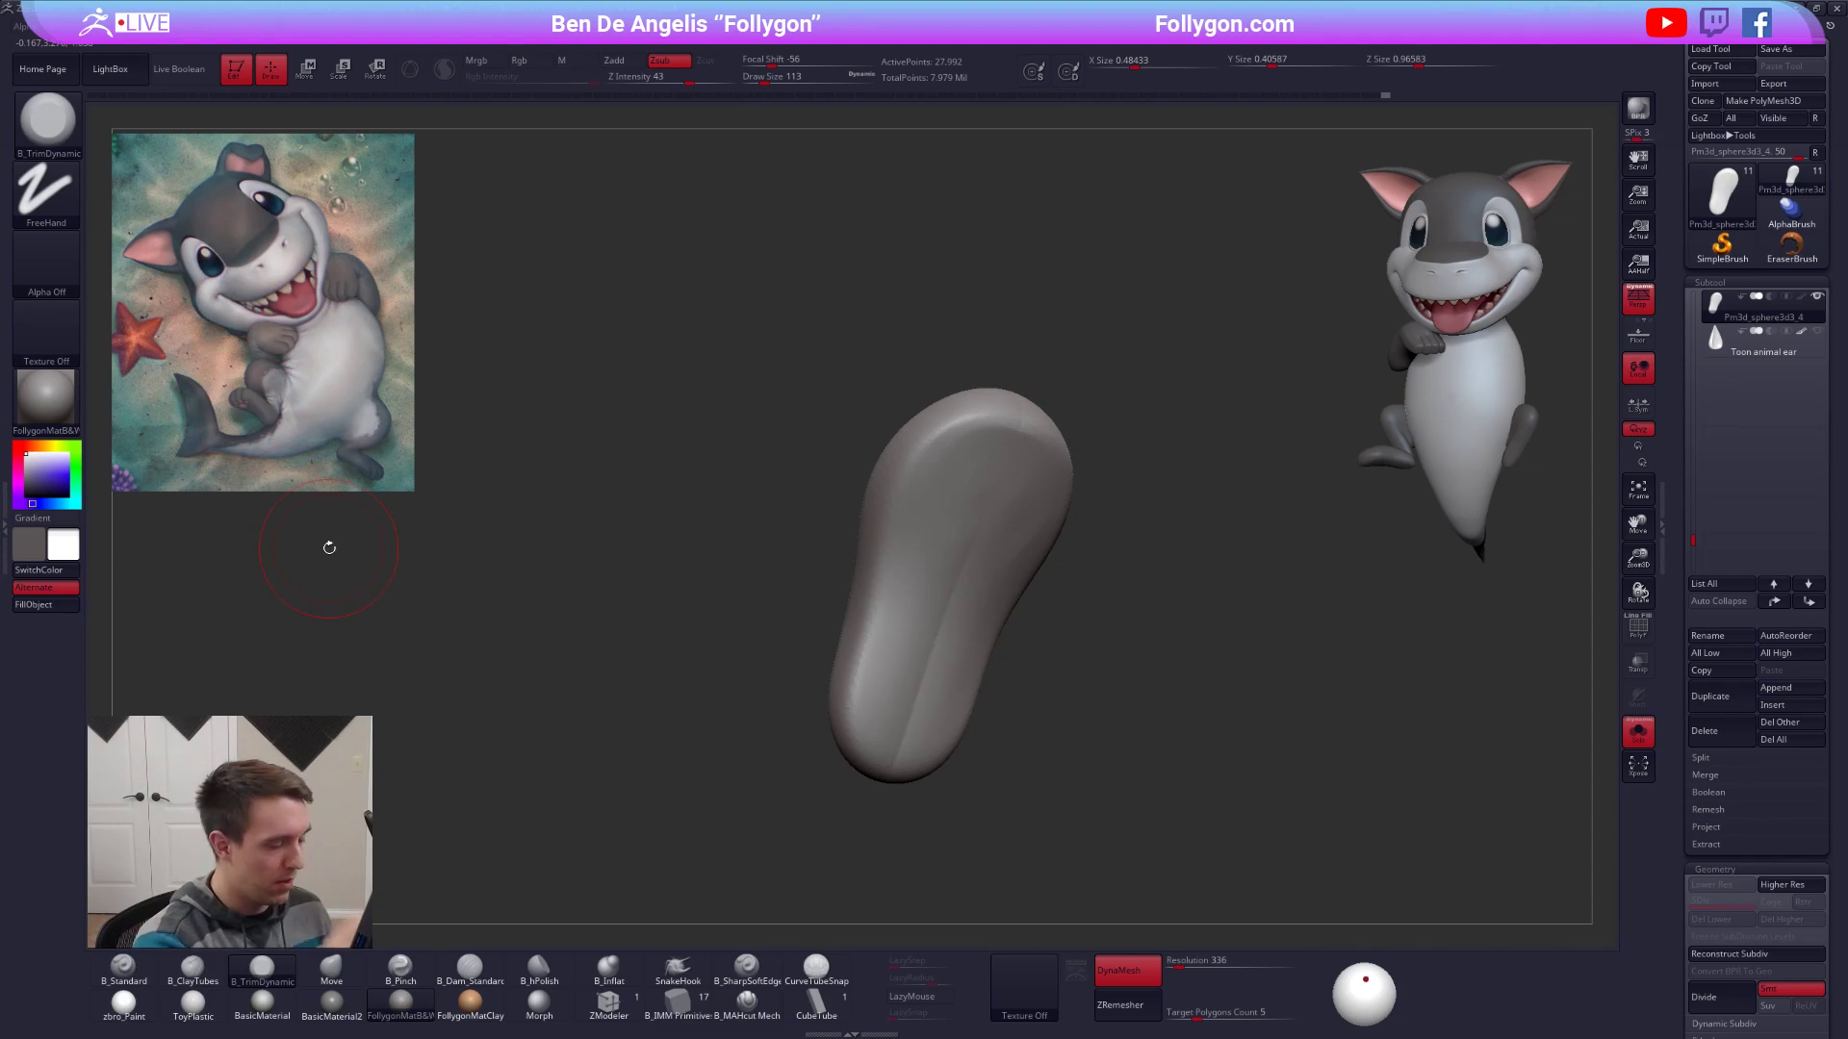
key(5)
key(space)
drag(990, 481, 984, 481)
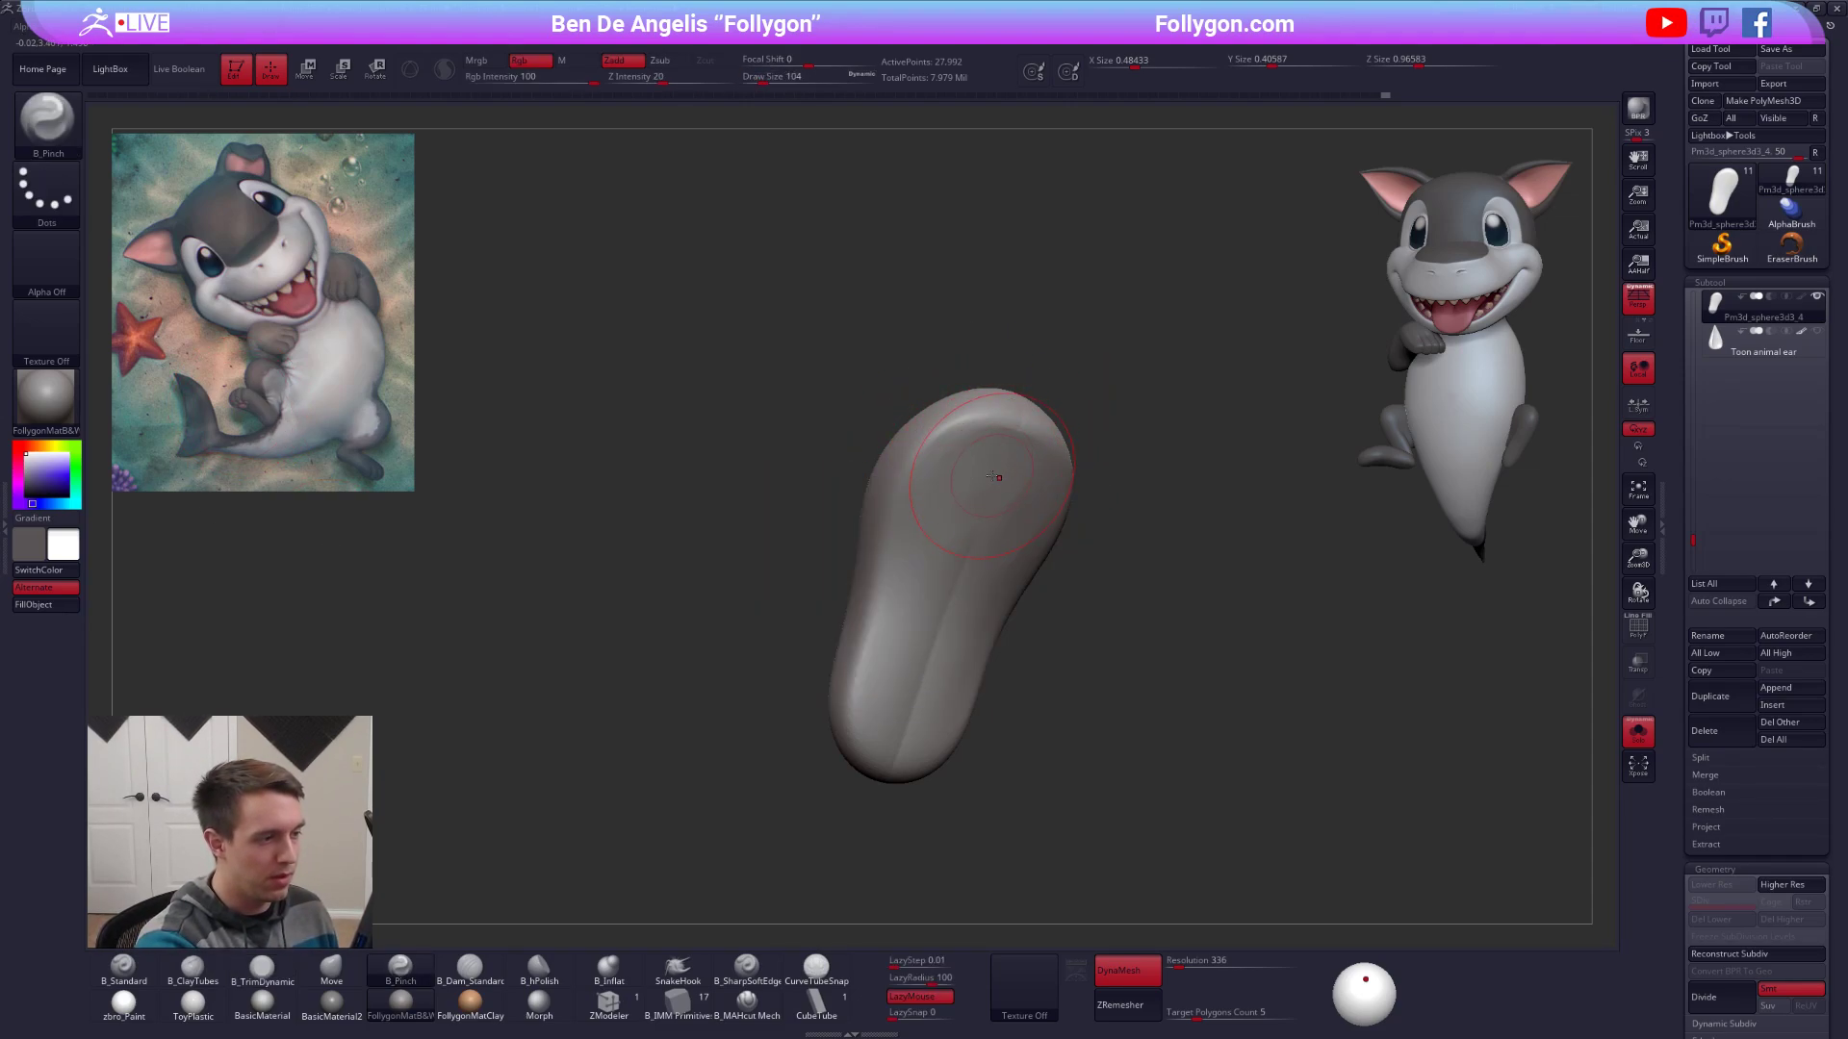
right_drag(994, 475, 1006, 451)
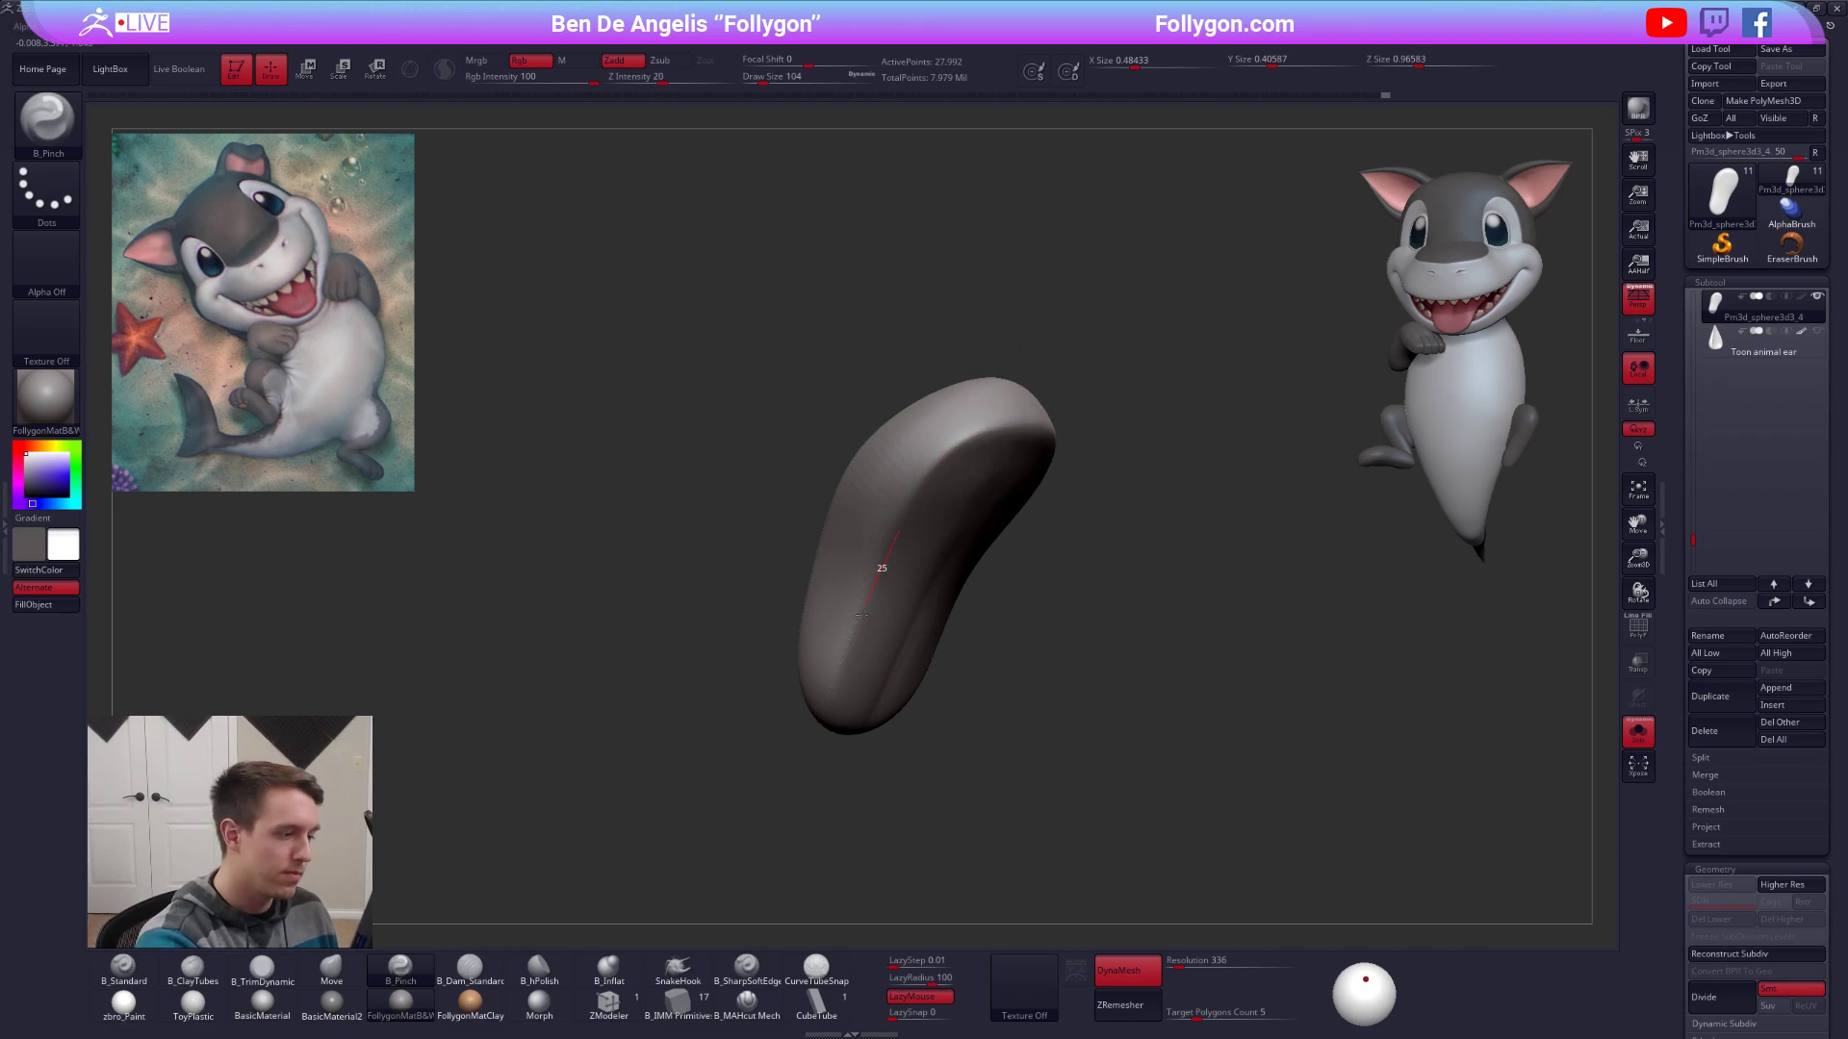
right_drag(831, 705, 804, 710)
Flatten the centre crease on the heel half of the sole with an enlarged B_TrimDynamic brush.
key(3)
key(space)
drag(880, 695, 883, 695)
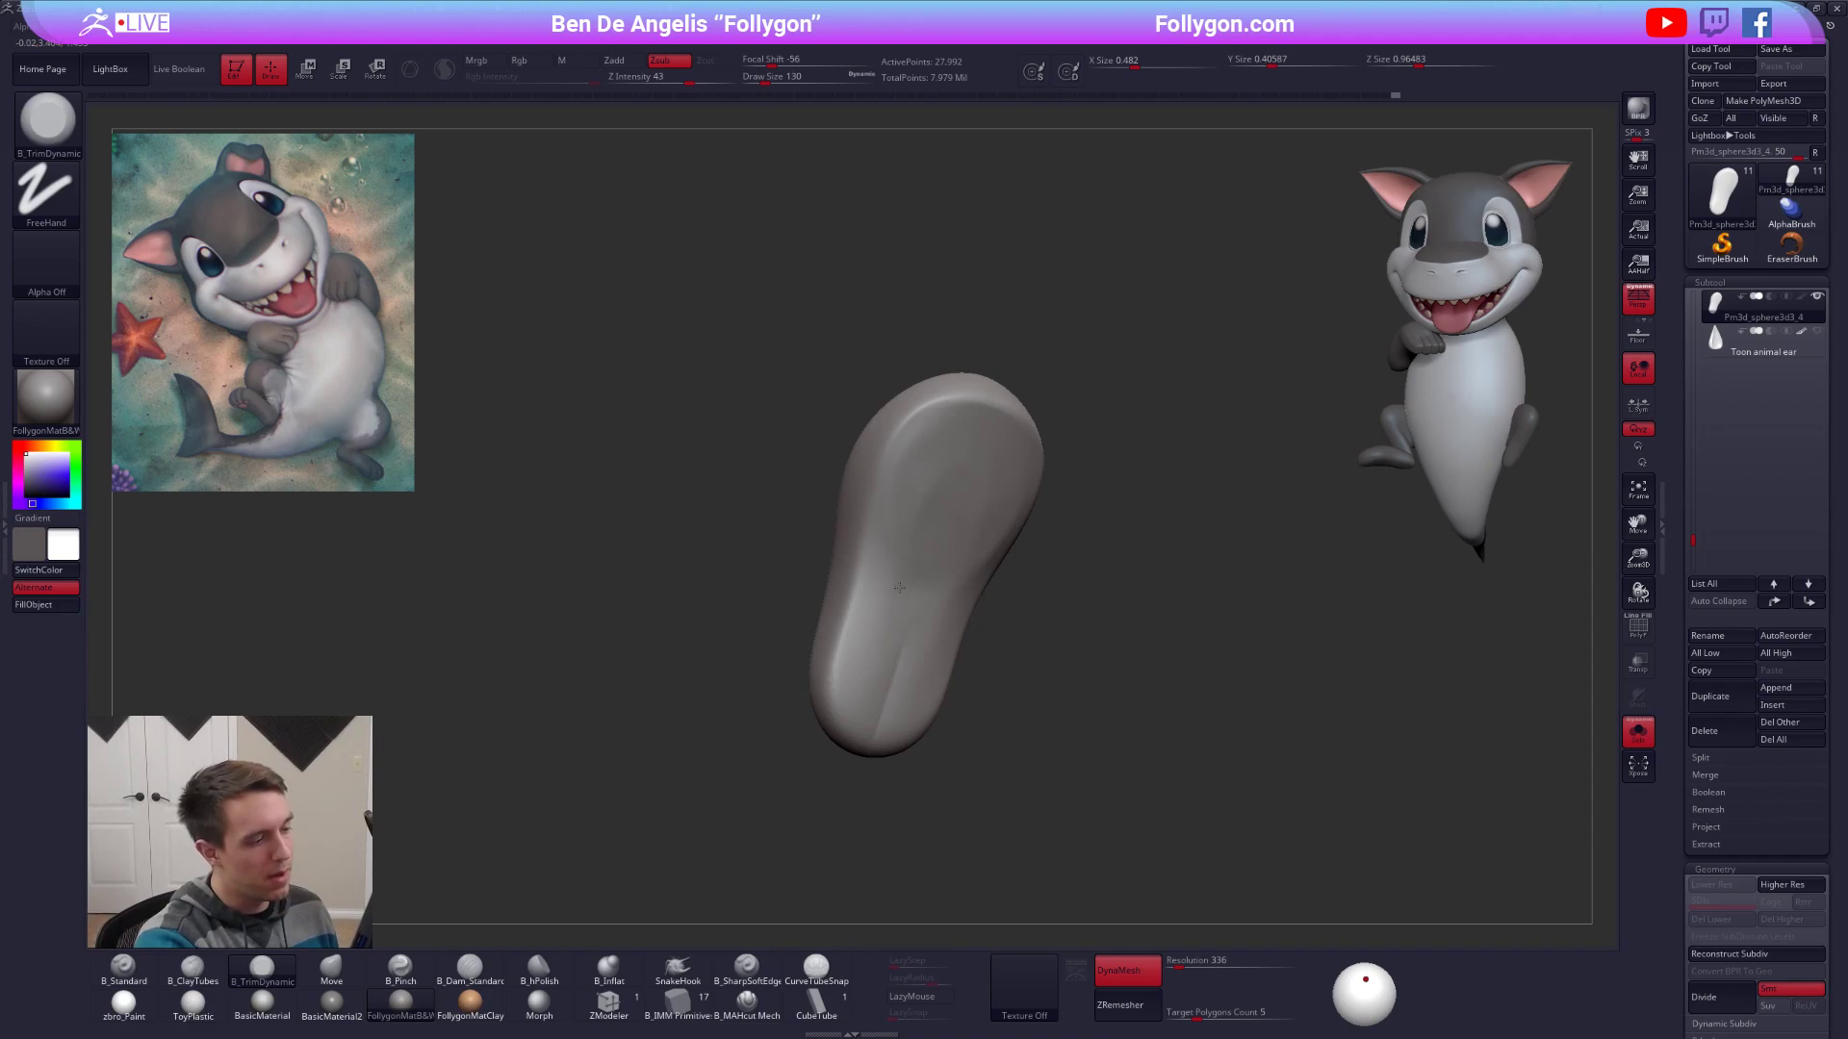
key(space)
mouse_move(897, 679)
mouse_down()
mouse_move(877, 697)
mouse_move(893, 653)
mouse_up()
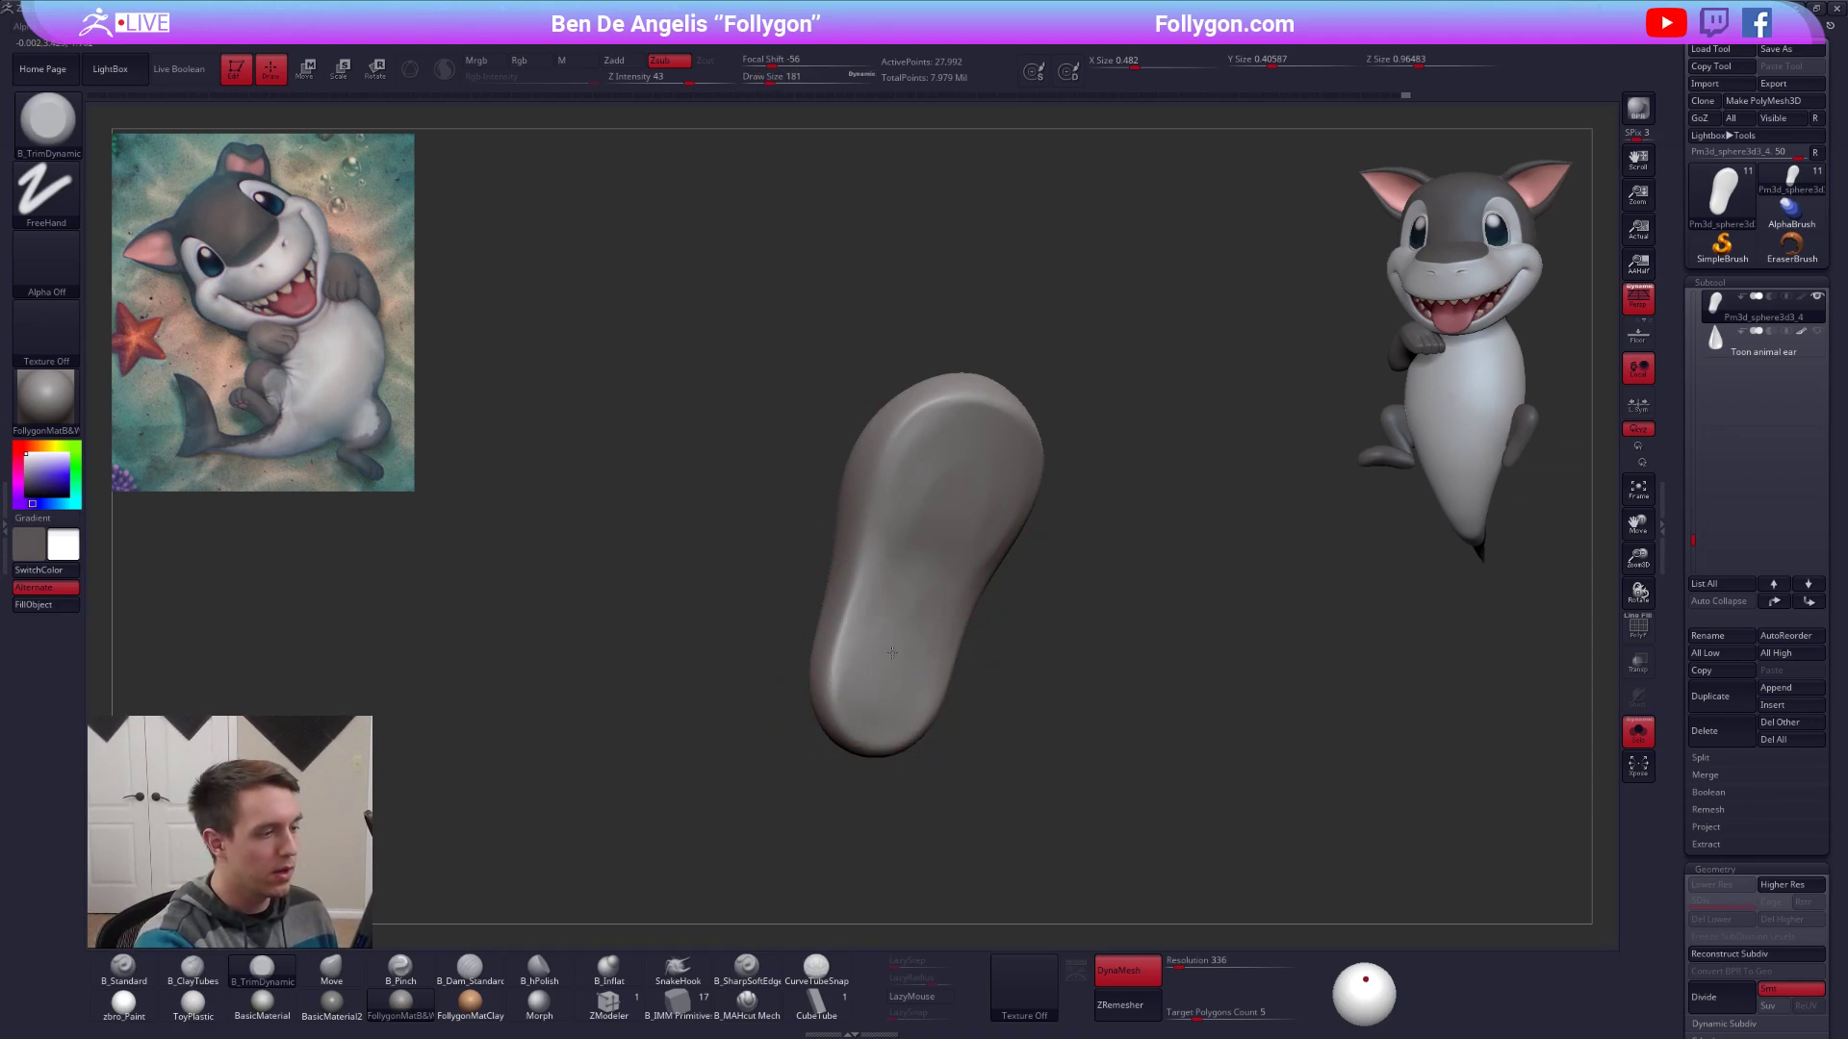
Refine the foot's side profile around the arch and heel with B_TrimDynamic, reducing the draw size to 96.
right_drag(911, 487, 1015, 516)
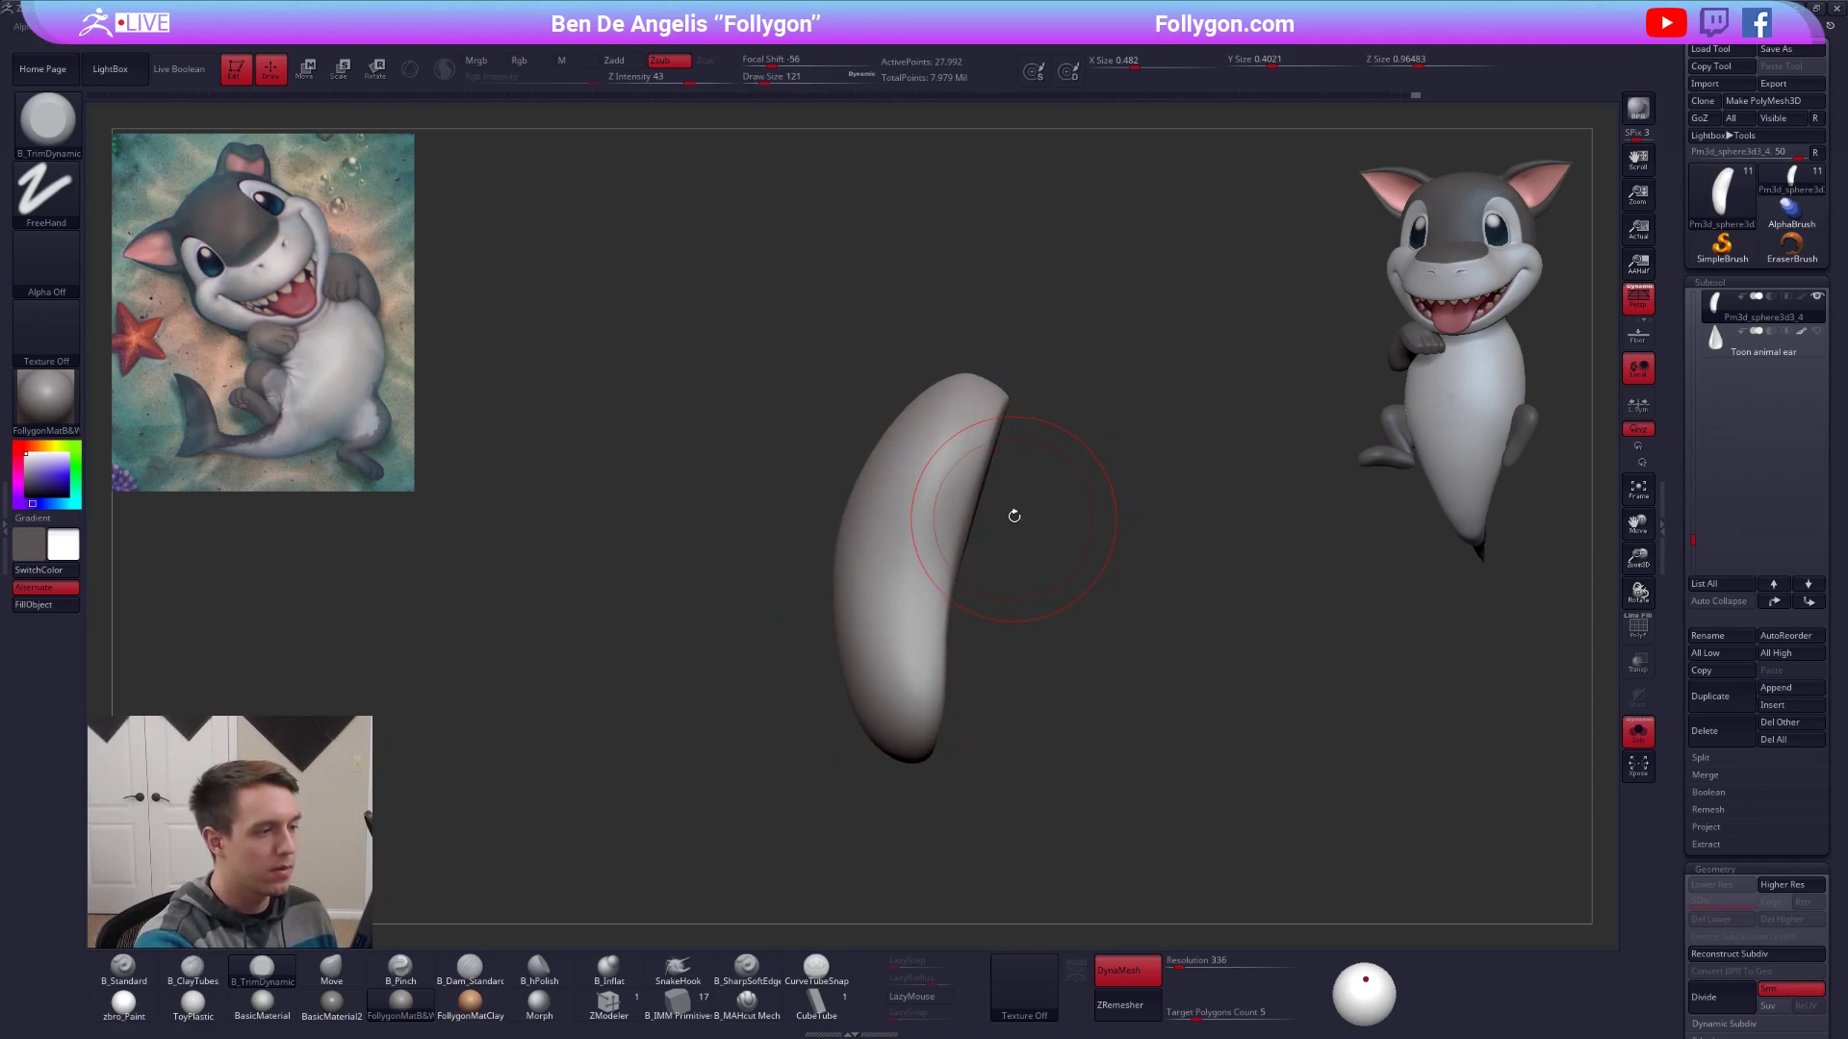
mouse_move(1034, 718)
right_down()
mouse_move(981, 726)
mouse_move(1029, 740)
right_up()
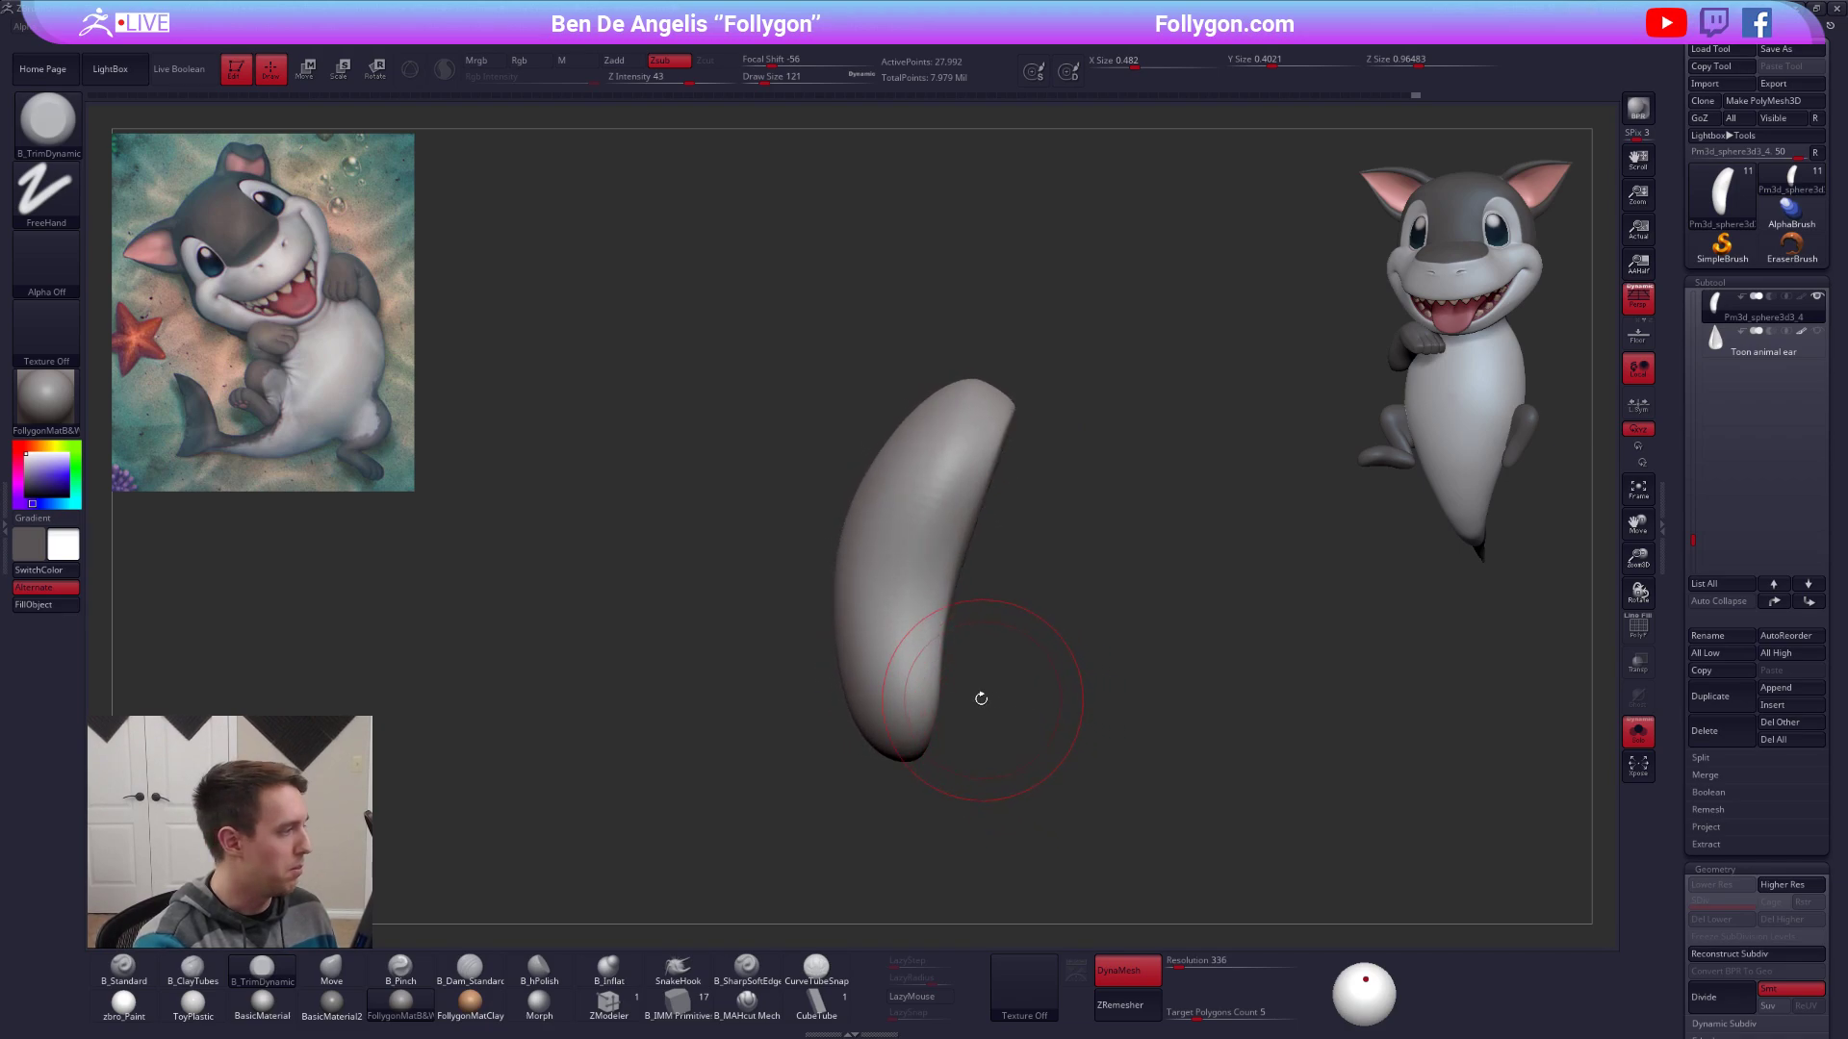
mouse_move(1316, 852)
right_down()
mouse_move(1312, 908)
mouse_move(1366, 770)
mouse_move(1335, 733)
mouse_move(1153, 685)
right_up()
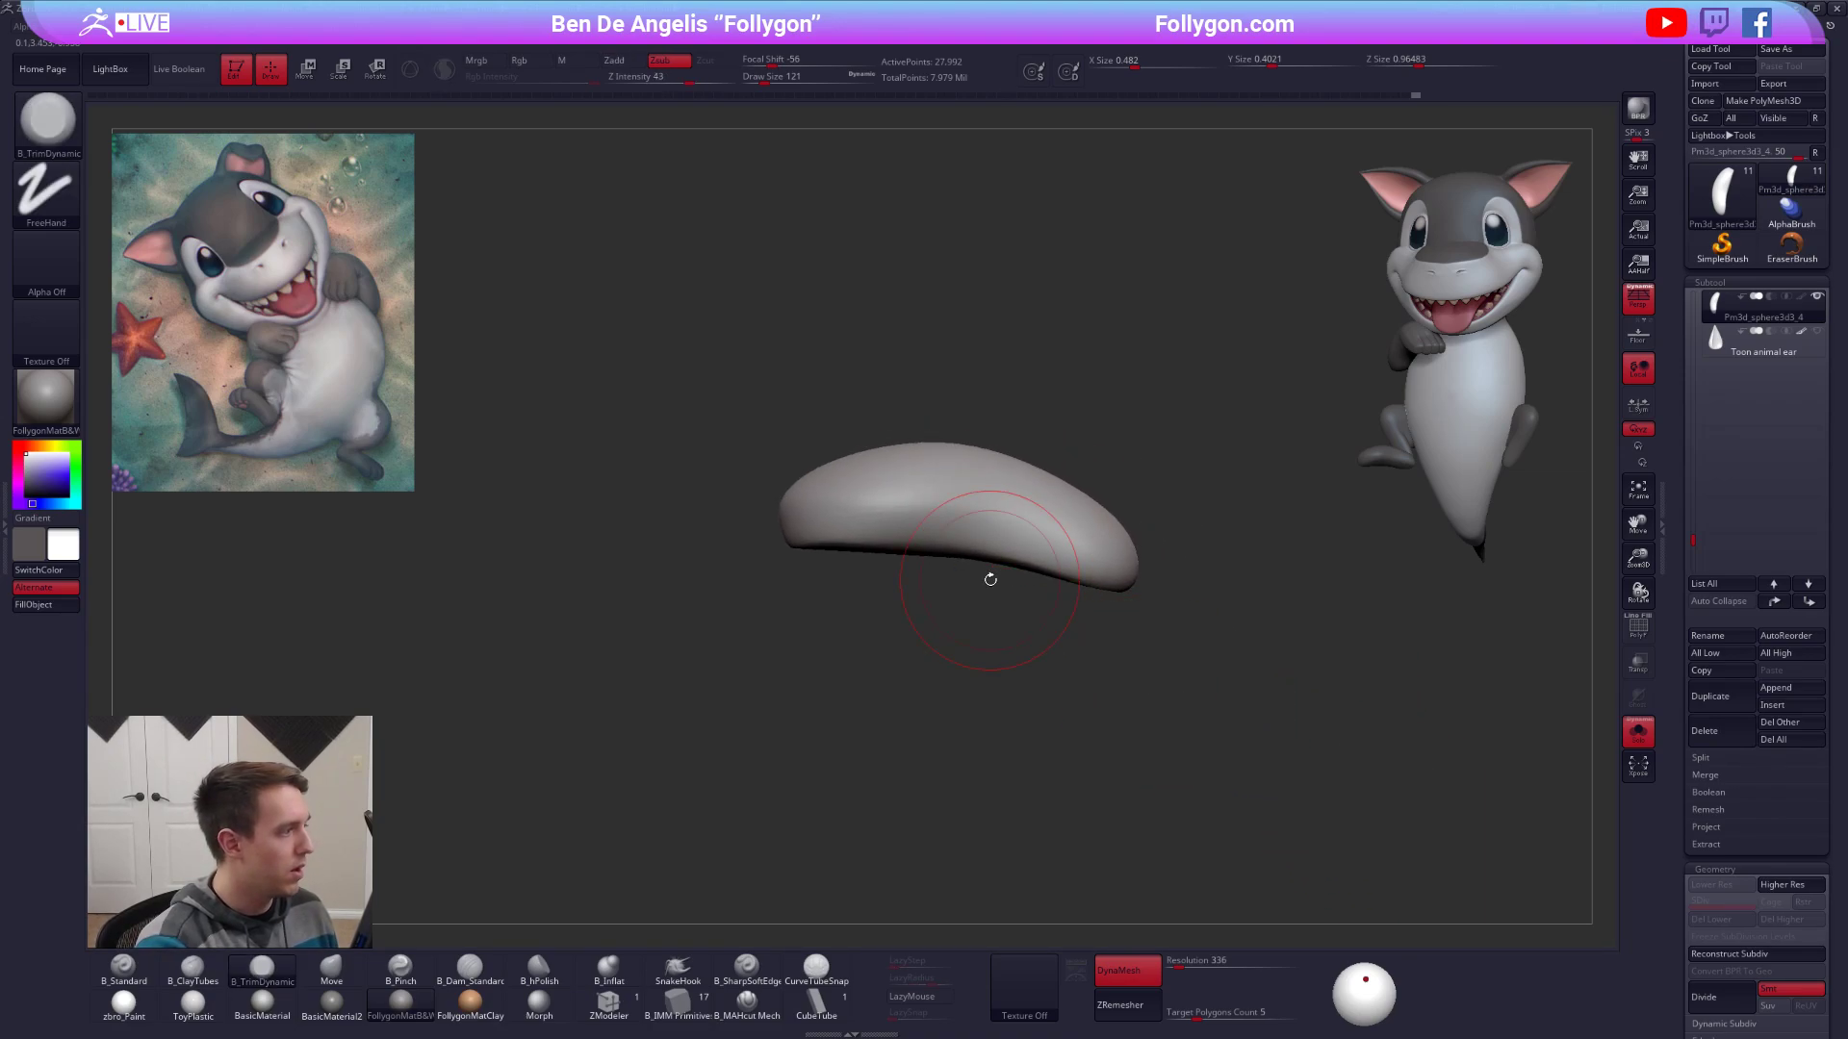
alt+right_drag(1077, 590, 1016, 650)
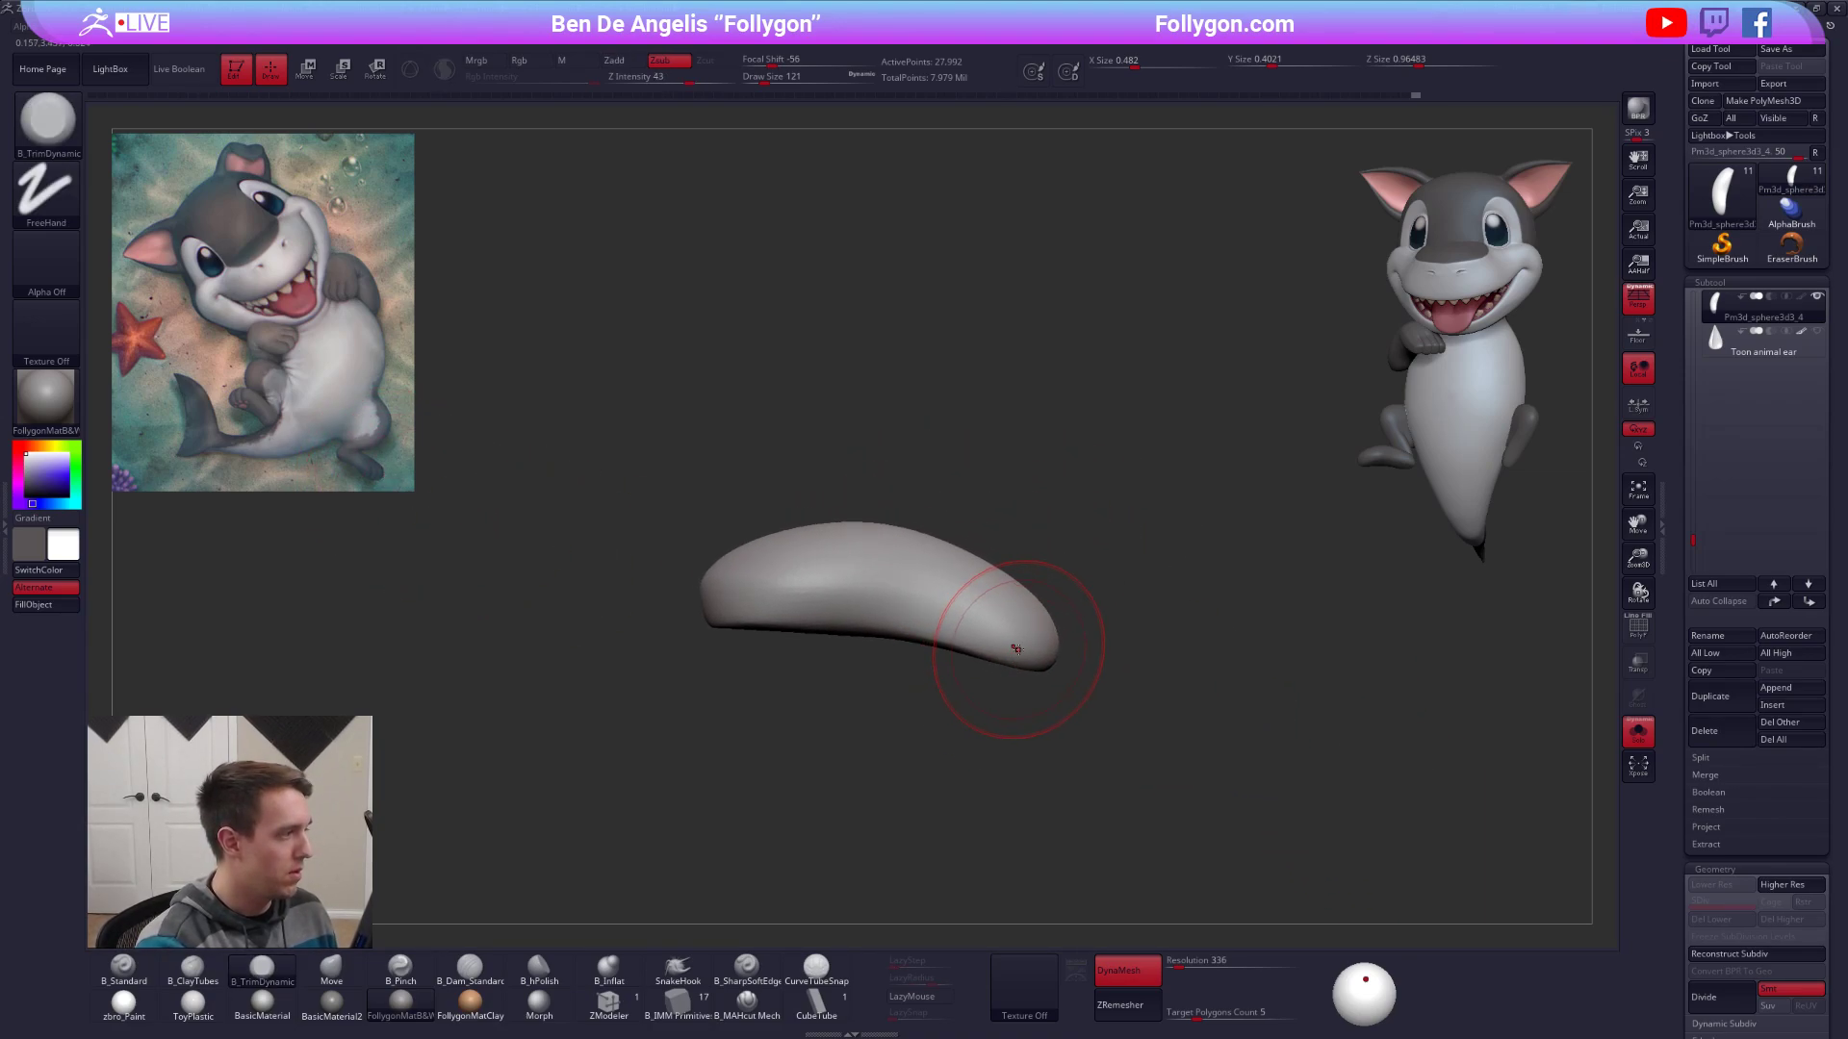
key(space)
drag(1070, 630, 1065, 630)
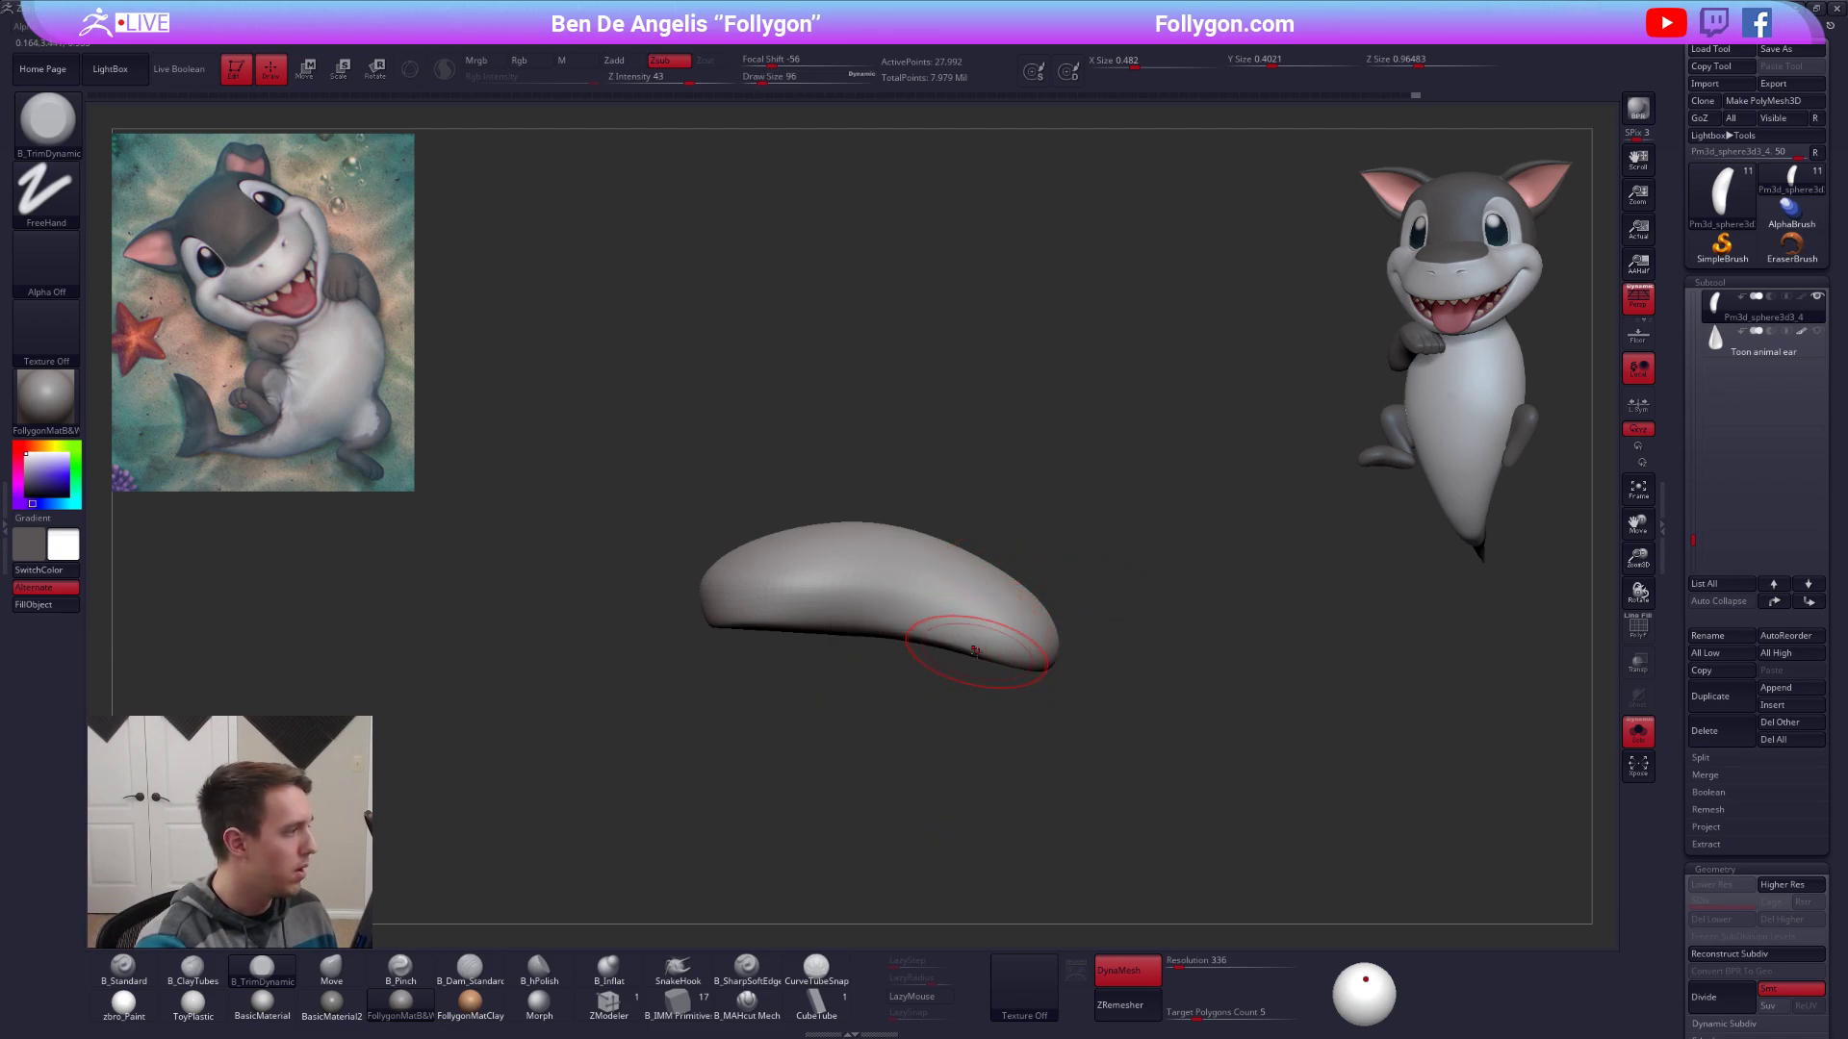
alt+right_drag(967, 658, 1029, 691)
alt+right_drag(826, 624, 899, 673)
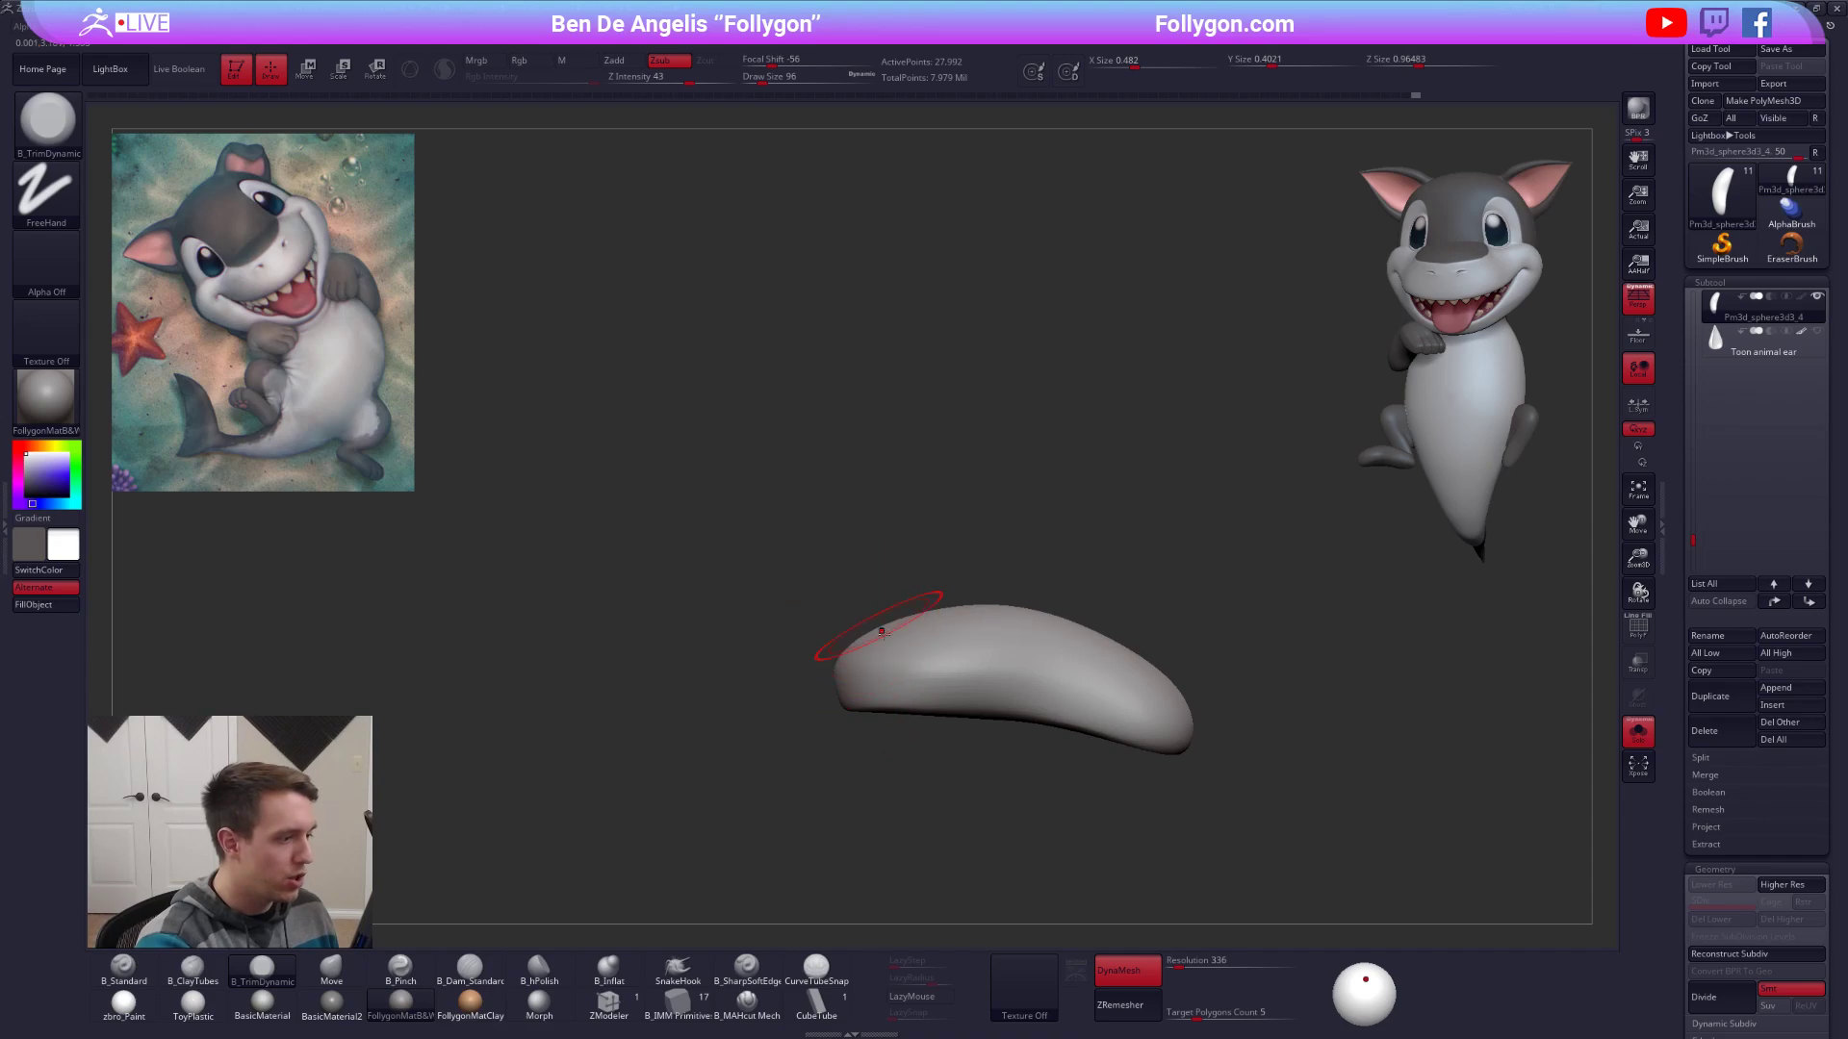
ctrl+drag(870, 606, 667, 762)
ctrl+click(632, 732)
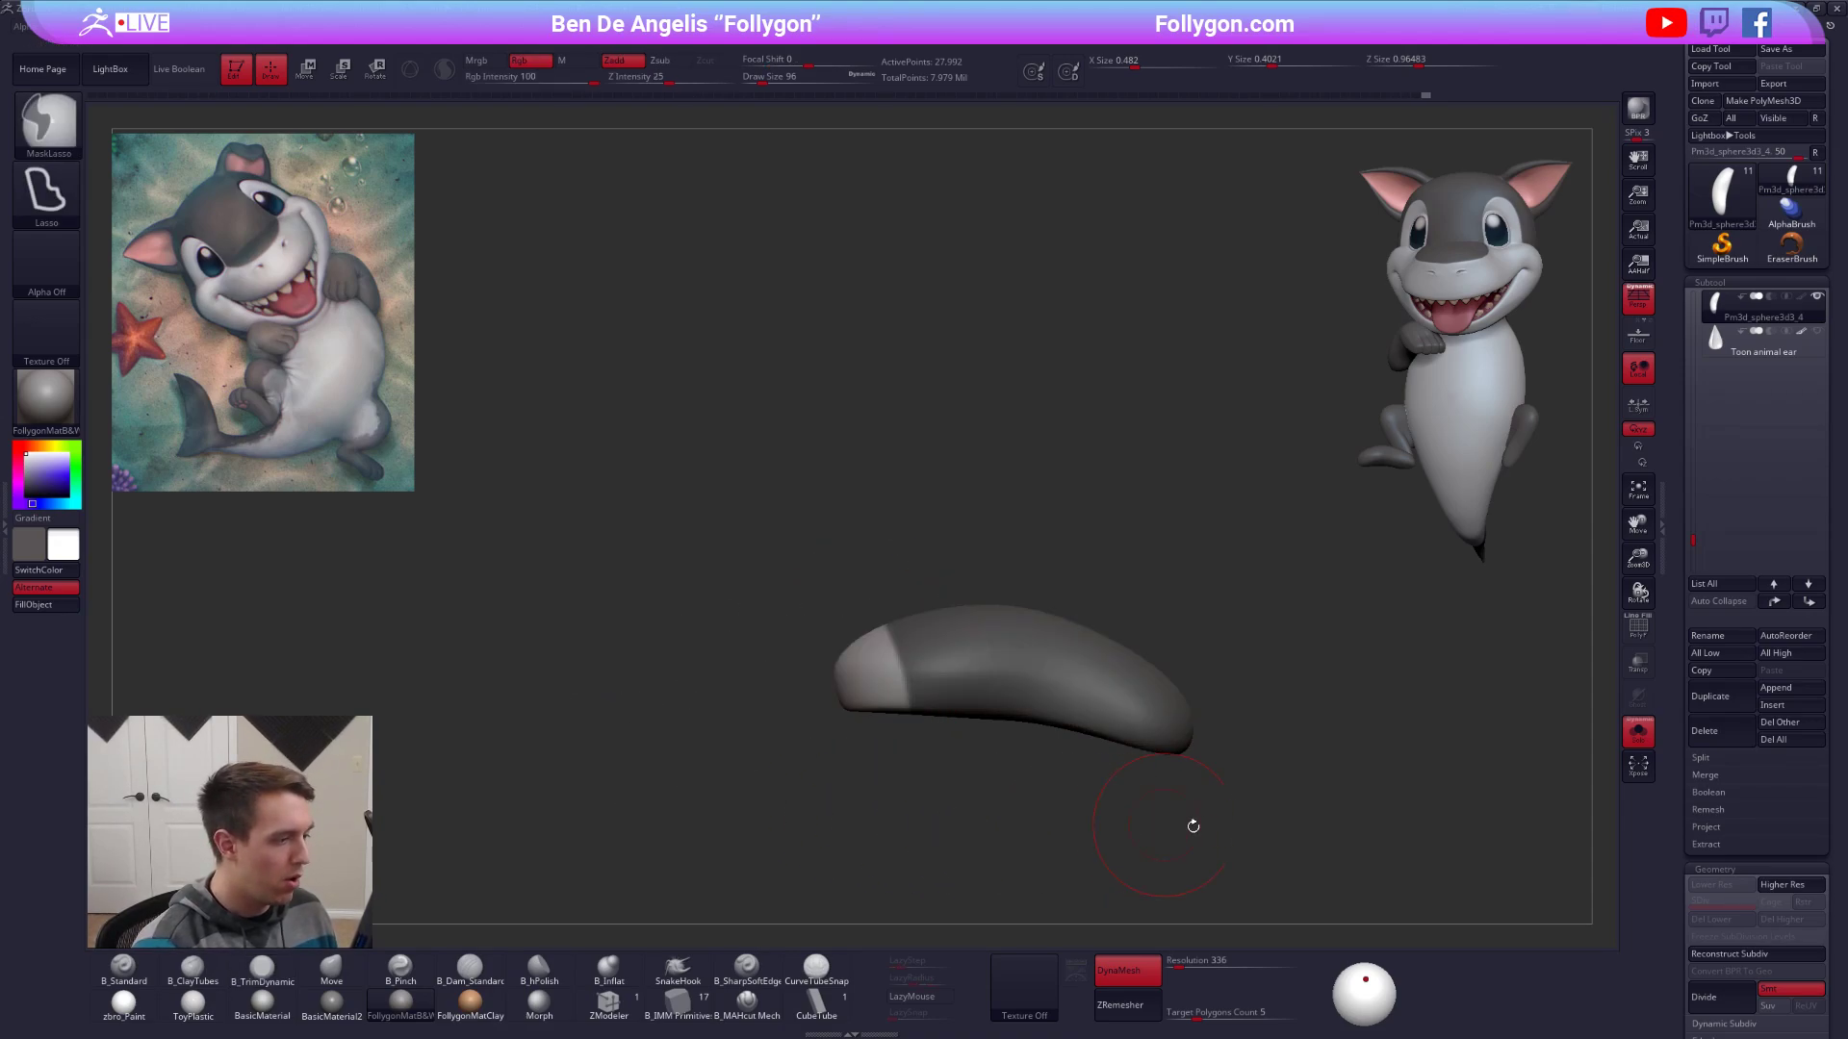
mouse_move(1193, 826)
right_down()
mouse_move(1266, 851)
mouse_move(1287, 845)
mouse_move(1275, 814)
mouse_move(1263, 846)
mouse_move(1303, 802)
mouse_move(1295, 864)
mouse_move(1274, 853)
mouse_move(1258, 913)
right_up()
ctrl+right_drag(1003, 598, 1023, 603)
key(bracketleft)
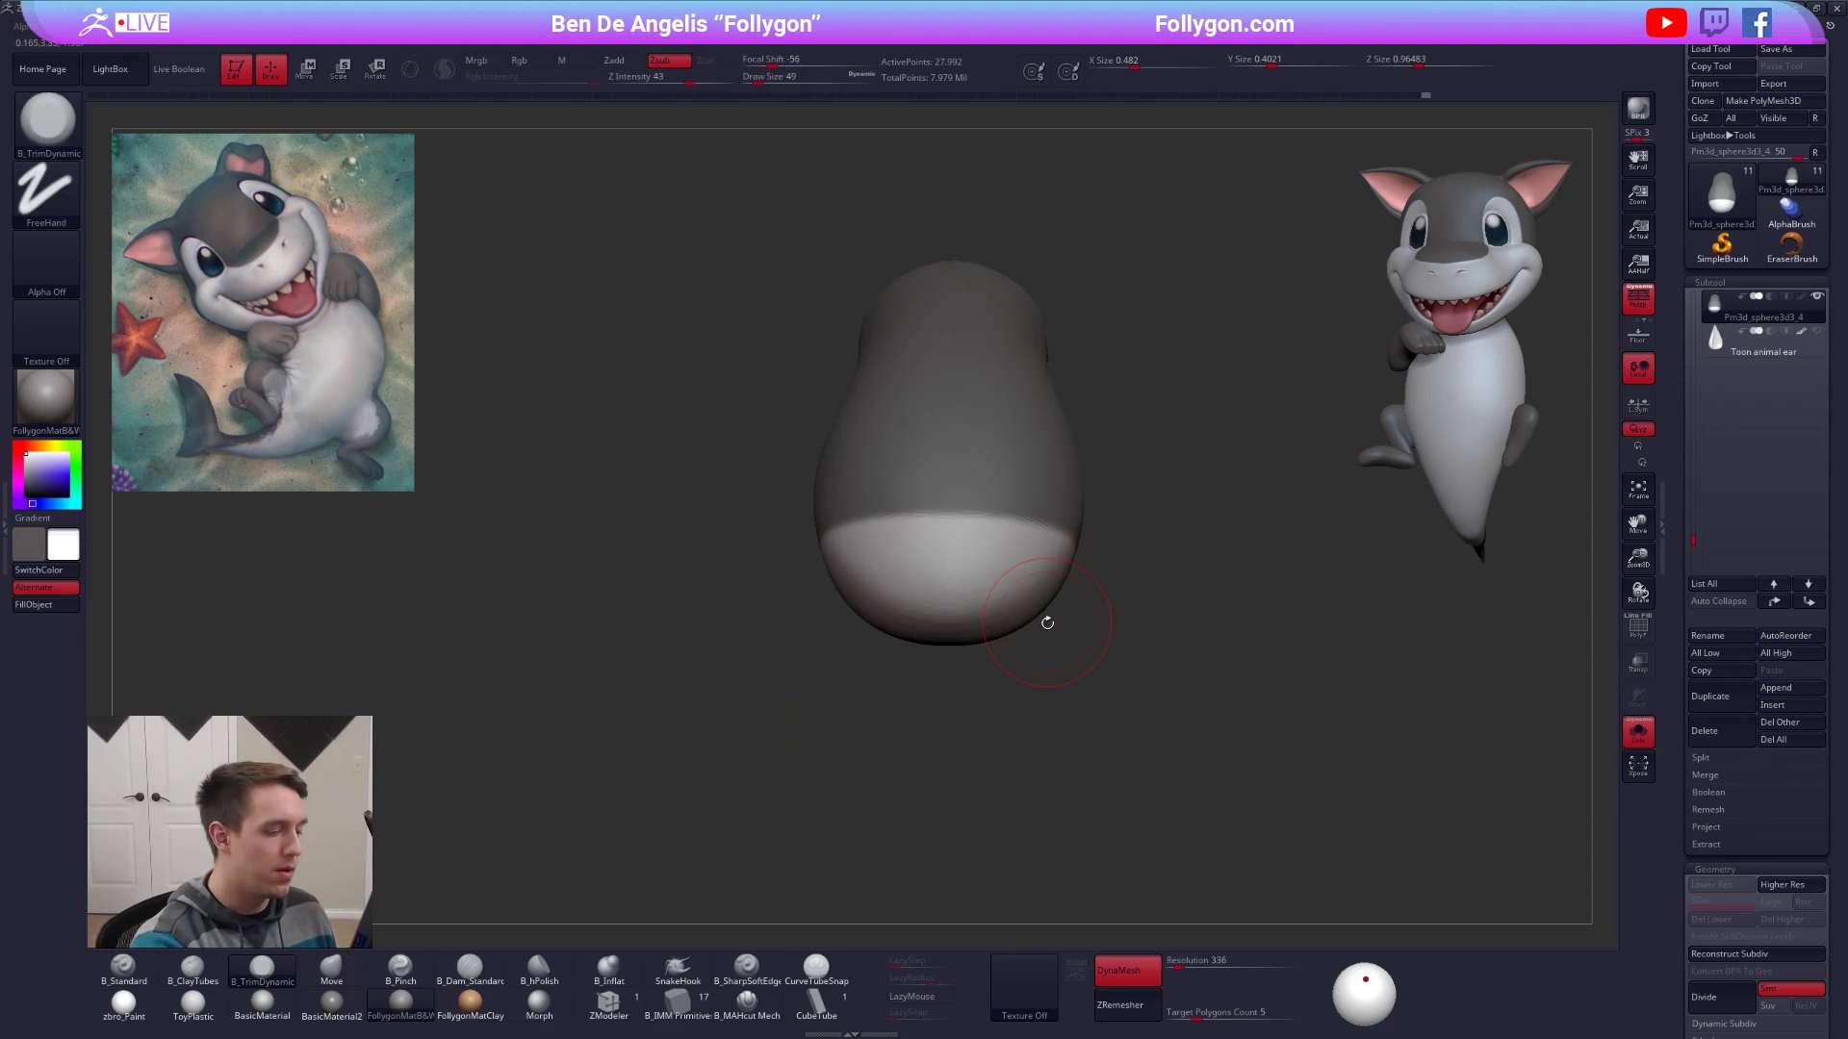
ctrl+drag(835, 834, 802, 868)
Switch to the B_SharpSoftEdge brush and subdivide the foot mesh twice.
click(759, 986)
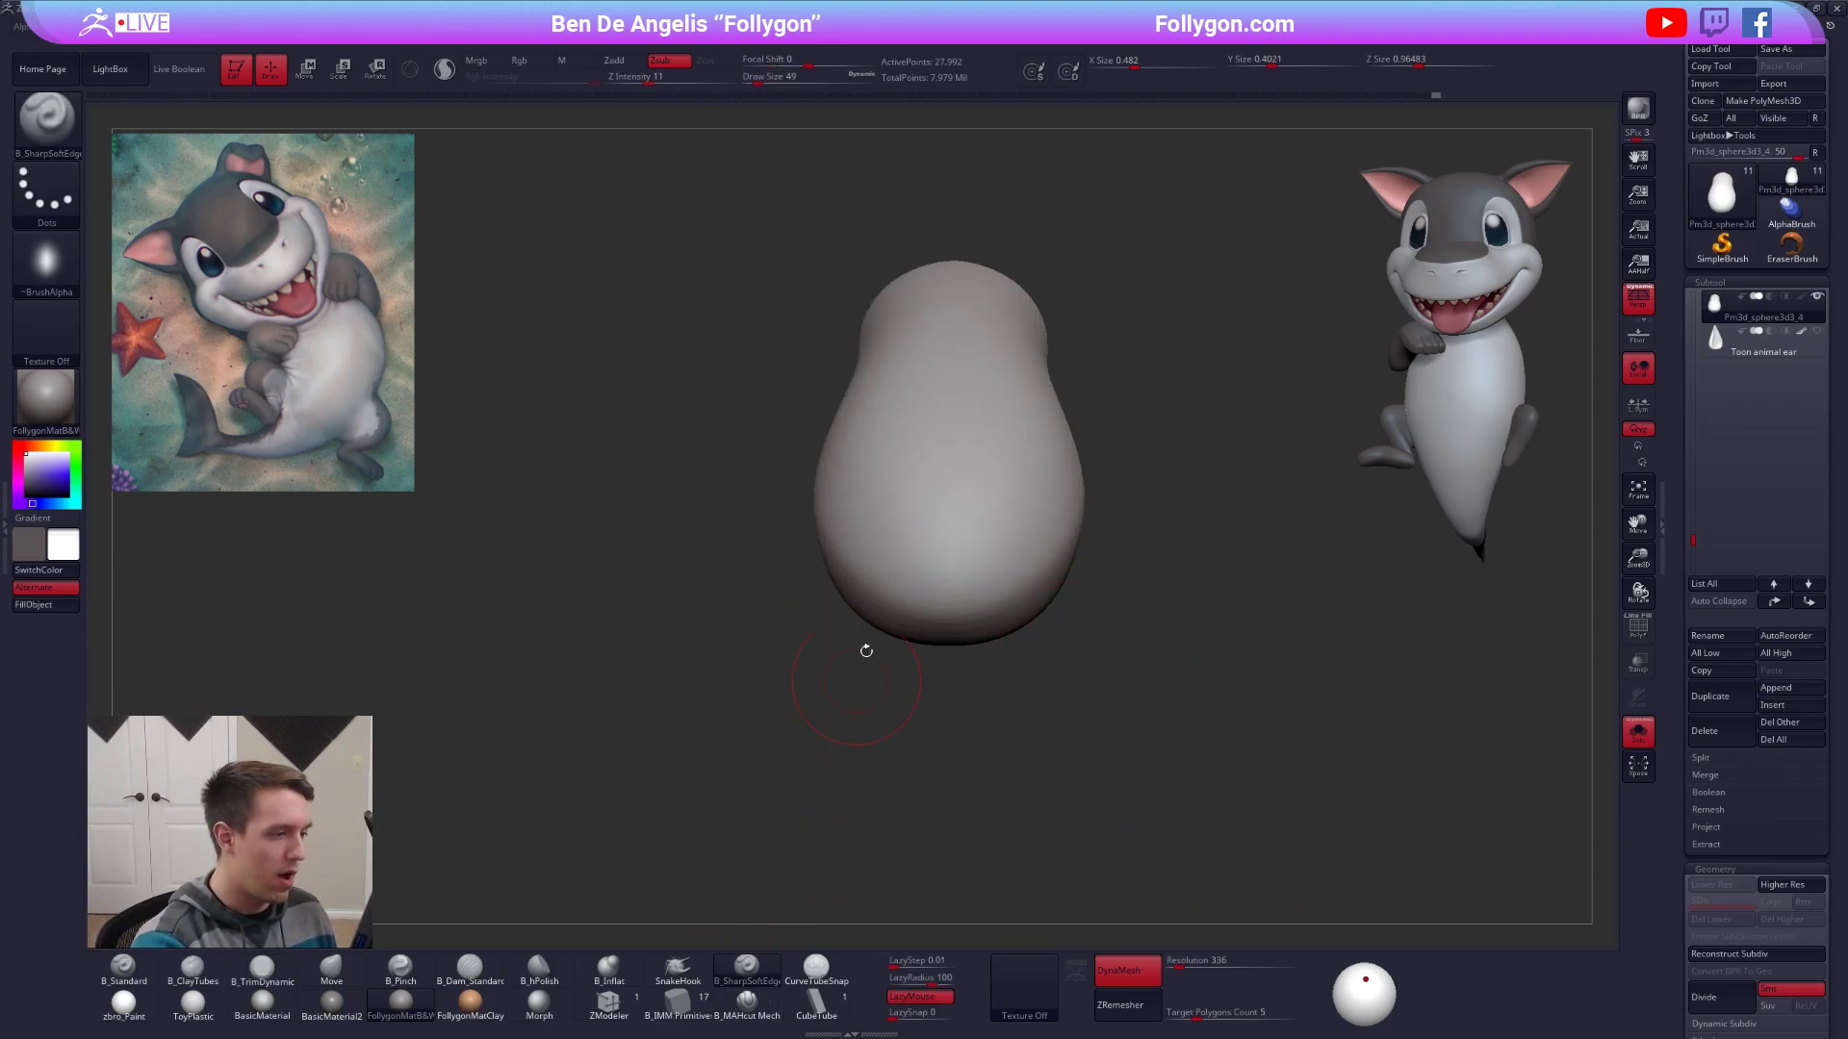
ctrl+right_drag(862, 647, 940, 587)
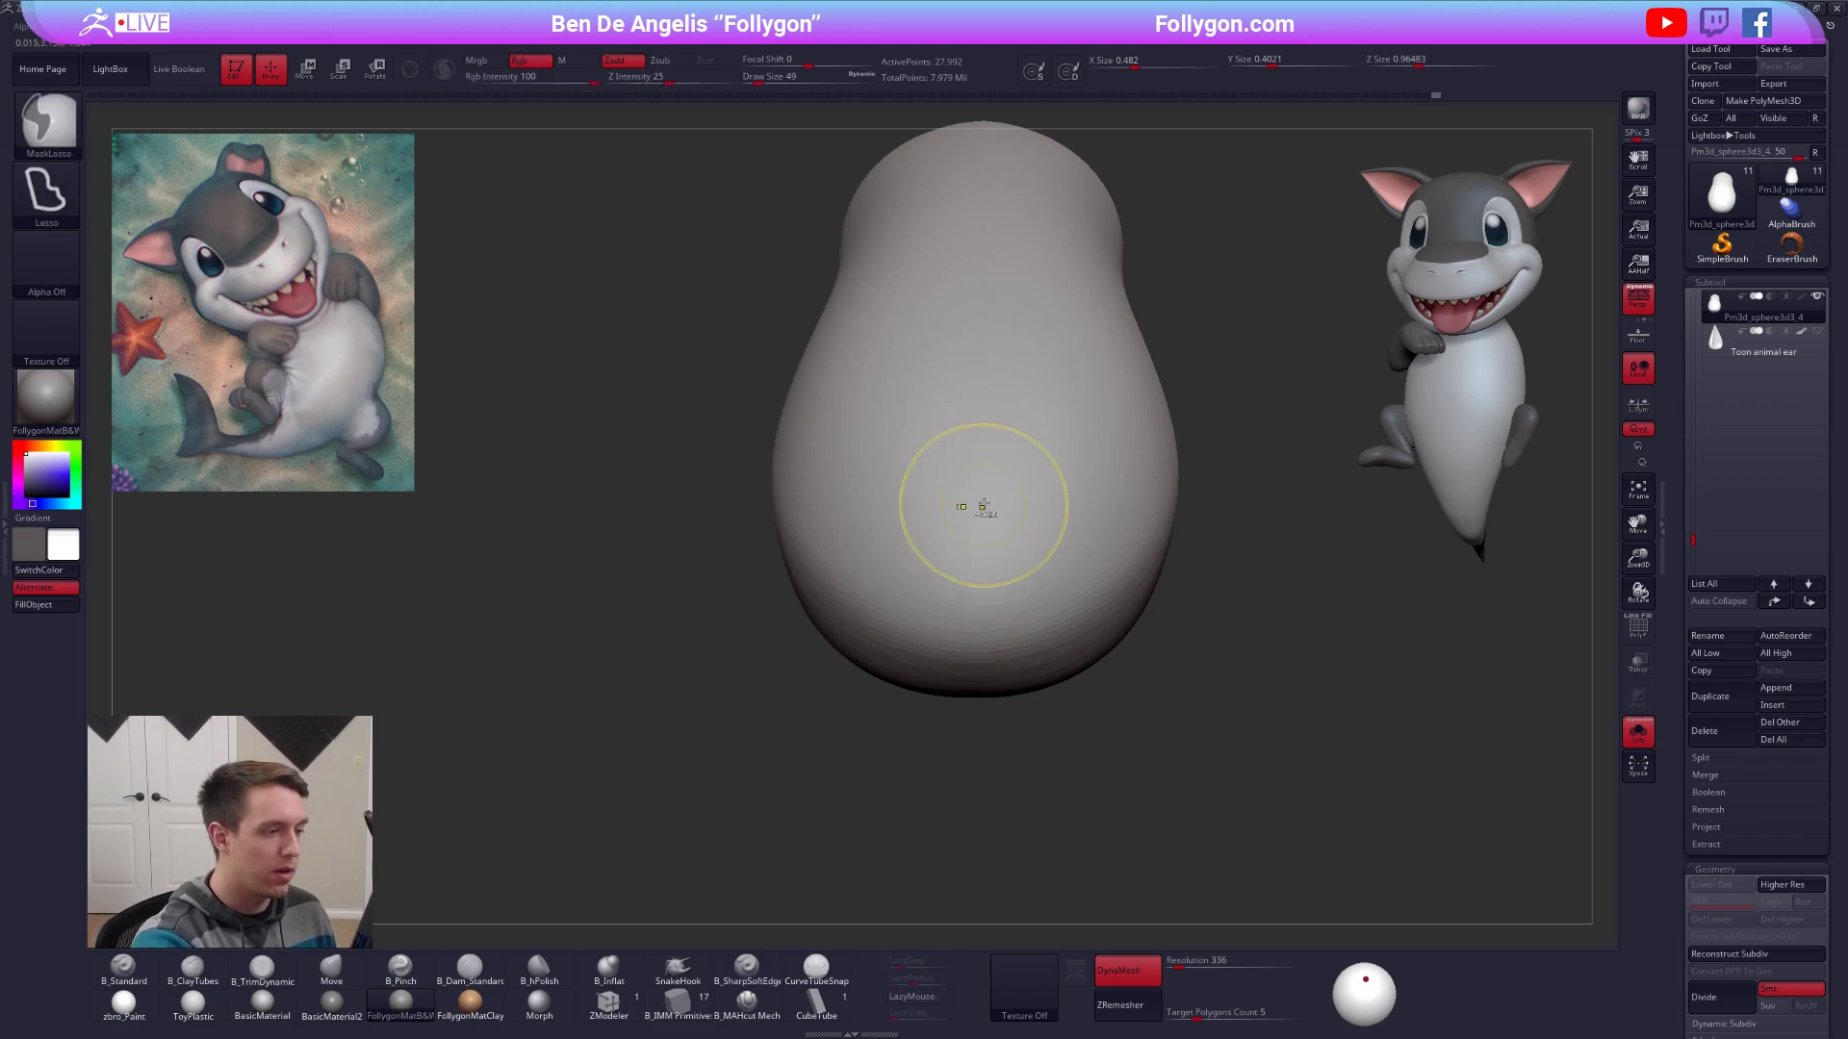
key(ctrl+d)
key(ctrl+d)
Carve the centre toe groove from the foot's upper surface over the front edge and under the sole at draw size 29.
key(space)
drag(976, 505, 974, 525)
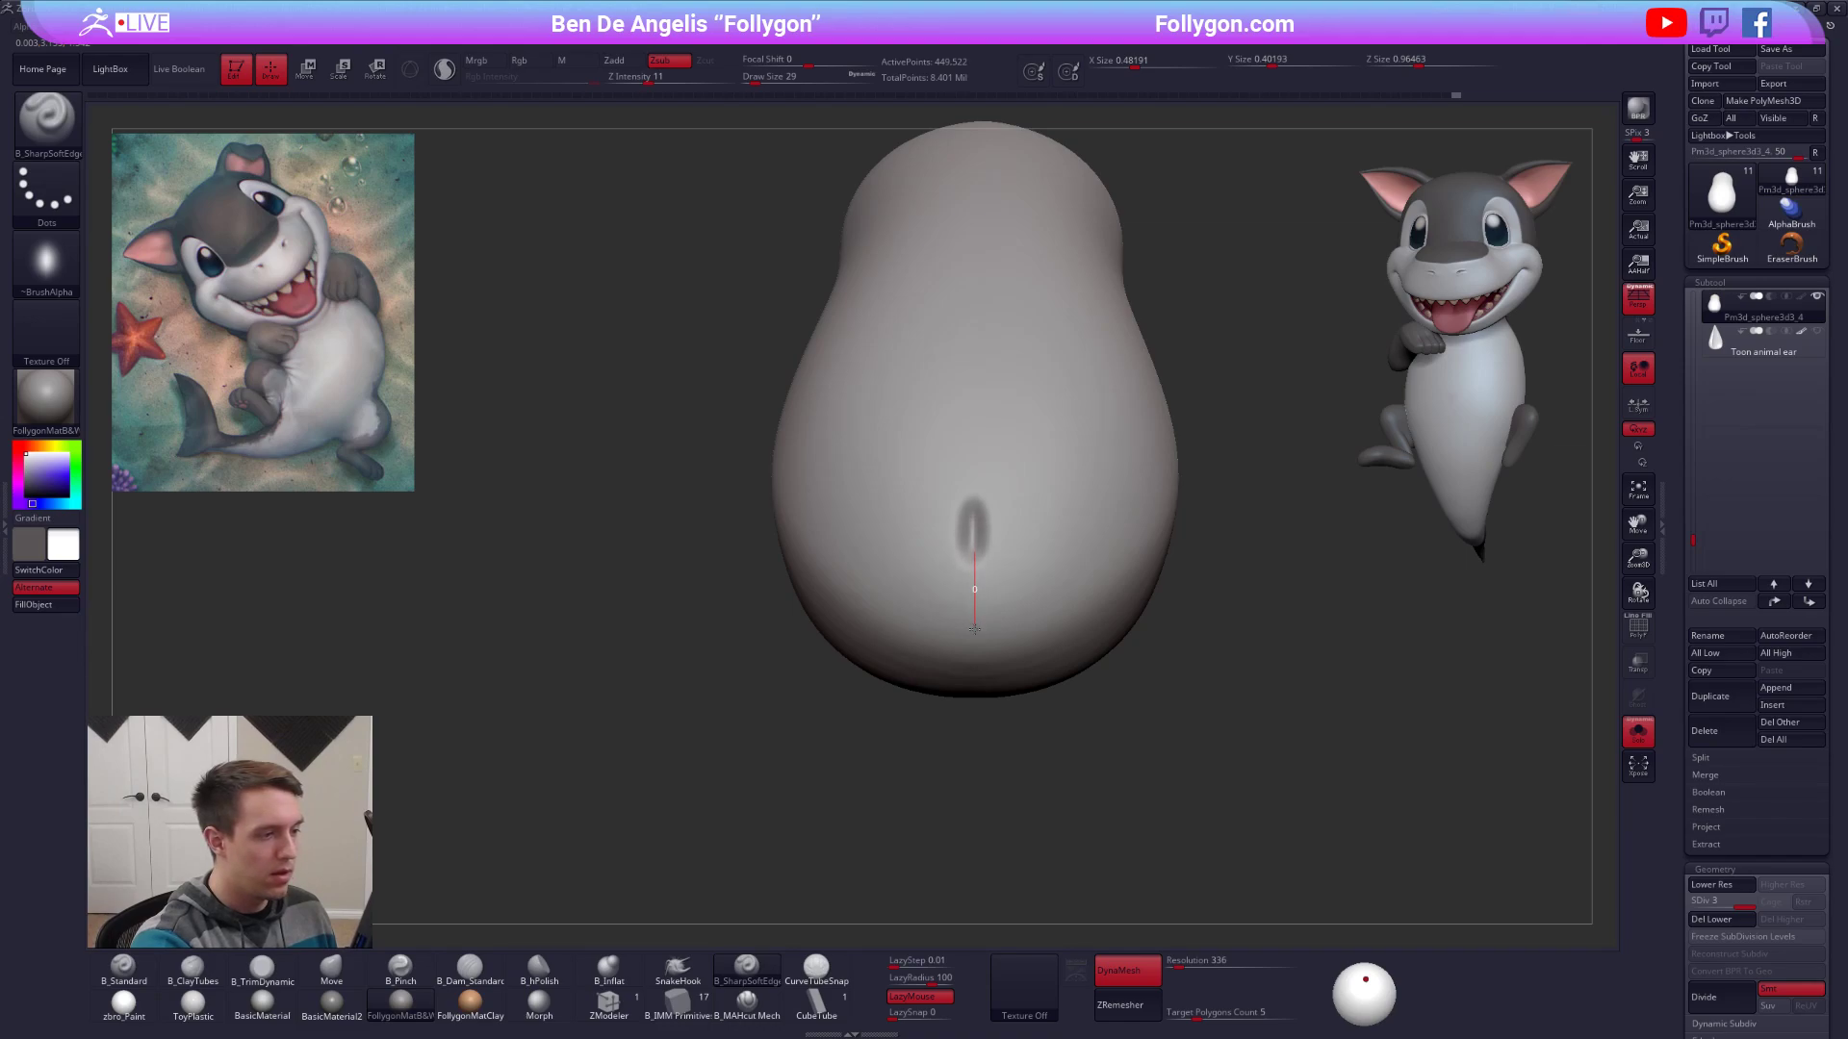
drag(969, 671, 971, 703)
right_drag(971, 704, 976, 550)
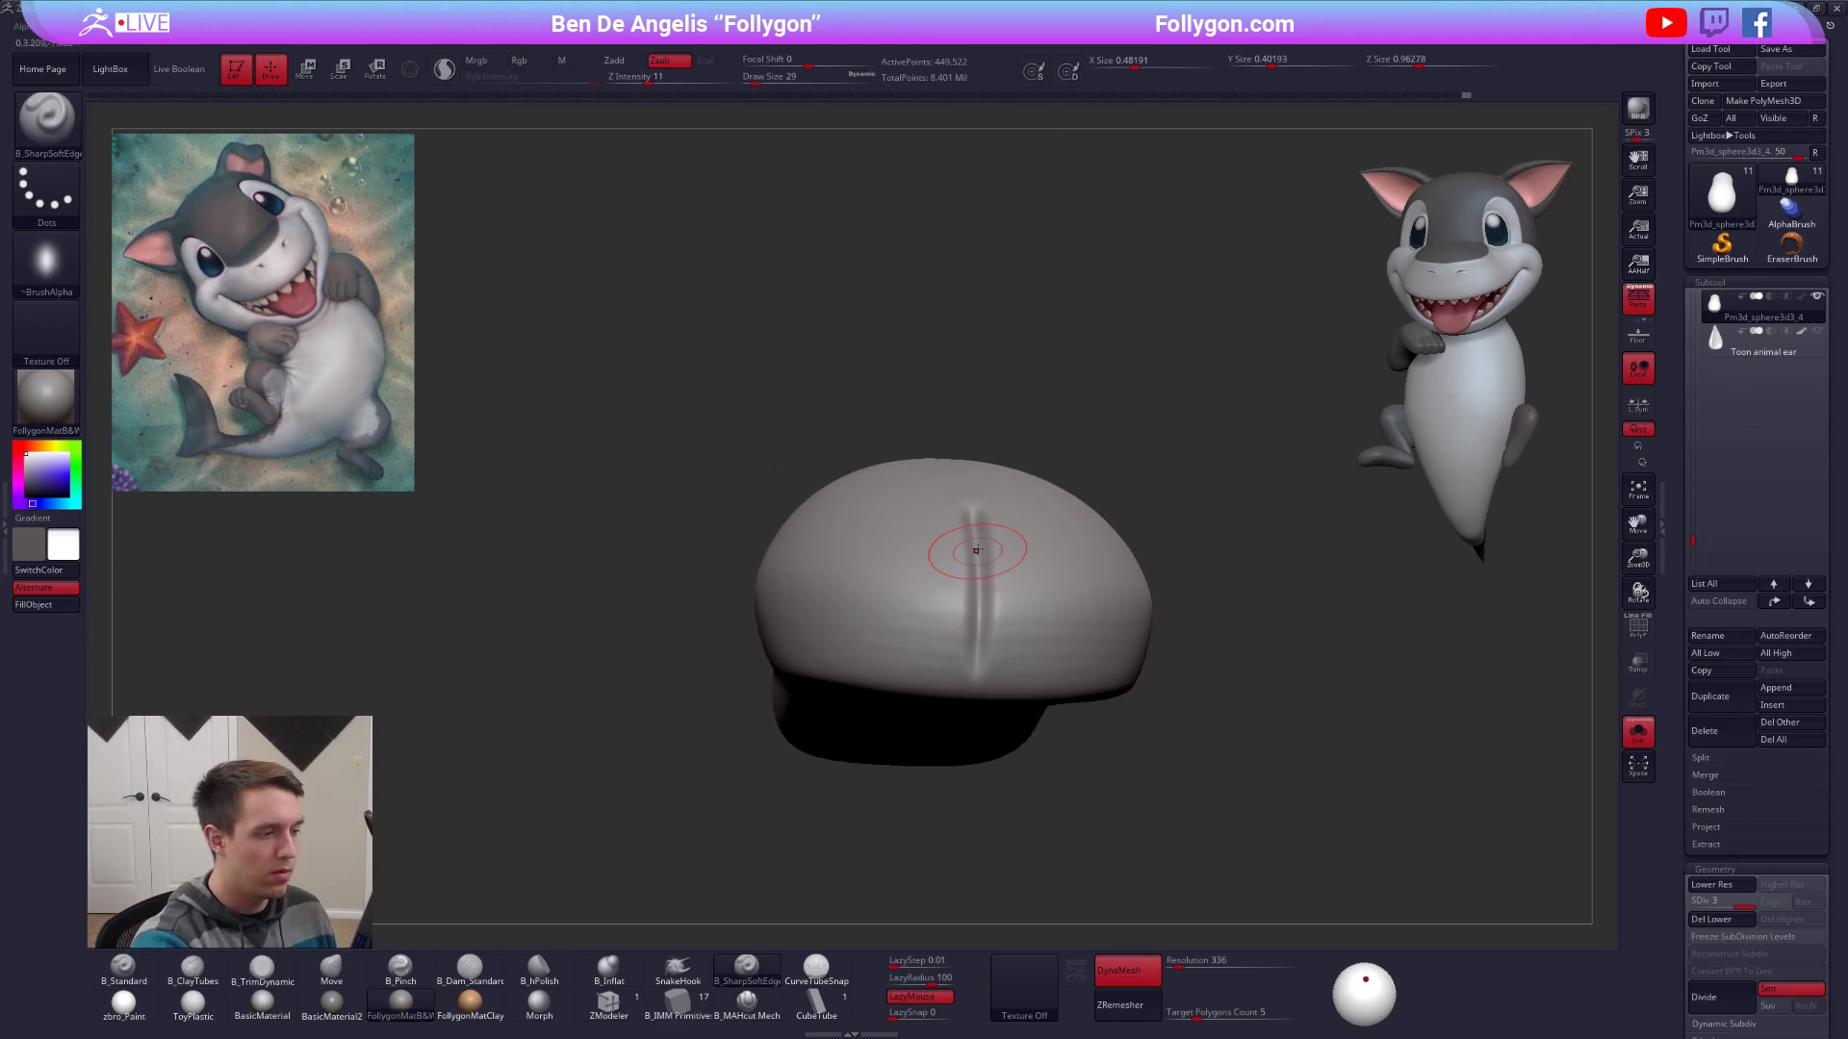
drag(976, 709, 966, 747)
mouse_move(966, 748)
right_down()
mouse_move(974, 375)
mouse_move(960, 498)
right_up()
right_drag(971, 414, 969, 429)
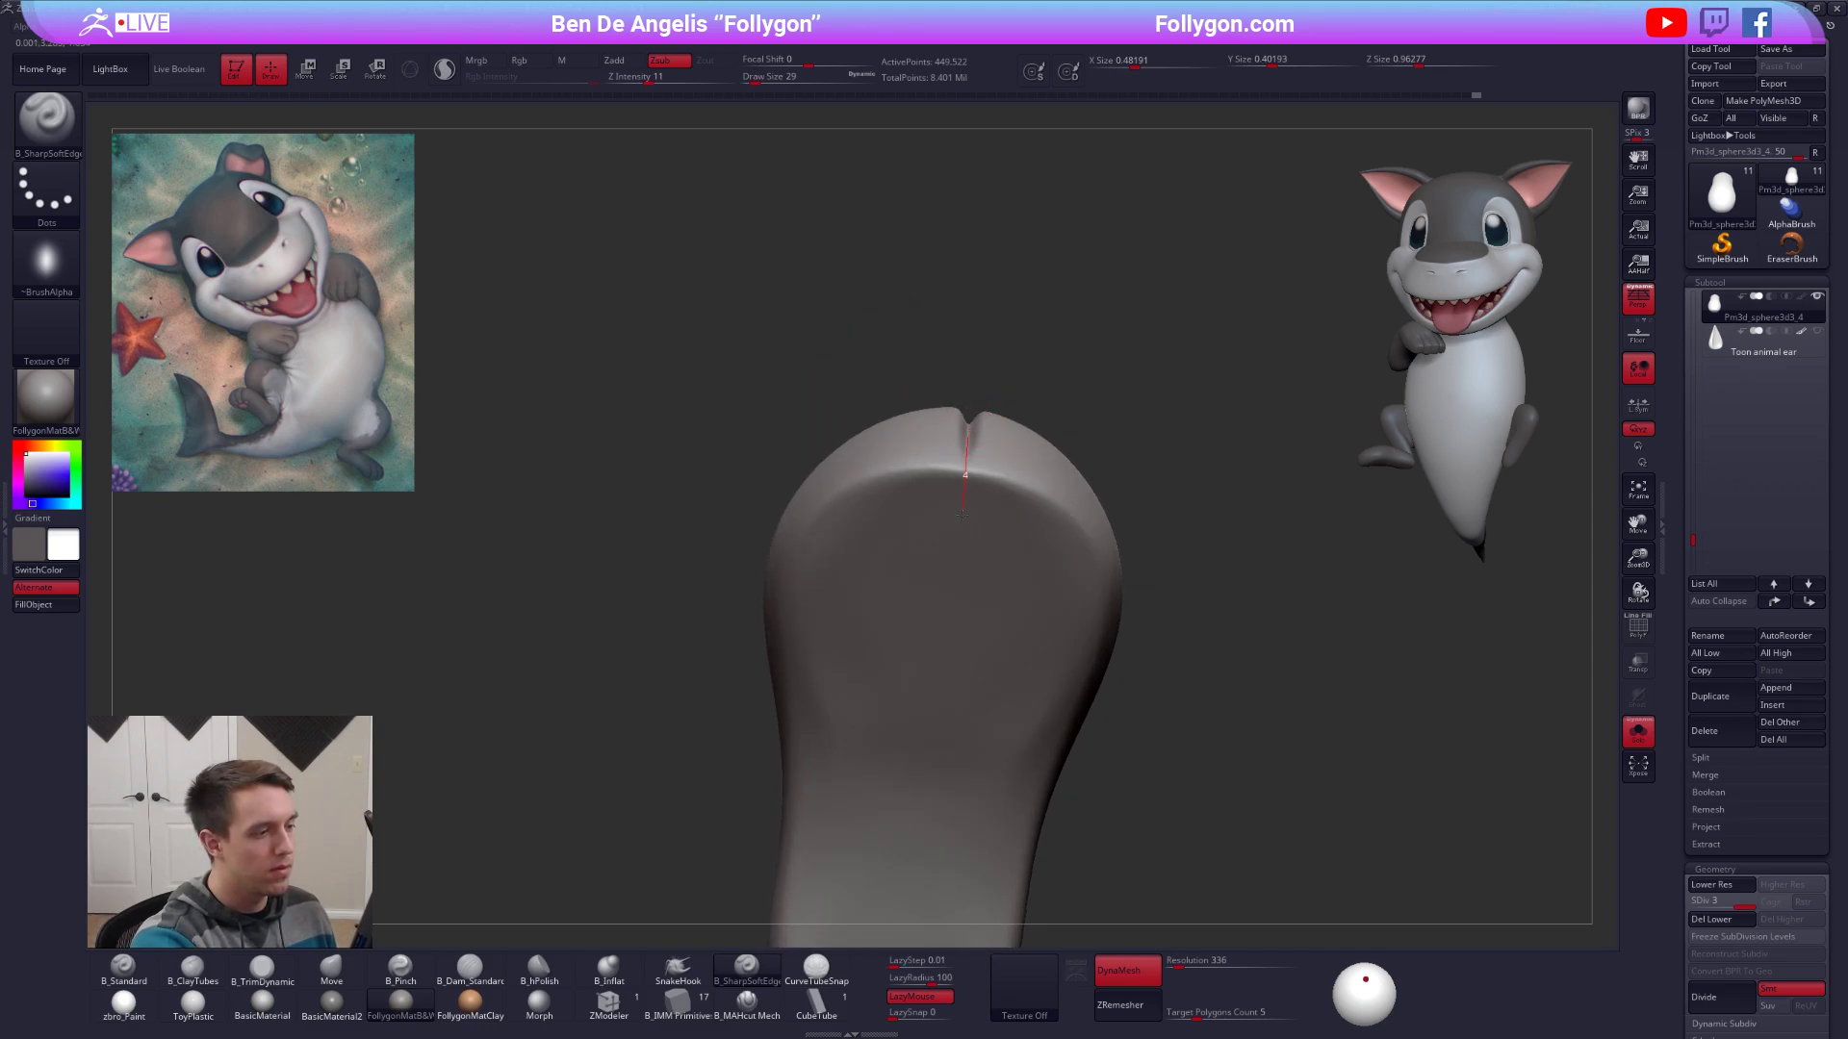
drag(949, 576, 938, 630)
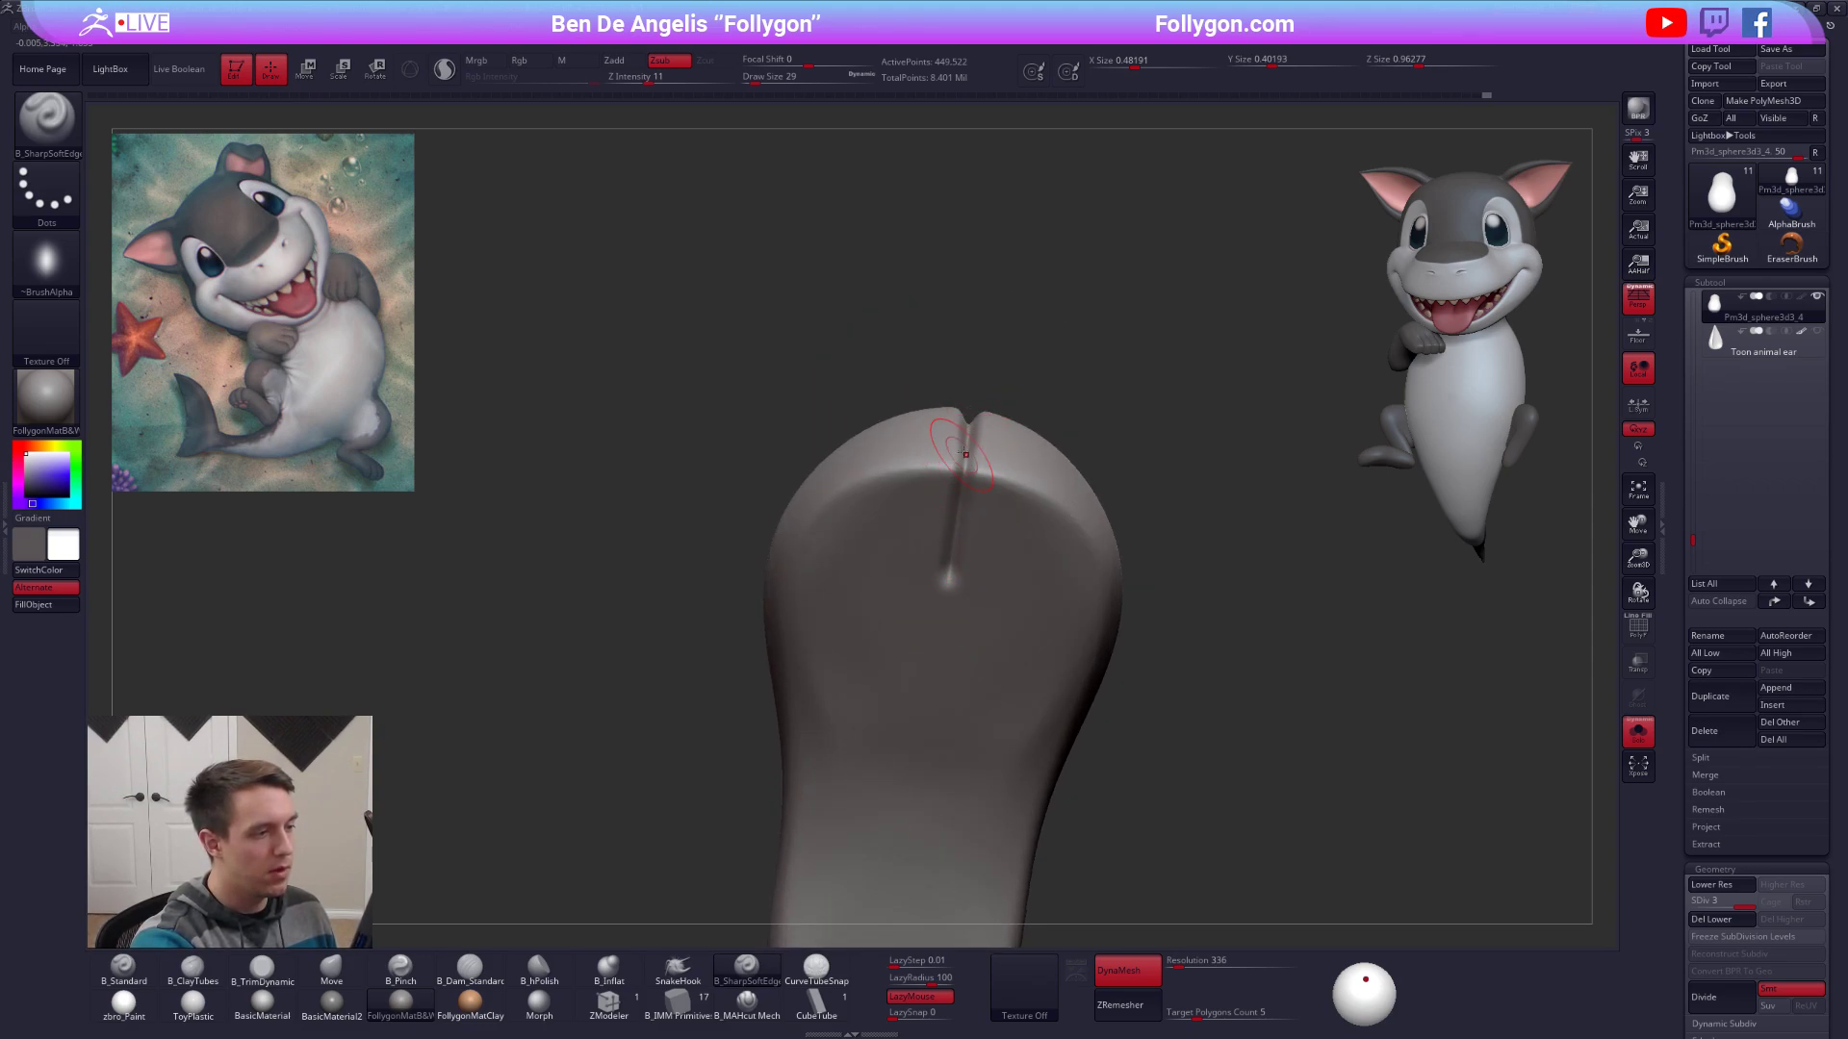
Carve a symmetrical pair of outer toe grooves over the top and front of the foot, undoing the first stroke and redrawing it.
right_drag(949, 589, 986, 577)
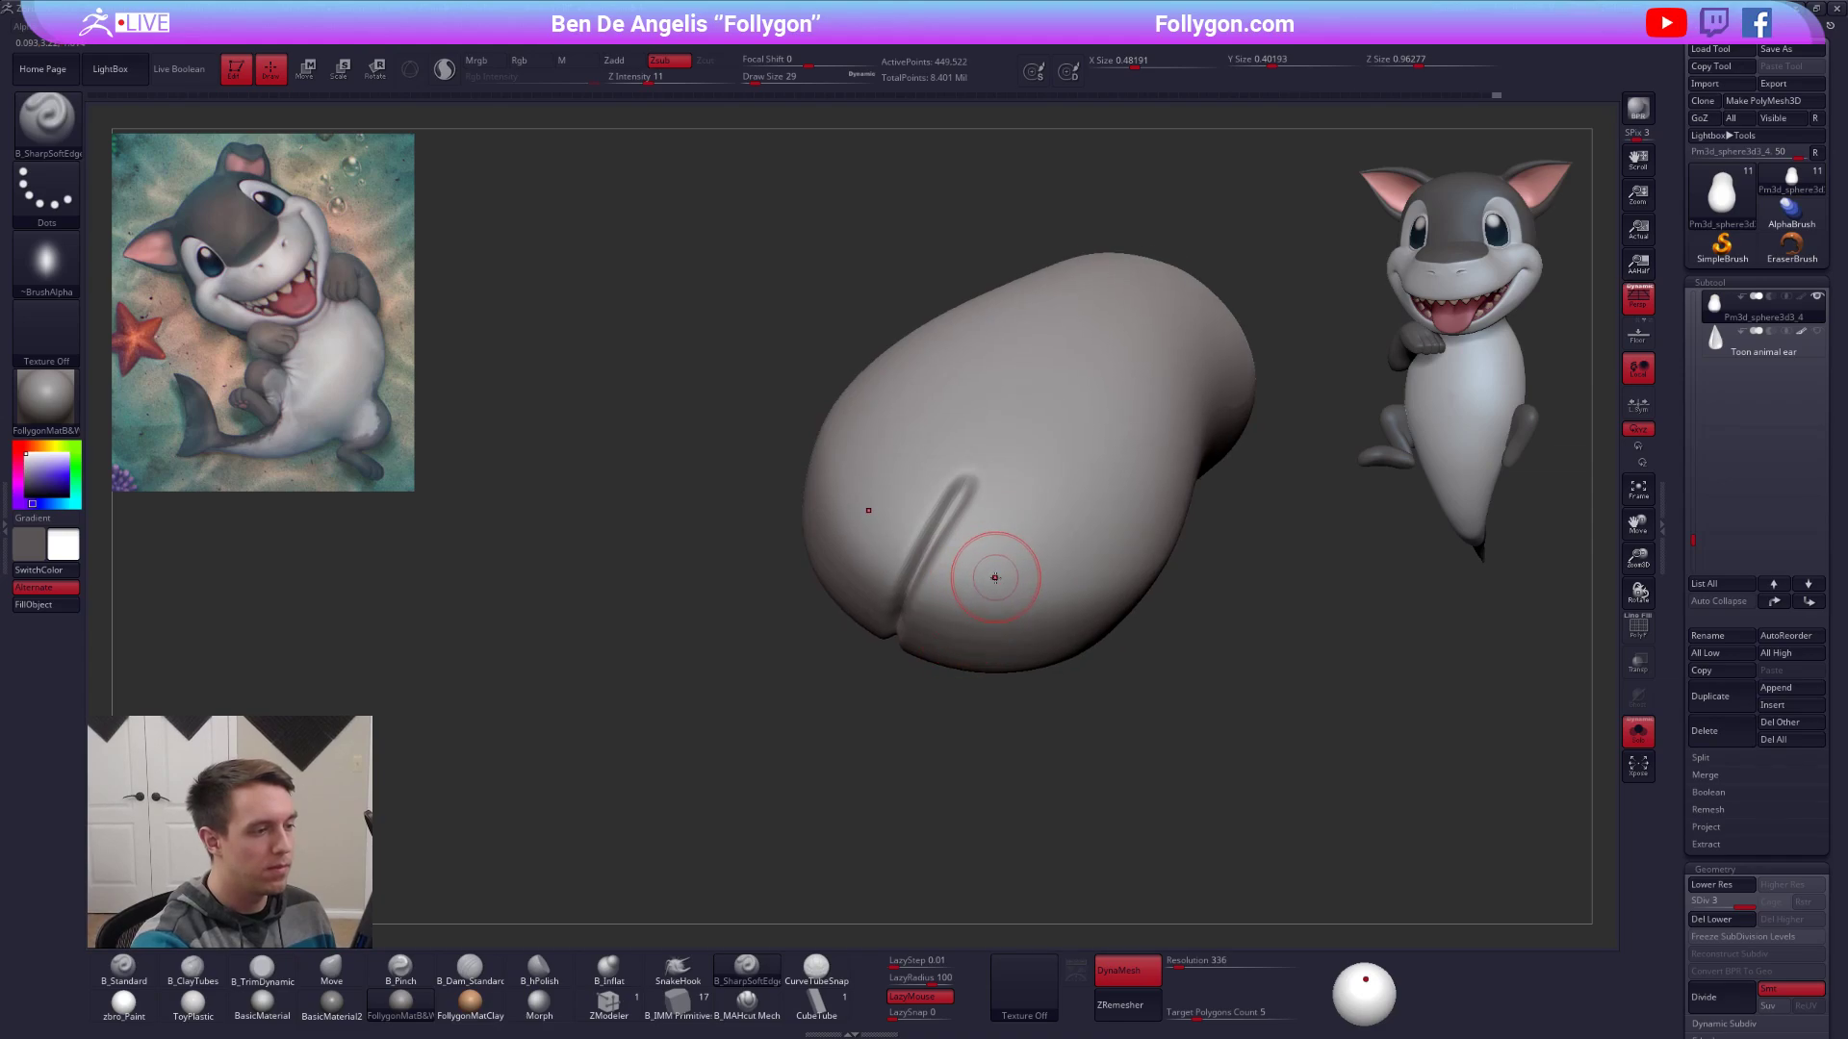
drag(1035, 521, 965, 678)
right_drag(972, 665, 1032, 563)
key(ctrl+z)
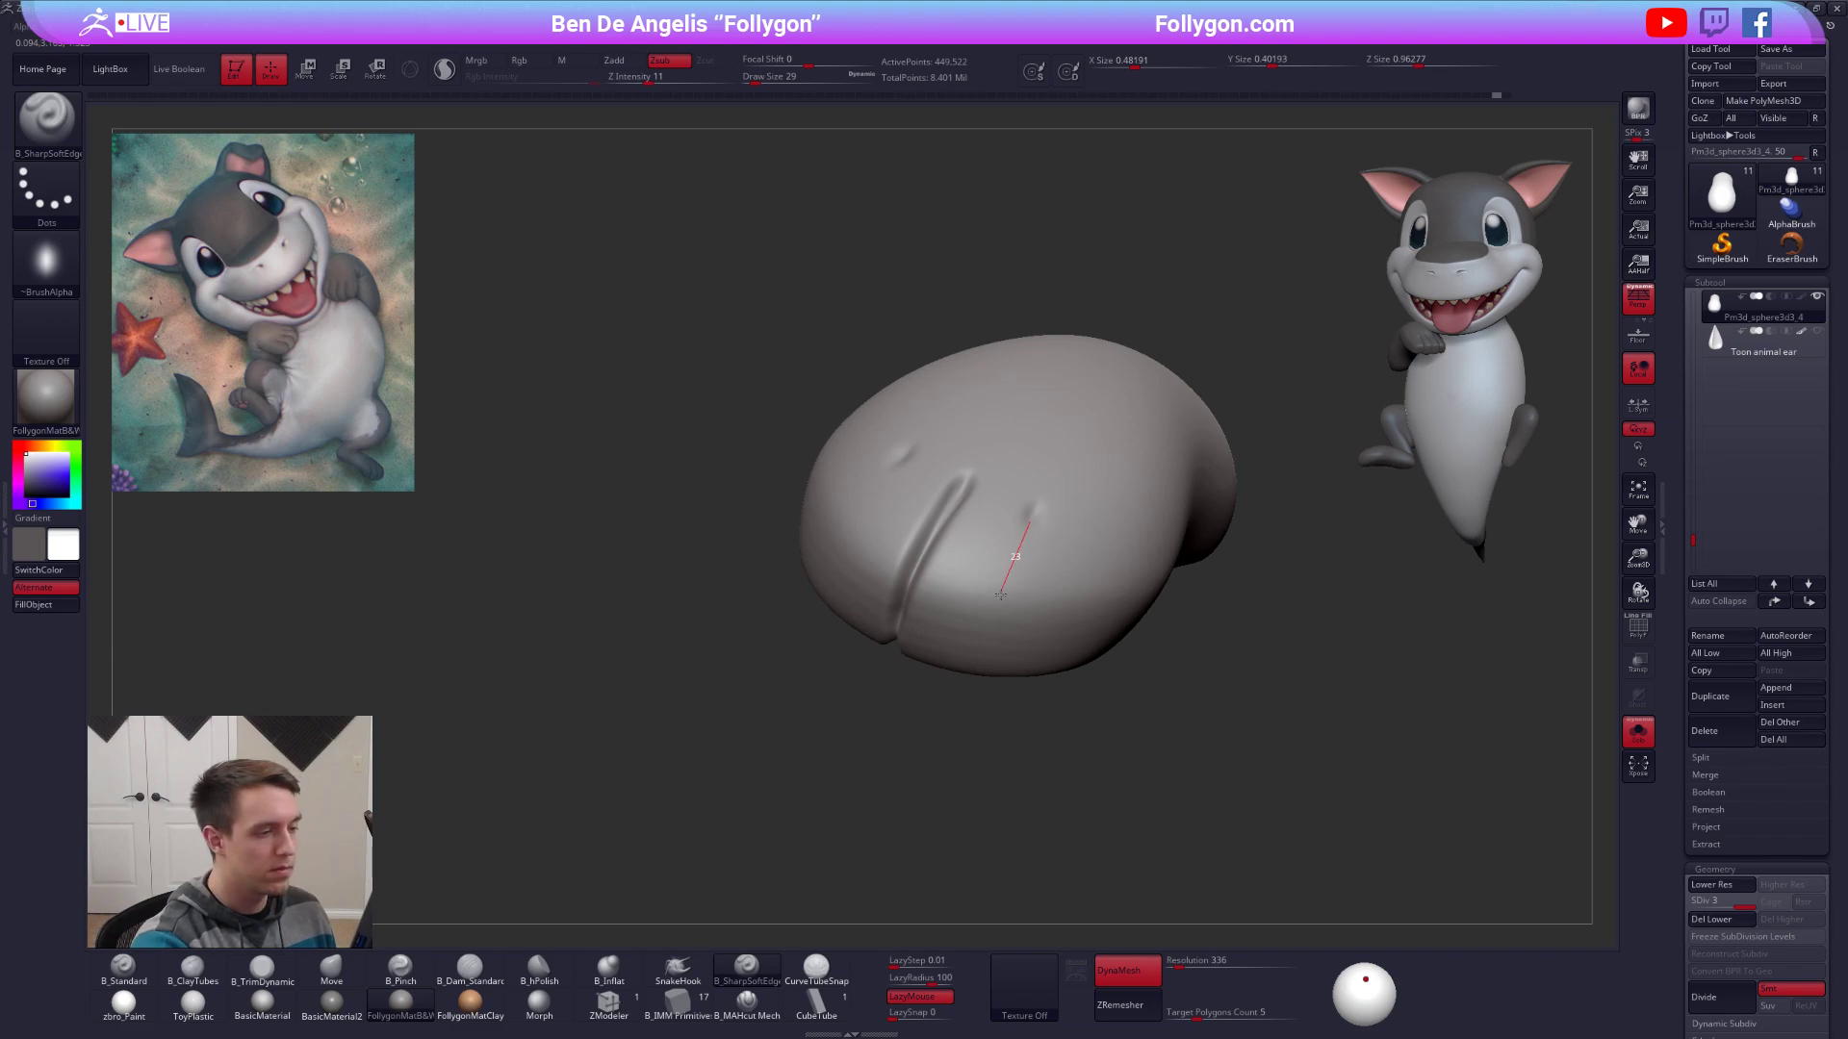
drag(1001, 596, 970, 679)
mouse_move(970, 679)
right_down()
mouse_move(998, 604)
mouse_move(1014, 405)
mouse_move(980, 449)
right_up()
Turn off perspective and extend the outer toe grooves under the sole with B_SharpSoftEdge.
click(1638, 301)
drag(955, 475, 929, 548)
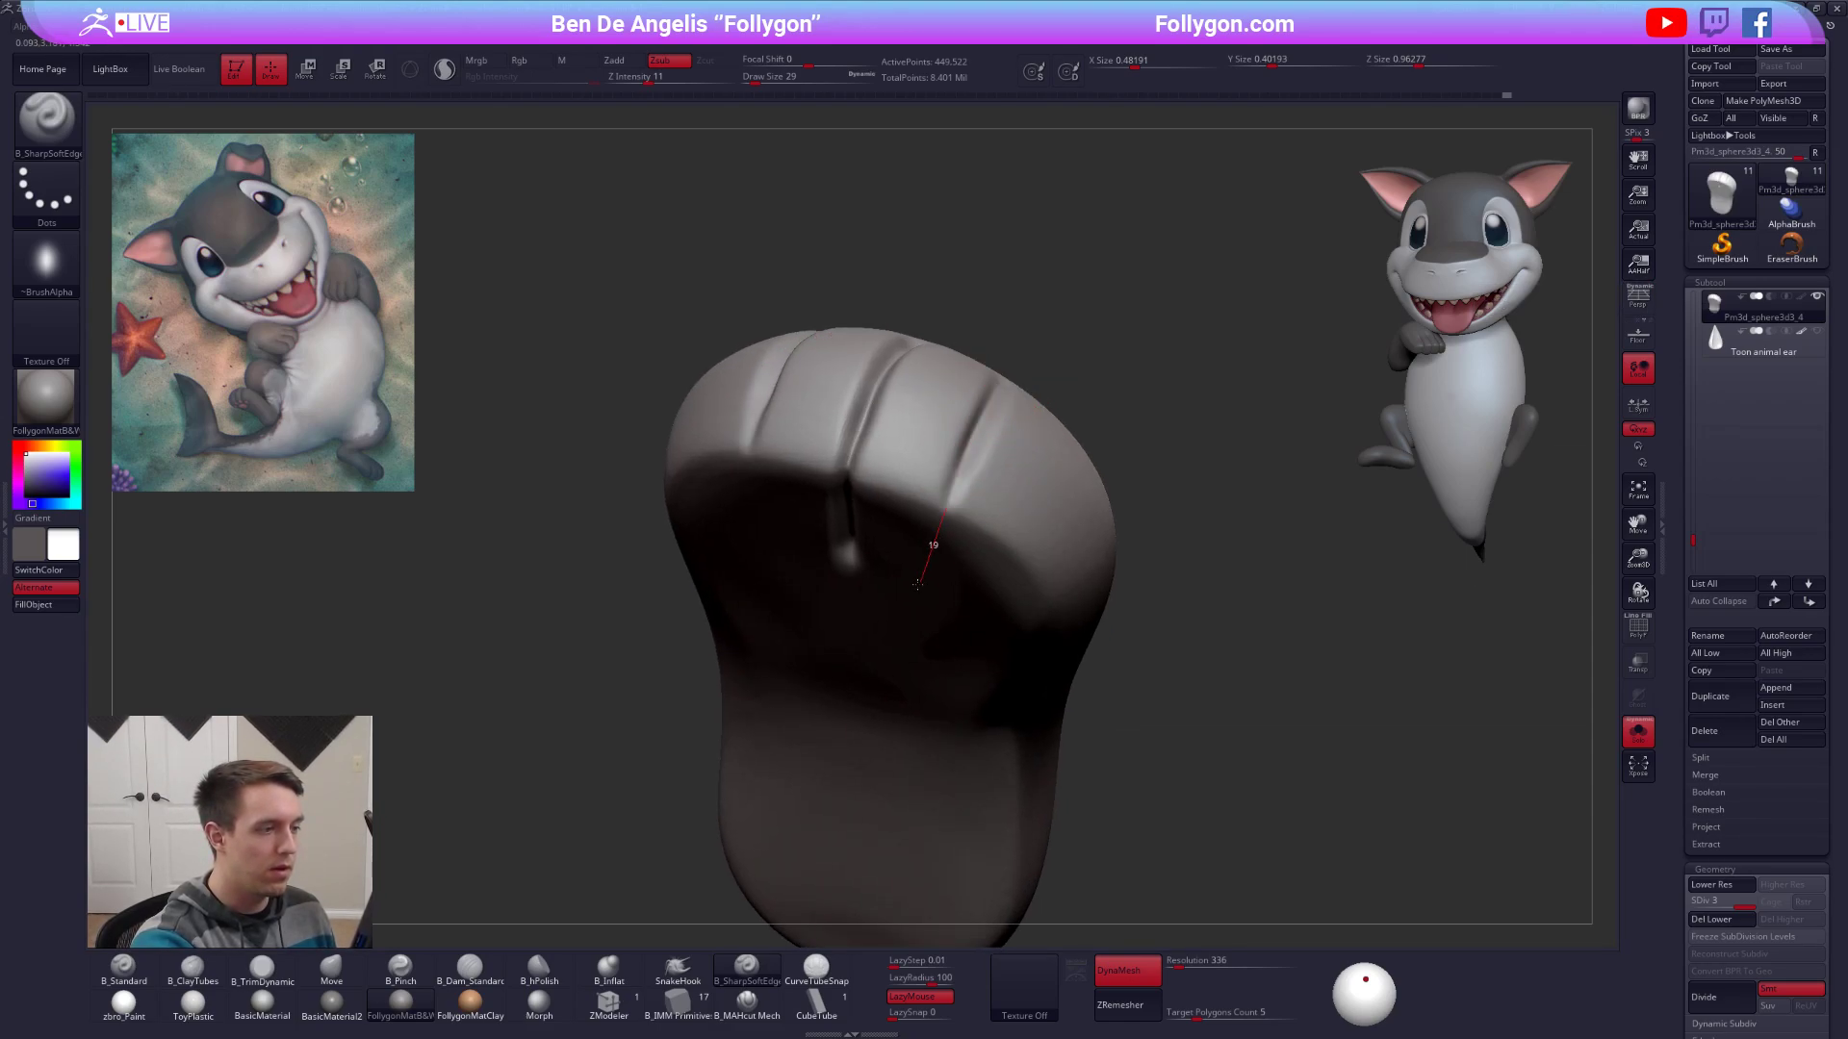
right_drag(930, 549, 953, 472)
drag(977, 431, 963, 460)
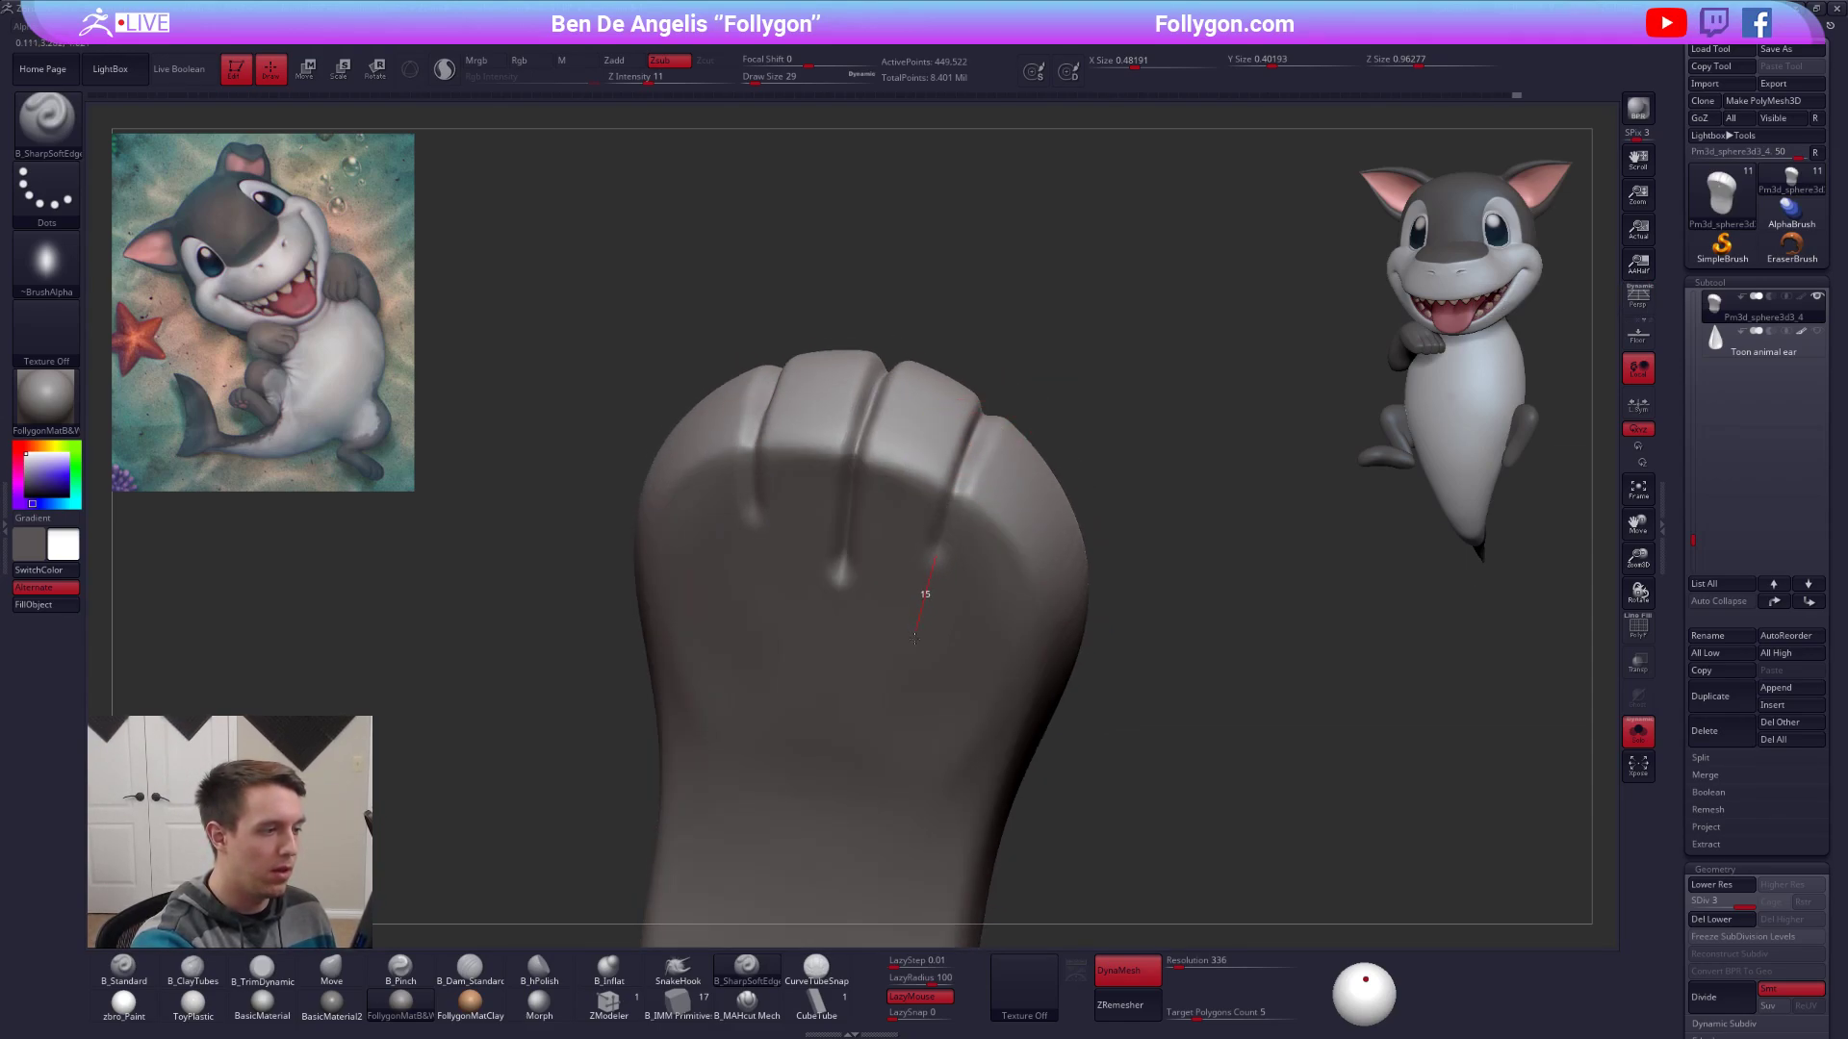
drag(914, 638, 910, 657)
right_drag(912, 649, 932, 563)
drag(973, 446, 912, 656)
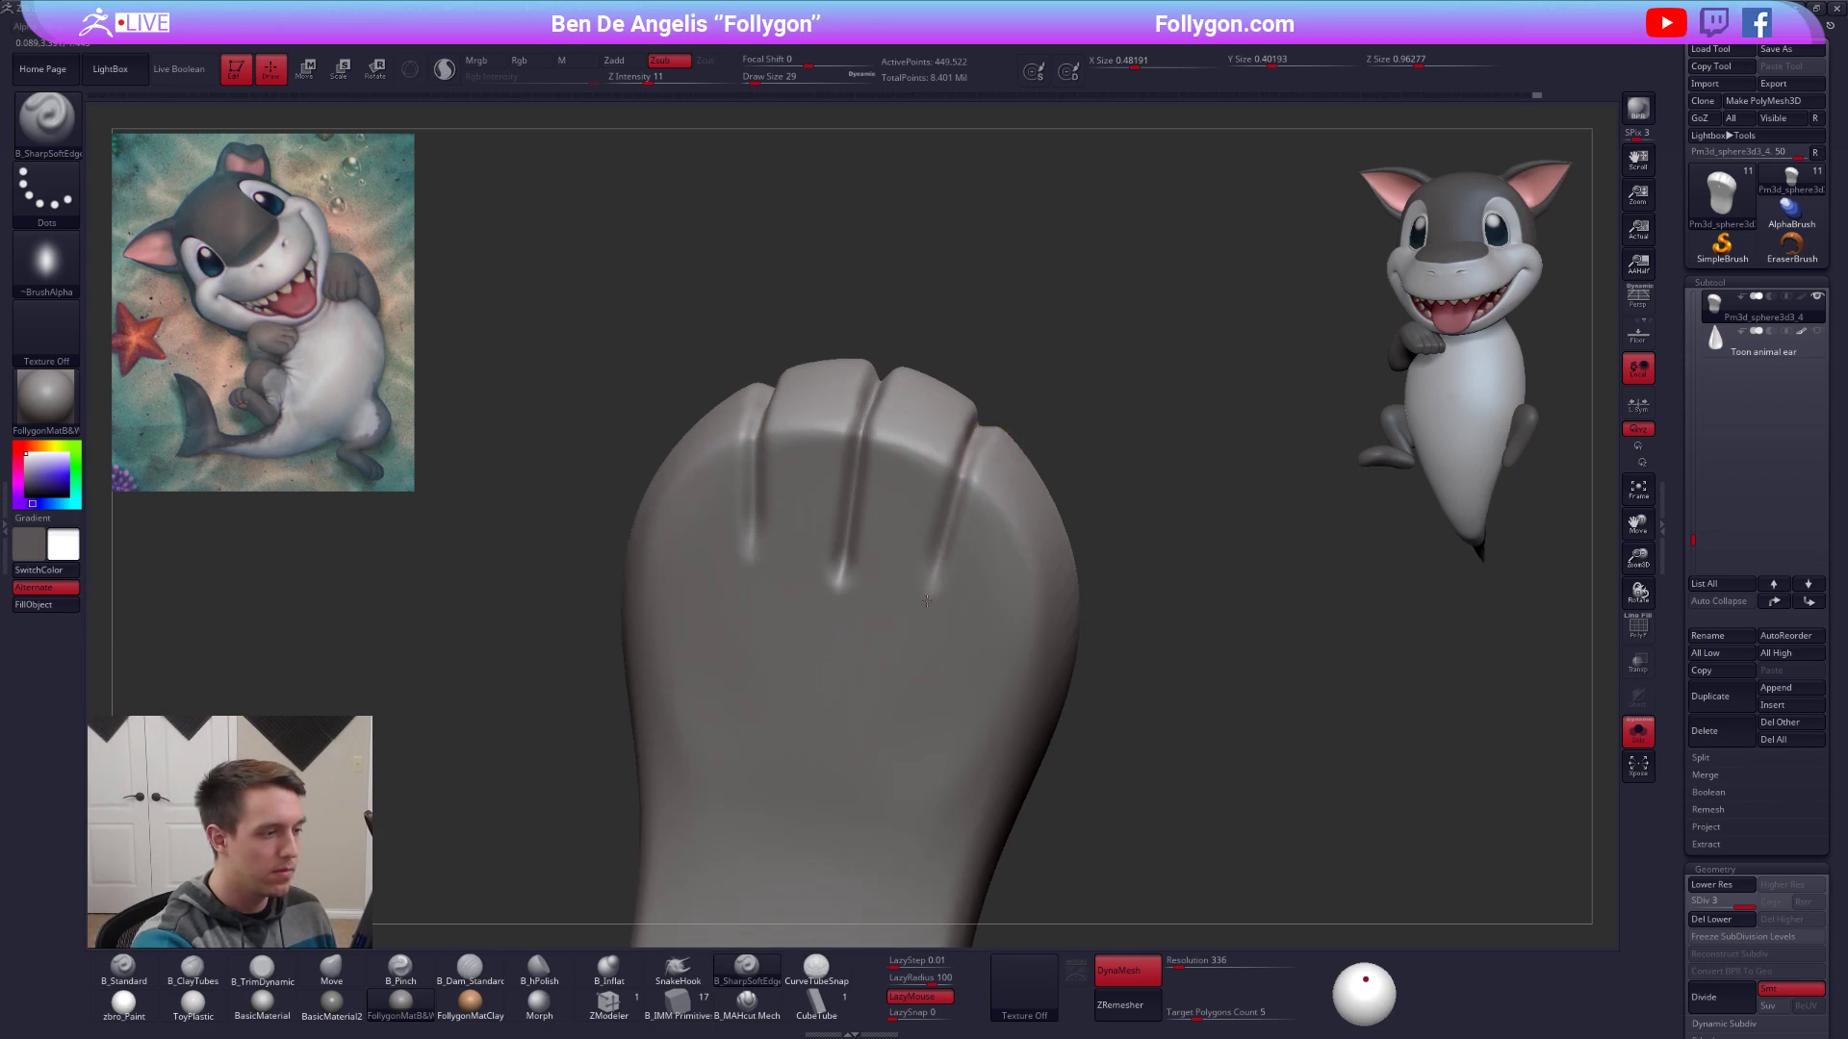
right_drag(927, 601, 970, 456)
drag(930, 595, 910, 658)
mouse_move(911, 658)
right_down()
mouse_move(957, 568)
mouse_move(963, 488)
mouse_move(928, 522)
right_up()
Deepen the outer toe grooves over the top and front of the foot with B_MAHcut Mech at draw size 33.
click(747, 1001)
right_drag(845, 681, 977, 504)
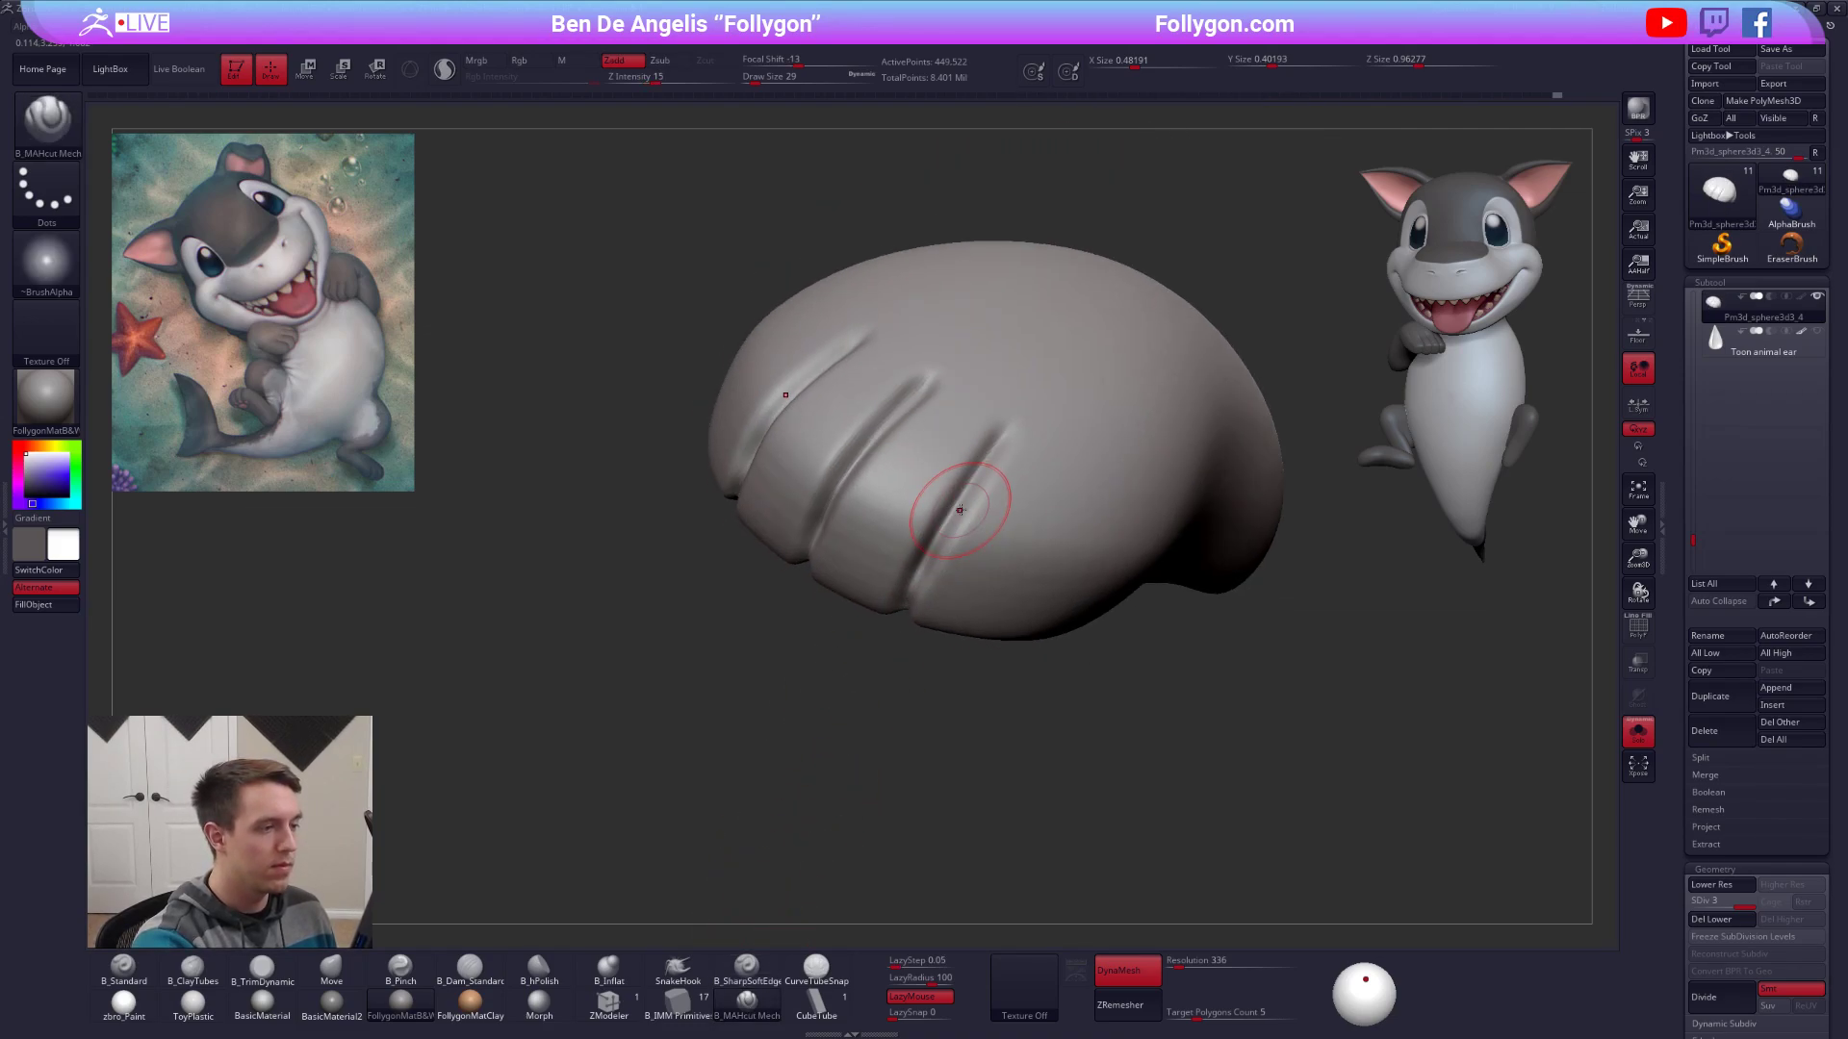
key(space)
drag(998, 451, 984, 462)
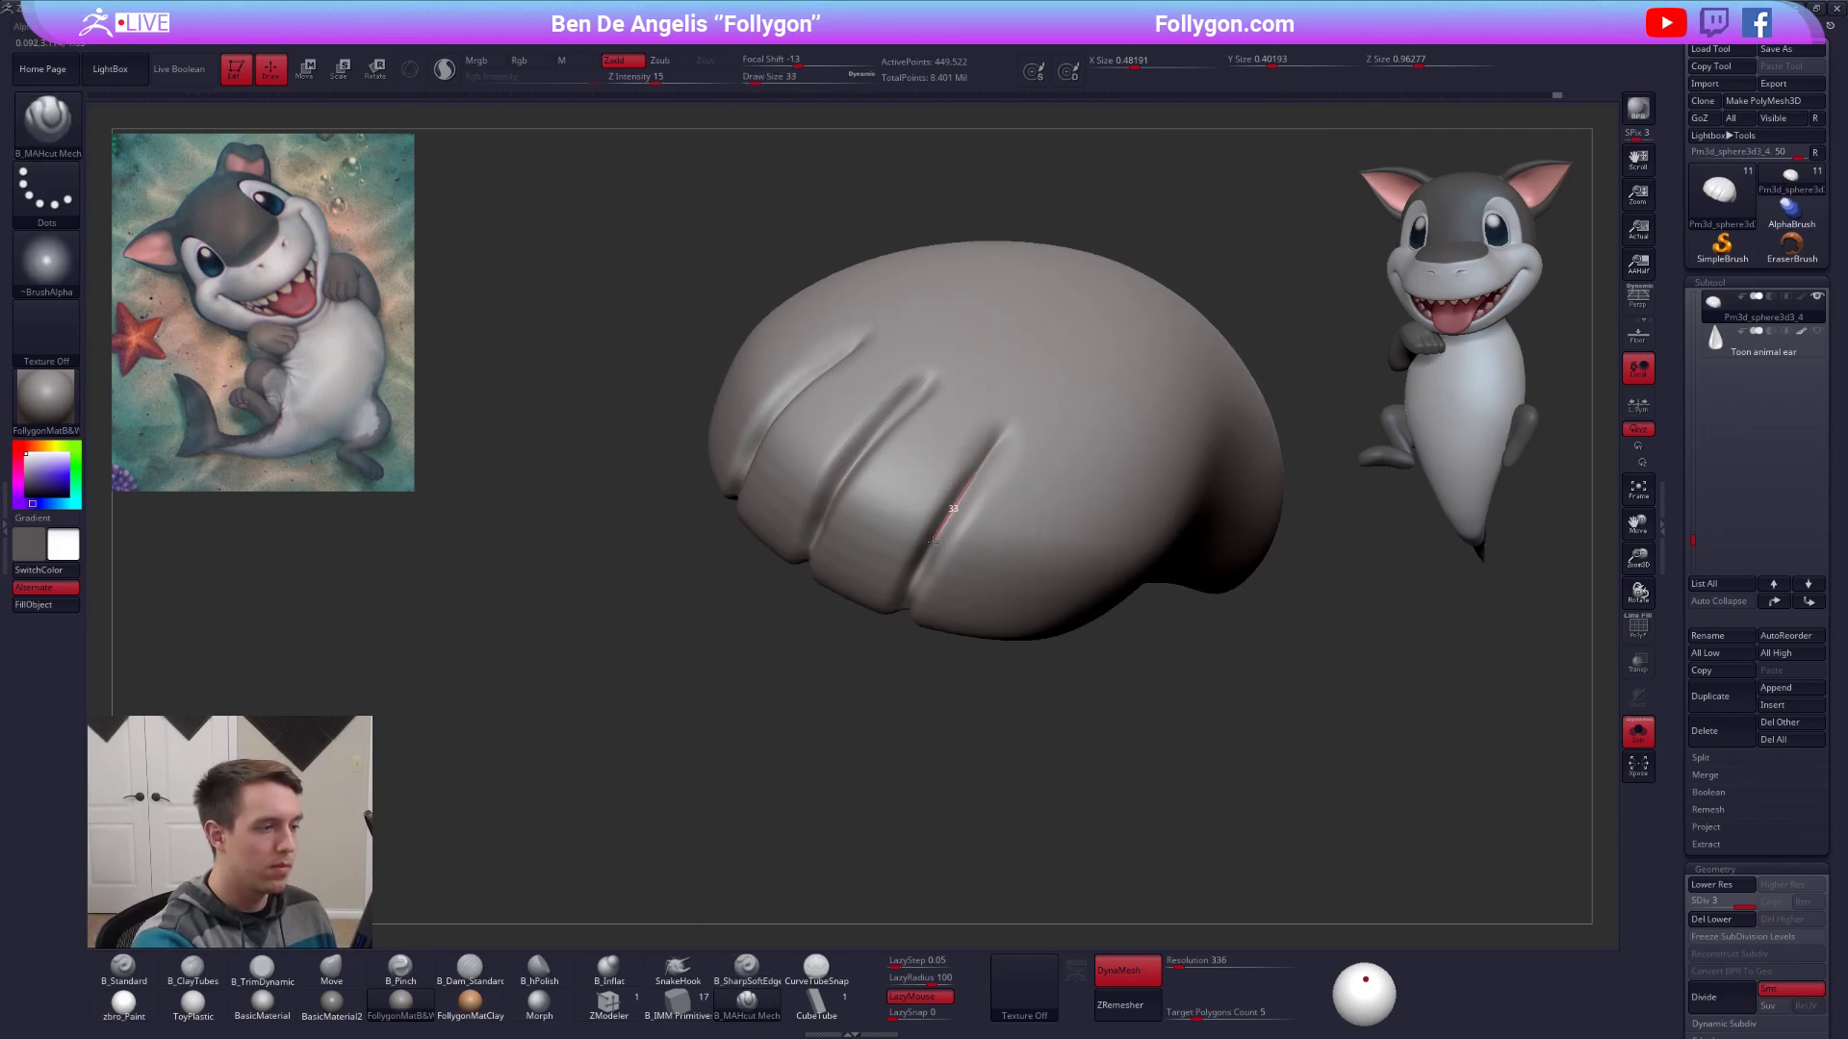
drag(908, 583, 882, 636)
right_drag(883, 645, 962, 500)
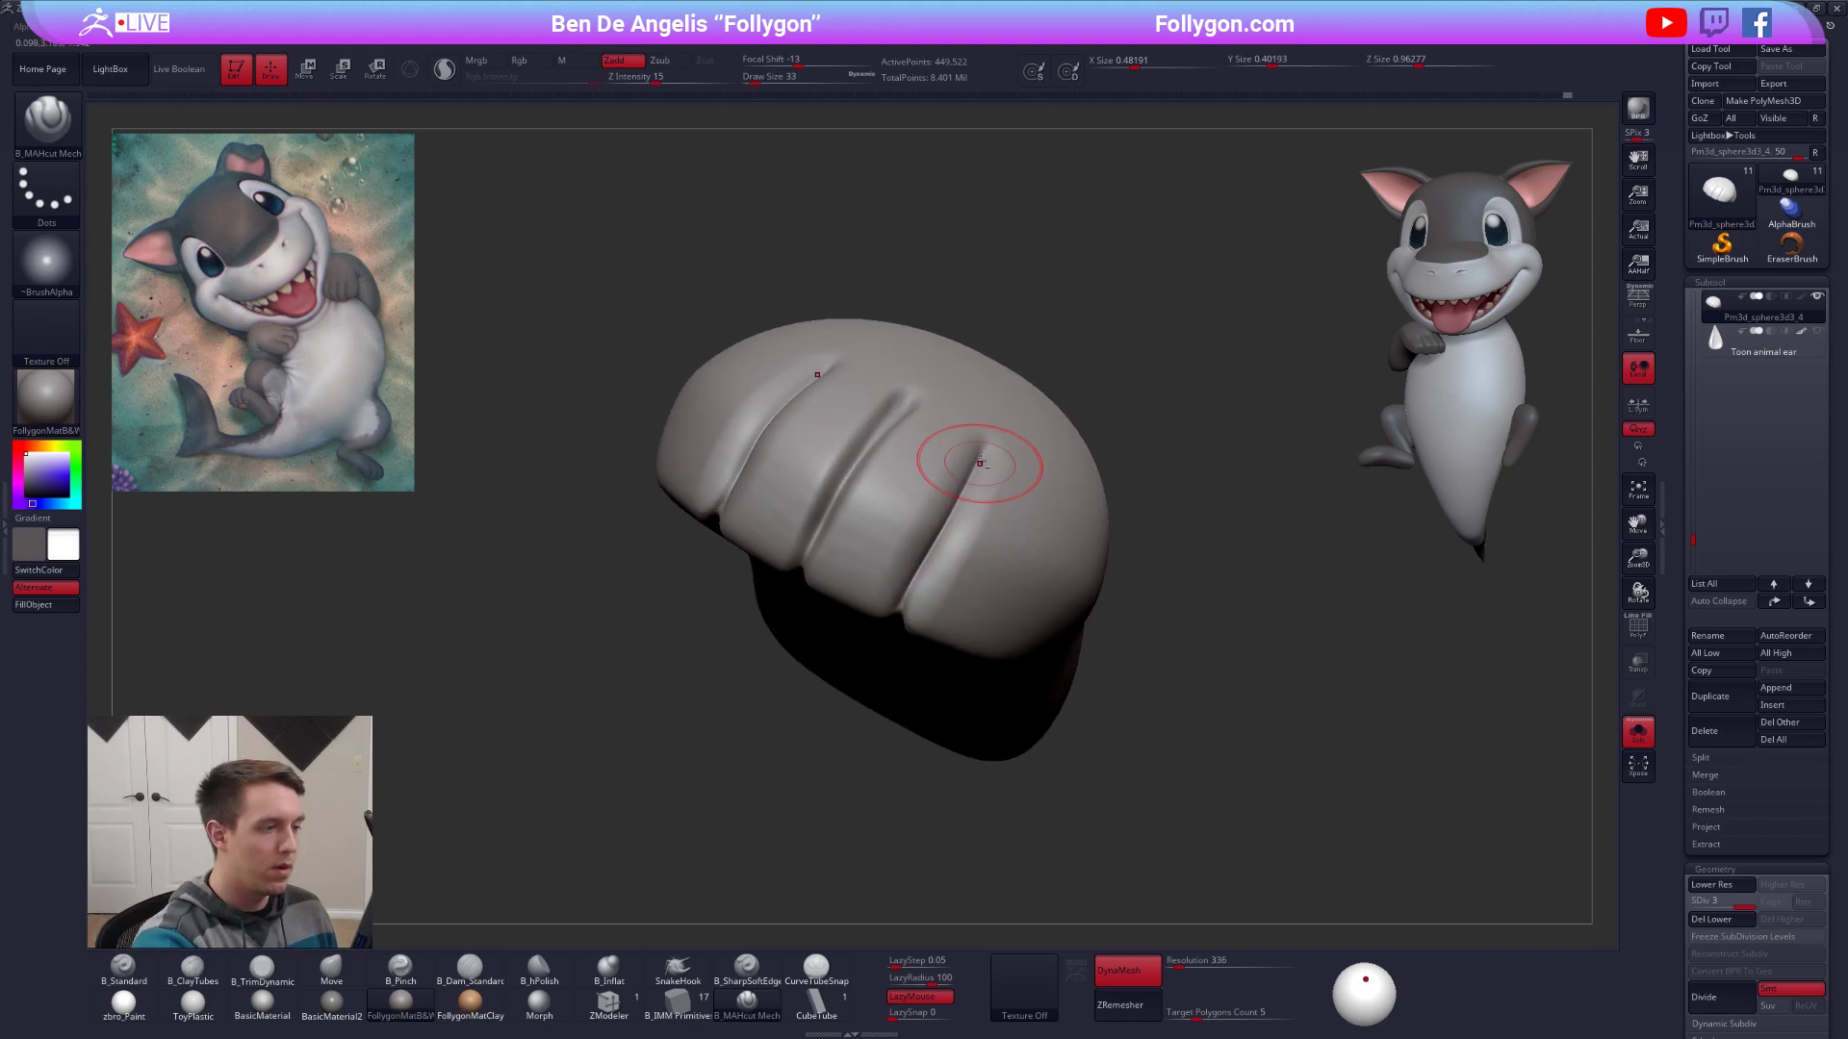
drag(886, 632, 866, 671)
Deepen the ends of the outer toe grooves on the underside of the foot with B_MAHcut Mech.
mouse_move(863, 680)
right_down()
mouse_move(901, 527)
mouse_move(933, 539)
right_up()
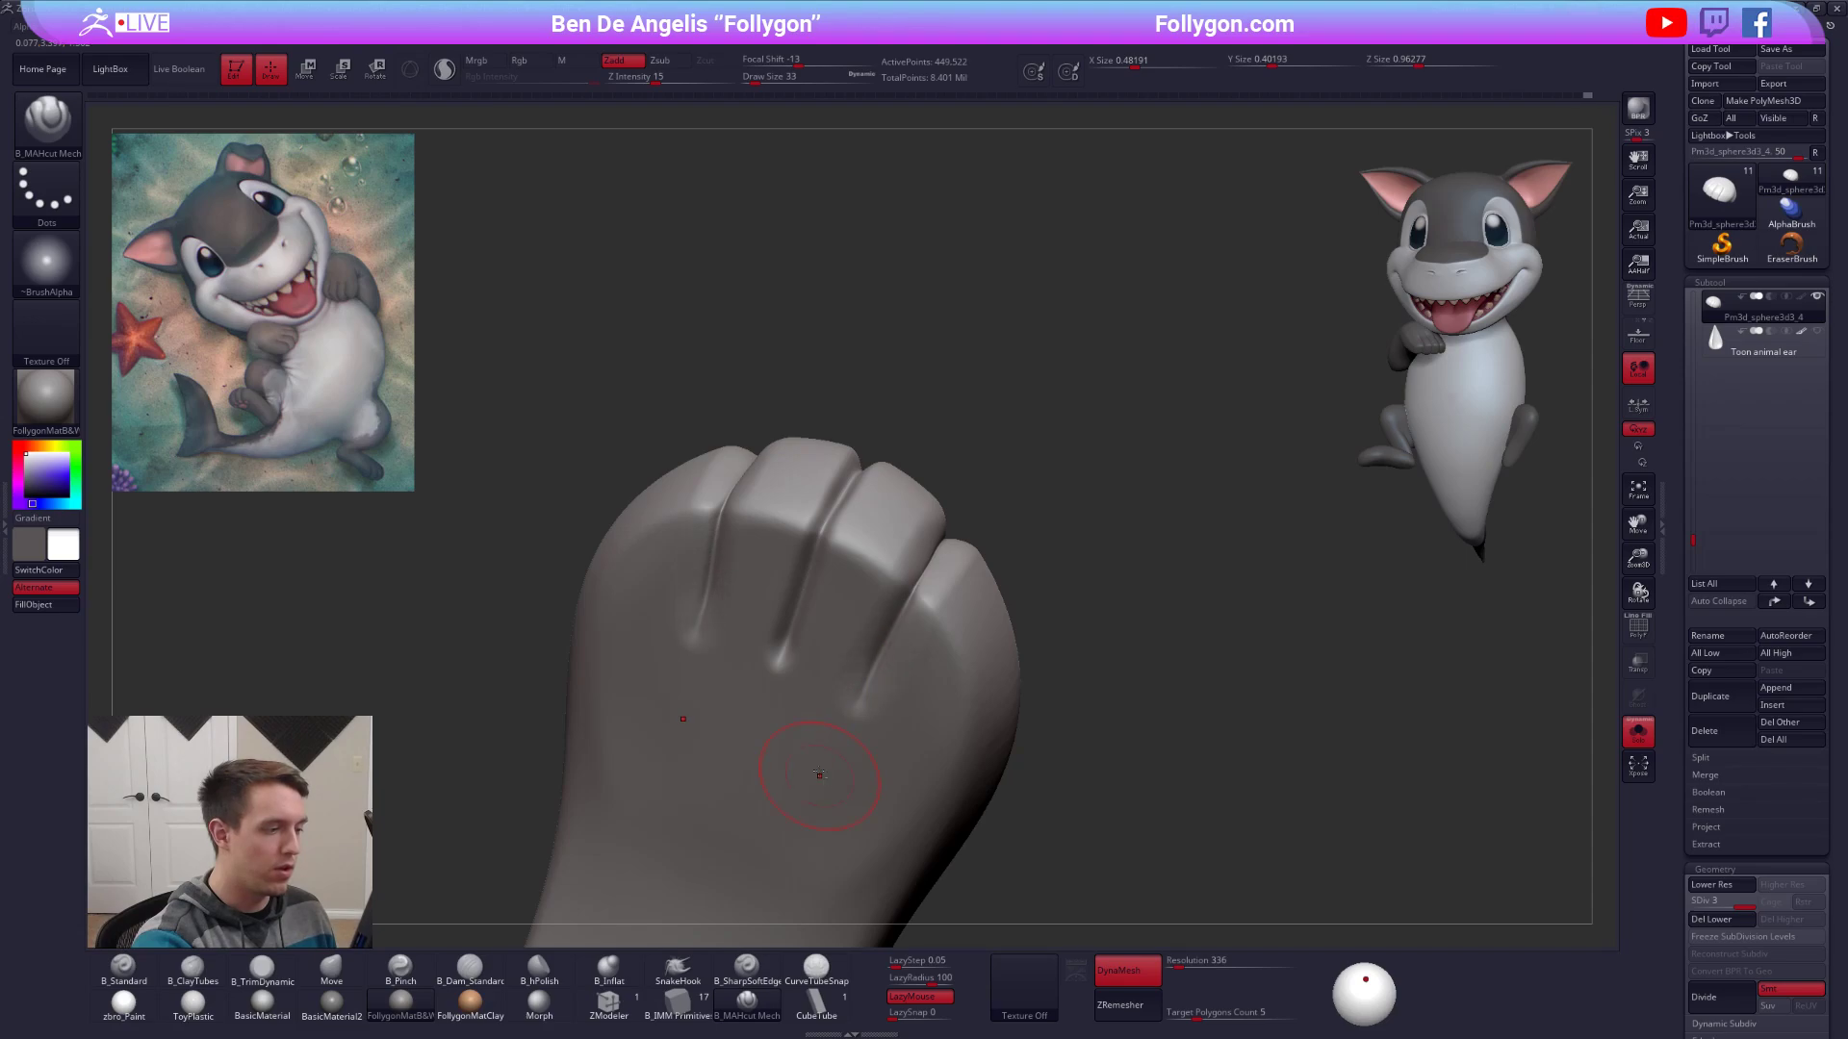
right_drag(864, 690, 860, 694)
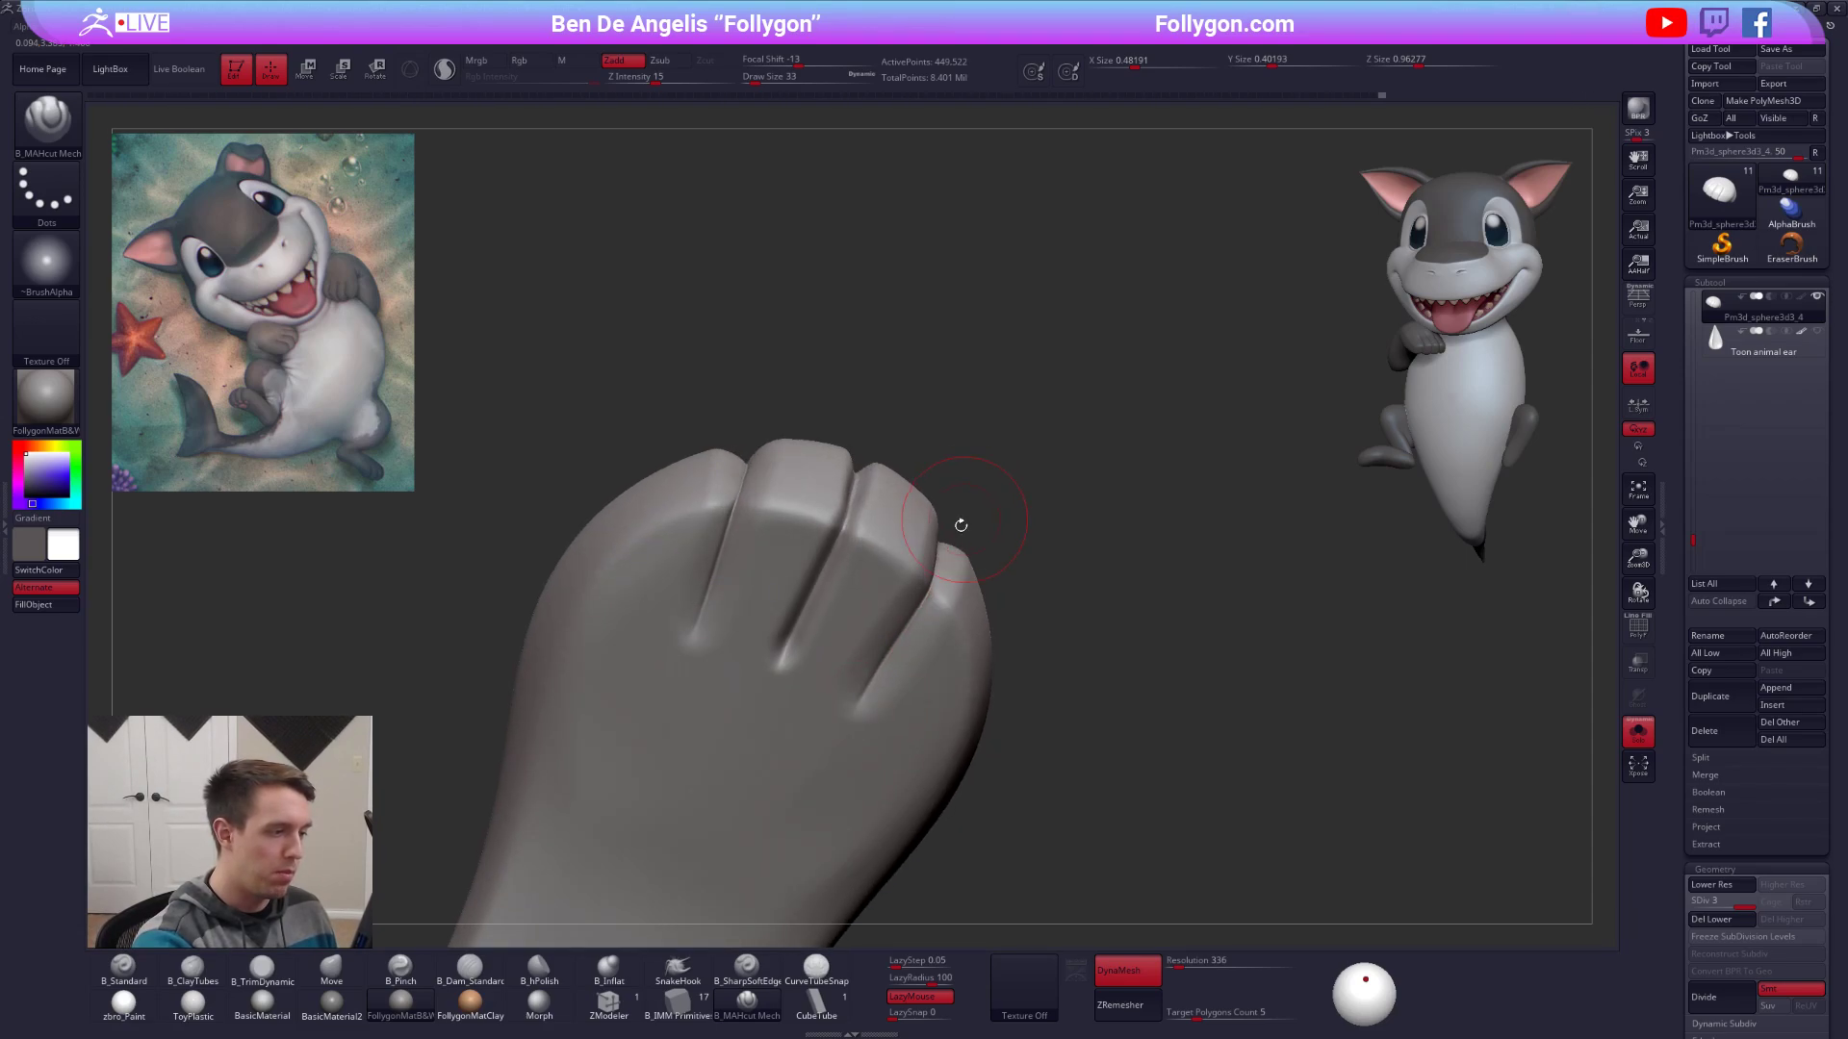
right_drag(960, 525, 909, 614)
drag(876, 711, 870, 726)
mouse_move(890, 596)
right_down()
mouse_move(897, 736)
mouse_move(879, 560)
right_up()
Widen and deepen the toe grooves, including the centre one, from top to sole with B_MAHcut Mech at draw size 43.
key(space)
drag(885, 579, 897, 580)
right_drag(891, 577, 914, 526)
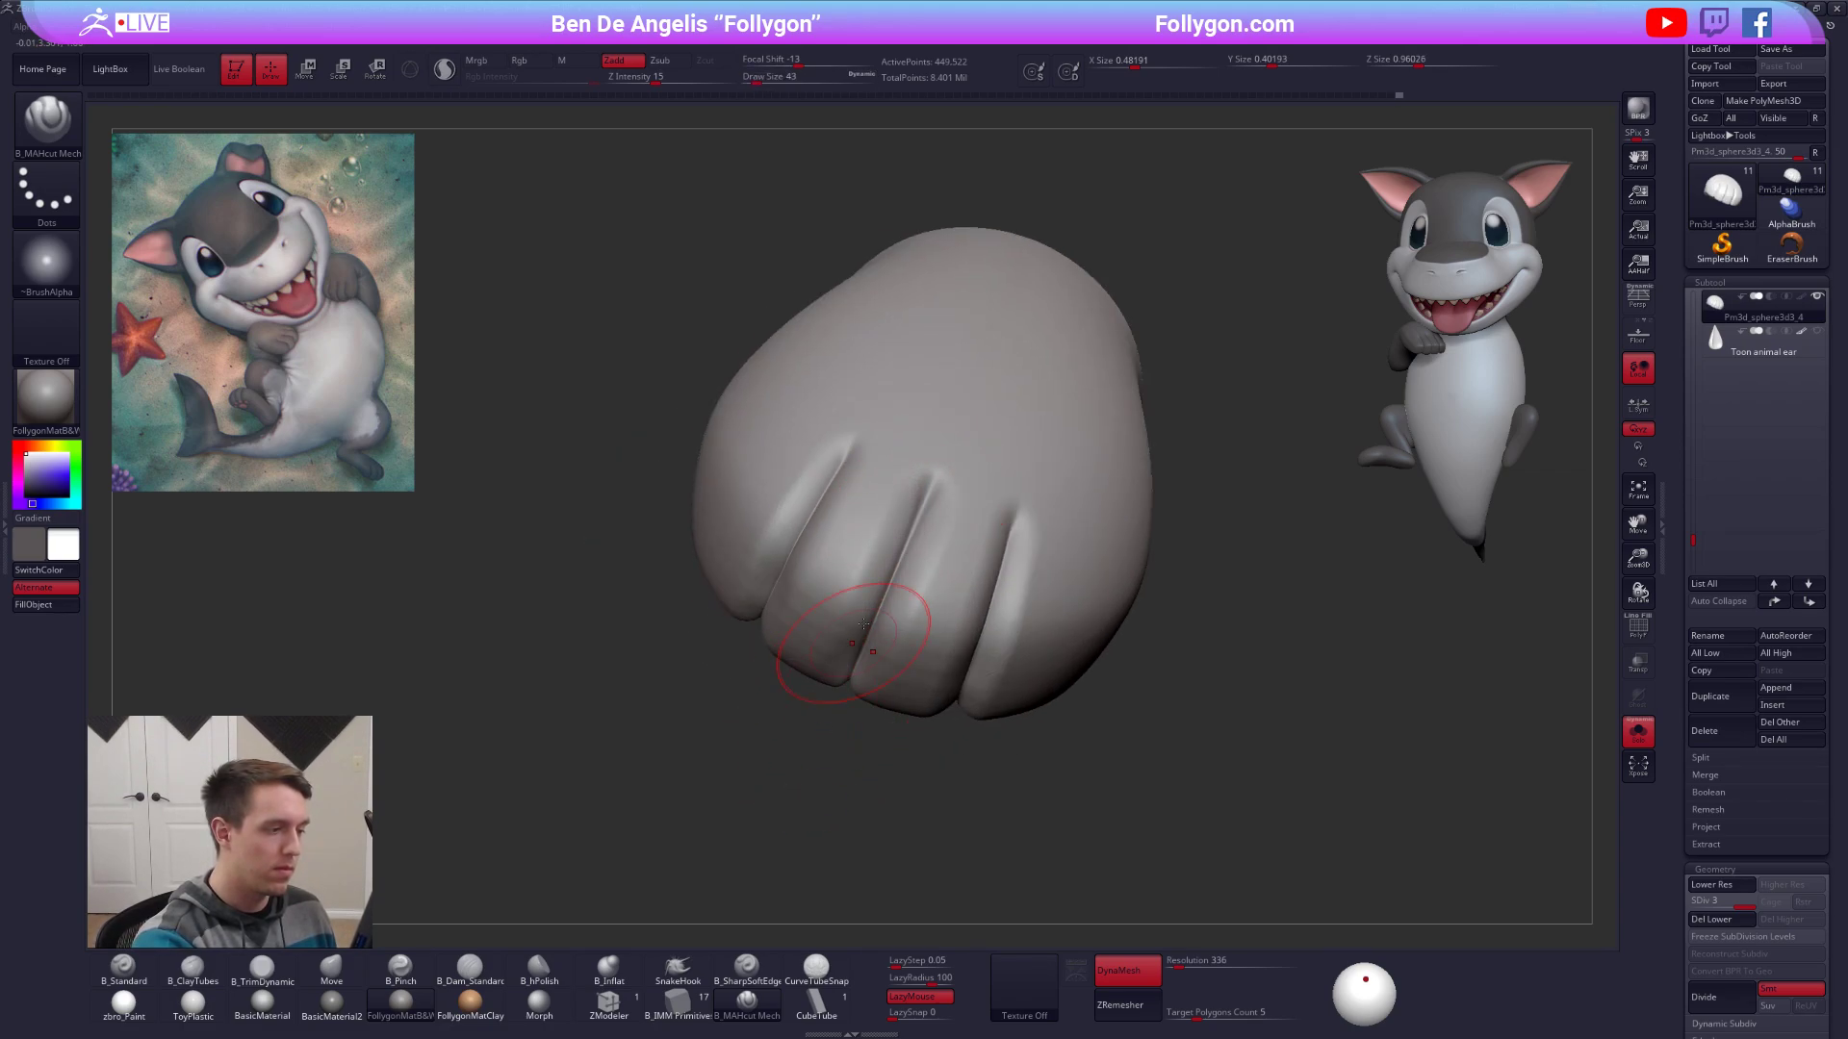
right_drag(851, 670, 888, 617)
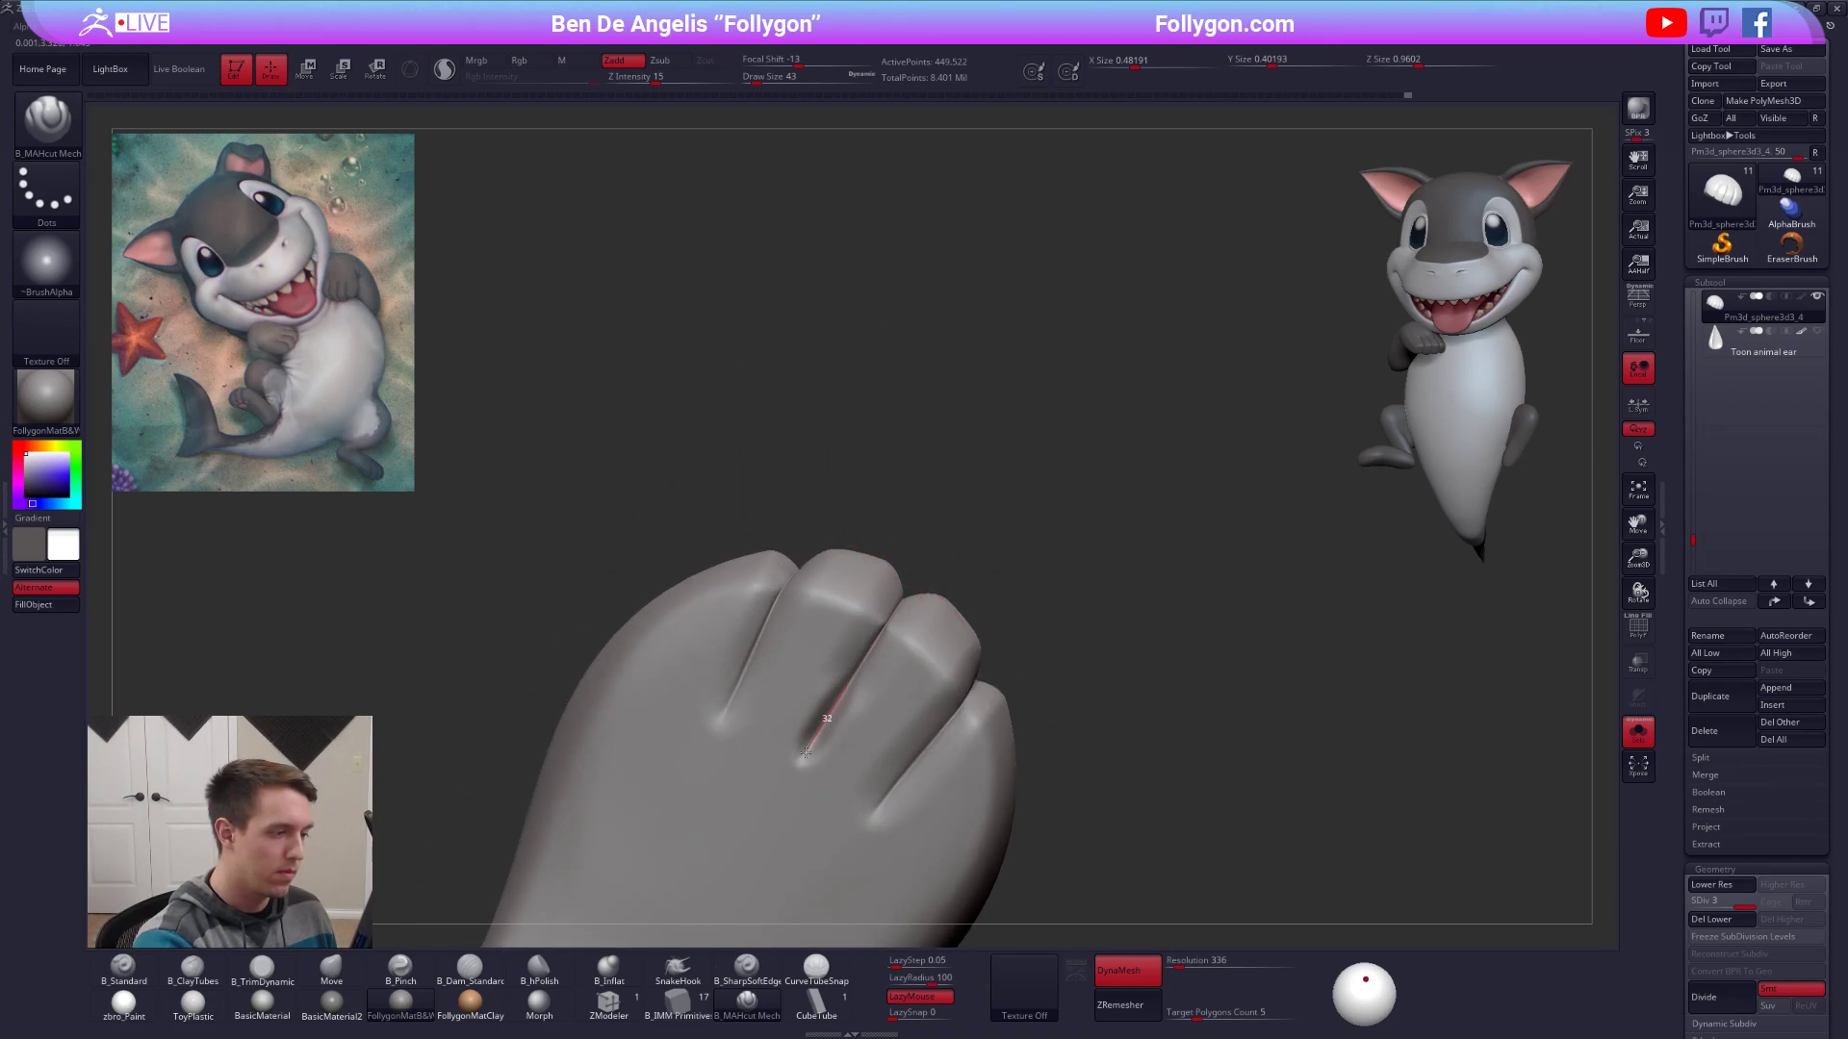
right_drag(949, 537, 968, 484)
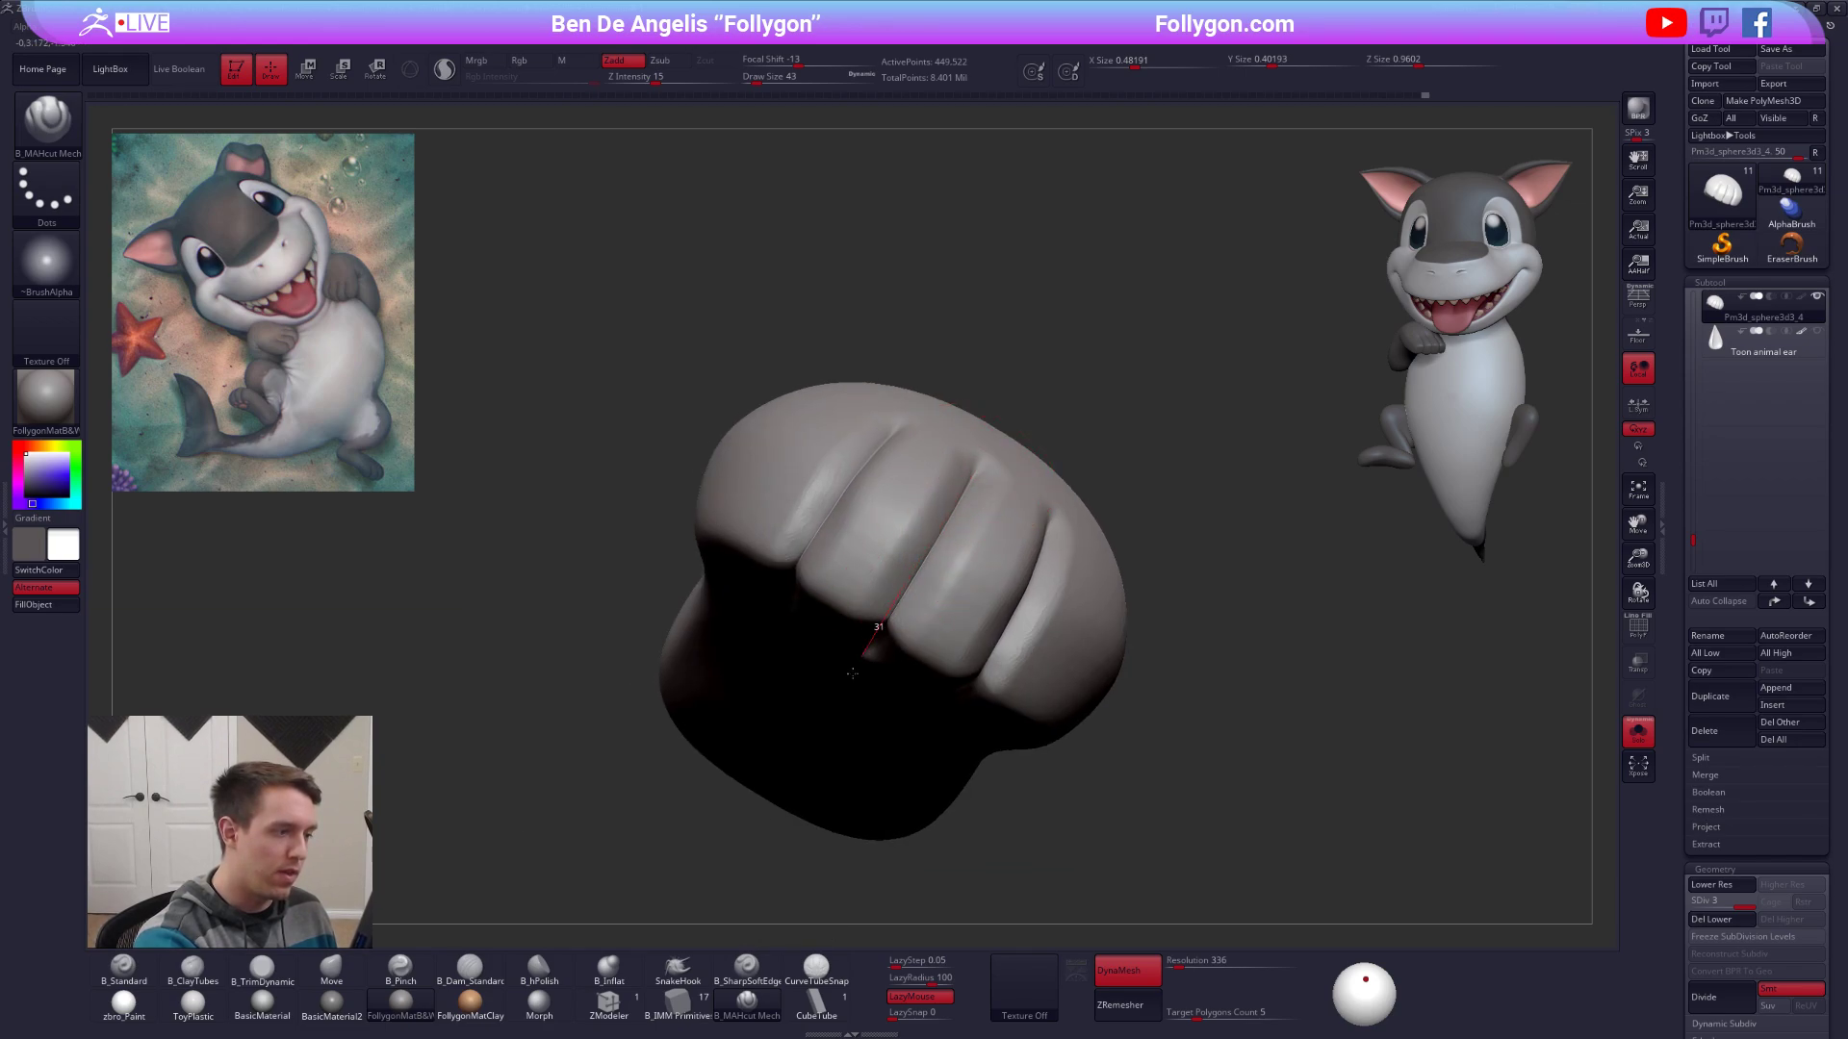
drag(853, 674, 852, 671)
mouse_move(855, 666)
right_down()
mouse_move(943, 538)
mouse_move(946, 604)
right_up()
key(space)
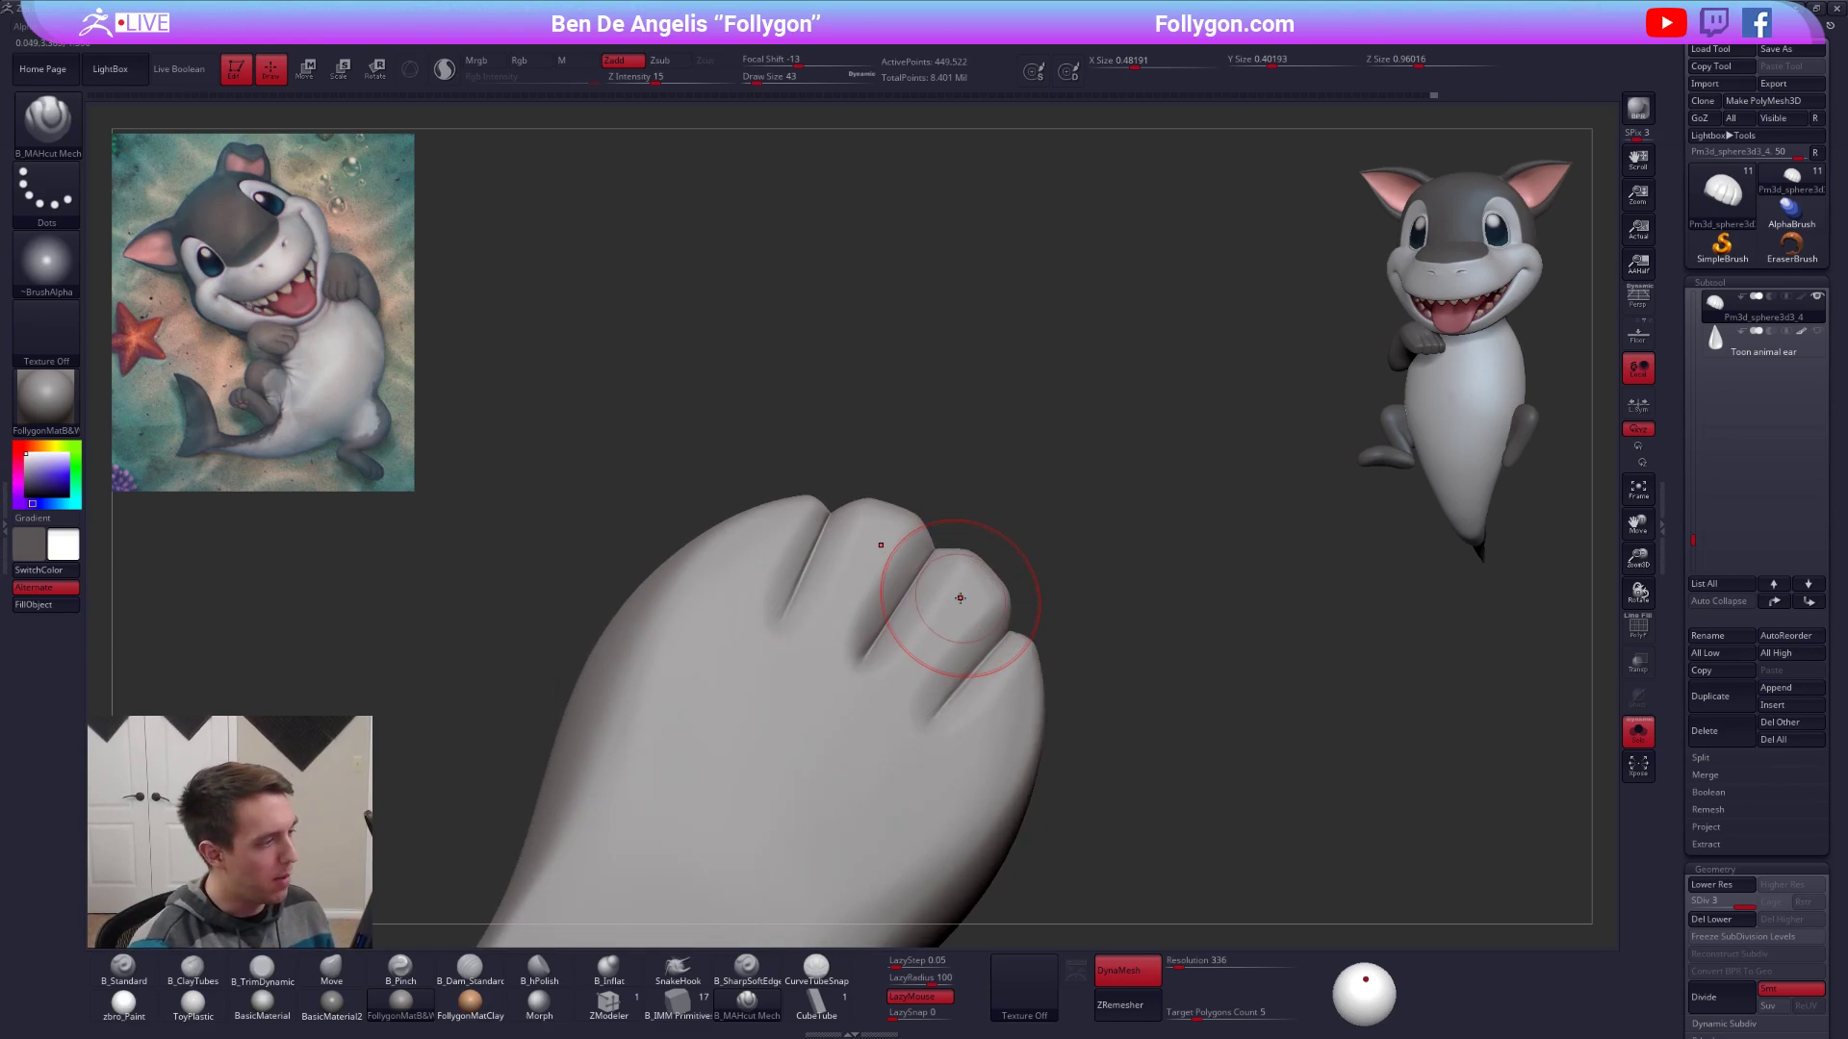
mouse_move(1055, 641)
right_down()
mouse_move(994, 808)
mouse_move(1020, 685)
right_up()
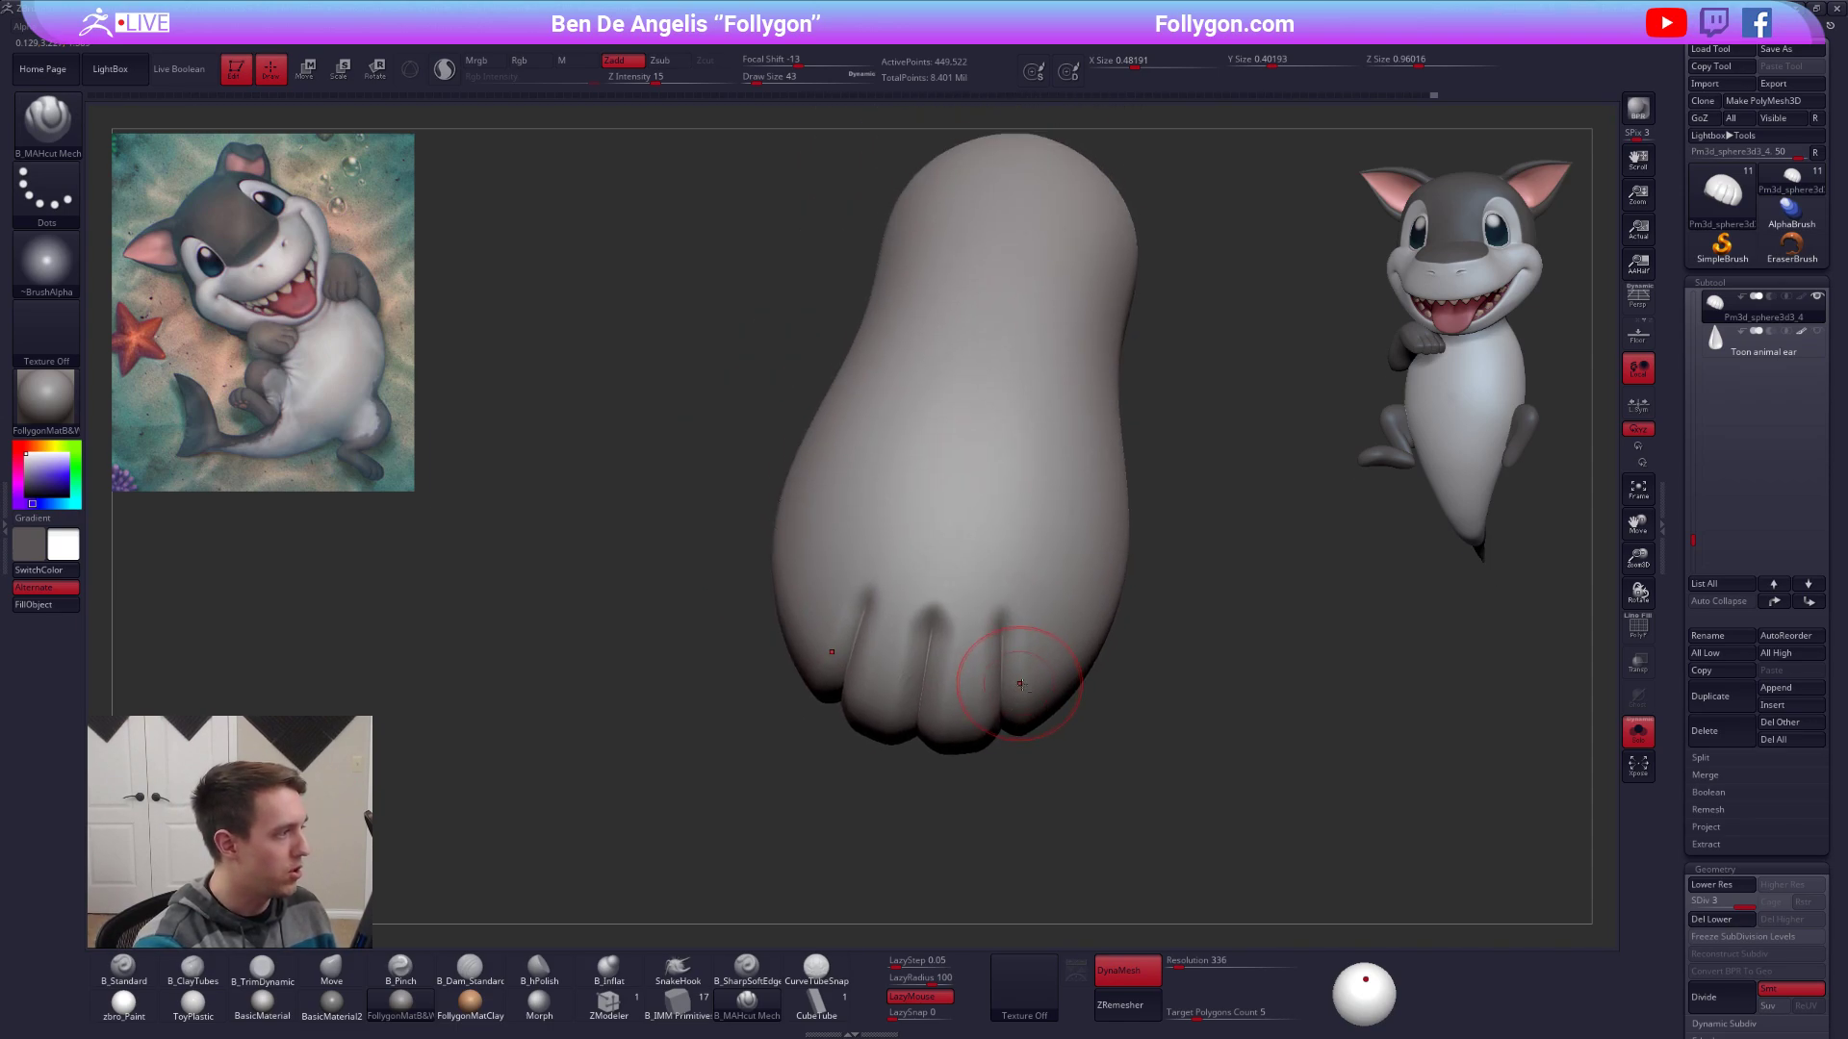
mouse_move(1331, 833)
right_down()
mouse_move(1281, 797)
mouse_move(1293, 883)
mouse_move(1115, 794)
right_up()
right_drag(1028, 755, 956, 695)
key(alt+s)
key(alt+s)
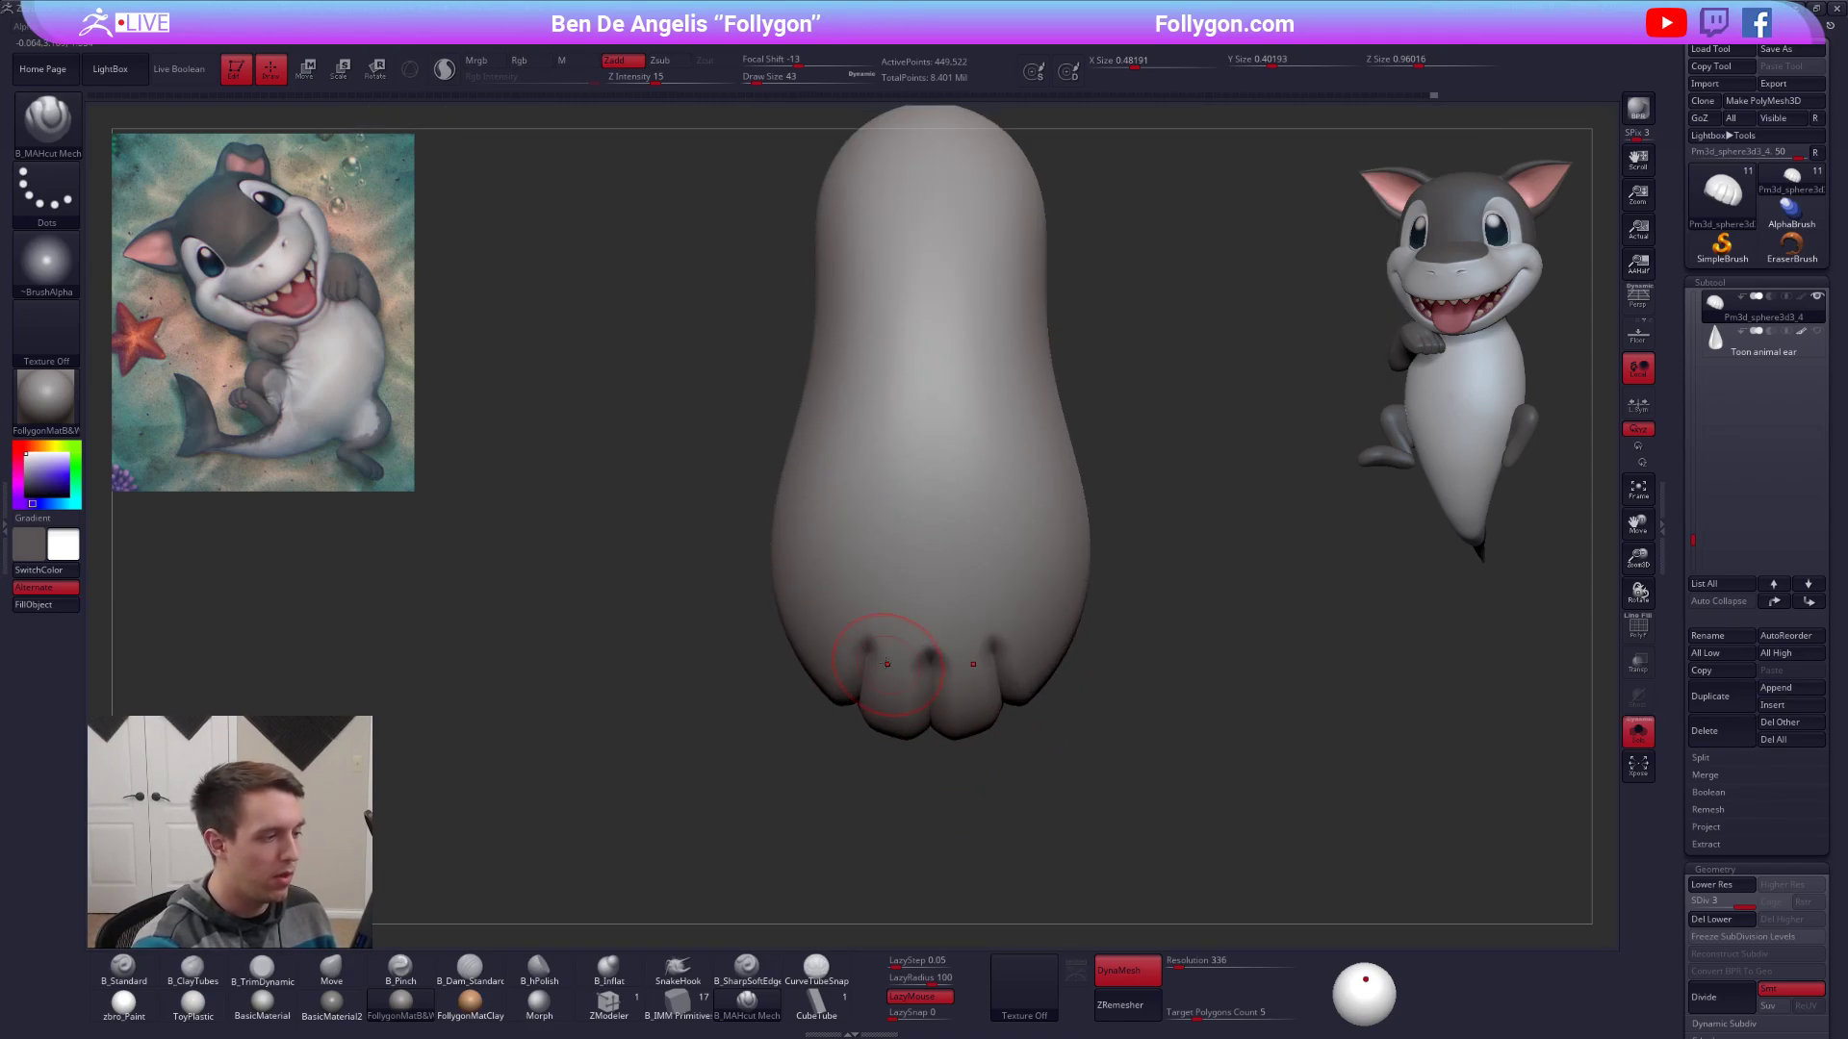
mouse_move(847, 589)
ctrl+mouse_down()
mouse_move(857, 732)
mouse_move(1093, 739)
mouse_move(1035, 709)
ctrl+mouse_up()
key(shift+d)
key(shift+d)
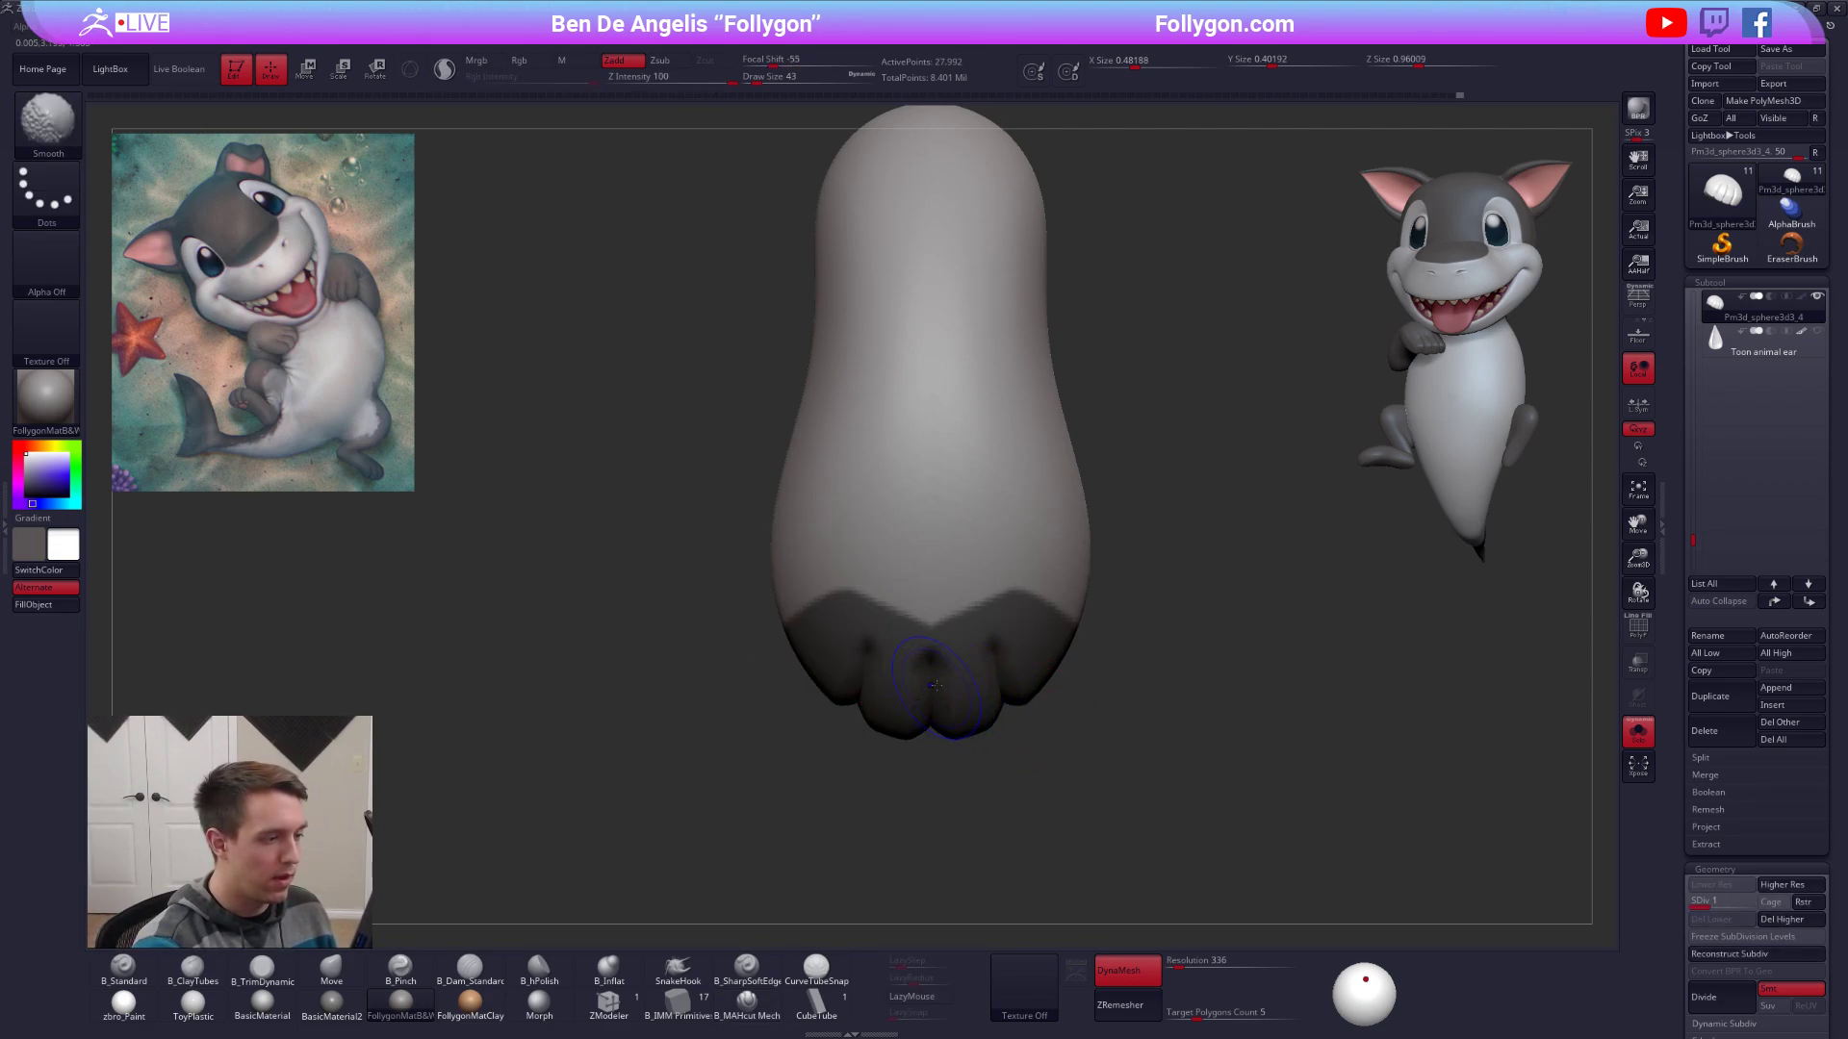
ctrl+click(1113, 701)
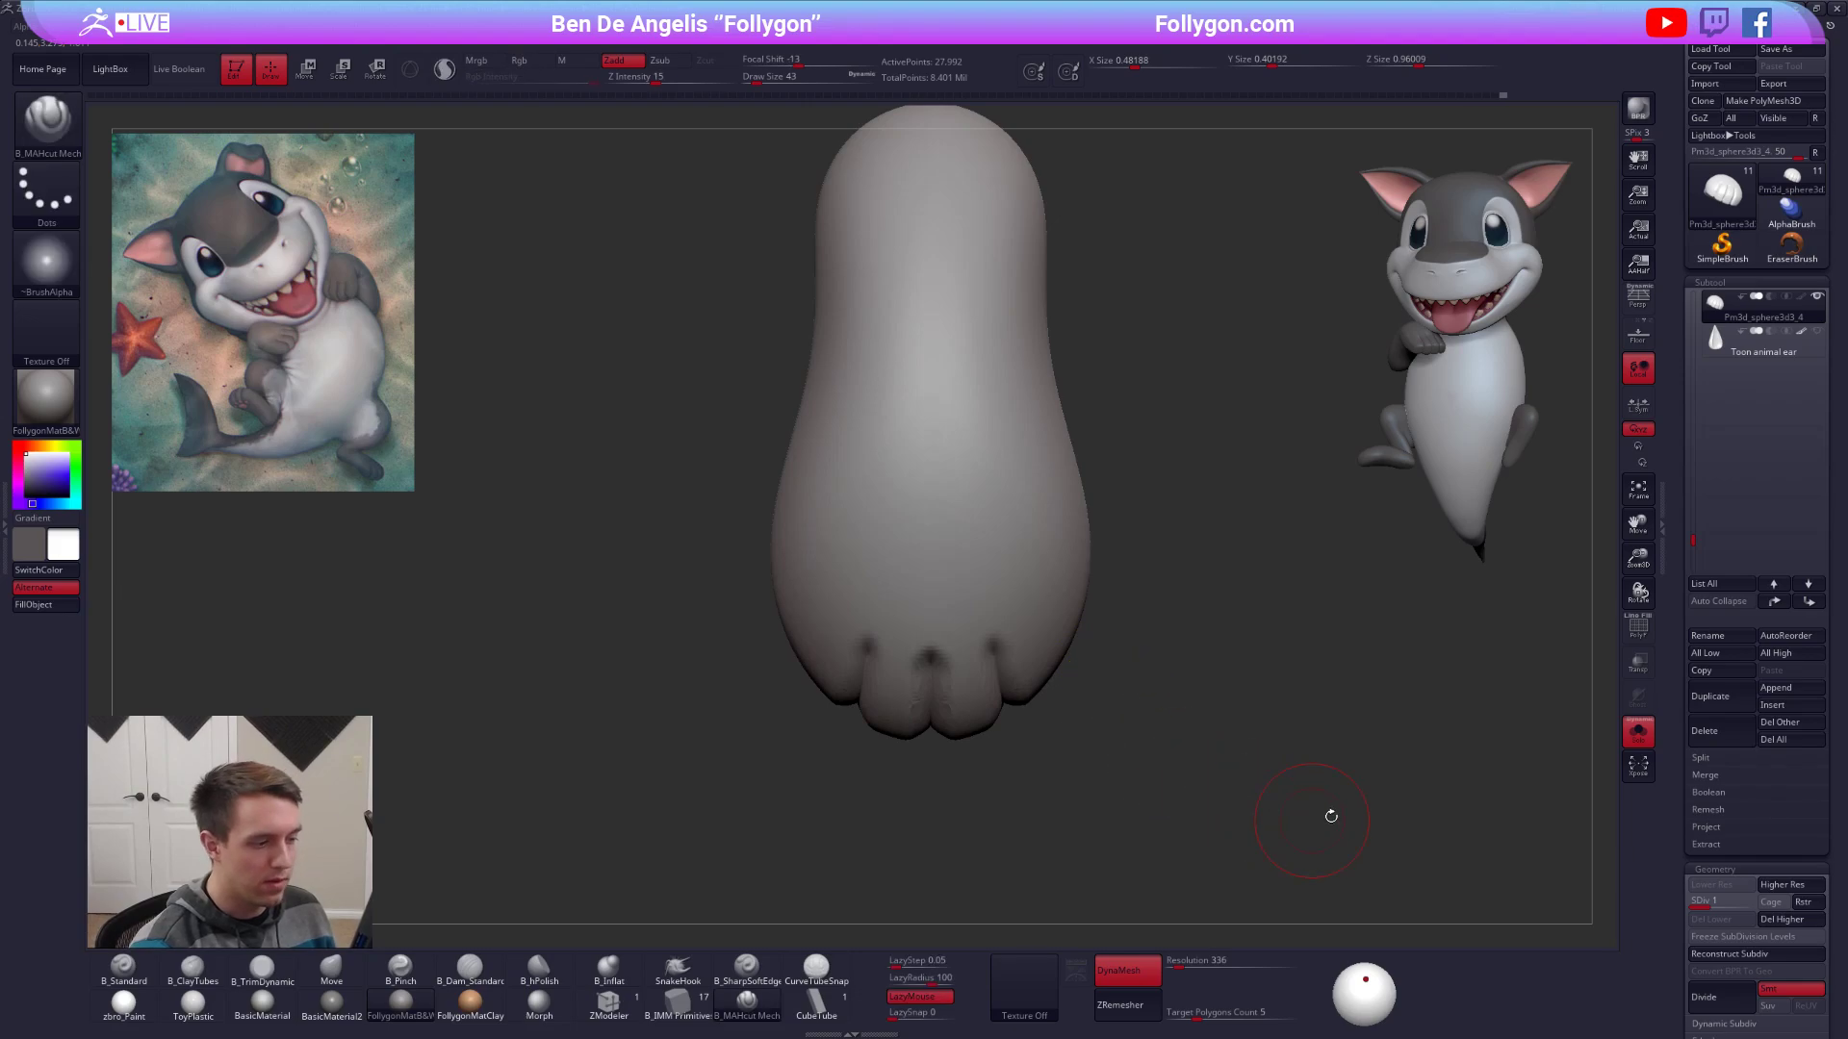
key(d)
key(d)
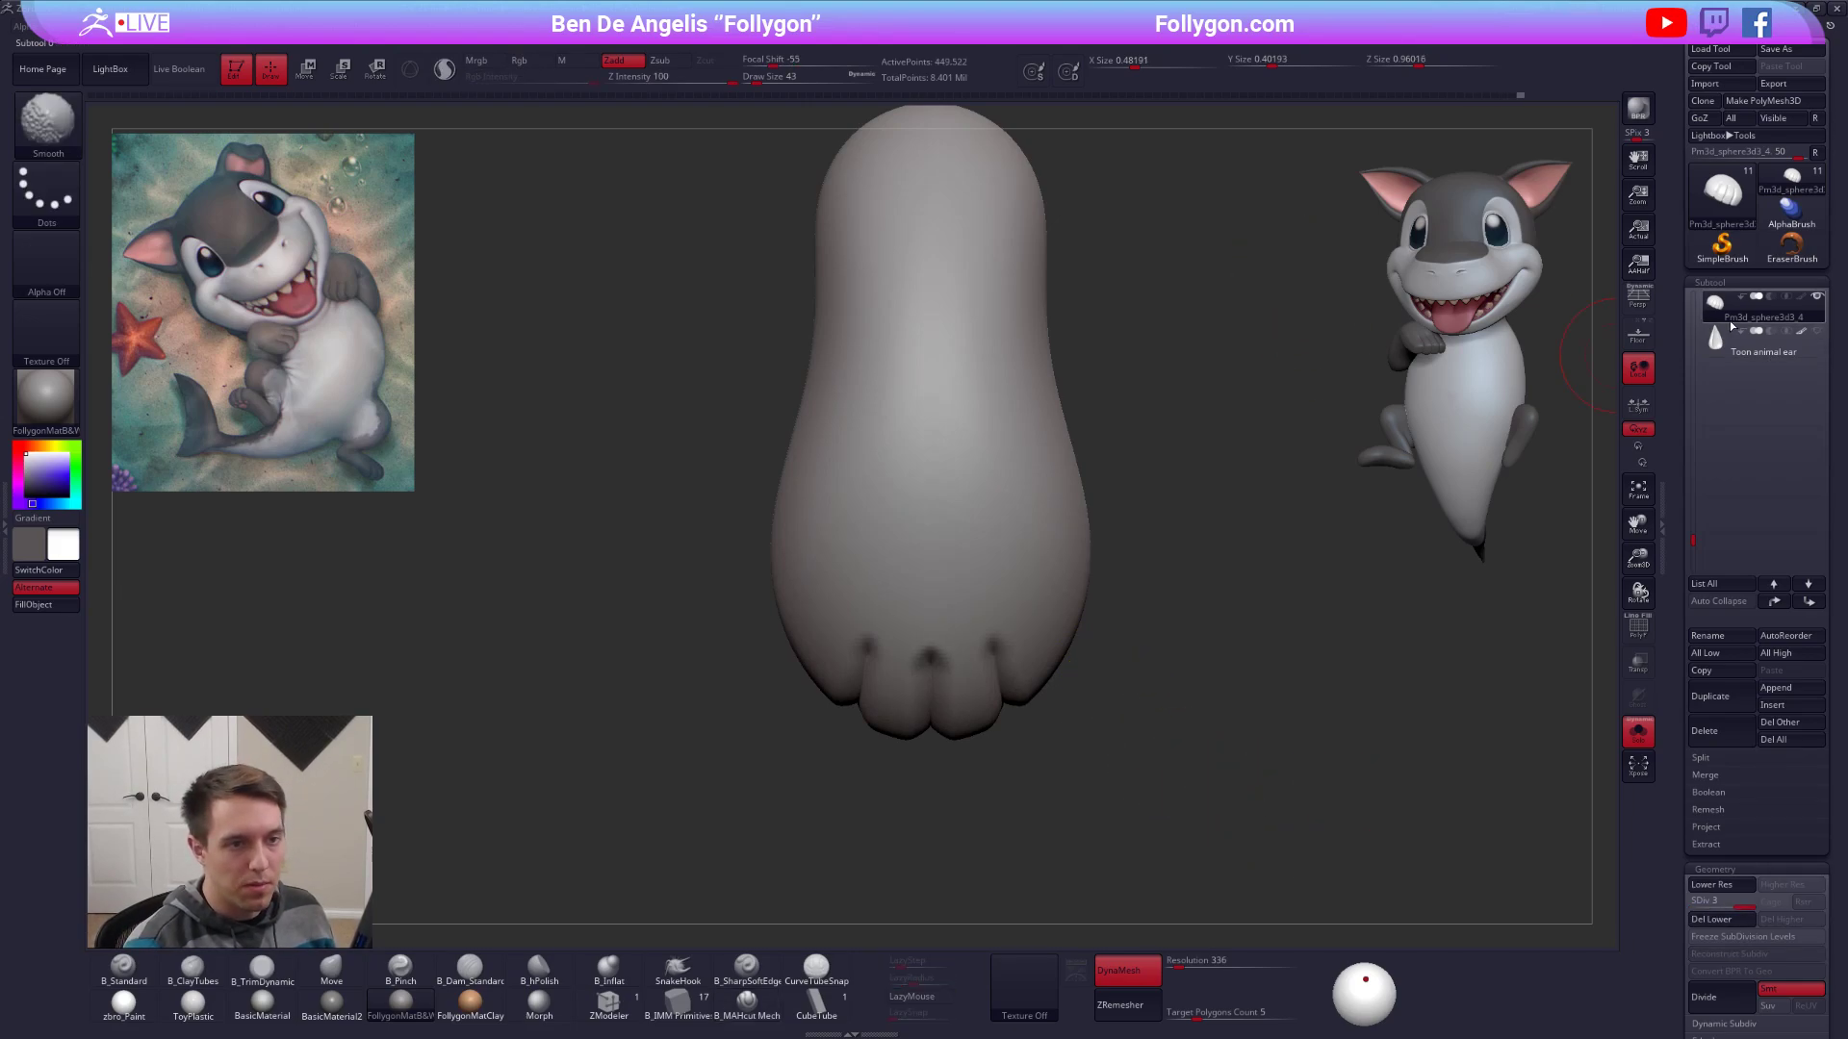
Duplicate the foot subtool, turn off DynaMesh, and ZRemesh the foot with a target polygon count of 1.
click(1714, 710)
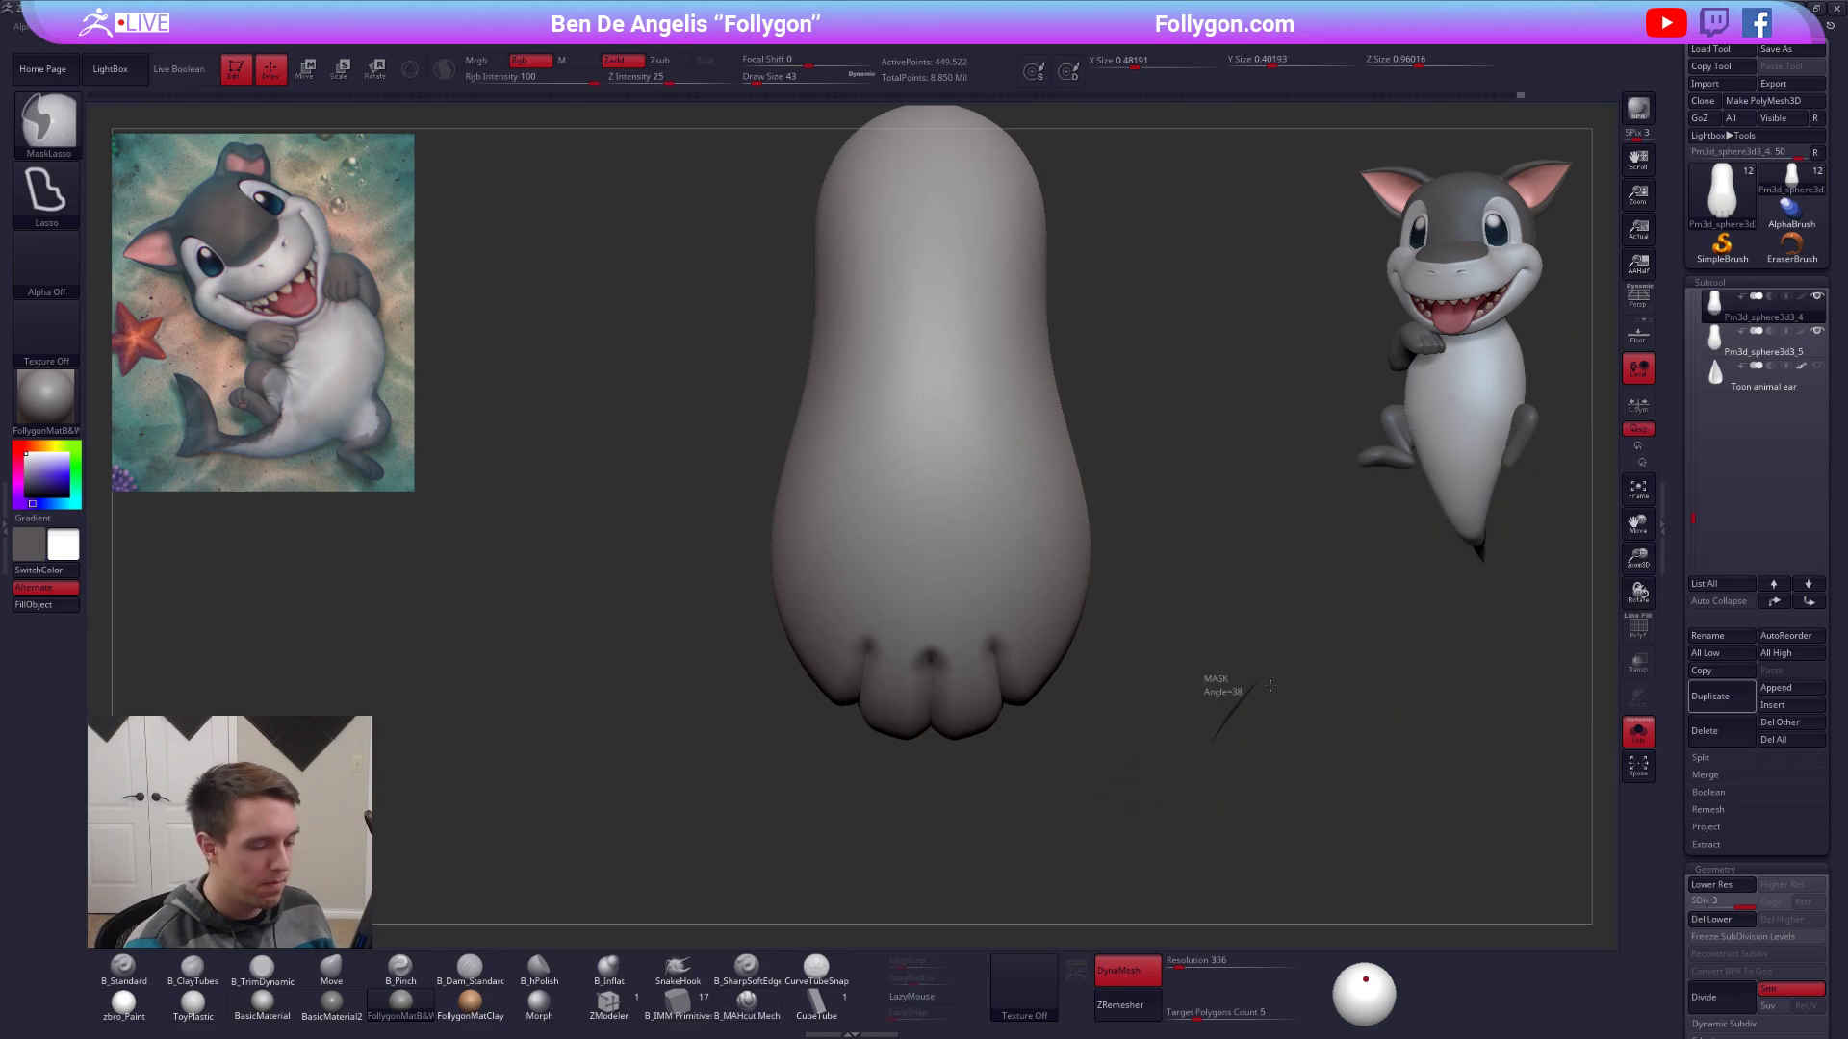
click(1128, 970)
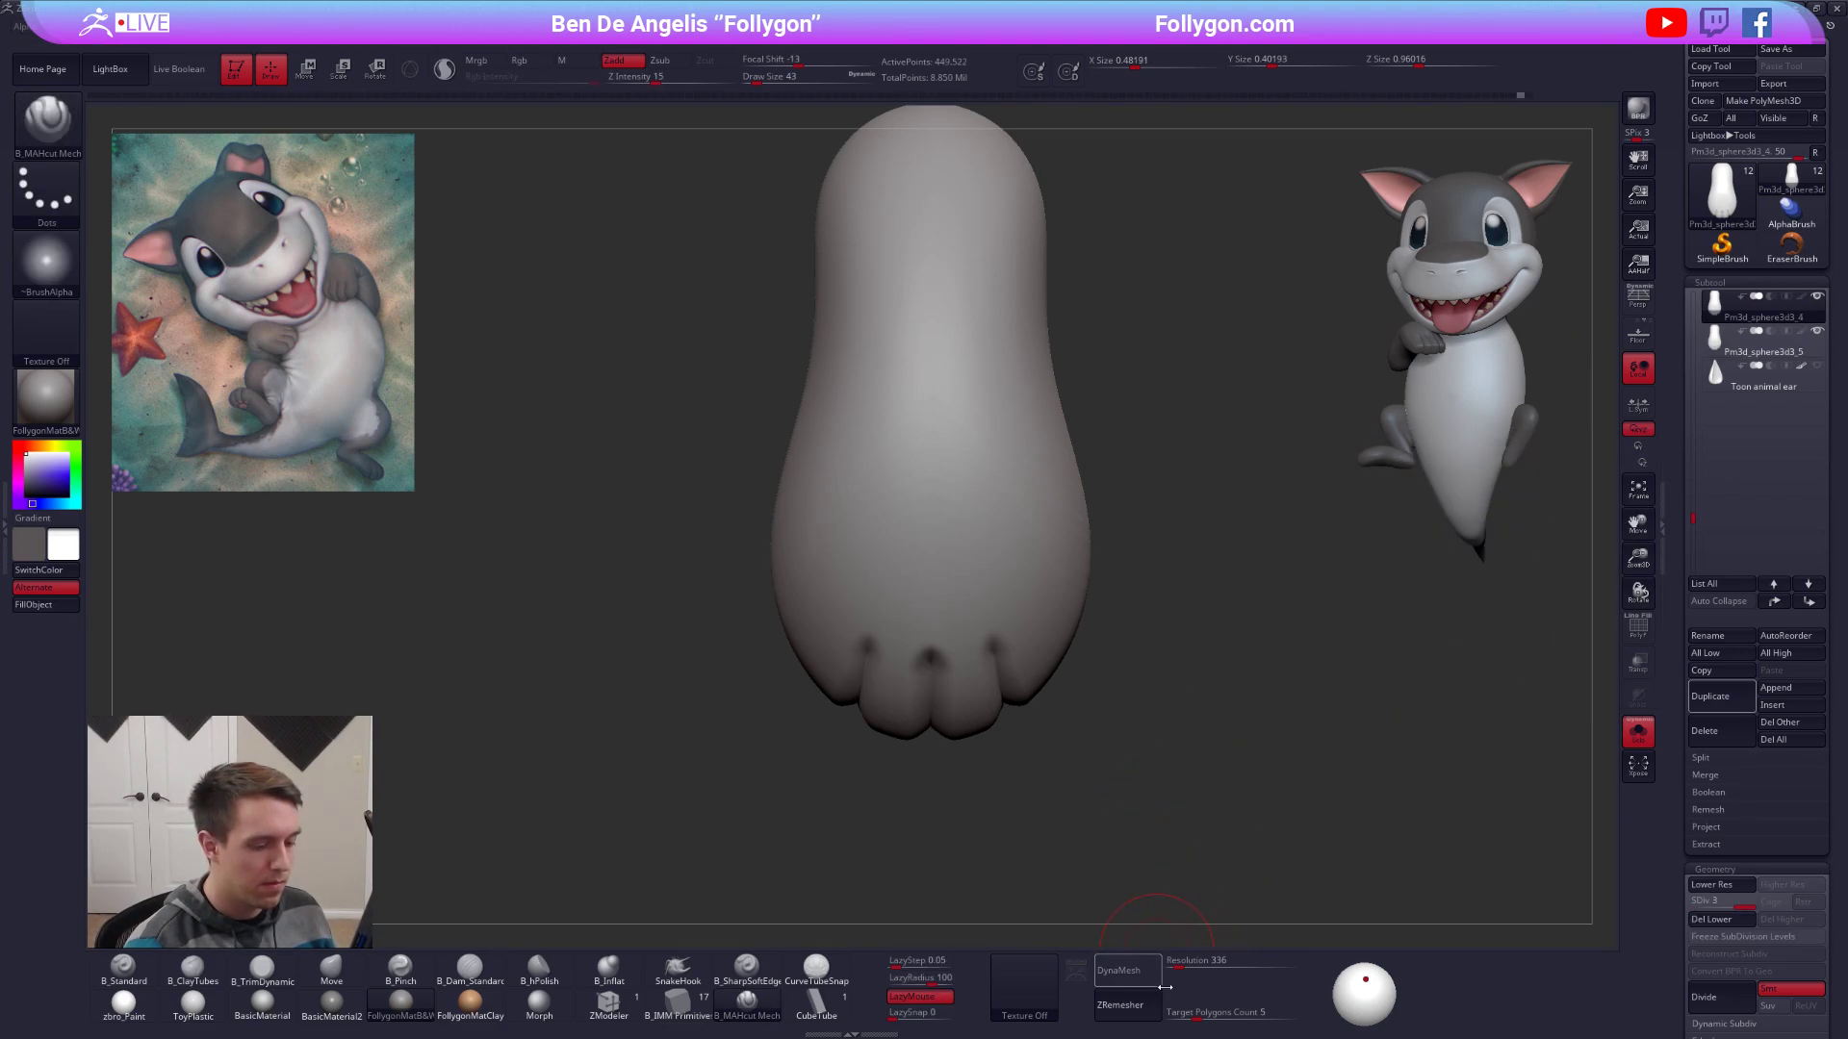
drag(1196, 1018, 1179, 1018)
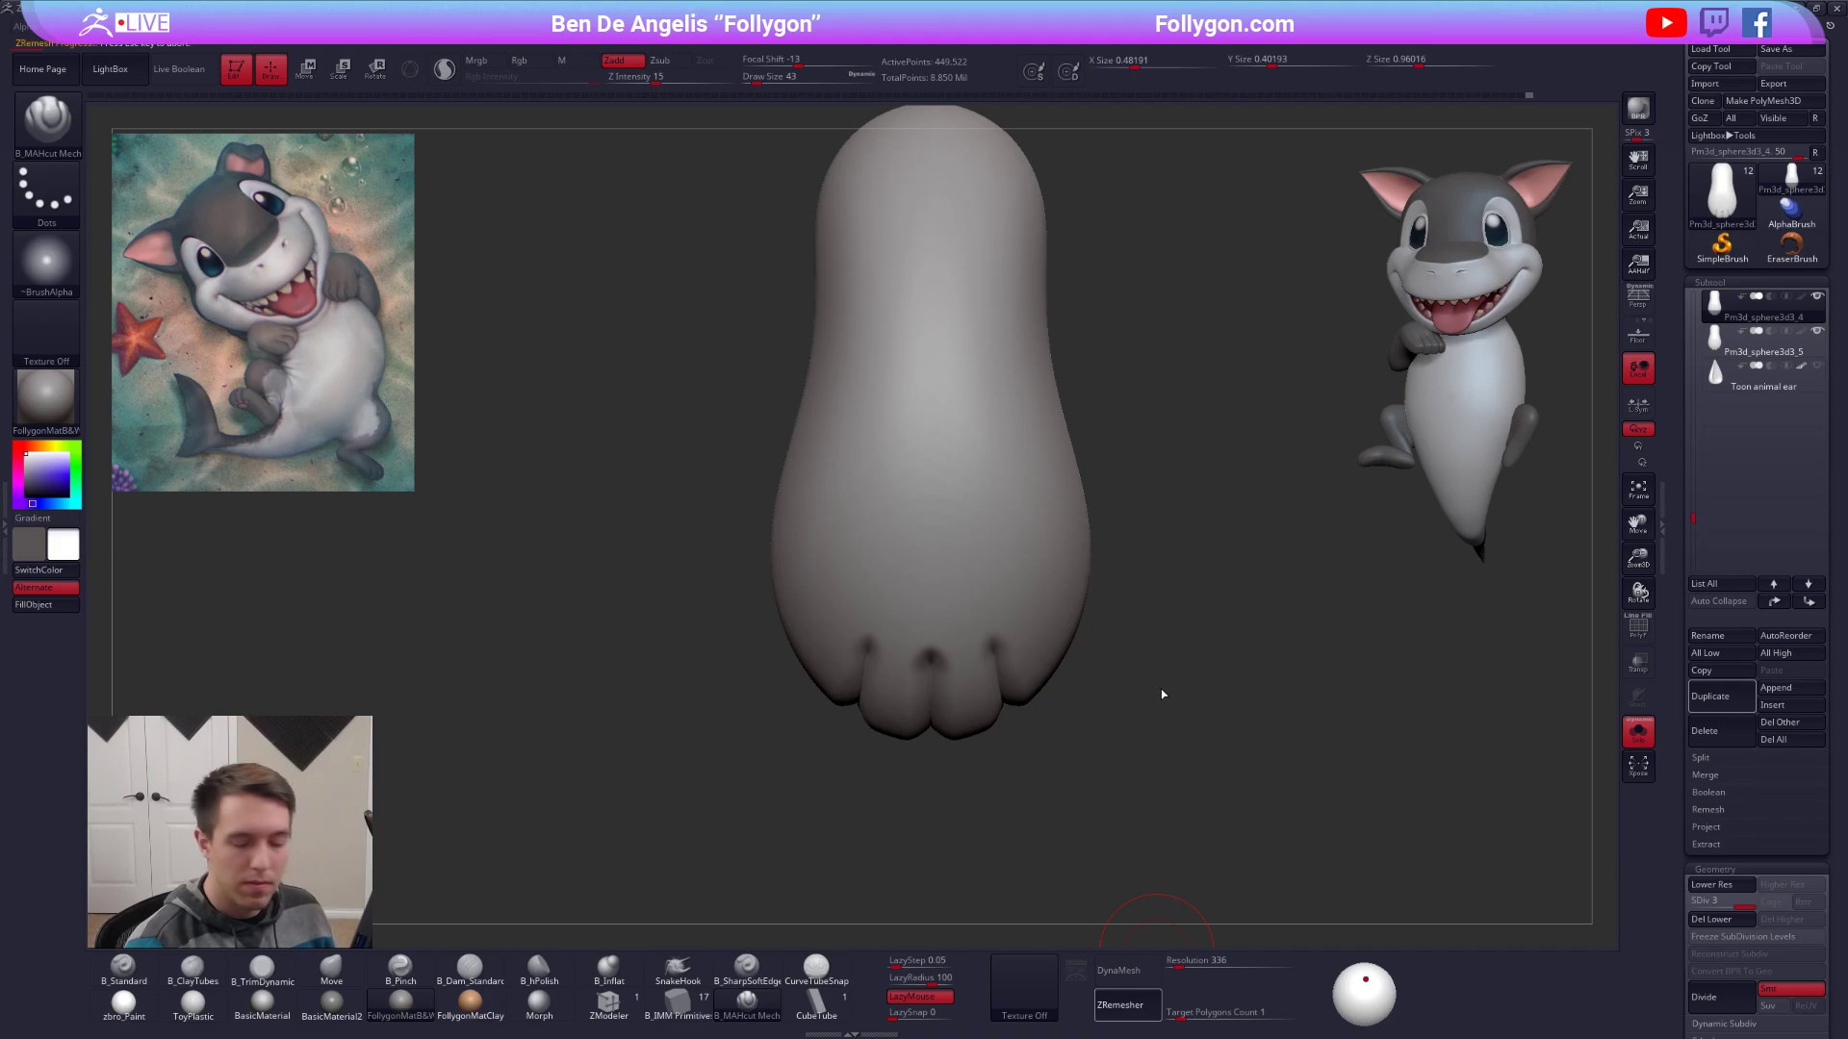
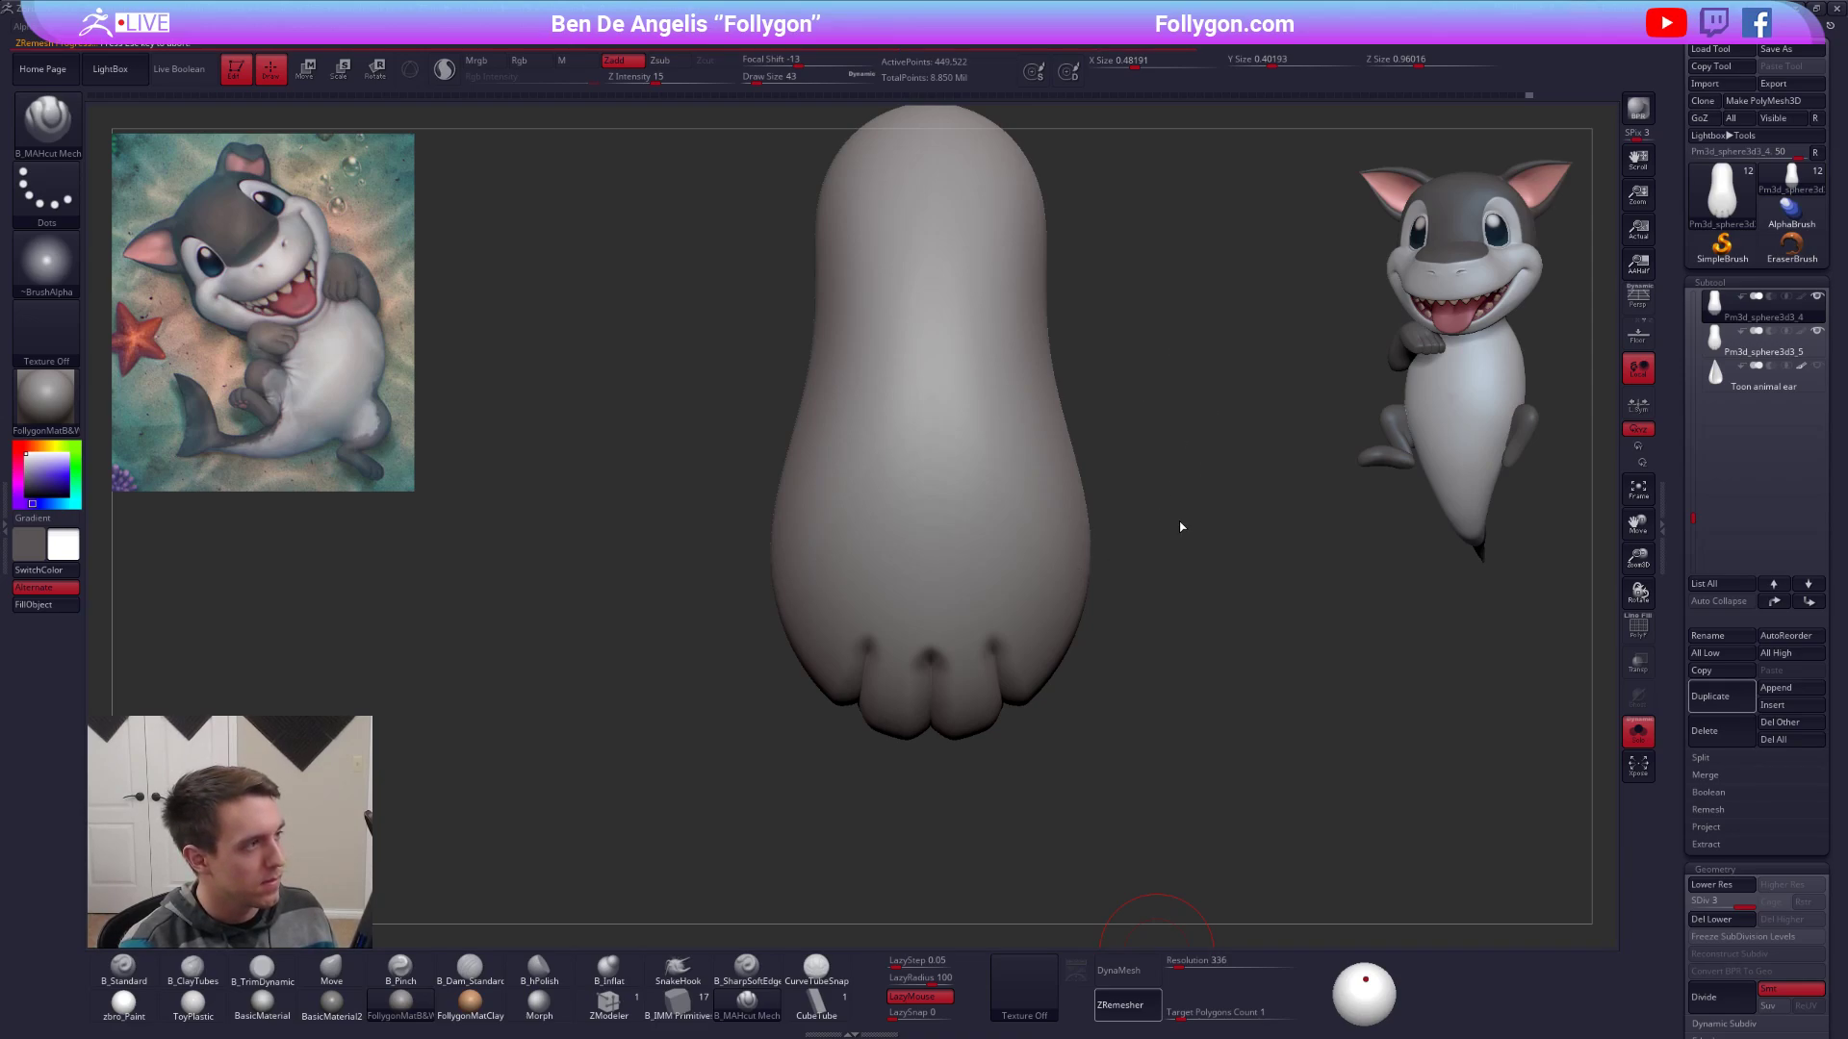
Inspect the remeshed foot's polygon flow around the toes and sole with the polyframe display.
drag(1193, 488, 1047, 613)
alt+drag(1047, 613, 1026, 438)
key(shift+f)
drag(1140, 554, 1003, 423)
alt+drag(1003, 424, 1001, 597)
key(d)
key(shift+f)
drag(1145, 519, 983, 701)
key(shift+d)
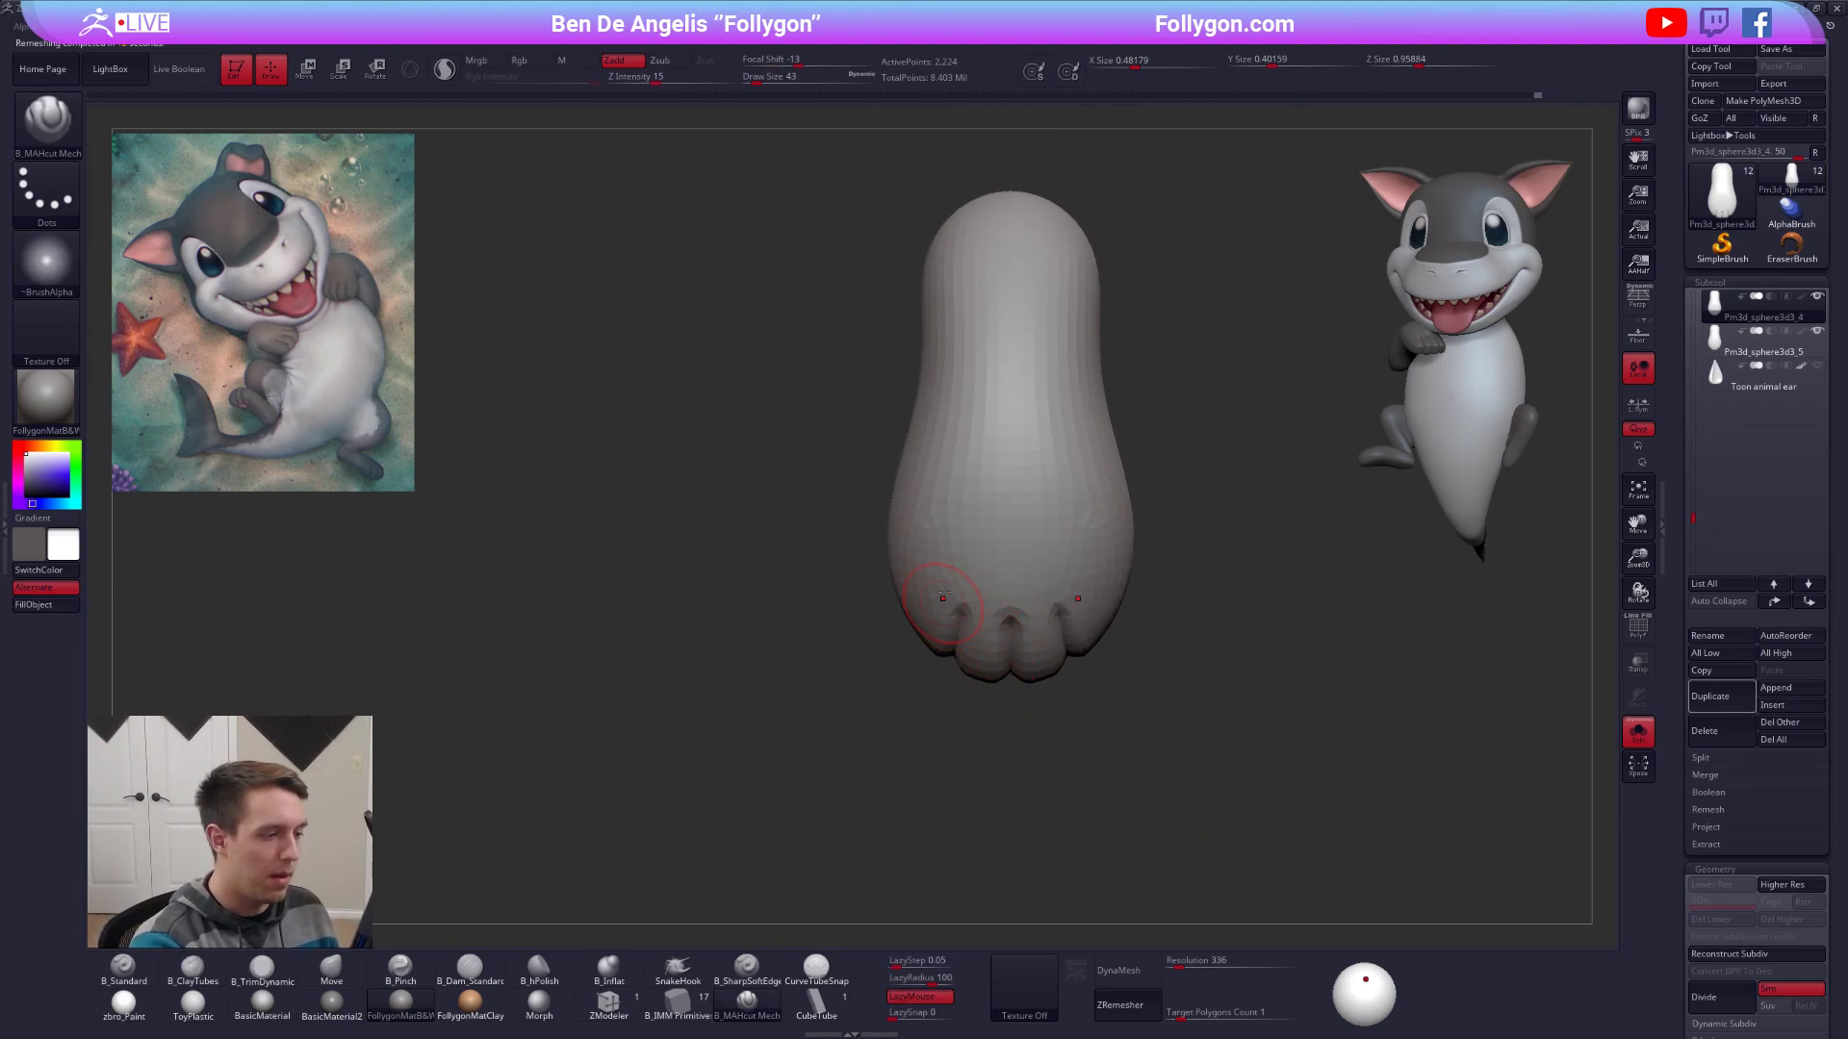
Mask everything except the toe area and make the toes wider and fuller with the Move brush at draw size 113.
mouse_move(951, 565)
ctrl+mouse_down()
mouse_move(972, 782)
mouse_move(1209, 669)
mouse_move(1031, 610)
ctrl+mouse_up()
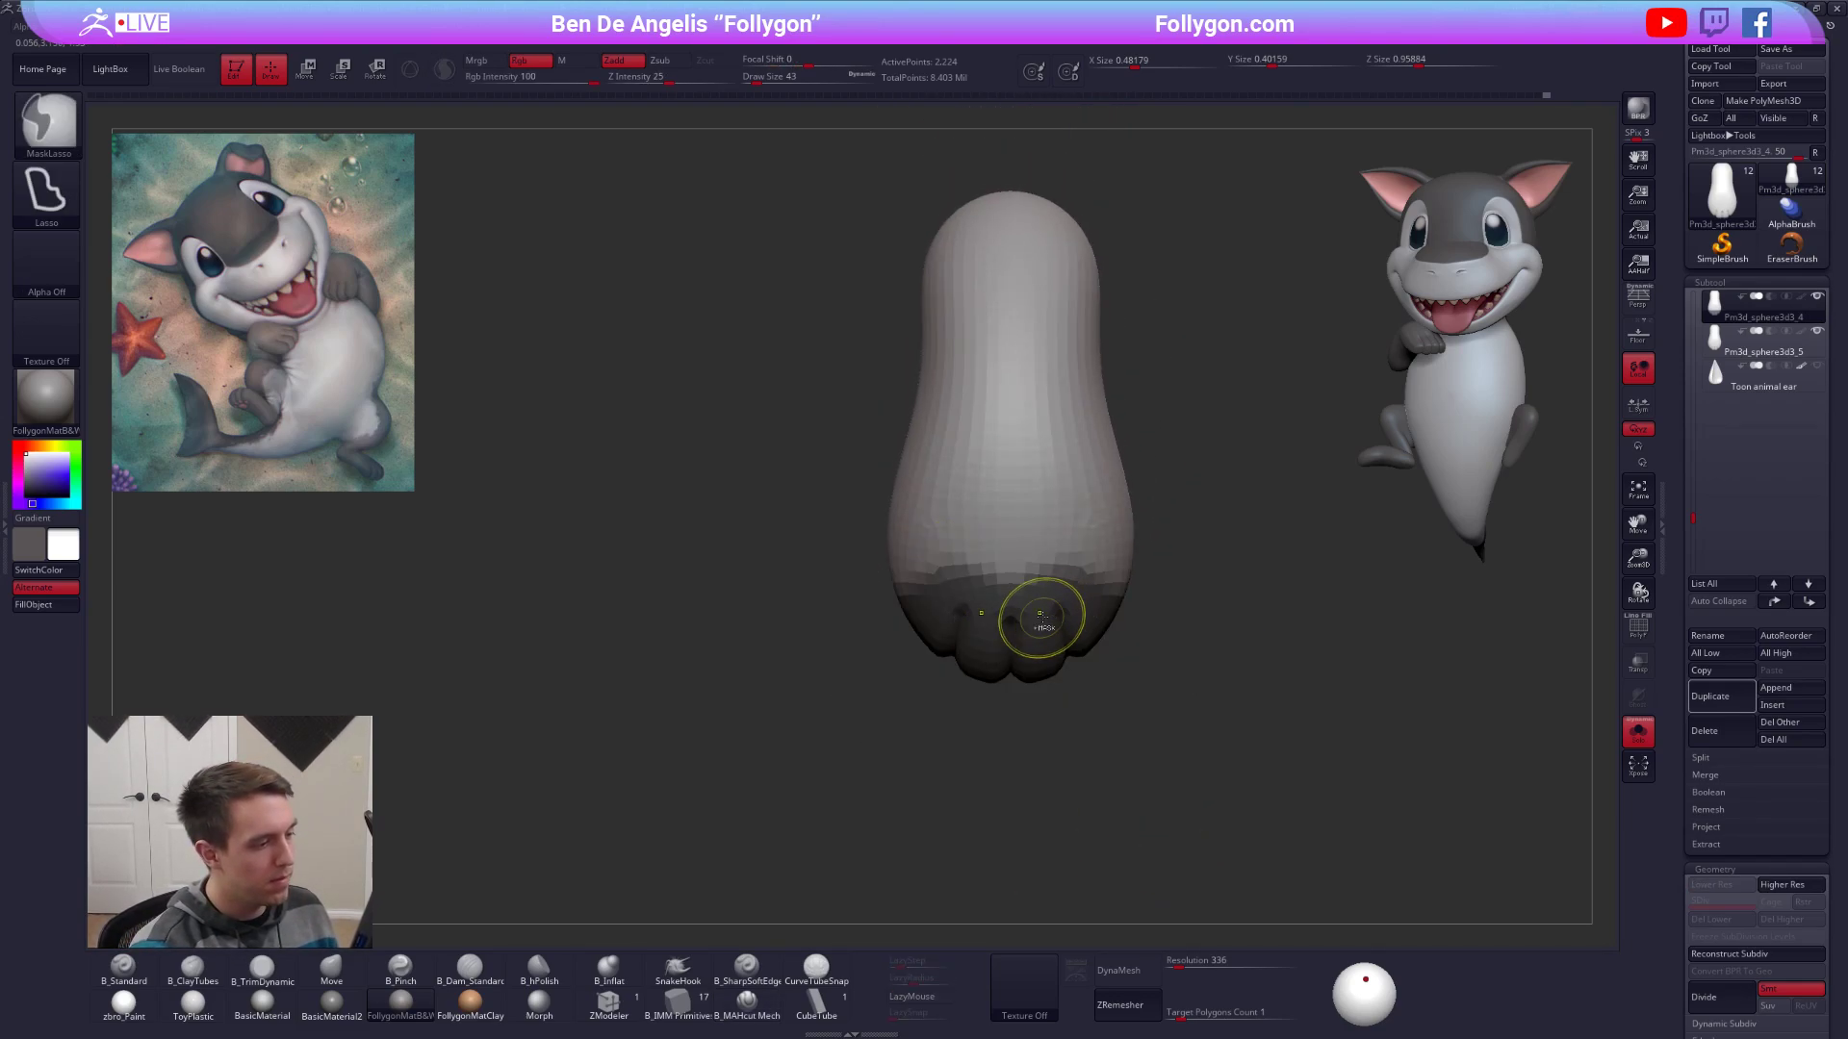
ctrl+click(1077, 676)
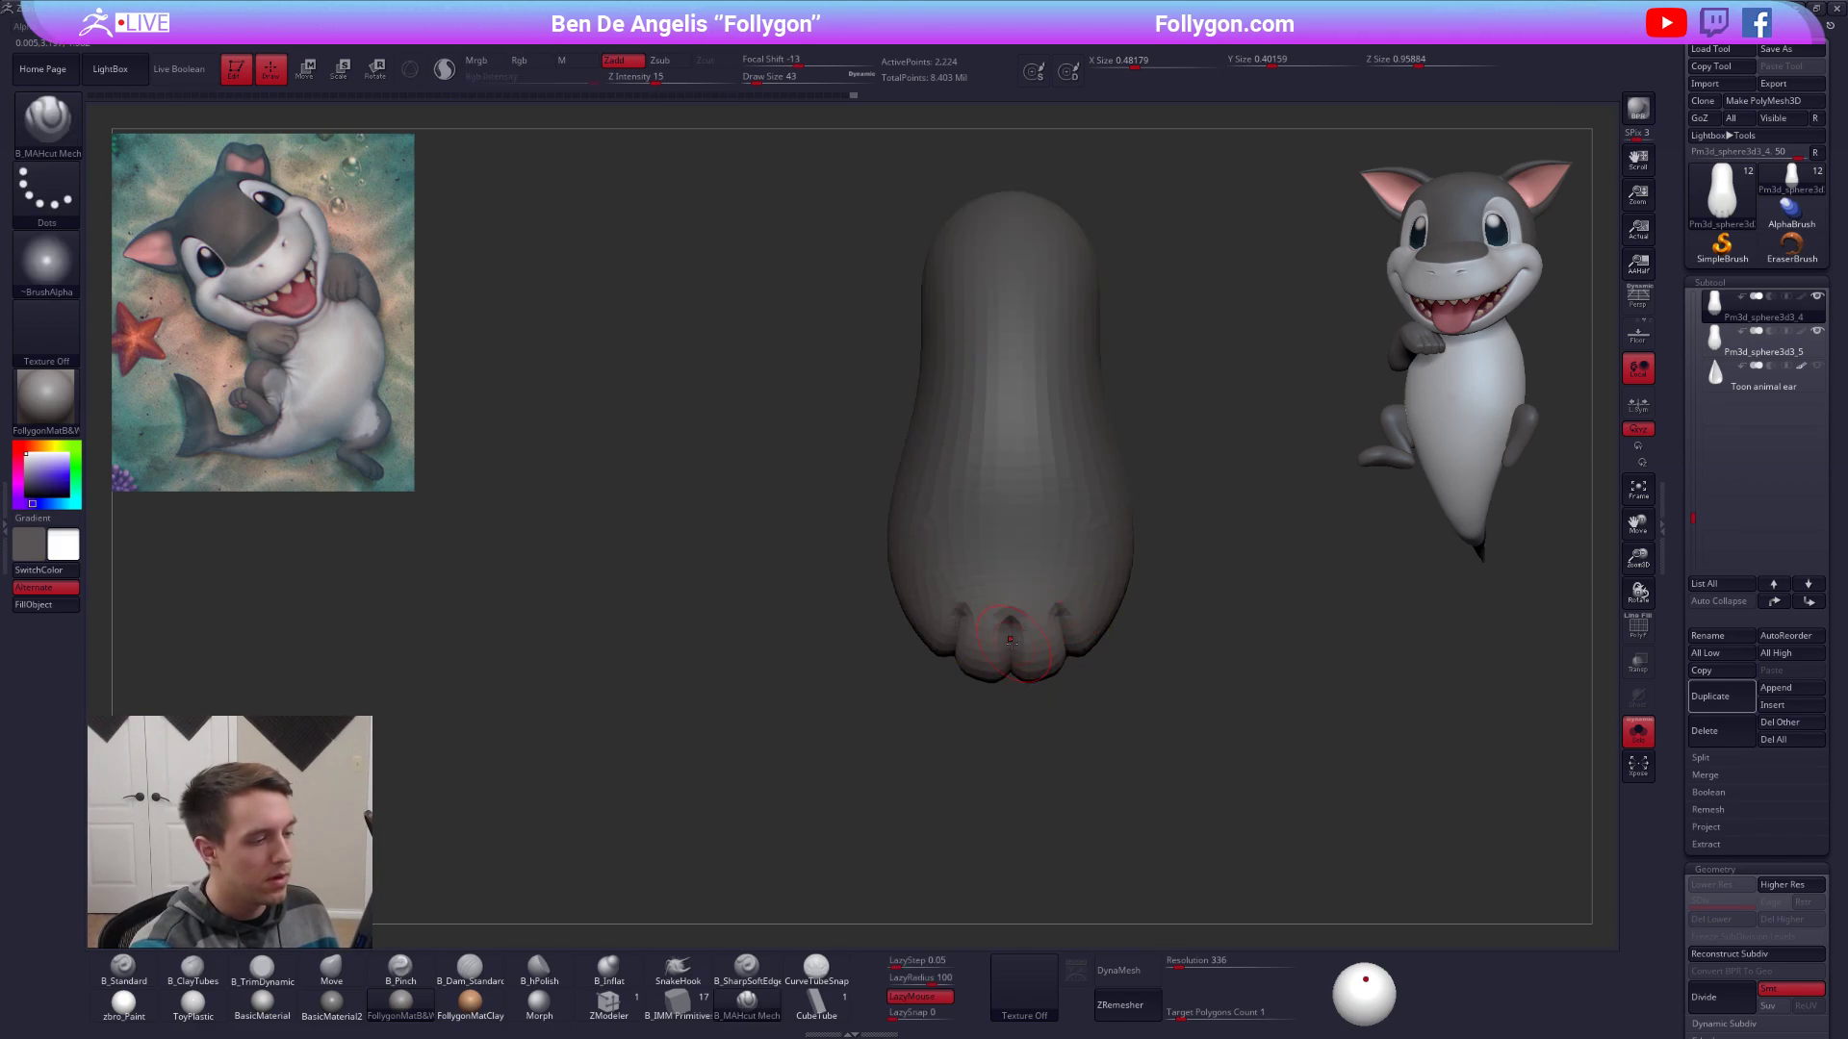
key(b)
key(m)
key(v)
key(space)
key(space)
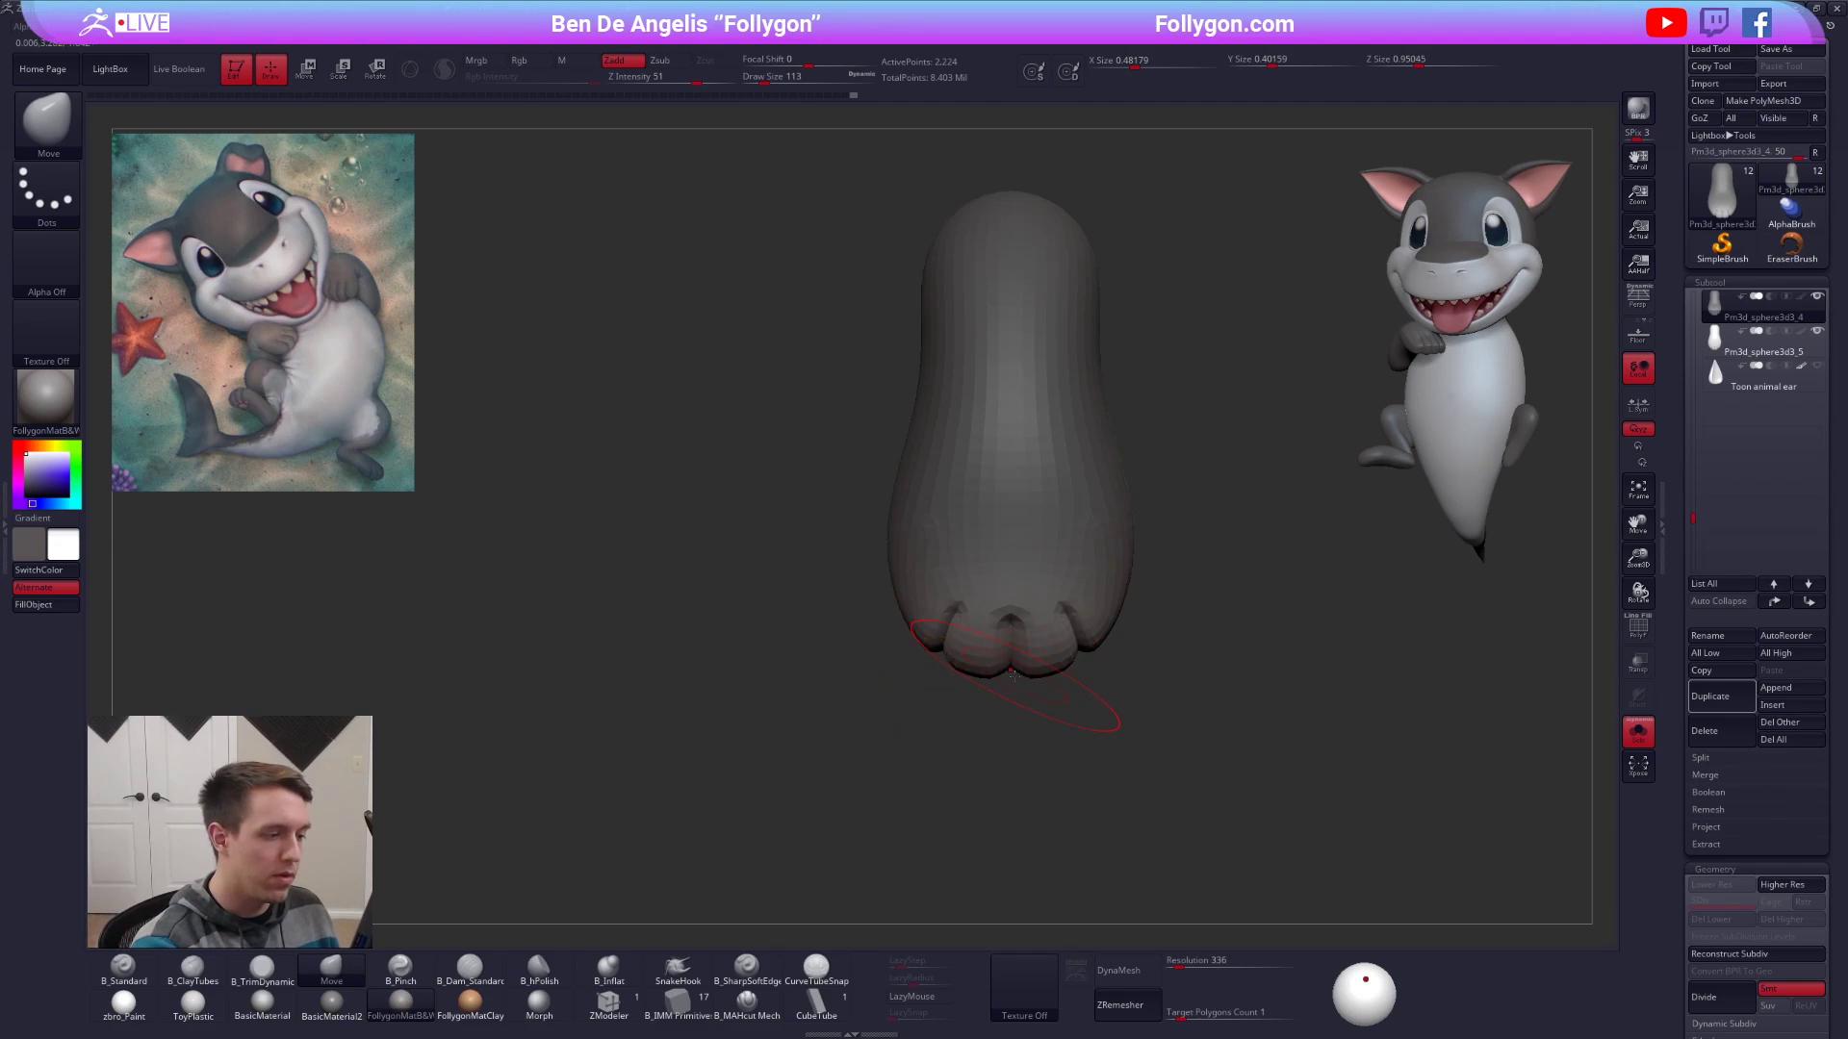
Refine the rounded outline and spacing of the unmasked toes with the Move brush, reducing the draw size to 67.
right_drag(1011, 674, 1029, 587)
mouse_move(1043, 697)
right_down()
mouse_move(996, 598)
mouse_move(953, 616)
mouse_move(1039, 621)
mouse_move(991, 656)
mouse_move(1017, 626)
mouse_move(1051, 662)
right_up()
key(space)
click(985, 599)
key(space)
click(1054, 602)
key(space)
click(1018, 623)
key(space)
click(1031, 615)
key(space)
click(1031, 619)
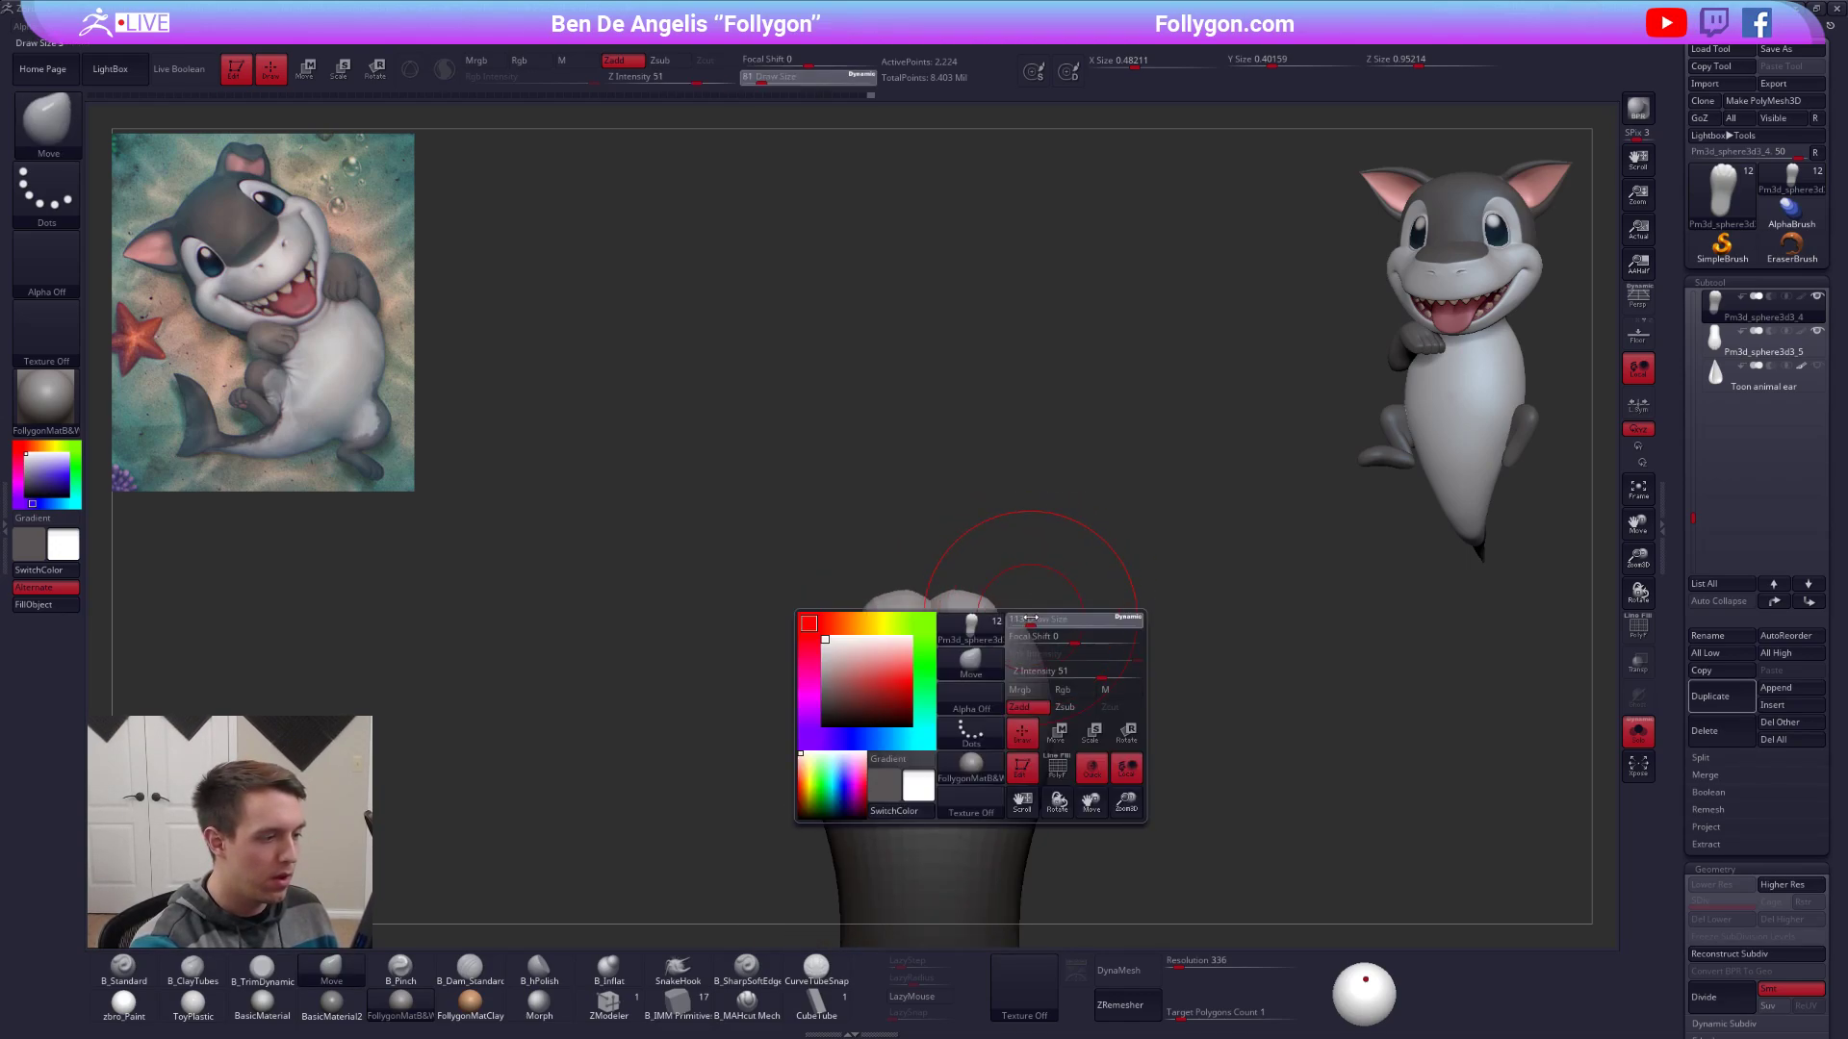
mouse_move(1030, 619)
mouse_down()
mouse_move(1020, 646)
mouse_move(1006, 610)
mouse_up()
key(space)
Delete the high-resolution foot subtool Pm3d_sphere3_5 and select the remeshed foot Pm3d_sphere3_4.
alt+right_drag(1124, 663, 1122, 534)
click(1731, 344)
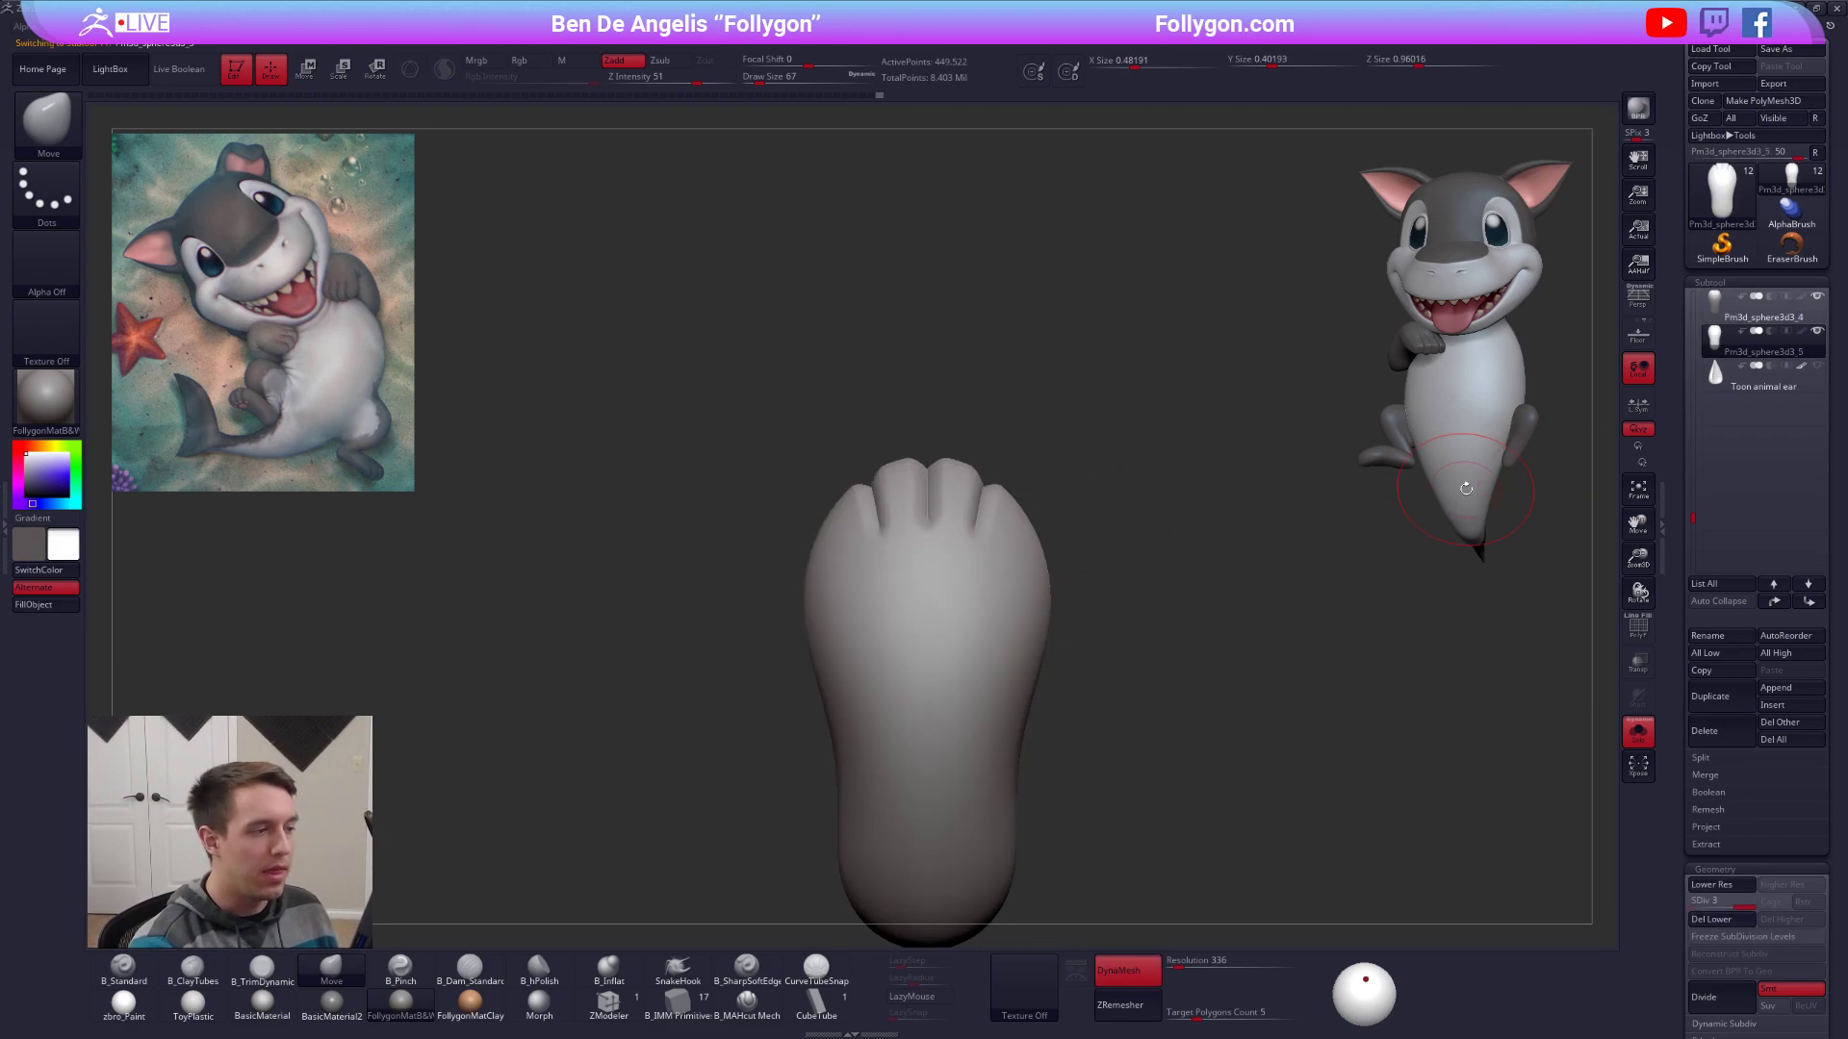
click(1732, 733)
click(1587, 760)
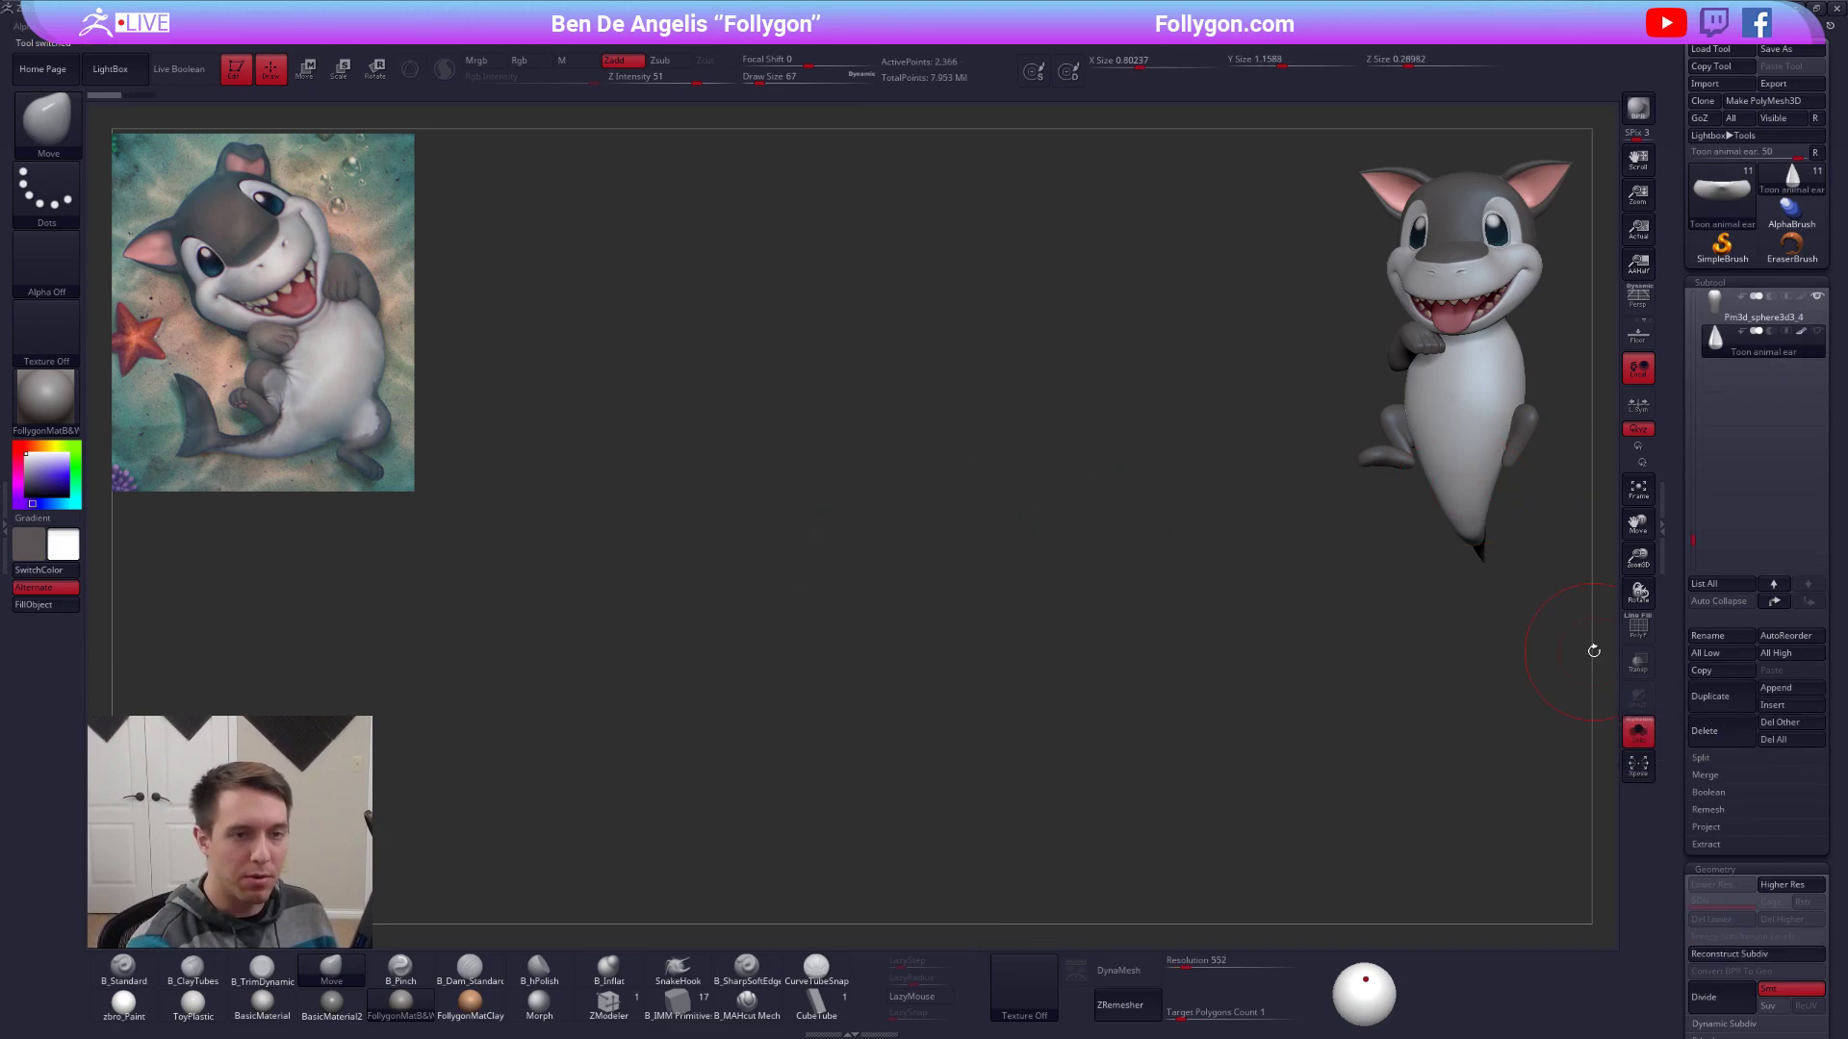
click(1754, 306)
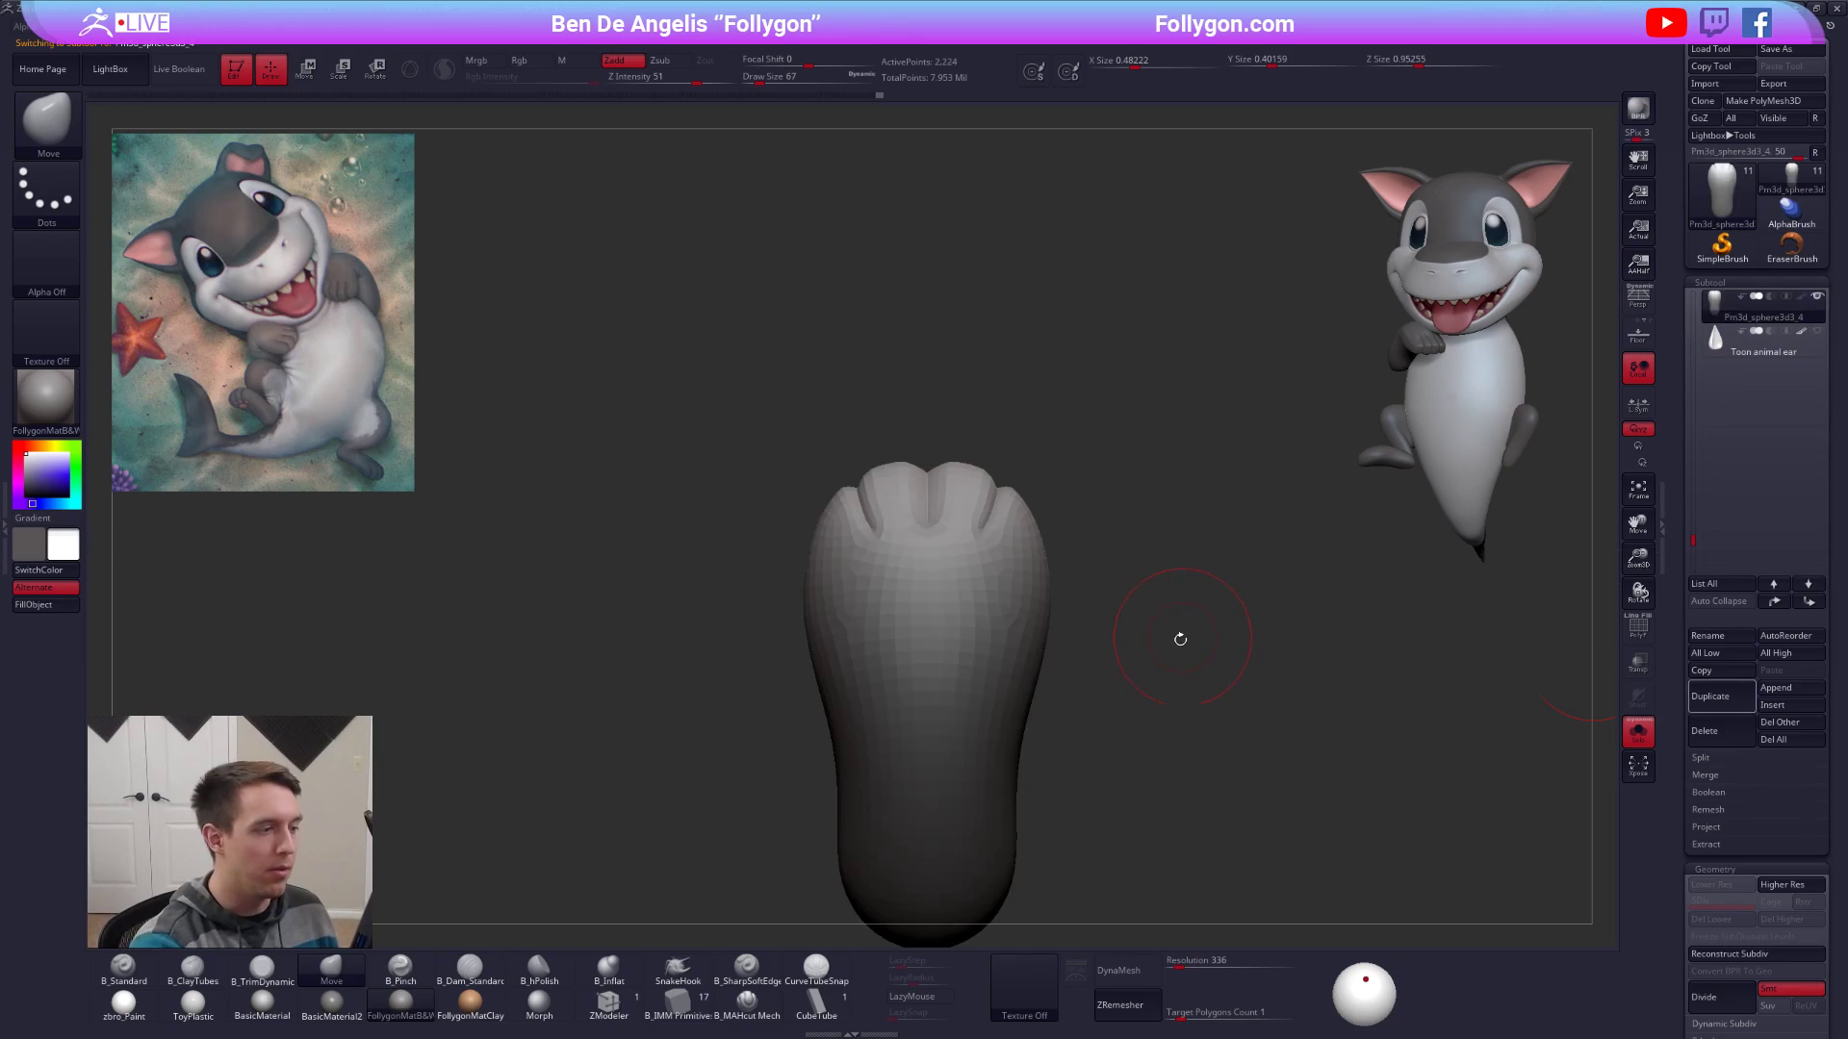
Compare the foot with the full character, isolate it again, and adjust its toe end with the Move brush at draw size 121.
right_drag(1071, 577, 983, 698)
key(alt+s)
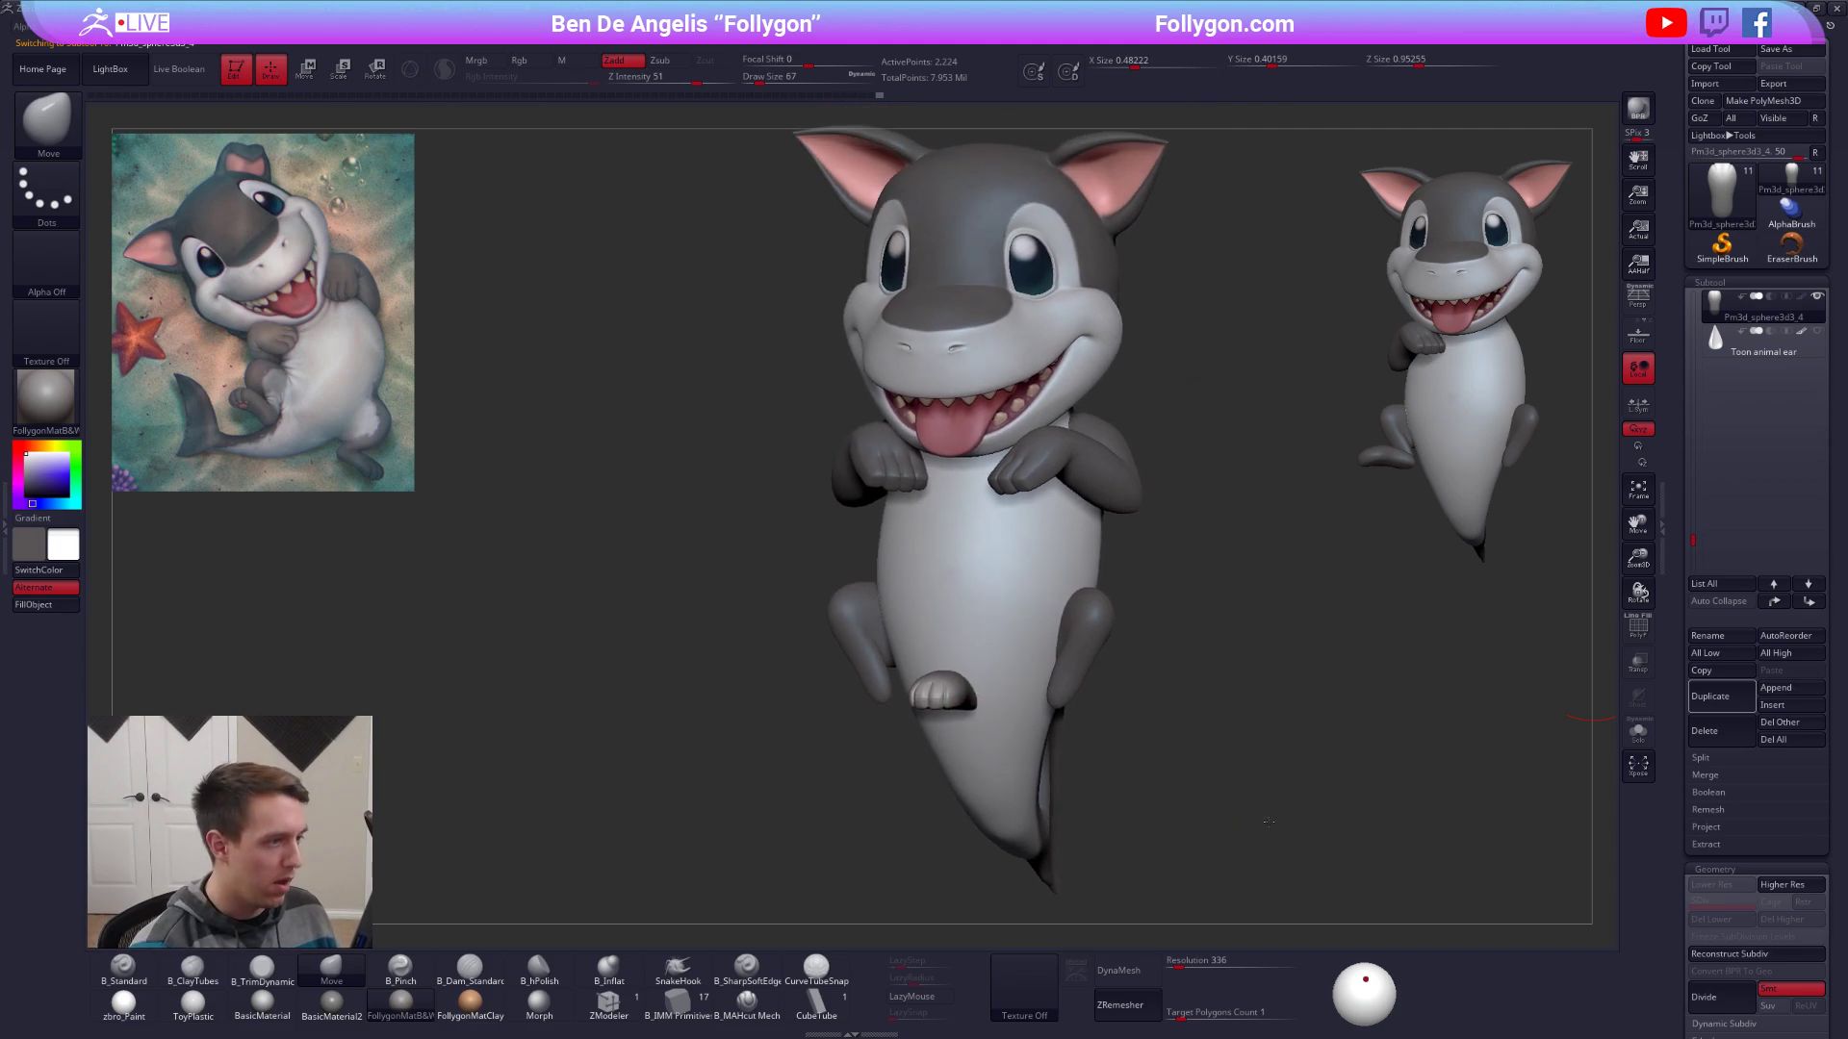
right_drag(1205, 807, 1274, 856)
key(alt+s)
mouse_move(928, 664)
ctrl+right_down()
mouse_move(972, 760)
mouse_move(962, 695)
ctrl+right_up()
key(space)
mouse_move(1018, 616)
mouse_down()
mouse_move(986, 578)
mouse_move(950, 589)
mouse_move(967, 583)
mouse_up()
key(space)
key(space)
mouse_move(962, 596)
right_down()
mouse_move(1030, 579)
mouse_move(1016, 558)
right_up()
alt+right_drag(905, 616, 1035, 555)
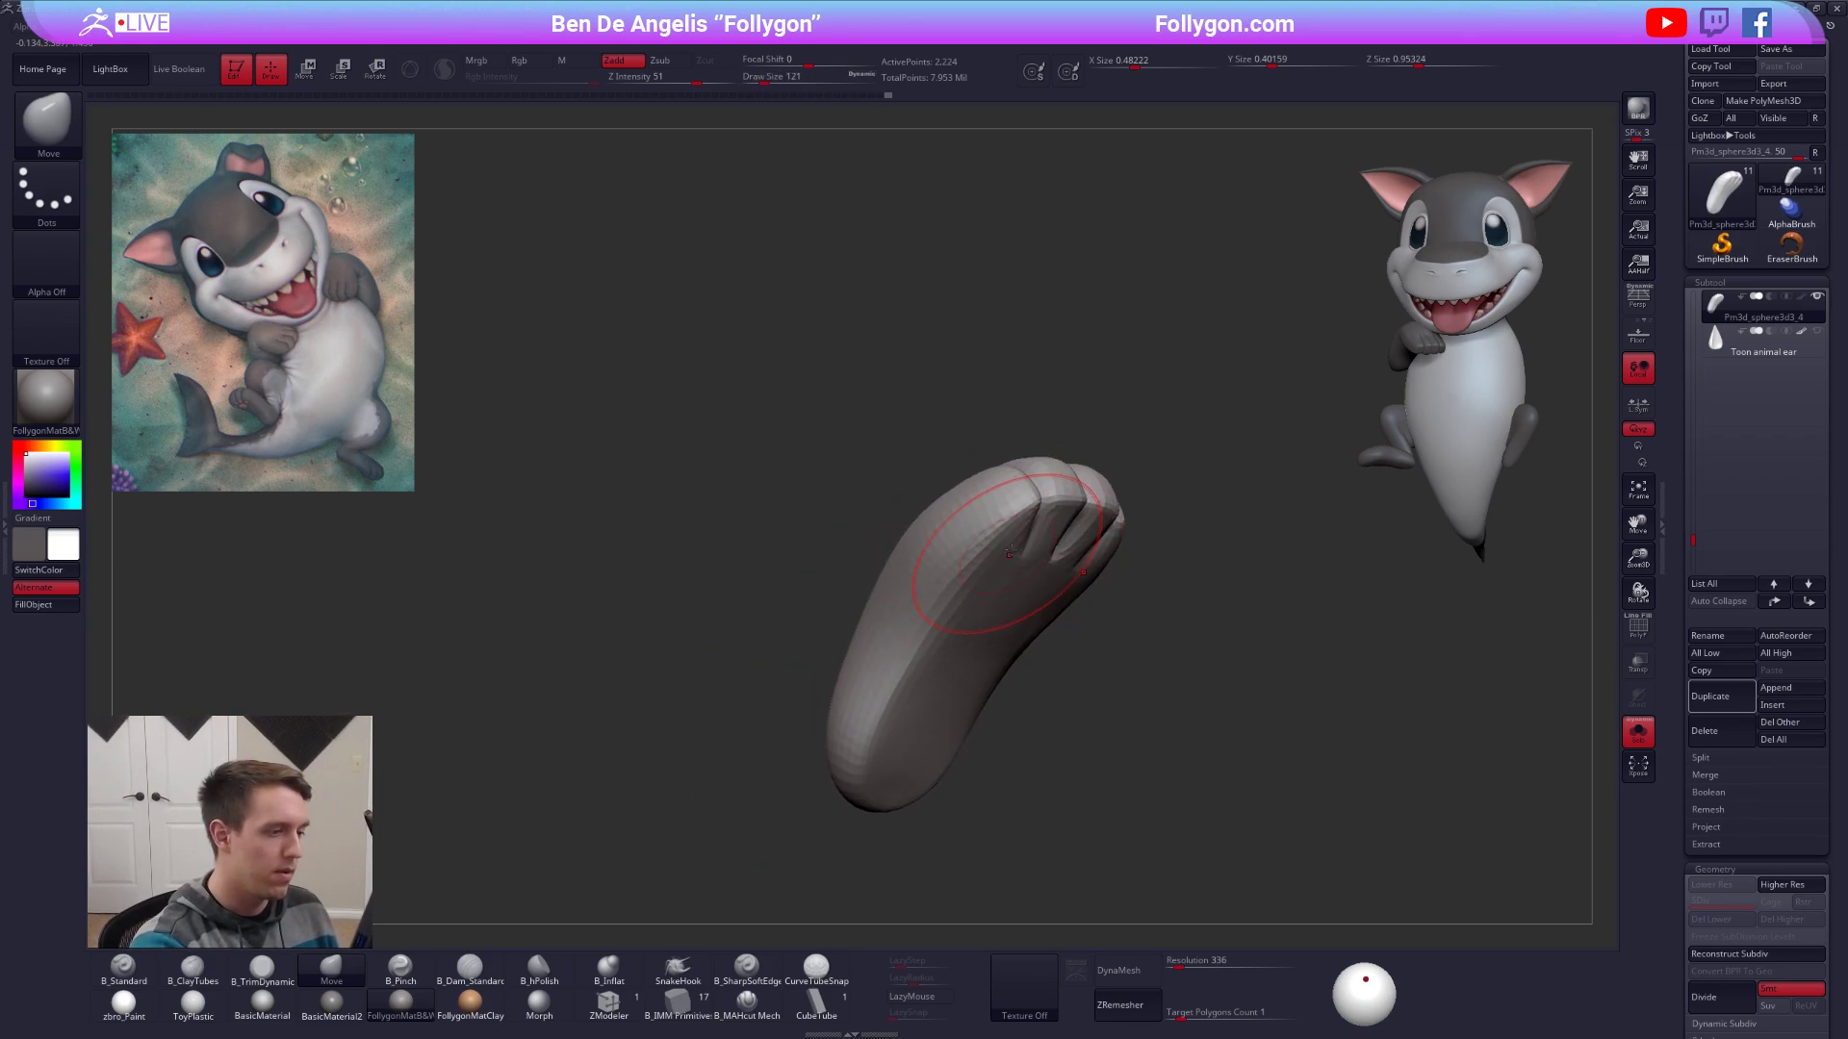
Adjust the toe pads and the front edge of the sole with the Move brush at draw size 104.
key(space)
drag(1034, 557, 1032, 557)
right_drag(1032, 557, 1043, 547)
drag(1015, 562, 1026, 562)
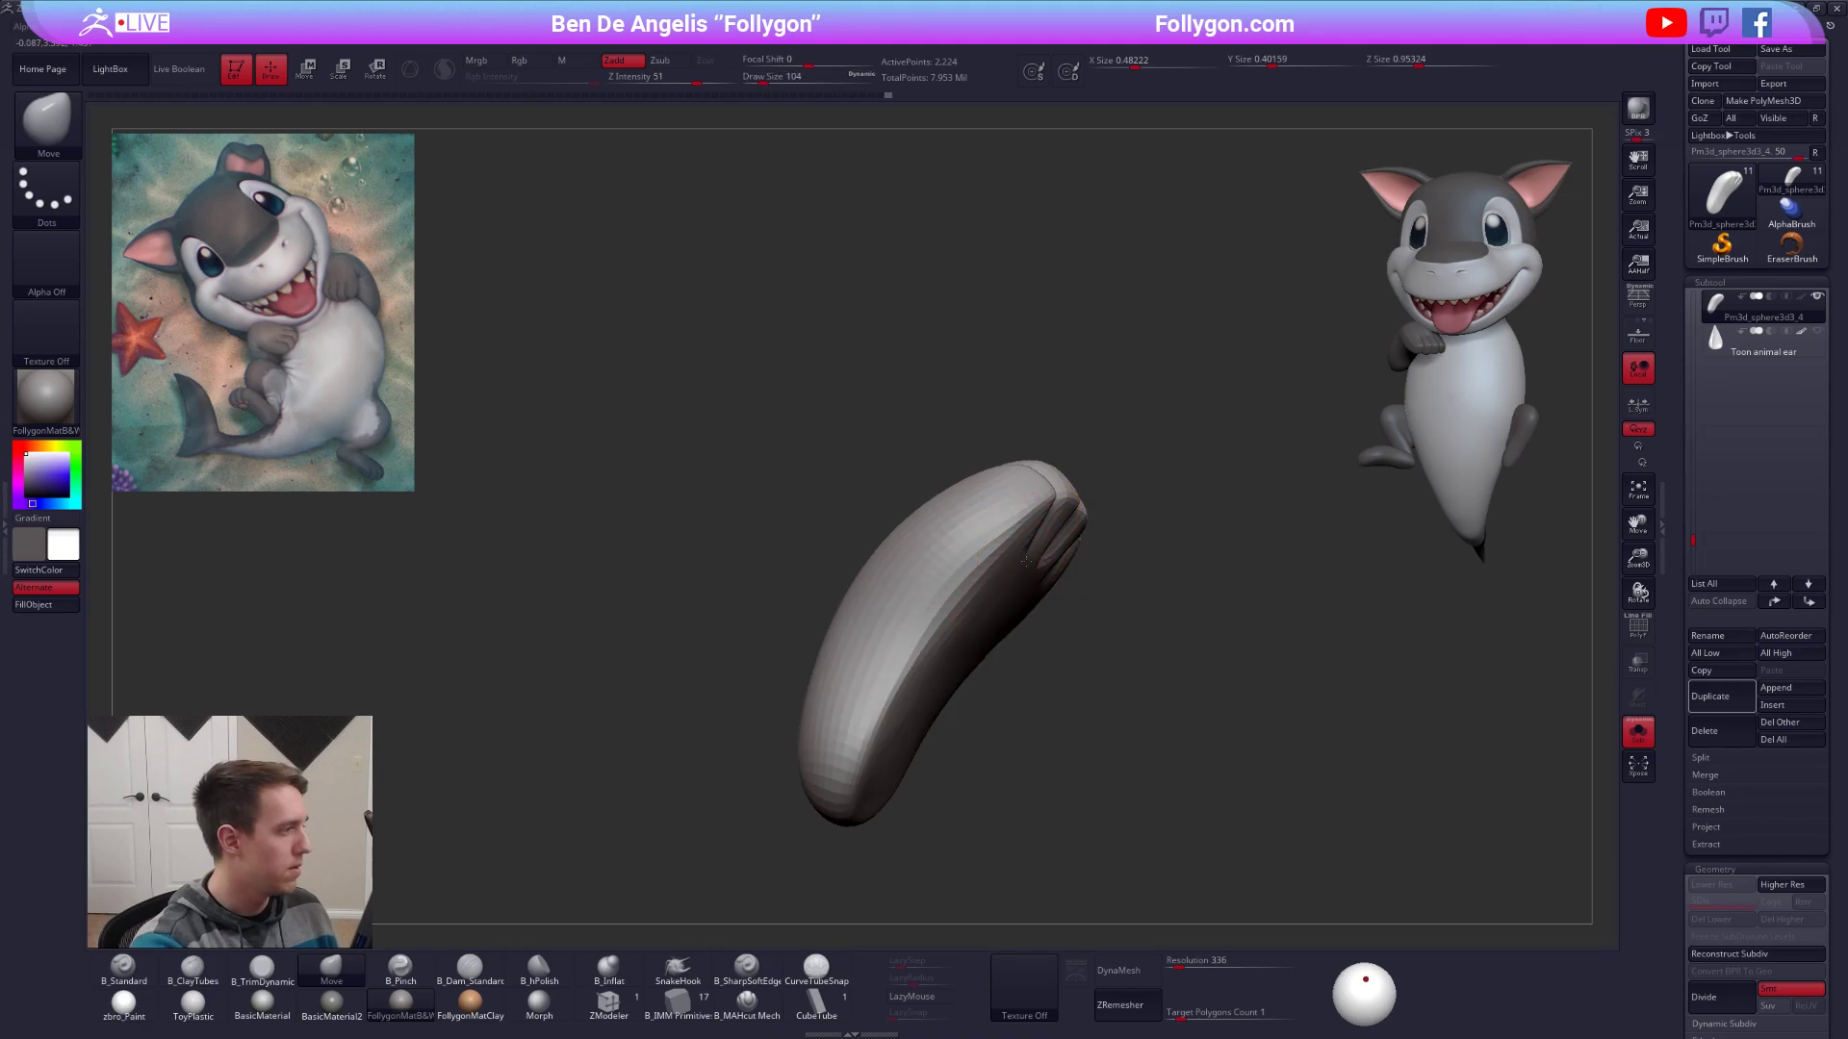
mouse_move(1040, 555)
right_down()
mouse_move(995, 564)
mouse_move(1019, 539)
right_up()
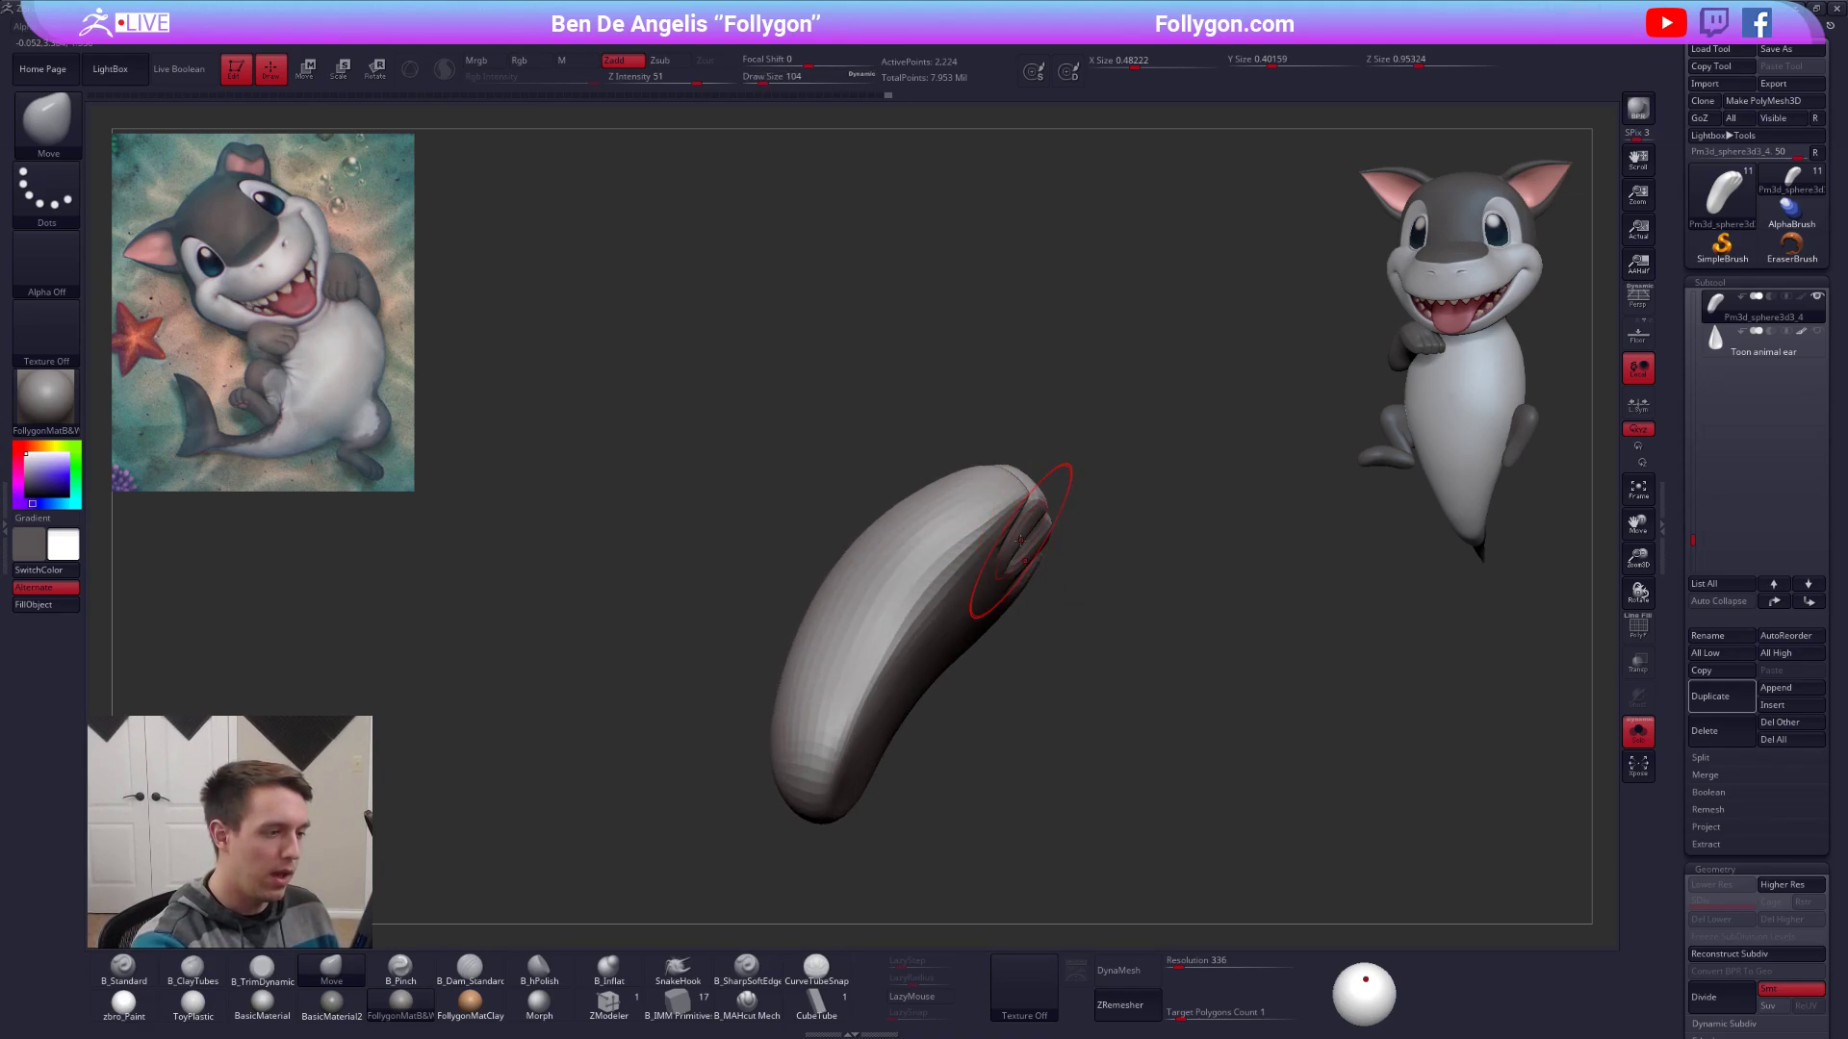
drag(1027, 541, 1025, 546)
right_drag(1026, 548, 982, 575)
Rework the sole from the arch to the heel with B_ClayTubes at draw size 140 and smooth it.
key(space)
drag(936, 617, 949, 617)
key(2)
alt+right_drag(895, 683, 984, 578)
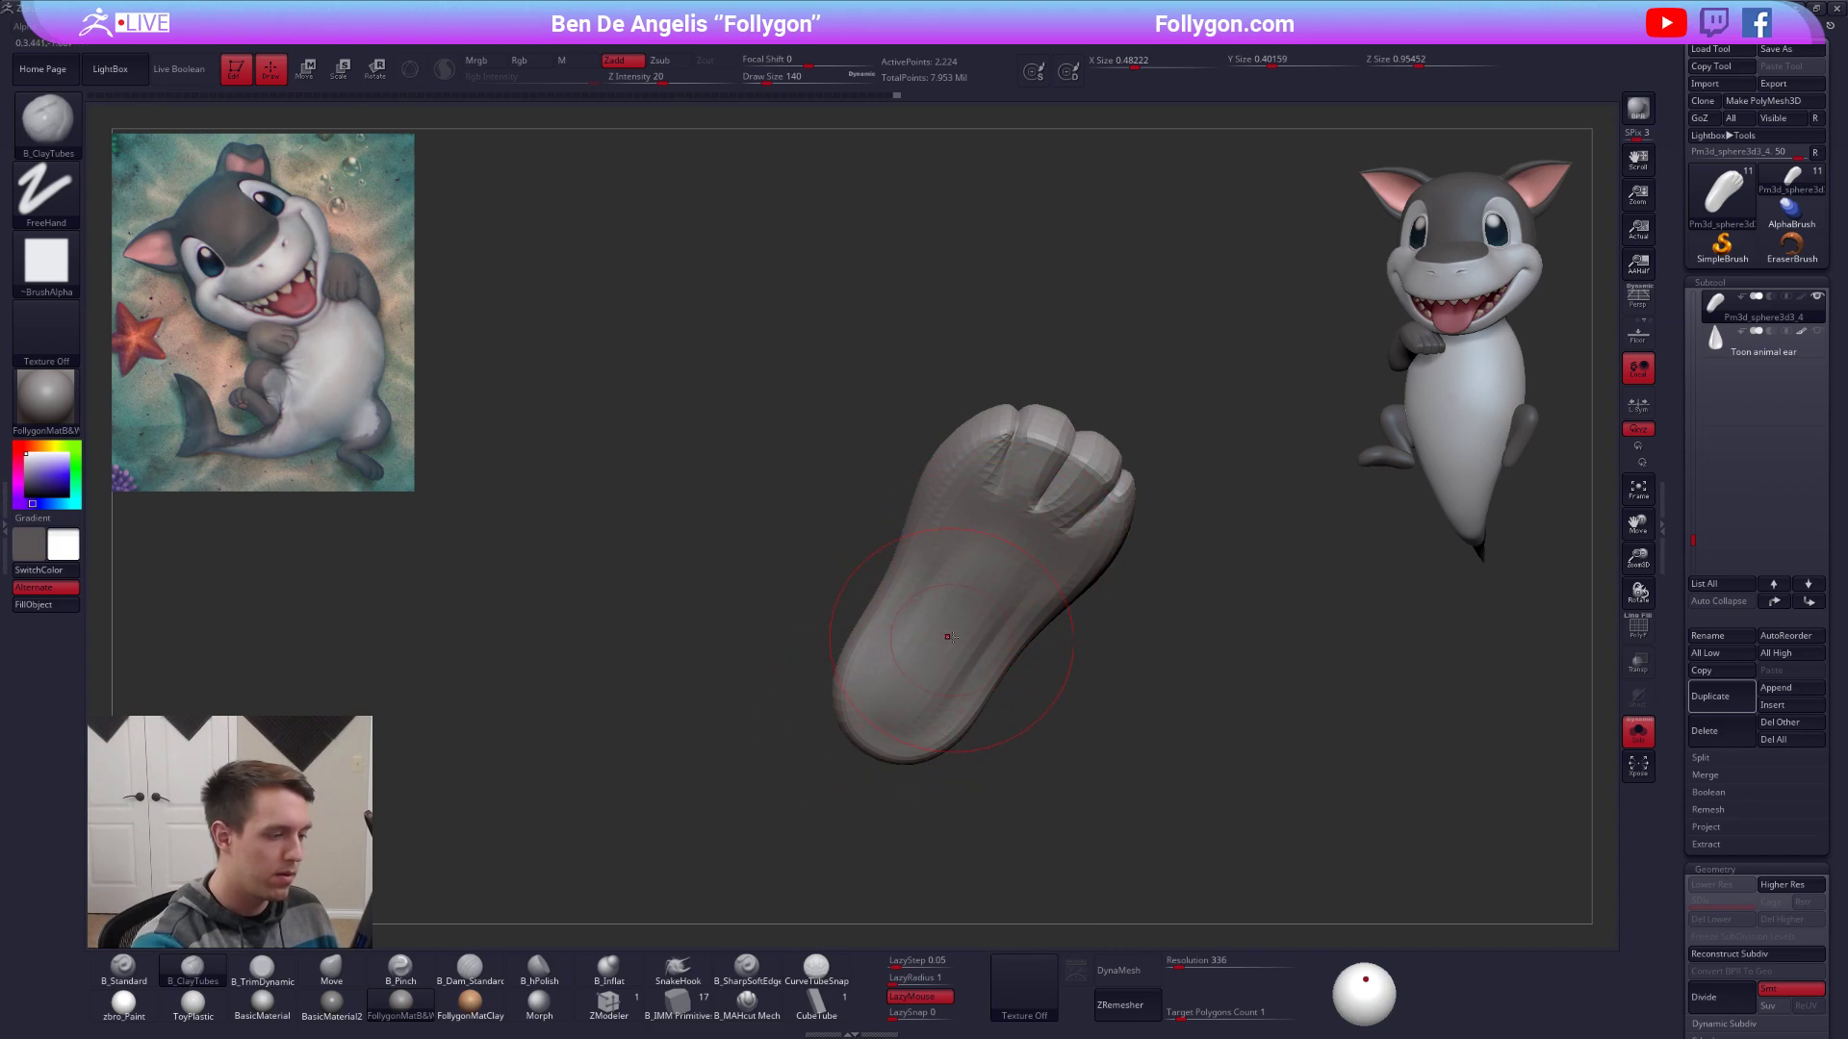
mouse_move(949, 637)
shift+mouse_down()
mouse_move(991, 596)
mouse_move(924, 684)
shift+mouse_up()
right_drag(914, 664, 906, 678)
key(space)
drag(907, 674, 903, 673)
shift+drag(962, 616, 880, 736)
Adjust the contour of the foot around the toes and arch with the Move brush at varying draw sizes.
mouse_move(890, 703)
right_down()
mouse_move(928, 667)
mouse_move(932, 722)
mouse_move(891, 751)
mouse_move(1030, 476)
right_up()
key(space)
drag(1030, 477, 1020, 476)
right_drag(1044, 477, 1018, 475)
key(b)
key(m)
key(v)
key(space)
drag(1039, 476, 1006, 456)
right_drag(1006, 456, 1012, 454)
key(space)
drag(953, 577, 958, 578)
mouse_move(962, 567)
right_down()
mouse_move(1006, 547)
mouse_move(999, 514)
mouse_move(920, 581)
mouse_move(991, 494)
right_up()
Build up the ball and side of the sole with B_ClayTubes at draw size 140.
key(b)
key(c)
key(t)
key(space)
drag(990, 495, 998, 495)
right_drag(998, 491, 1010, 466)
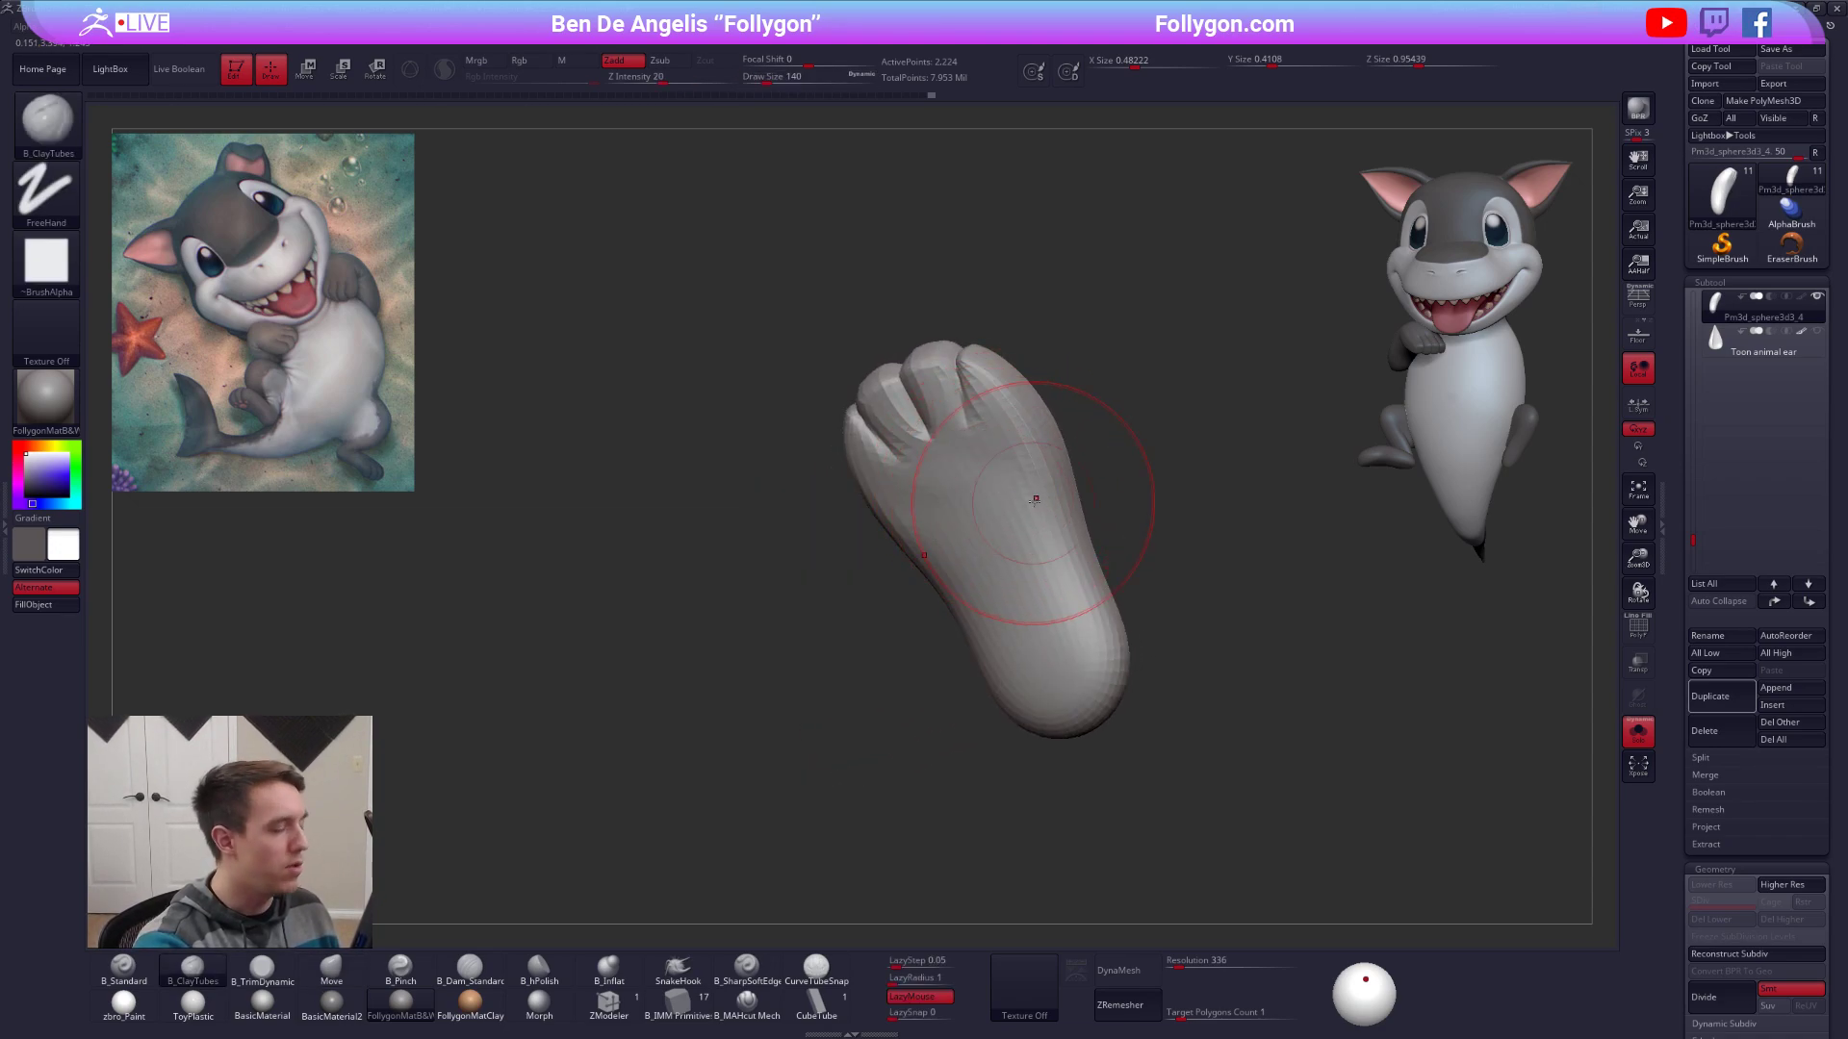
Subdivide the foot twice and refine the sole behind the outer toes with B_ClayTubes at draw size 61.
key(ctrl+d)
key(ctrl+d)
key(space)
drag(1038, 487, 1029, 487)
alt+right_drag(1019, 484, 1022, 538)
right_drag(1022, 538, 996, 505)
key(space)
drag(995, 486, 987, 486)
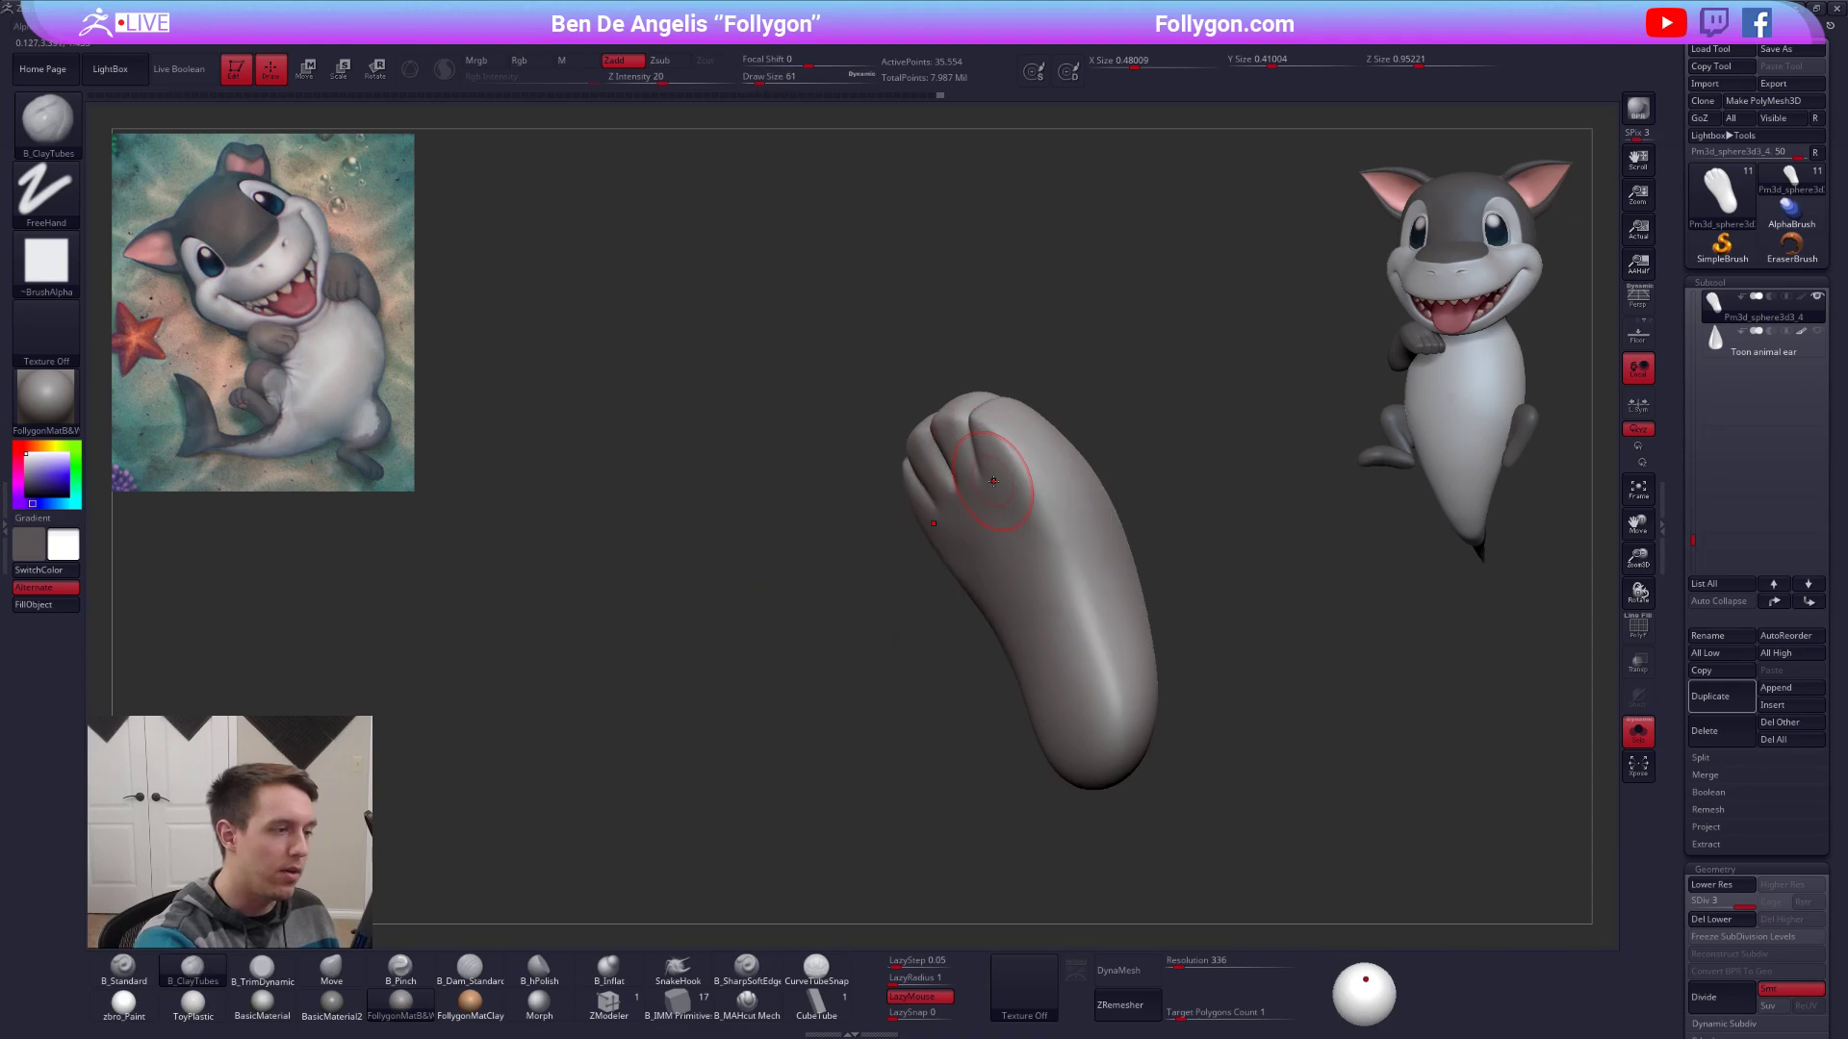
Sharpen the side edge of the sole toward the heel with B_Pinch at draw size 96.
right_drag(993, 481, 938, 464)
key(b)
key(p)
key(i)
key(space)
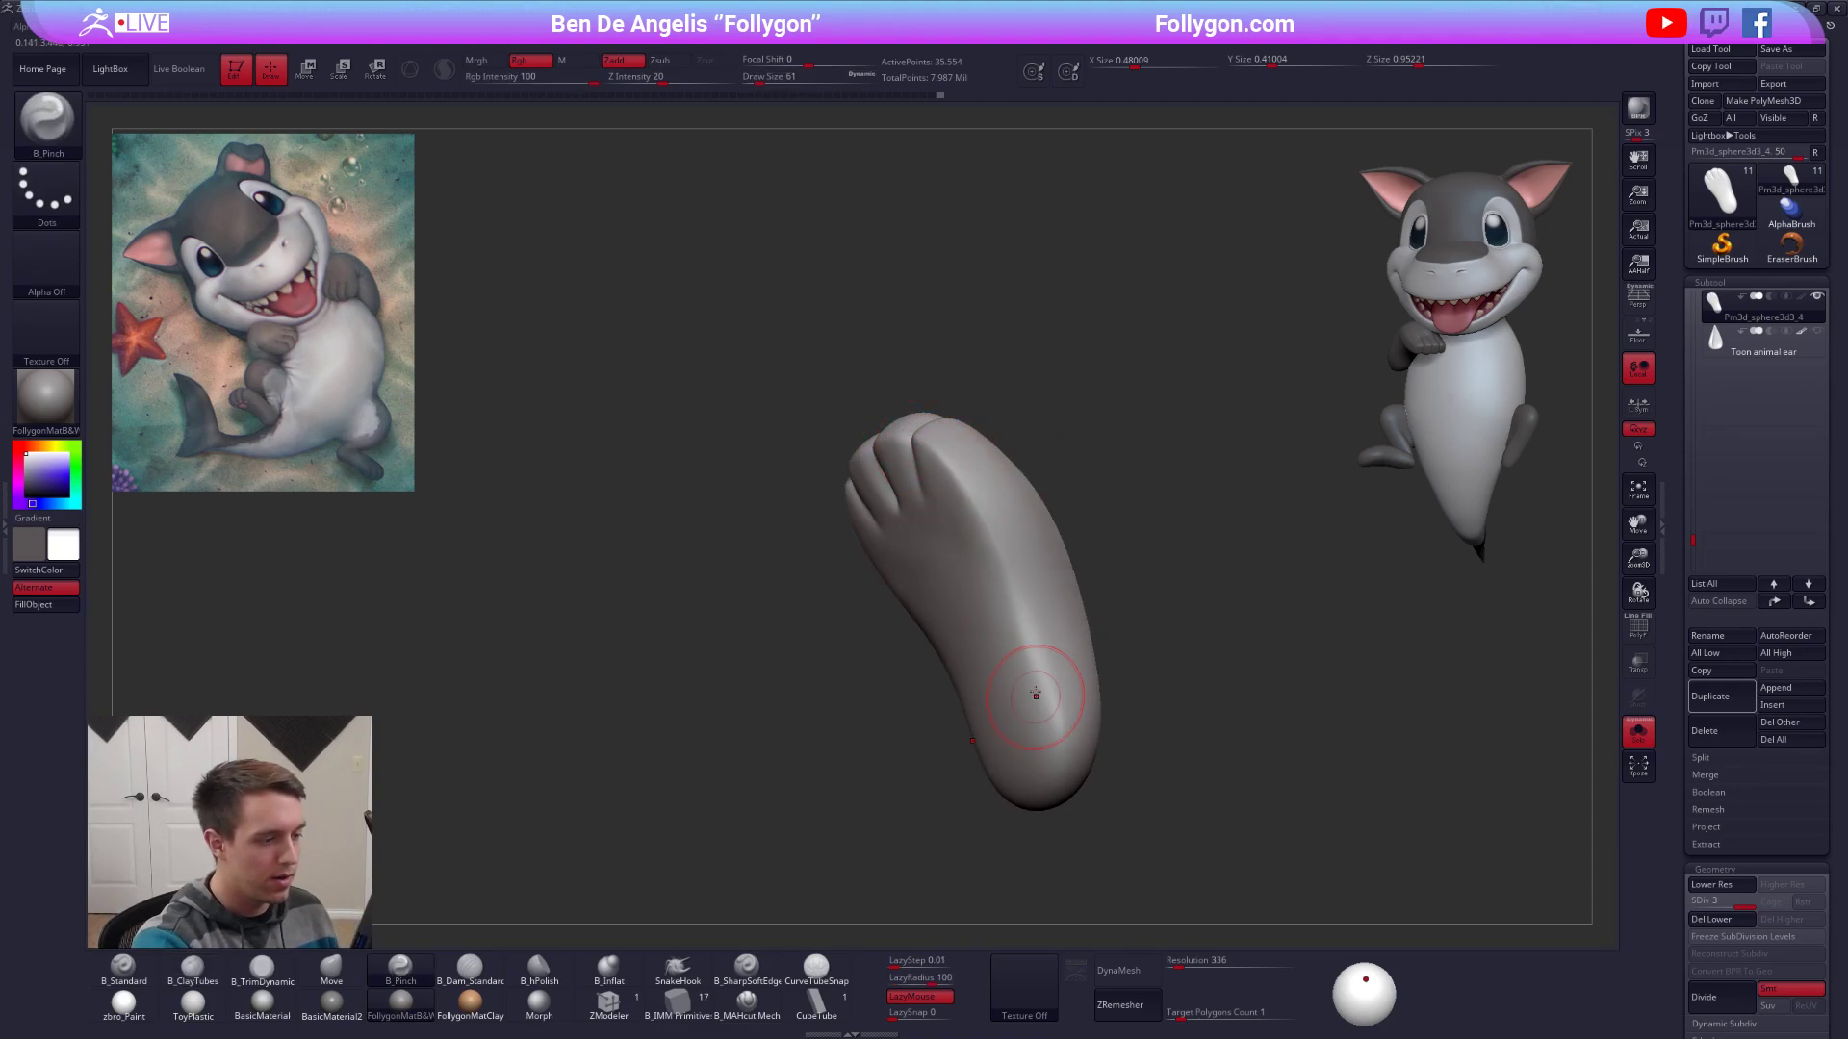
key(space)
drag(1036, 695, 1040, 695)
mouse_move(1040, 647)
alt+right_down()
mouse_move(1002, 607)
mouse_move(1001, 640)
alt+right_up()
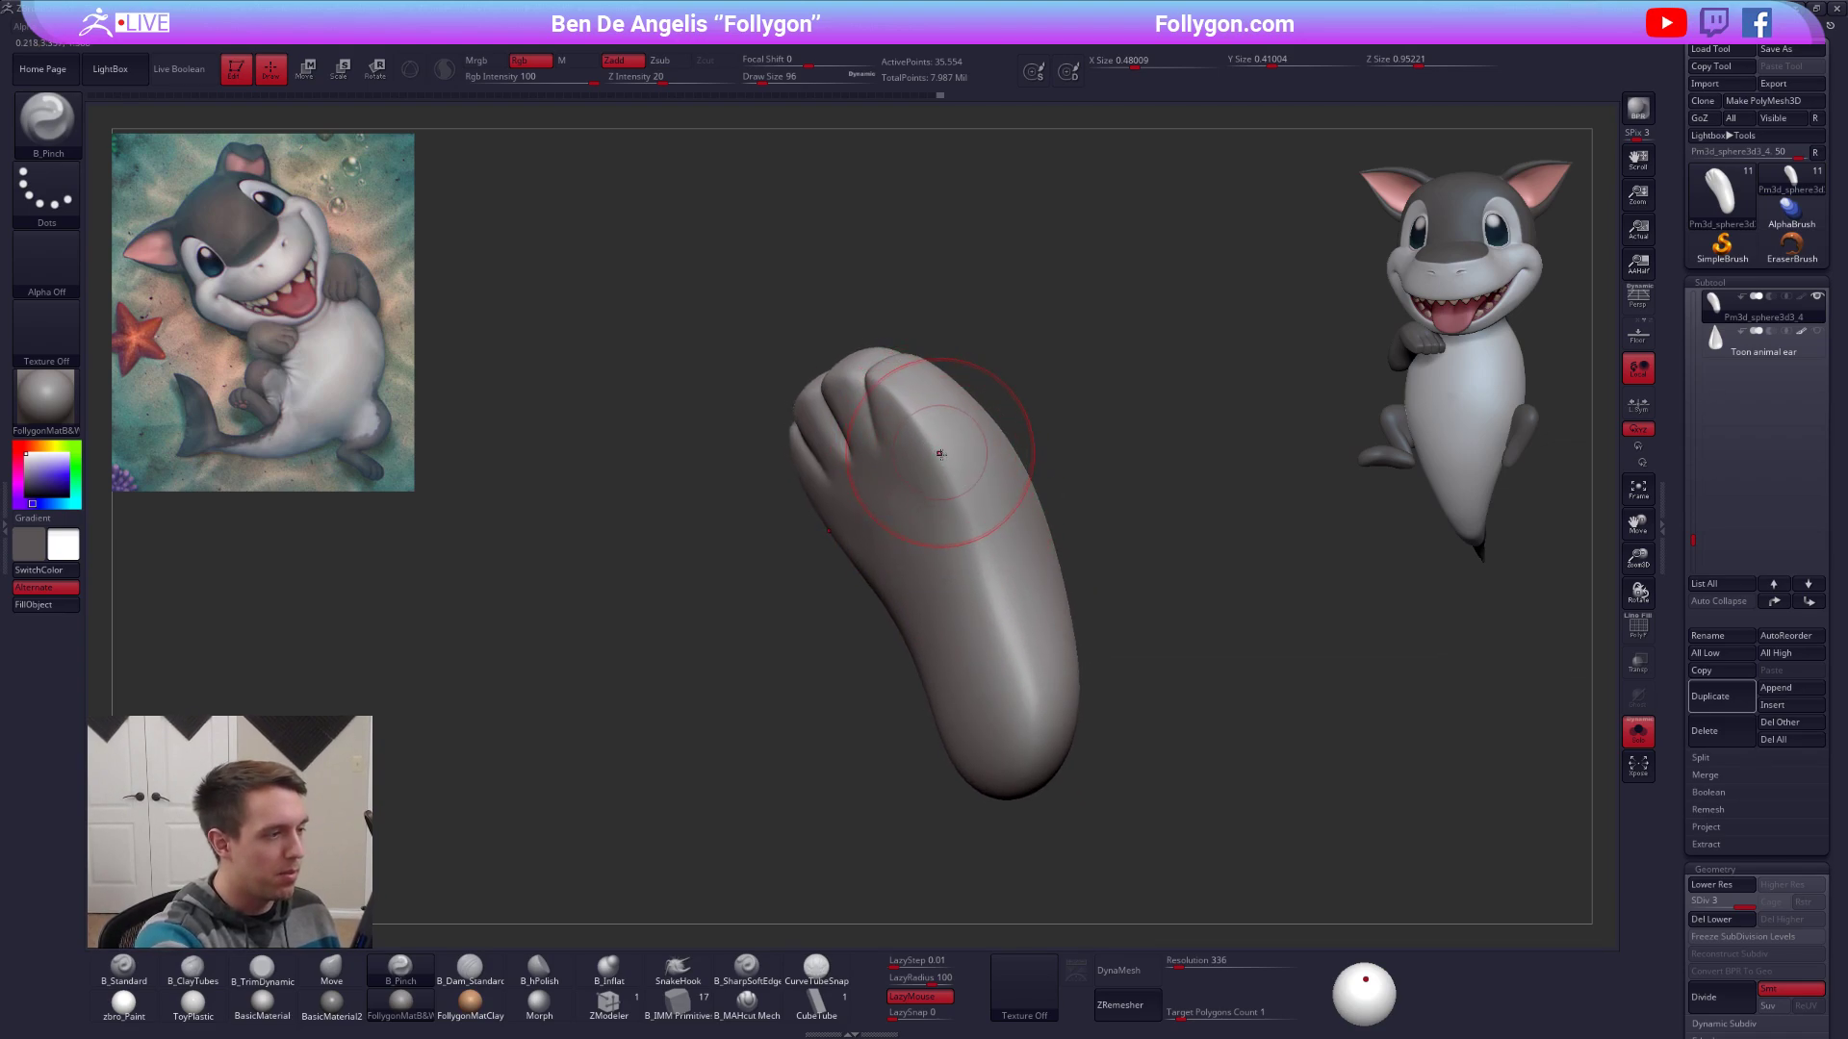
Tighten the sole edge from the outer toe back along the arch with B_Pinch at draw size 67.
right_drag(940, 454, 924, 432)
key(space)
drag(917, 431, 912, 431)
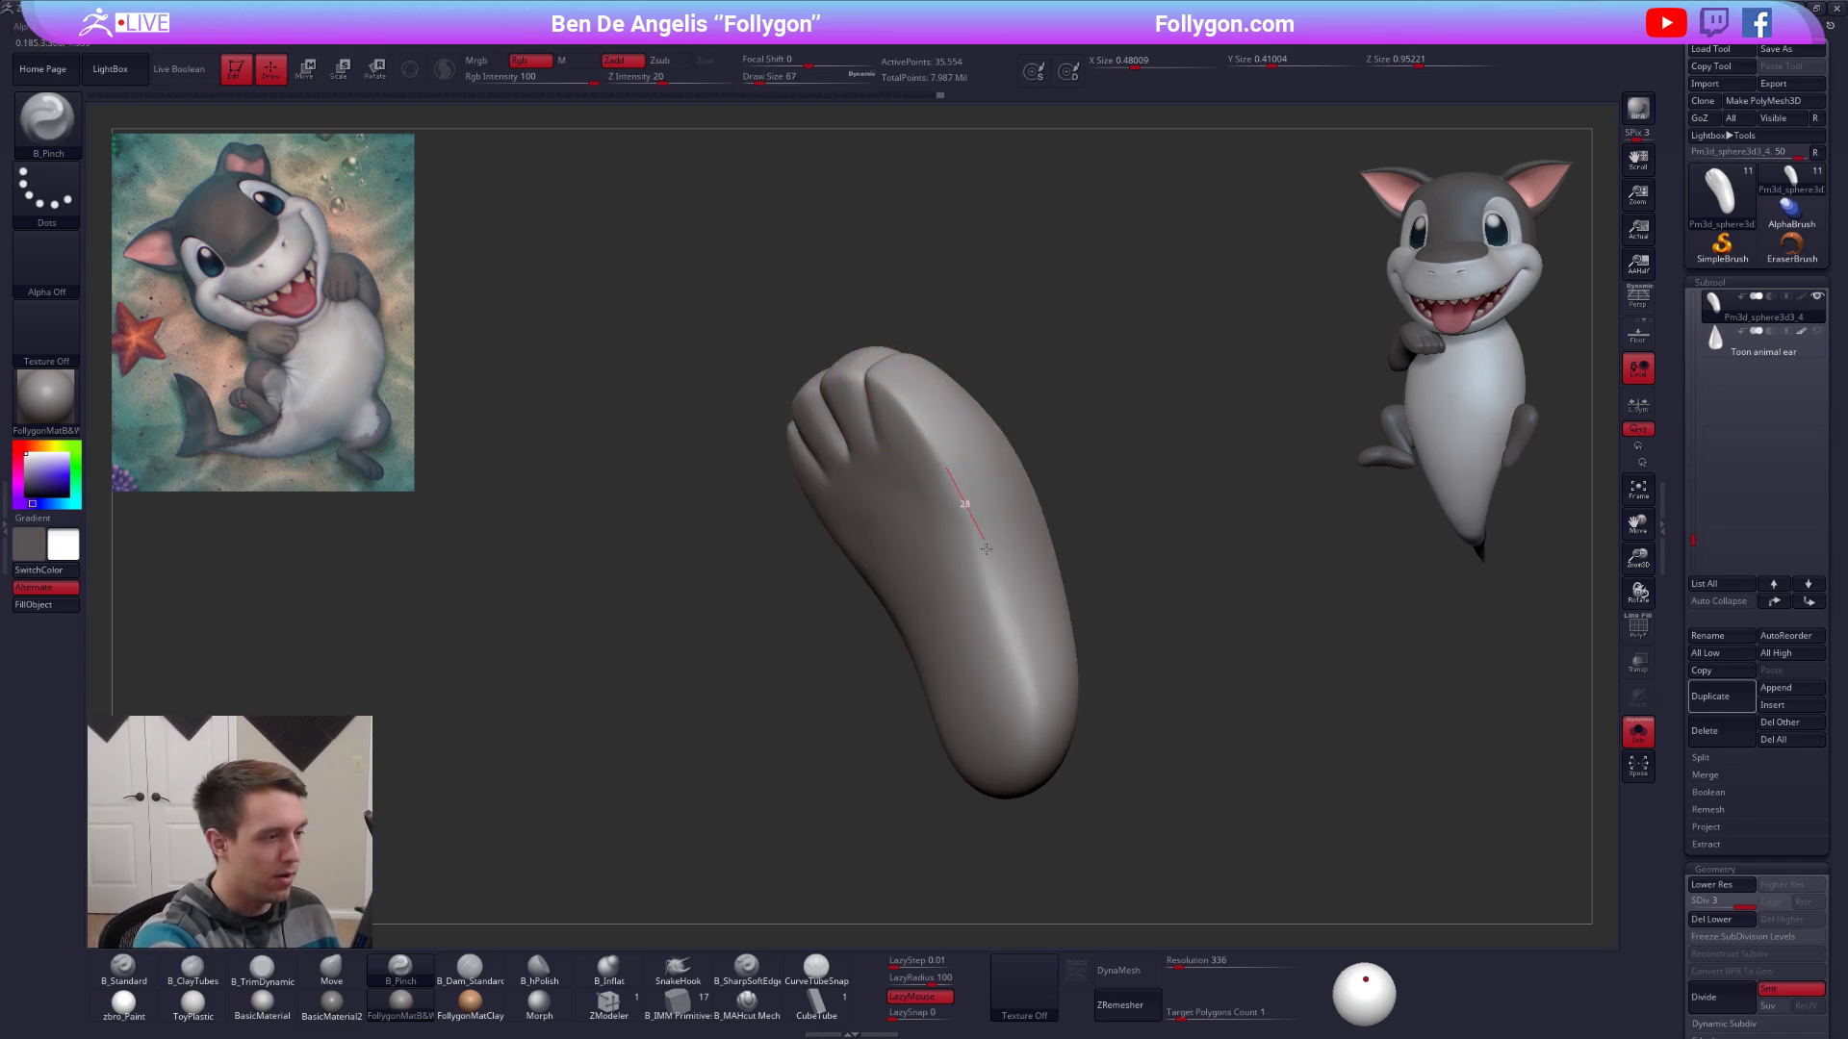
key(space)
drag(1000, 656, 1007, 657)
Adjust the arch silhouette with the Move brush at draw size 130 and flatten the sole with B_TrimDynamic at draw size 104.
mouse_move(1006, 647)
right_down()
mouse_move(989, 529)
mouse_move(1033, 553)
right_up()
key(b)
key(m)
key(v)
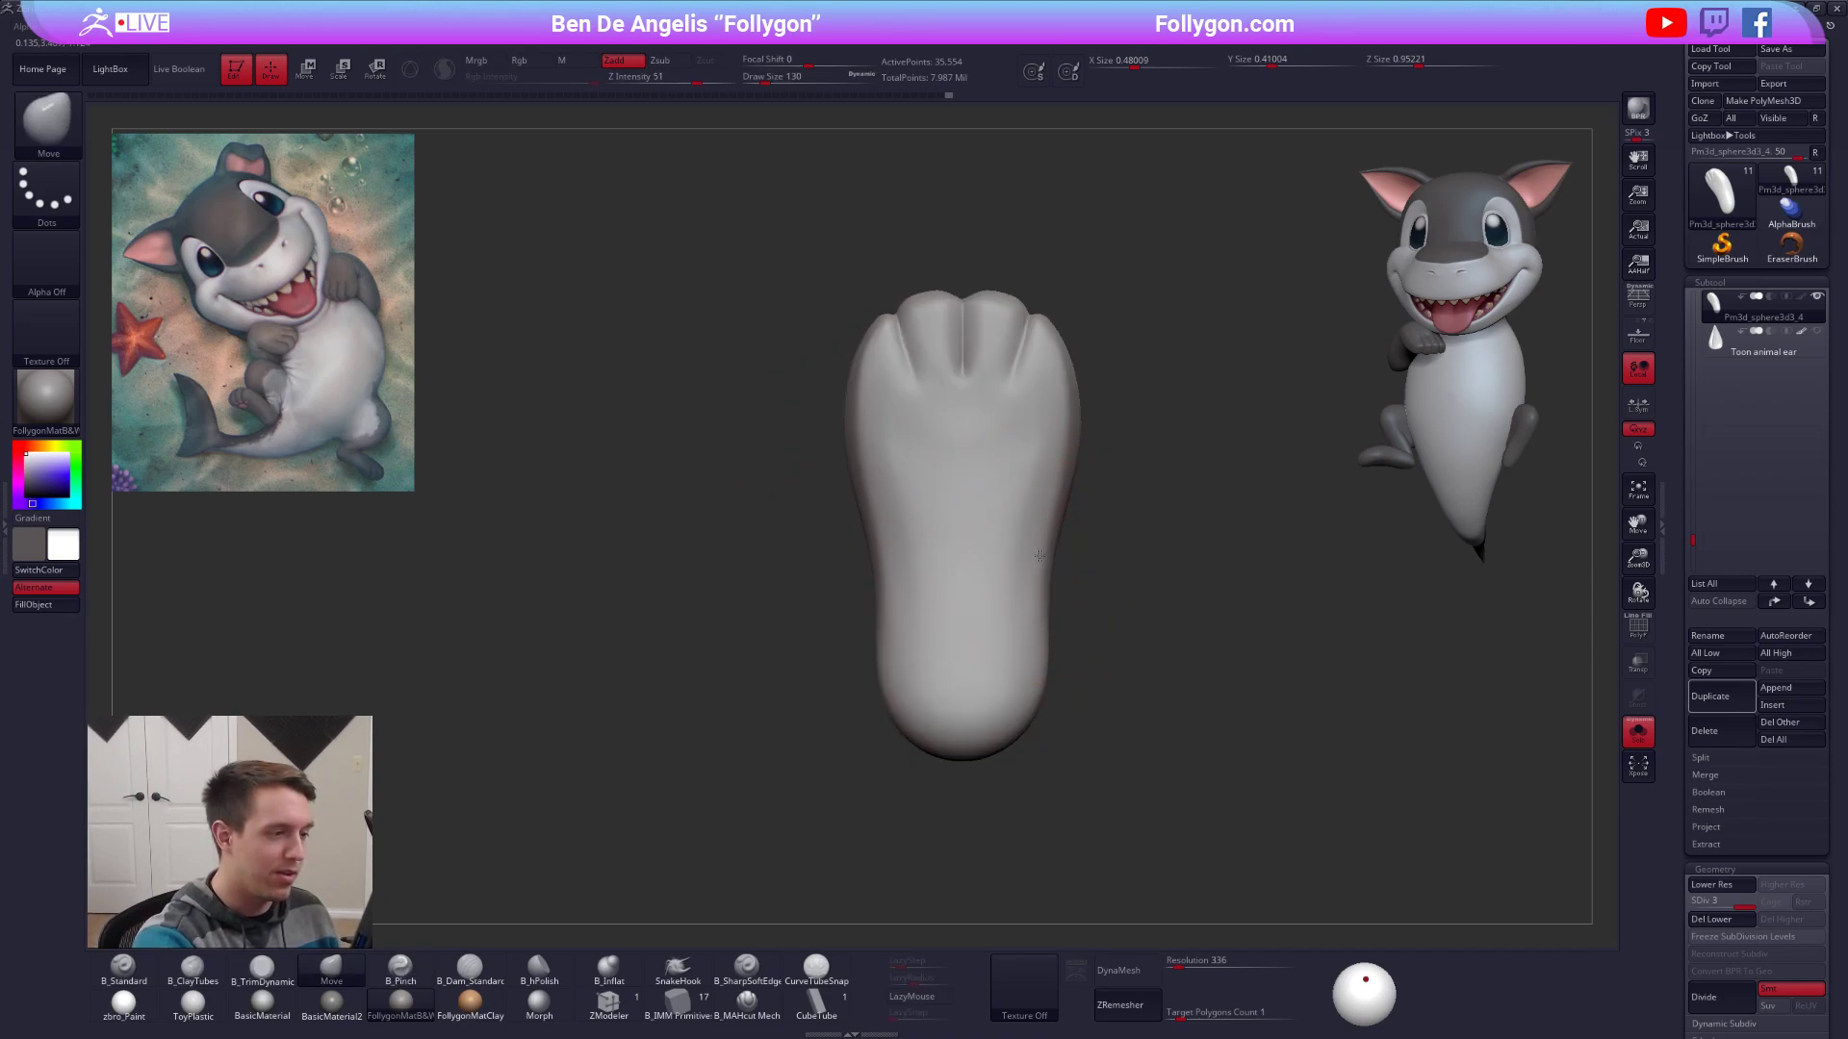
key(b)
key(t)
key(d)
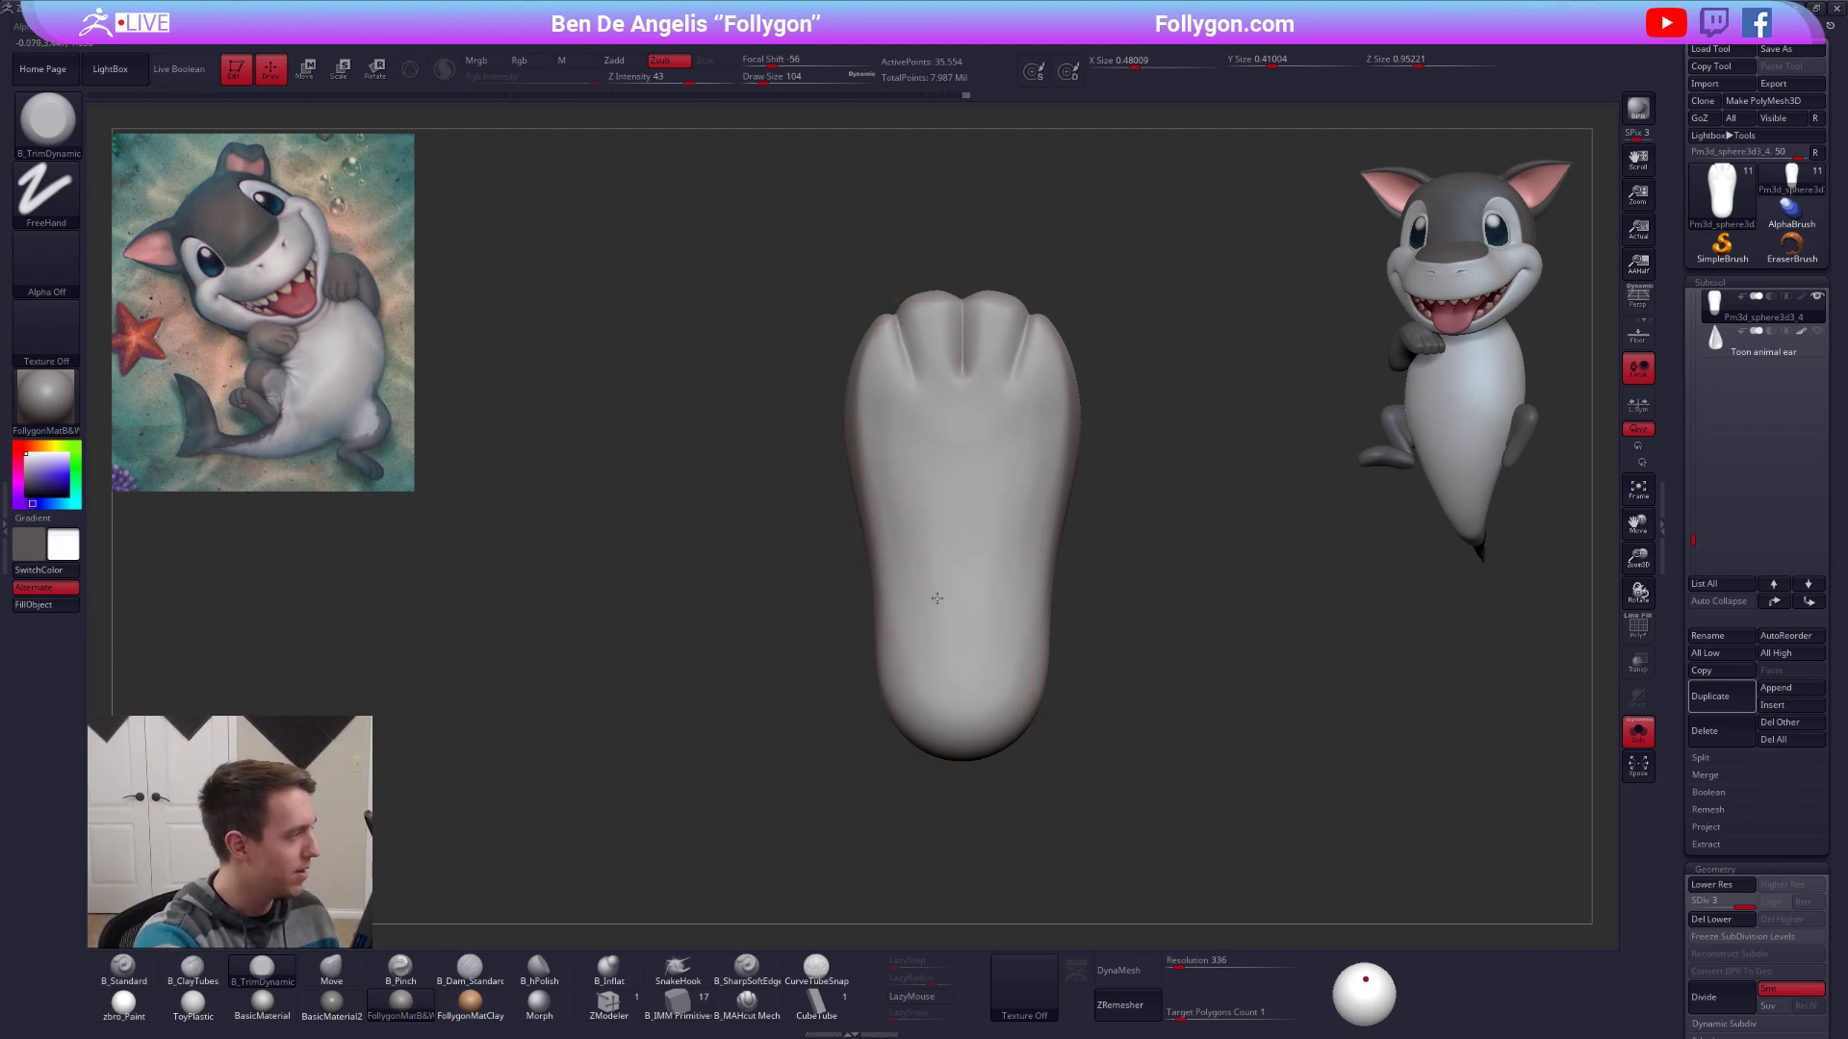
Crisp up the sole's rim with B_Pinch at draw size 96 and flatten the heel's underside with B_TrimDynamic.
key(b)
key(p)
key(i)
right_drag(1011, 536, 1109, 405)
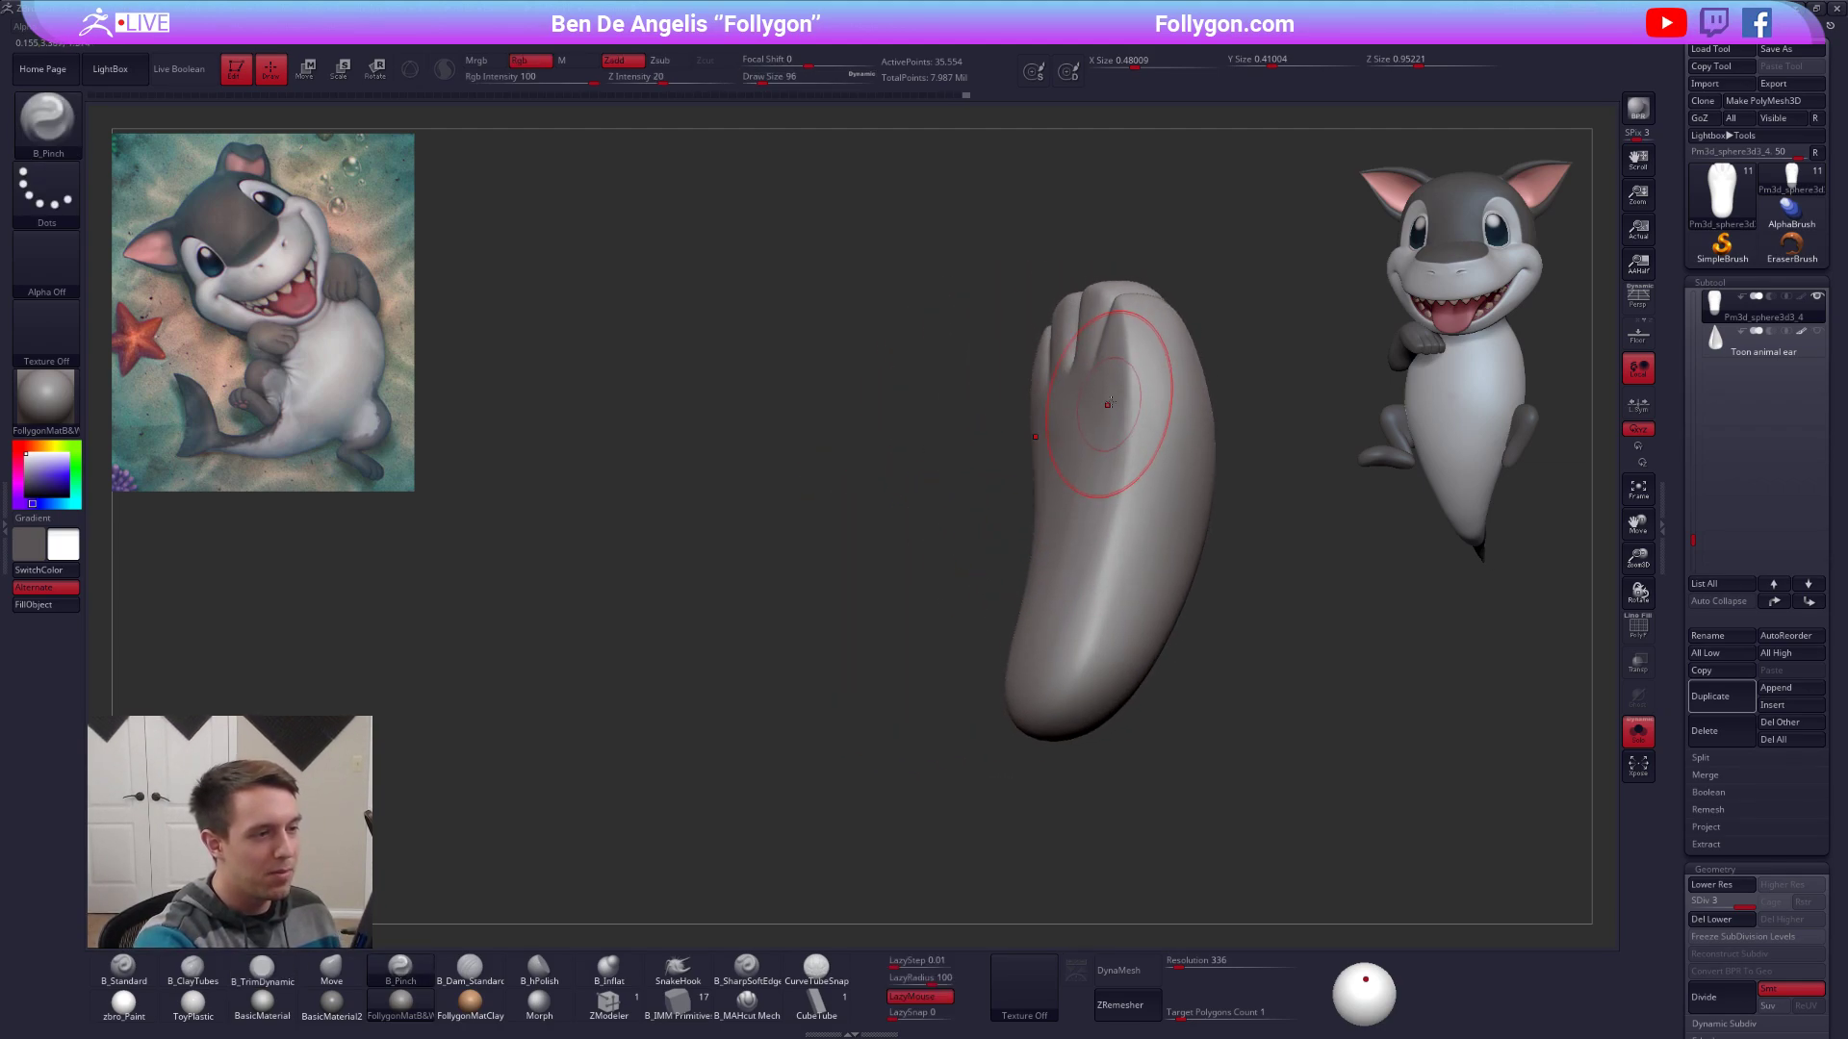
mouse_move(1099, 625)
right_down()
mouse_move(1072, 730)
mouse_move(1031, 577)
mouse_move(1070, 551)
mouse_move(948, 577)
right_up()
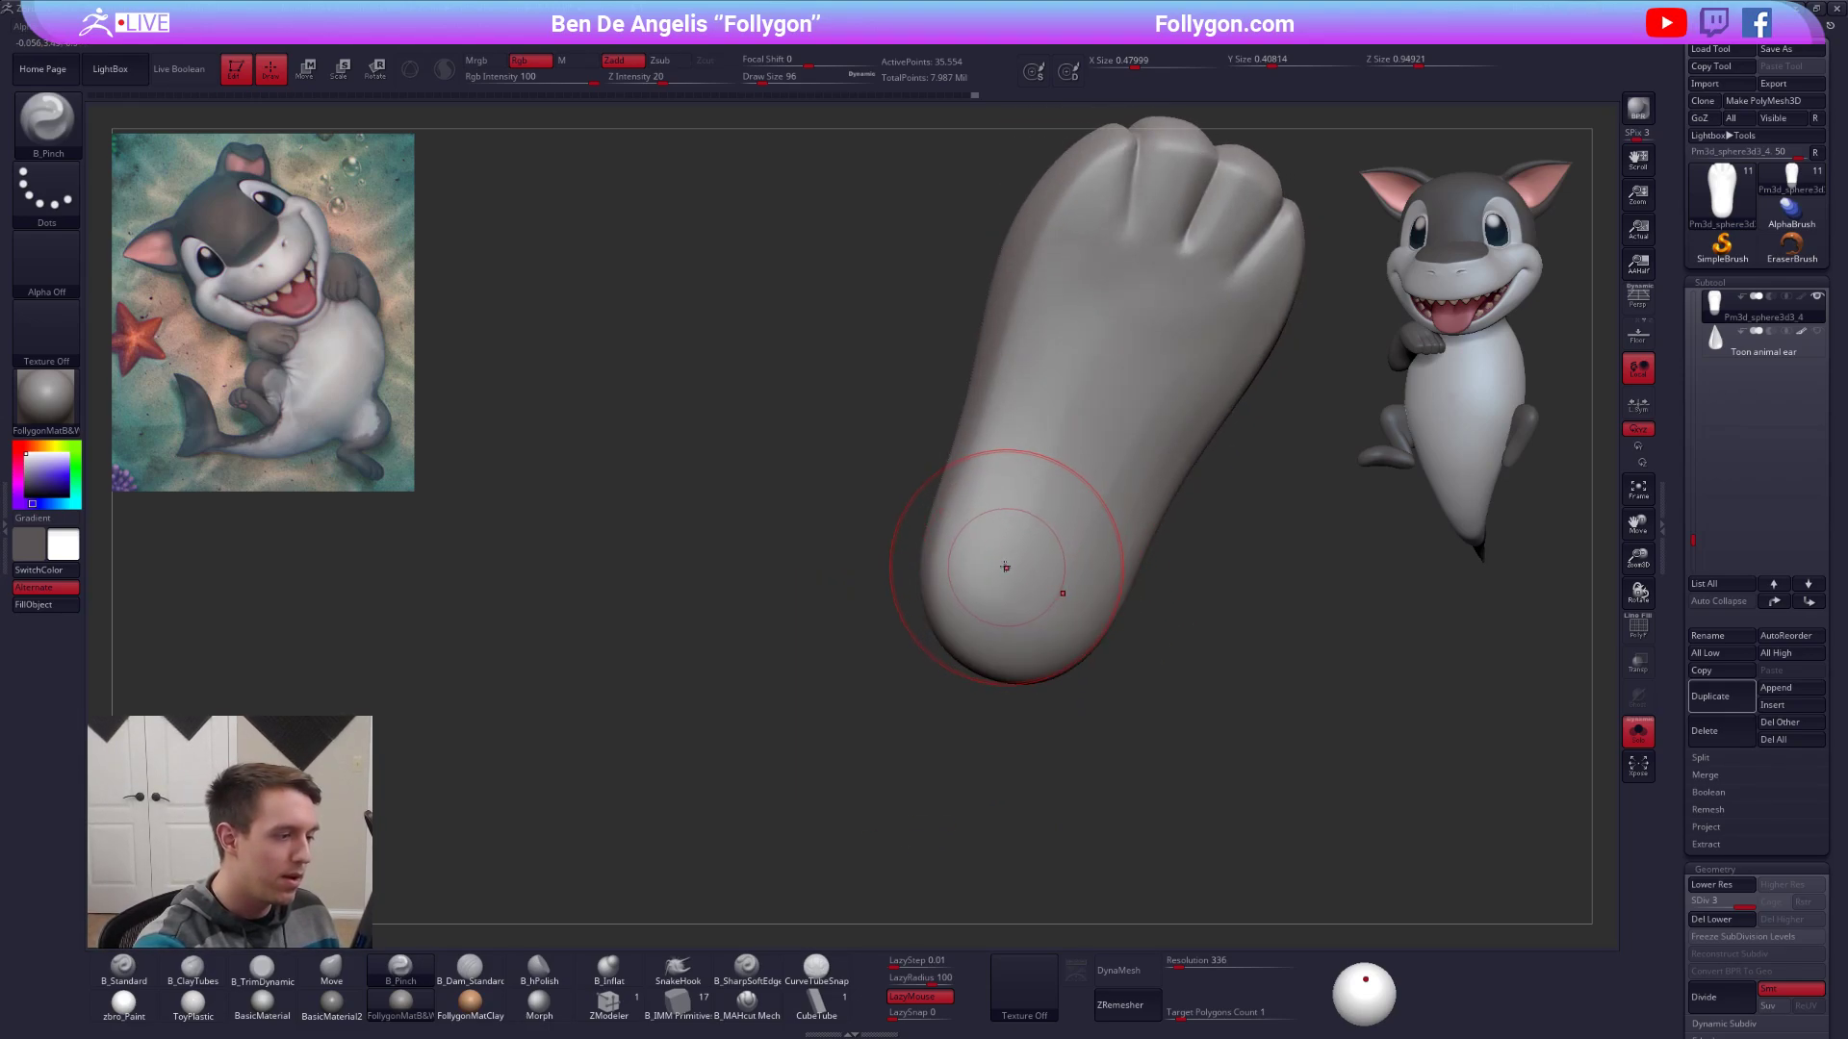
key(3)
drag(1005, 567, 992, 640)
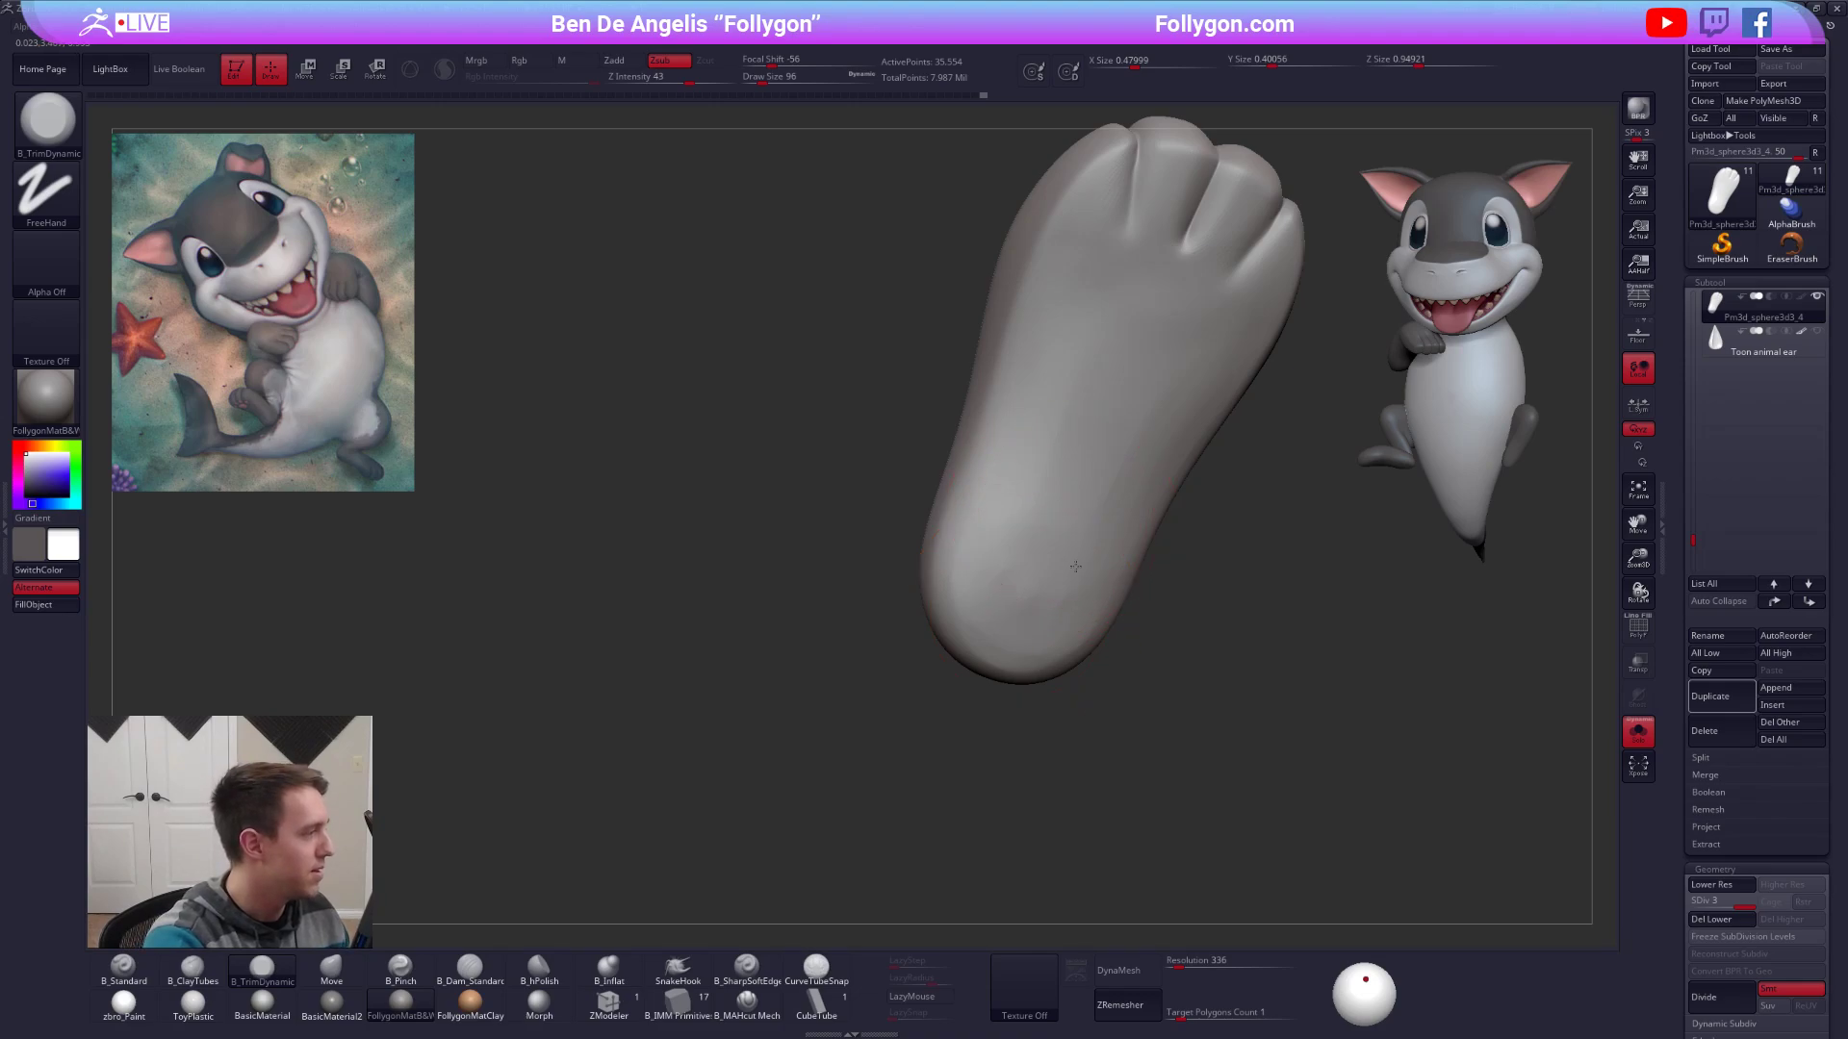
At the foot's lowest subdivision level, mask everything behind the toes with a soft-edged lasso mask and shift the toe end with Transpose Move.
mouse_move(1075, 566)
right_down()
mouse_move(1058, 573)
mouse_move(1107, 577)
mouse_move(980, 614)
mouse_move(1107, 625)
mouse_move(1155, 653)
mouse_move(1086, 683)
right_up()
mouse_move(1298, 854)
right_down()
mouse_move(1158, 710)
mouse_move(1089, 680)
right_up()
key(space)
click(1040, 601)
key(shift+d)
key(shift+d)
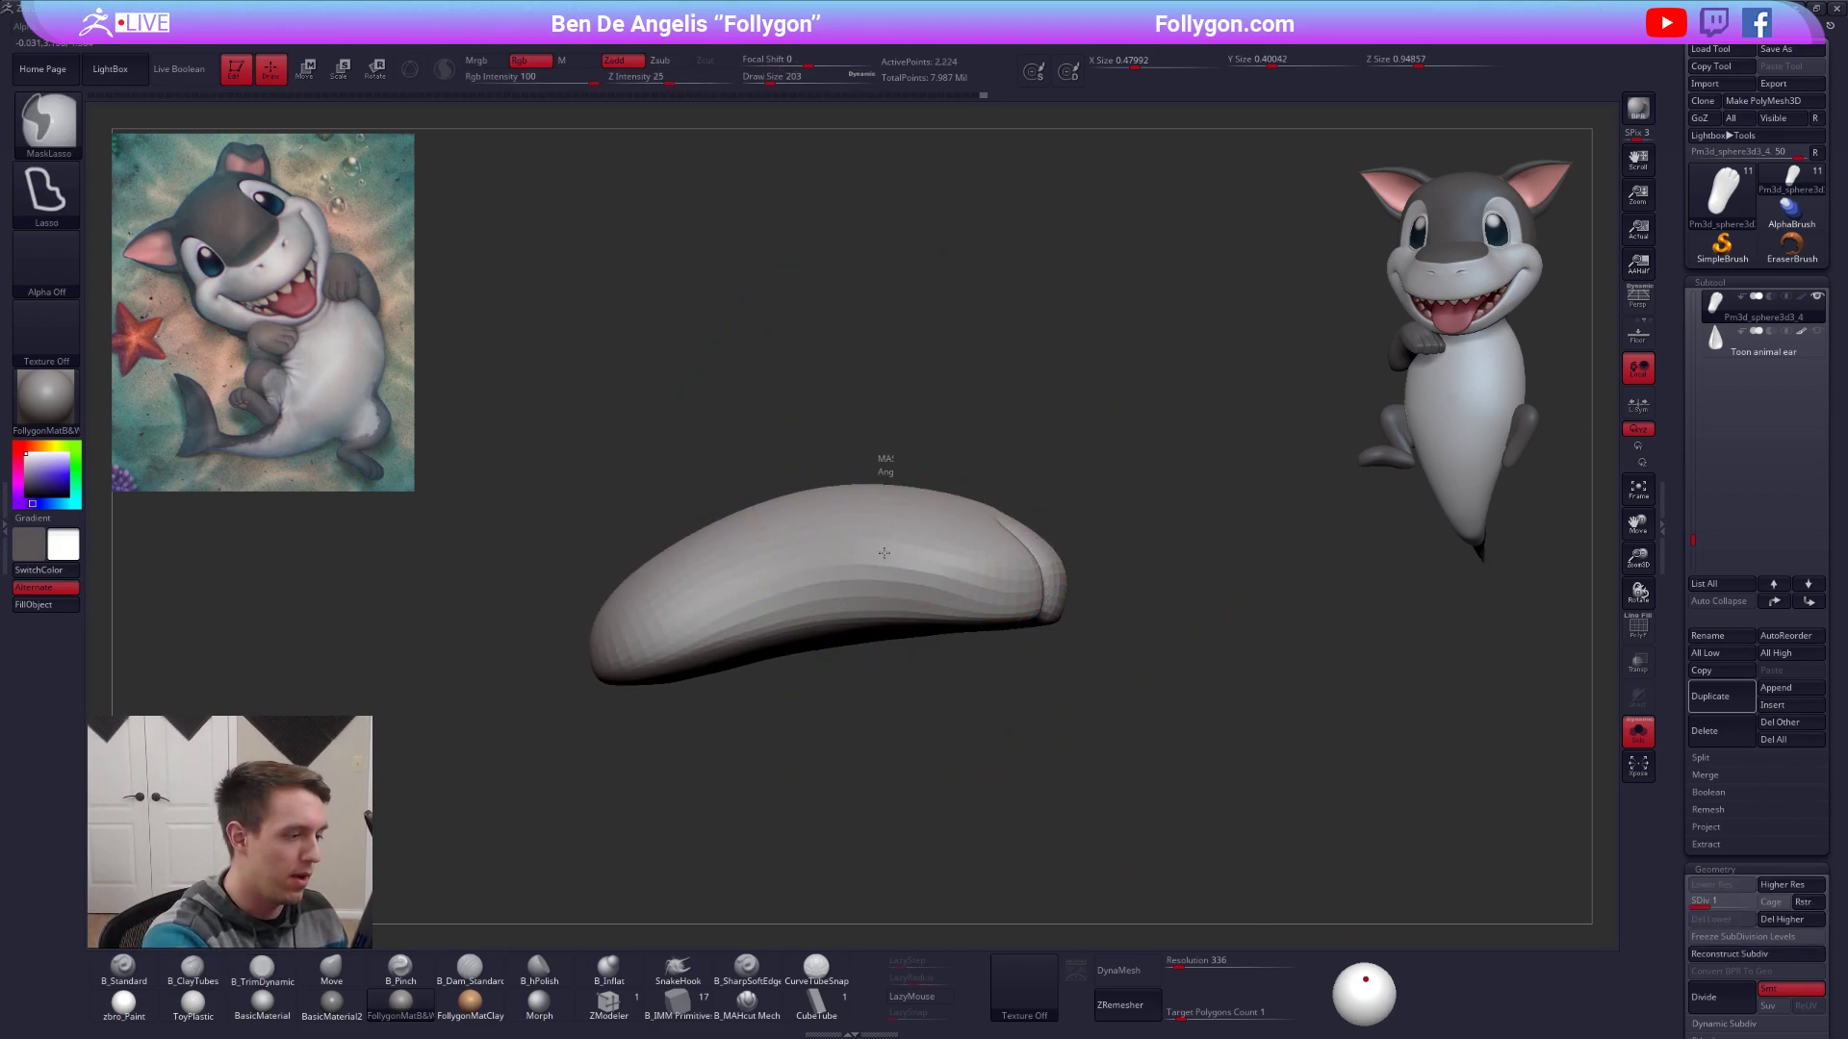
ctrl+drag(887, 463, 1283, 417)
ctrl+click(1035, 578)
ctrl+click(1094, 567)
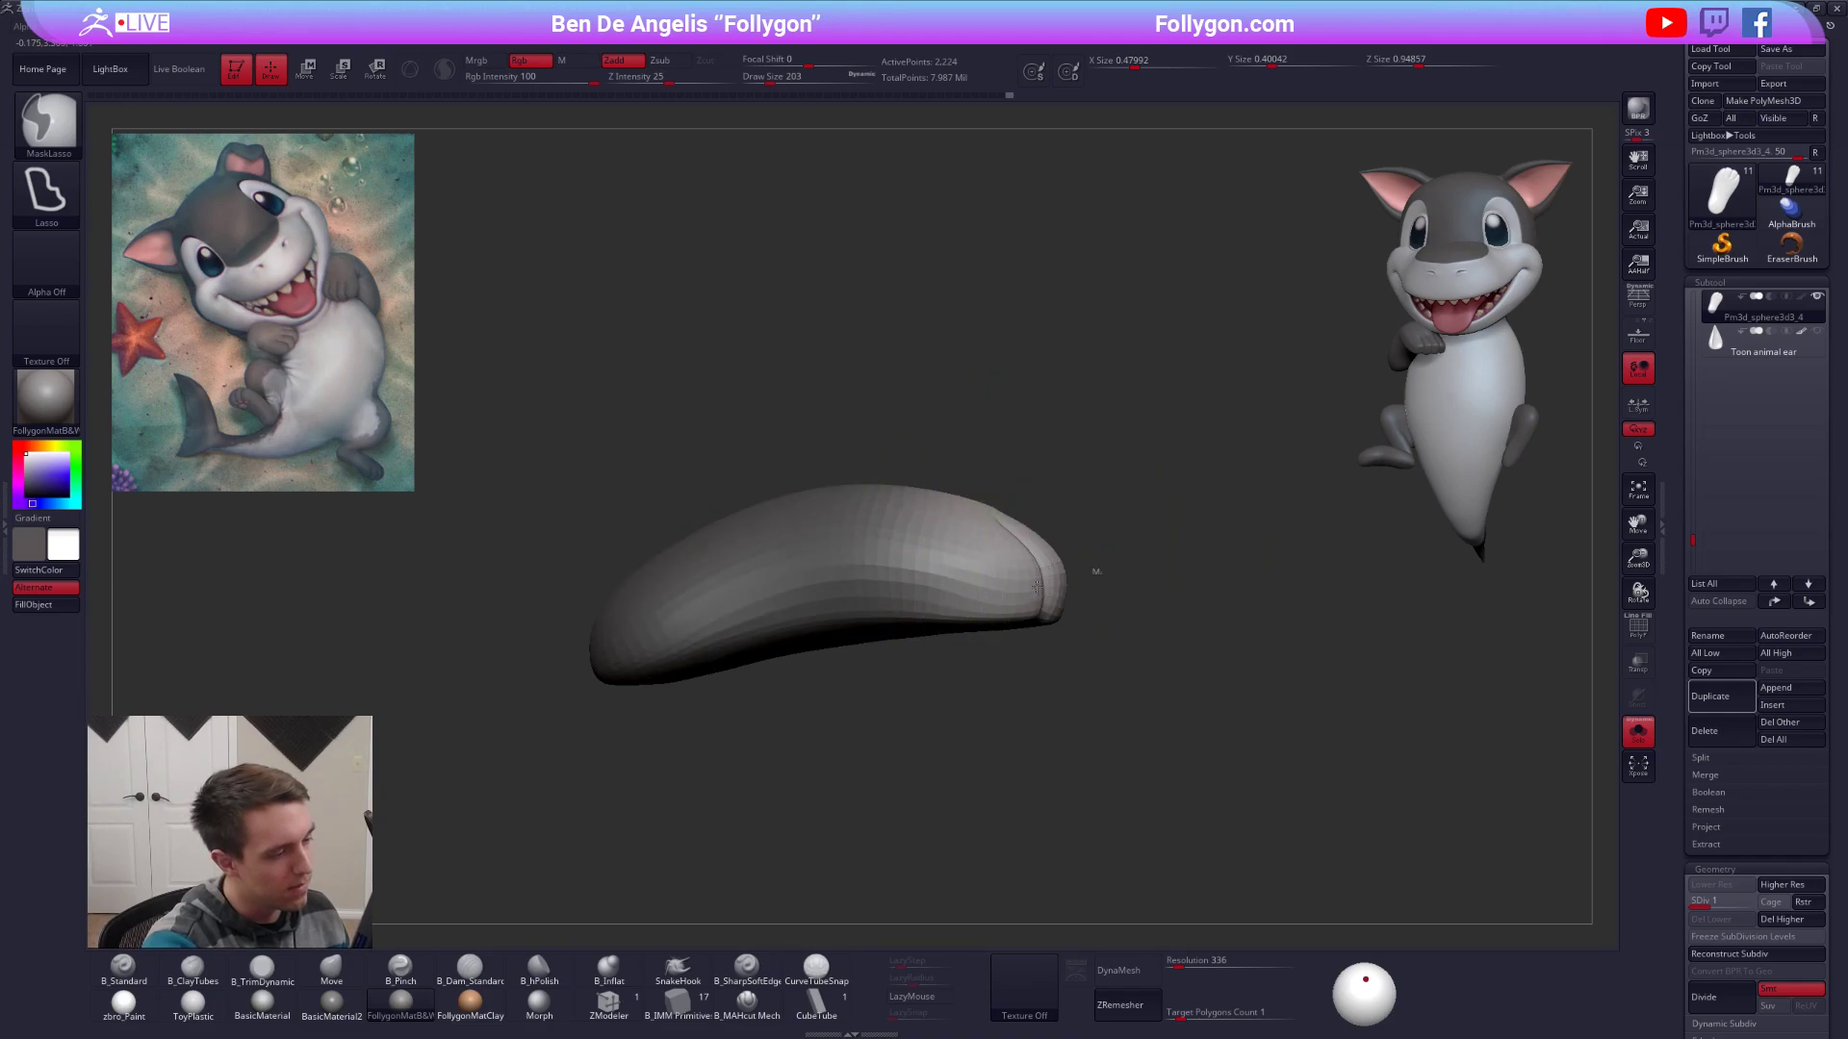
key(w)
drag(1001, 619, 1019, 431)
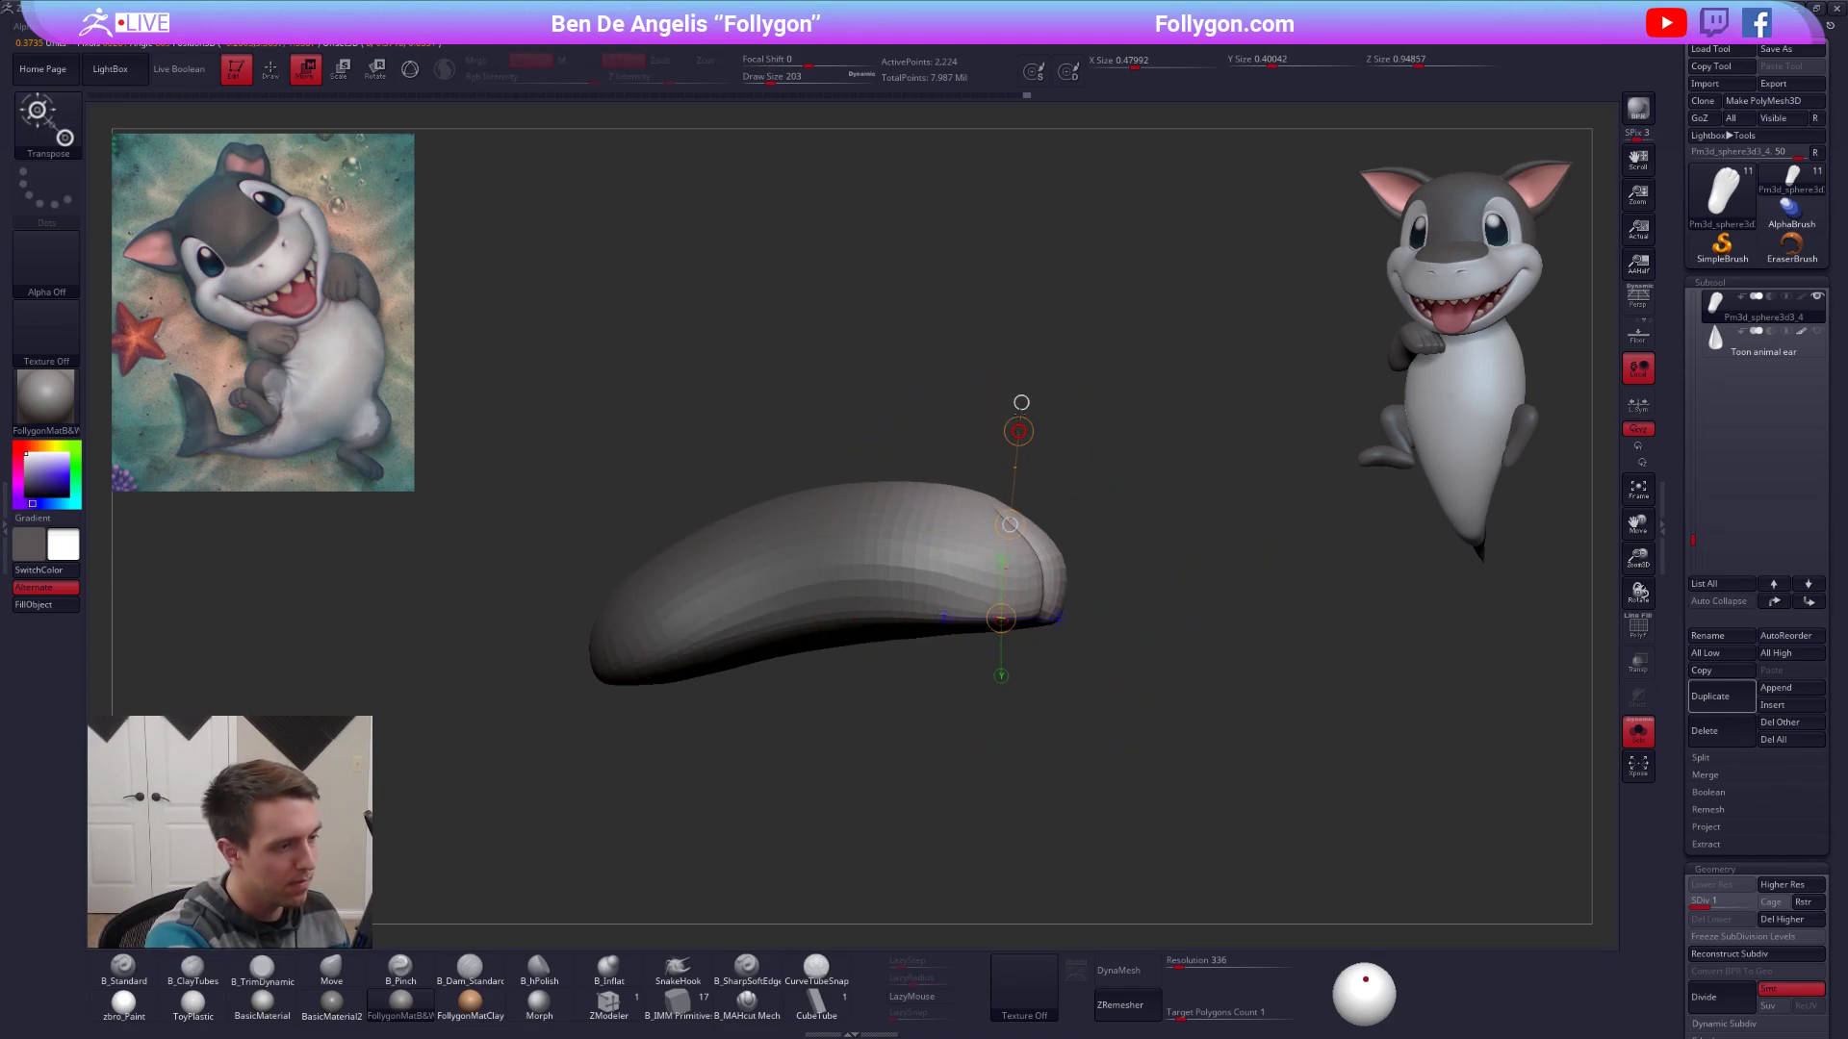
key(q)
Reshape the front and side profile of the foot with the Move brush at draw size 140.
right_drag(1026, 500, 895, 510)
key(space)
click(1076, 528)
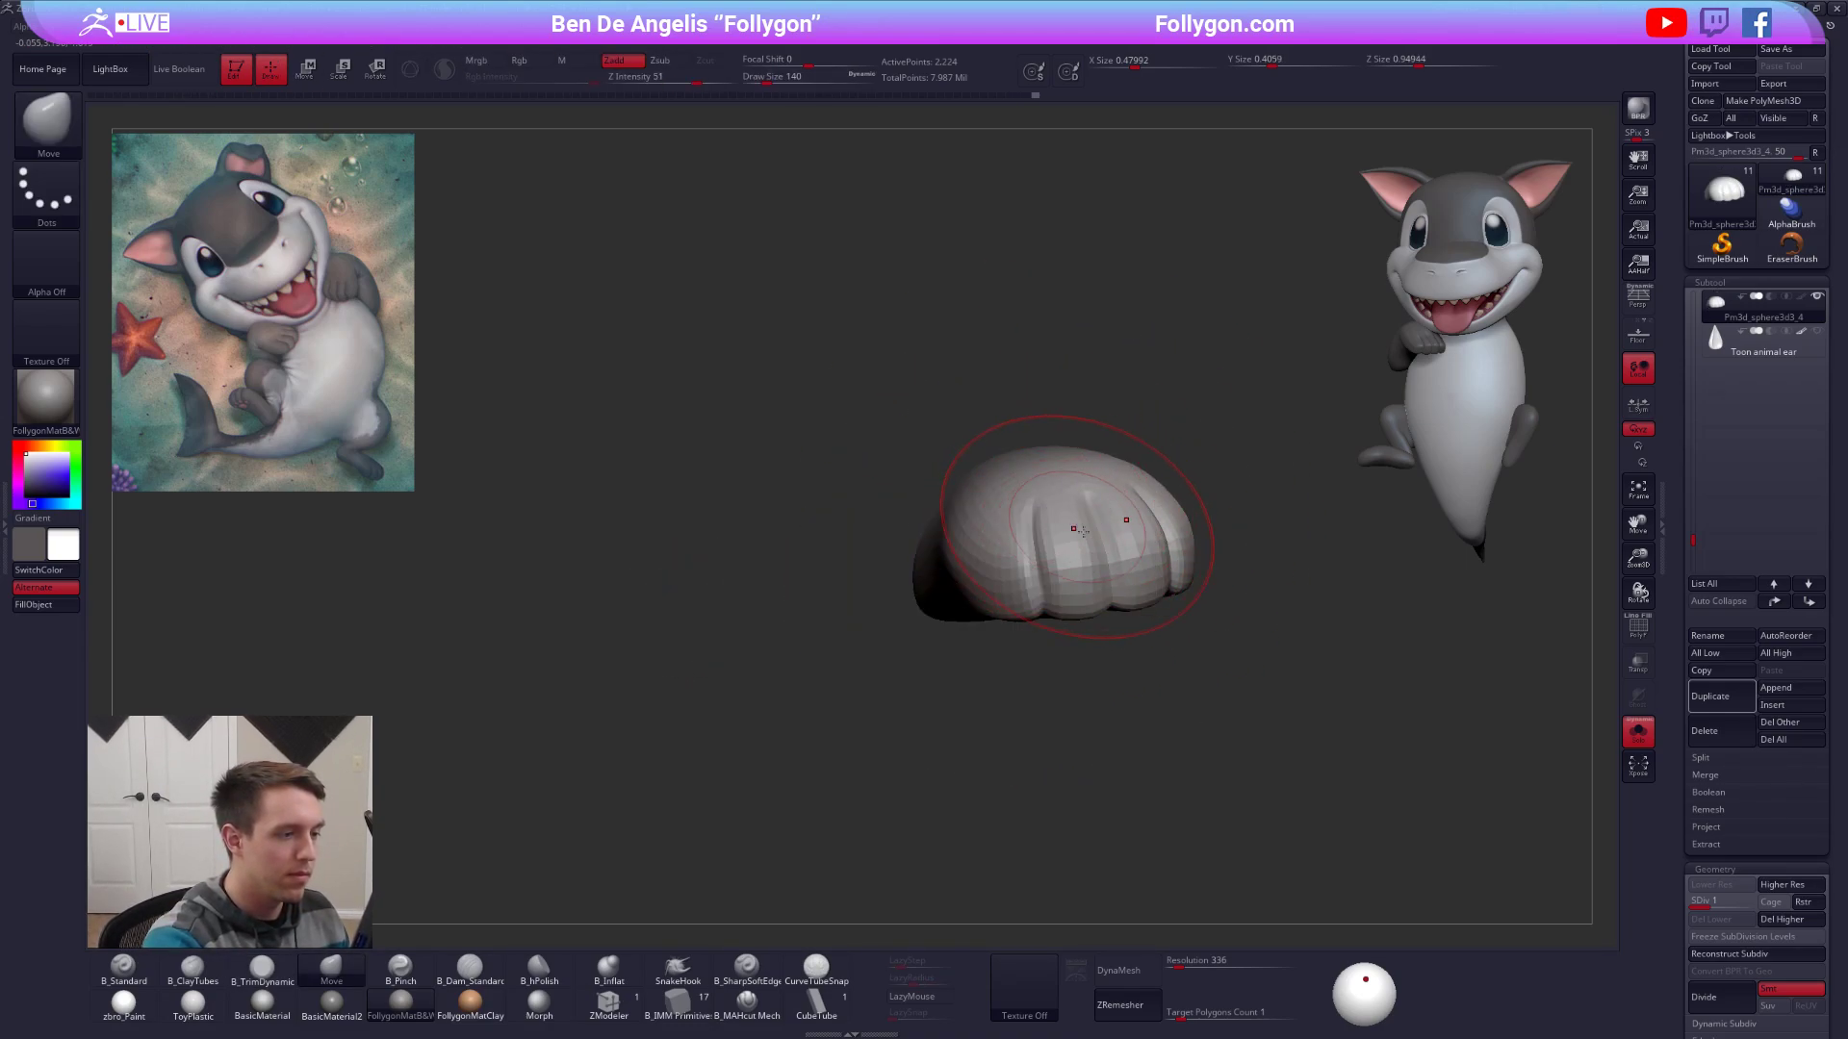
mouse_move(1122, 520)
right_down()
mouse_move(1143, 619)
mouse_move(949, 557)
right_up()
right_drag(783, 538, 929, 682)
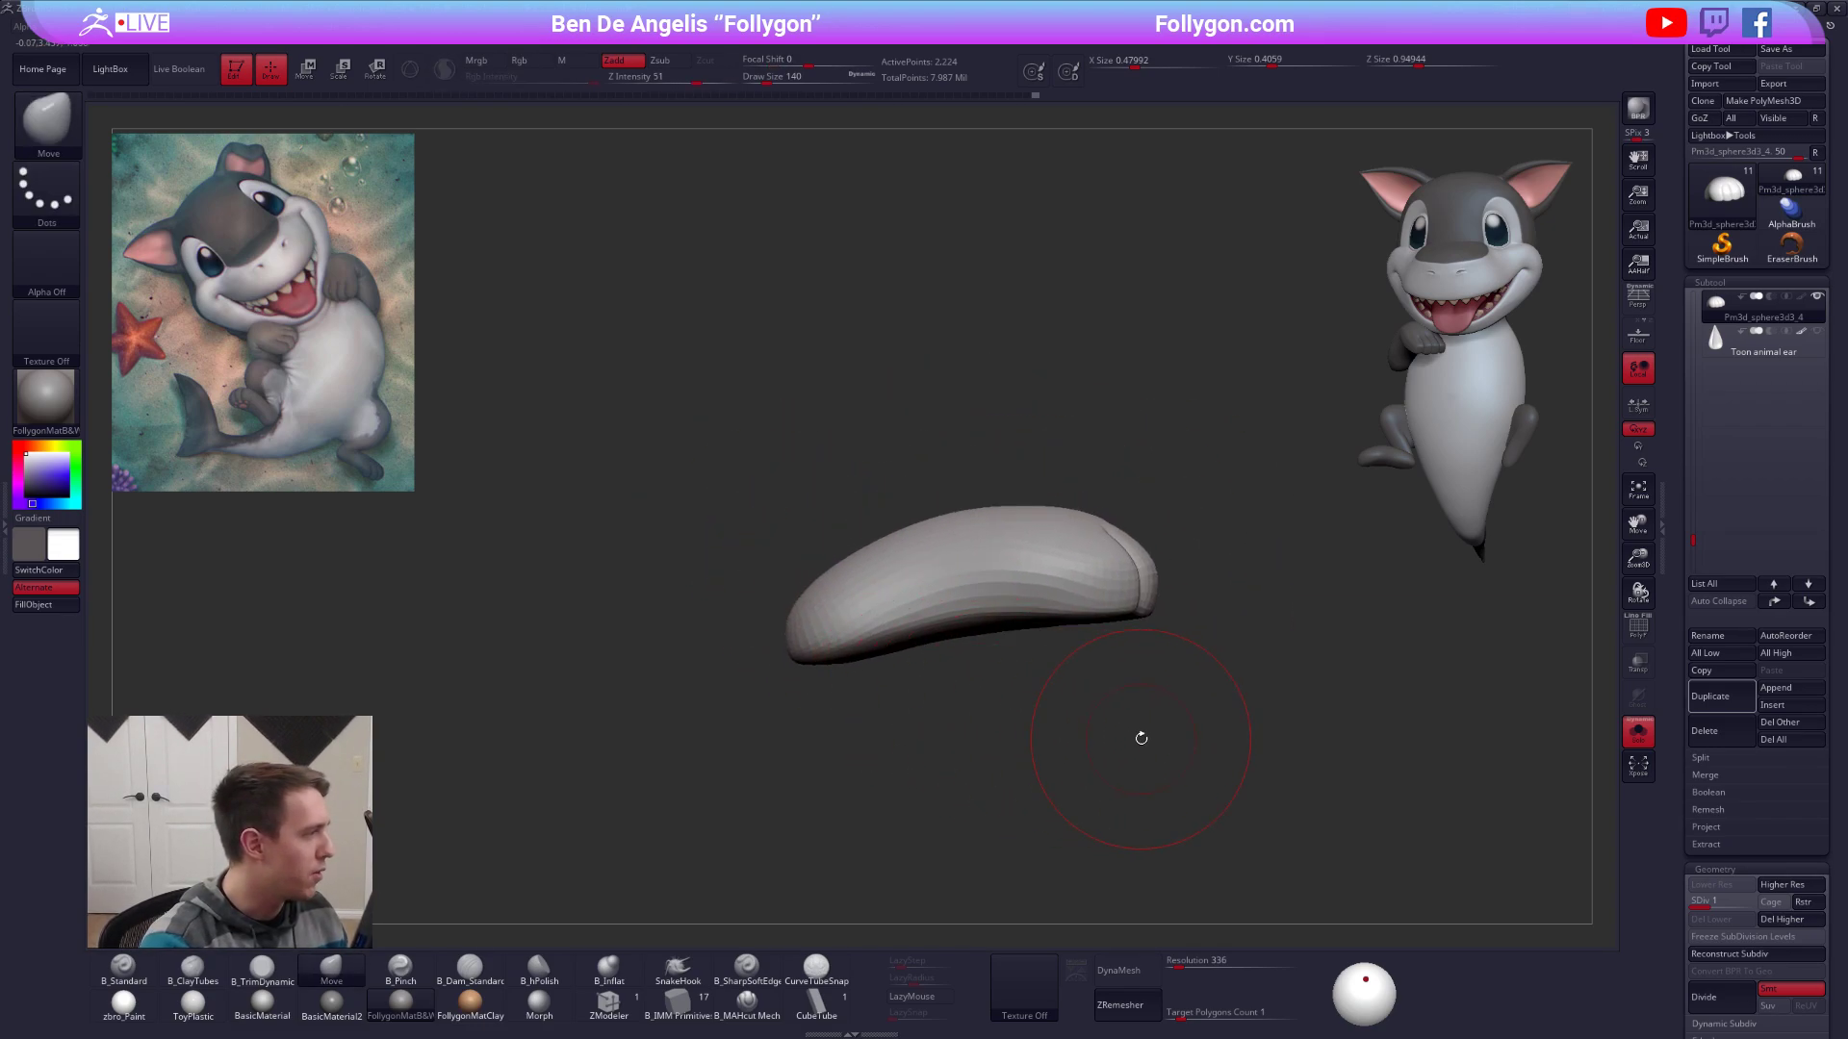
Mask the heel side of the foot, rotate the toe end with Transpose, and check the foot against the full character.
mouse_move(776, 631)
ctrl+mouse_down()
mouse_move(681, 512)
mouse_move(836, 609)
ctrl+mouse_up()
key(r)
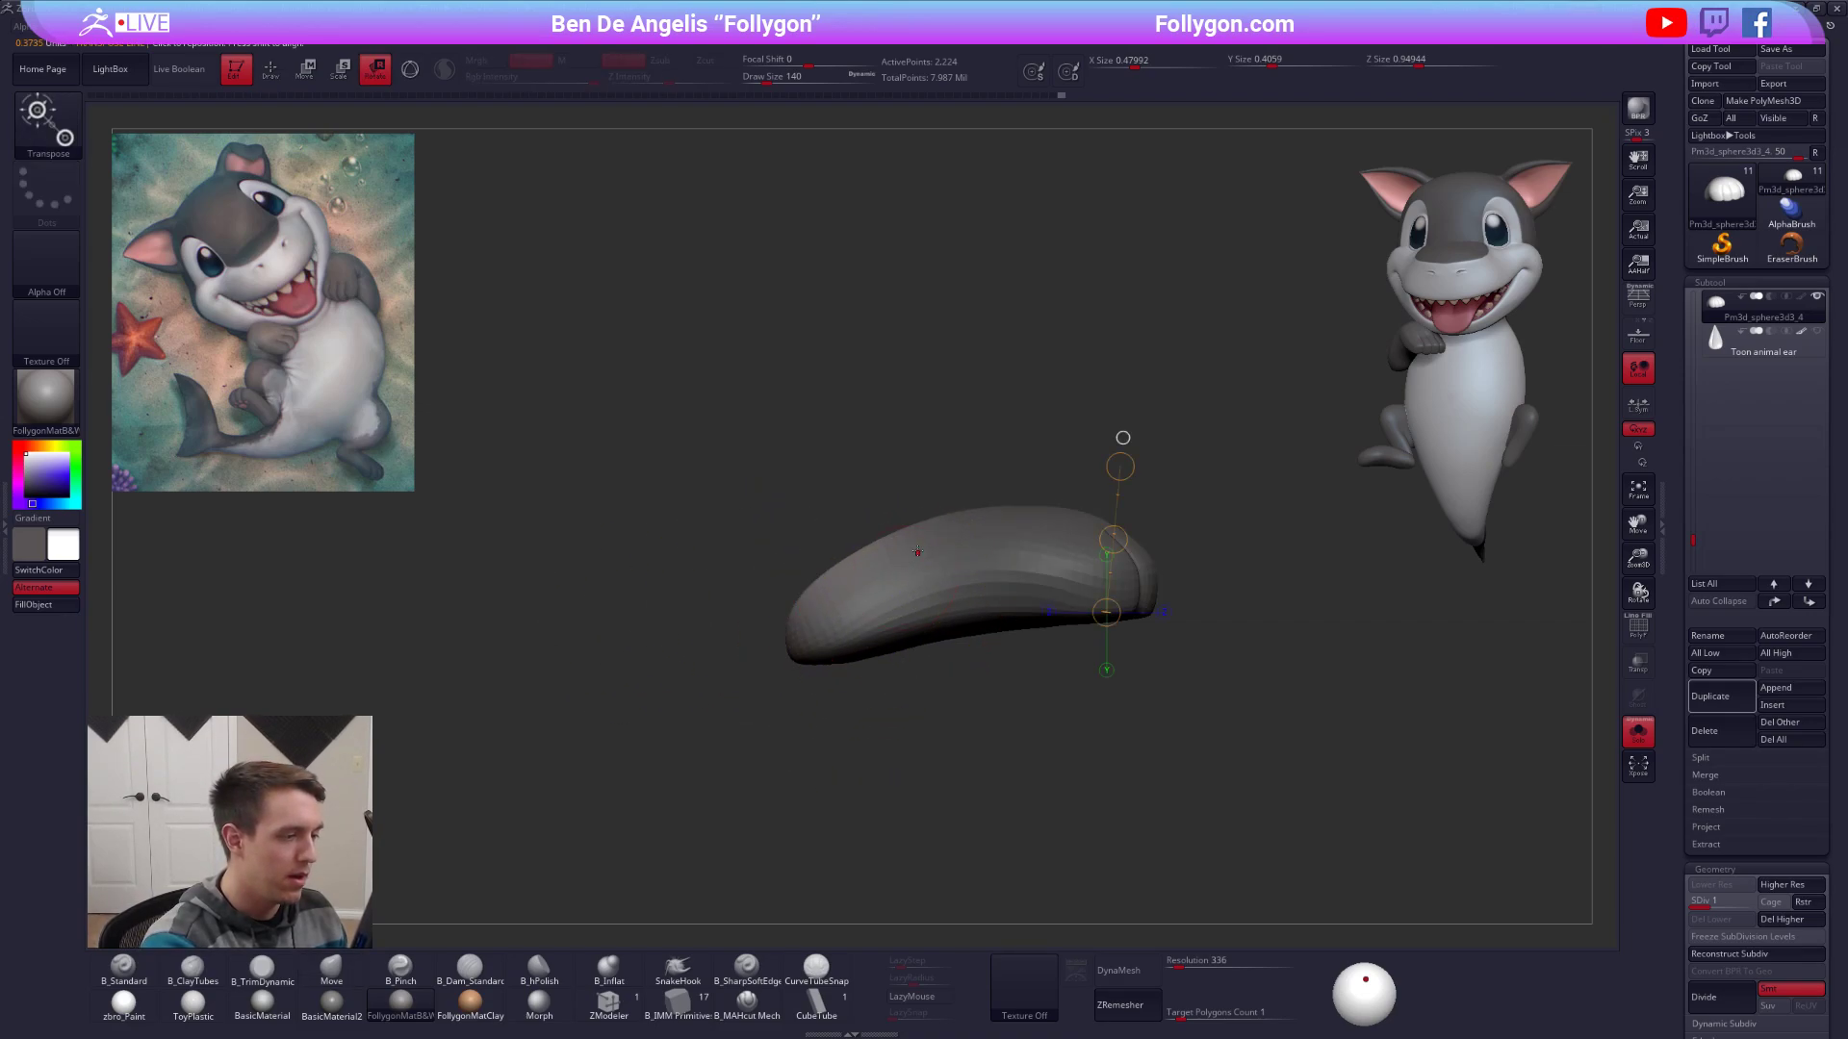
mouse_move(925, 530)
mouse_down()
mouse_move(786, 707)
mouse_move(774, 678)
mouse_move(1029, 695)
mouse_up()
key(q)
ctrl+right_drag(1097, 726, 1180, 817)
key(alt+s)
drag(1335, 878, 1228, 885)
key(alt+s)
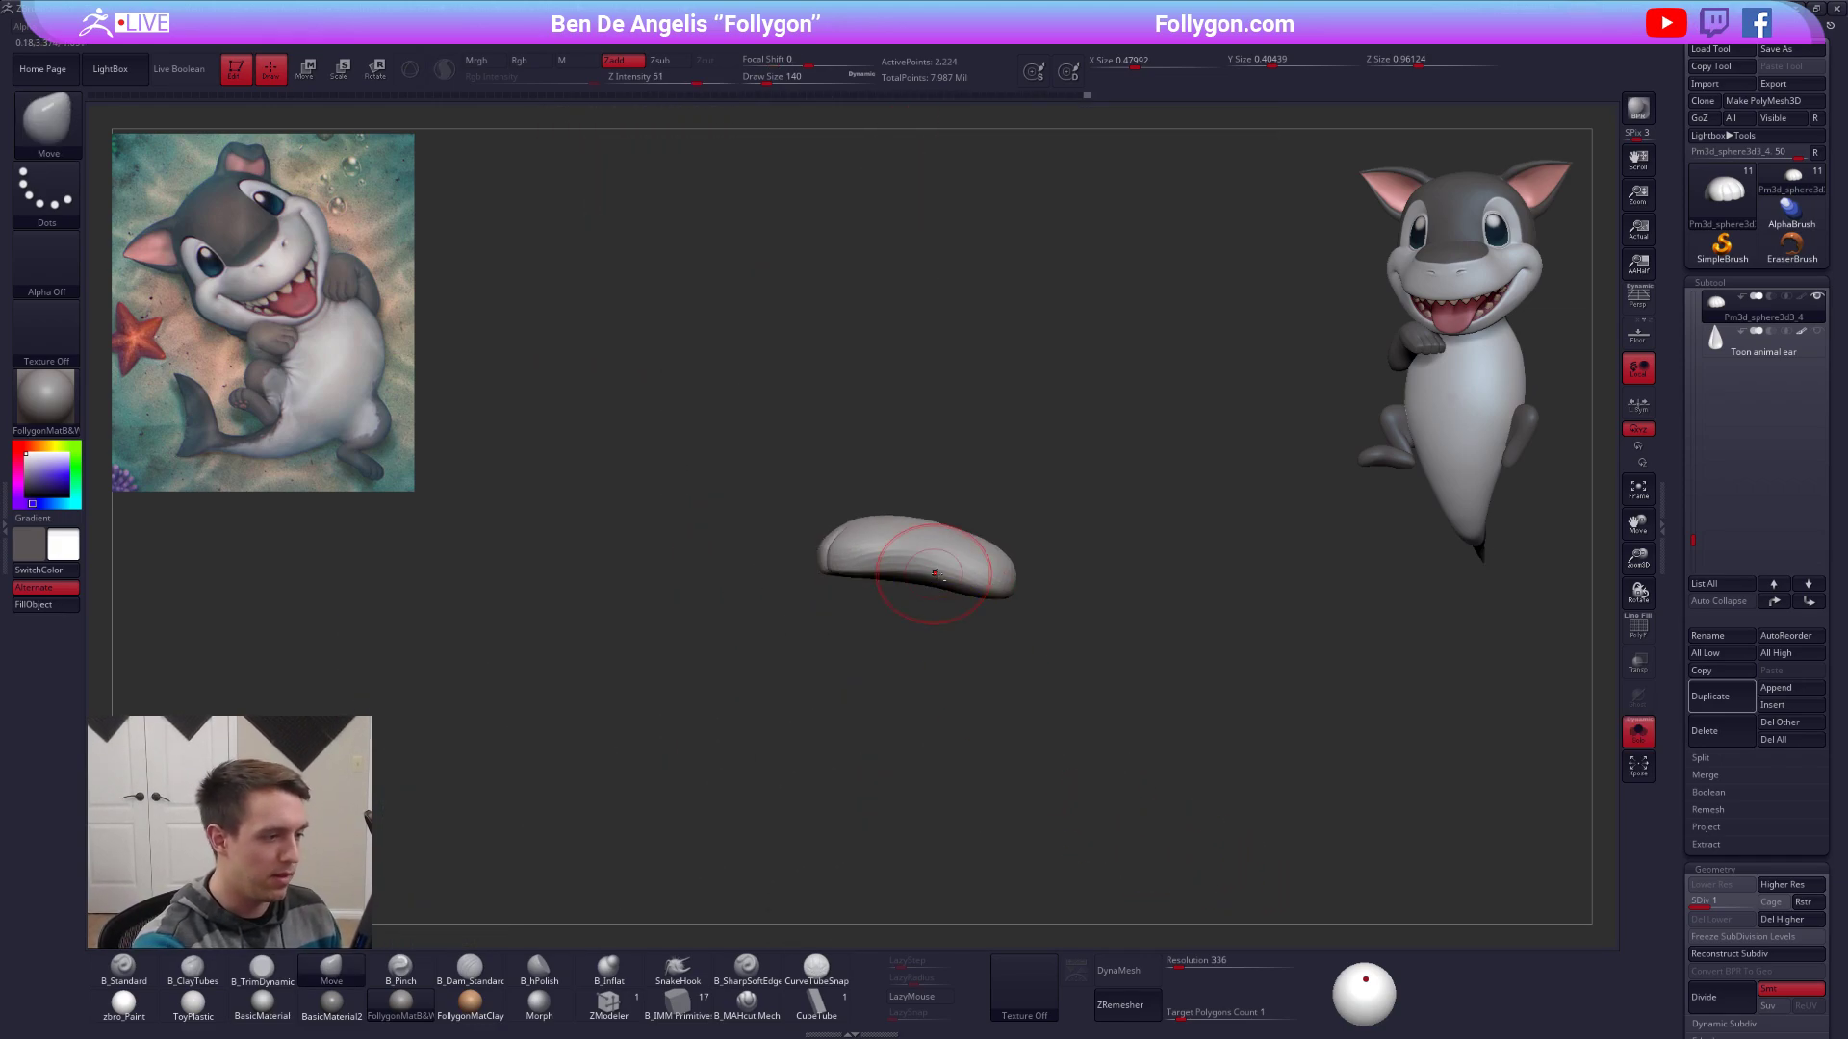
Adjust the foot's side profile with the Move brush and refine the toe end at subdivision level 3 with draw size 74.
ctrl+right_drag(935, 574, 906, 565)
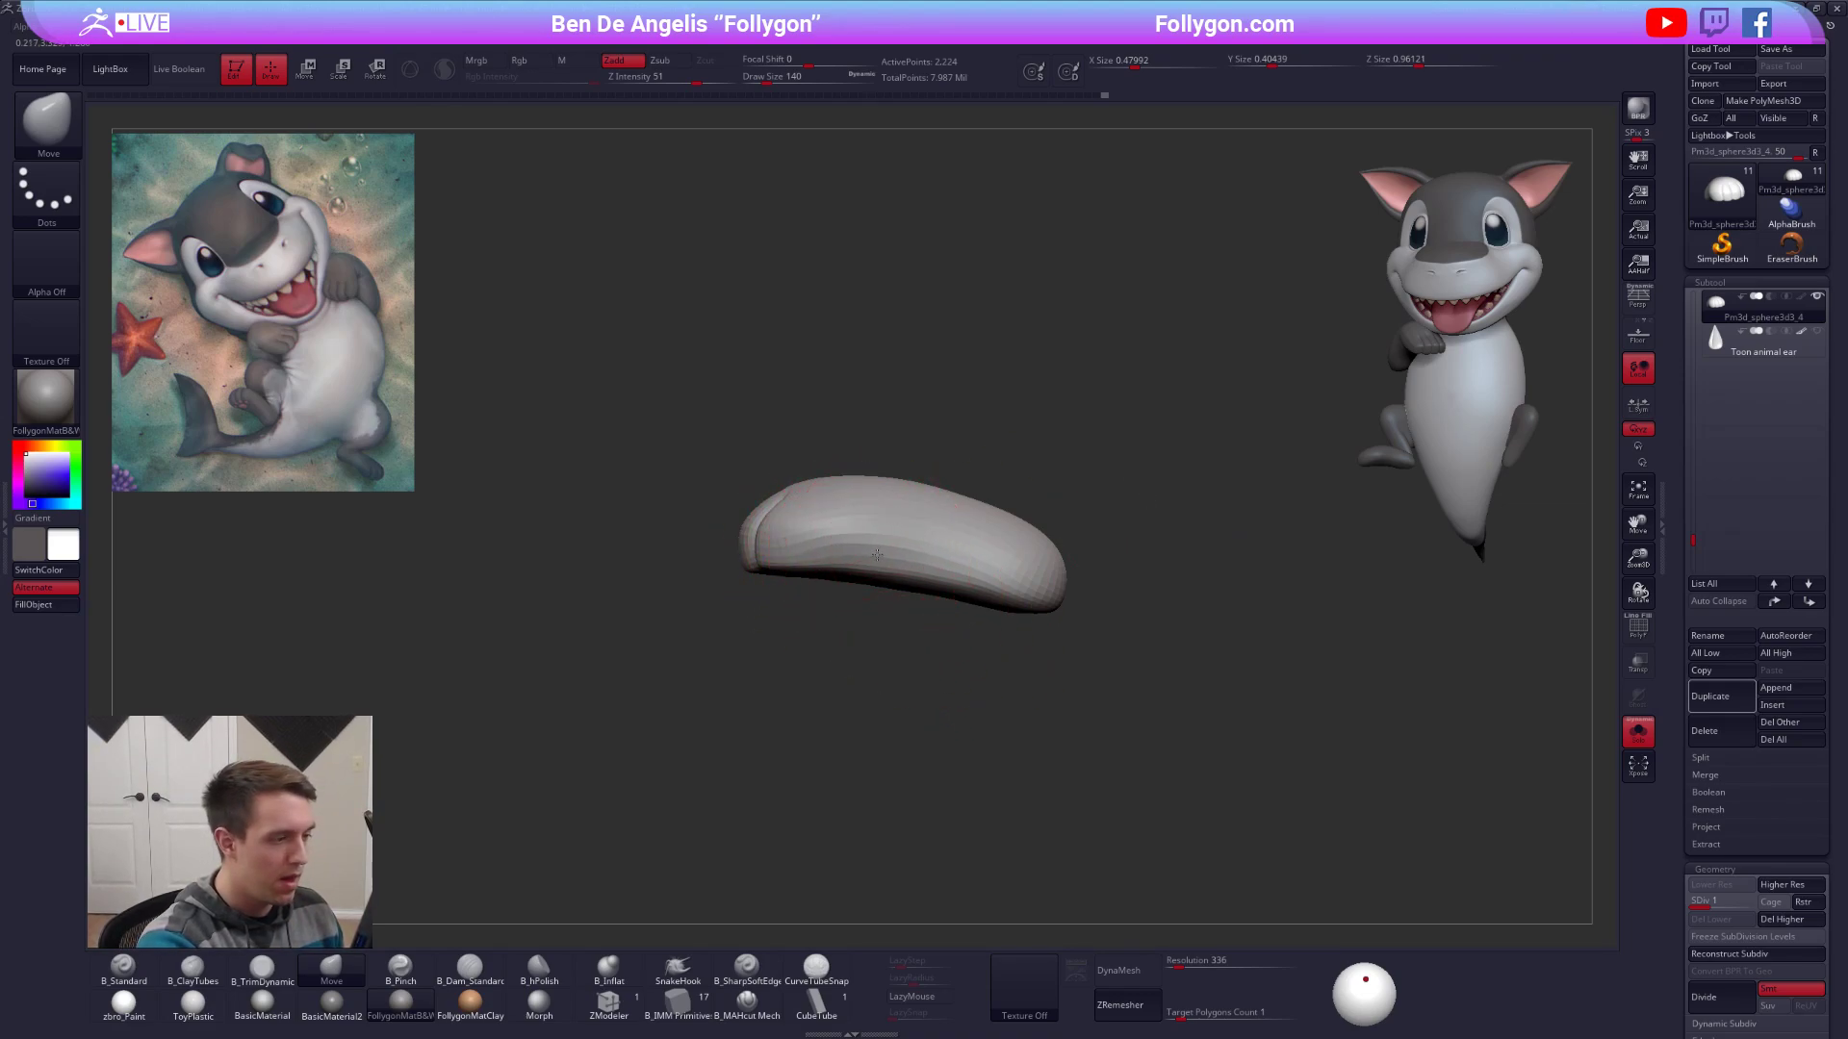
drag(678, 631, 891, 557)
key(bracketleft)
key(d)
key(d)
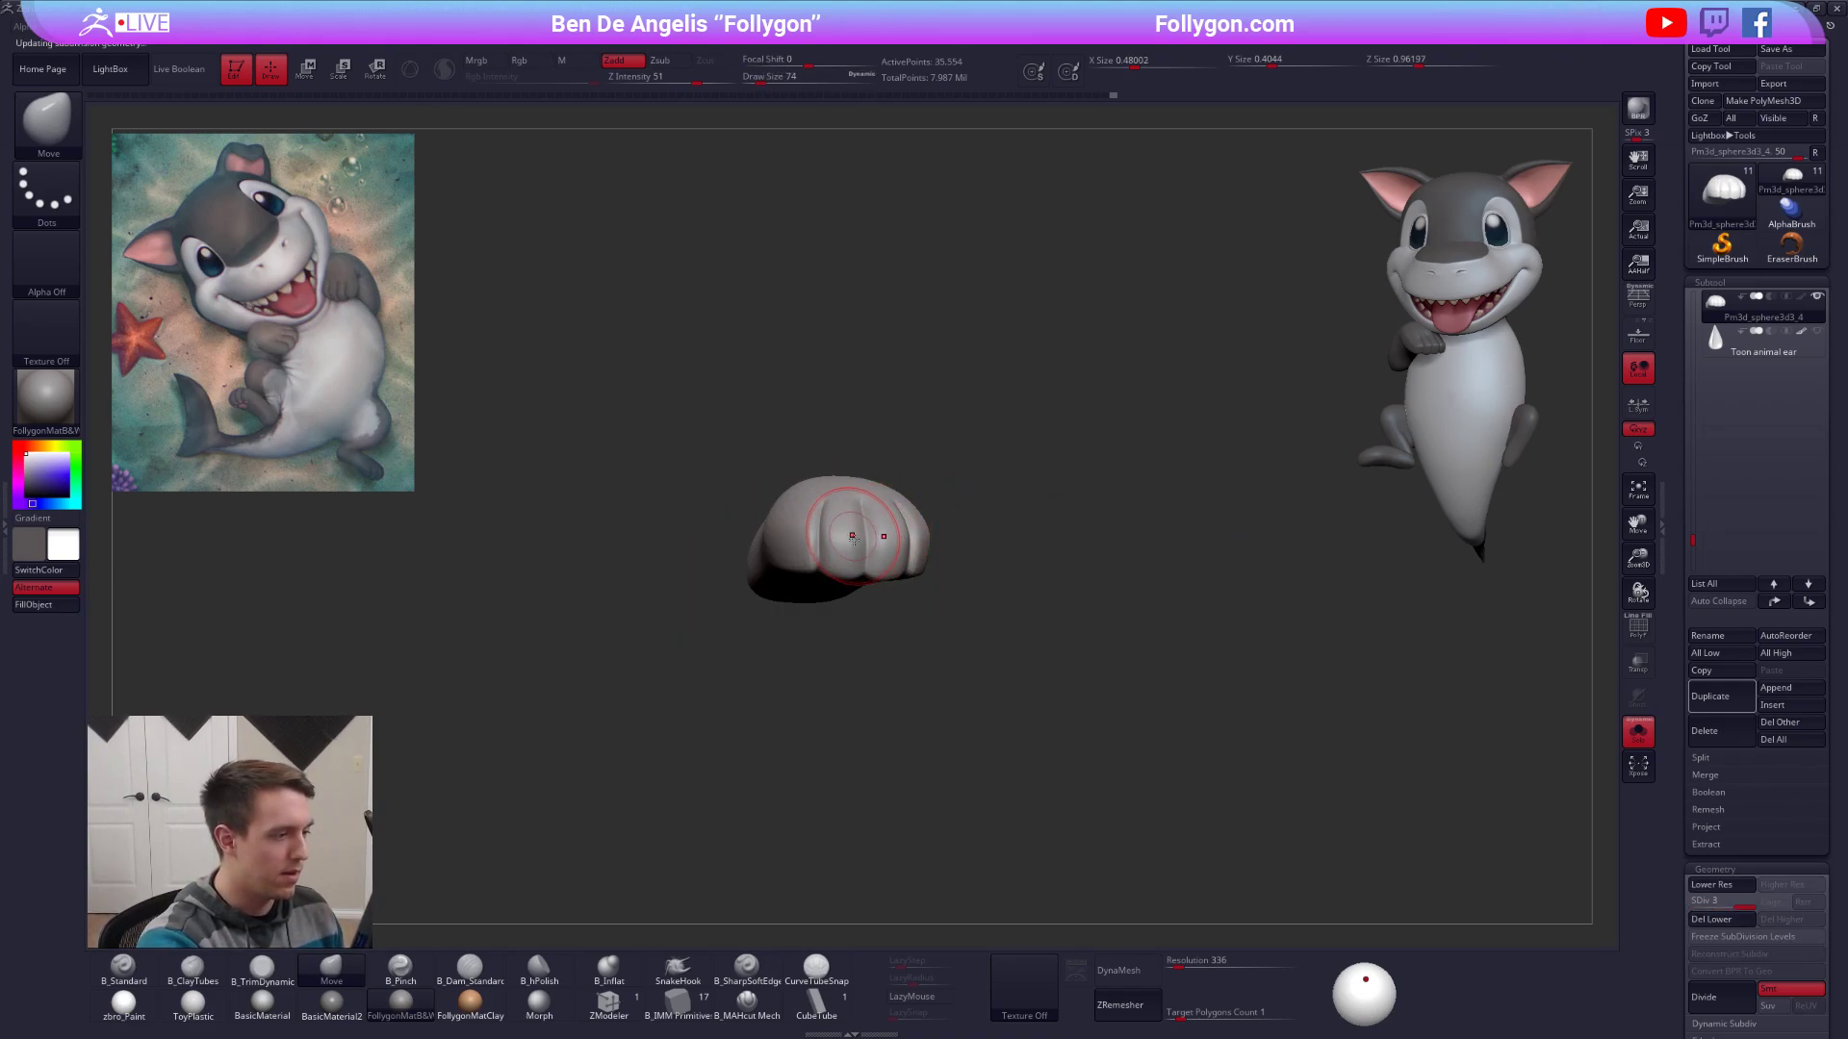
mouse_move(853, 539)
right_down()
mouse_move(830, 577)
mouse_move(853, 663)
right_up()
ctrl+right_drag(886, 585, 895, 635)
key(space)
drag(925, 637, 912, 635)
Begin sharpening the foot's long side edge from the toes toward the heel with B_Pinch at draw size 61.
mouse_move(914, 621)
right_down()
mouse_move(930, 680)
mouse_move(903, 602)
mouse_move(913, 664)
right_up()
mouse_move(913, 664)
ctrl+right_down()
mouse_move(911, 615)
mouse_move(876, 647)
mouse_move(852, 570)
ctrl+right_up()
key(b)
key(p)
key(i)
alt+right_drag(852, 570, 838, 608)
key(space)
drag(805, 651, 817, 653)
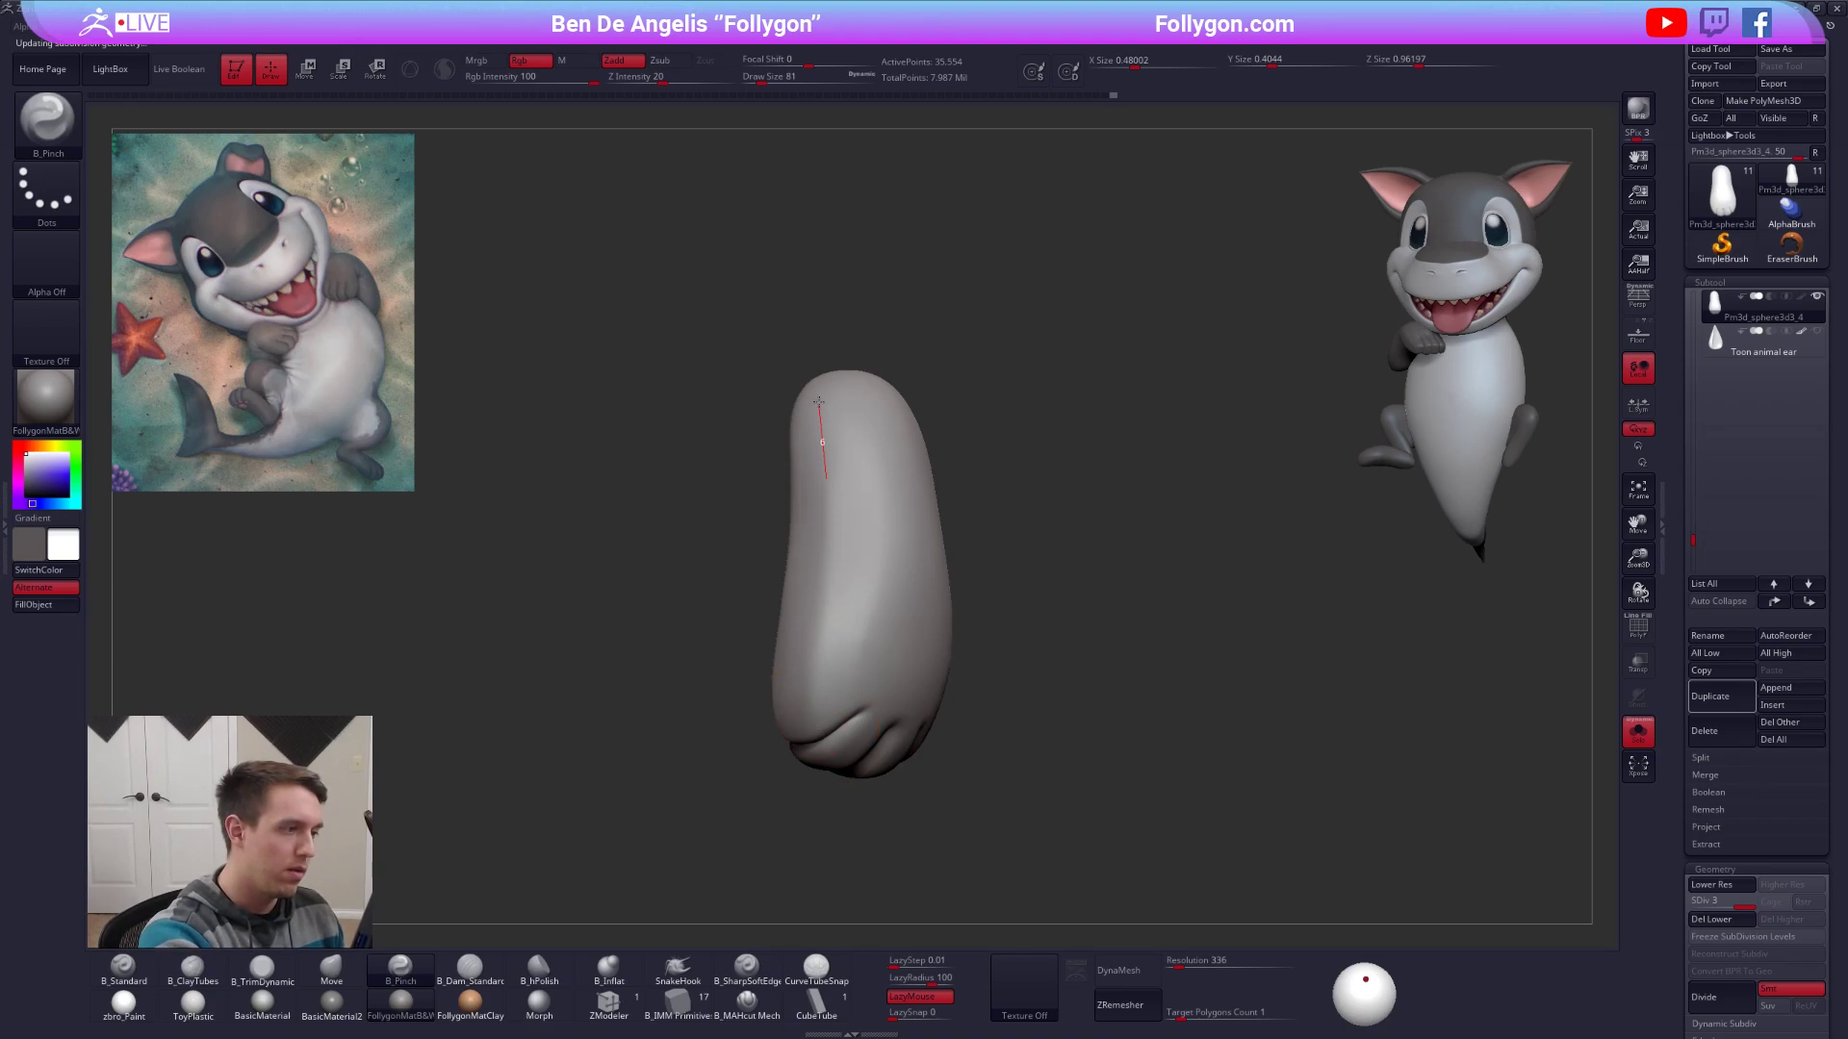
Continue the B_Pinch crease around the heel and back down the foot's side edge to the toes.
right_drag(823, 344, 818, 486)
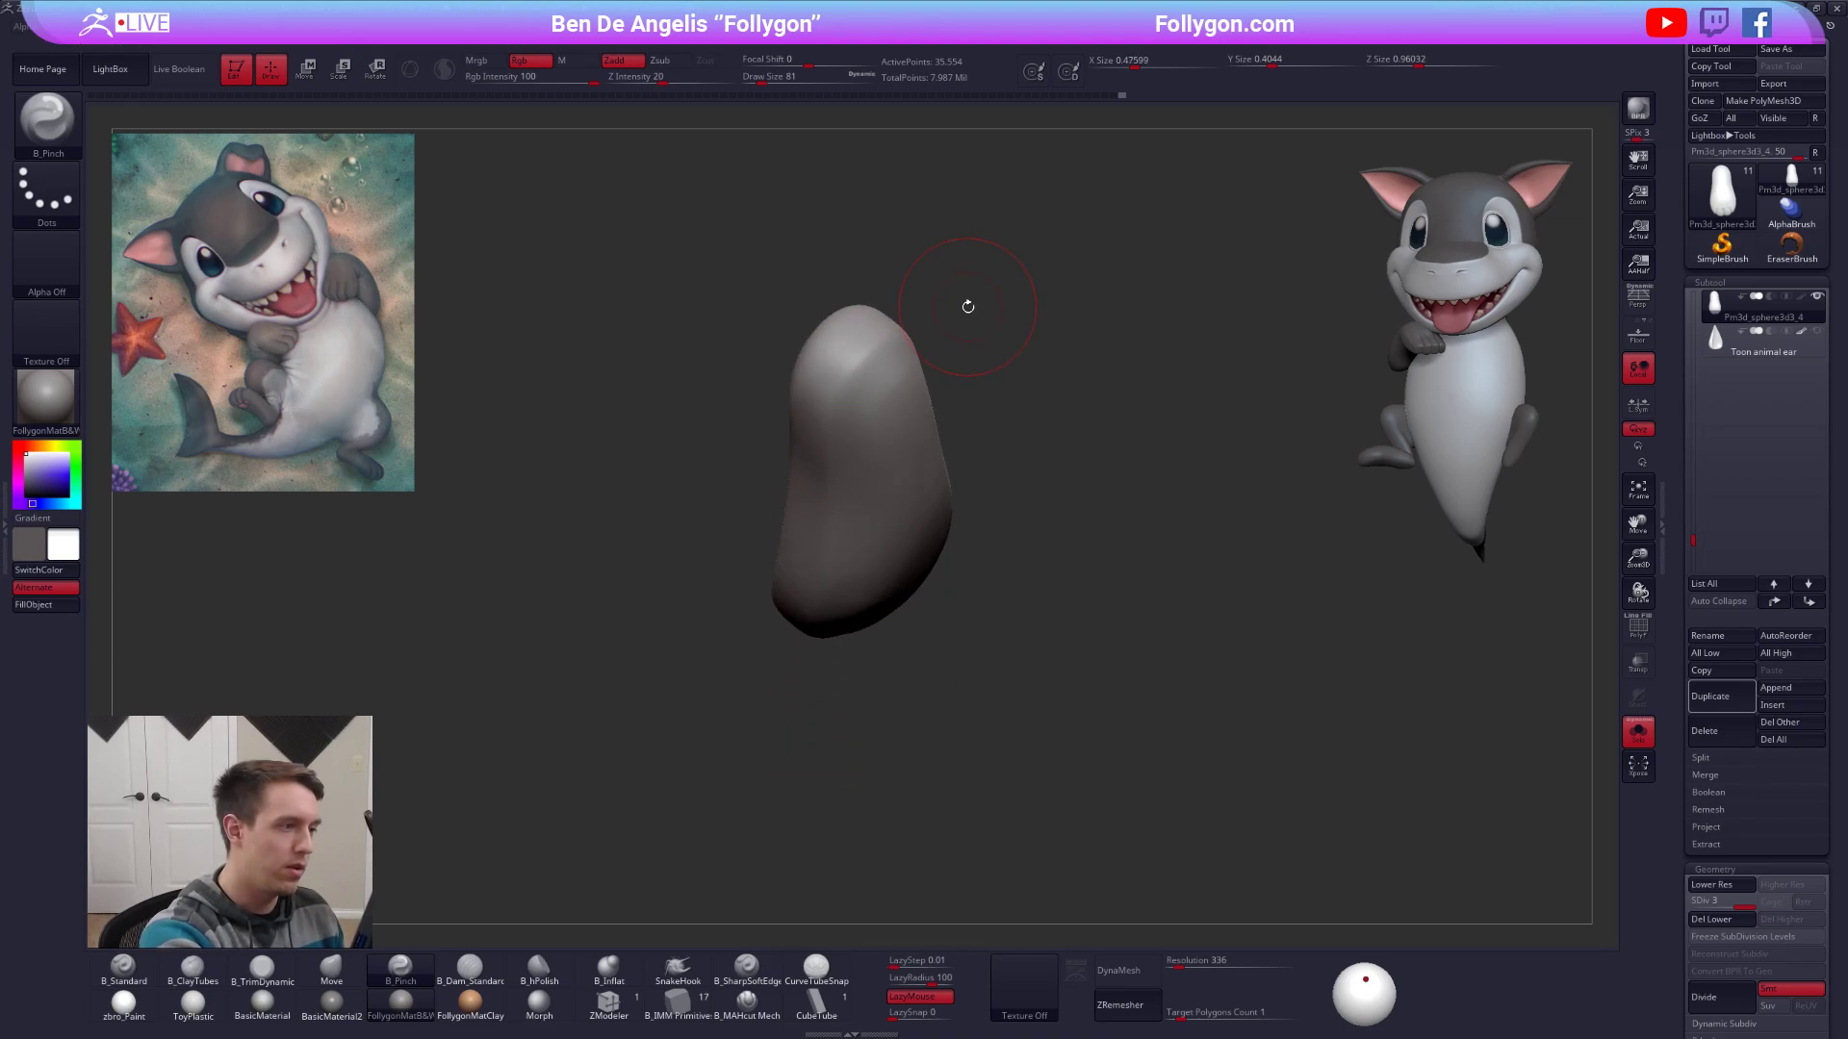
right_drag(968, 306, 887, 348)
right_drag(795, 433, 858, 389)
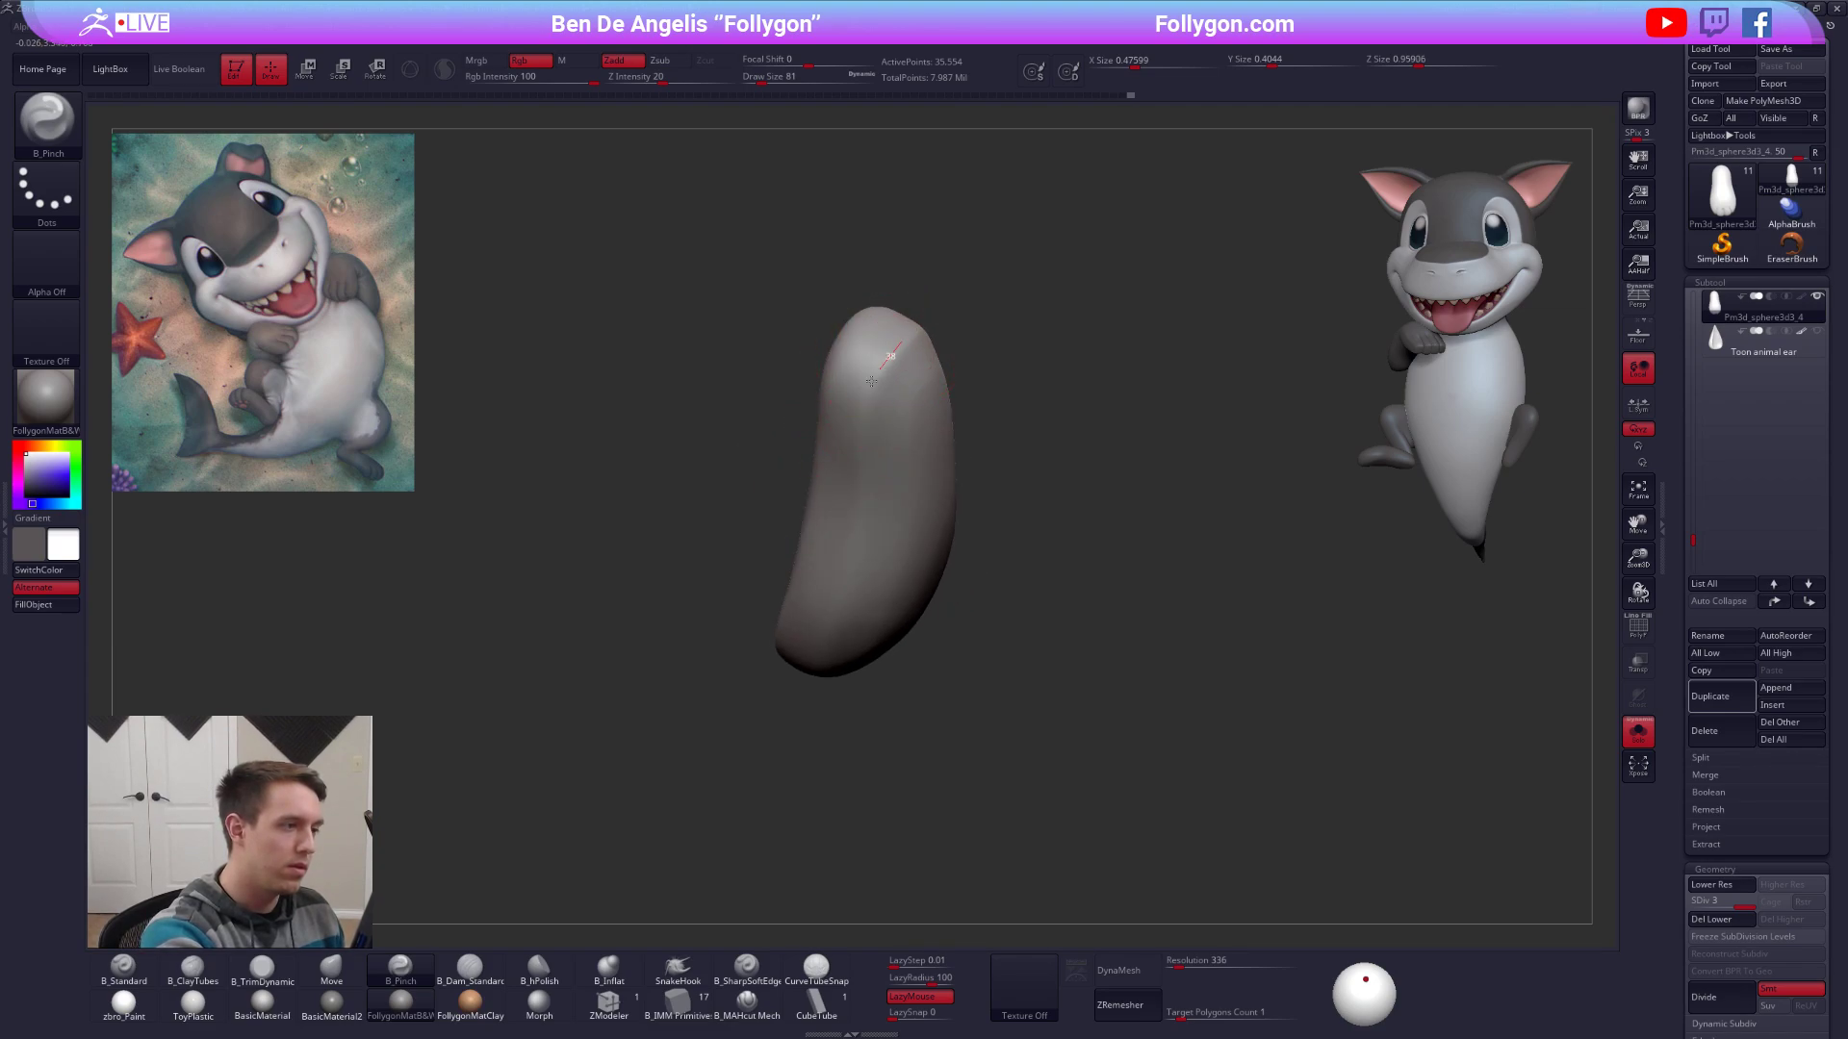
right_drag(820, 690, 864, 442)
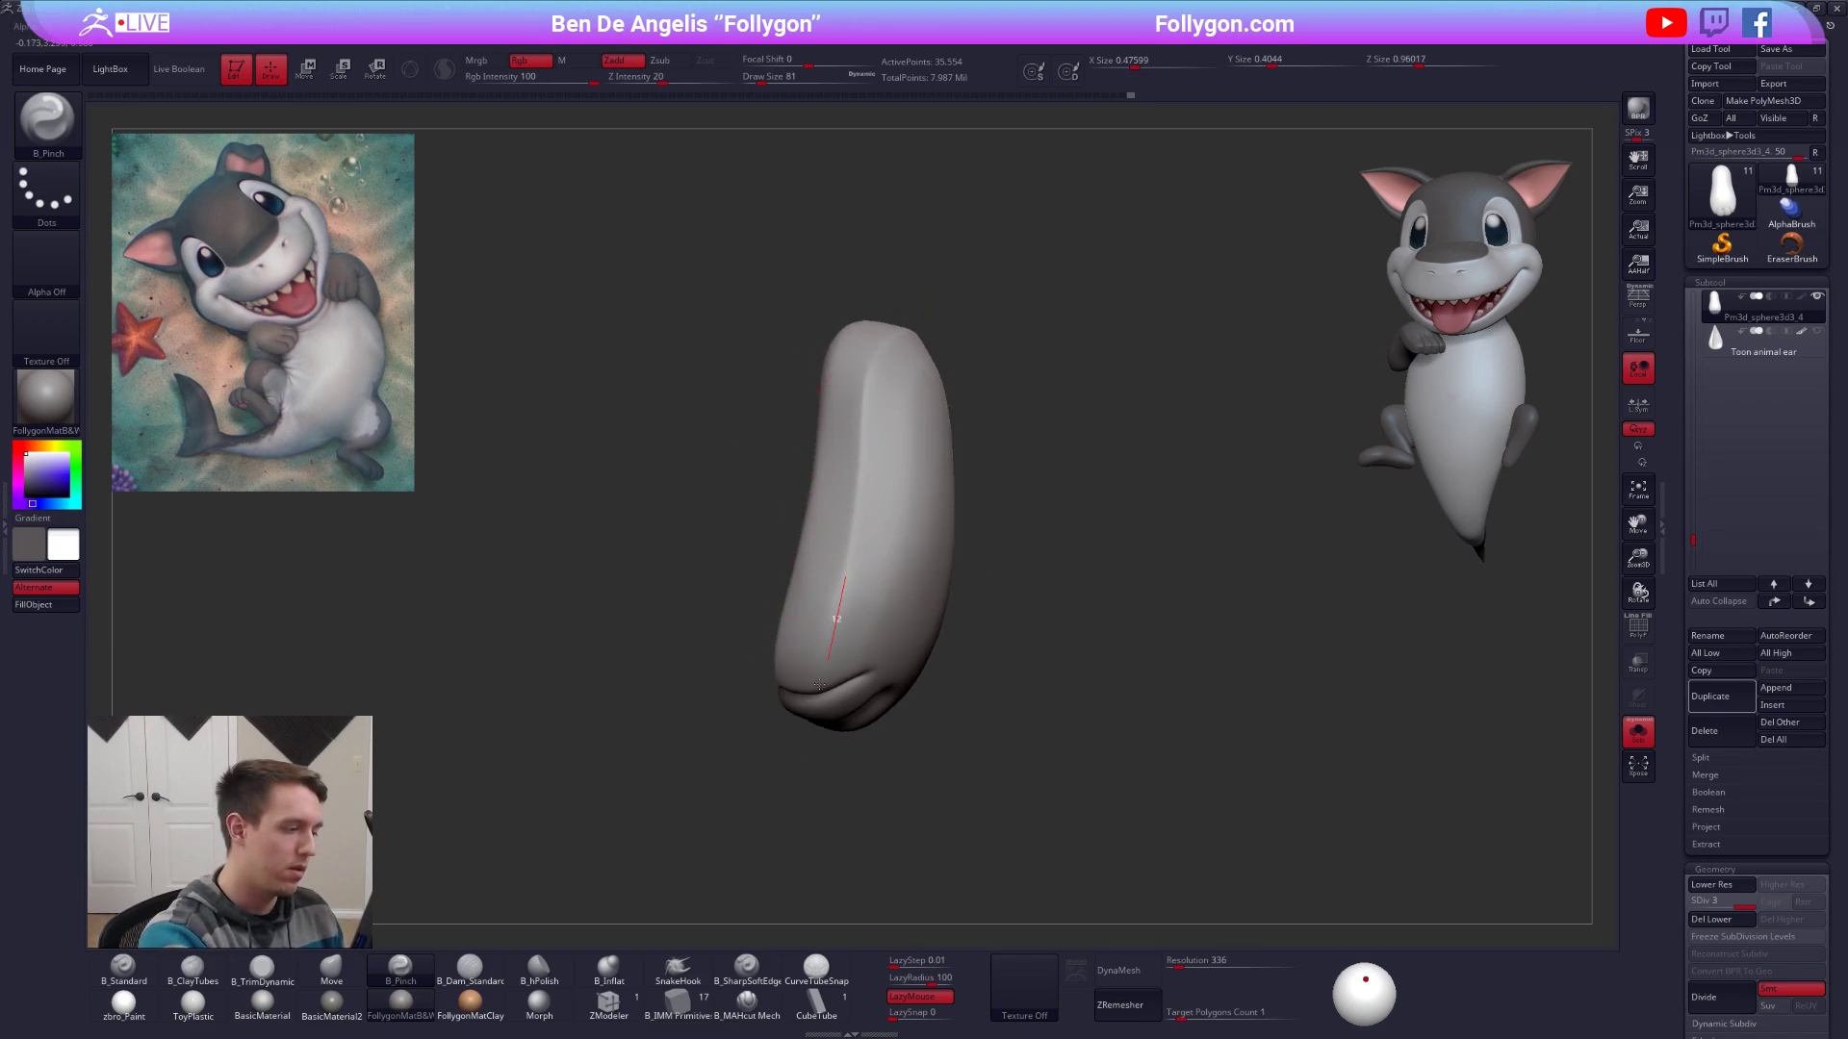
drag(819, 684, 806, 725)
right_drag(806, 725, 792, 661)
Flatten the side of the foot and the back of the heel with B_TrimDynamic at draw size 96.
key(3)
mouse_move(880, 590)
right_down()
mouse_move(942, 607)
mouse_move(1144, 471)
right_up()
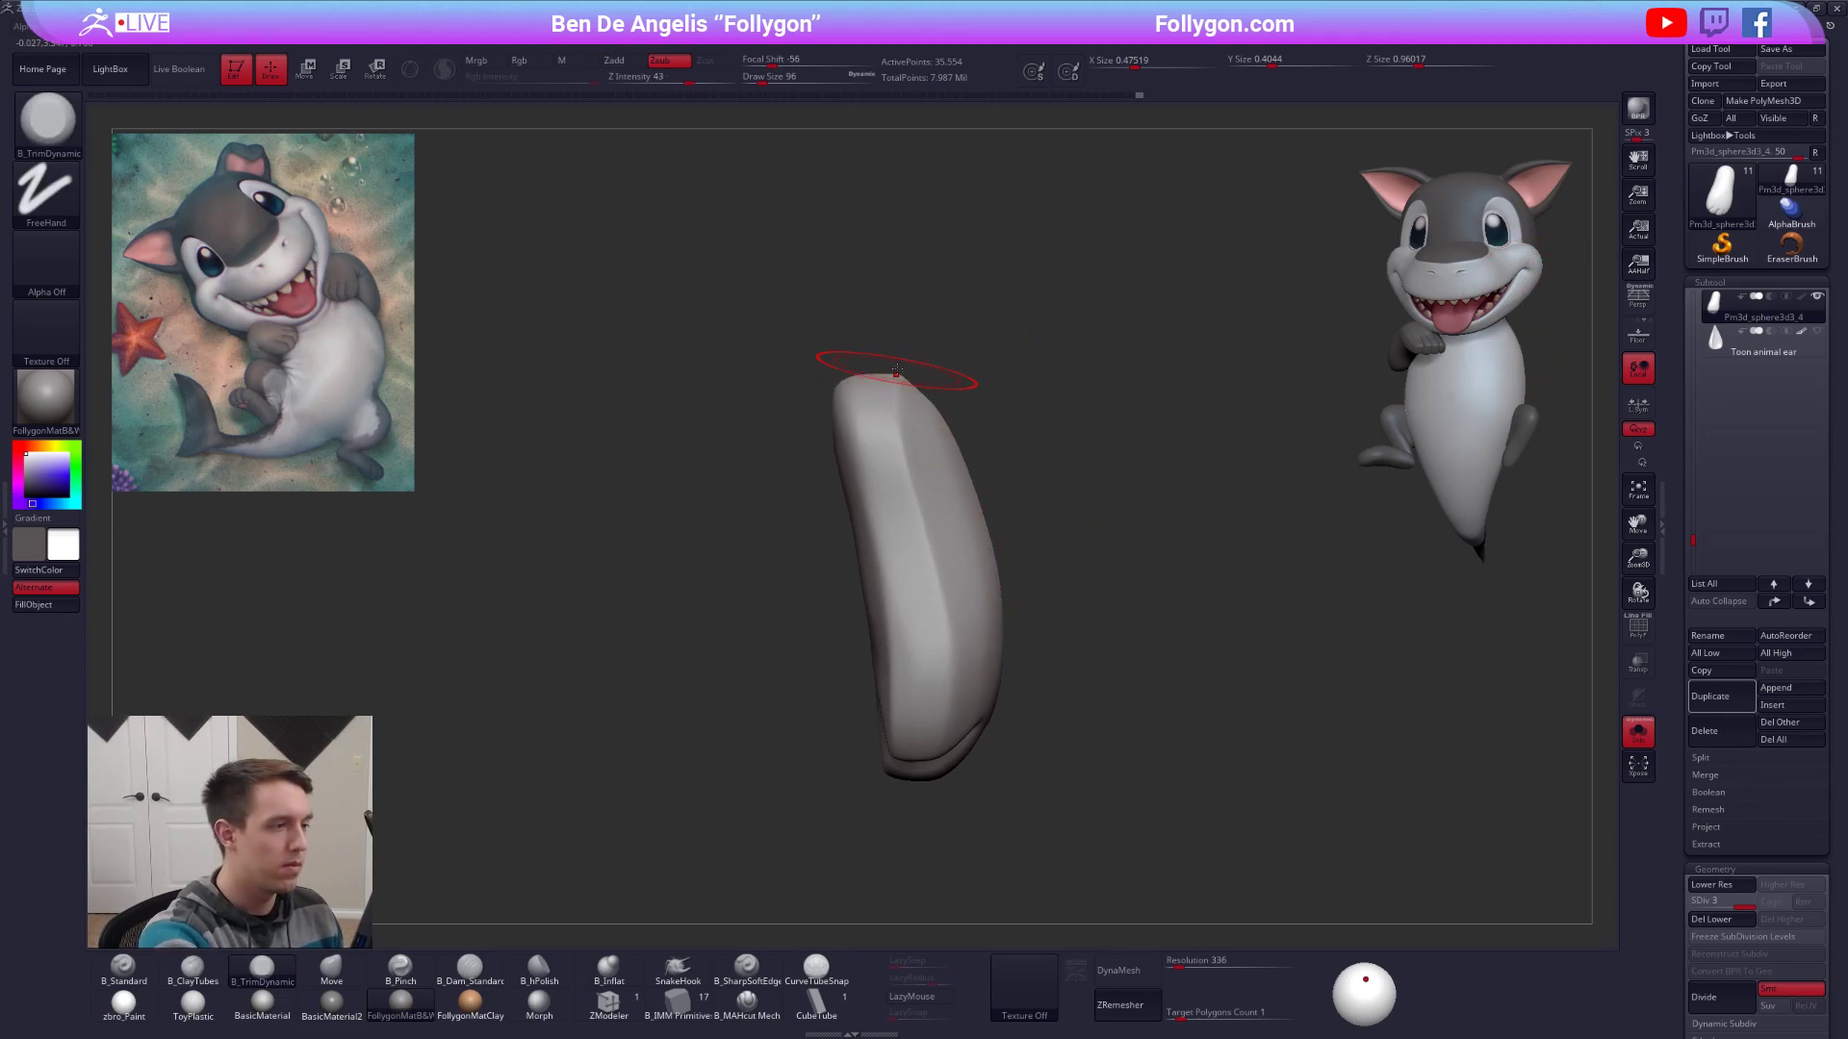
ctrl+drag(899, 376, 900, 426)
At the lowest subdivision level, lasso a blurred mask on the foot, lower its top surface with Transpose Move, and adjust the profile with the Move brush.
mouse_move(939, 560)
ctrl+mouse_down()
mouse_move(948, 728)
mouse_move(1145, 857)
ctrl+mouse_up()
key(shift+d)
key(shift+d)
ctrl+click(988, 637)
ctrl+click(1006, 646)
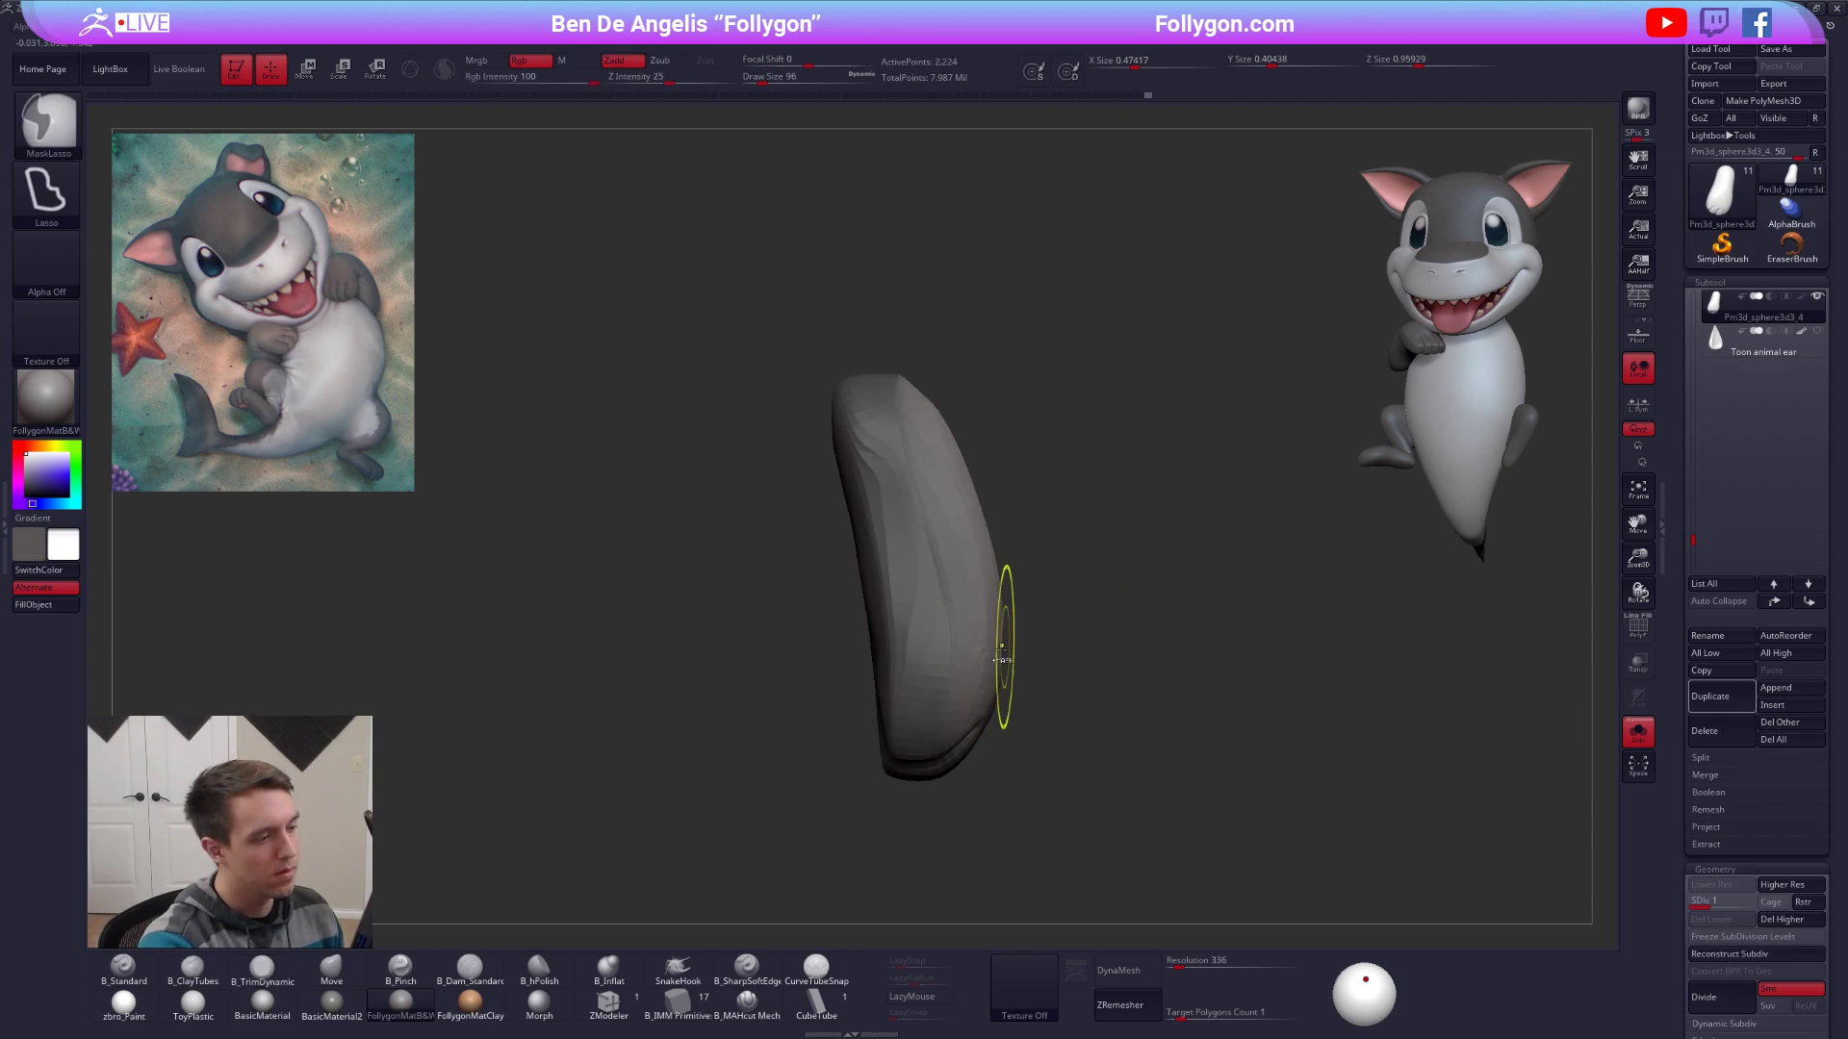
key(w)
drag(938, 572, 1087, 571)
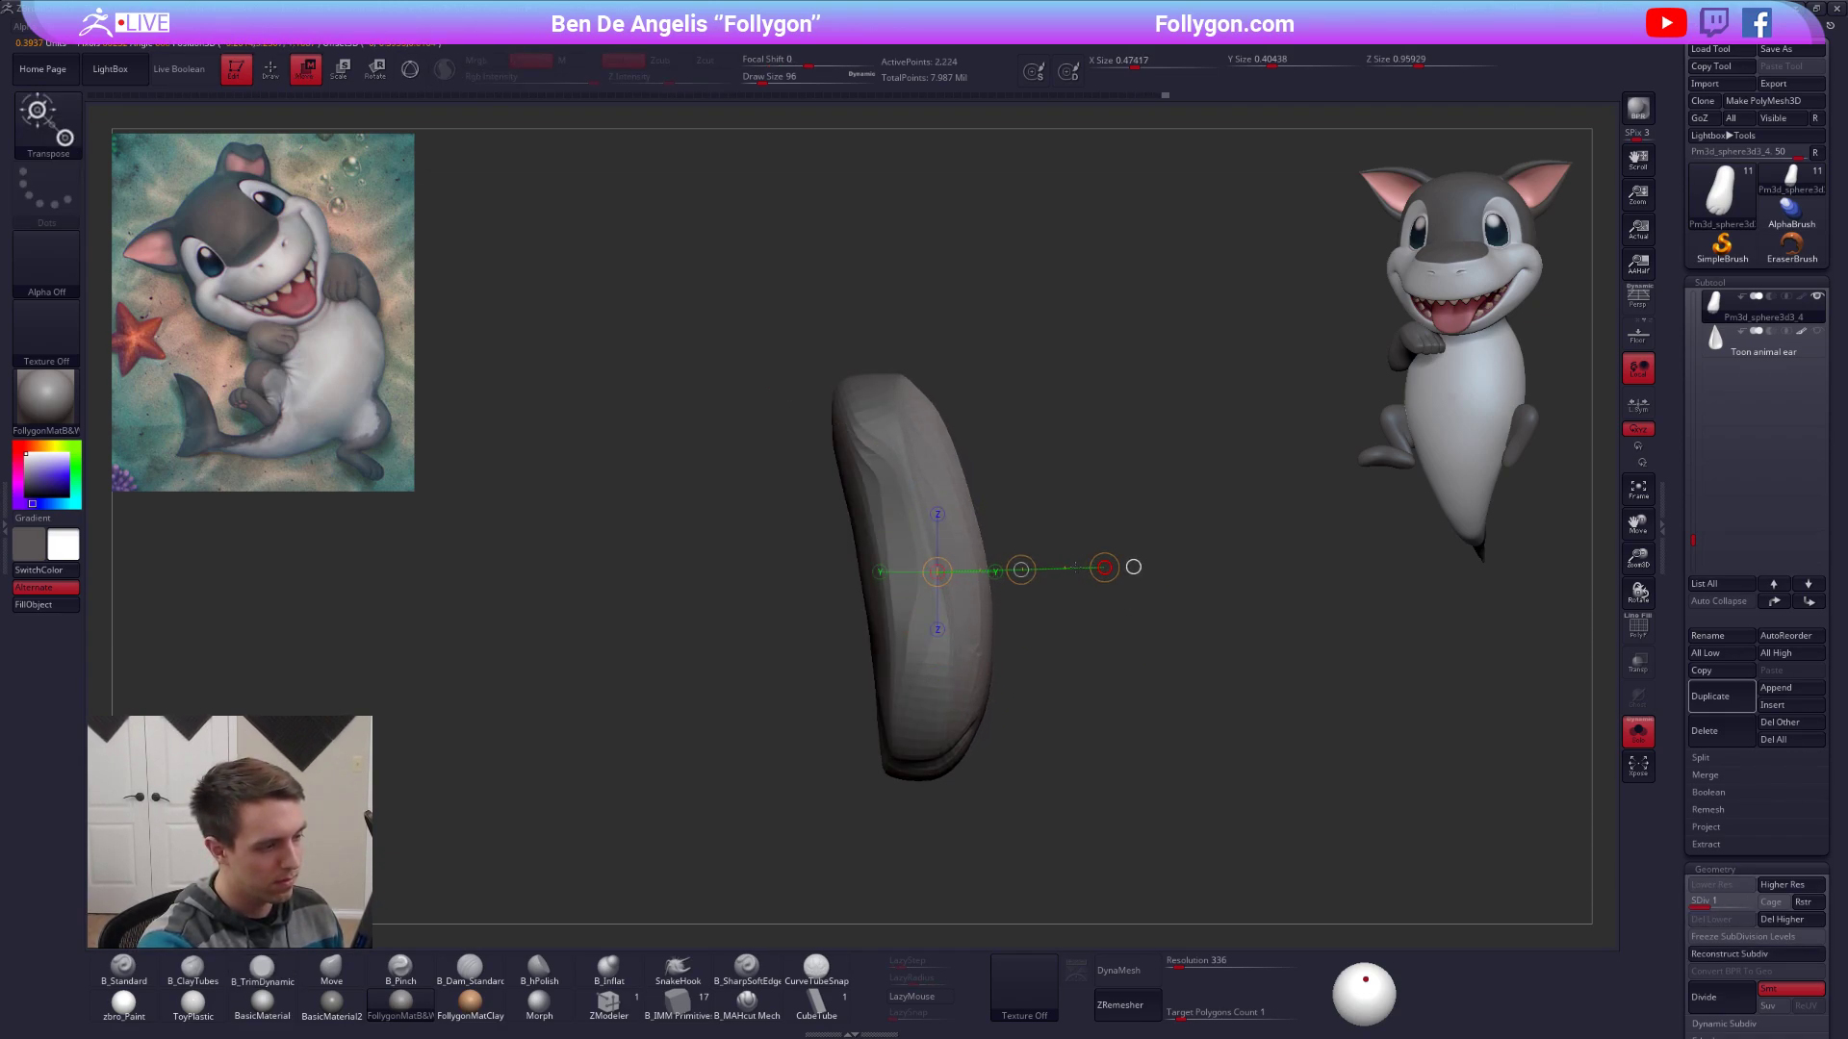
key(q)
mouse_move(1030, 515)
mouse_down()
mouse_move(980, 548)
mouse_move(1064, 445)
mouse_move(1123, 528)
mouse_move(1117, 616)
mouse_move(1075, 646)
mouse_up()
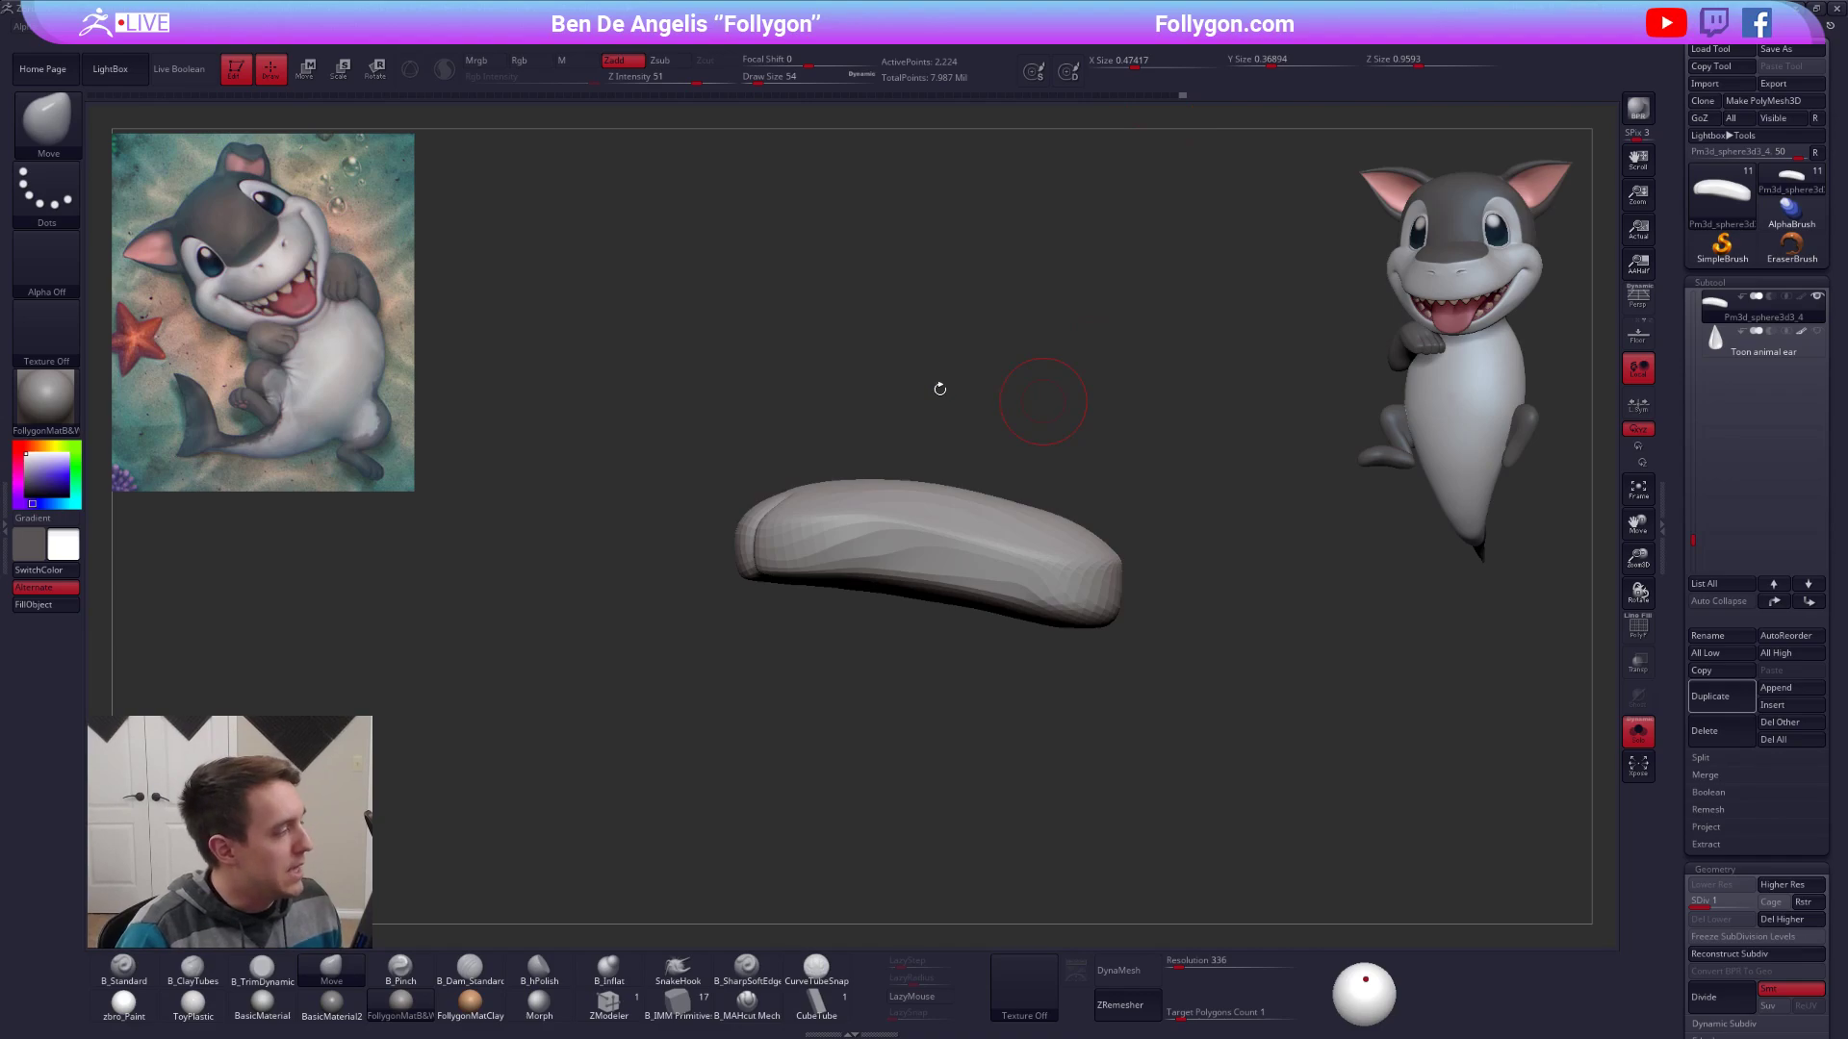
Switch to the browser to examine the feet in the original shark-pup painting on DeviantArt, and return to ZBrush.
key(alt+Tab)
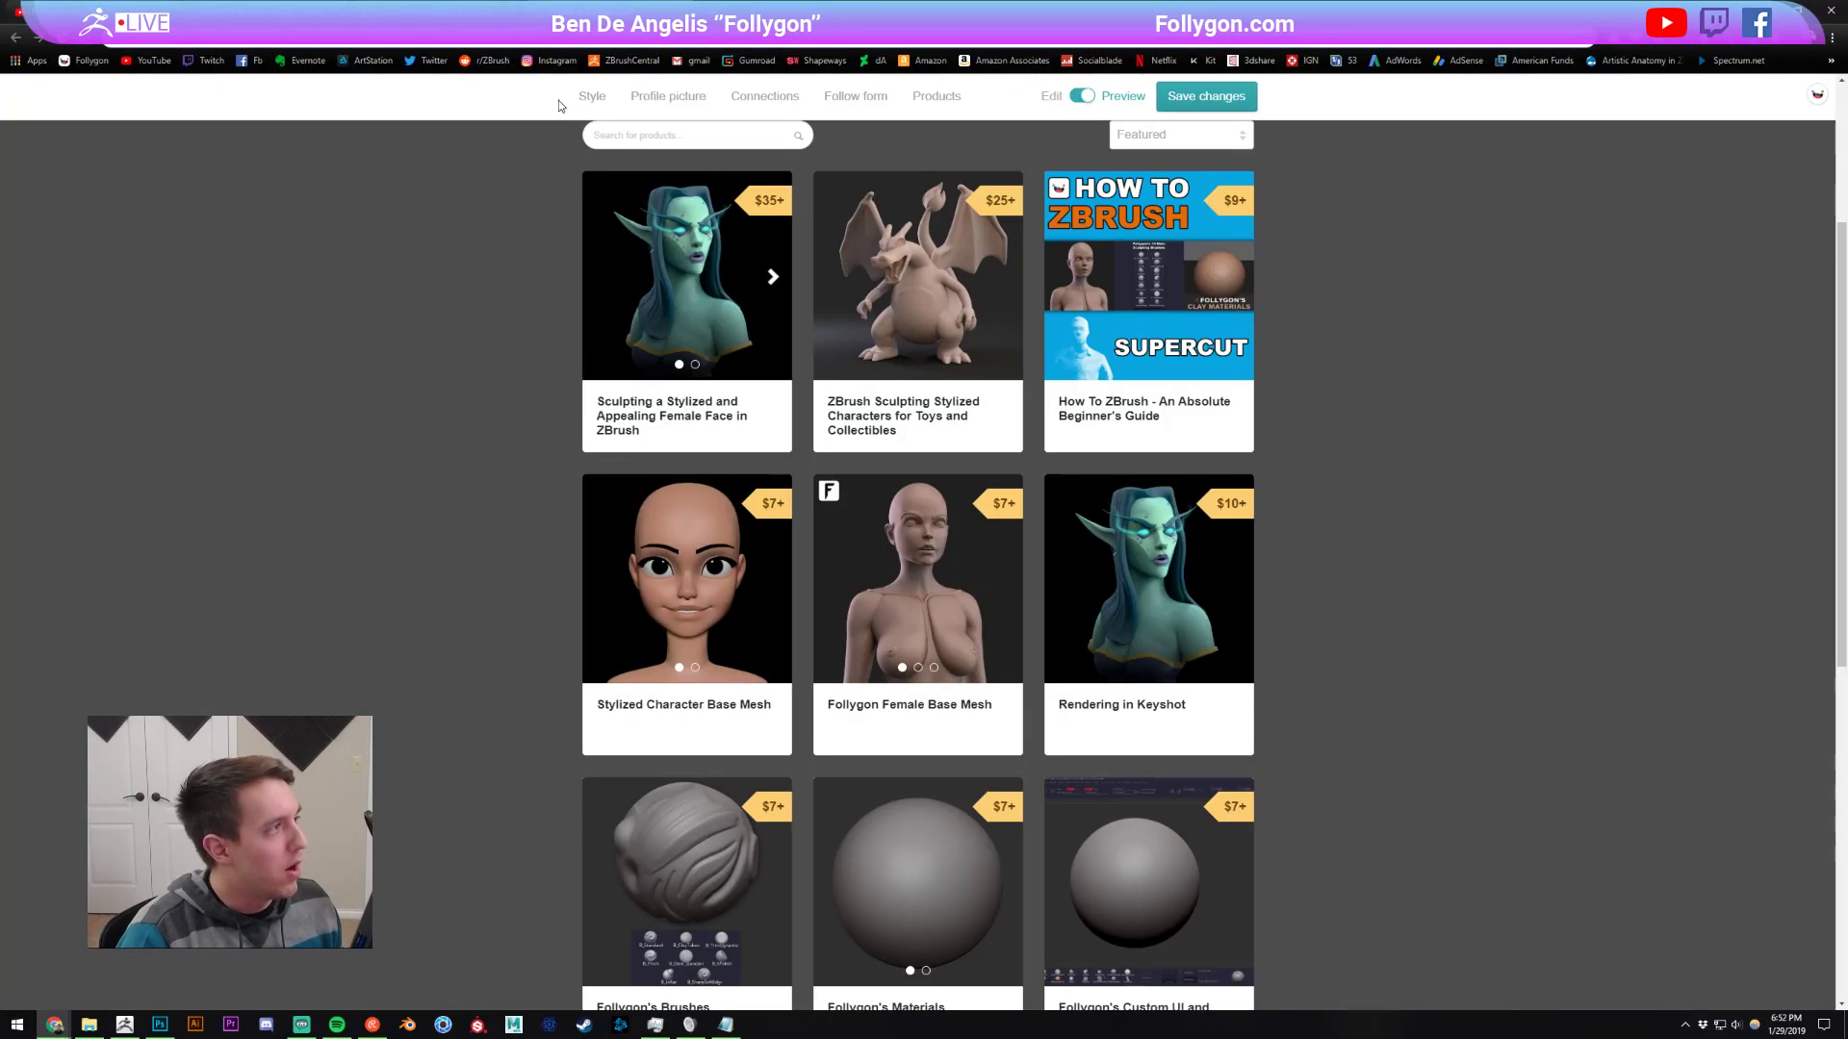
click(527, 11)
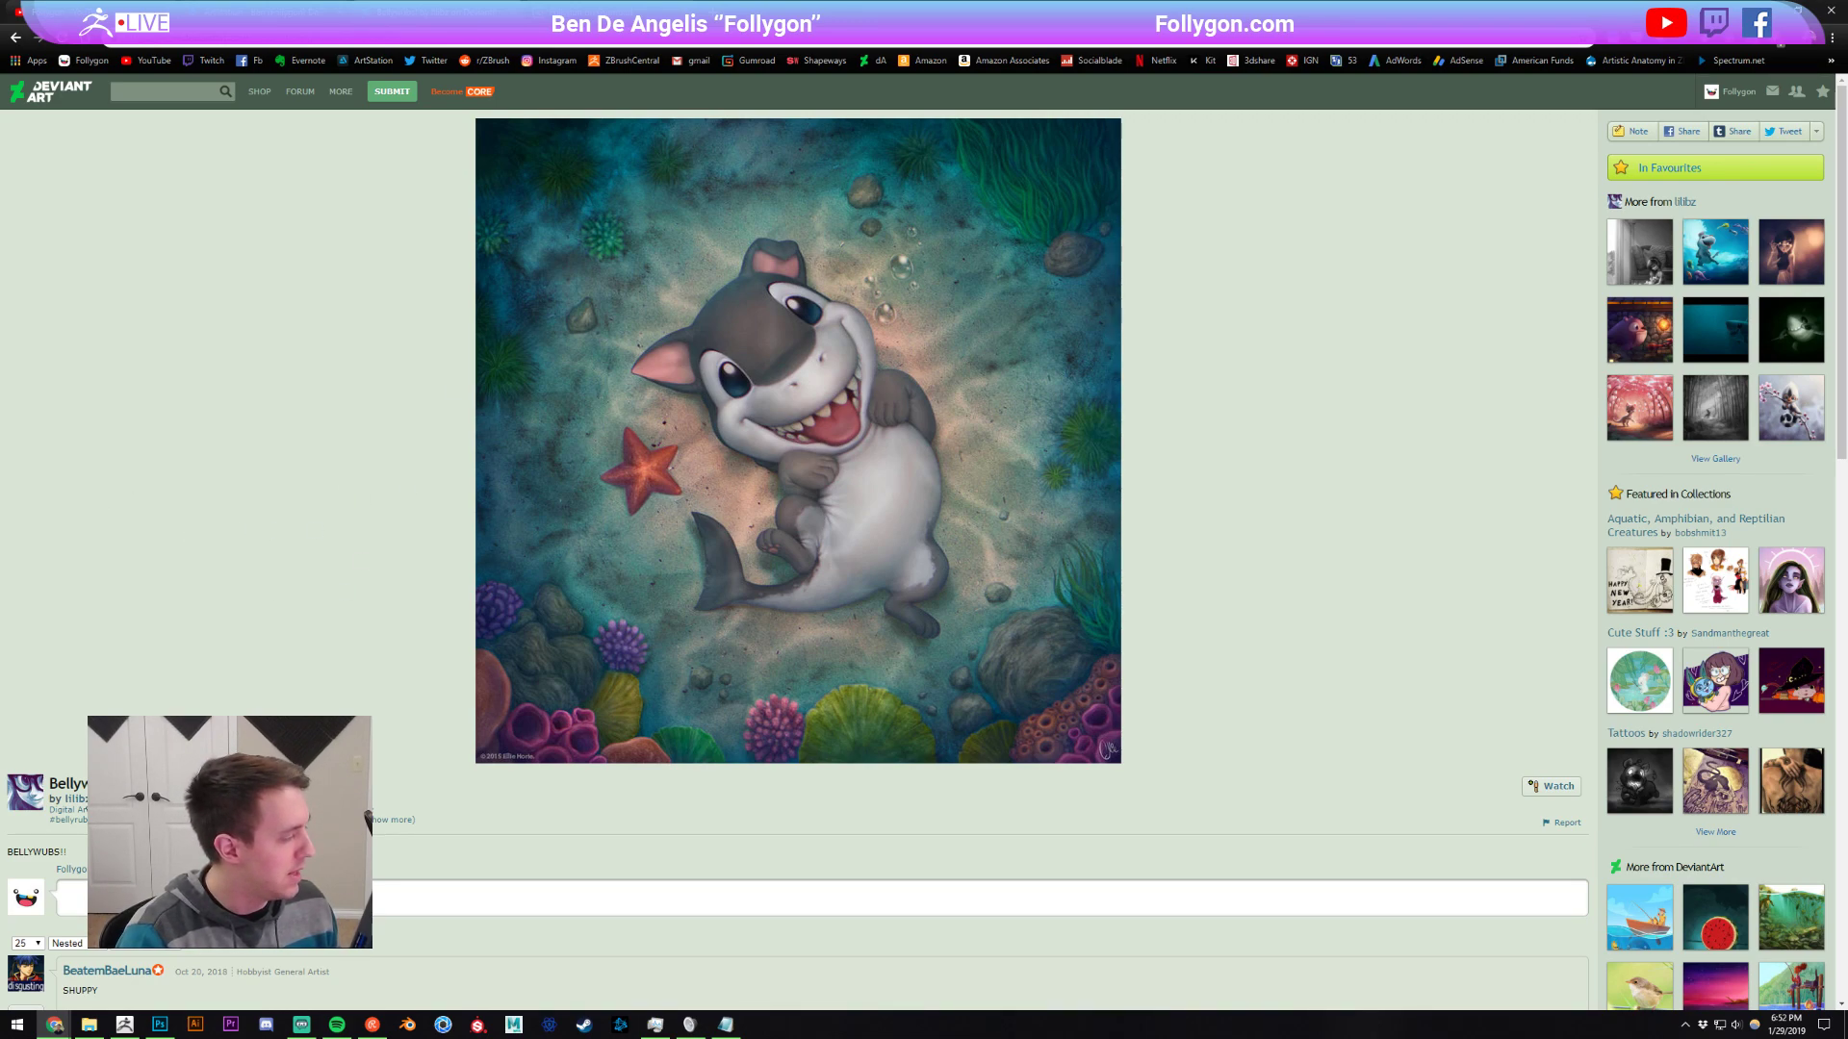
key(alt+Tab)
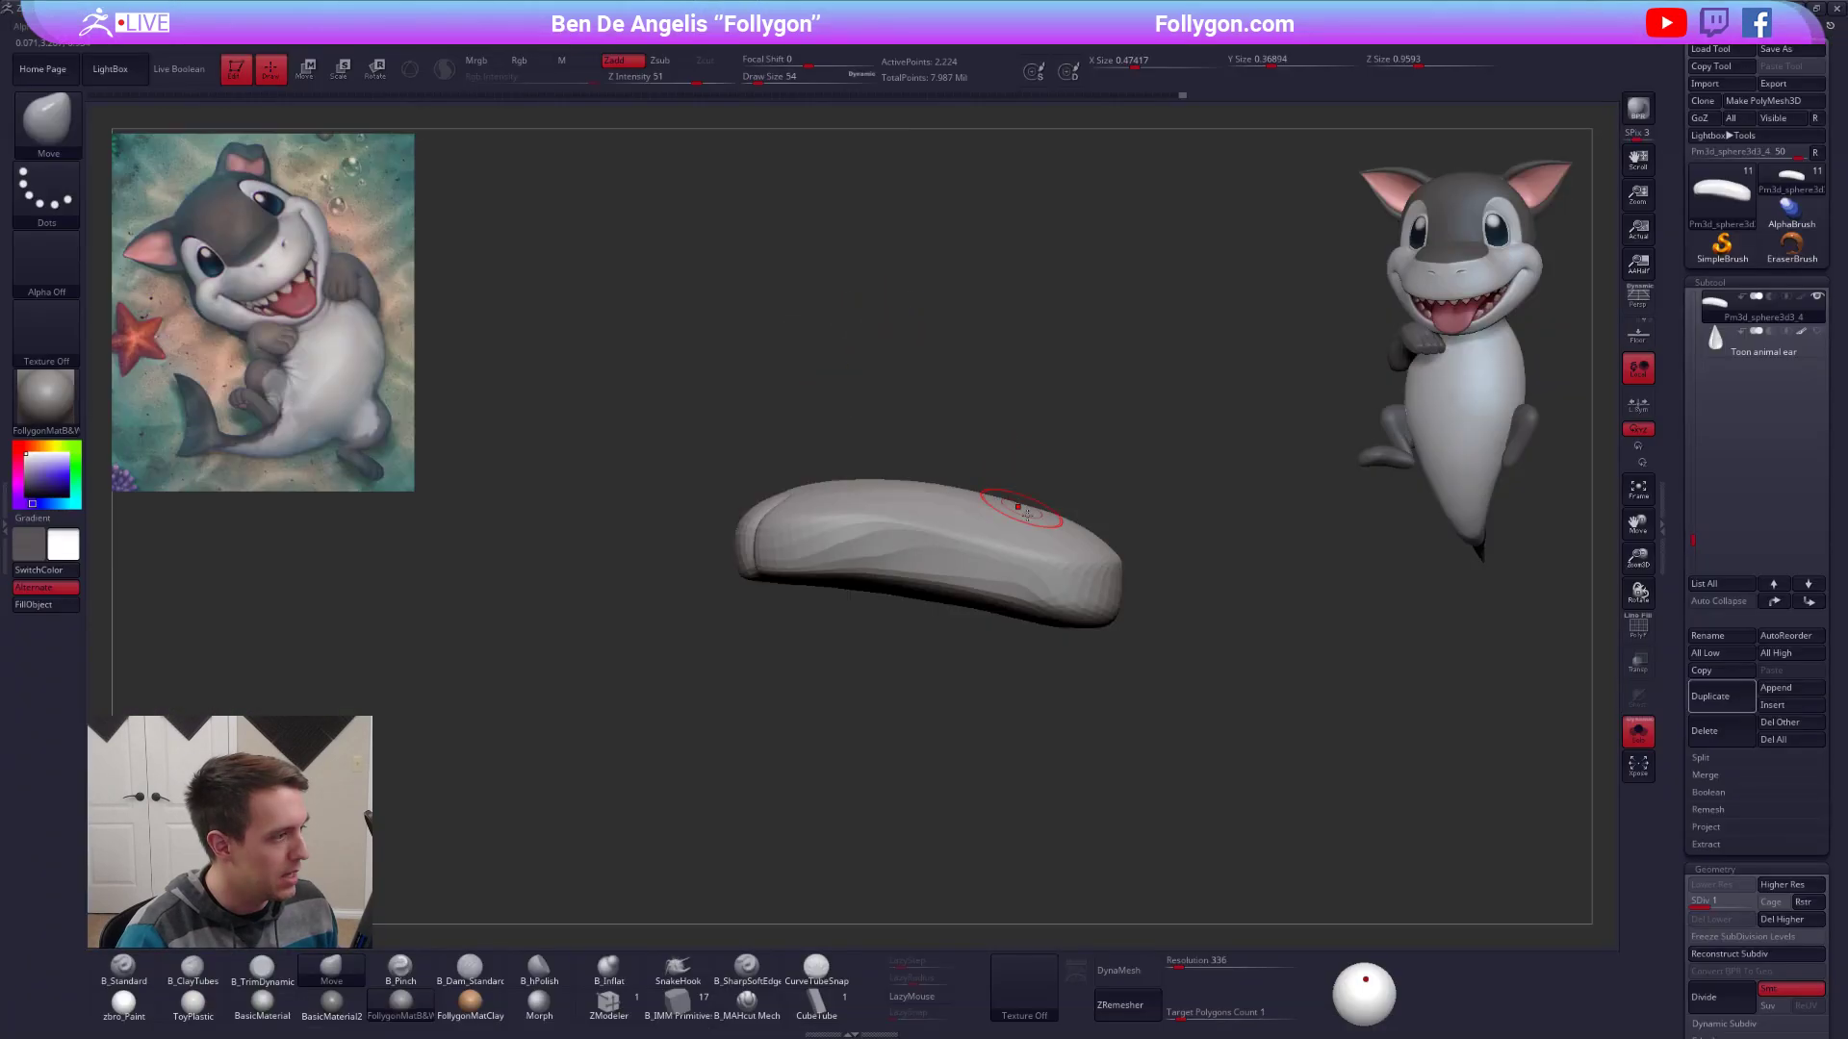
Show the rest of the character, tune the foot's shape against it with the Move brush at draw size 130, and isolate the foot again.
key(alt+s)
key(space)
drag(951, 572, 970, 562)
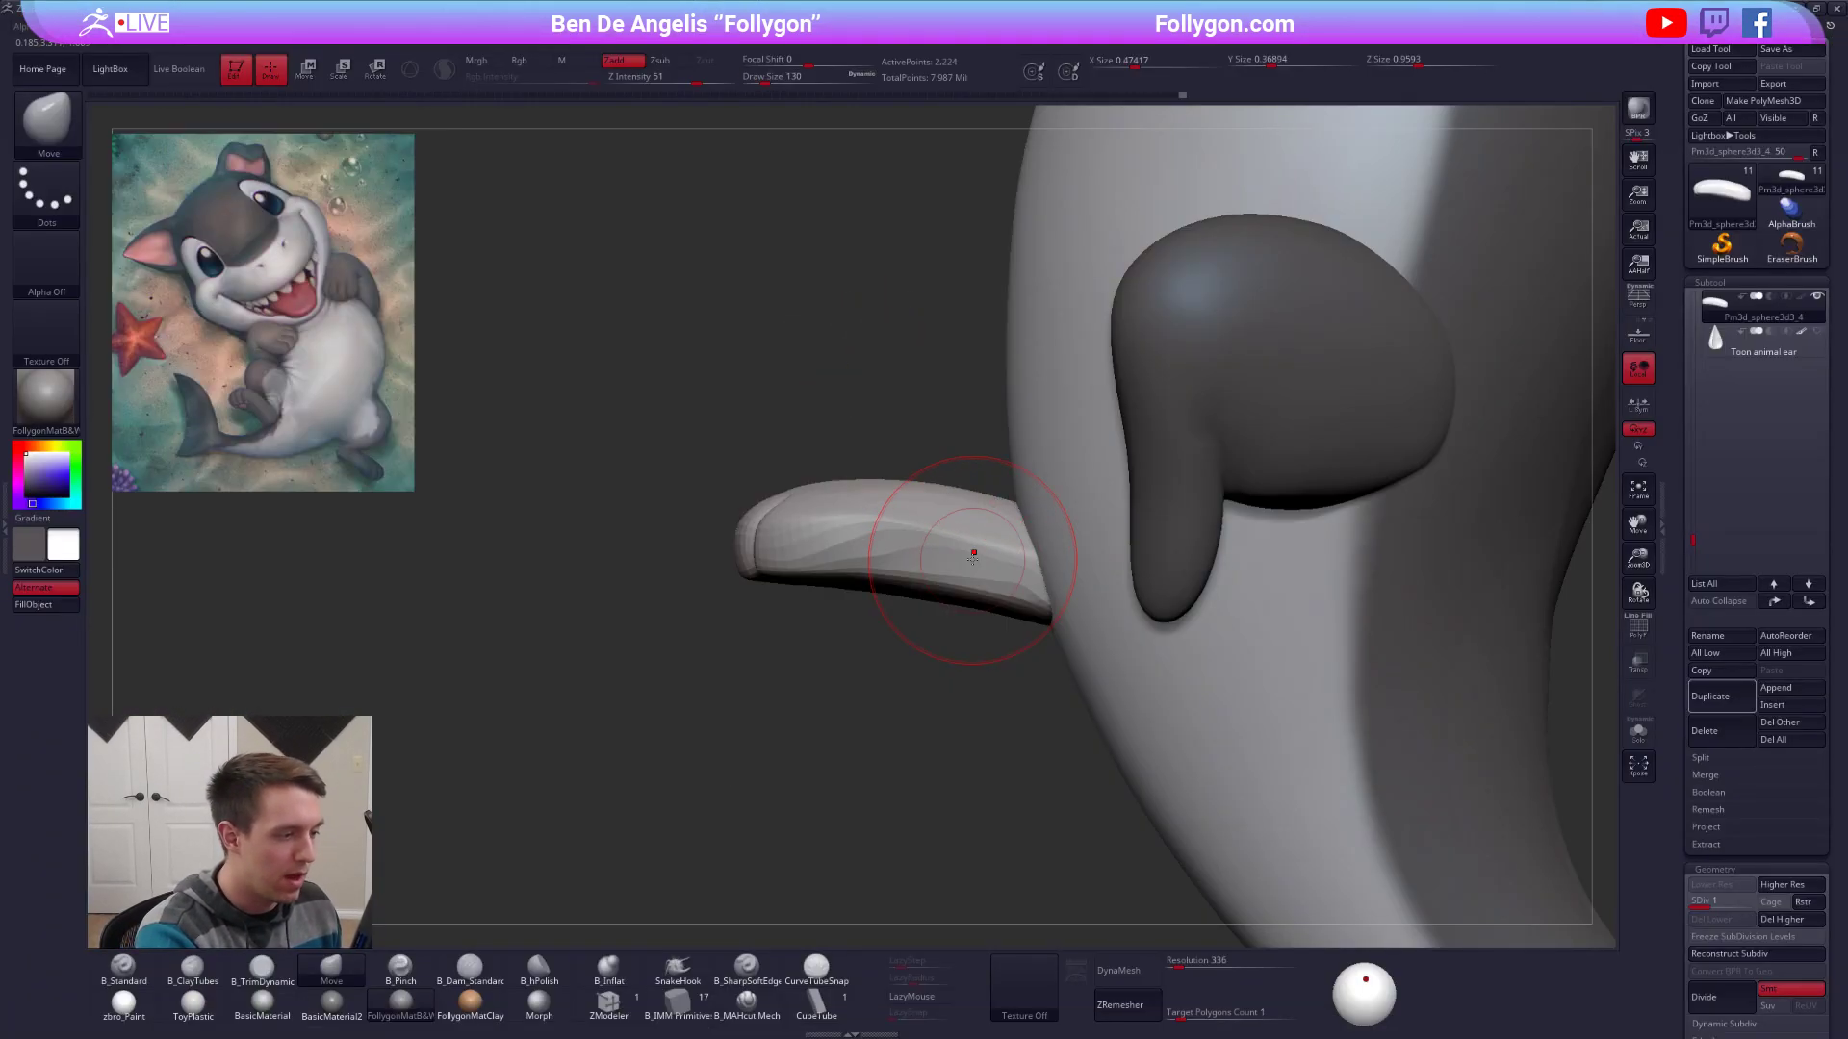
right_drag(975, 562, 1002, 565)
key(space)
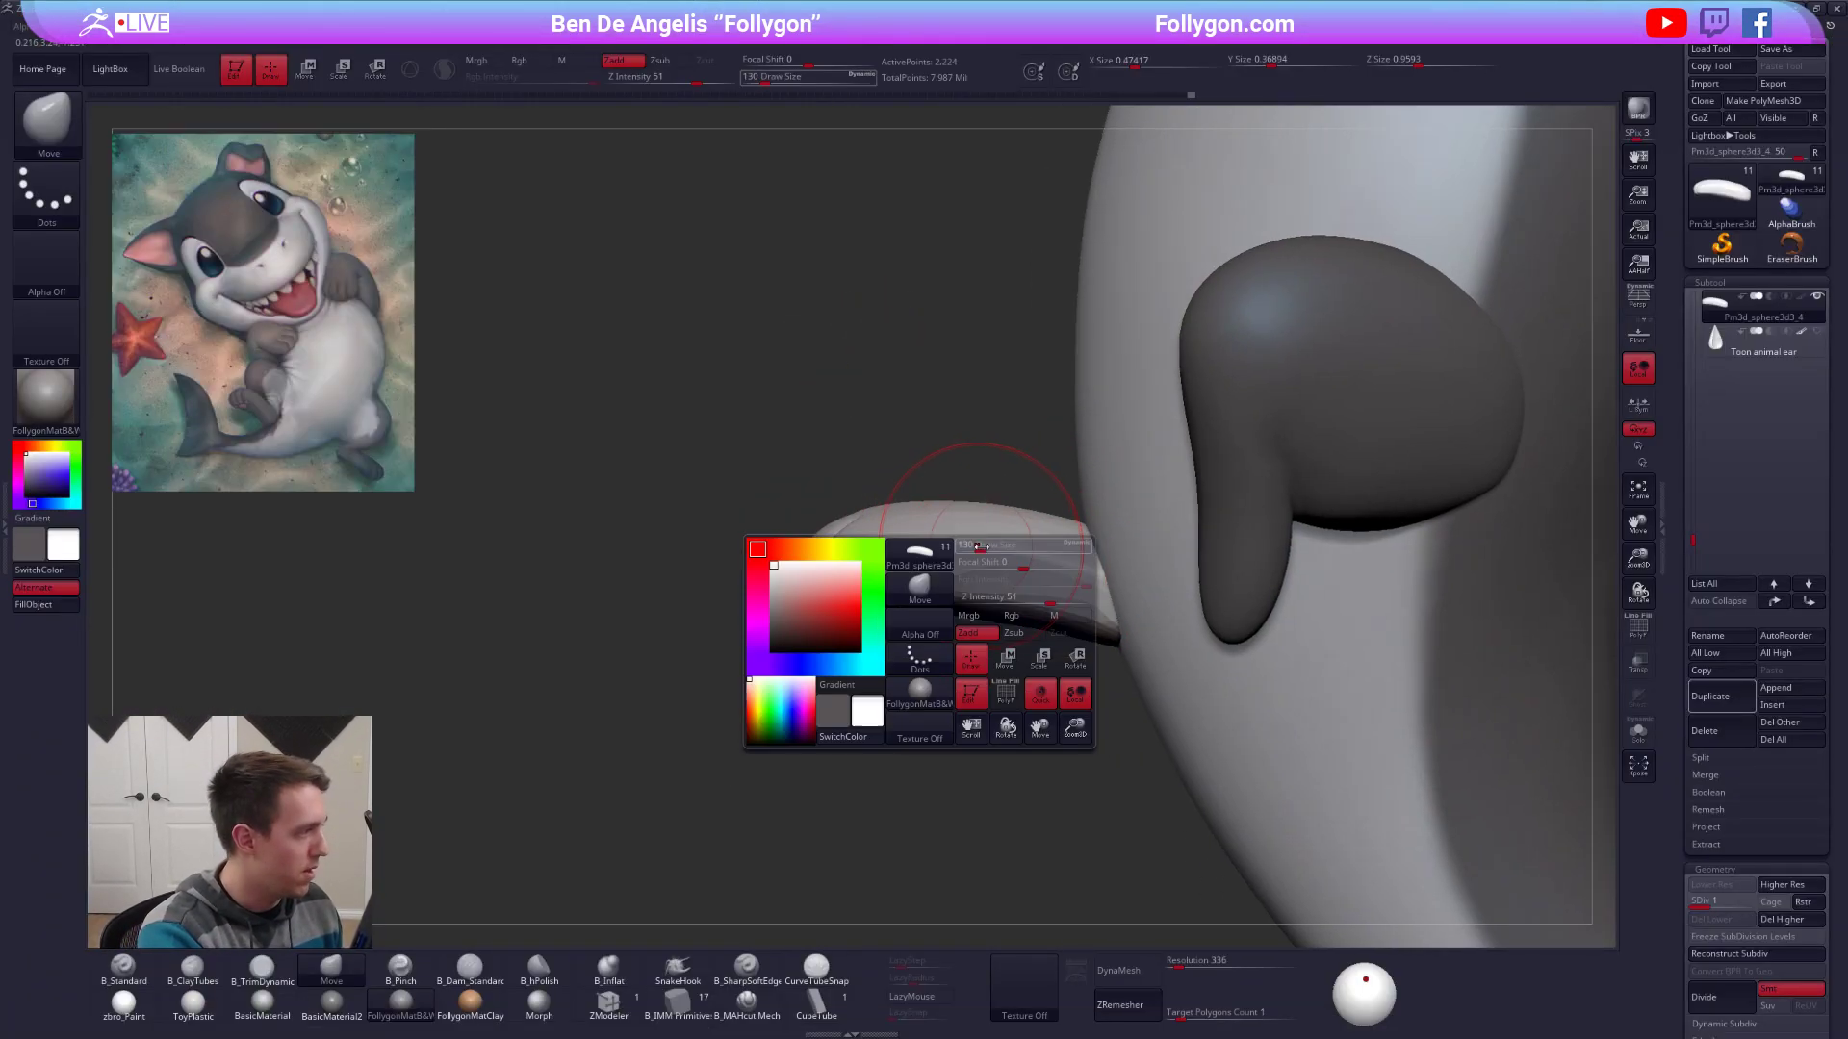
drag(999, 563, 980, 544)
key(alt+s)
Return the foot to subdivision level 3 and refine its sides and arch with a smaller Move brush.
right_drag(969, 578, 1040, 606)
key(d)
key(d)
key(space)
drag(963, 575, 970, 571)
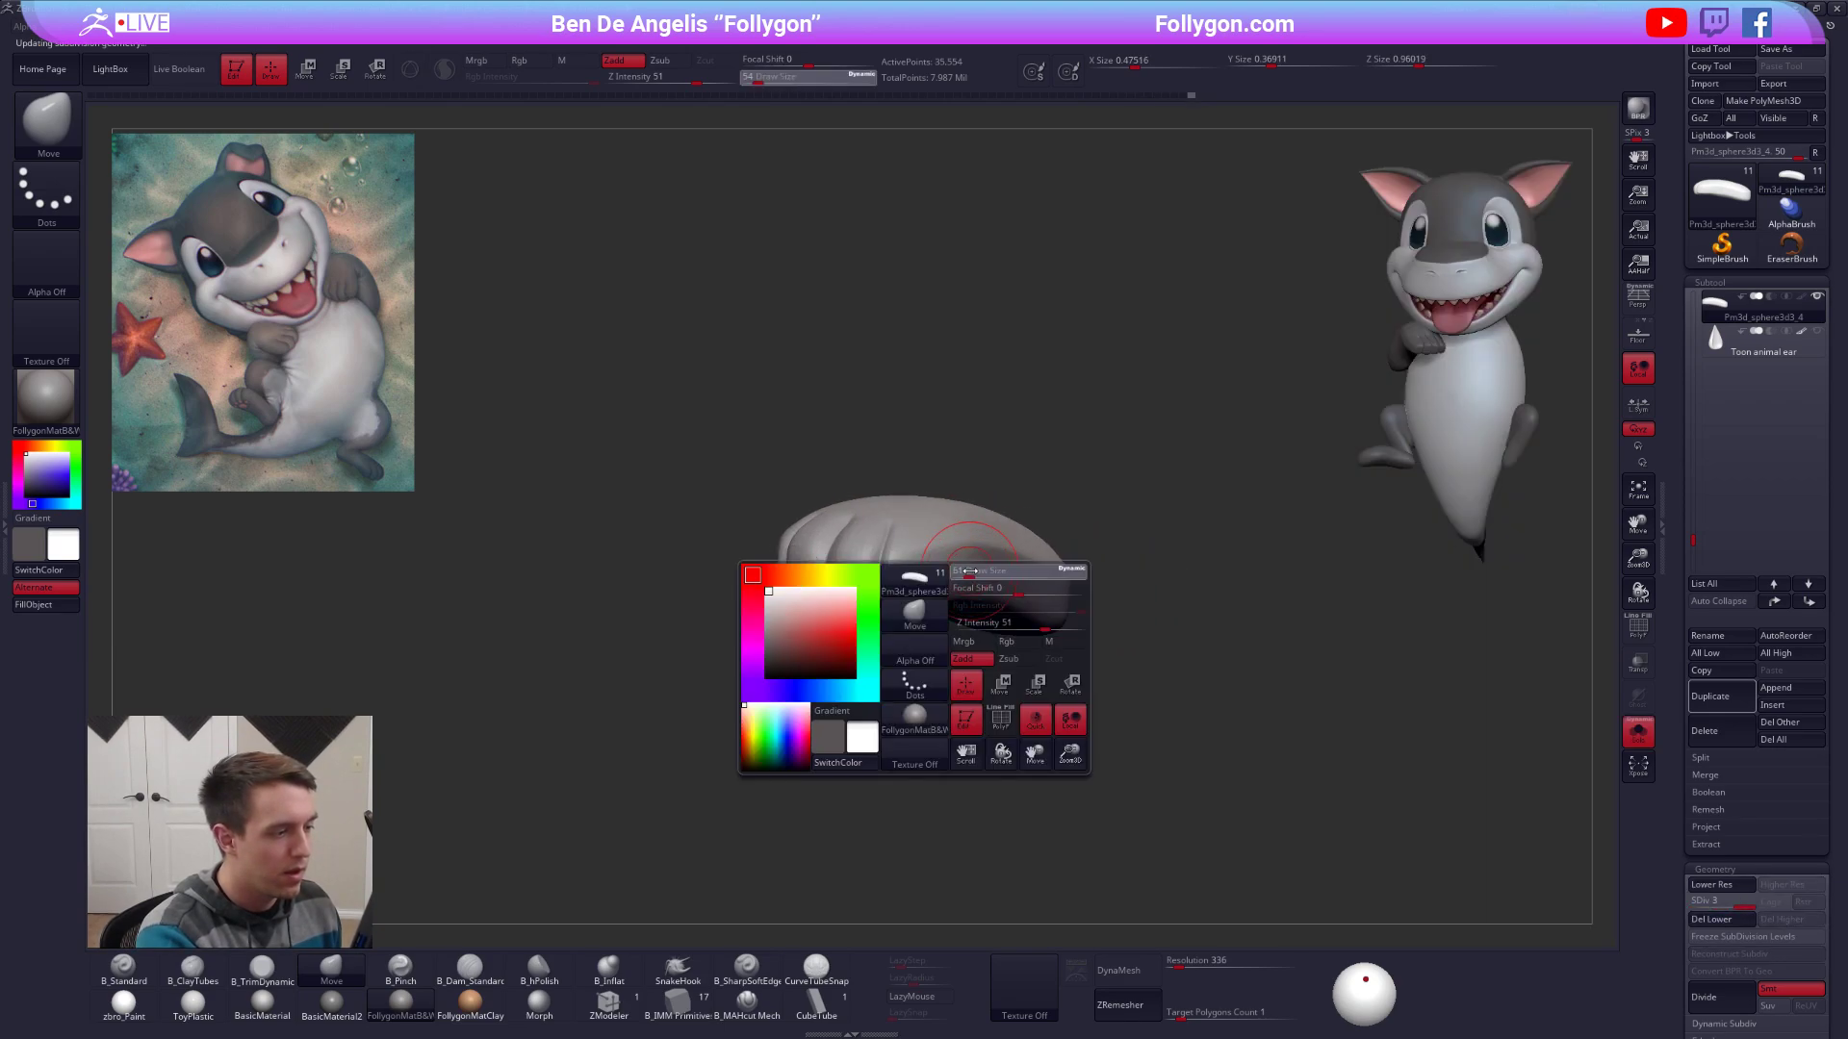
right_drag(970, 574, 913, 577)
key(space)
drag(917, 576, 924, 570)
ctrl+right_drag(924, 571, 911, 577)
Flatten the side wall of the foot between the toes and heel with B_TrimDynamic.
key(3)
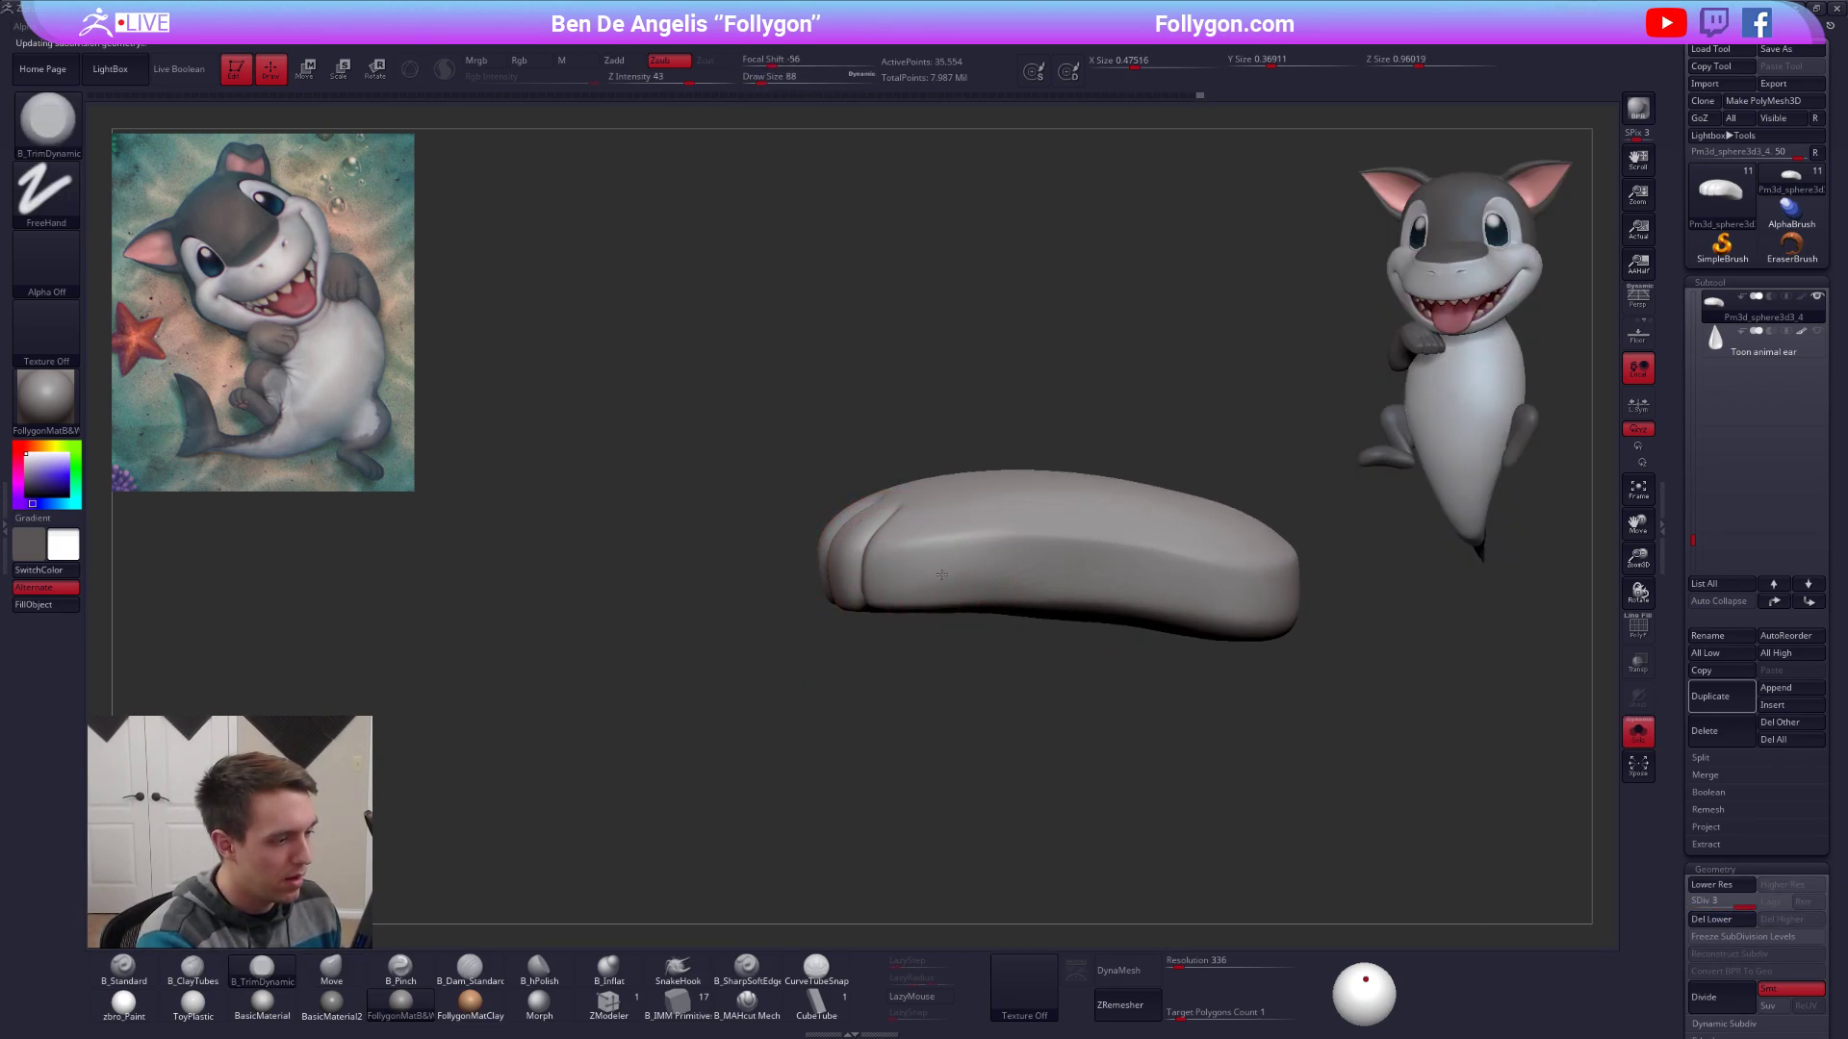
drag(953, 570, 932, 579)
right_drag(932, 579, 954, 595)
mouse_move(1283, 588)
alt+right_down()
mouse_move(1097, 595)
mouse_move(1105, 574)
mouse_move(1145, 575)
mouse_move(1119, 570)
alt+right_up()
Drop the foot to subdivision level 2 and adjust the area behind the toes with the Move brush at draw size 74.
key(4)
key(shift+d)
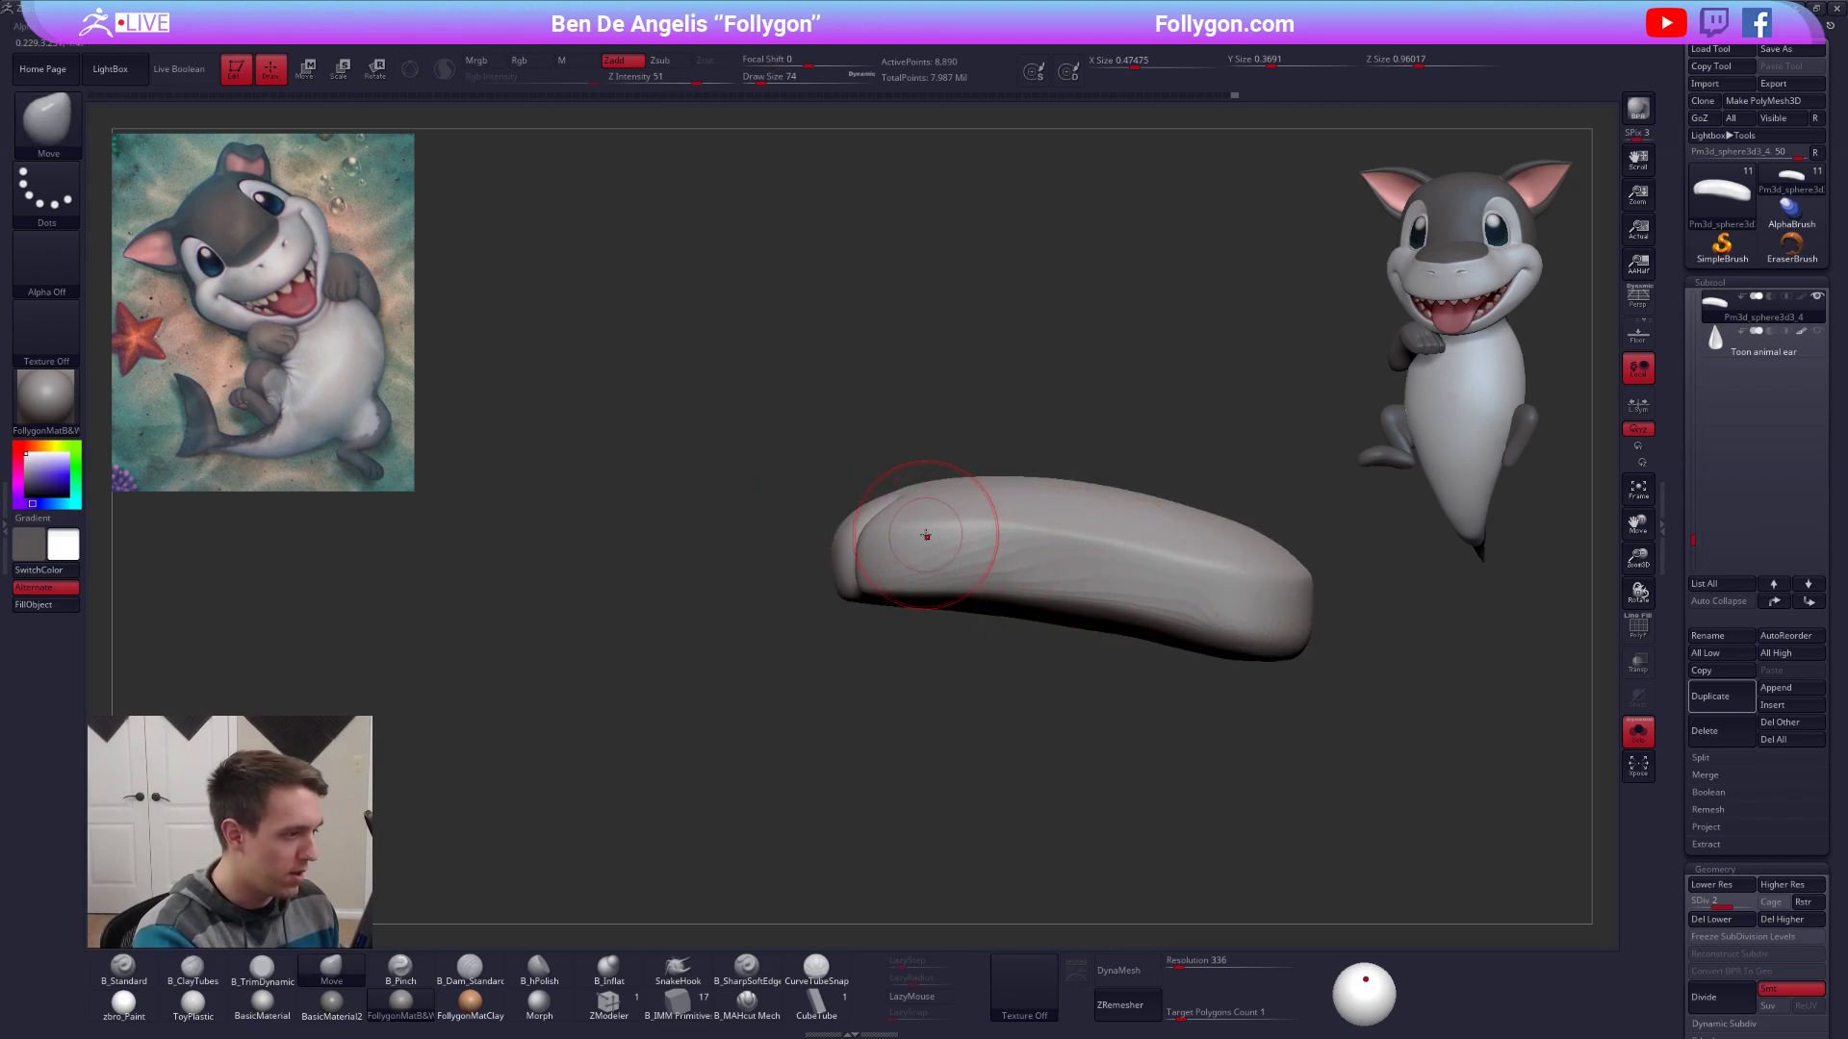
mouse_move(962, 536)
right_down()
mouse_move(893, 567)
mouse_move(919, 601)
mouse_move(1203, 591)
mouse_move(1068, 606)
mouse_move(1030, 544)
mouse_move(1004, 577)
mouse_move(1031, 586)
right_up()
Raise the foot to subdivision level 4 and carve the middle toe crease with B_MAHcut Mech at draw size 43.
key(d)
key(d)
click(755, 1017)
right_drag(979, 657, 1036, 539)
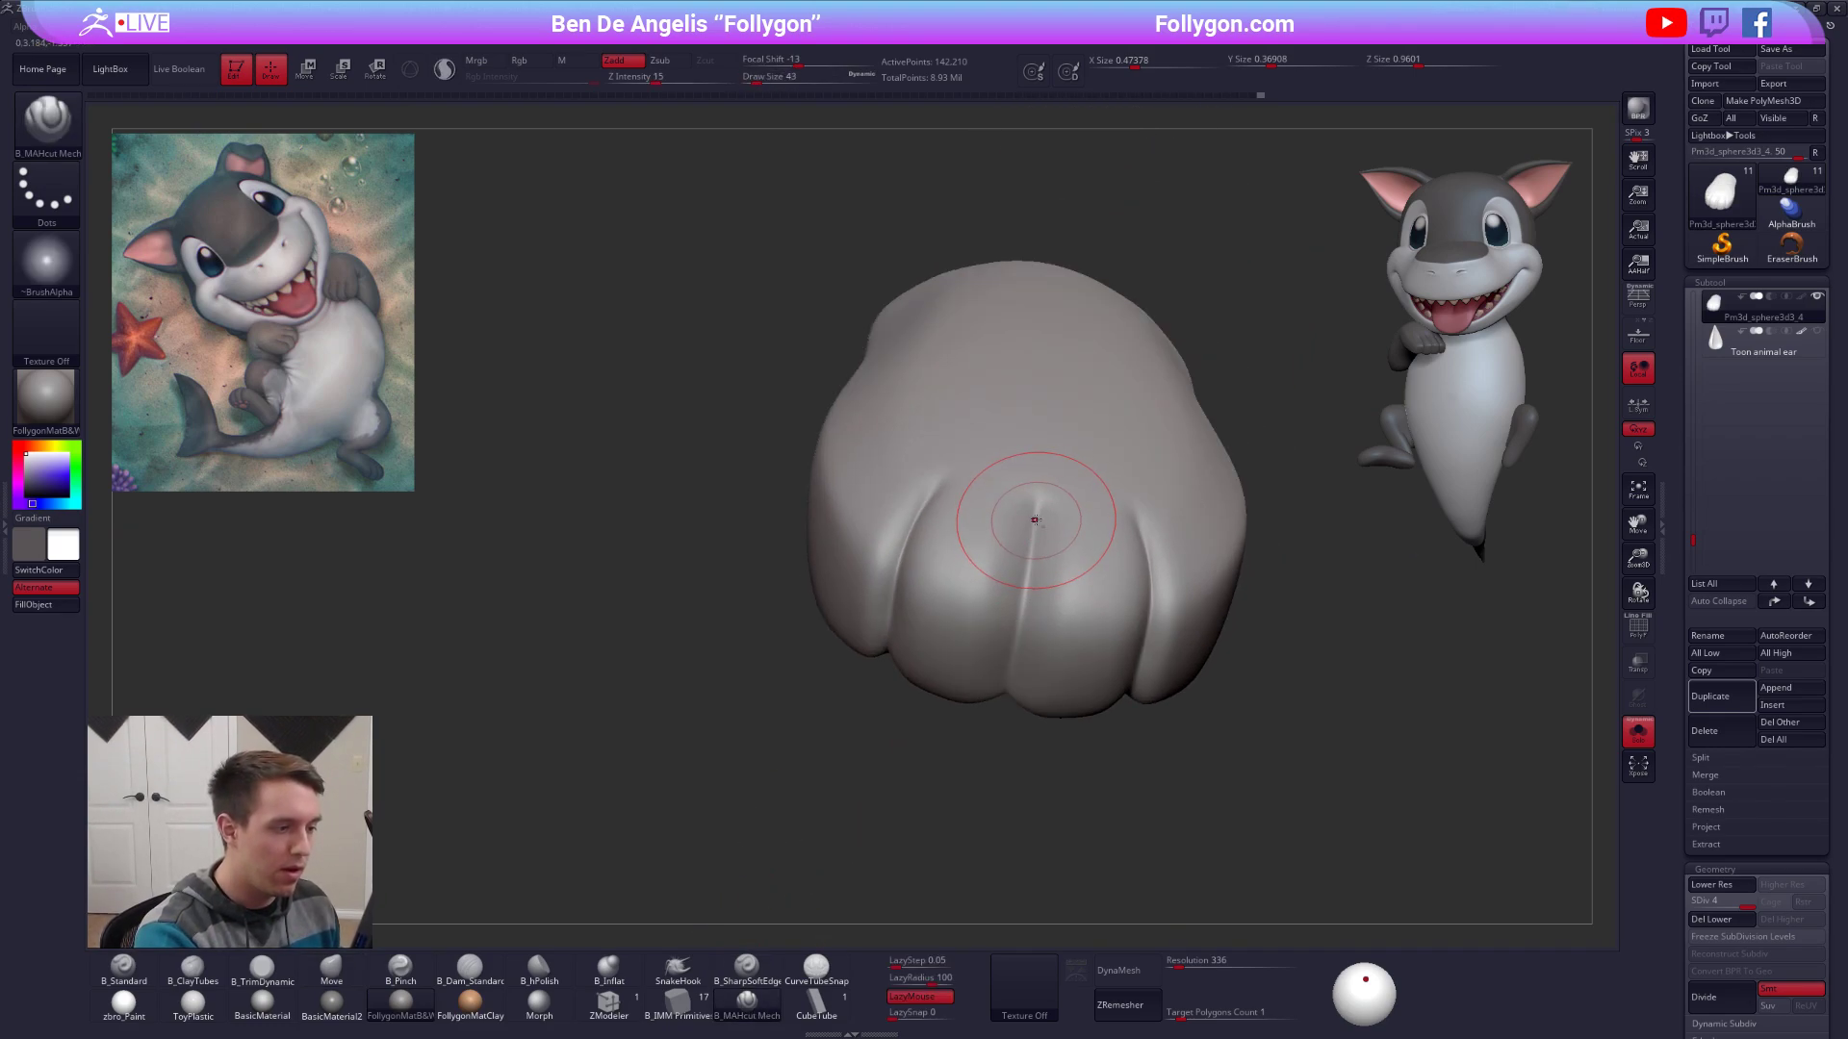
drag(991, 775, 992, 776)
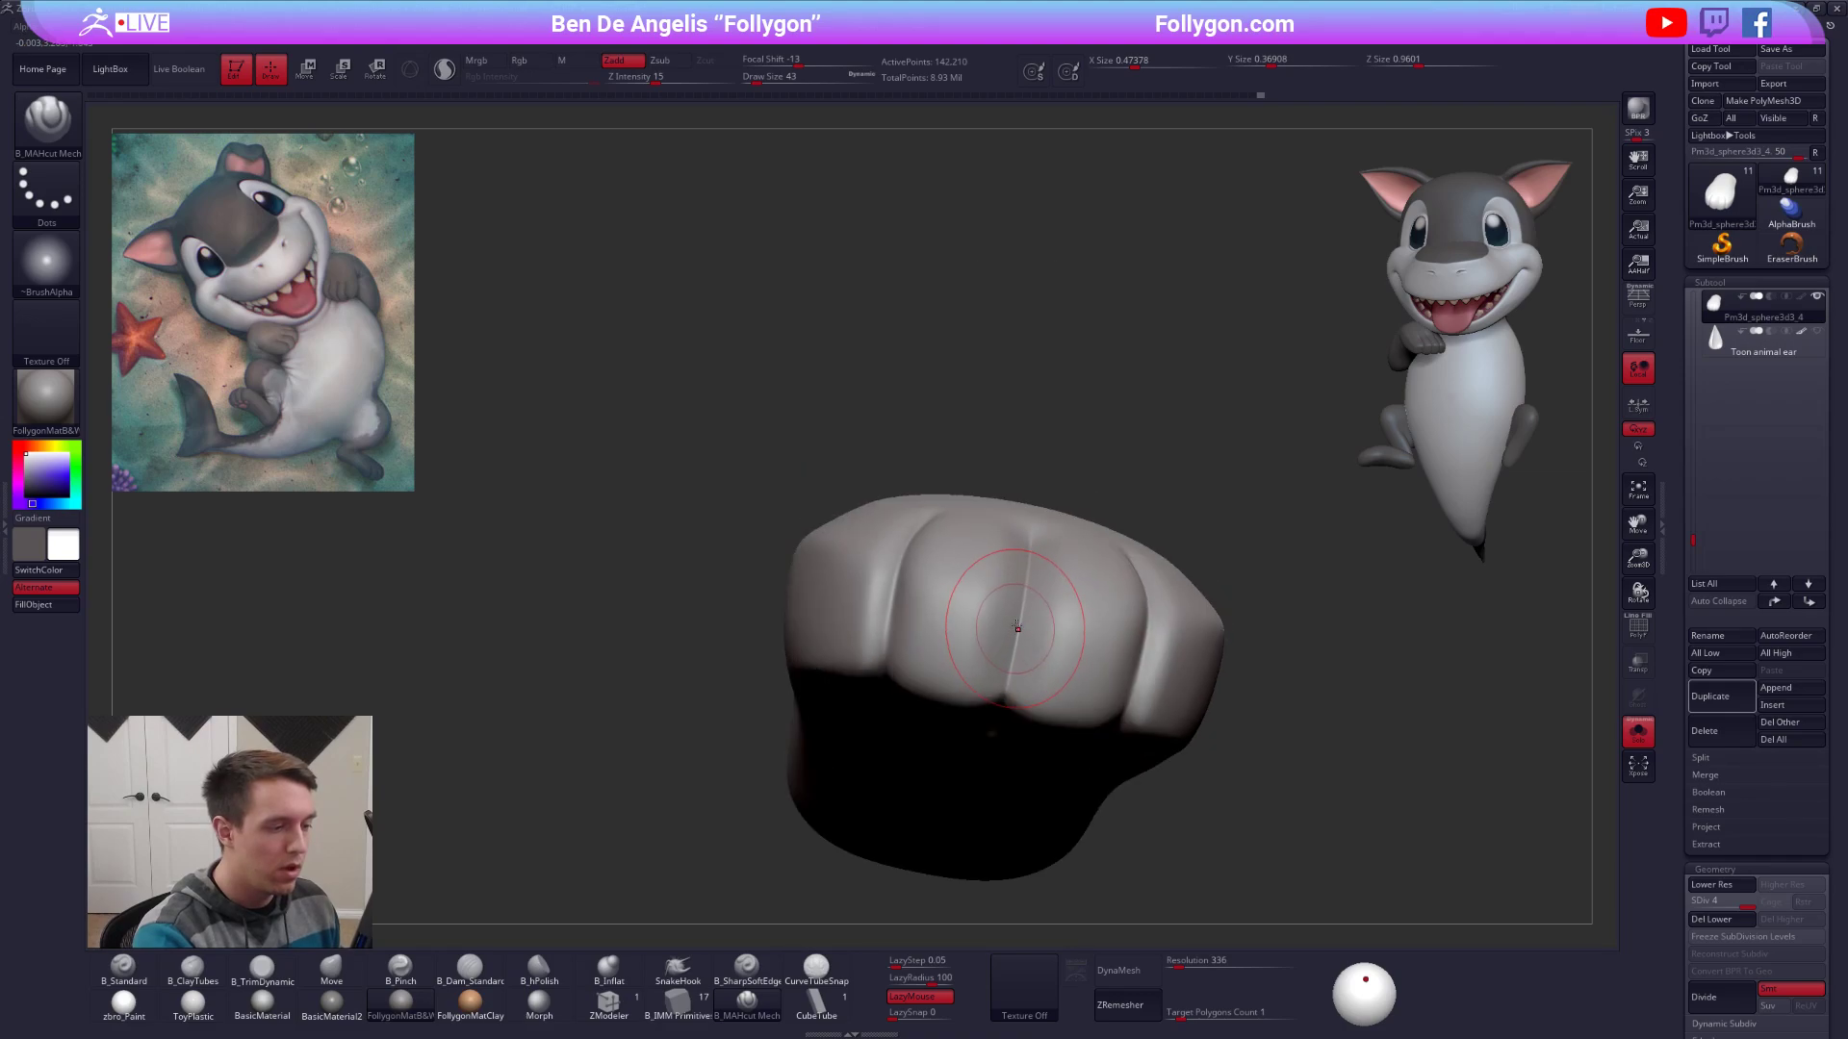
right_drag(992, 775, 1017, 591)
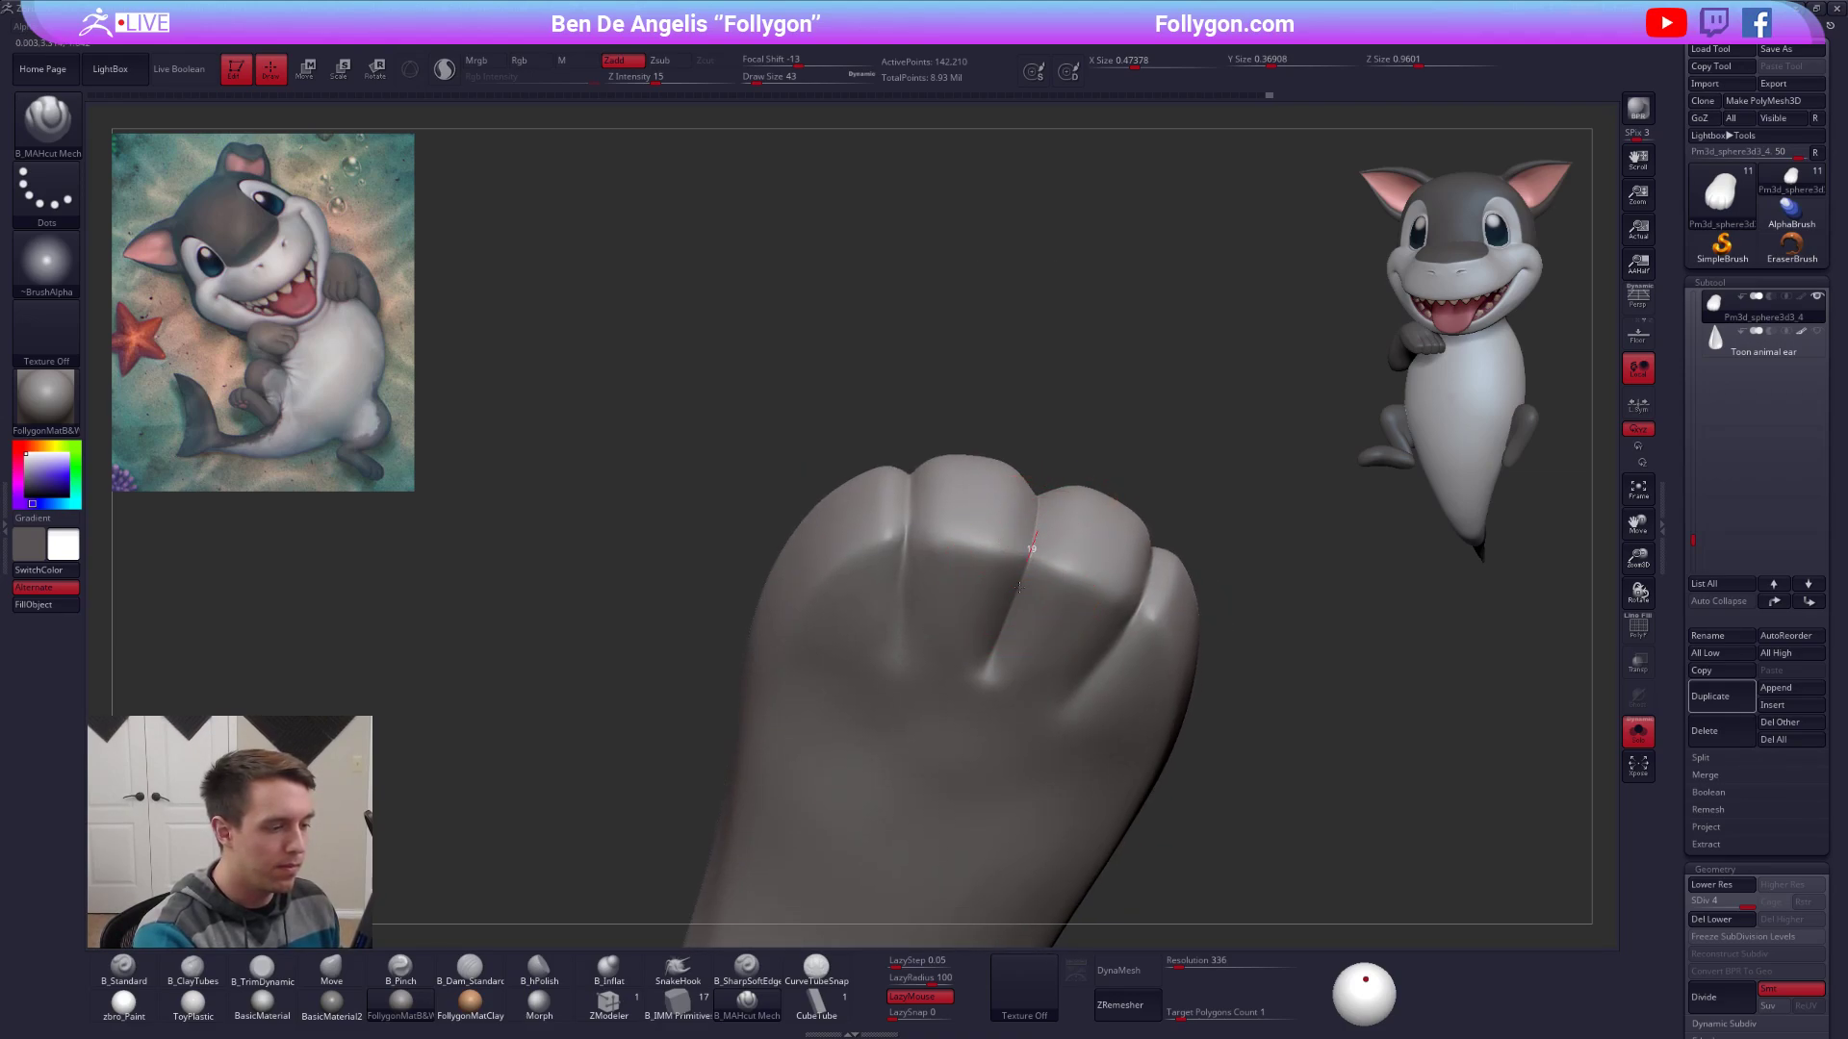
Deepen the remaining creases between the toes with B_MAHcut Mech, carrying them over the tips onto the sole, and smooth their ends.
mouse_move(966, 755)
right_down()
mouse_move(1039, 616)
mouse_move(1064, 516)
right_up()
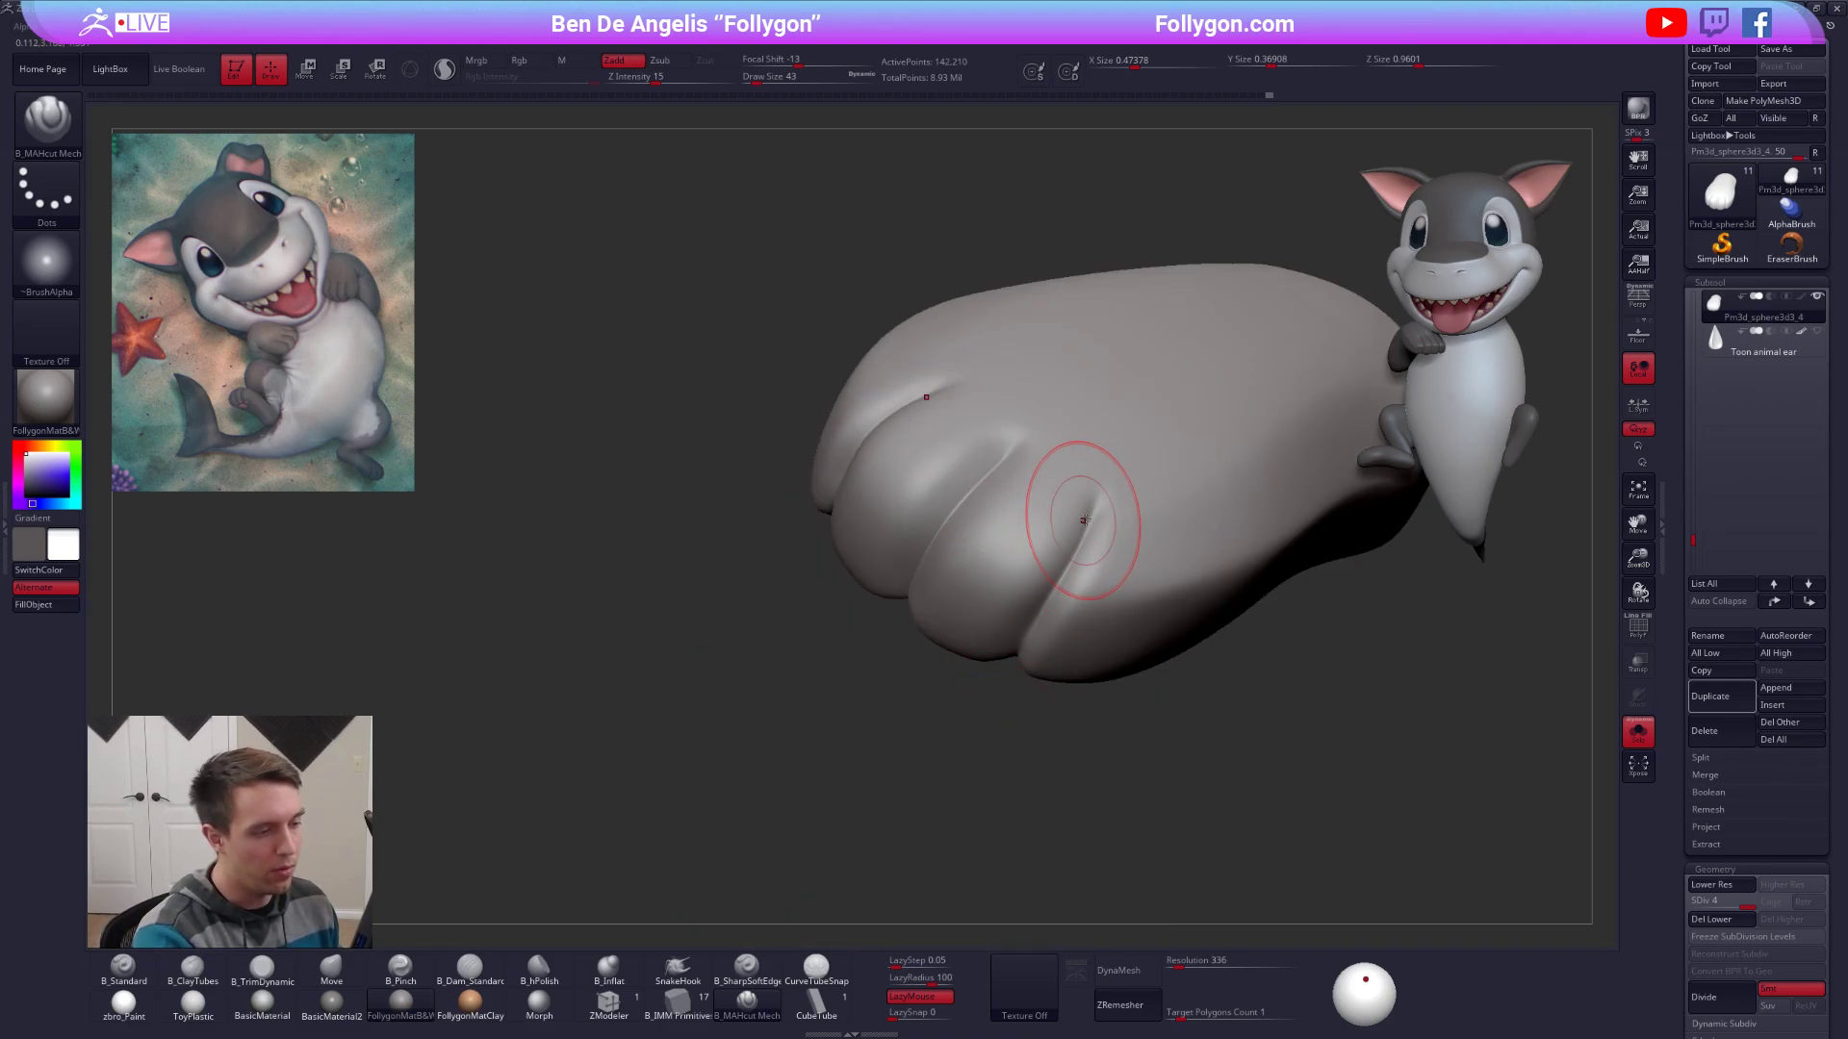
drag(1086, 526, 1031, 617)
right_drag(1007, 664, 1079, 537)
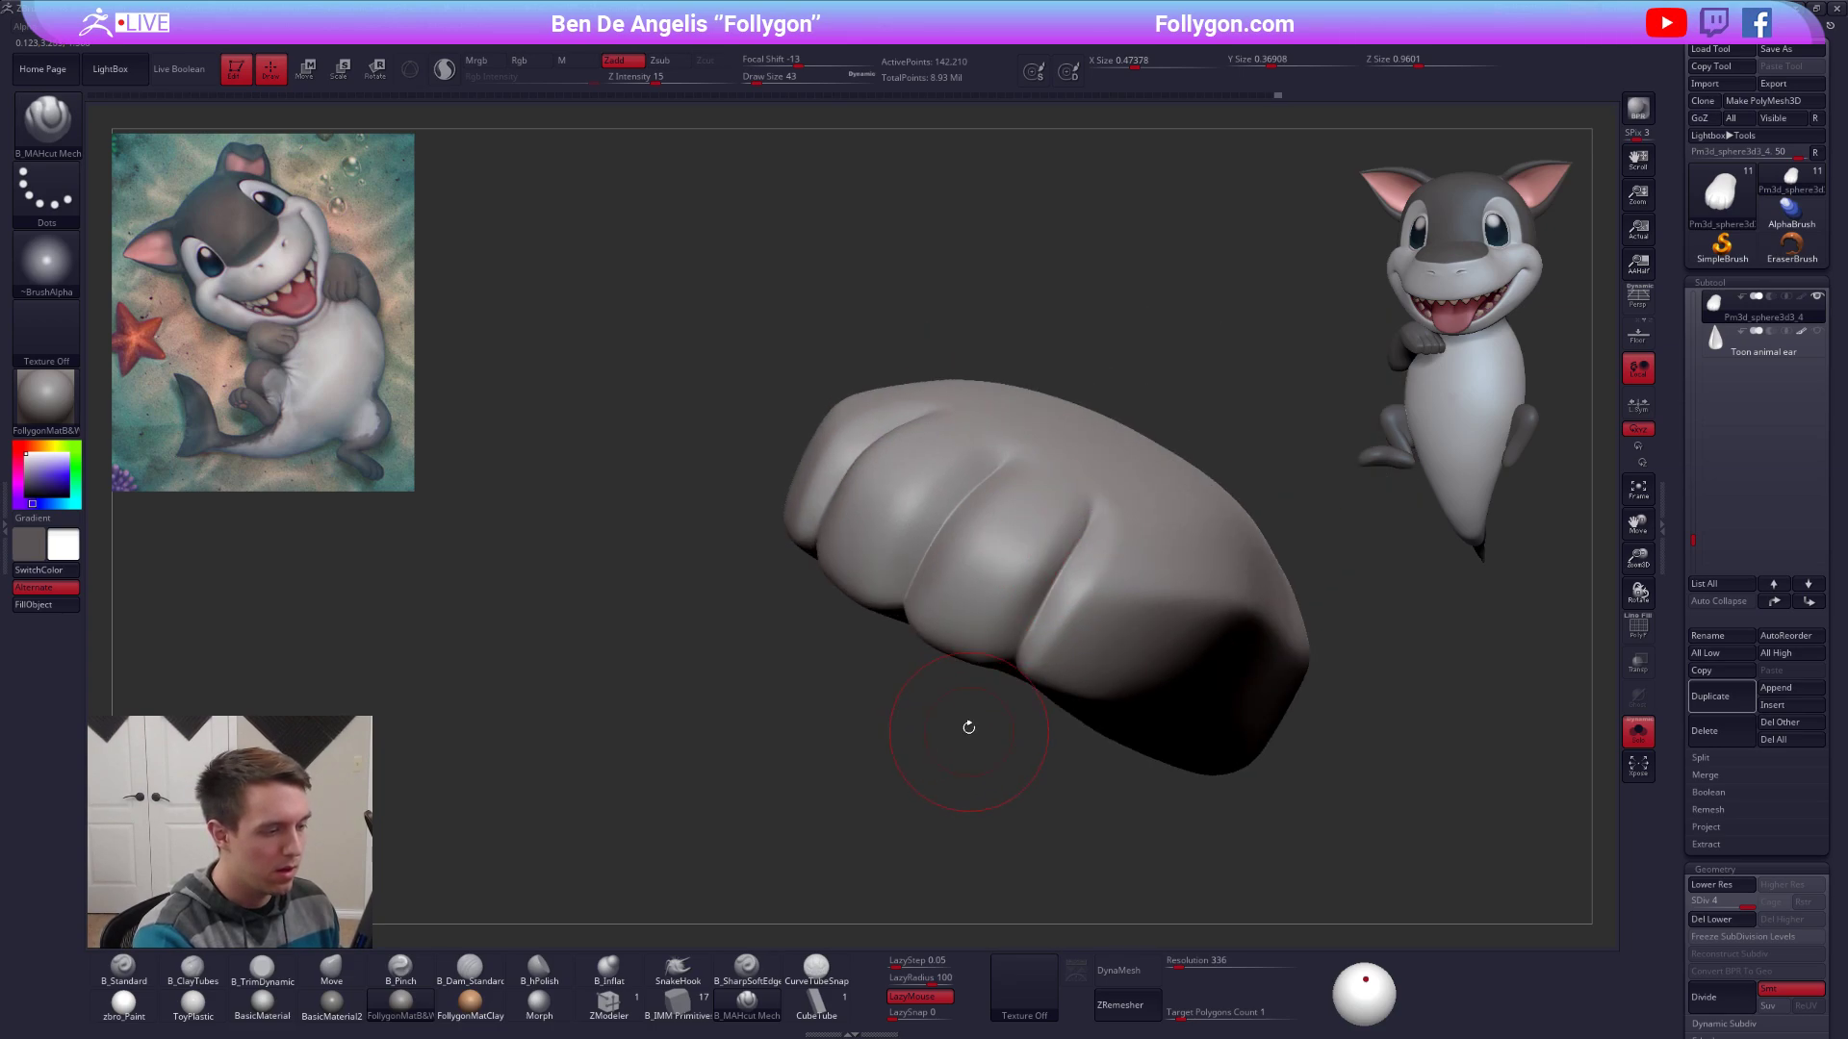
right_drag(968, 727, 1056, 505)
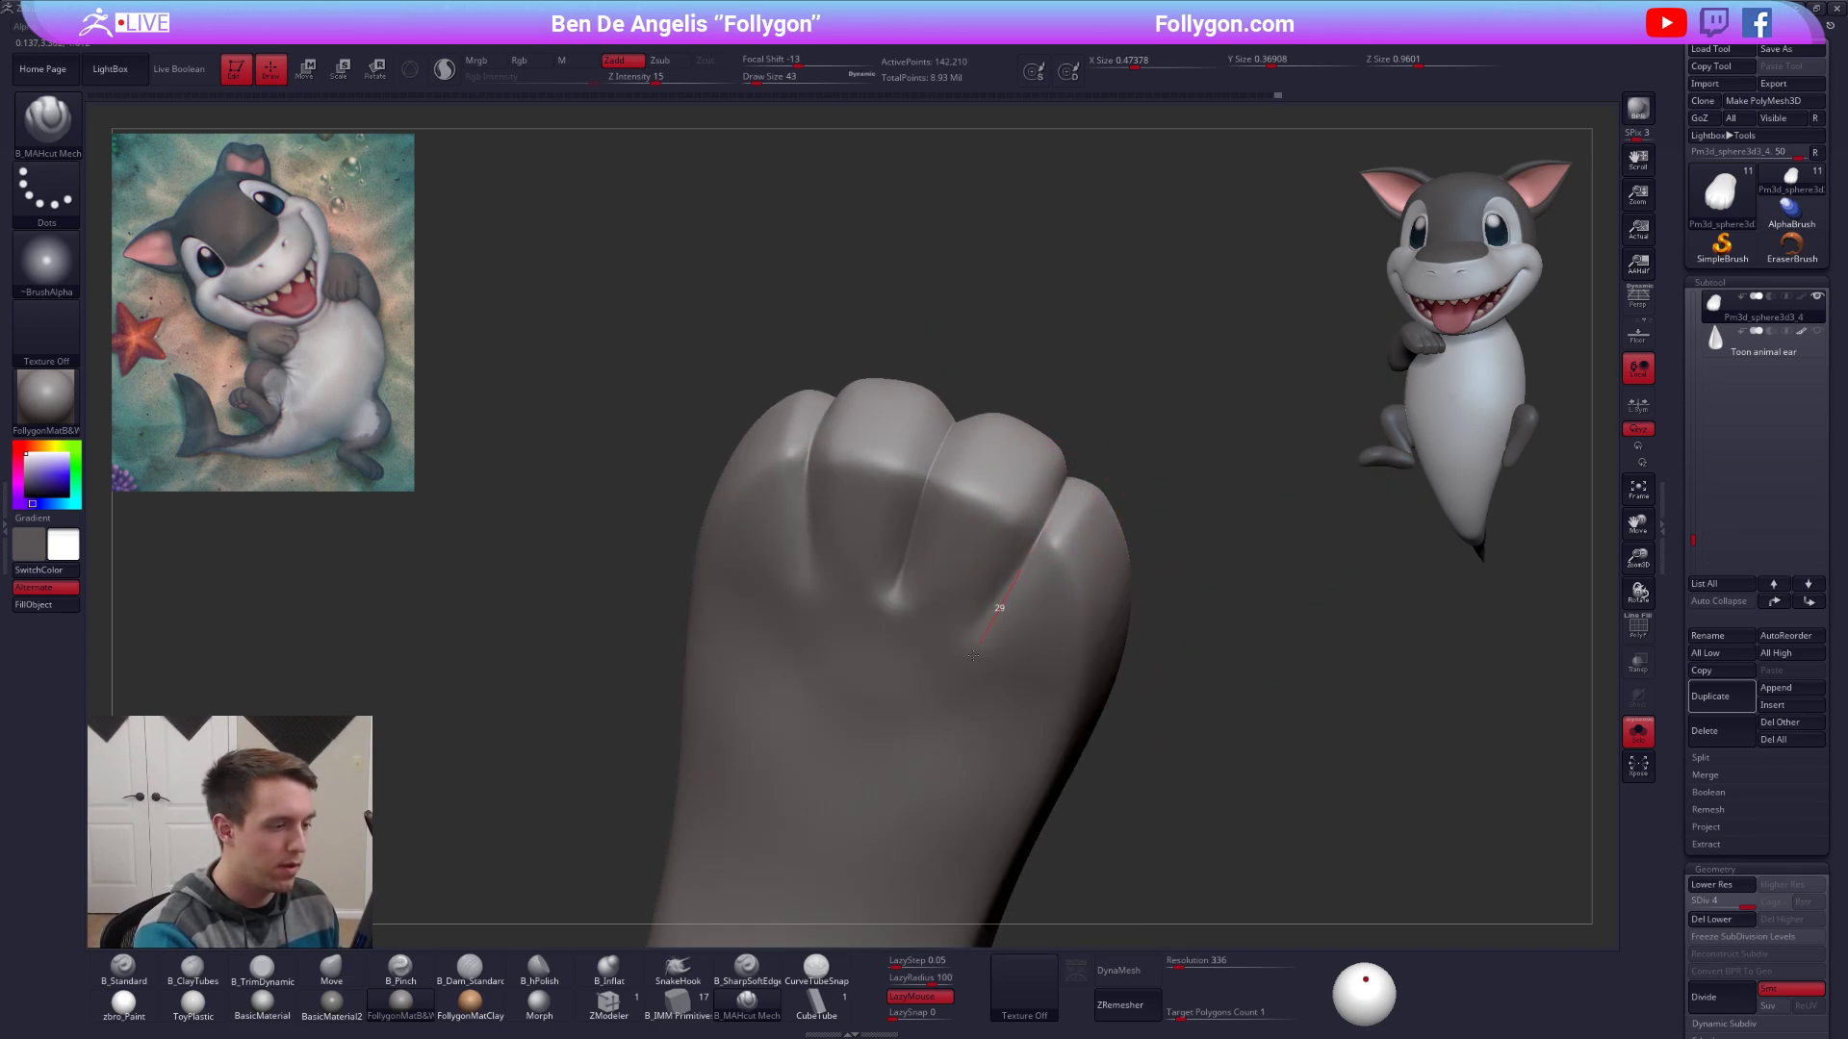
drag(973, 655, 965, 671)
right_drag(967, 674, 1041, 544)
right_drag(941, 714, 989, 577)
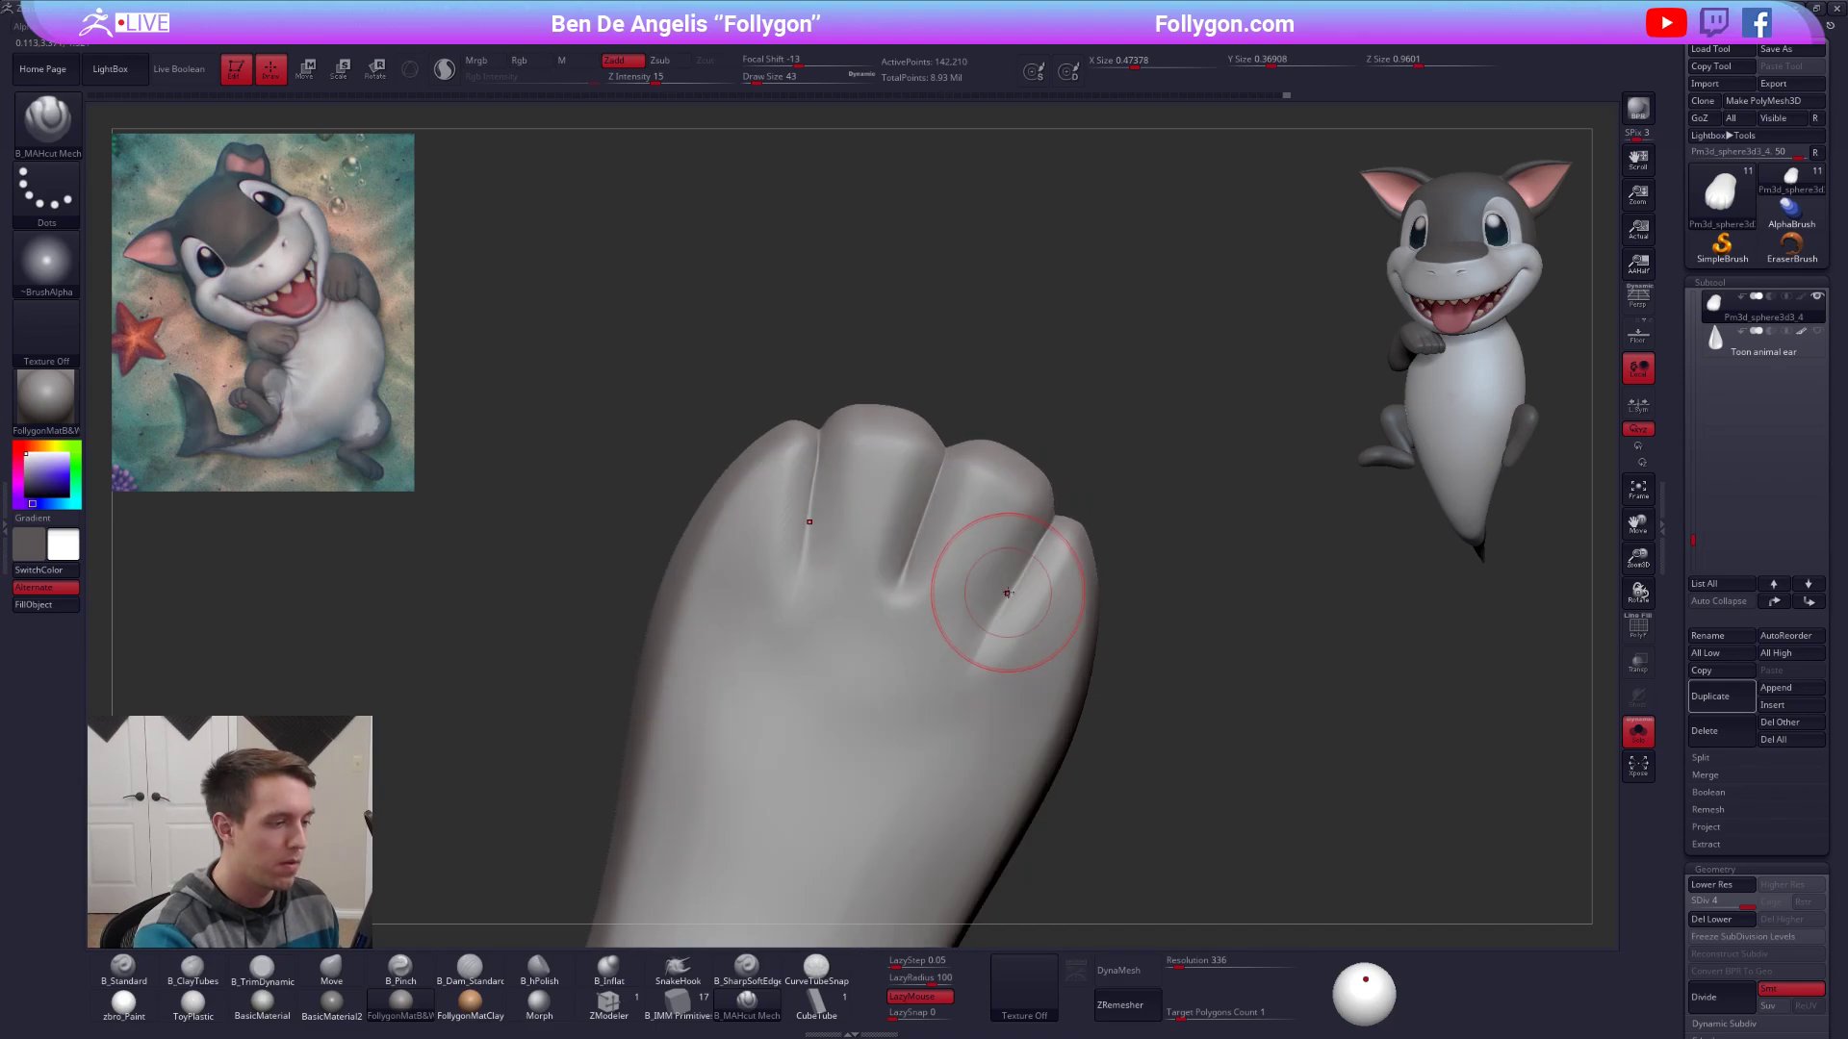
key(shift)
mouse_move(990, 661)
right_down()
mouse_move(1008, 709)
mouse_move(1031, 668)
mouse_move(998, 689)
mouse_move(995, 755)
mouse_move(955, 676)
mouse_move(967, 596)
right_up()
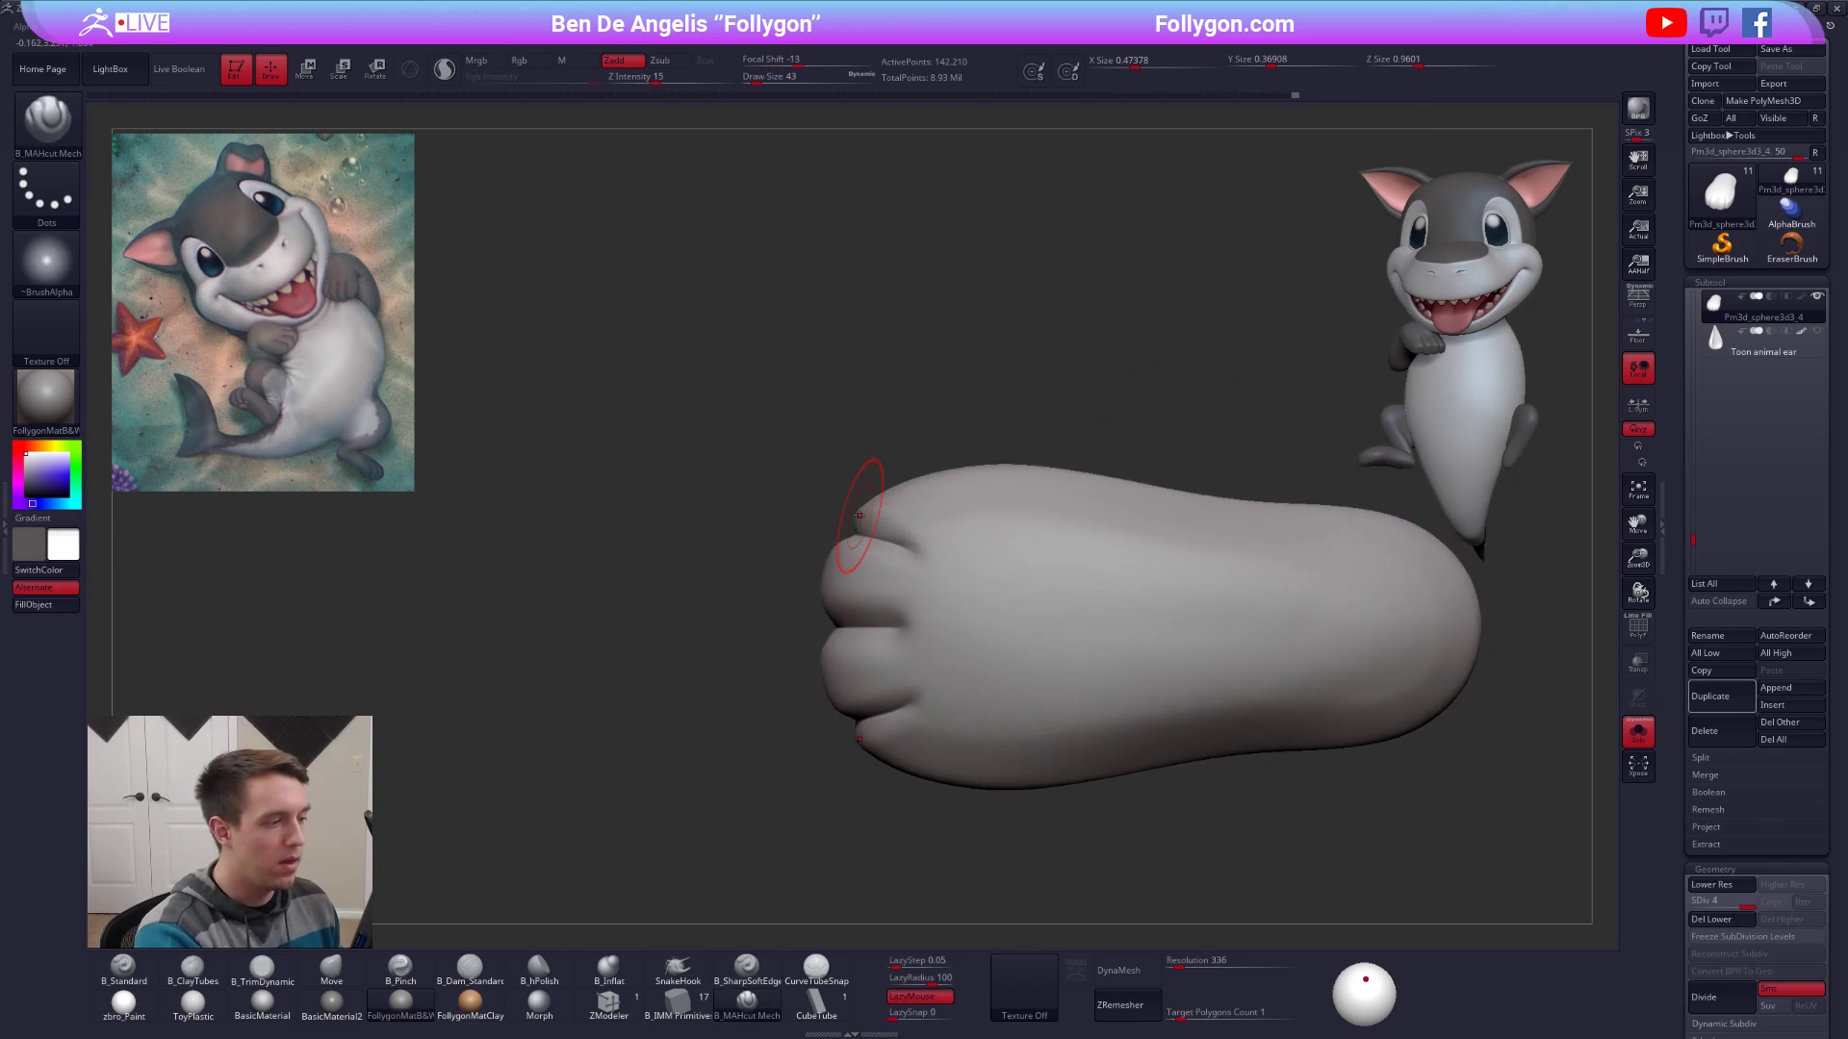
Drop the foot to subdivision level 1, mask everything except the outer toes, and rotate them with Transpose.
mouse_move(842, 515)
ctrl+shift+mouse_down()
mouse_move(999, 436)
mouse_move(895, 438)
mouse_move(787, 543)
ctrl+shift+mouse_up()
key(shift+d)
key(shift+d)
key(shift+d)
ctrl+click(963, 489)
key(ctrl+i)
key(r)
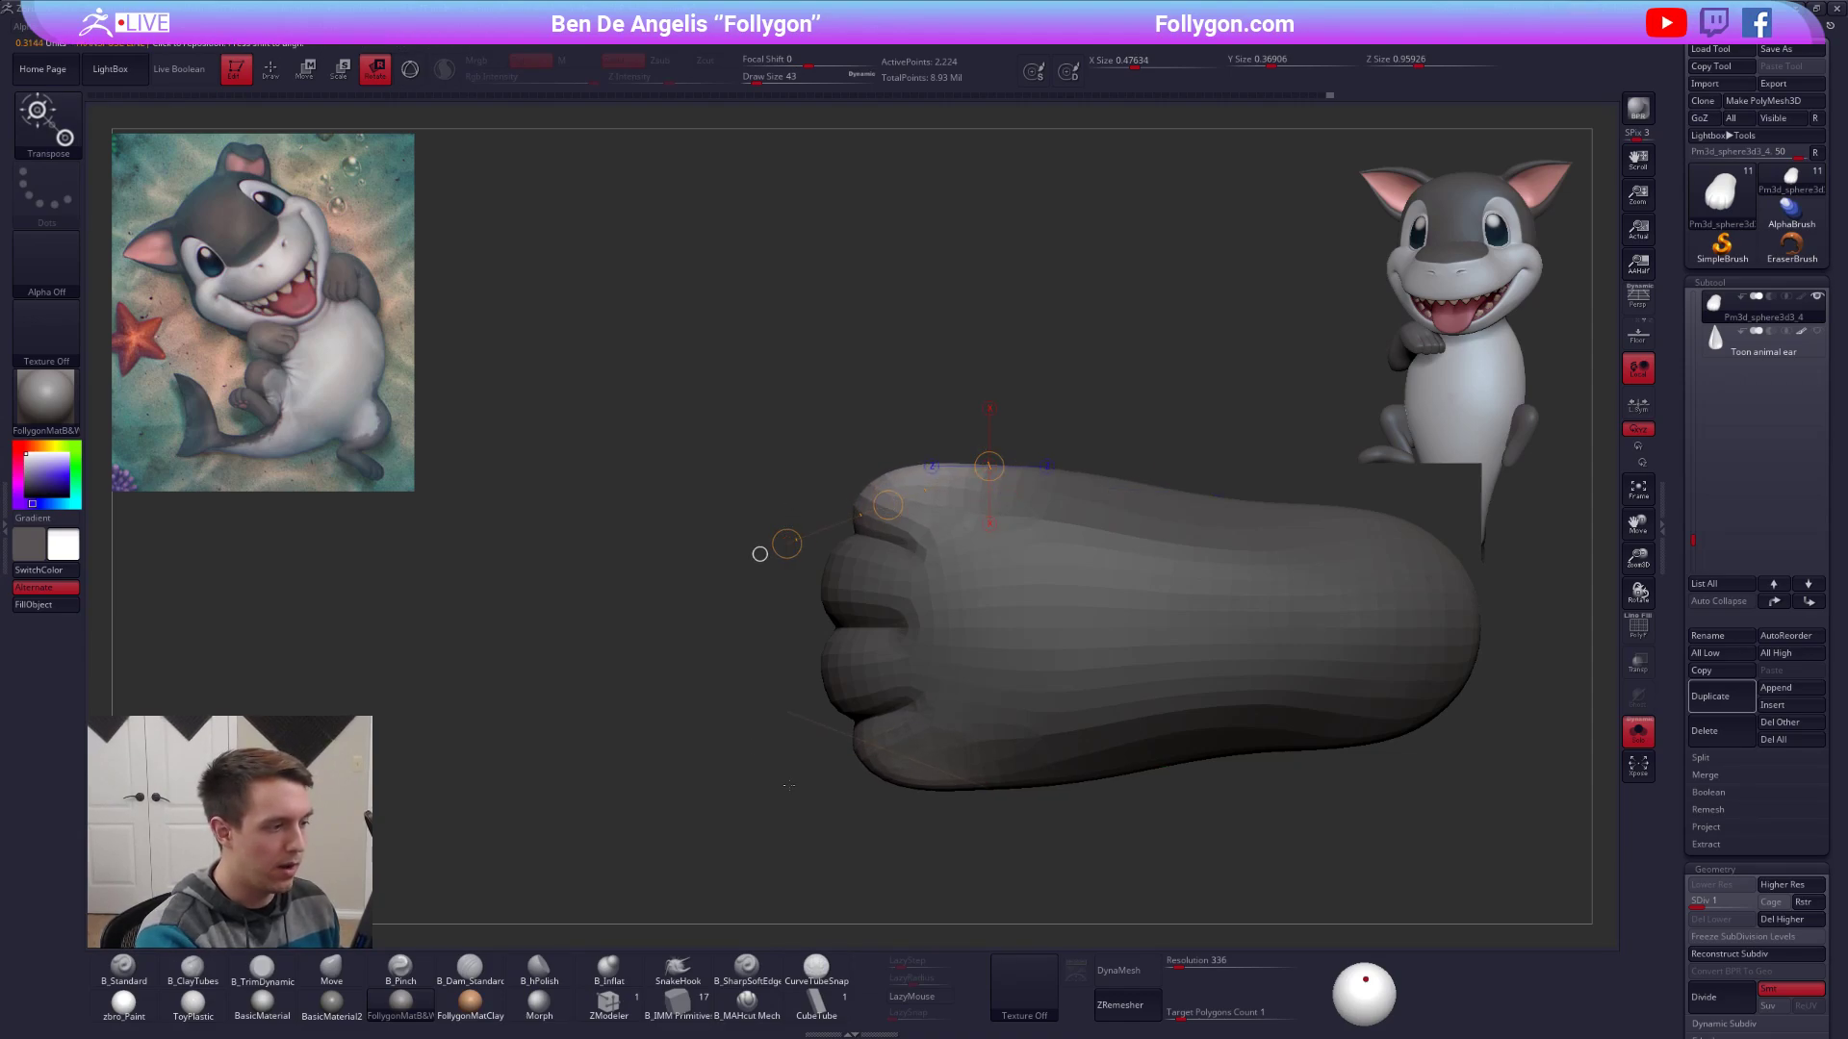
drag(989, 789, 787, 711)
key(q)
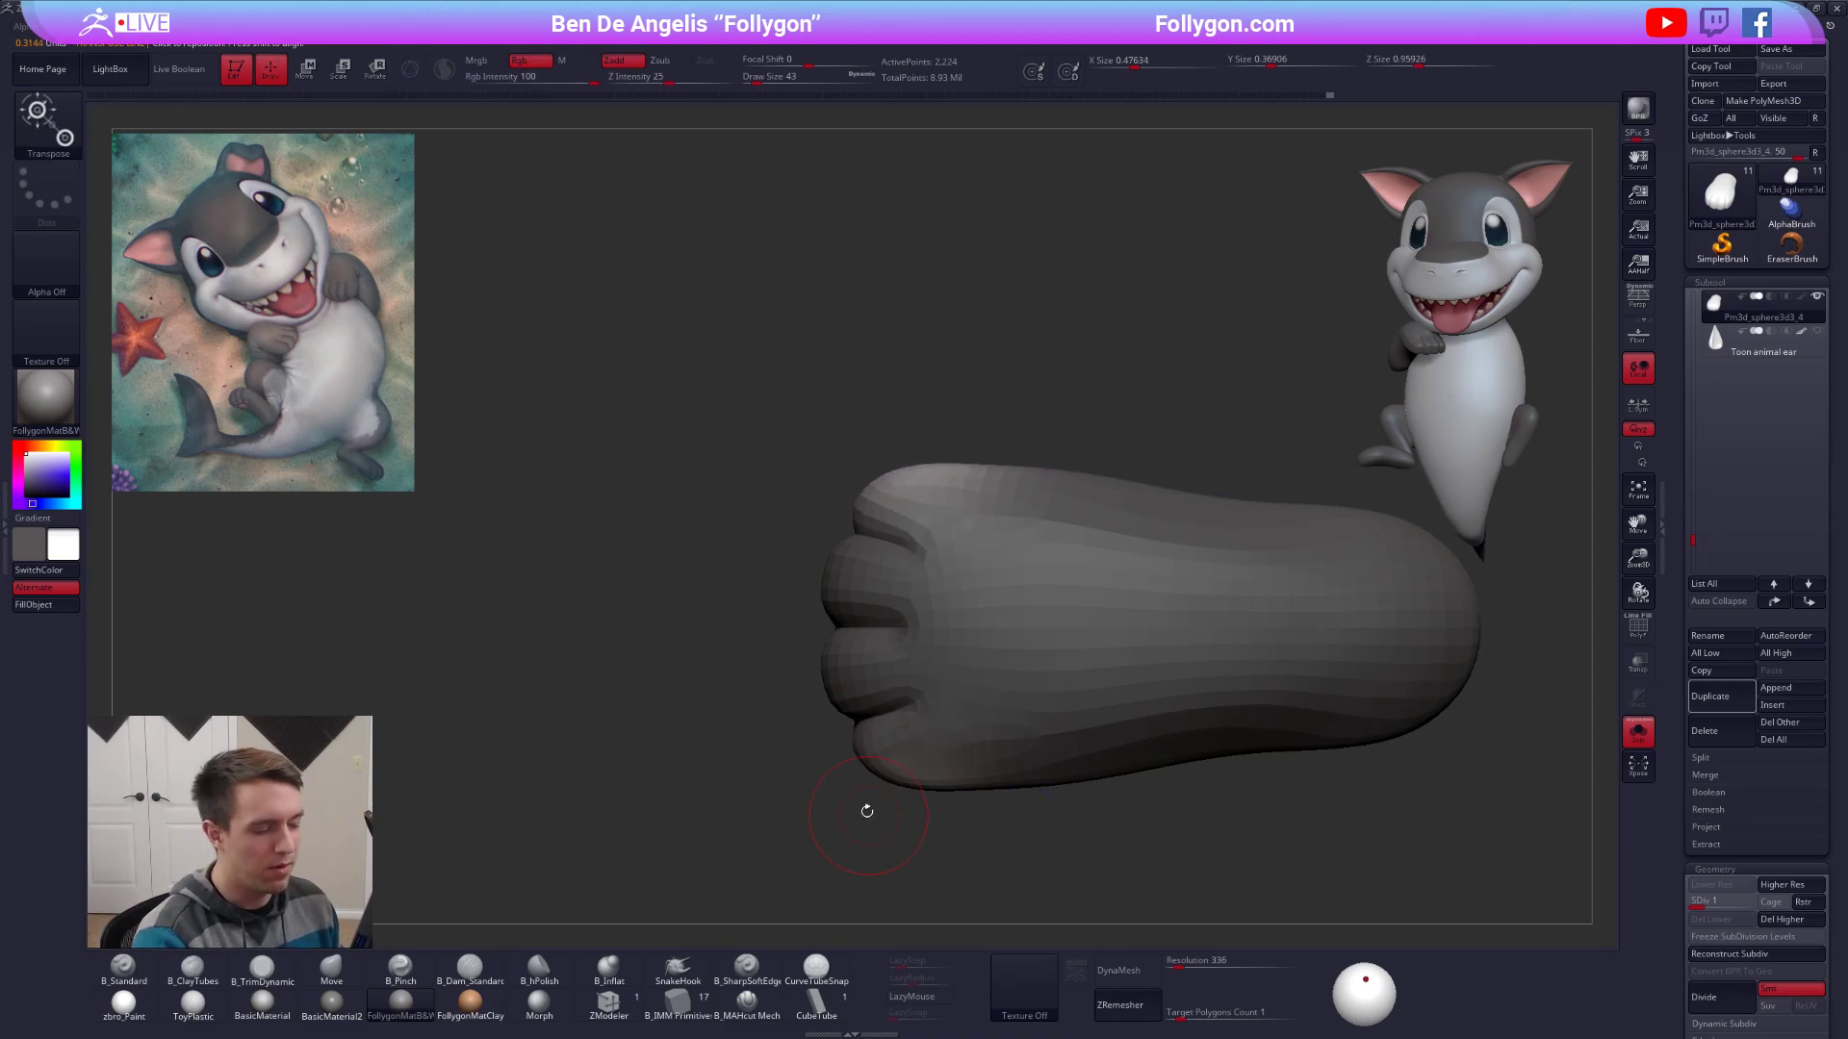
Adjust the shape of the toes and the front of the foot with the Move brush at draw size 113.
key(b)
key(m)
key(v)
mouse_move(865, 823)
mouse_down()
mouse_move(880, 769)
mouse_move(965, 768)
mouse_move(1003, 652)
mouse_move(1054, 662)
mouse_up()
mouse_move(1035, 708)
alt+mouse_down()
mouse_move(1062, 623)
mouse_move(1005, 651)
alt+mouse_up()
key(s)
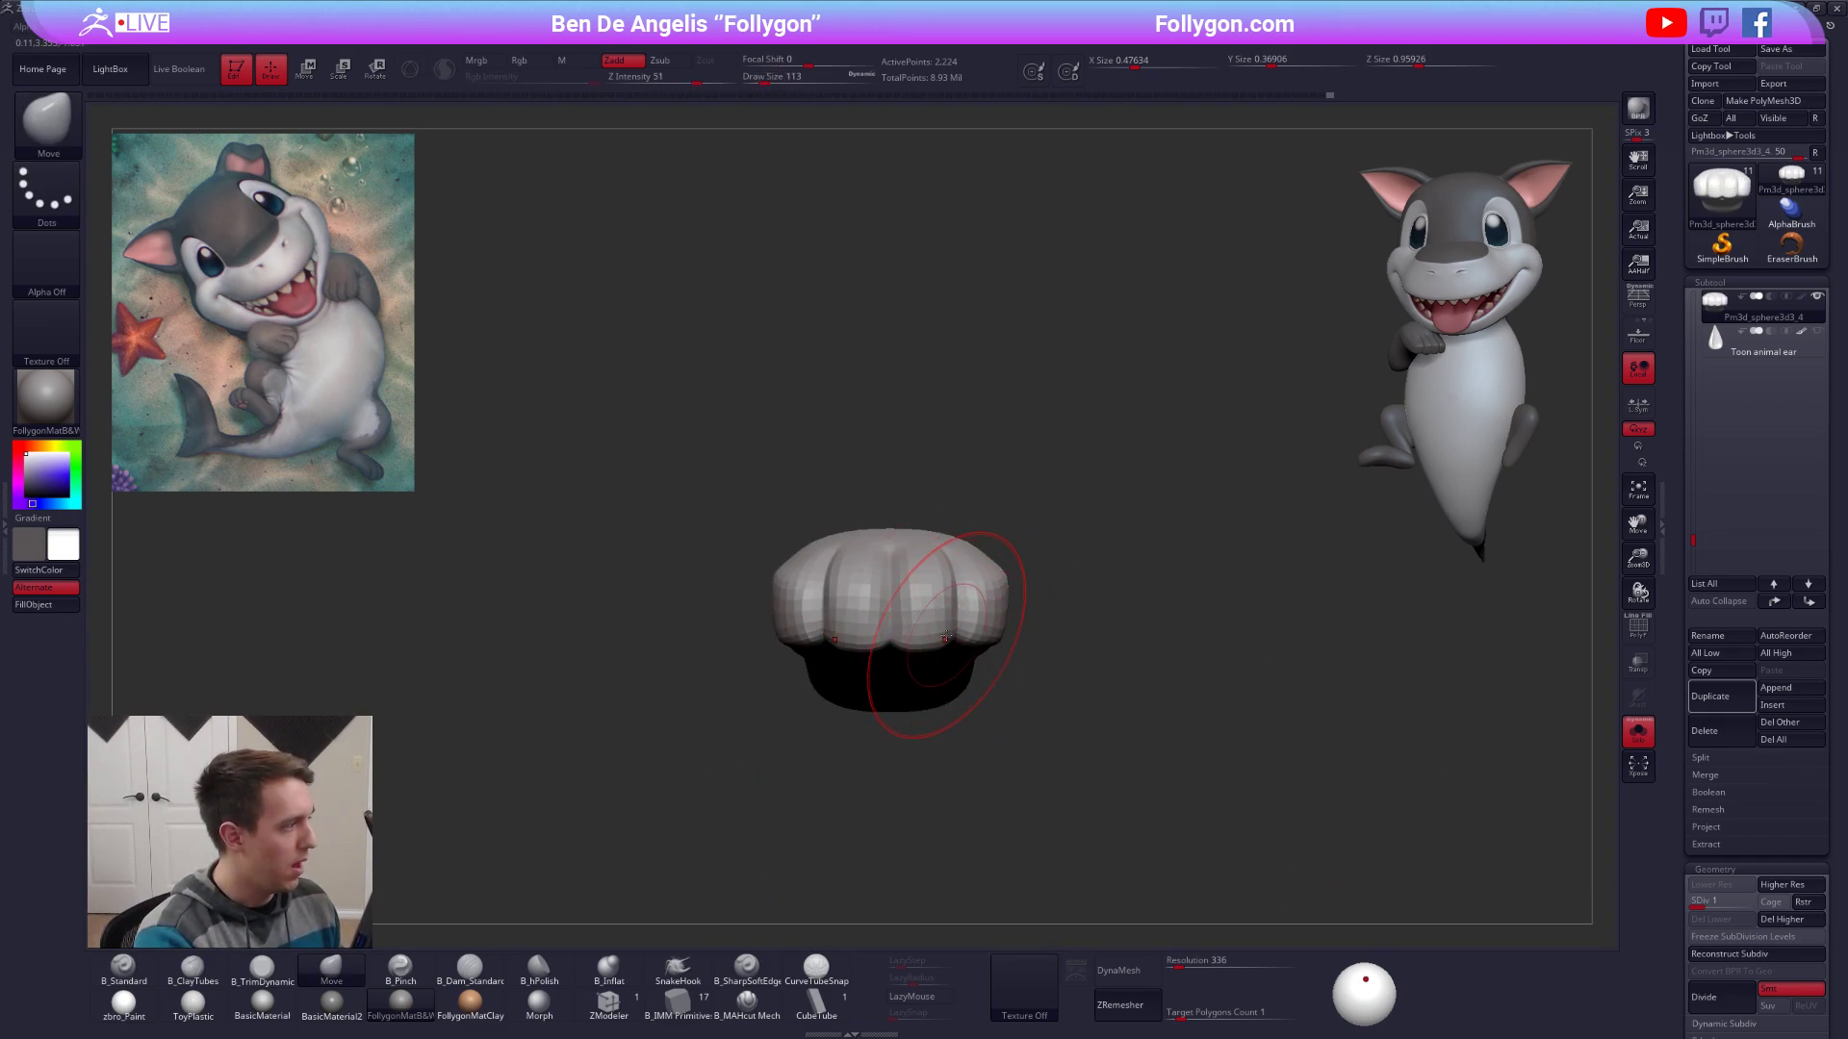
shift+right_drag(946, 637, 1011, 636)
drag(1003, 648, 943, 647)
mouse_move(943, 646)
alt+mouse_down()
mouse_move(986, 759)
mouse_move(995, 702)
mouse_move(965, 673)
alt+mouse_up()
Raise the foot to subdivision level 4 and flatten the surface behind the toes with B_TrimDynamic at draw size 68.
key(d)
key(d)
key(d)
key(shift+s)
key(shift+s)
mouse_move(957, 657)
right_down()
mouse_move(908, 595)
mouse_move(996, 639)
mouse_move(914, 646)
mouse_move(931, 684)
right_up()
key(space)
key(3)
drag(958, 638, 1208, 492)
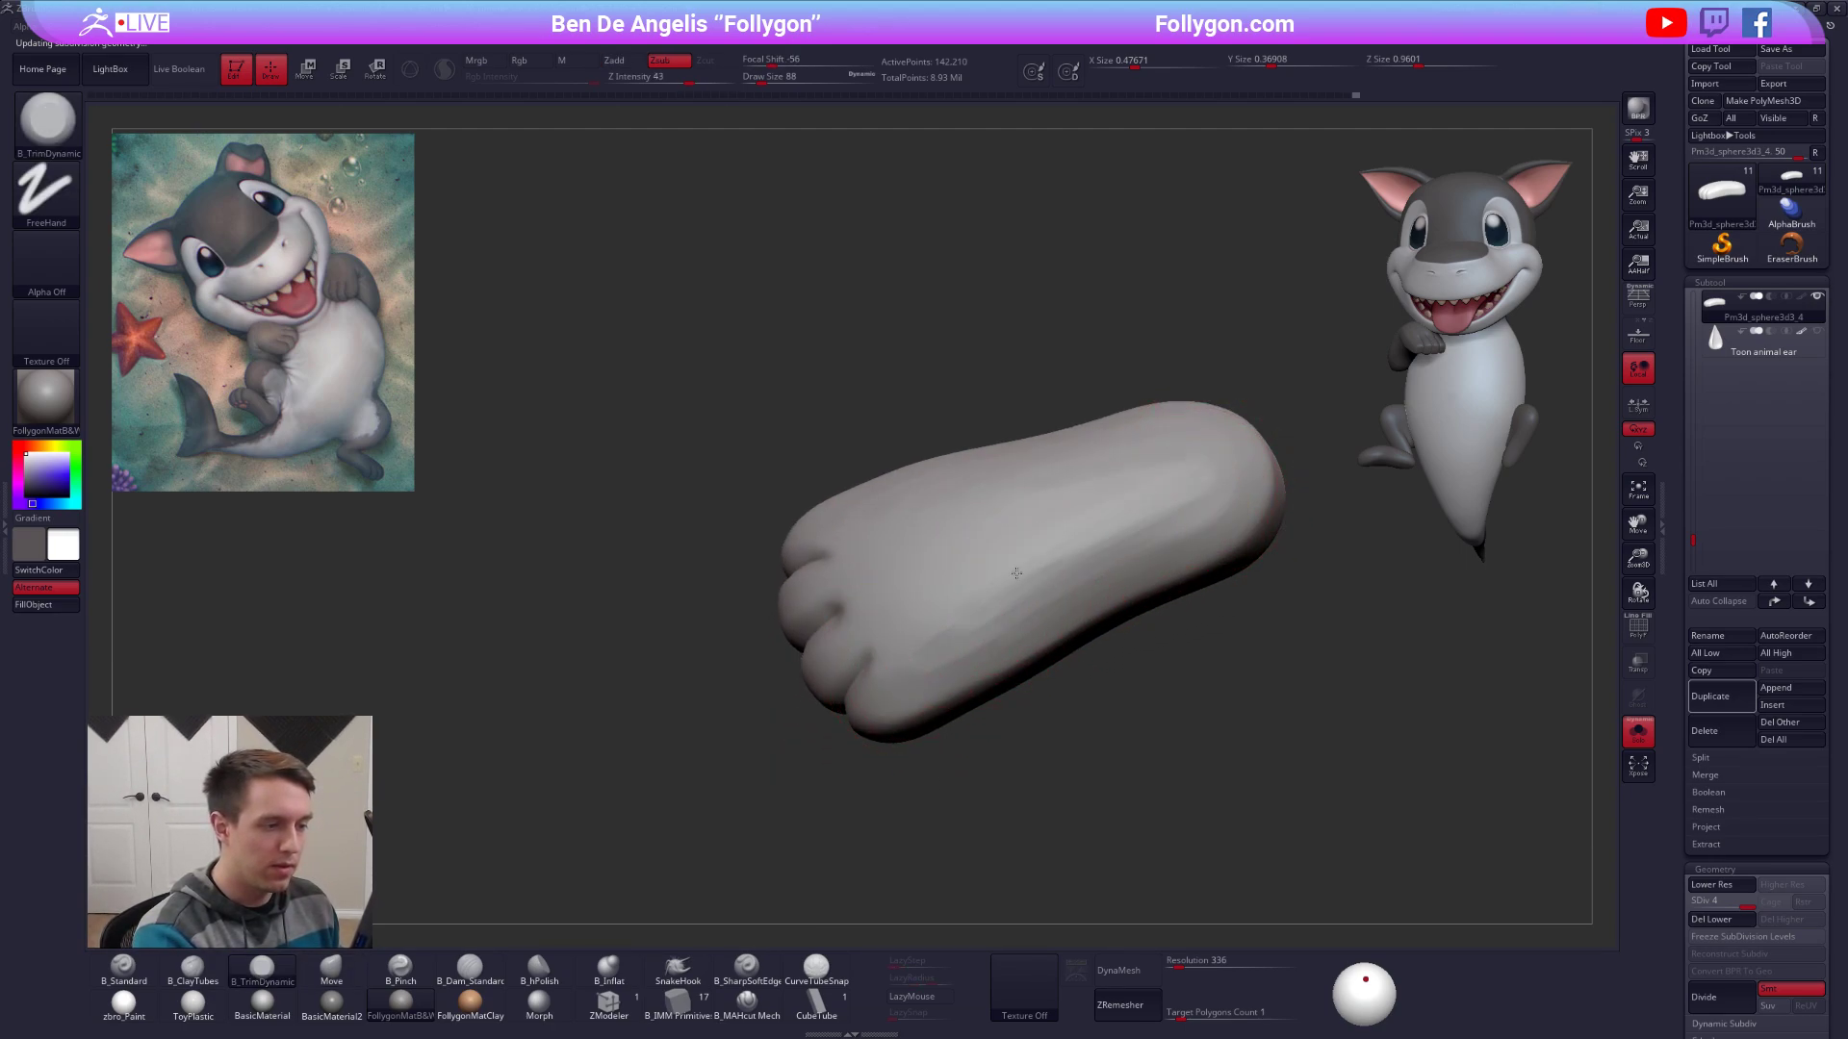
Smooth the area between the toes and heel at subdivision level 2, and again at level 4.
key(shift+d)
key(shift+d)
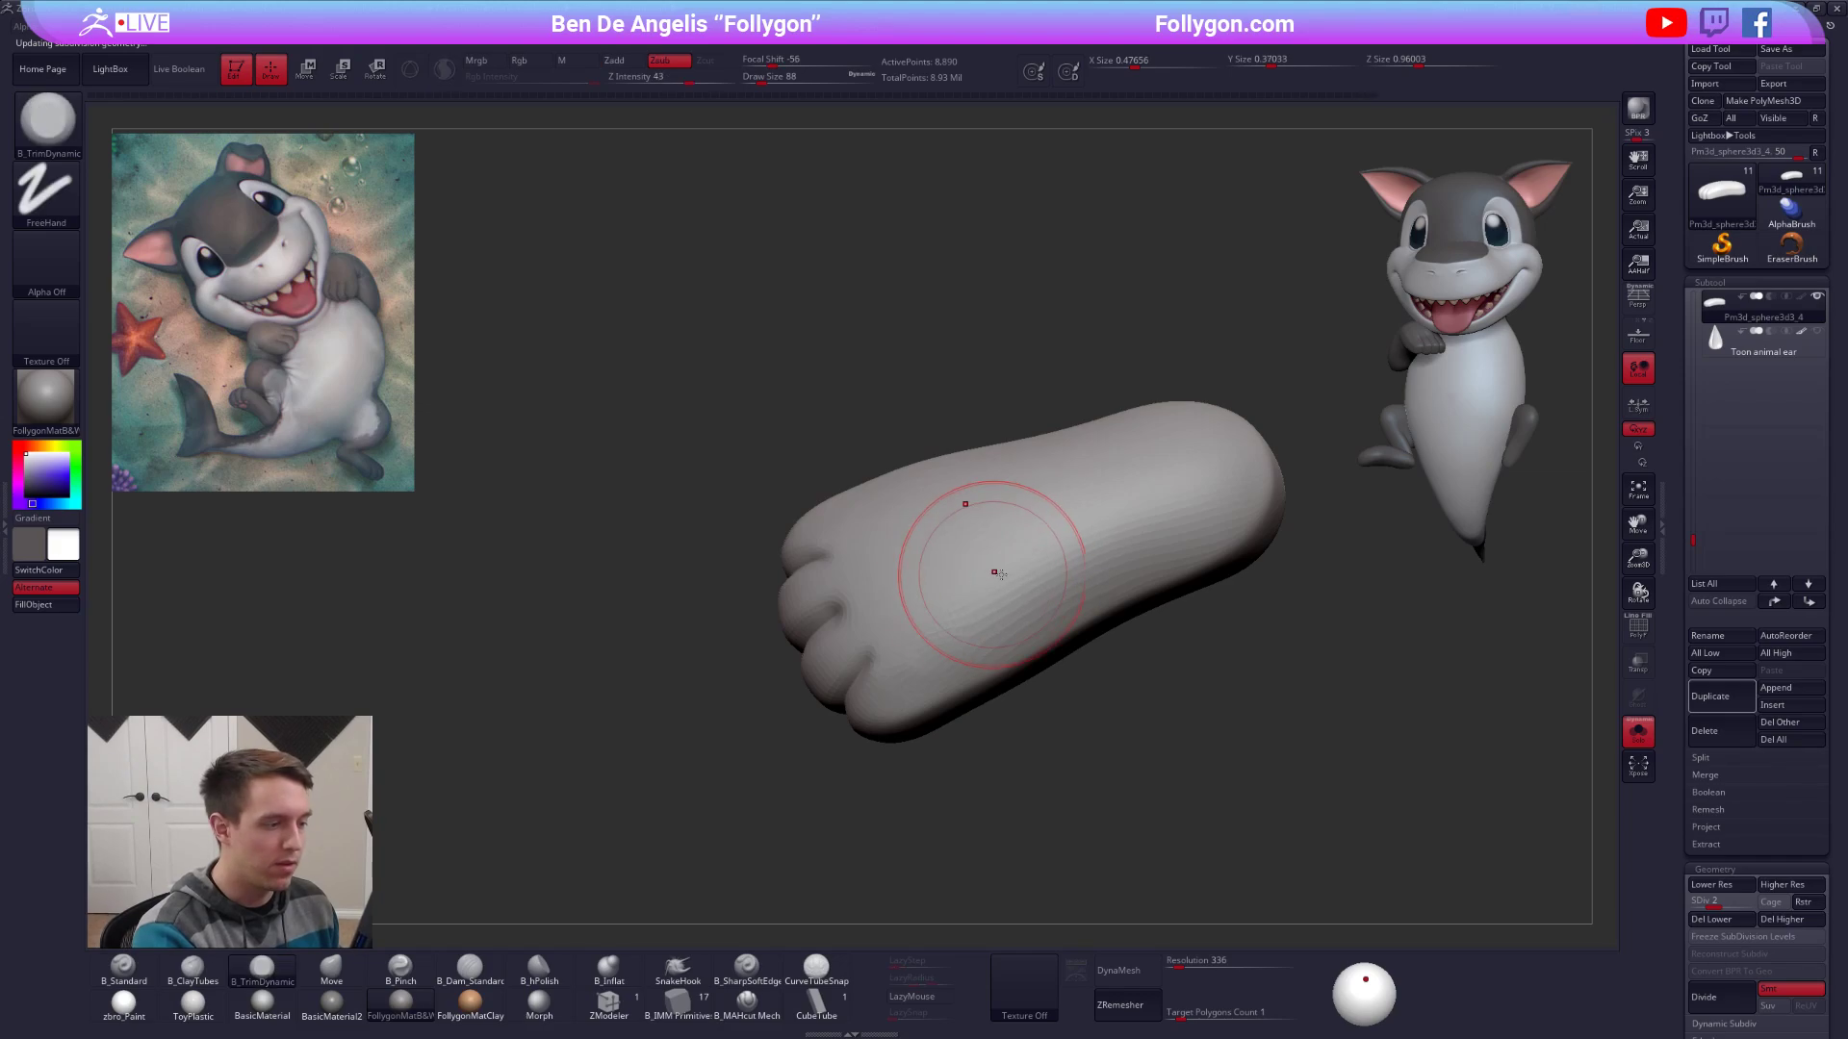
shift+drag(1177, 504, 1107, 520)
key(d)
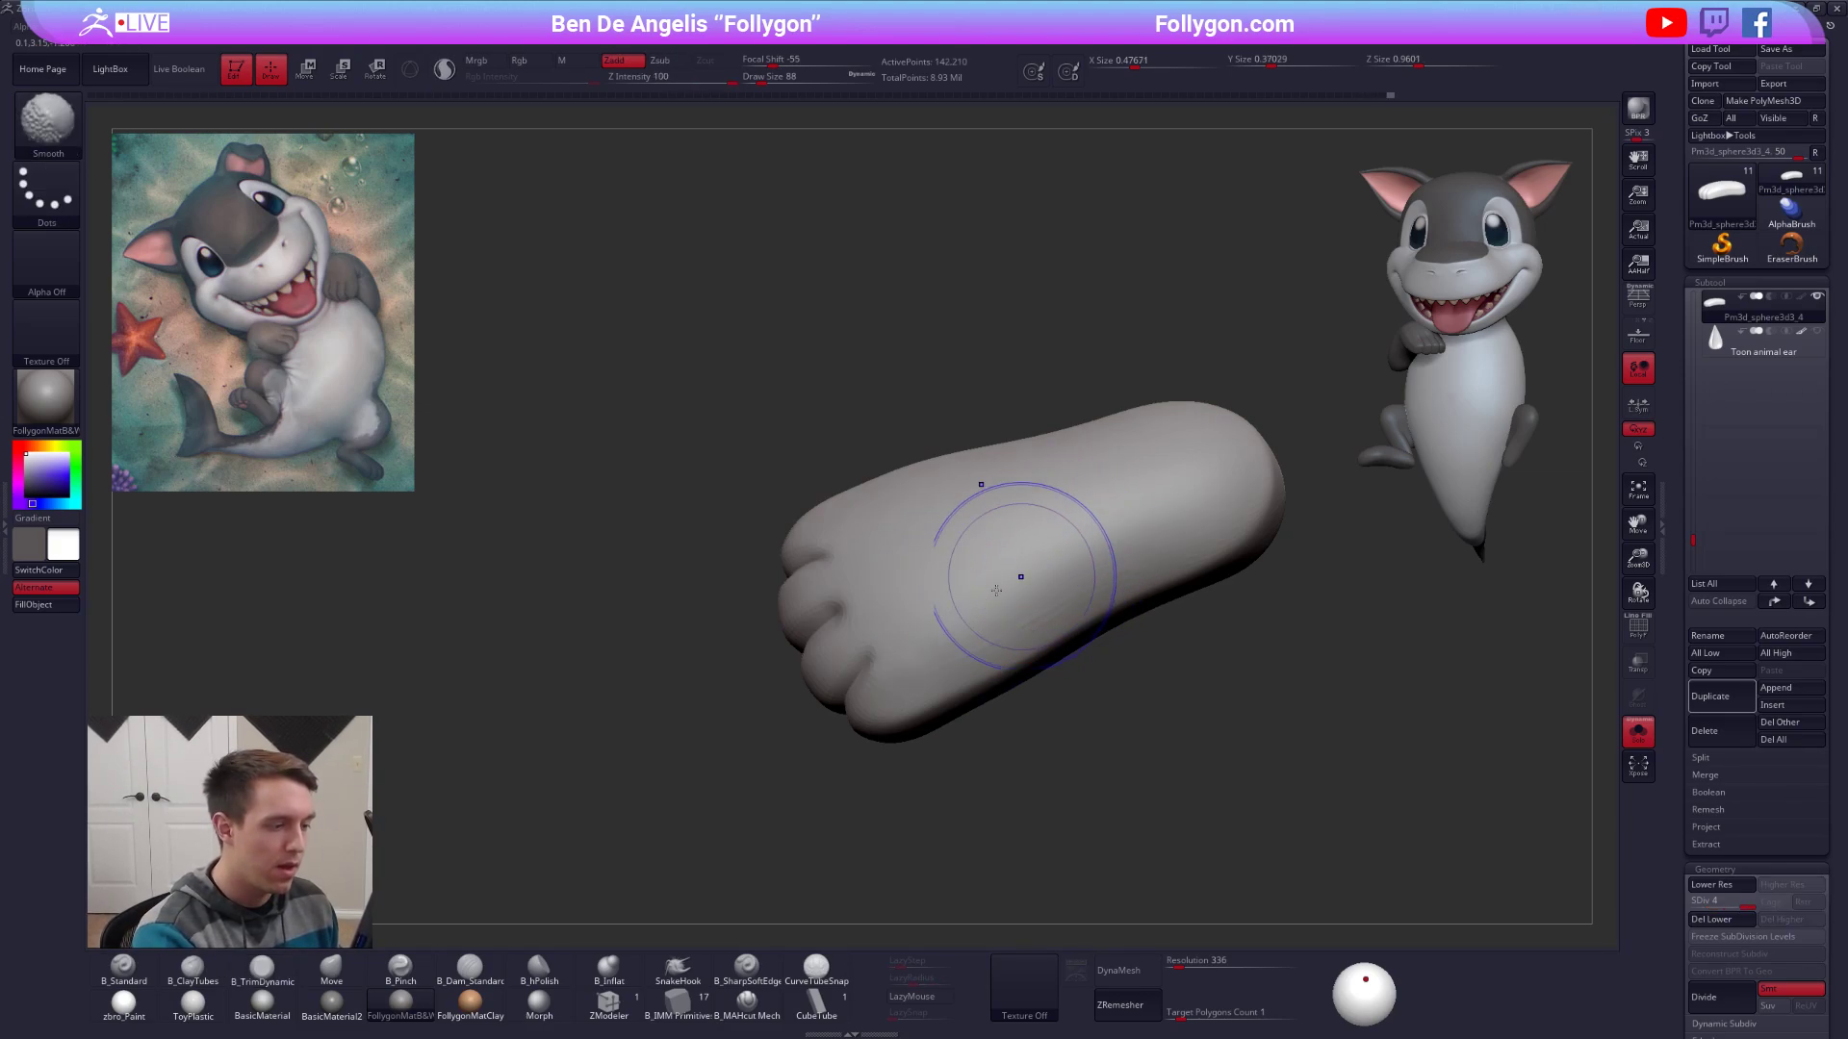
shift+drag(1018, 577, 1165, 515)
Bring back the whole character and move the foot onto the end of the leg with Transpose.
mouse_move(1122, 568)
right_down()
mouse_move(1175, 505)
mouse_move(1145, 524)
right_up()
ctrl+right_drag(1145, 525, 991, 515)
key(shift+s)
key(w)
drag(1034, 634, 816, 654)
alt+right_drag(811, 642, 1049, 641)
mouse_move(1001, 639)
shift+mouse_down()
mouse_move(1004, 743)
mouse_move(941, 680)
shift+mouse_up()
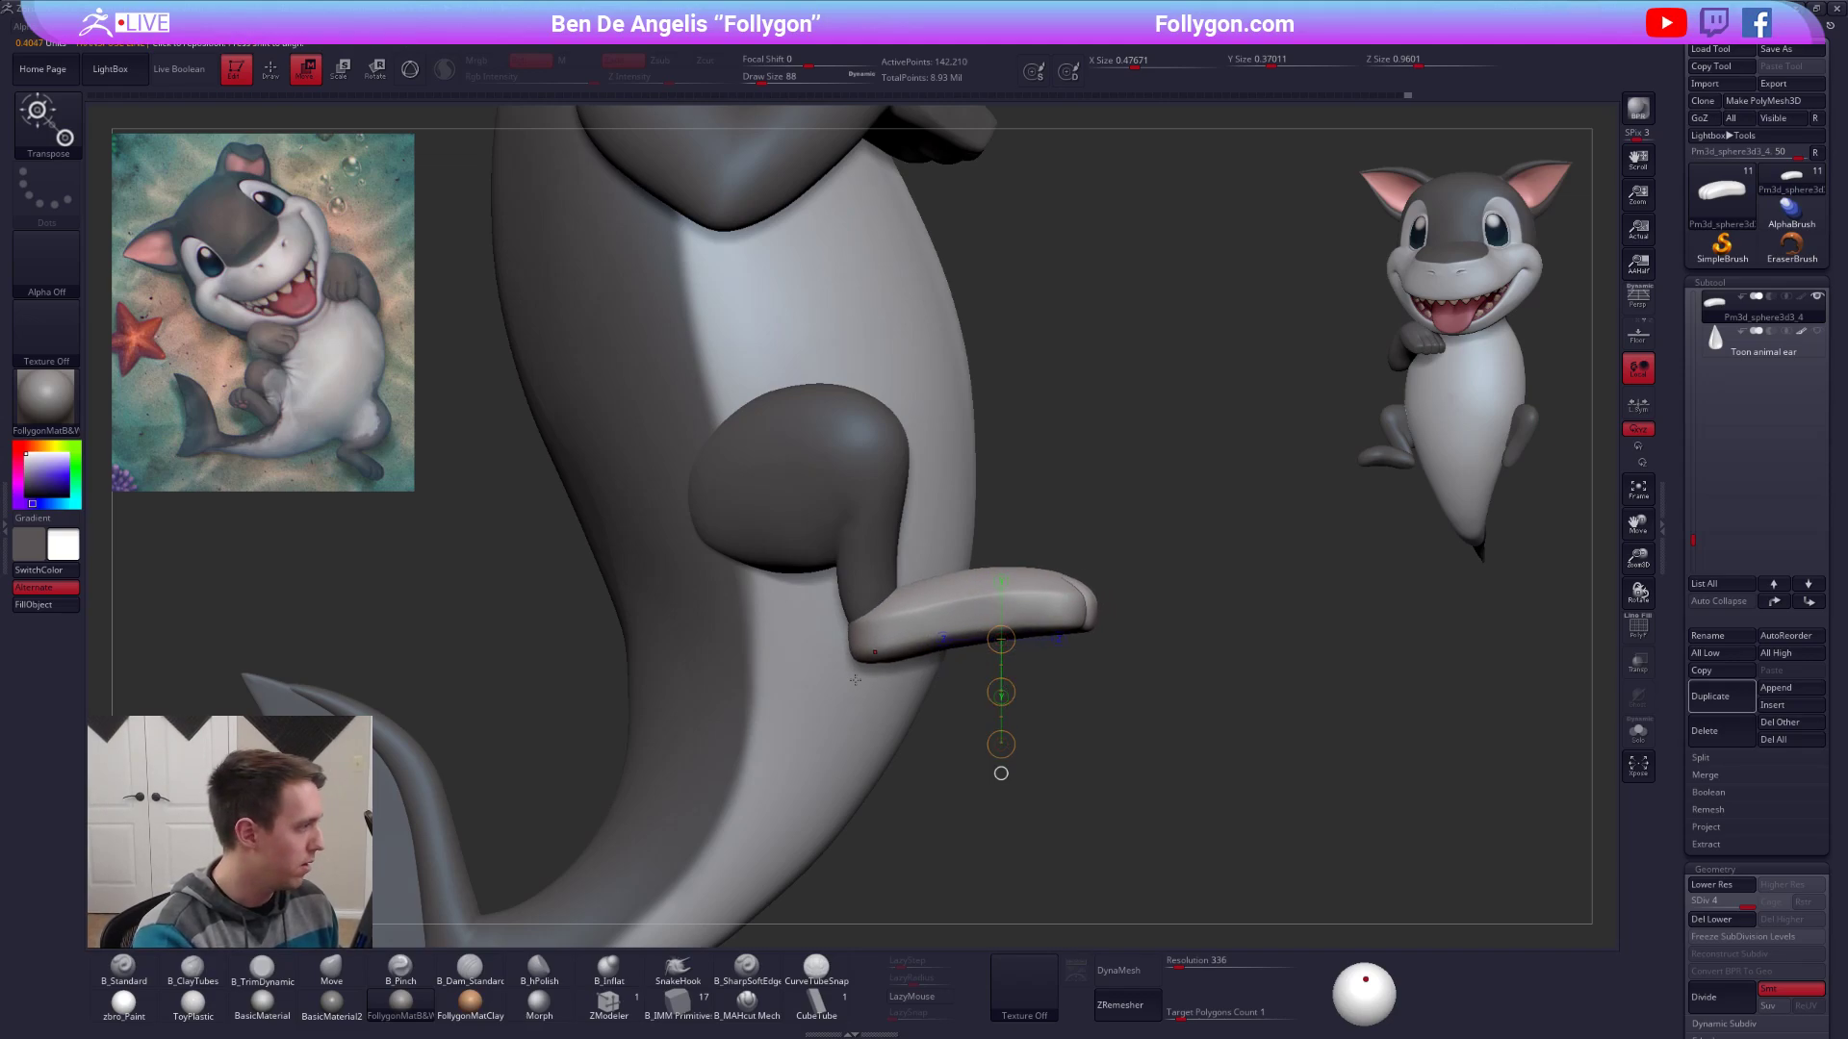
Rotate and shift the foot with Transpose to line it up with the ankle as seen from behind.
alt+right_drag(873, 639, 929, 697)
right_drag(775, 689, 891, 693)
key(r)
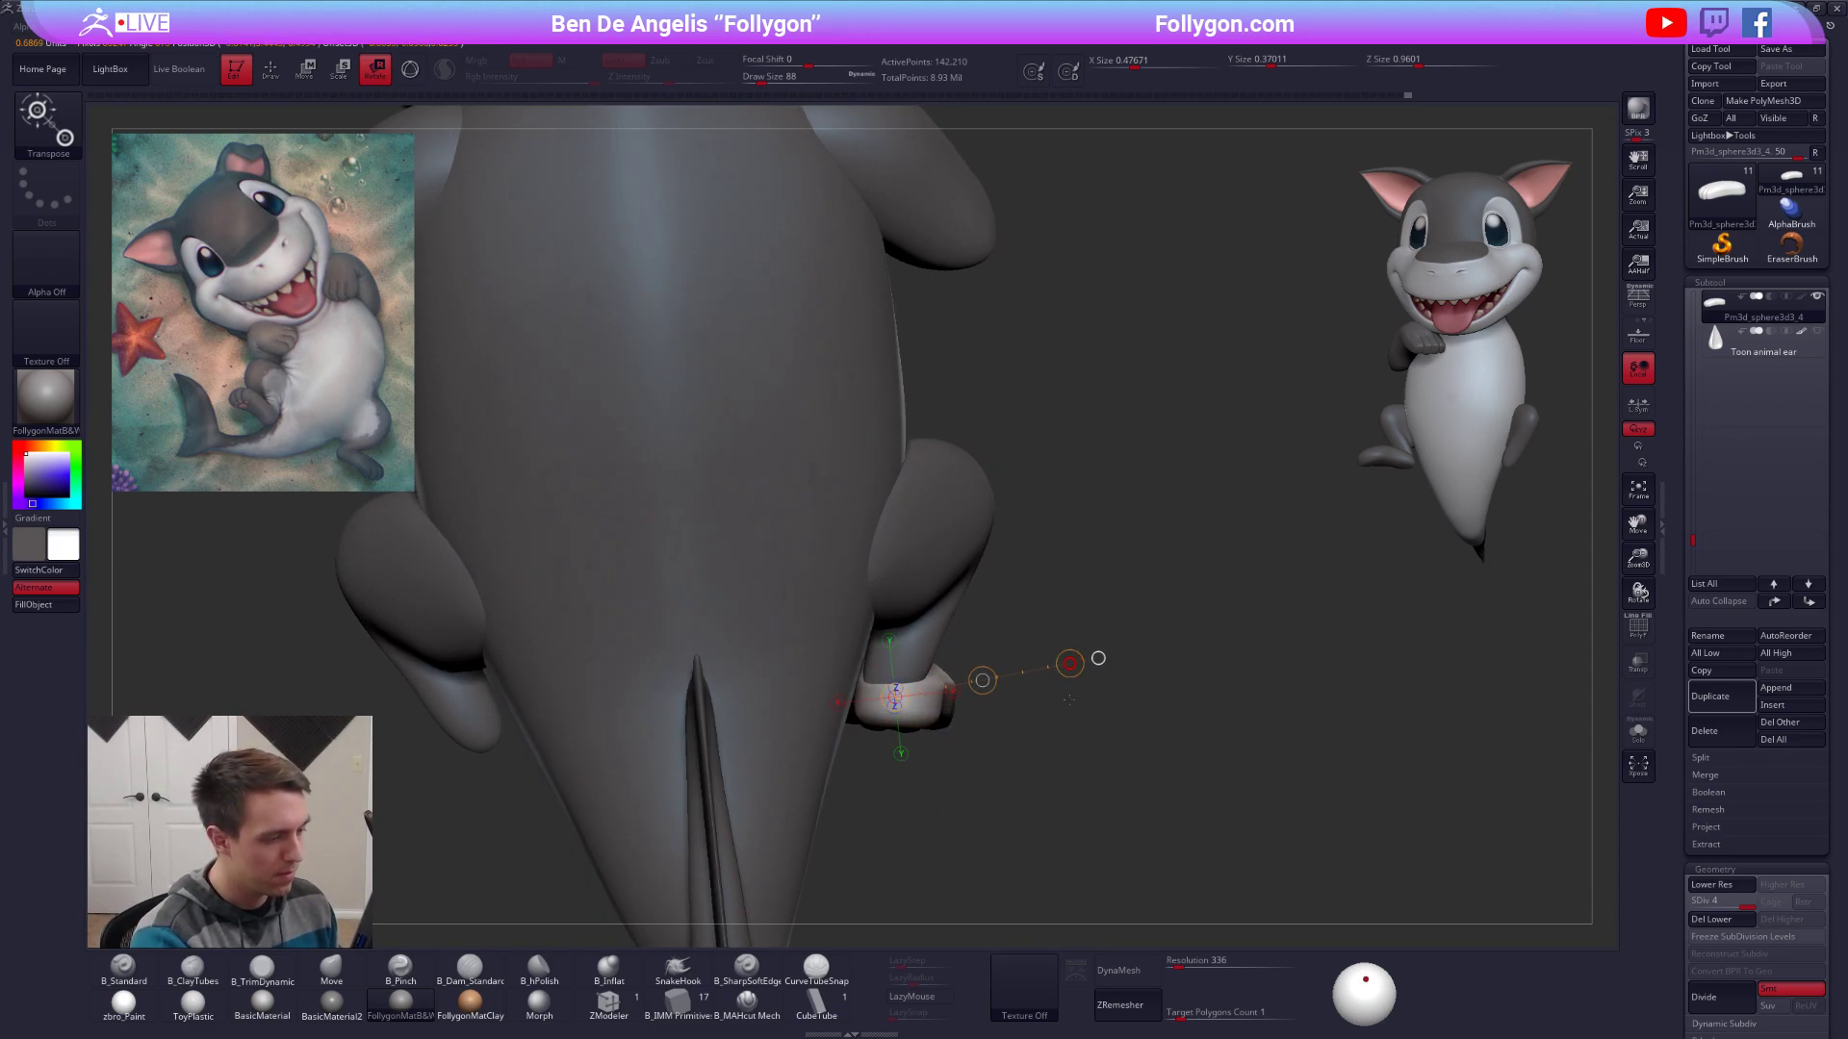
key(w)
key(q)
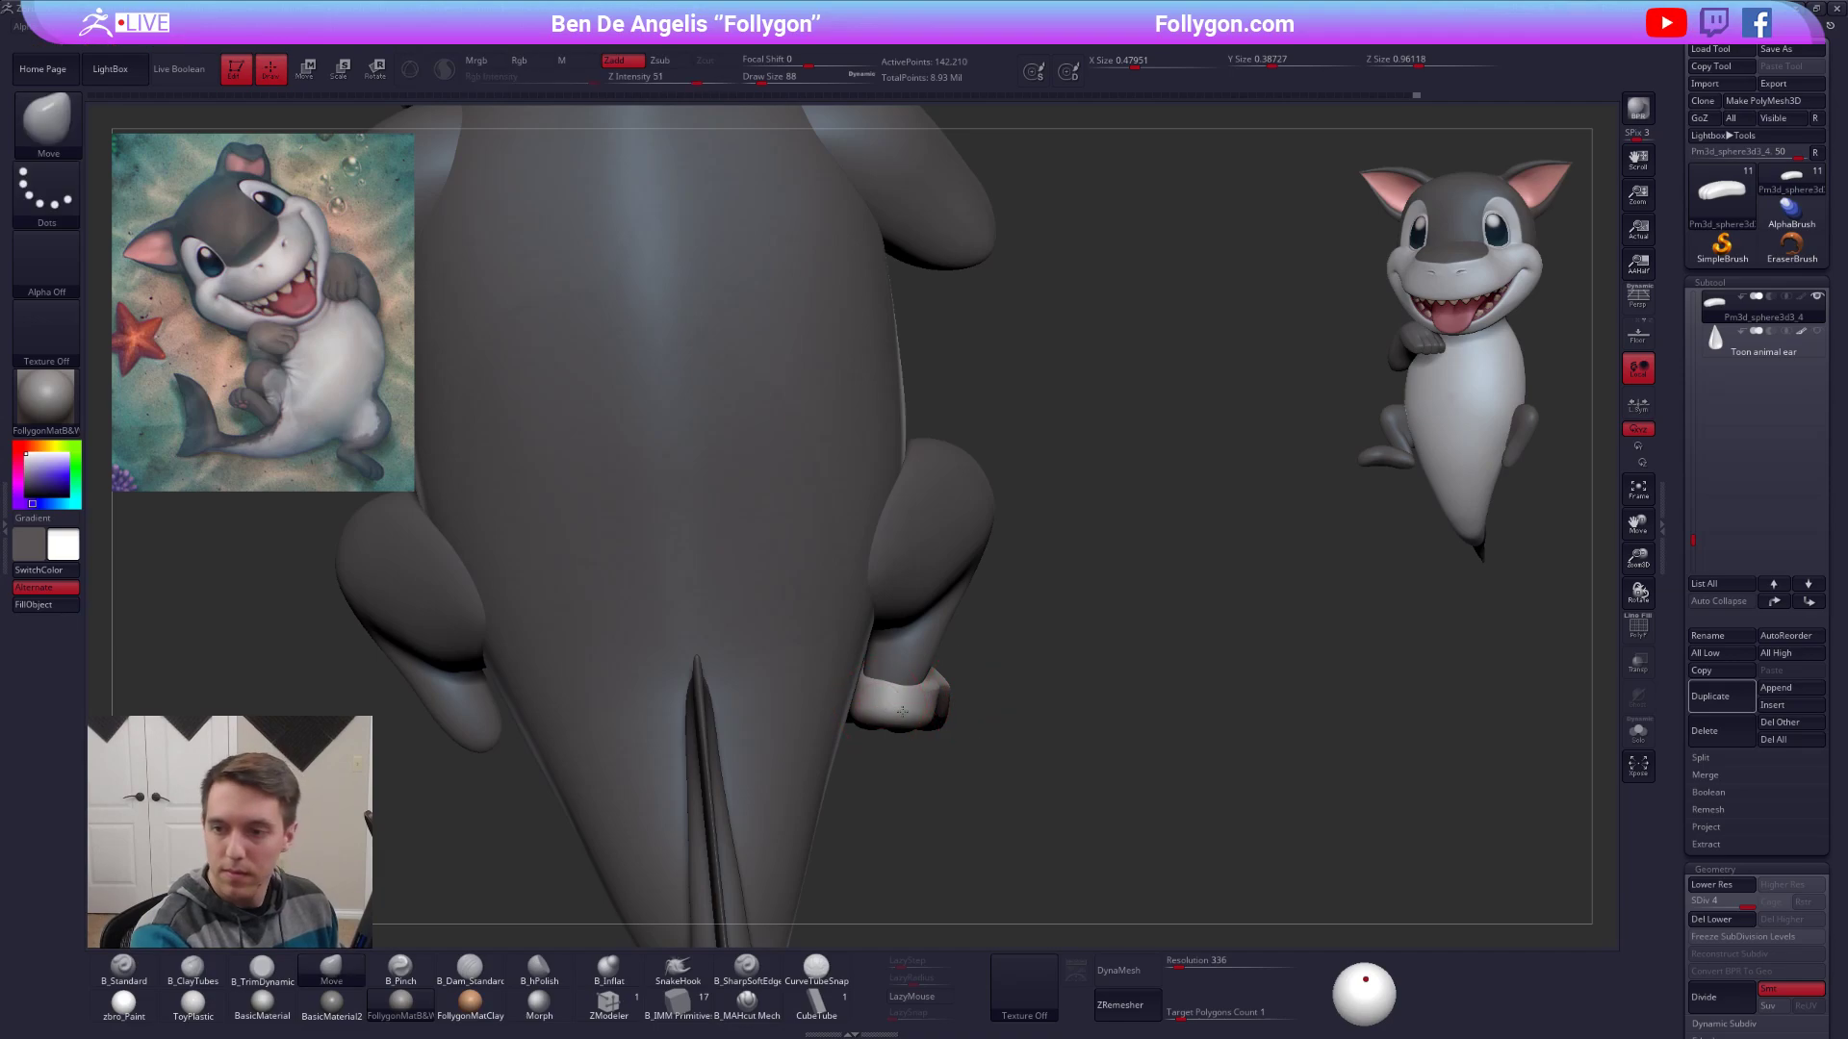
right_drag(903, 712, 1063, 668)
right_drag(832, 589, 884, 578)
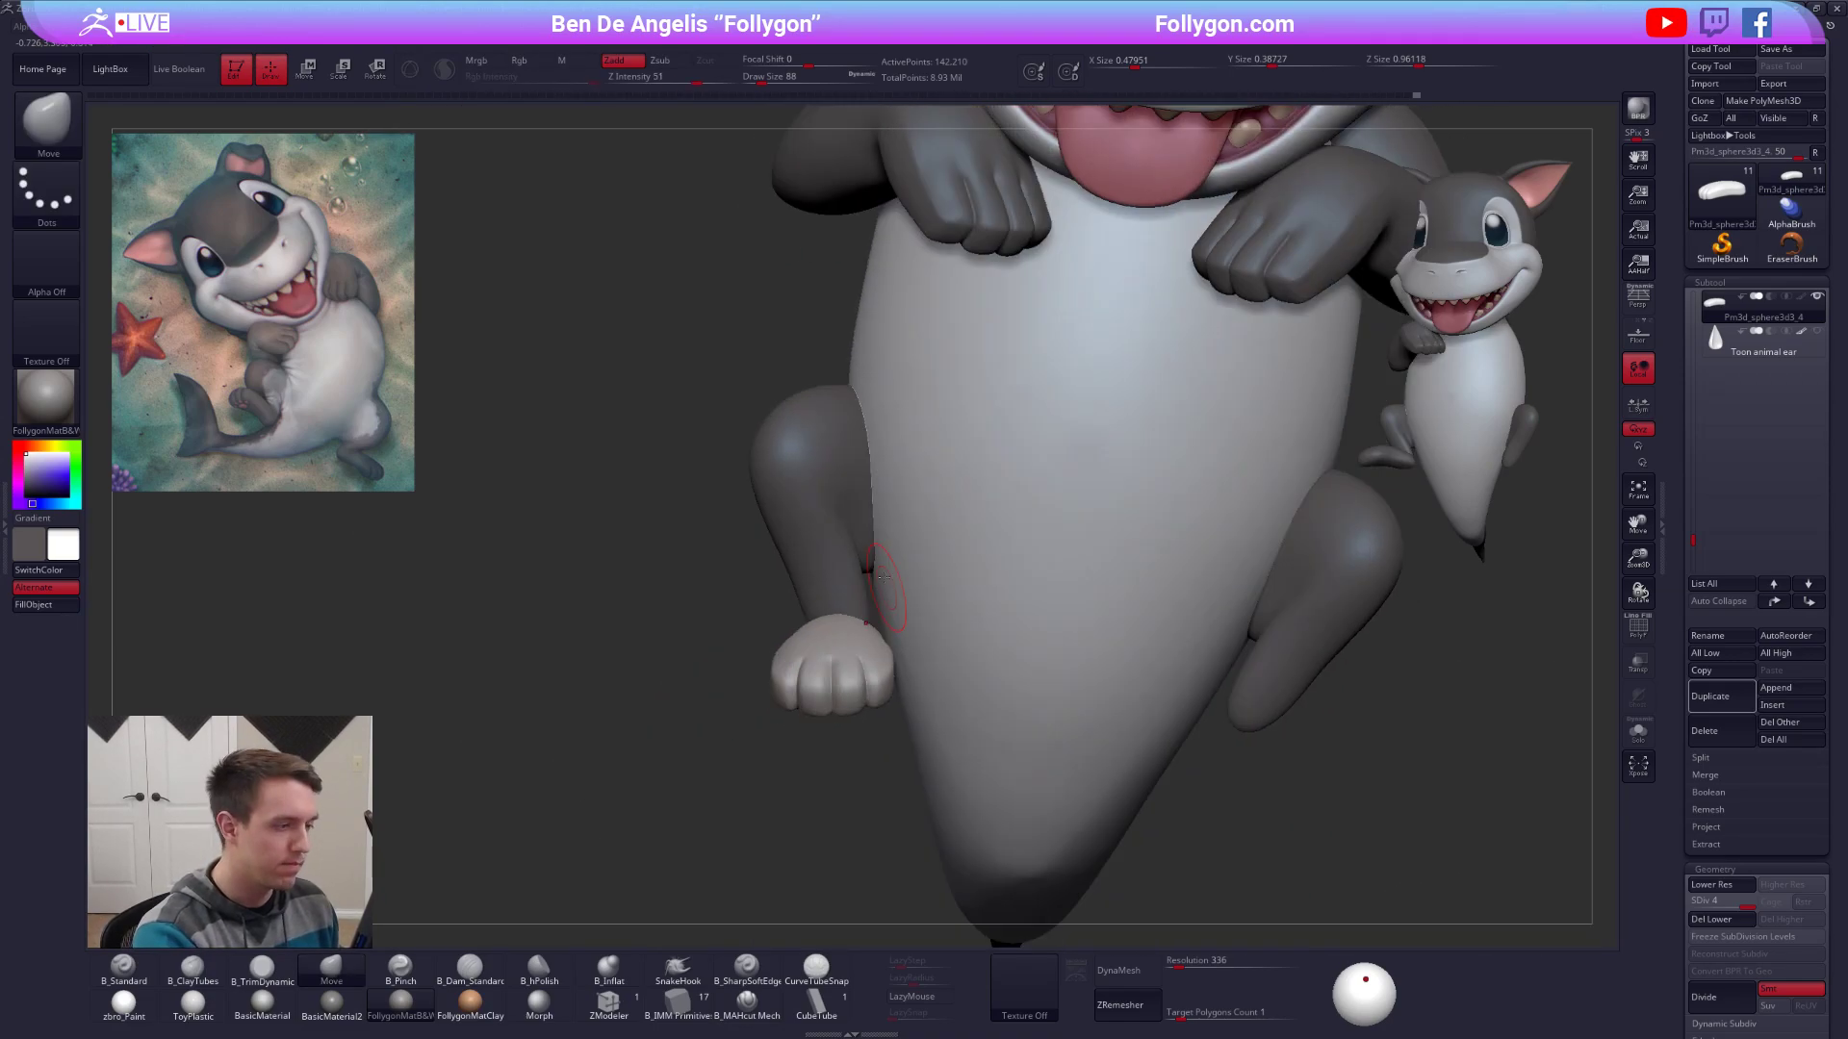
Select the legs subtool, leave only the legs and foot visible, and hide the opposite leg.
alt+click(831, 510)
mouse_move(841, 507)
ctrl+right_down()
mouse_move(837, 488)
mouse_move(914, 500)
mouse_move(852, 510)
mouse_move(891, 600)
ctrl+right_up()
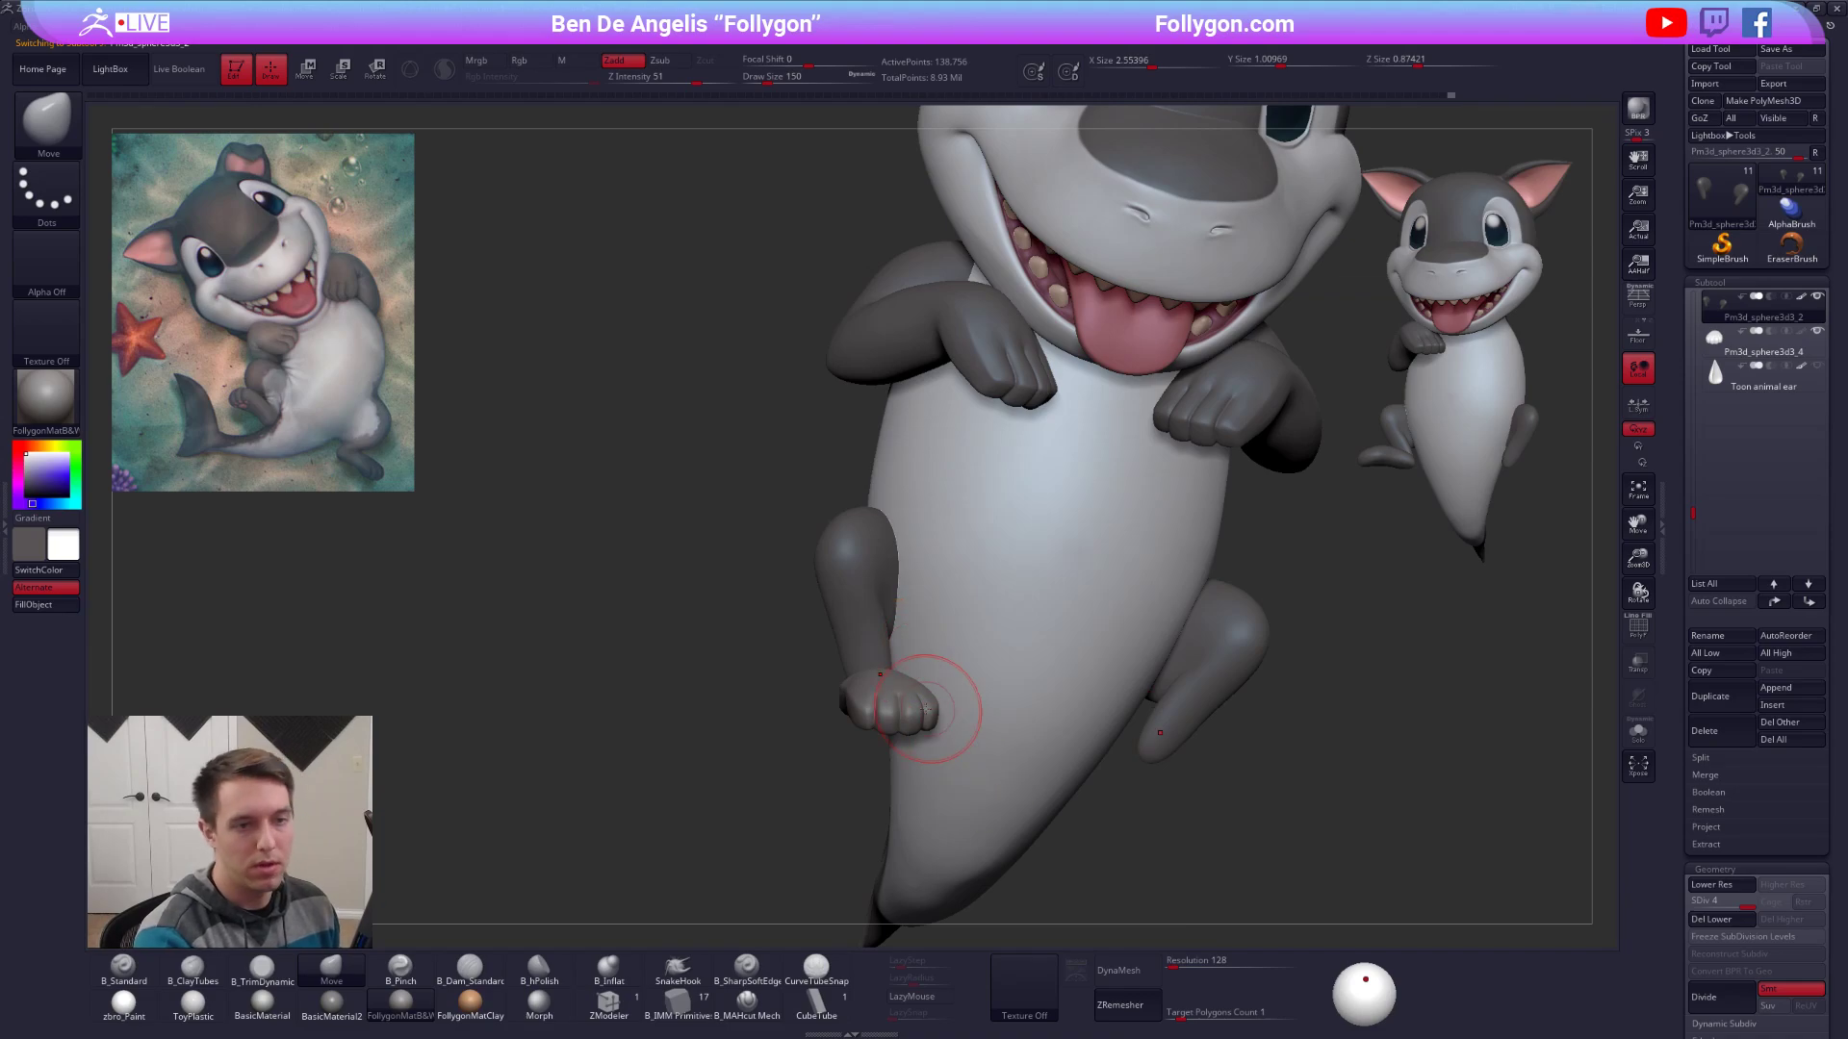
alt+click(890, 709)
mouse_move(890, 709)
right_down()
mouse_move(899, 621)
mouse_move(902, 696)
right_up()
drag(1691, 526, 1693, 459)
click(1817, 402)
click(1718, 379)
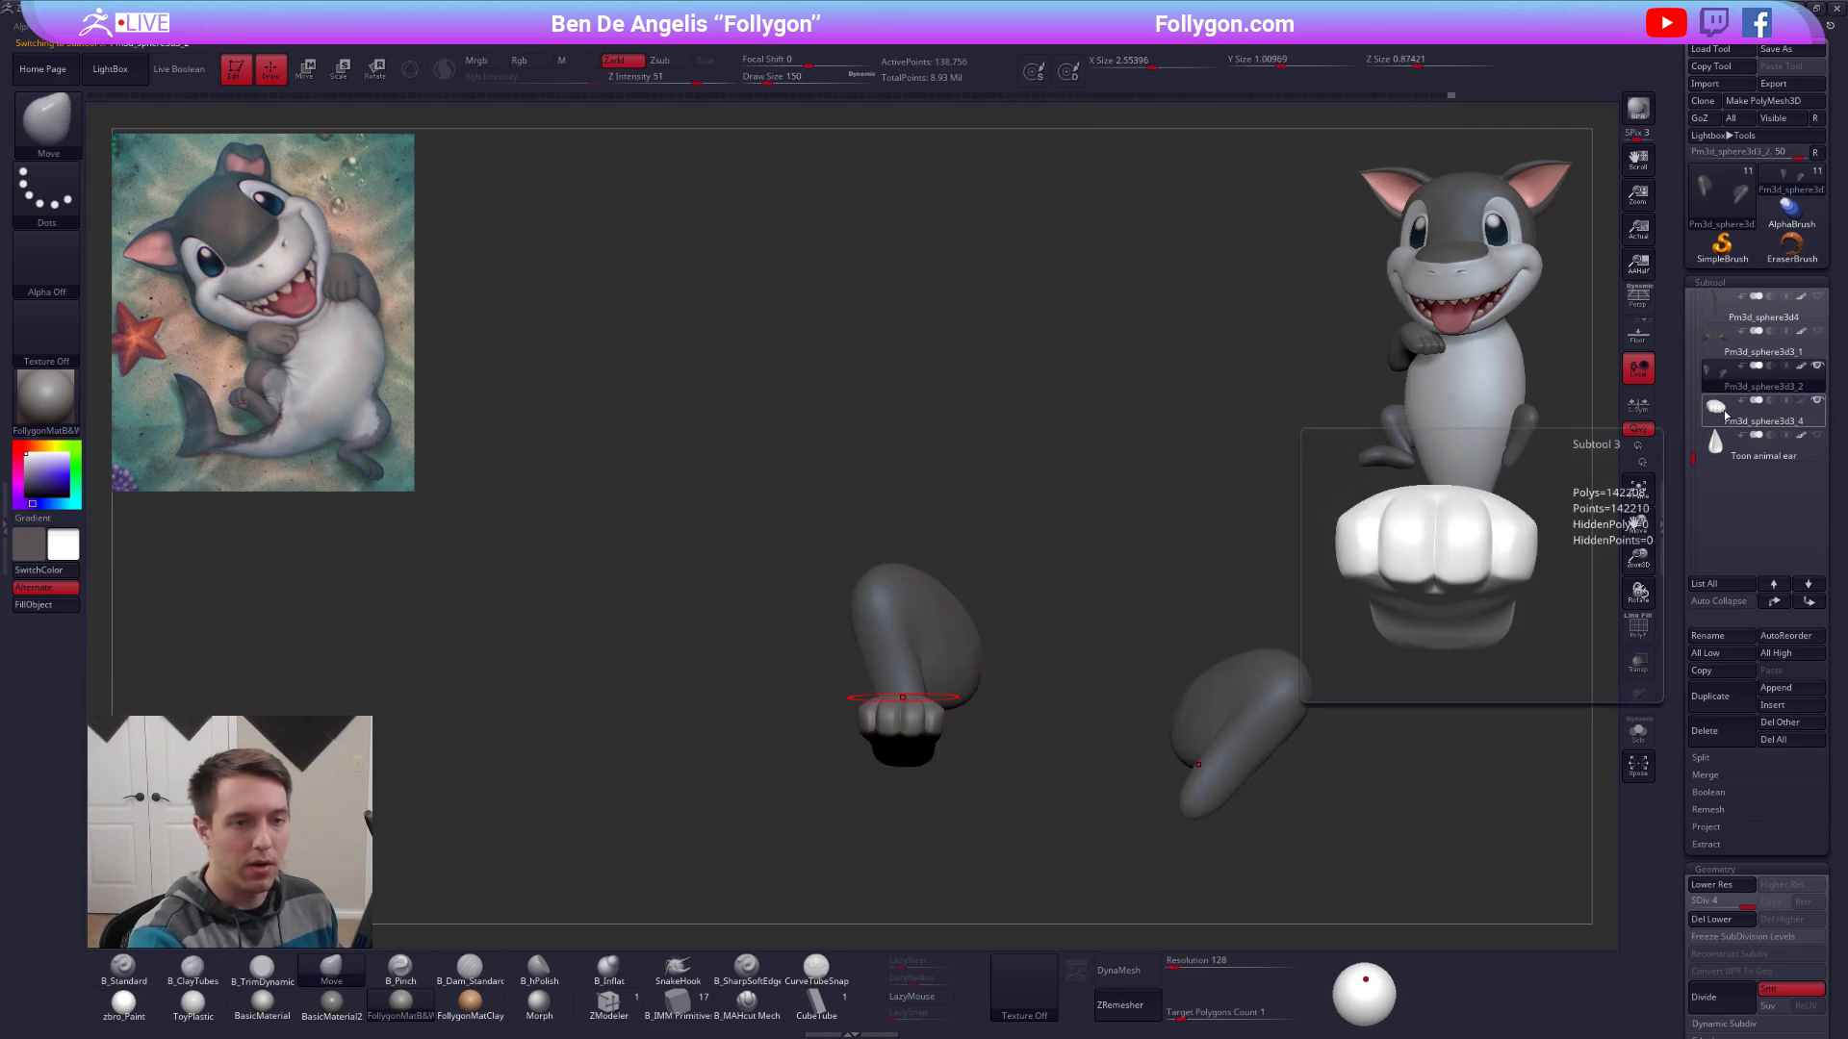
alt+right_drag(1221, 630, 1109, 491)
mouse_move(1109, 491)
ctrl+alt+shift+mouse_down()
mouse_move(1078, 760)
mouse_move(1341, 465)
ctrl+alt+shift+mouse_up()
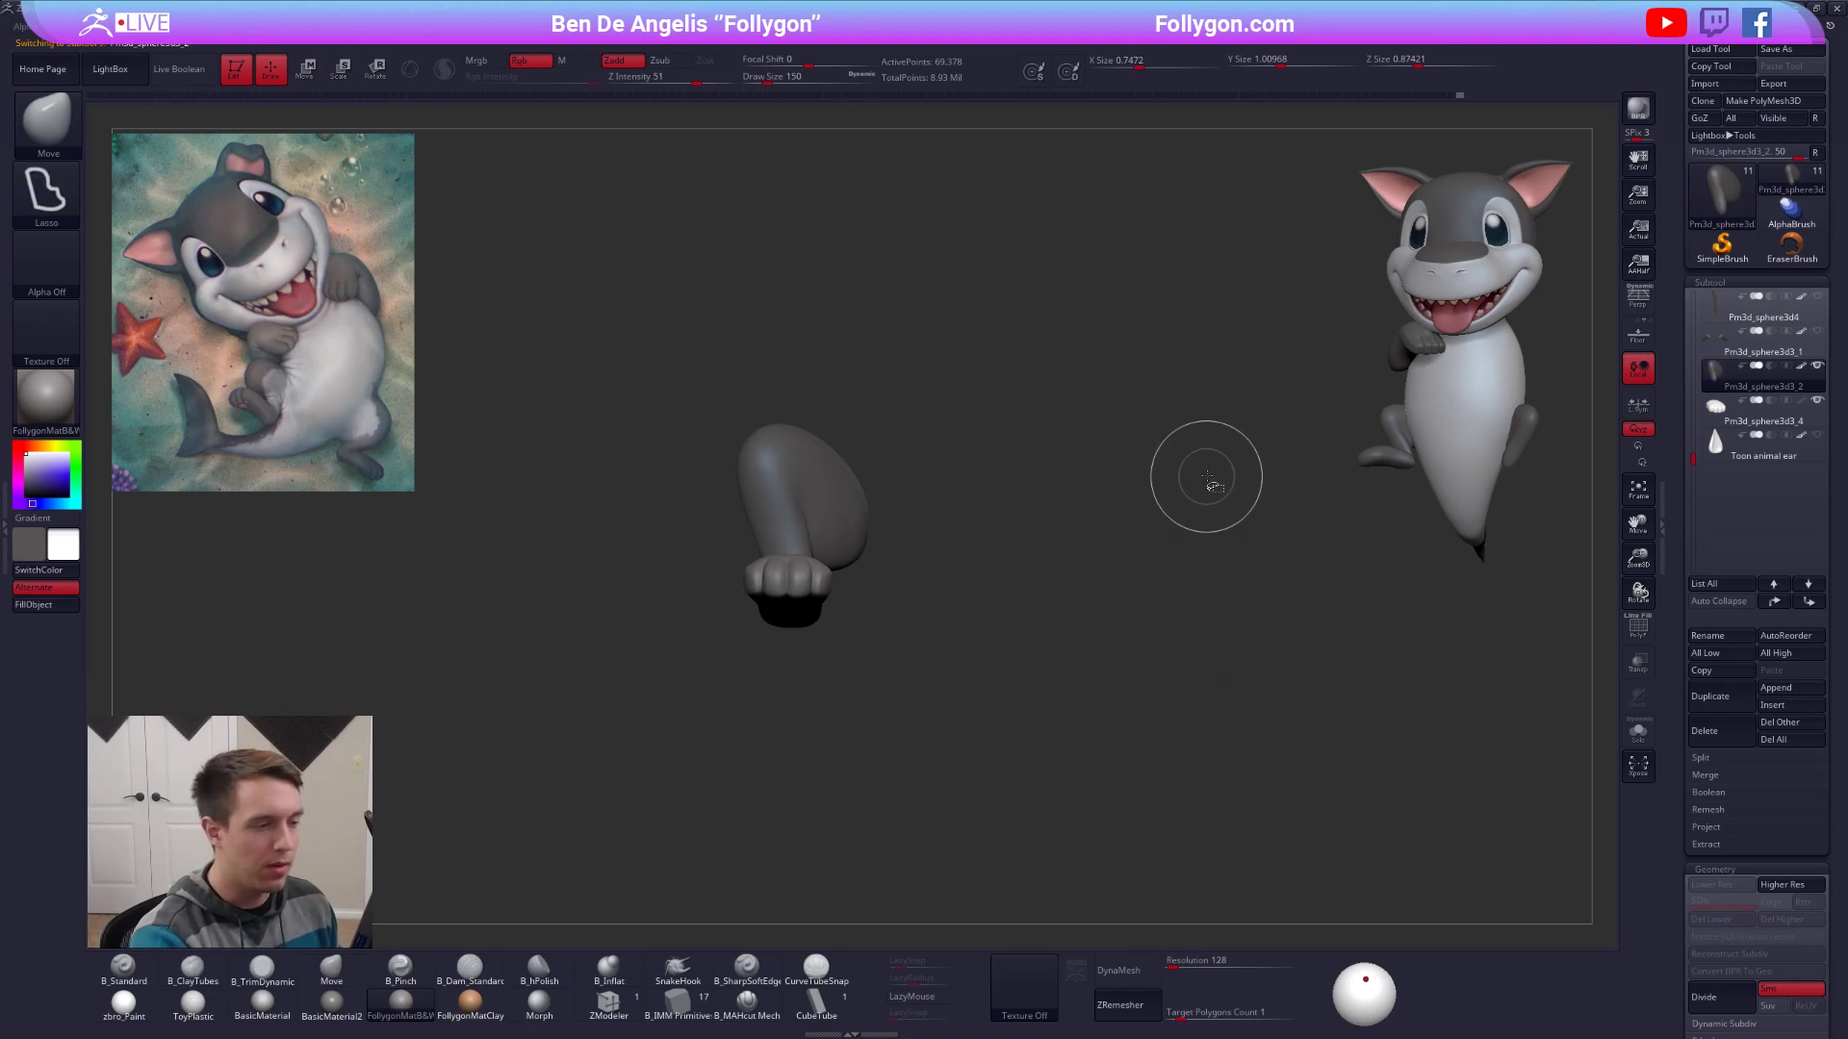
Select the foot subtool and rotate it about the heel with Transpose so the toes turn outward.
click(1729, 421)
right_drag(847, 644, 919, 510)
ctrl+right_drag(917, 587, 914, 635)
key(r)
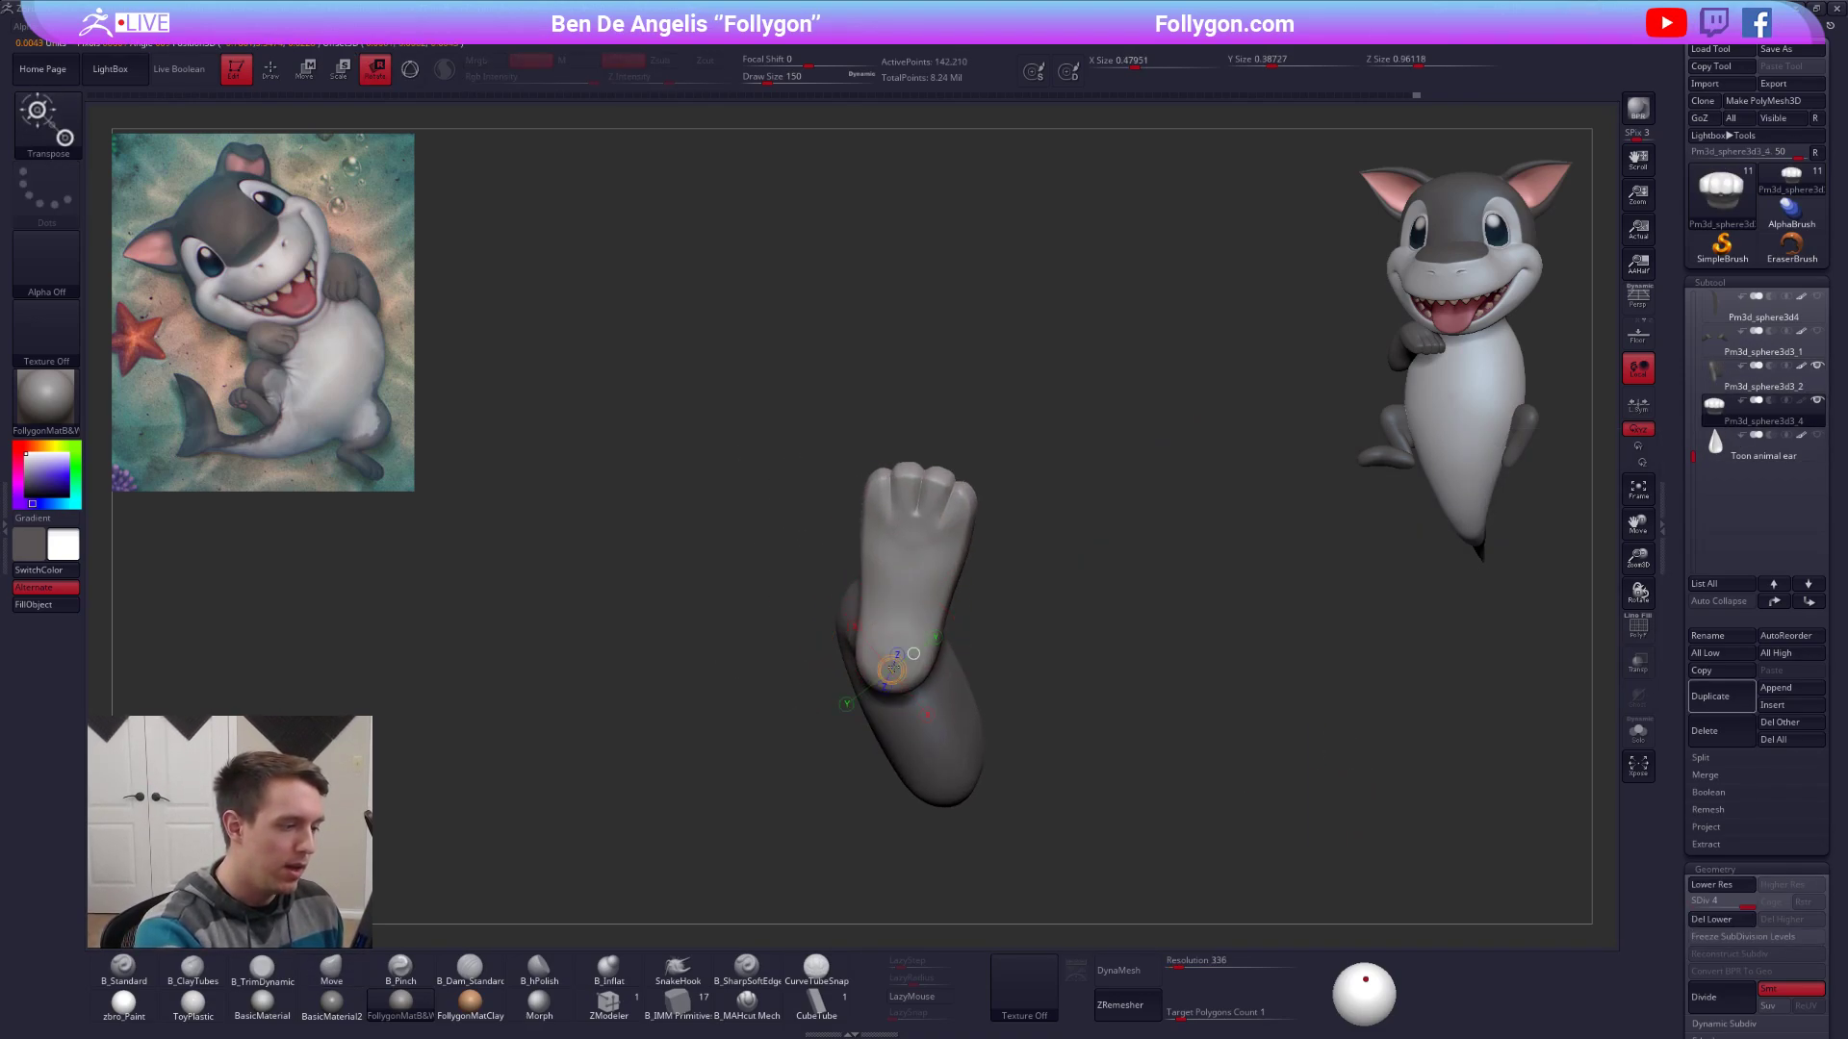
drag(1073, 472, 1074, 469)
drag(1074, 470, 958, 408)
Move the foot with Transpose so its heel sits against the end of the ankle.
key(w)
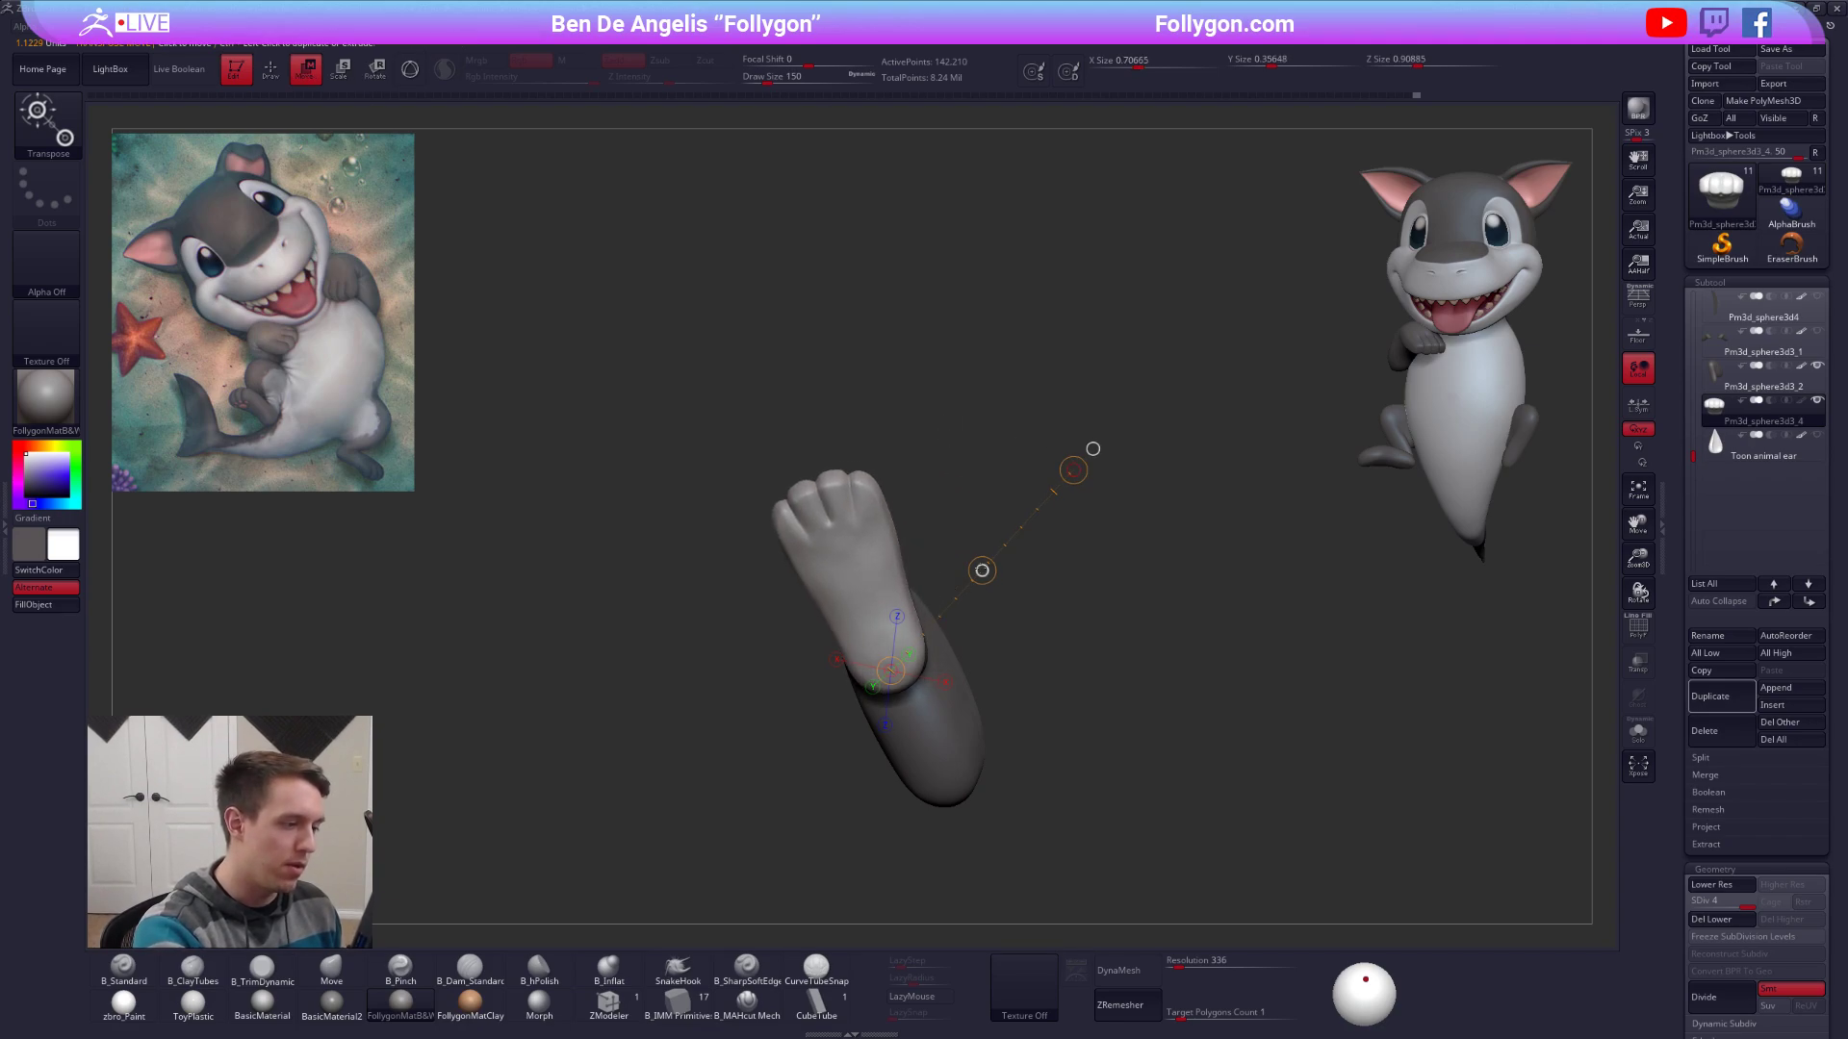
key(q)
right_drag(1020, 539, 972, 626)
key(w)
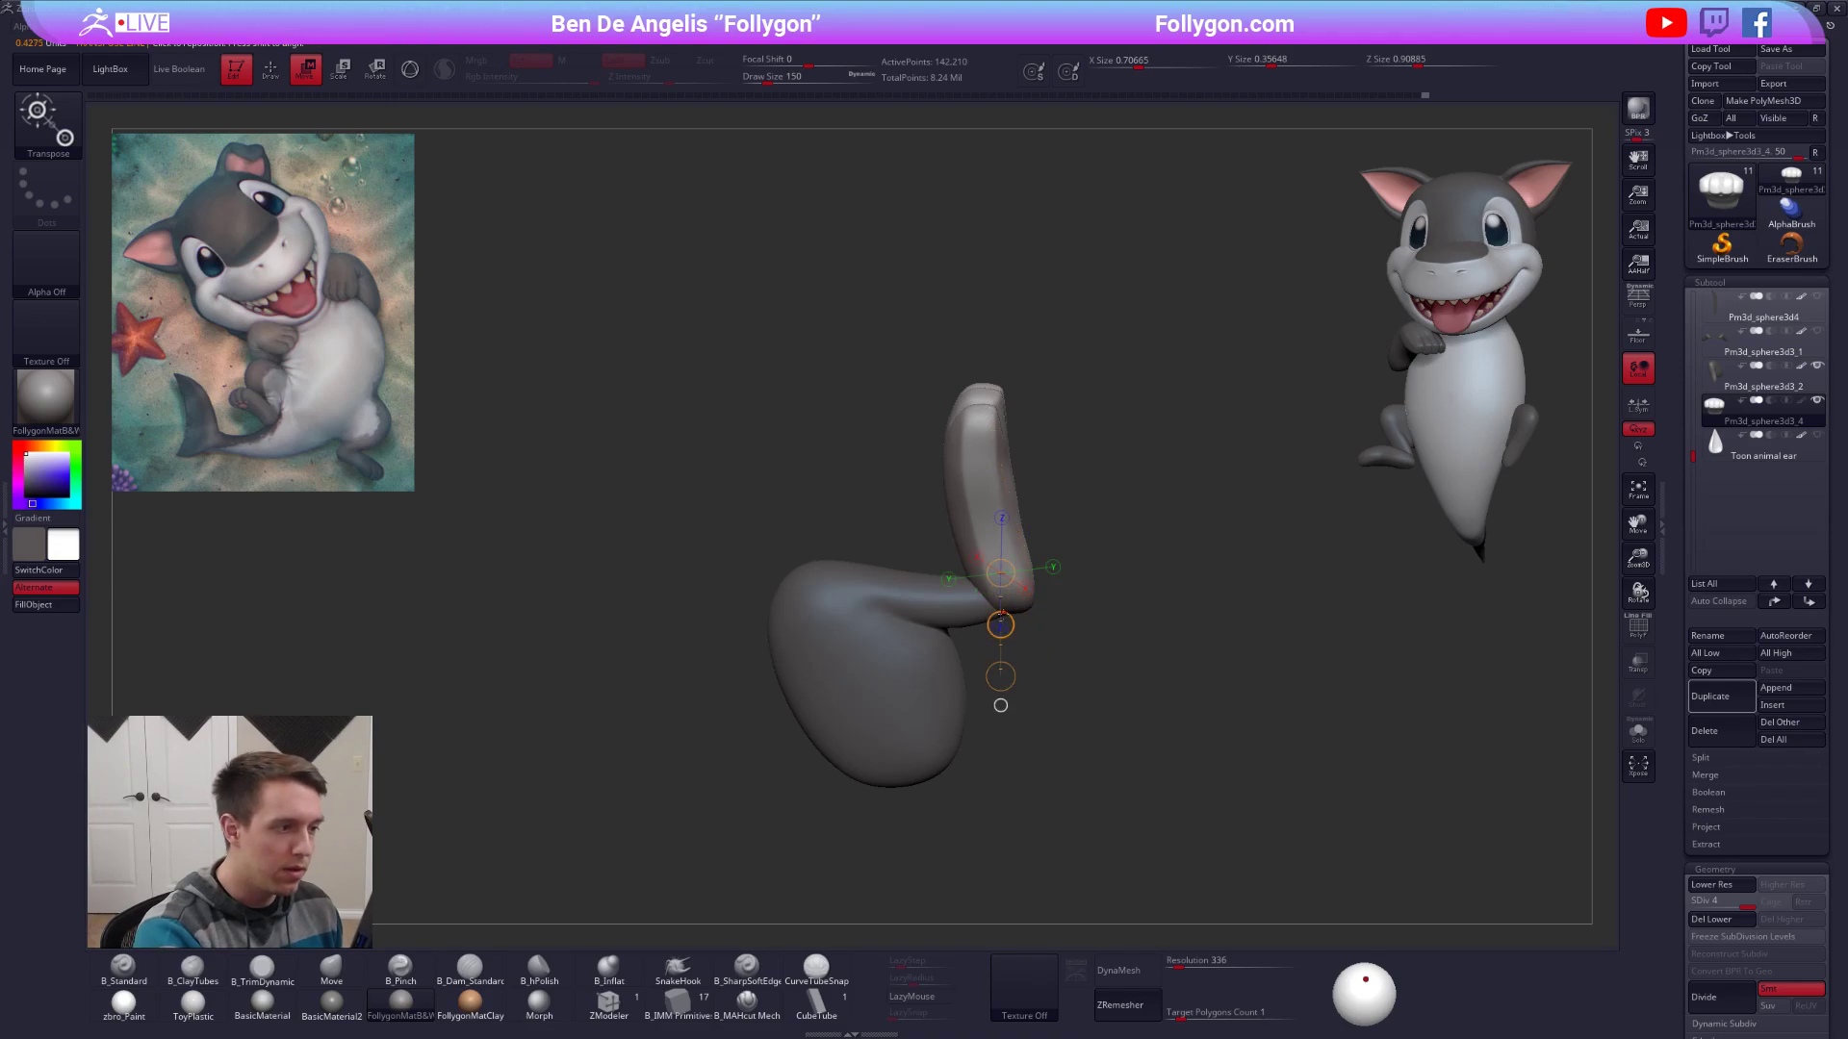
key(q)
mouse_move(972, 625)
right_down()
mouse_move(960, 606)
mouse_move(978, 598)
right_up()
Drop the foot to subdivision level 2, reshape its outline with the Move brush at draw size 140, and smooth the sole.
key(shift+d)
key(shift+d)
drag(990, 590, 995, 581)
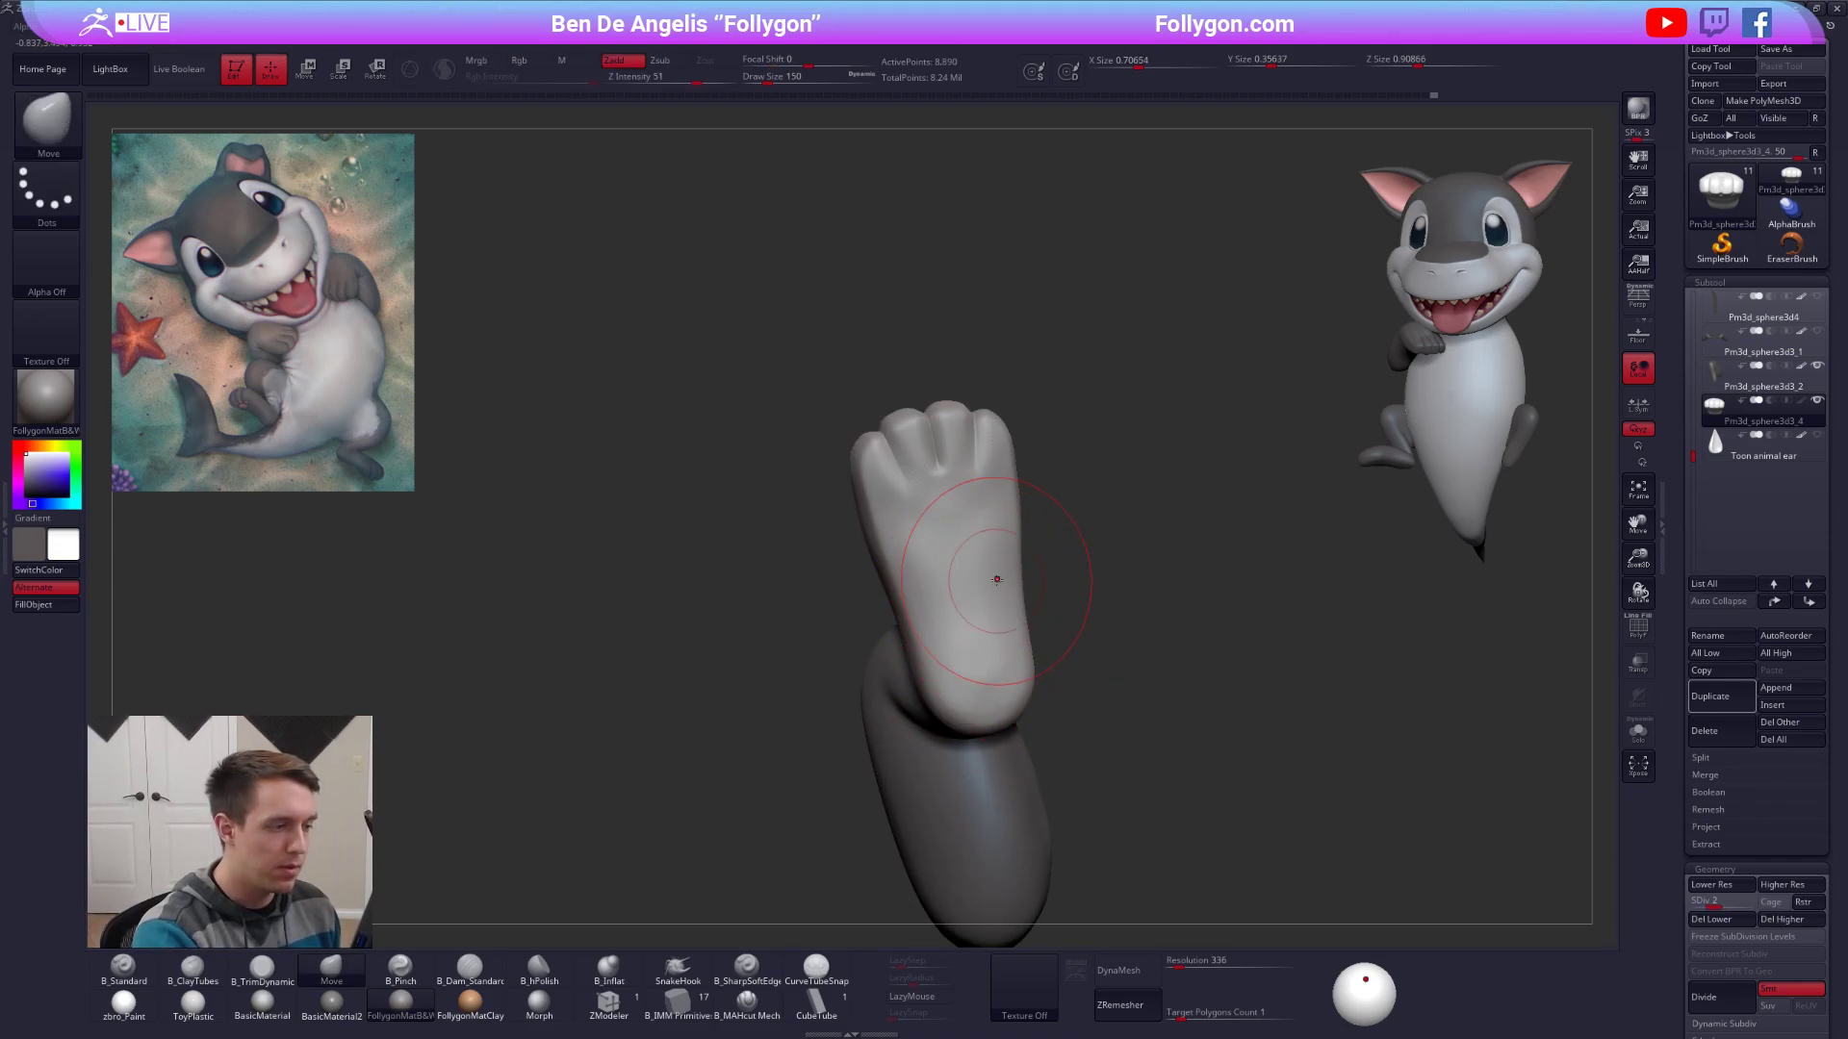
mouse_move(961, 584)
right_down()
mouse_move(995, 590)
mouse_move(960, 609)
right_up()
key(s)
click(997, 592)
key(3)
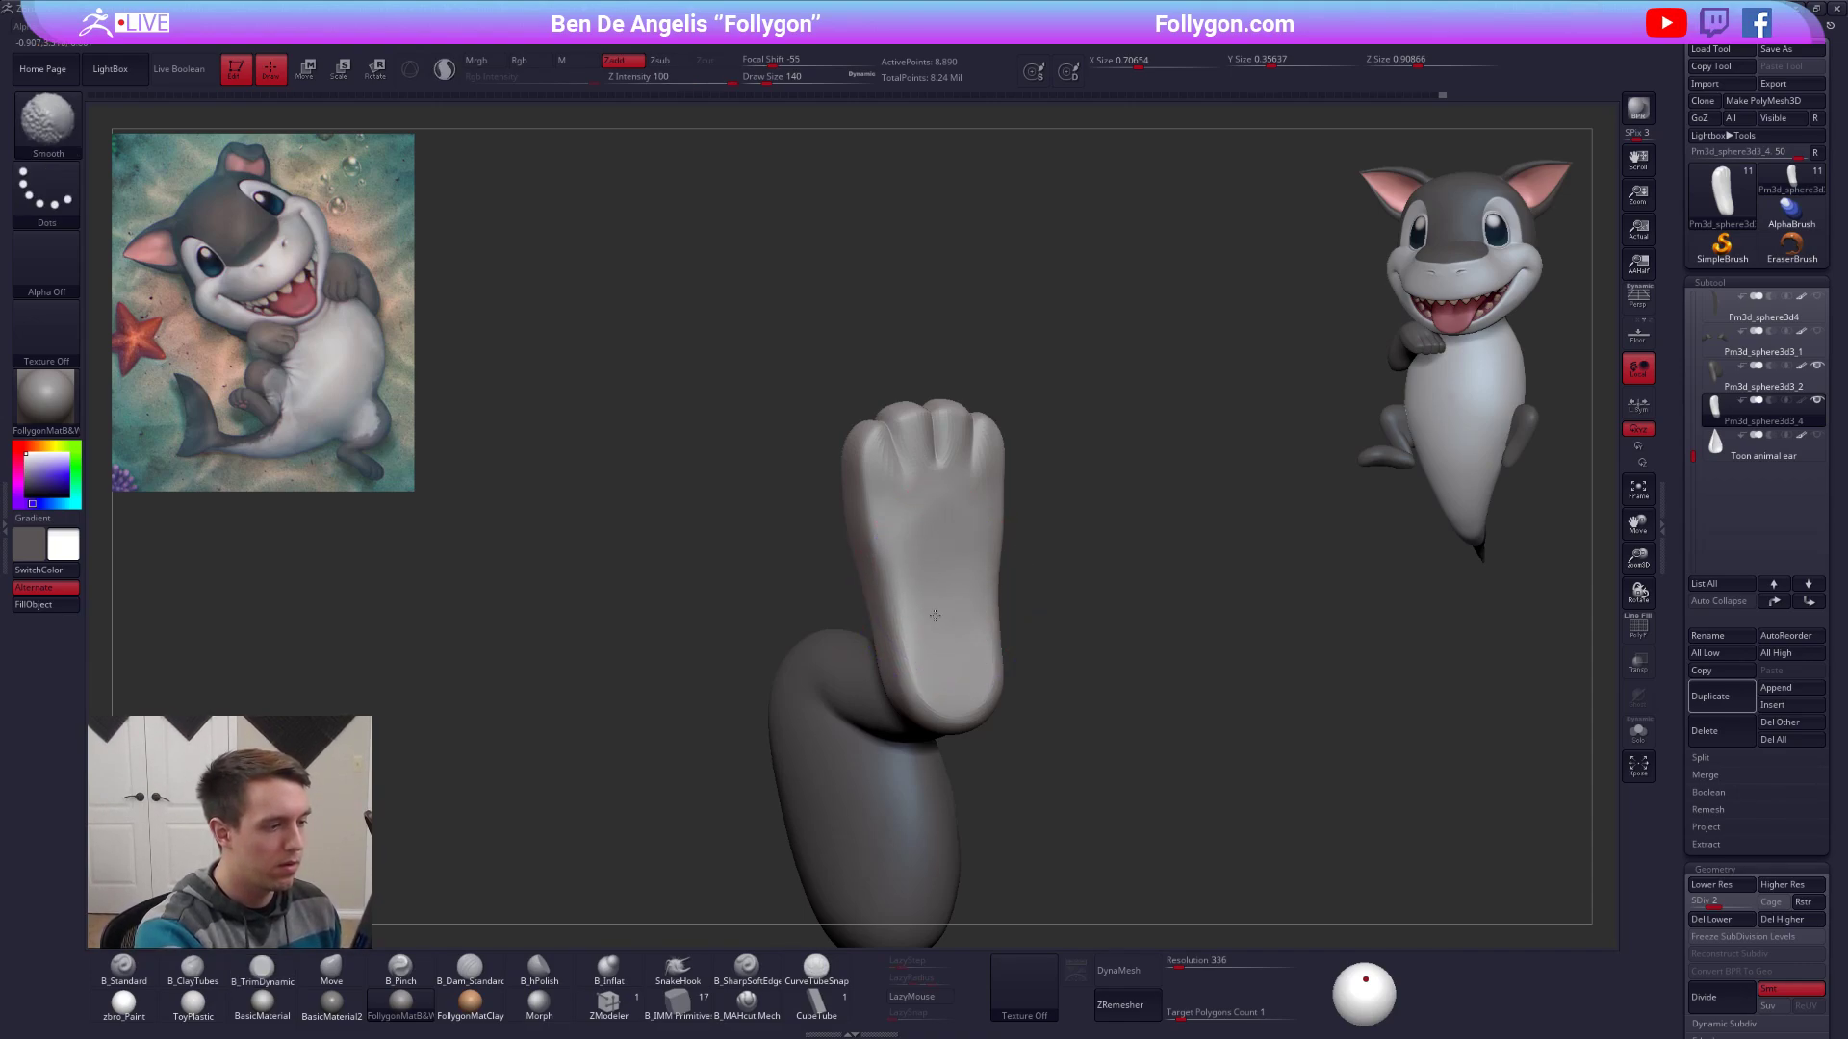
Unhide the rest of the character and turn on perspective distortion.
right_drag(944, 584, 1057, 618)
mouse_move(1057, 618)
right_down()
mouse_move(996, 616)
mouse_move(1051, 630)
right_up()
ctrl+right_drag(1051, 693, 1142, 590)
shift+click(1817, 400)
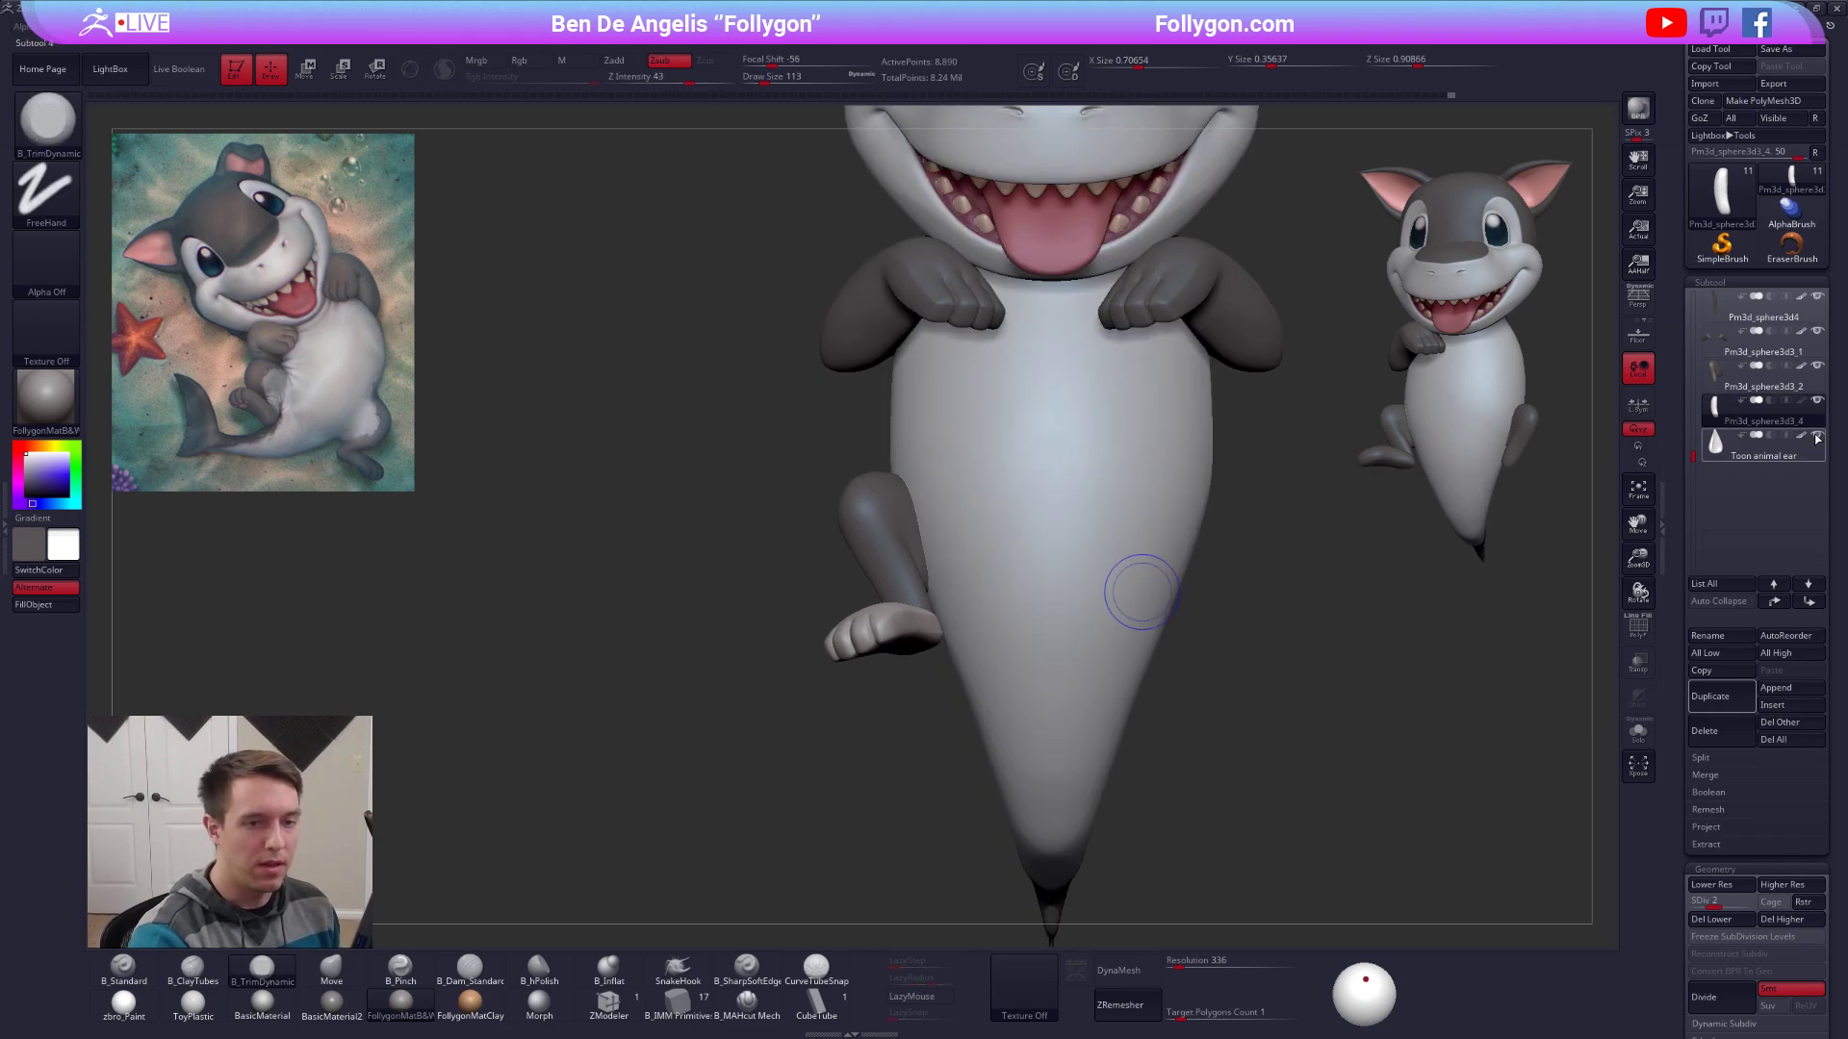
ctrl+right_drag(1406, 871, 1257, 857)
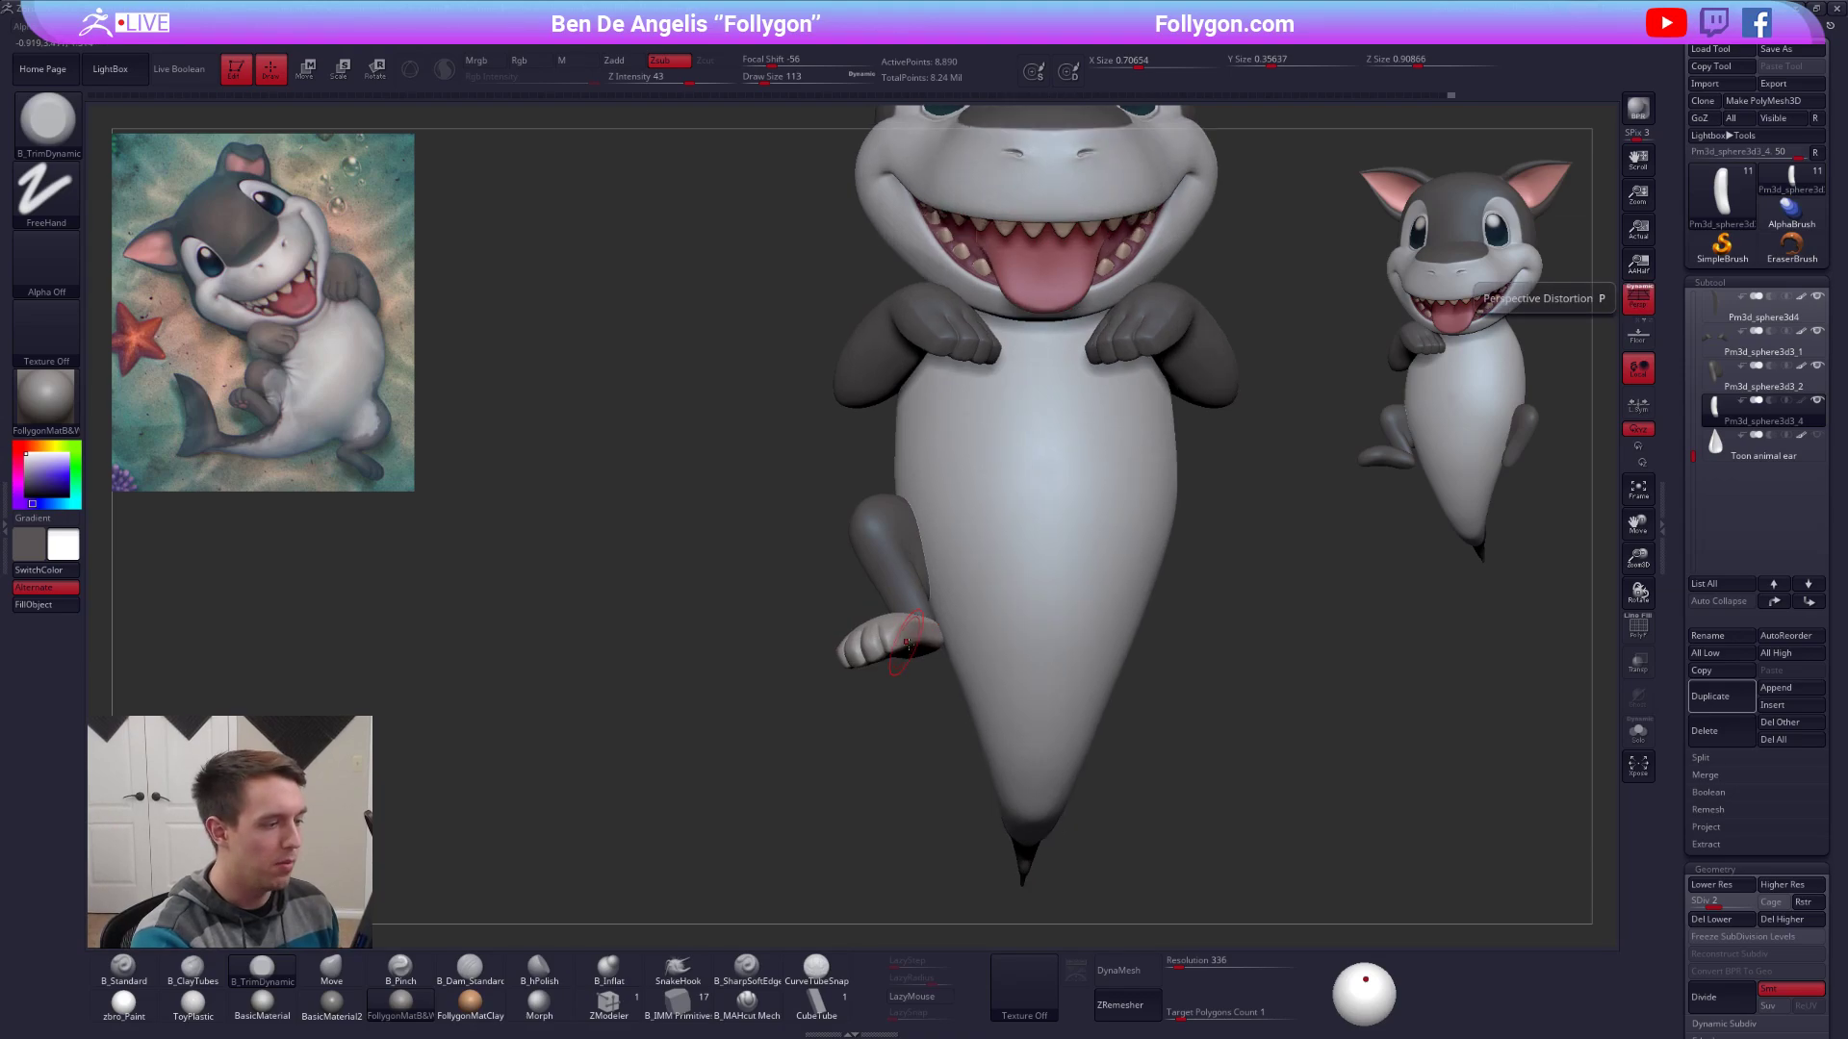
click(1638, 299)
Scale the foot down slightly from the heel with Transpose to match the leg's proportions.
key(e)
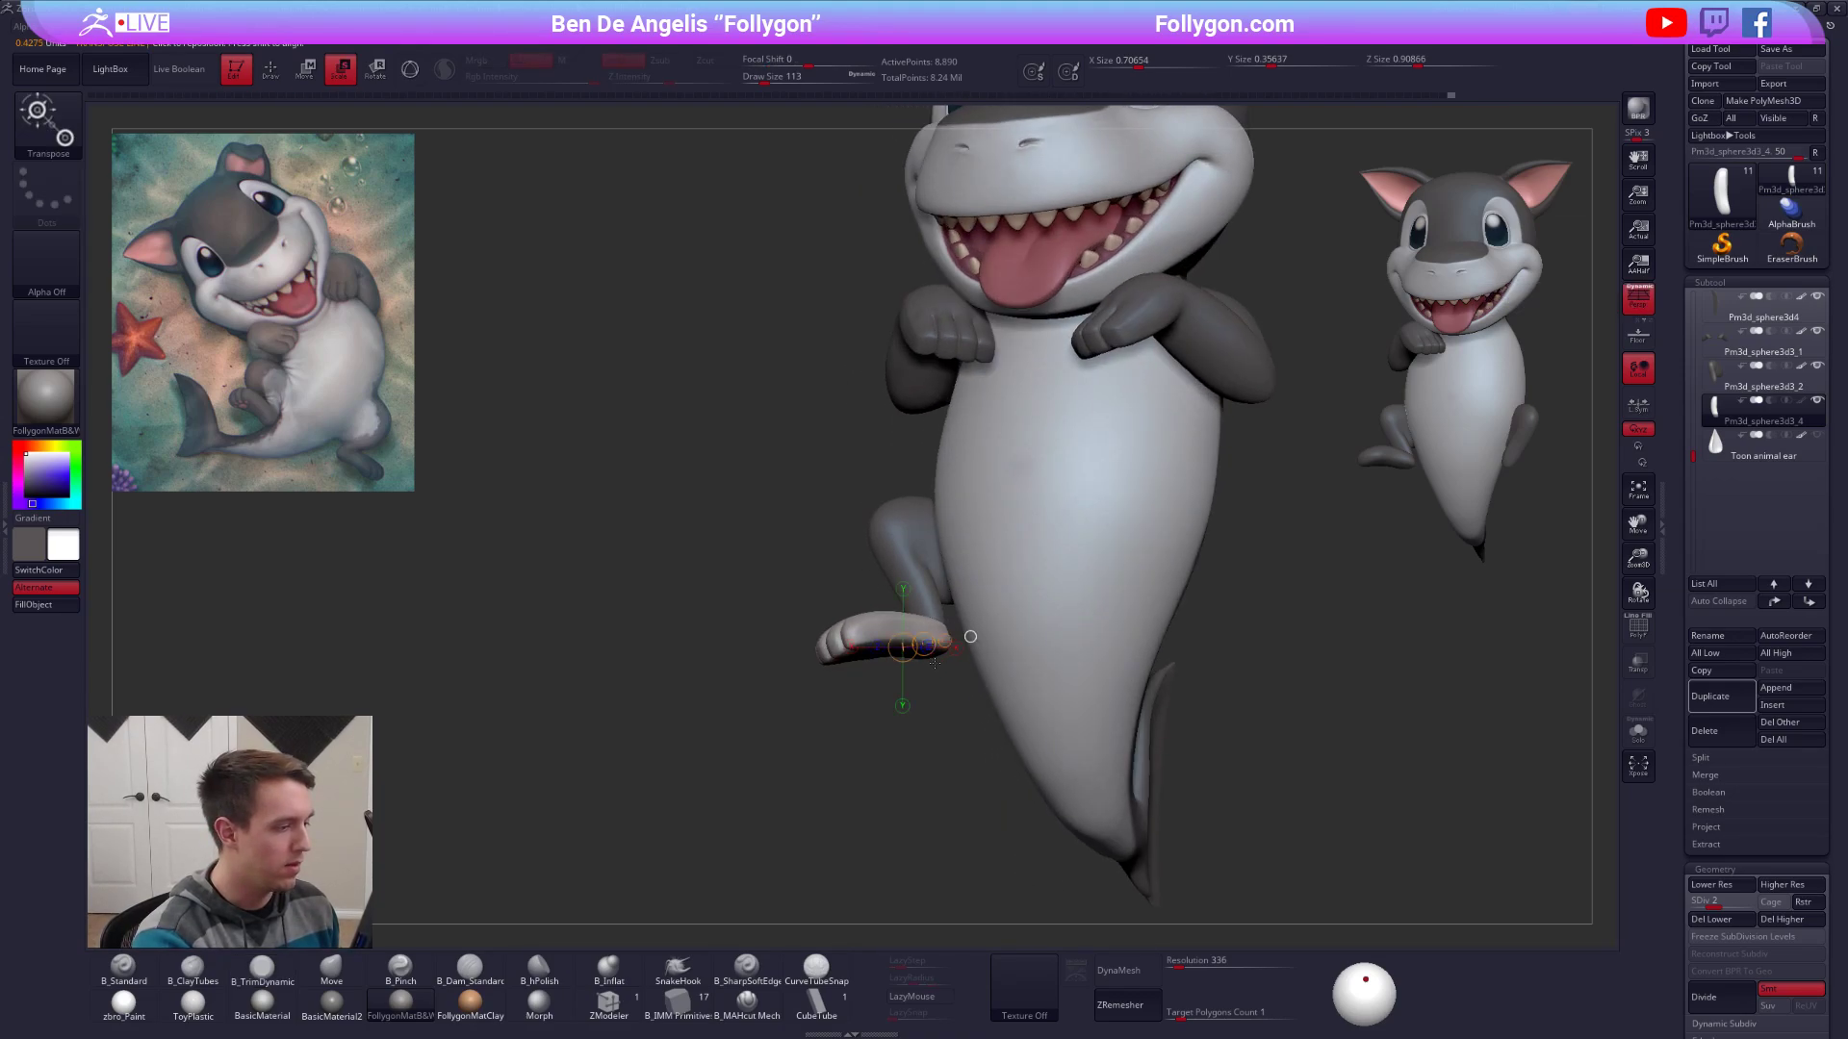
right_drag(935, 663, 943, 630)
key(shift+s)
right_drag(939, 737, 942, 660)
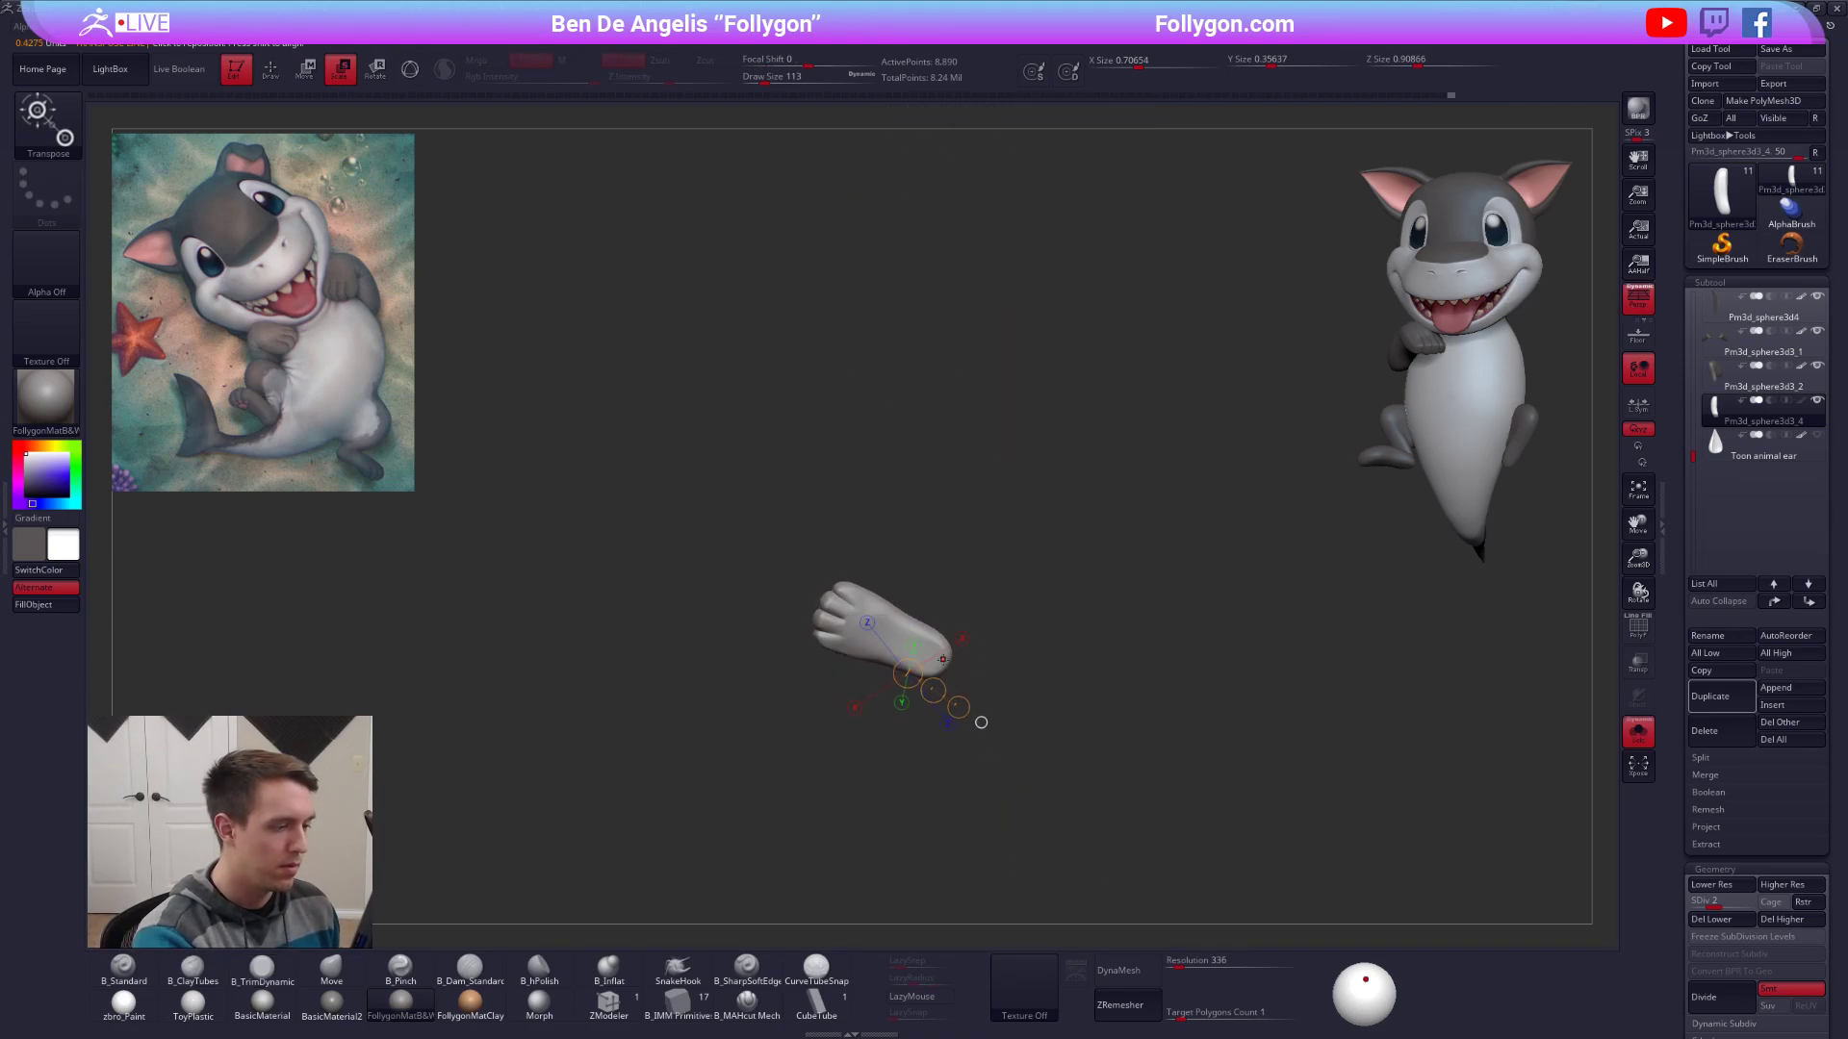
drag(943, 659, 944, 470)
mouse_move(895, 563)
right_down()
mouse_move(884, 660)
mouse_move(889, 613)
mouse_move(911, 604)
right_up()
key(shift+s)
drag(969, 554, 984, 557)
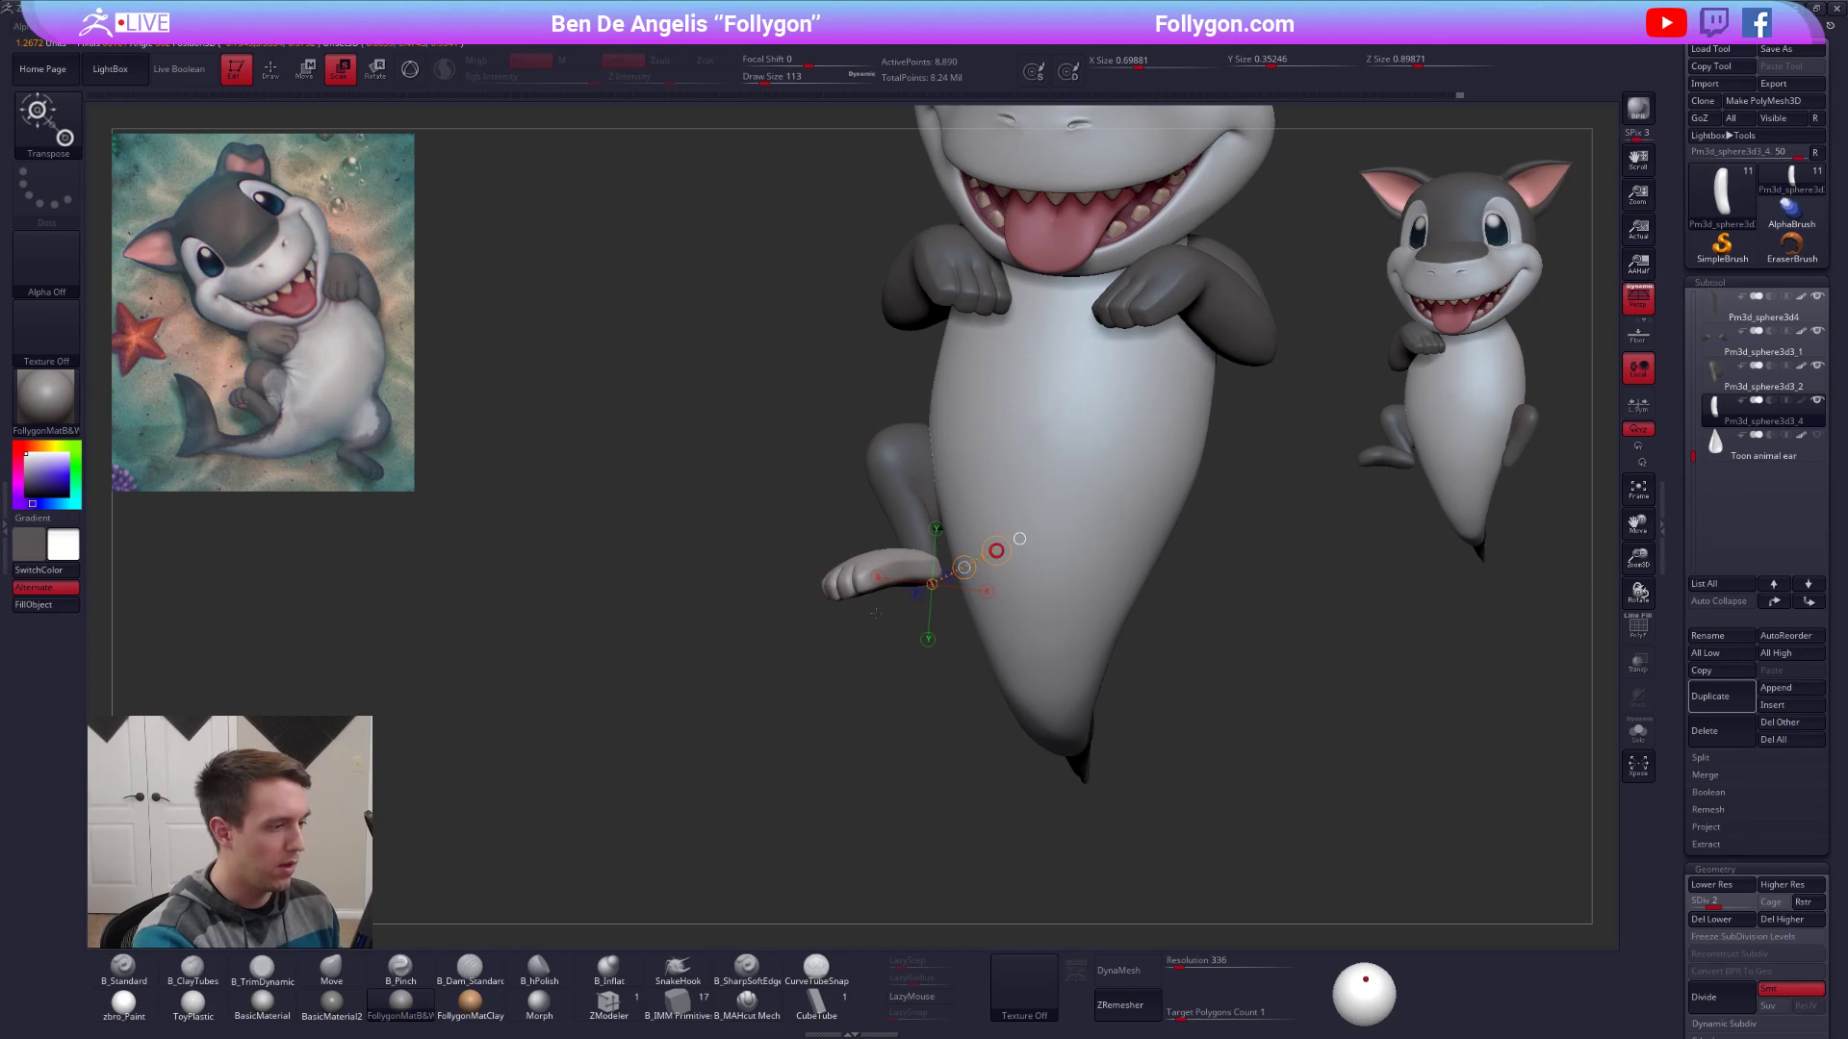
right_drag(912, 599, 994, 282)
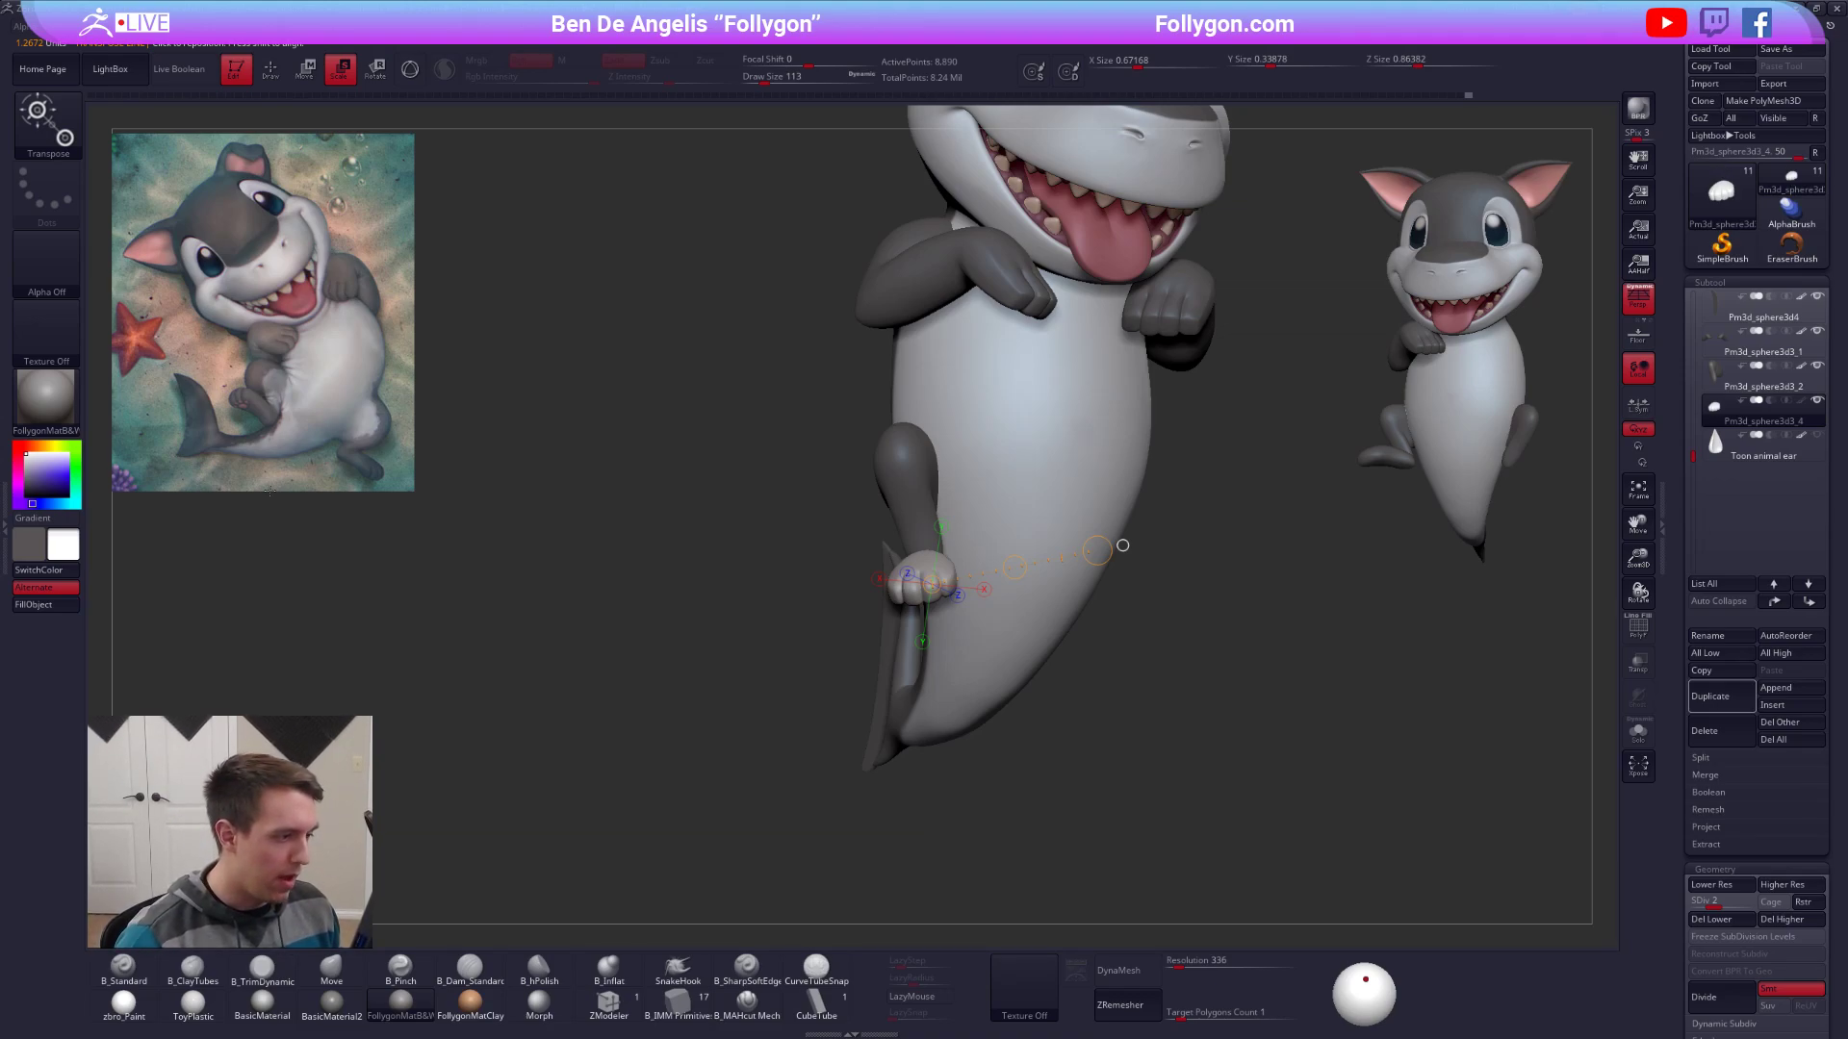
drag(1122, 545, 1154, 626)
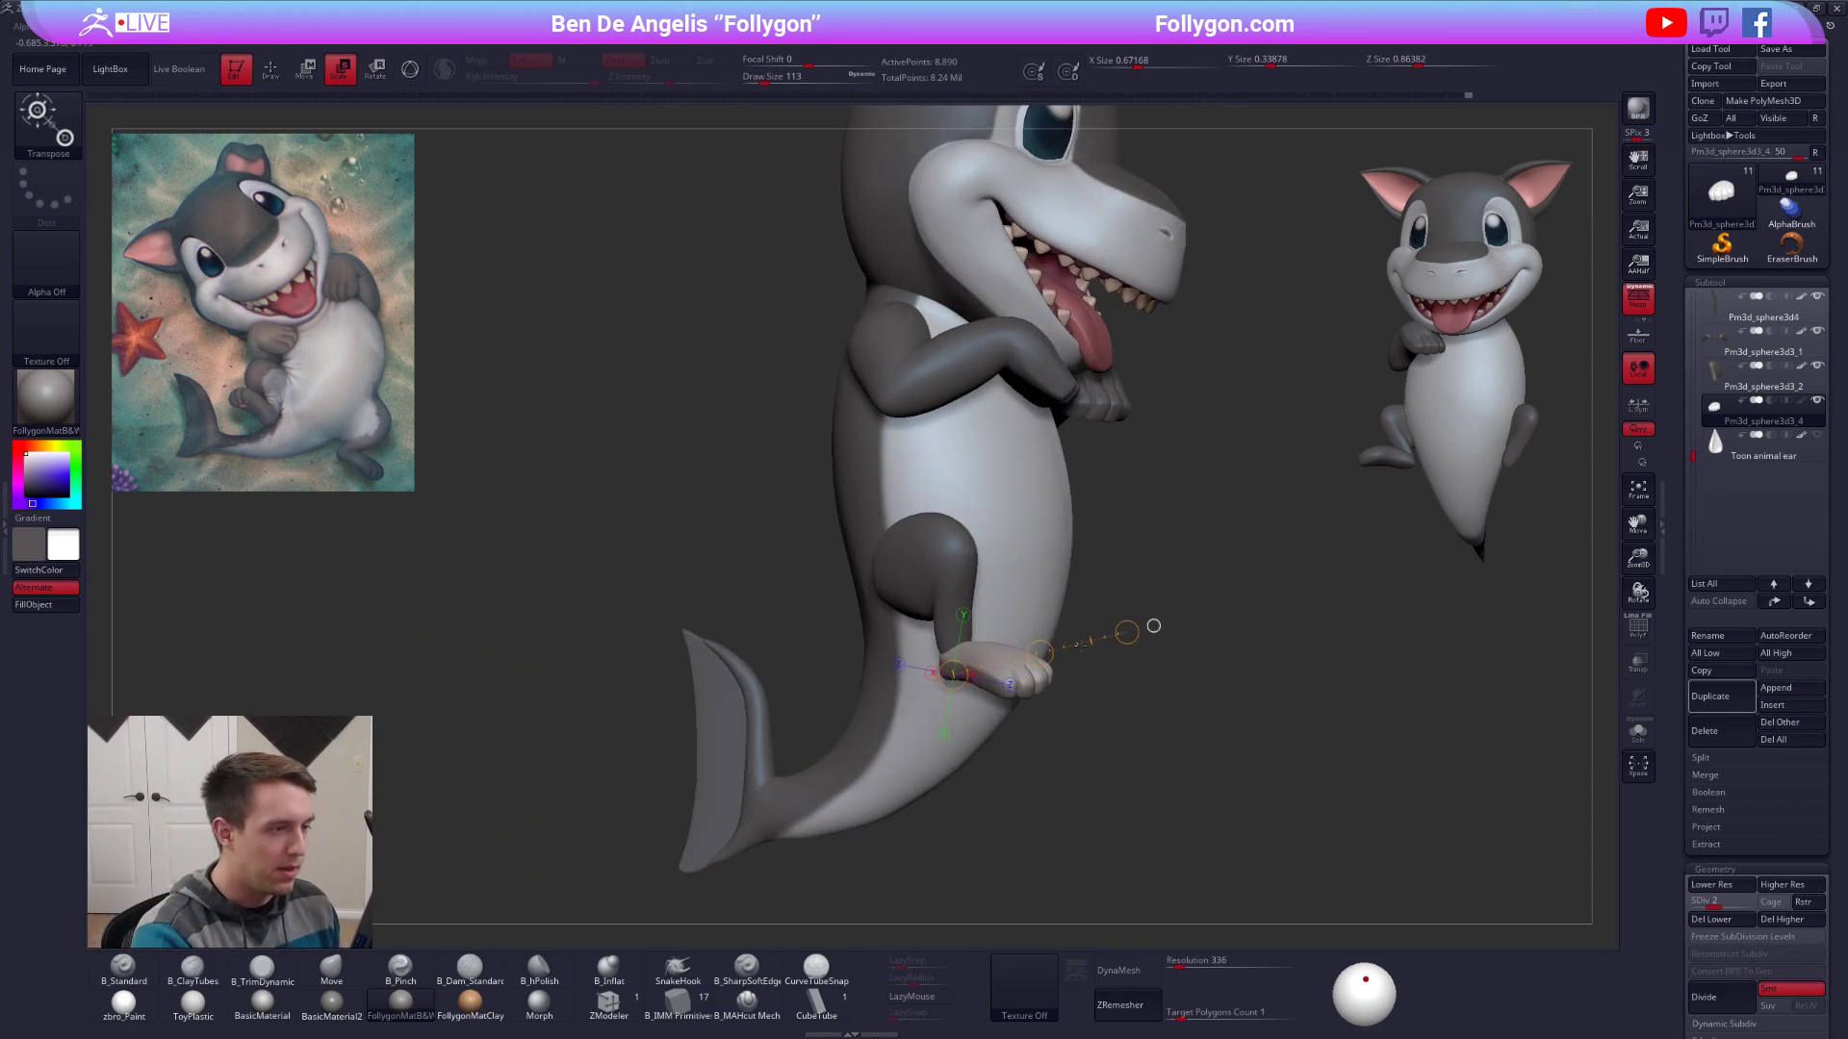
Isolate the foot and reshape its arch and heel with the Move brush at draw size 160.
key(q)
mouse_move(1121, 688)
mouse_down()
mouse_move(1203, 703)
mouse_move(1203, 760)
mouse_move(1169, 674)
mouse_move(1251, 640)
mouse_up()
key(space)
click(1002, 668)
key(s)
alt+drag(1078, 693, 1078, 760)
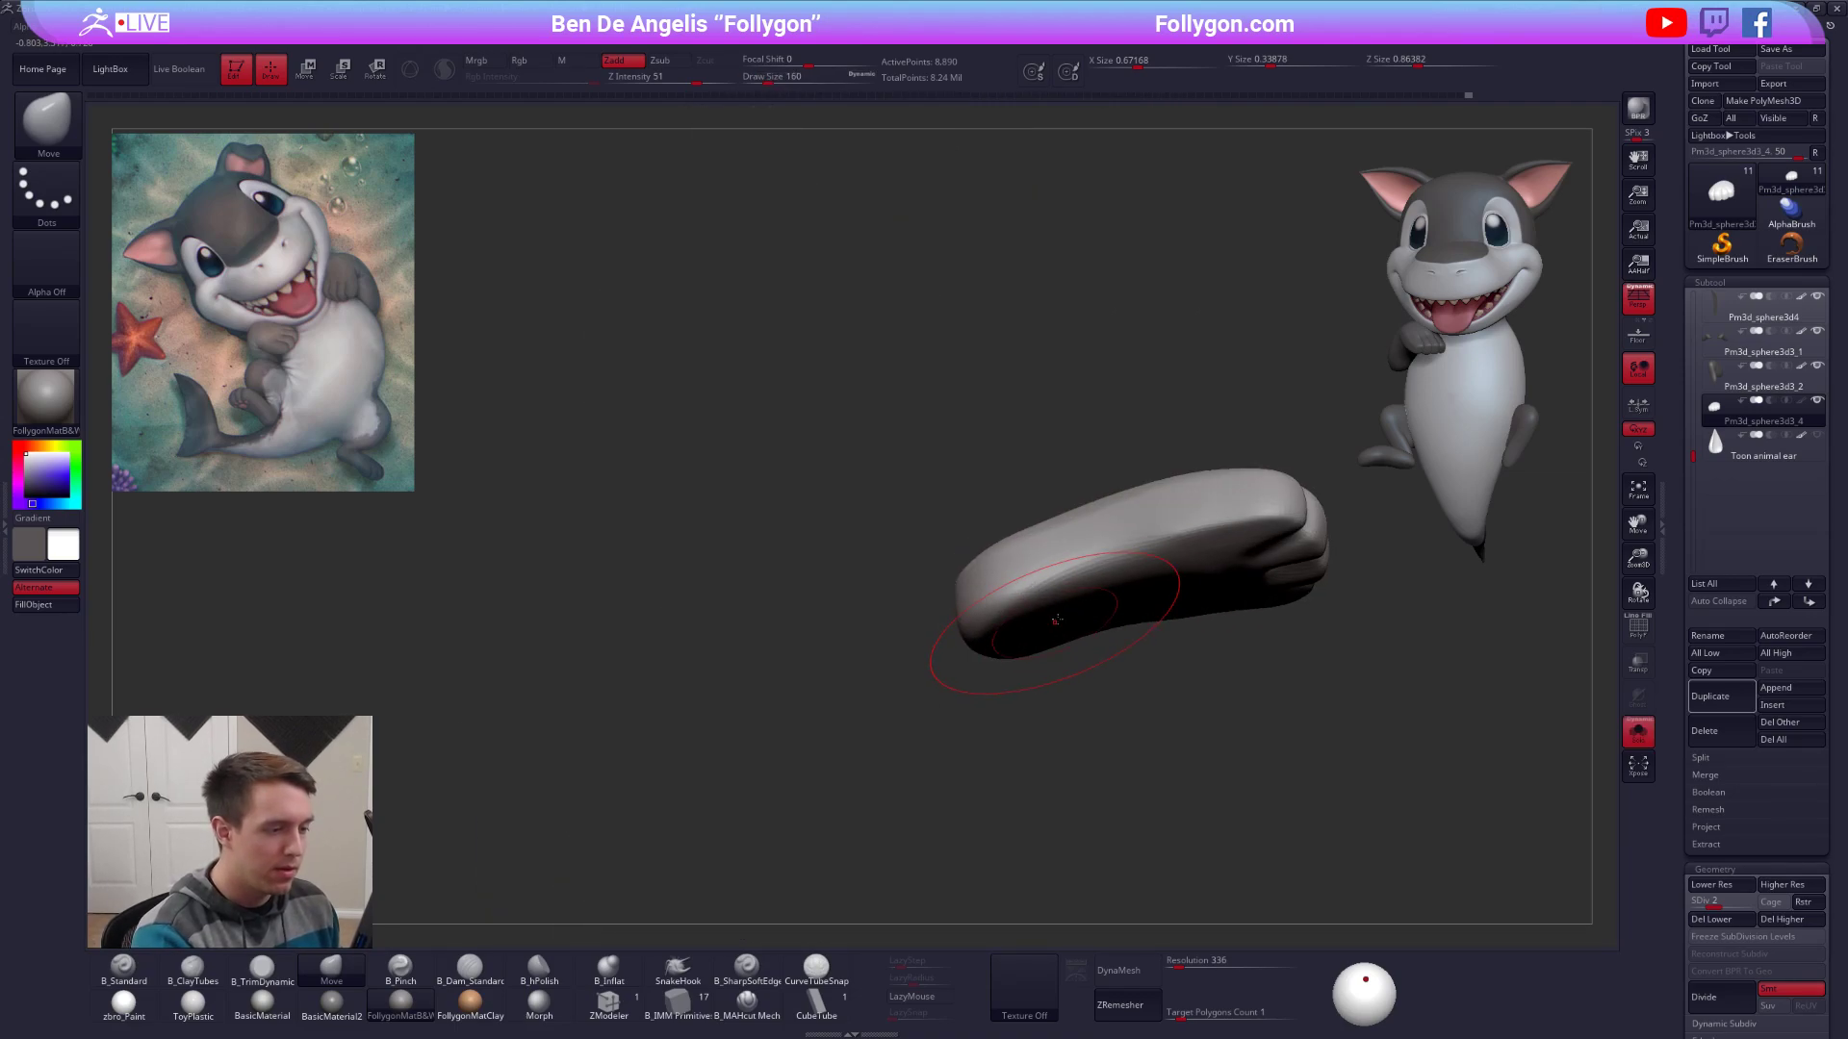
key(space)
alt+drag(1146, 651, 1048, 734)
Raise the foot to subdivision level 4 and sharpen its side edge with B_Pinch at draw size 61.
key(d)
key(d)
key(5)
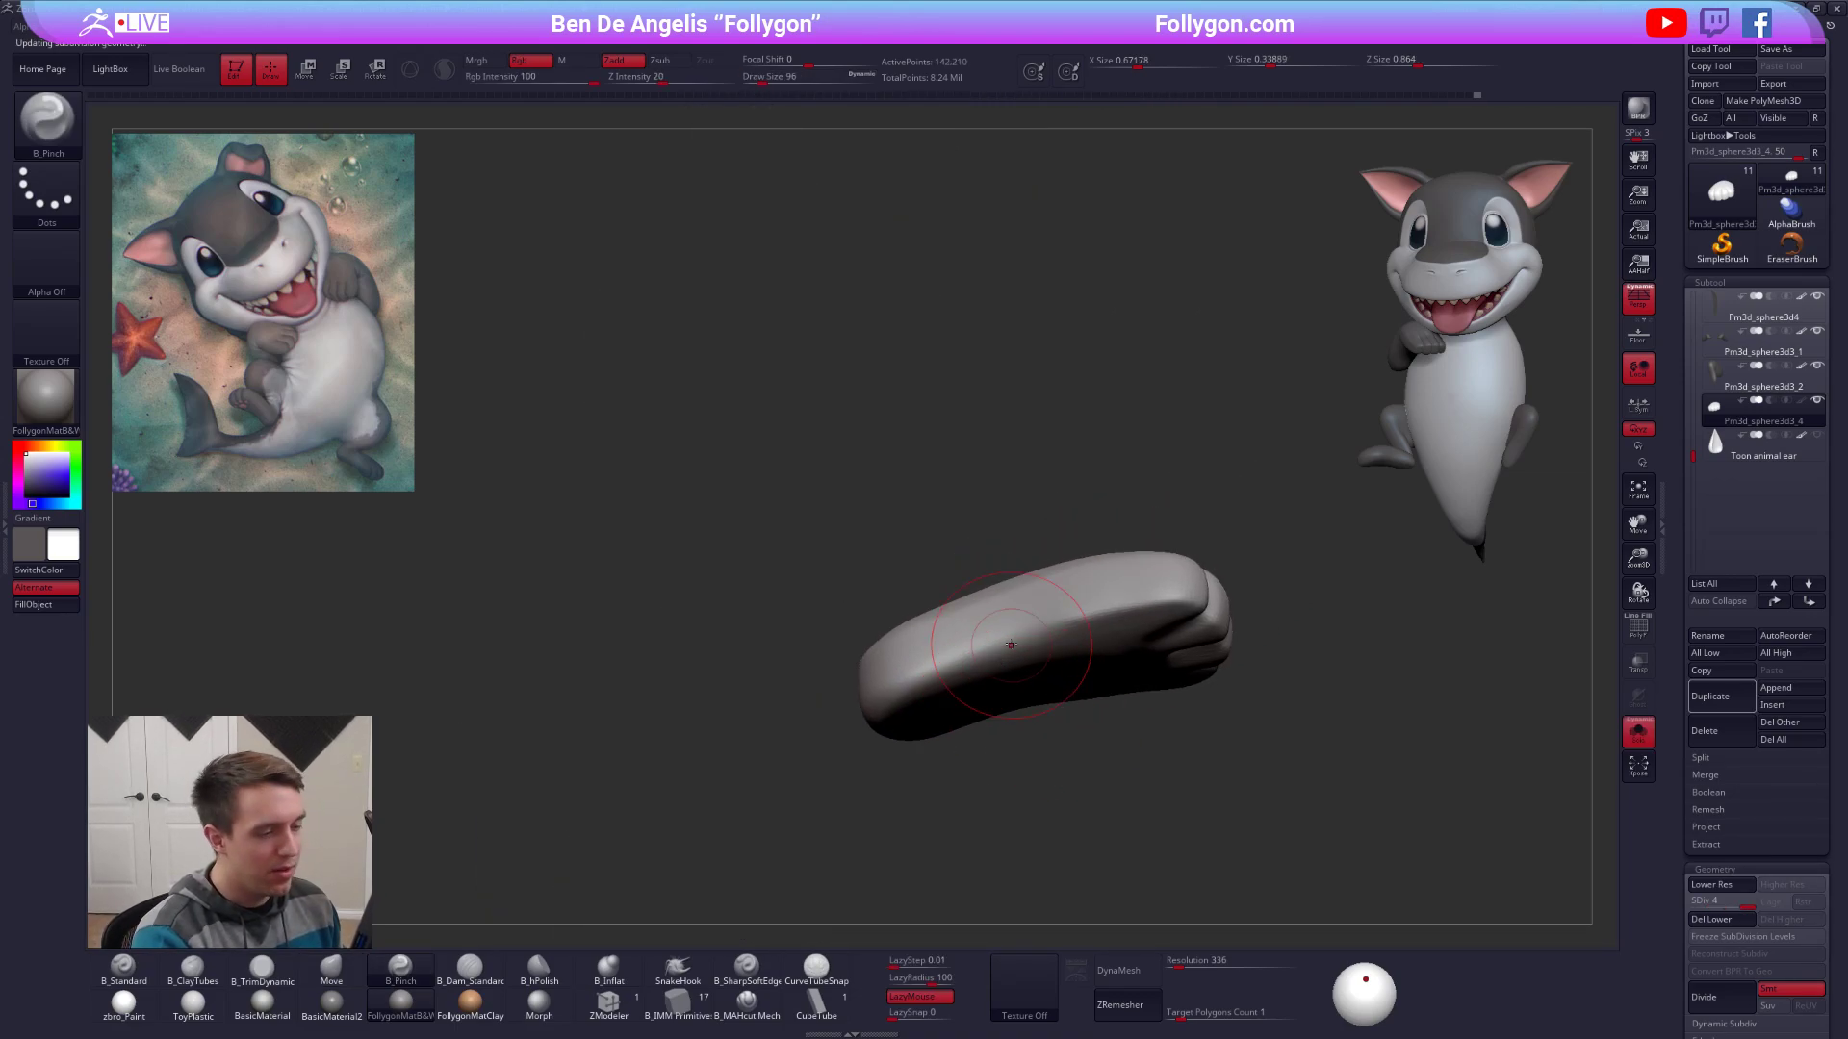
key(space)
click(1045, 633)
right_drag(1042, 632, 1073, 627)
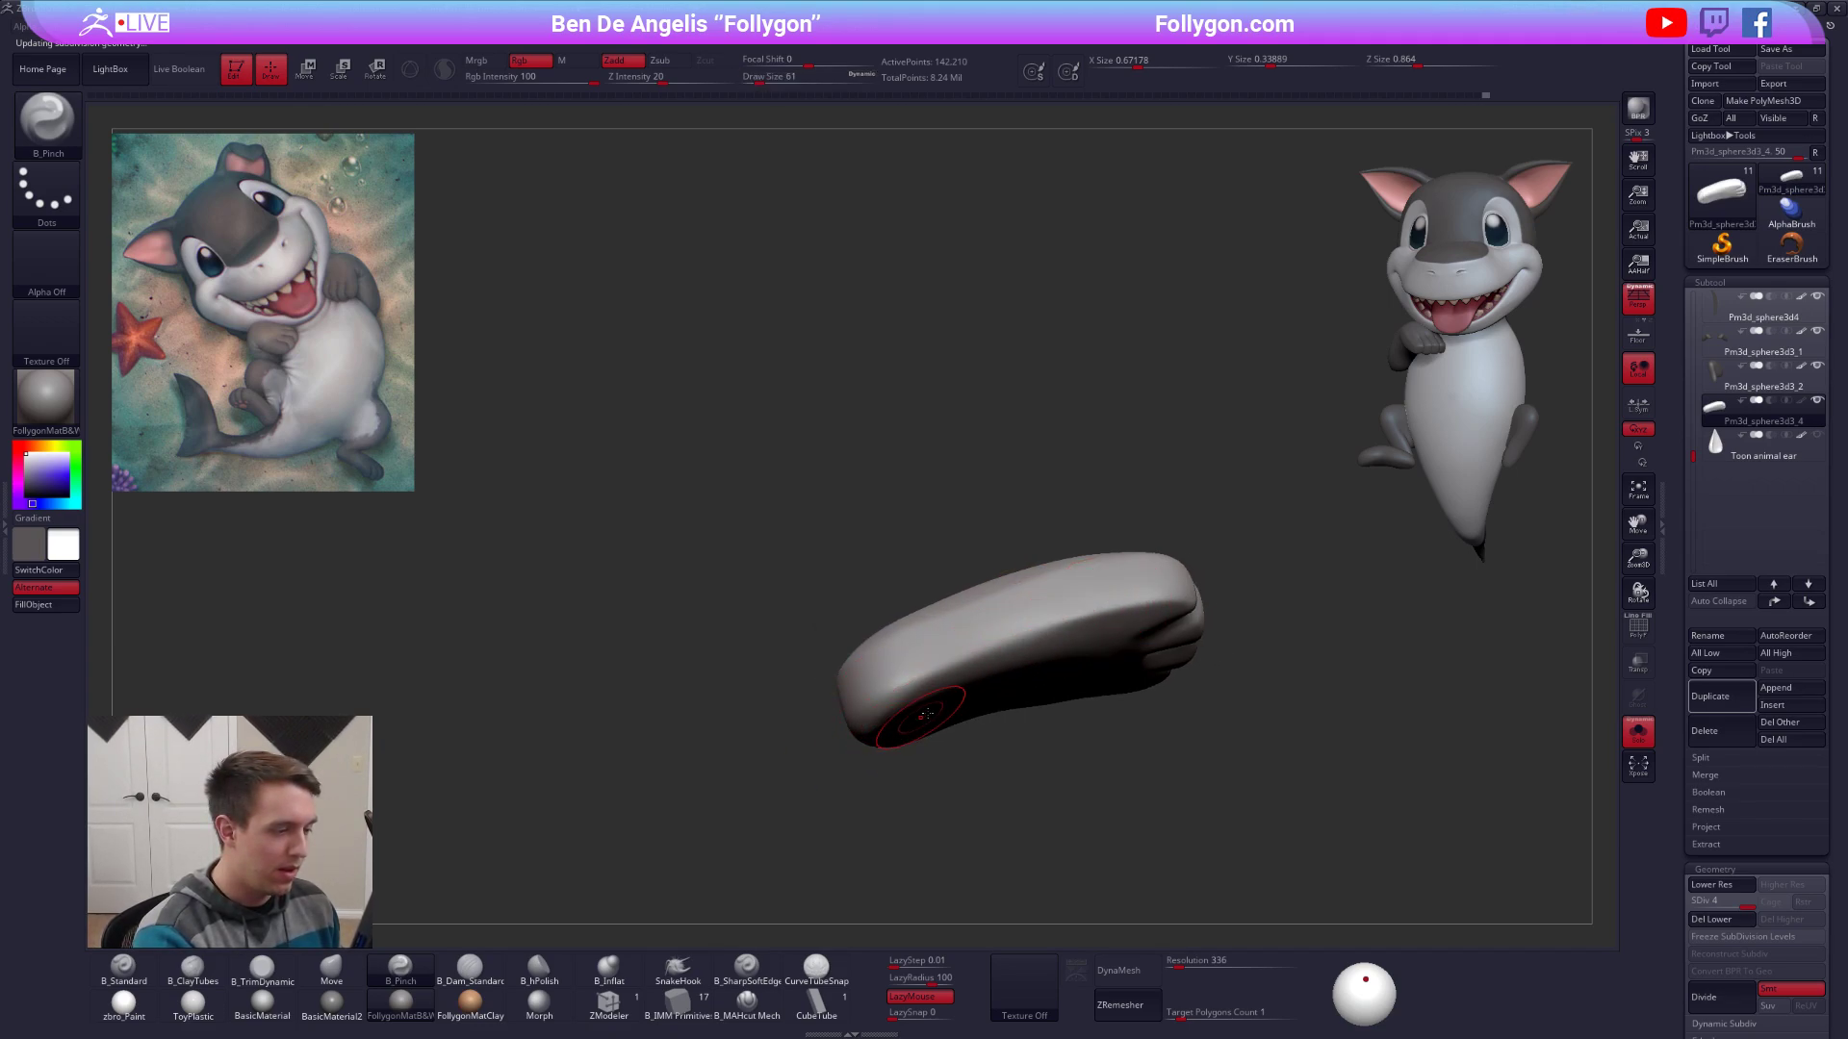
Flatten the sole with B_TrimDynamic and pinch the edge around it with B_Pinch.
mouse_move(925, 714)
right_down()
mouse_move(914, 770)
mouse_move(938, 698)
mouse_move(1034, 579)
right_up()
key(space)
key(3)
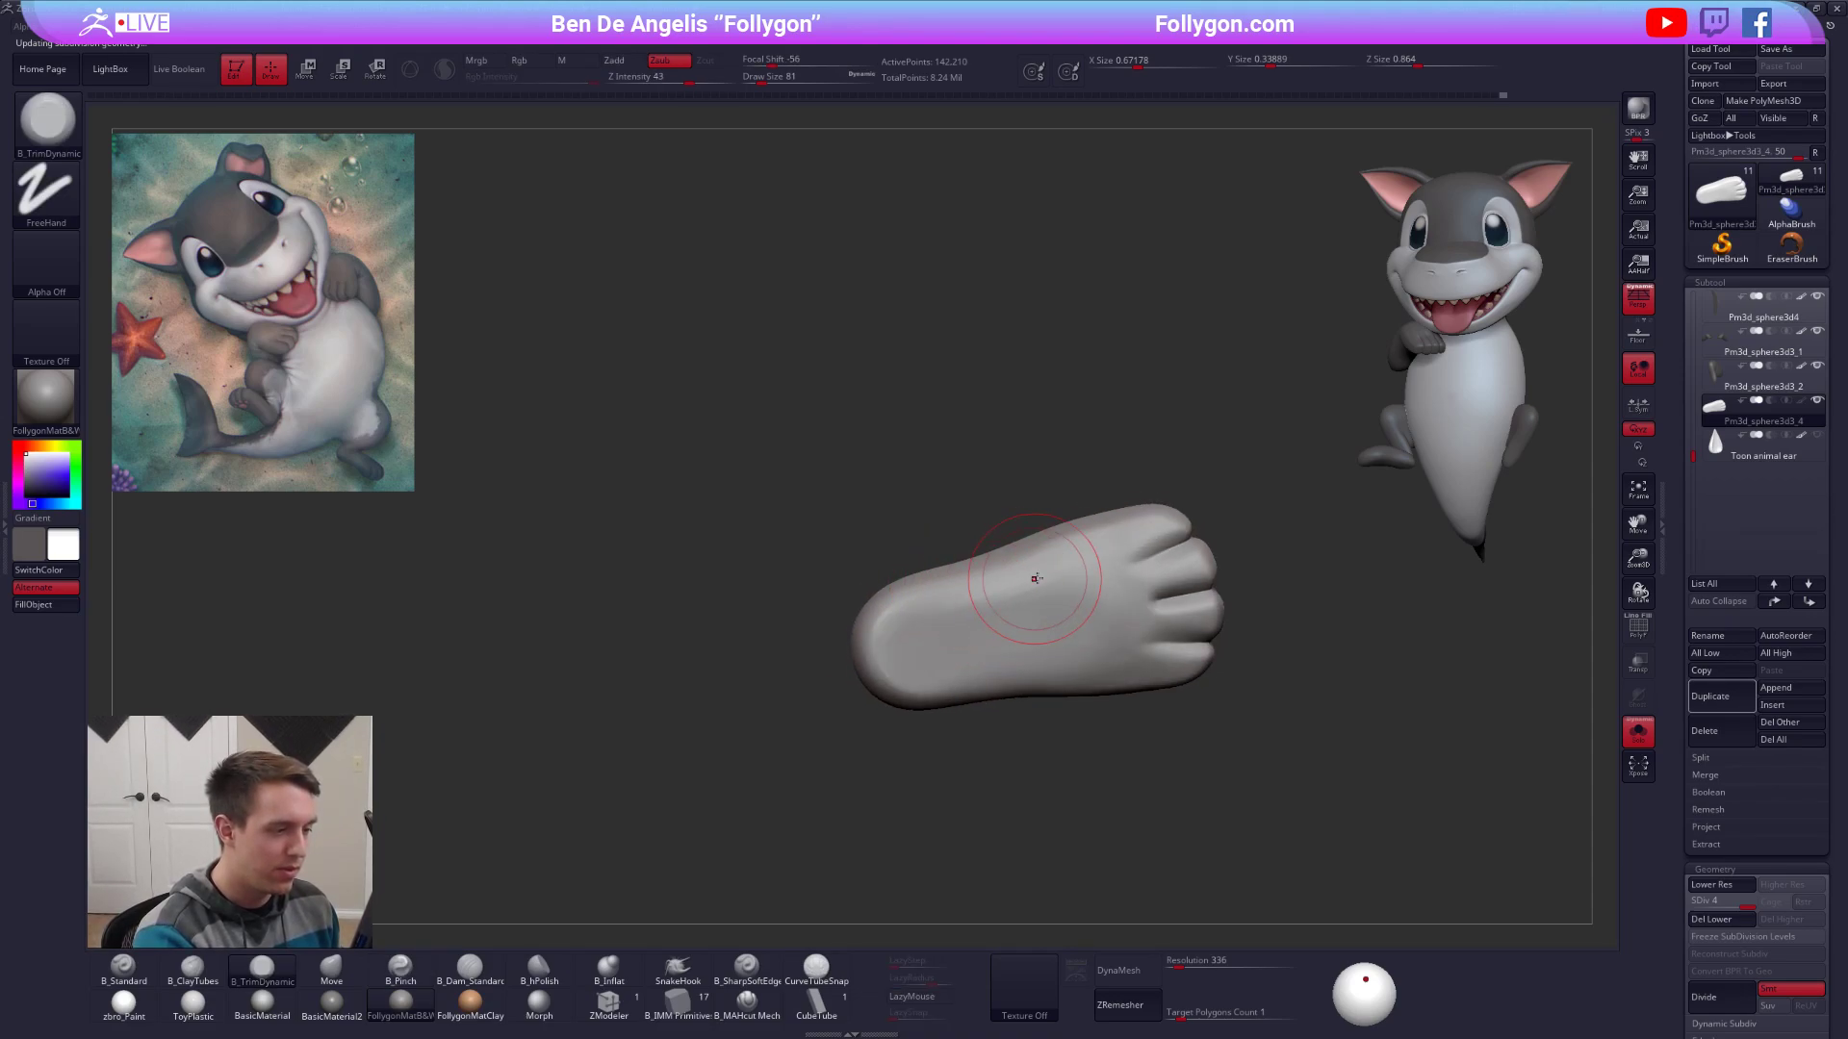
right_drag(1042, 685, 1153, 545)
key(5)
drag(997, 702, 972, 719)
right_drag(1010, 693, 932, 616)
Drop the foot to subdivision level 2 and flatten the area near the heel with B_TrimDynamic at draw size 96.
key(shift+d)
key(shift+d)
key(space)
click(962, 636)
key(4)
key(space)
click(941, 581)
key(3)
drag(945, 615, 959, 556)
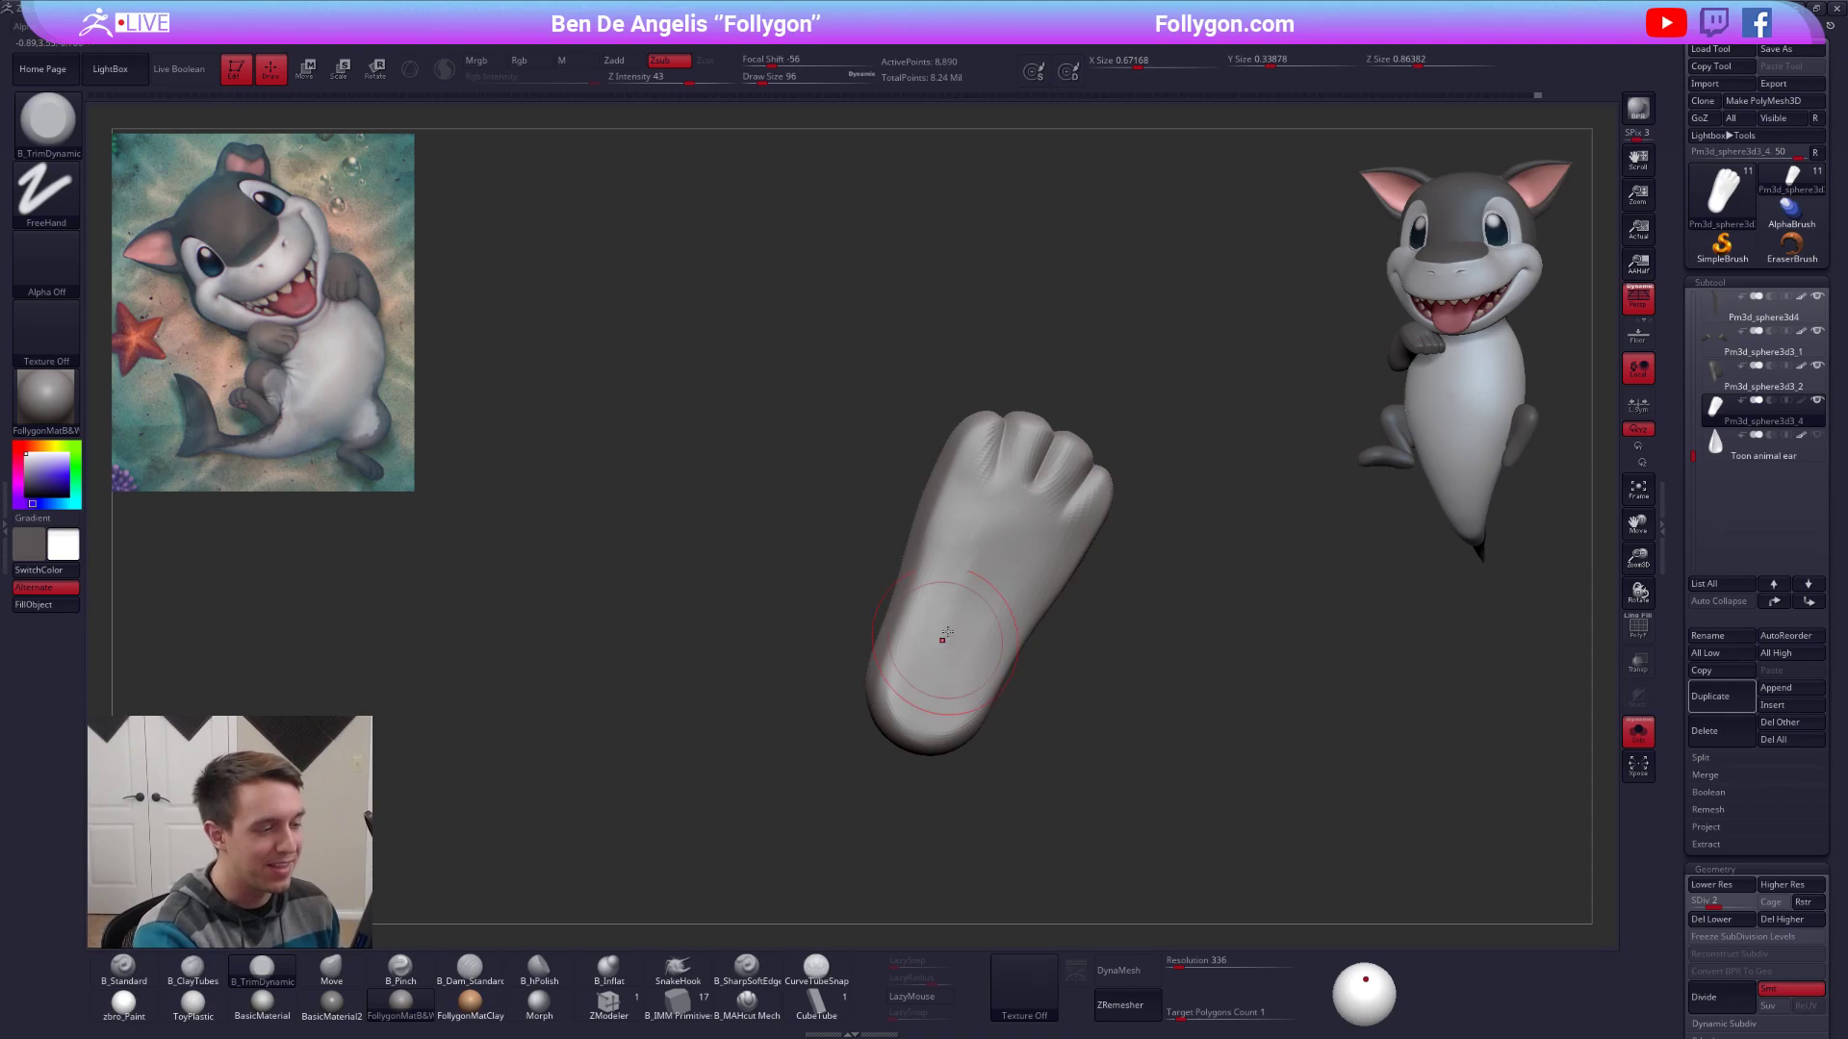
Sharpen the foot's side edge at subdivision level 4 with B_Pinch at draw size 40, and lower it to level 3.
mouse_move(943, 639)
right_down()
mouse_move(934, 590)
mouse_move(966, 475)
right_up()
key(d)
key(d)
key(5)
key(space)
click(943, 548)
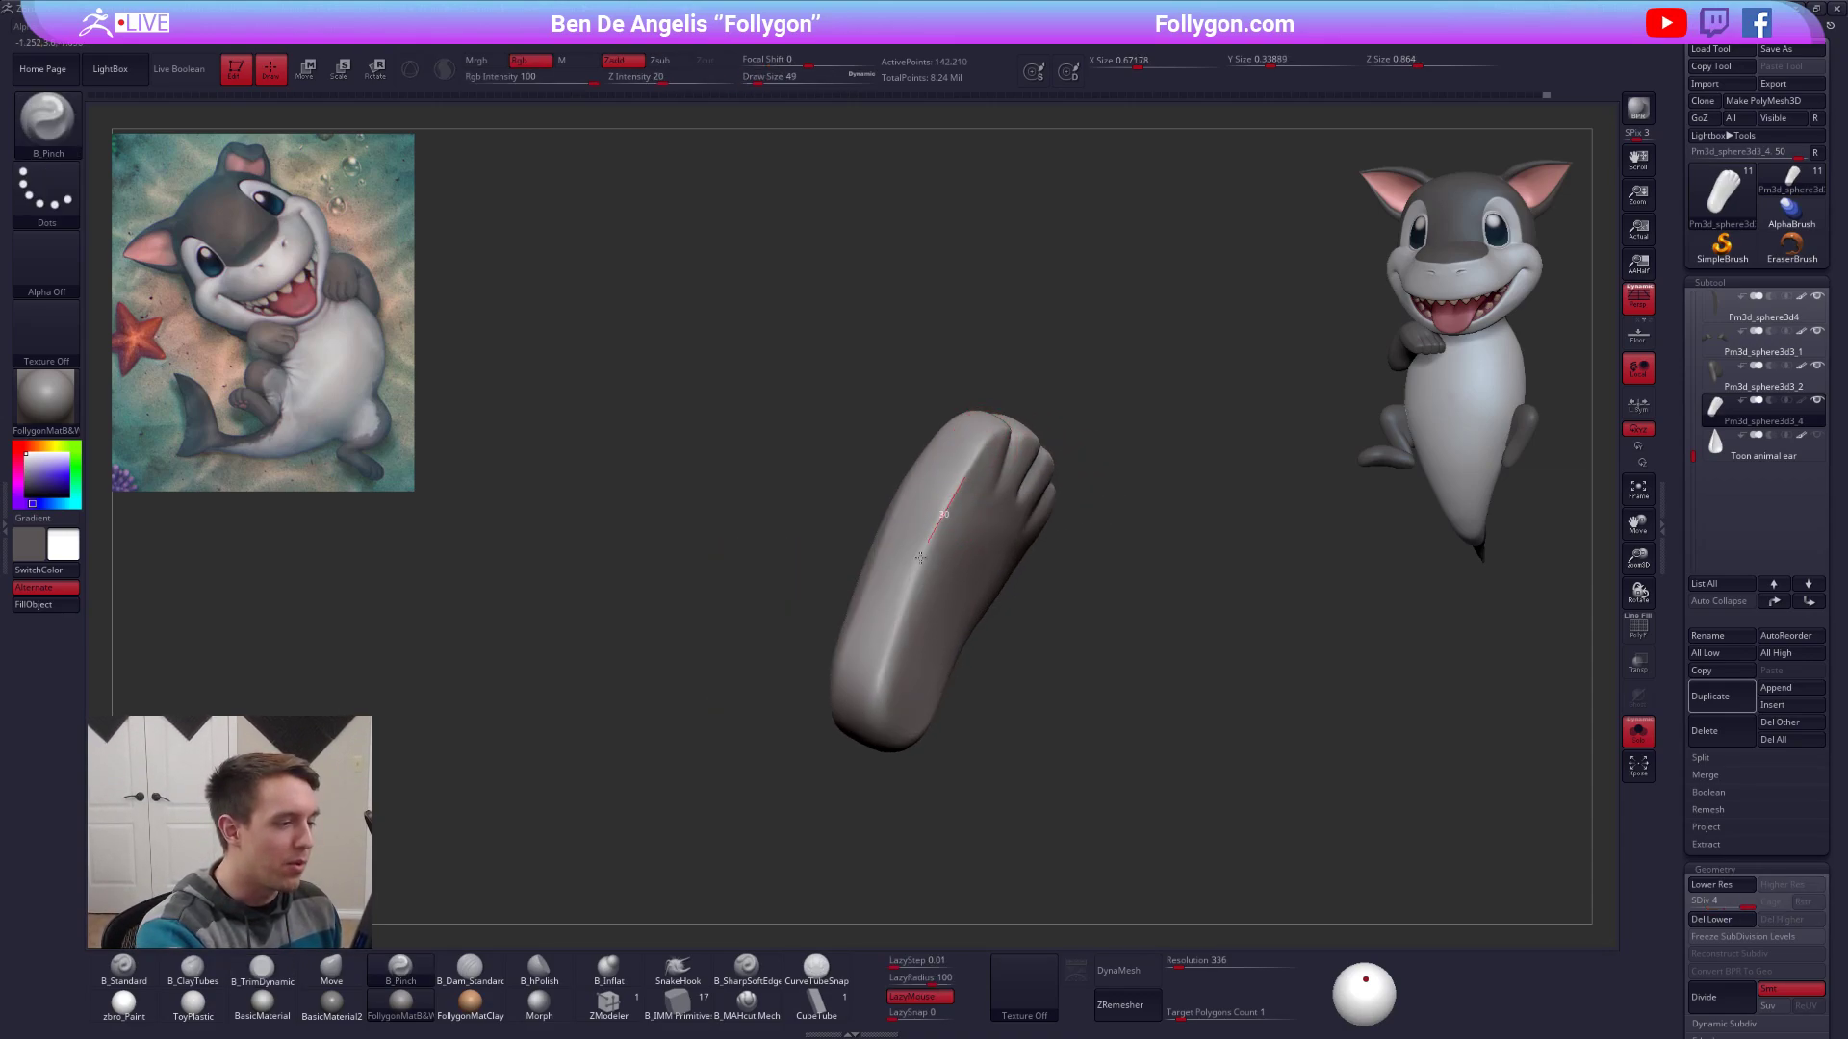
right_drag(887, 656, 940, 592)
key(shift+d)
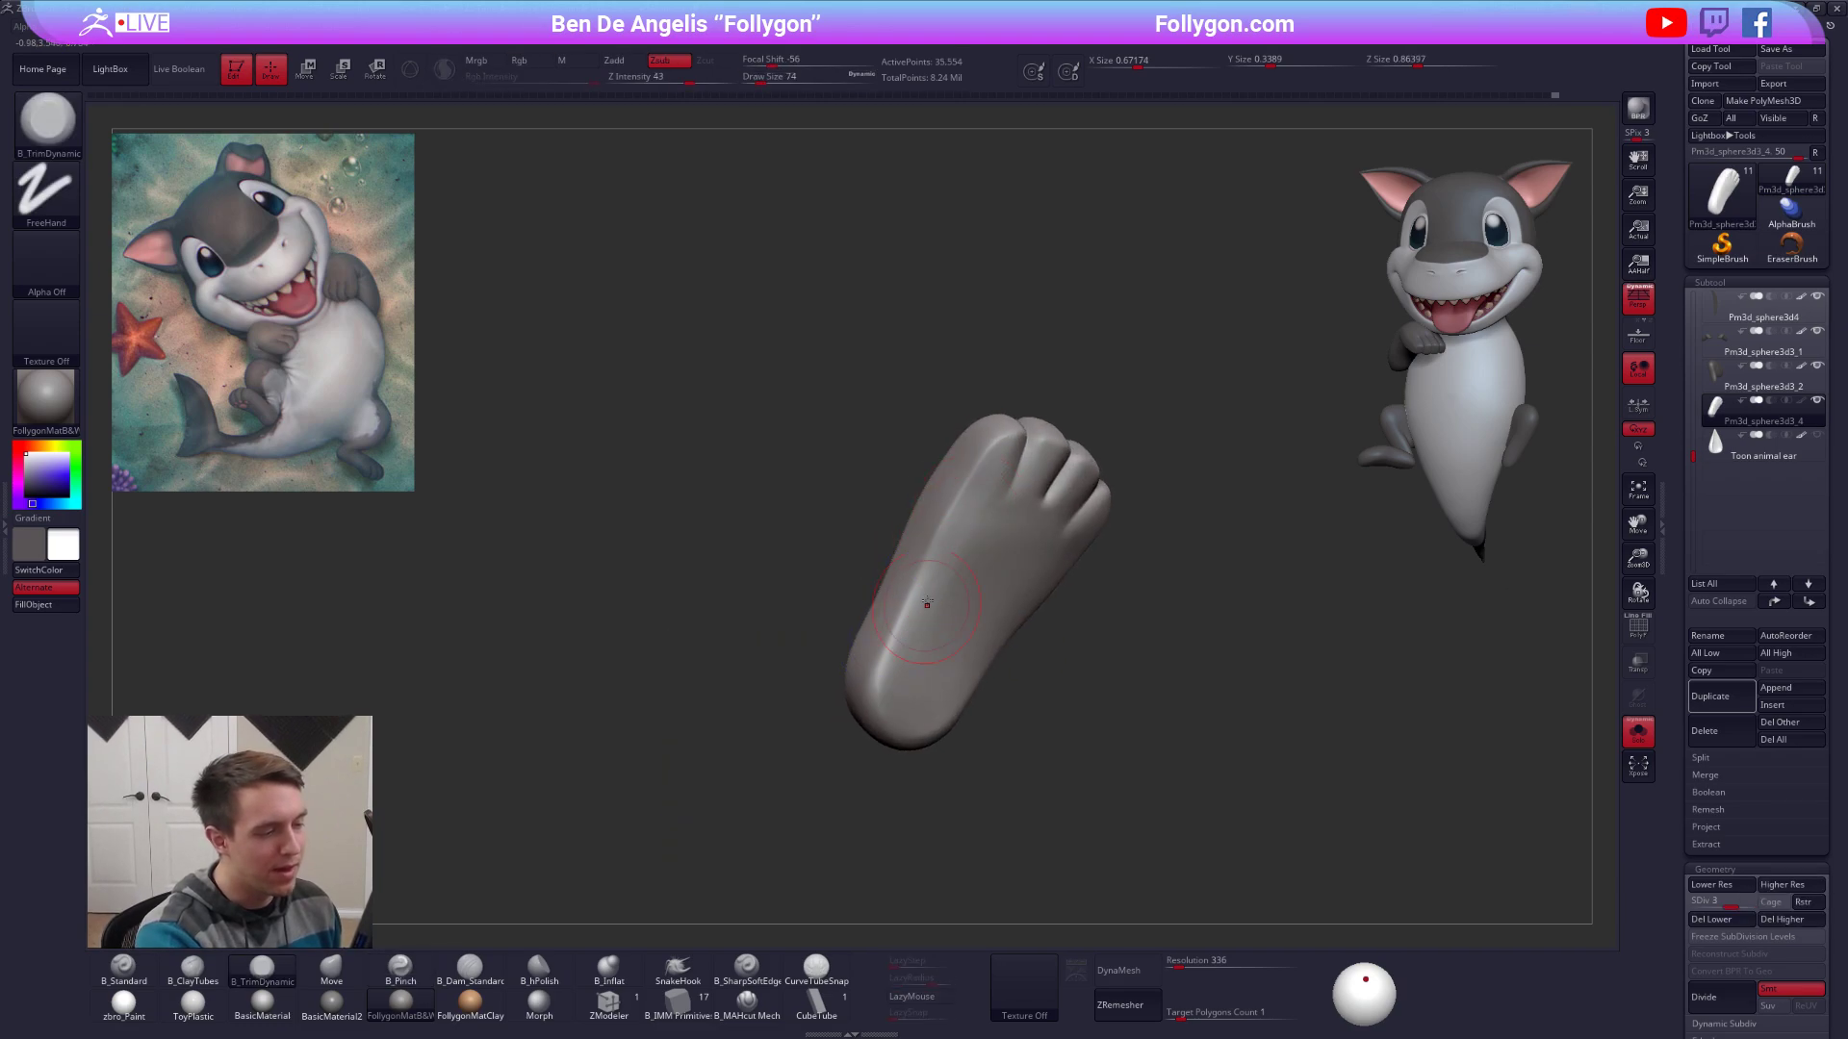
Bring the rest of the character back into view and raise the foot to subdivision level 4.
mouse_move(967, 522)
right_down()
mouse_move(928, 610)
mouse_move(1033, 709)
mouse_move(1085, 825)
right_up()
key(alt+s)
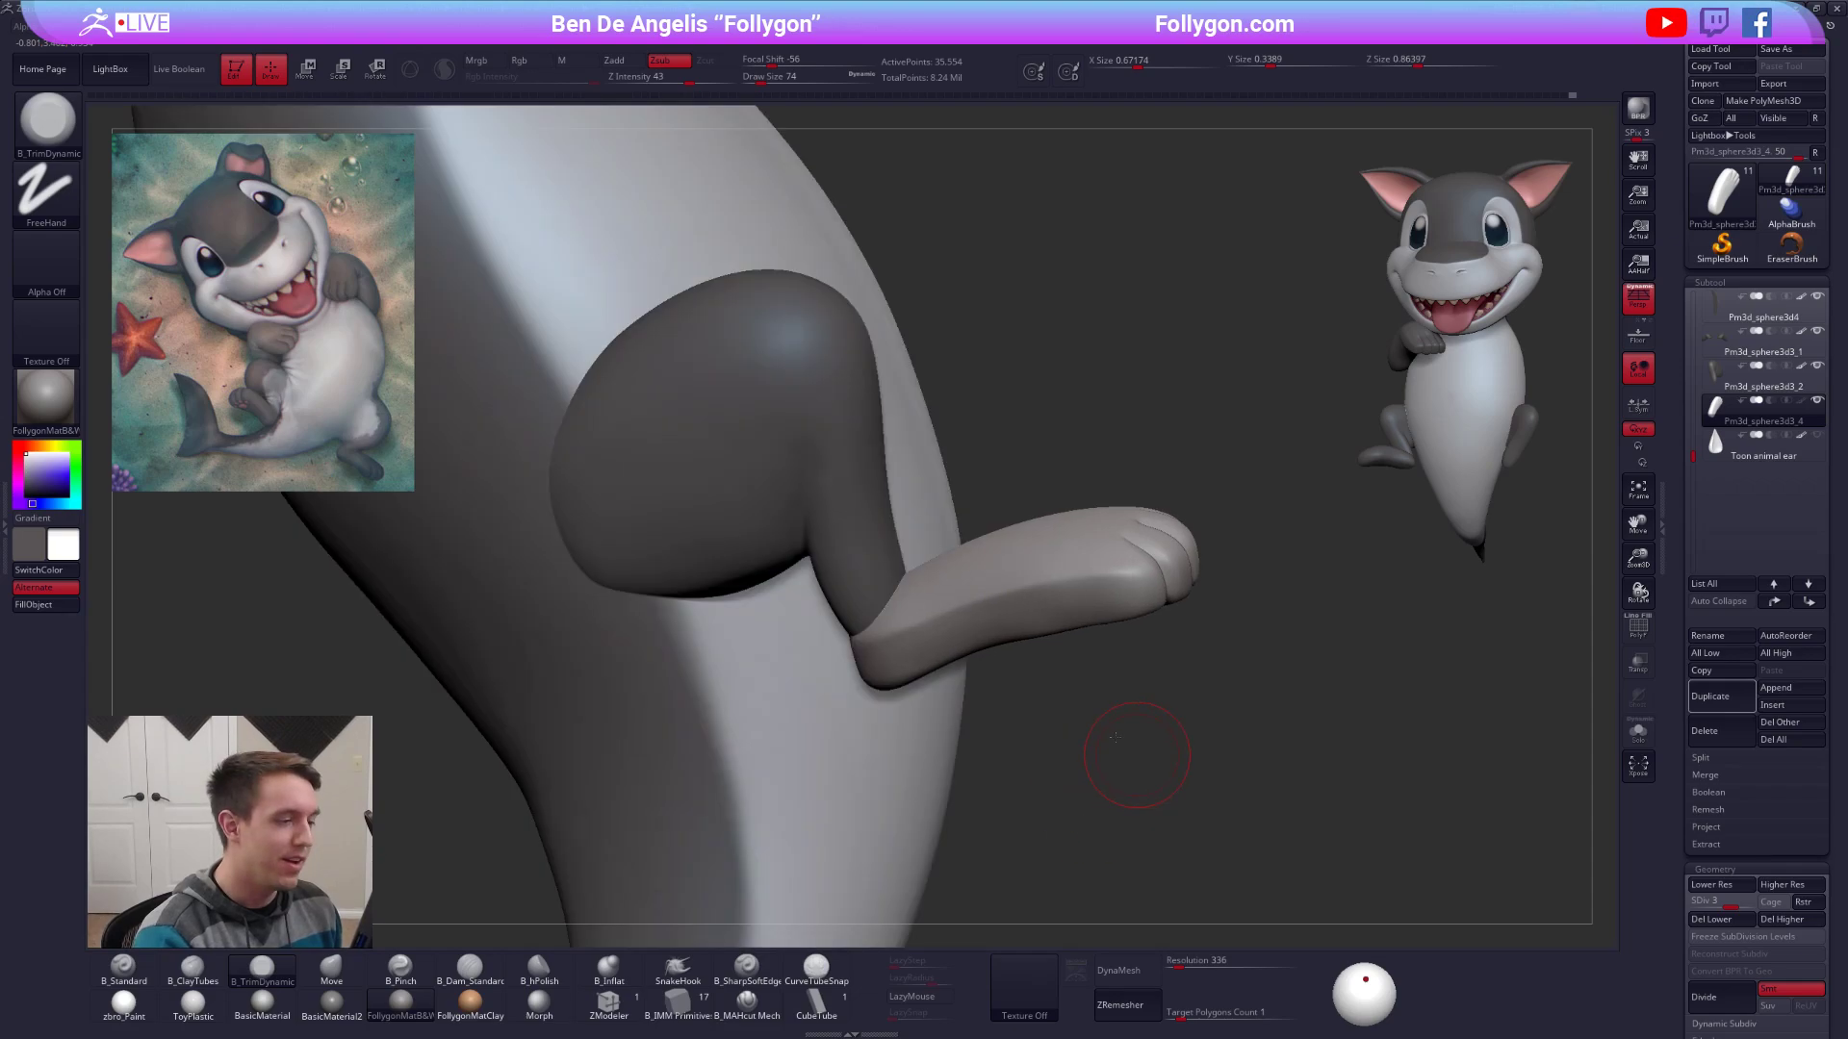
ctrl+right_drag(1134, 754, 959, 625)
key(d)
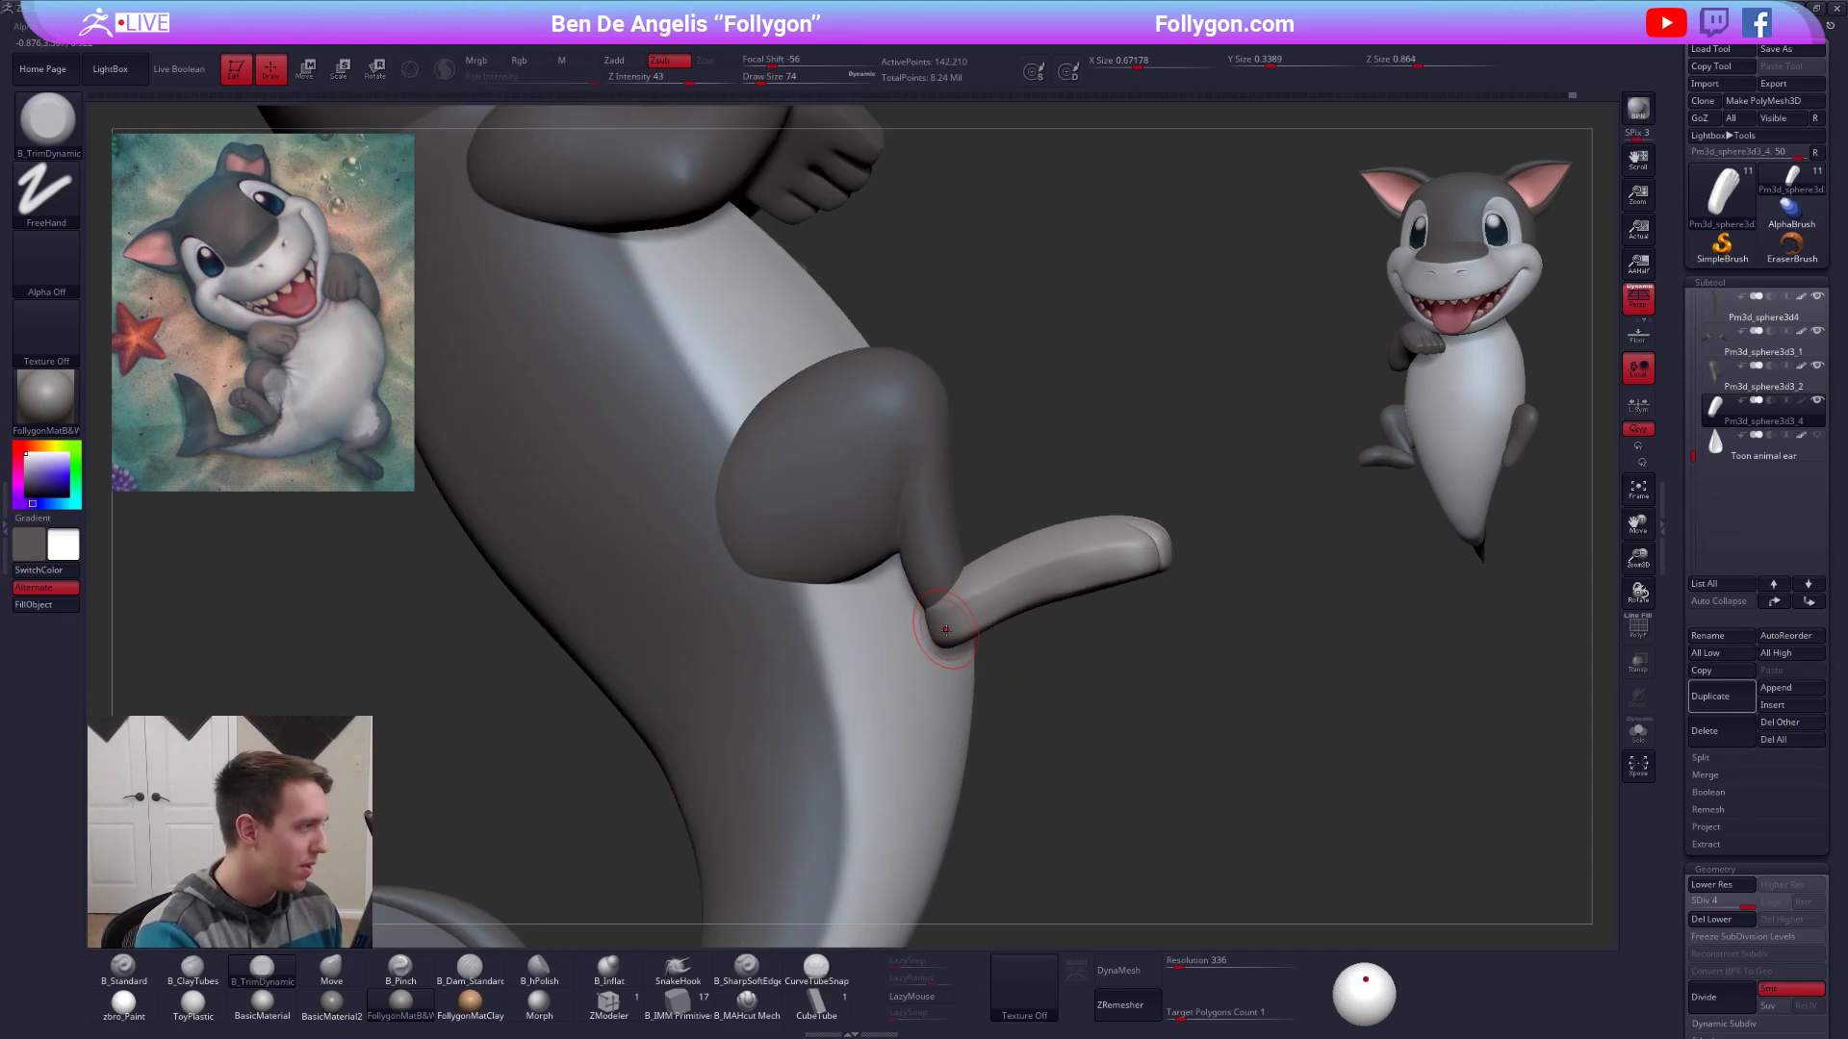
Hide every subtool except the foot and its leg, and make the leg the active subtool.
key(w)
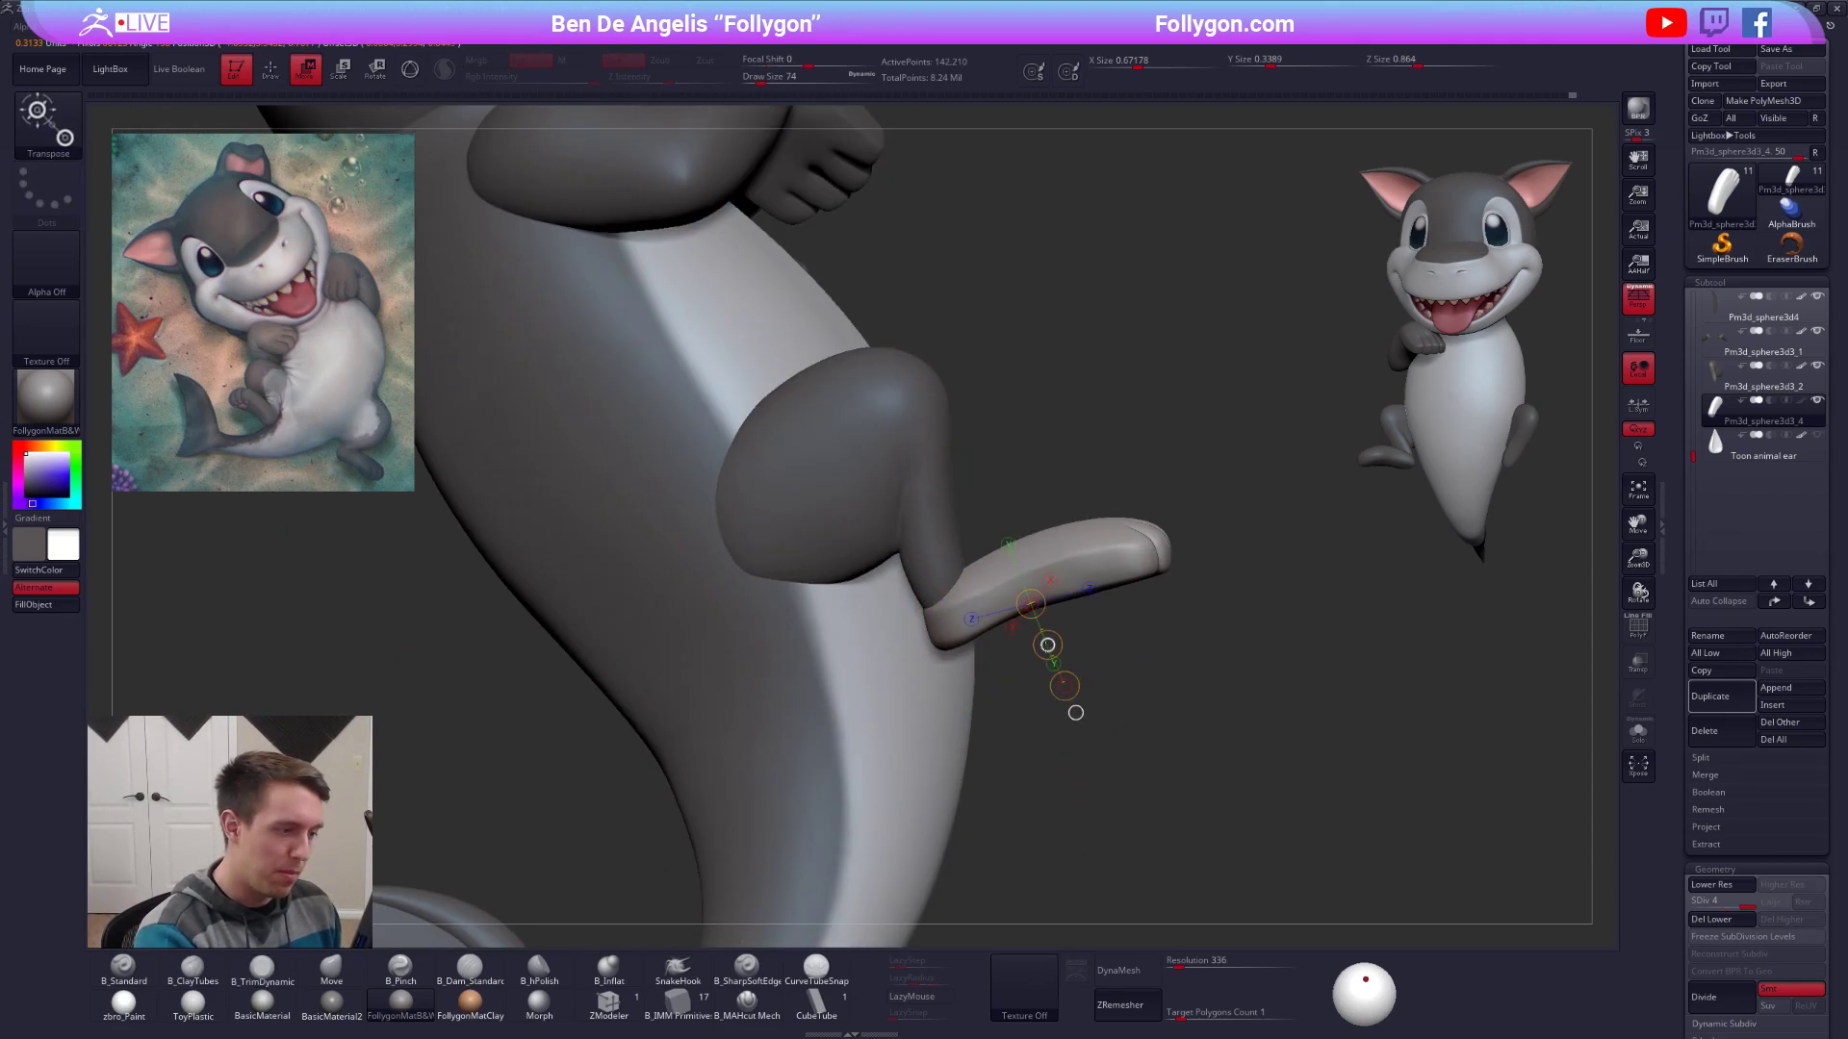
key(q)
mouse_move(1113, 772)
right_down()
mouse_move(1197, 747)
mouse_move(1015, 658)
mouse_move(930, 563)
right_up()
ctrl+shift+click(957, 617)
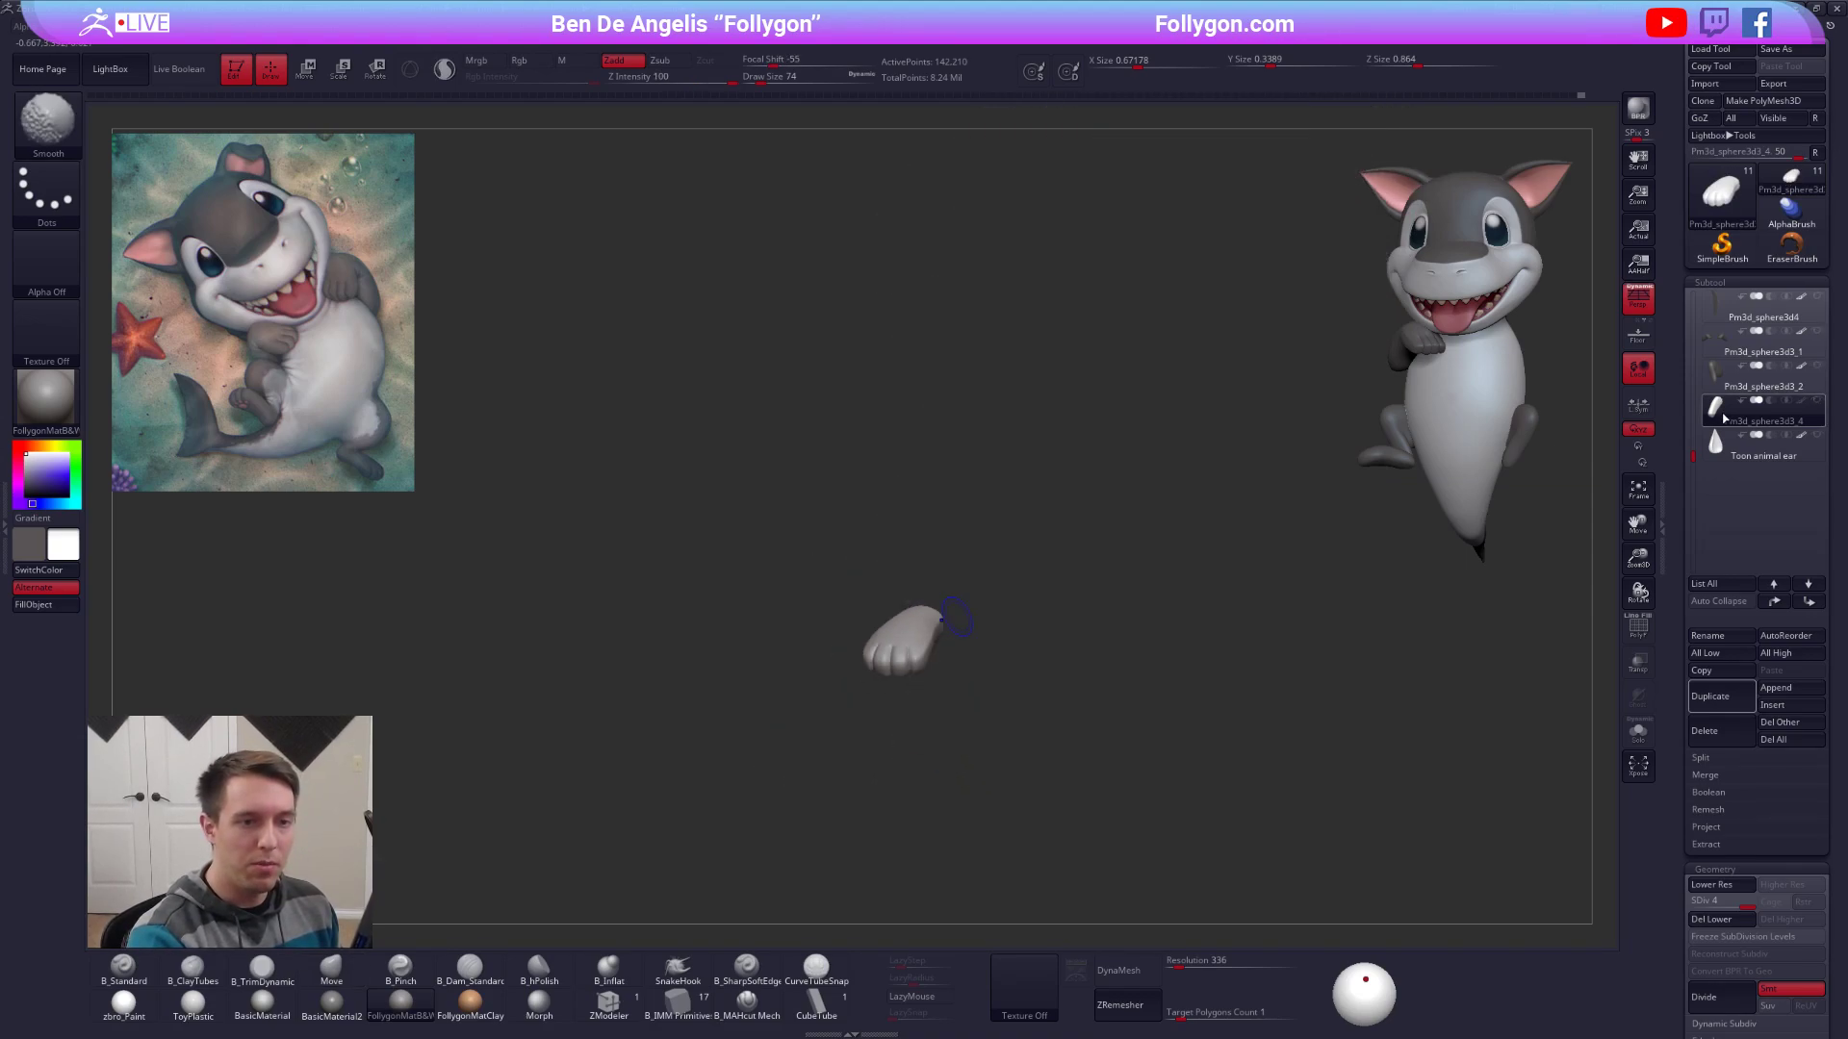
mouse_move(944, 514)
ctrl+right_down()
mouse_move(983, 575)
mouse_move(866, 631)
ctrl+right_up()
click(1802, 366)
key(space)
click(921, 575)
Mask the thigh, adjust the lower leg, clear the mask and reconstruct the leg's lower subdivision levels down to level 1.
key(ctrl)
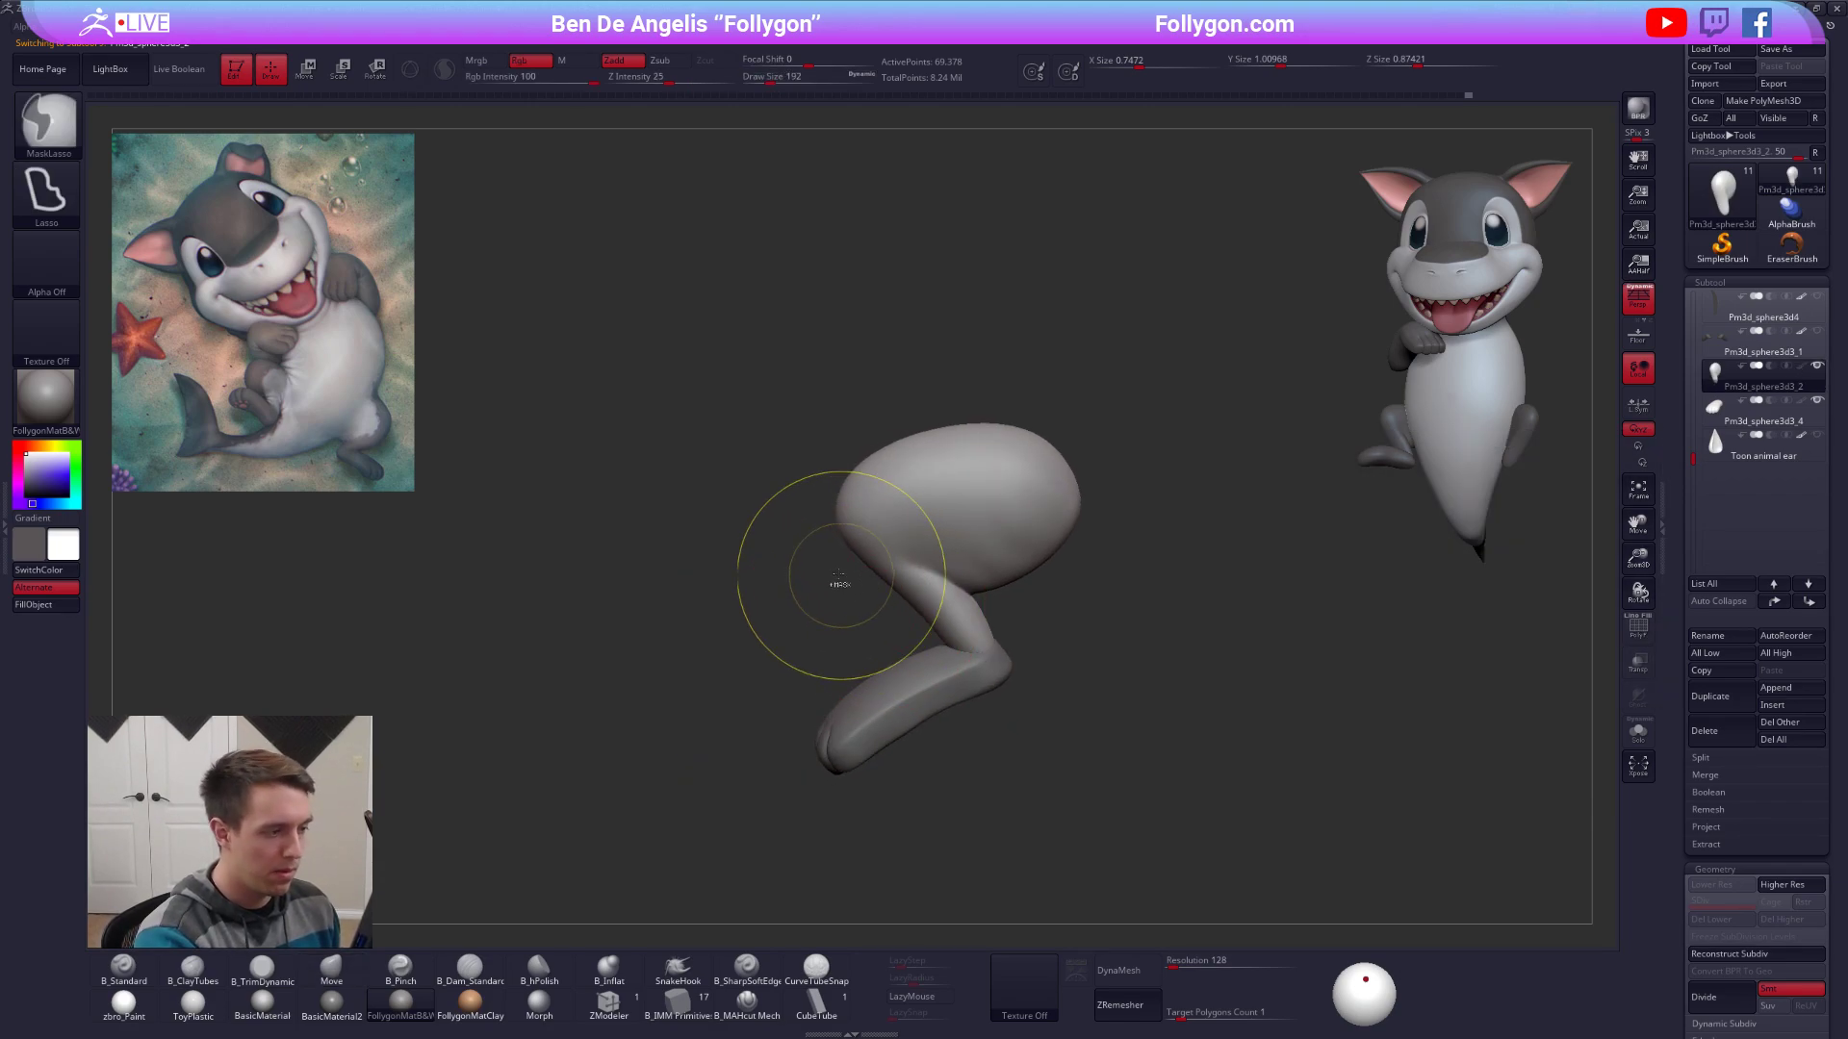
mouse_move(1006, 621)
ctrl+mouse_down()
mouse_move(952, 409)
mouse_move(1031, 626)
ctrl+mouse_up()
key(shift)
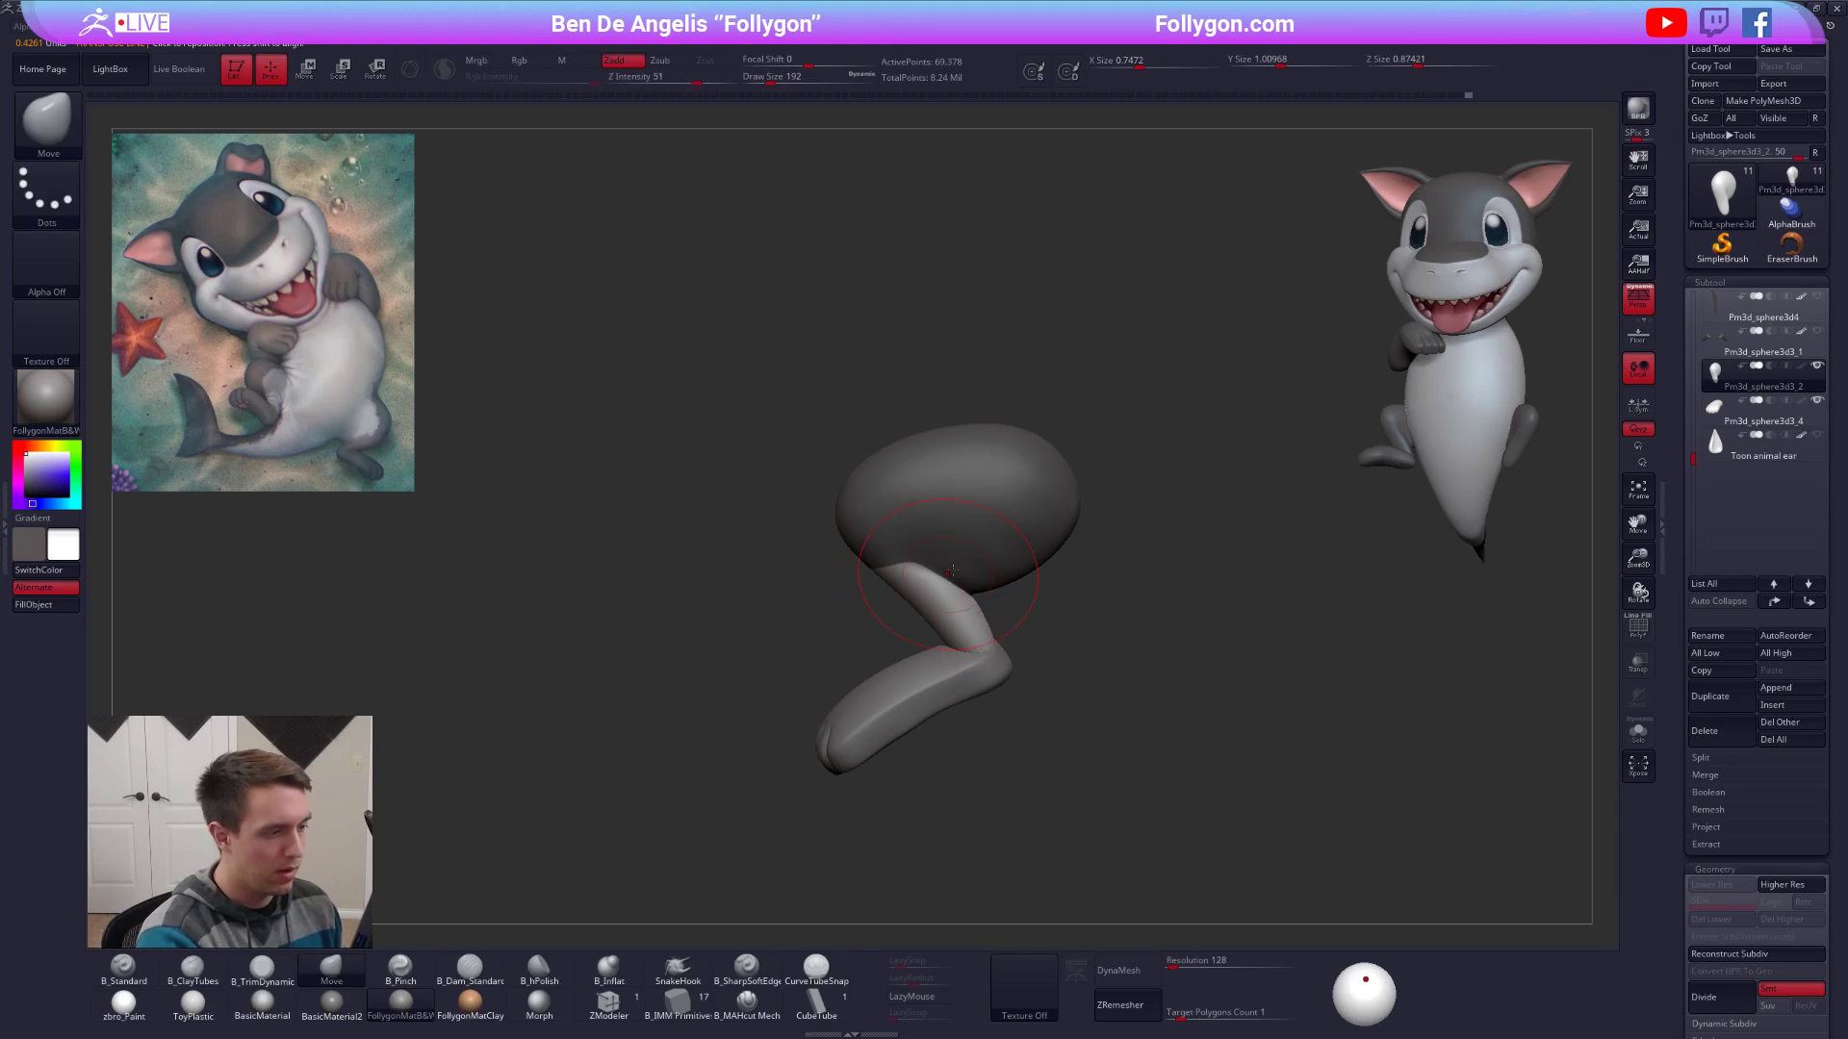
key(shift+f)
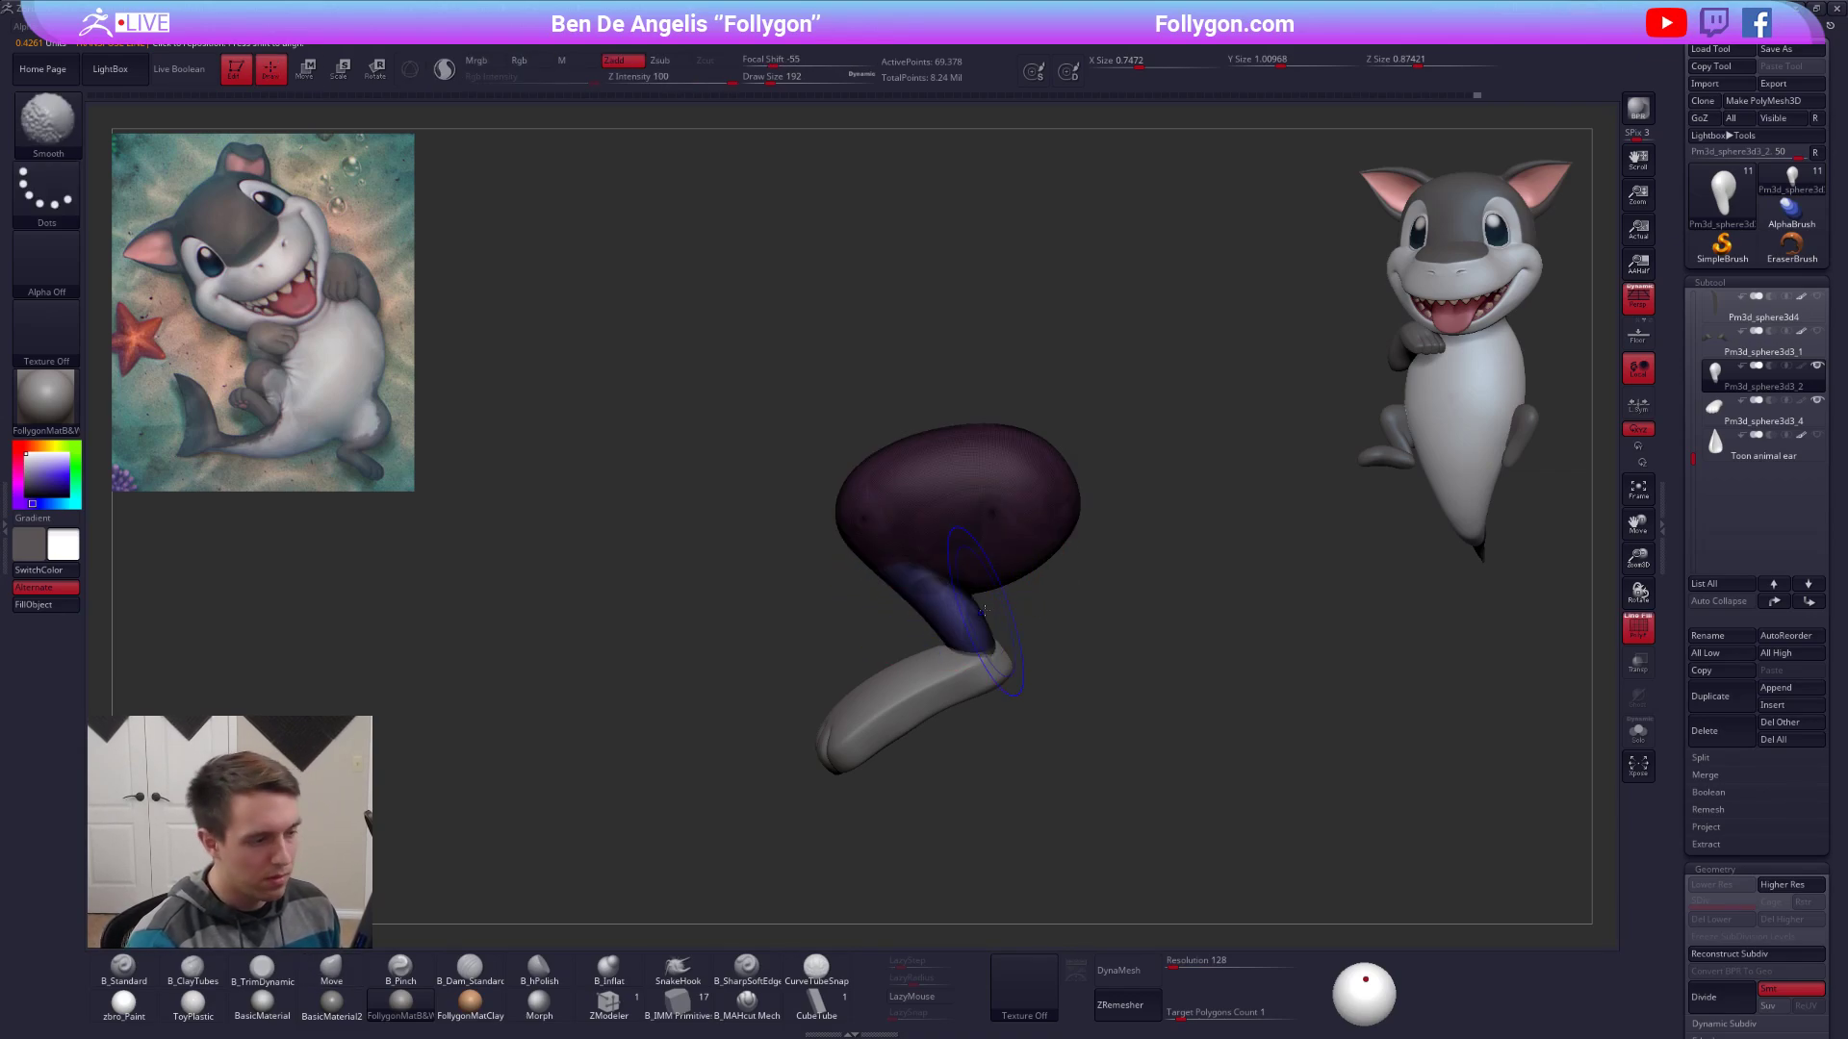
key(shift+f)
ctrl+drag(1338, 807, 1397, 763)
click(1730, 954)
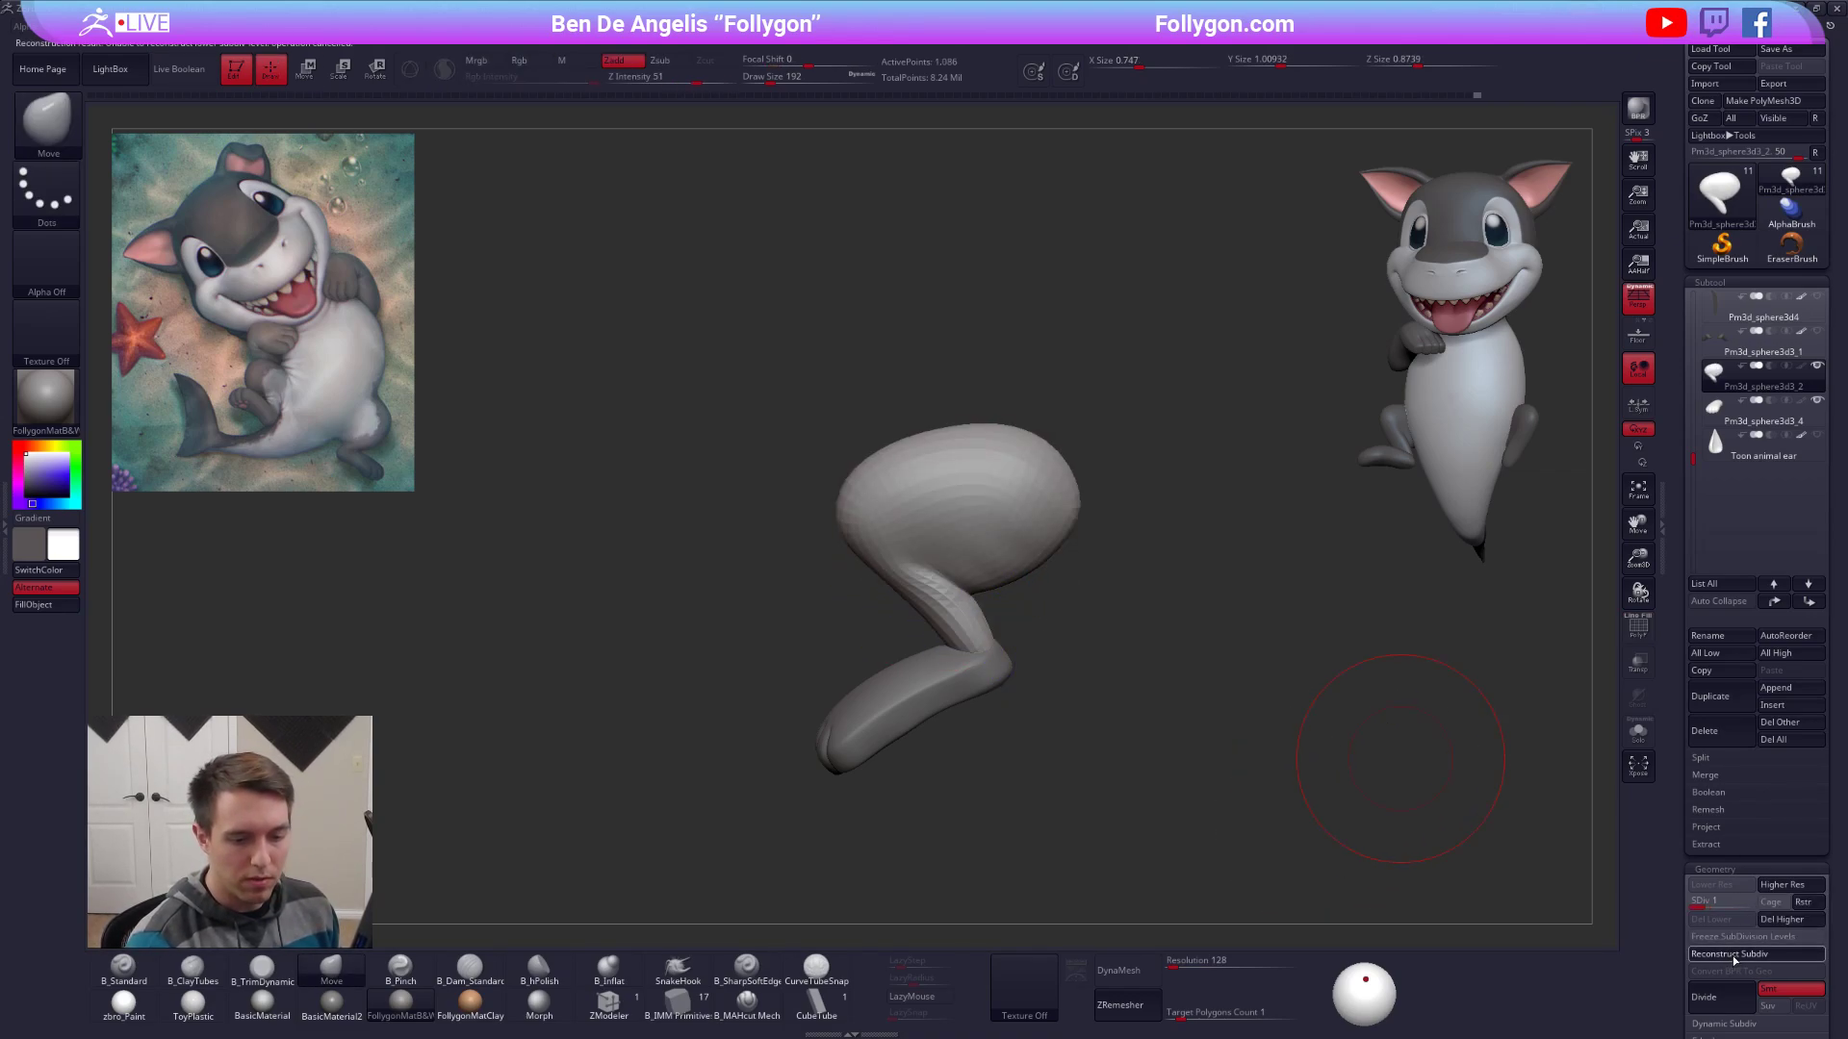
Check the leg's wireframe and reshape the thigh at subdivision level 1 with the Move brush at draw size 279.
key(shift+f)
key(w)
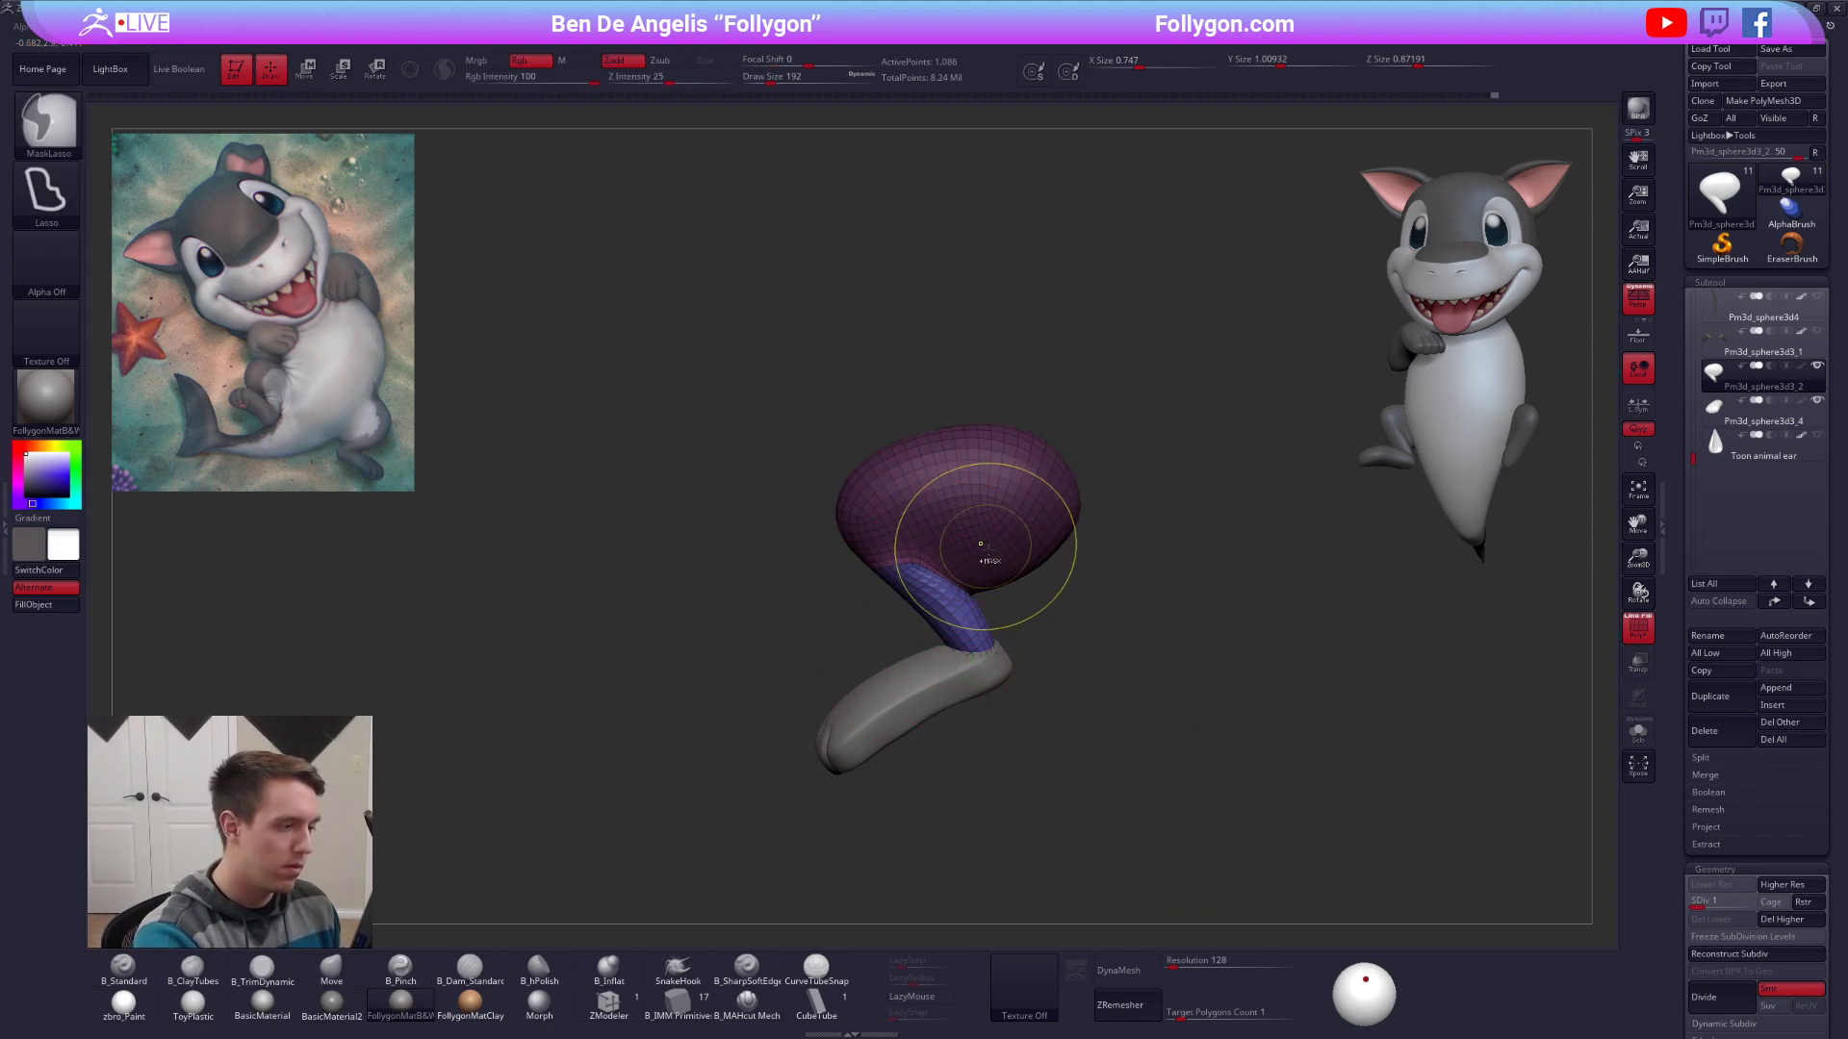
ctrl+click(1050, 629)
right_drag(993, 544, 1066, 541)
key(shift+f)
drag(1007, 516, 931, 528)
key(space)
mouse_move(932, 529)
right_down()
mouse_move(965, 527)
mouse_move(947, 522)
right_up()
key(space)
drag(919, 526, 932, 526)
right_drag(916, 510, 982, 525)
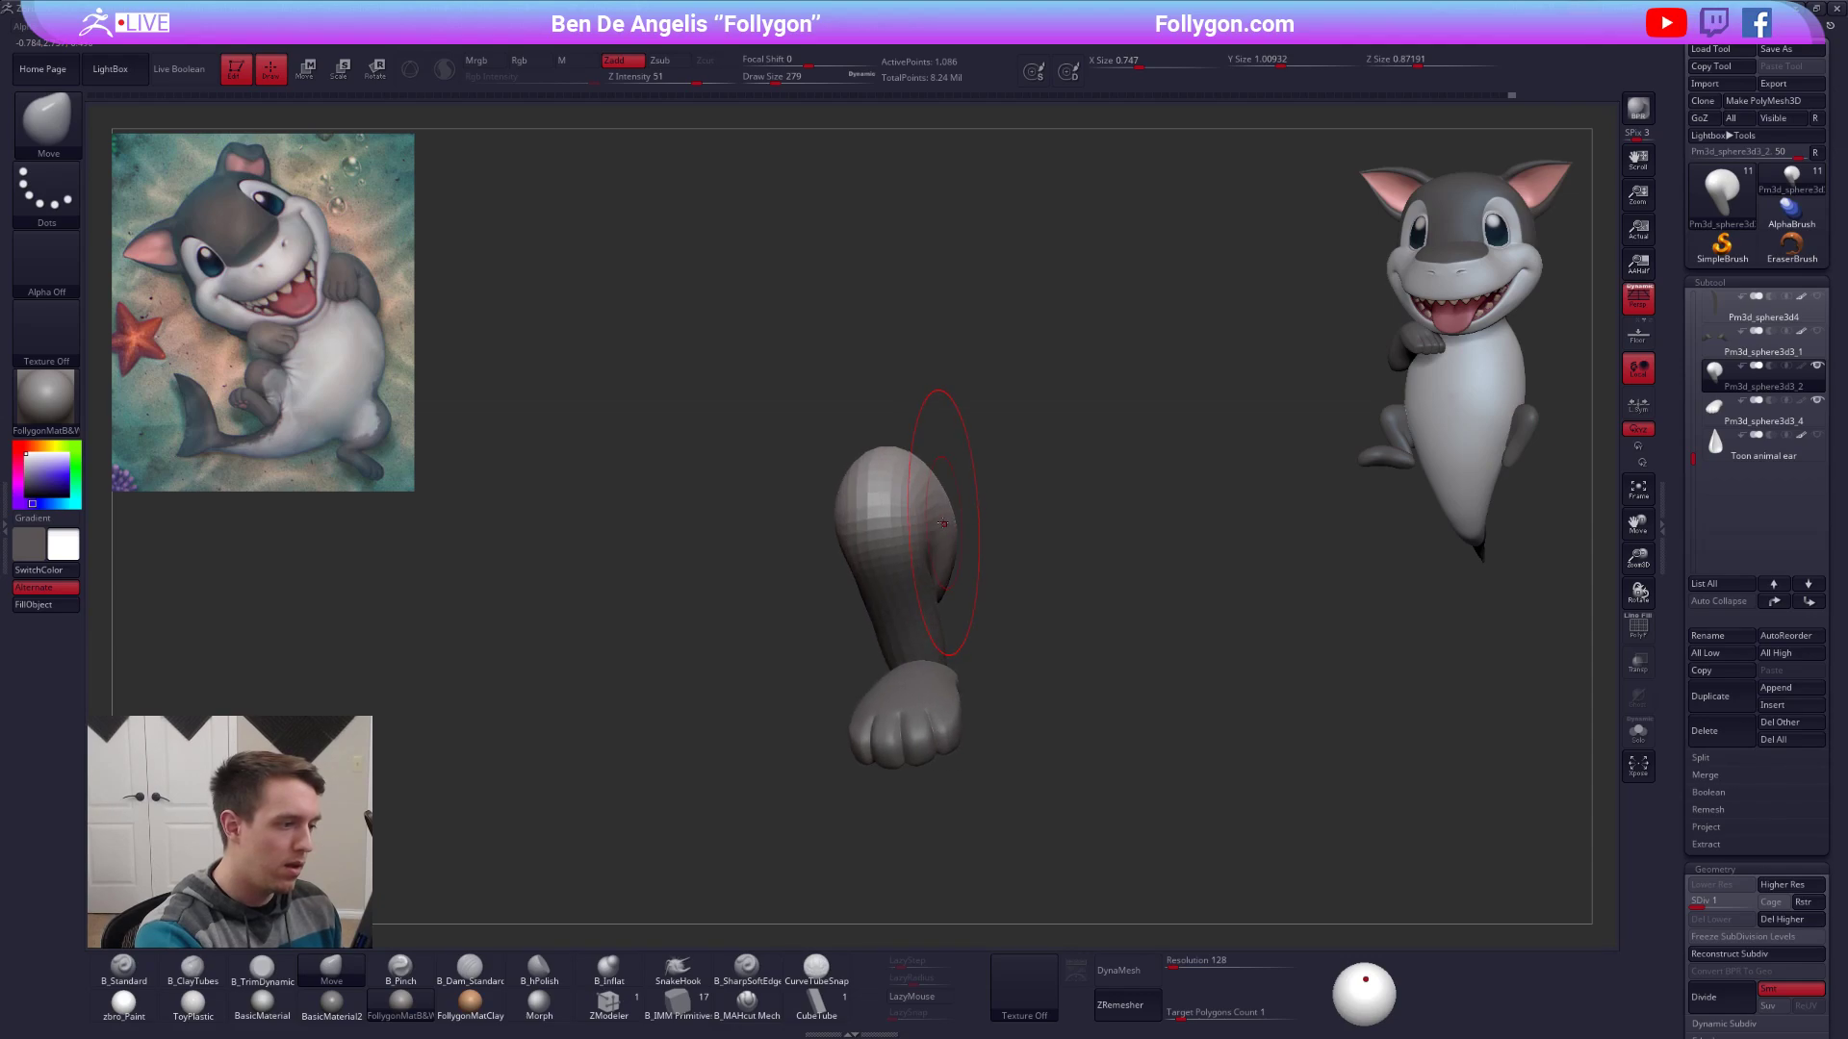
Refine the thigh's front and side silhouette with the Move brush at draw size 292.
key(])
key(space)
drag(930, 505, 970, 512)
mouse_move(1010, 527)
right_down()
mouse_move(1033, 529)
mouse_move(976, 549)
right_up()
drag(982, 545, 987, 535)
mouse_move(982, 531)
right_down()
mouse_move(948, 596)
mouse_move(934, 528)
right_up()
key(space)
drag(932, 553, 914, 557)
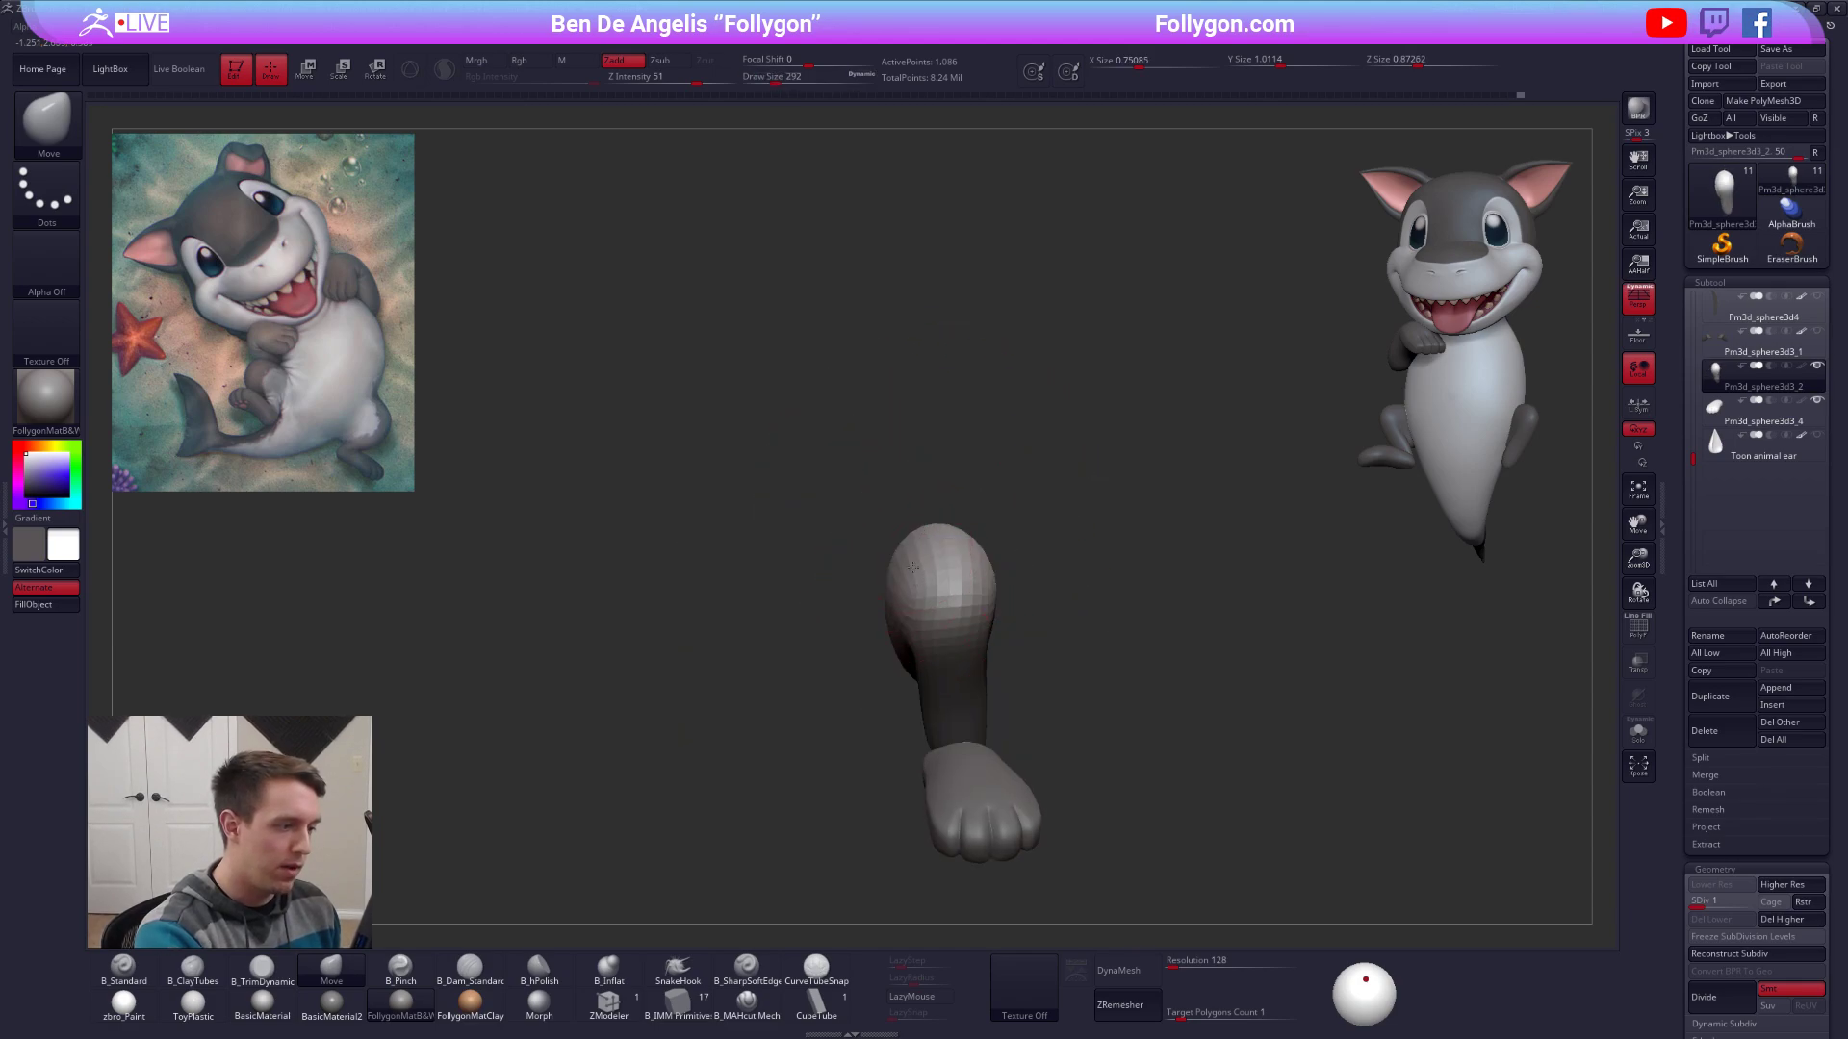
right_drag(936, 583, 997, 639)
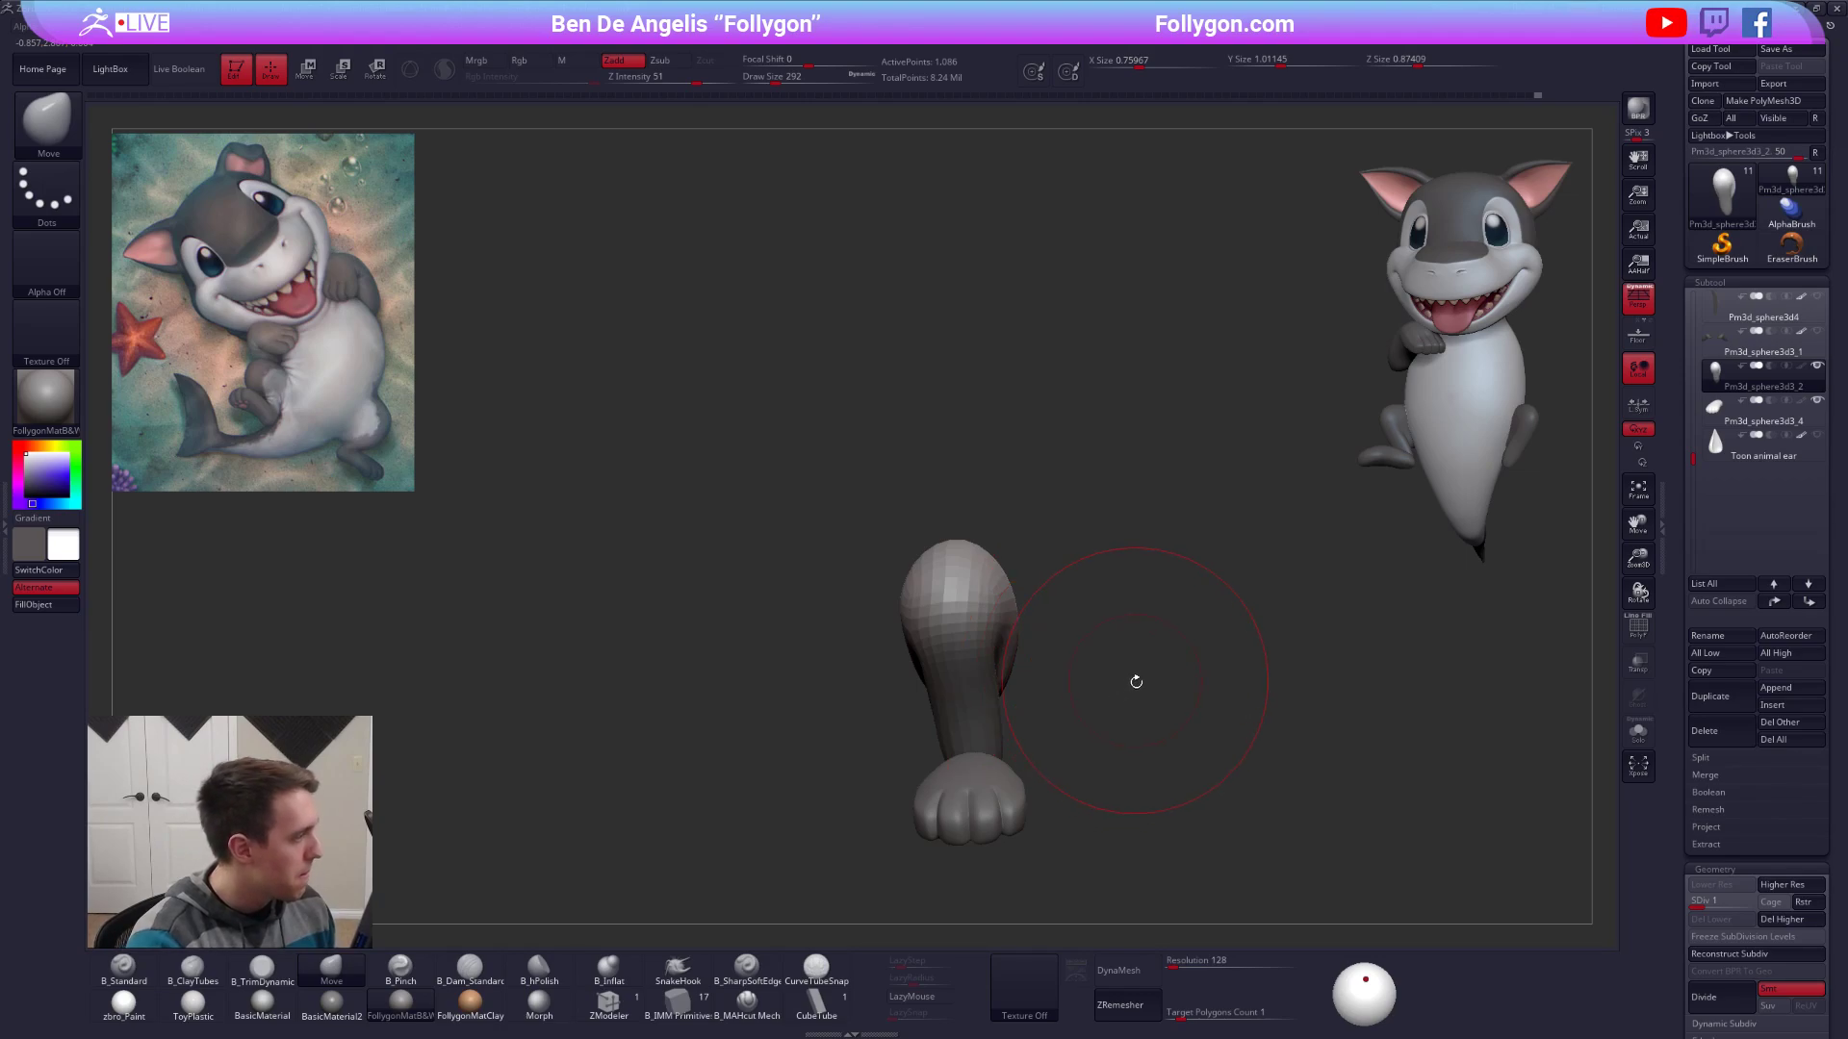
Fill out the thigh's upper contour with the Move brush, using draw sizes 215 and 292.
right_drag(1137, 682, 1056, 614)
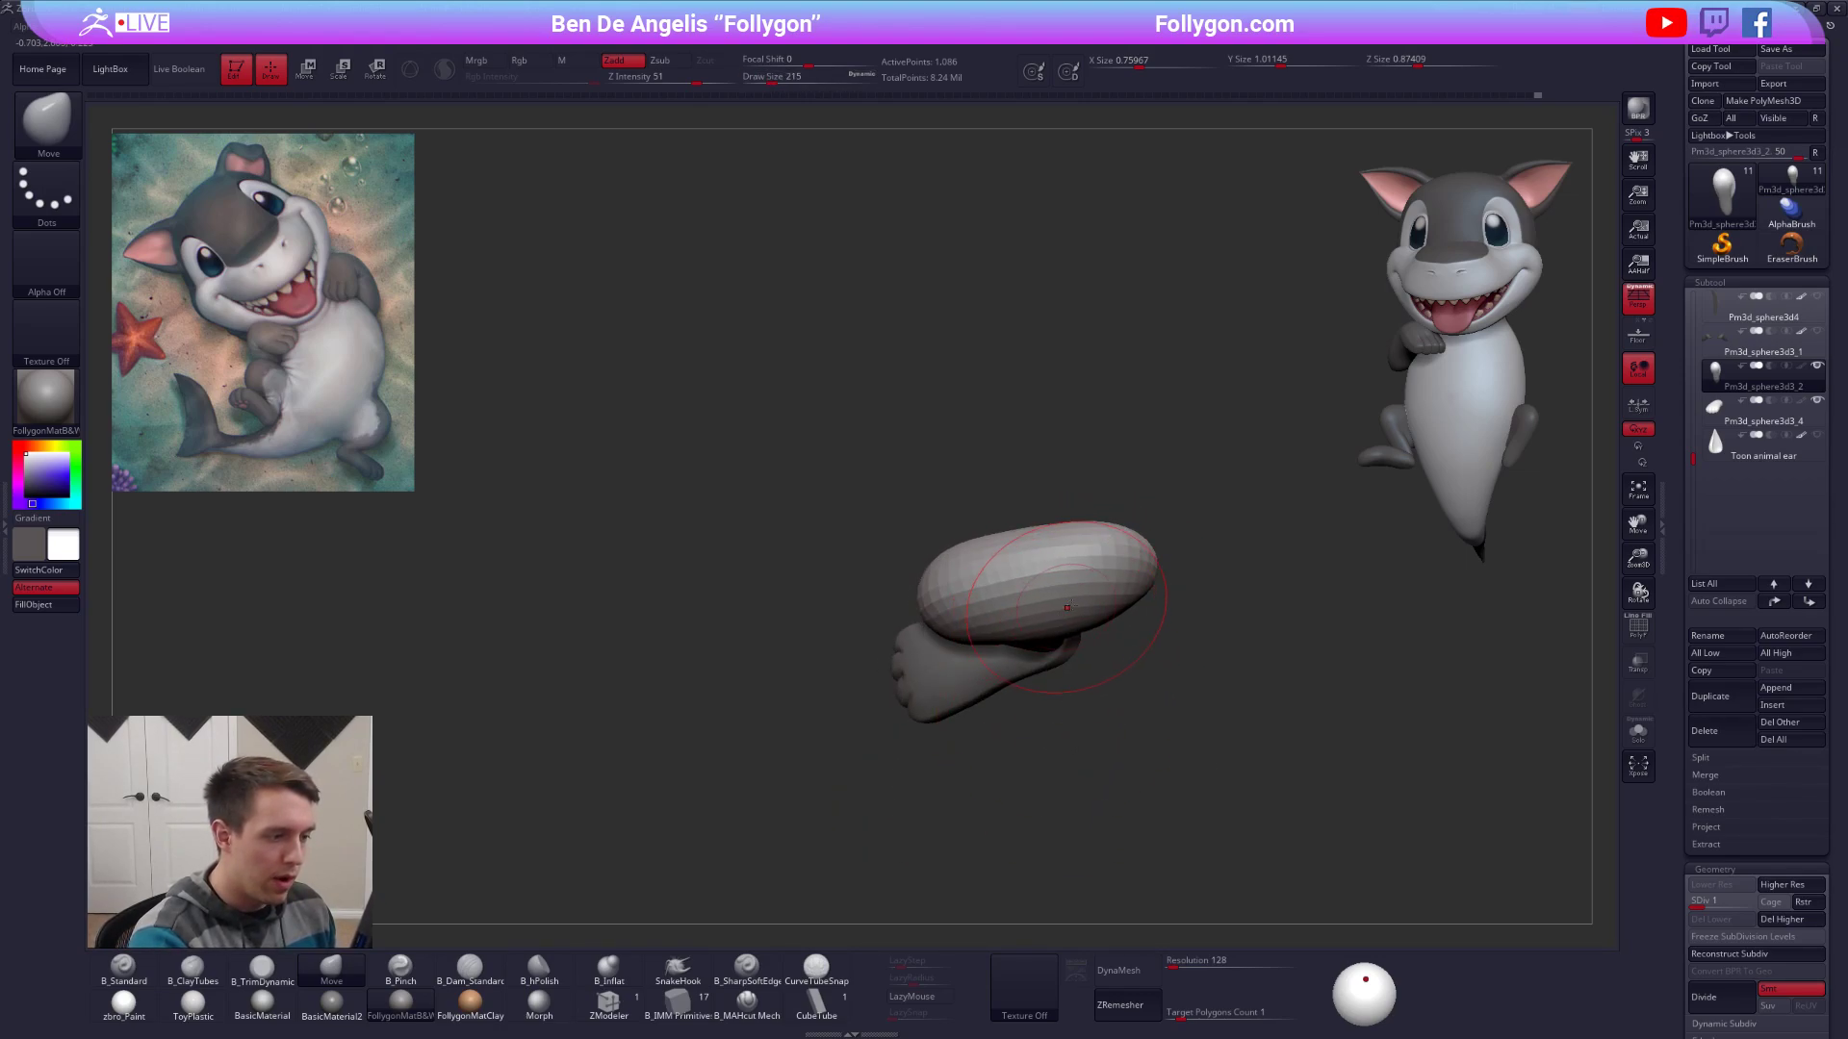
drag(1129, 592, 1124, 587)
right_drag(1101, 576, 1066, 605)
key(bracketright)
drag(1010, 523, 1083, 513)
right_drag(1083, 520, 1067, 549)
drag(942, 531, 945, 537)
mouse_move(951, 546)
right_down()
mouse_move(973, 581)
mouse_move(1052, 558)
mouse_move(1007, 718)
mouse_move(1021, 632)
mouse_move(997, 639)
right_up()
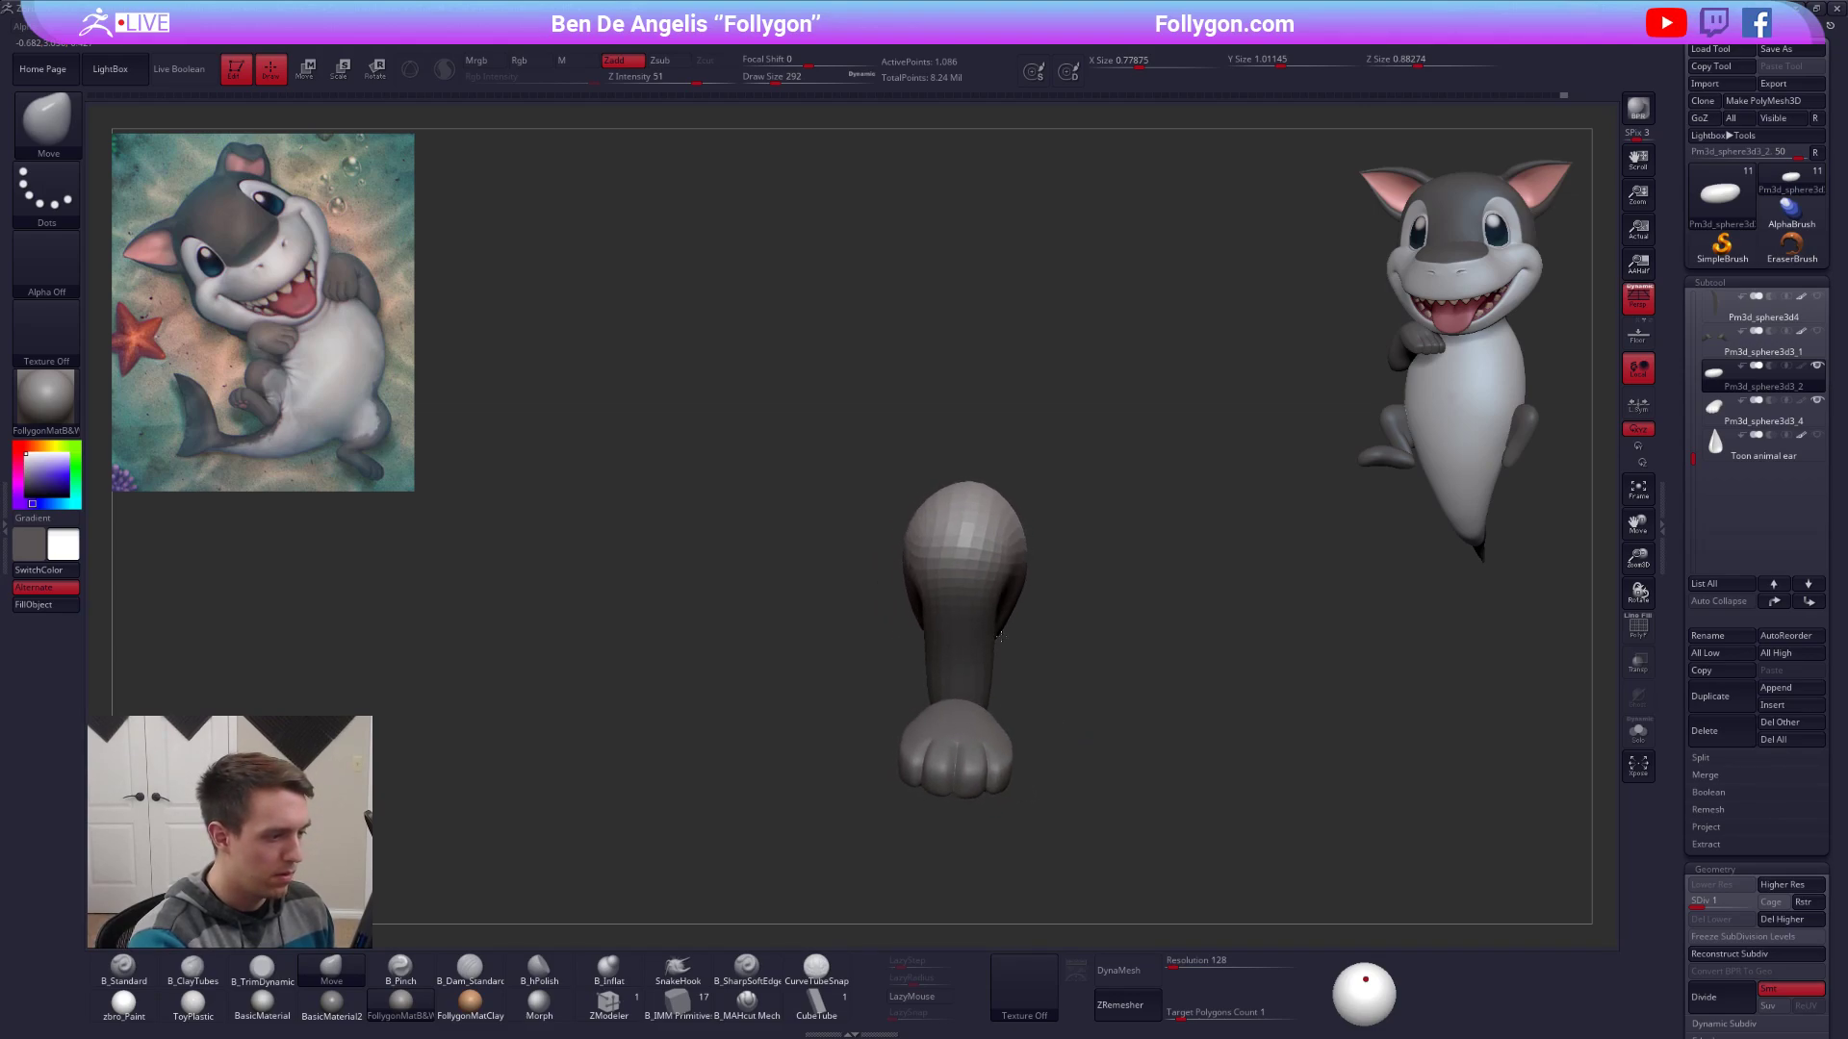
Adjust and smooth the front of the lower leg just above the foot.
key(space)
drag(999, 632, 991, 632)
shift+drag(982, 616, 976, 647)
right_drag(972, 664, 979, 632)
Isolate the leg, even out the lower leg's sides with Move at draw size 181, and restore its highest subdivision level.
key(alt+s)
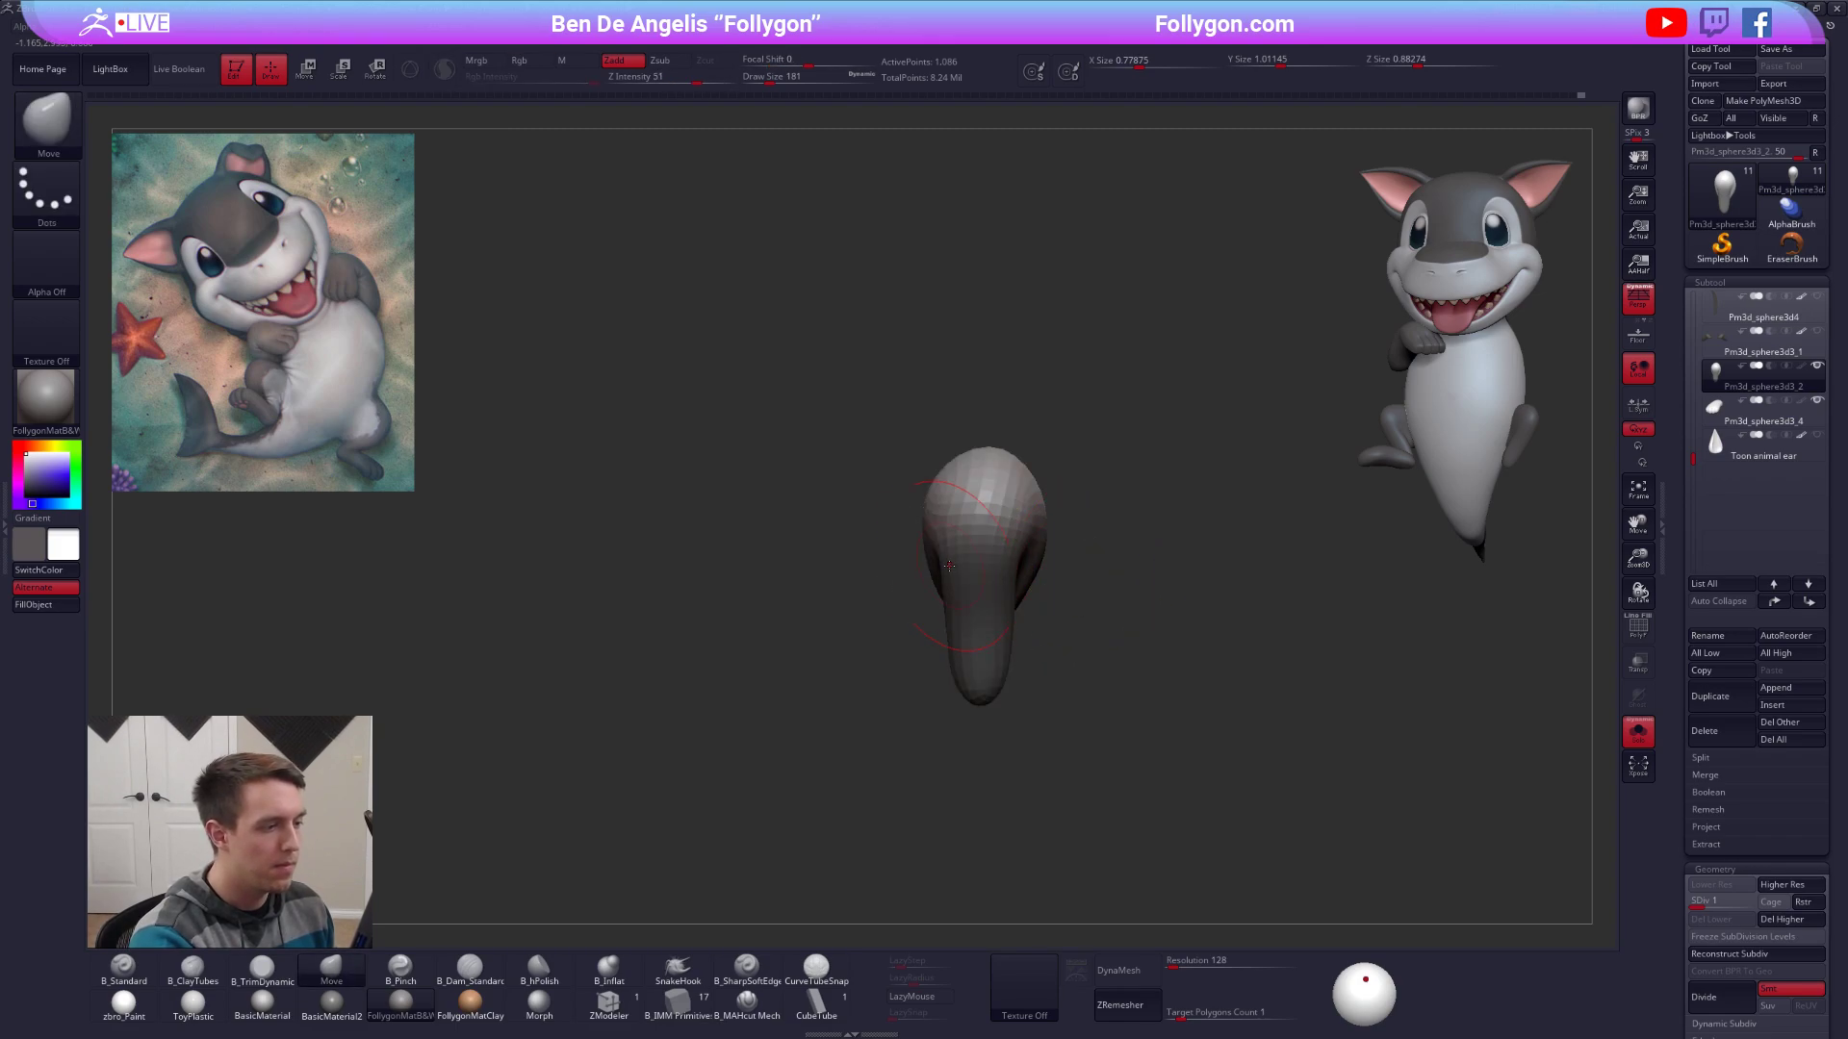
key(ctrl+shift)
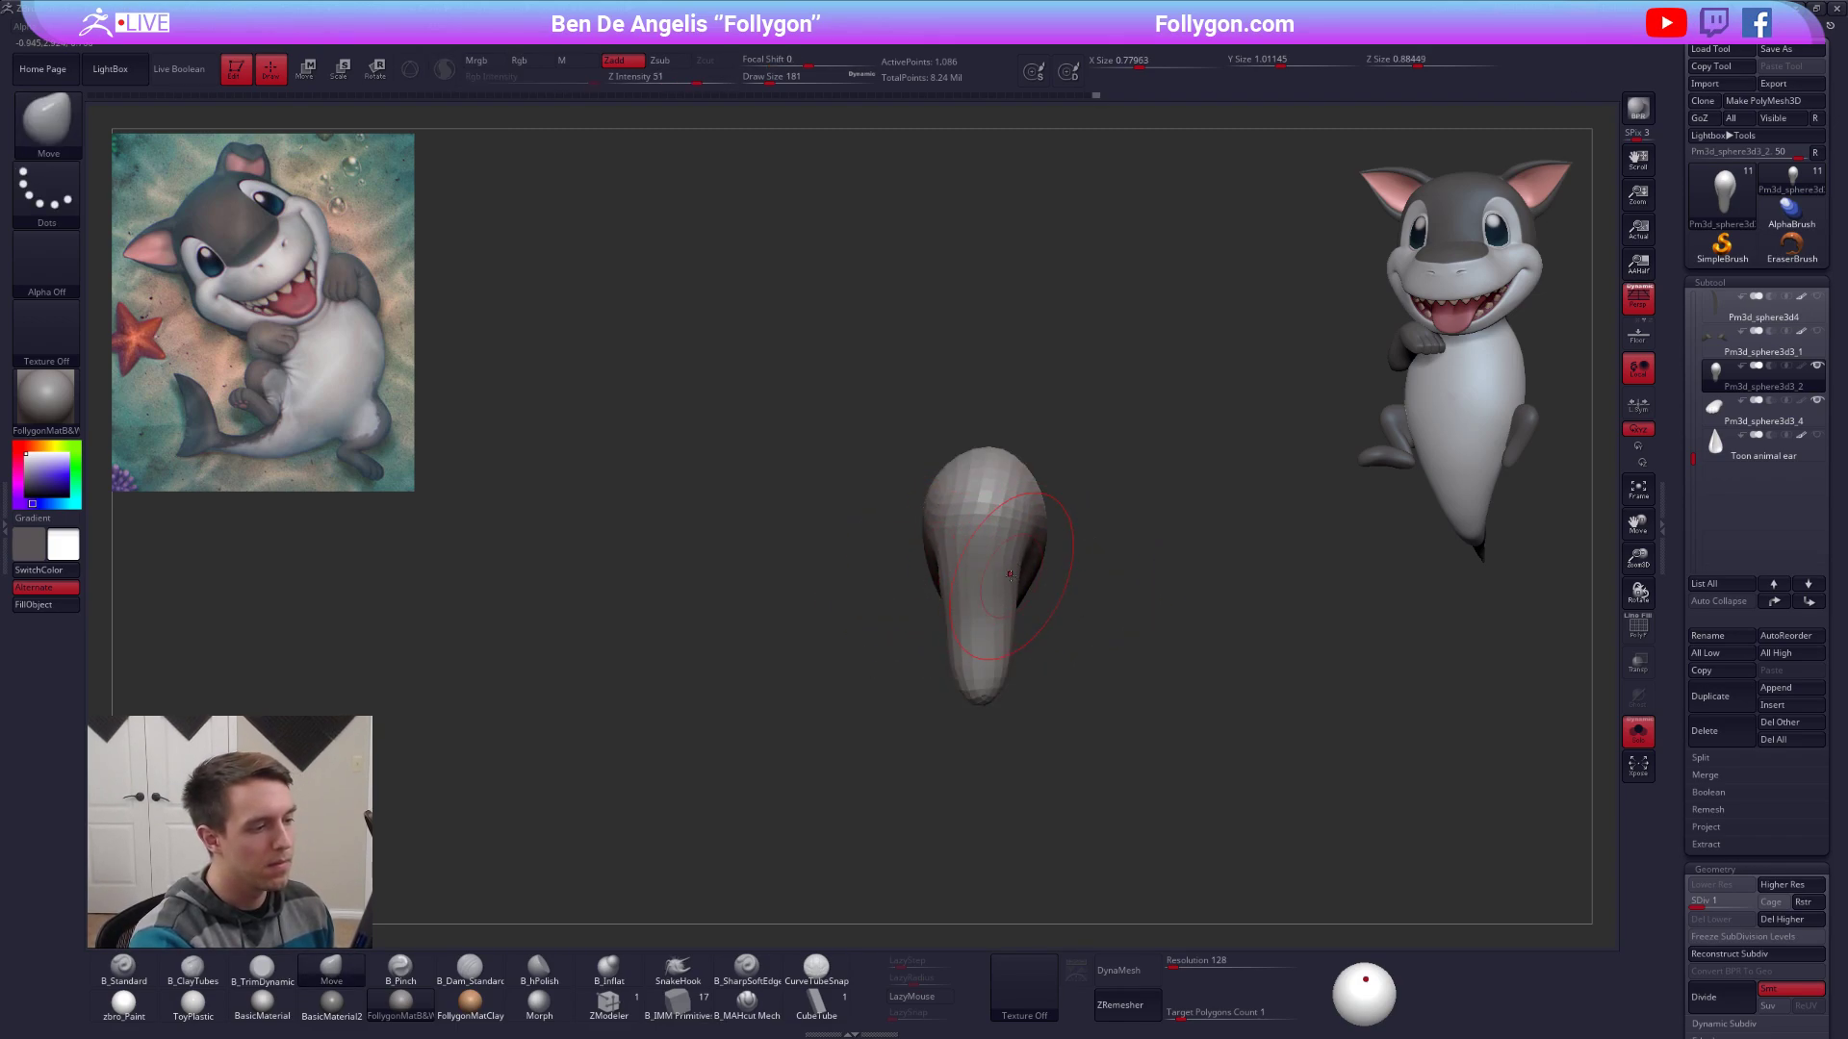
key(space)
drag(1010, 575, 1002, 575)
key(space)
mouse_move(1026, 580)
mouse_down()
mouse_move(1055, 606)
mouse_move(1076, 594)
mouse_move(984, 531)
mouse_move(1015, 652)
mouse_move(988, 590)
mouse_up()
click(1051, 599)
mouse_move(988, 590)
right_down()
mouse_move(1067, 521)
mouse_move(1126, 552)
mouse_move(1127, 745)
mouse_move(1135, 731)
mouse_move(931, 768)
mouse_move(999, 706)
mouse_move(944, 763)
mouse_move(1012, 735)
mouse_move(981, 741)
mouse_move(984, 657)
mouse_move(990, 698)
right_up()
key(ctrl+shift+space)
key(d)
key(d)
key(d)
Select the foot, drop it to subdivision level 1 and narrow it slightly with the Transpose gizmo to match the ankle.
alt+click(1006, 746)
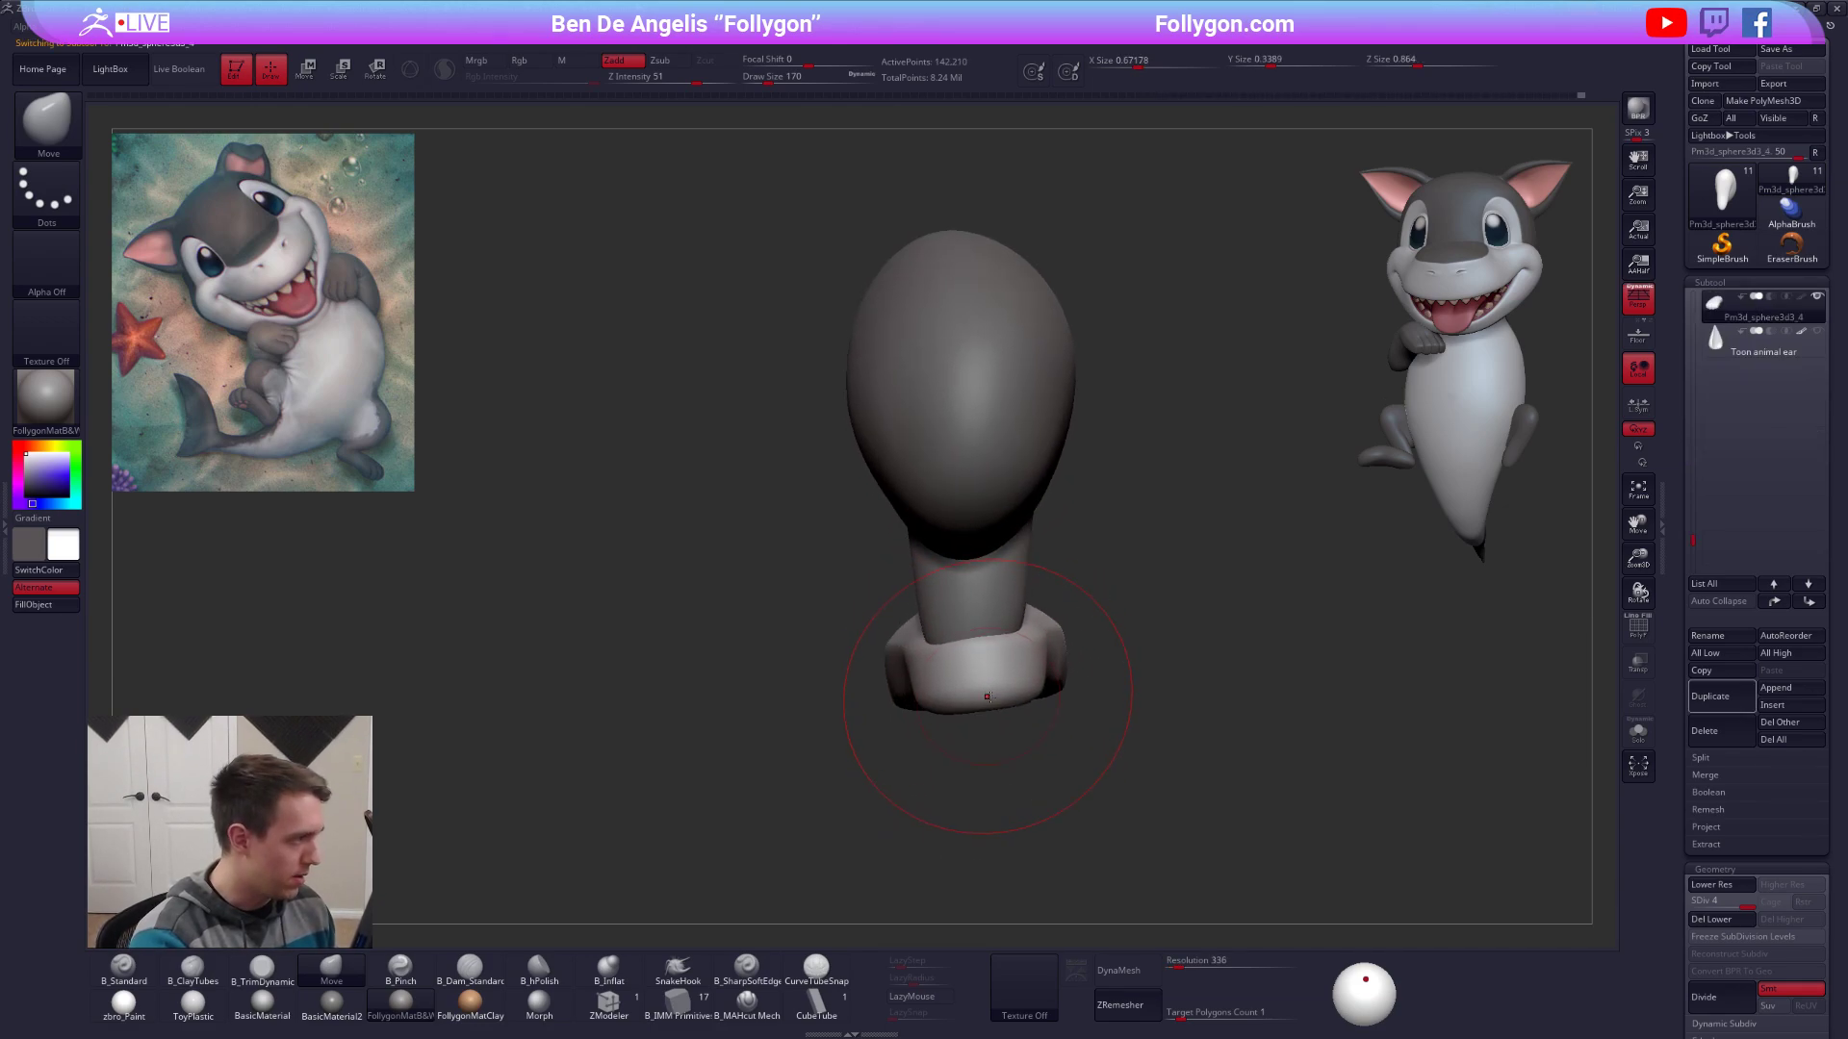
key(shift+f)
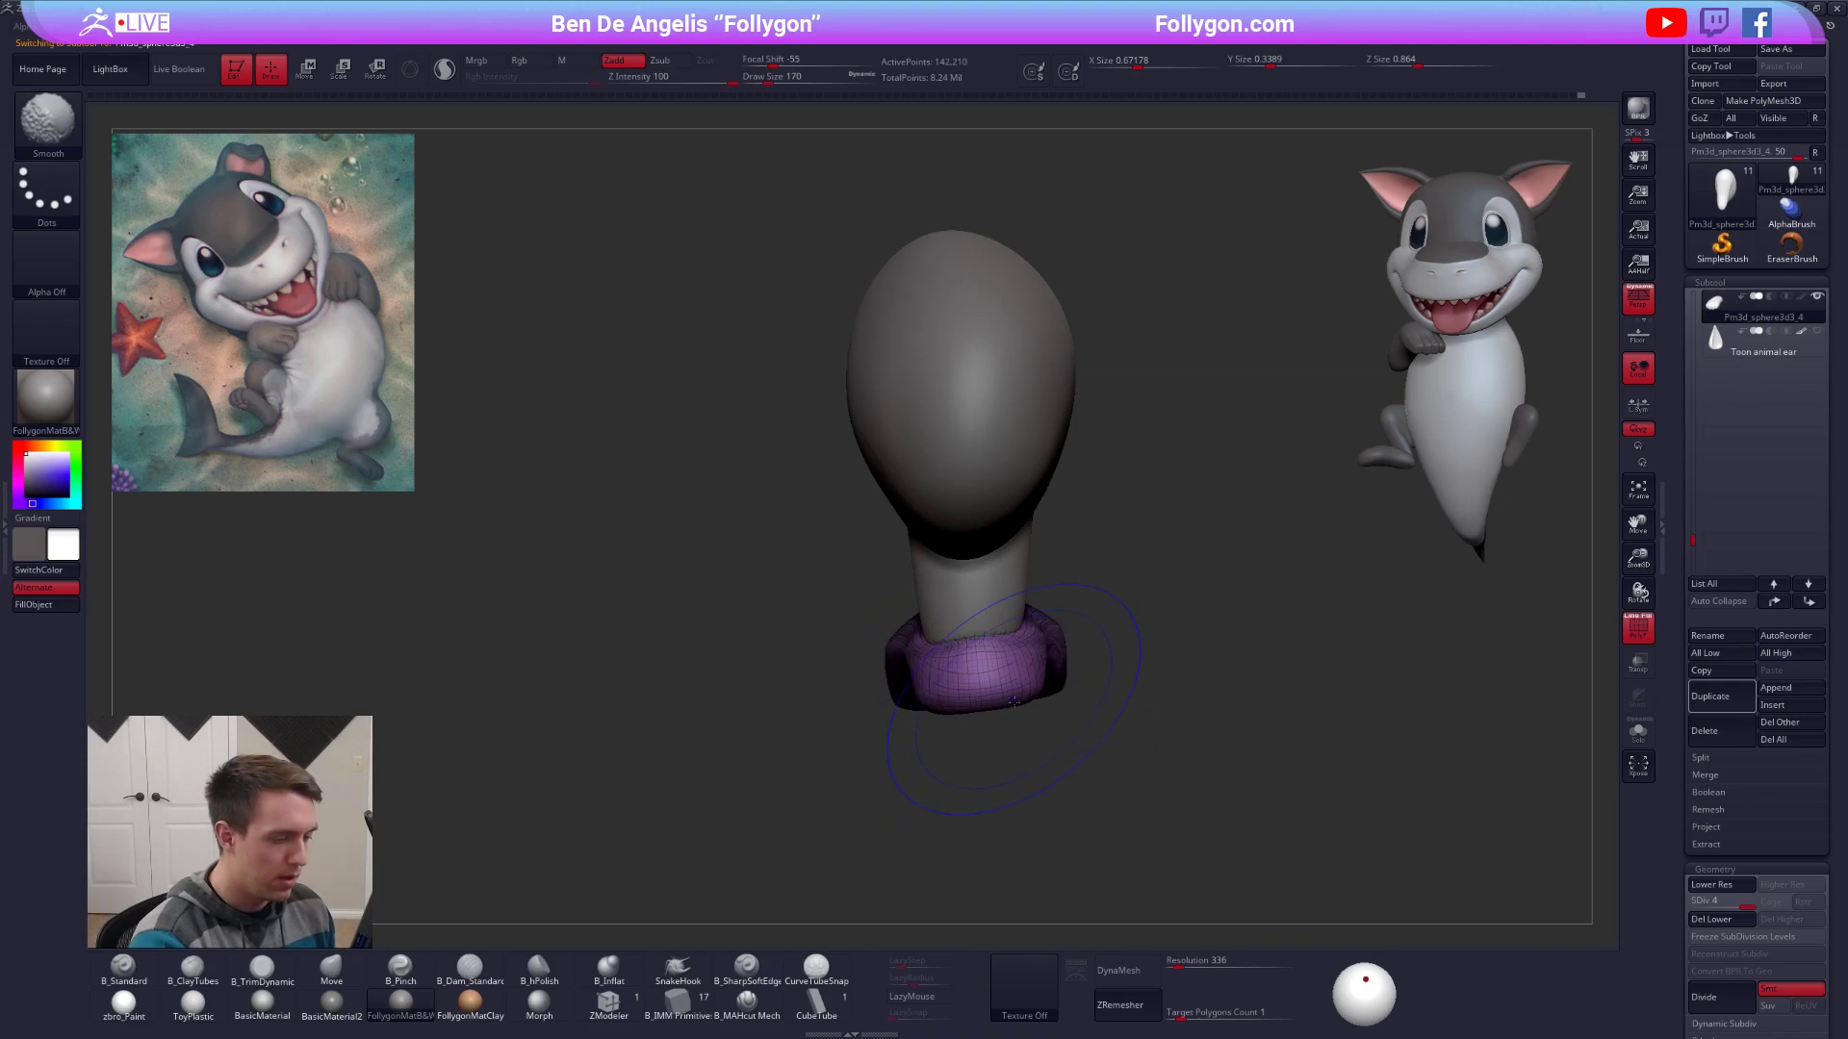
key(shift+f)
alt+right_drag(1005, 709, 992, 677)
key(shift+d)
key(shift+d)
key(shift+d)
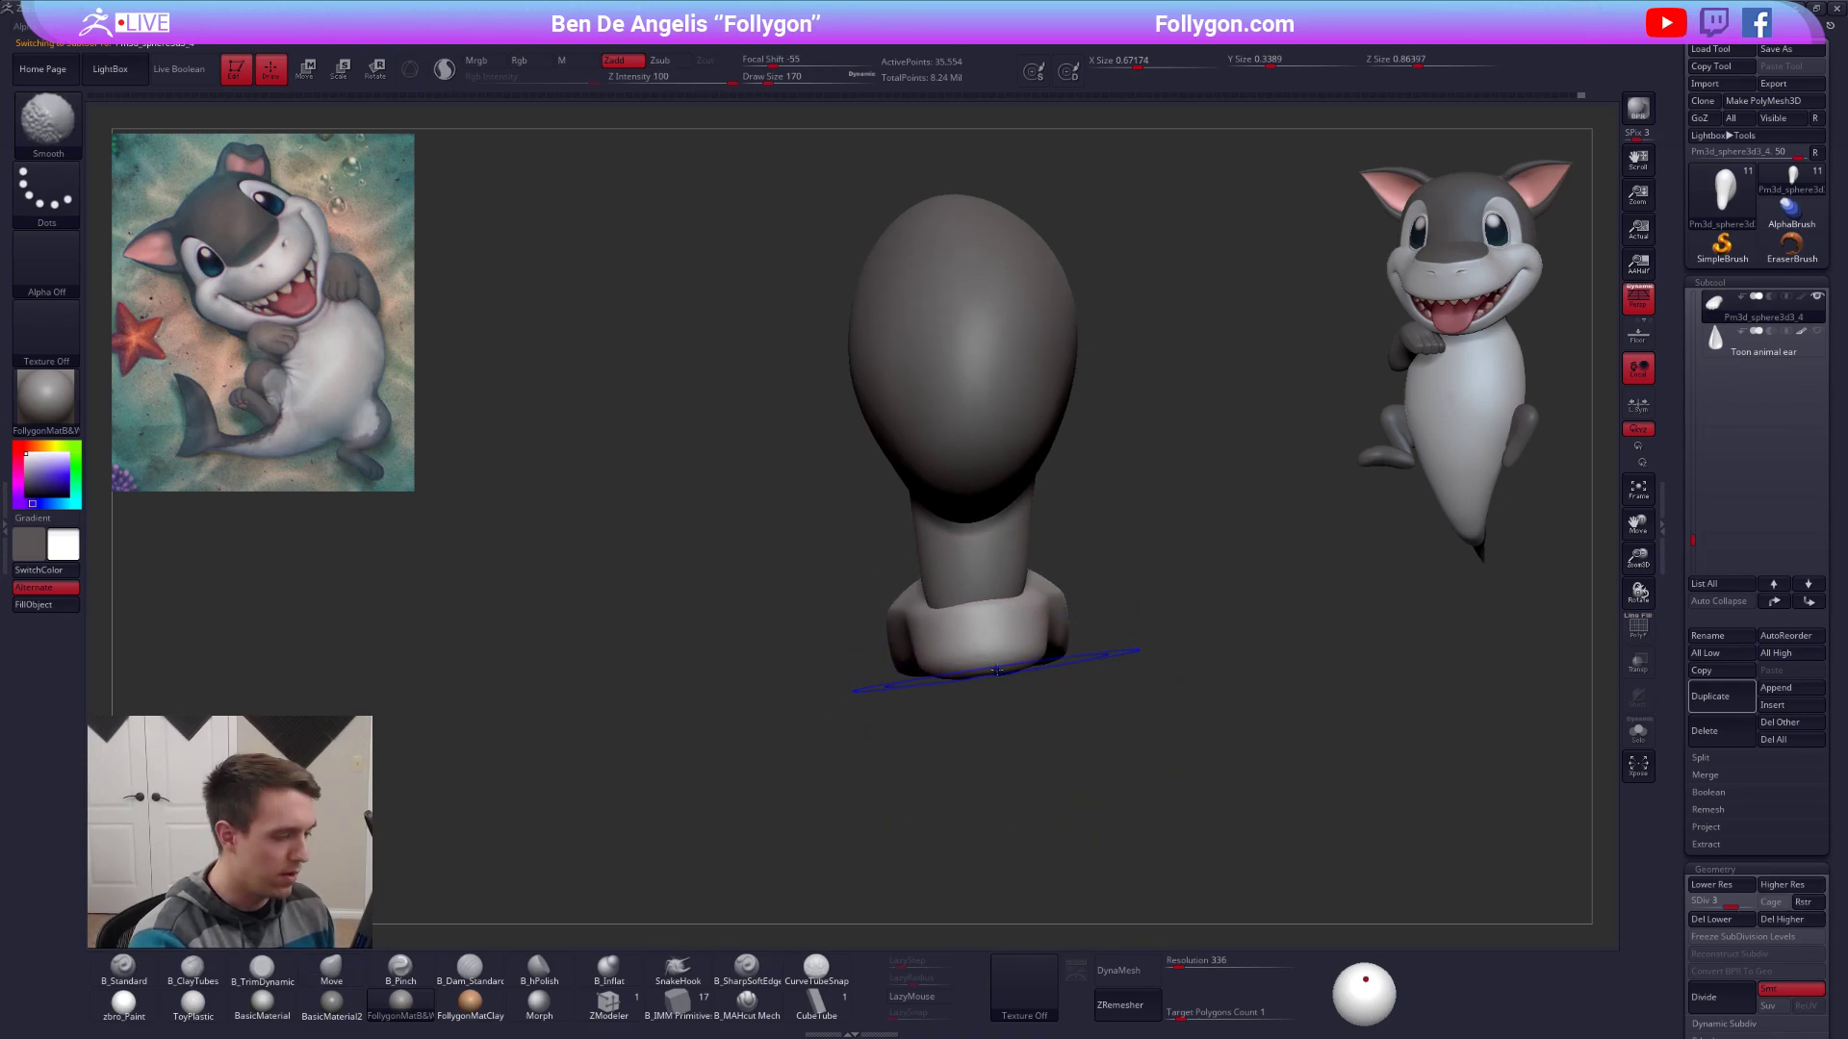
key(w)
mouse_move(979, 637)
mouse_down()
mouse_move(1182, 623)
mouse_move(1123, 665)
mouse_move(1107, 728)
mouse_move(956, 753)
mouse_move(1041, 675)
mouse_up()
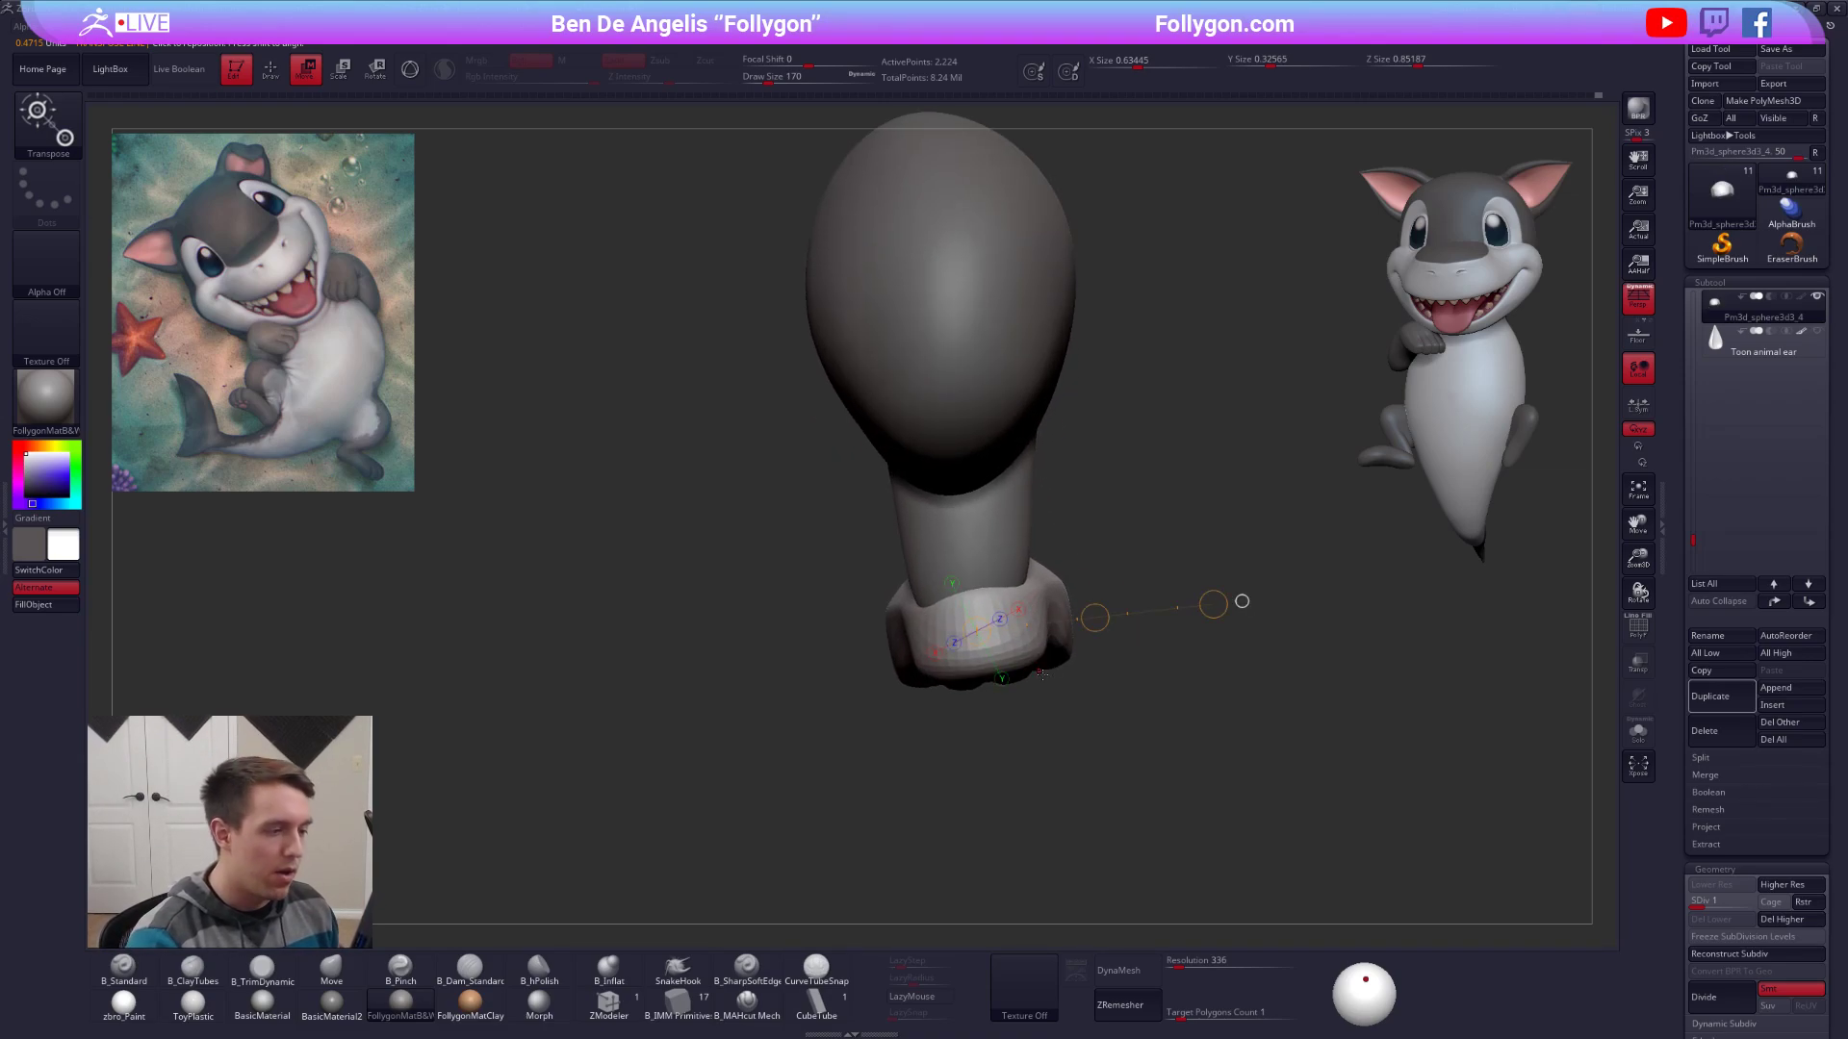
Undo the foot's narrowing to compare it with the leg from behind, and restore it.
key(ctrl+z)
mouse_move(1023, 662)
right_down()
mouse_move(1023, 573)
mouse_move(1026, 608)
right_up()
key(q)
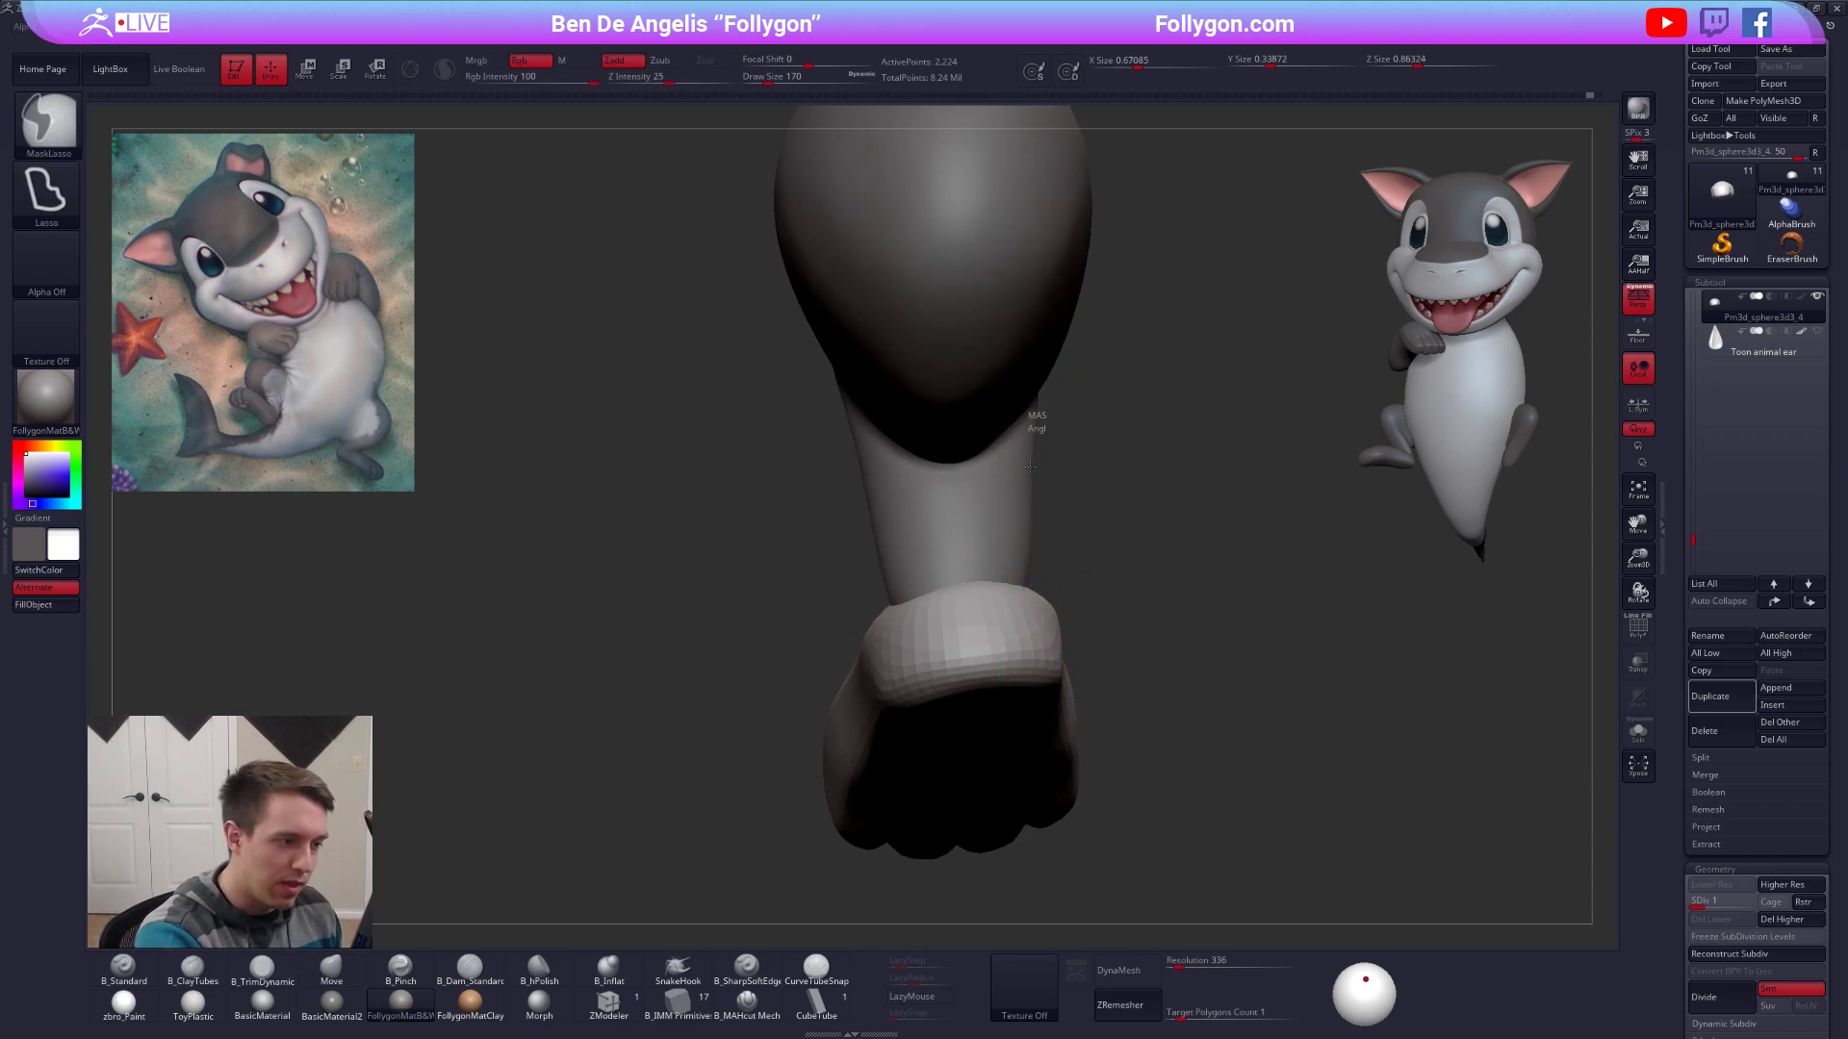
mouse_move(1032, 582)
ctrl+mouse_down()
mouse_move(1016, 742)
mouse_move(1297, 670)
ctrl+mouse_up()
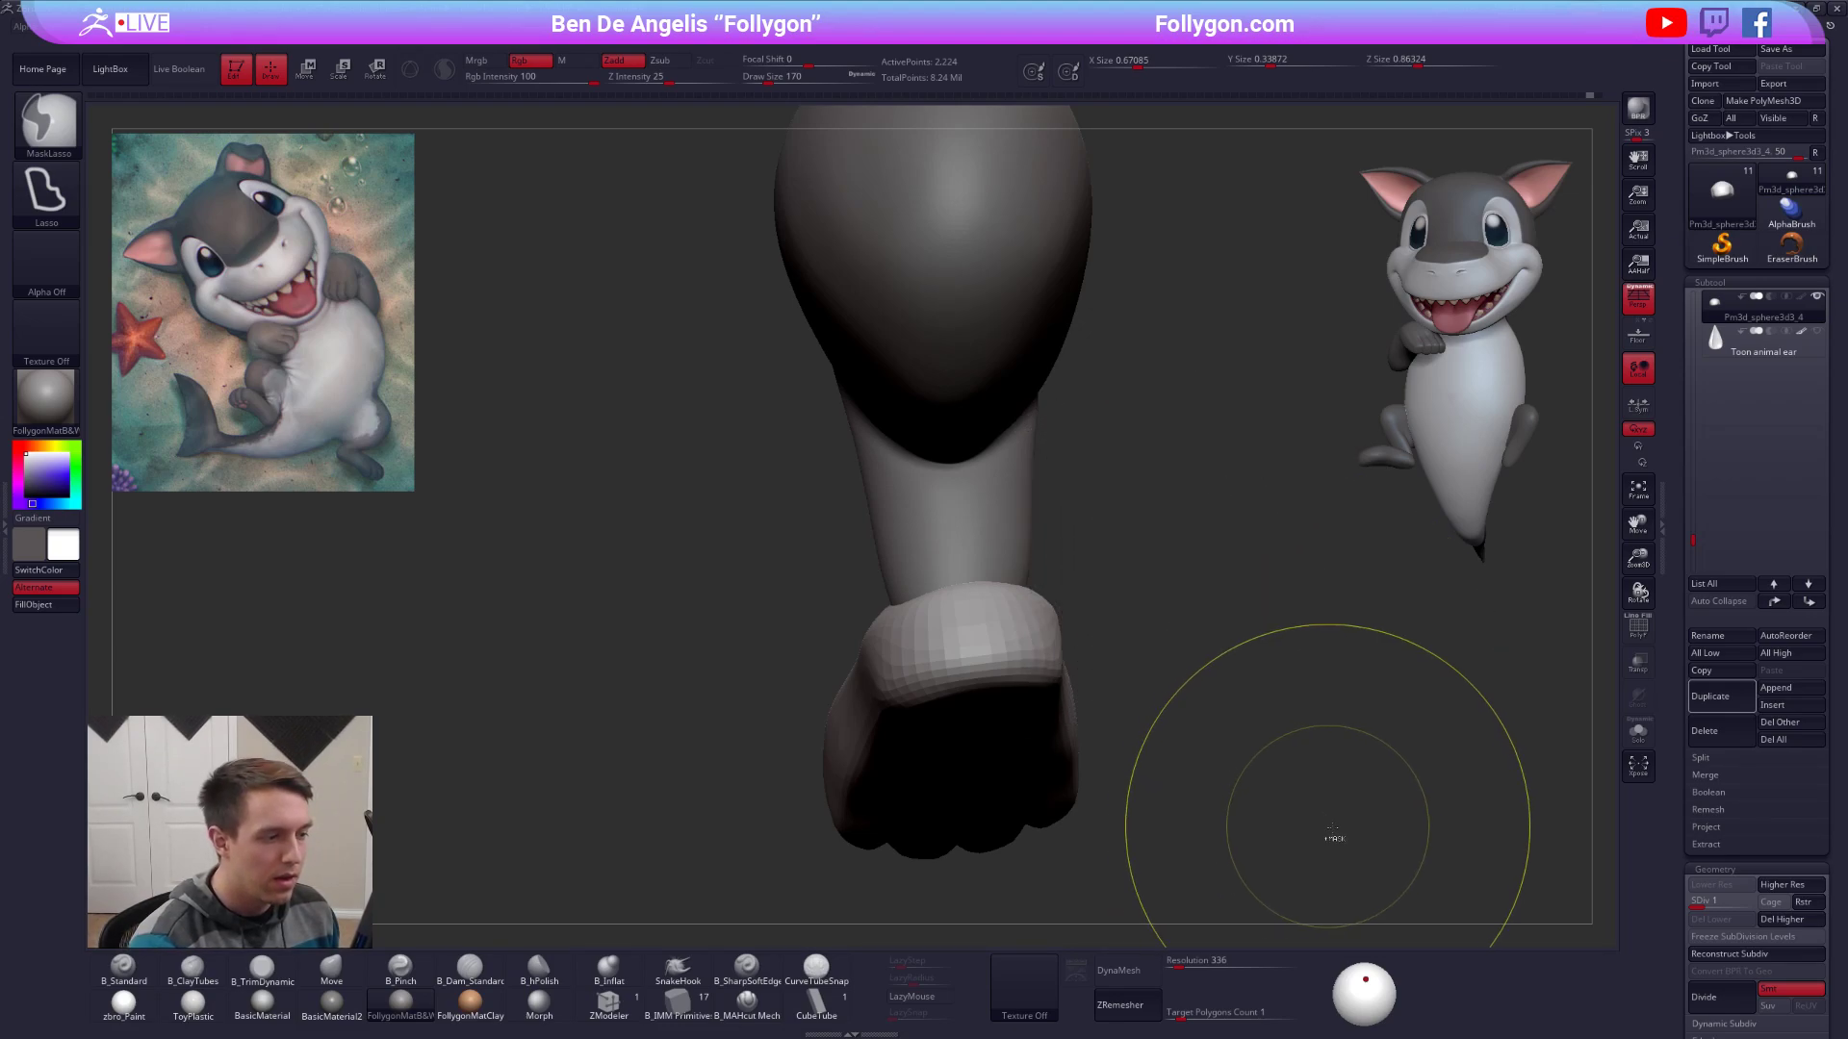
key(ctrl+shift+z)
Adjust the heel around the ankle with the Move brush at draw size 81 and raise the foot to subdivision level 4.
mouse_move(1332, 846)
mouse_down()
mouse_move(1299, 863)
mouse_move(1193, 734)
mouse_move(948, 702)
mouse_move(1070, 742)
mouse_up()
key(space)
key(d)
key(d)
key(d)
drag(1241, 813, 1283, 802)
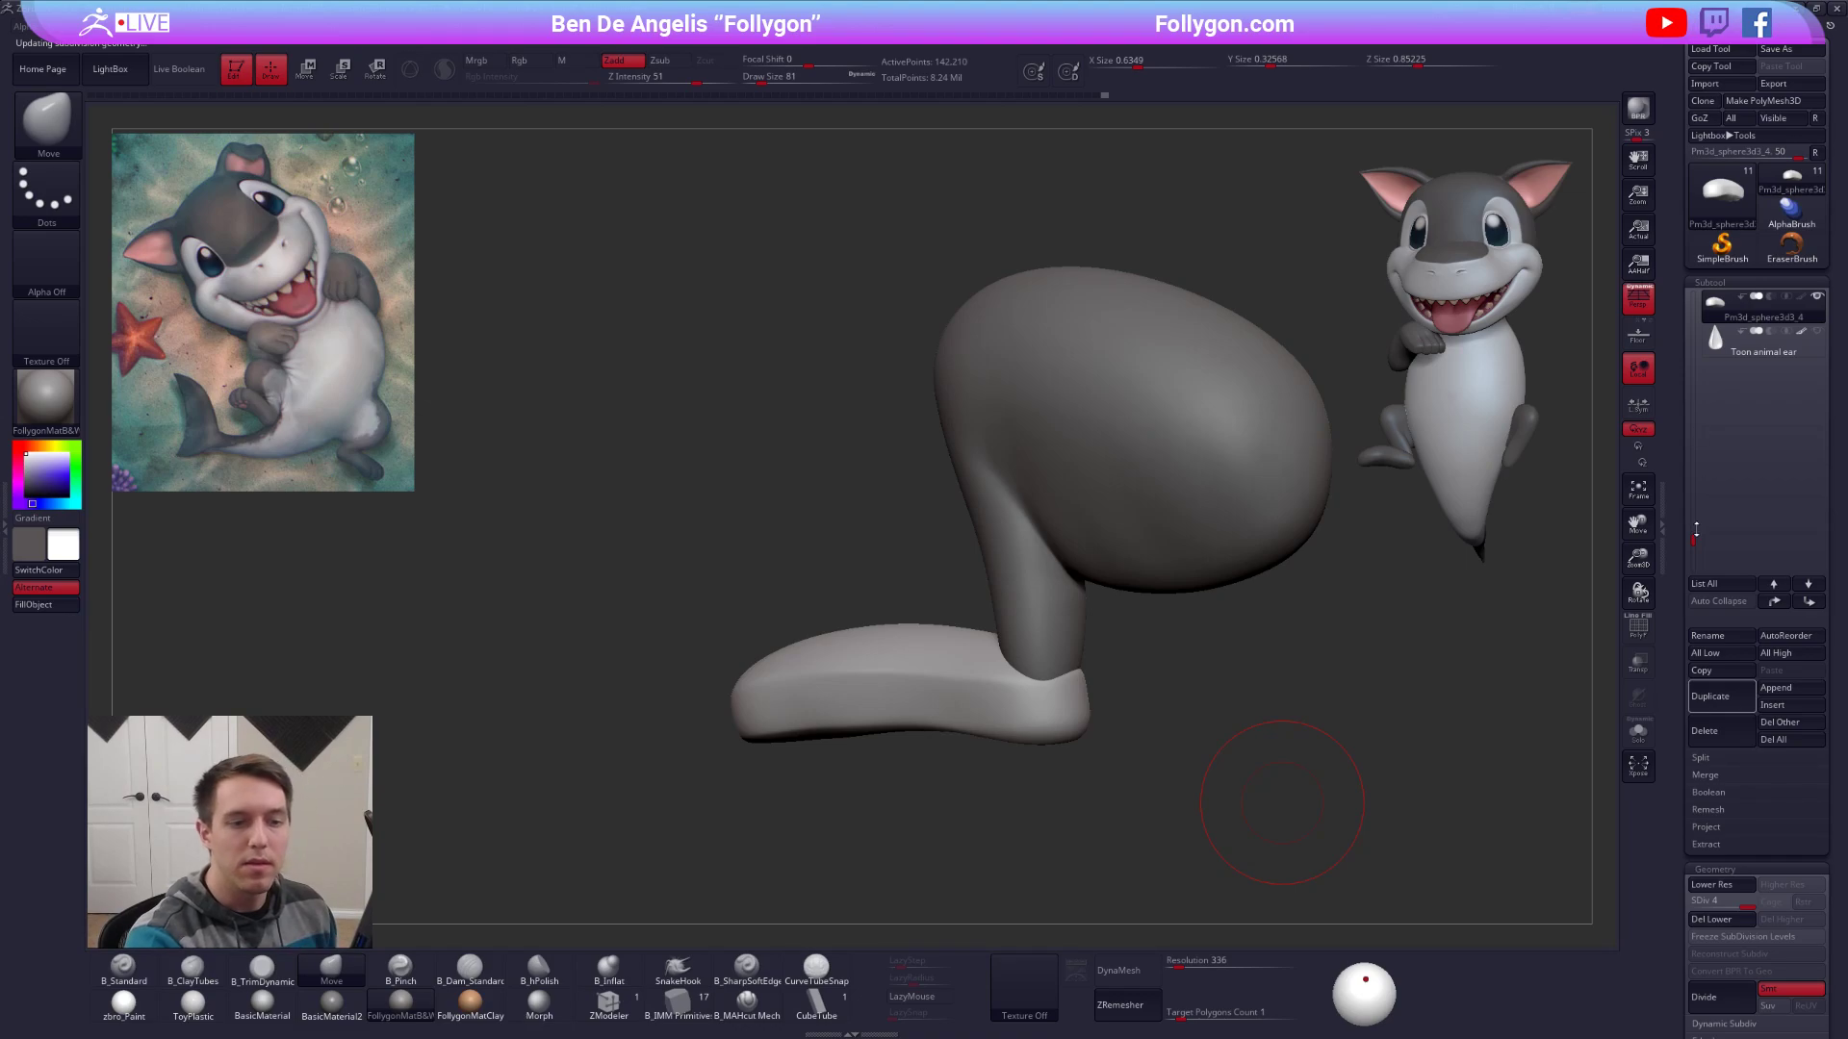
Merge the leg subtool down with the foot and inspect the merged mesh's polygroups.
drag(1695, 530, 1695, 512)
click(1719, 317)
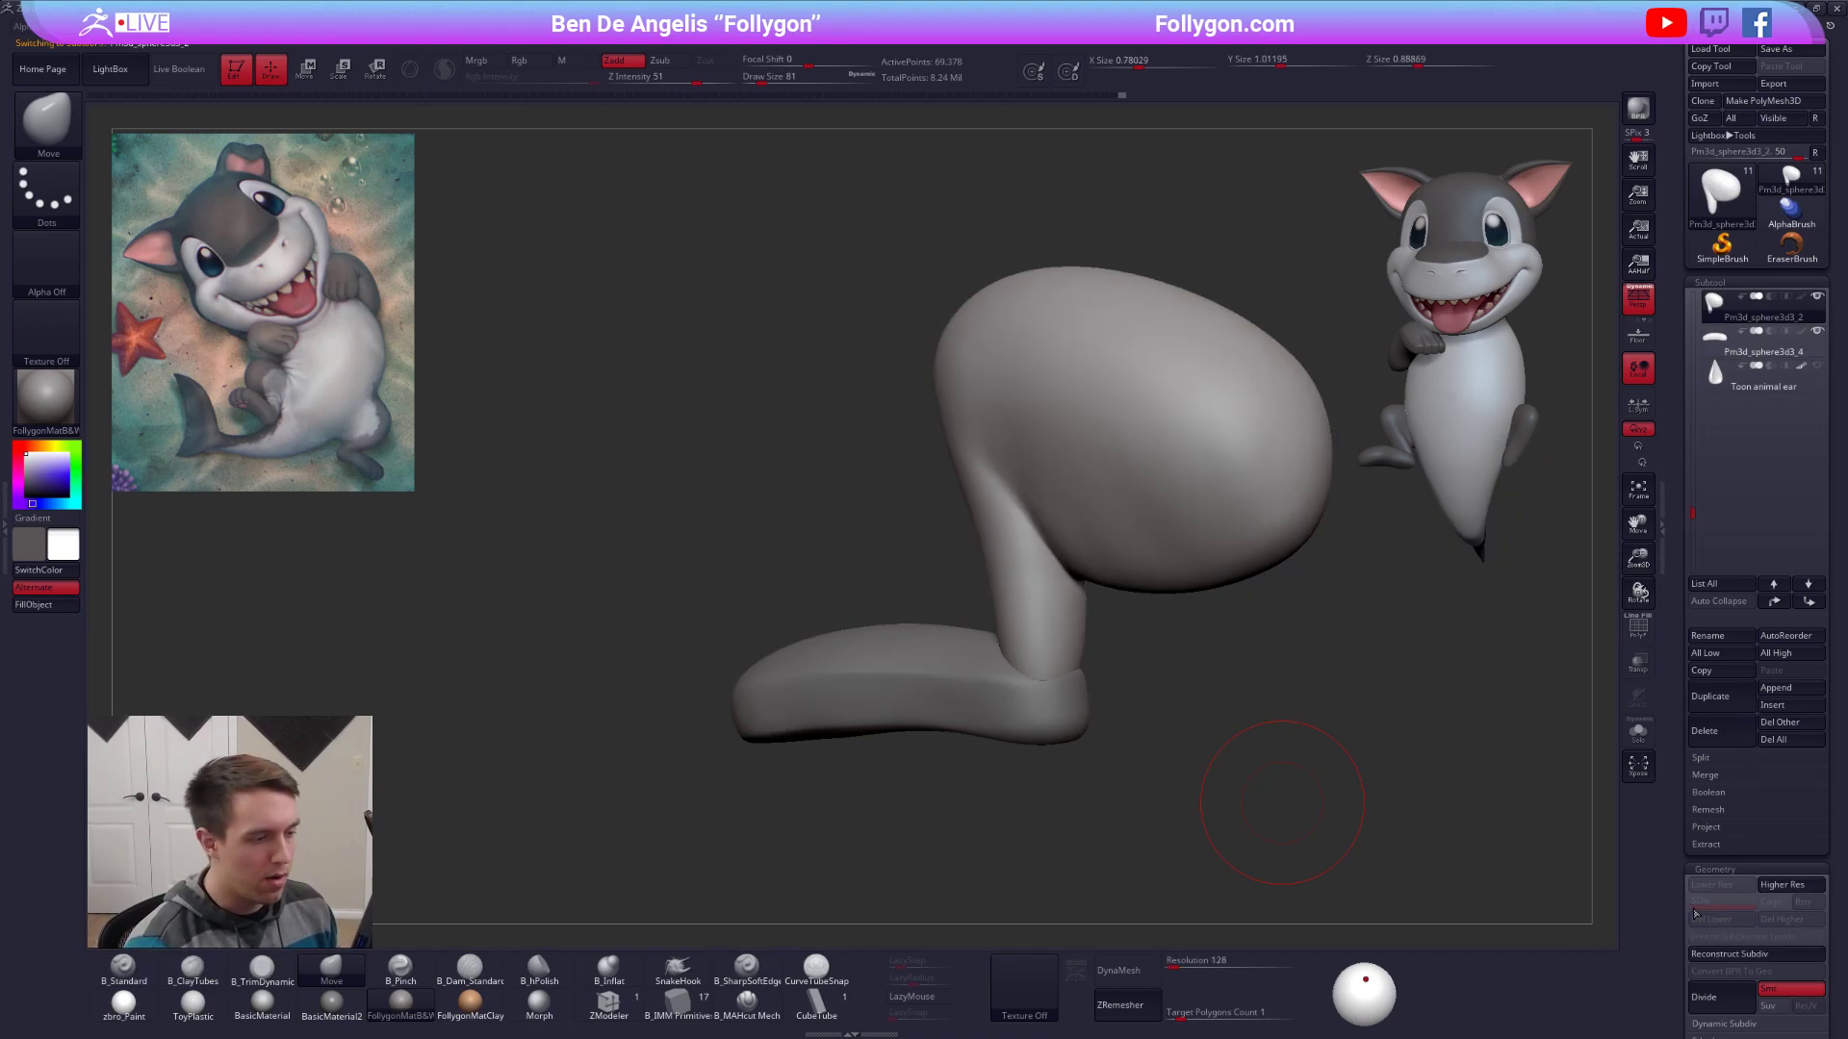
key(2)
click(1309, 594)
click(1267, 624)
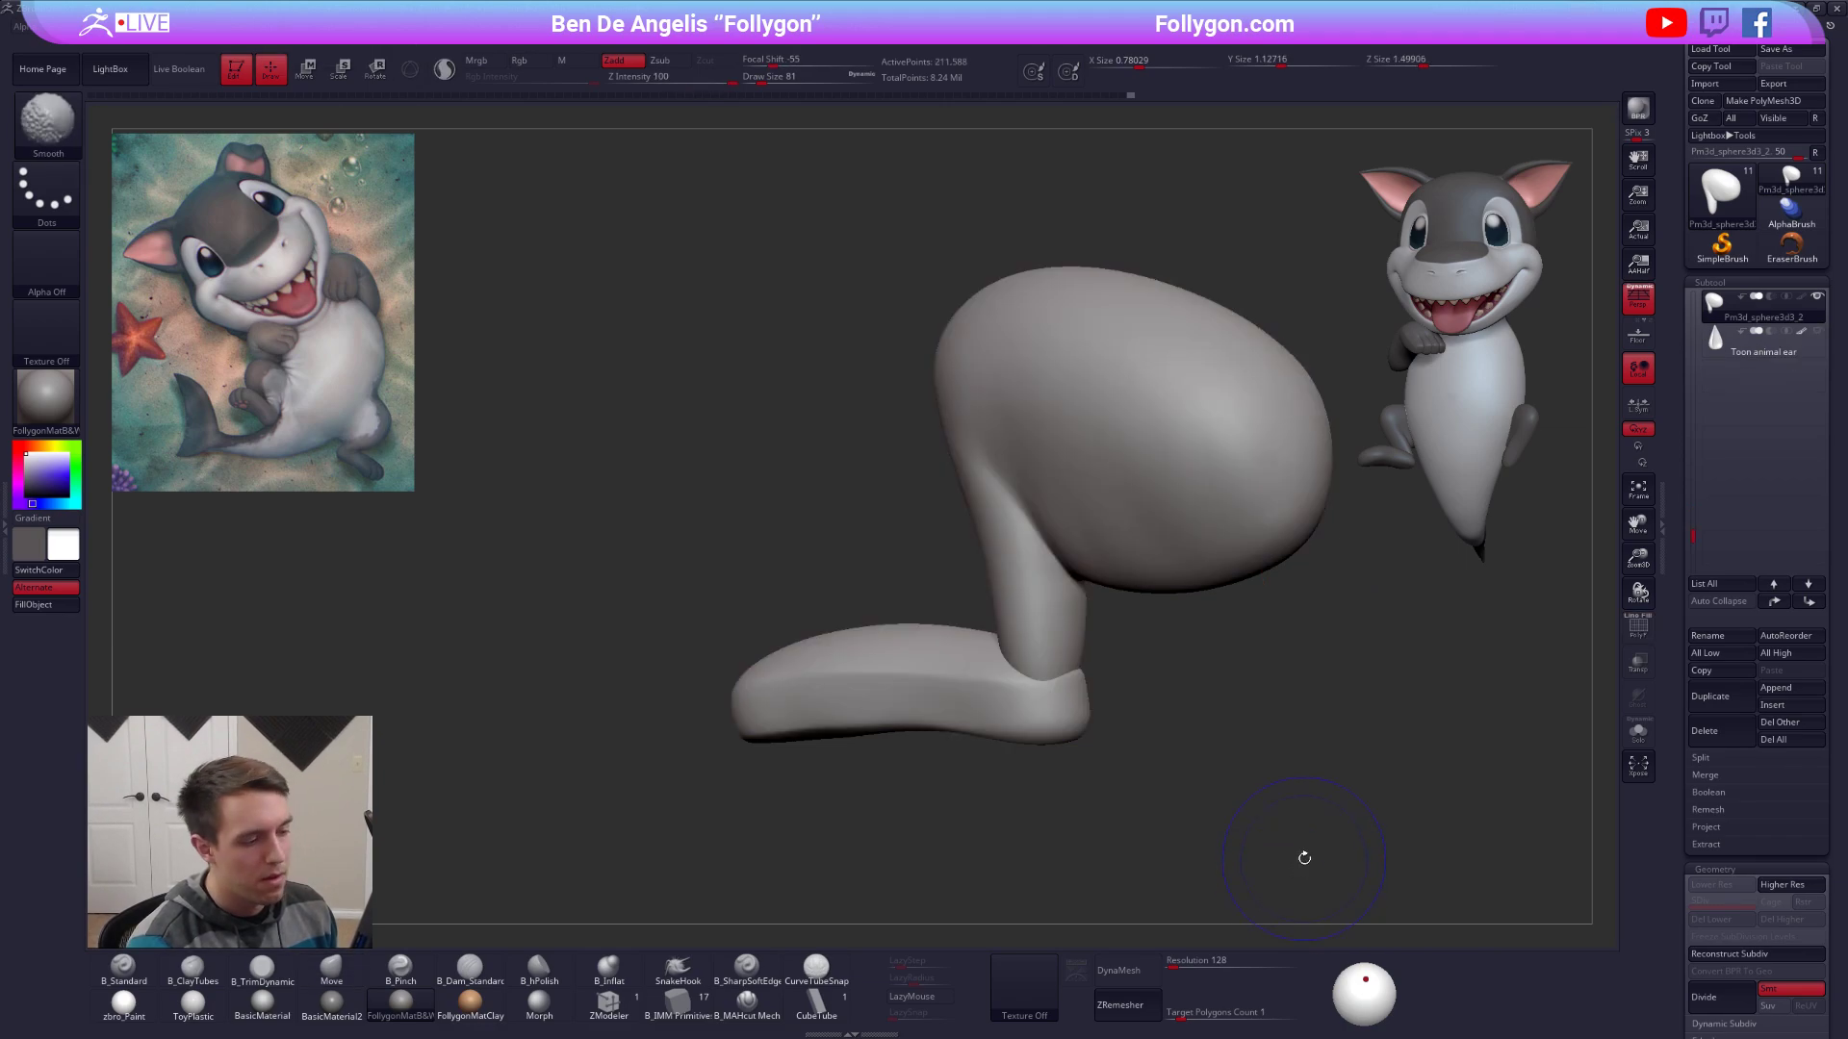
drag(1300, 867, 1332, 809)
key(shift+f)
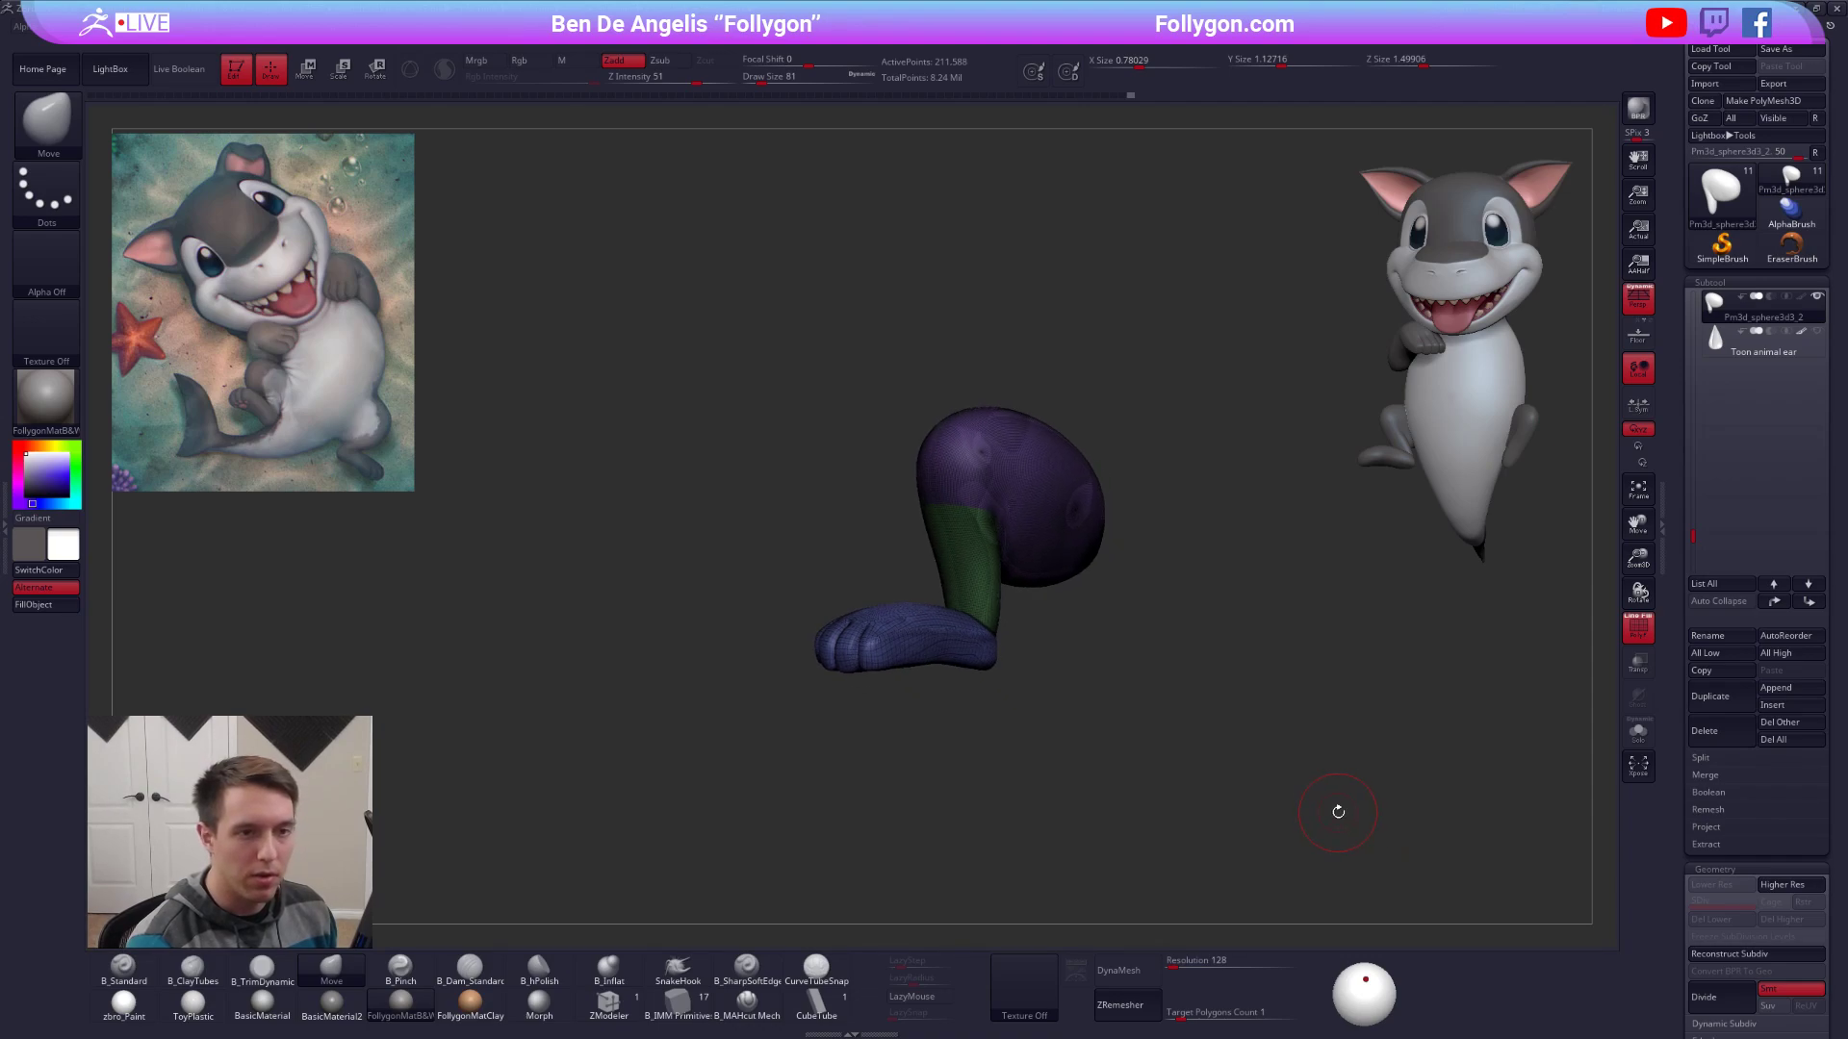
key(shift+f)
Try remeshing the merged leg and foot with DynaMesh at resolution 552, and undo it.
key(space)
drag(1311, 610, 1330, 608)
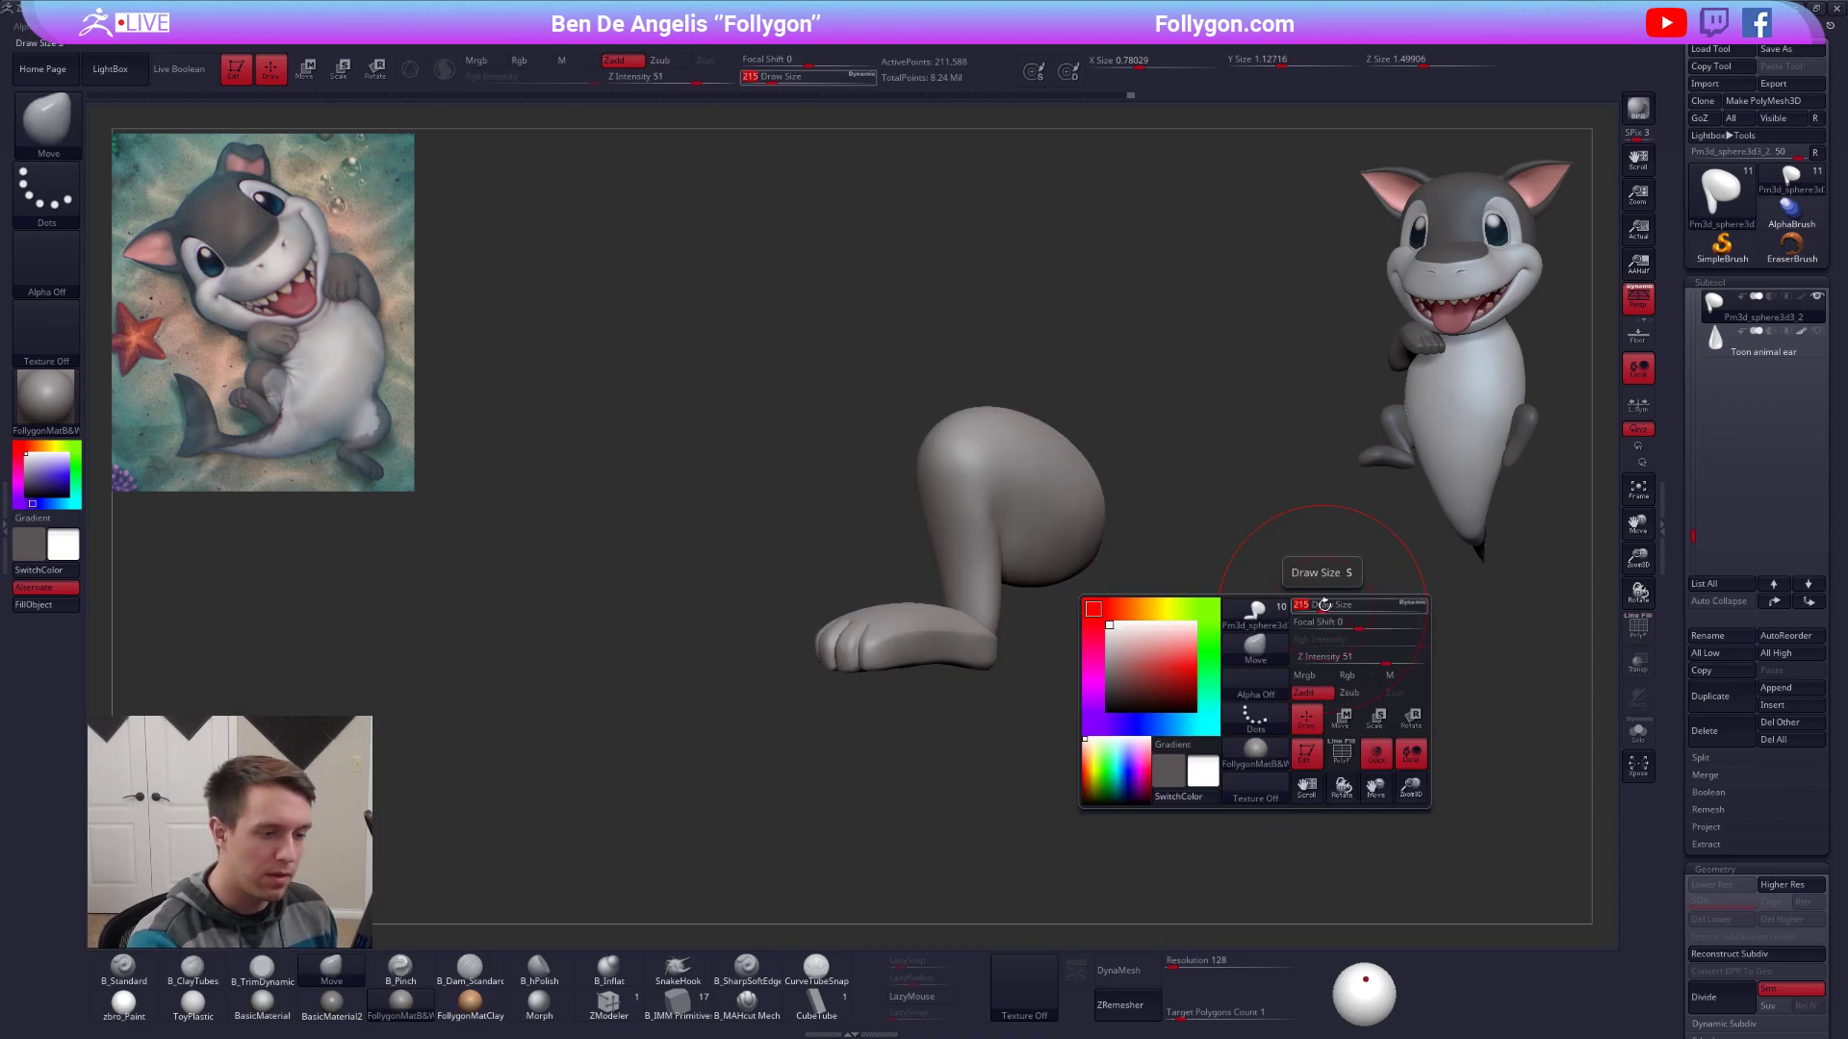
key(ctrl+space)
drag(1172, 966, 1185, 966)
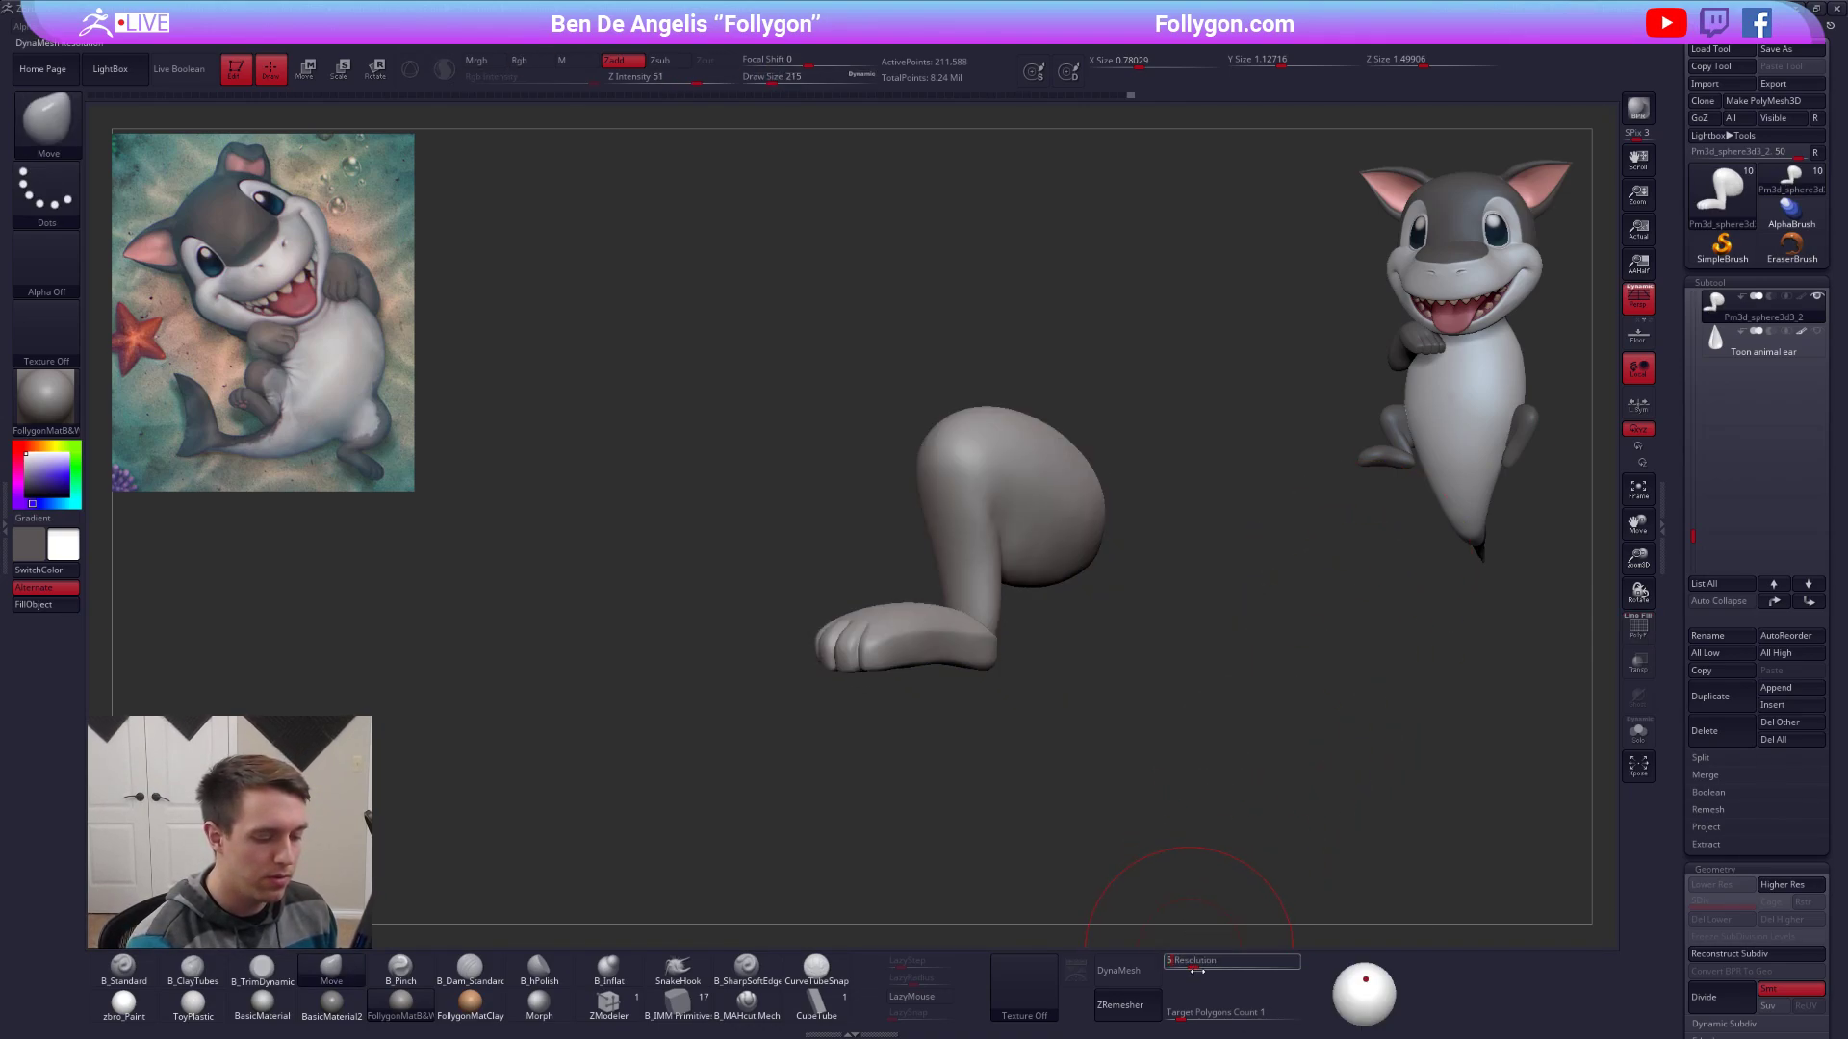
click(1128, 971)
key(shift+f)
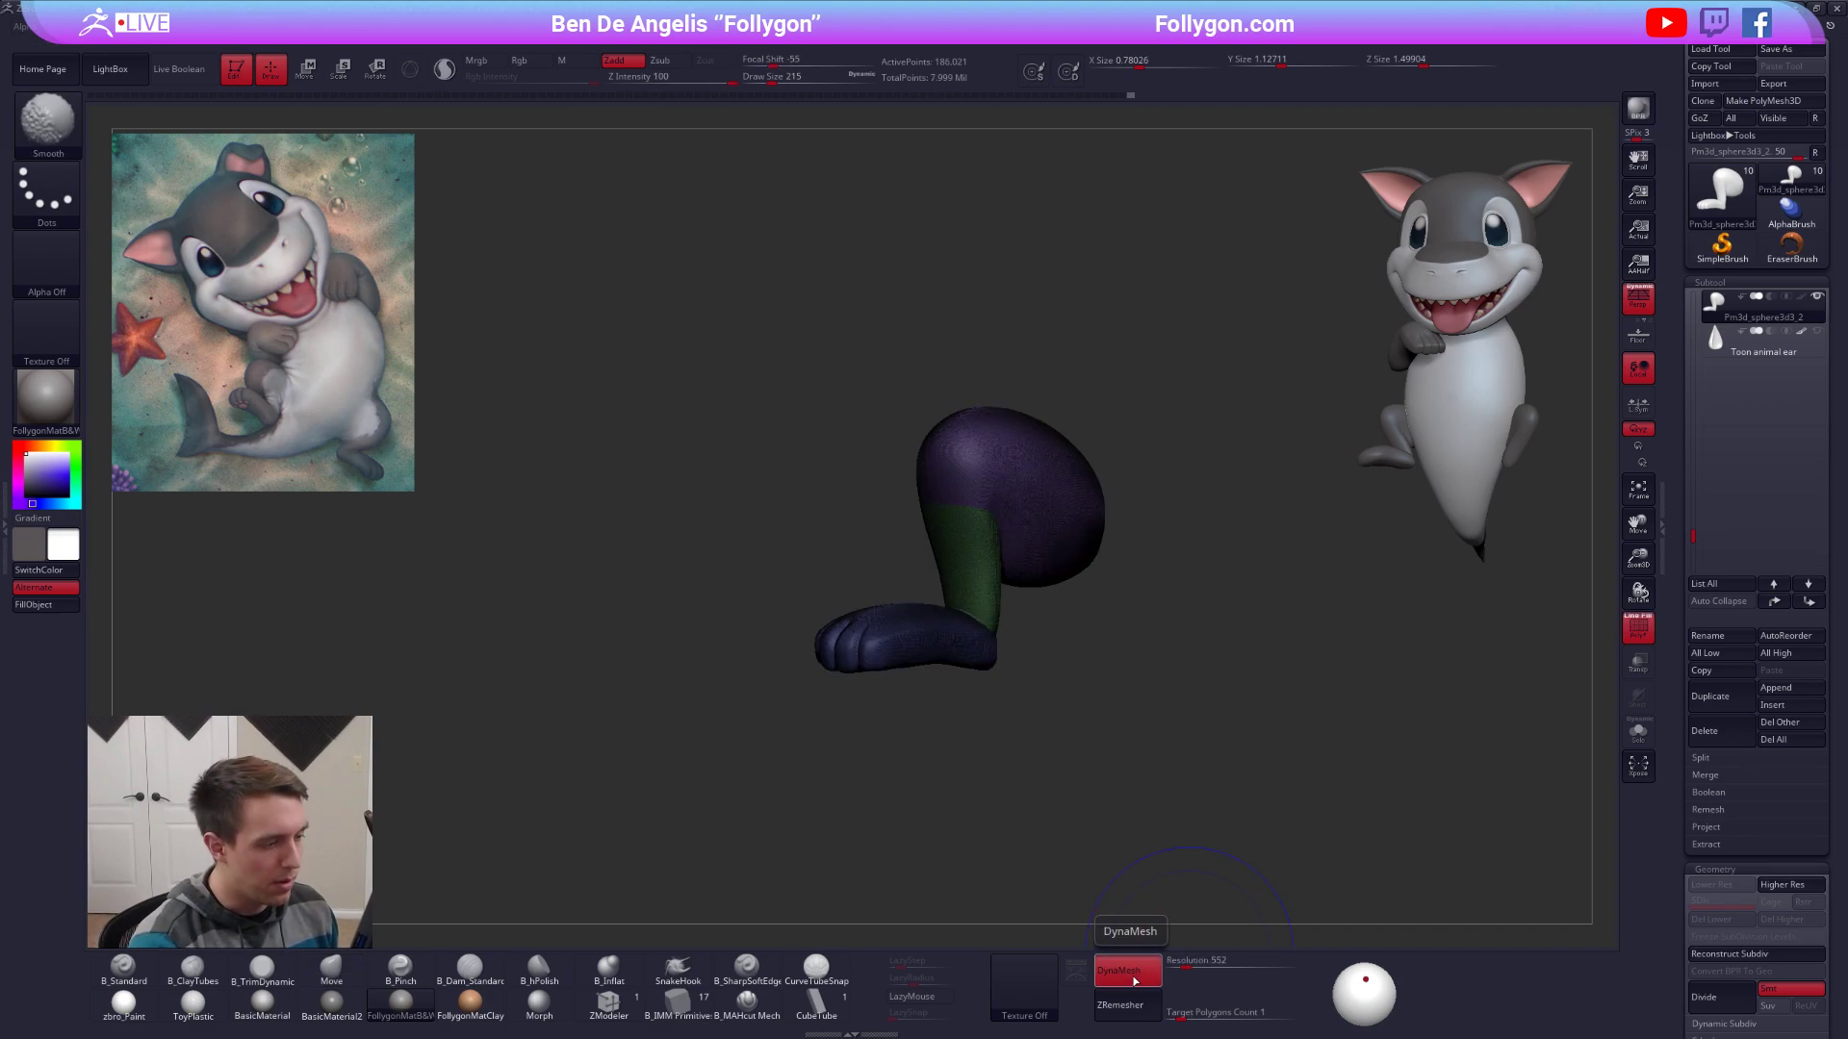
key(shift+f)
mouse_move(1078, 847)
mouse_down()
mouse_move(1001, 770)
mouse_move(1023, 690)
mouse_up()
key(ctrl+z)
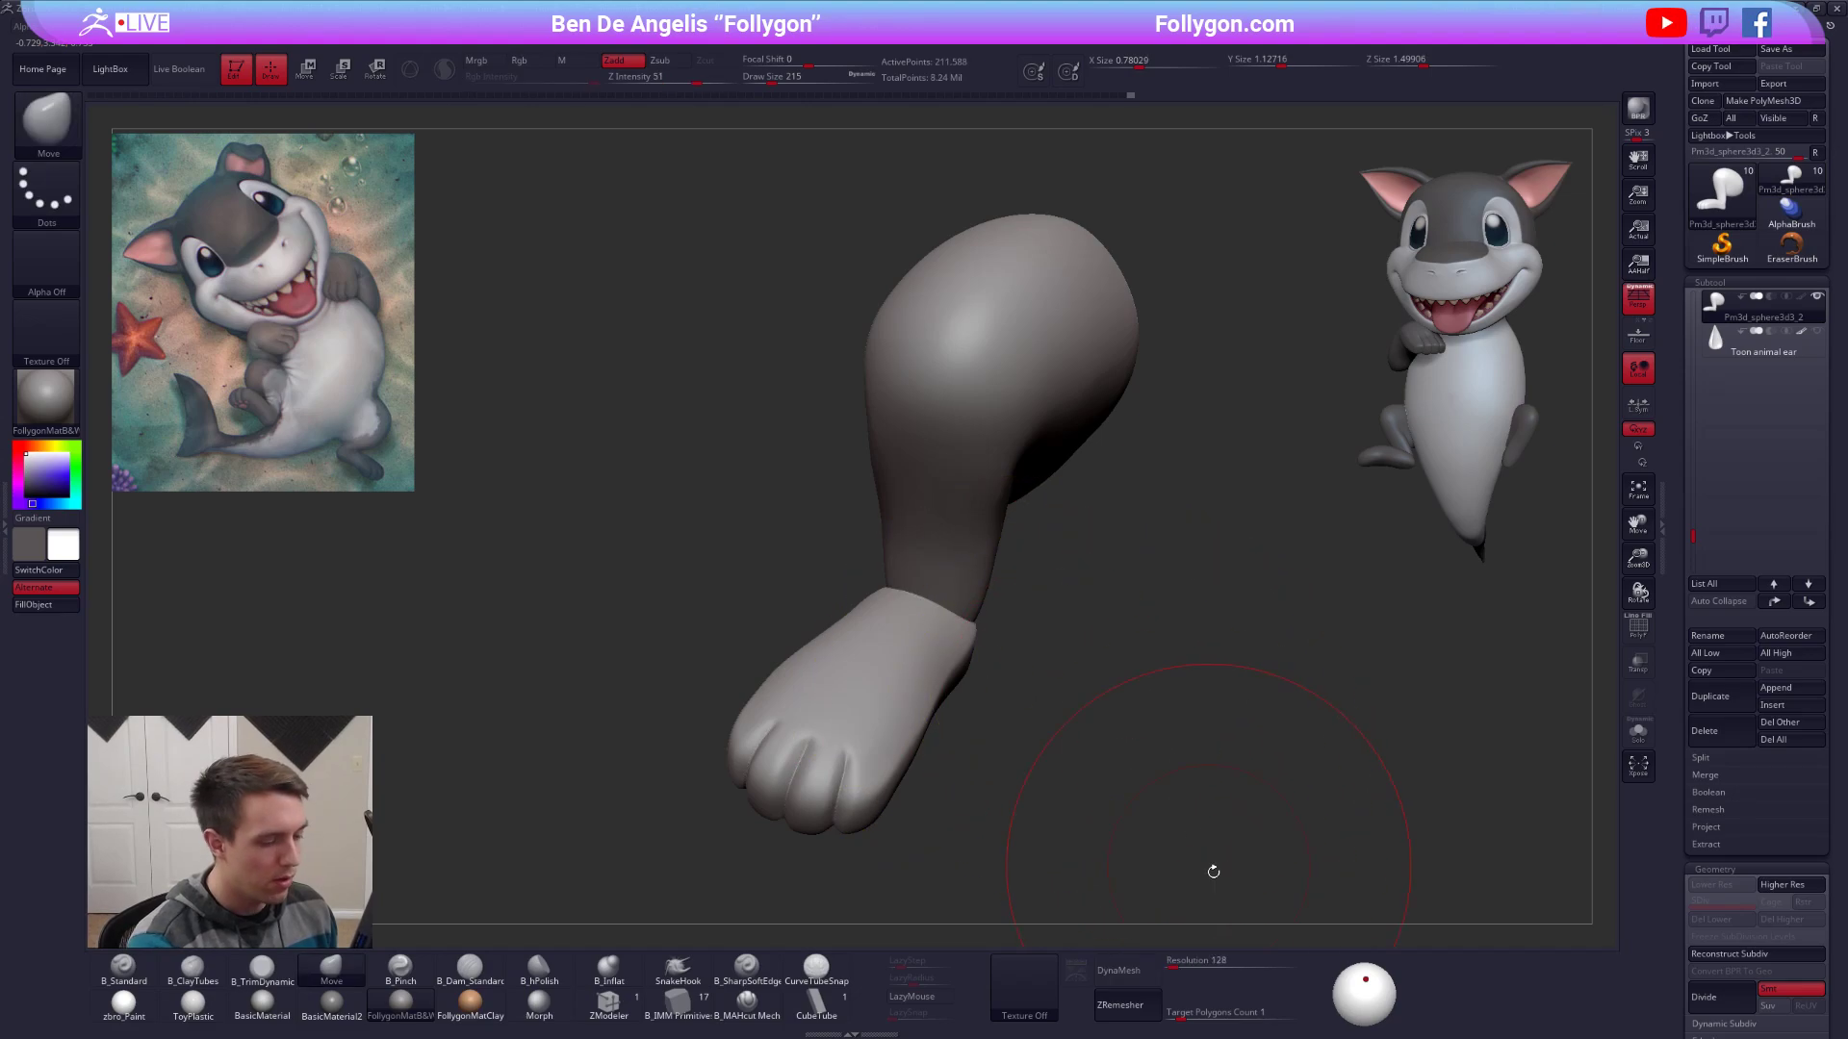
Fuse the leg and foot with DynaMesh at resolution 832 and blend the ankle seam with B_TrimDynamic.
drag(1185, 968, 1198, 970)
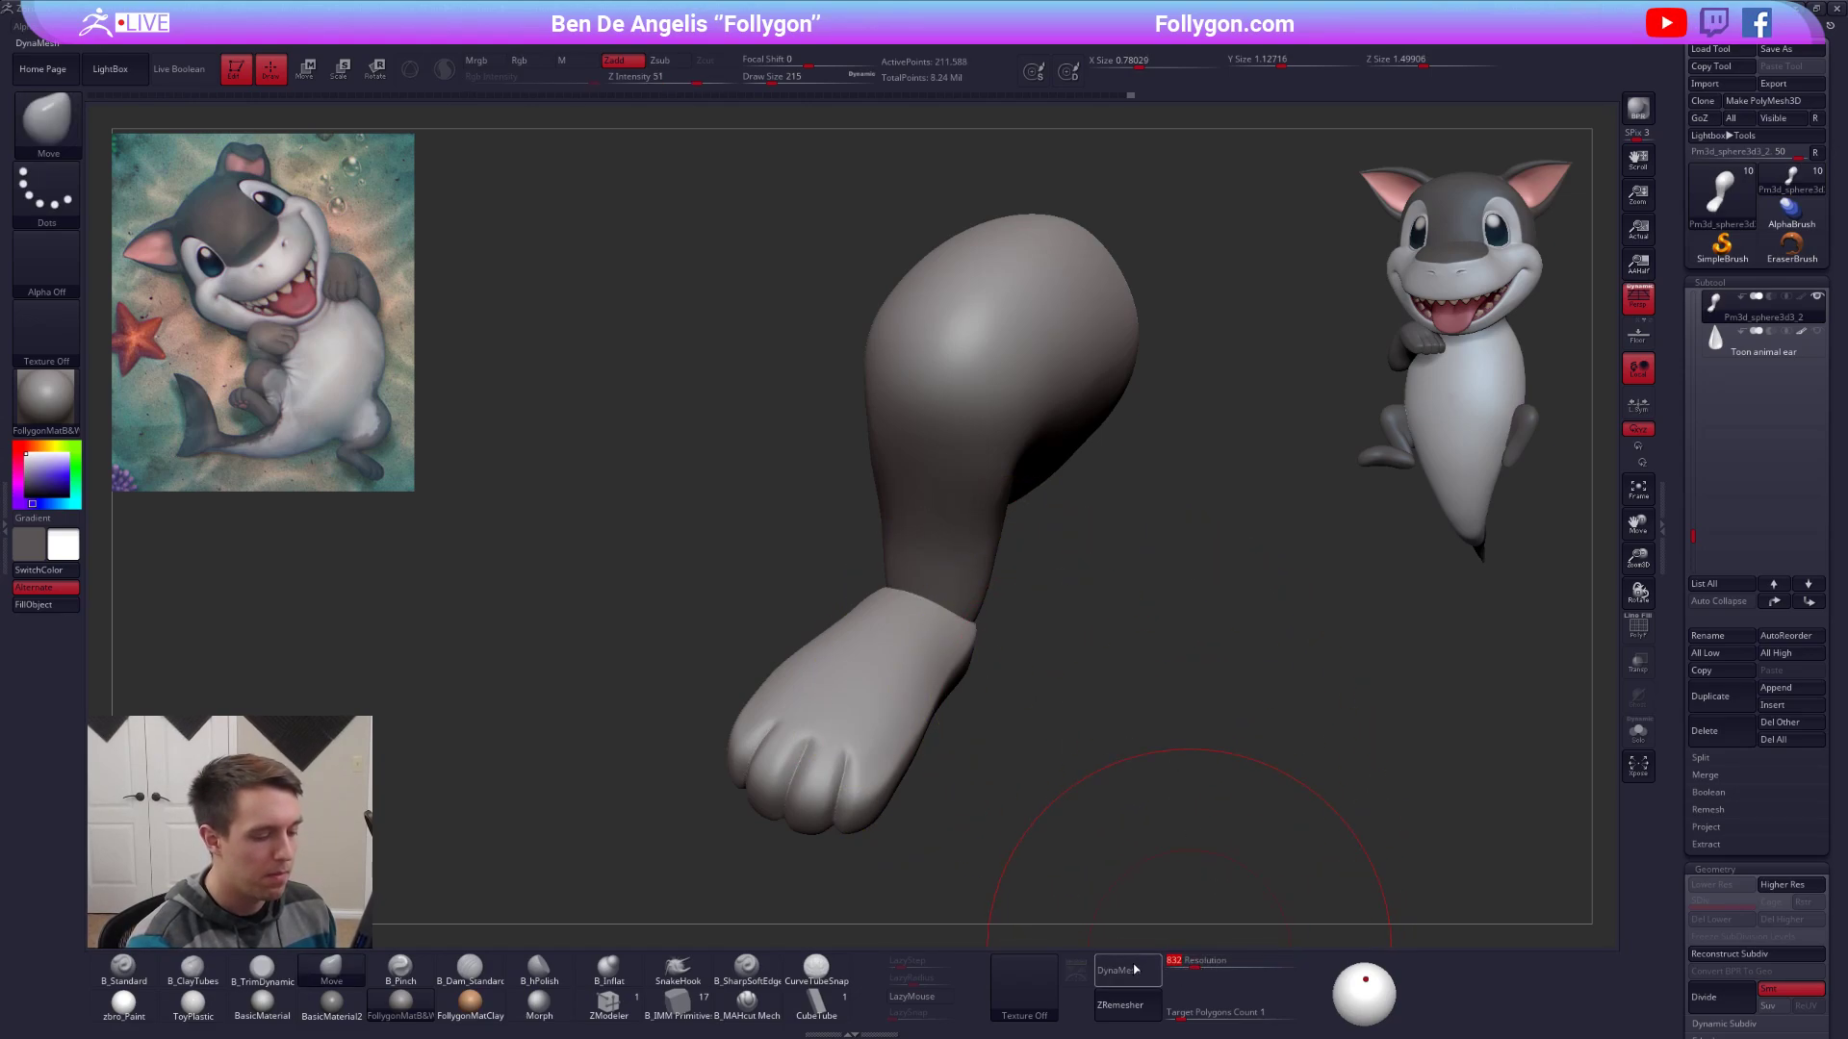
key(space)
drag(1032, 633, 1016, 633)
mouse_move(1106, 664)
mouse_down()
mouse_move(933, 649)
mouse_move(1065, 605)
mouse_up()
key(3)
drag(1177, 604, 1039, 595)
drag(1072, 589, 1099, 585)
mouse_move(1234, 589)
mouse_down()
mouse_move(1136, 581)
mouse_move(1110, 521)
mouse_up()
Try building up the ankle's side with B_ClayTubes at draw size 49, and undo the strokes.
key(2)
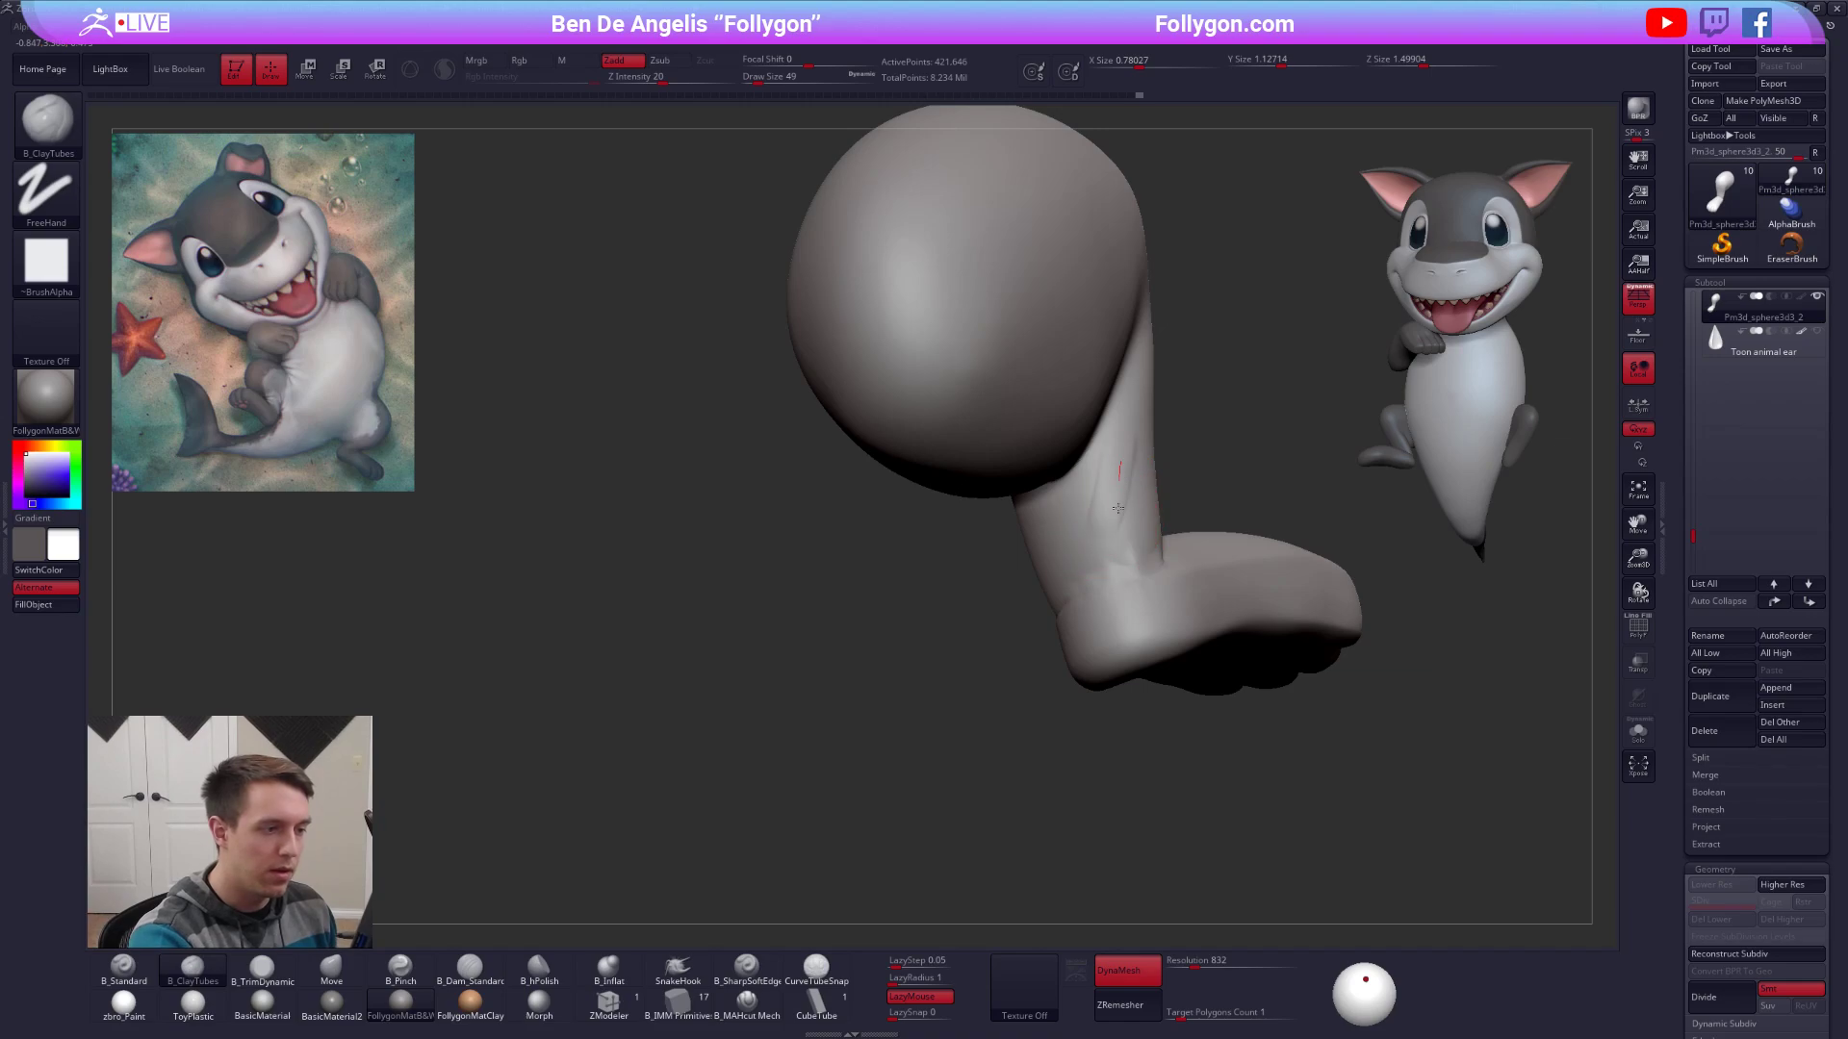
mouse_move(1089, 647)
mouse_down()
mouse_move(1154, 619)
mouse_move(1132, 578)
mouse_up()
key(3)
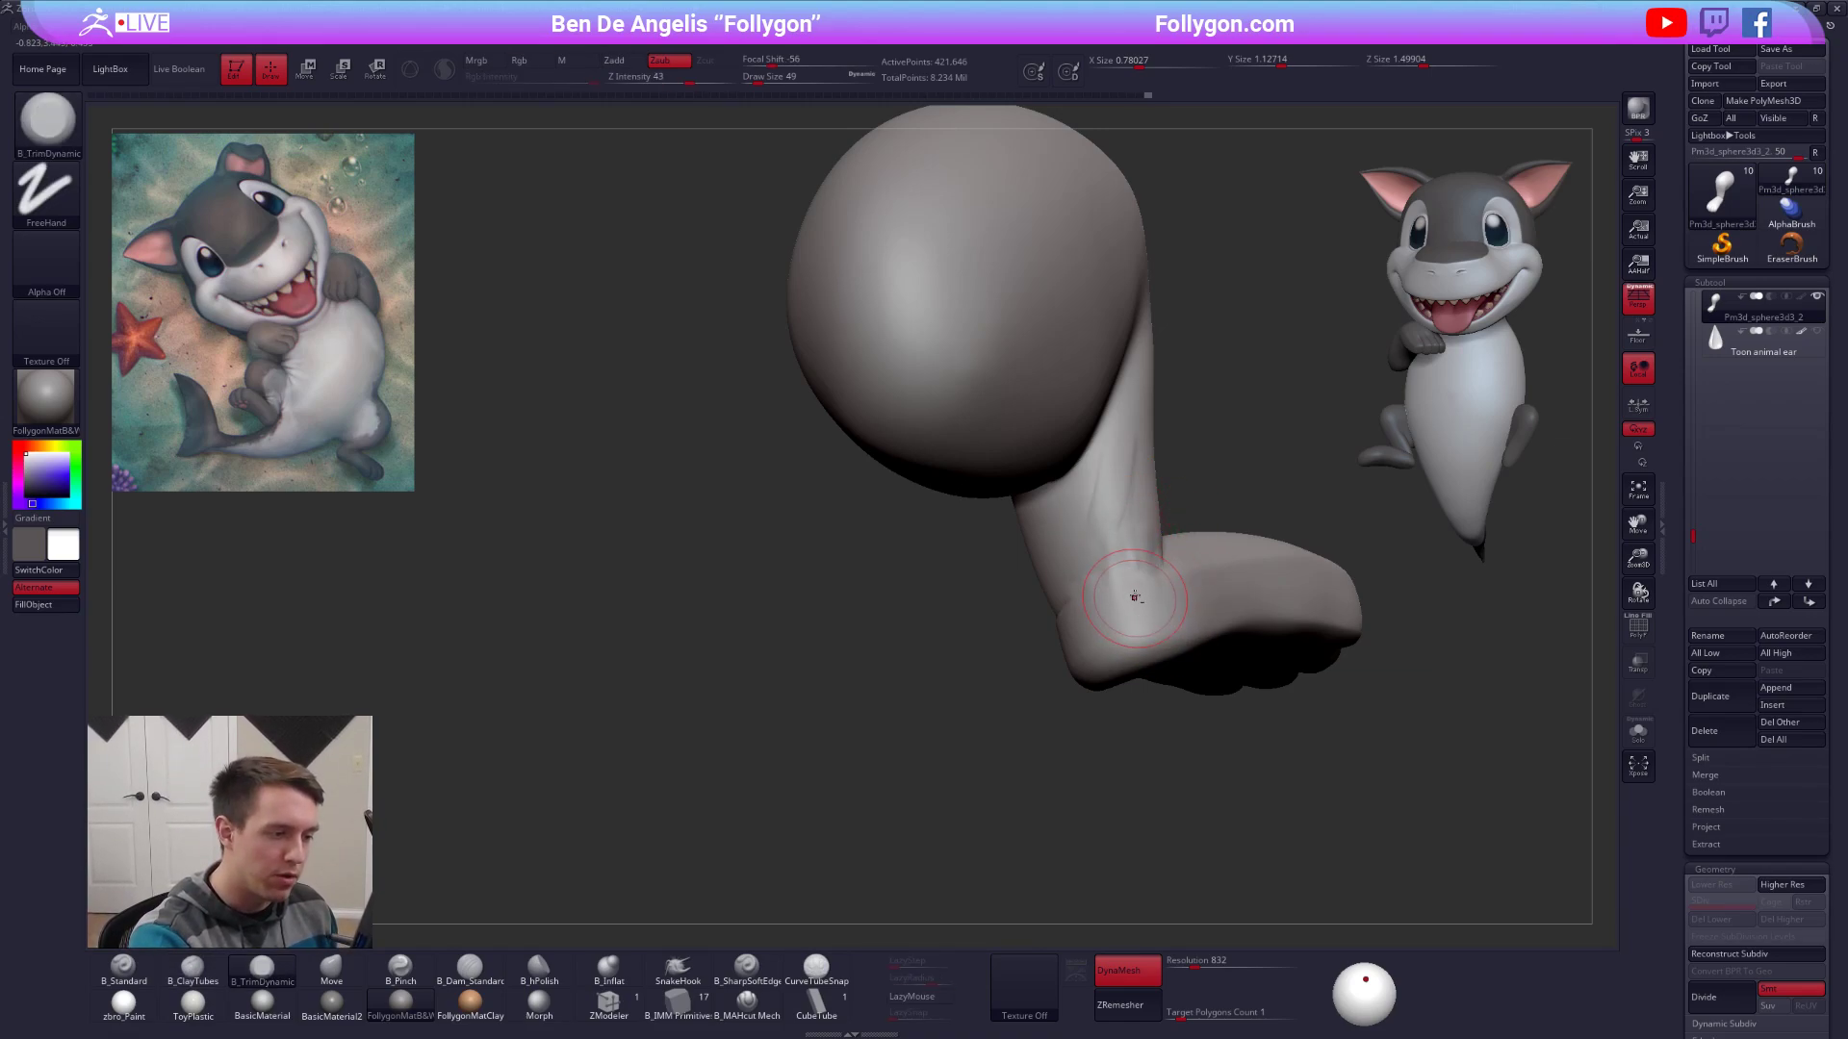
key(ctrl+z)
key(ctrl+z)
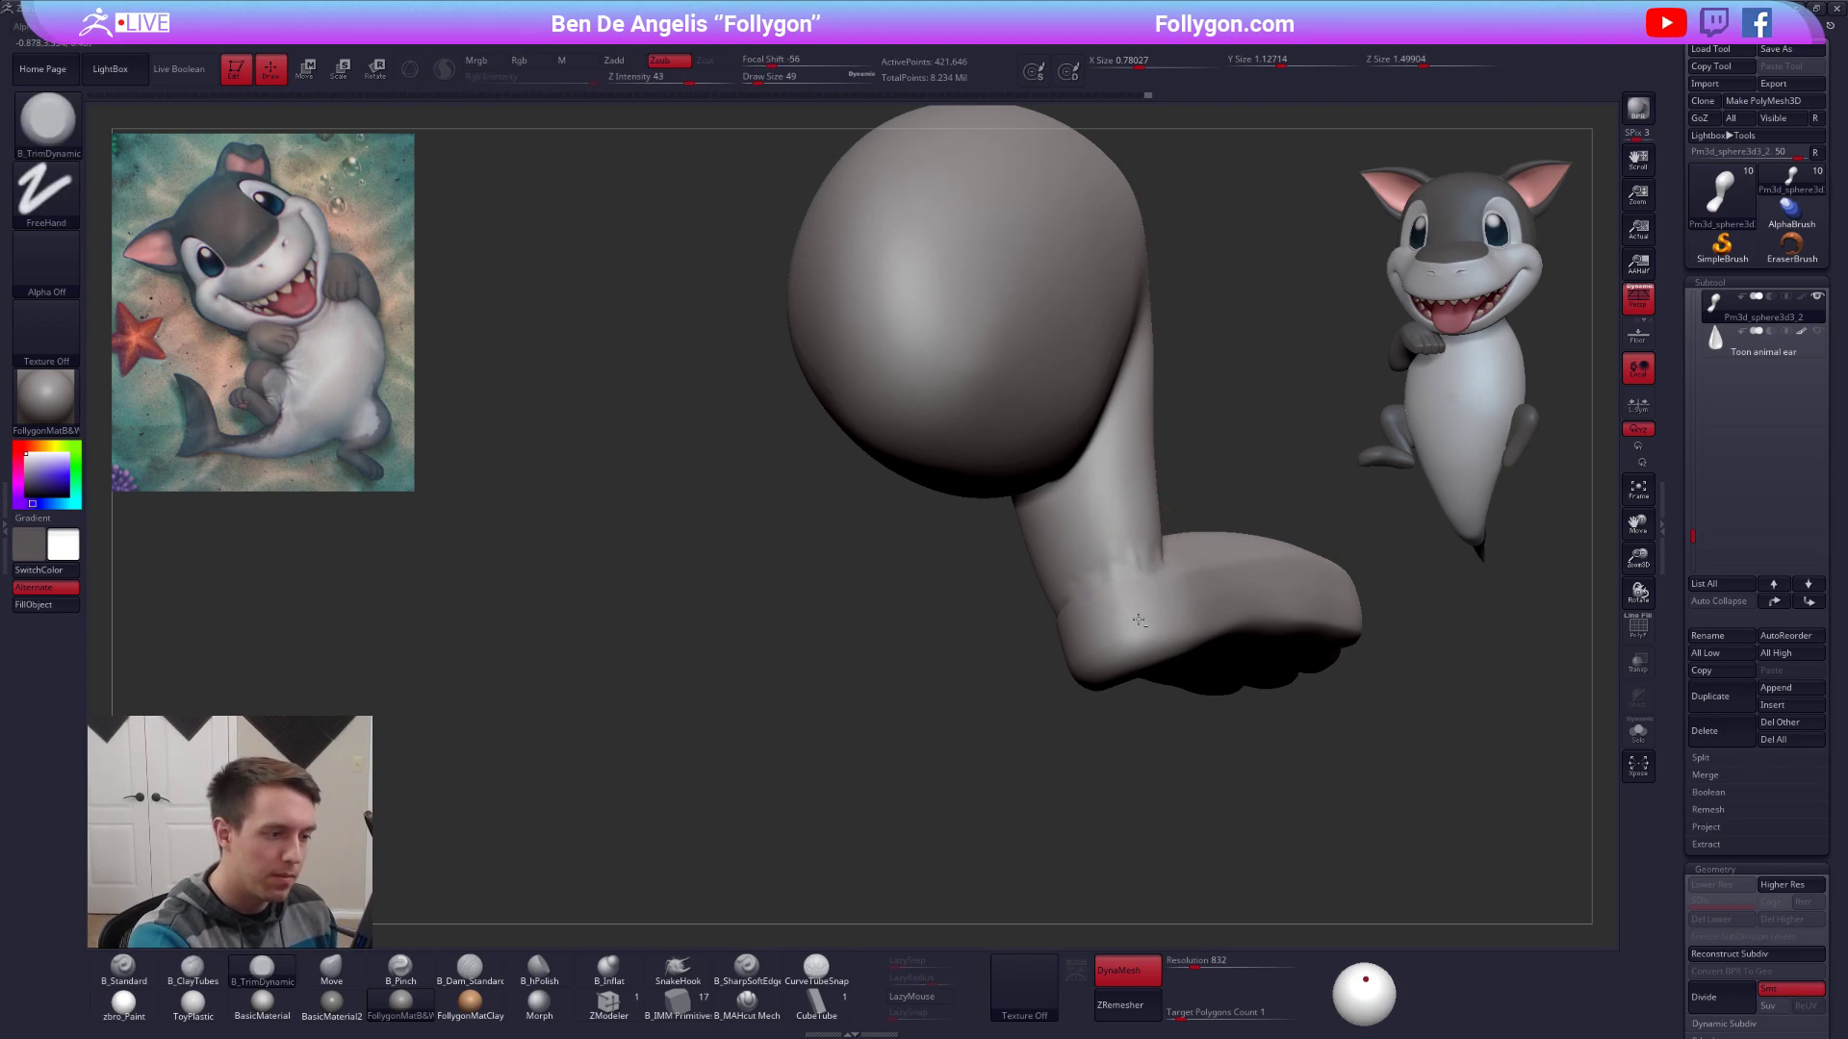
Blend the remaining ankle seam on the sides and back of the heel with B_TrimDynamic.
drag(1139, 620, 1101, 570)
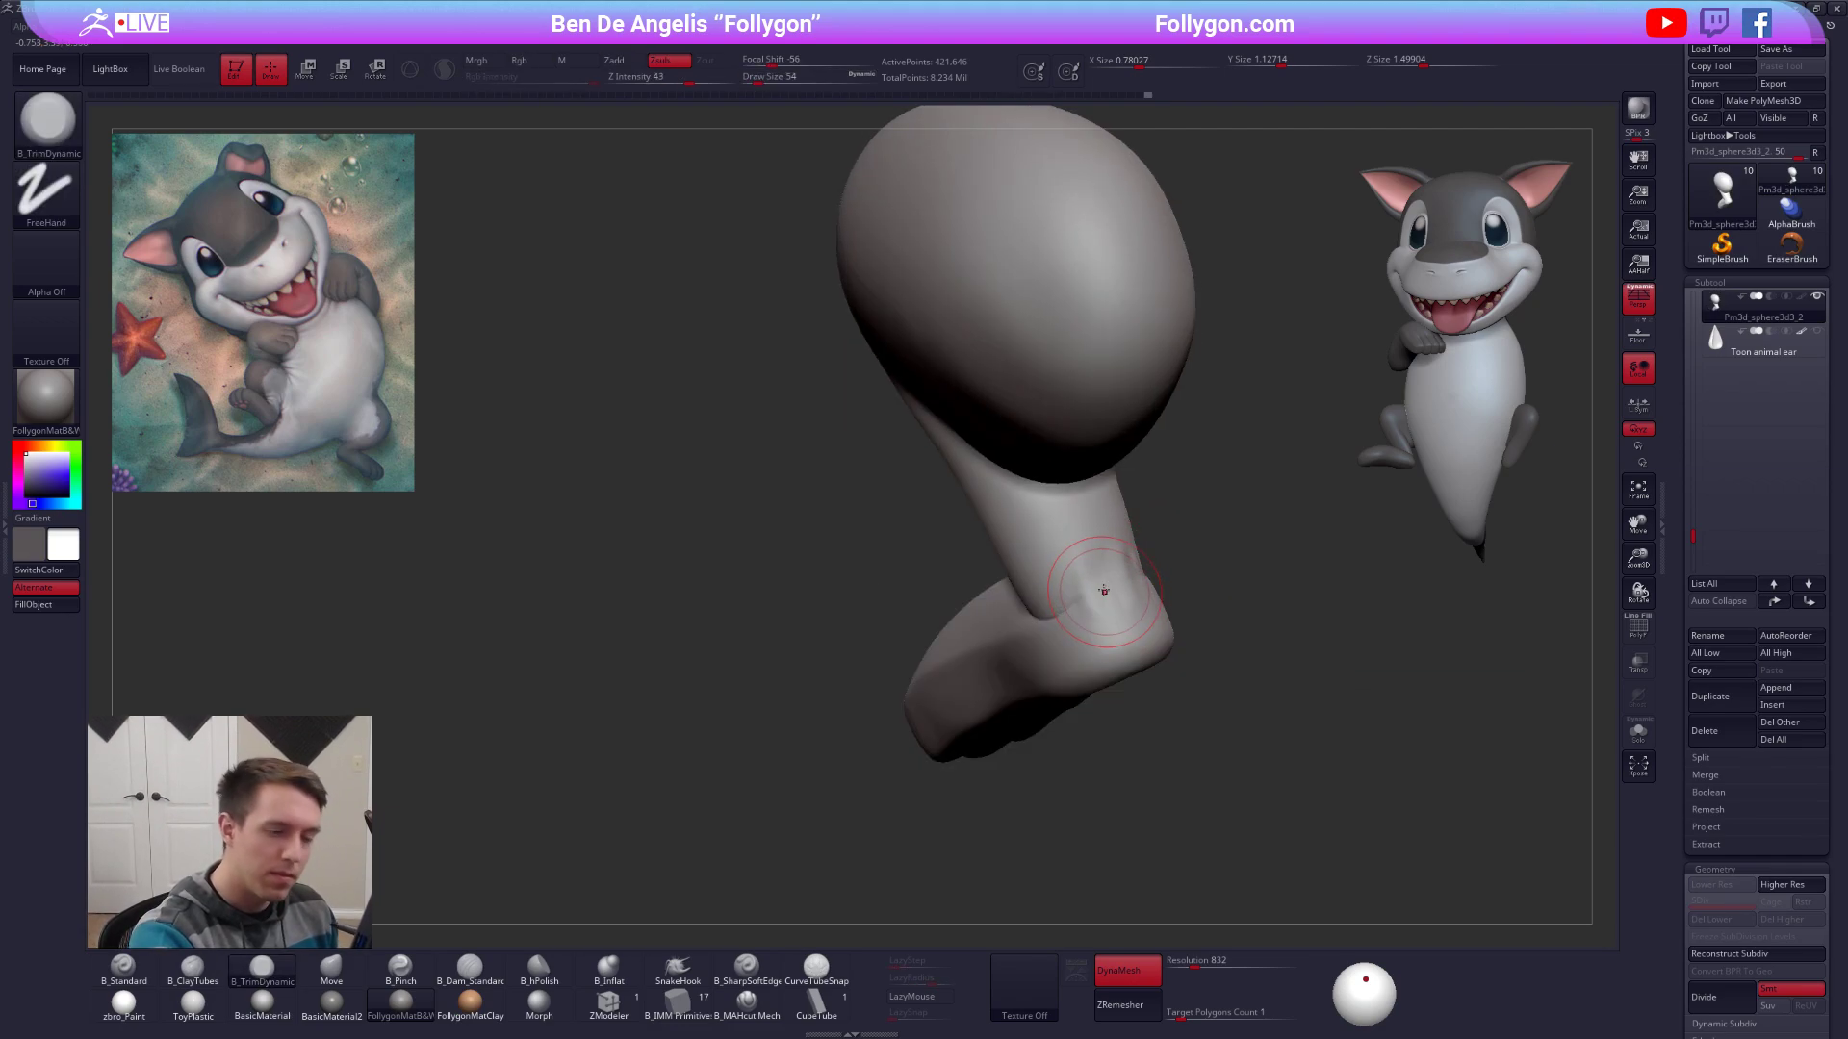
right_drag(1069, 500, 1145, 524)
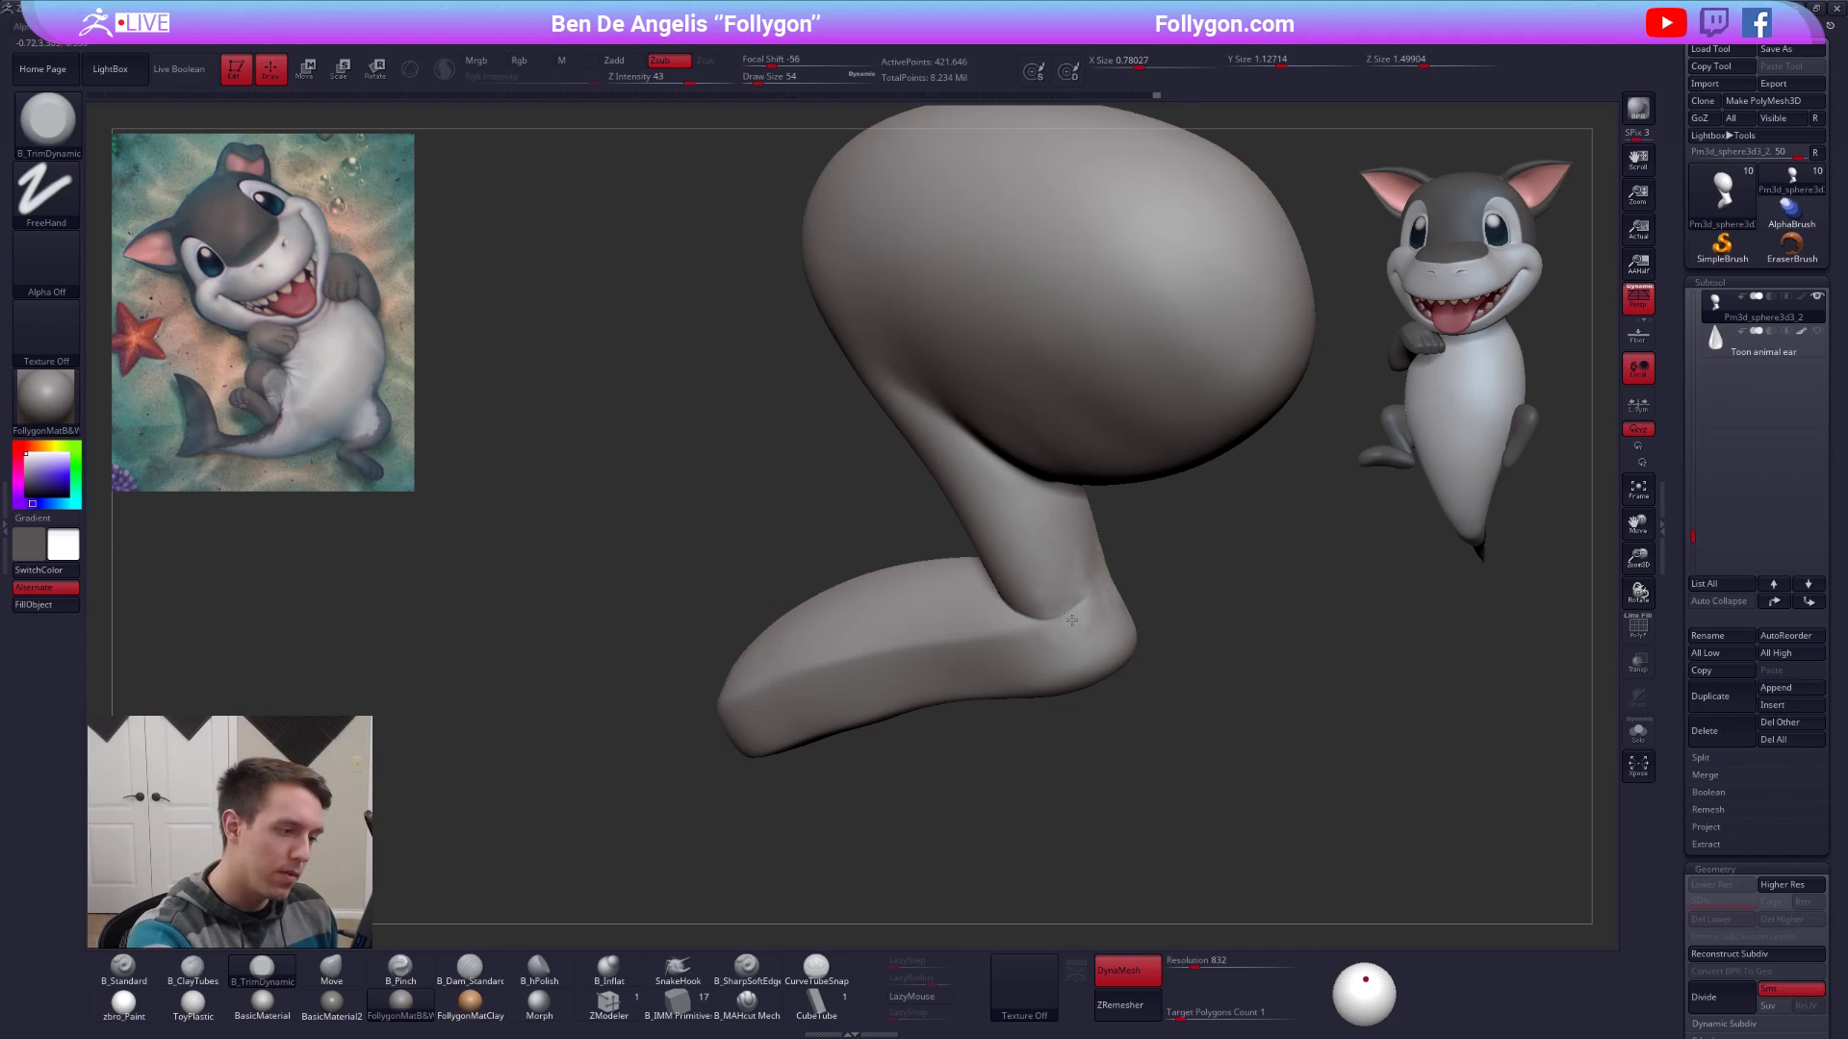
drag(1084, 608, 1064, 549)
right_drag(1044, 553, 1067, 600)
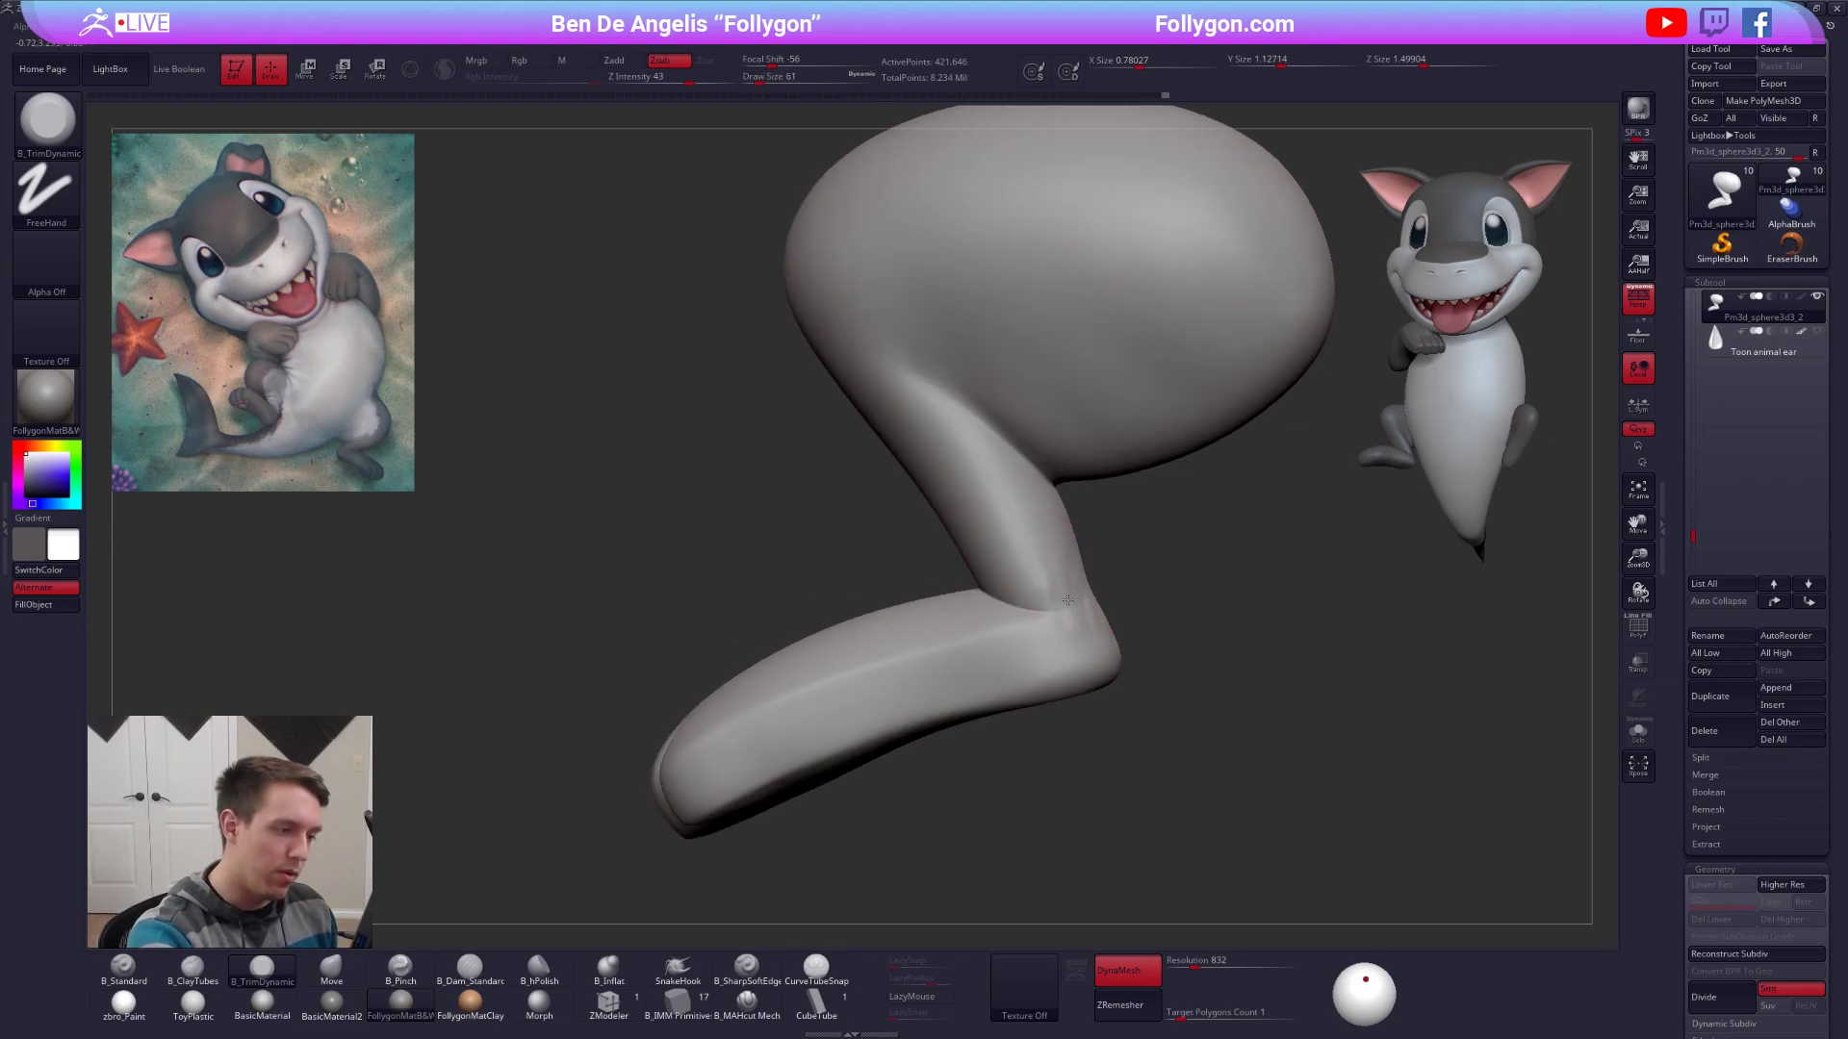
drag(1094, 648, 1076, 597)
mouse_move(1044, 588)
right_down()
mouse_move(1105, 586)
mouse_move(1078, 679)
mouse_move(1043, 619)
mouse_move(1089, 651)
mouse_move(1056, 681)
mouse_move(1137, 571)
right_up()
Touch up the back of the ankle with B_ClayTubes, set draw size 96 and return to B_TrimDynamic.
key(b)
key(m)
key(v)
key(b)
key(c)
key(t)
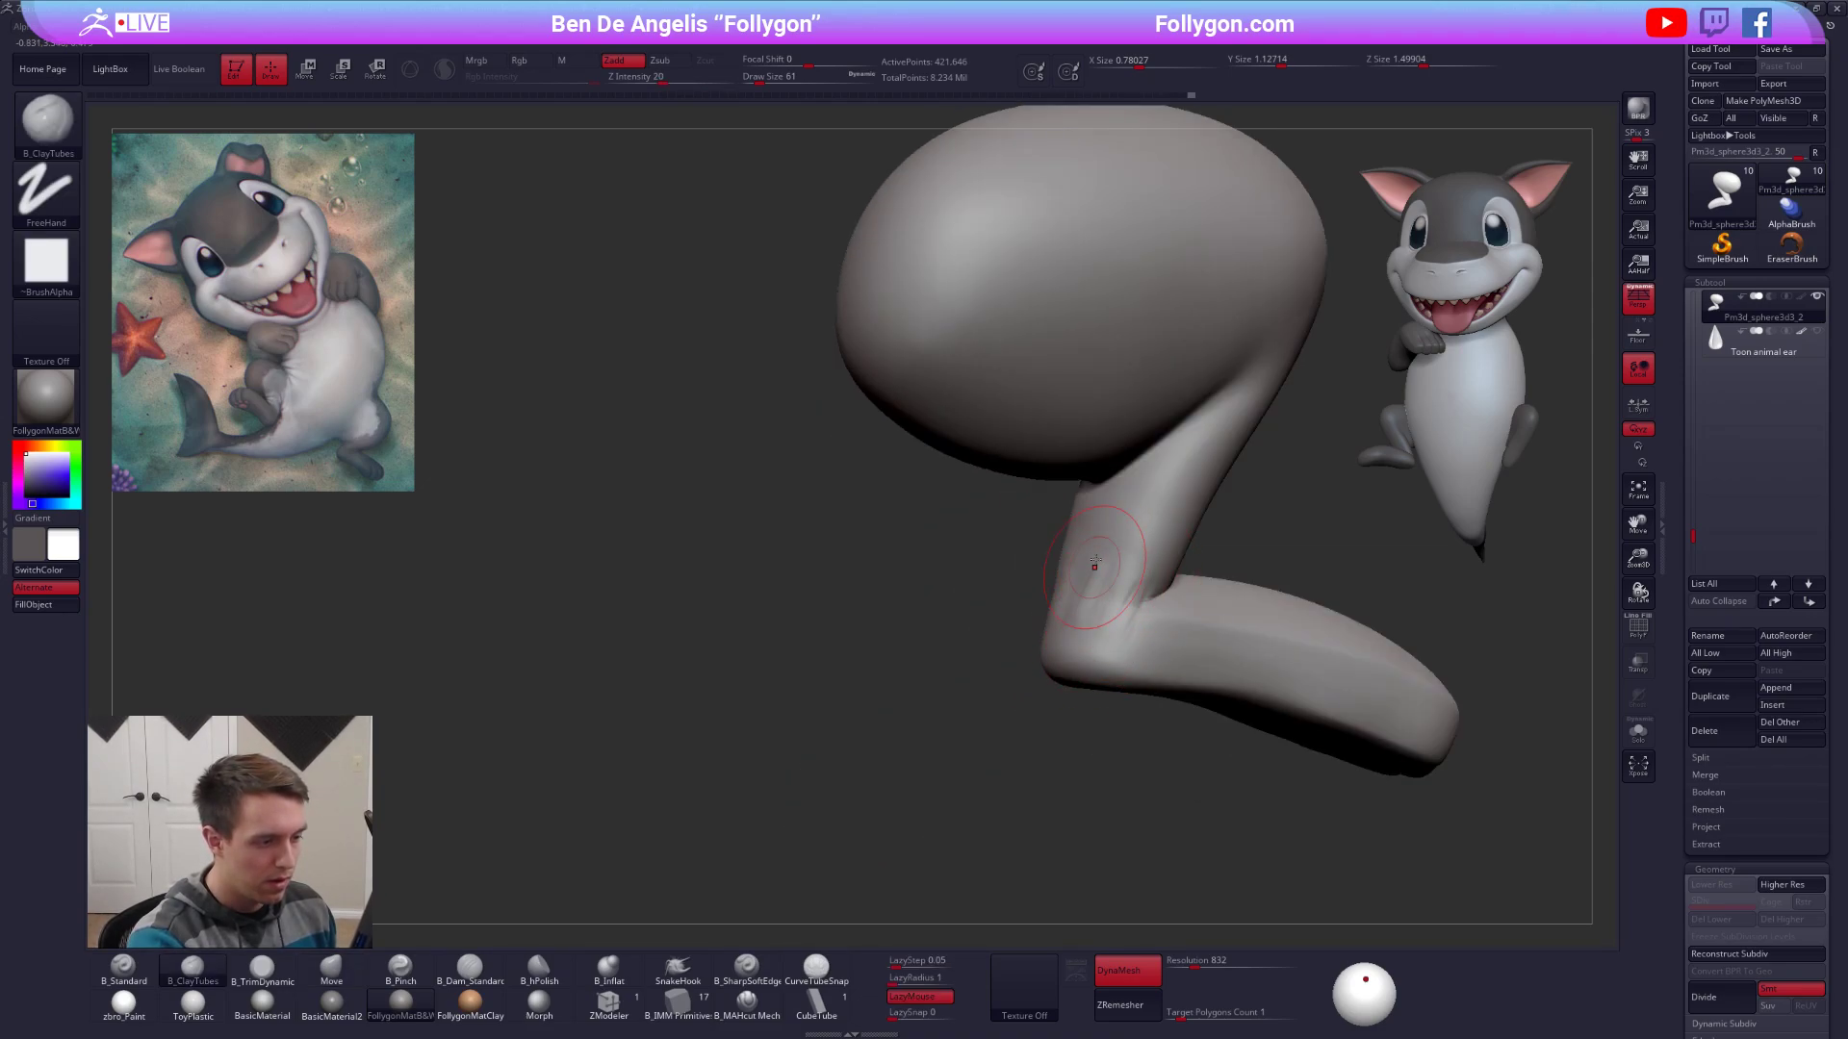
drag(1042, 660, 1040, 674)
key(space)
drag(1063, 622, 1069, 621)
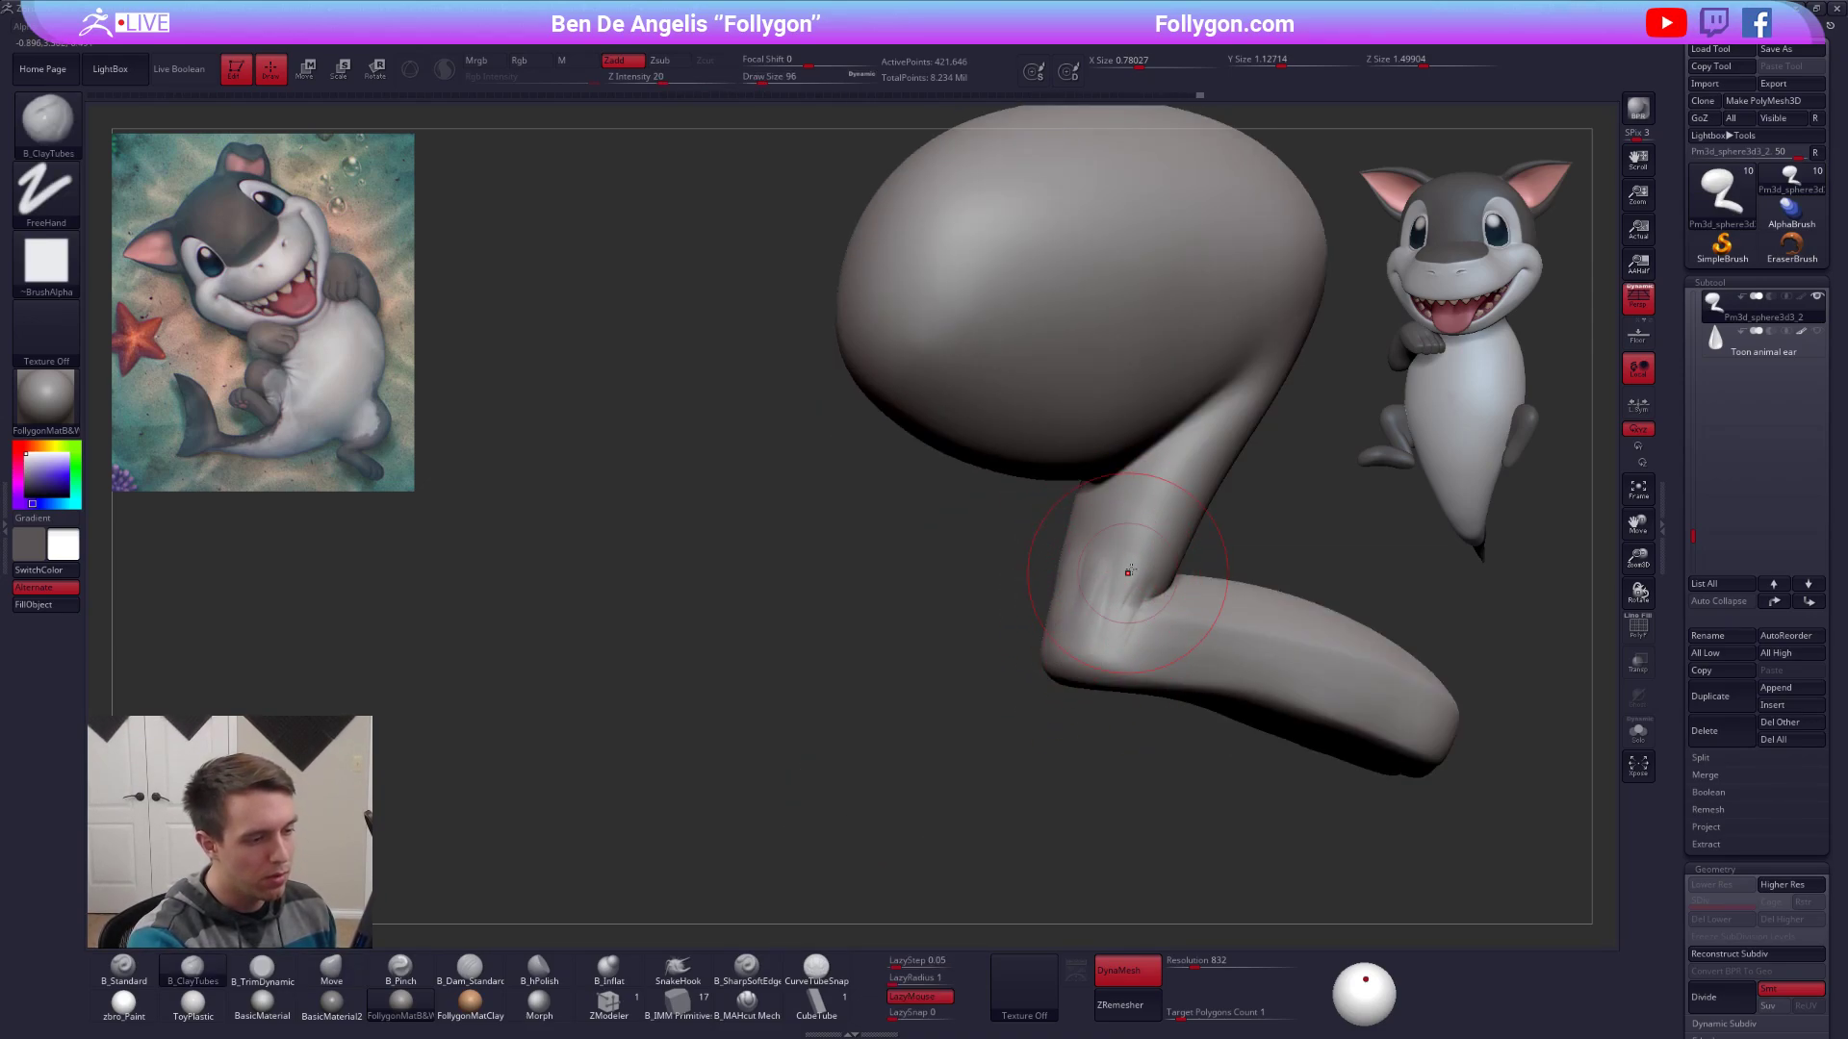
mouse_move(1131, 591)
right_down()
mouse_move(1053, 557)
mouse_move(1080, 639)
mouse_move(1271, 788)
right_up()
key(b)
key(t)
key(d)
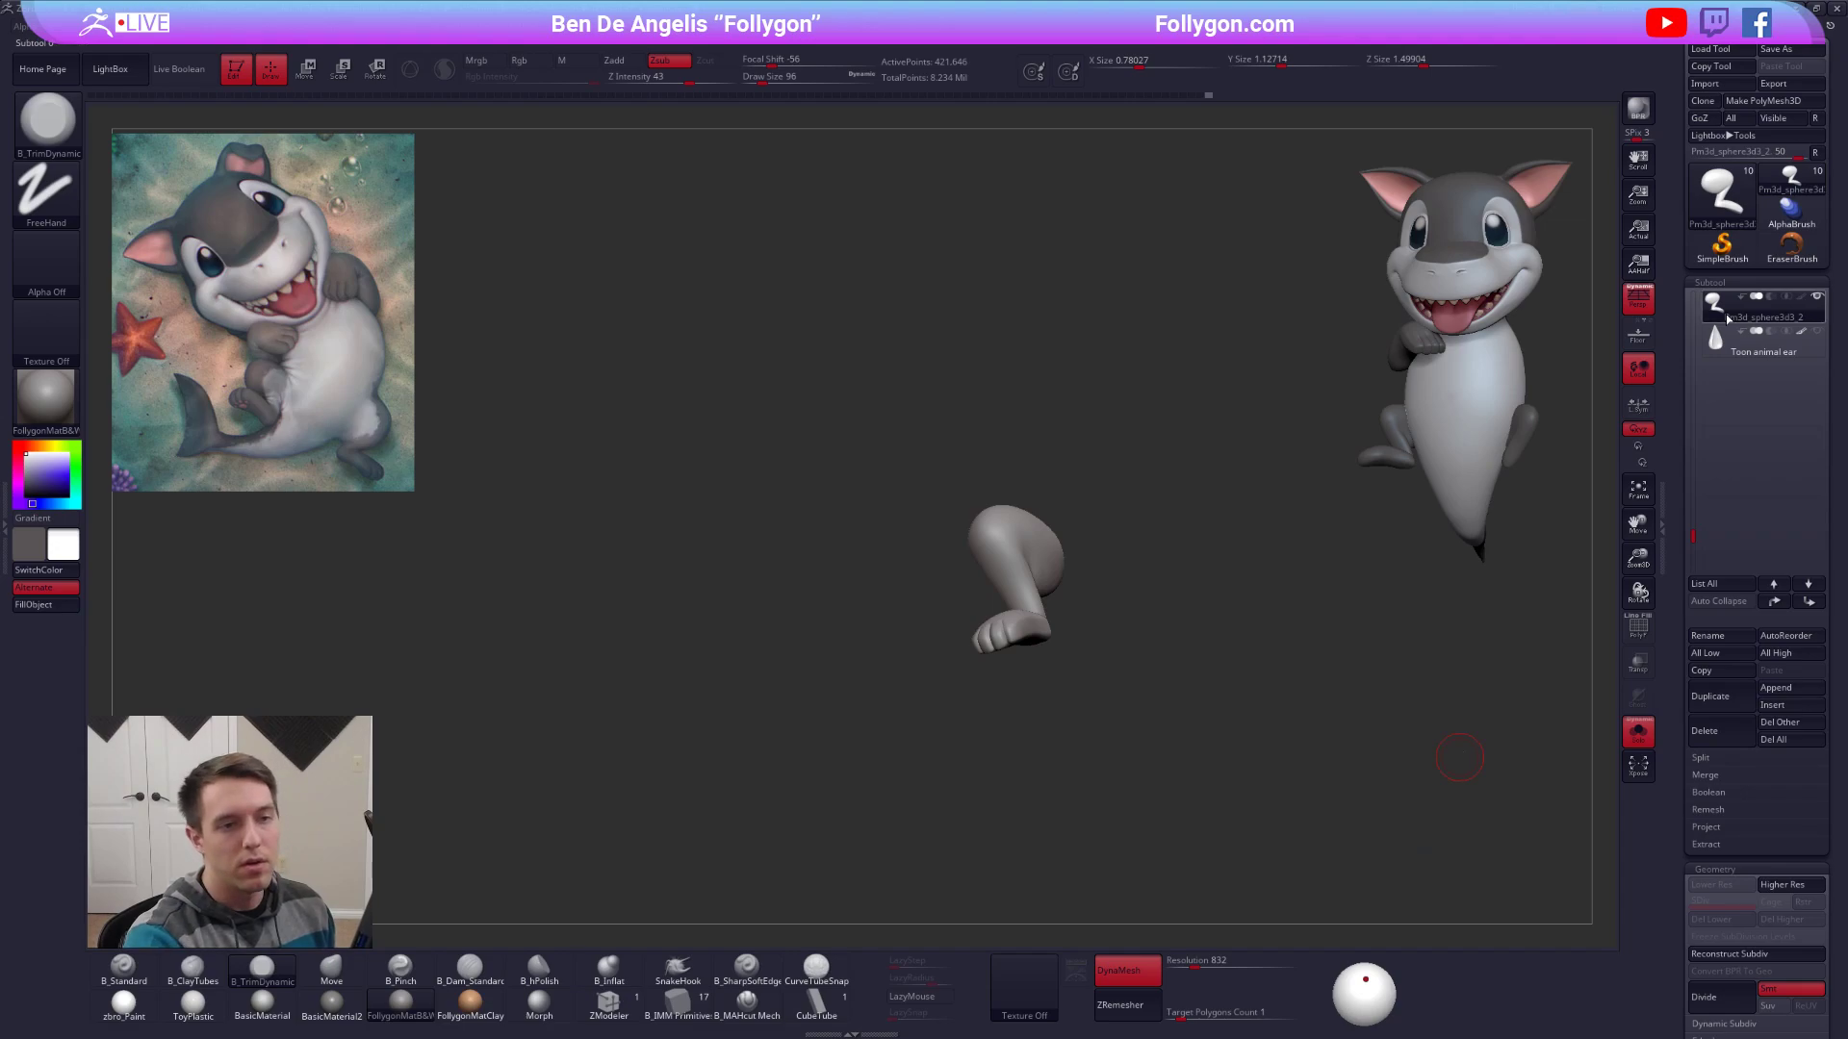
Duplicate the merged leg and foot subtool.
key(shift+s)
mouse_move(1328, 859)
right_down()
mouse_move(1389, 851)
mouse_move(1246, 713)
mouse_move(1247, 548)
right_up()
click(1721, 352)
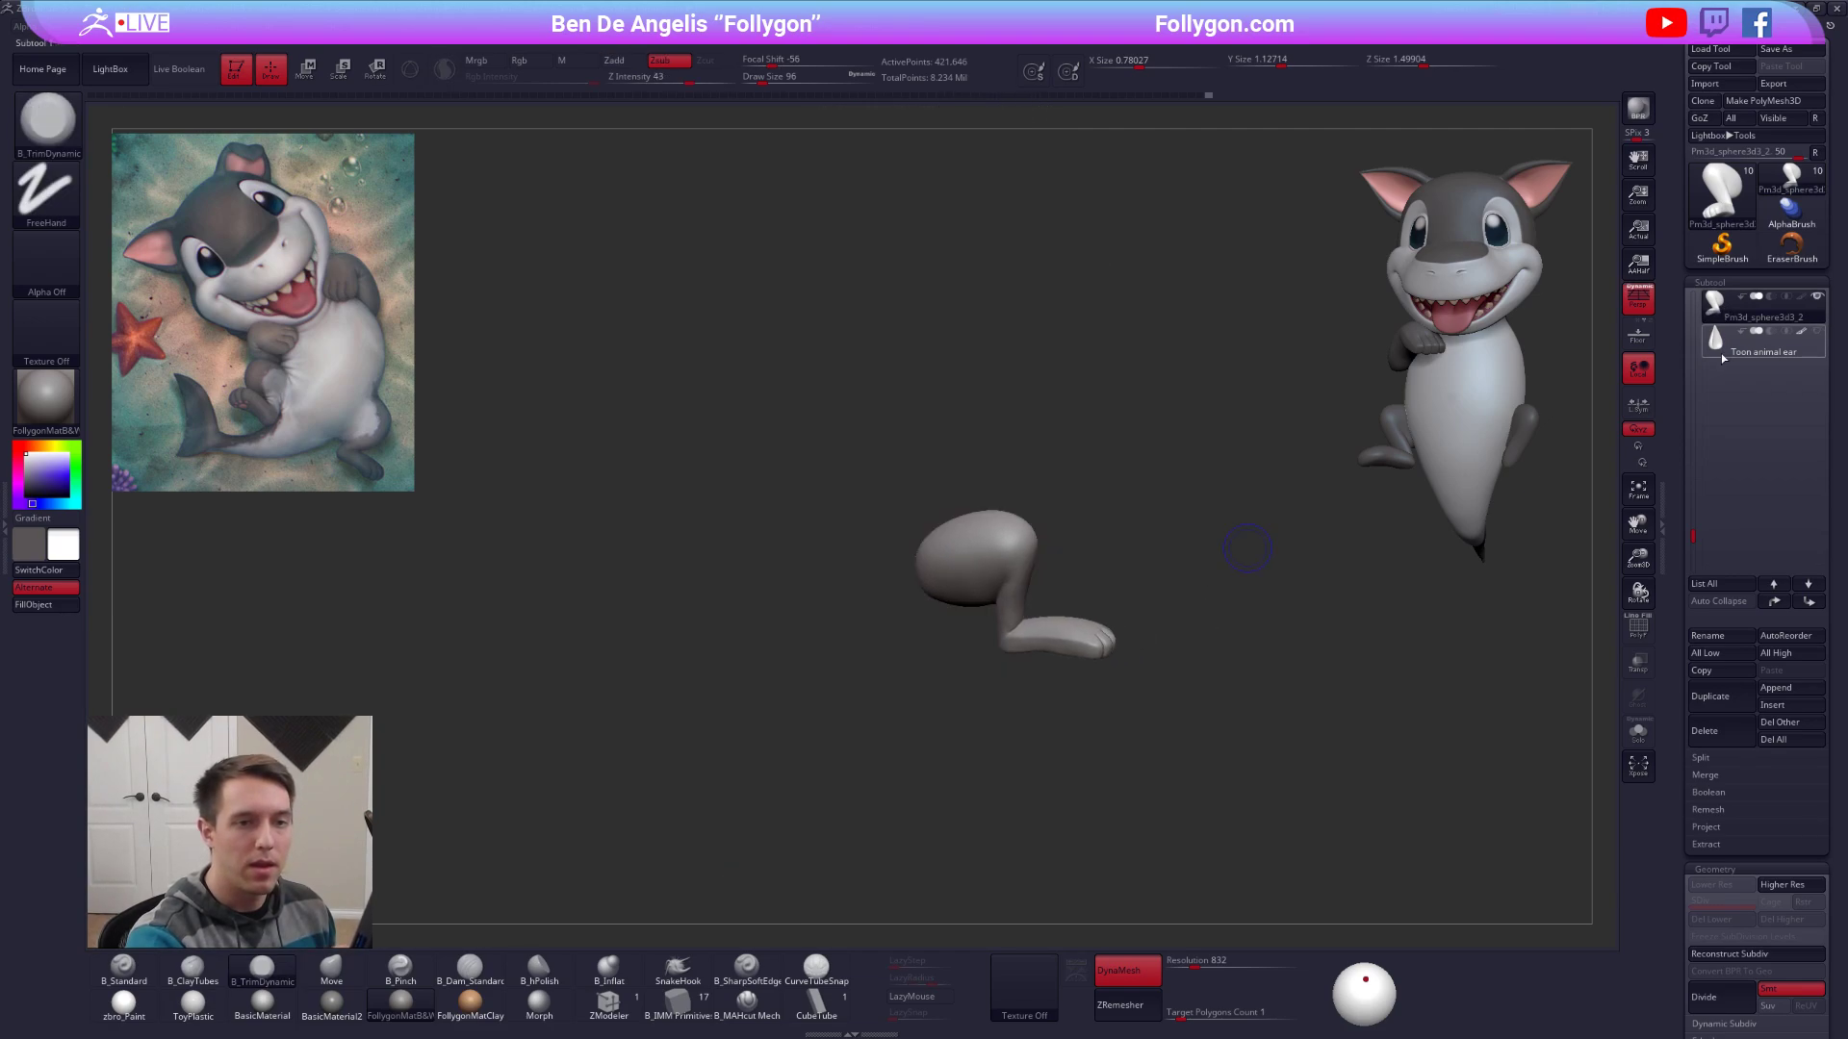
click(1739, 697)
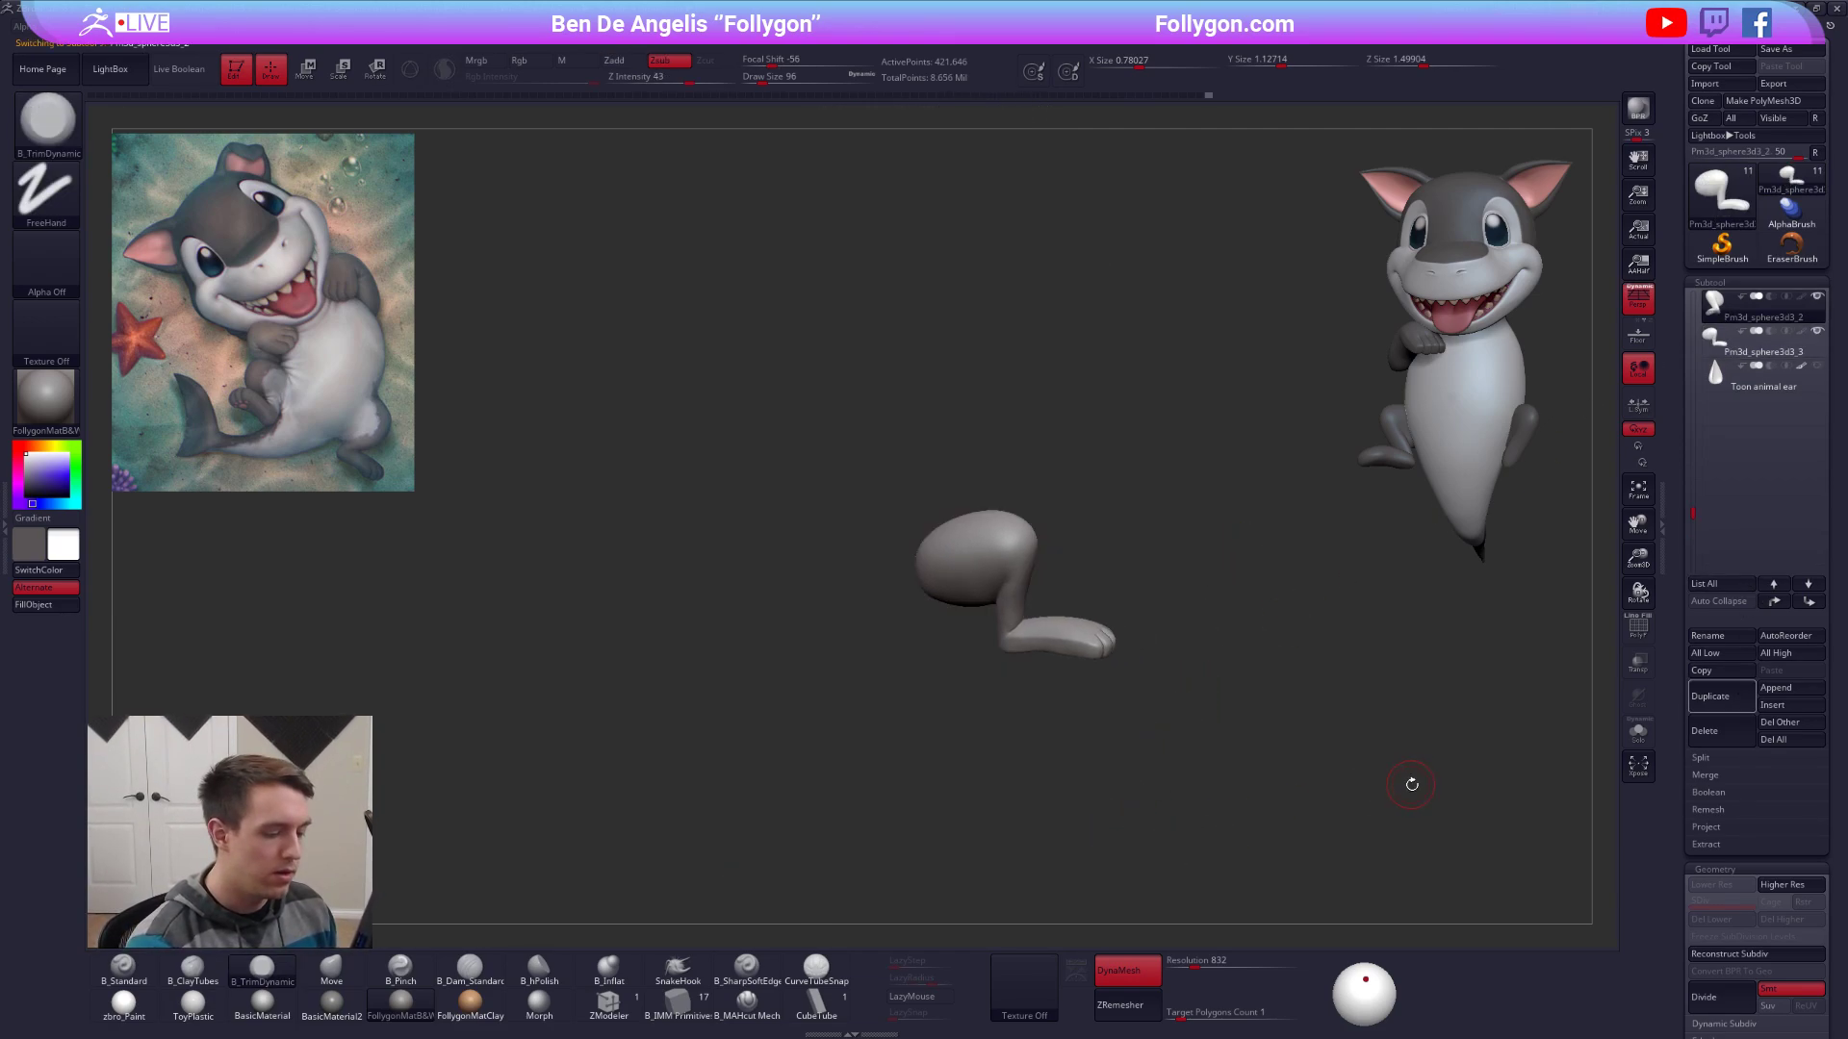
Turn off DynaMesh and remesh the original leg with ZRemesher, keeping groups, at a target polygons count of 2.
click(1136, 968)
key(shift+f)
key(ctrl+z)
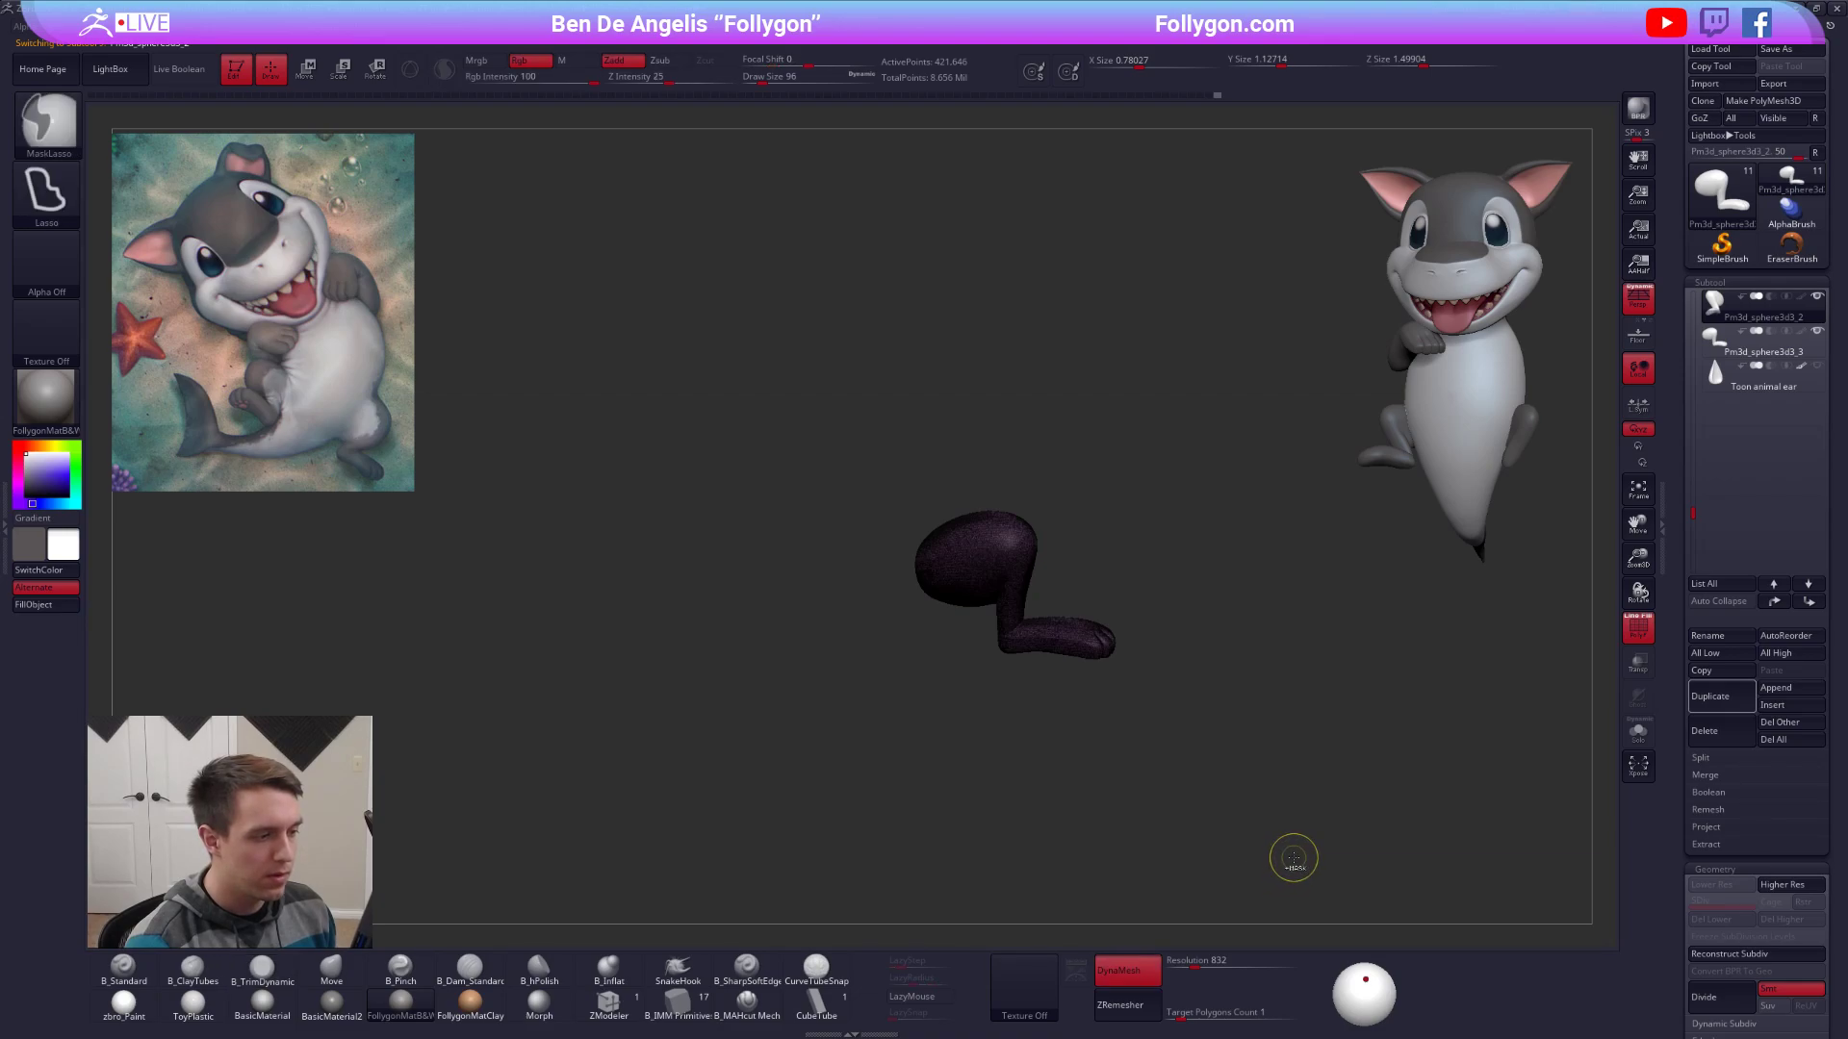
drag(1221, 724, 1233, 774)
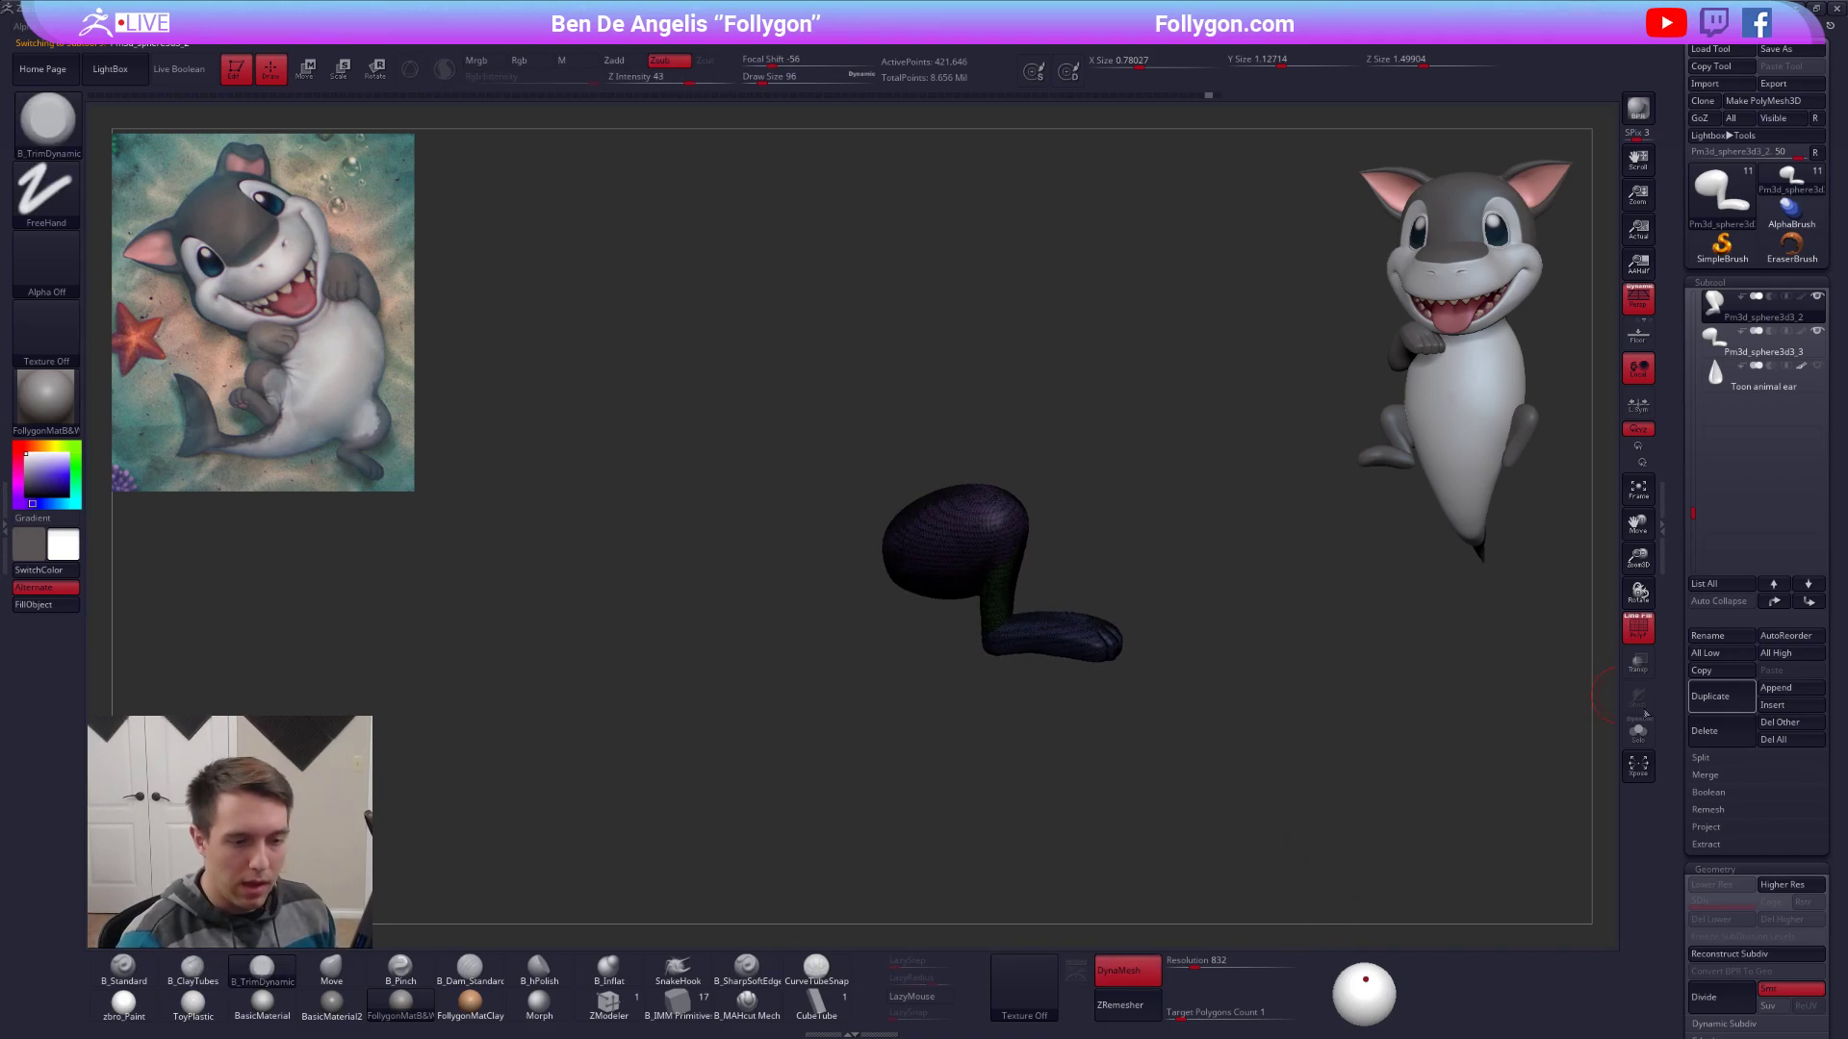
scroll(1694, 674, down, 5)
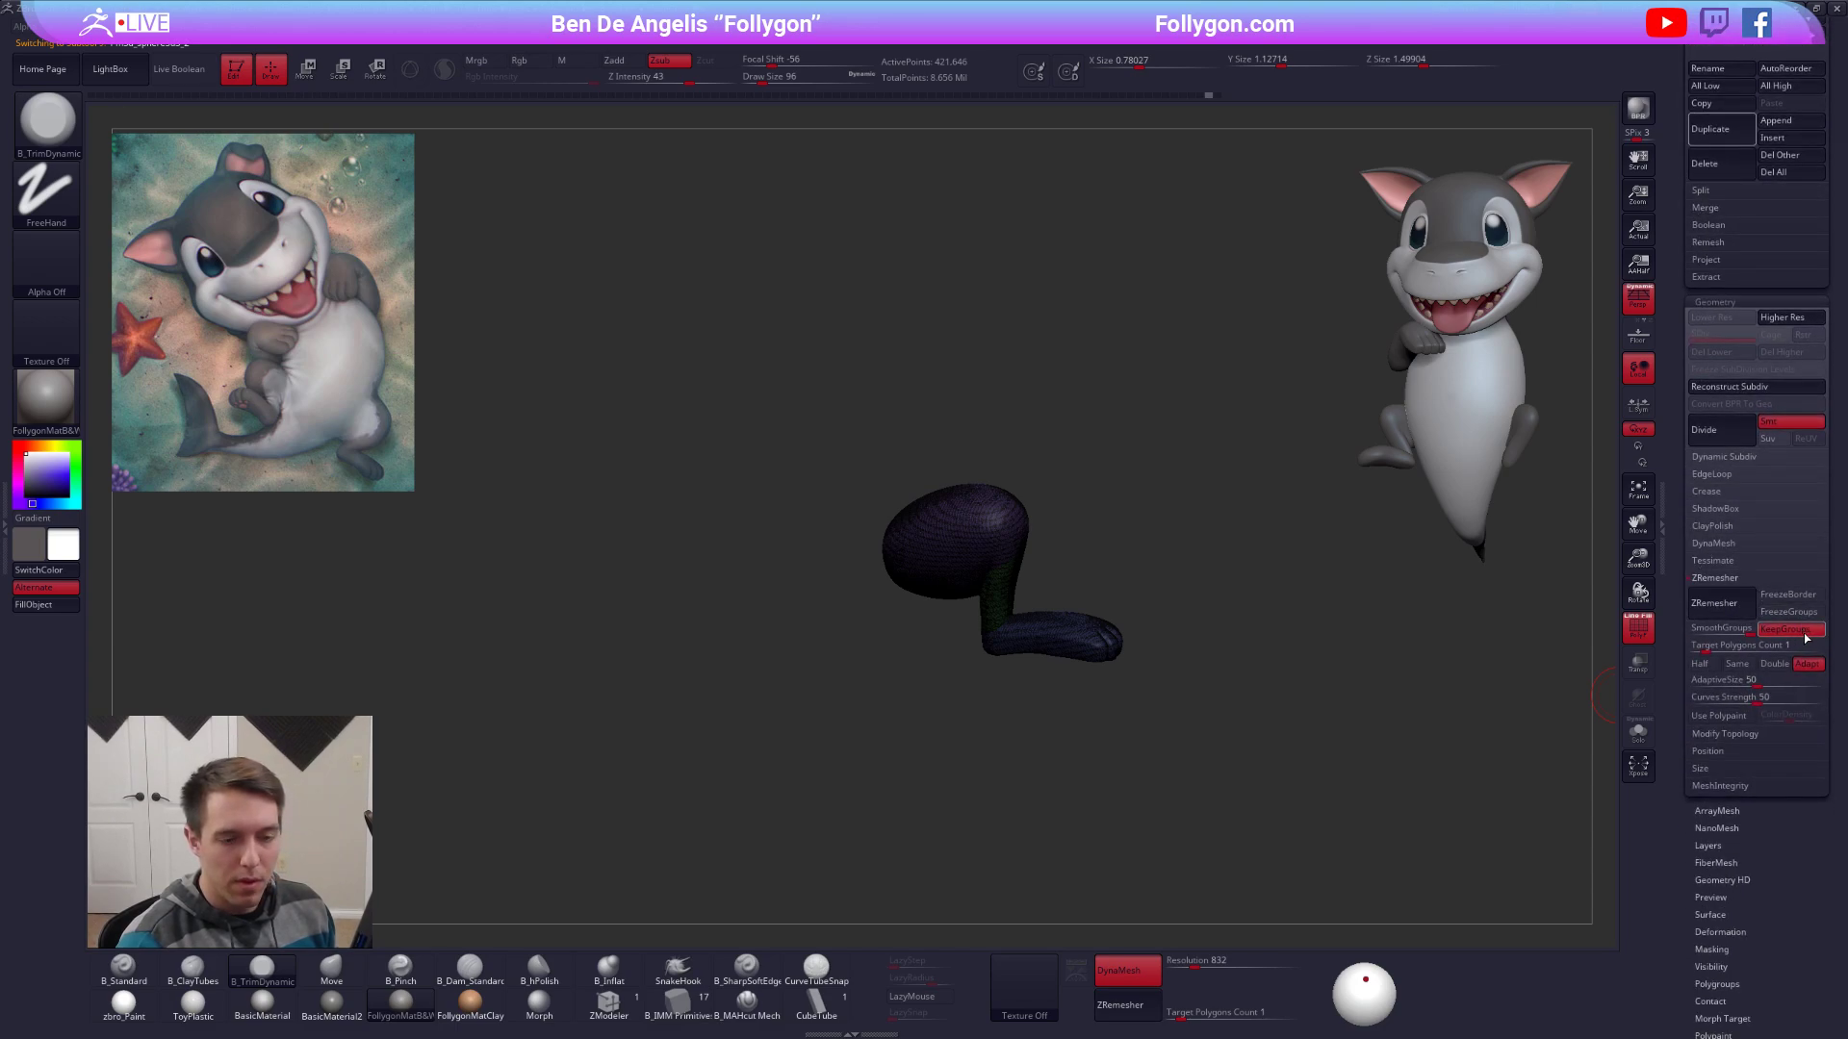
click(1126, 970)
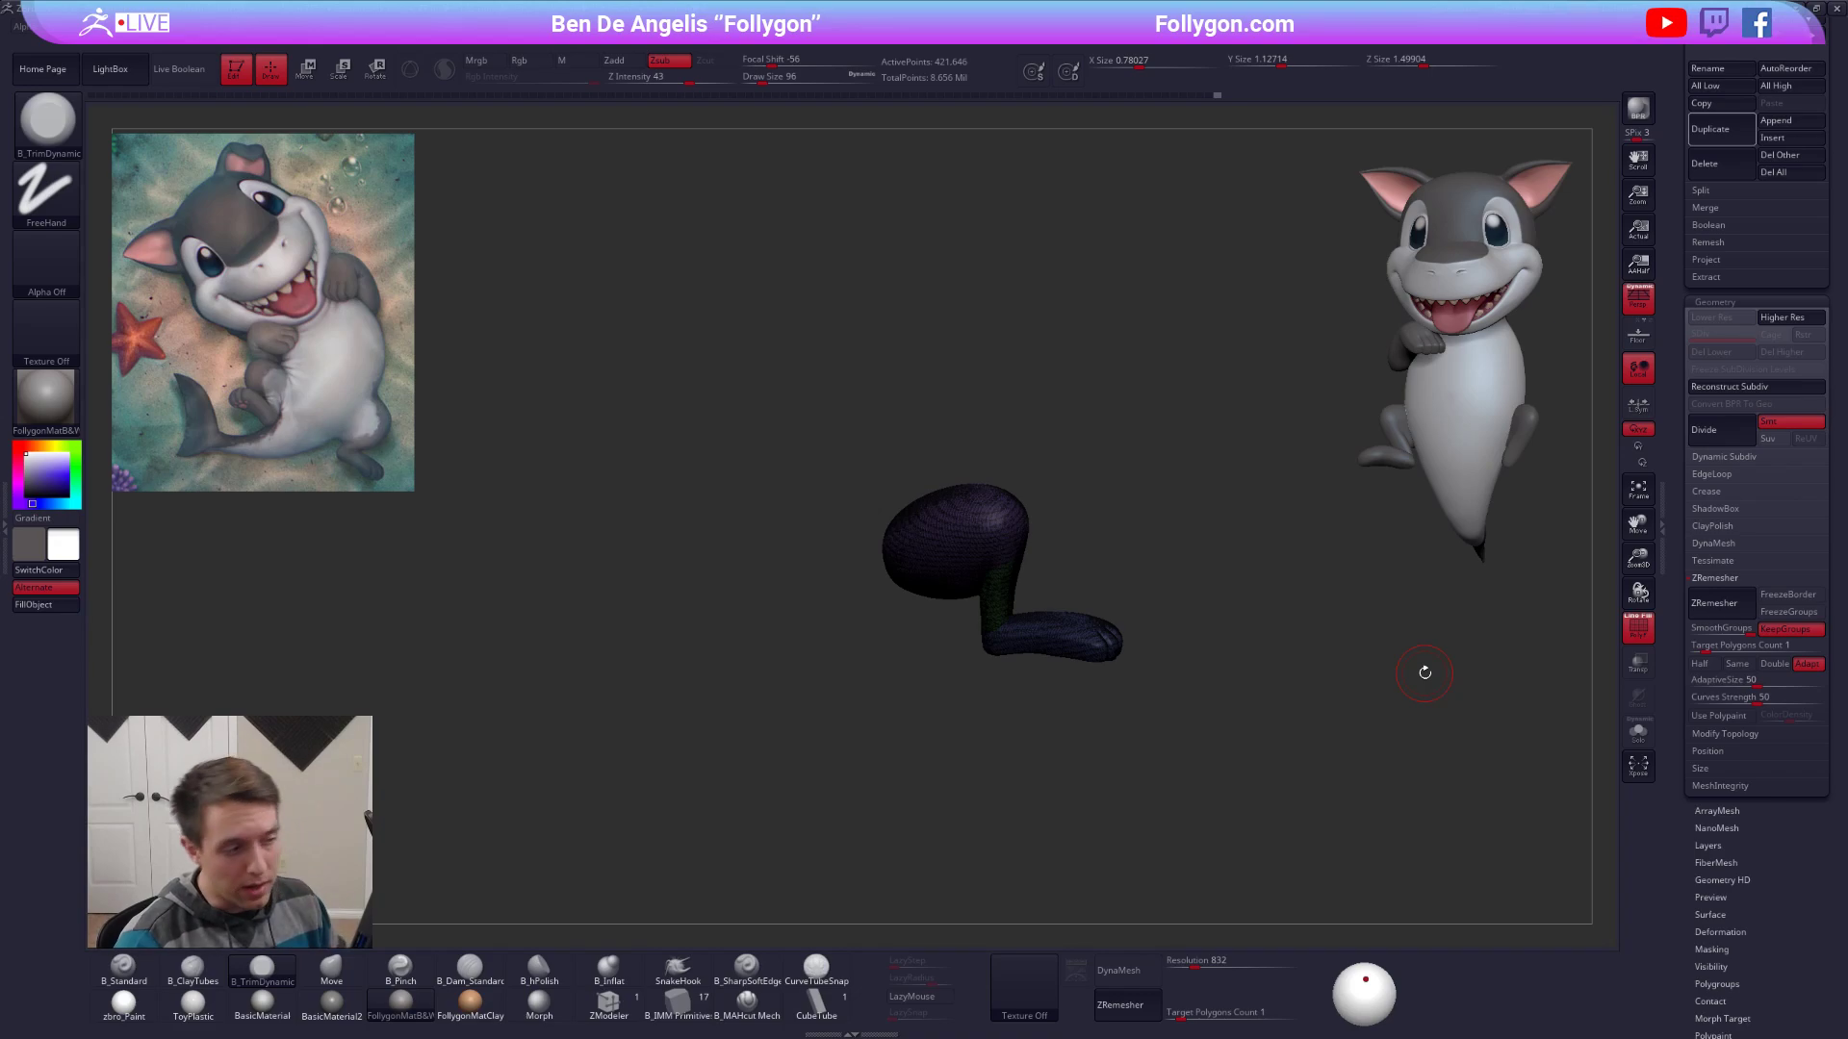
click(1722, 647)
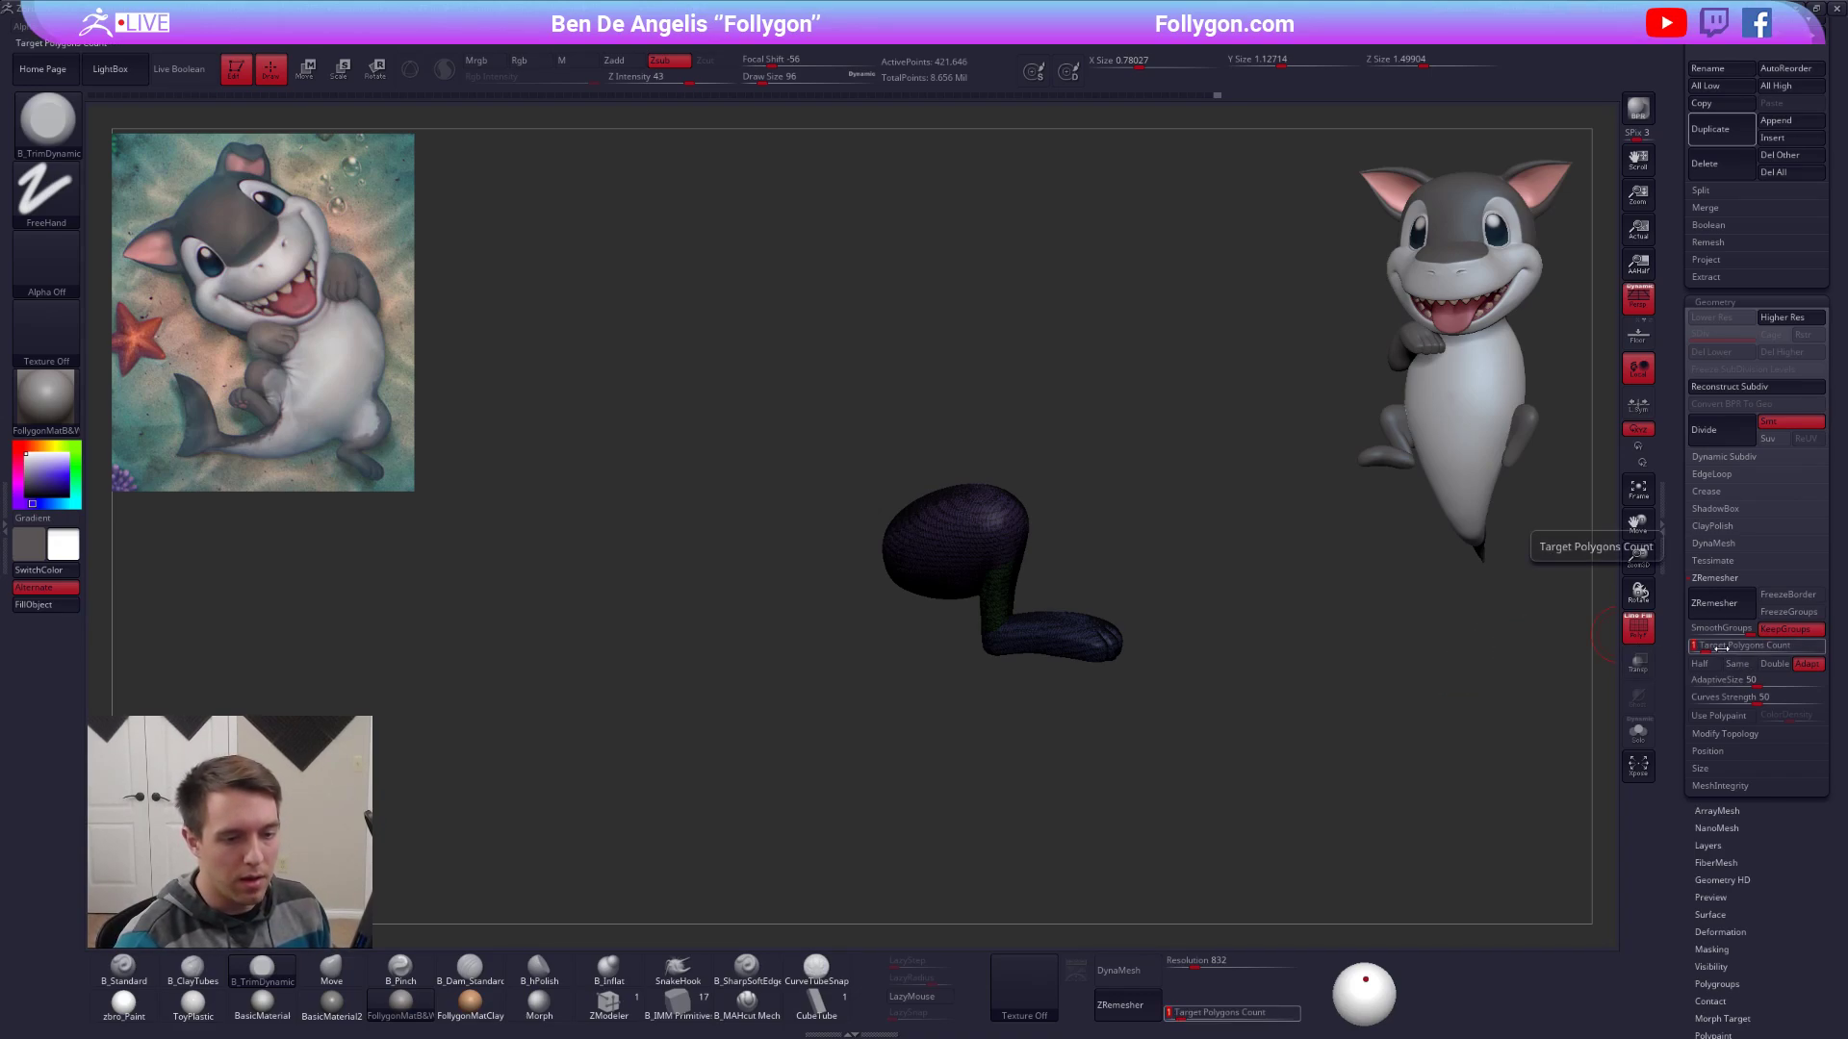
text(2)
key(Return)
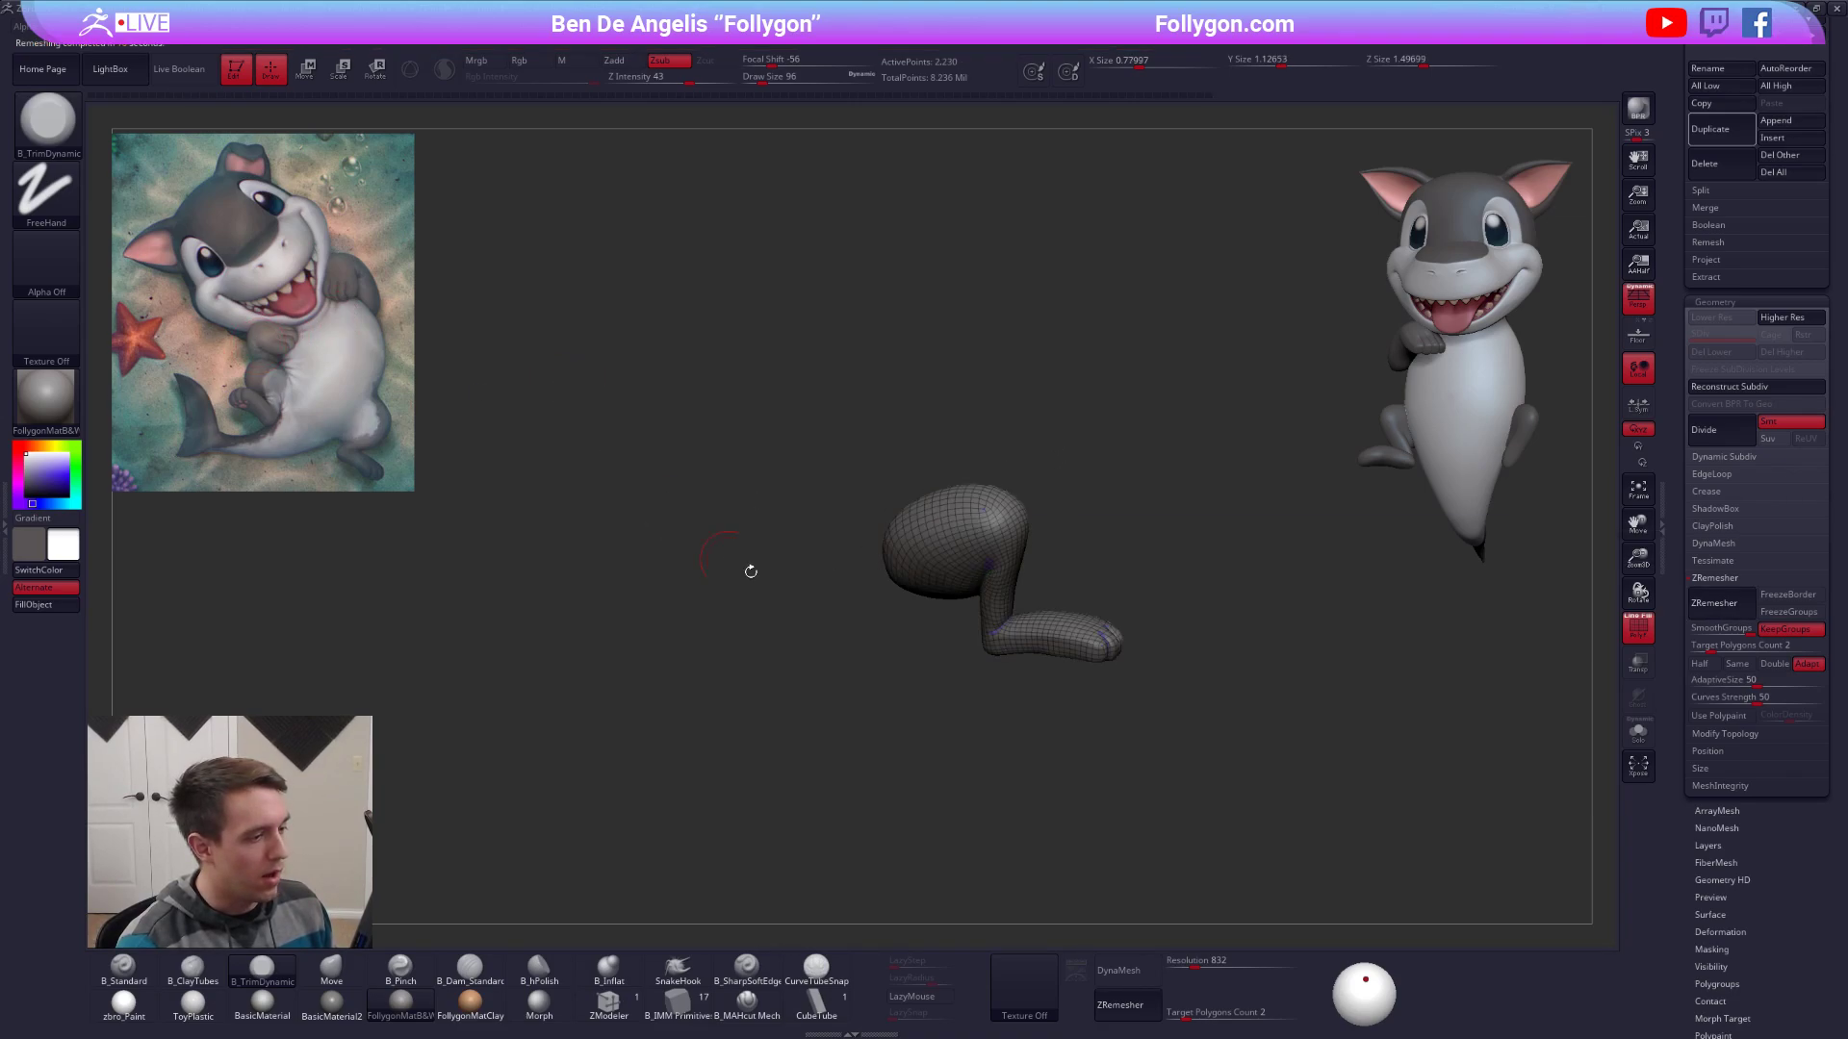
Examine the remeshed leg's edge flow and polygroups from several sides.
alt+right_drag(1018, 570, 958, 689)
key(shift+f)
key(shift+f)
key(shift+f)
alt+right_drag(1073, 674, 1018, 636)
key(shift+f)
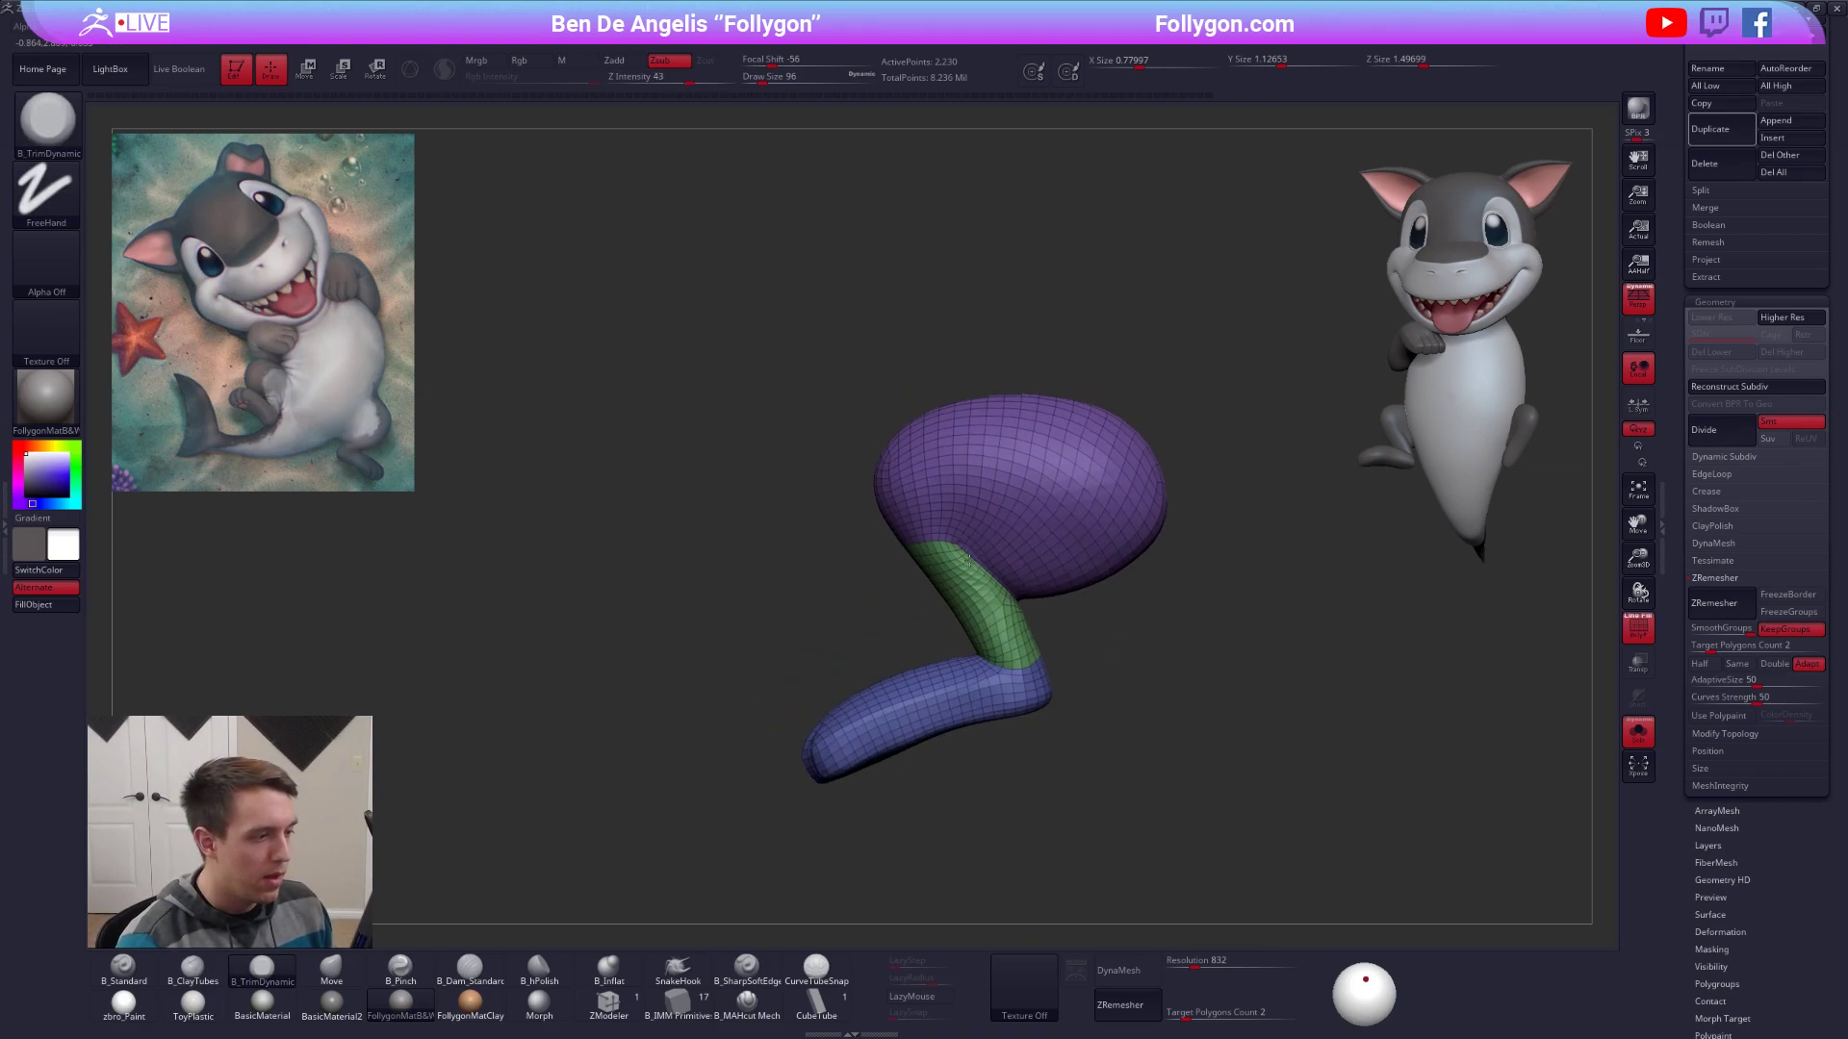
ctrl+right_drag(976, 500, 1000, 573)
key(shift+f)
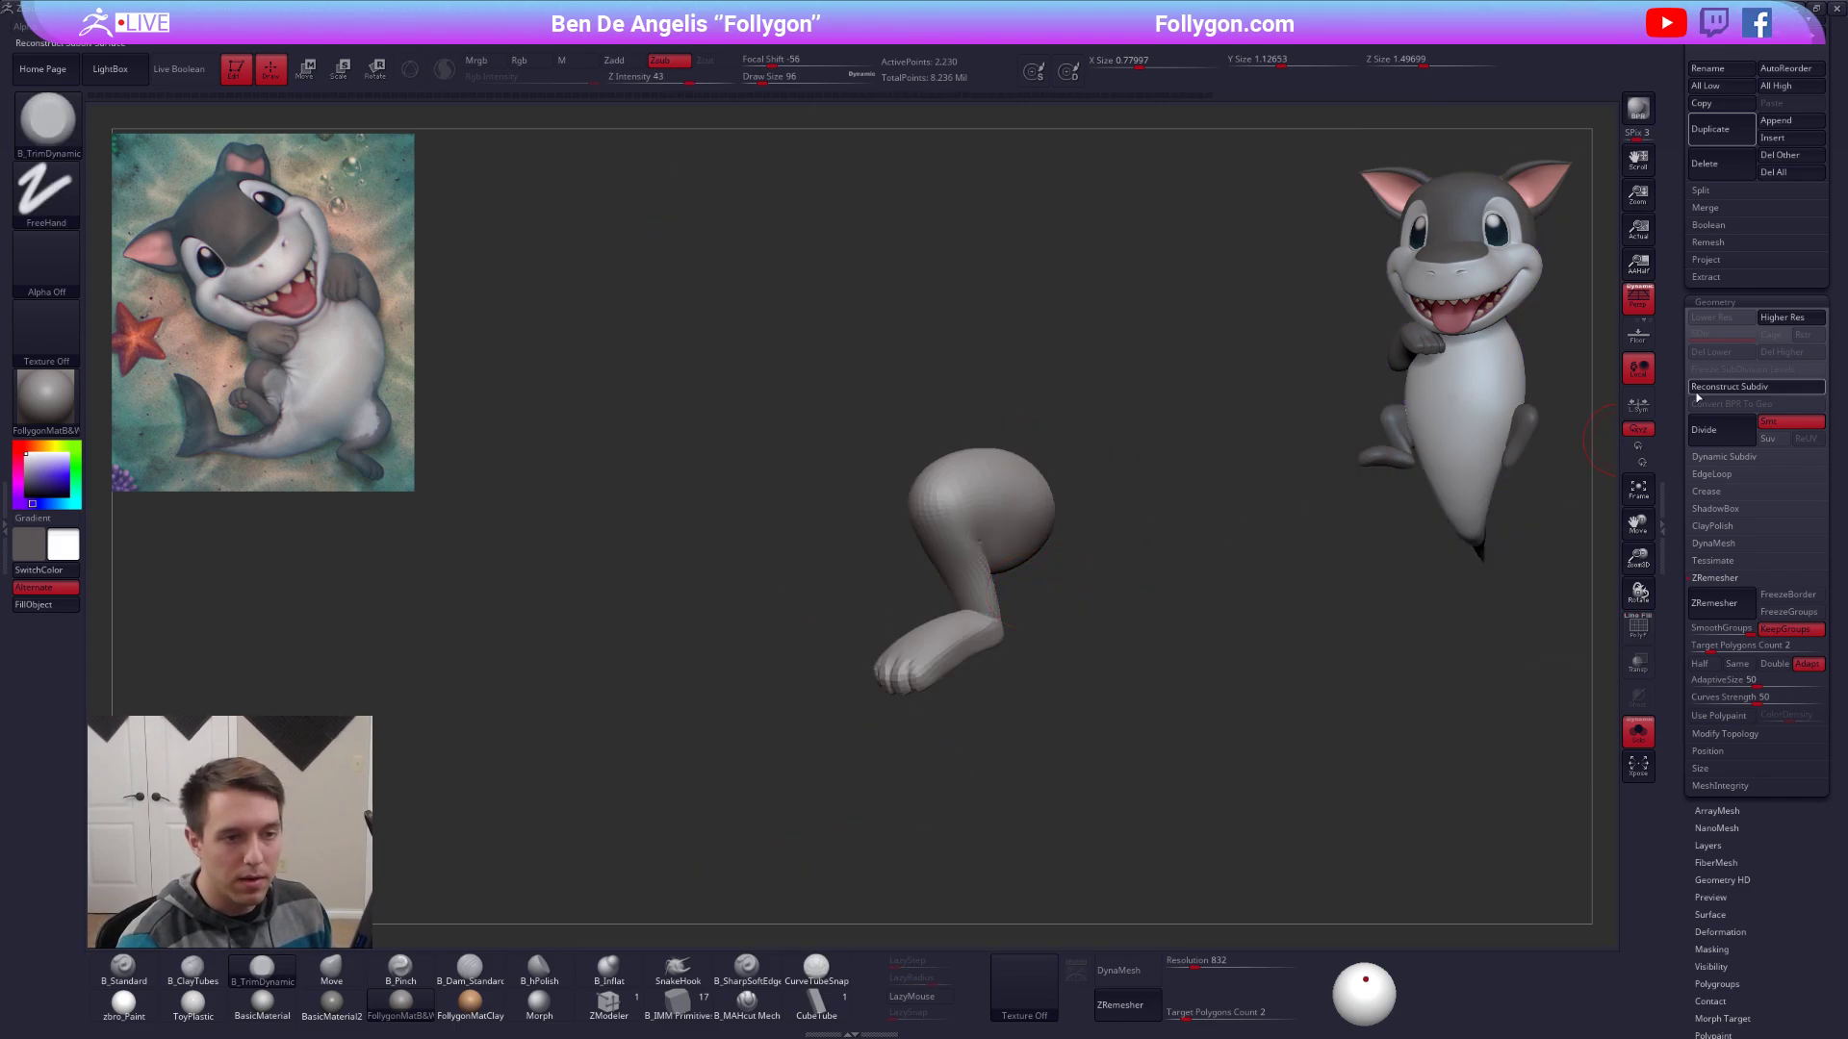
Subdivide the remeshed leg to level 4, projecting the duplicate's shape onto it with ProjectAll at distance 0.02.
scroll(1701, 520, up, 6)
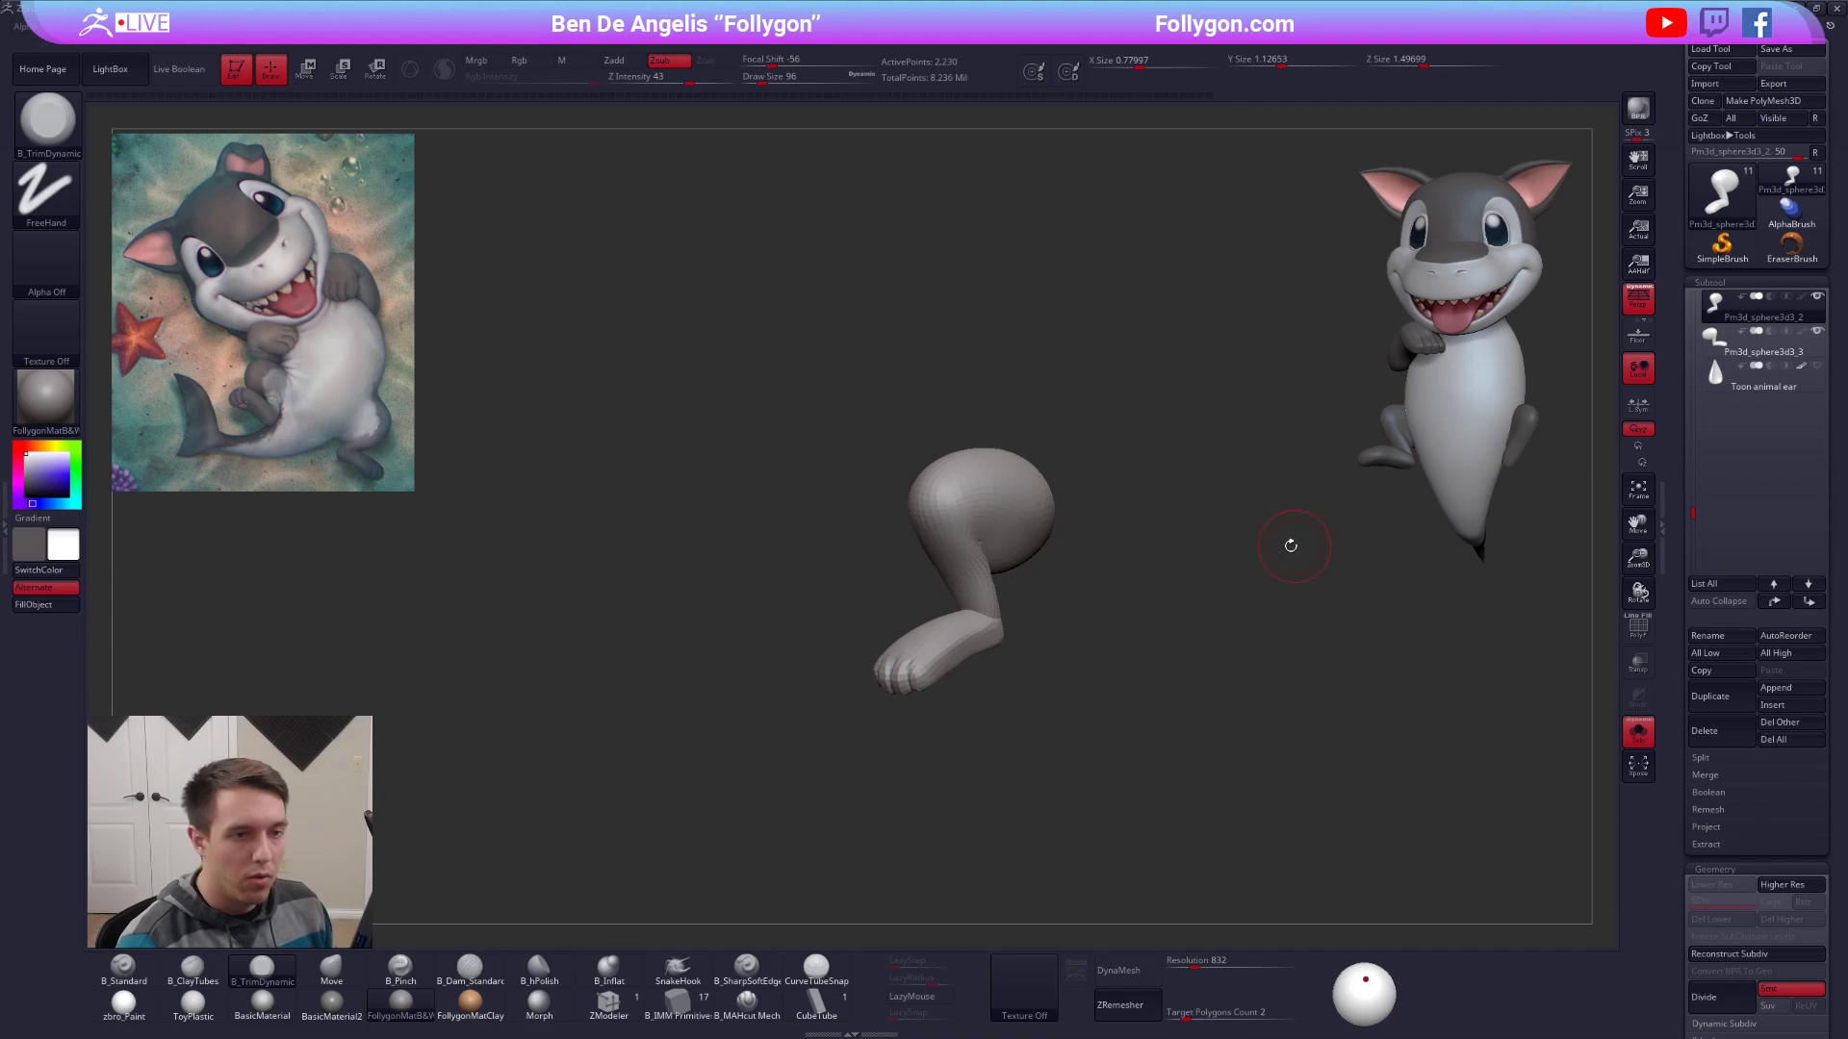
key(ctrl)
key(ctrl+shift)
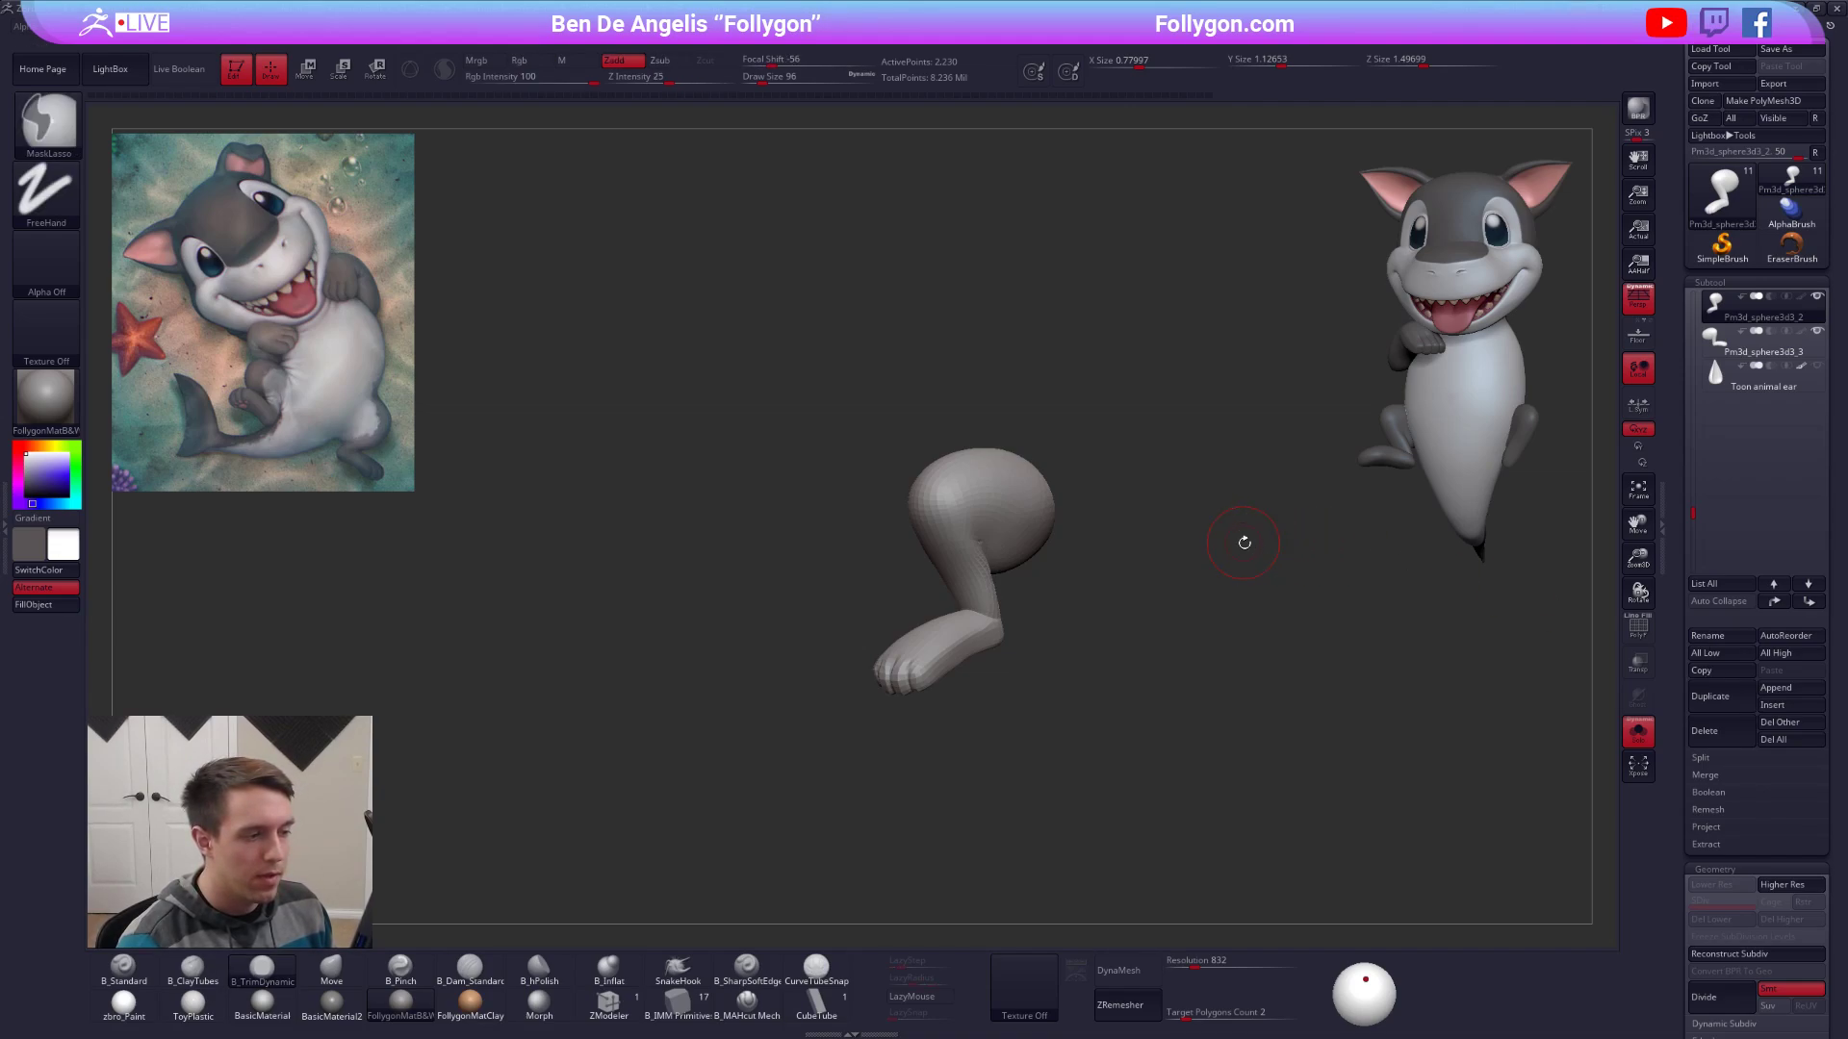
key(ctrl+space)
key(ctrl+d)
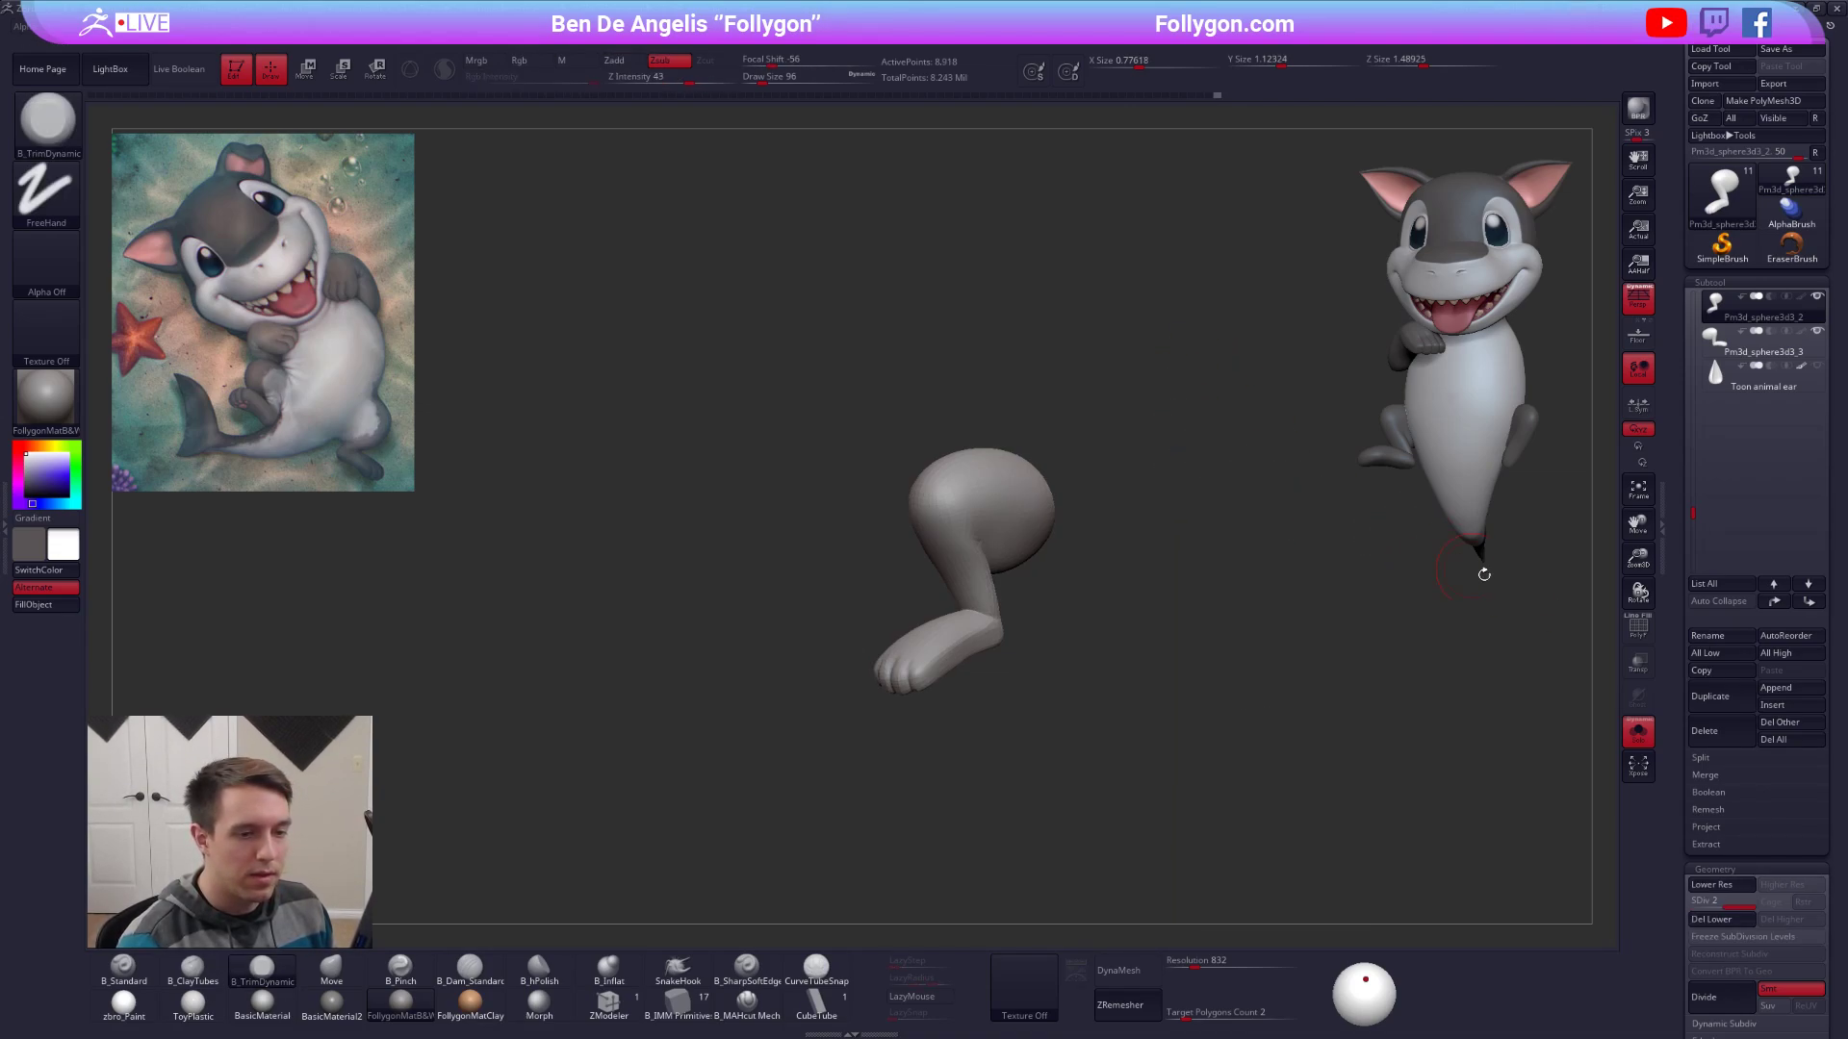
click(1729, 828)
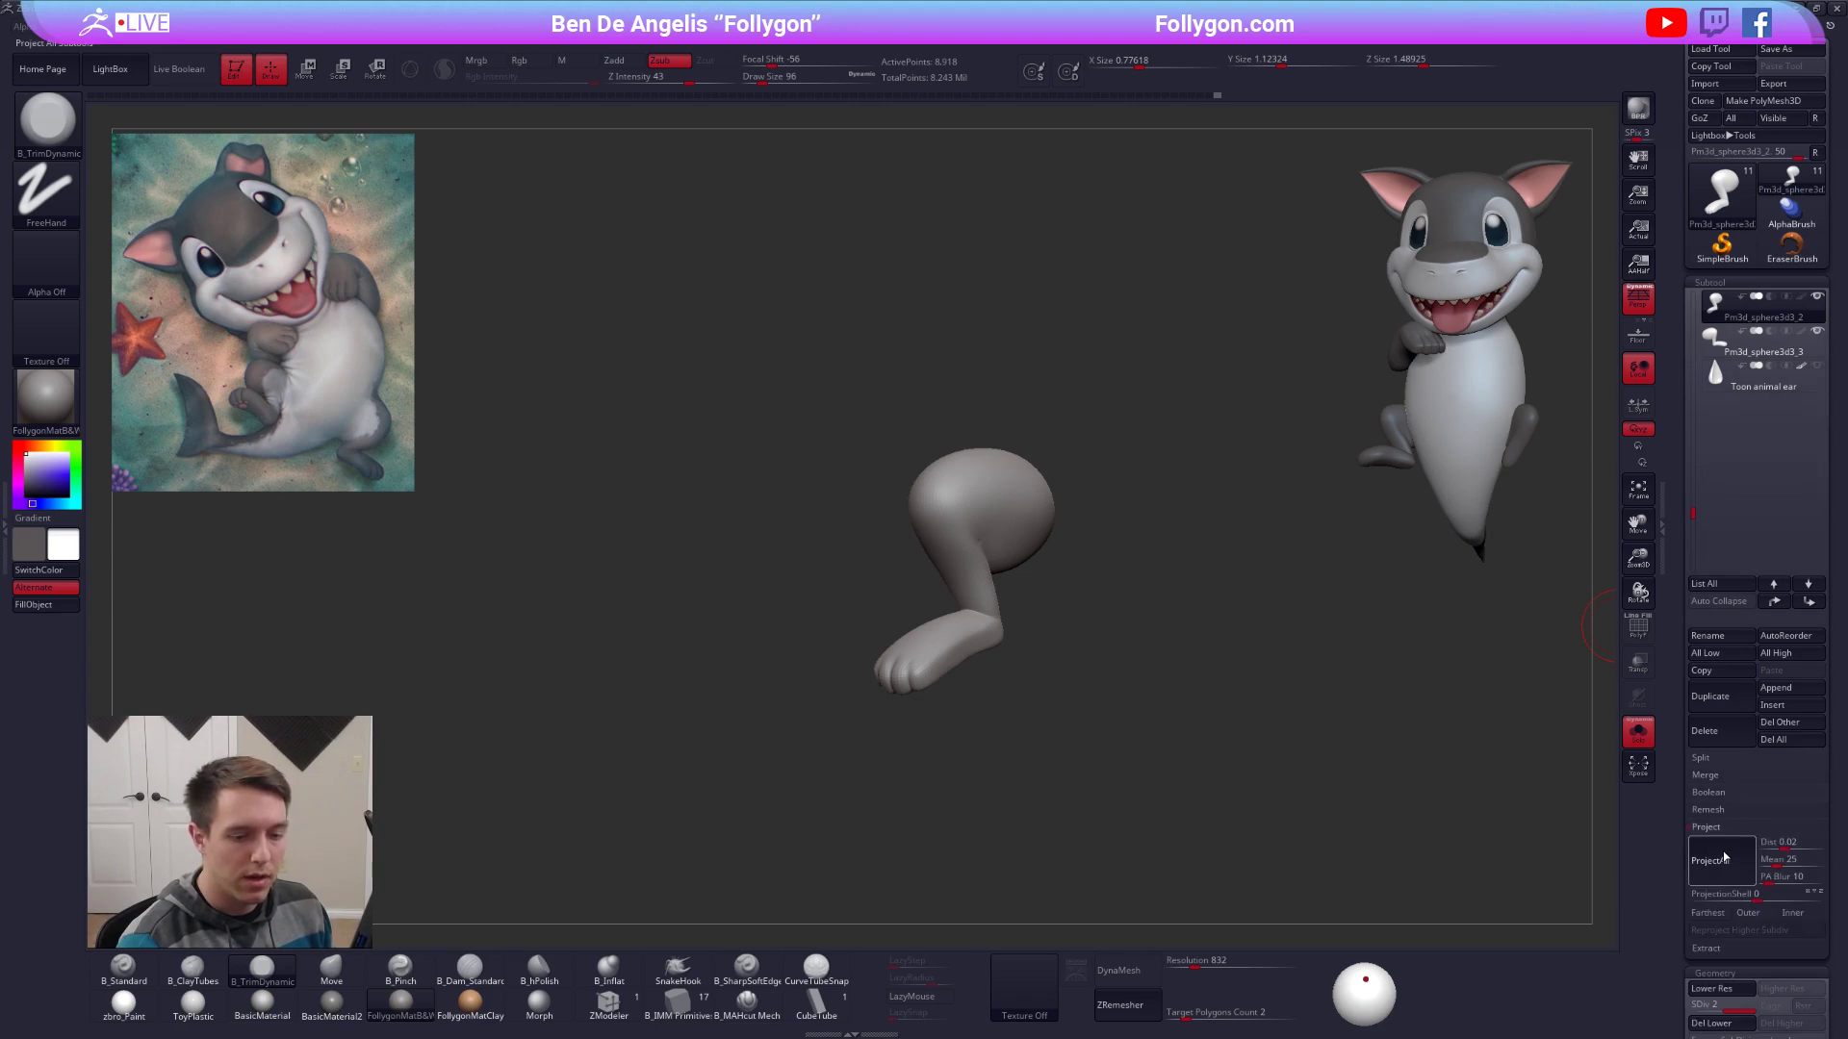
key(ctrl+d)
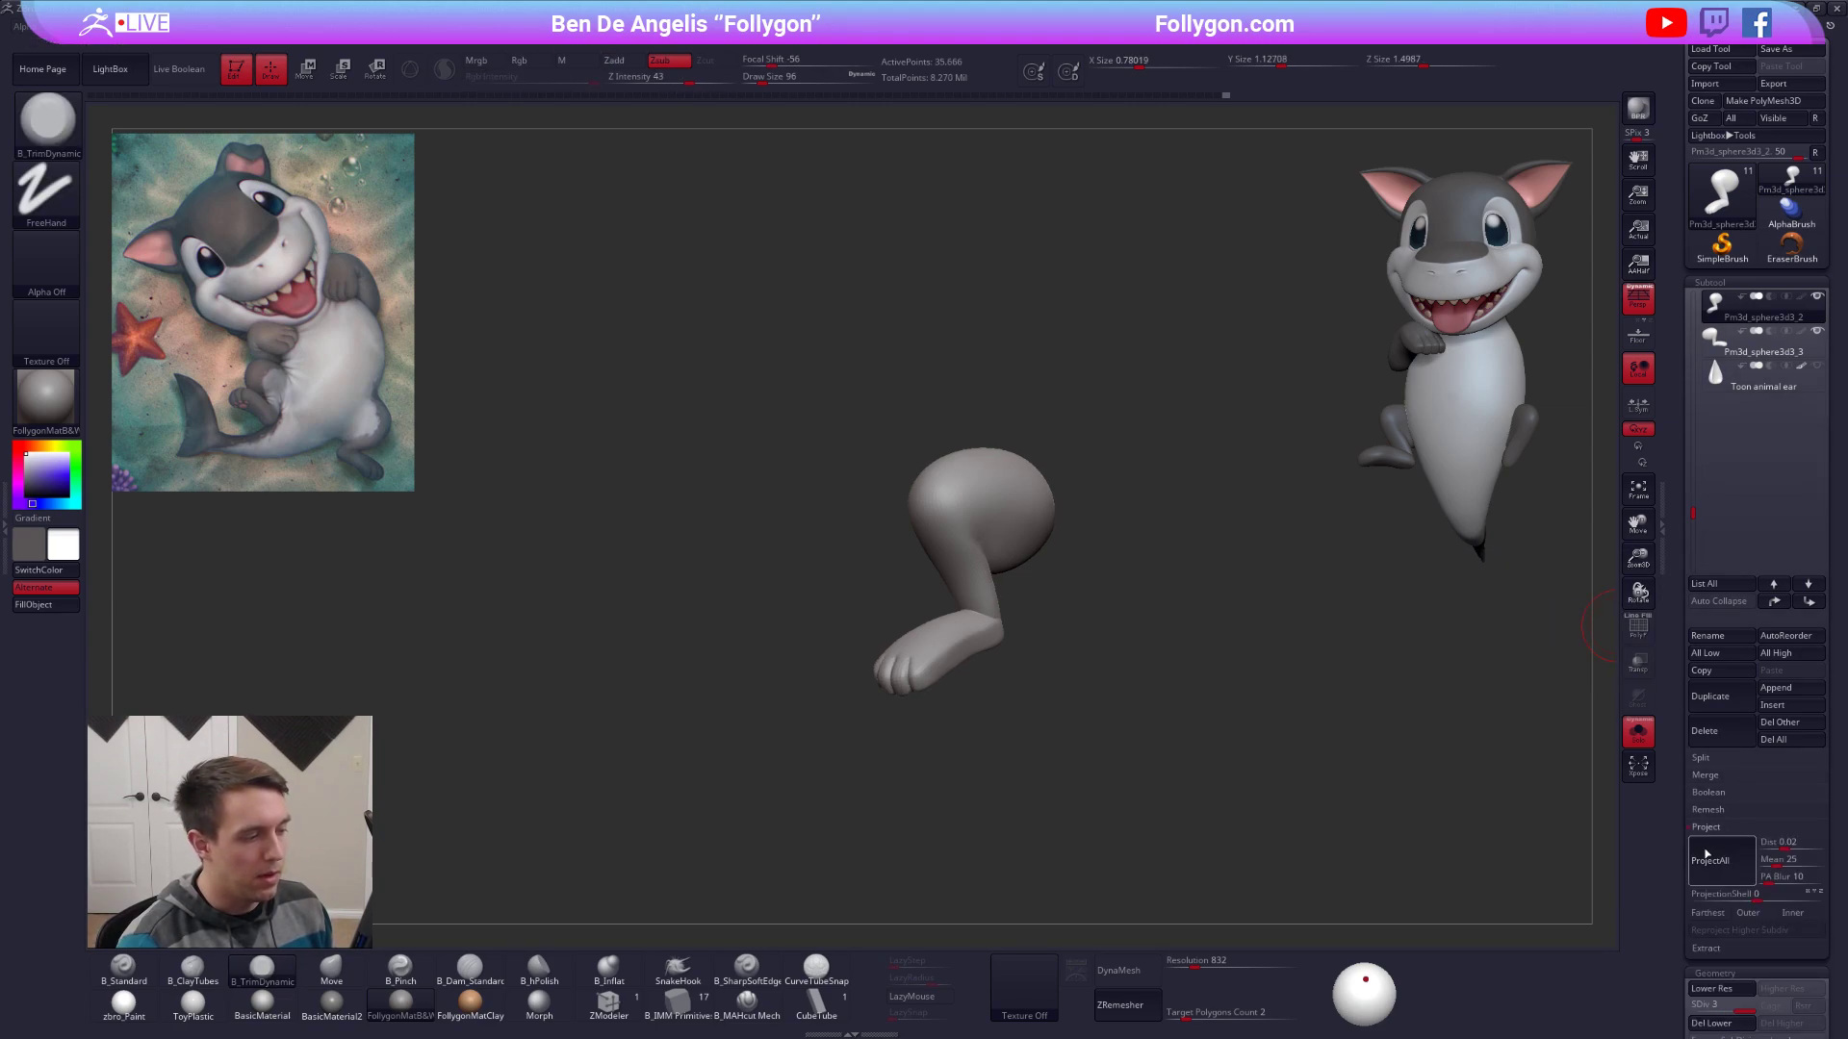
key(ctrl+d)
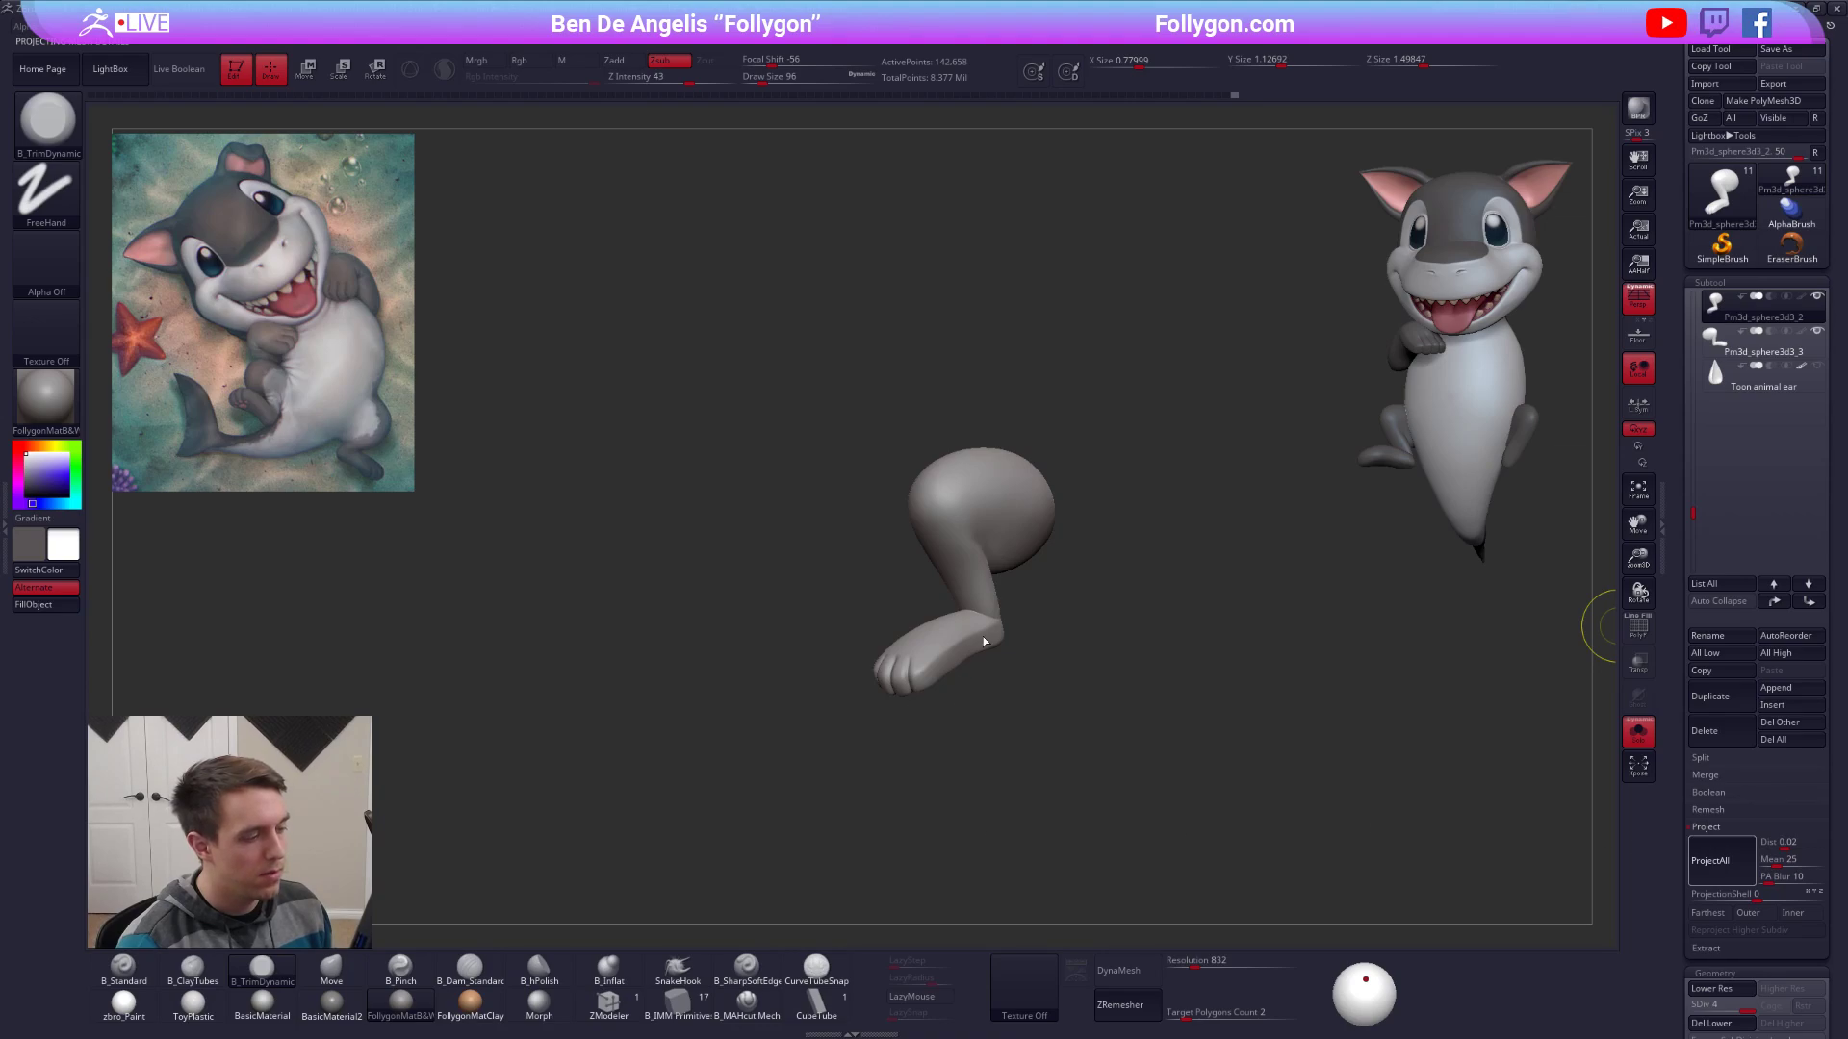
Check the projected foot from the front and subdivide the leg further.
right_drag(1012, 720, 1088, 724)
ctrl+right_drag(1088, 724, 1125, 754)
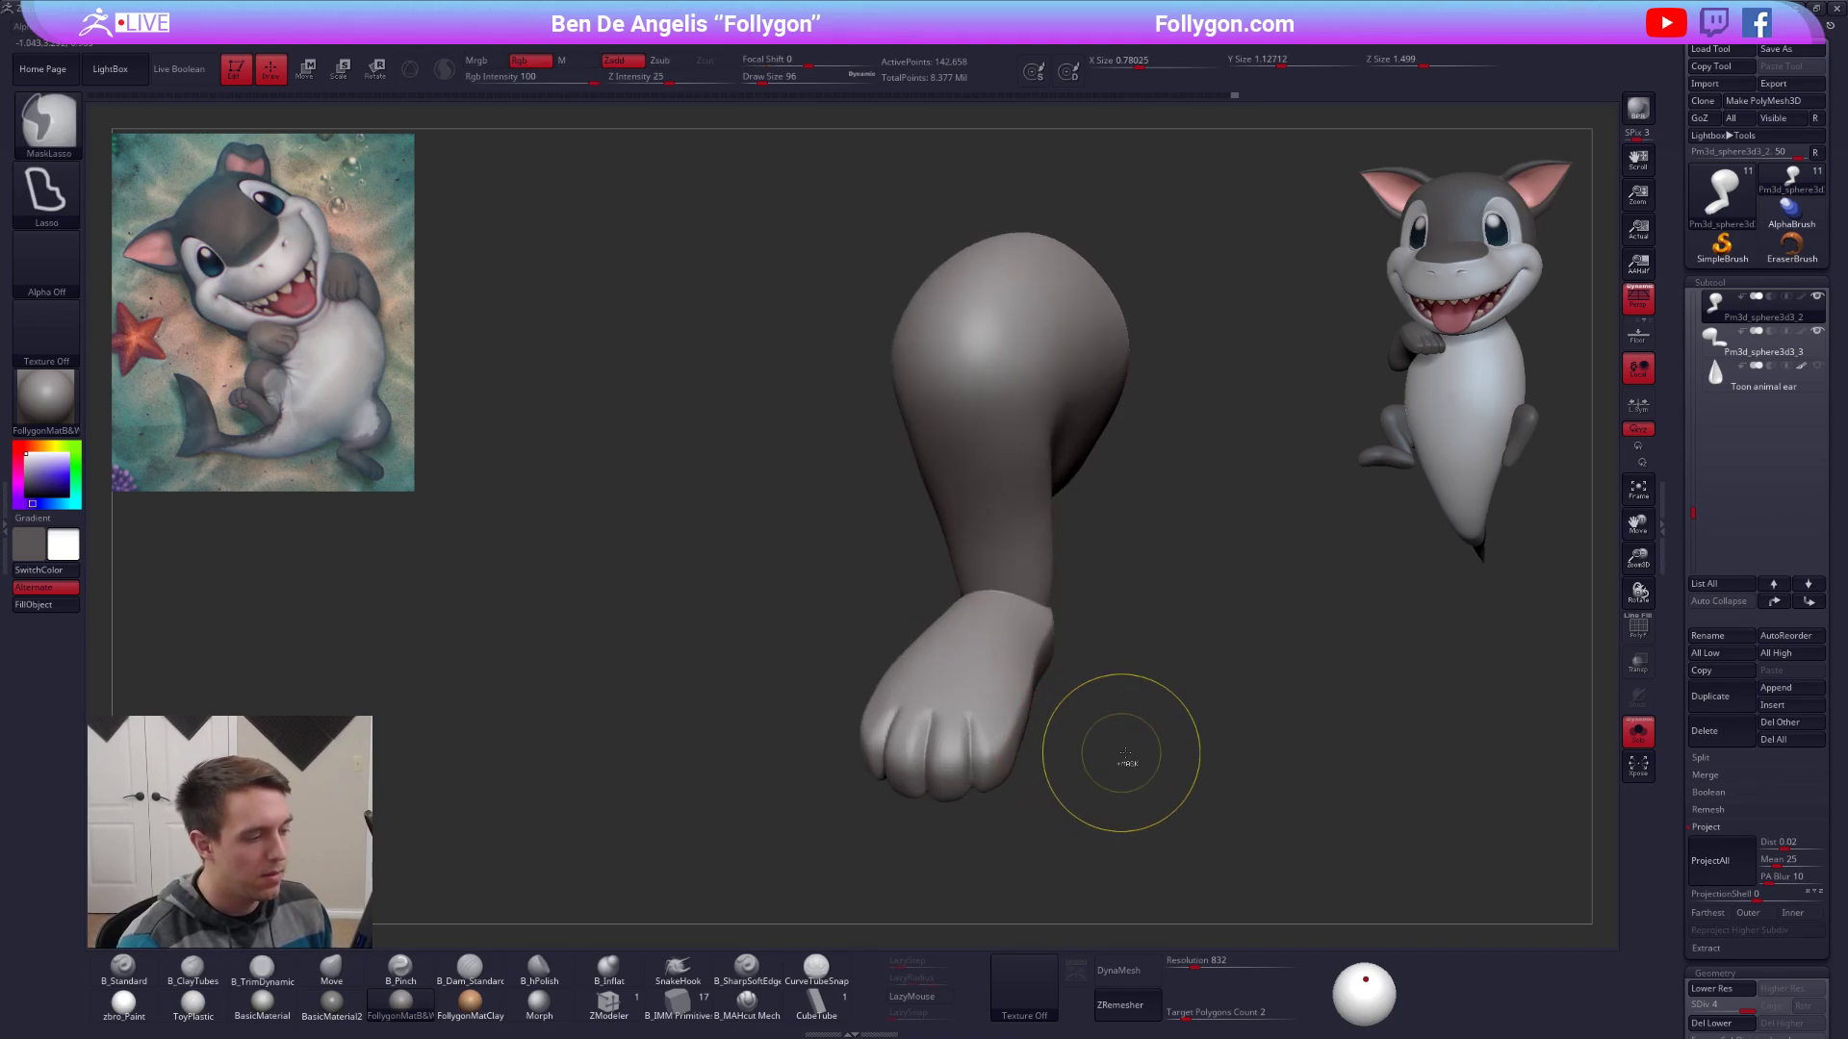
key(ctrl+d)
key(ctrl+d)
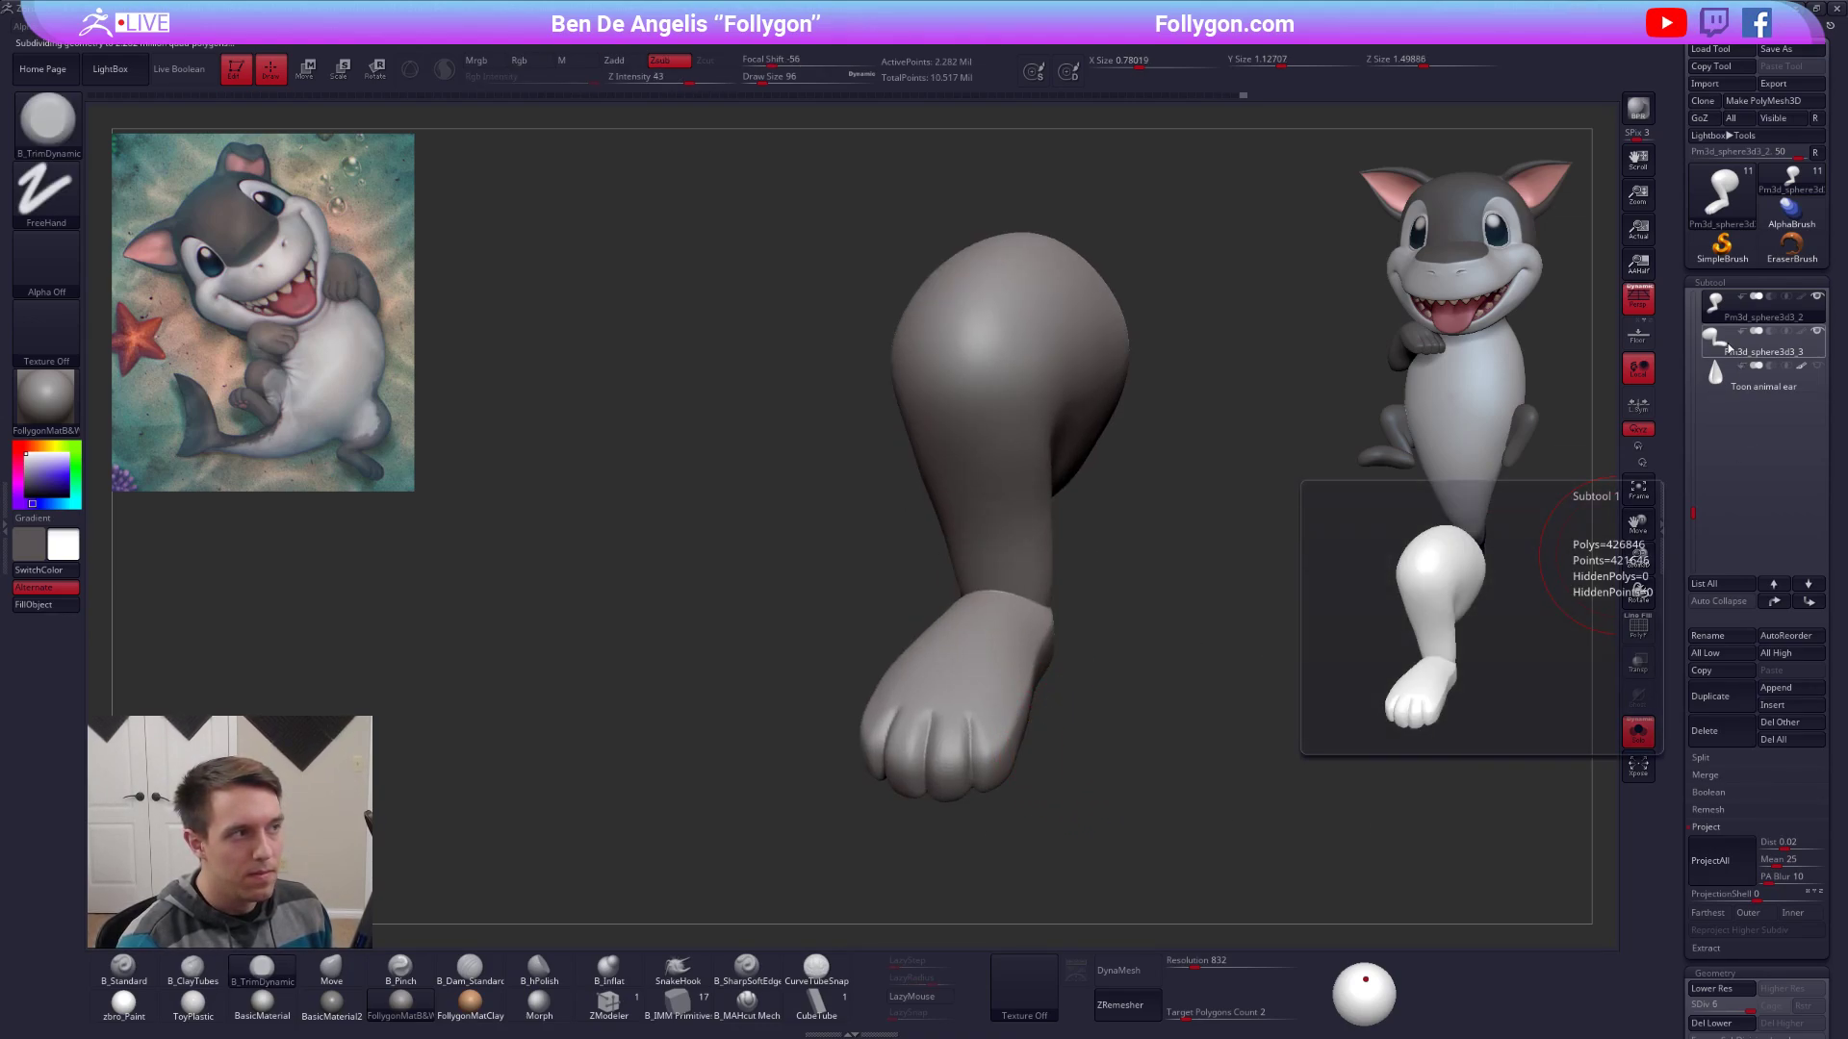
Delete the duplicate leg subtool, reselect the remeshed leg and show it together with the whole character.
click(1727, 349)
click(1737, 732)
click(1722, 693)
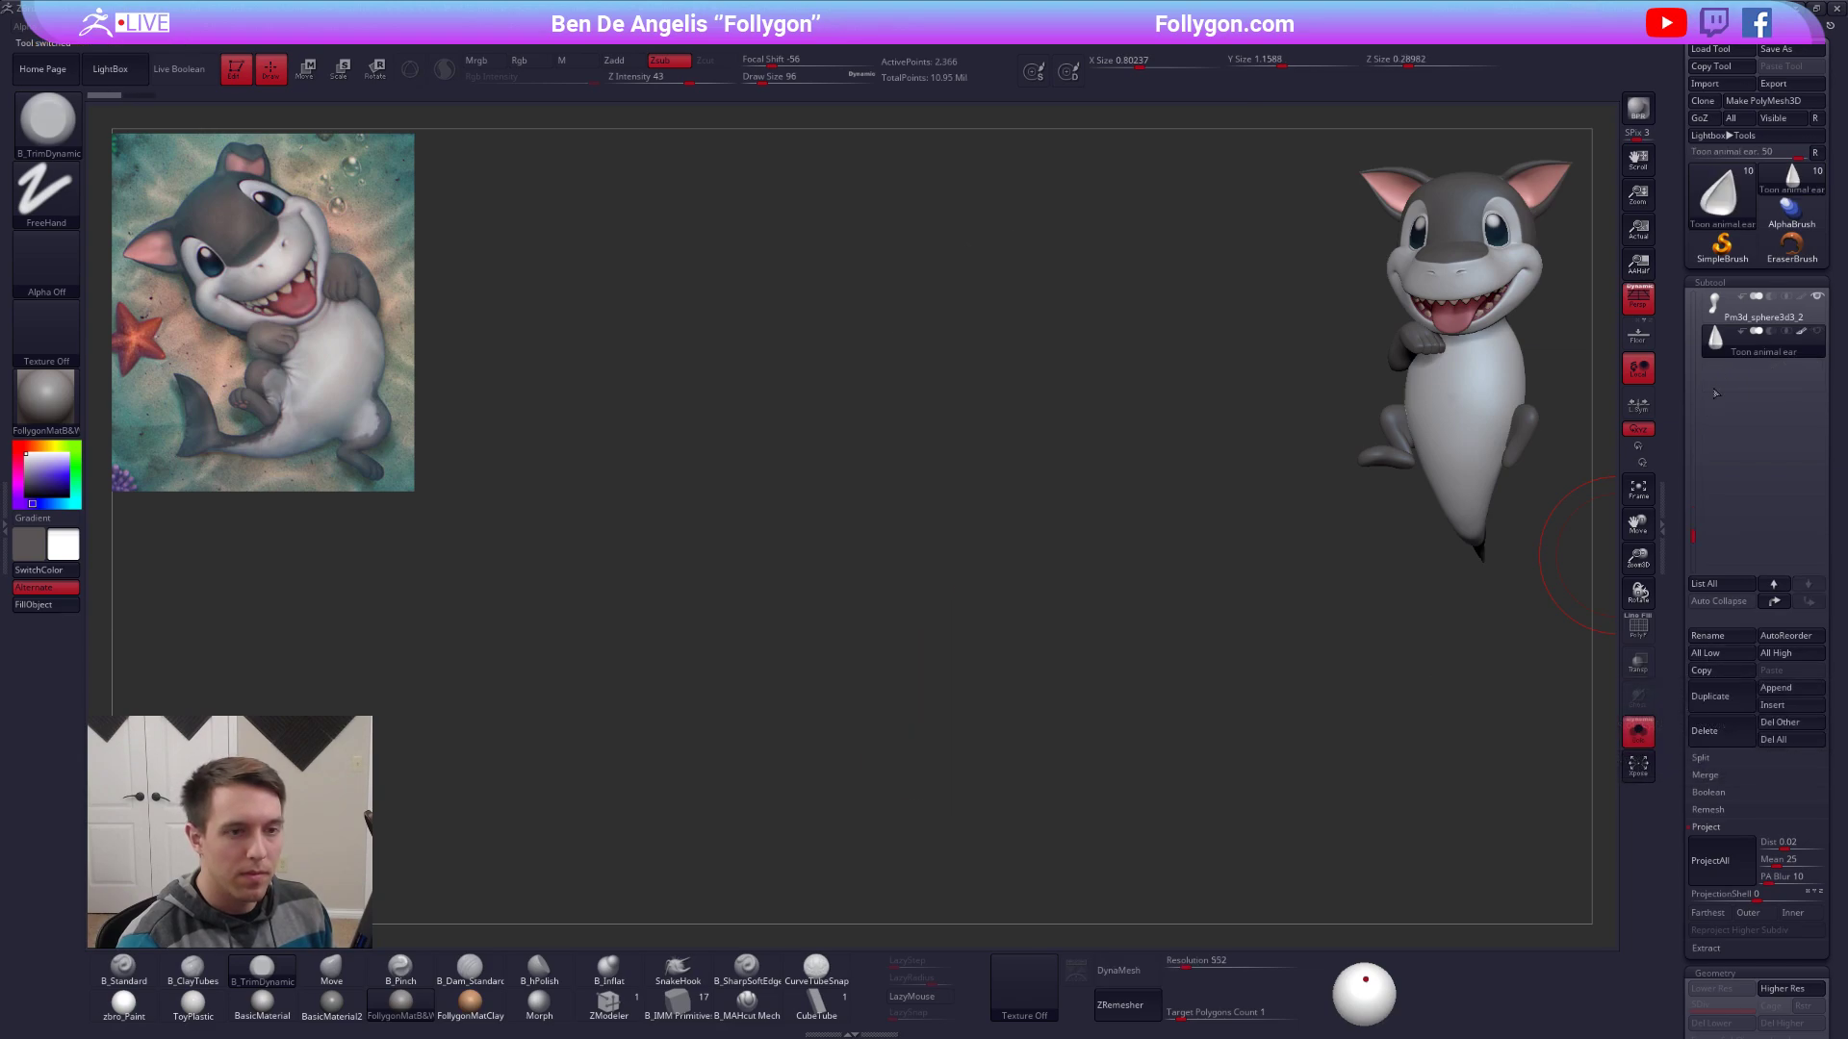
click(1728, 316)
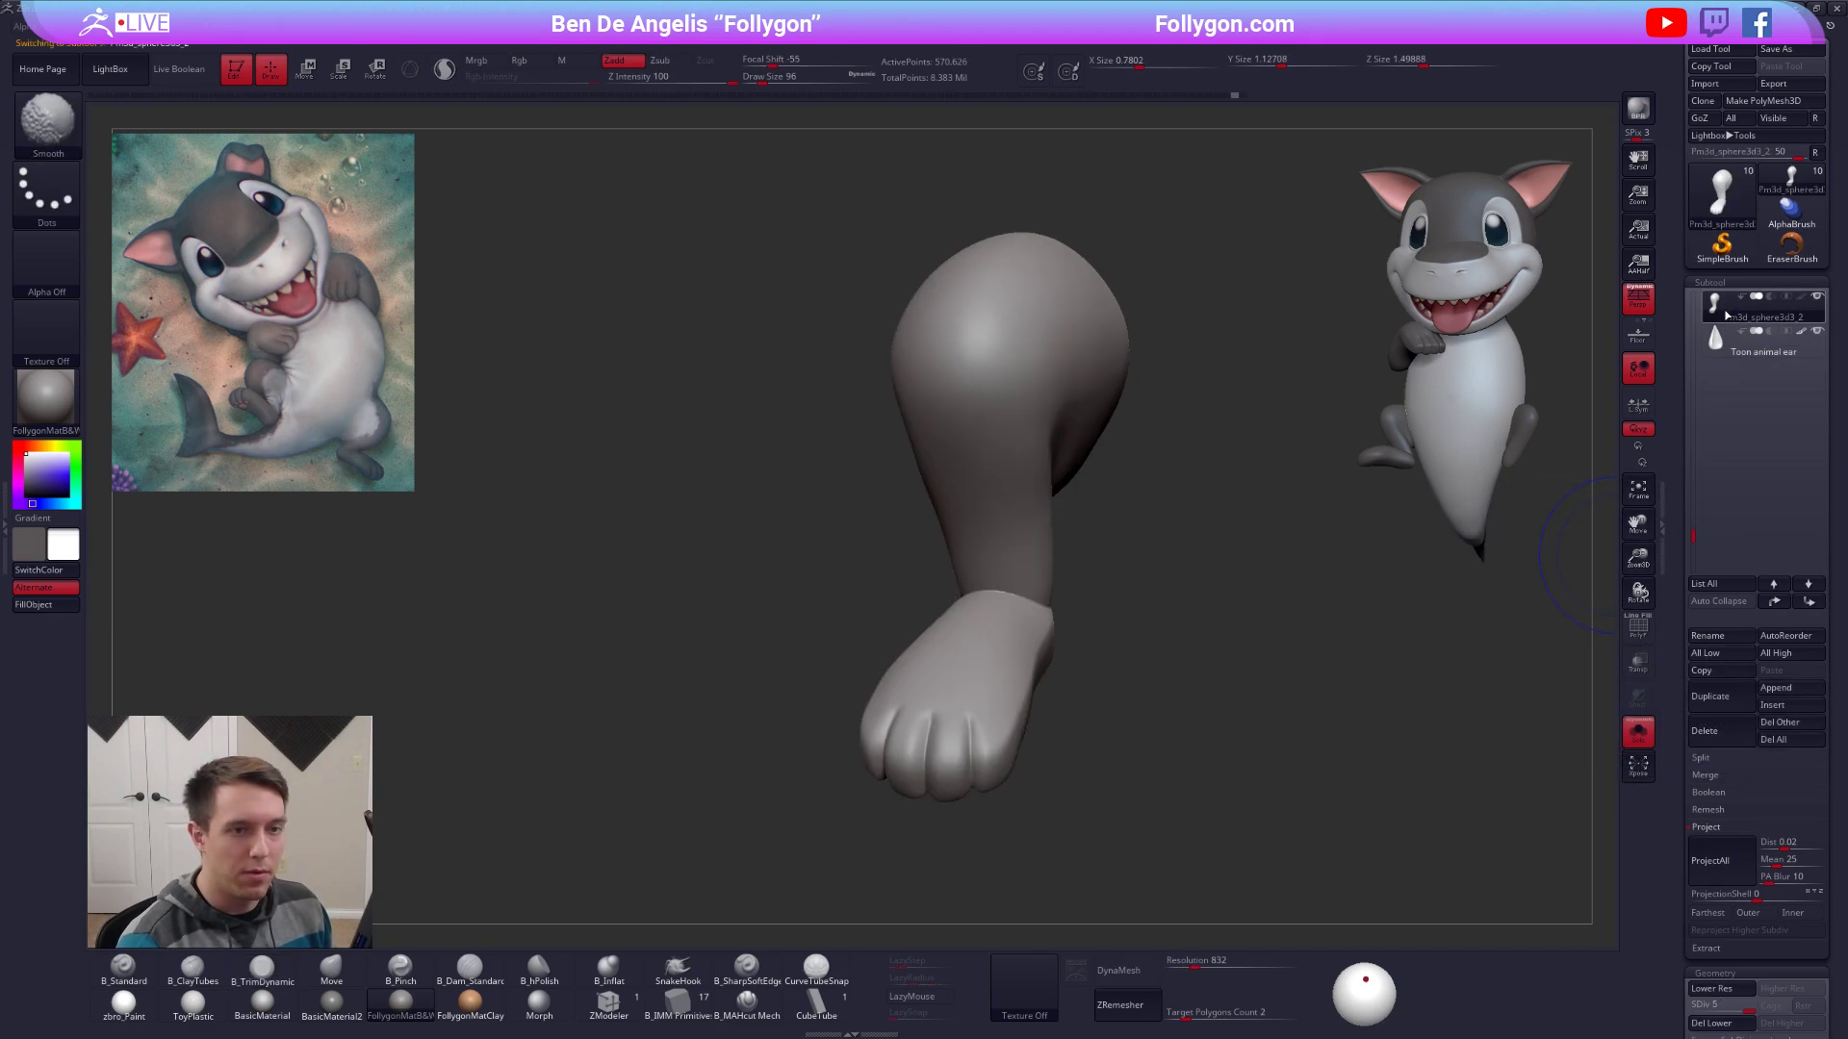
click(1725, 338)
ctrl+right_drag(1135, 539, 1174, 423)
click(1638, 732)
alt+right_drag(1174, 423, 1019, 640)
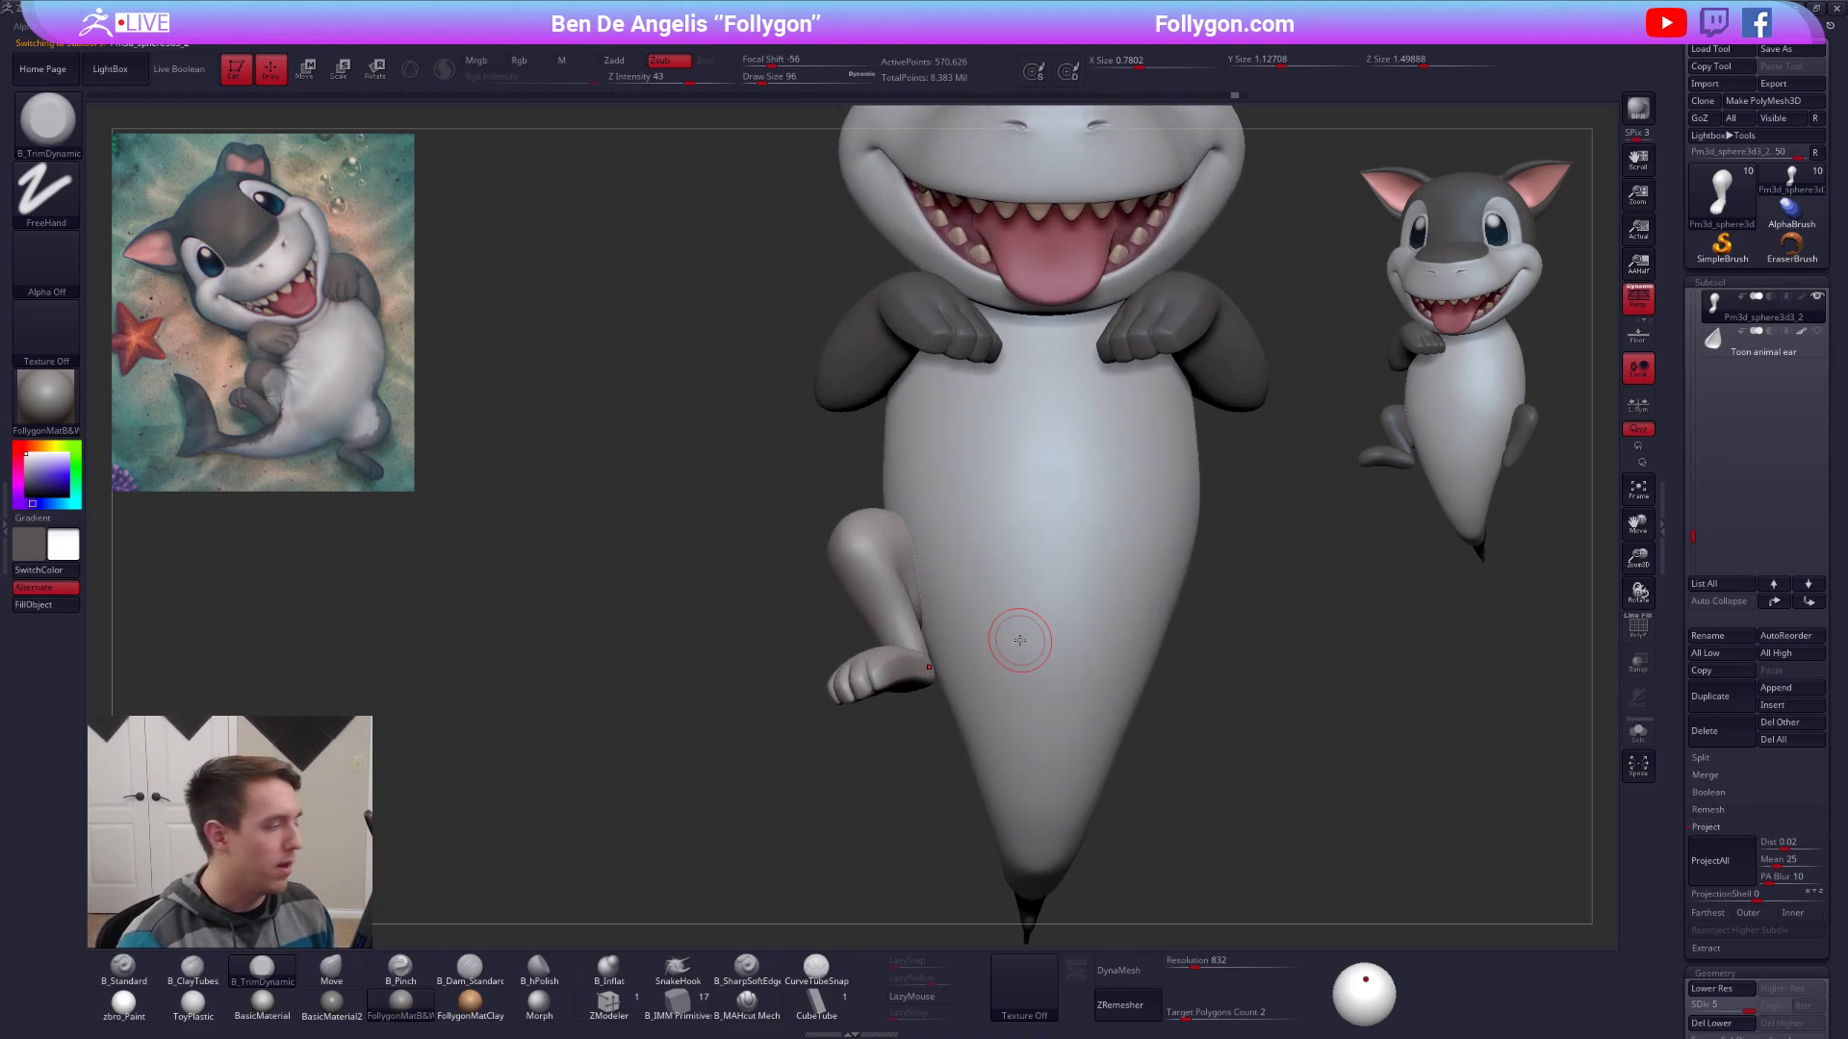
right_click(912, 612)
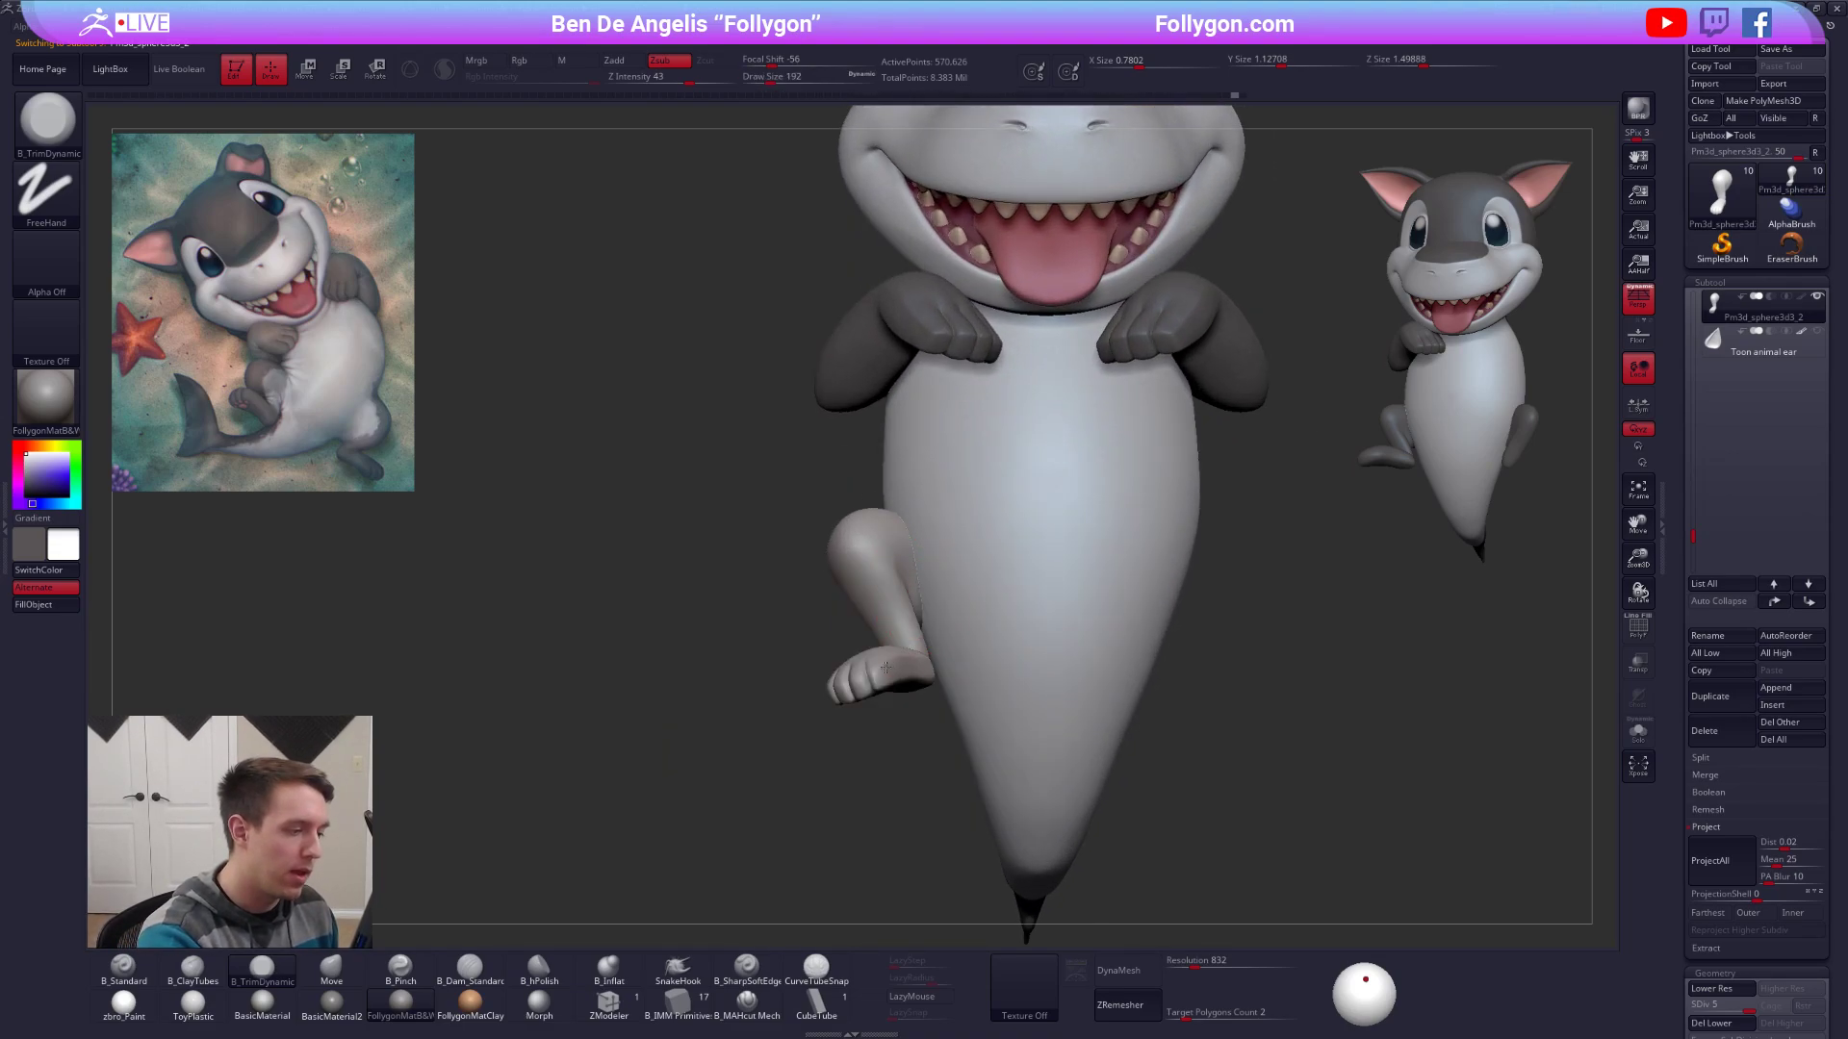
Isolate the leg and lower it to subdivision level 3.
right_drag(919, 596, 835, 666)
key(s)
drag(922, 654, 927, 654)
key(alt+shift+s)
right_drag(880, 698, 962, 645)
mouse_move(963, 645)
ctrl+right_down()
mouse_move(997, 674)
mouse_move(907, 636)
mouse_move(910, 660)
ctrl+right_up()
right_click(999, 666)
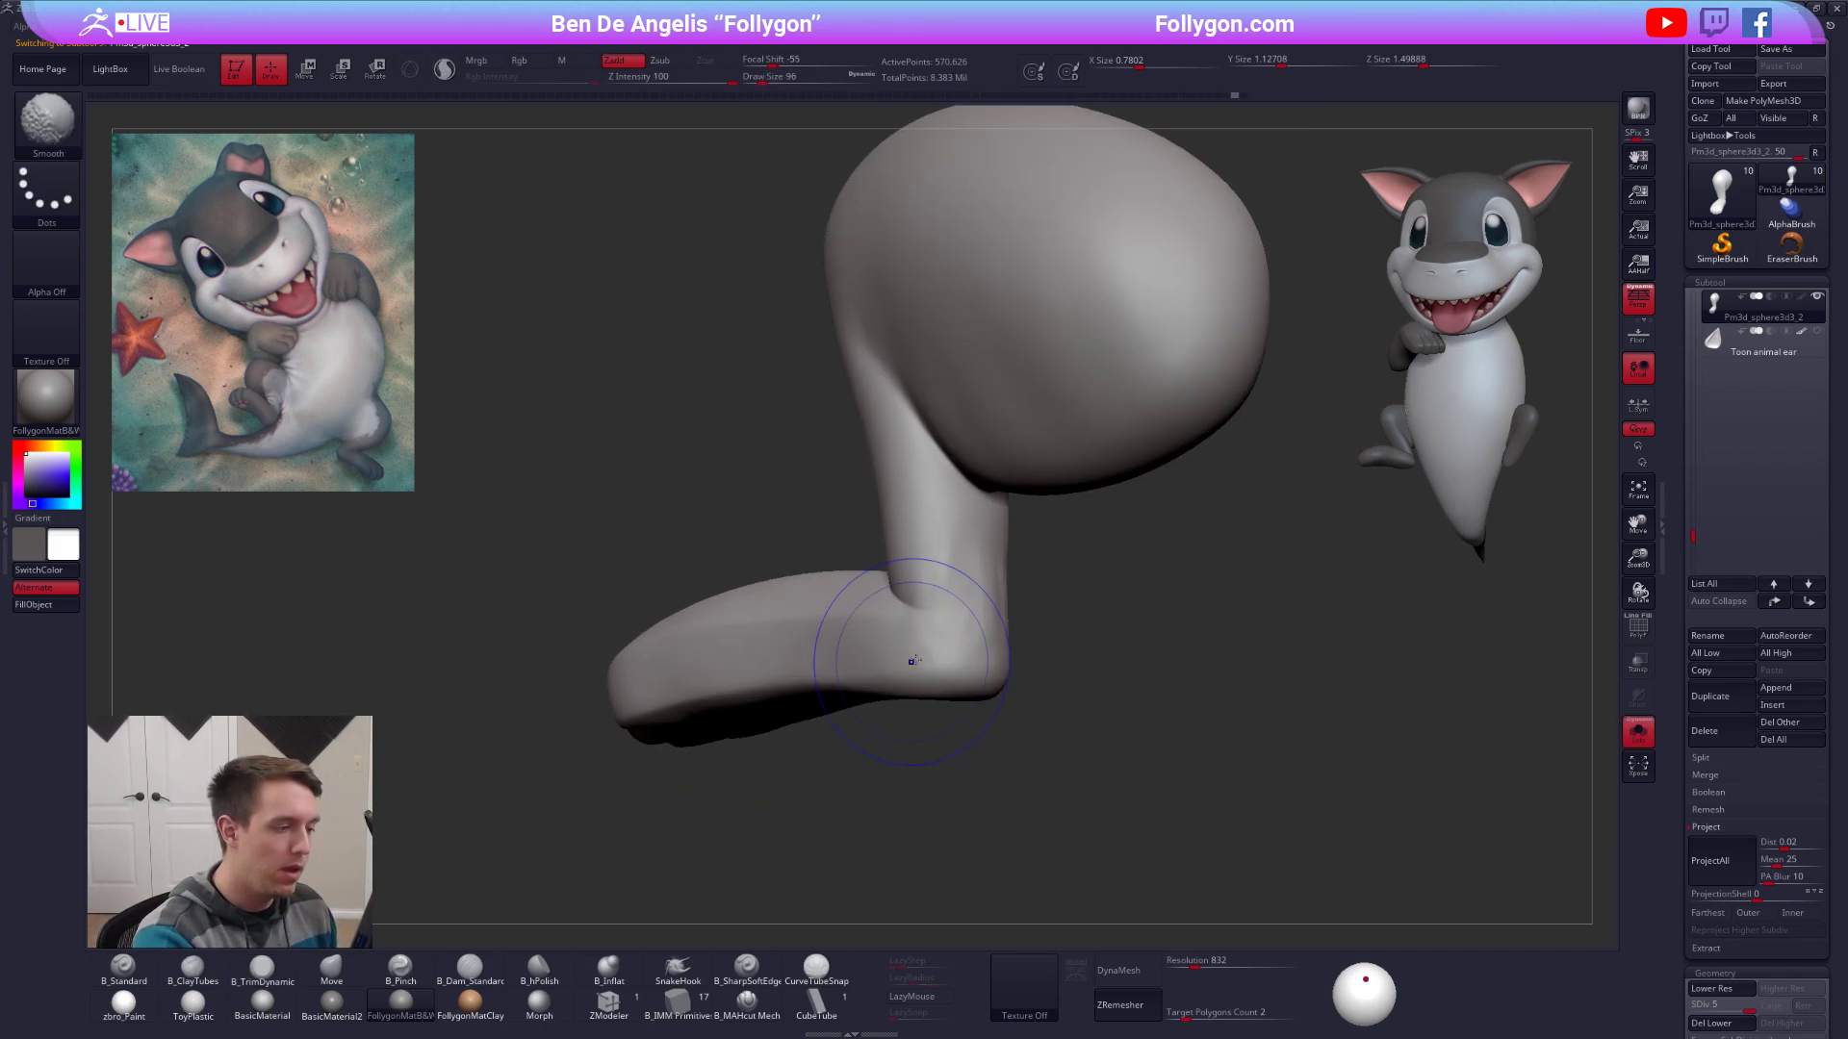
key(shift+d)
key(shift+d)
Smooth the heel and the back of the ankle at draw size 81.
right_click(963, 601)
right_drag(971, 632, 1039, 582)
key(b)
key(c)
key(t)
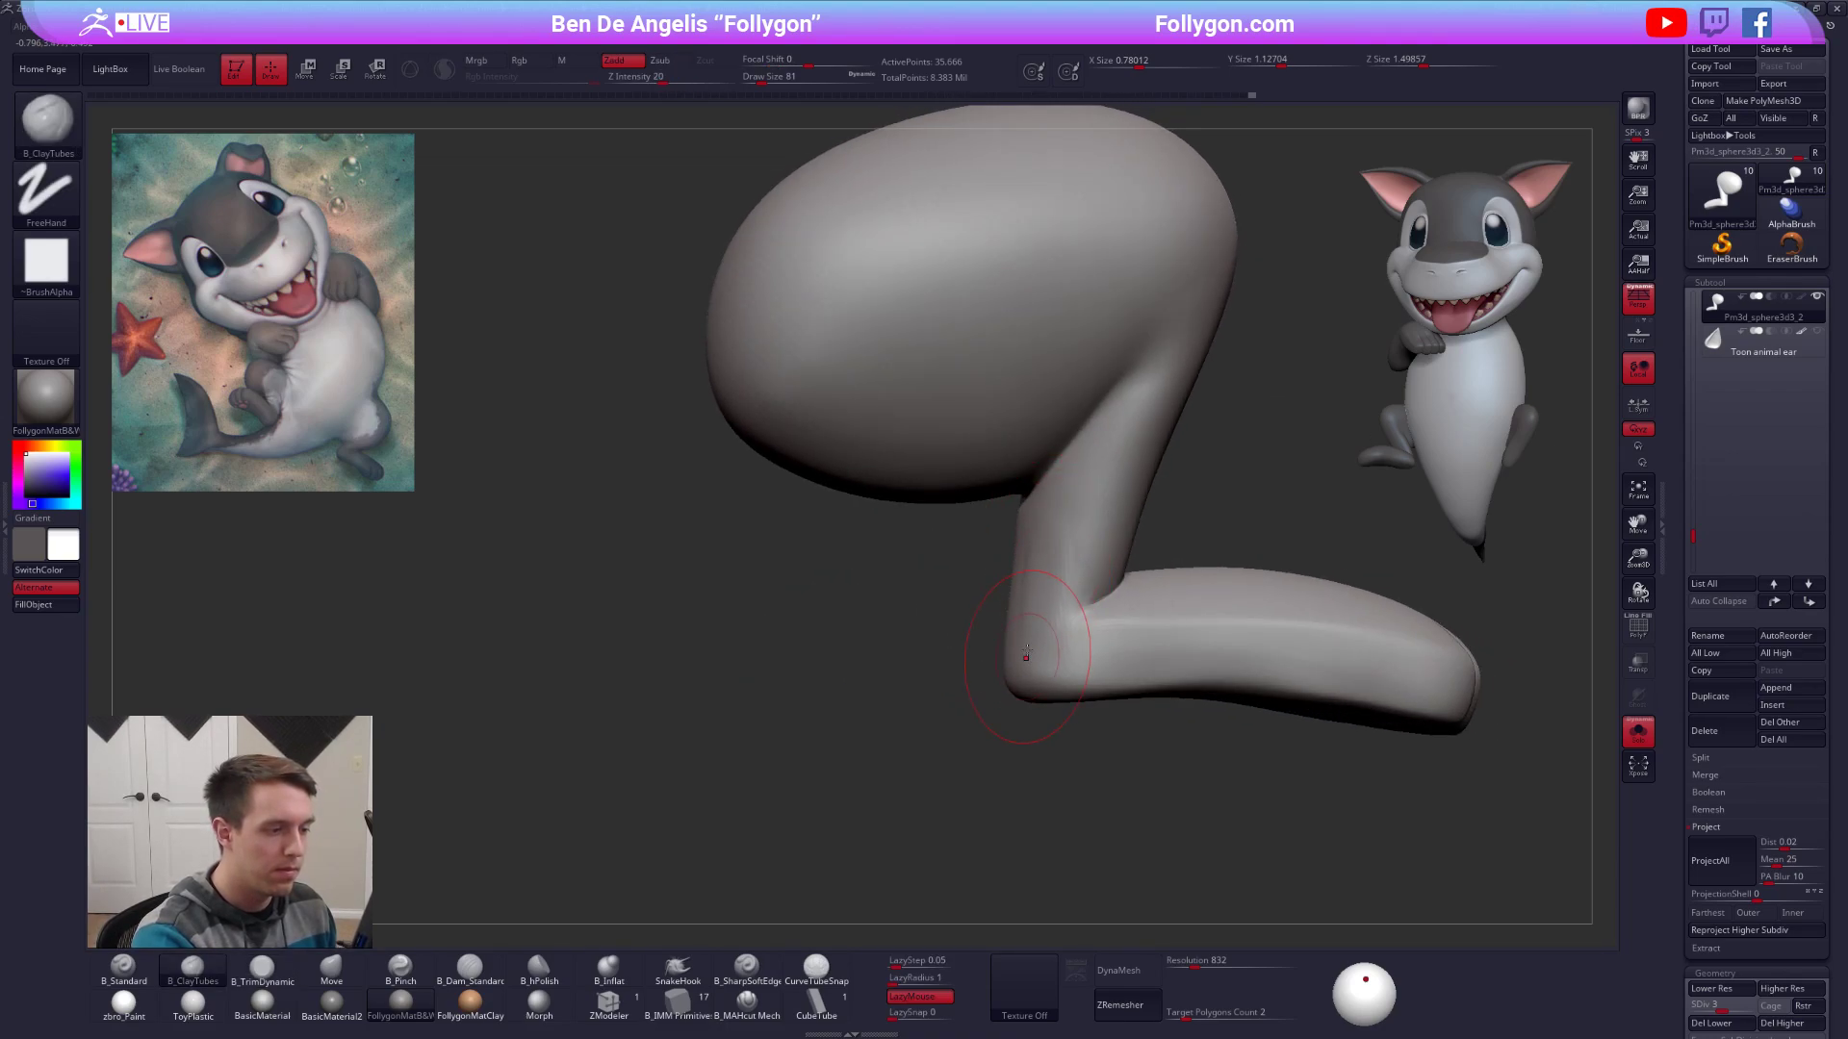
shift+drag(1056, 640, 1035, 597)
mouse_move(1001, 625)
right_down()
mouse_move(1029, 639)
mouse_move(1049, 600)
right_up()
Raise the leg to subdivision level 4 and smooth the back of the heel.
key(shift+d)
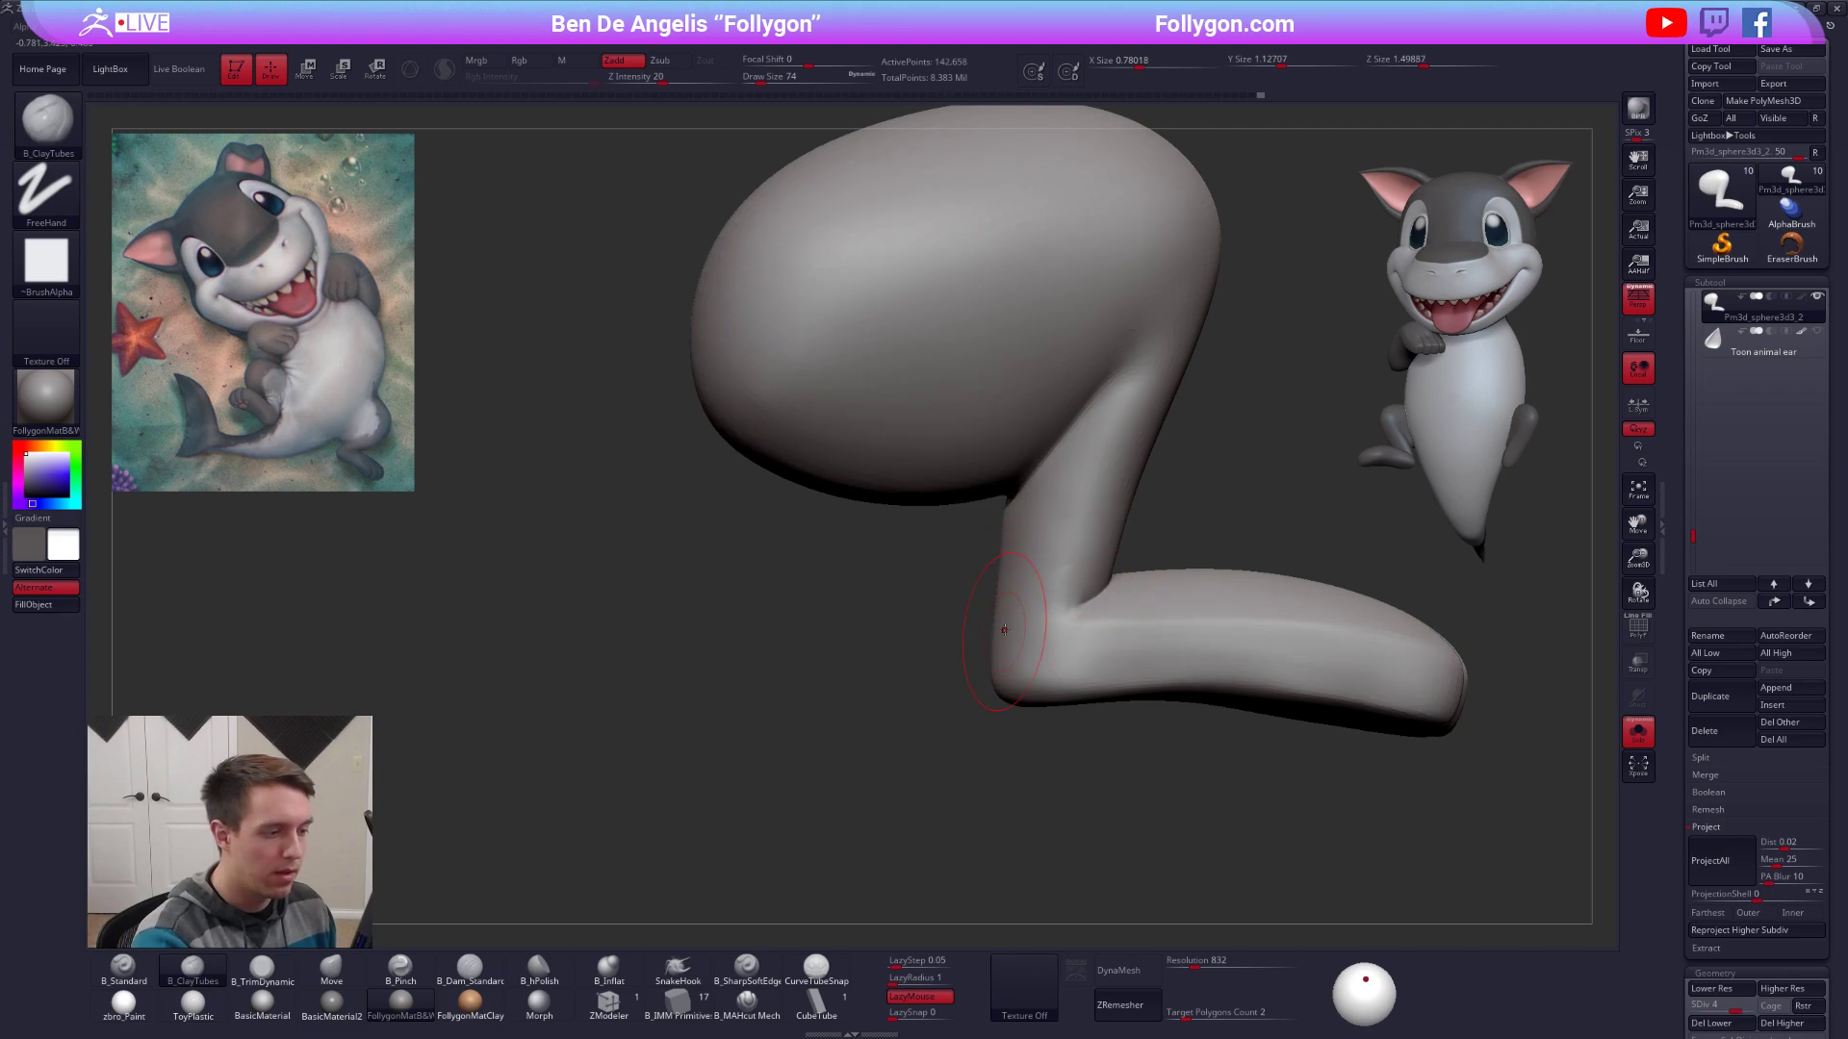
shift+drag(1003, 630, 1044, 585)
right_drag(985, 625, 1042, 595)
key(s)
drag(1007, 577, 1012, 578)
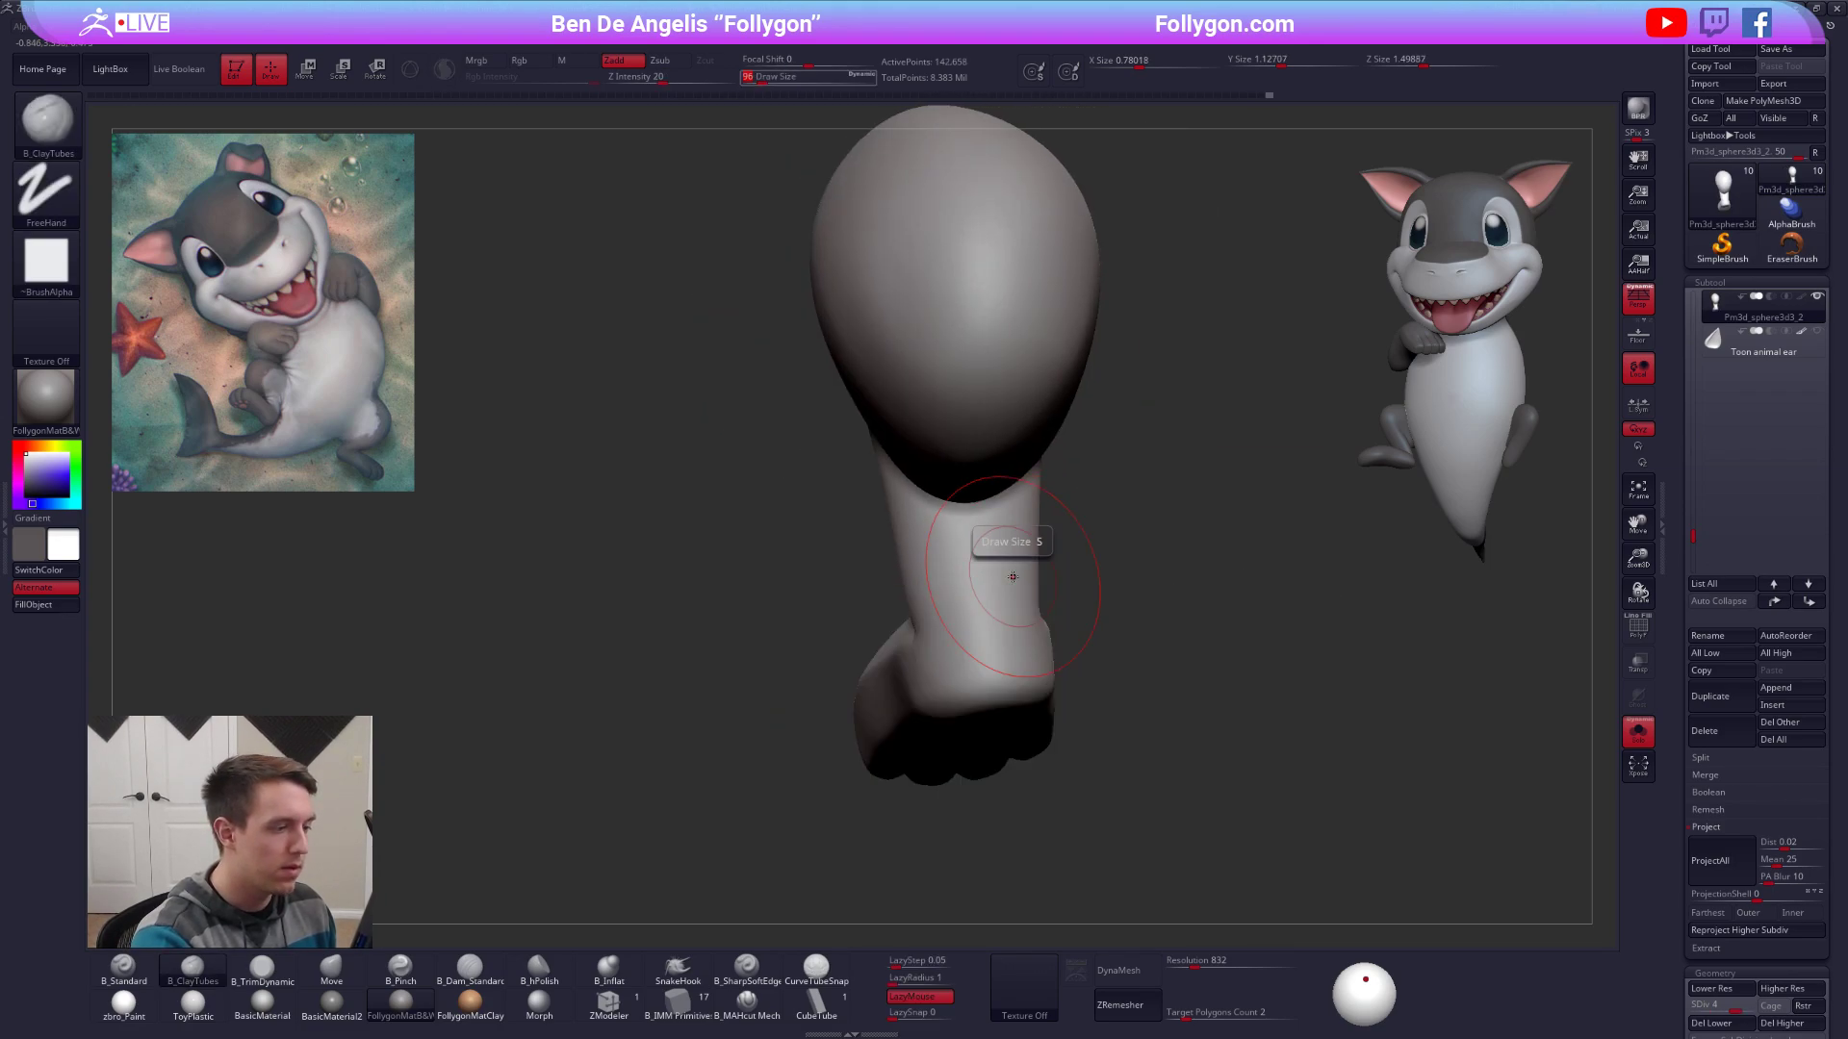
Lower the leg to subdivision level 2 and set up the Move brush at draw size 81 for the ankle.
mouse_move(1020, 589)
right_down()
mouse_move(1002, 626)
mouse_move(1049, 623)
right_up()
key(shift+d)
key(shift+d)
key(b)
key(m)
key(v)
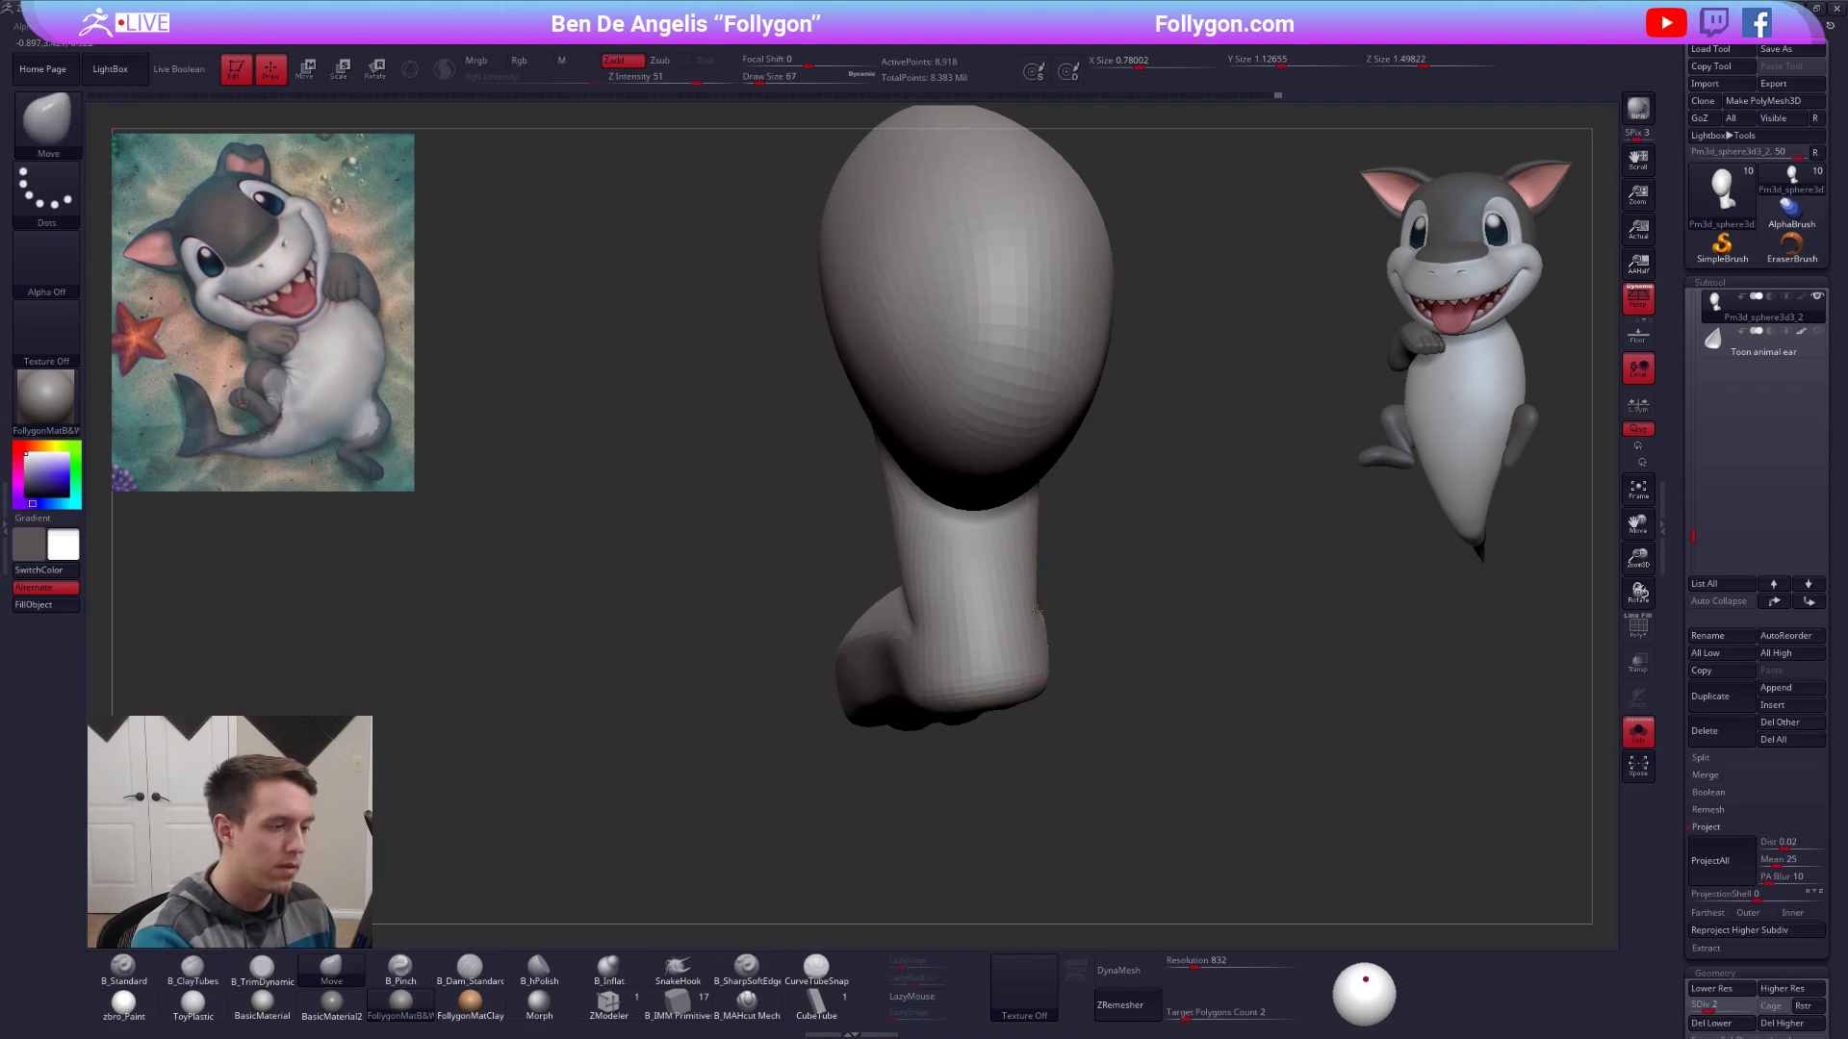
key(space)
drag(1037, 630, 1034, 630)
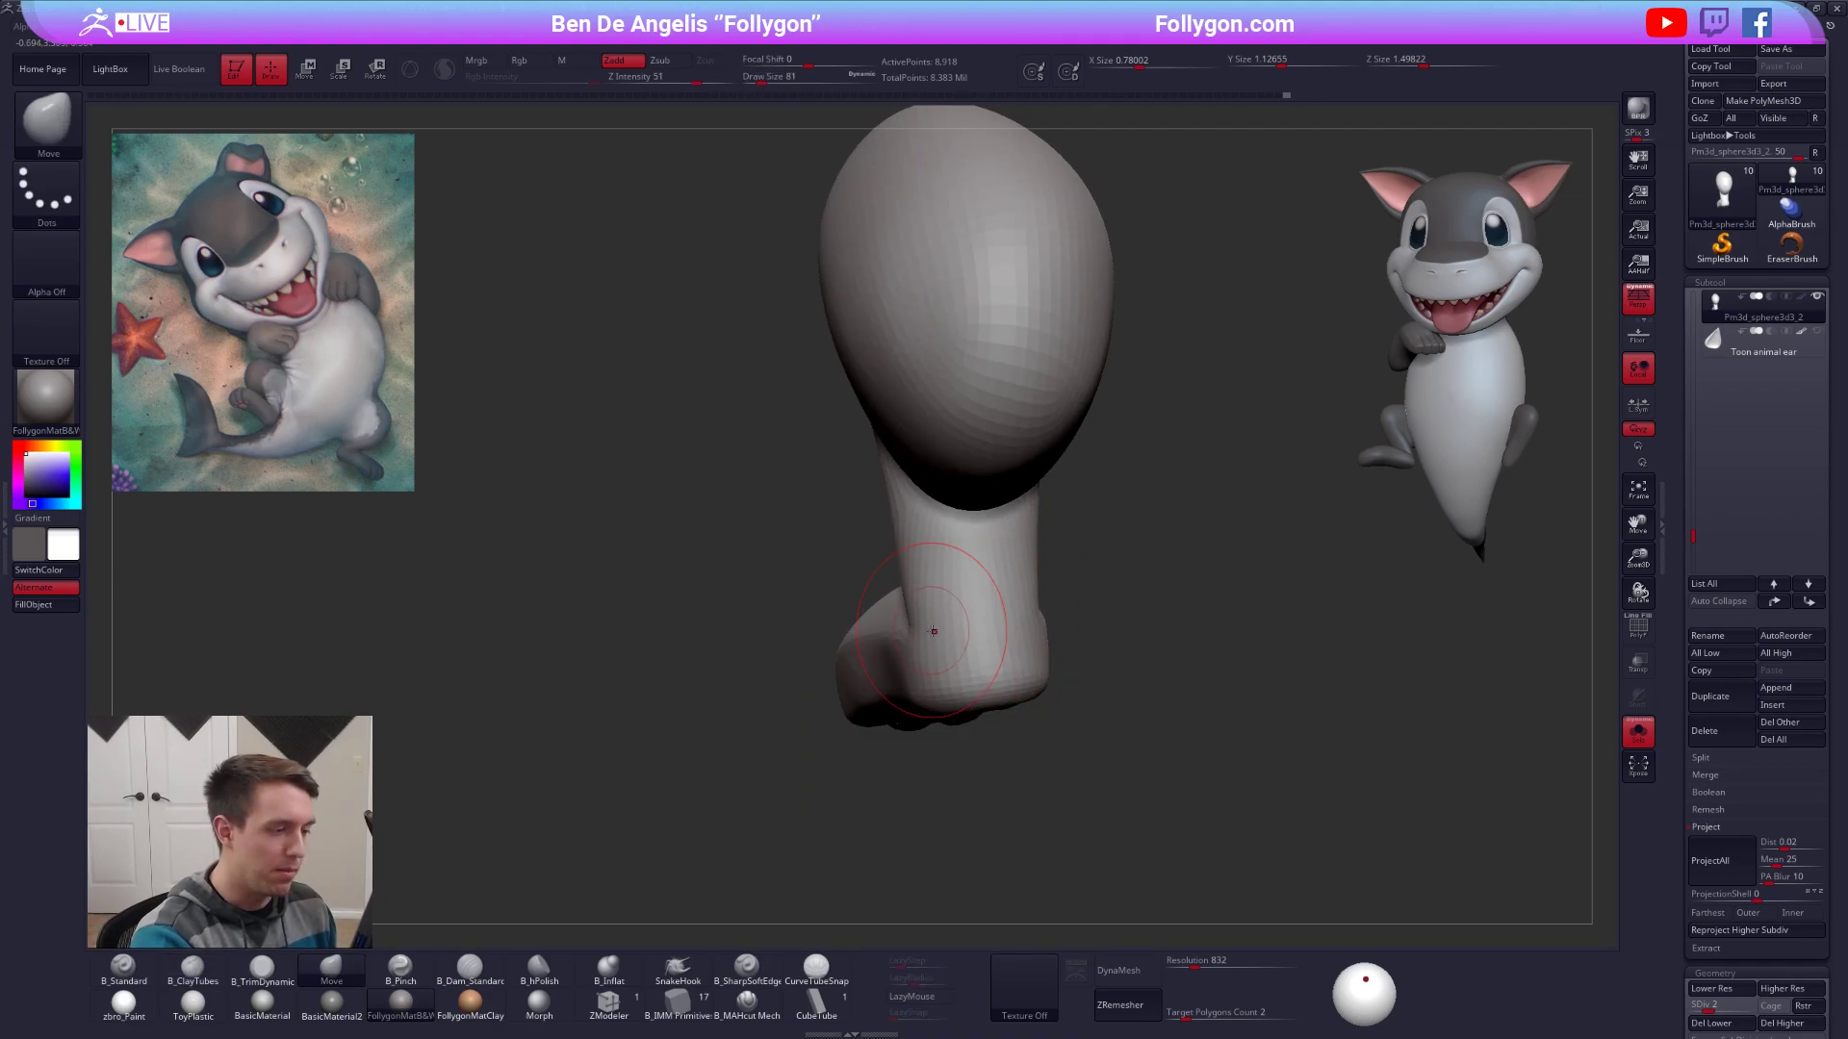
mouse_move(933, 632)
right_down()
mouse_move(914, 588)
mouse_move(944, 558)
mouse_move(932, 585)
mouse_move(924, 520)
right_up()
Switch to the ClayTubes brush, raise the leg three subdivision levels and smooth the bend of the ankle.
key(b)
key(c)
key(t)
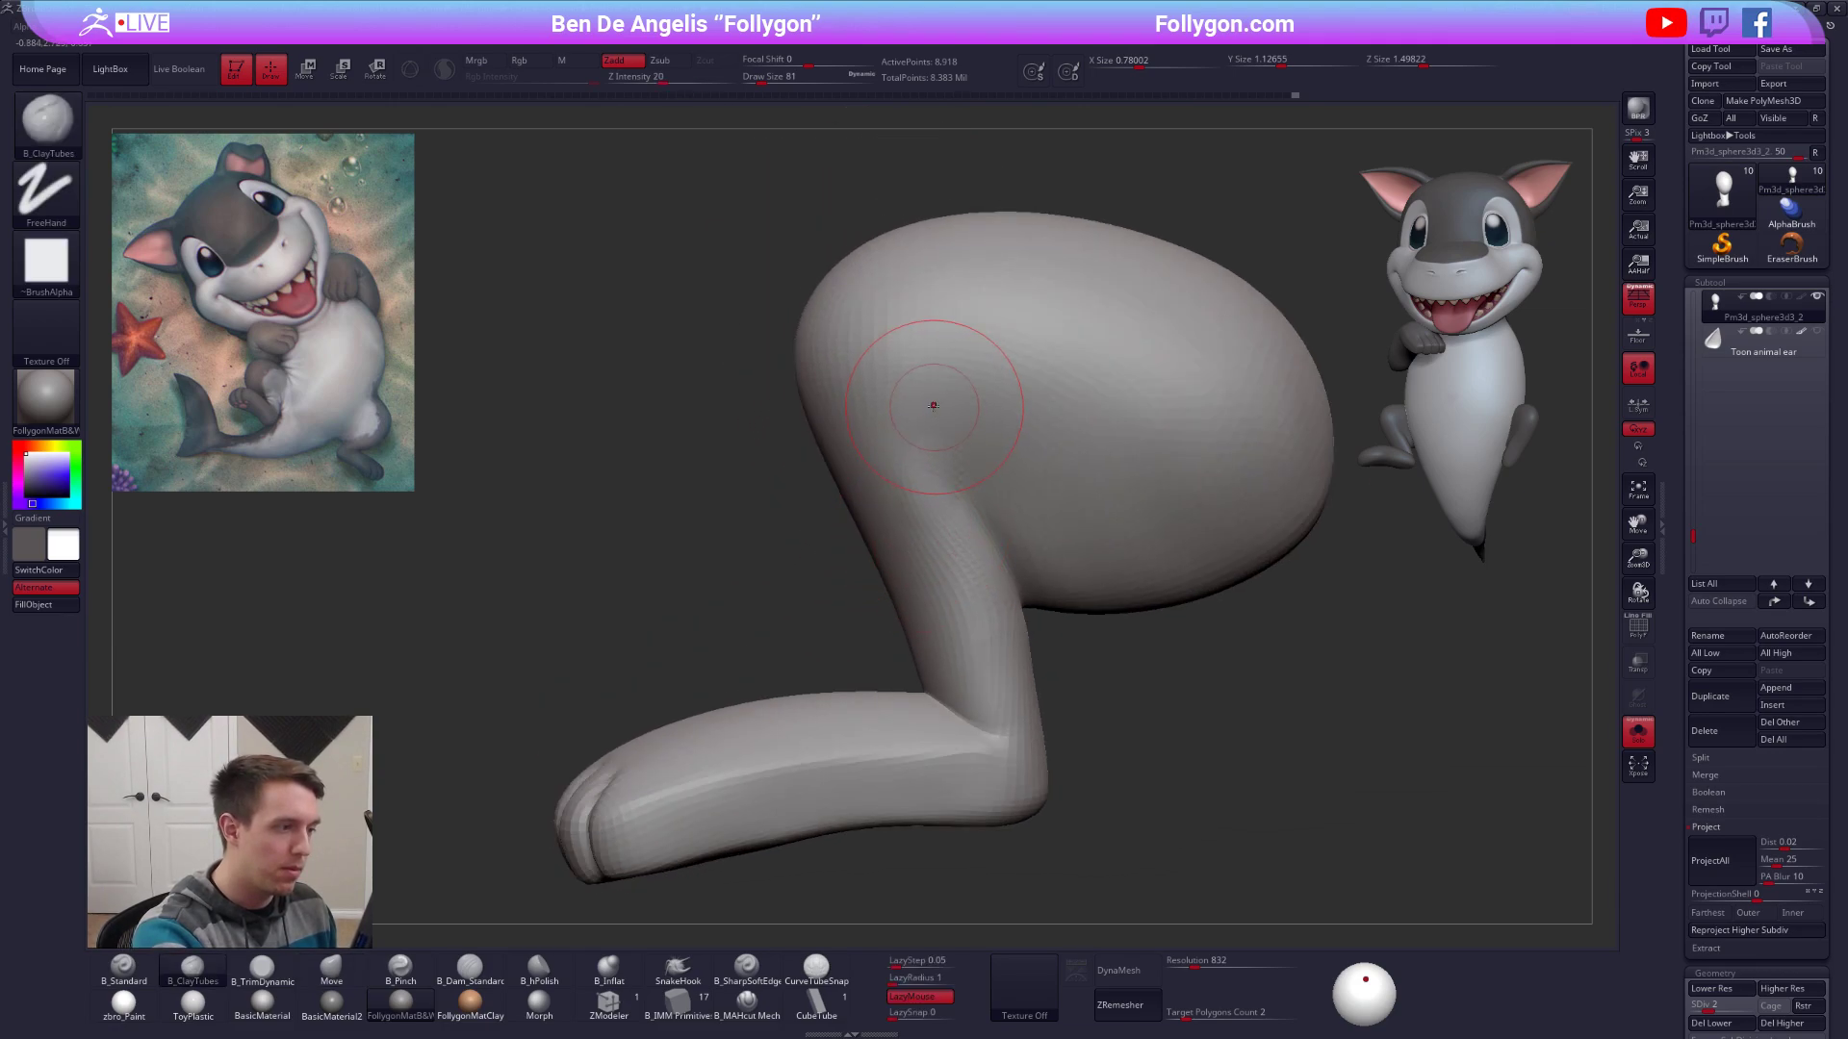
right_drag(934, 405, 944, 404)
mouse_move(899, 549)
right_down()
mouse_move(920, 547)
mouse_move(903, 708)
mouse_move(936, 565)
mouse_move(903, 636)
mouse_move(932, 709)
right_up()
key(d)
key(d)
key(d)
shift+drag(933, 710, 940, 678)
Lower the leg back to subdivision level 2, turn the foot sole-side into view and quick-save the project.
mouse_move(1010, 781)
right_down()
mouse_move(928, 709)
mouse_move(963, 576)
right_up()
right_click(894, 734)
mouse_move(893, 734)
right_down()
mouse_move(998, 639)
mouse_move(1010, 689)
mouse_move(932, 429)
mouse_move(1147, 437)
right_up()
key(shift+d)
key(shift+d)
key(shift+d)
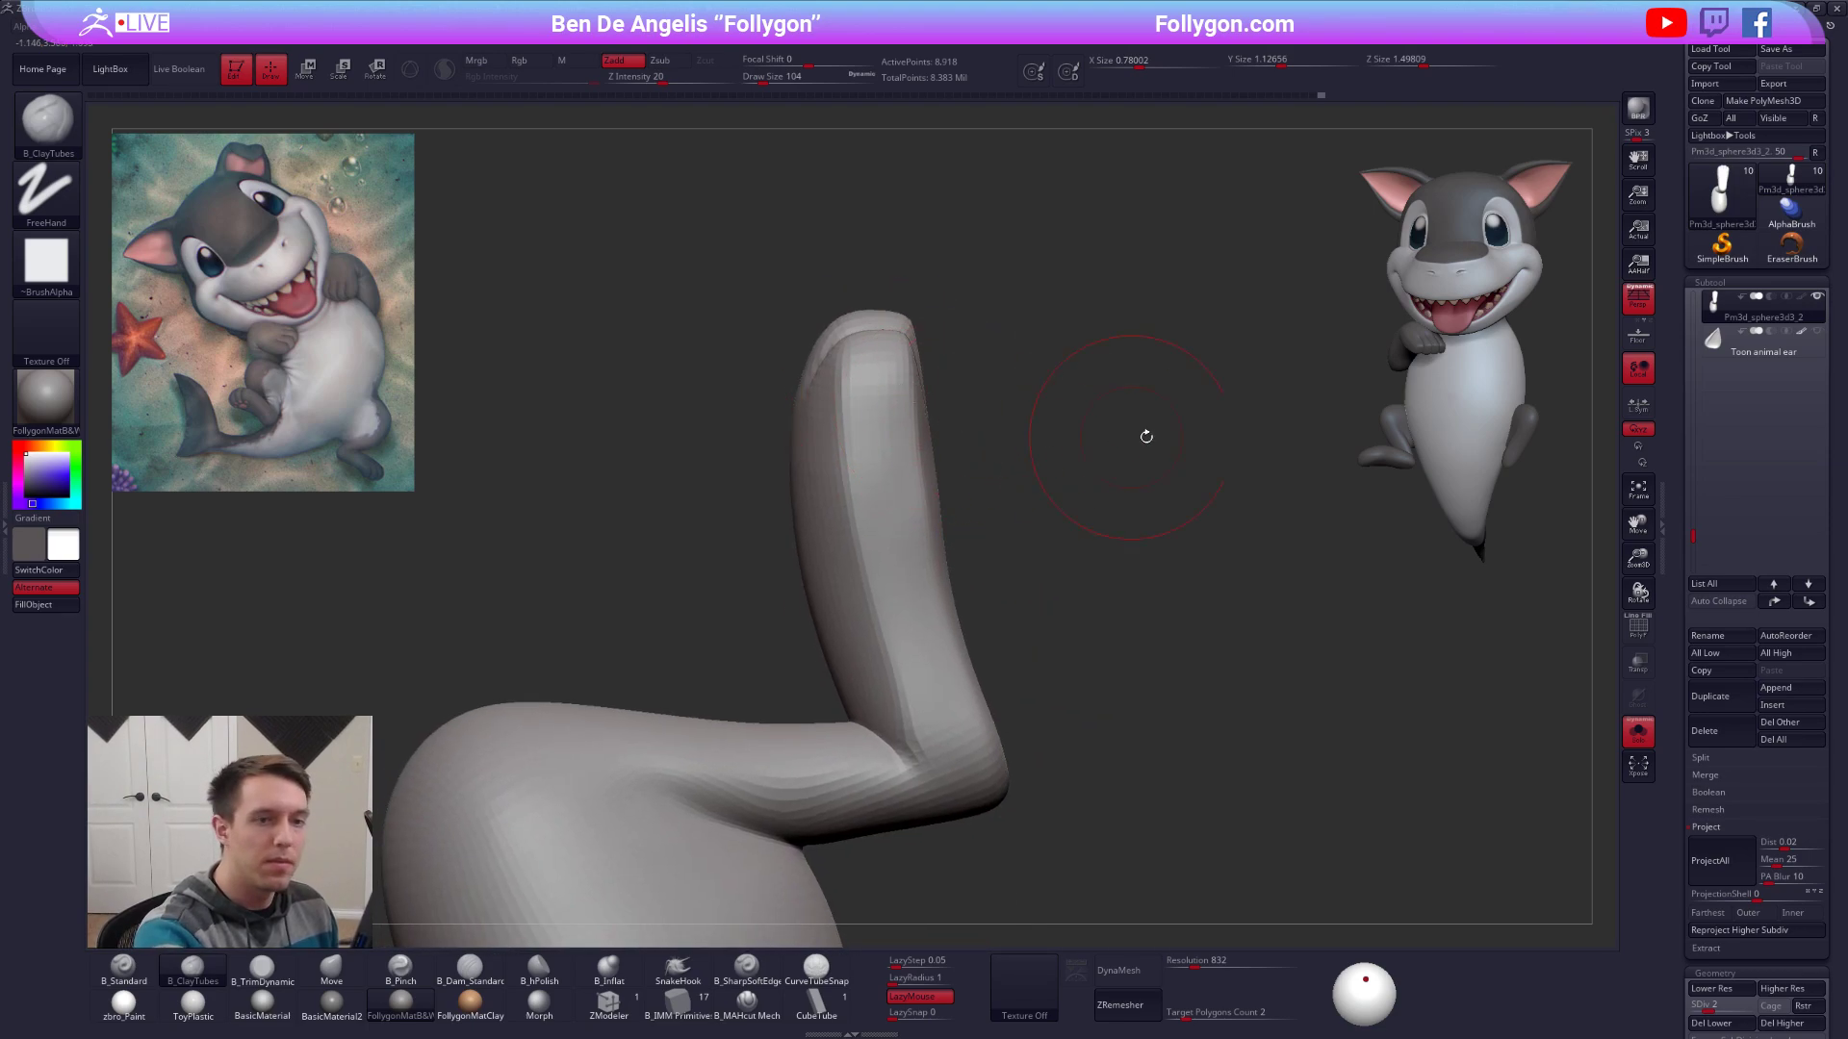
right_drag(1614, 310, 1547, 307)
key(ctrl+s)
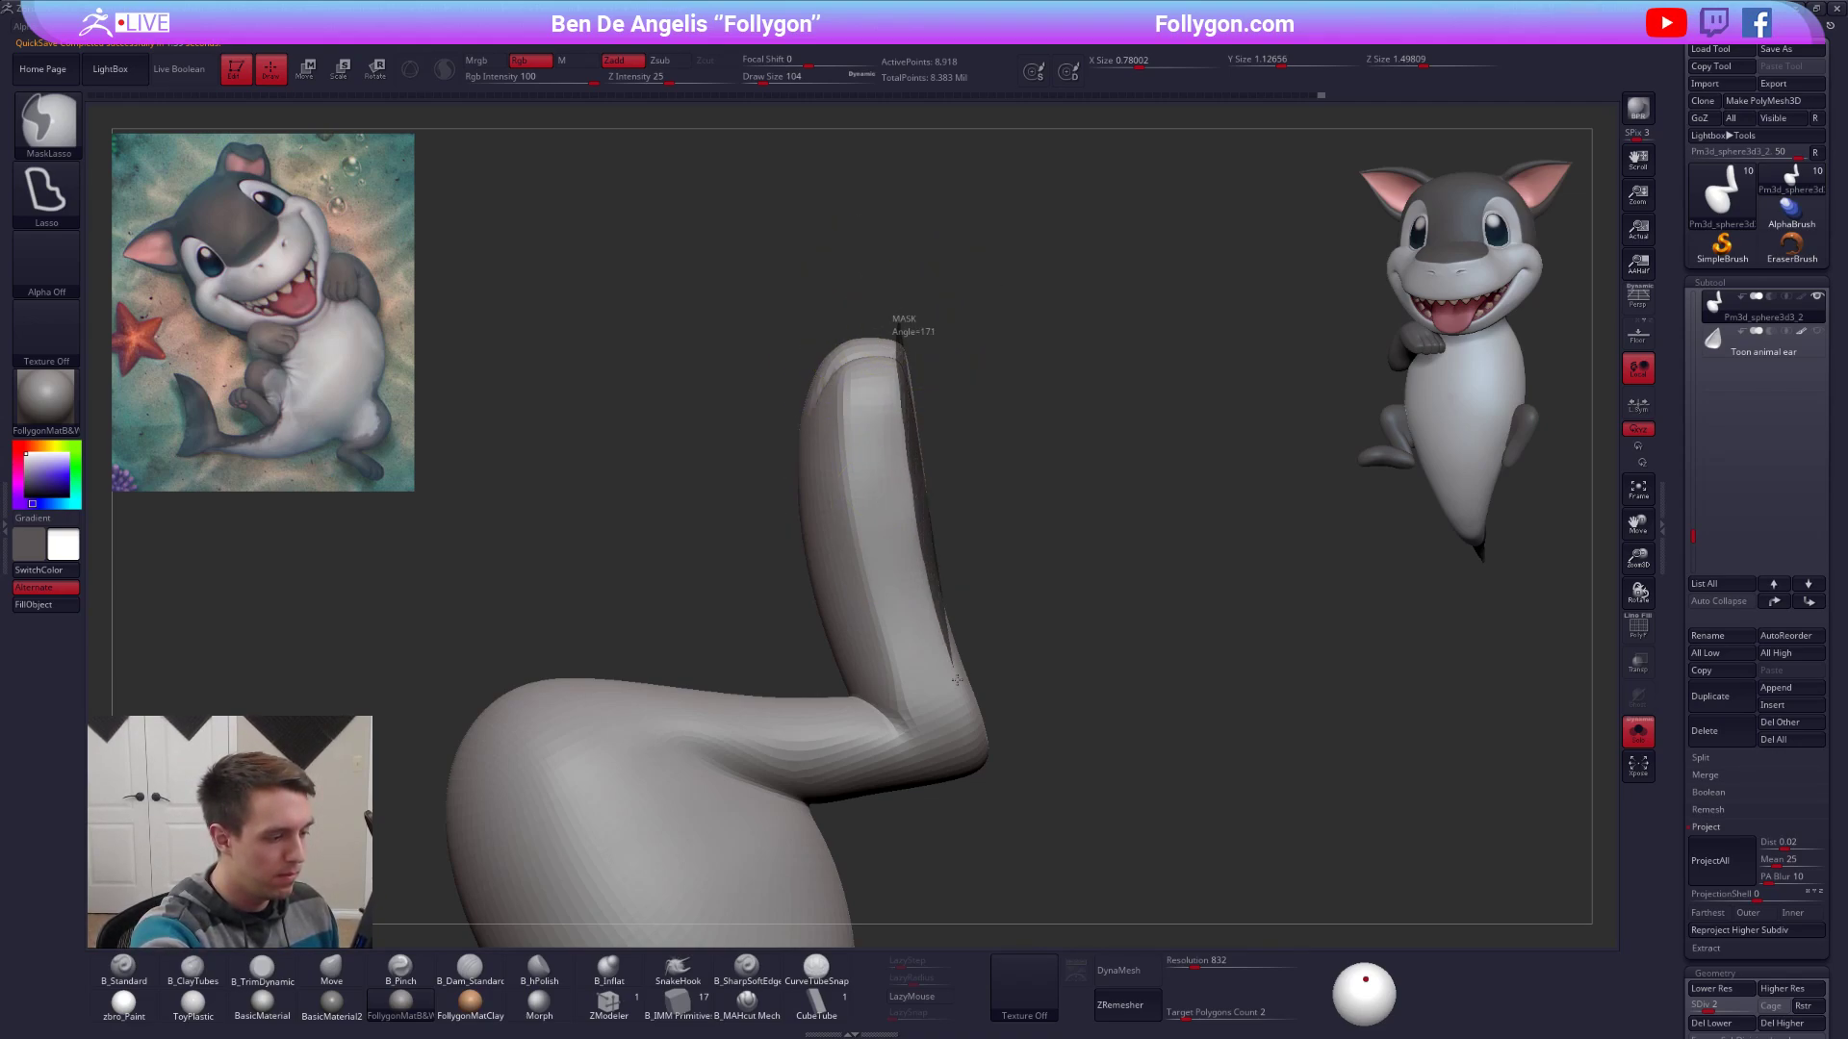
Lasso-mask the sole from the toes to the heel on both sides, and invert the mask so only the sole is editable.
mouse_move(958, 681)
ctrl+mouse_down()
mouse_move(1124, 846)
mouse_move(1347, 693)
ctrl+mouse_up()
right_drag(1377, 701, 818, 673)
right_drag(847, 578, 818, 577)
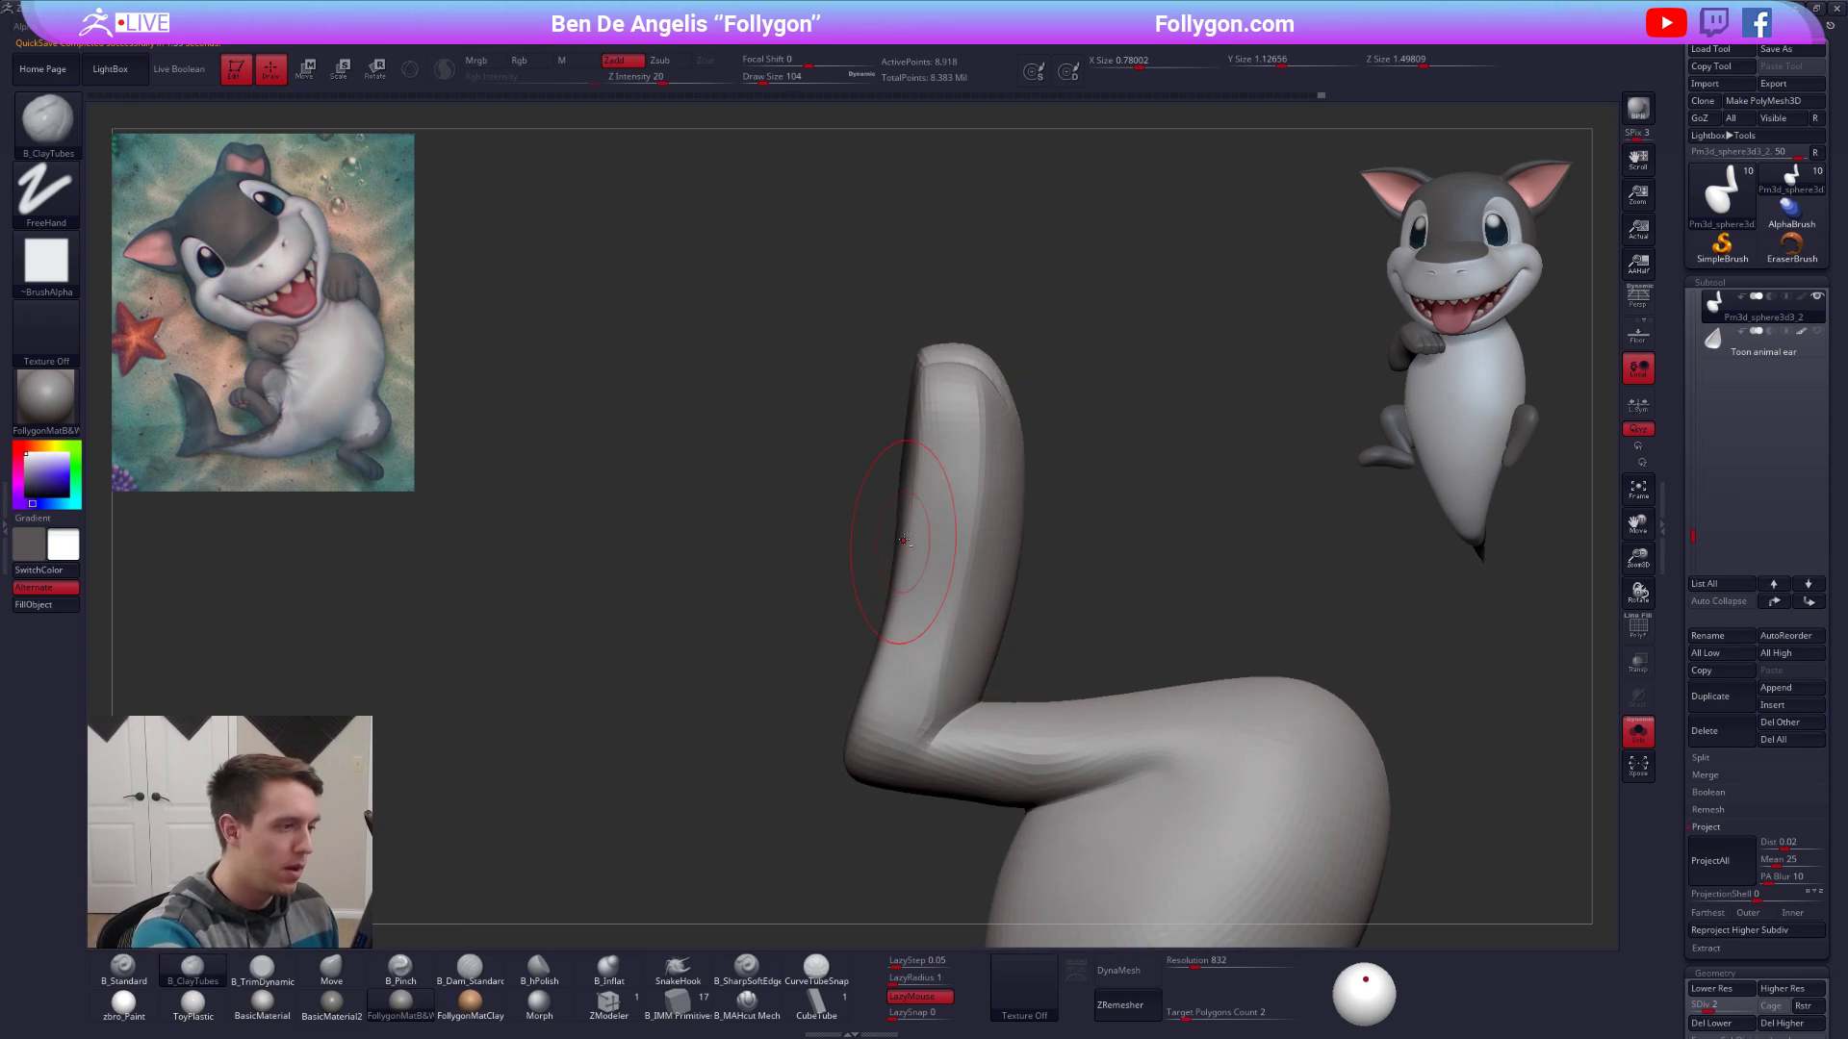
right_drag(905, 462, 938, 452)
key(ctrl)
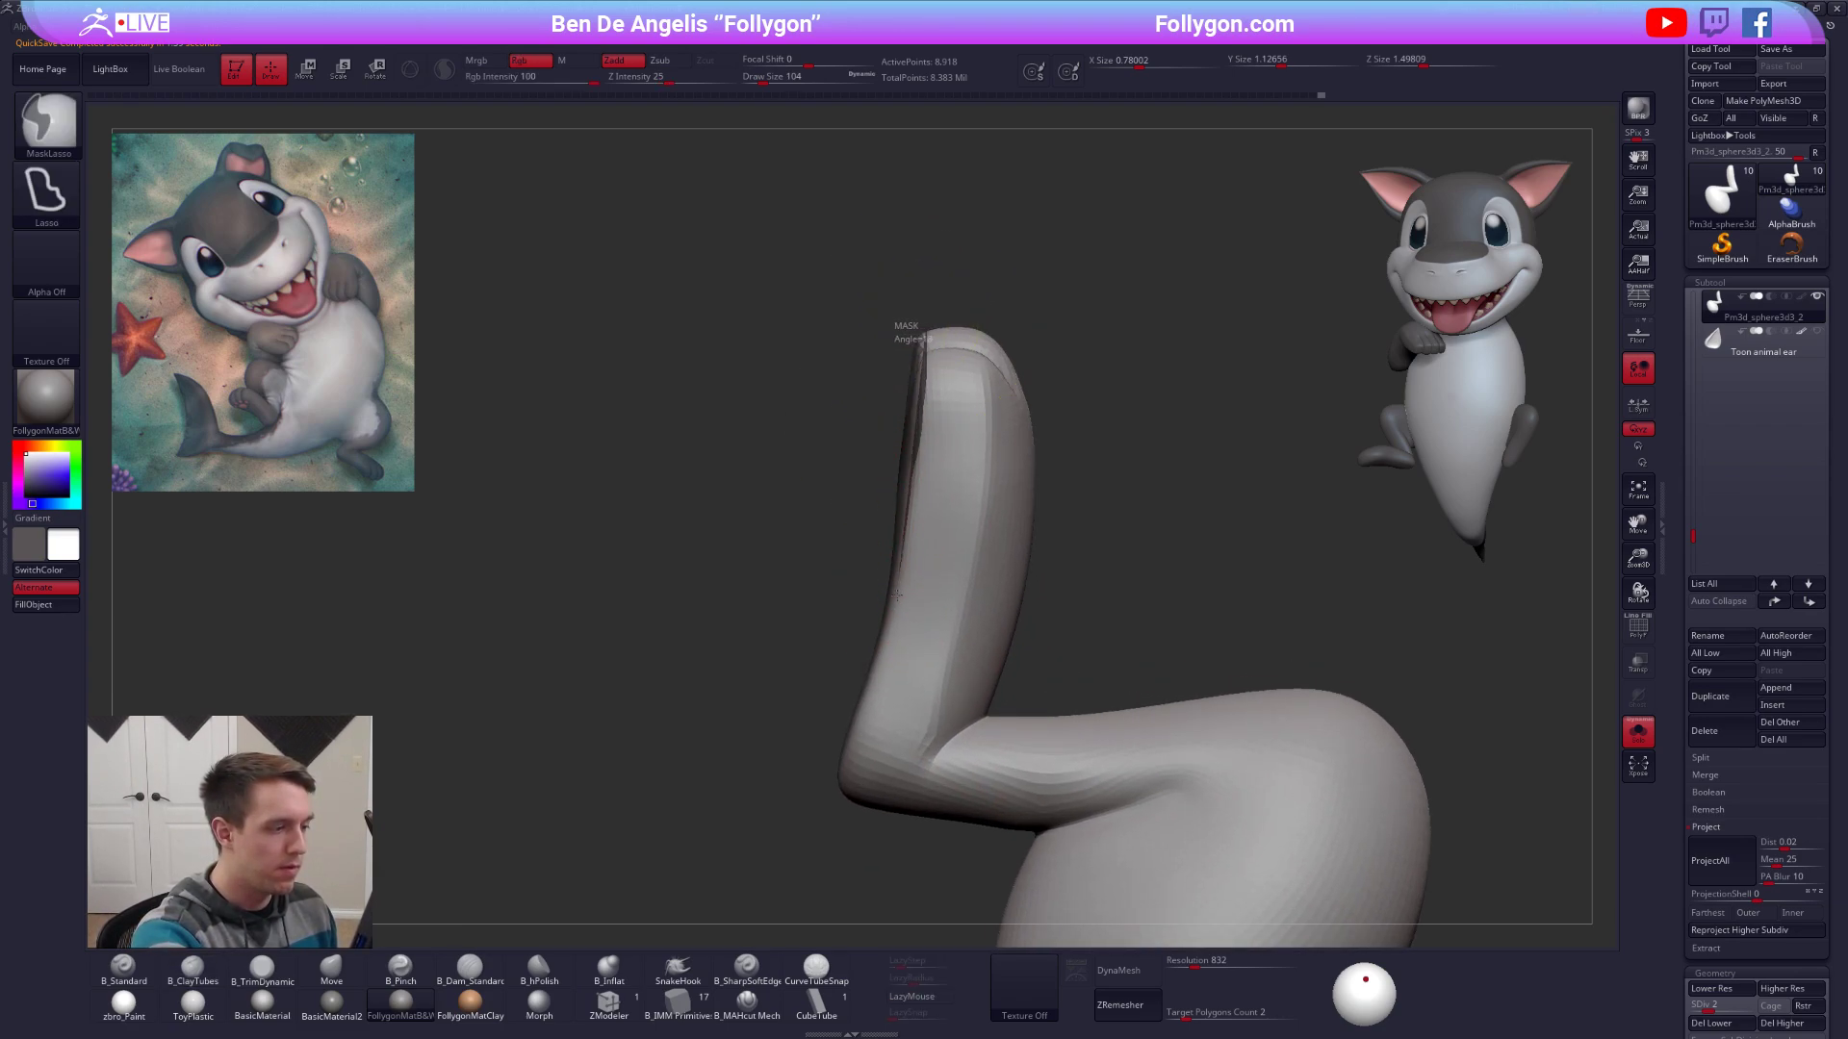
mouse_move(896, 595)
ctrl+mouse_down()
mouse_move(816, 826)
mouse_move(624, 1001)
ctrl+mouse_up()
right_drag(846, 683, 897, 664)
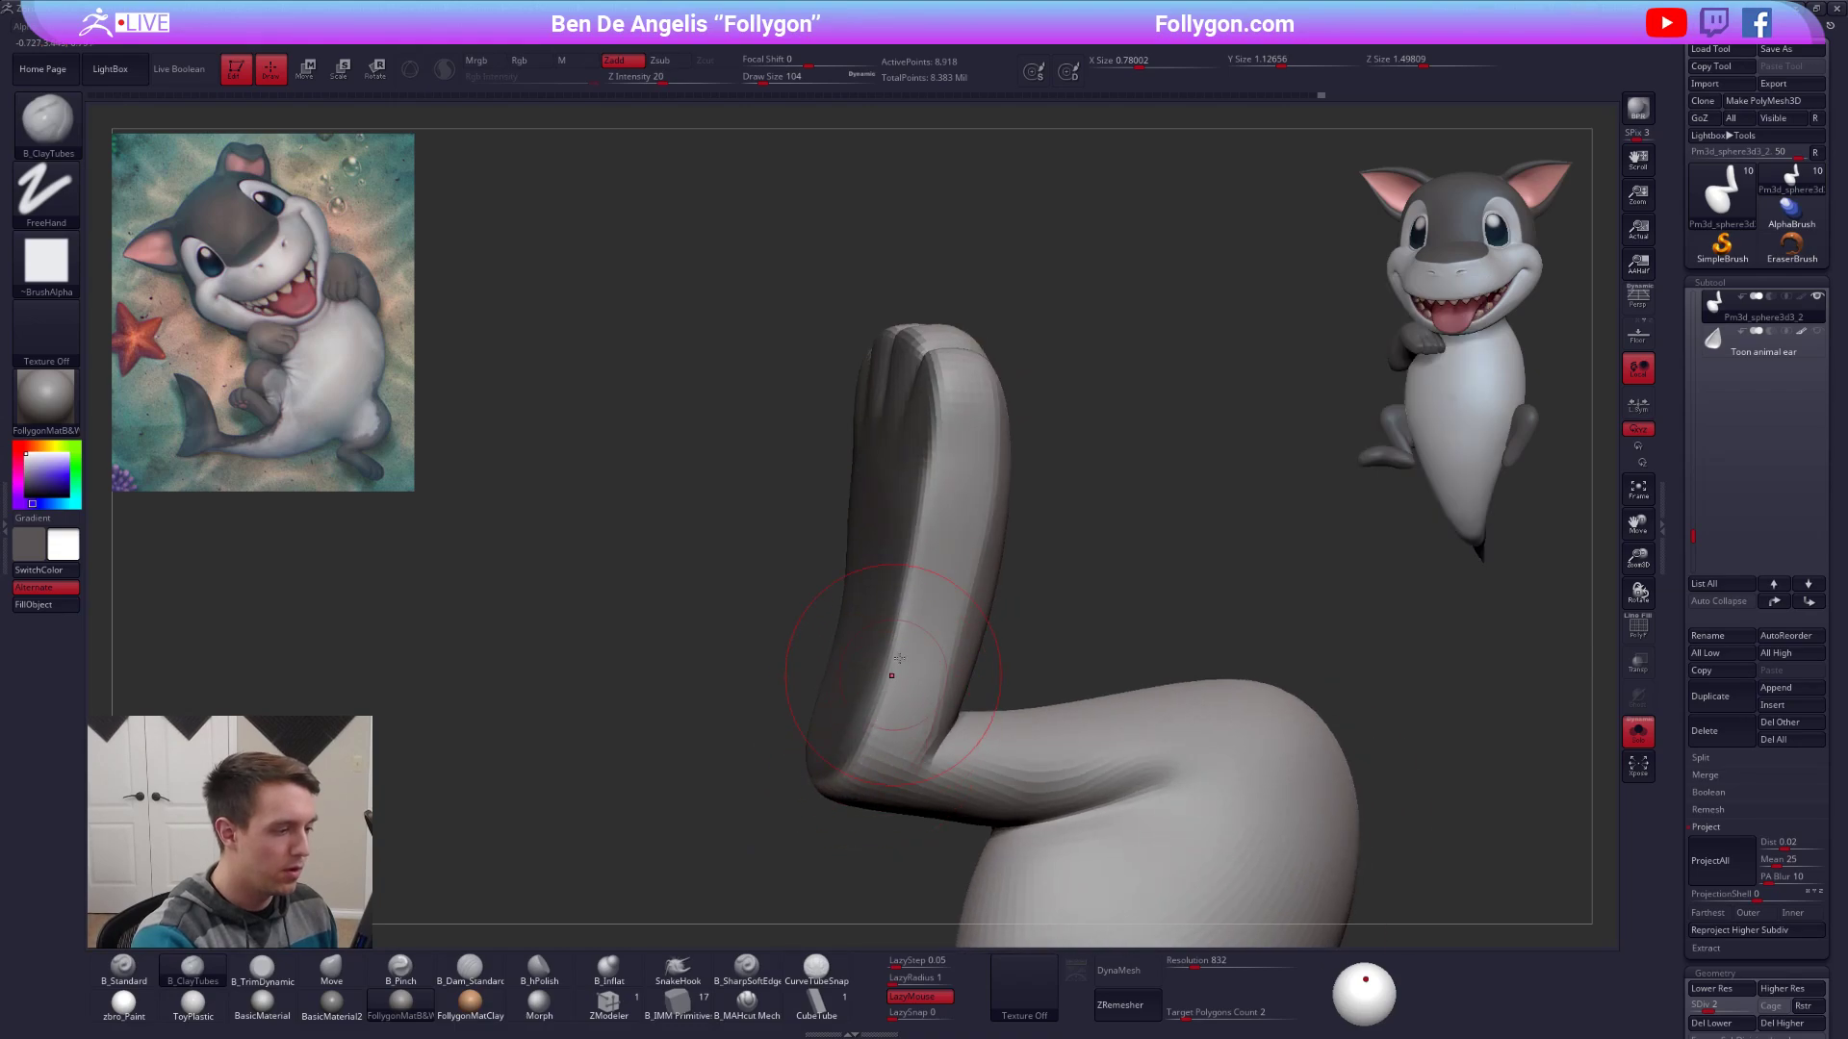
key(ctrl)
ctrl+drag(841, 838, 991, 827)
mouse_move(818, 674)
right_down()
mouse_move(931, 627)
mouse_move(973, 643)
right_up()
ctrl+click(924, 640)
ctrl+click(959, 637)
Set the draw size to 150 and shift the unmasked sole with a transpose move line perpendicular to it.
key(space)
drag(910, 560, 927, 560)
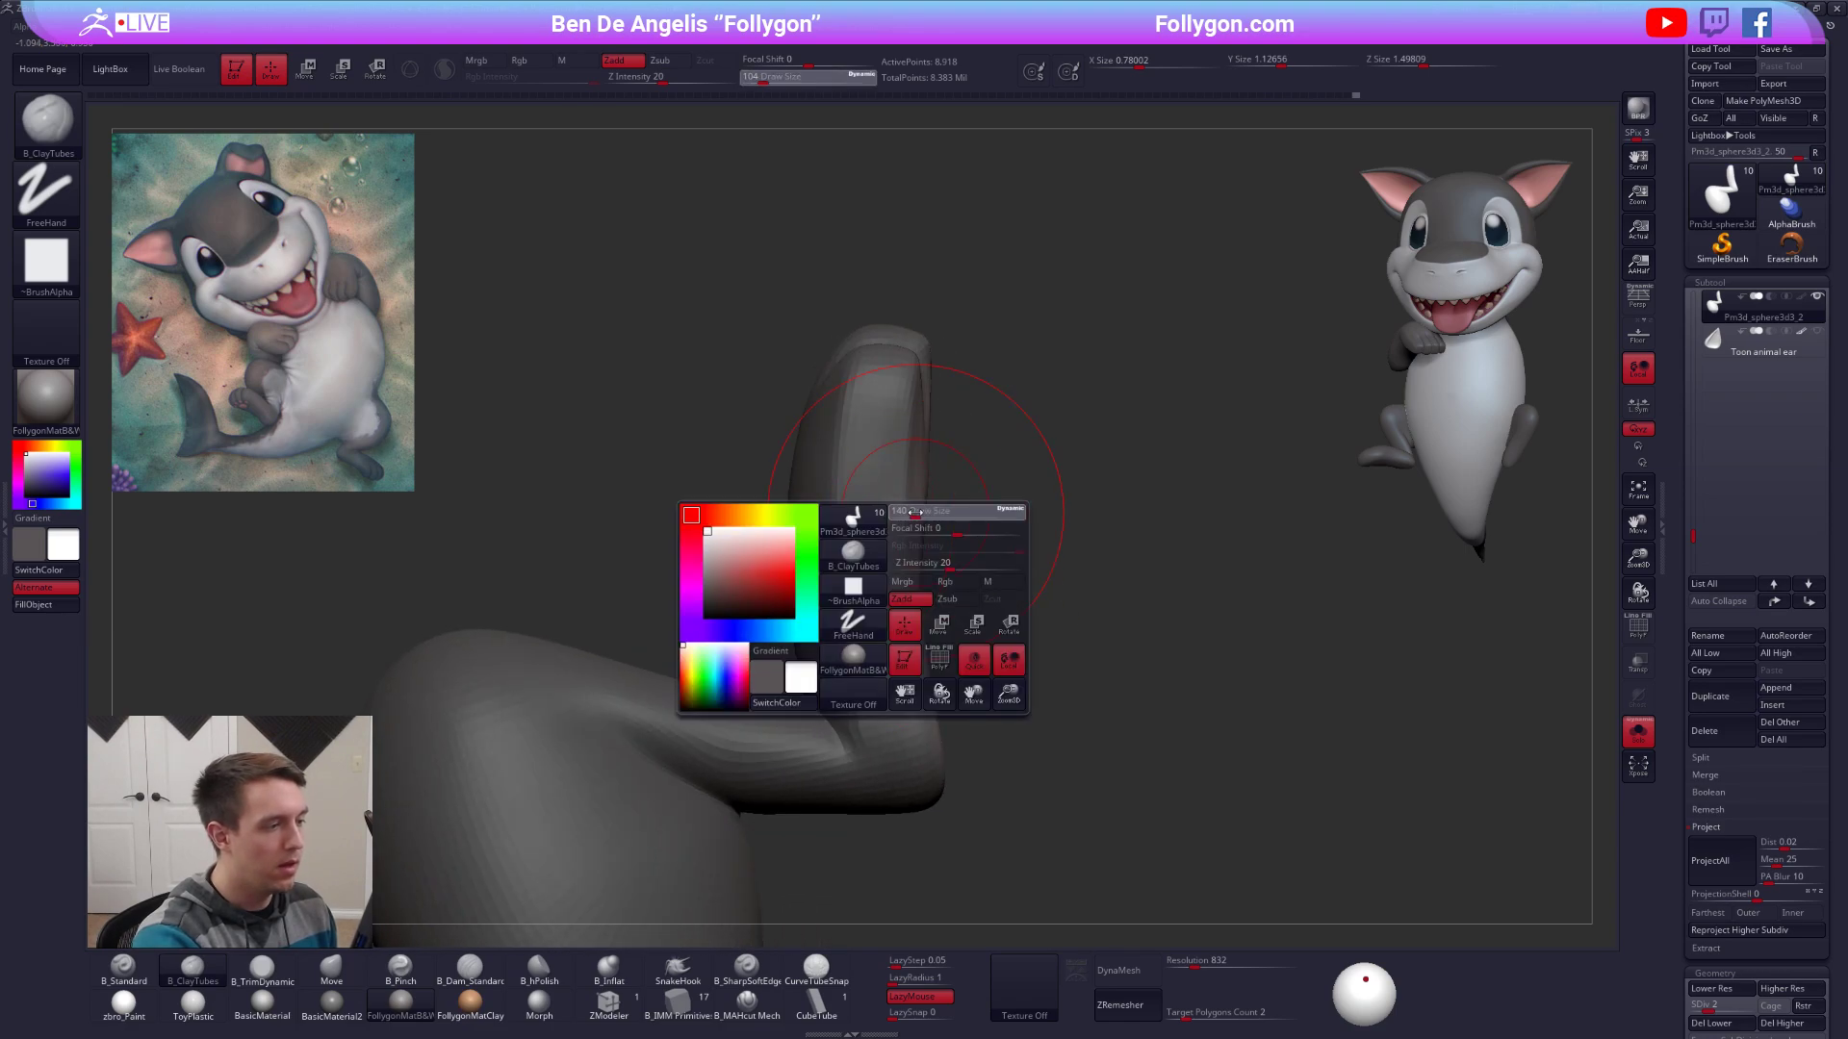
mouse_move(948, 554)
right_down()
mouse_move(905, 539)
mouse_move(950, 521)
mouse_move(933, 536)
right_up()
key(w)
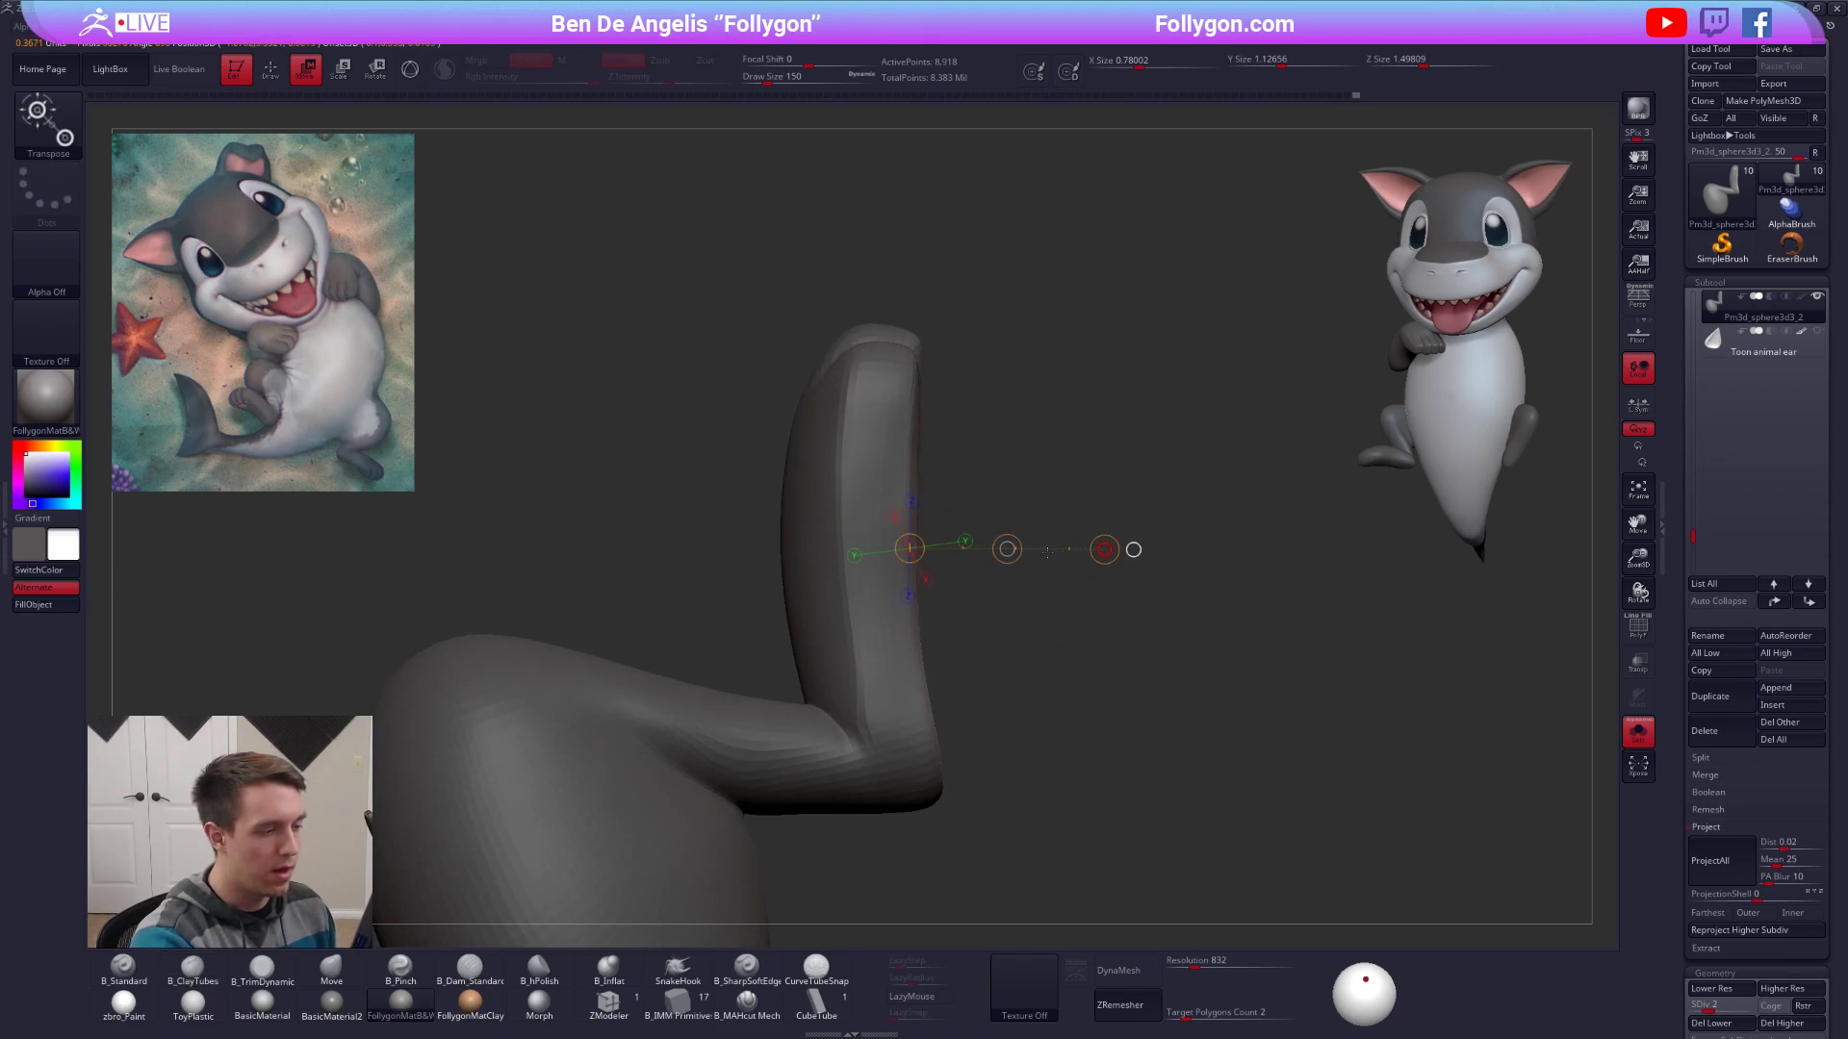
right_drag(1045, 556, 992, 520)
Try reshaping the unmasked sole with the Move brush at draw size 113, and undo the adjustment.
key(q)
key(space)
drag(1006, 549, 997, 548)
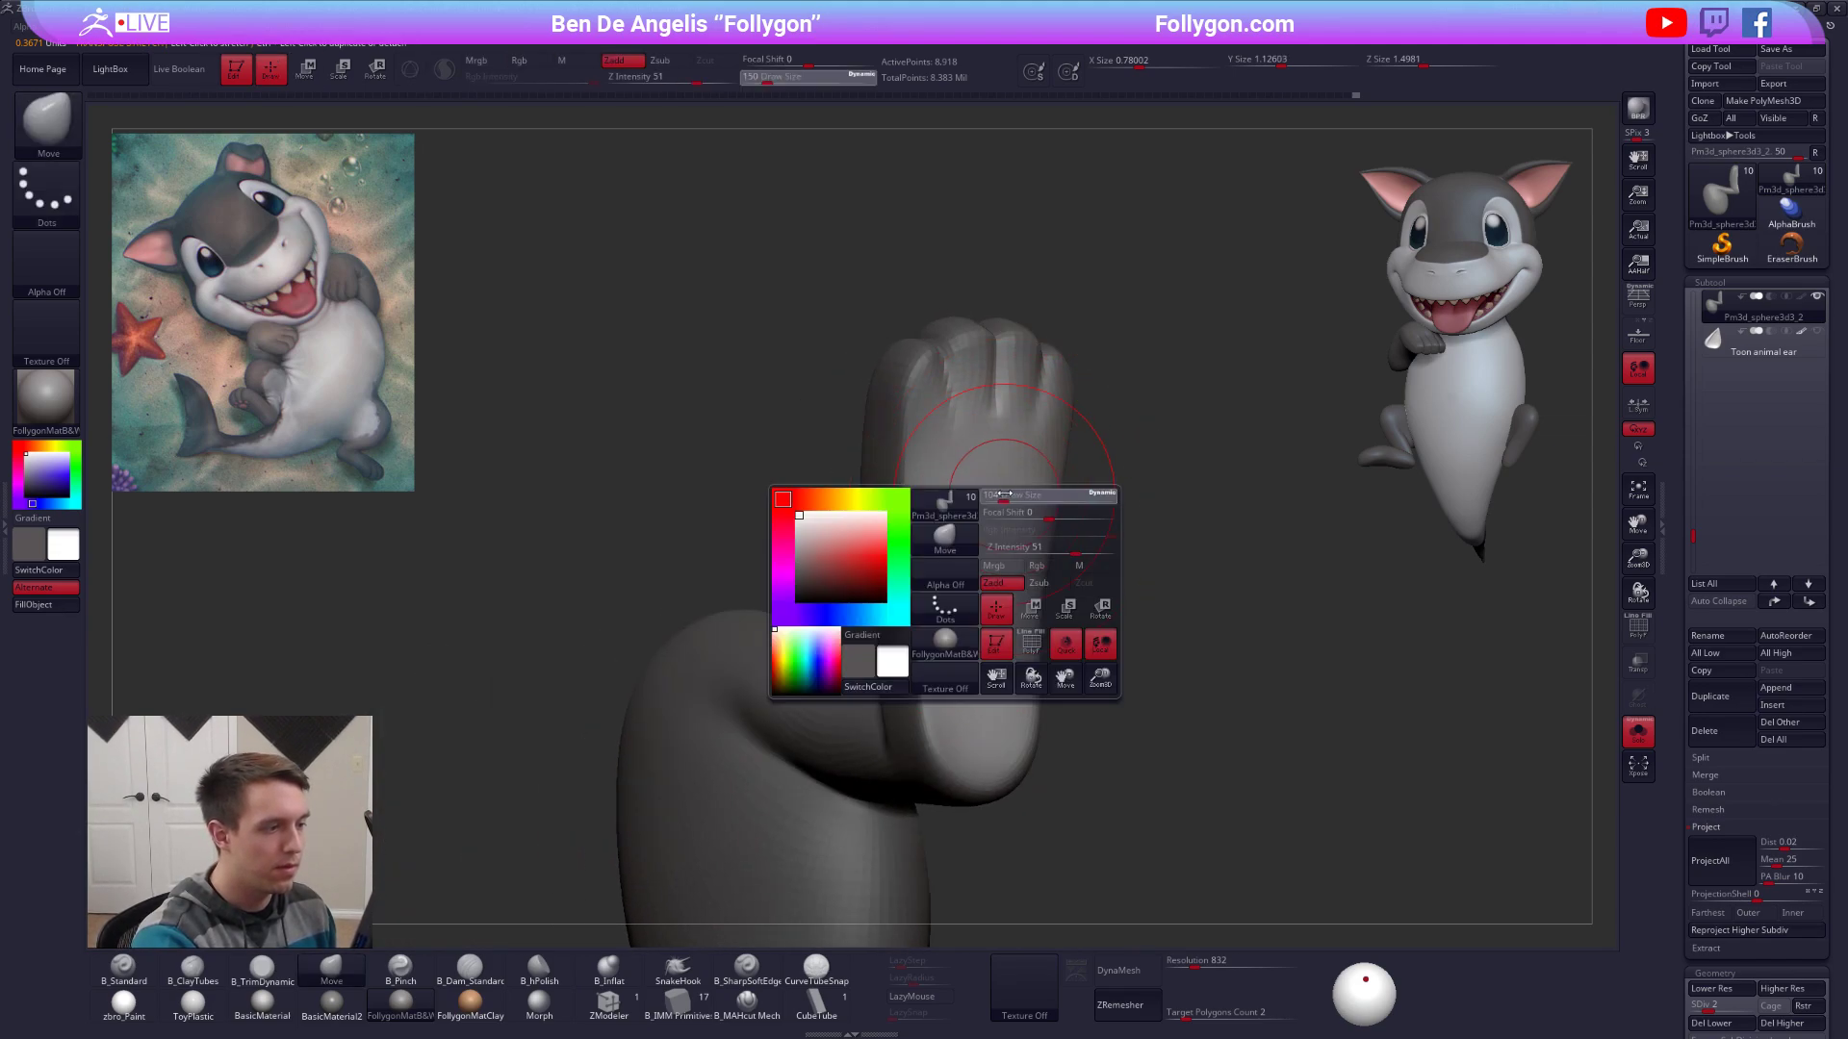
mouse_move(1007, 493)
right_down()
mouse_move(957, 548)
mouse_move(1010, 549)
mouse_move(966, 559)
mouse_move(958, 531)
right_up()
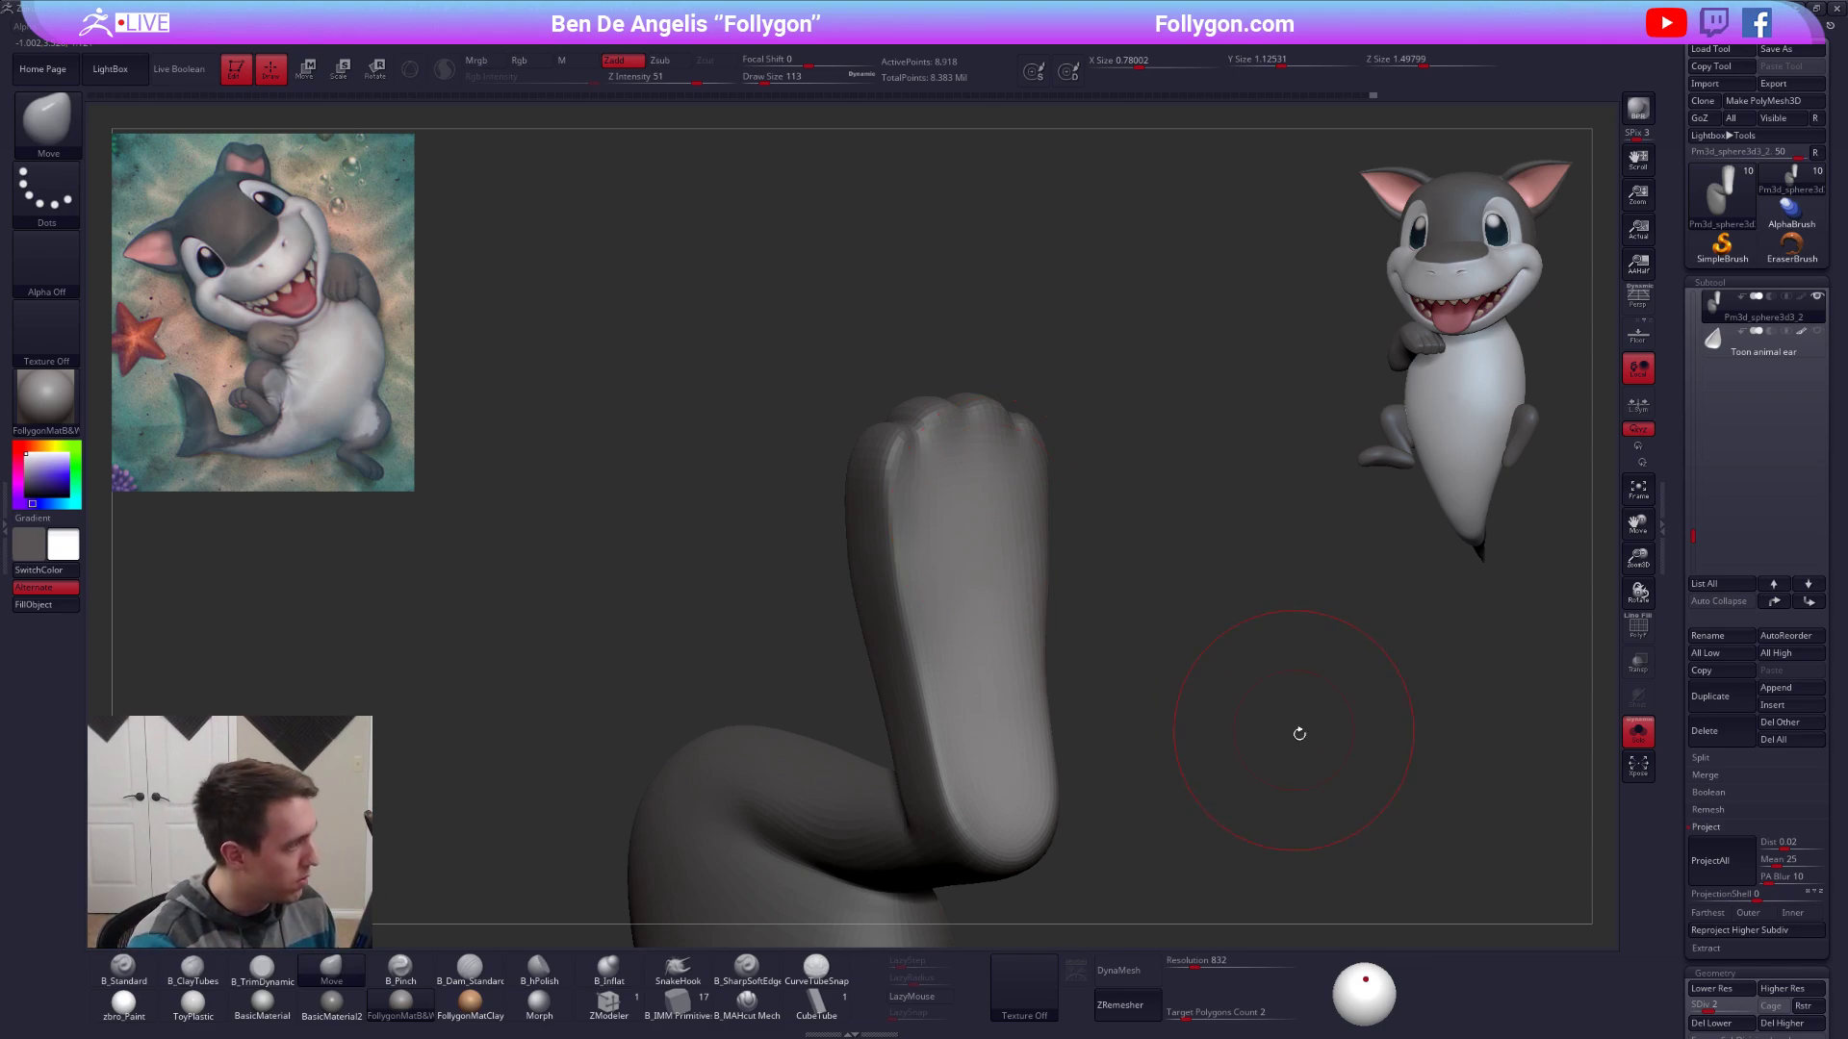
key(ctrl+z)
Clear the mask, then flatten and smooth the sole with the TrimDynamic brush at draw size 68.
right_drag(1377, 808, 1337, 817)
mouse_move(1164, 766)
right_down()
mouse_move(1074, 569)
mouse_move(1116, 556)
mouse_move(1011, 567)
mouse_move(982, 616)
mouse_move(1063, 616)
mouse_move(1073, 597)
right_up()
right_click(991, 649)
key(3)
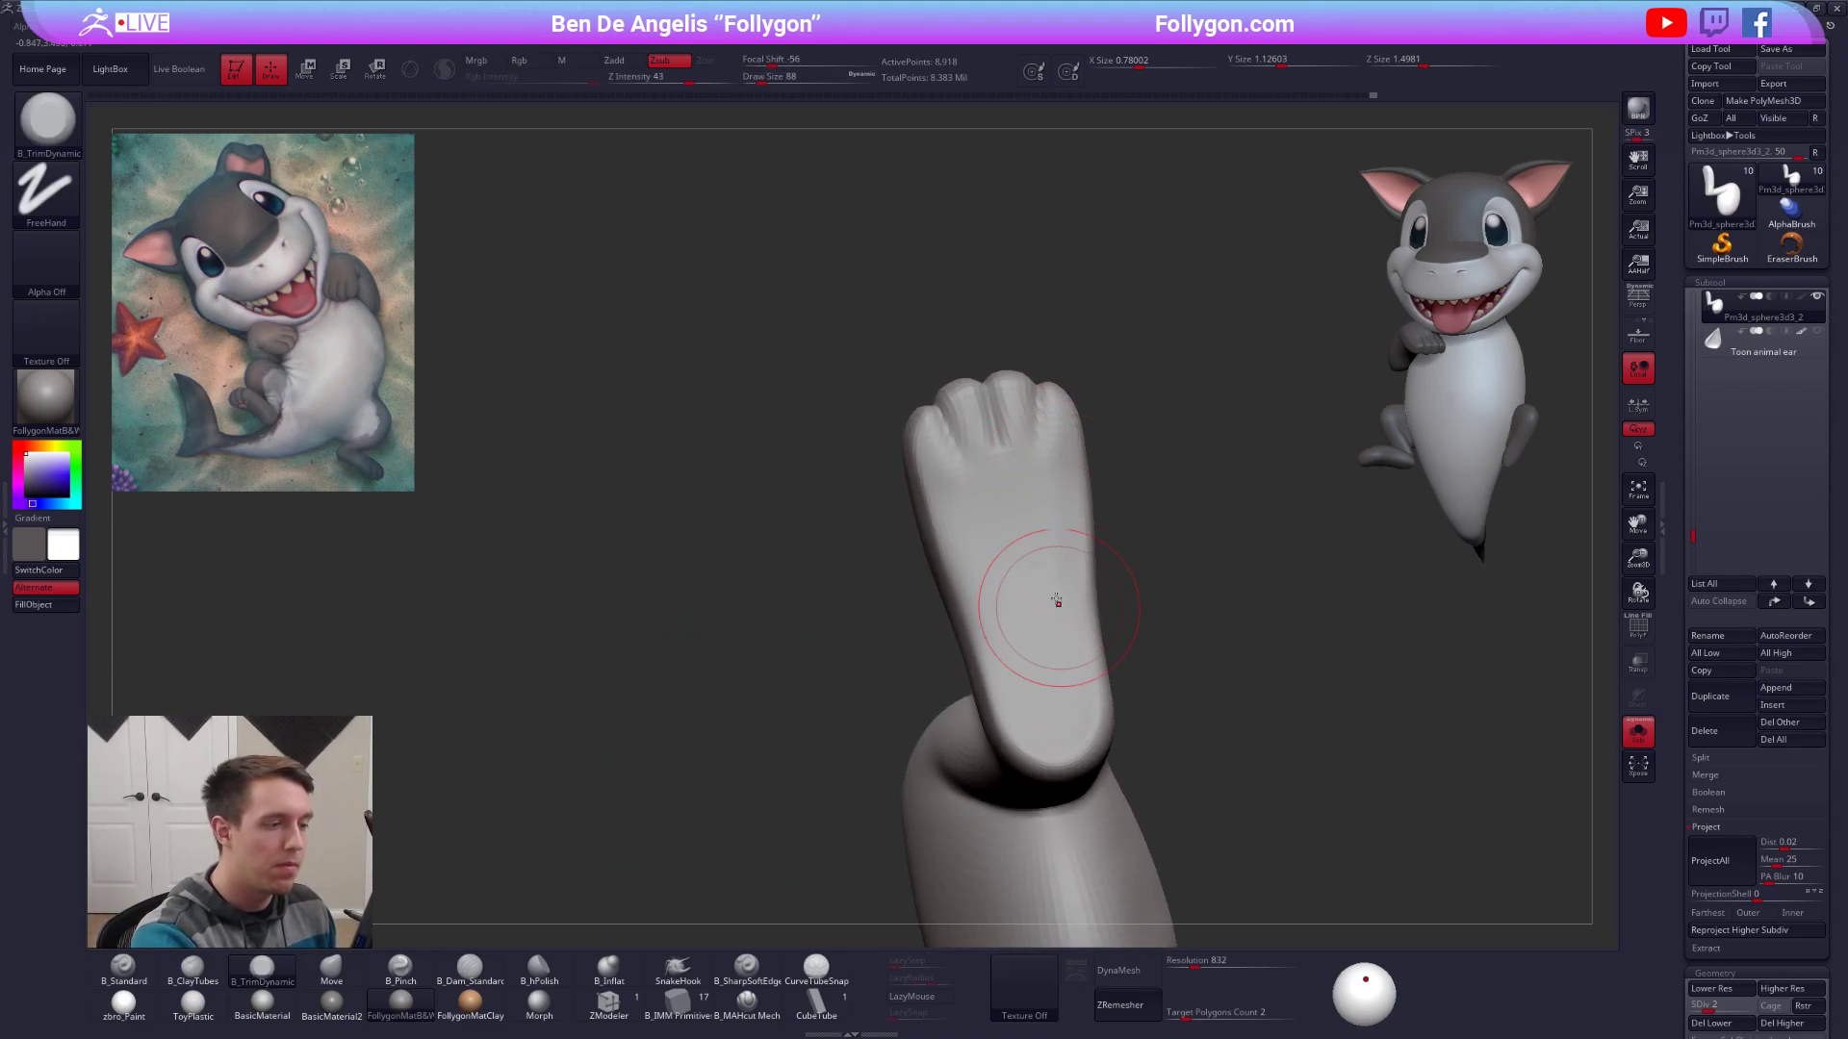
shift+drag(1023, 663, 1019, 626)
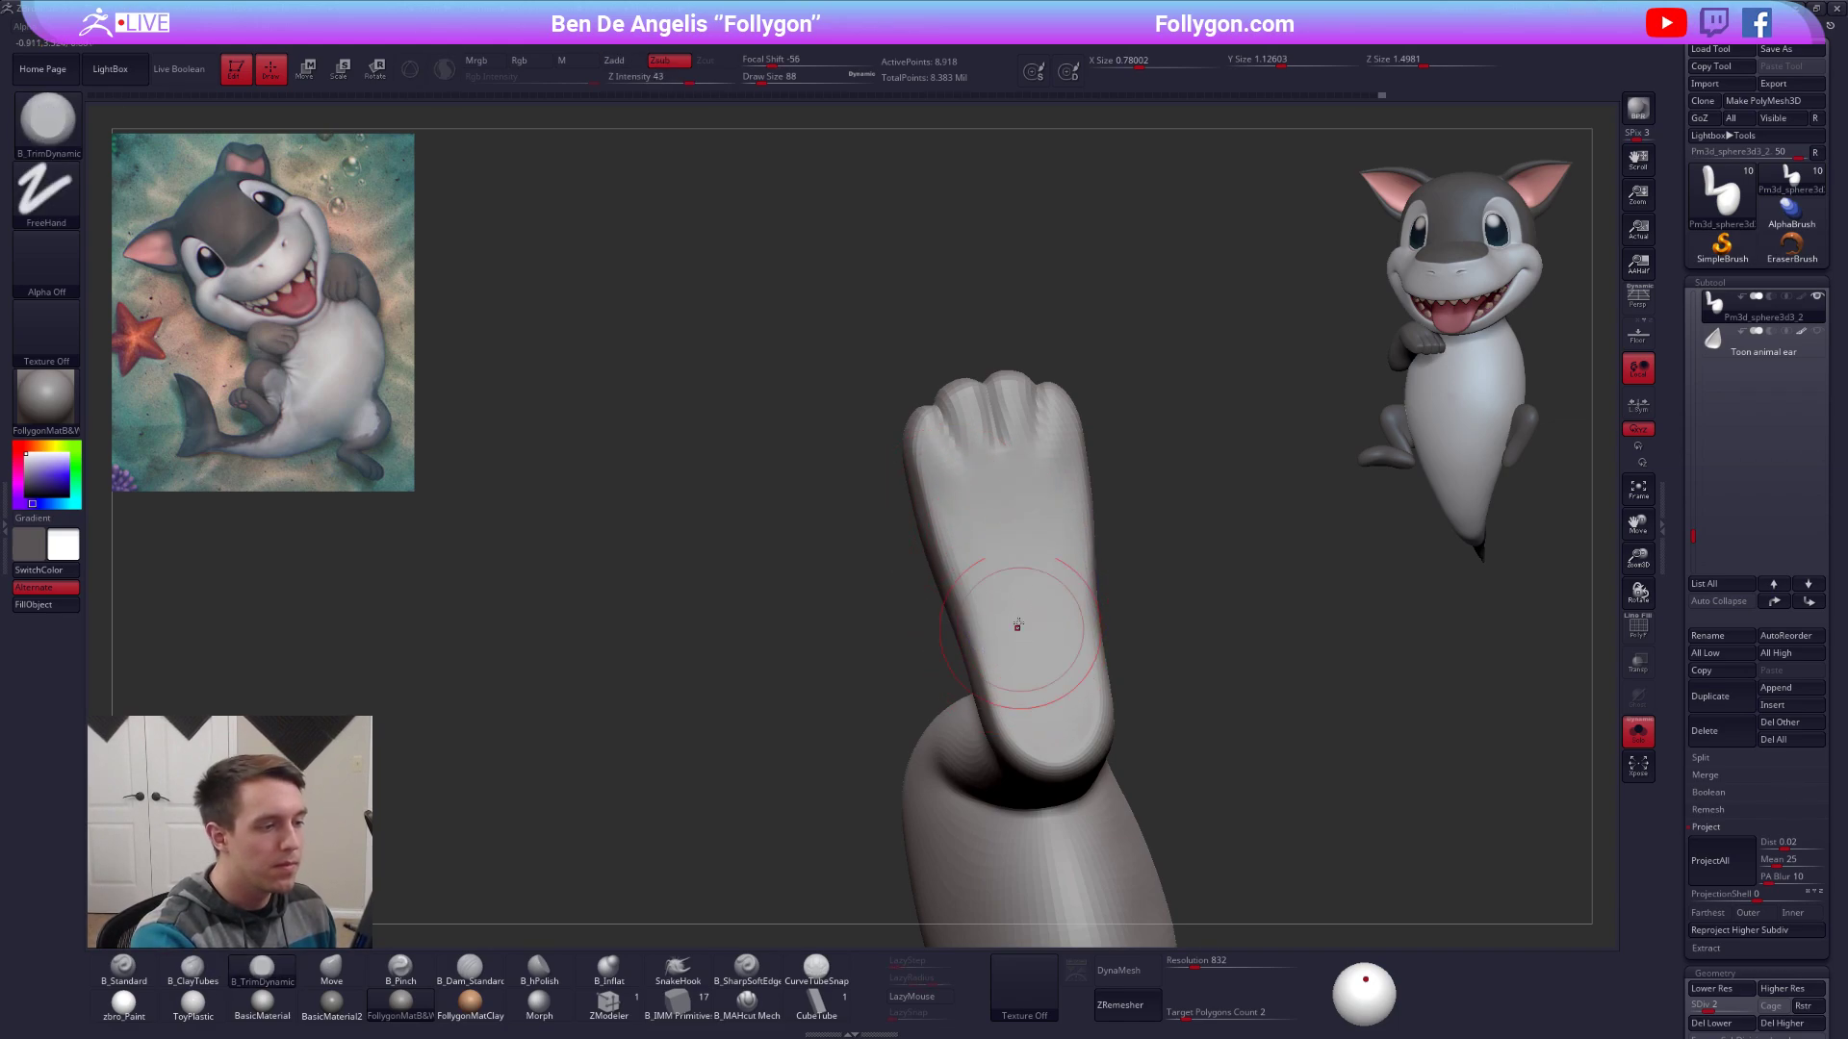
Raise the leg to subdivision level 5 and show the whole character in front view.
mouse_move(1018, 626)
right_down()
mouse_move(990, 536)
mouse_move(1049, 510)
mouse_move(993, 598)
mouse_move(1056, 751)
mouse_move(1197, 751)
mouse_move(1274, 833)
mouse_move(1384, 794)
mouse_move(1383, 693)
right_up()
key(4)
key(d)
key(d)
key(d)
alt+right_drag(1383, 693, 1230, 730)
Fill the leg with the dark grey sampled from the arm and give it the zbro_Paint material.
key(1)
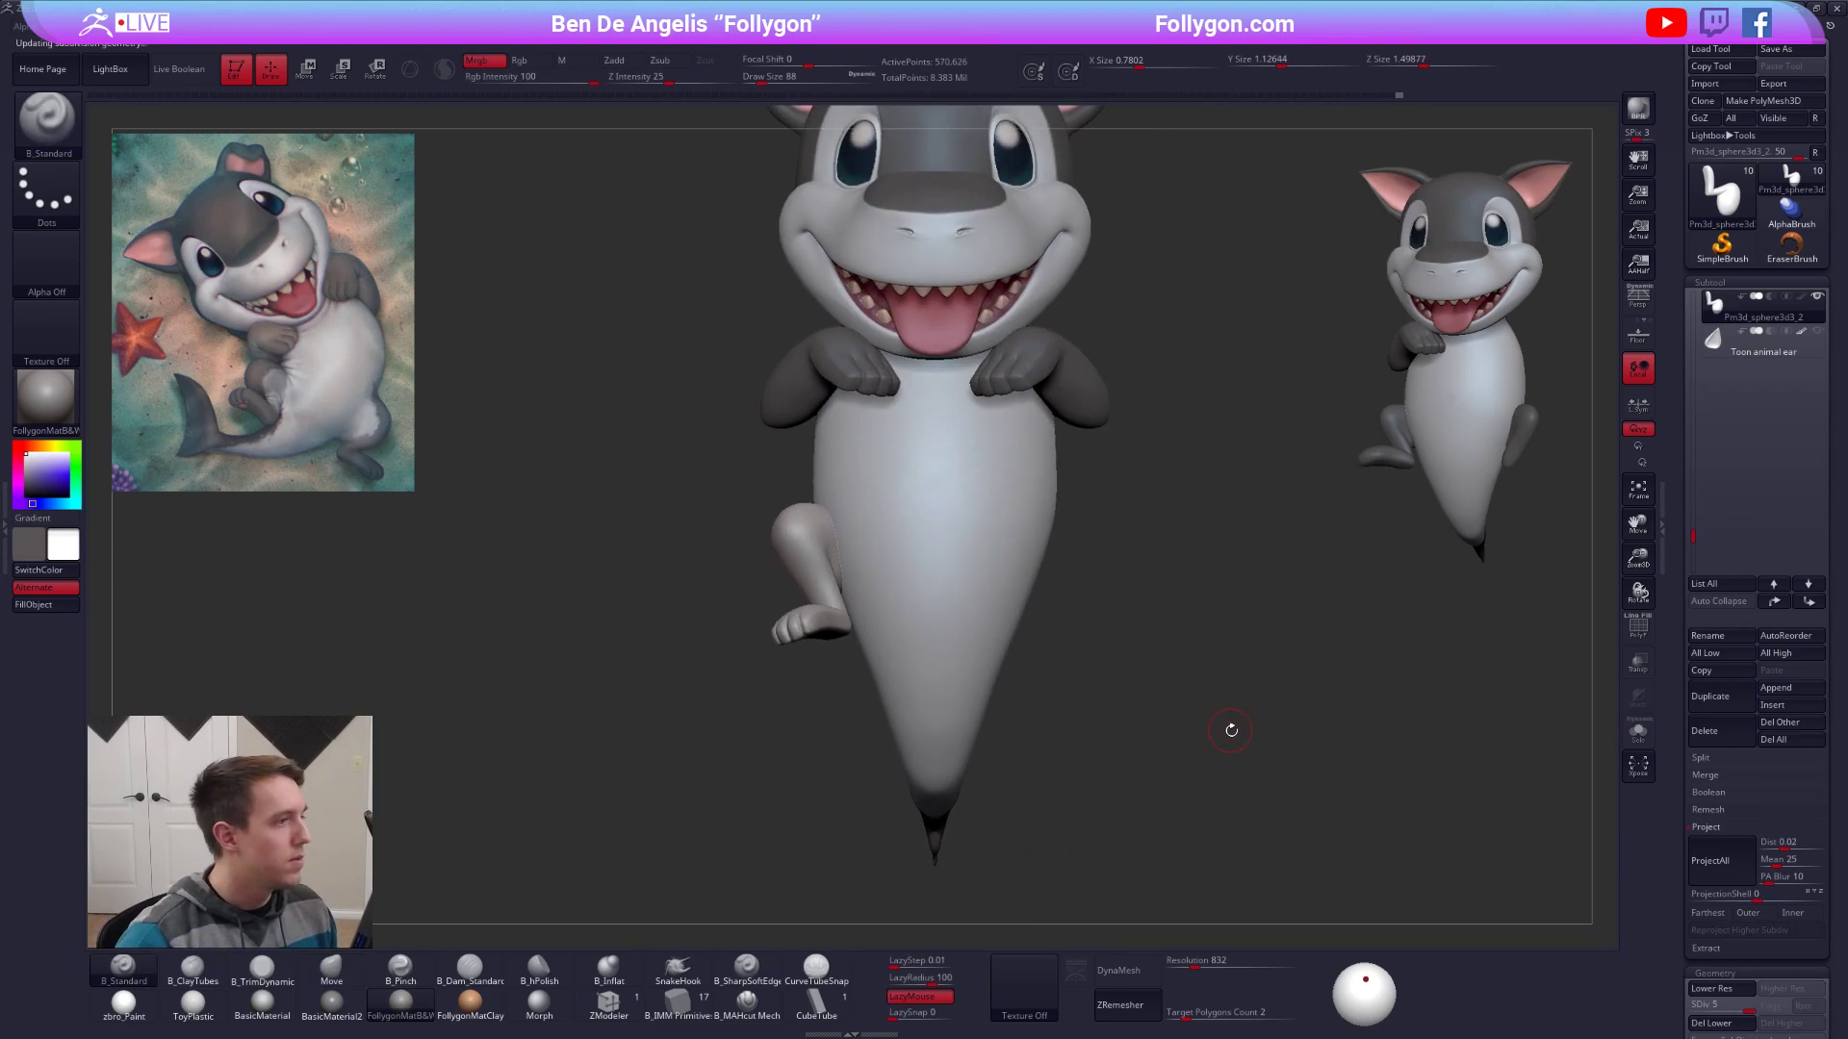
right_drag(877, 395, 755, 370)
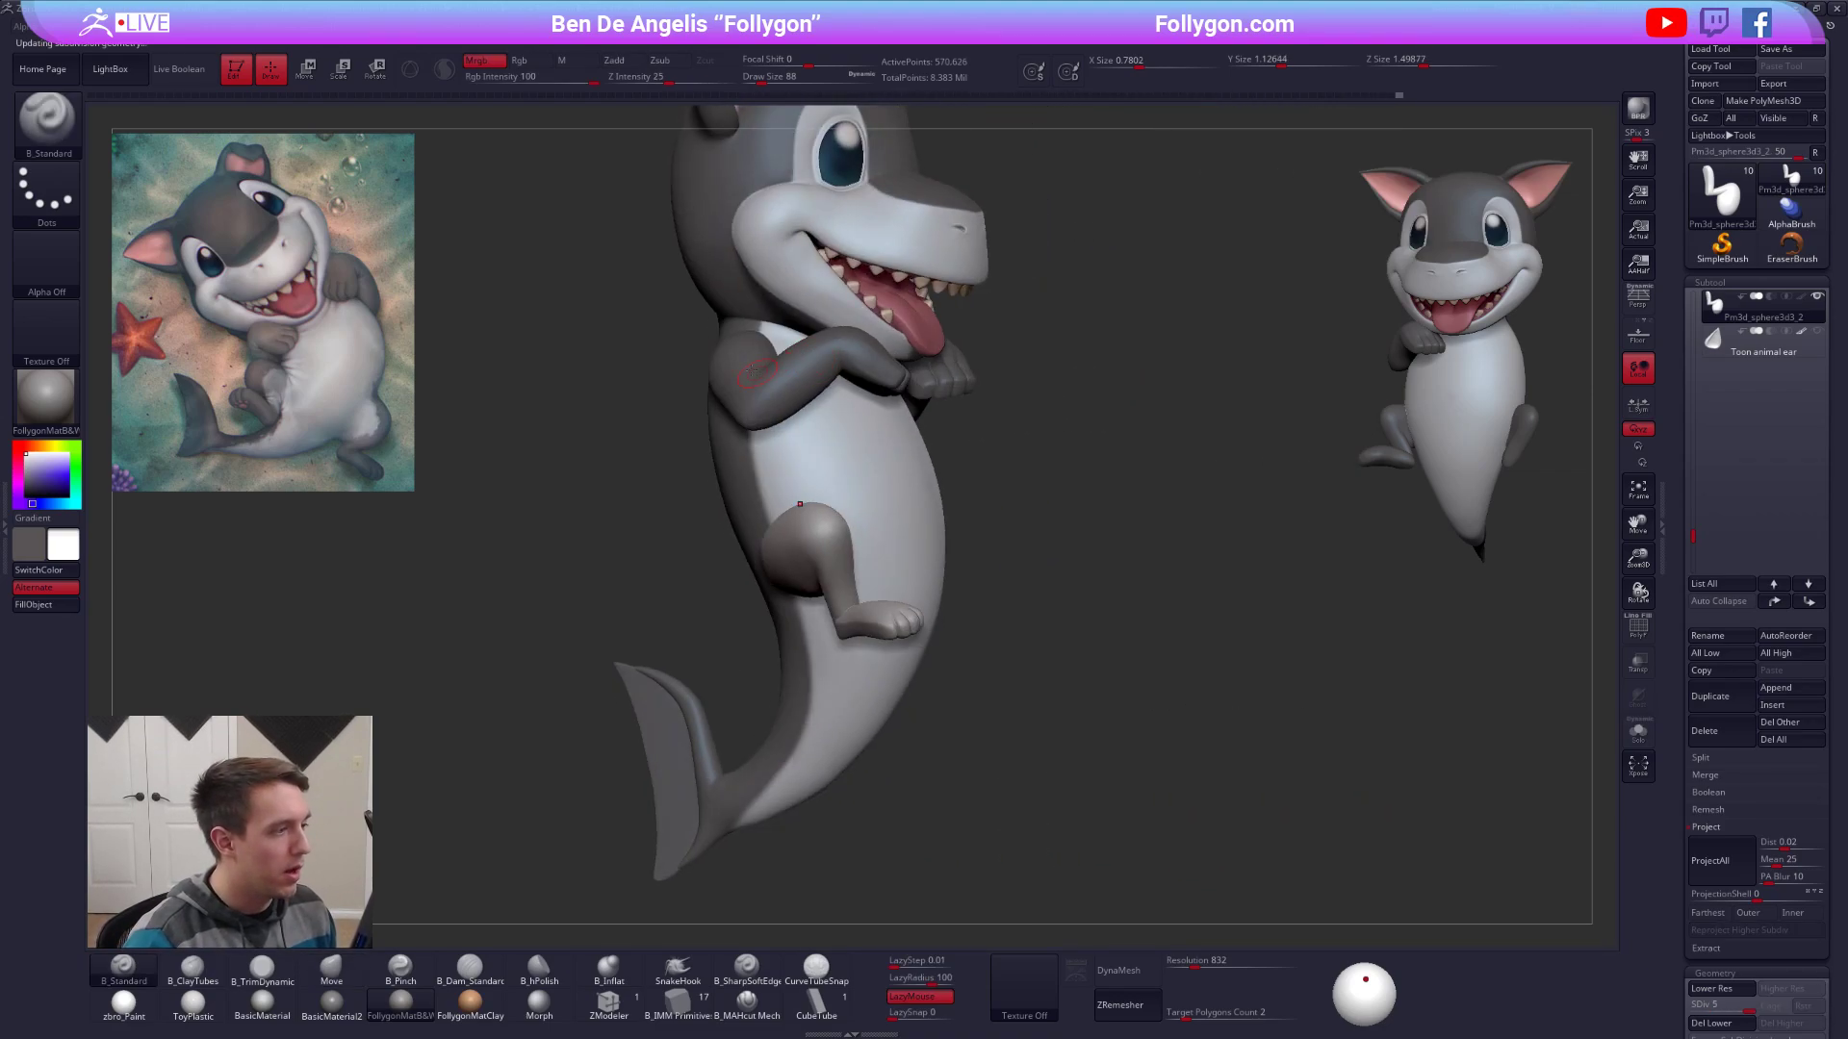
key(c)
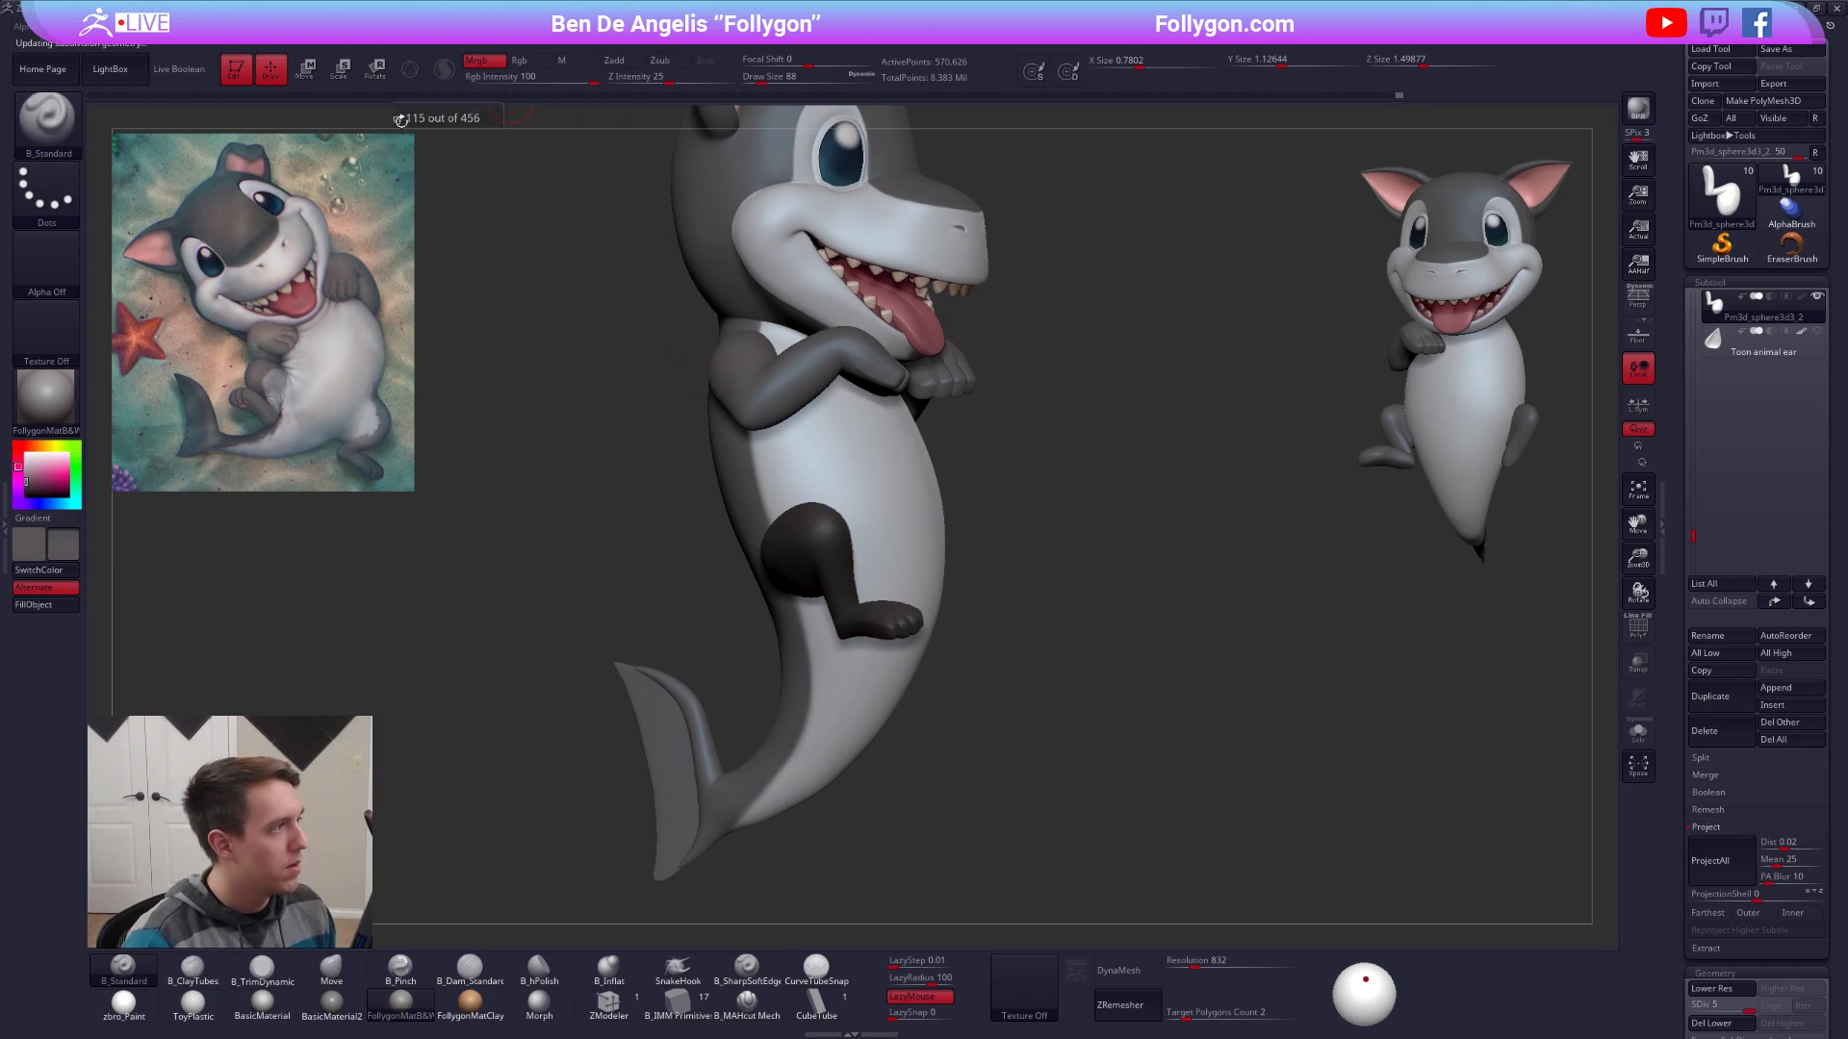
click(138, 994)
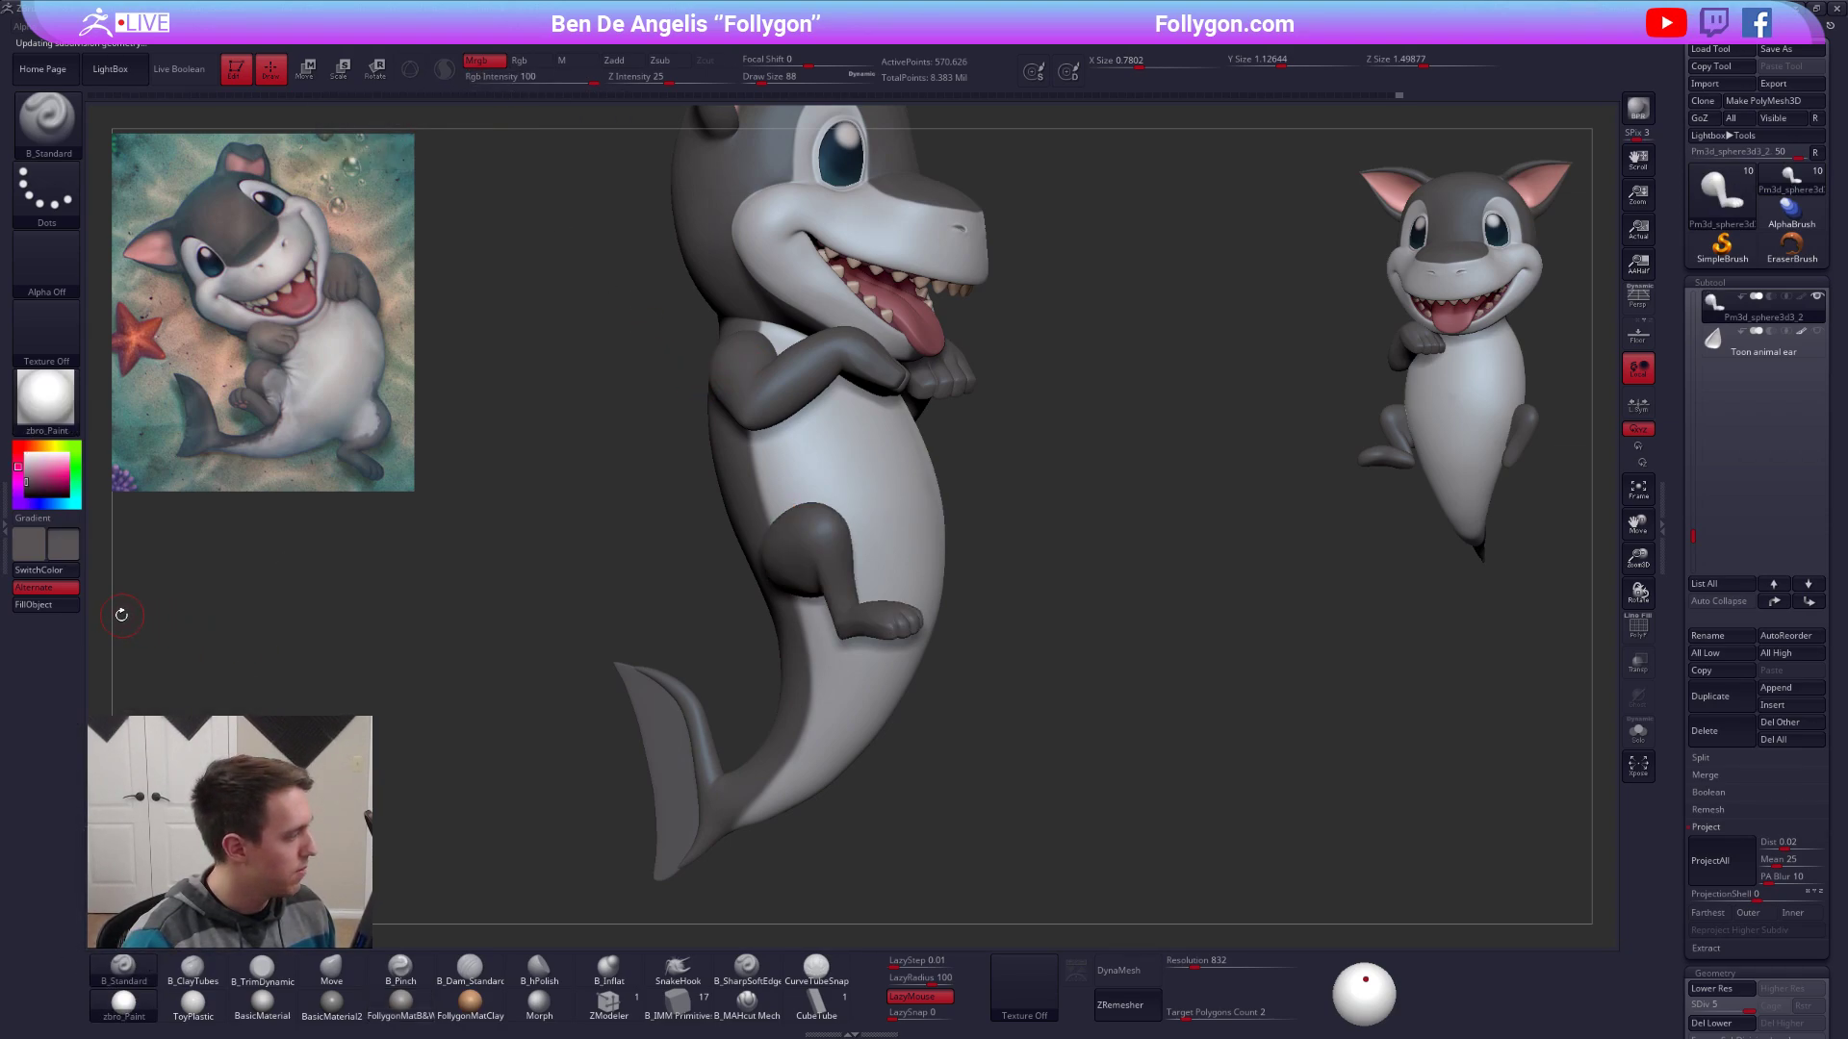
Enlarge the leg slightly using a transpose line and reposition it a little higher on the side of the body.
right_drag(639, 520, 747, 569)
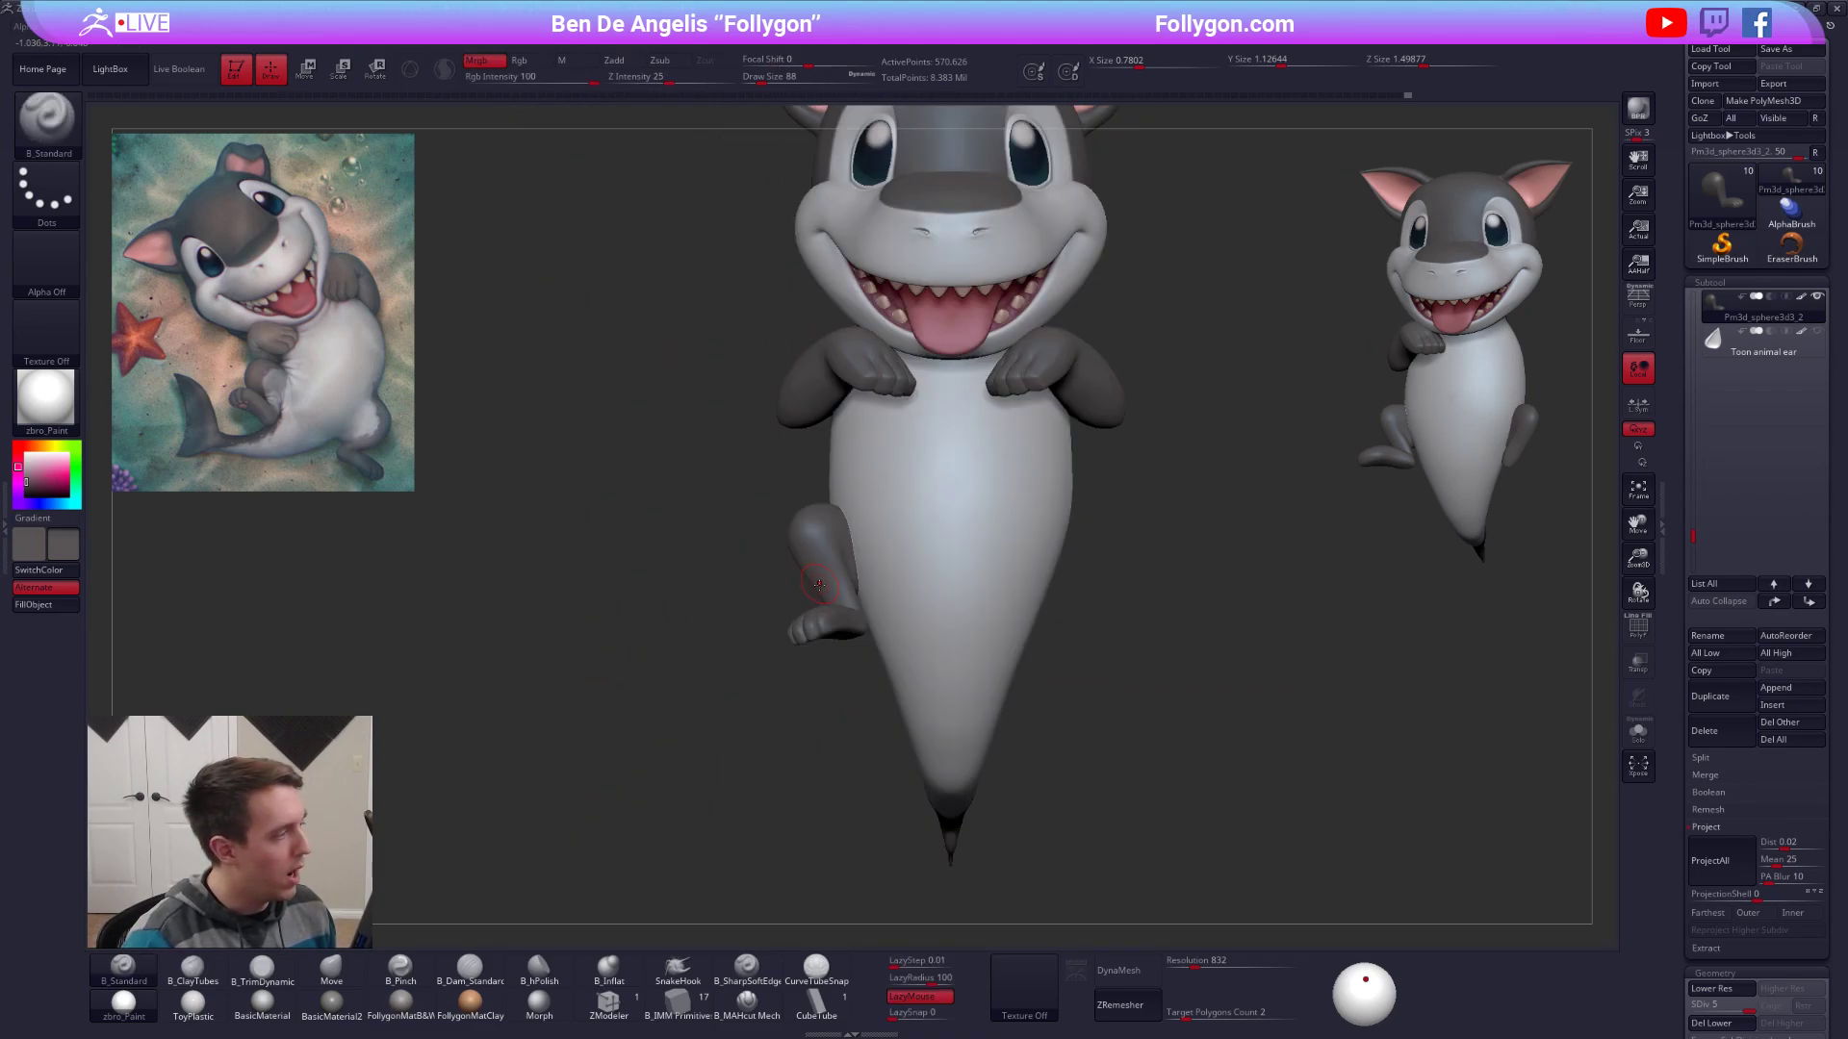
key(e)
key(alt+s)
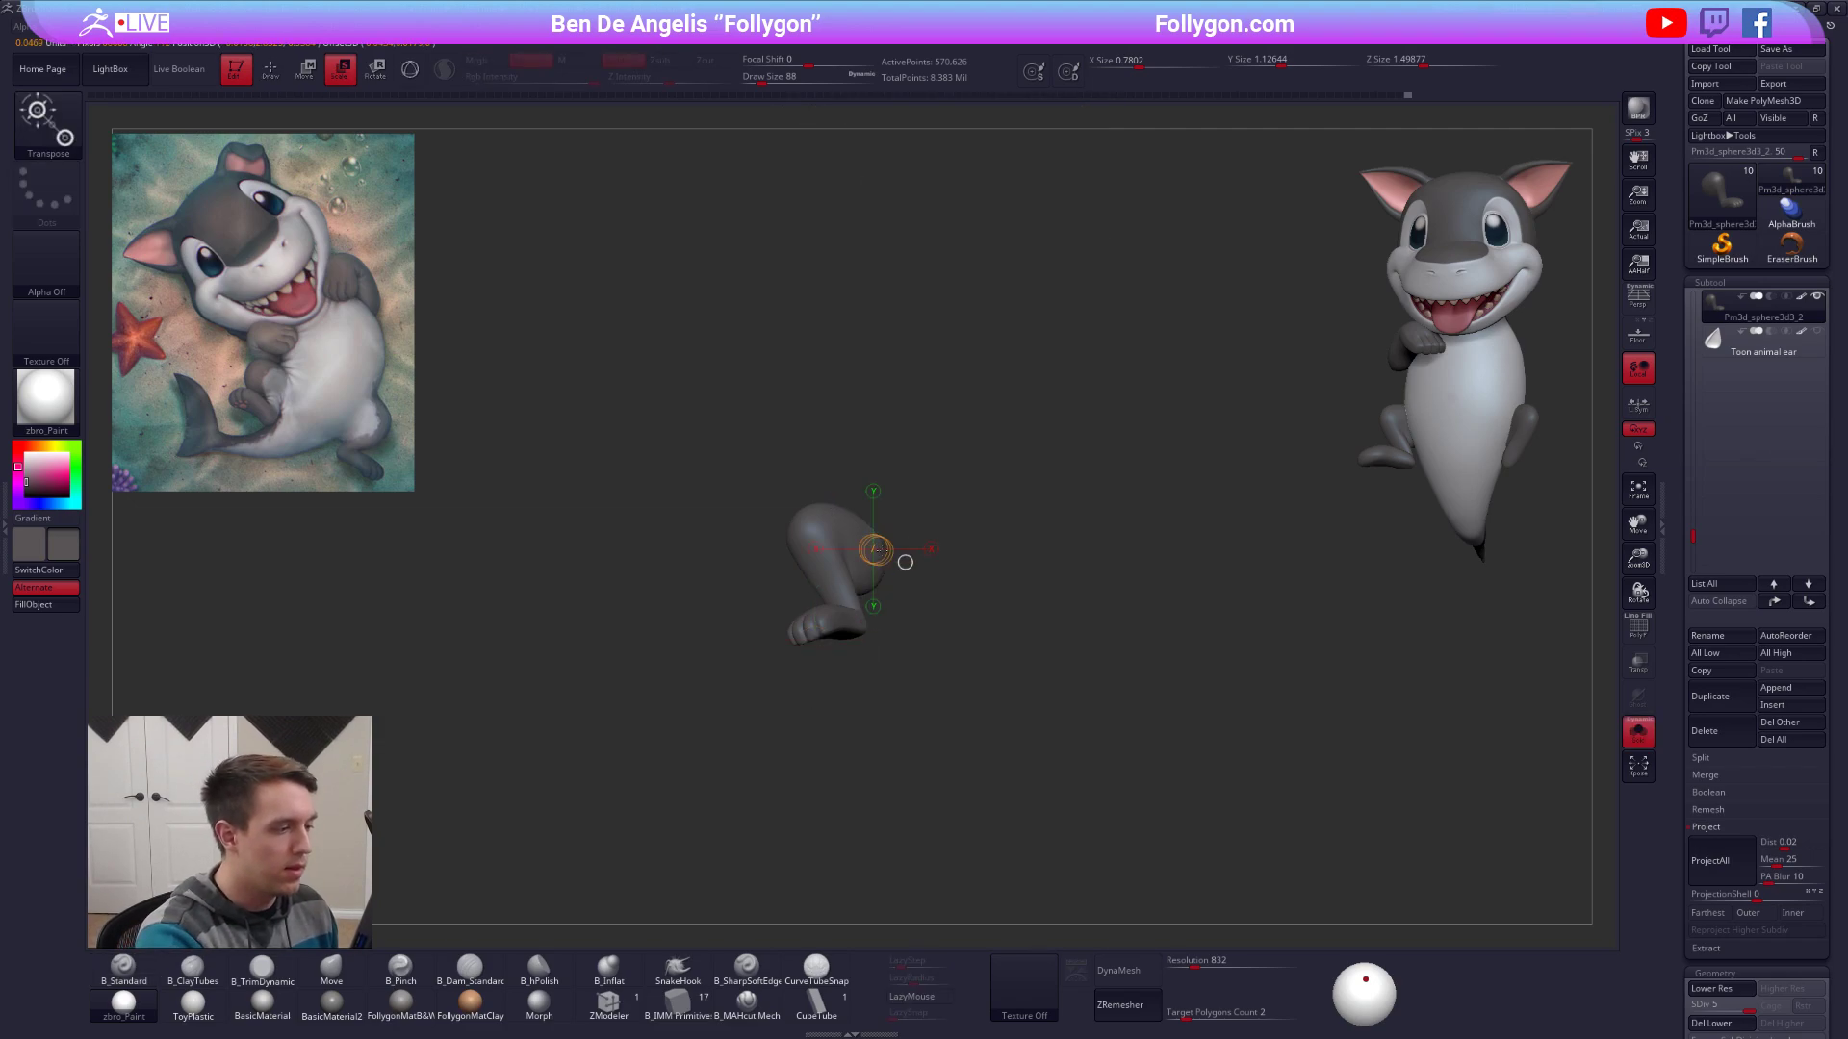
drag(873, 549, 1056, 549)
key(alt+s)
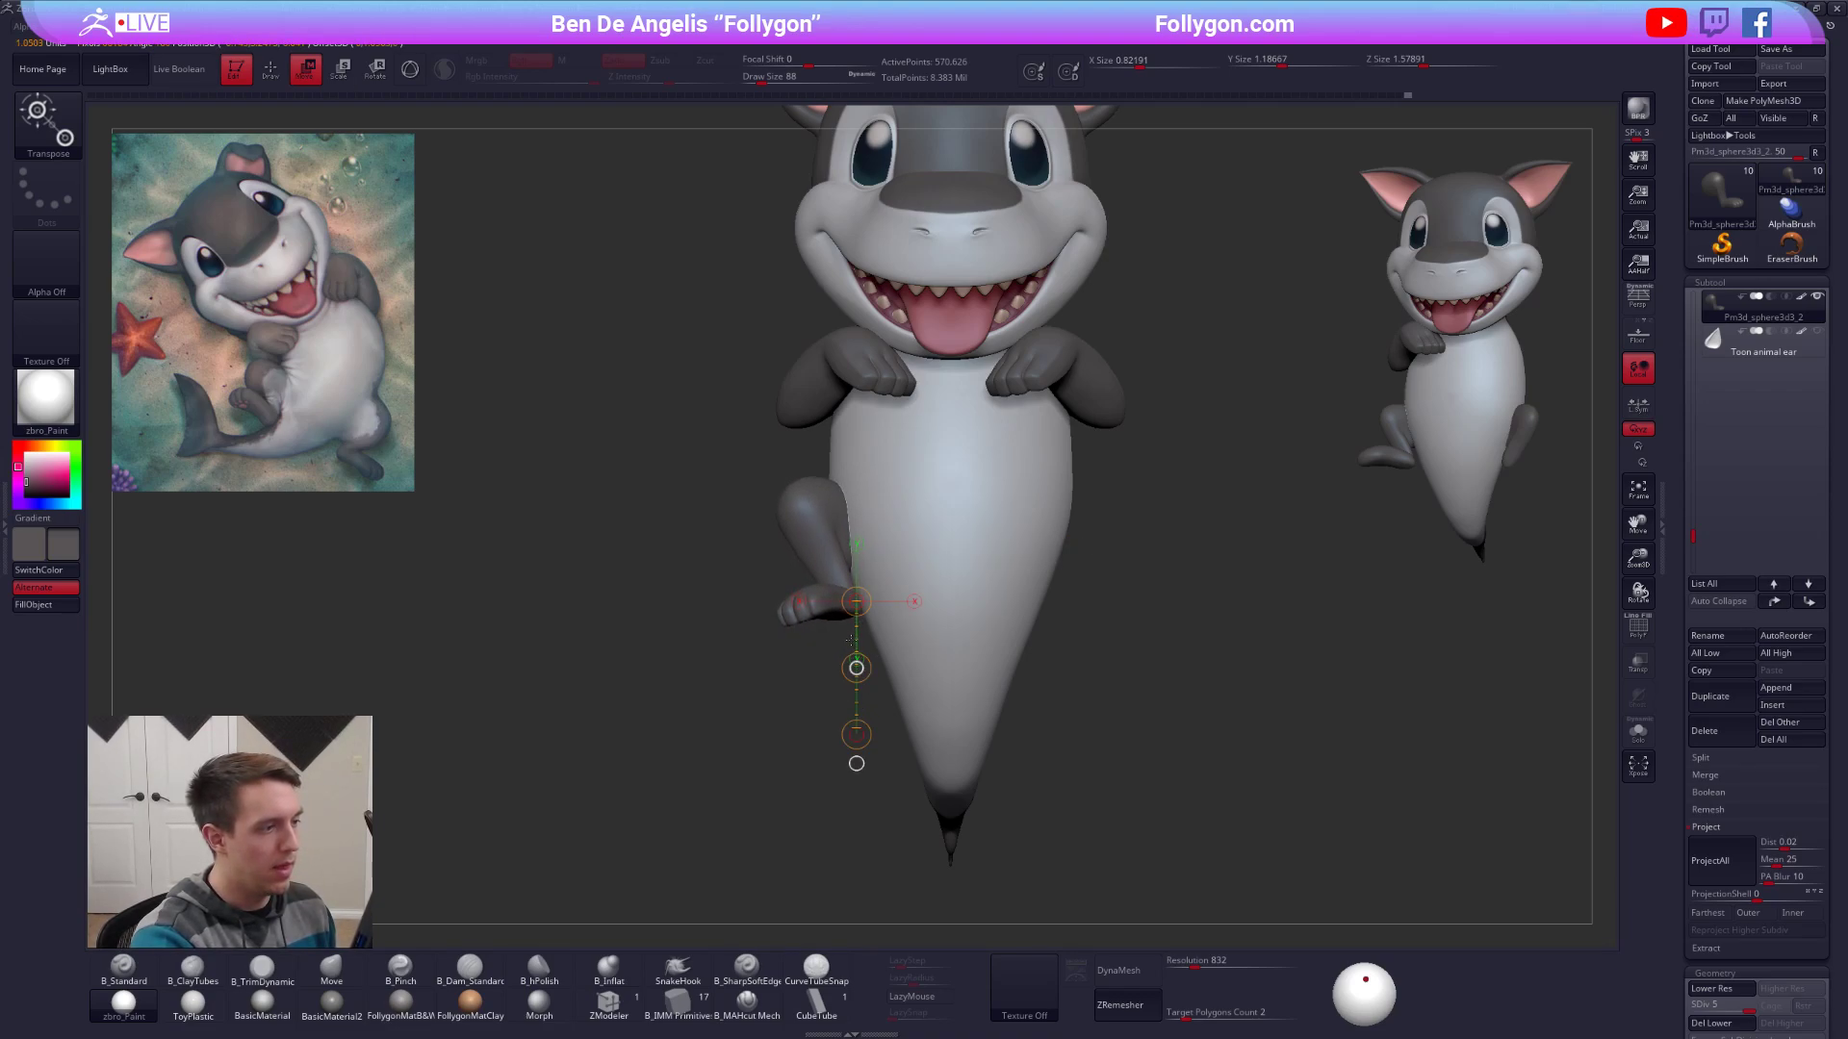
Return to the Move brush, view the character from the side and set the draw size to 366.
key(q)
mouse_move(1065, 635)
alt+mouse_down()
mouse_move(1010, 660)
mouse_move(970, 653)
mouse_move(1082, 630)
mouse_move(1070, 607)
alt+mouse_up()
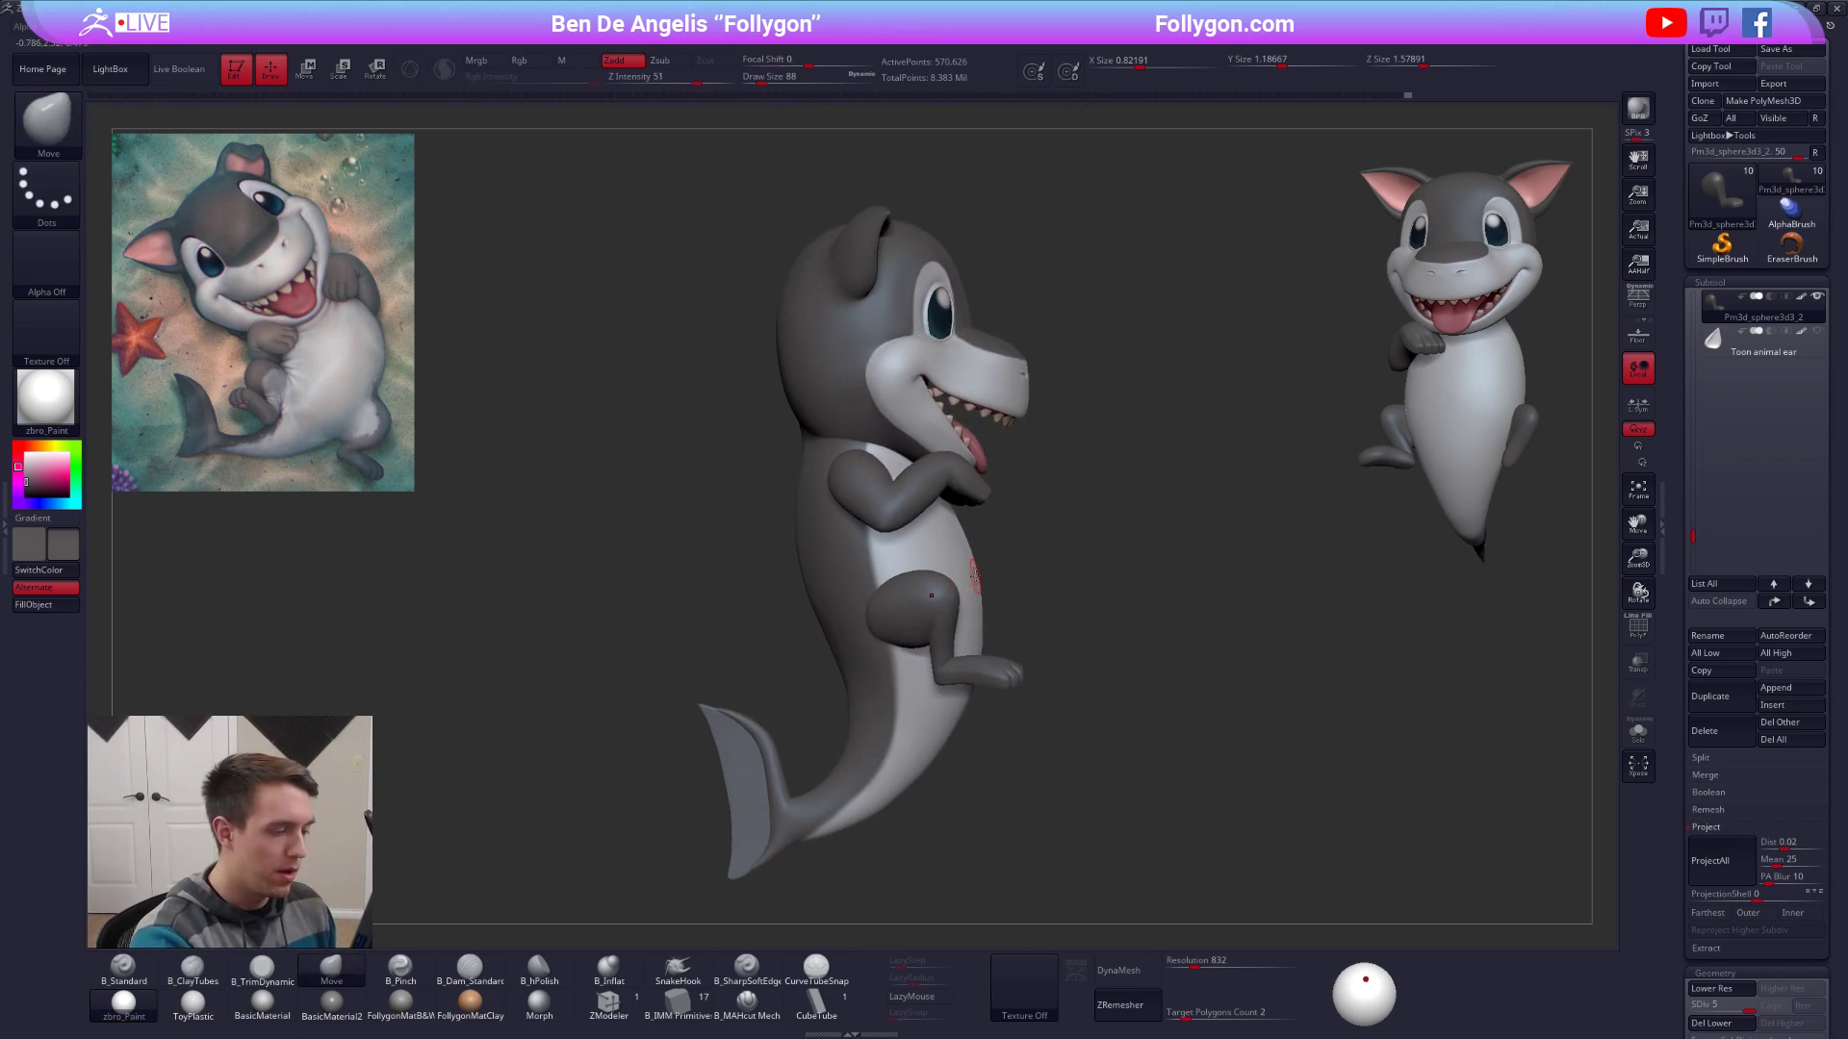
right_click(974, 574)
ctrl+click(1023, 546)
ctrl+click(1020, 546)
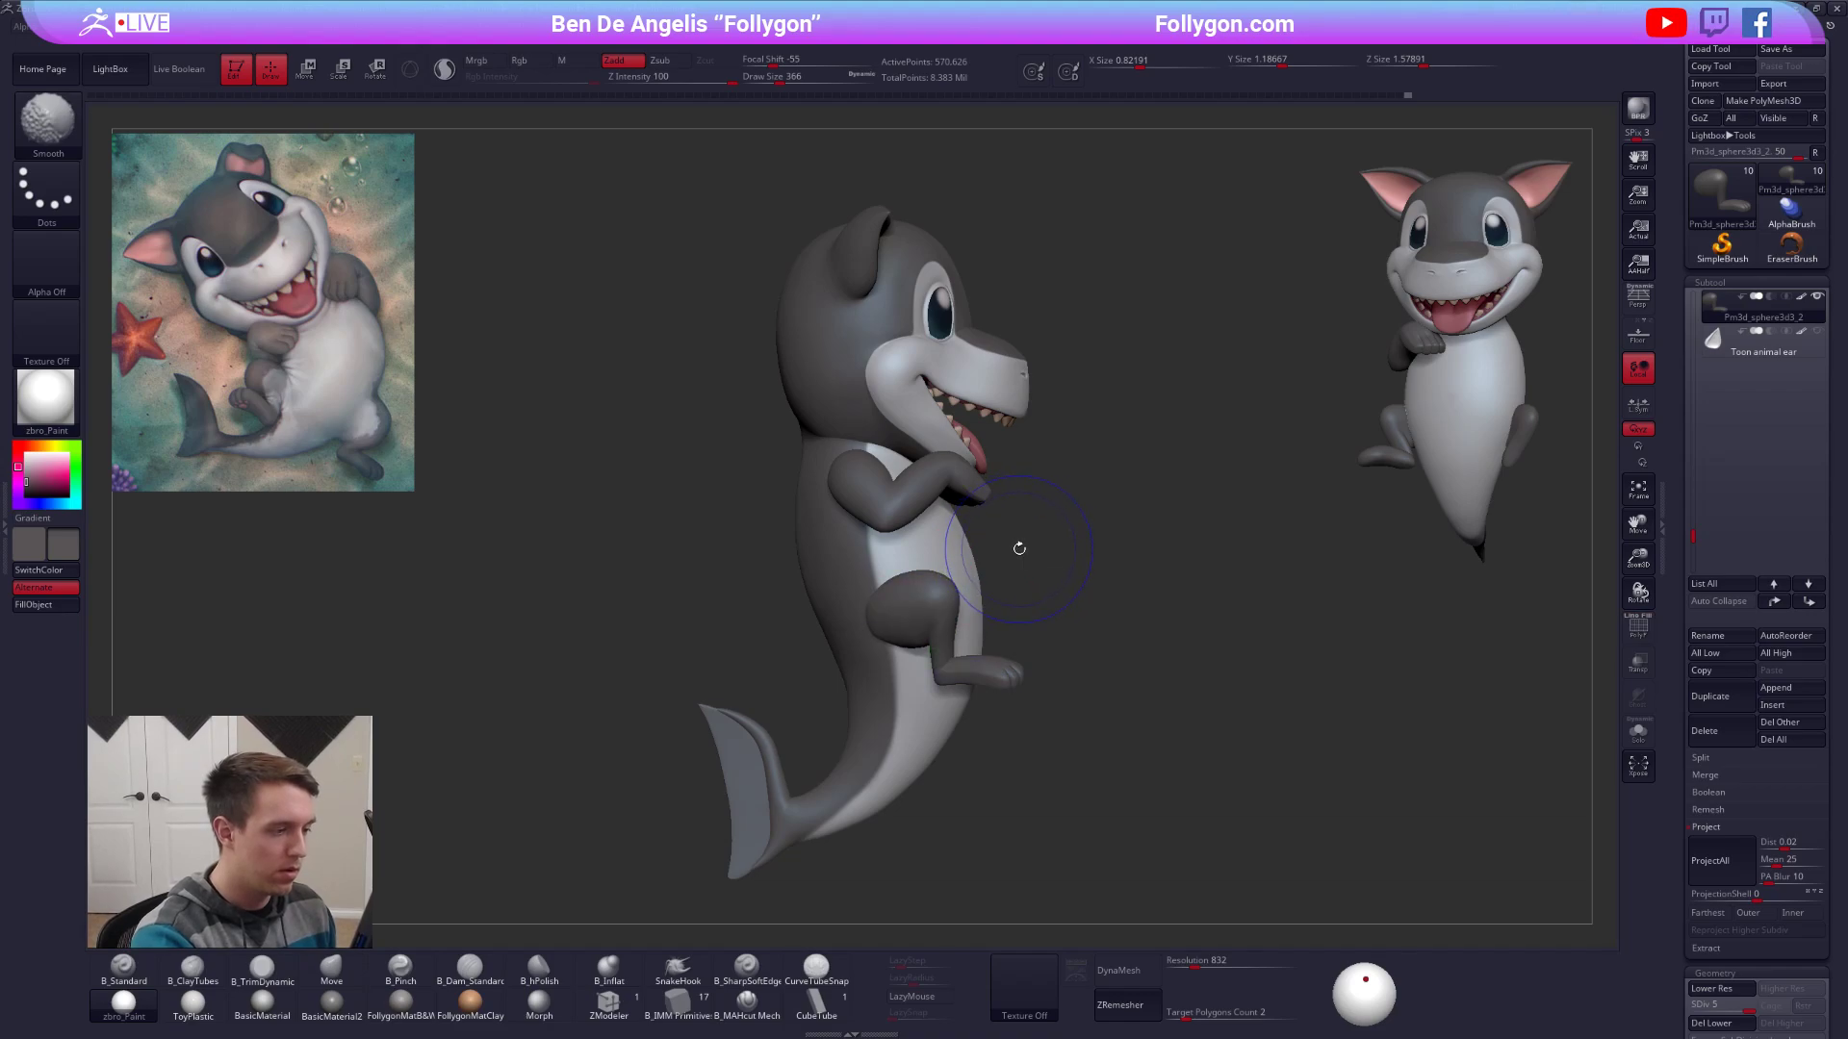
Mirror the leg to the opposite side of the body with SubTool Master, keeping both legs in one subtool and accepting the polygon count.
click(1729, 831)
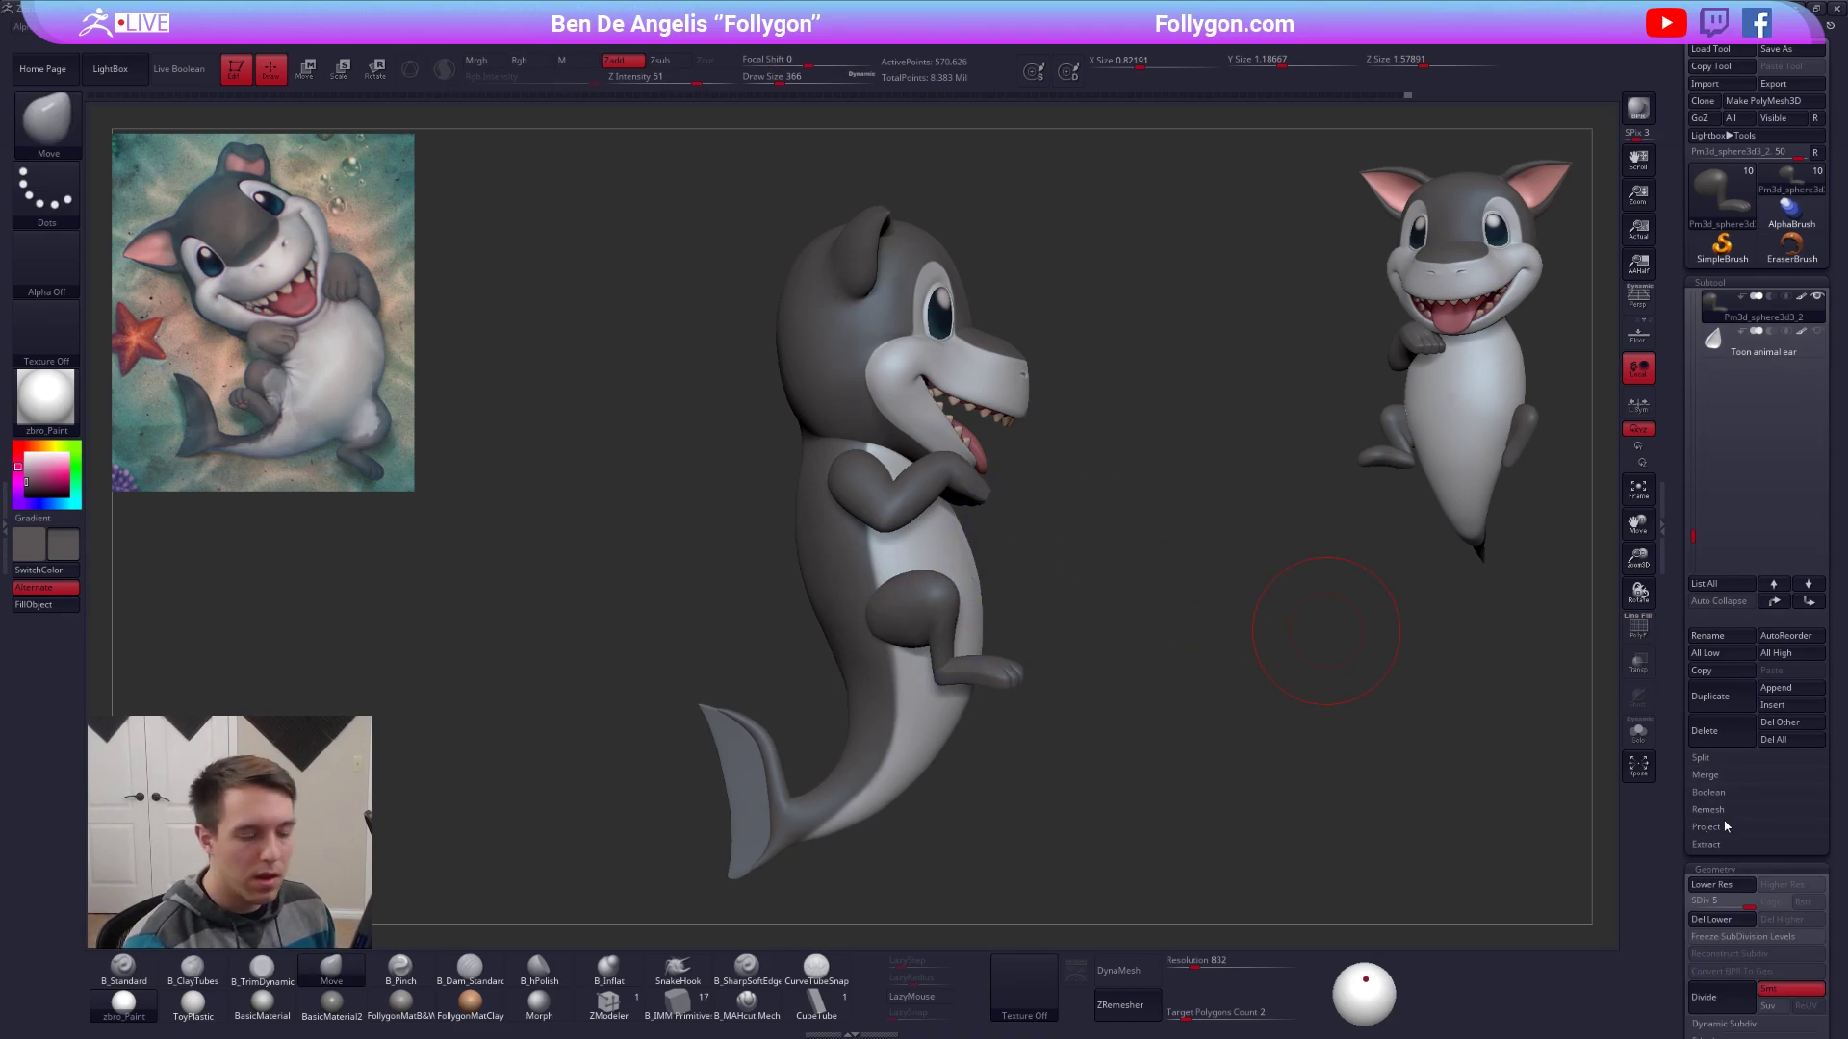
right_click(1312, 441)
click(1341, 640)
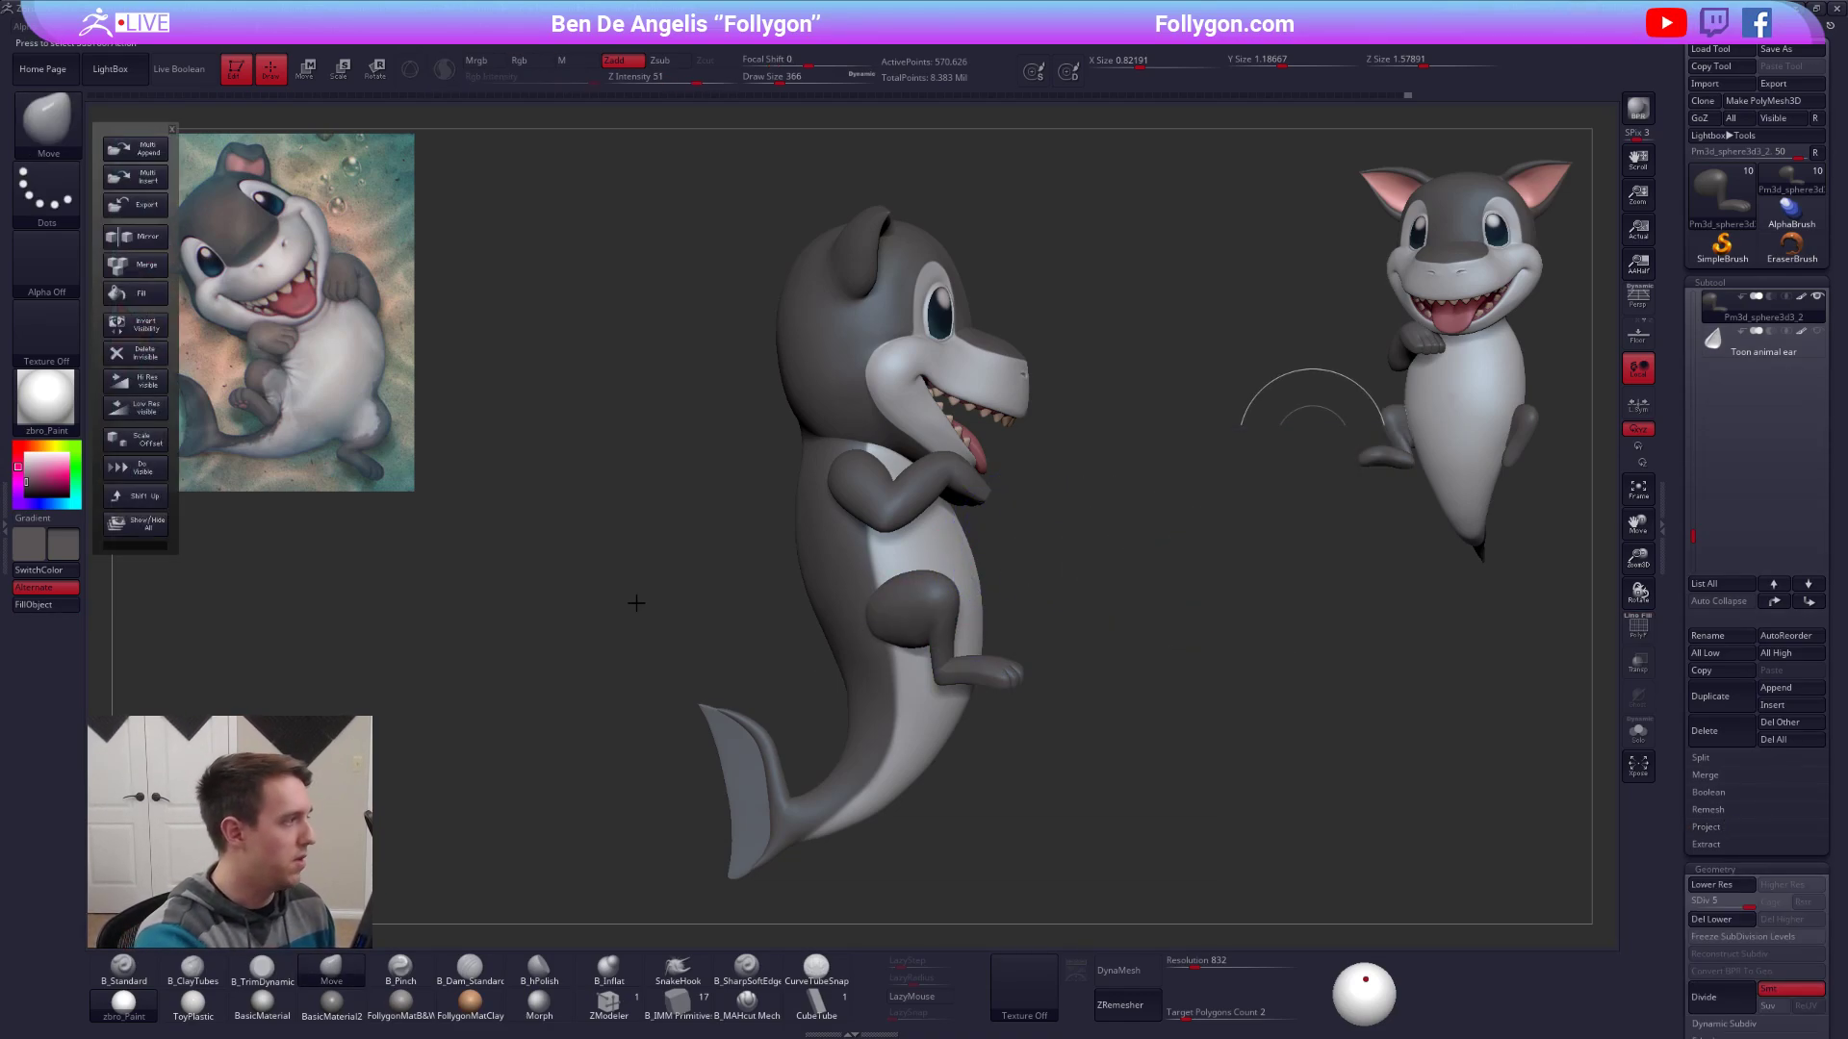
click(145, 266)
click(867, 425)
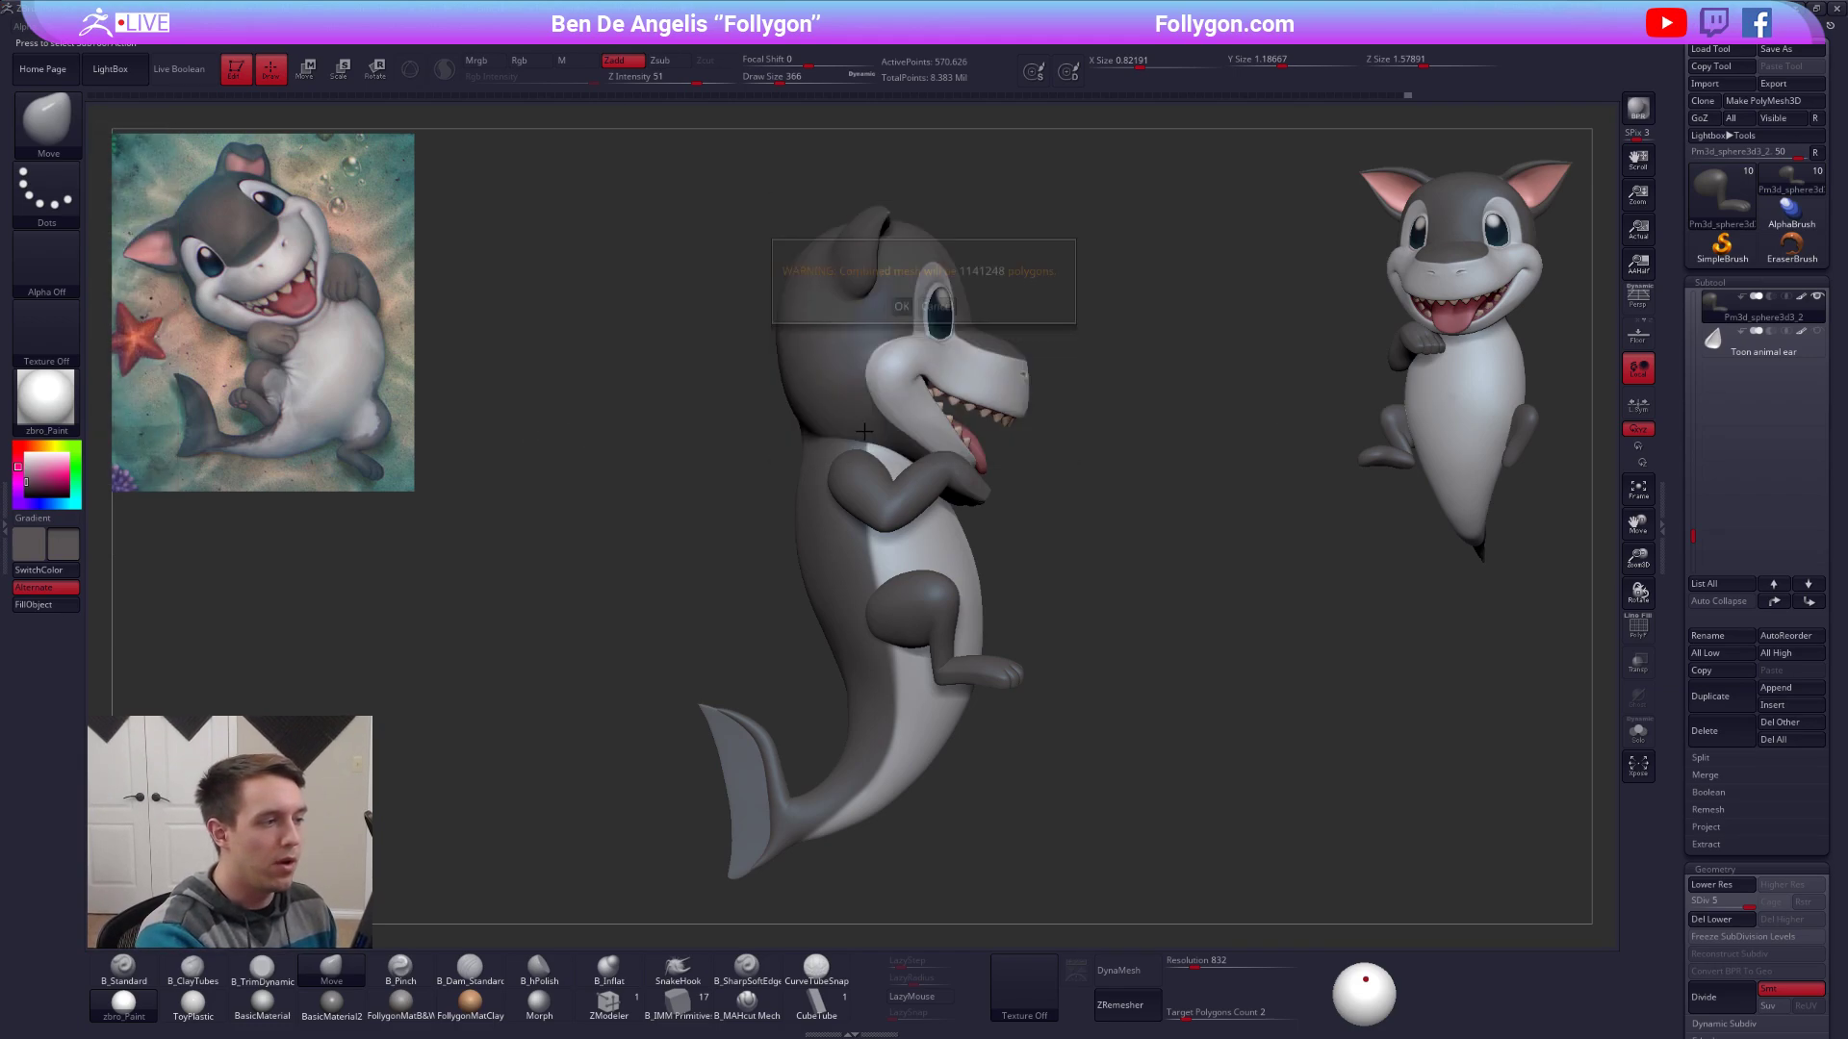
click(902, 306)
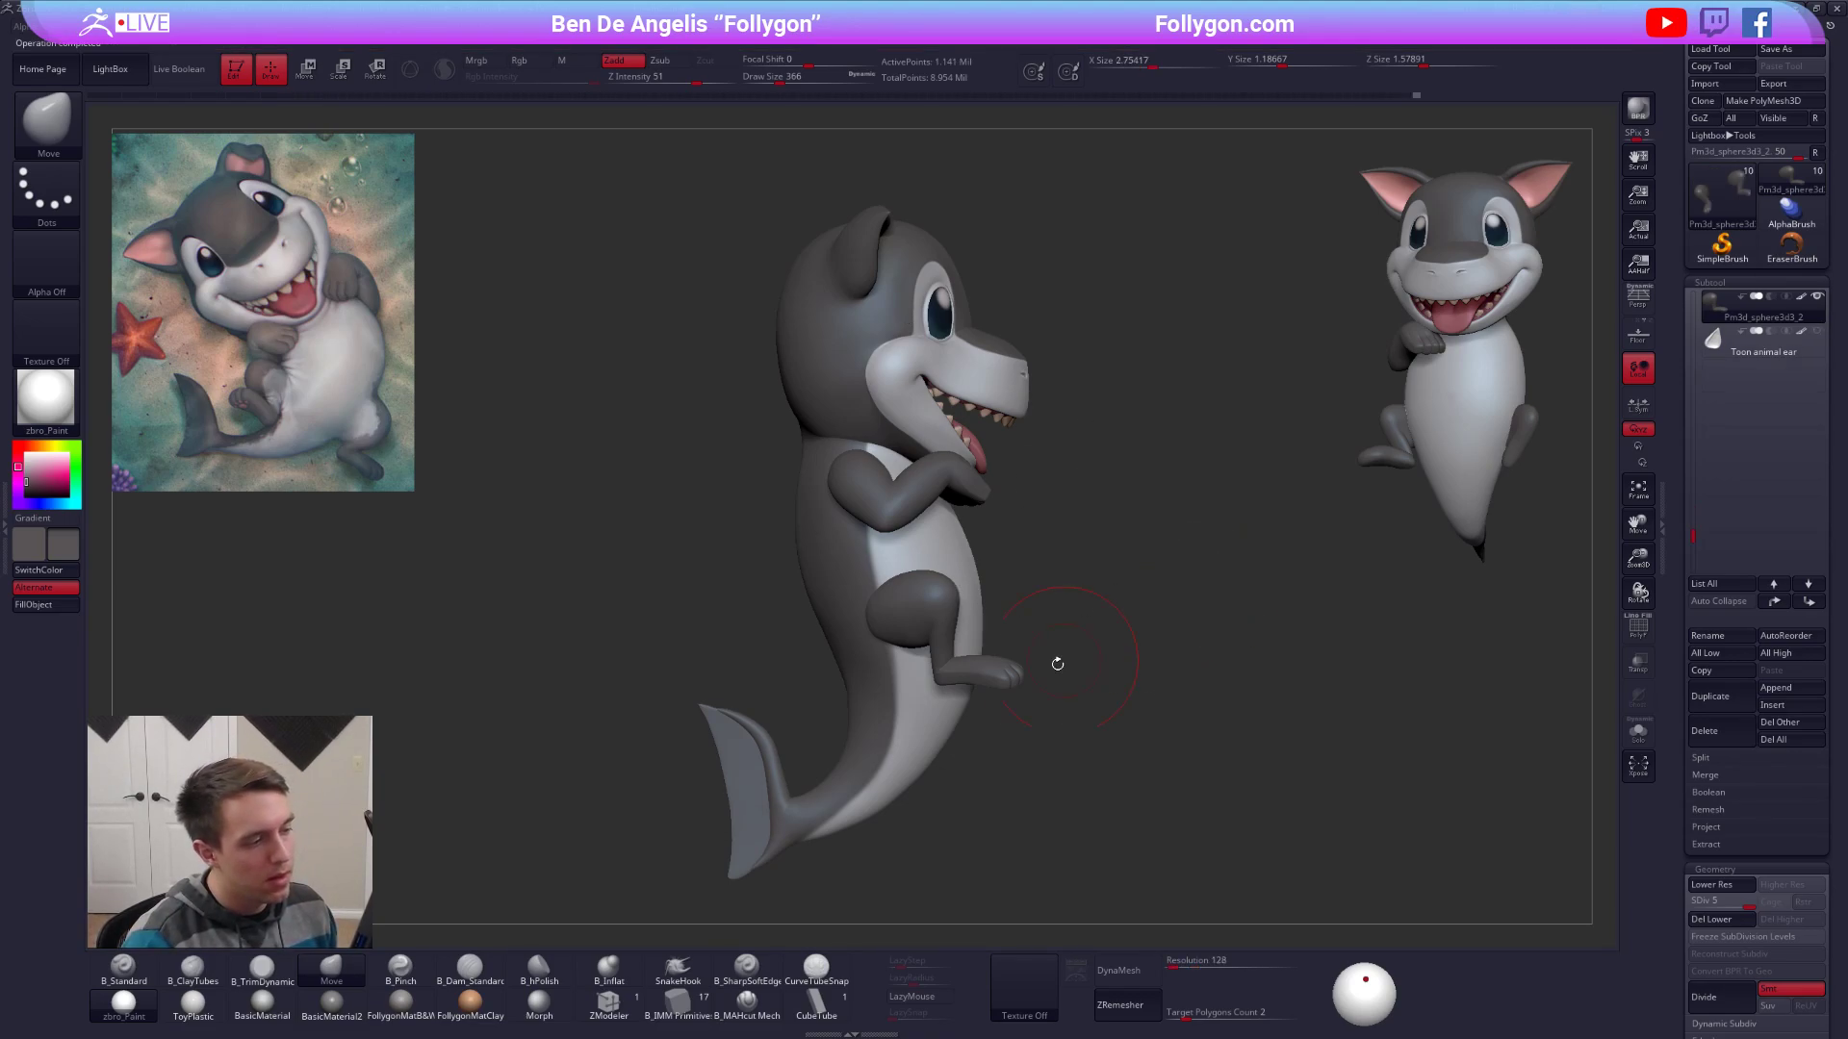
Isolate the pair of legs, reduce the Move brush to draw size 239 and lower the legs to subdivision level 1.
shift+drag(1121, 656, 1045, 658)
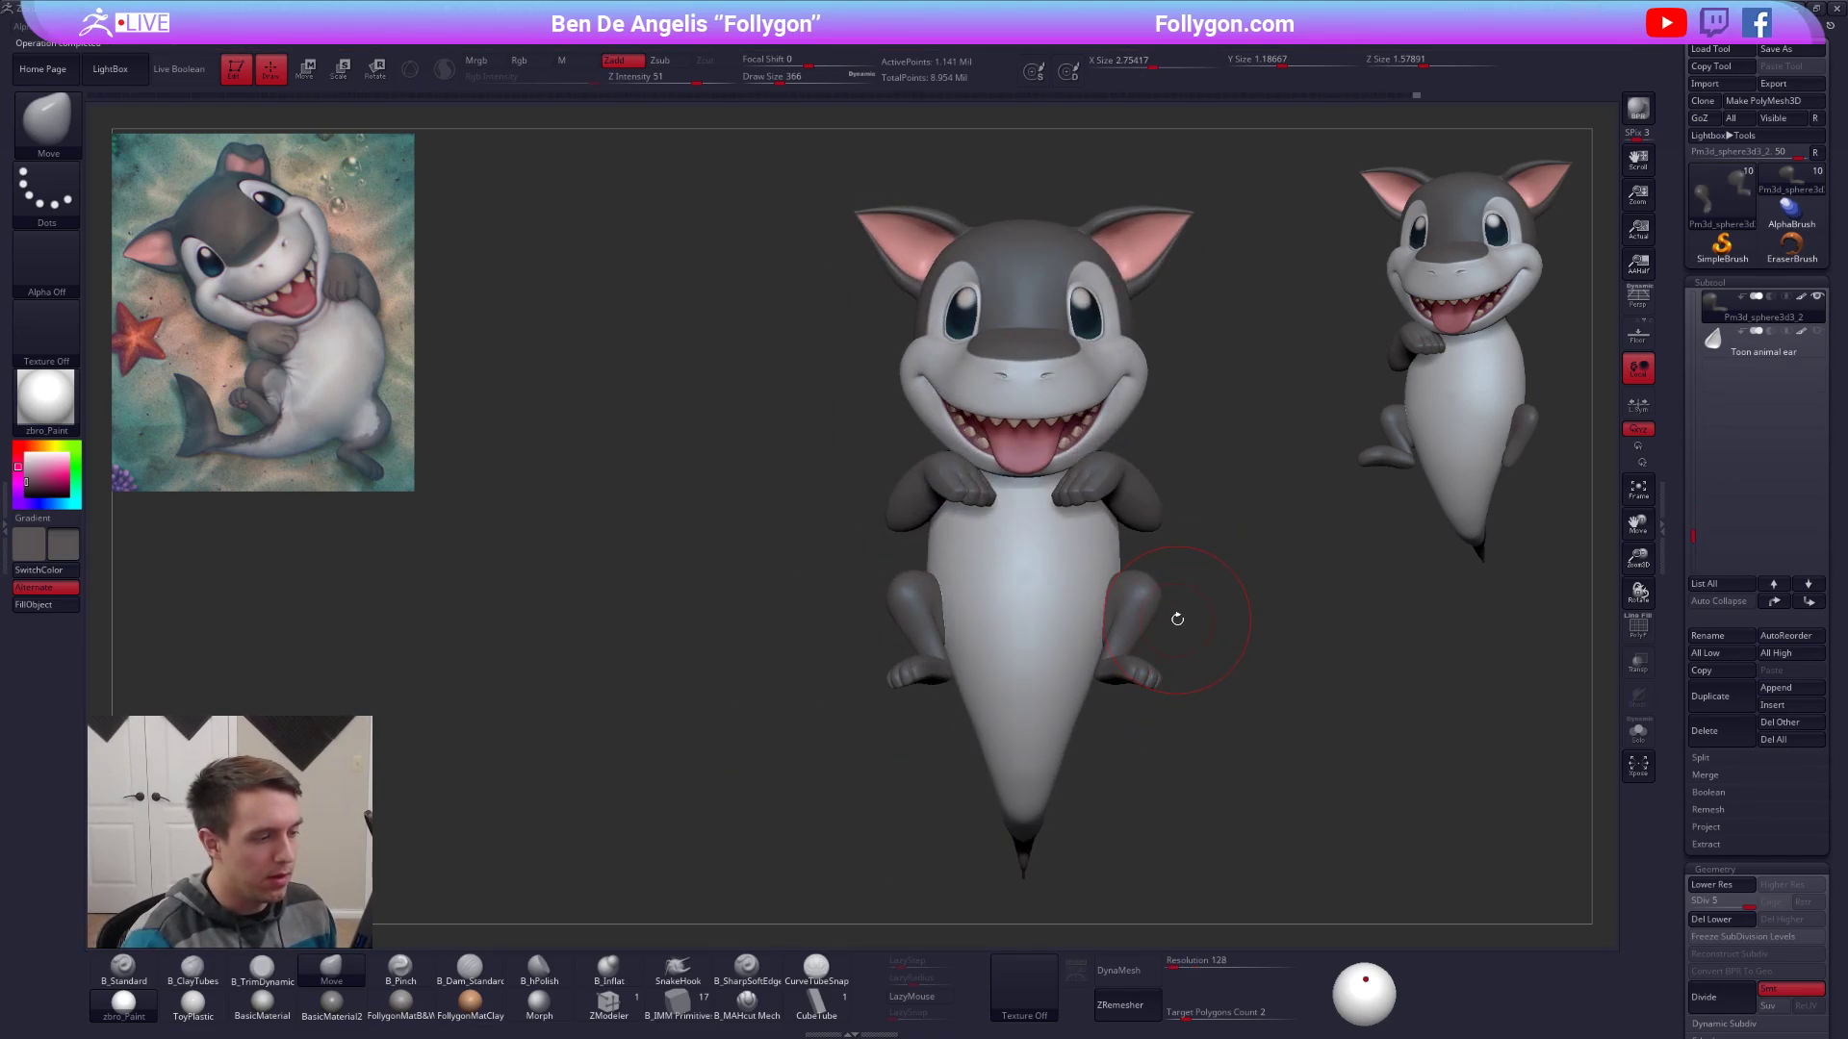
alt+drag(1177, 619, 1119, 599)
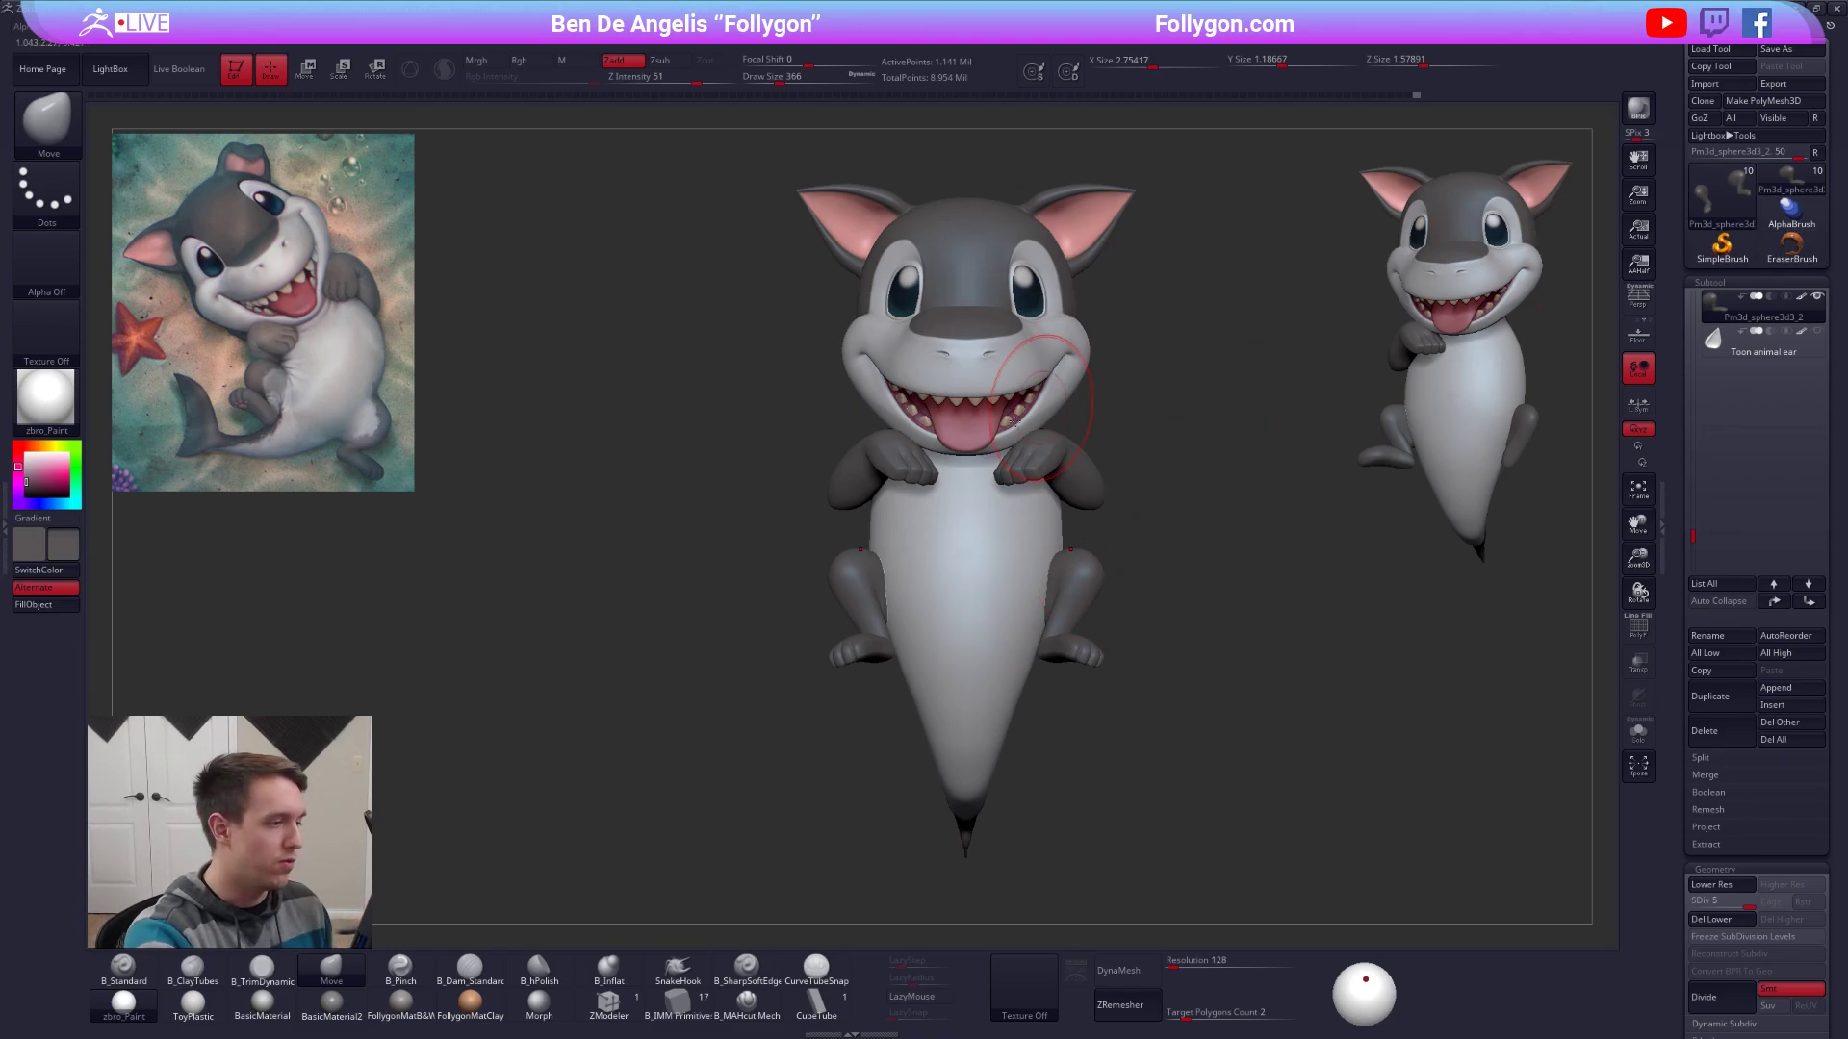
key(s)
drag(905, 507, 898, 507)
mouse_move(1155, 539)
alt+mouse_down()
mouse_move(1159, 602)
mouse_move(1097, 601)
alt+mouse_up()
key(s)
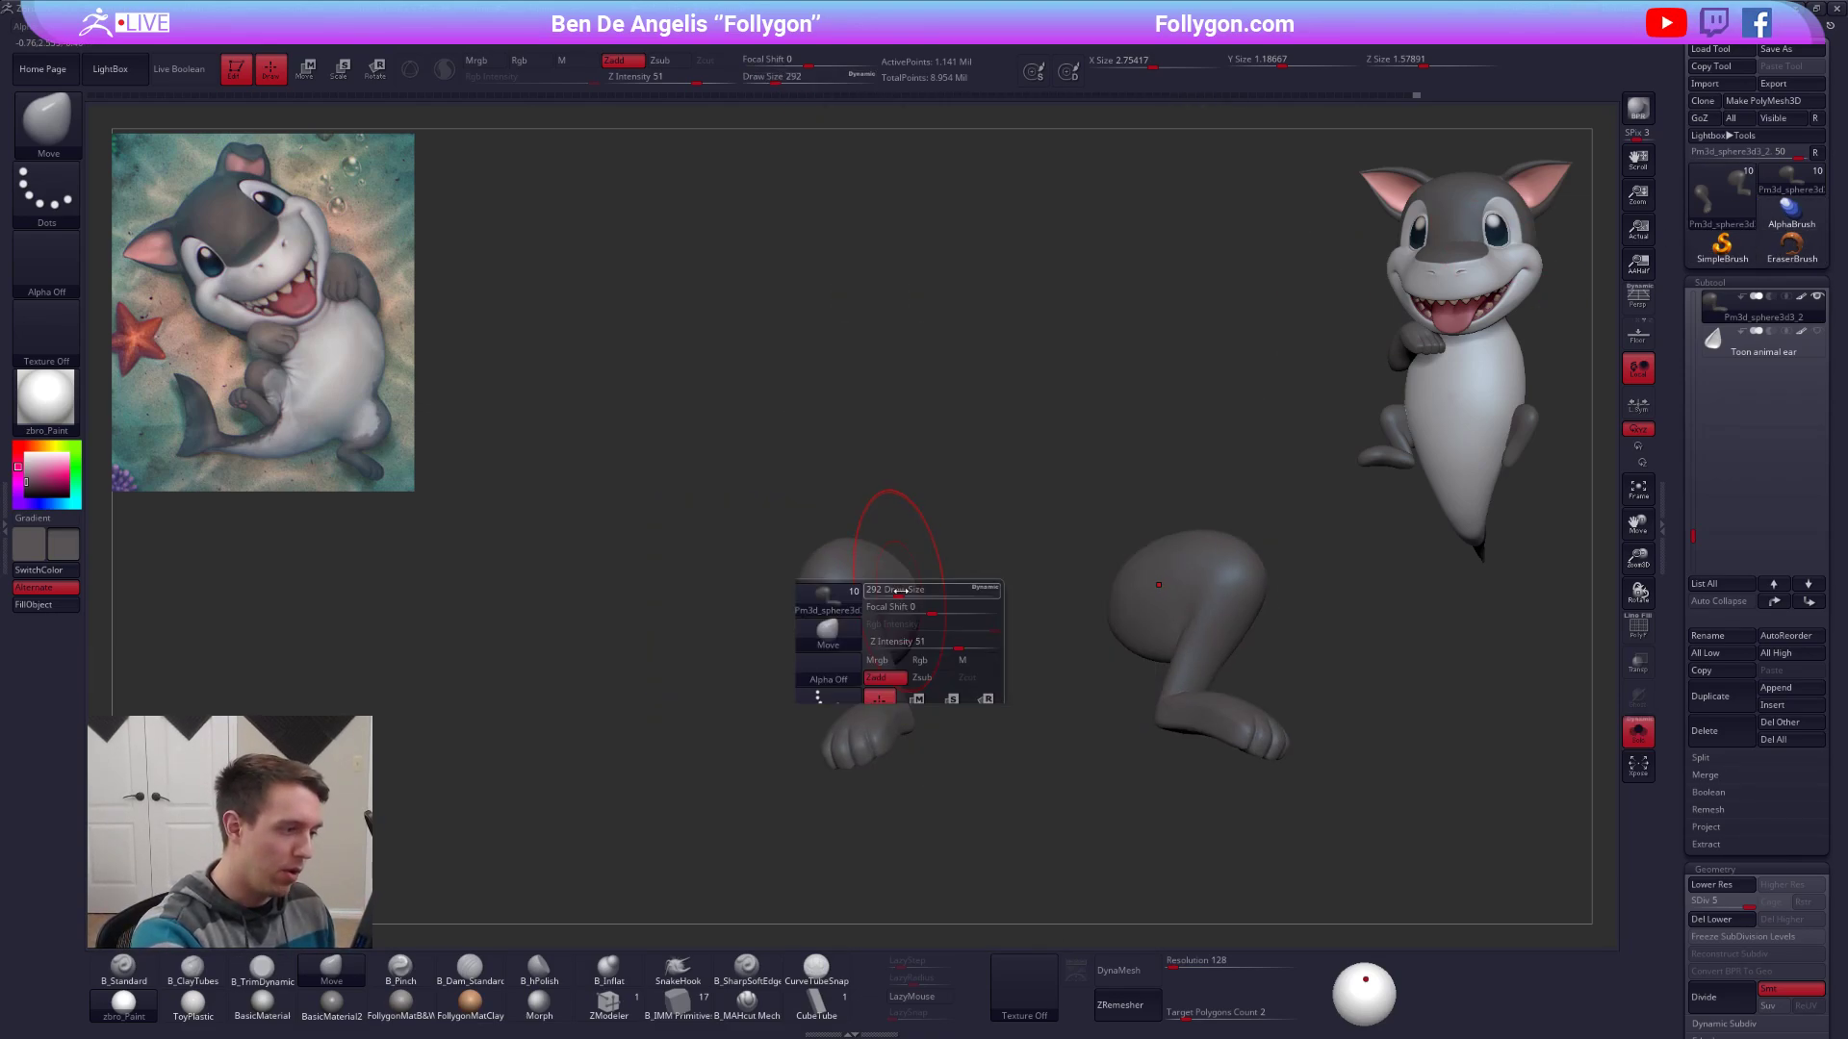
drag(900, 591, 893, 591)
key(shift+d)
right_drag(889, 565, 895, 647)
key(shift+d)
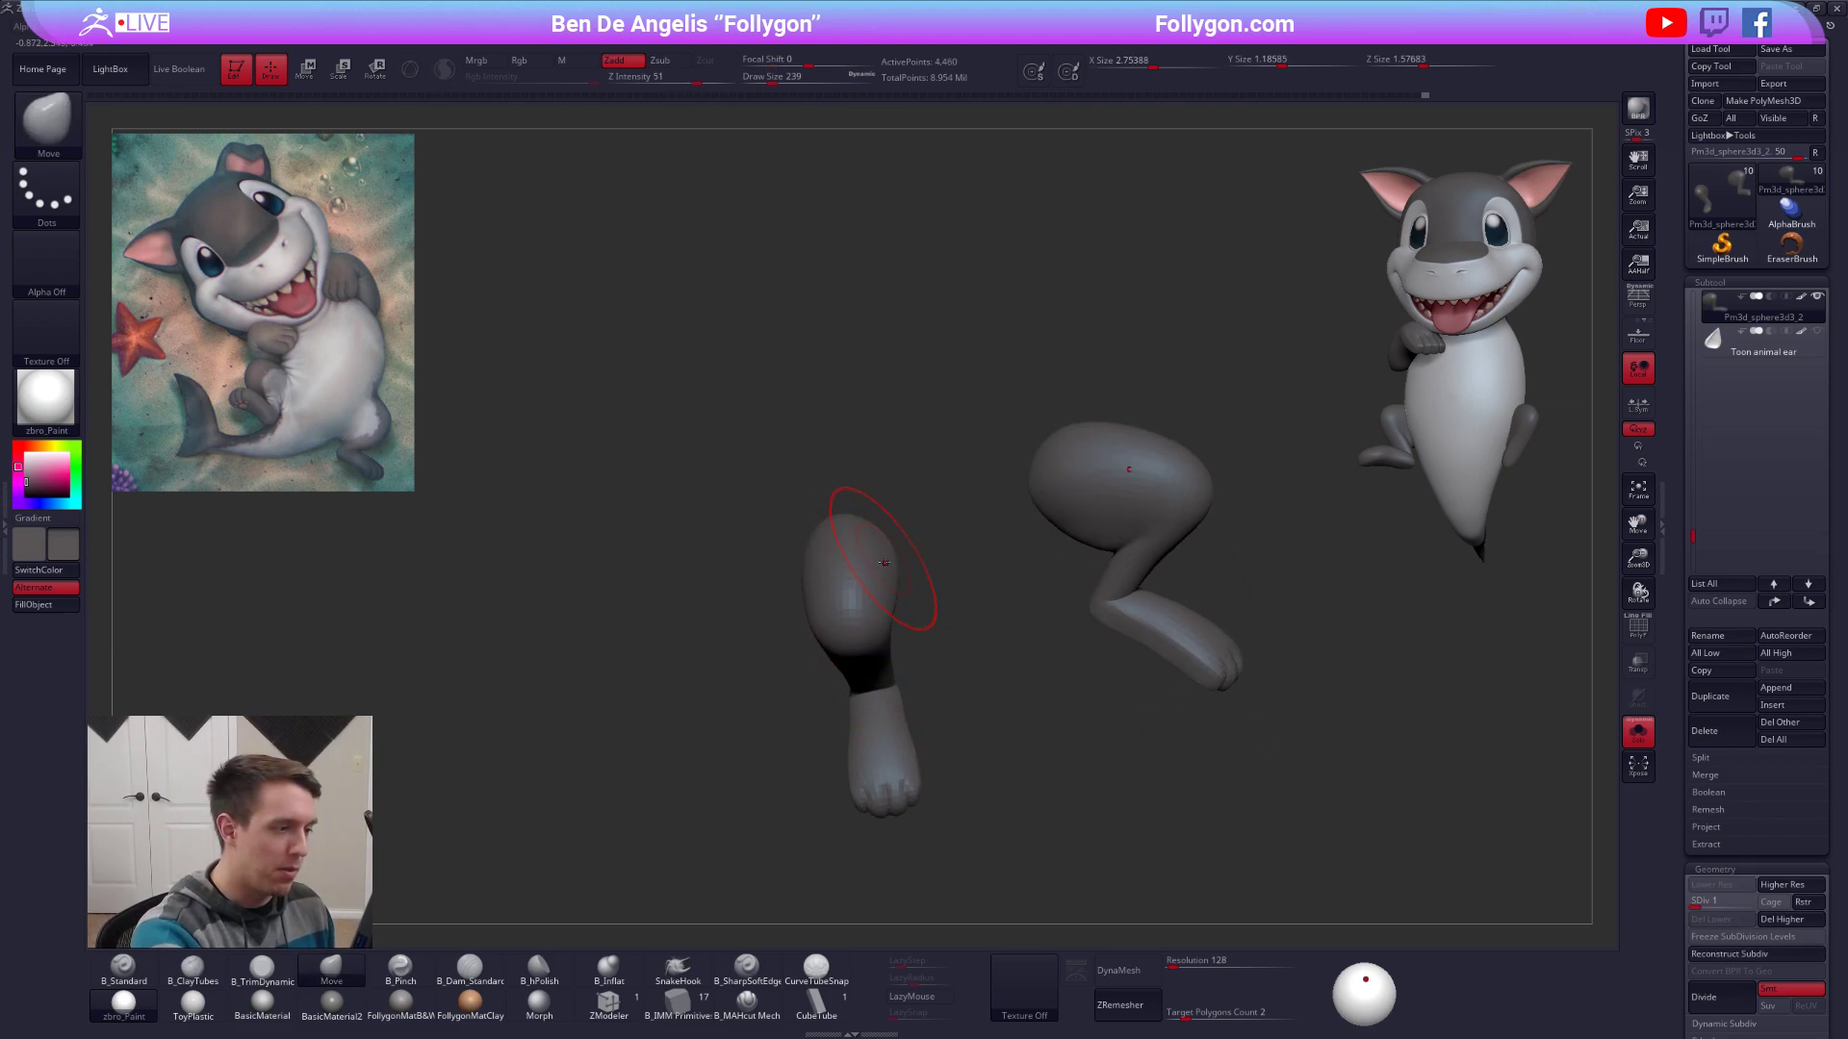
Lasso-mask a small patch on the thigh, soften and invert the mask, and compare the legs with the body shown and hidden.
right_drag(874, 563, 880, 616)
mouse_move(881, 616)
ctrl+right_down()
mouse_move(883, 664)
mouse_move(873, 486)
mouse_move(859, 515)
ctrl+right_up()
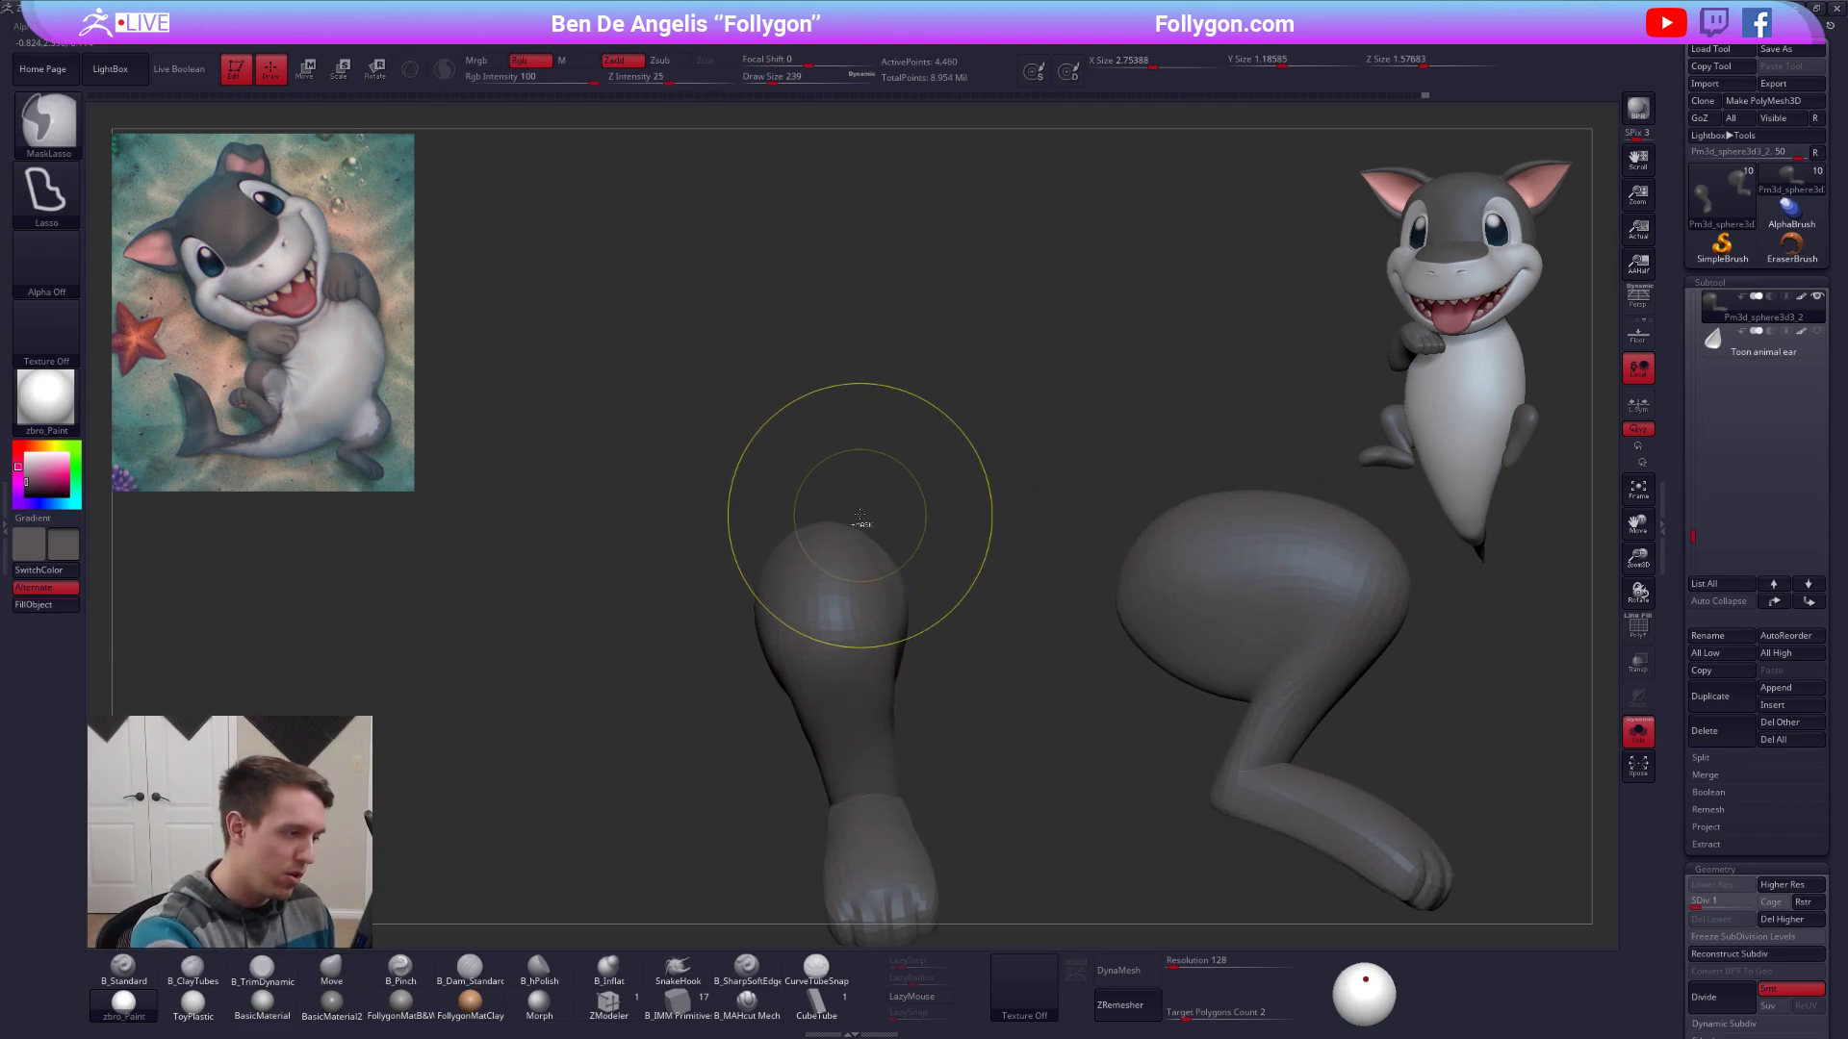
mouse_move(873, 618)
ctrl+mouse_down()
mouse_move(976, 727)
mouse_move(1020, 568)
ctrl+mouse_up()
mouse_move(1020, 592)
right_down()
mouse_move(922, 611)
mouse_move(949, 598)
right_up()
ctrl+click(926, 612)
key(ctrl+i)
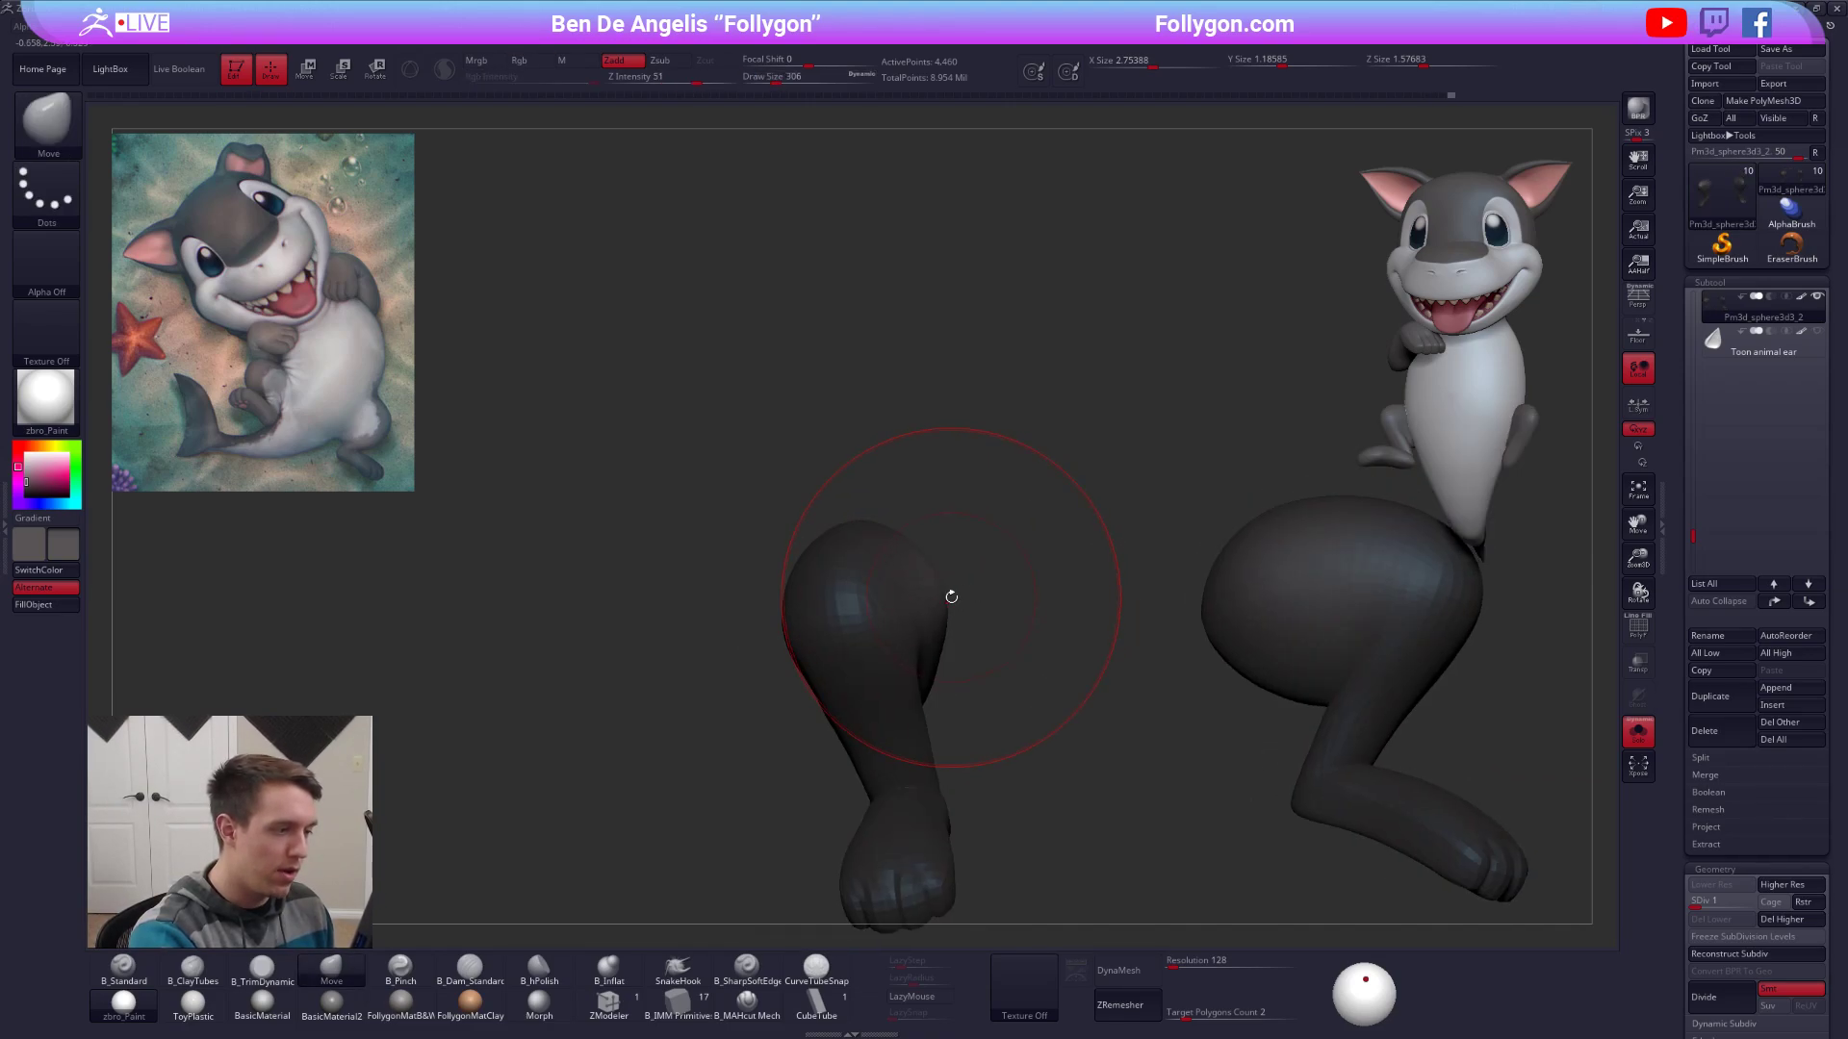
key(alt+s)
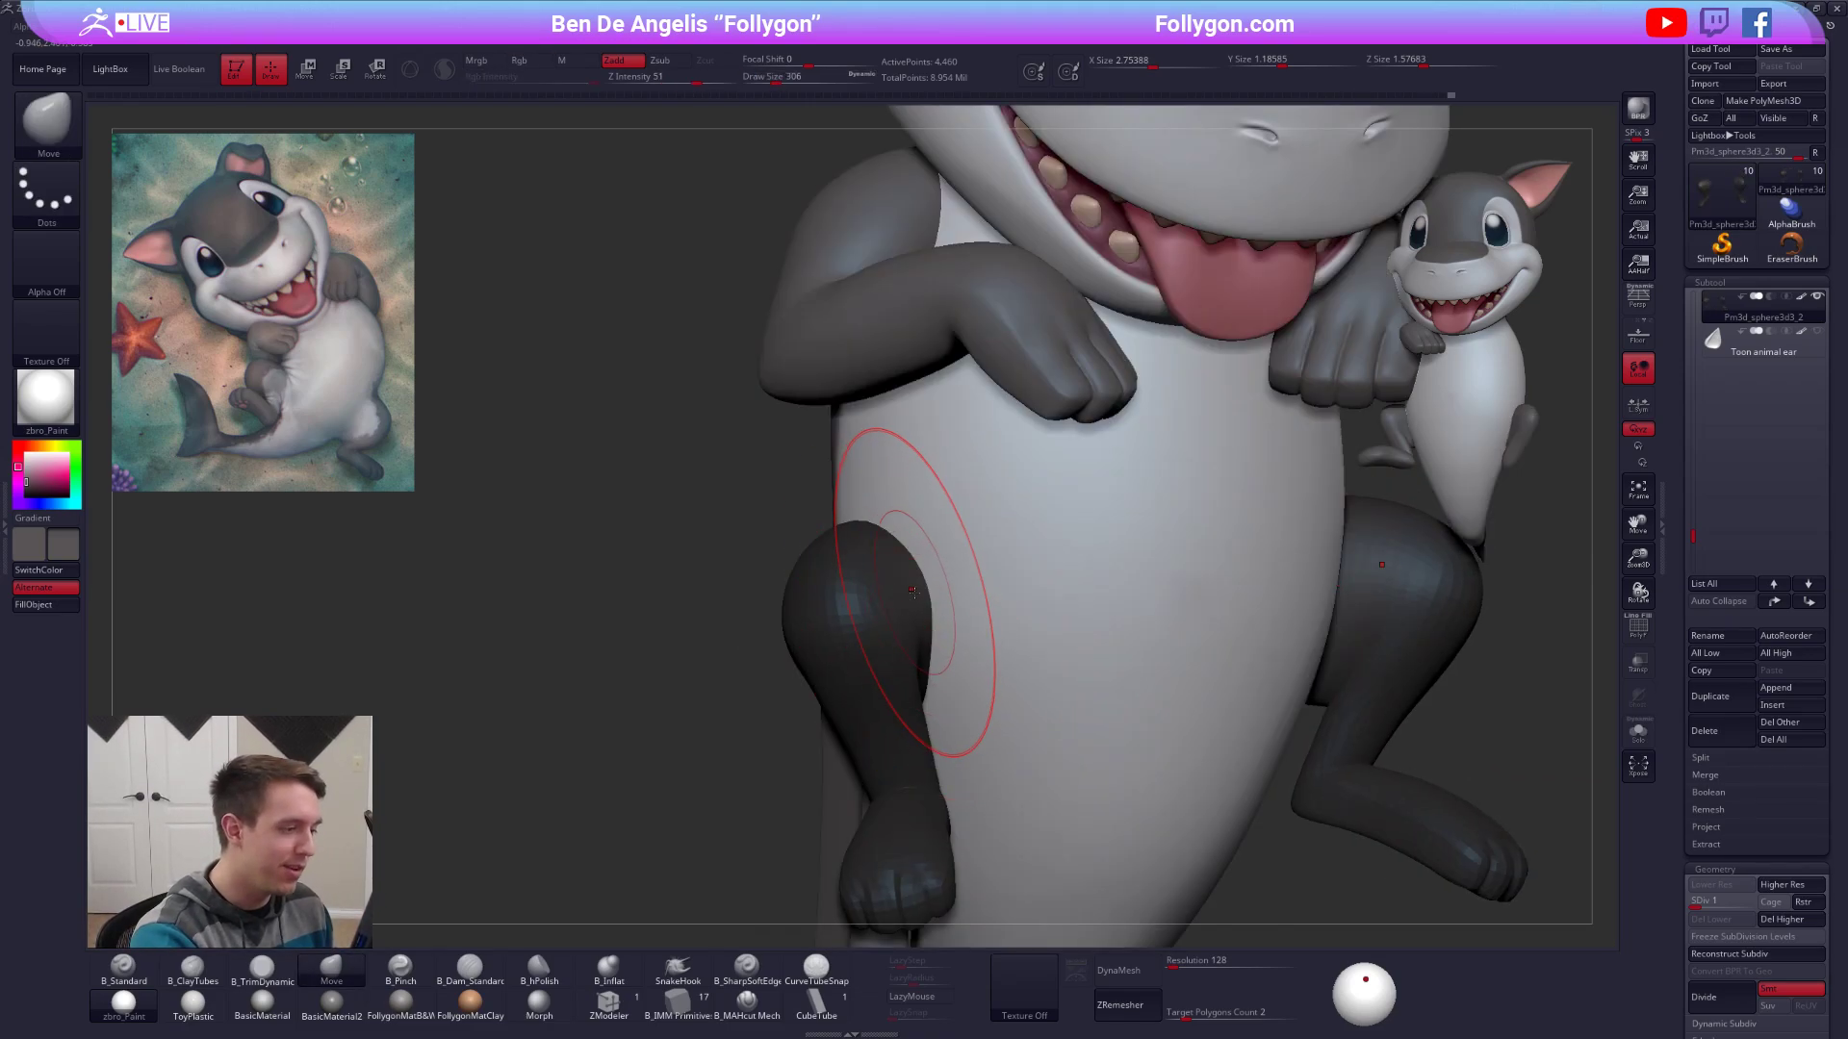
key(alt+s)
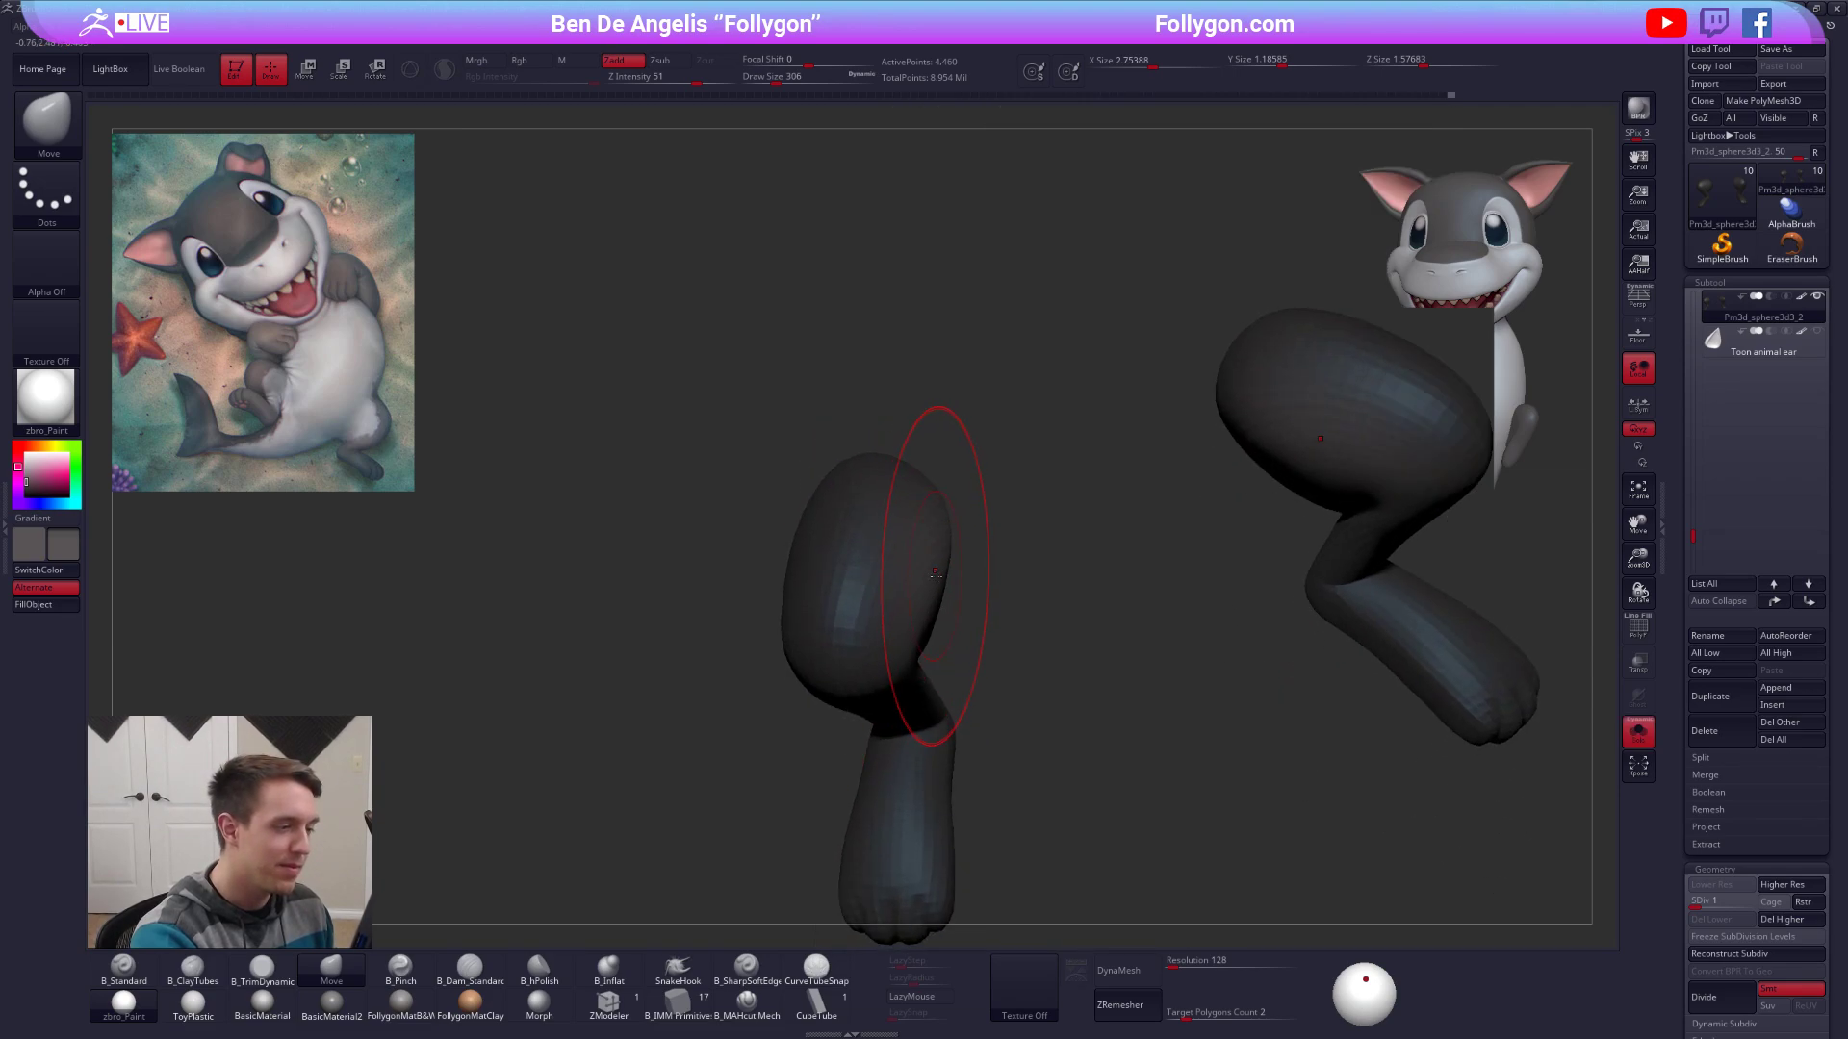
Clear the leg's mask and push the thigh and lower leg inward with the Move brush at draw size 321.
right_drag(928, 573, 940, 601)
ctrl+drag(982, 567, 999, 583)
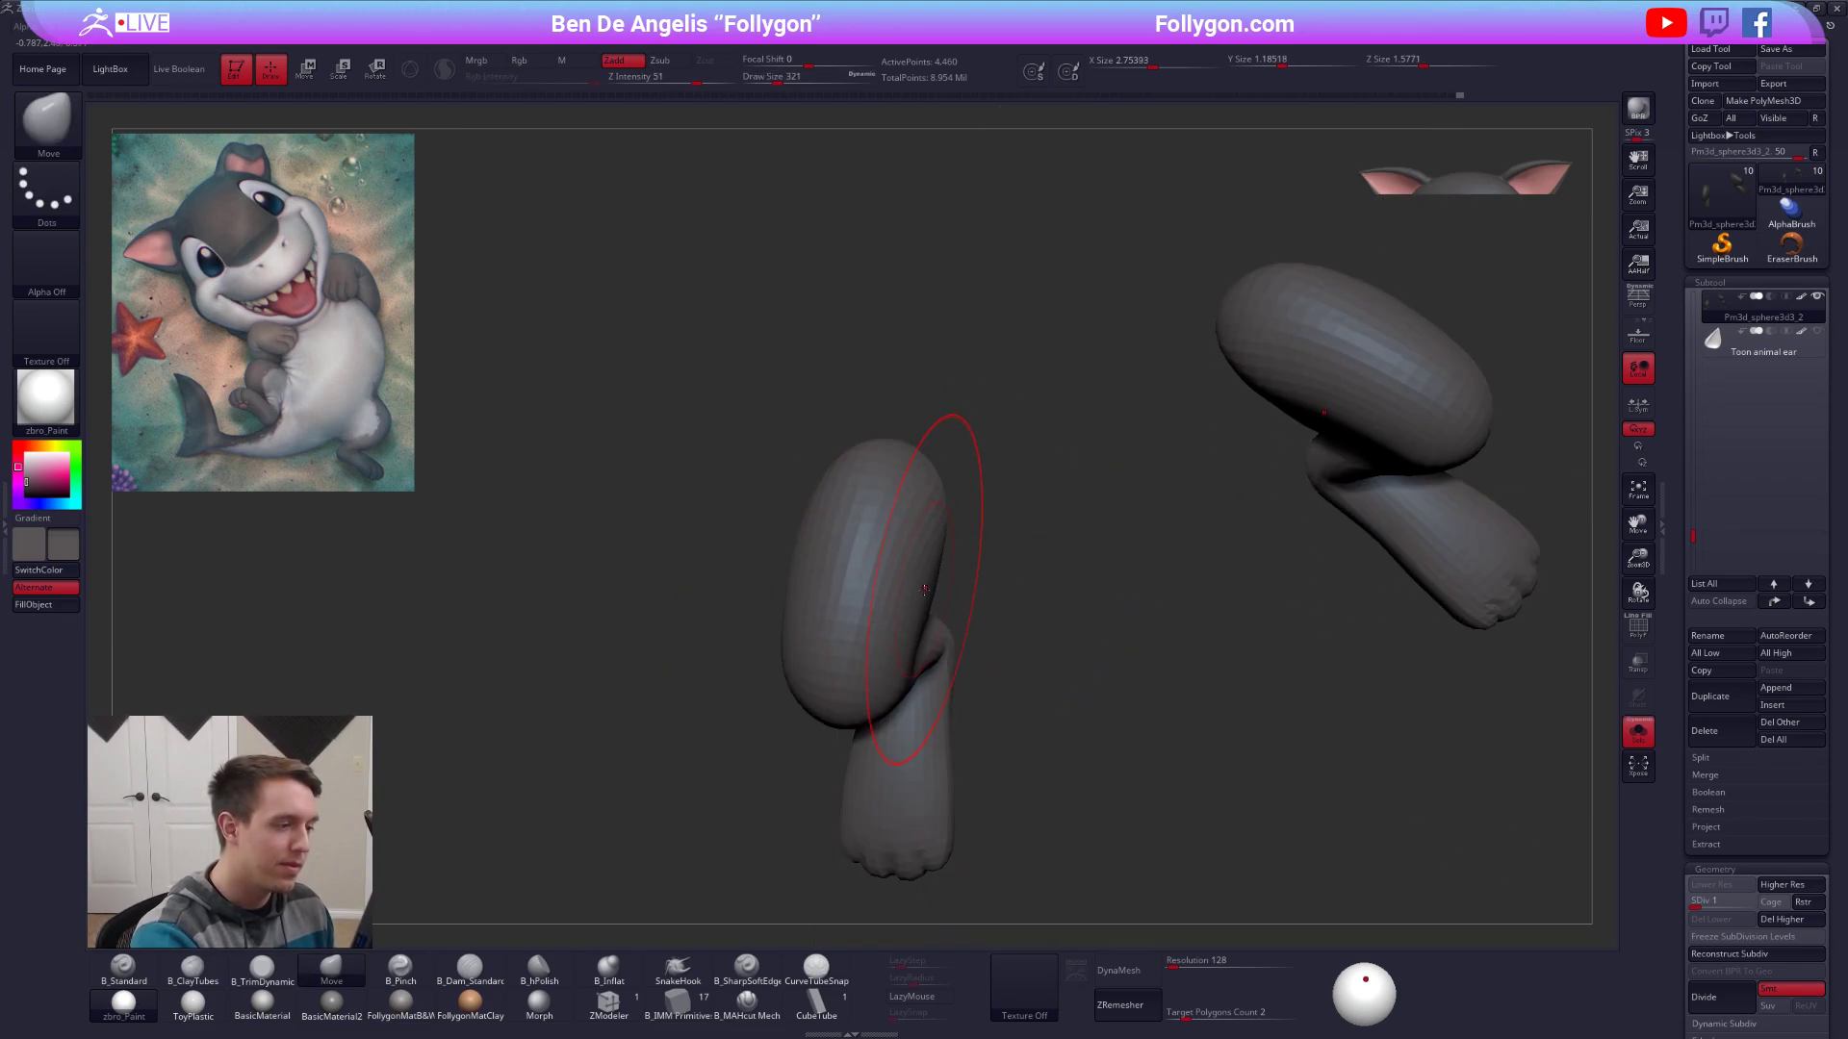
right_drag(923, 574, 916, 630)
drag(913, 638, 895, 628)
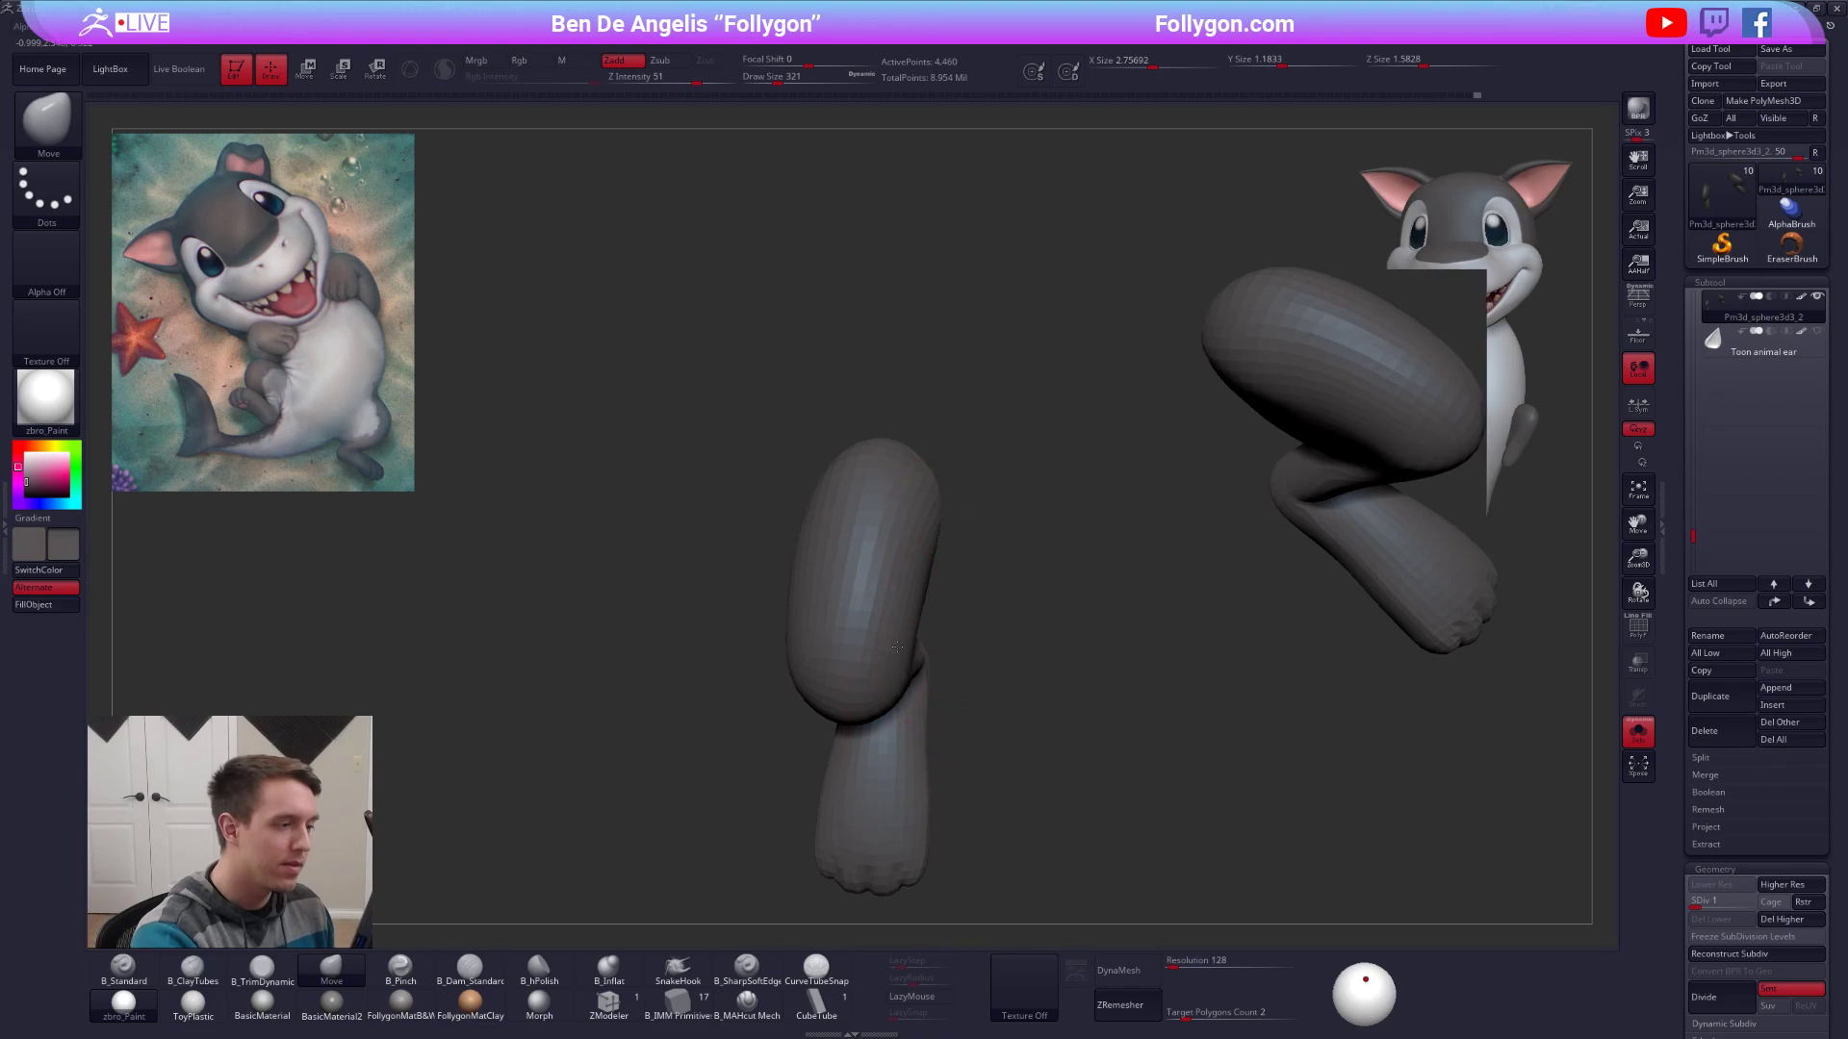
mouse_move(903, 620)
right_down()
mouse_move(911, 545)
mouse_move(951, 567)
mouse_move(947, 658)
mouse_move(996, 657)
mouse_move(881, 683)
mouse_move(834, 539)
right_up()
Show the body again and rotate the mirrored legs against it with the Transpose Rotate line.
key(alt+s)
key(r)
key(alt+s)
key(alt+s)
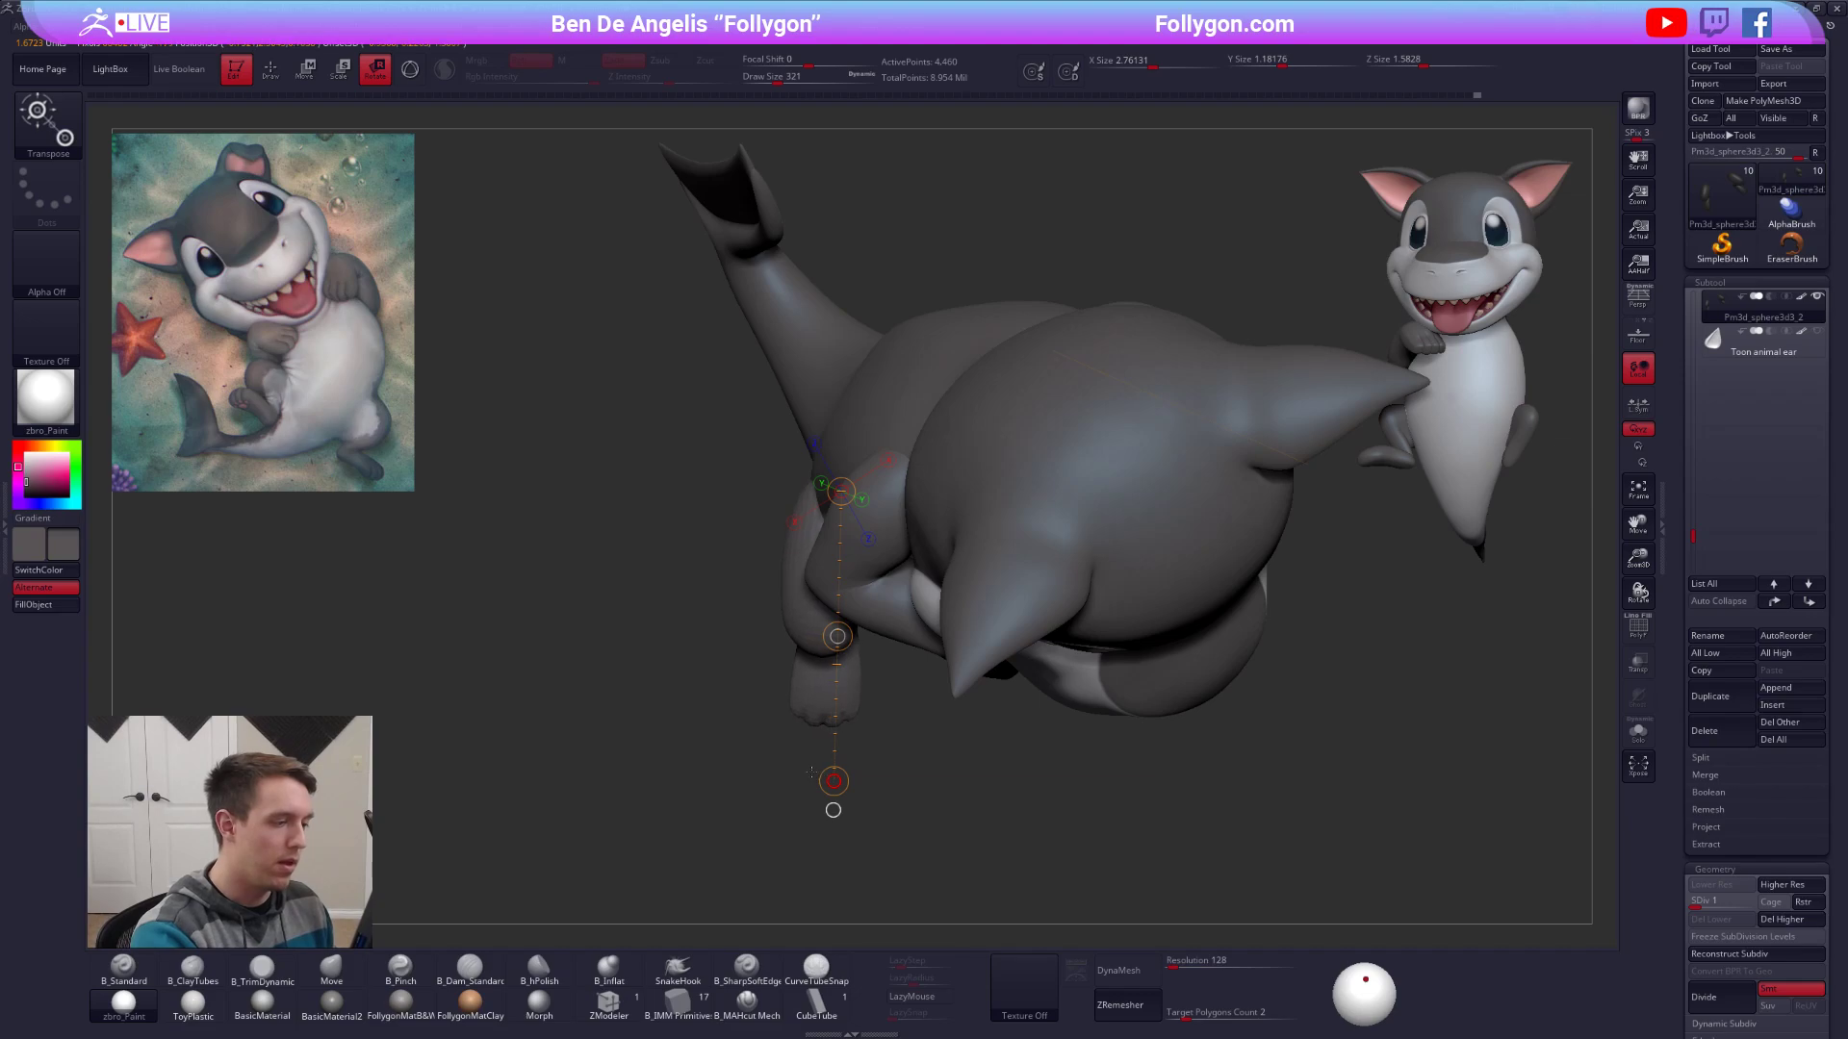
right_drag(906, 676, 1099, 665)
key(q)
Rotate the legs again from an underside view and raise them to subdivision level 5.
right_drag(1333, 832, 1187, 670)
right_drag(1067, 613, 1028, 658)
key(r)
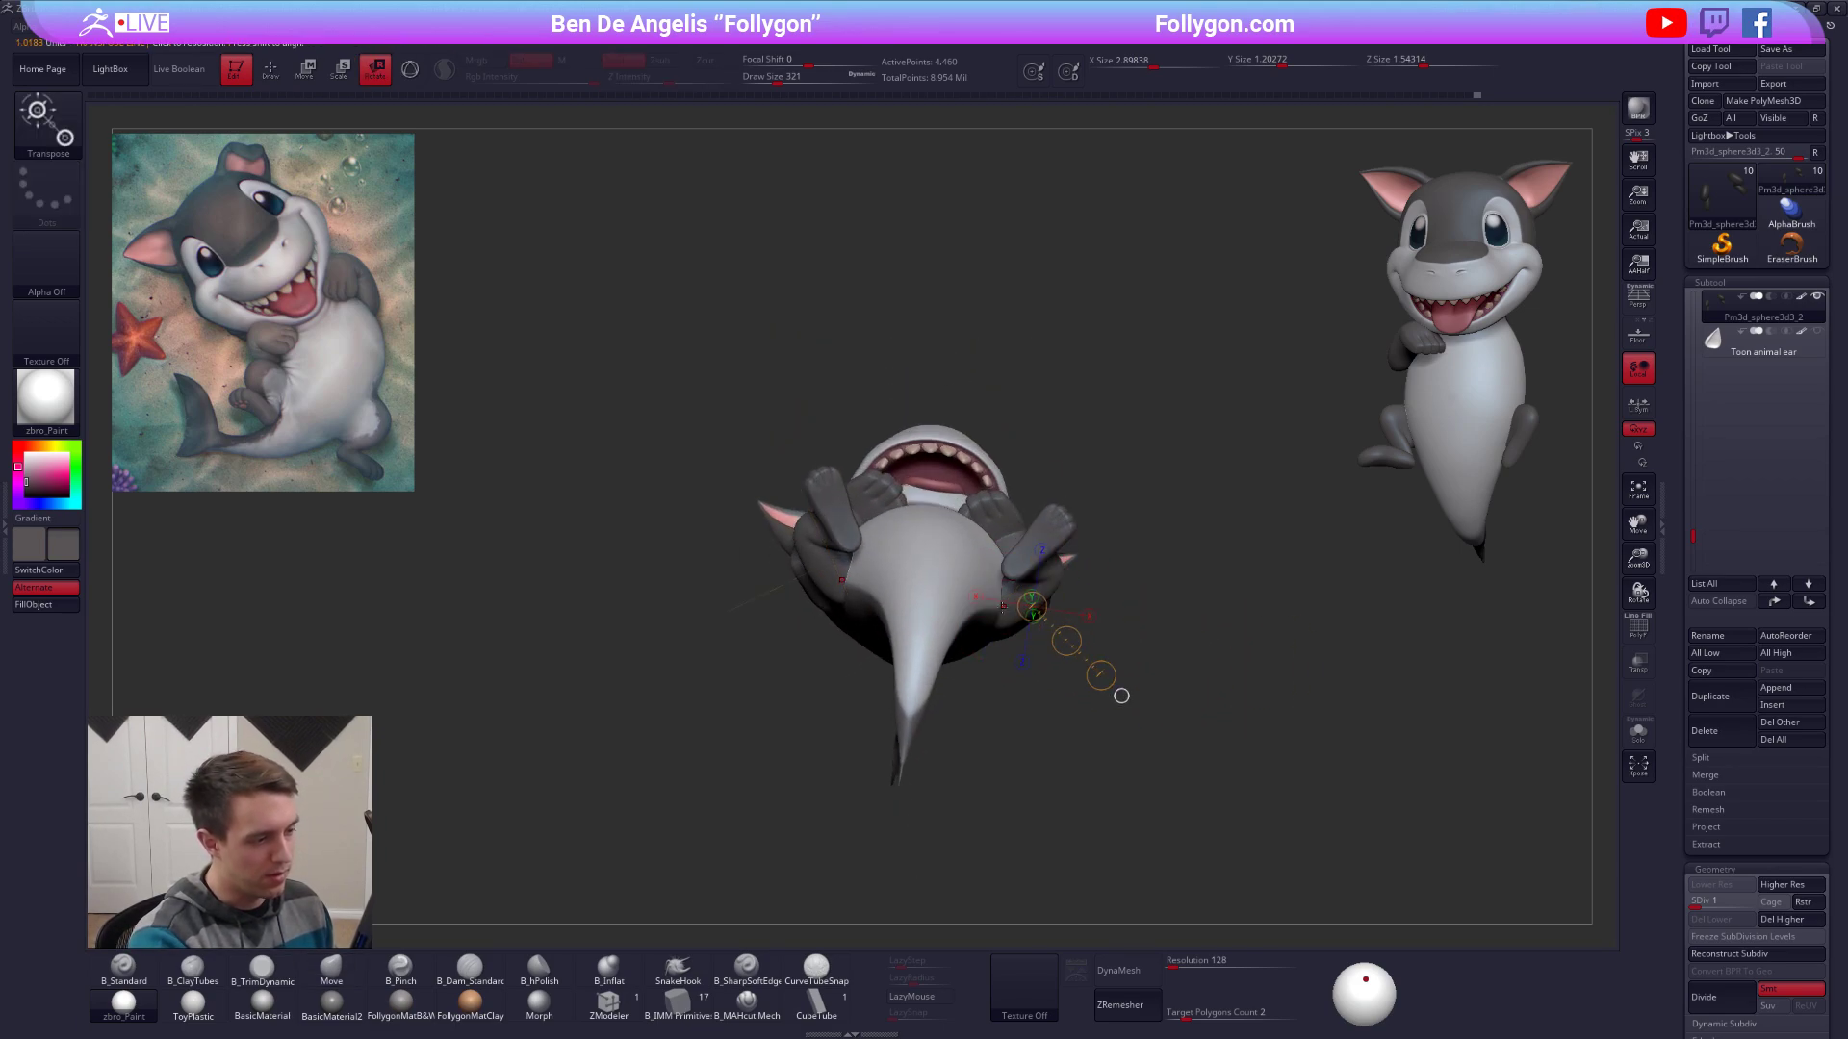
key(q)
right_drag(1185, 472, 1023, 751)
key(d)
key(d)
key(d)
key(d)
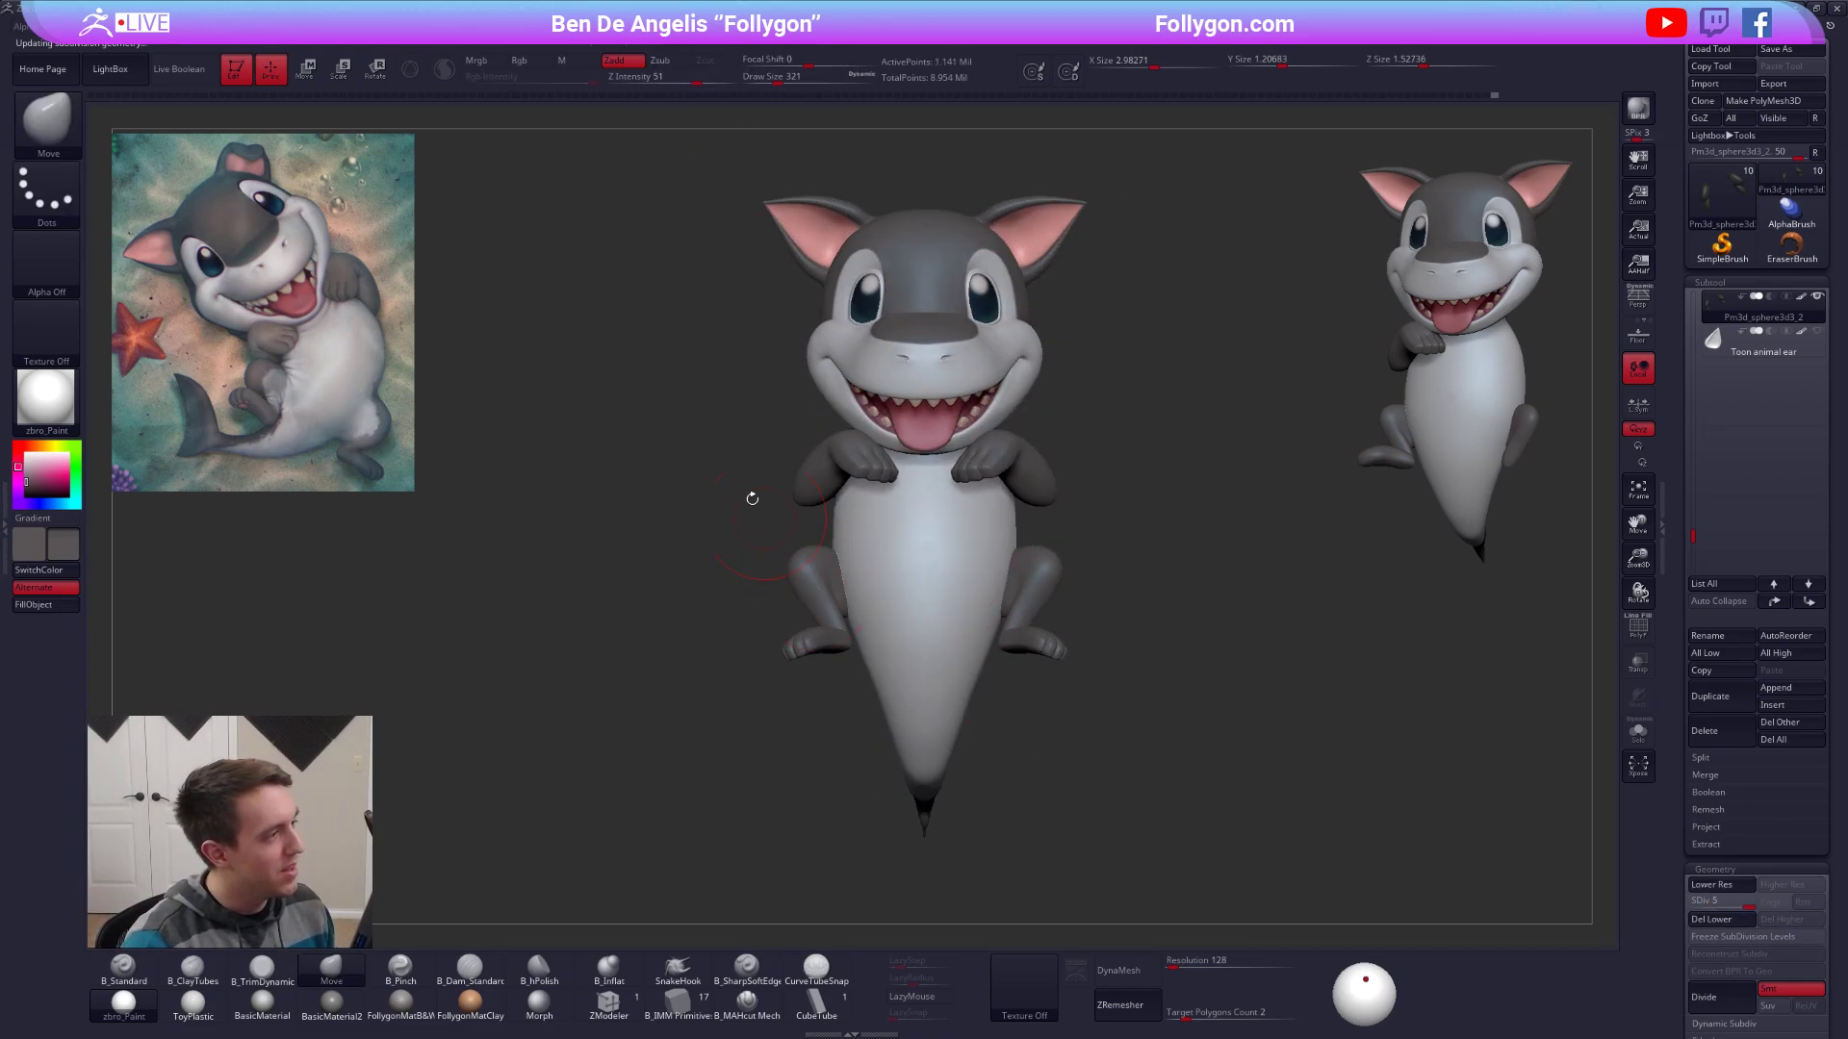
Switch to Chrome, showing the reference painting, and open the Follygon Instagram profile.
key(super+Tab)
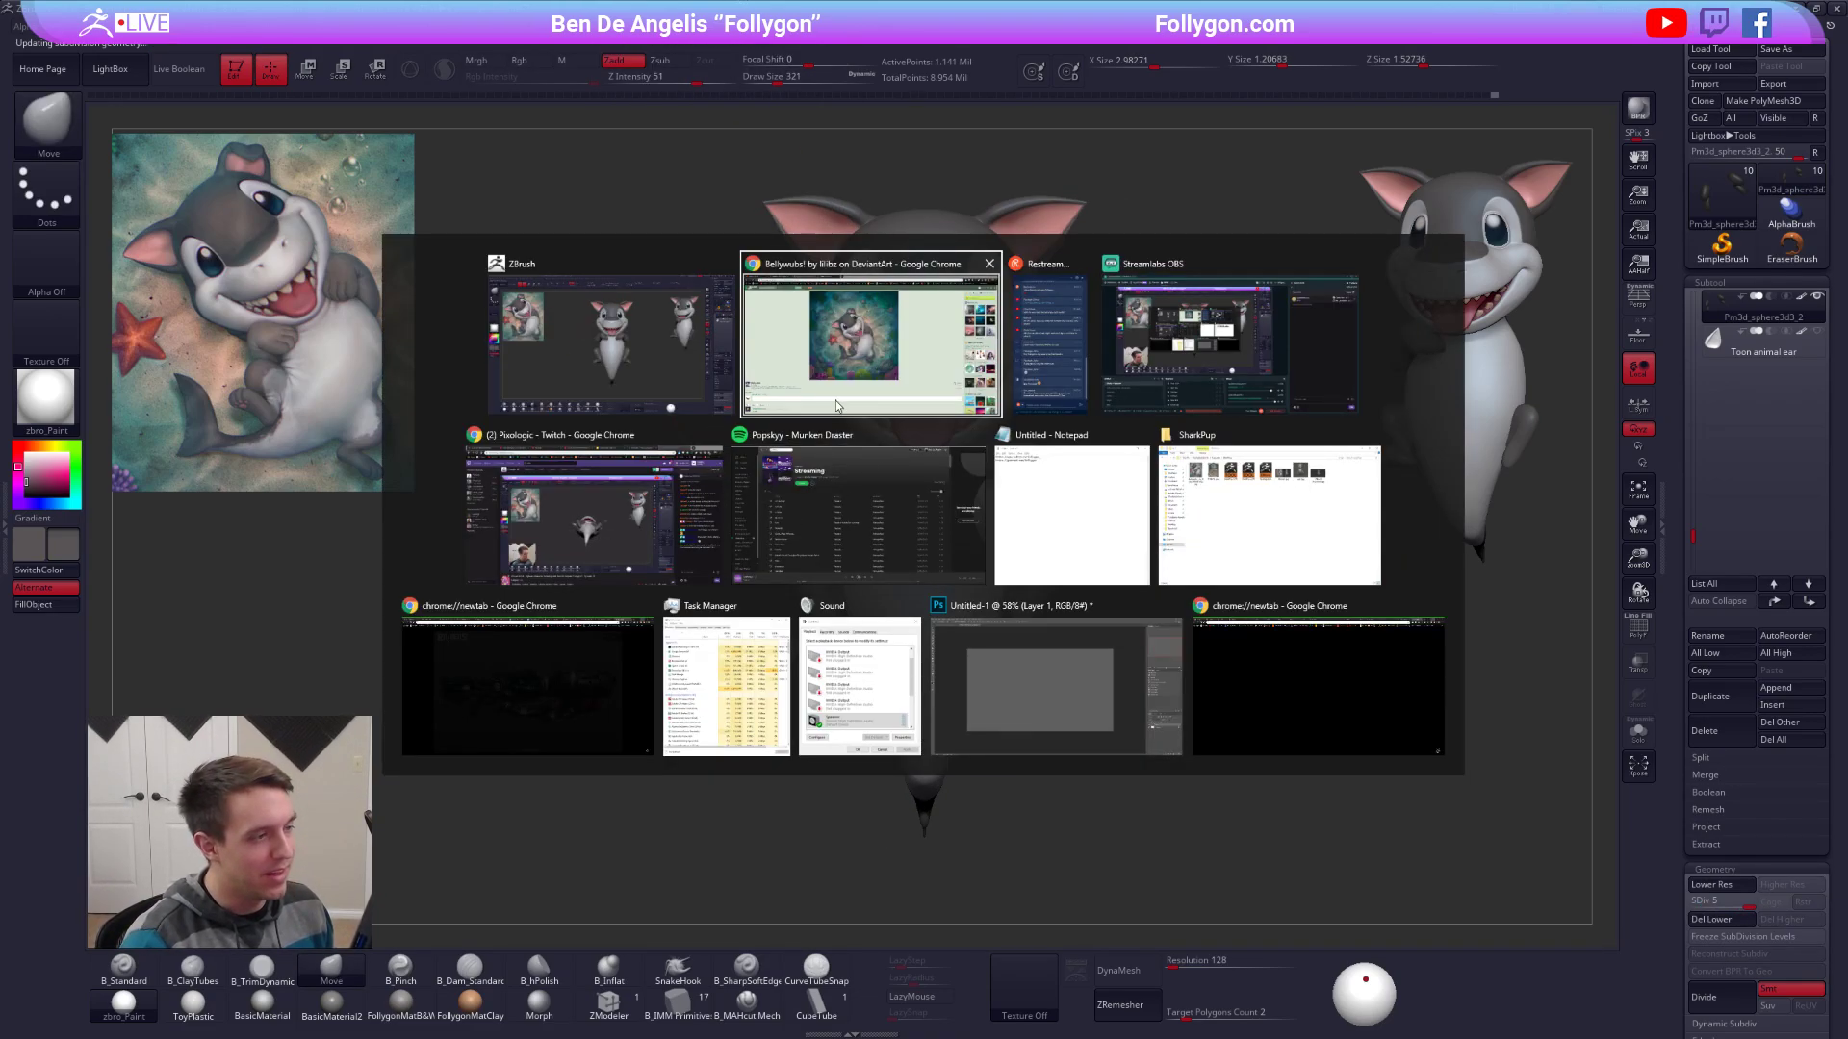
click(829, 347)
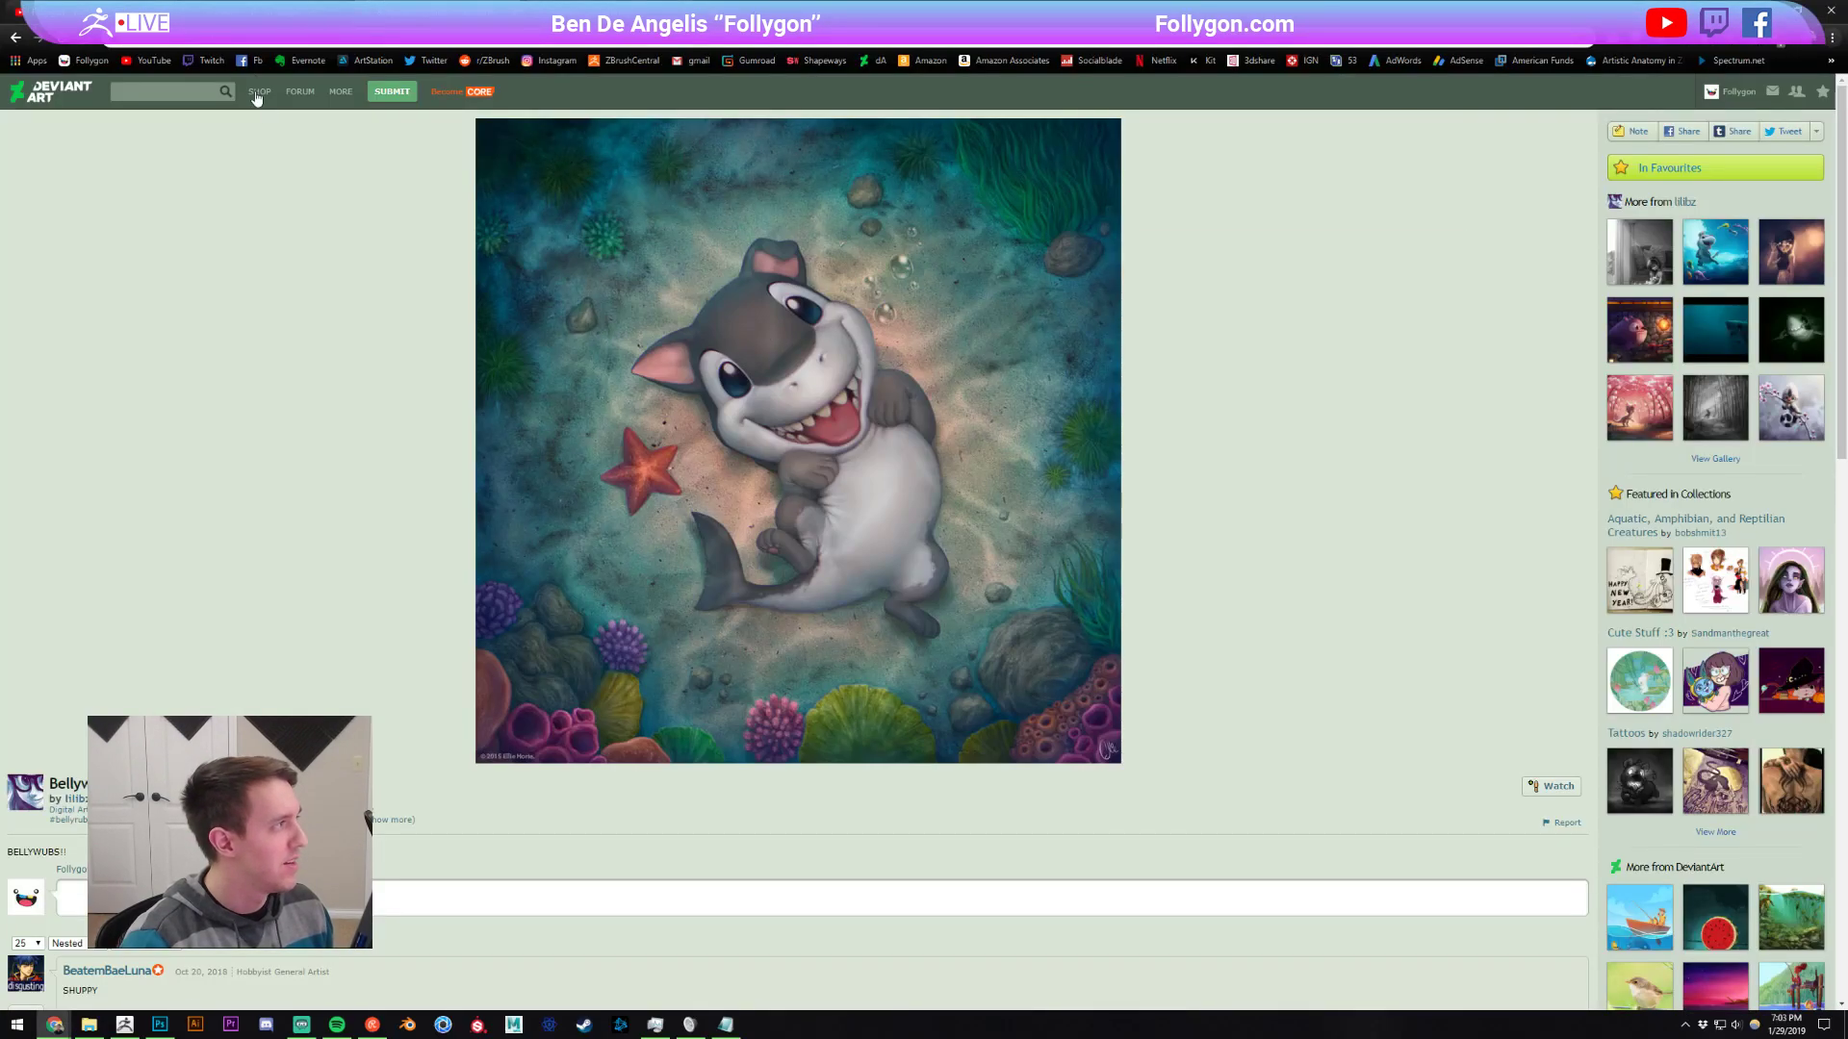
click(551, 60)
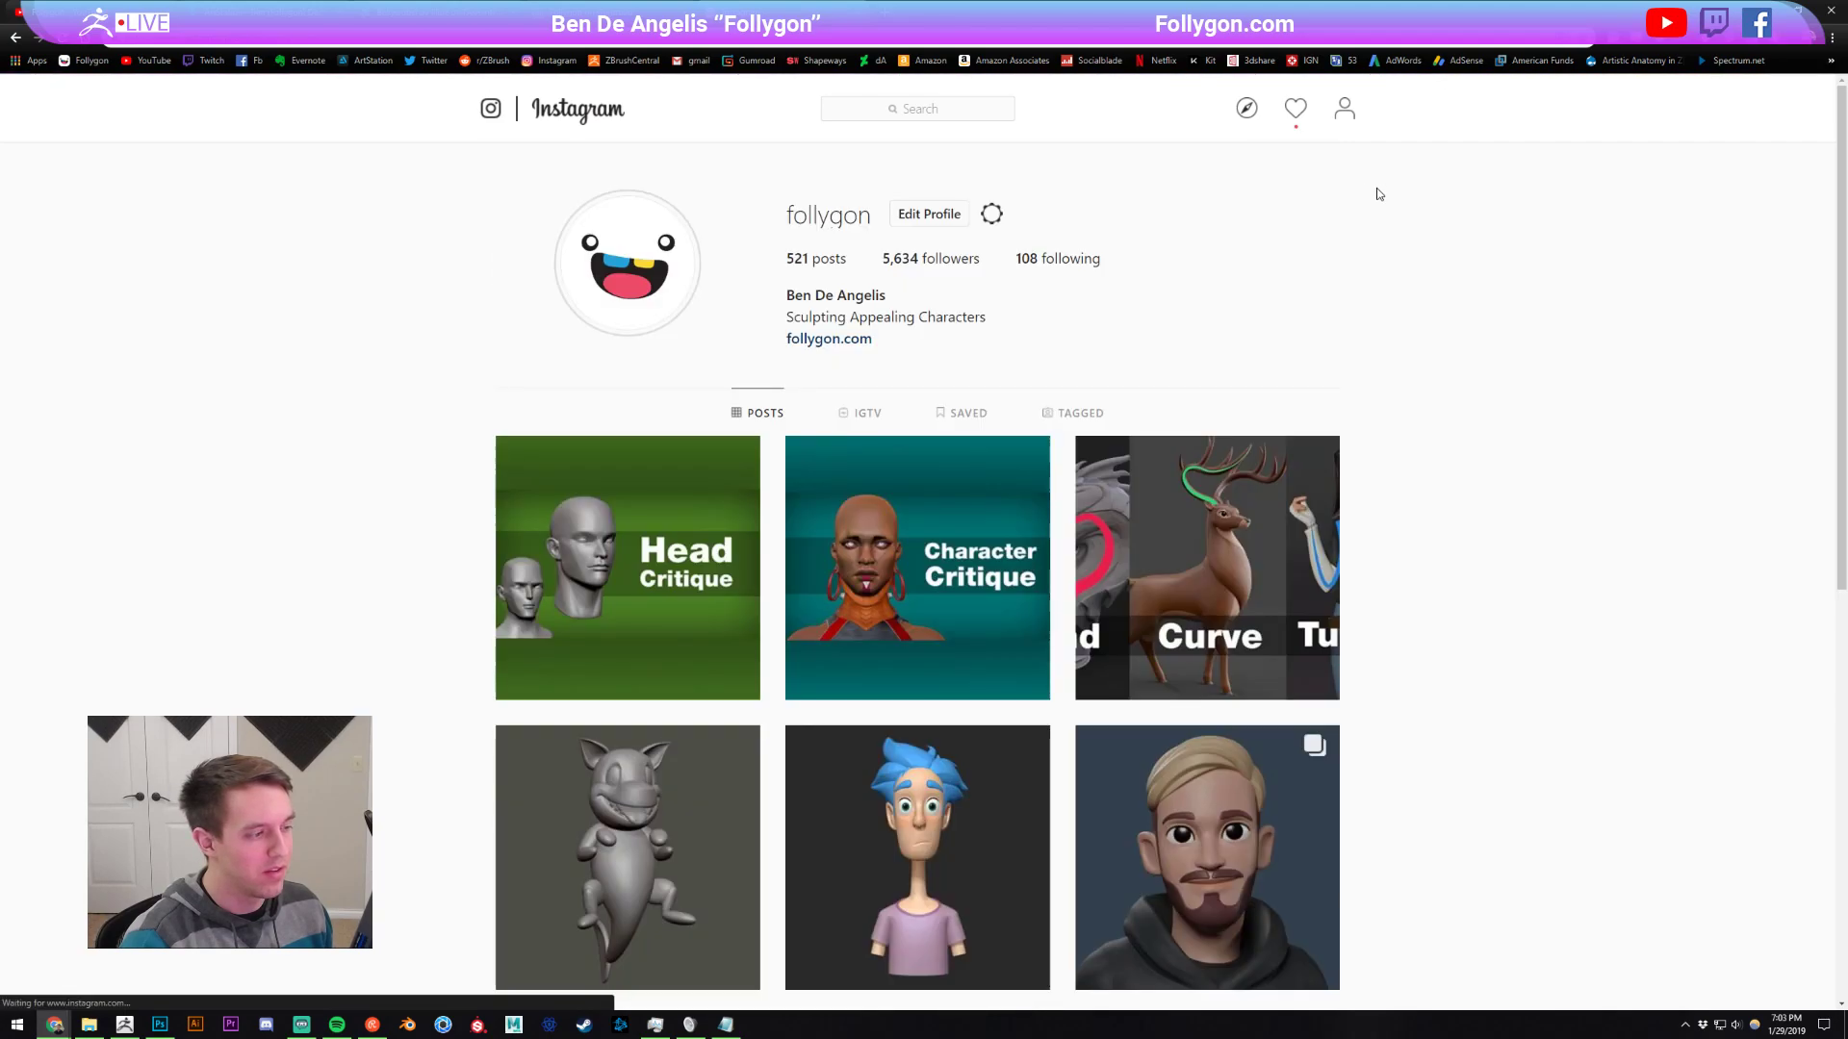
Look through the sculpture posts on the Instagram profile down to the older toy characters and back up.
scroll(1449, 404, down, 8)
scroll(1455, 442, down, 19)
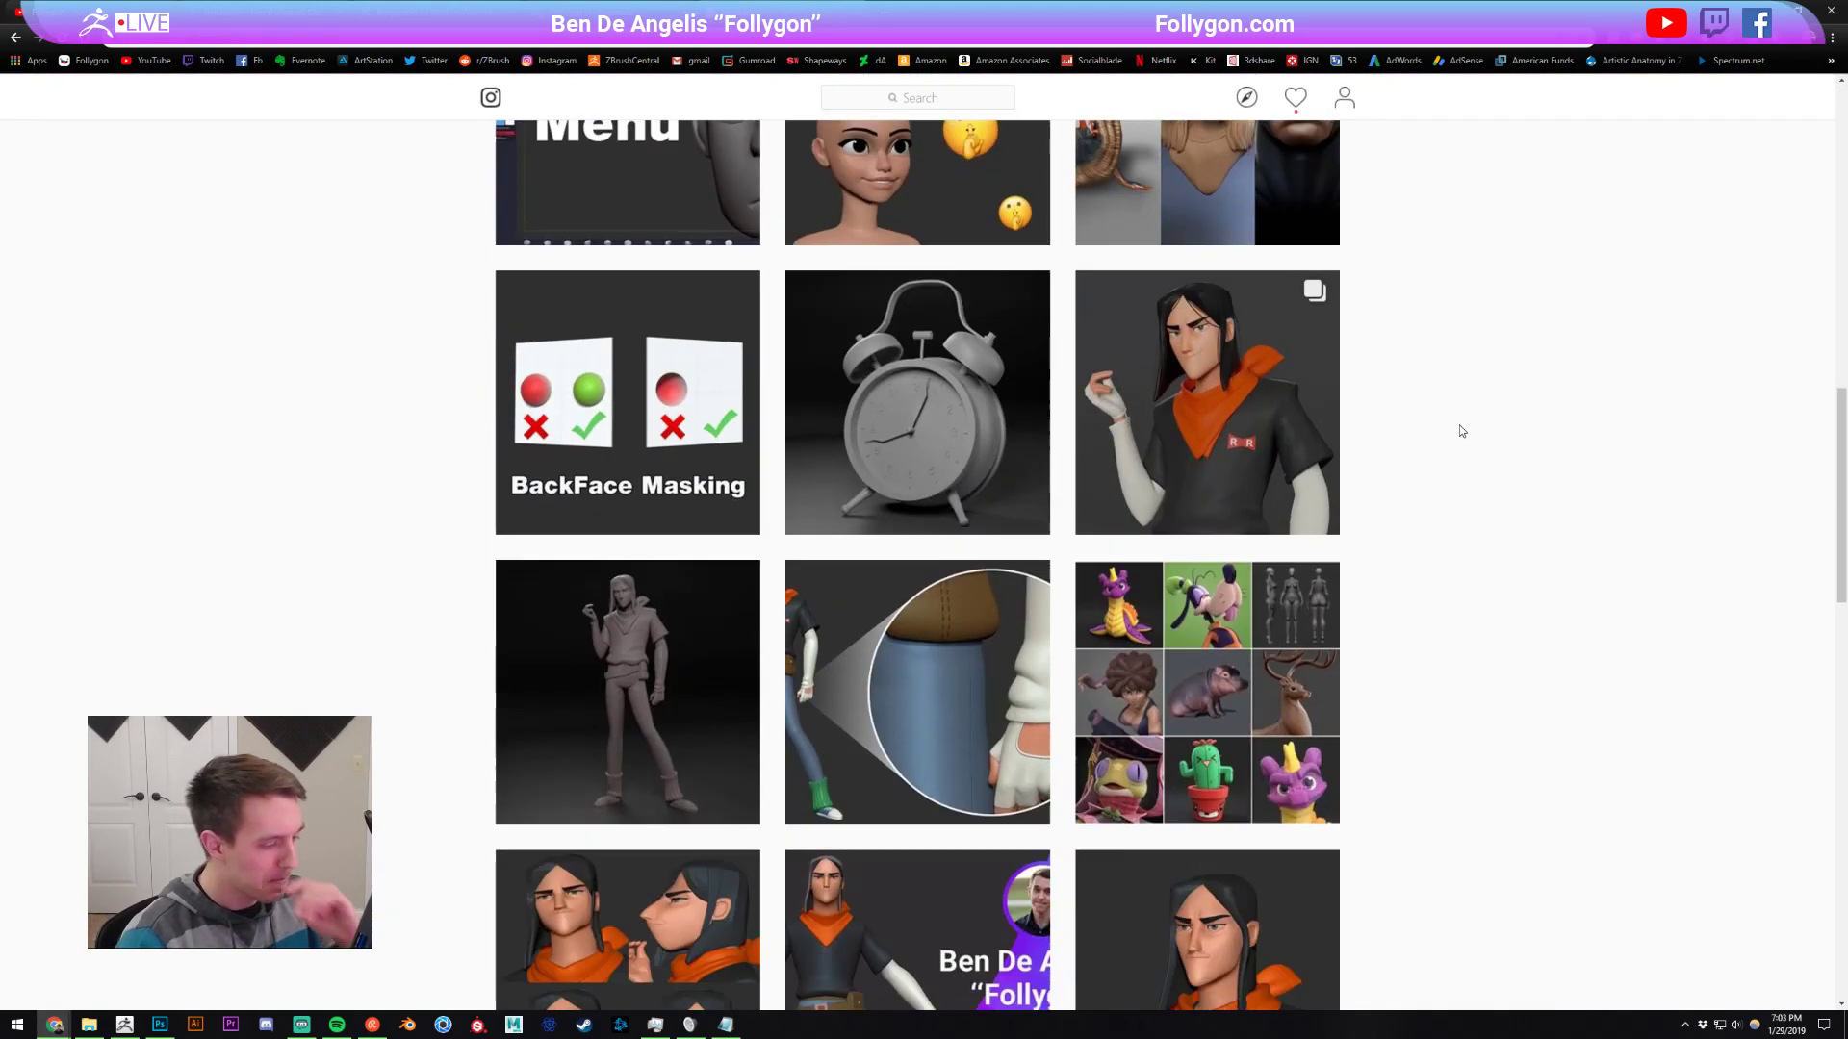
scroll(1448, 482, down, 8)
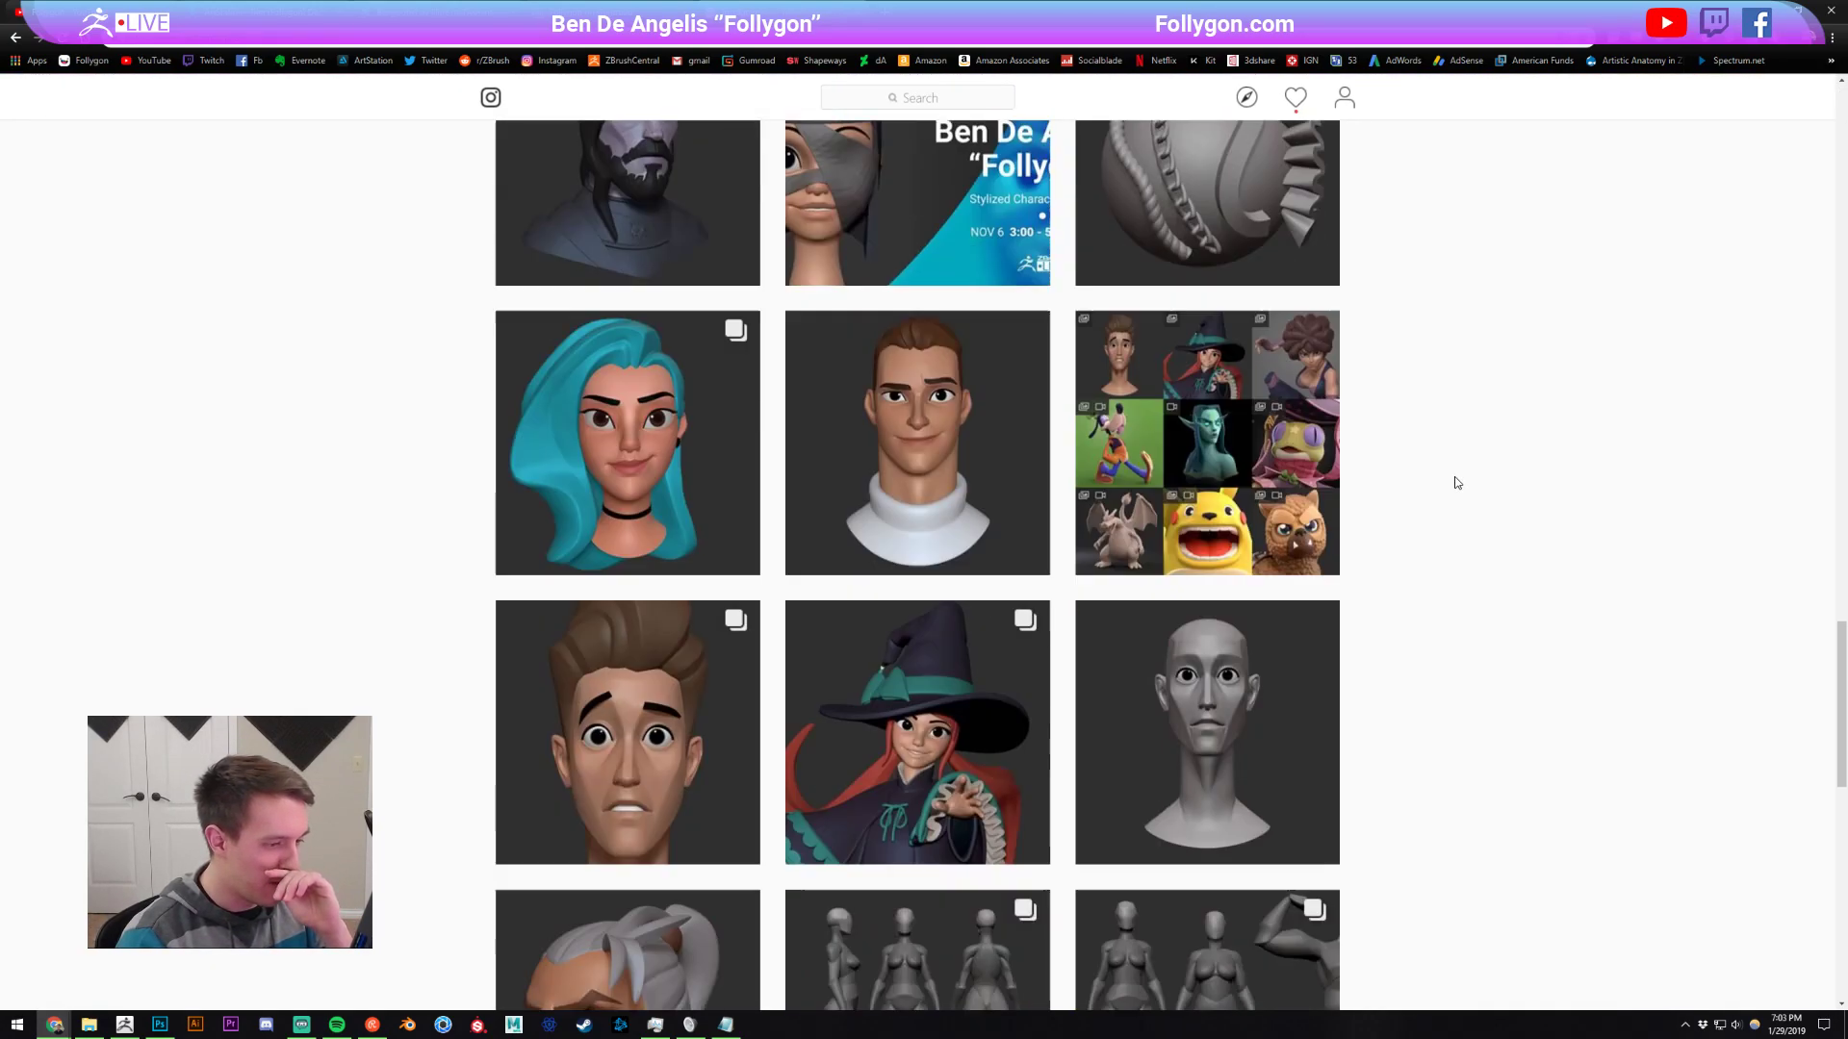
scroll(1458, 482, down, 18)
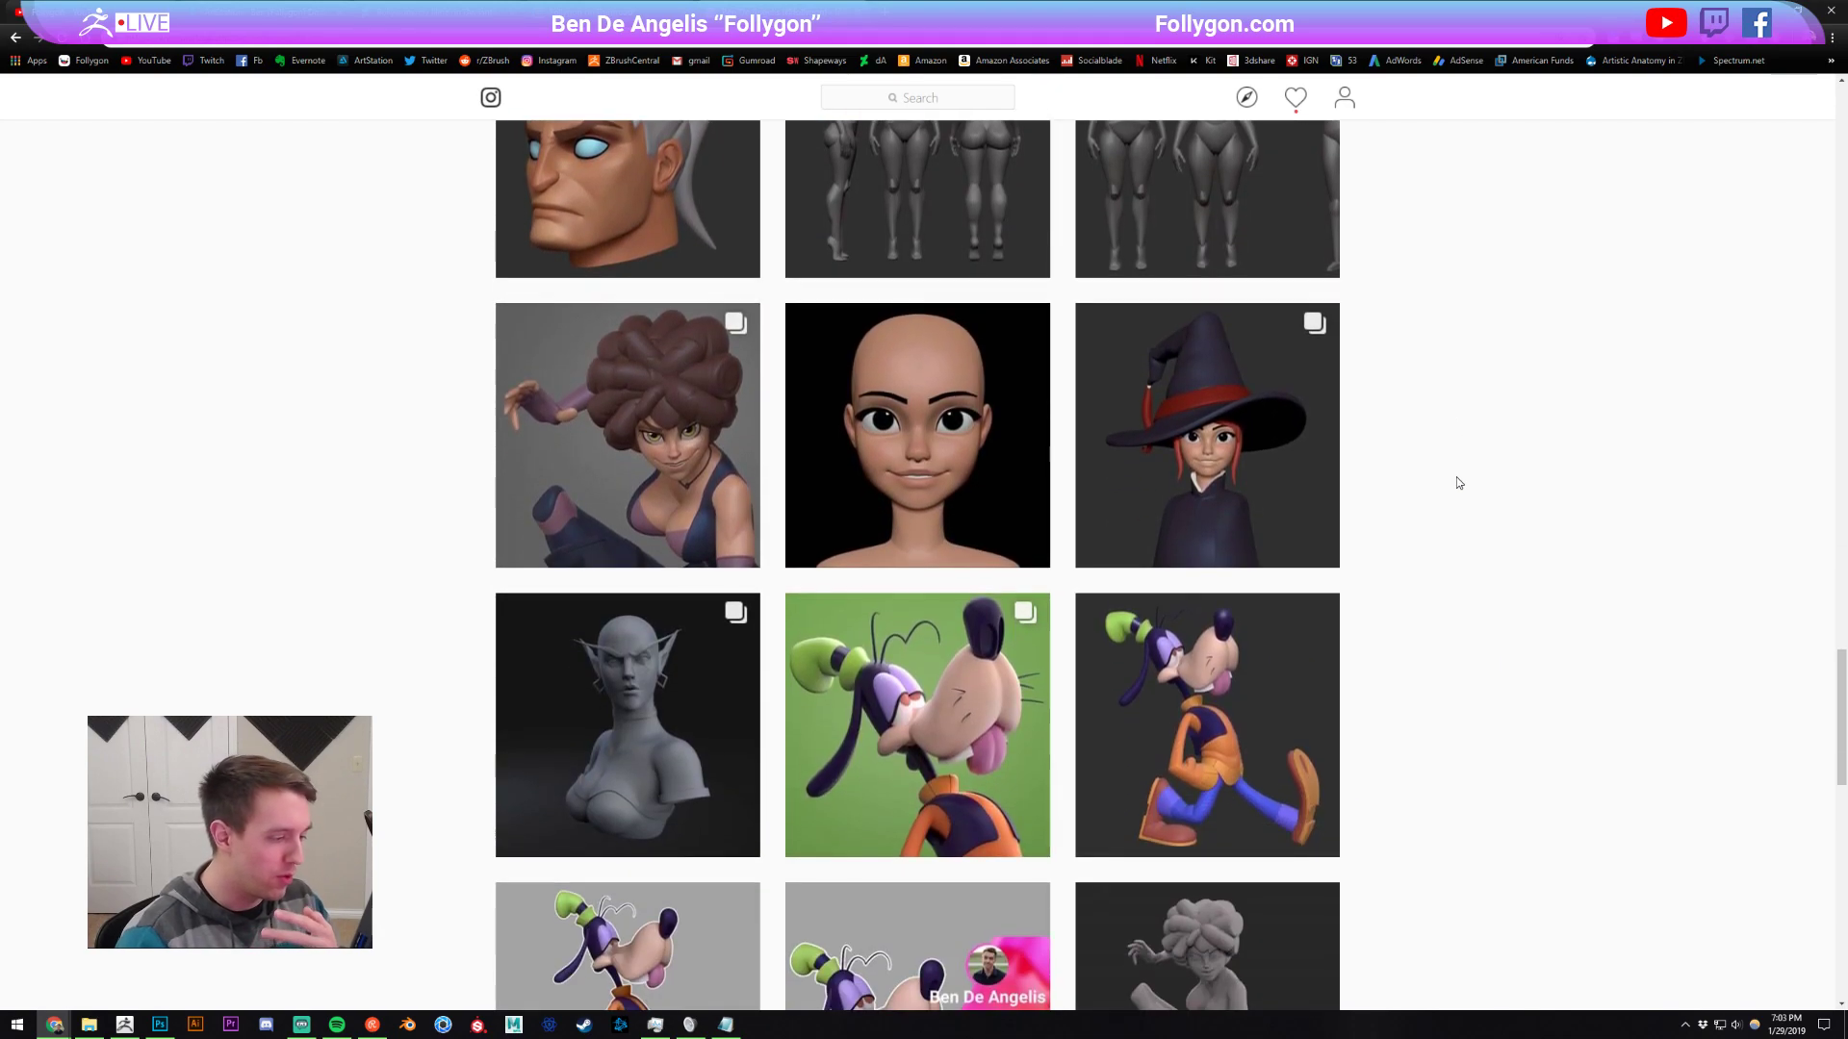
scroll(1459, 483, down, 20)
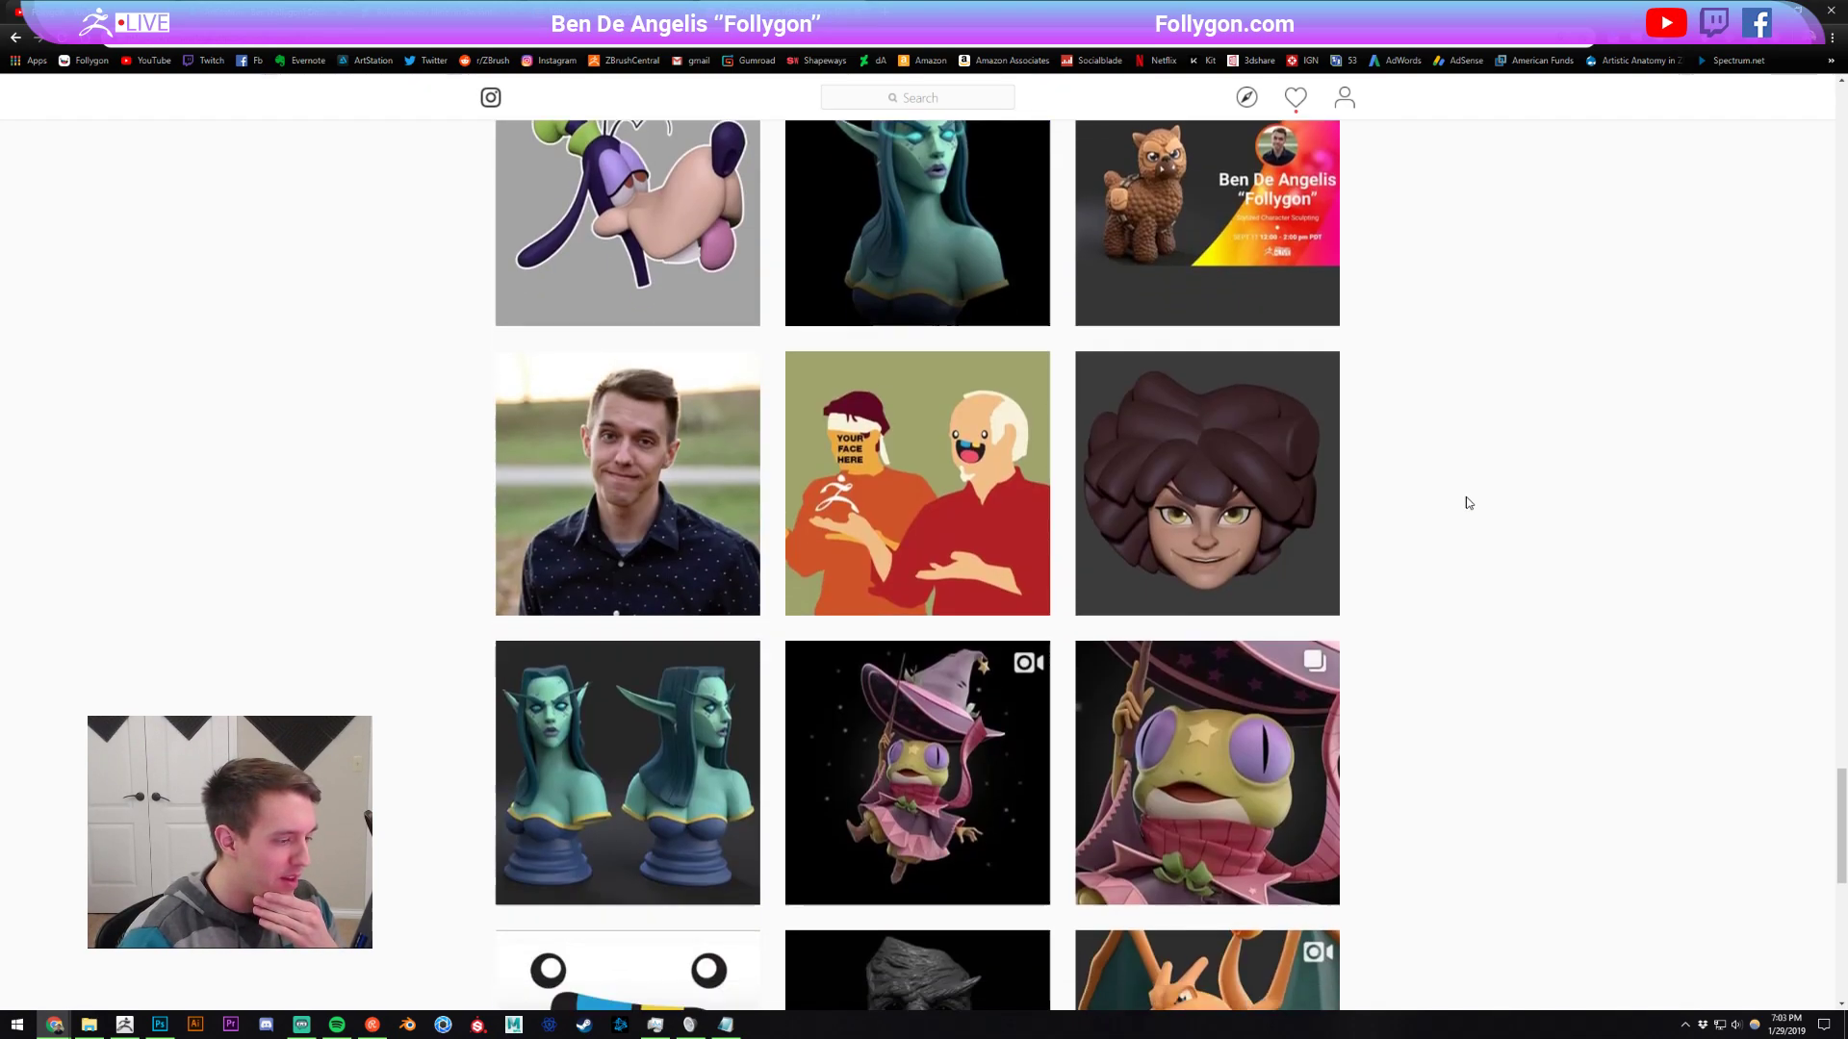
scroll(1506, 532, down, 12)
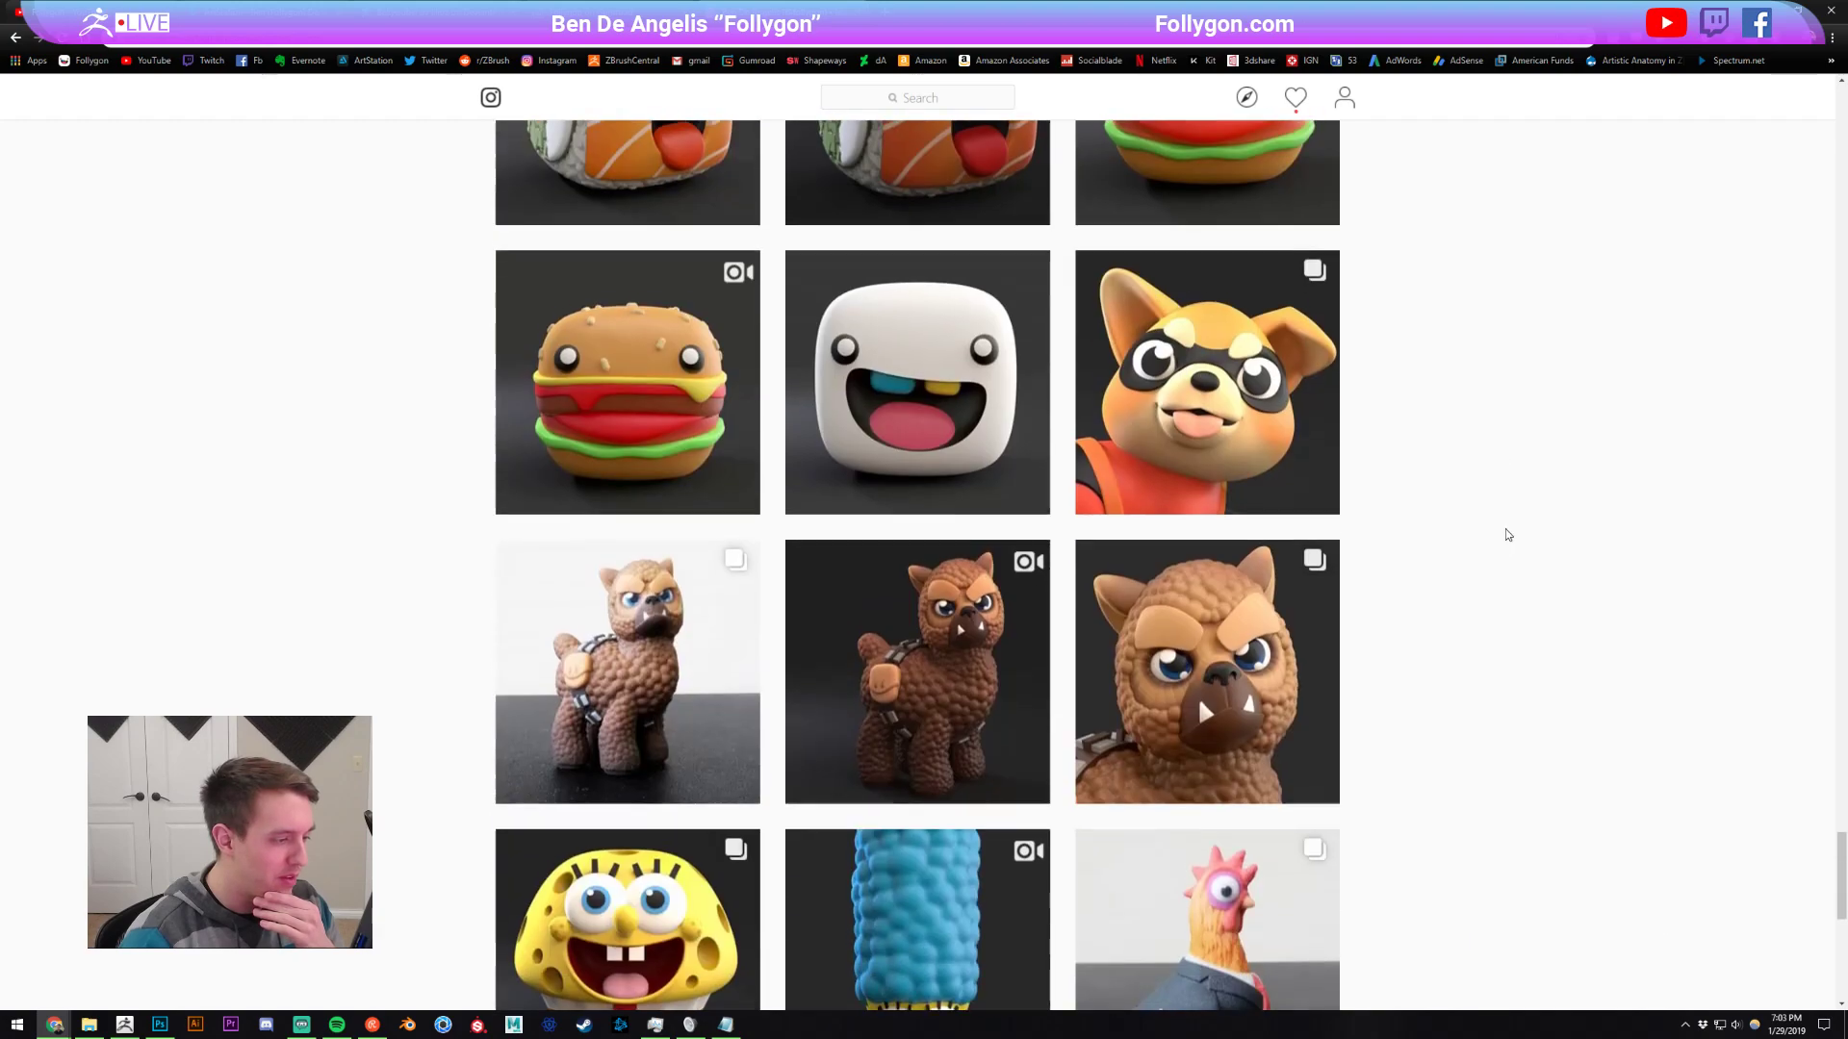
scroll(1540, 405, up, 11)
scroll(1543, 409, up, 20)
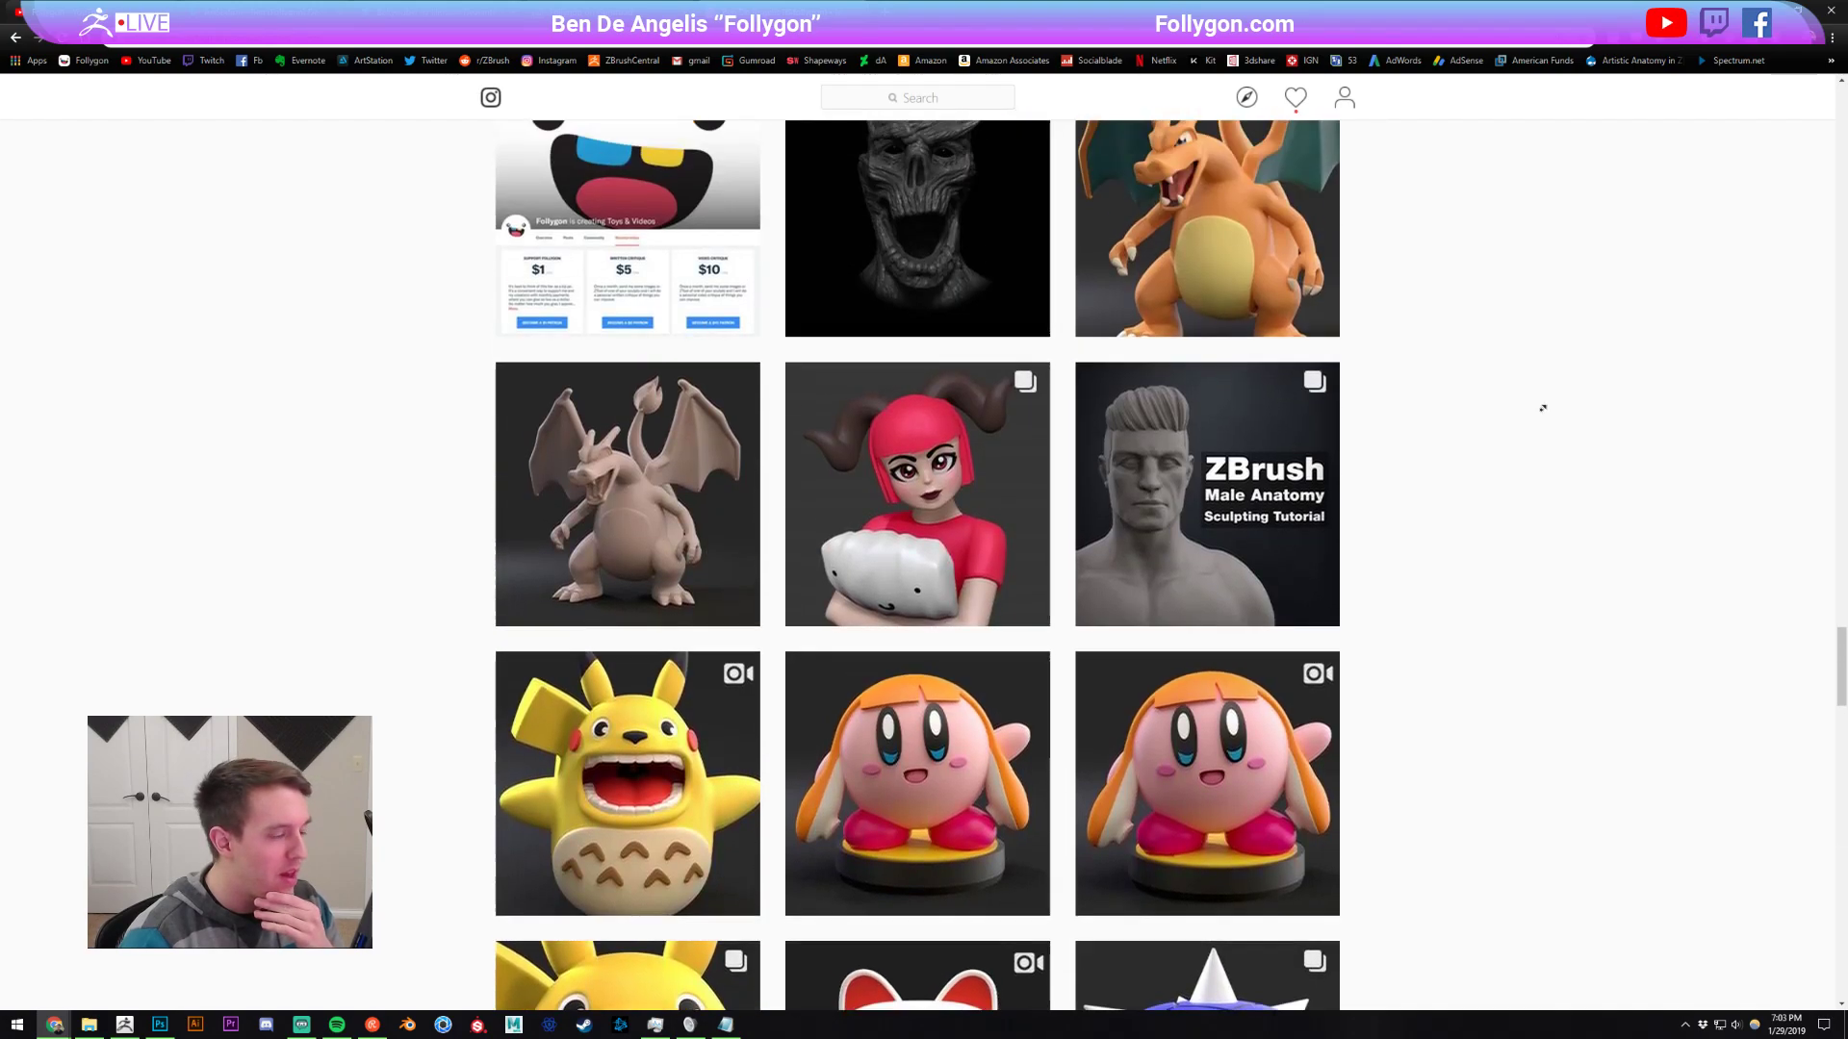
scroll(1543, 408, up, 20)
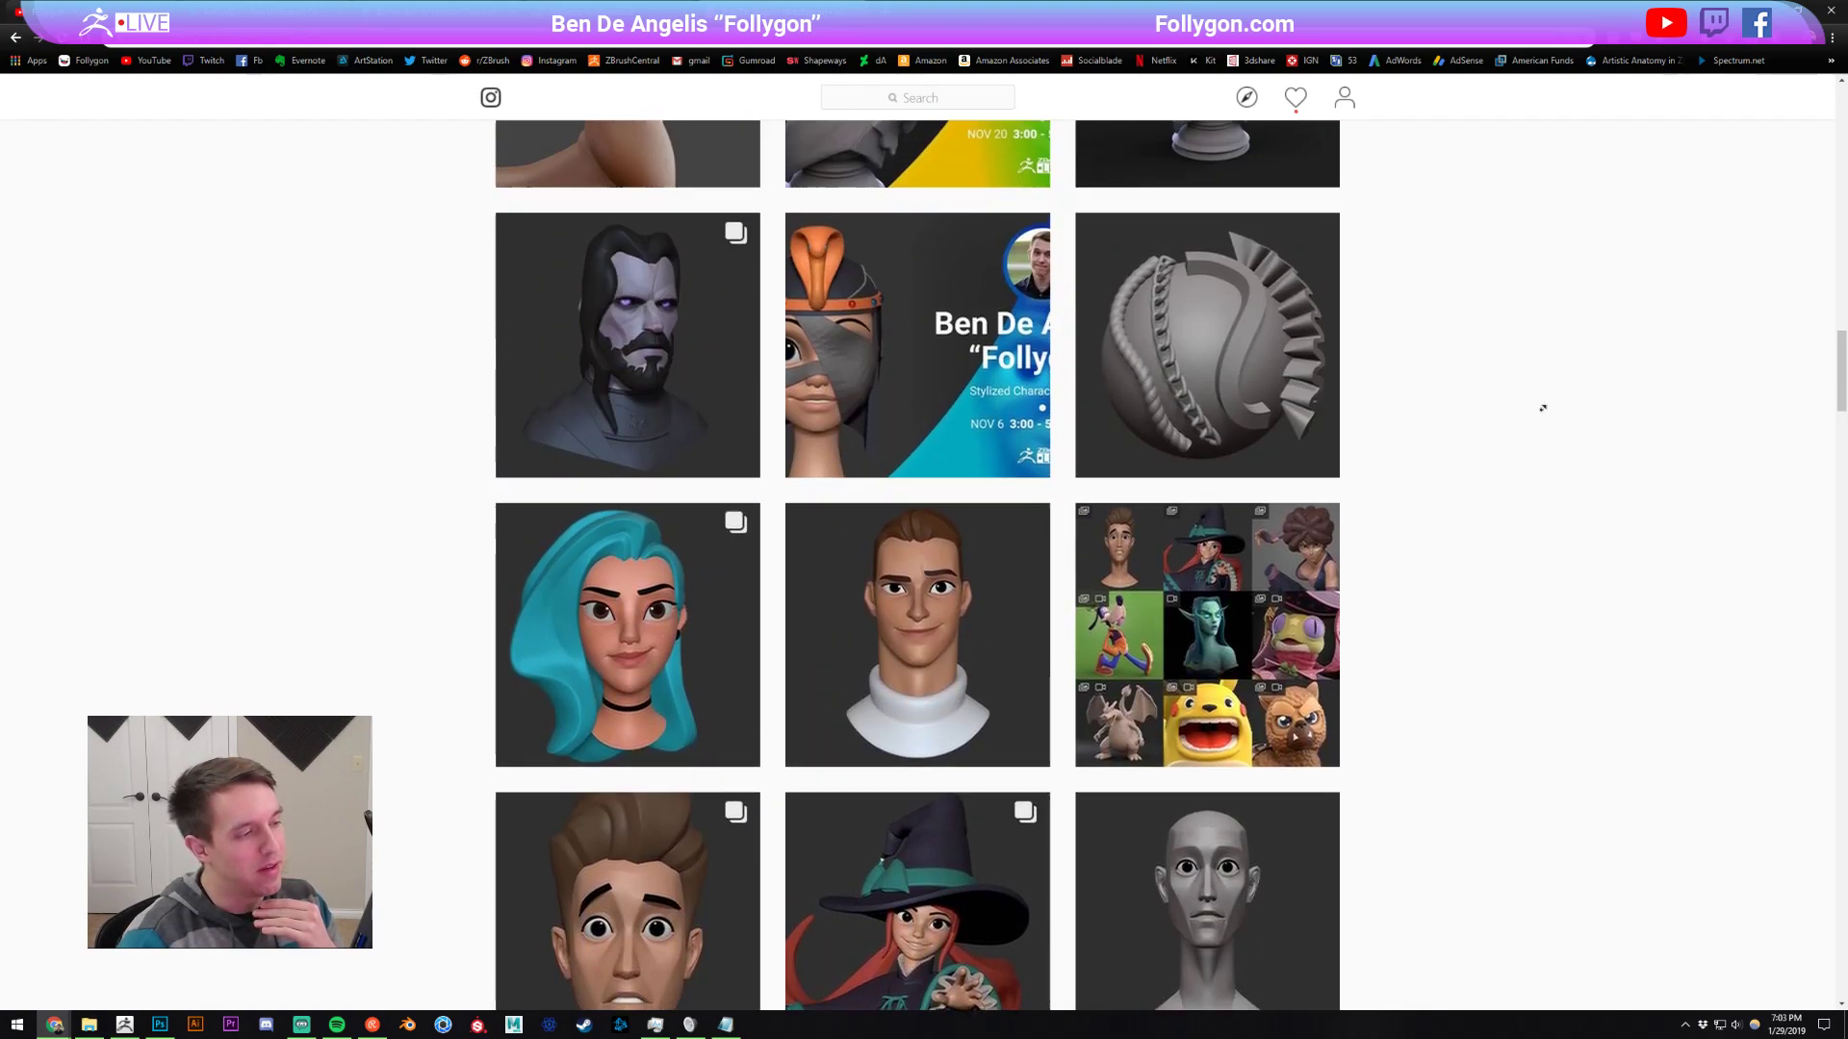
scroll(1542, 408, up, 2)
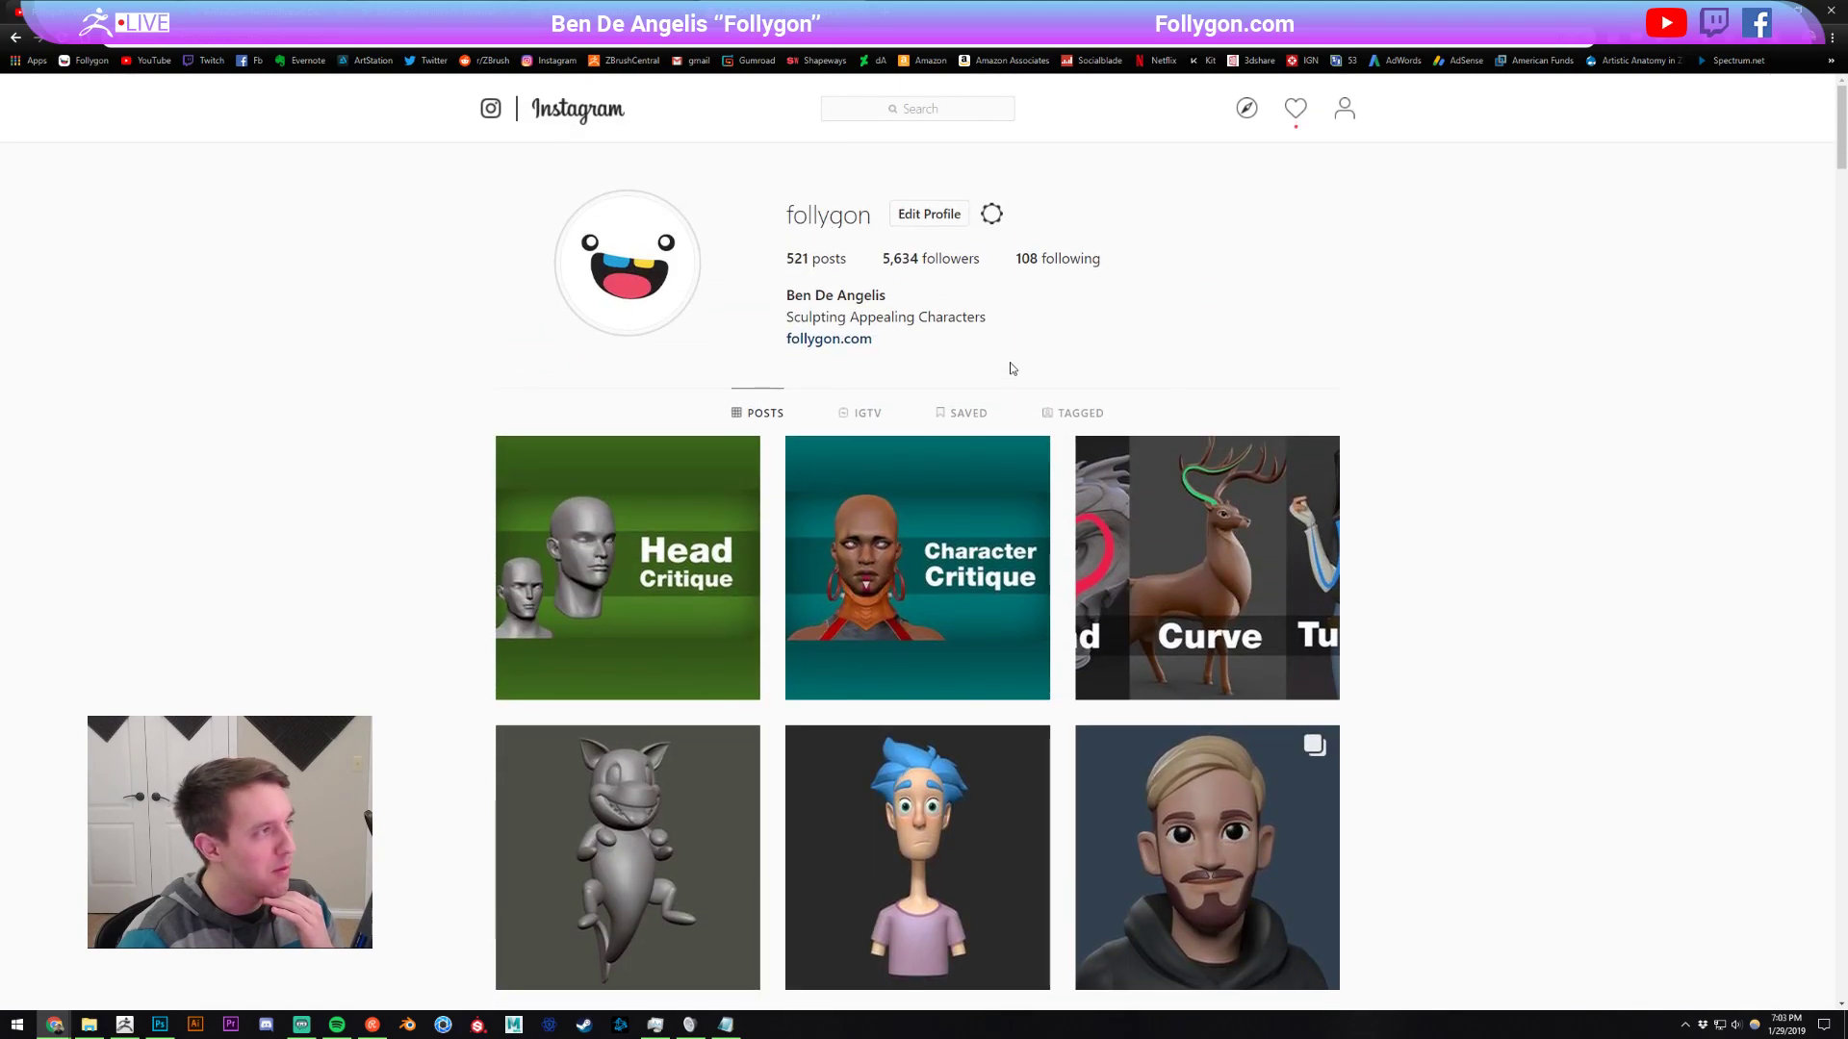
View the store page of ZBrush tutorials and base meshes, and return to ZBrush.
click(577, 12)
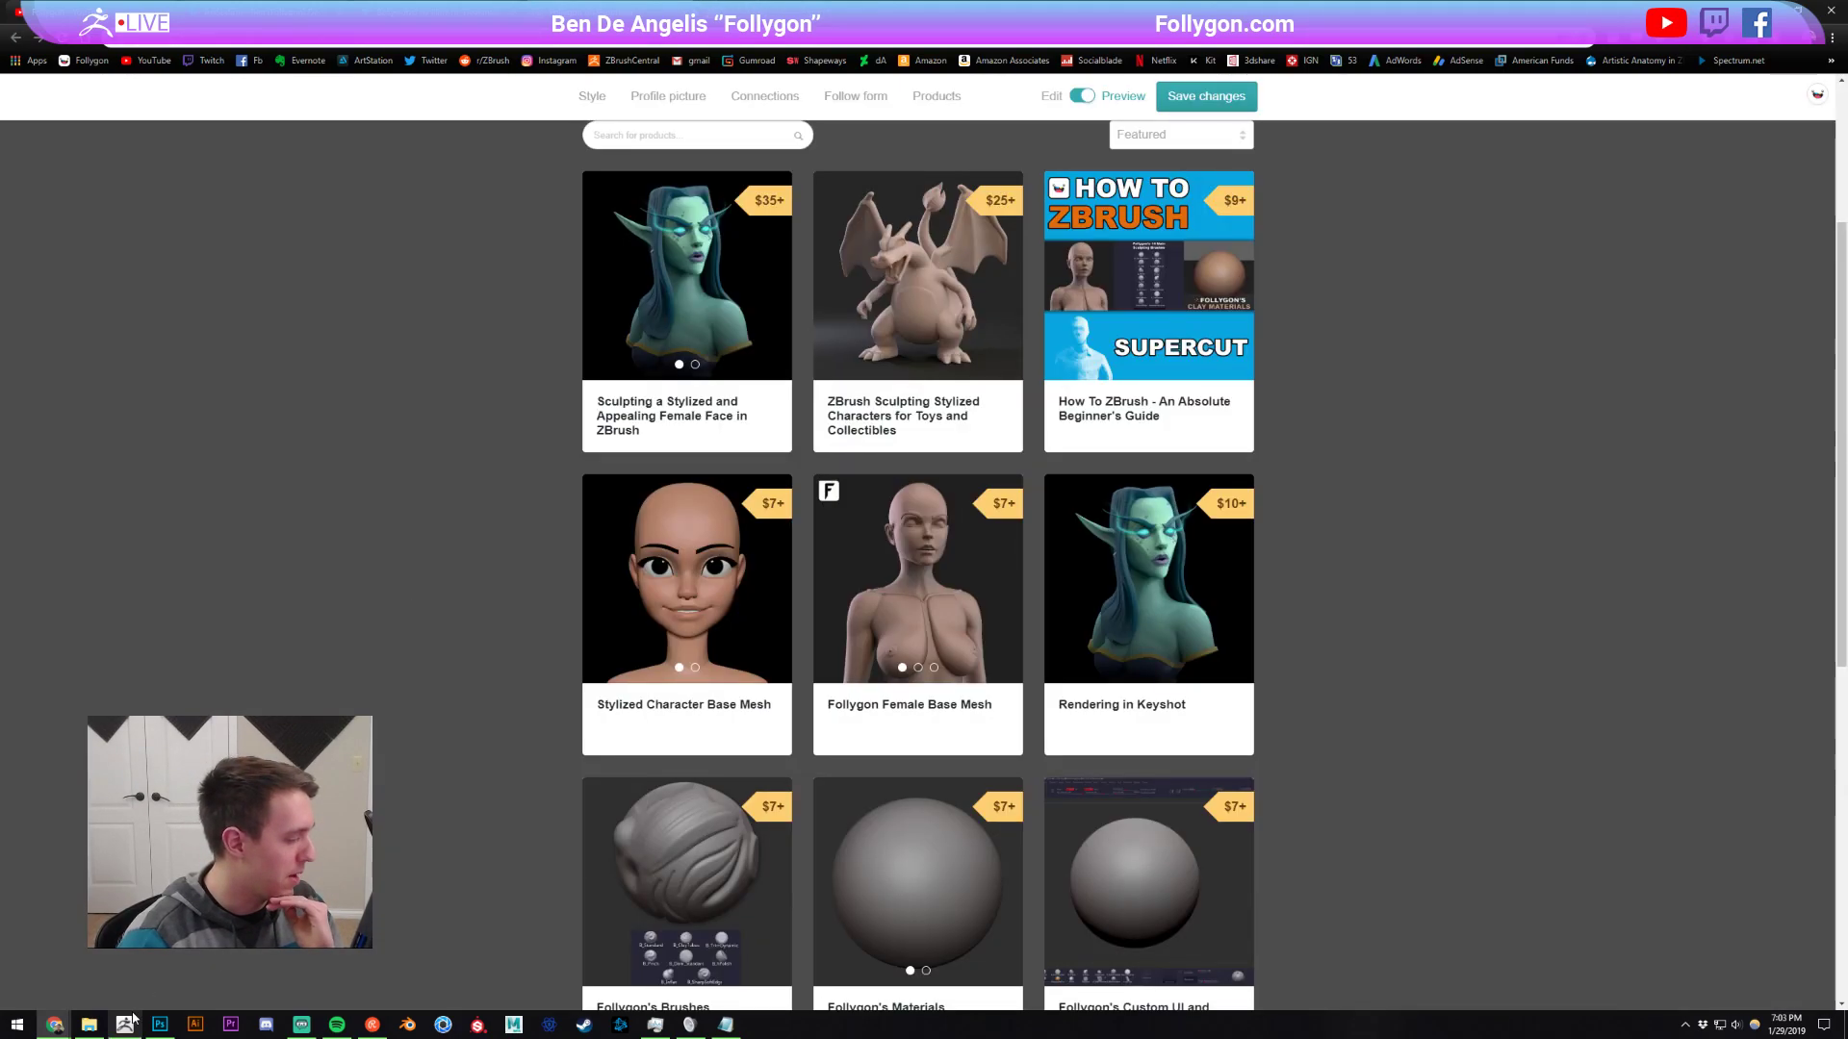
click(127, 1024)
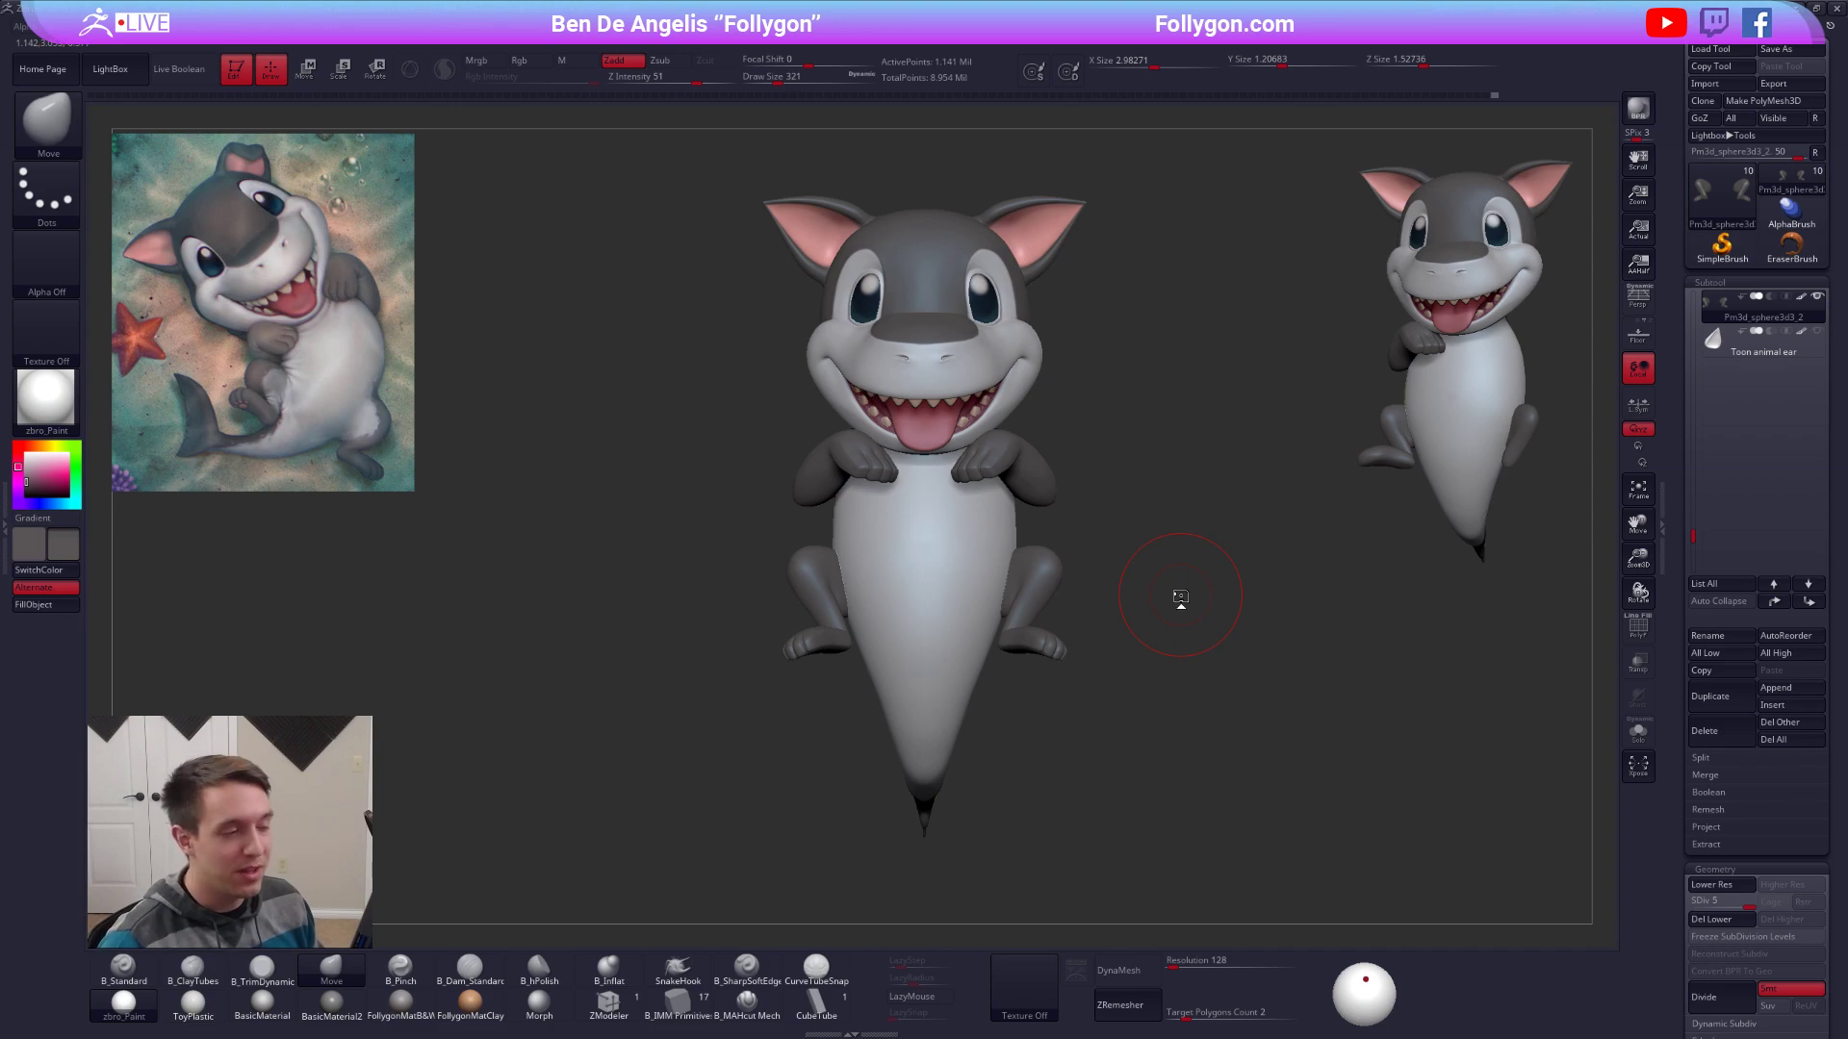
Switch to Chrome and search Google Images for "splooting dog" in a new tab.
key(alt+Tab)
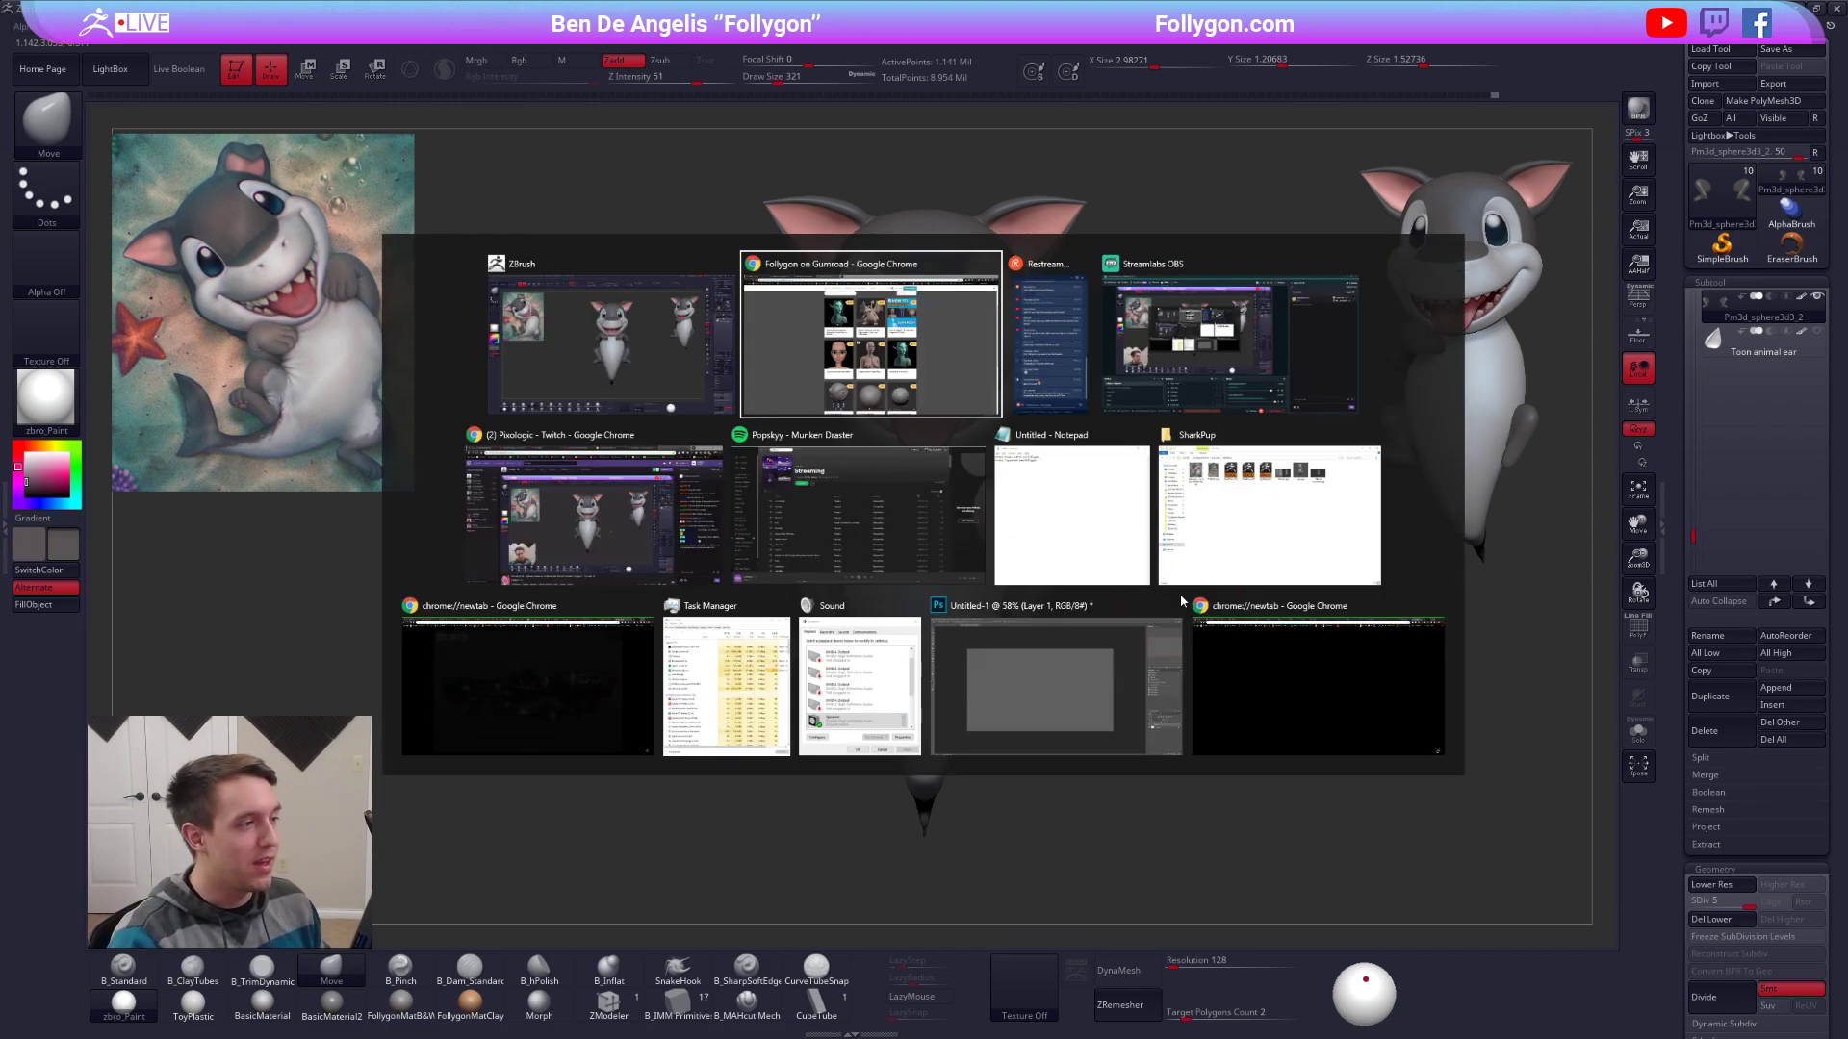
key(ctrl+t)
text(sploot)
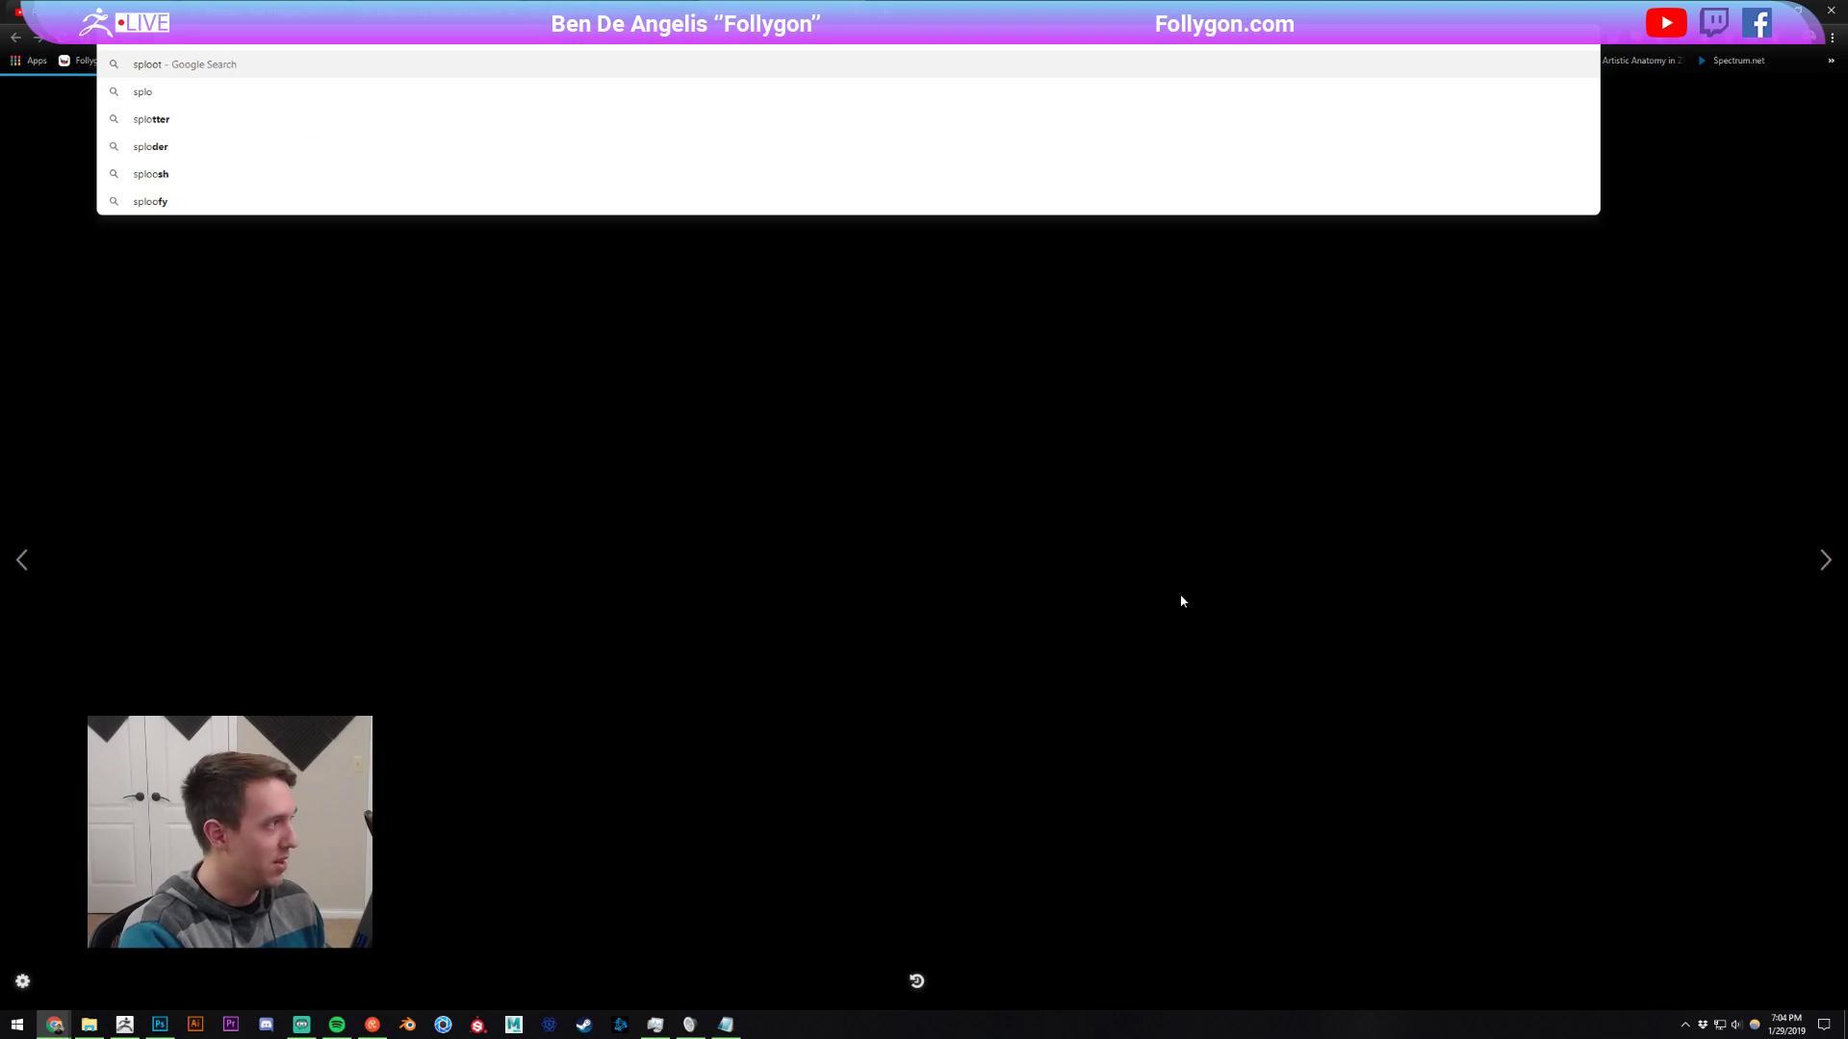
text(ing god)
key(Return)
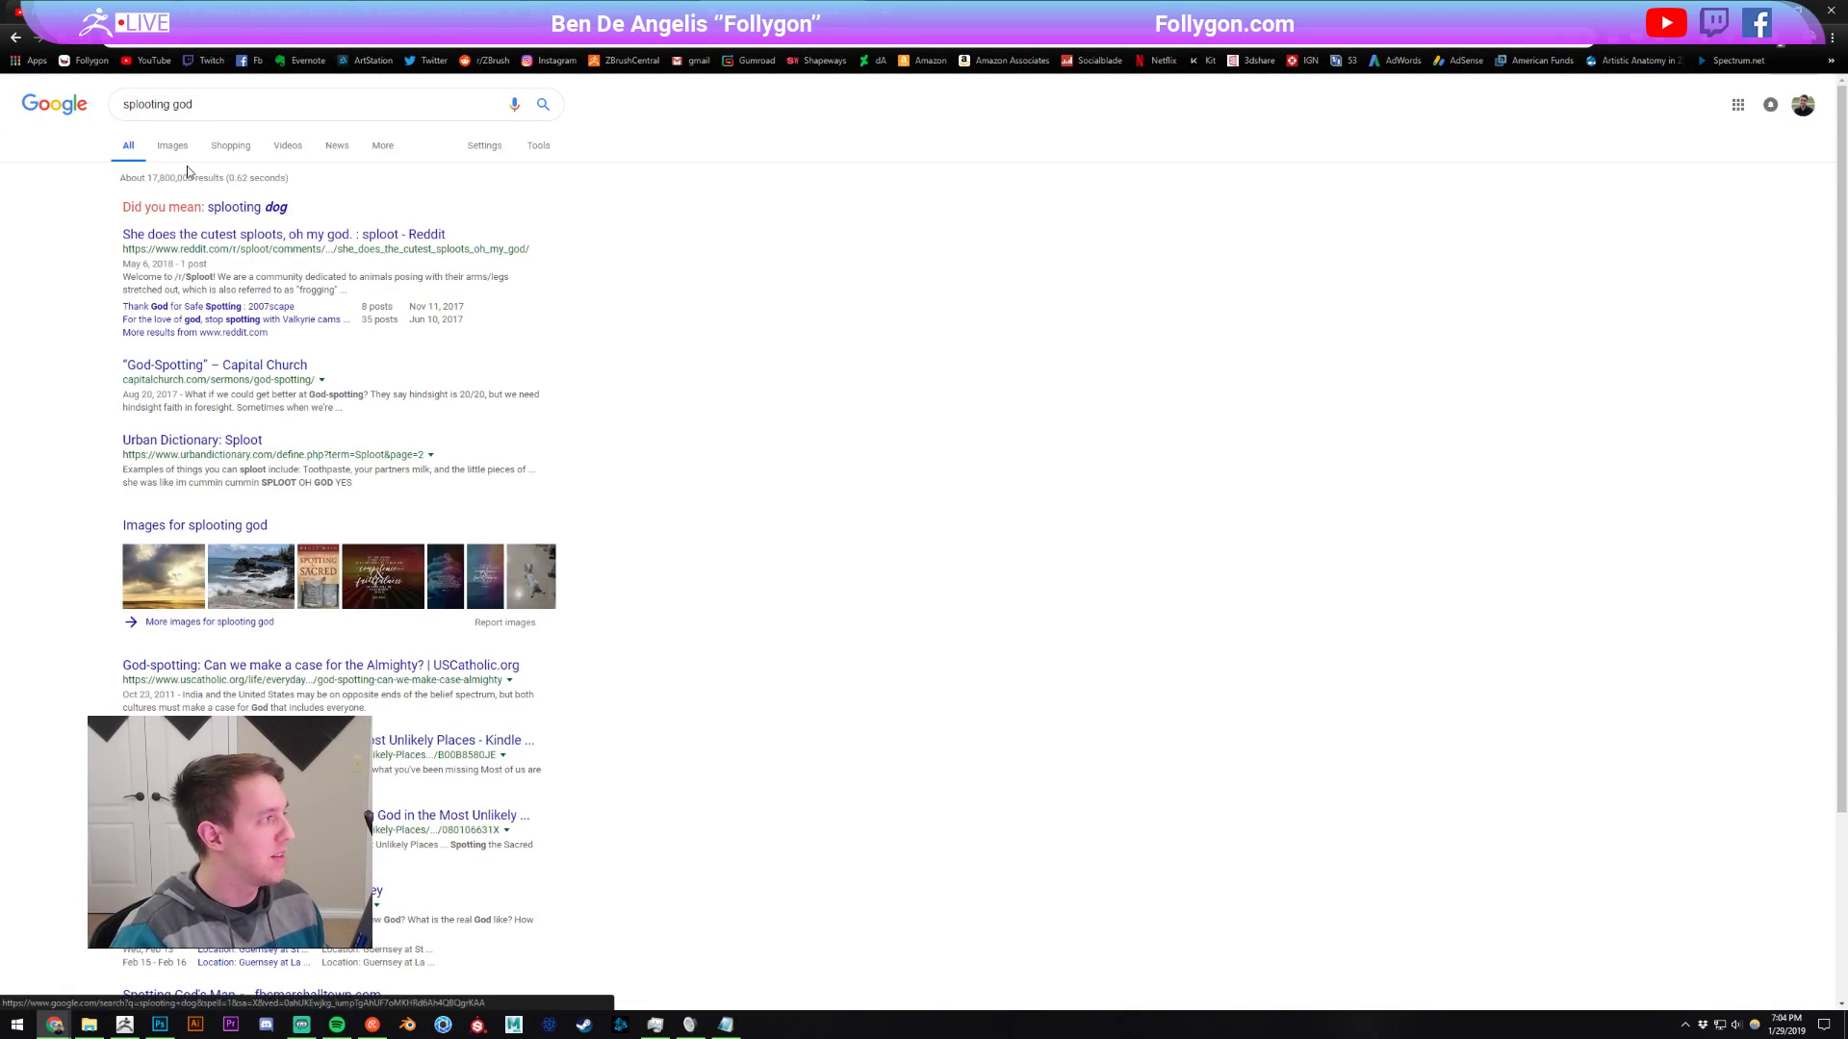
click(256, 212)
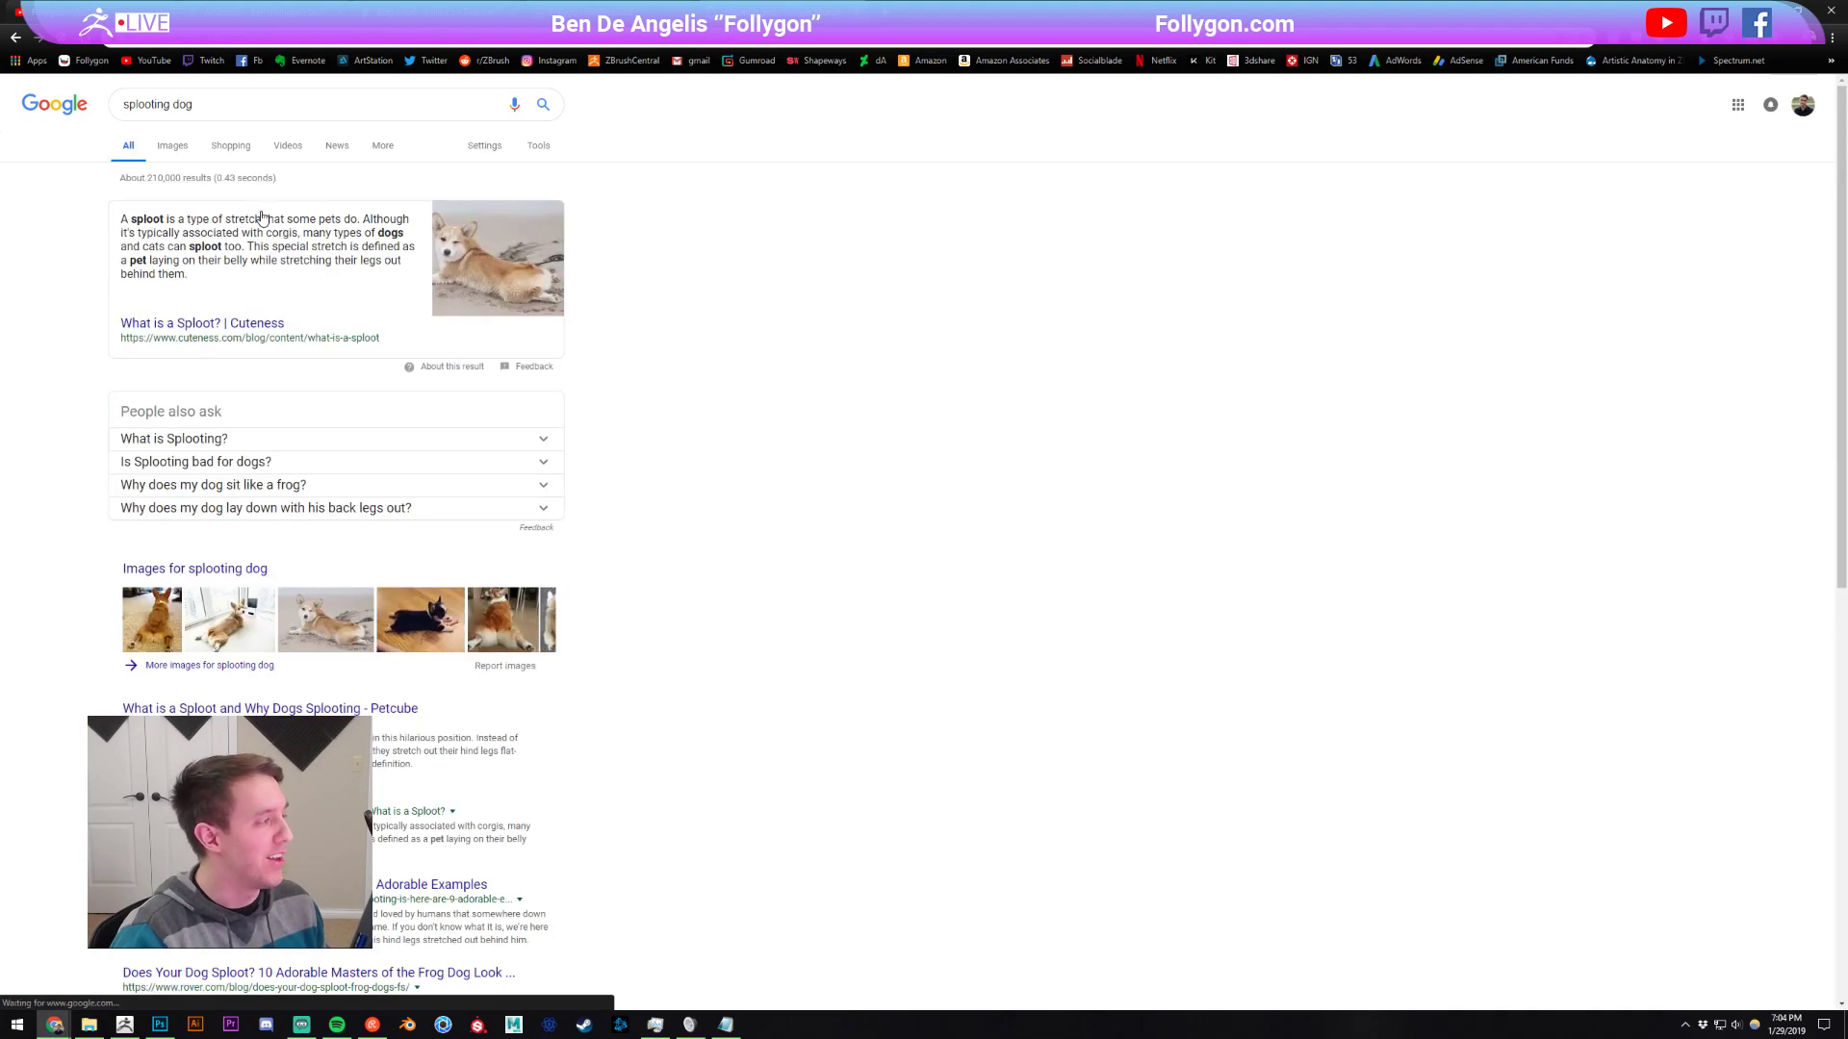
click(173, 147)
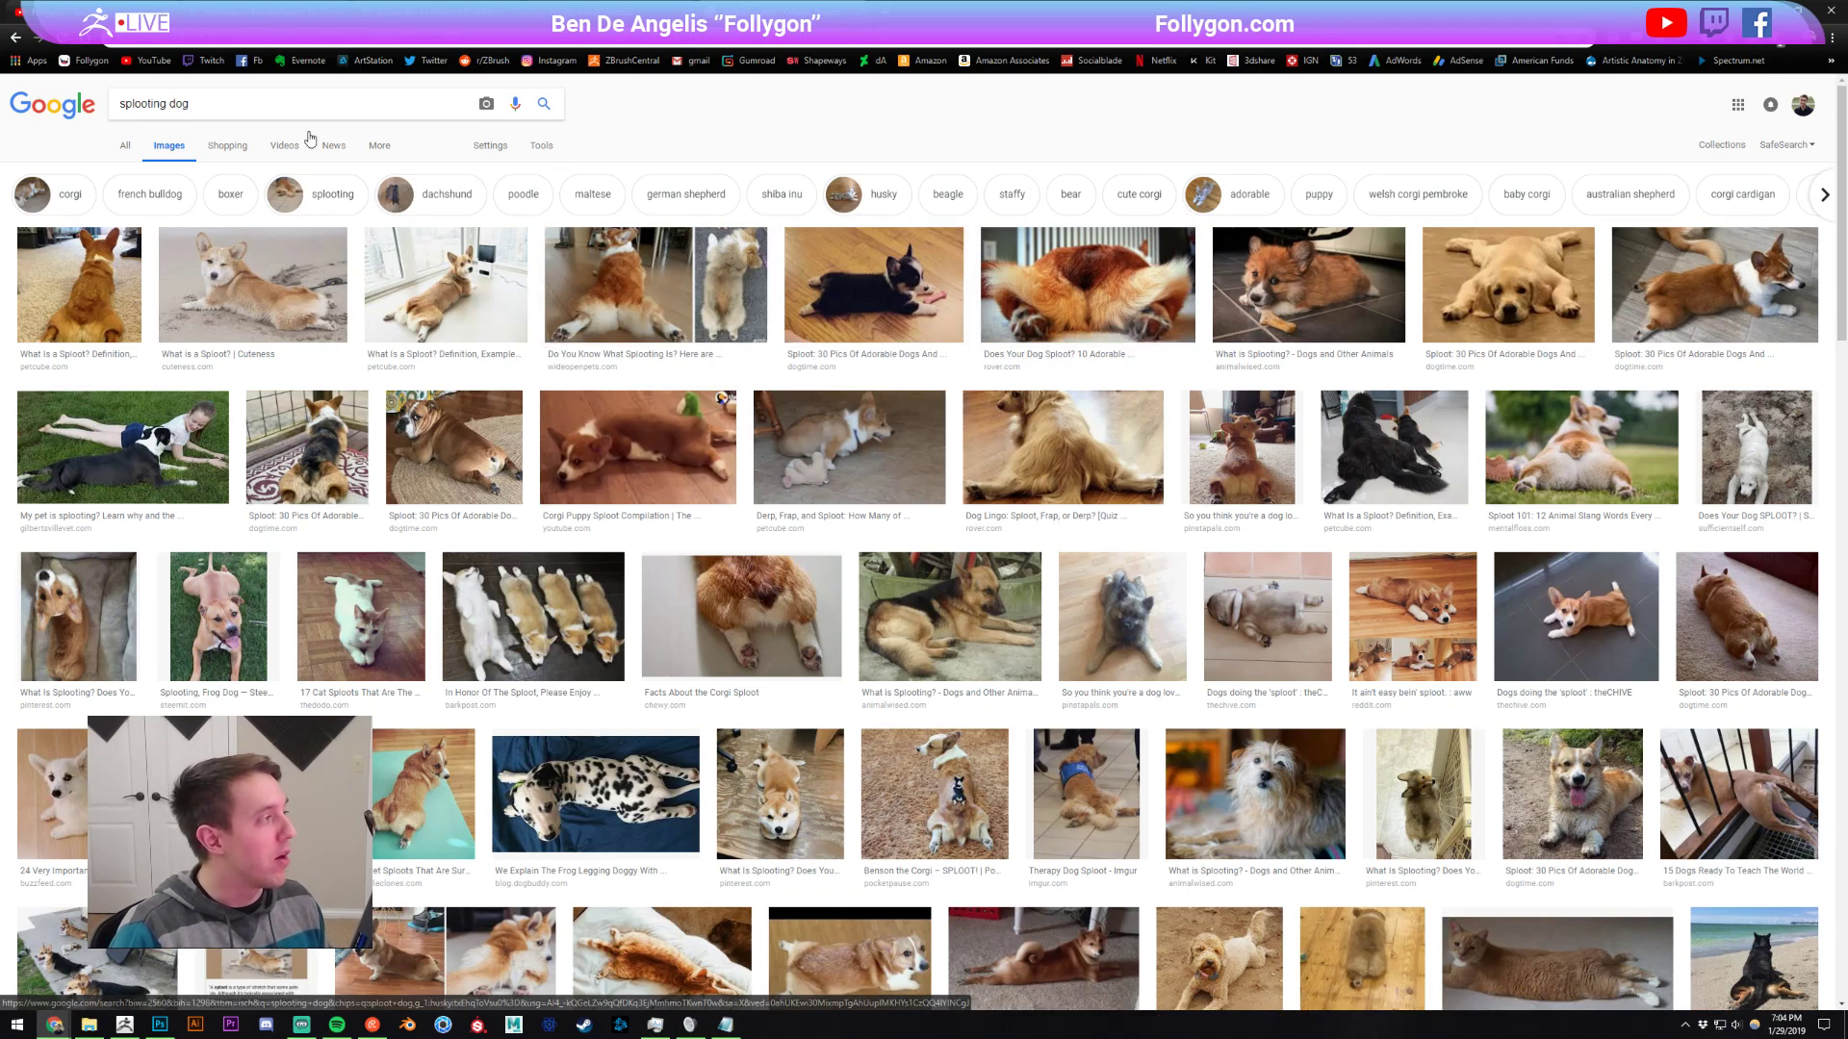
Search the images for splooting golden retrievers and enlarge the "Toy Sploot" photo to study the hind leg pose.
click(246, 111)
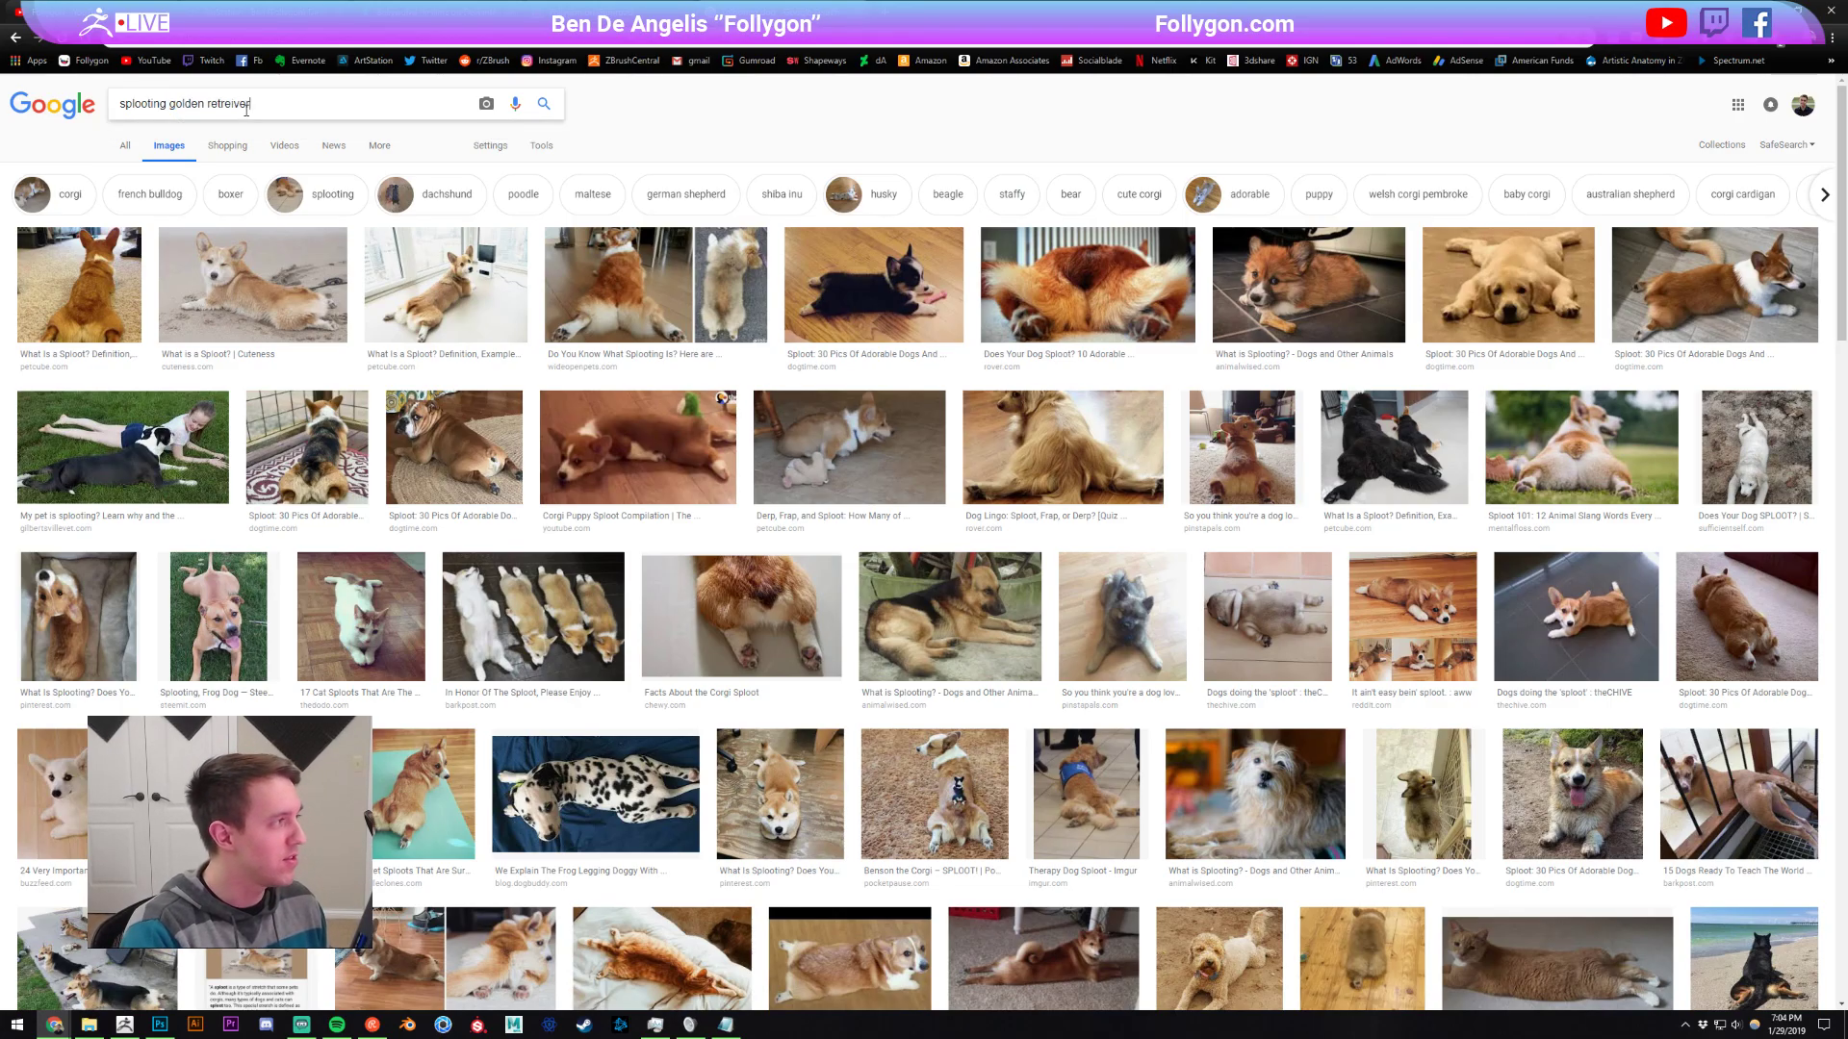
key(Return)
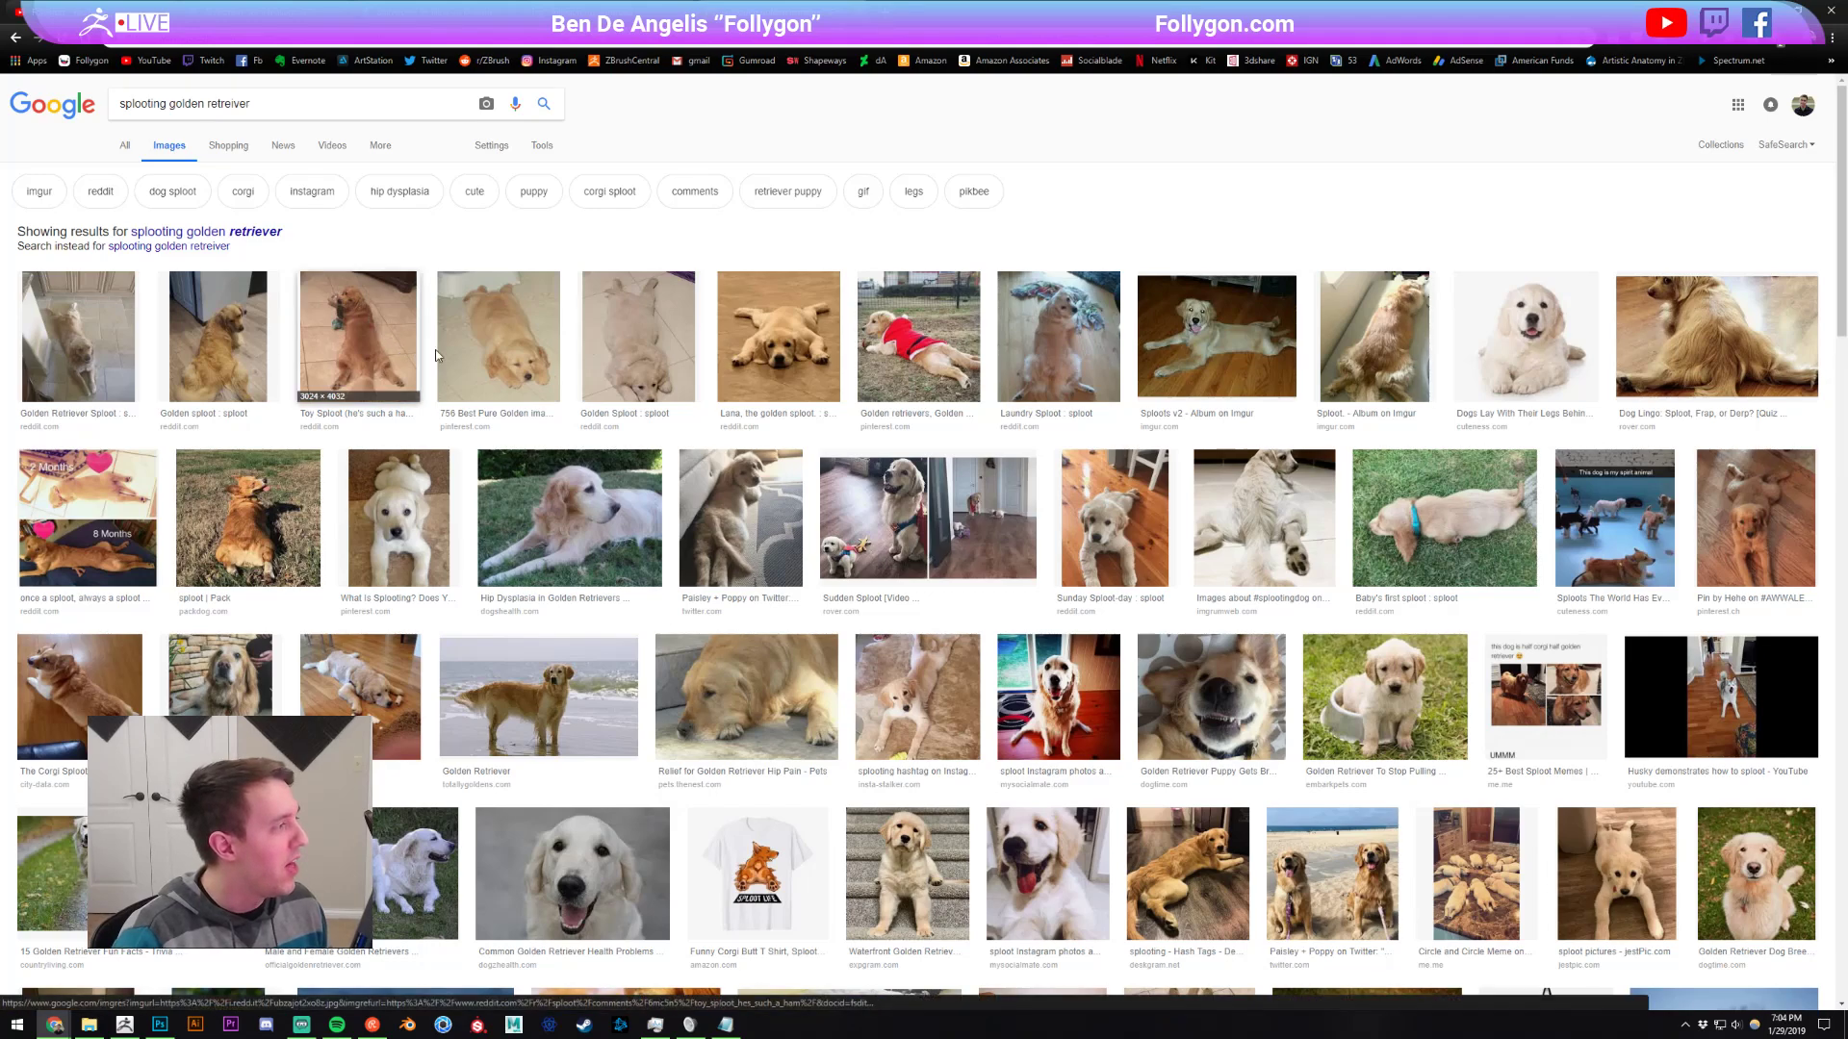
click(358, 337)
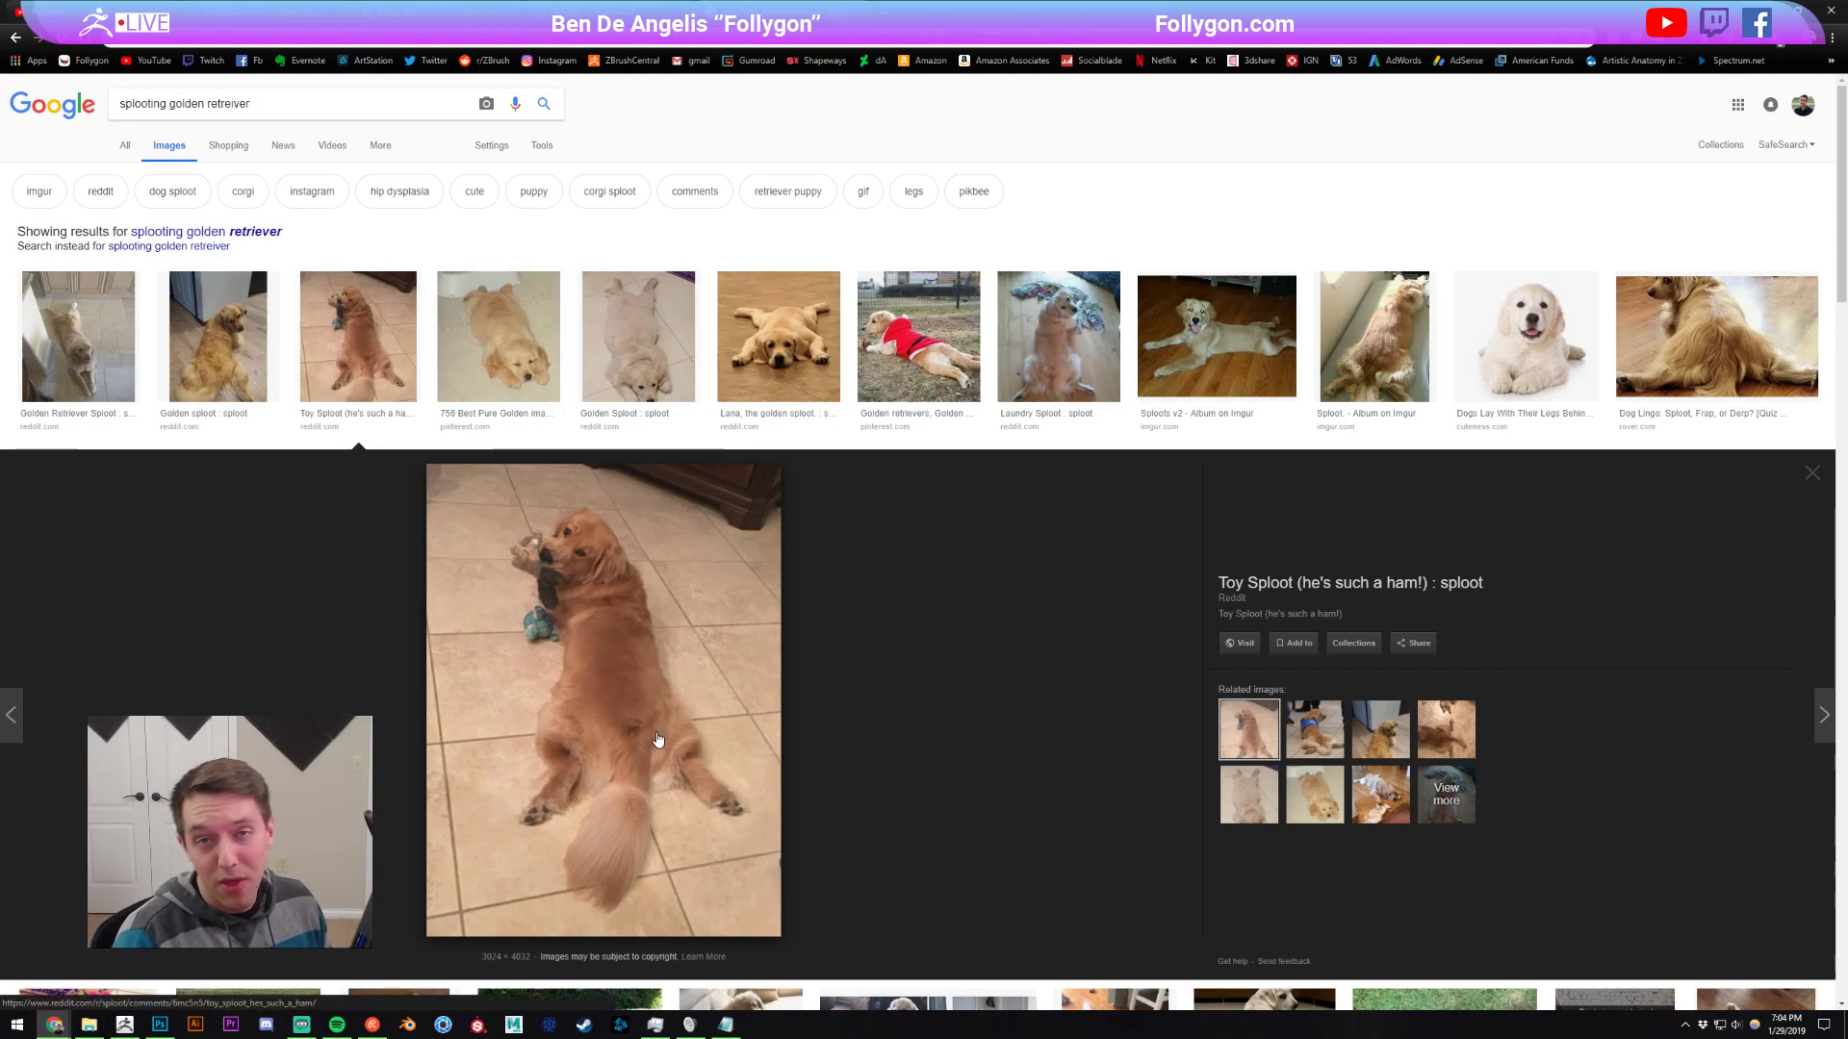
scroll(644, 613, down, 2)
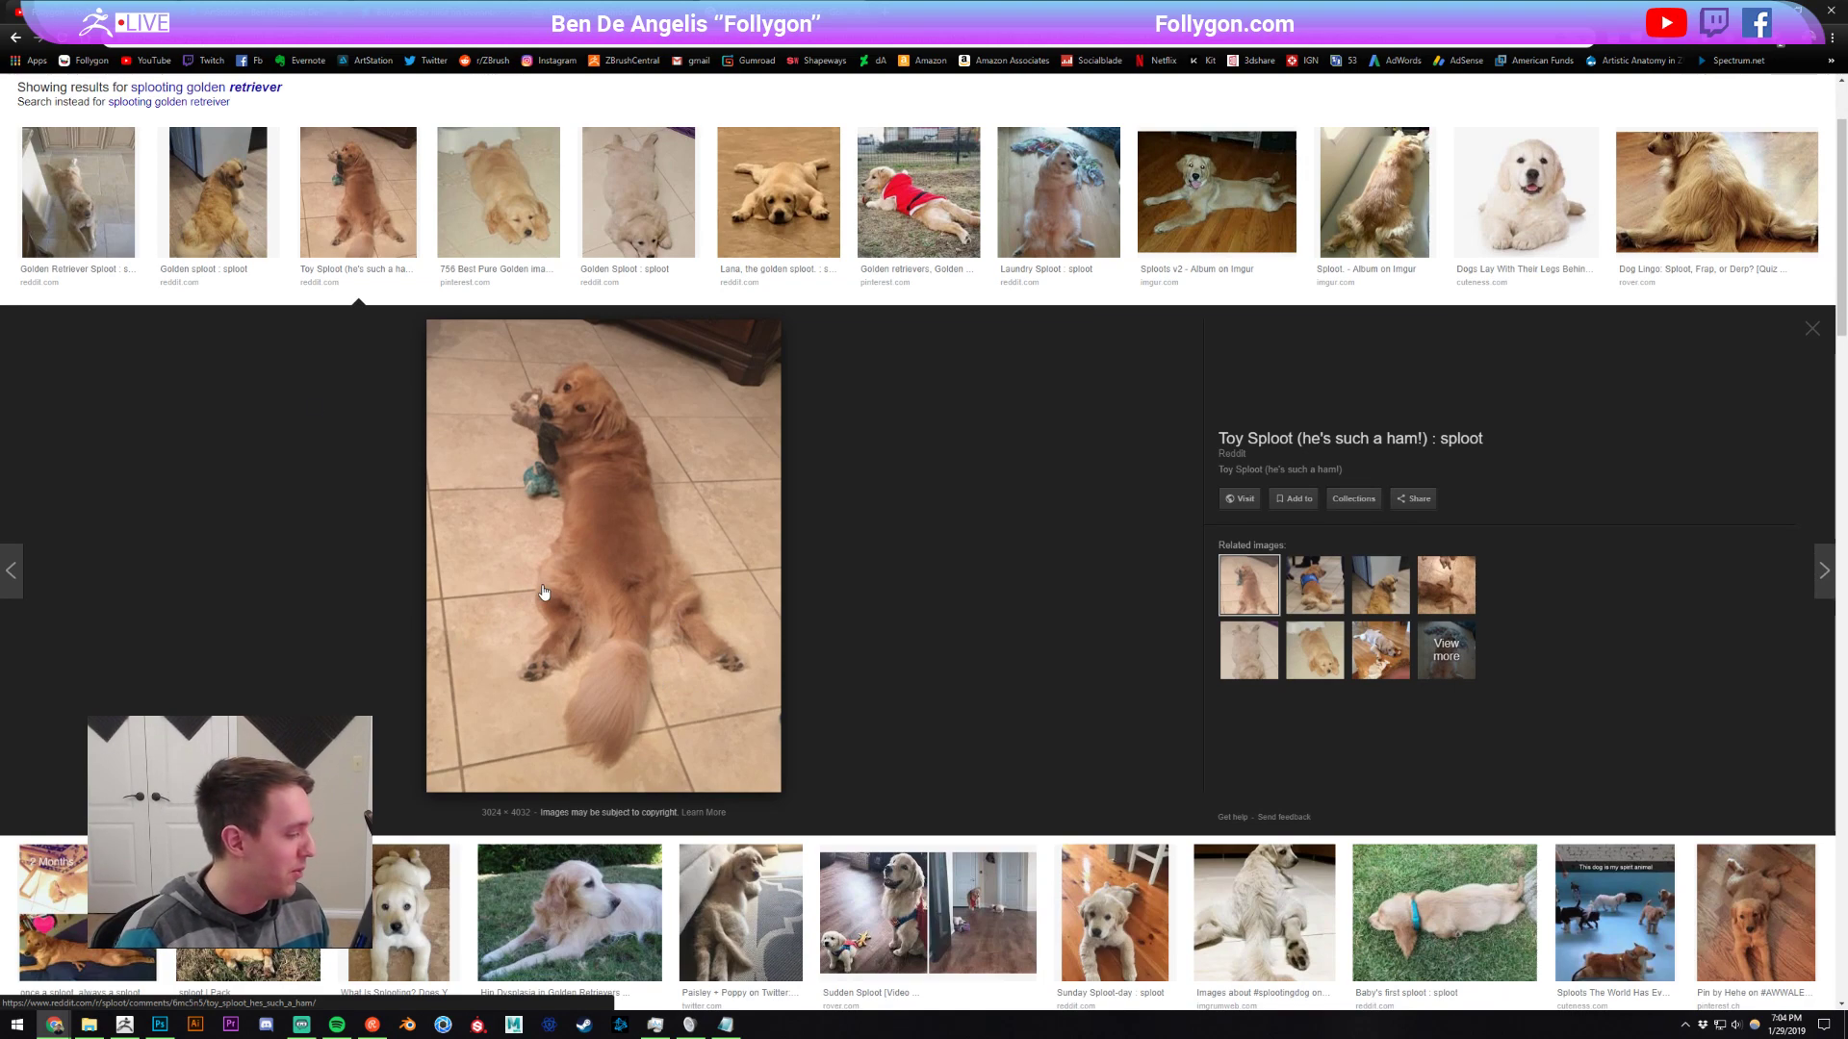
Switch back to ZBrush, select the arms subtool and set it to subdivision level 3.
key(alt+Tab)
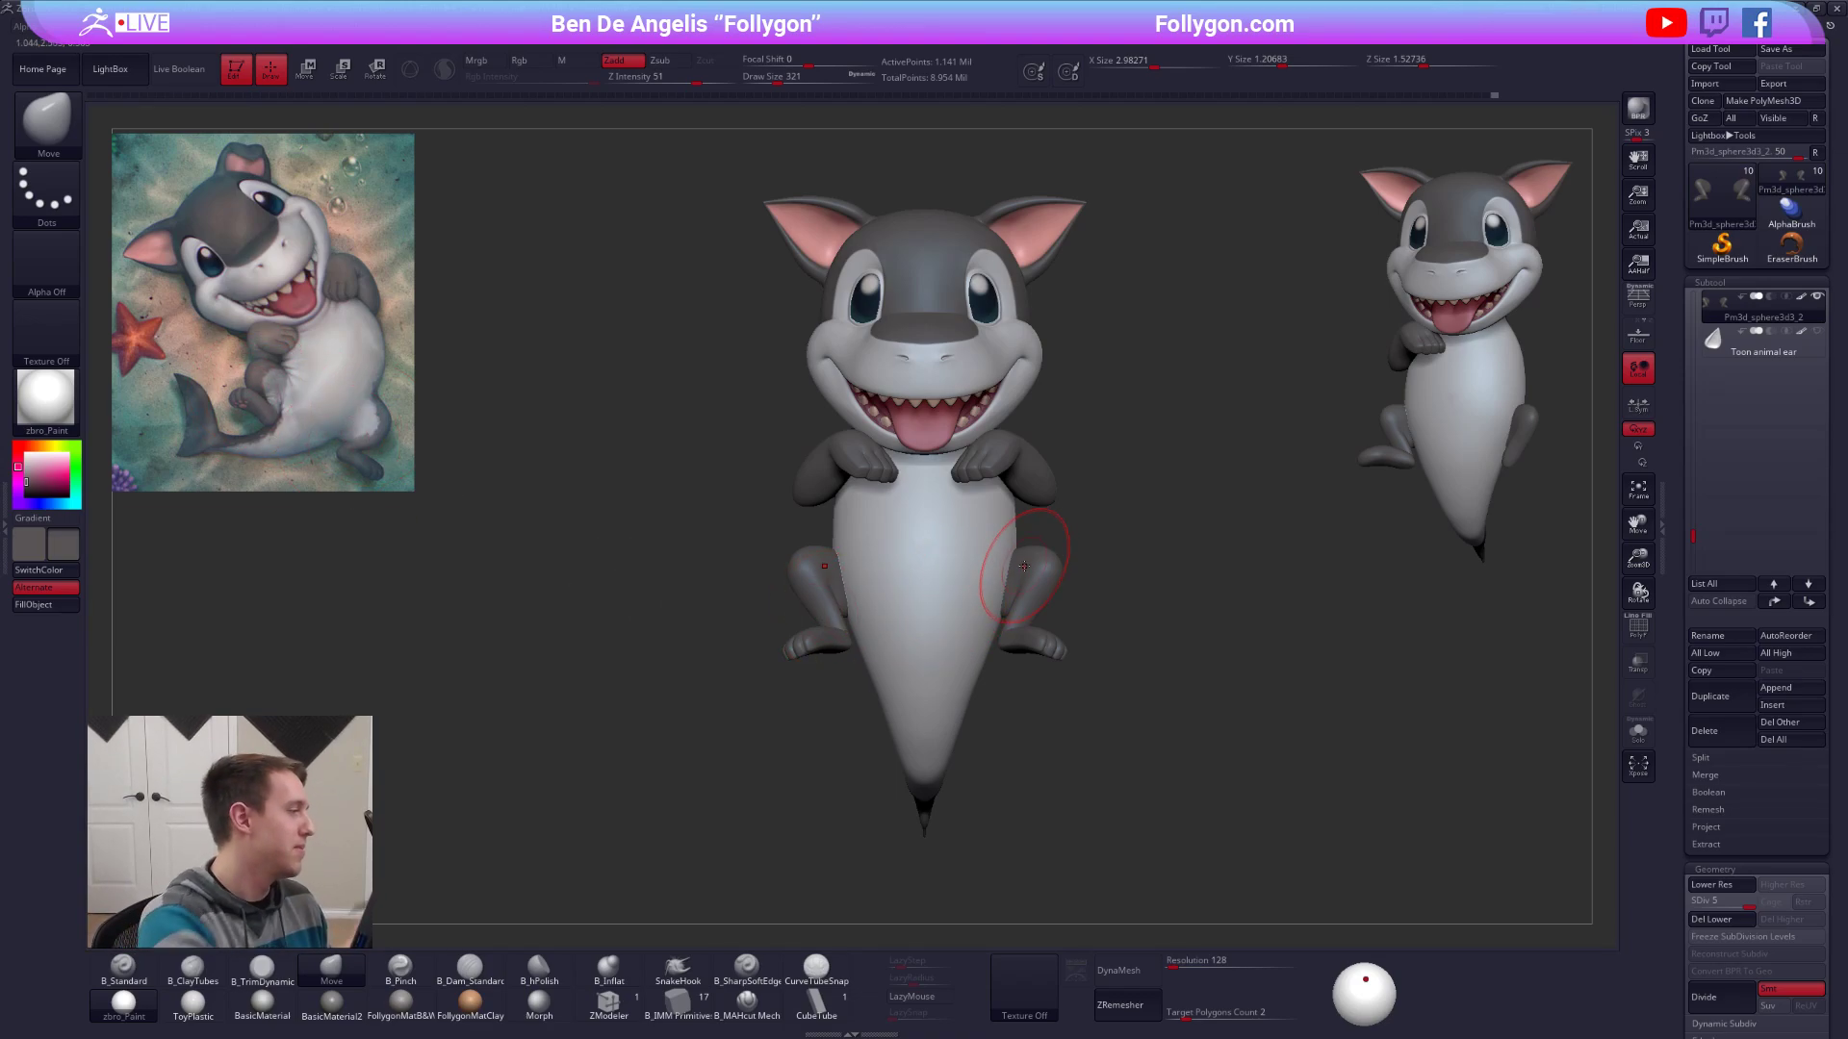
key(c)
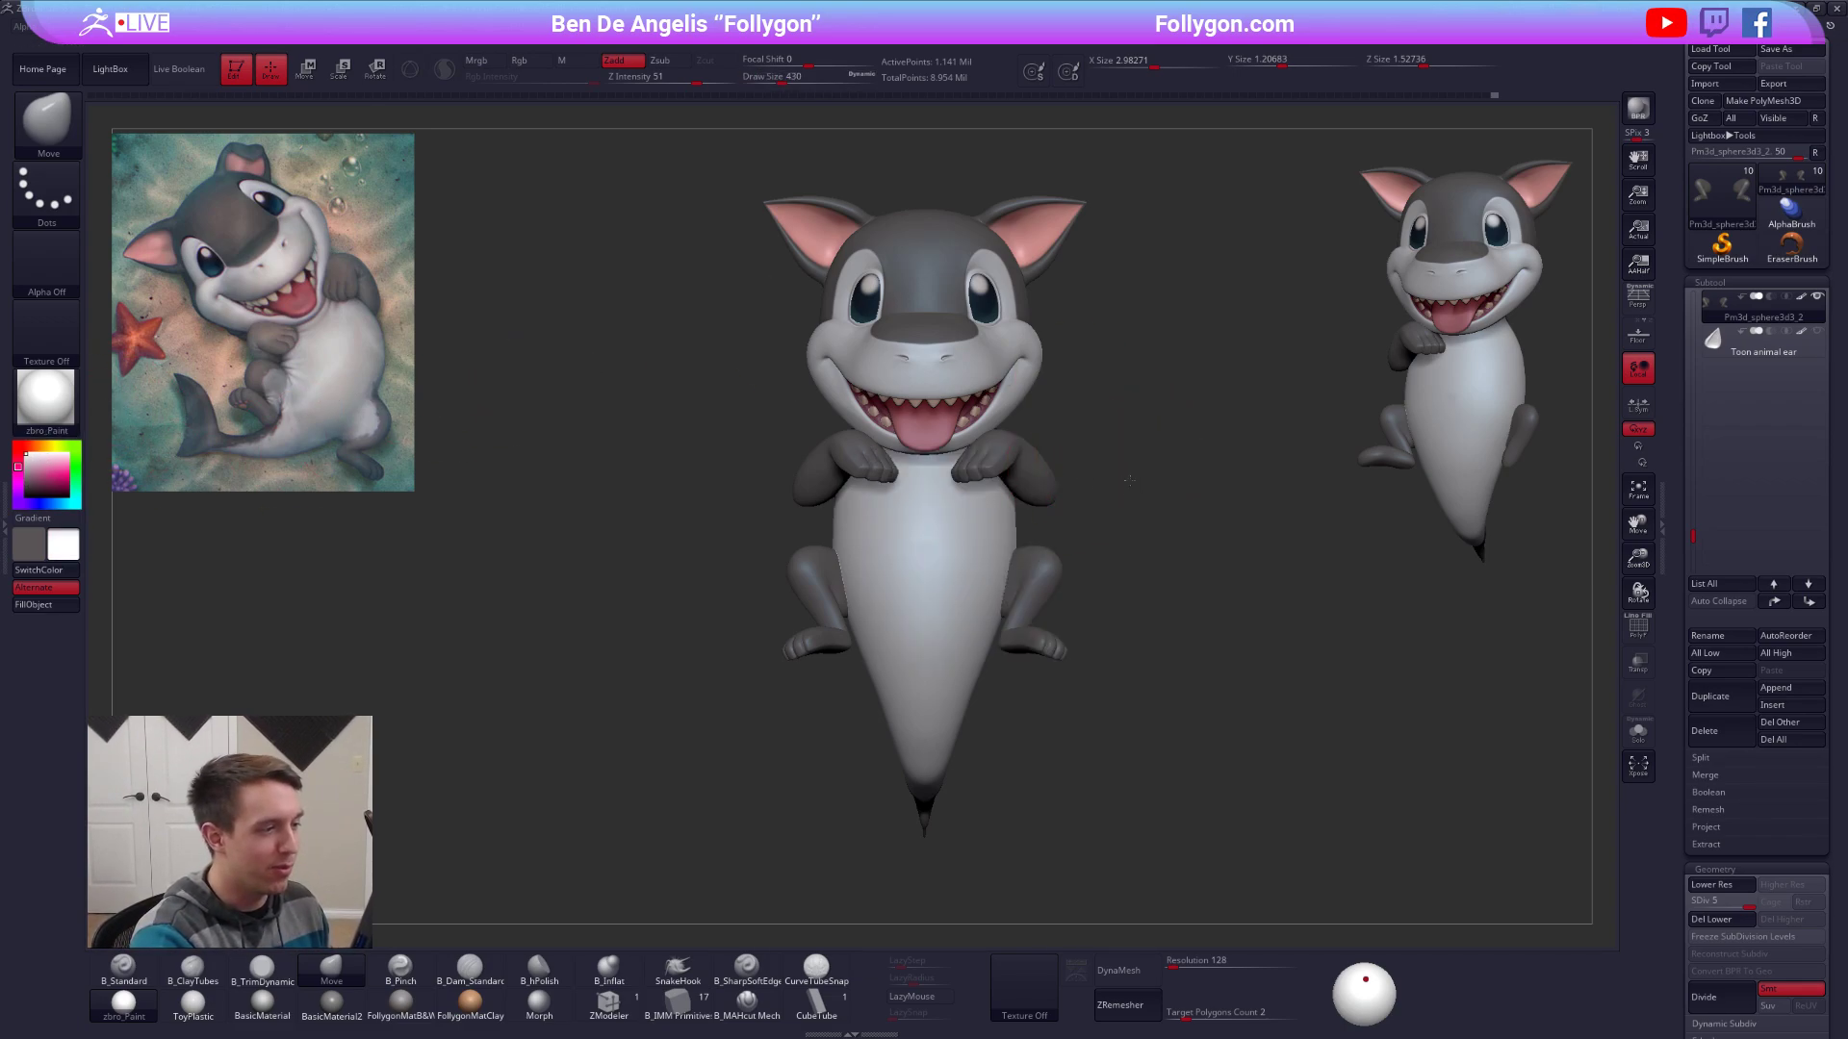
drag(1116, 452, 1131, 480)
mouse_move(779, 486)
mouse_down()
mouse_move(962, 455)
mouse_move(884, 467)
mouse_up()
alt+click(883, 466)
key(space)
mouse_move(884, 465)
right_down()
mouse_move(1005, 453)
mouse_move(899, 512)
mouse_move(913, 491)
mouse_move(928, 512)
mouse_move(908, 488)
mouse_move(840, 604)
right_up()
key(shift+d)
key(shift+d)
key(shift+d)
key(shift+d)
ctrl+right_drag(1002, 581, 885, 510)
key(d)
key(d)
key(d)
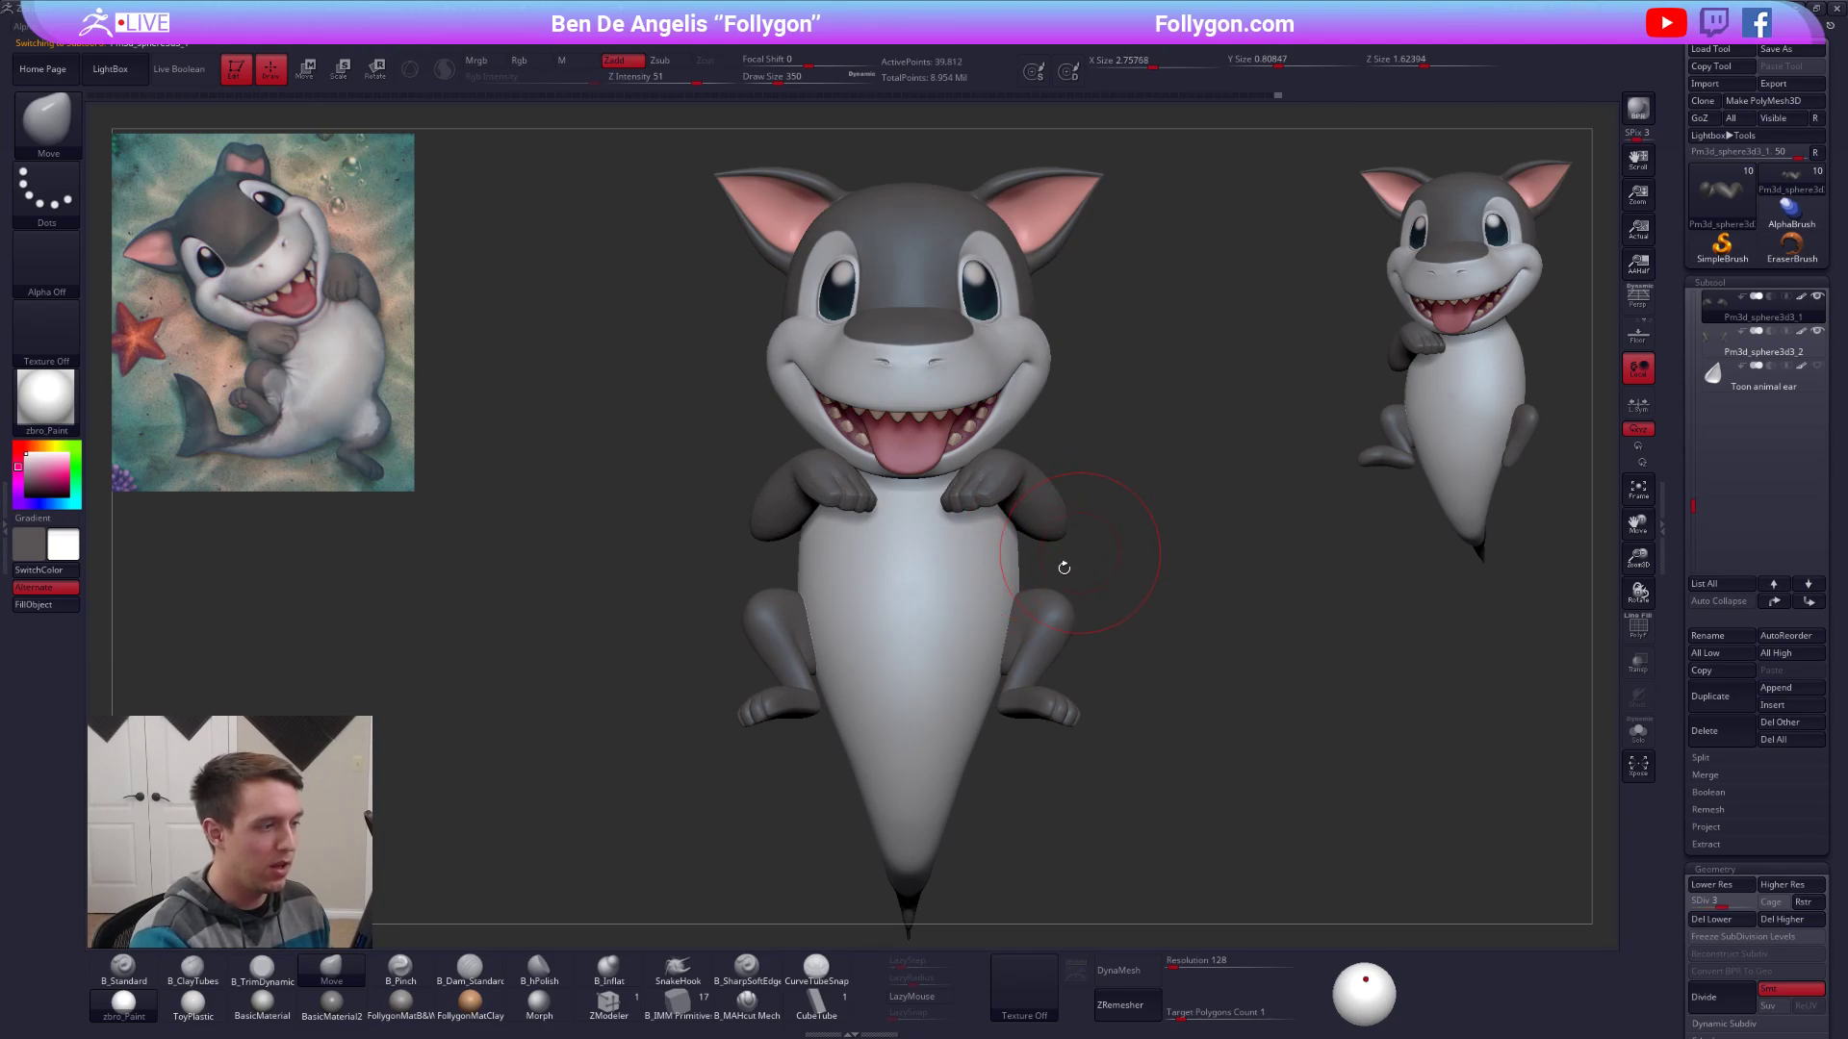
Select the body subtool, frame its tail from the side and set the Move brush draw size to 227.
alt+click(953, 639)
mouse_move(939, 643)
shift+right_down()
mouse_move(1044, 643)
mouse_move(1035, 589)
mouse_move(1073, 497)
shift+right_up()
key(space)
drag(1002, 580, 1016, 583)
mouse_move(834, 642)
ctrl+right_down()
mouse_move(818, 707)
mouse_move(915, 617)
ctrl+right_up()
key(space)
drag(923, 616, 910, 617)
mouse_move(910, 617)
right_down()
mouse_move(1016, 624)
mouse_move(930, 628)
right_up()
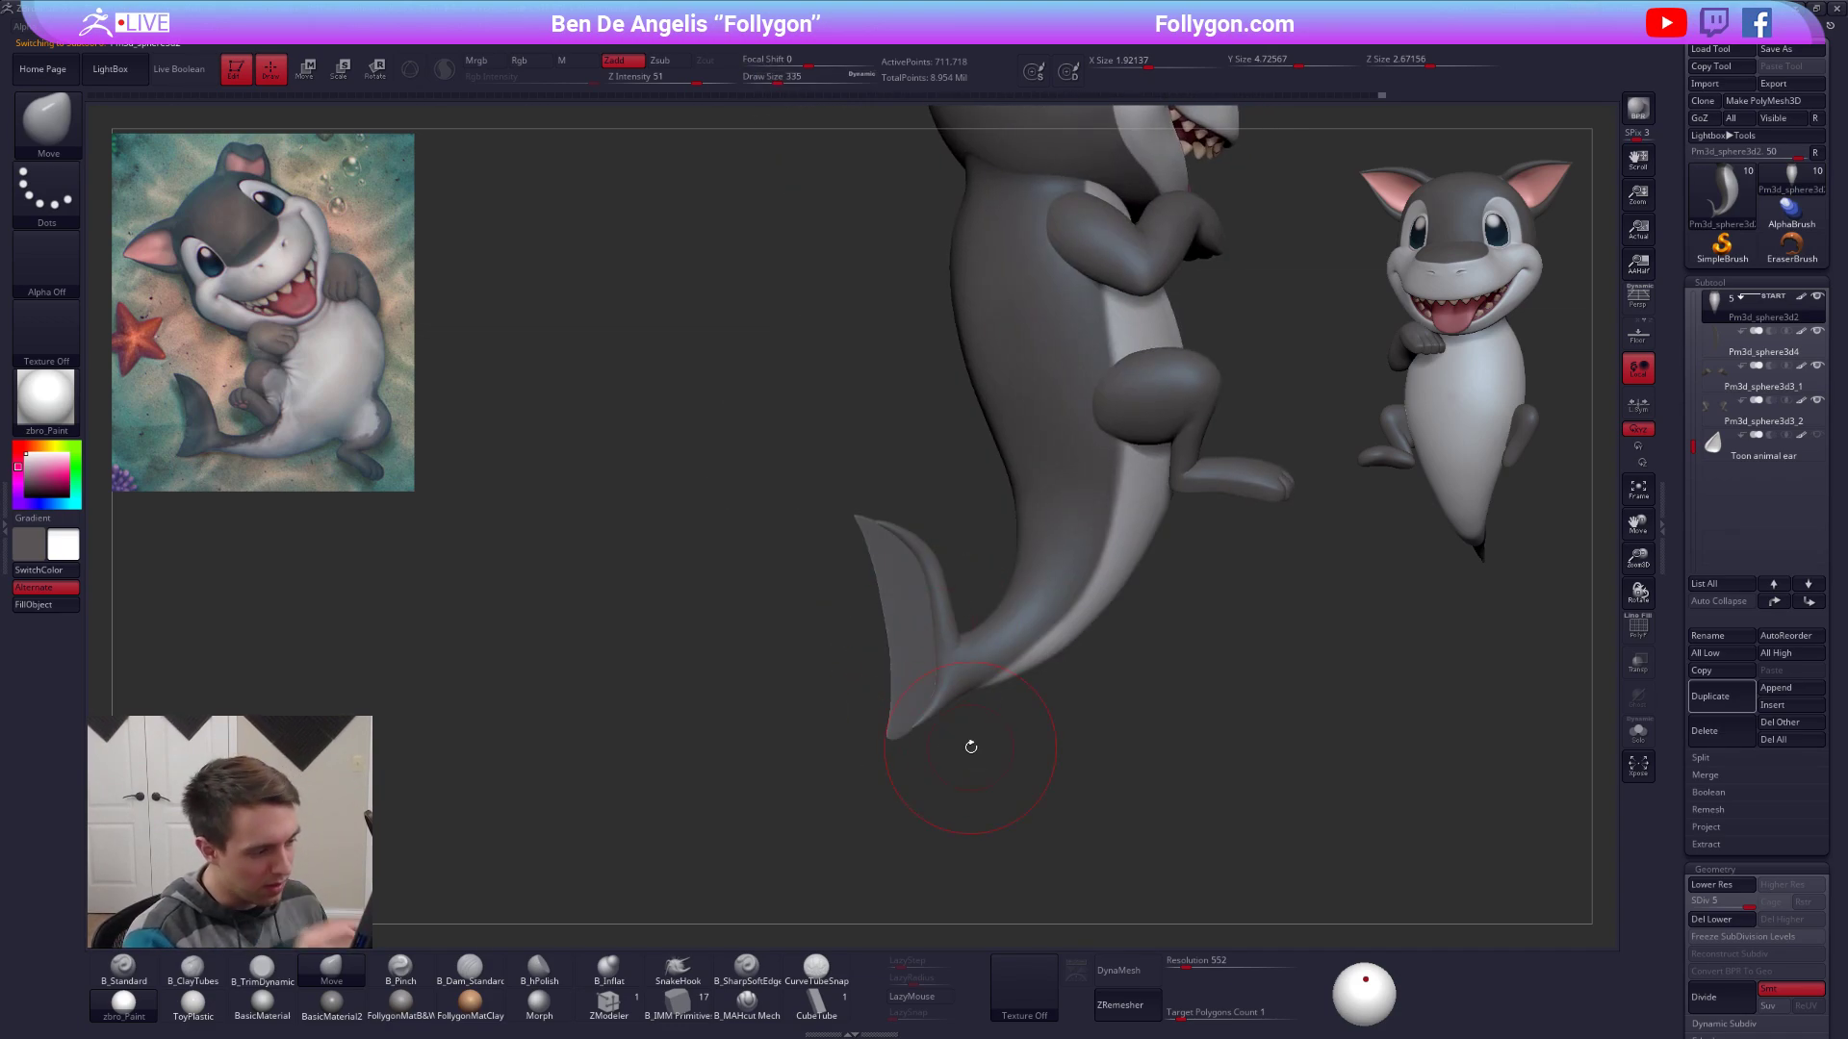
alt+right_drag(947, 684, 991, 647)
key(space)
drag(995, 639, 986, 639)
Isolate the body and the tail fin in turn and examine their wireframes where the two meet.
key(alt+s)
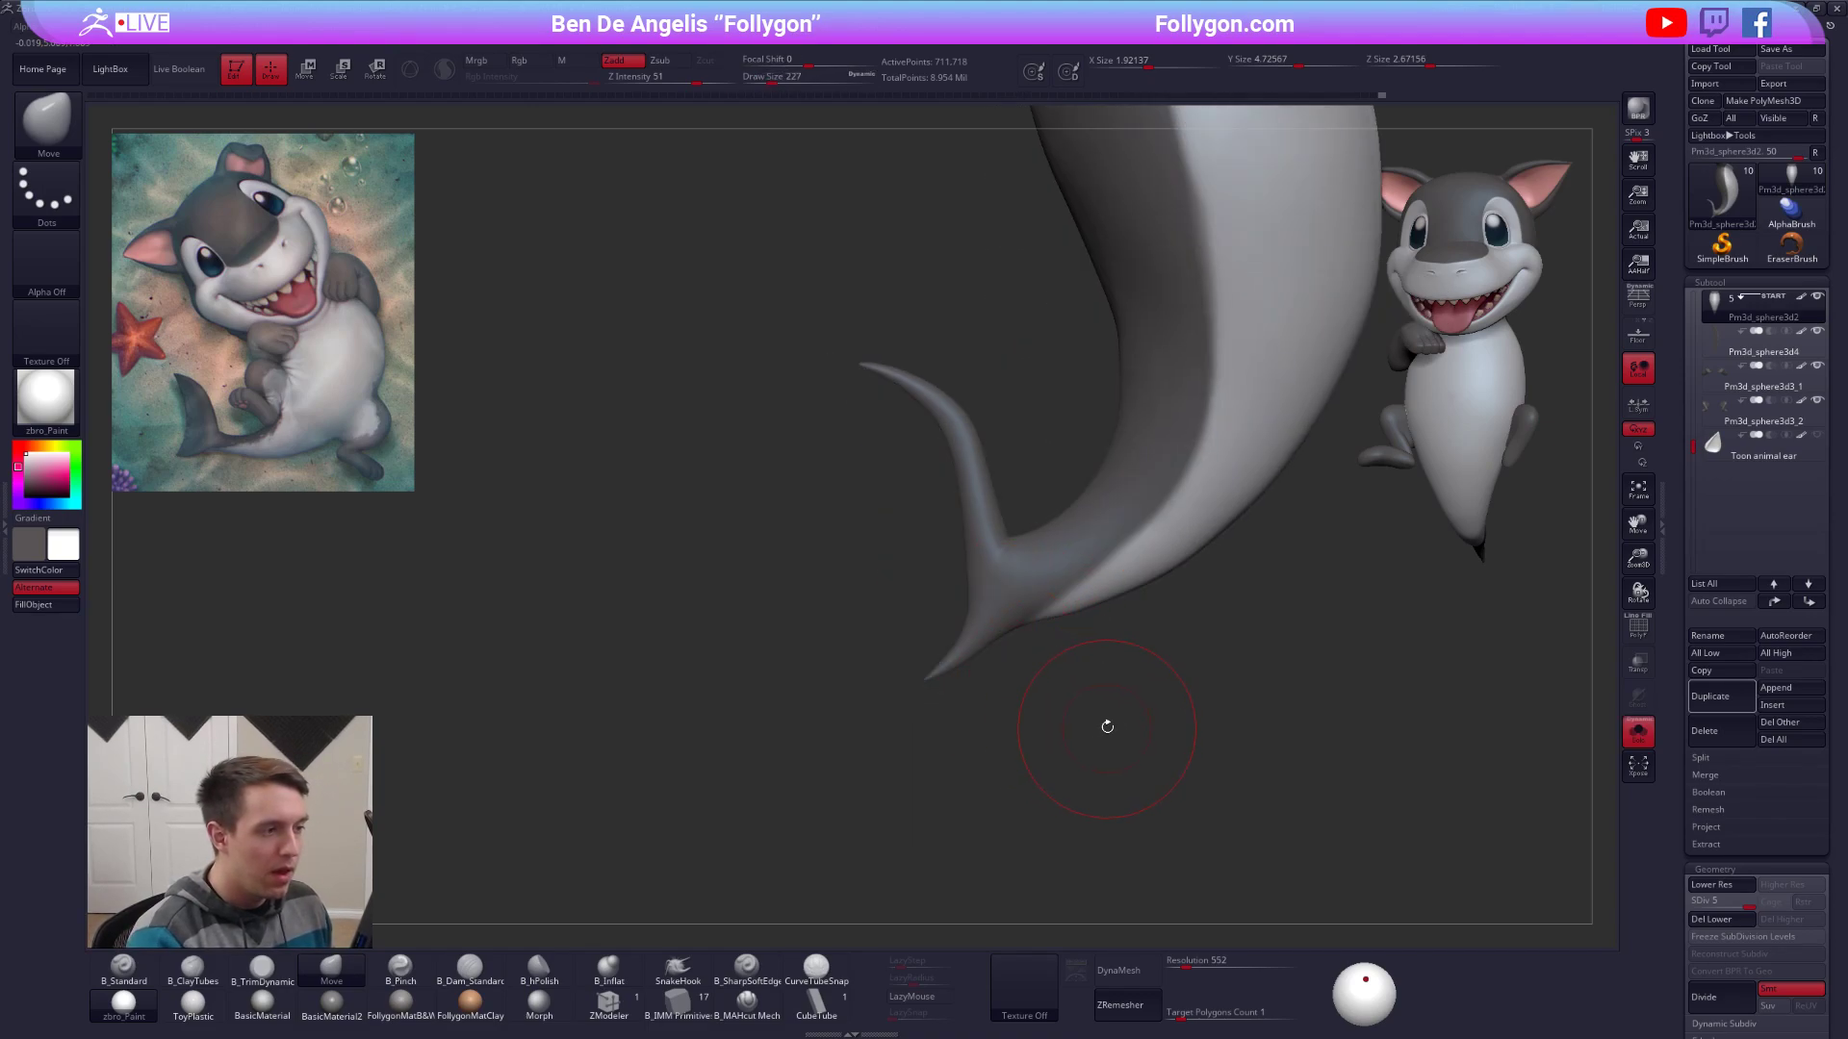
mouse_move(1006, 616)
right_down()
mouse_move(1090, 604)
mouse_move(1011, 573)
mouse_move(1113, 615)
right_up()
key(alt+s)
alt+click(1037, 547)
key(alt+s)
key(shift+f)
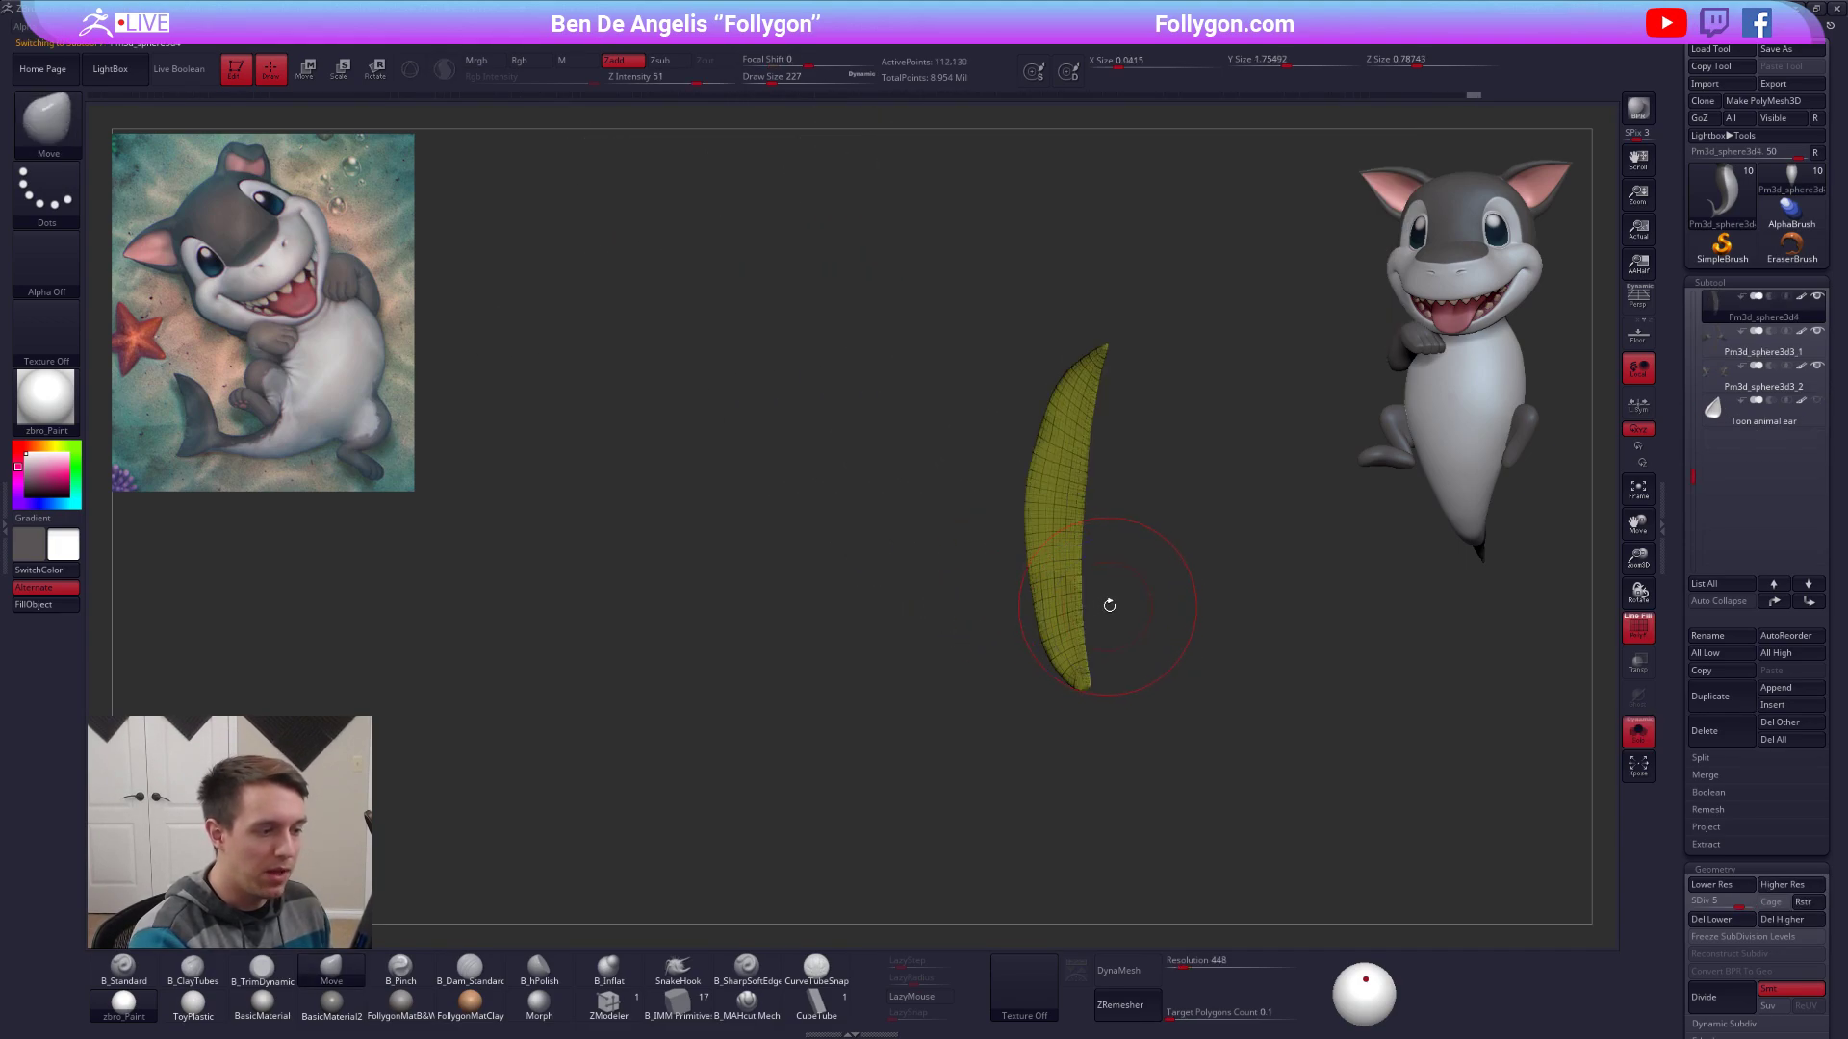
key(alt+s)
alt+click(1014, 612)
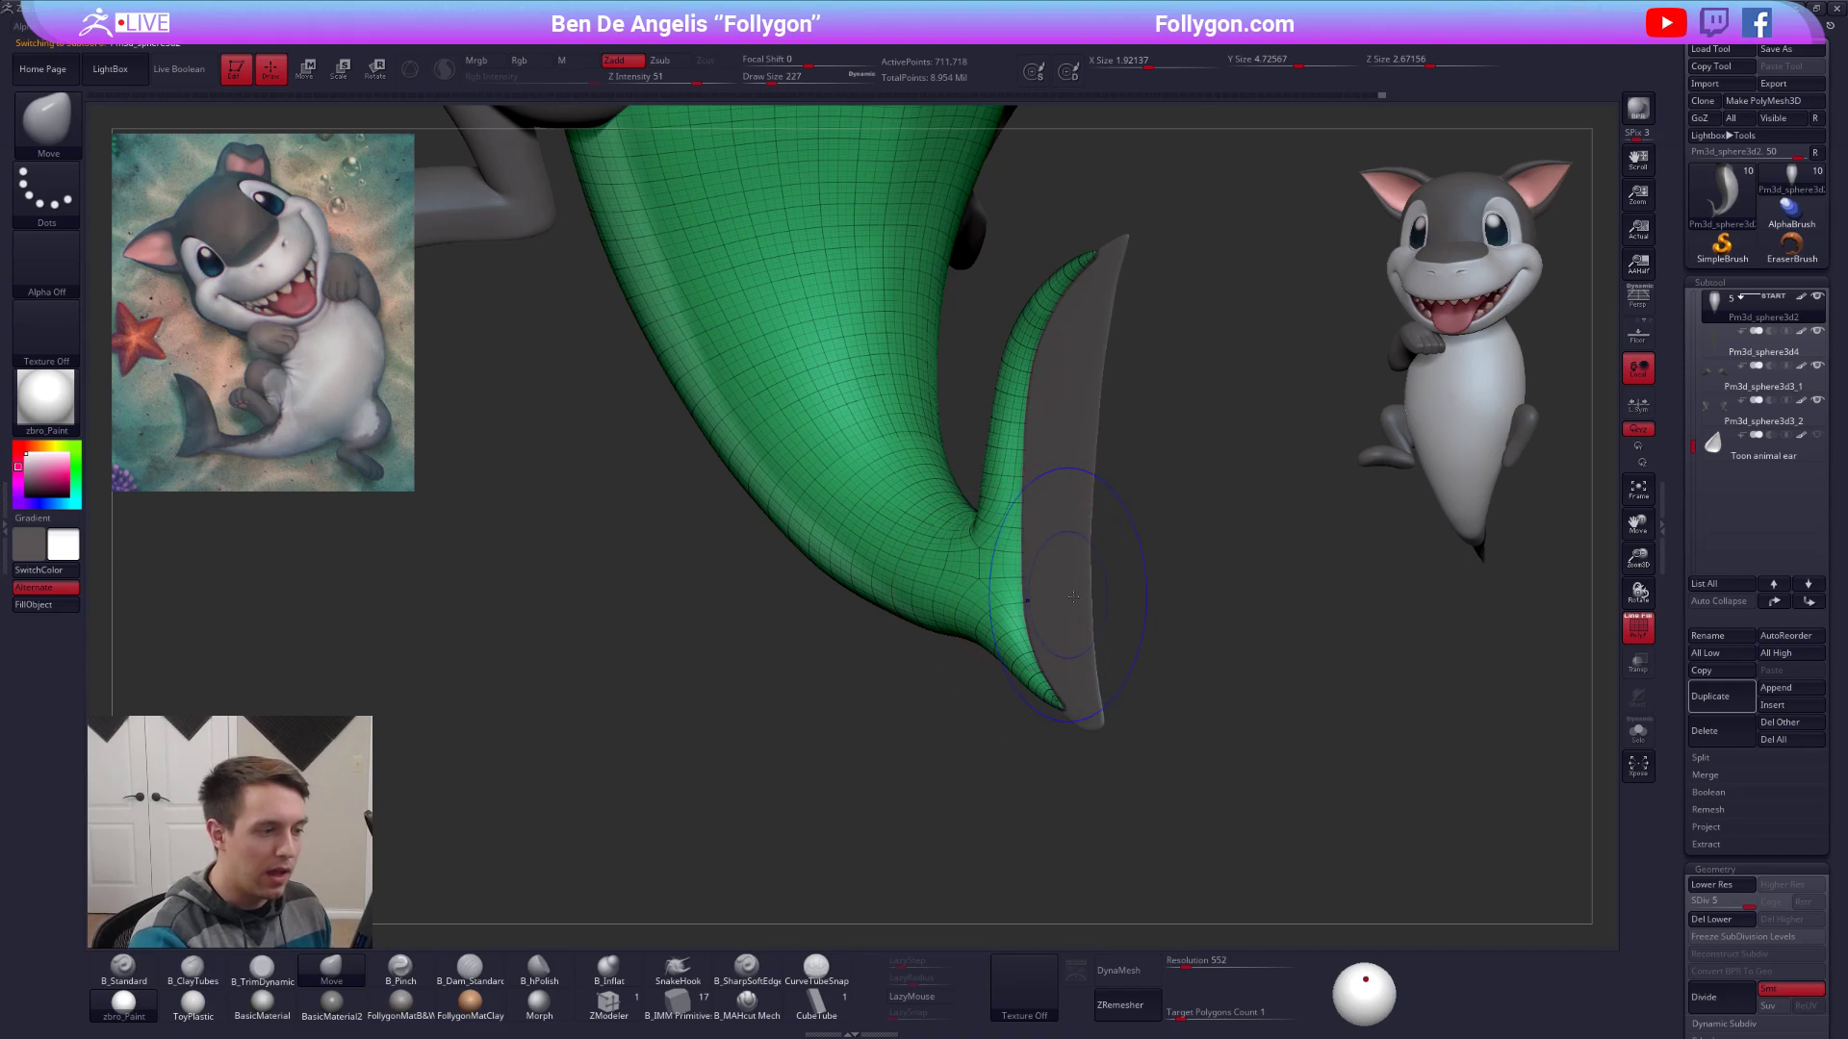
key(alt+s)
alt+right_drag(1130, 627, 1062, 699)
key(shift+f)
Set the draw size to 215 and examine from both sides how the tail fin meets the body.
key(space)
drag(984, 579, 969, 597)
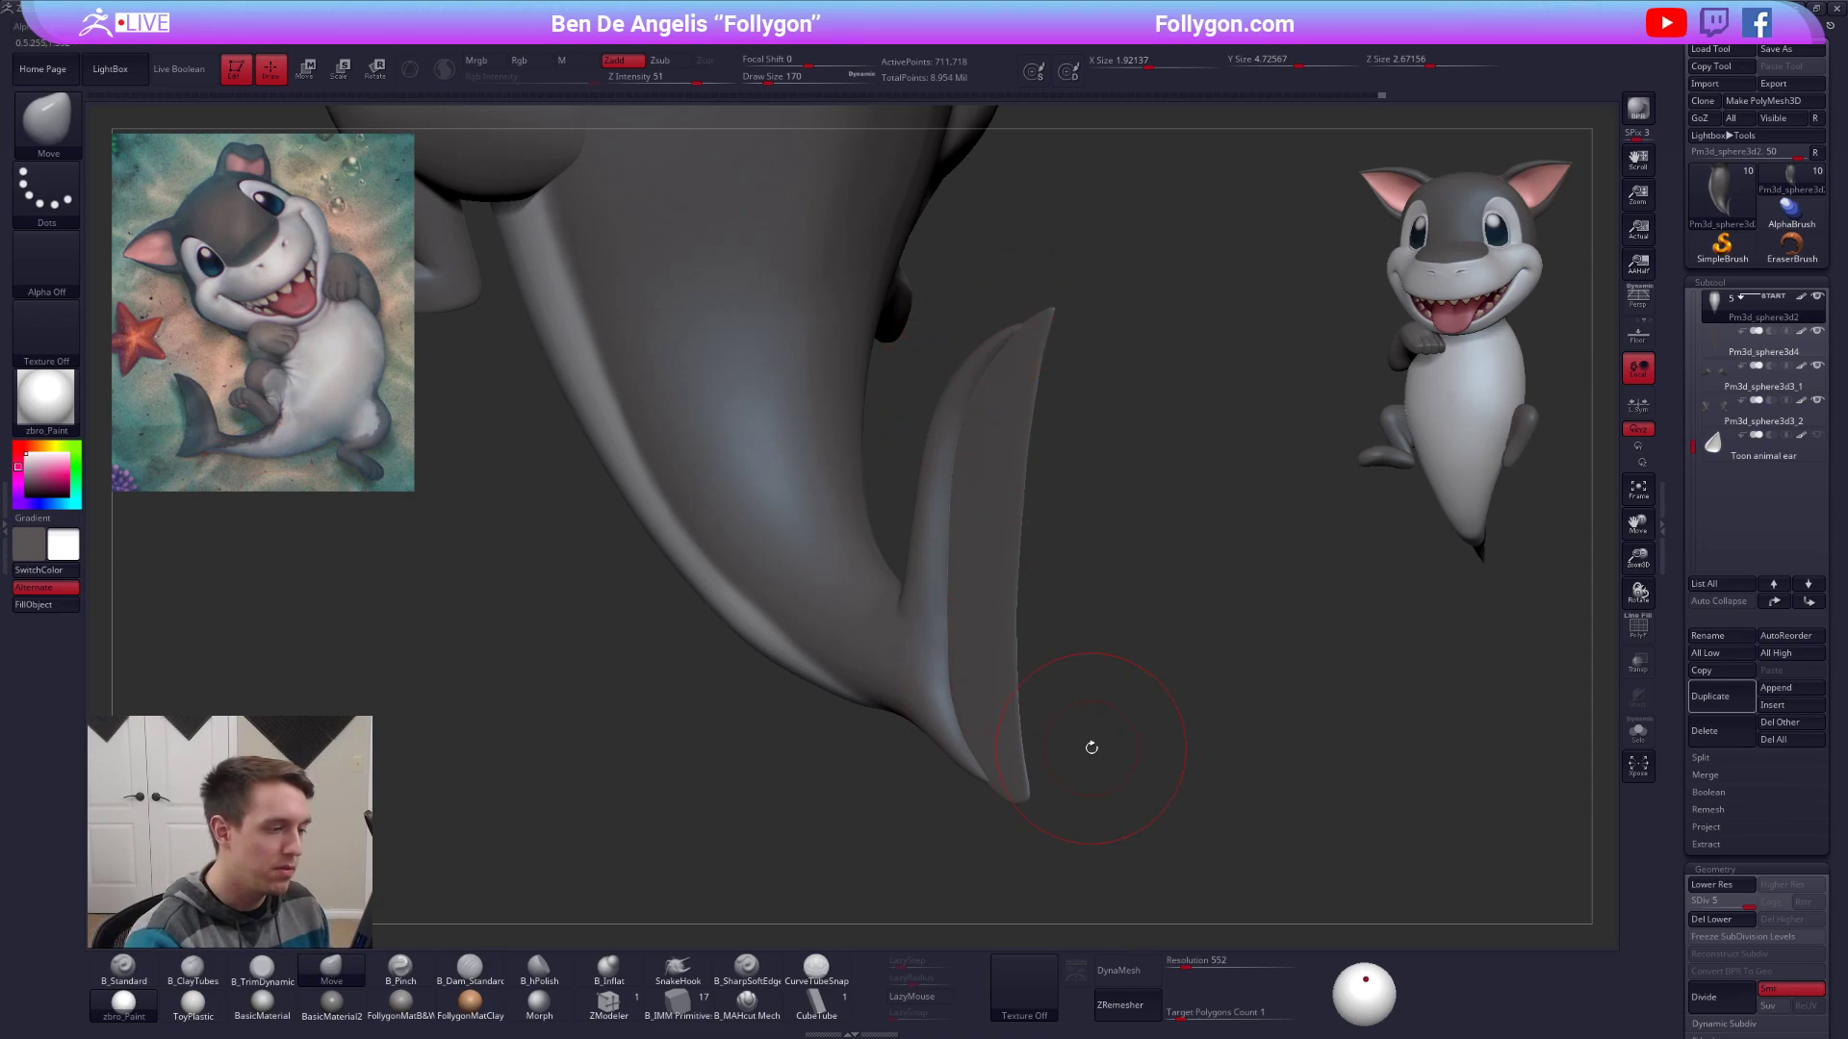
drag(1352, 835, 1251, 818)
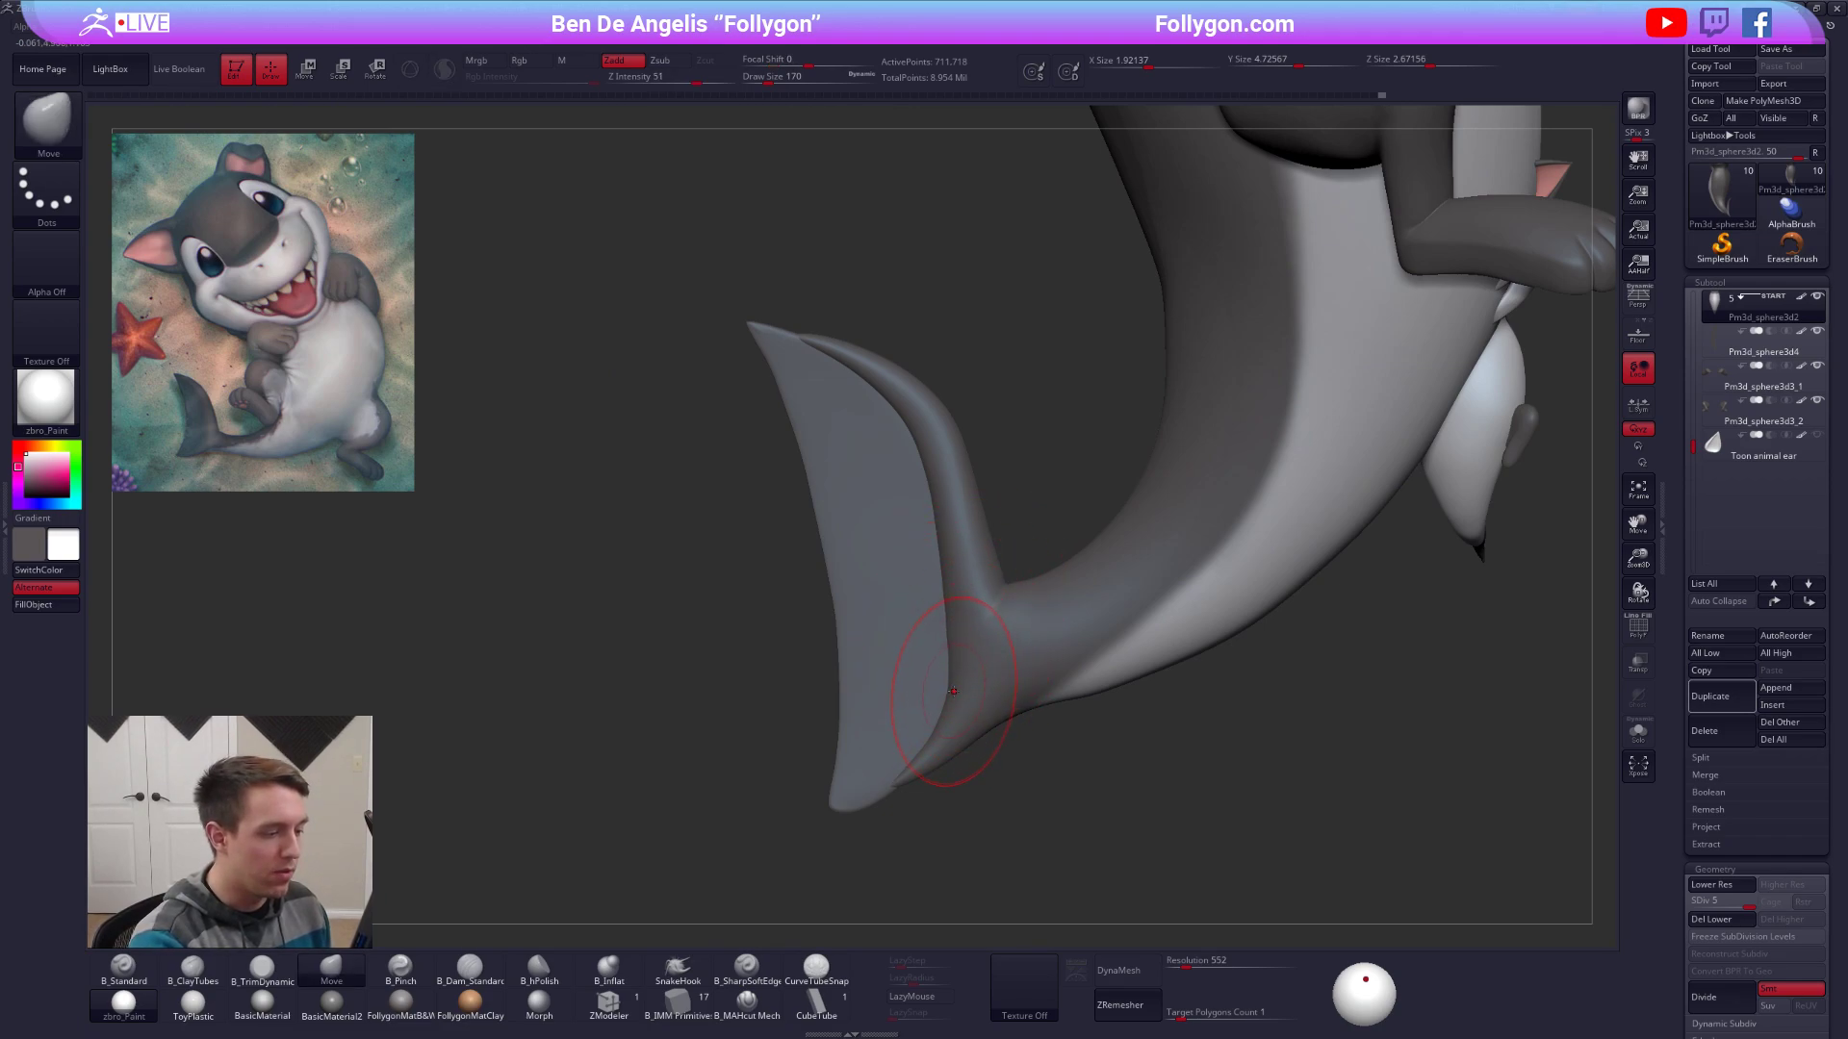
key(s)
drag(956, 677, 965, 680)
alt+right_drag(964, 721, 1012, 618)
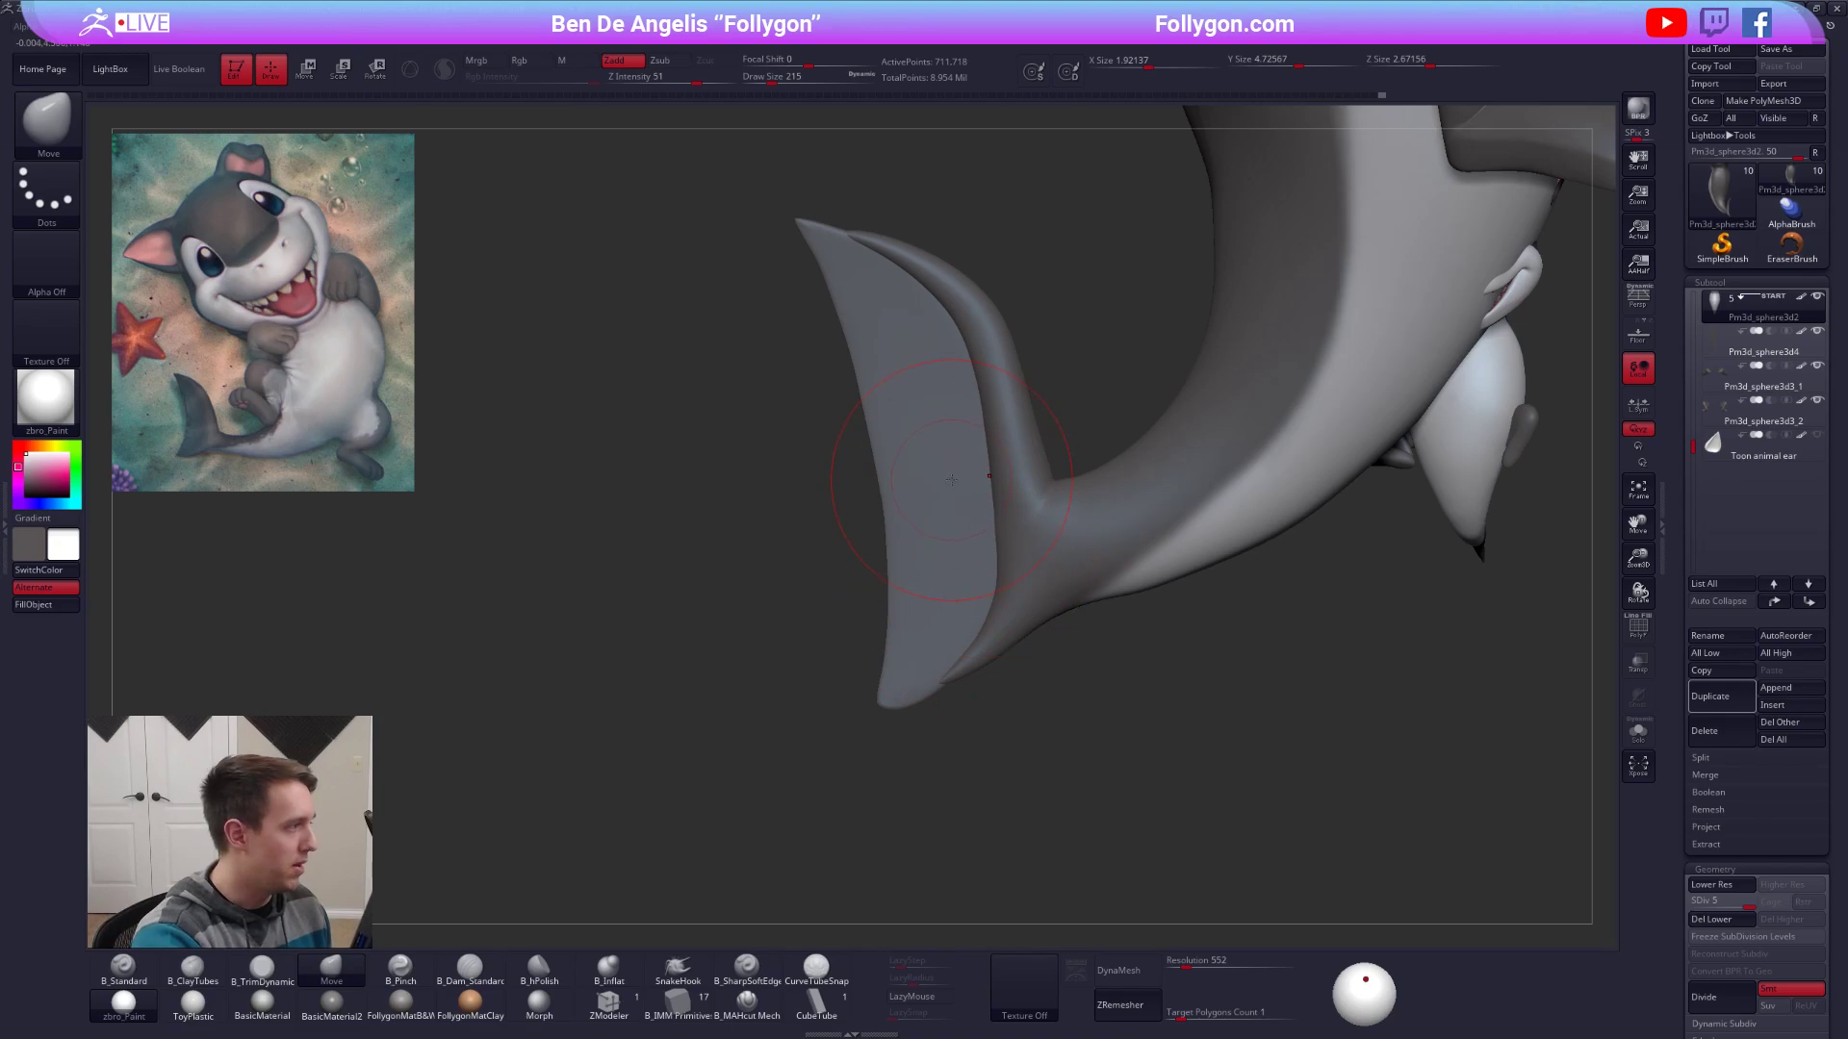
right_click(1010, 433)
alt+right_drag(1011, 433, 967, 569)
key(shift+f)
key(shift+f)
alt+right_drag(1386, 697, 1291, 729)
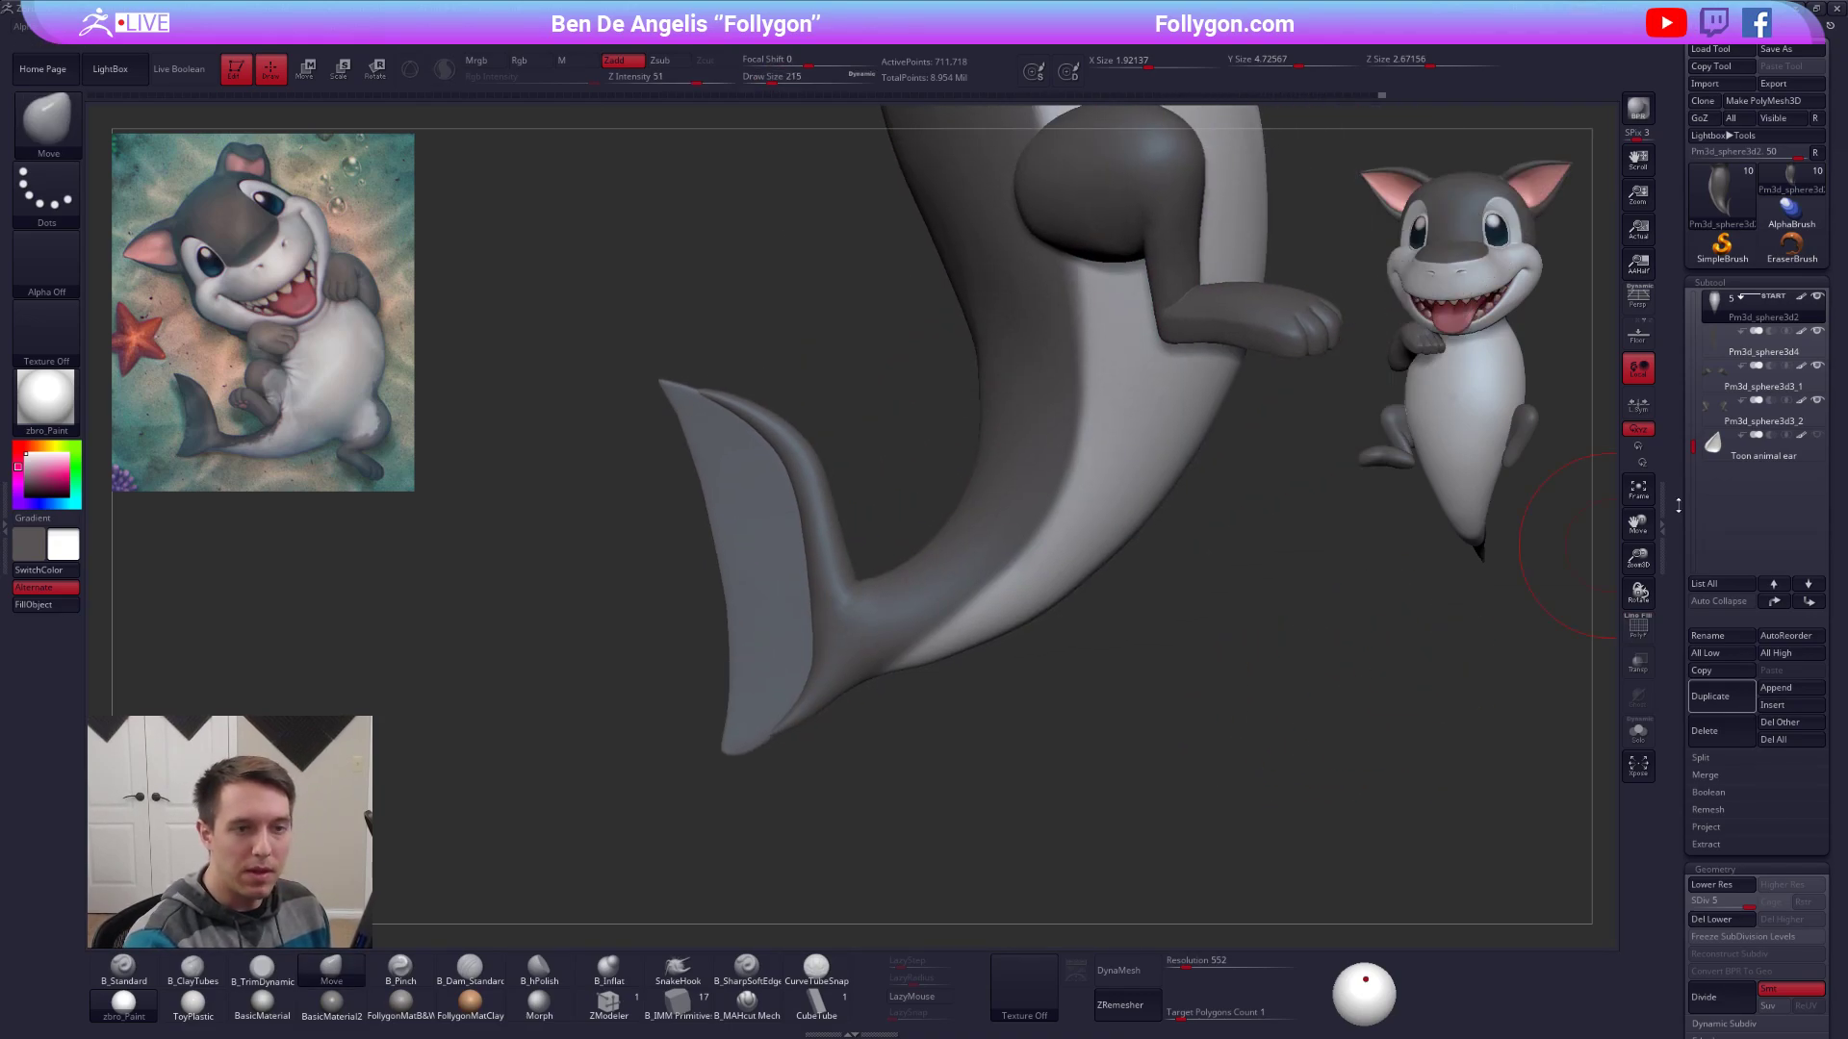
Check the tail fin's wireframe and delete the body's lower subdivision levels.
click(1719, 353)
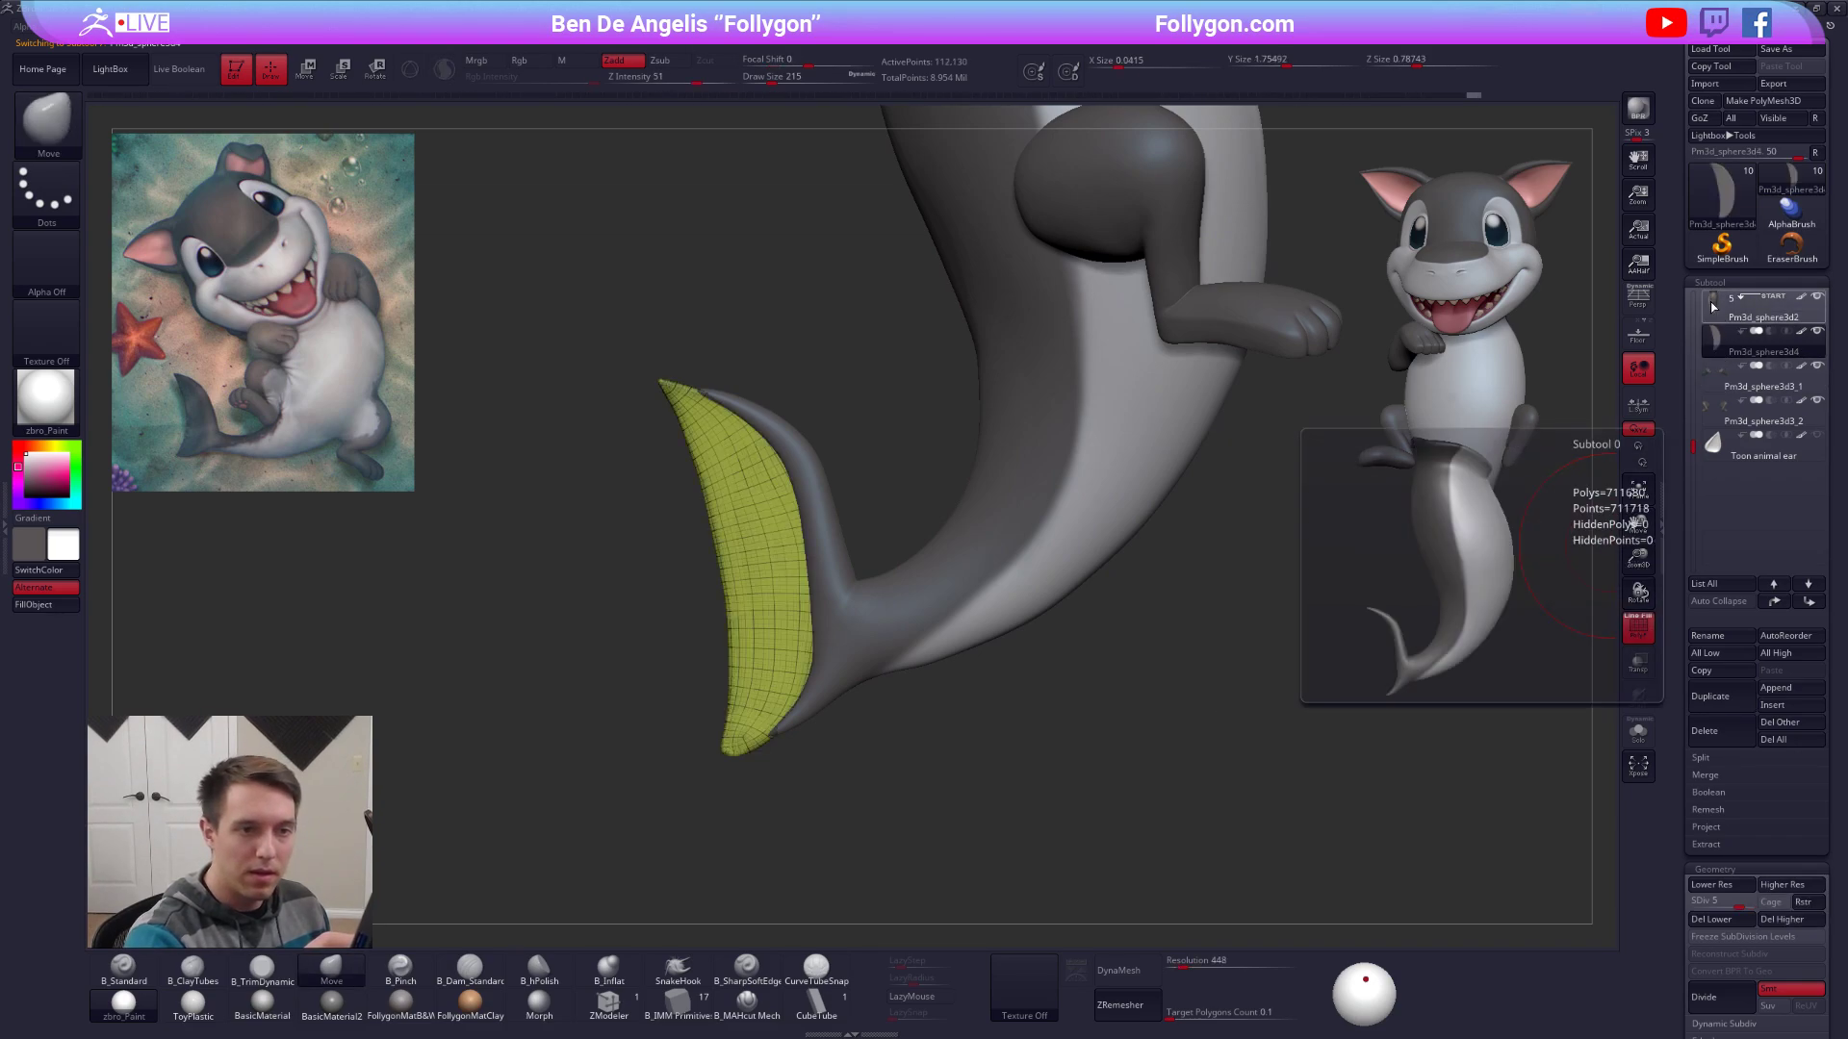
key(shift+f)
click(1721, 920)
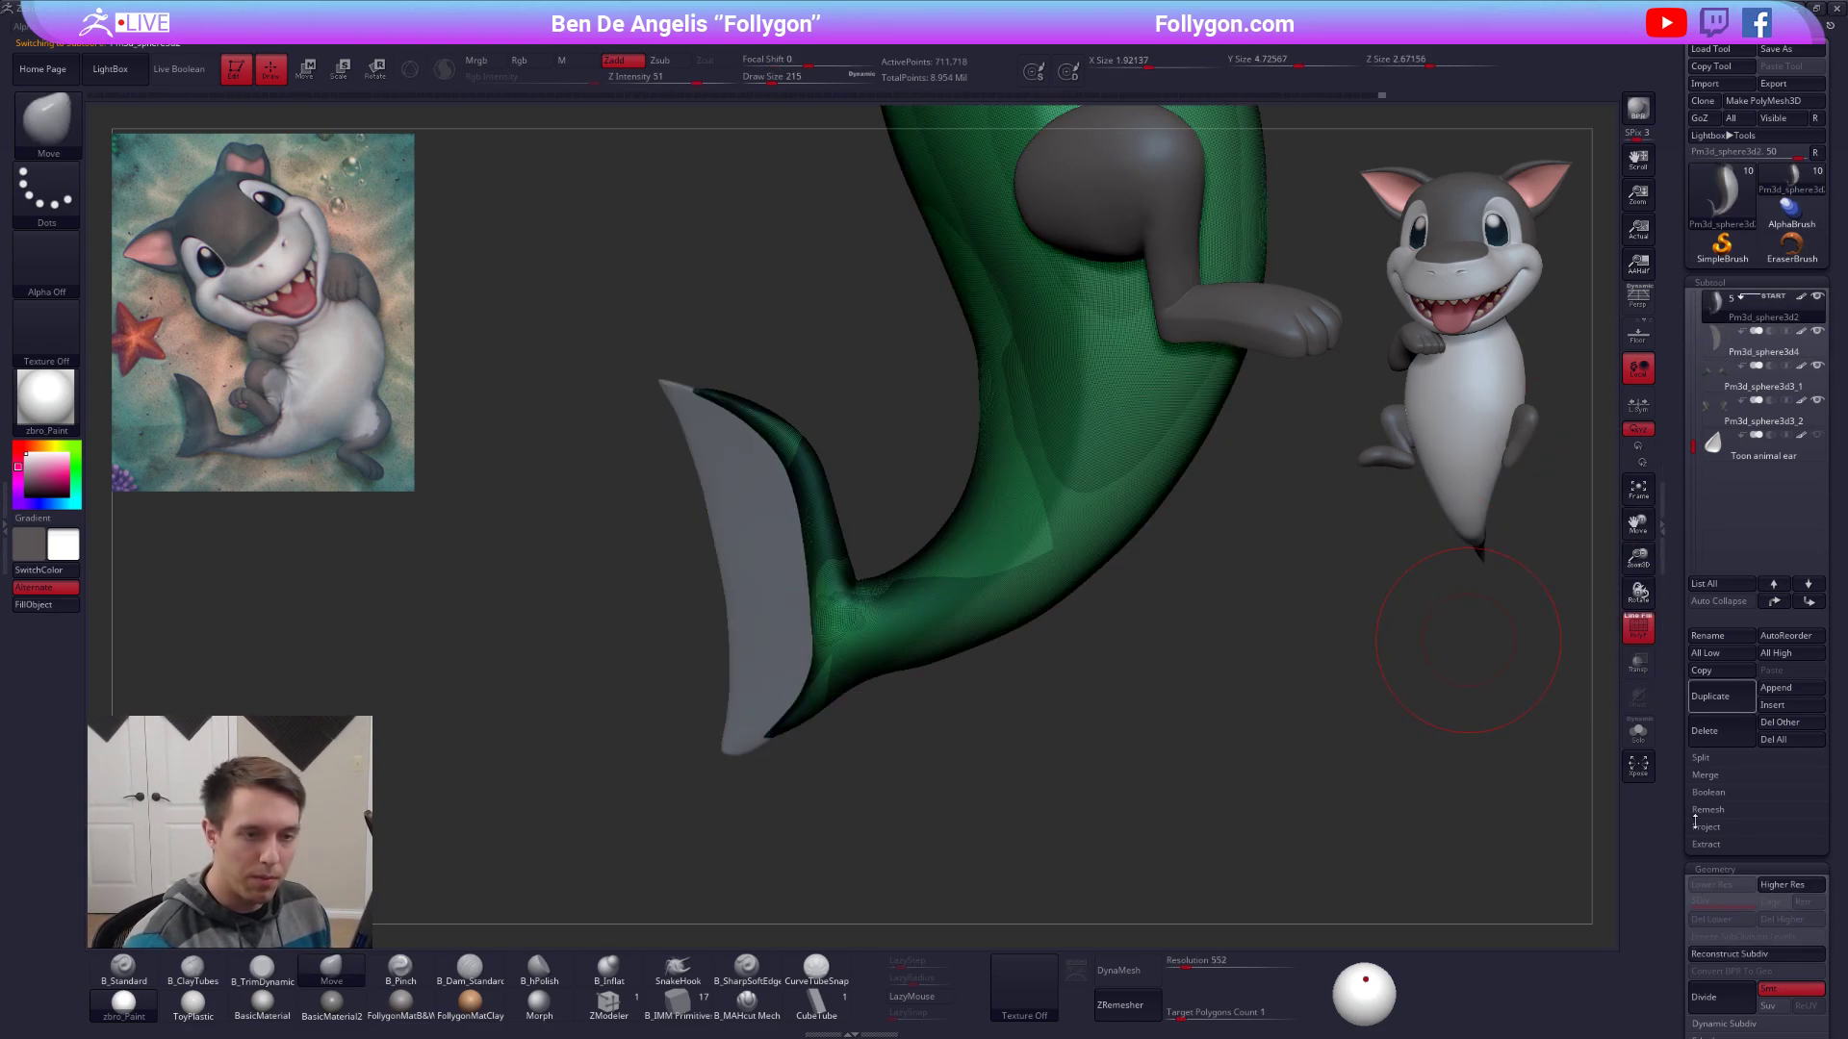
Merge the tail fin subtool into the body subtool and accept that the operation is not undoable.
click(1723, 349)
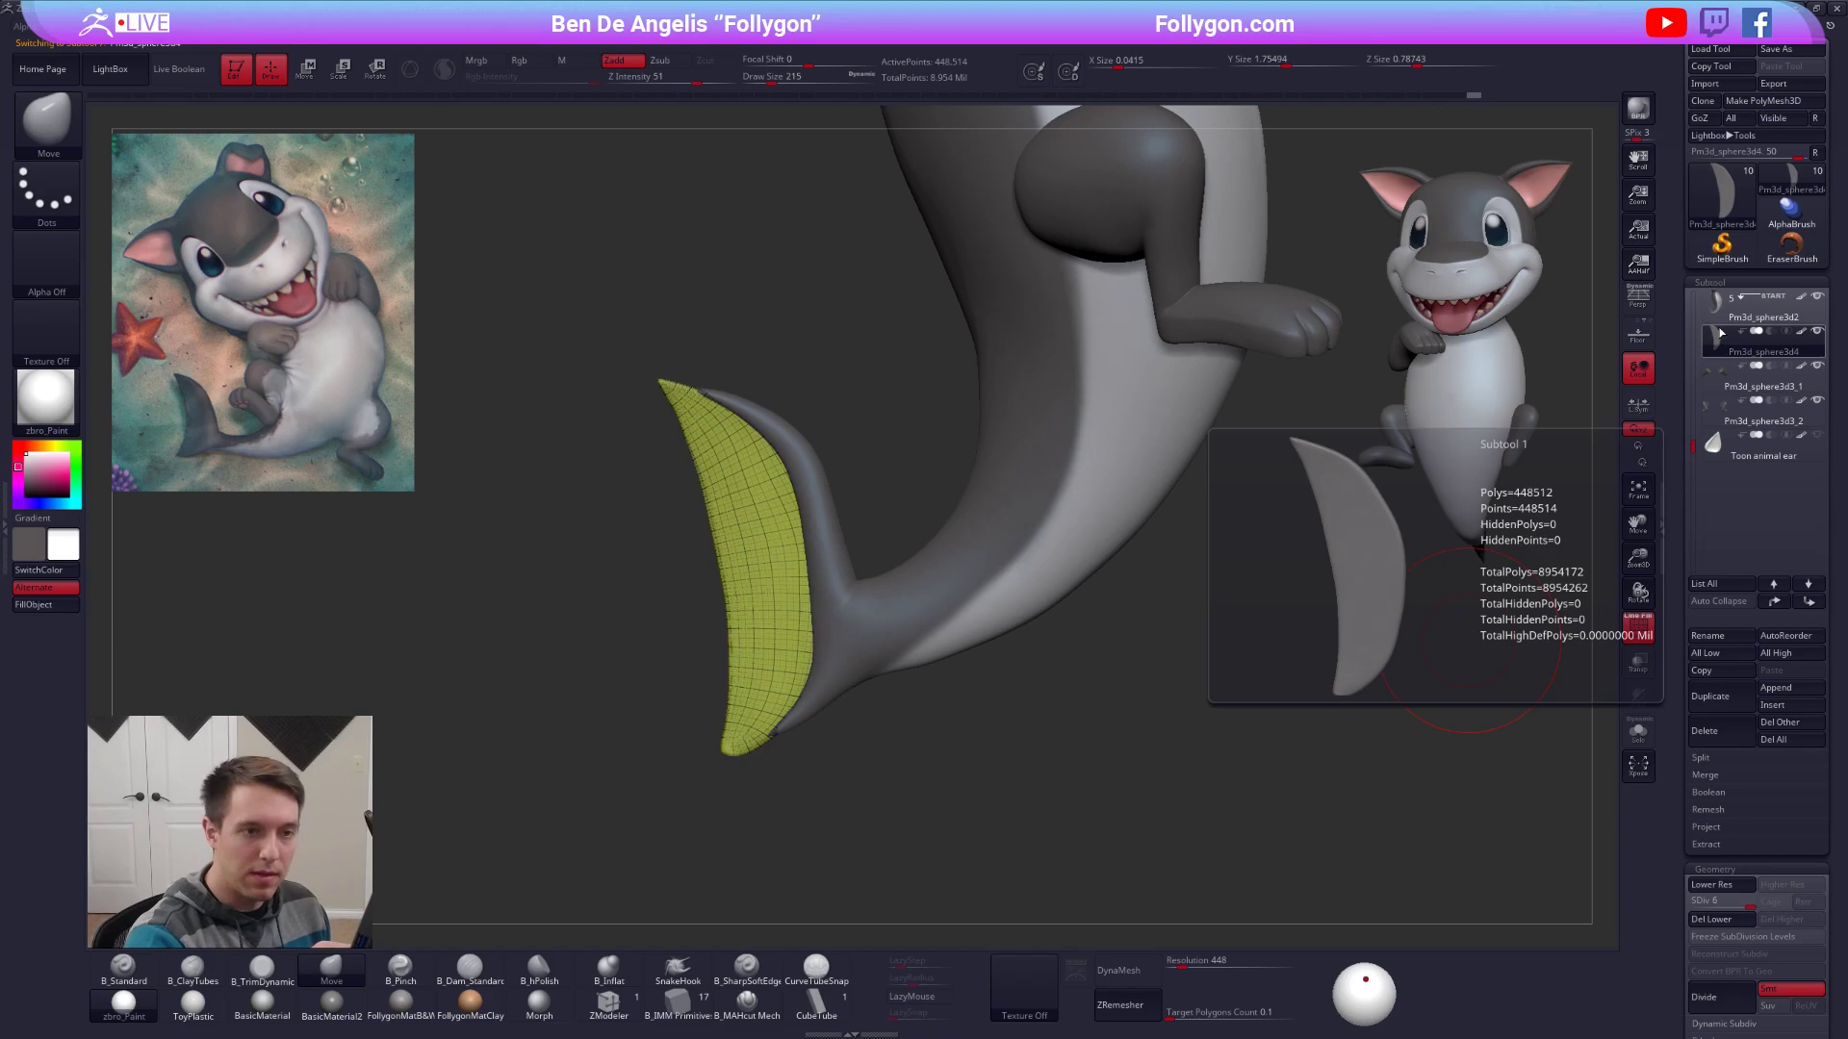
click(1722, 310)
key(ctrl+space)
click(1088, 615)
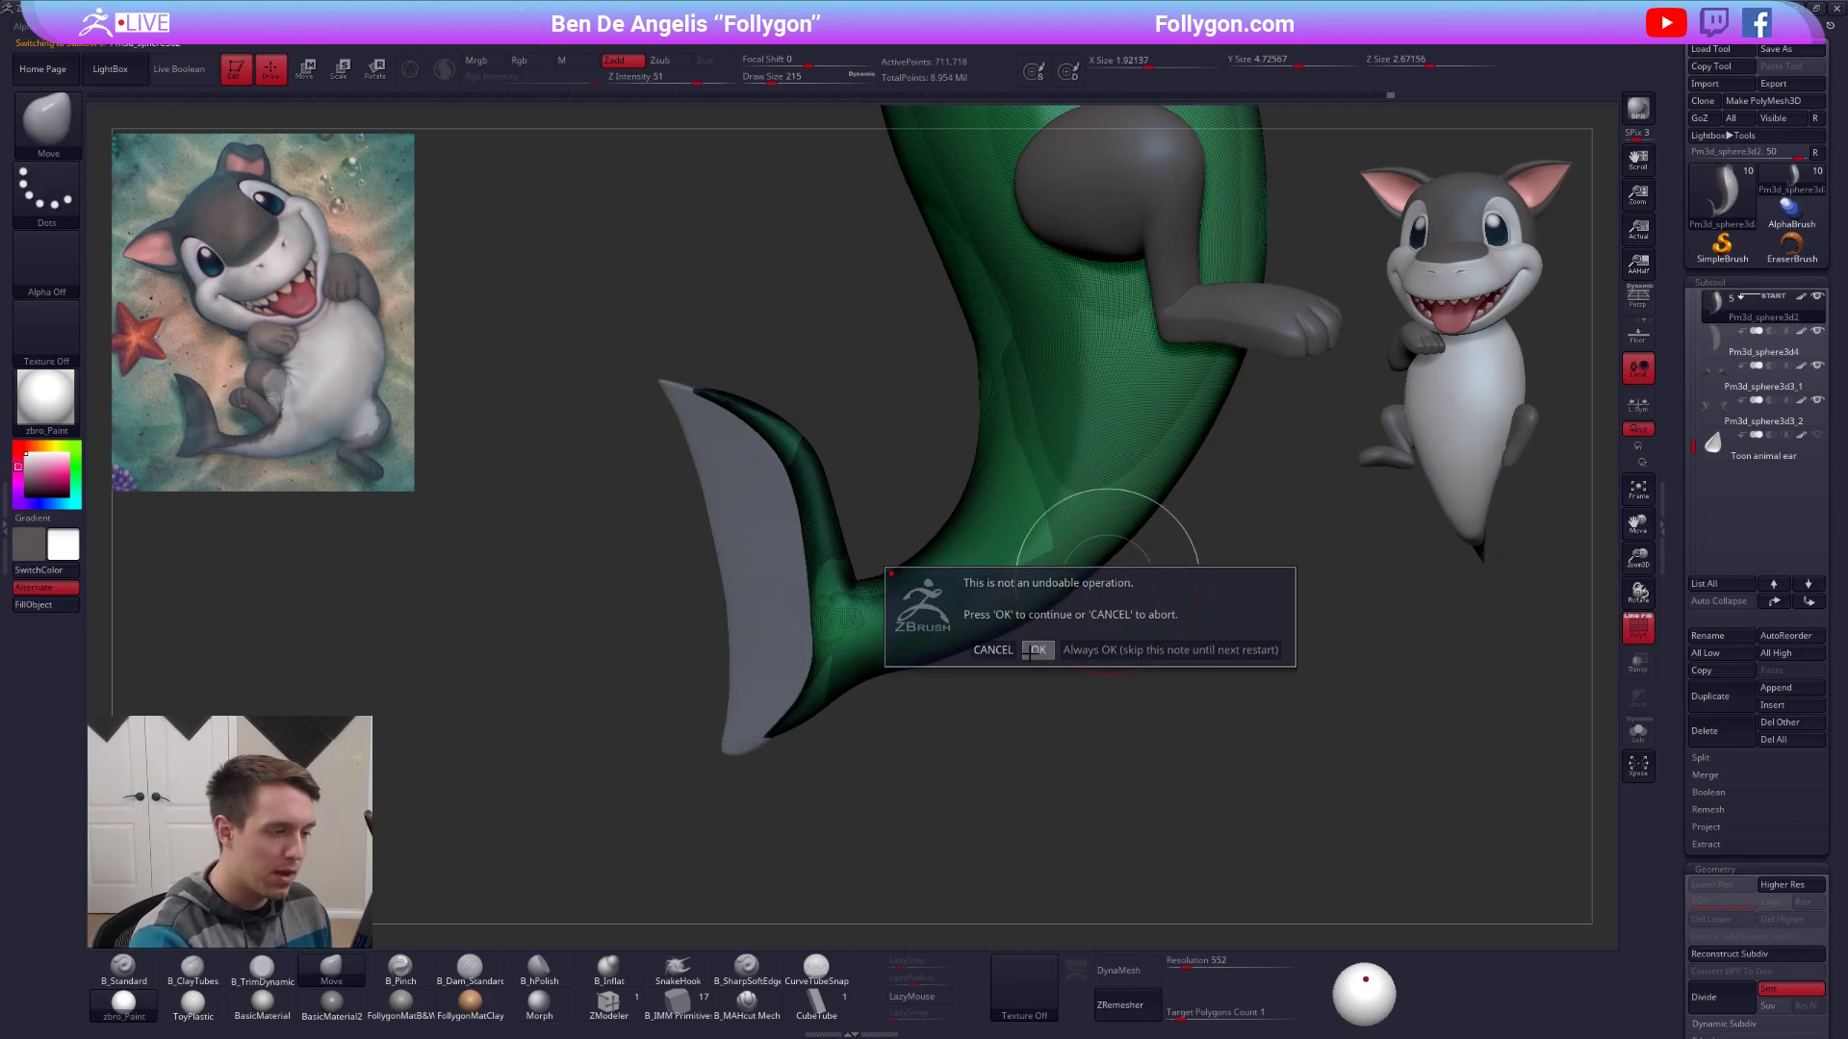
click(1036, 651)
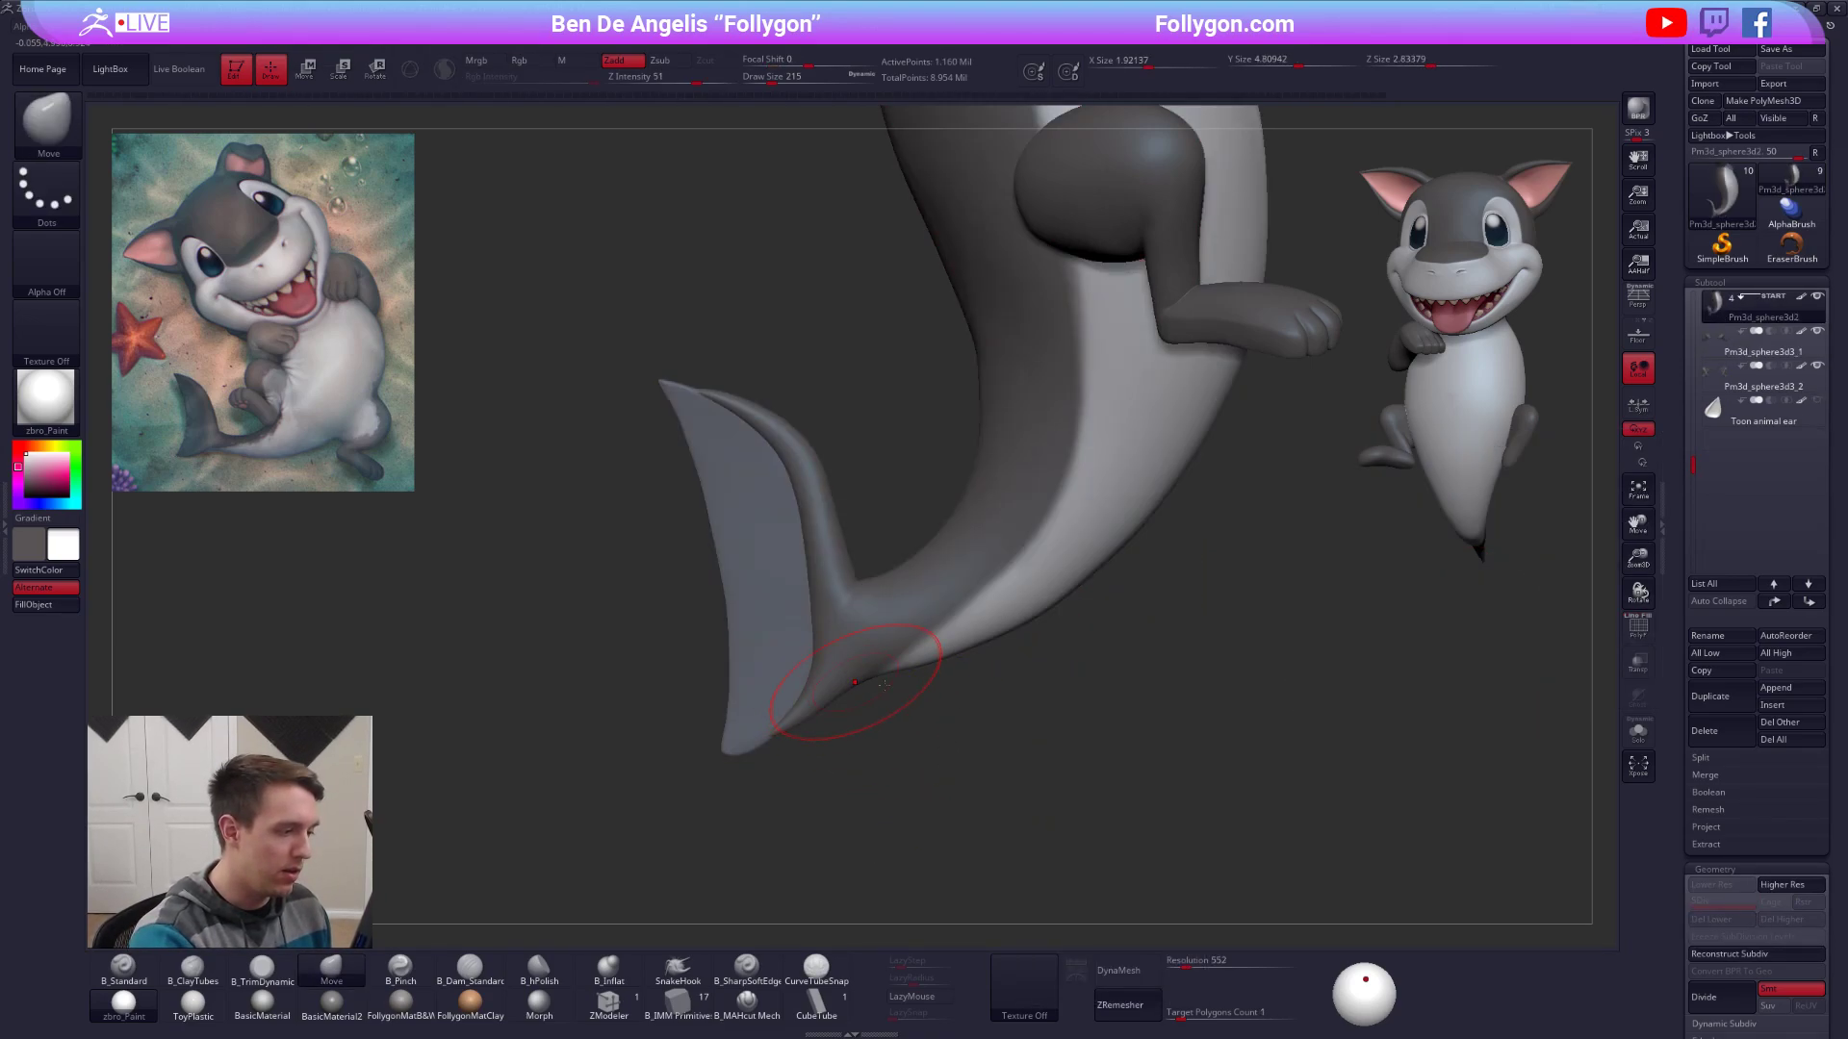
Set the draw size to 104 and isolate the merged body and tail in Solo view.
alt+drag(895, 688, 1051, 677)
key(space)
drag(910, 734, 893, 733)
mouse_move(1068, 770)
mouse_down()
mouse_move(963, 679)
mouse_move(928, 770)
mouse_move(953, 785)
mouse_up()
alt+drag(1001, 895, 966, 763)
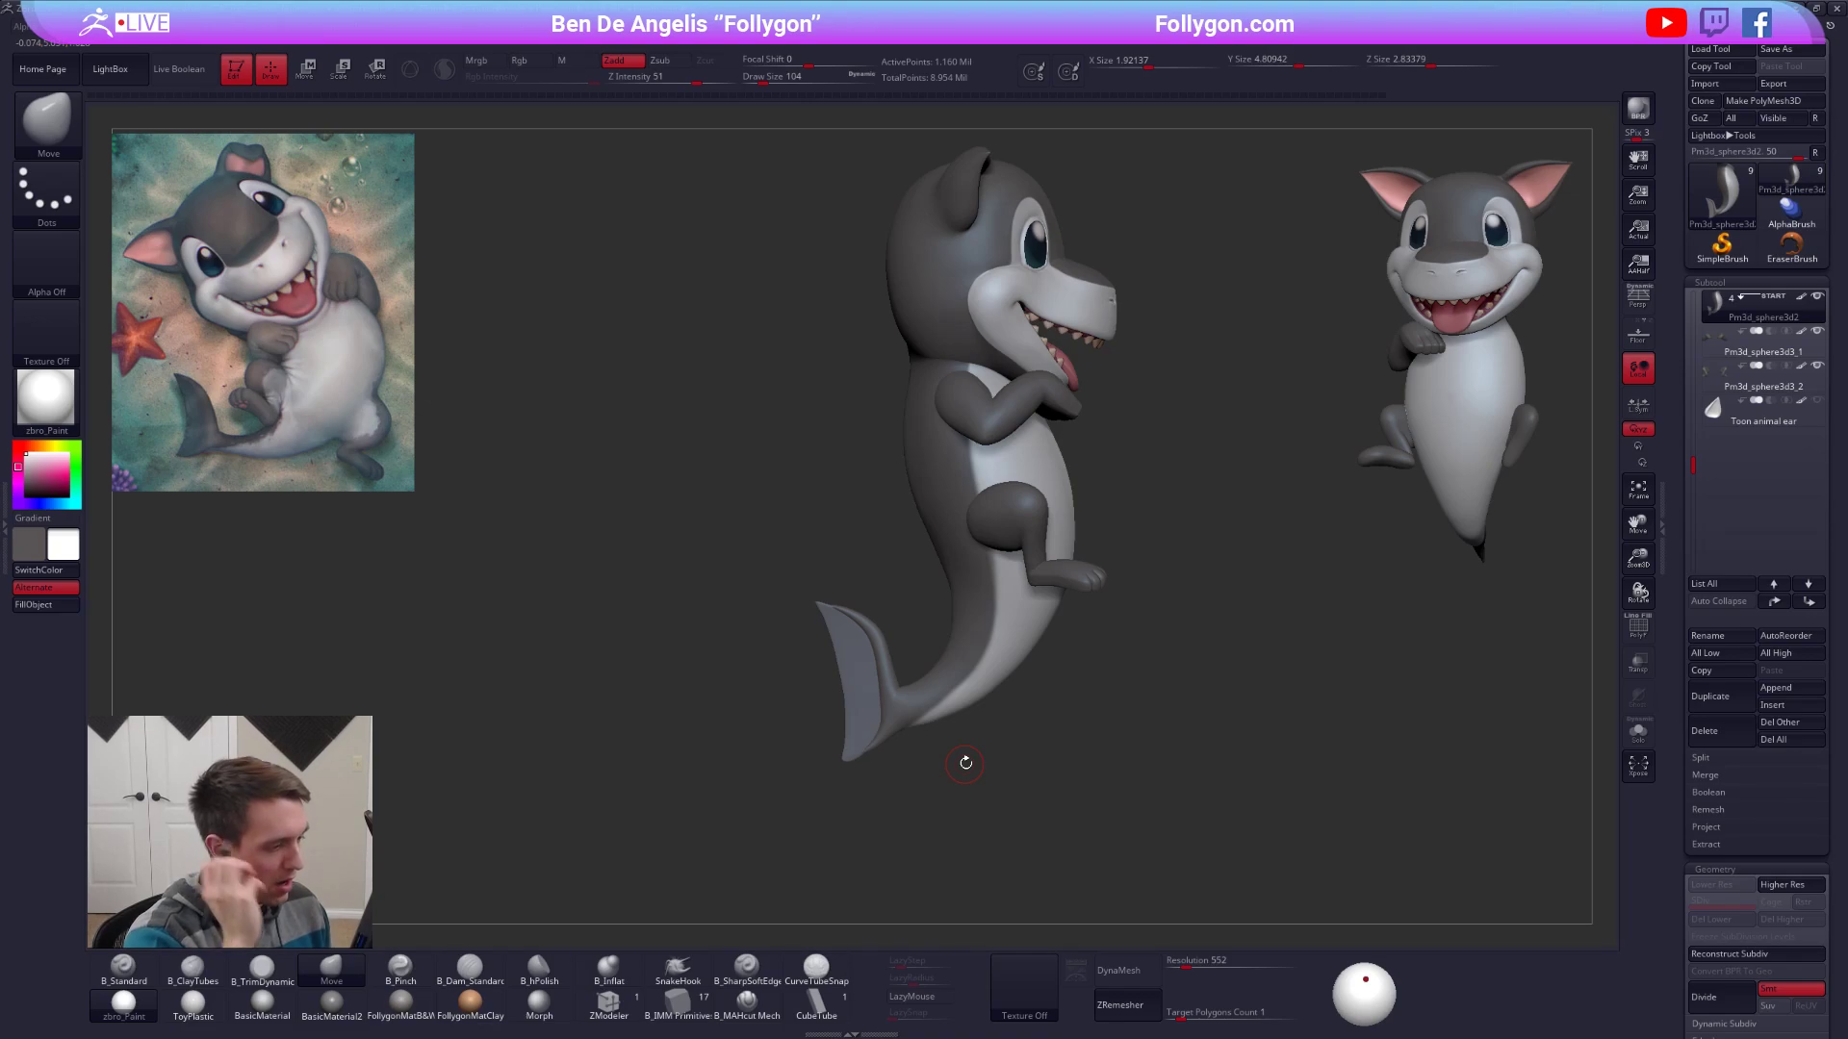
key(shift+s)
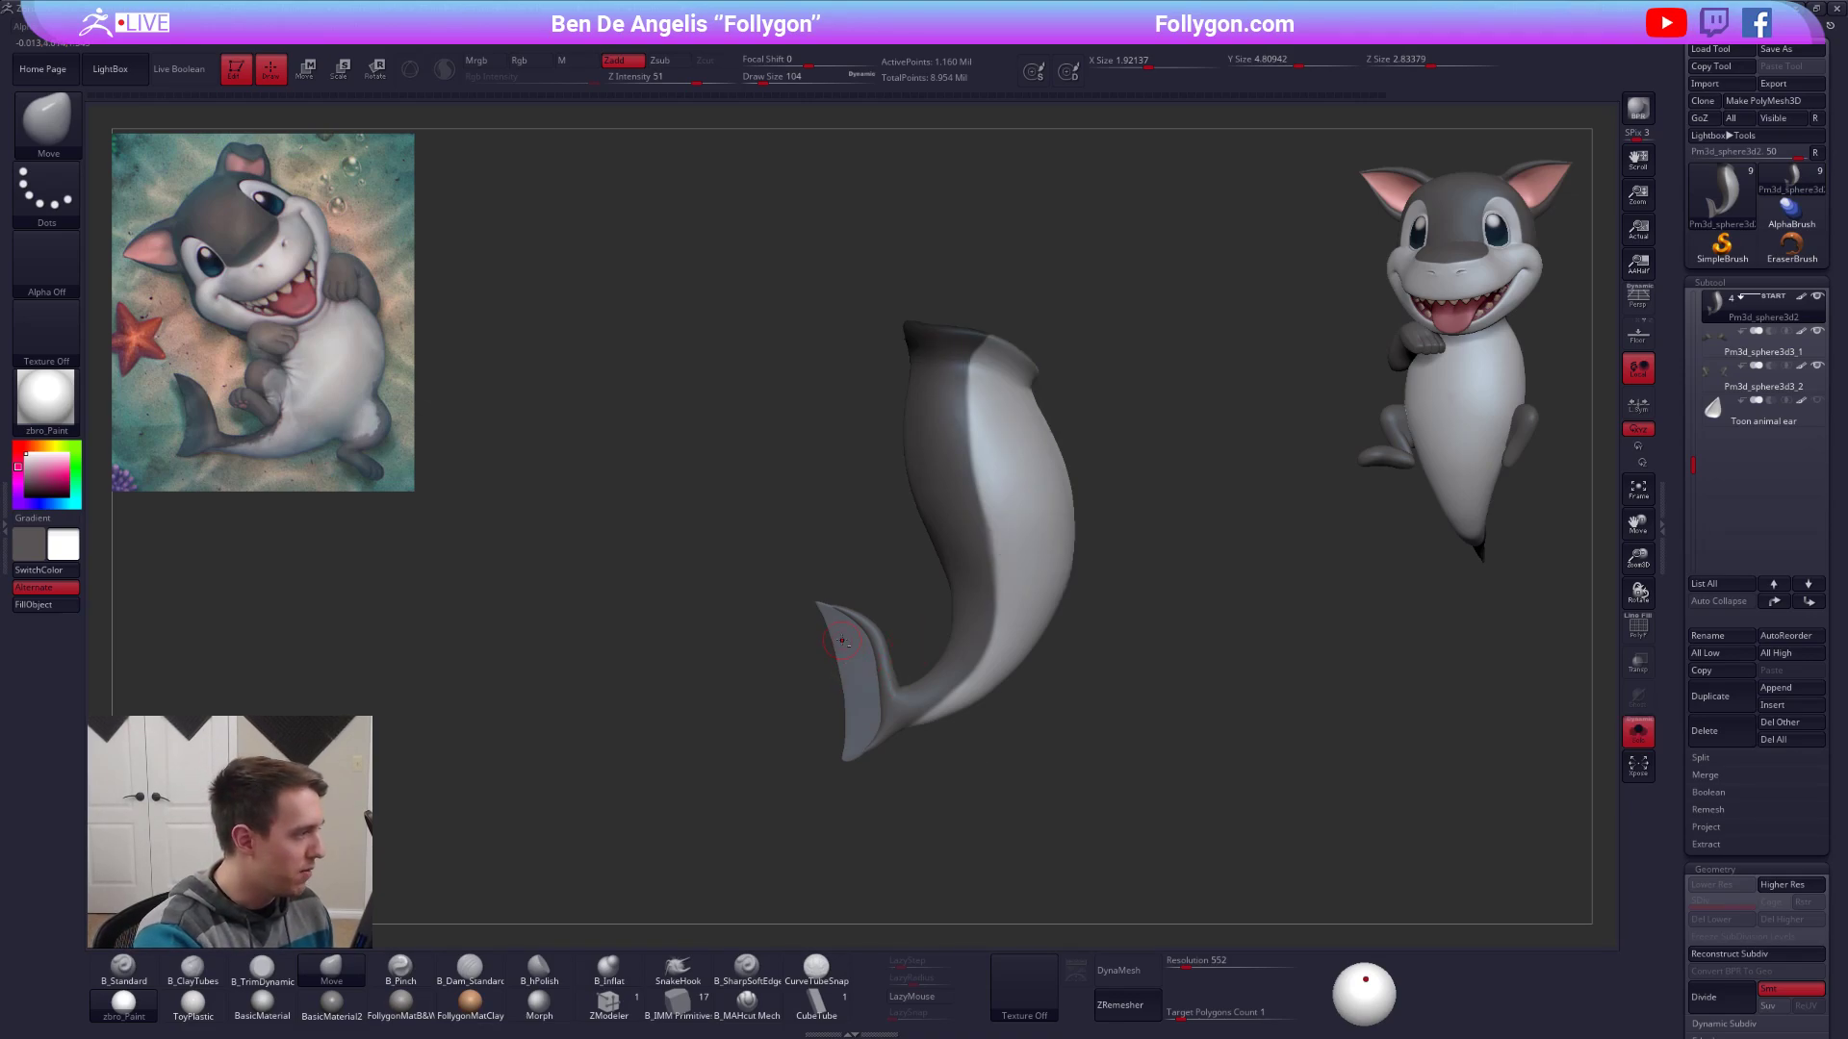
Nudge the upper rear edge of the tail fin slightly inward with the Move brush at draw sizes 152 and 113.
mouse_move(841, 640)
alt+mouse_down()
mouse_move(948, 676)
mouse_move(939, 749)
alt+mouse_up()
key(space)
drag(907, 677, 911, 680)
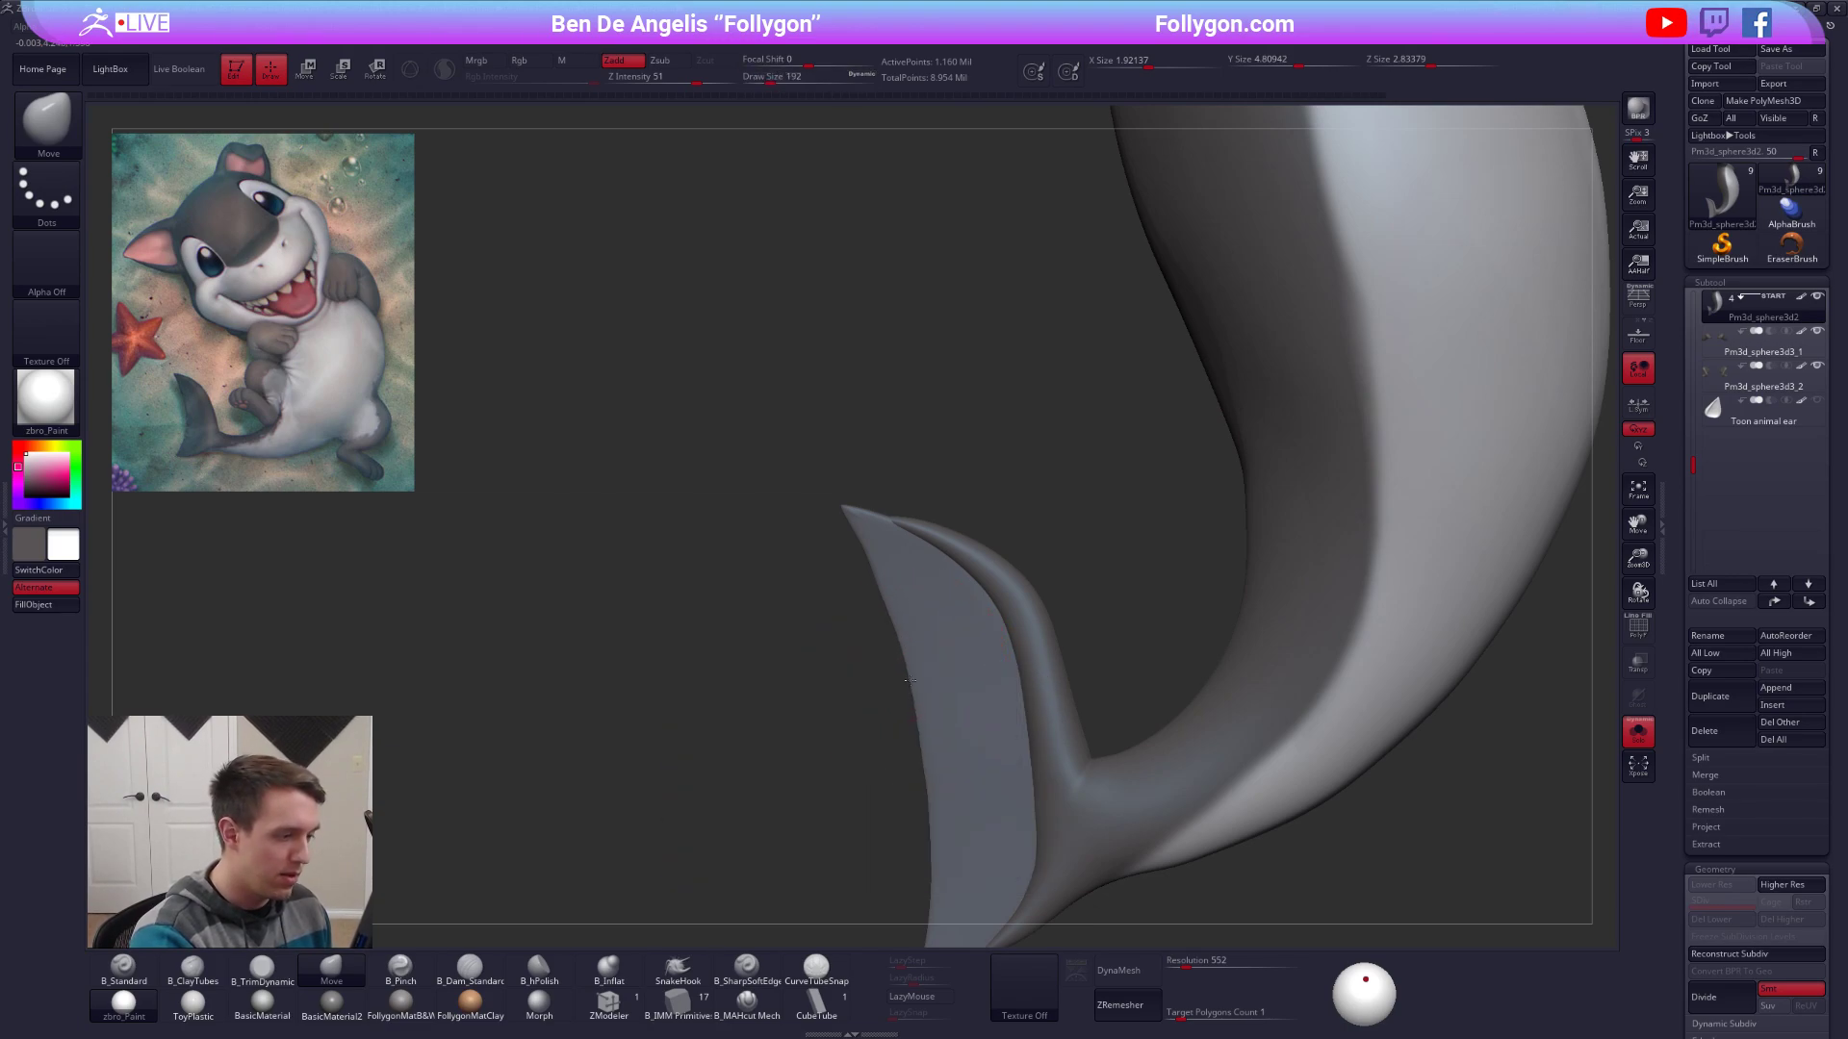
drag(890, 606, 895, 608)
key(space)
drag(887, 677, 878, 677)
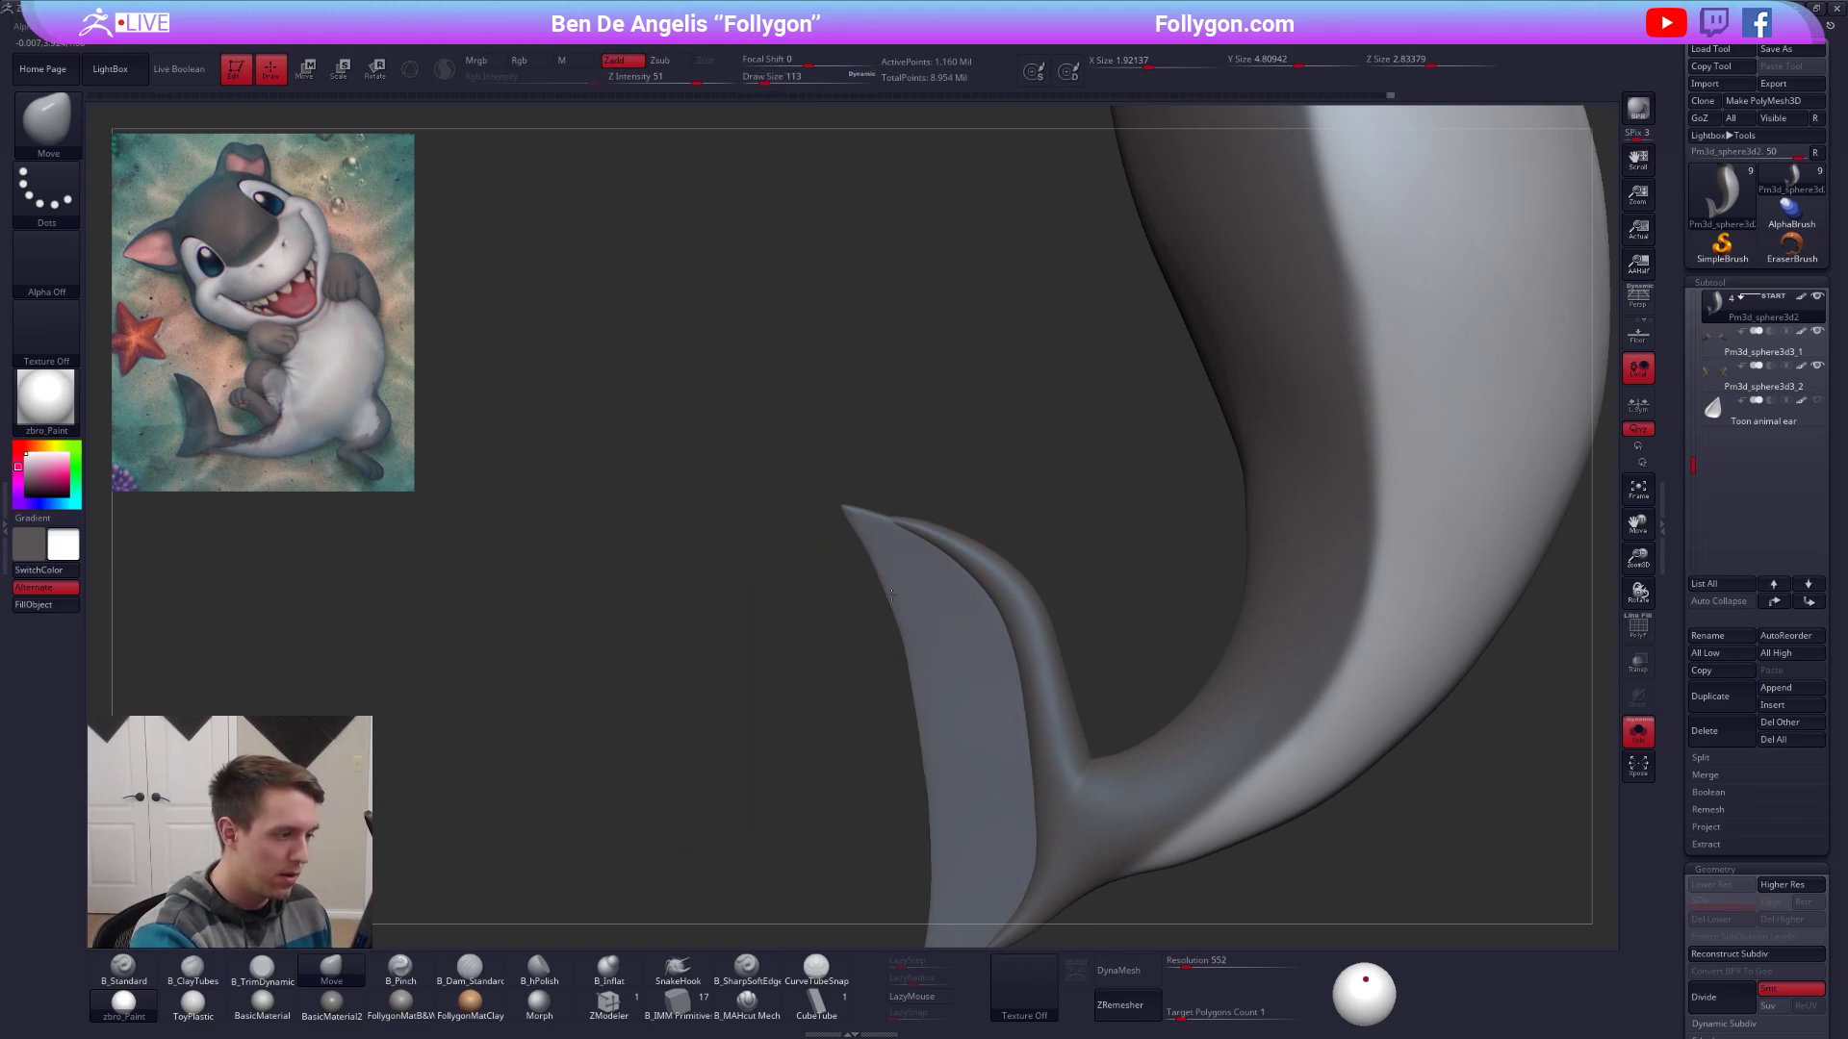
drag(883, 594, 888, 597)
Fuse the merged body and tail fin into one mesh with DynaMesh at resolution 552.
mouse_move(871, 659)
alt+mouse_down()
mouse_move(961, 553)
mouse_move(965, 519)
alt+mouse_up()
key(space)
mouse_move(924, 674)
mouse_down()
mouse_move(929, 707)
mouse_move(1001, 693)
mouse_move(993, 724)
mouse_up()
key(shift+f)
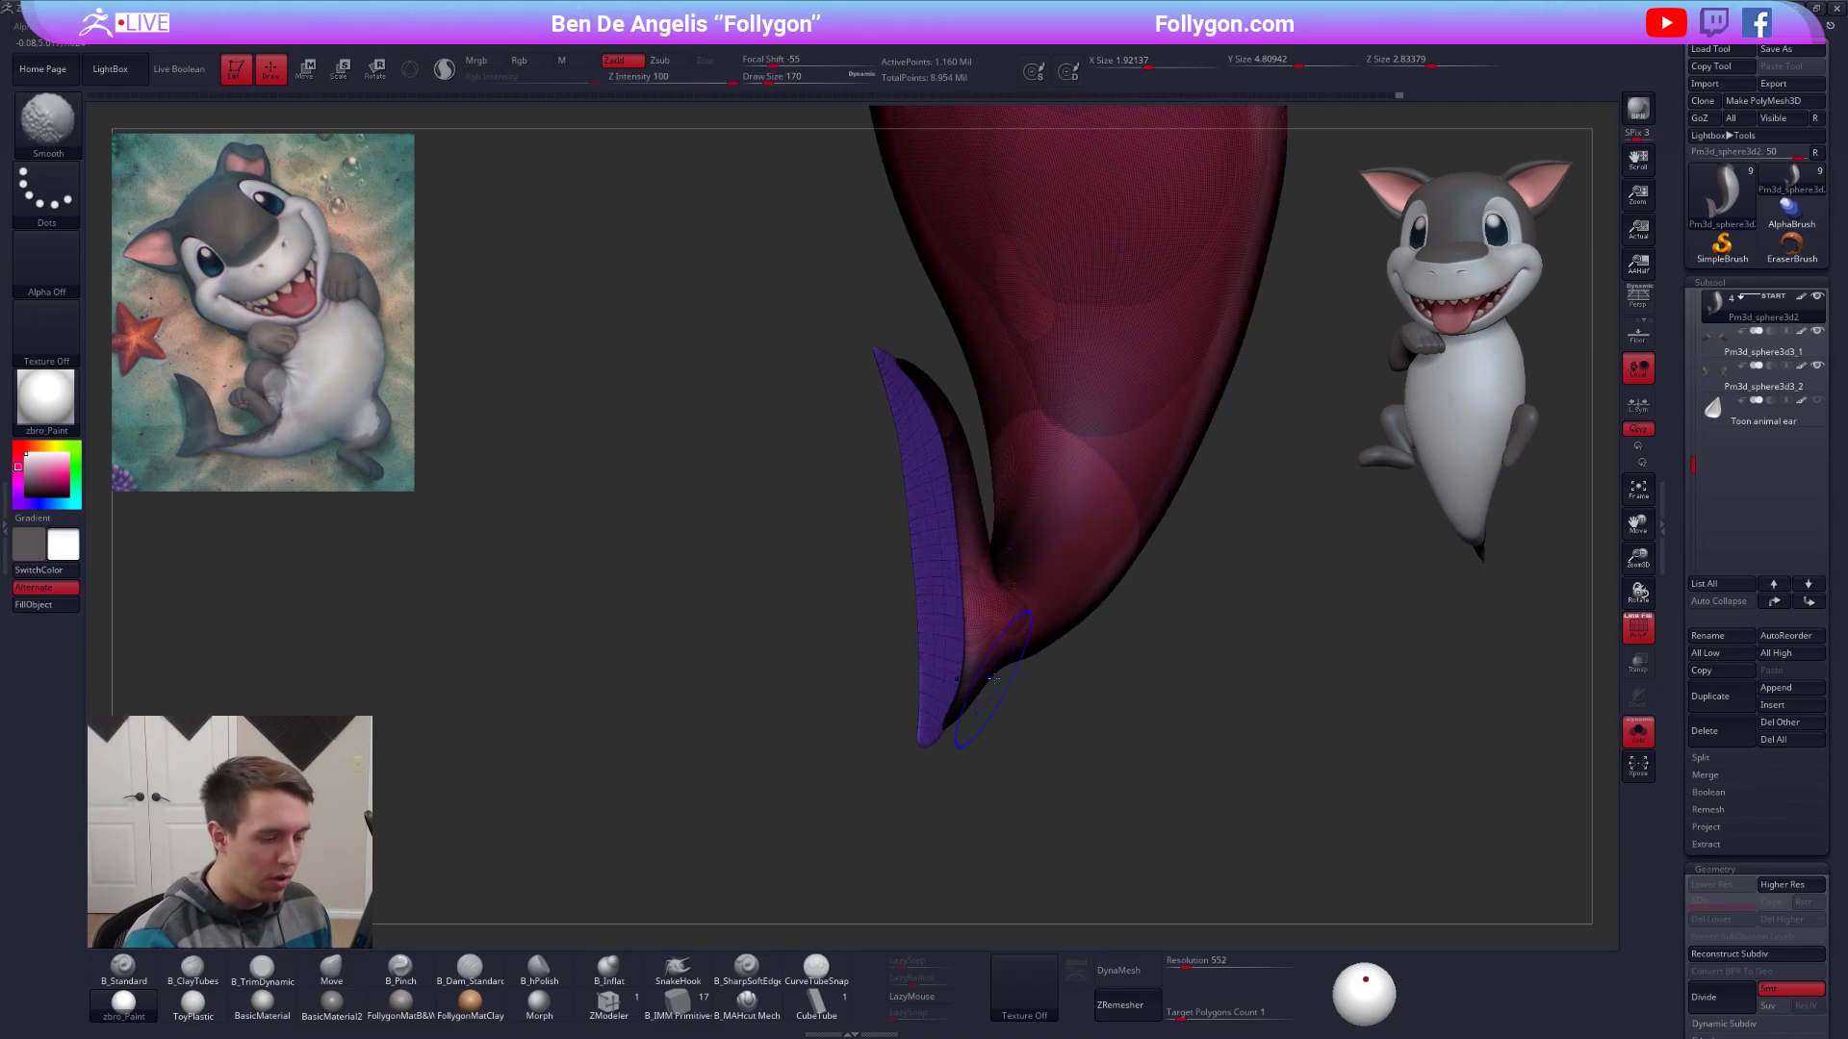
key(shift+f)
click(1121, 970)
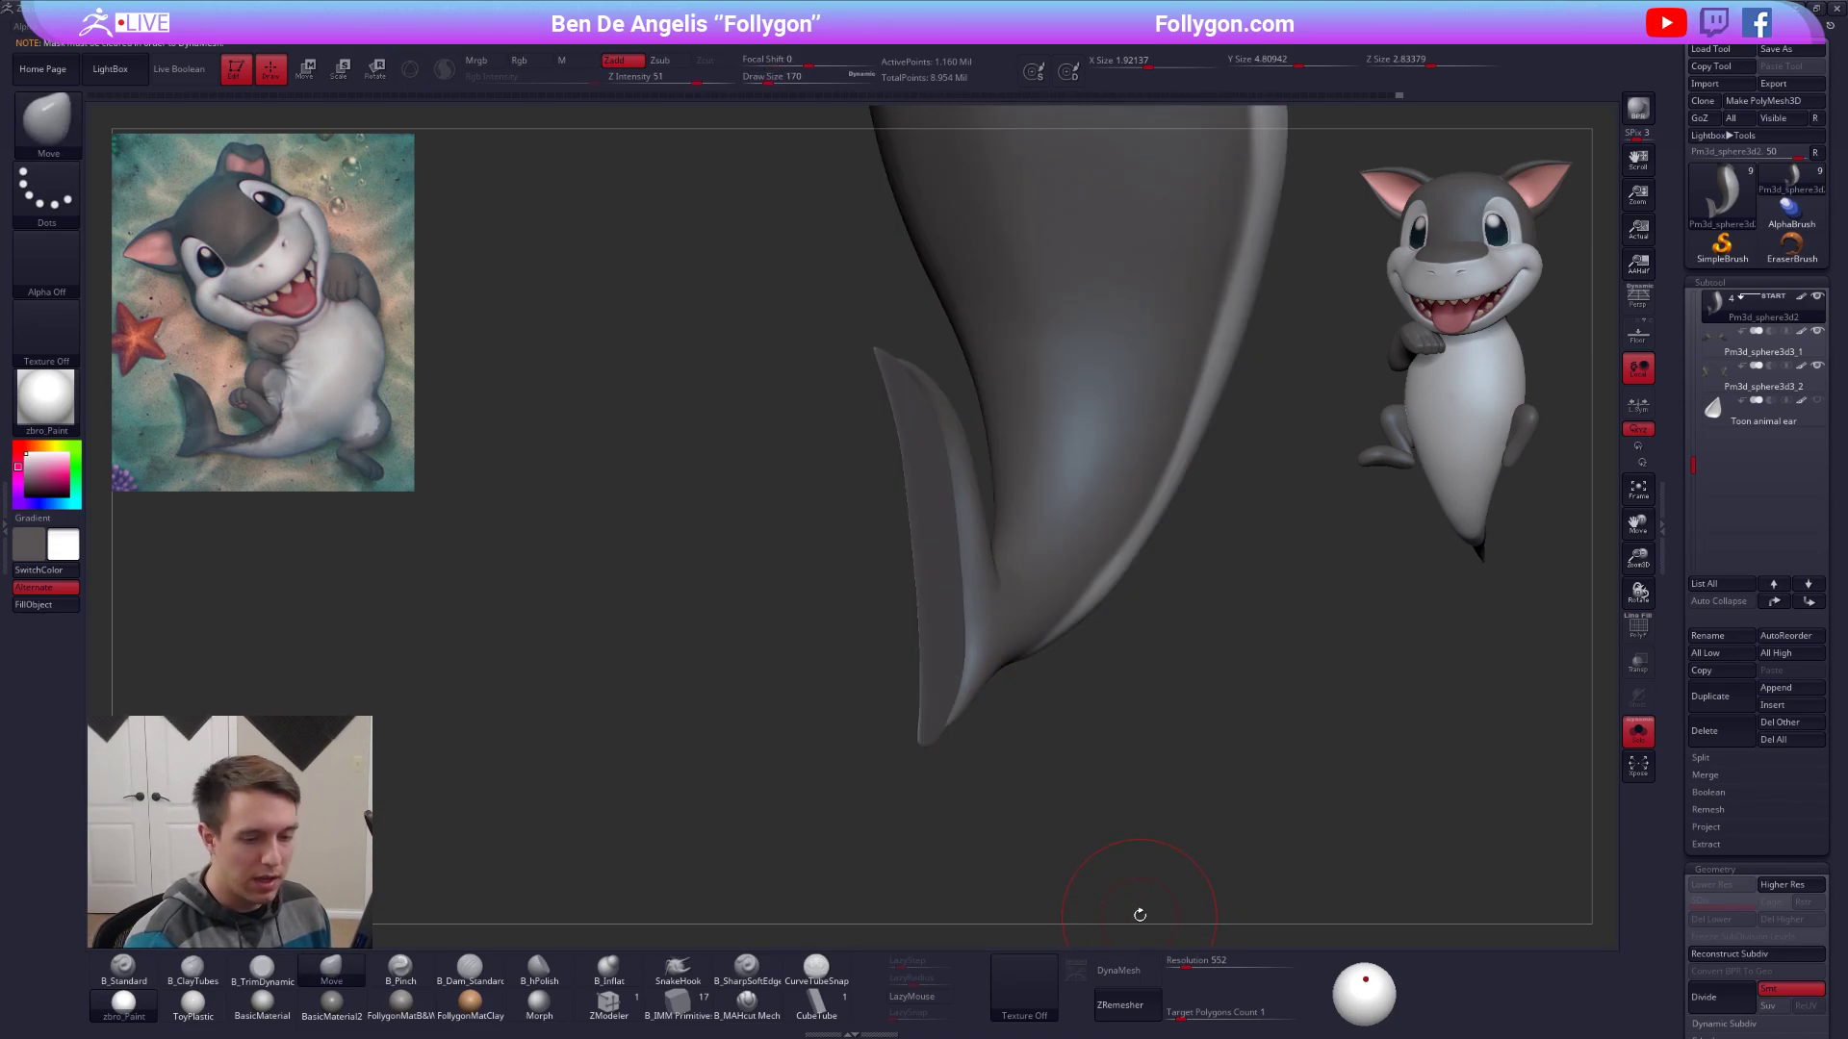
key(shift+f)
key(shift+f)
ctrl+drag(1030, 774, 1117, 577)
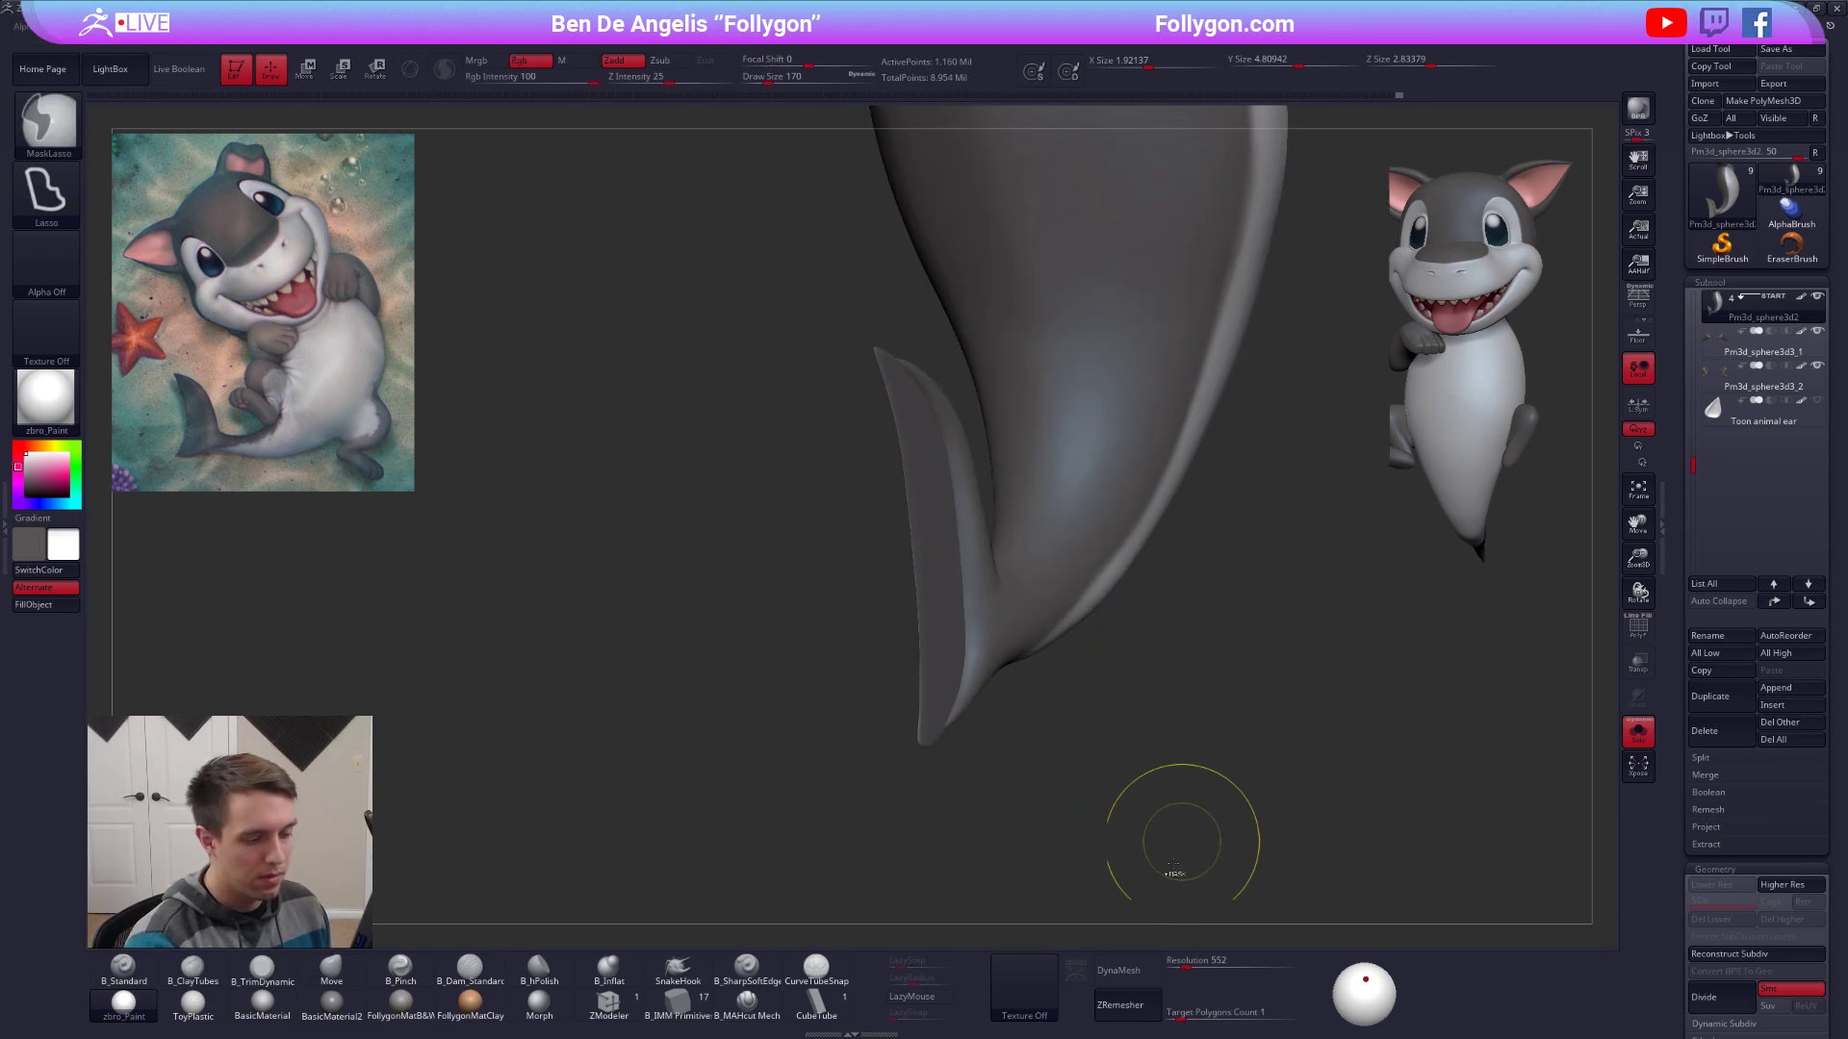
click(1124, 970)
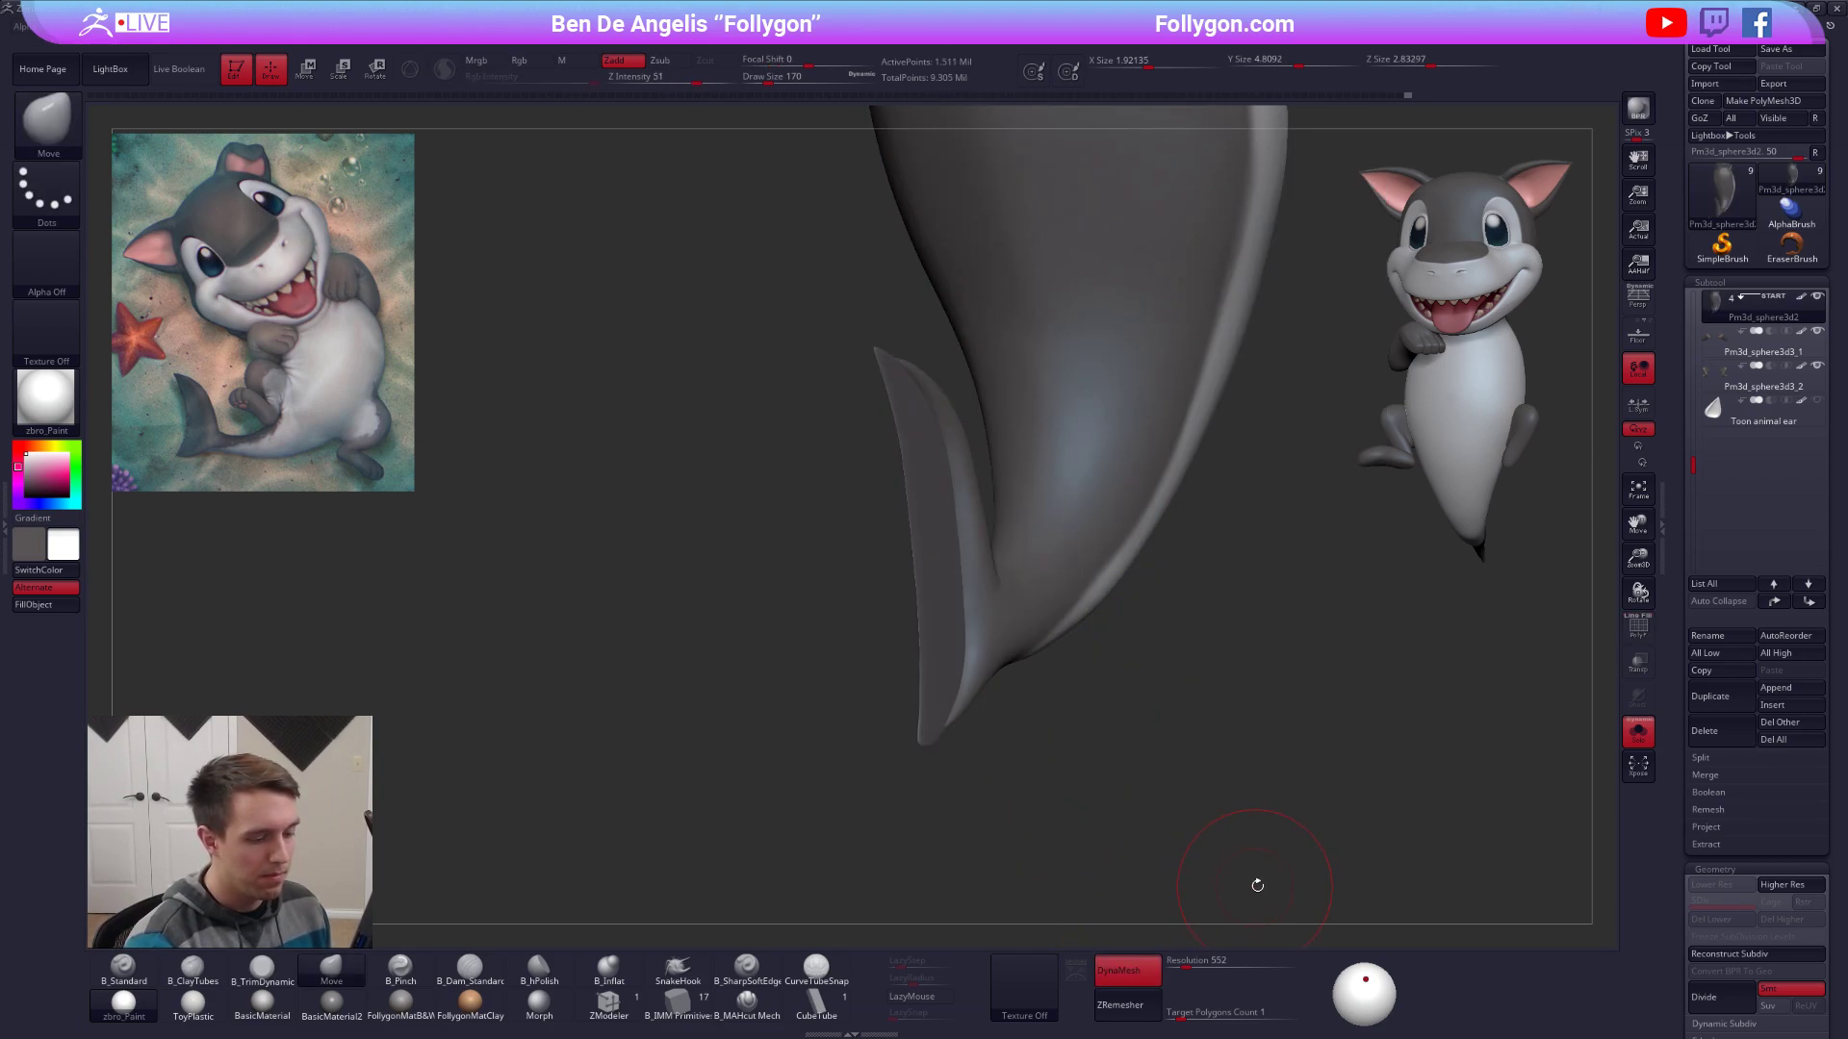
Smooth the lower rear edge of the tail fin at draw size 113 and set the Move brush draw size to 252.
right_drag(1020, 664, 885, 652)
key(space)
key(shift)
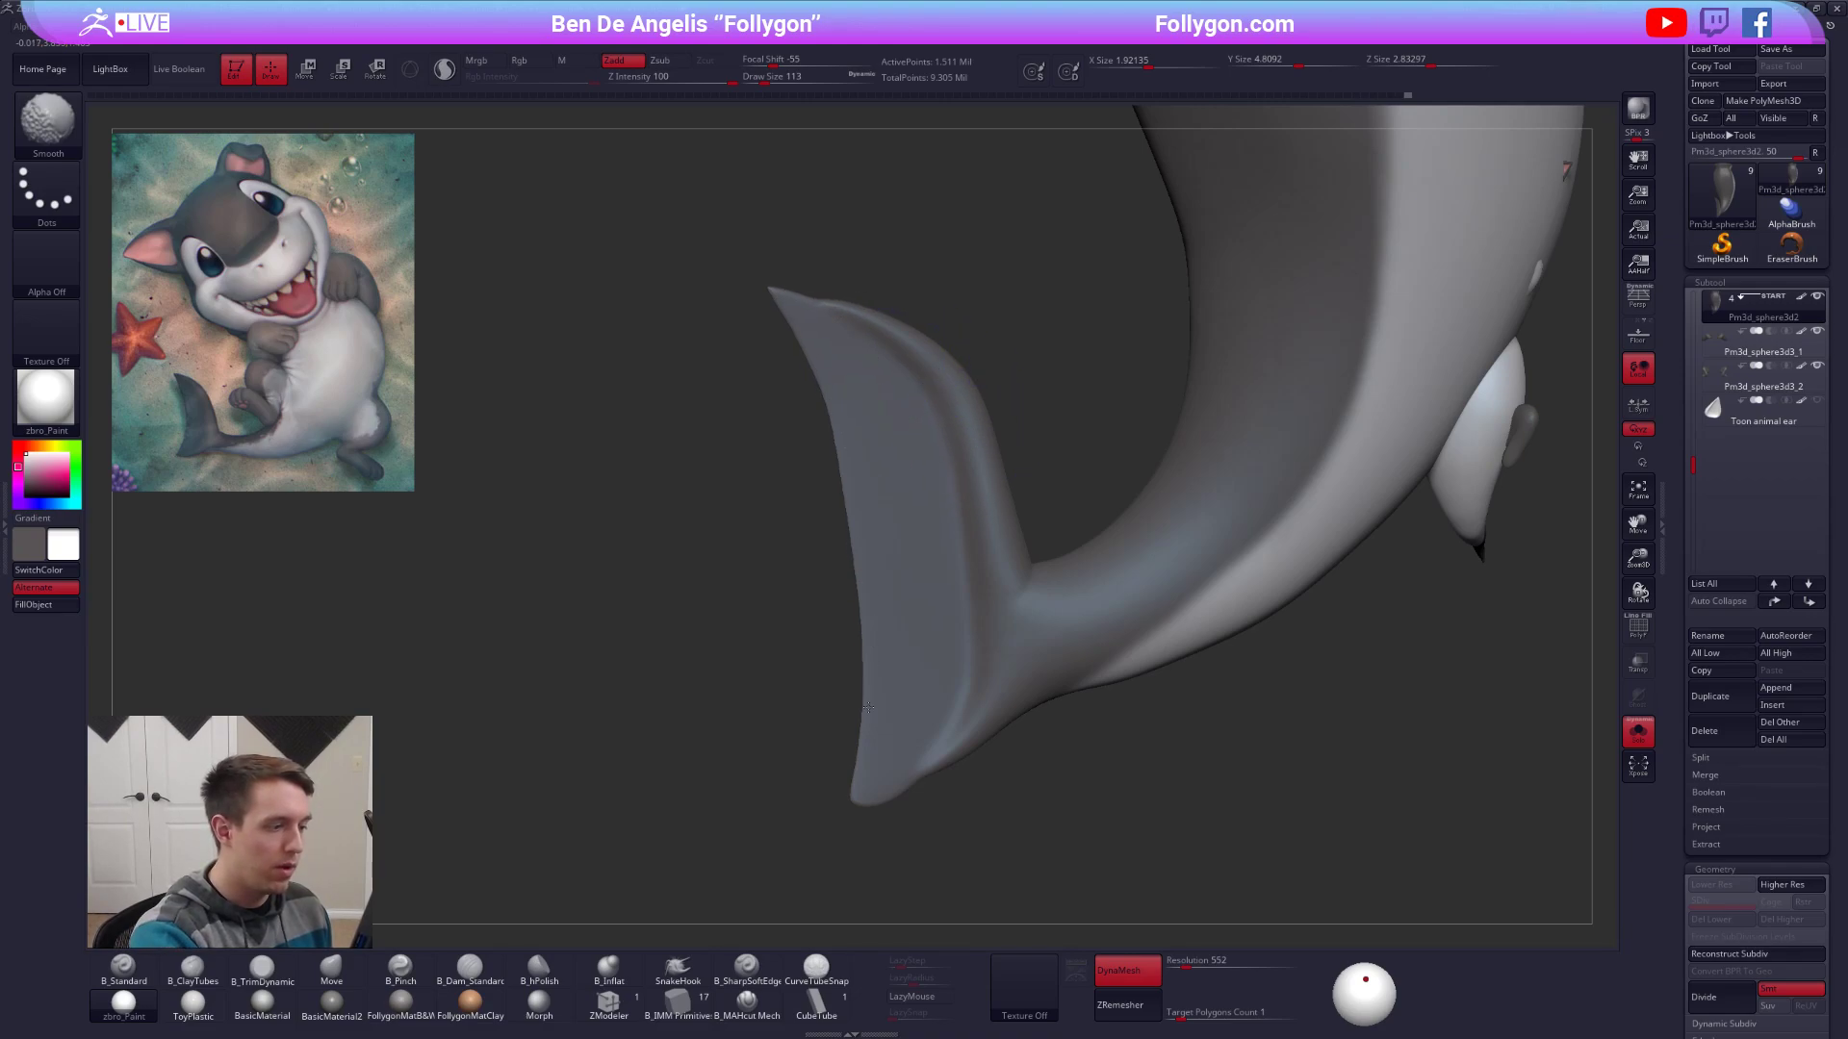
shift+drag(867, 708, 878, 722)
mouse_move(878, 722)
right_down()
mouse_move(856, 635)
mouse_move(874, 566)
right_up()
key(space)
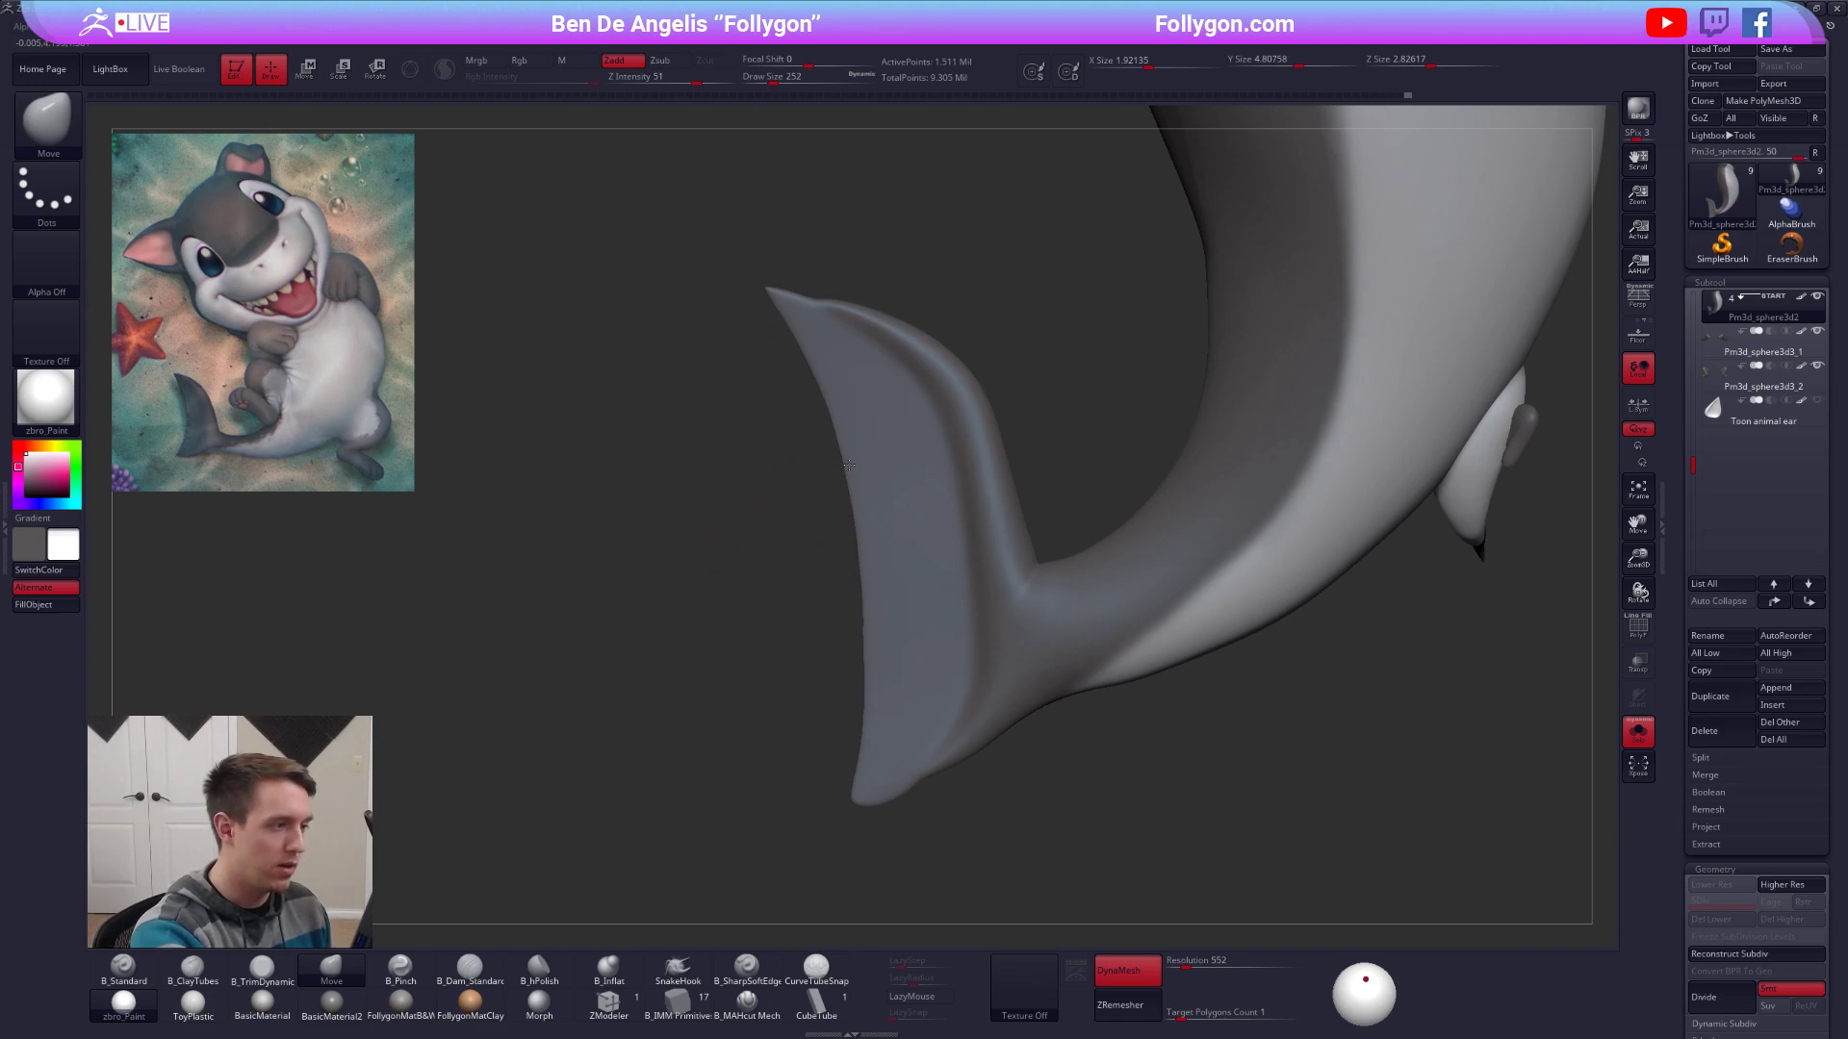
Nudge the rear edge of the tail fin slightly inward with the Move brush at draw size 203.
key(space)
drag(848, 466, 869, 517)
drag(875, 625, 880, 628)
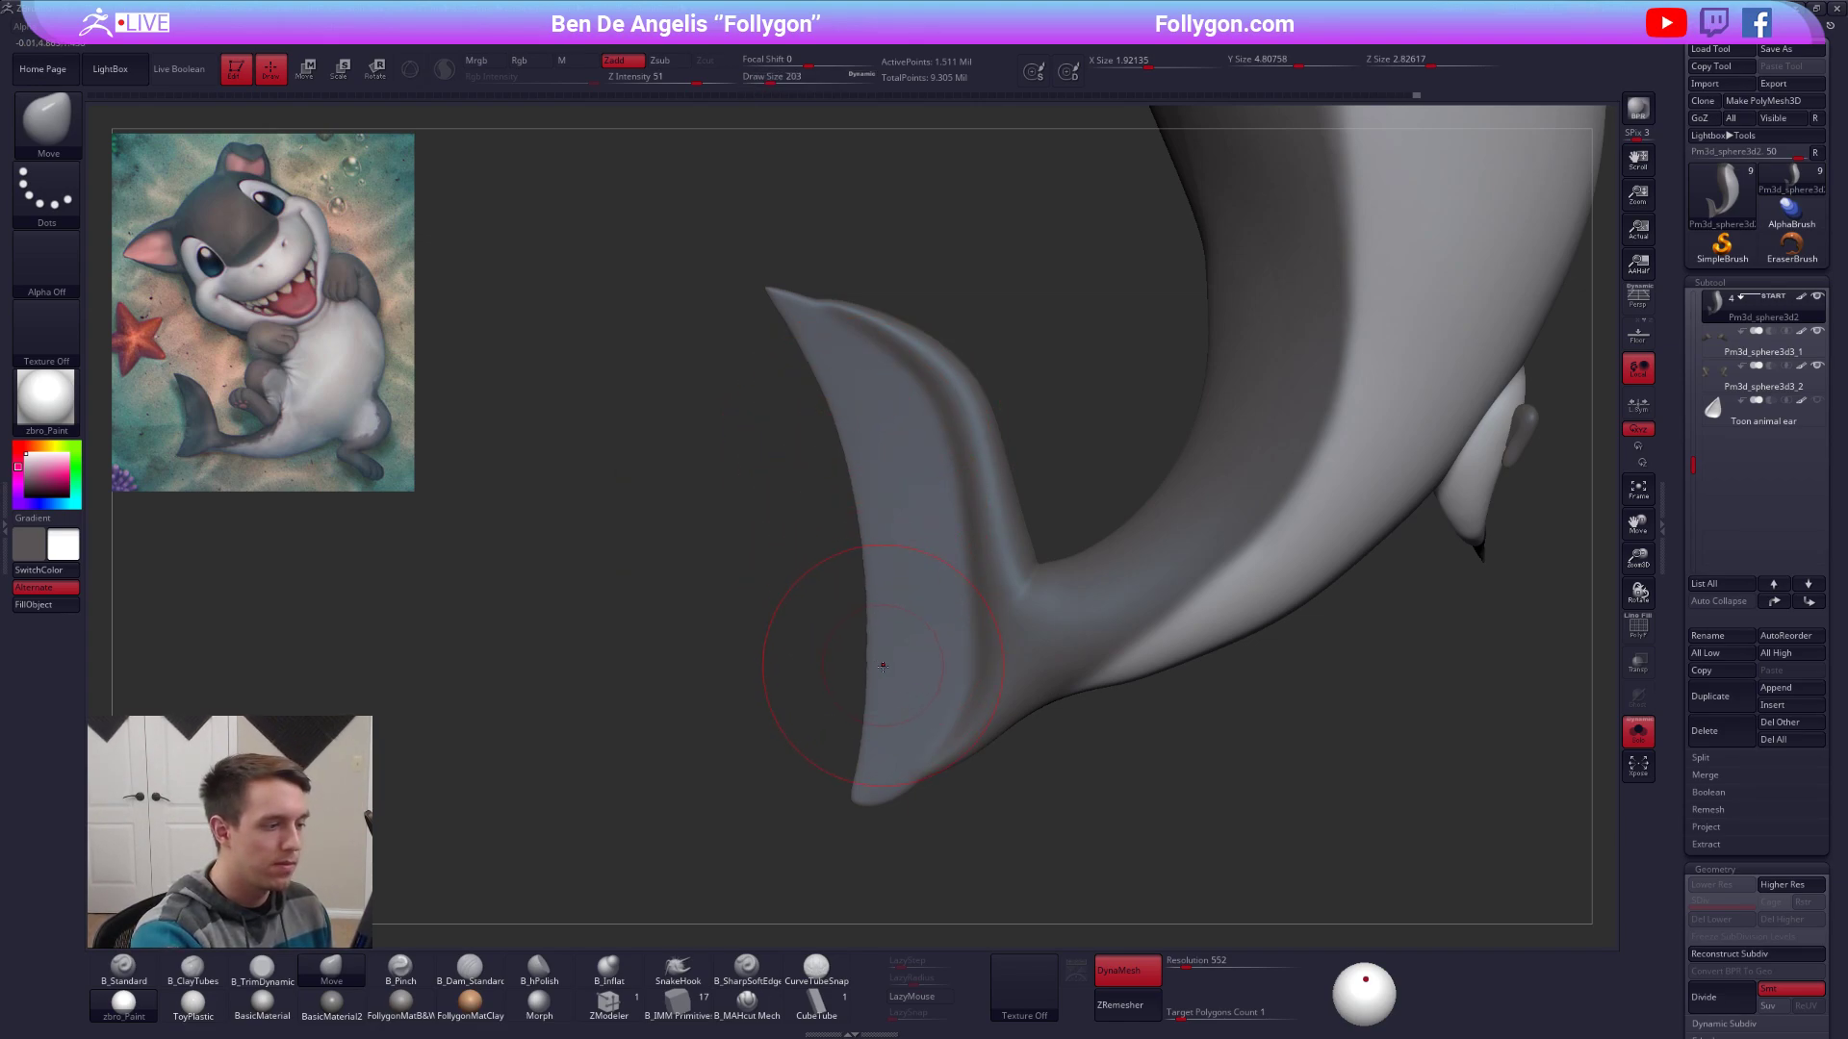
right_drag(879, 660, 989, 543)
alt+right_drag(926, 442, 940, 545)
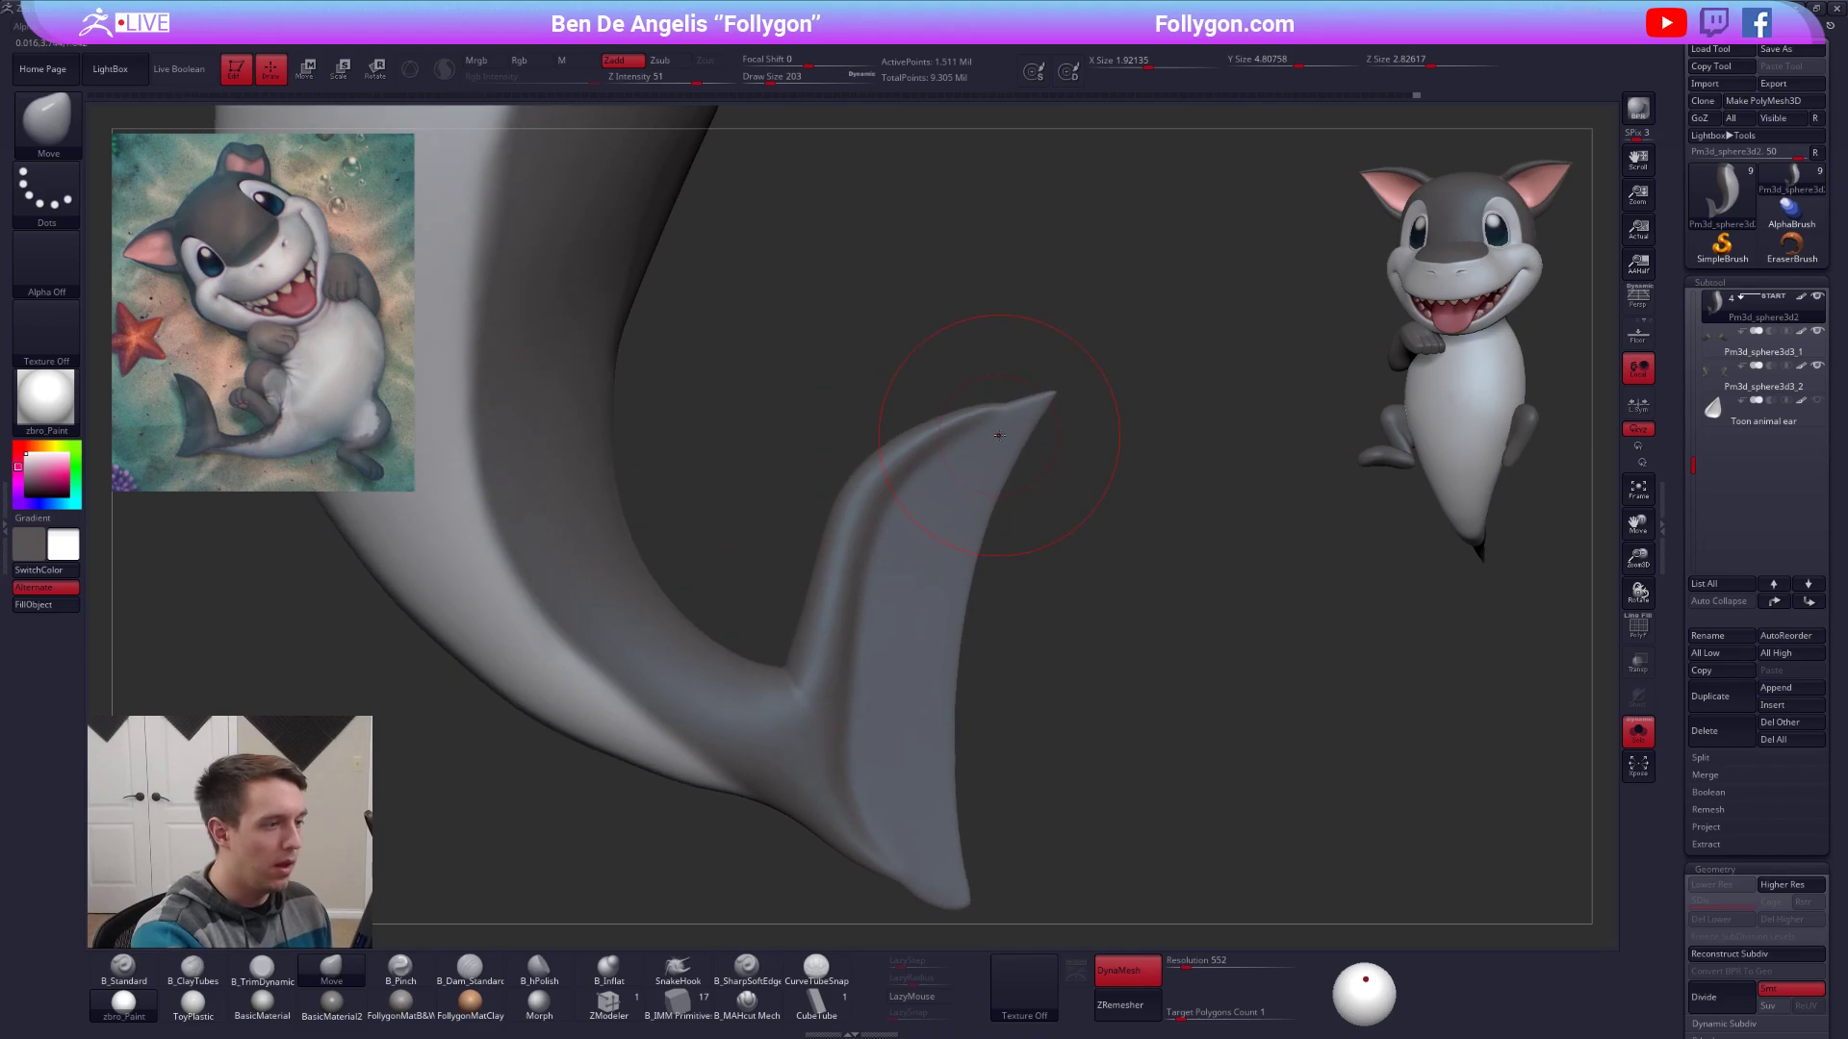
Touch up the upper tip of the tail fin with the ClayTubes brush at draw size 81.
key(space)
drag(936, 531, 916, 531)
mouse_move(919, 337)
right_down()
mouse_move(1006, 482)
mouse_move(967, 410)
right_up()
key(2)
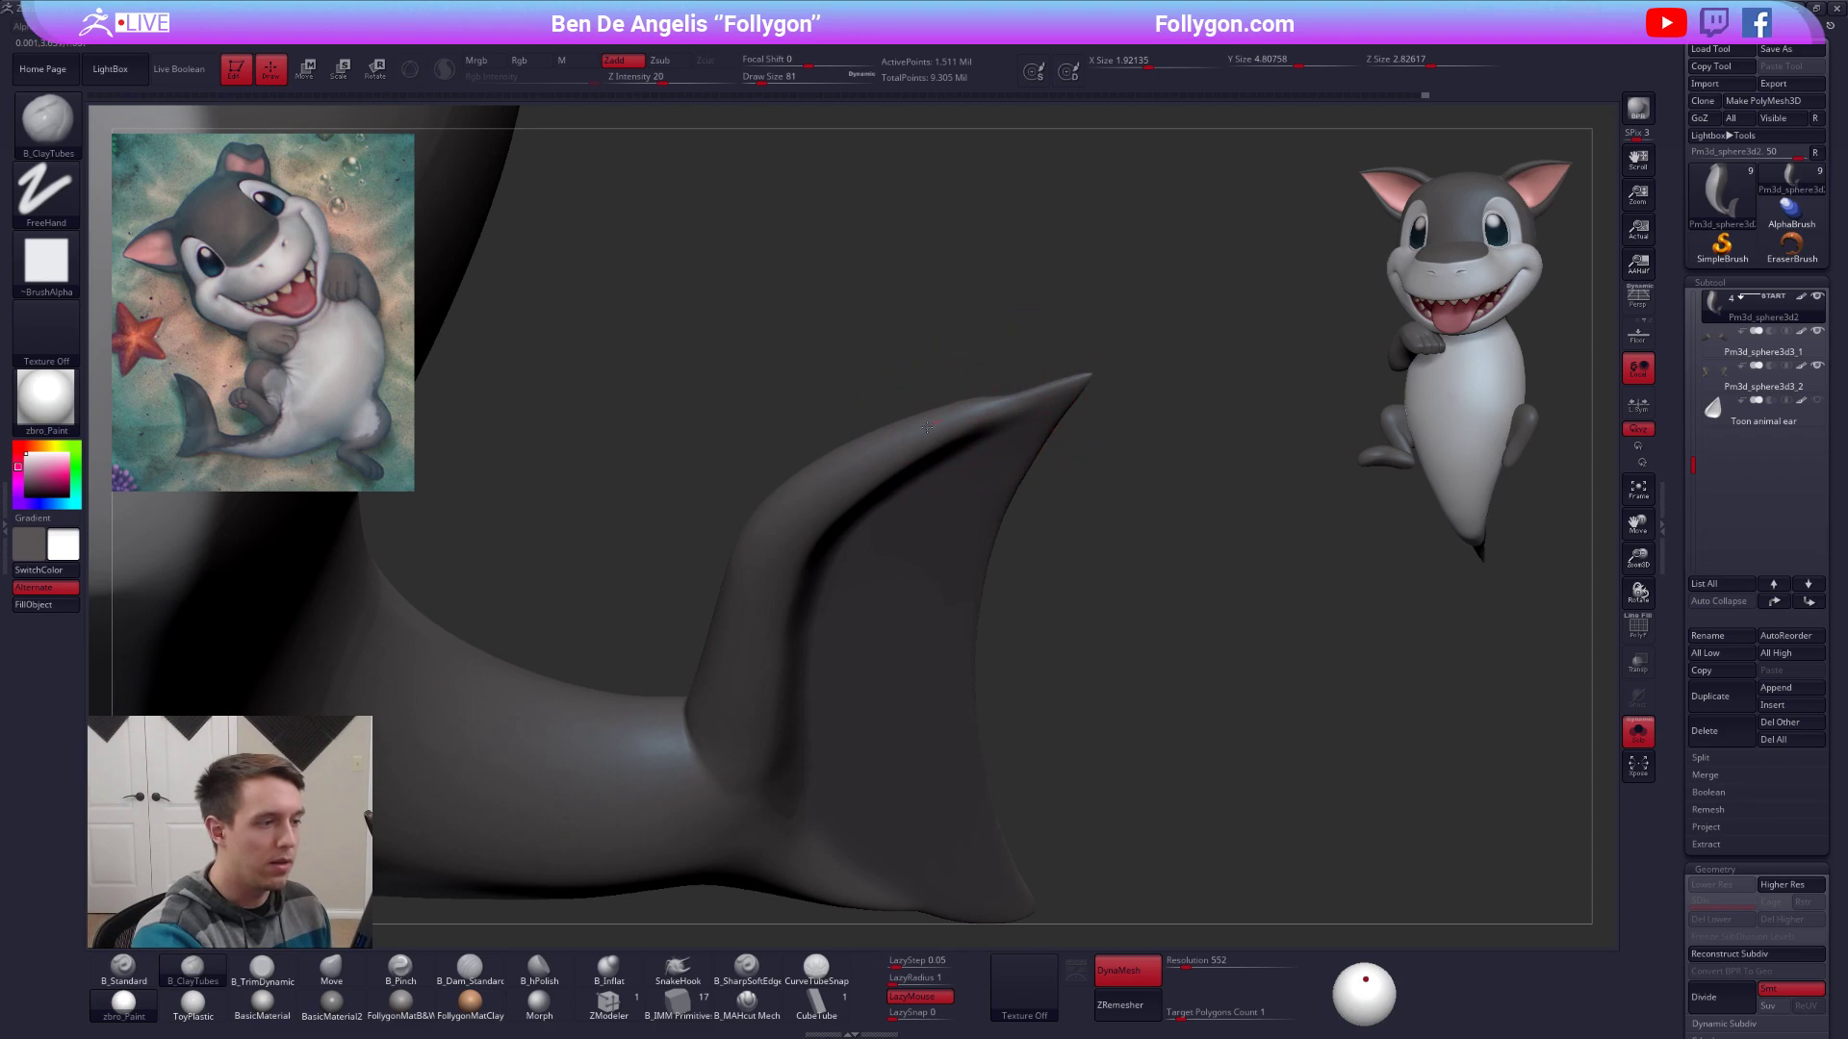
key(shift)
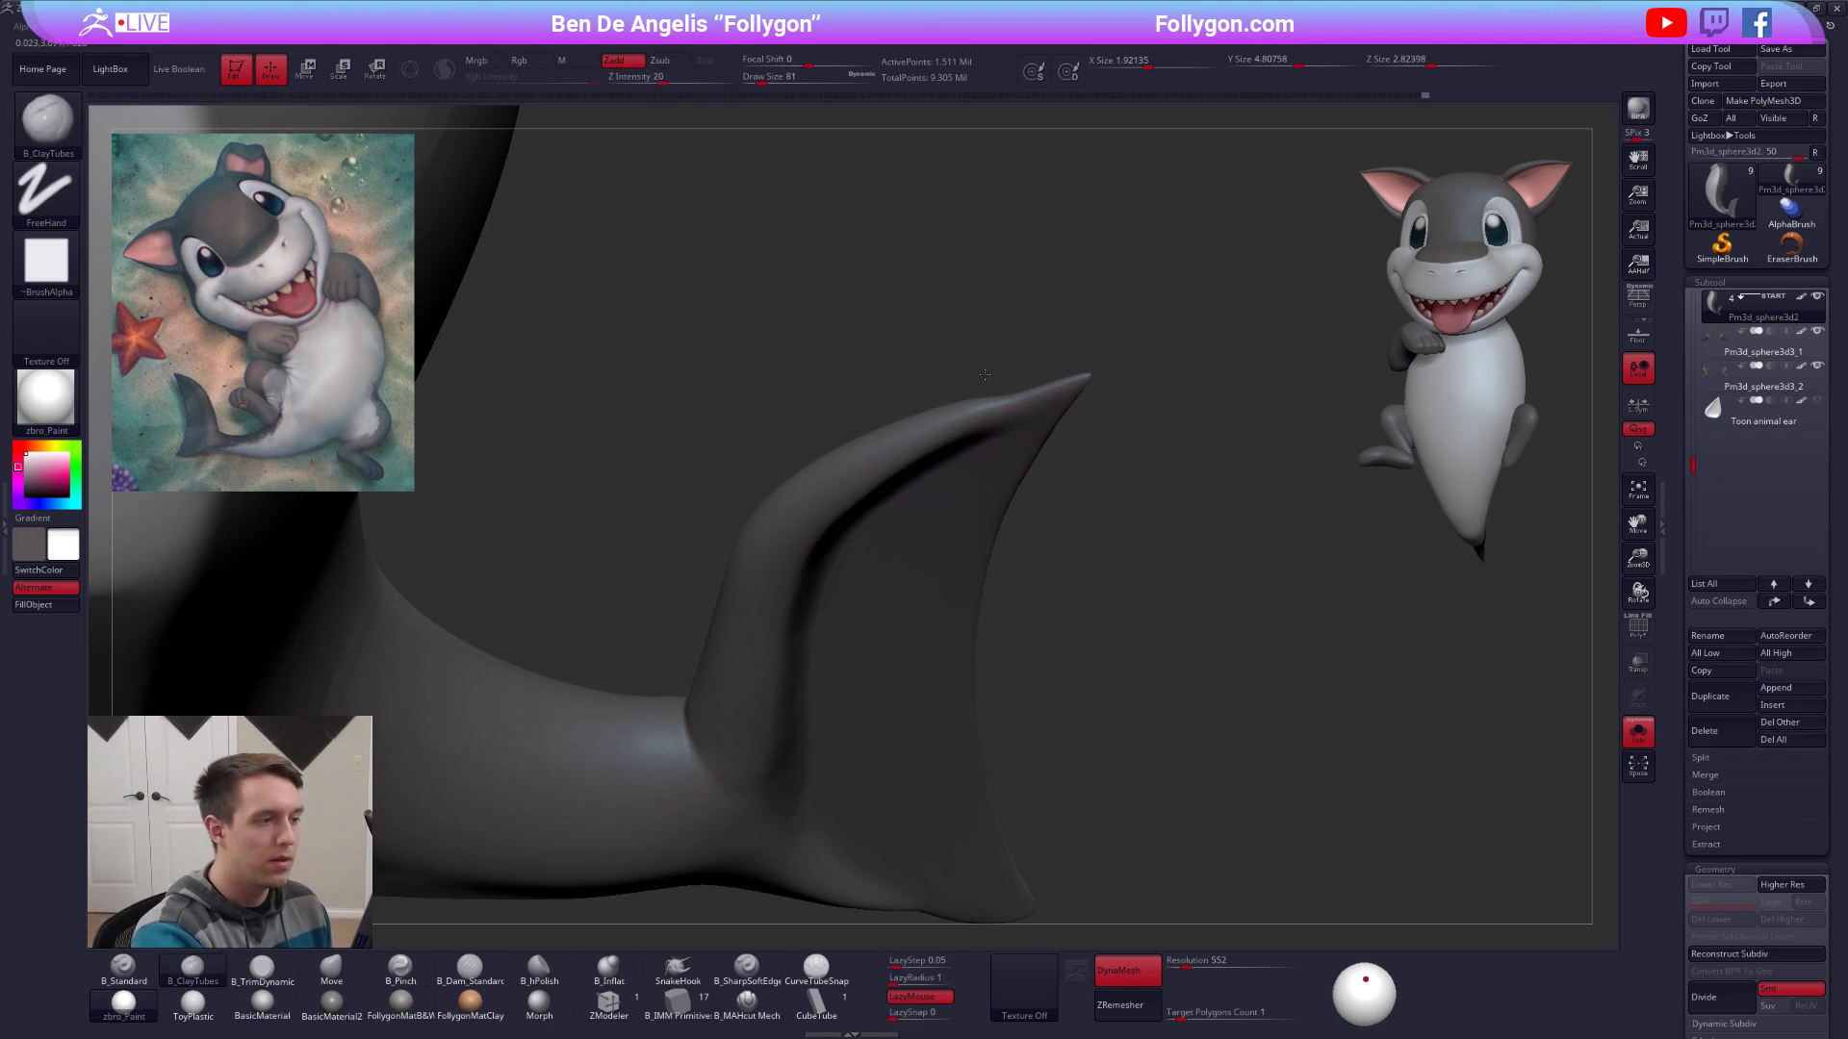
right_drag(1045, 395, 1011, 421)
Refine the lower tip of the tail fin with the Move brush at draw sizes 74 and 43 and smooth it at draw size 54.
key(4)
key(s)
mouse_move(1012, 418)
mouse_down()
mouse_move(1035, 414)
mouse_move(1028, 387)
mouse_move(776, 526)
mouse_move(818, 628)
mouse_move(1039, 443)
mouse_move(1065, 183)
mouse_up()
key(s)
key(s)
alt+drag(995, 664, 992, 688)
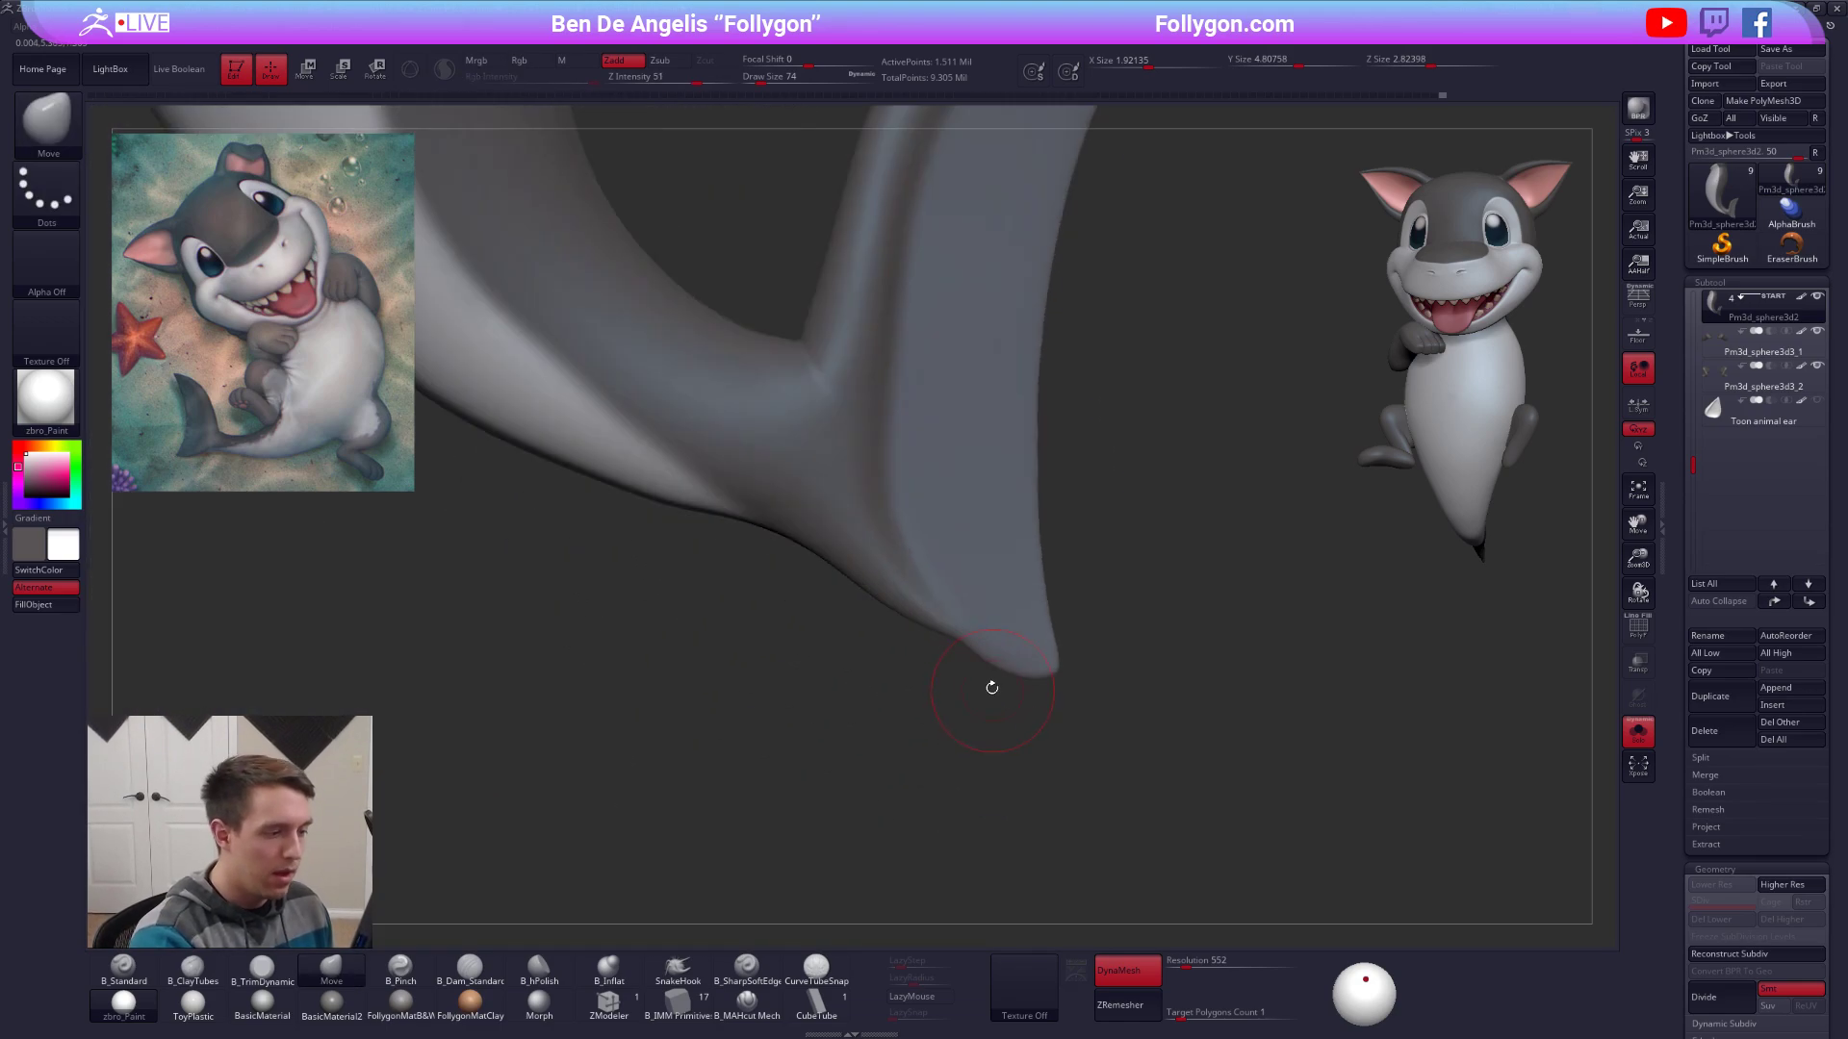
key(space)
click(960, 639)
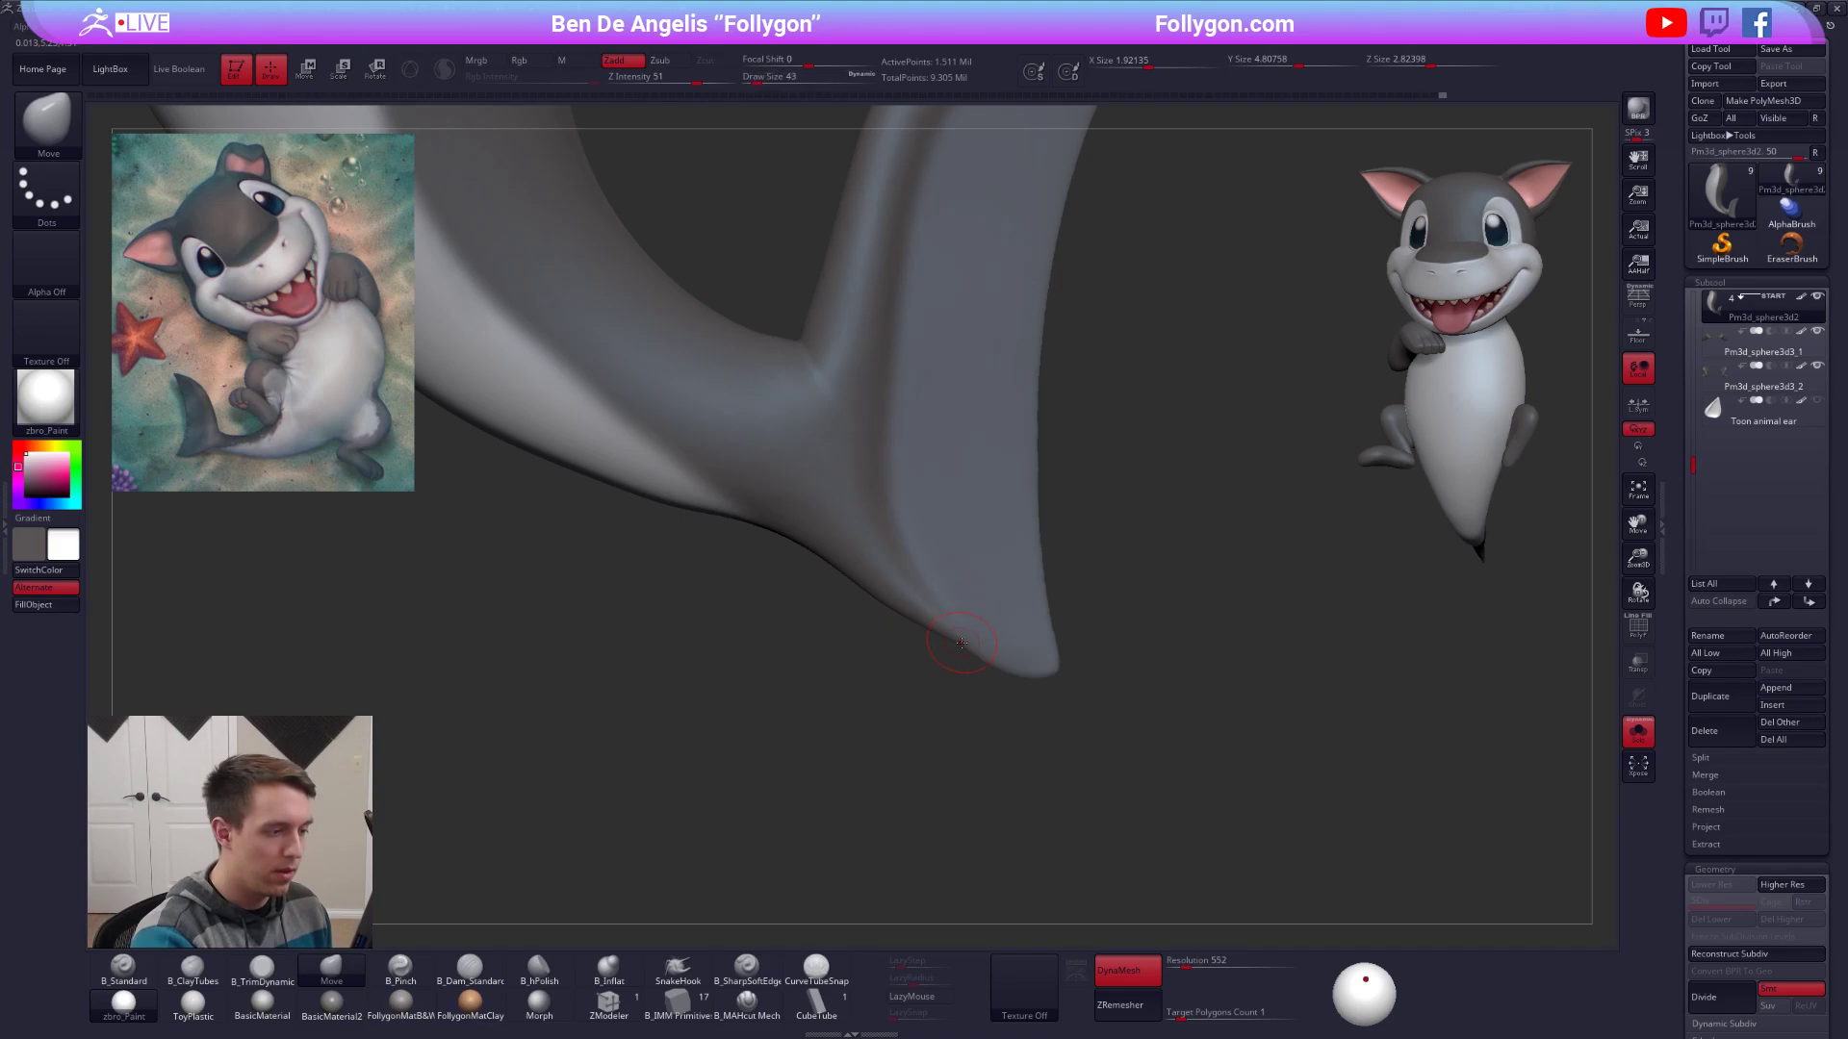
key(shift)
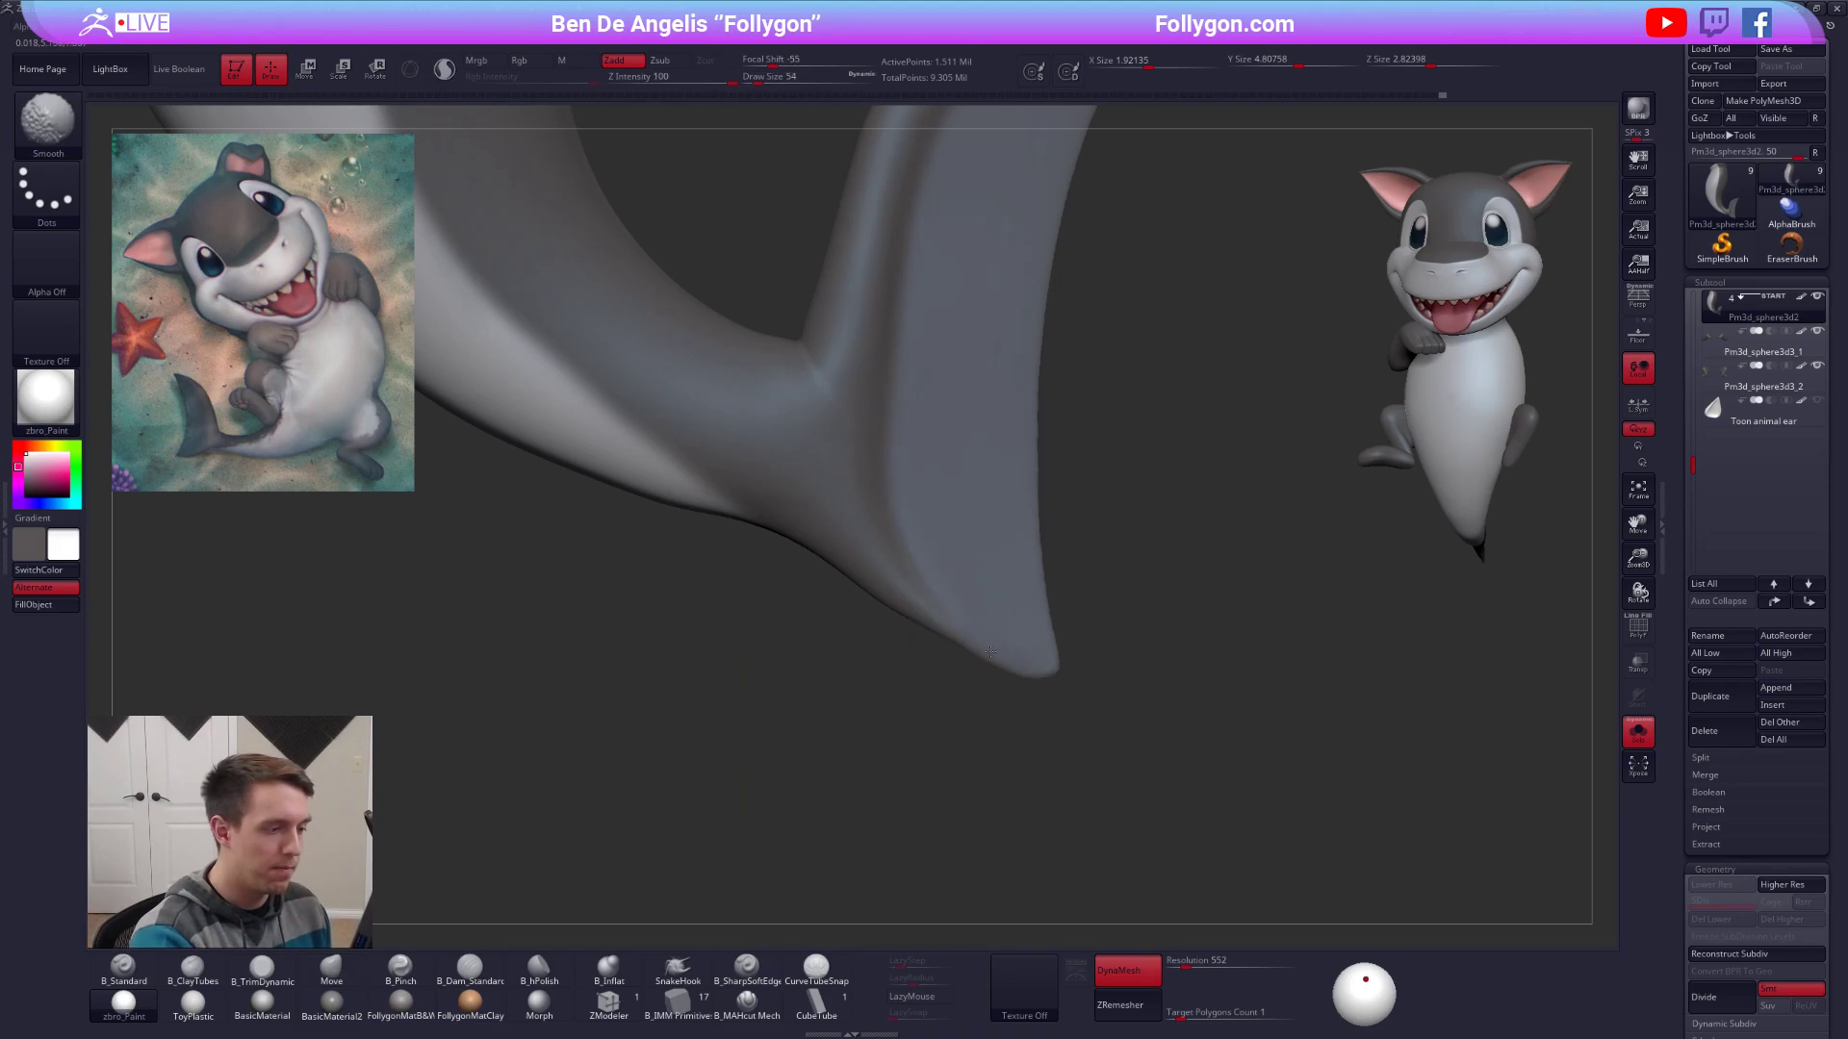
mouse_move(990, 651)
shift+mouse_down()
mouse_move(1037, 669)
mouse_move(927, 557)
mouse_move(962, 583)
shift+mouse_up()
Adjust the overall outline of the tail fin with the Move brush, raising the draw size to 150.
key(space)
click(1016, 576)
alt+drag(1020, 500, 991, 563)
key(space)
click(976, 565)
alt+drag(943, 433, 962, 563)
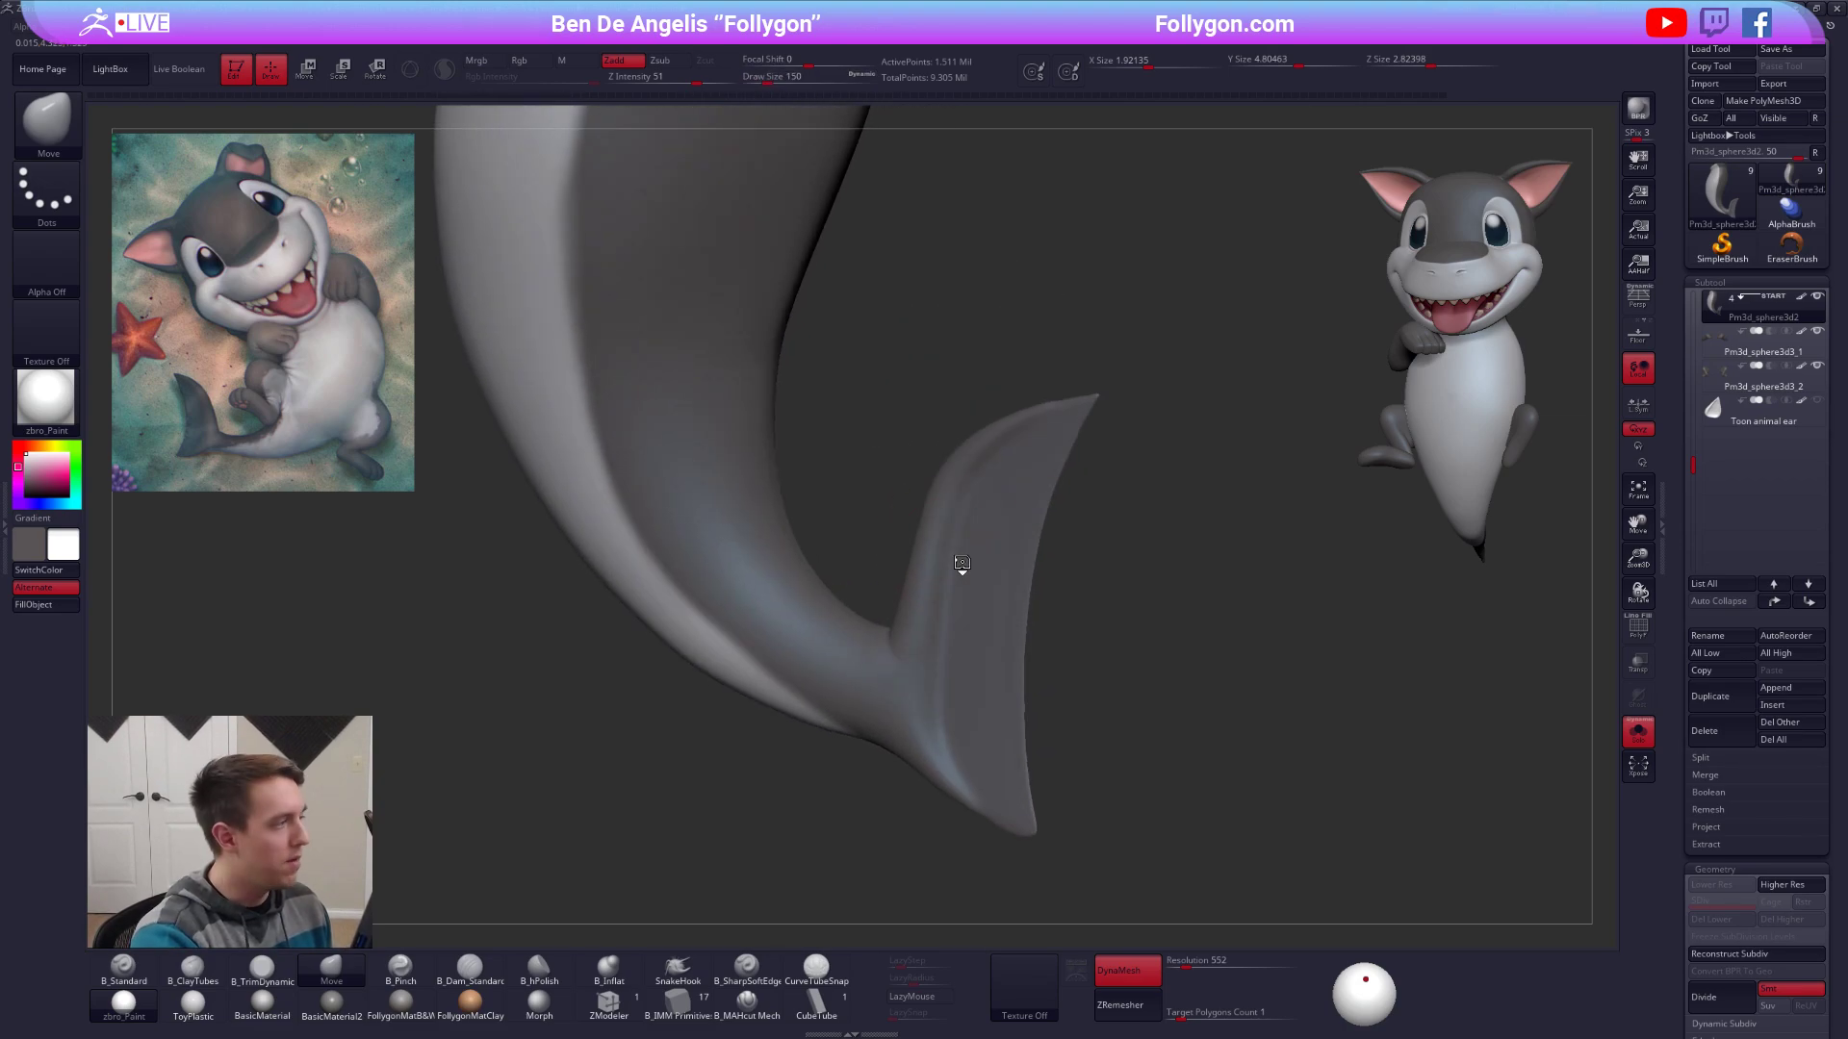
Flatten the side of the tail fin along its raised front ridge with TrimDynamic at draw sizes 113 and 96.
key(3)
key(space)
click(953, 523)
right_drag(955, 515, 975, 520)
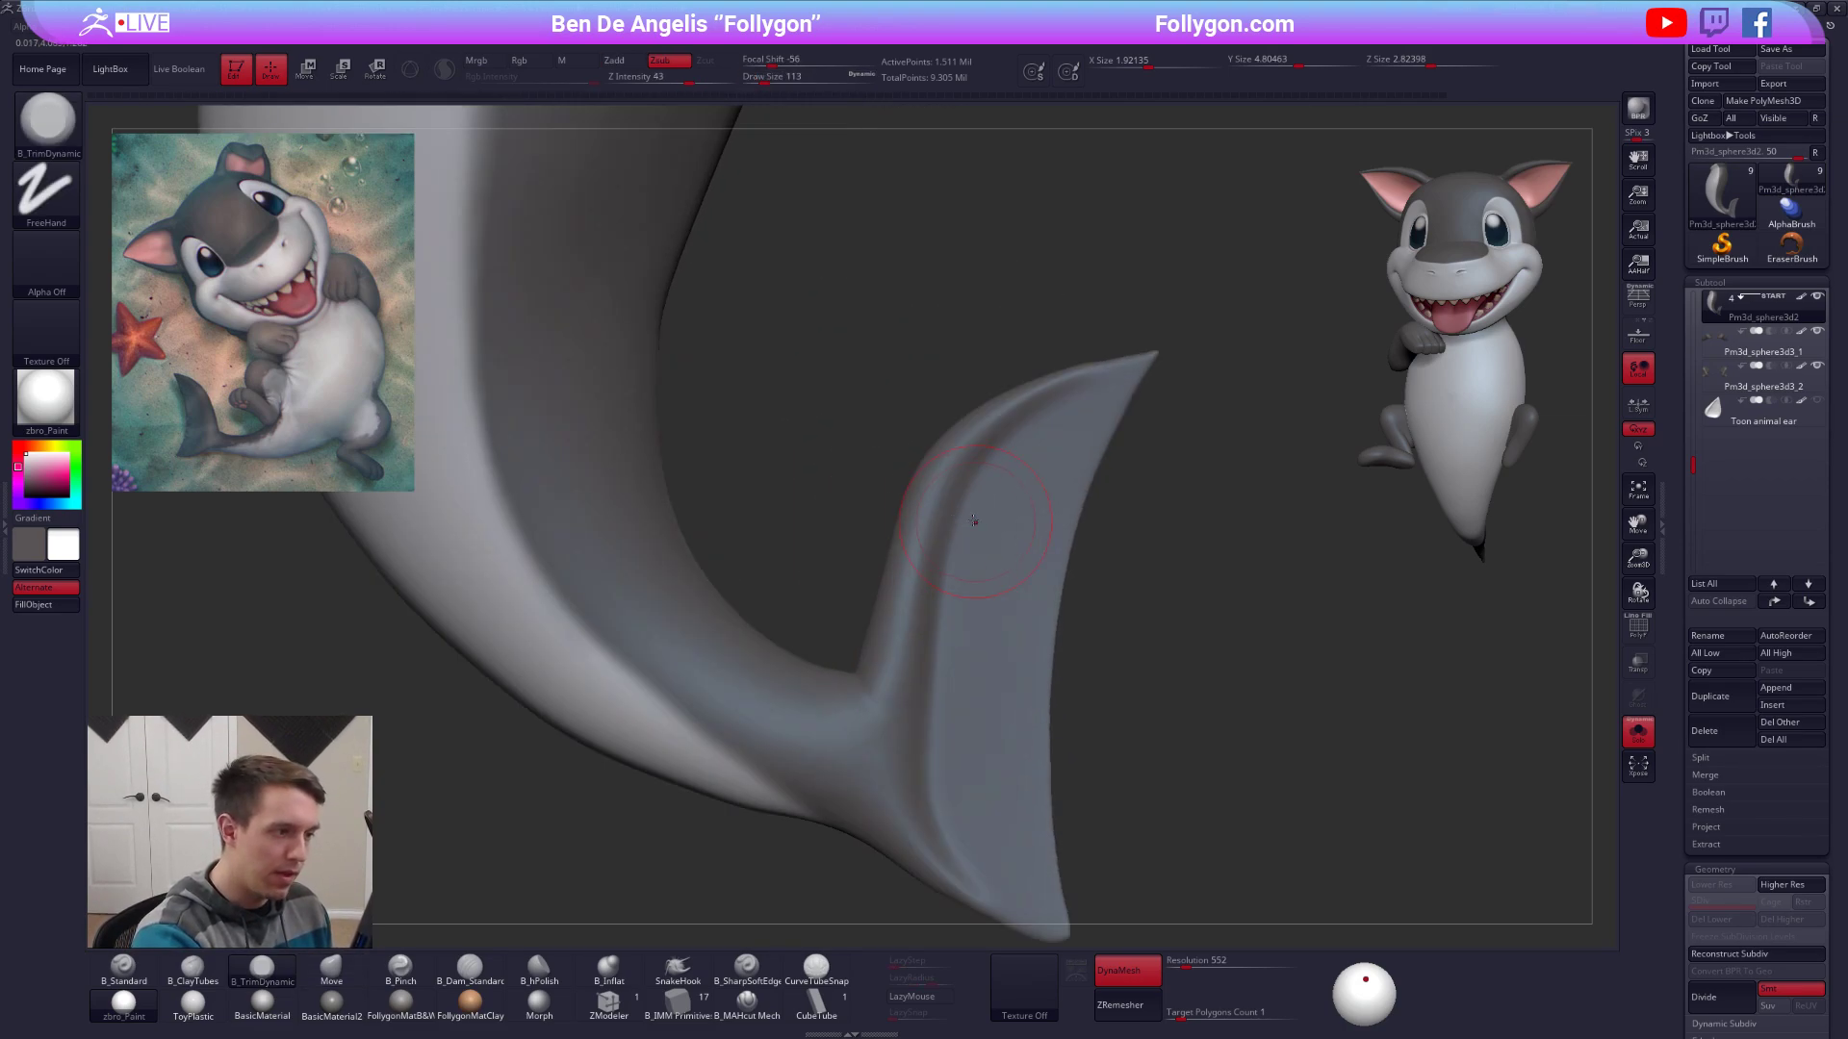
drag(1054, 408, 1053, 408)
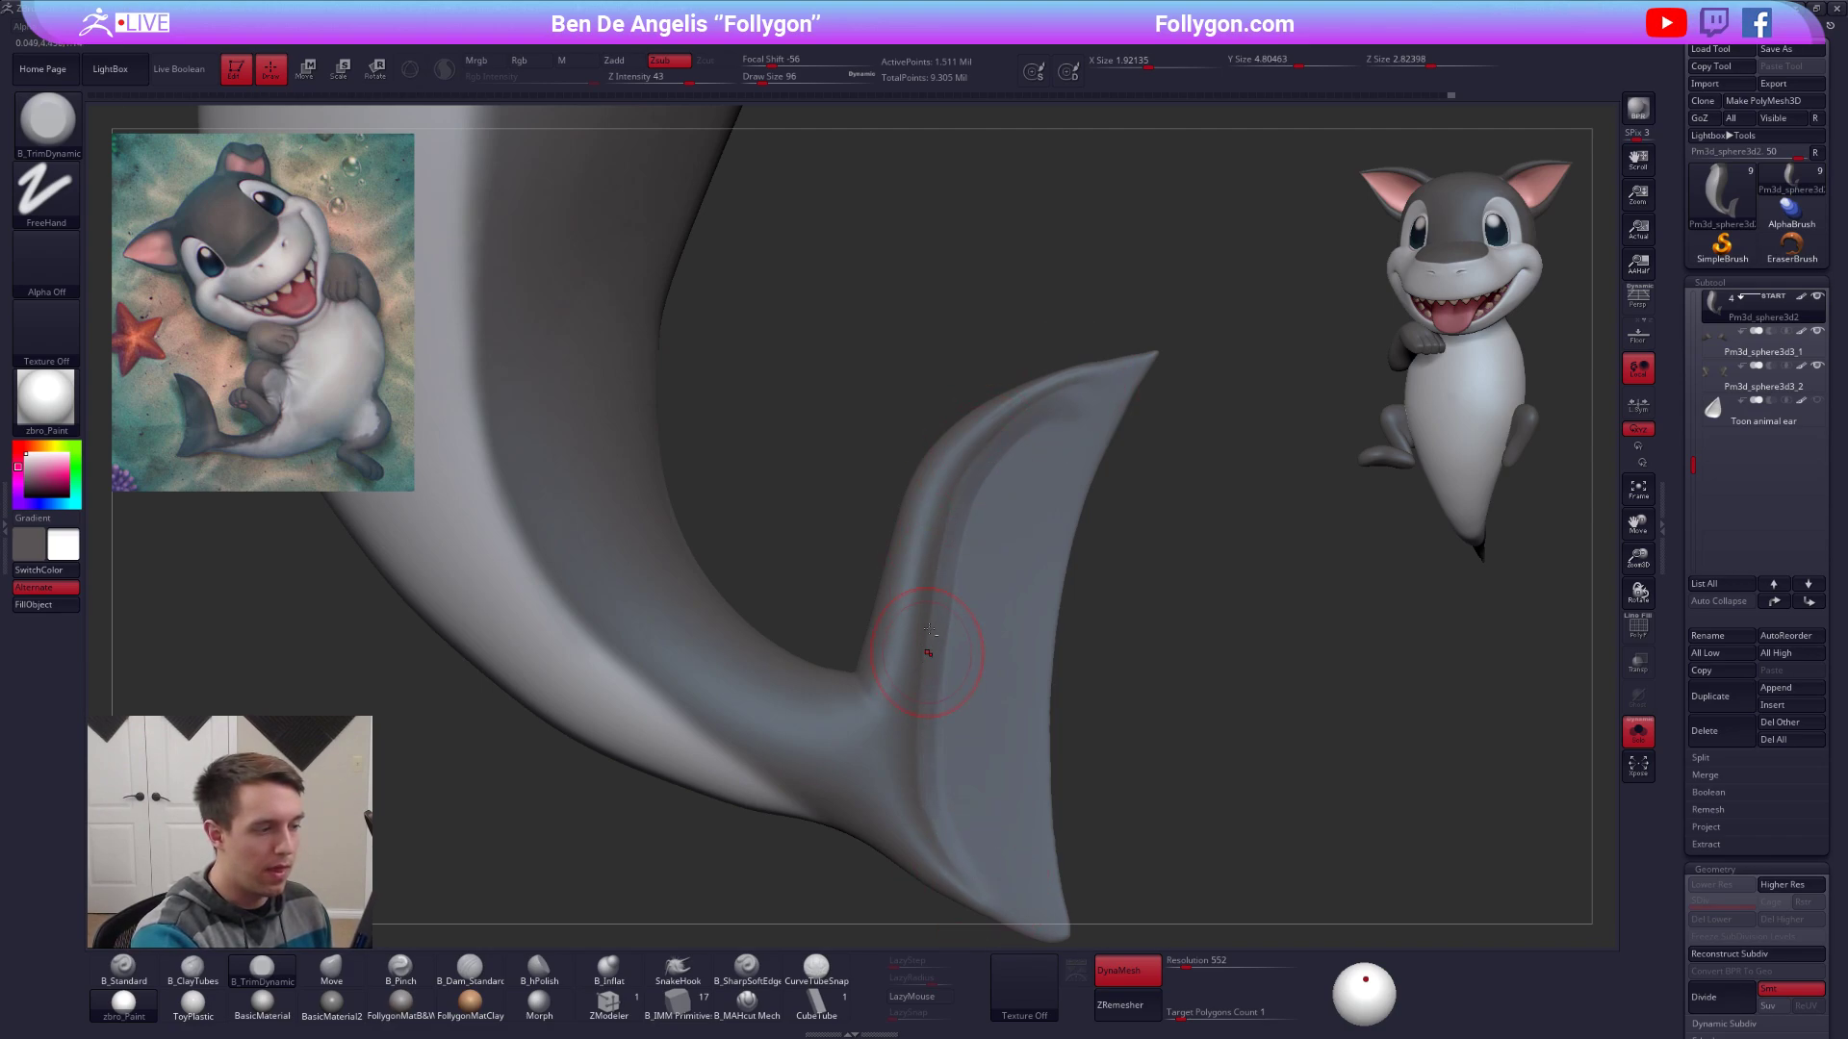
Smooth the trimmed area along the tail fin's ridge and switch to the ClayTubes brush.
key(shift)
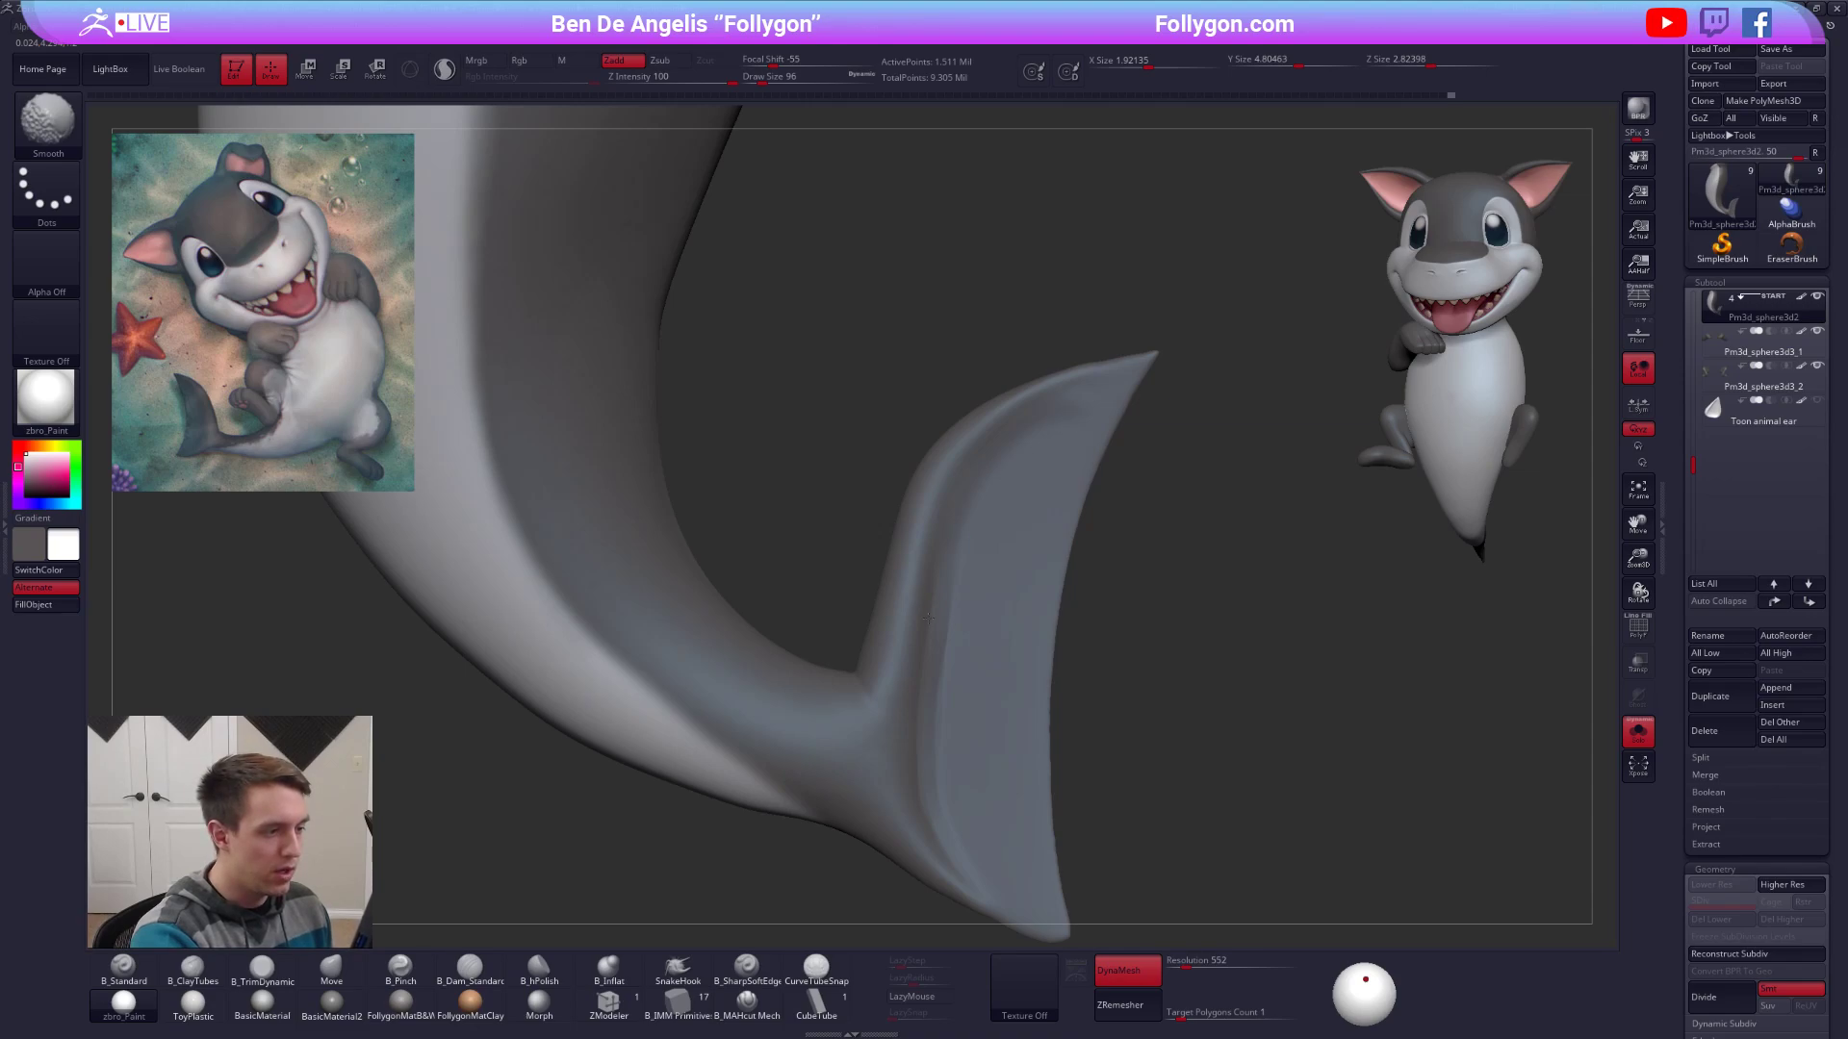
shift+drag(947, 822, 944, 751)
mouse_move(1107, 760)
alt+mouse_down()
mouse_move(1098, 664)
mouse_move(934, 693)
mouse_move(1082, 694)
alt+mouse_up()
drag(1082, 695, 1121, 708)
drag(1136, 558, 1203, 555)
key(2)
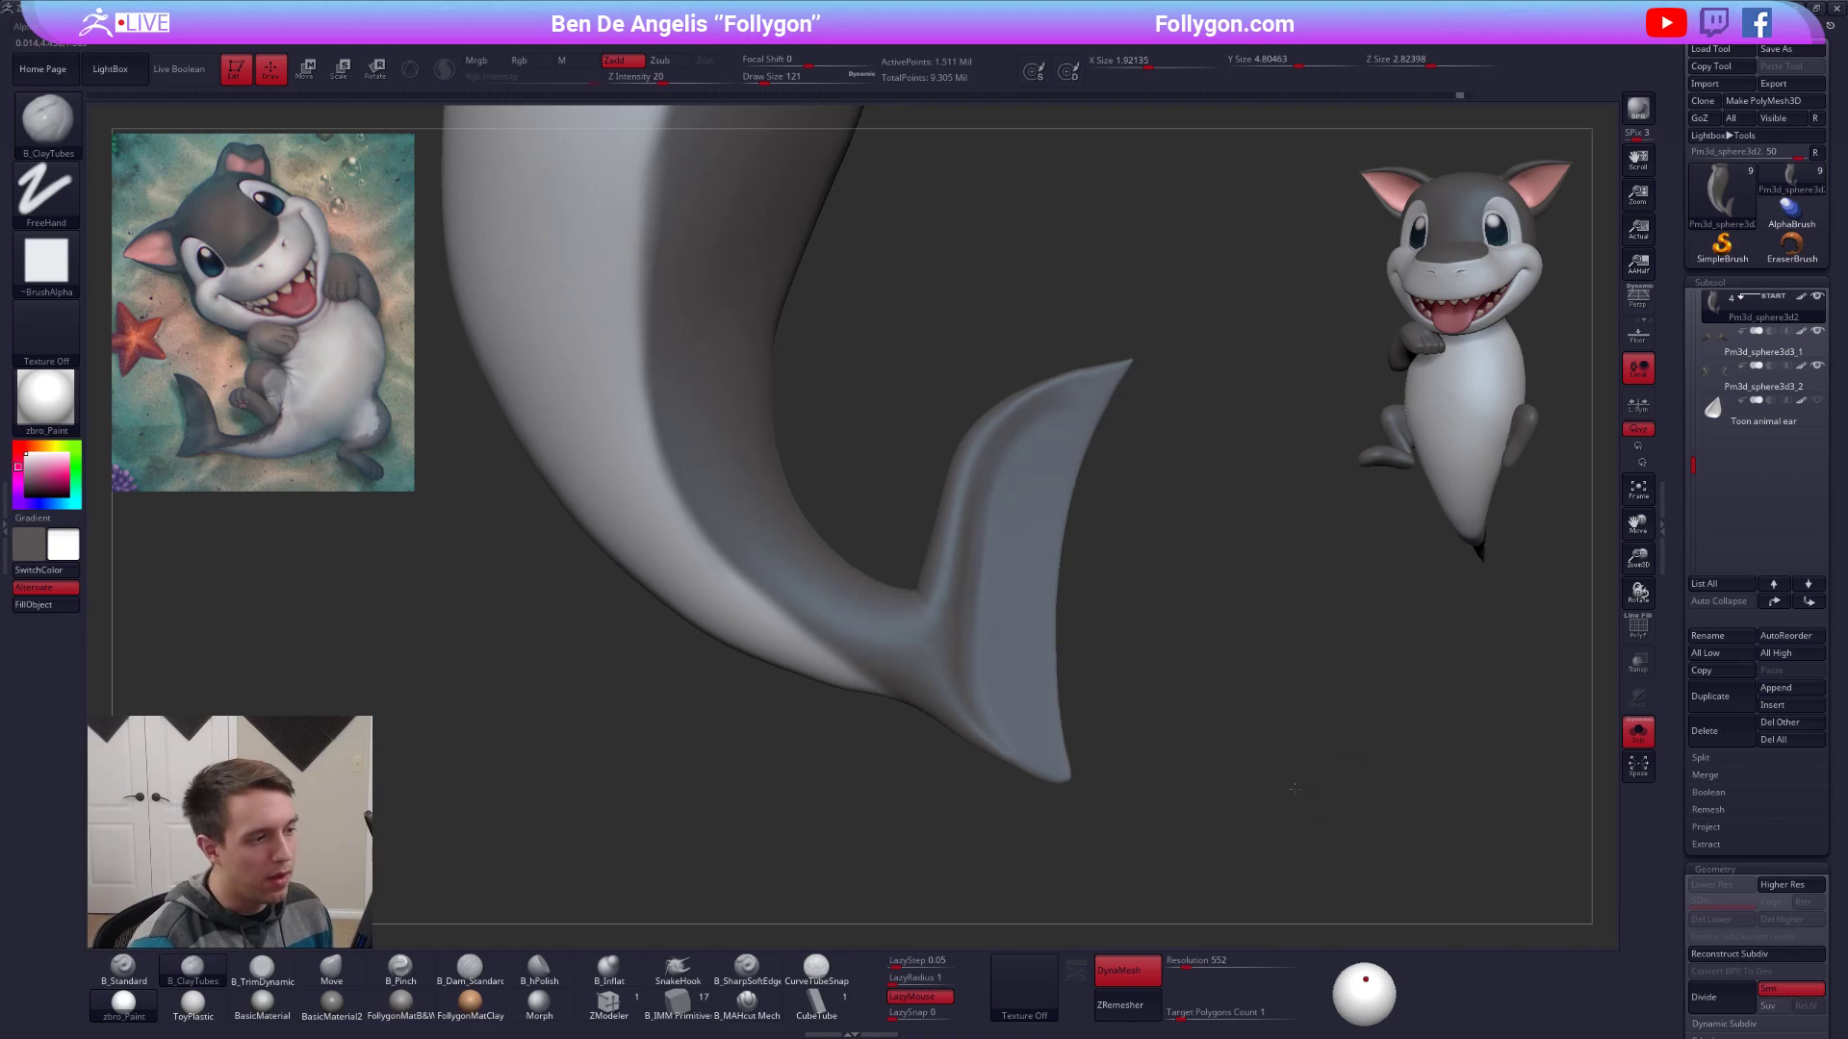
Inspect the polygon density of the body and tail in PolyFrame view and examine the fin from behind.
key(shift+f)
alt+drag(1294, 789, 1283, 856)
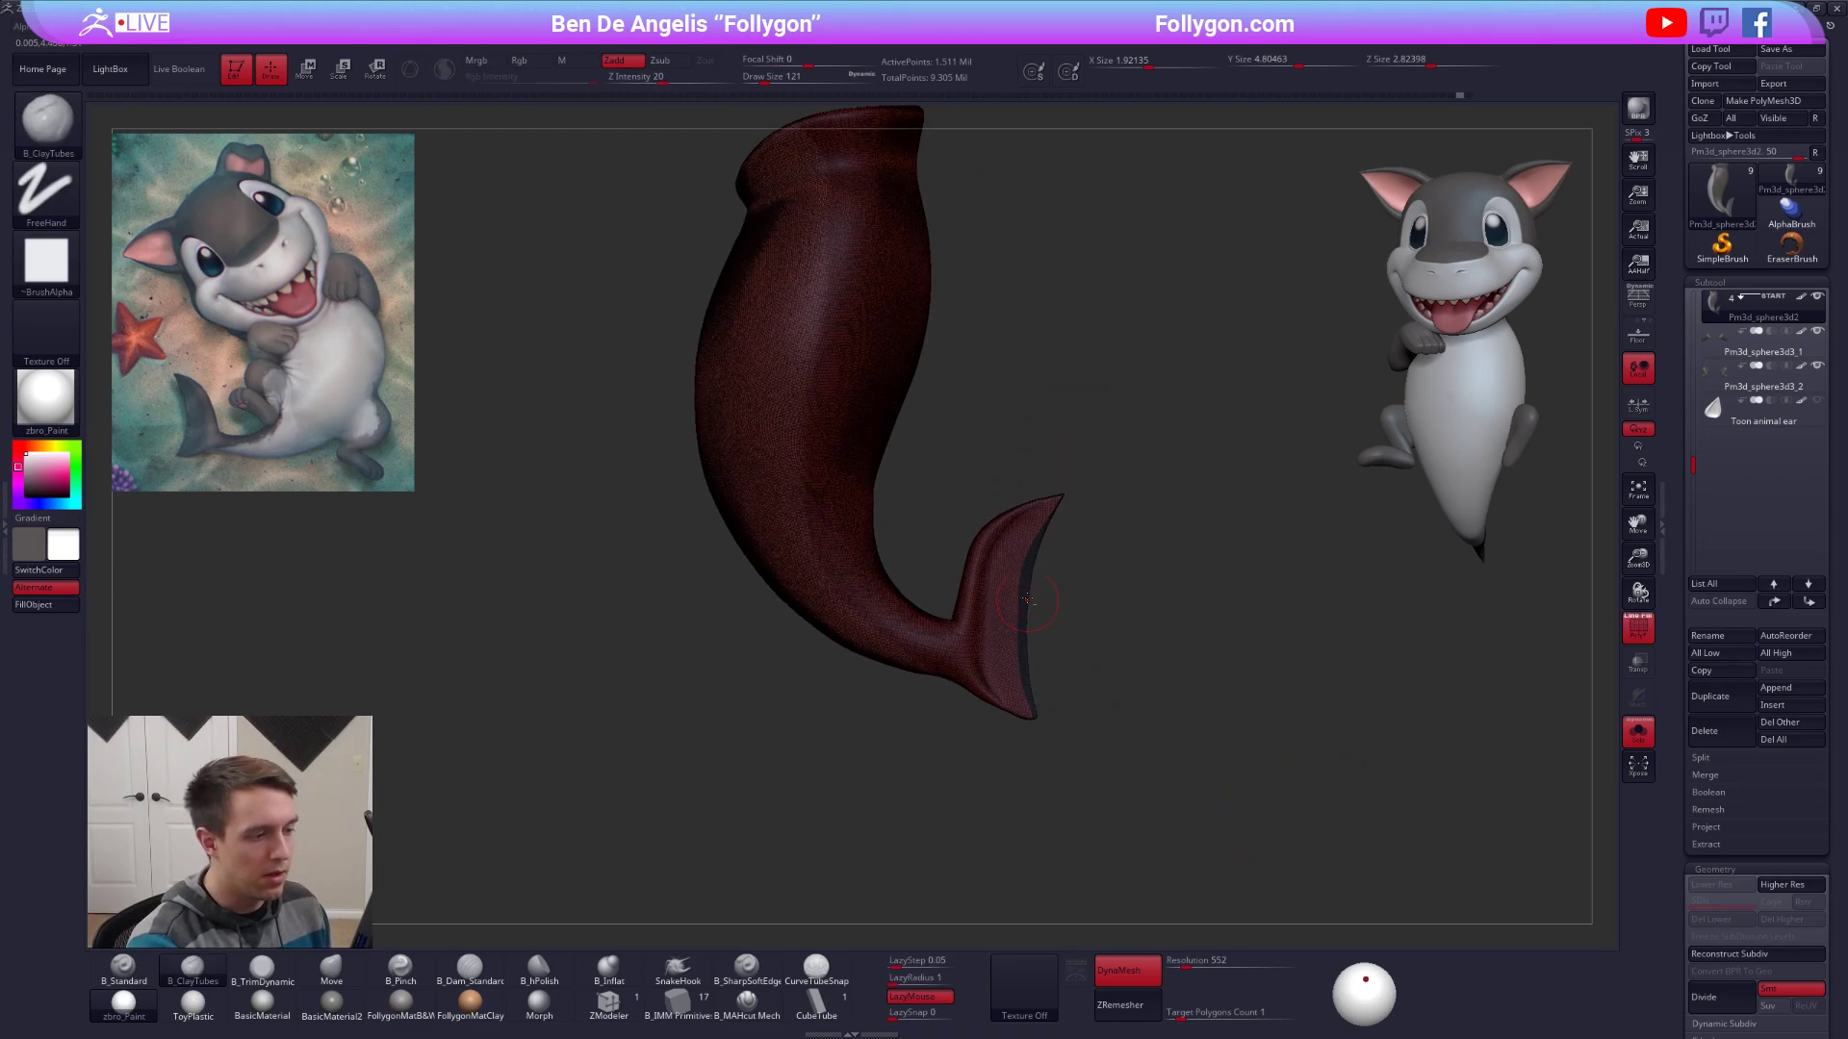
alt+drag(1027, 599, 1031, 647)
mouse_move(1188, 659)
mouse_down()
mouse_move(970, 671)
mouse_move(1001, 693)
mouse_up()
key(shift+f)
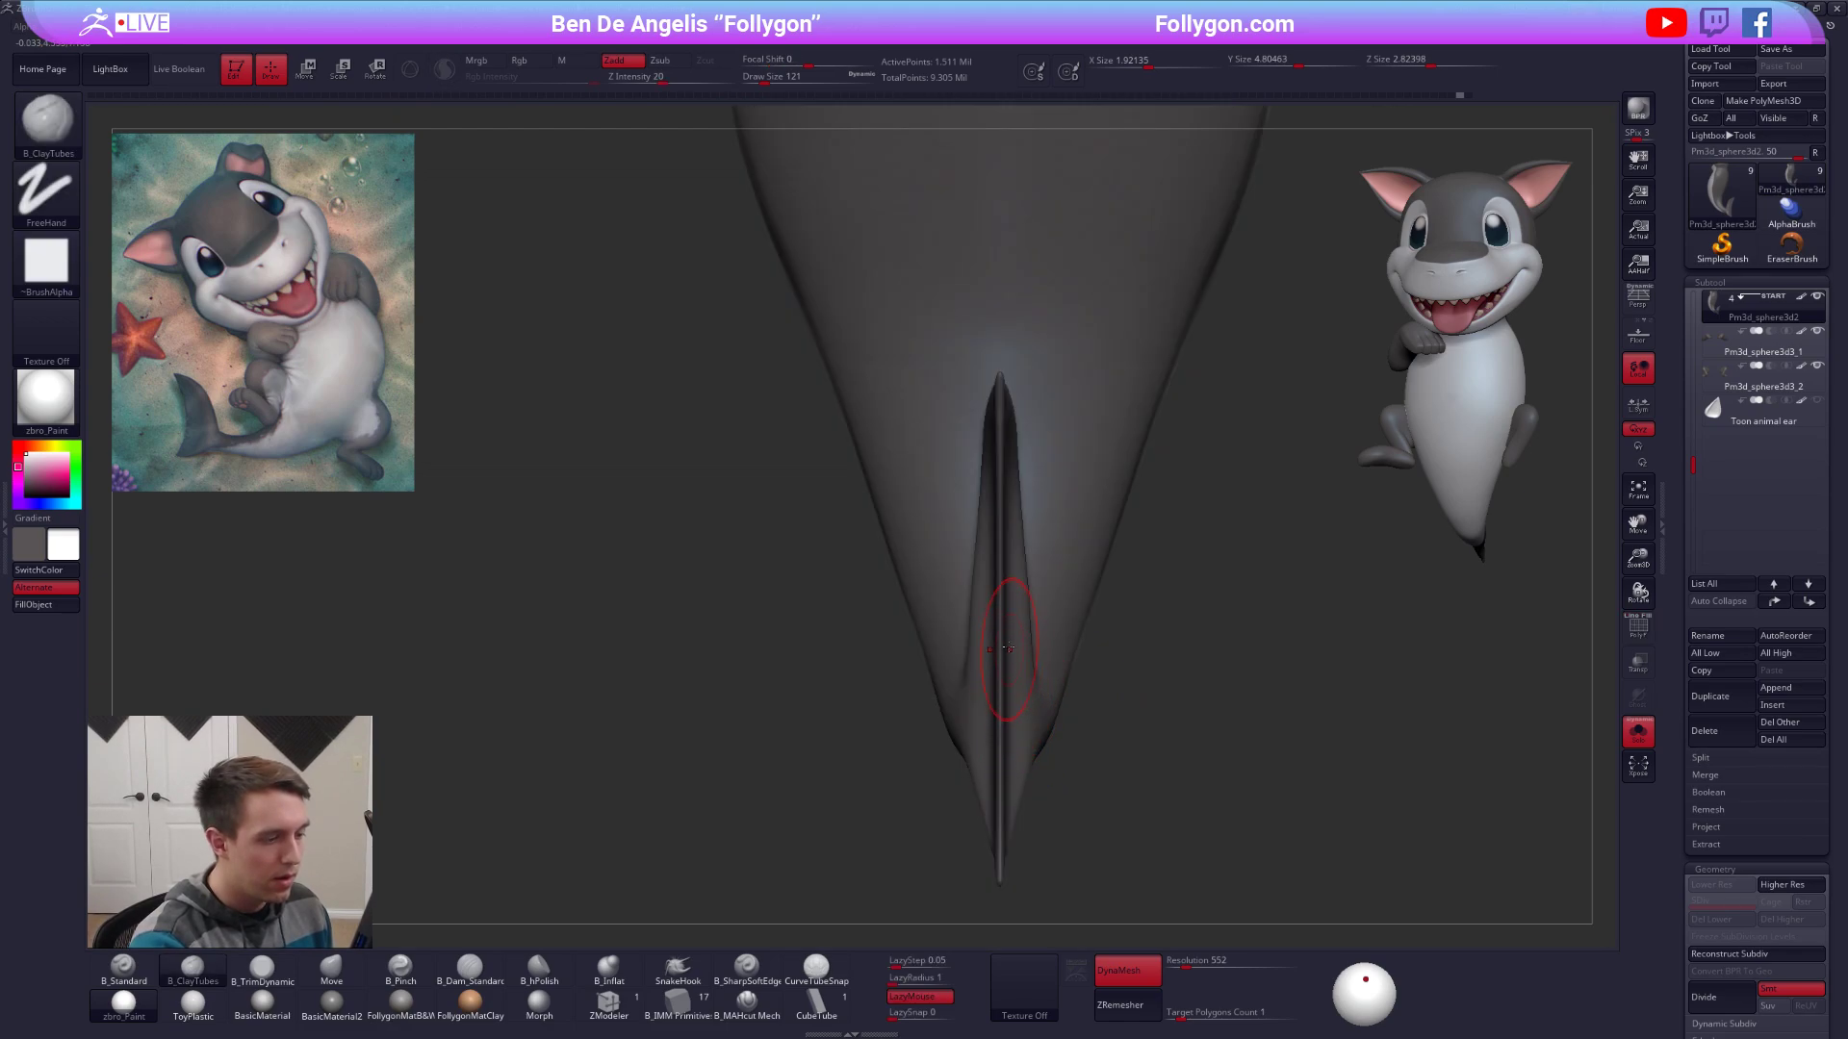
Activate the Move brush with backface masking on and set the draw size to 252.
key(b)
key(m)
key(v)
key(space)
click(999, 618)
key(shift+space)
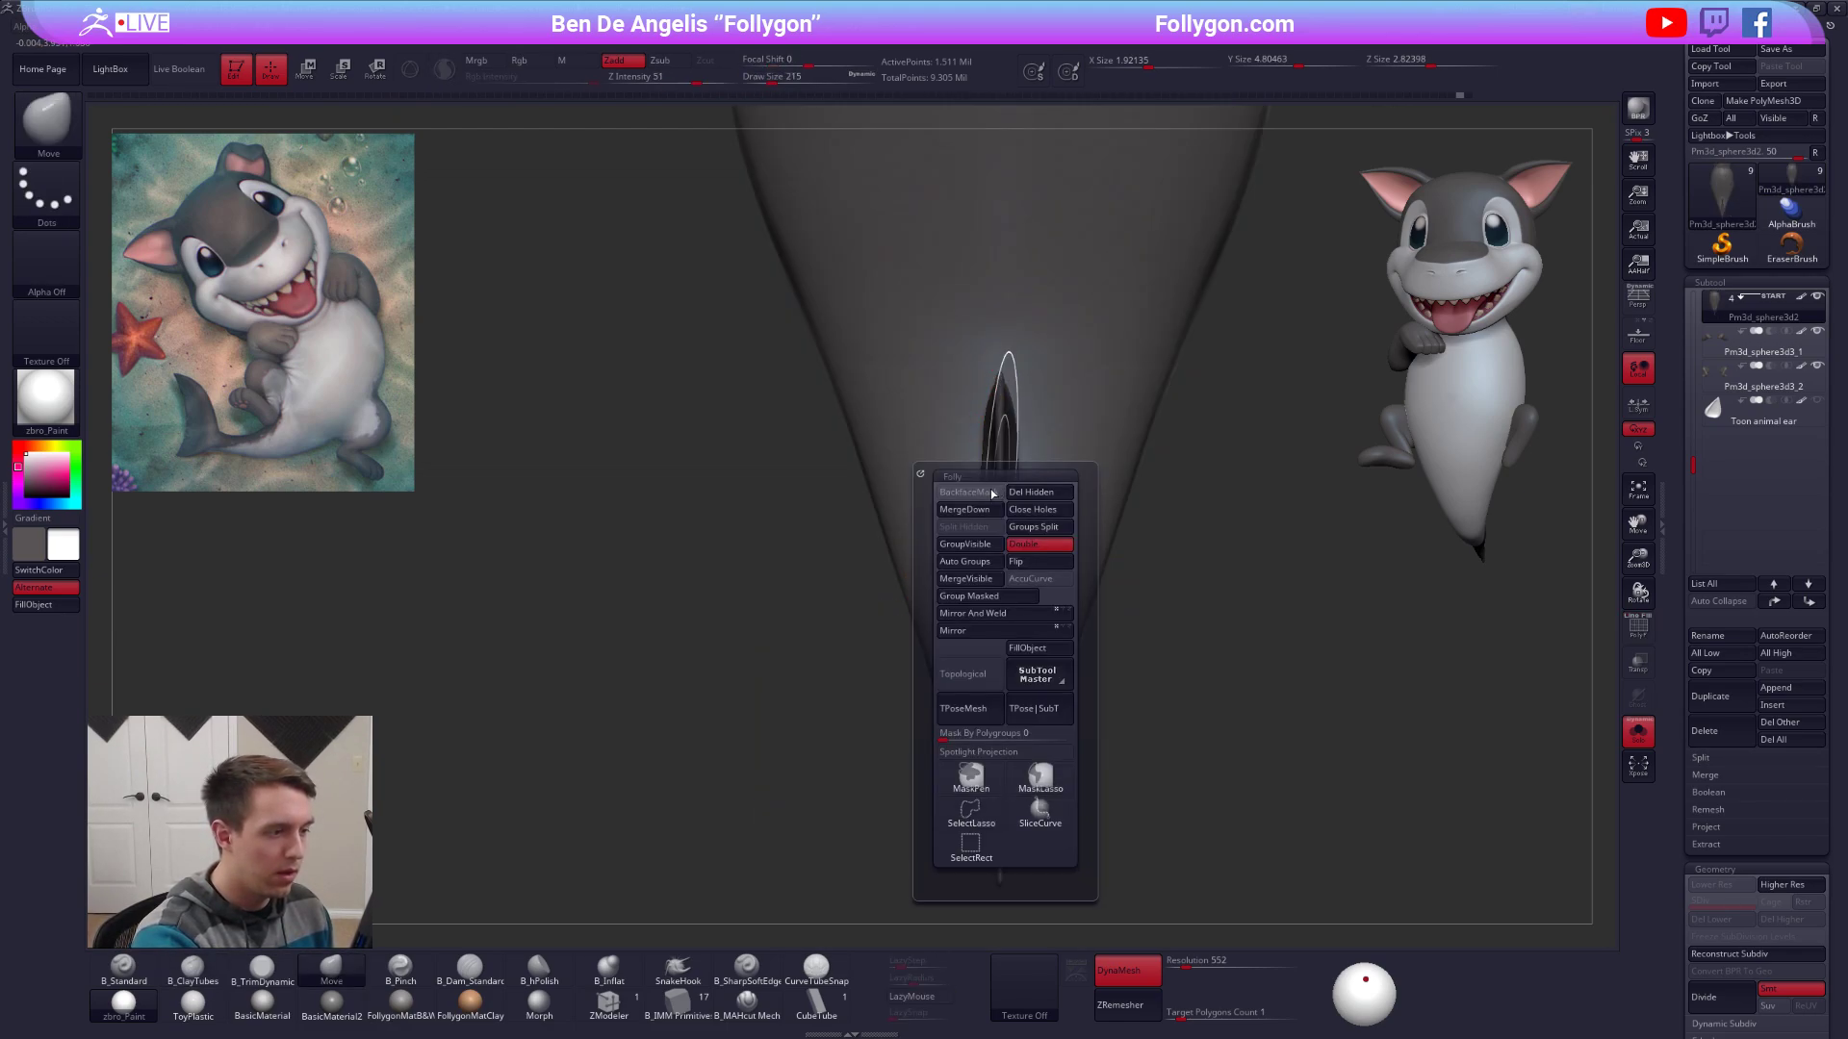
click(991, 492)
key(space)
click(996, 499)
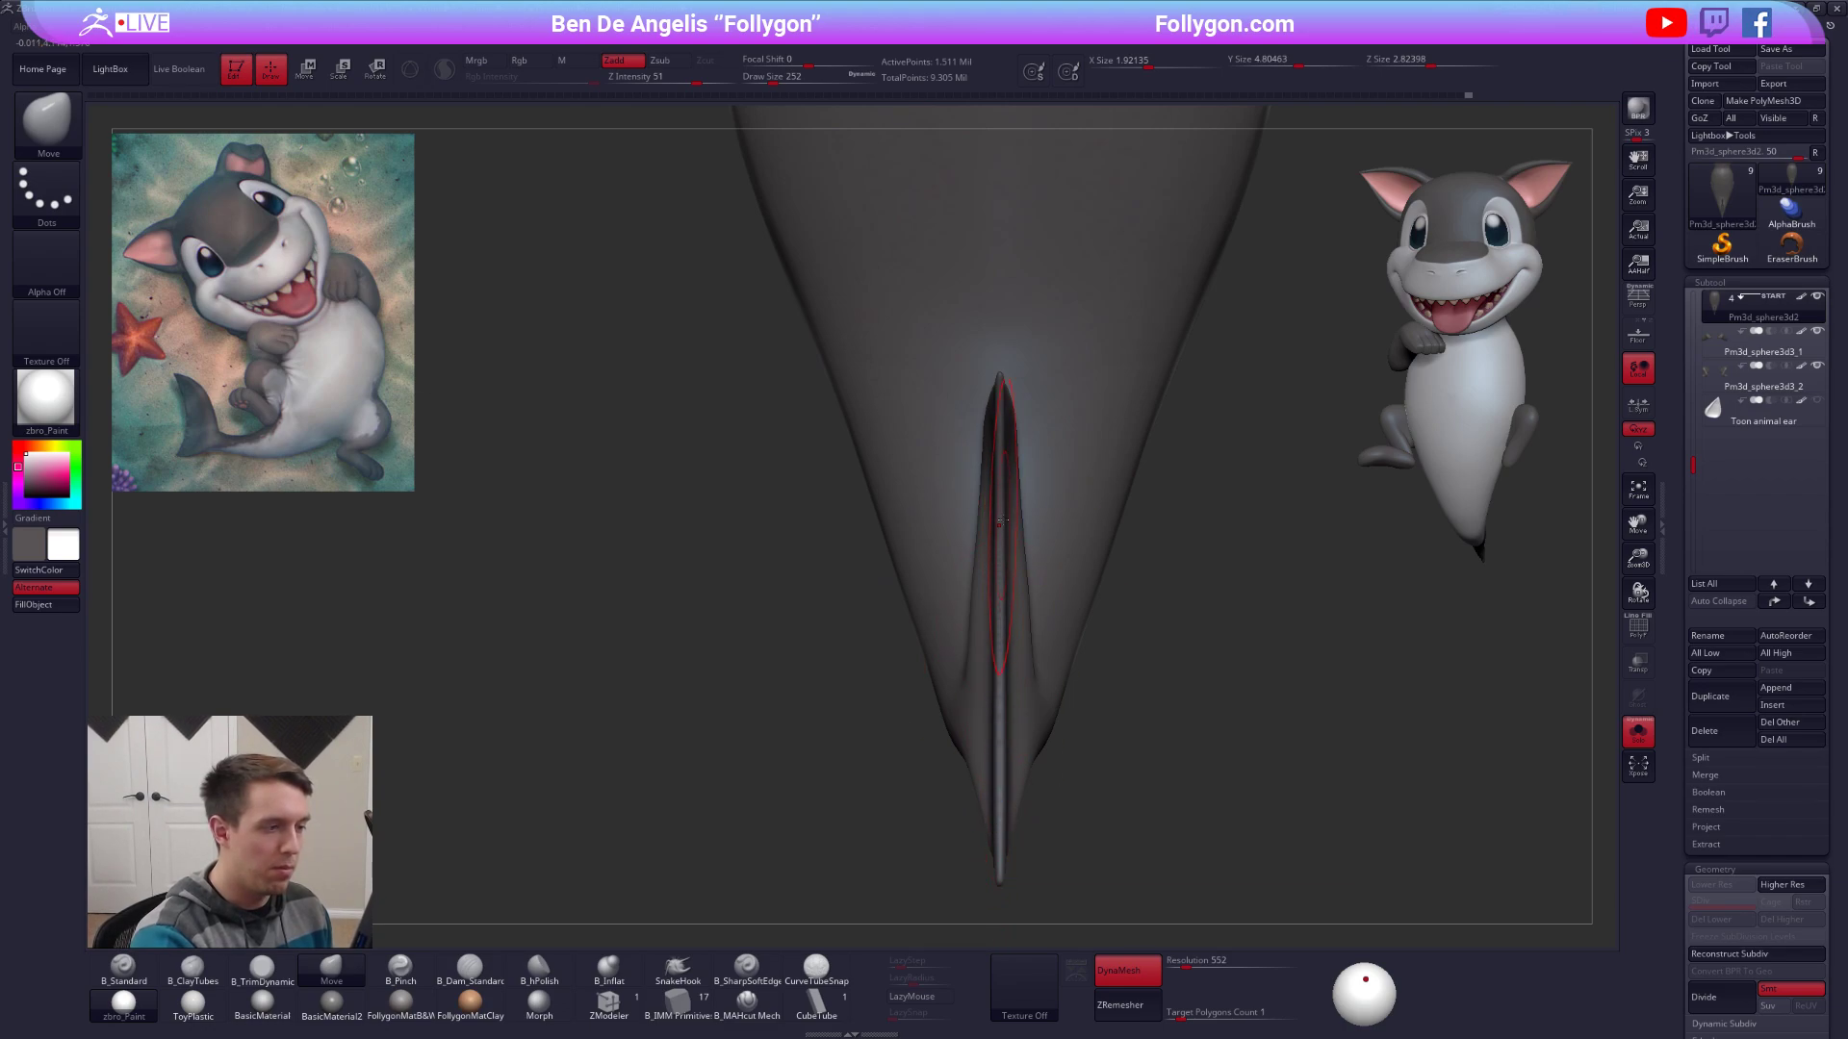
Turn off backface masking for the Move brush and set its draw size to 140.
right_drag(1023, 507, 1021, 622)
key(shift)
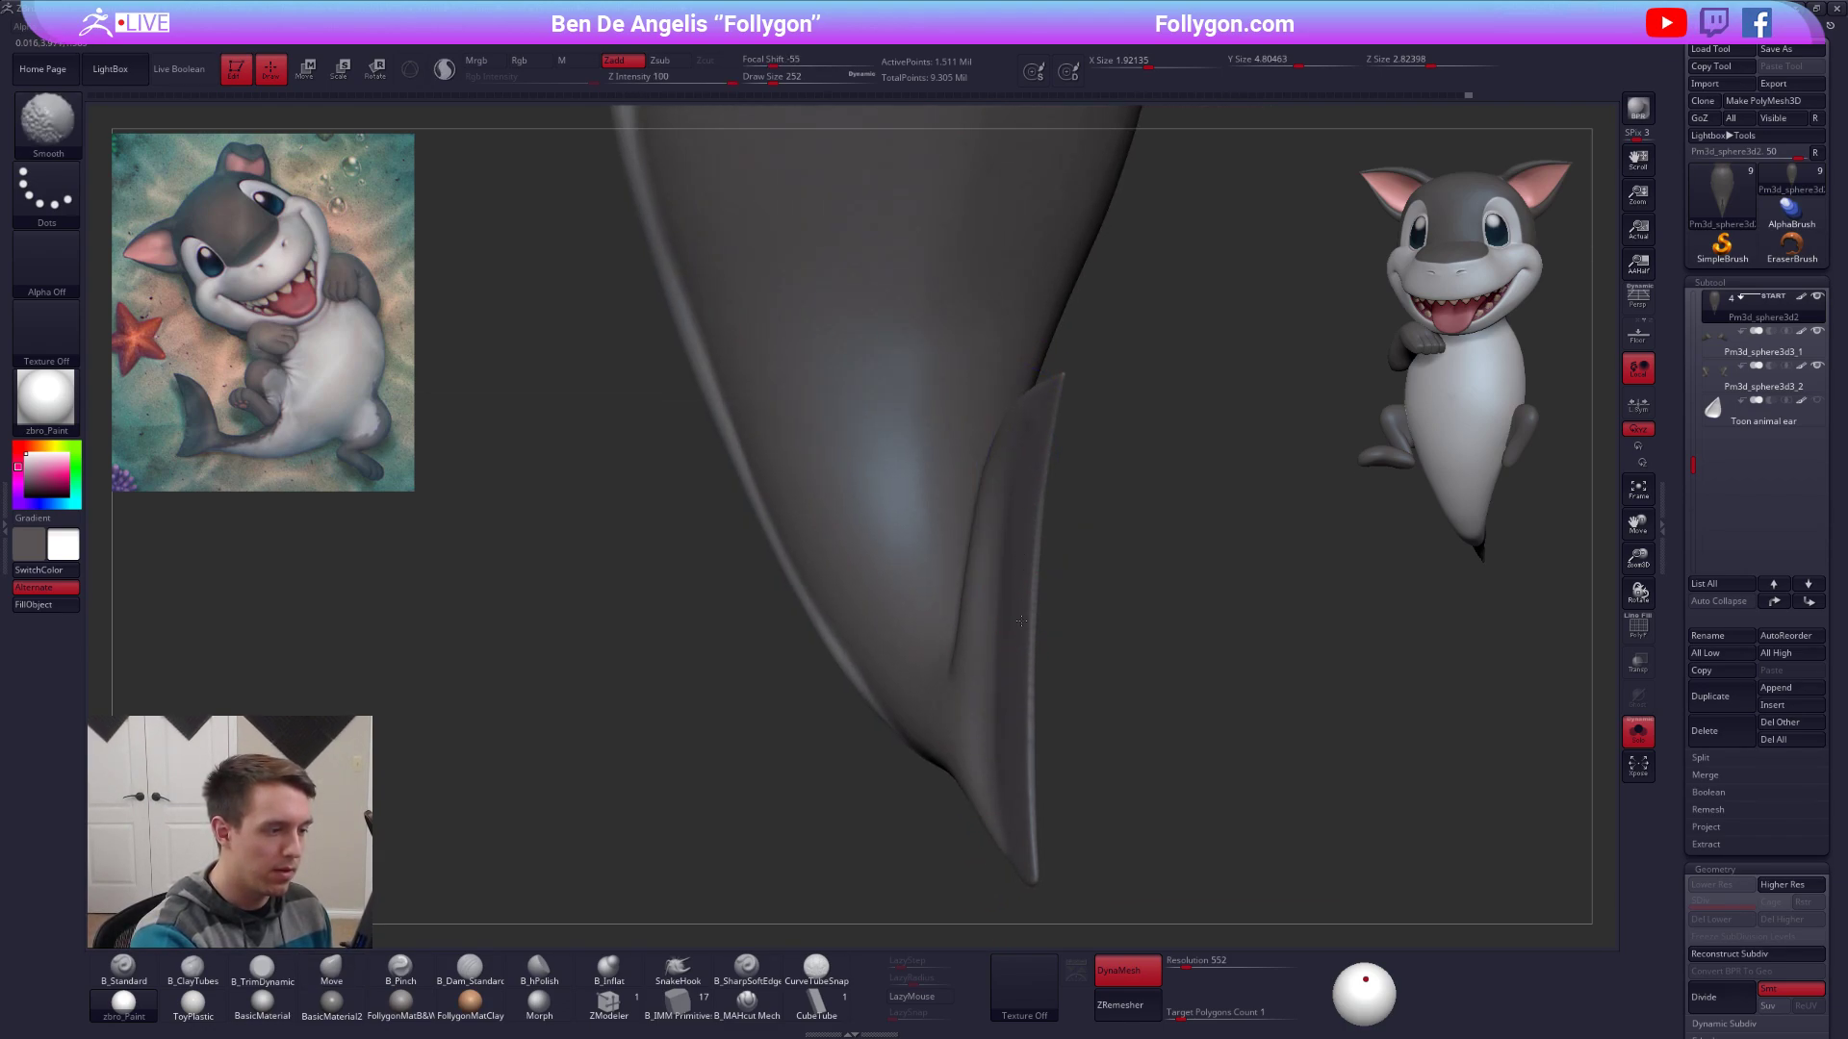
right_drag(1029, 785, 1088, 497)
ctrl+right_click(1085, 503)
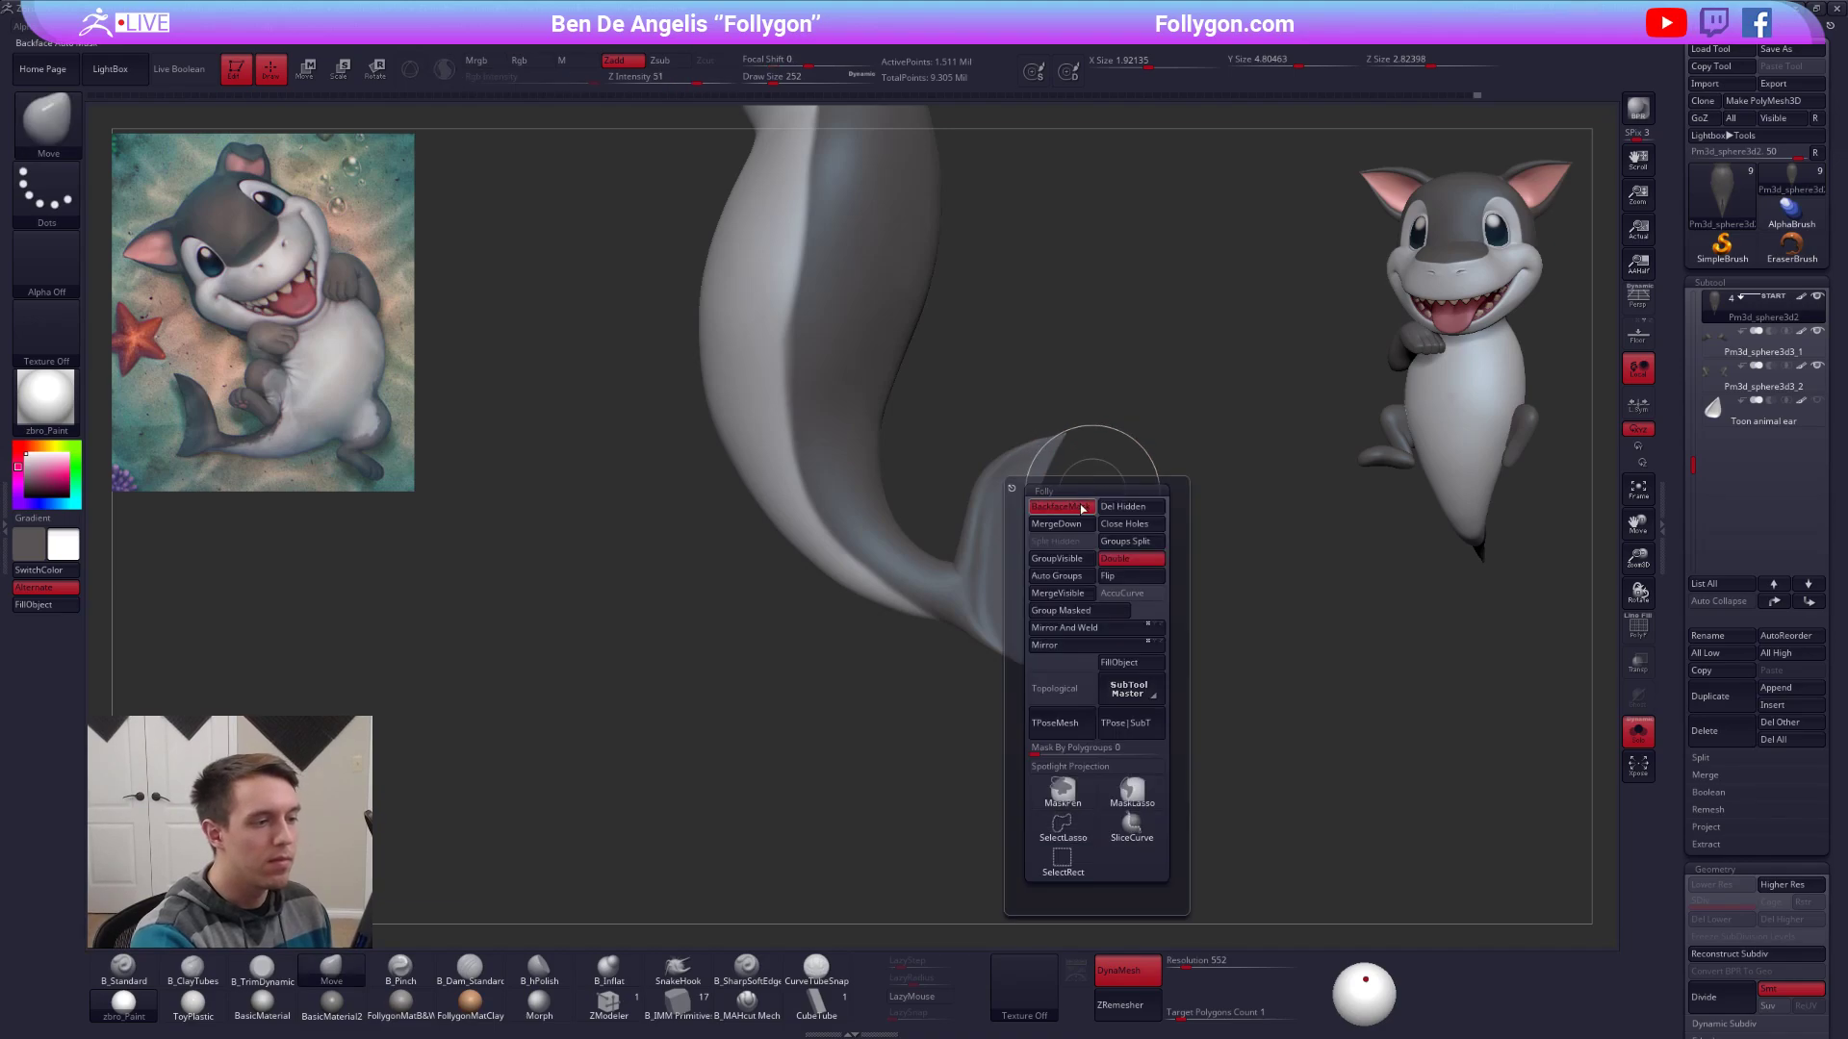
key(s)
drag(1126, 457, 1089, 459)
mouse_move(1088, 459)
right_down()
mouse_move(1135, 491)
mouse_move(1074, 652)
right_up()
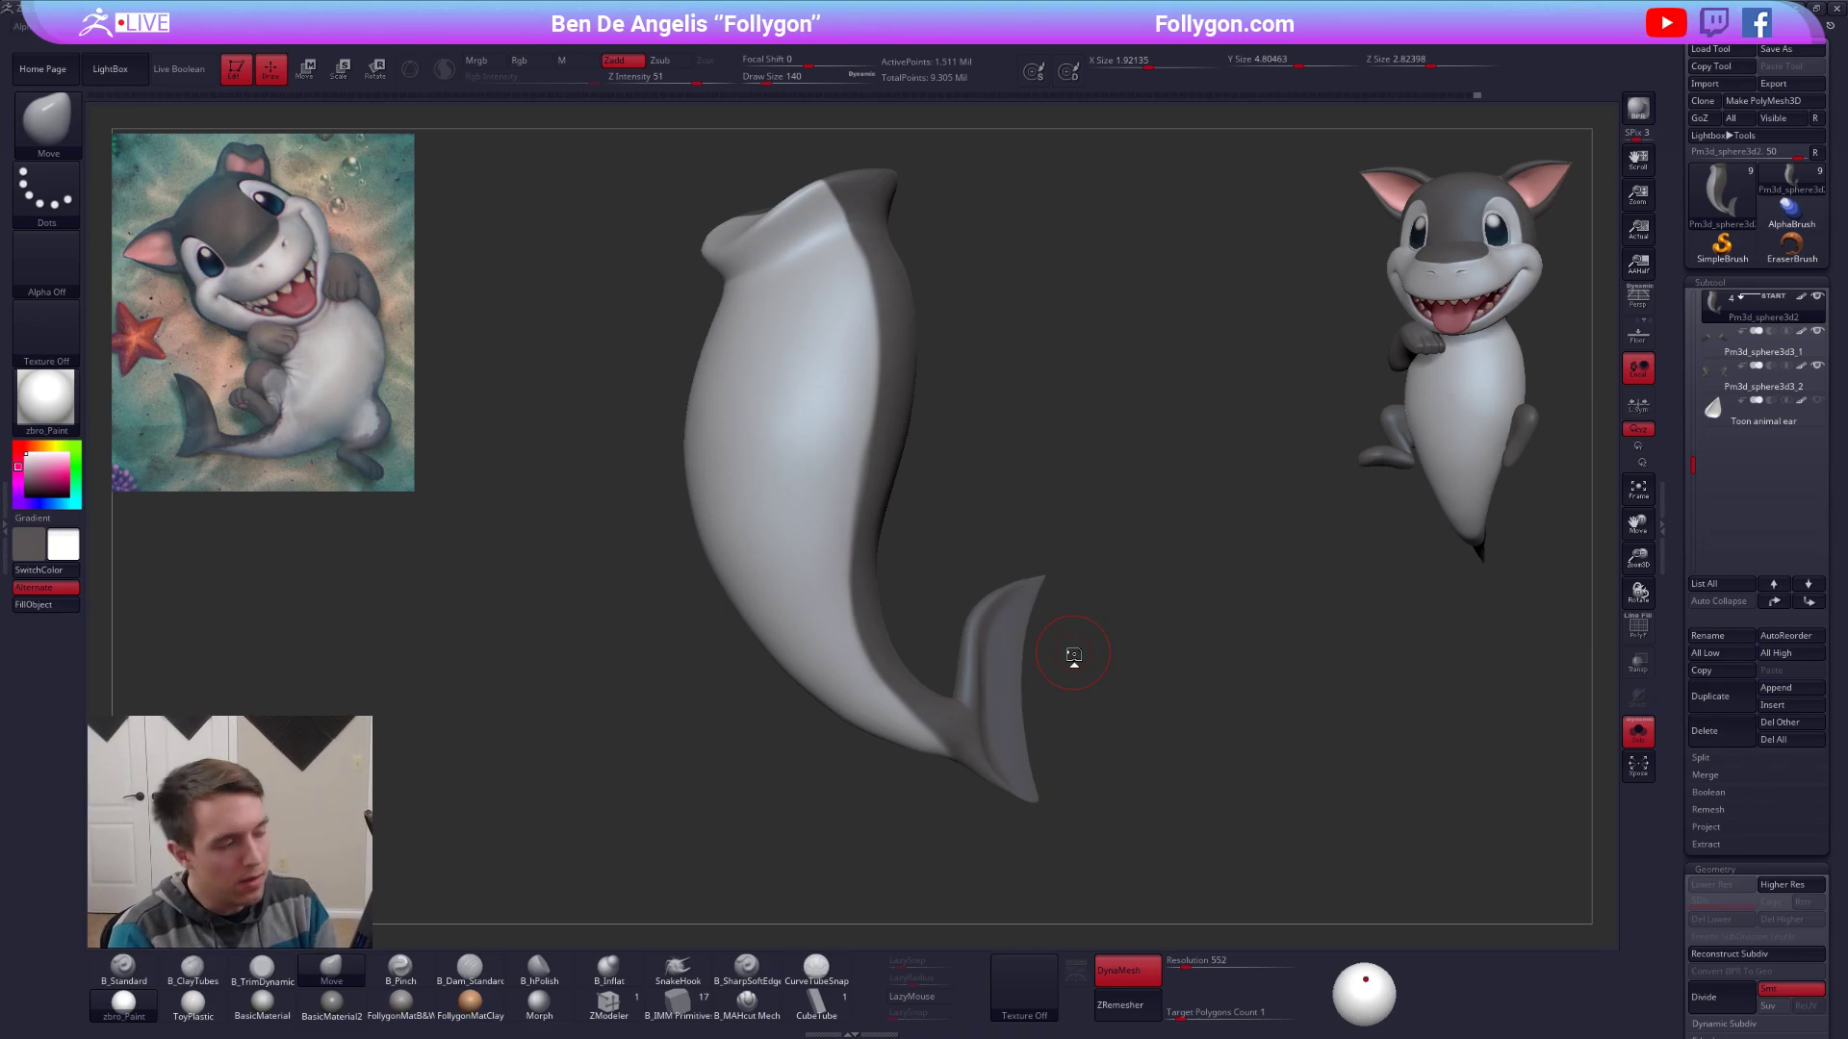
Try masking the upper half of the body with a Transpose mask using the gizmo, and clear the mask.
alt+drag(1077, 557, 1049, 530)
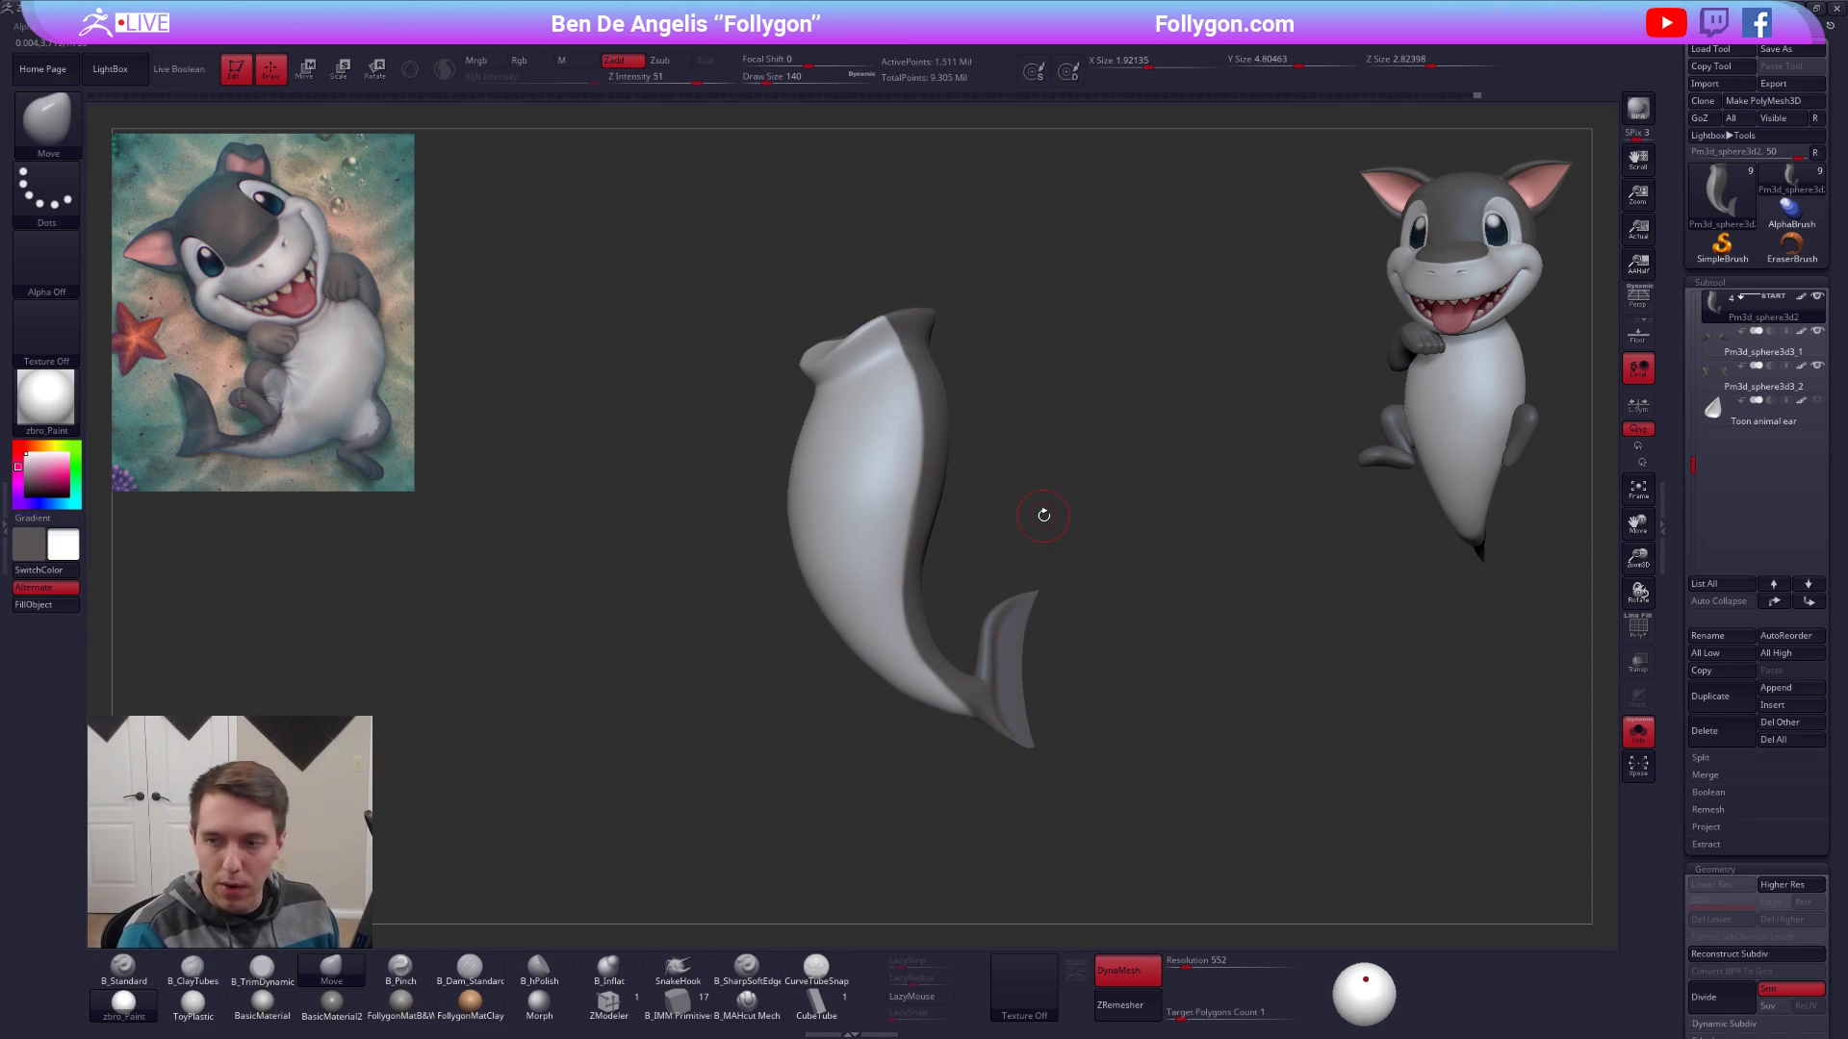
mouse_move(1057, 534)
mouse_down()
mouse_move(1092, 550)
mouse_move(1066, 525)
mouse_up()
alt+drag(1019, 433, 1038, 568)
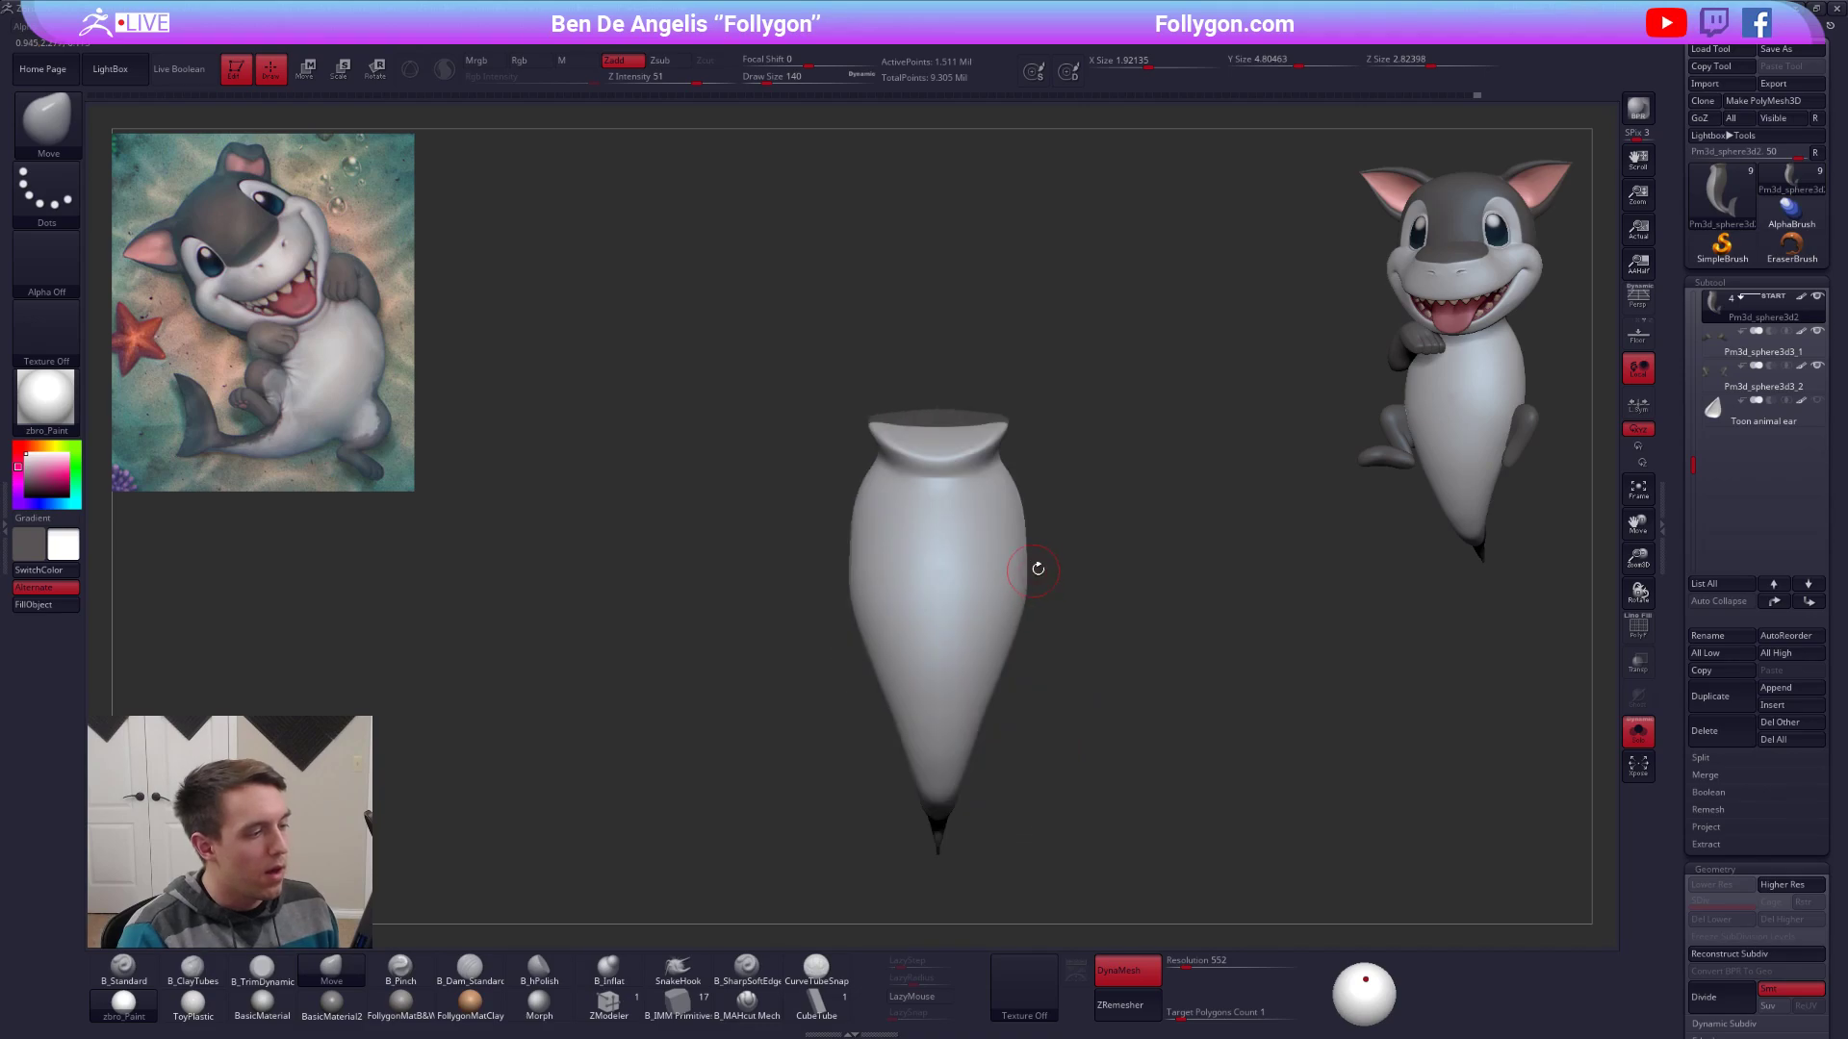
key(w)
click(411, 71)
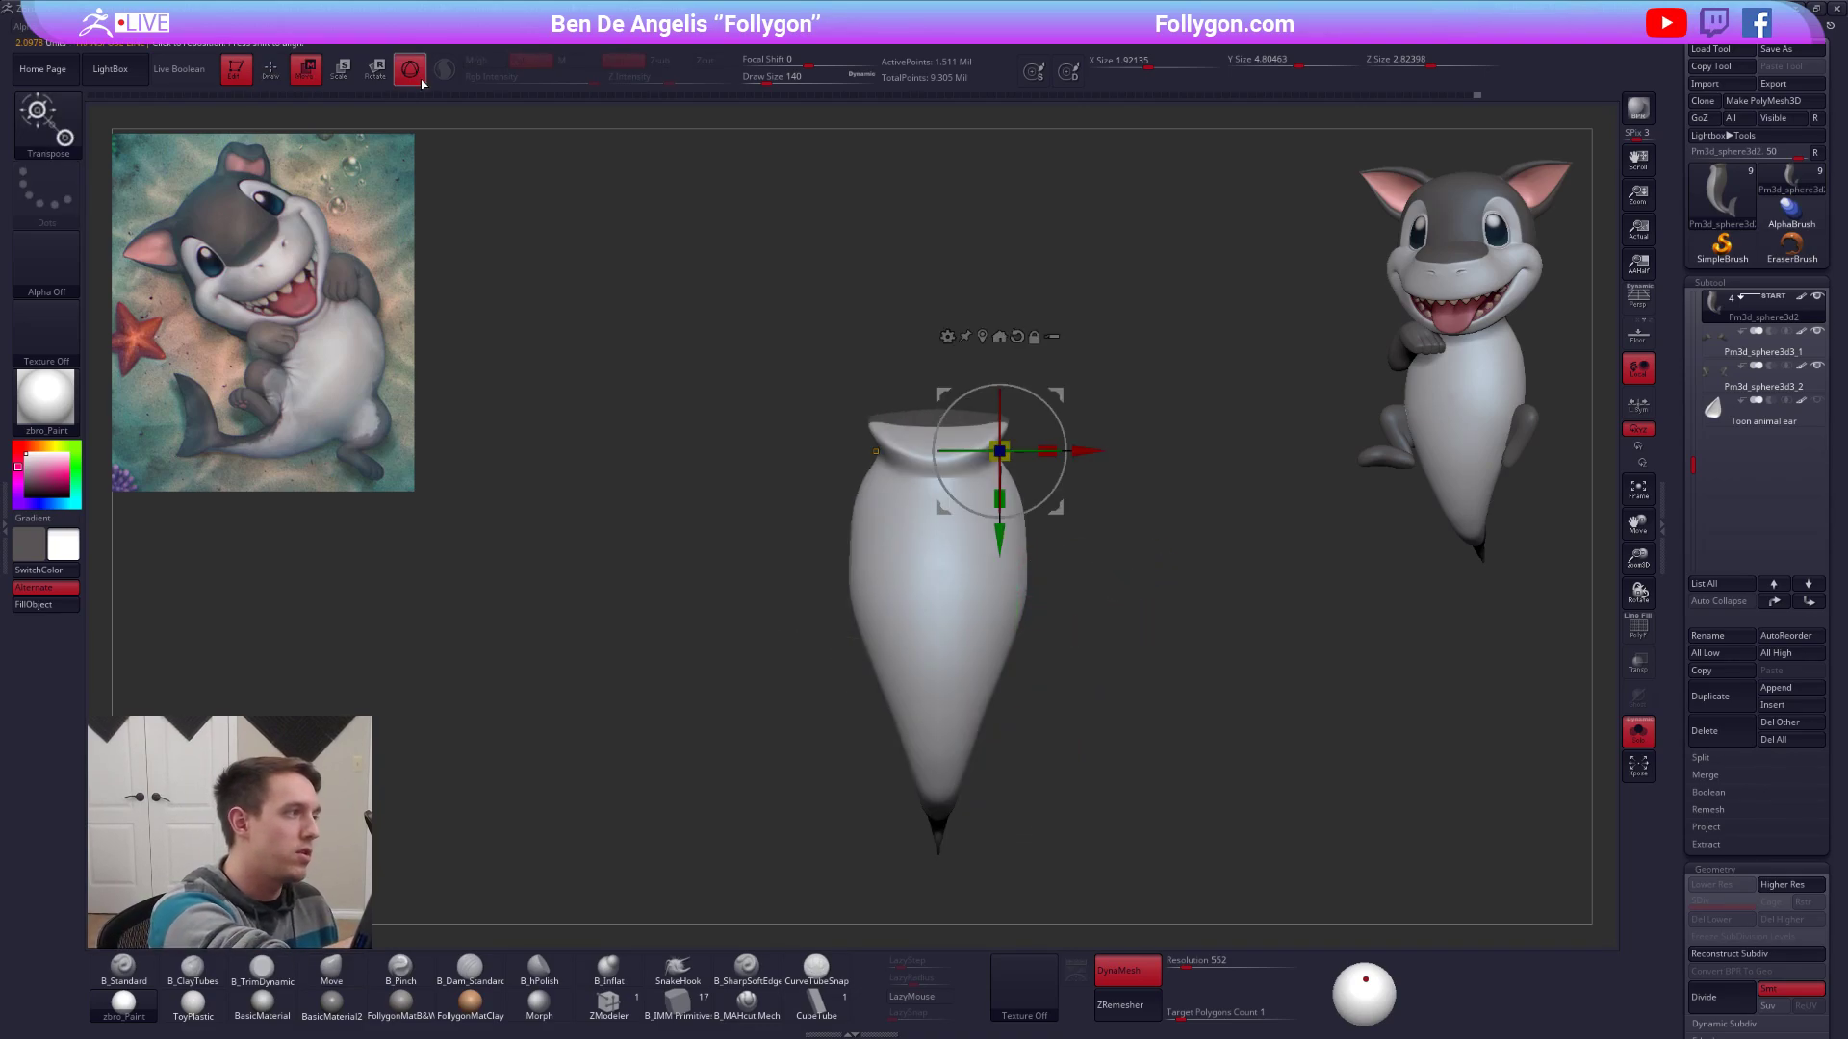
right_drag(919, 512, 940, 545)
ctrl+drag(940, 576, 936, 635)
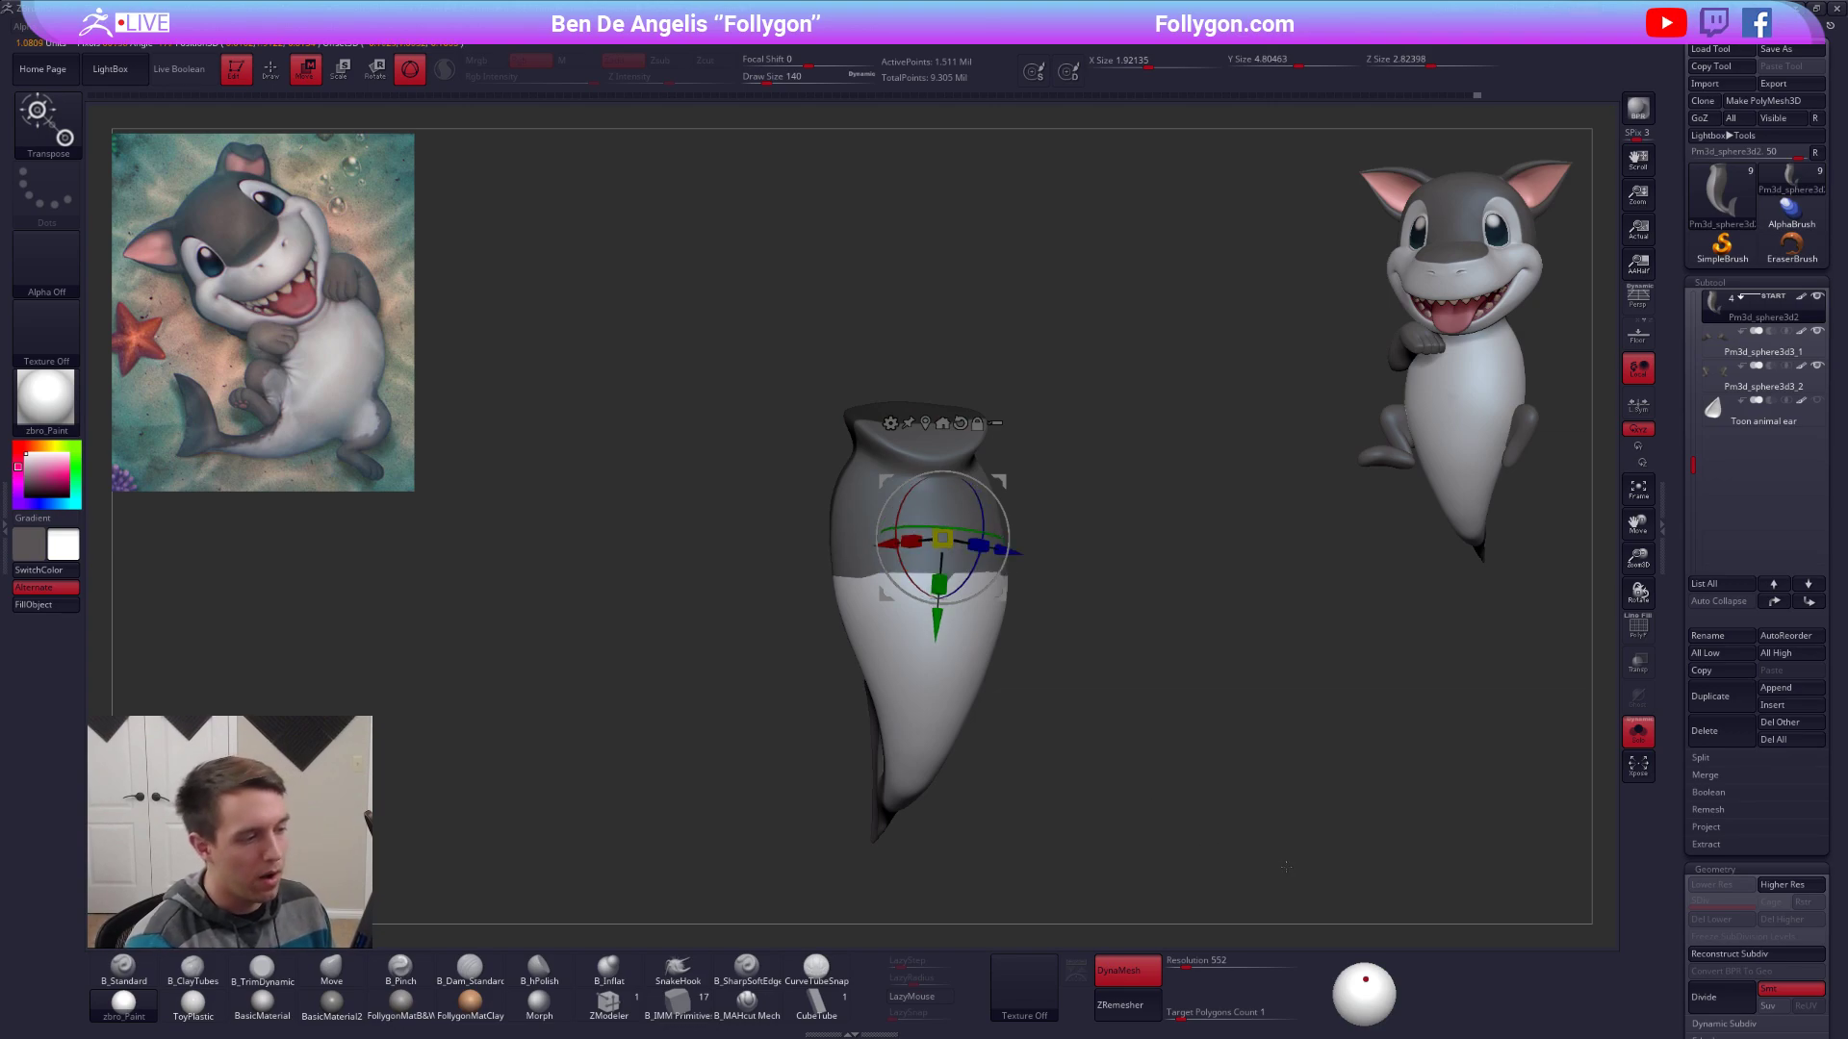
key(q)
drag(1274, 874, 1312, 859)
mouse_move(1072, 776)
alt+mouse_down()
mouse_move(1007, 722)
mouse_move(1202, 831)
alt+mouse_up()
key(w)
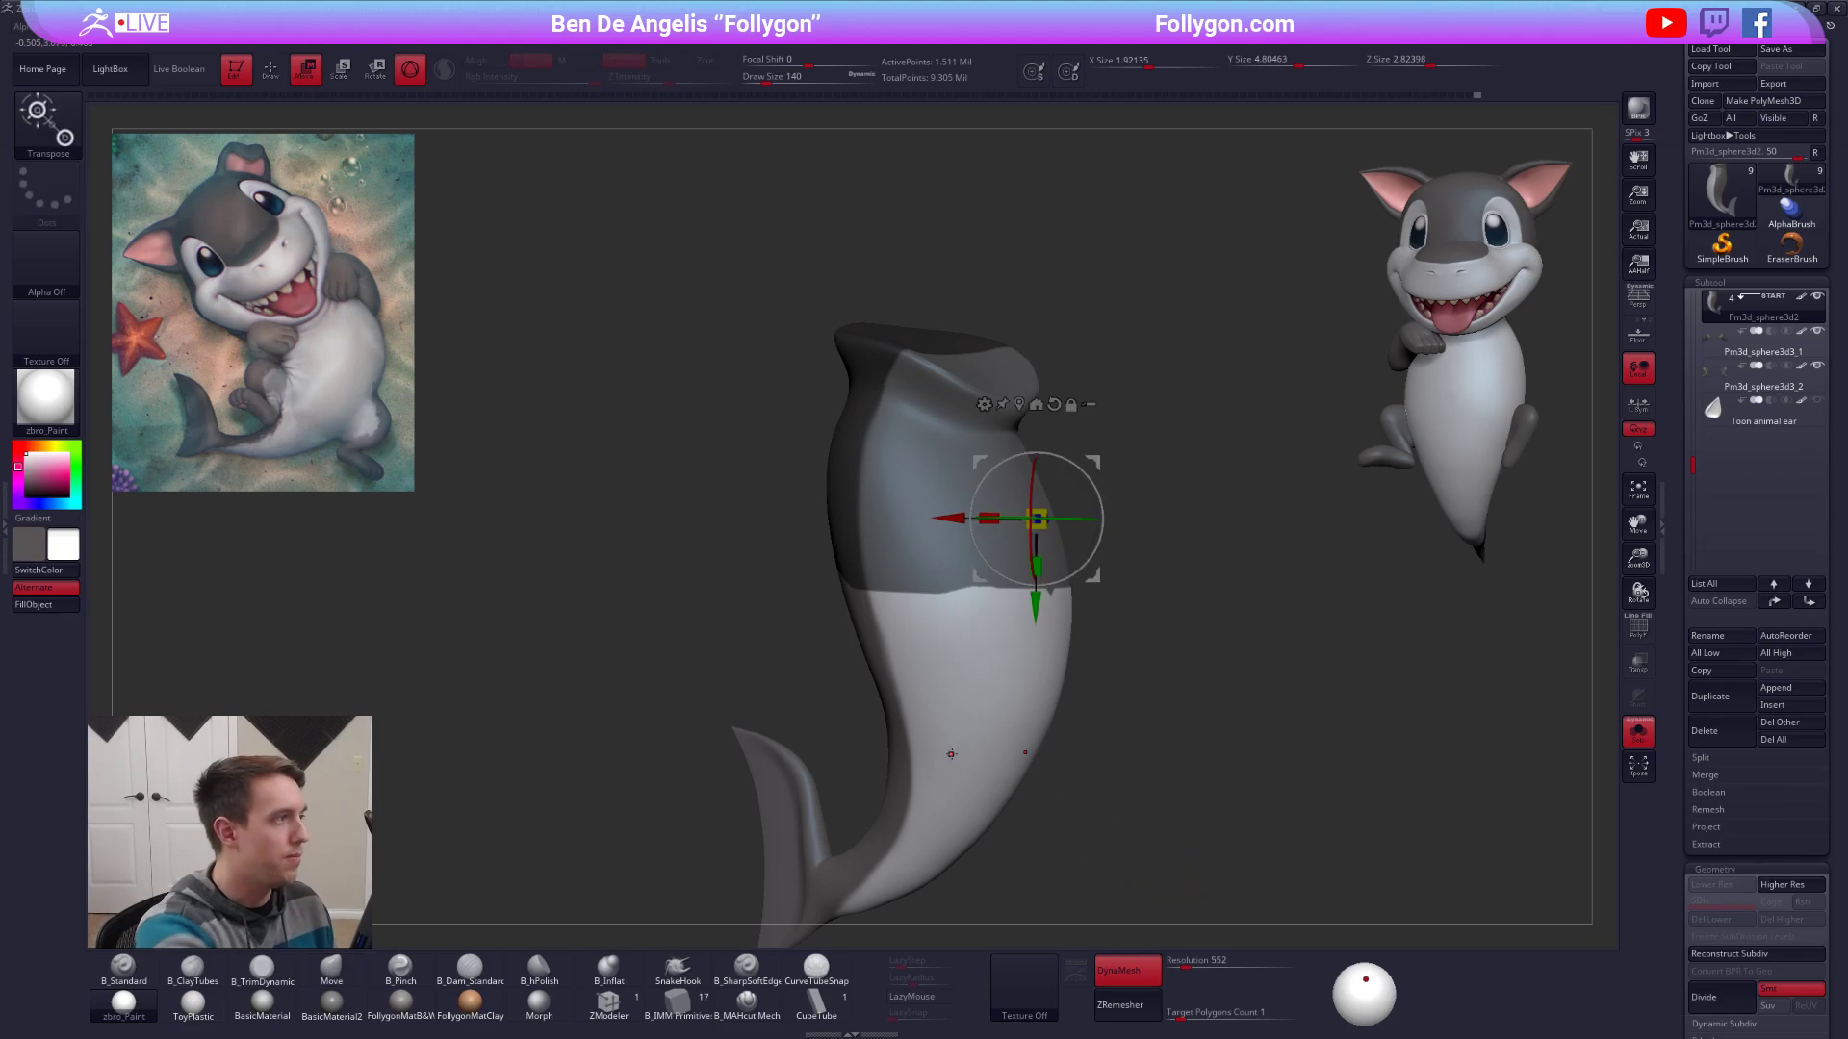
key(q)
ctrl+drag(1159, 613, 1175, 619)
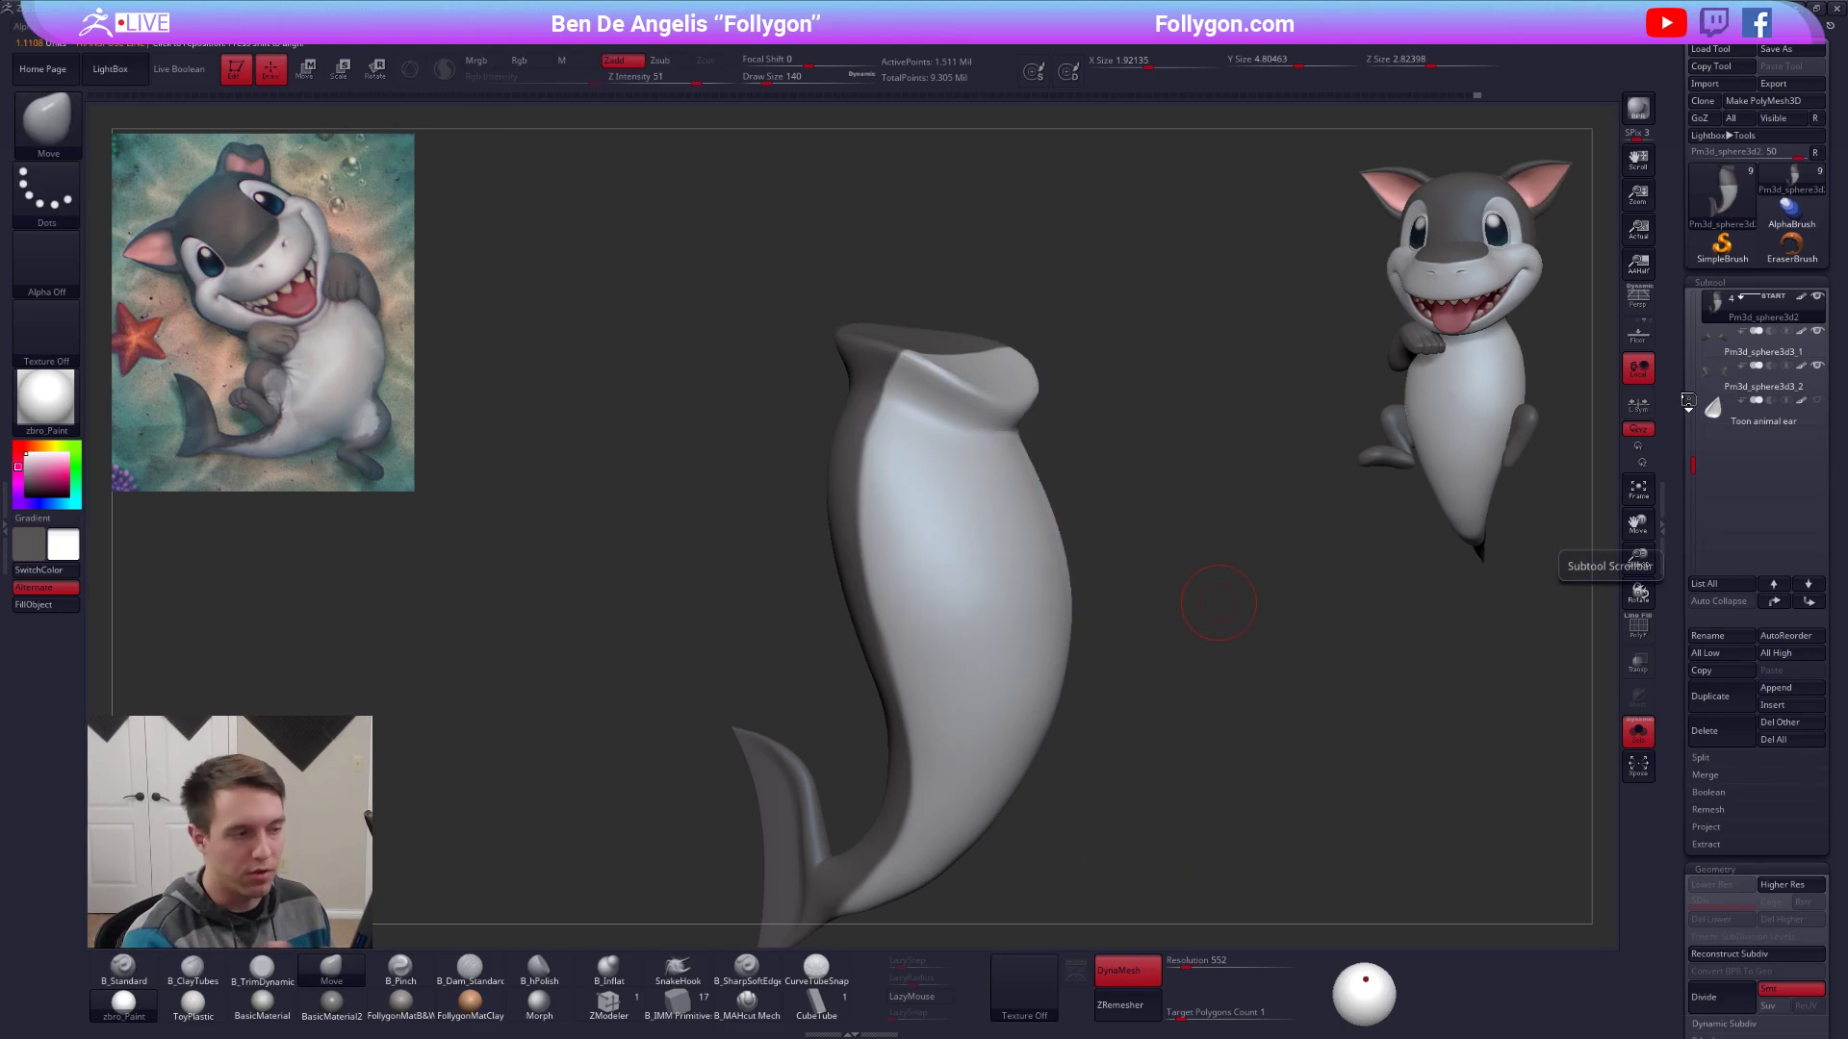
Select the legs subtool, display its PolyFrame at a lower subdivision level and leave Solo view to show the whole character.
alt+click(913, 602)
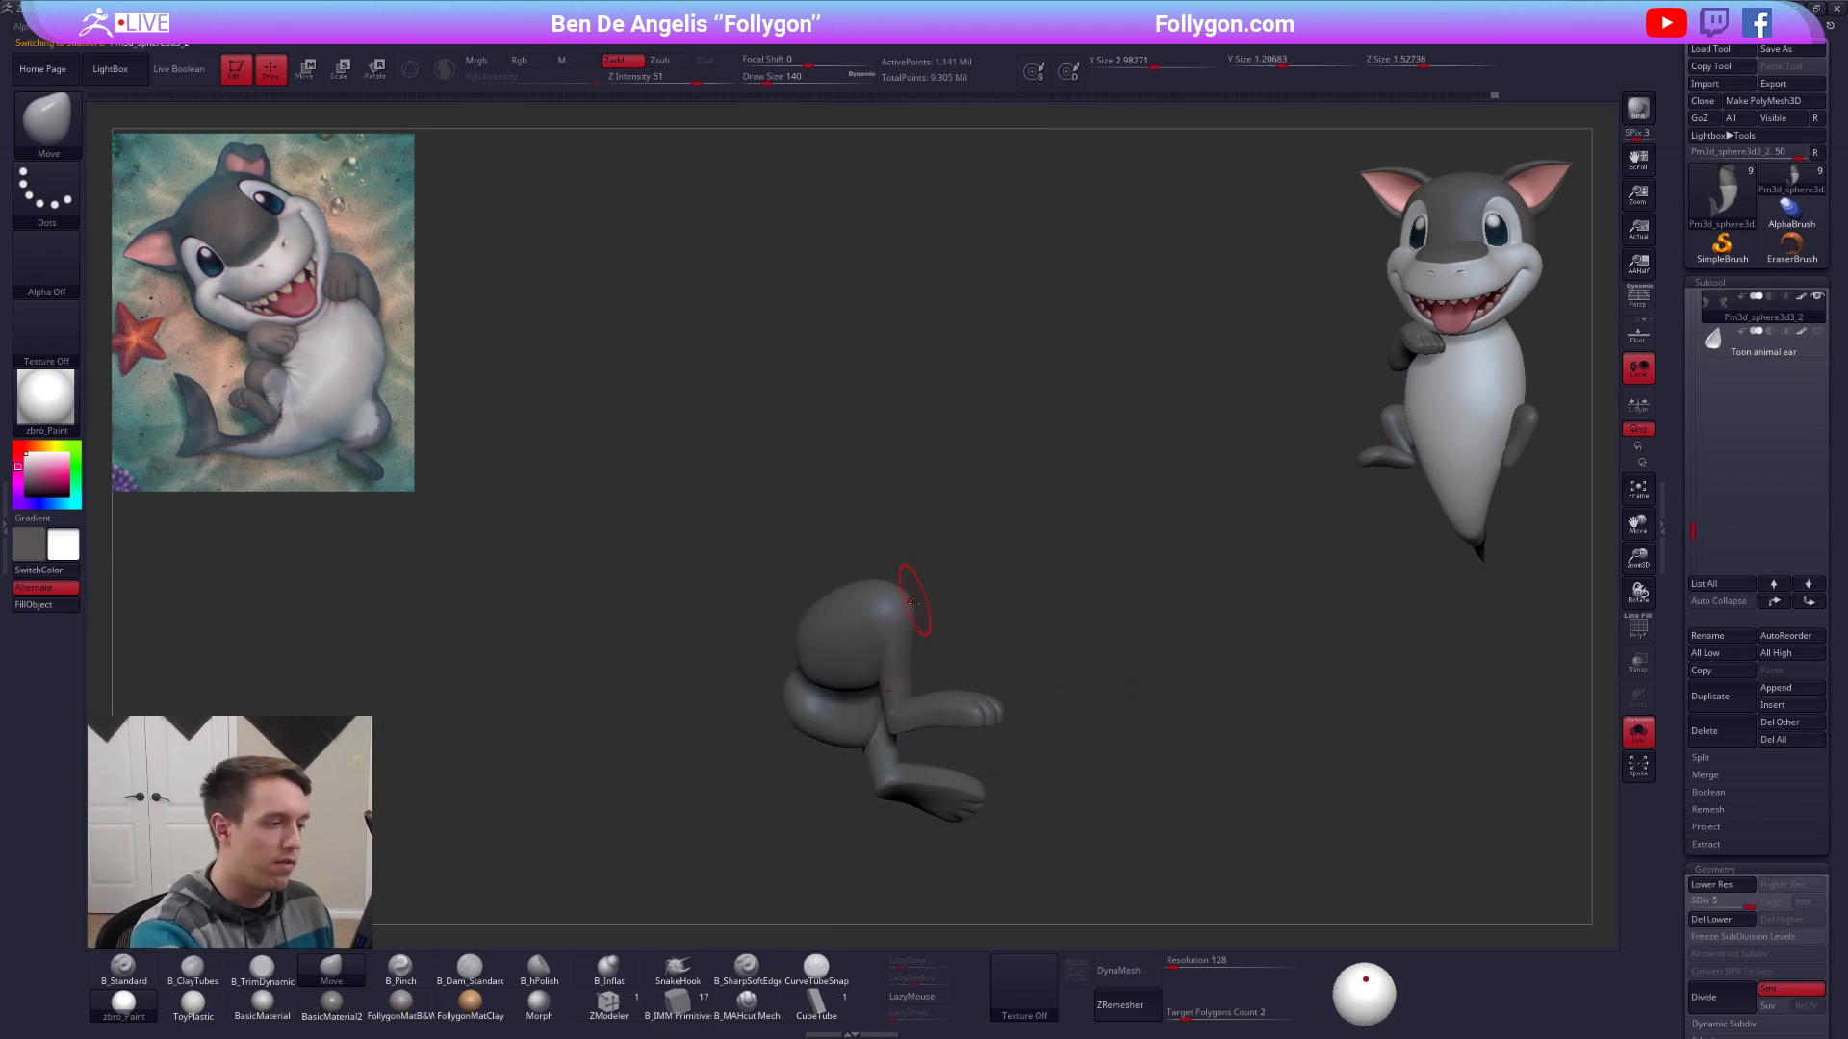
key(shift+f)
key(shift+d)
key(shift+d)
key(shift+d)
key(shift+d)
alt+right_drag(912, 602, 1176, 818)
key(alt+s)
Return the legs to subdivision level 5 and hide the PolyFrame.
key(d)
key(d)
key(d)
key(d)
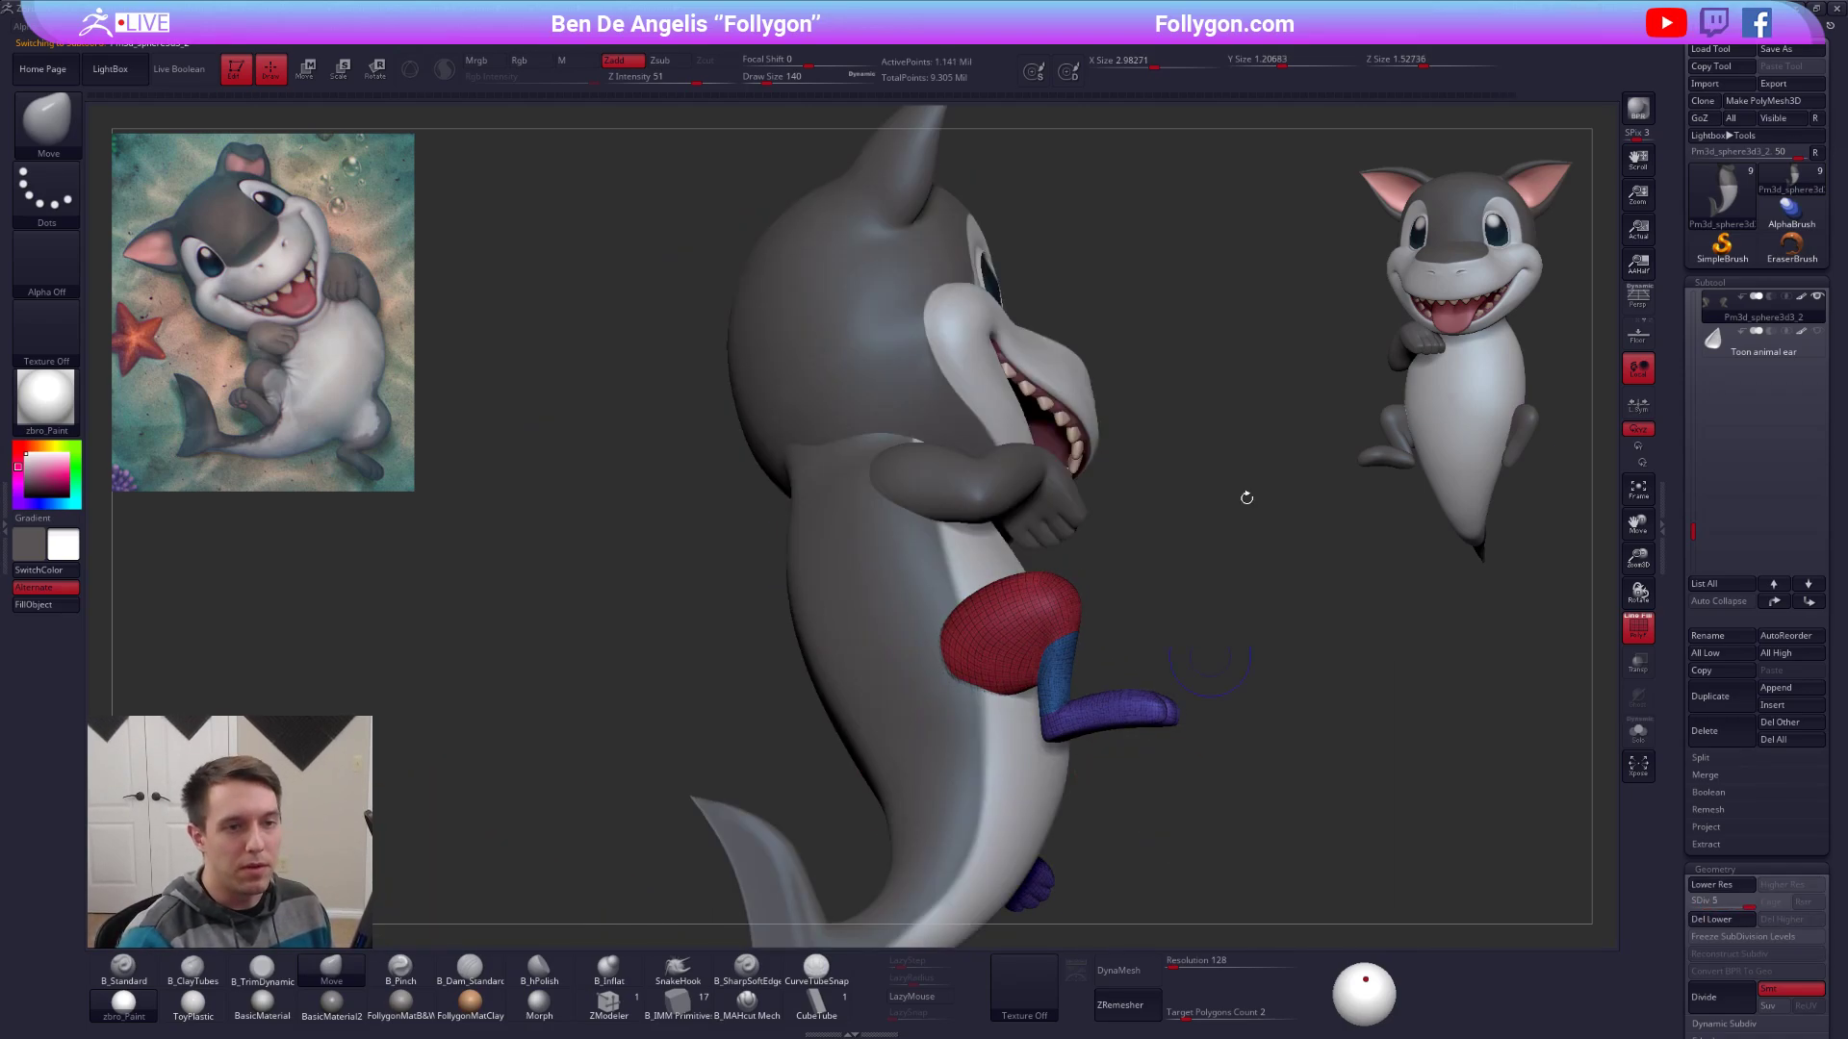
key(shift+f)
right_drag(1341, 619, 1320, 630)
ctrl+right_drag(1321, 630, 1280, 616)
alt+right_drag(1280, 616, 1203, 546)
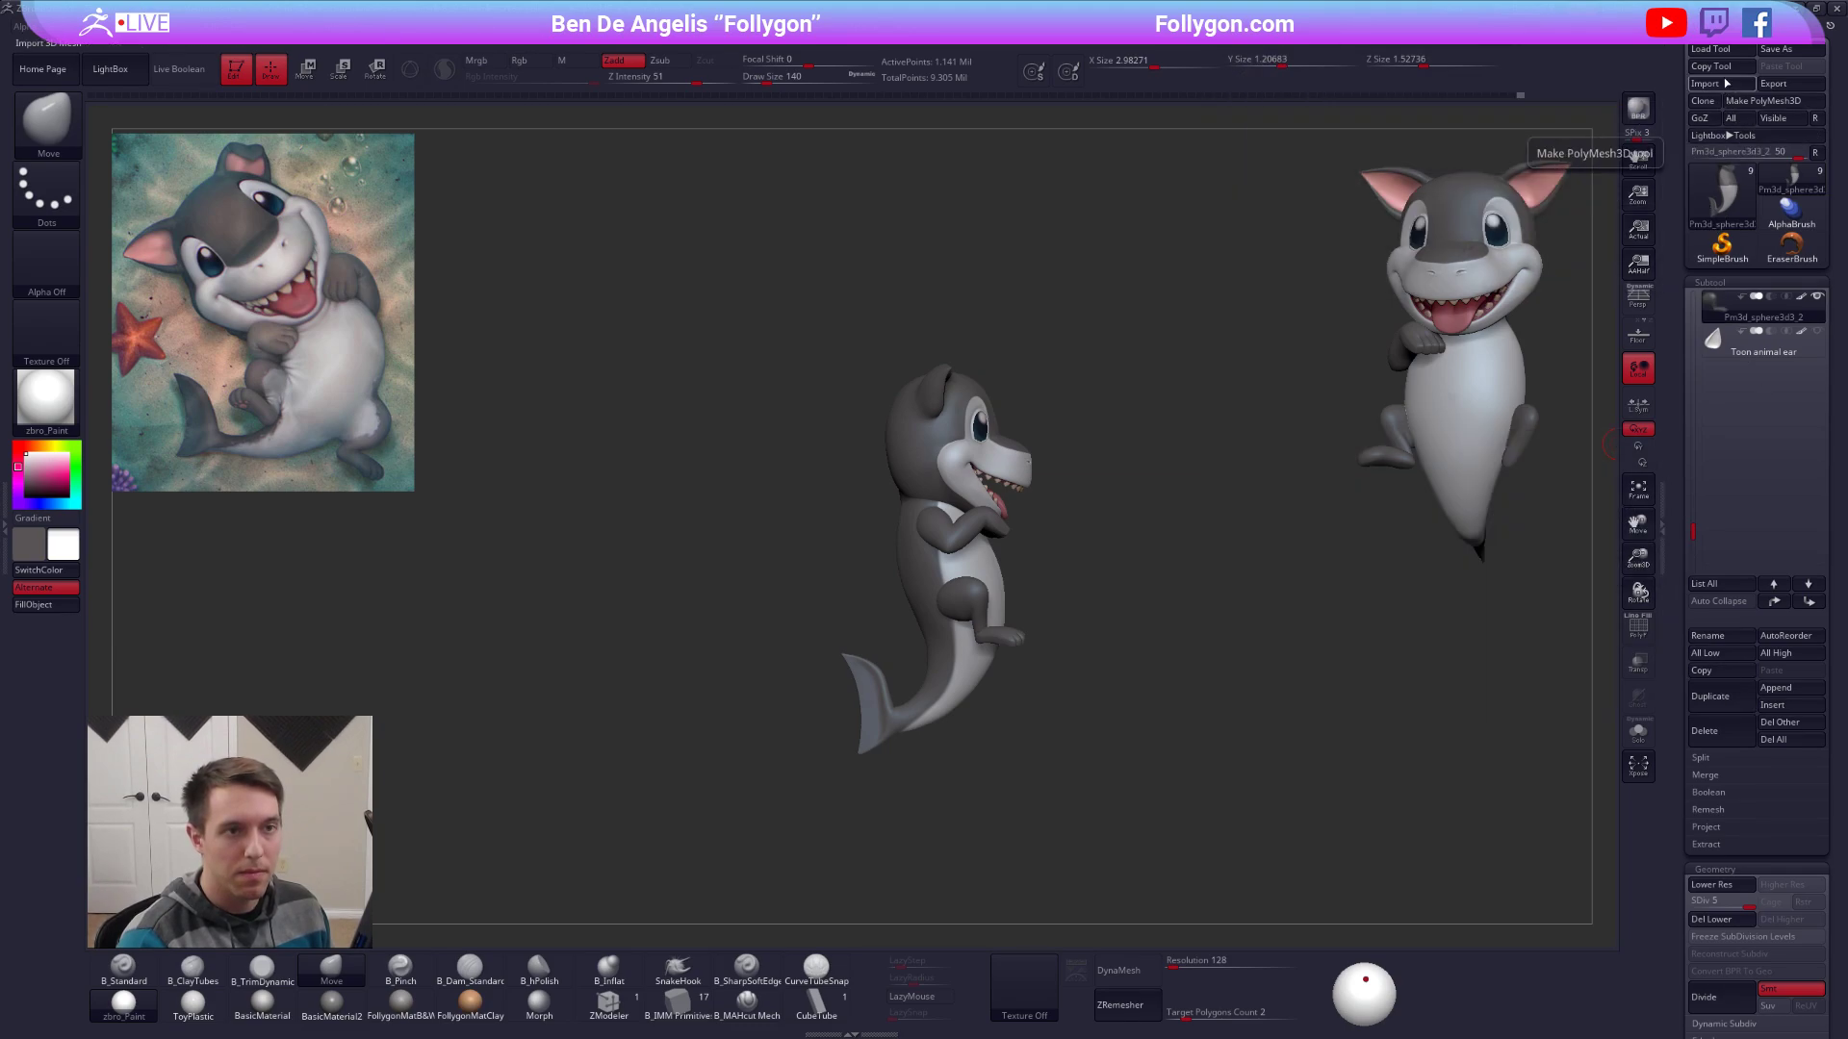
Load the Cylinder3D primitive and convert it to a PolyMesh3D.
click(1714, 196)
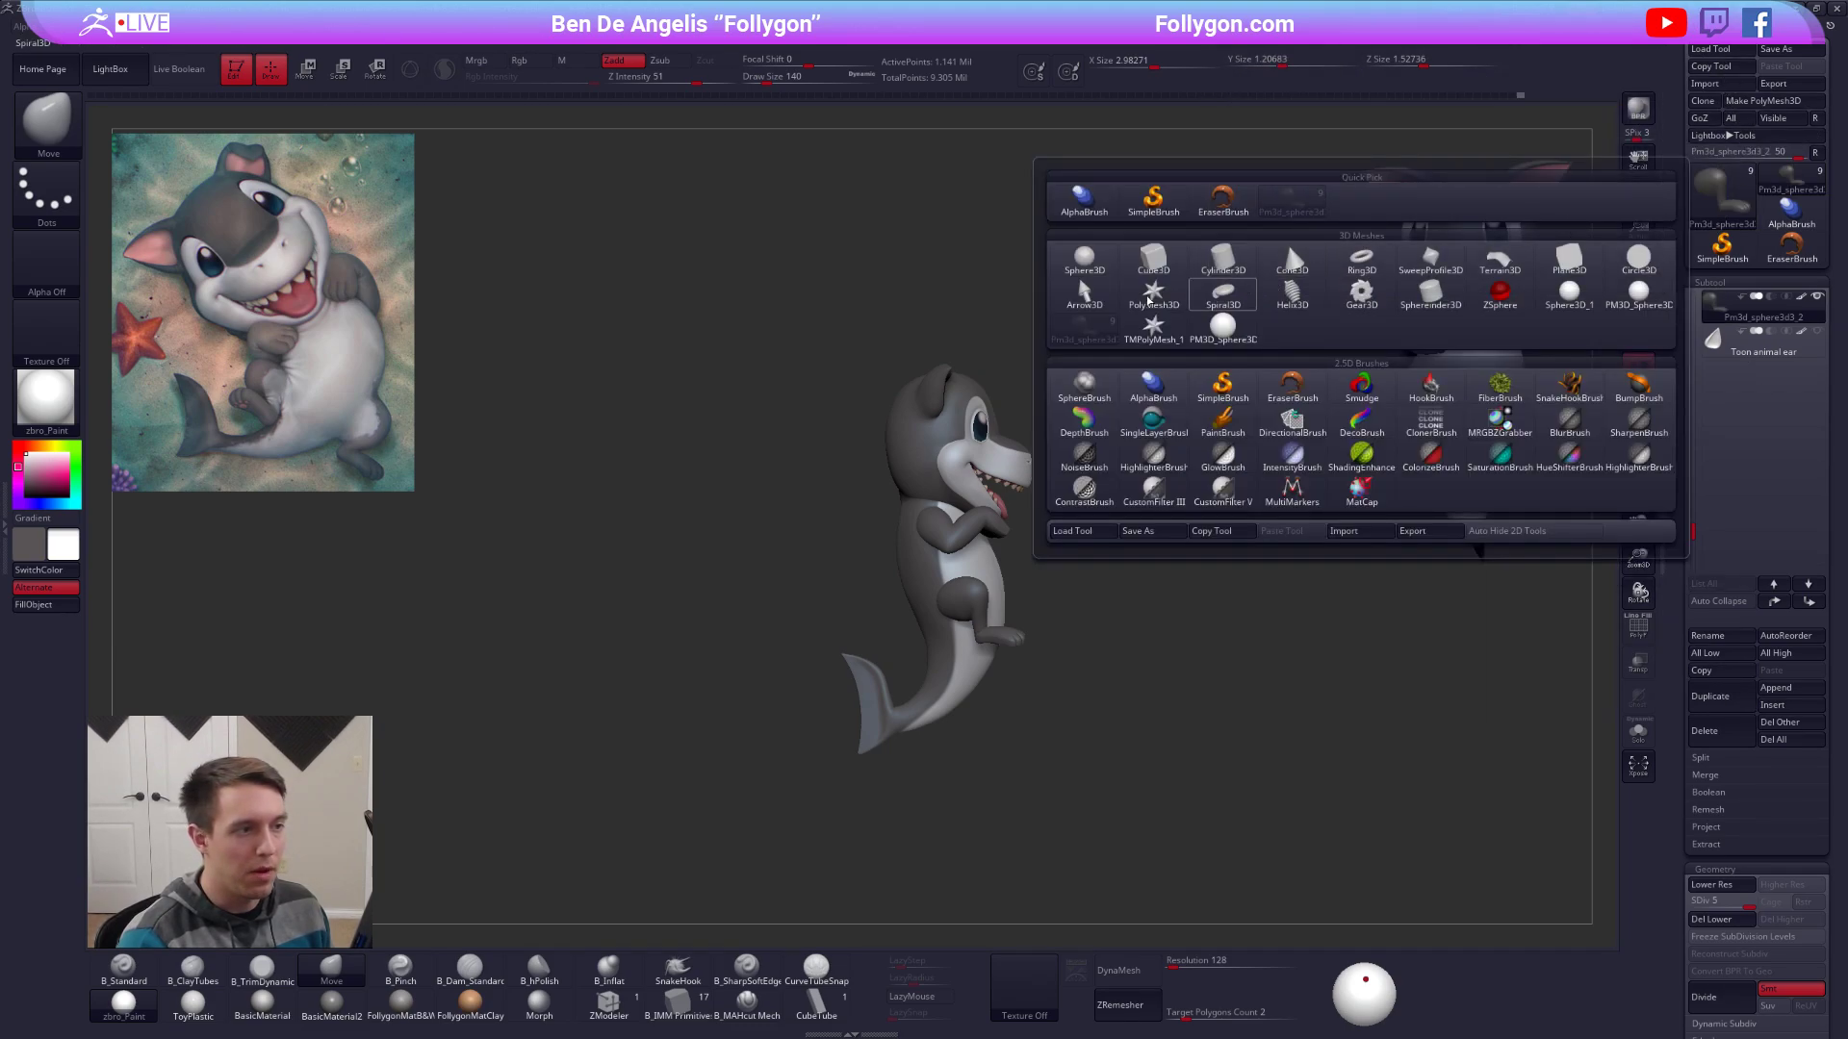
click(1222, 269)
key(w)
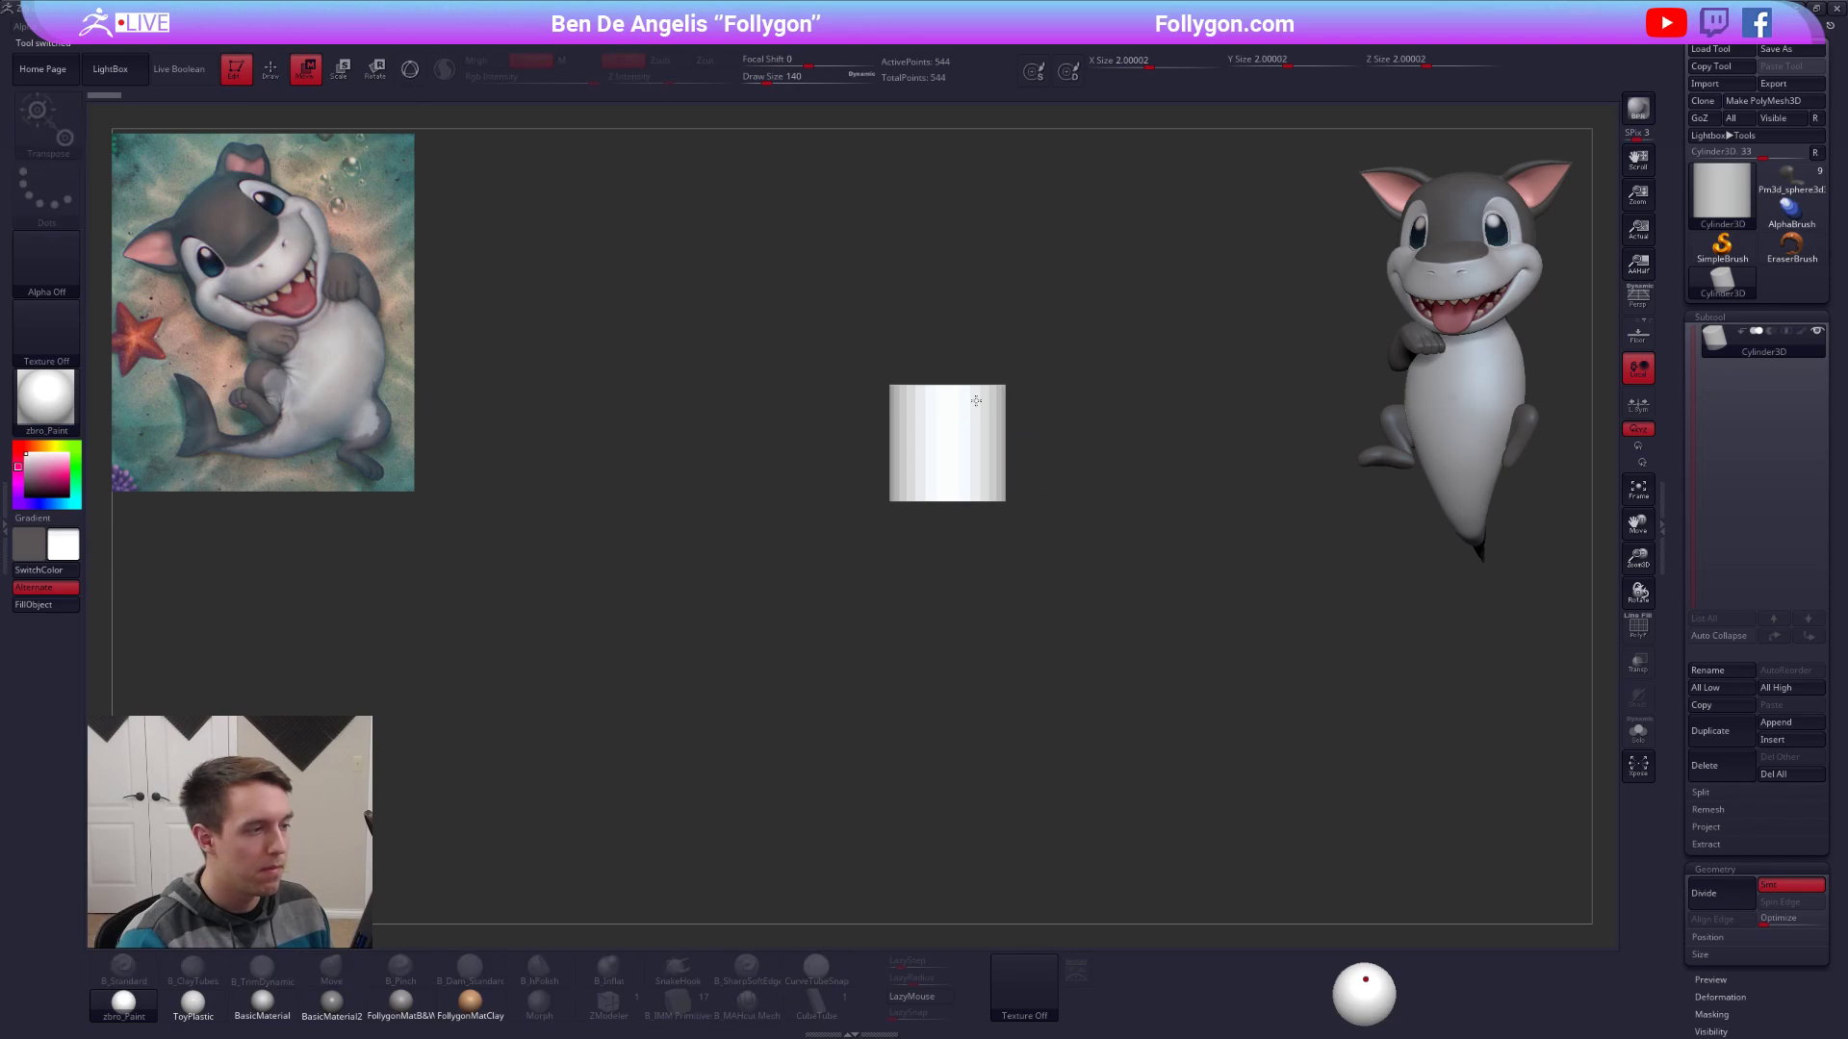
click(1765, 103)
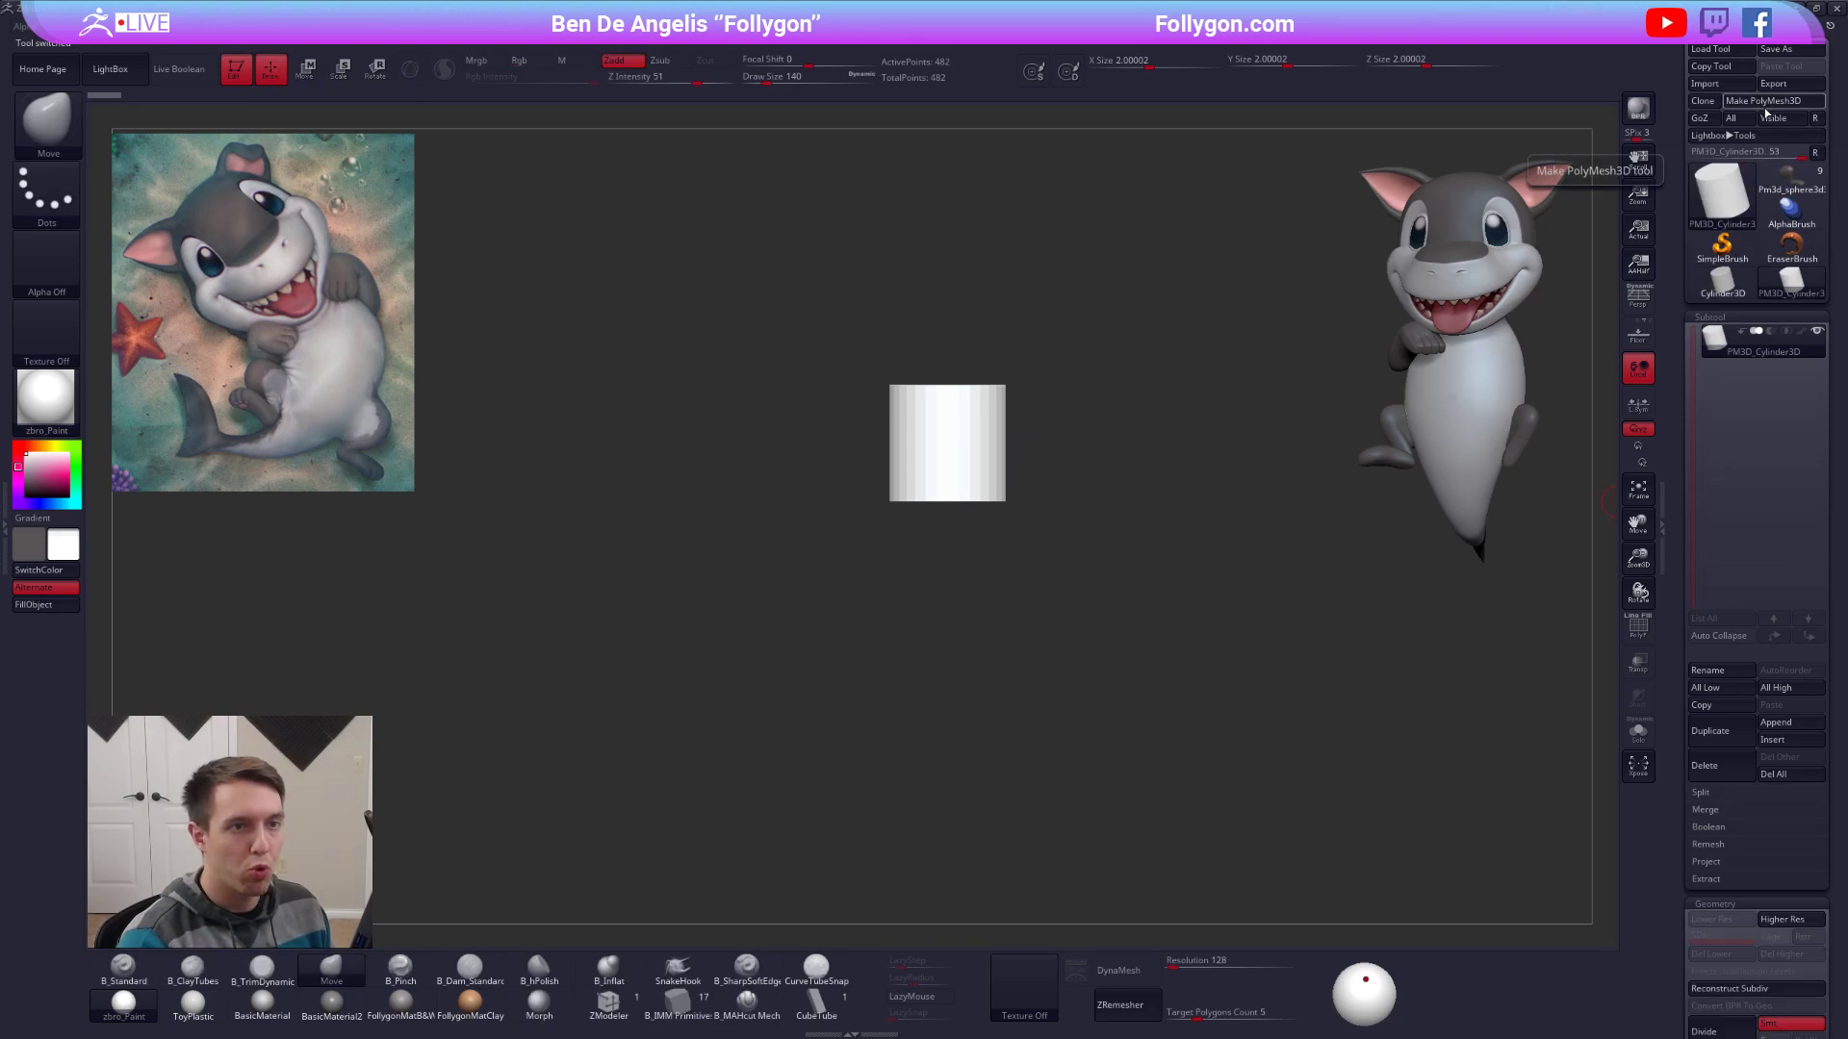
Stretch the cylinder vertically with the Transpose line to a Y size of about 9.35.
key(w)
mouse_move(988, 385)
shift+mouse_down()
mouse_move(959, 586)
mouse_move(980, 1034)
shift+mouse_up()
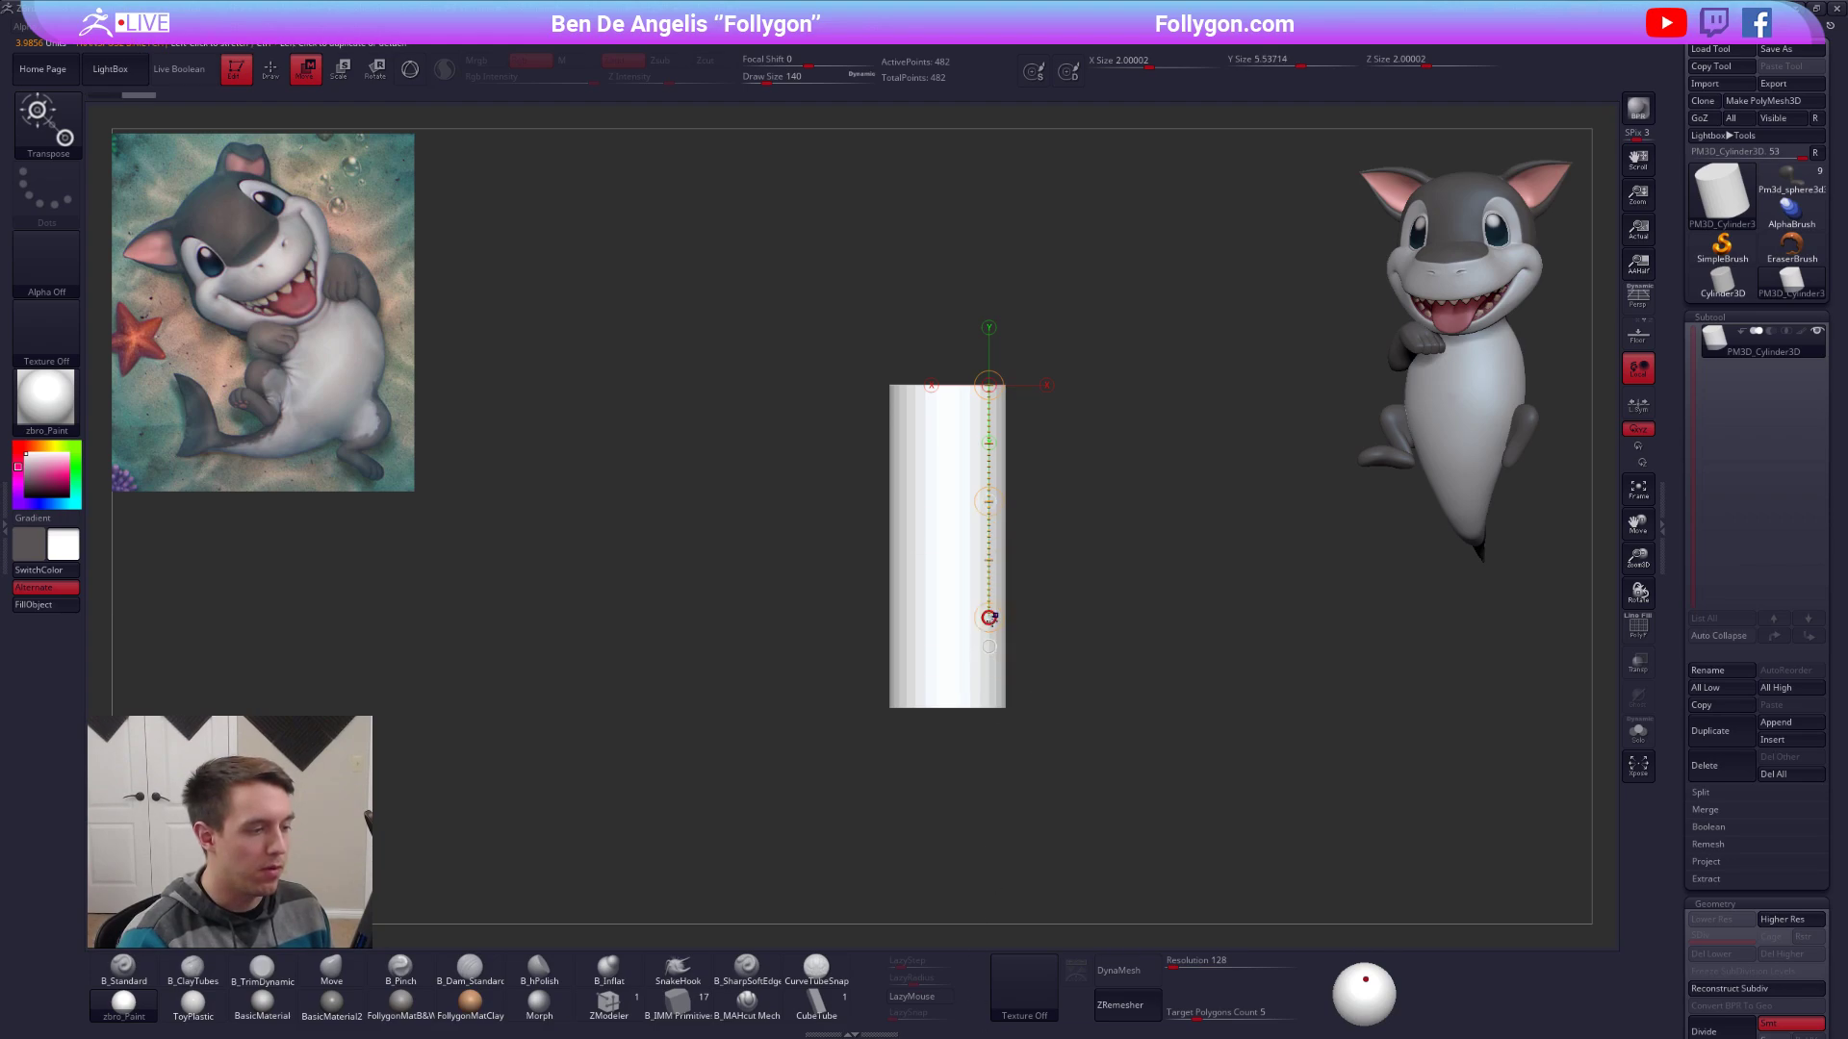
drag(988, 618, 988, 847)
Check the stretched cylinder's wireframe and apply the FollygonMatB&W material.
key(shift+f)
key(f)
click(331, 967)
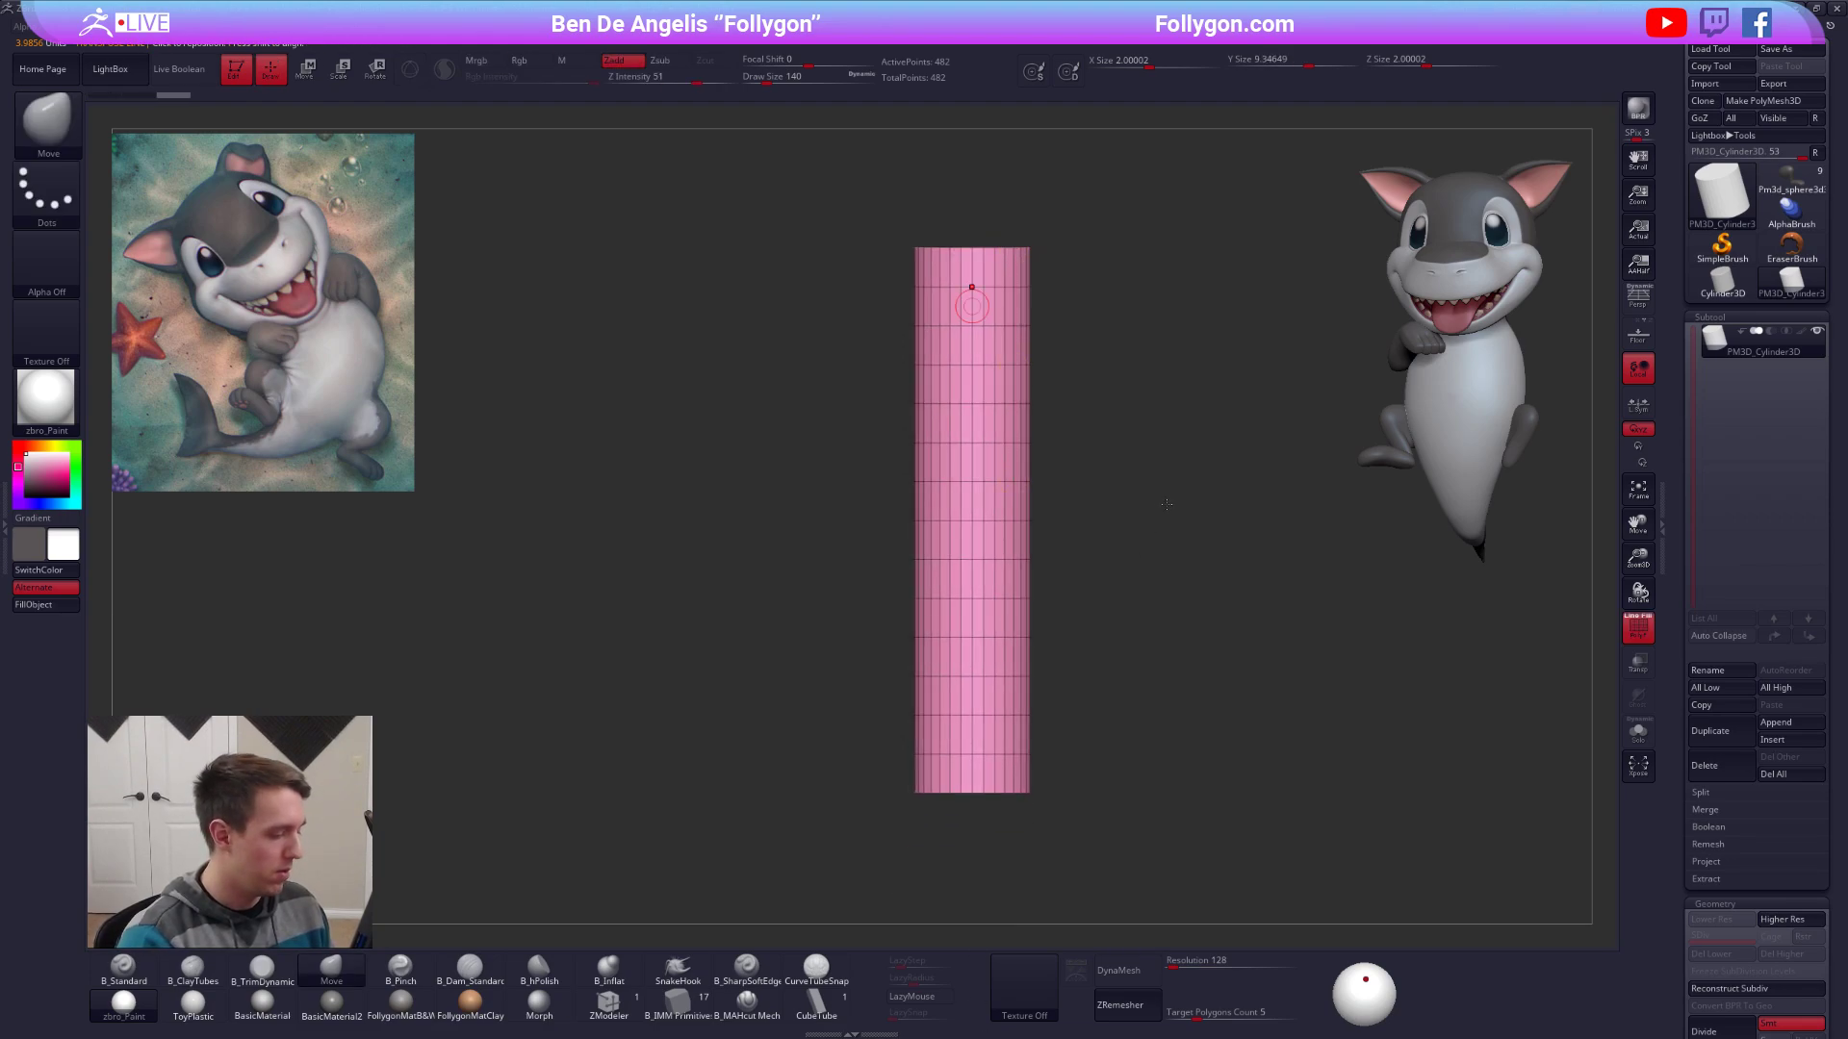
click(400, 1003)
key(shift+f)
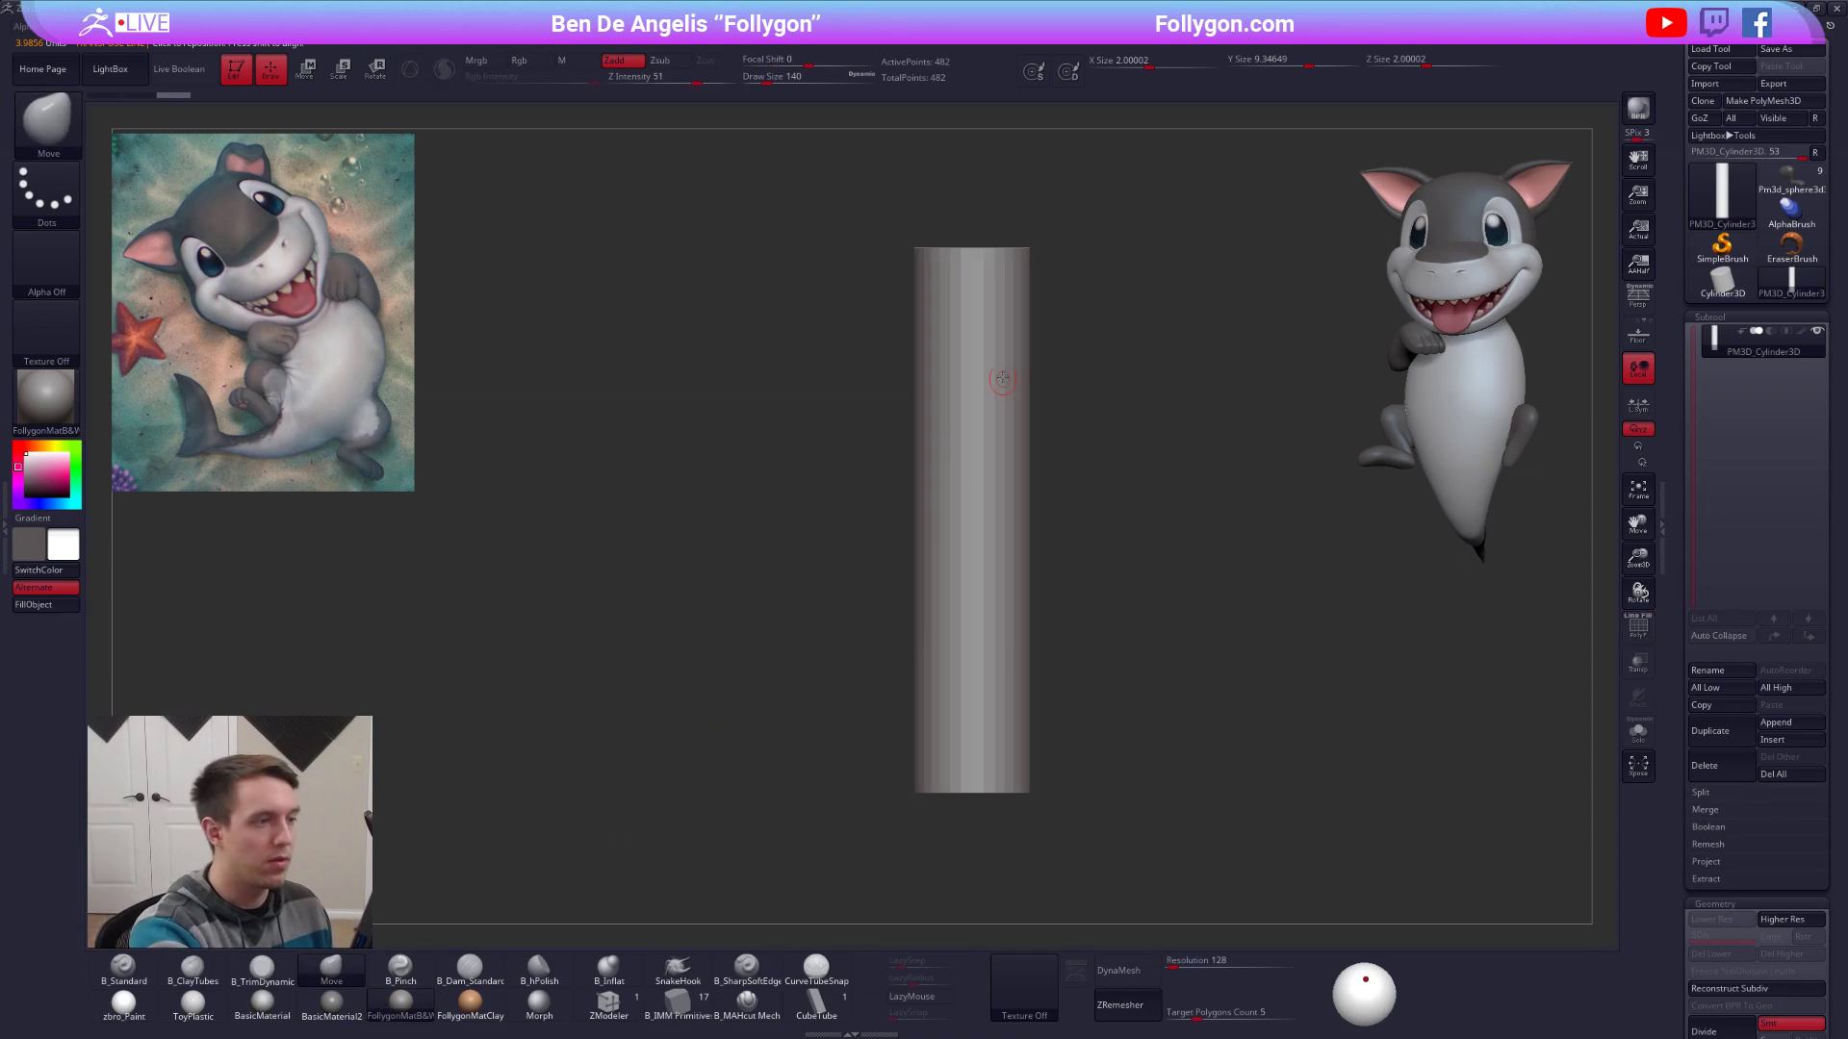
Mask the upper part of the cylinder with a soft falloff using the Transpose line.
key(w)
ctrl+drag(978, 293, 964, 651)
ctrl+drag(999, 440, 1012, 698)
shift+right_drag(976, 622, 1052, 592)
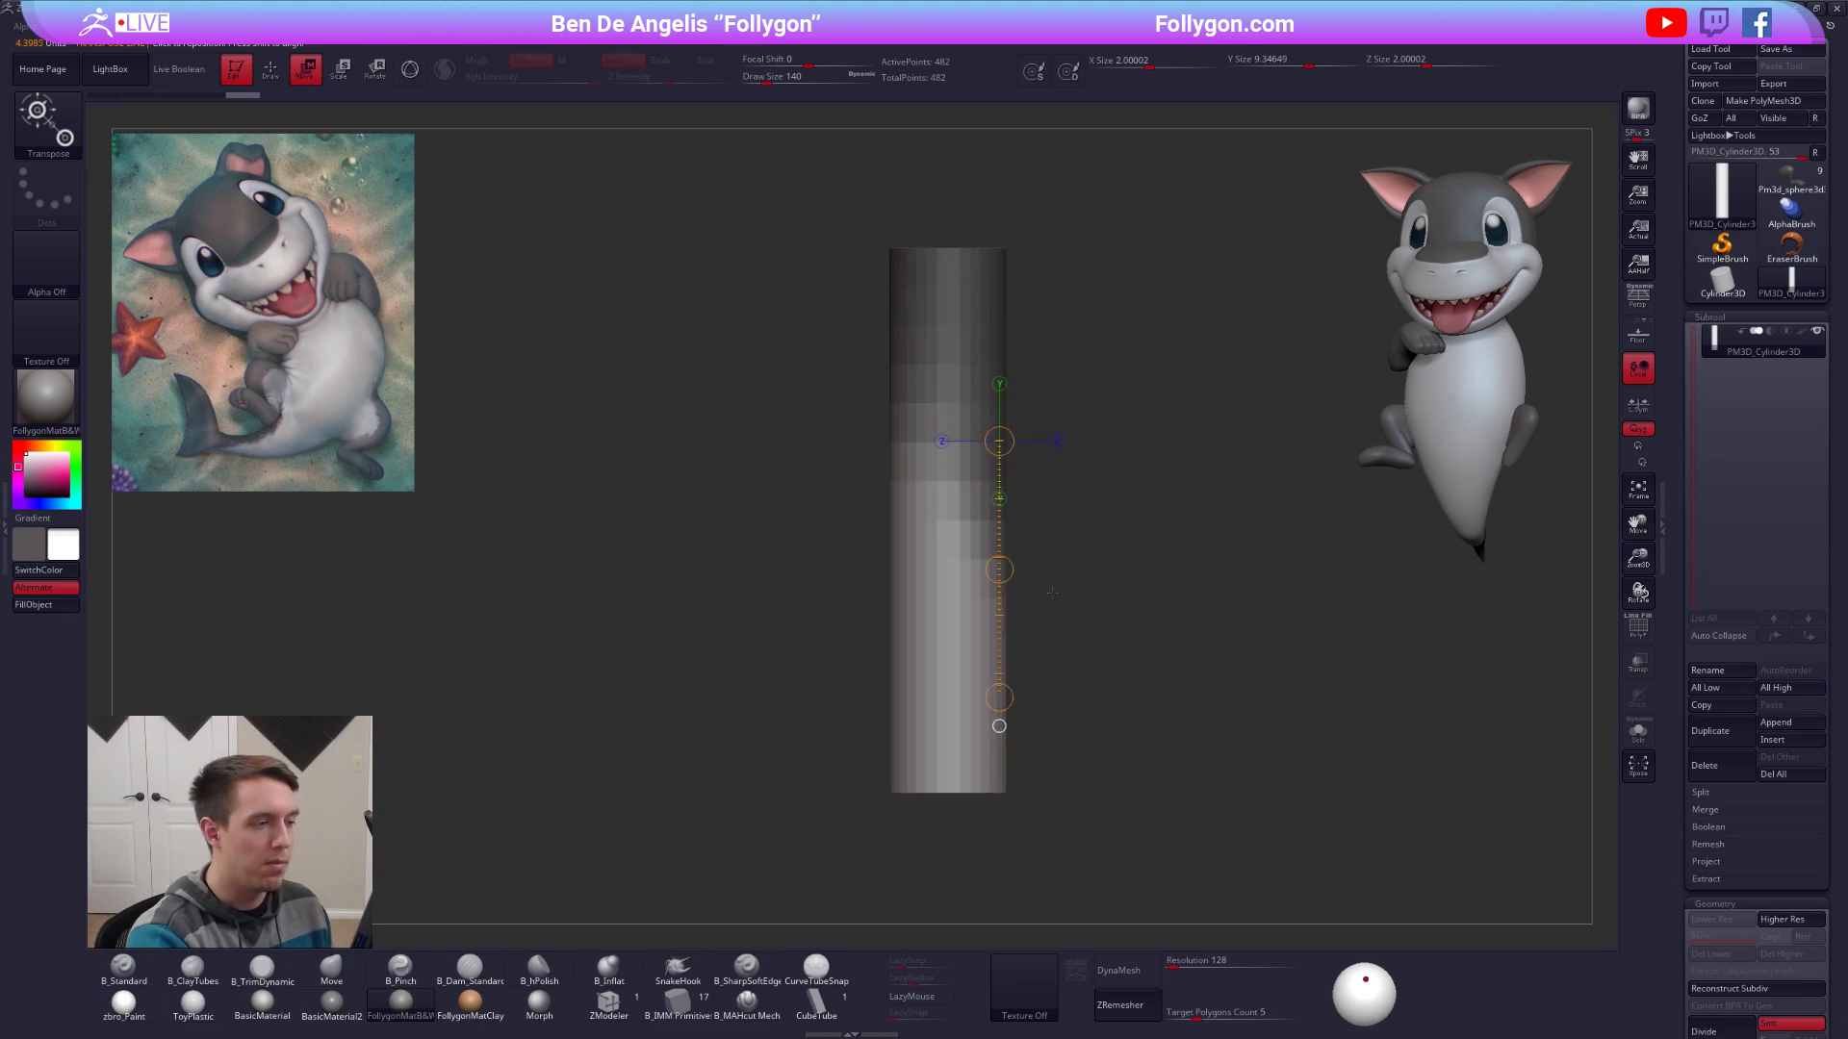
Clear the cylinder's mask, show its wireframe, and try another Transpose mask down its length before clearing it.
drag(946, 459, 946, 558)
key(ctrl+shift+a)
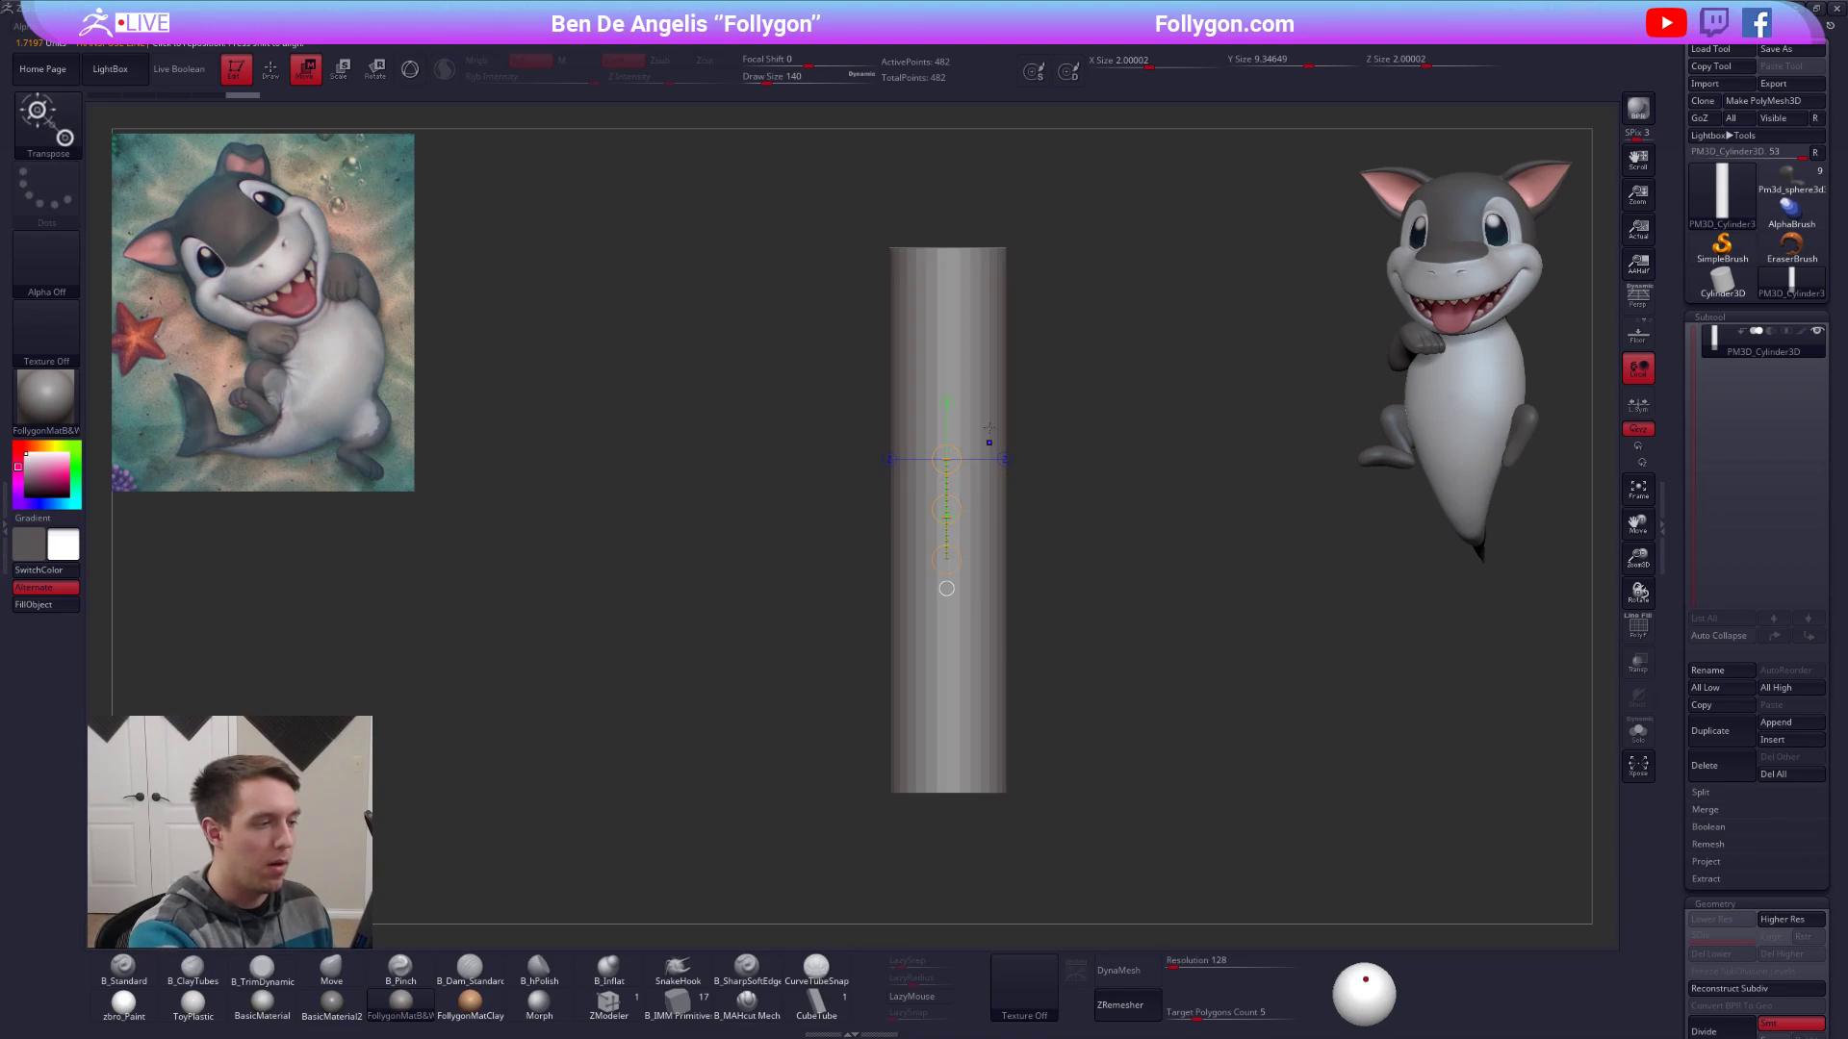
key(shift+f)
ctrl+drag(951, 348, 947, 566)
mouse_move(1097, 630)
shift+right_down()
mouse_move(993, 668)
mouse_move(1039, 672)
mouse_move(1078, 633)
shift+right_up()
key(q)
ctrl+drag(1113, 591, 1195, 701)
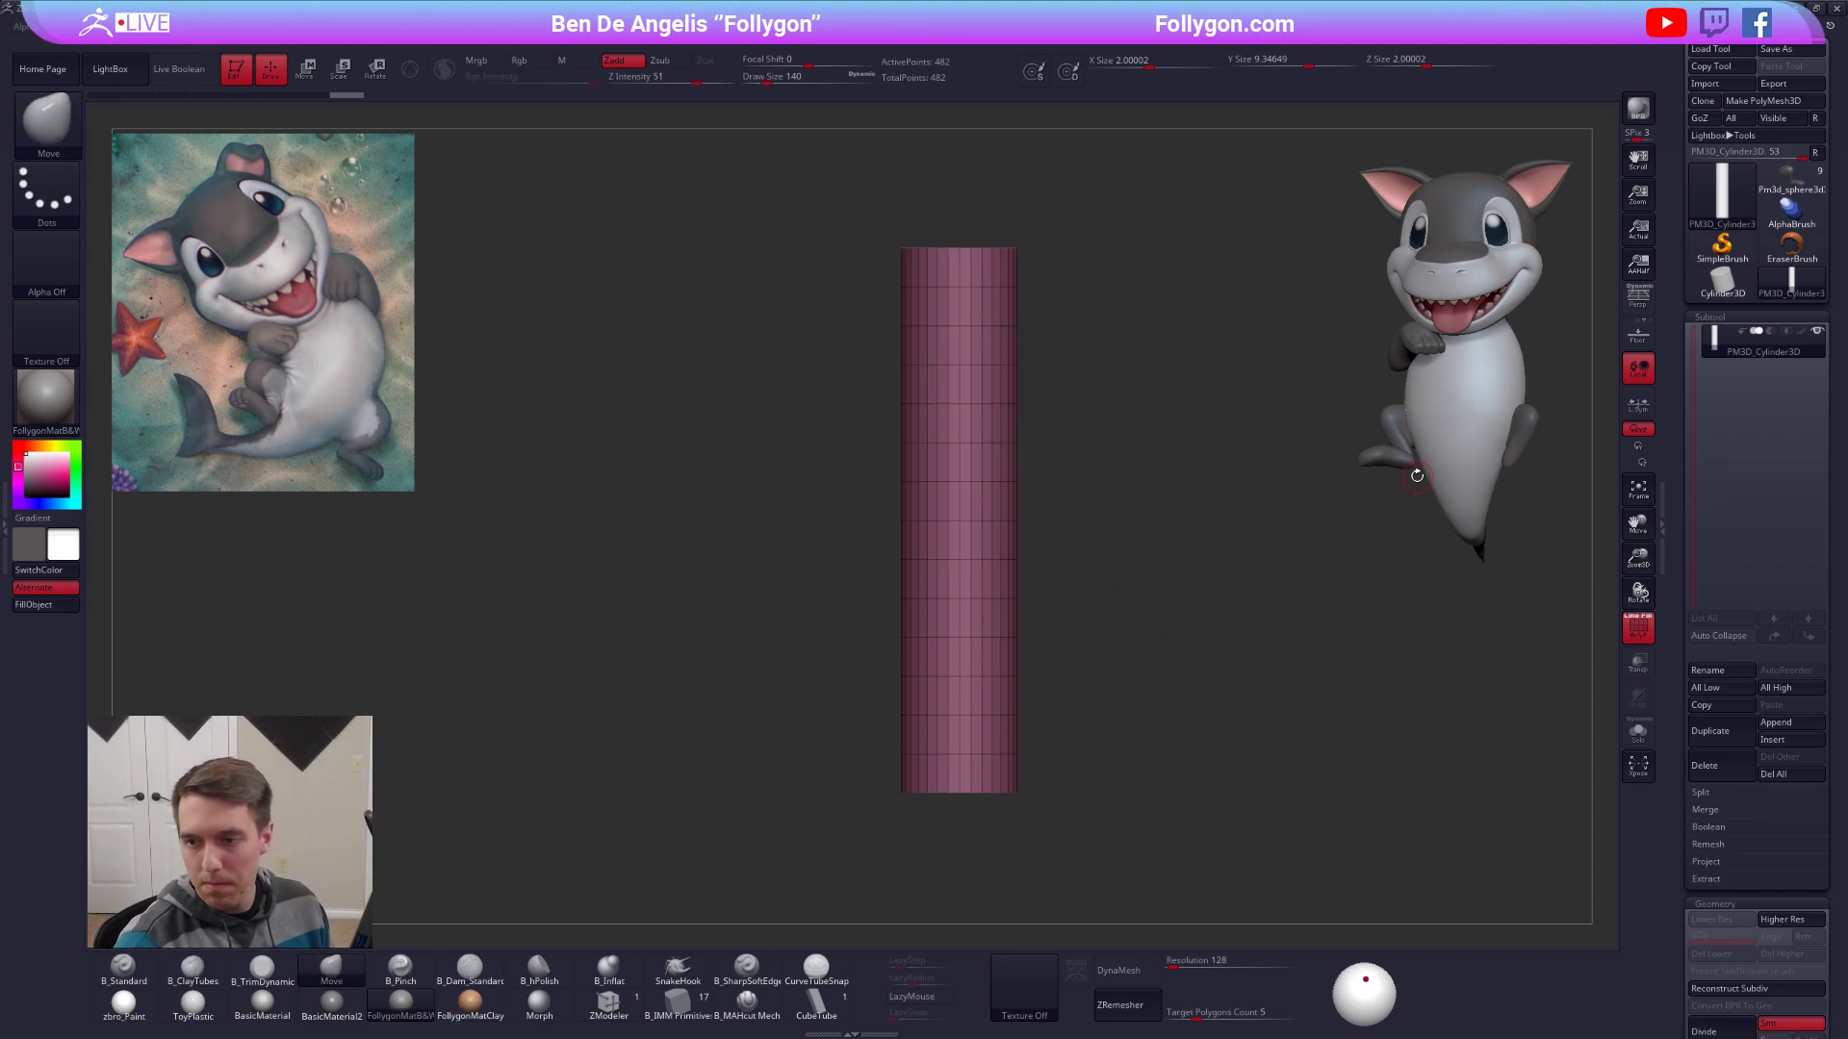
ctrl+right_drag(1348, 597, 1127, 678)
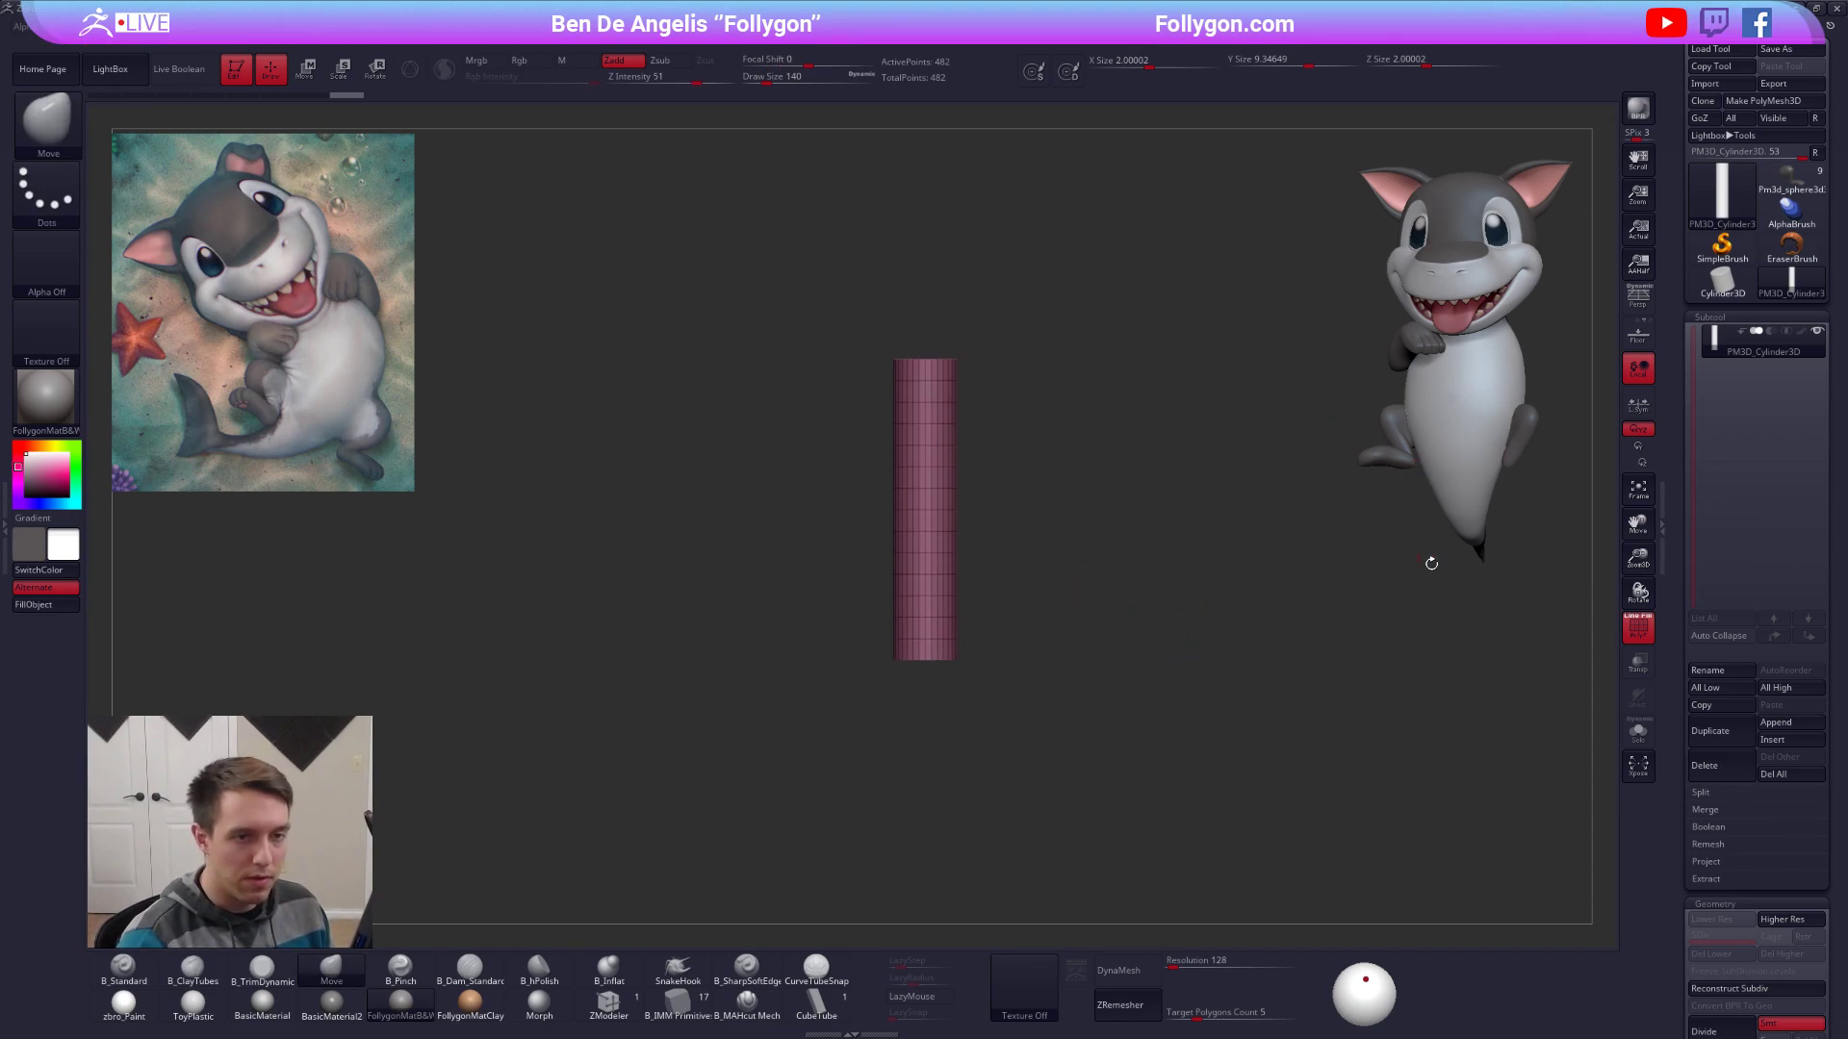
Switch back to the shark character and isolate its body subtool.
click(1790, 181)
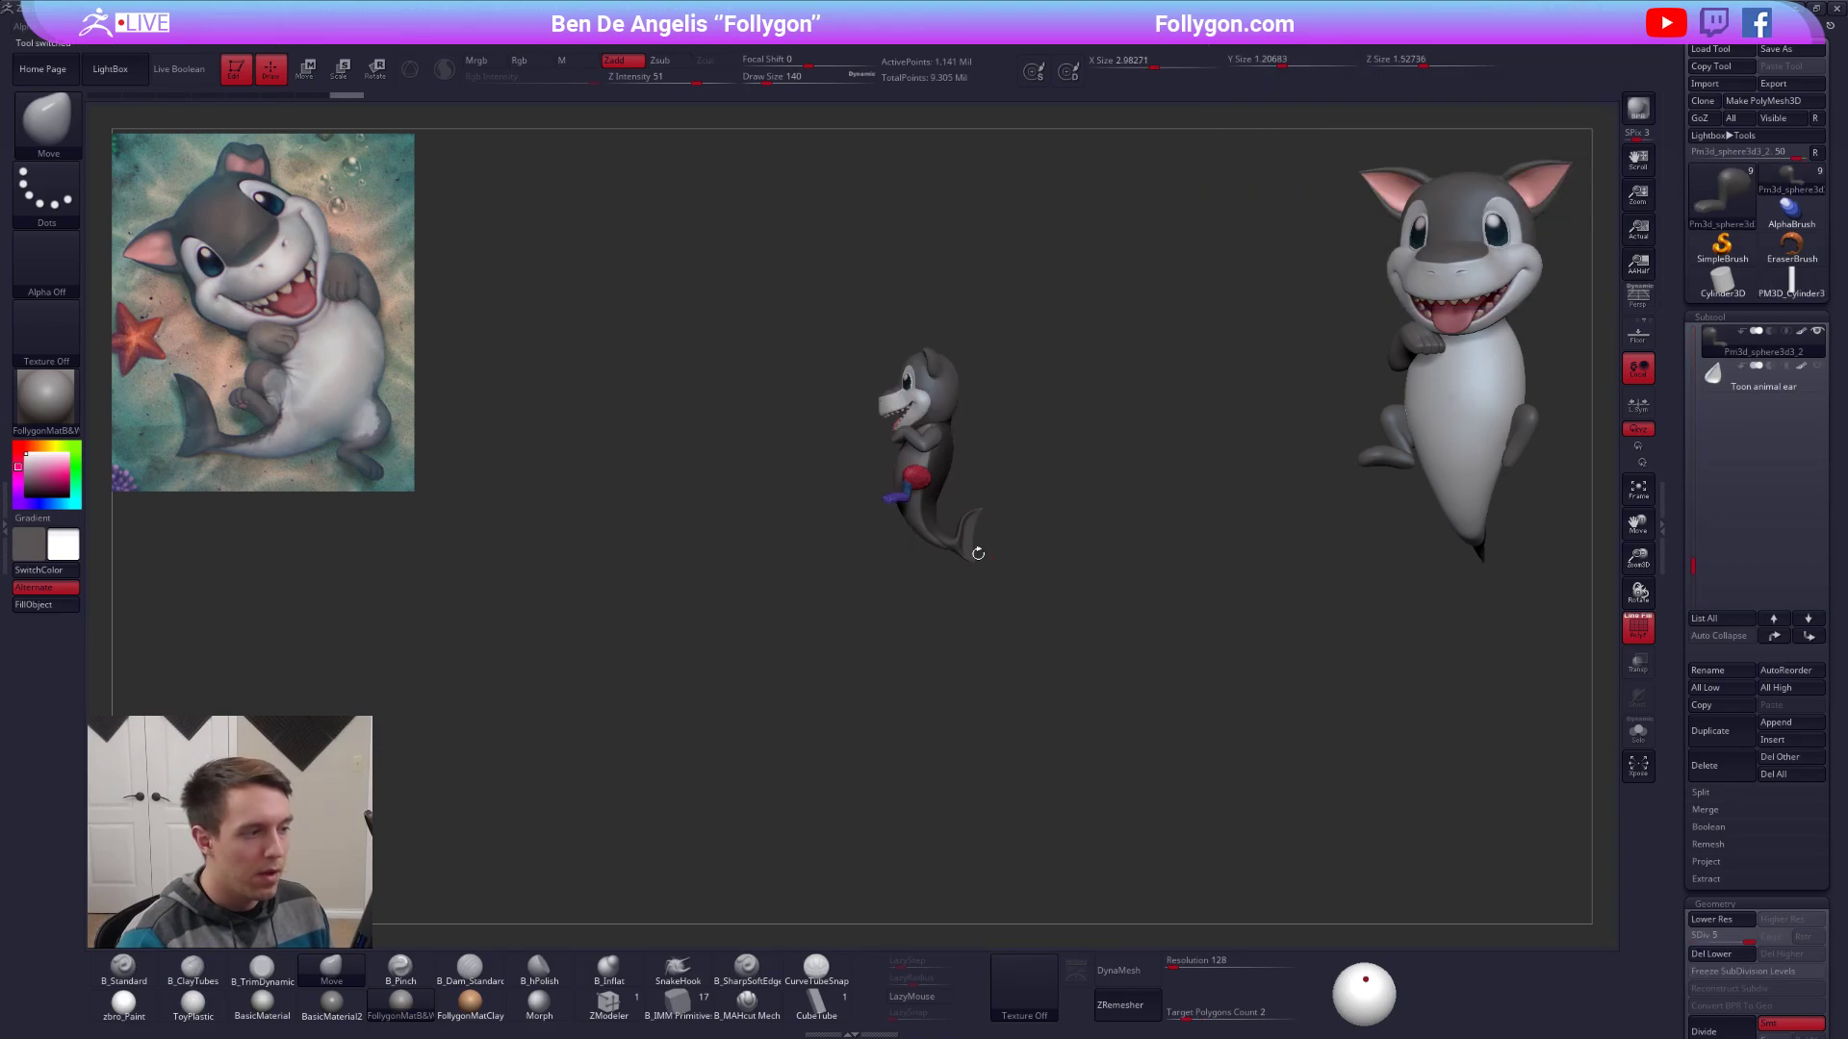
key(f)
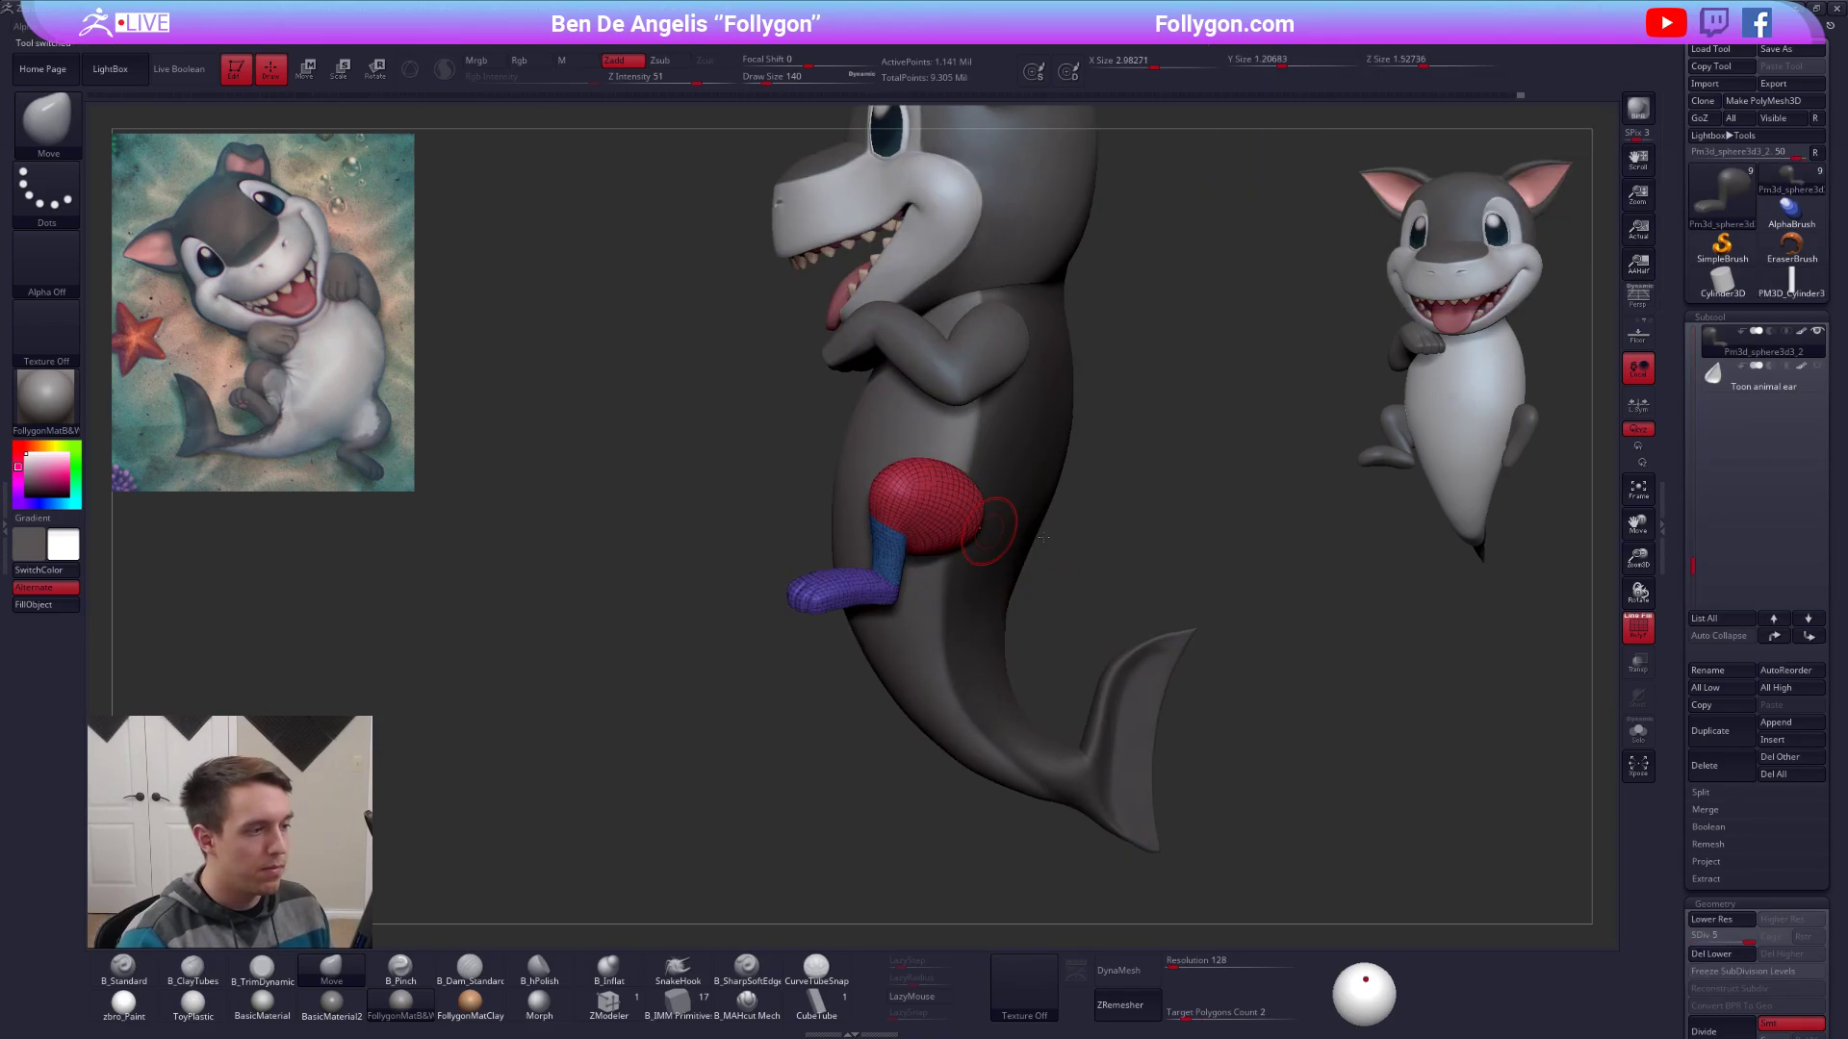
drag(1043, 537, 1158, 515)
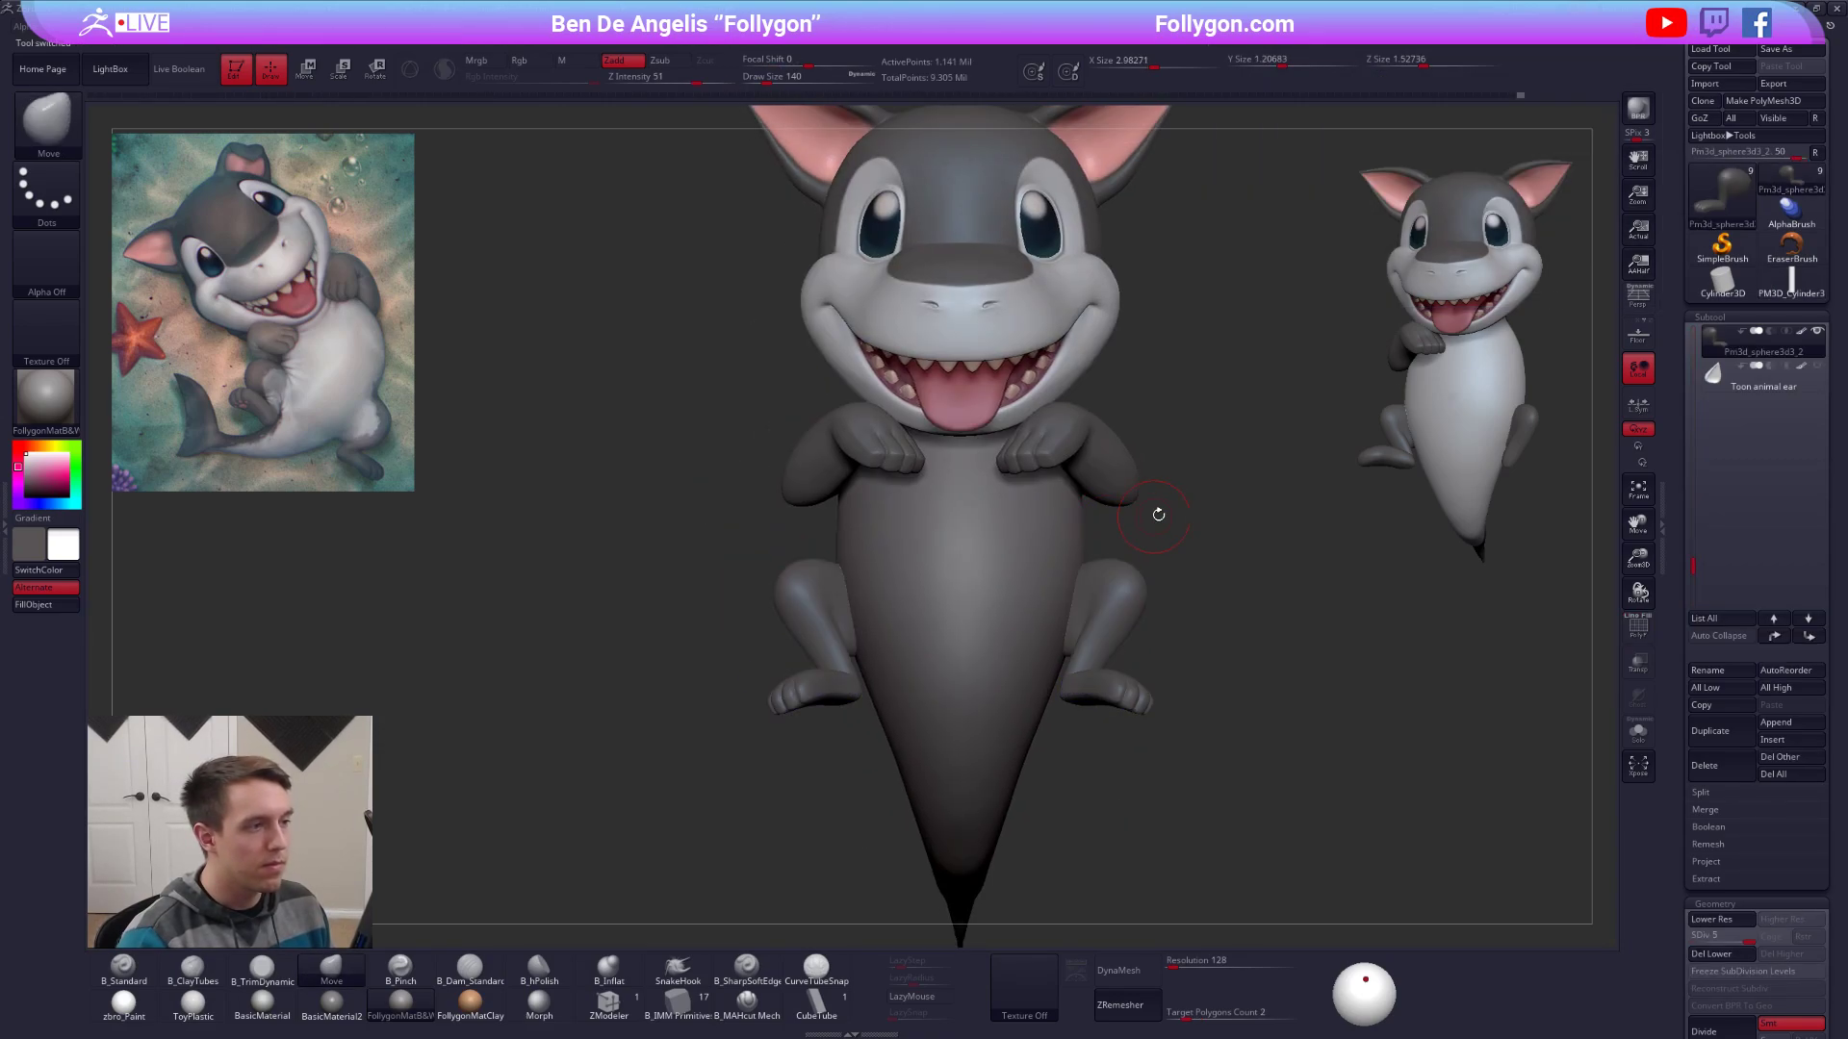
key(f)
alt+click(1026, 536)
key(alt+s)
alt+right_drag(1027, 541, 1122, 539)
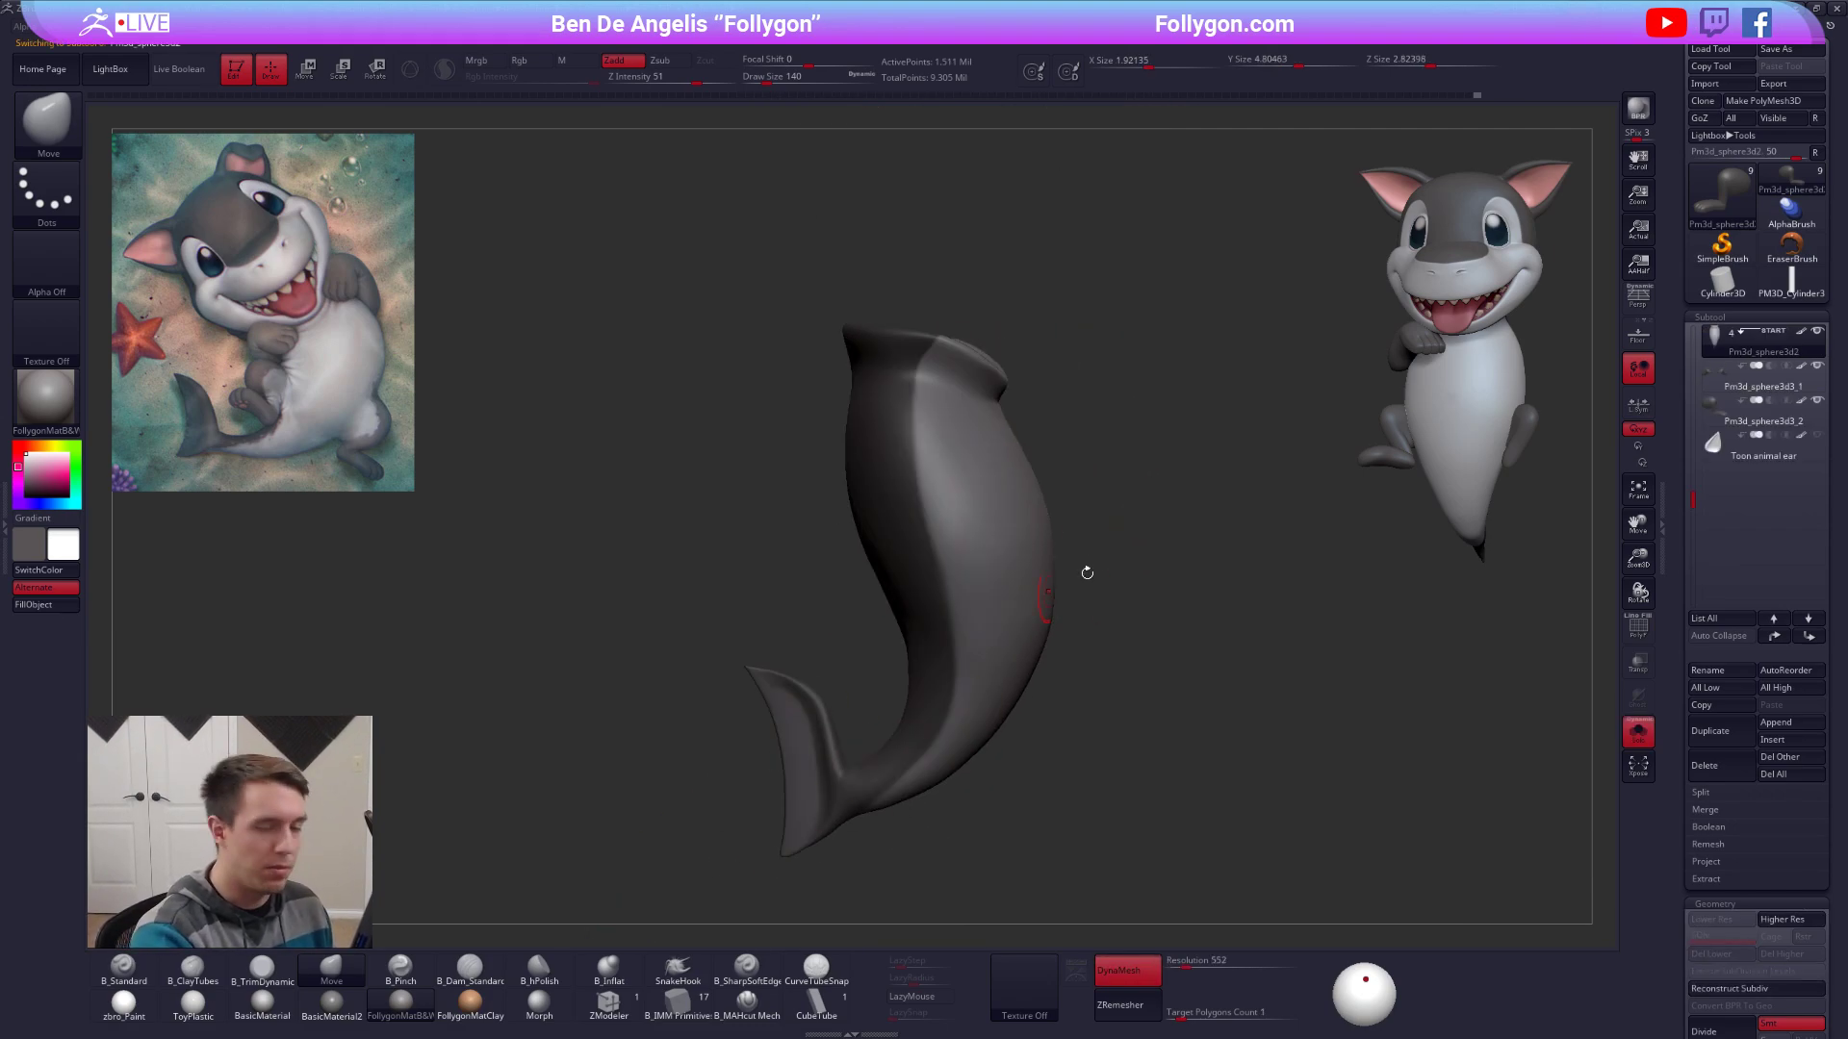
Apply the zbro_Paint material and mask the neck end of the shark's body with a Transpose stroke.
click(124, 1004)
key(w)
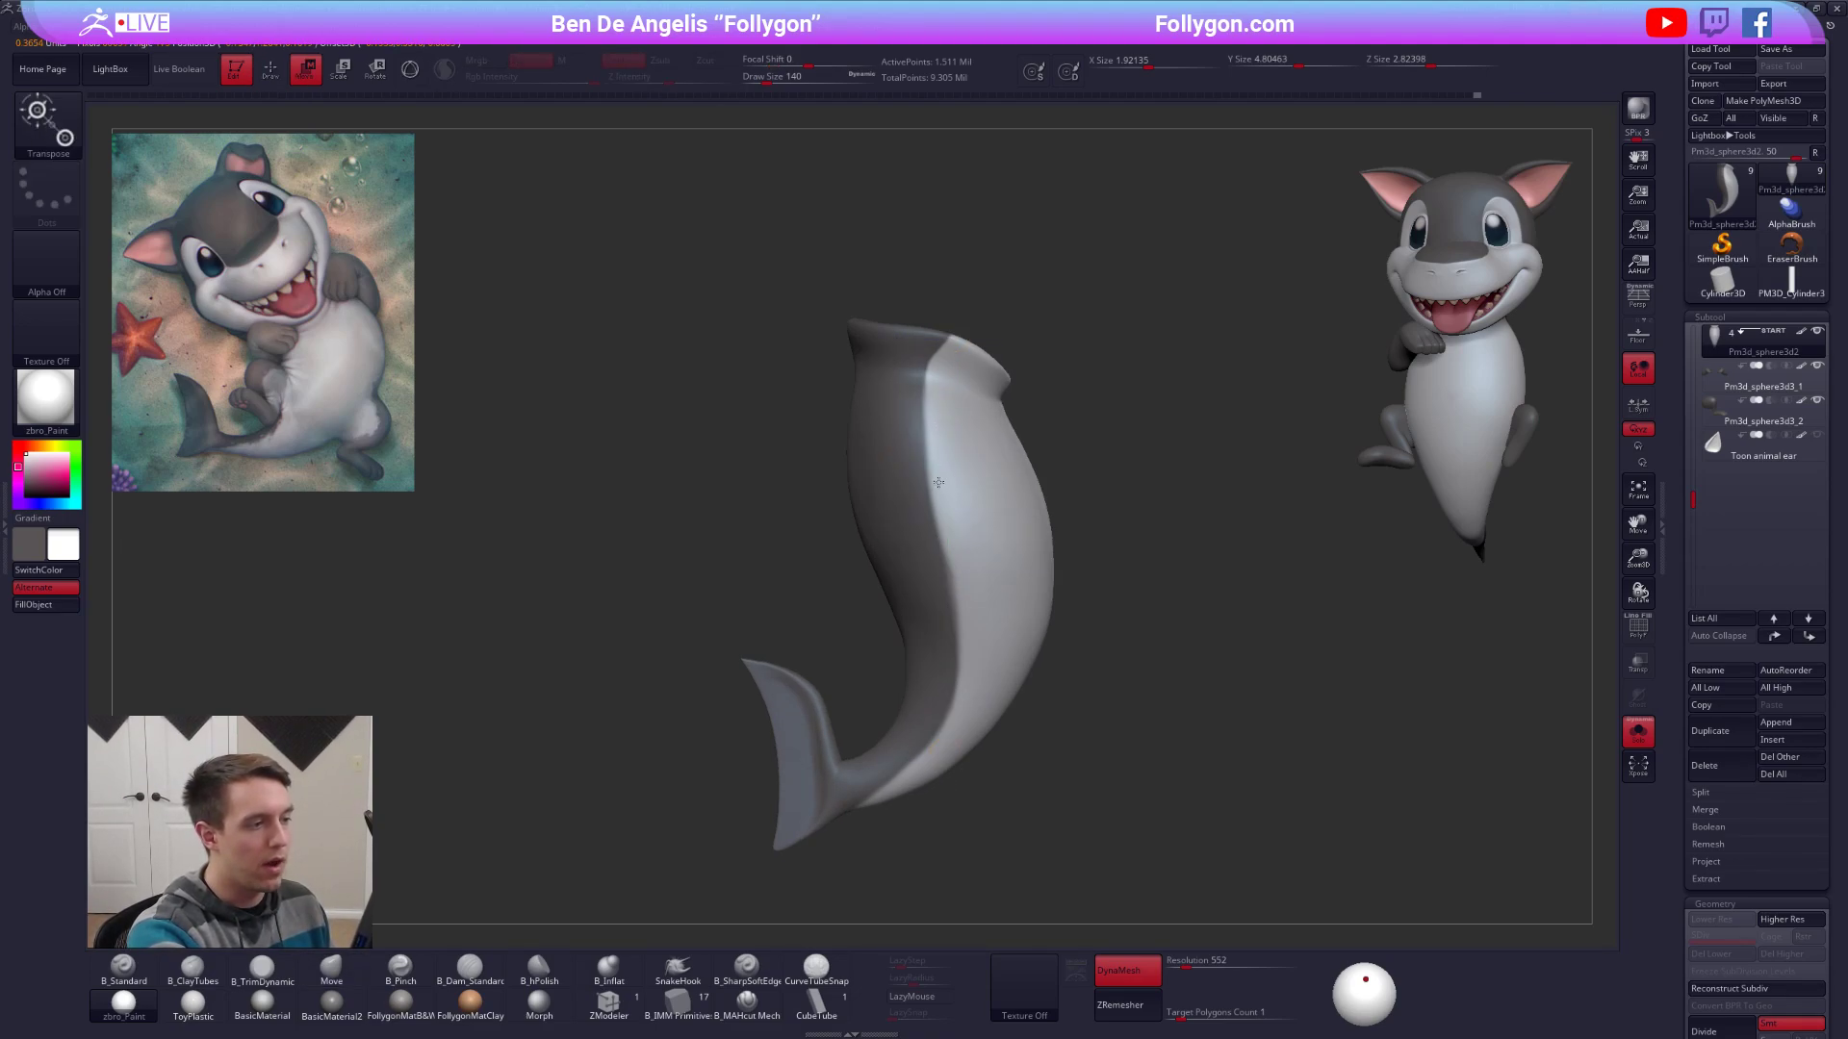
ctrl+drag(938, 482, 941, 524)
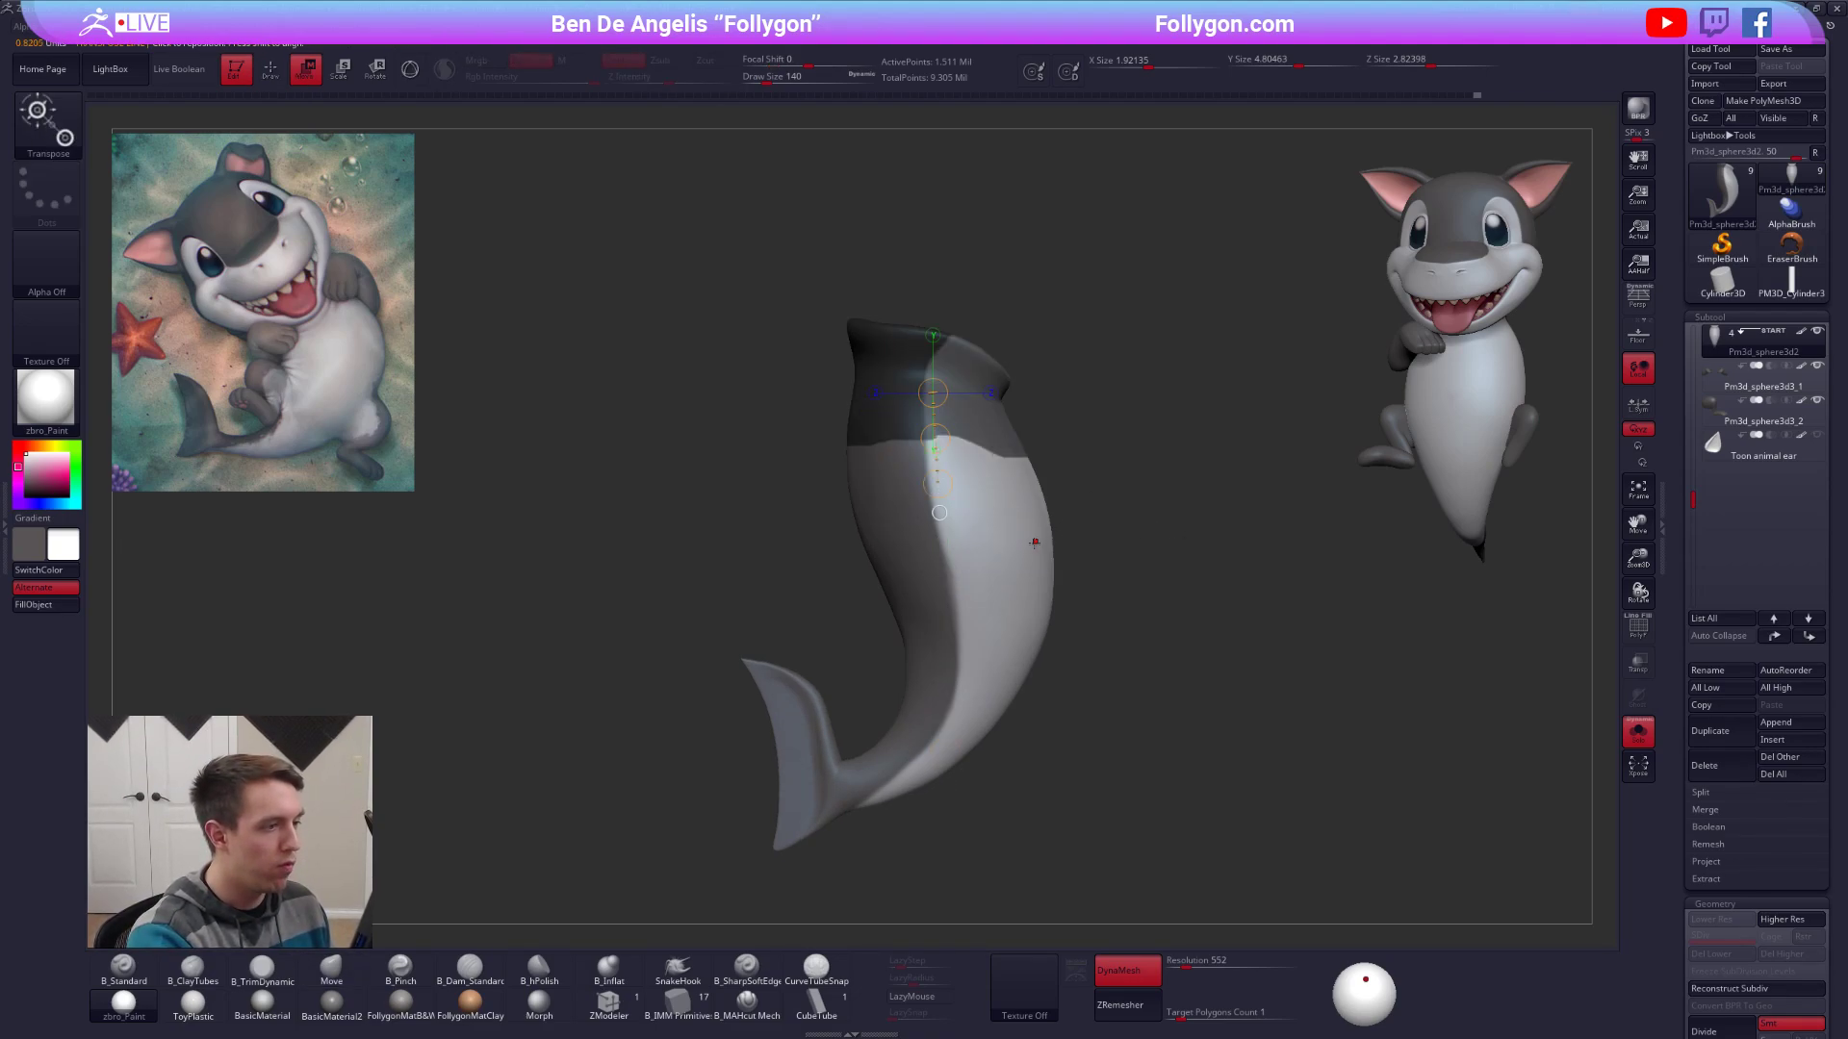
key(q)
Switch to the test cylinder and subdivide it four times to subdivision level 5.
click(1791, 281)
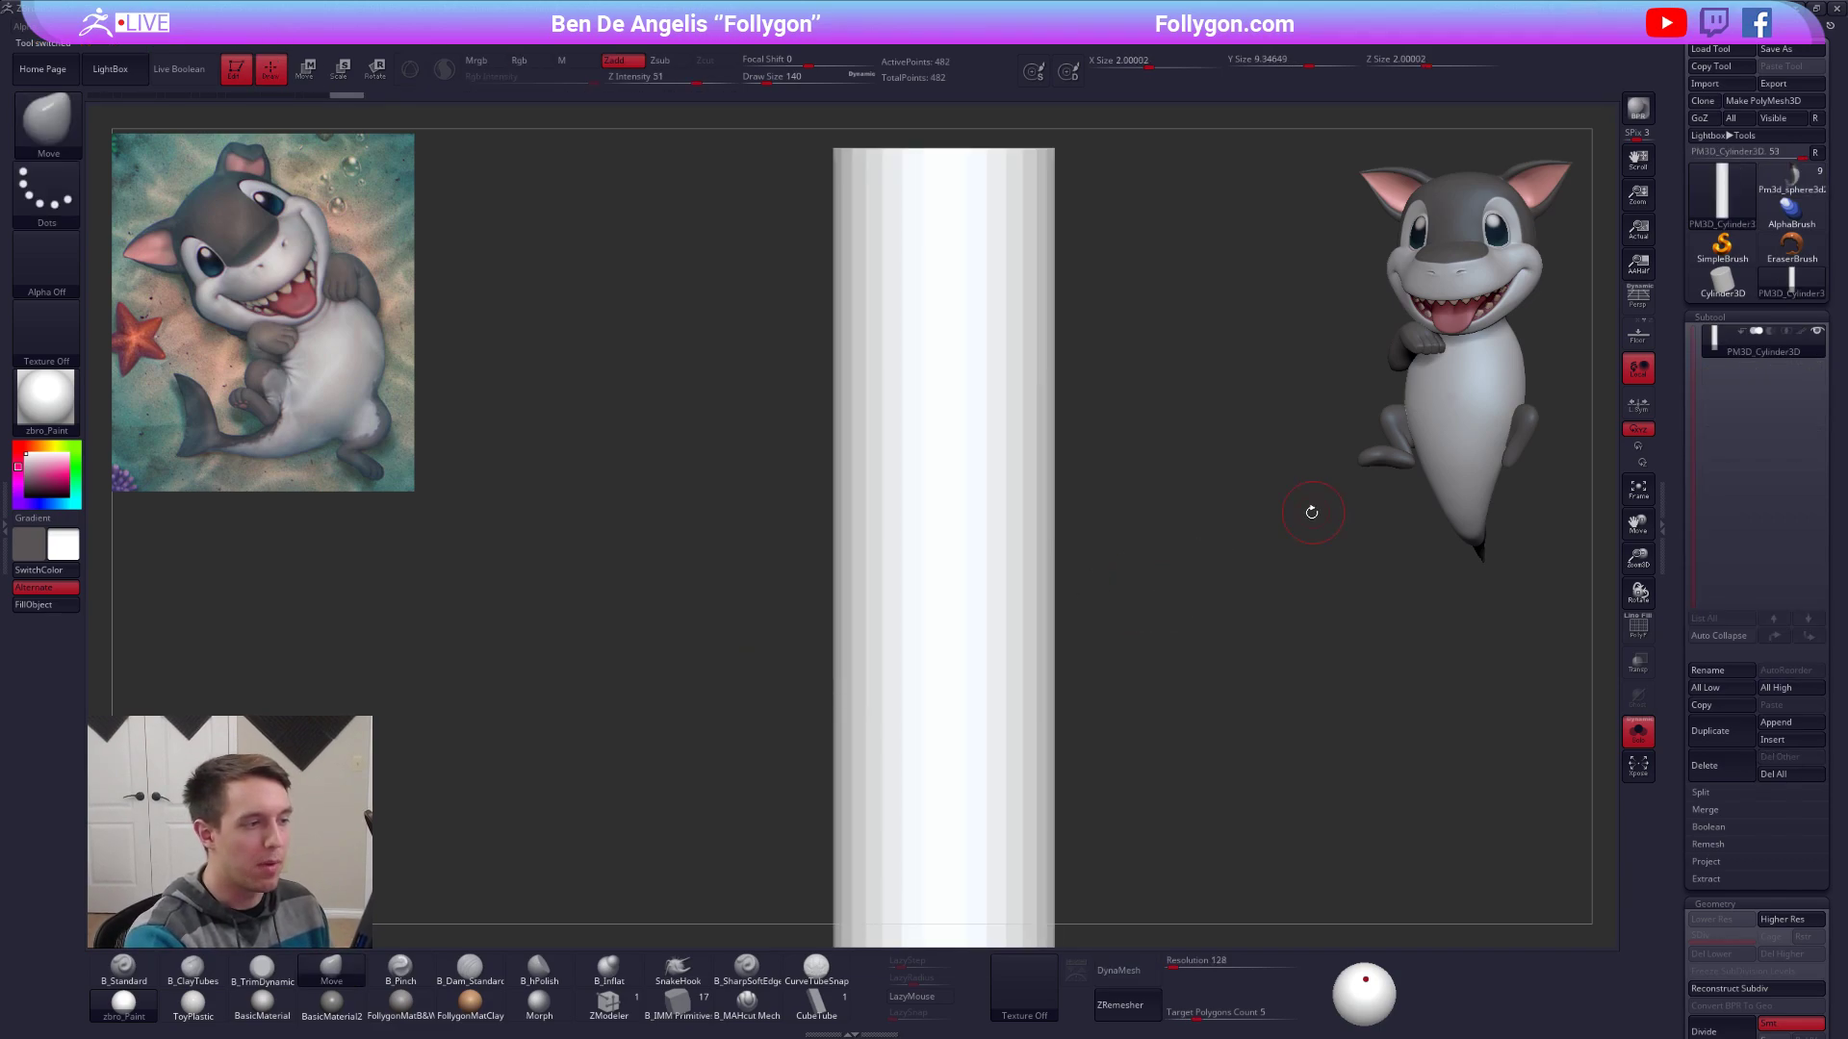
key(f)
key(w)
key(ctrl+d)
key(ctrl+d)
key(ctrl+d)
key(ctrl+d)
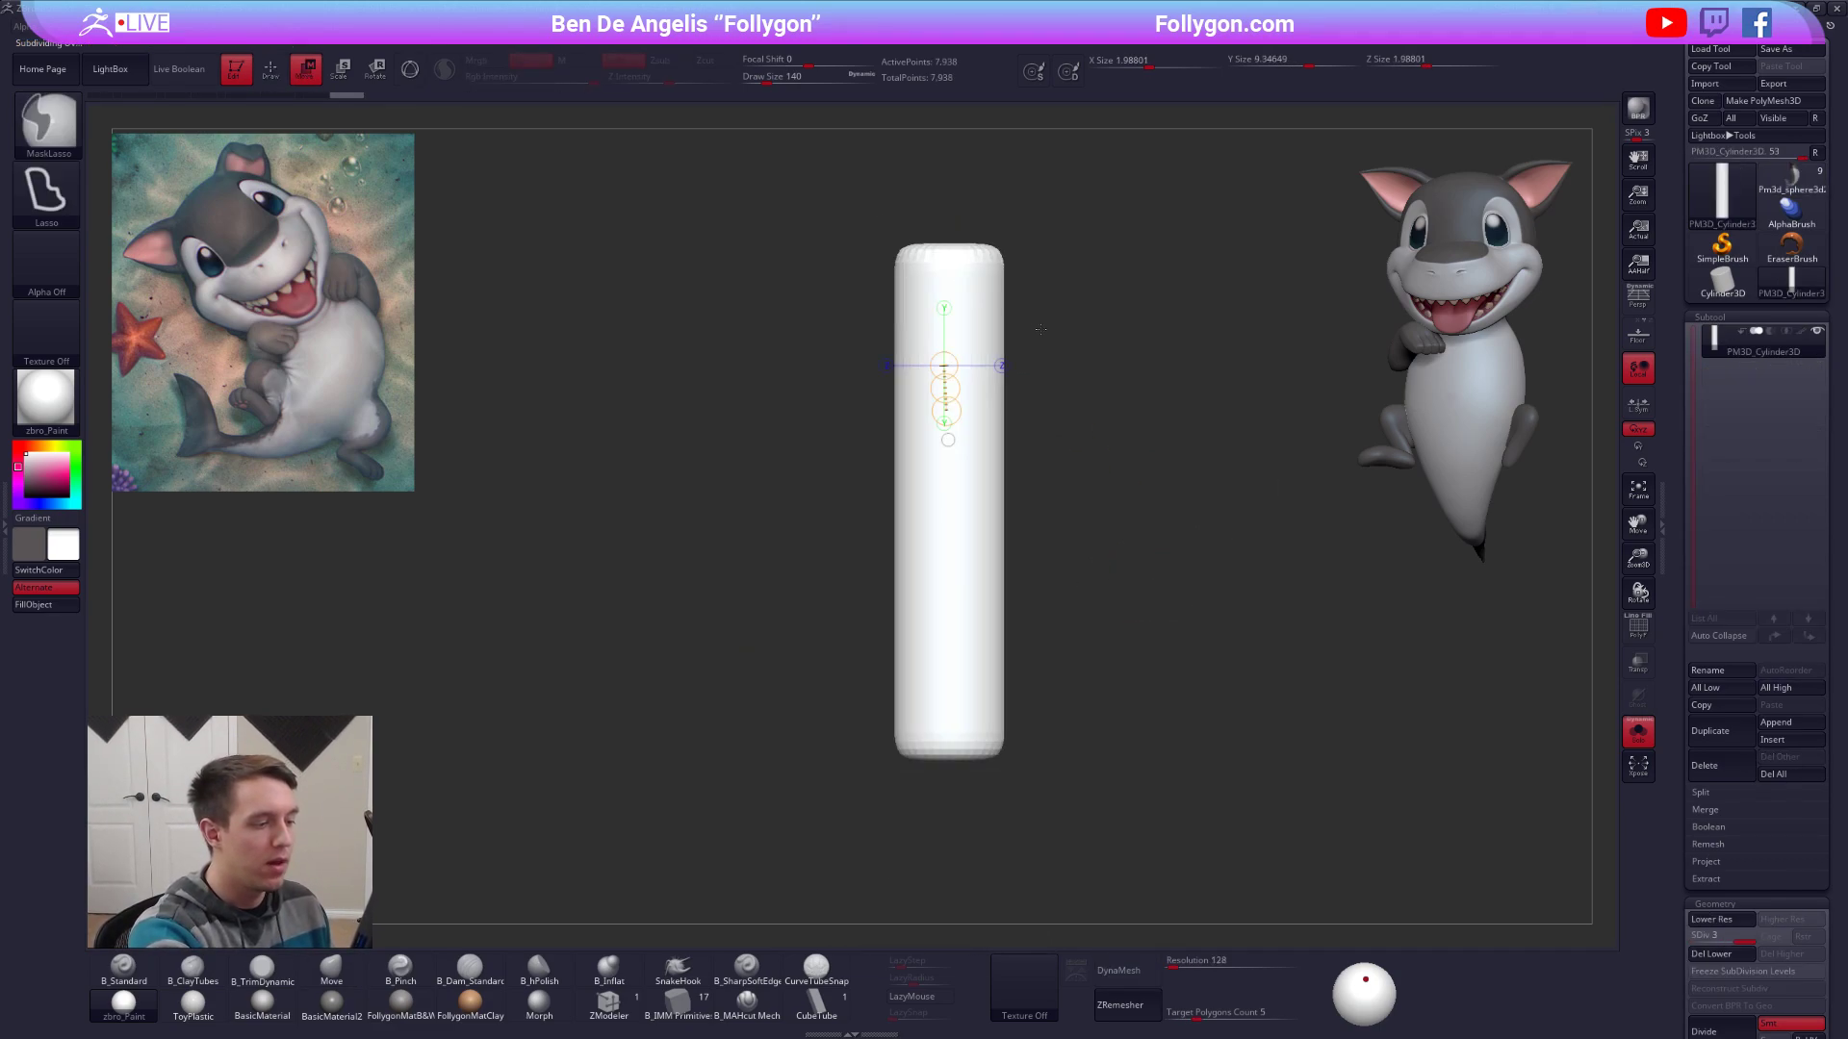
Try Transpose mask strokes from both ends of the subdivided cylinder, undo the last stroke, and inspect the mask's edge.
ctrl+drag(972, 321, 968, 581)
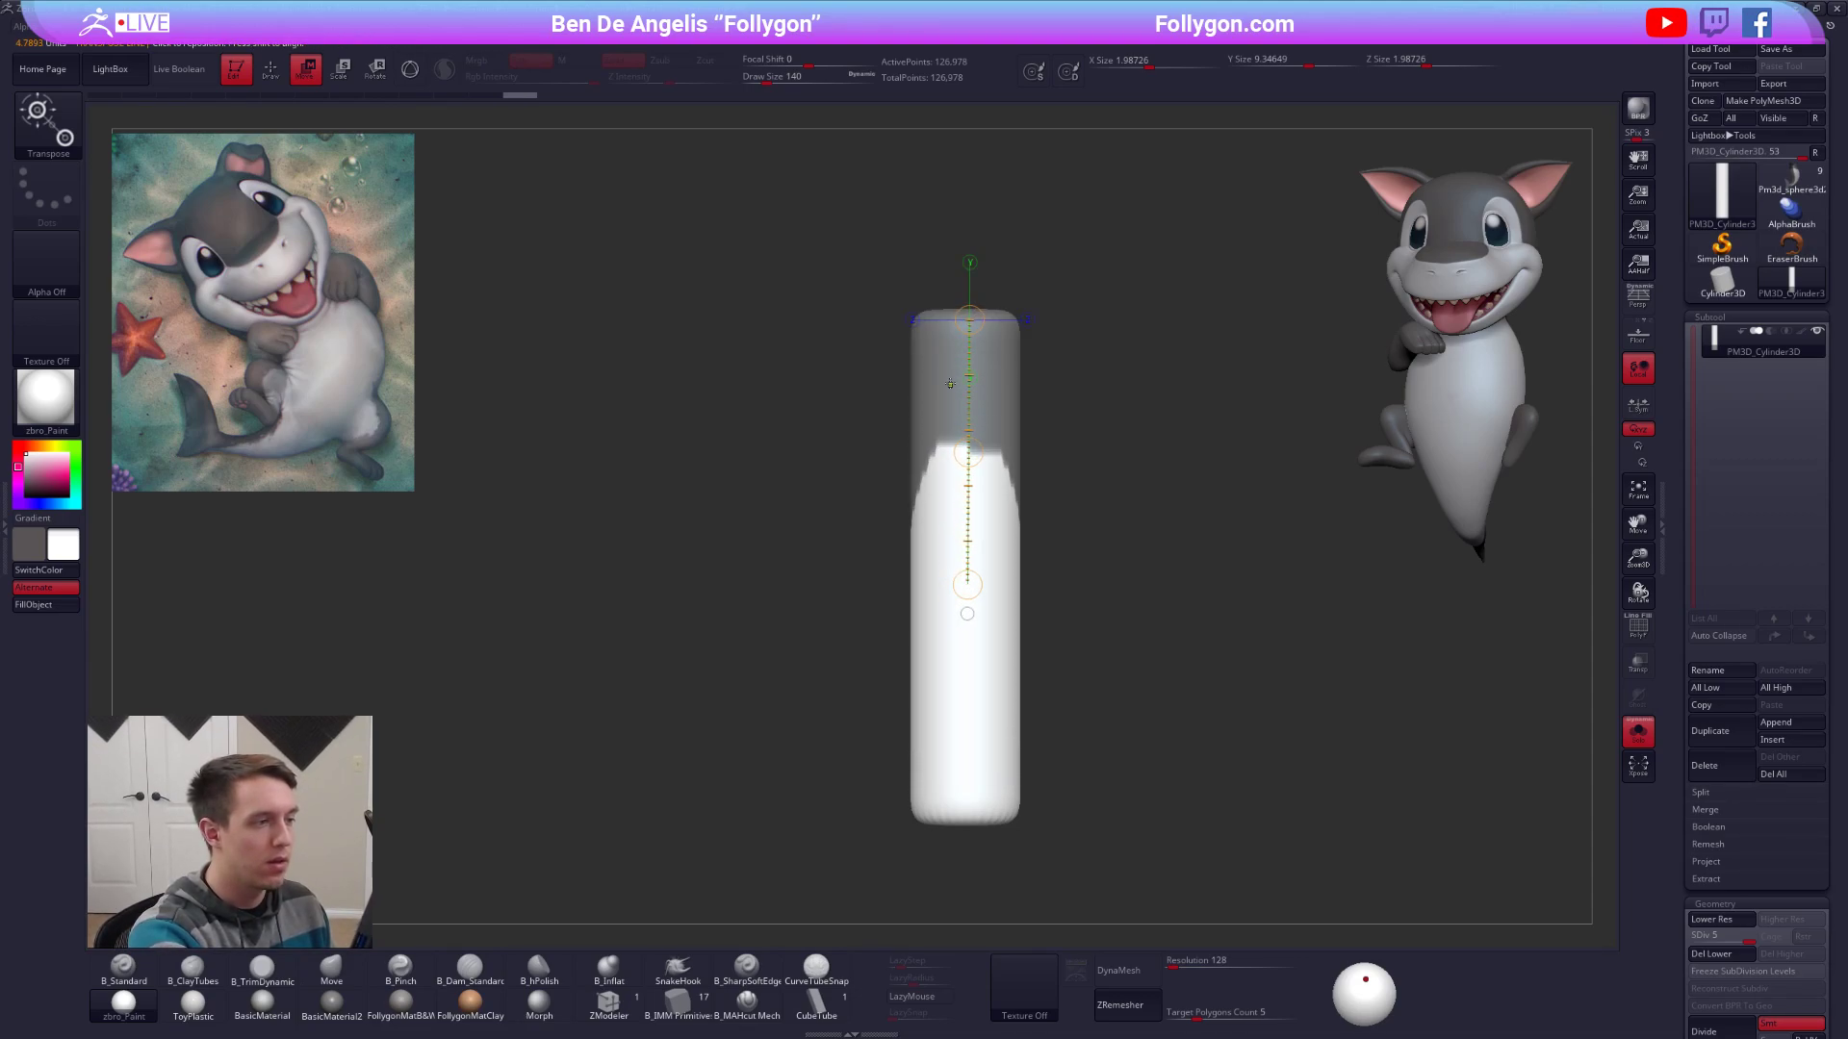
ctrl+drag(949, 372, 950, 520)
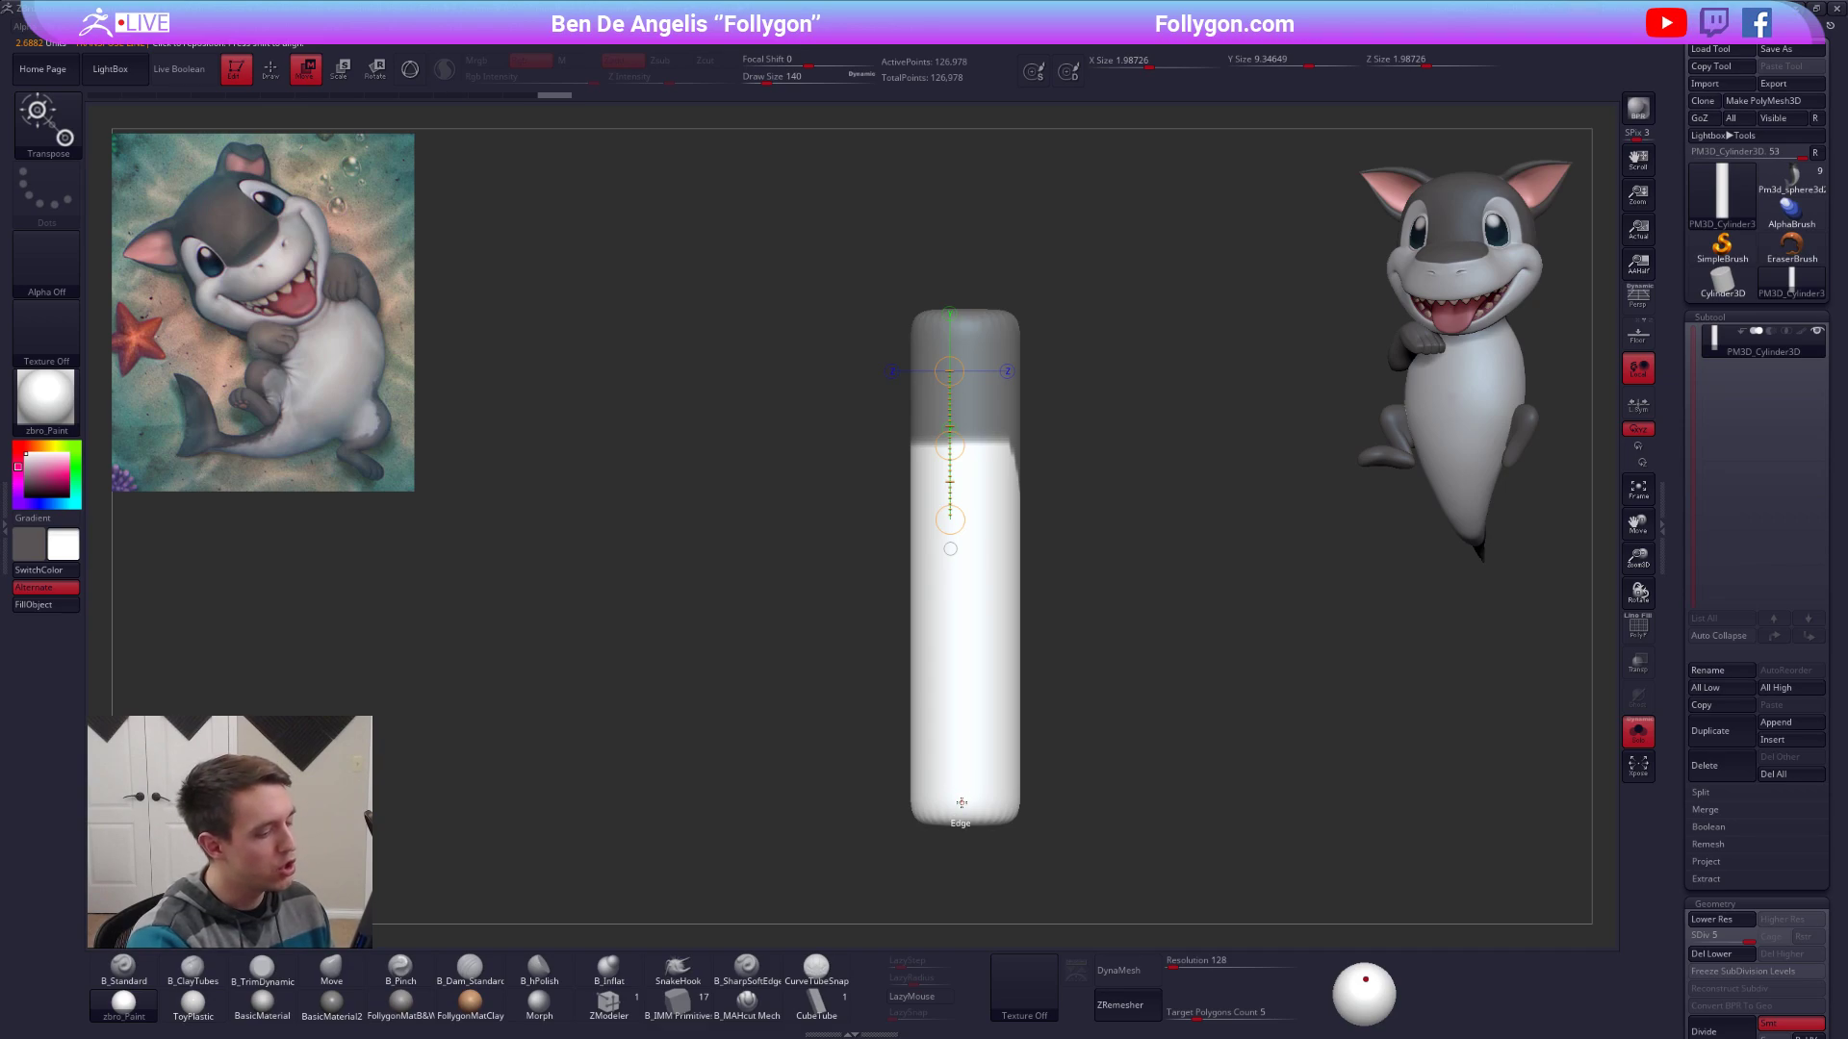
ctrl+drag(964, 813, 964, 443)
ctrl+drag(983, 700, 985, 763)
key(ctrl+z)
key(q)
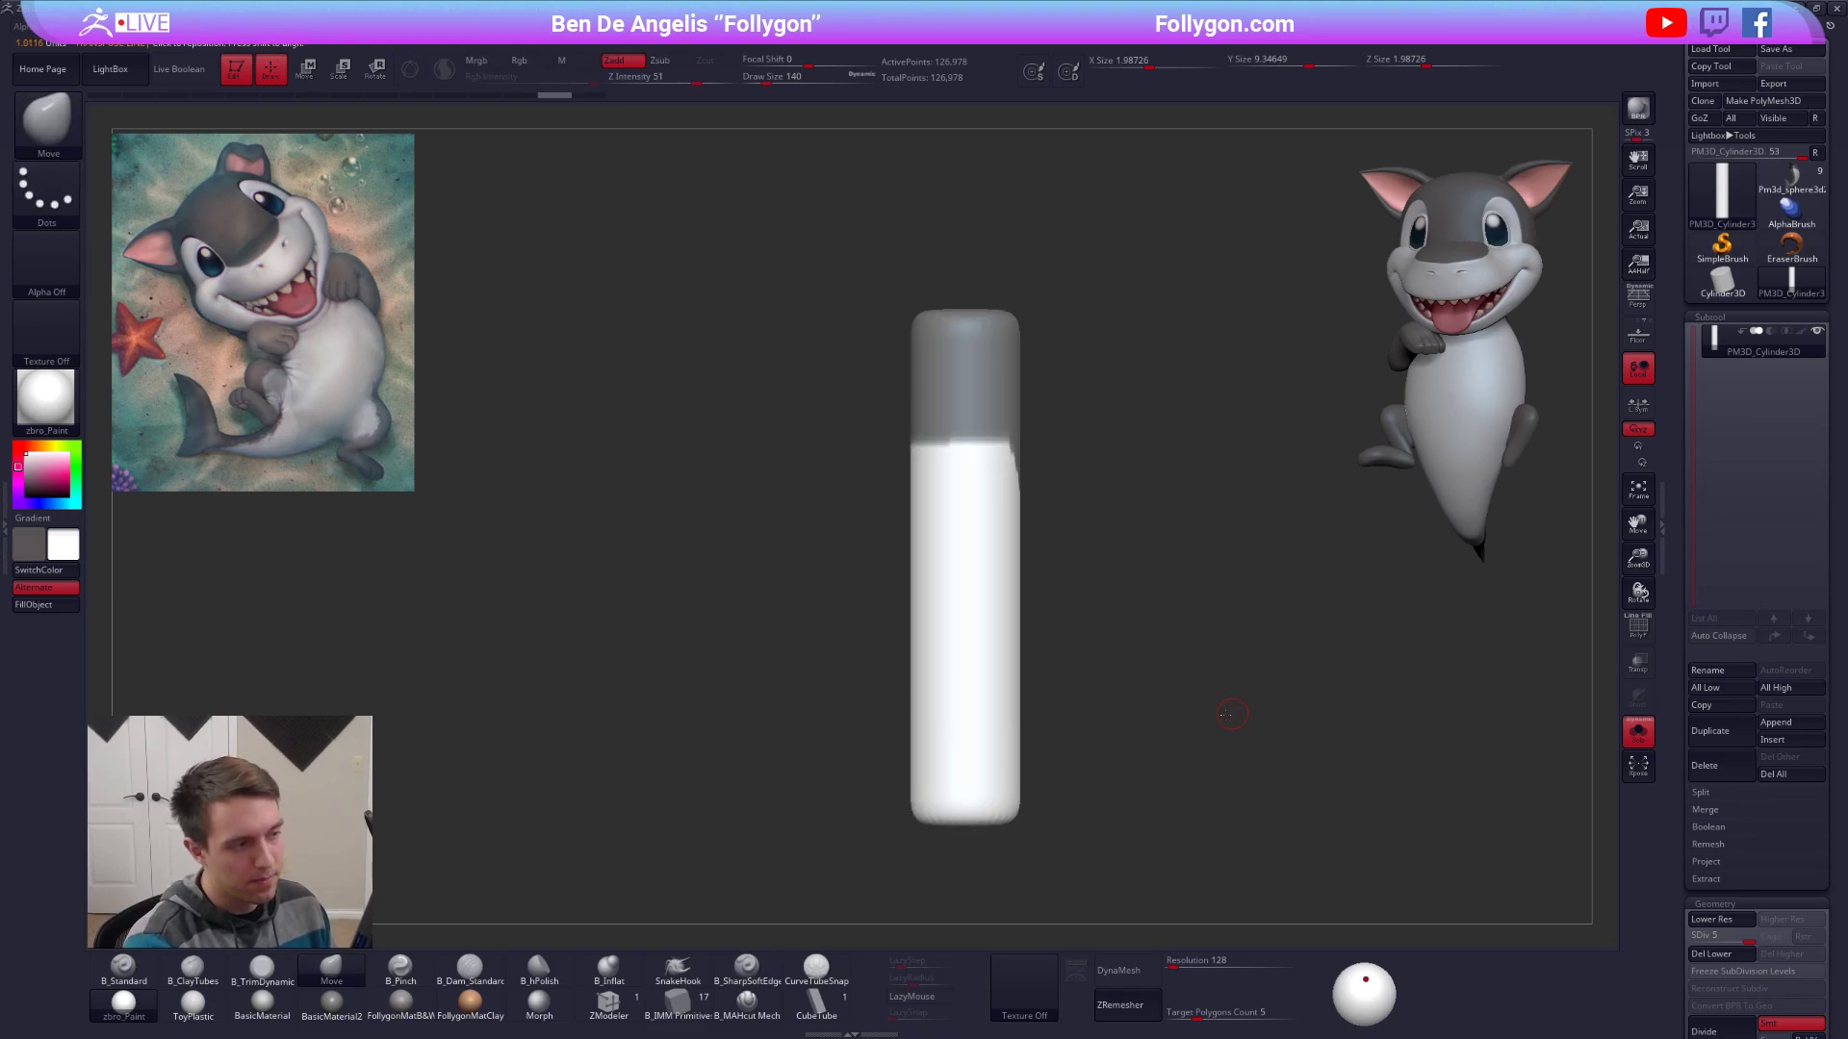
shift+drag(1226, 710, 1155, 717)
alt+drag(1223, 730, 1143, 684)
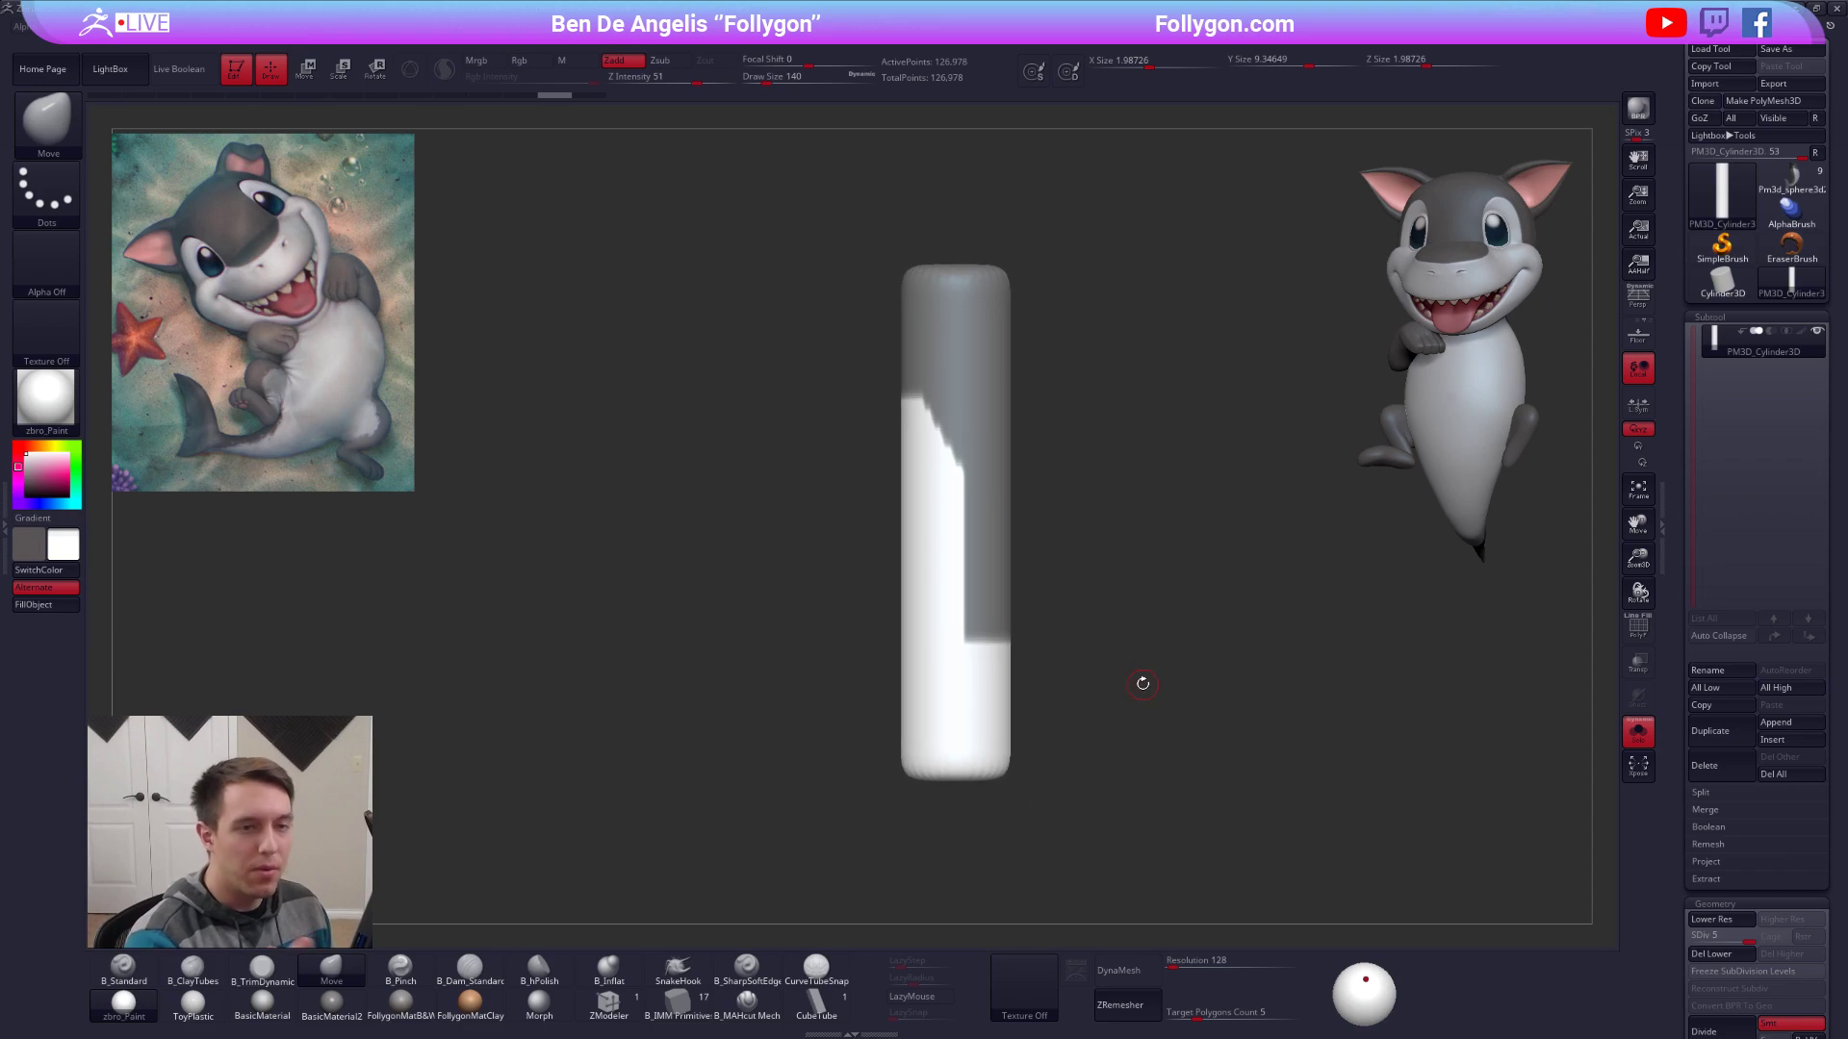
Delete the test cylinder and clear the mask on the shark's body.
click(1713, 769)
click(1588, 792)
click(1788, 181)
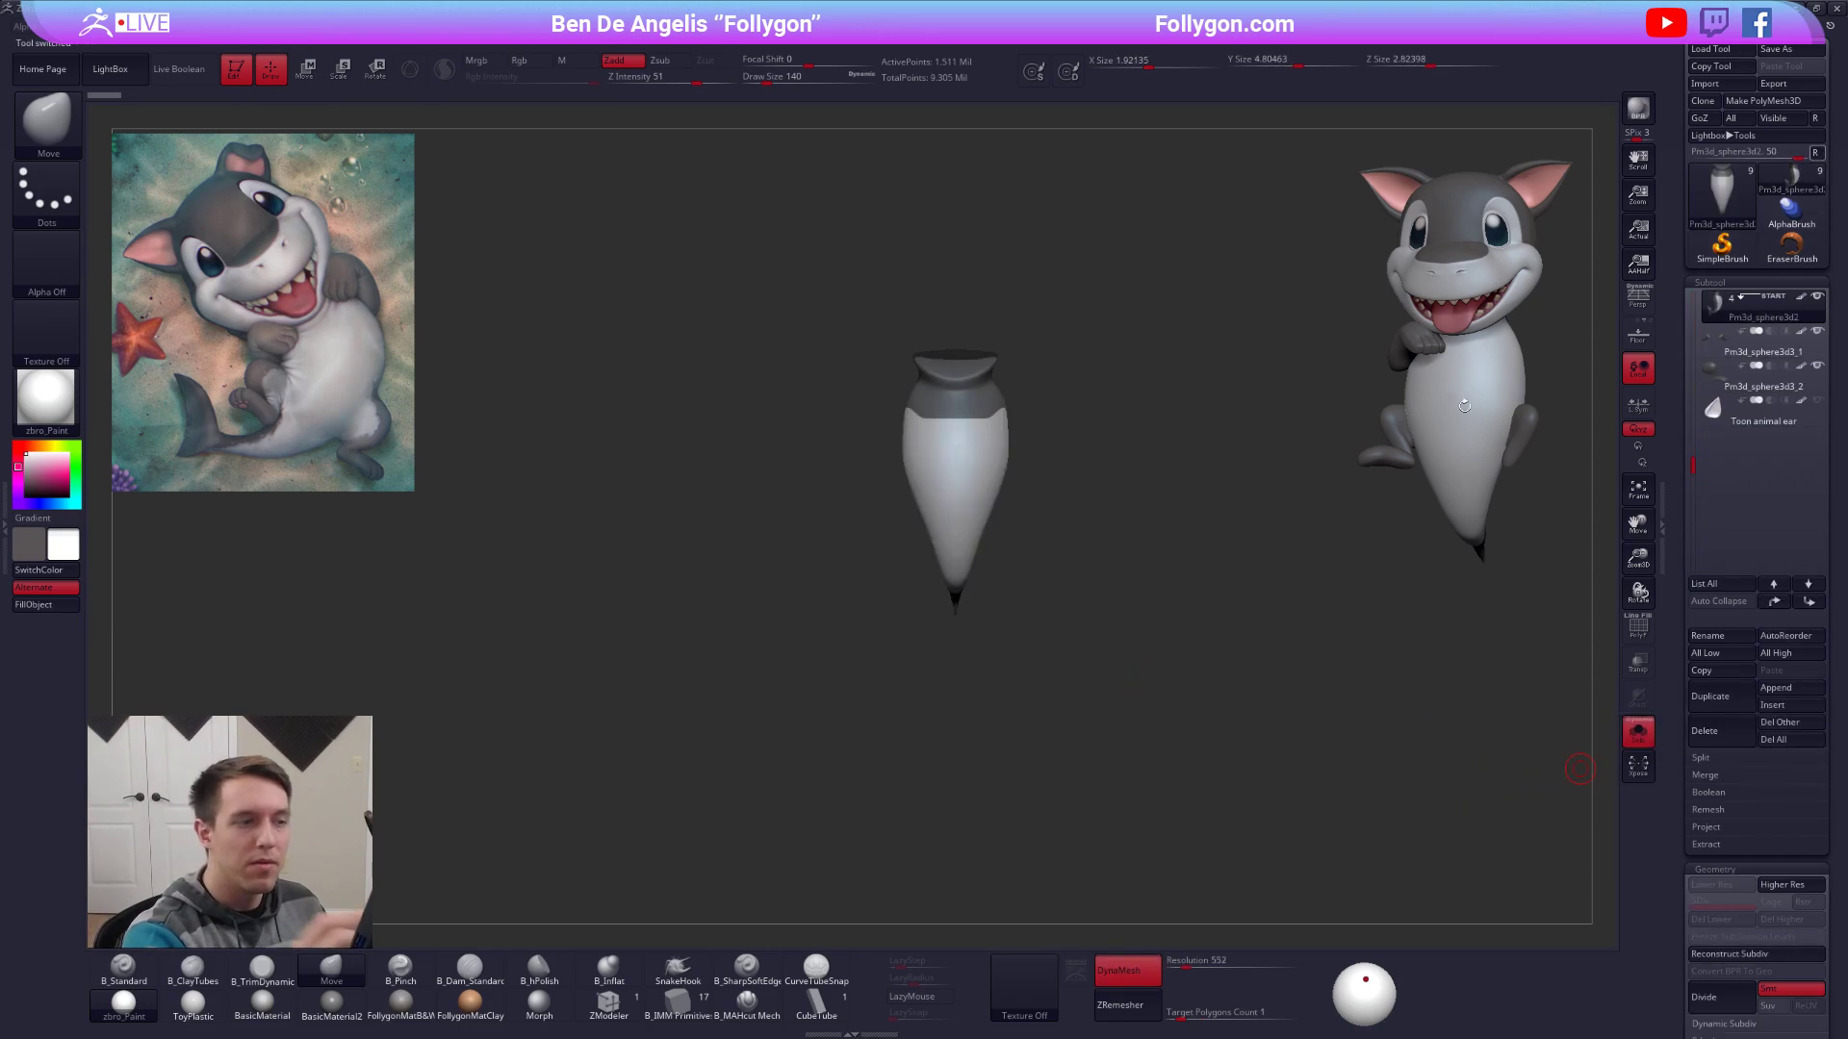
alt+drag(1182, 588, 1127, 476)
key(shift)
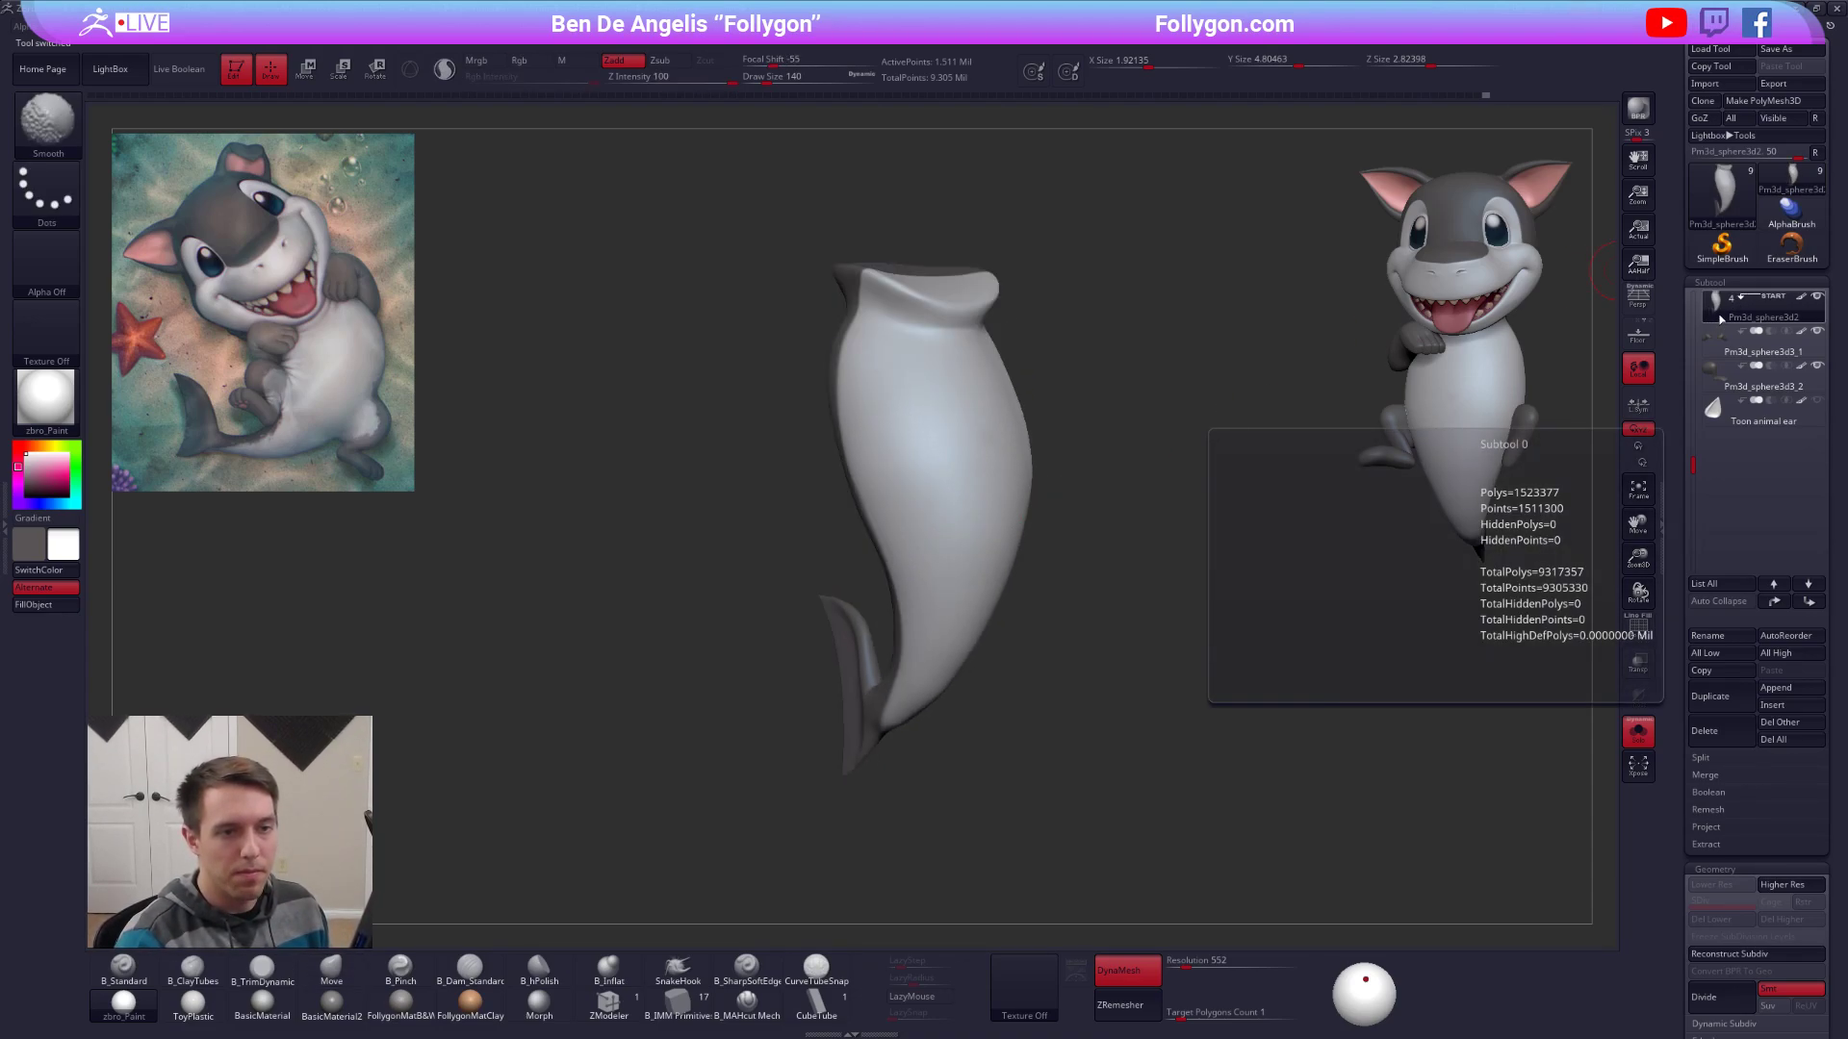
Duplicate the body subtool, turn DynaMesh off on the original, and ZRemesh it with a target polygon count of 2.
click(1710, 696)
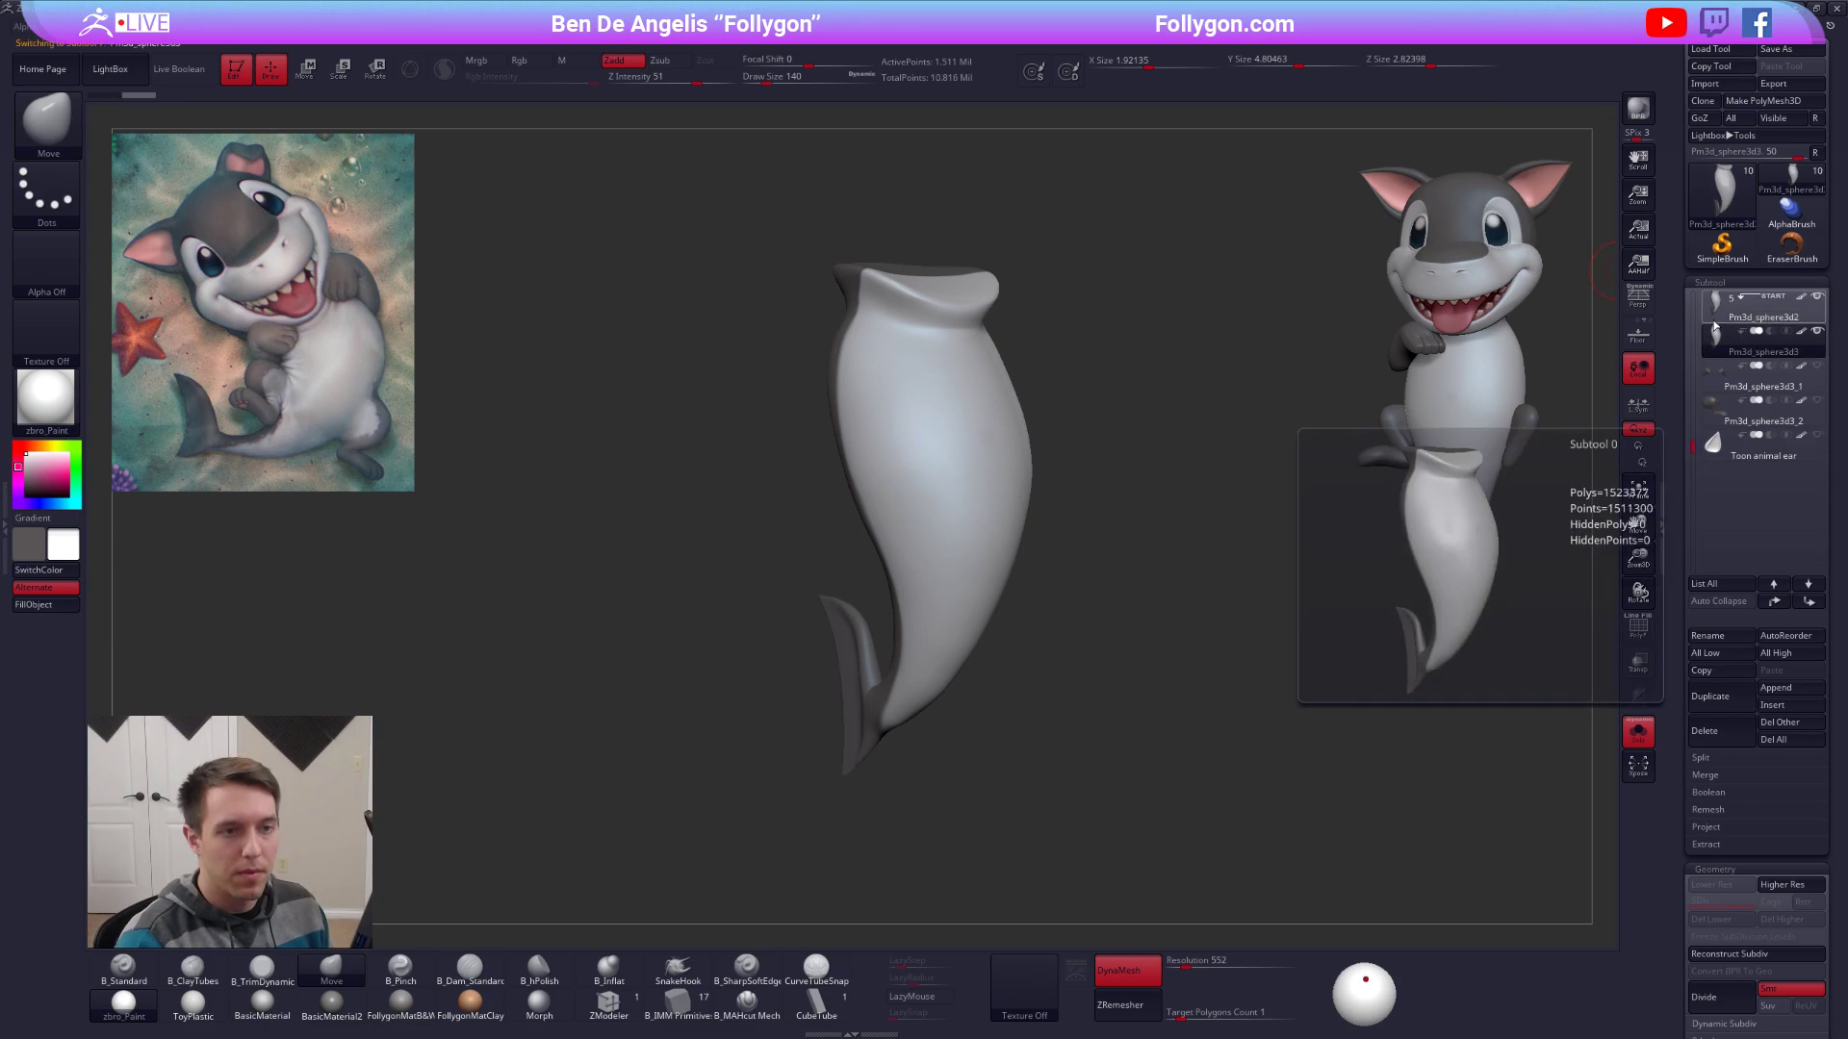
alt+click(1054, 531)
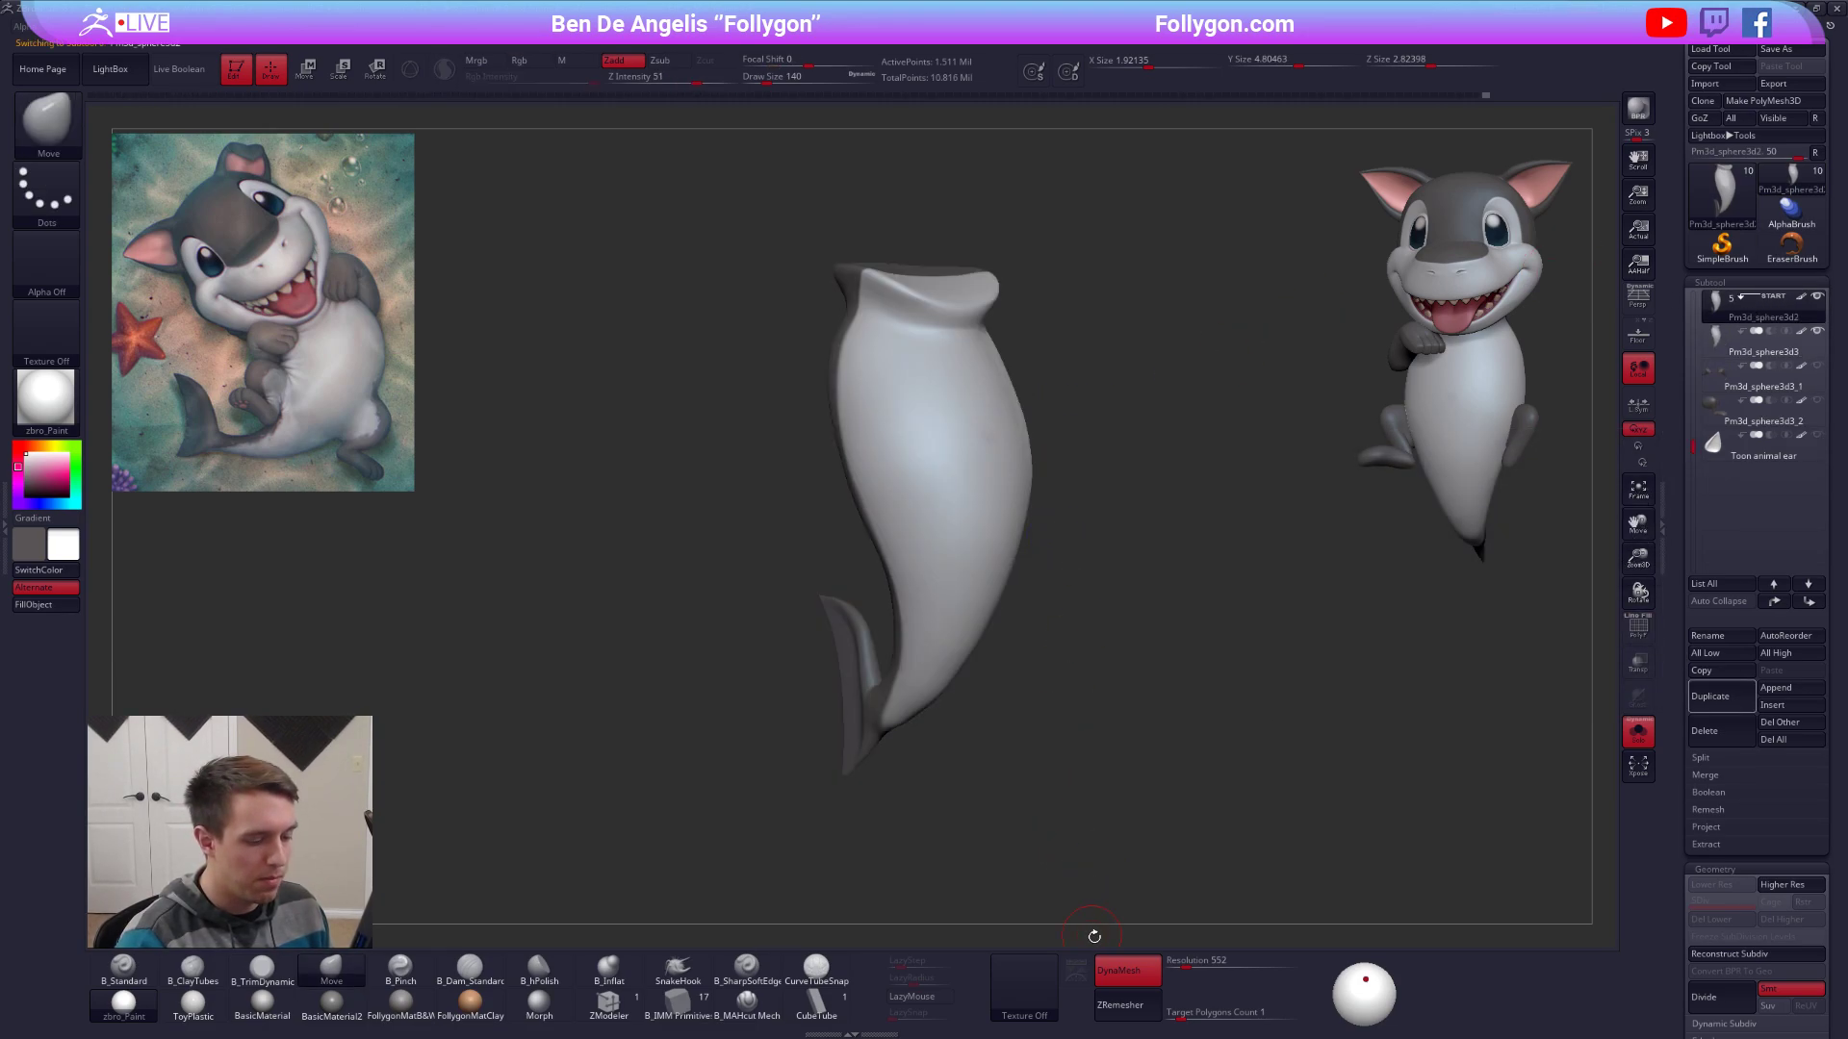
click(1124, 970)
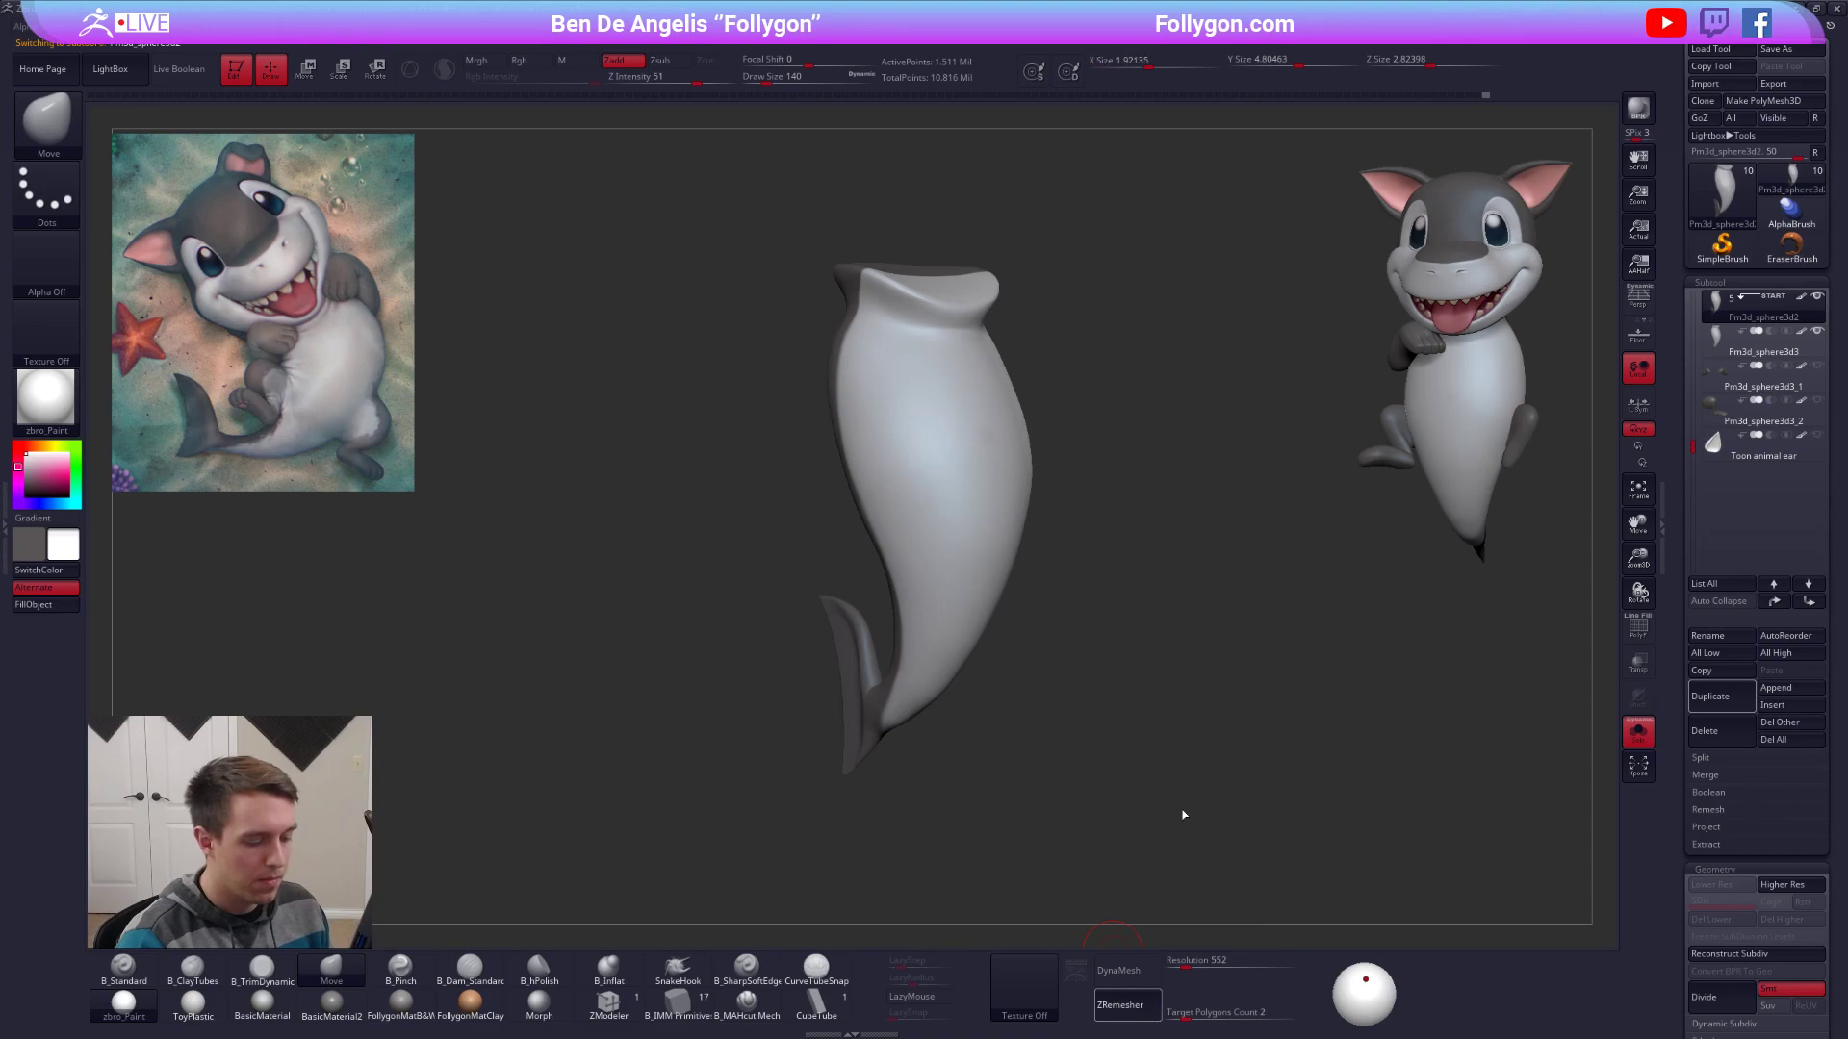
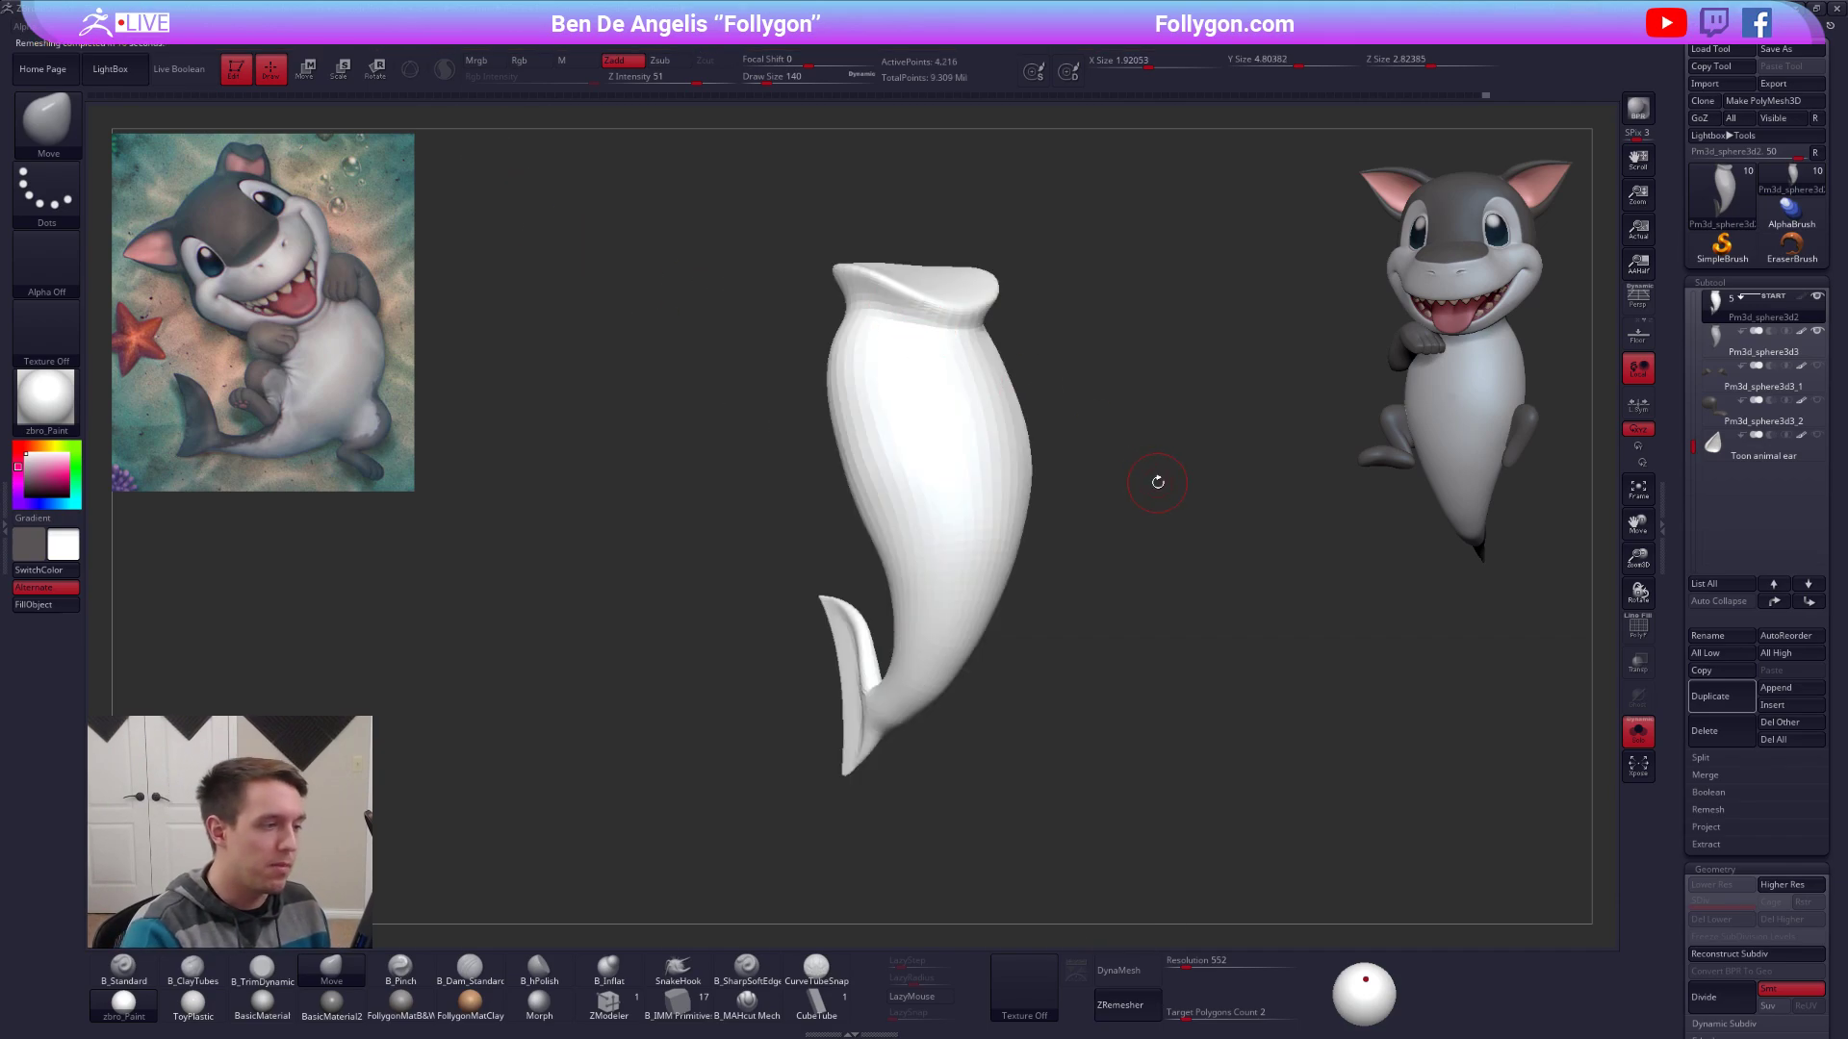
Apply the FollygonMatB&W material and mask the neck end of the remeshed body with a short Transpose stroke.
click(400, 1002)
mouse_move(626, 654)
mouse_down()
mouse_move(1020, 508)
mouse_move(1173, 385)
mouse_move(899, 735)
mouse_move(1109, 738)
mouse_up()
key(w)
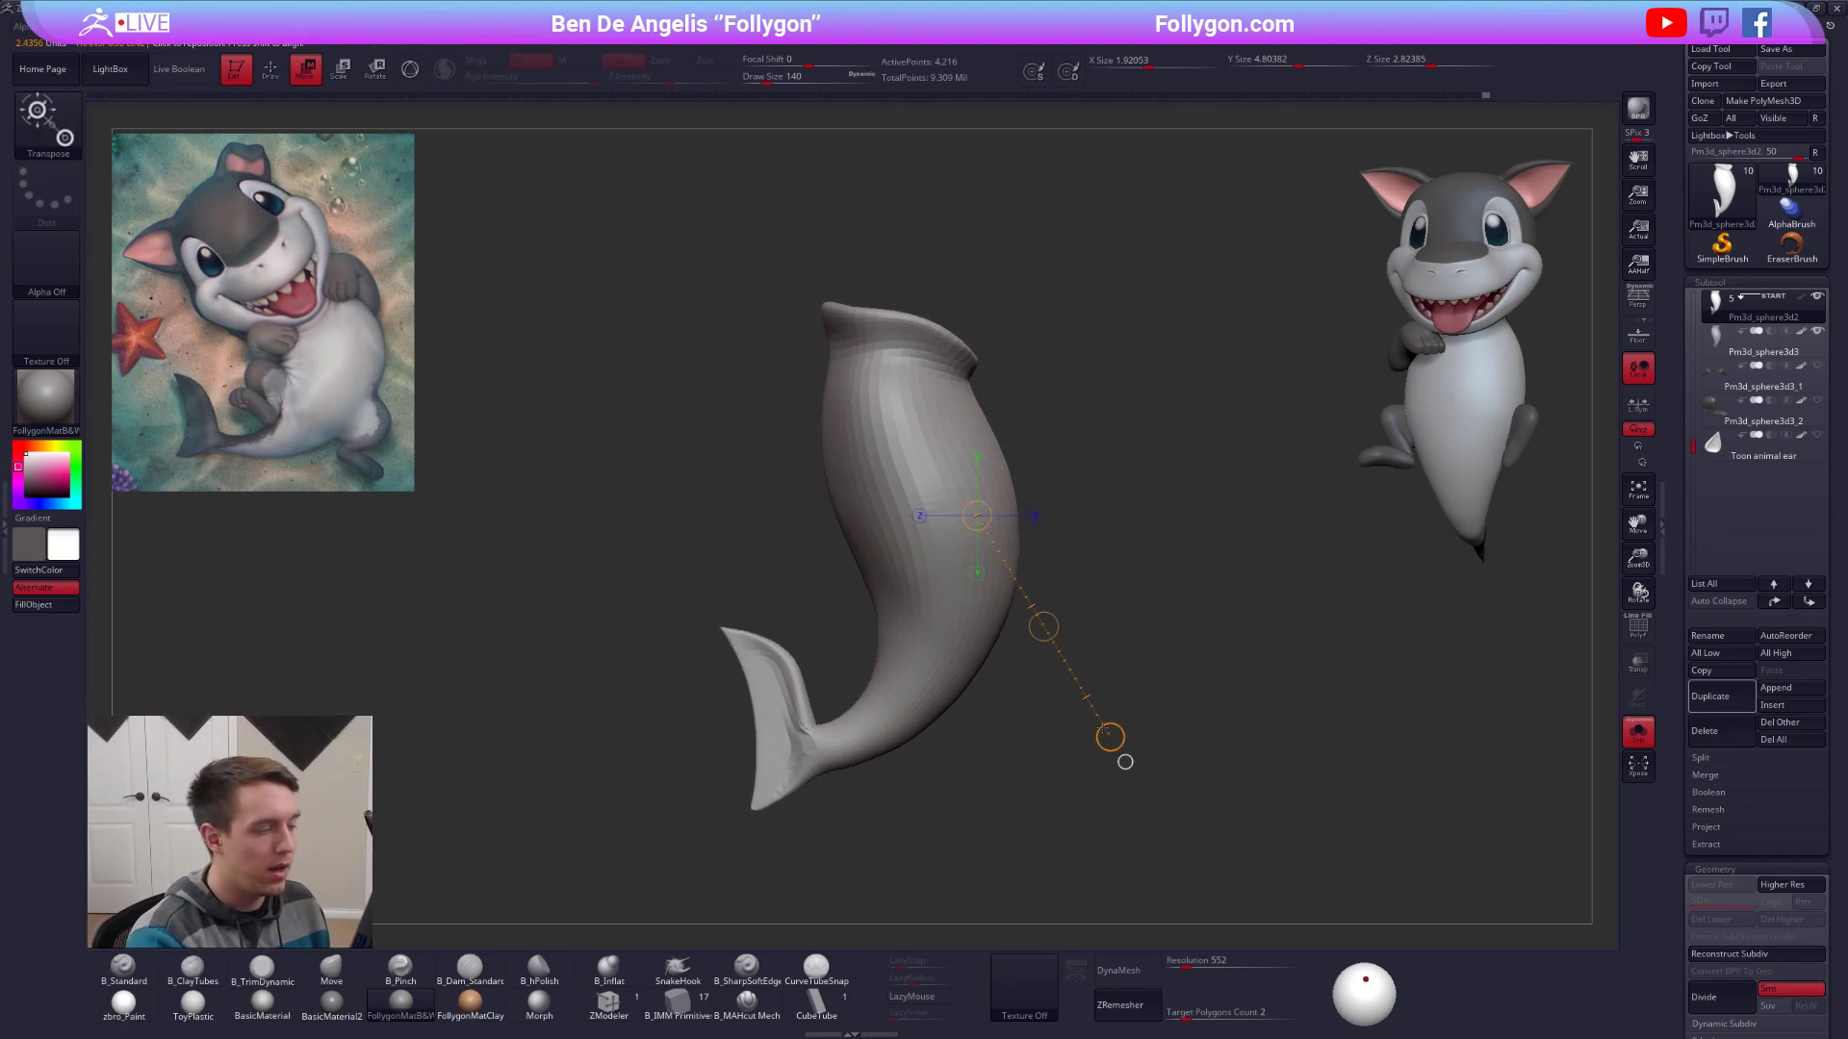
ctrl+drag(901, 364, 920, 478)
mouse_move(1034, 576)
mouse_down()
mouse_move(948, 557)
mouse_move(961, 542)
mouse_up()
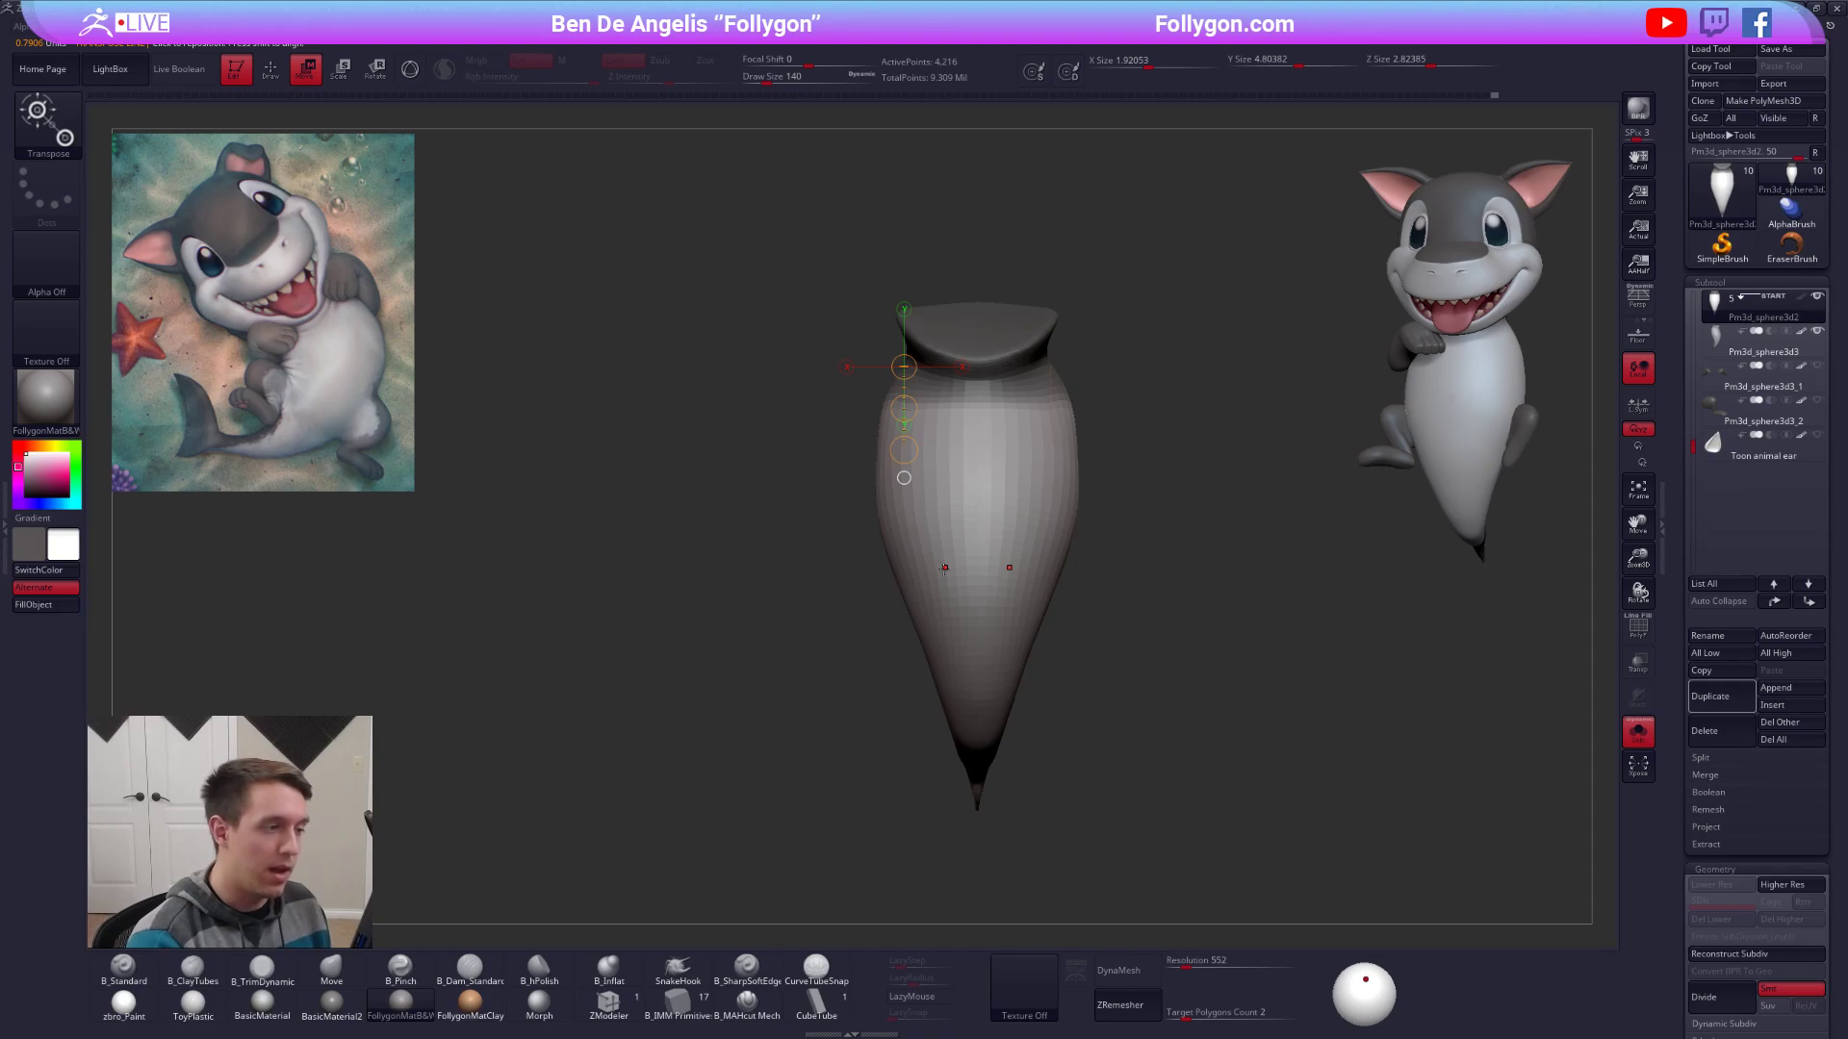
shift+drag(871, 666, 1085, 683)
alt+drag(957, 661, 1071, 635)
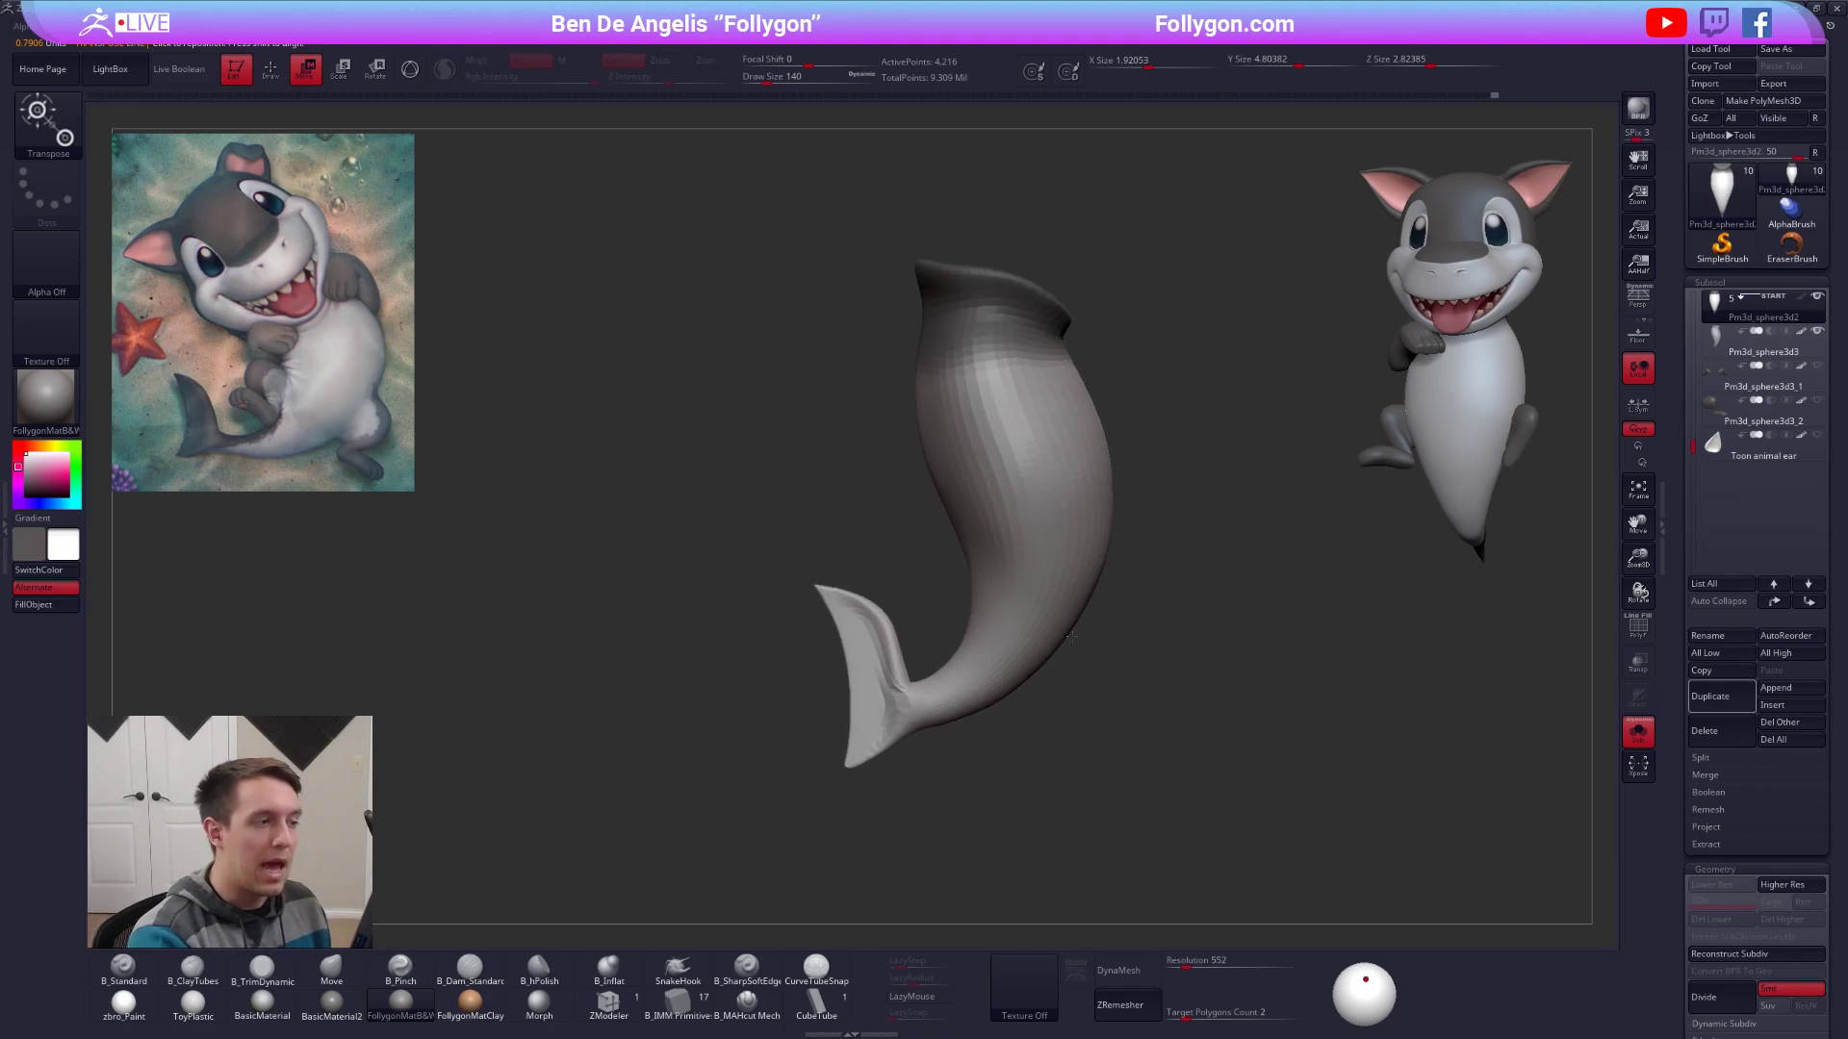
key(q)
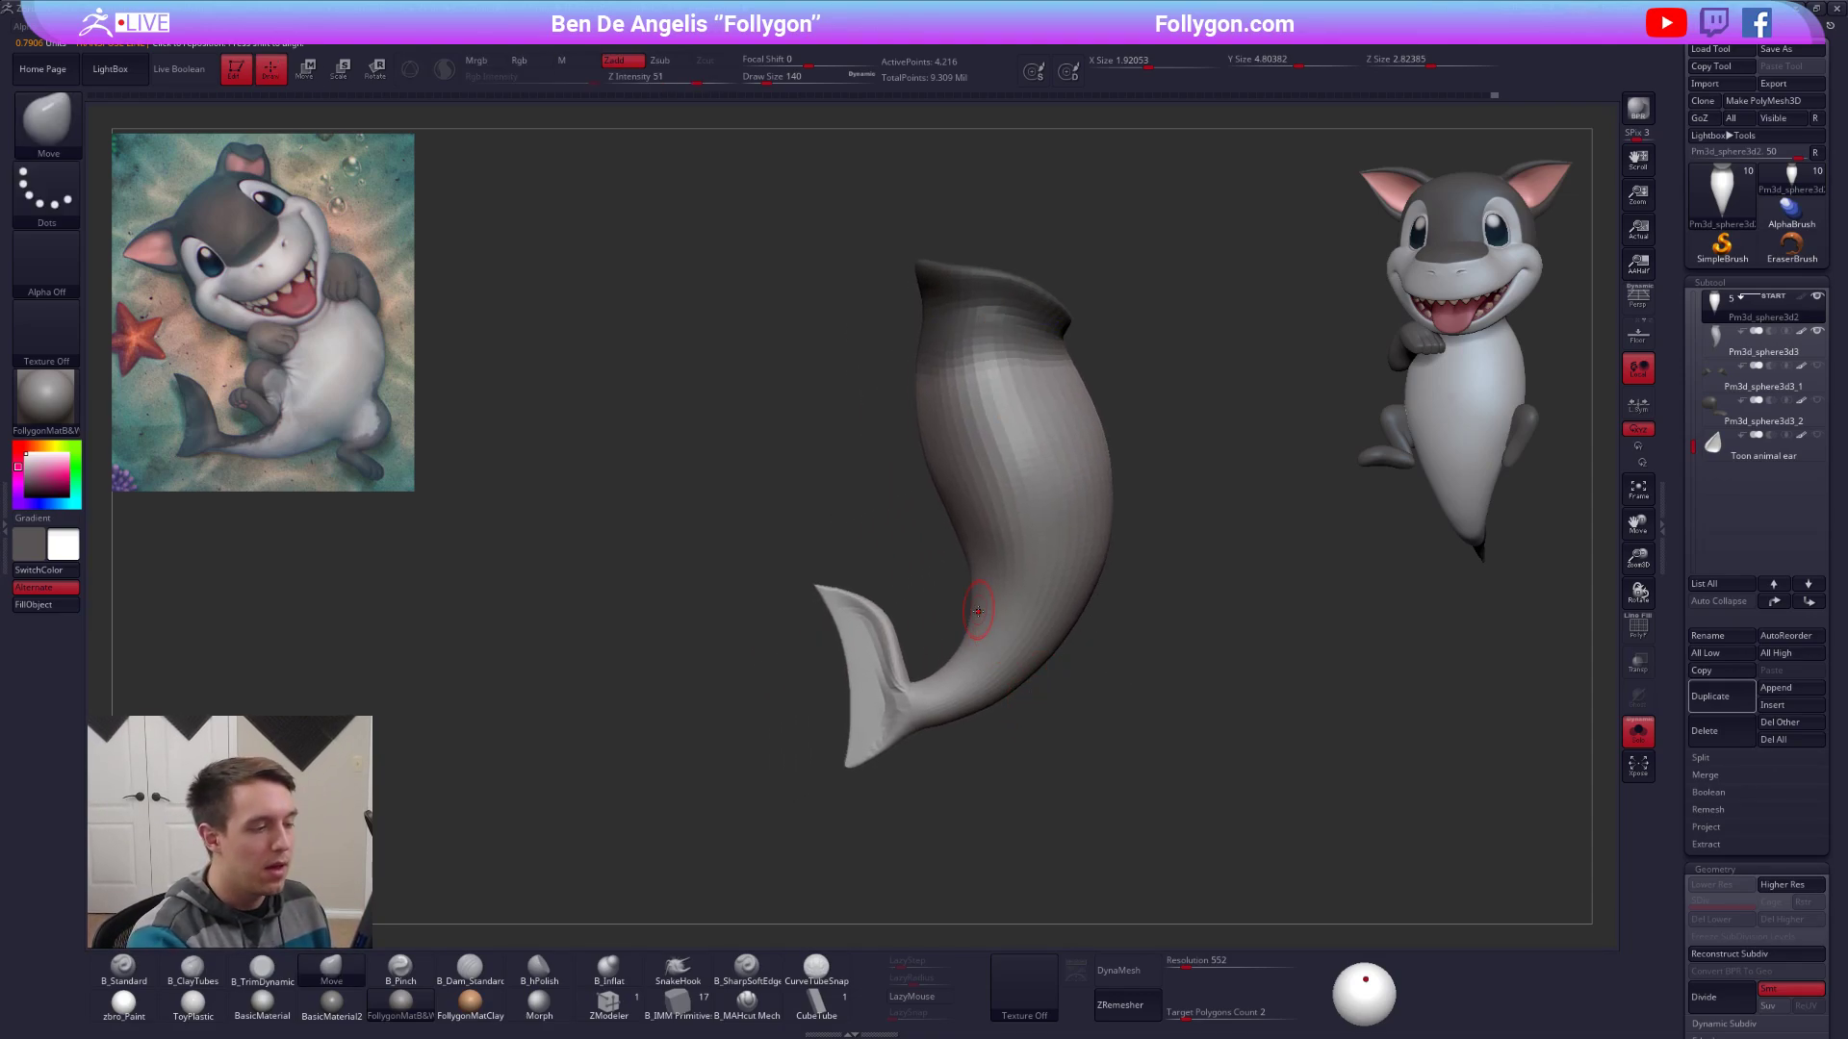
Mask the tail end of the remeshed body with a Transpose stroke and invert the mask.
key(w)
ctrl+right_drag(970, 667, 1003, 685)
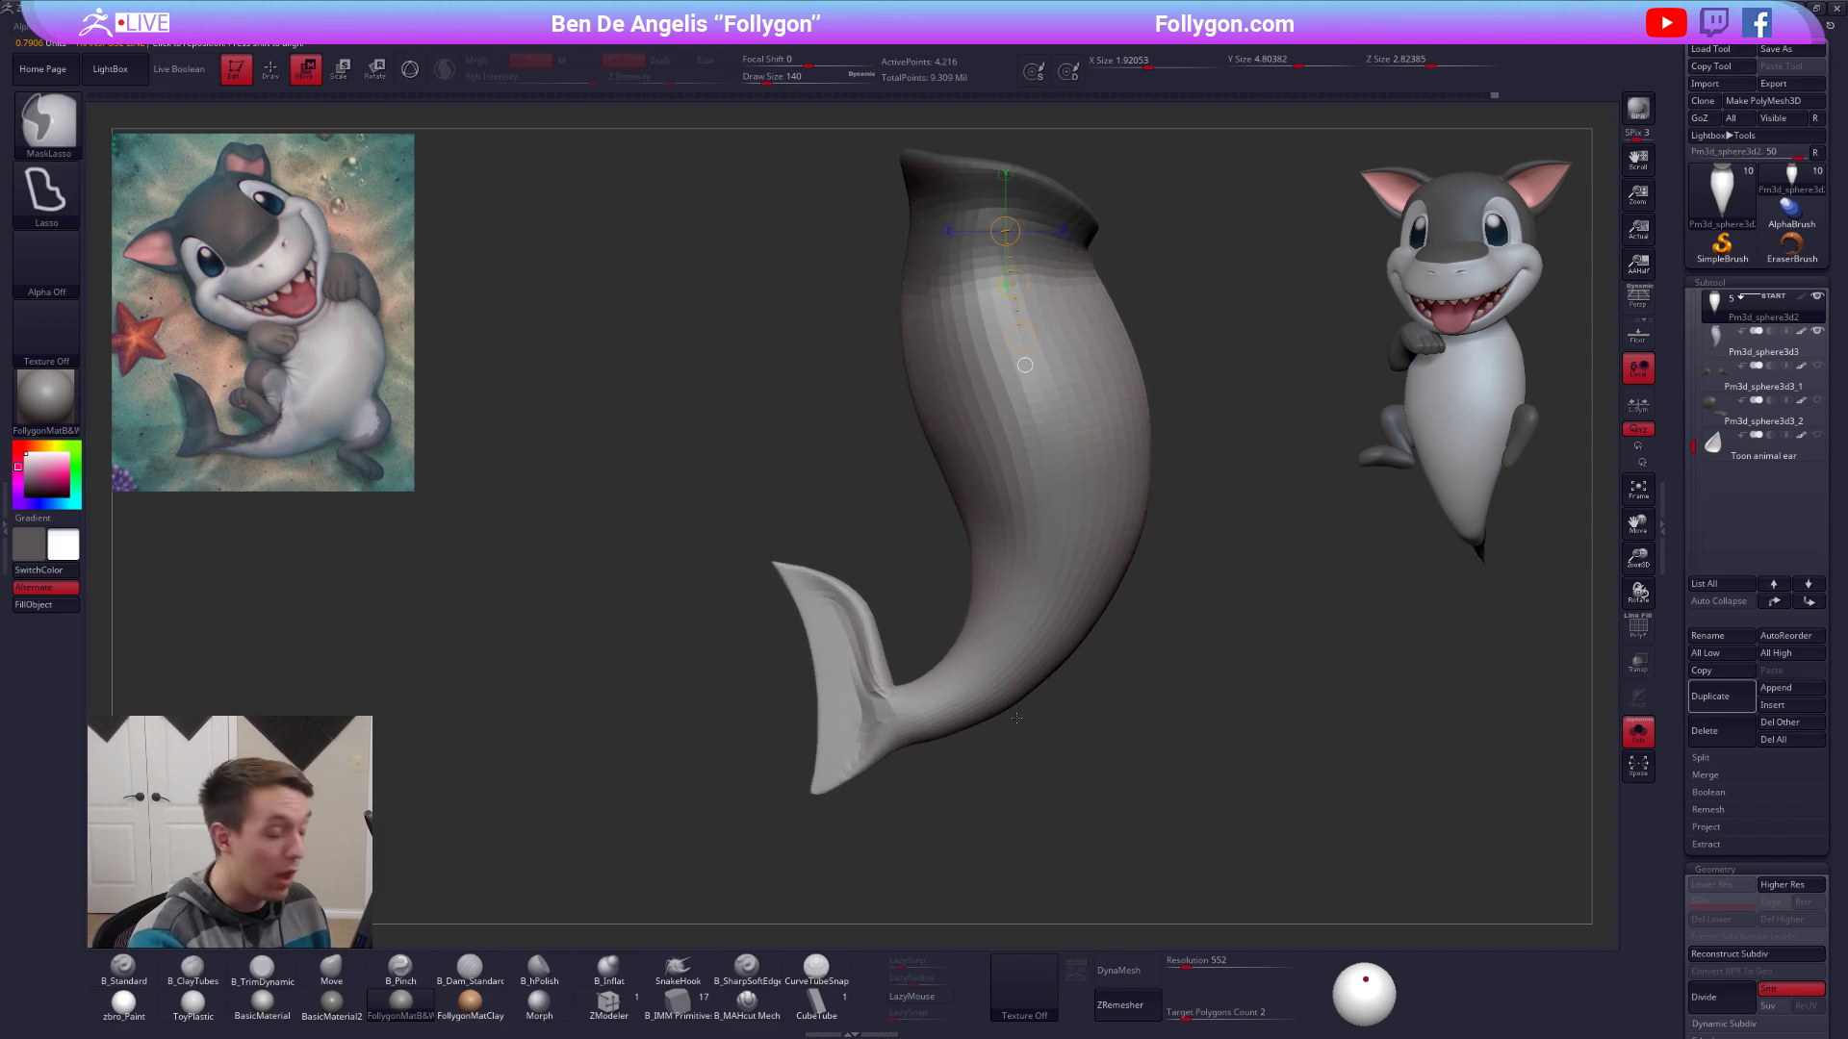
ctrl+drag(1012, 641, 999, 662)
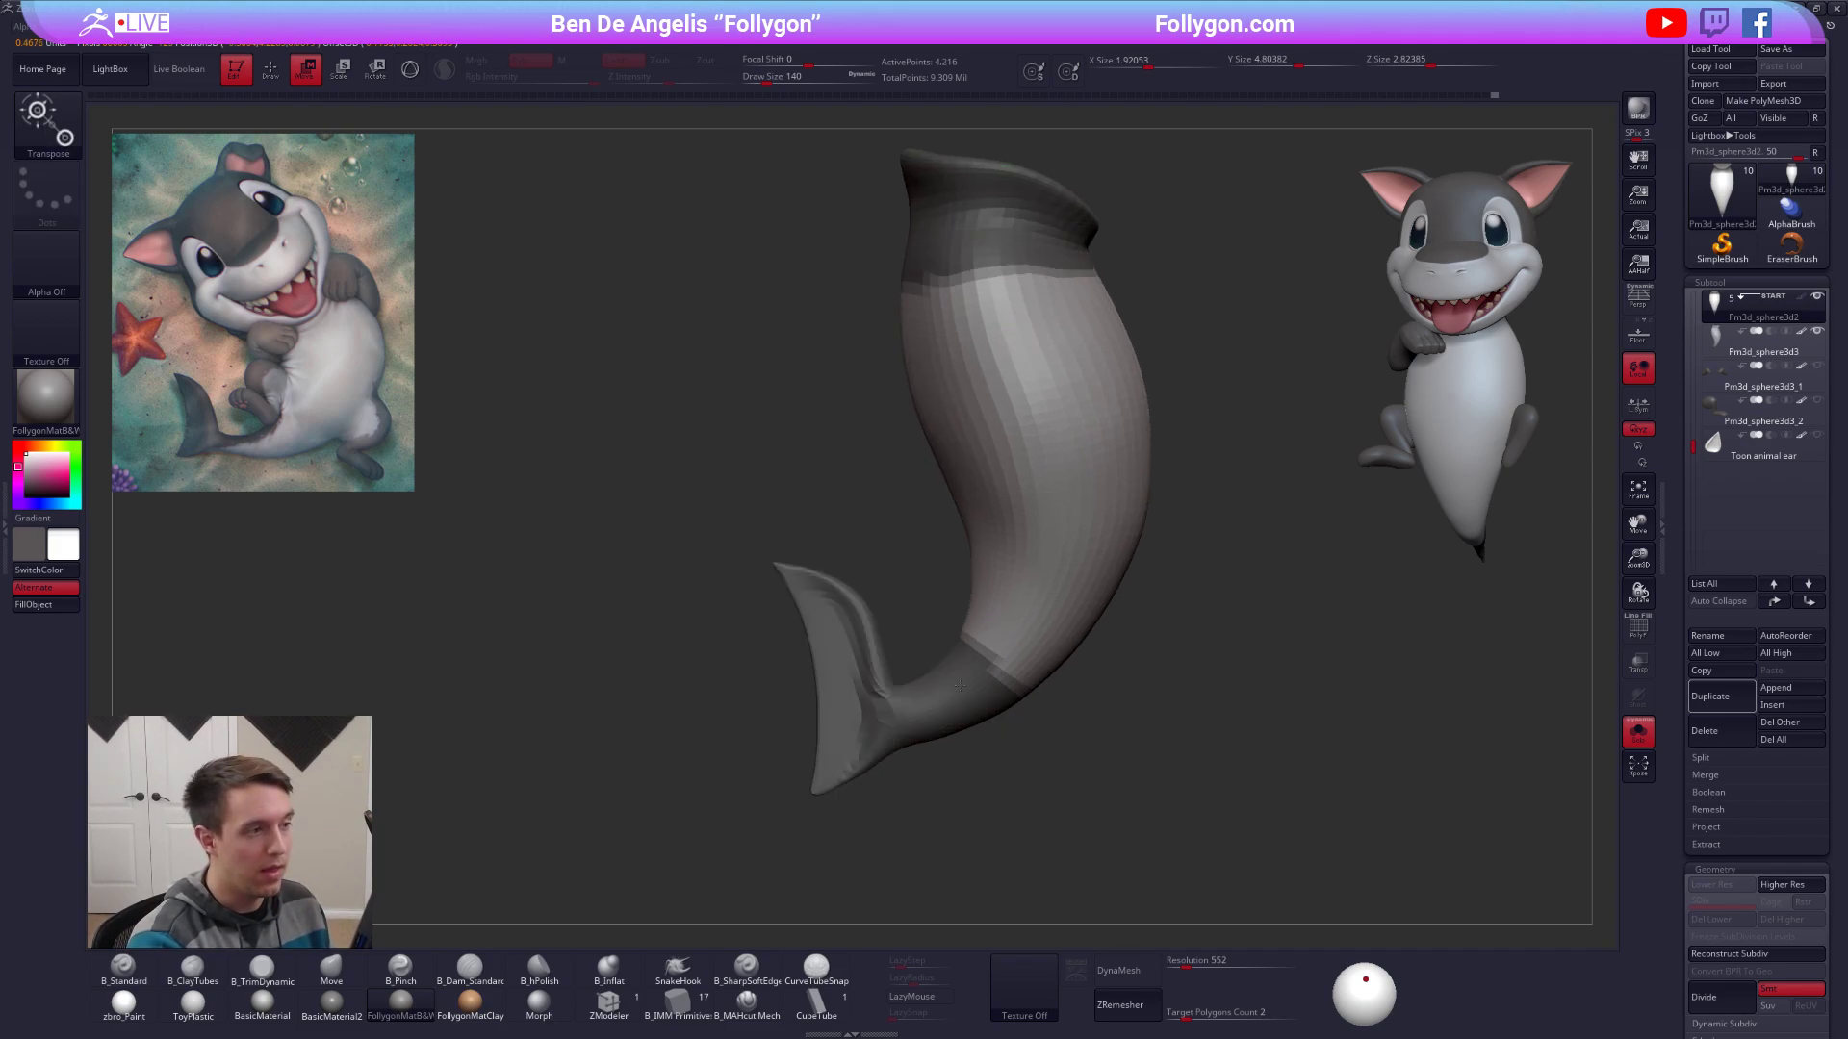
key(ctrl+i)
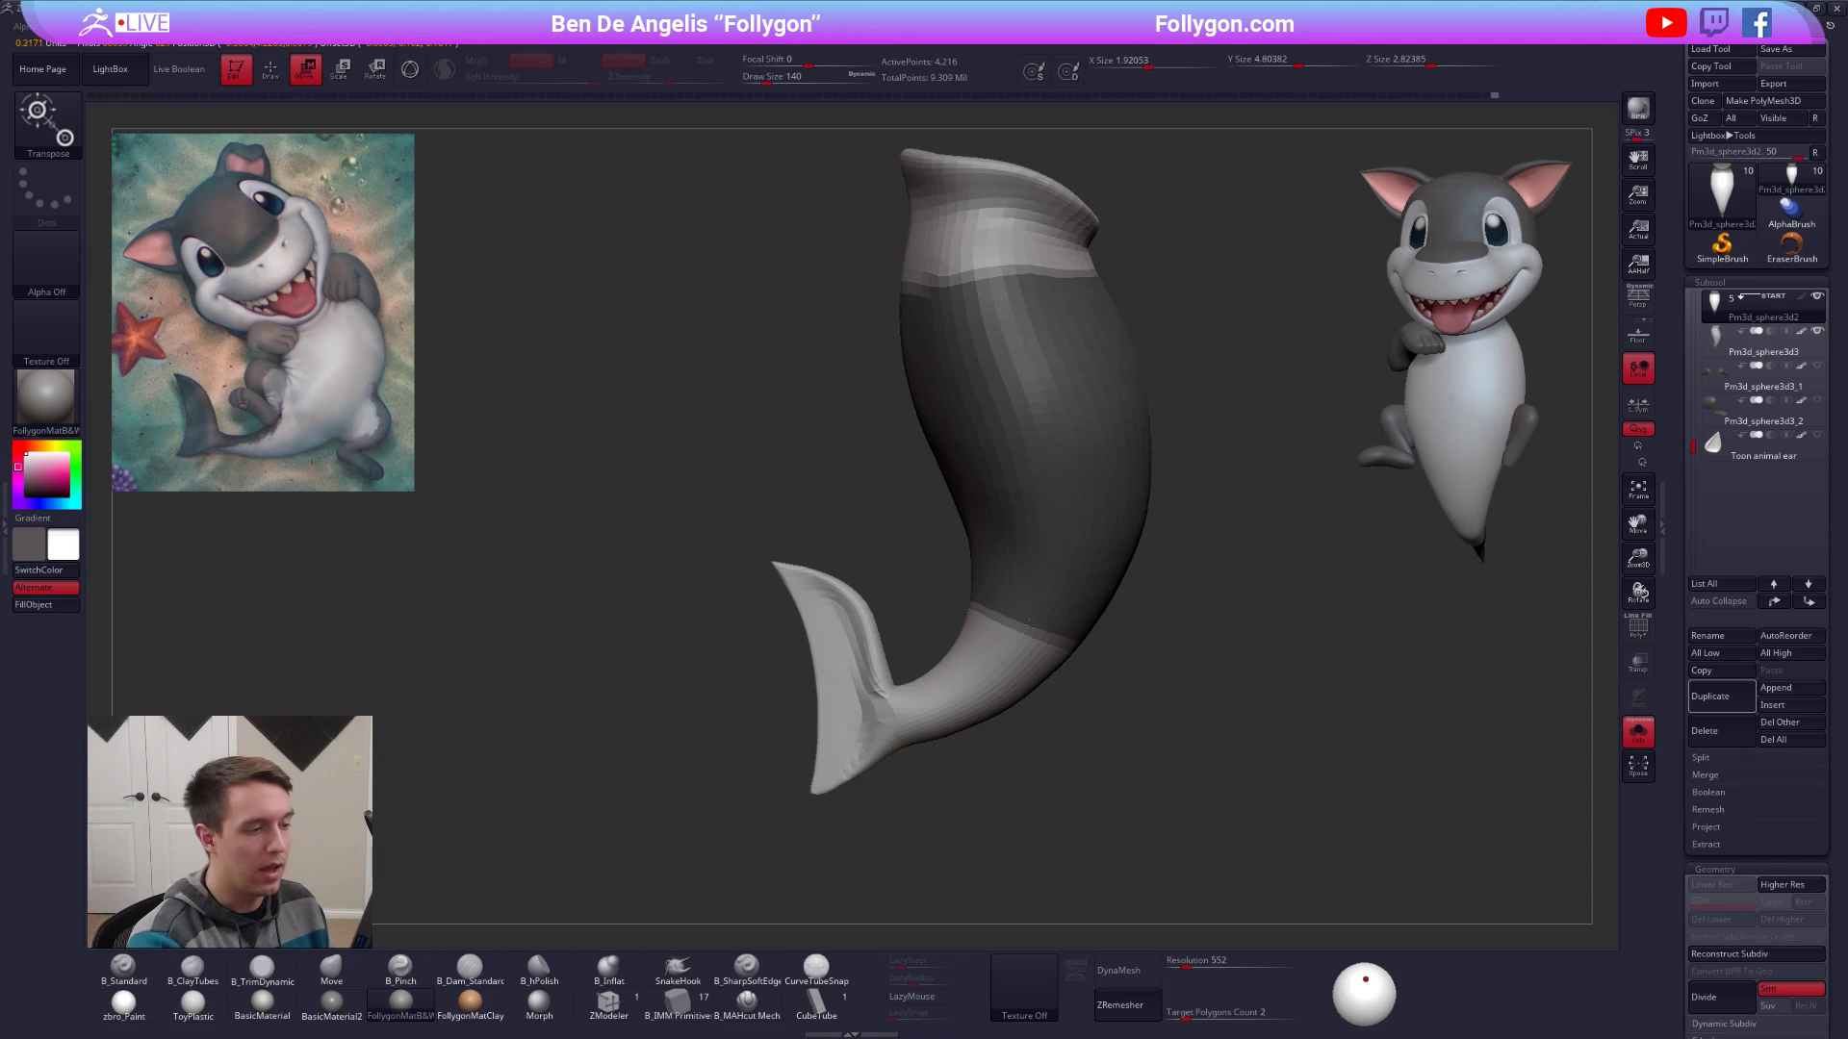
key(ctrl+i)
key(ctrl+i)
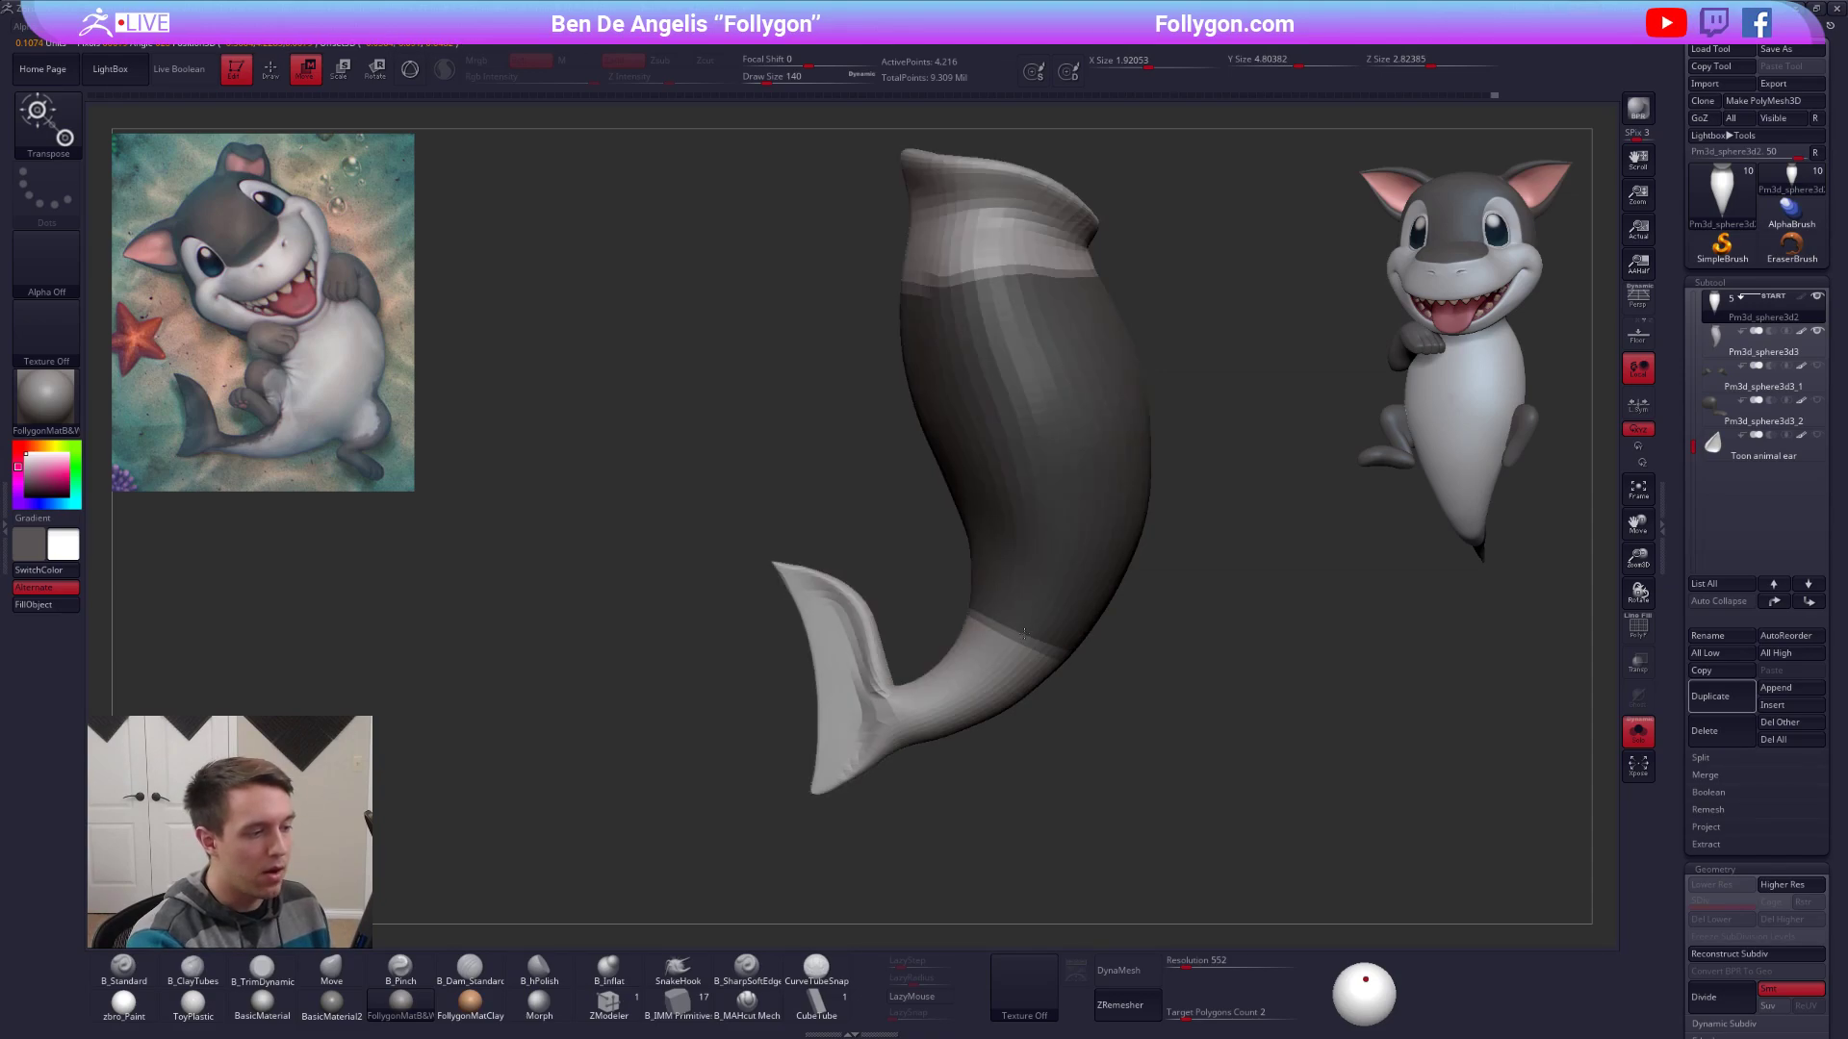
Try longer Transpose mask strokes along the tail, undo the last one, and clear the mask from the body.
ctrl+drag(1032, 624, 1101, 443)
mouse_move(905, 715)
ctrl+mouse_down()
mouse_move(1057, 656)
mouse_move(972, 636)
mouse_move(1015, 650)
ctrl+mouse_up()
key(ctrl+z)
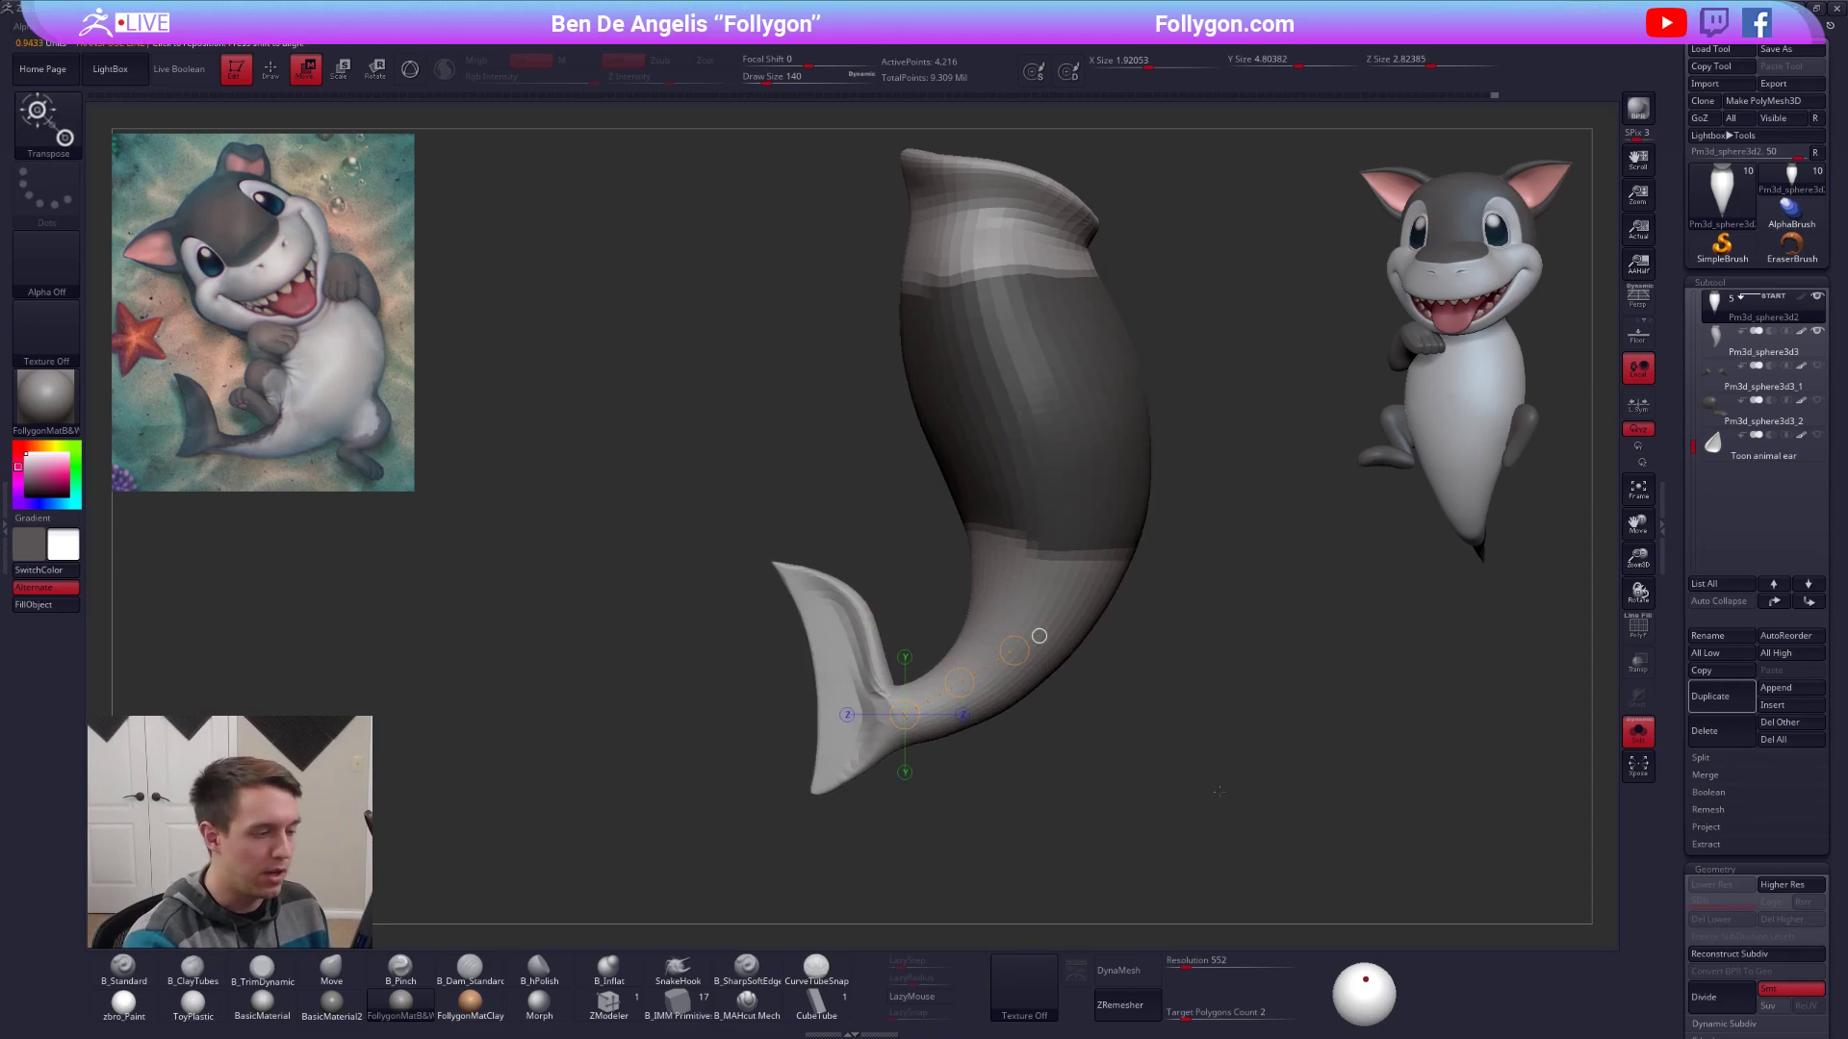
key(q)
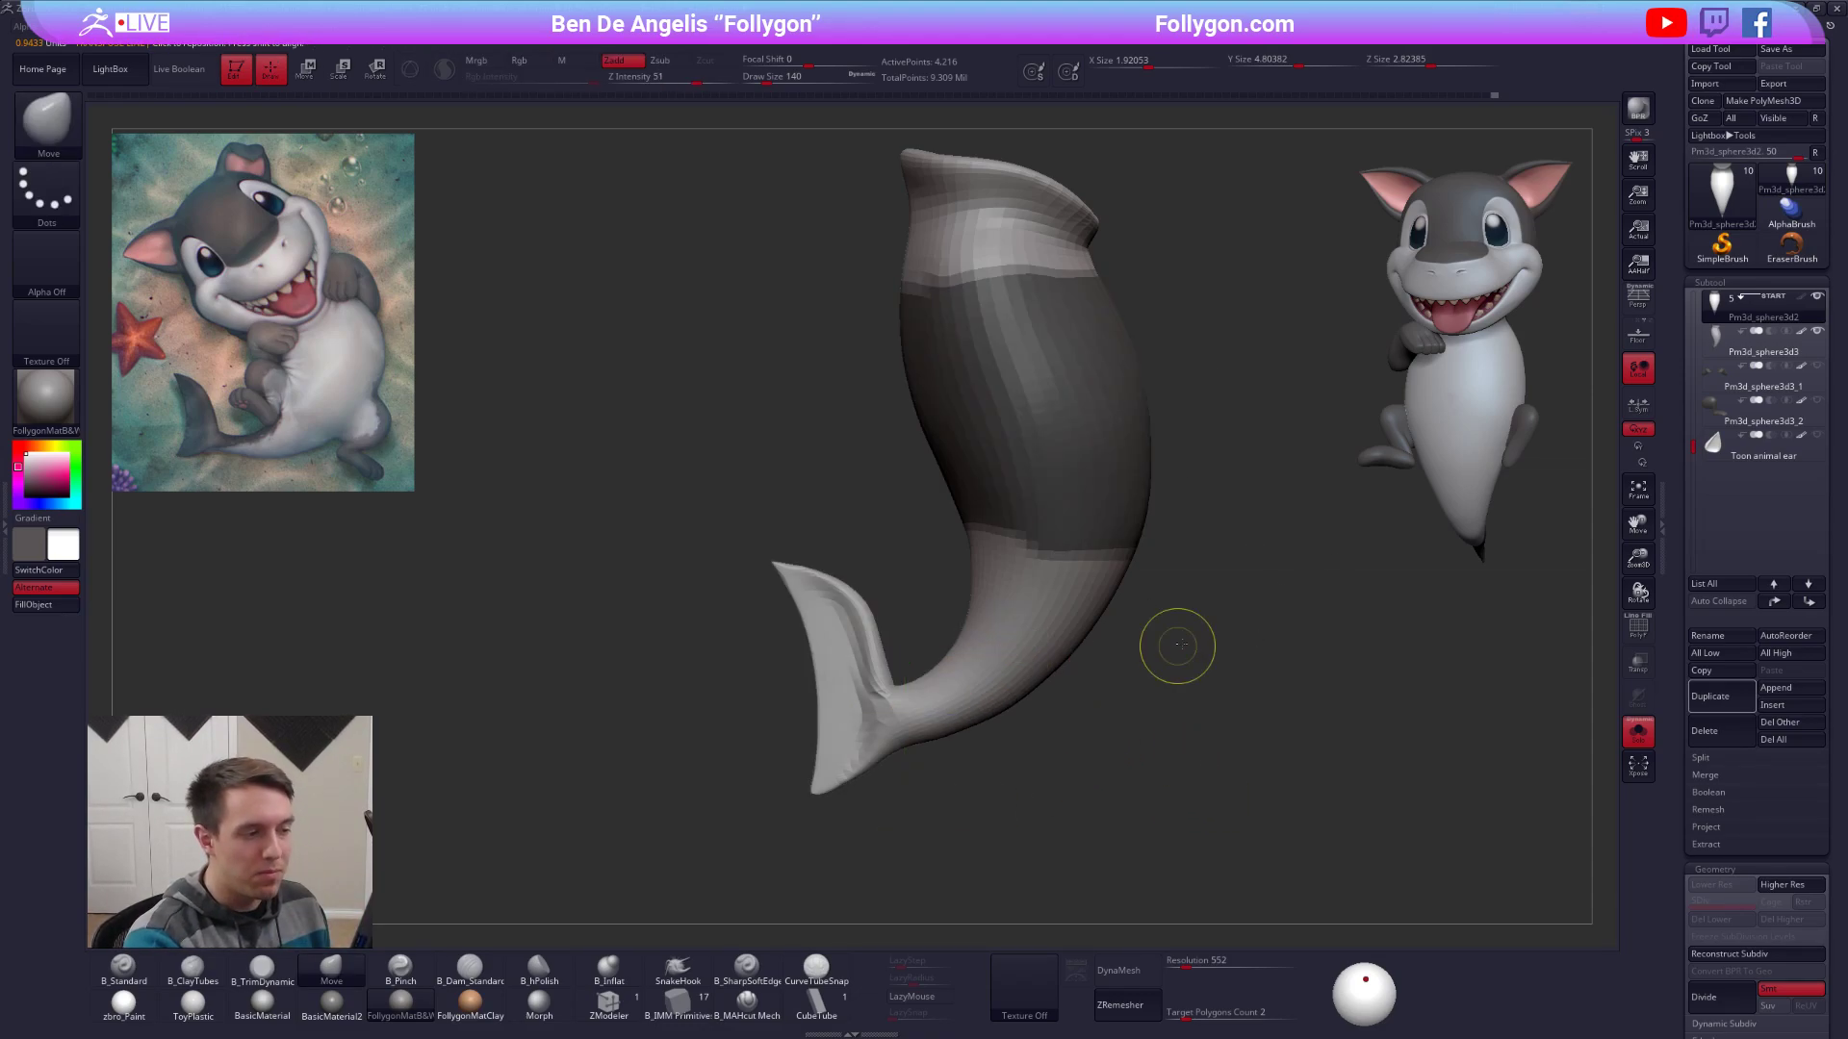
mouse_move(1176, 644)
ctrl+mouse_down()
mouse_move(1176, 600)
mouse_move(1207, 592)
ctrl+mouse_up()
key(space)
mouse_move(1184, 643)
ctrl+right_down()
mouse_move(1188, 595)
mouse_move(1142, 624)
ctrl+right_up()
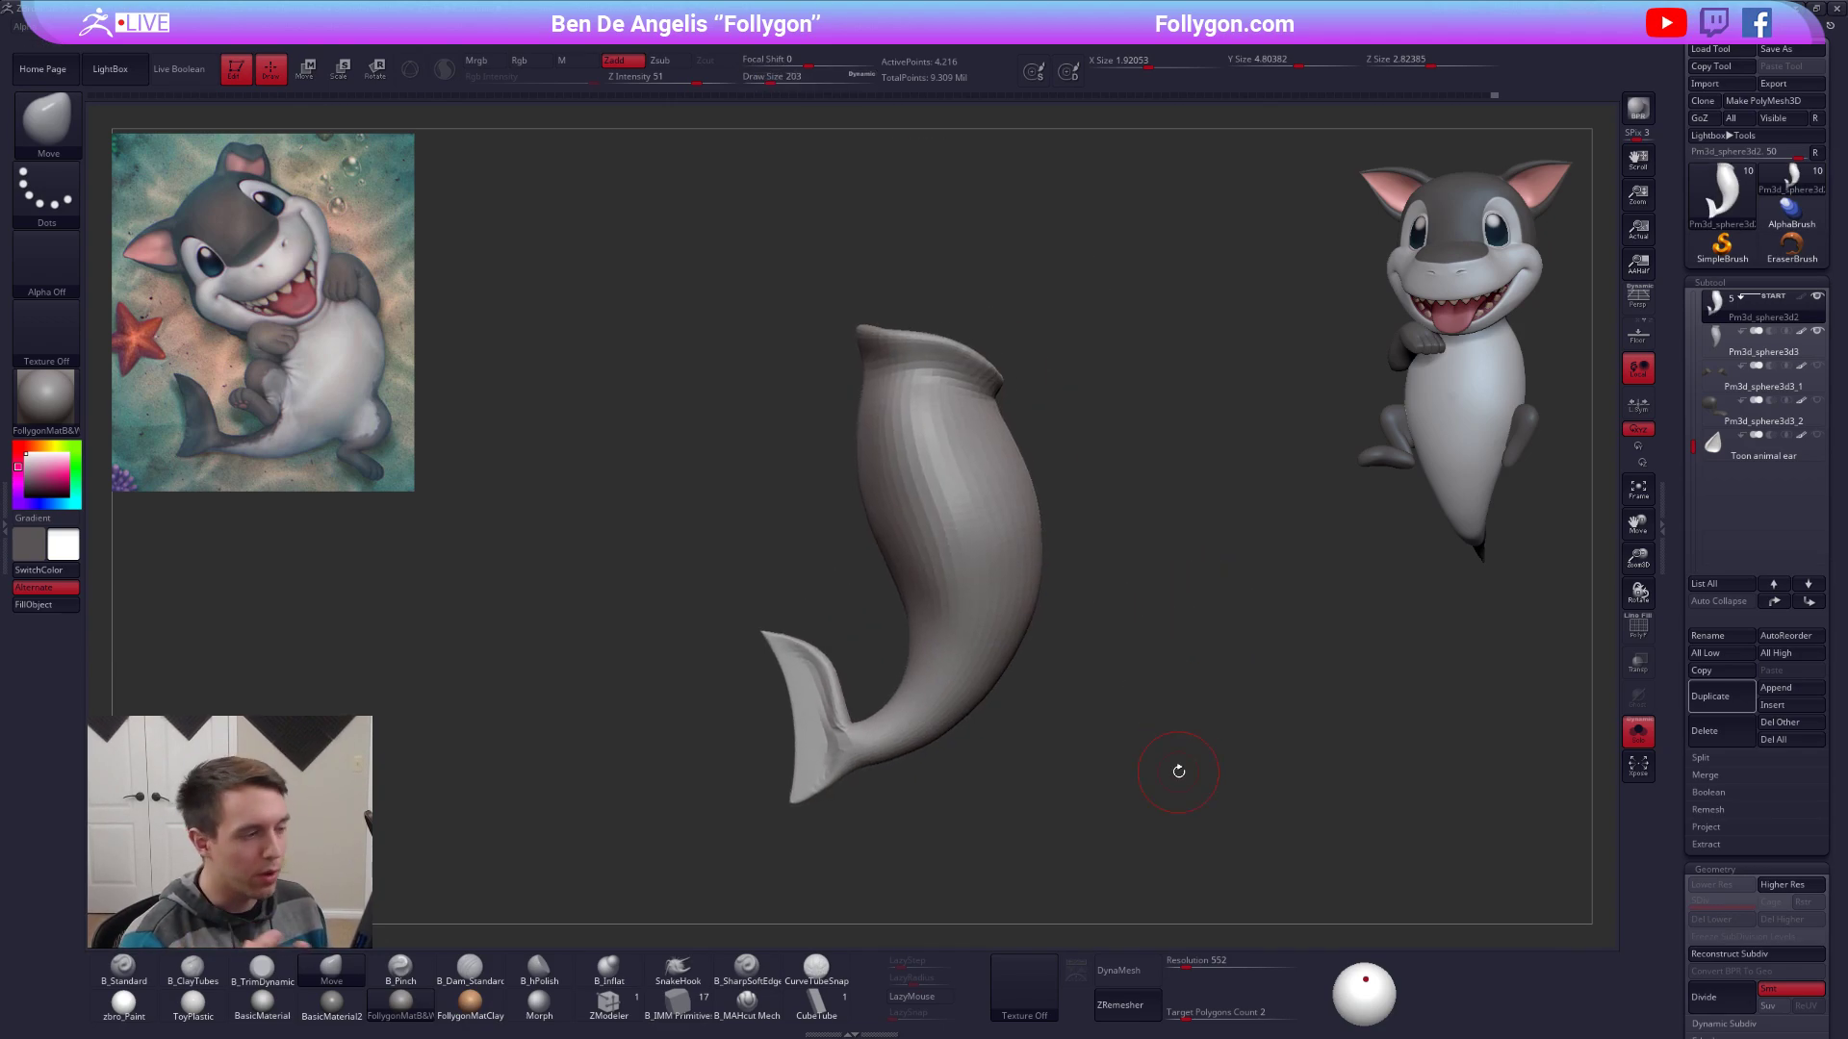
Open the masking brush selection and examine the available mask brushes.
key(ctrl)
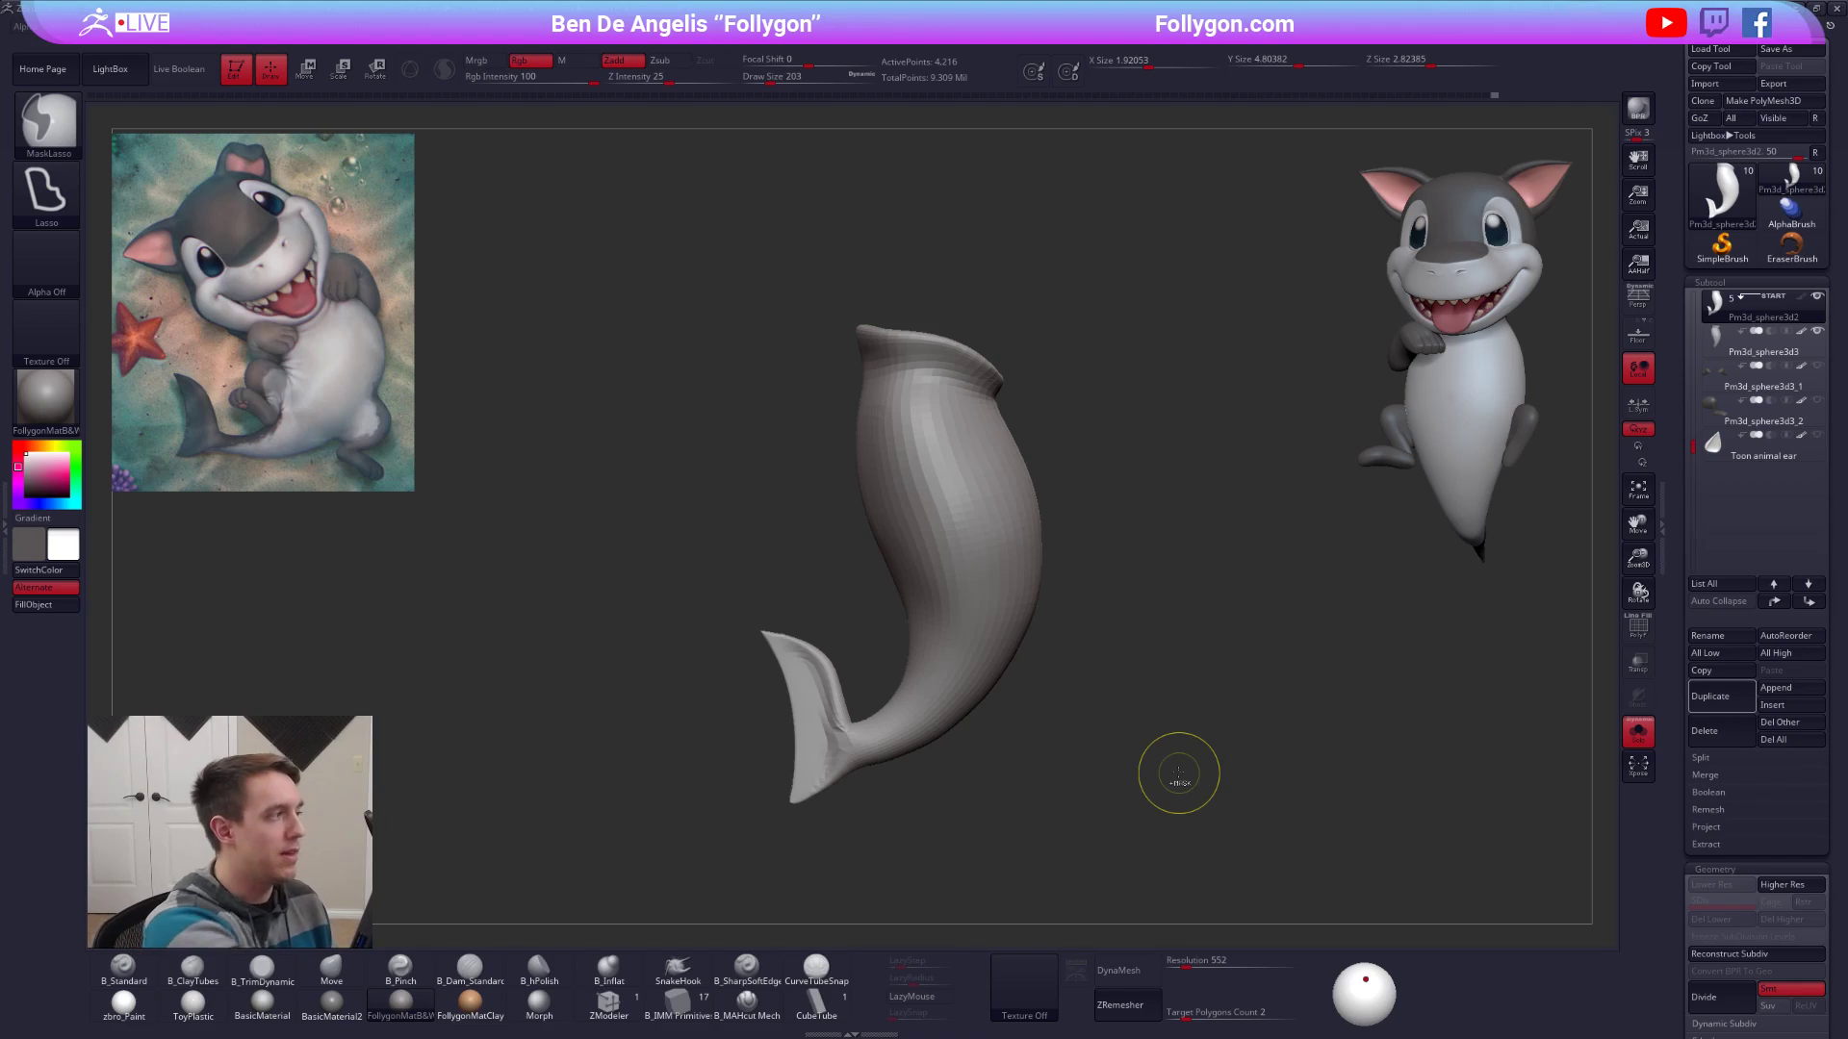
ctrl+click(48, 120)
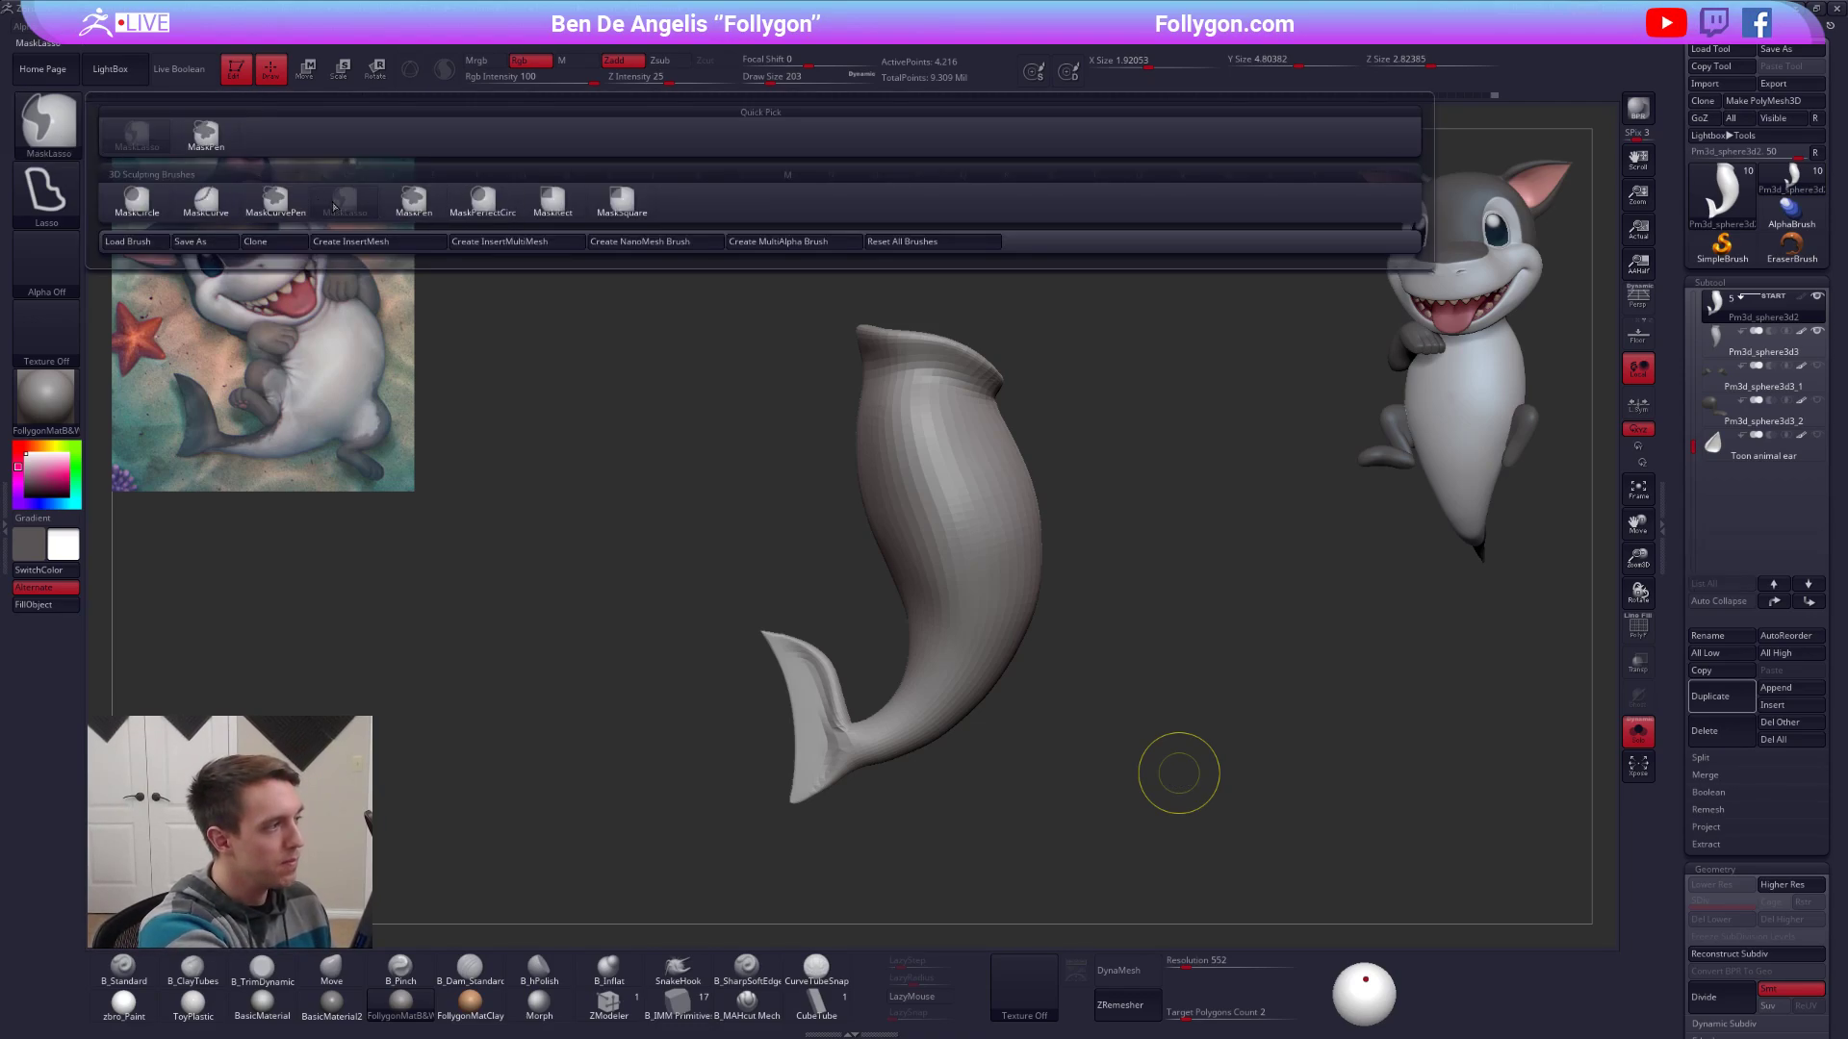
mouse_move(340, 205)
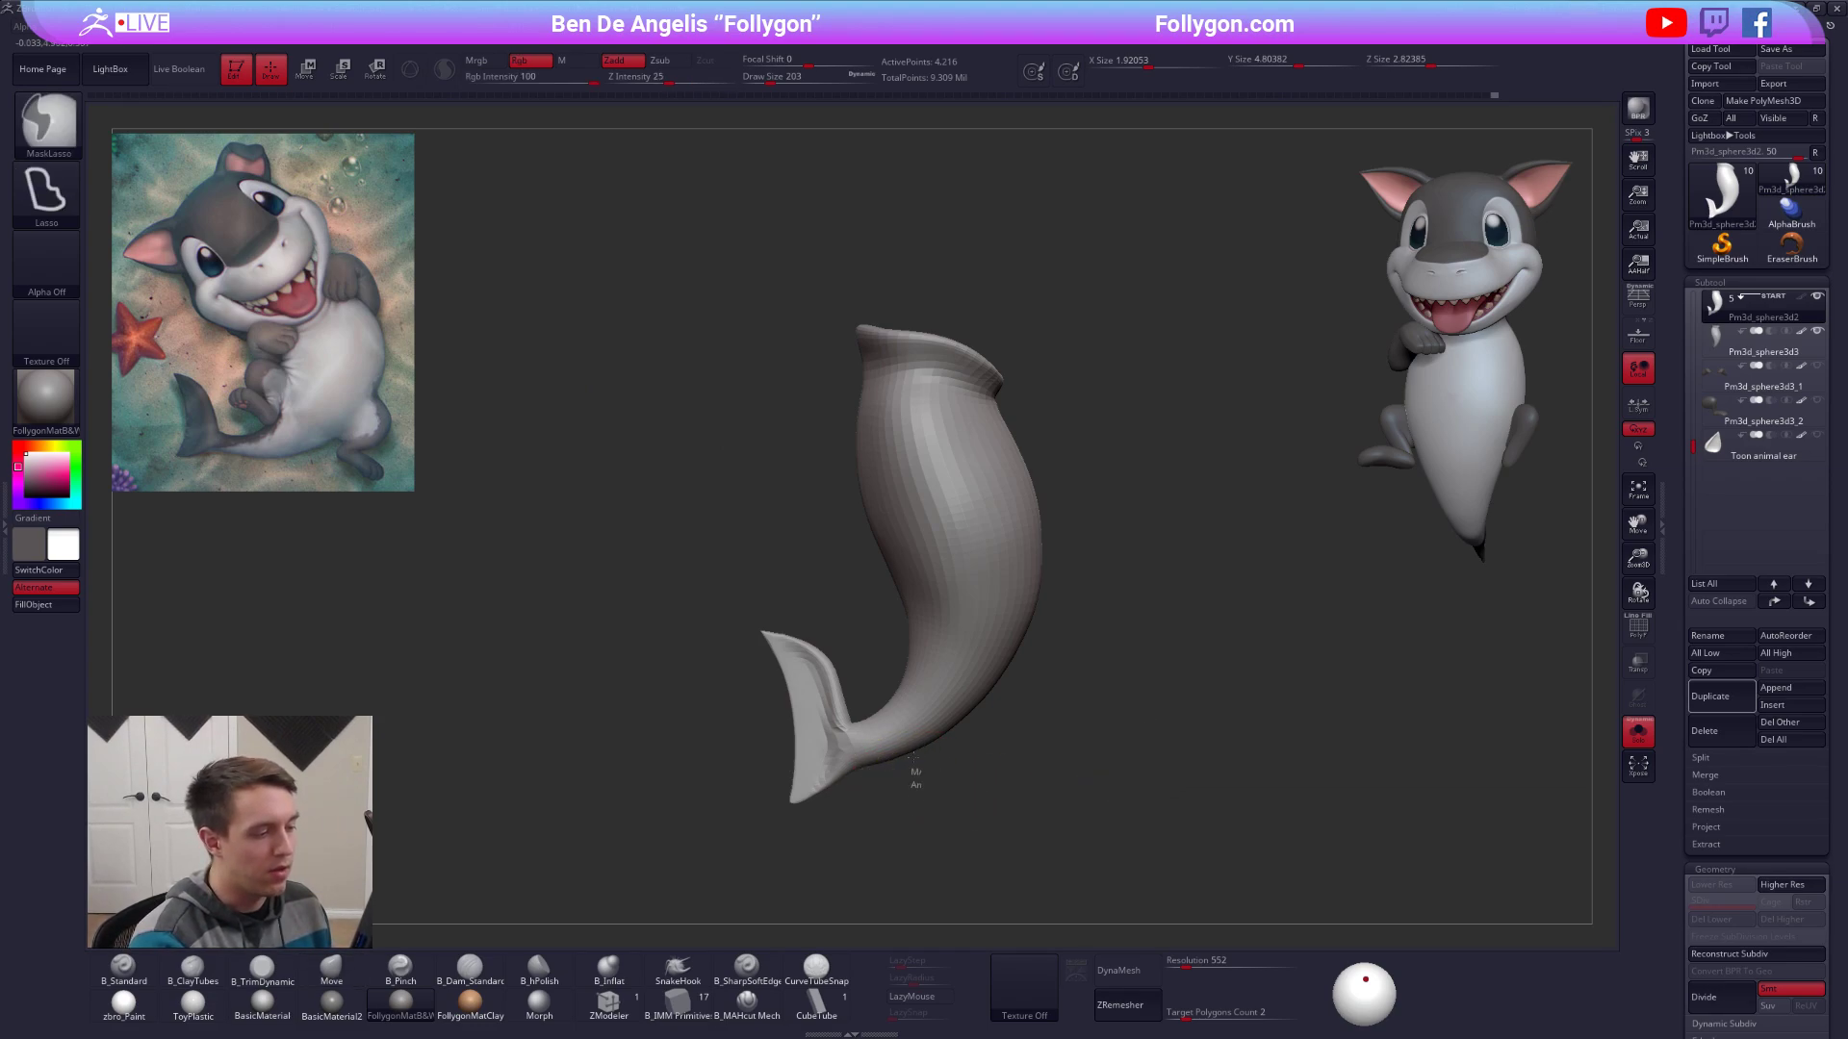
Mask the tail and three bands across the remeshed body with topological strokes, and turn the masked areas into a separate polygroup.
mouse_move(915, 767)
ctrl+mouse_down()
mouse_move(524, 578)
mouse_move(994, 856)
ctrl+mouse_up()
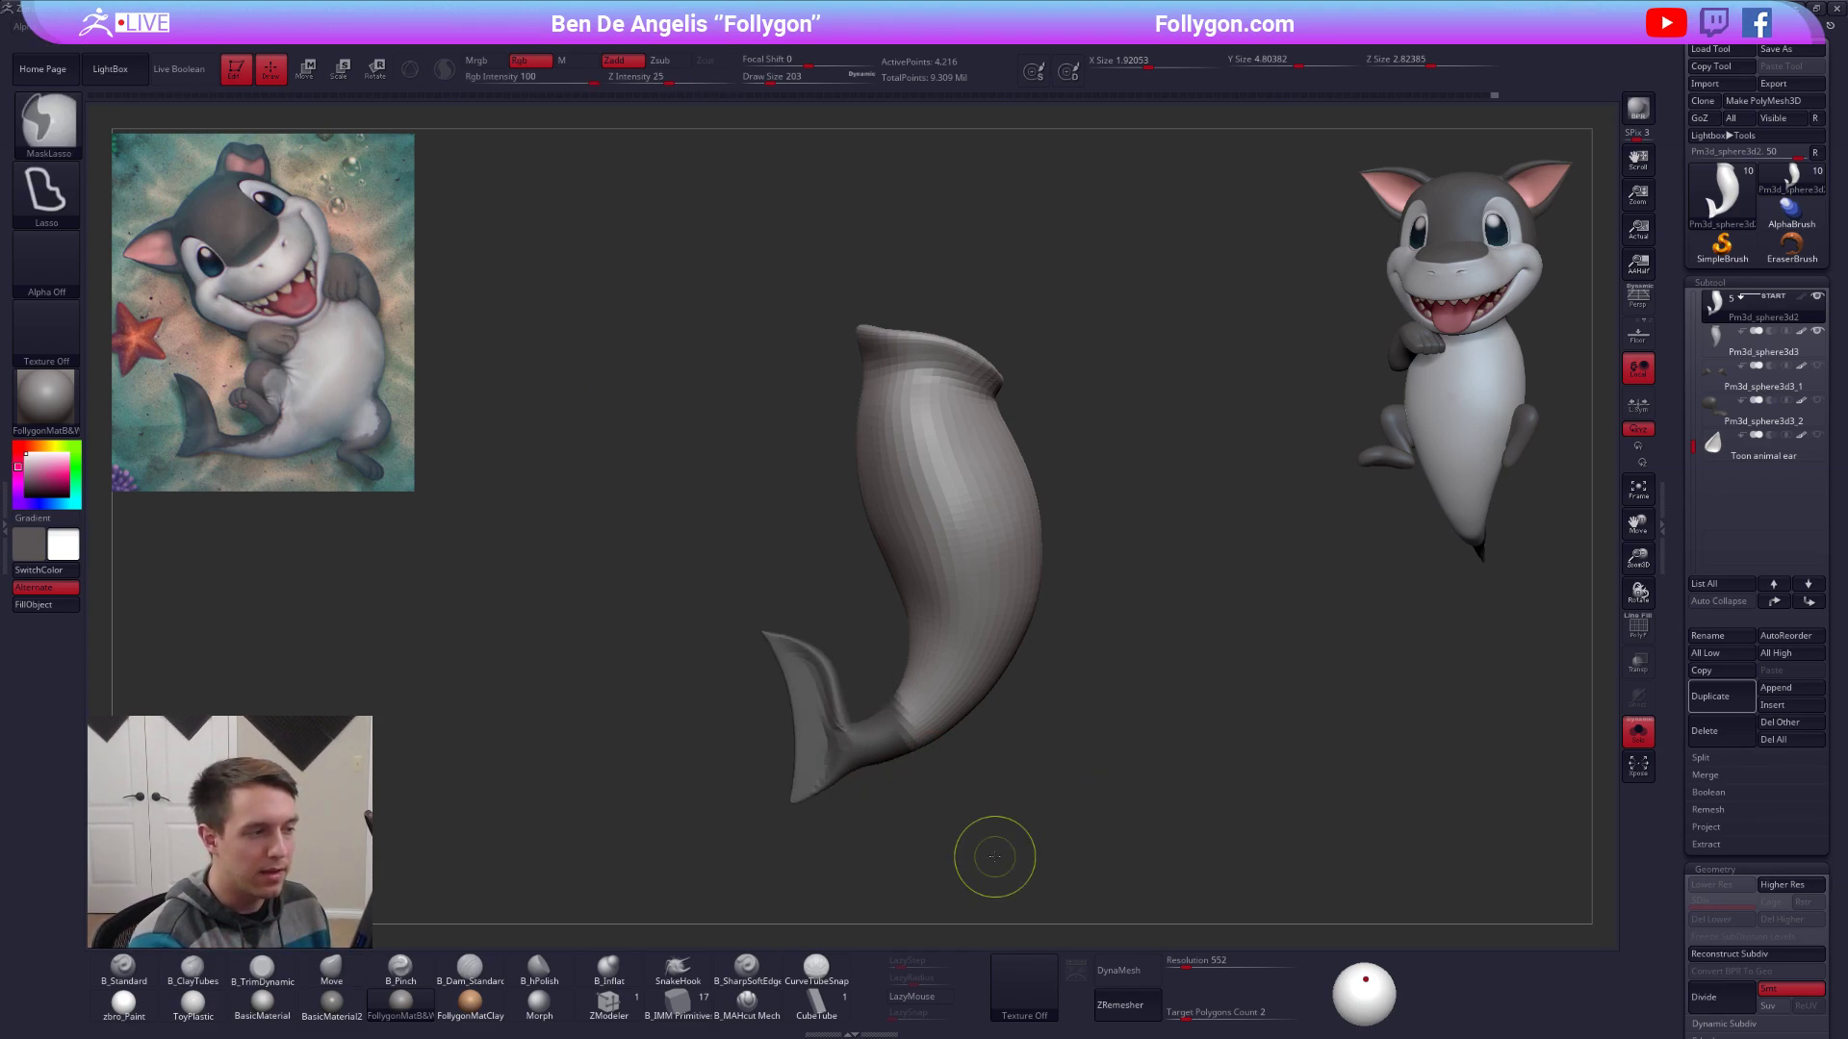
mouse_move(1100, 416)
ctrl+mouse_down()
mouse_move(763, 414)
mouse_move(1180, 258)
ctrl+mouse_up()
mouse_move(1100, 502)
ctrl+mouse_down()
mouse_move(741, 505)
mouse_move(1236, 586)
ctrl+mouse_up()
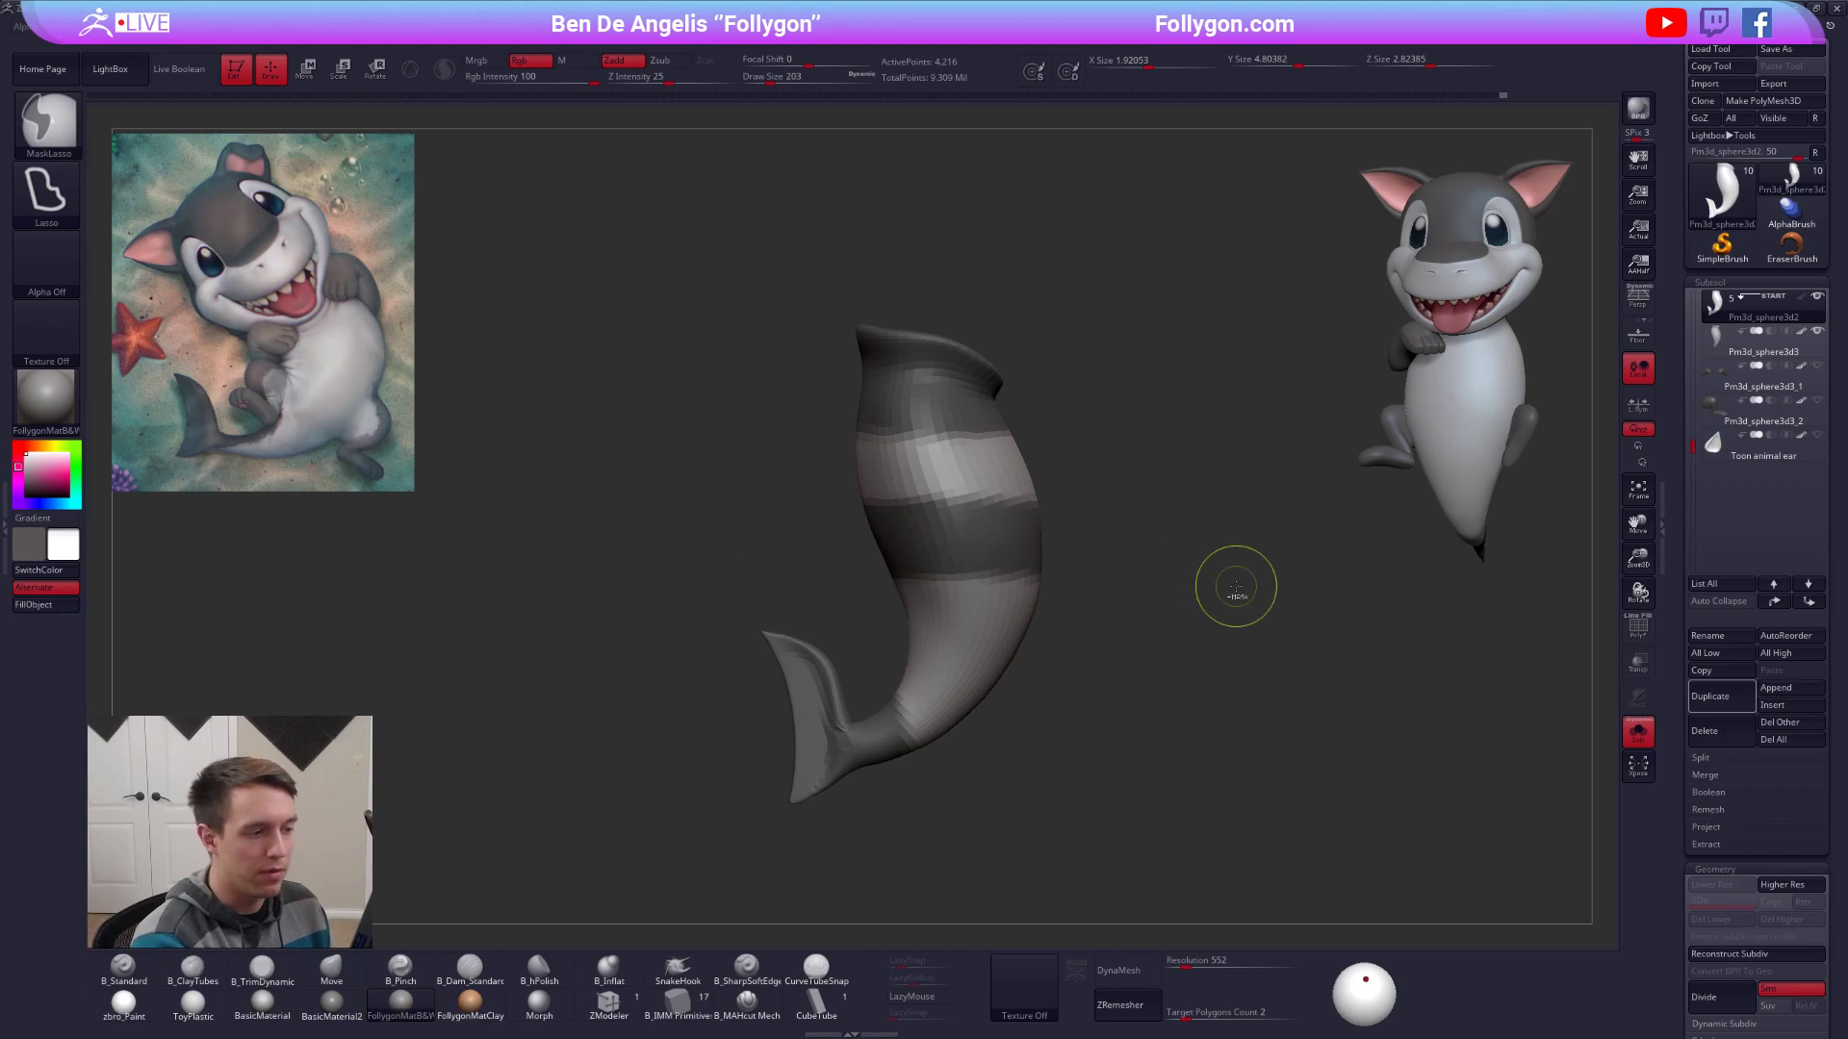
mouse_move(1097, 710)
ctrl+mouse_down()
mouse_move(929, 606)
mouse_move(1104, 724)
ctrl+mouse_up()
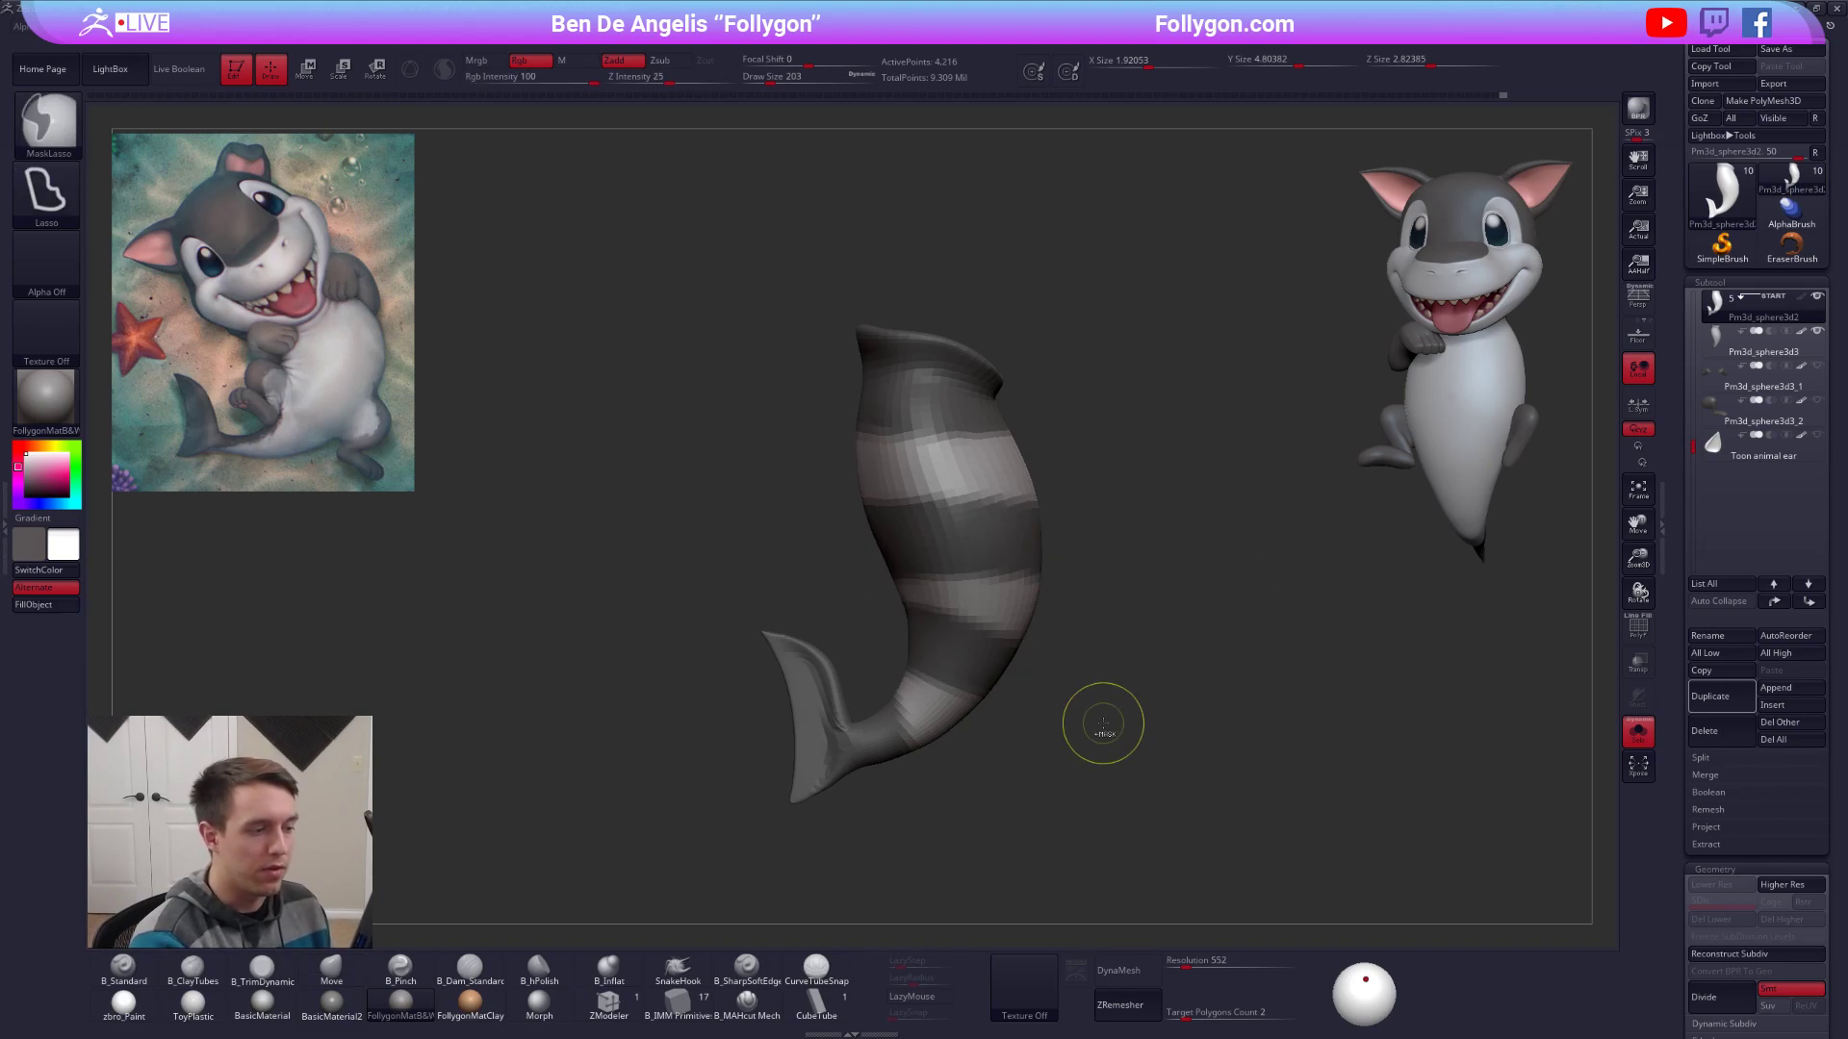
key(shift+f)
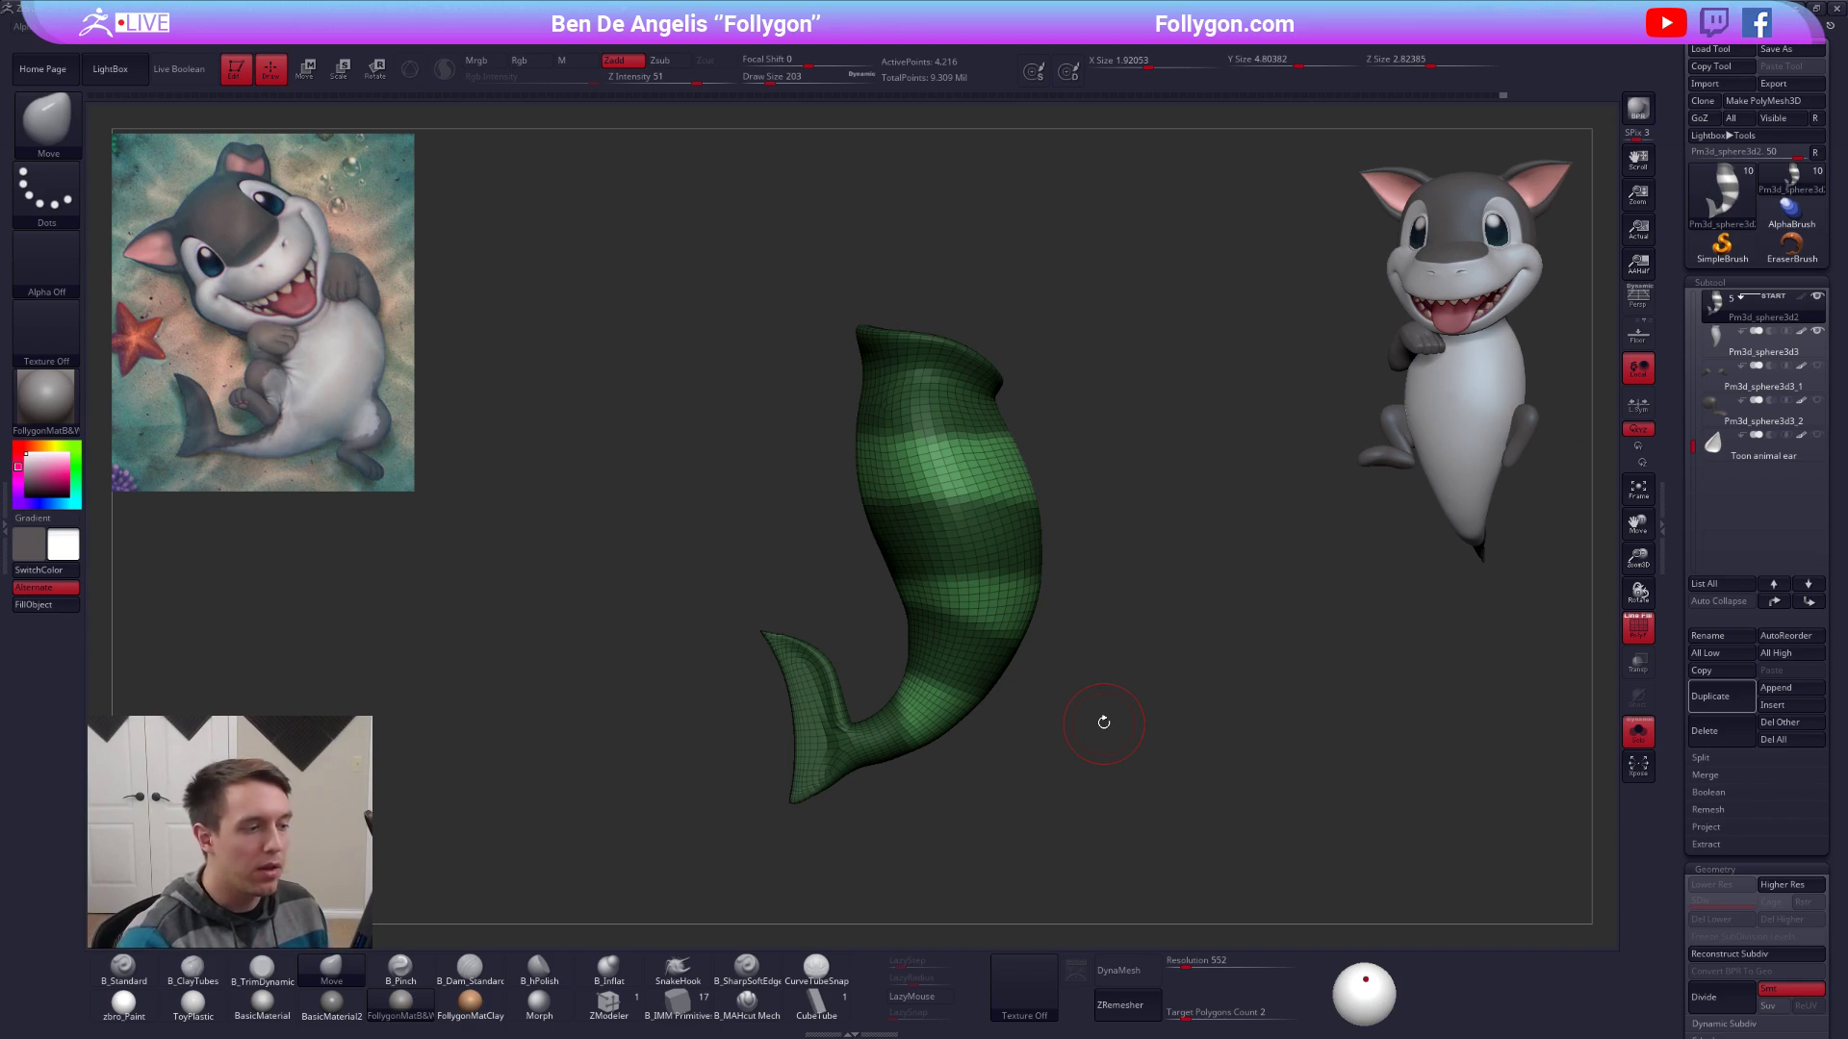
key(ctrl)
key(ctrl+w)
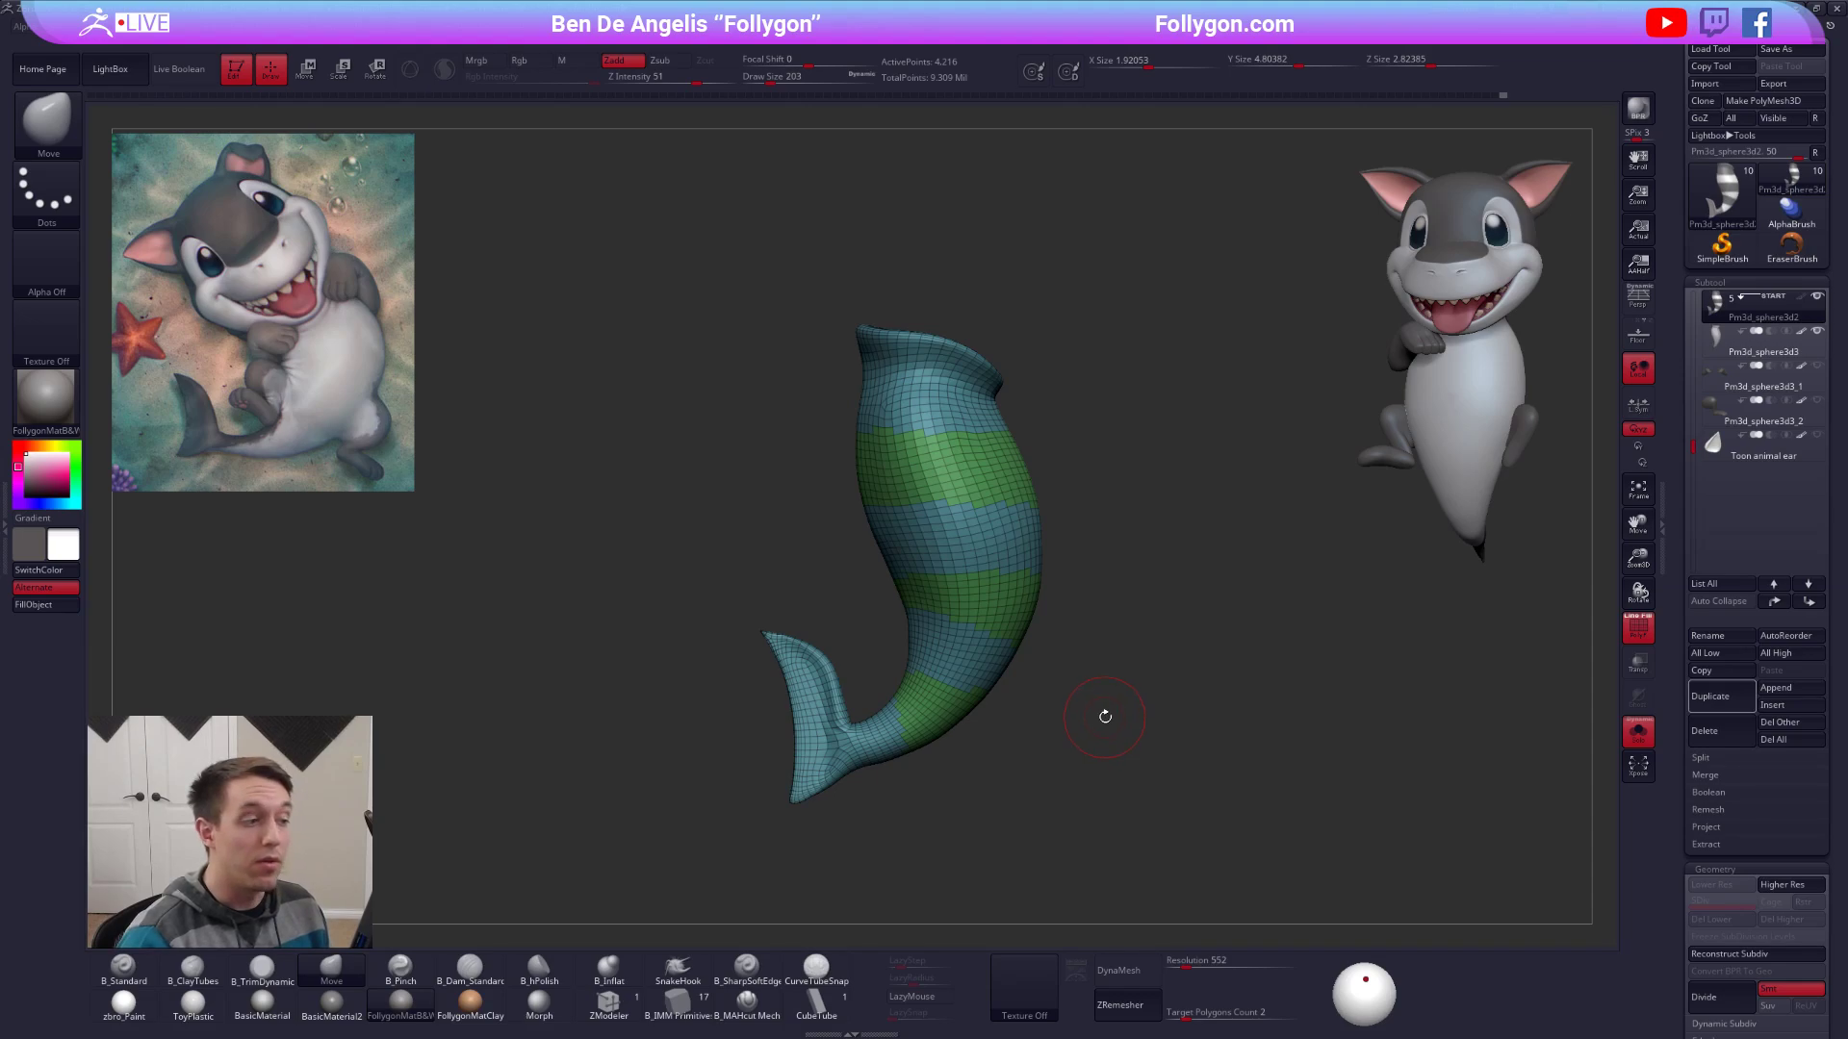
Isolate the banded polygroup and use Auto Groups to give each separate piece its own polygroup.
key(ctrl+shift)
ctrl+shift+click(952, 410)
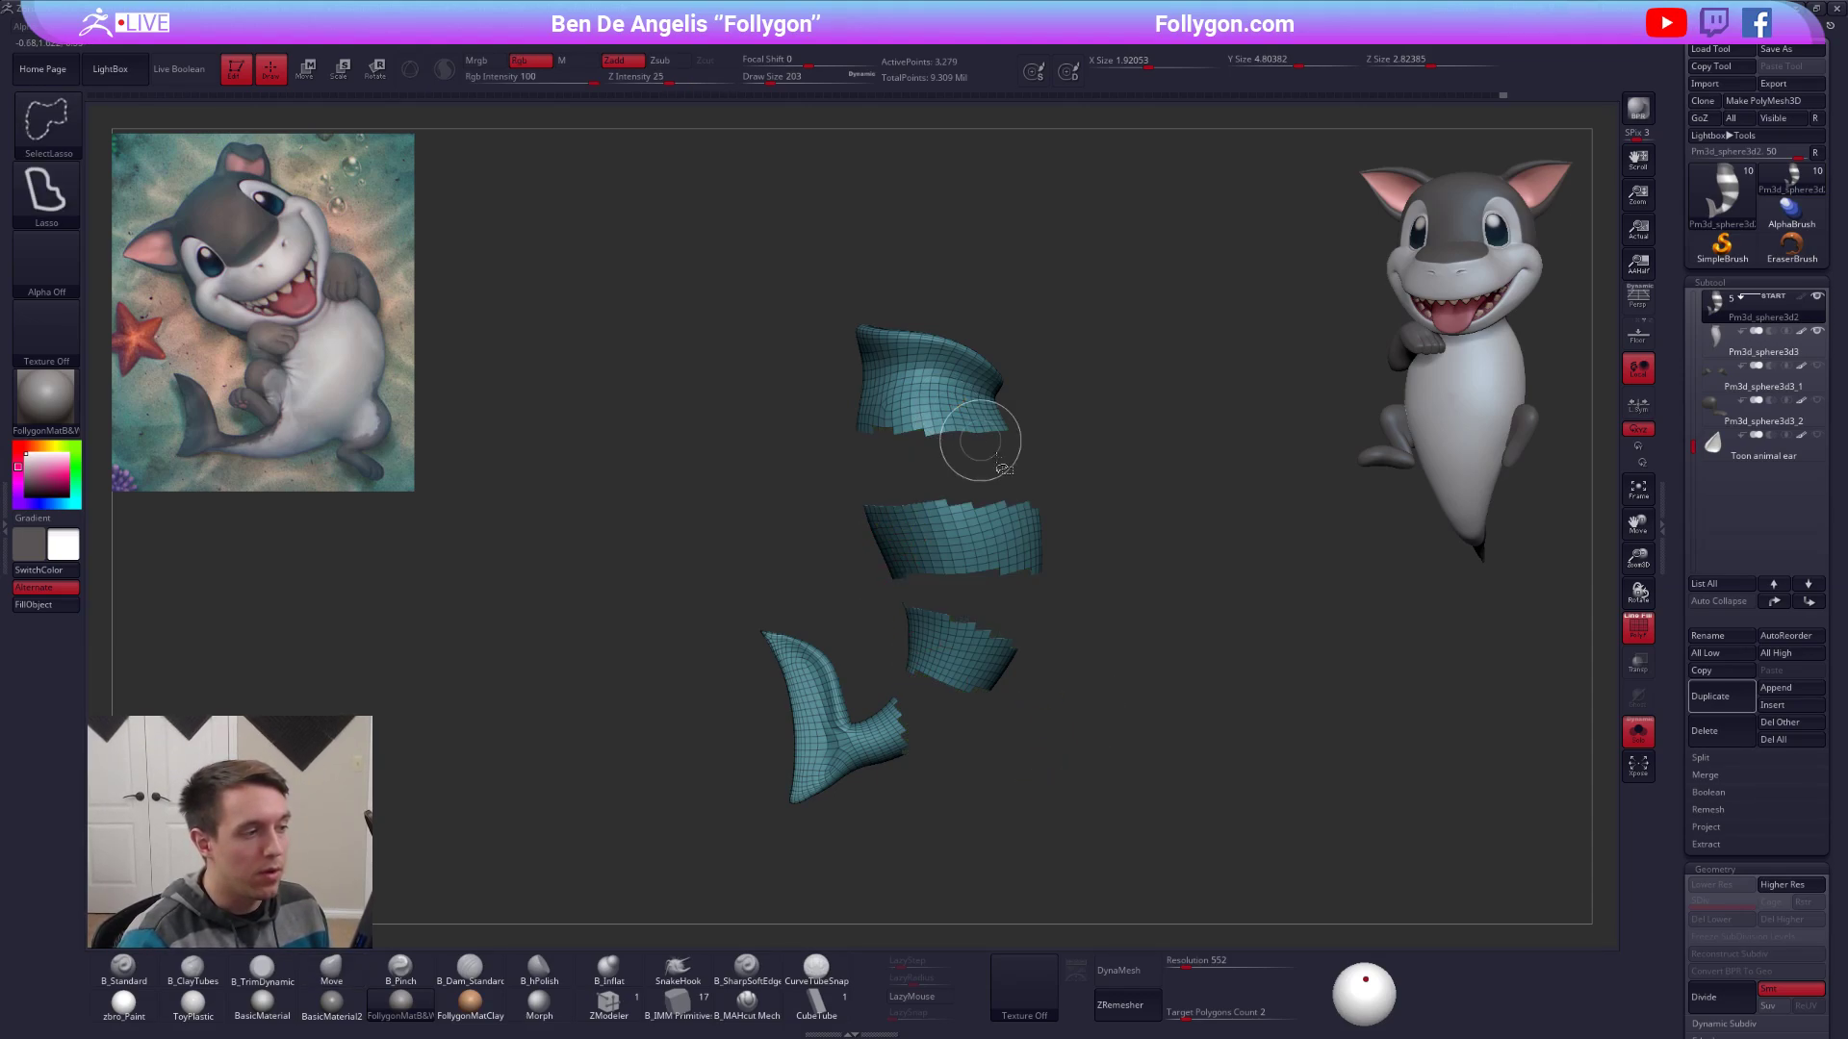
drag(1107, 587, 1114, 493)
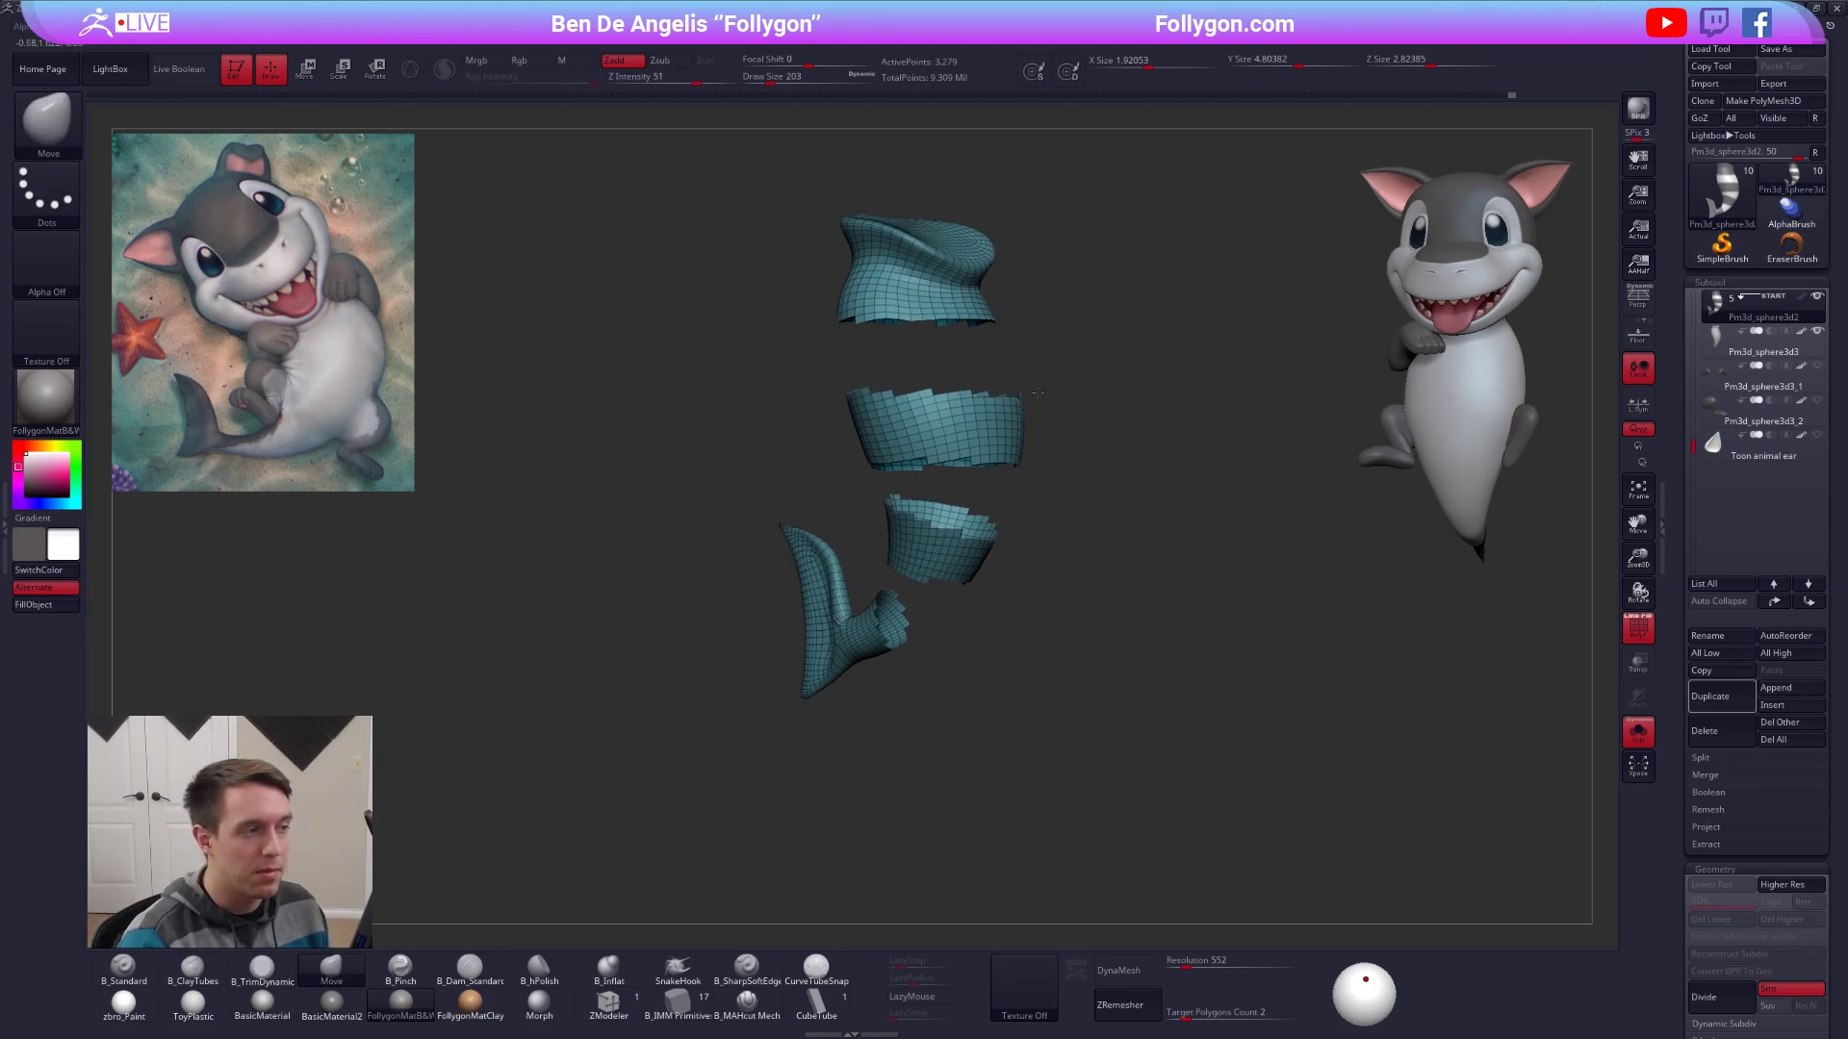
scroll(1678, 583, down, 3)
scroll(1677, 583, down, 5)
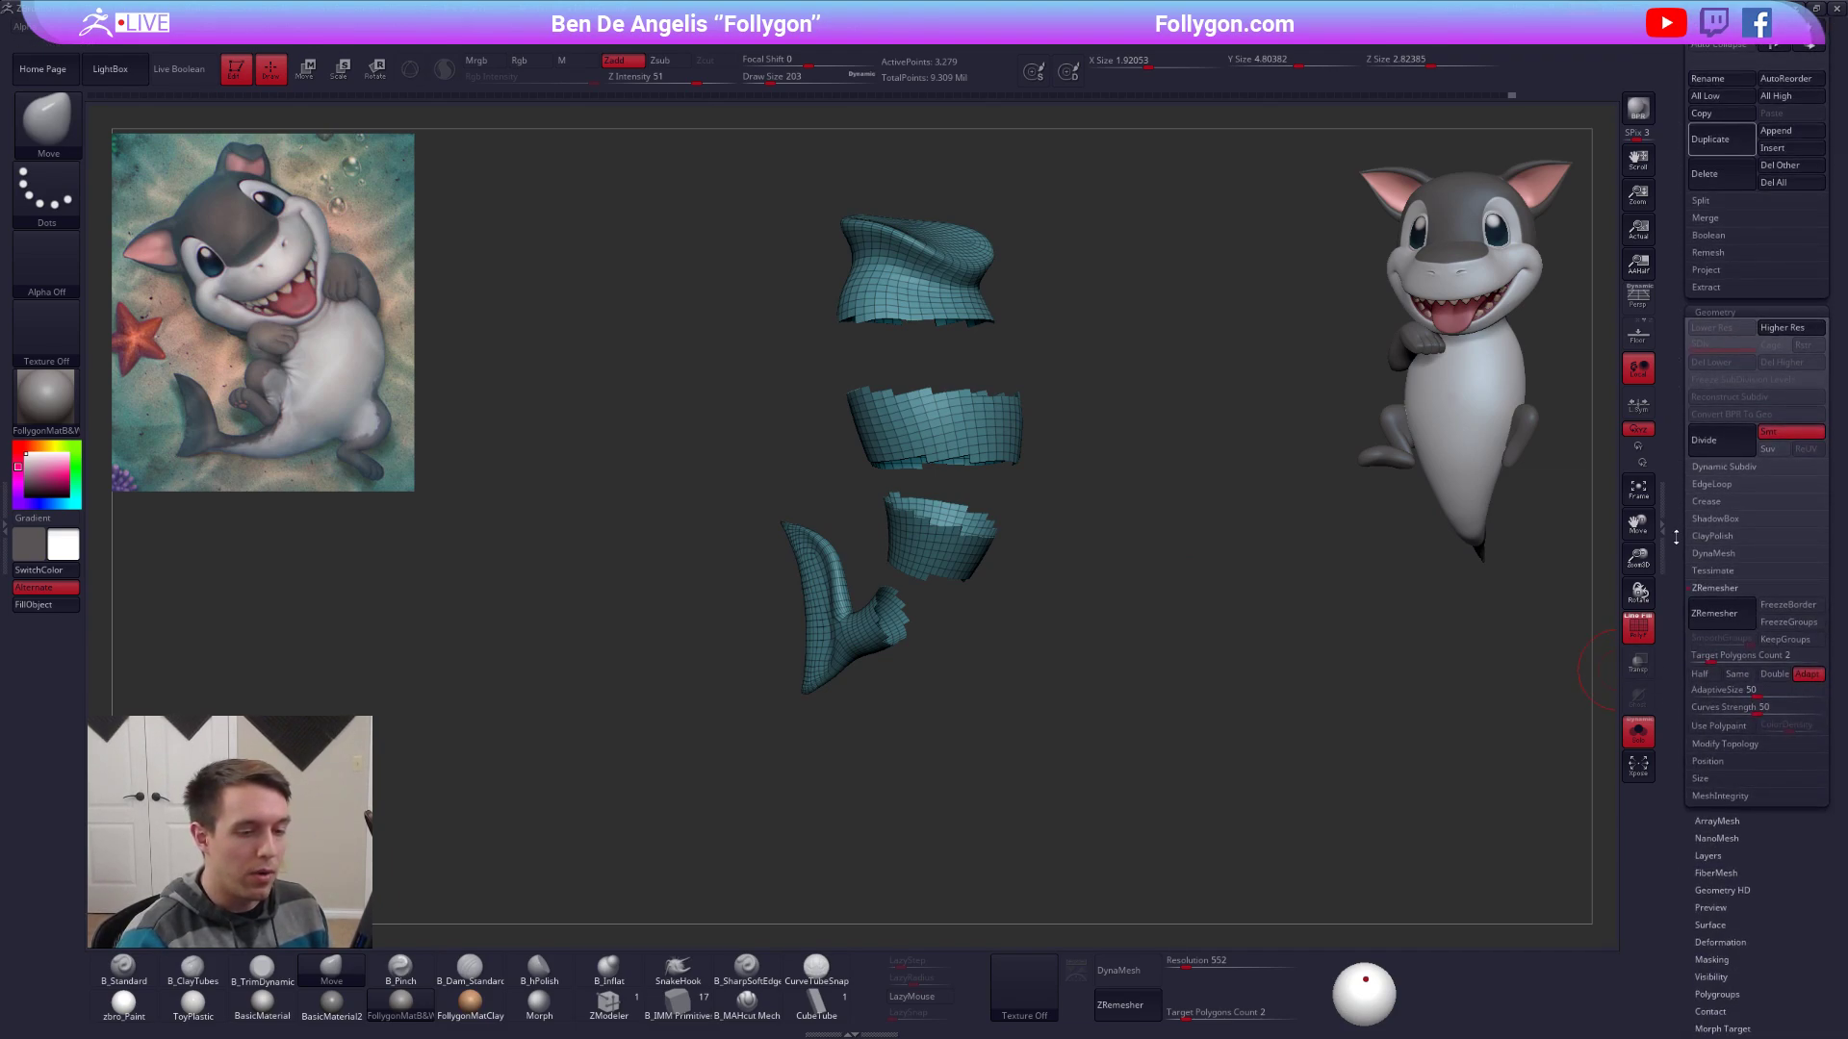
click(1732, 754)
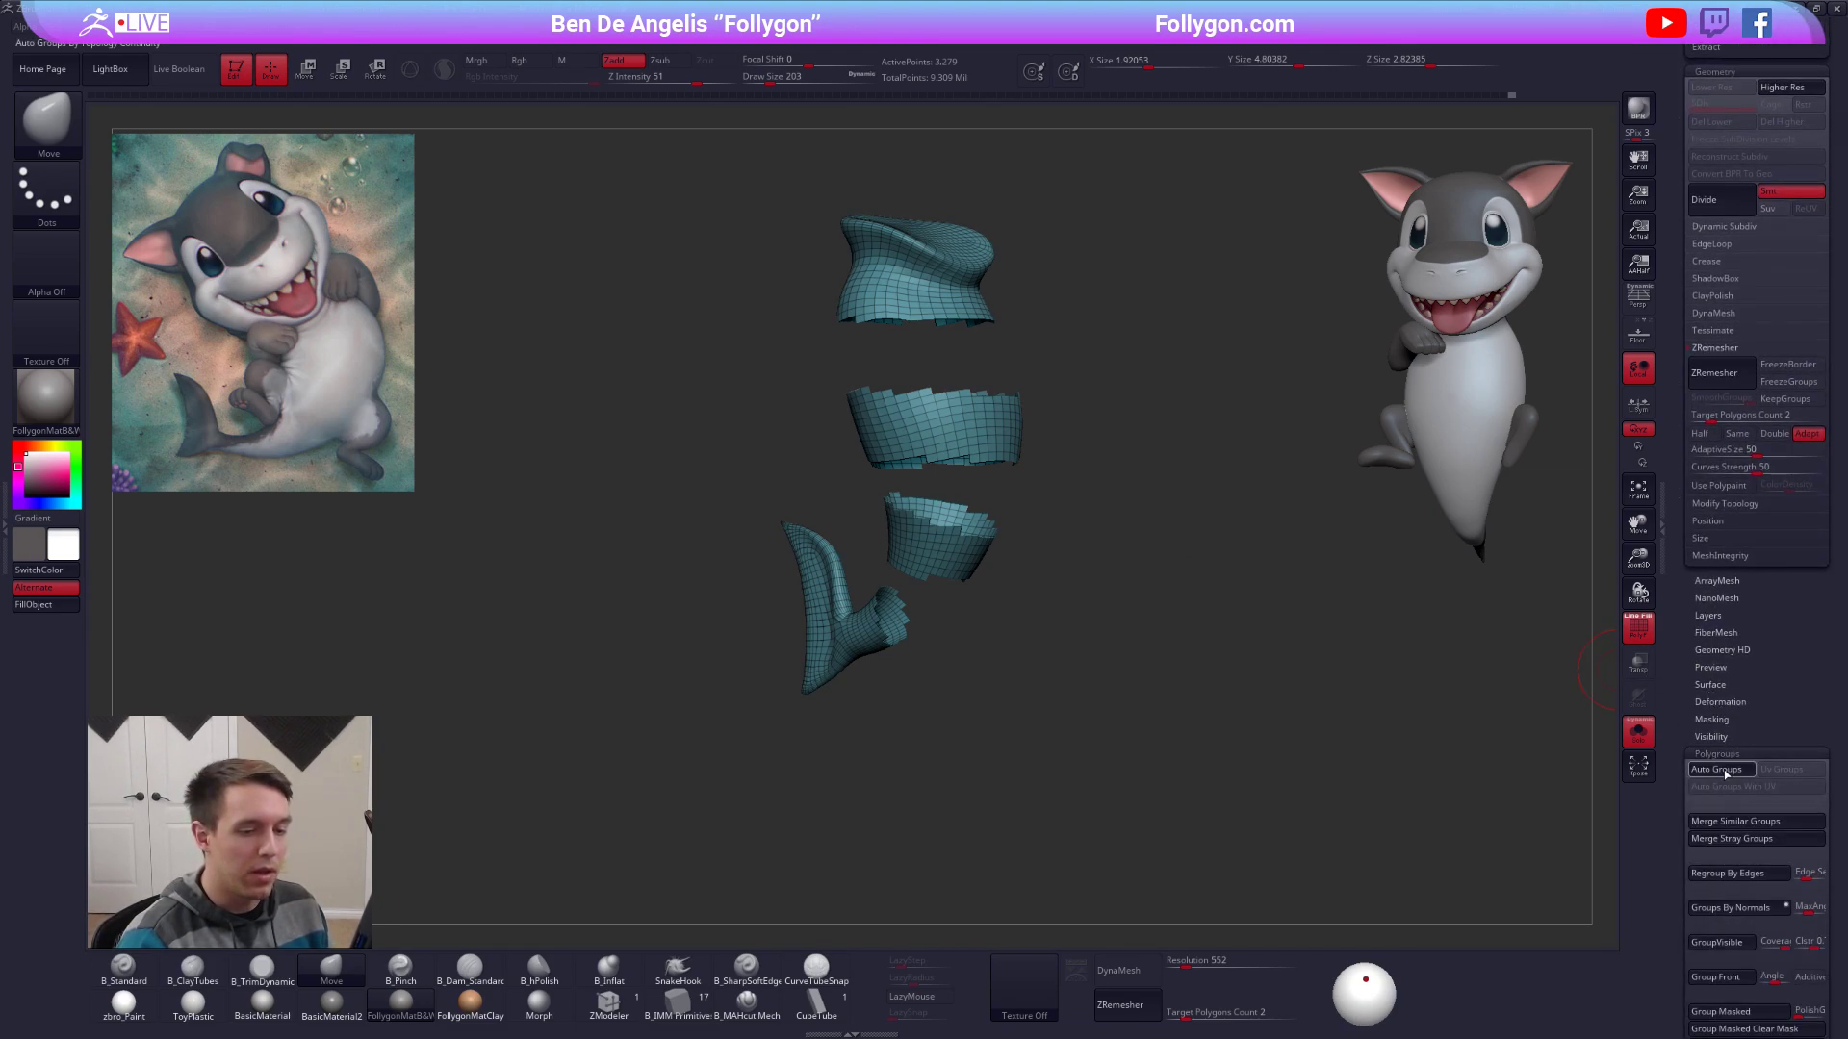
click(1722, 770)
scroll(1729, 747, up, 8)
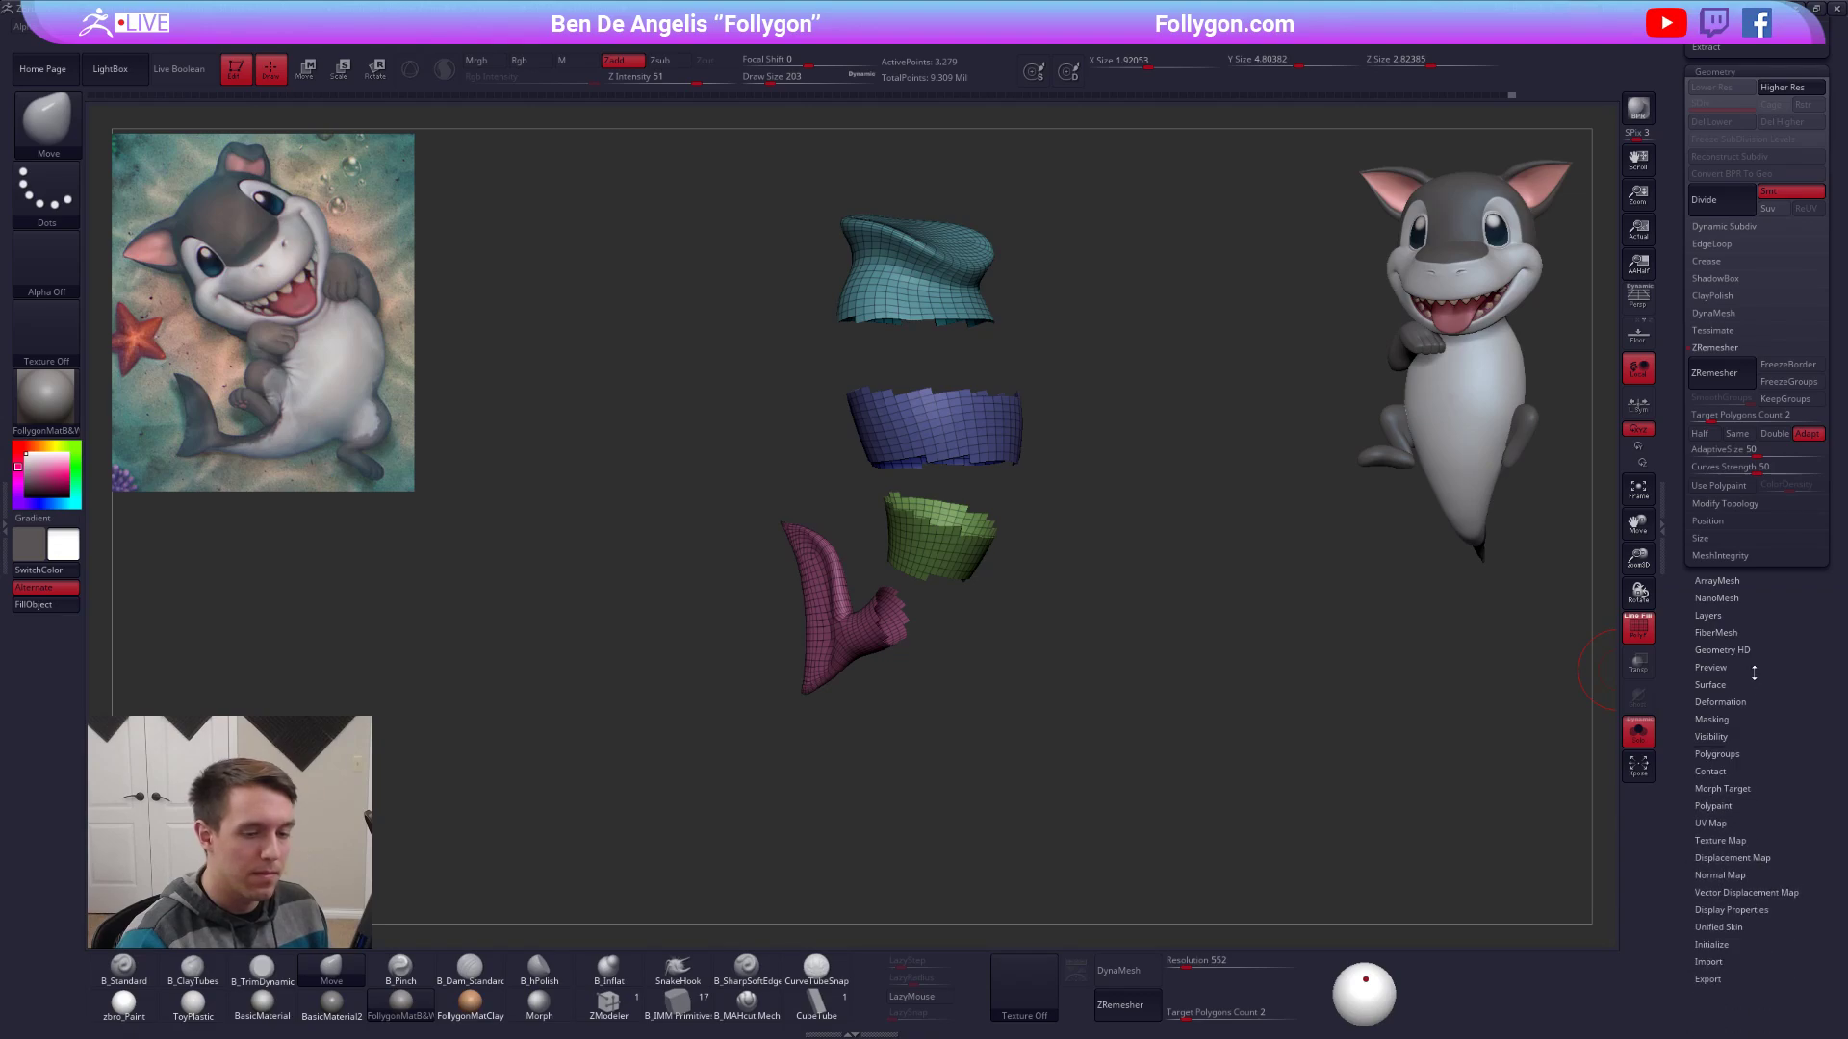
Unhide the full body, merge it into a single polygroup, and turn off the polyframe display.
ctrl+shift+click(1056, 530)
drag(1056, 529, 1148, 595)
key(ctrl+w)
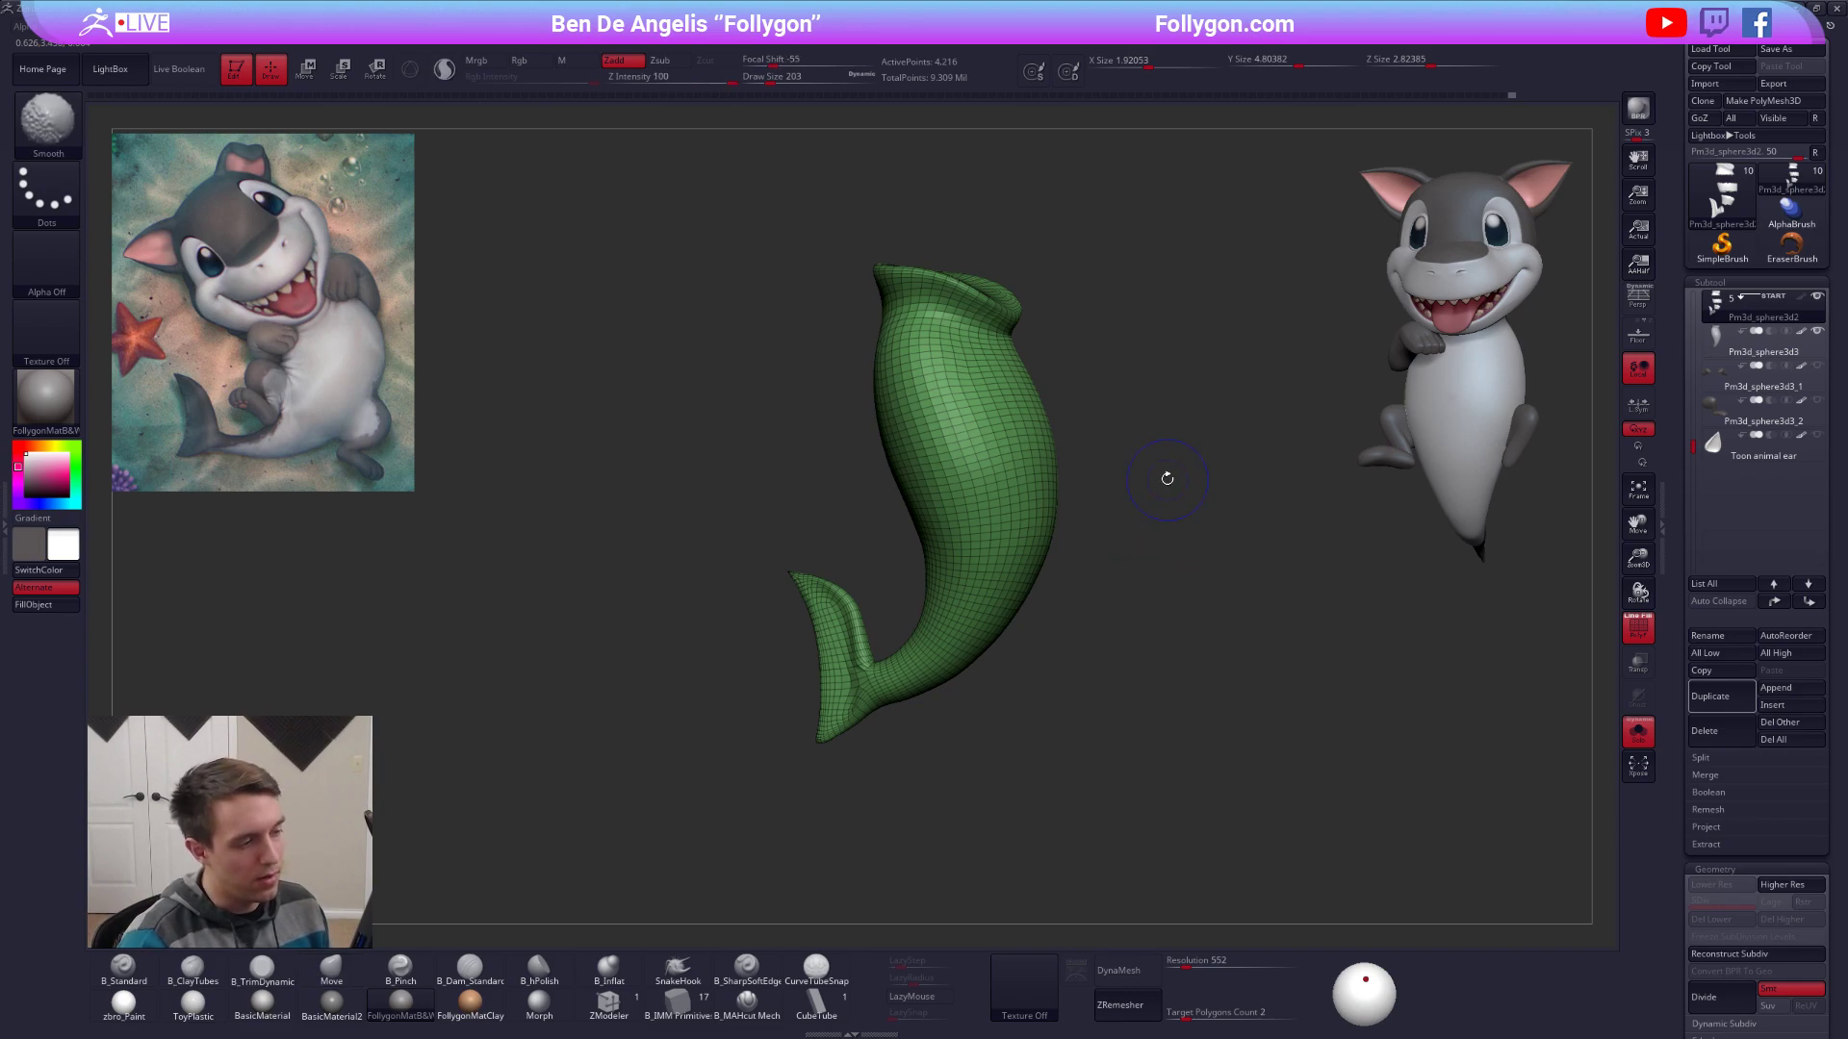
key(shift+f)
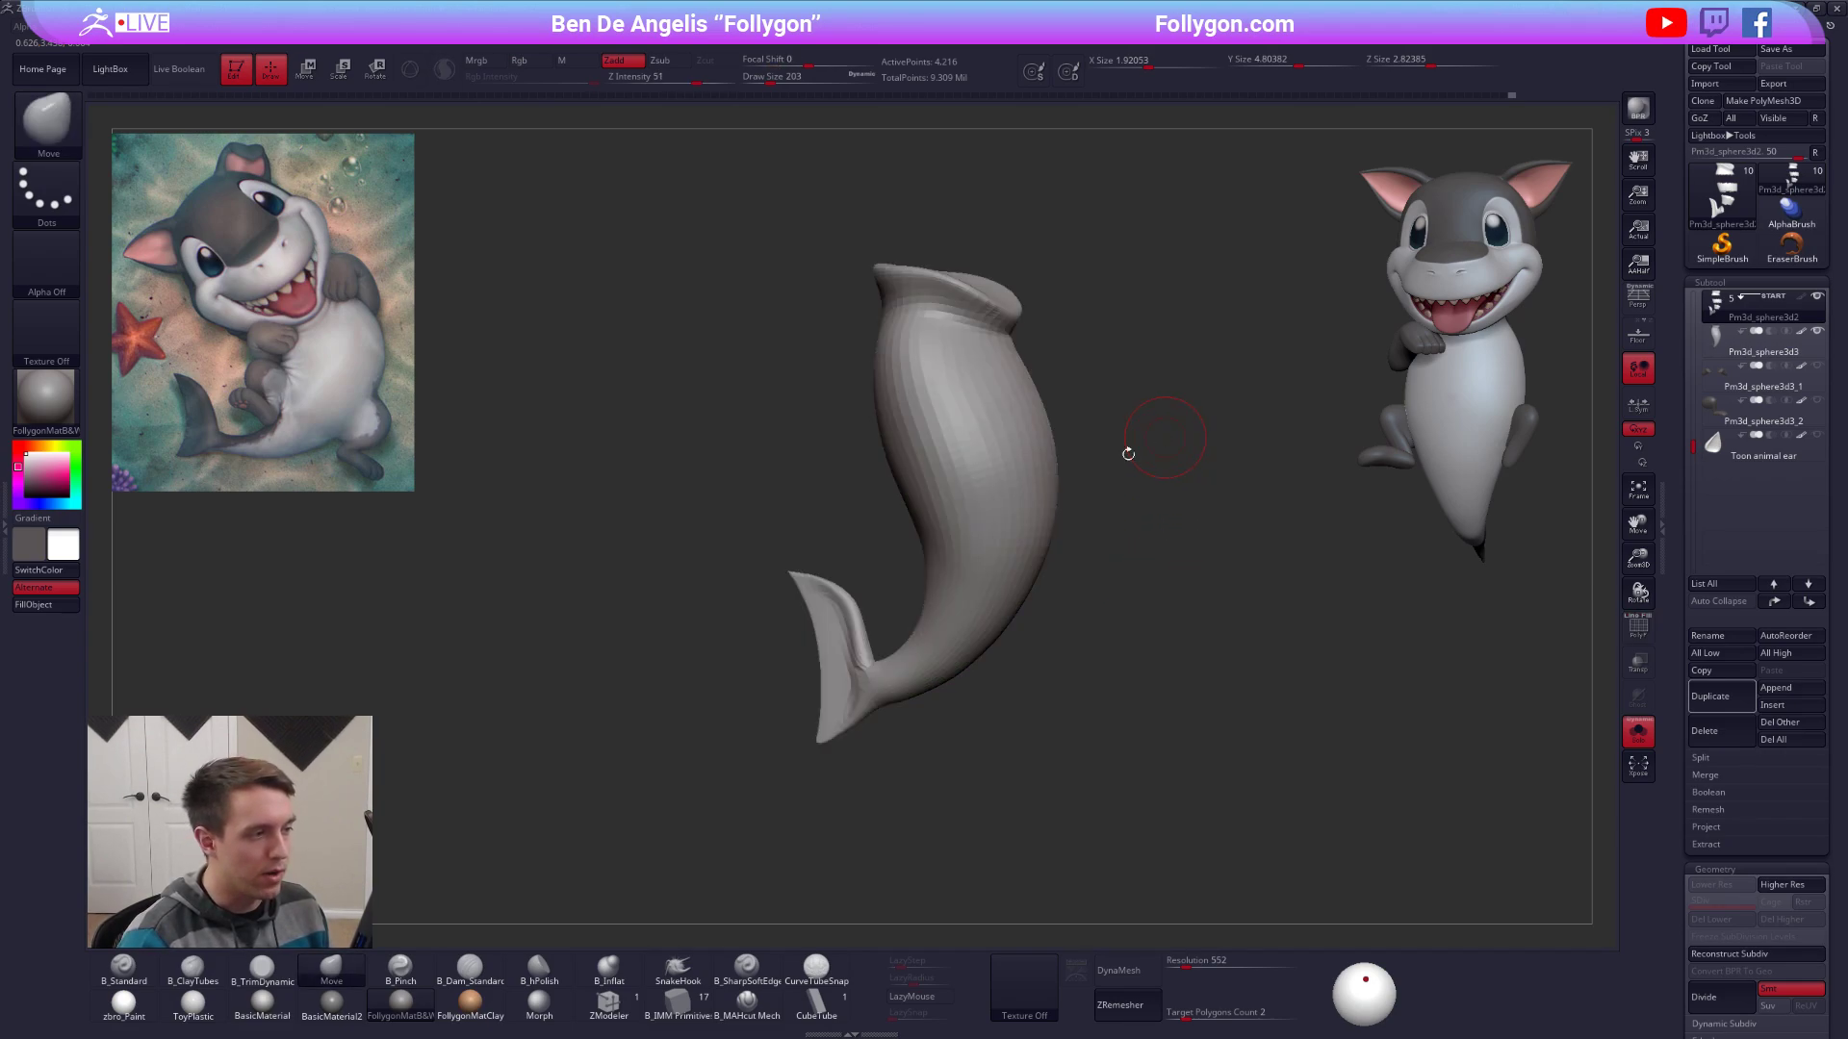
Apply the zbro_Paint material, subdivide the remeshed body up to level 4, and project the original body onto it with ProjectAll.
click(124, 1006)
key(ctrl+d)
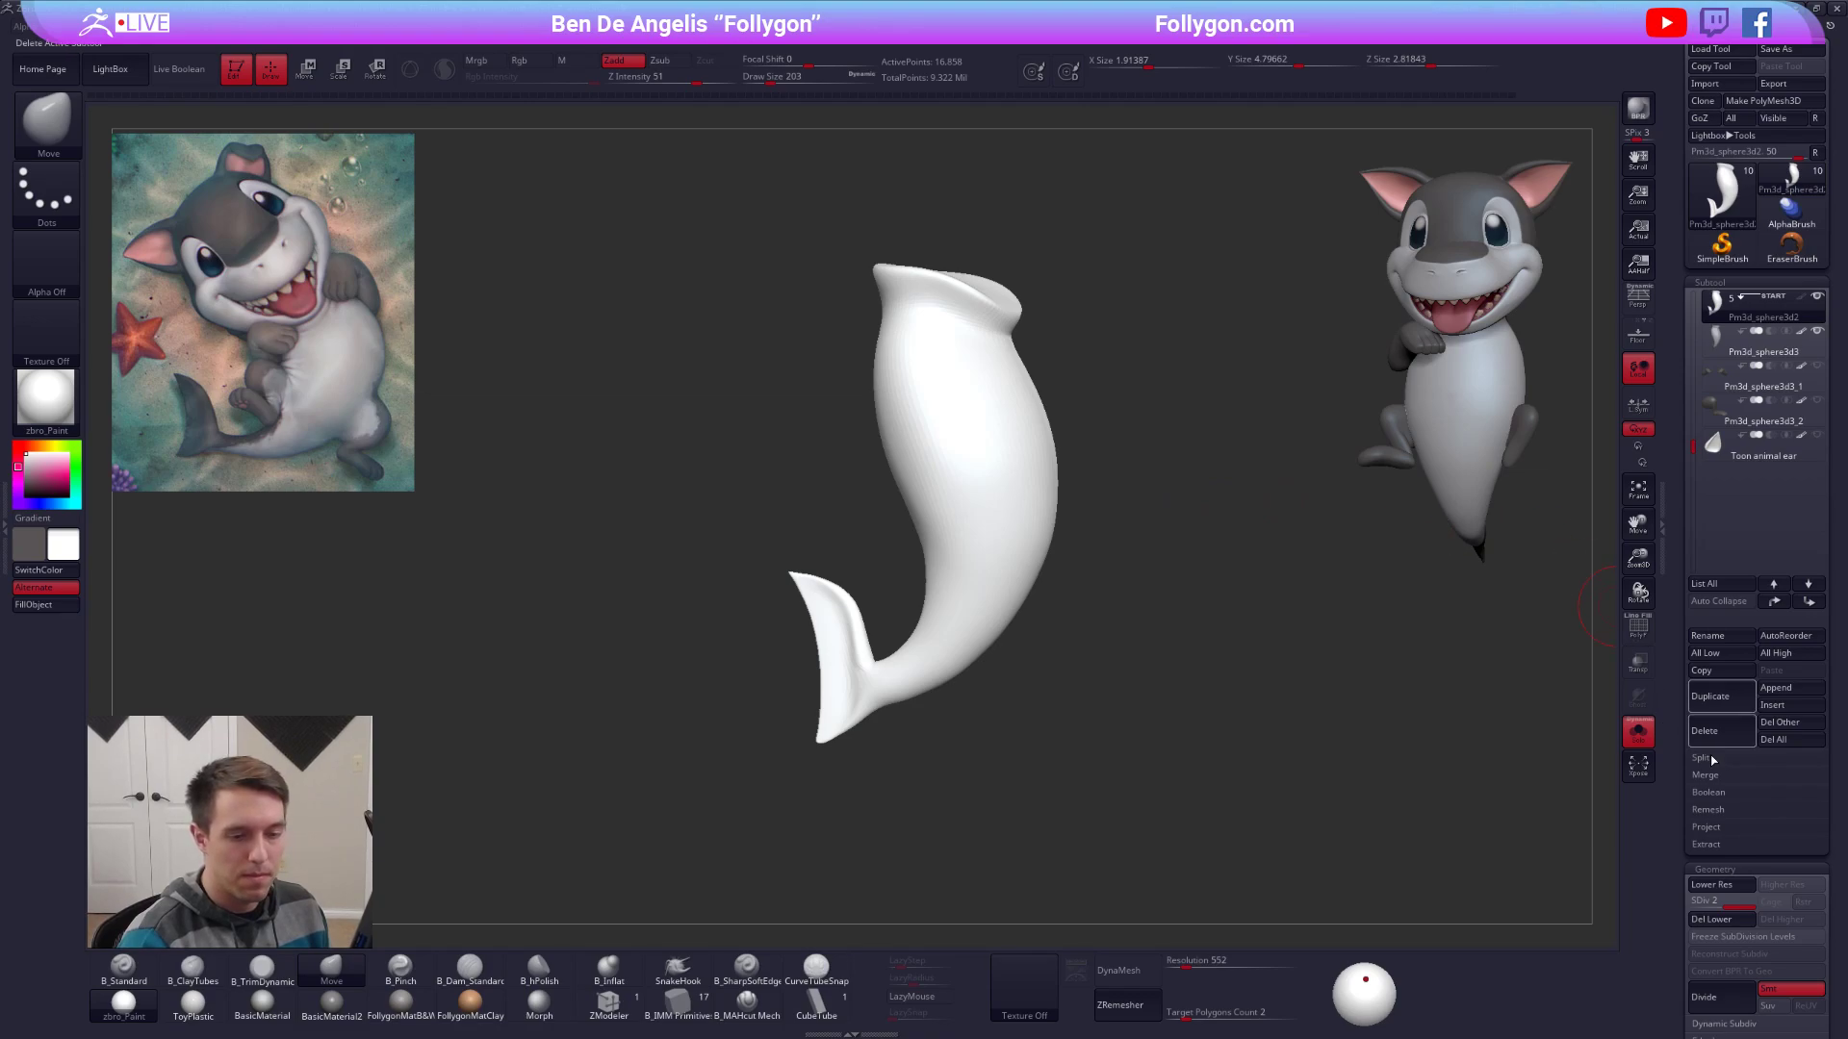
click(1711, 830)
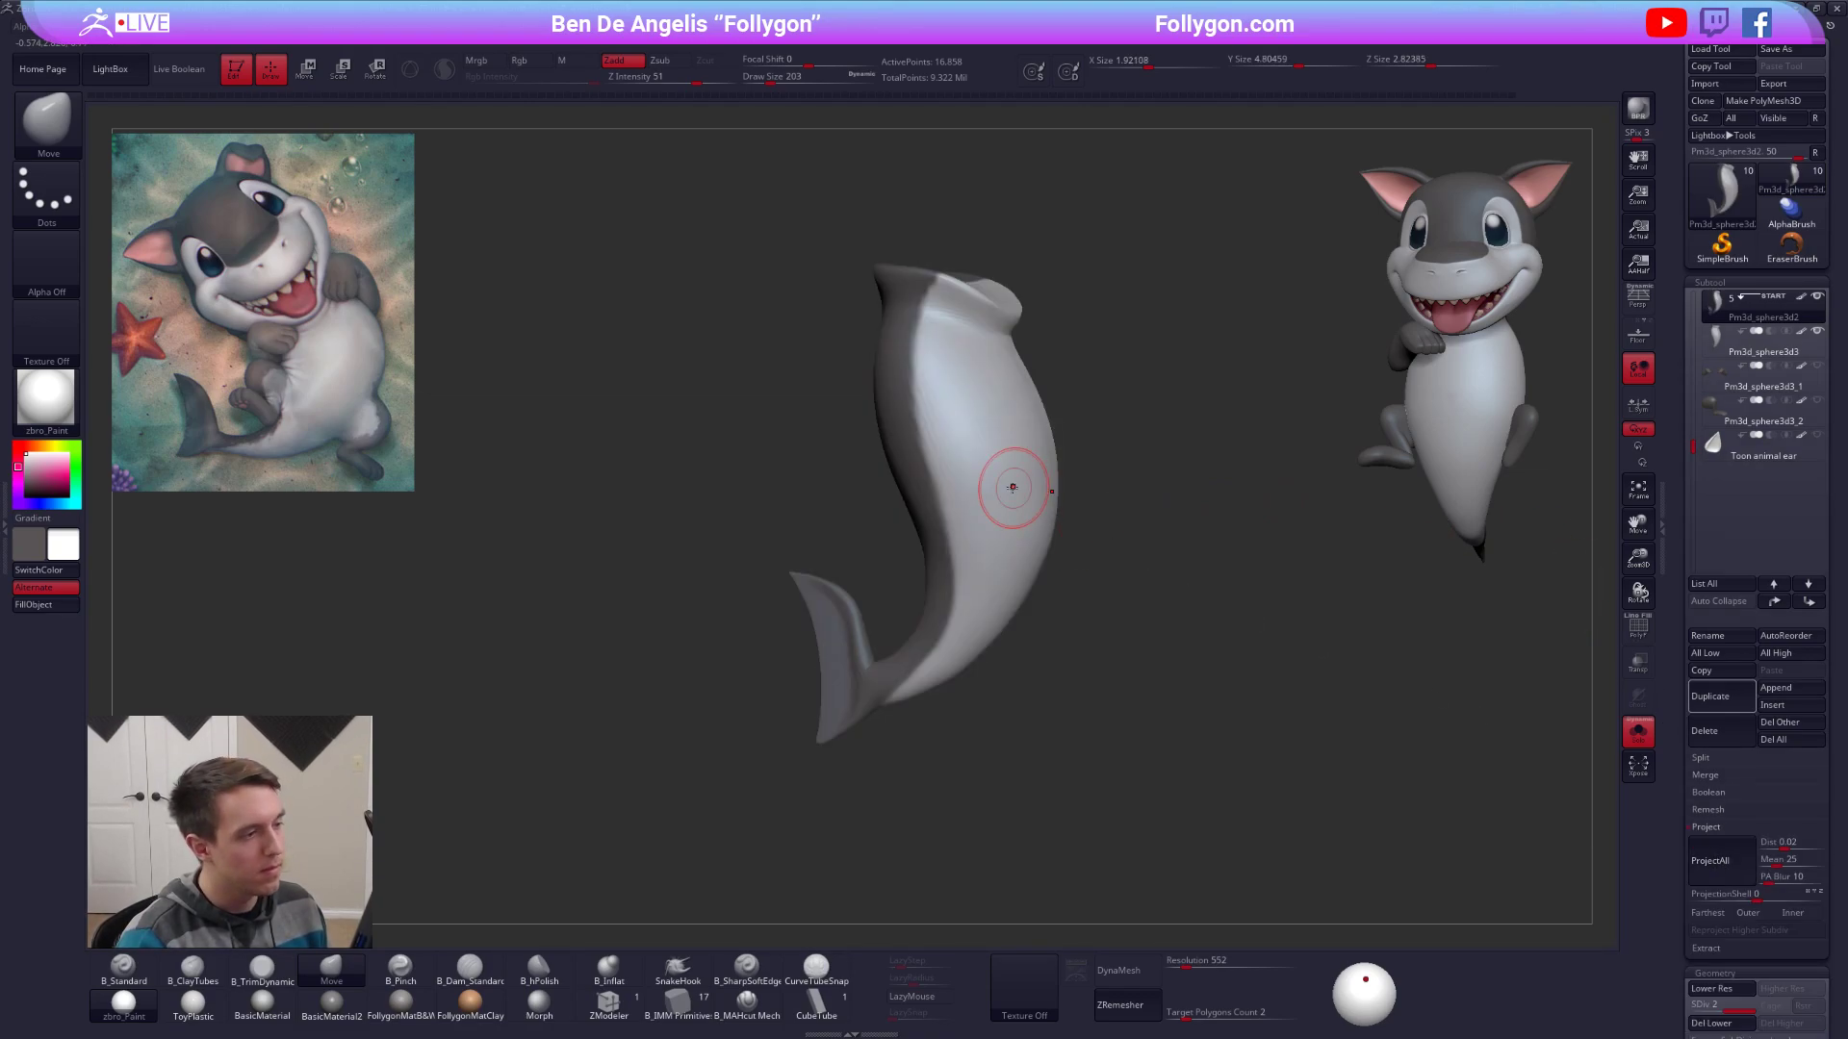
key(ctrl+d)
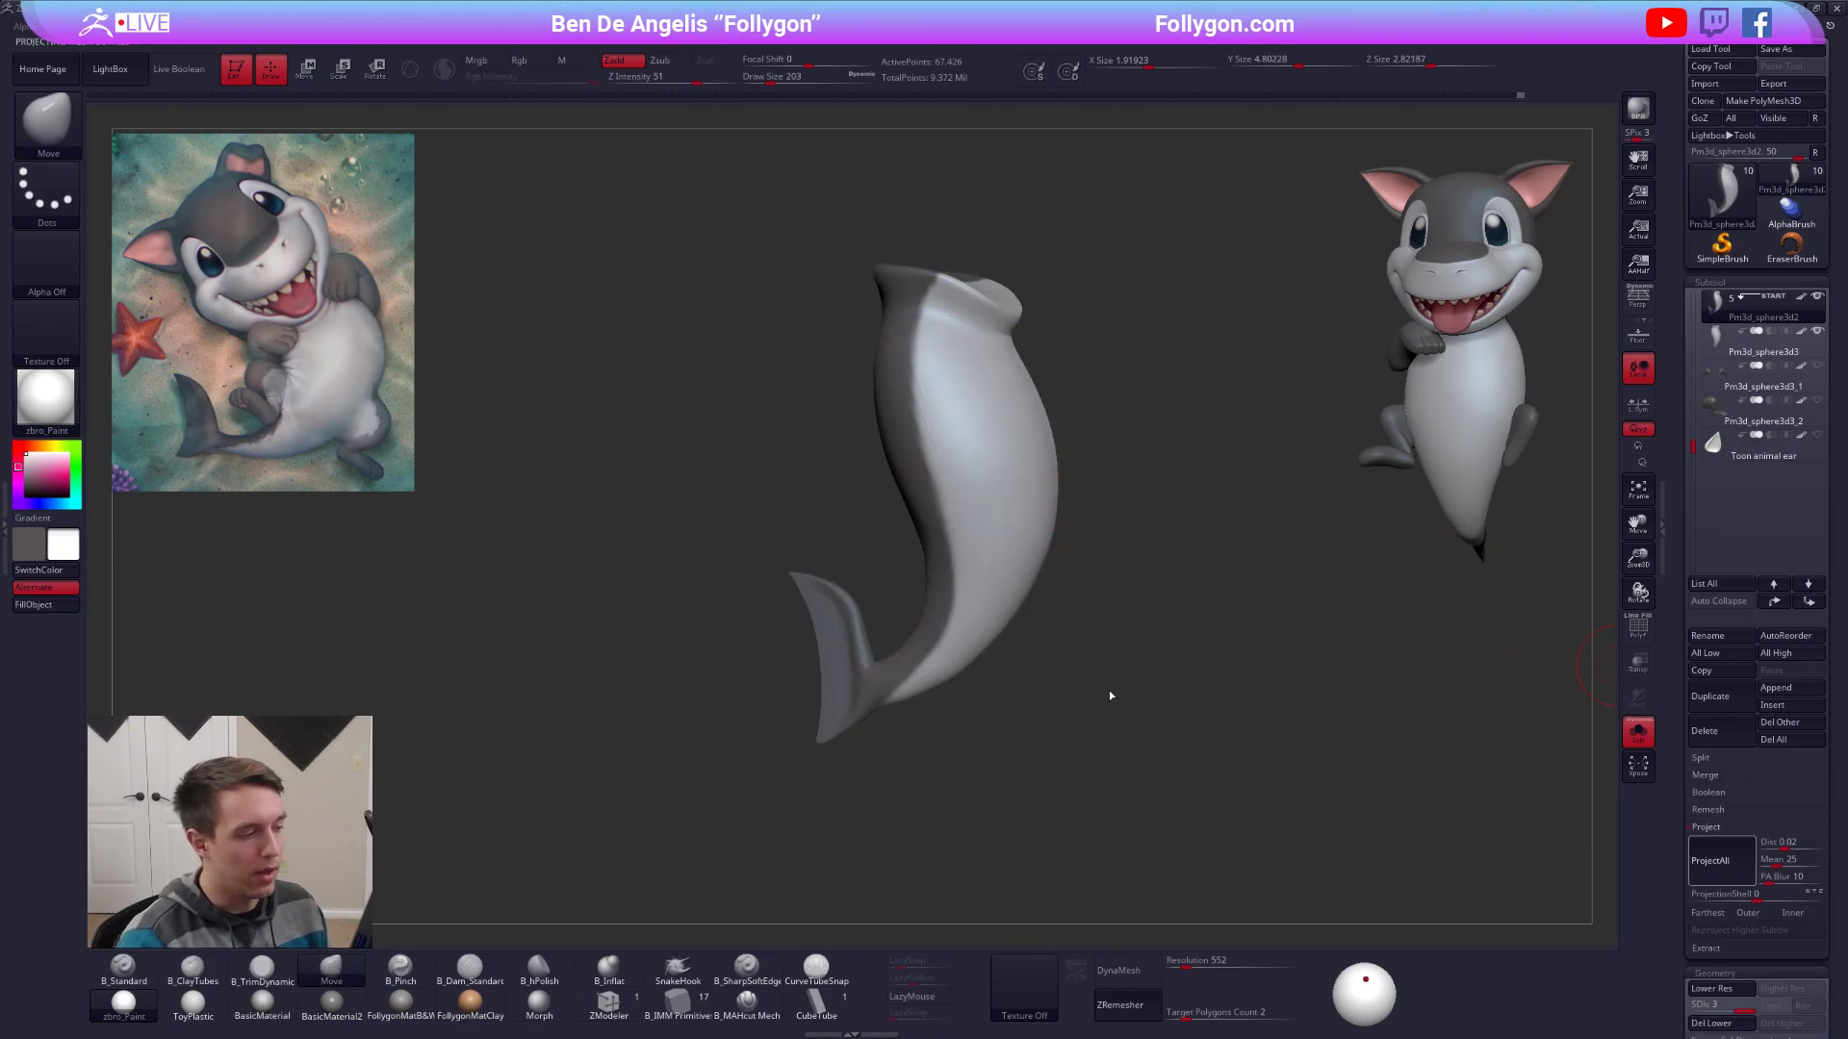
key(ctrl+d)
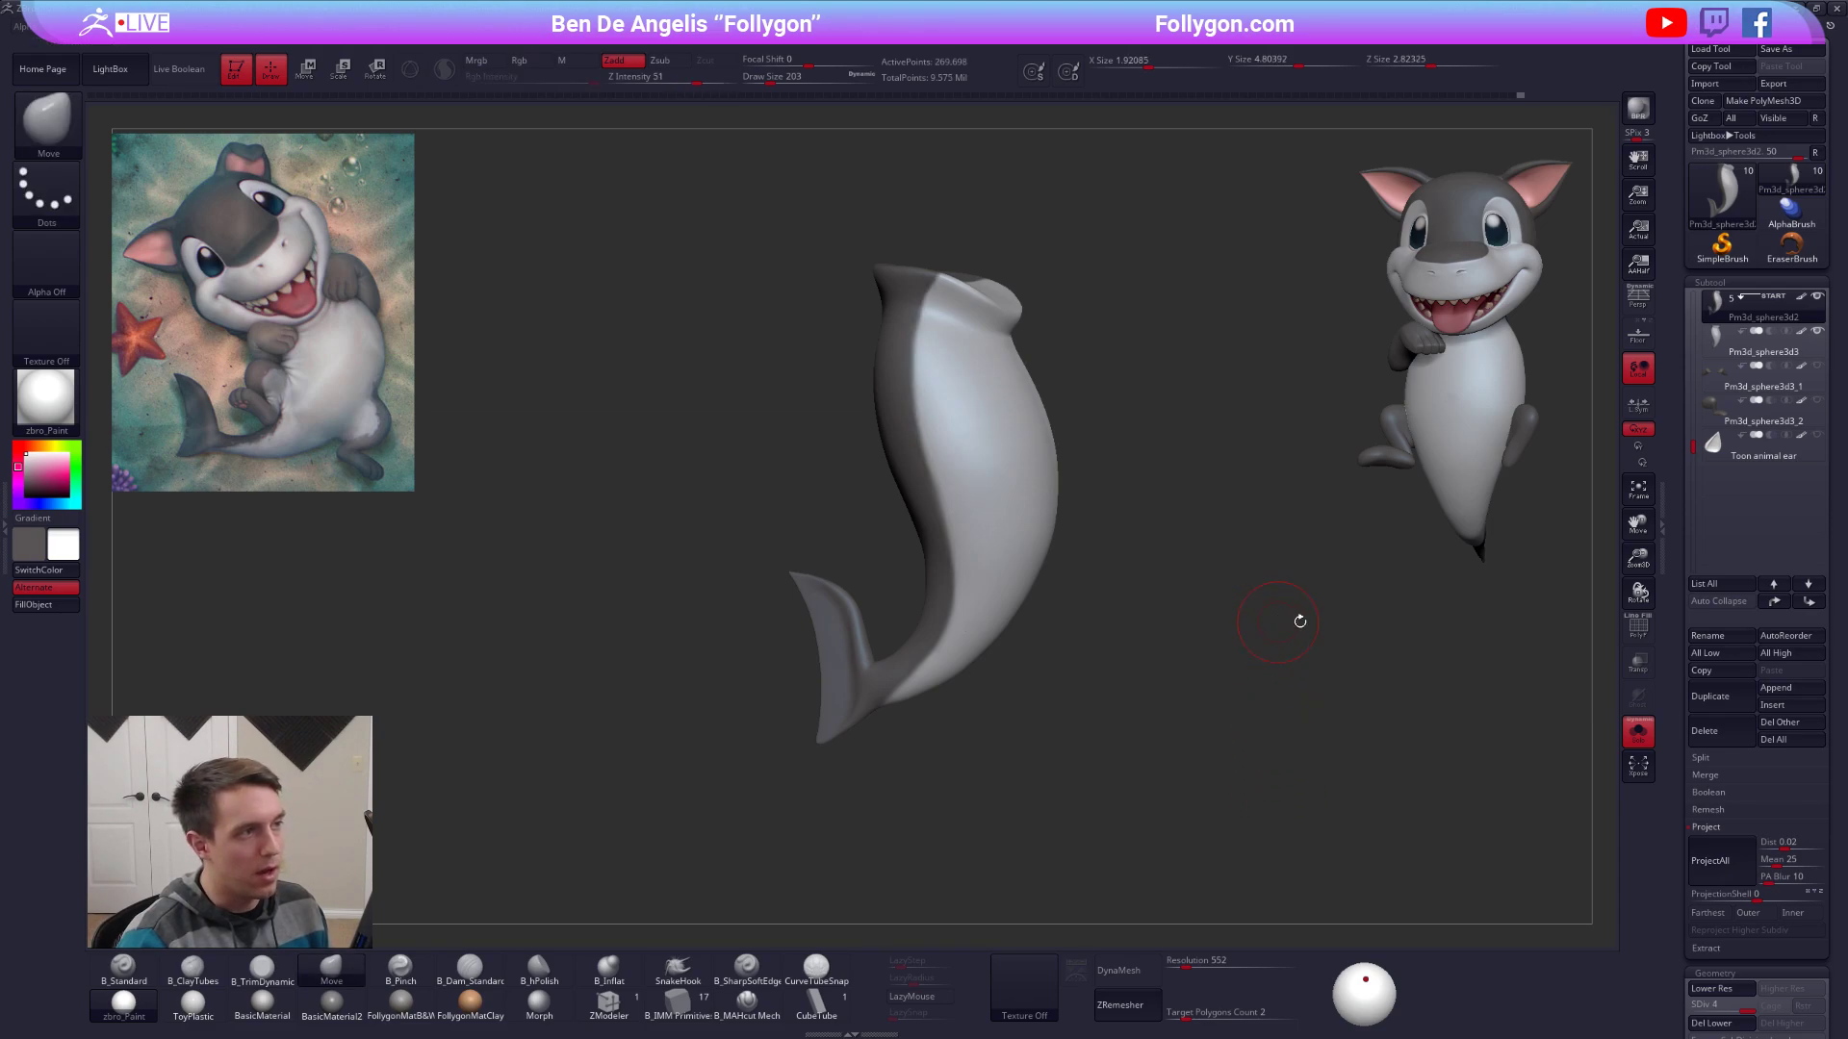
click(1713, 859)
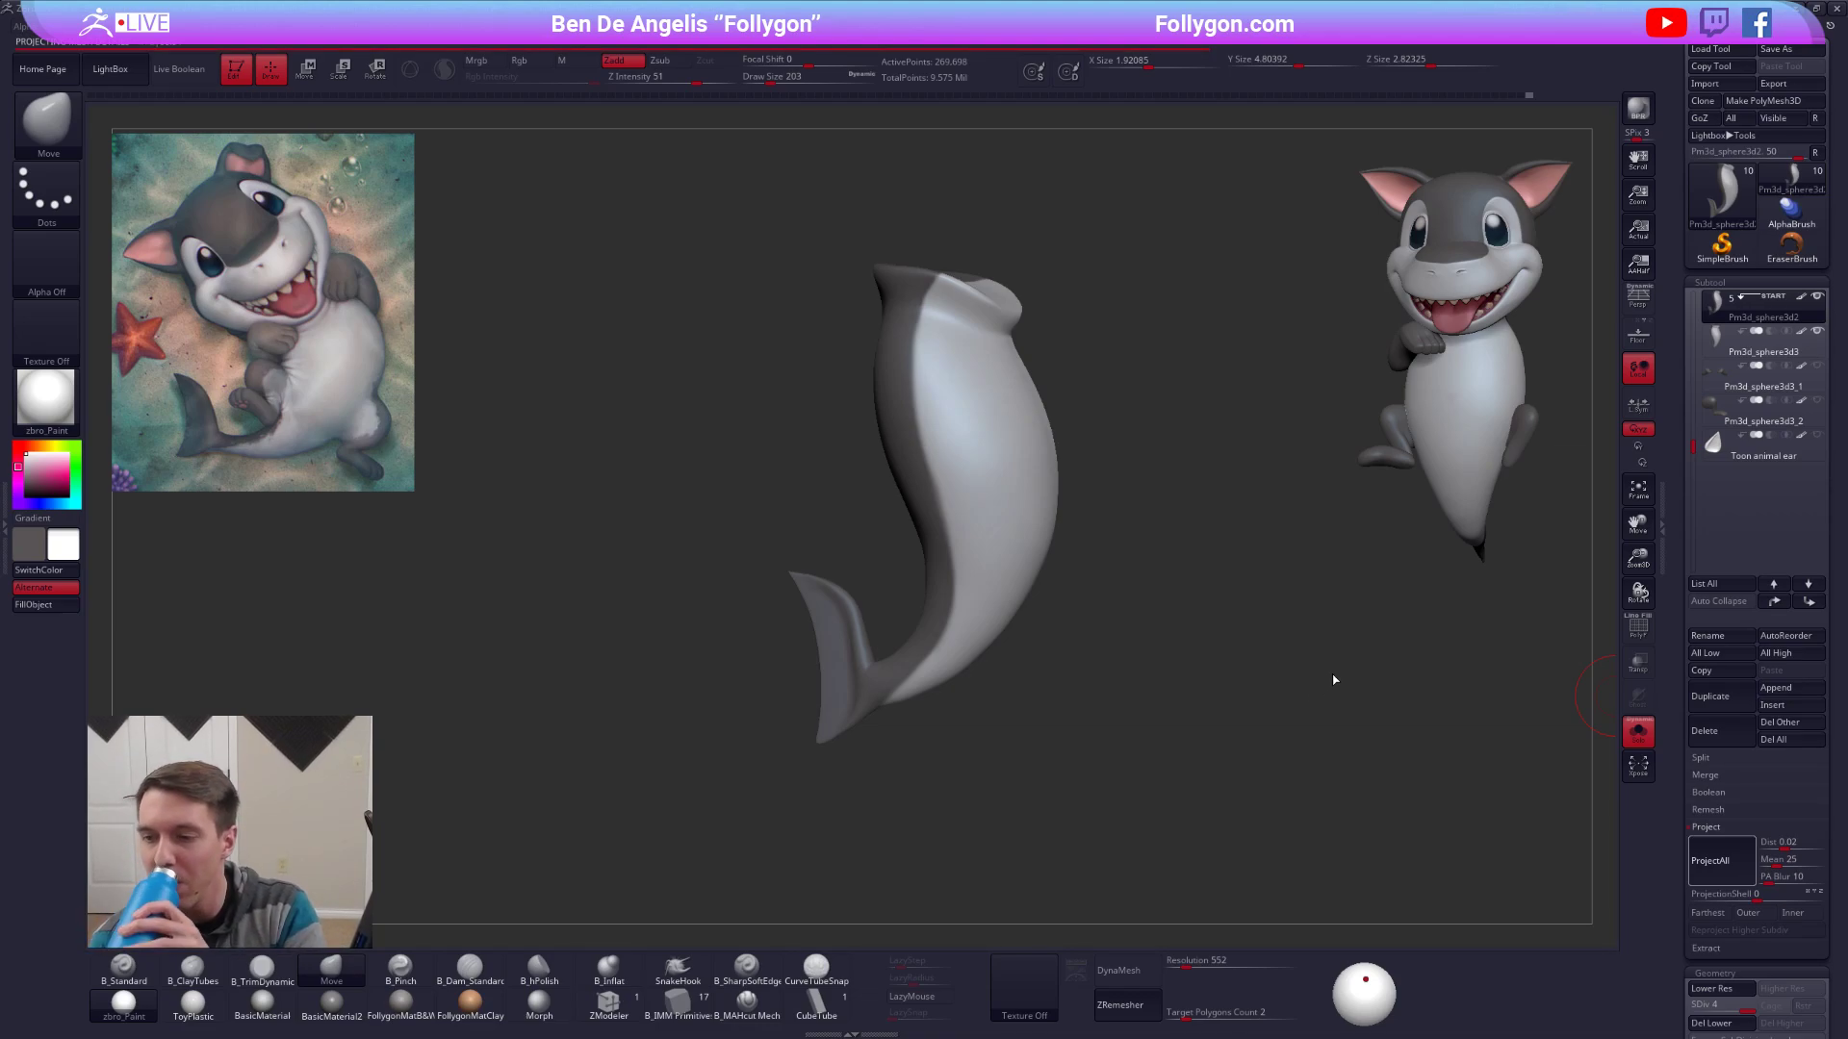
key(alt+Tab)
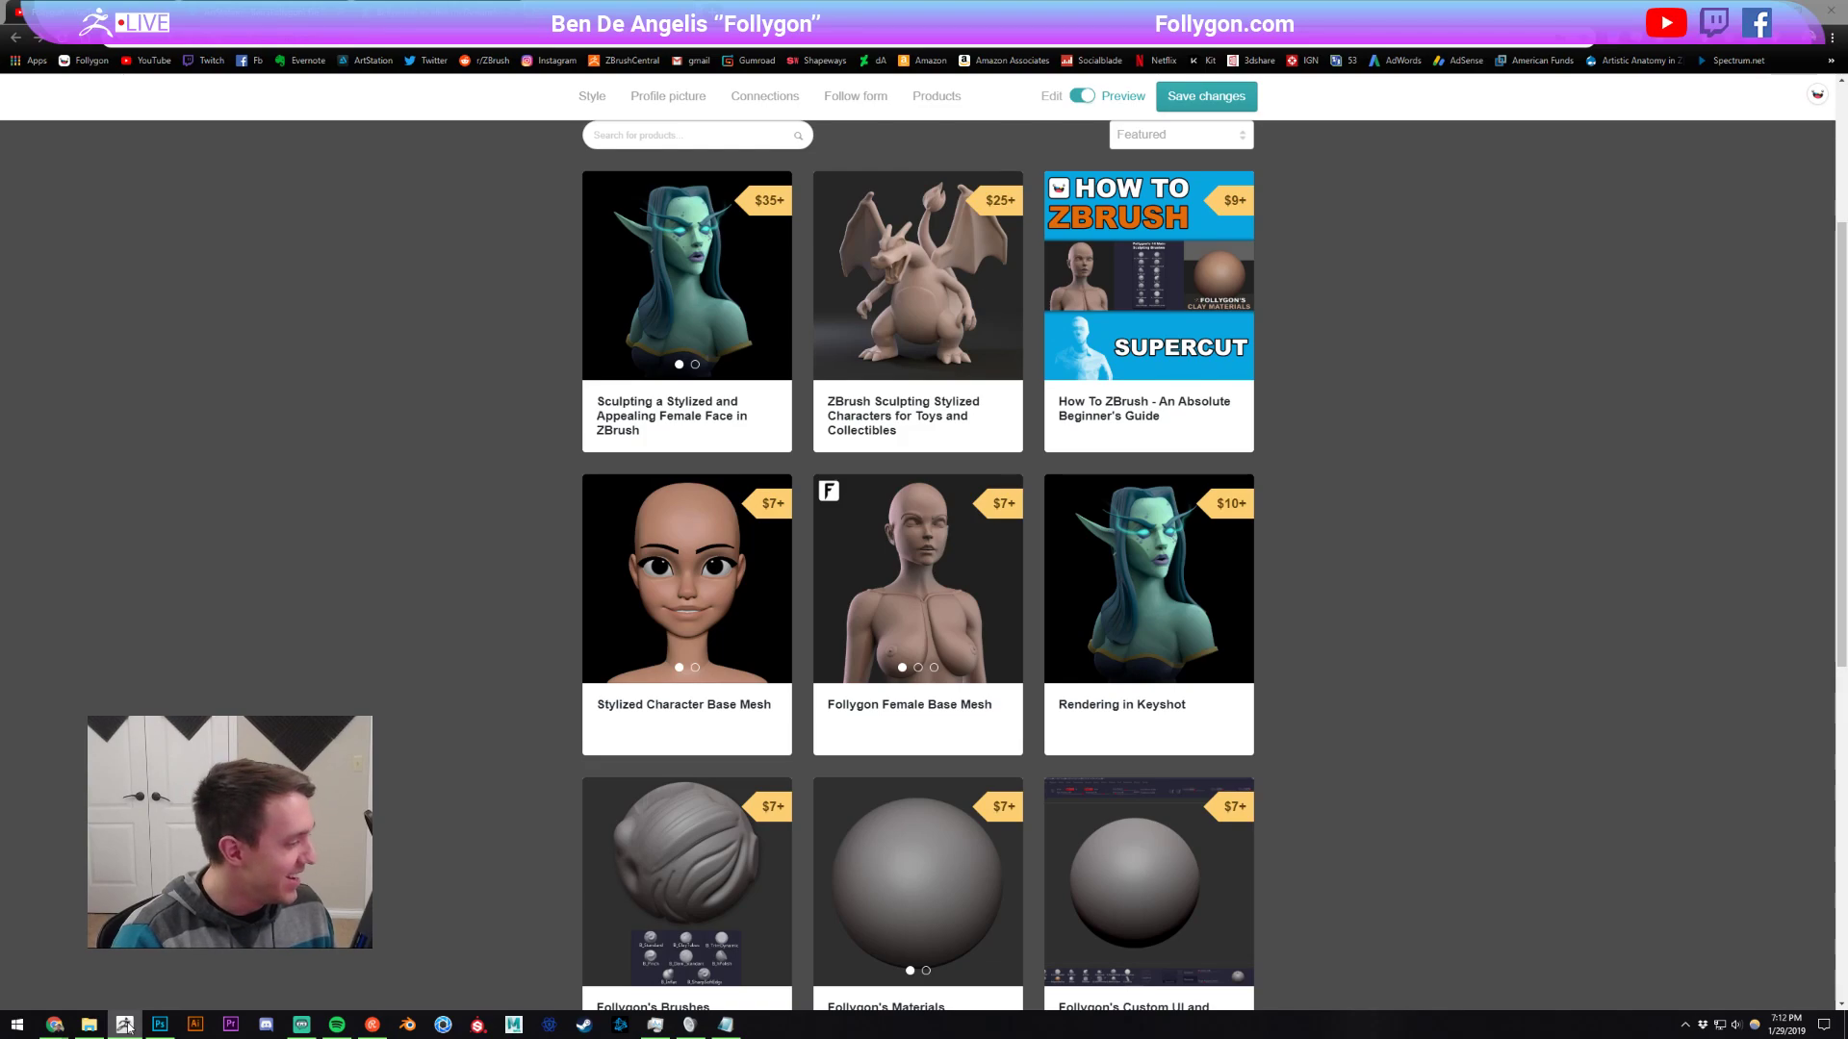
click(136, 978)
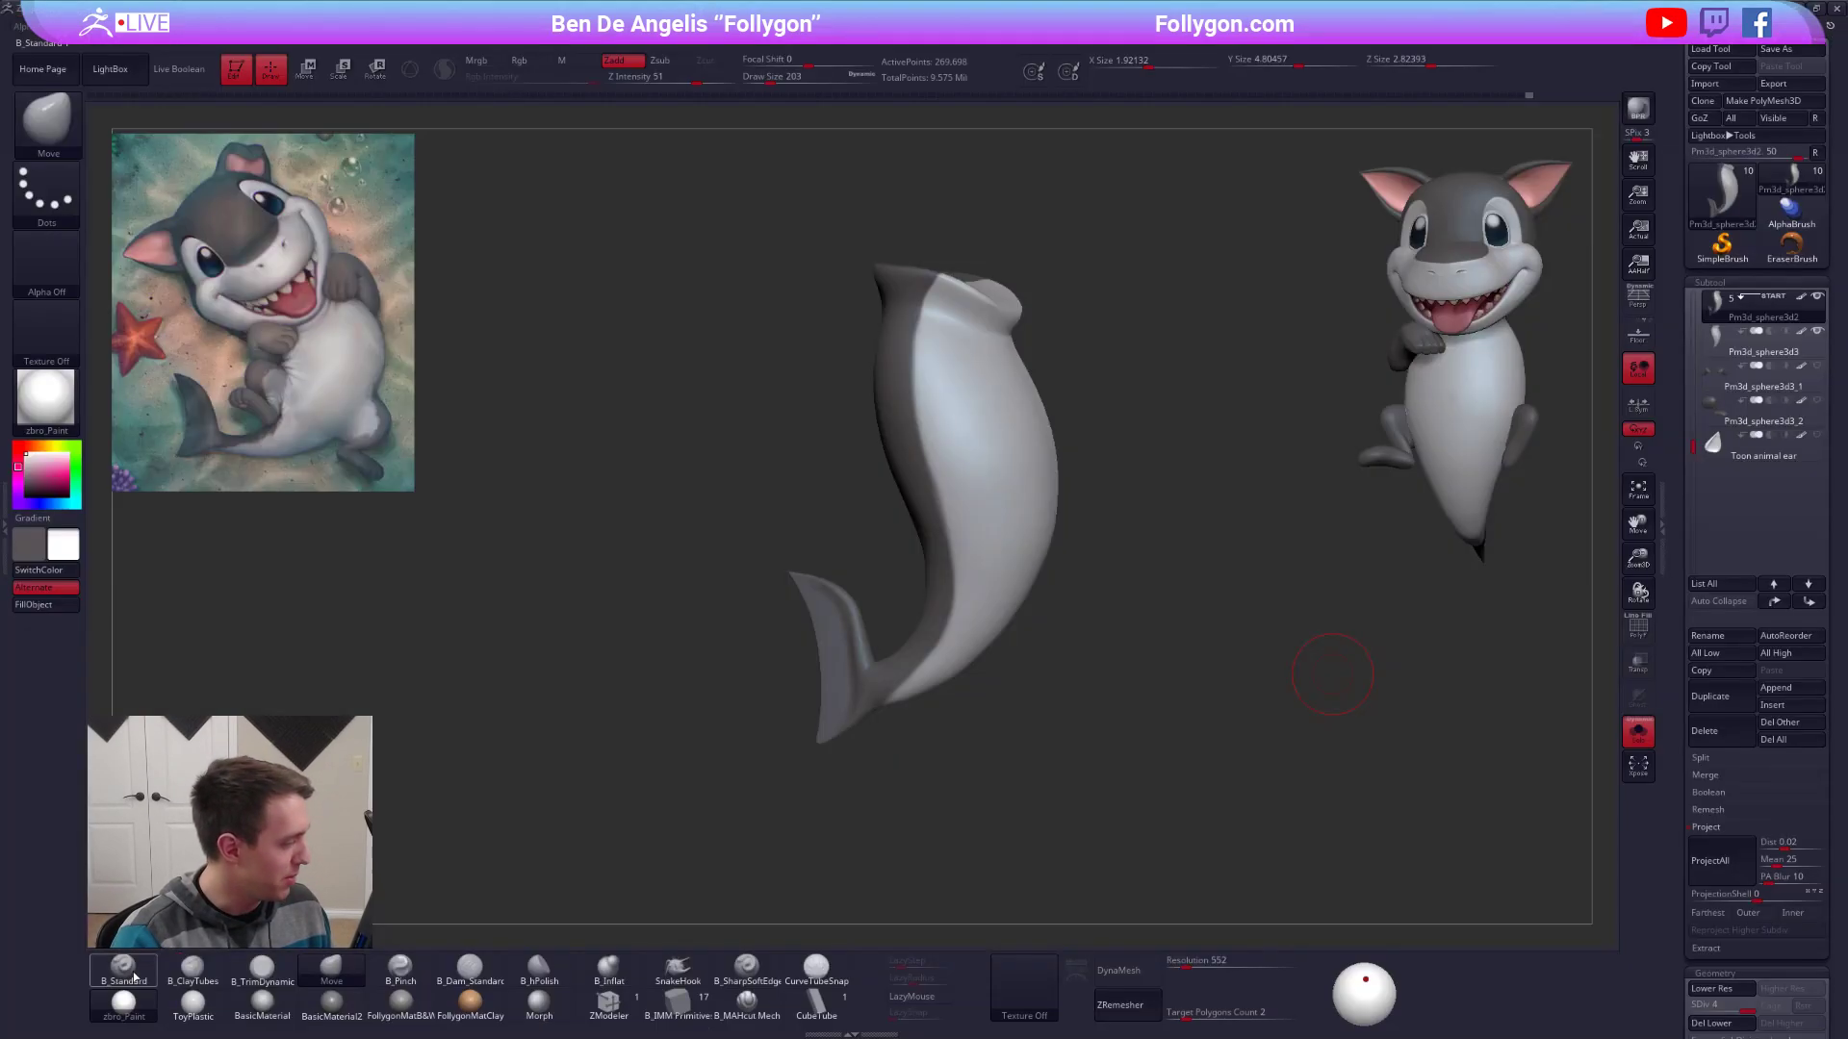
Check the wireframe of the projected body and subdivide it to level 5.
right_drag(1094, 550, 1025, 537)
key(shift+f)
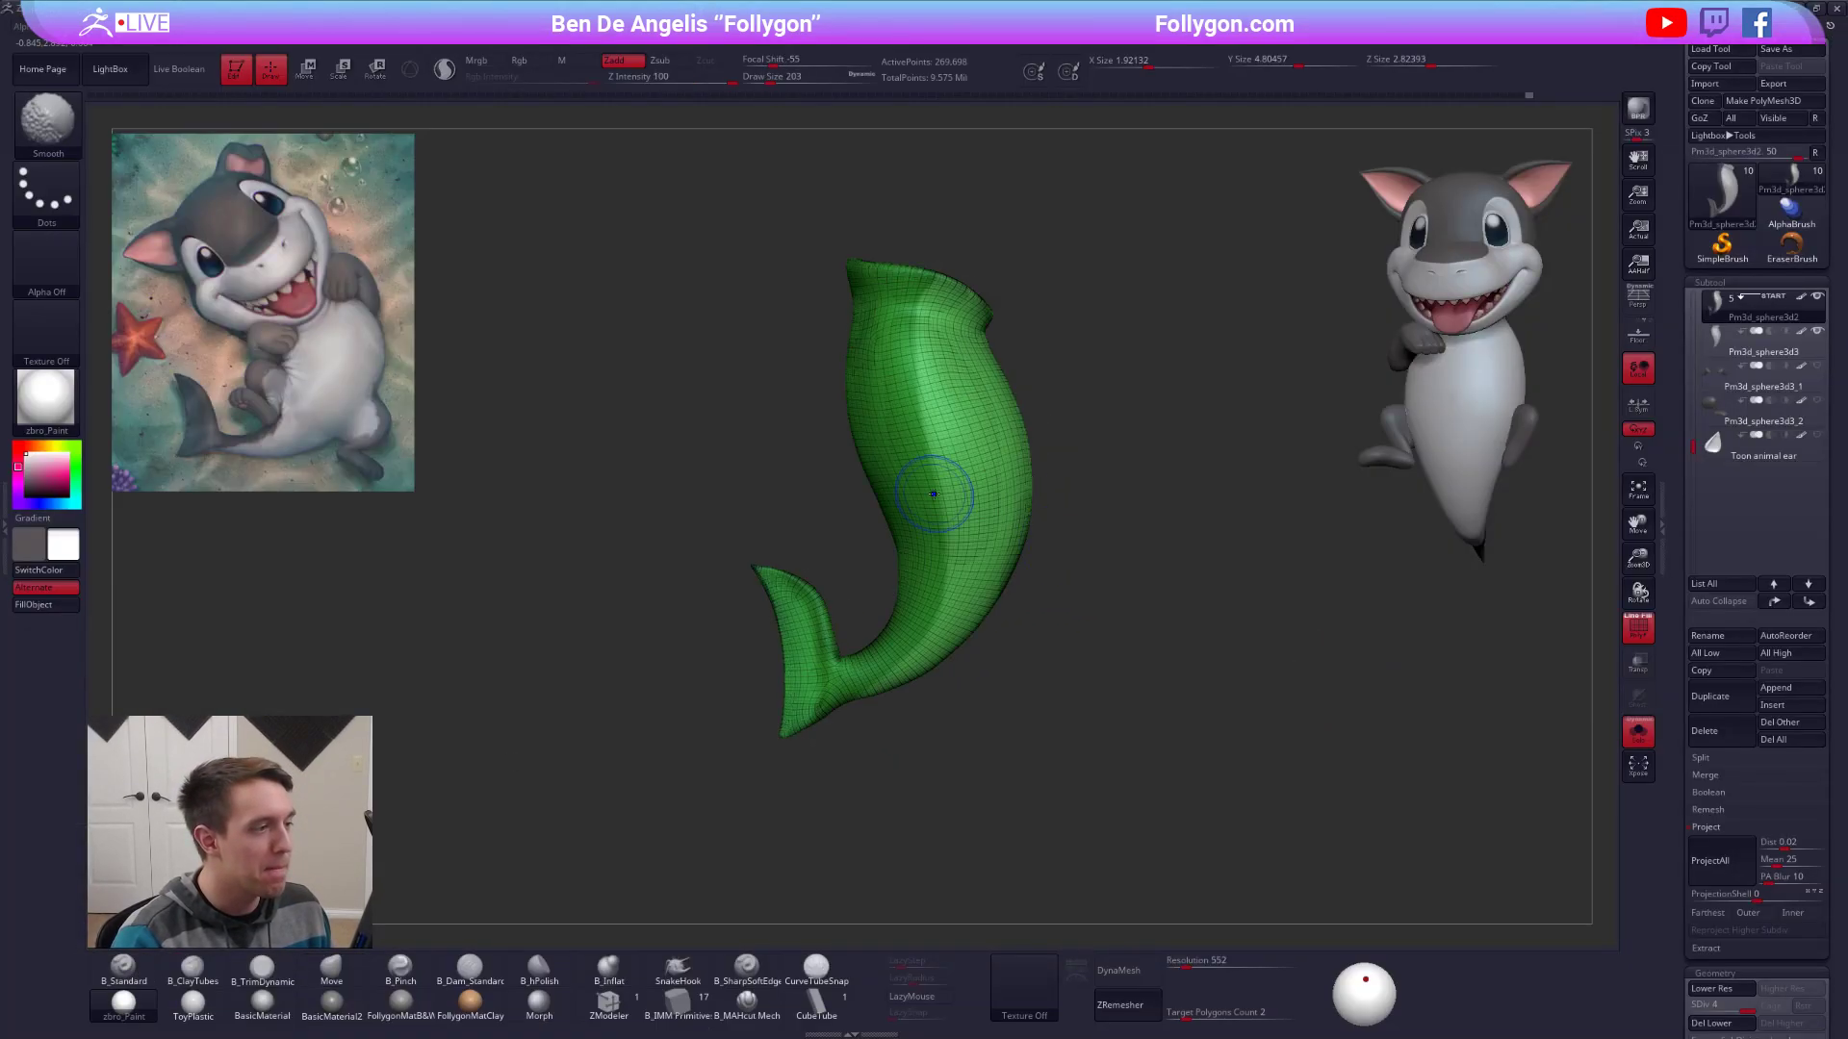
key(shift+f)
right_drag(943, 494, 986, 522)
key(ctrl+d)
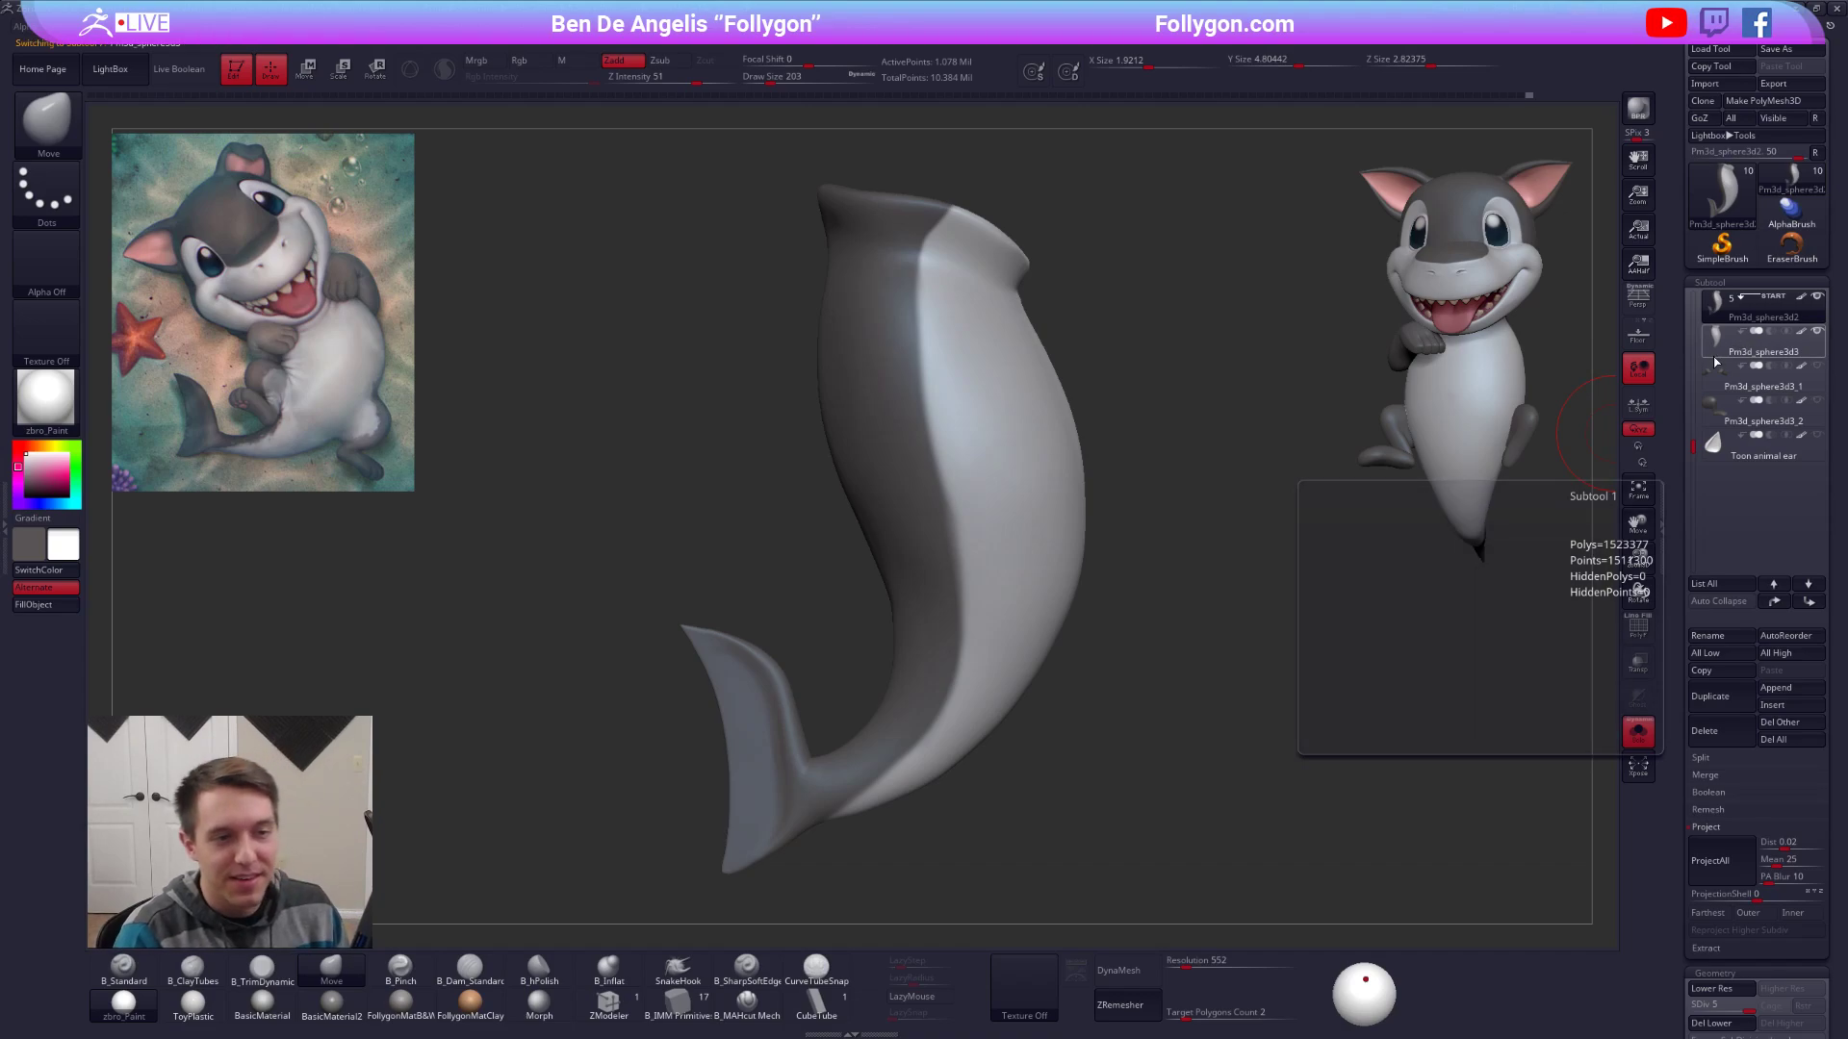
Delete the old high-resolution body subtool and select the remeshed body.
click(1761, 341)
click(1723, 731)
click(1588, 760)
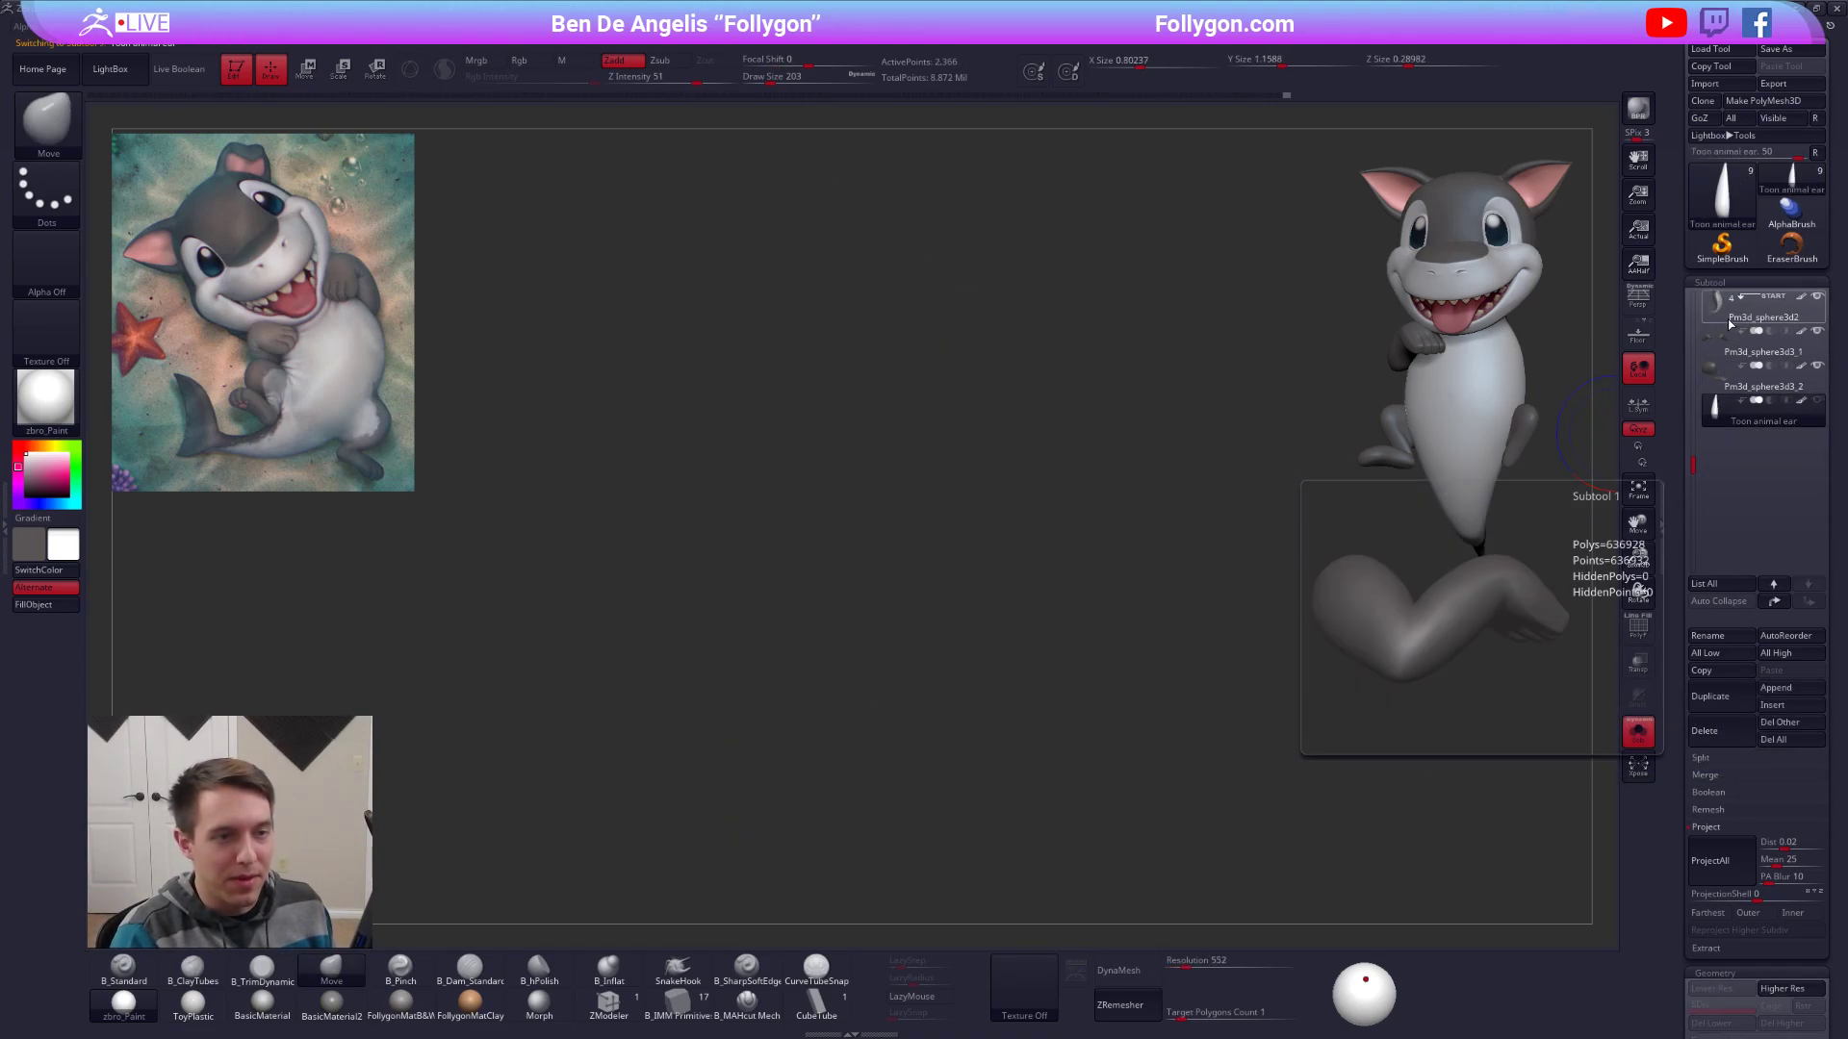
click(1761, 310)
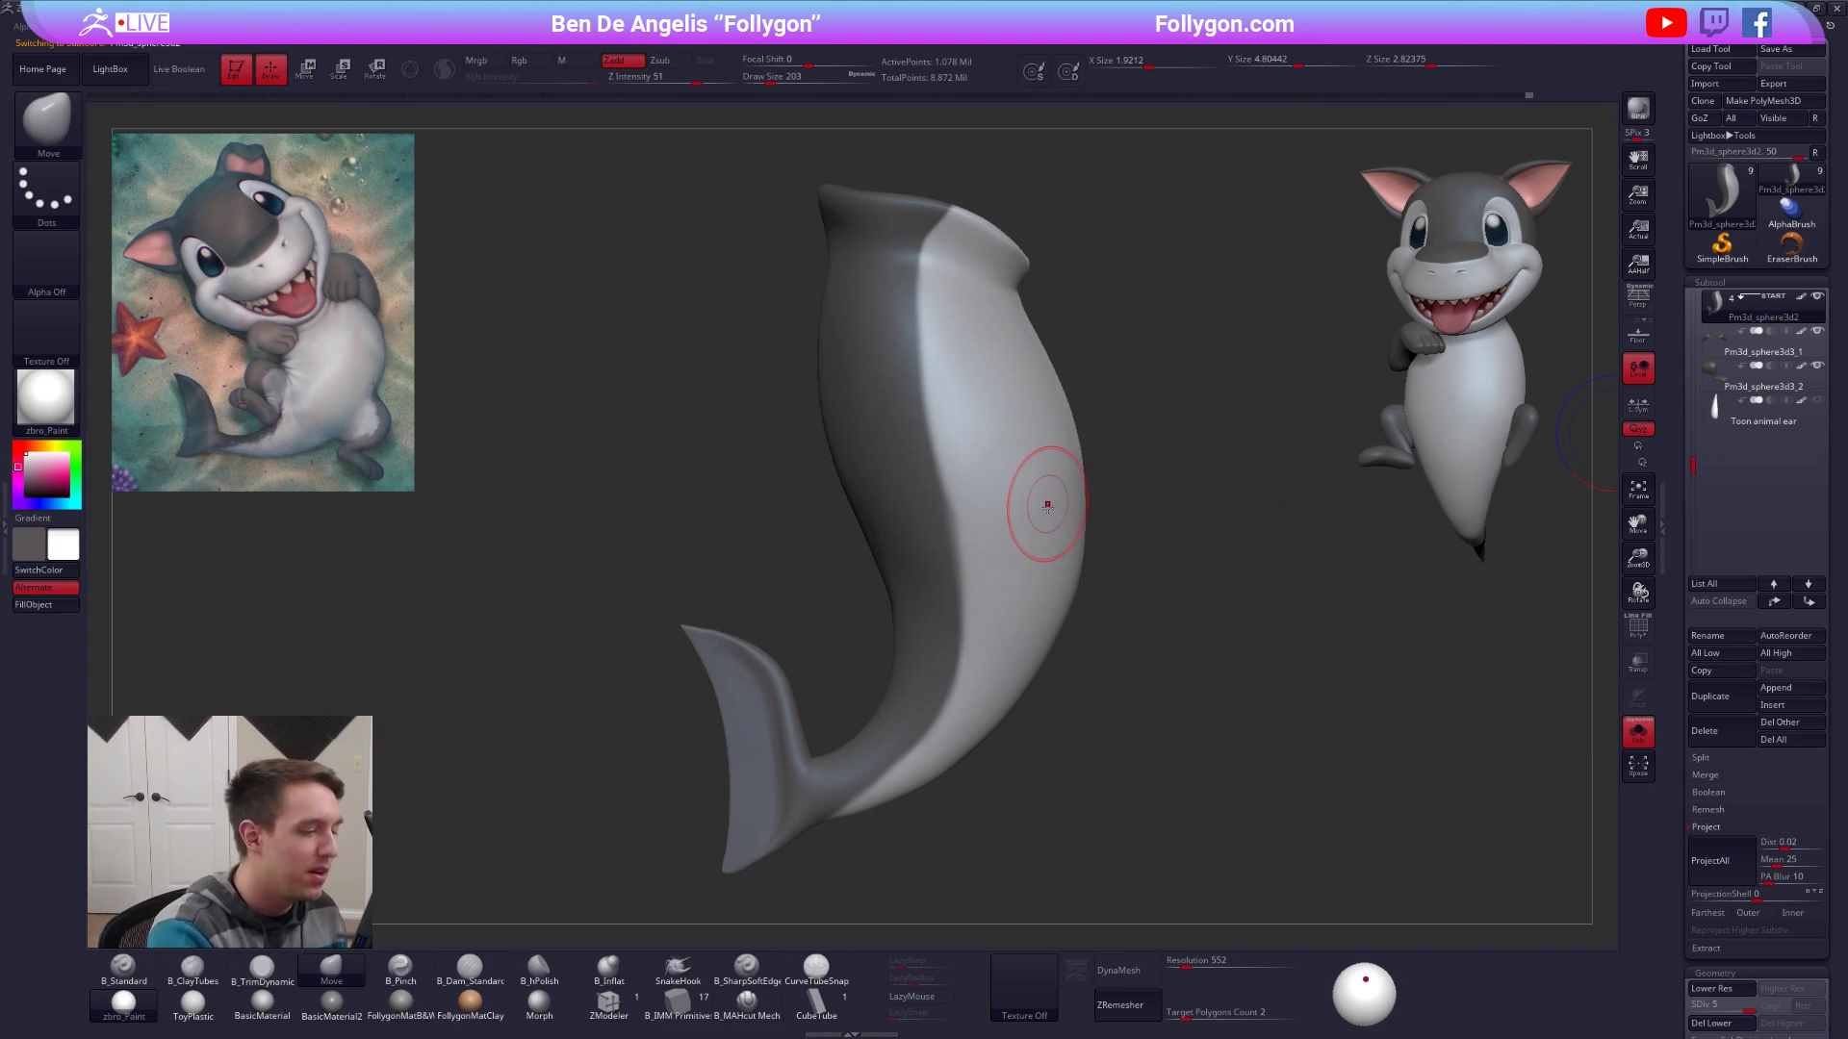
Turn off Solo to show the whole character and set the Move brush's draw size to 252.
alt+right_drag(1018, 575, 1057, 585)
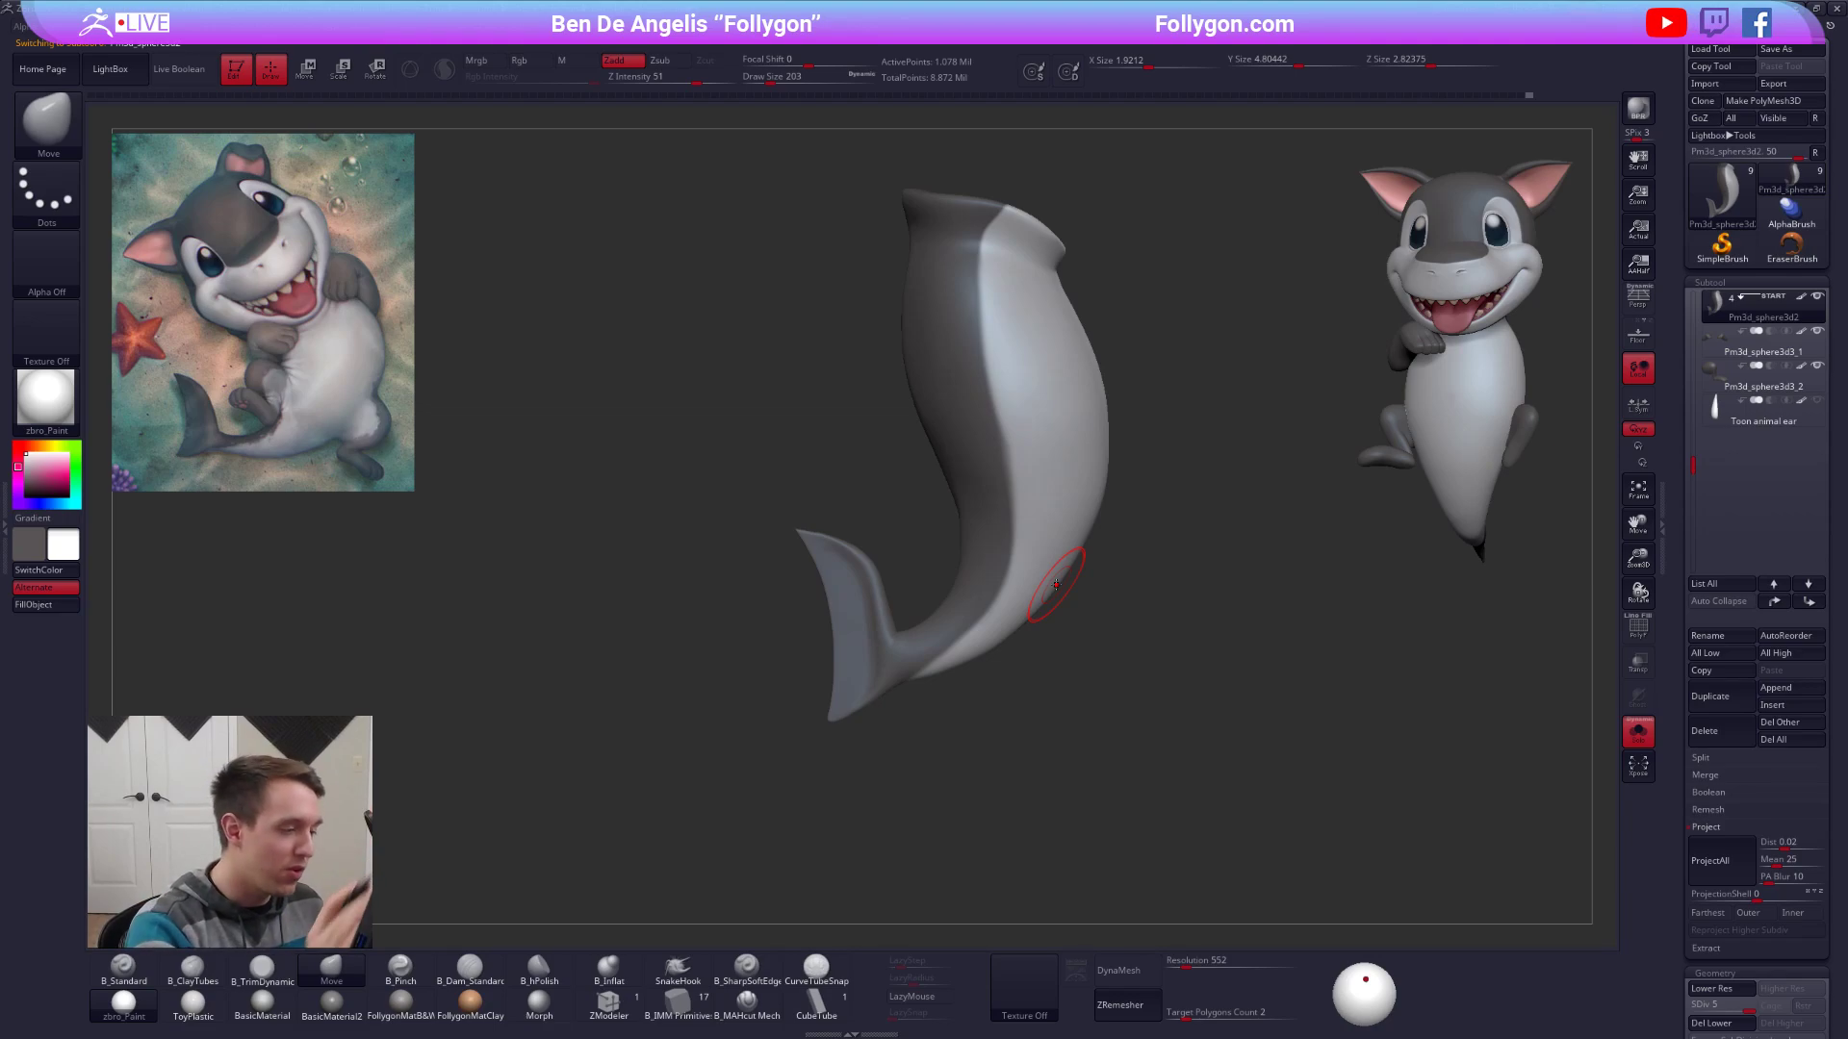
key(alt+s)
mouse_move(1036, 521)
right_down()
mouse_move(980, 578)
mouse_move(980, 719)
mouse_move(1010, 616)
mouse_move(990, 613)
mouse_move(1011, 751)
right_up()
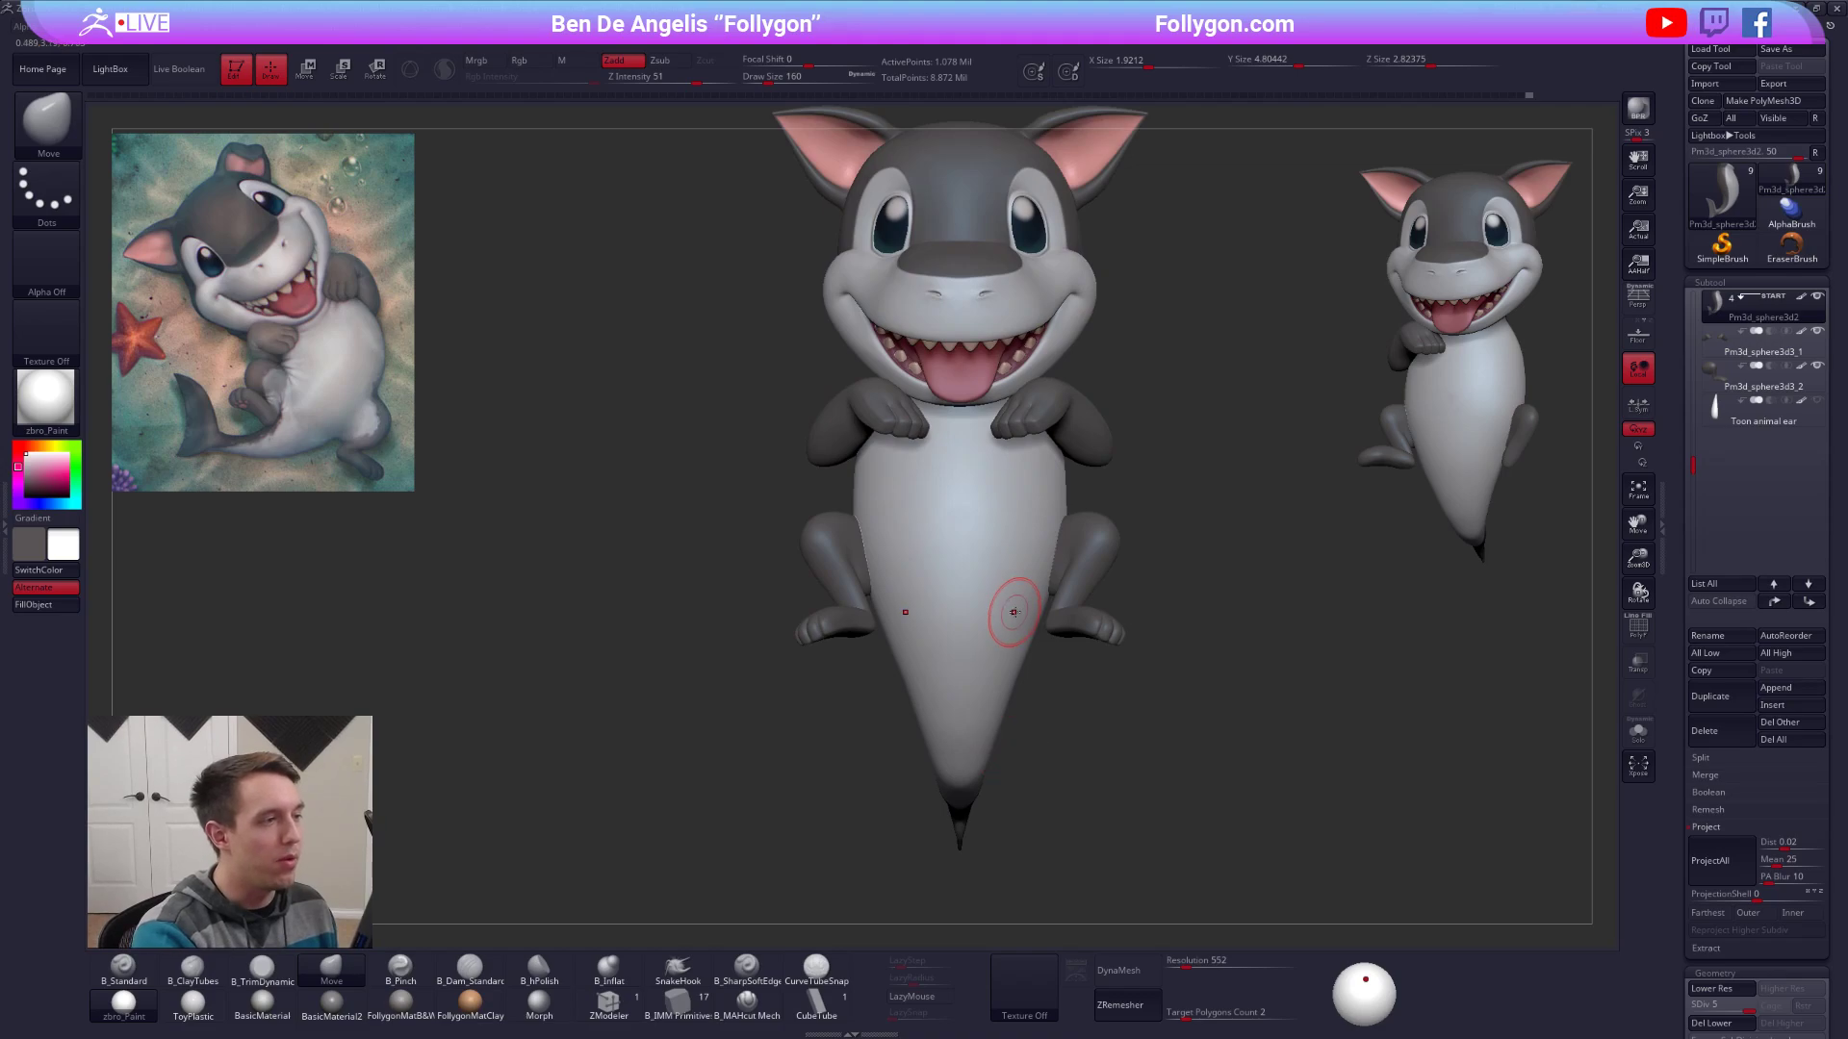
right_drag(1014, 612, 1011, 584)
key(space)
drag(1100, 497, 1105, 492)
key(ctrl+shift+space)
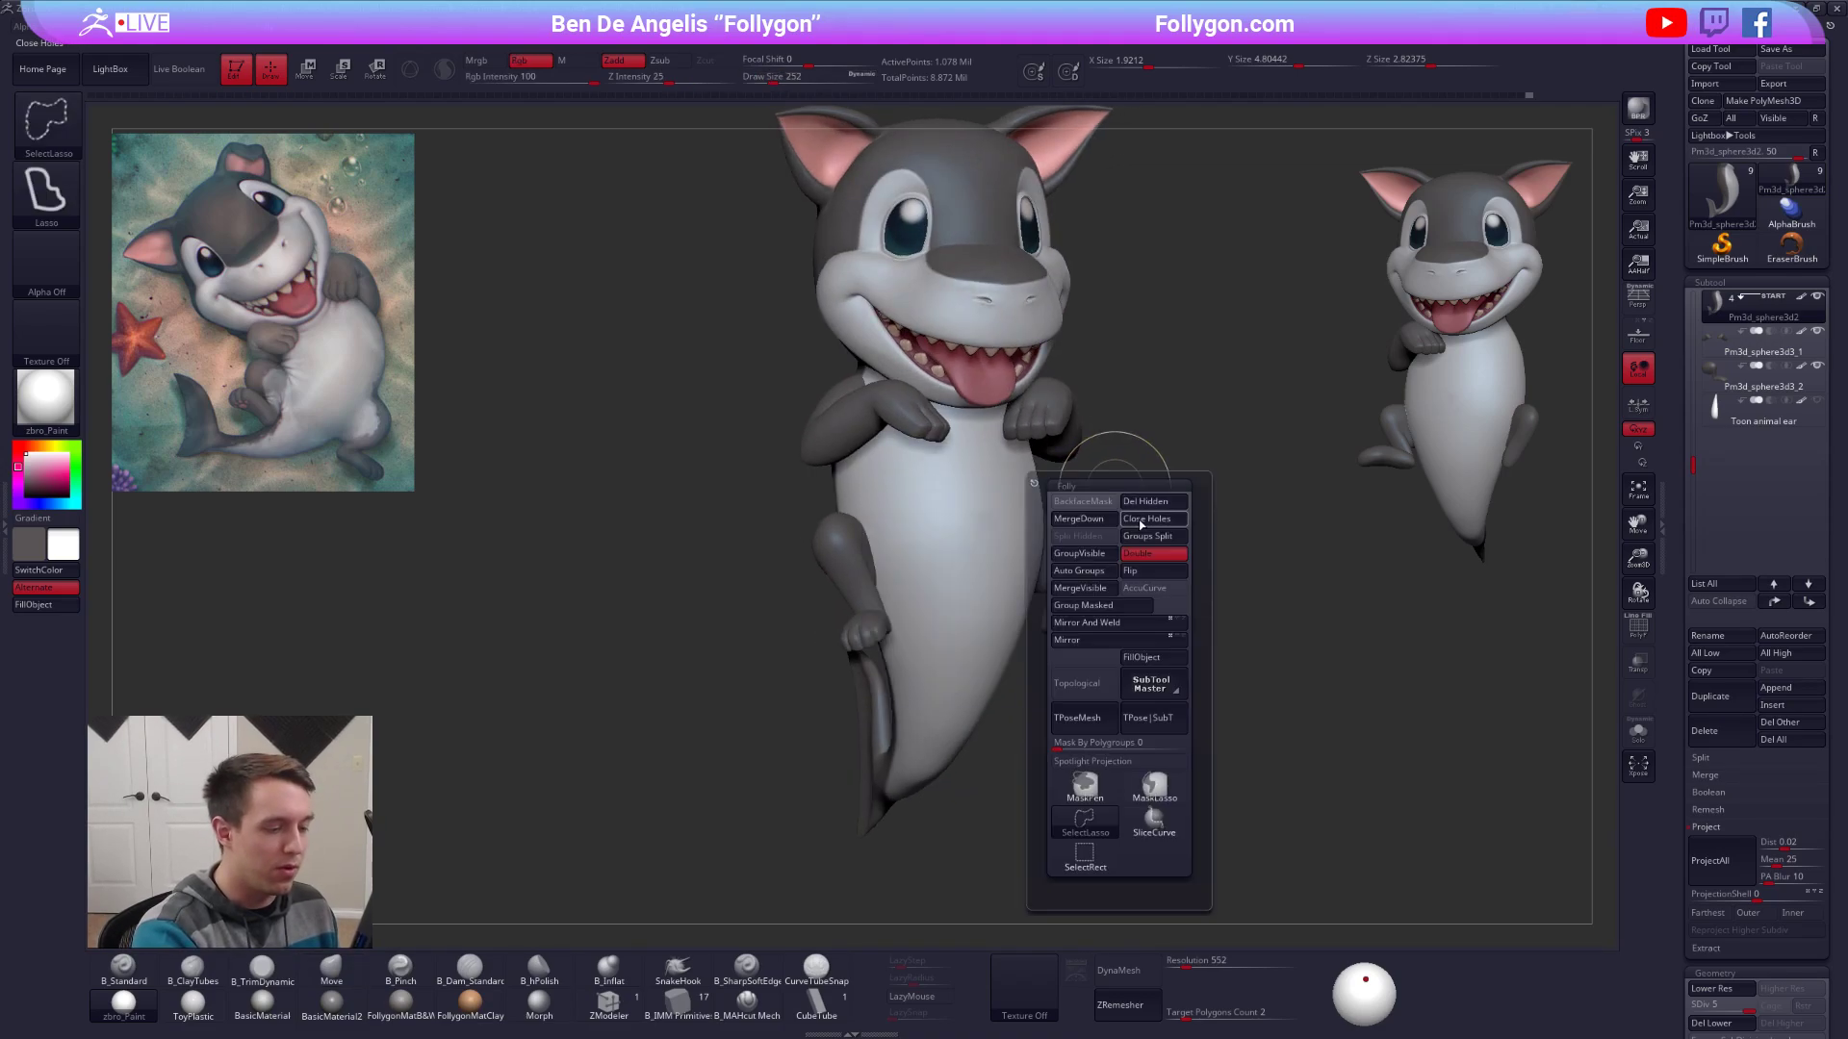
Turn on perspective and drop the body to subdivision level 1, checking its wireframe.
click(1638, 300)
alt+drag(1236, 558, 1231, 678)
drag(1312, 811, 1377, 824)
mouse_move(1229, 653)
alt+mouse_down()
mouse_move(1233, 581)
mouse_move(1282, 515)
mouse_move(1284, 471)
alt+mouse_up()
key(shift+f)
key(shift+d)
key(shift+d)
key(shift+d)
key(shift+d)
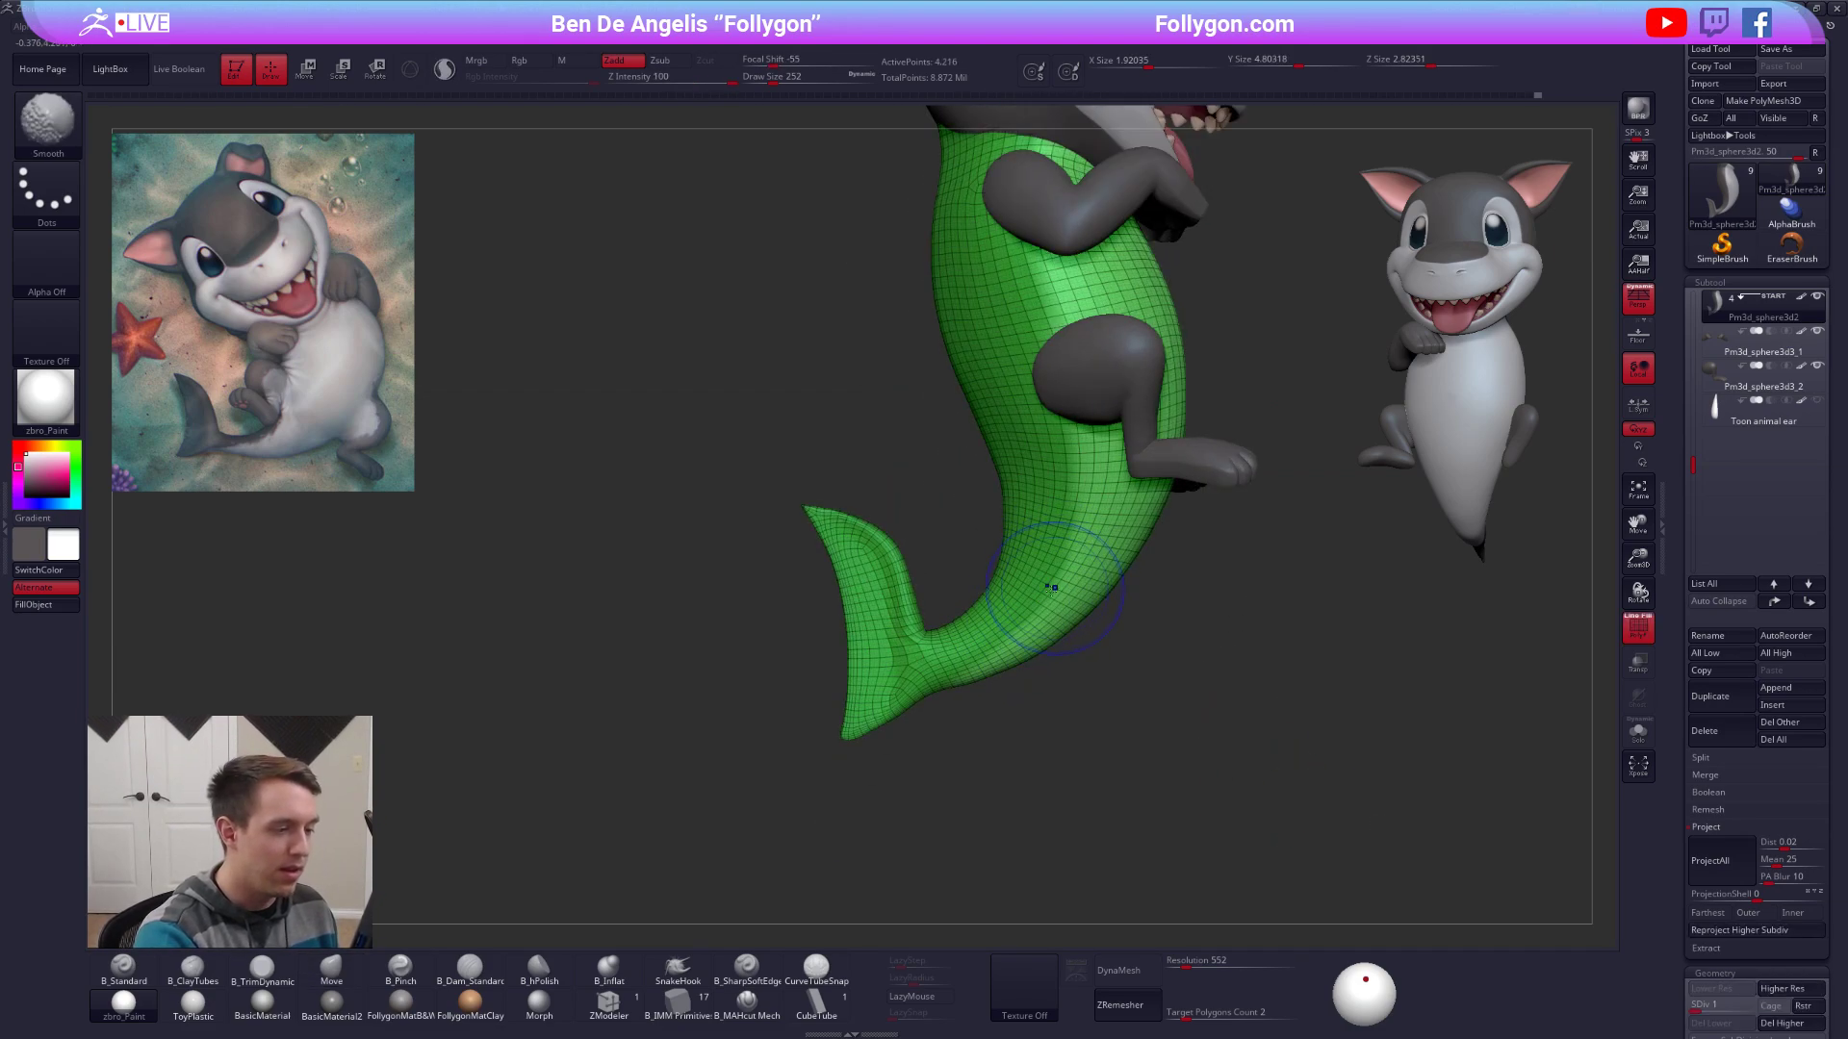
key(shift+f)
Mask the tail end of the body with a topological stroke and invert the mask to free the tail fin.
mouse_move(965, 529)
ctrl+mouse_down()
mouse_move(738, 539)
mouse_move(799, 409)
ctrl+mouse_up()
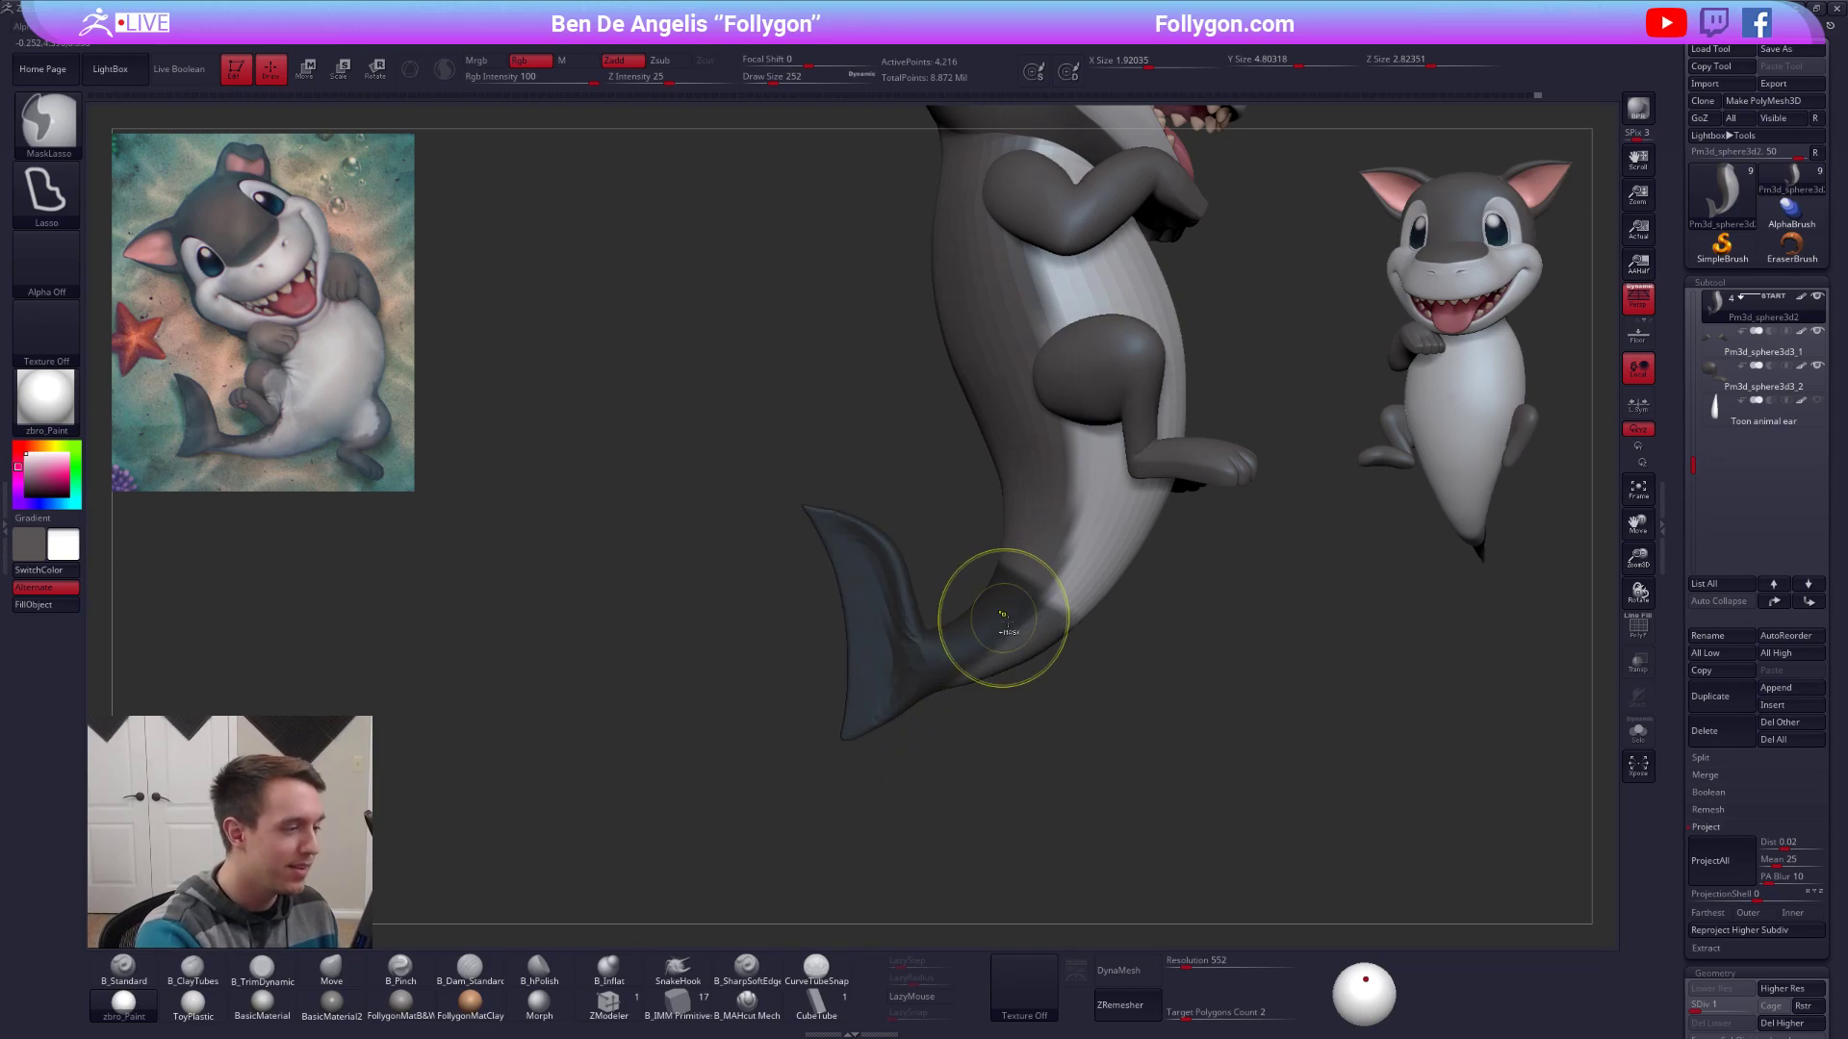
ctrl+click(1066, 698)
alt+right_drag(1024, 643, 1020, 582)
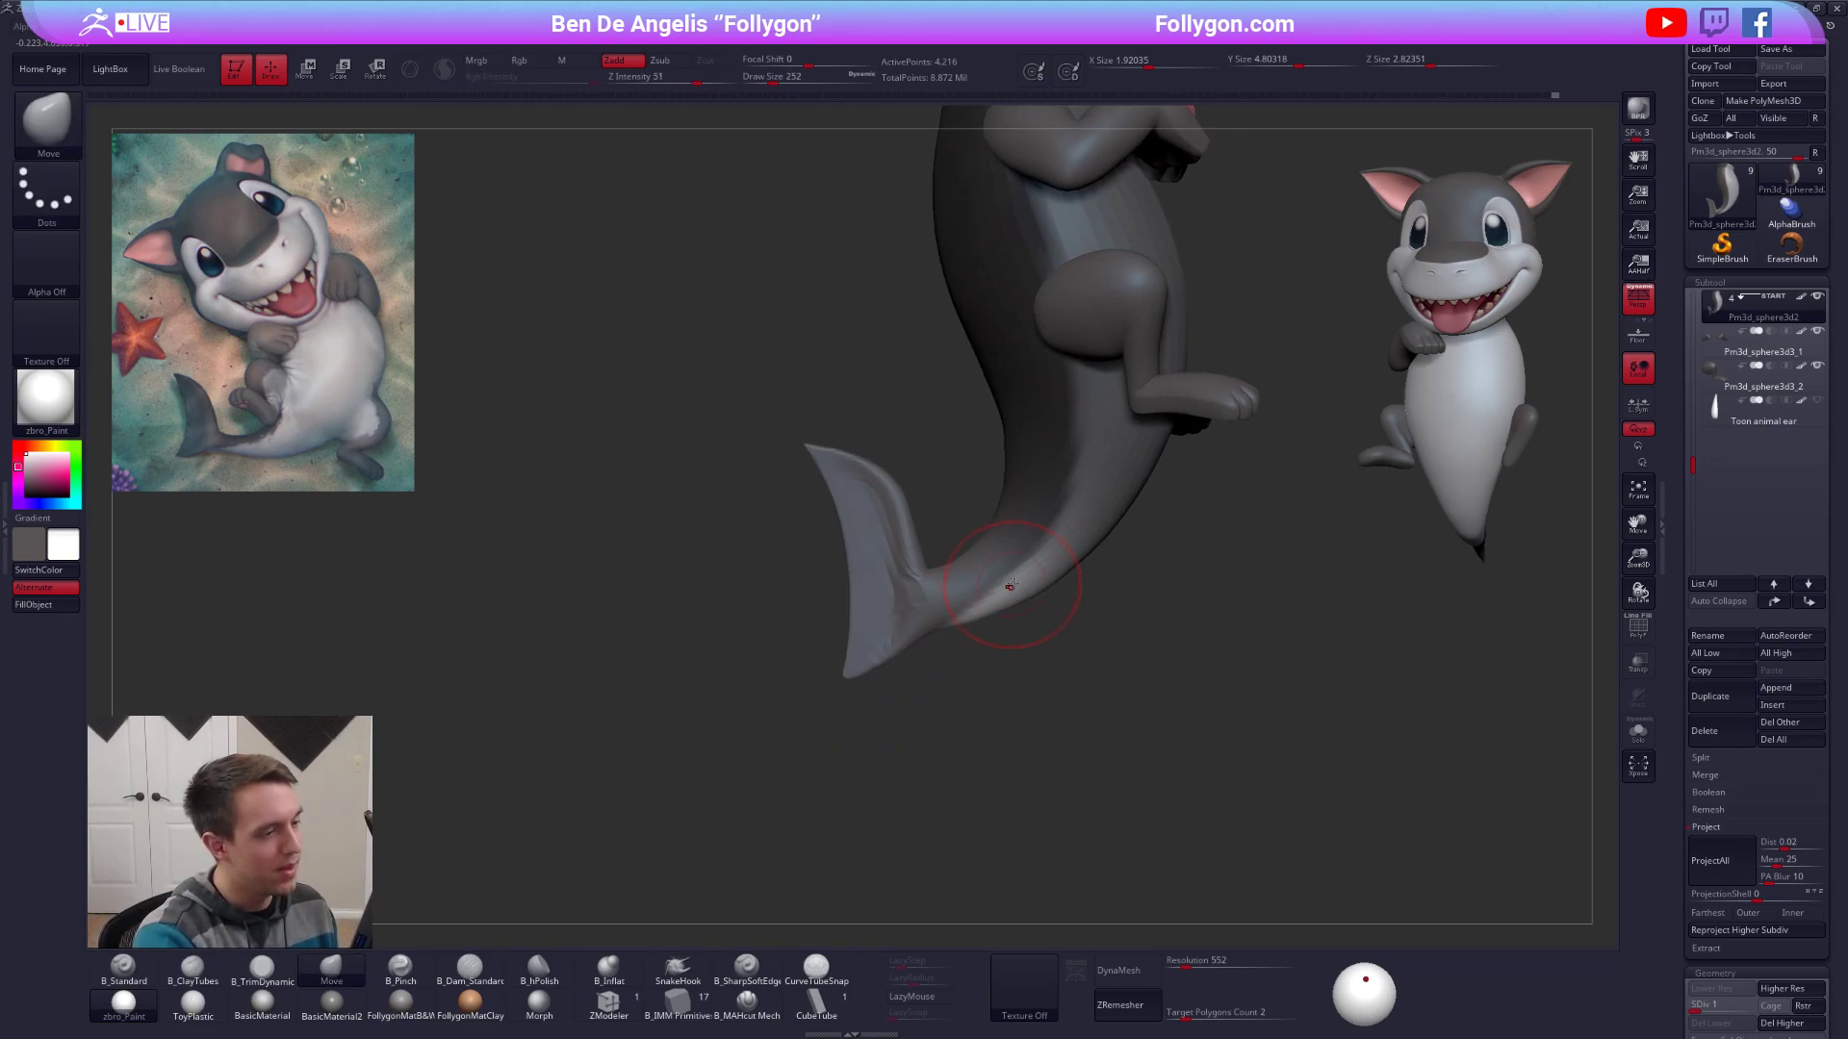
Rotate the unmasked tail fin slightly using a Transpose line drawn from the base of the fin.
key(space)
drag(1025, 563, 1037, 563)
key(w)
mouse_move(938, 598)
mouse_down()
mouse_move(1049, 532)
mouse_move(1168, 747)
mouse_up()
key(r)
key(q)
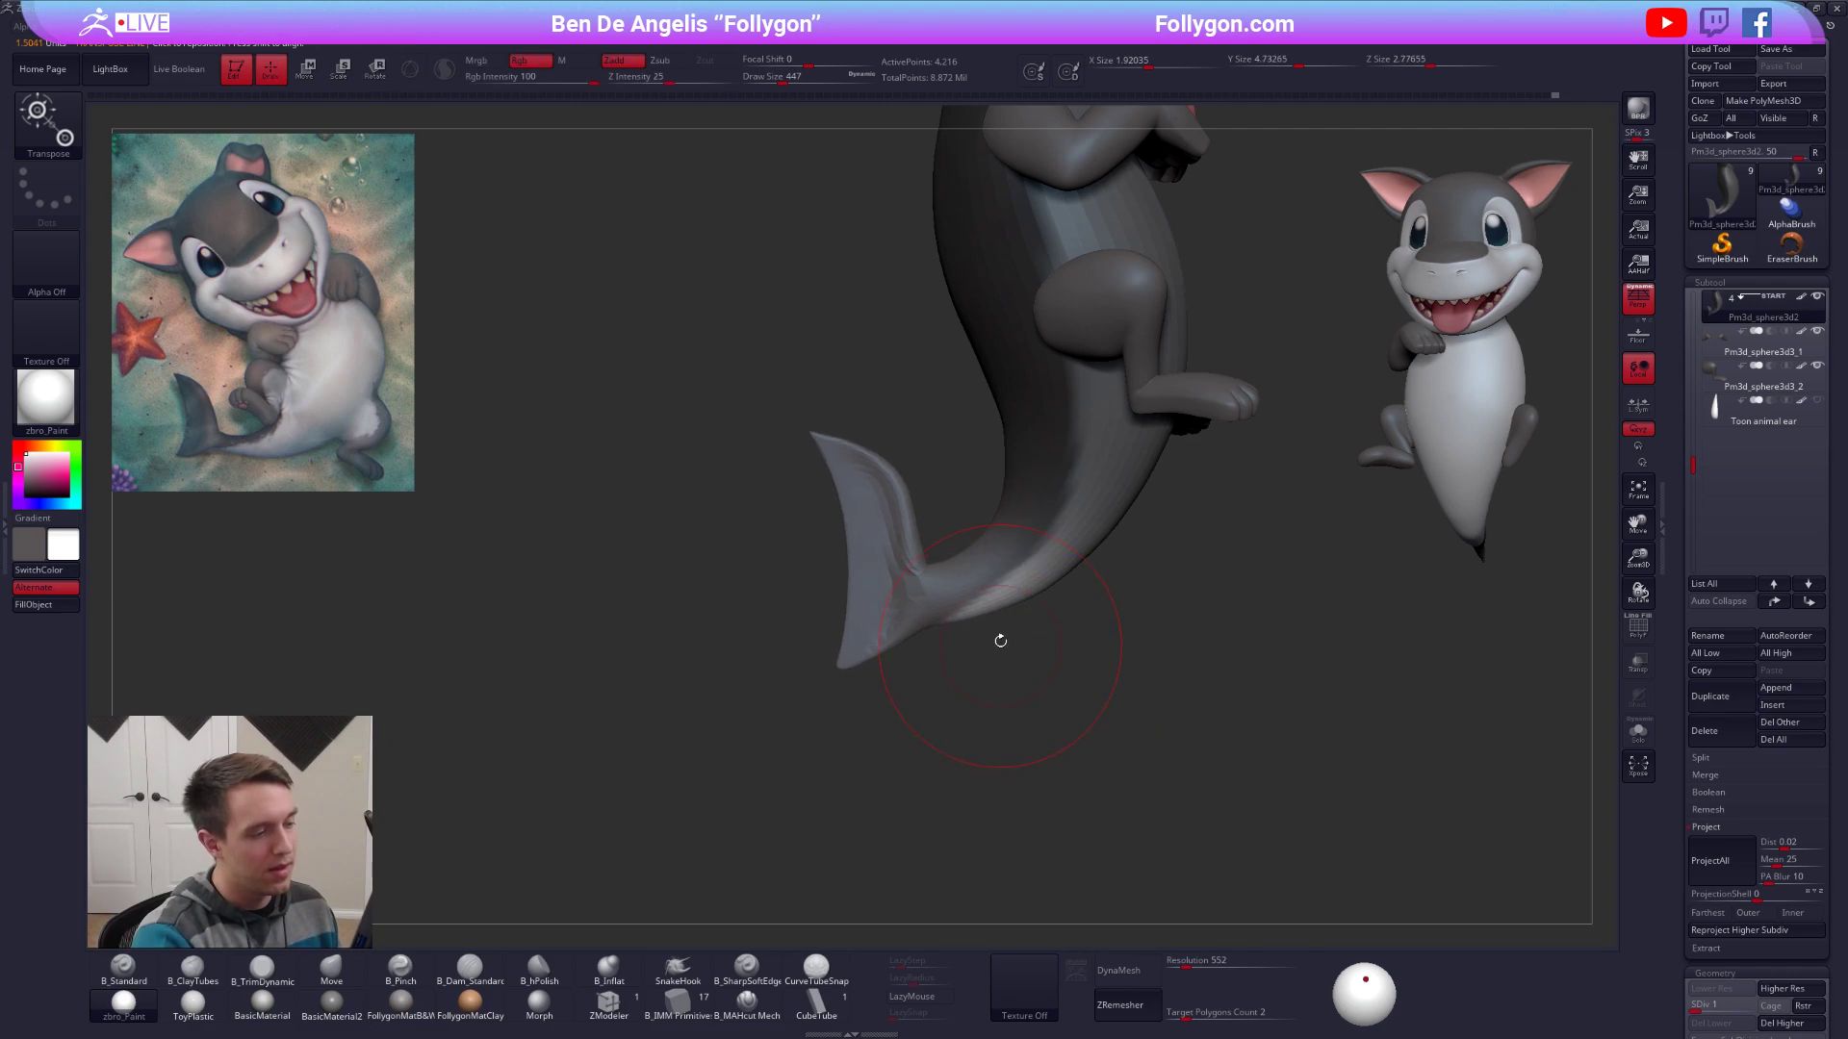
Raise the body to its highest subdivision level and reduce the Move brush's draw size for work on the tail fin.
key(space)
drag(1001, 598, 990, 599)
key(d)
key(d)
key(d)
key(d)
key(space)
drag(910, 555, 905, 555)
mouse_move(847, 577)
right_down()
mouse_move(1117, 549)
mouse_move(1036, 577)
mouse_move(1036, 645)
right_up()
key(space)
drag(974, 559, 969, 558)
alt+right_drag(948, 481, 967, 540)
Lower the body to subdivision level 3, then refine and smooth the tail fin's upper tip at draw size 61.
key(shift+d)
key(shift+d)
key(shift+d)
key(space)
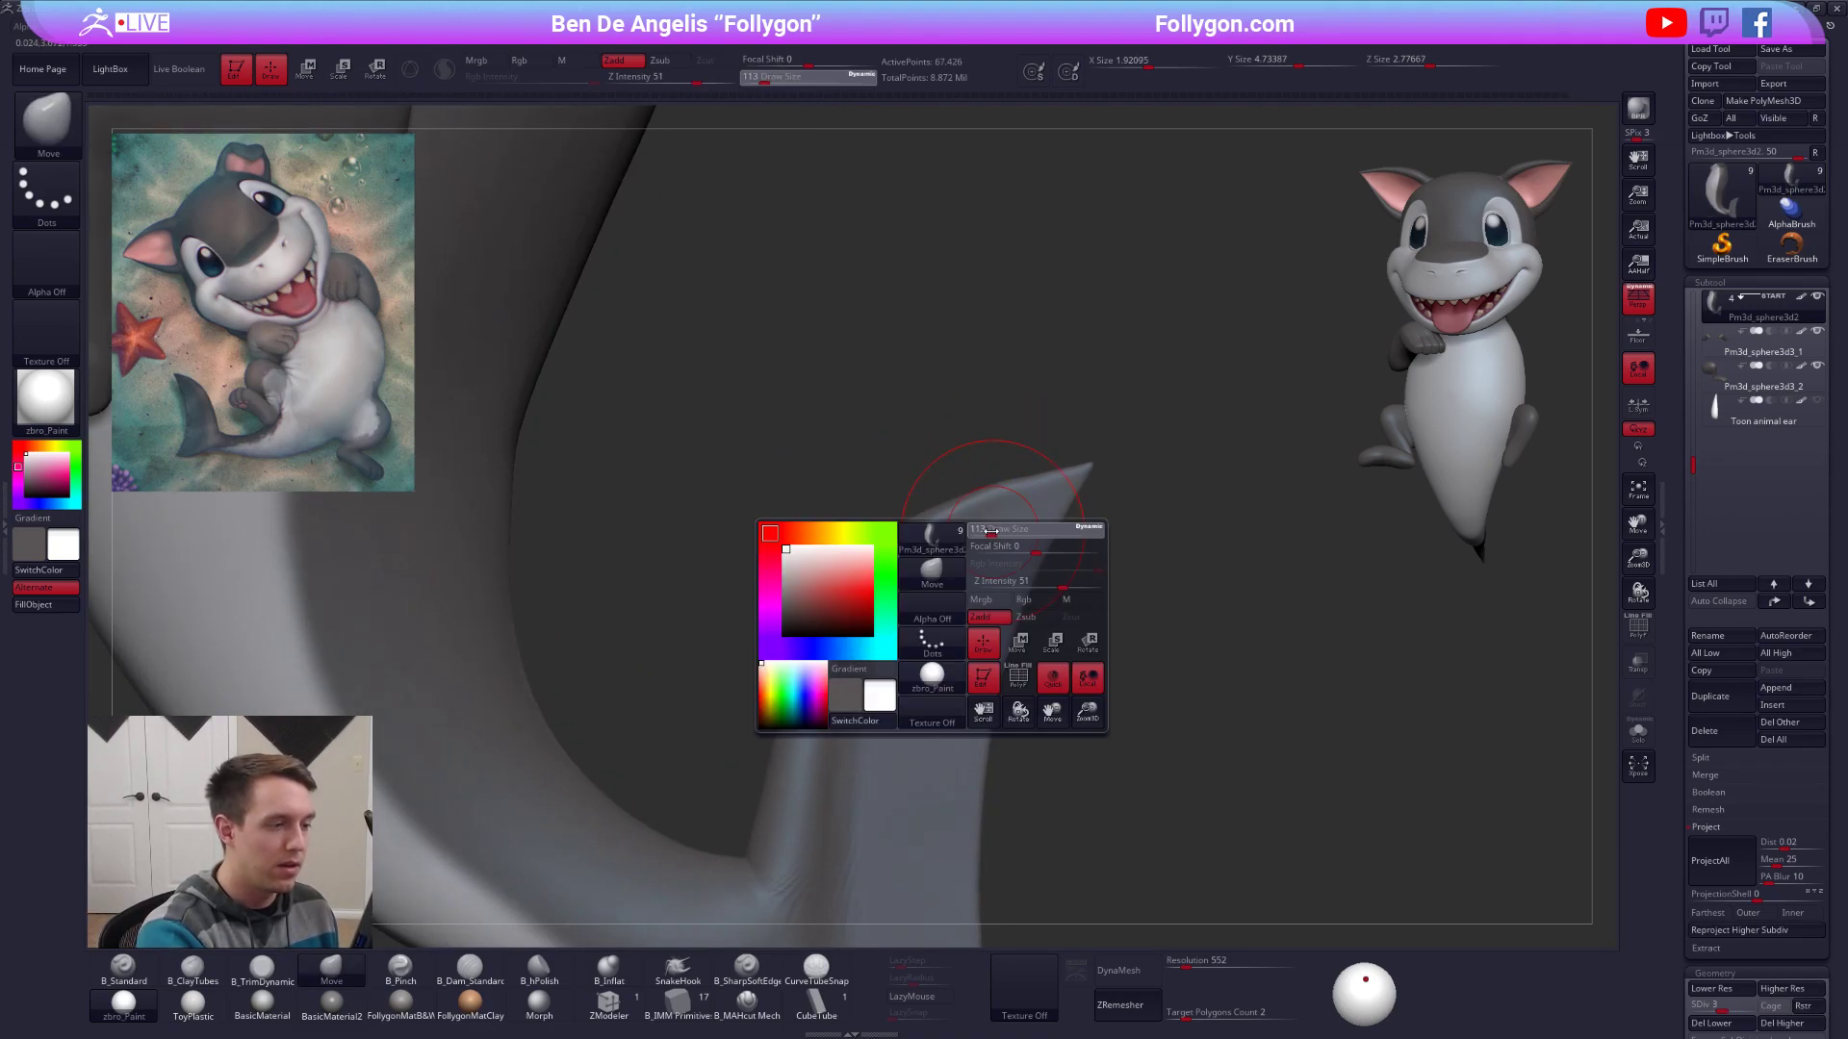
drag(978, 528, 973, 528)
key(d)
key(shift)
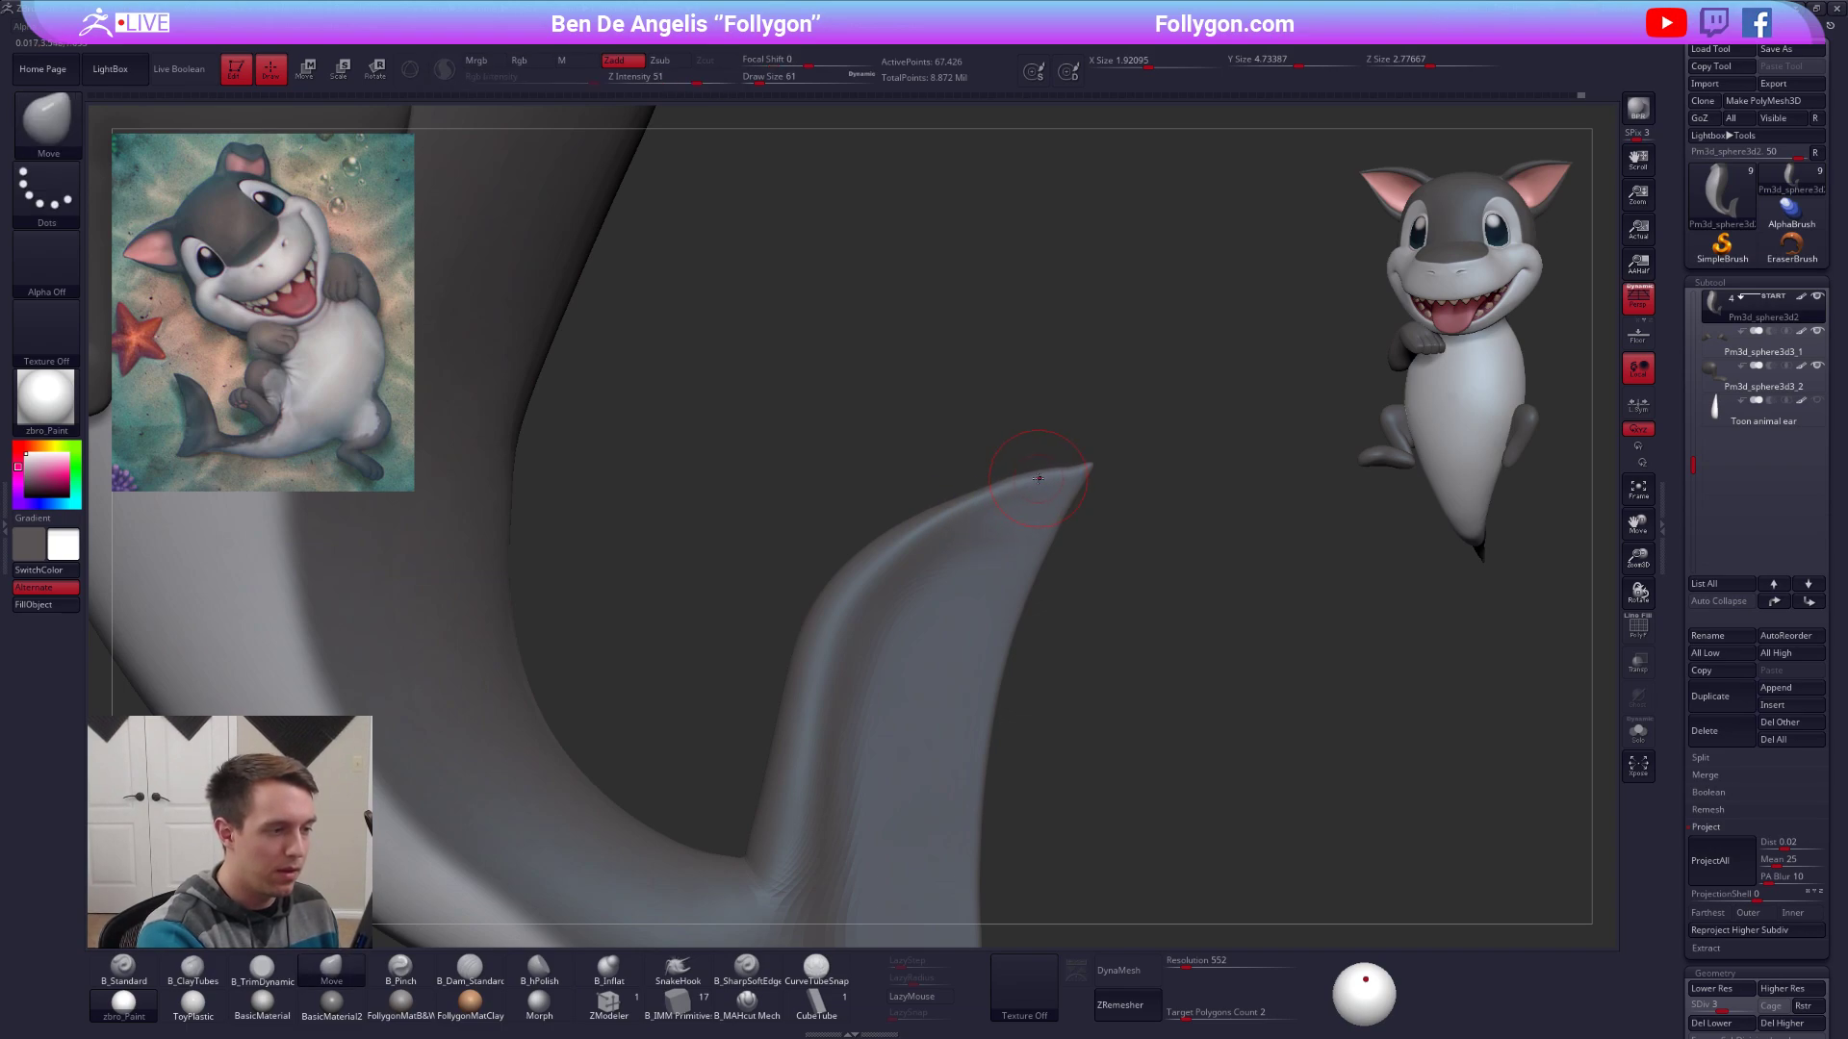
key(shift)
mouse_move(1026, 475)
right_down()
mouse_move(1001, 510)
mouse_move(1020, 539)
right_up()
key(shift)
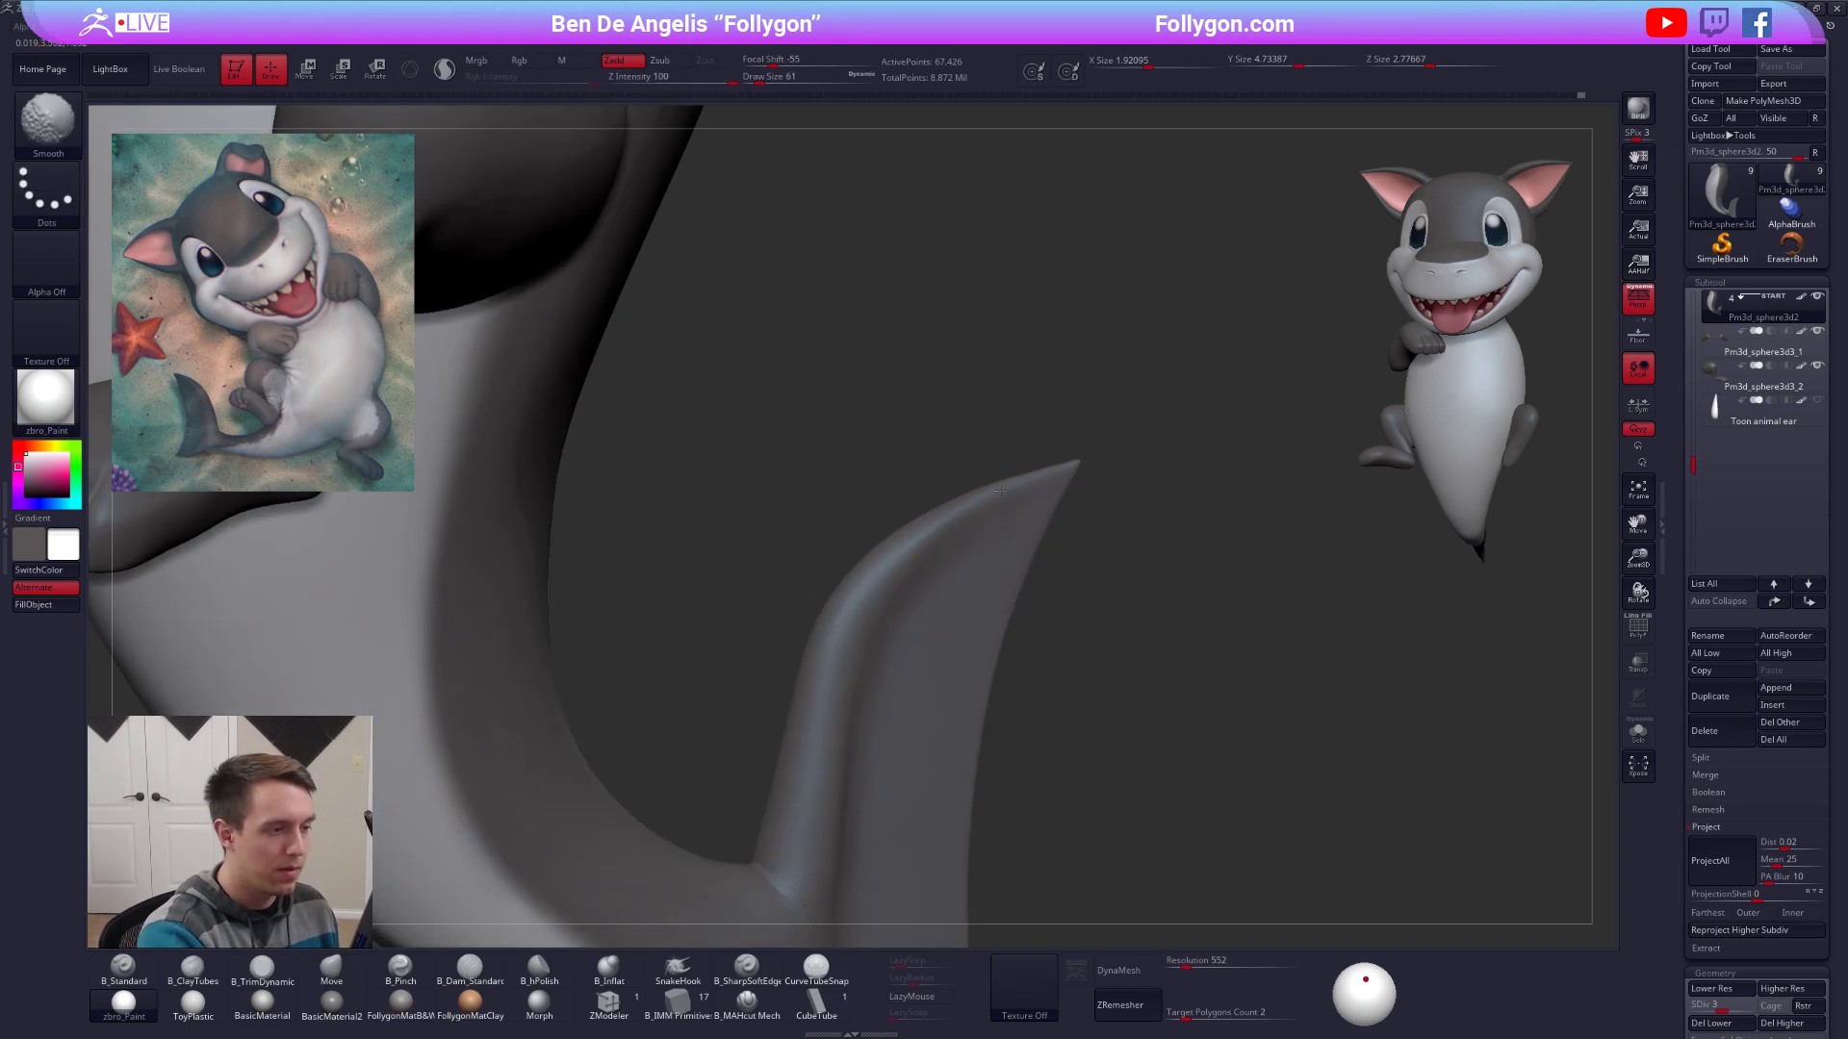
Reduce the Move brush's draw size to 54 and refine the tail fin's thin profile seen edge-on.
right_drag(818, 693, 847, 732)
mouse_move(818, 736)
alt+right_down()
mouse_move(862, 566)
mouse_move(846, 433)
mouse_move(943, 611)
mouse_move(832, 544)
alt+right_up()
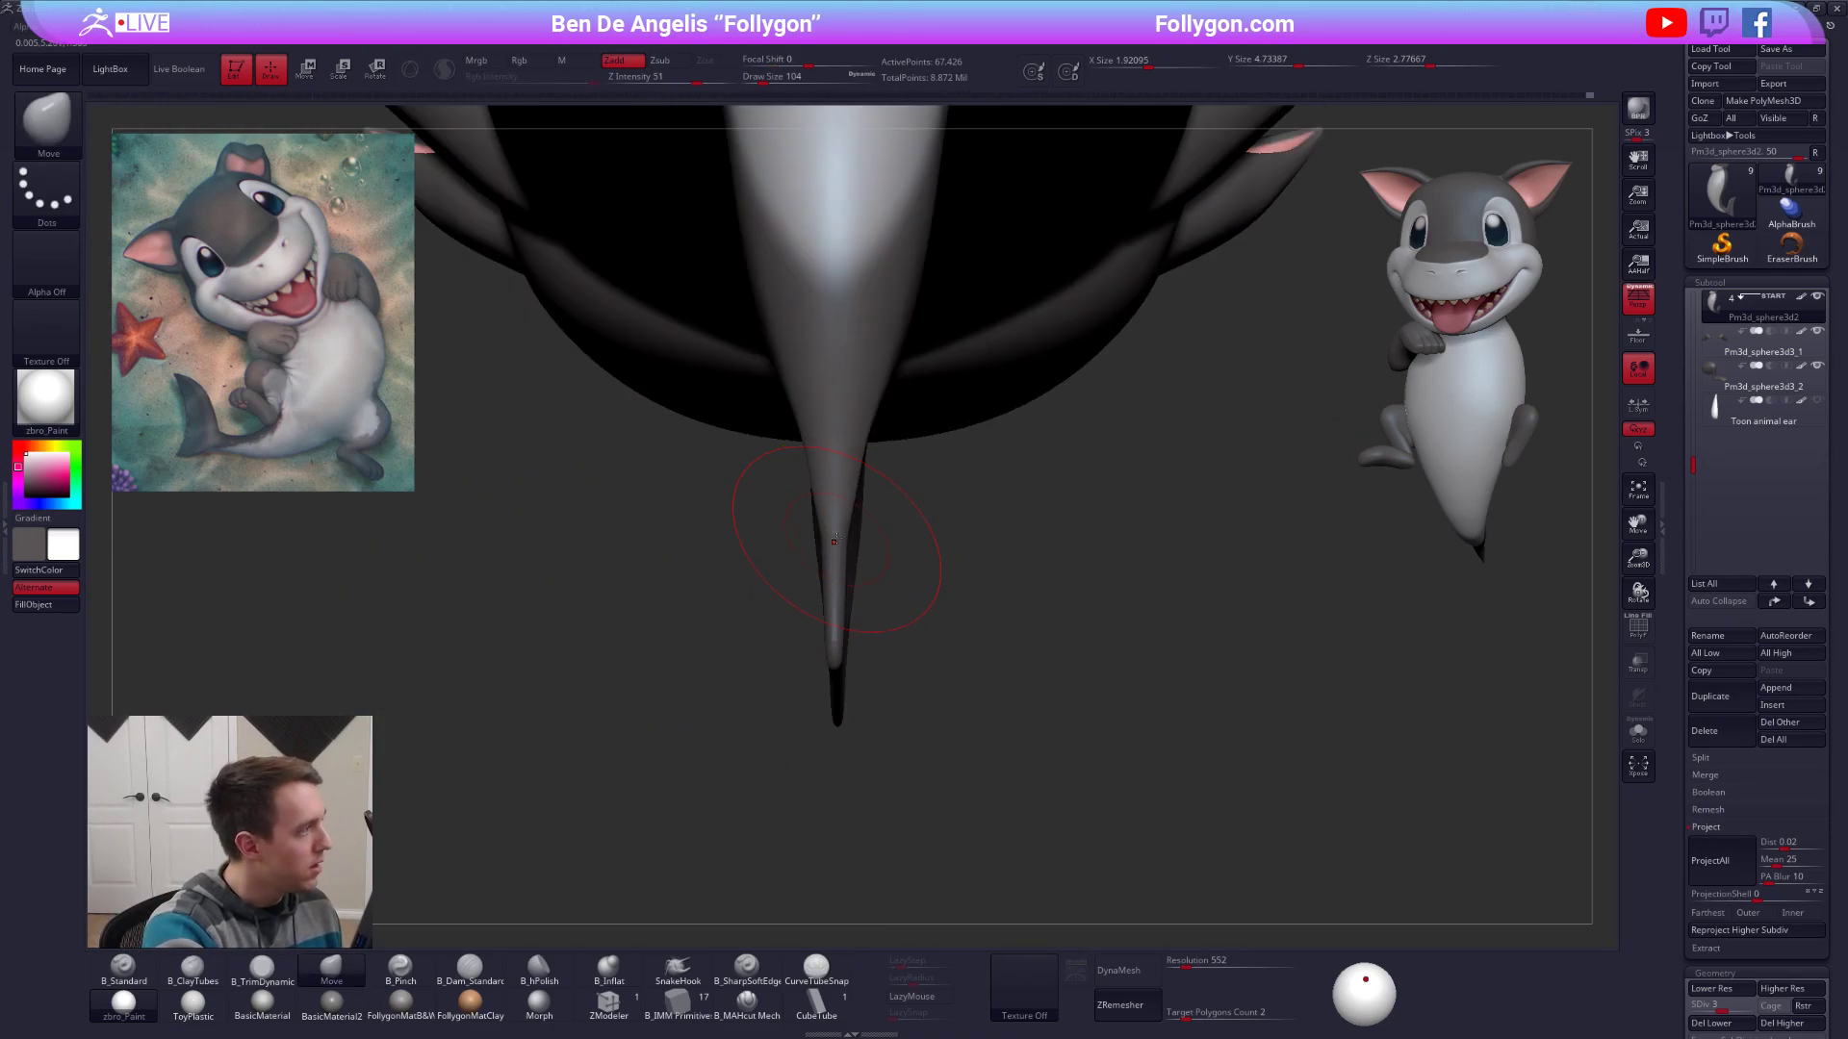
key(ctrl+space)
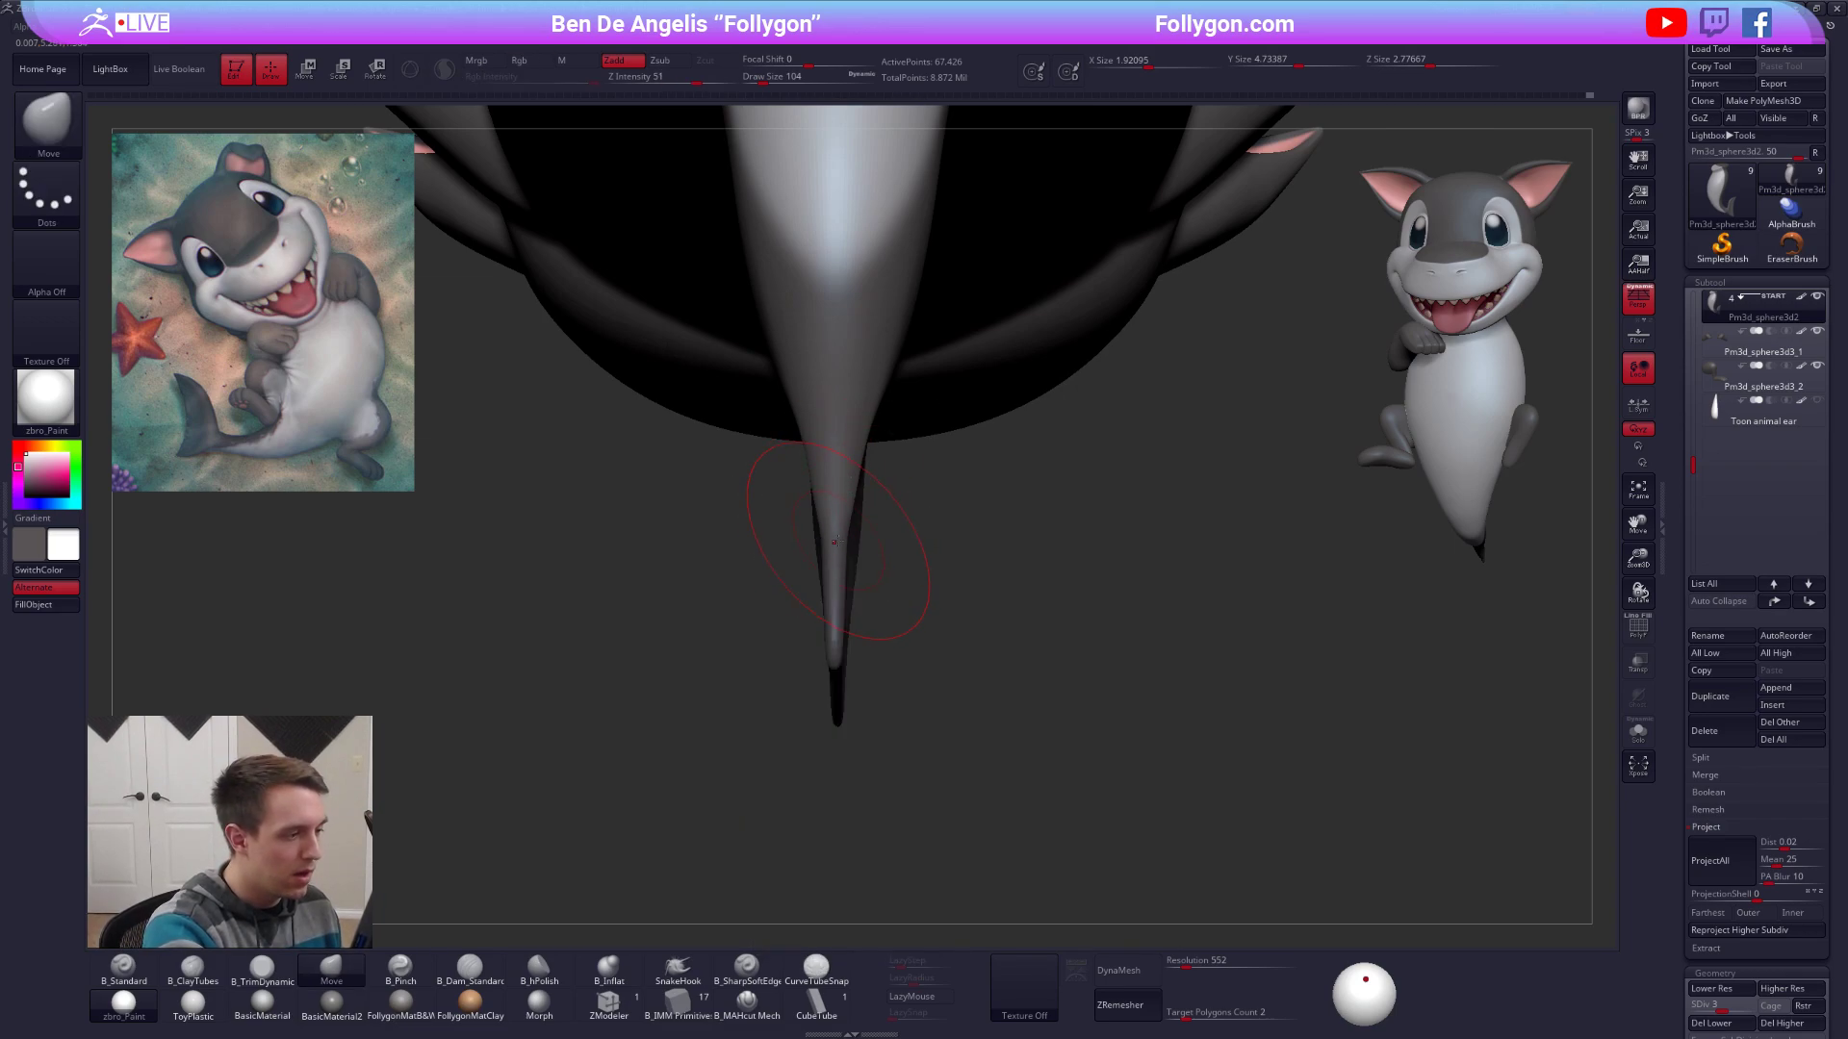
key(s)
drag(840, 542, 833, 542)
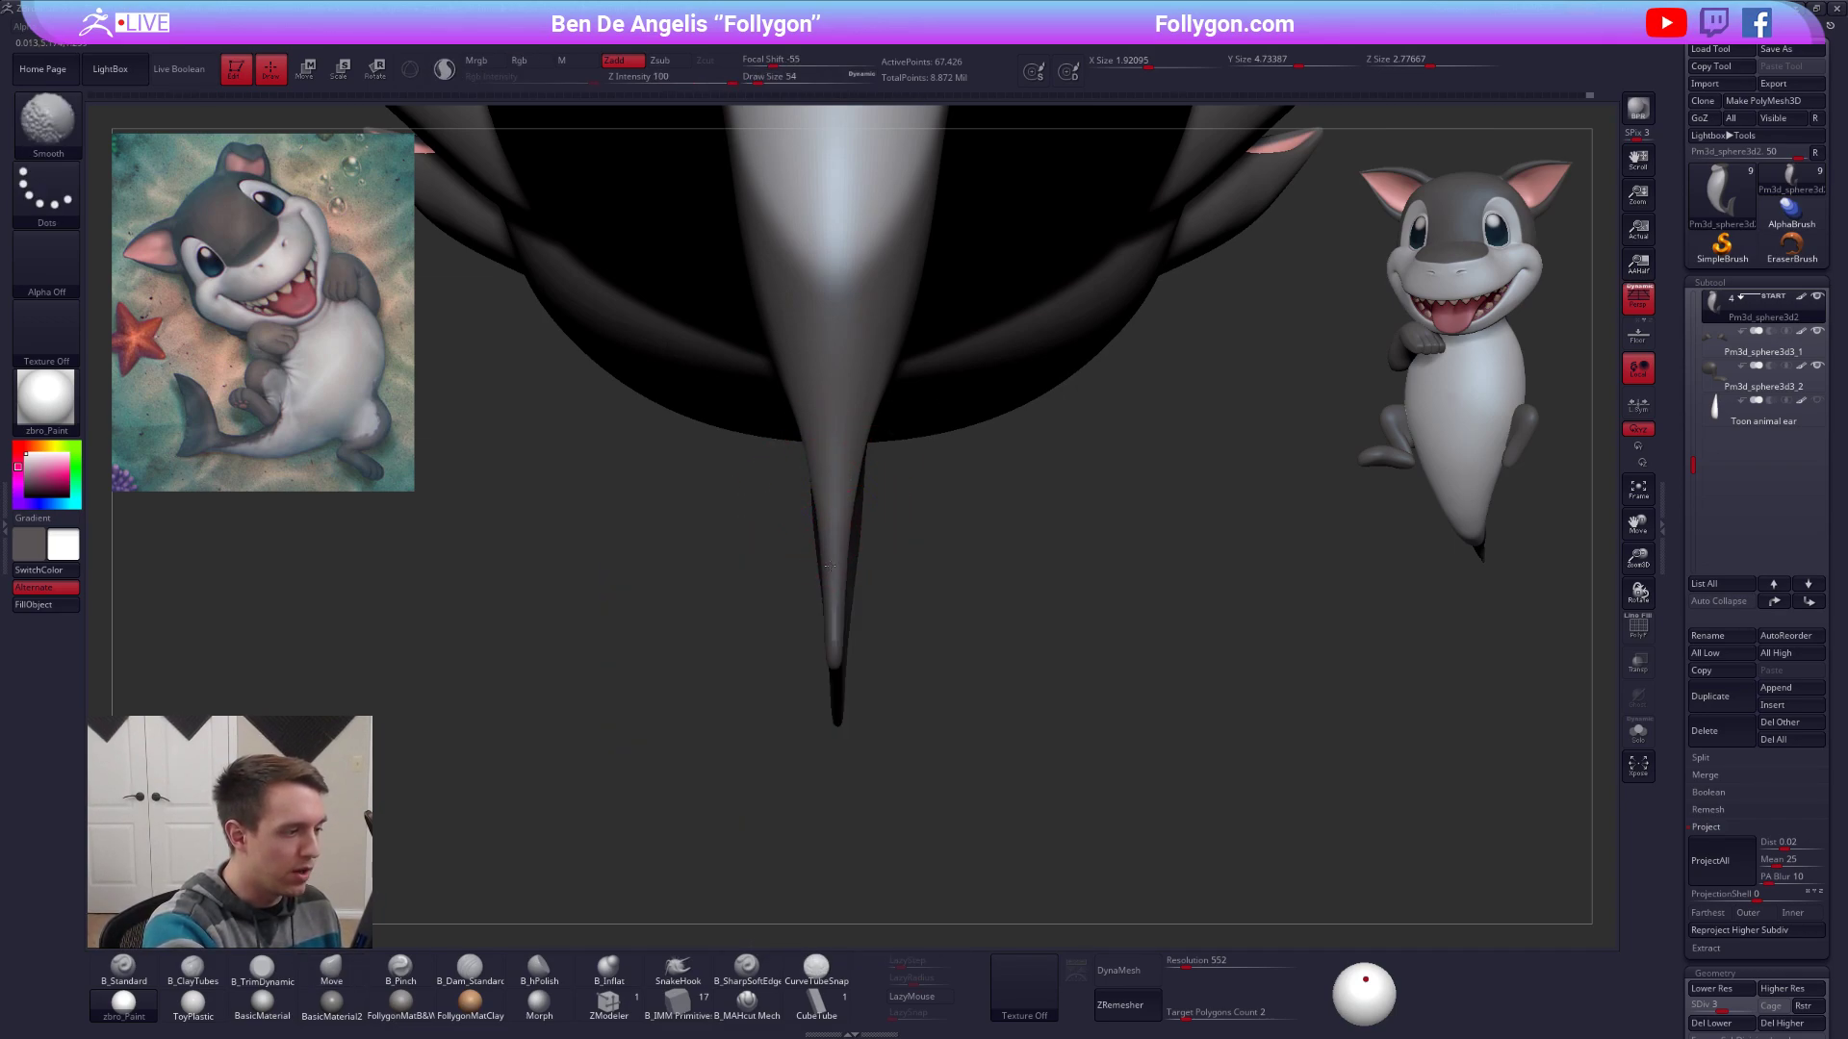
Reshape the tail fin's shorter lobe and its outer edge with the Move brush at draw size 81.
right_drag(836, 505, 1291, 635)
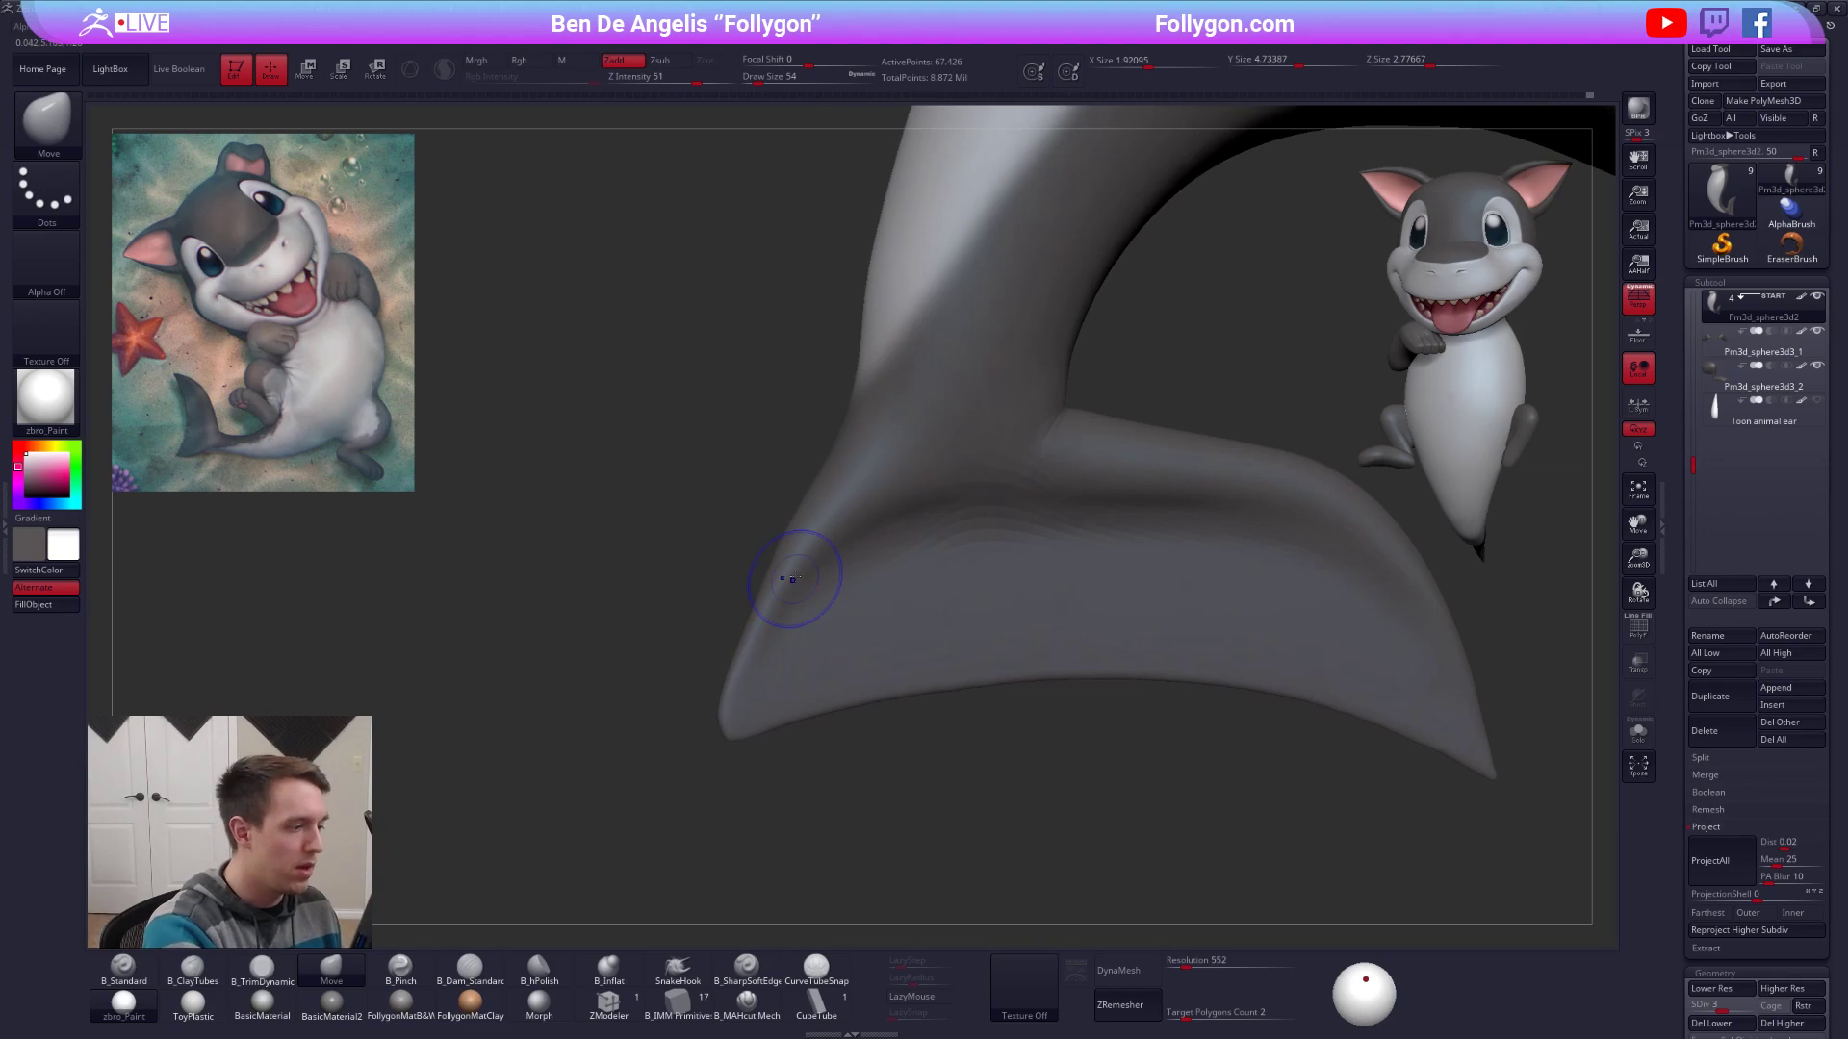
right_drag(771, 639, 769, 635)
key(s)
mouse_move(758, 638)
mouse_down()
mouse_move(740, 684)
mouse_move(755, 685)
mouse_up()
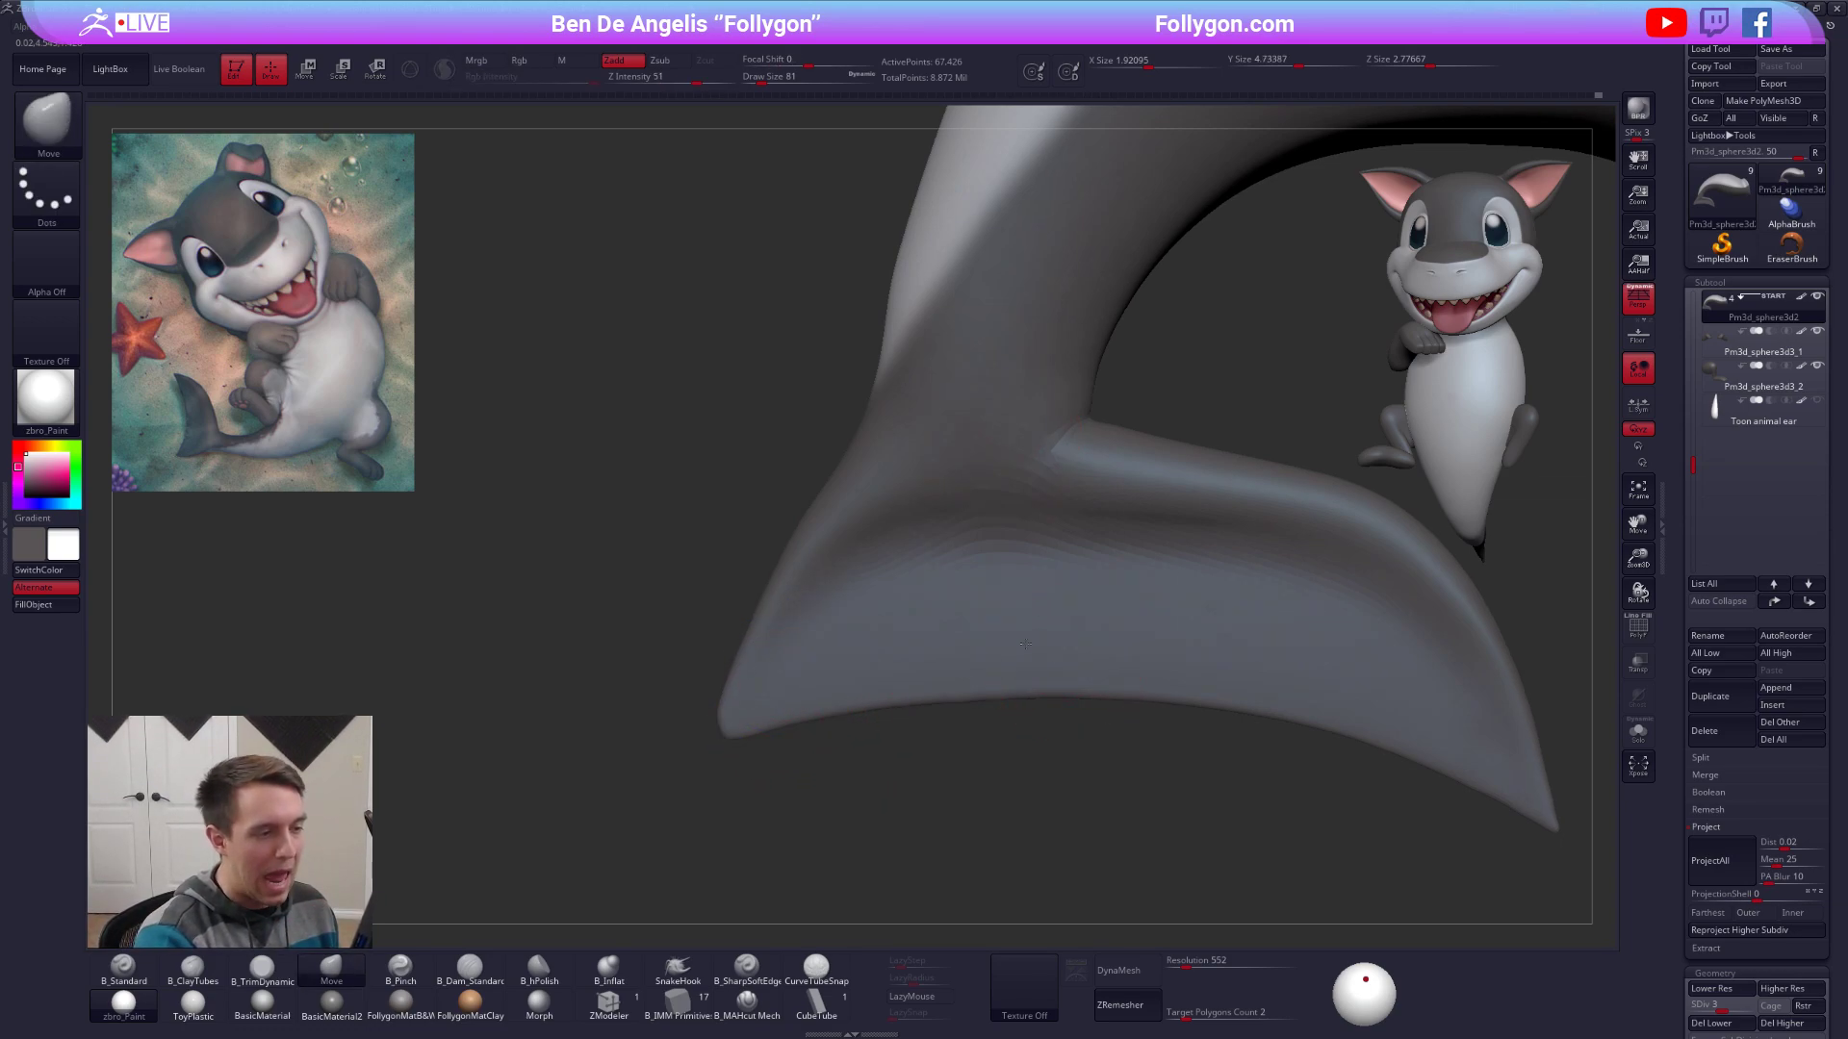
Set the TrimDynamic brush's draw size to 96 and smooth the surface where the tail fin joins the tail.
mouse_move(1025, 644)
right_down()
mouse_move(1154, 647)
mouse_move(924, 500)
right_up()
key(3)
key(space)
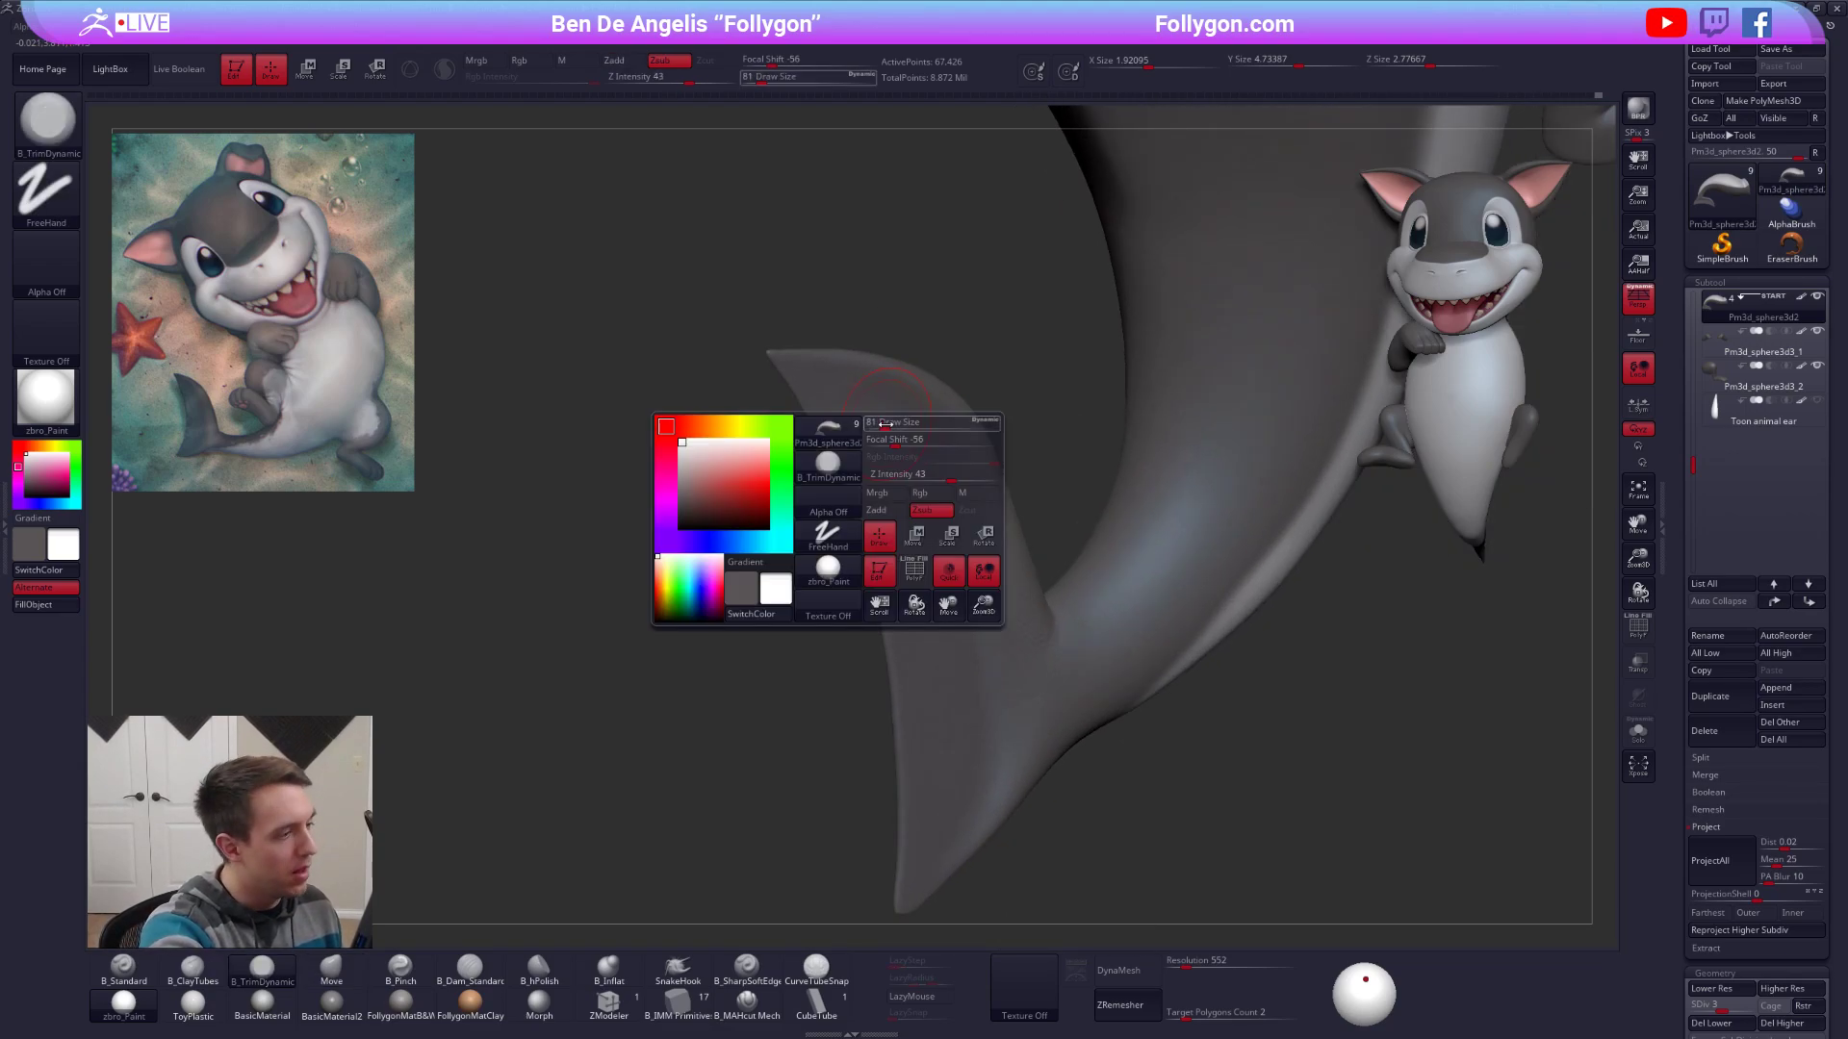
drag(884, 424, 901, 423)
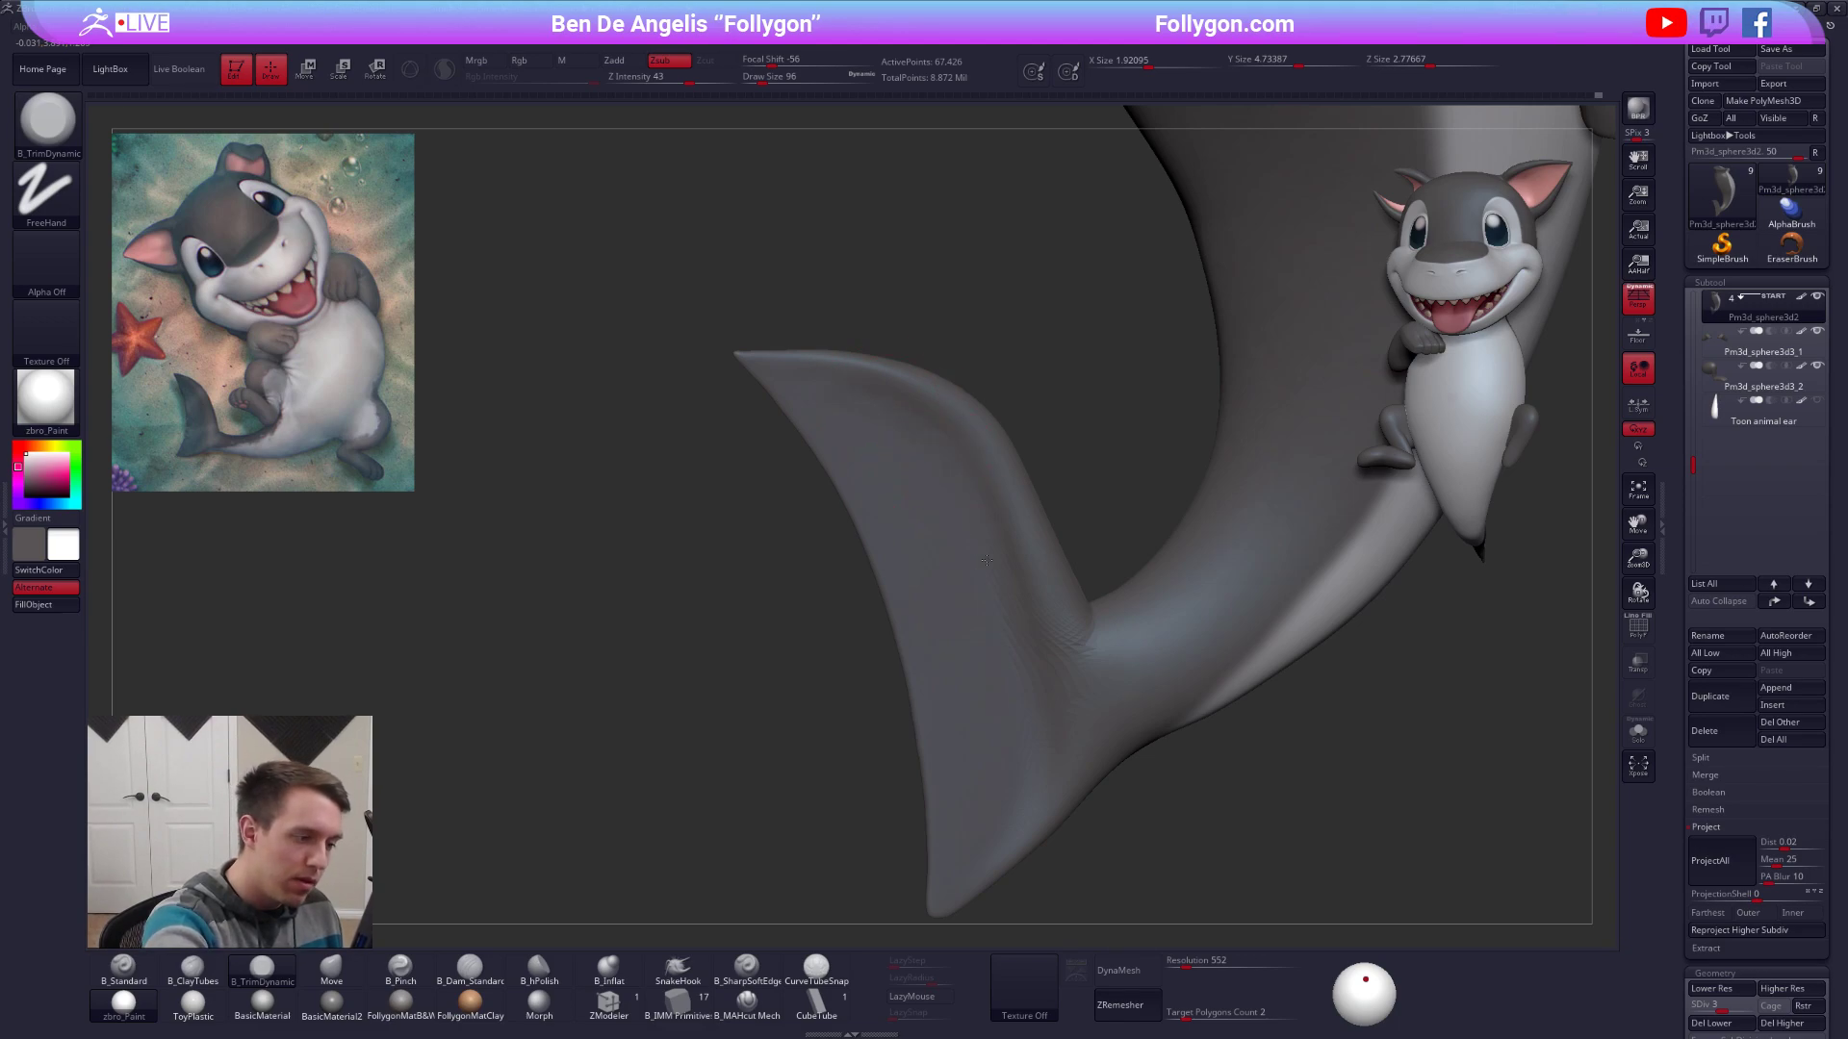
key(shift)
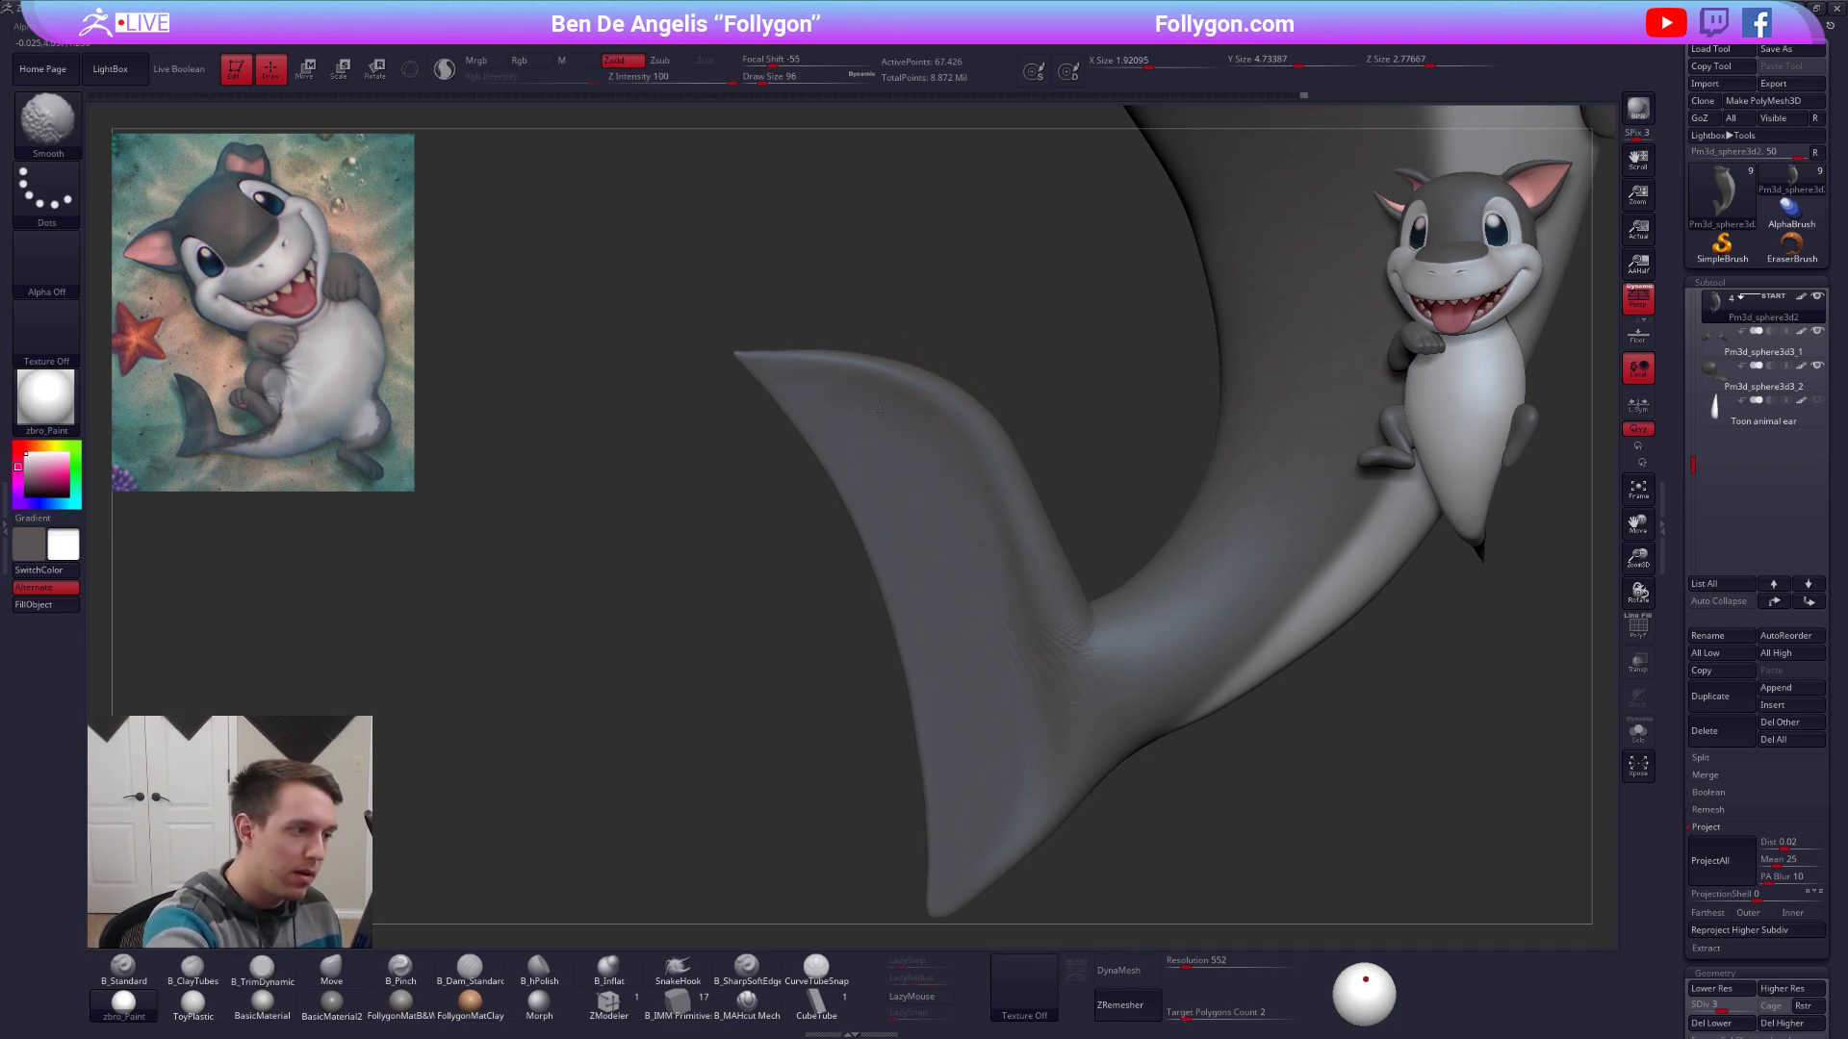
shift+drag(999, 661, 1029, 698)
right_drag(1031, 701, 1051, 664)
shift+drag(1031, 650, 1037, 698)
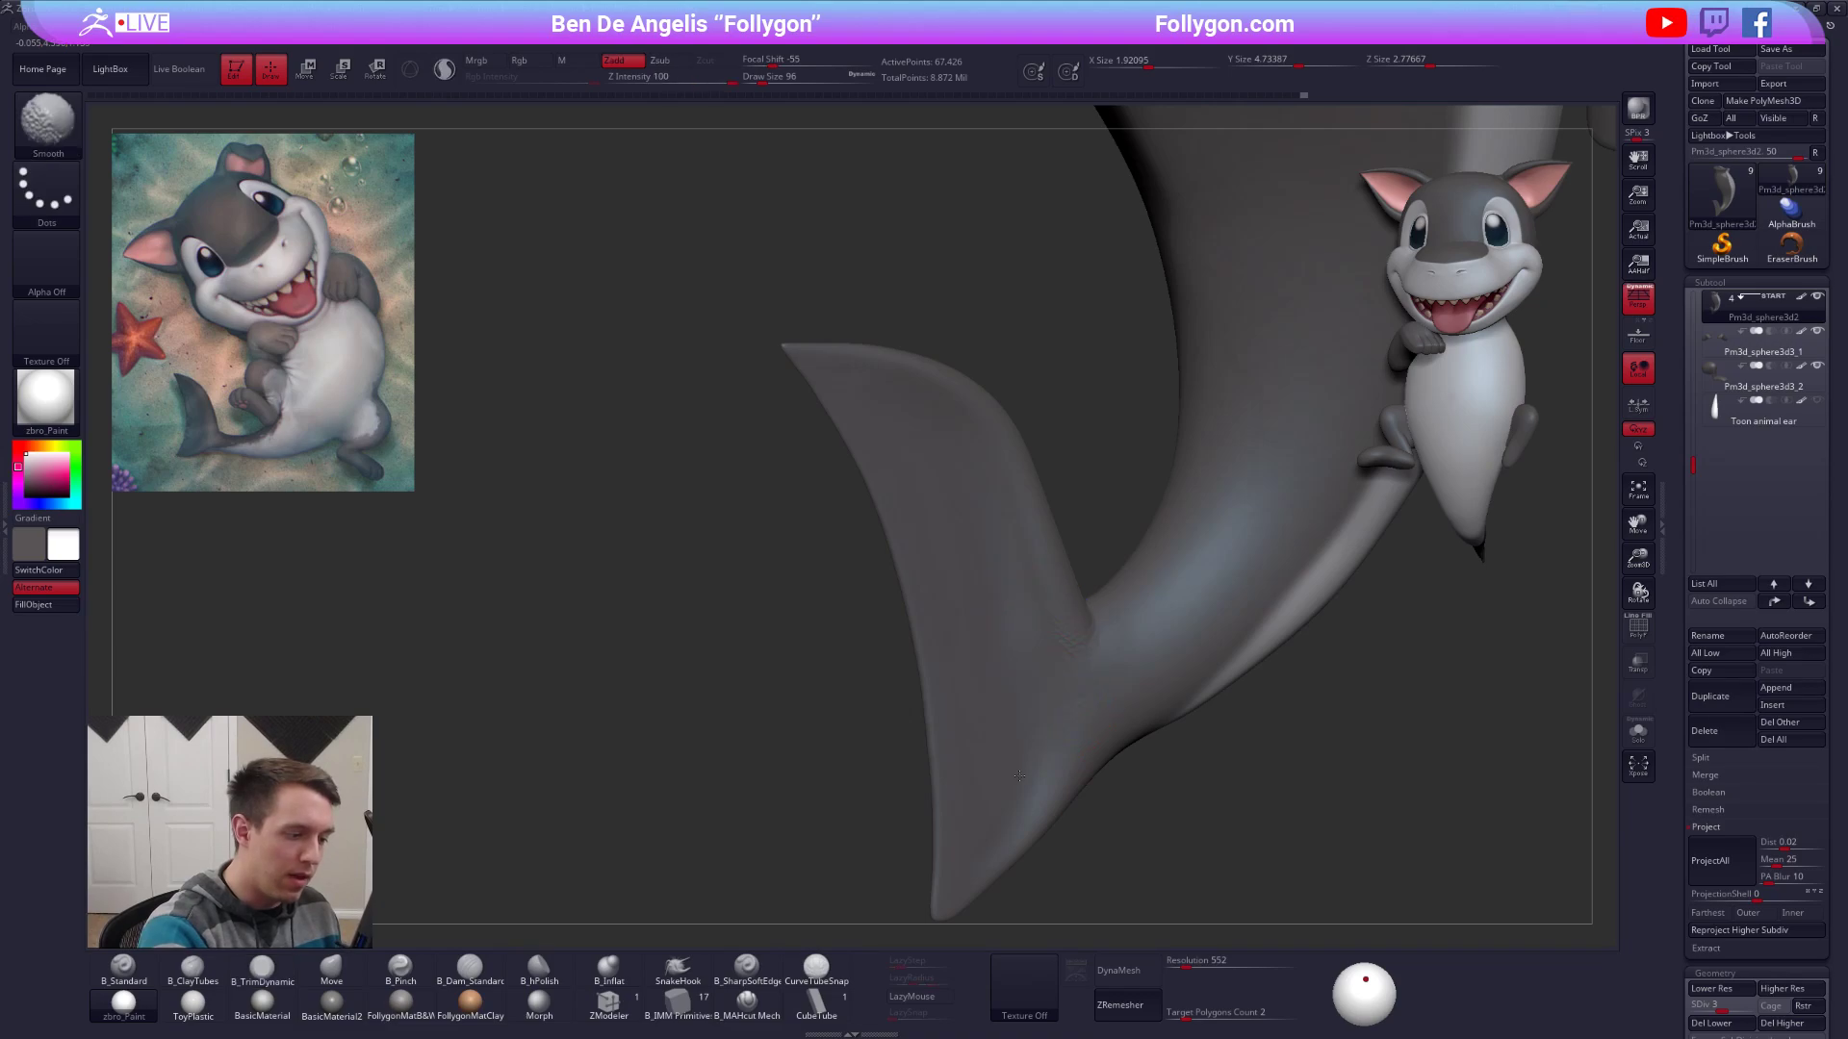
Raise the body to subdivision level 5 and check the tail fin against the whole character.
key(ctrl+d)
key(shift)
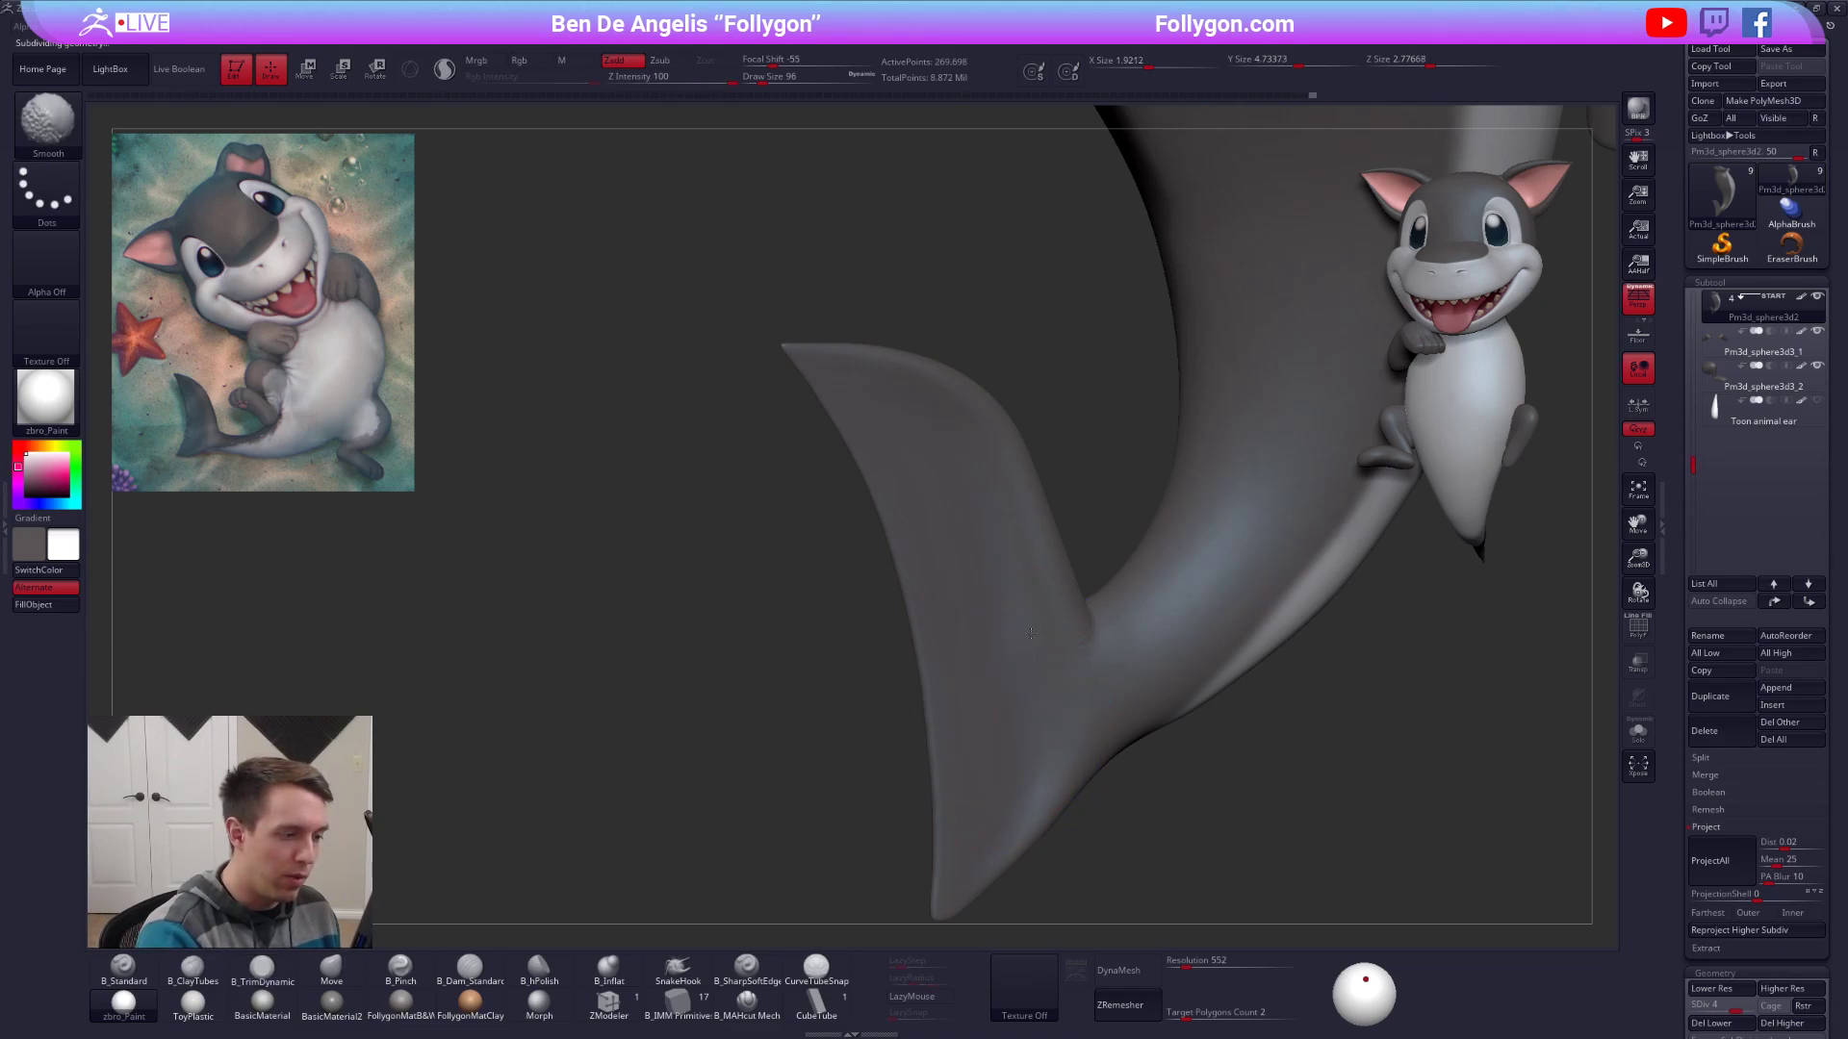
key(ctrl+d)
key(shift)
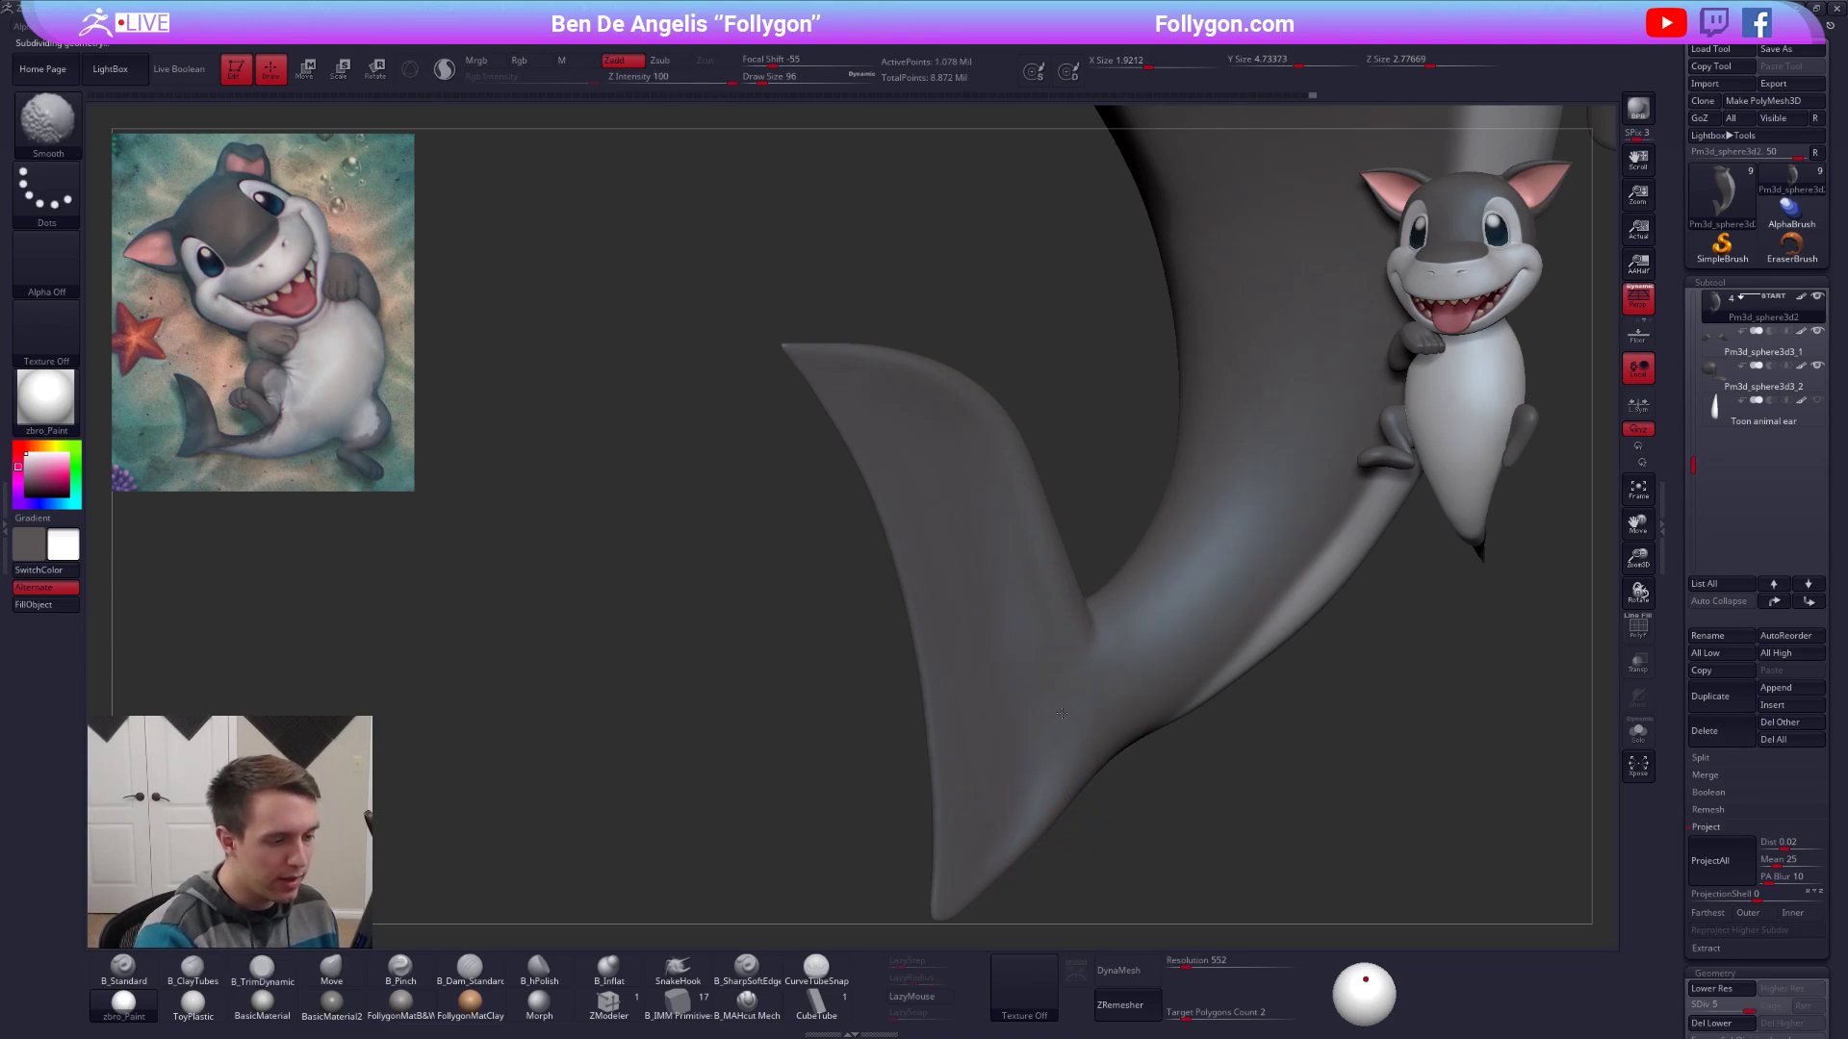
alt+right_drag(1012, 554, 1084, 655)
right_click(1088, 656)
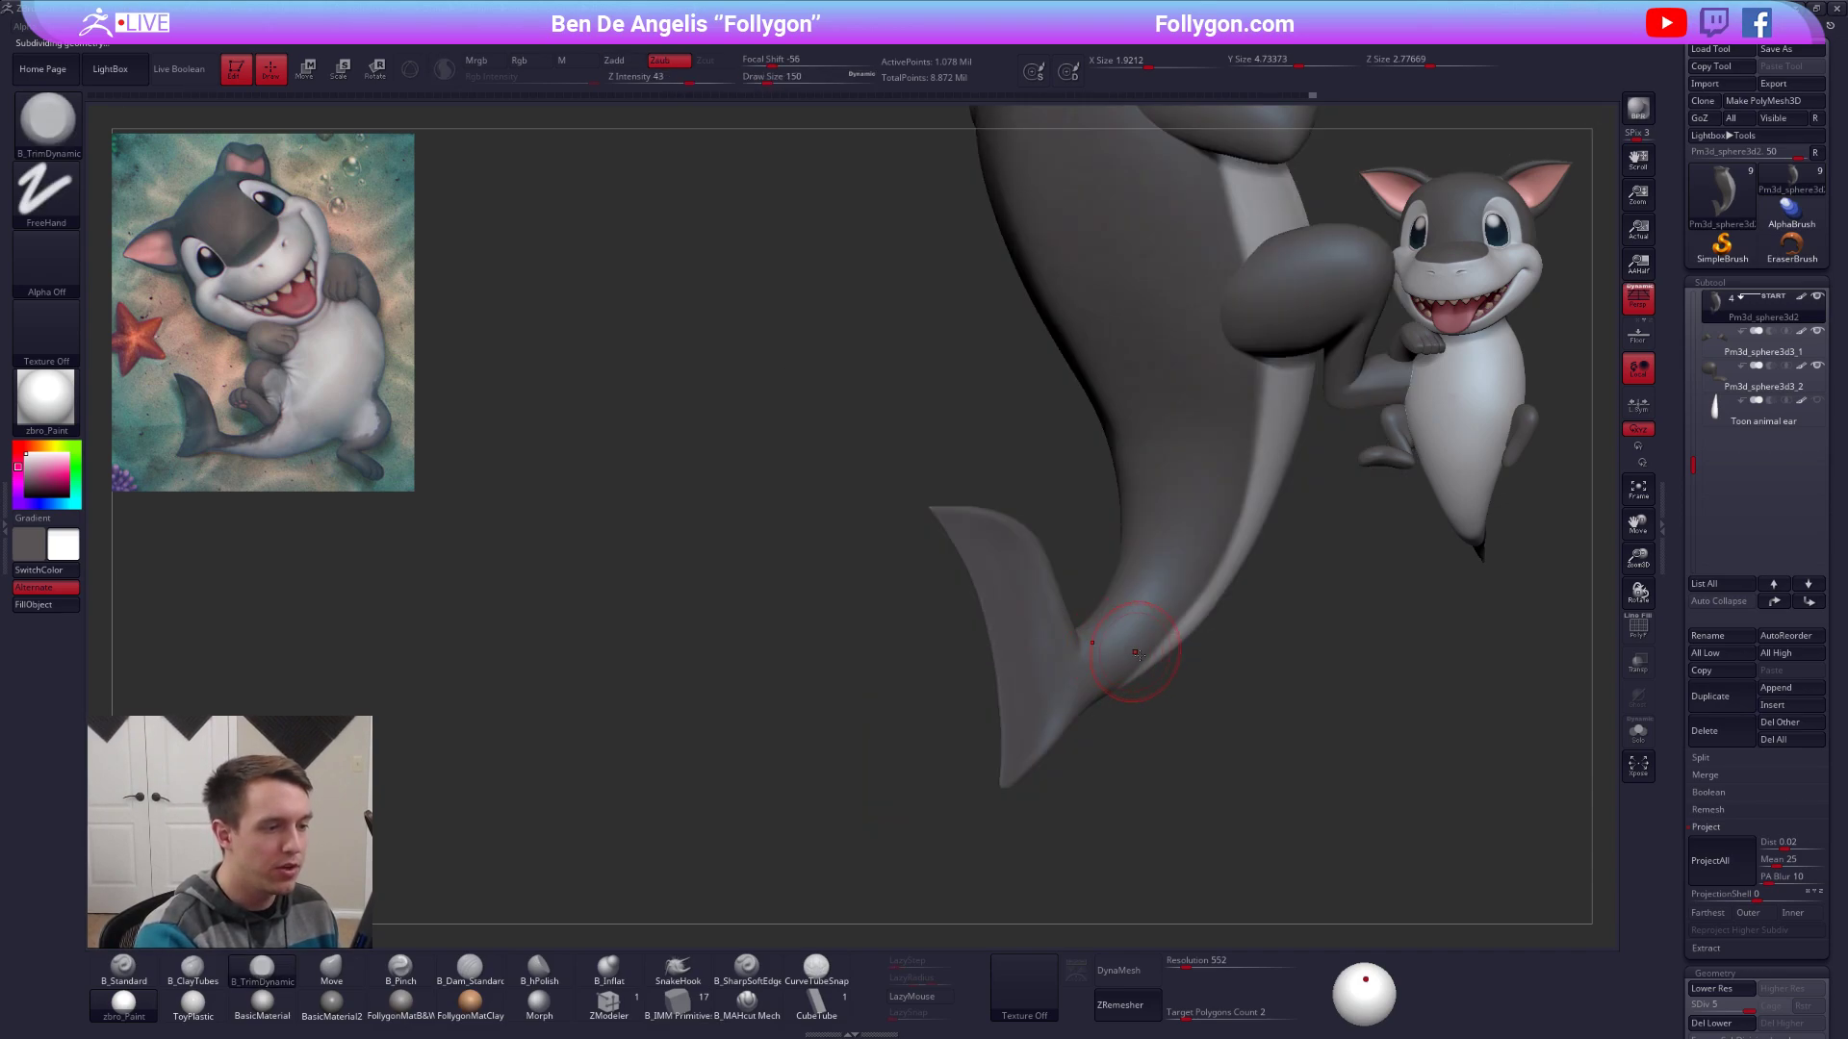
alt+right_drag(1242, 666, 992, 725)
ctrl+right_drag(992, 726, 1064, 735)
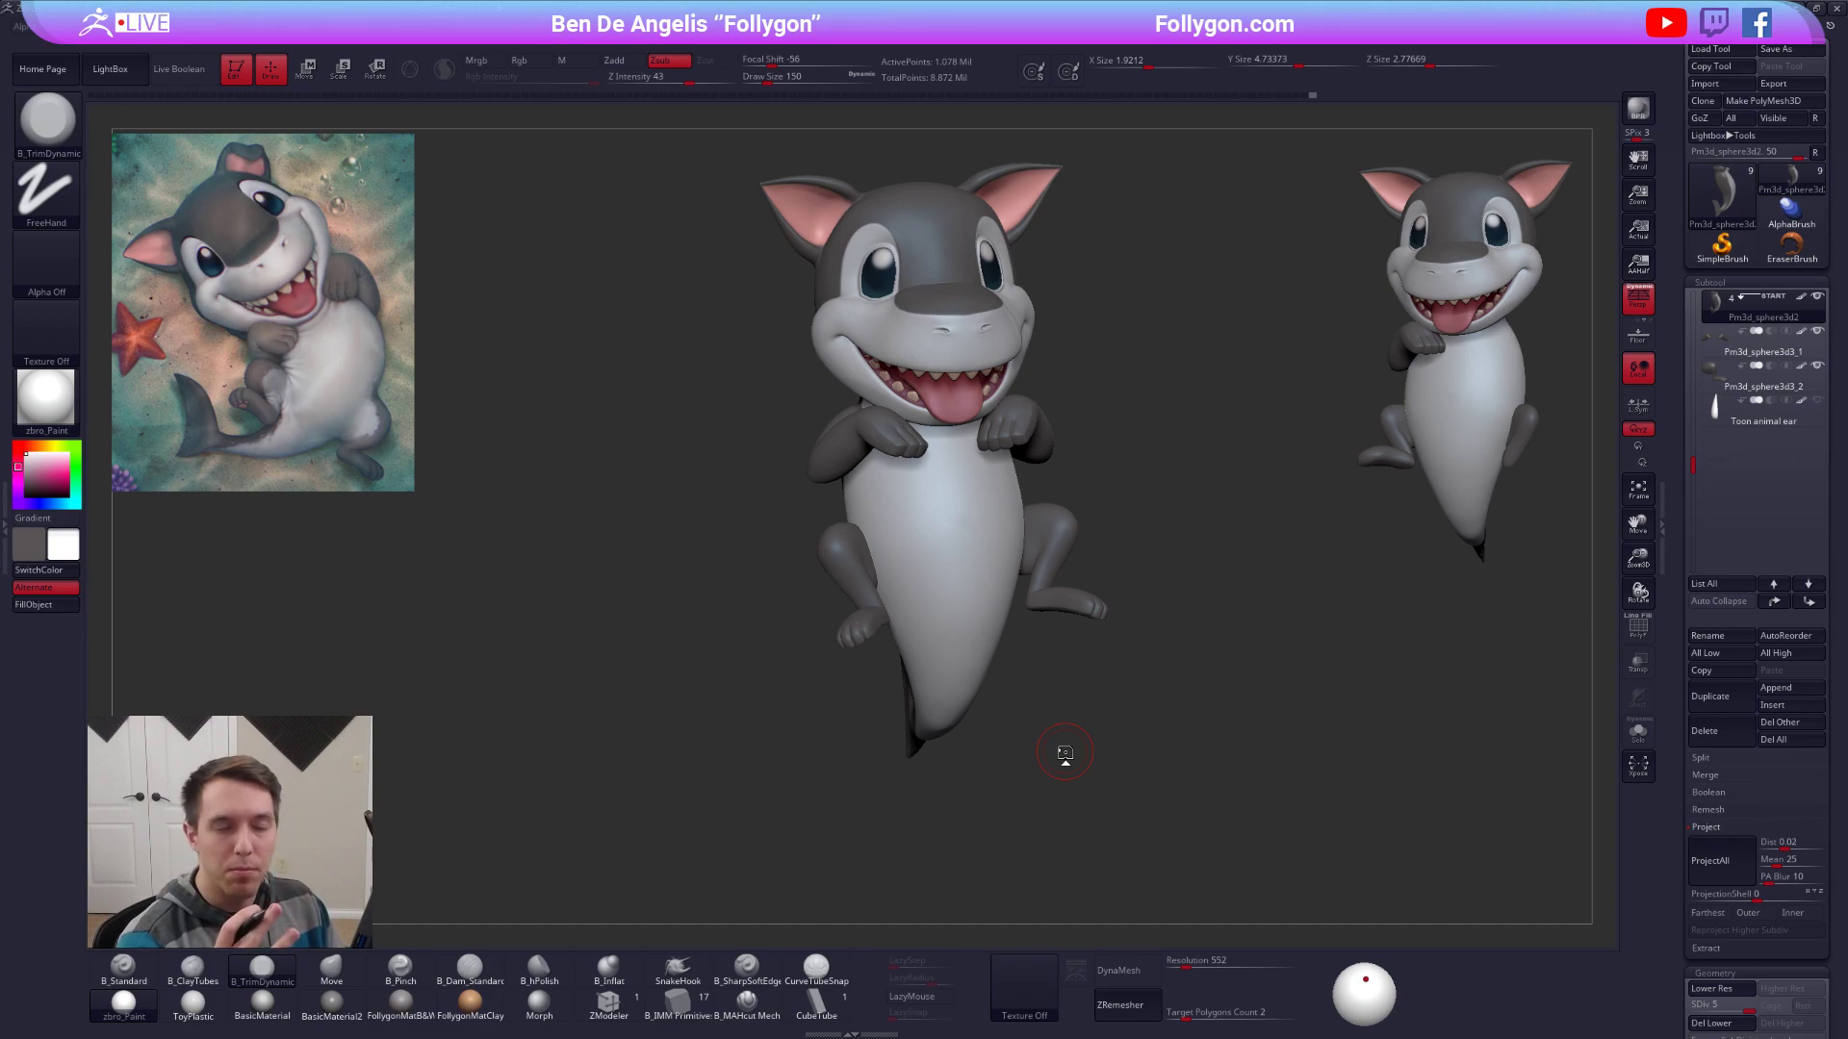
Select the legs' subtool and isolate it to examine the legs' shapes, then show the full character again.
alt+click(864, 599)
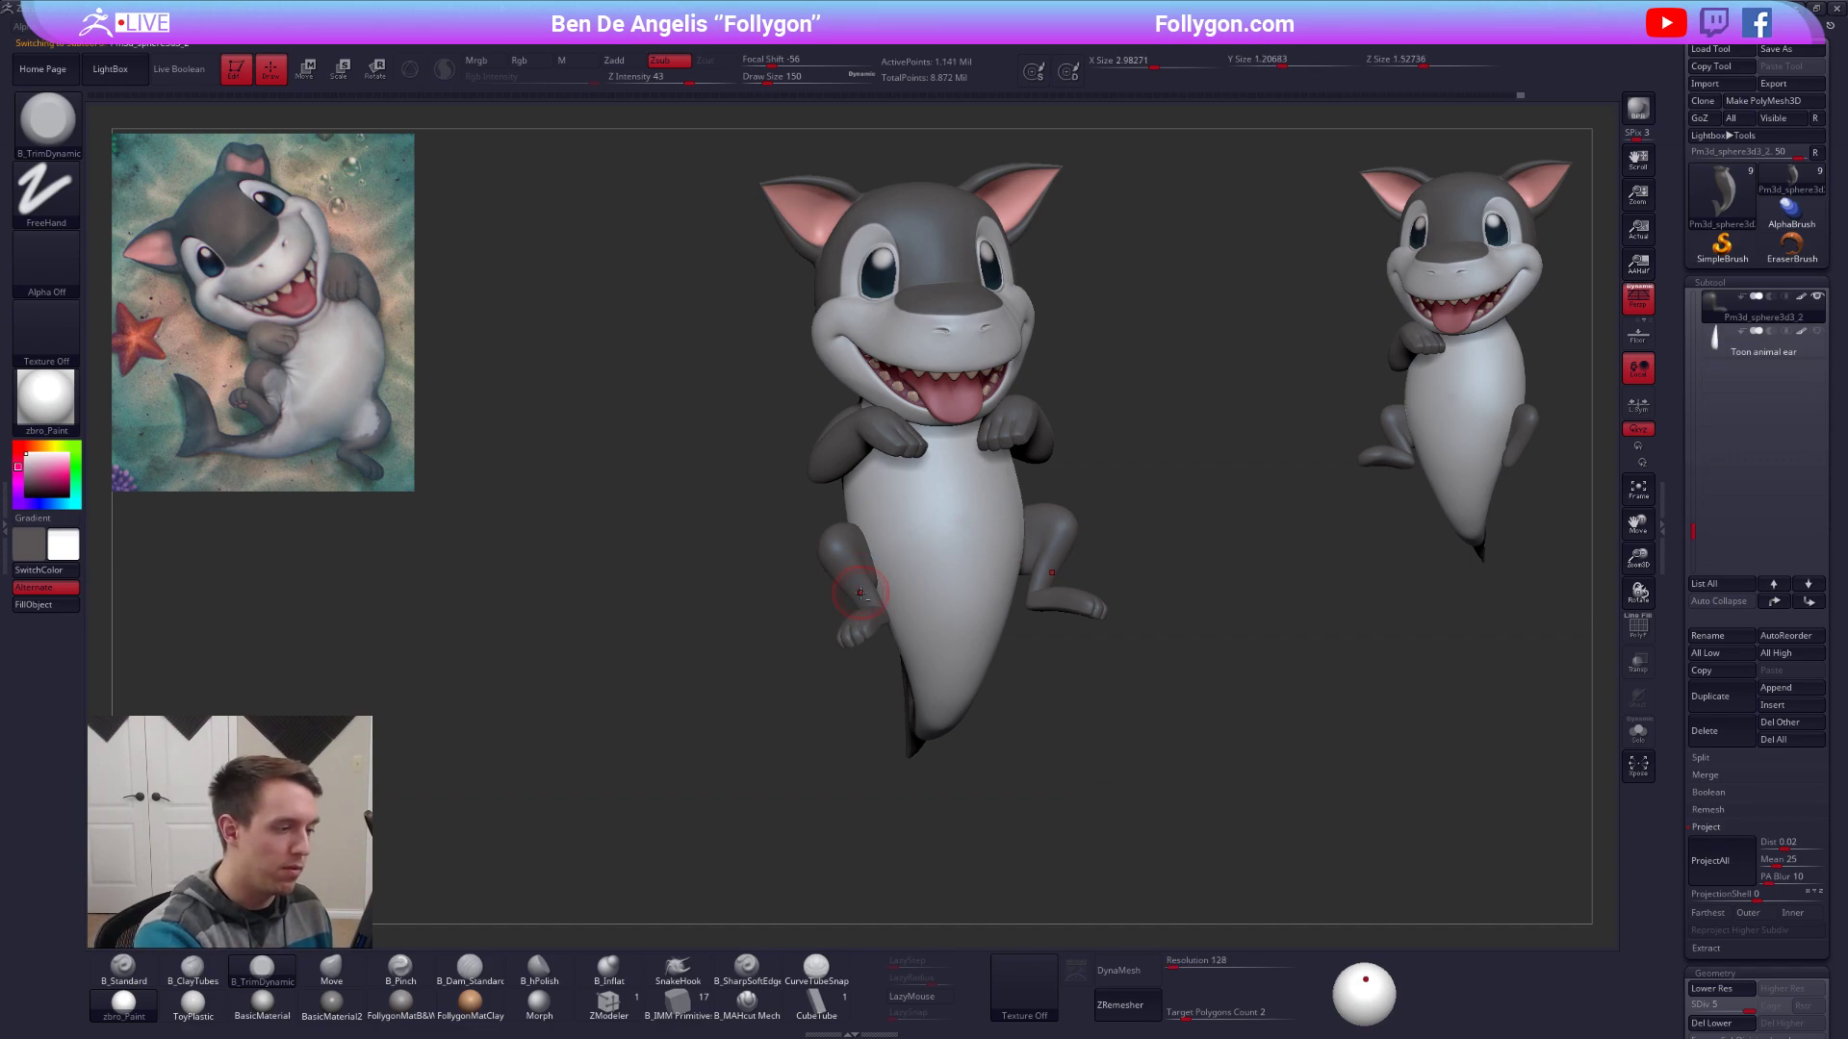
key(alt+s)
ctrl+right_drag(1038, 541, 1036, 592)
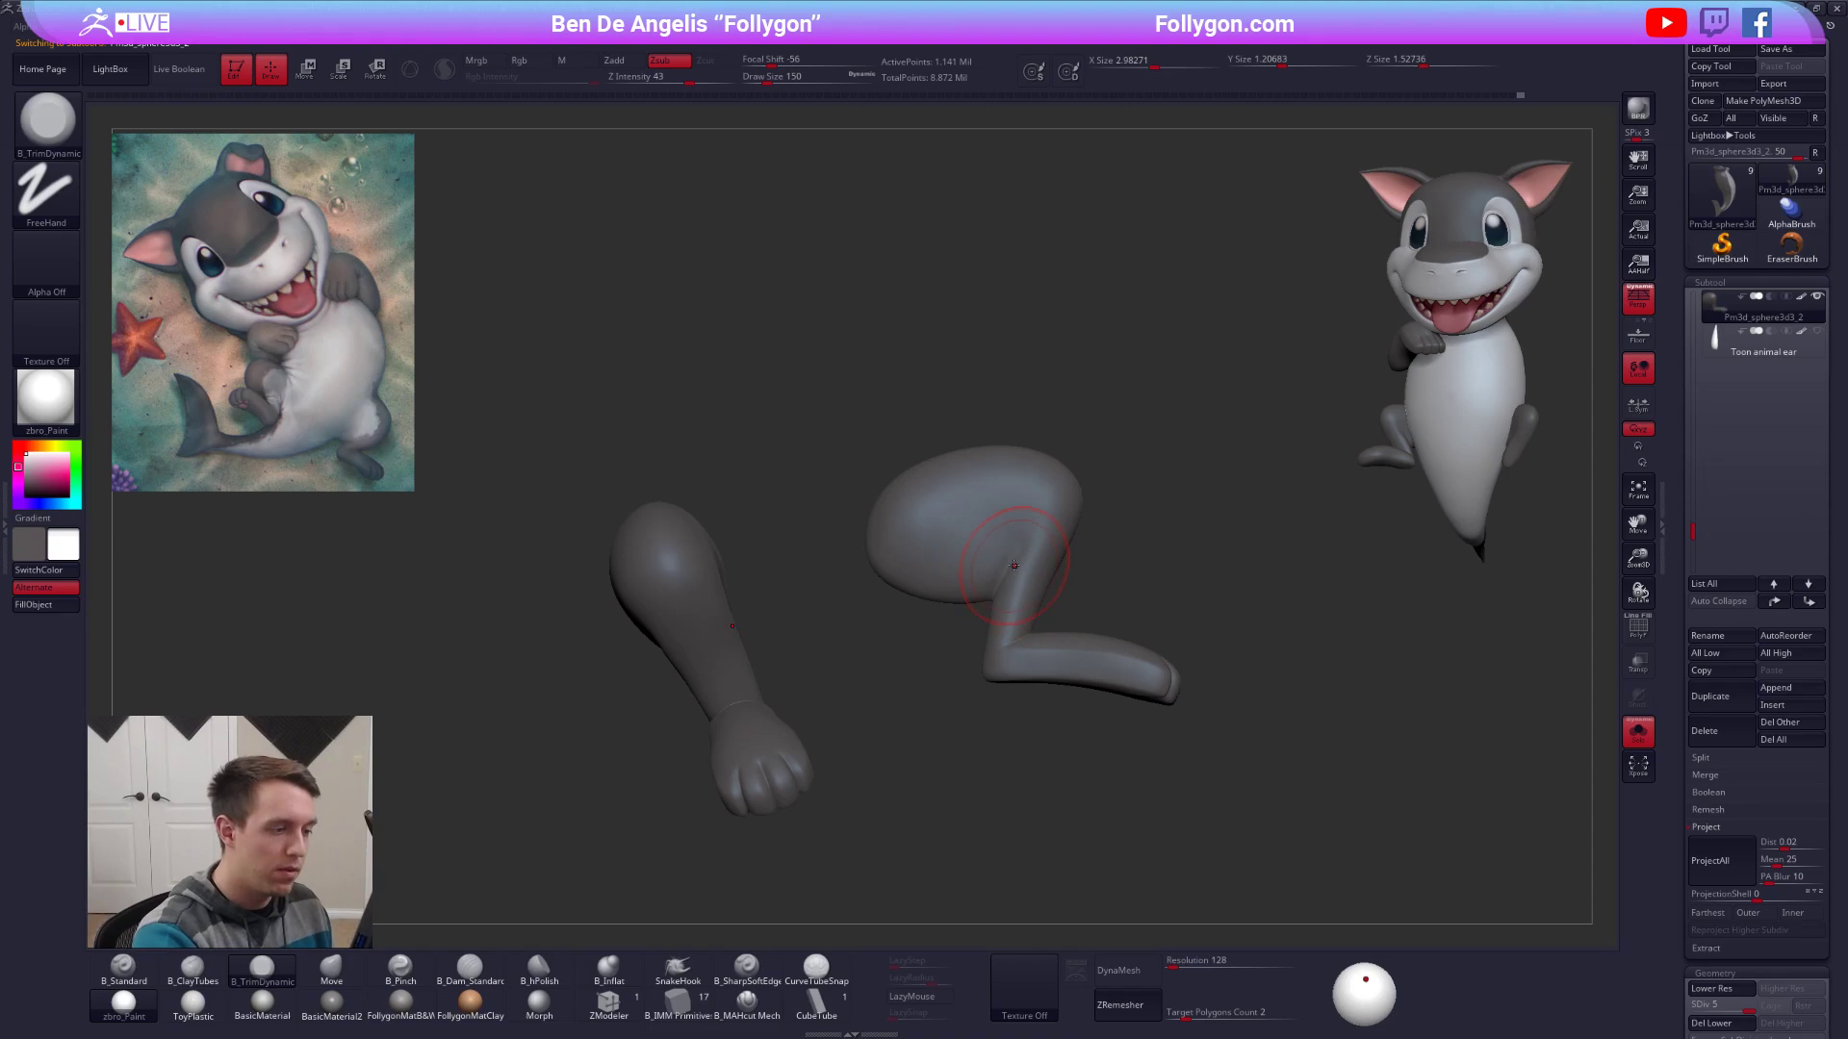
ctrl+right_drag(1018, 568, 1091, 642)
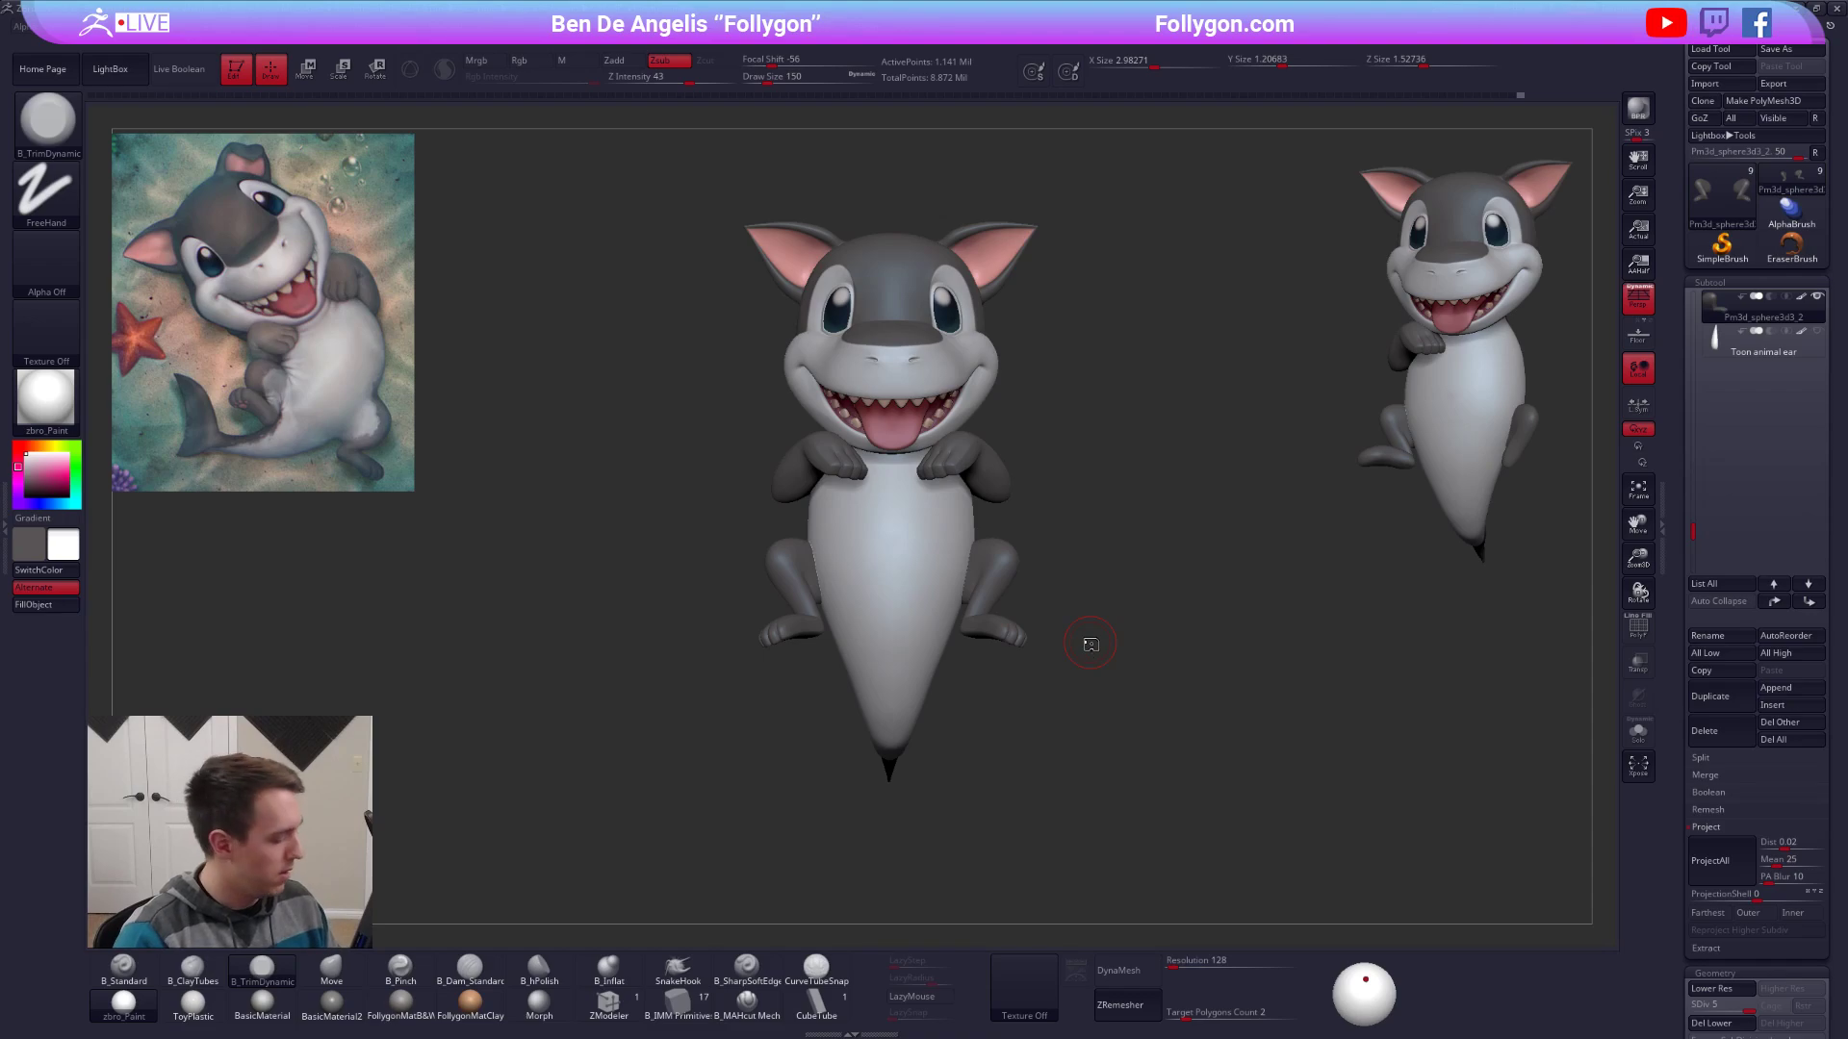
Clear the old snapshot from the canvas and place a new front-view snapshot of the character beside the model.
key(ctrl+space)
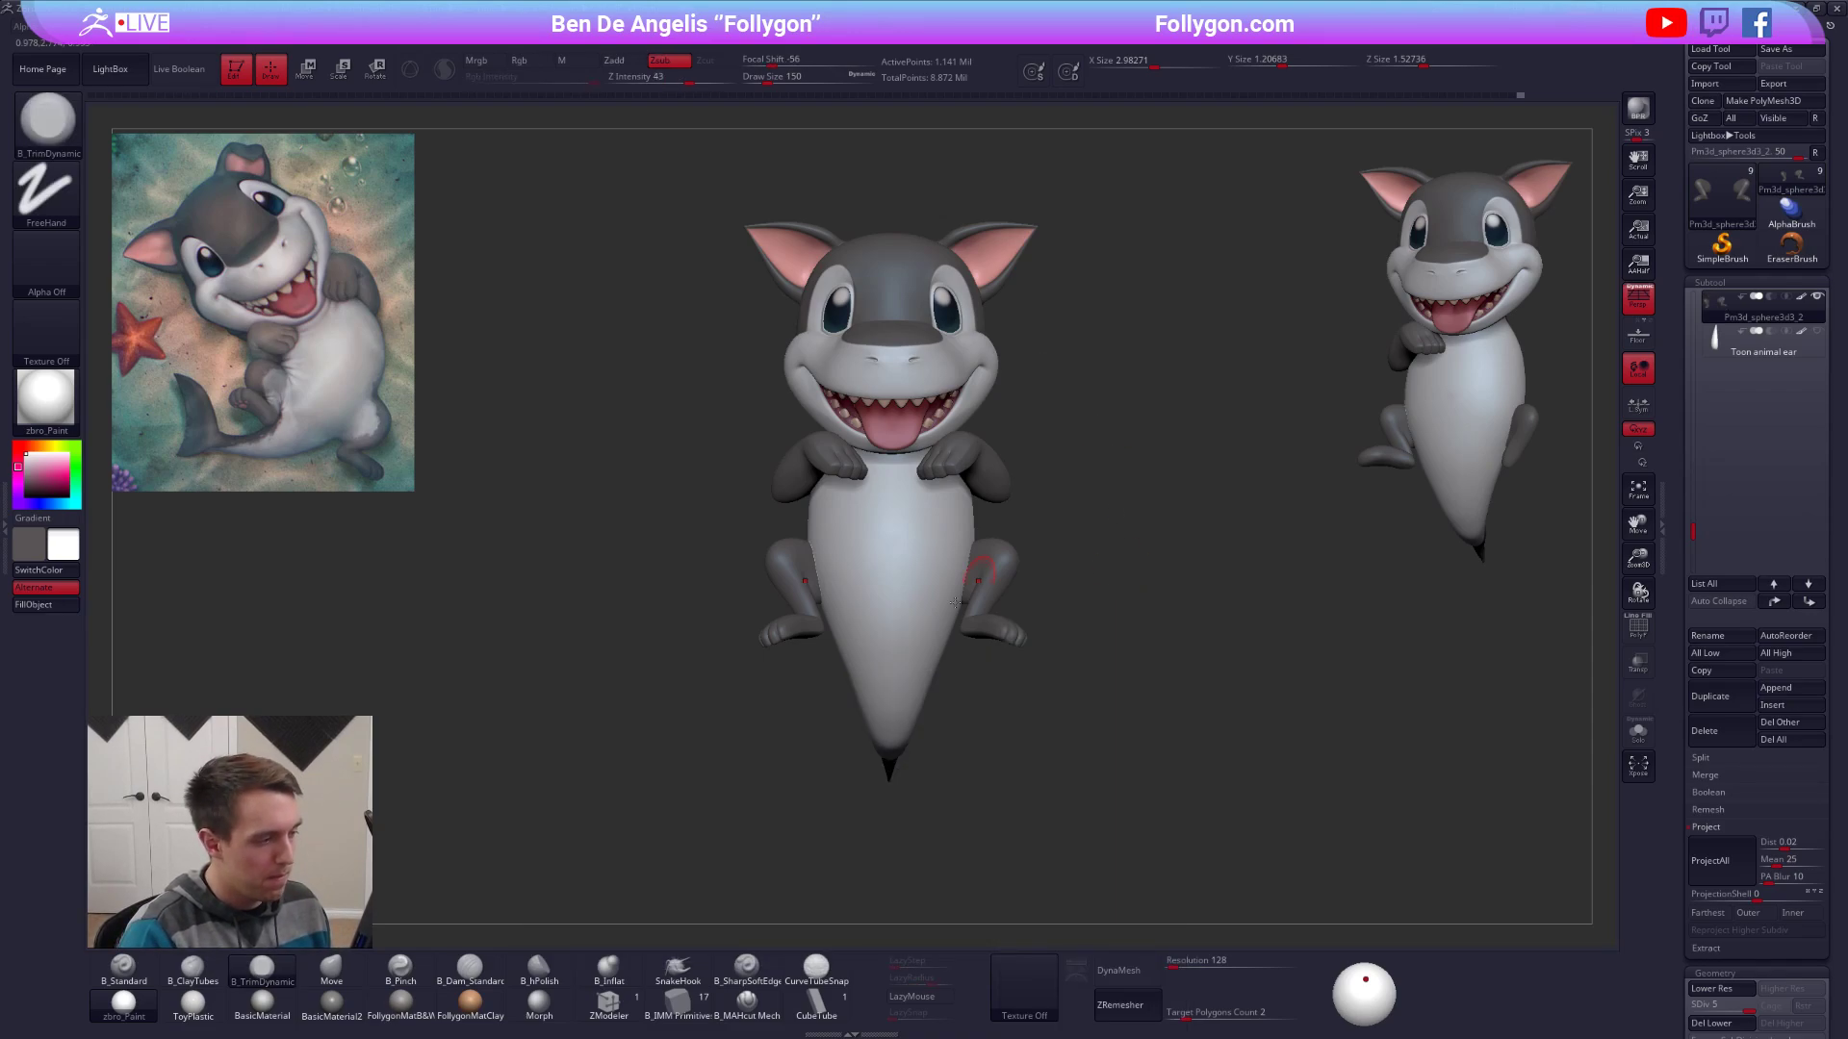
right_drag(741, 631, 1444, 624)
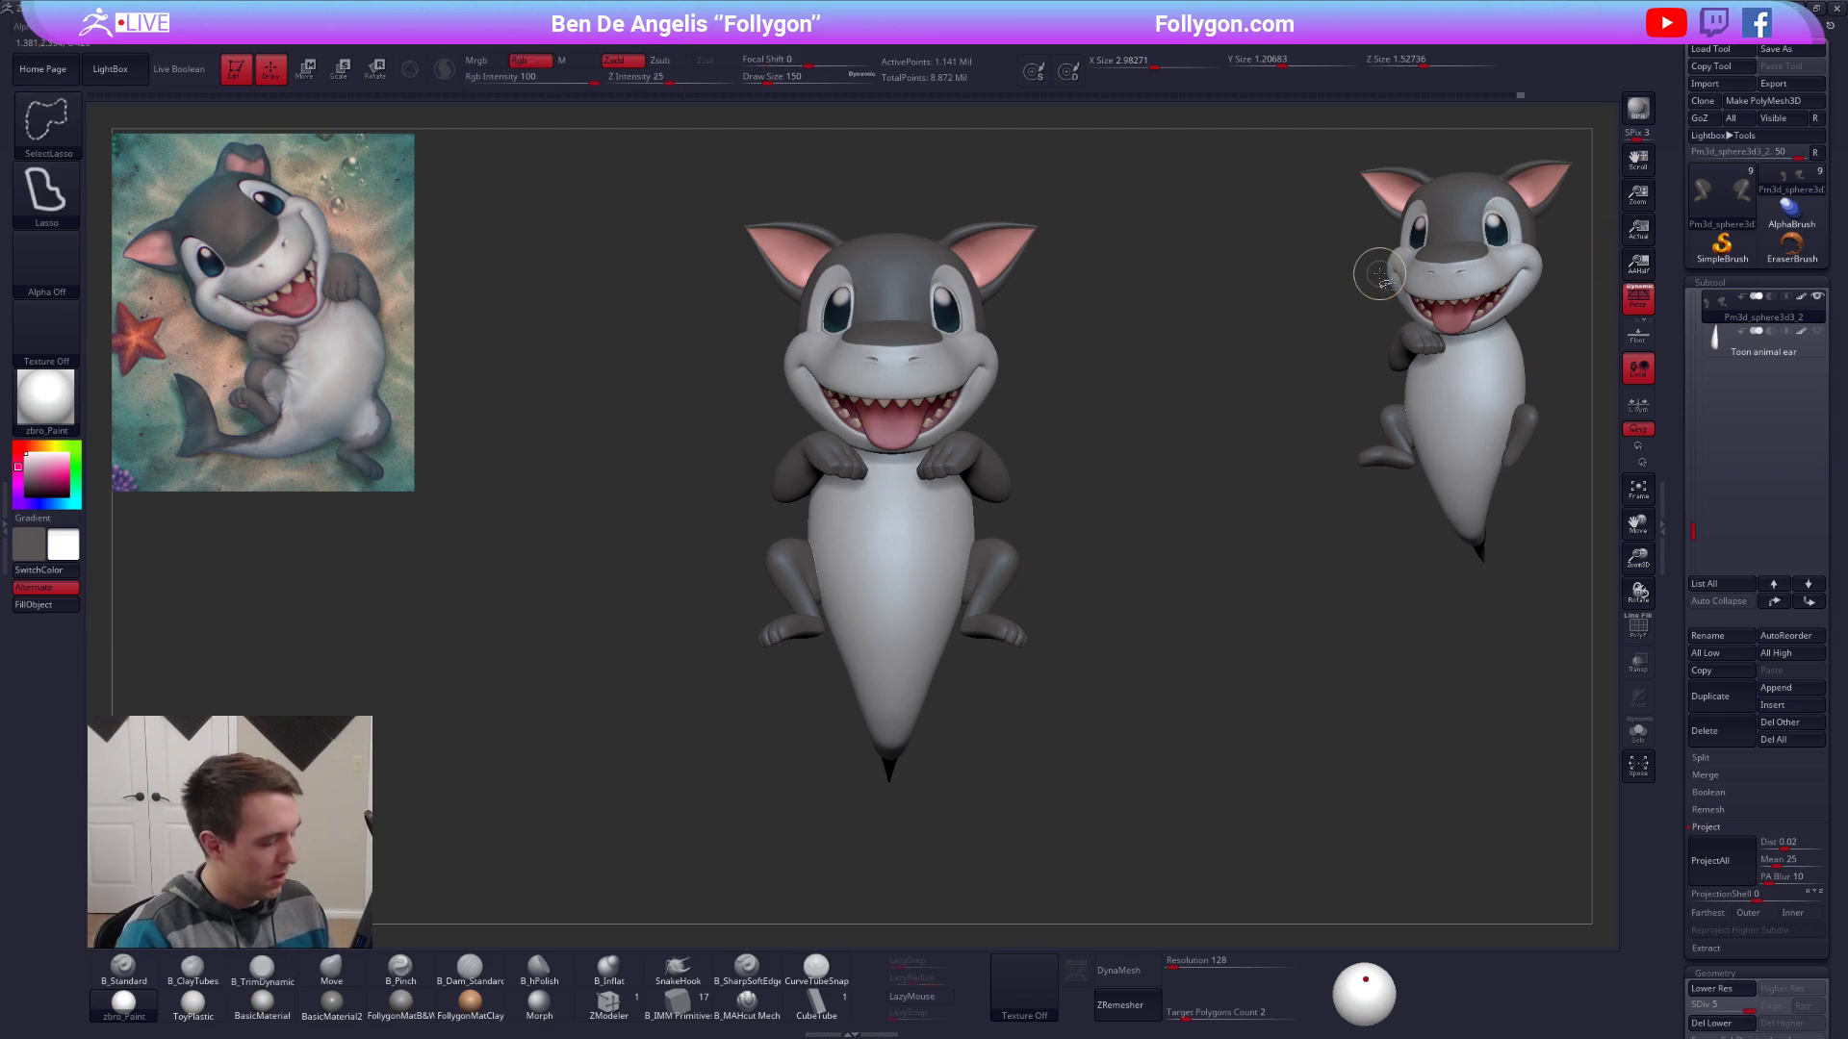
key(ctrl+n)
mouse_move(1055, 354)
right_down()
mouse_move(847, 366)
mouse_move(929, 344)
mouse_move(918, 501)
right_up()
mouse_move(919, 501)
alt+right_down()
mouse_move(1469, 426)
mouse_move(1455, 353)
mouse_move(1015, 420)
mouse_move(1098, 432)
mouse_move(1145, 489)
mouse_move(1112, 551)
alt+right_up()
key(shift+s)
shift+right_drag(969, 520, 1038, 534)
Inspect the legs' polygroups and wireframe at subdivision level 1, then return them to level 5.
key(shift+d)
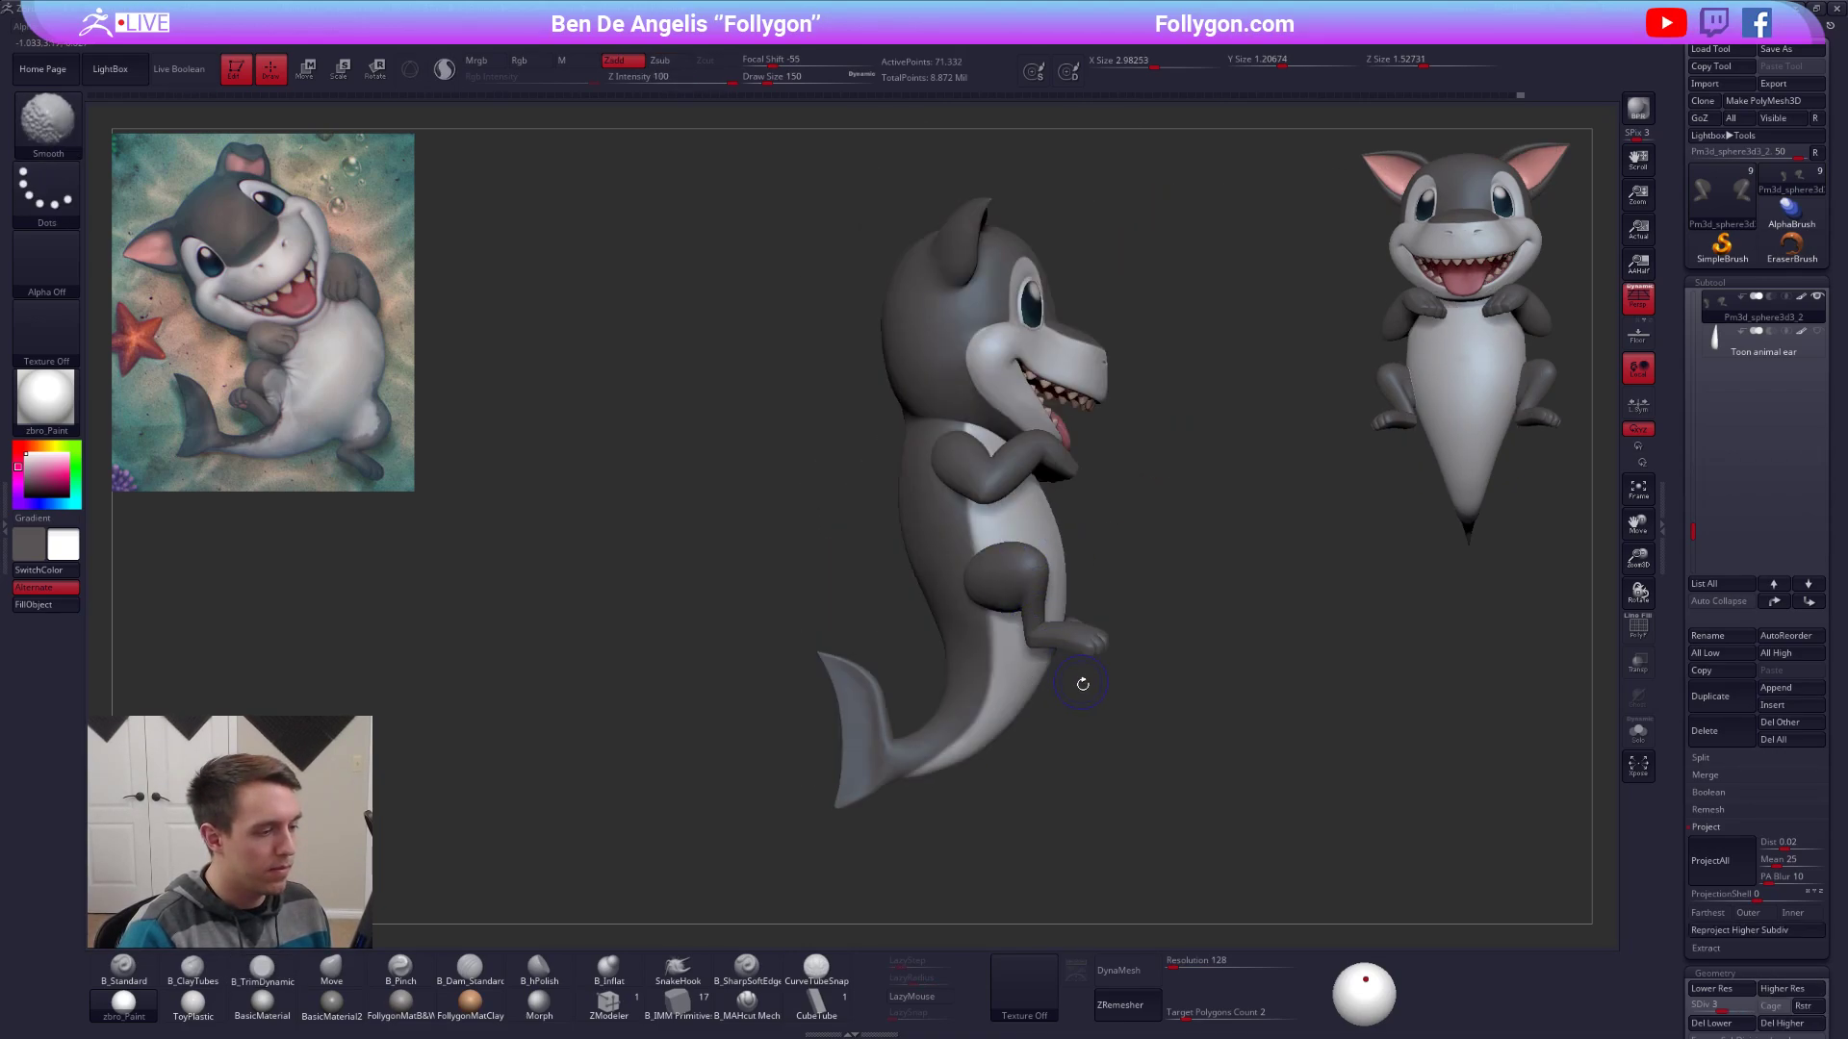
key(shift+f)
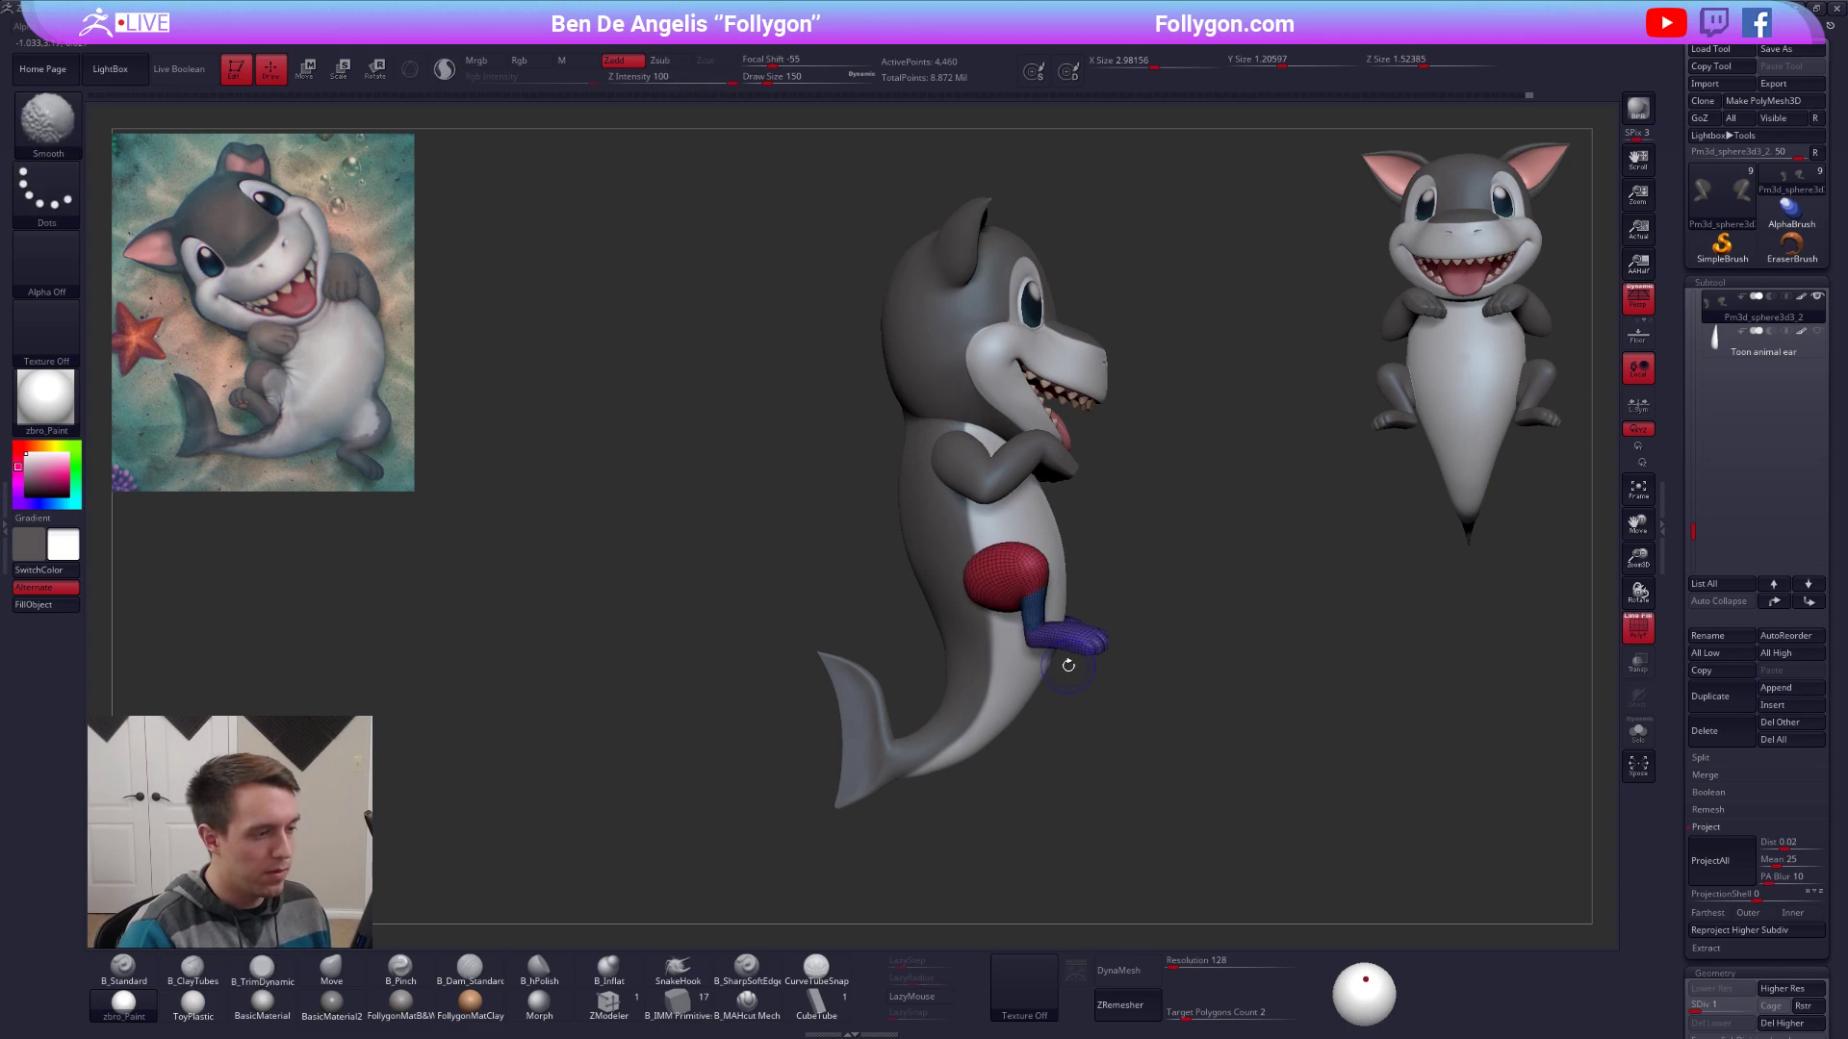
key(d)
key(d)
key(d)
key(d)
key(shift+f)
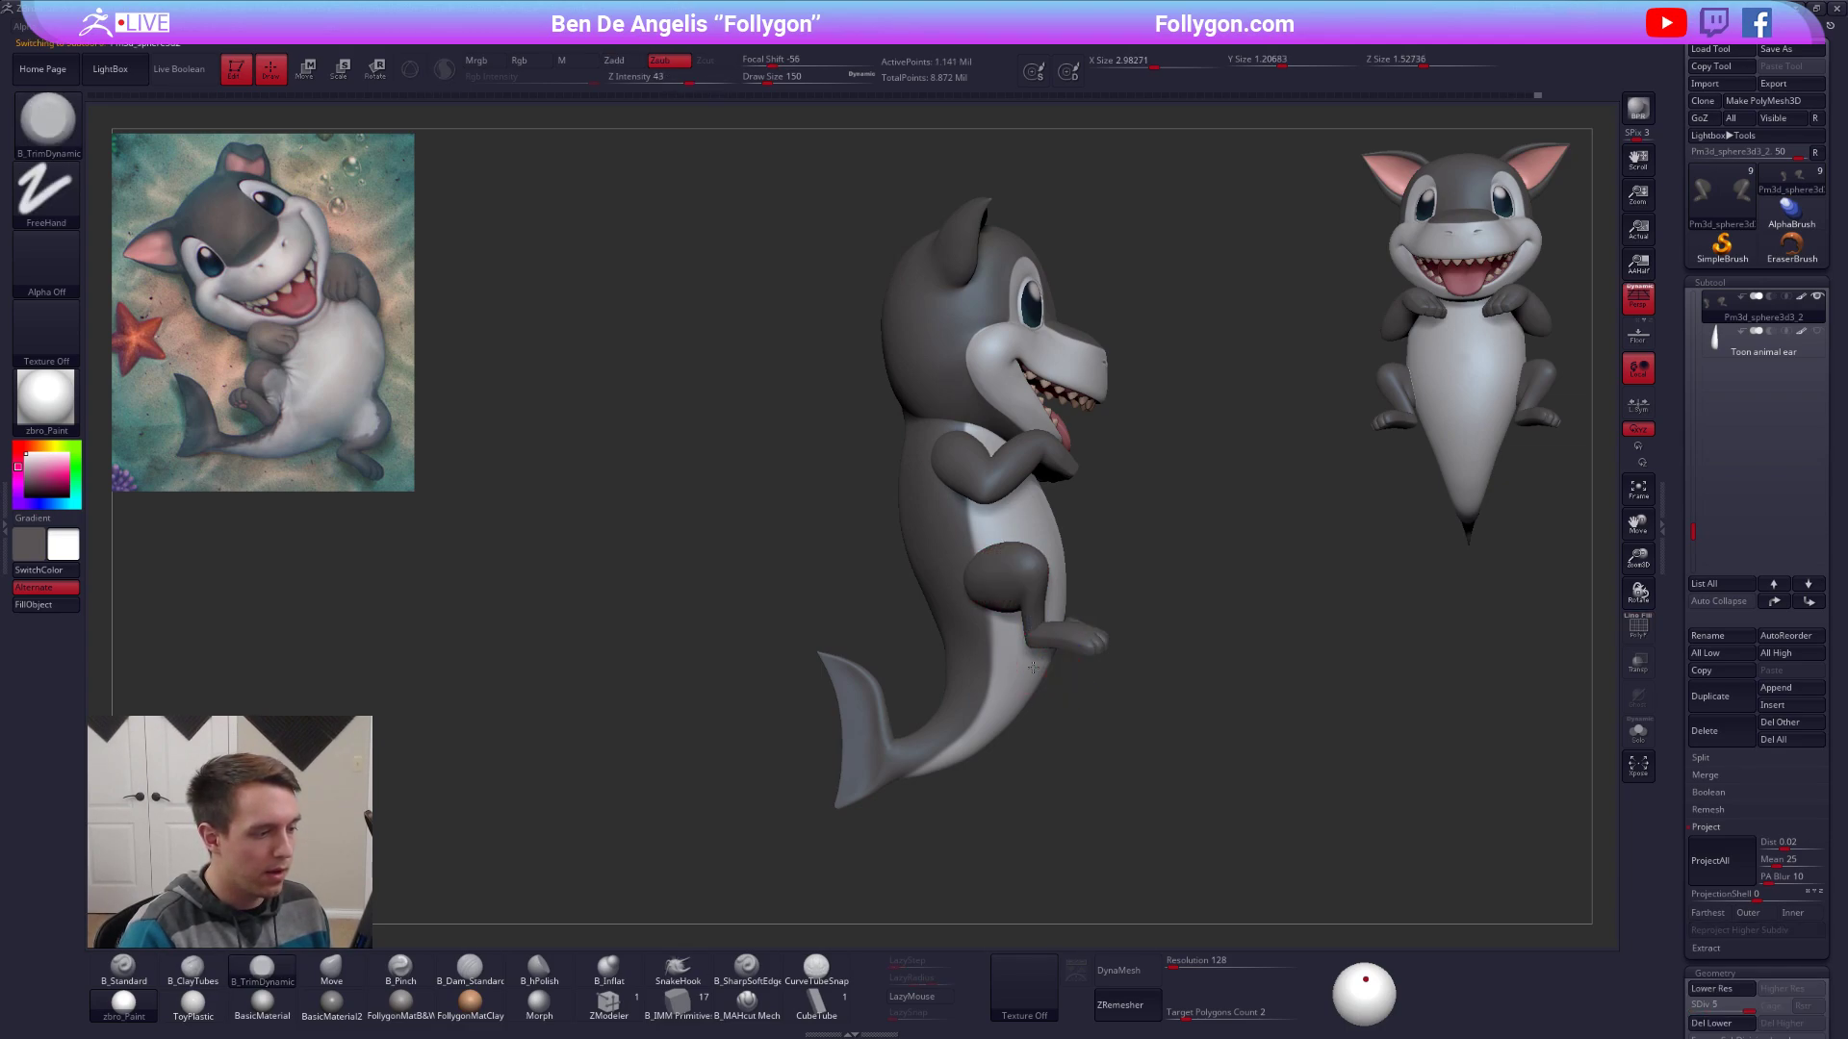
Select the body, lower it to subdivision level 1 and mask everything above the tail with a softened edge.
alt+click(1063, 669)
mouse_move(1084, 689)
ctrl+mouse_down()
mouse_move(814, 582)
mouse_move(1013, 890)
ctrl+mouse_up()
key(shift+d)
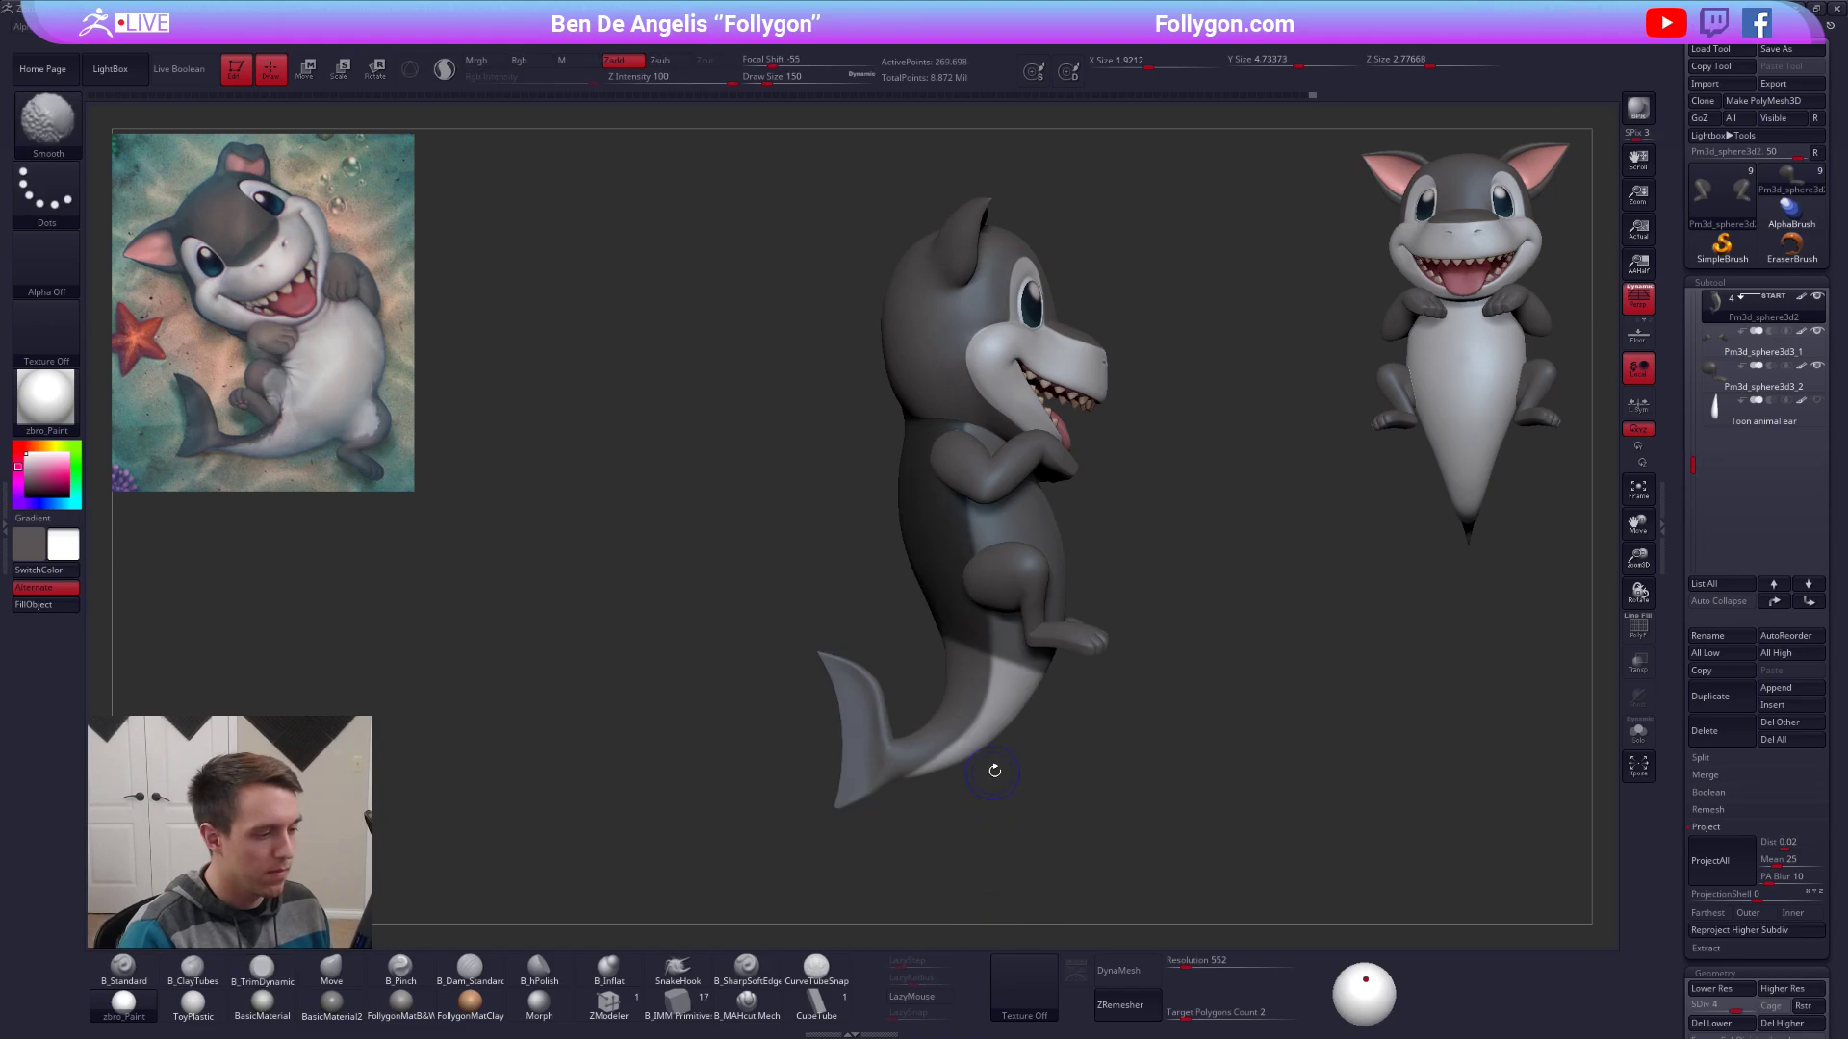
ctrl+click(1054, 736)
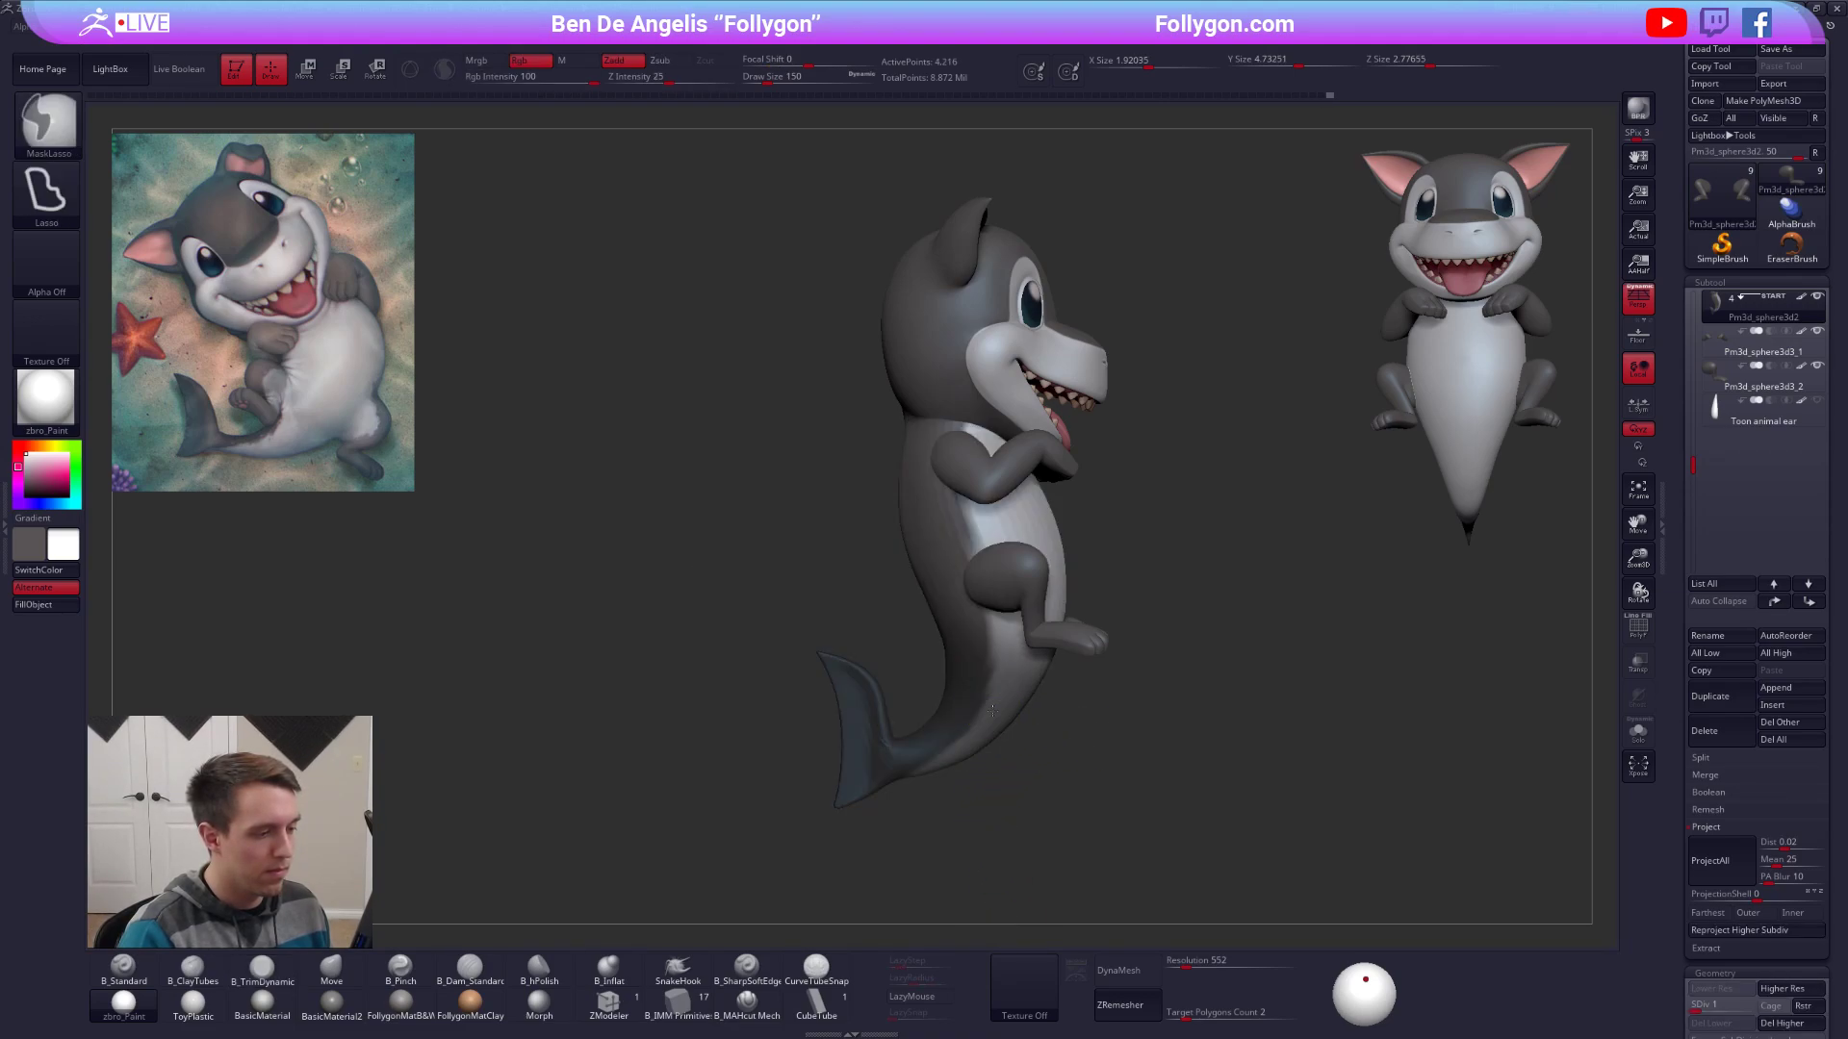
ctrl+click(1126, 713)
Shorten the unmasked tail using a vertical Transpose Move line in front view, then restore the body to subdivision level 5.
key(w)
drag(967, 721, 1047, 830)
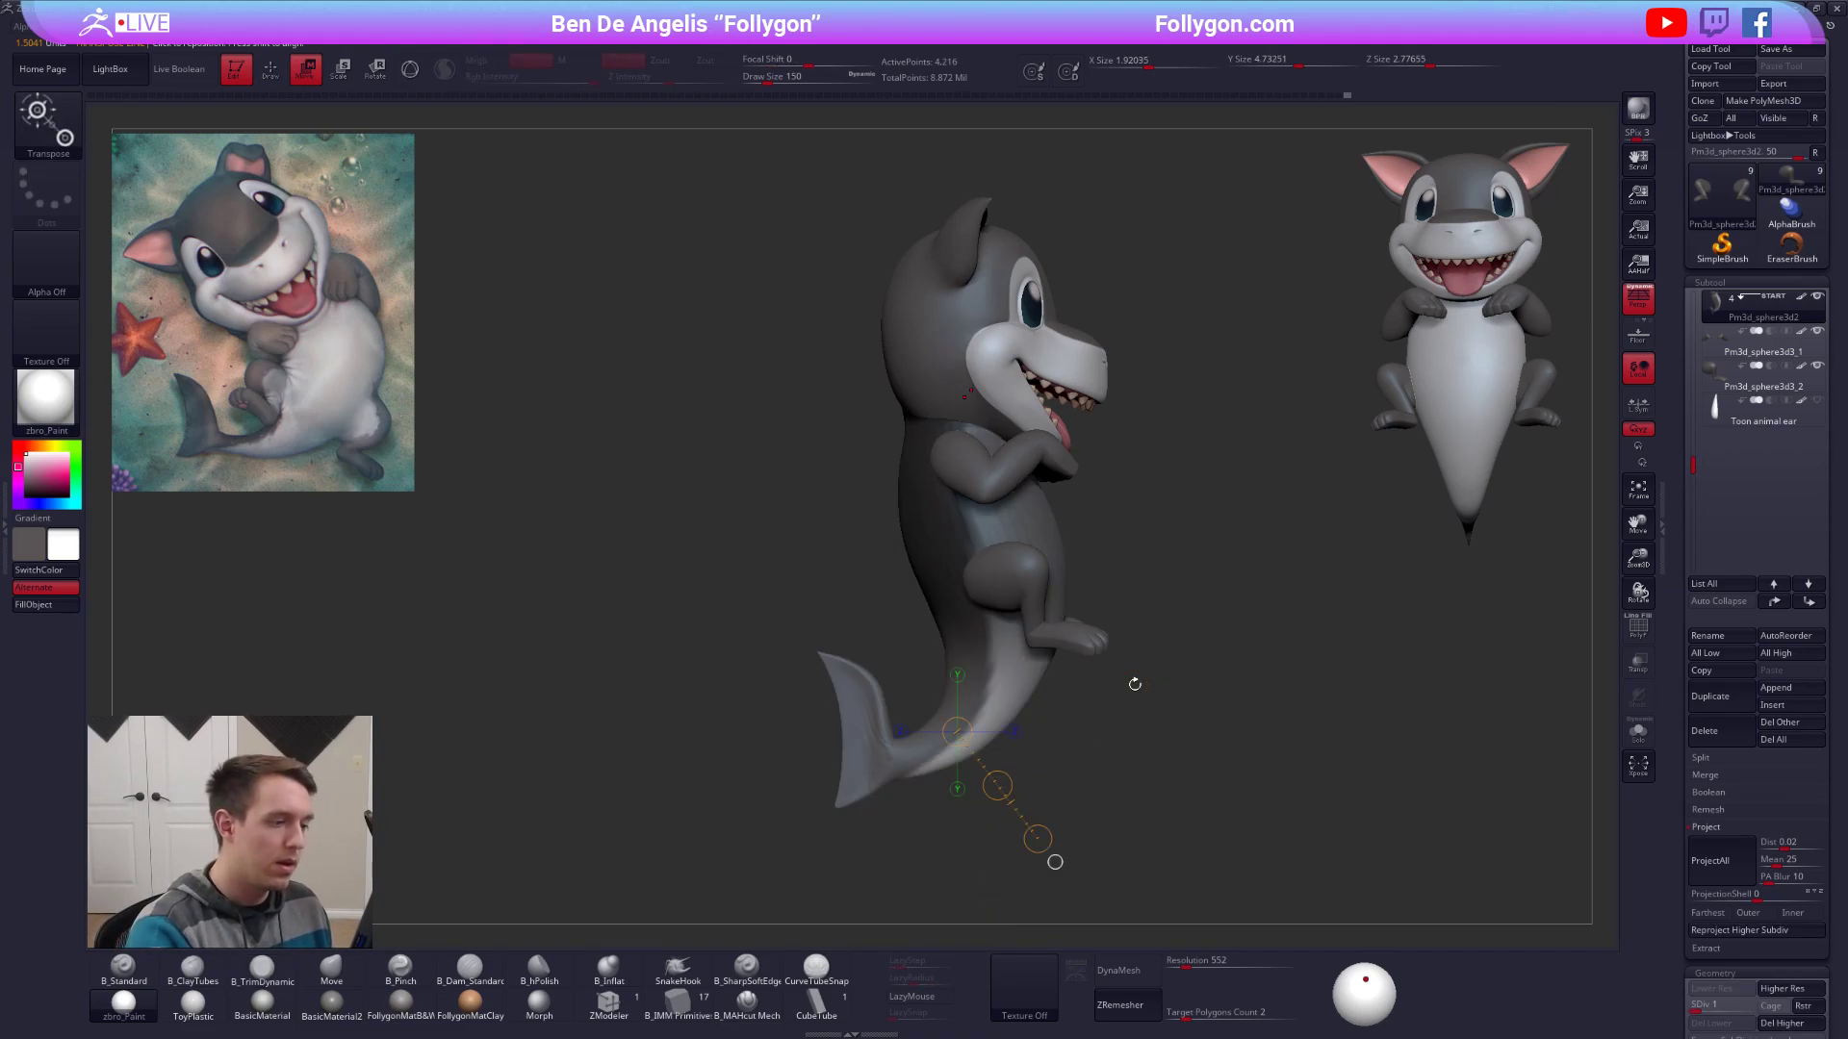
mouse_move(1184, 760)
shift+mouse_down()
mouse_move(1116, 760)
mouse_move(1050, 729)
shift+mouse_up()
shift+drag(1035, 548, 1035, 753)
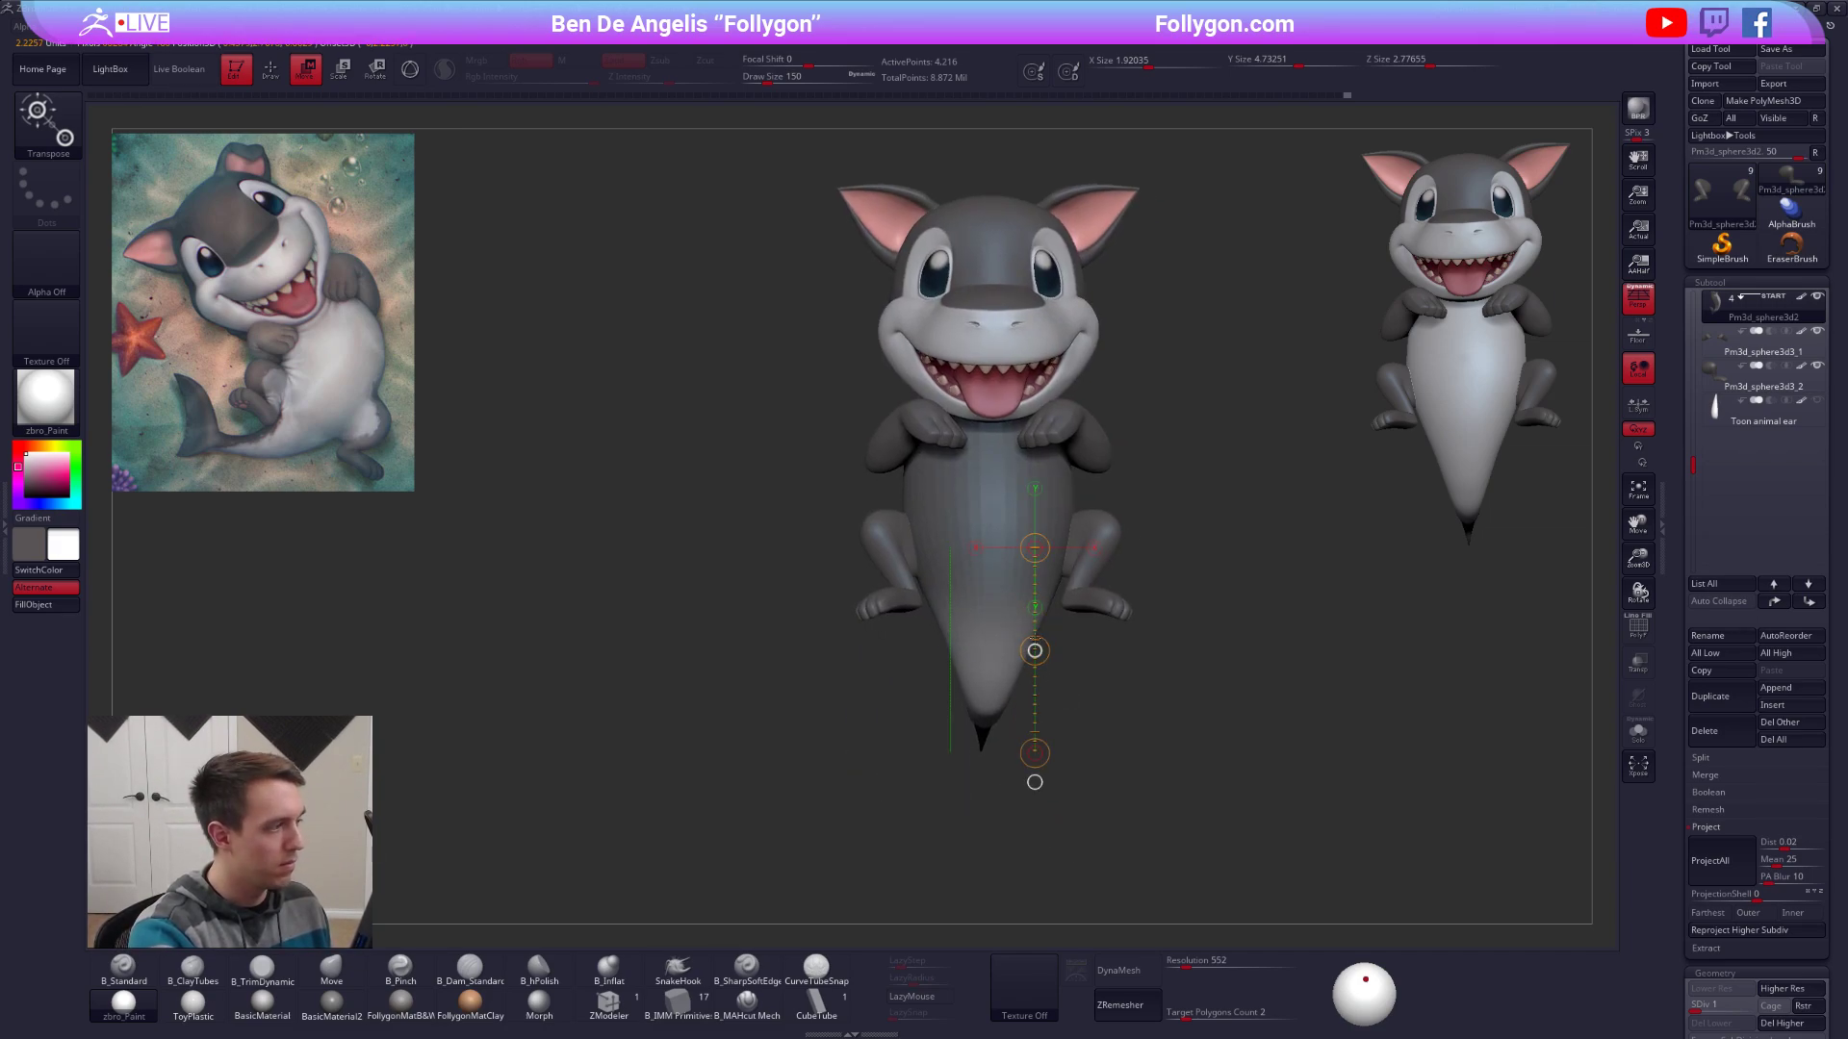
mouse_move(1169, 558)
mouse_down()
mouse_move(1284, 563)
mouse_move(1192, 614)
mouse_up()
key(q)
key(d)
key(d)
key(d)
key(d)
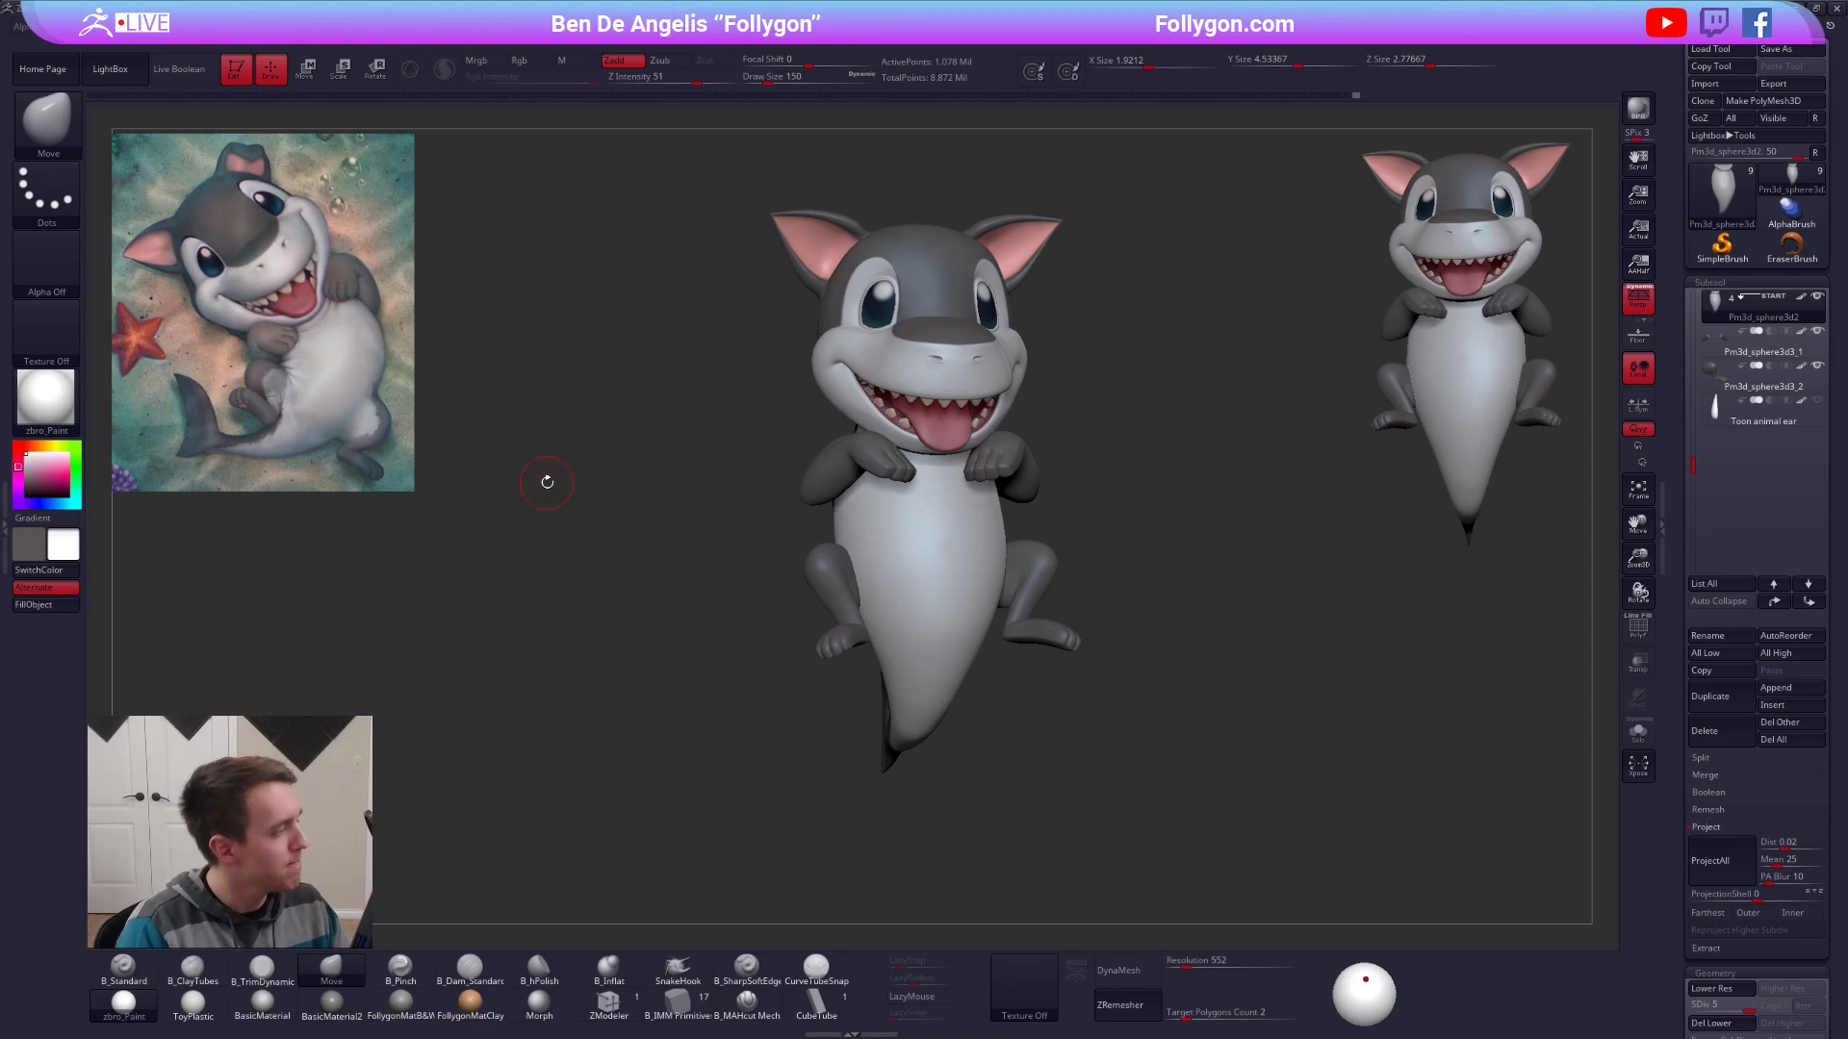
Switch to the web browser and search Google Images for "shark skeleton" in a new tab.
key(alt+Tab)
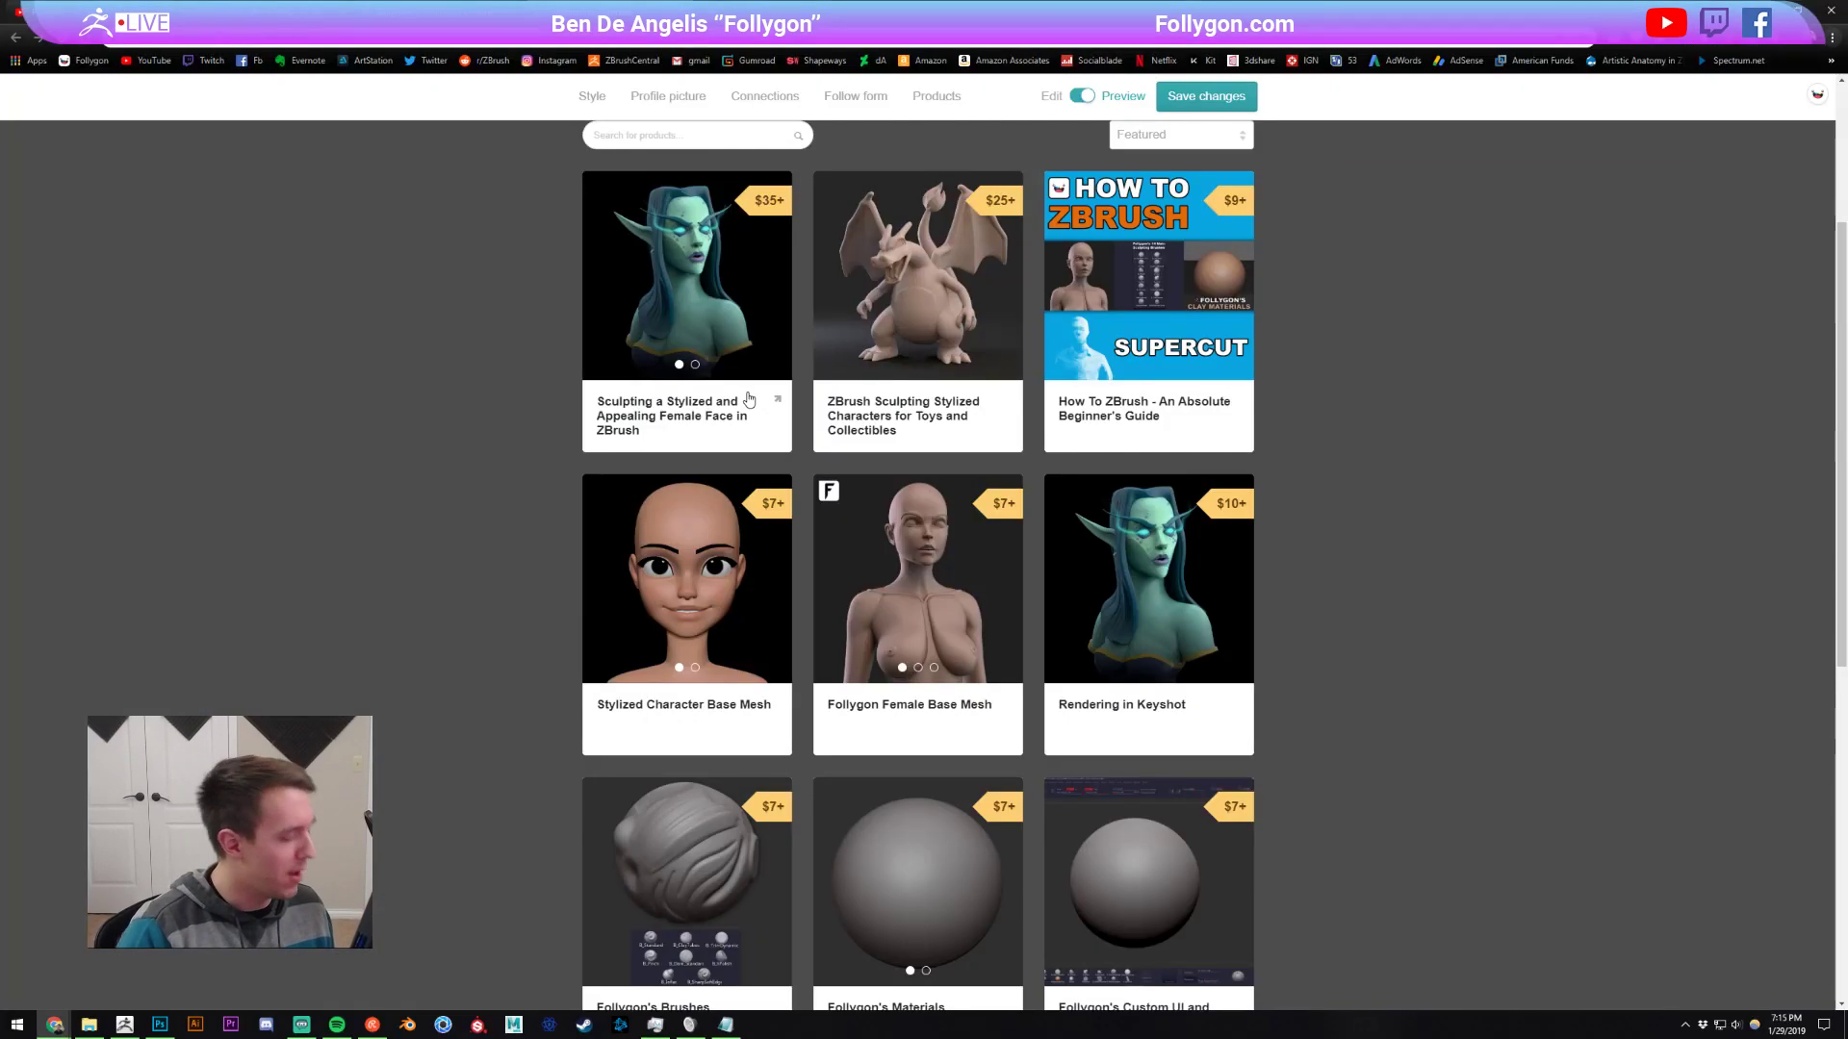
key(ctrl+t)
text(shark sk)
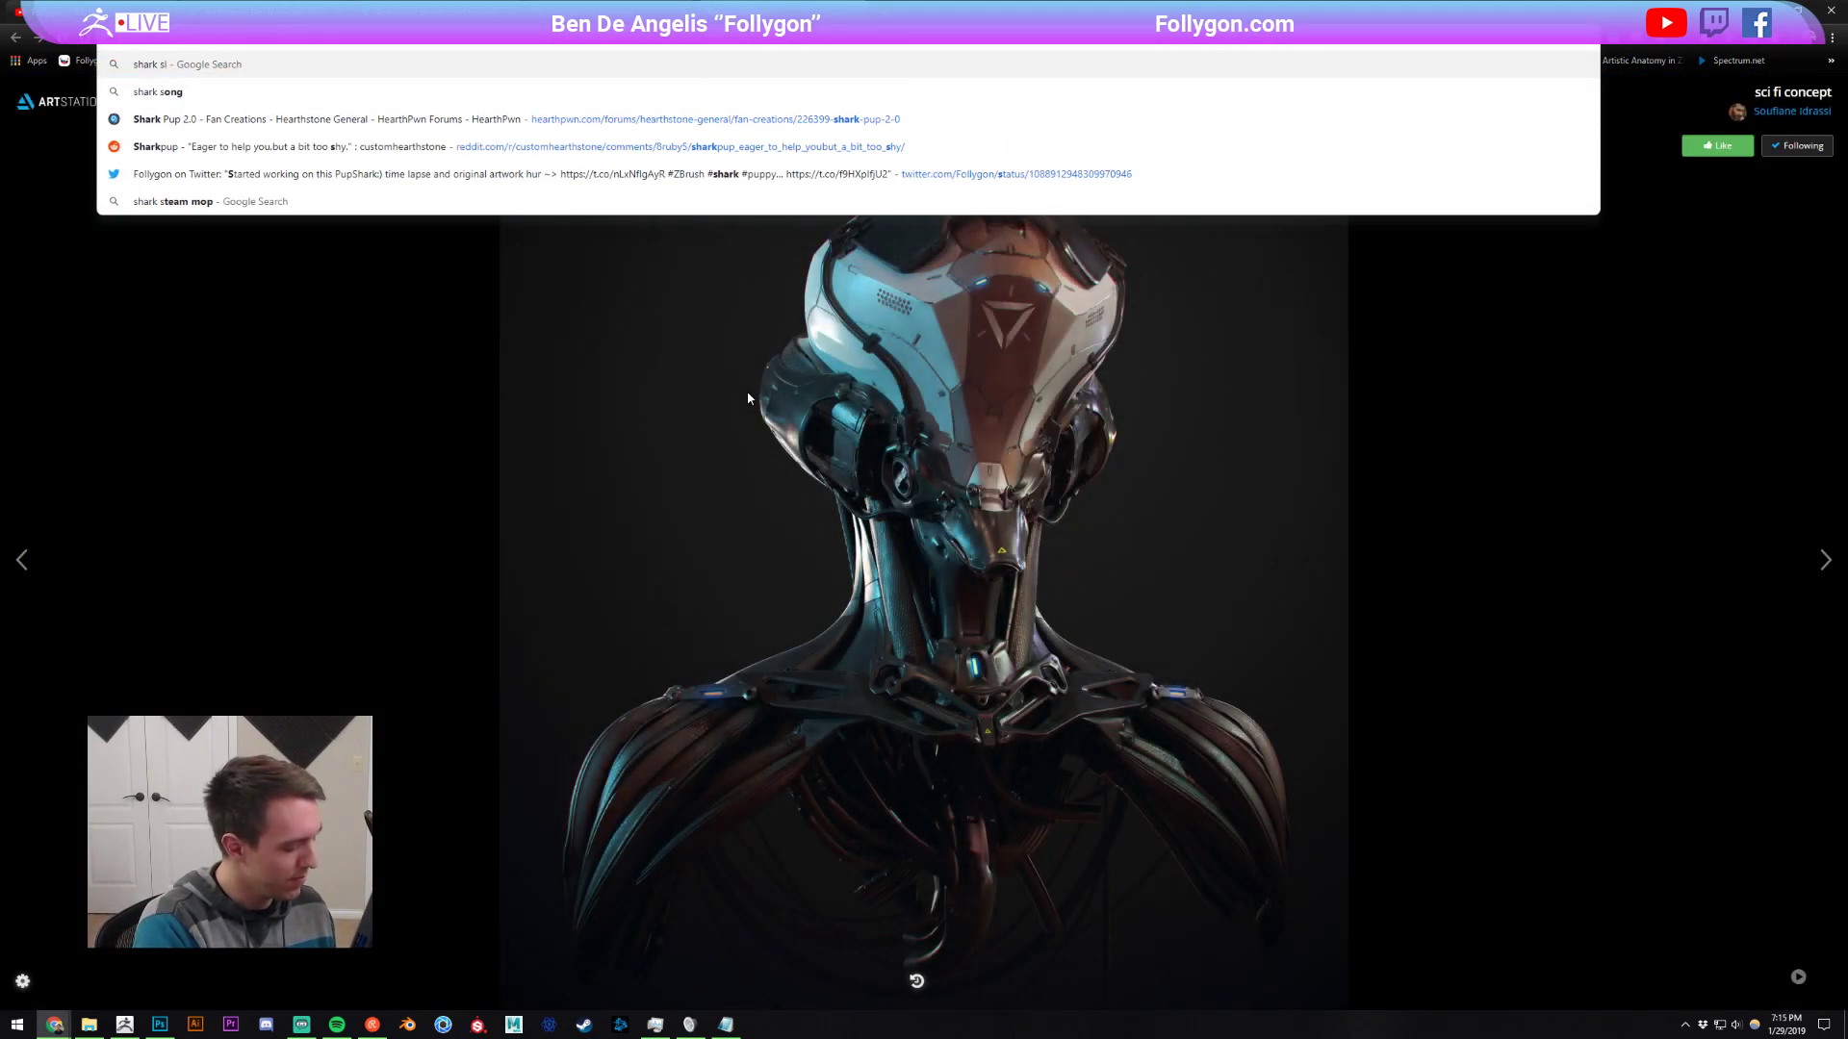
text(eleton)
key(Return)
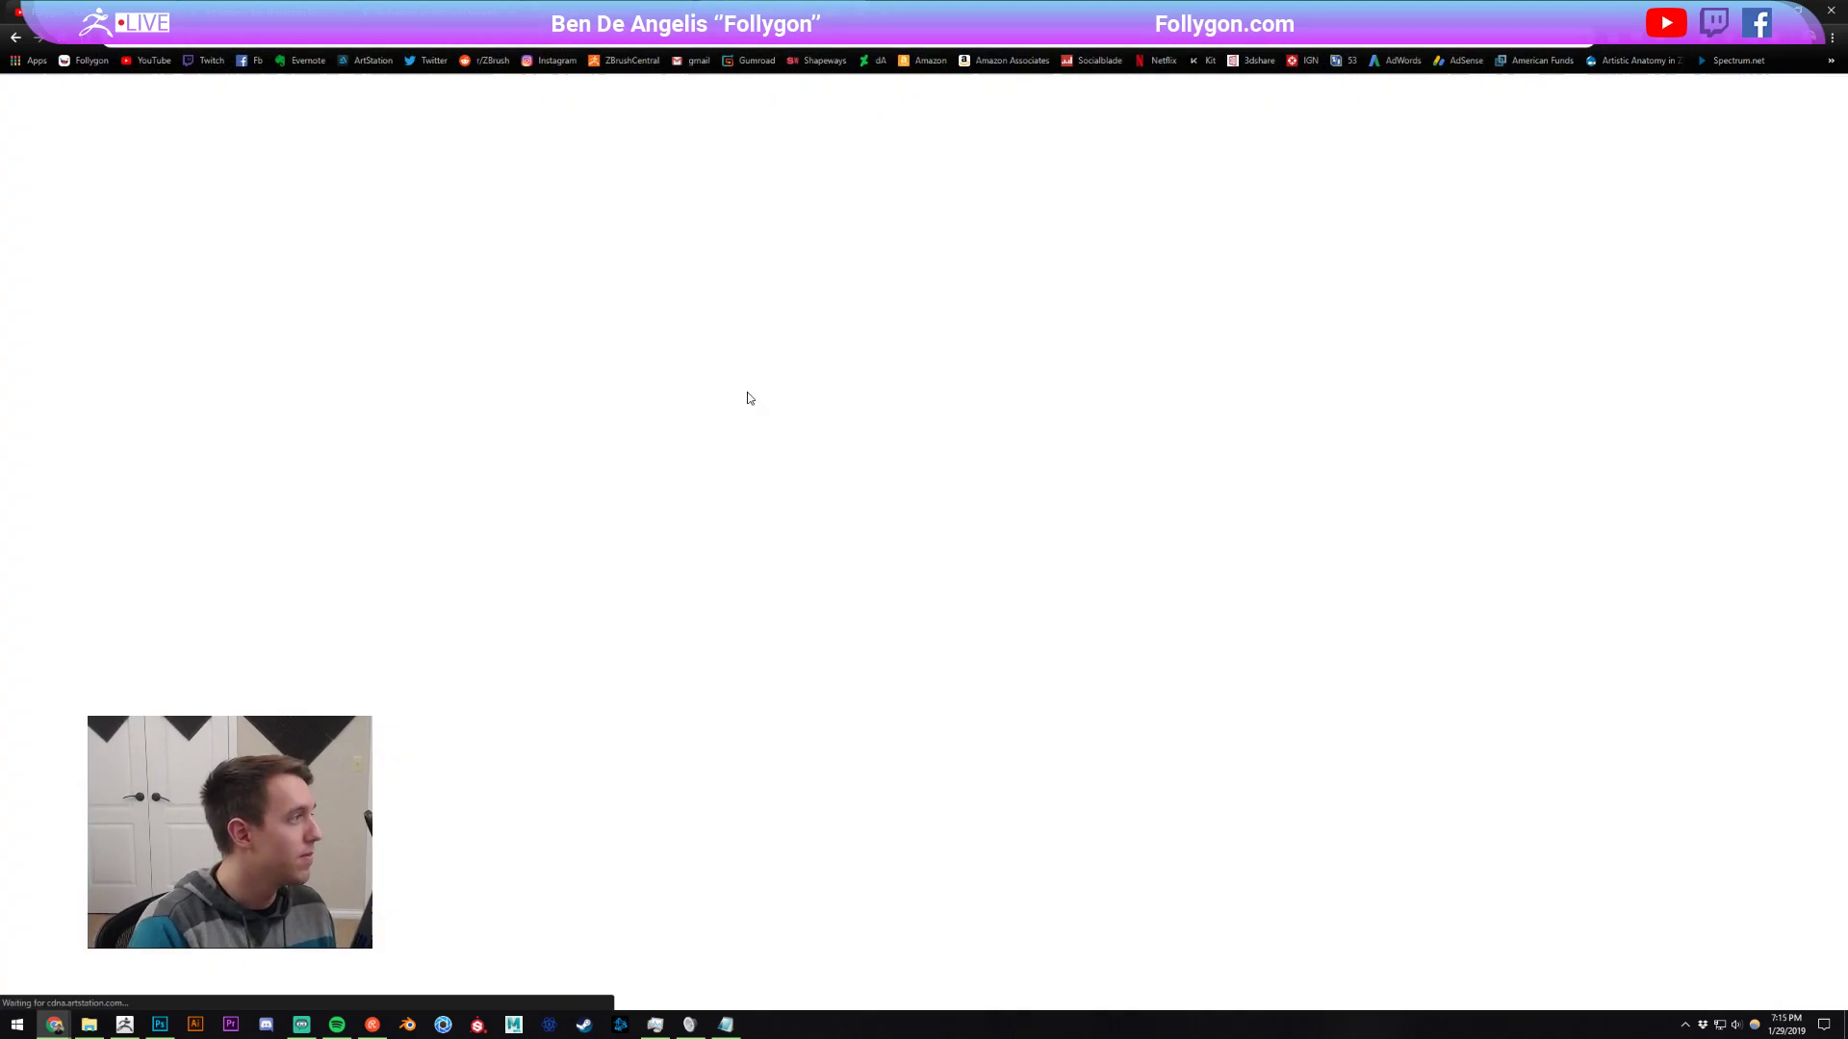
click(177, 147)
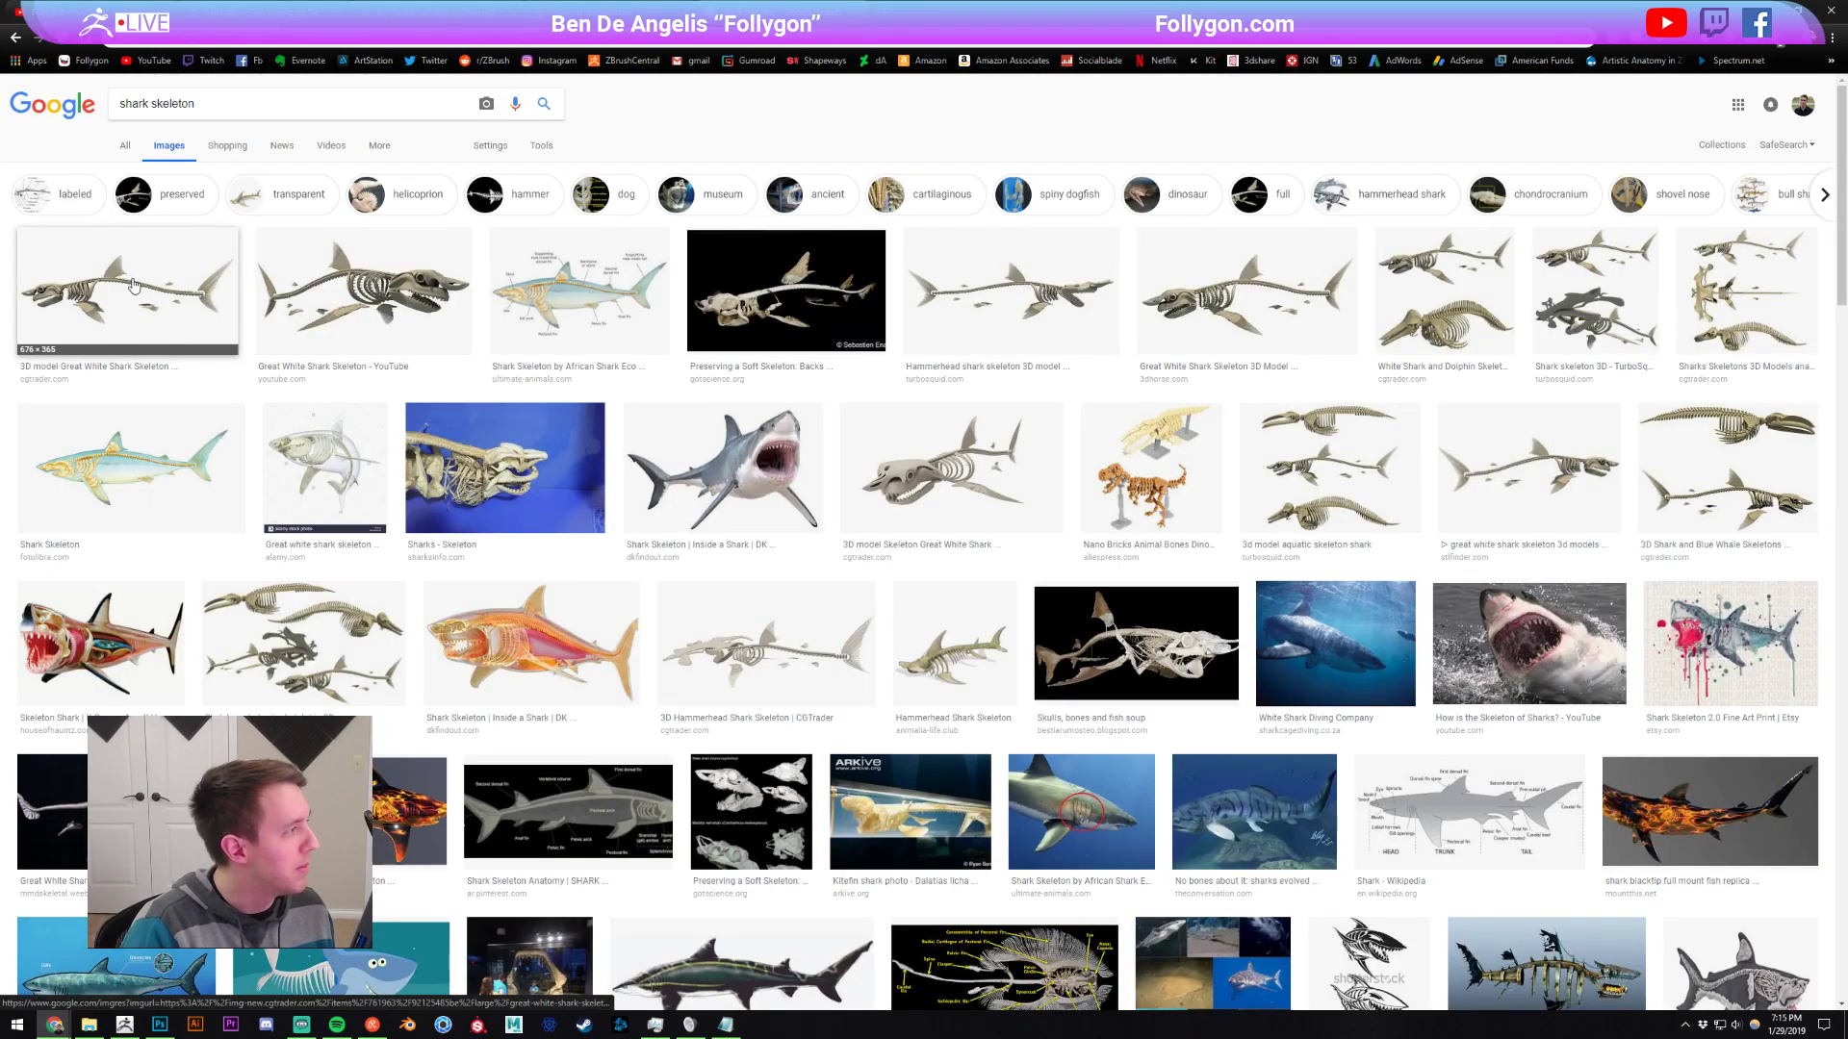
Compare the labelled shark skeleton diagram with the preserved skeleton photo, then close the search and return to ZBrush.
click(566, 298)
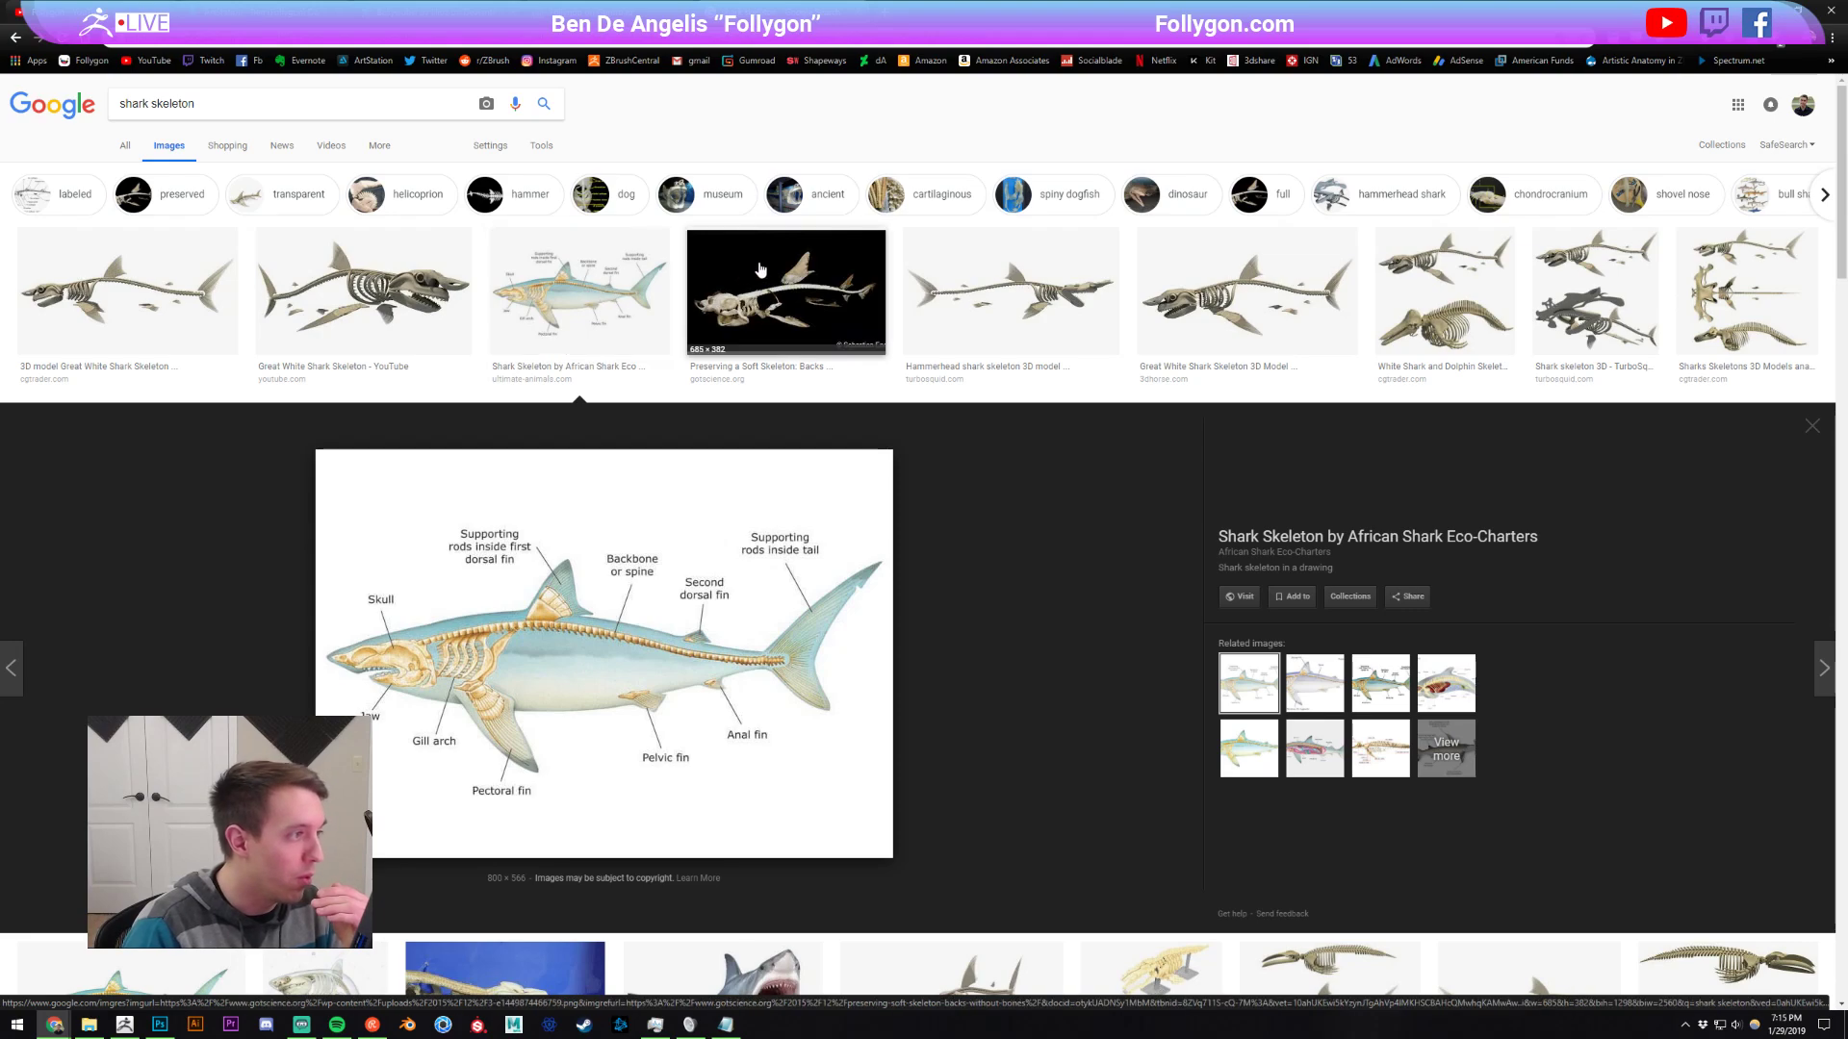
click(768, 291)
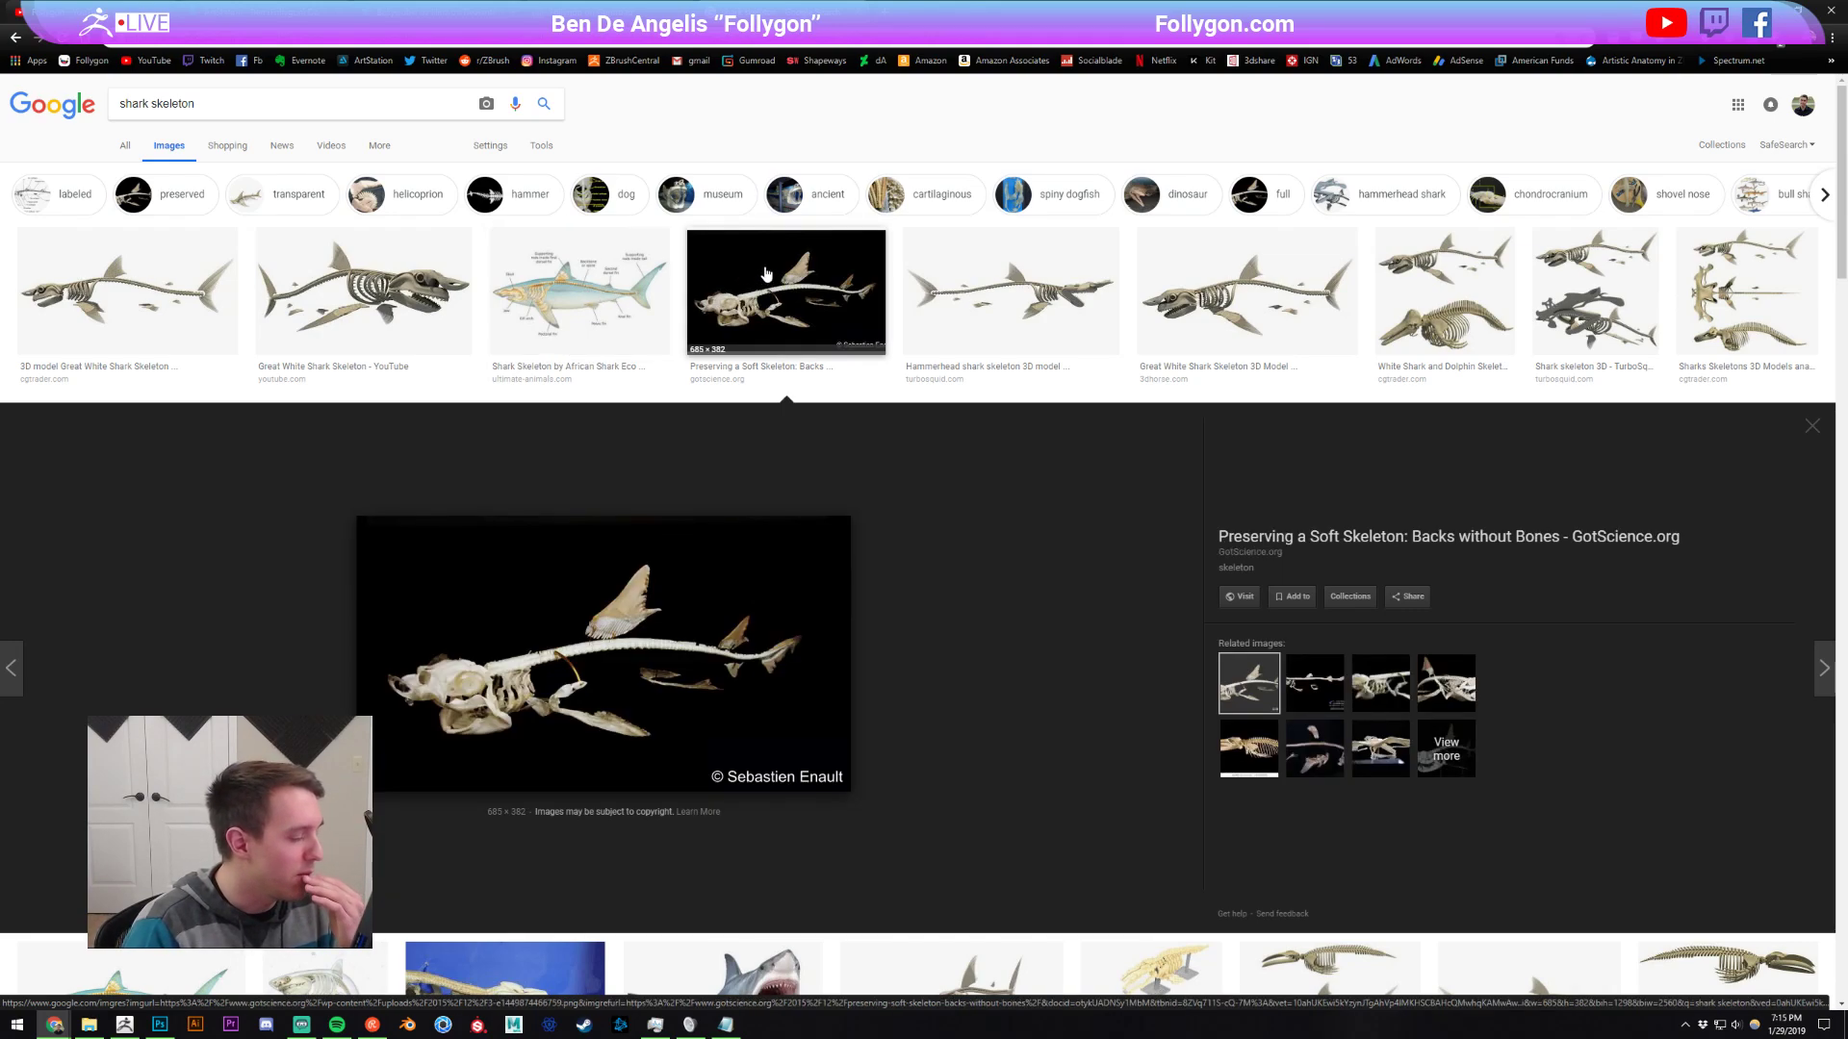
click(622, 284)
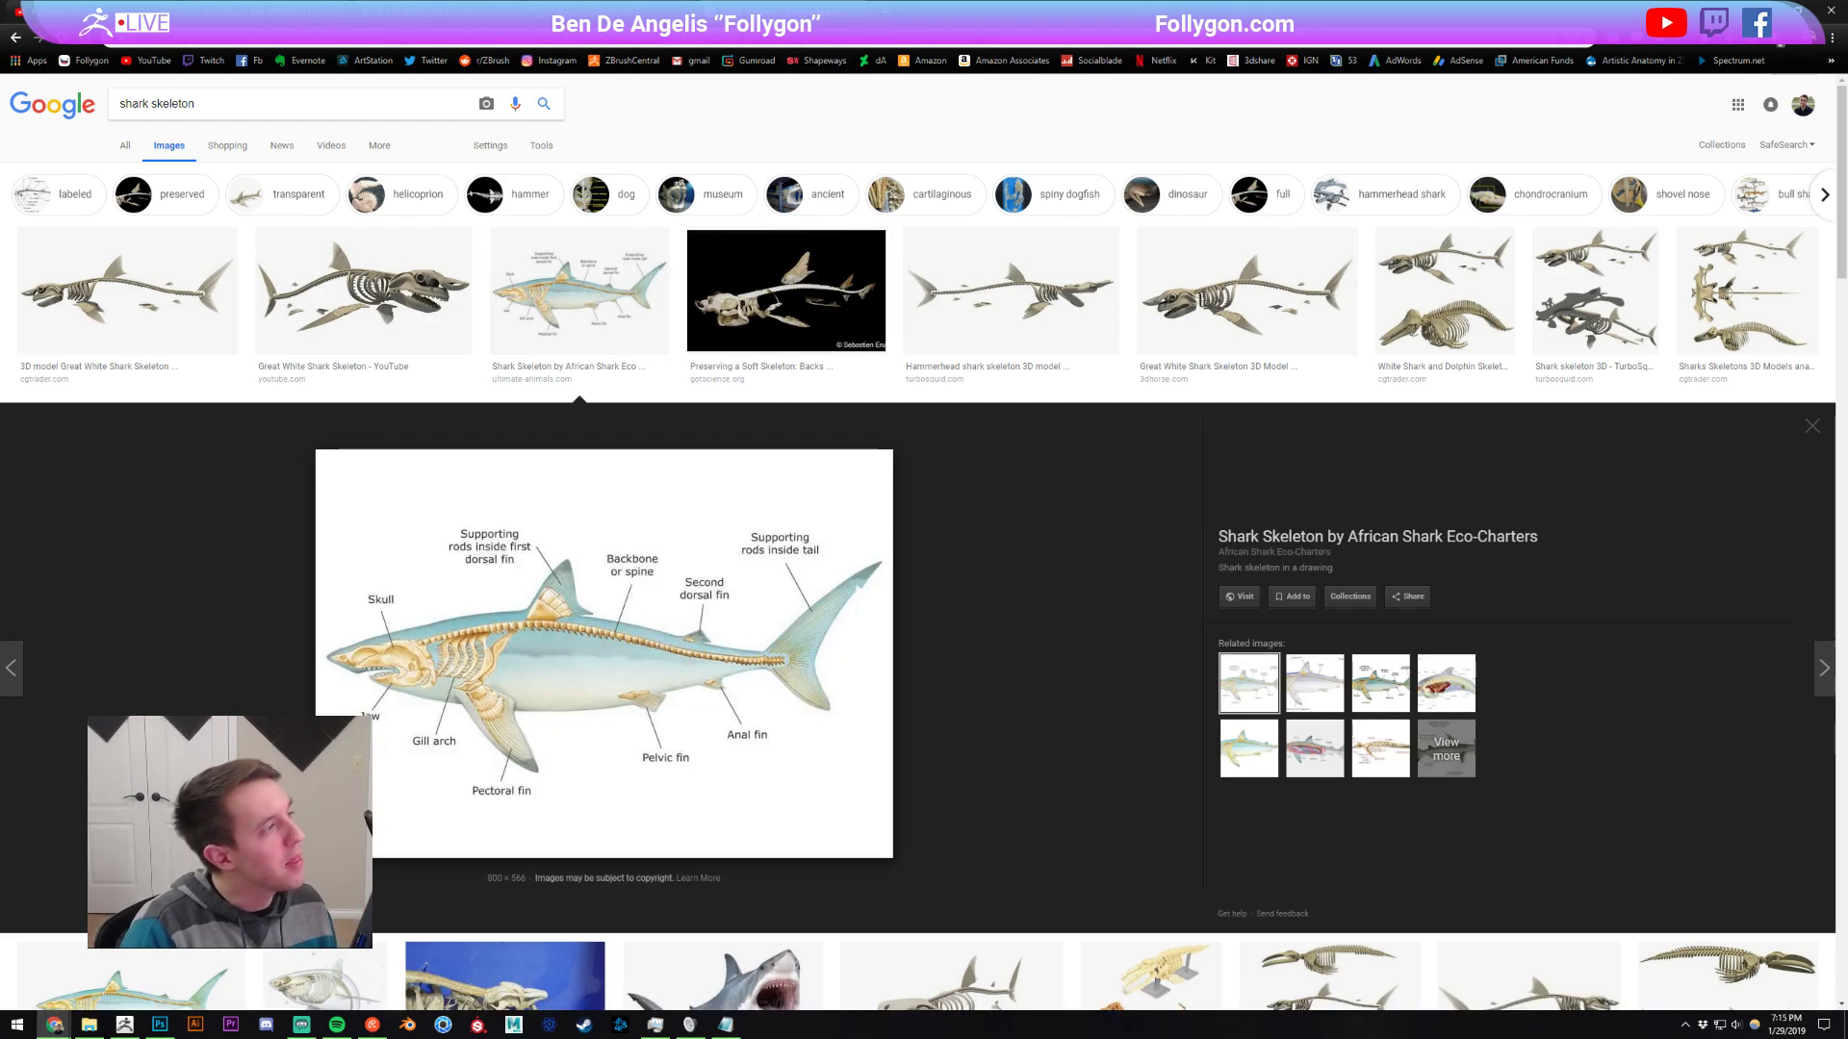
click(862, 11)
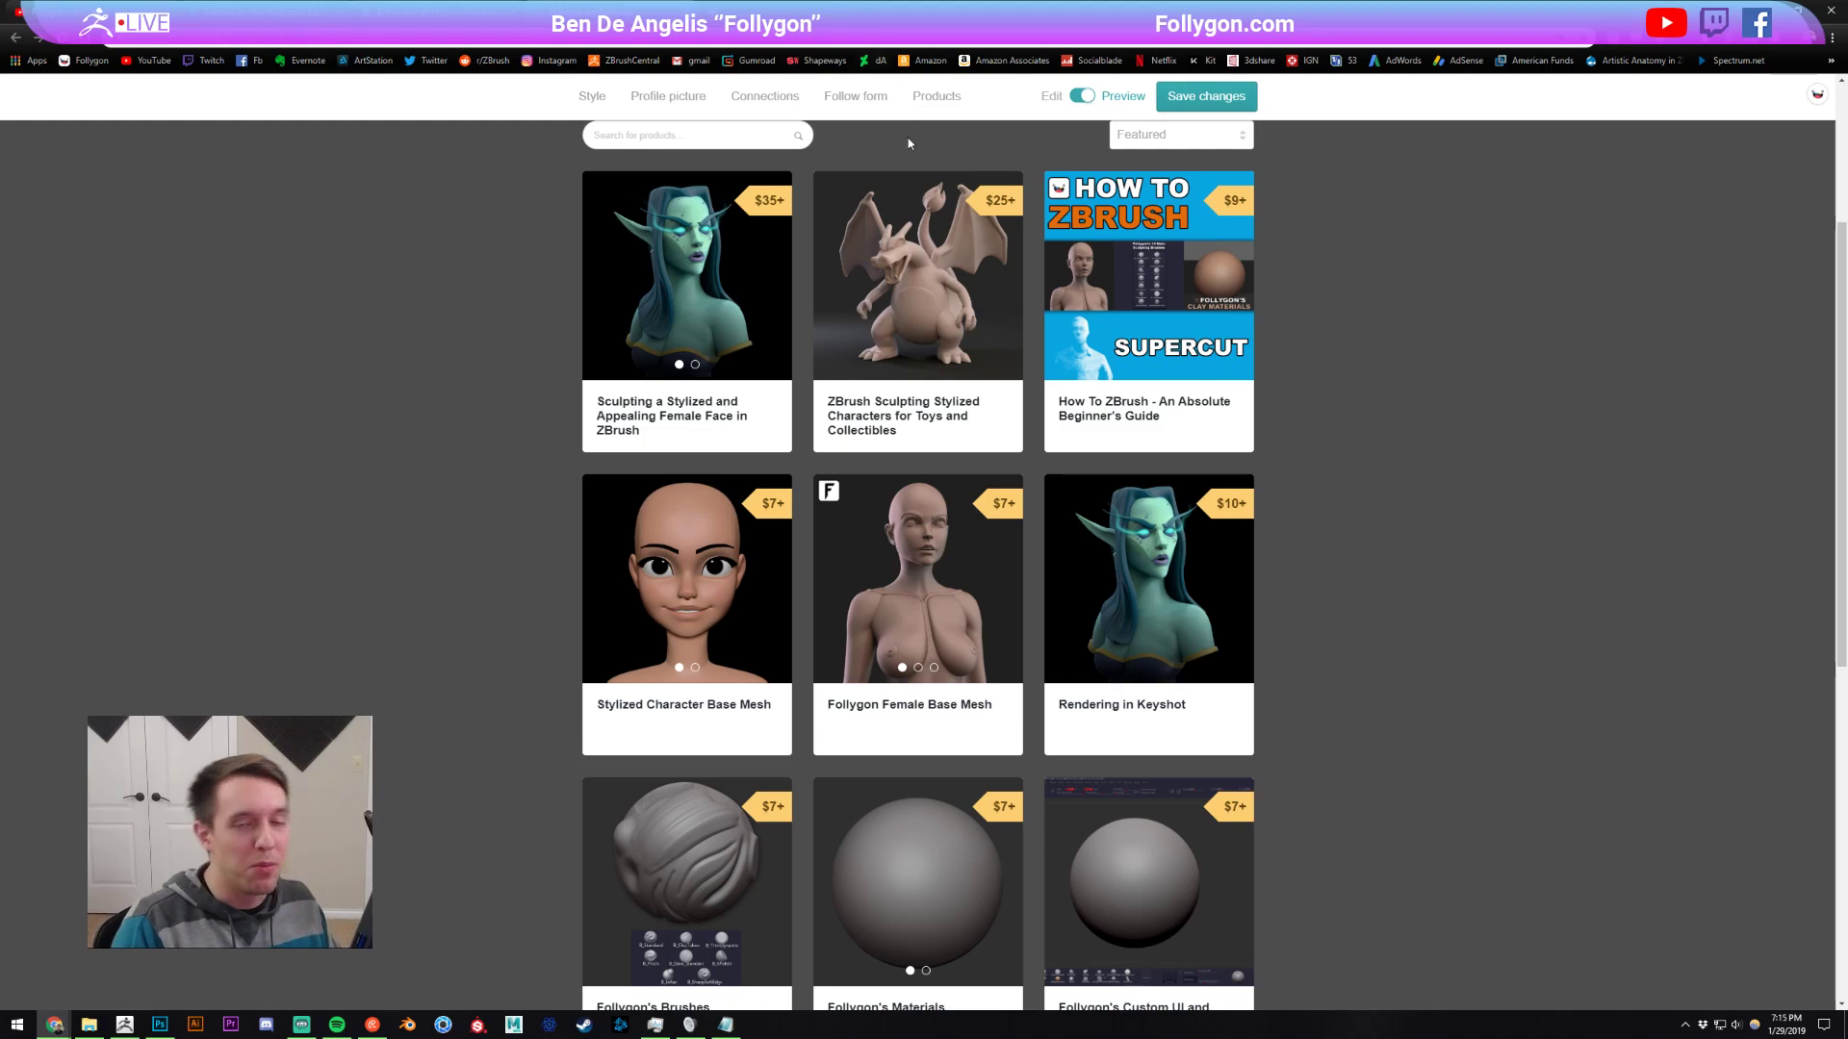
key(alt+Tab)
click(904, 308)
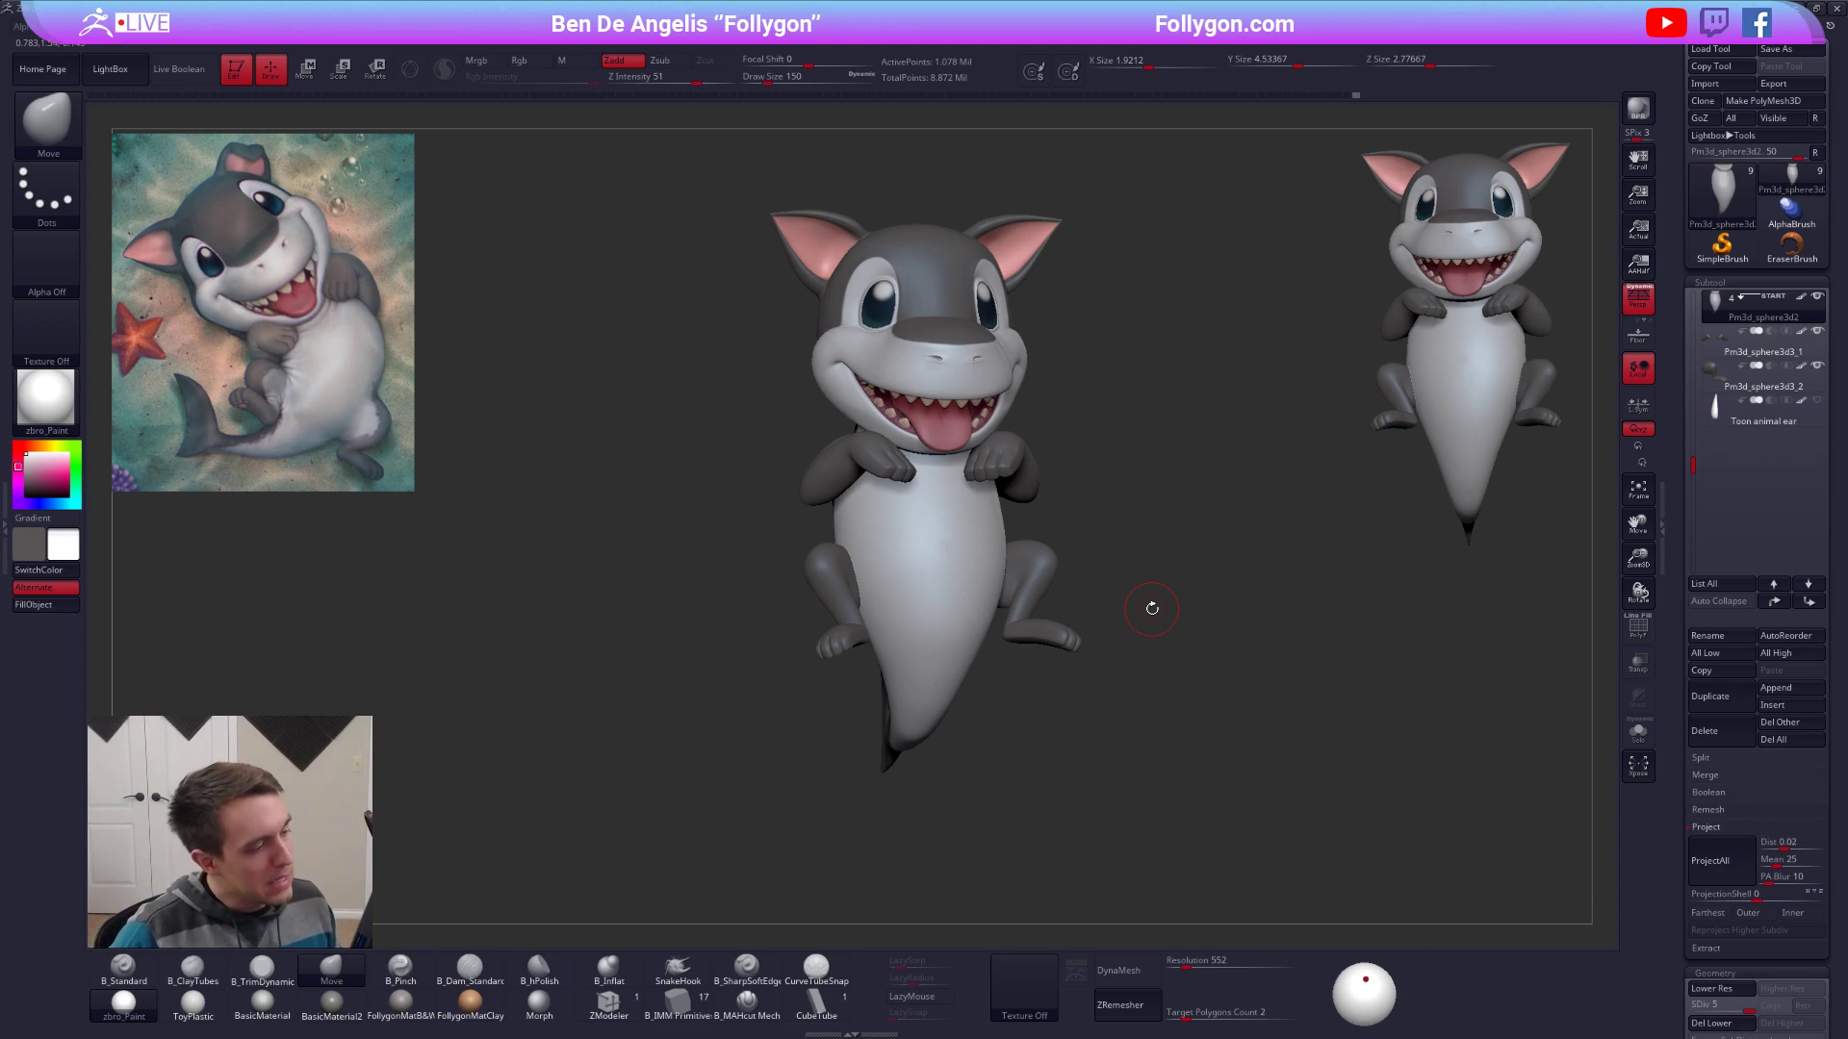
Set the Move brush's draw size to 192.
right_drag(1039, 565, 948, 527)
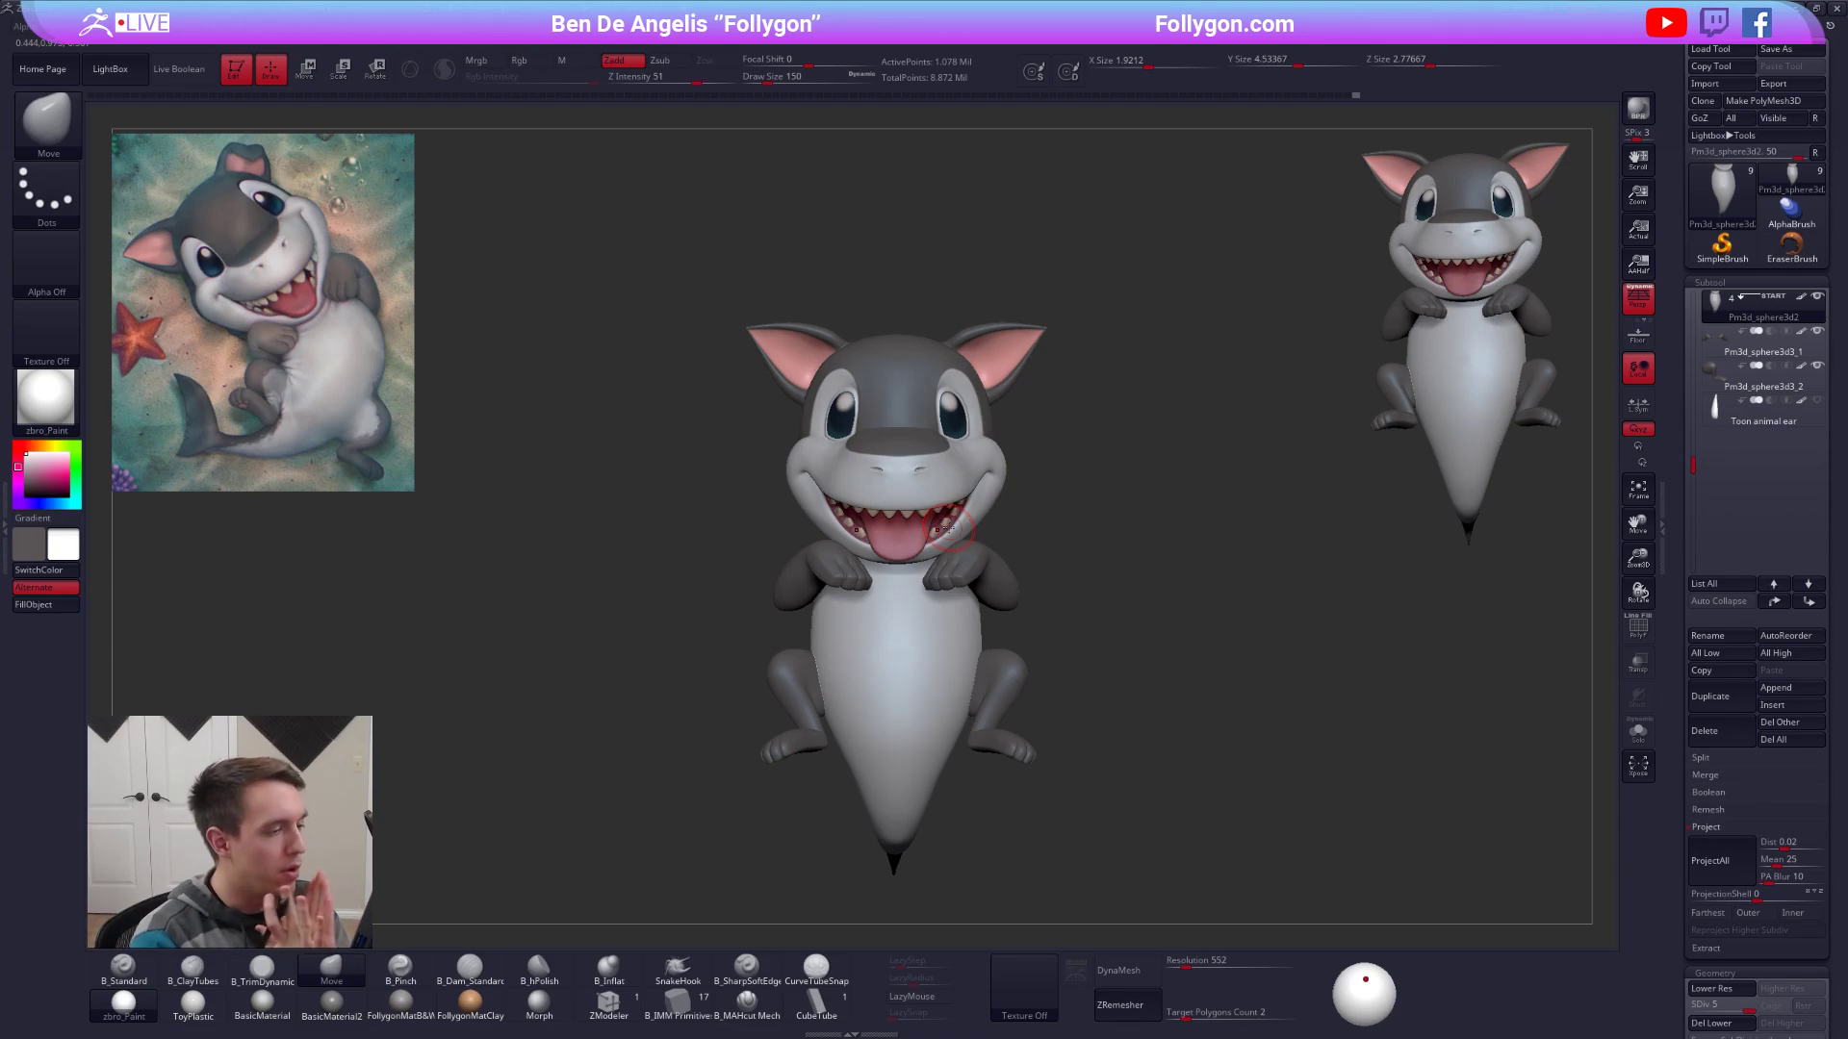
ctrl+right_drag(936, 521, 895, 630)
key(space)
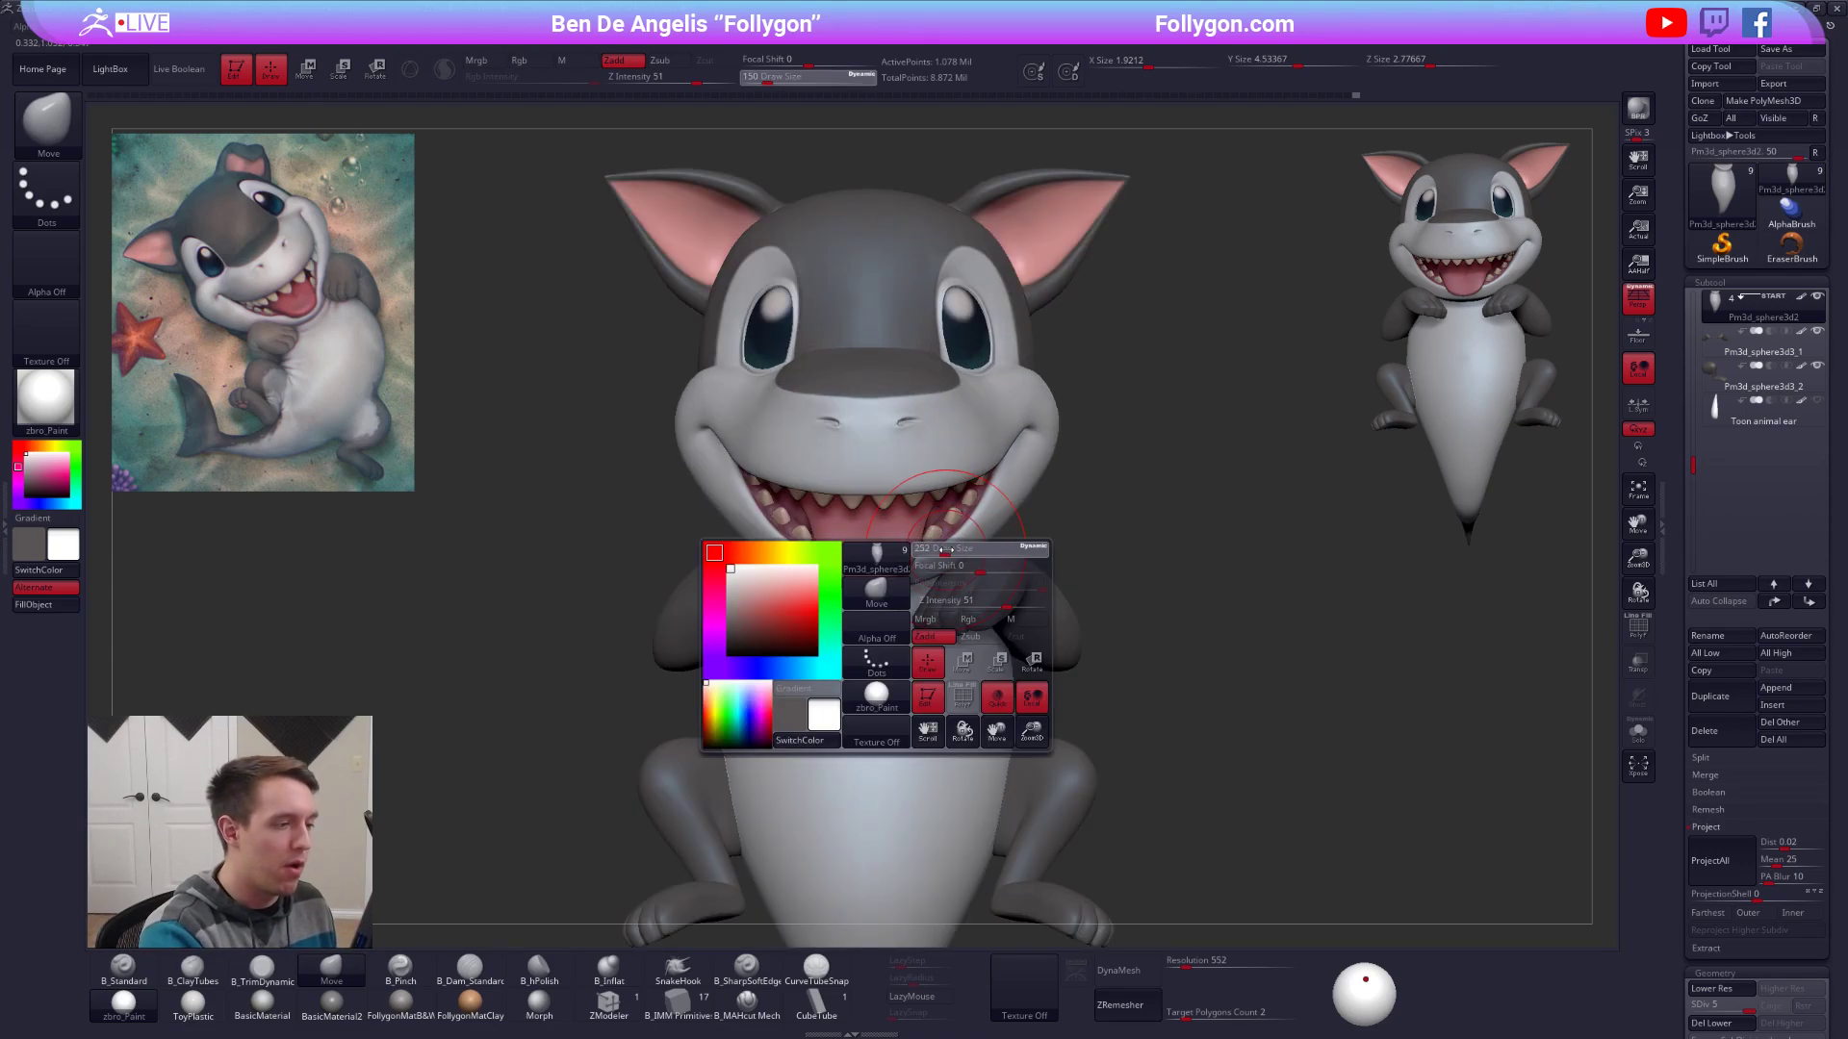
click(957, 601)
key(space)
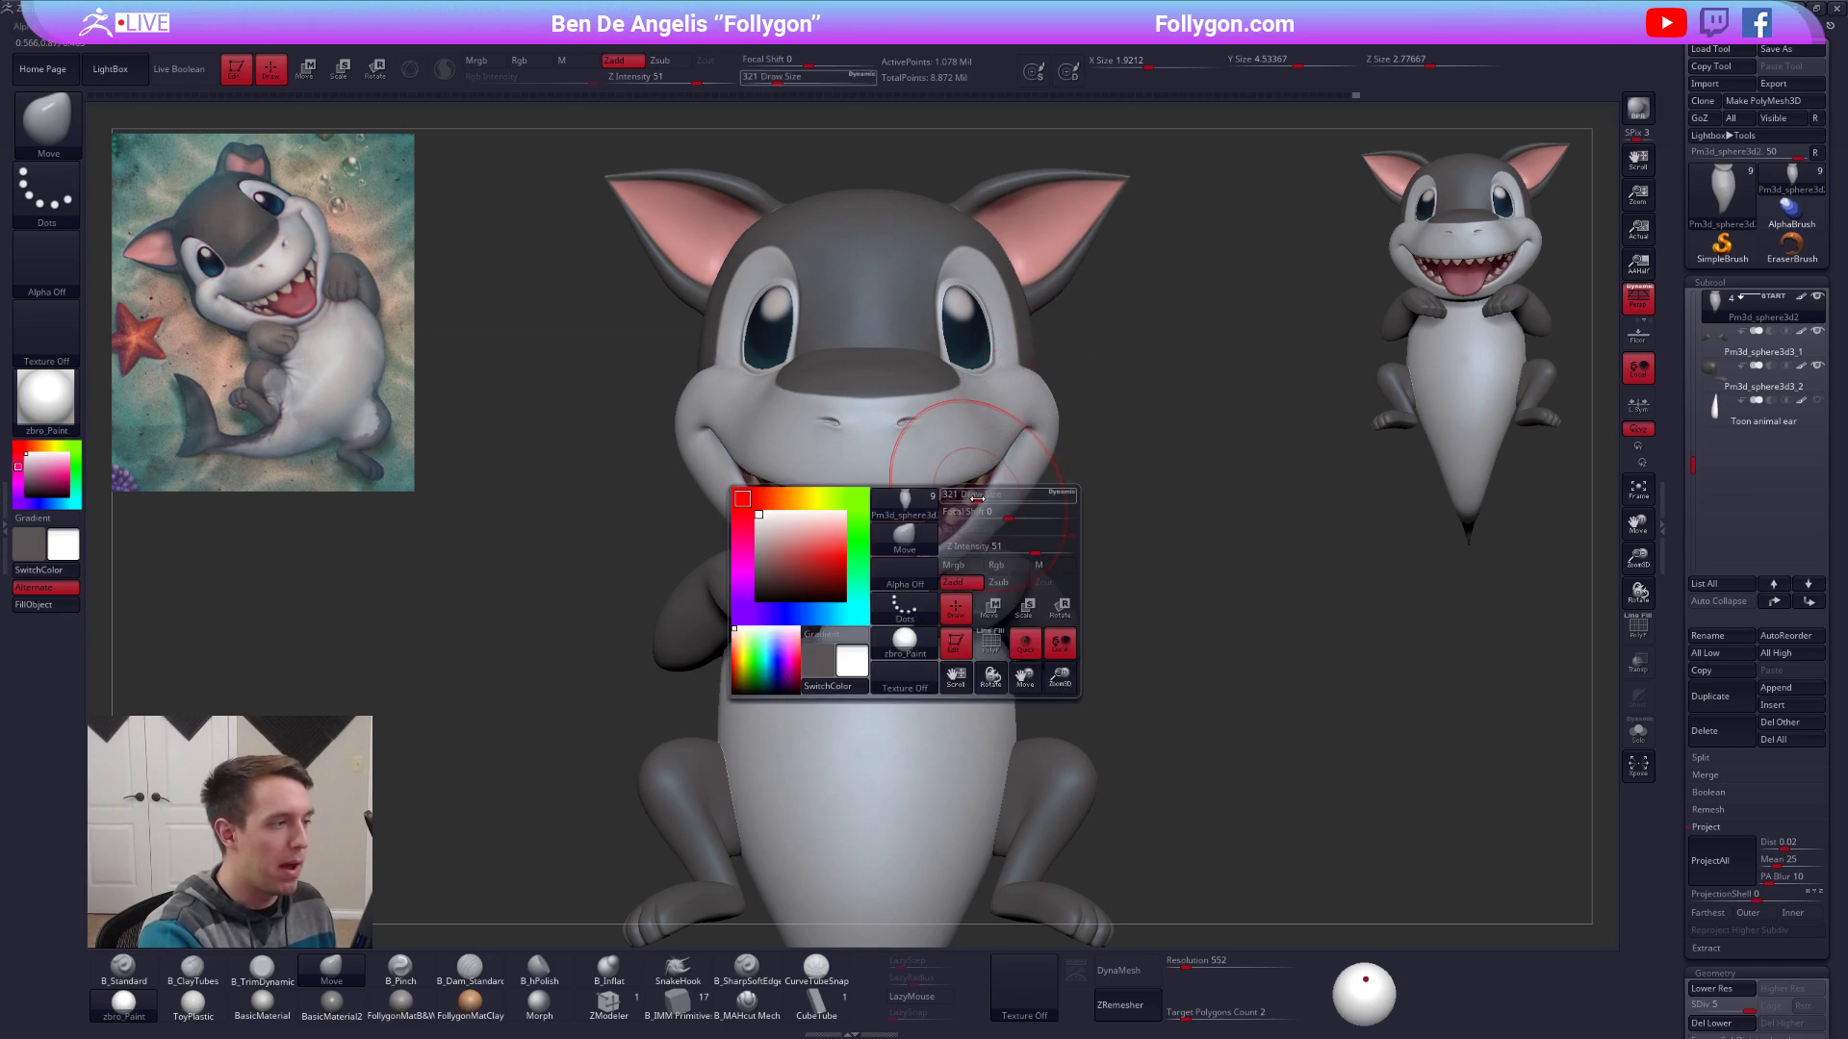
click(953, 568)
ctrl+right_drag(956, 505, 1002, 424)
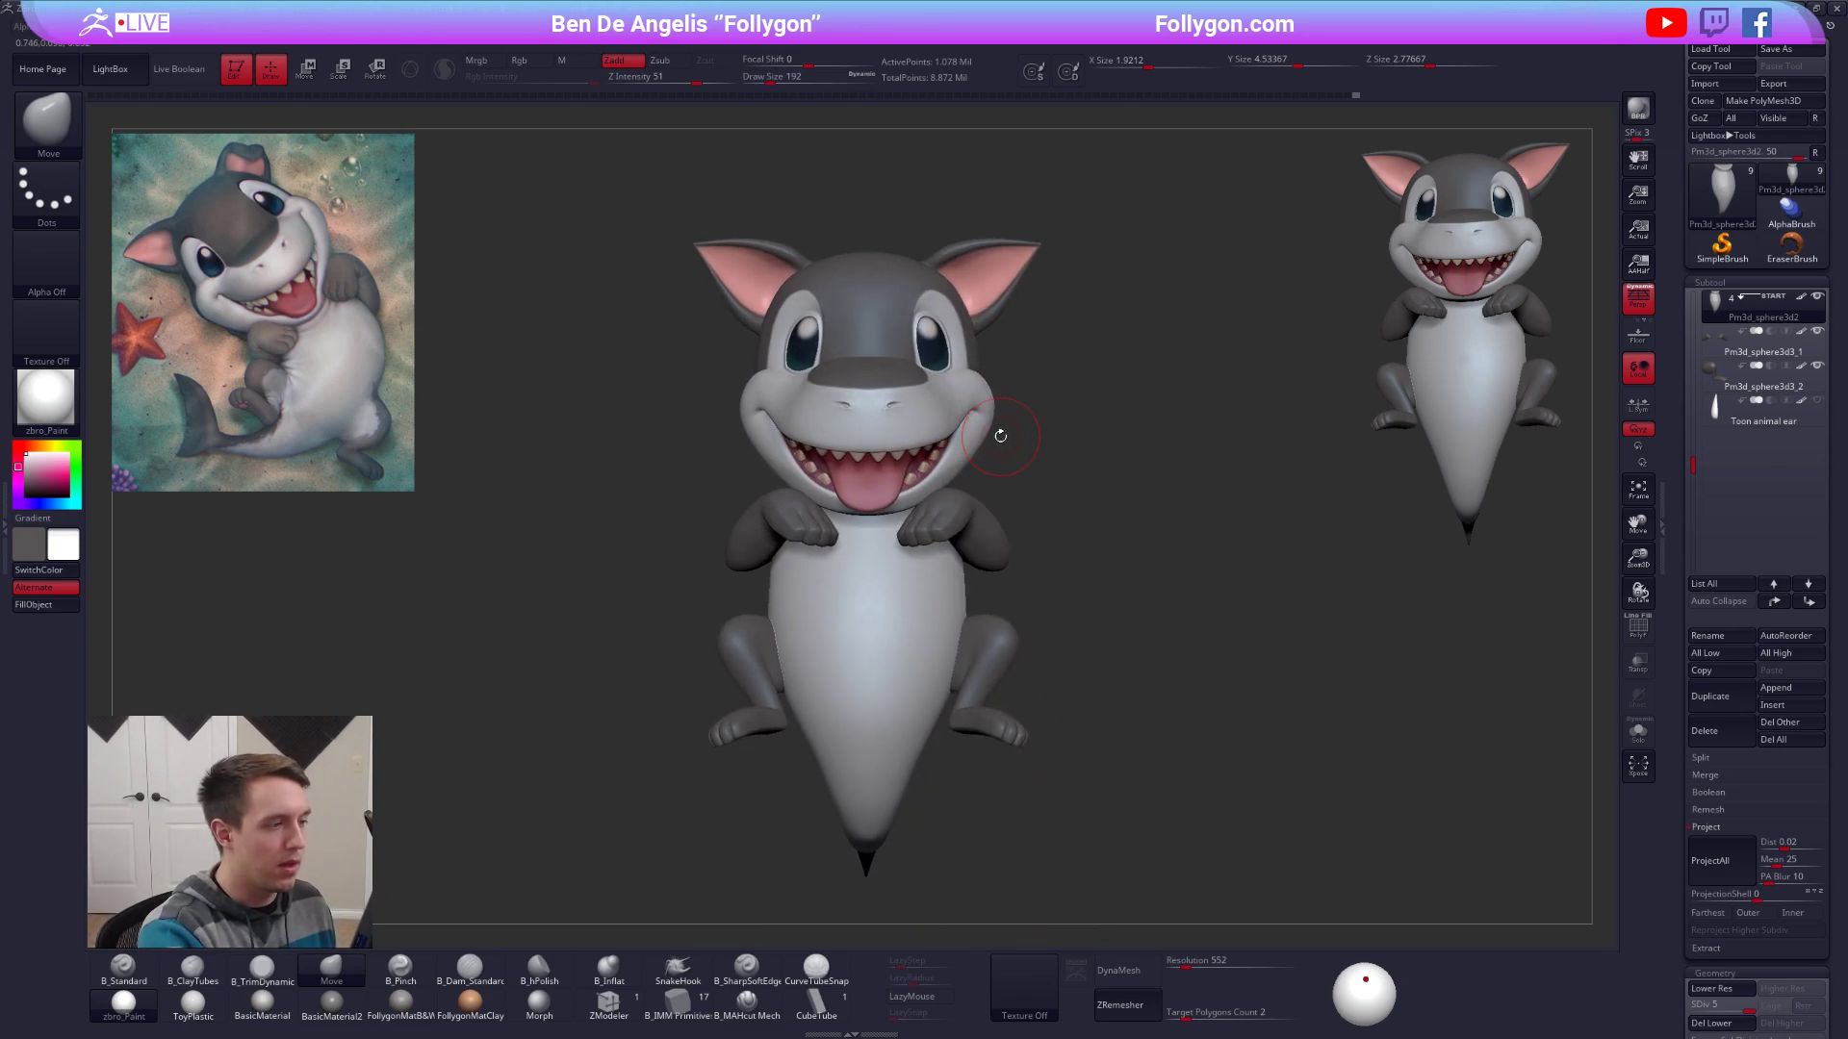
Select the head subtool, set the Move brush's draw size to 113 and inspect the head in isolation.
alt+click(975, 429)
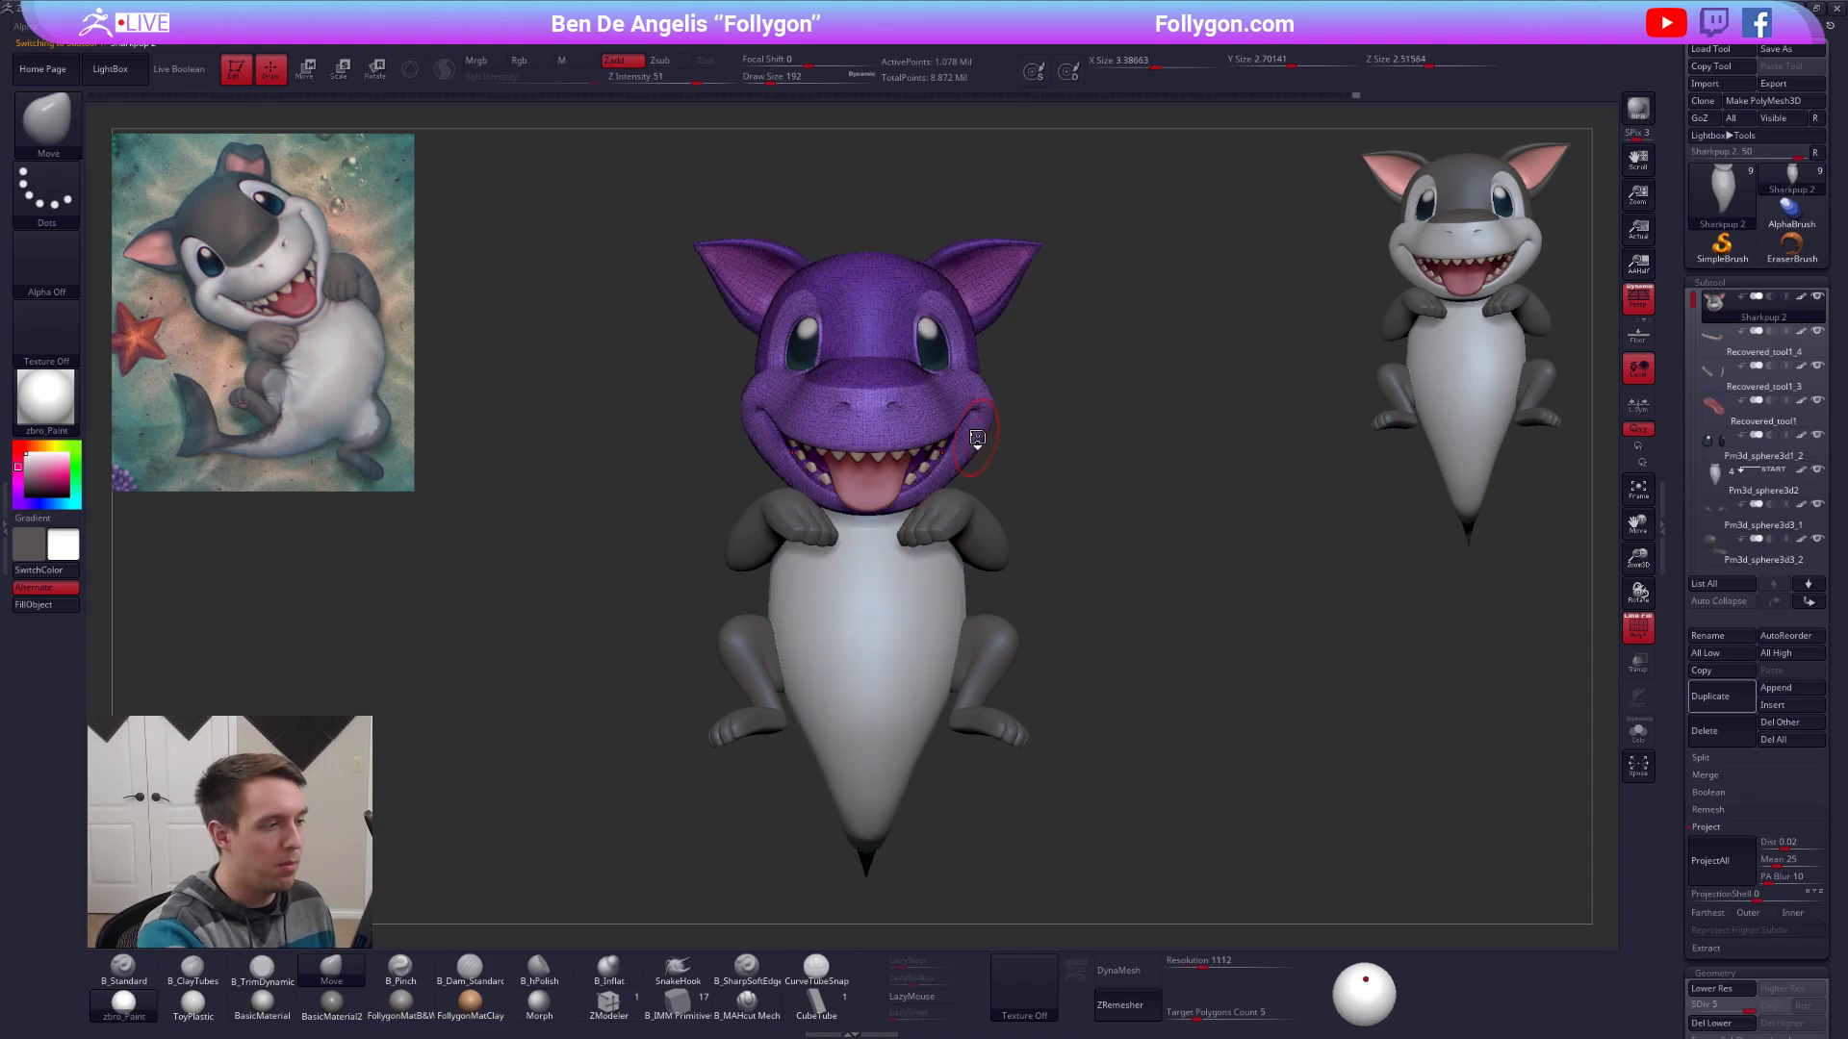
key(shift+f)
alt+right_drag(975, 429, 1033, 527)
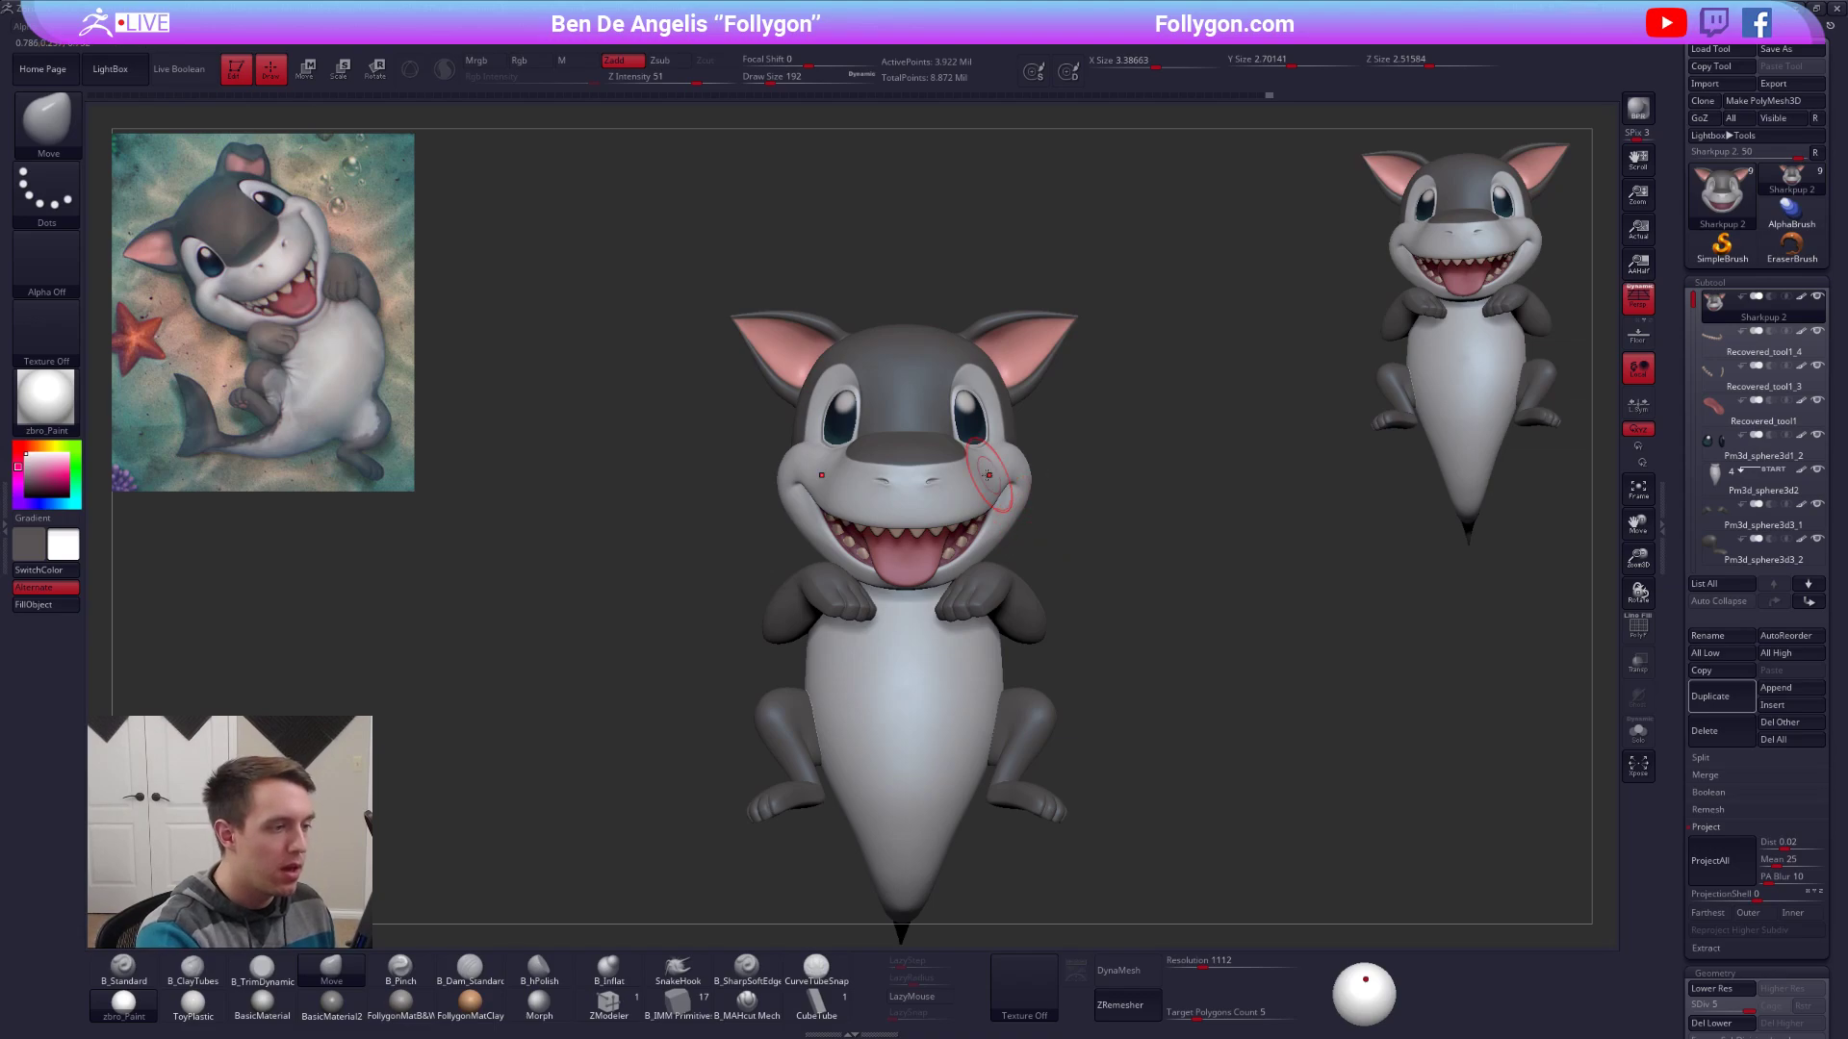
mouse_move(1006, 489)
right_down()
mouse_move(962, 497)
mouse_move(1006, 523)
mouse_move(948, 564)
right_up()
key(space)
drag(1009, 467, 1003, 469)
key(alt+s)
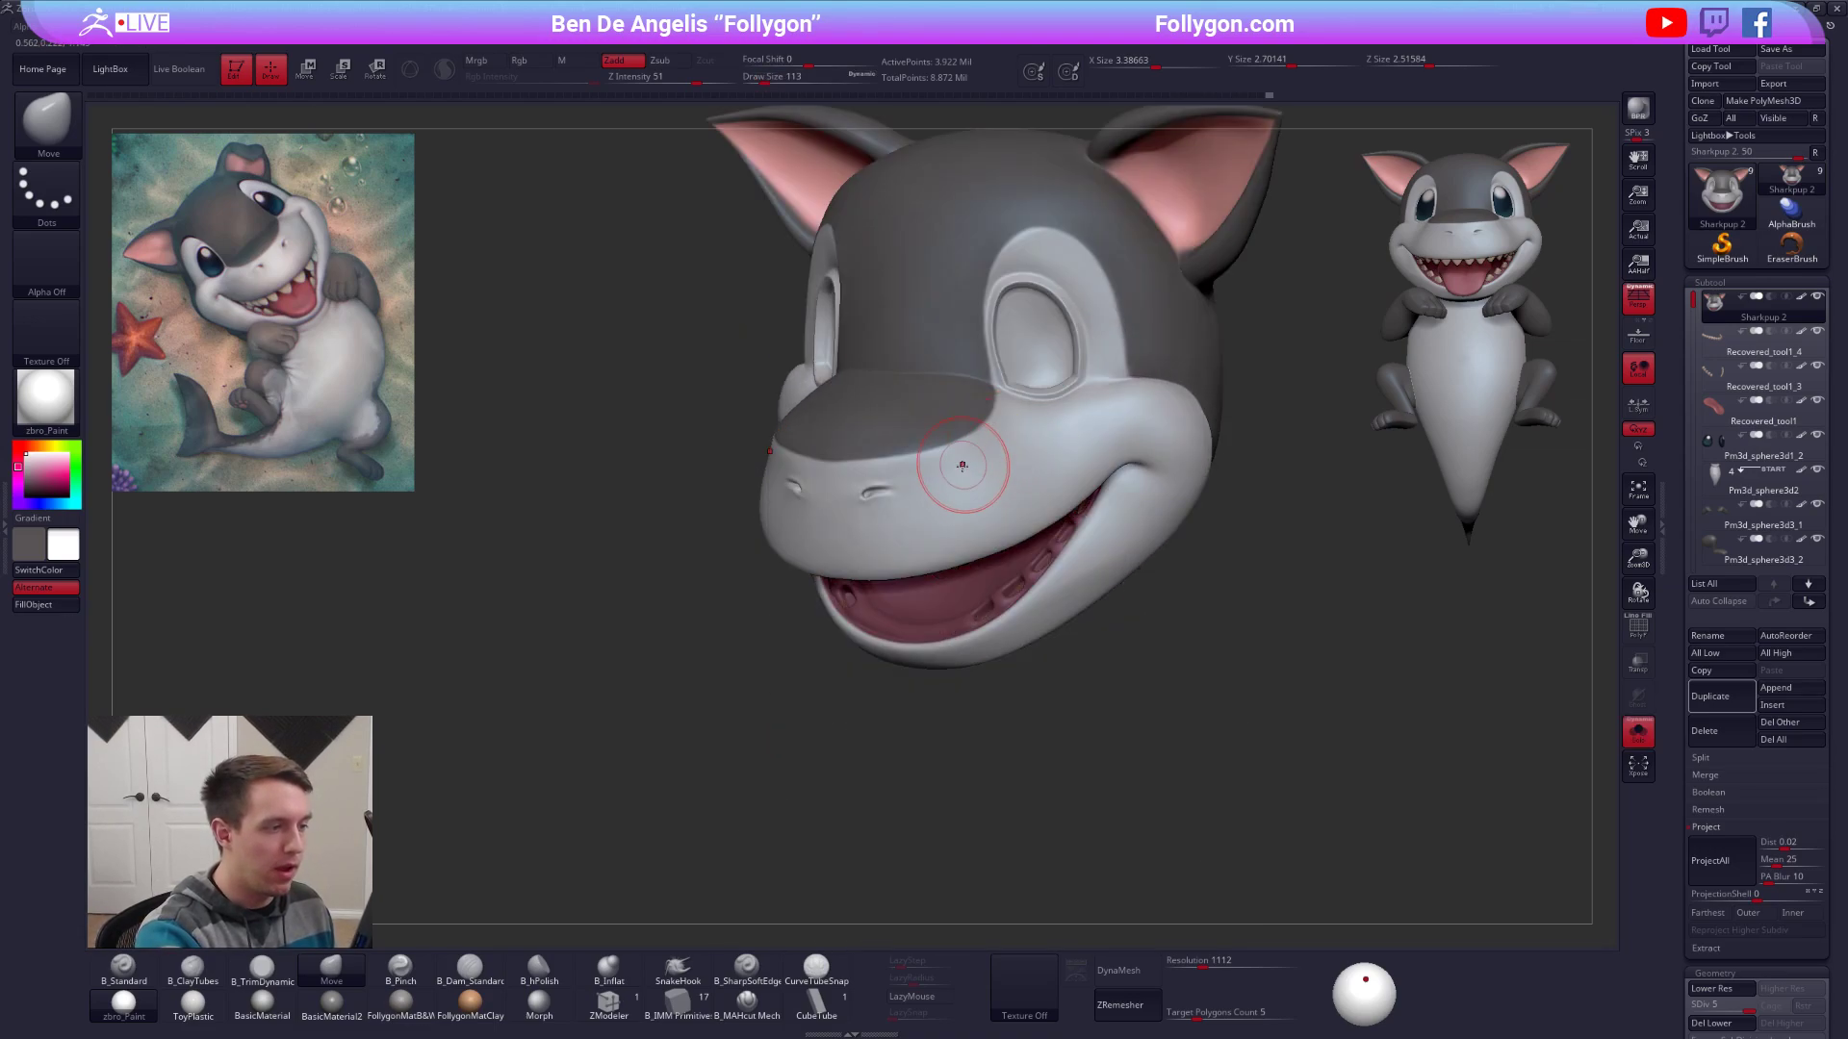
mouse_move(983, 484)
right_down()
mouse_move(1032, 486)
mouse_move(1024, 446)
right_up()
key(alt+s)
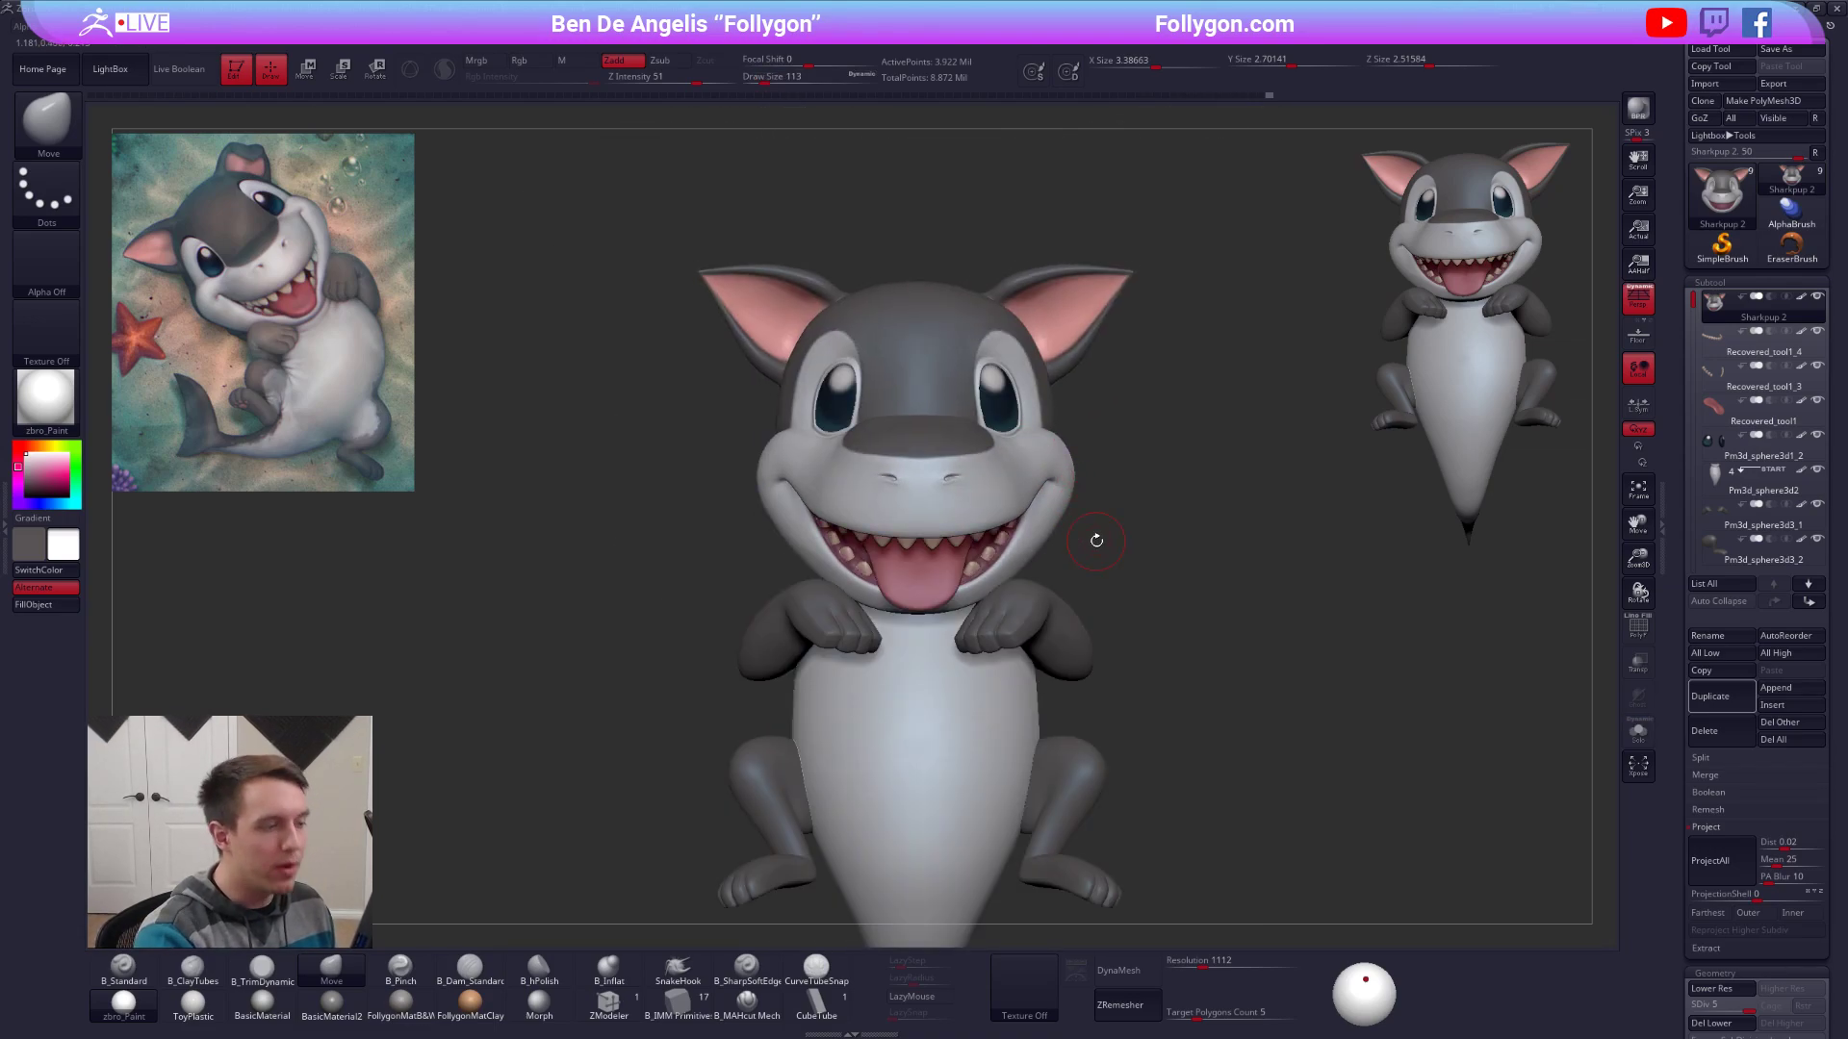
key(space)
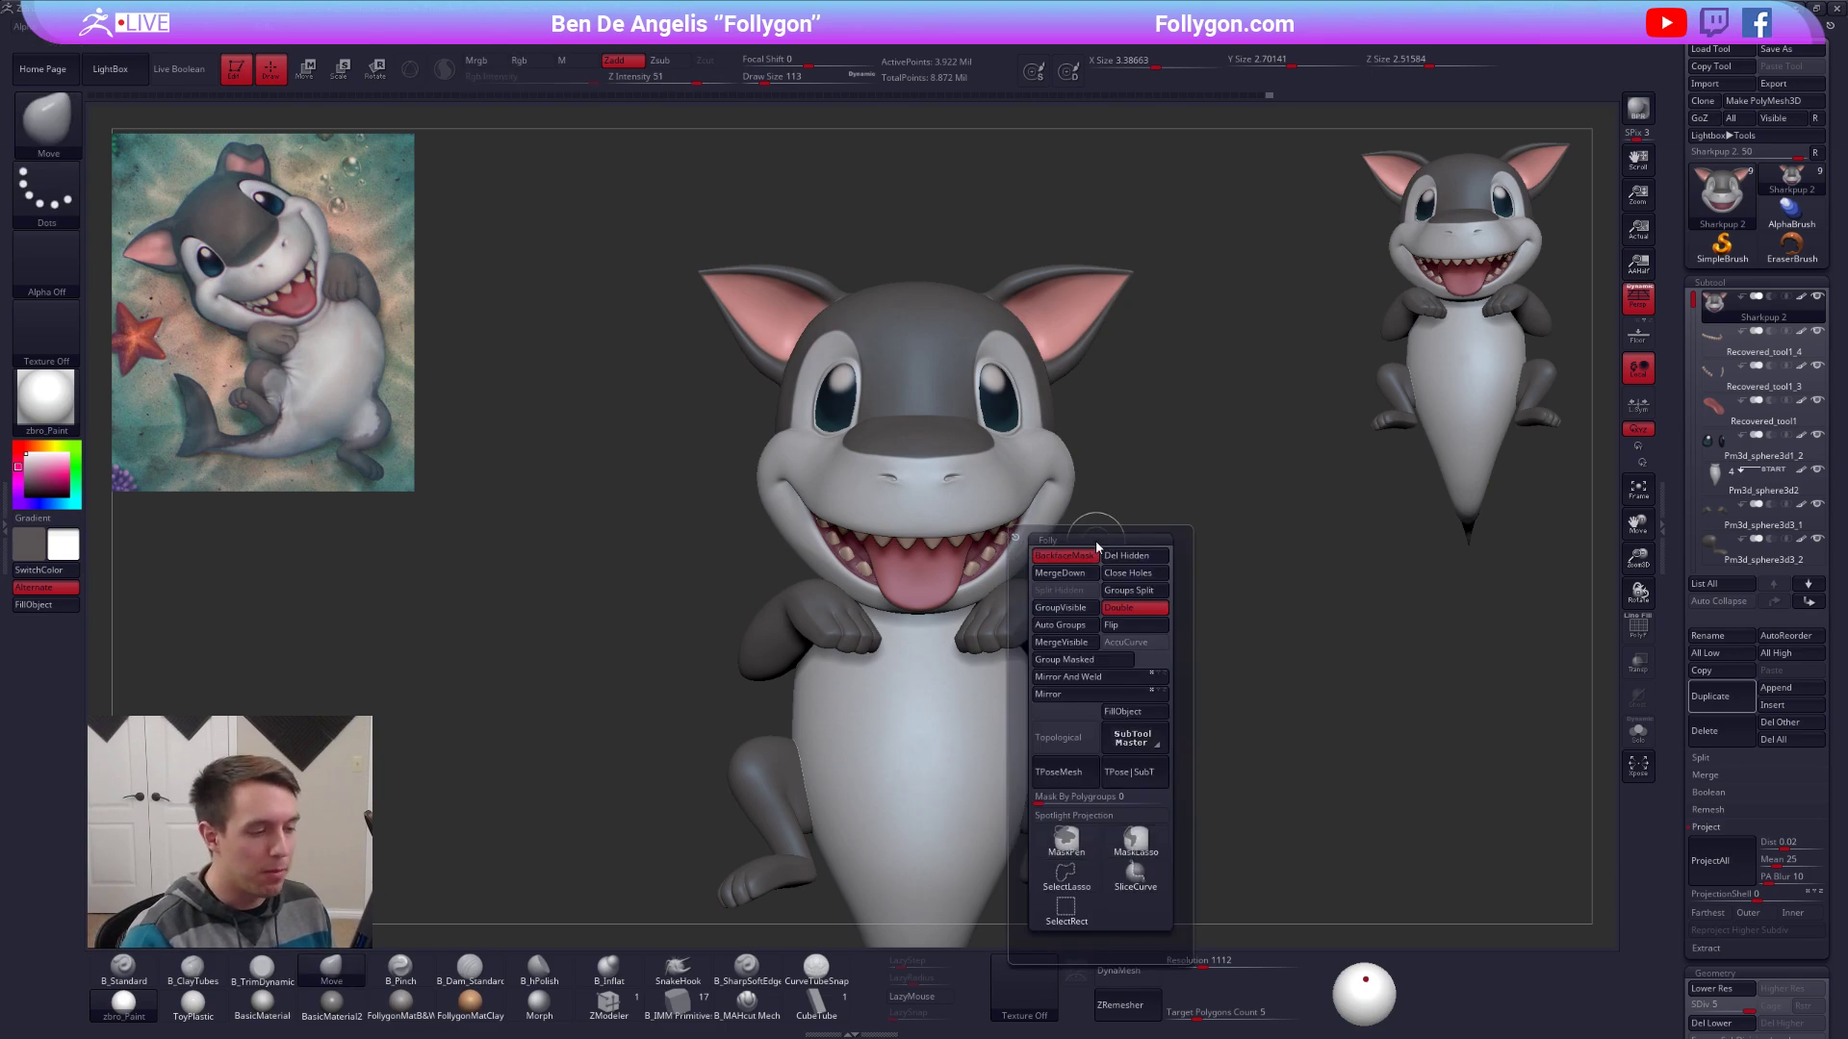
key(space)
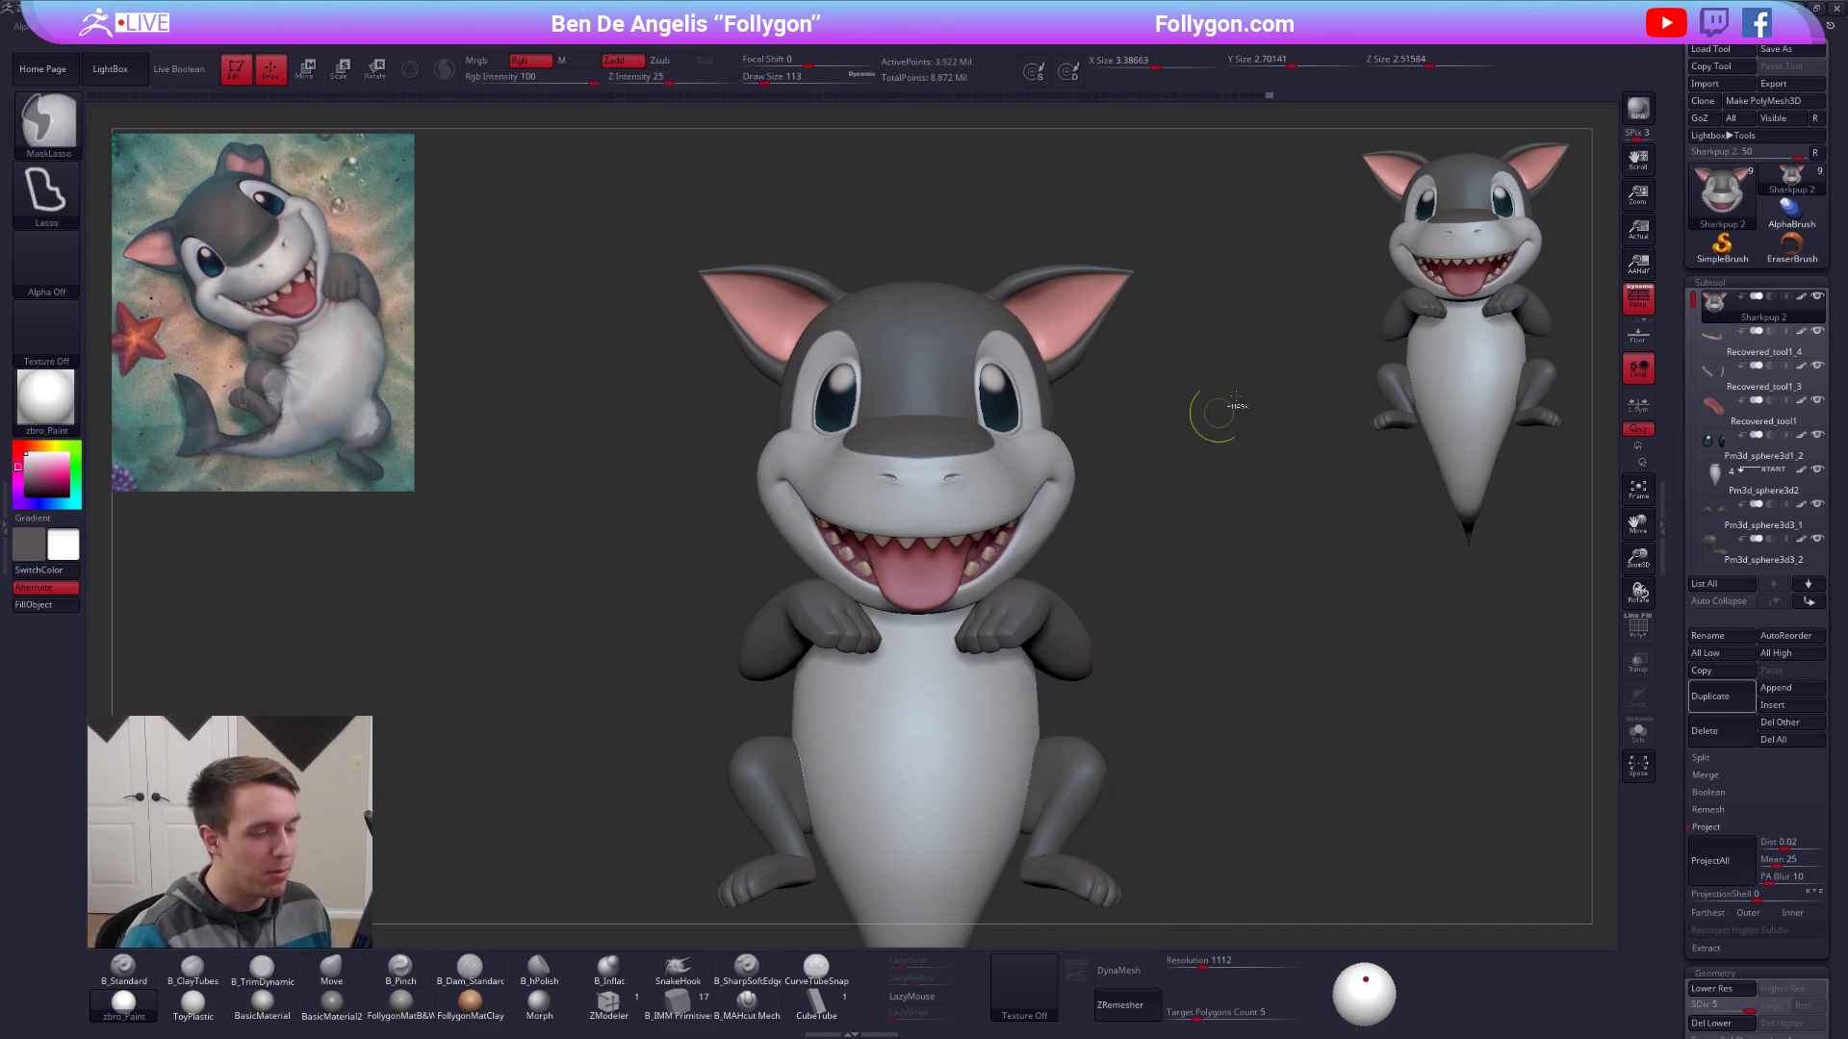
right_drag(1211, 441, 1142, 481)
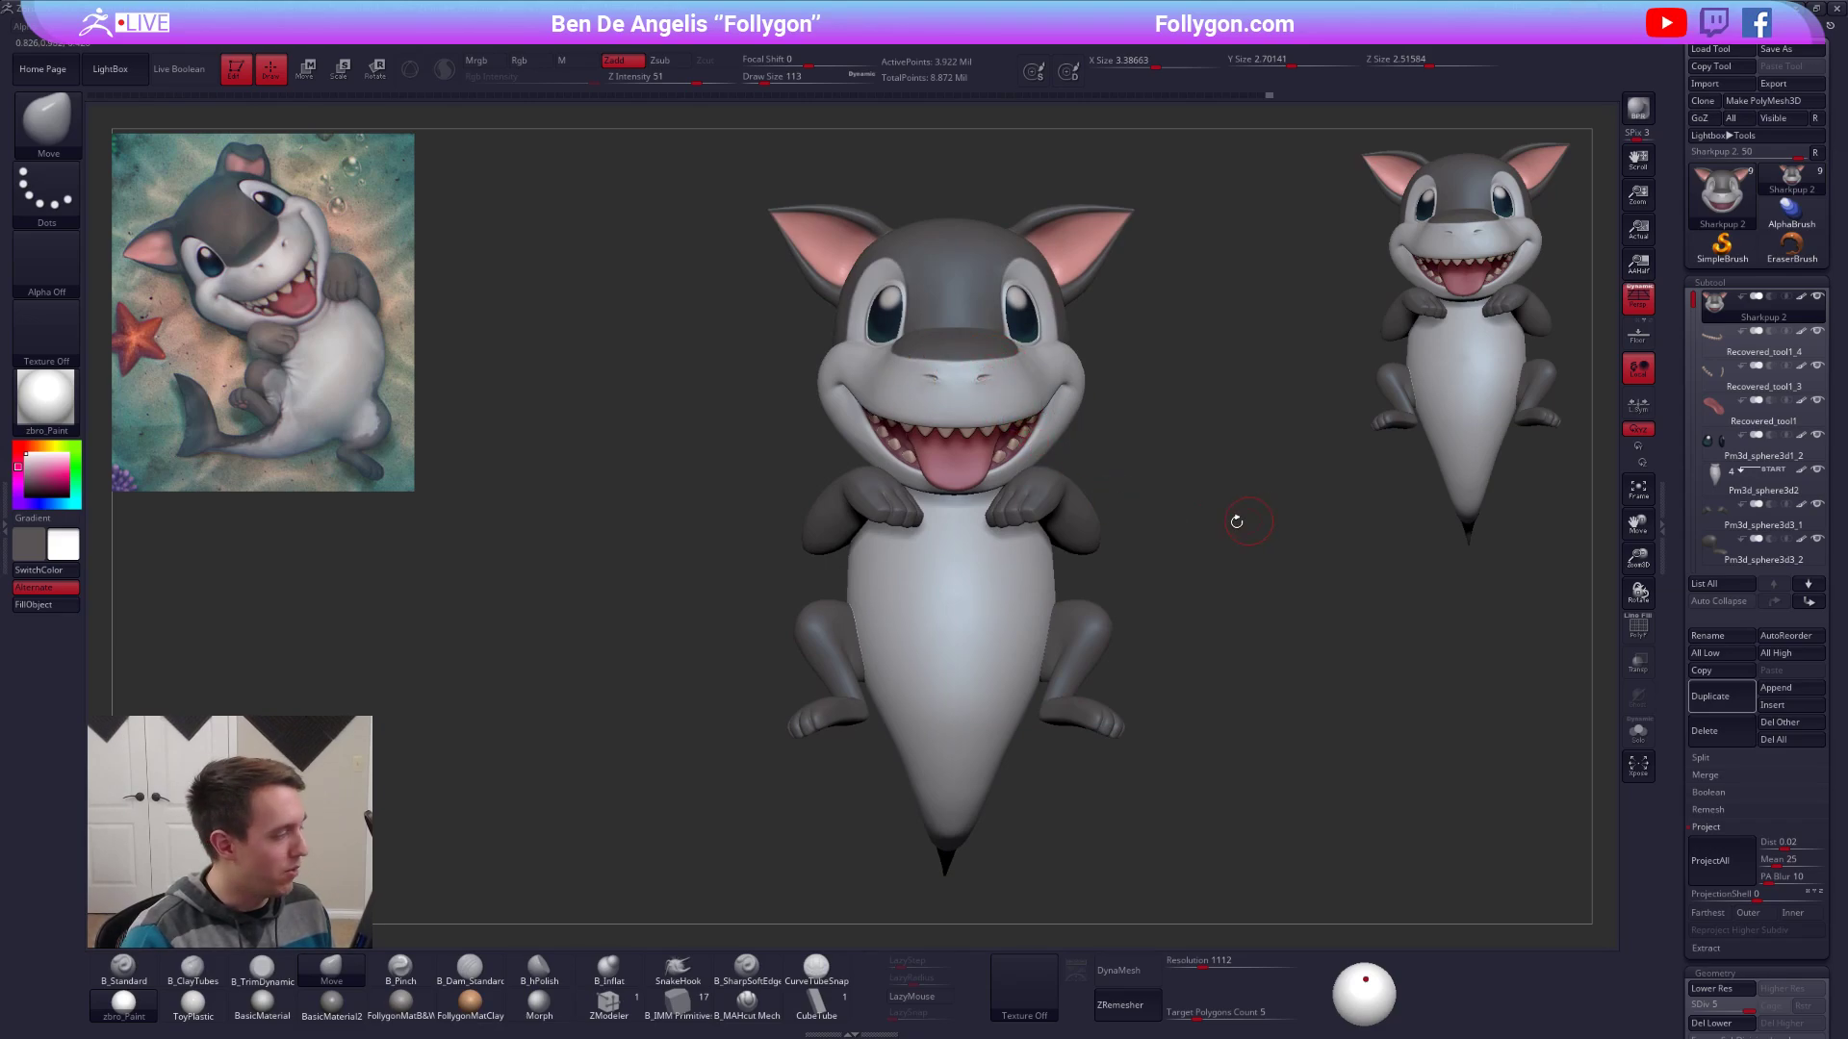
key(shift+f)
key(shift+f)
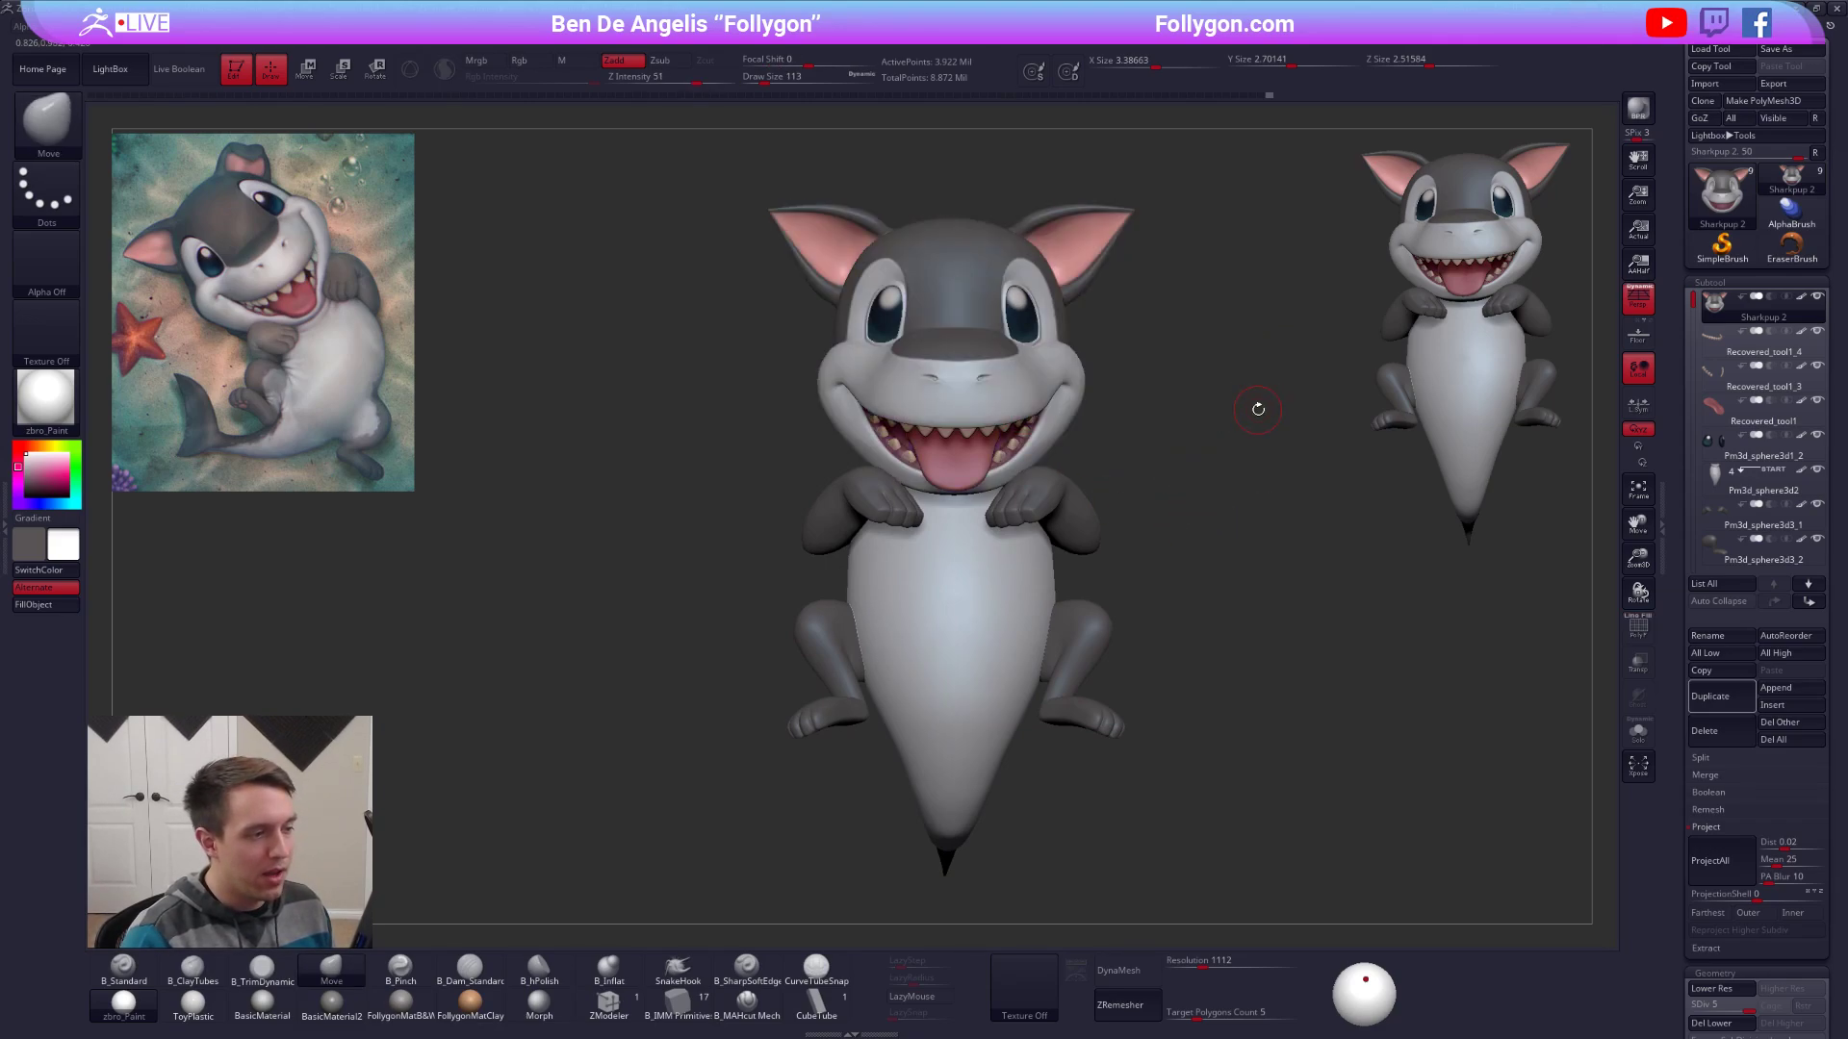
Build a combined Transpose Master mesh of the character and display it in the grey FollygonMat material without perspective.
key(ctrl+shift+space)
click(1220, 640)
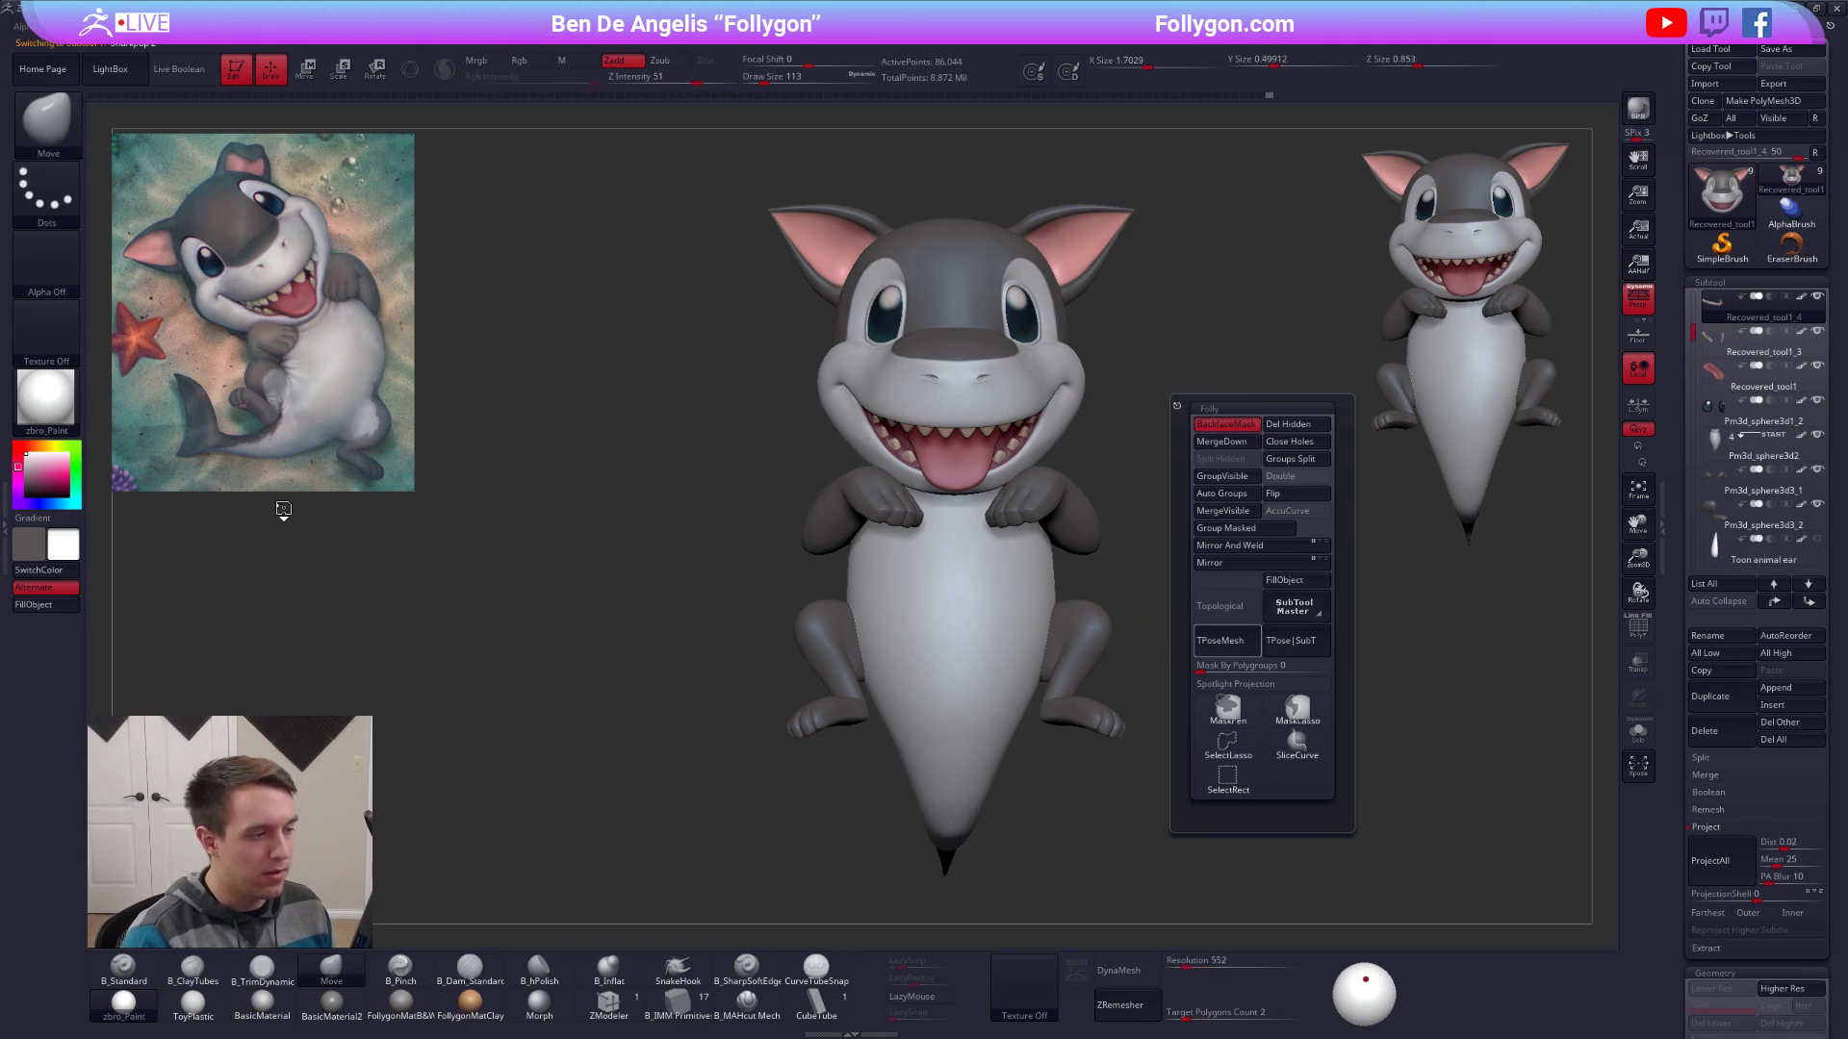
alt+click(904, 648)
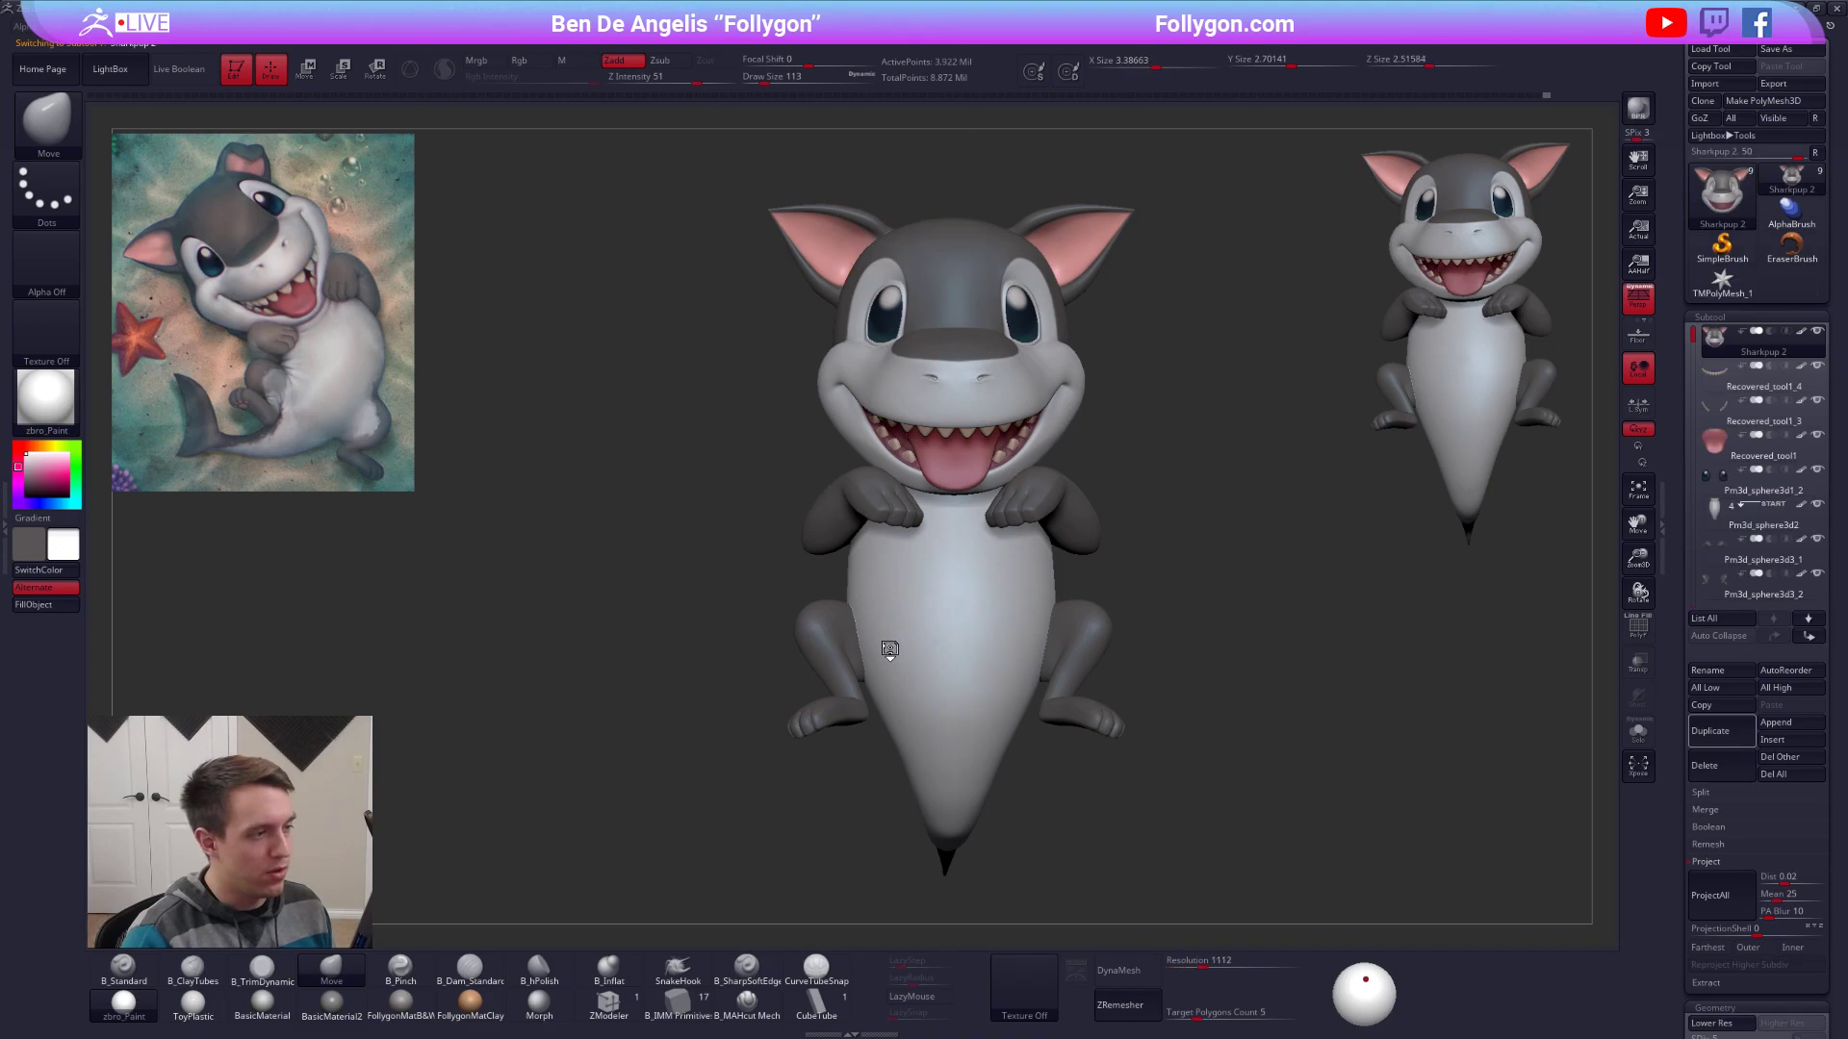
click(398, 1006)
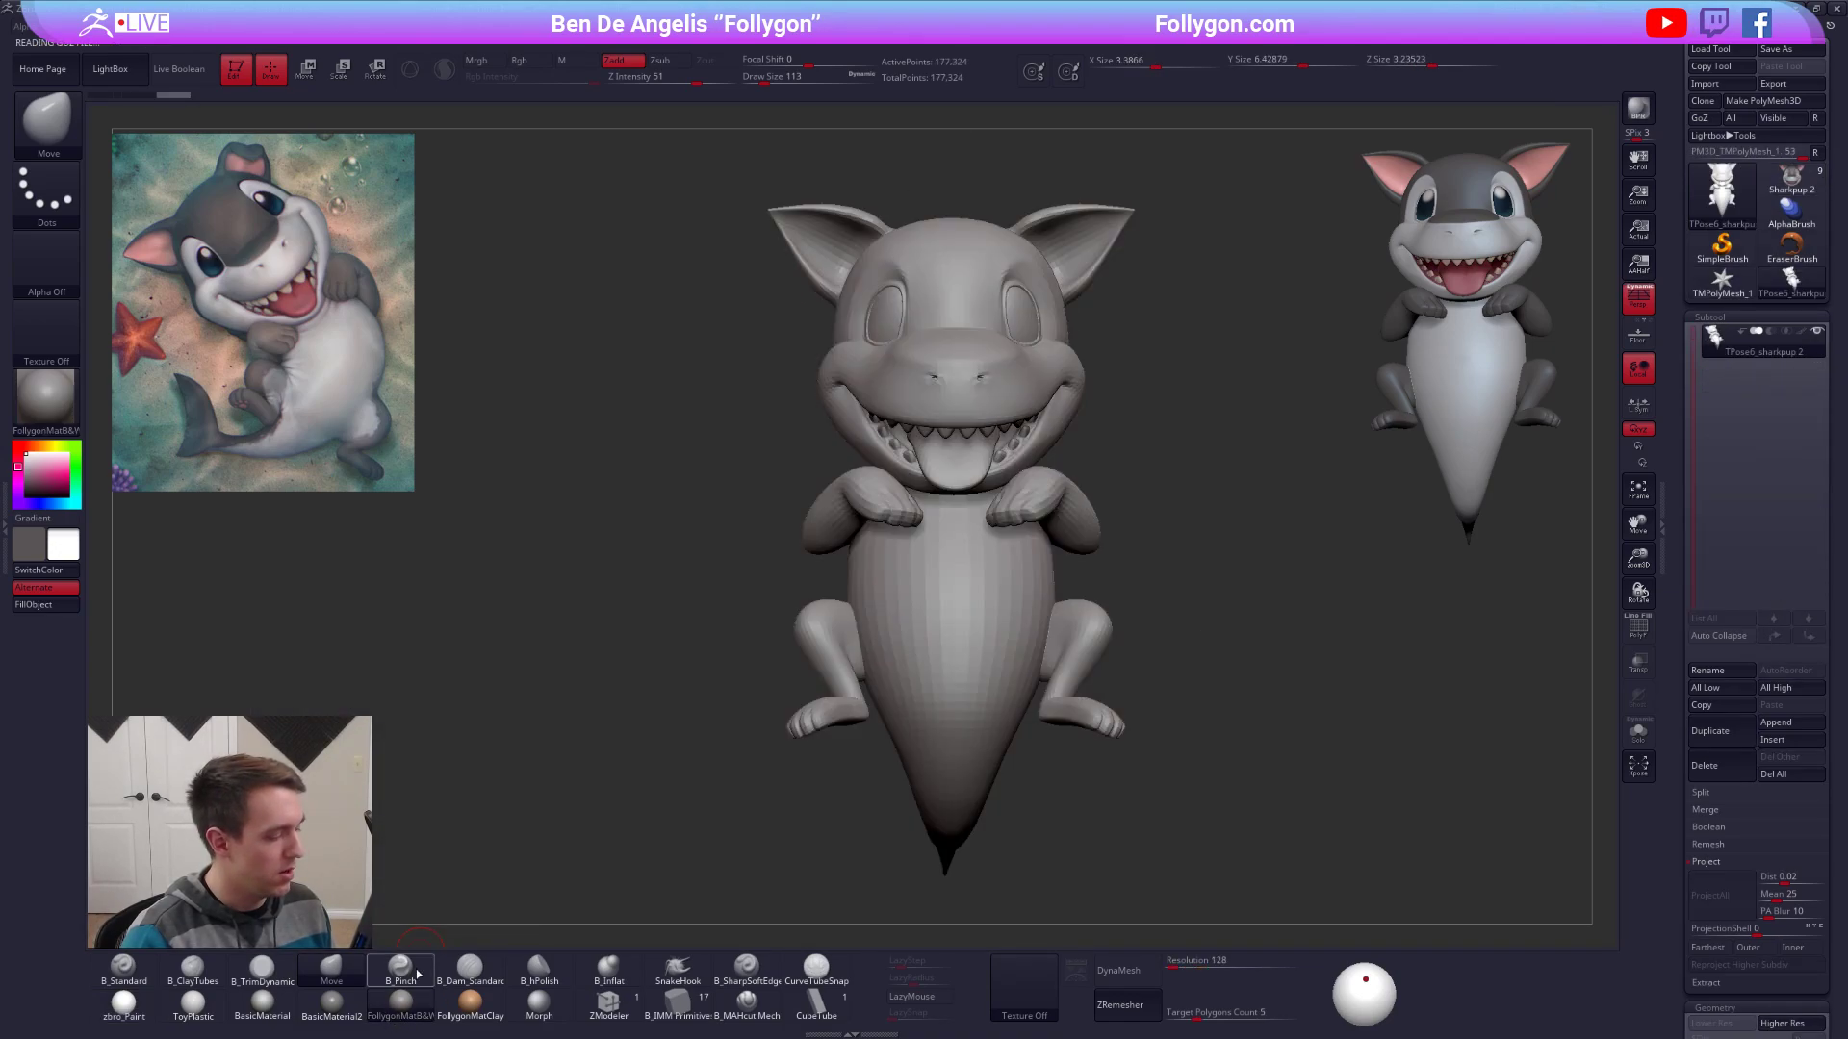
click(1626, 310)
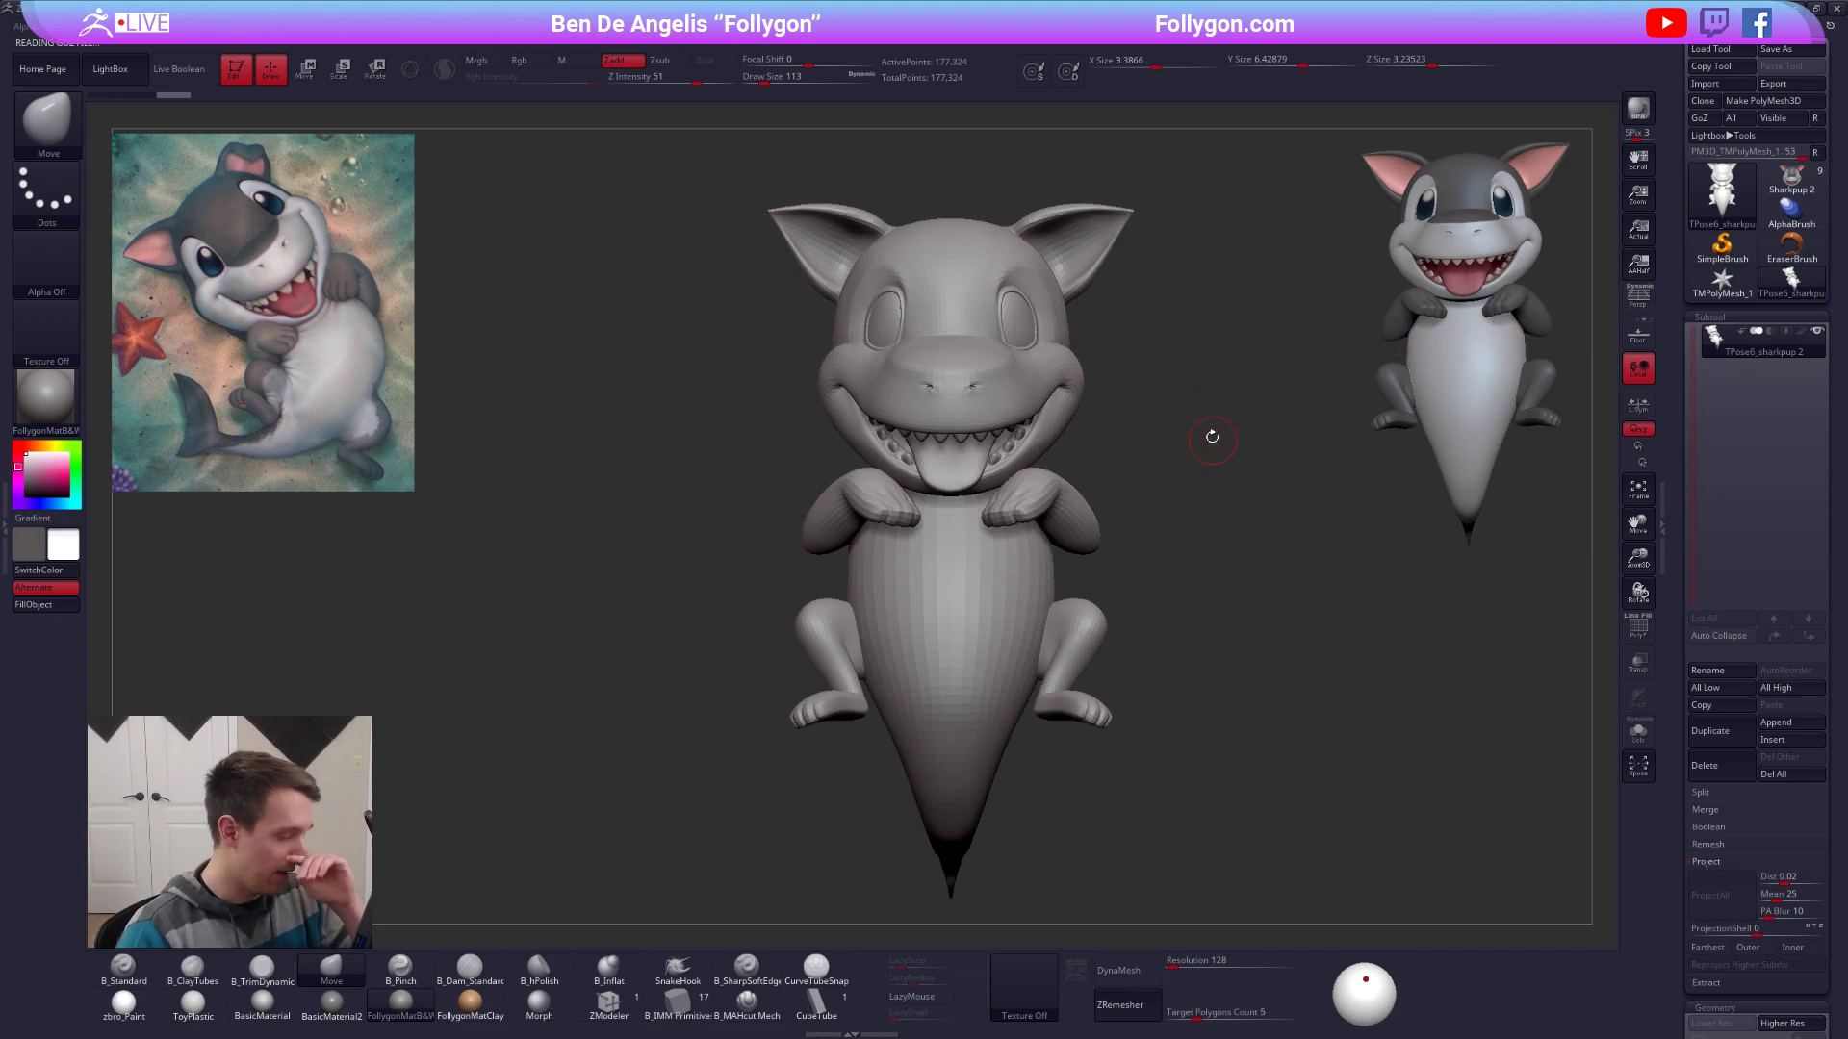
Mask the whole head on the combined mesh and isolate it from the eyes, teeth, tongue and body.
alt+drag(1205, 431, 1172, 490)
ctrl+shift+click(1062, 437)
ctrl+alt+shift+click(1071, 446)
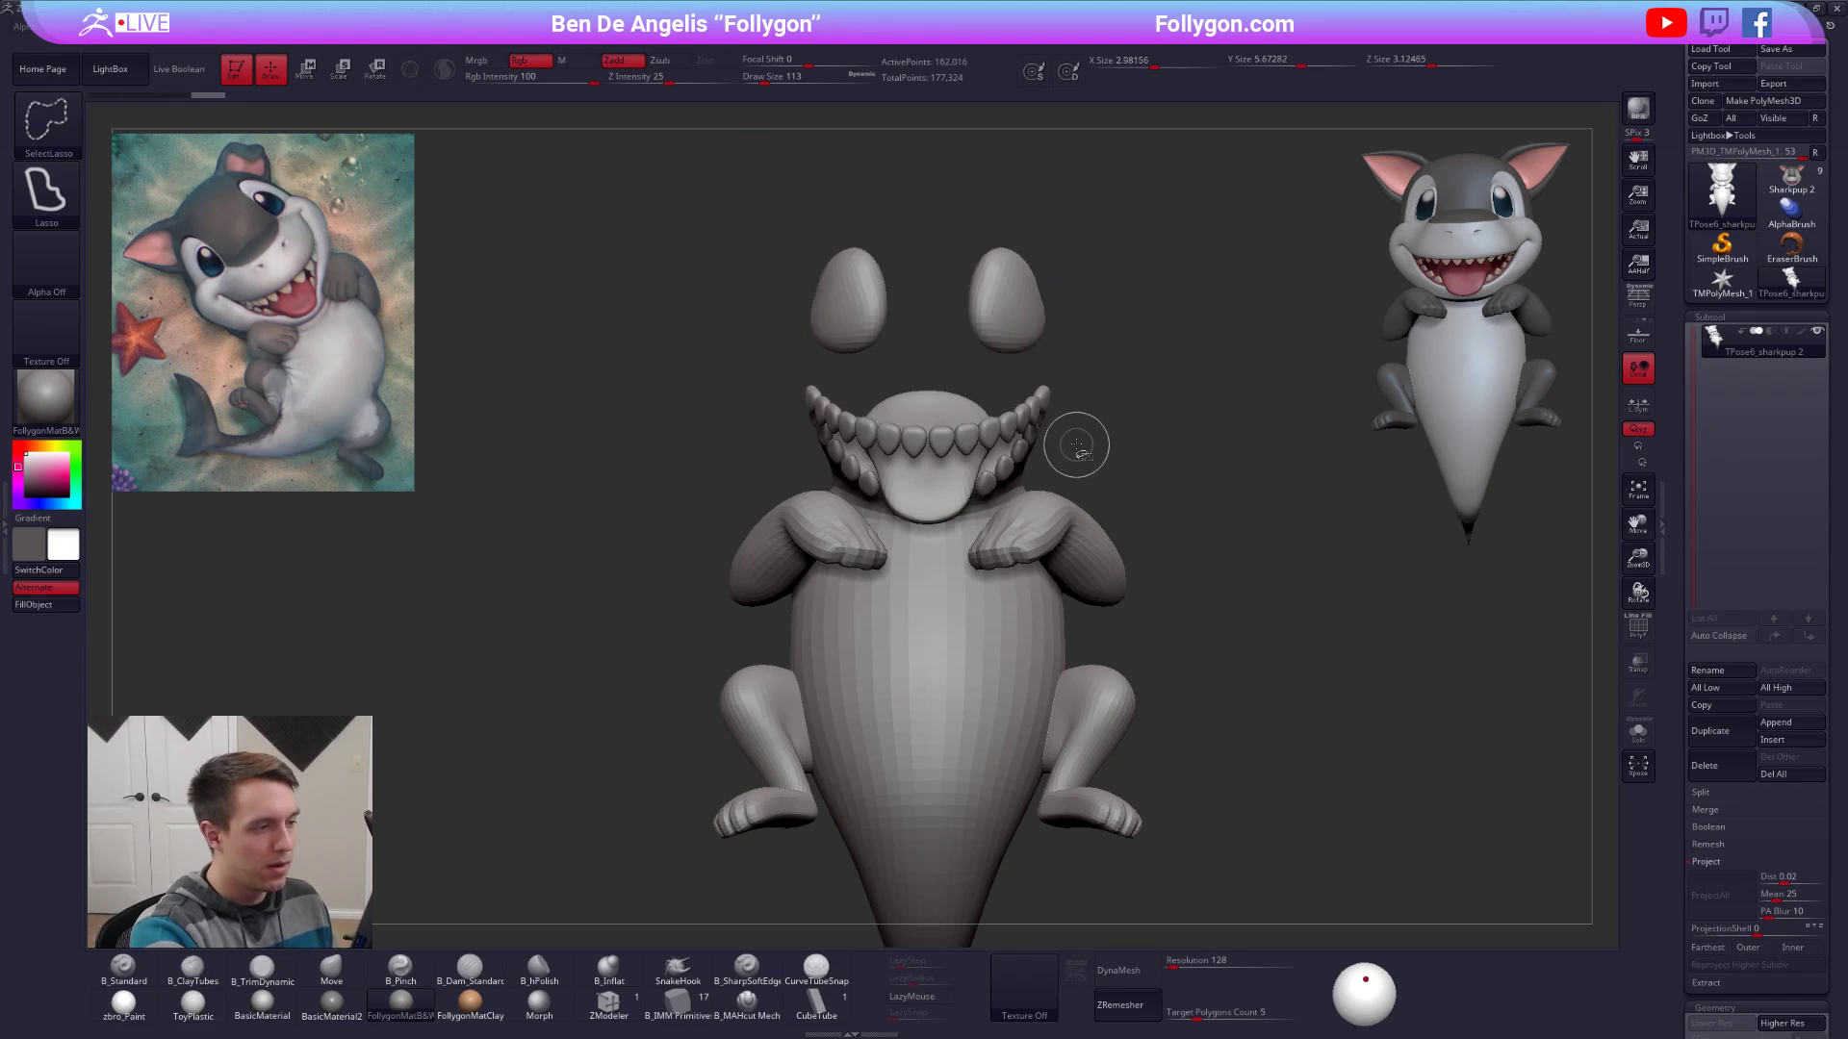
ctrl+alt+shift+click(1005, 431)
ctrl+shift+drag(1114, 362, 991, 577)
ctrl+click(990, 592)
ctrl+shift+click(990, 597)
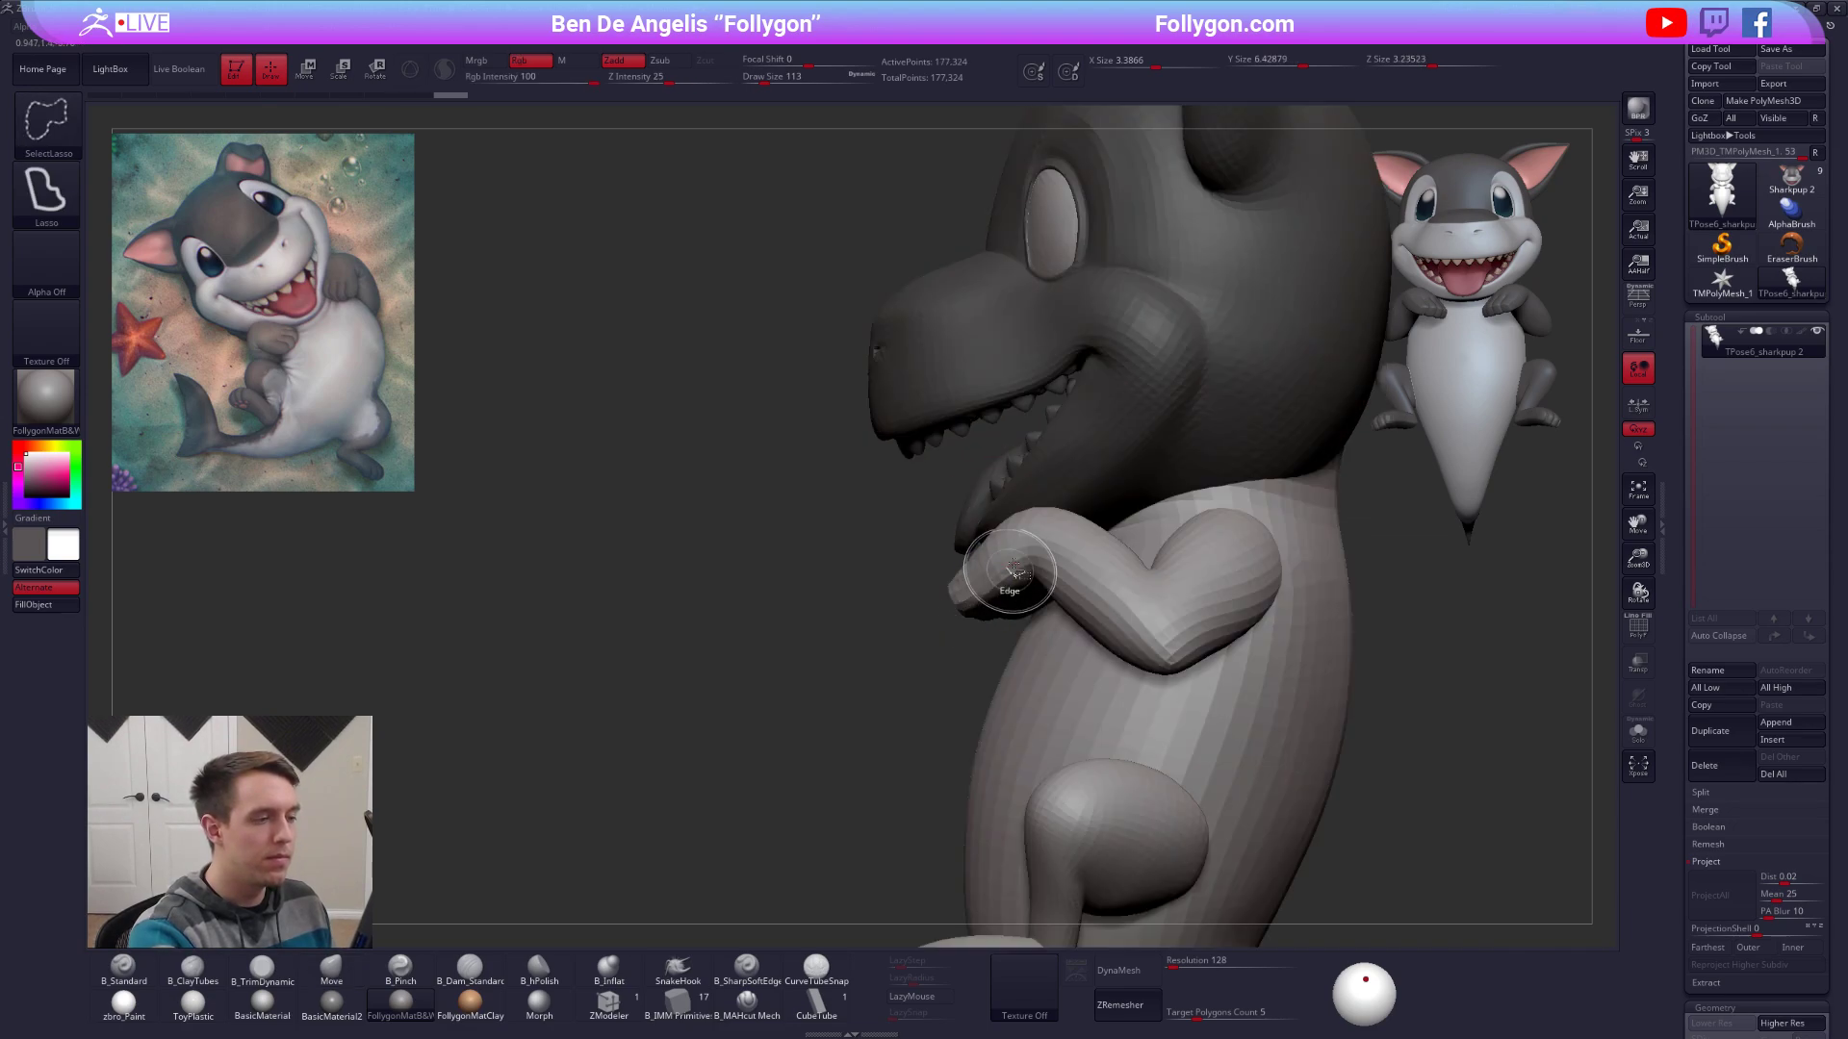
ctrl+shift+click(1049, 515)
ctrl+shift+click(1075, 487)
ctrl+shift+click(1068, 481)
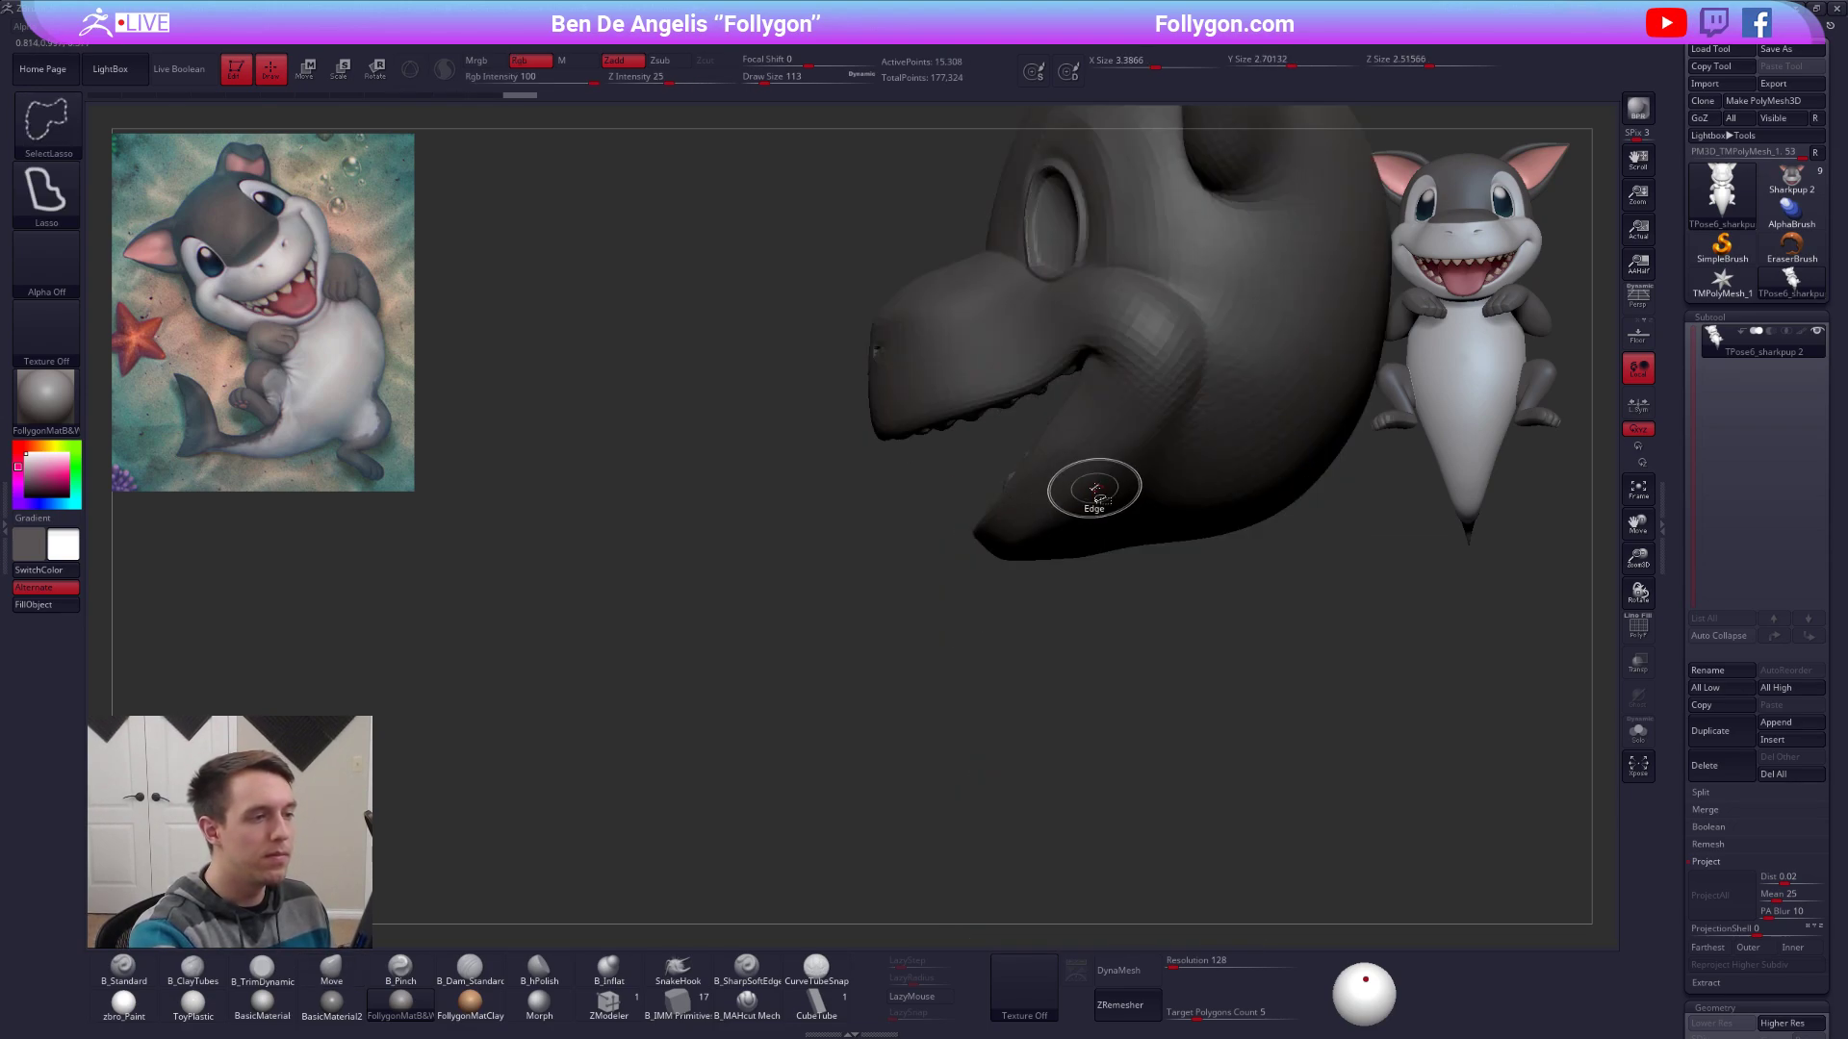
Free the lower jaw from the head mask with a soft transition at the cheek using a Transpose topological mask.
alt+right_drag(1093, 487, 1019, 470)
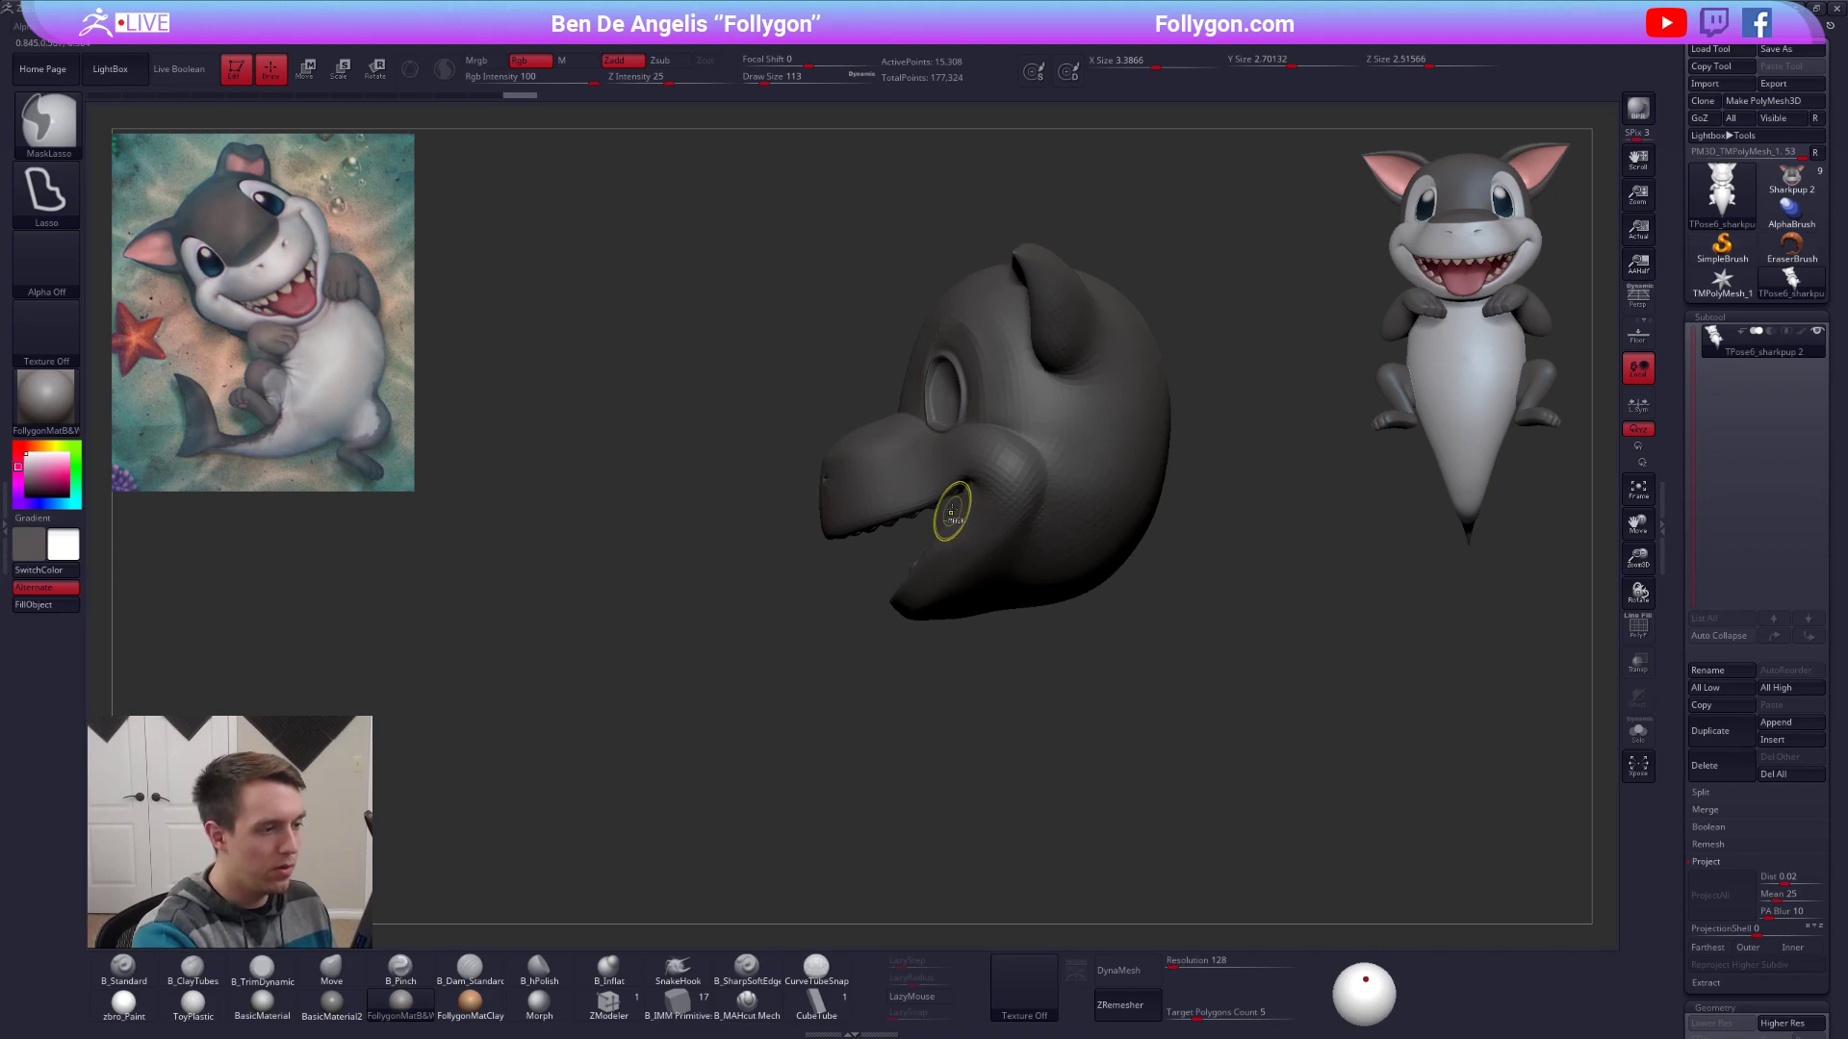
mouse_move(929, 508)
right_down()
mouse_move(998, 516)
mouse_move(935, 568)
mouse_move(958, 510)
right_up()
key(w)
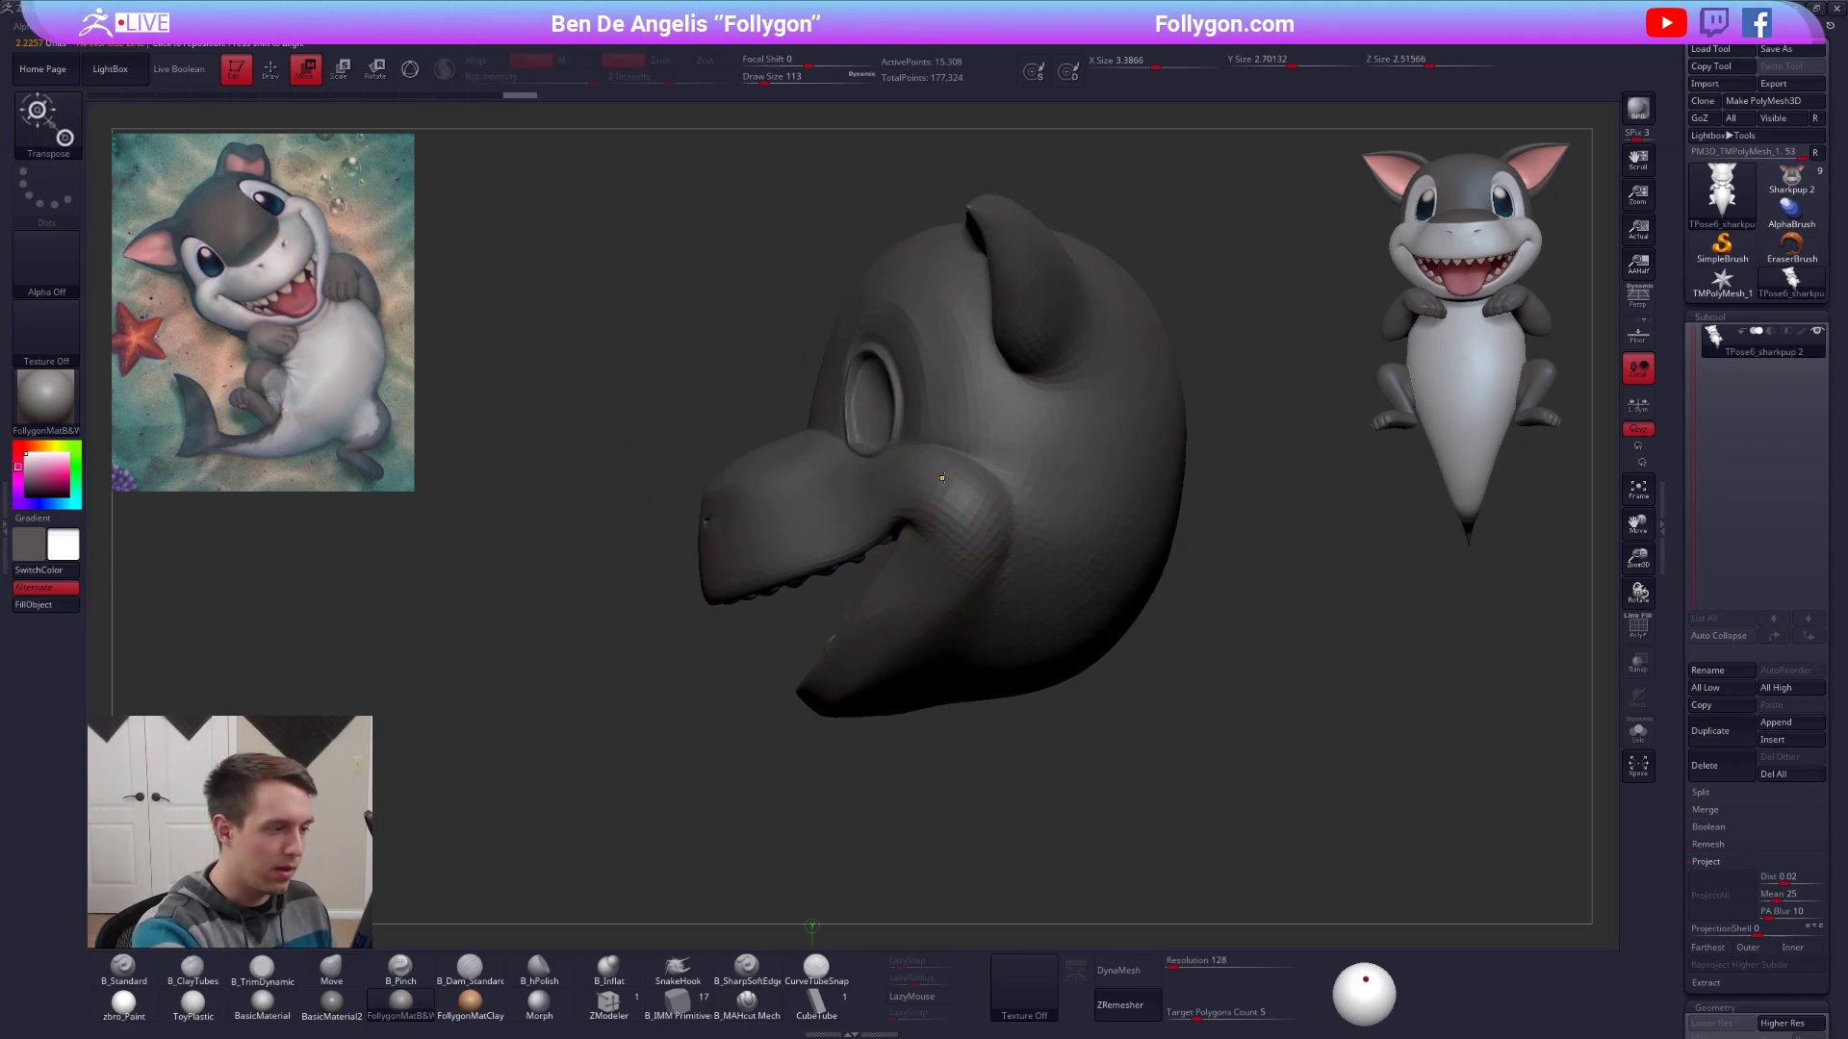
ctrl+drag(958, 502, 960, 570)
mouse_move(847, 616)
right_down()
mouse_move(905, 625)
mouse_move(885, 583)
mouse_move(902, 584)
mouse_move(855, 690)
mouse_move(931, 659)
mouse_move(944, 612)
right_up()
key(q)
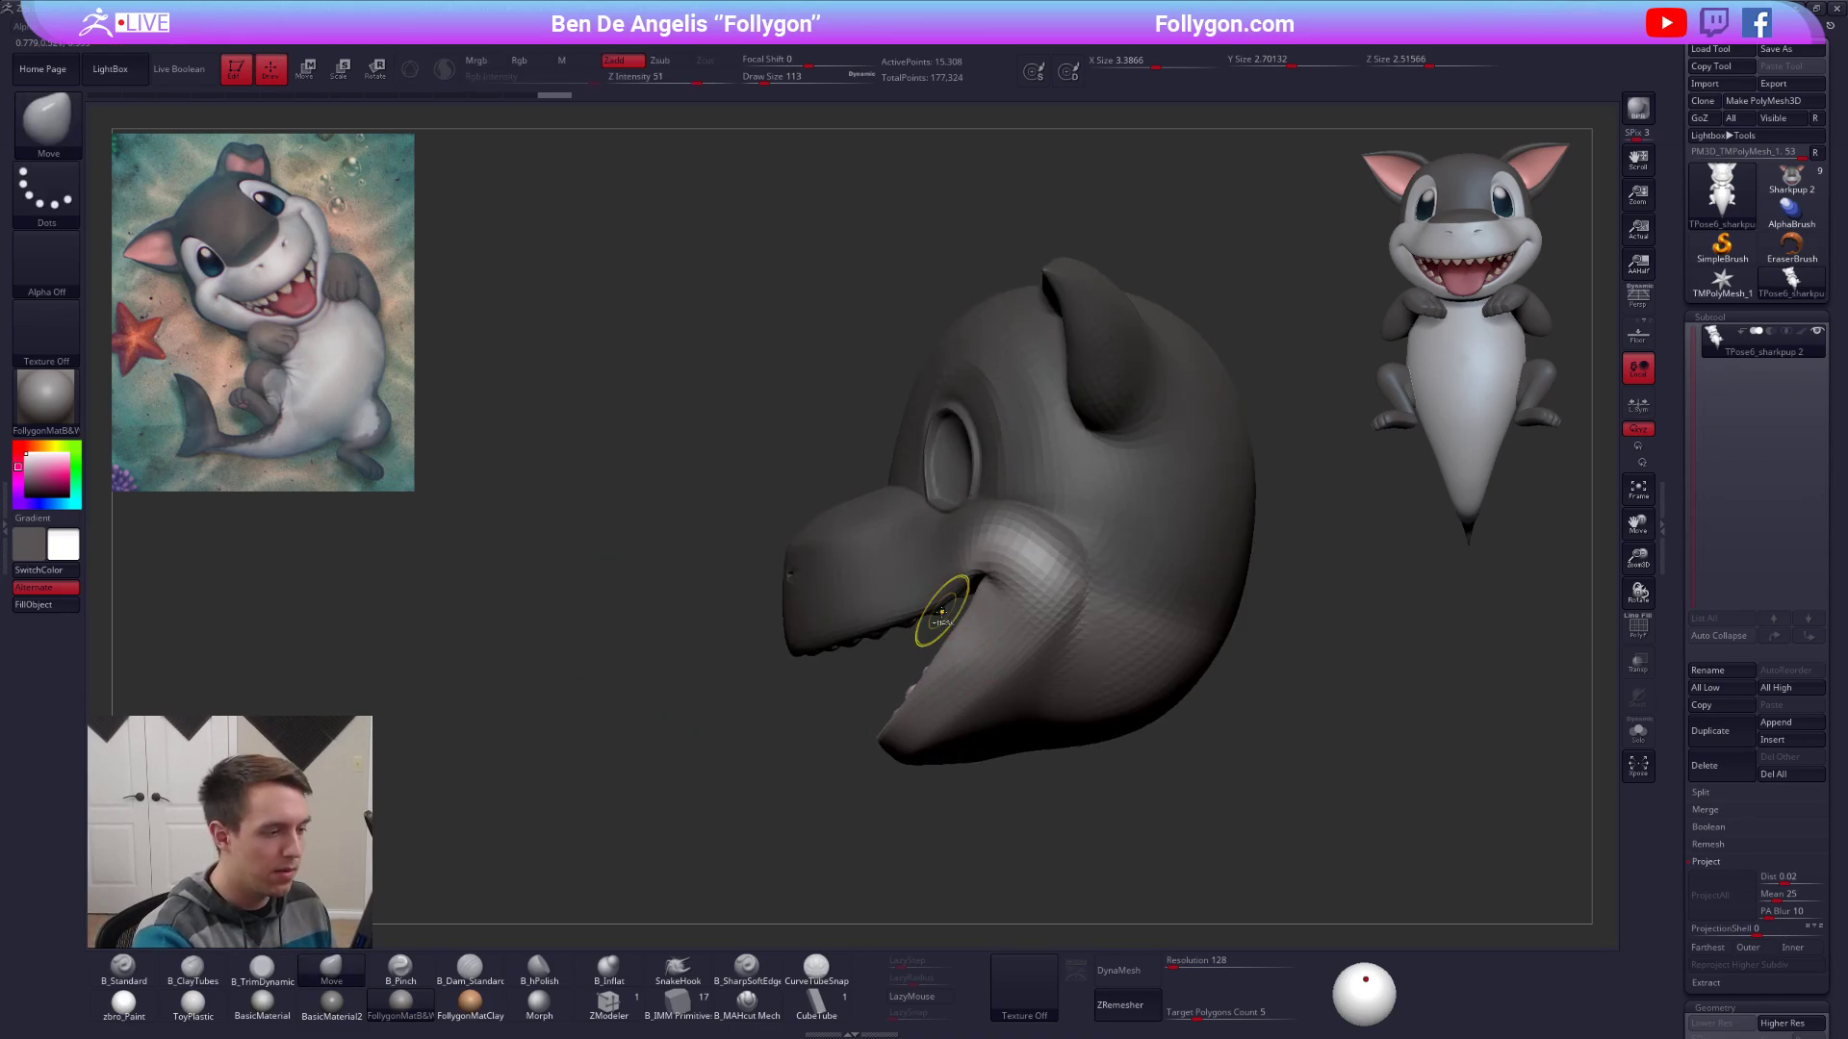
Clean up the mask around the mouth corner and snout with lasso masking, keeping the lower jaw unmasked.
ctrl+drag(1051, 498, 471, 749)
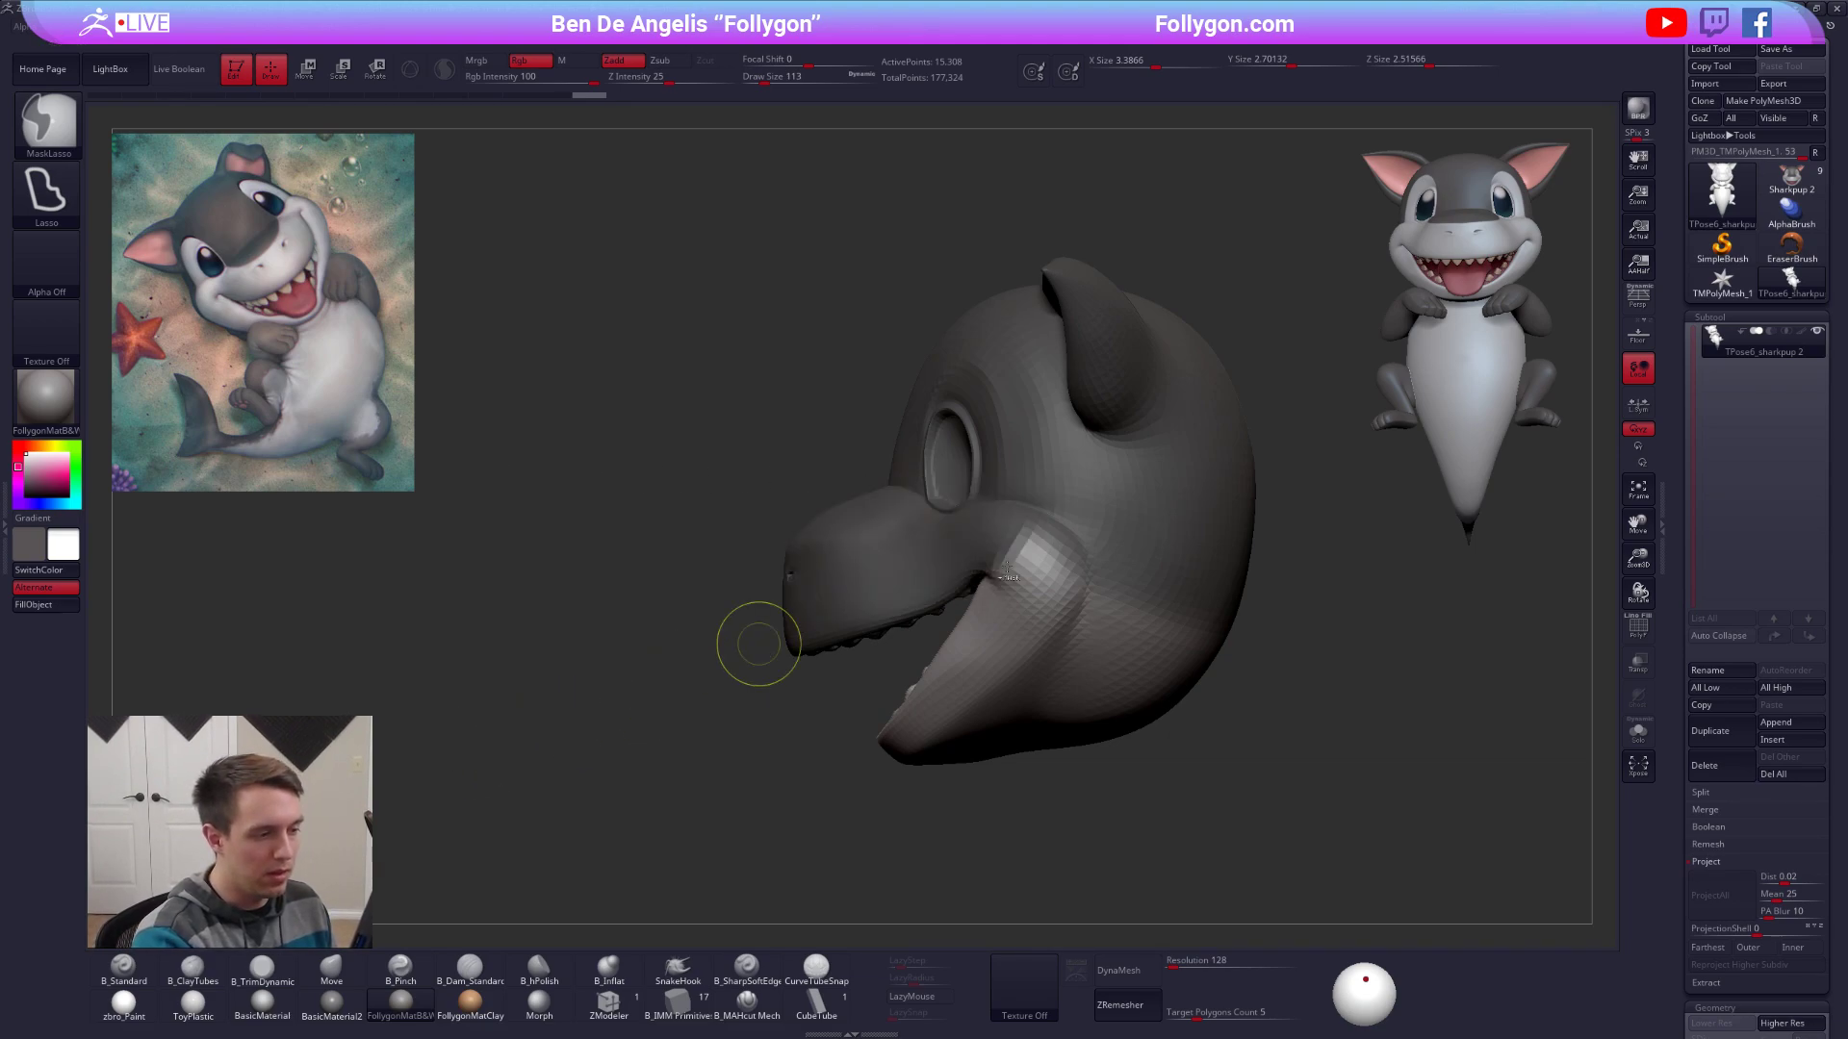
ctrl+drag(992, 551, 648, 625)
mouse_move(648, 625)
right_down()
mouse_move(443, 630)
mouse_move(684, 636)
right_up()
drag(1122, 664, 1081, 667)
drag(1080, 687, 1052, 731)
alt+drag(1052, 730, 1125, 601)
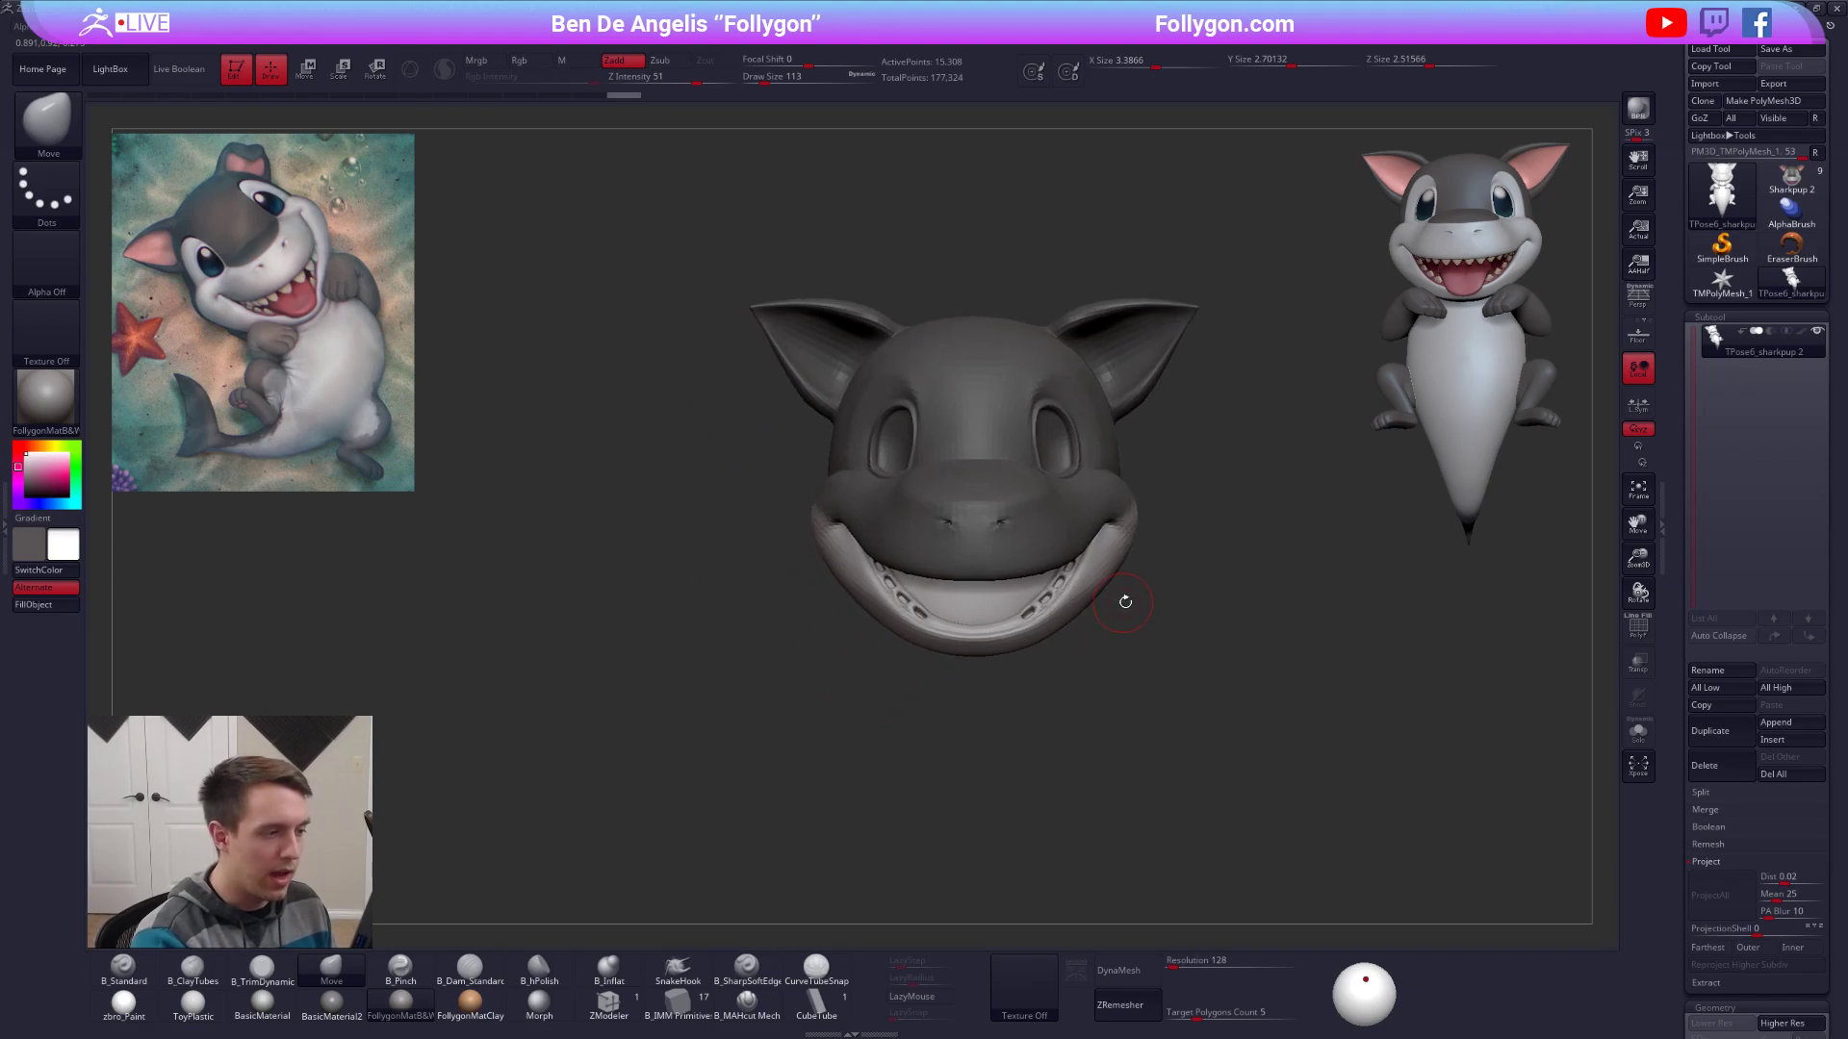
Show the full mesh and mask everything except the lower jaw, lower teeth and tongue.
ctrl+shift+click(1141, 518)
ctrl+click(1166, 533)
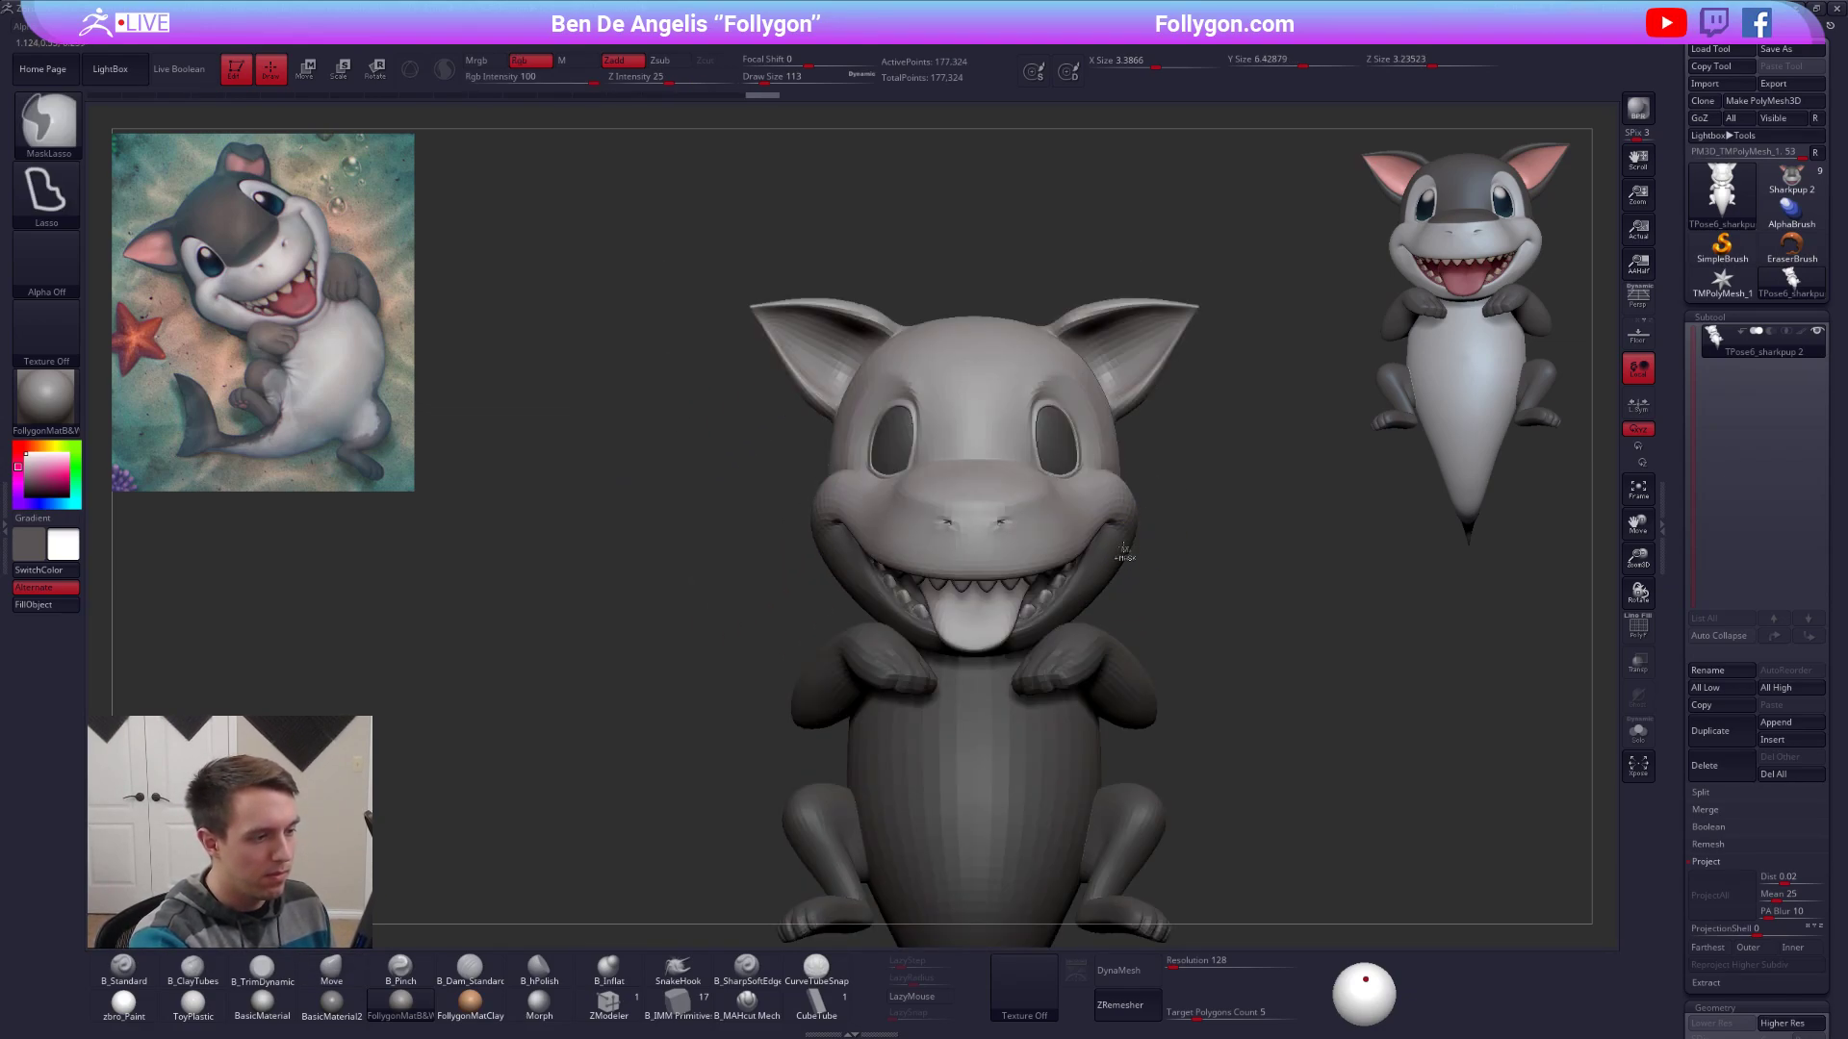
key(ctrl+shift)
ctrl+click(1123, 551)
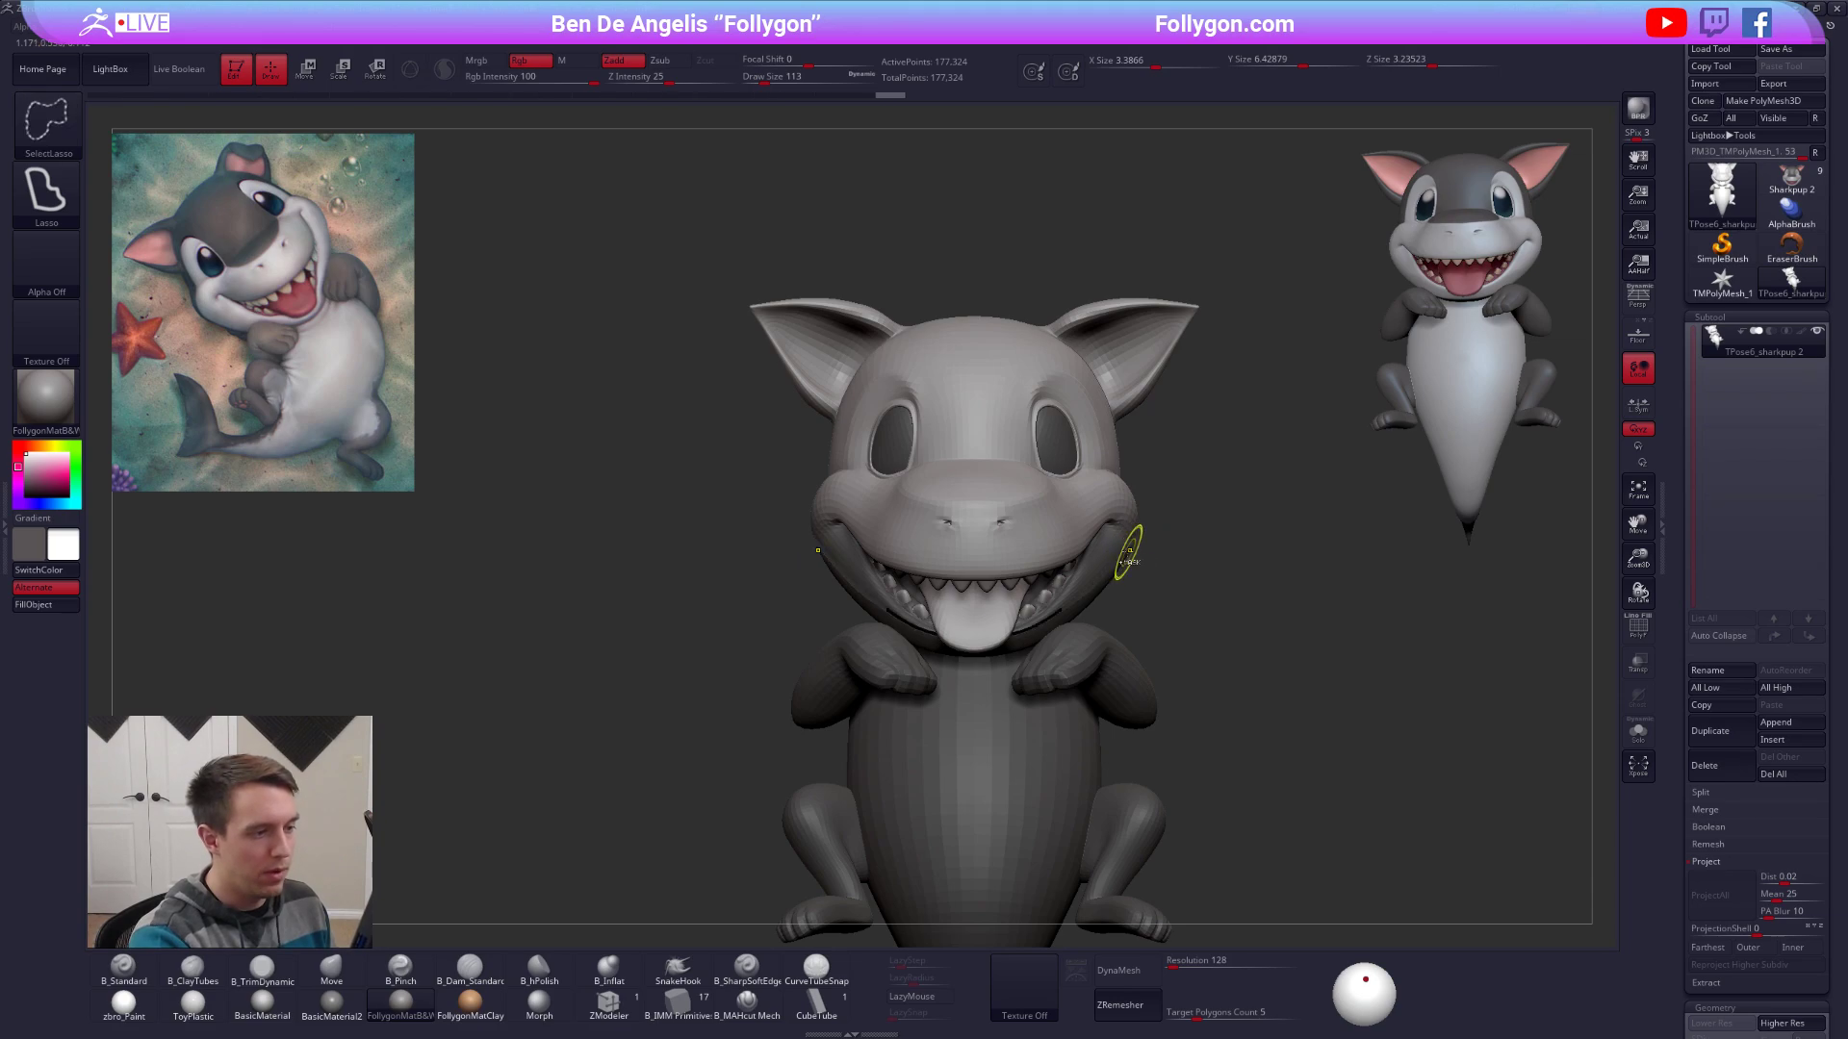
ctrl+shift+click(1122, 543)
ctrl+click(1171, 526)
ctrl+shift+click(1179, 525)
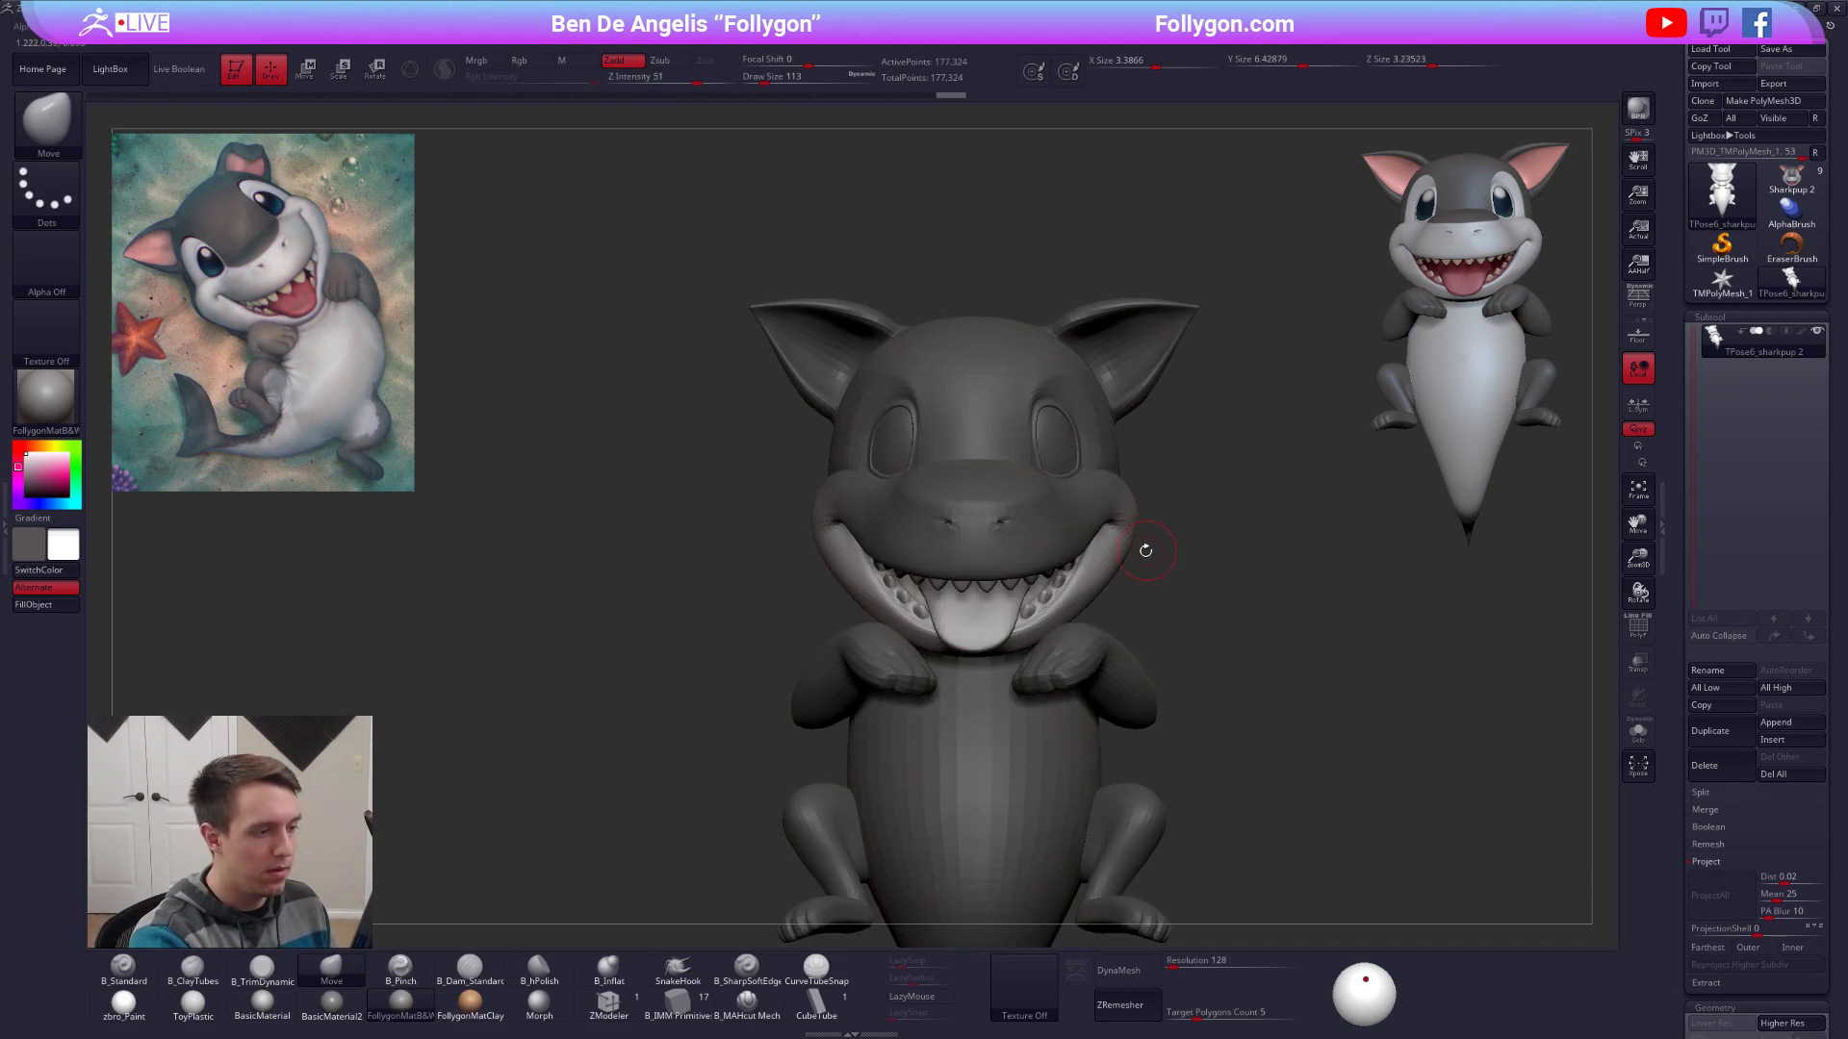
Try reshaping the unmasked lower jaw with the Move brush at draw size 500 and undo the stroke.
key(space)
drag(1064, 556, 1034, 507)
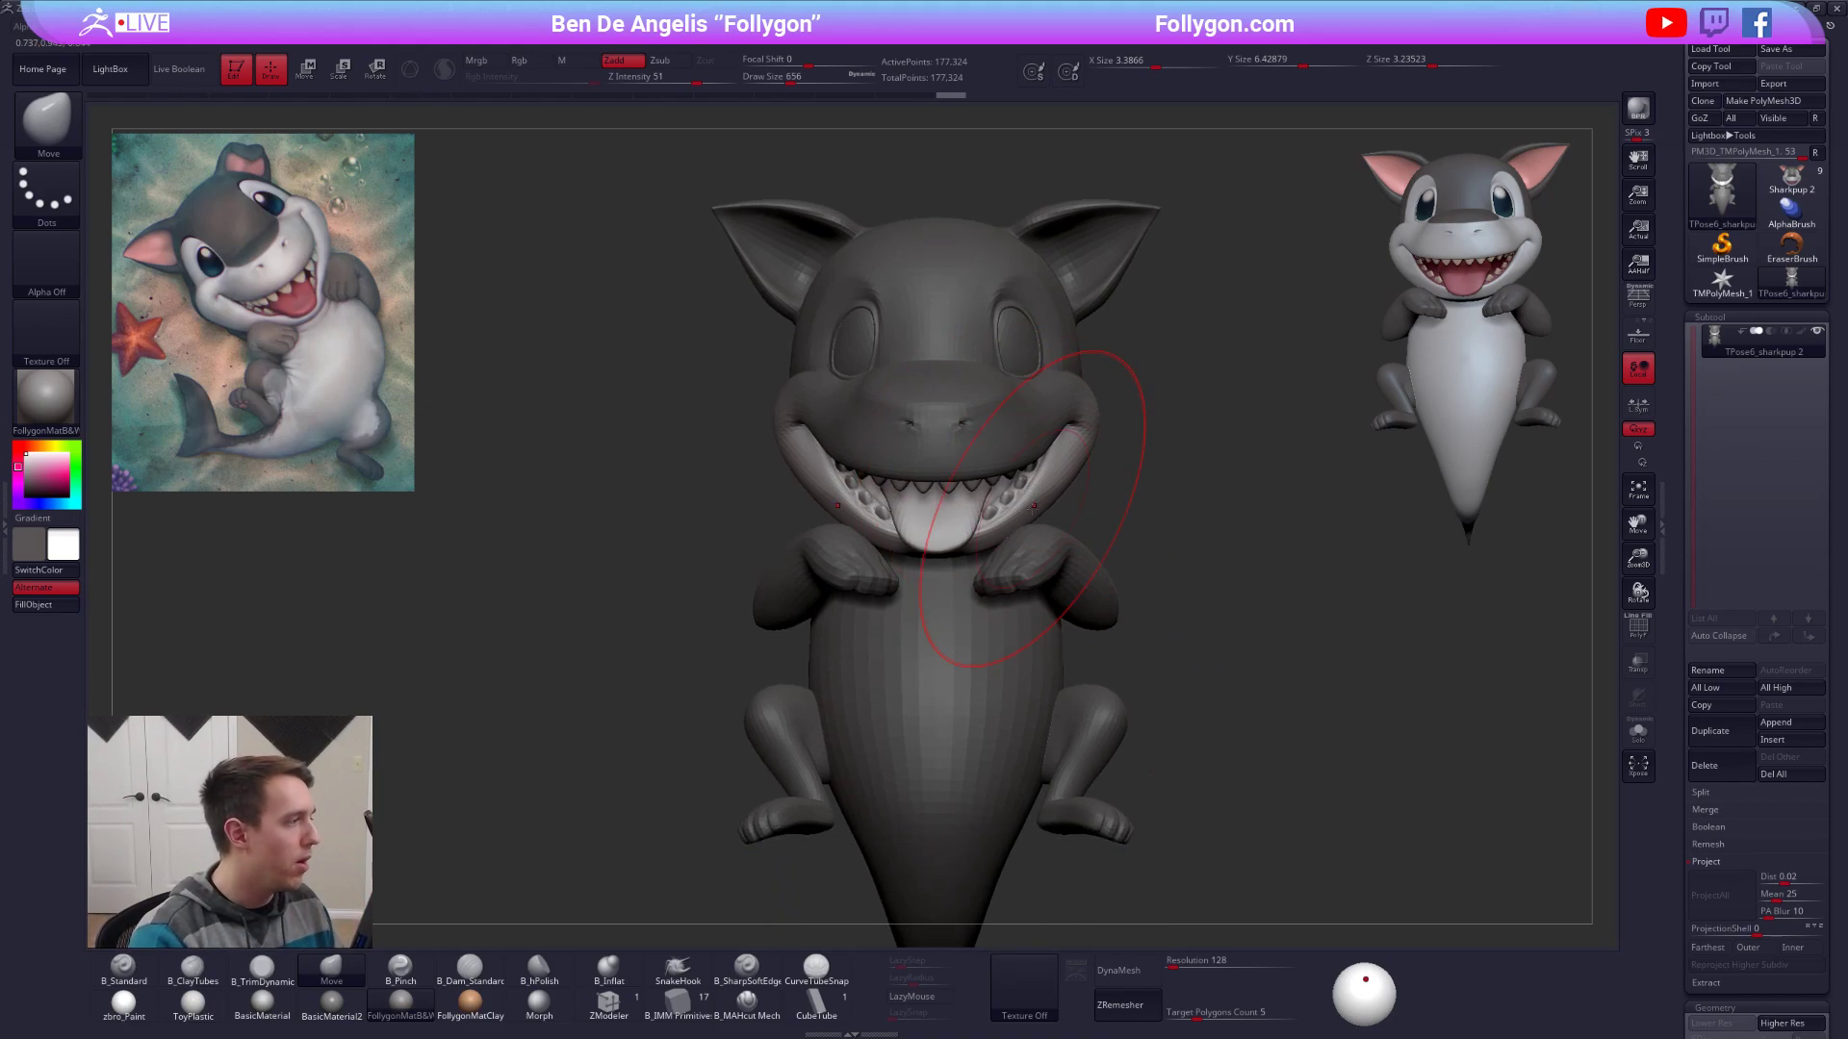
ctrl+right_drag(1020, 477, 1020, 516)
key(space)
drag(1051, 517, 1040, 515)
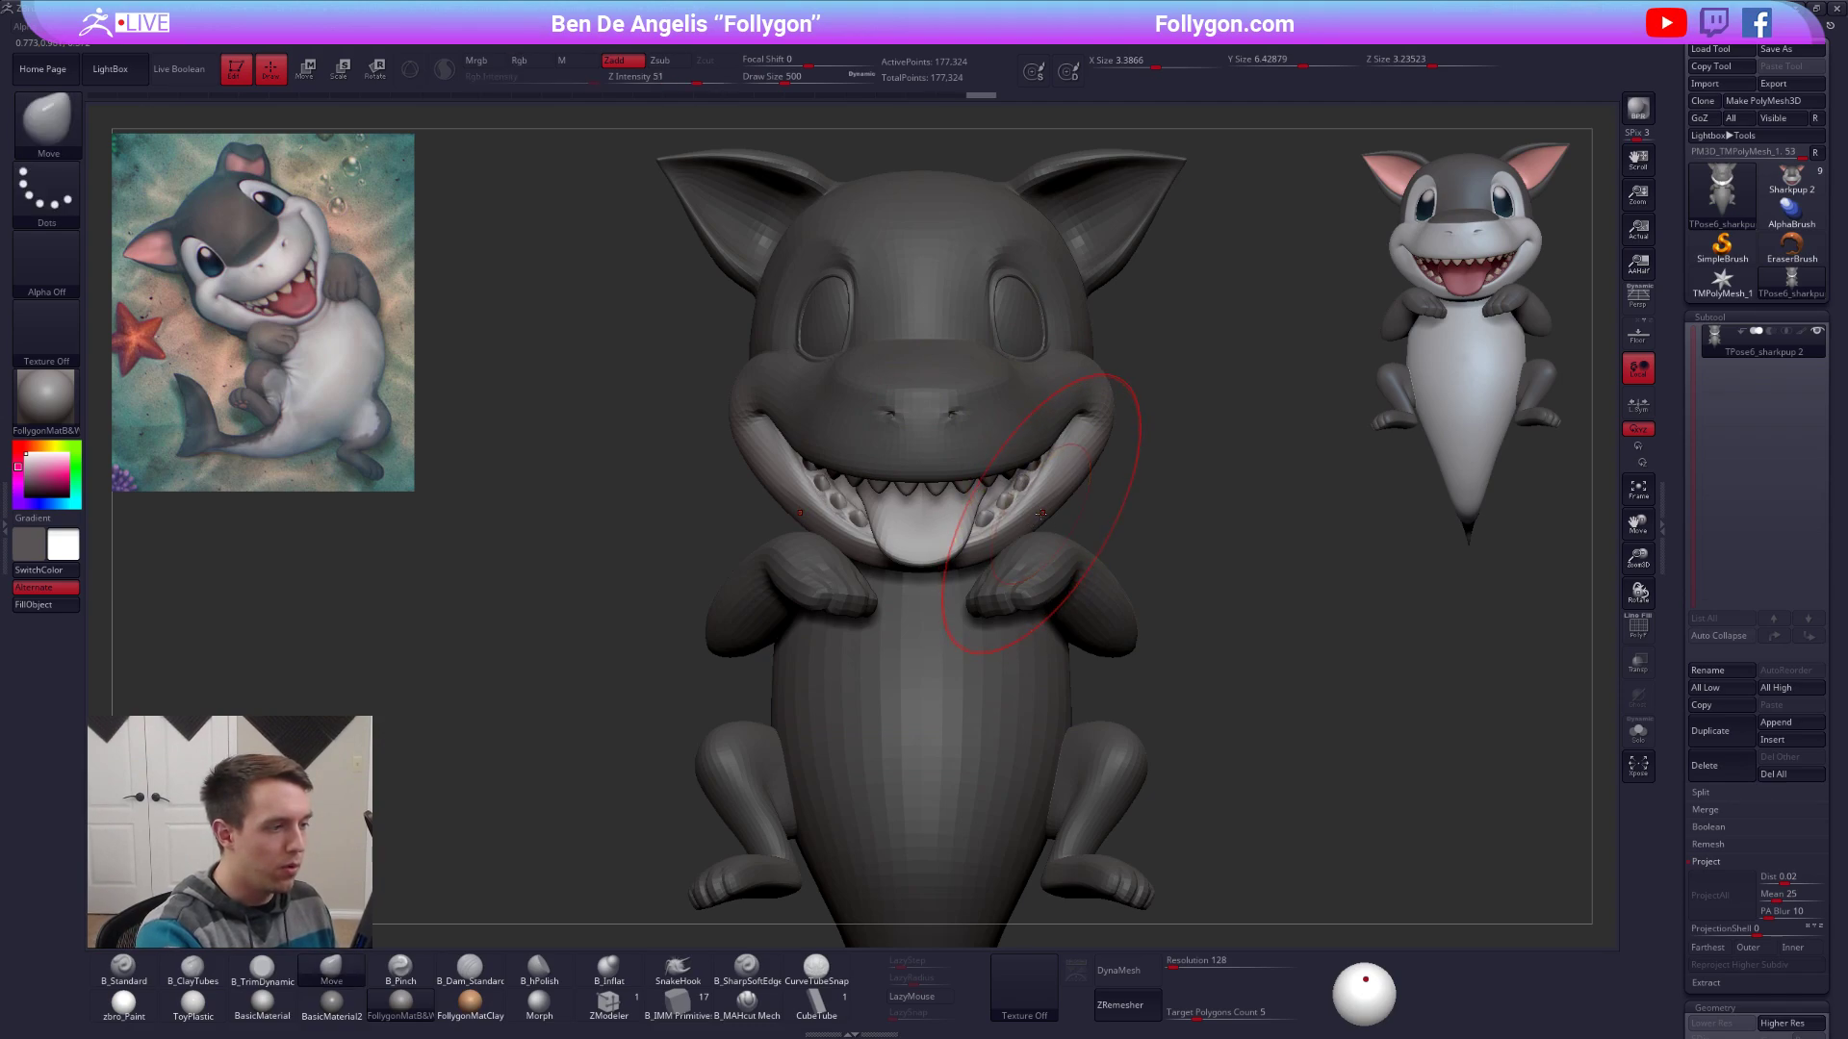
key(space)
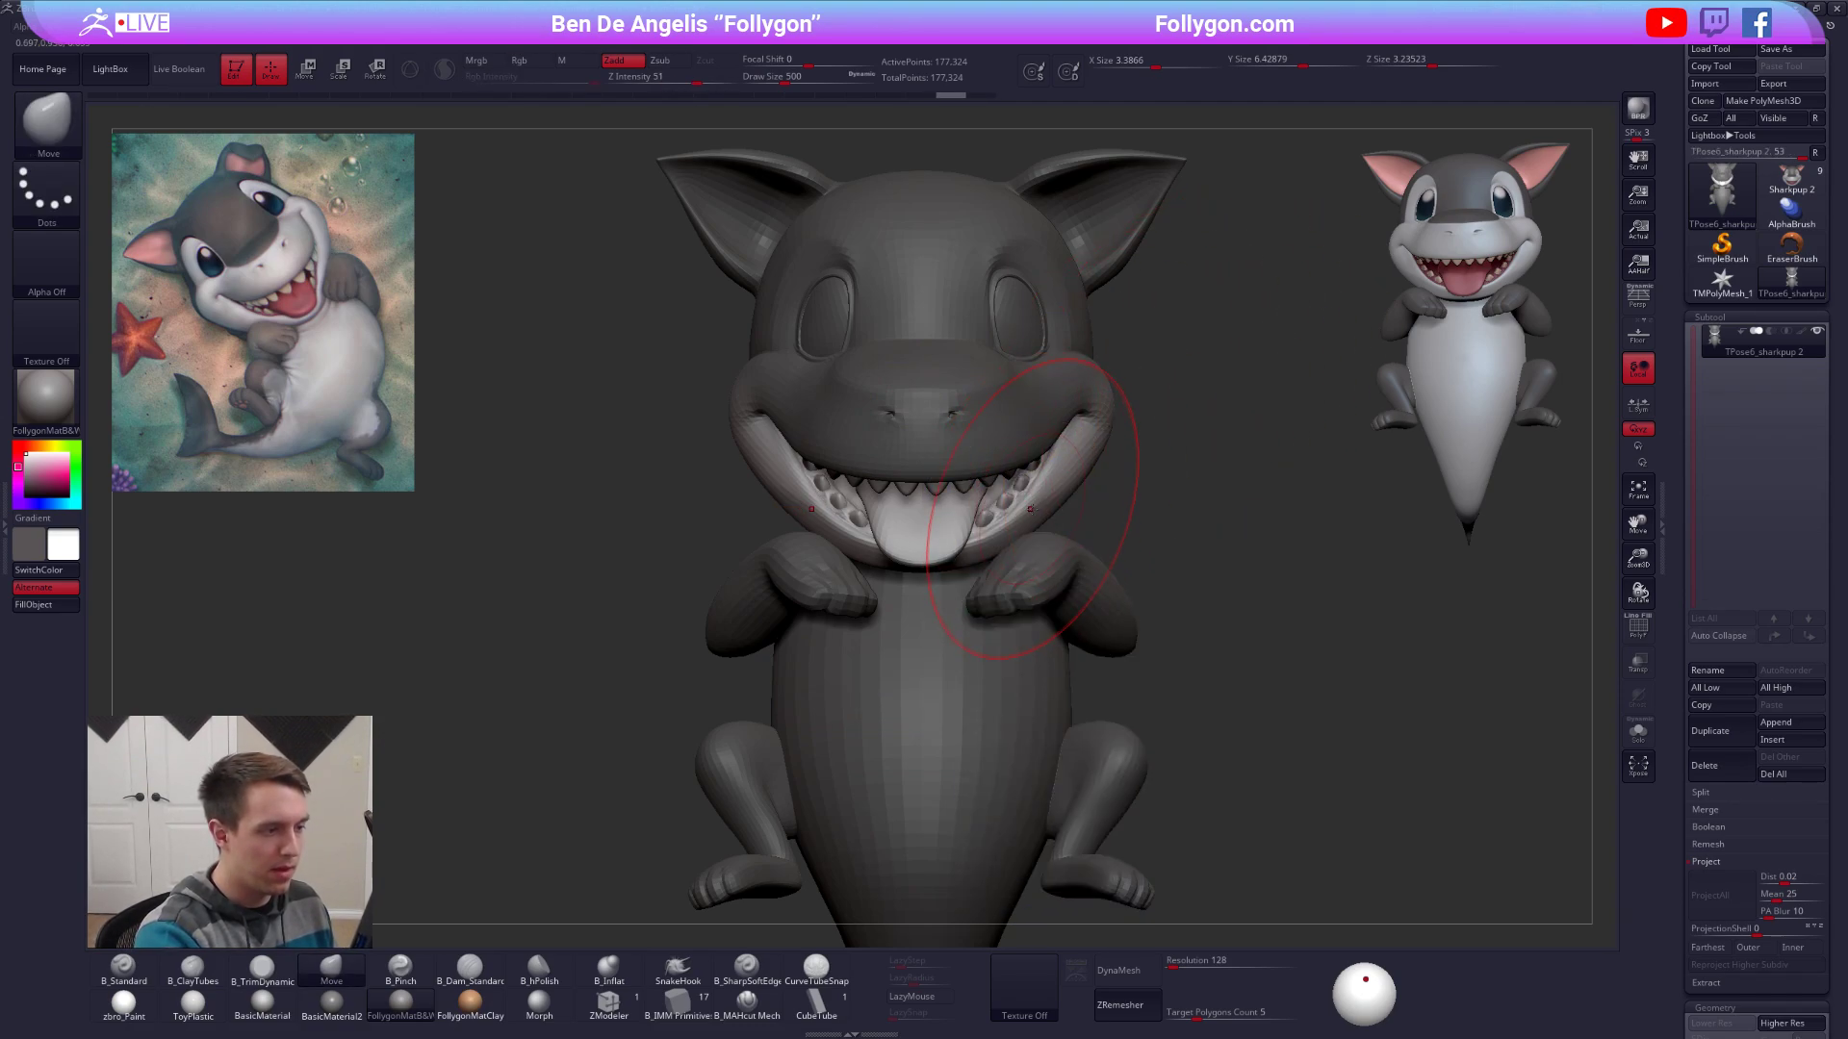
key(ctrl+z)
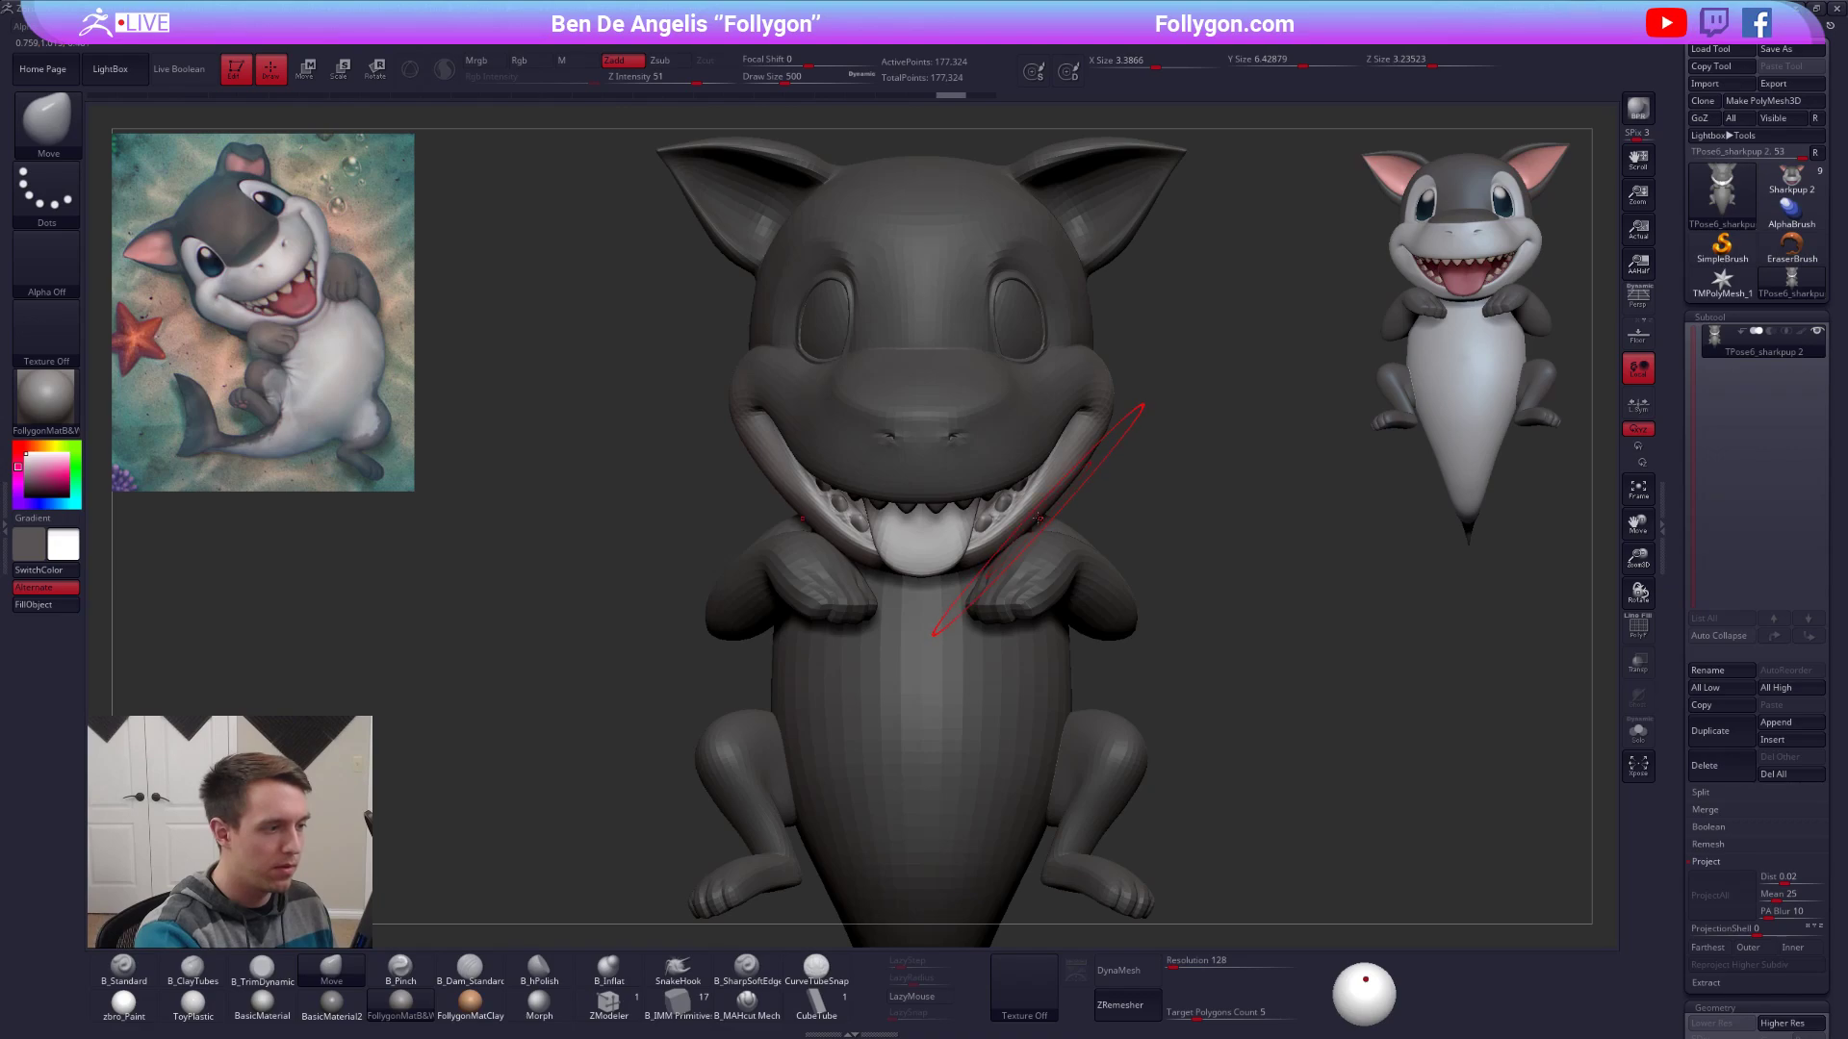
Reshape the unmasked lower jaw near the cheeks with the Move brush at draw sizes 430 and 556.
right_drag(1038, 518, 1053, 496)
key(space)
drag(1054, 496, 1049, 494)
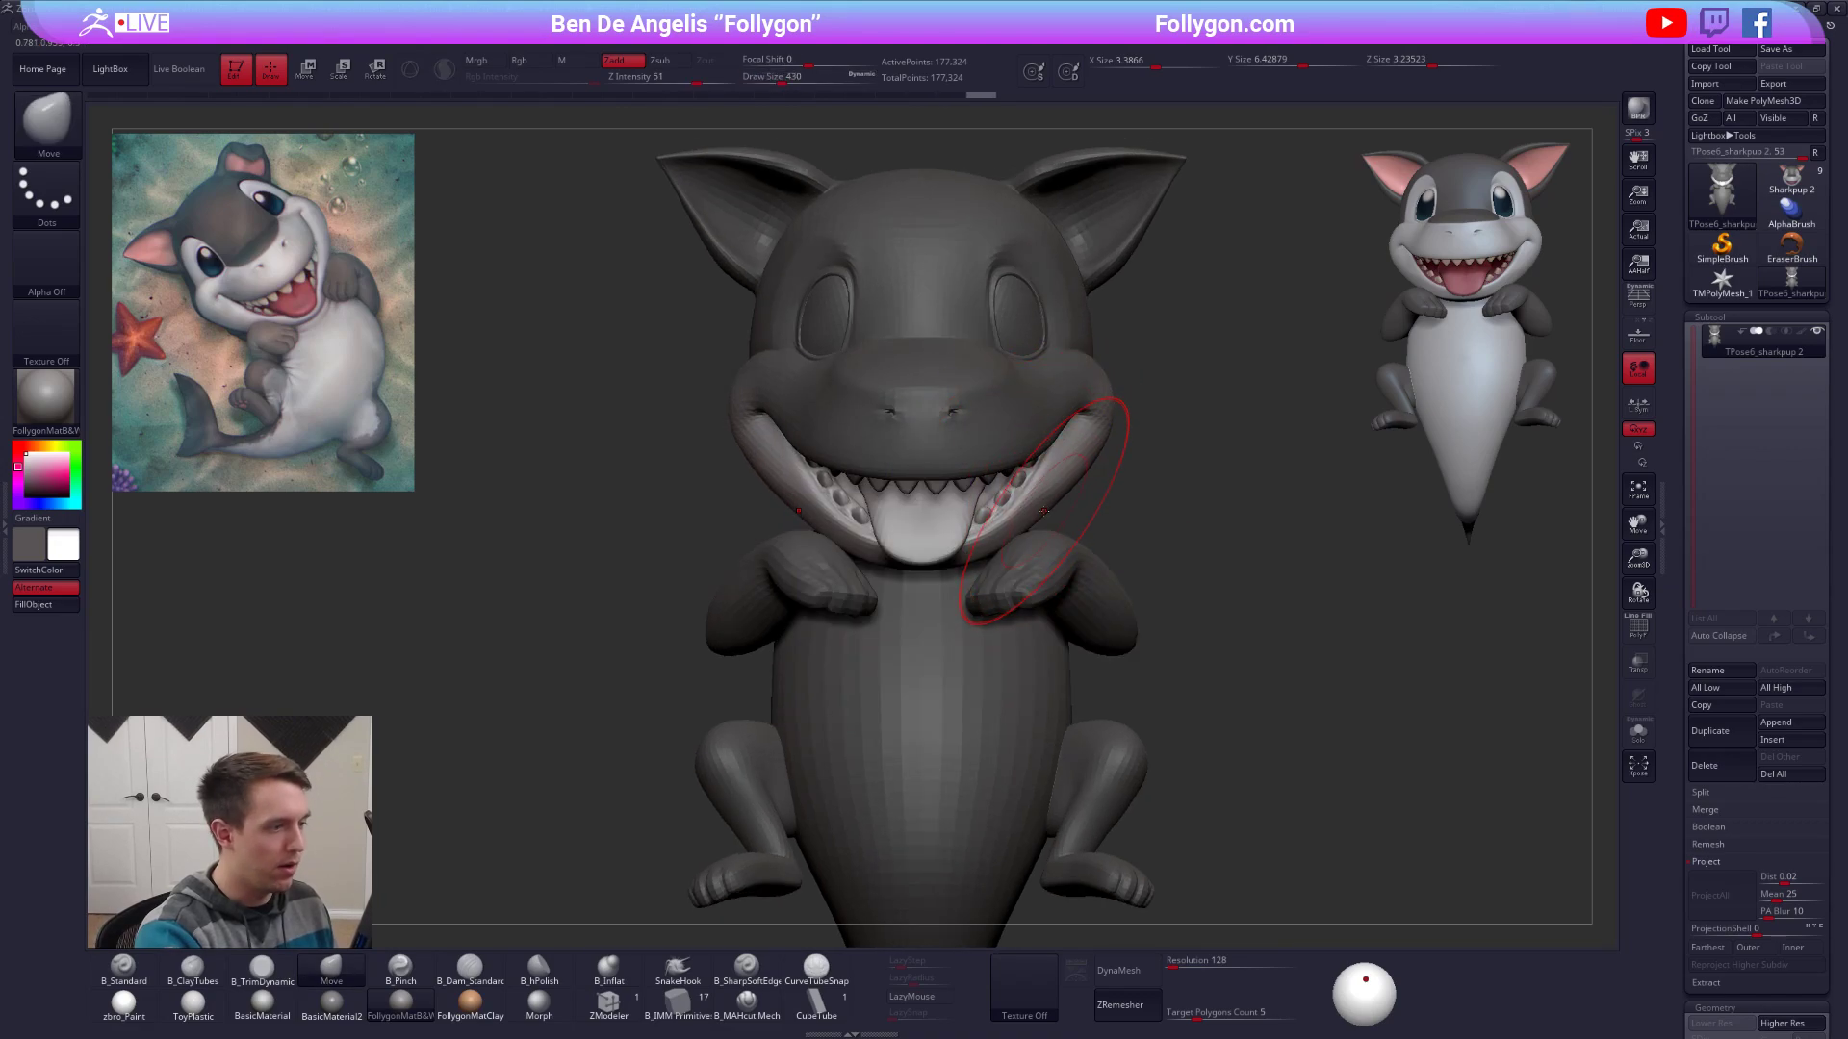
mouse_move(1043, 511)
right_down()
mouse_move(1015, 514)
mouse_move(1043, 482)
right_up()
key(space)
drag(1044, 482, 1049, 482)
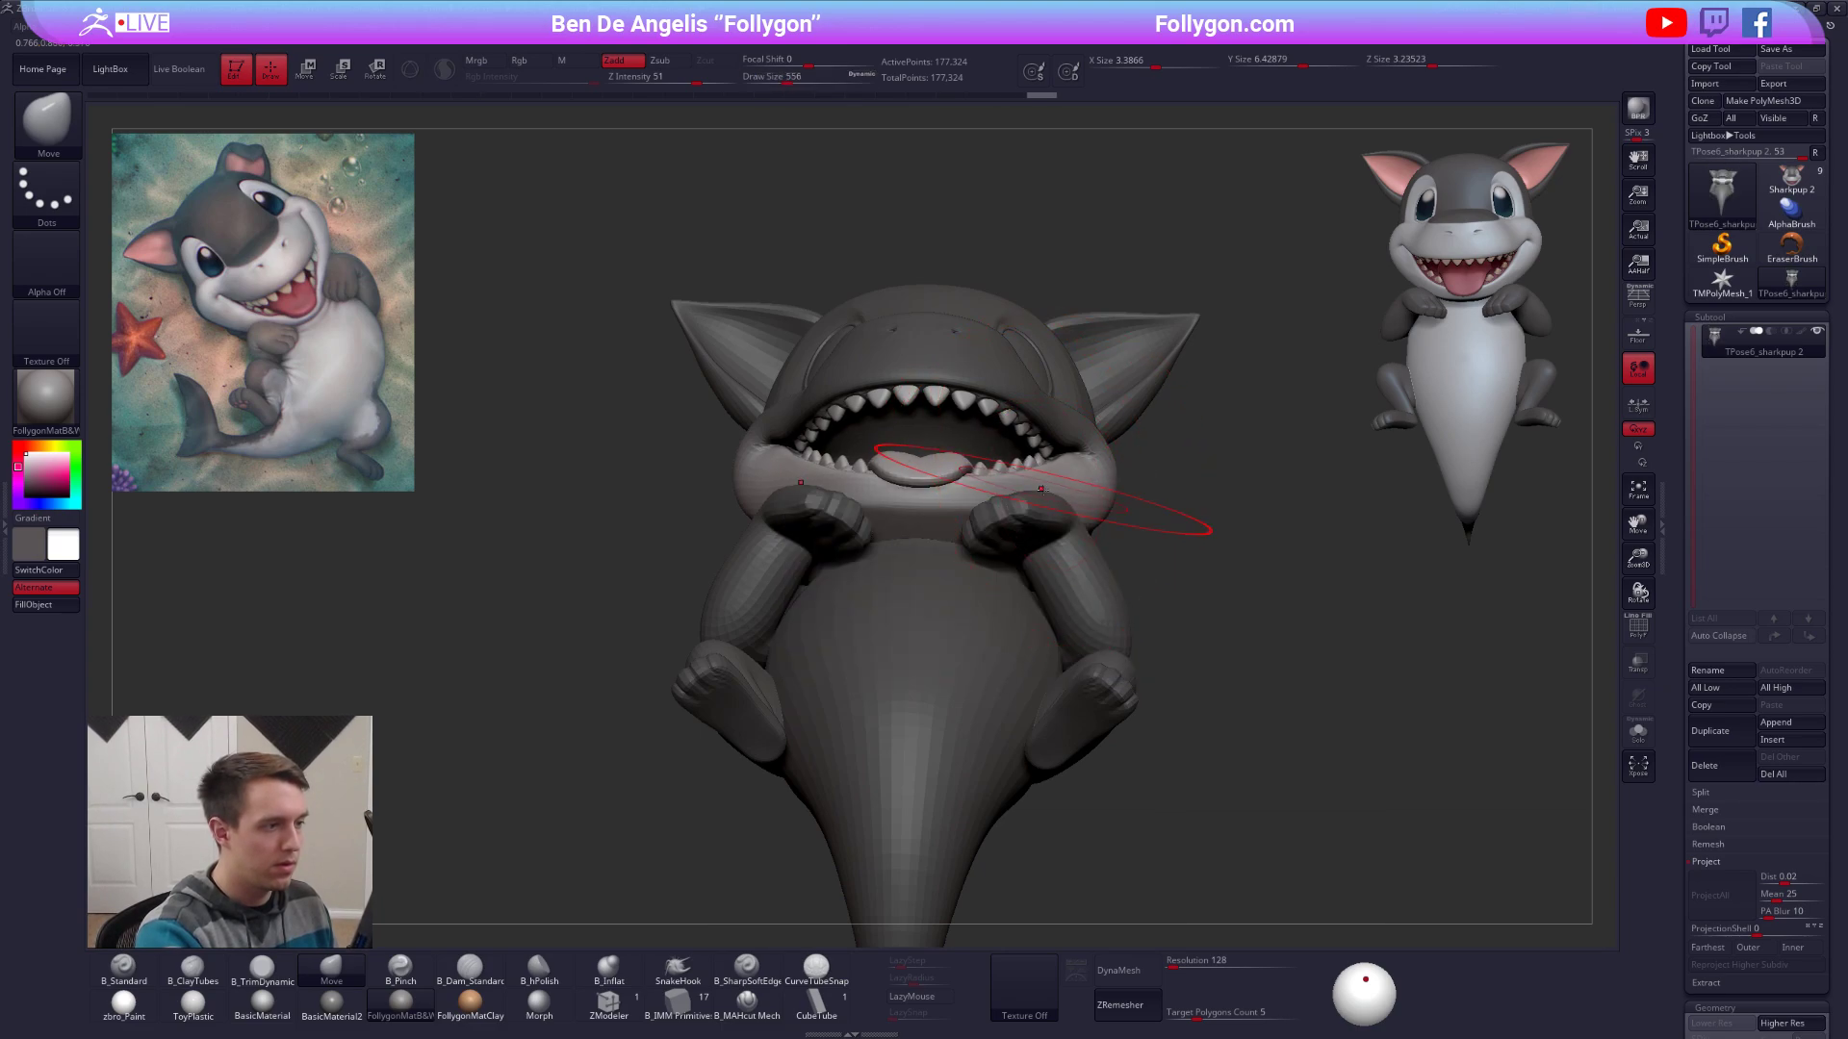
Isolate the upper teeth to mask them, and show the full mesh with only the lower jaw parts unmasked.
ctrl+shift+click(1001, 440)
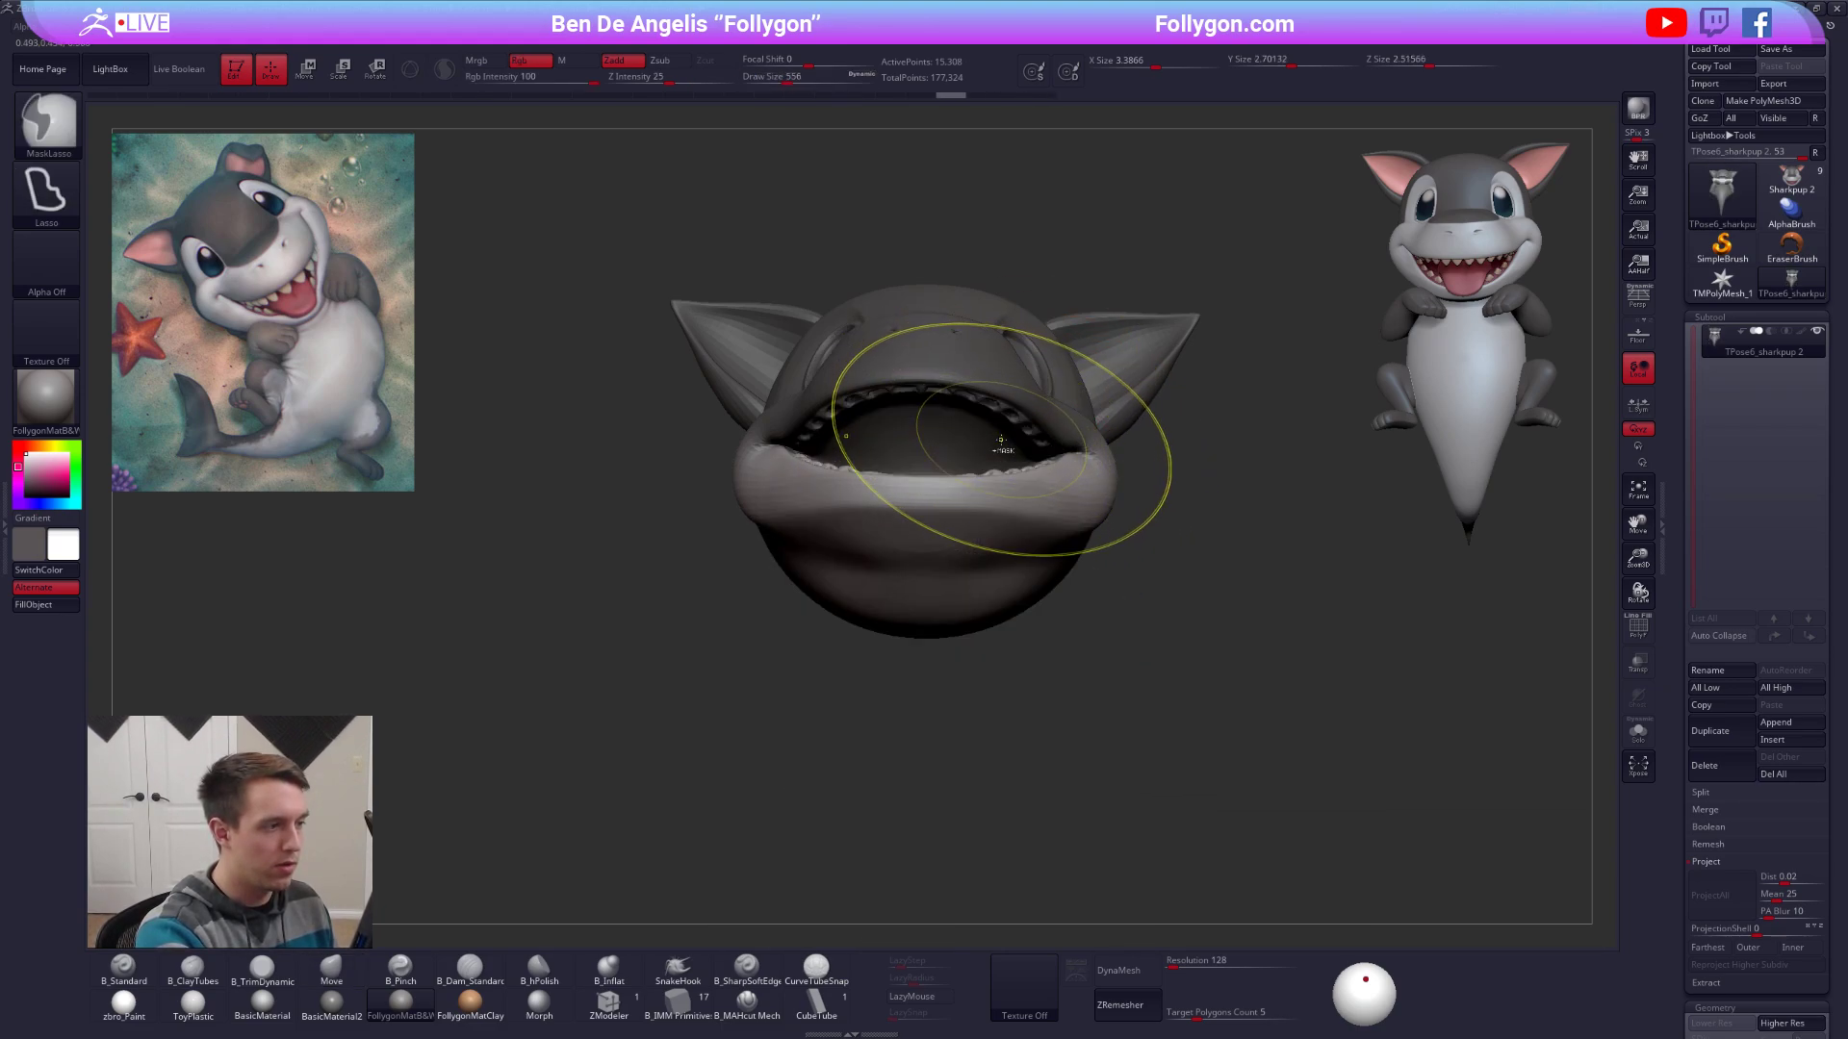
ctrl+shift+click(1001, 440)
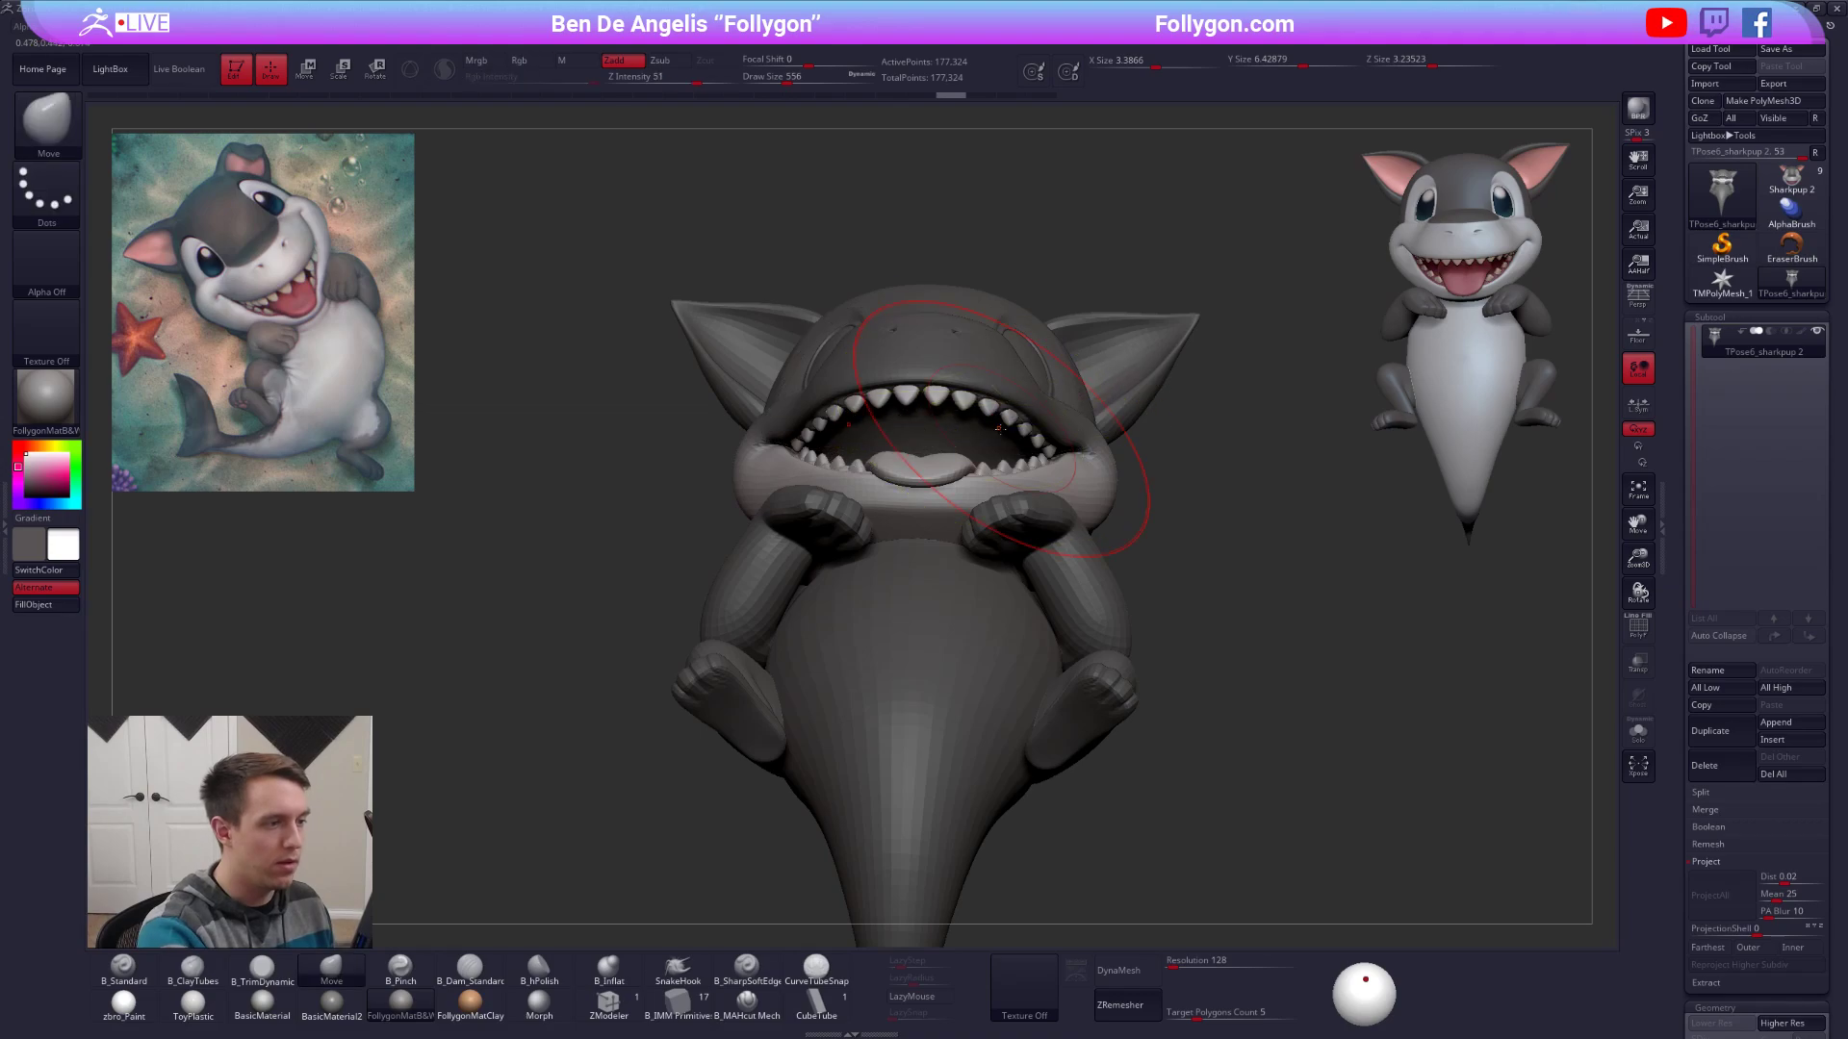
key(shift+f)
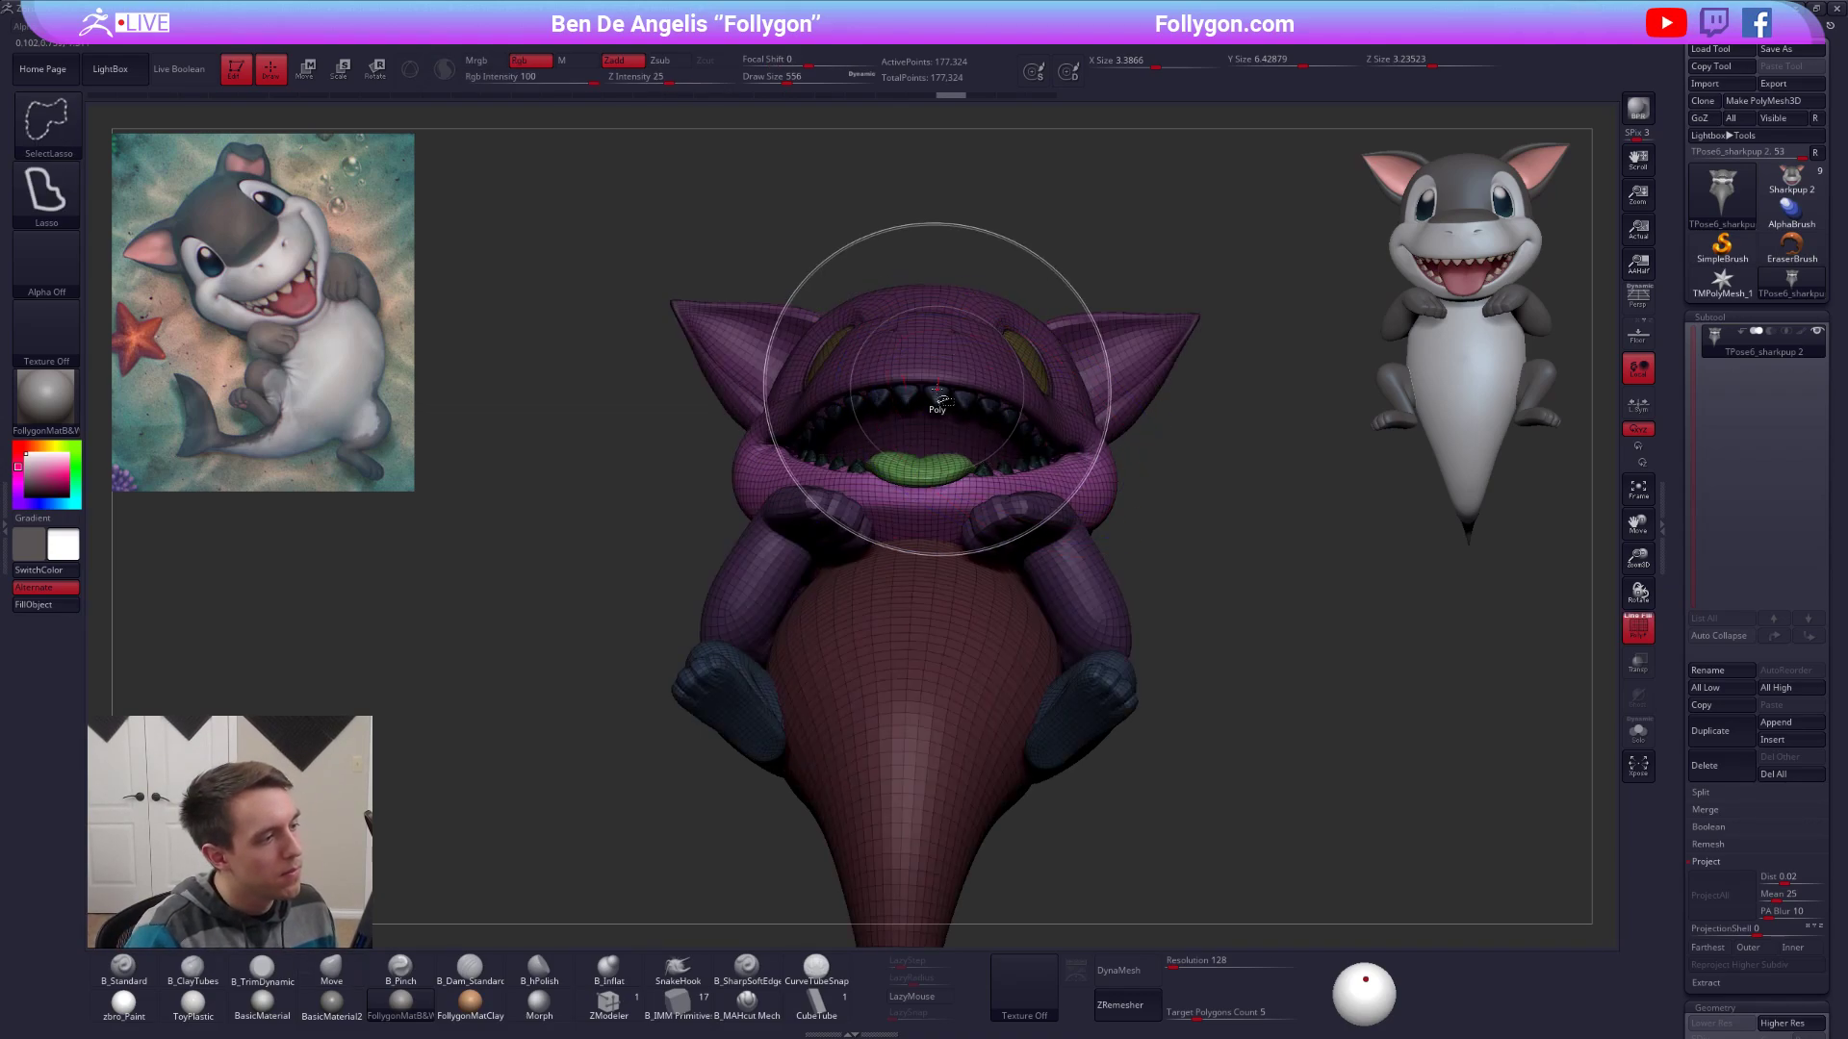
ctrl+shift+click(886, 390)
key(shift+f)
ctrl+shift+click(1129, 349)
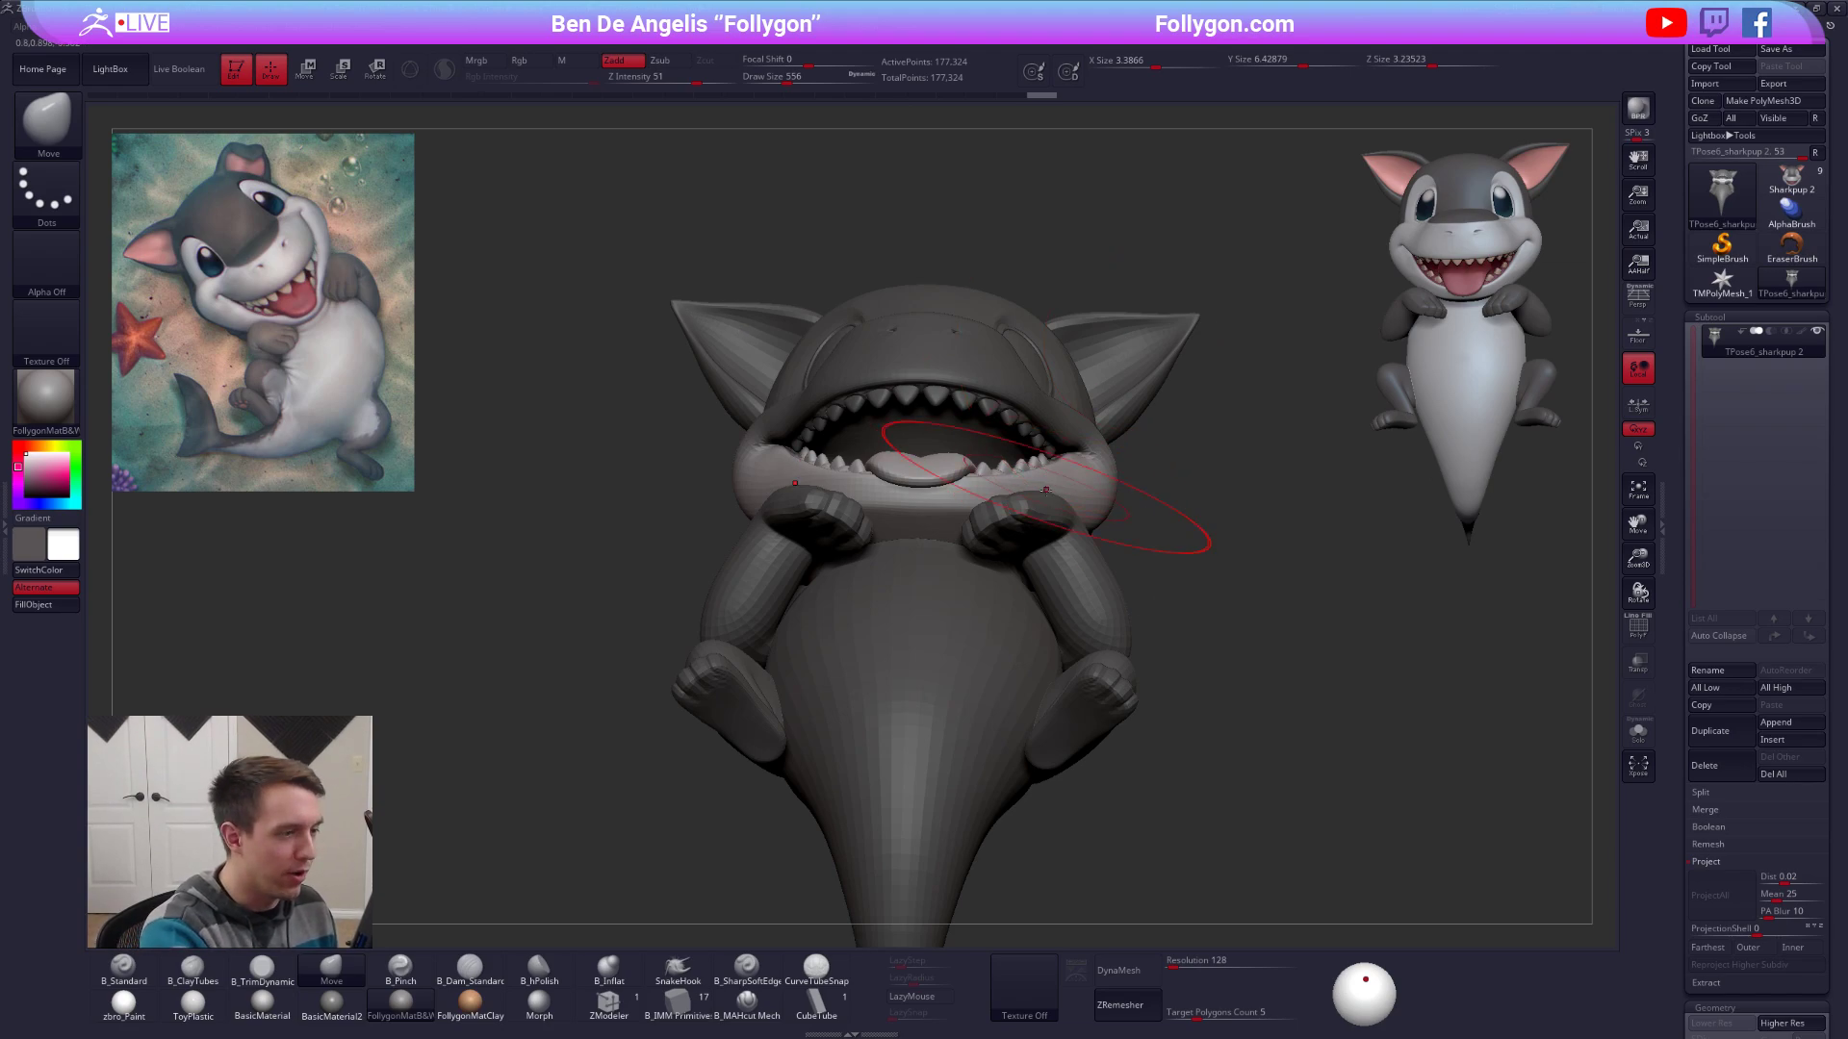
Adjust the lower jaw's width and curve from below and in front with the Move brush at draw sizes 414 and 519.
shift+right_drag(1046, 490, 1040, 412)
key(space)
drag(1051, 489, 1044, 490)
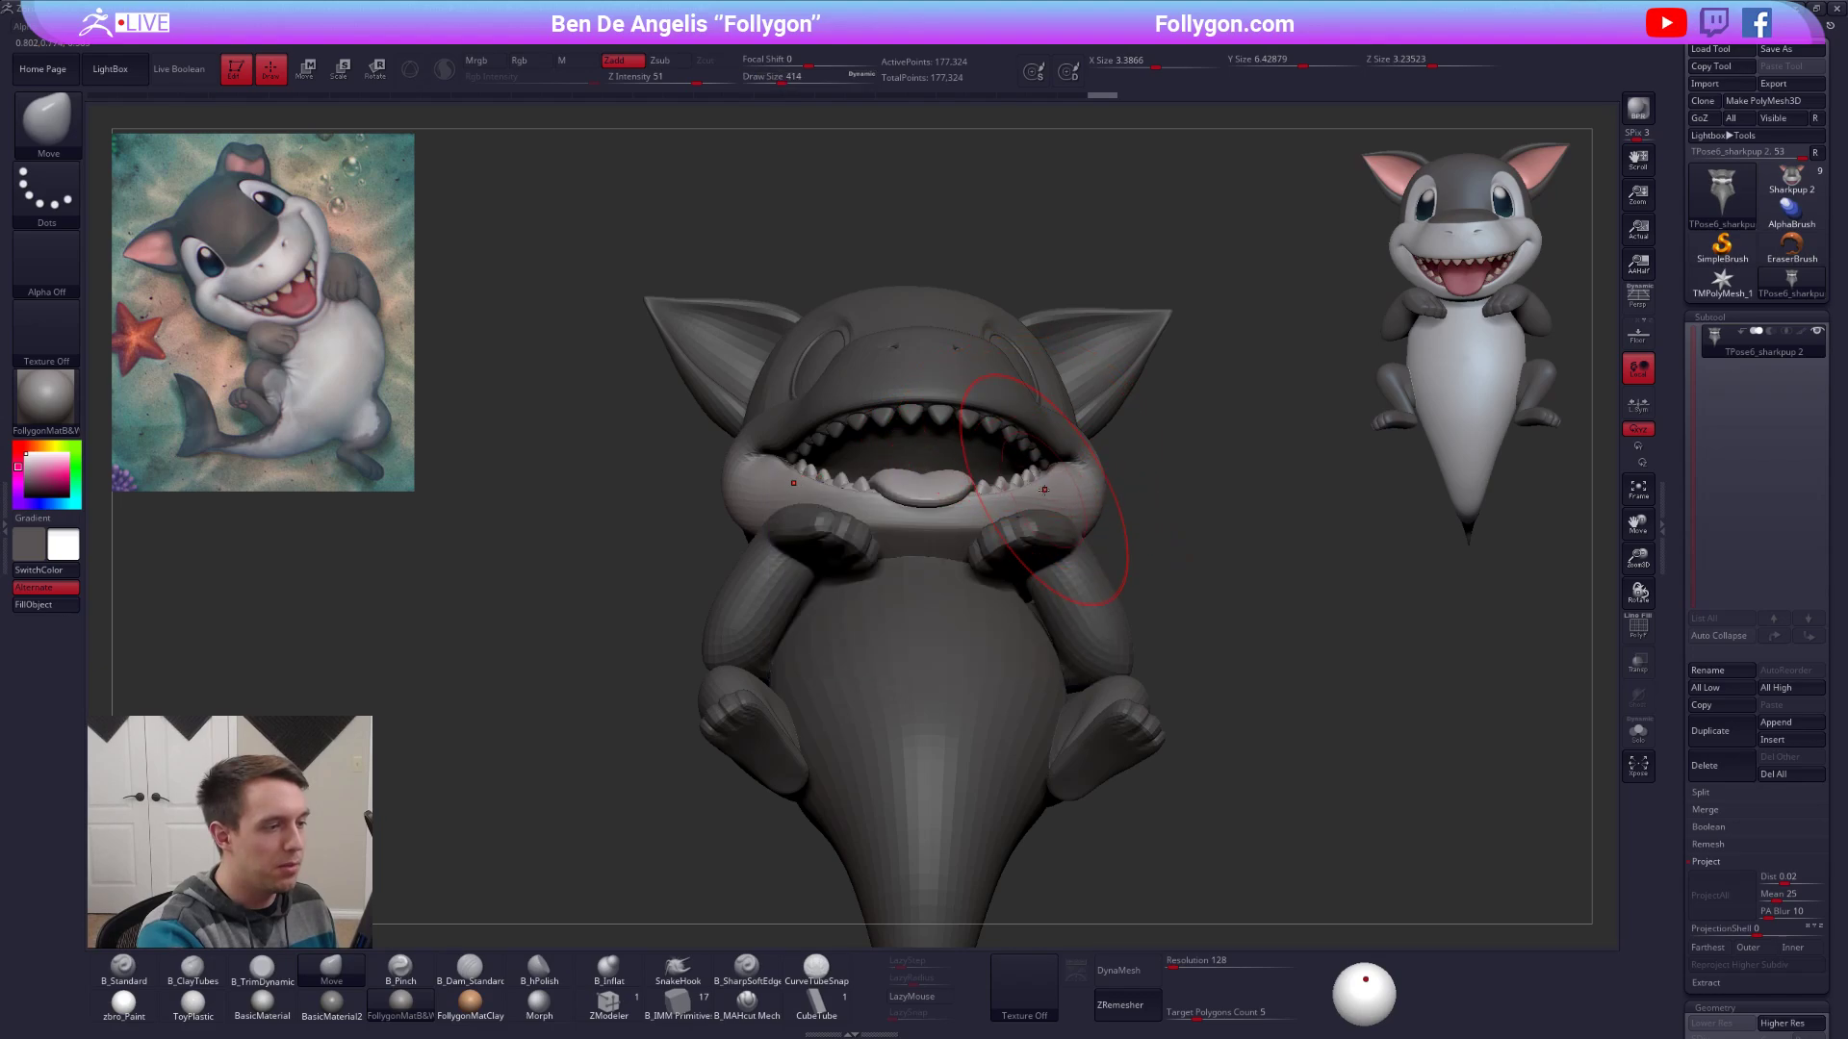
right_drag(1041, 492, 1033, 517)
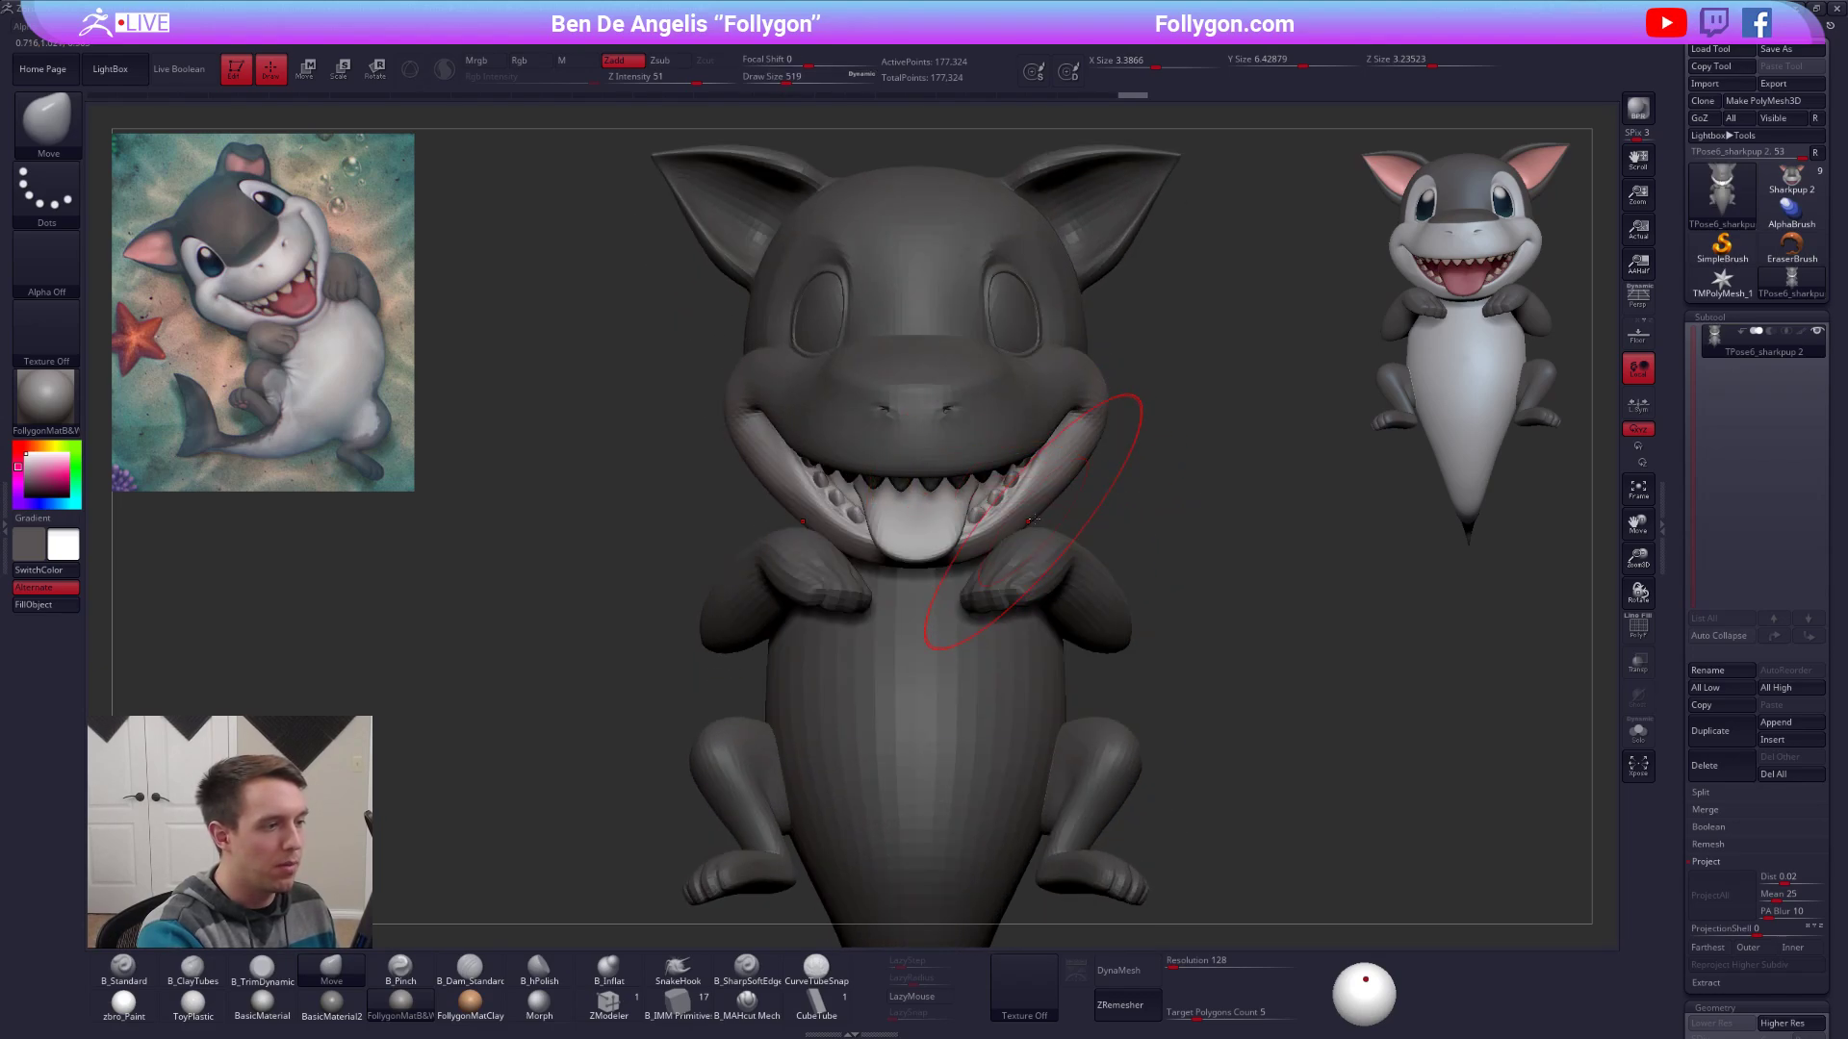
key(space)
drag(1039, 507, 1028, 520)
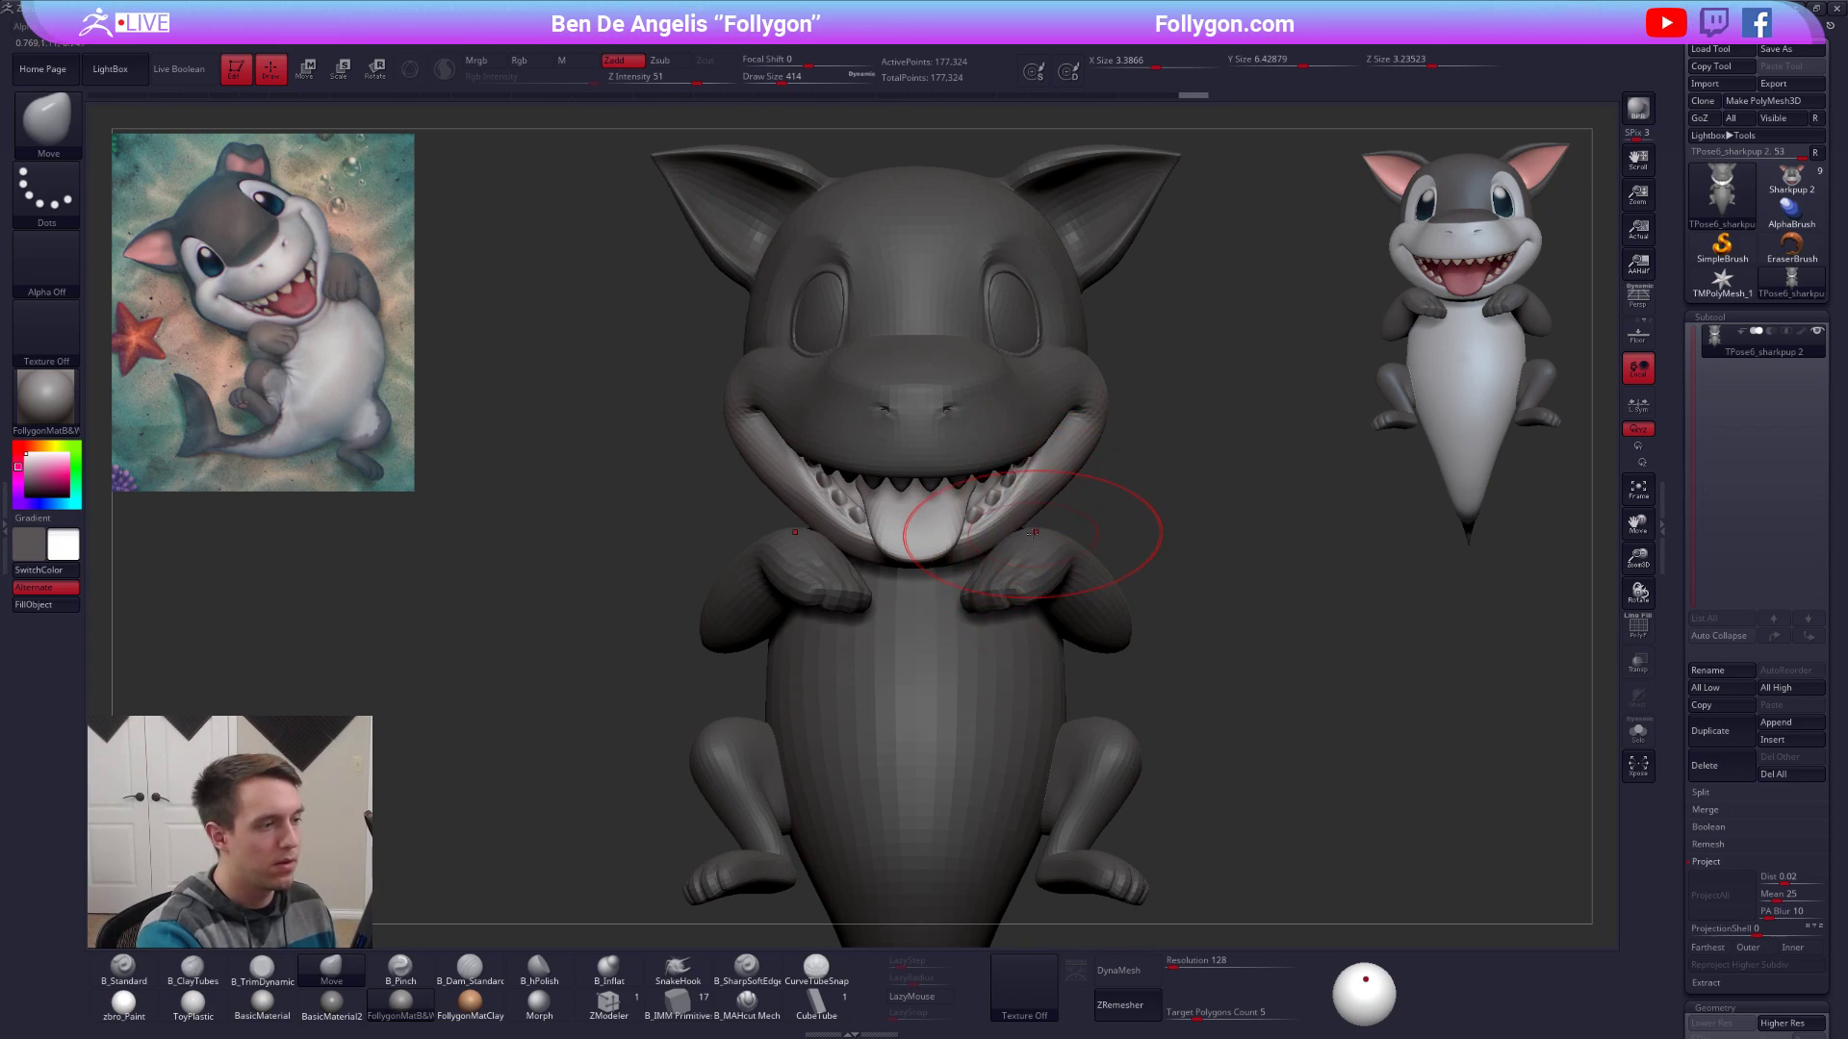
Refine the lower jaw and mouth corner from a three-quarter view with the Move brush at draw size 321.
mouse_move(1034, 532)
right_down()
mouse_move(1052, 513)
mouse_move(953, 552)
mouse_move(1068, 502)
mouse_move(961, 554)
mouse_move(982, 569)
mouse_move(1040, 548)
mouse_move(1070, 581)
right_up()
key(bracketleft)
key(bracketleft)
key(space)
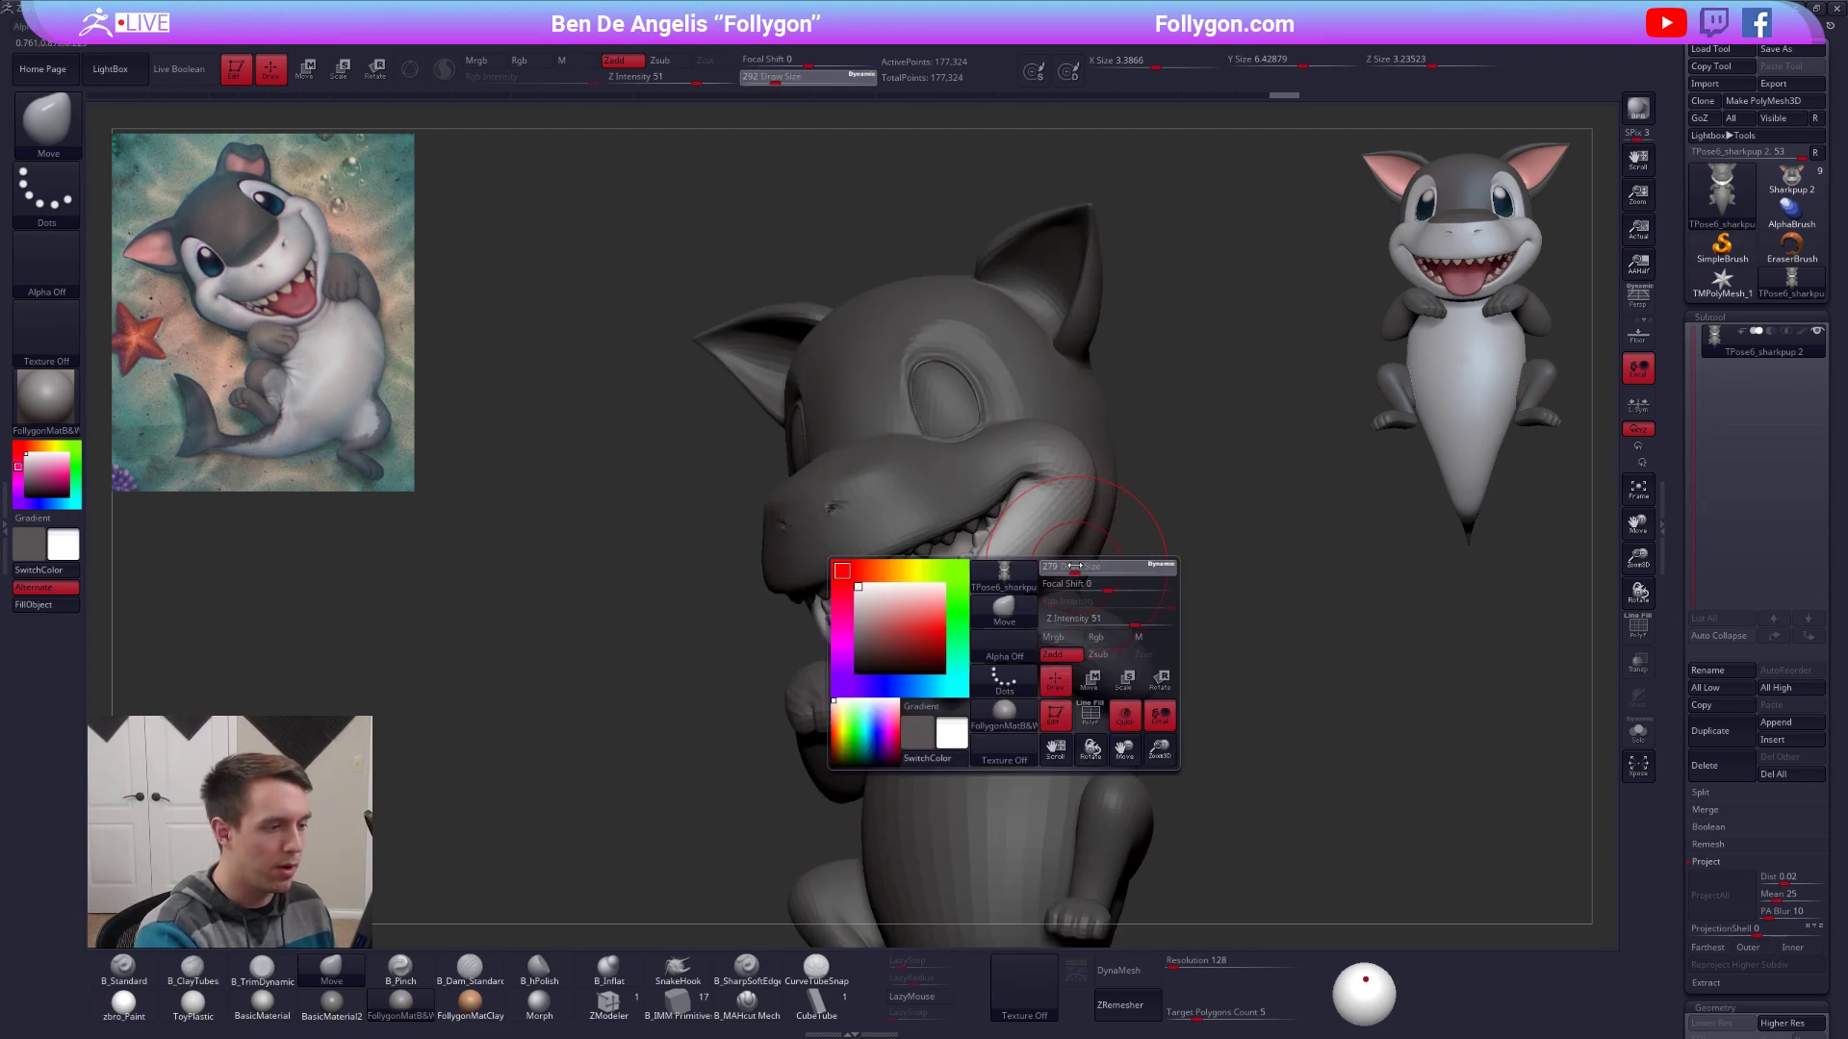
drag(1070, 581, 1078, 582)
shift+right_drag(1001, 580, 1035, 583)
key(space)
drag(1034, 584, 1045, 585)
Clear the jaw mask, isolate the eyes to mask them, and show the full mesh again.
right_drag(1044, 586, 1188, 725)
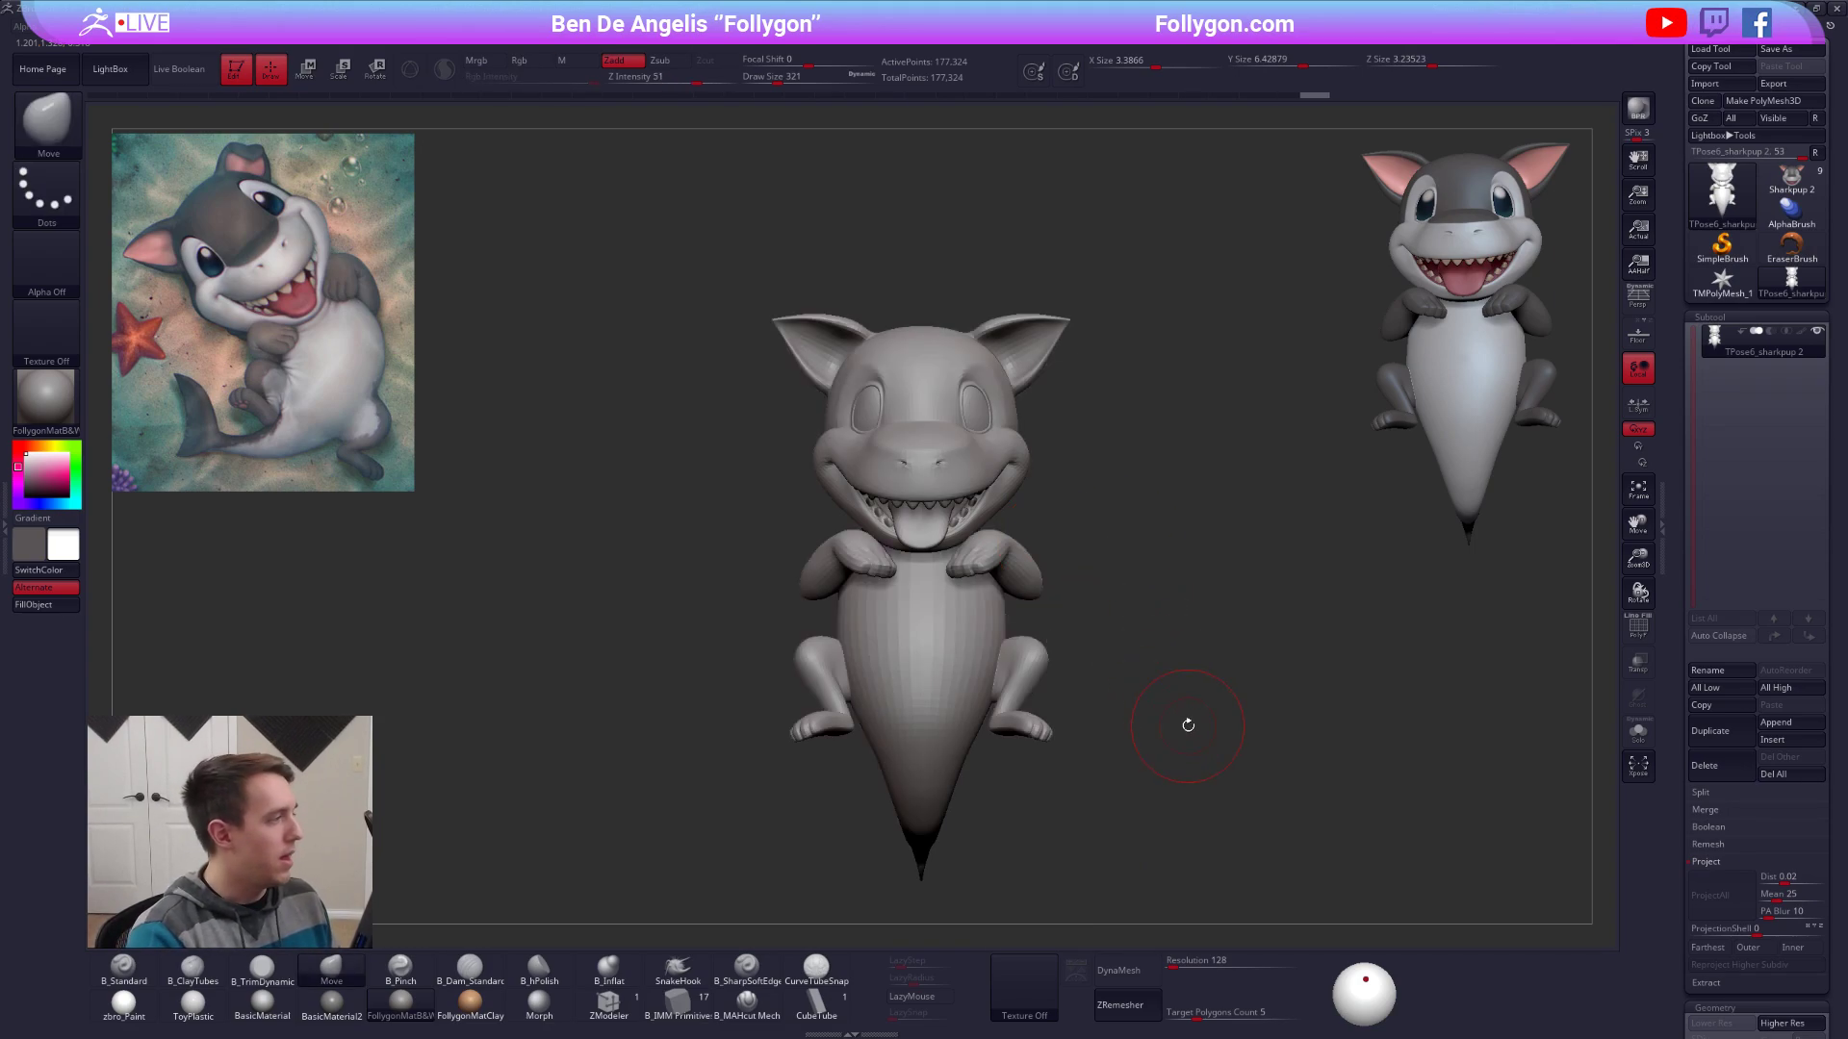
alt+right_drag(1020, 596, 1074, 729)
ctrl+shift+click(1048, 504)
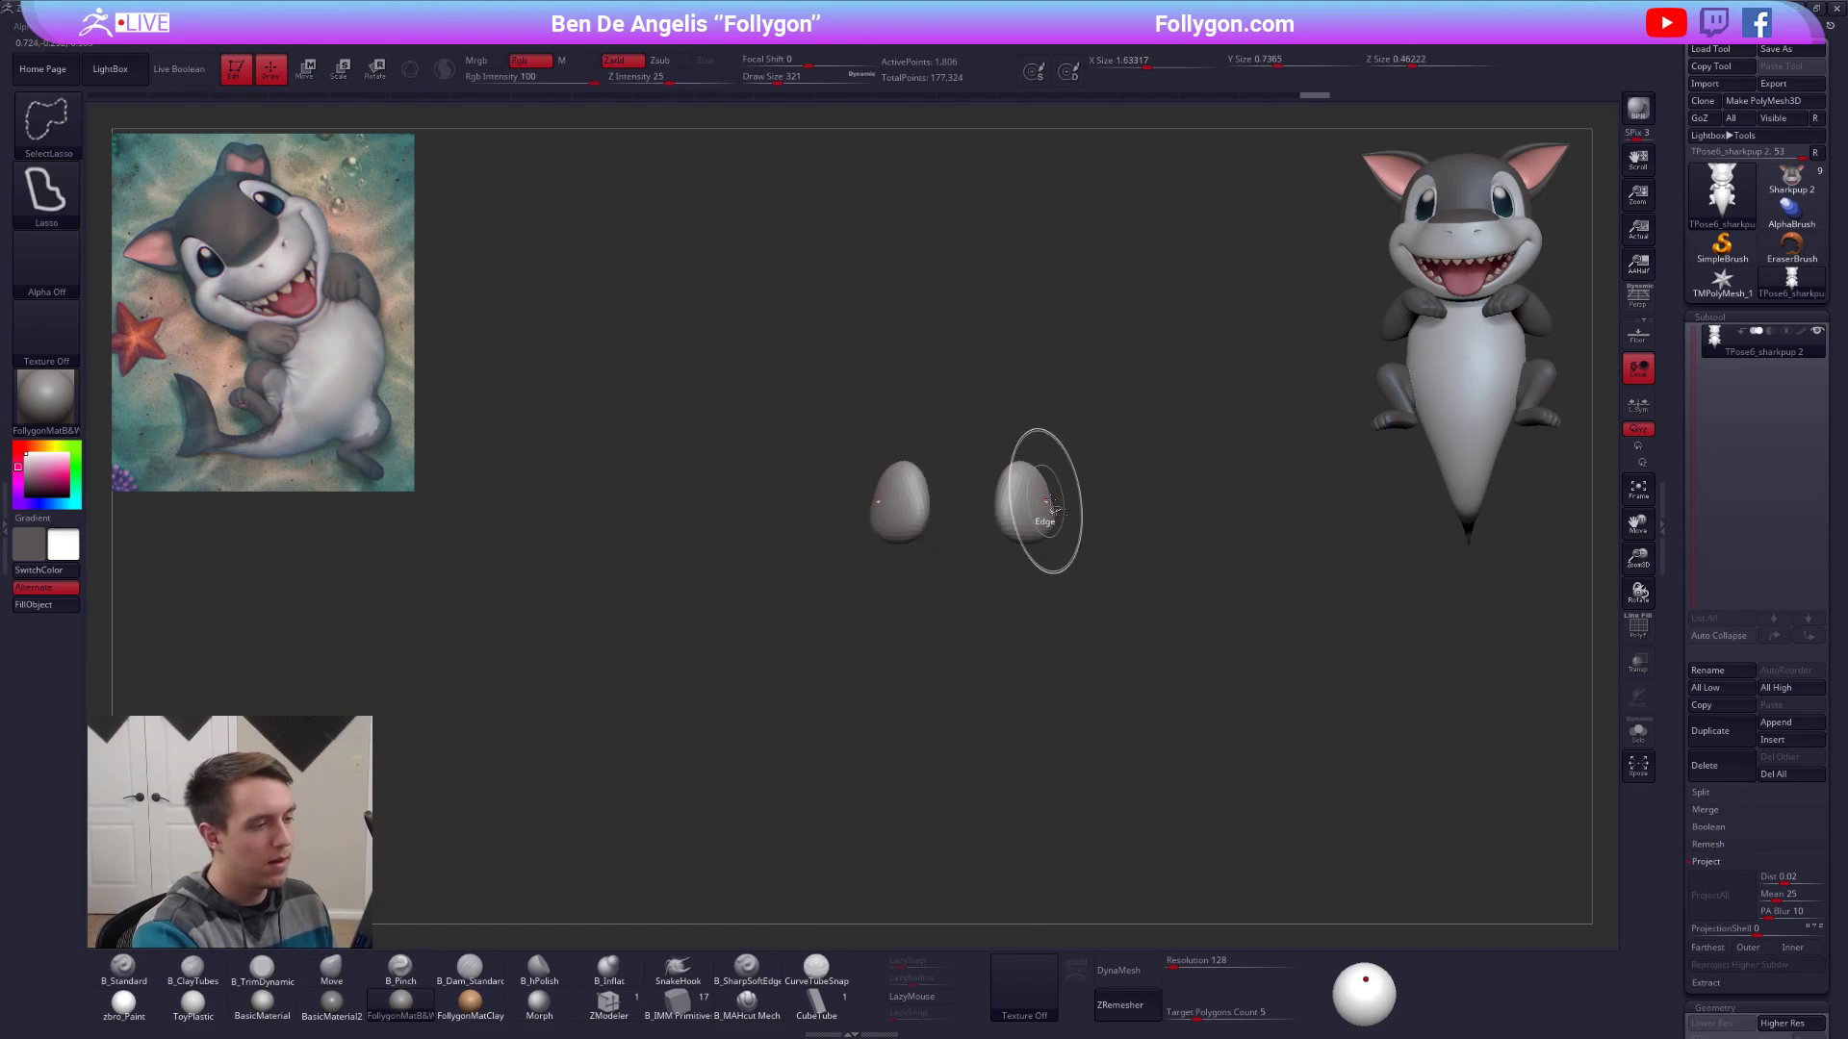
key(ctrl)
ctrl+shift+click(1093, 500)
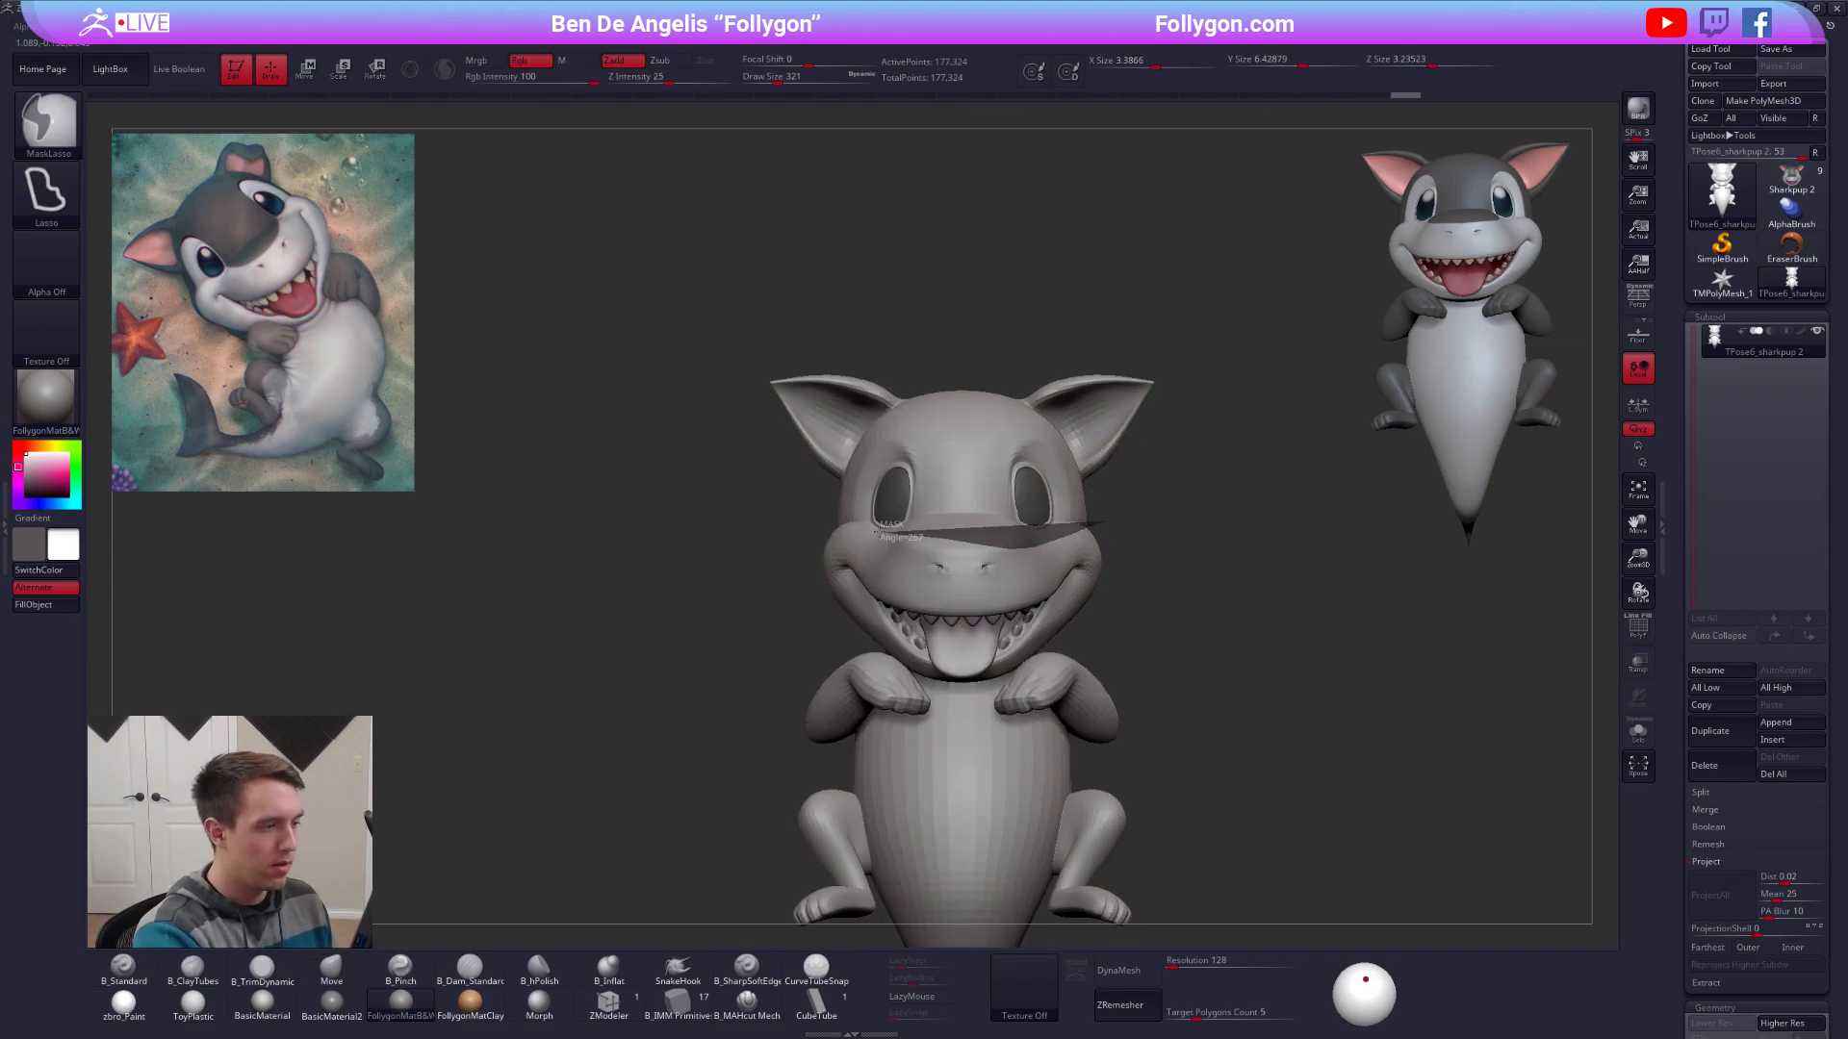
Lasso-mask the upper head, free the snout from the mask, and invert it so only the upper head is editable.
mouse_move(876, 534)
ctrl+mouse_down()
mouse_move(708, 306)
mouse_move(1296, 377)
ctrl+mouse_up()
shift+right_drag(943, 534, 1016, 520)
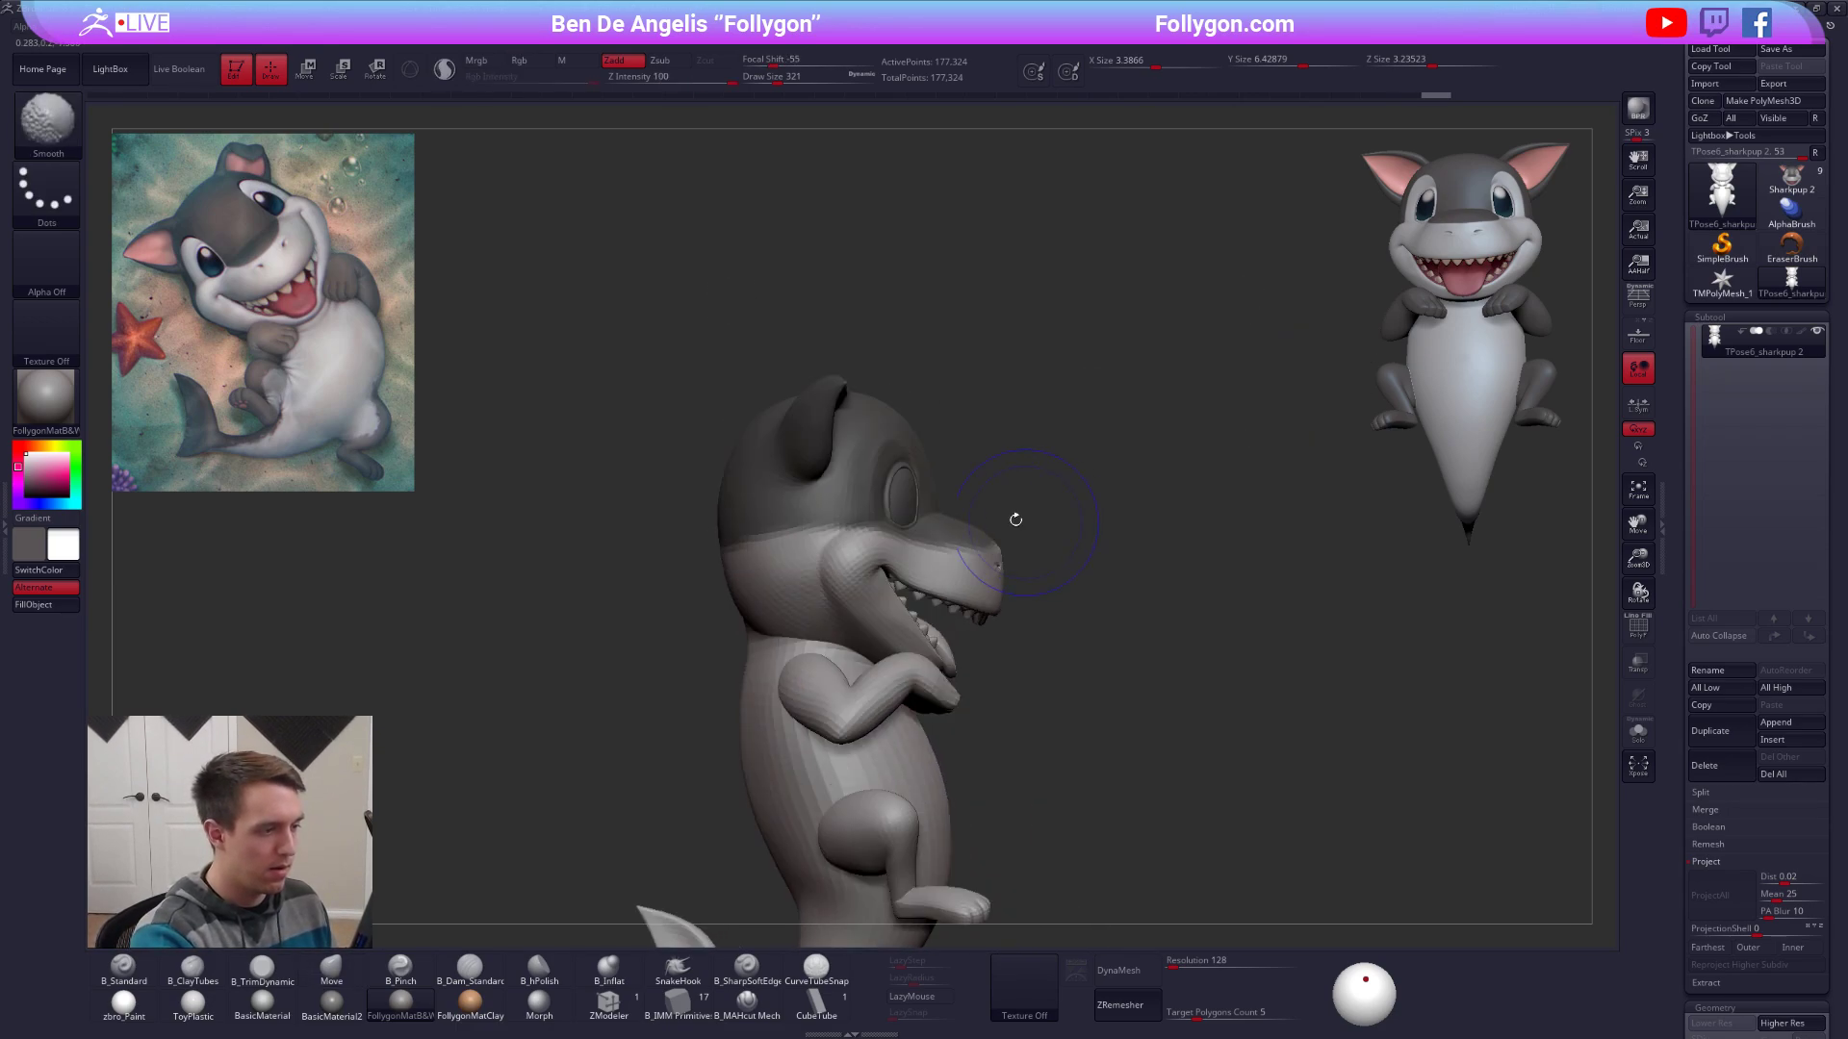
mouse_move(944, 497)
ctrl+alt+mouse_down()
mouse_move(929, 518)
mouse_move(1139, 664)
ctrl+alt+mouse_up()
mouse_move(1225, 593)
right_down()
mouse_move(1038, 628)
mouse_move(1030, 568)
right_up()
ctrl+click(1119, 548)
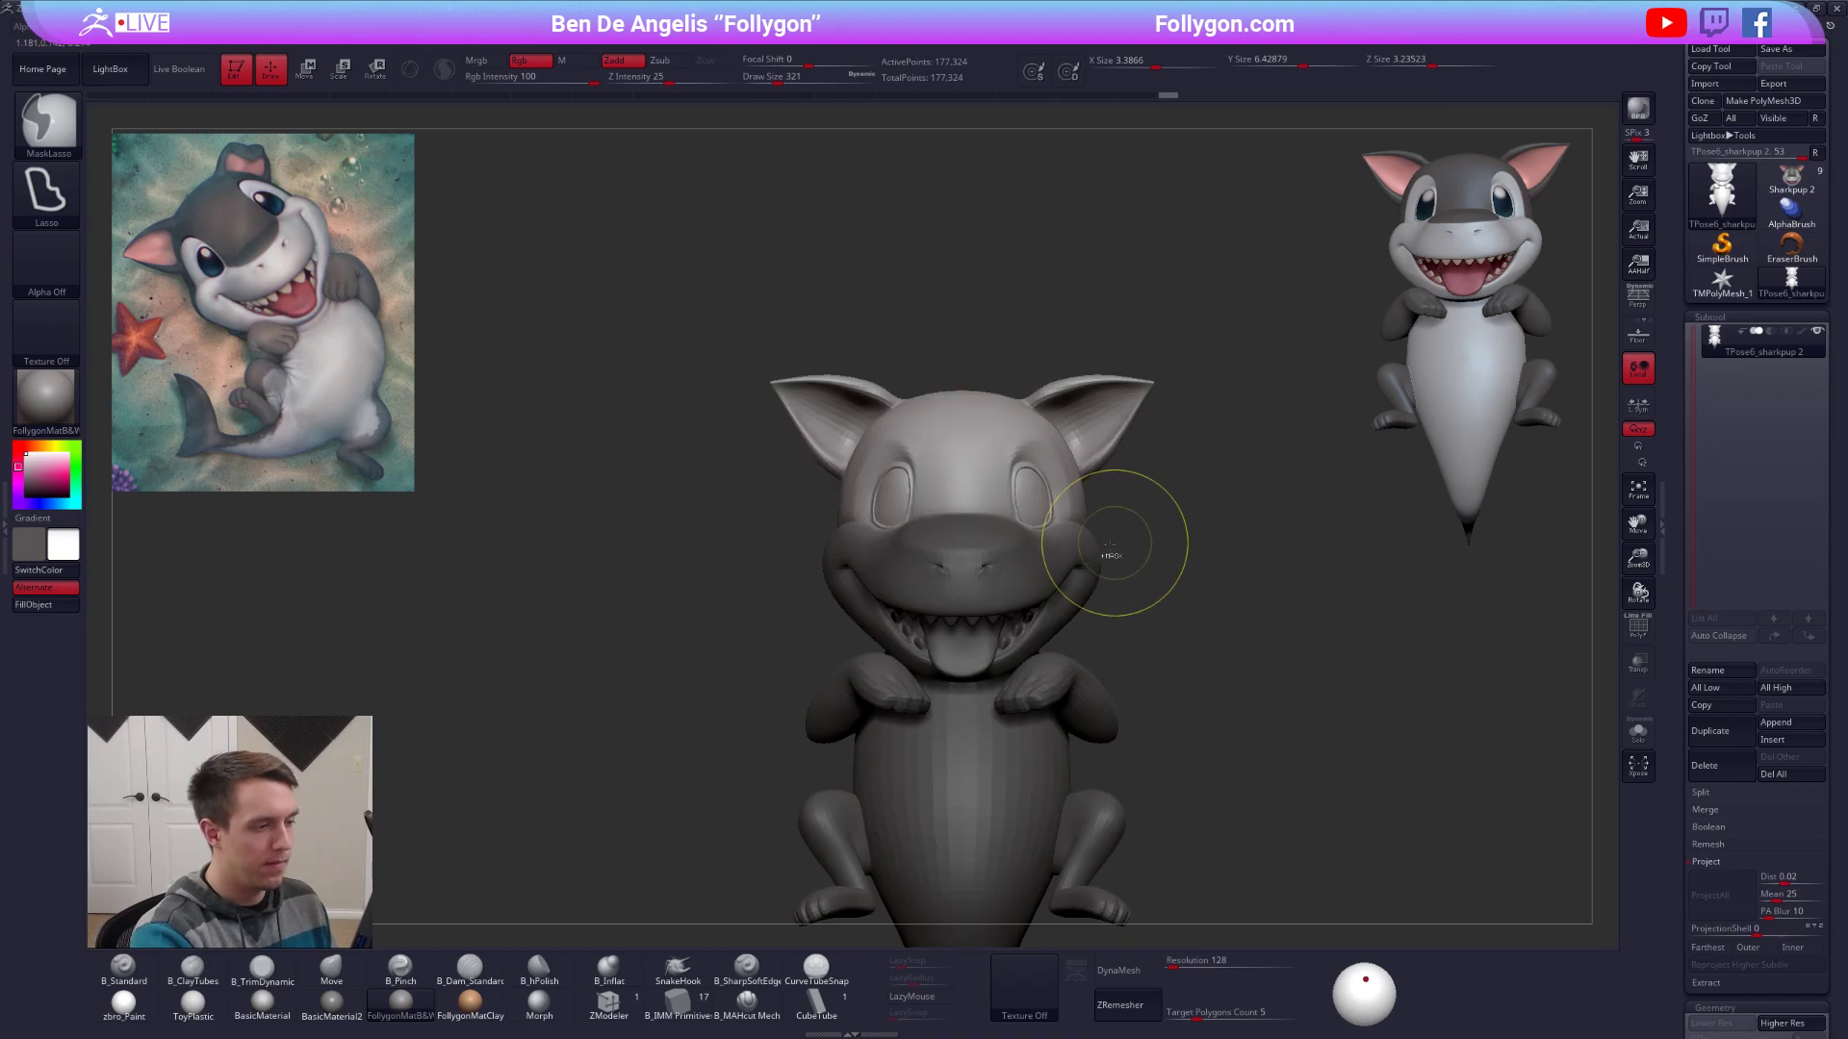
alt+right_drag(1114, 585, 1071, 460)
mouse_move(1214, 668)
ctrl+right_down()
mouse_move(1377, 890)
mouse_move(1347, 921)
mouse_move(1400, 959)
mouse_move(1395, 922)
mouse_move(1414, 918)
mouse_move(1394, 904)
ctrl+right_up()
ctrl+right_drag(963, 300, 1001, 344)
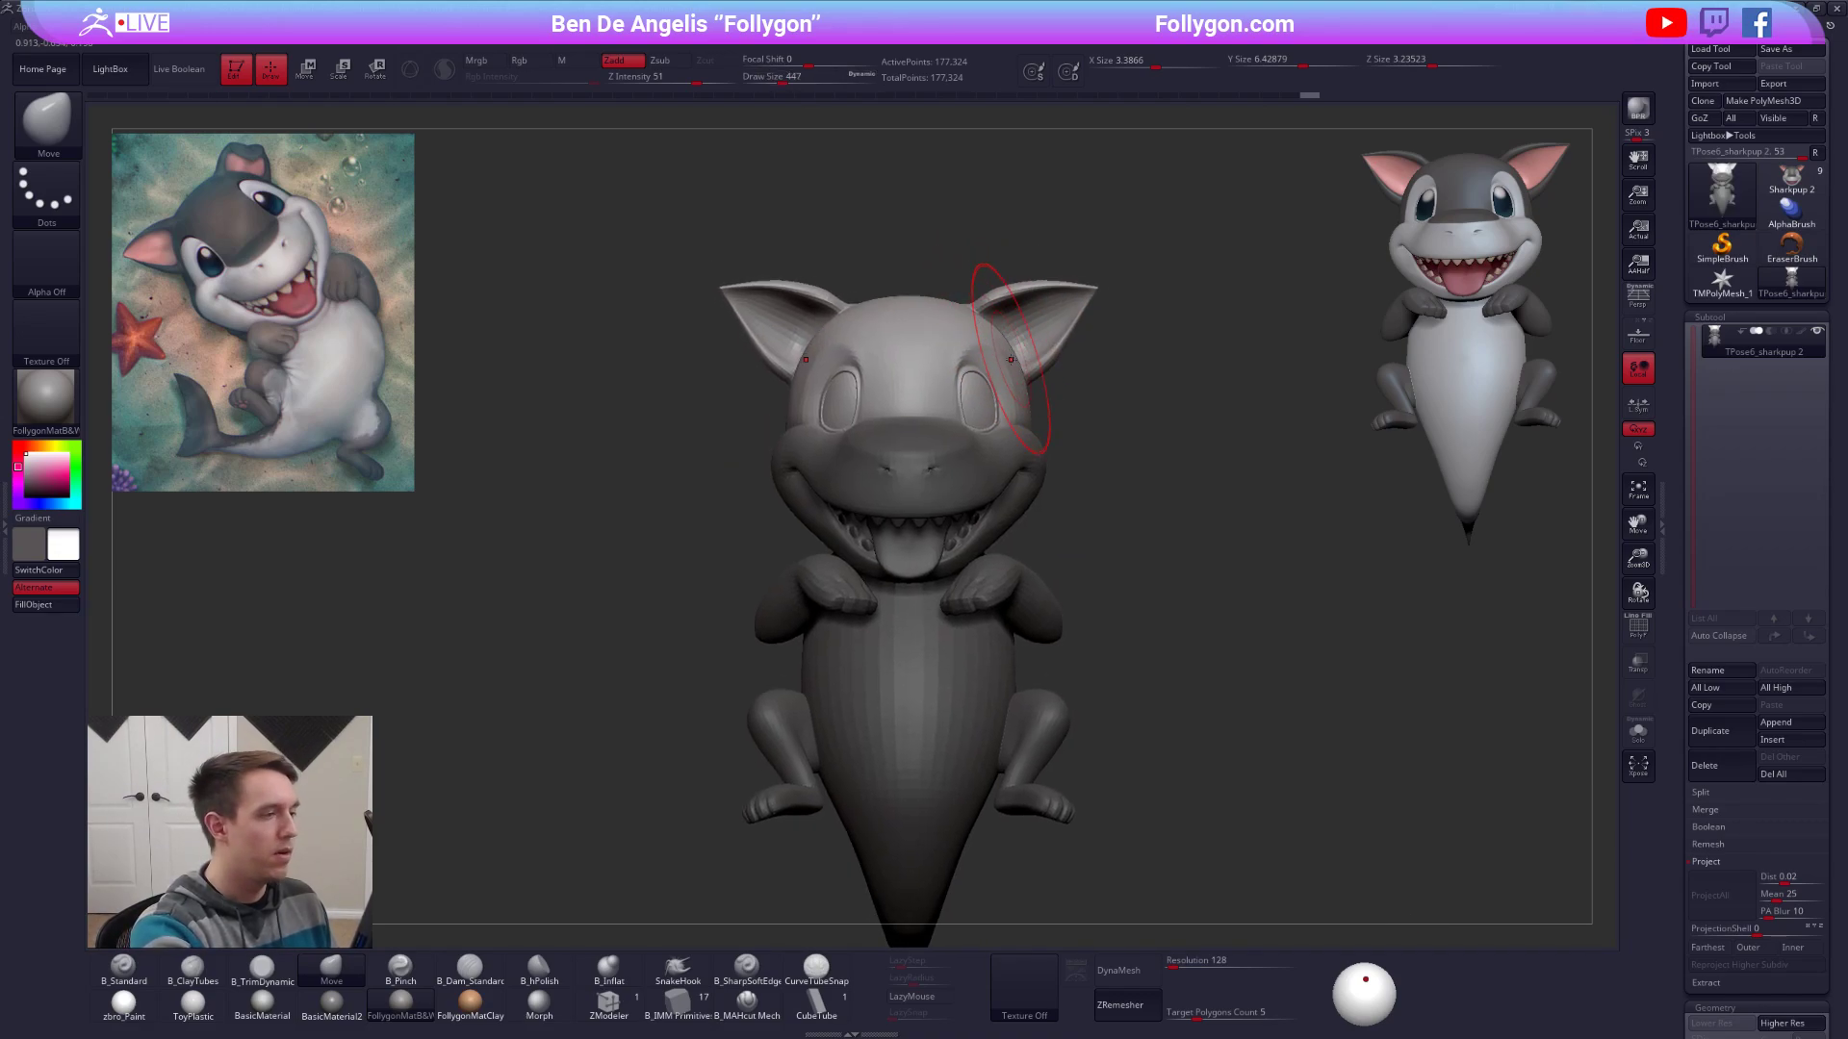
key(w)
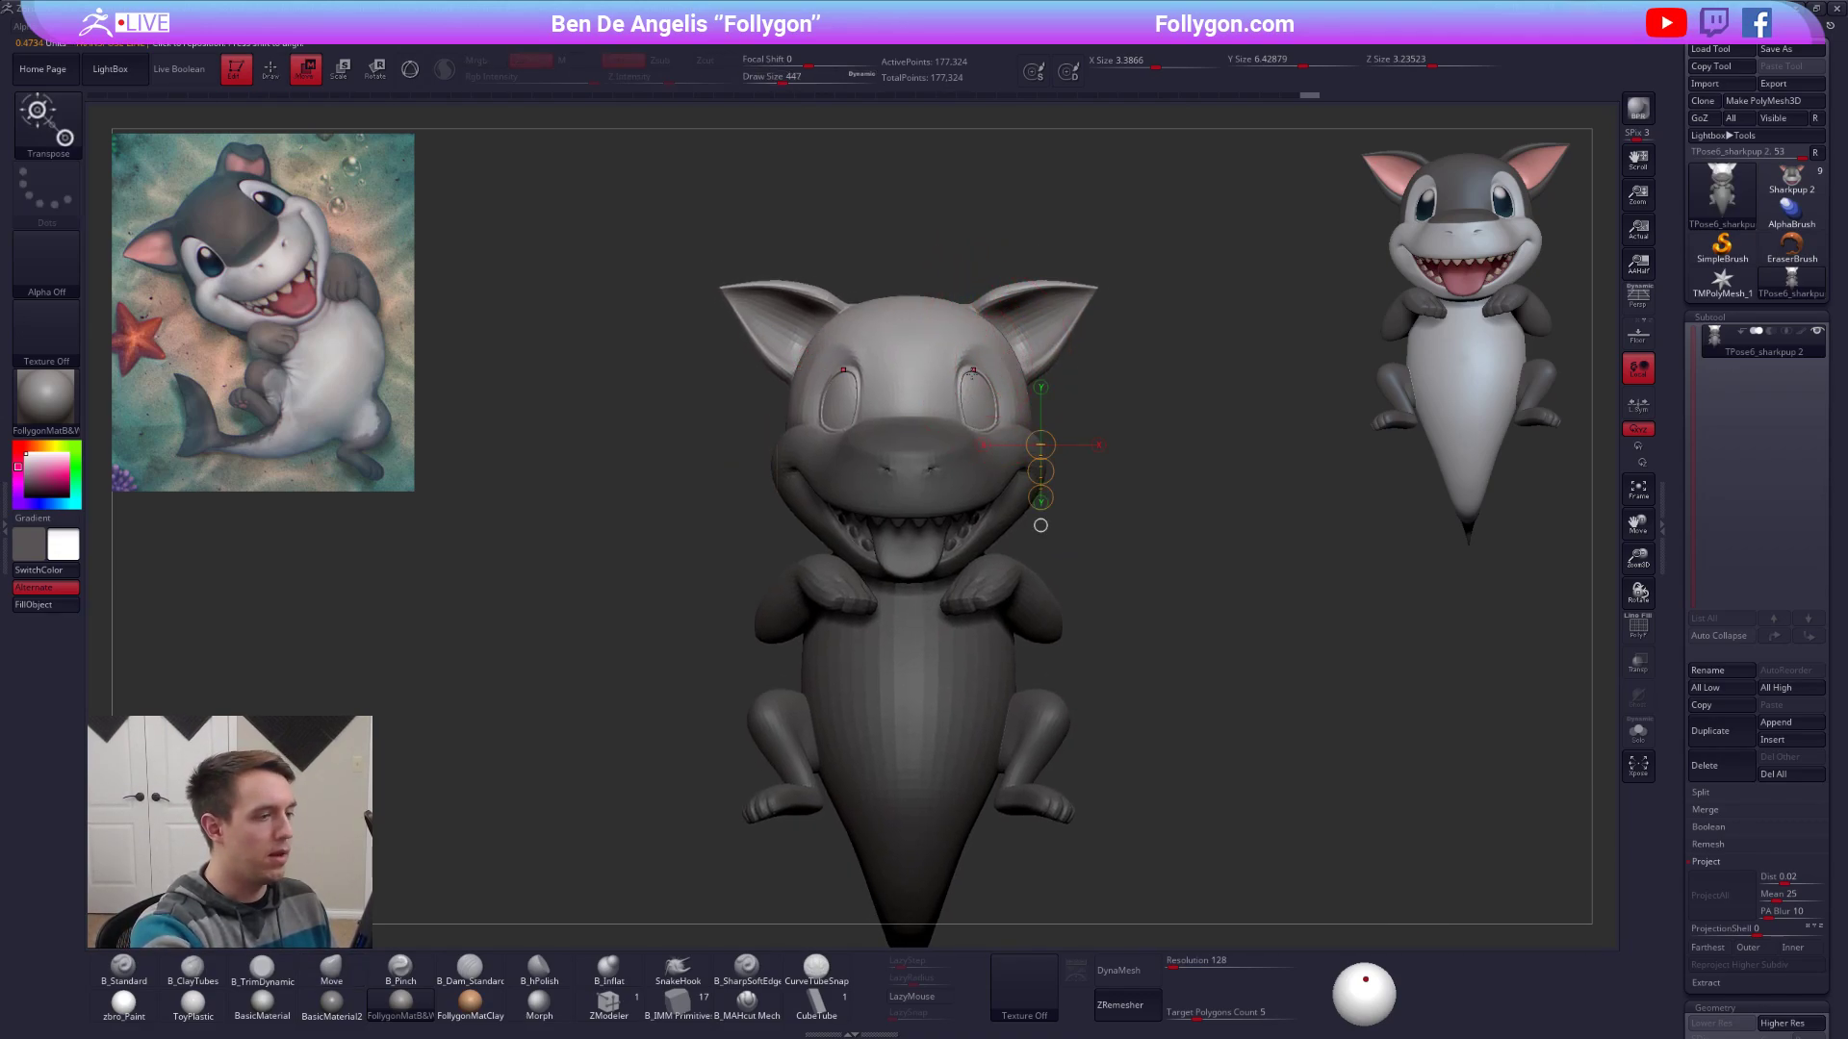
drag(984, 429, 983, 224)
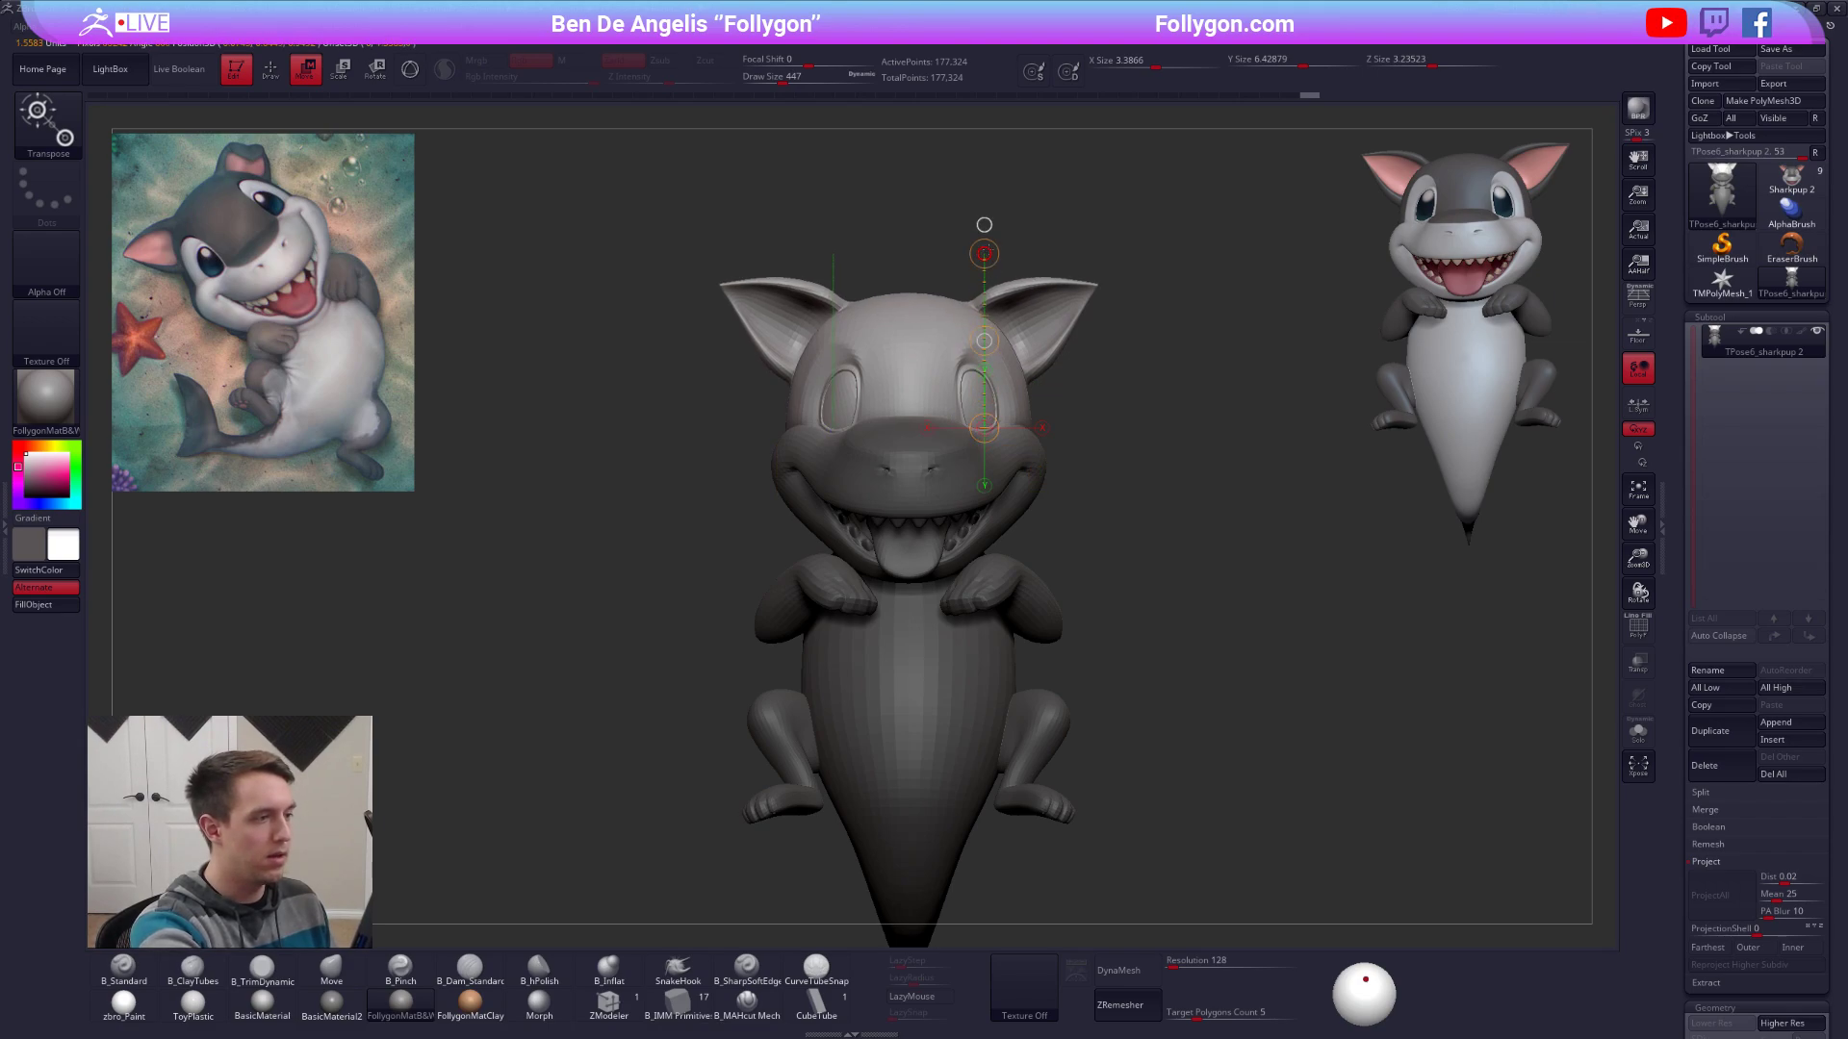
key(q)
key(ctrl)
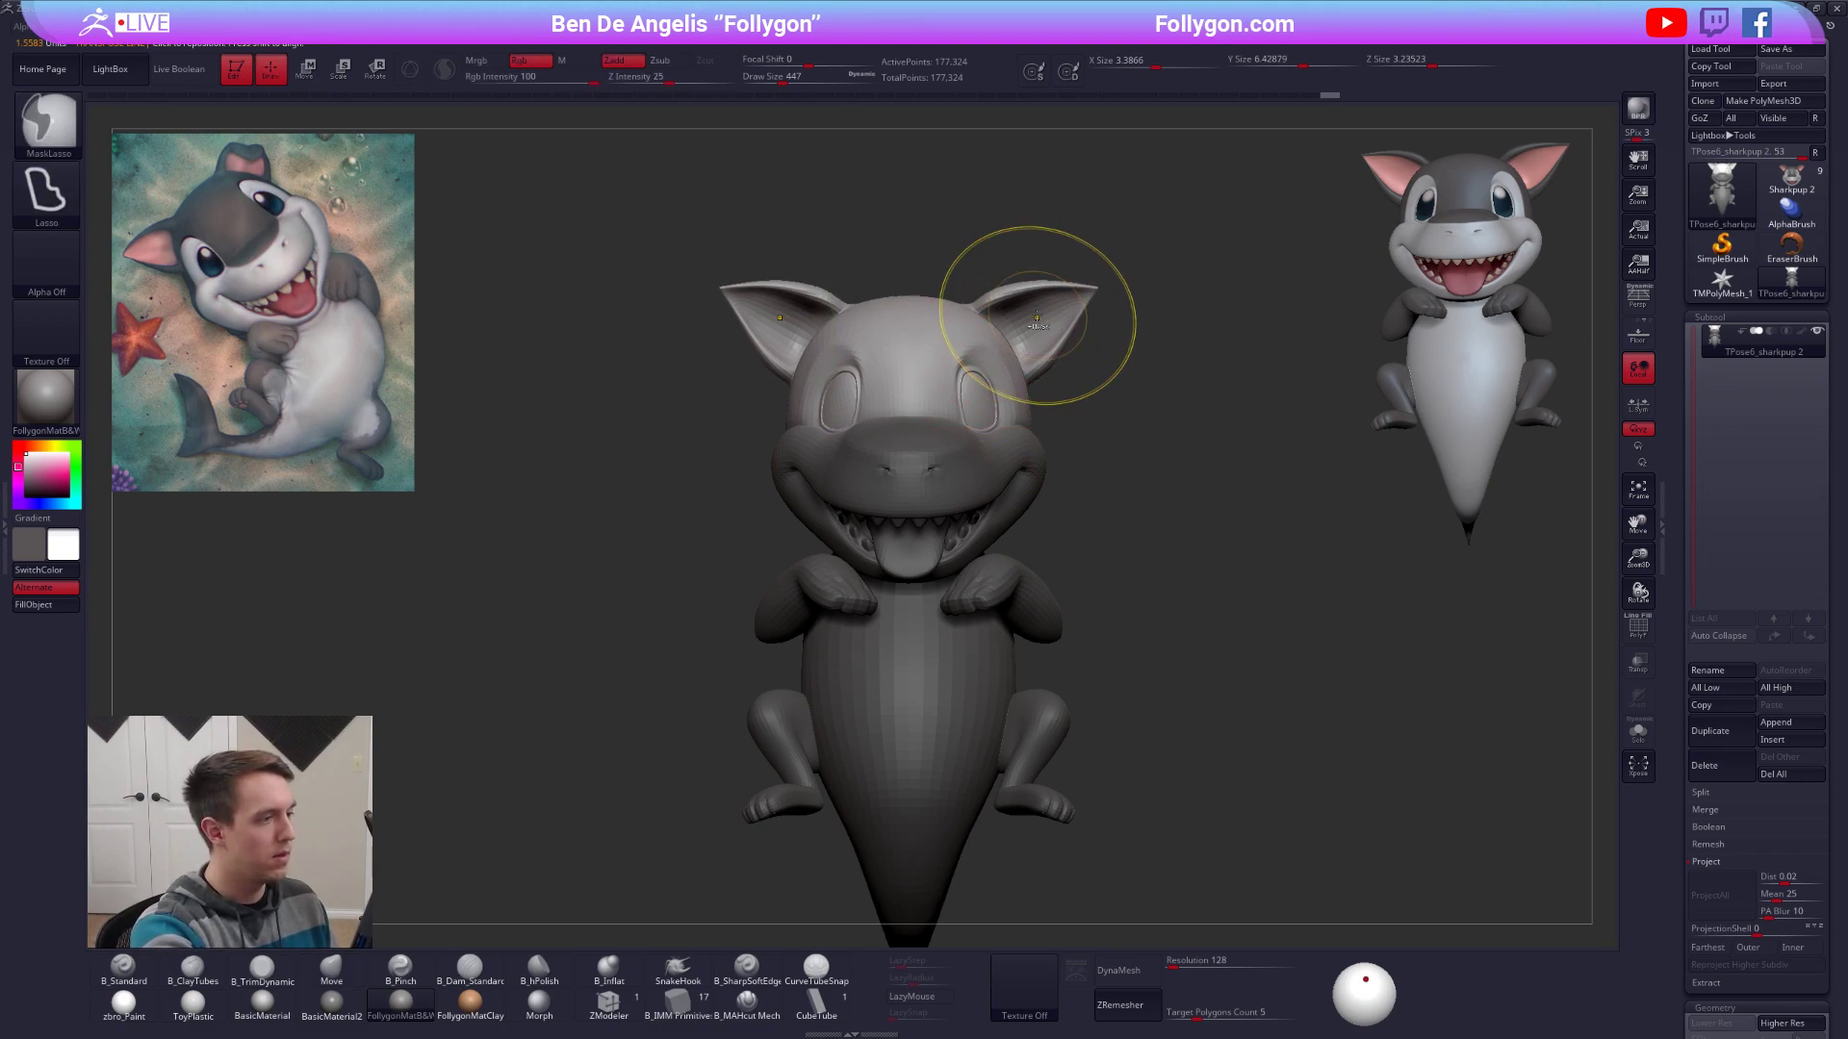
key(ctrl+z)
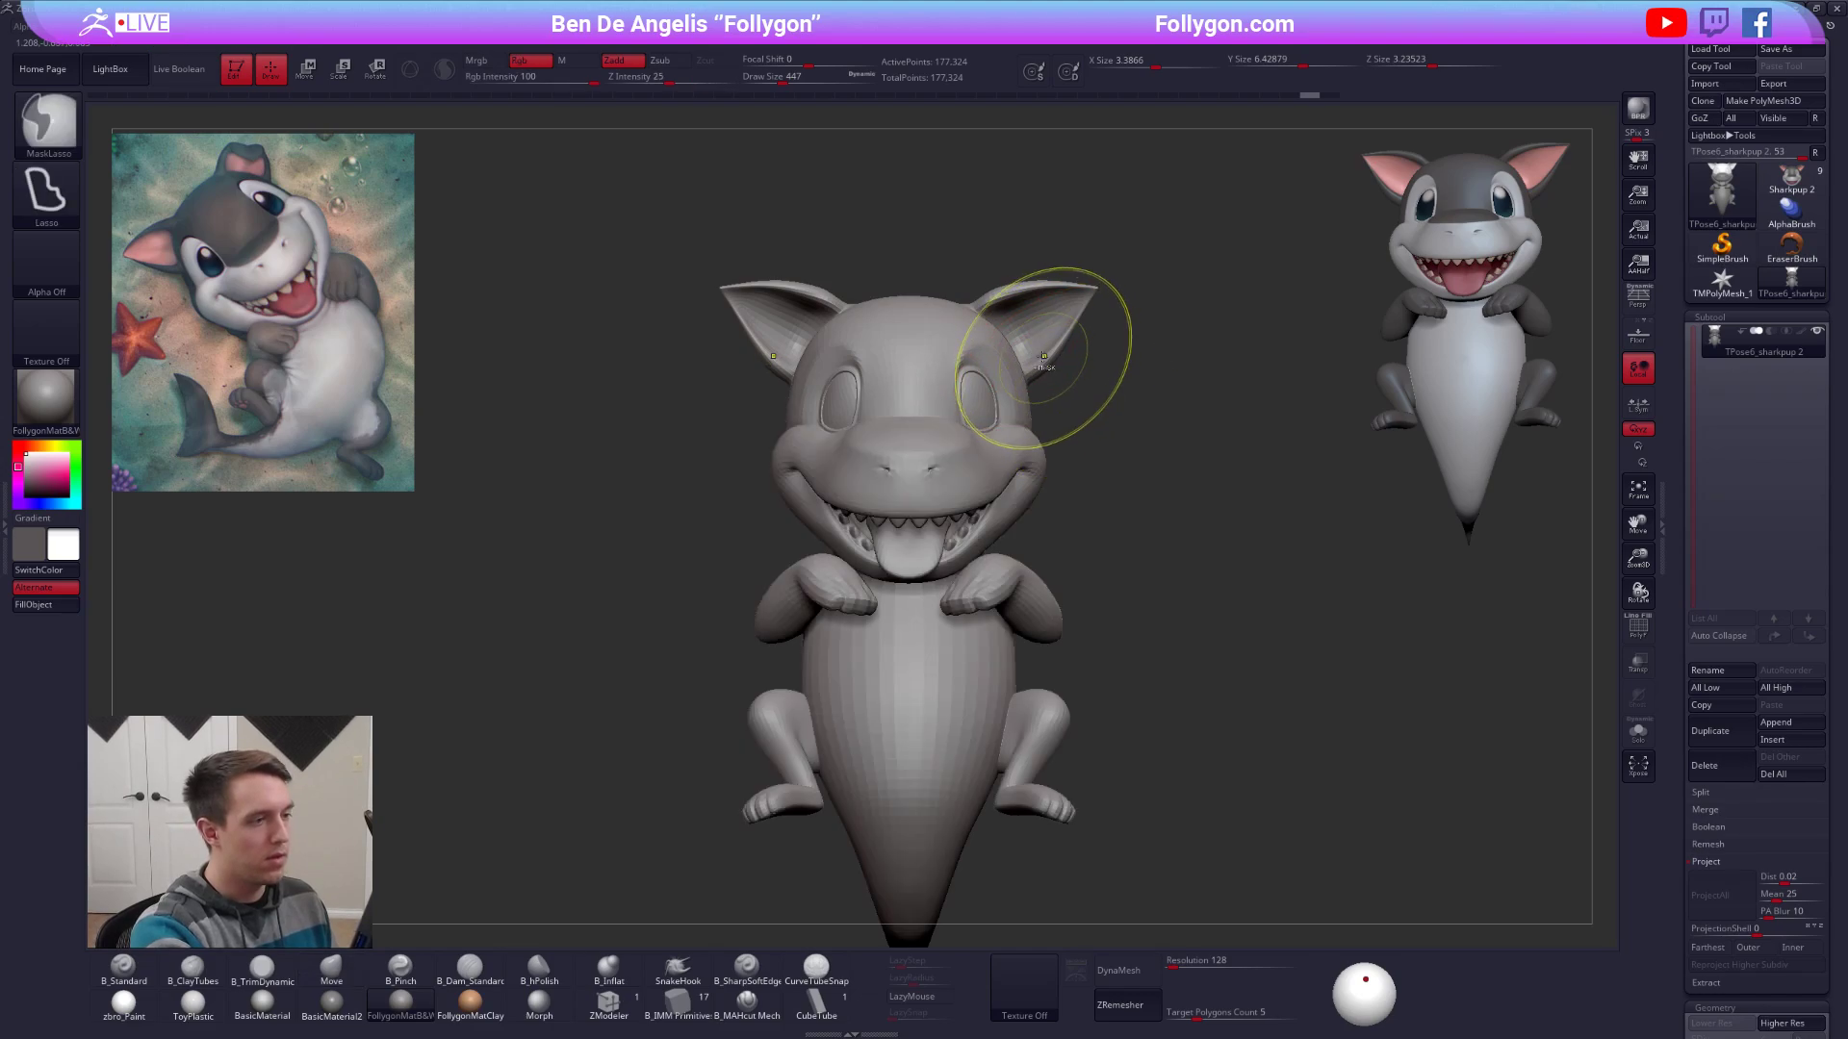
Mask everything except the ears and shift the ears slightly upward with Transpose Move.
mouse_move(1017, 377)
ctrl+mouse_down()
mouse_move(866, 204)
mouse_move(1218, 280)
ctrl+mouse_up()
key(ctrl+i)
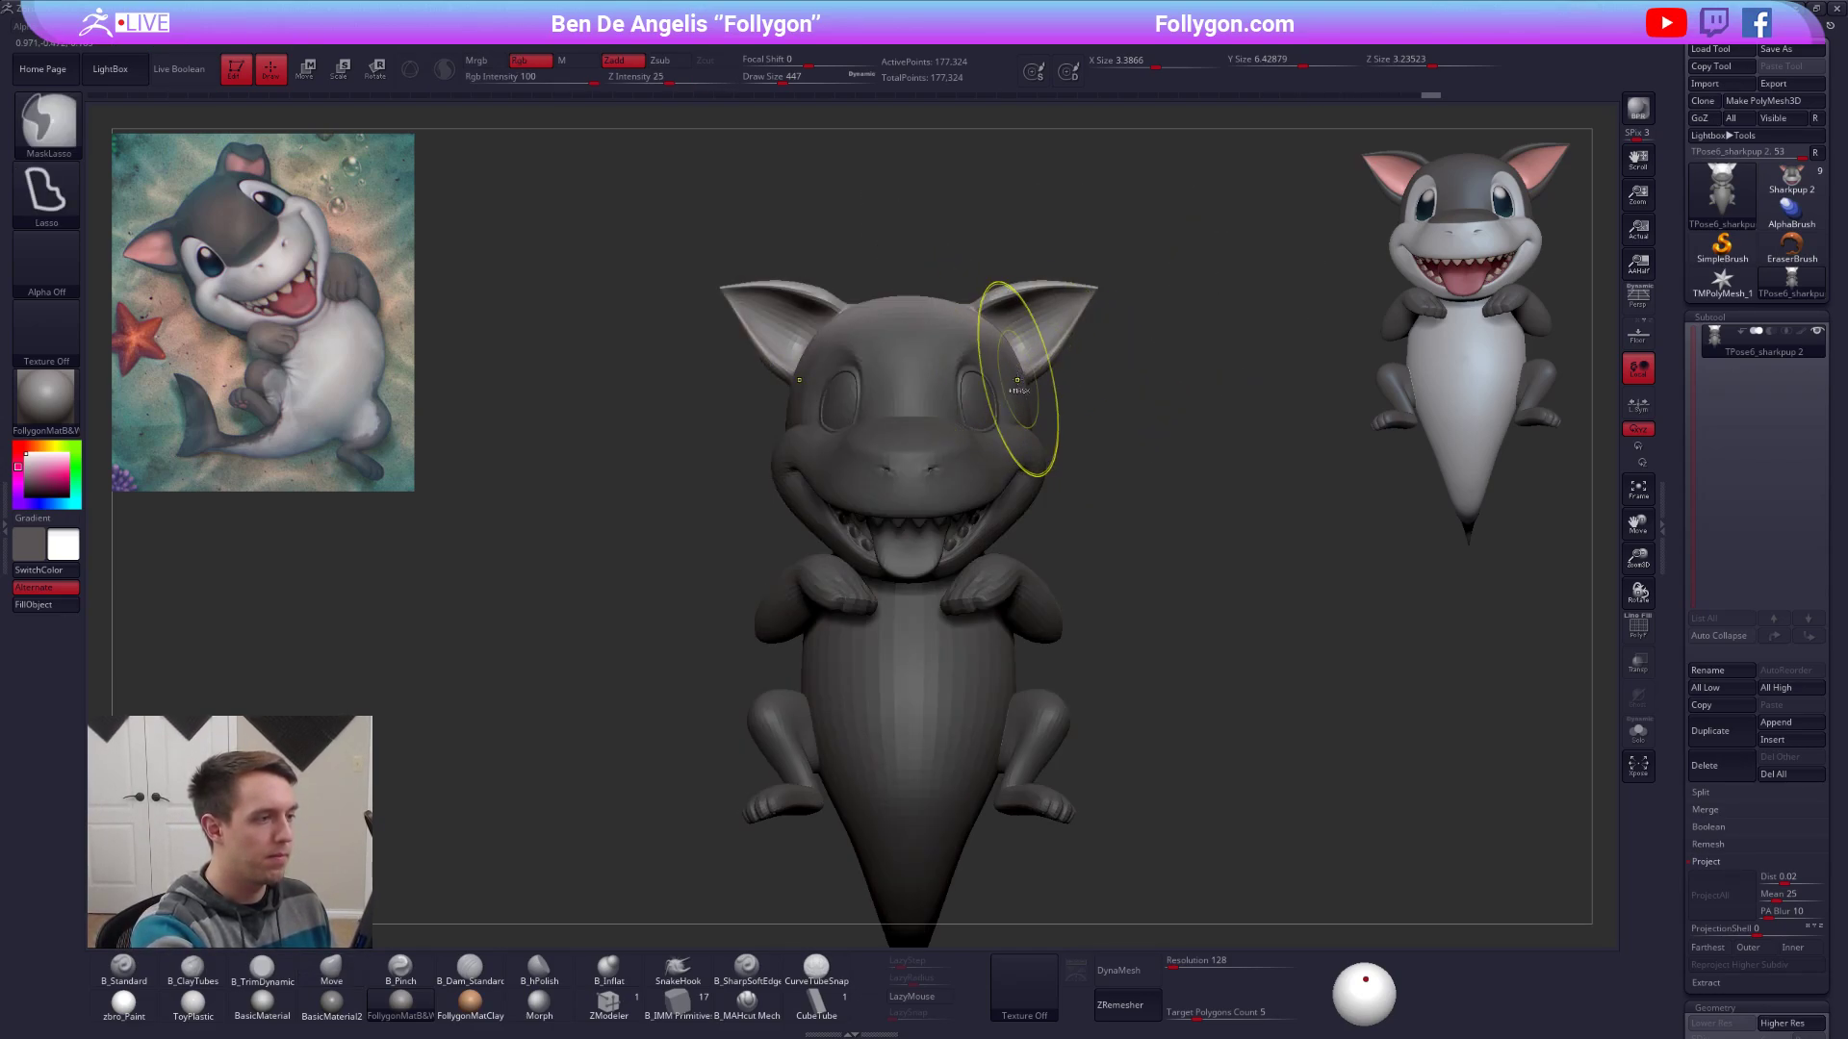
key(b)
key(m)
key(v)
key(w)
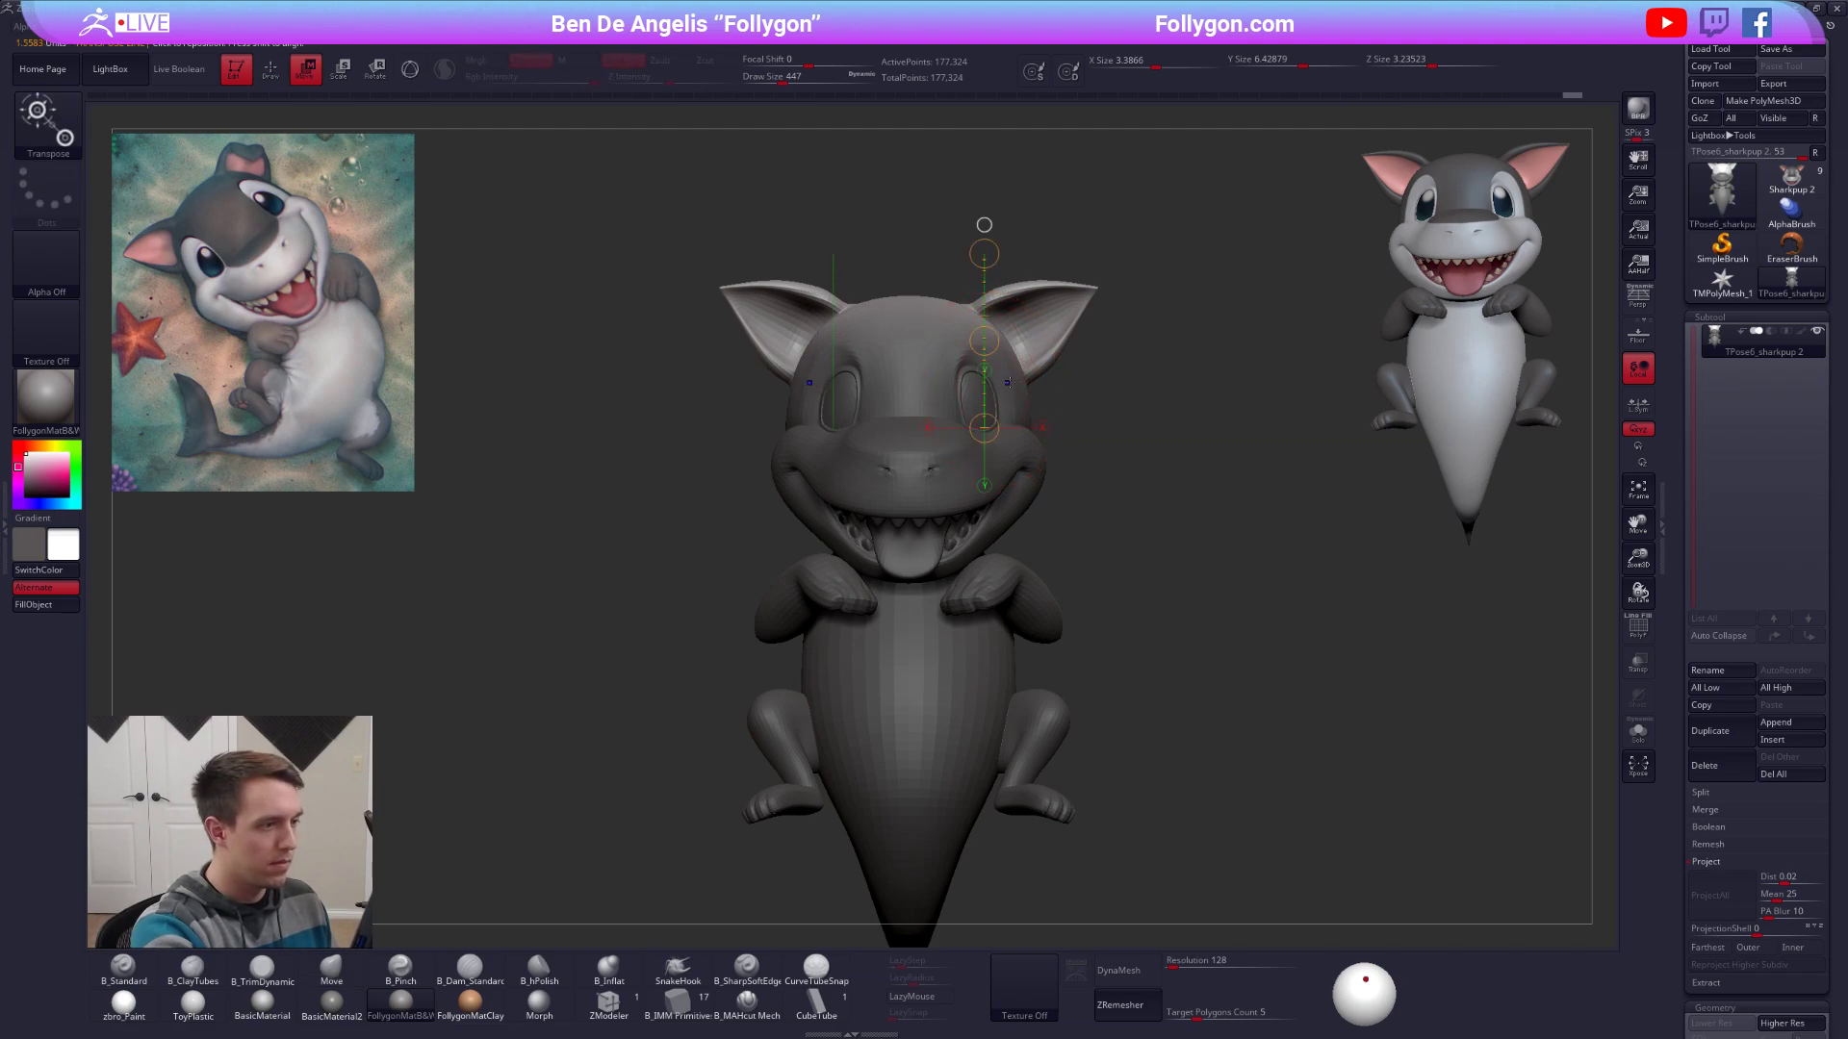
mouse_move(1014, 390)
mouse_down()
mouse_move(1014, 502)
mouse_move(1015, 444)
mouse_up()
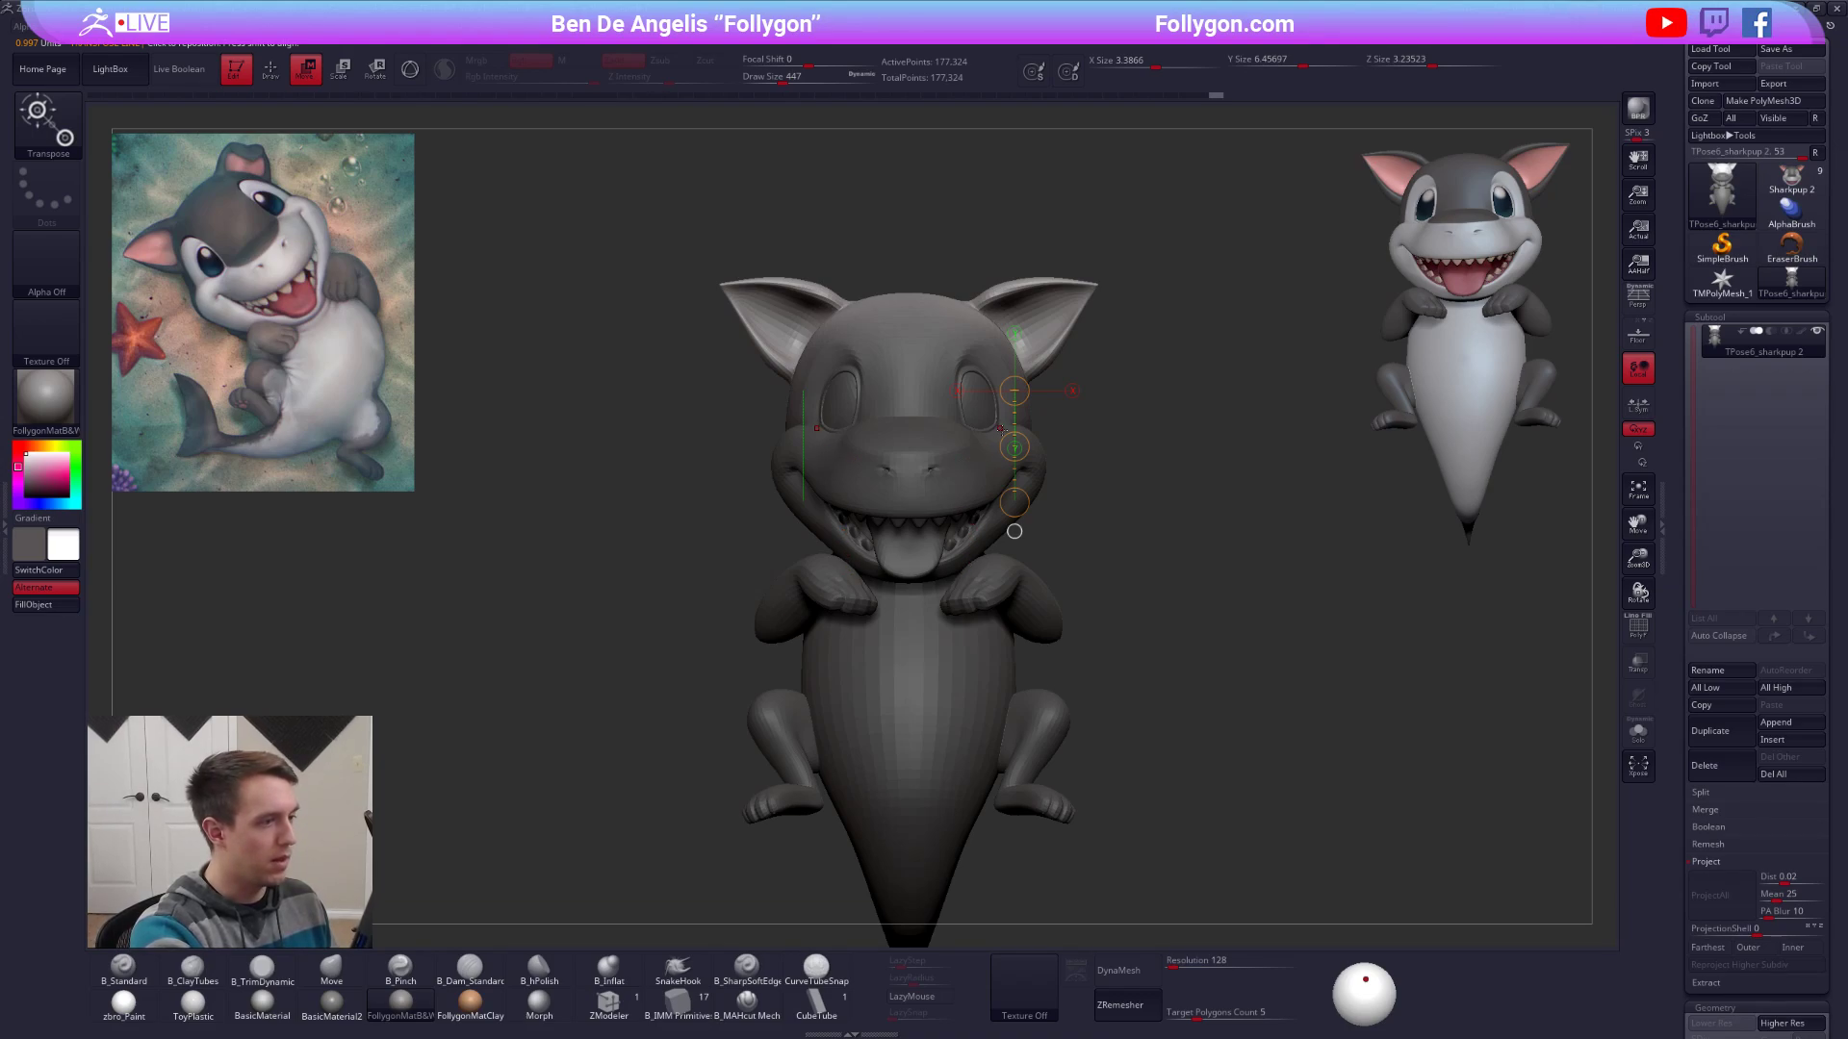
drag(1014, 444, 1015, 443)
Adjust the unmasked ears from behind with the Move brush at draw size 656.
right_drag(911, 452, 1169, 442)
key(q)
key(space)
drag(1007, 374, 1024, 373)
alt+right_drag(1038, 378, 1010, 454)
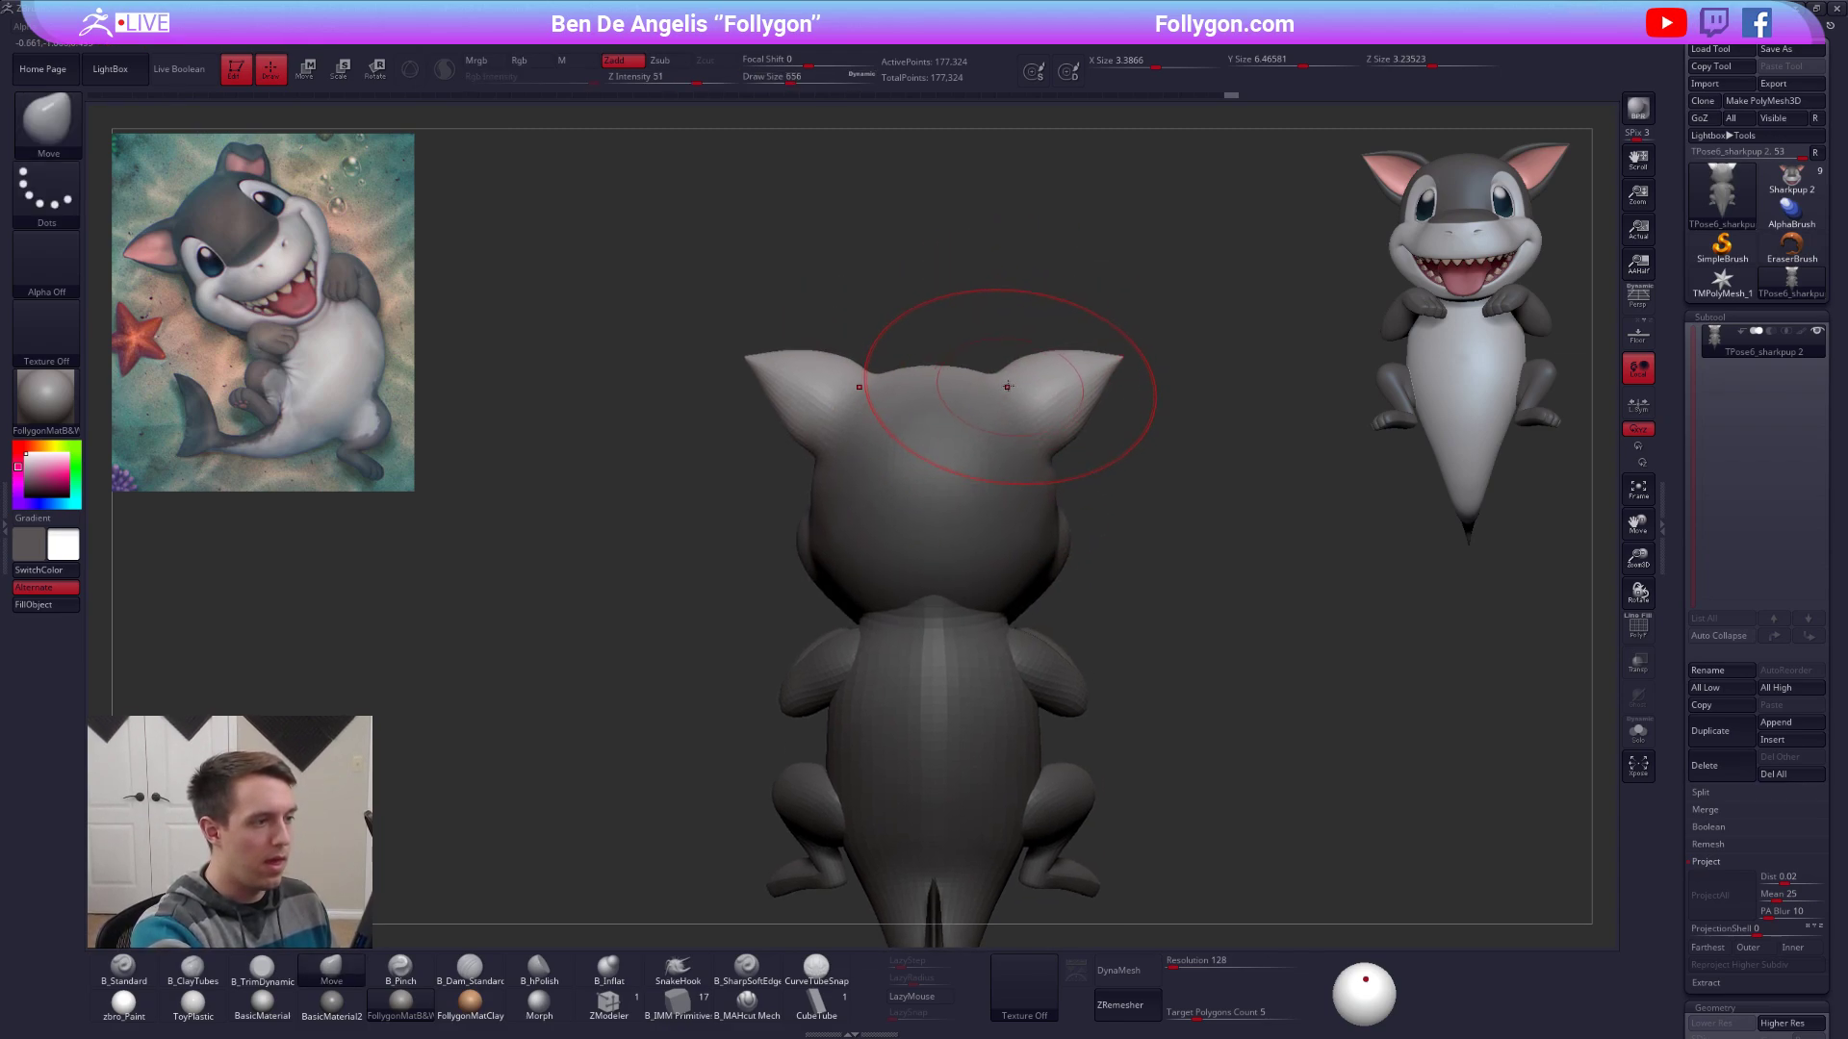
Replace the ear mask with one leaving the whole head unmasked, and adjust the ear bases from behind with the Move brush.
ctrl+drag(1140, 344, 1154, 361)
key(w)
ctrl+click(1005, 387)
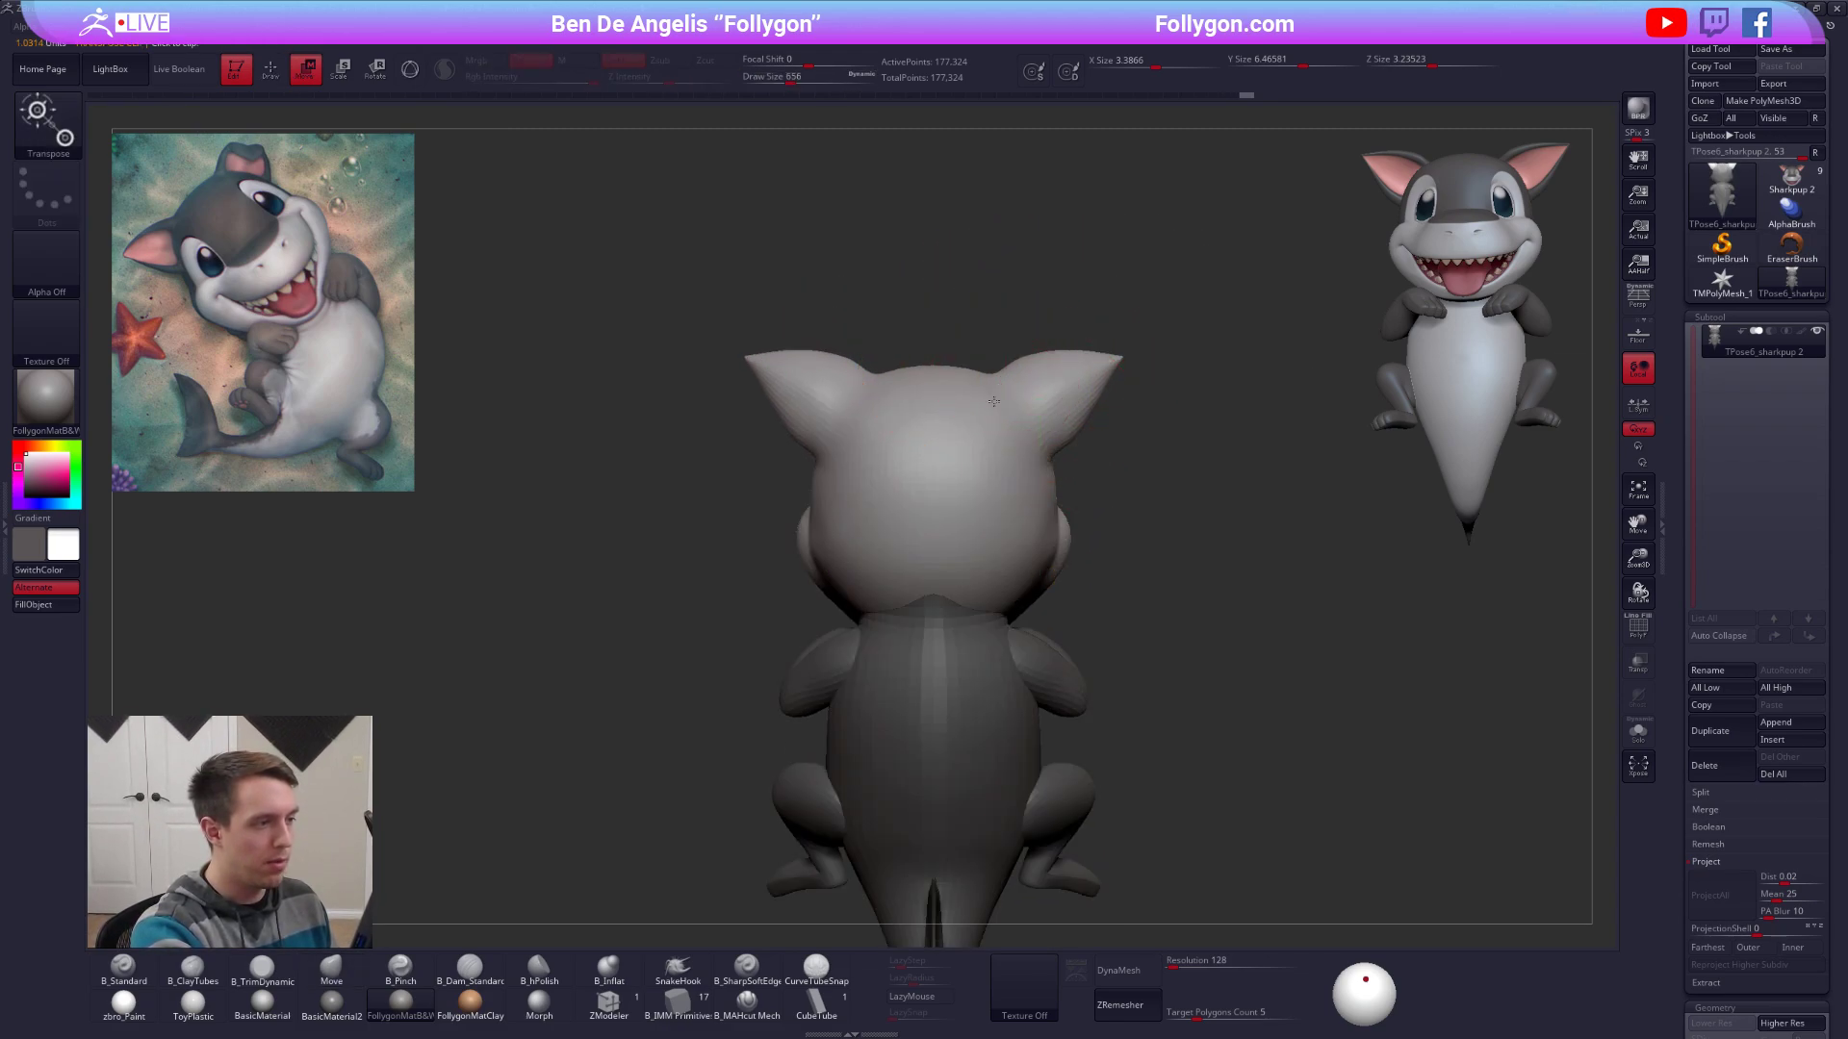
key(q)
drag(1003, 389, 1002, 389)
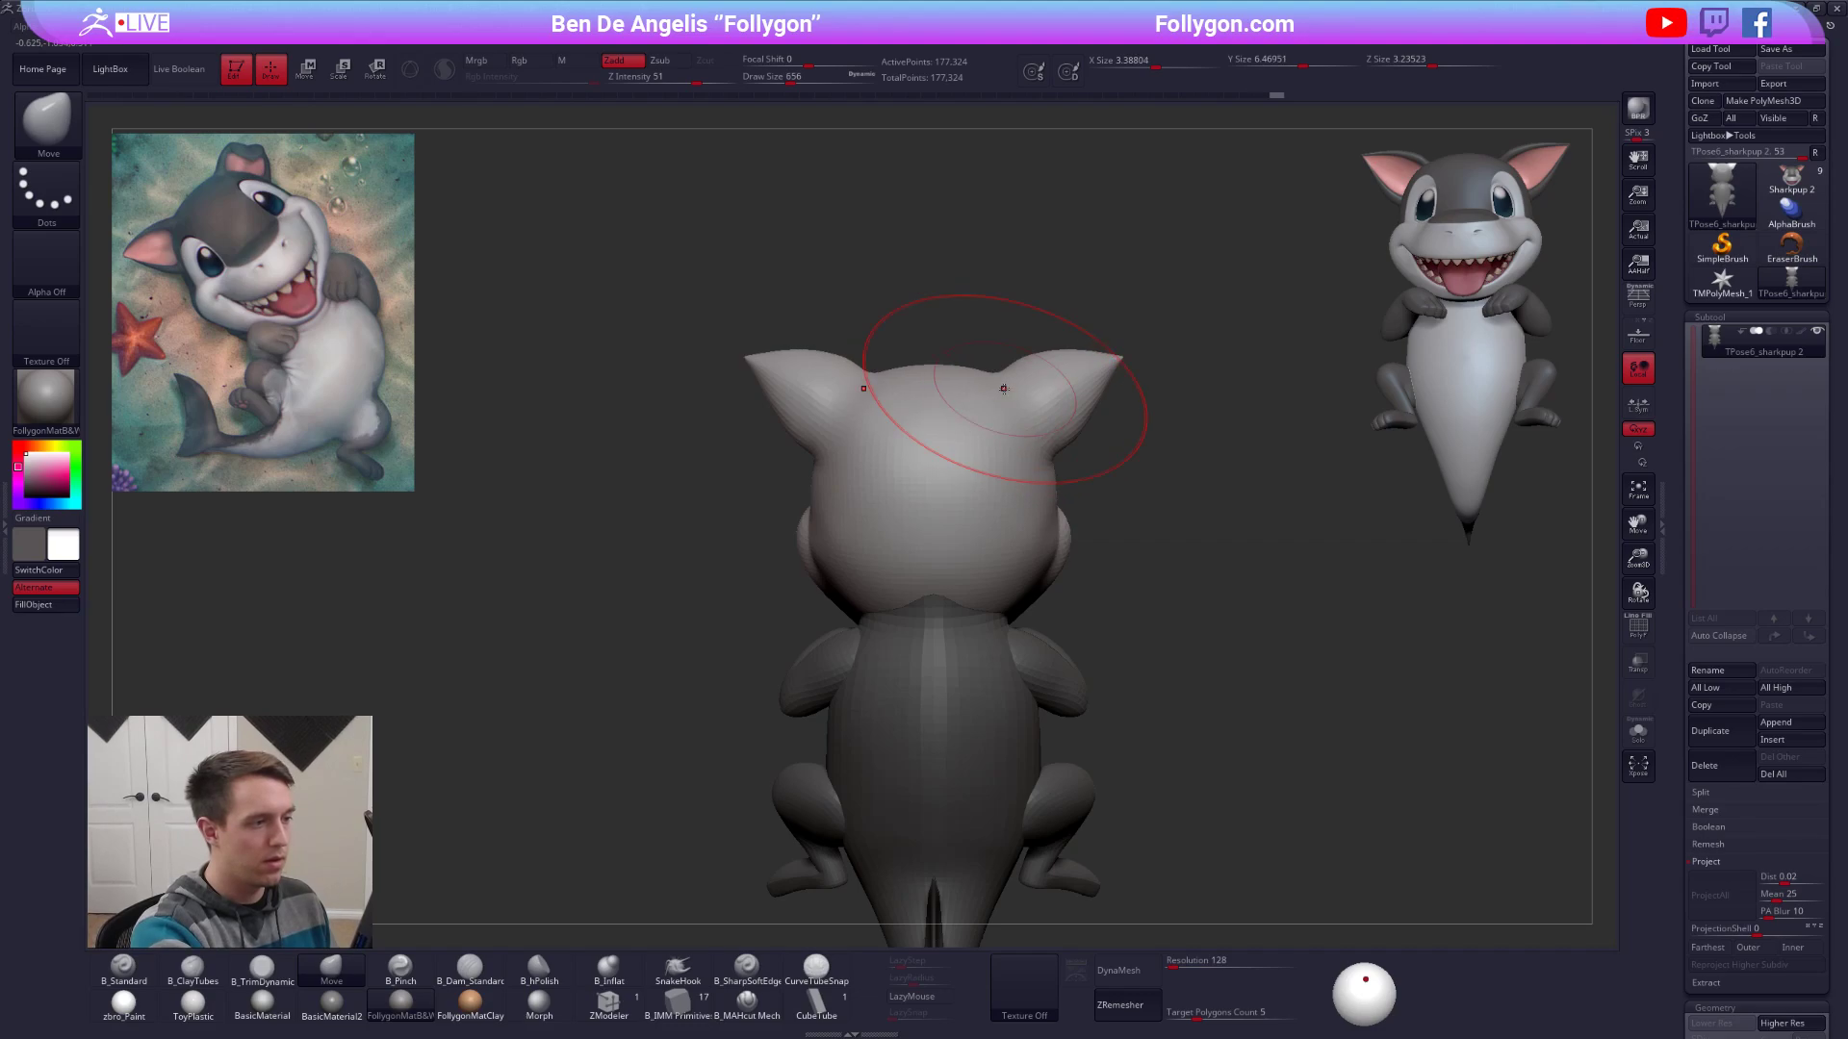
right_drag(1004, 388, 1125, 509)
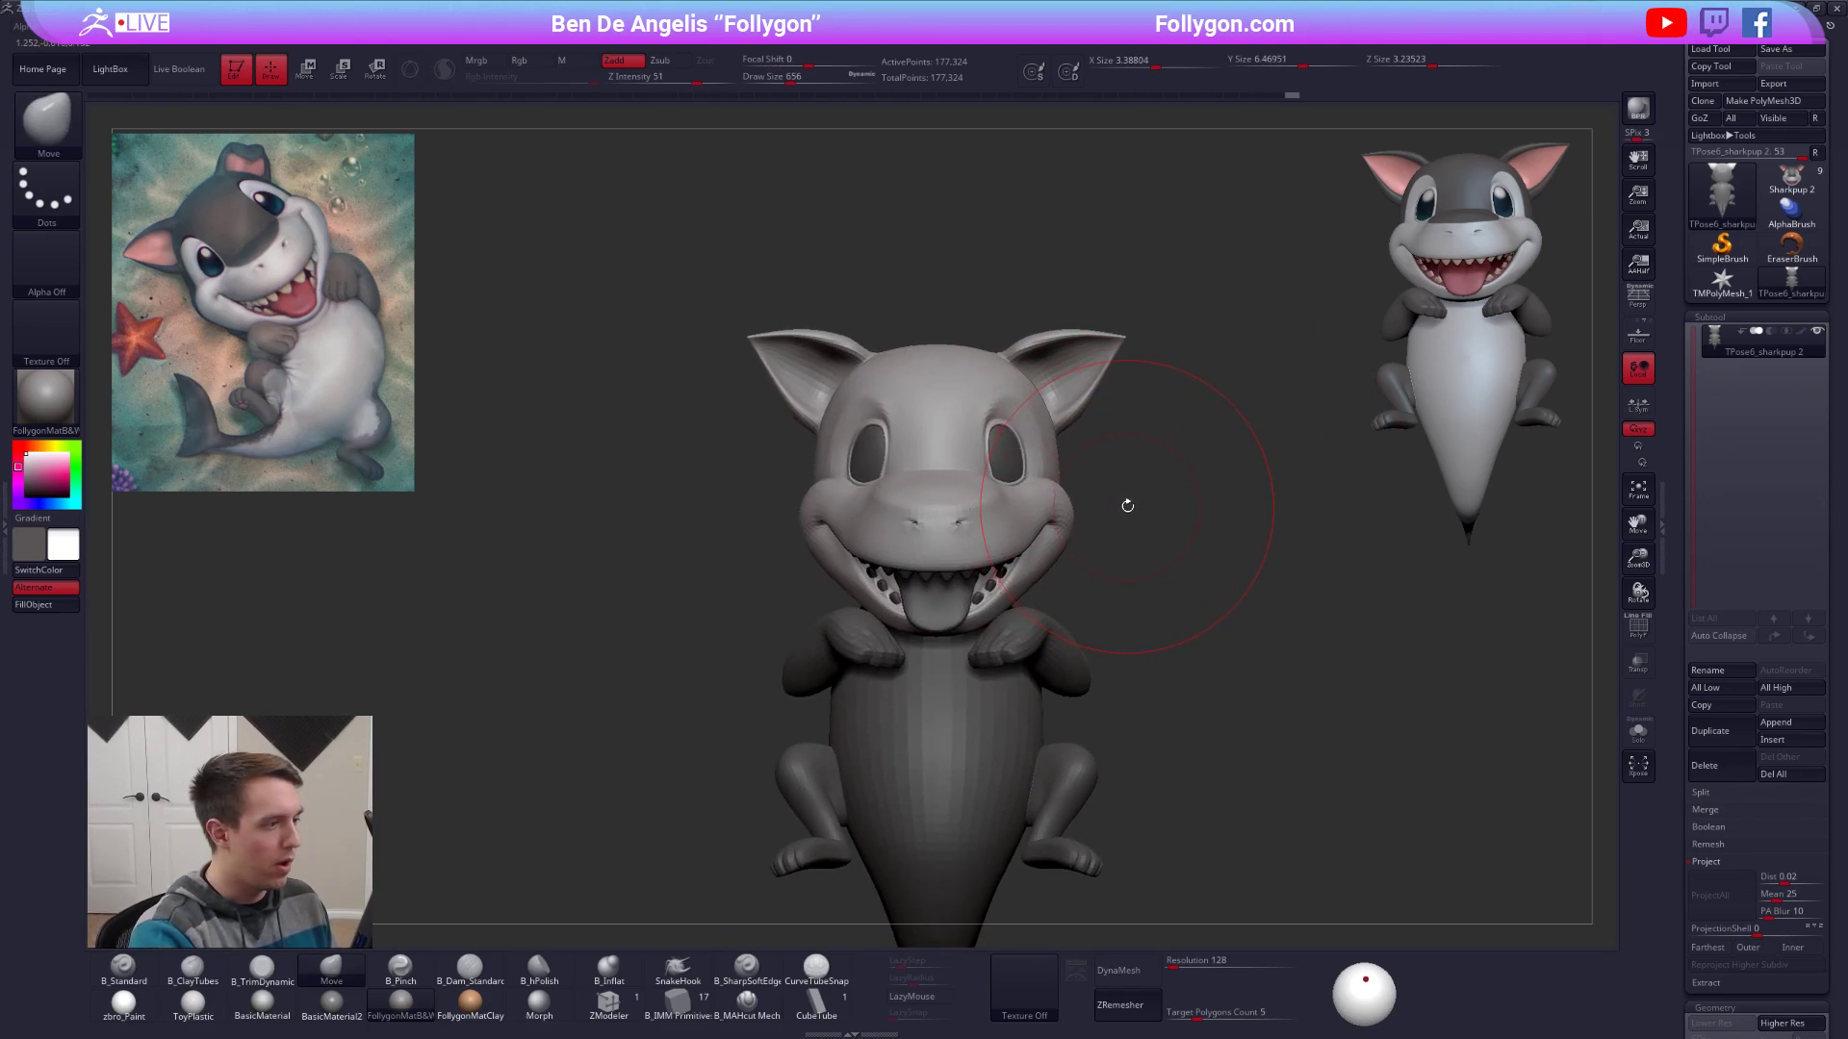
Reshape the top of the head and forehead with the Move brush at draw sizes 500 and 202.
key(space)
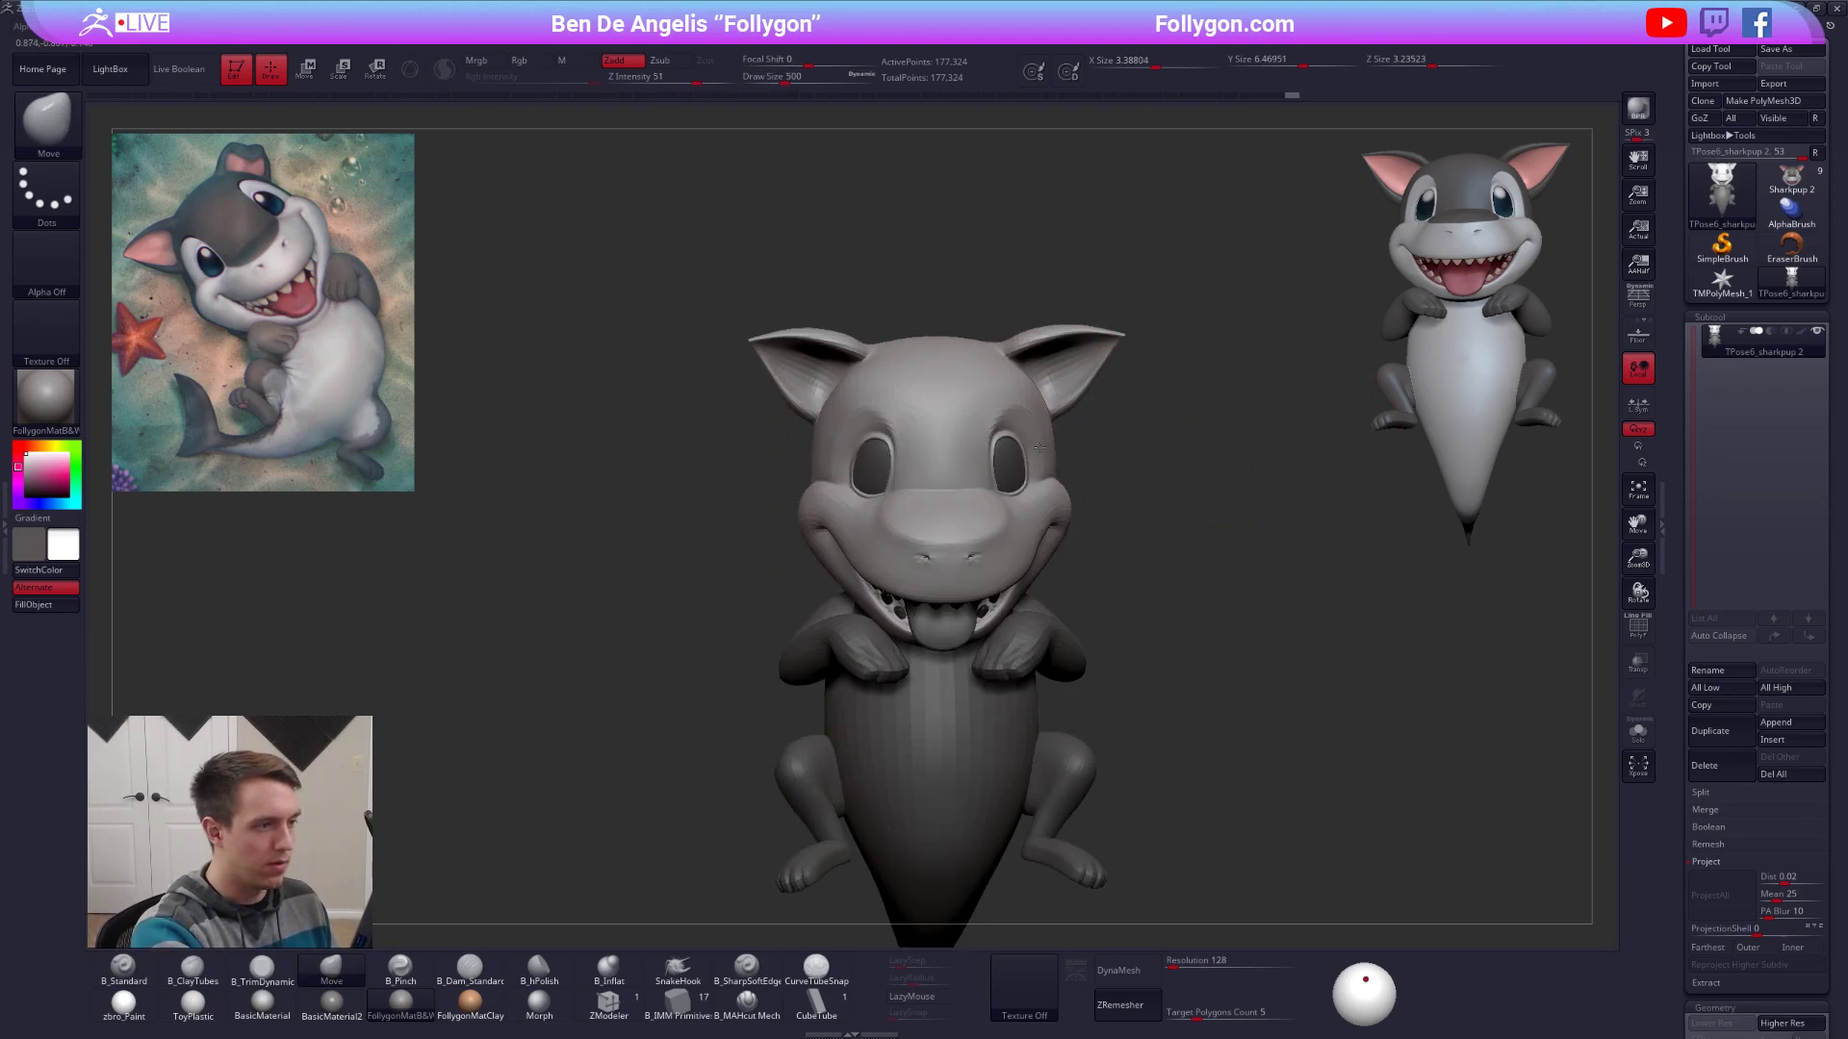
right_drag(1006, 289, 1002, 385)
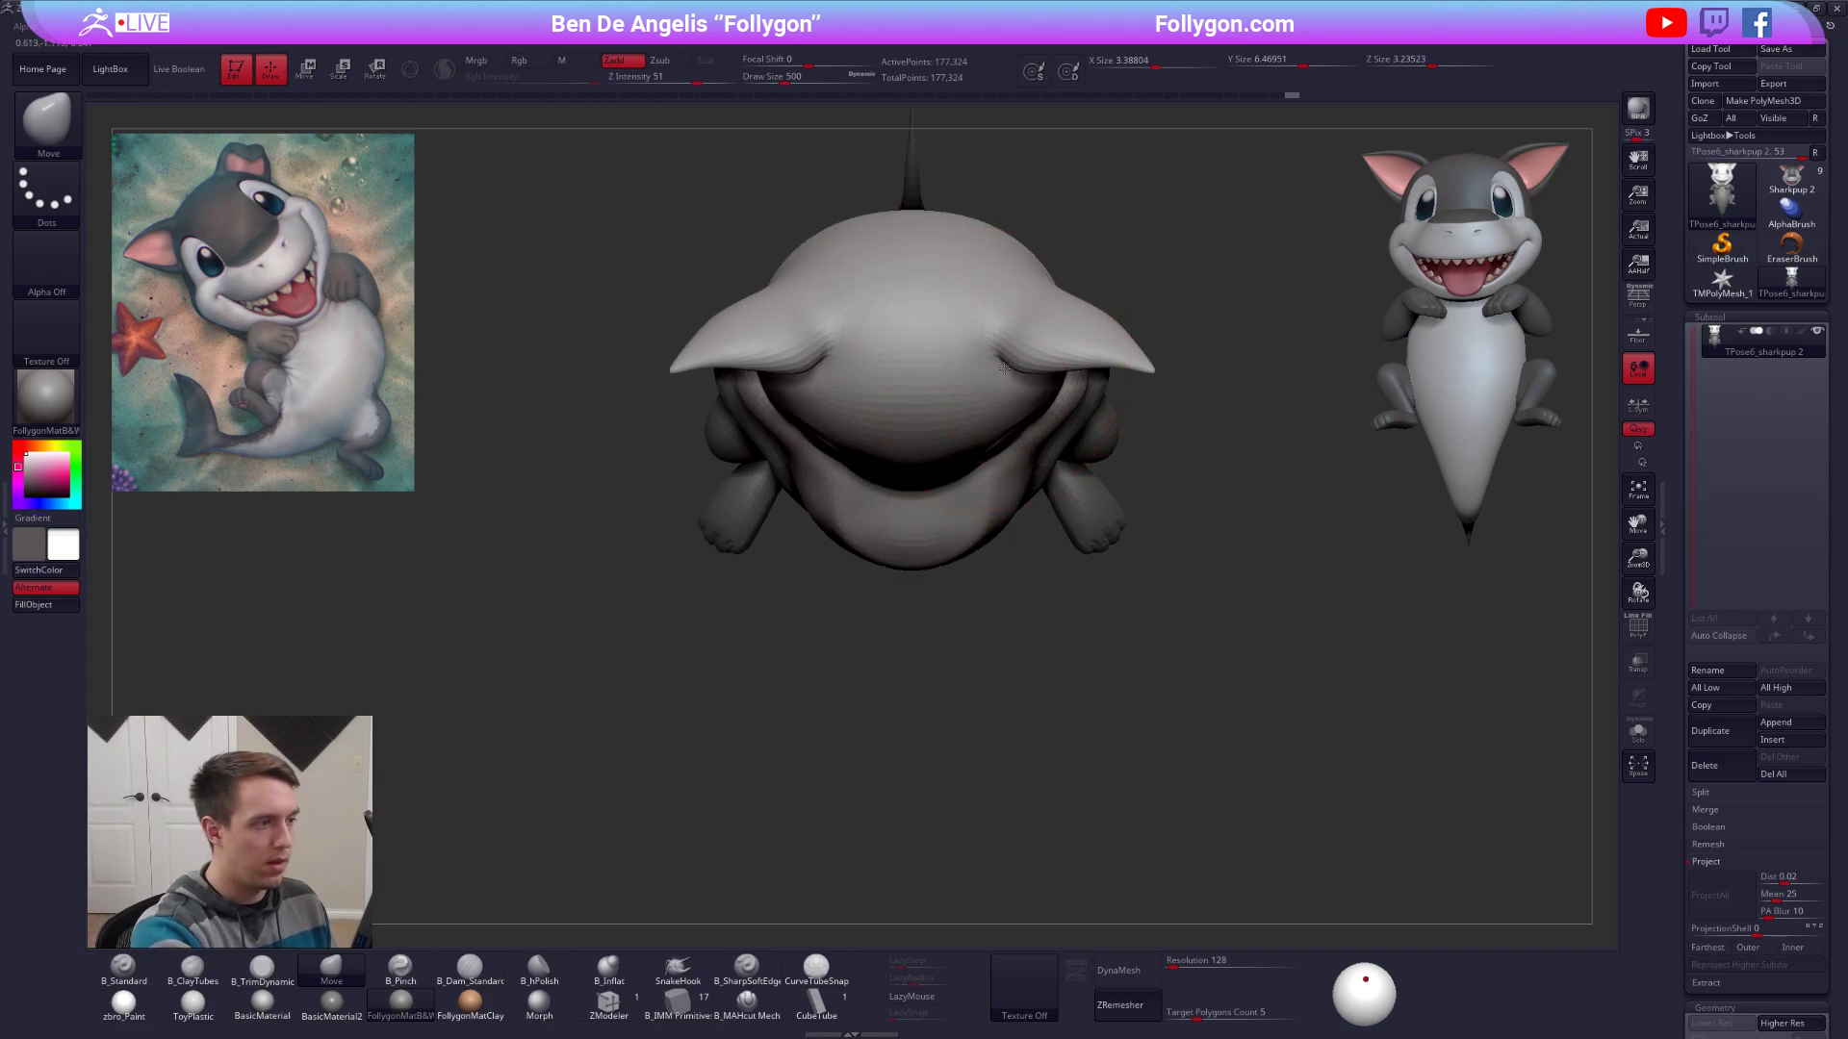
mouse_move(890, 249)
right_down()
mouse_move(867, 206)
mouse_move(869, 125)
right_up()
key(space)
drag(1037, 367, 1013, 369)
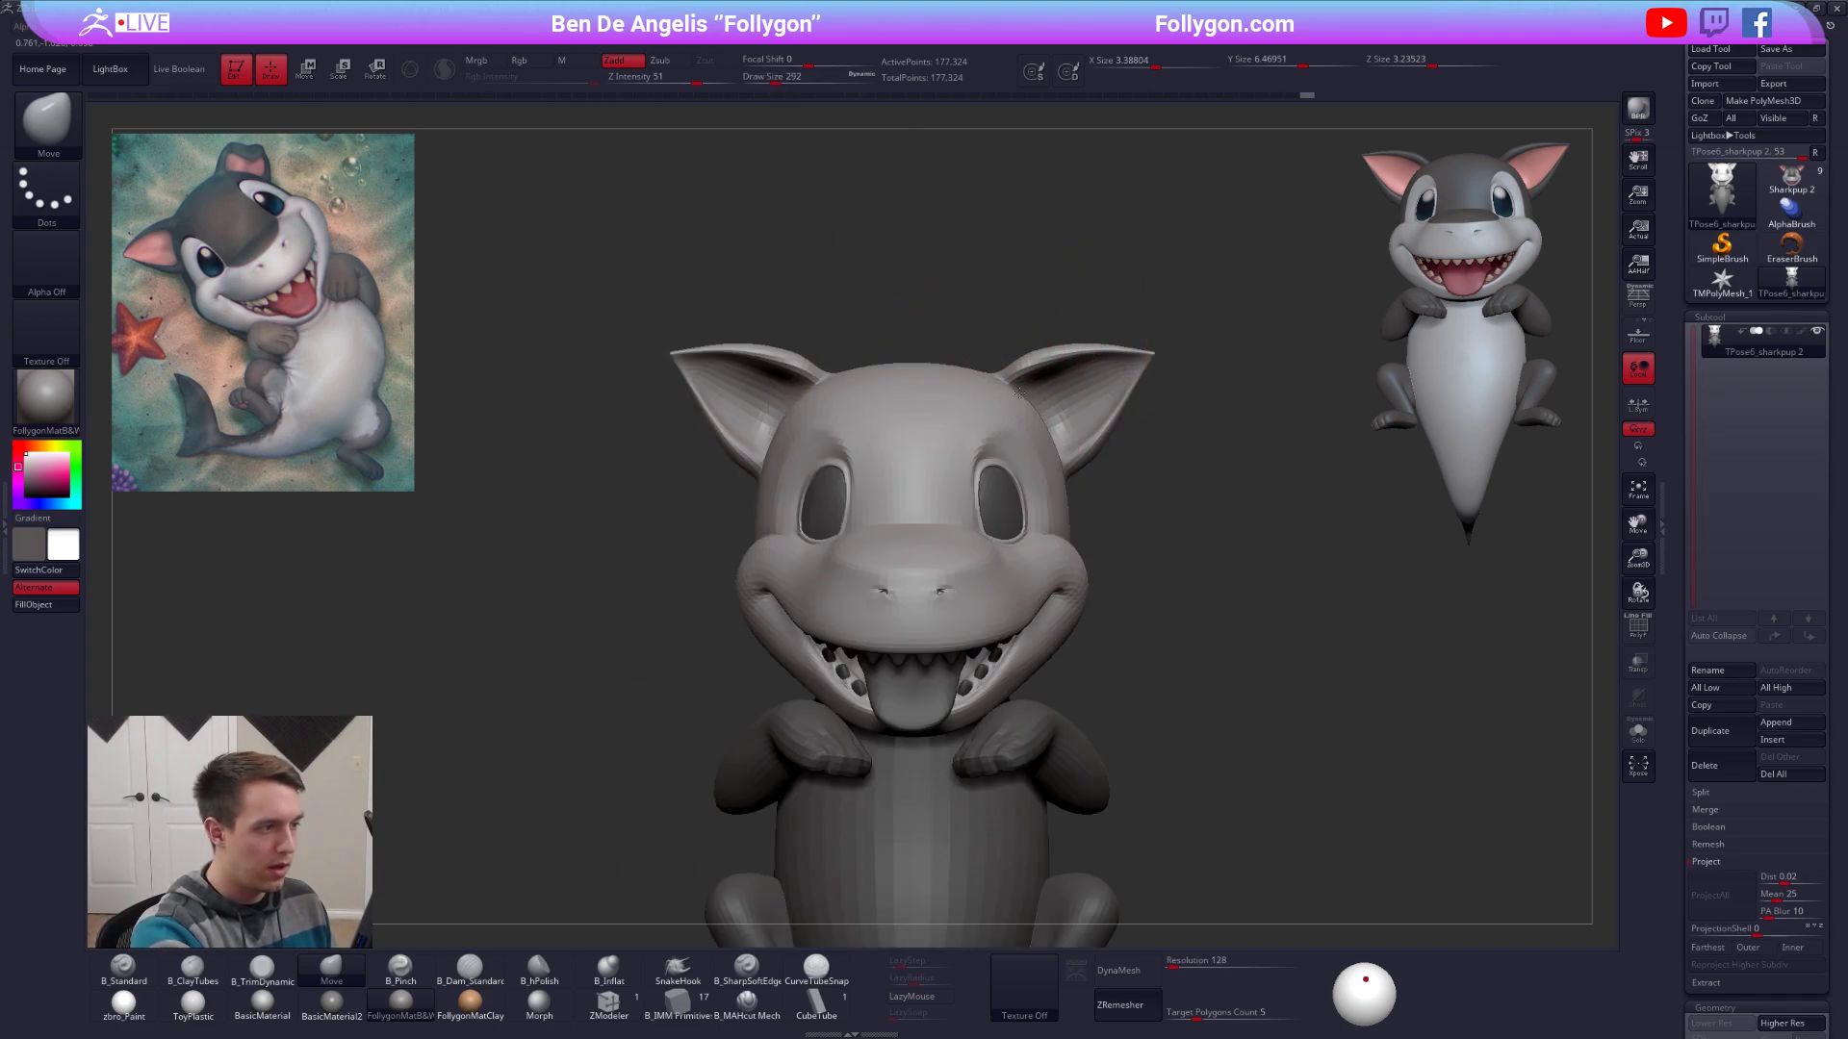
mouse_move(1019, 412)
right_down()
mouse_move(1041, 429)
mouse_move(969, 330)
mouse_move(1014, 385)
mouse_move(990, 370)
mouse_move(1040, 472)
right_up()
right_drag(1003, 398, 1090, 409)
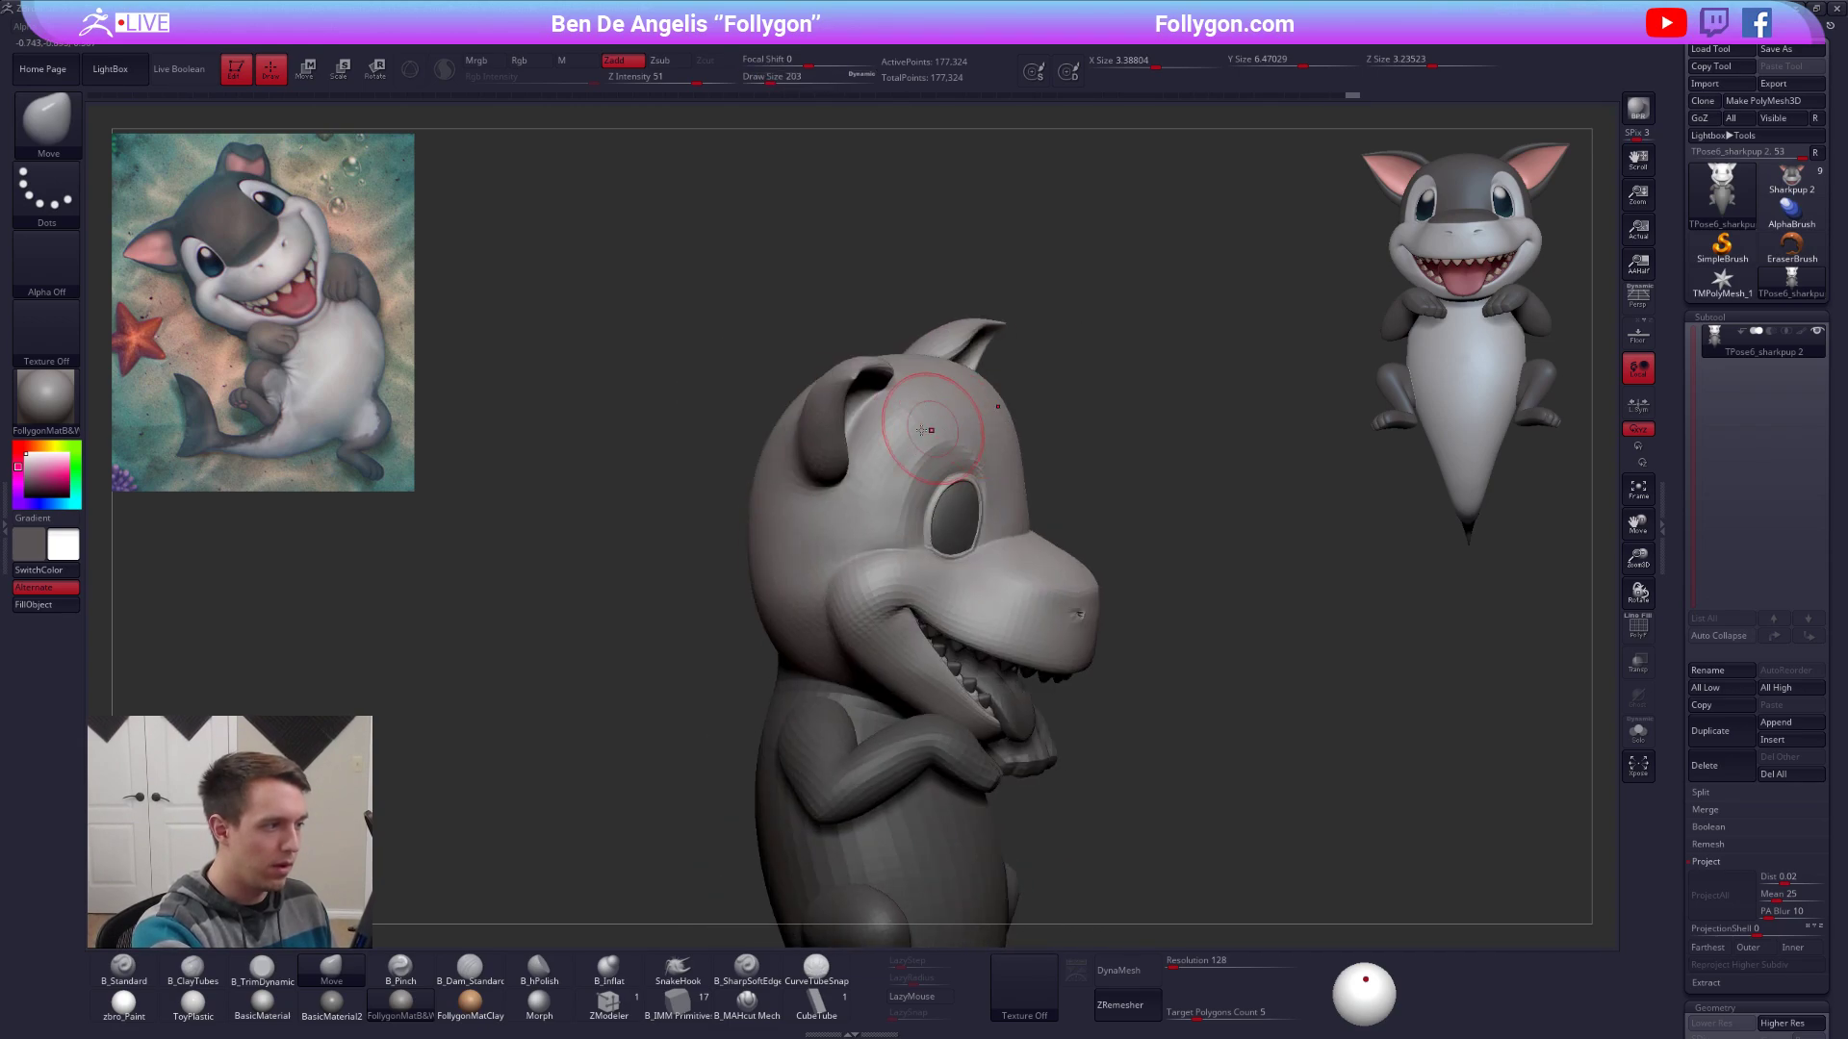
key(3)
mouse_move(886, 442)
right_down()
mouse_move(902, 440)
mouse_move(895, 414)
mouse_move(928, 433)
mouse_move(924, 460)
mouse_move(980, 423)
mouse_move(839, 335)
right_up()
key(ctrl+z)
key(ctrl+z)
Lasso-mask the ears and smooth the forehead between the eyes and ears on both sides.
mouse_move(787, 454)
ctrl+mouse_down()
mouse_move(577, 577)
mouse_move(789, 332)
ctrl+mouse_up()
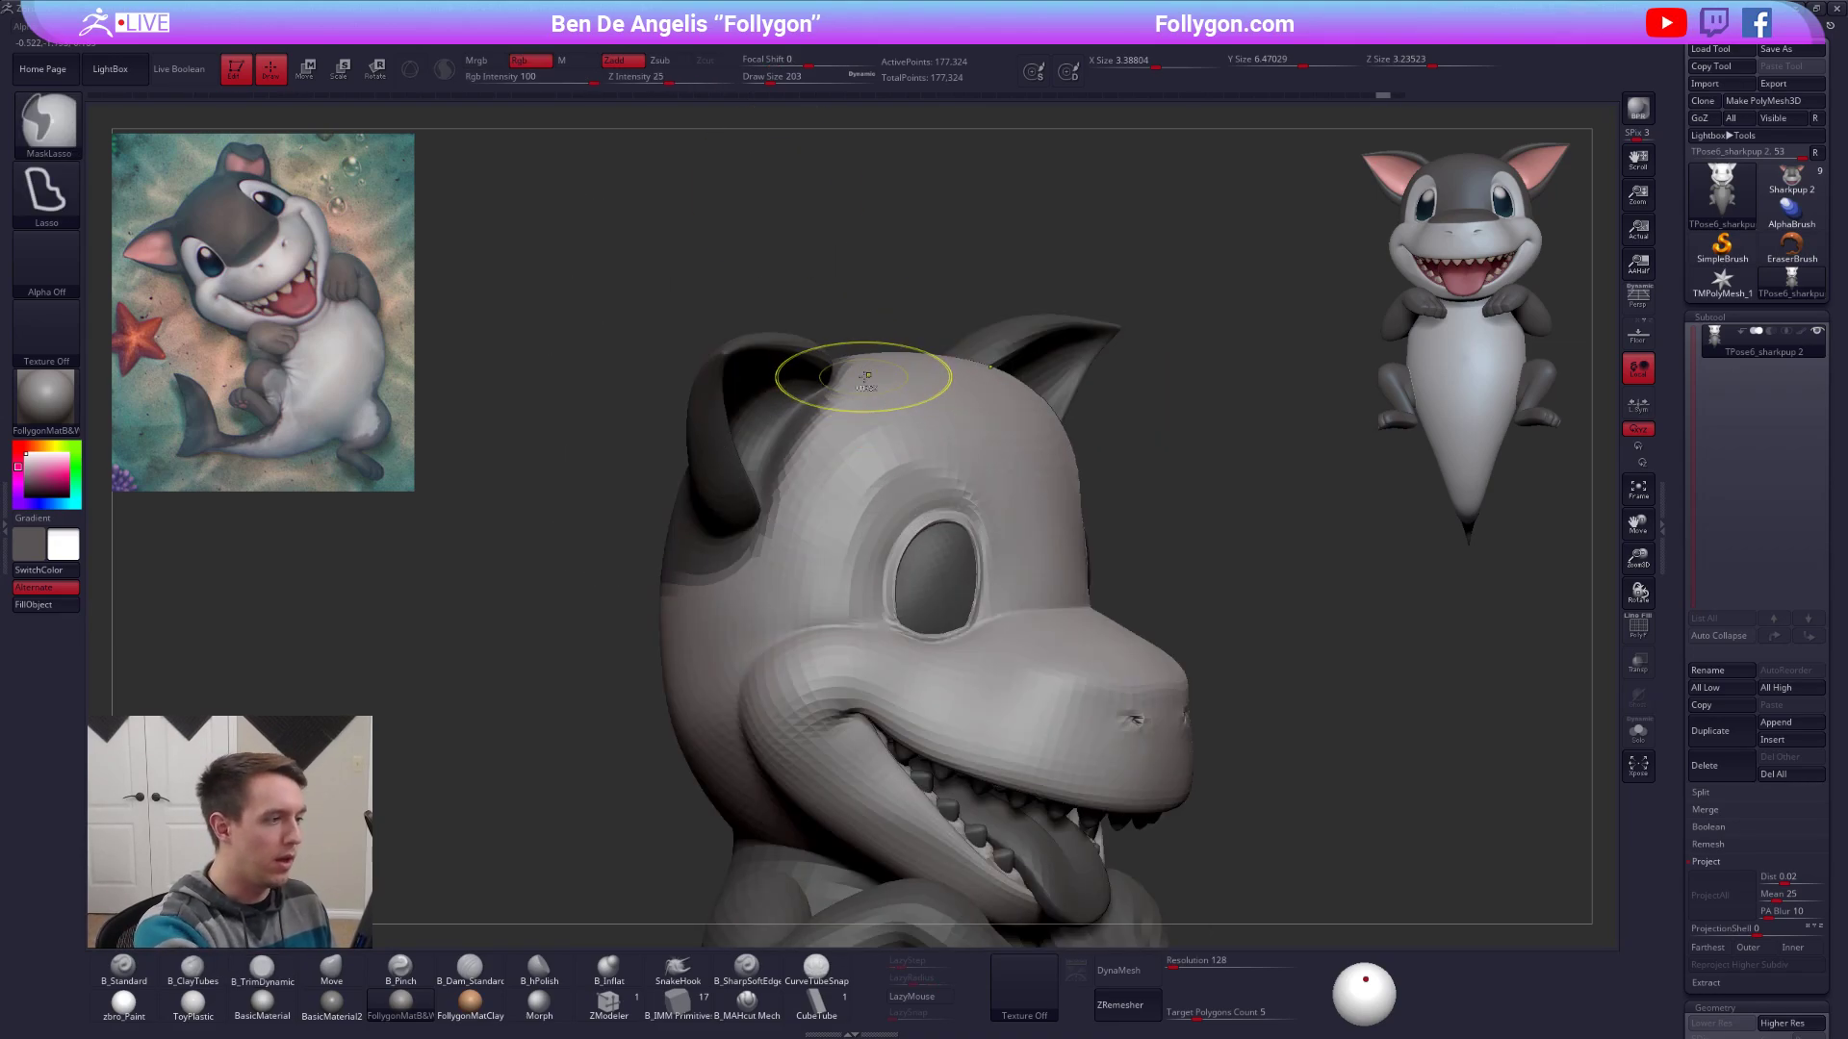
shift+drag(871, 395, 834, 462)
mouse_move(834, 466)
shift+right_down()
mouse_move(1083, 583)
mouse_move(1183, 573)
mouse_move(1035, 515)
mouse_move(1087, 433)
shift+right_up()
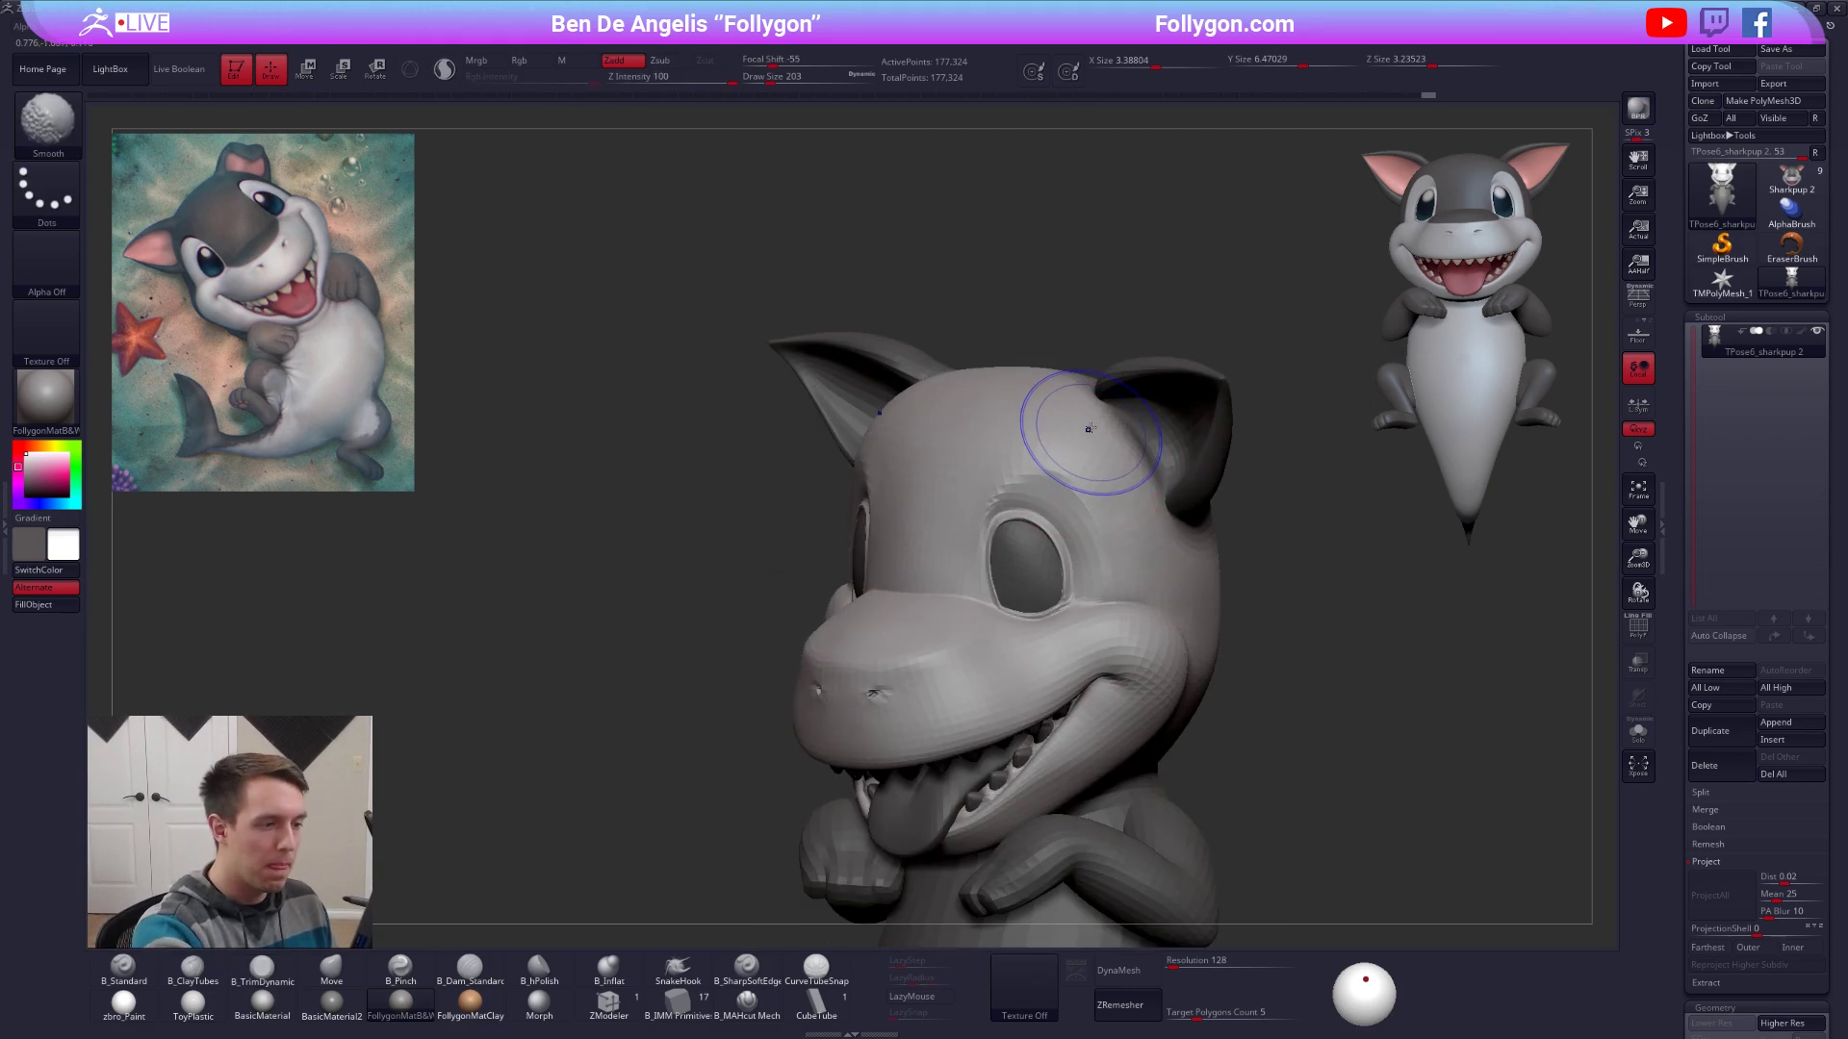
shift+drag(1094, 425, 1064, 457)
shift+right_drag(1064, 458, 1117, 462)
Return to the Move brush at draw size 292 and clear the mask from the full figure.
key(space)
key(b)
key(m)
key(v)
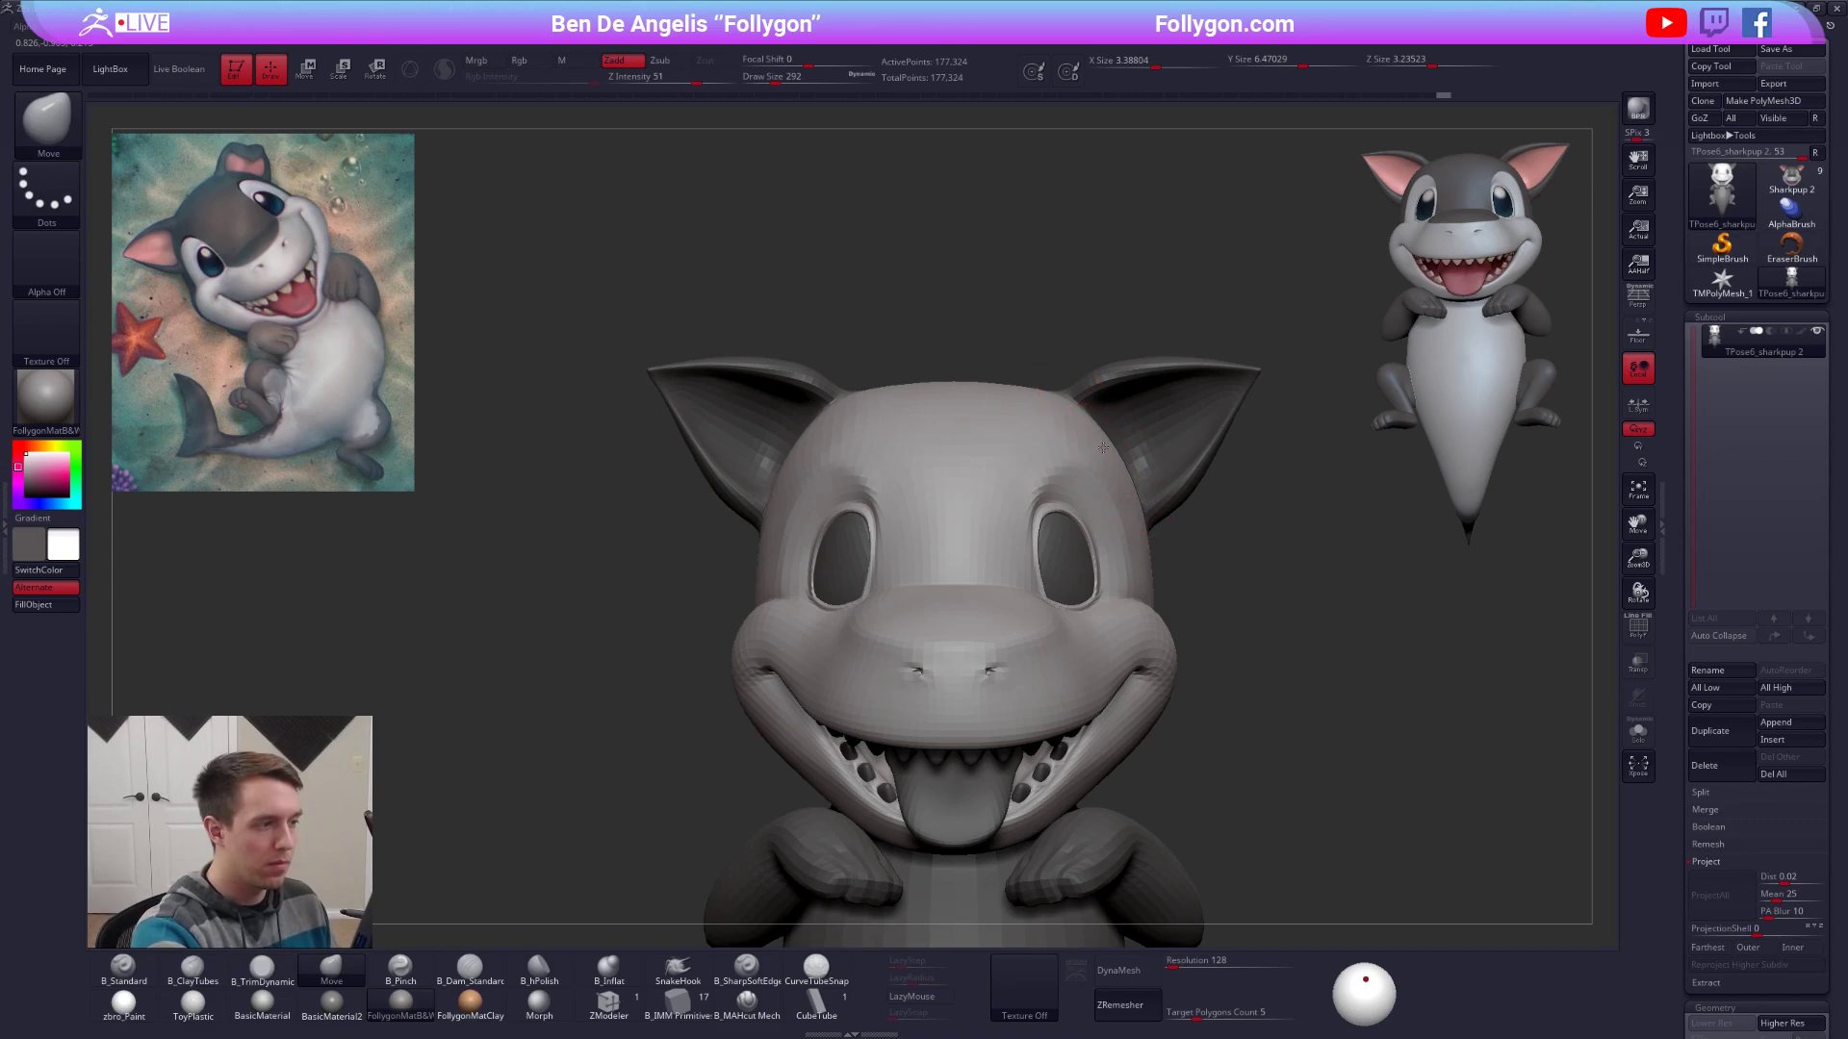
ctrl+right_drag(1095, 356, 1023, 695)
ctrl+right_drag(907, 481, 873, 487)
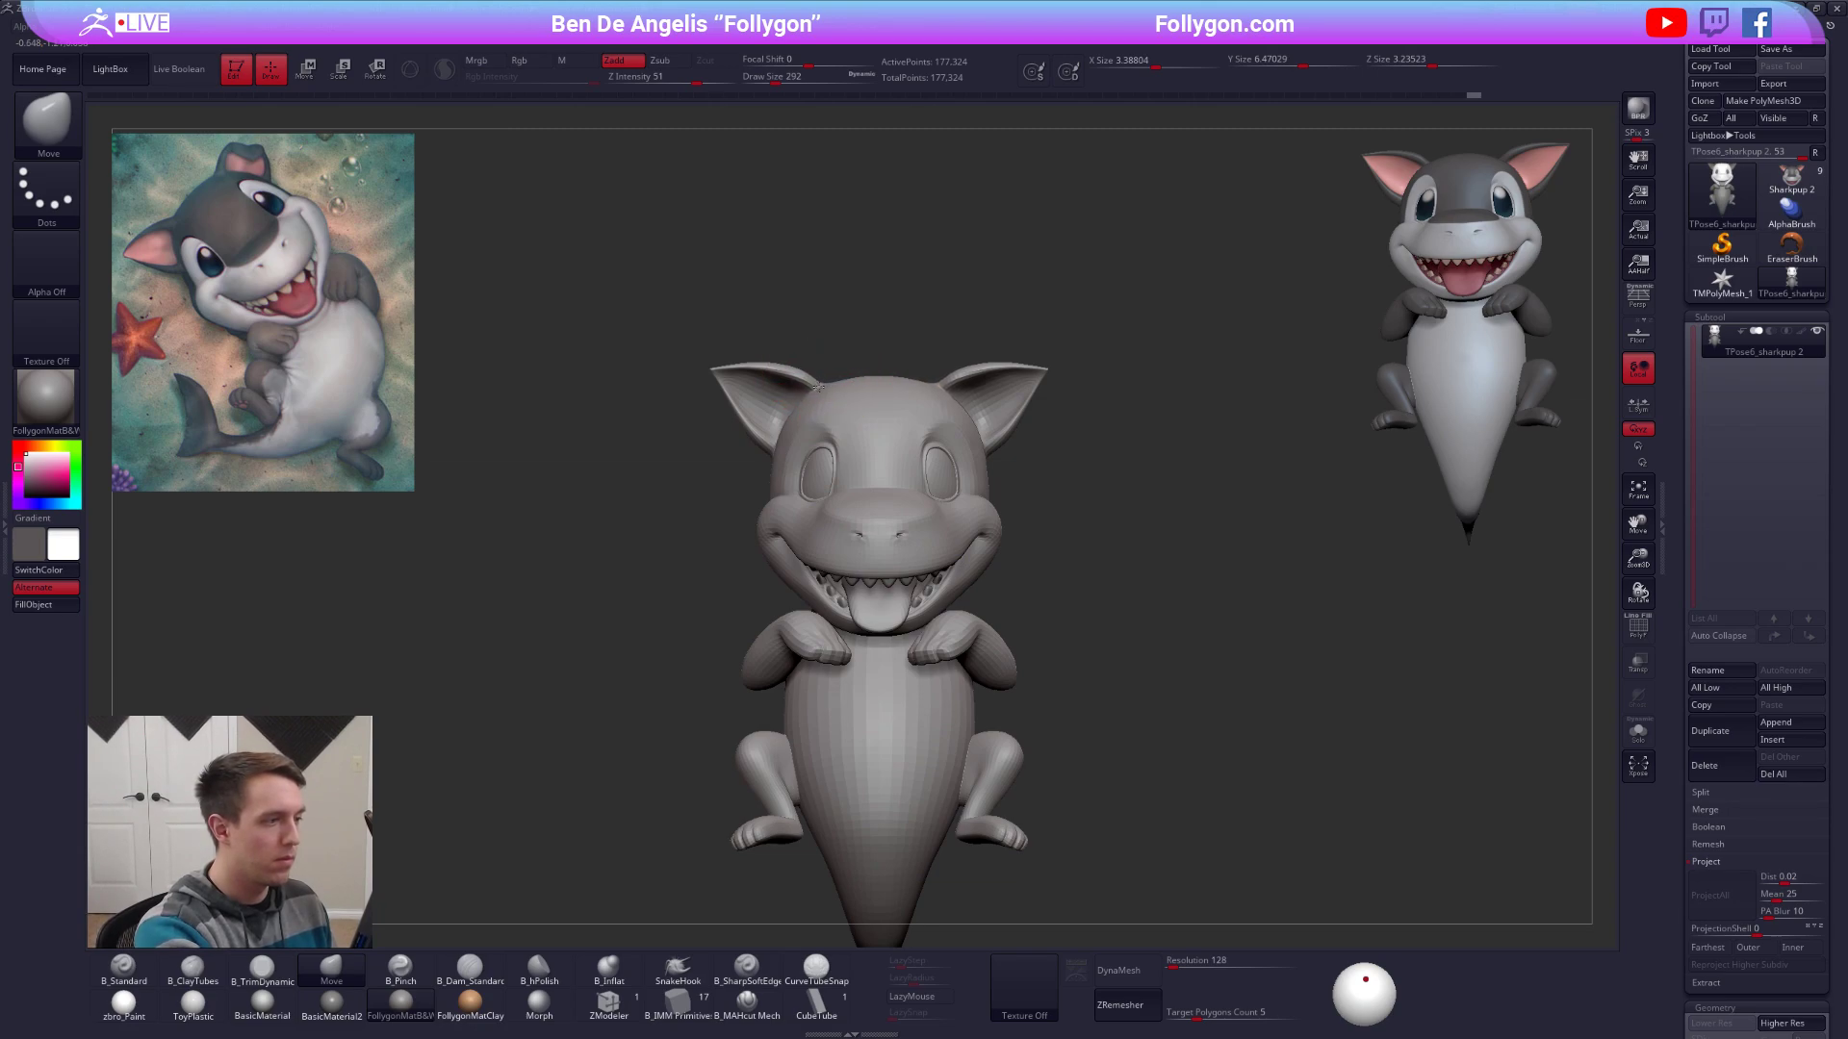
Turn on perspective and mask the body, leaving only the head unmasked for editing.
mouse_move(1067, 491)
right_down()
mouse_move(1064, 539)
mouse_move(1242, 750)
mouse_move(1268, 674)
right_up()
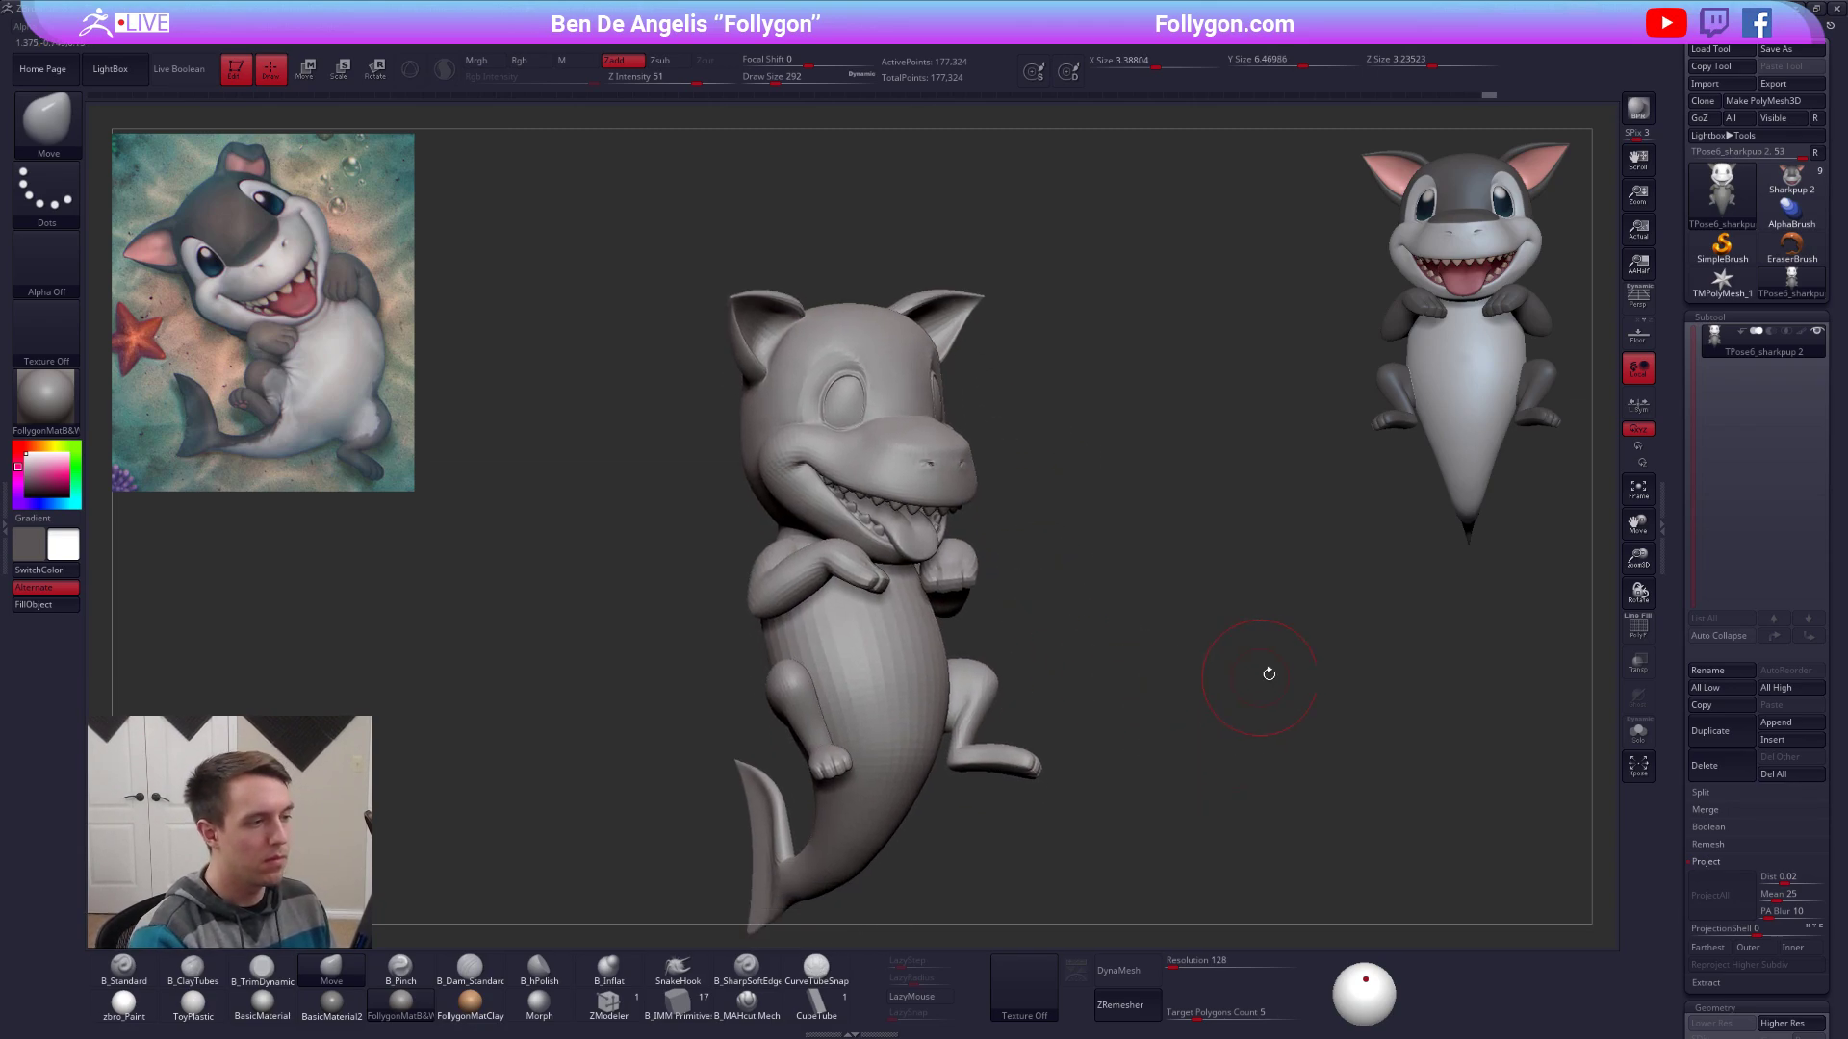
click(1636, 310)
mouse_move(1456, 726)
right_down()
mouse_move(1470, 867)
mouse_move(1449, 868)
right_up()
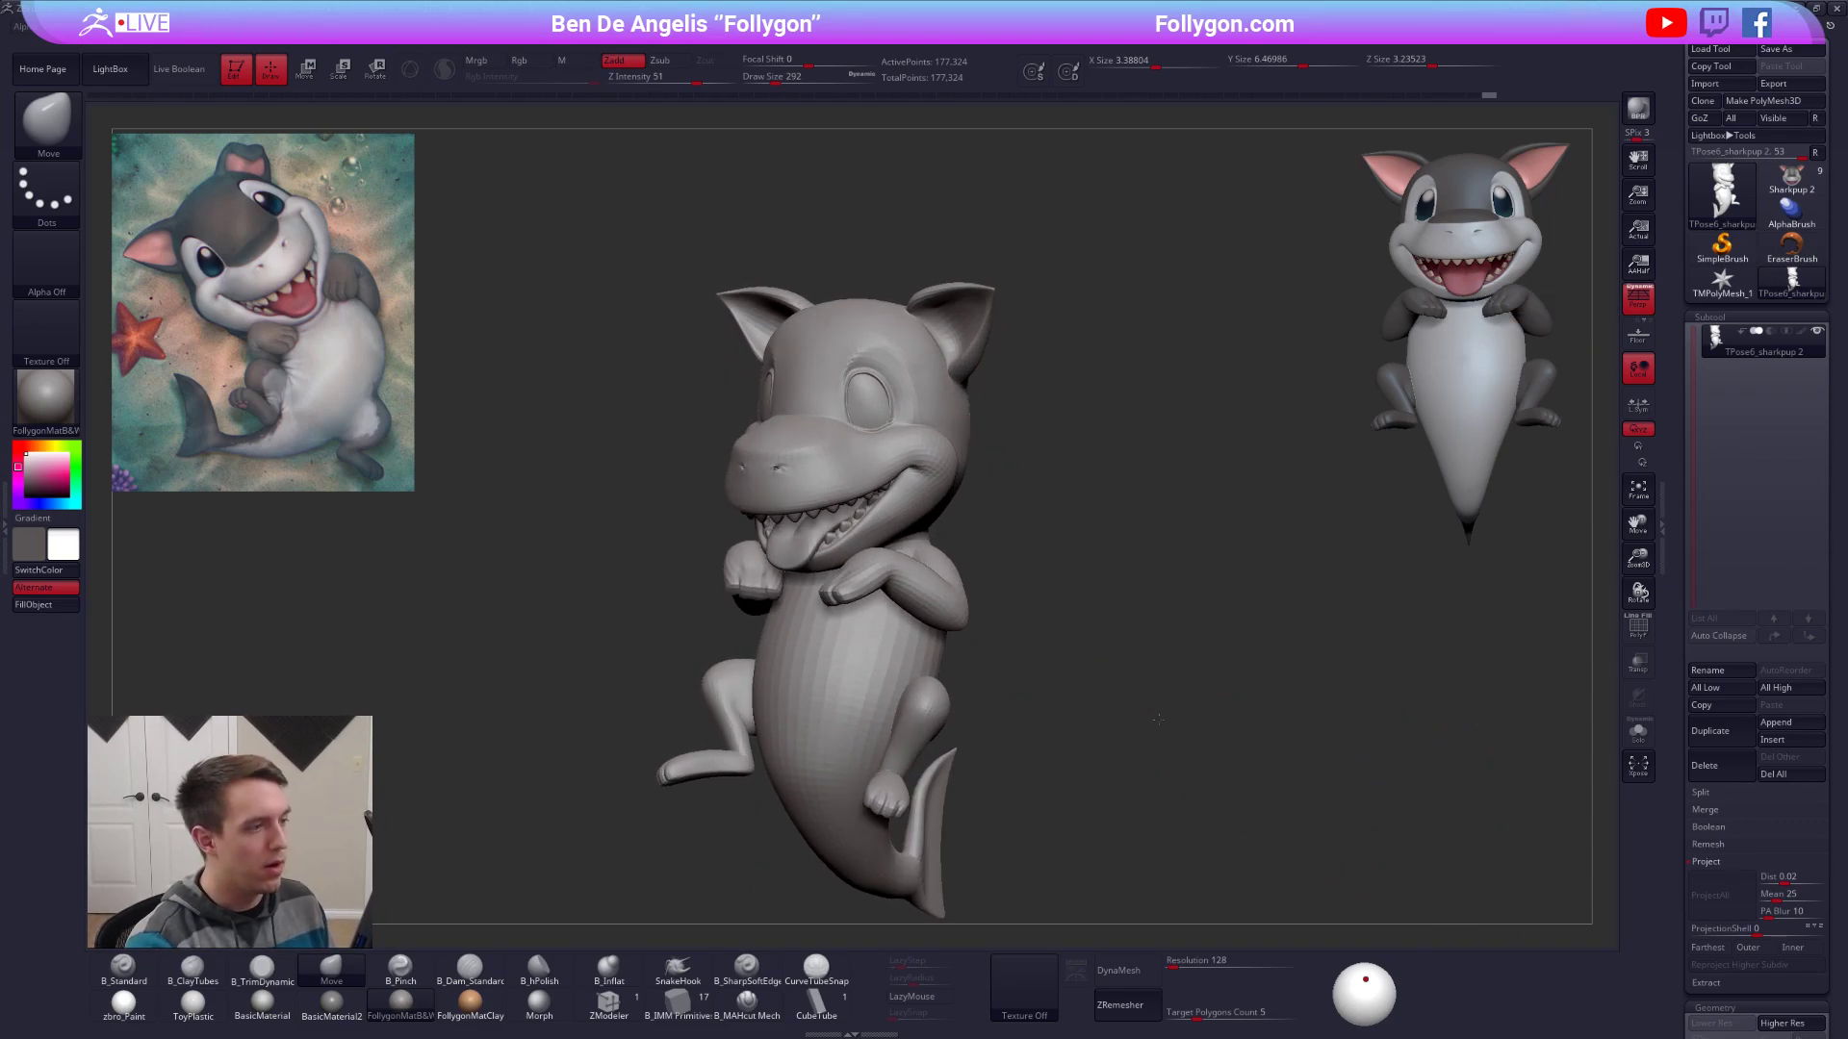
alt+right_drag(1159, 720, 1226, 815)
mouse_move(970, 440)
right_down()
mouse_move(1076, 532)
mouse_move(1124, 626)
mouse_move(1011, 453)
mouse_move(1085, 455)
mouse_move(1097, 542)
right_up()
key(w)
key(q)
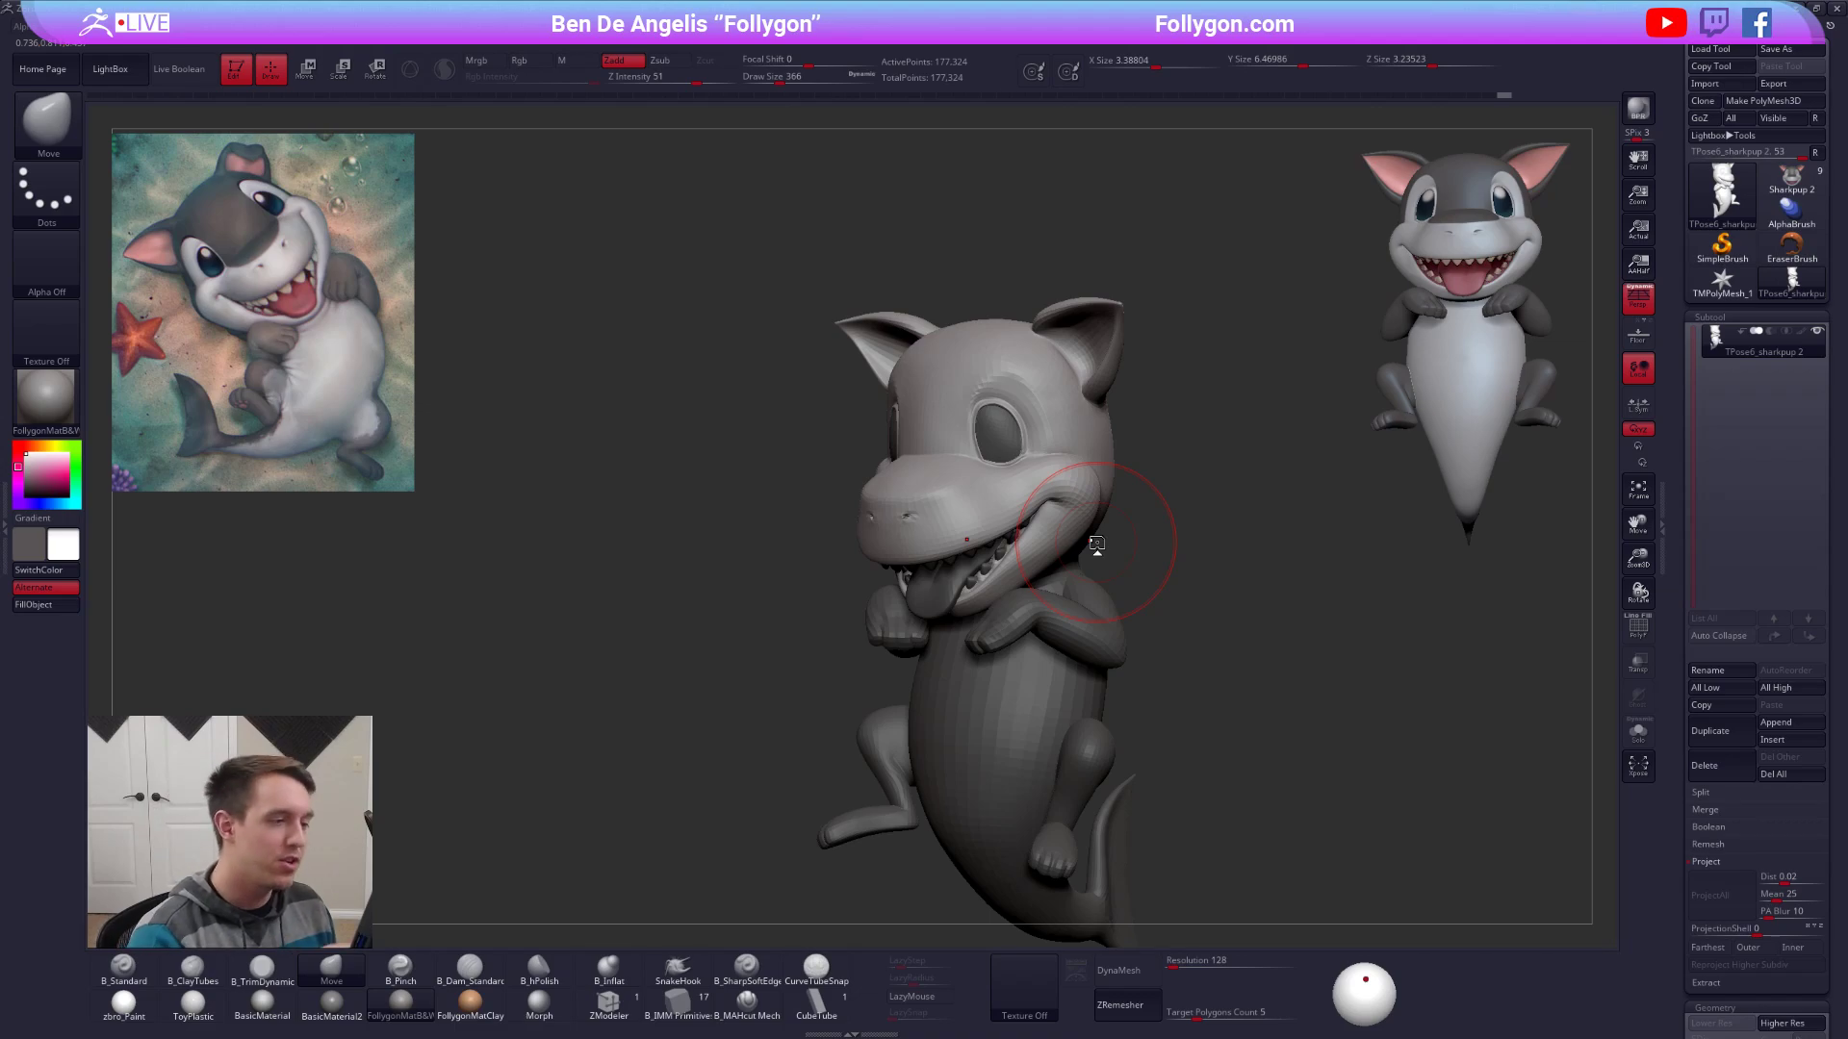
Adjust the cheeks below and beside the eyes with the Move brush at draw sizes 140 and 252.
key(space)
drag(1073, 450, 1062, 449)
mouse_move(1066, 447)
right_down()
mouse_move(1071, 484)
mouse_move(1013, 541)
right_up()
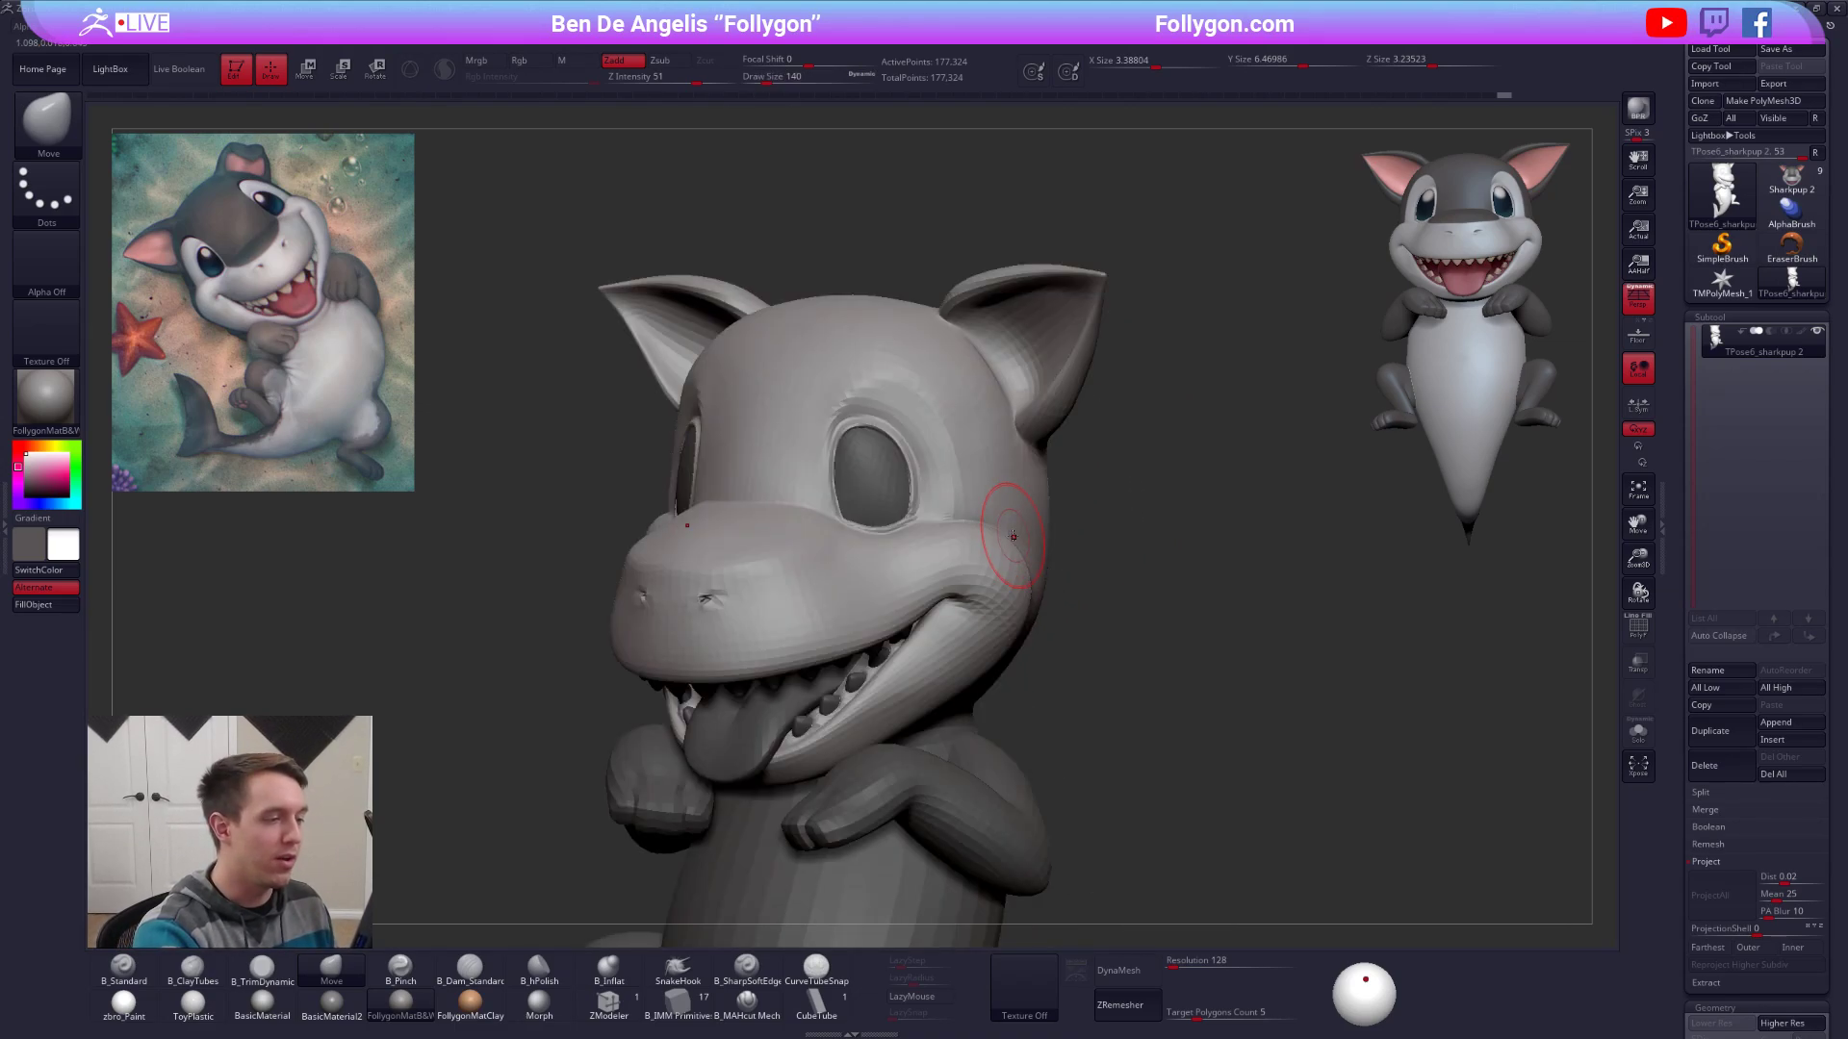
key(space)
drag(1013, 538, 1017, 539)
right_drag(1007, 540, 1044, 535)
key(space)
drag(1001, 527, 1002, 531)
key(space)
right_drag(1049, 520, 1027, 531)
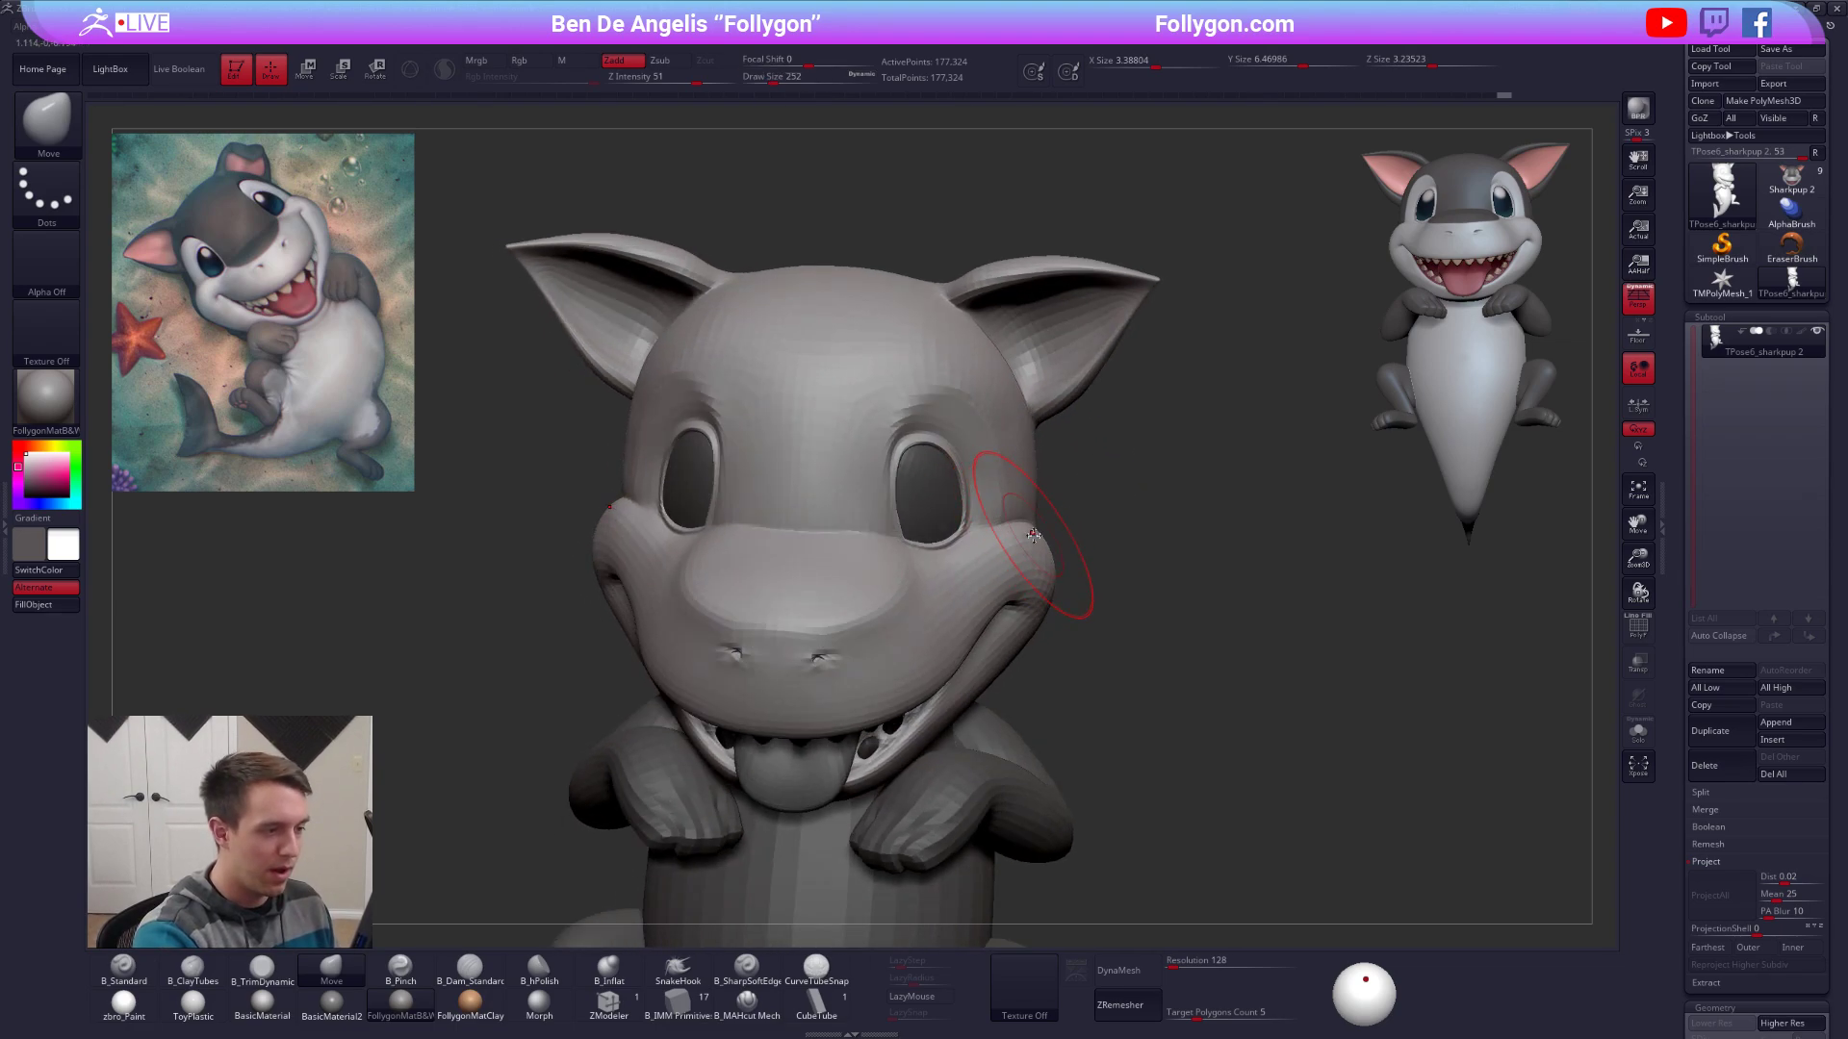
drag(1034, 535, 1040, 529)
right_drag(1041, 524, 971, 525)
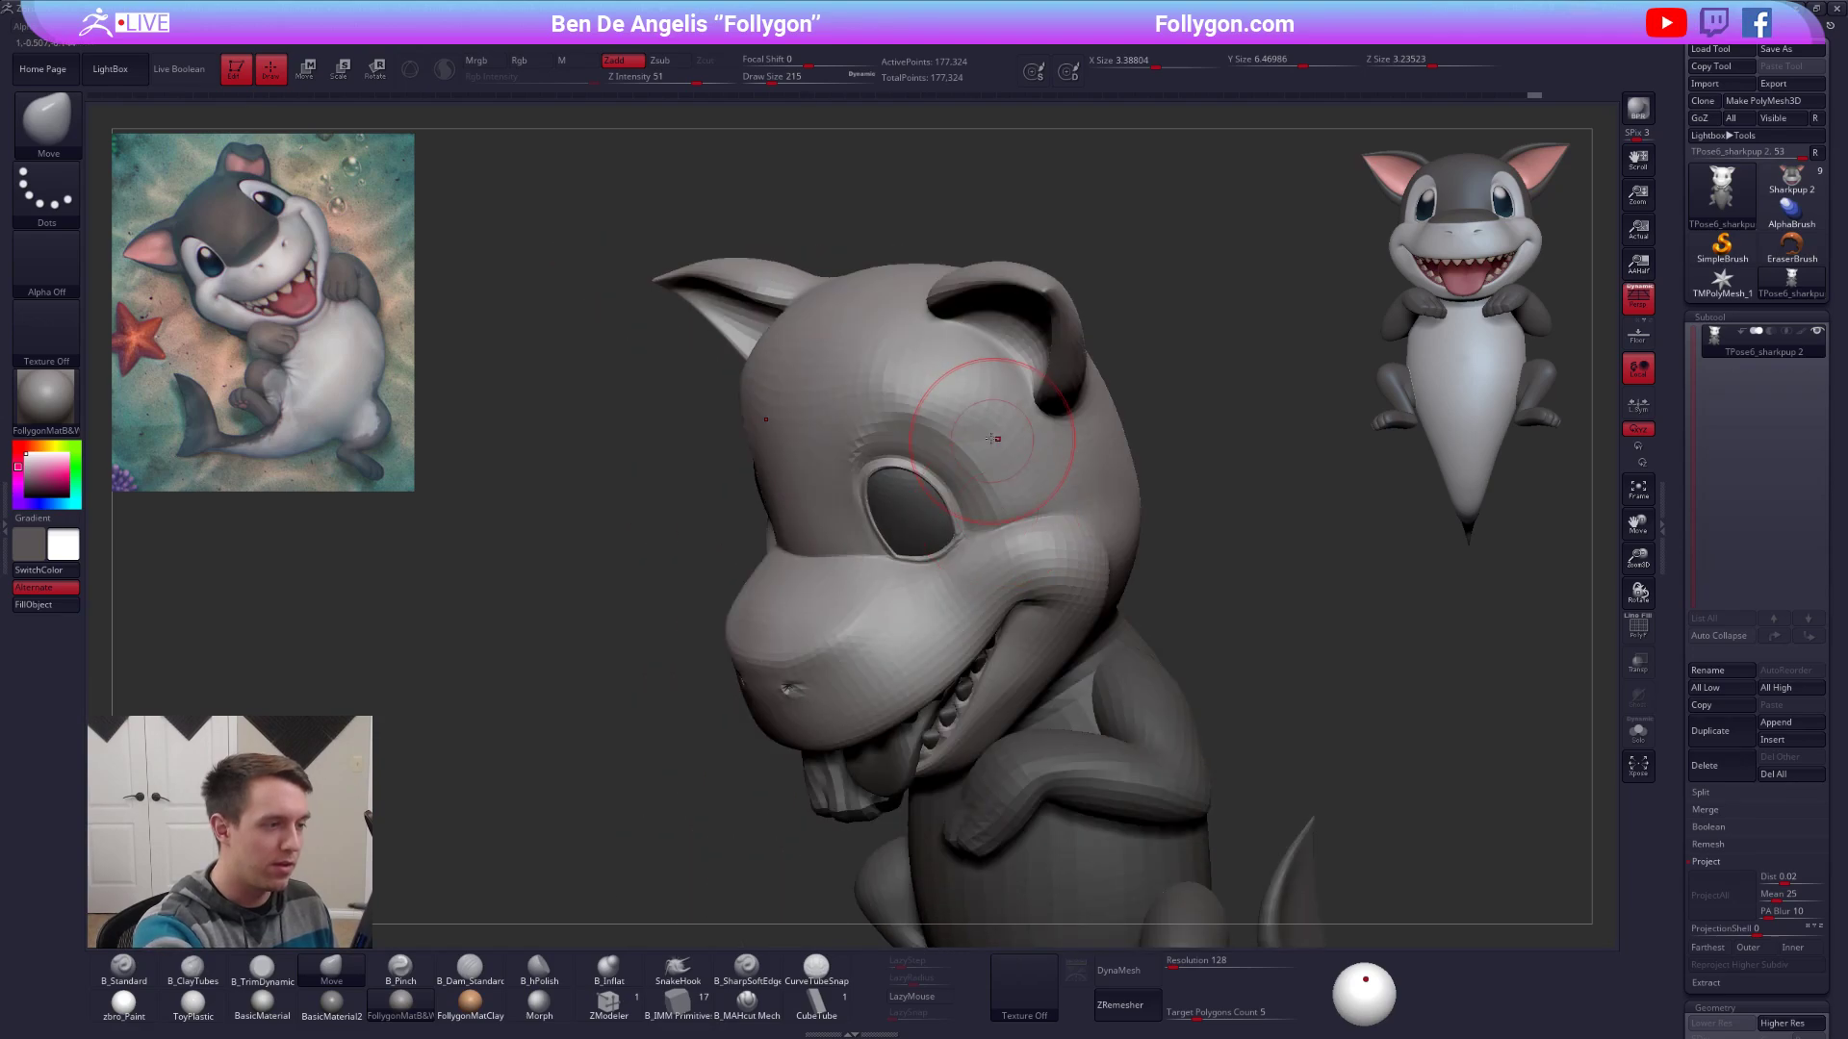
Smooth the surface between the eyes and ears at draw size 215.
key(2)
shift+drag(988, 433, 1021, 462)
shift+right_drag(1047, 486, 1085, 502)
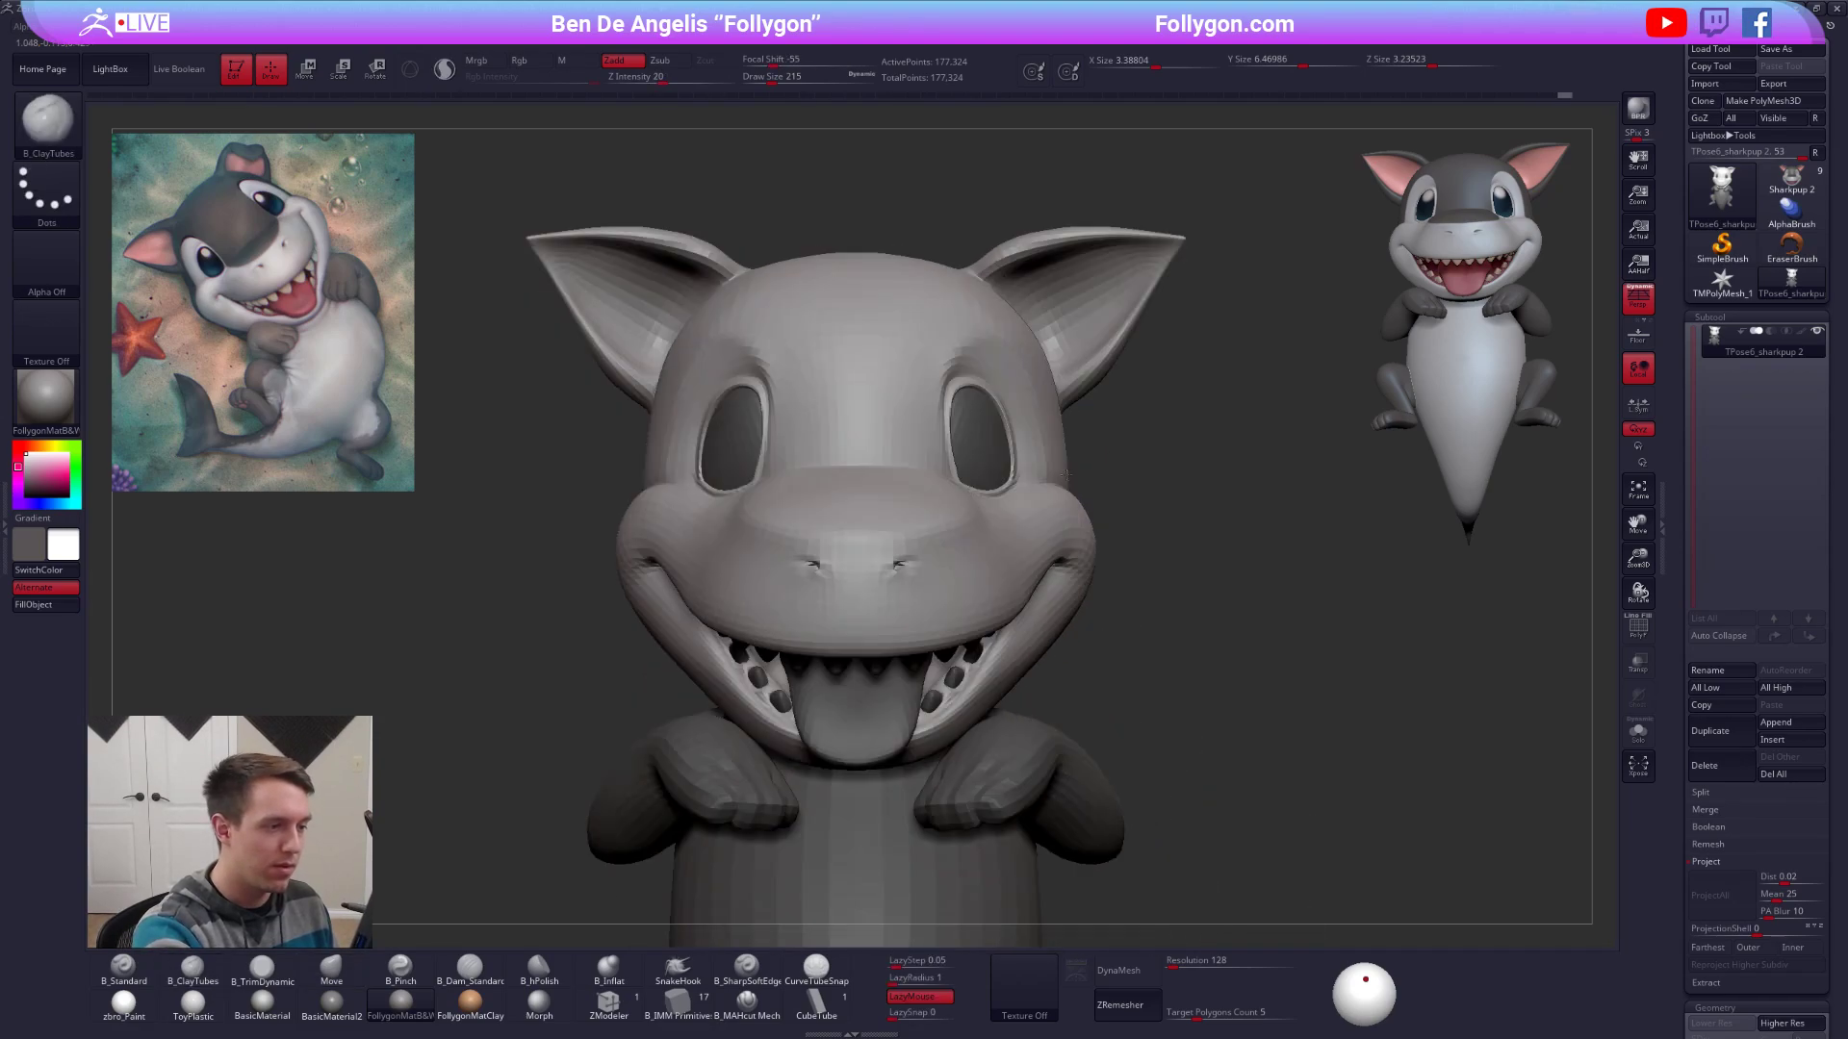
key(space)
drag(1059, 515, 1065, 514)
ctrl+right_drag(1085, 502, 1041, 484)
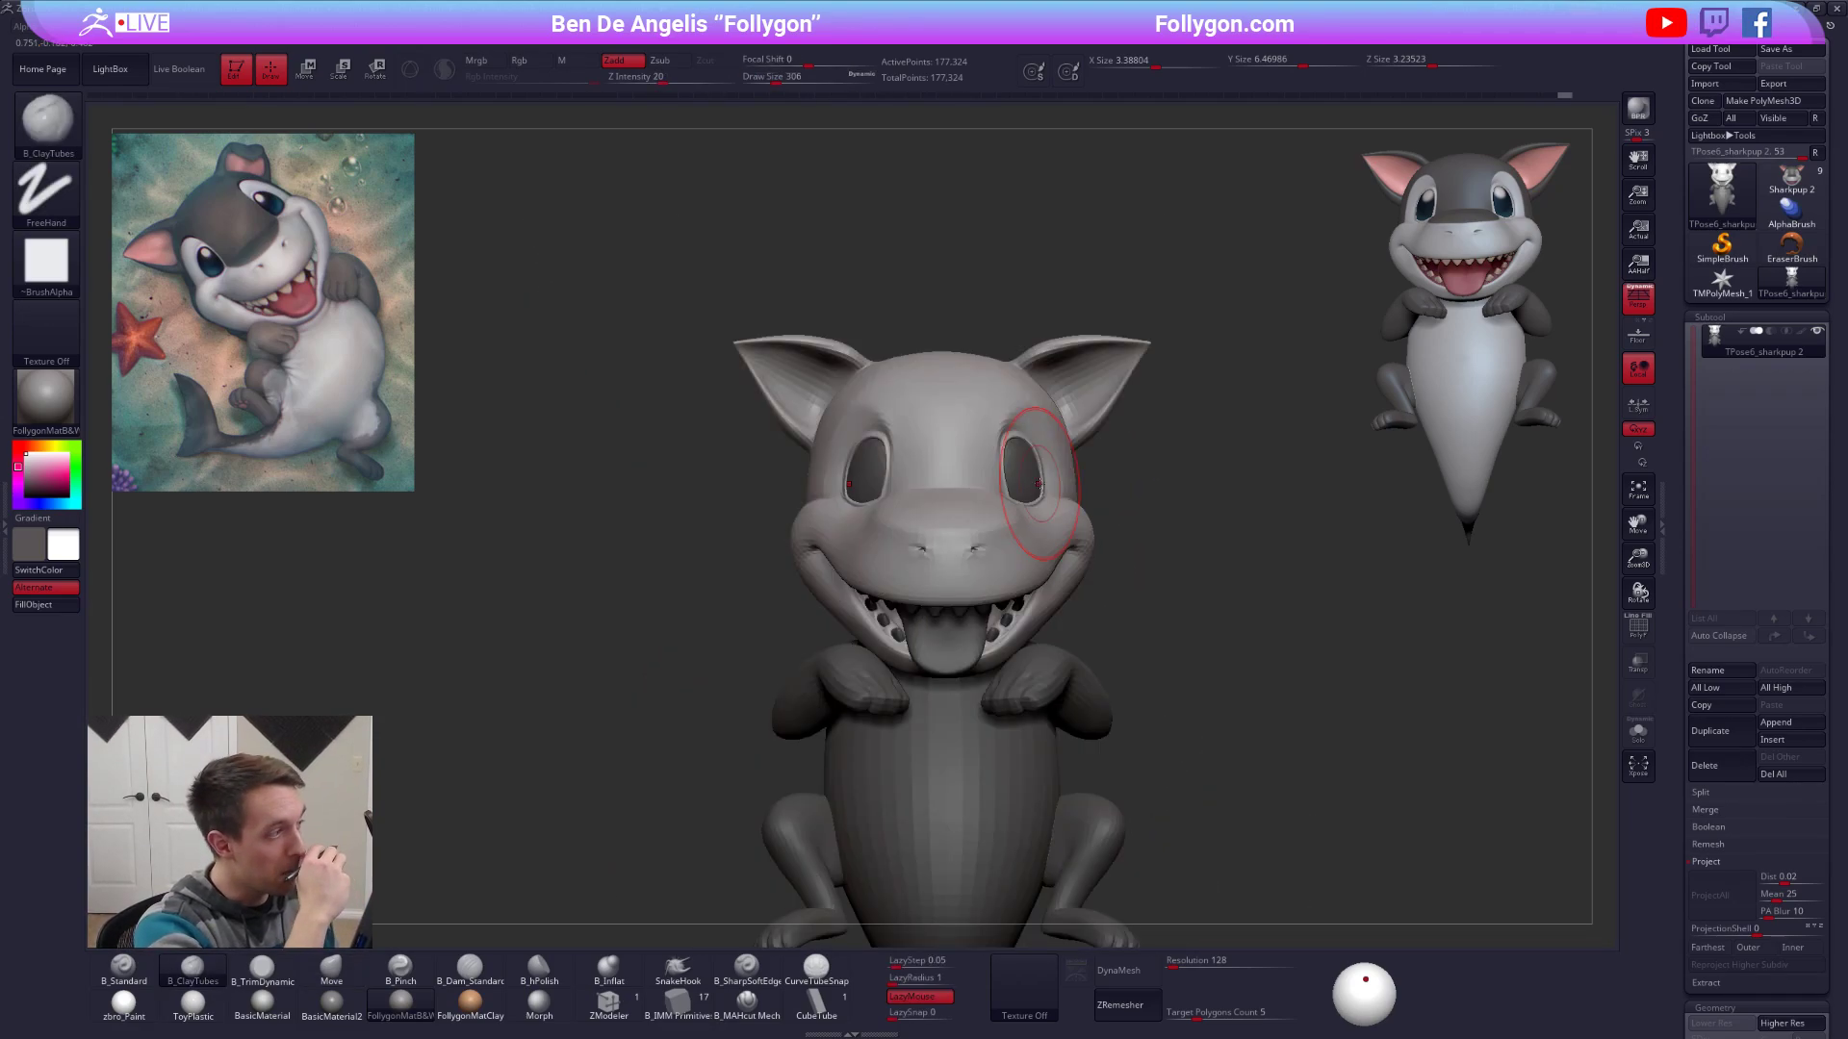
Pull in the rear of the cheeks from behind the head with the Move brush at draw size 192.
key(space)
drag(1070, 537, 1074, 537)
mouse_move(1093, 540)
right_down()
mouse_move(1203, 537)
mouse_move(1107, 541)
mouse_move(1155, 549)
right_up()
key(space)
key(space)
drag(1069, 562, 1057, 562)
key(b)
key(m)
key(v)
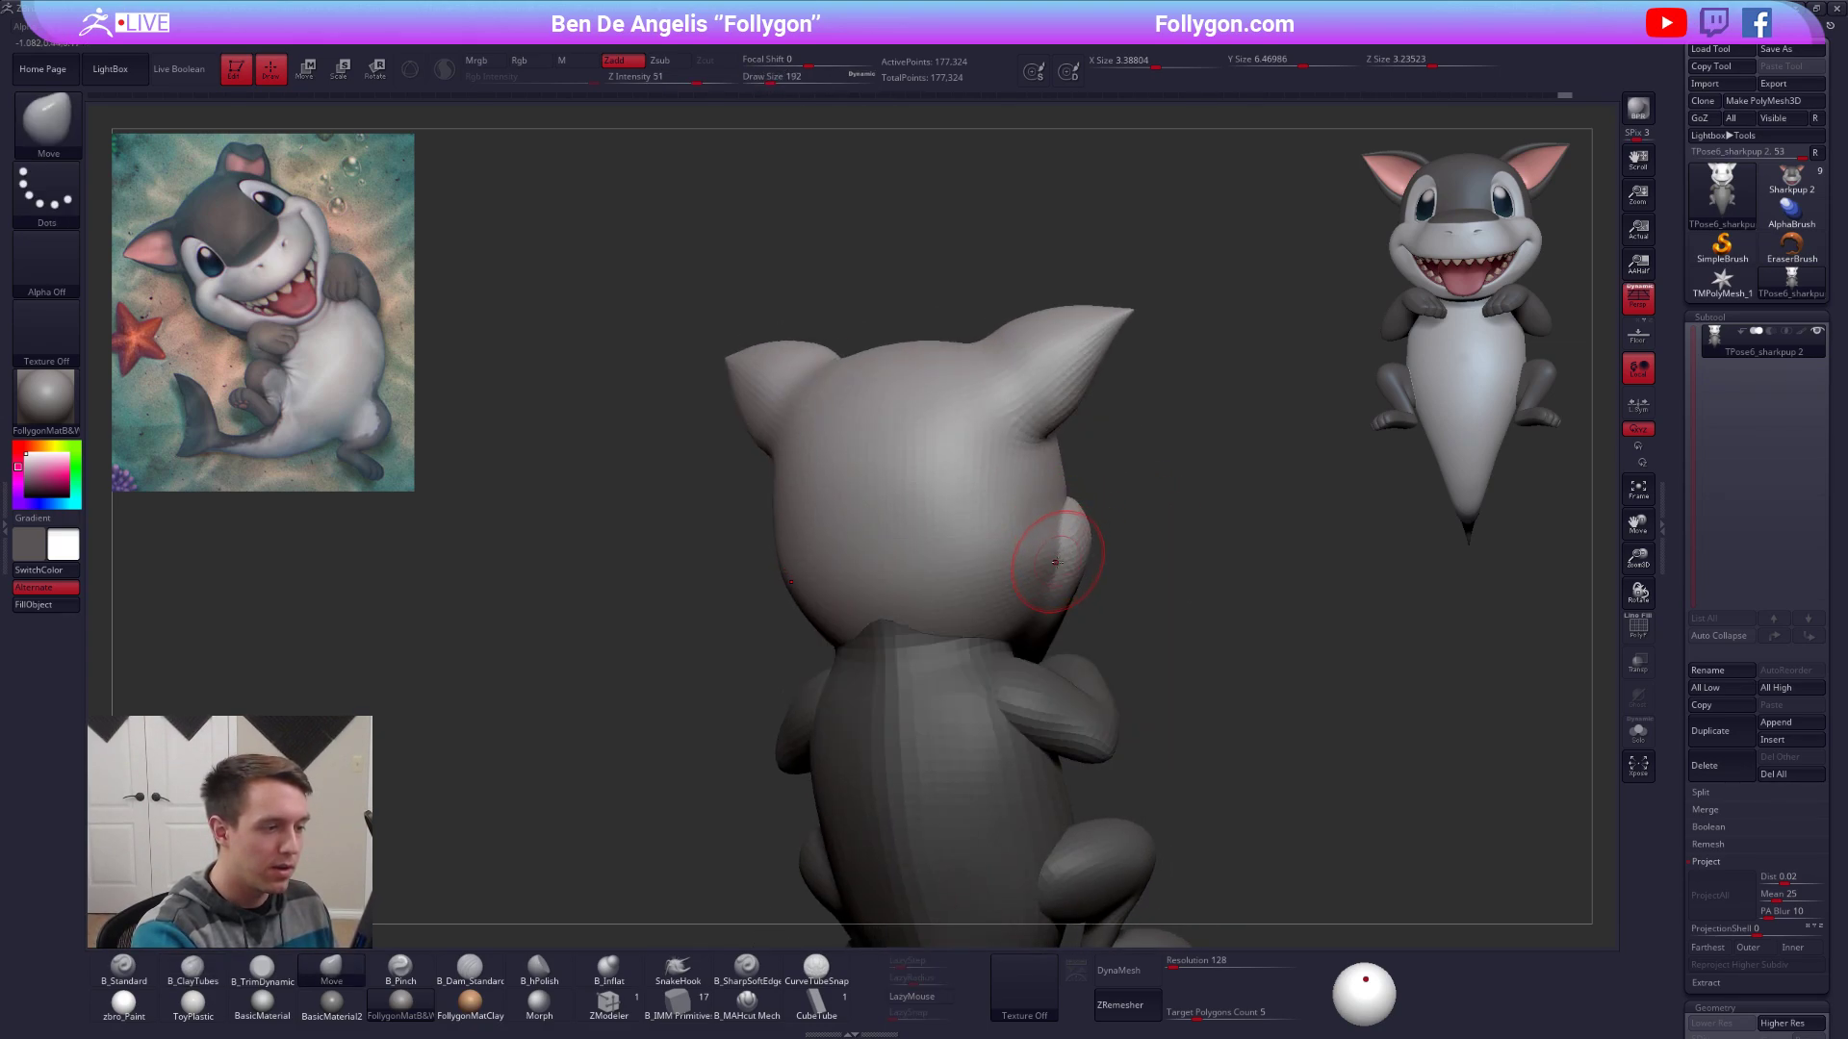
right_drag(1052, 573, 1051, 570)
right_drag(1042, 597, 1067, 539)
drag(1076, 544, 1016, 552)
Switch to the B_Pinch brush at draw size 170 and clear the mask from the figure.
key(5)
key(s)
right_drag(1060, 520, 1086, 587)
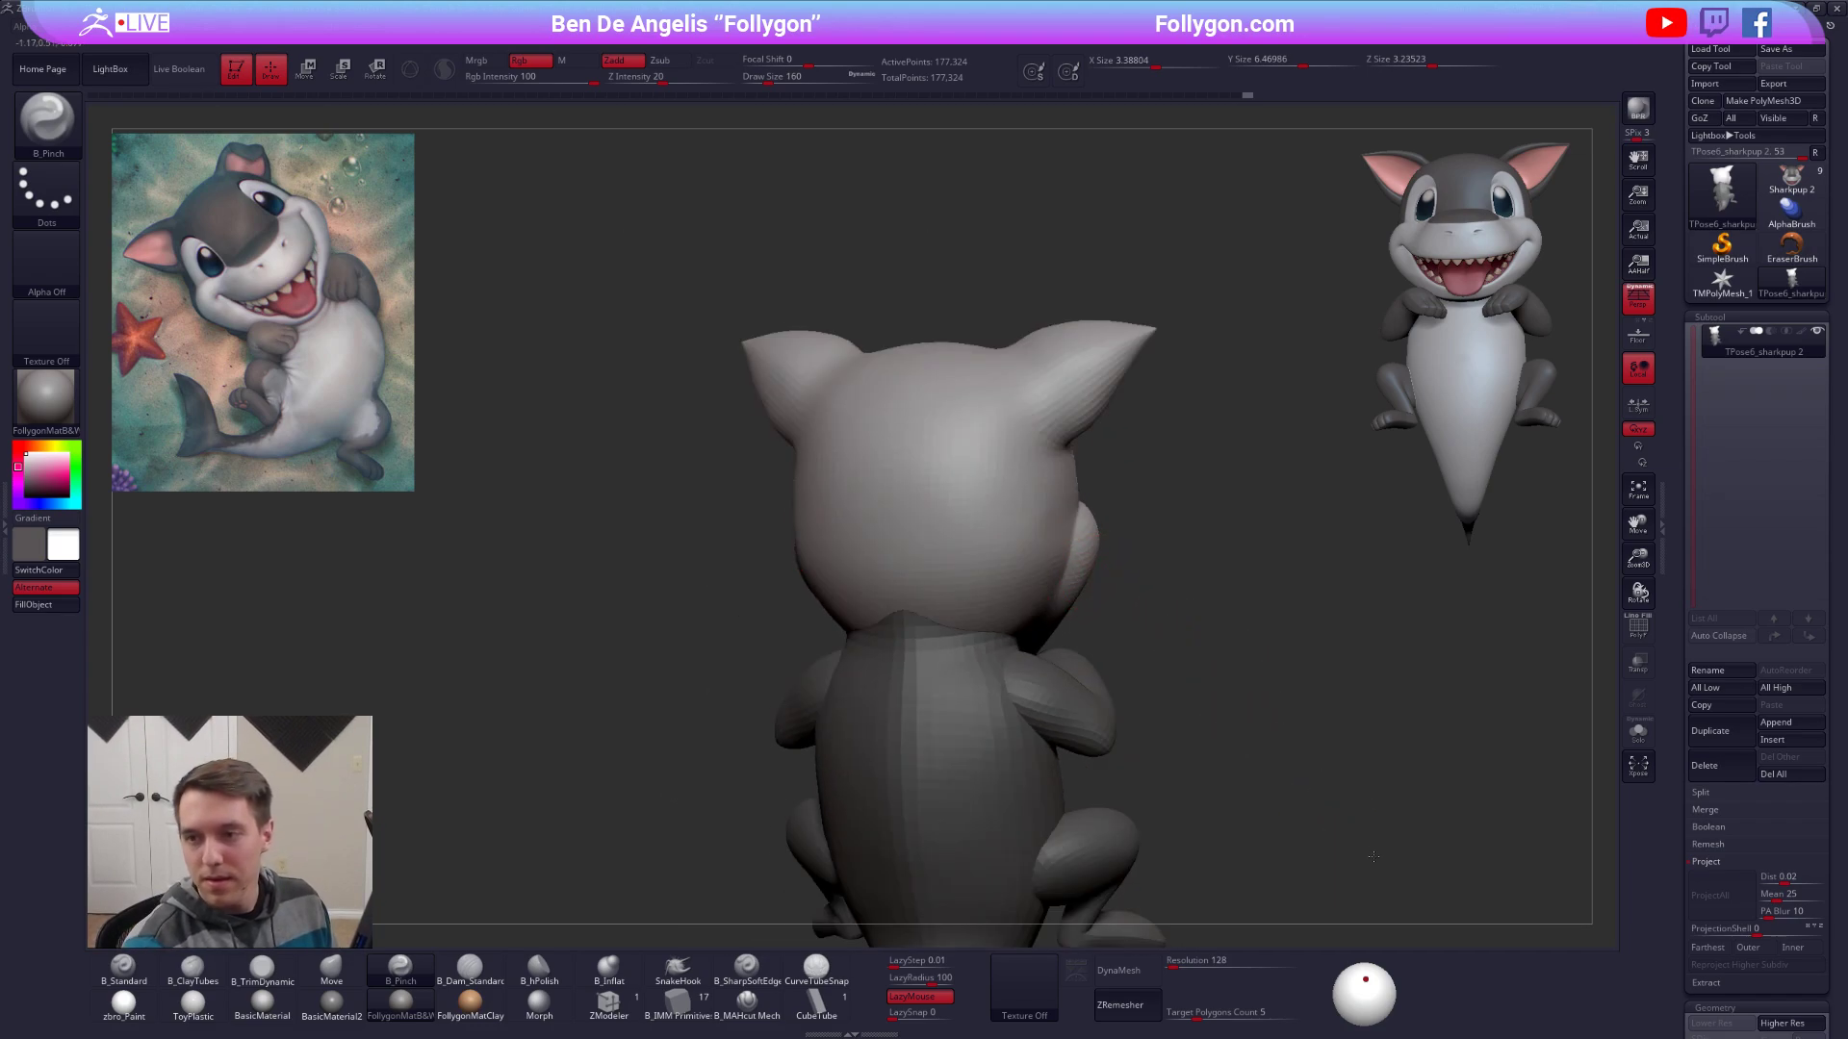
mouse_move(1347, 834)
right_down()
mouse_move(1435, 863)
mouse_move(1357, 833)
mouse_move(1404, 872)
mouse_move(1360, 857)
right_up()
shift+right_drag(1174, 553, 1171, 504)
ctrl+drag(1217, 510, 1251, 537)
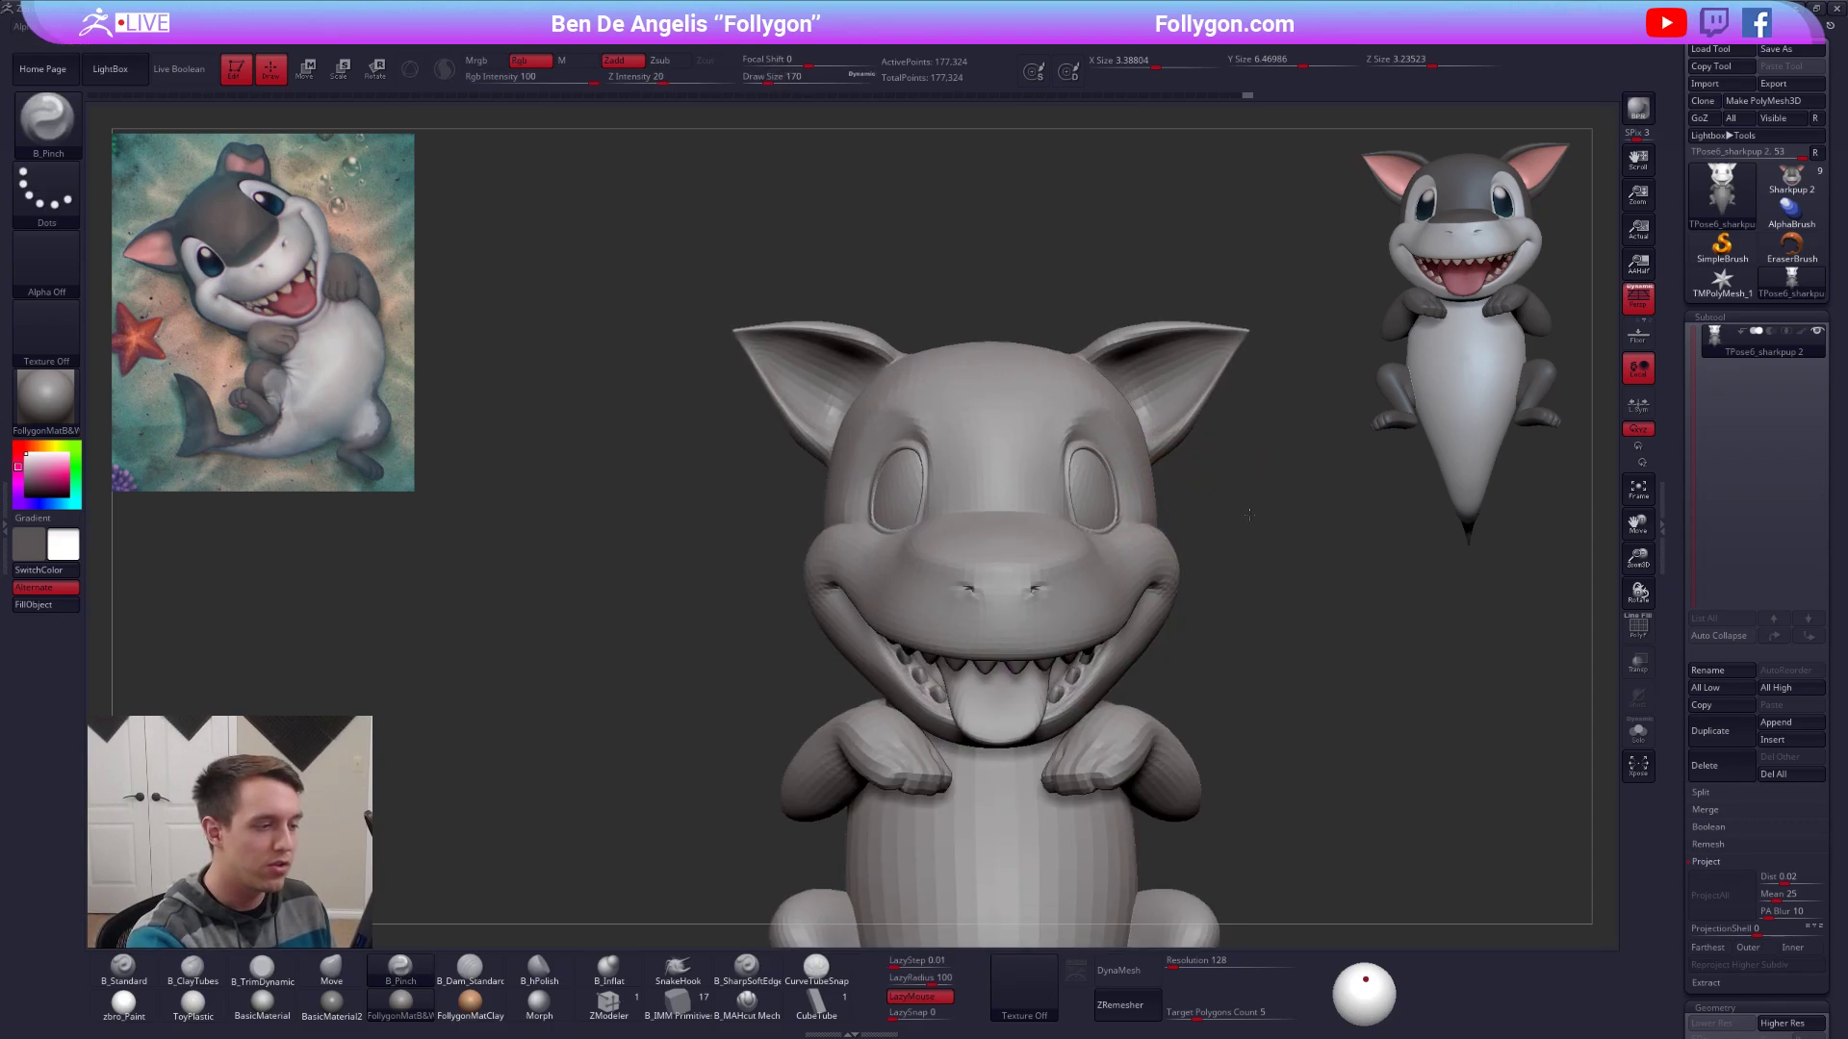
Quick-save the project with the whole figure in front view.
alt+right_drag(1252, 537, 1232, 462)
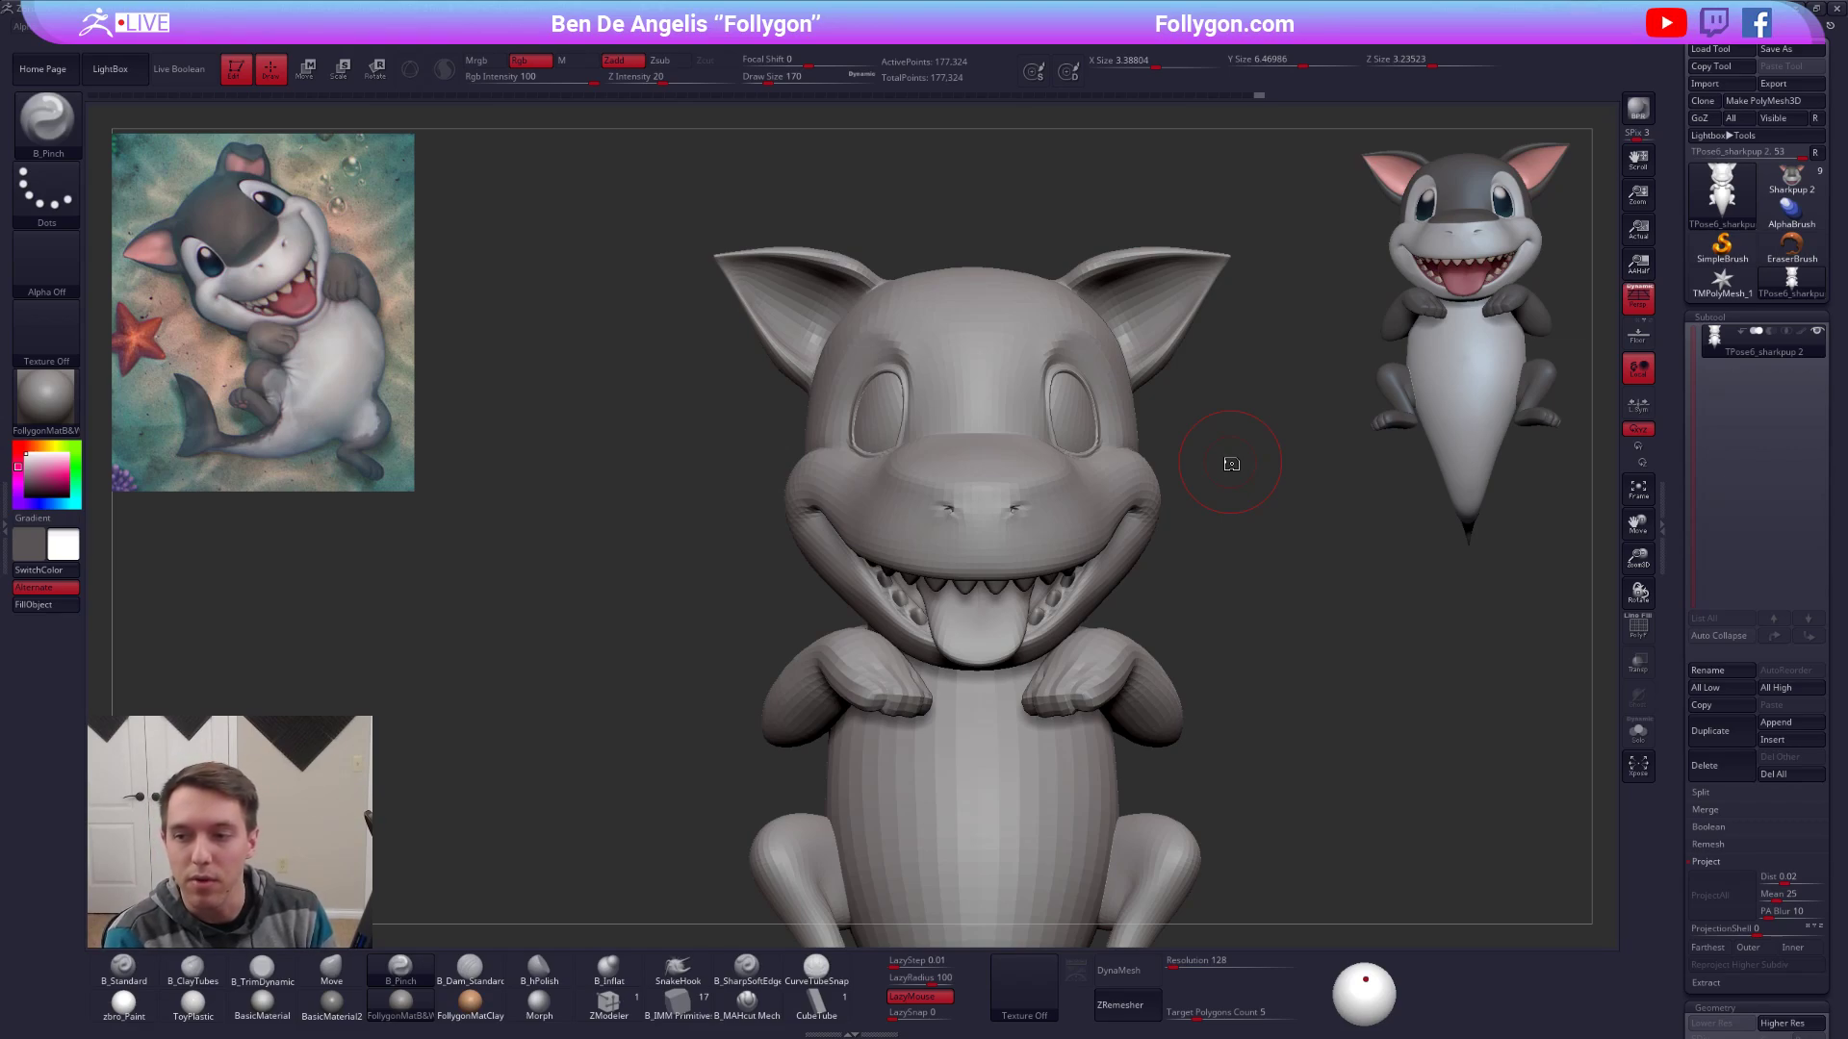
key(ctrl+s)
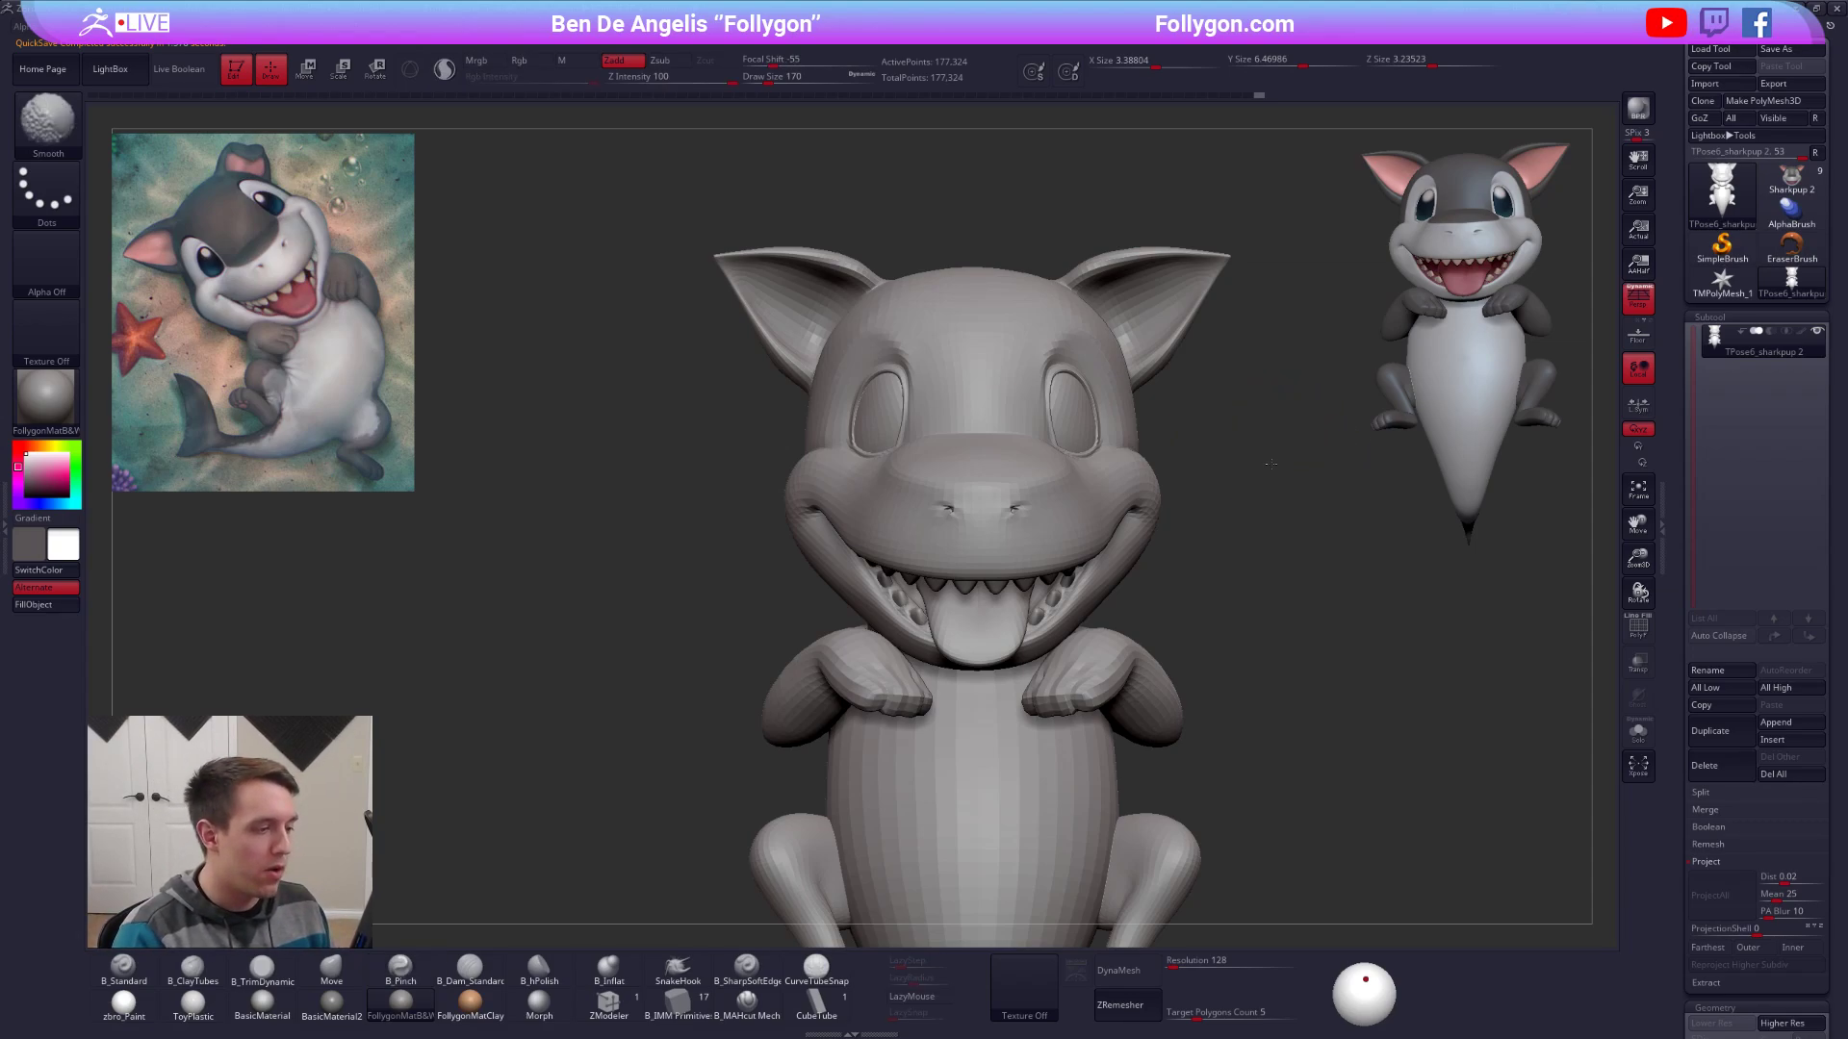
mouse_move(1262, 485)
ctrl+right_down()
mouse_move(1254, 448)
mouse_move(1294, 495)
ctrl+right_up()
right_click(1248, 424)
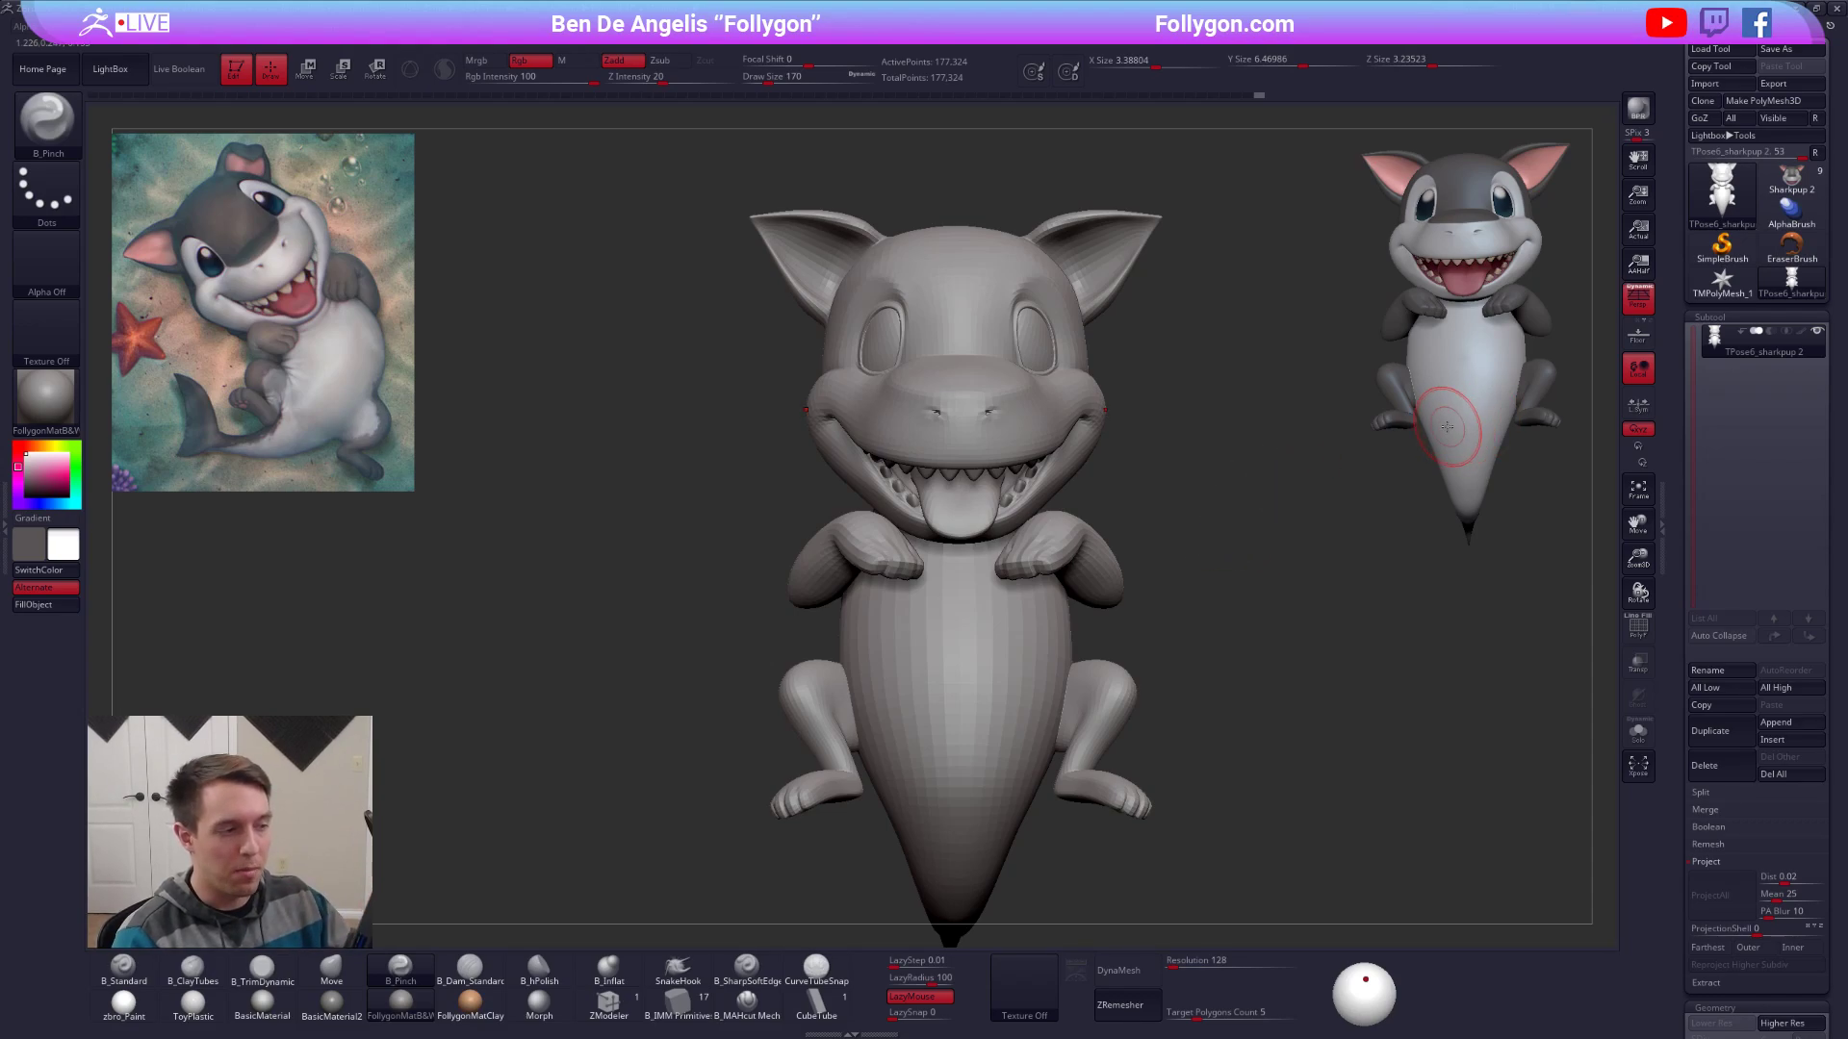
Compare the painted Sharkpup 2 tool with the combined Transpose Master mesh from several angles.
click(1791, 179)
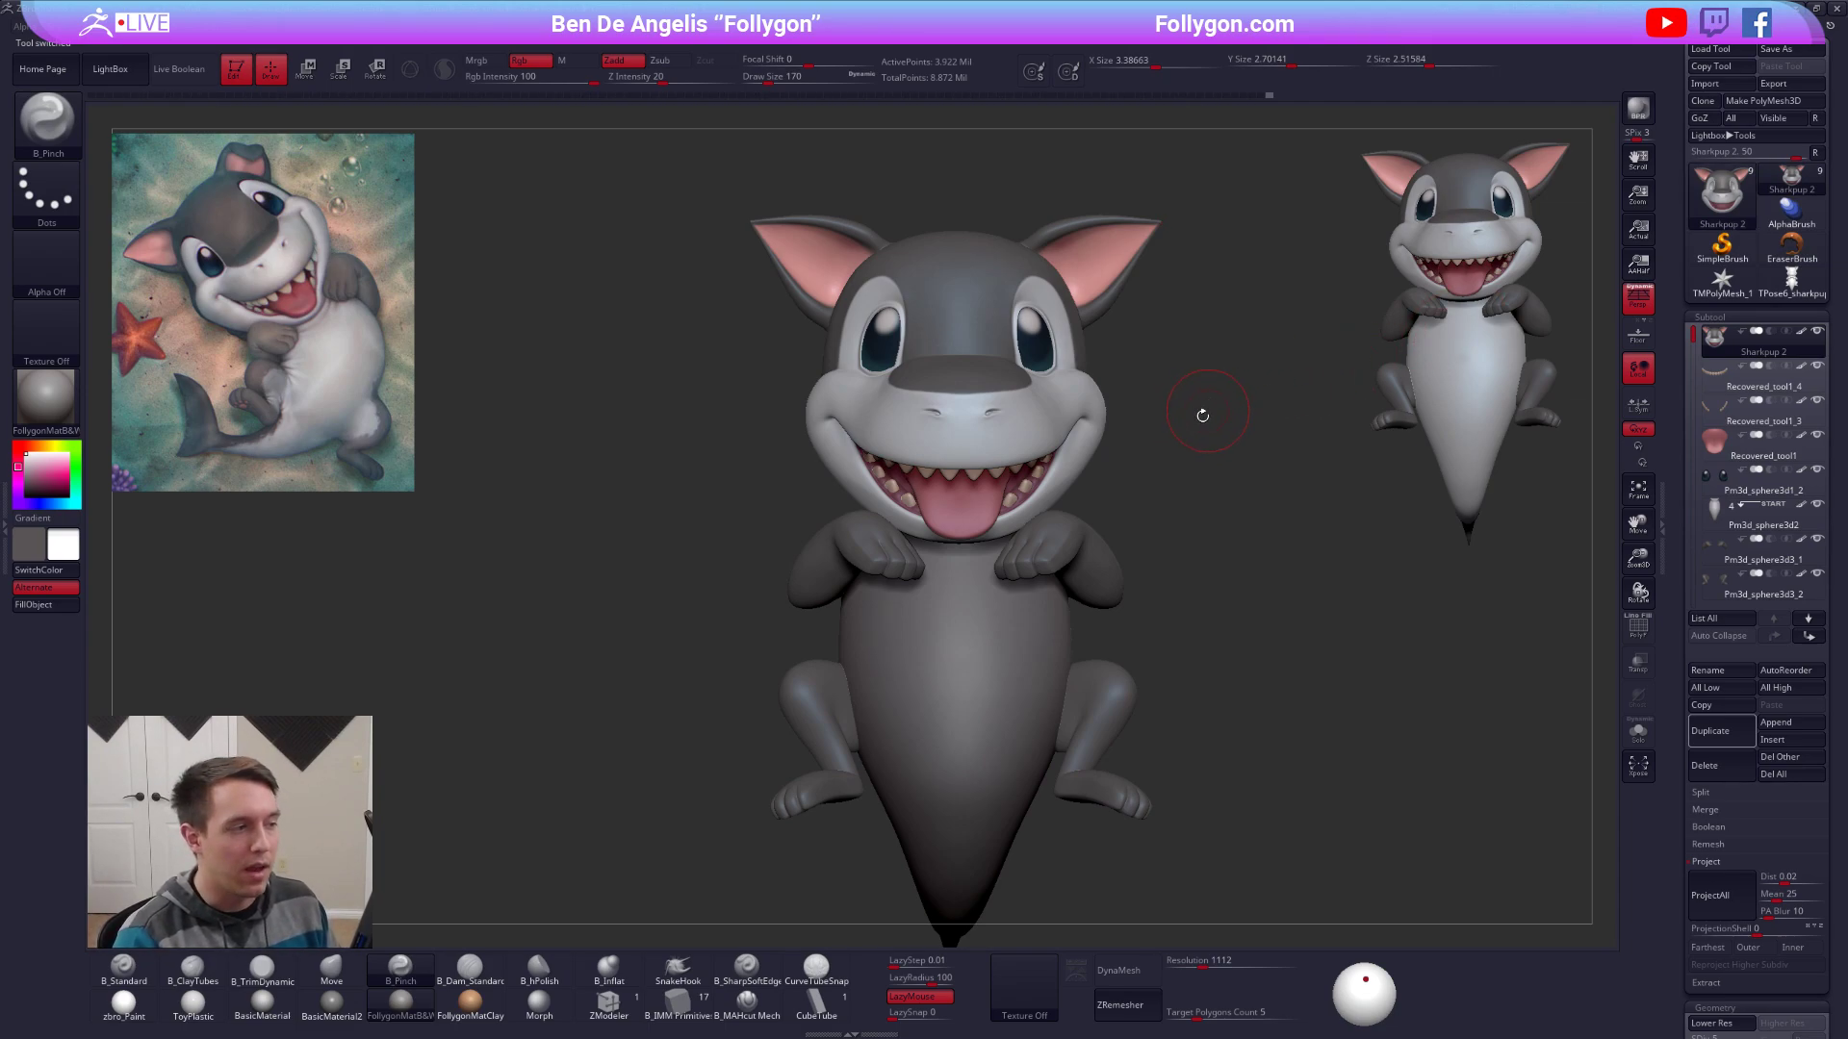
drag(1248, 484, 1126, 528)
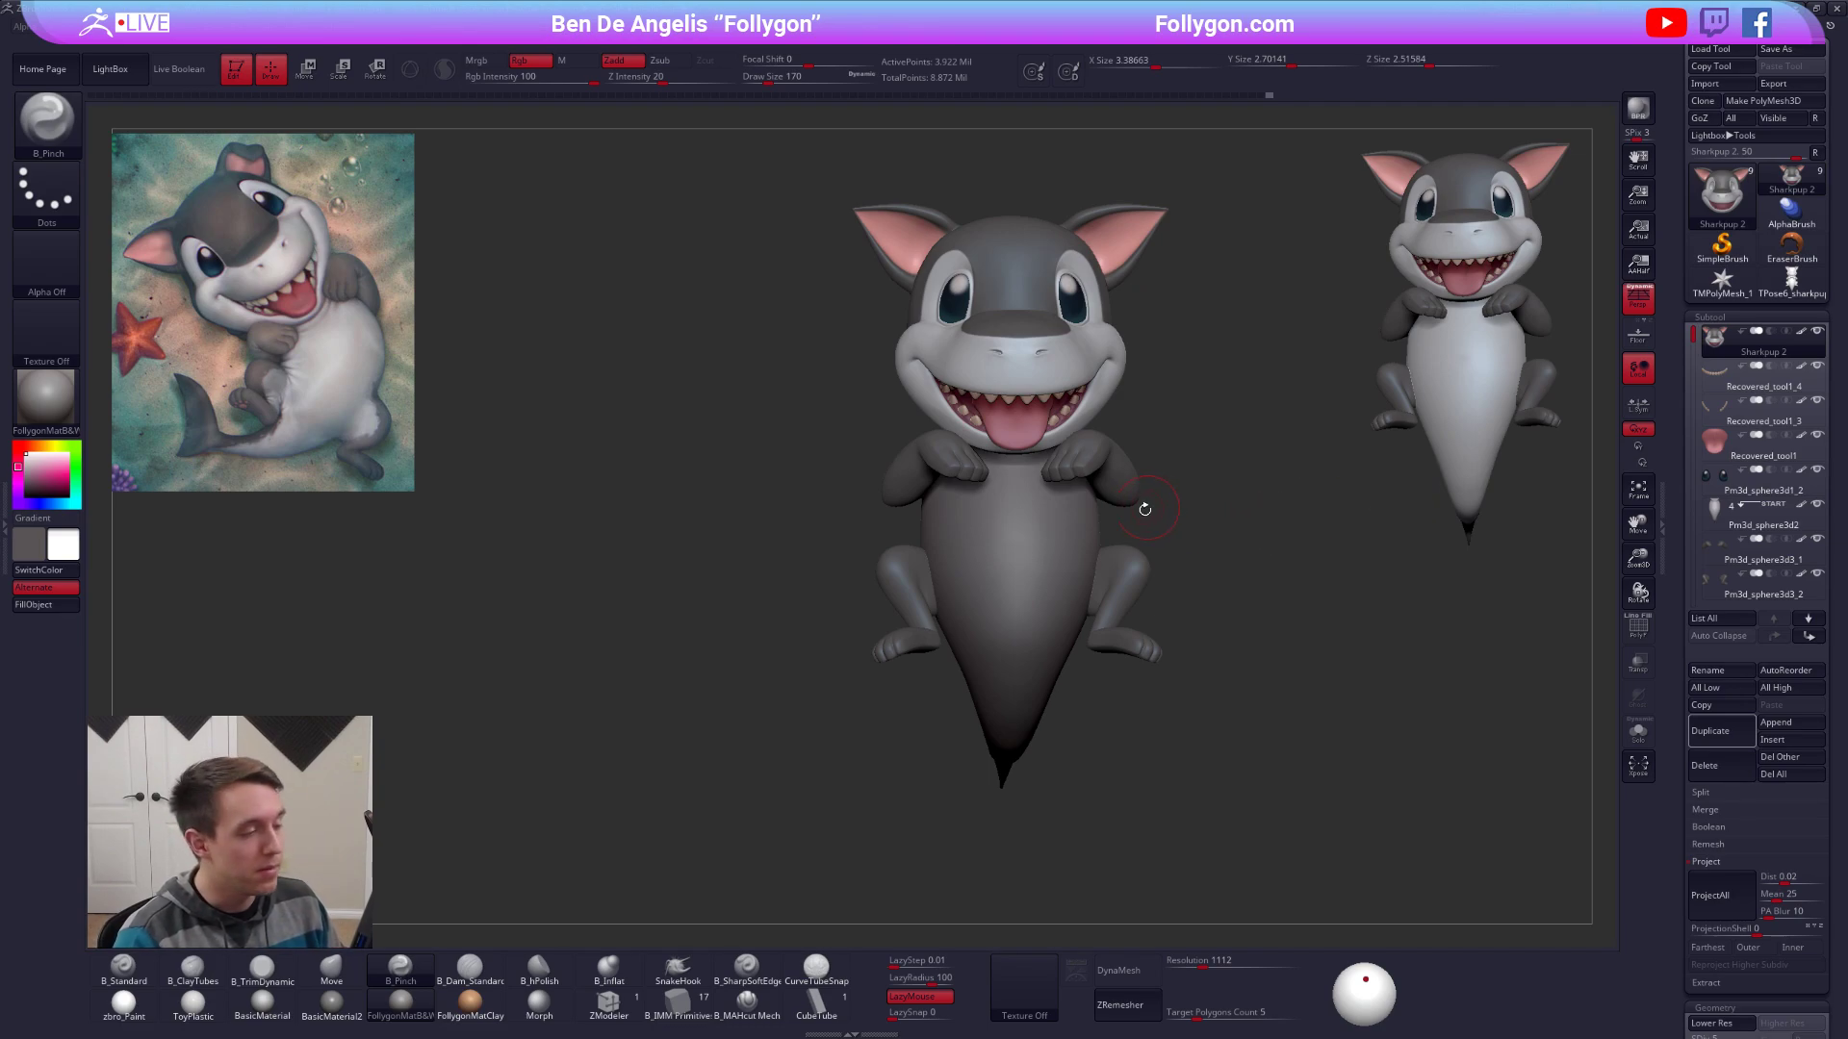
drag(1145, 510, 1174, 522)
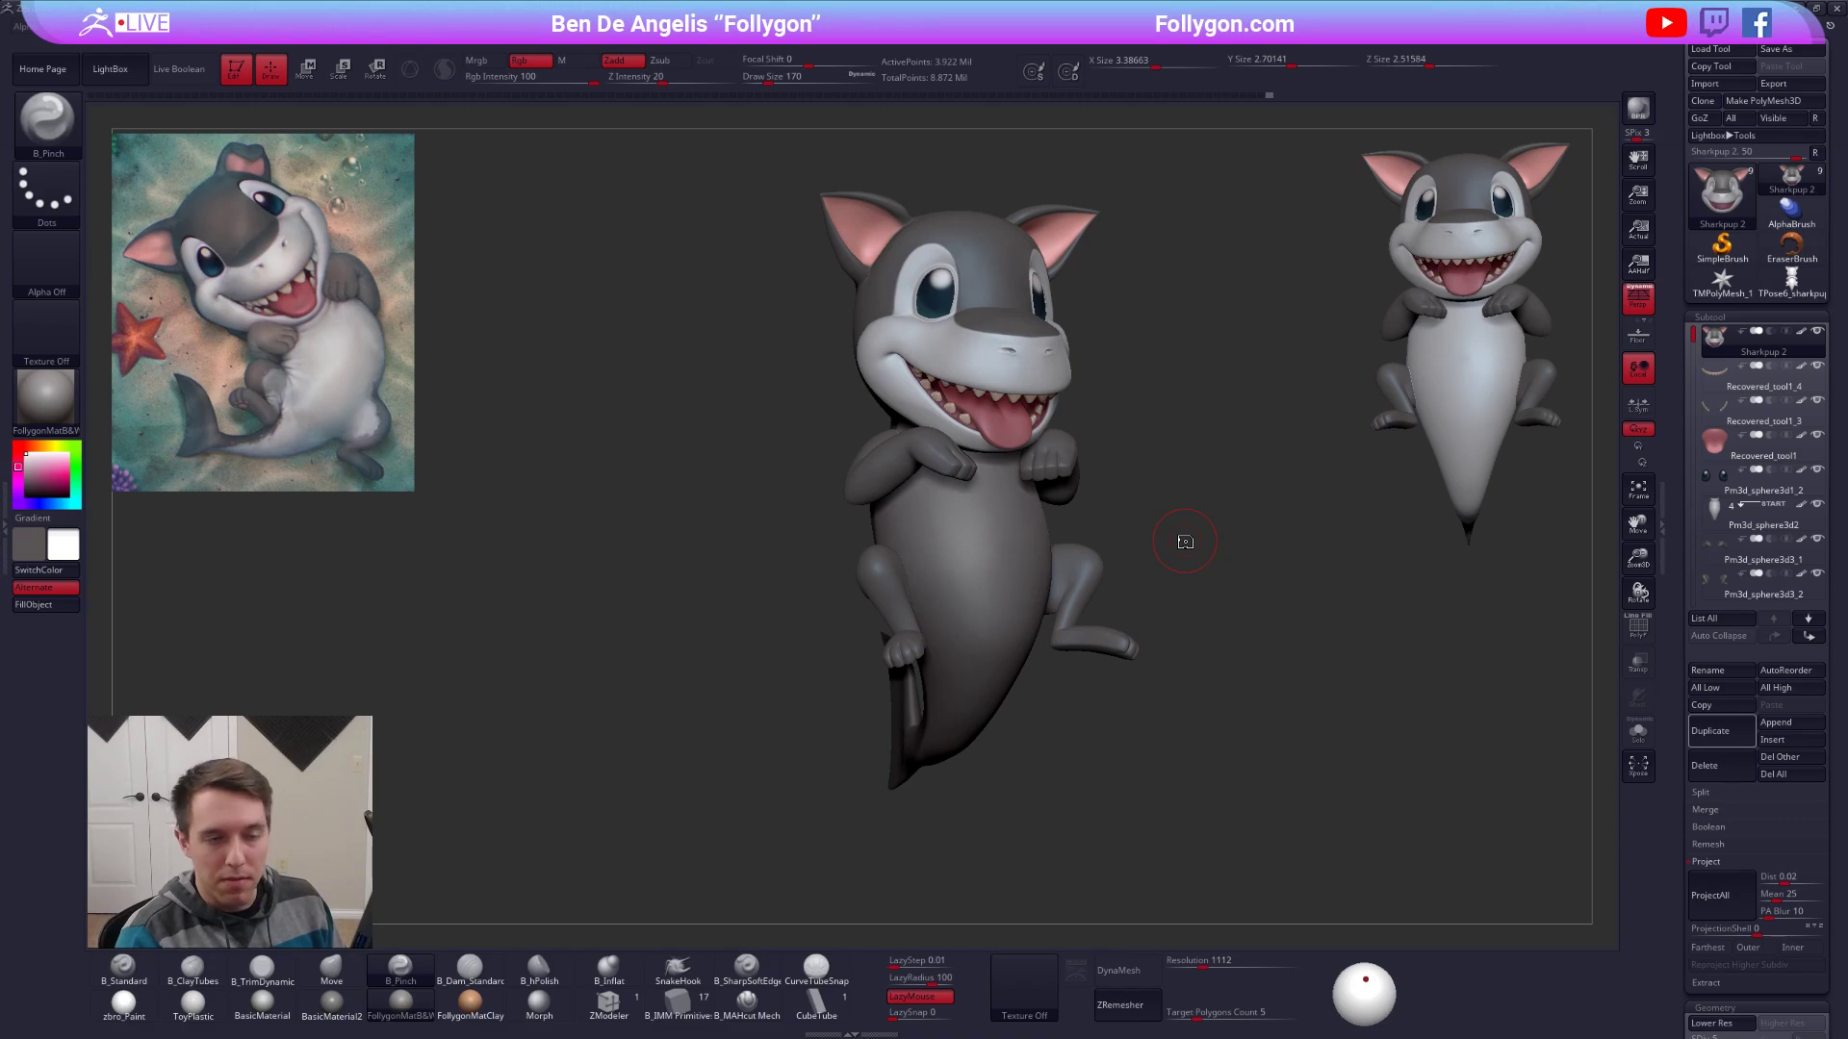
click(1792, 285)
click(1791, 179)
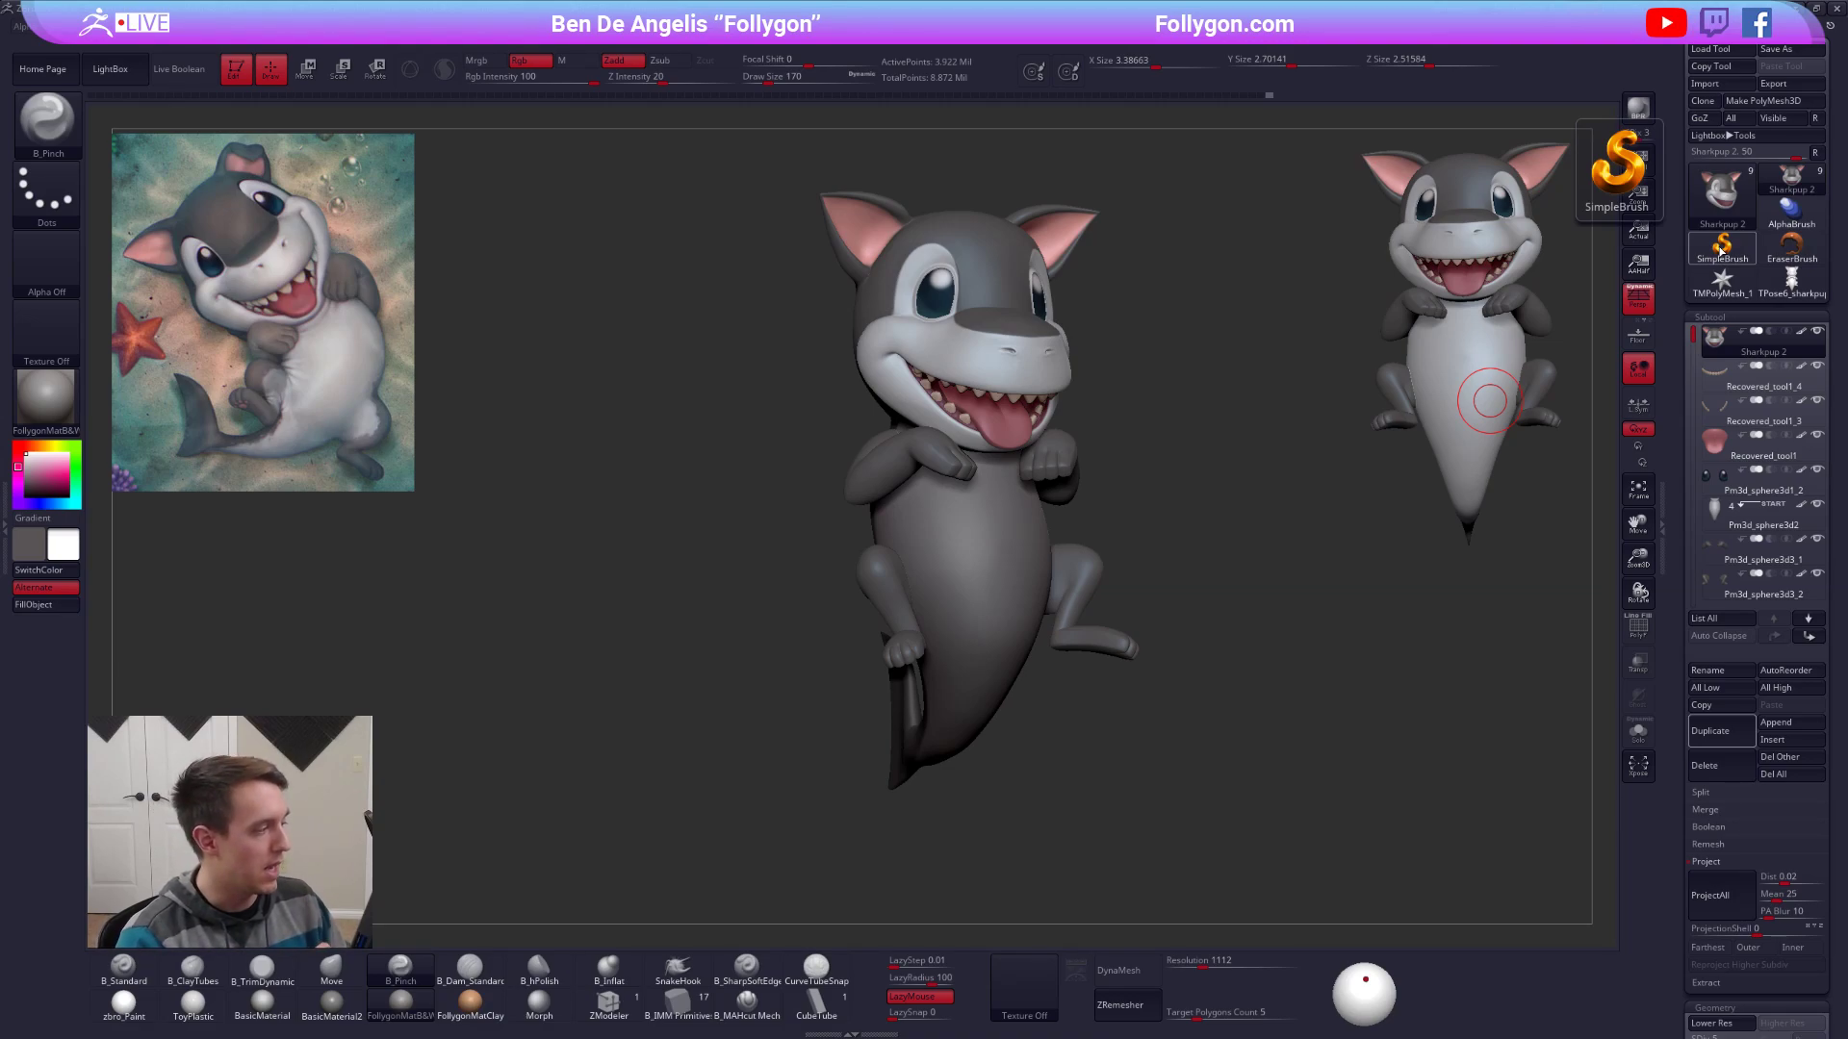
Select the body subtool and the B_Standard brush, and return to the combined TPose6_sharkpup 2 mesh.
alt+click(981, 555)
alt+drag(1036, 664, 1051, 755)
key(shift+f)
key(shift+f)
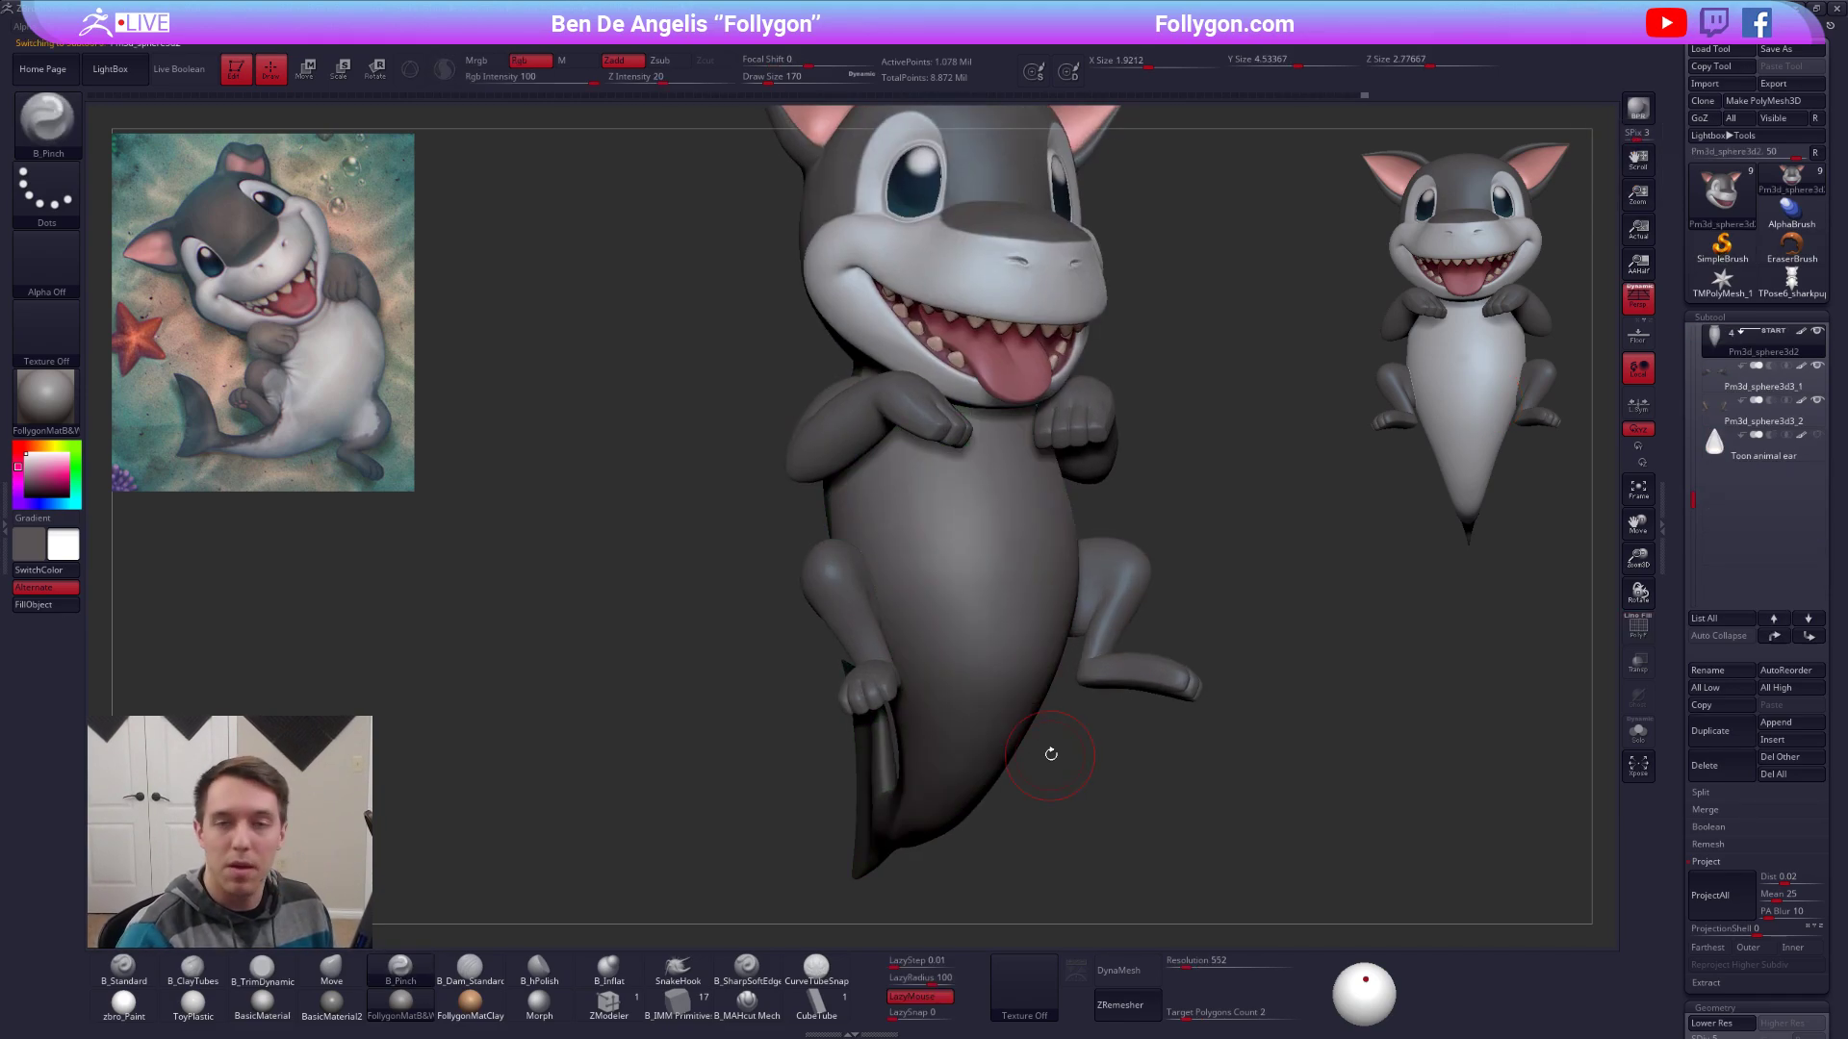
key(b)
key(s)
key(t)
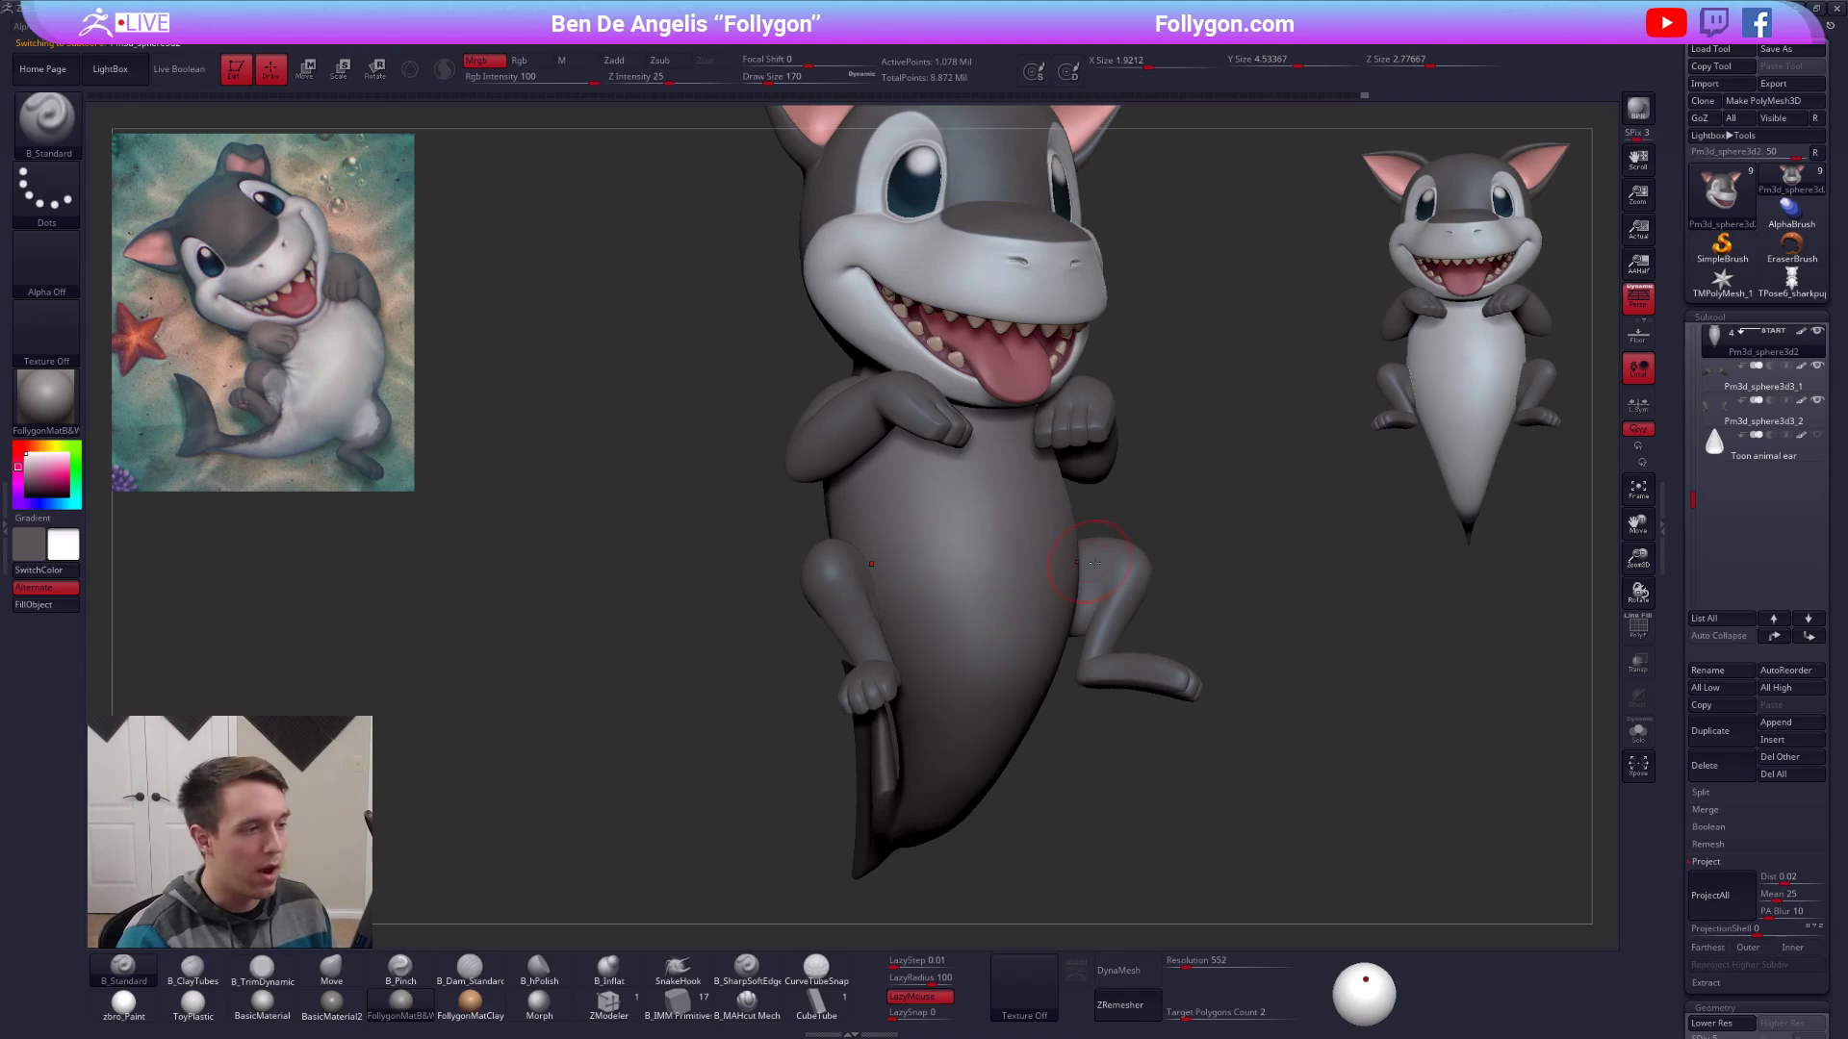
mouse_move(1785, 188)
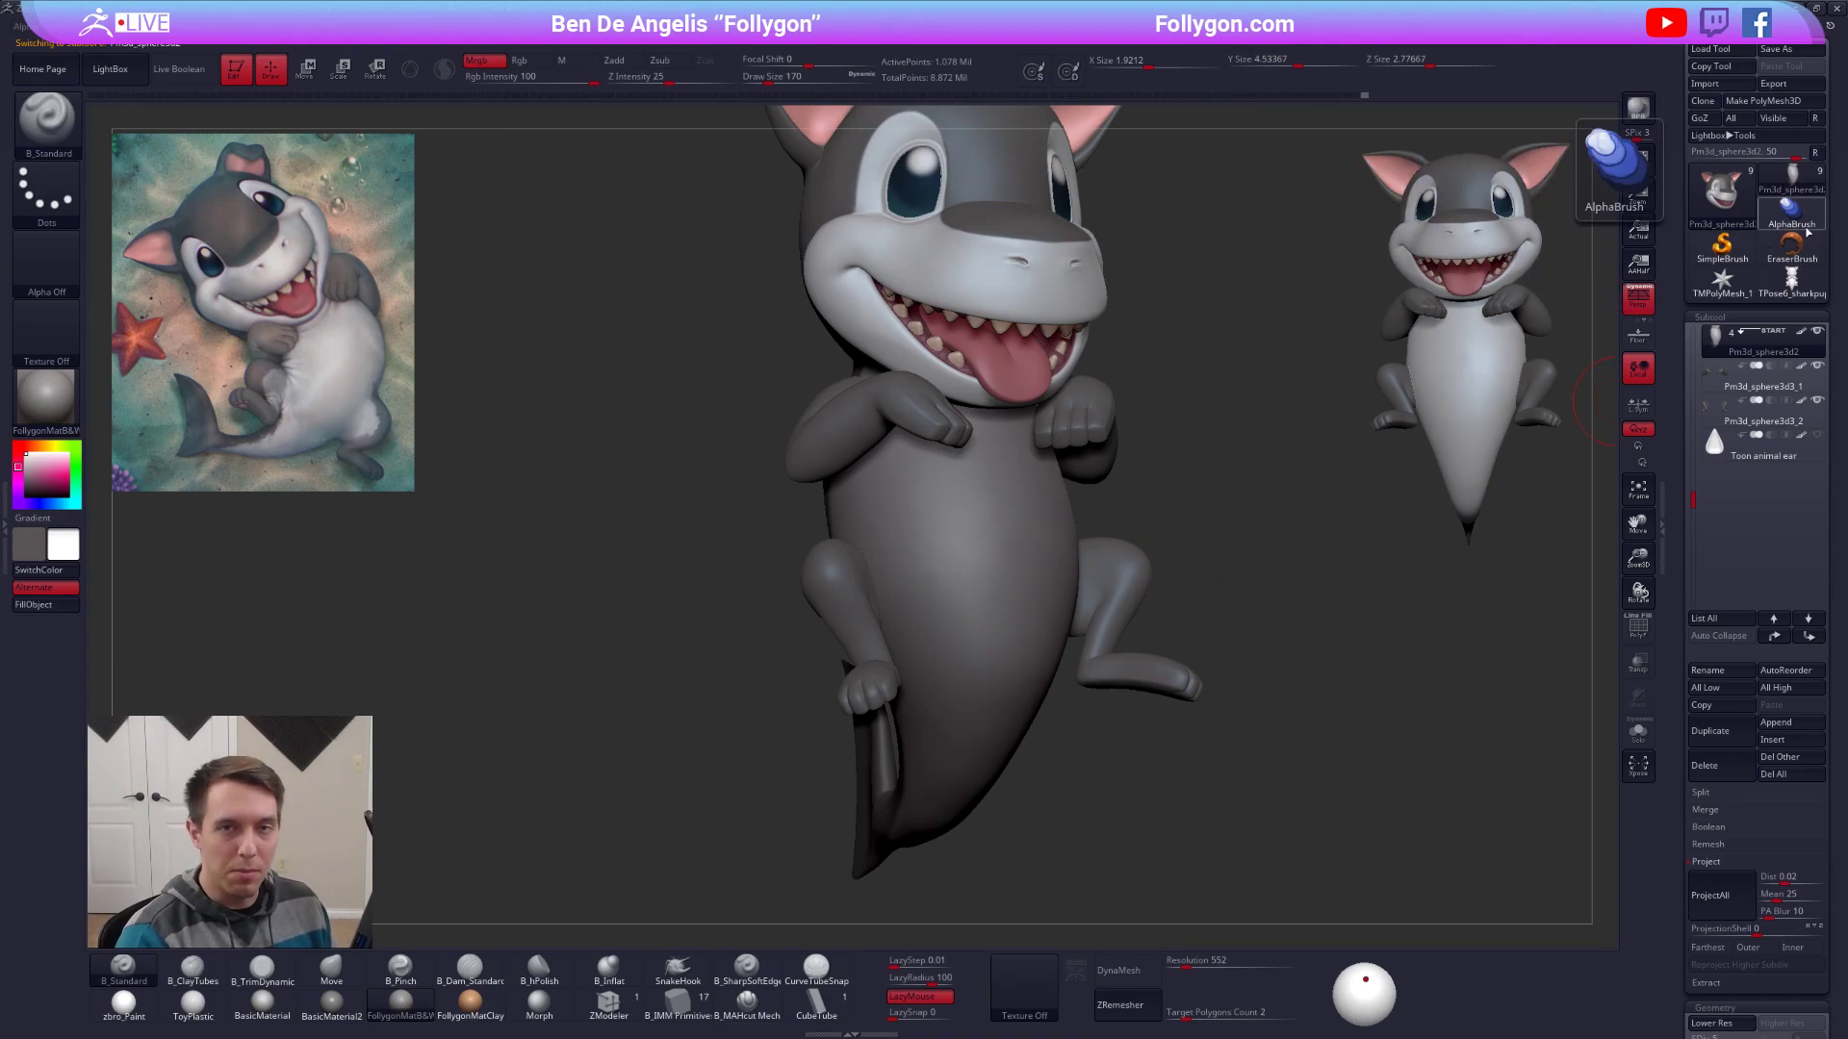
click(1791, 281)
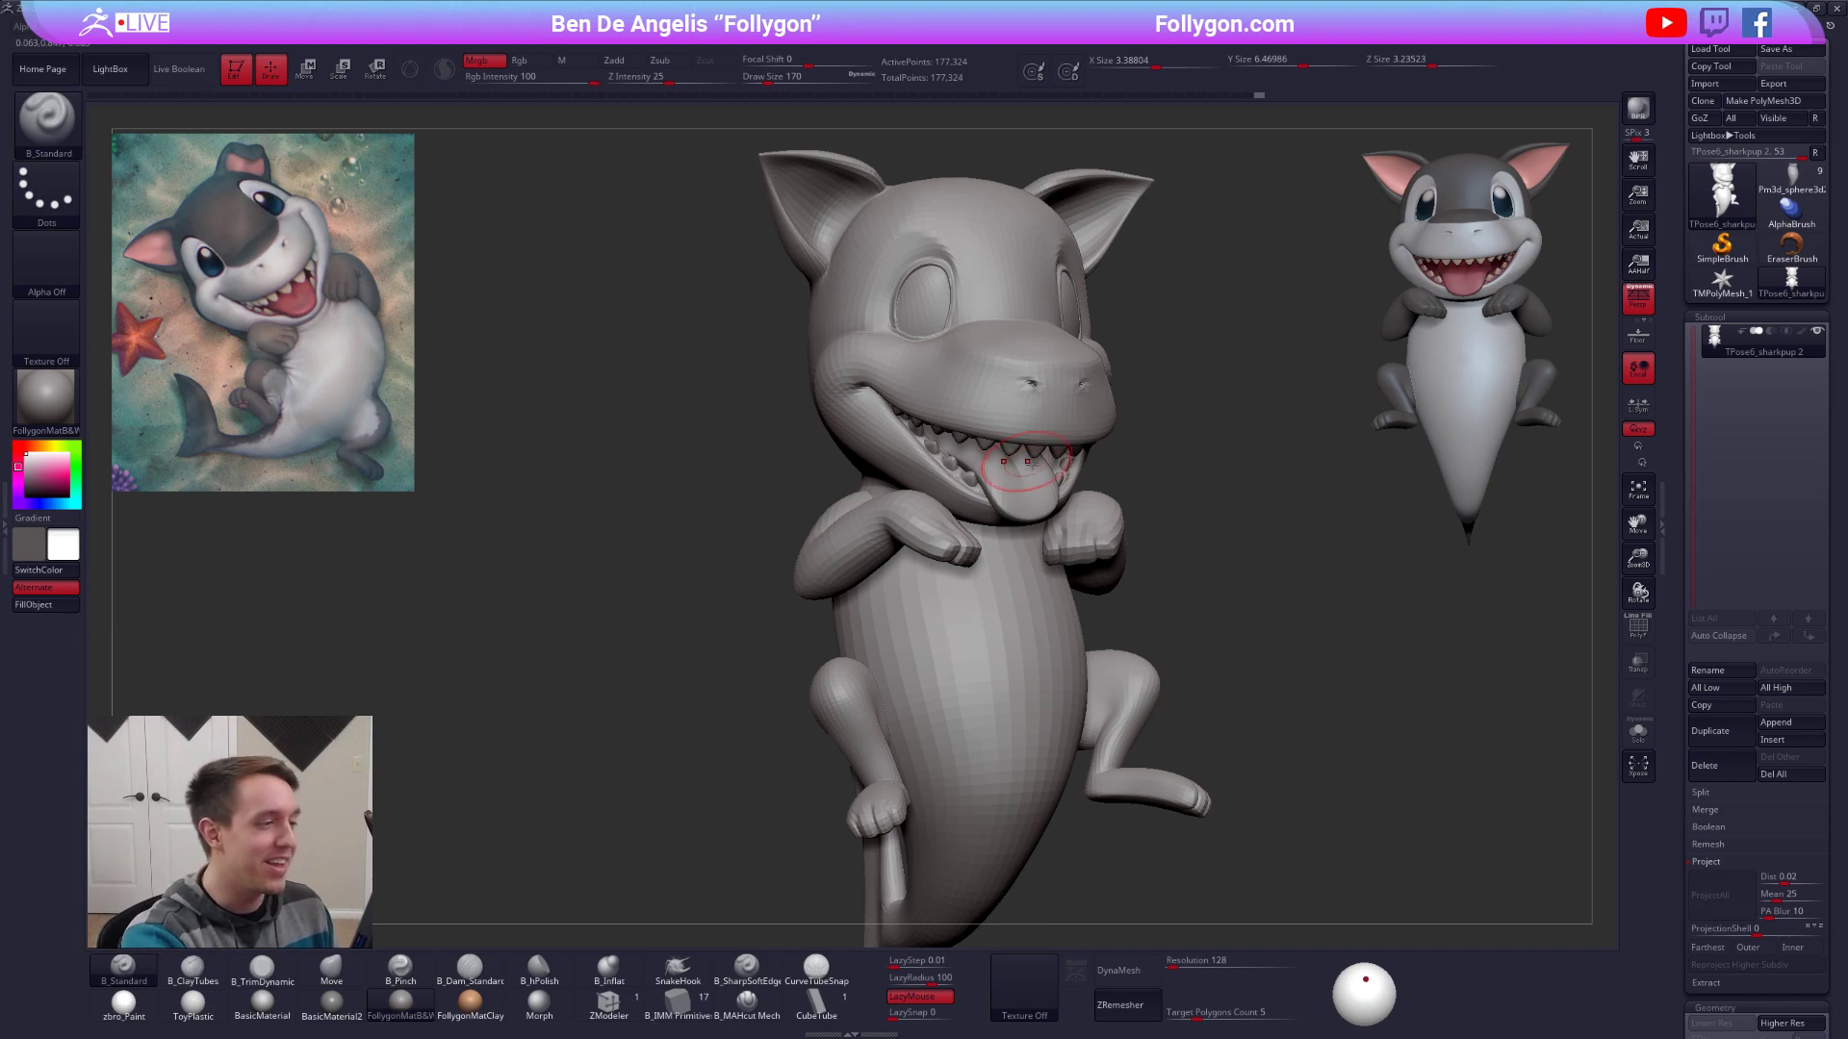
Adjust the back edges of the cheeks from behind the head with the Move brush.
mouse_move(1016, 475)
right_down()
mouse_move(1041, 488)
mouse_move(1048, 390)
mouse_move(1062, 472)
right_up()
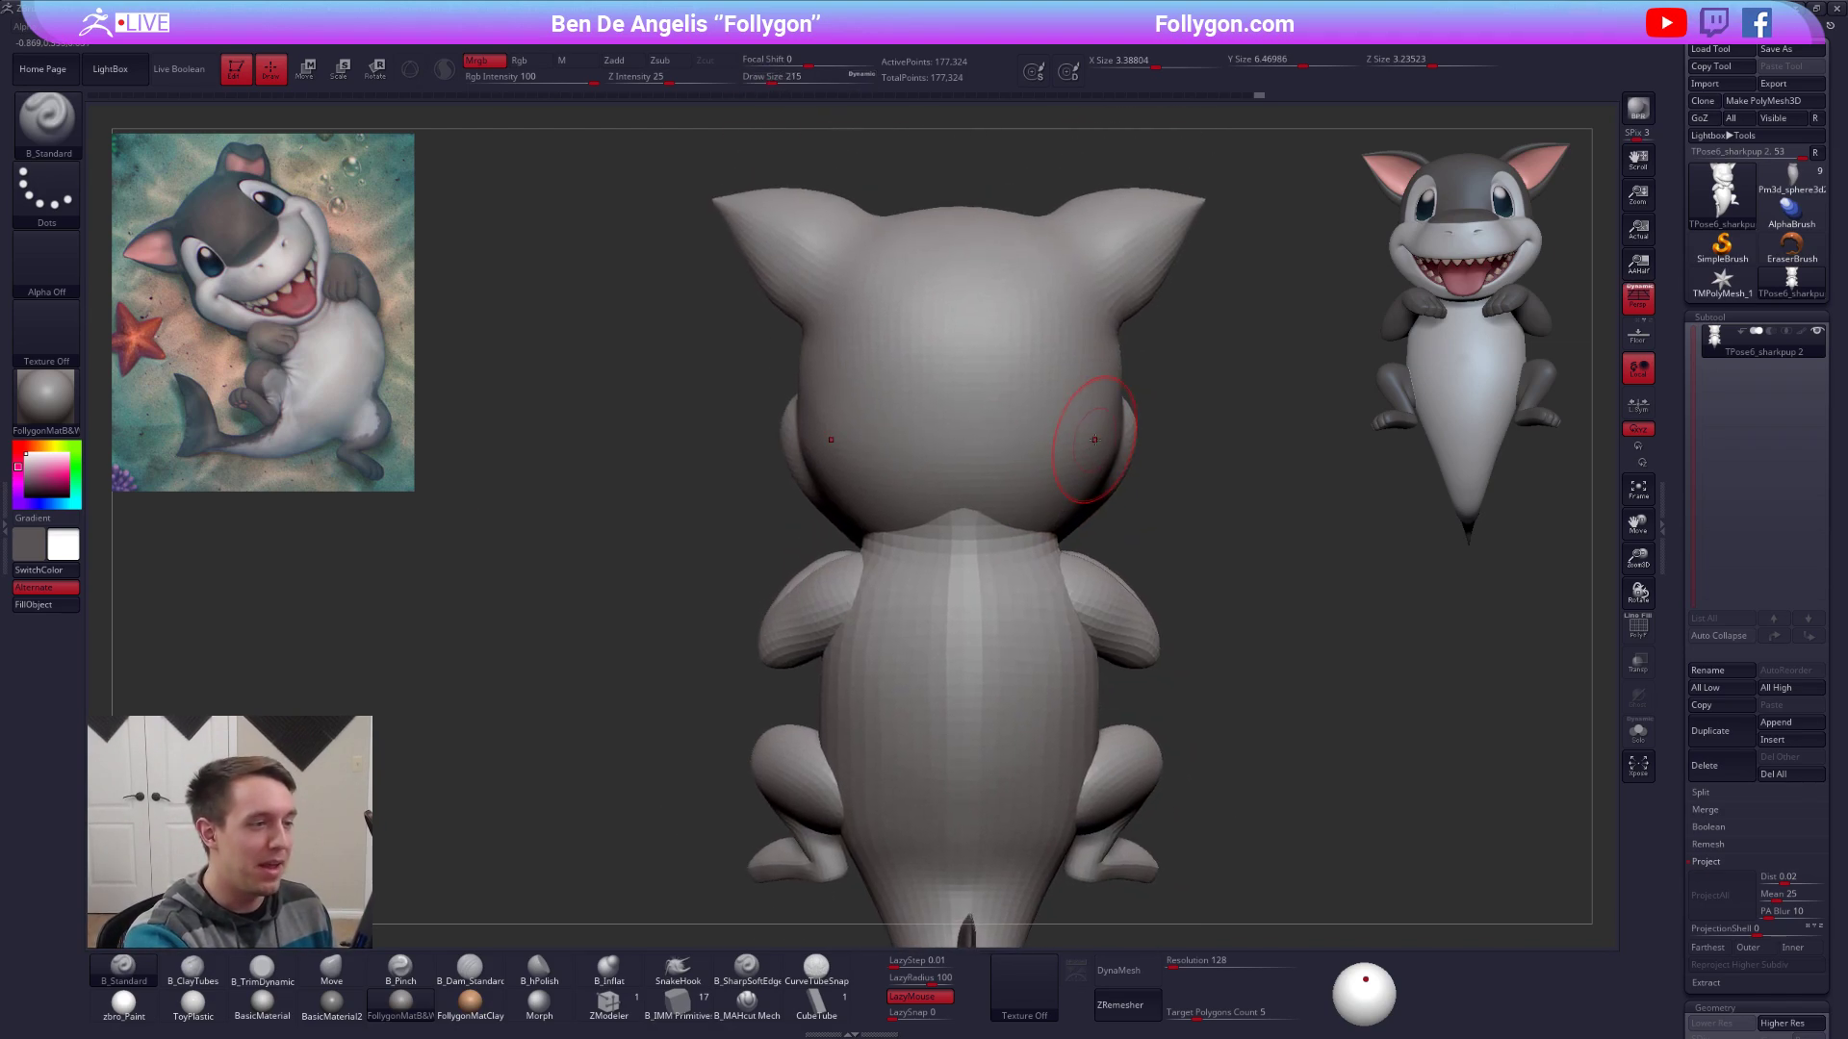
key(s)
key(b)
key(m)
key(v)
key(s)
drag(1119, 400, 1126, 424)
key(s)
mouse_move(1150, 431)
right_down()
mouse_move(1100, 439)
mouse_move(1153, 450)
mouse_move(1112, 449)
right_up()
Tighten the crease where the cheeks meet the back of the head with the B_Pinch brush.
key(s)
key(b)
key(p)
key(i)
key(s)
drag(1112, 448, 1100, 448)
mouse_move(1161, 364)
mouse_down()
mouse_move(1111, 452)
mouse_move(1080, 635)
mouse_up()
right_drag(1079, 616, 1136, 587)
key(space)
drag(1107, 539, 1111, 539)
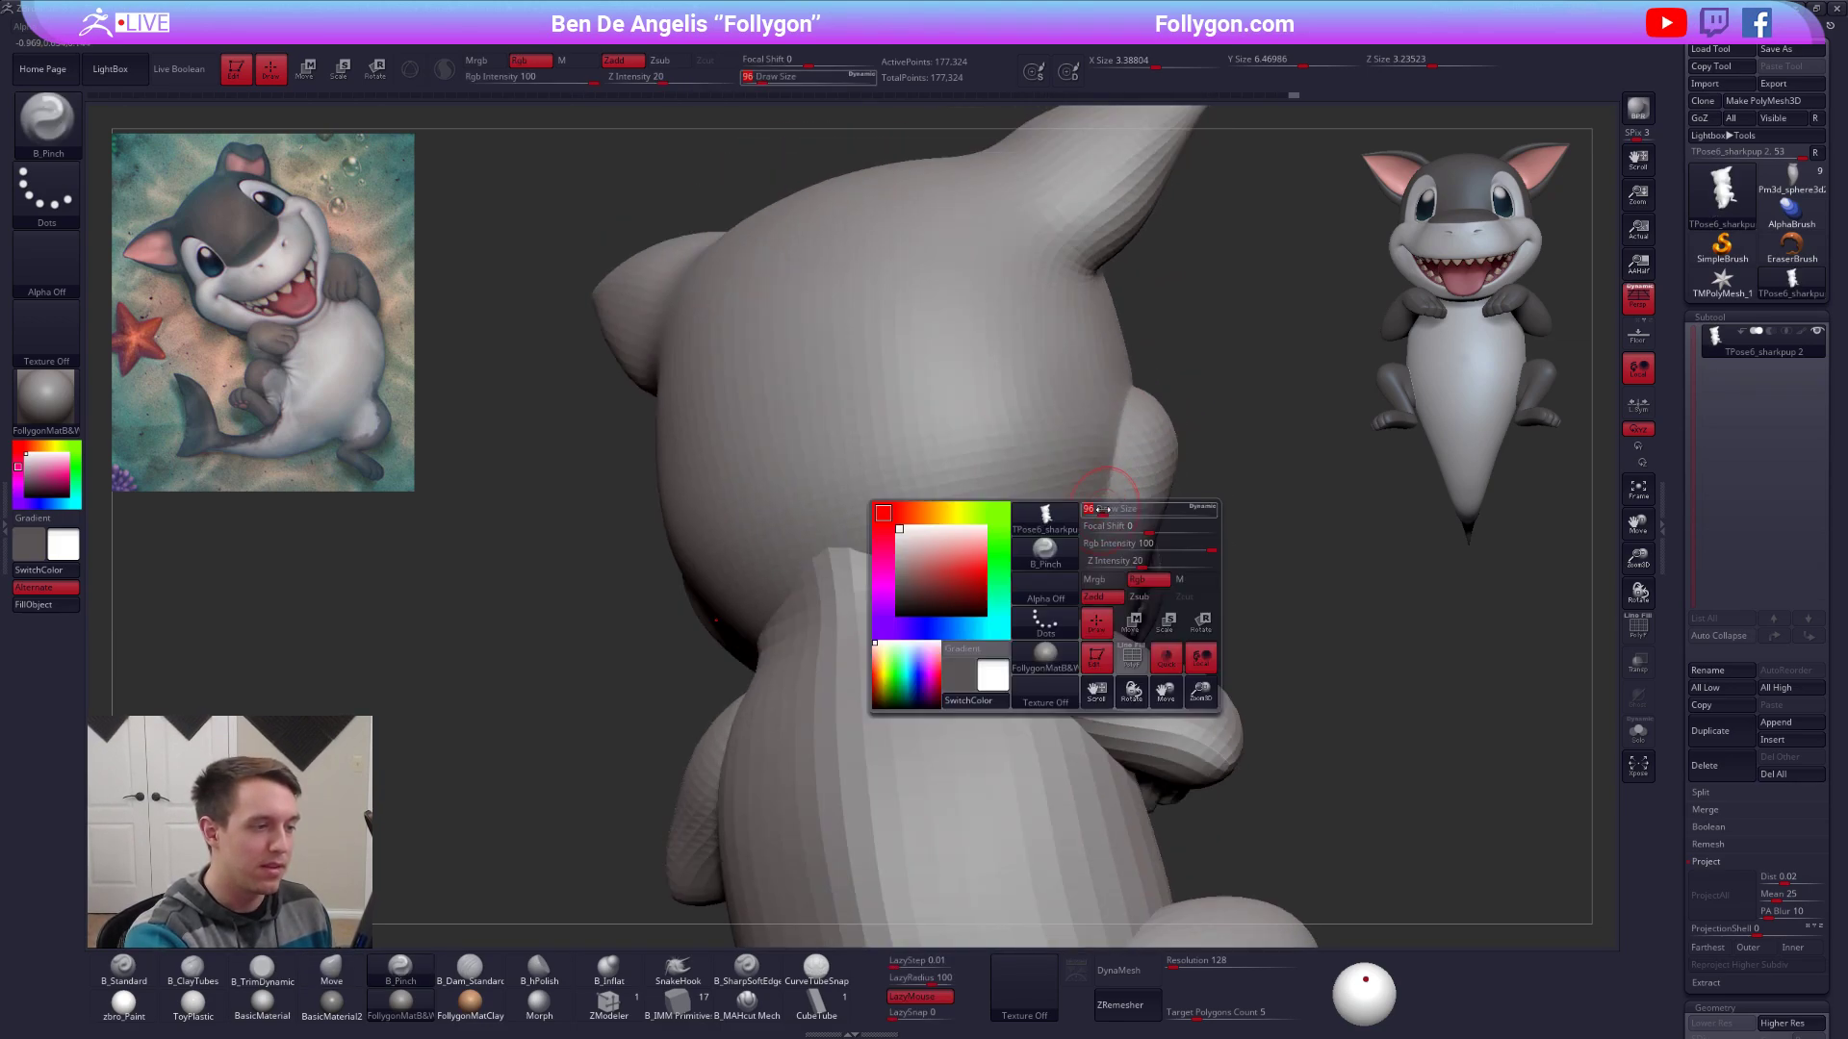
drag(1128, 414, 1088, 521)
mouse_move(1088, 521)
right_down()
mouse_move(1097, 482)
mouse_move(1083, 510)
right_up()
key(space)
drag(1047, 512, 1058, 512)
Return to the Move brush and transfer the combined mesh's changes back to the original subtools with TPose|SubT.
mouse_move(1060, 497)
right_down()
mouse_move(1248, 574)
mouse_move(1220, 574)
right_up()
key(b)
key(m)
key(v)
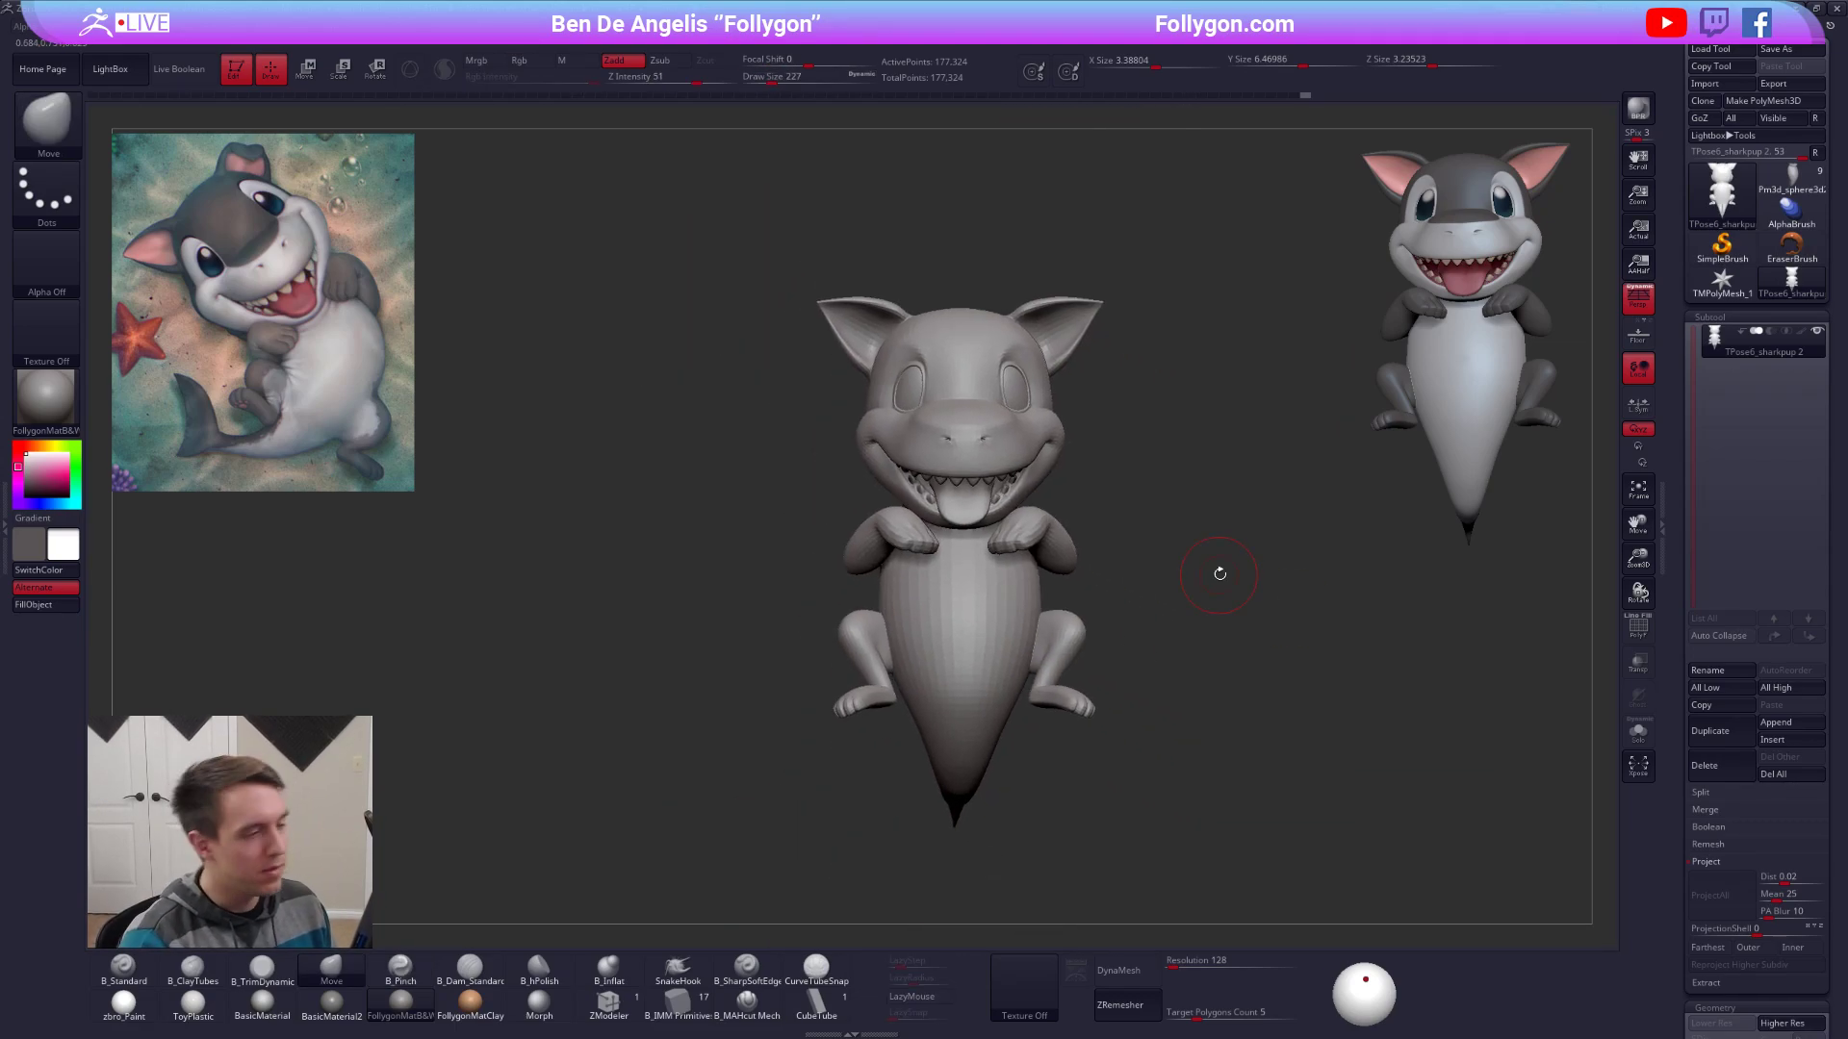
key(space)
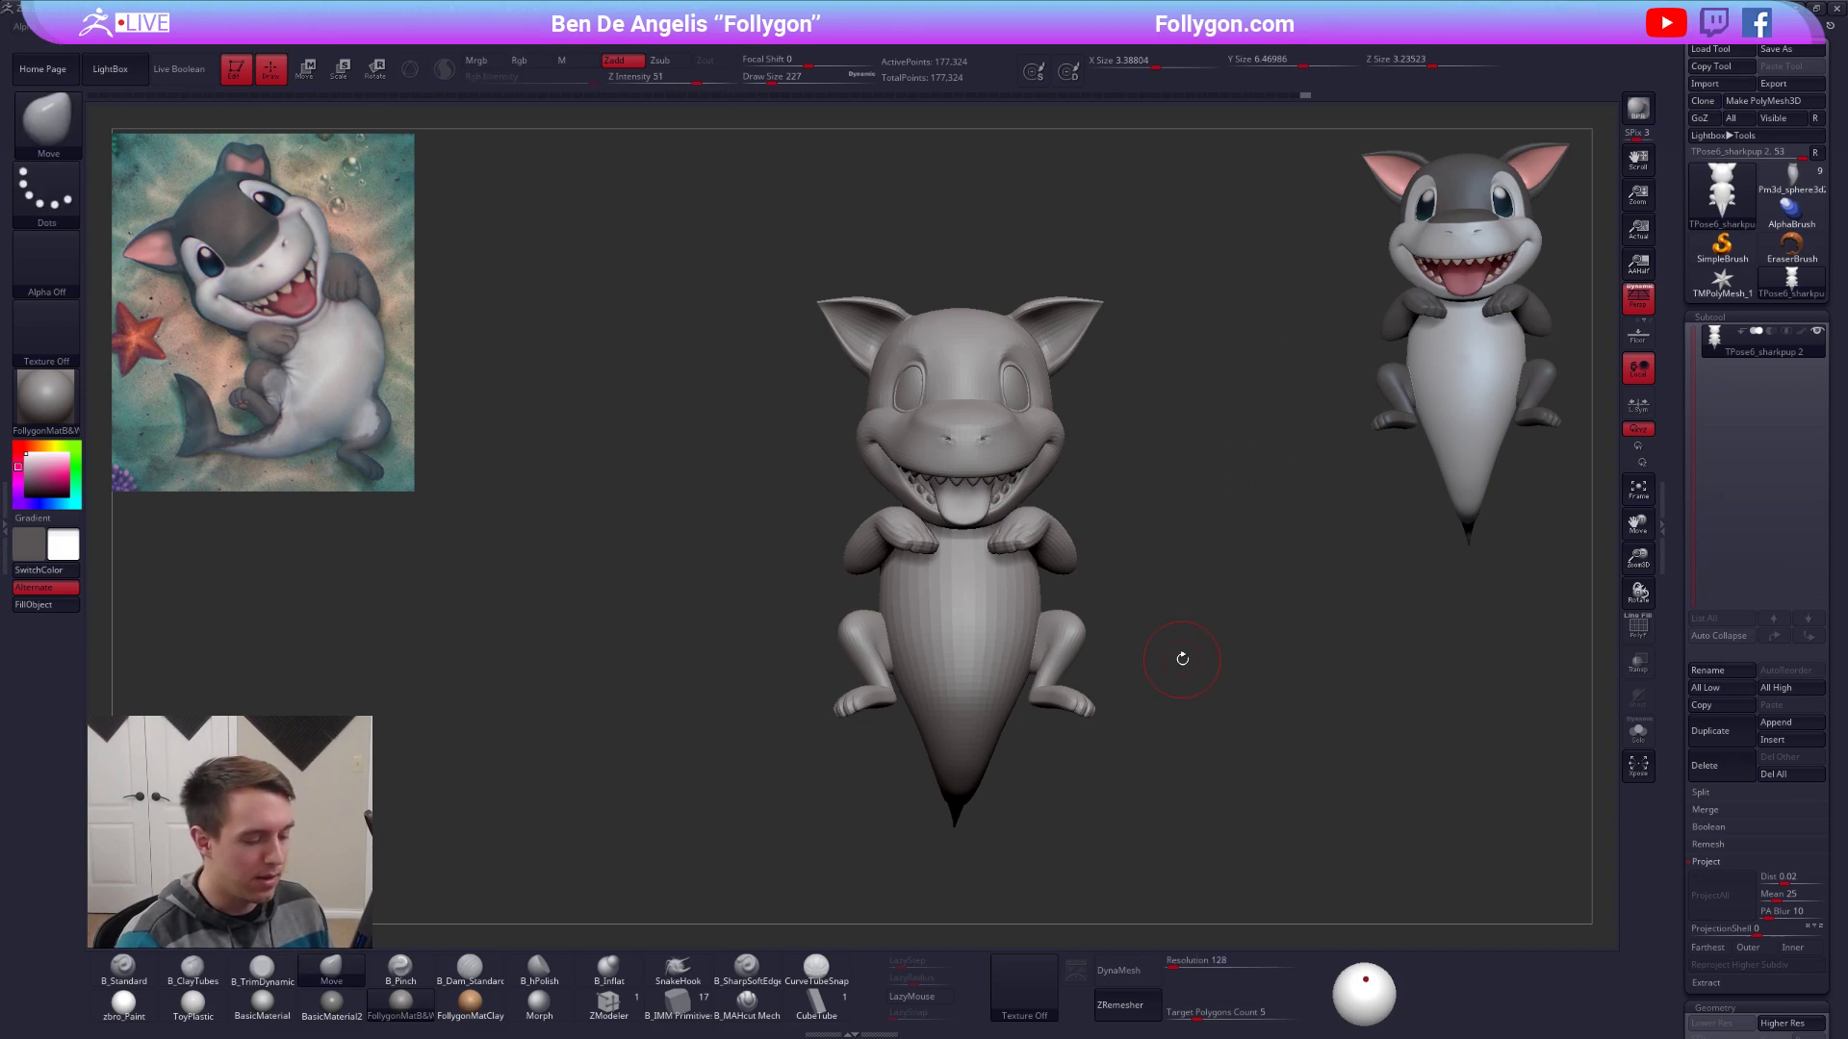
key(ctrl+space)
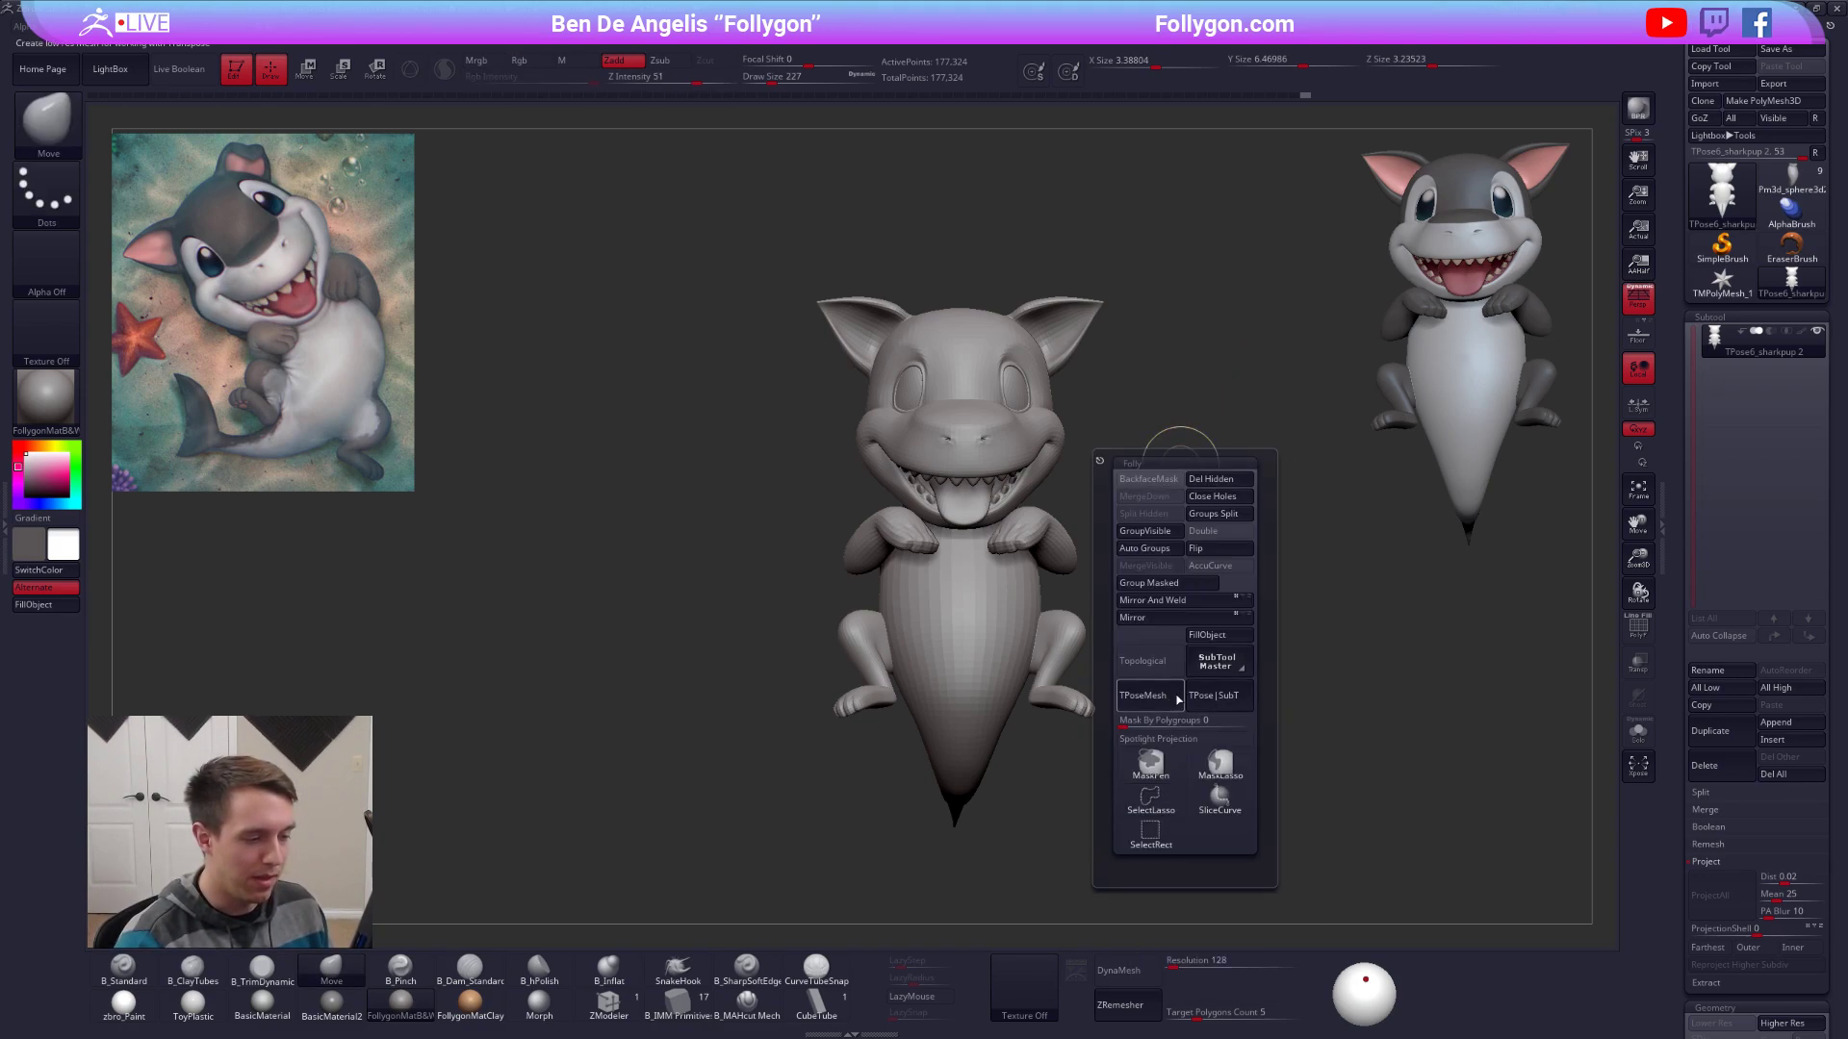
click(1217, 696)
key(Down)
key(Down)
key(Down)
key(Down)
key(Down)
key(Down)
key(Down)
key(Down)
key(Down)
key(Down)
key(Down)
key(Down)
key(Down)
key(Down)
key(Down)
key(Down)
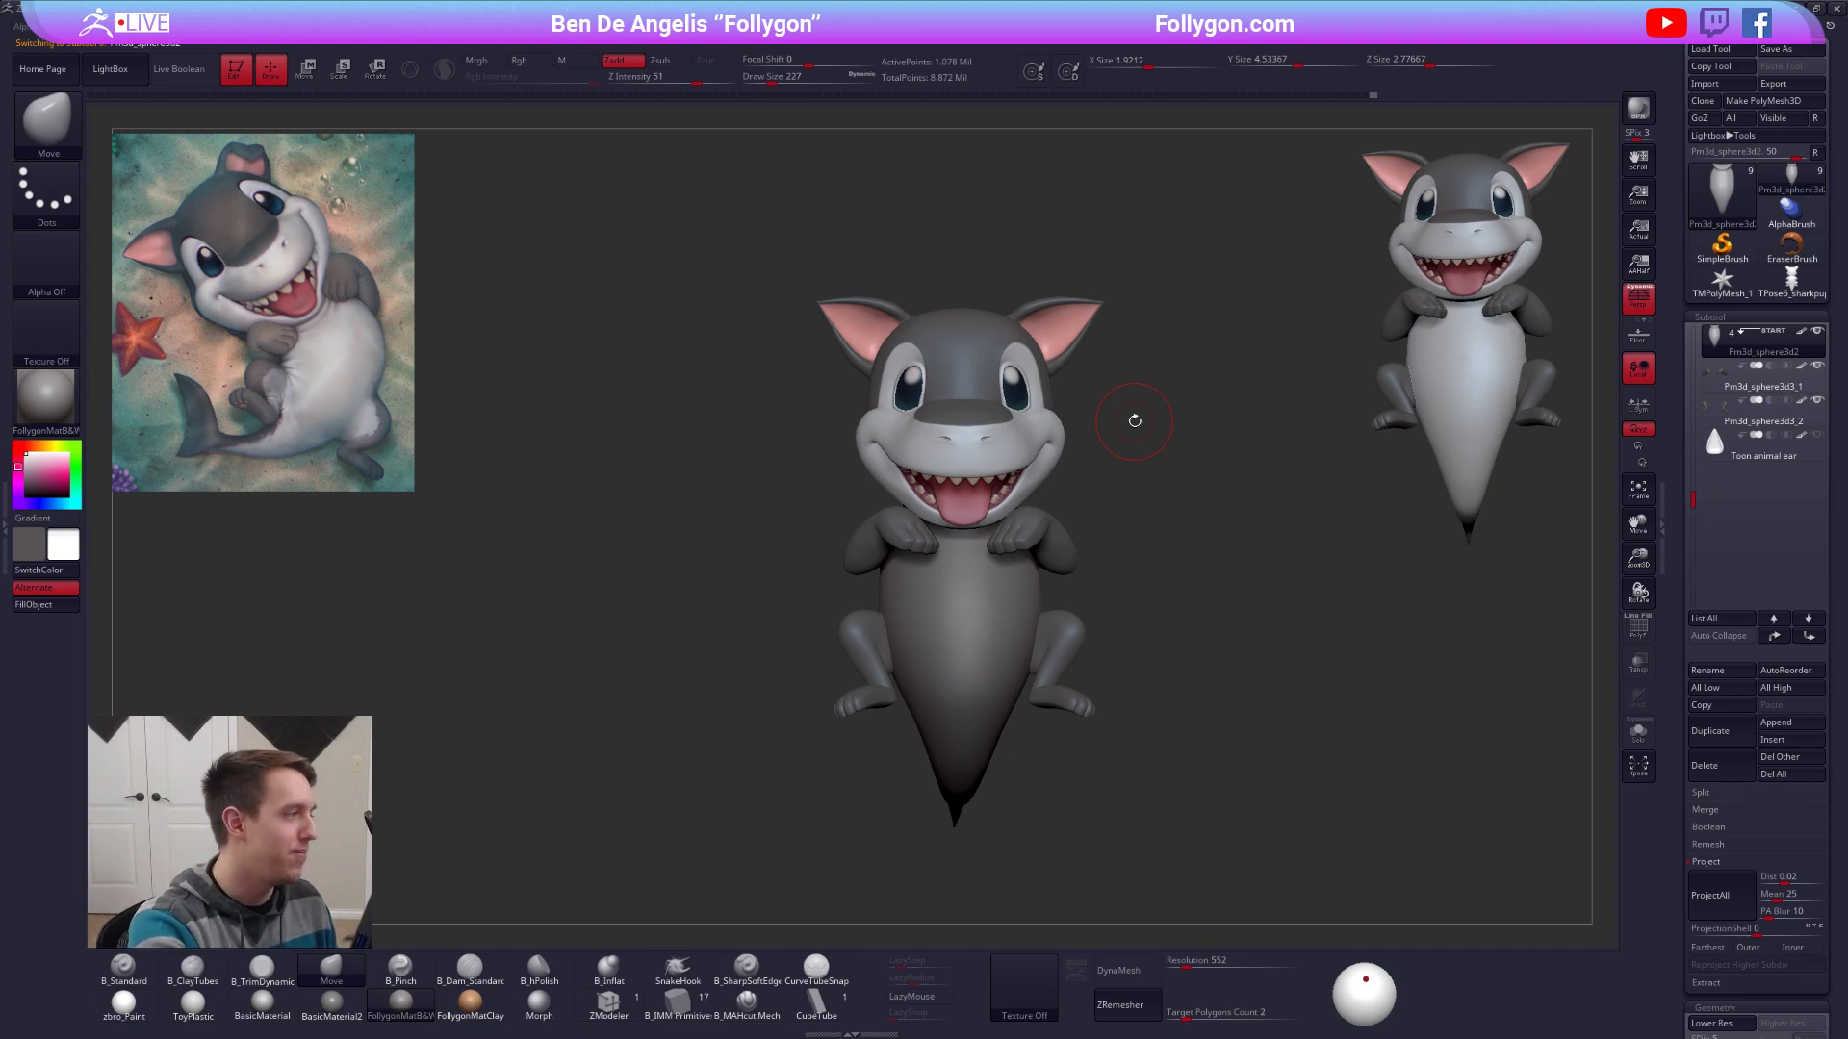
Select the Sharkpup 2 head subtool, isolate it with Solo, and check its polyframe from below.
mouse_move(1135, 420)
alt+mouse_down()
mouse_move(1155, 437)
mouse_move(1145, 539)
alt+mouse_up()
key(space)
drag(1001, 481, 995, 482)
alt+click(968, 433)
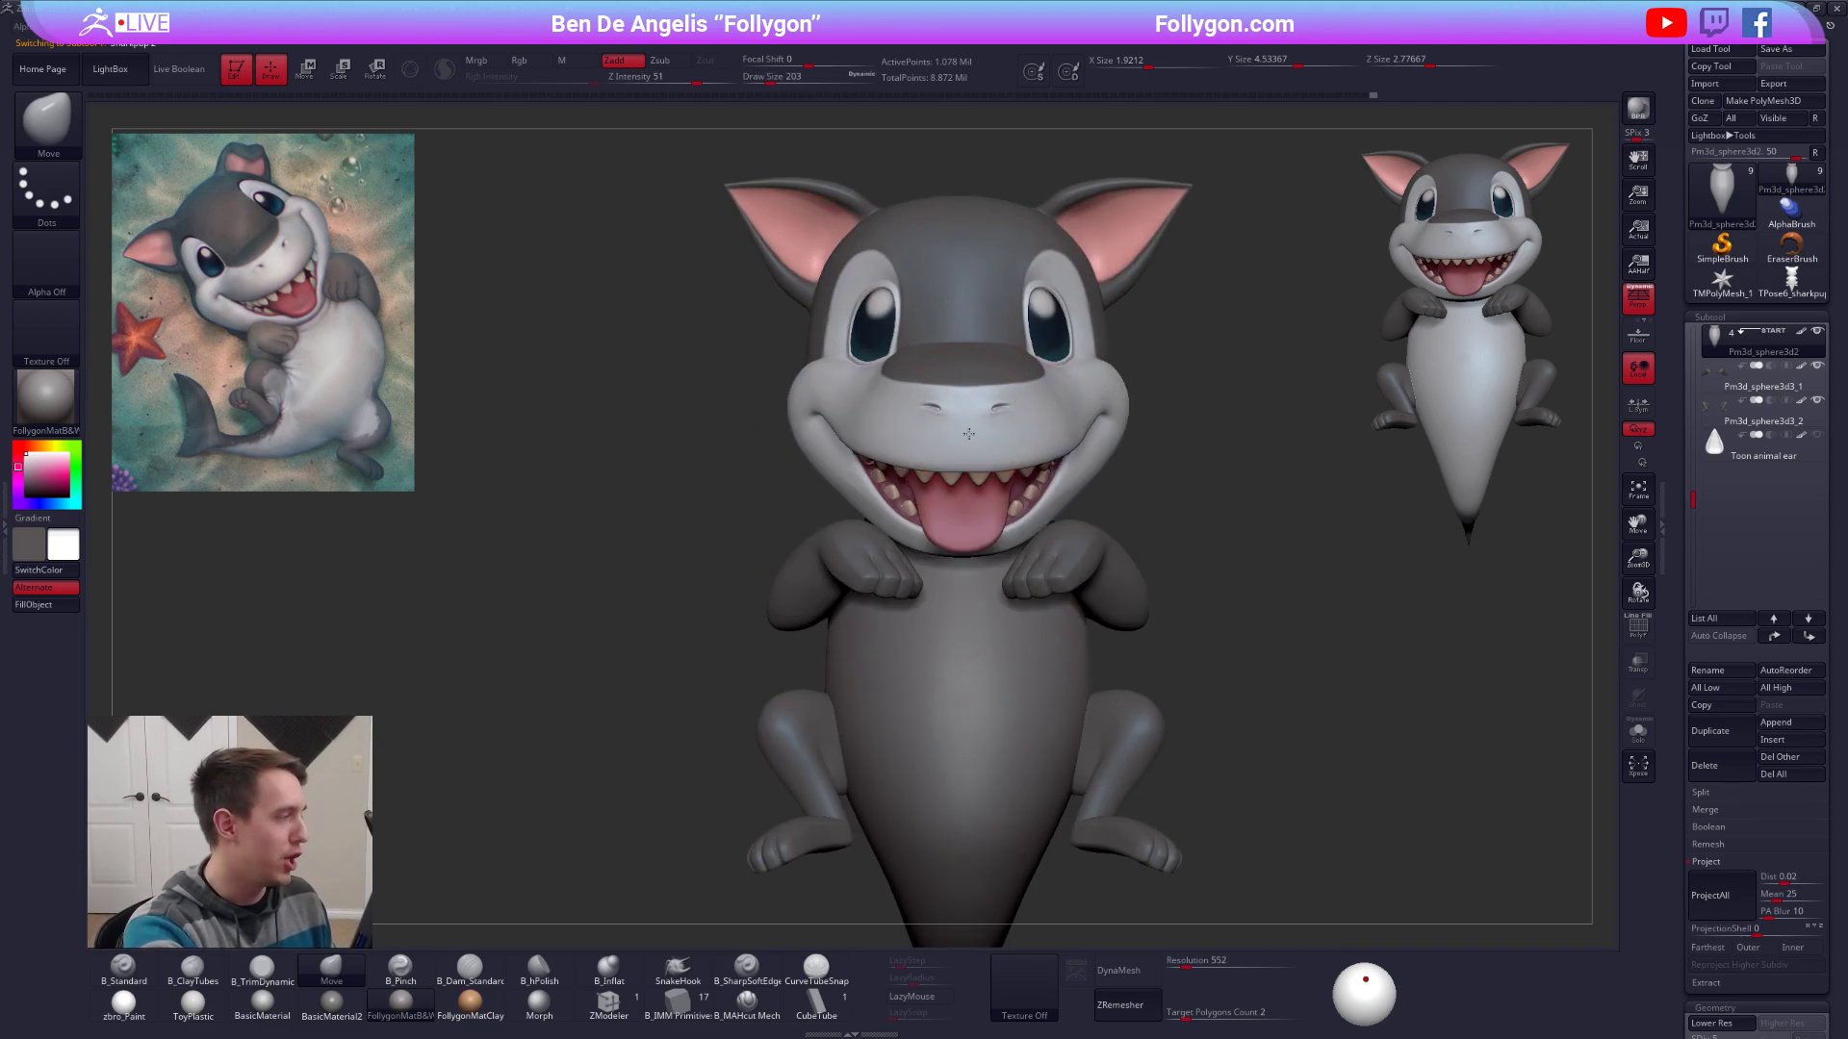
right_drag(969, 434, 1109, 511)
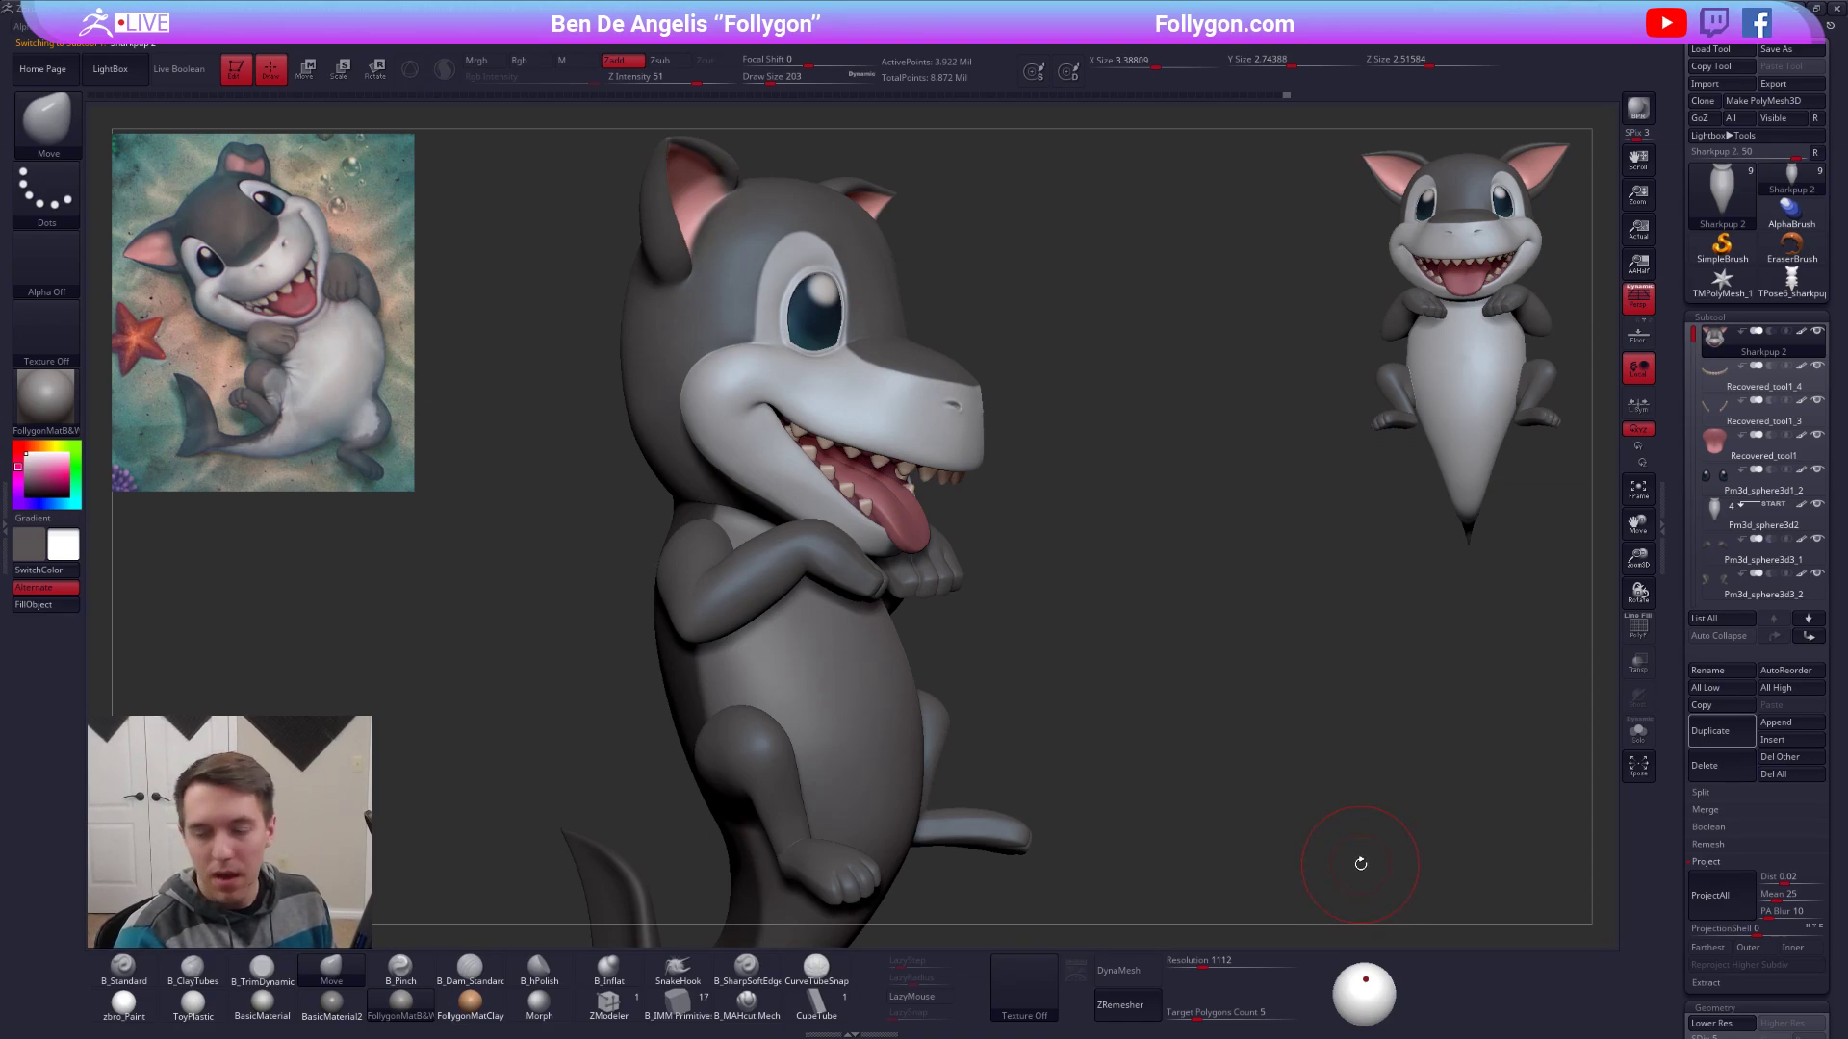
key(alt+s)
right_drag(982, 557, 847, 558)
key(space)
drag(1049, 512, 1037, 512)
mouse_move(1088, 520)
alt+right_down()
mouse_move(927, 612)
mouse_move(970, 560)
mouse_move(918, 673)
alt+right_up()
key(space)
drag(989, 585, 979, 585)
key(shift+f)
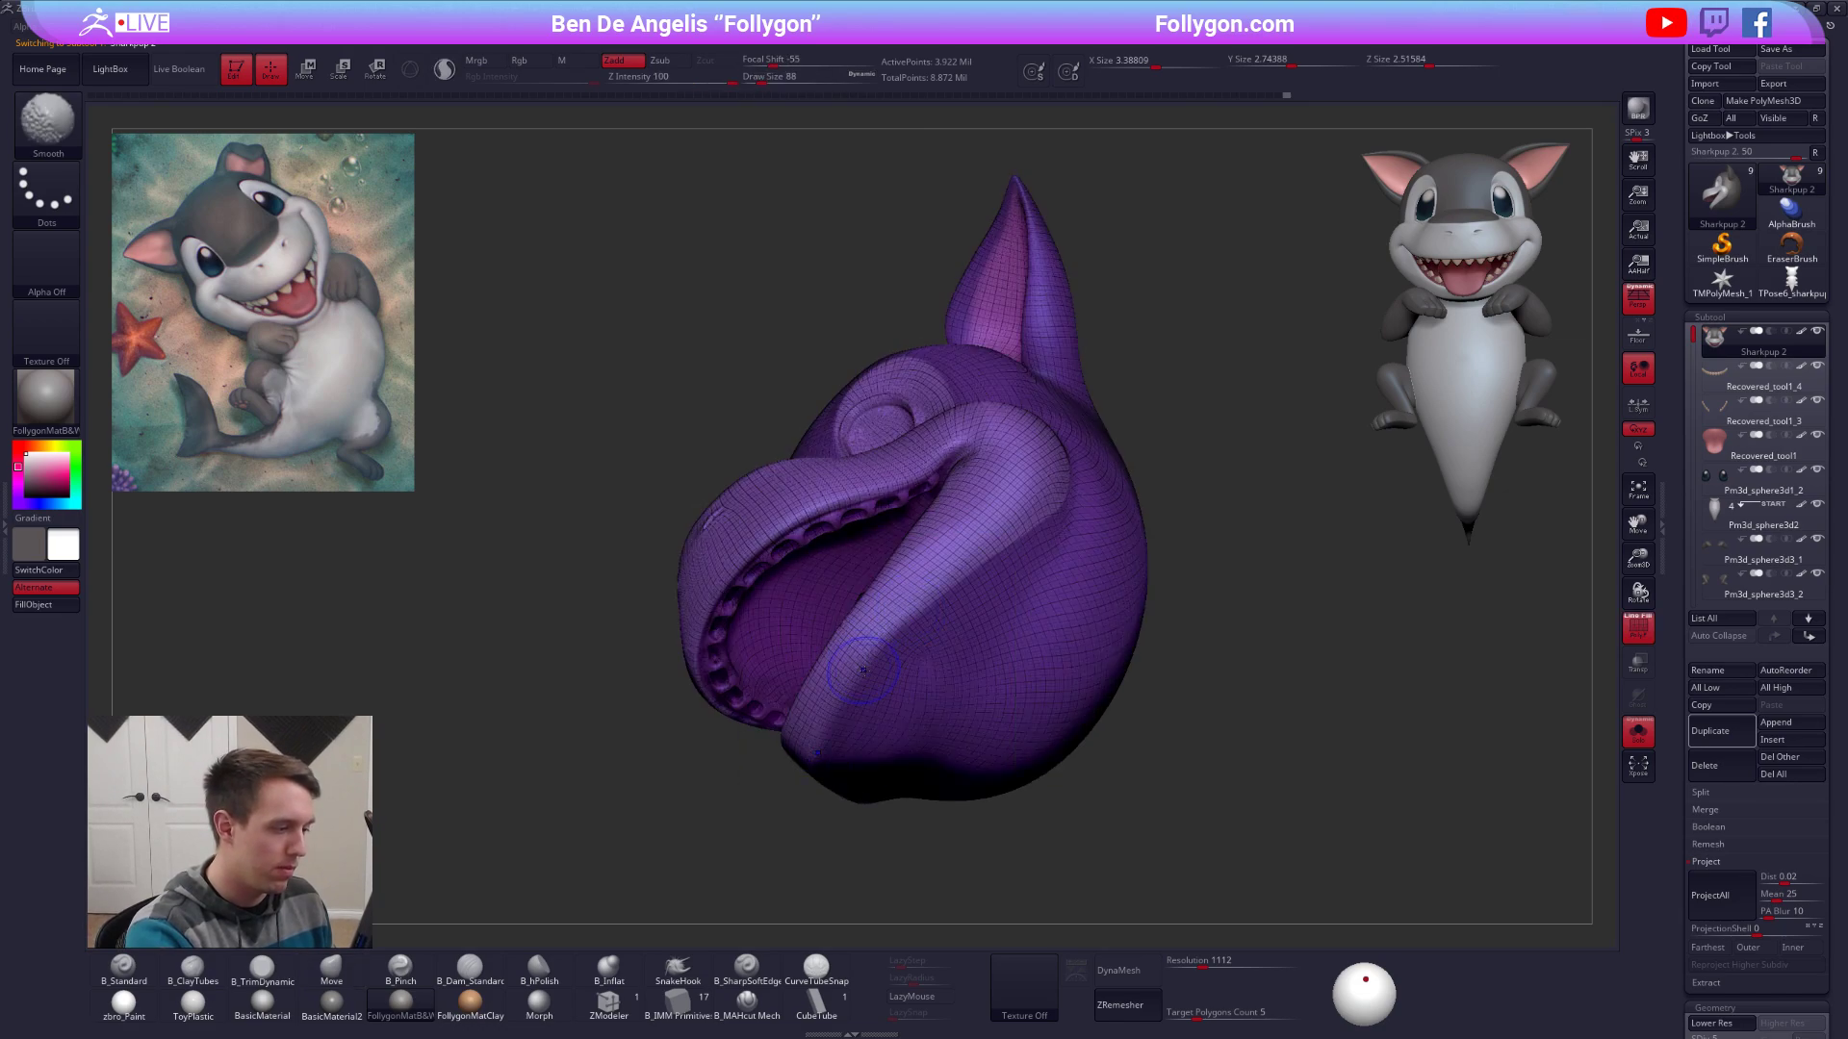
key(shift+f)
Lower the head's subdivision level several steps and set the Move brush draw size to 113.
key(shift+d)
key(shift+d)
right_drag(866, 676, 818, 758)
key(shift+d)
key(space)
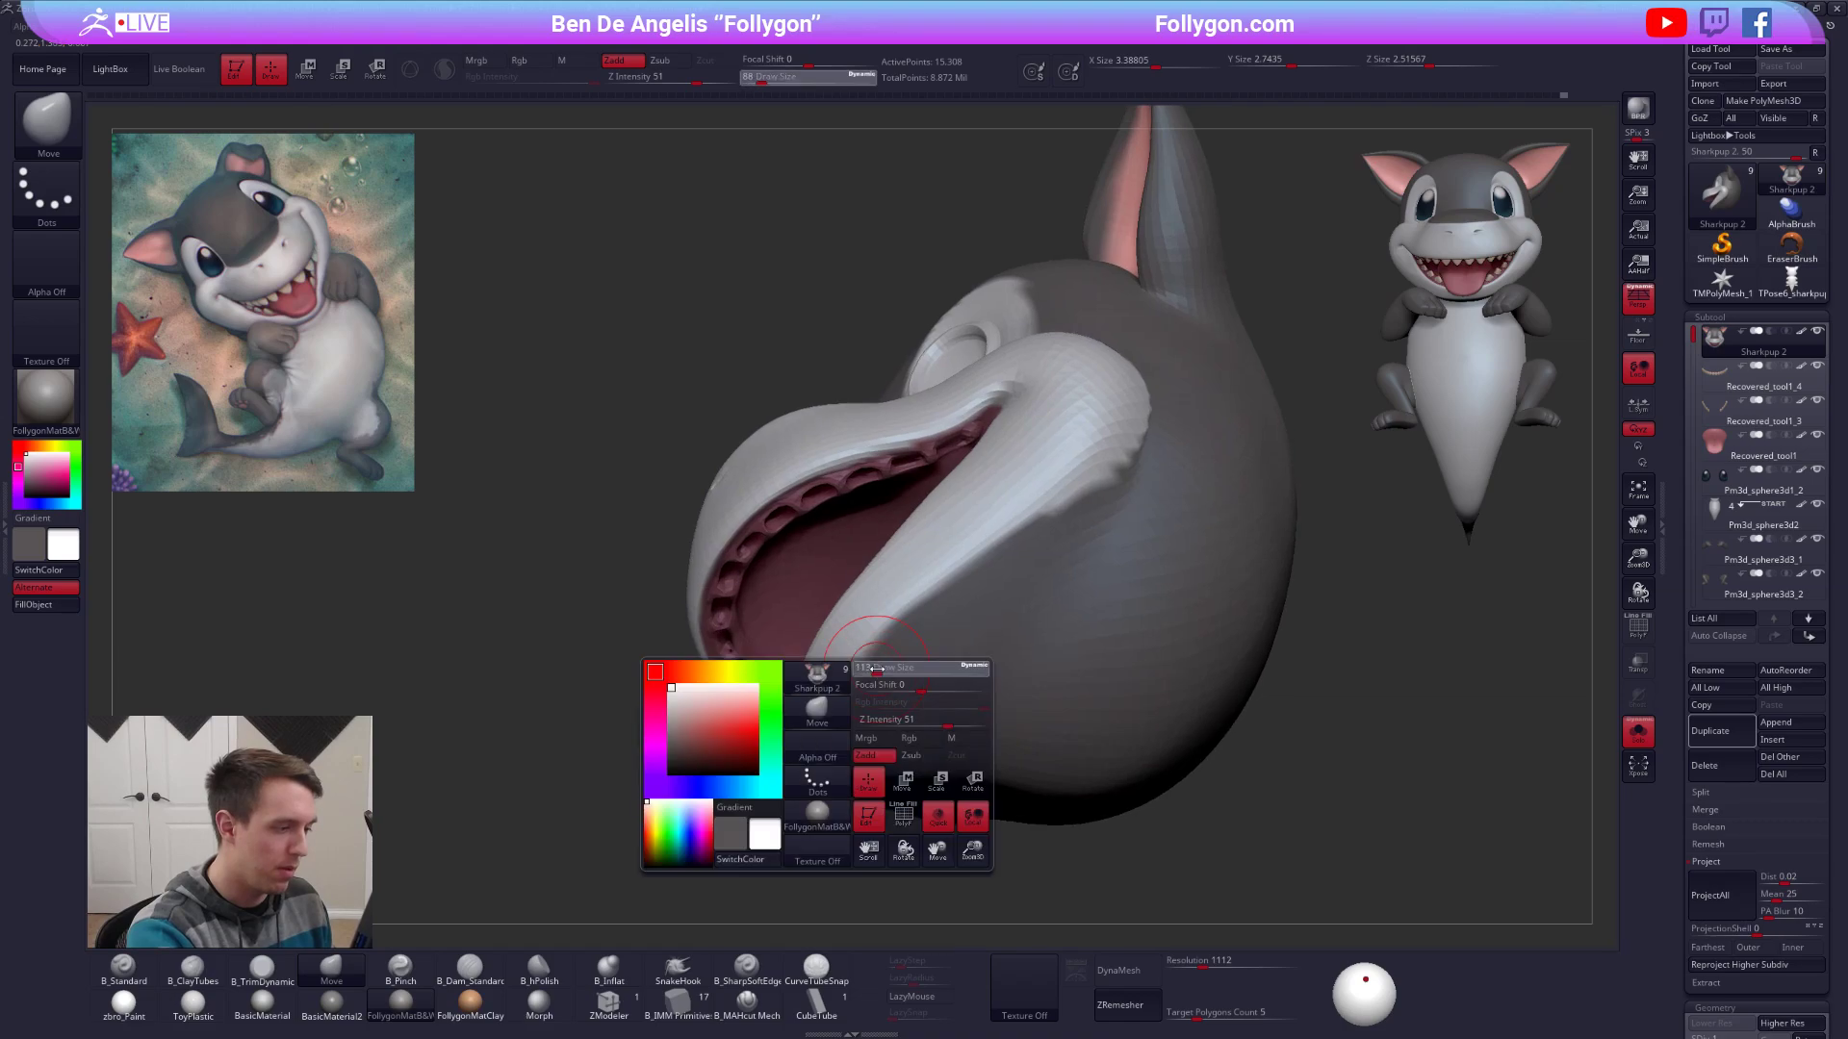
drag(880, 675, 884, 676)
key(shift+d)
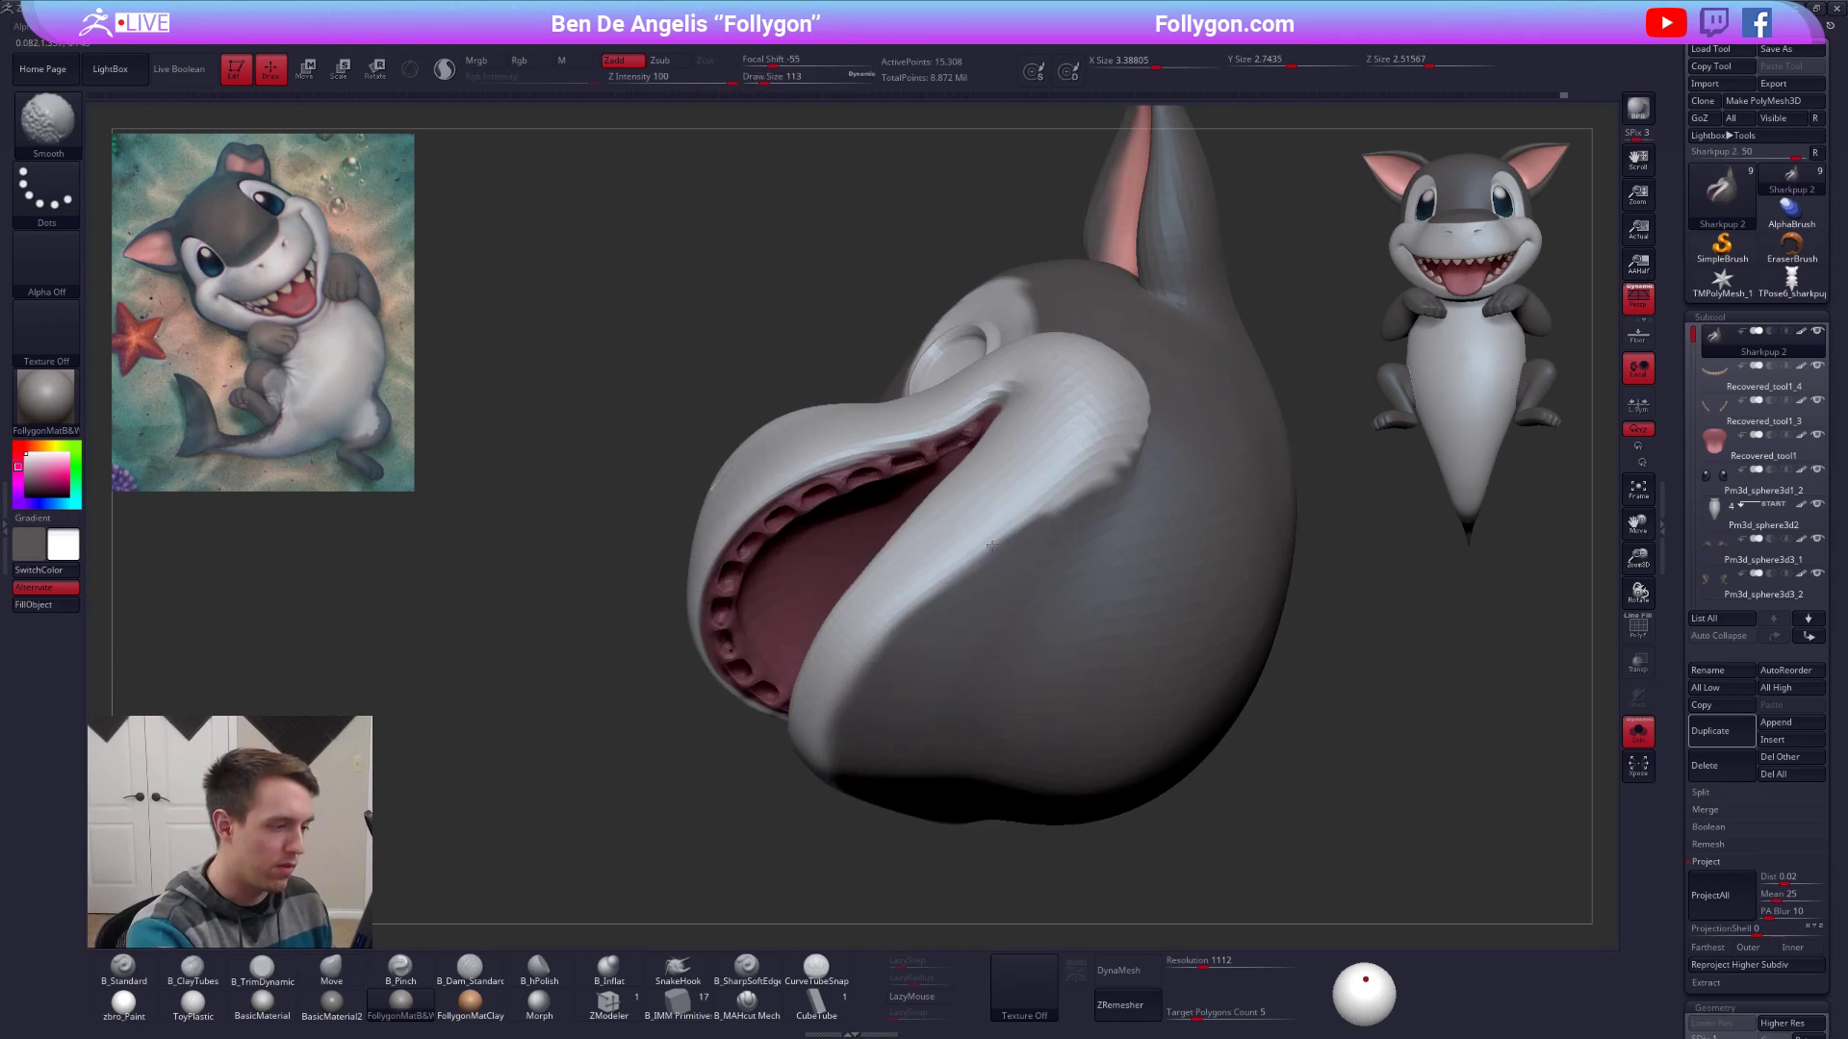
Smooth the outer rear edge of the cheek and raise the head by one subdivision level.
right_drag(836, 747, 861, 793)
shift+drag(1128, 428, 1106, 454)
right_drag(1106, 454, 1012, 563)
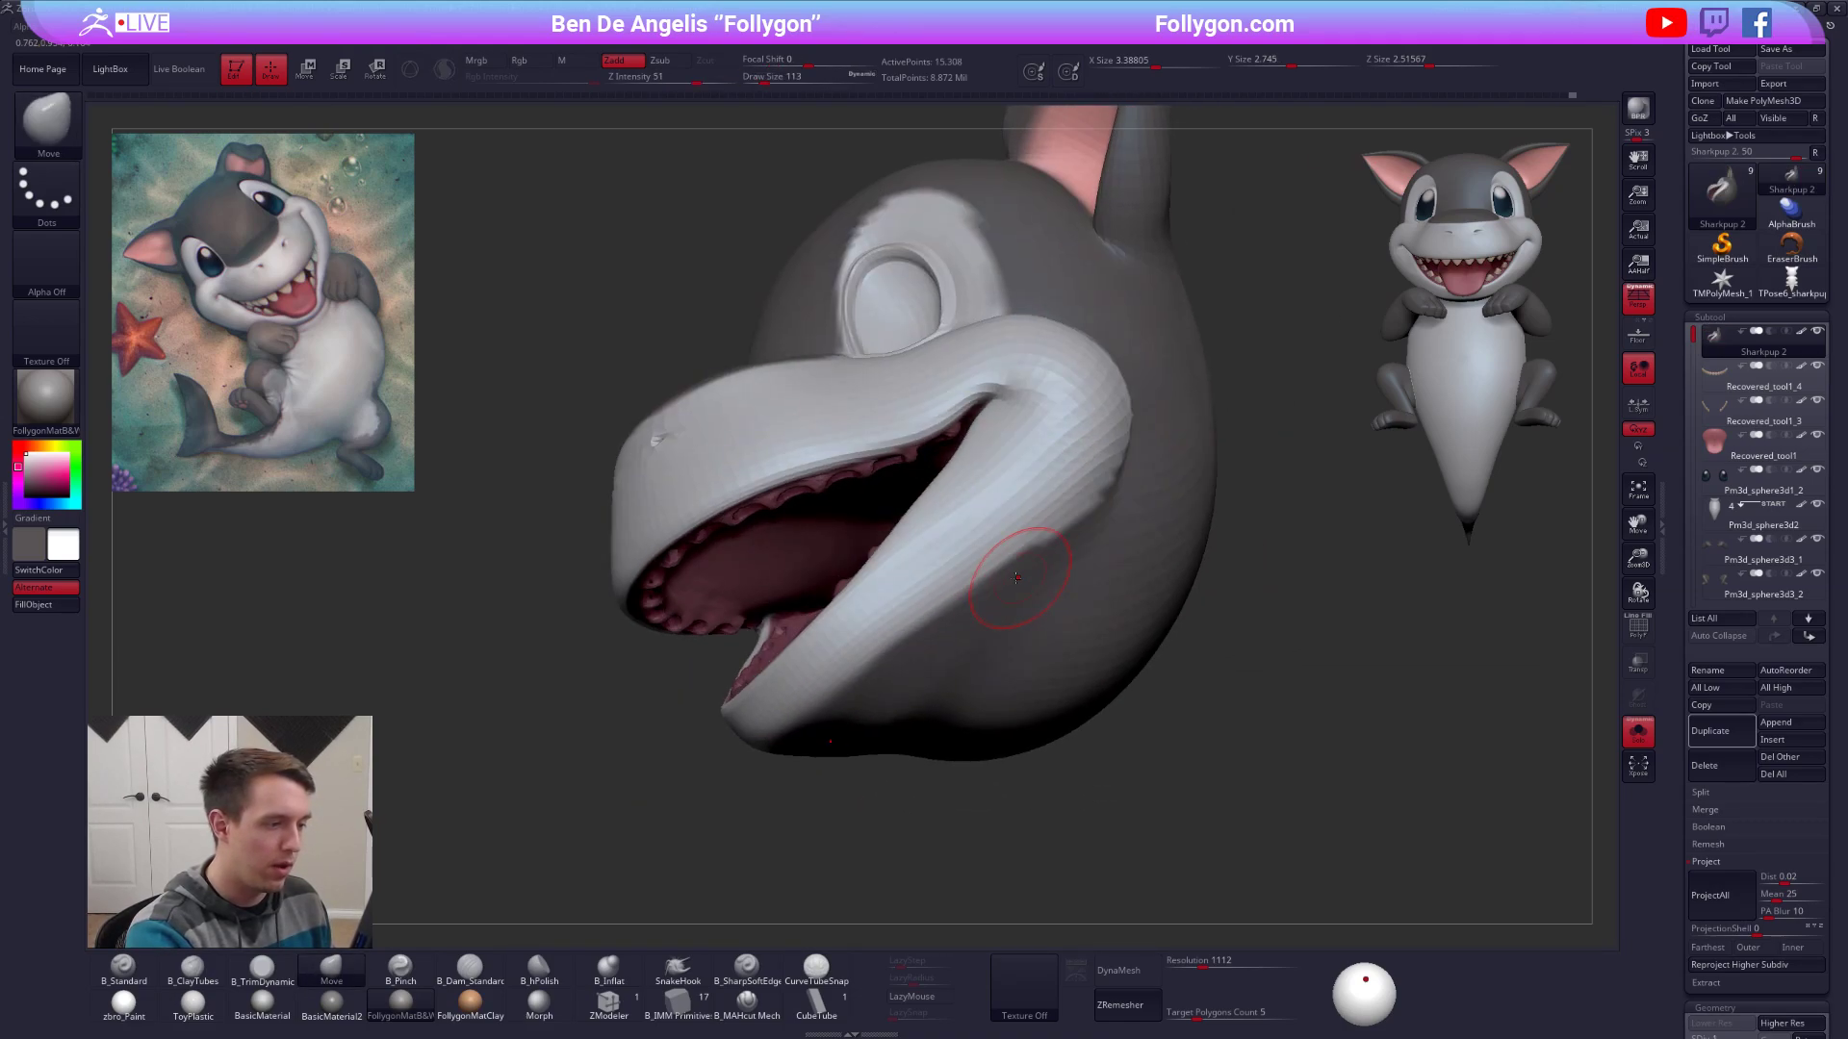
right_drag(1117, 477, 905, 643)
key(d)
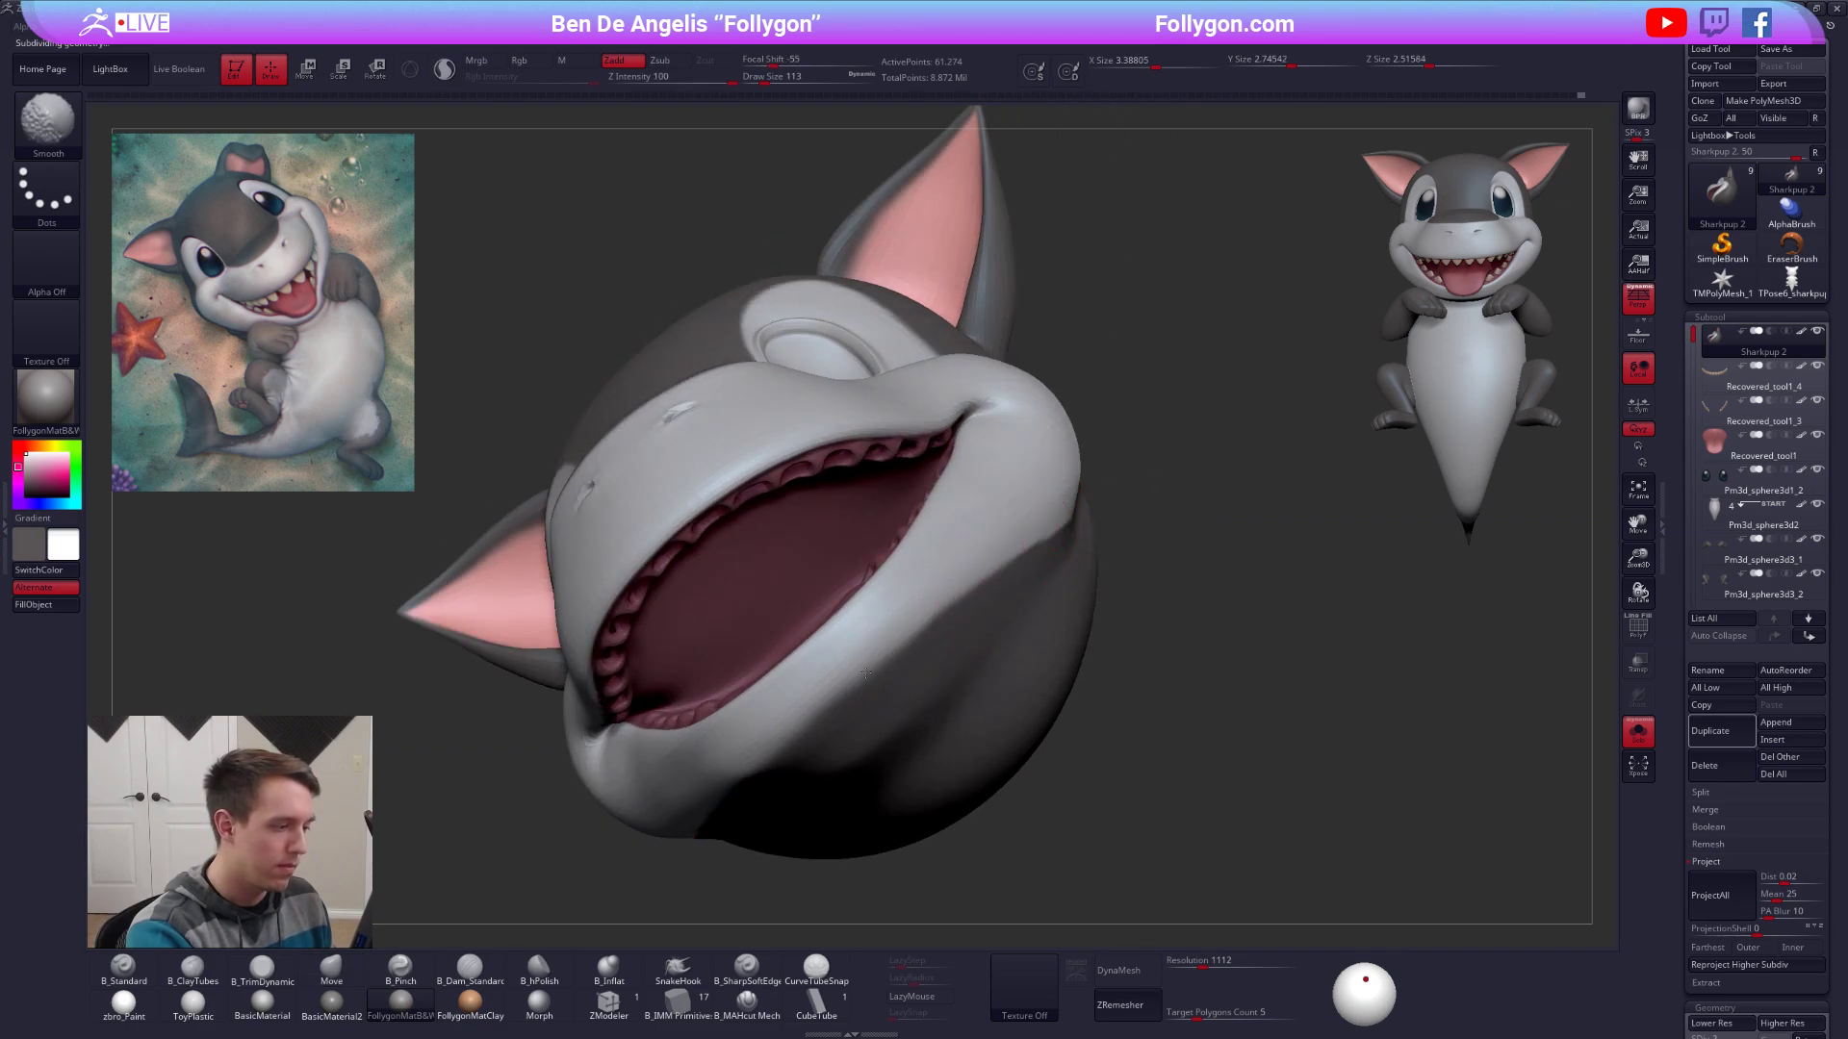
Smooth the rear cheek and the color border along the lower jaw, raising the head by one subdivision level.
shift+drag(977, 583, 878, 666)
right_drag(879, 666, 826, 761)
shift+drag(1130, 414, 1093, 480)
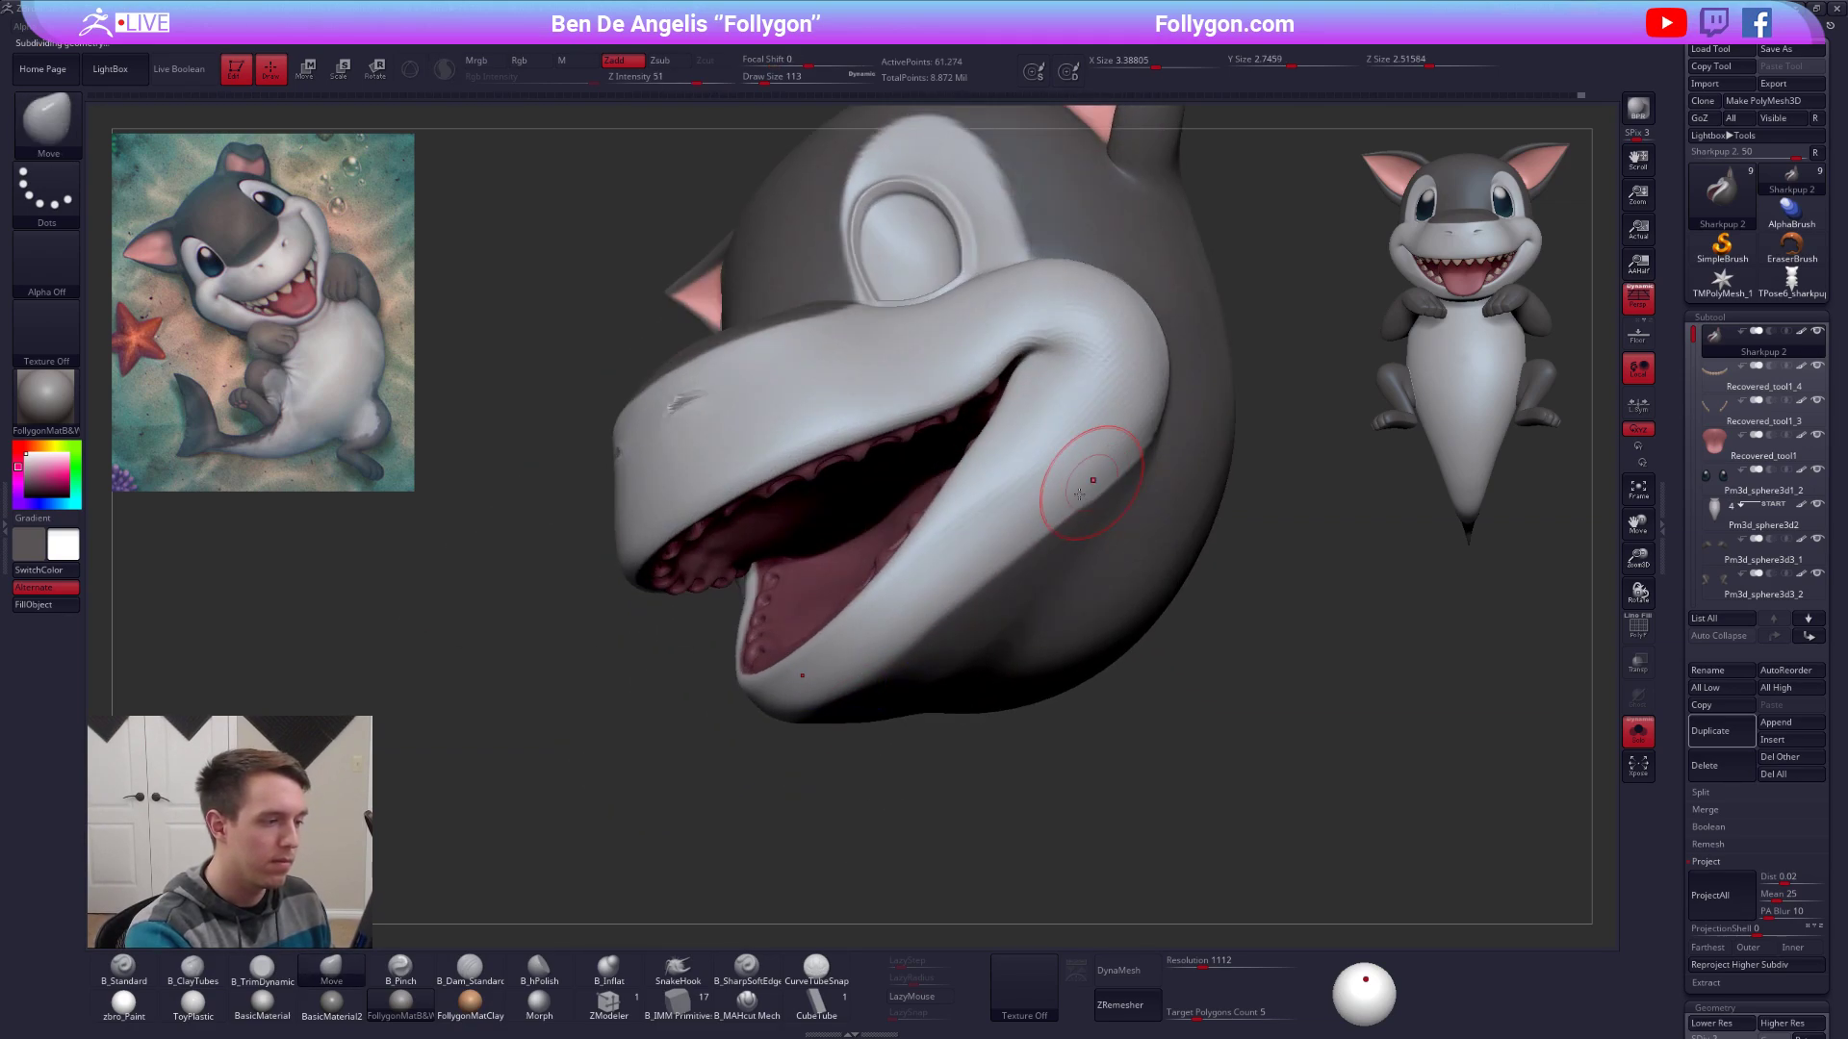
right_drag(1093, 480, 964, 570)
key(d)
right_drag(1006, 460, 1023, 540)
key(])
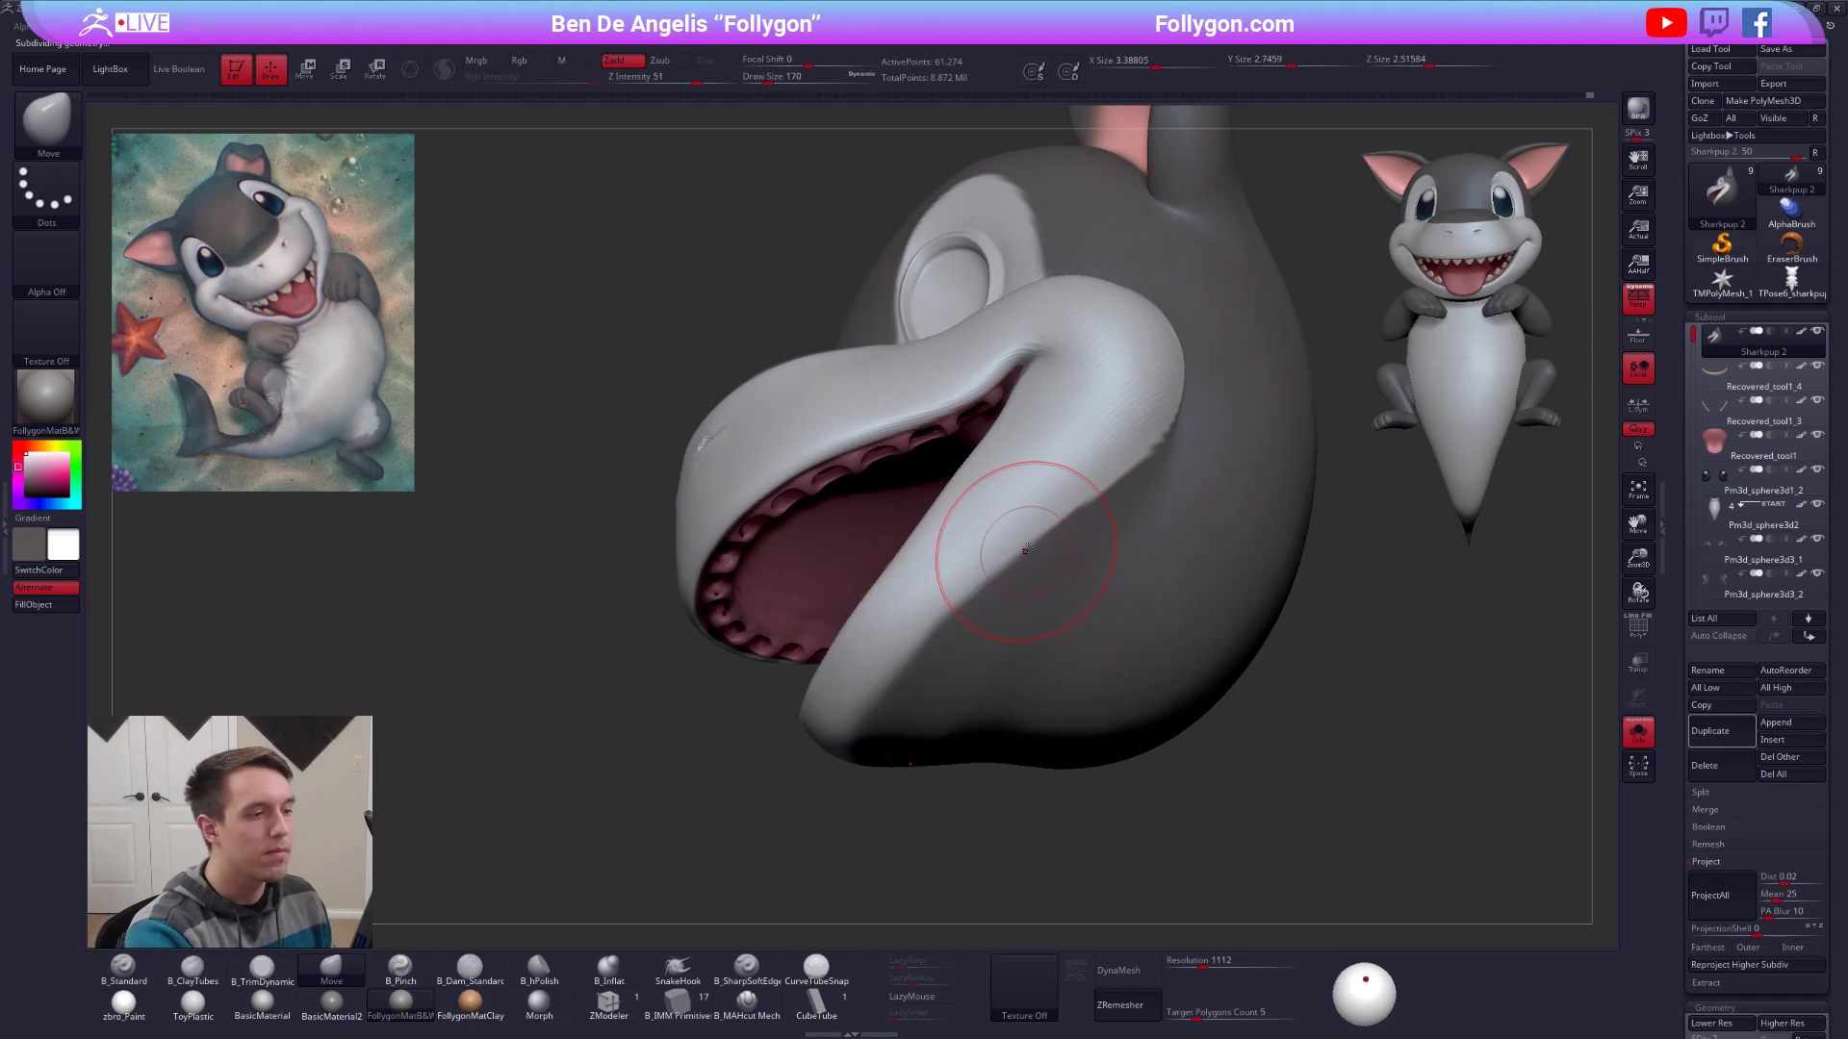
mouse_move(1080, 504)
shift+mouse_down()
mouse_move(1081, 487)
mouse_move(993, 627)
shift+mouse_up()
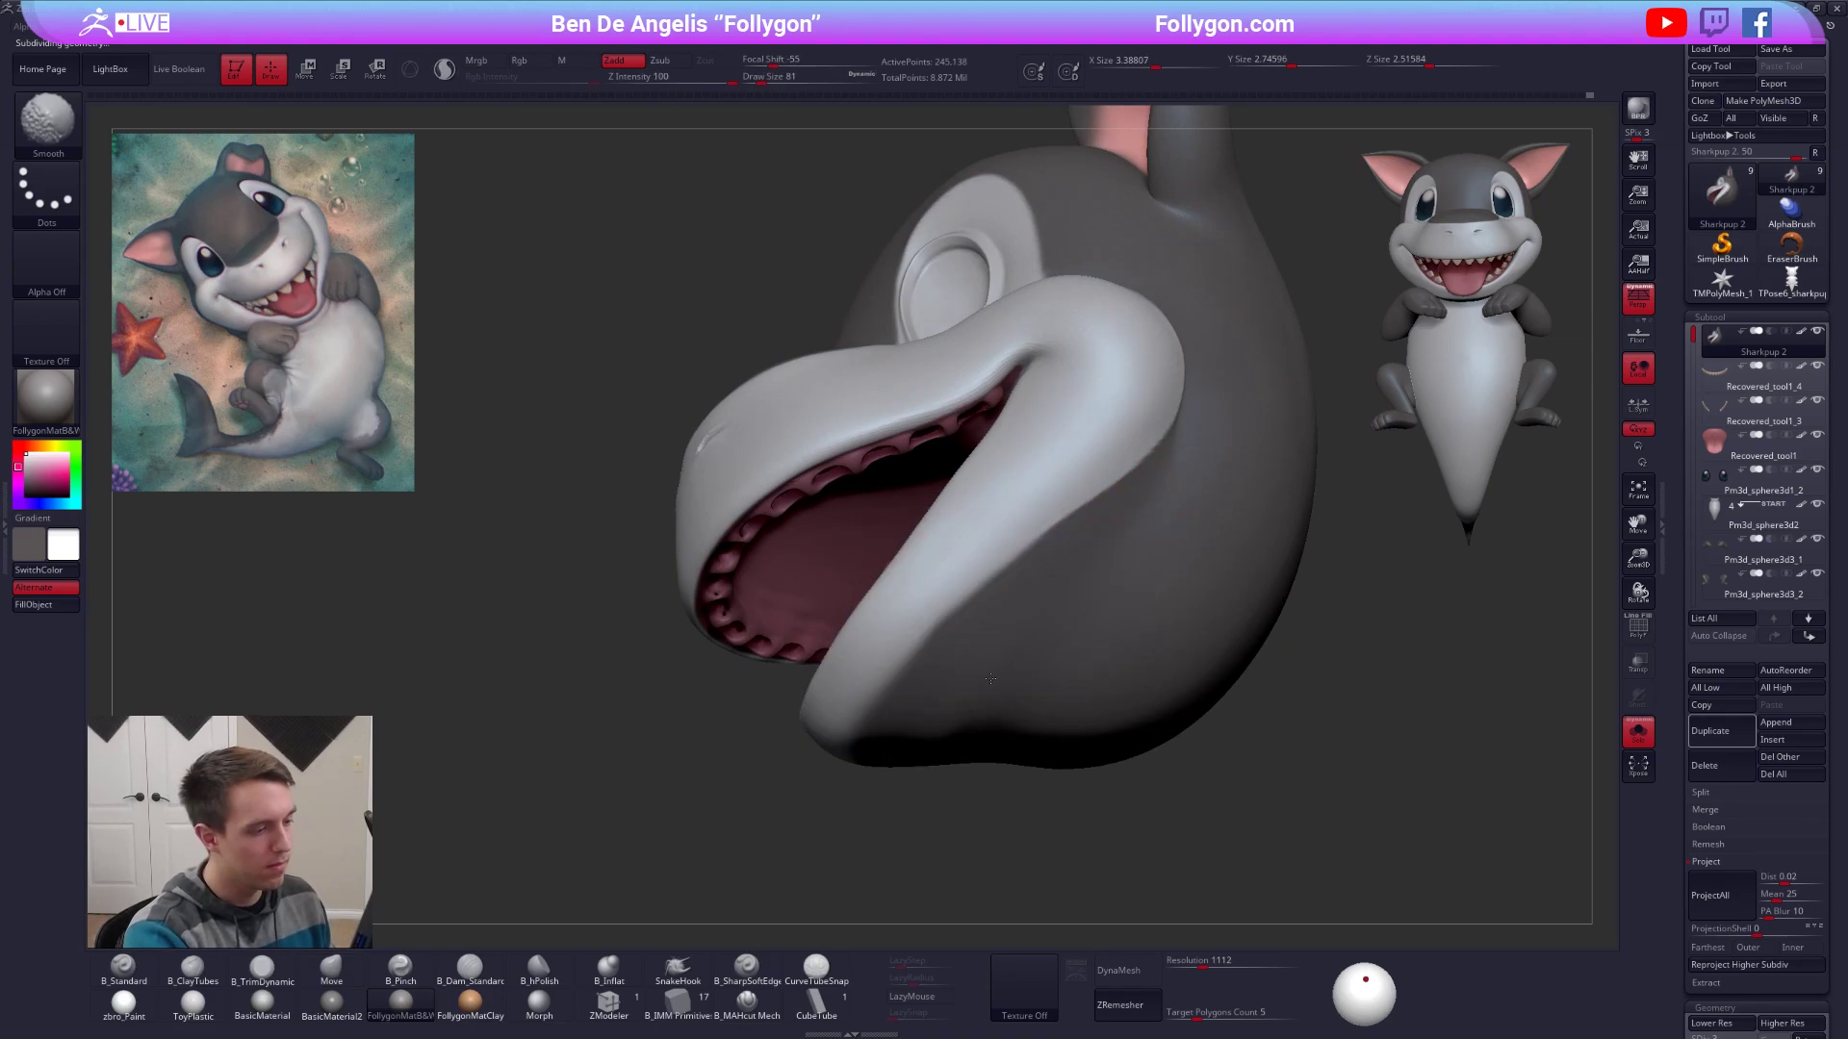
Raise the head to its highest subdivision level and set the Move brush draw size to 104 while refining the jaw's underside.
right_drag(991, 679, 983, 567)
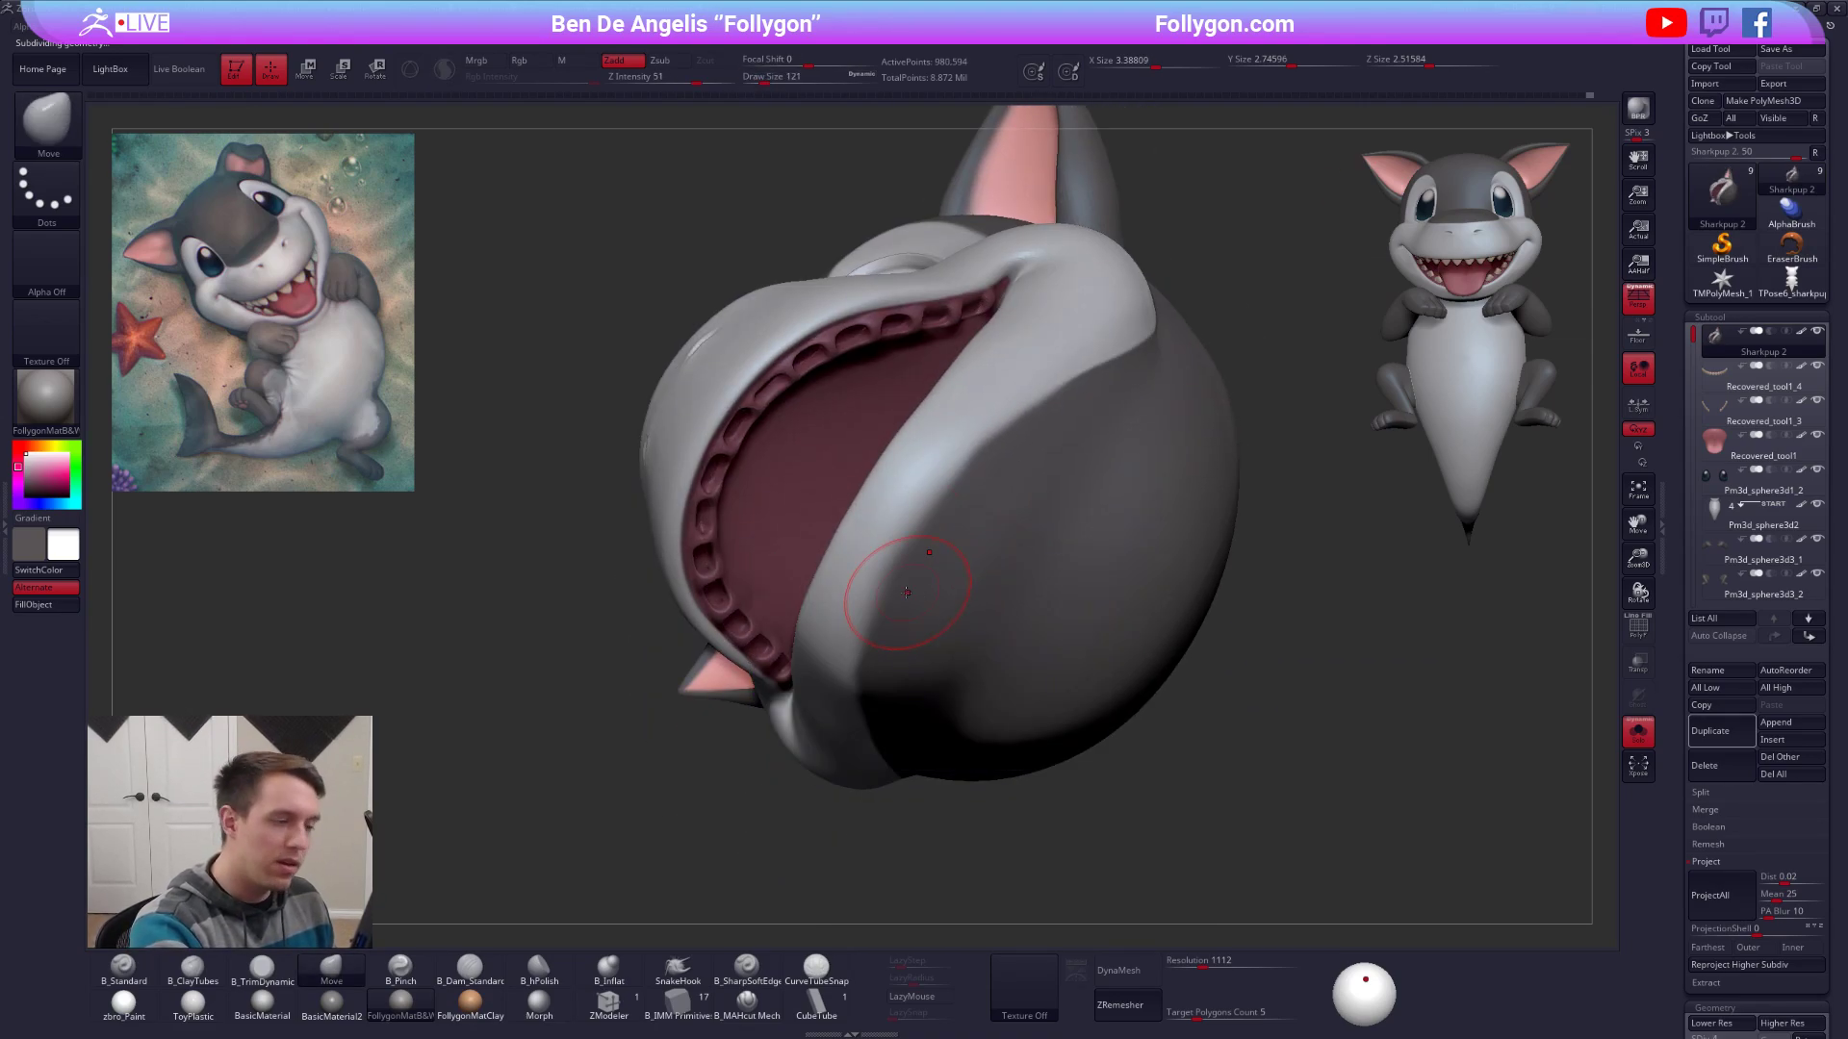
key(shift)
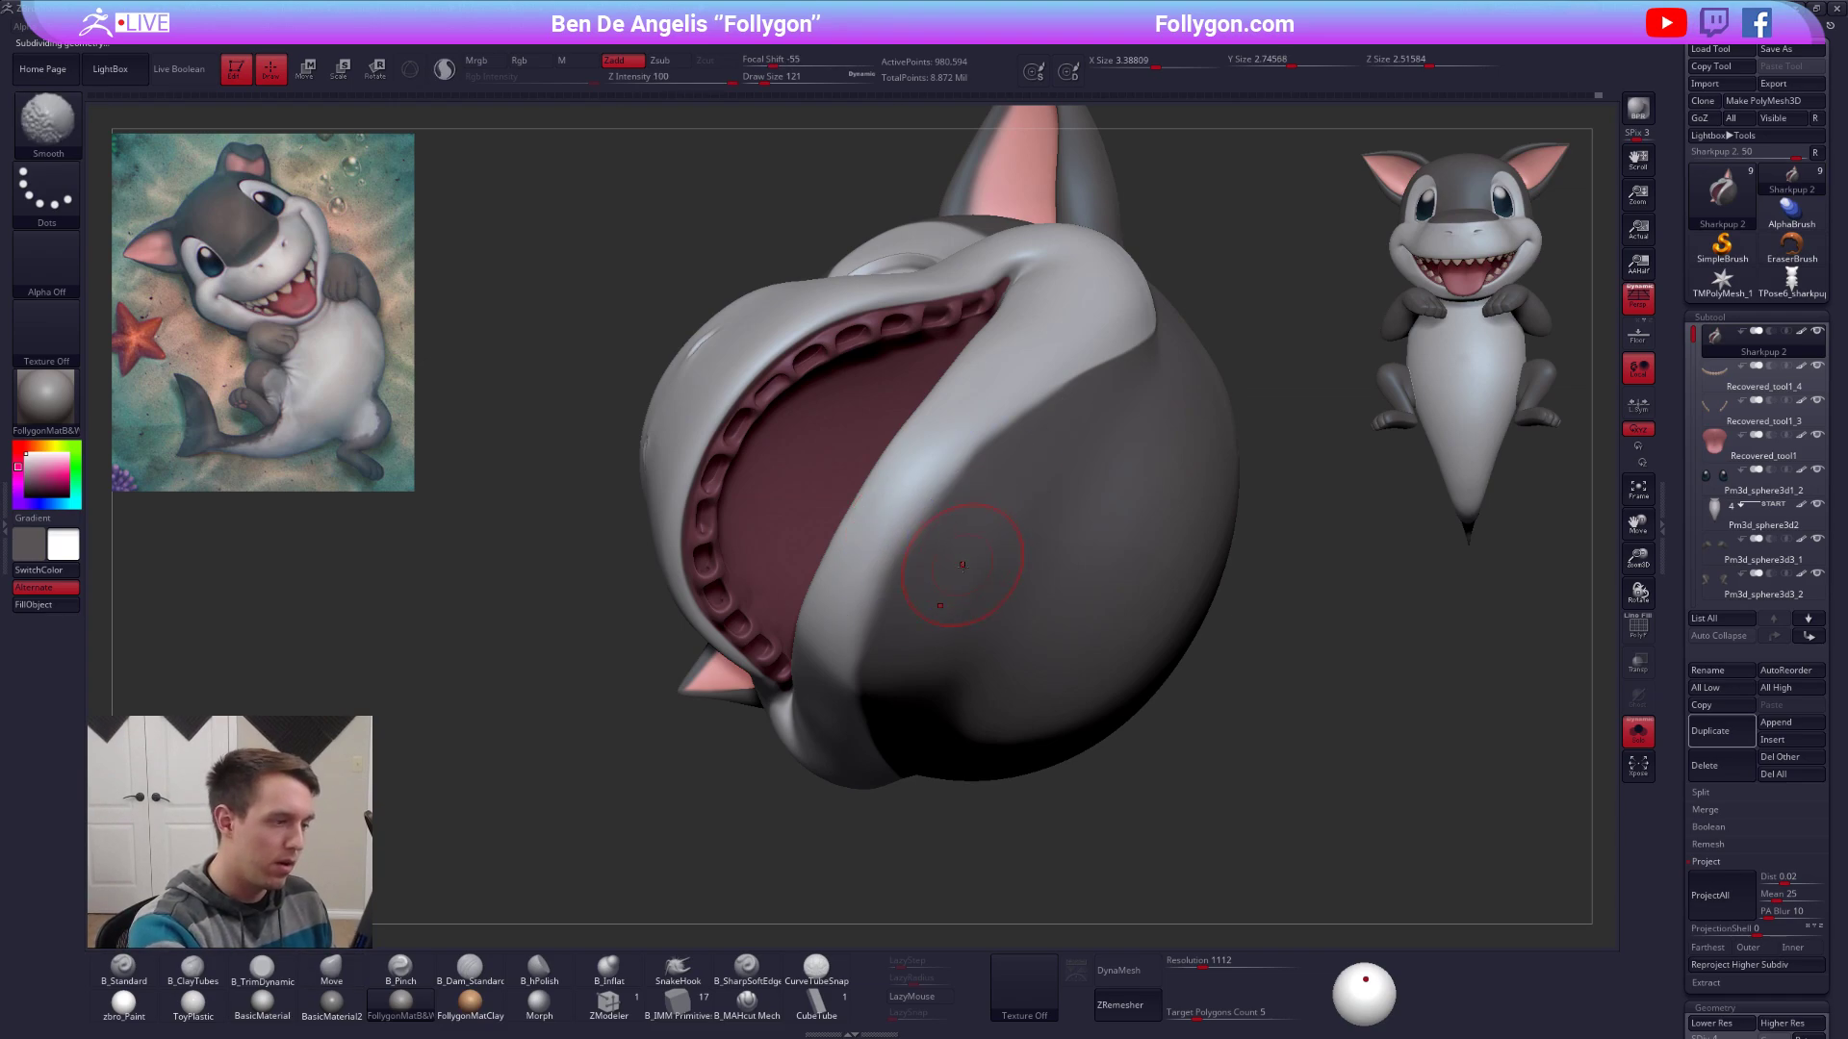
right_drag(962, 565, 940, 606)
key(d)
key(space)
drag(945, 614, 941, 613)
mouse_move(939, 611)
right_down()
mouse_move(972, 638)
mouse_move(915, 528)
right_up()
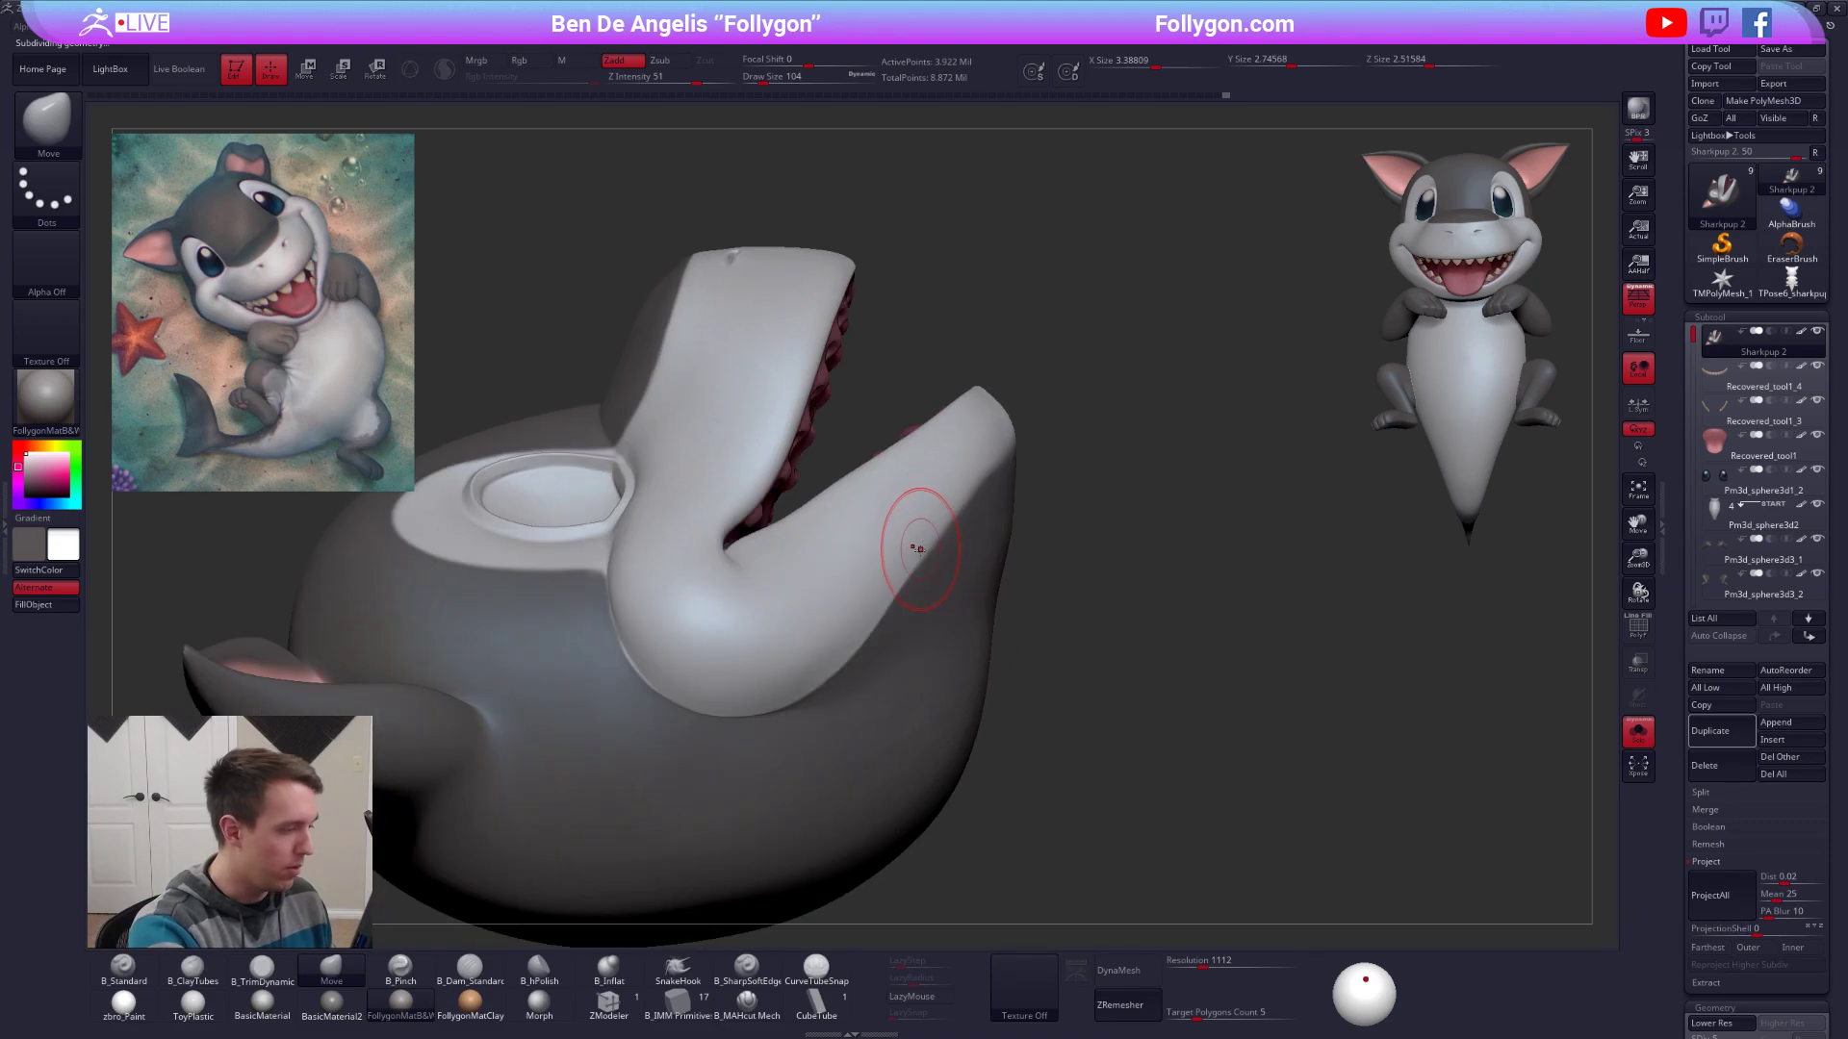
Try painting picked dark gray along the lower jaw's color border with the B_Standard brush at draw size 40.
key(space)
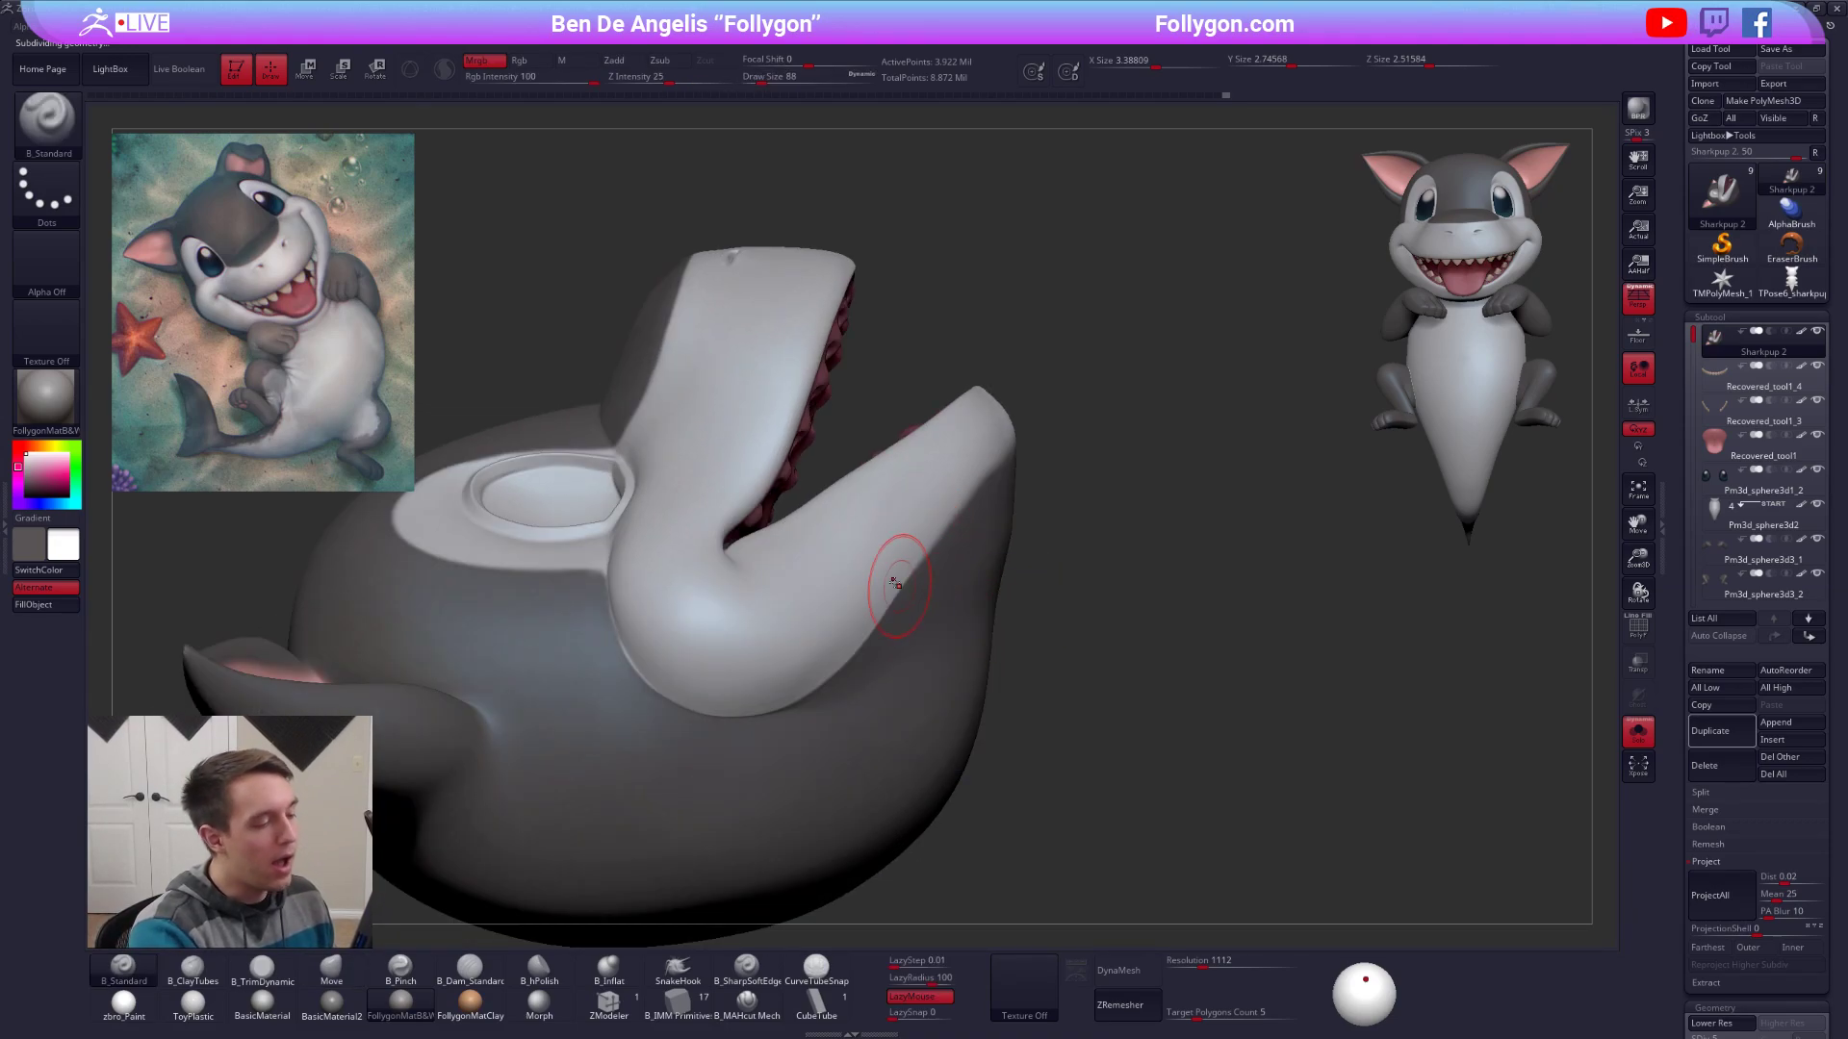
key(c)
key(space)
drag(878, 585, 874, 585)
mouse_move(895, 569)
right_down()
mouse_move(930, 602)
mouse_move(912, 638)
right_up()
drag(918, 604, 986, 532)
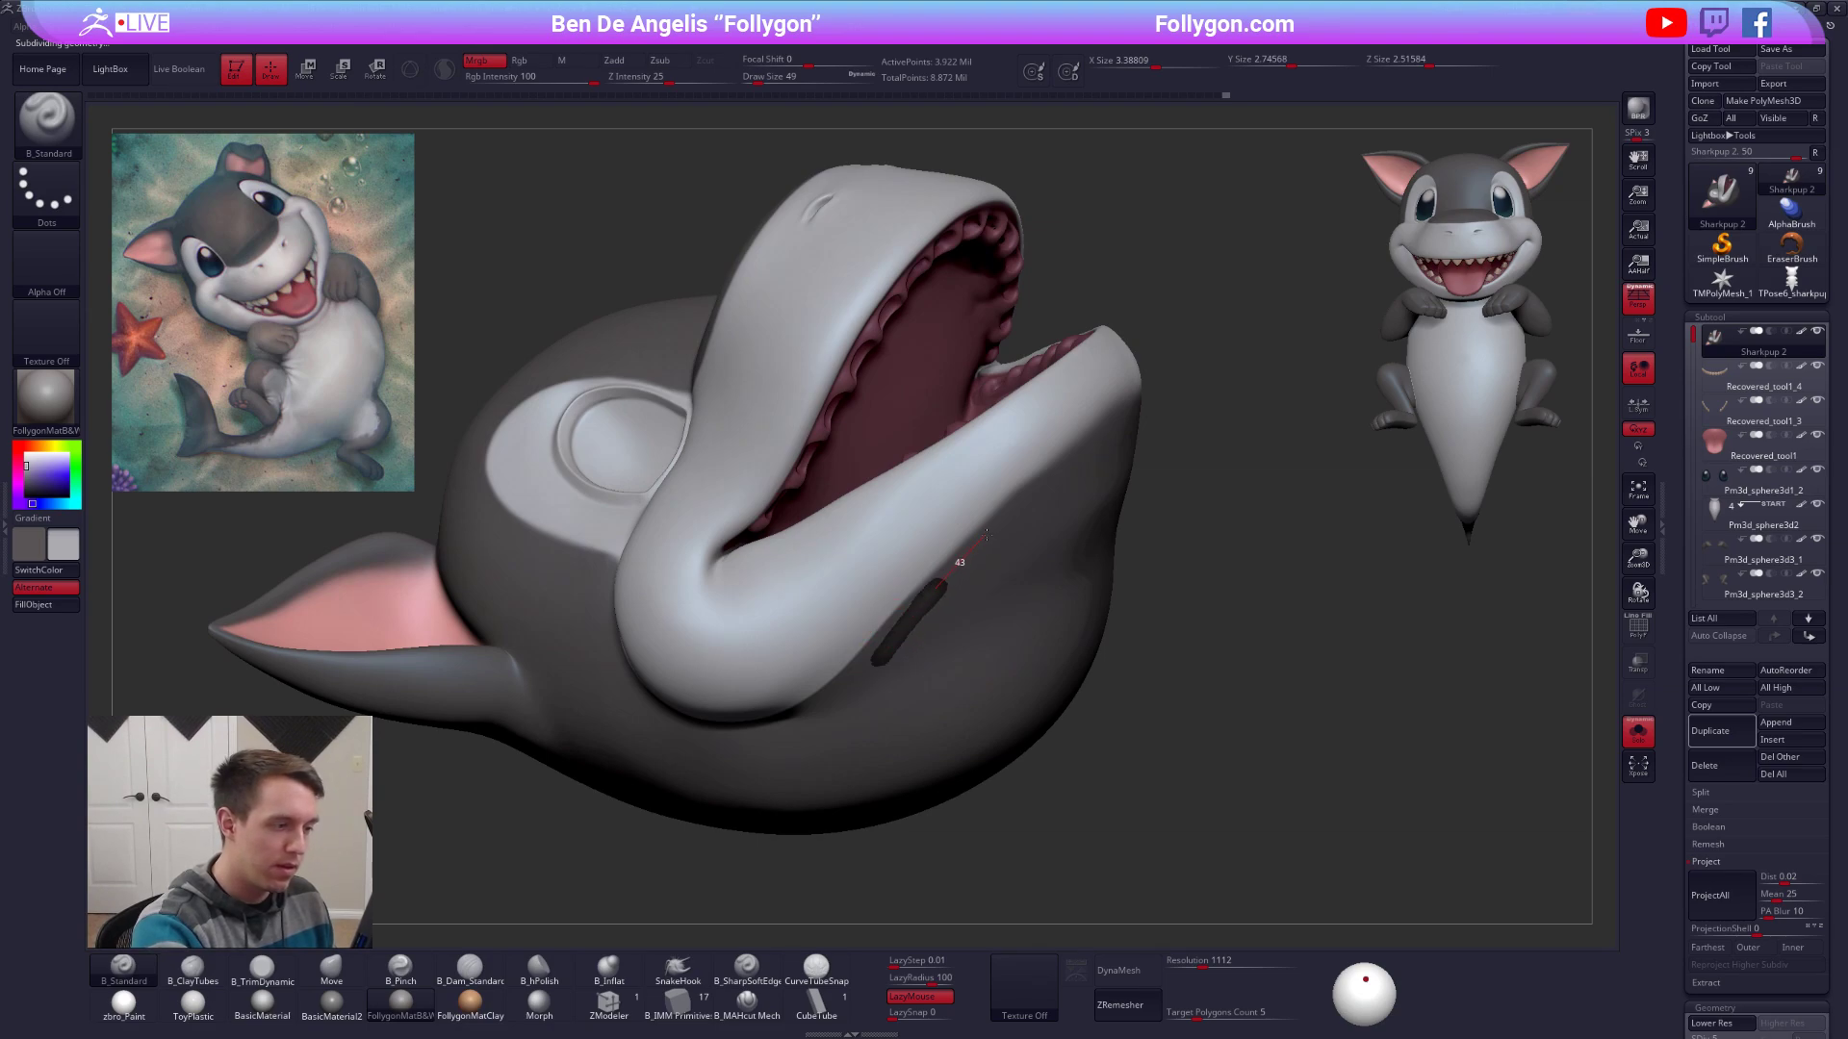
key(ctrl+z)
Choose the zbro_Paint material and repaint the gray and white border along the lower jaw at draw size 61, using colors picked from the head.
click(125, 1005)
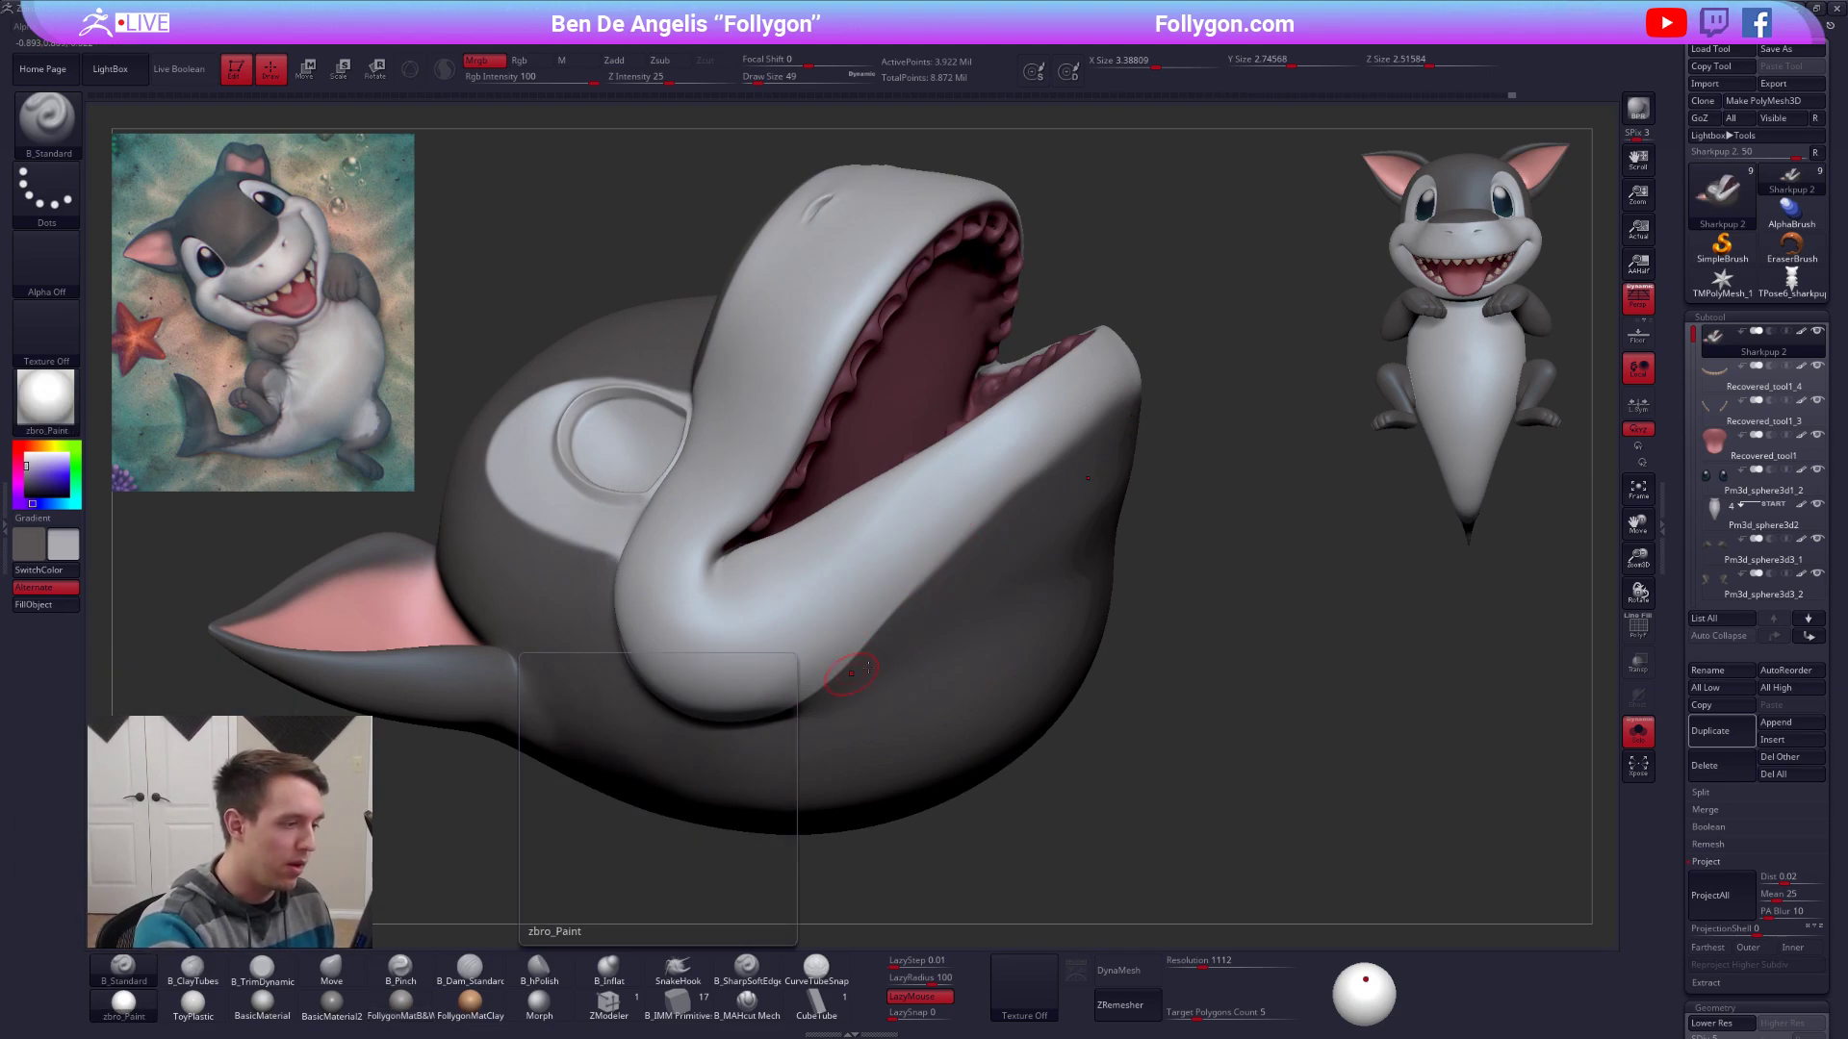
key(c)
key(space)
drag(898, 646, 900, 646)
right_drag(900, 645, 880, 643)
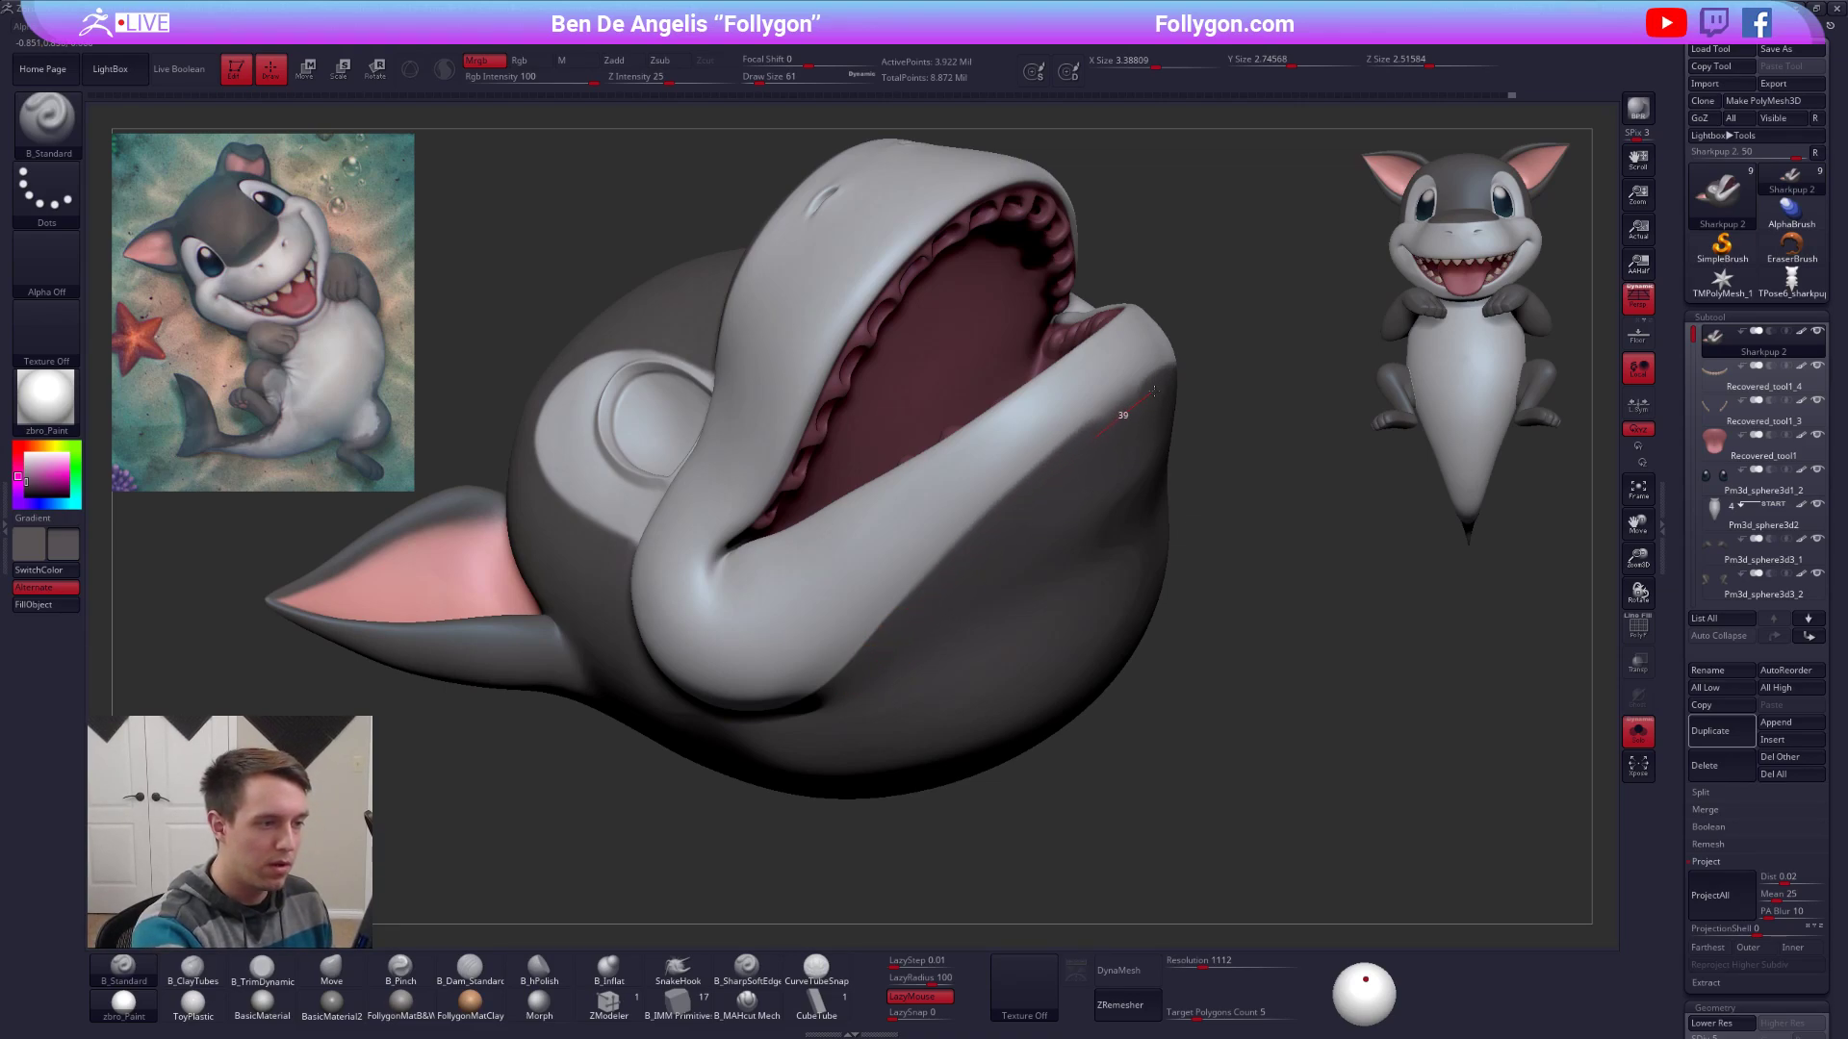
drag(1187, 367, 1192, 363)
key(c)
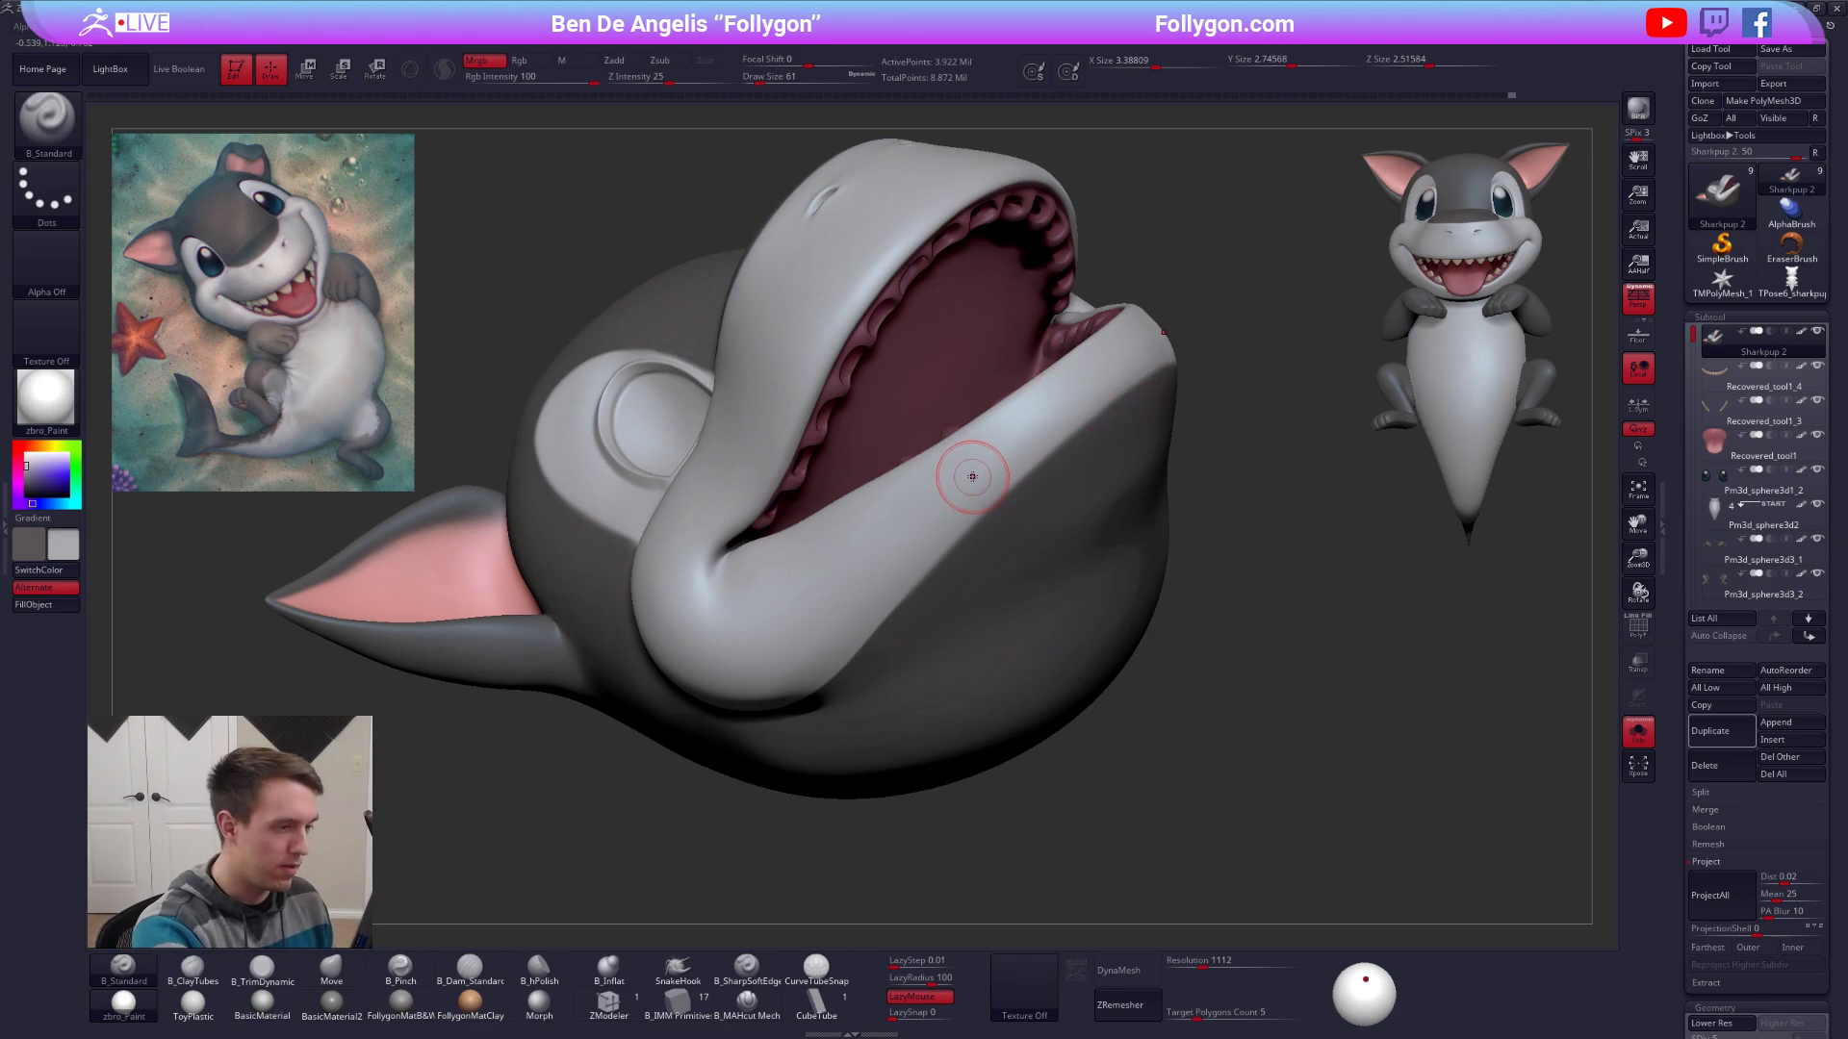
right_drag(973, 474, 949, 473)
drag(1125, 372, 1109, 383)
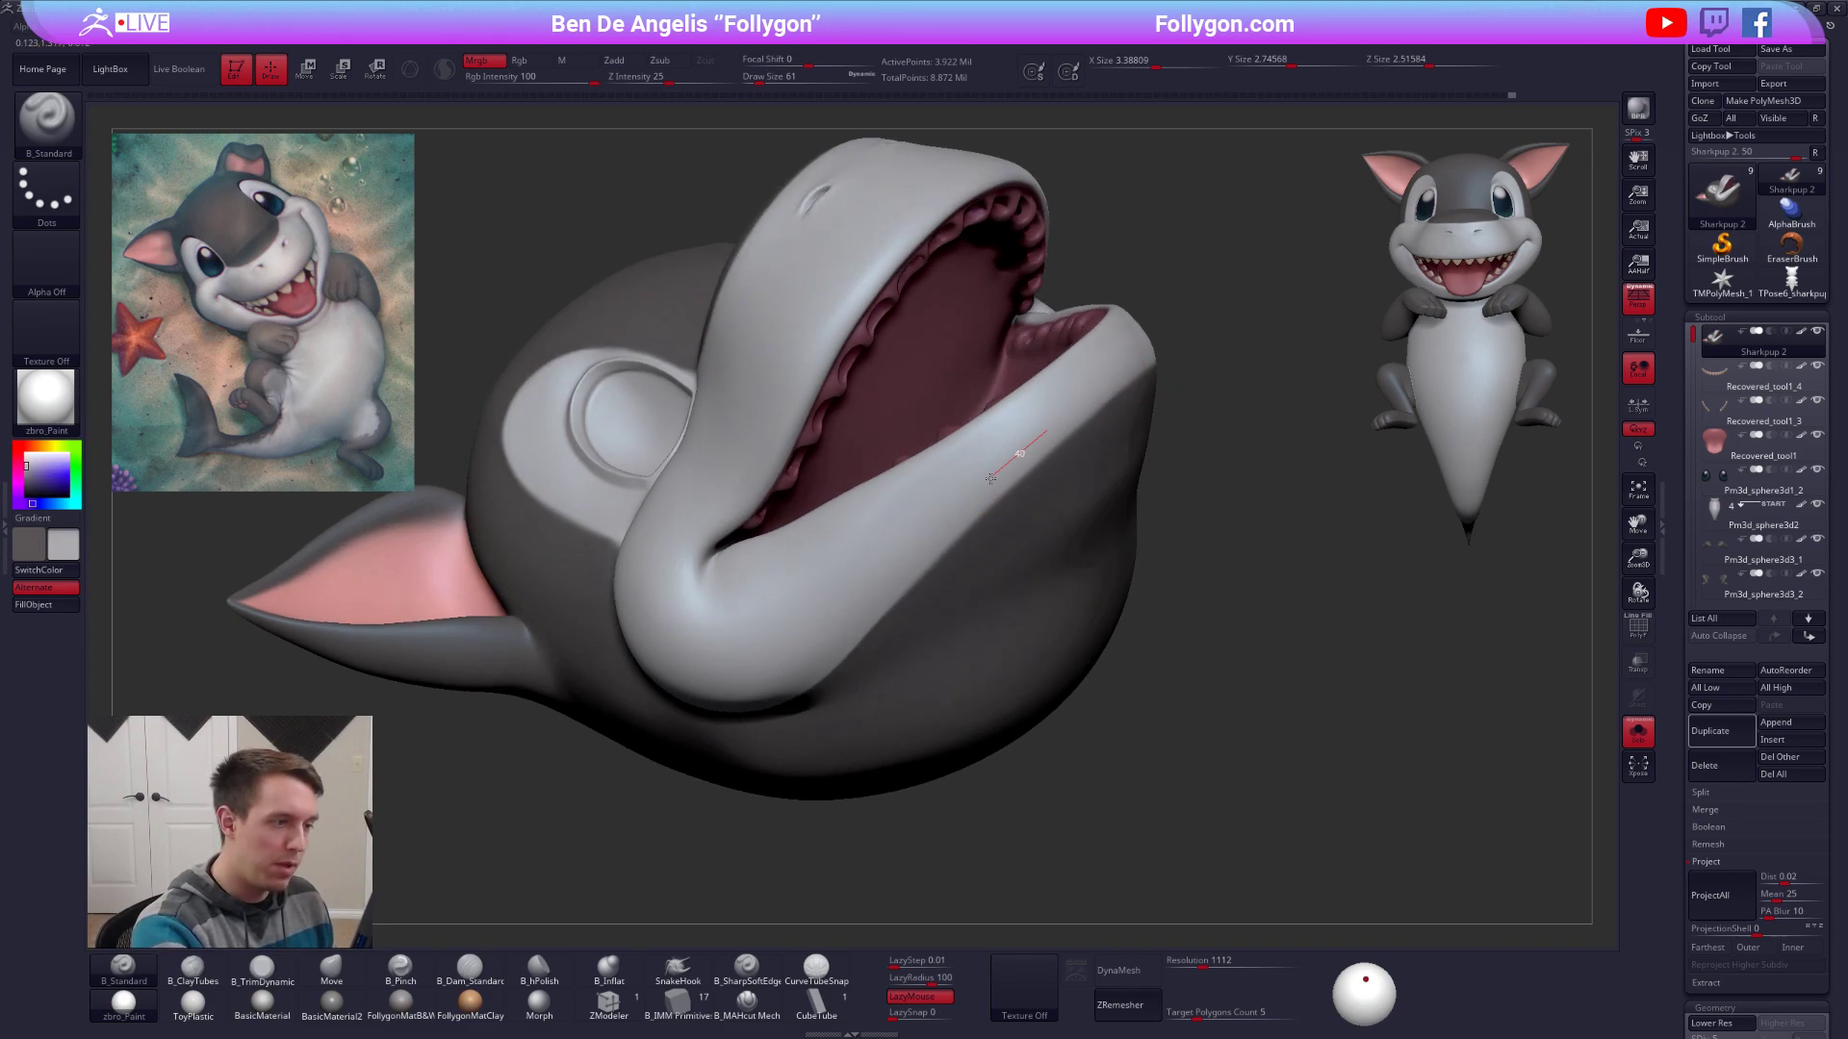
Paint a cleaner border around the dark patch on top of the snout at draw size 54, using colors picked from the head.
right_drag(795, 685, 993, 766)
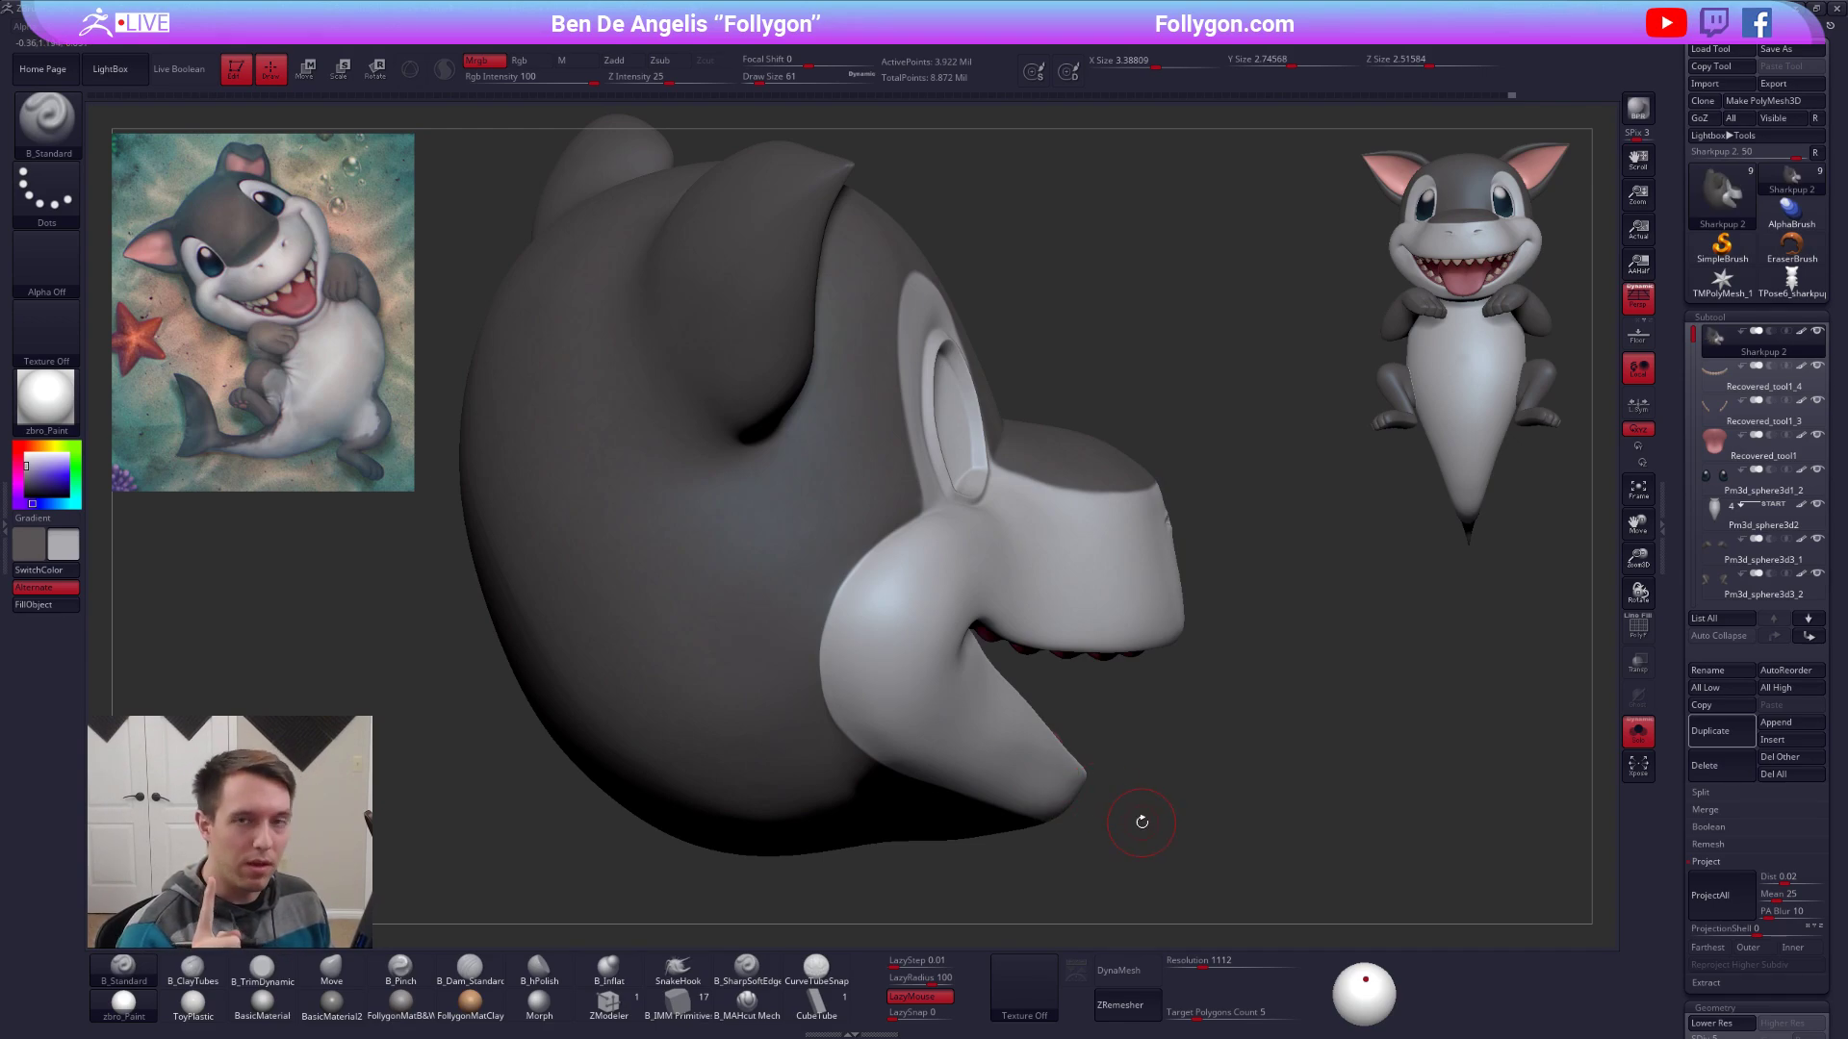
mouse_move(1141, 822)
right_down()
mouse_move(1010, 652)
mouse_move(908, 664)
mouse_move(847, 640)
mouse_move(866, 625)
right_up()
key(space)
drag(879, 624, 877, 623)
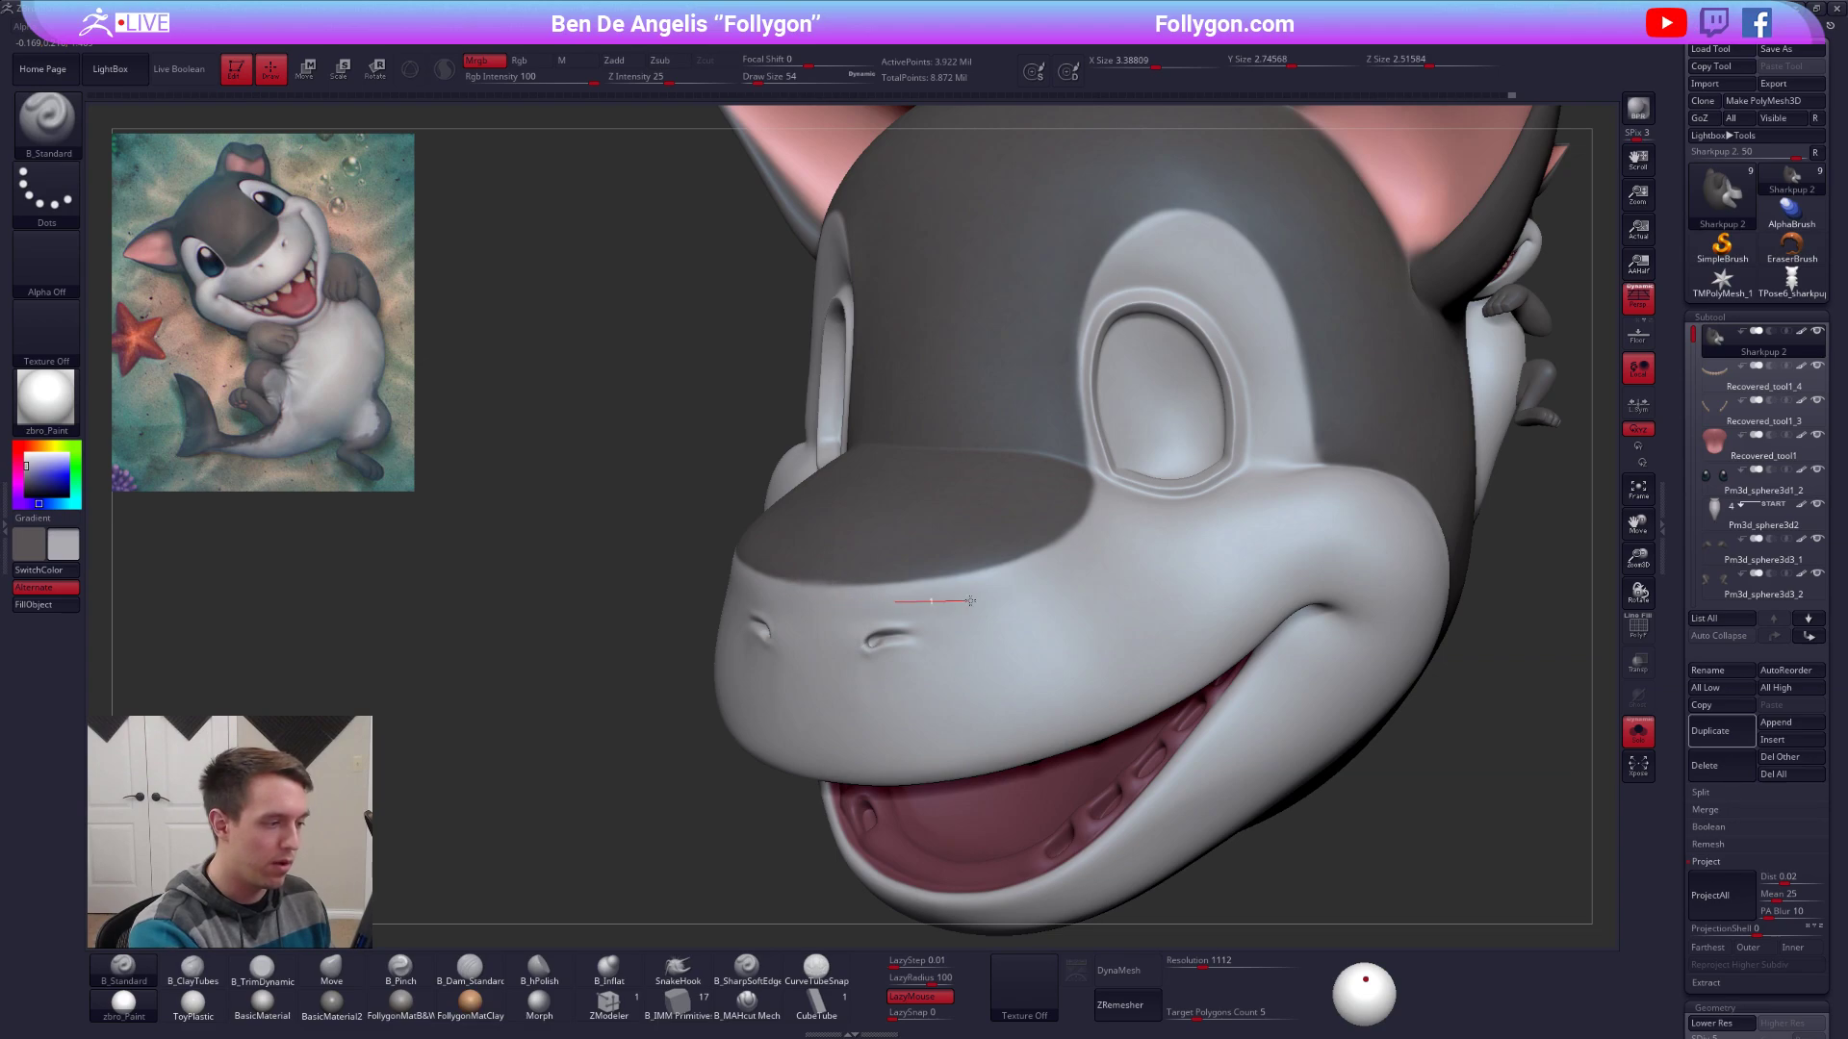
key(c)
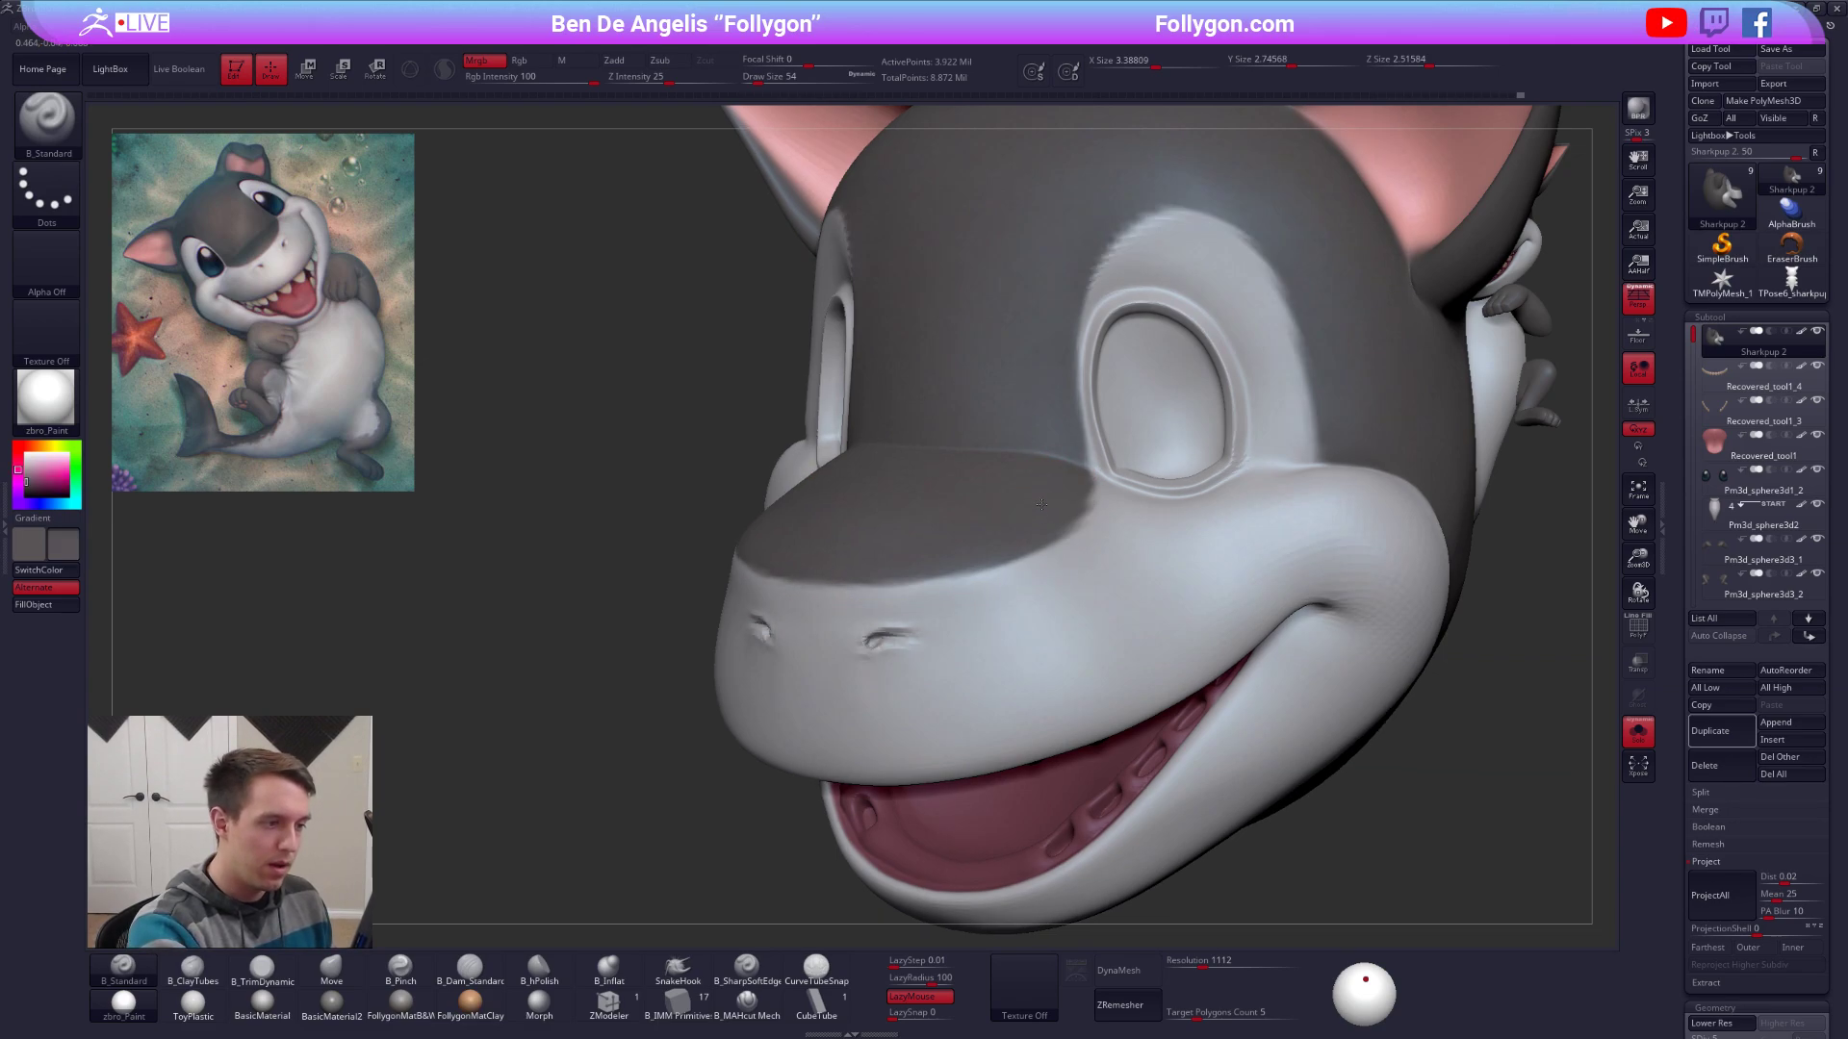
right_drag(1053, 495, 1041, 498)
alt+right_drag(1041, 499, 984, 585)
key(space)
drag(1023, 570, 1017, 569)
right_drag(1052, 489, 991, 468)
key(space)
drag(966, 582, 974, 583)
Lower the head by three subdivision levels and adjust the bridge where the snout meets the forehead with the Move brush.
key(shift+d)
key(shift+d)
key(shift+d)
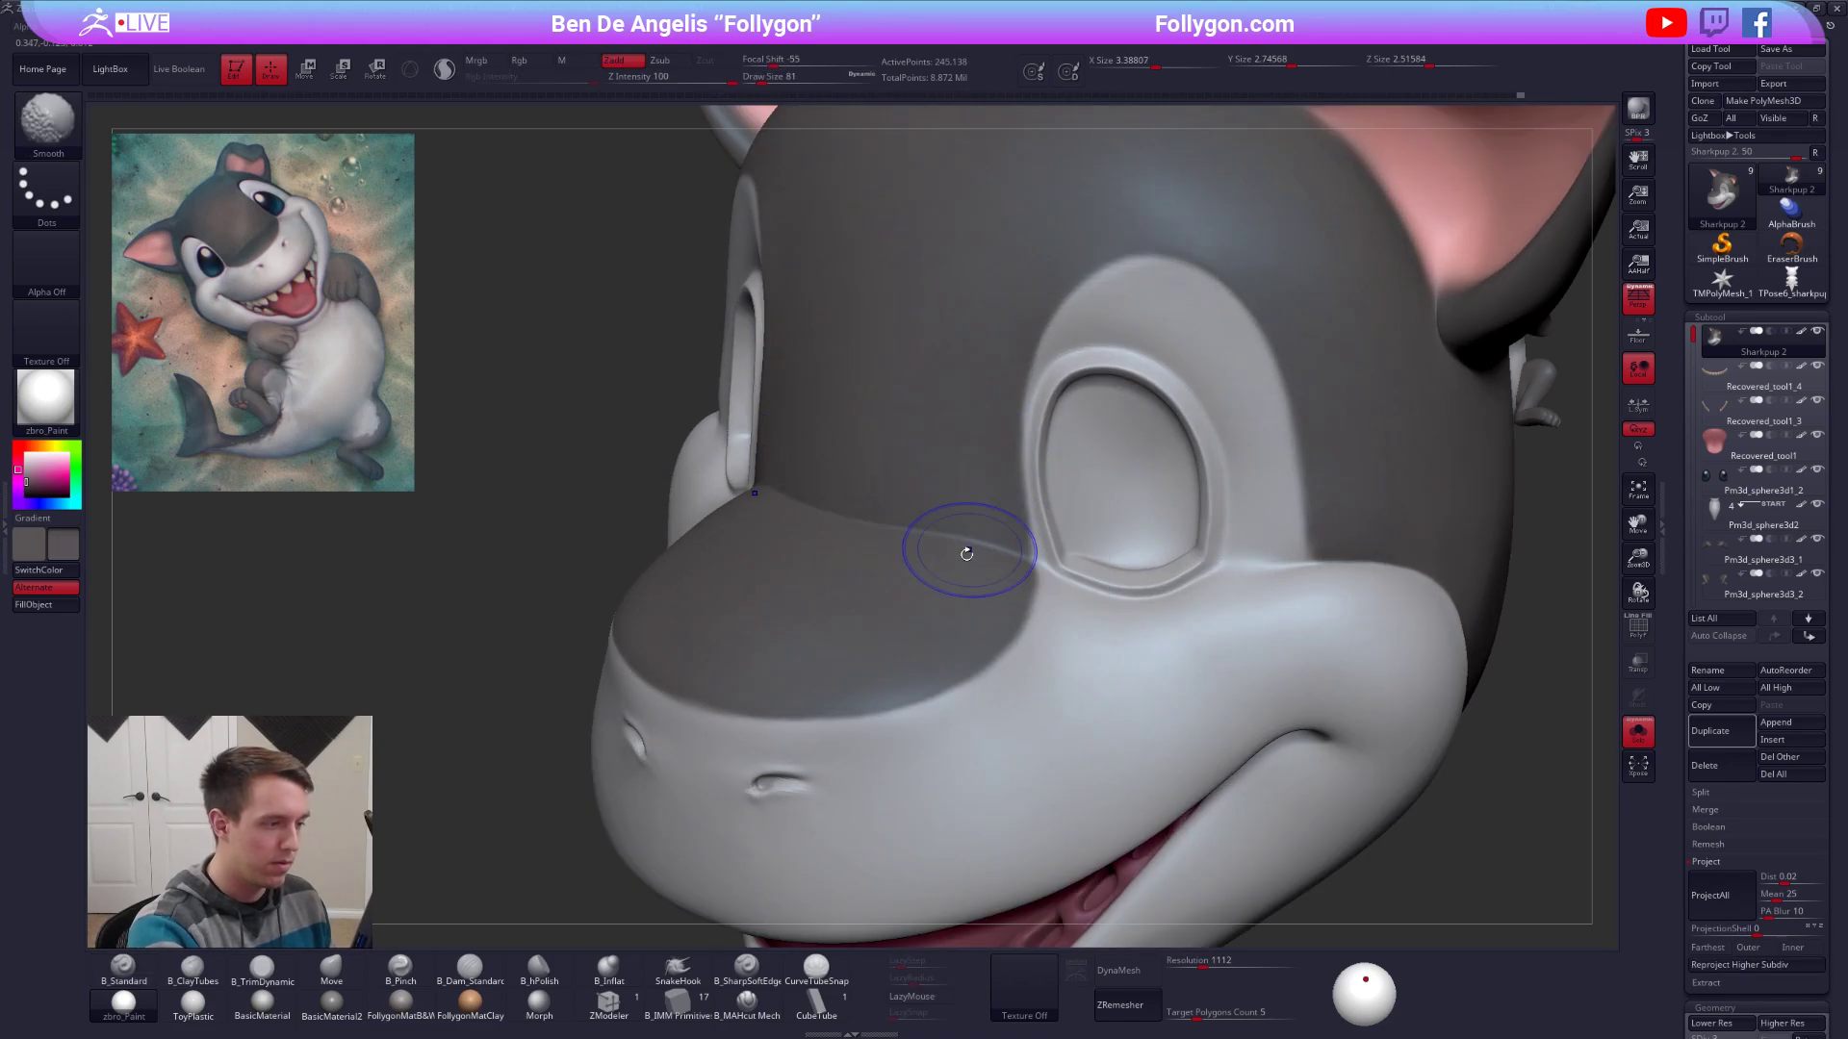
right_drag(965, 548, 976, 520)
key(b)
key(m)
key(v)
key(space)
drag(924, 599, 962, 548)
right_drag(963, 548, 973, 536)
key(space)
drag(841, 532, 825, 543)
Lower the head by one more subdivision level and adjust the snout bridge beside the eye at draw size 104.
key(shift+d)
key(space)
alt+right_drag(835, 553, 945, 548)
key(space)
drag(937, 545, 929, 546)
right_drag(929, 545, 1025, 543)
right_drag(851, 545, 938, 572)
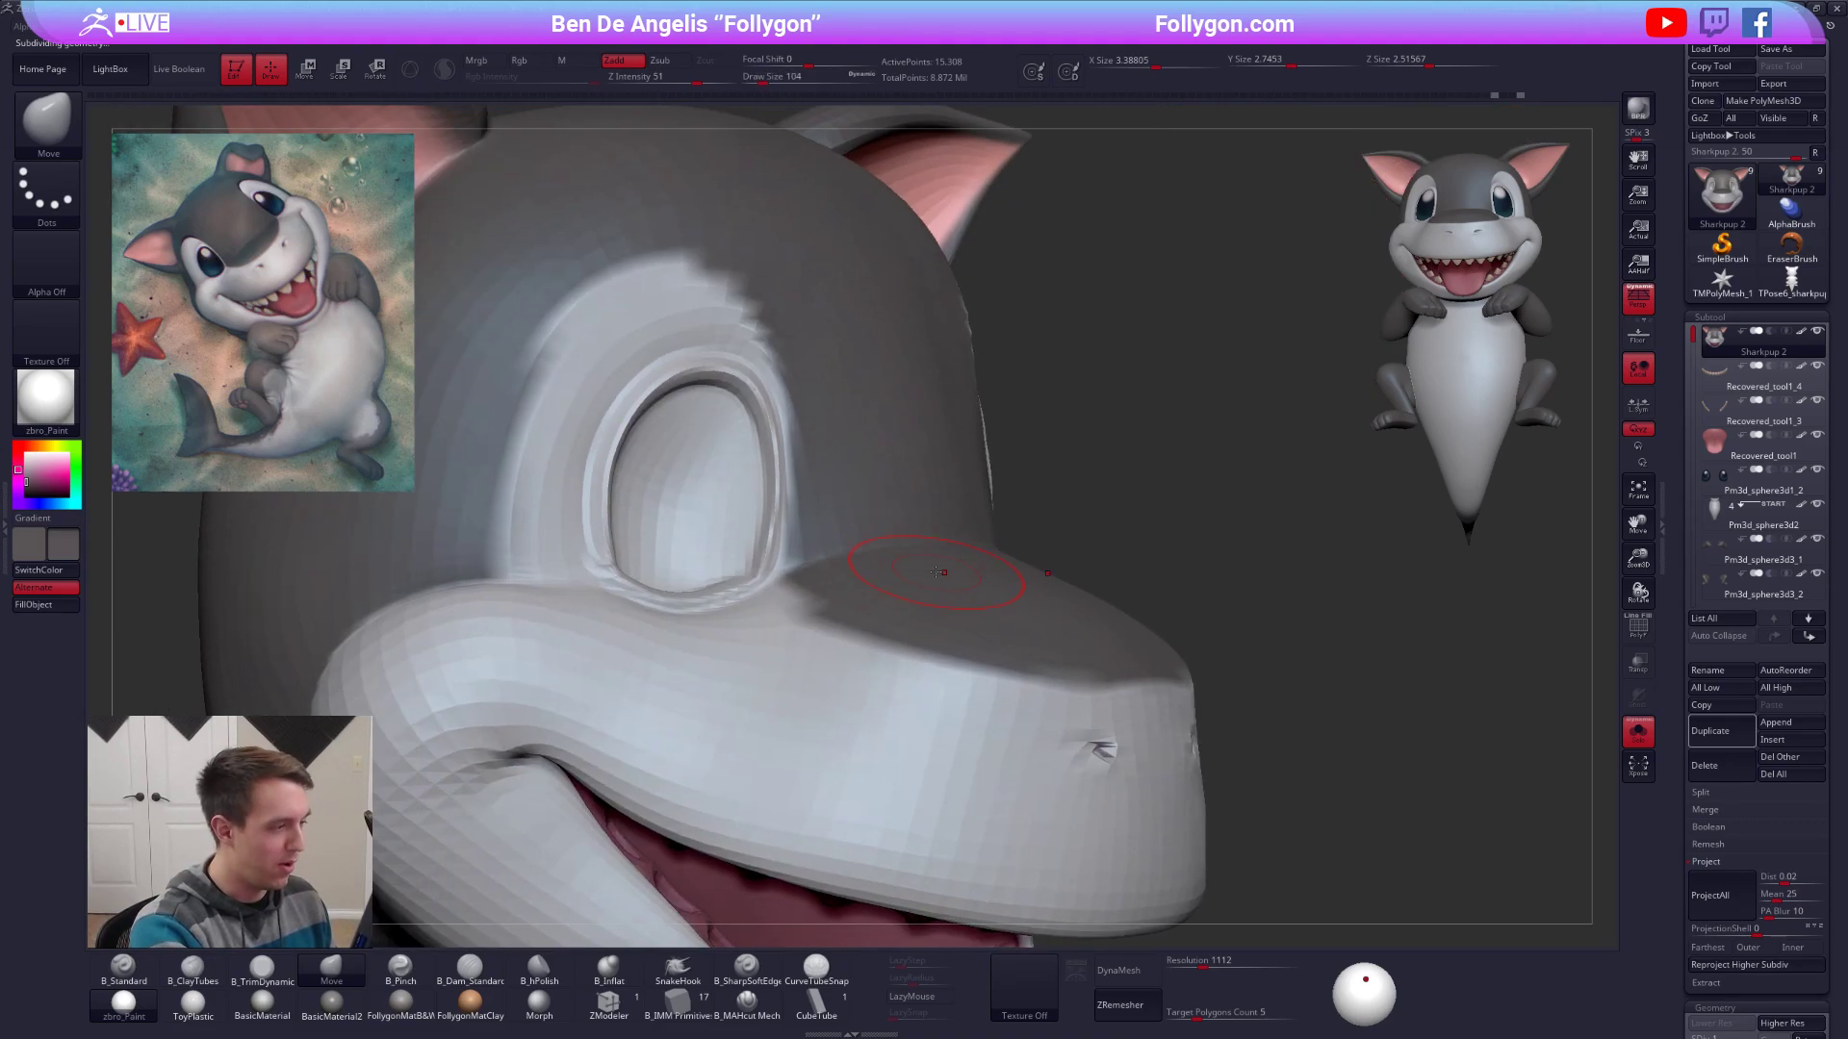
Return the head to its highest subdivision level and set the Move brush draw size to 43.
key(d)
key(d)
key(d)
key(d)
key(space)
drag(798, 511, 790, 511)
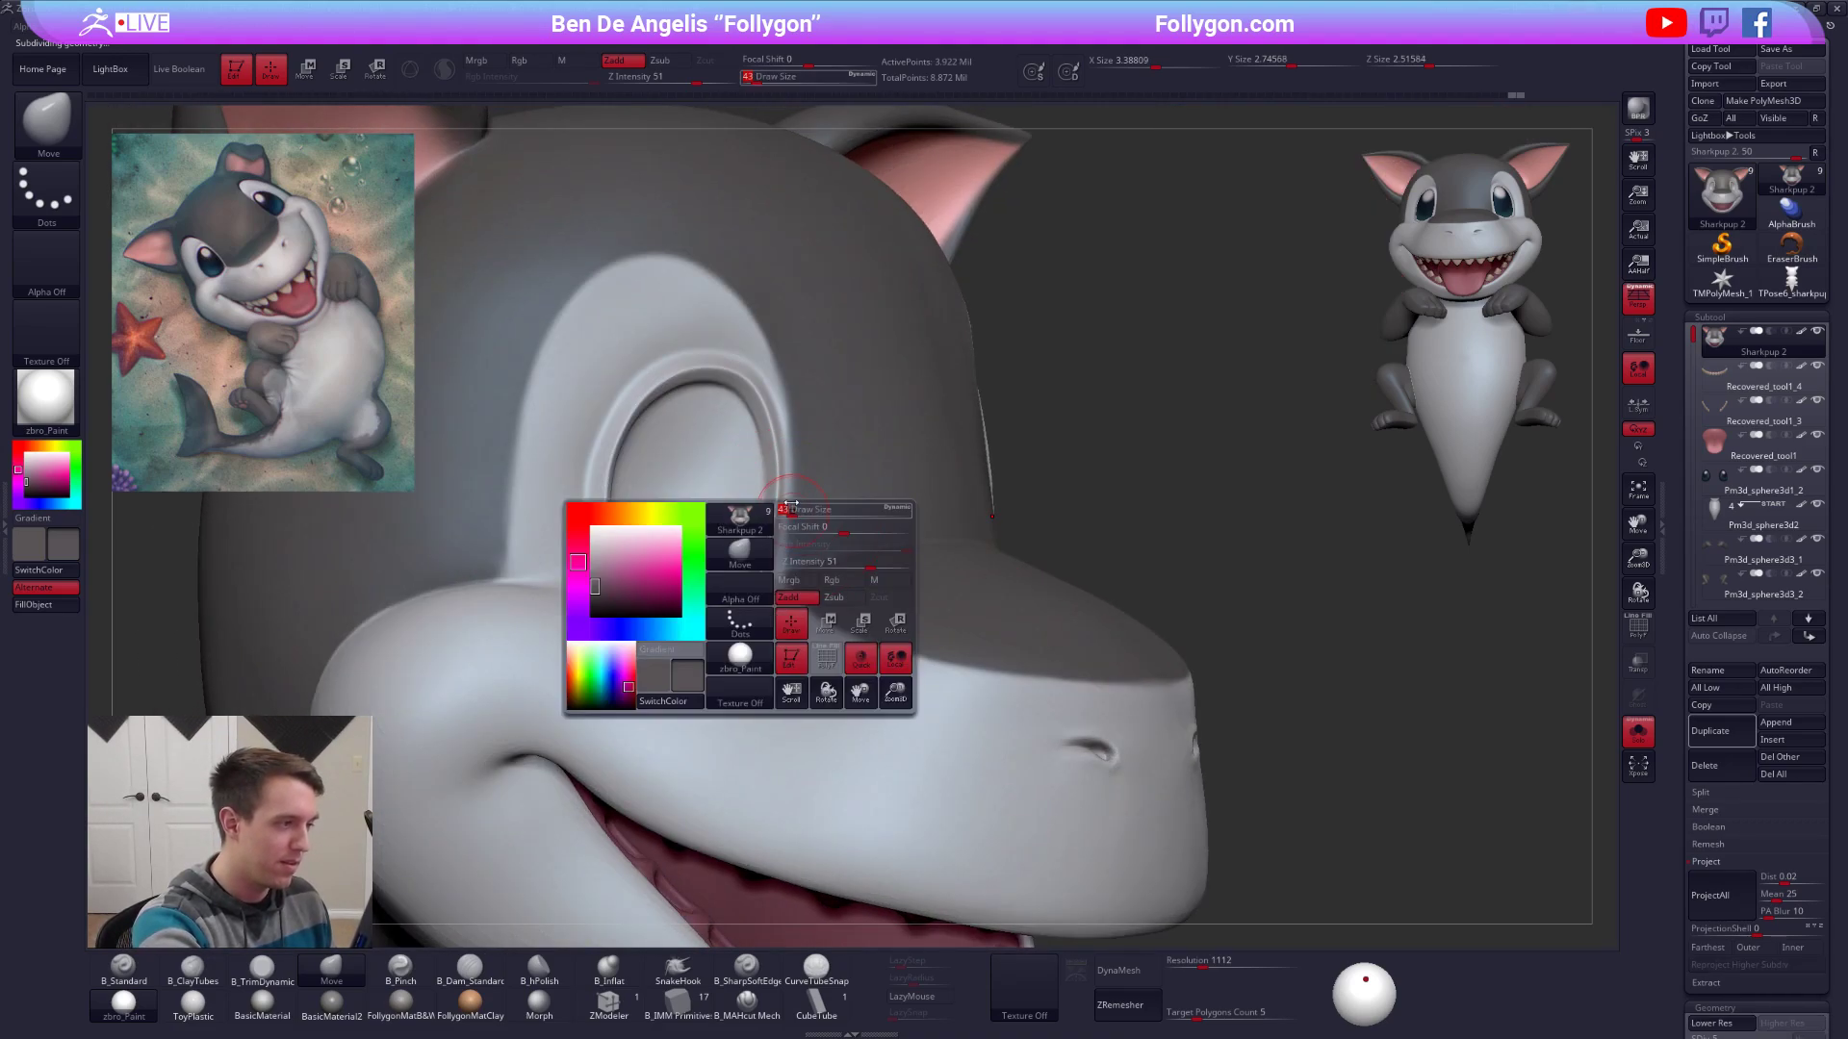
Touch up the paint between the inner eye edge and the snout patch with the B_Standard brush at draw size 20.
key(1)
key(space)
drag(807, 419, 804, 420)
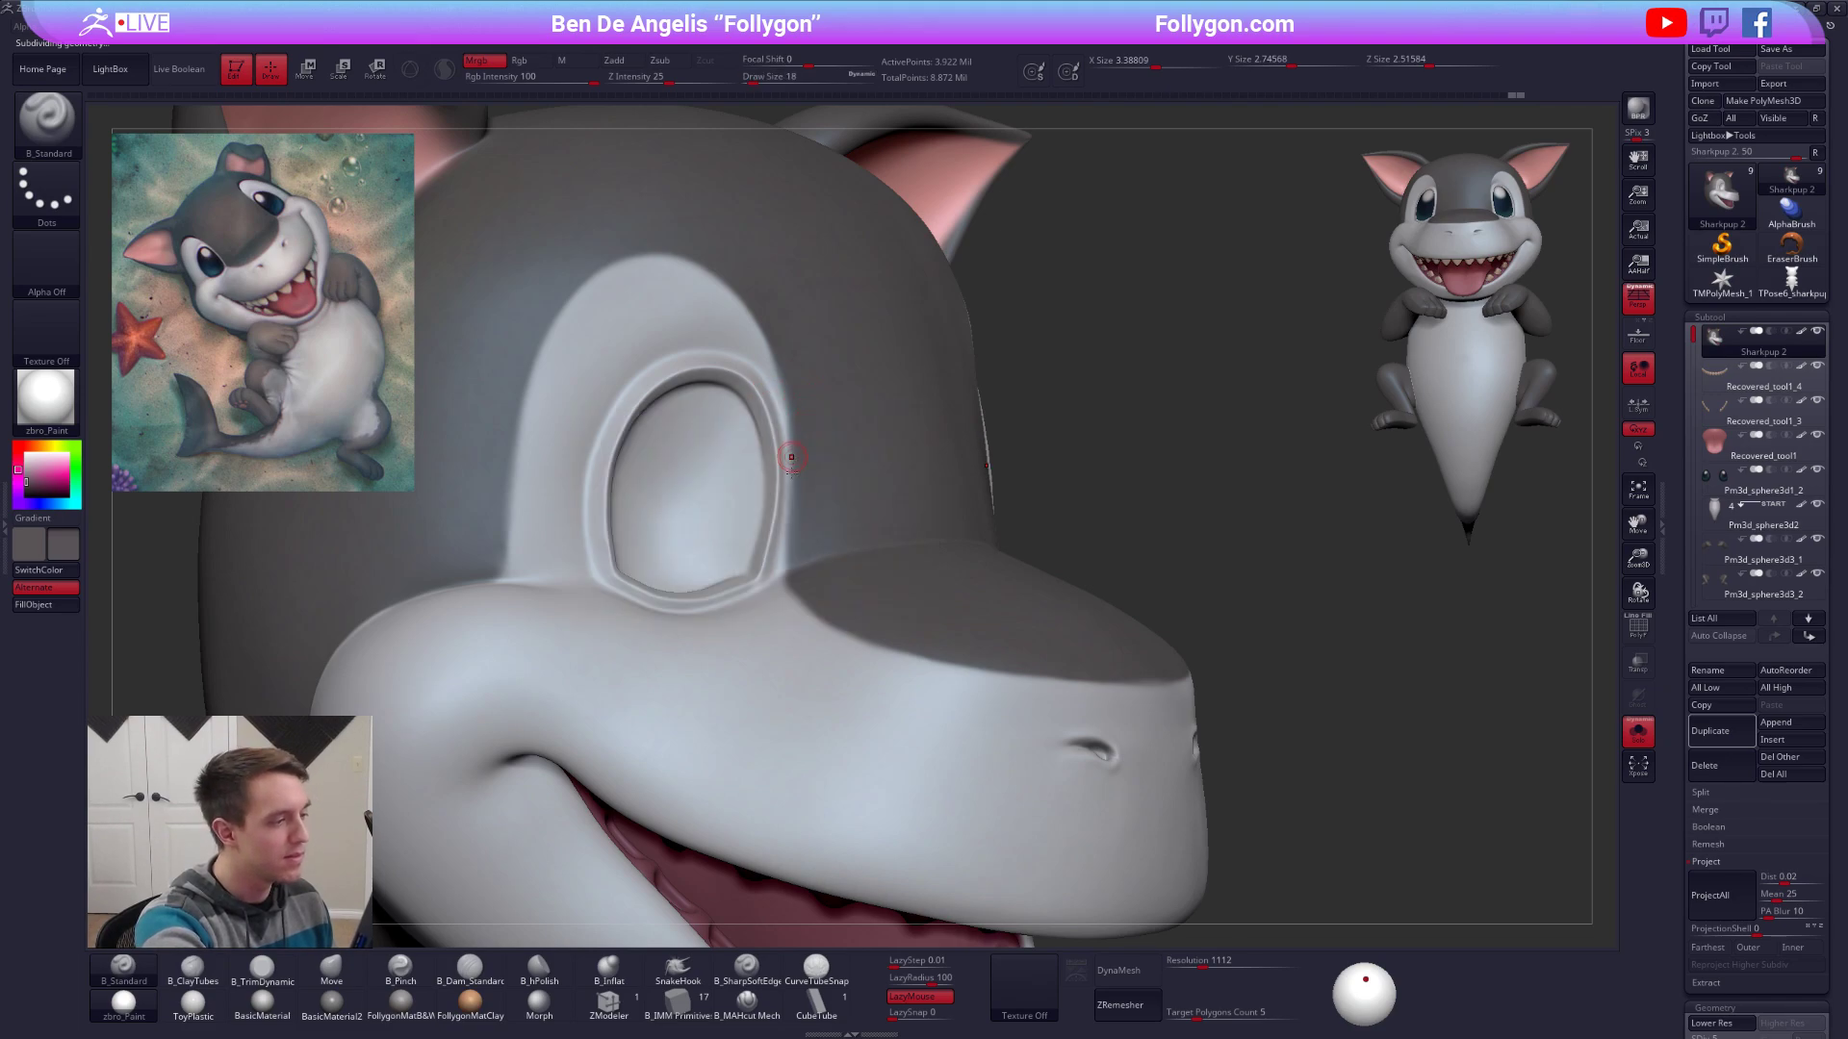
right_drag(803, 457, 787, 502)
key(space)
drag(787, 503, 783, 502)
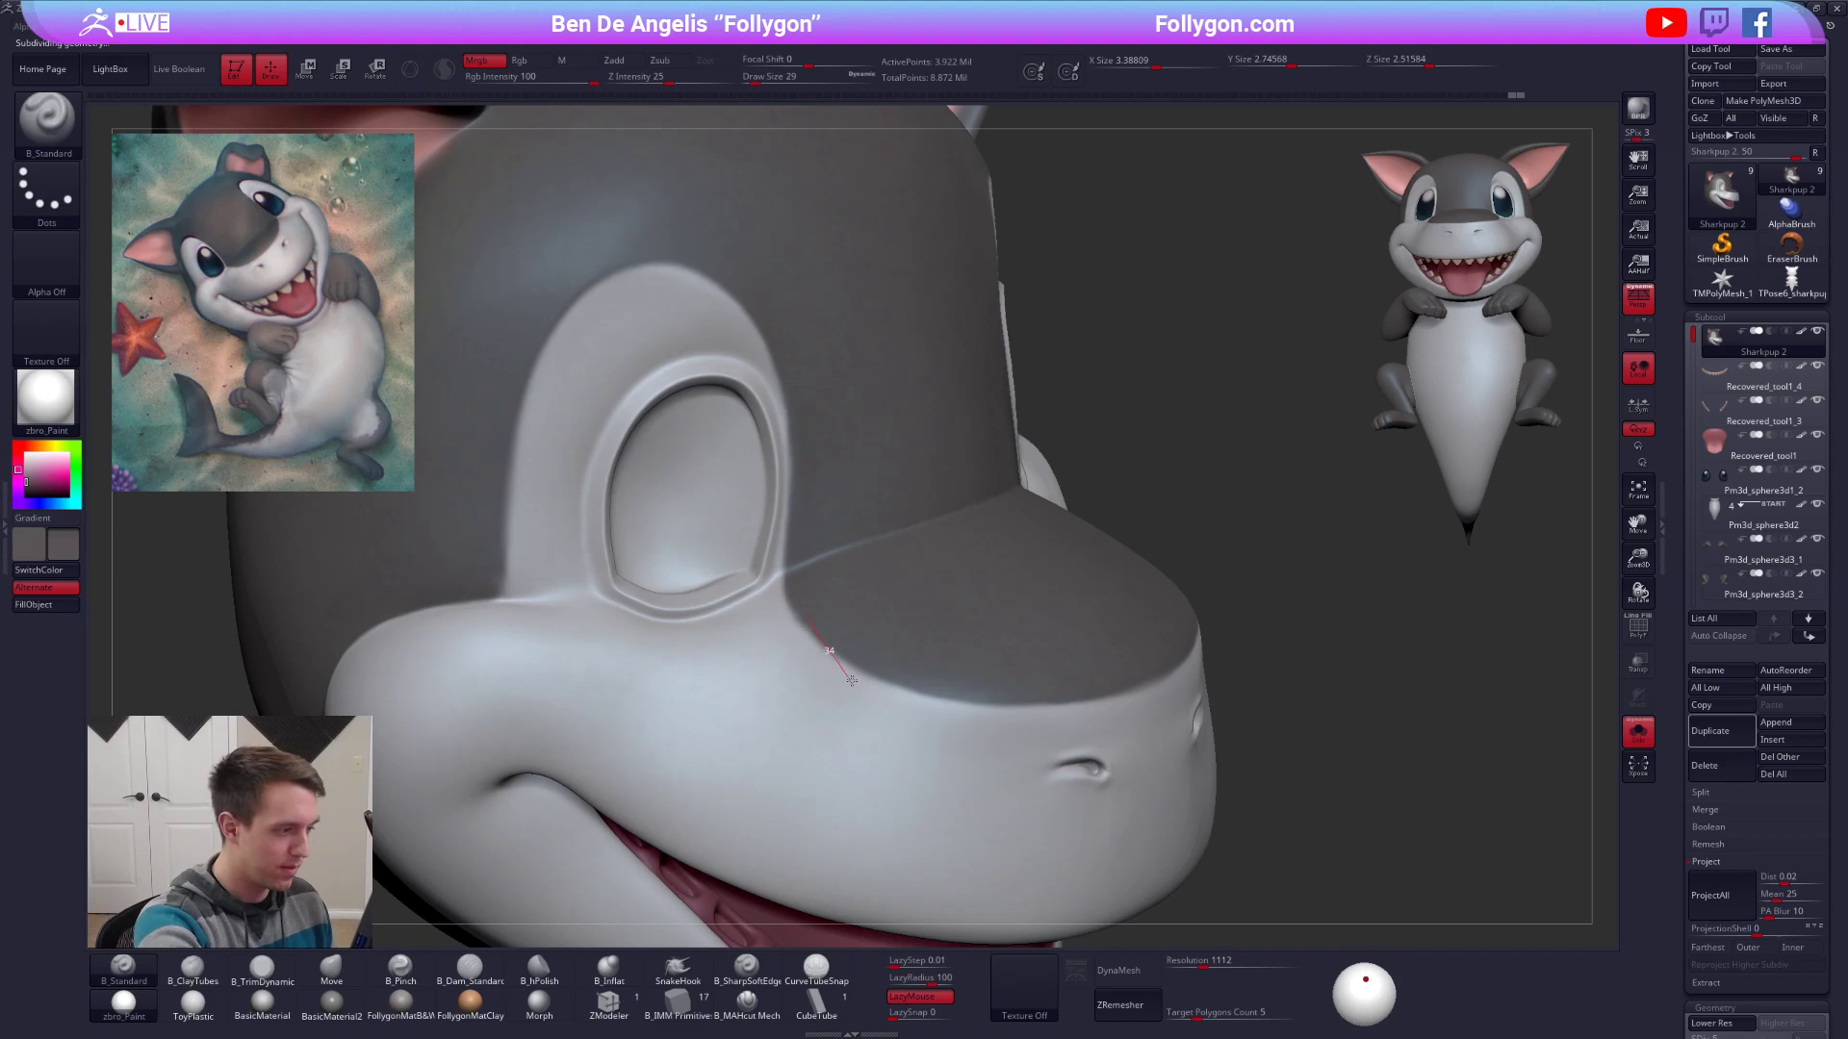
Turn off Solo on the head and inspect the full character from the side and three-quarter views.
click(1638, 732)
ctrl+right_drag(1123, 564, 1177, 646)
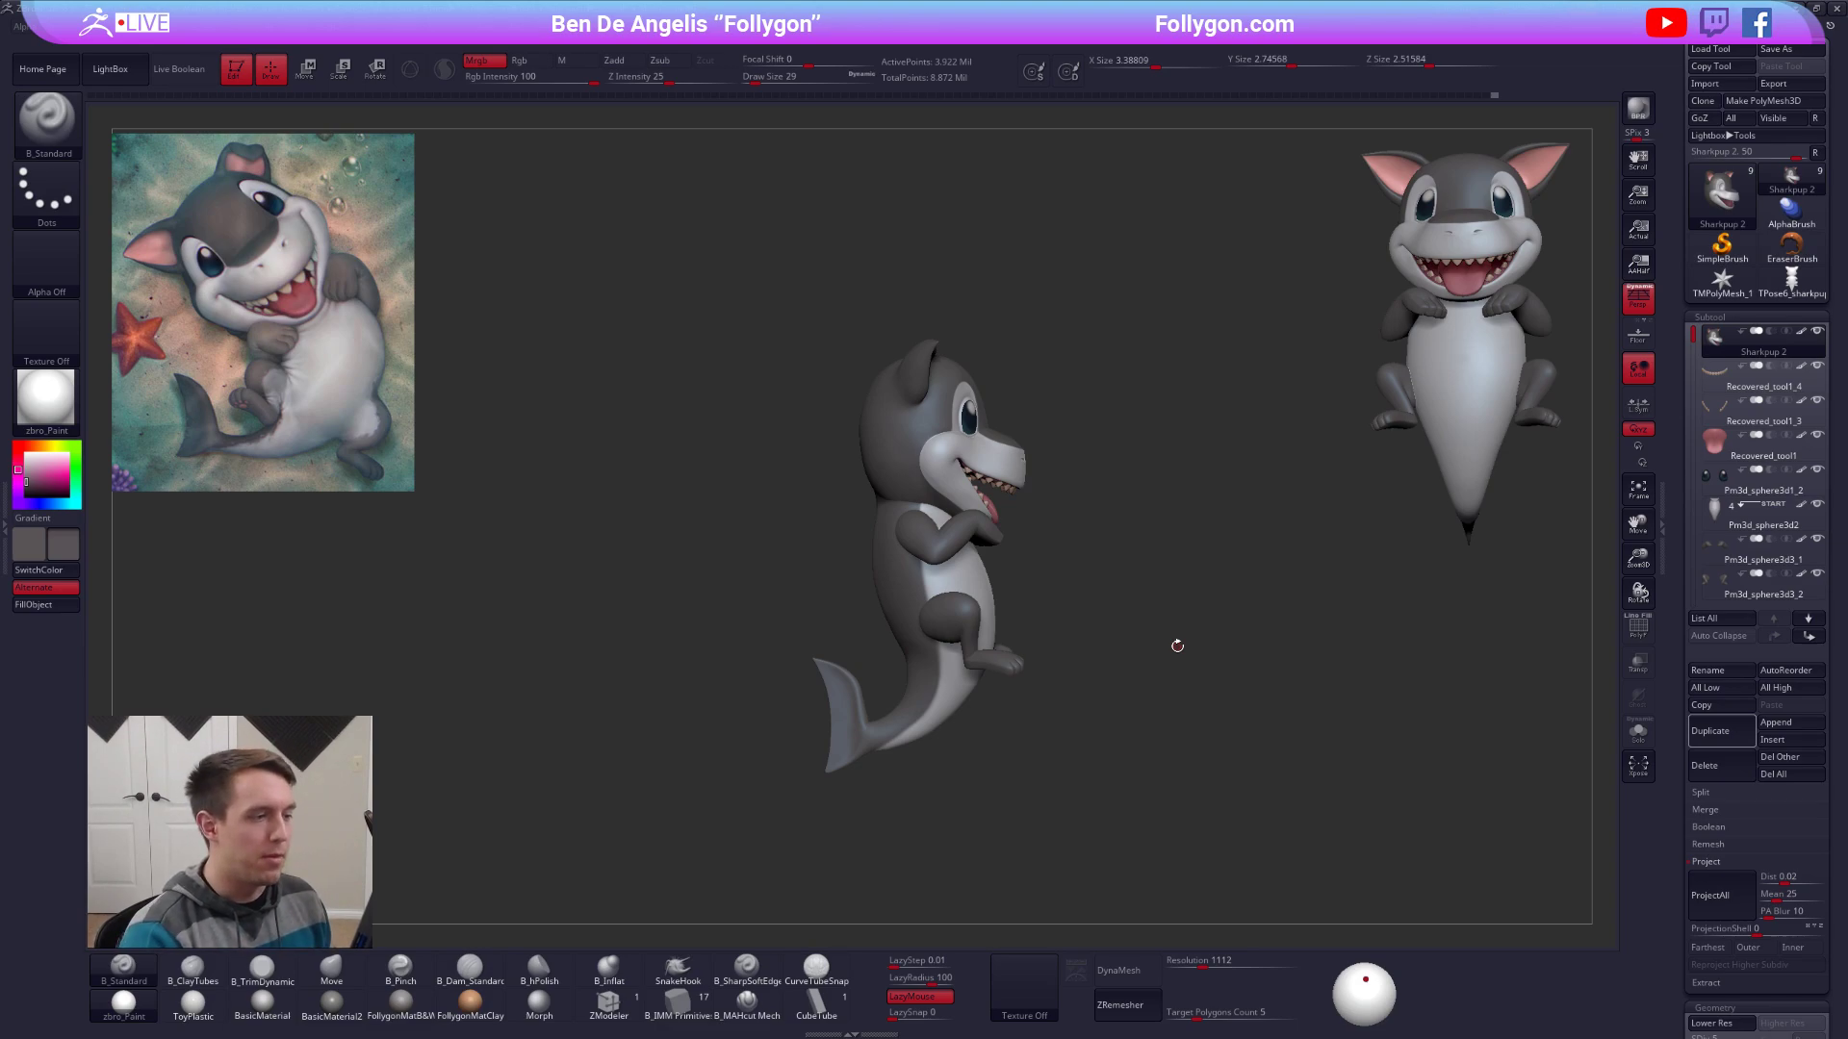
mouse_move(1177, 645)
ctrl+right_down()
mouse_move(1124, 528)
mouse_move(1224, 635)
ctrl+right_up()
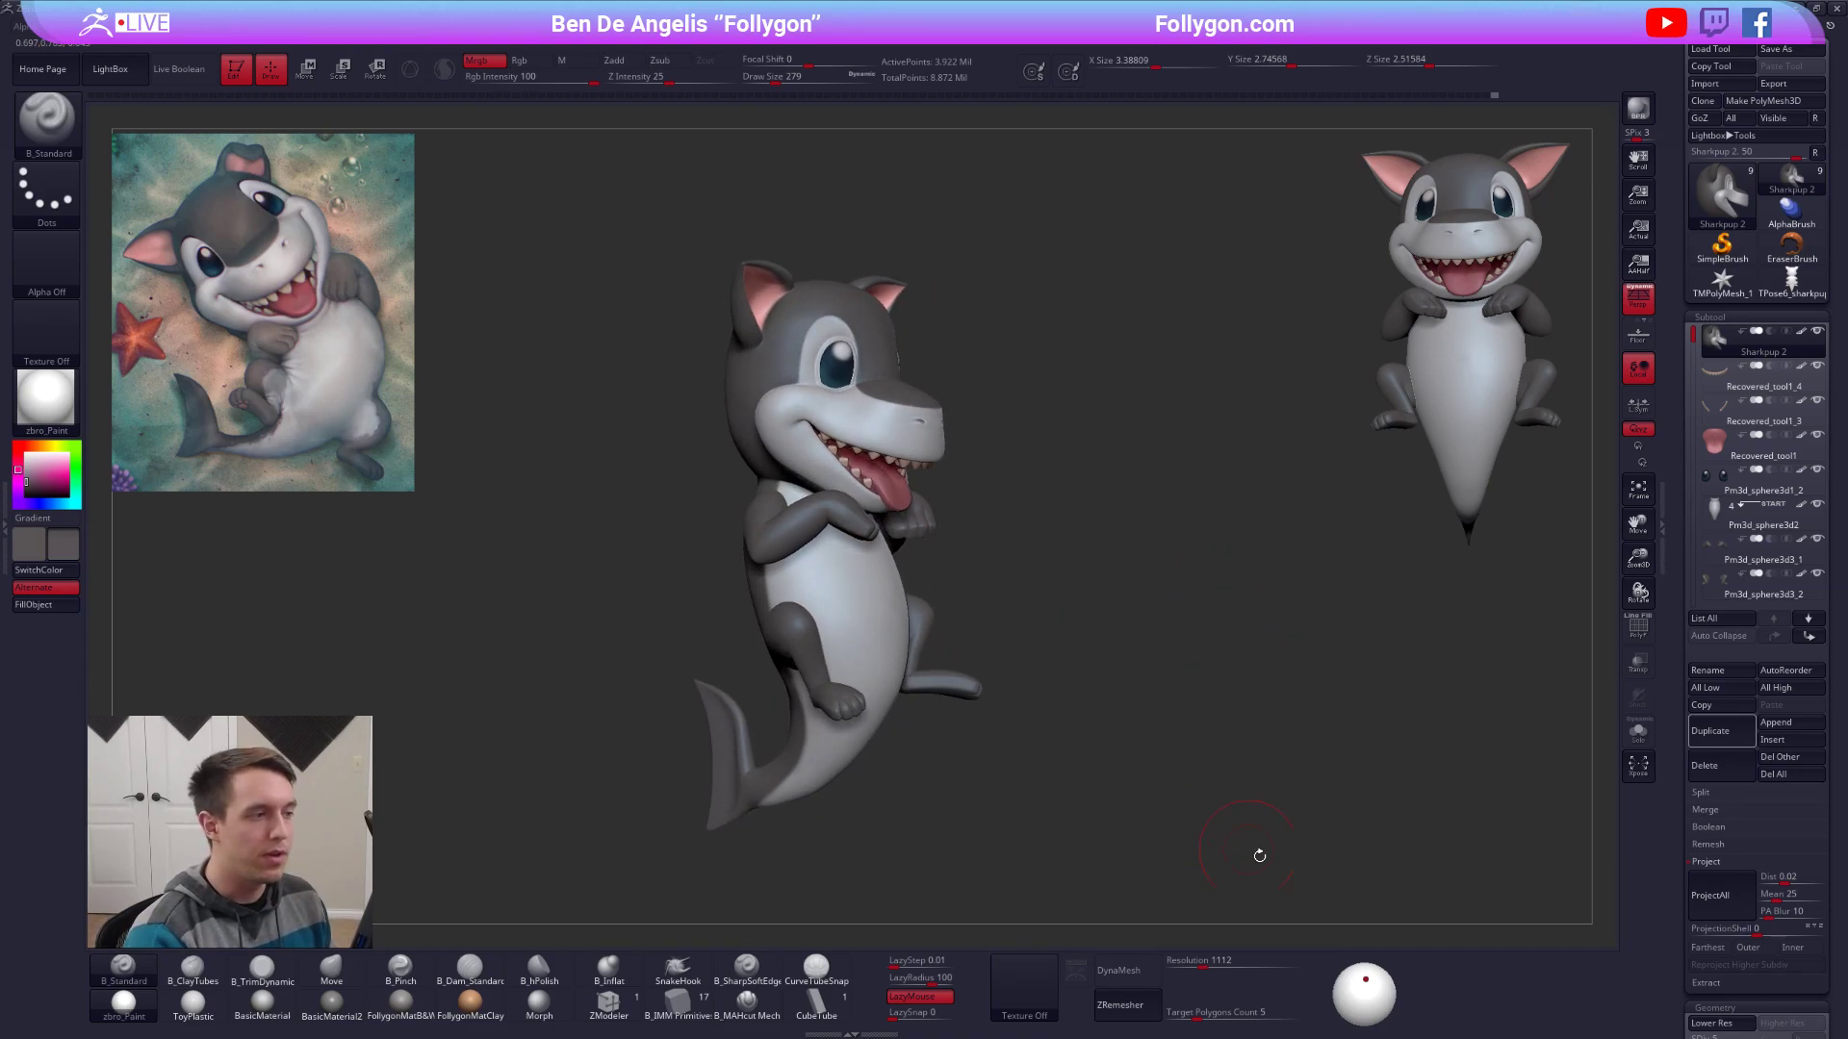
right_drag(1260, 855, 1328, 871)
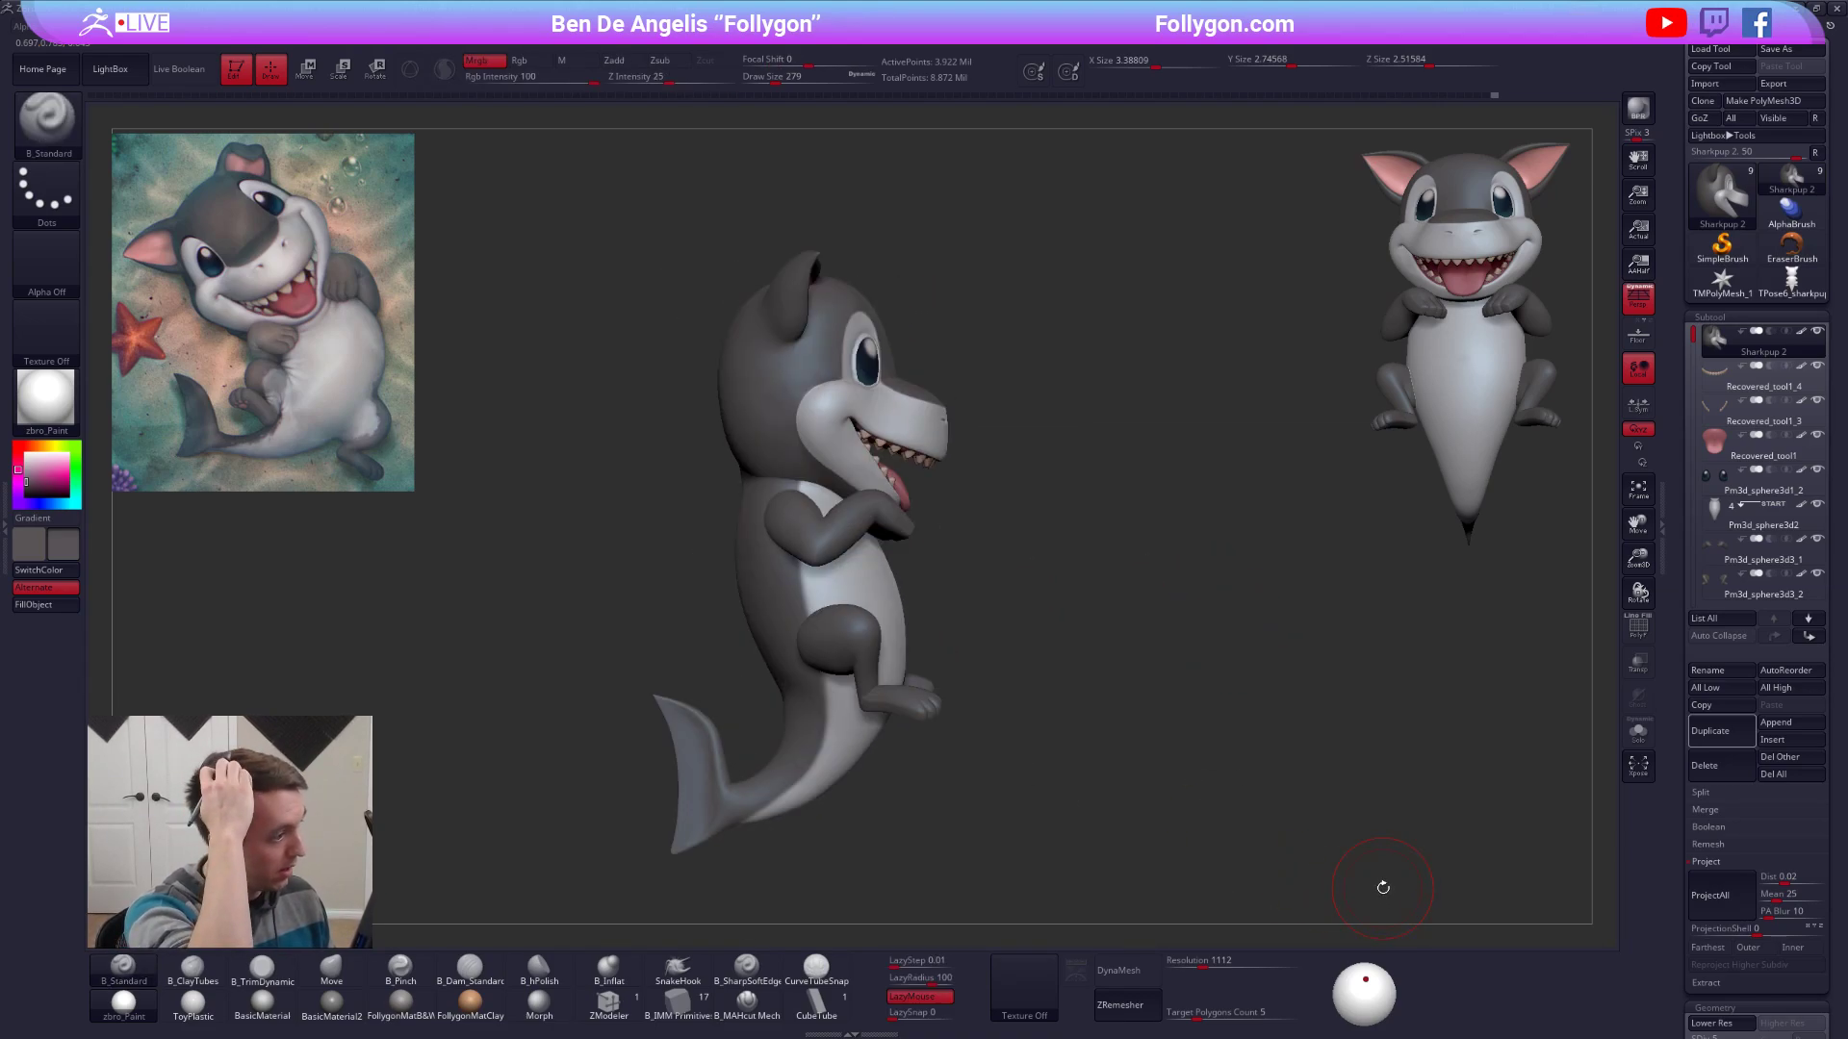
key(space)
drag(877, 373, 883, 374)
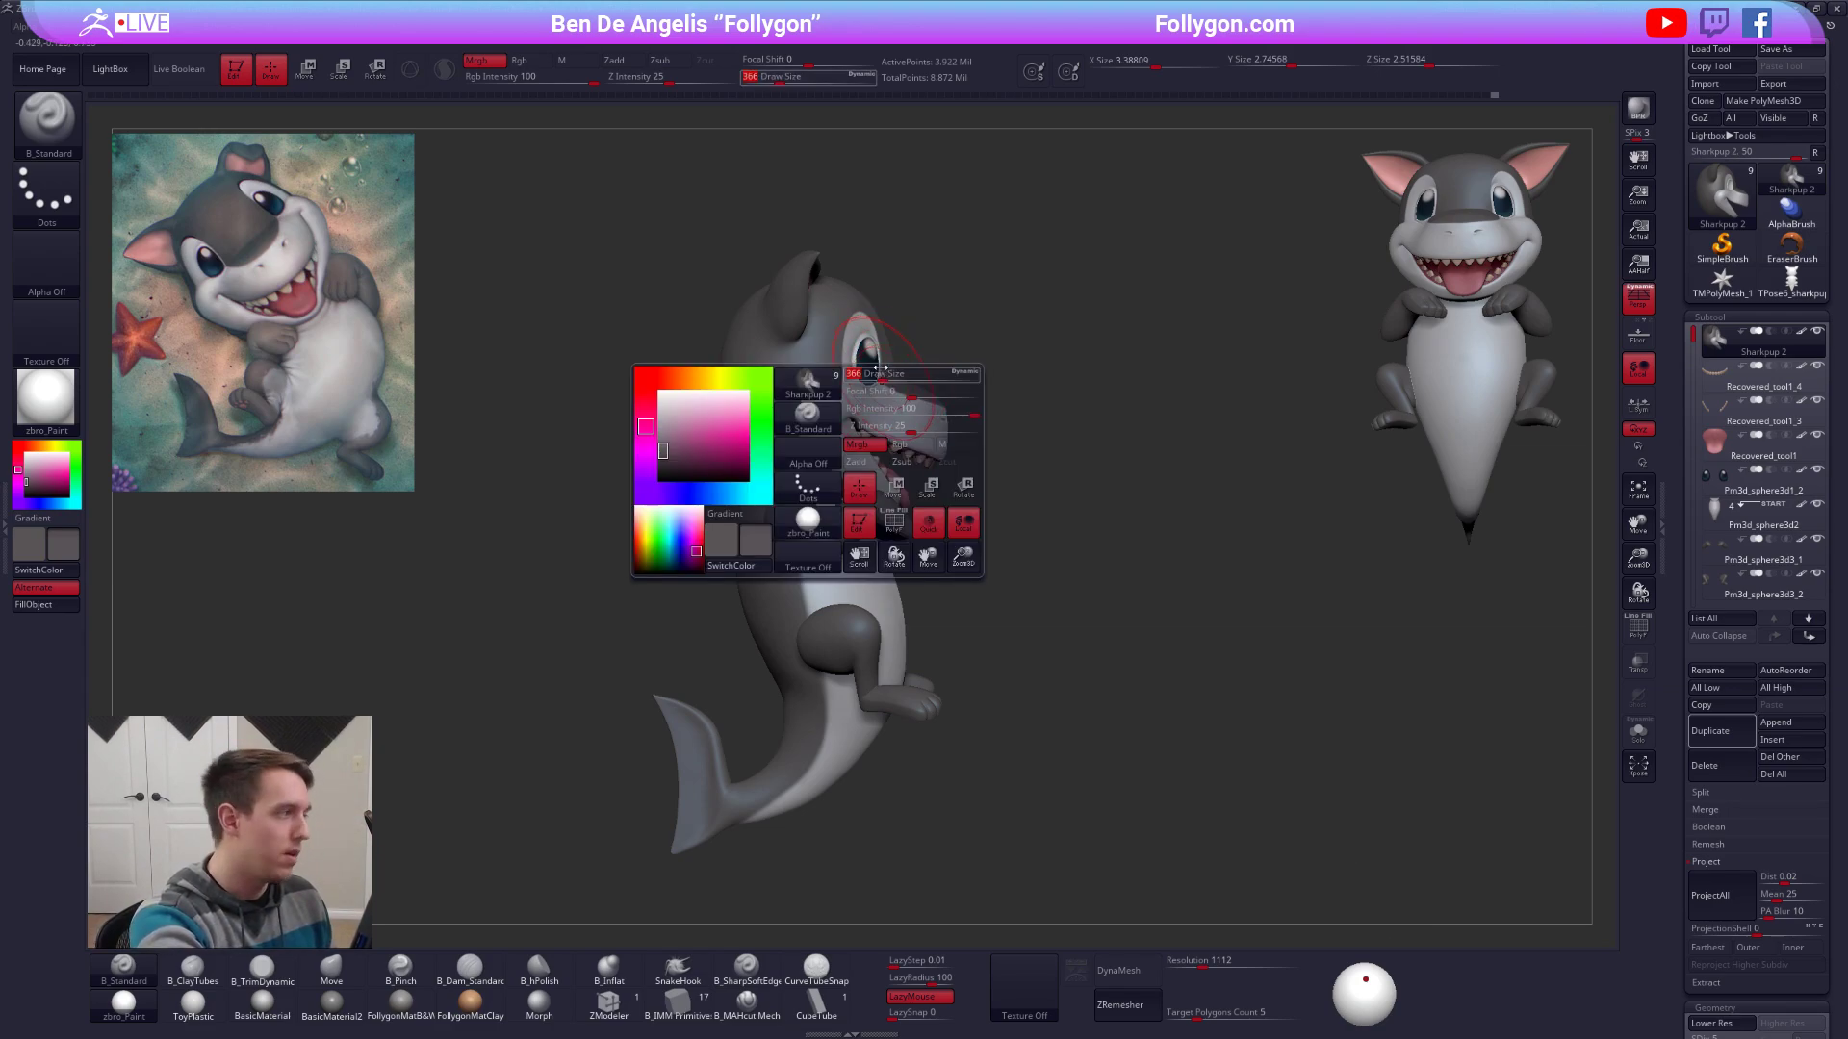
alt+right_drag(1085, 561, 1131, 631)
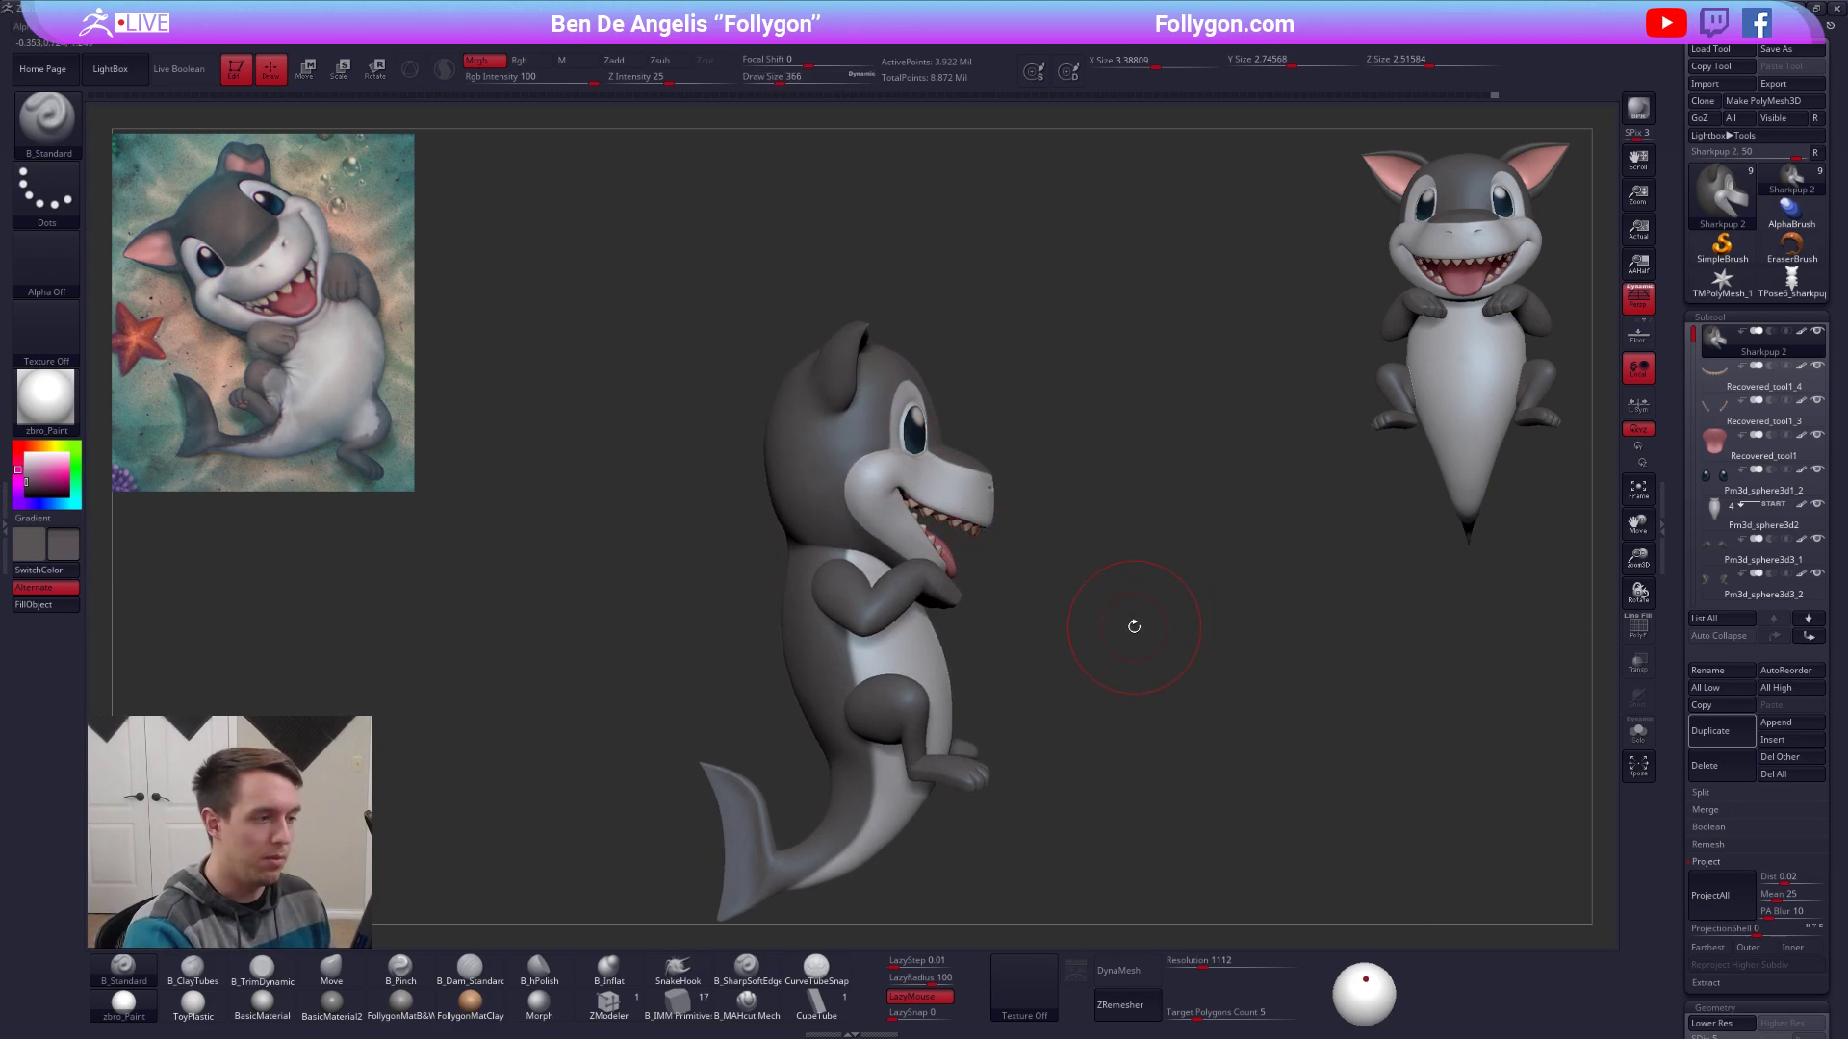
Delete the old TPose6 combined mesh tool and return to the Sharkpup 2 tool.
click(1791, 281)
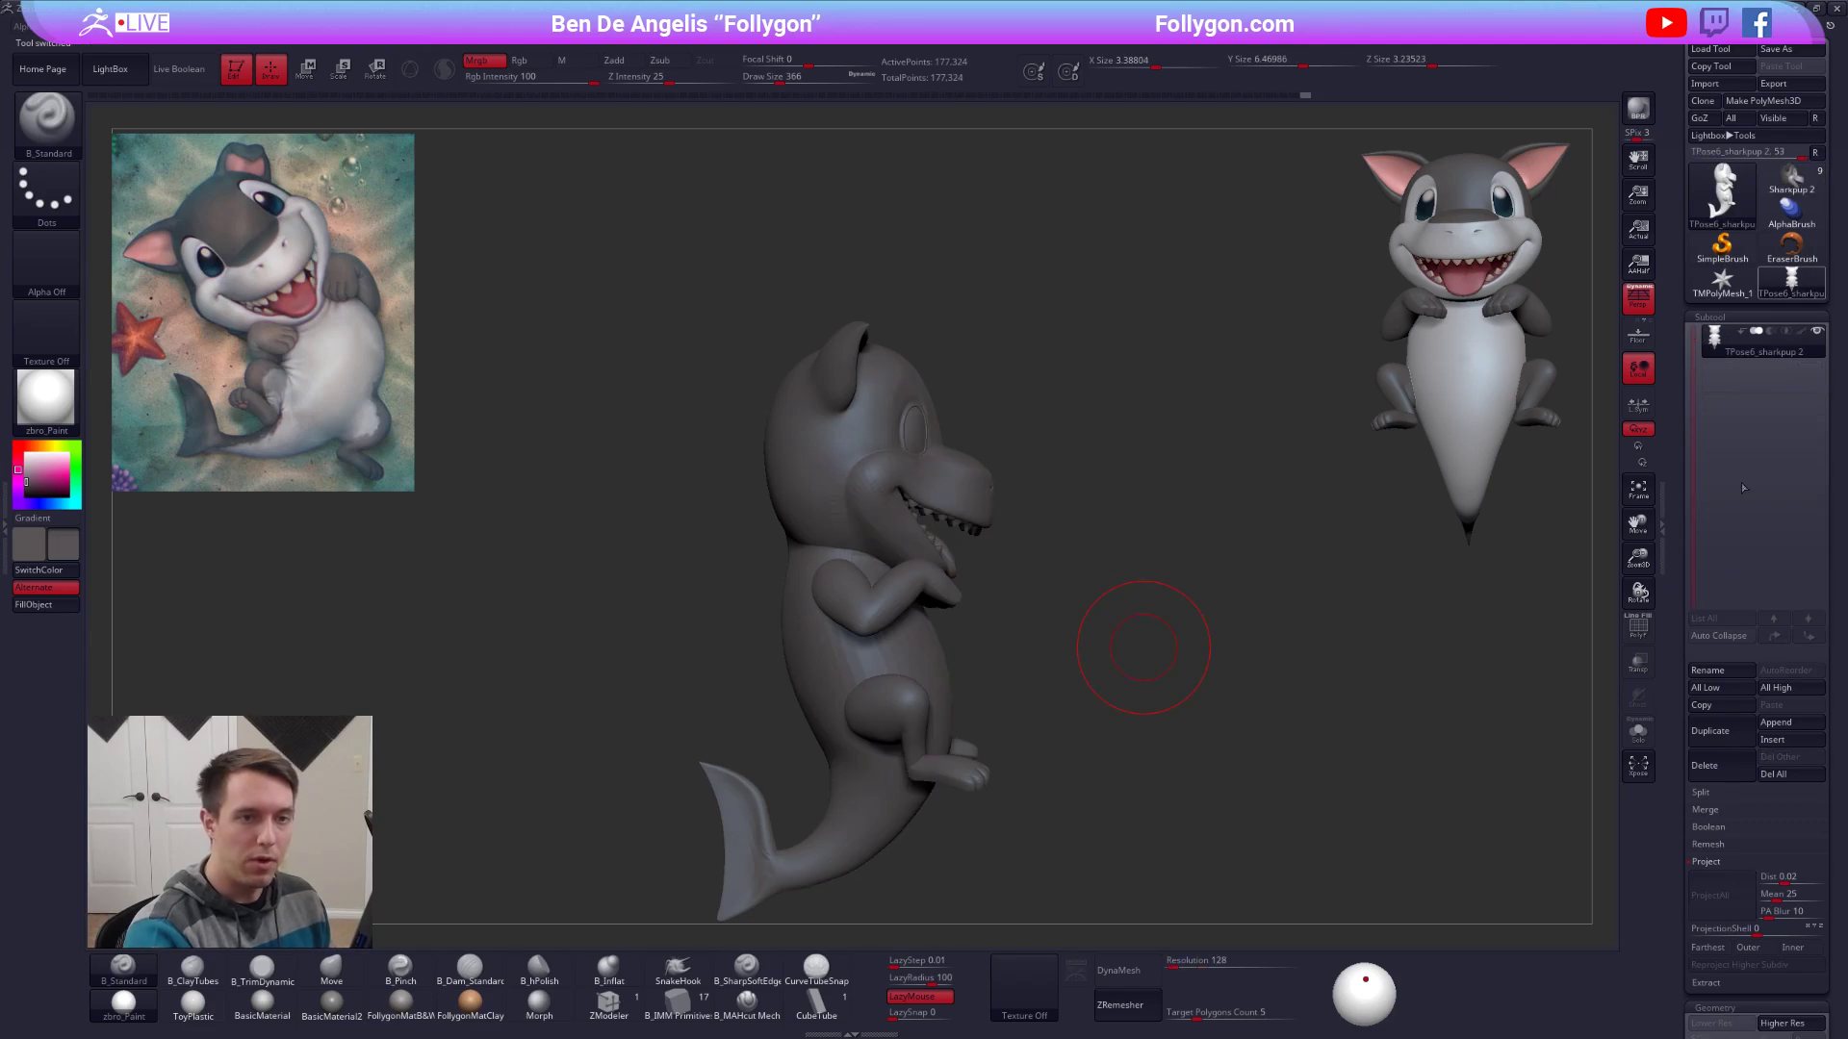
click(1739, 767)
click(1588, 797)
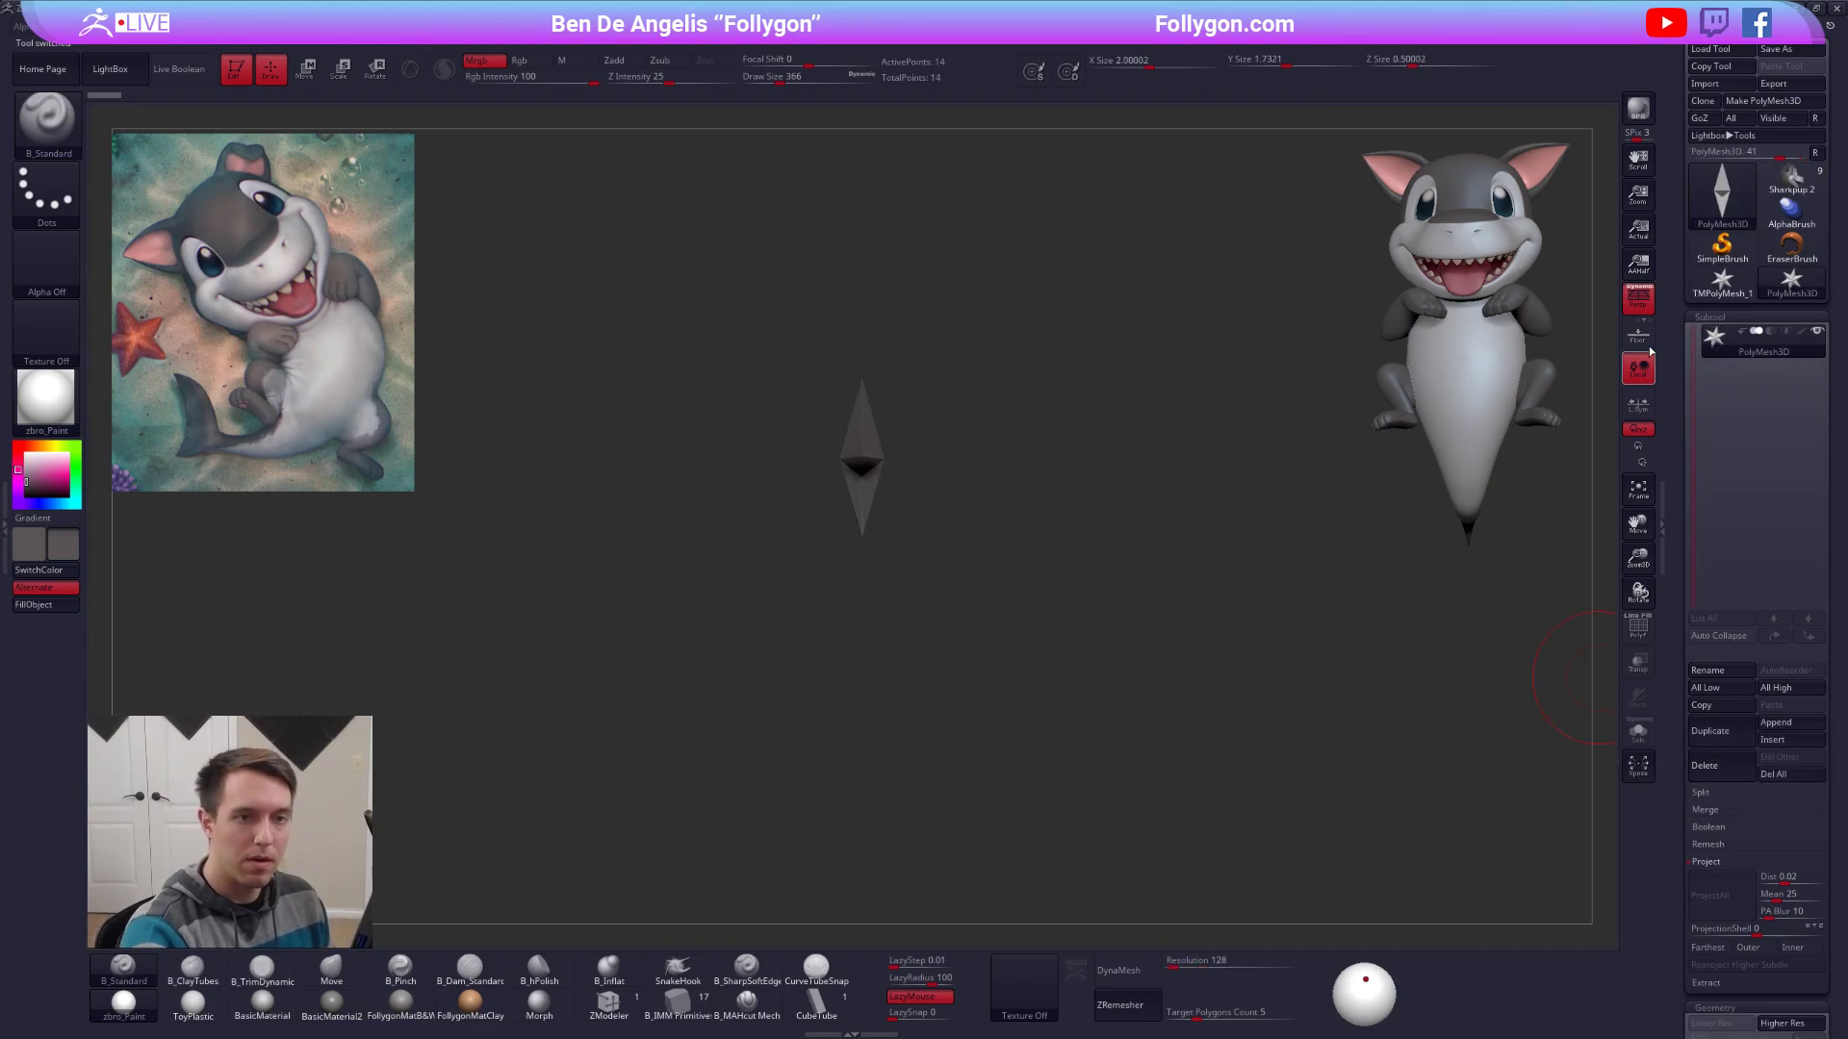
click(1791, 181)
Create a new combined TPoseMesh from the subtools and display it in the FollygonMatB&W material with white as the color.
alt+drag(1194, 523, 1249, 533)
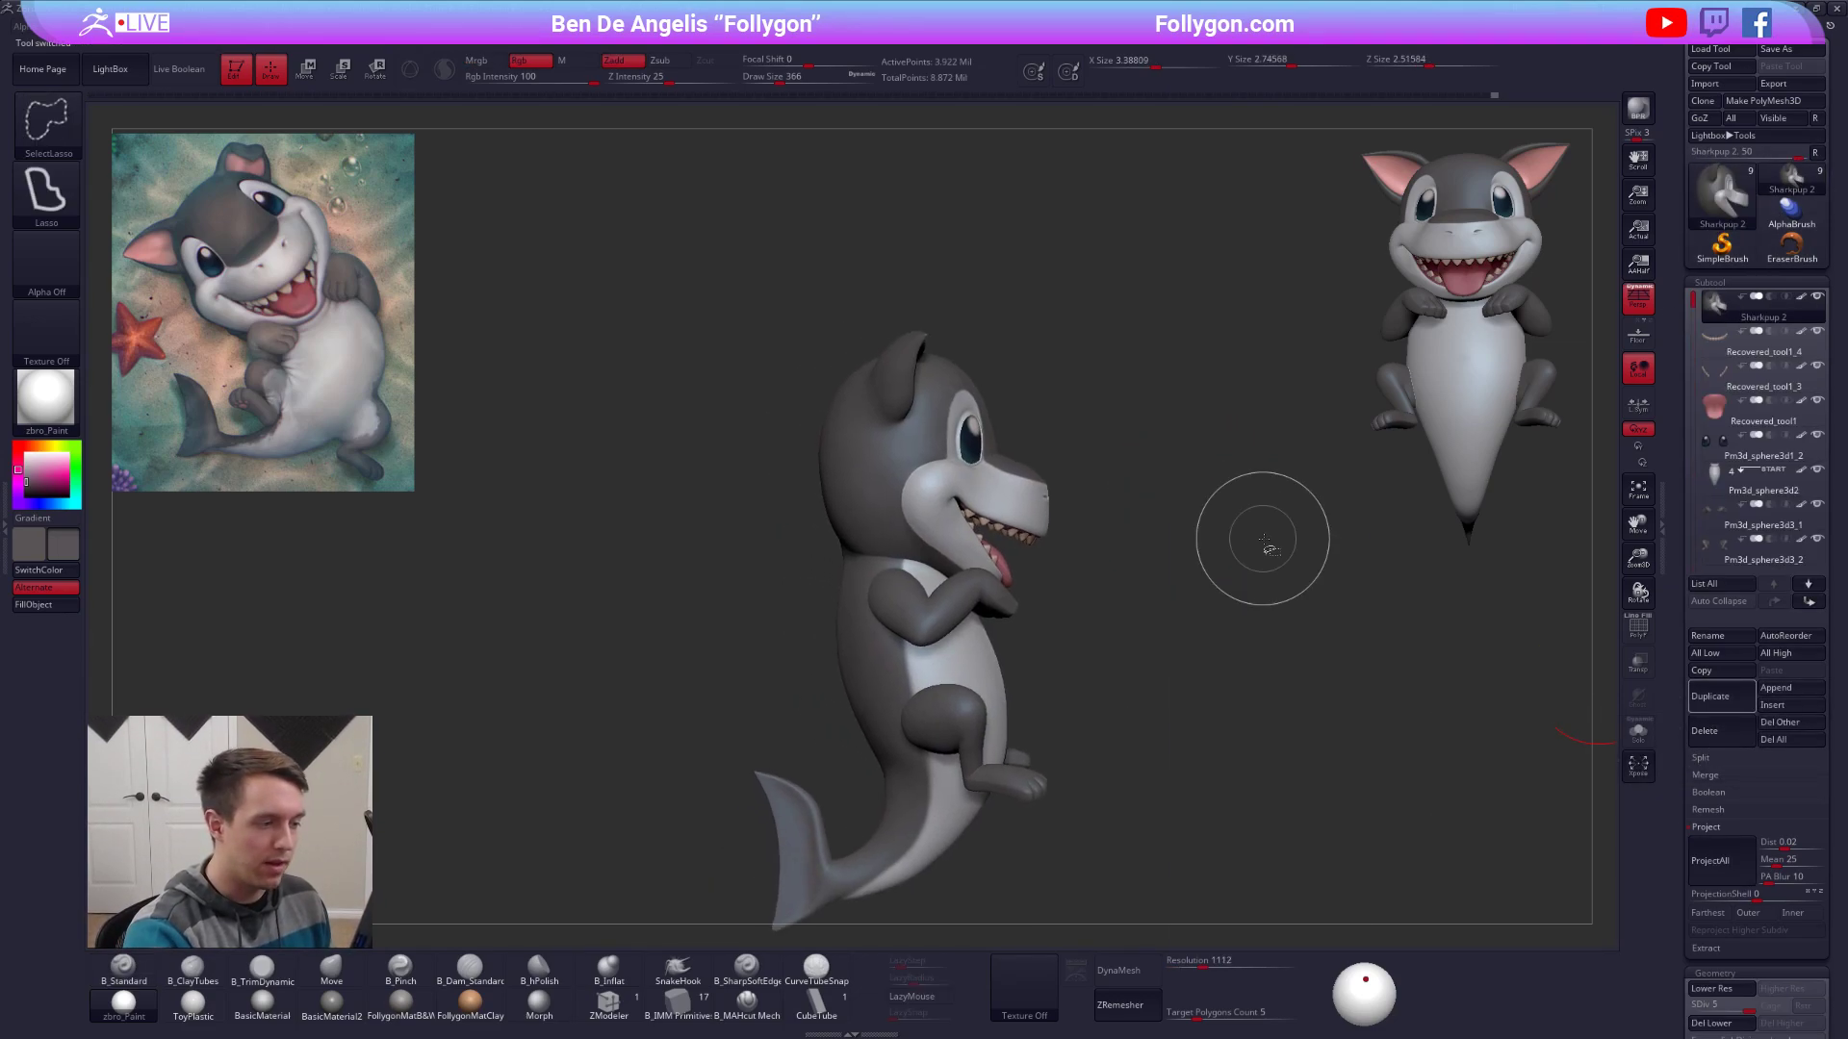
key(ctrl+shift+f)
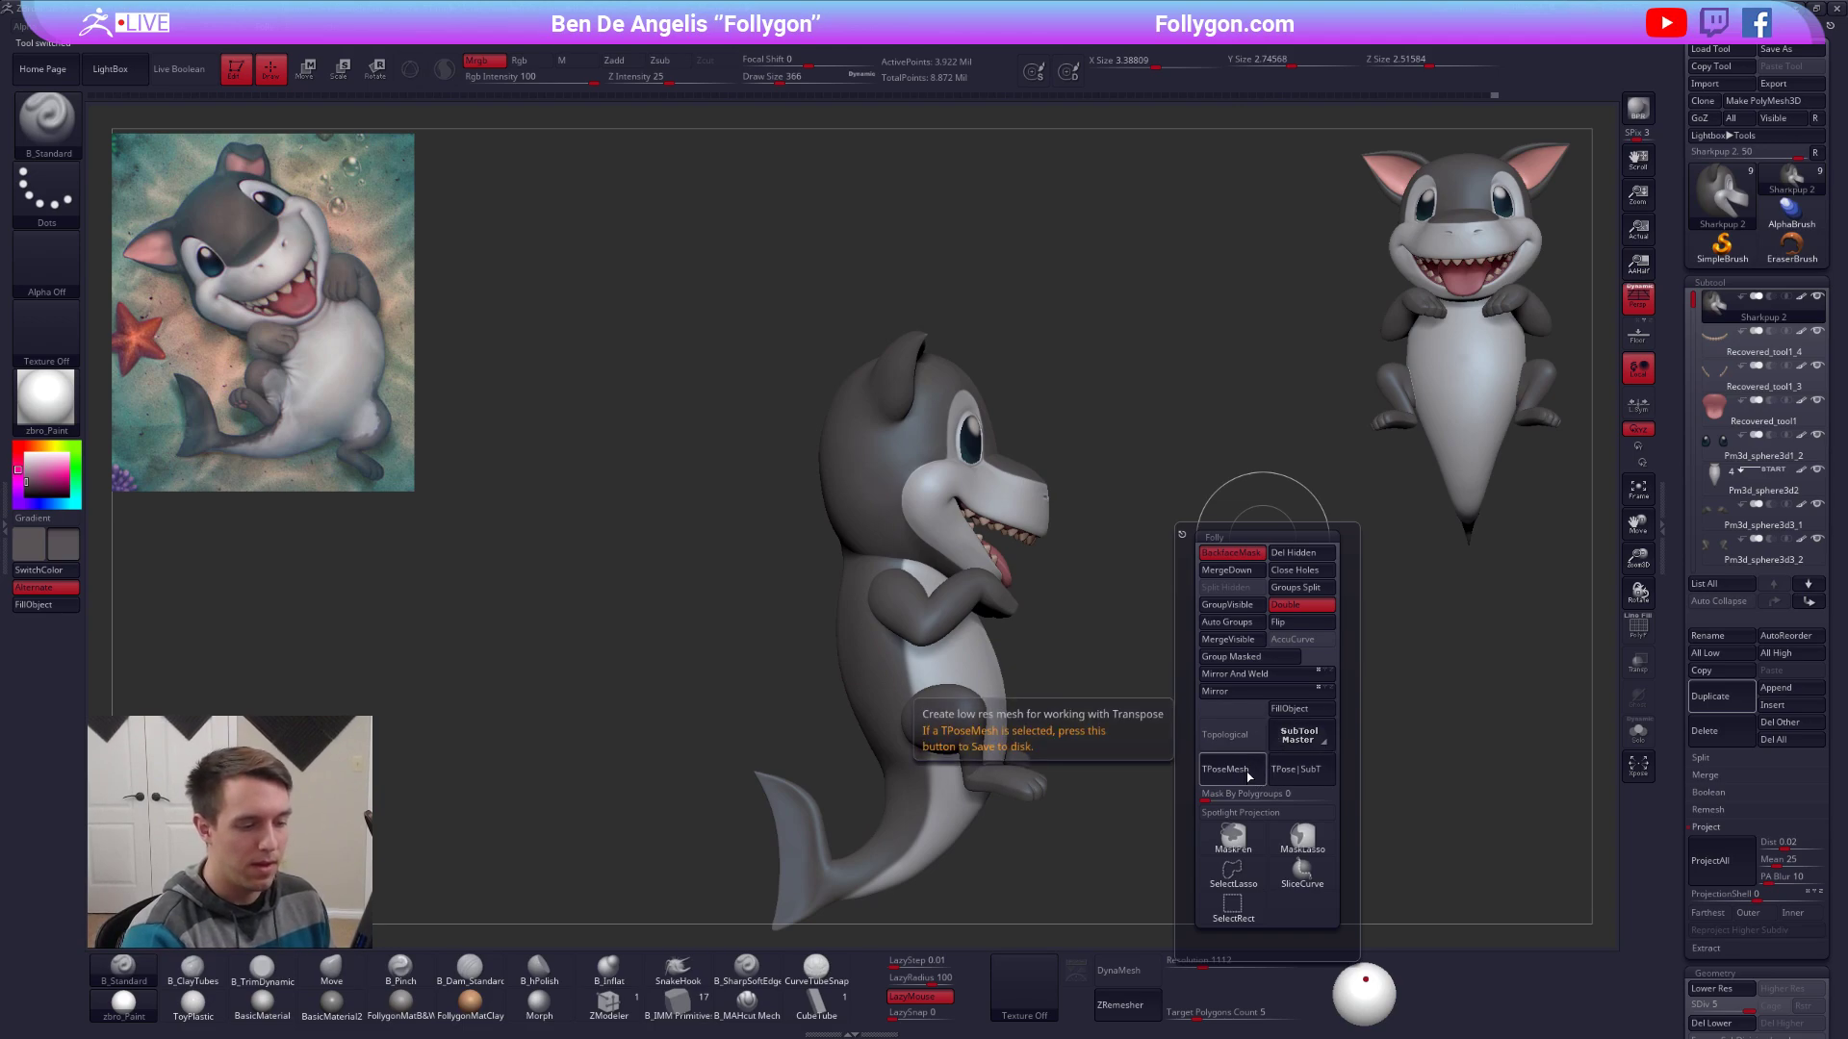
click(1243, 768)
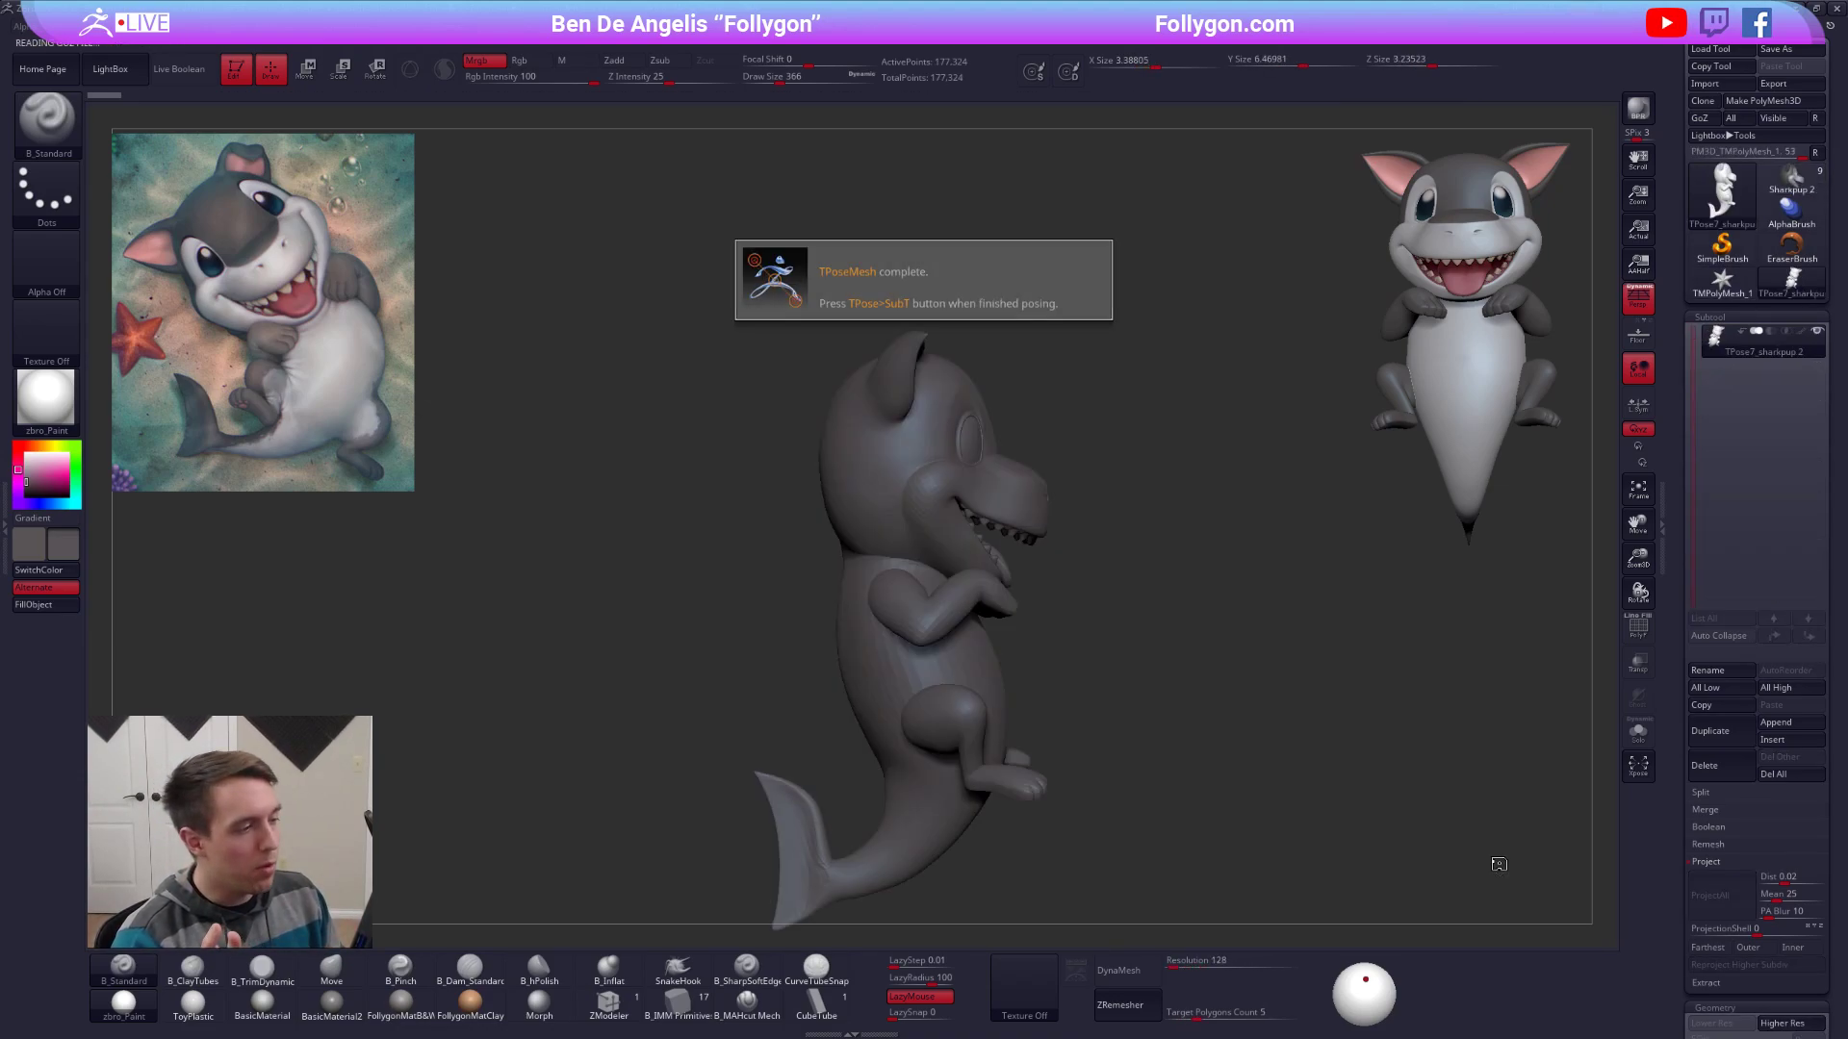
click(389, 1005)
drag(48, 459, 25, 453)
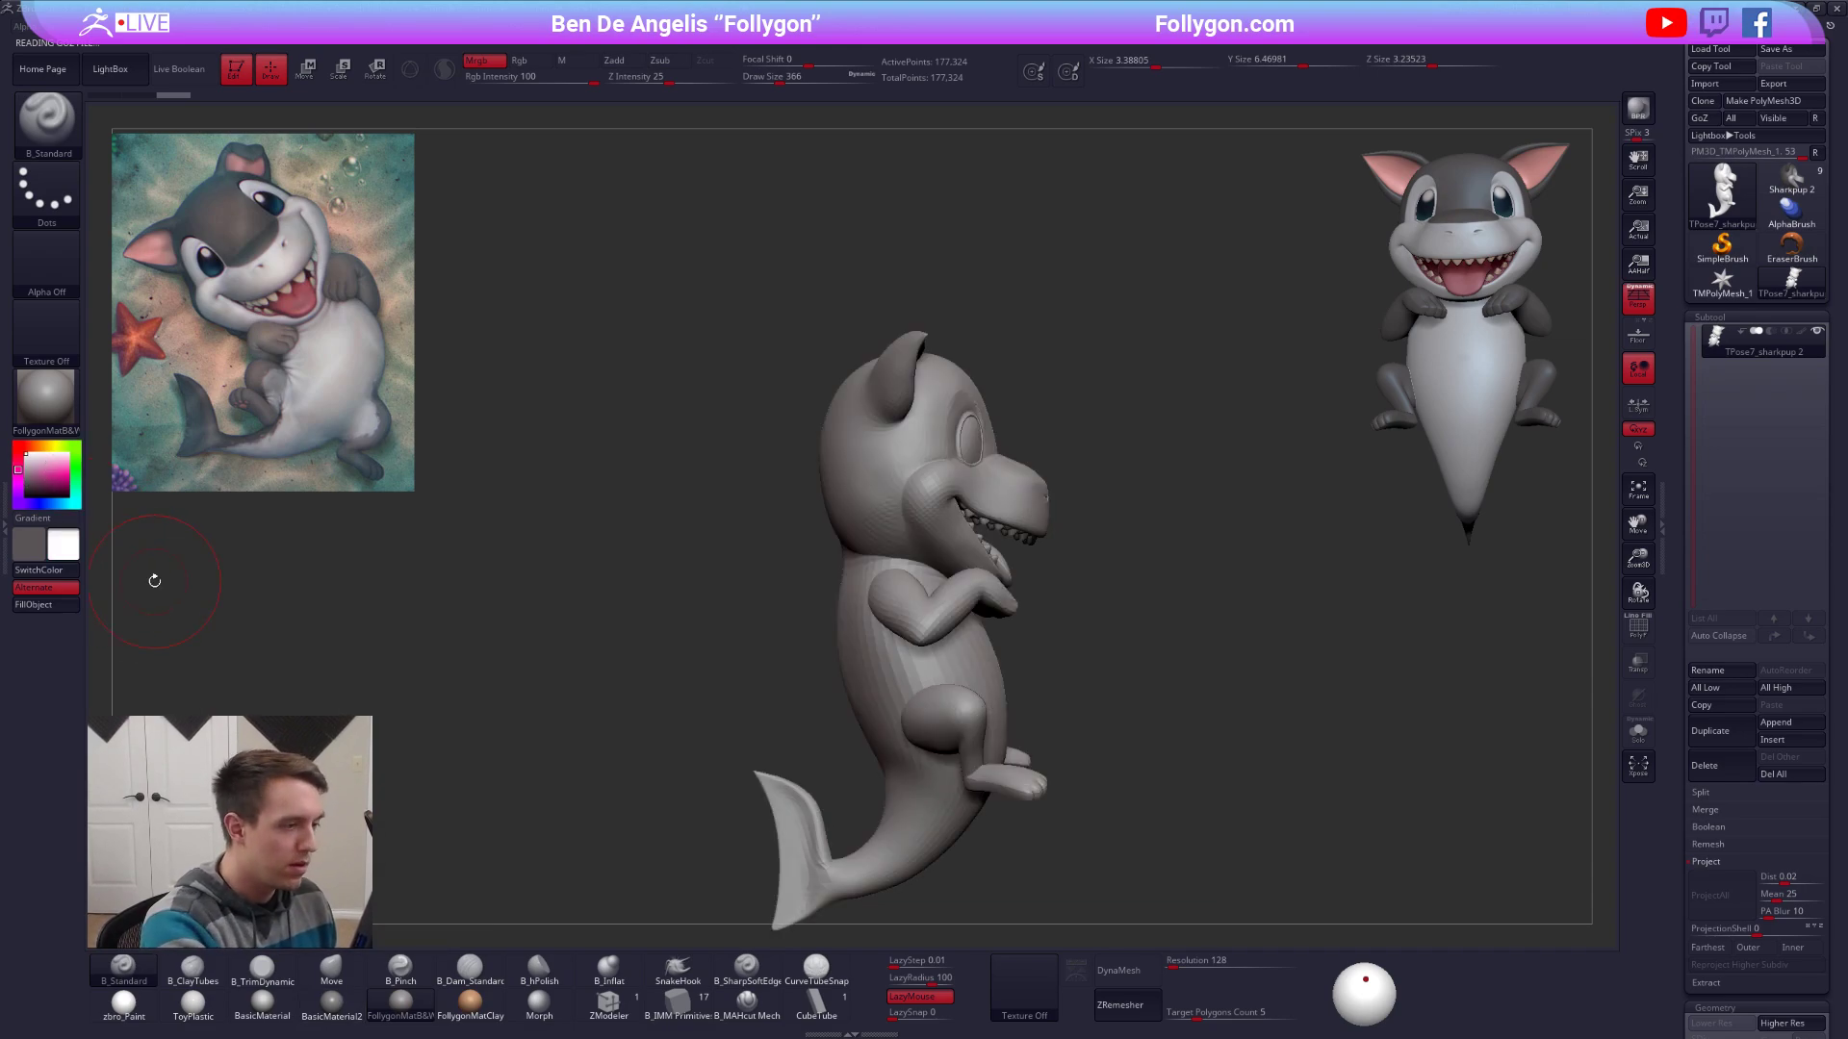
Switch to the Move brush, view the combined mesh in side profile without perspective, and set the draw size to 430.
mouse_move(1007, 474)
right_down()
mouse_move(948, 520)
mouse_move(1155, 441)
mouse_move(919, 470)
mouse_move(995, 470)
right_up()
key(b)
key(m)
key(v)
key(space)
drag(924, 461, 935, 484)
key(space)
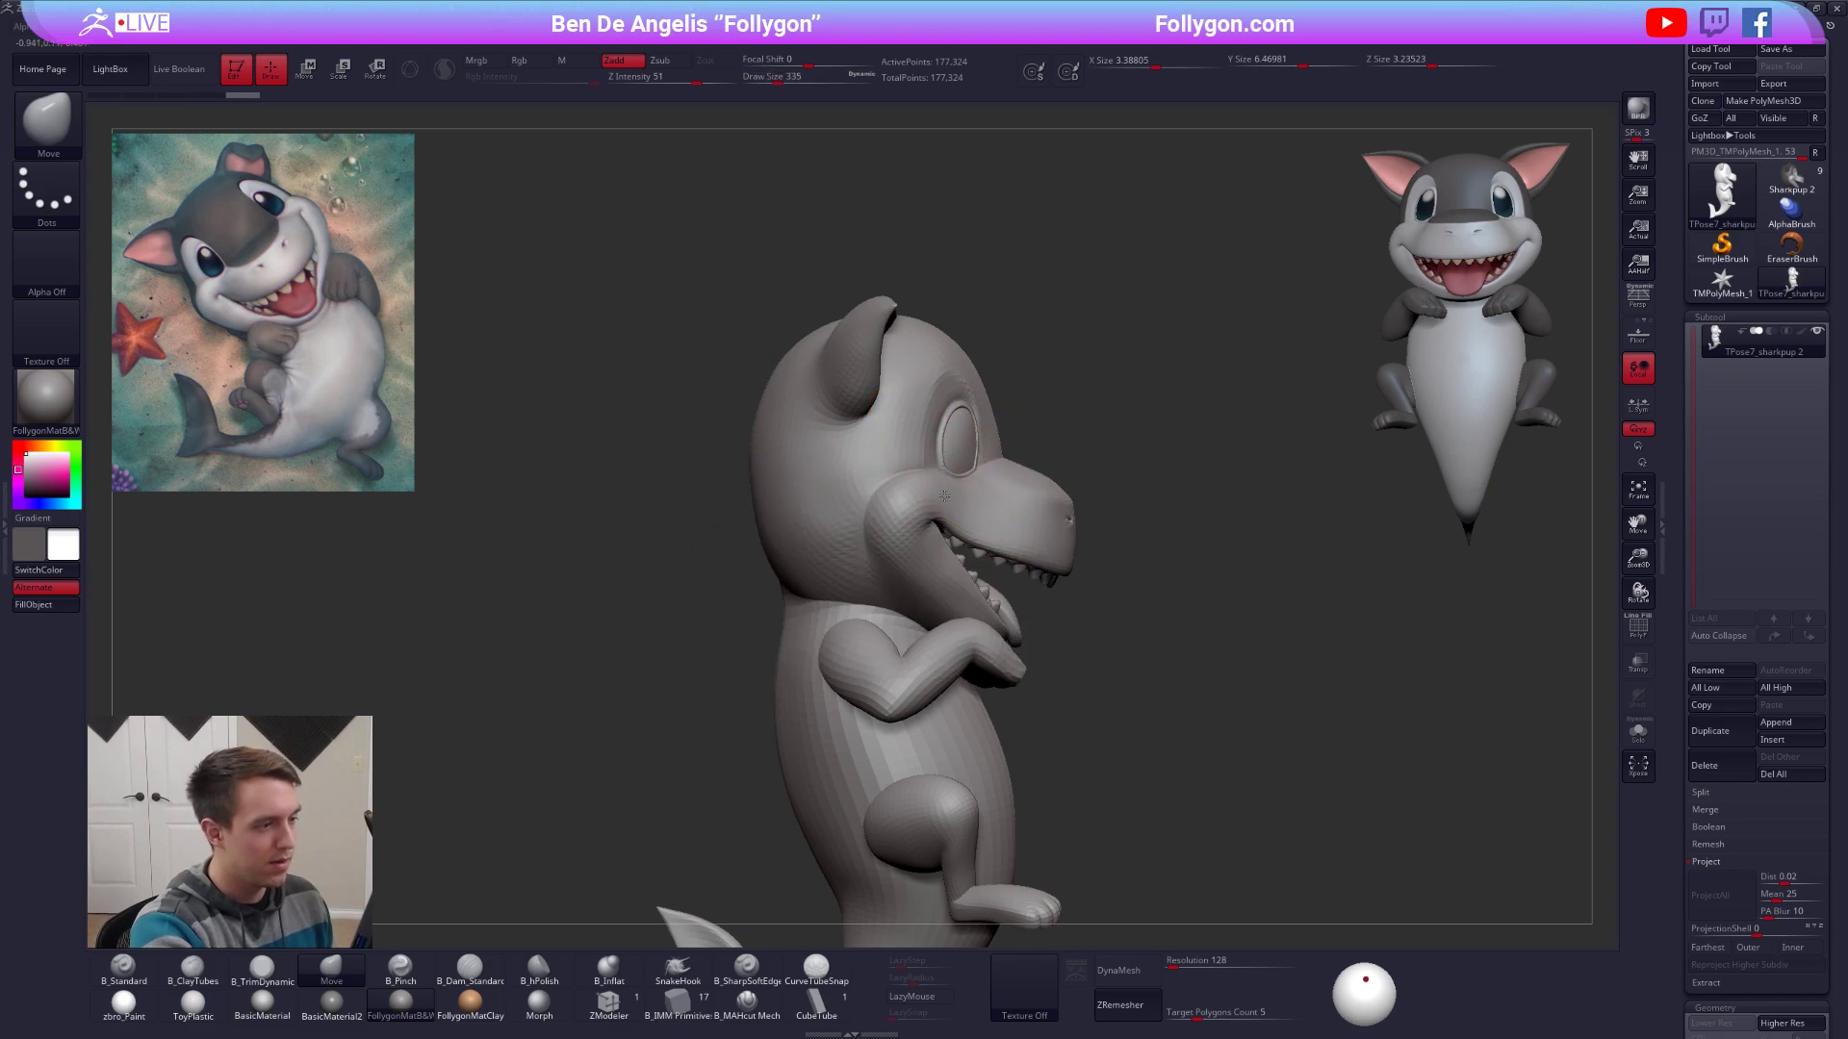
mouse_move(944, 496)
shift+right_down()
mouse_move(852, 491)
mouse_move(908, 473)
mouse_move(874, 484)
mouse_move(882, 524)
mouse_move(881, 472)
mouse_move(942, 433)
mouse_move(997, 440)
shift+right_up()
key(space)
key(space)
drag(1018, 492, 1024, 493)
Hide the body, arms and legs so only the head remains, and set the Move brush draw size to 482.
alt+right_drag(1020, 506, 1020, 454)
ctrl+shift+double_click(948, 632)
ctrl+shift+click(948, 678)
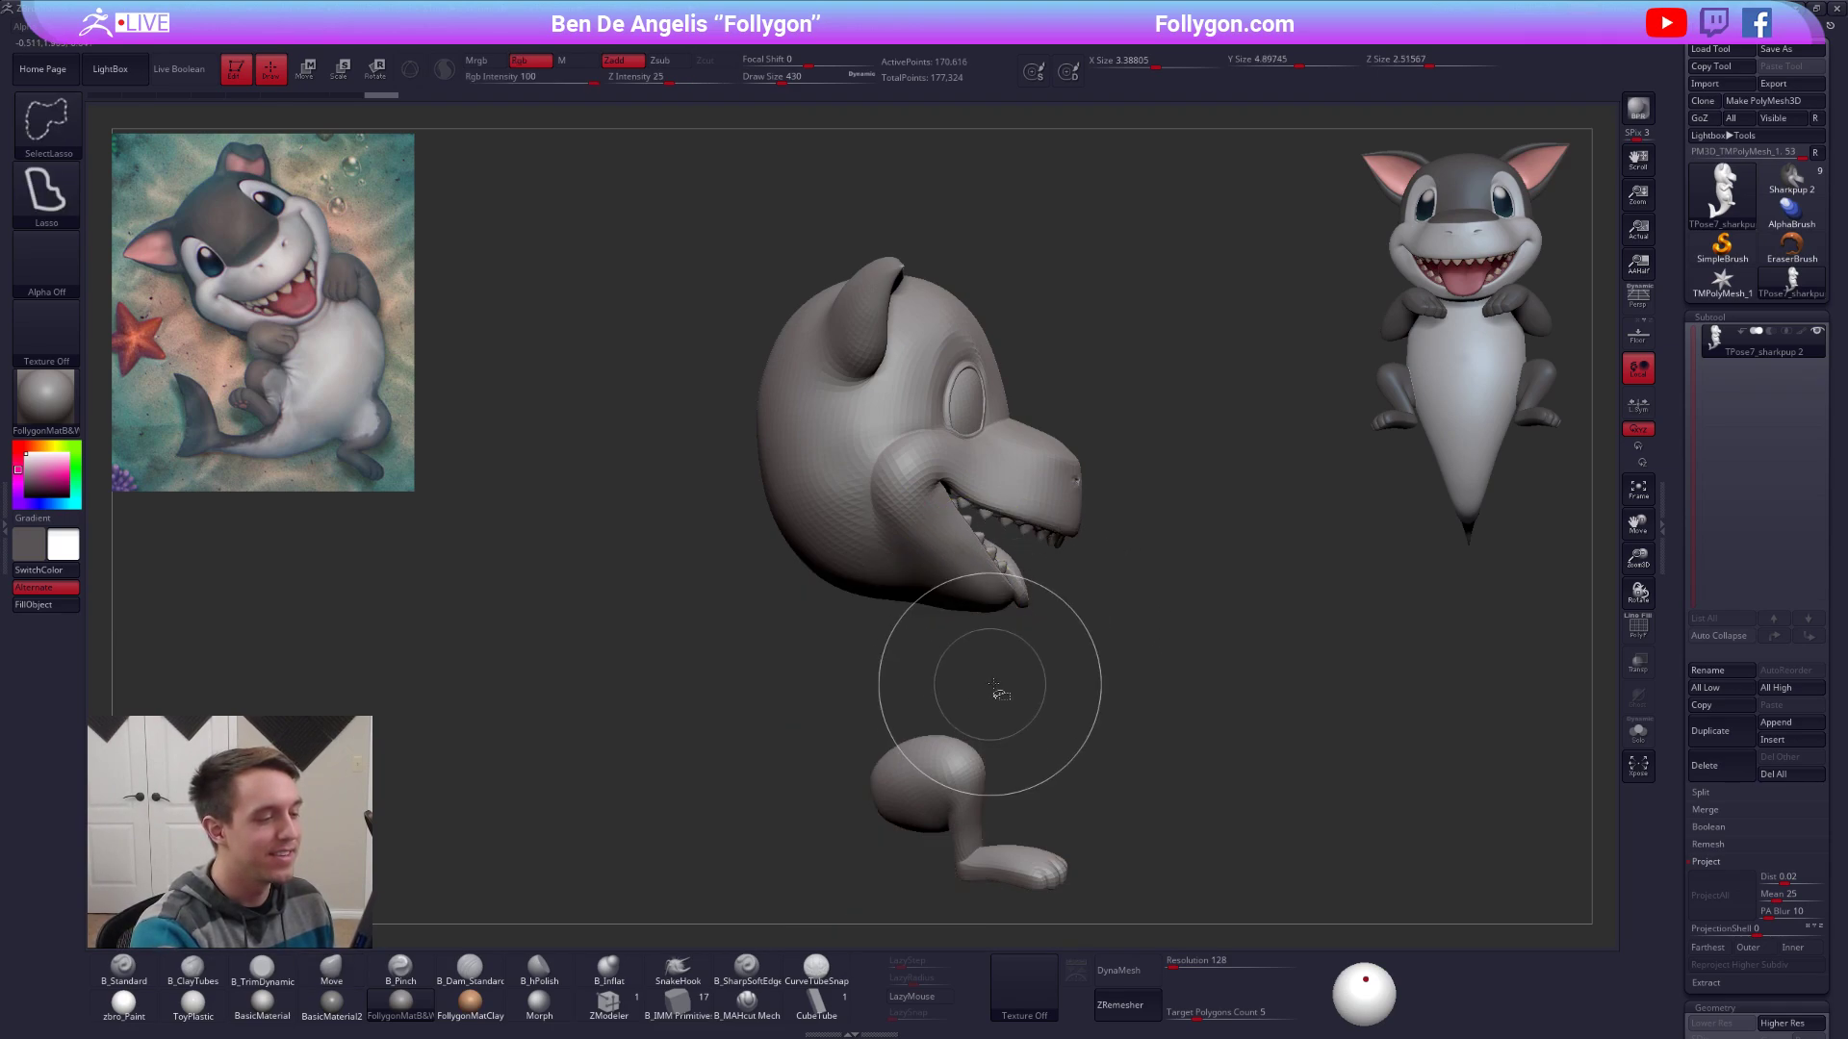
ctrl+right_drag(983, 685, 997, 583)
ctrl+shift+click(948, 673)
ctrl+right_drag(1001, 501, 1004, 528)
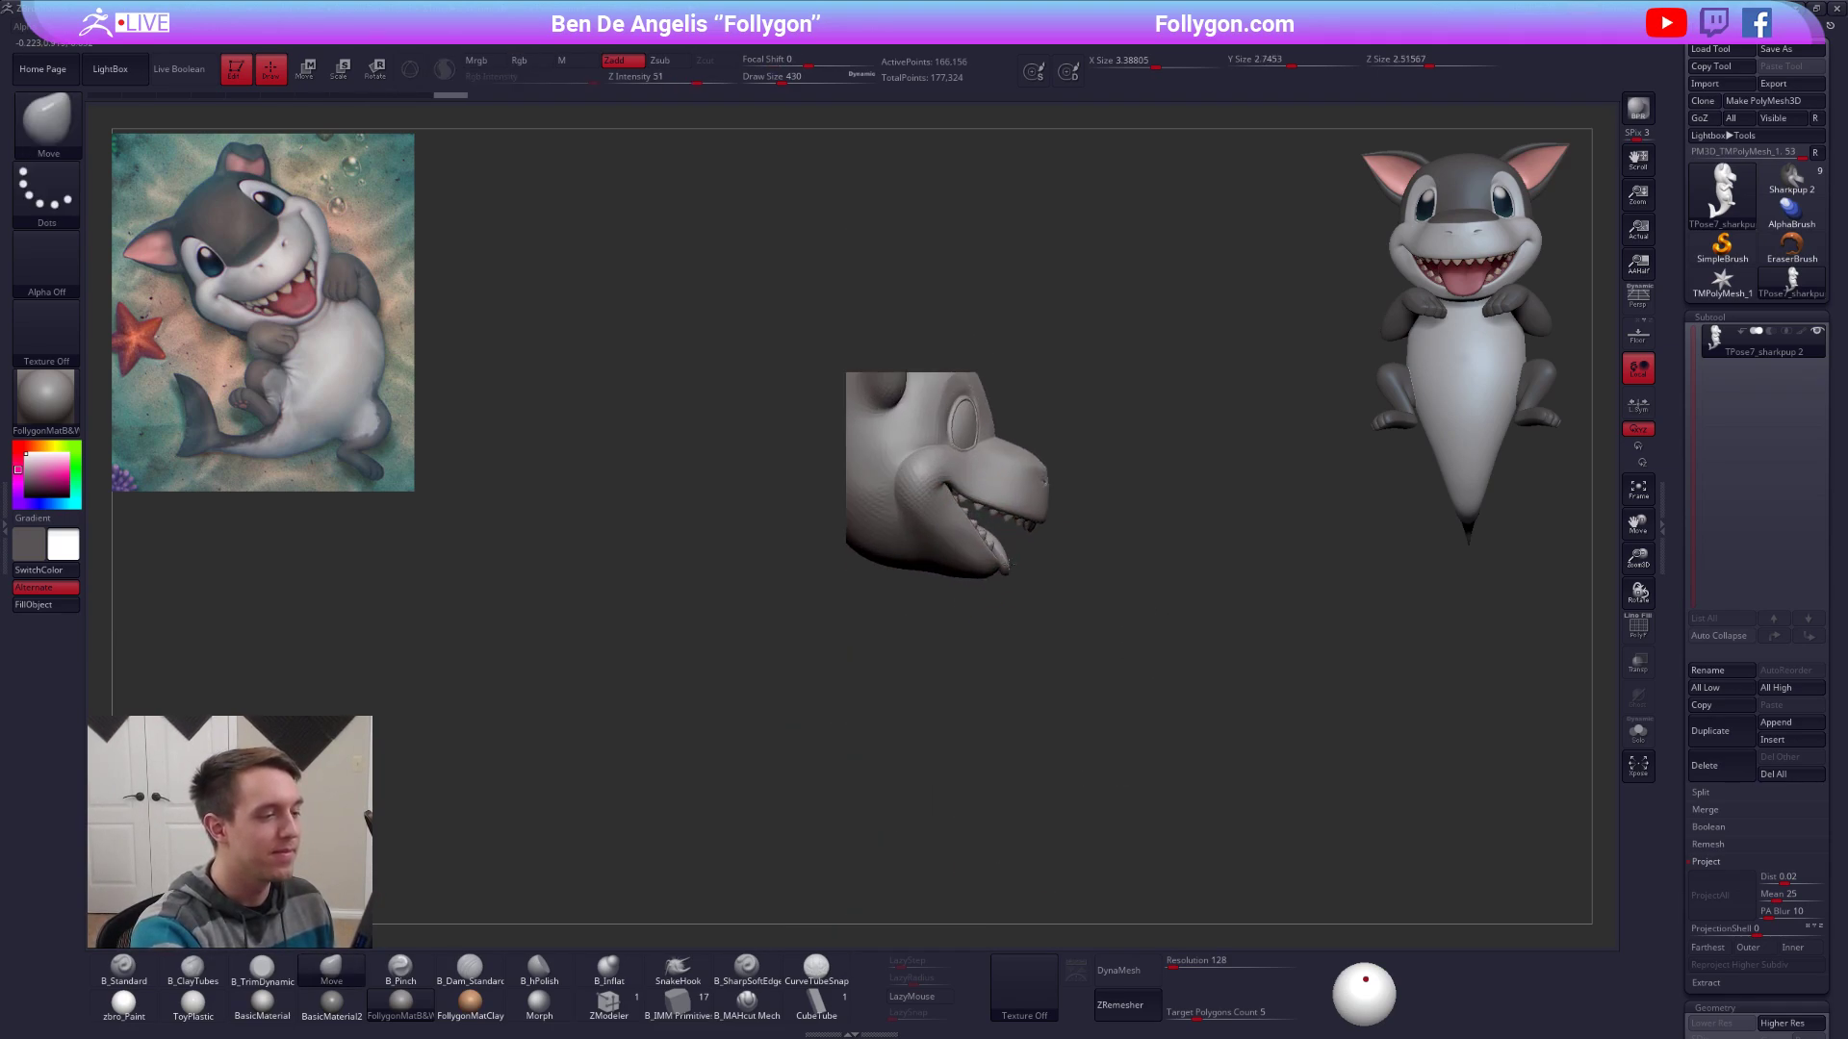
key(space)
drag(1002, 527, 1007, 528)
drag(1164, 764, 1157, 760)
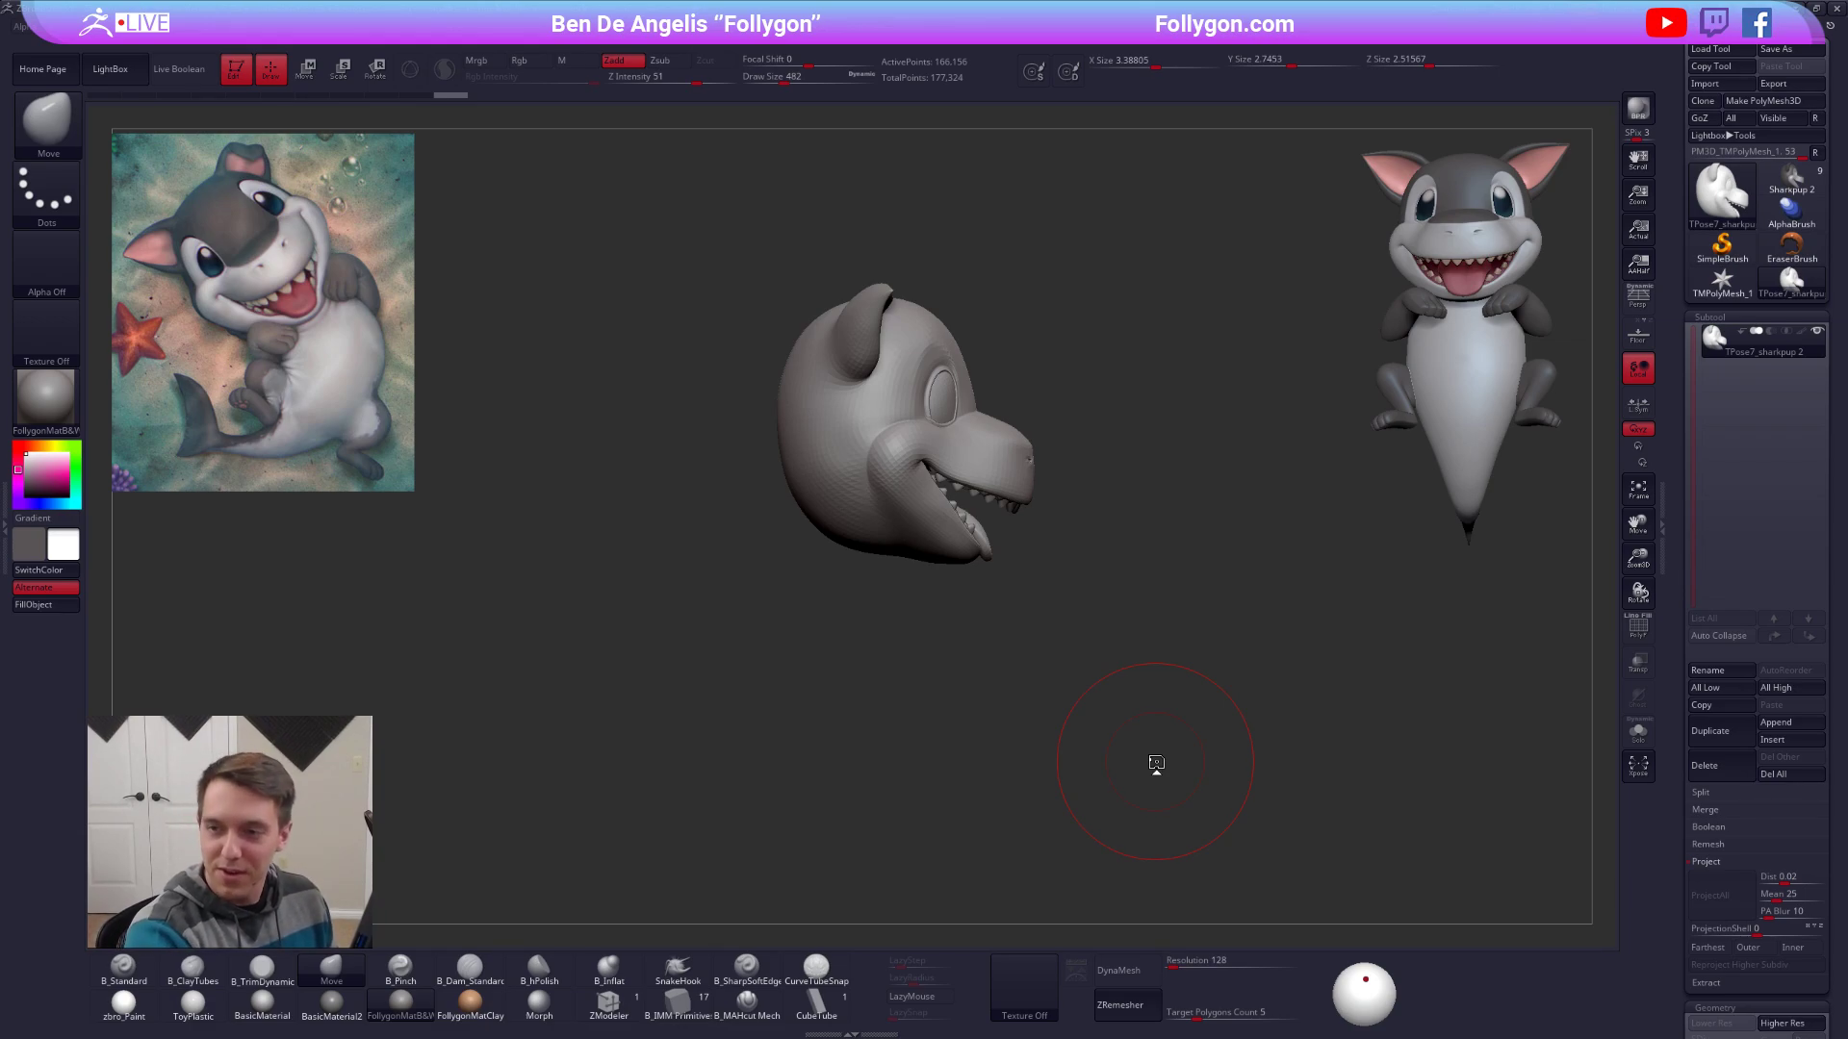
Reshape the snout in side profile with the Move brush, then raise the brush's draw size to 447.
ctrl+right_drag(1006, 443, 1001, 520)
key(space)
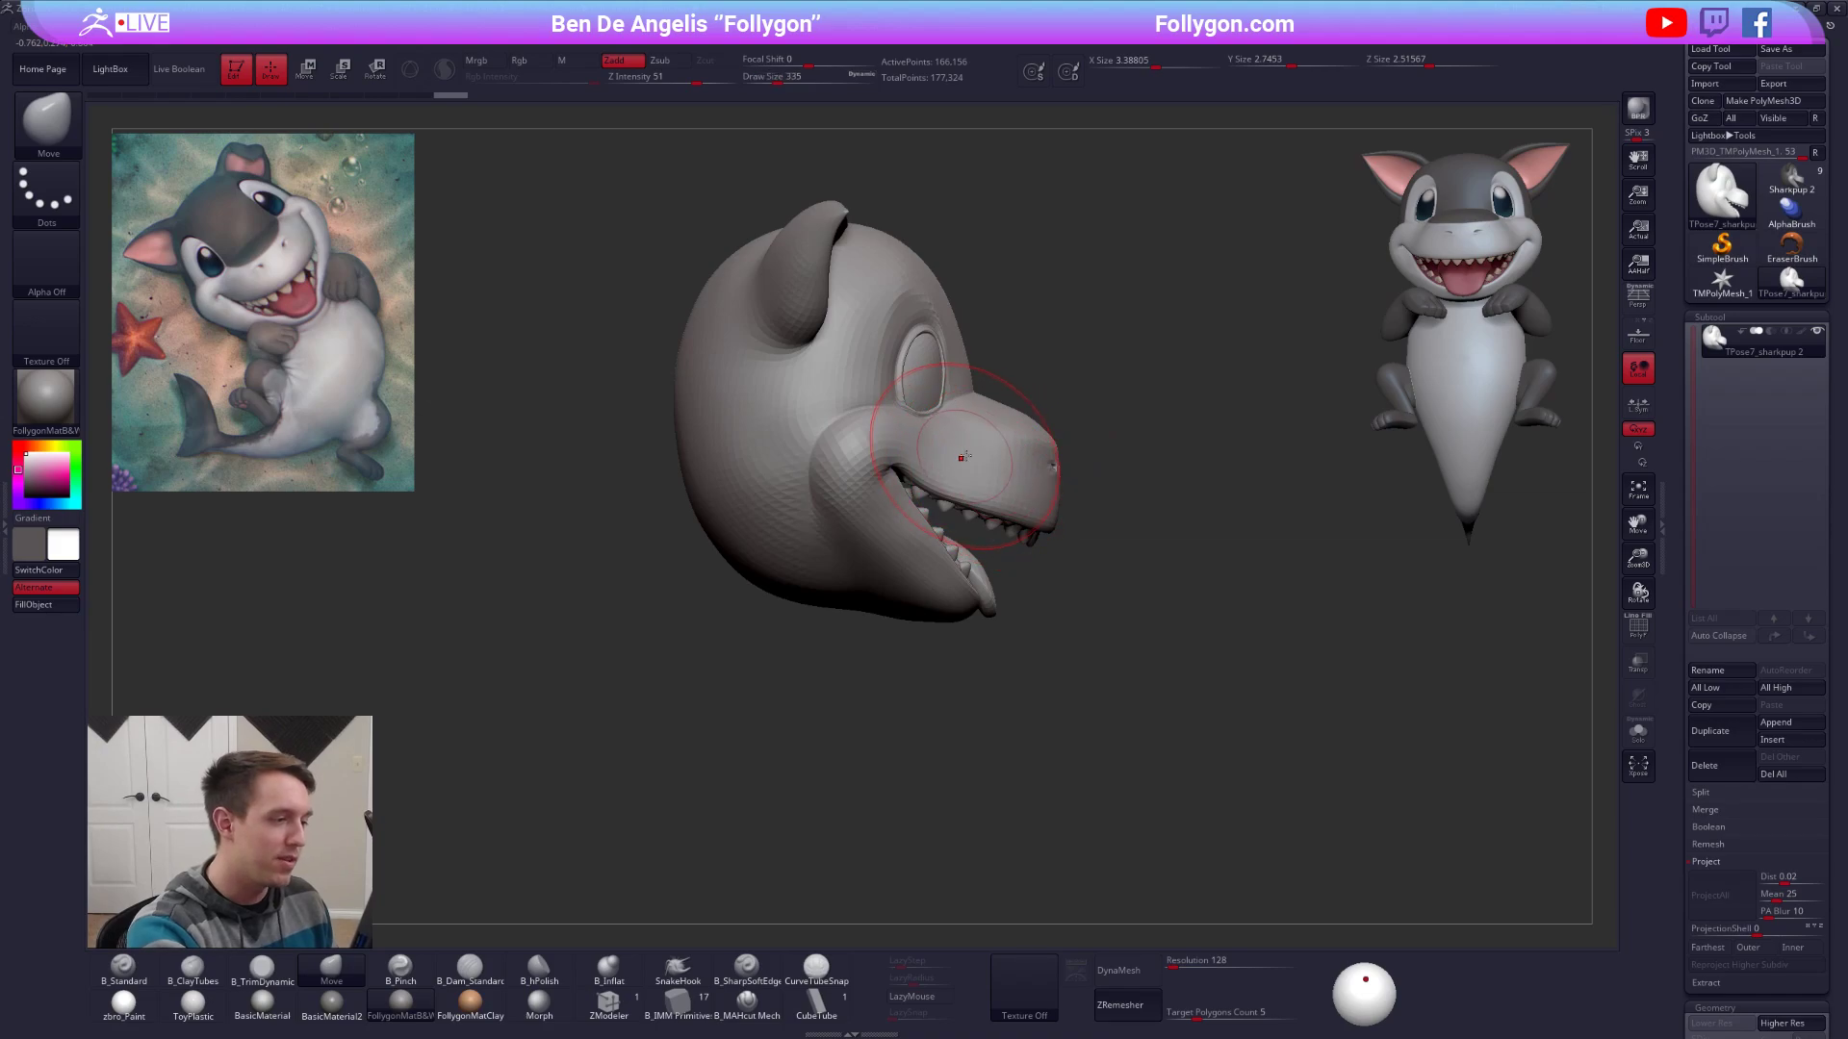
key(shift+f)
key(shift+f)
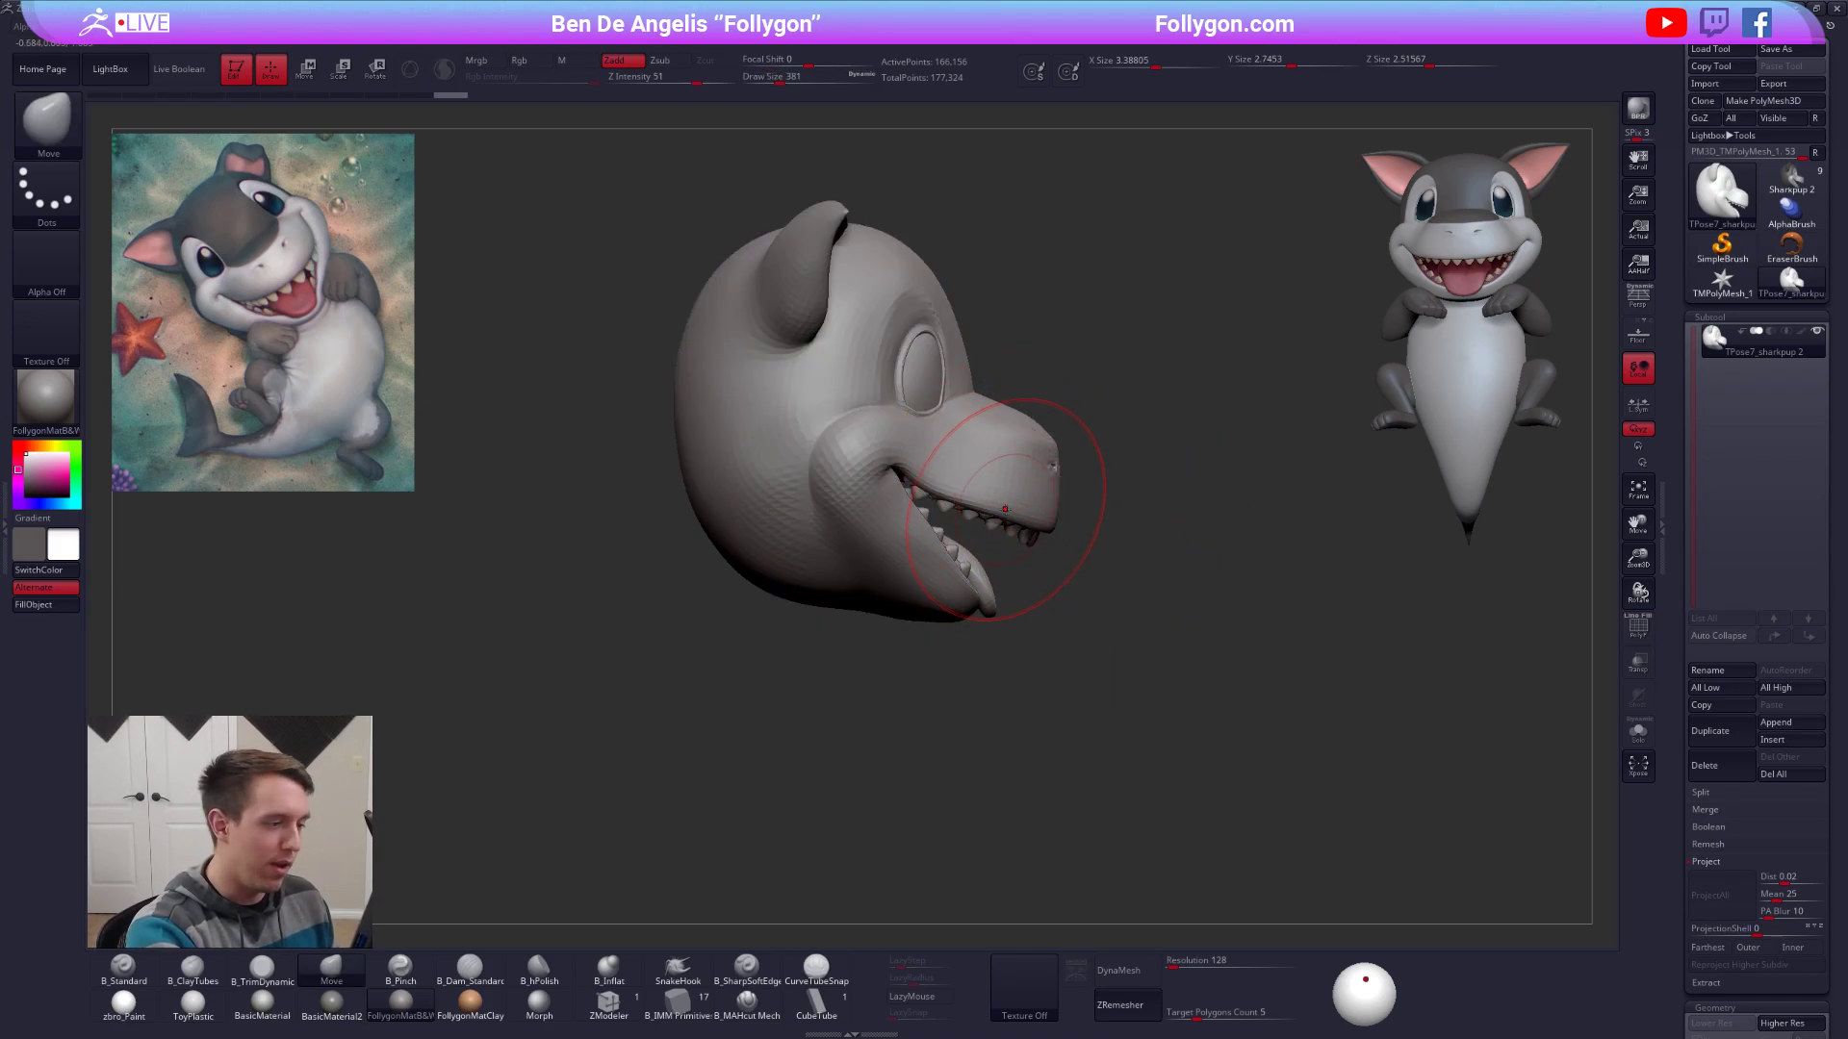
key(space)
drag(1004, 509, 1014, 501)
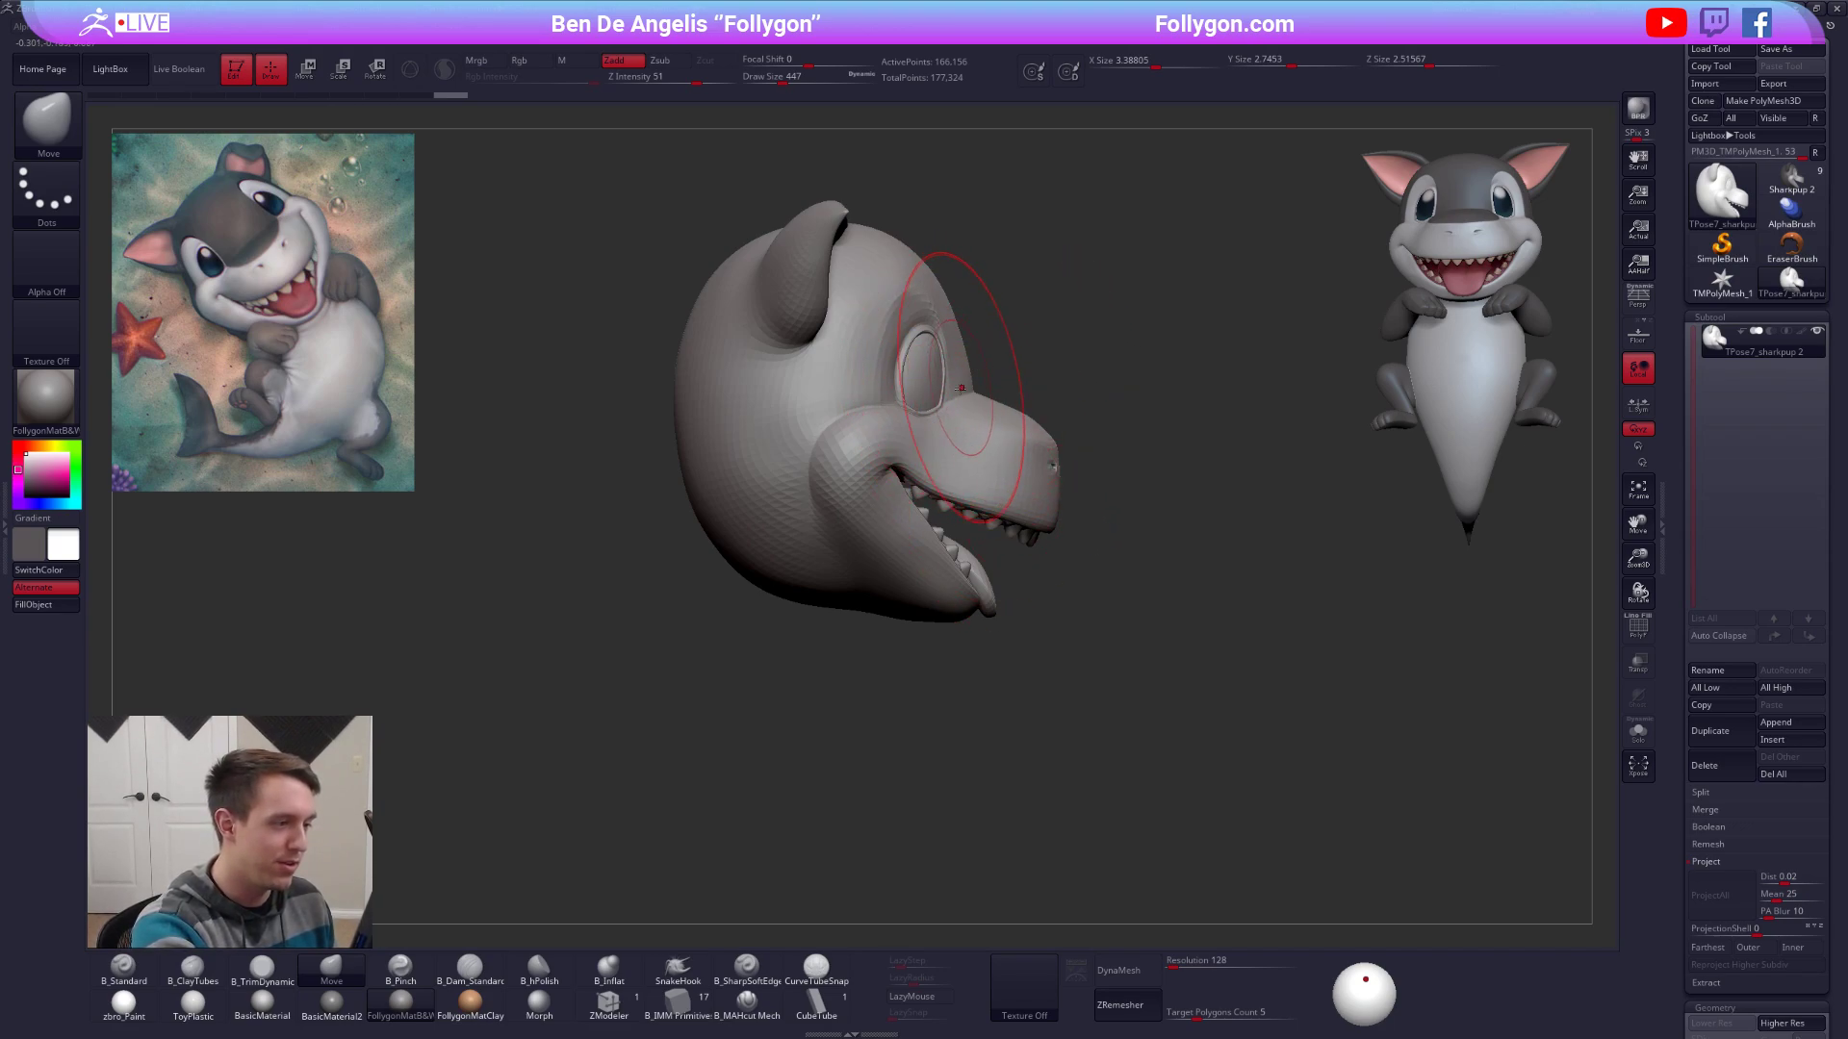
Hide the eyes, lasso-mask the snout and jaws, soften the mask edge, and unhide the whole character.
key(ctrl+shift)
ctrl+shift+click(924, 373)
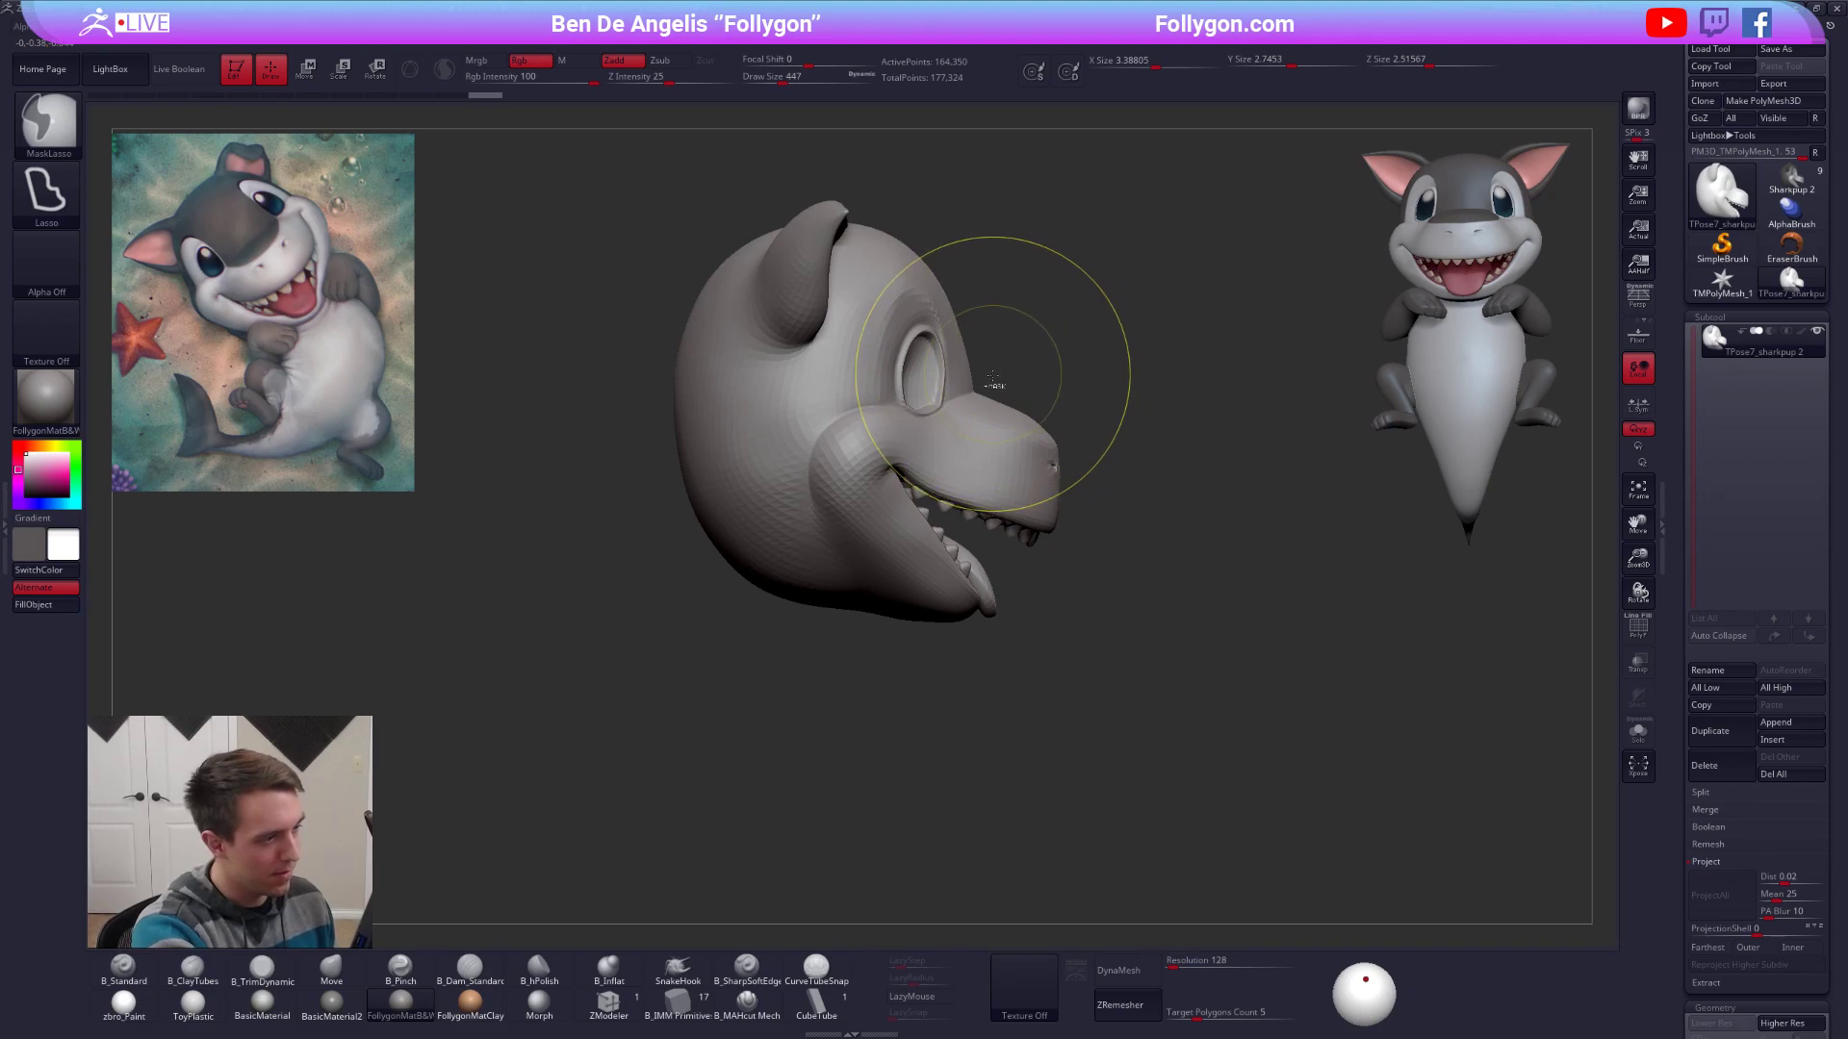
mouse_move(988, 381)
ctrl+mouse_down()
mouse_move(878, 422)
mouse_move(884, 602)
mouse_move(1159, 525)
ctrl+mouse_up()
ctrl+click(1030, 507)
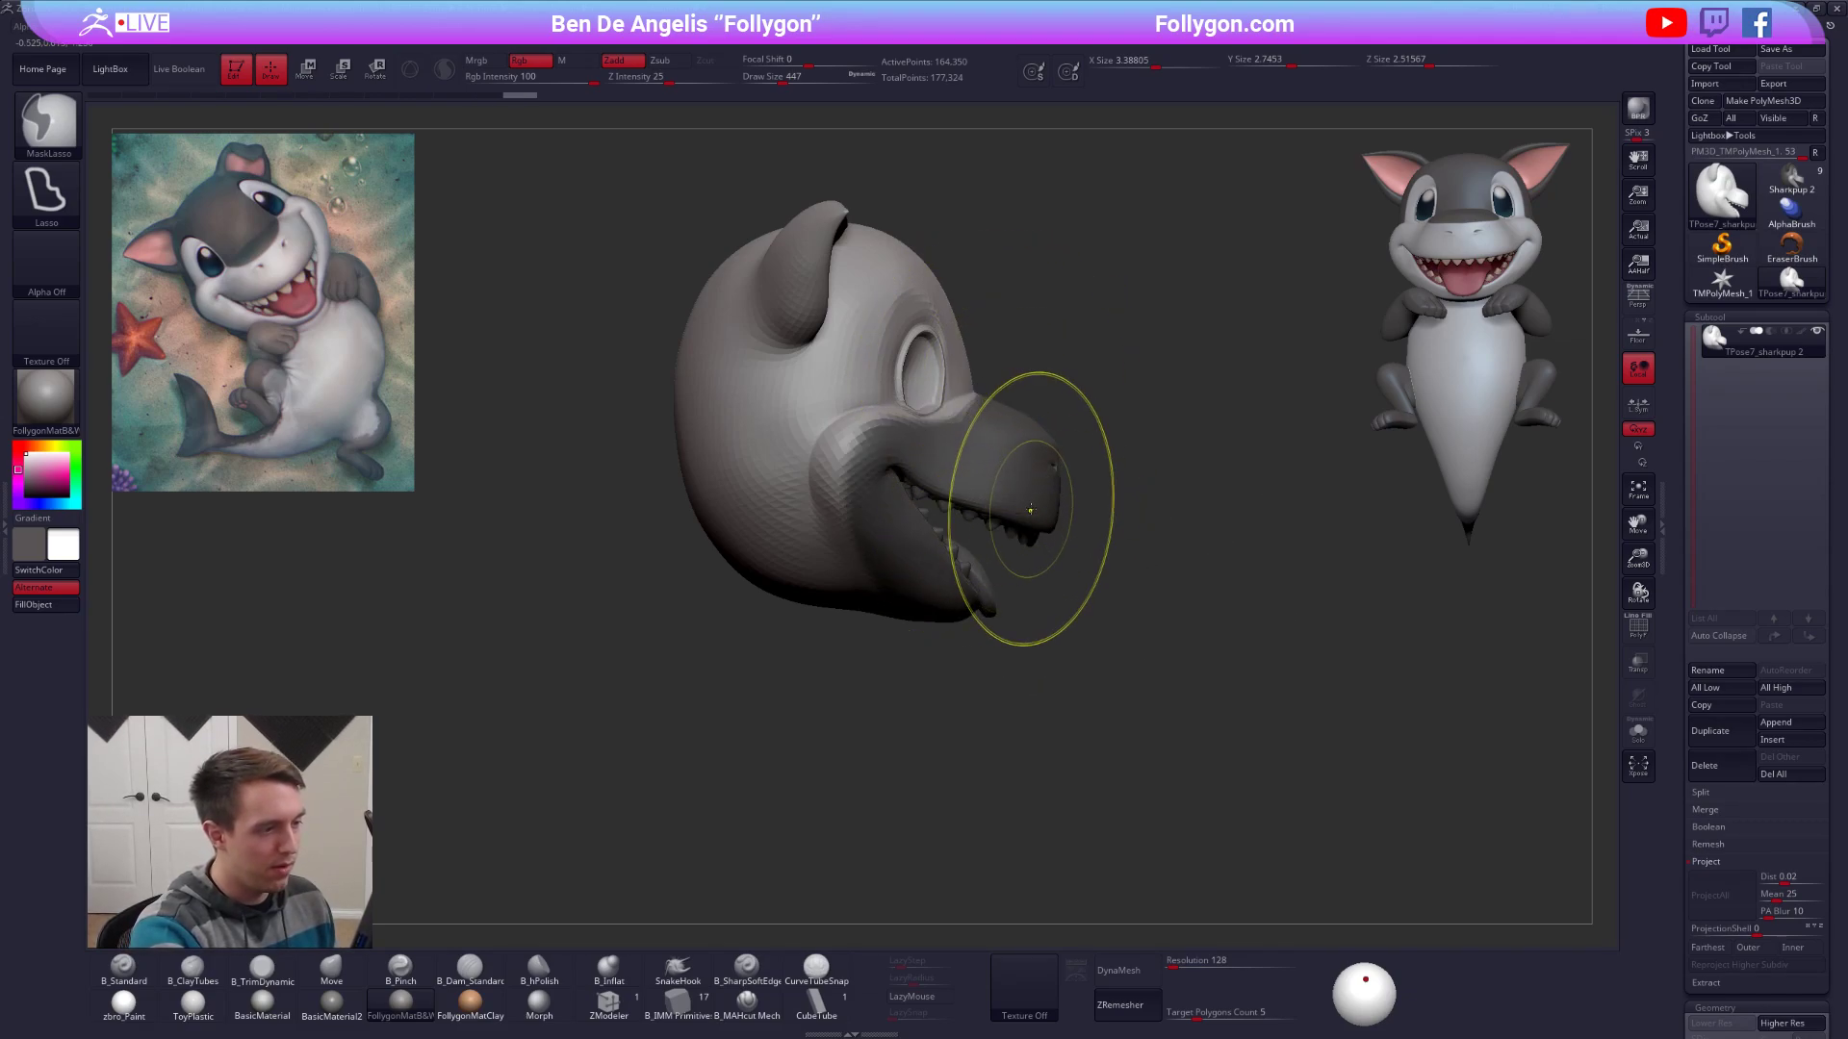
ctrl+click(1032, 508)
ctrl+click(1034, 510)
ctrl+click(1036, 512)
ctrl+shift+click(1068, 516)
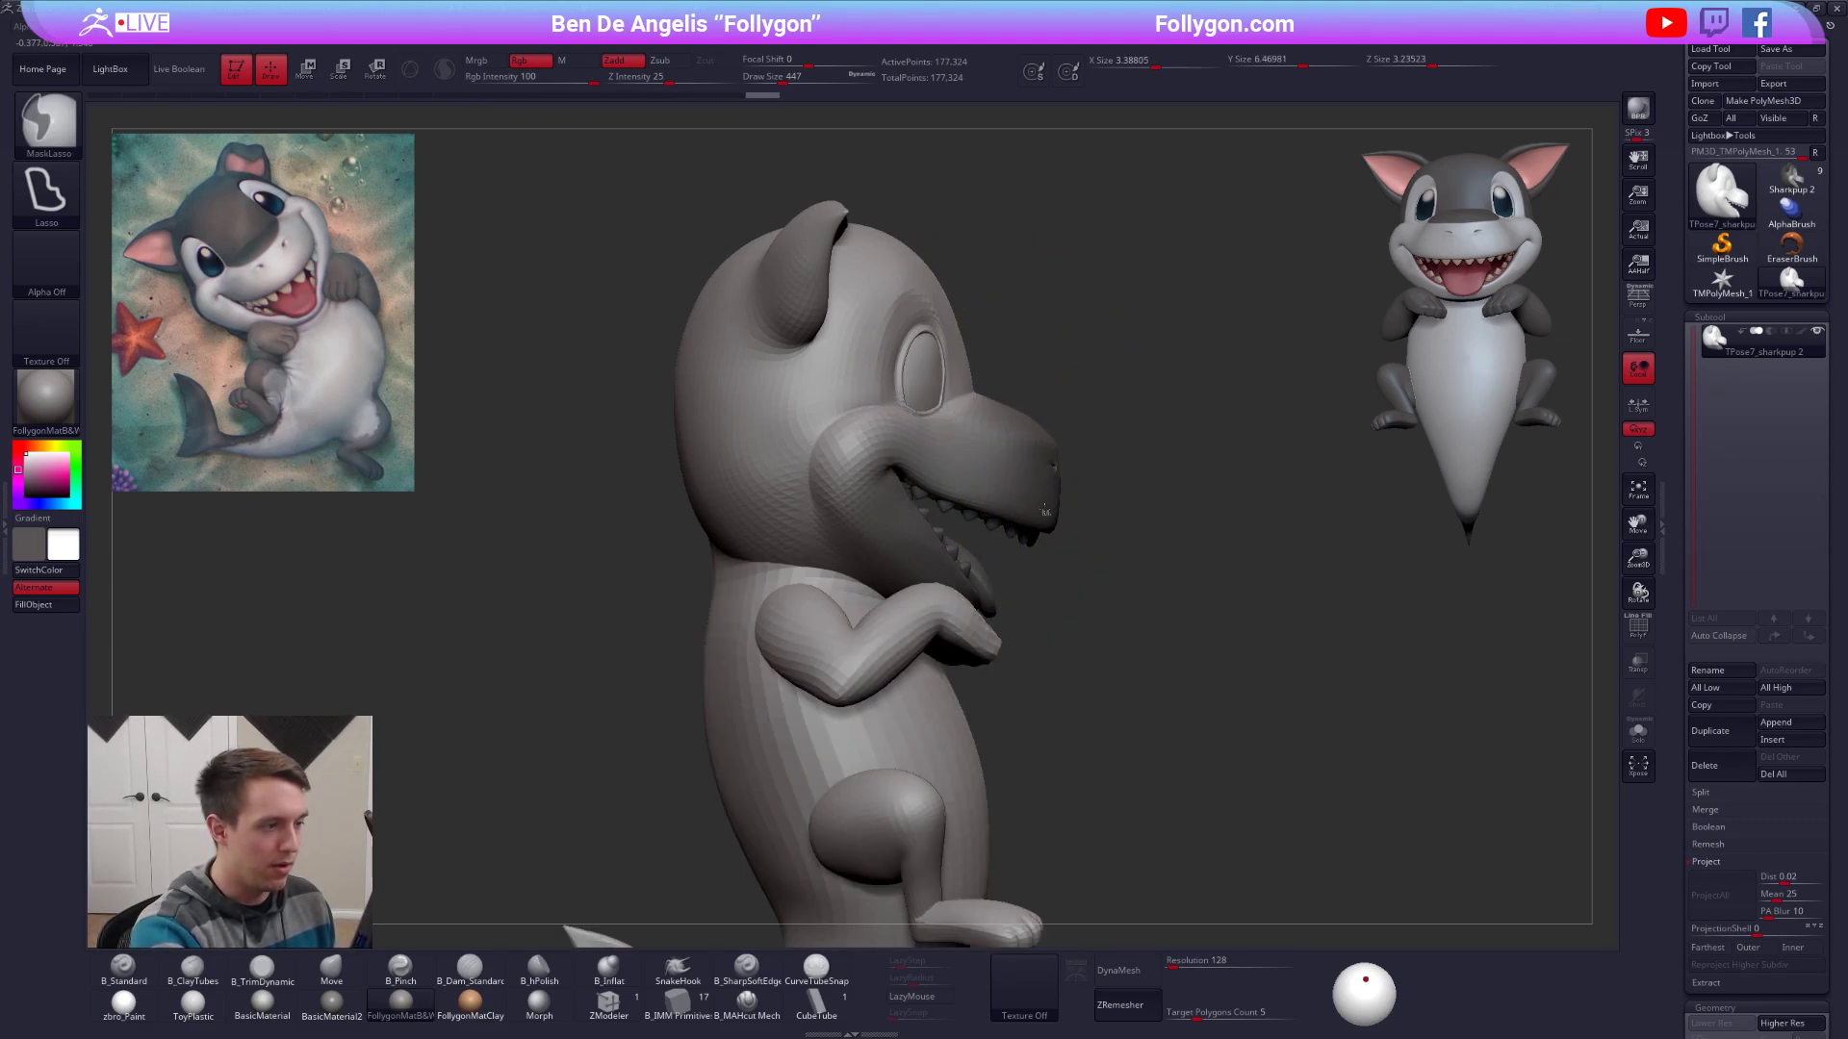
Invert the mask and shift the snout and jaws slightly back toward the head with Transpose Move.
ctrl+click(1068, 520)
key(w)
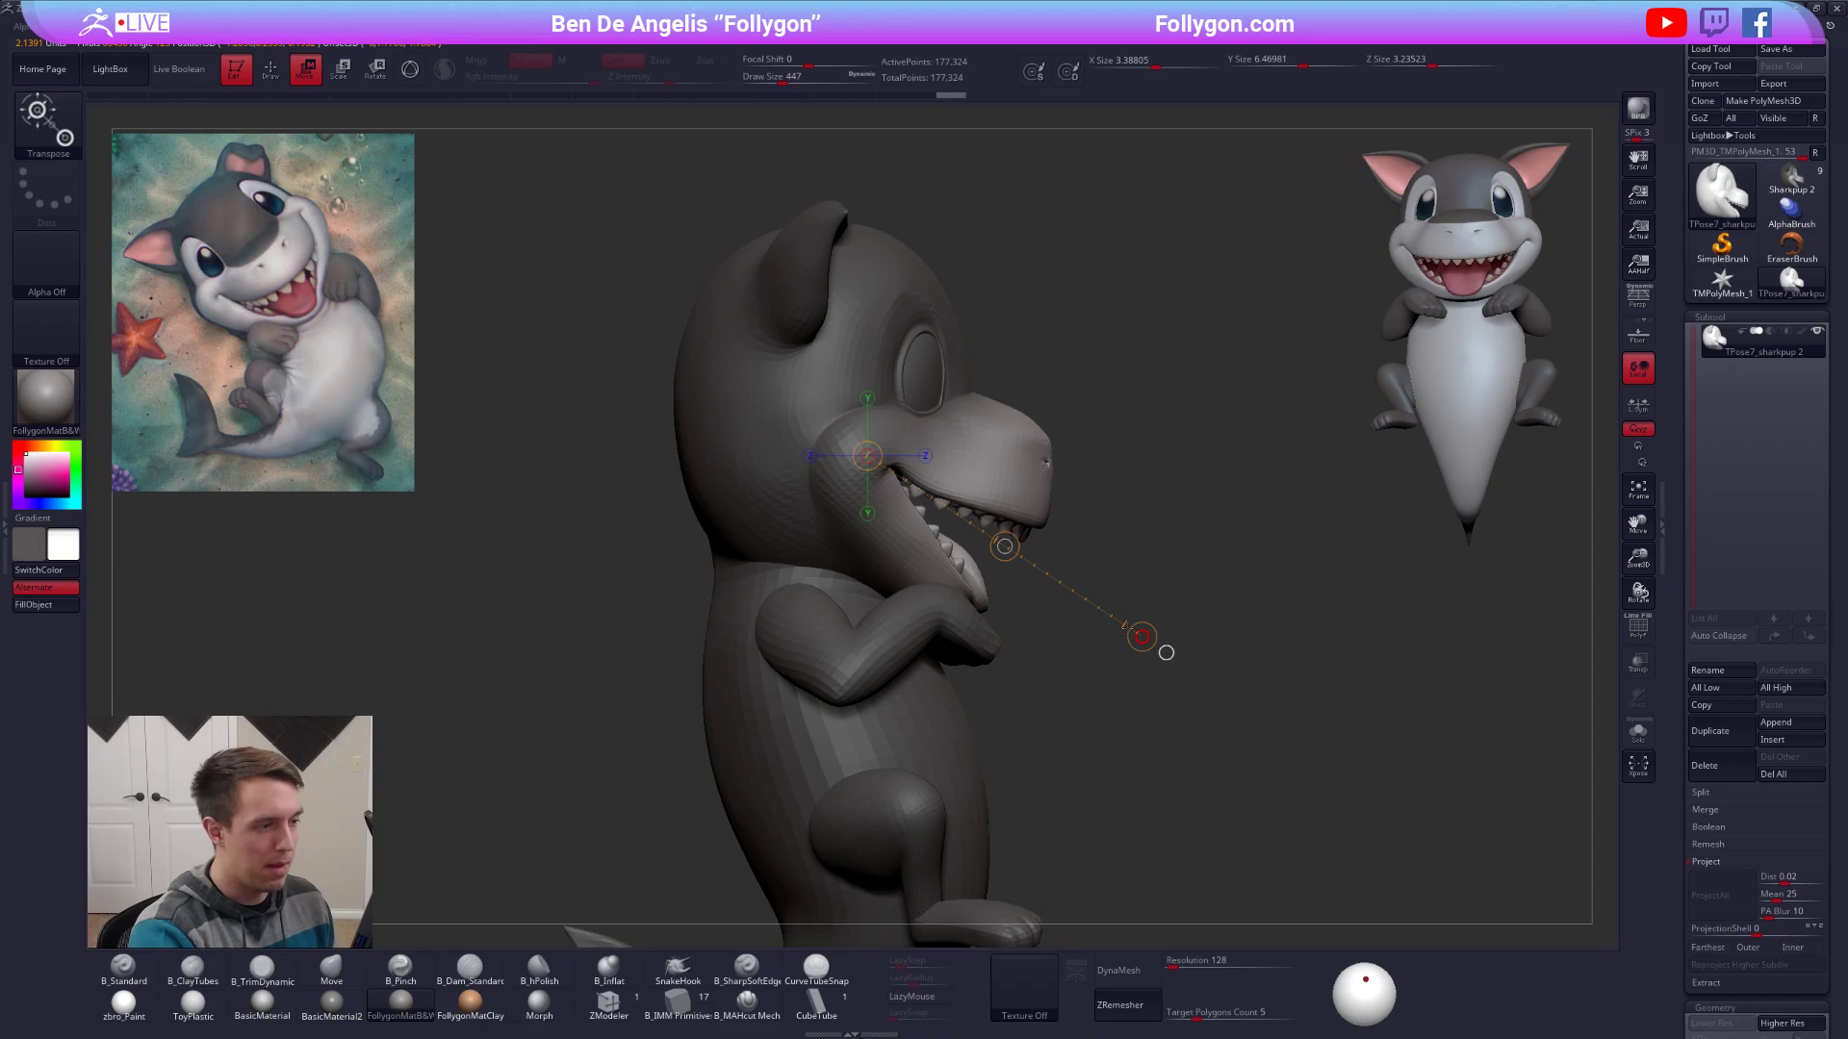
mouse_move(1128, 623)
mouse_down()
mouse_move(1142, 636)
mouse_move(609, 662)
mouse_up()
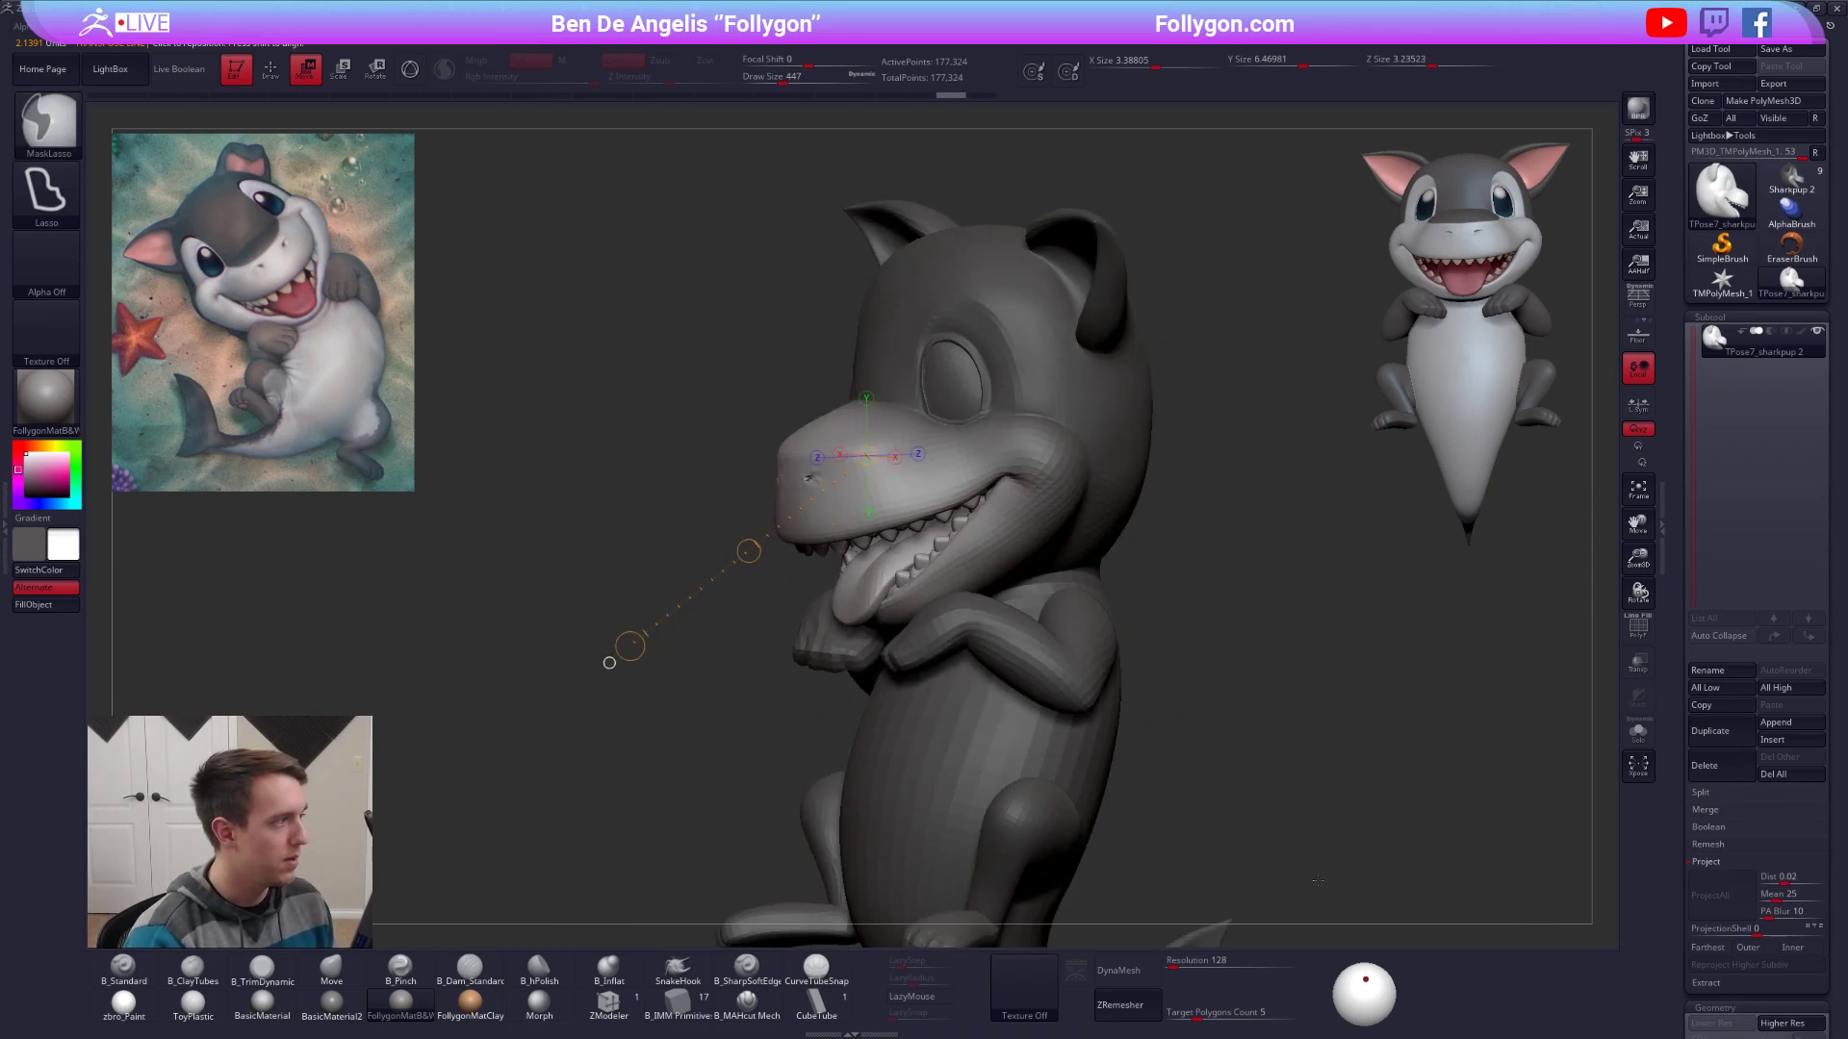
Return to the Move brush in the opposite side profile, clear the mask and set the draw size to 227.
key(q)
key(space)
drag(1207, 539, 1049, 515)
key(space)
click(1013, 481)
ctrl+drag(895, 290, 941, 428)
key(space)
click(984, 456)
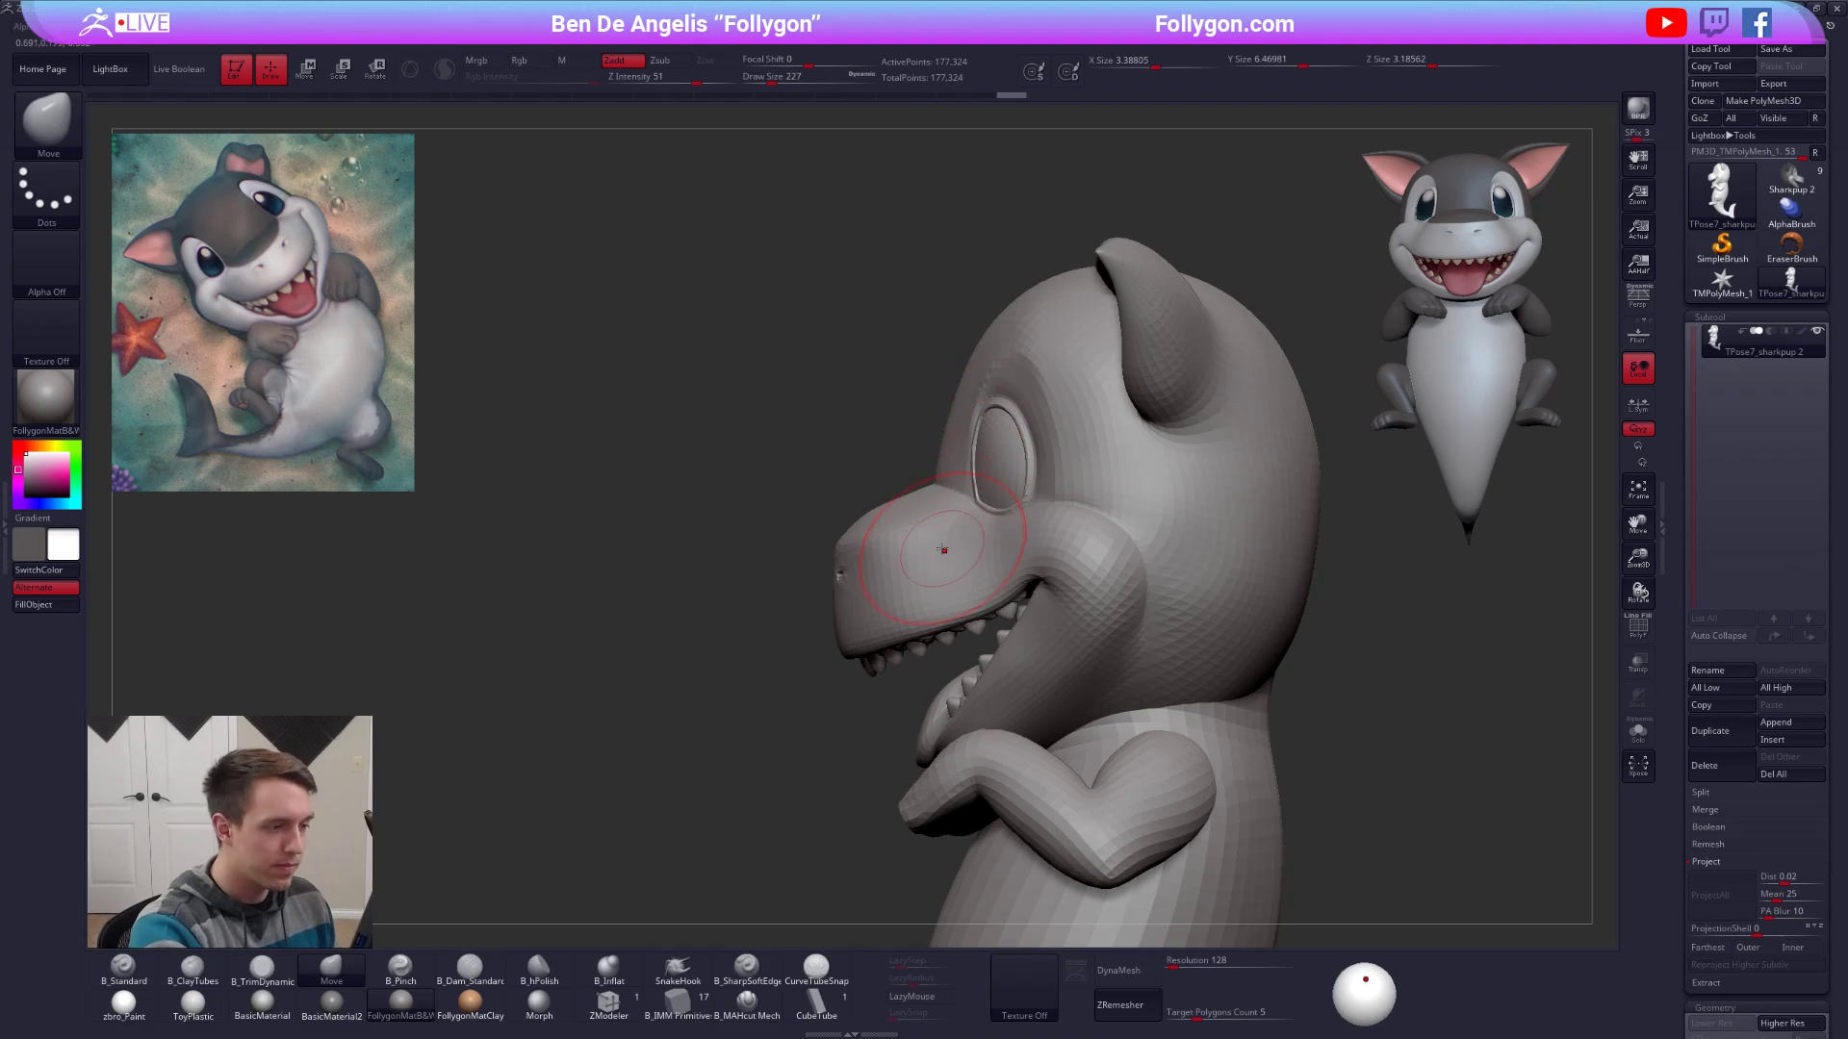
Lasso-mask the eye on the combined mesh.
key(ctrl)
ctrl+drag(1048, 336, 957, 341)
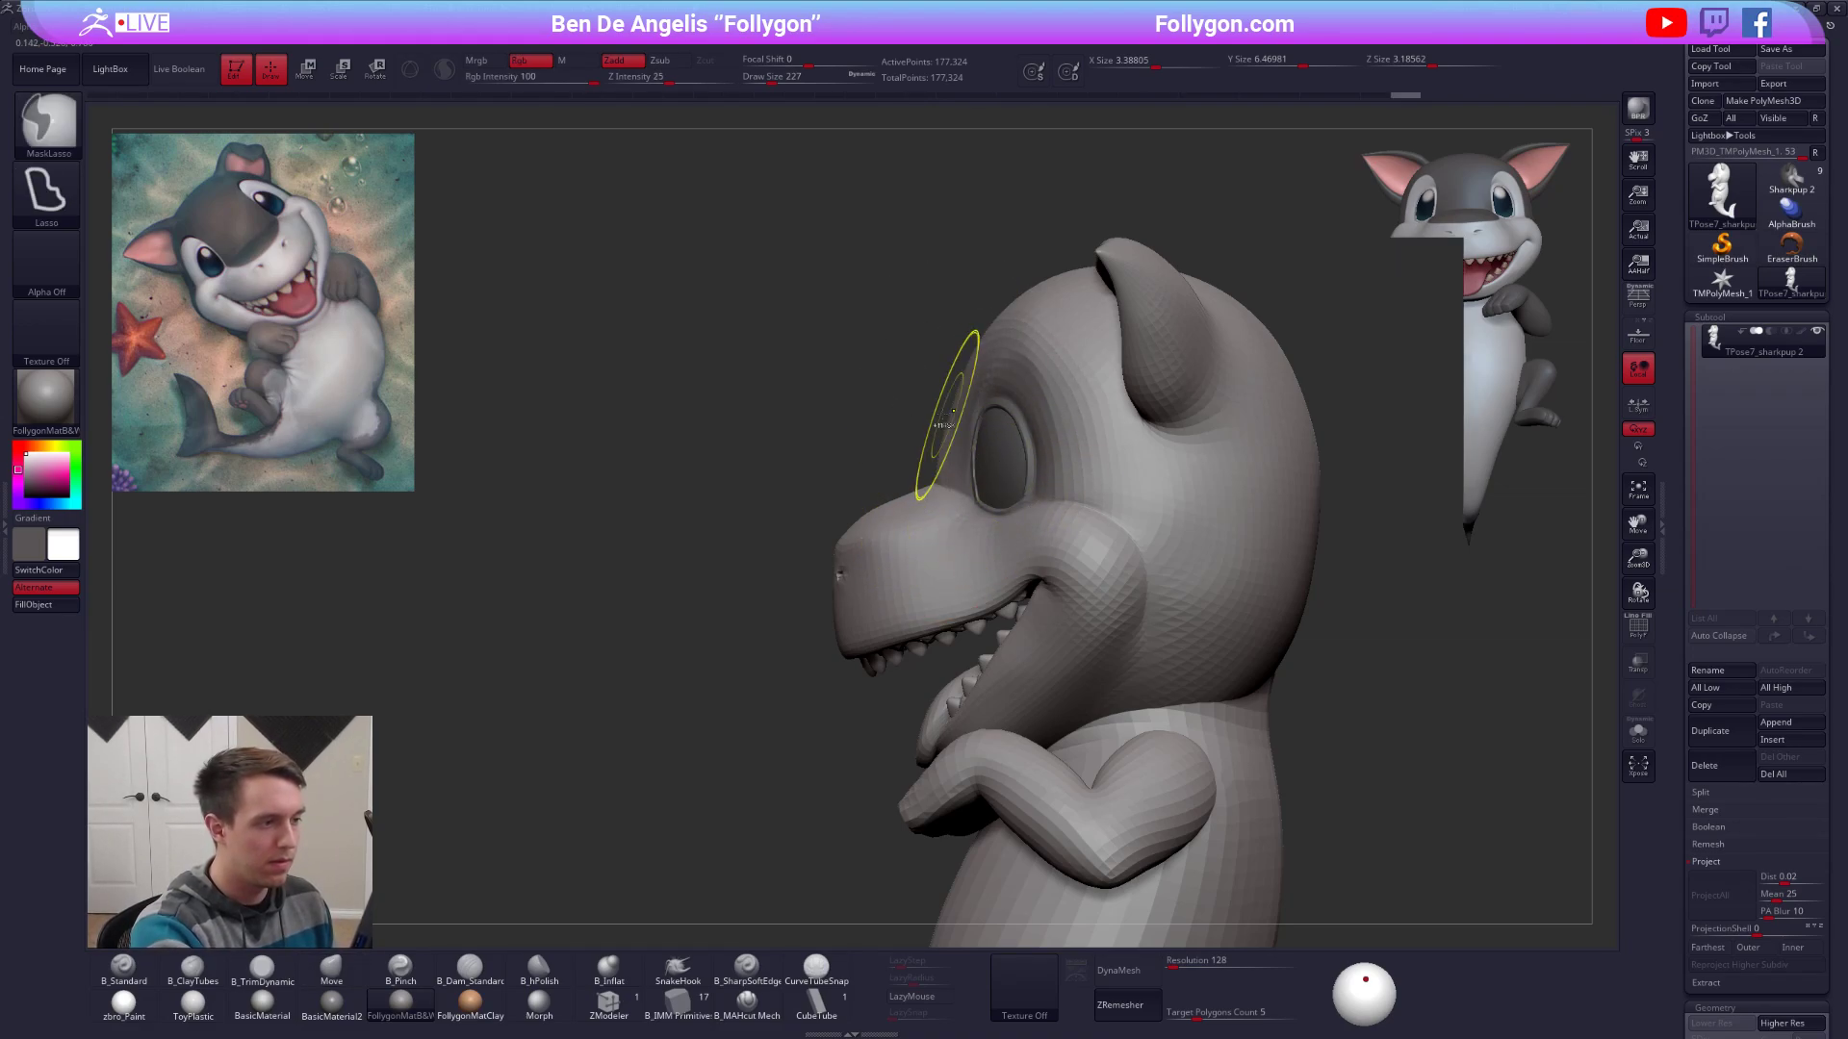
Mask everything except the two eyeballs by isolating and masking them, restoring the full model and inverting the mask.
drag(859, 404, 1007, 348)
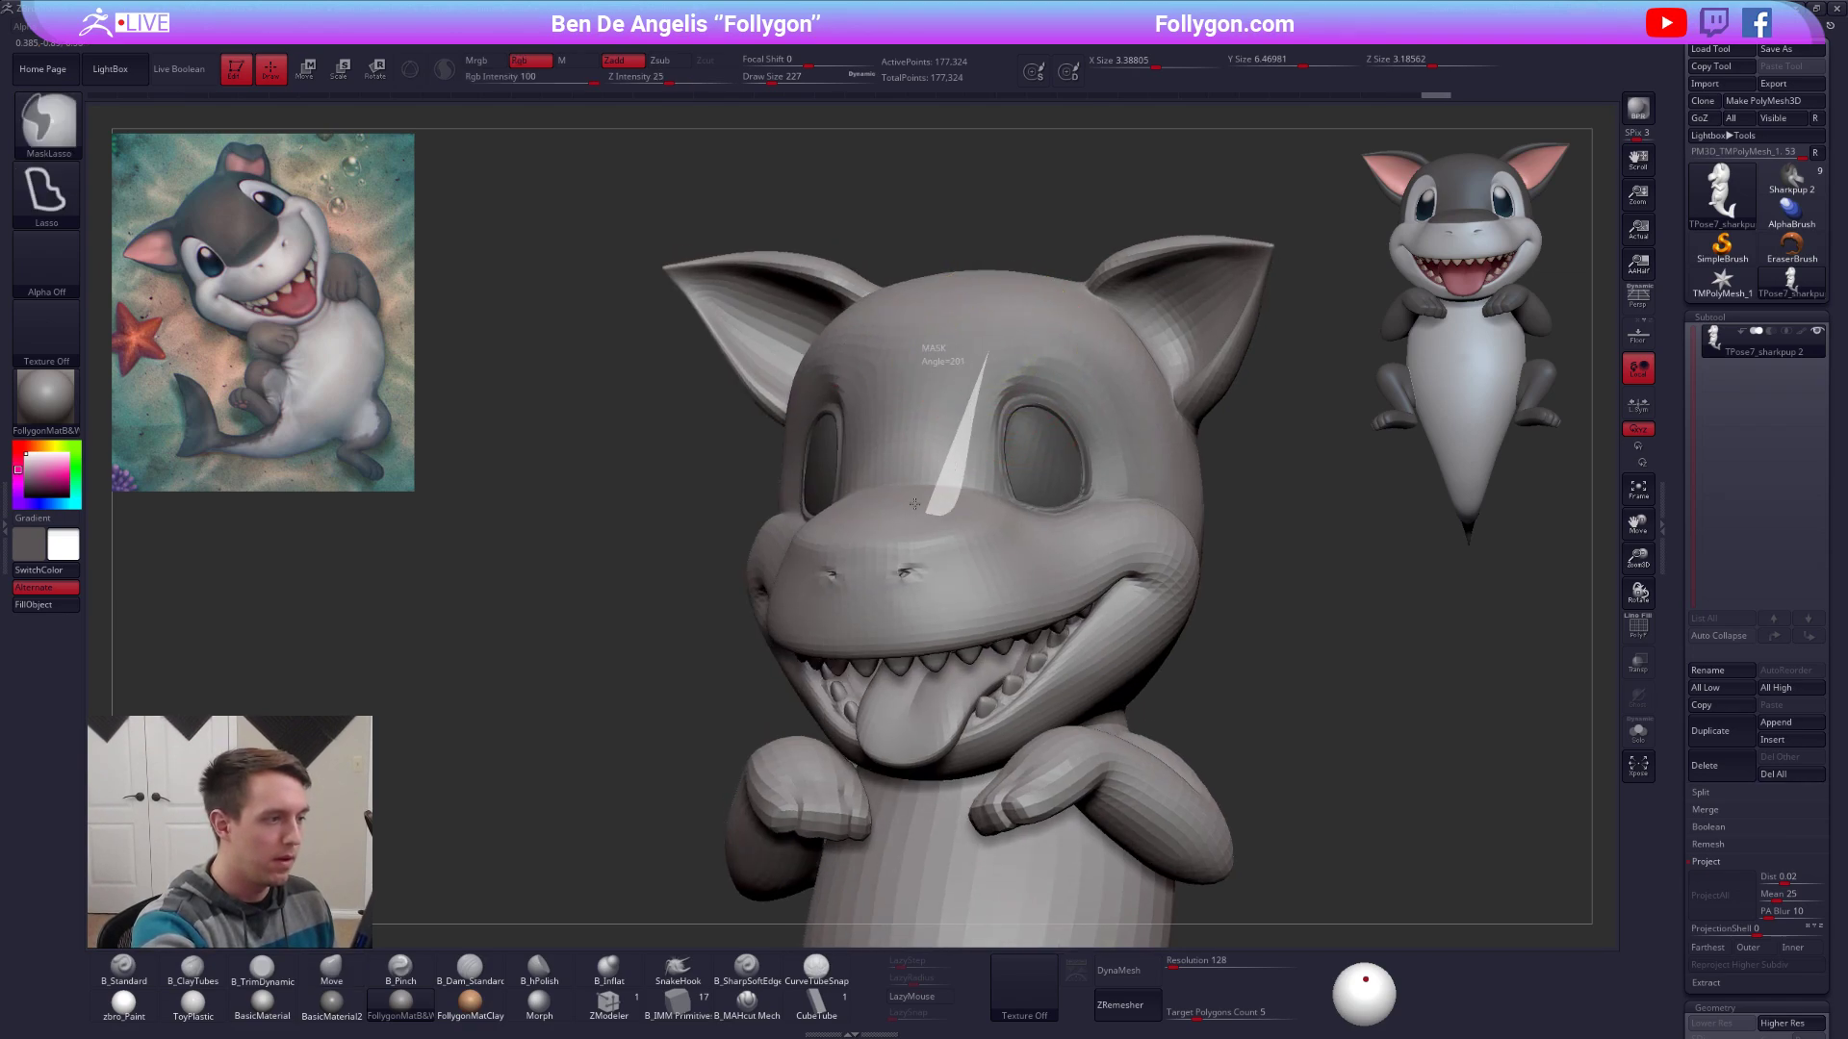
ctrl+alt+drag(915, 503, 983, 343)
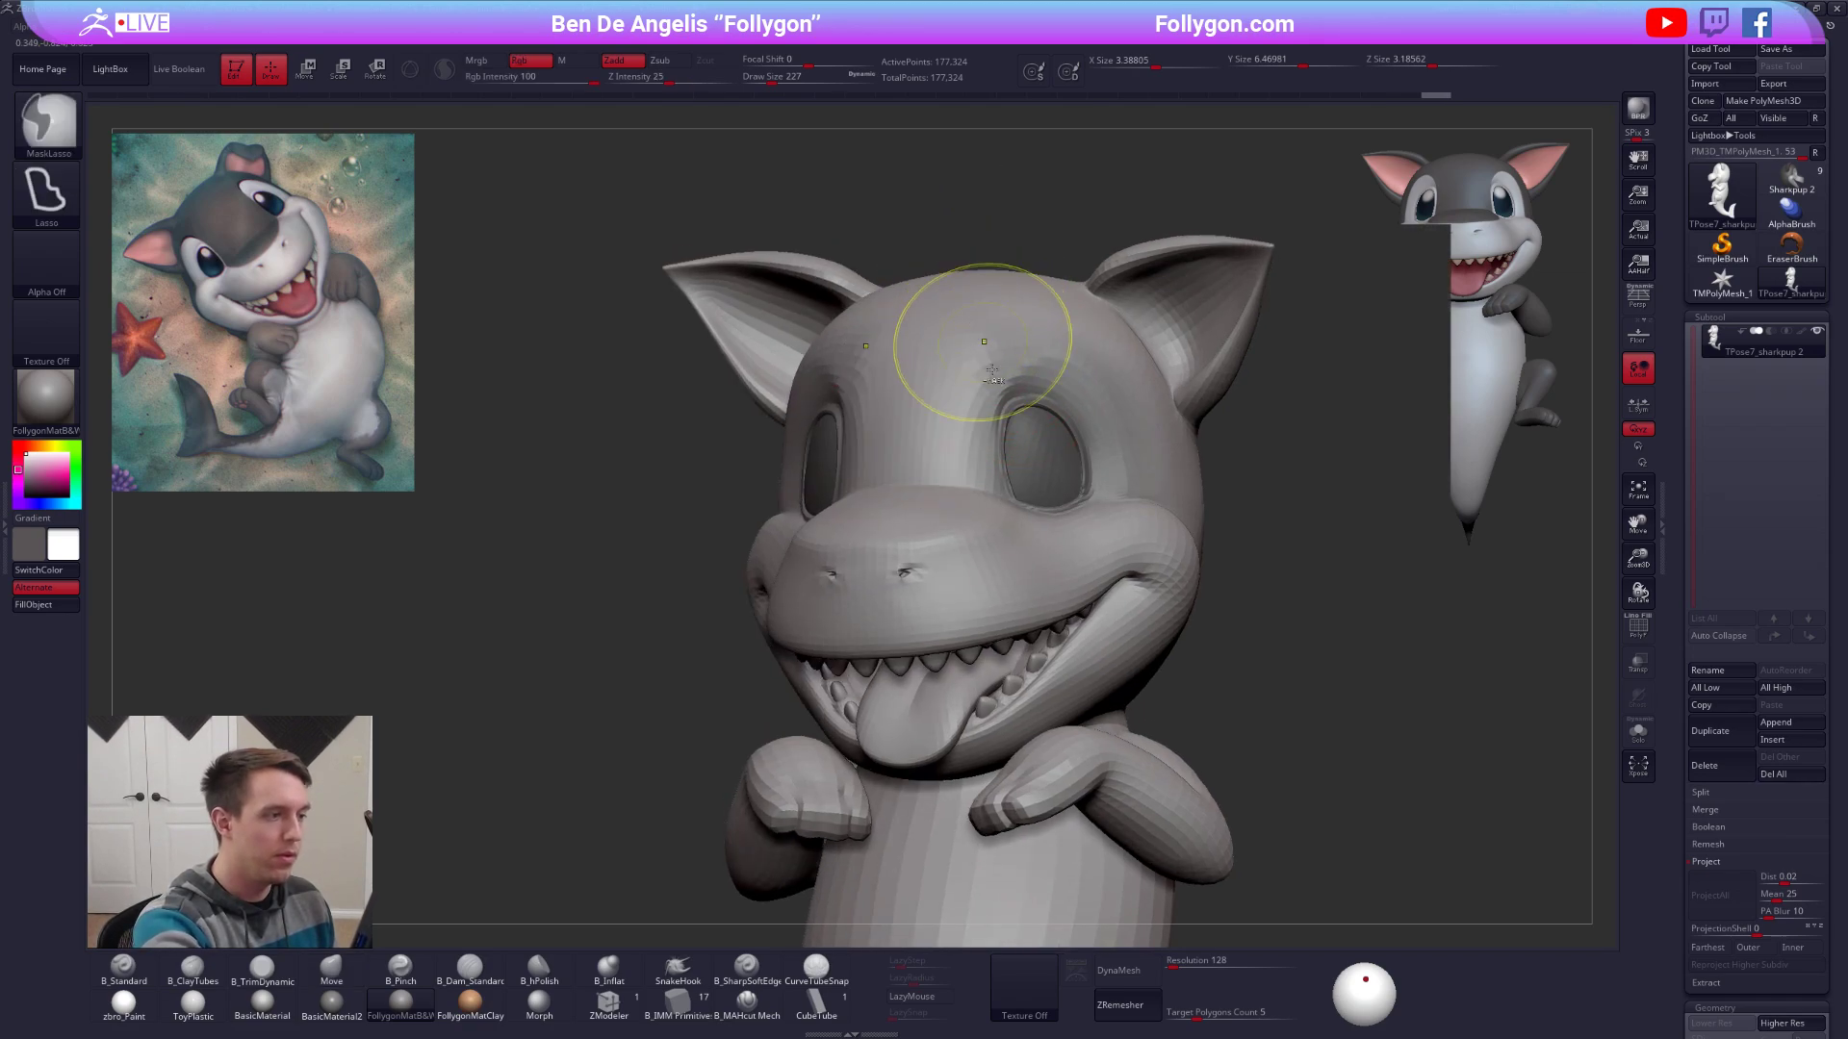
ctrl+shift+click(1052, 479)
ctrl+drag(1058, 606, 1236, 395)
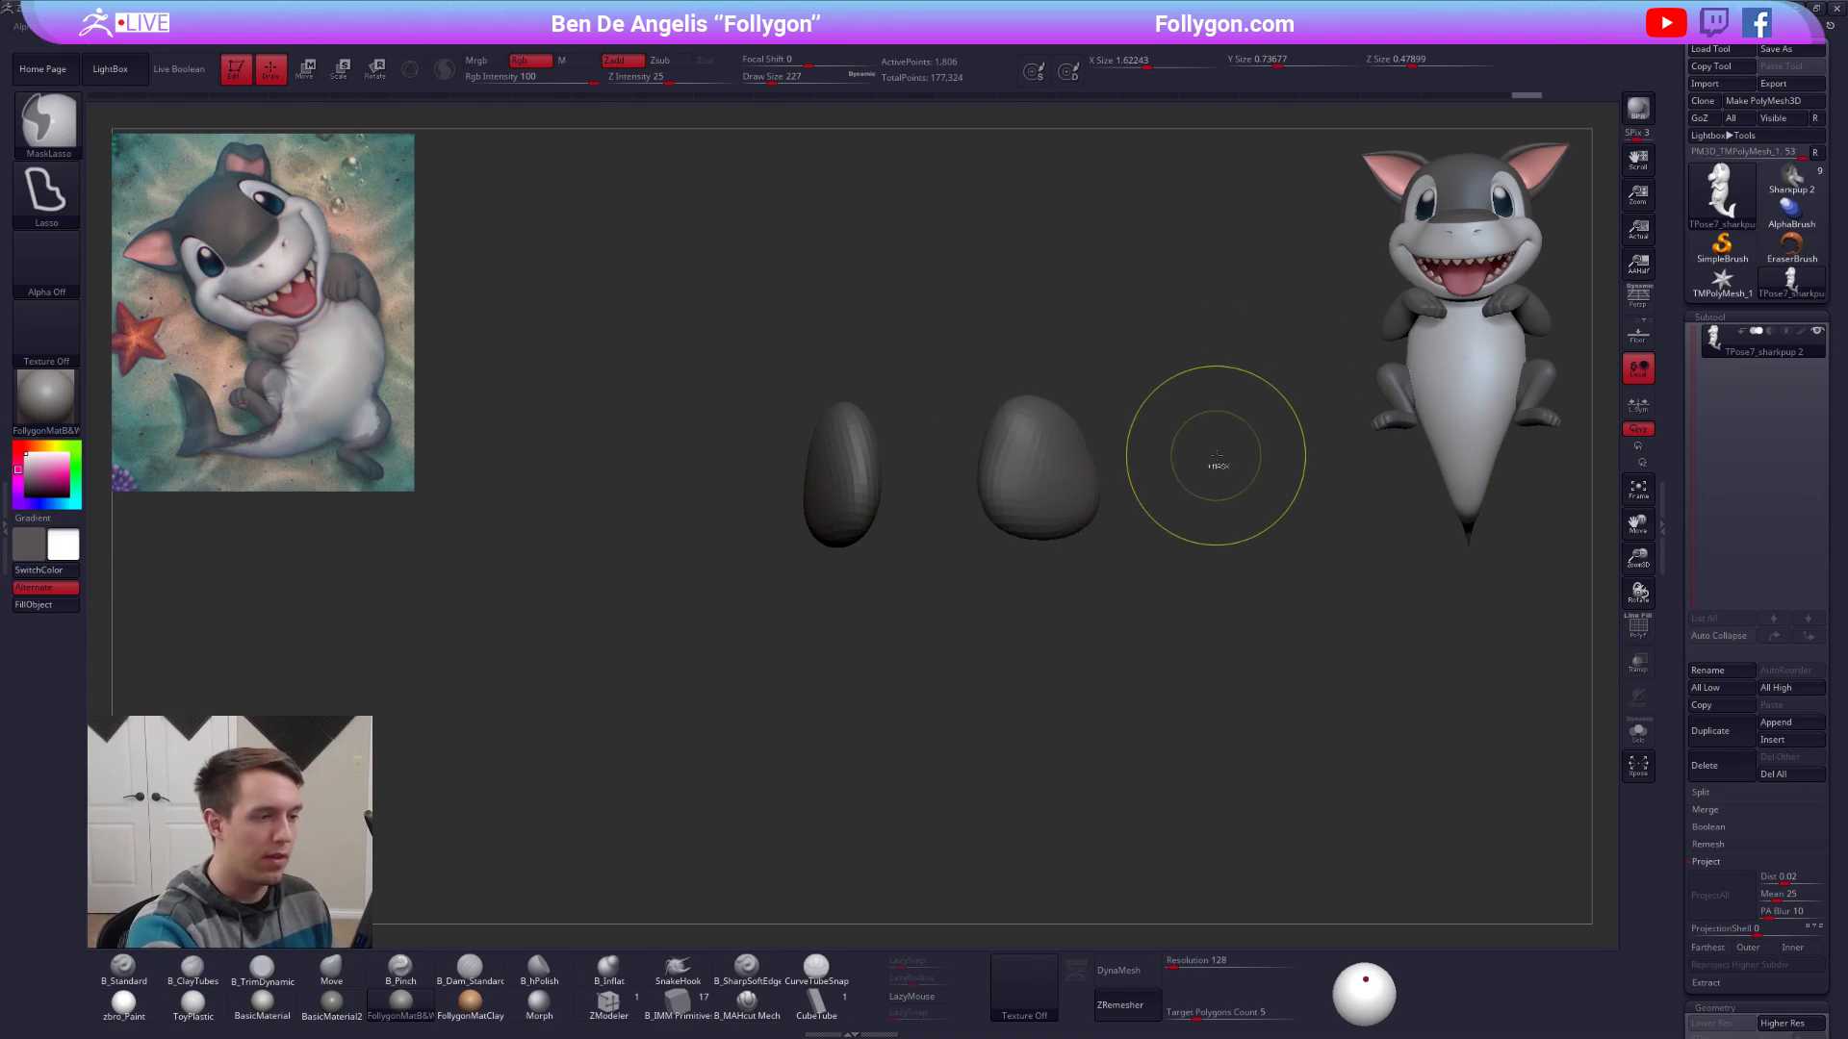
ctrl+shift+click(1216, 464)
shift+right_drag(1134, 493, 989, 503)
key(ctrl+i)
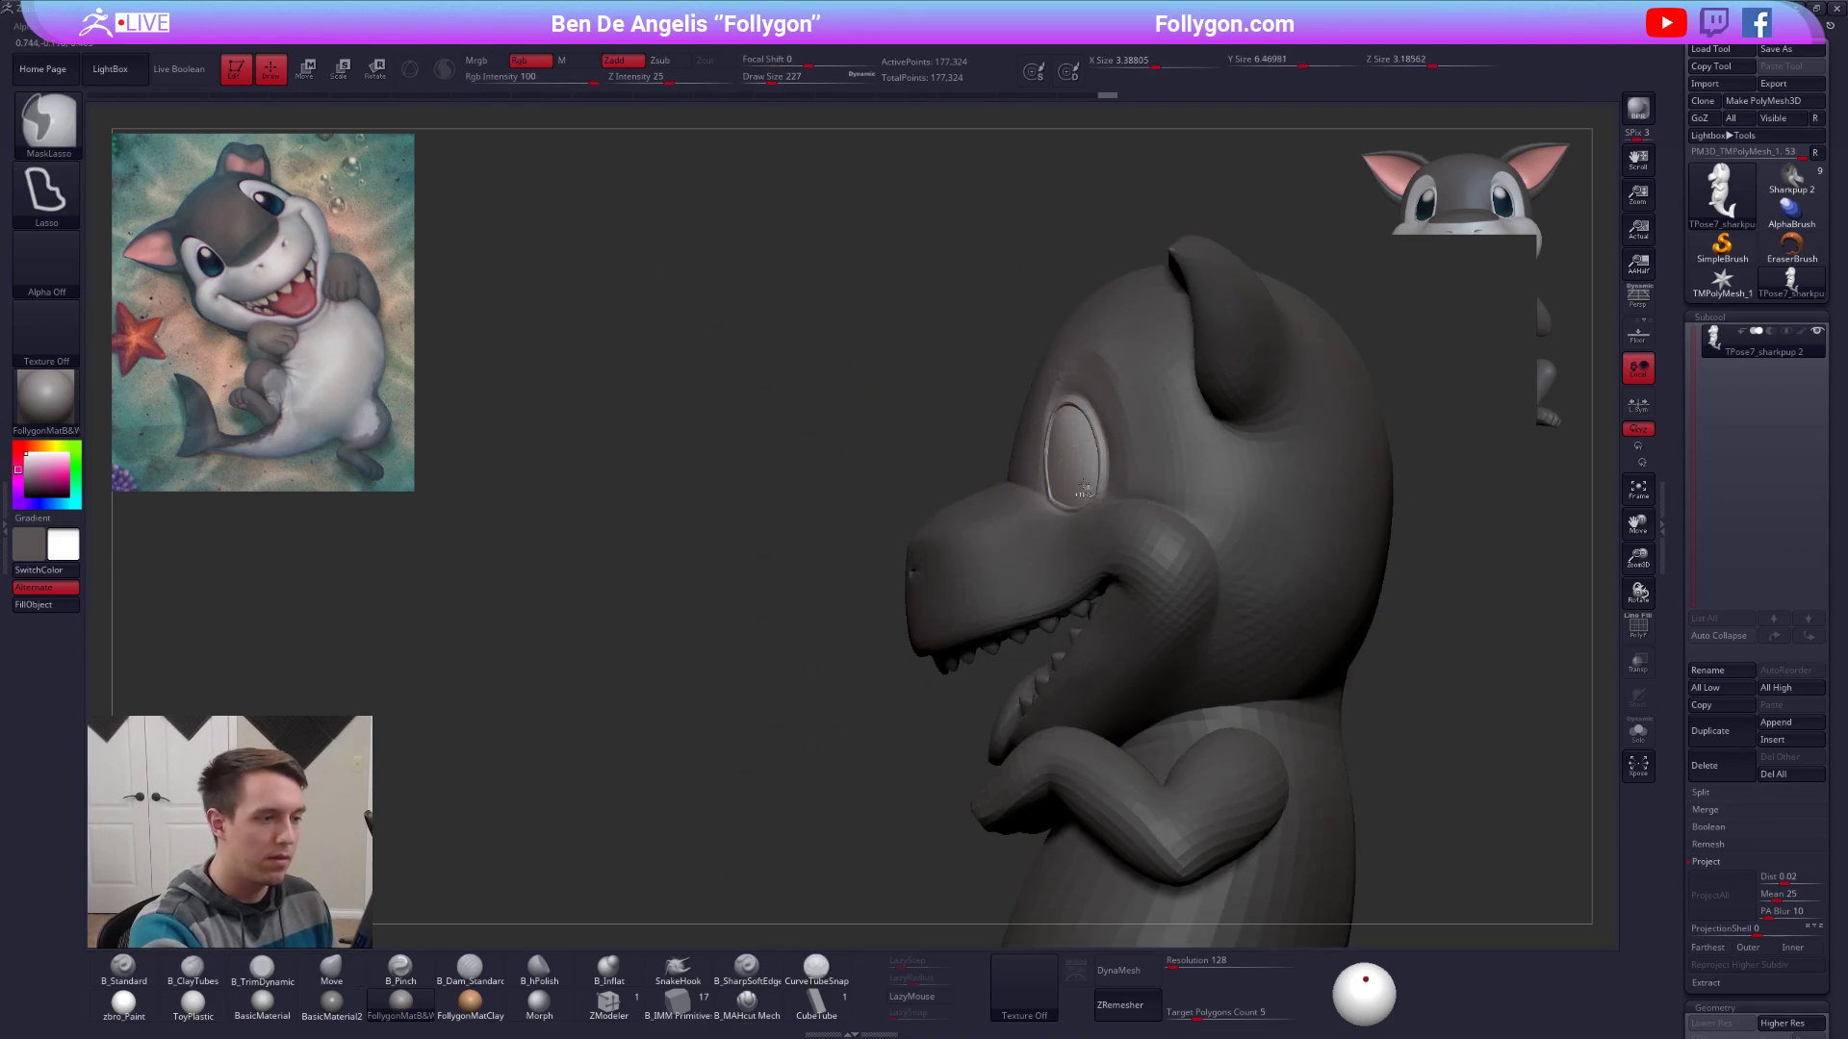
Rotate the unmasked eyeballs slightly in side view with a Transpose line along the eye.
key(r)
drag(1143, 564, 789, 796)
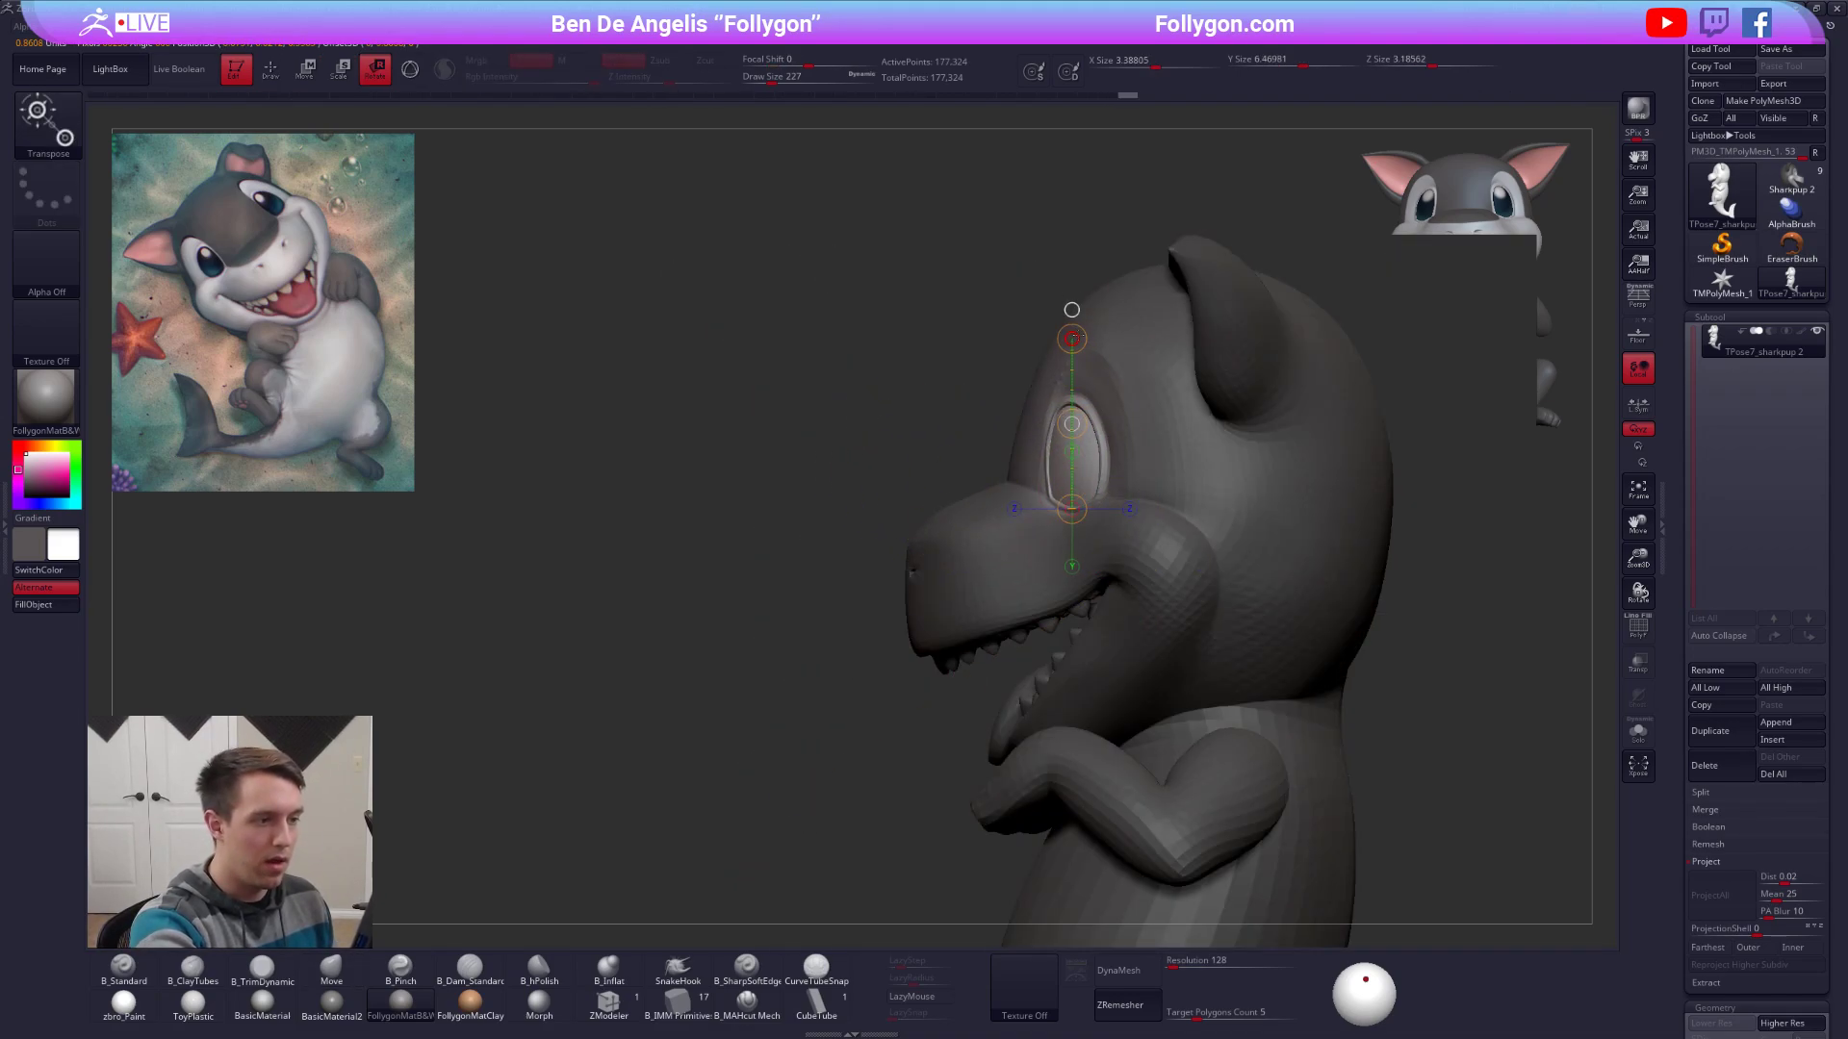
drag(1090, 339, 1103, 341)
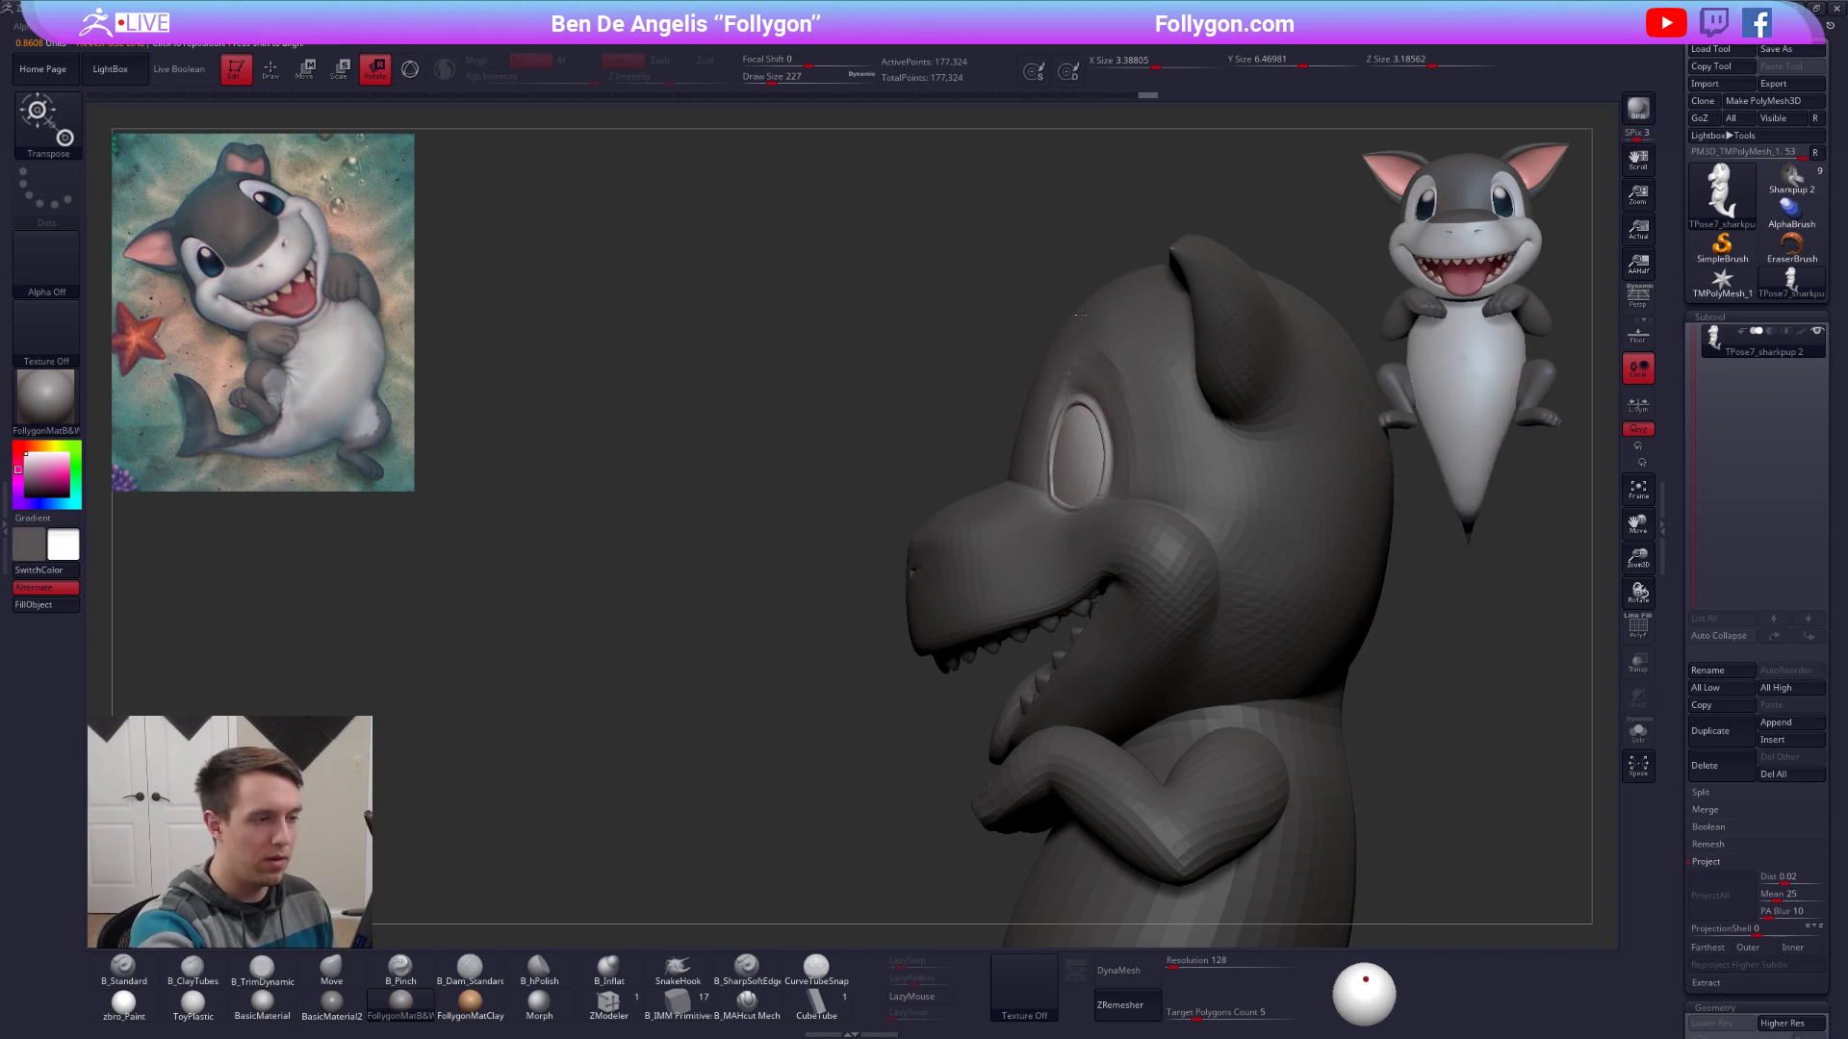
key(q)
mouse_move(1092, 578)
ctrl+right_down()
mouse_move(1078, 482)
mouse_move(1213, 545)
mouse_move(1233, 589)
mouse_move(1185, 635)
ctrl+right_up()
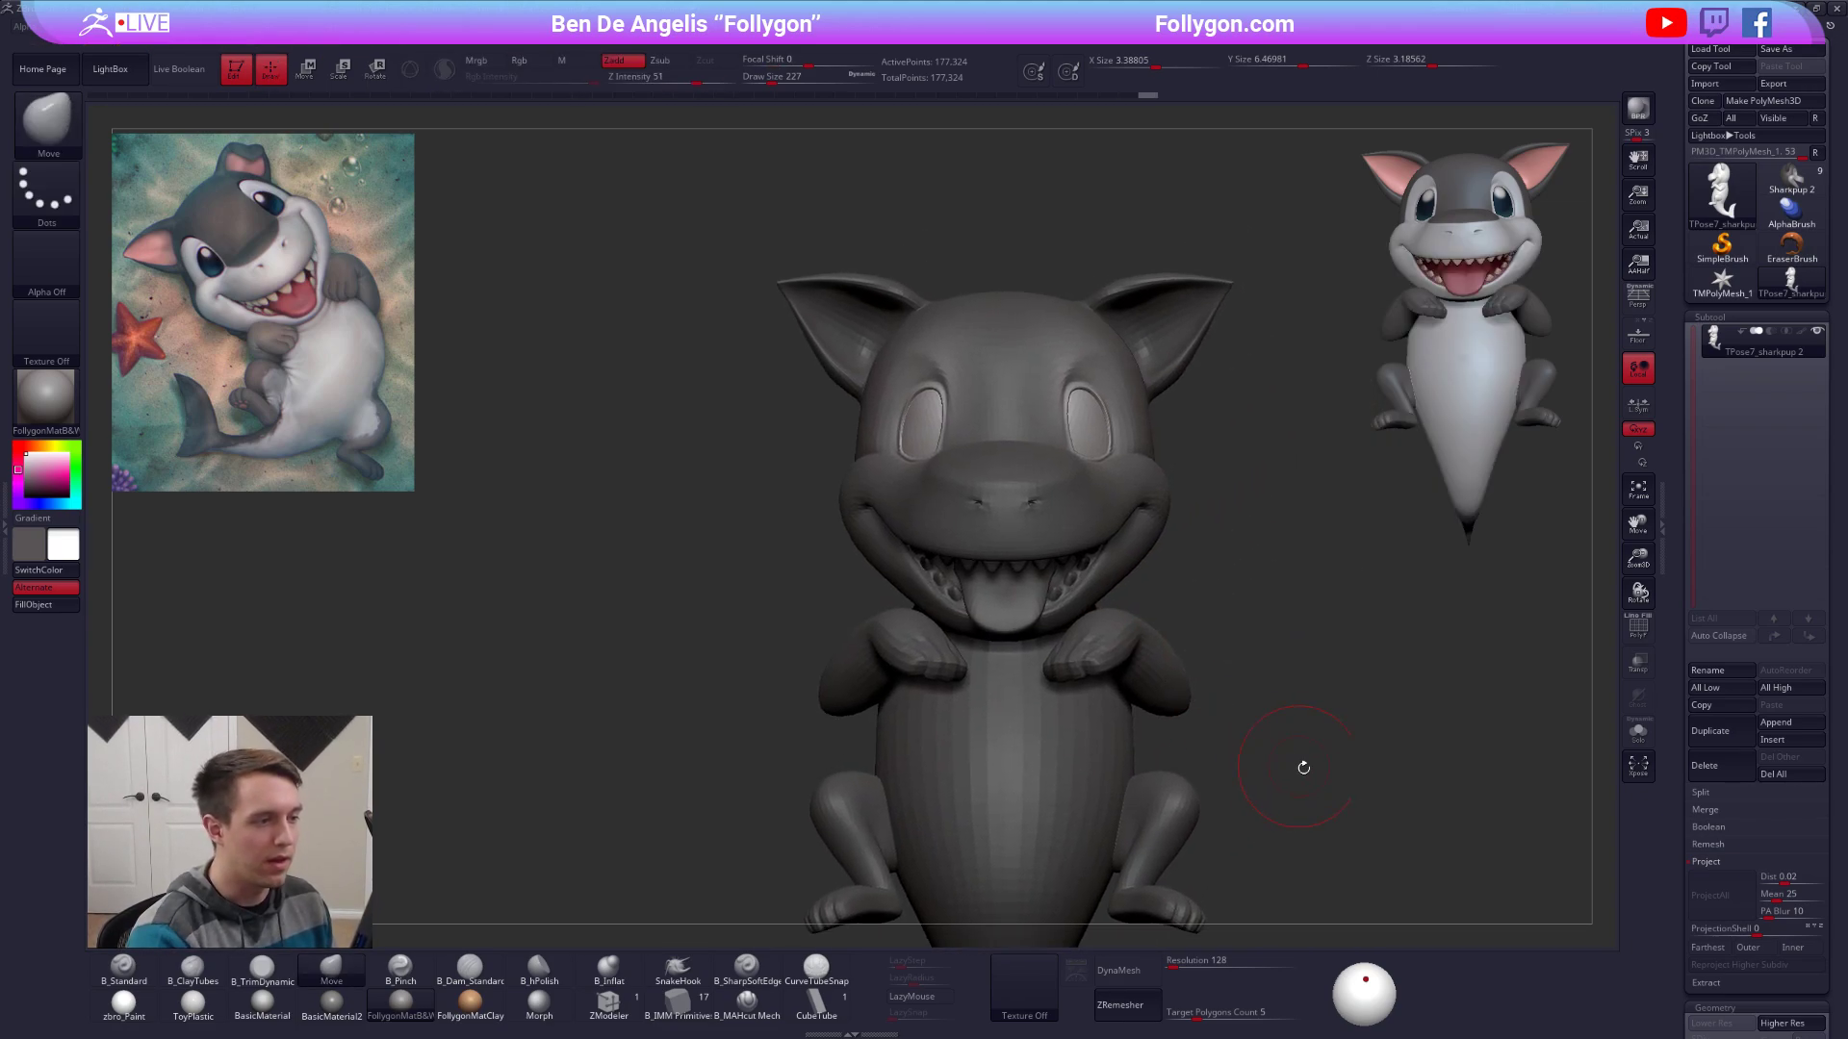
right_drag(1411, 867, 1448, 872)
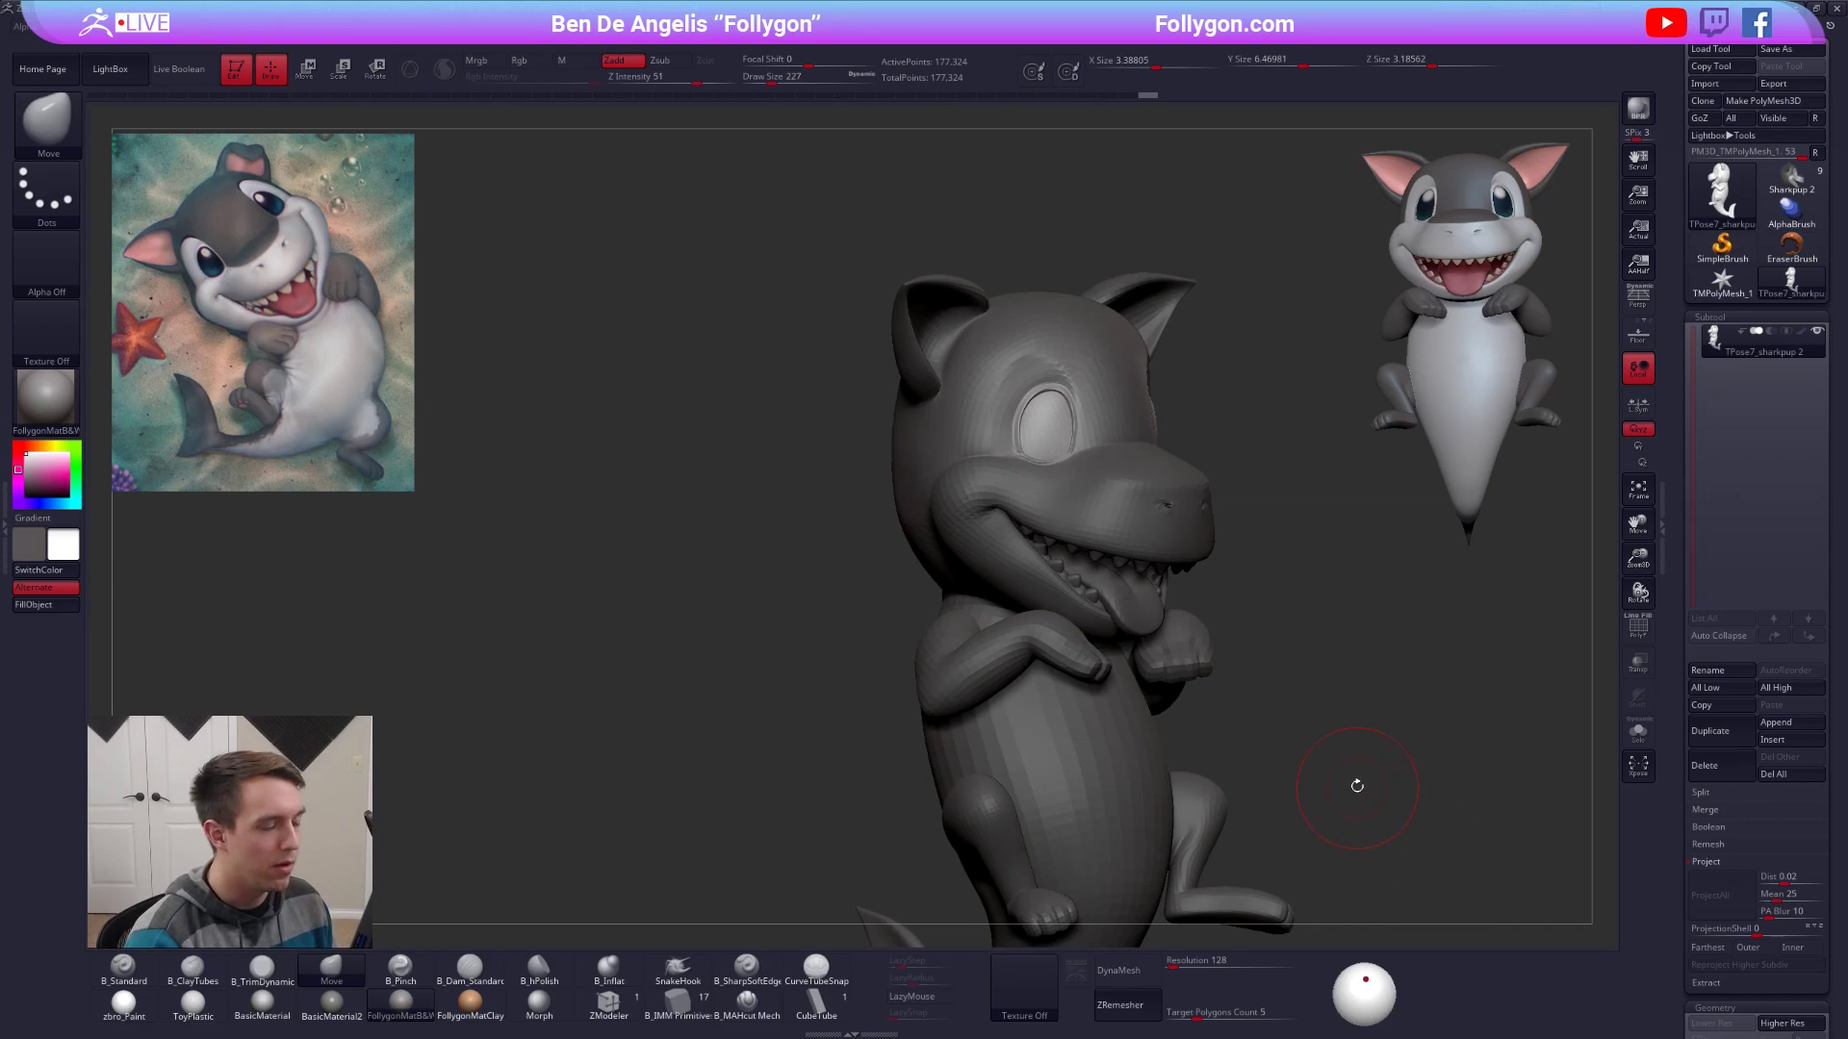
Clear the eye mask and mask every polygroup except the head.
right_drag(1357, 786, 1205, 857)
ctrl+drag(1111, 445, 1128, 477)
mouse_move(1118, 479)
right_down()
mouse_move(1061, 483)
mouse_move(1068, 525)
right_up()
key(w)
ctrl+click(918, 444)
key(q)
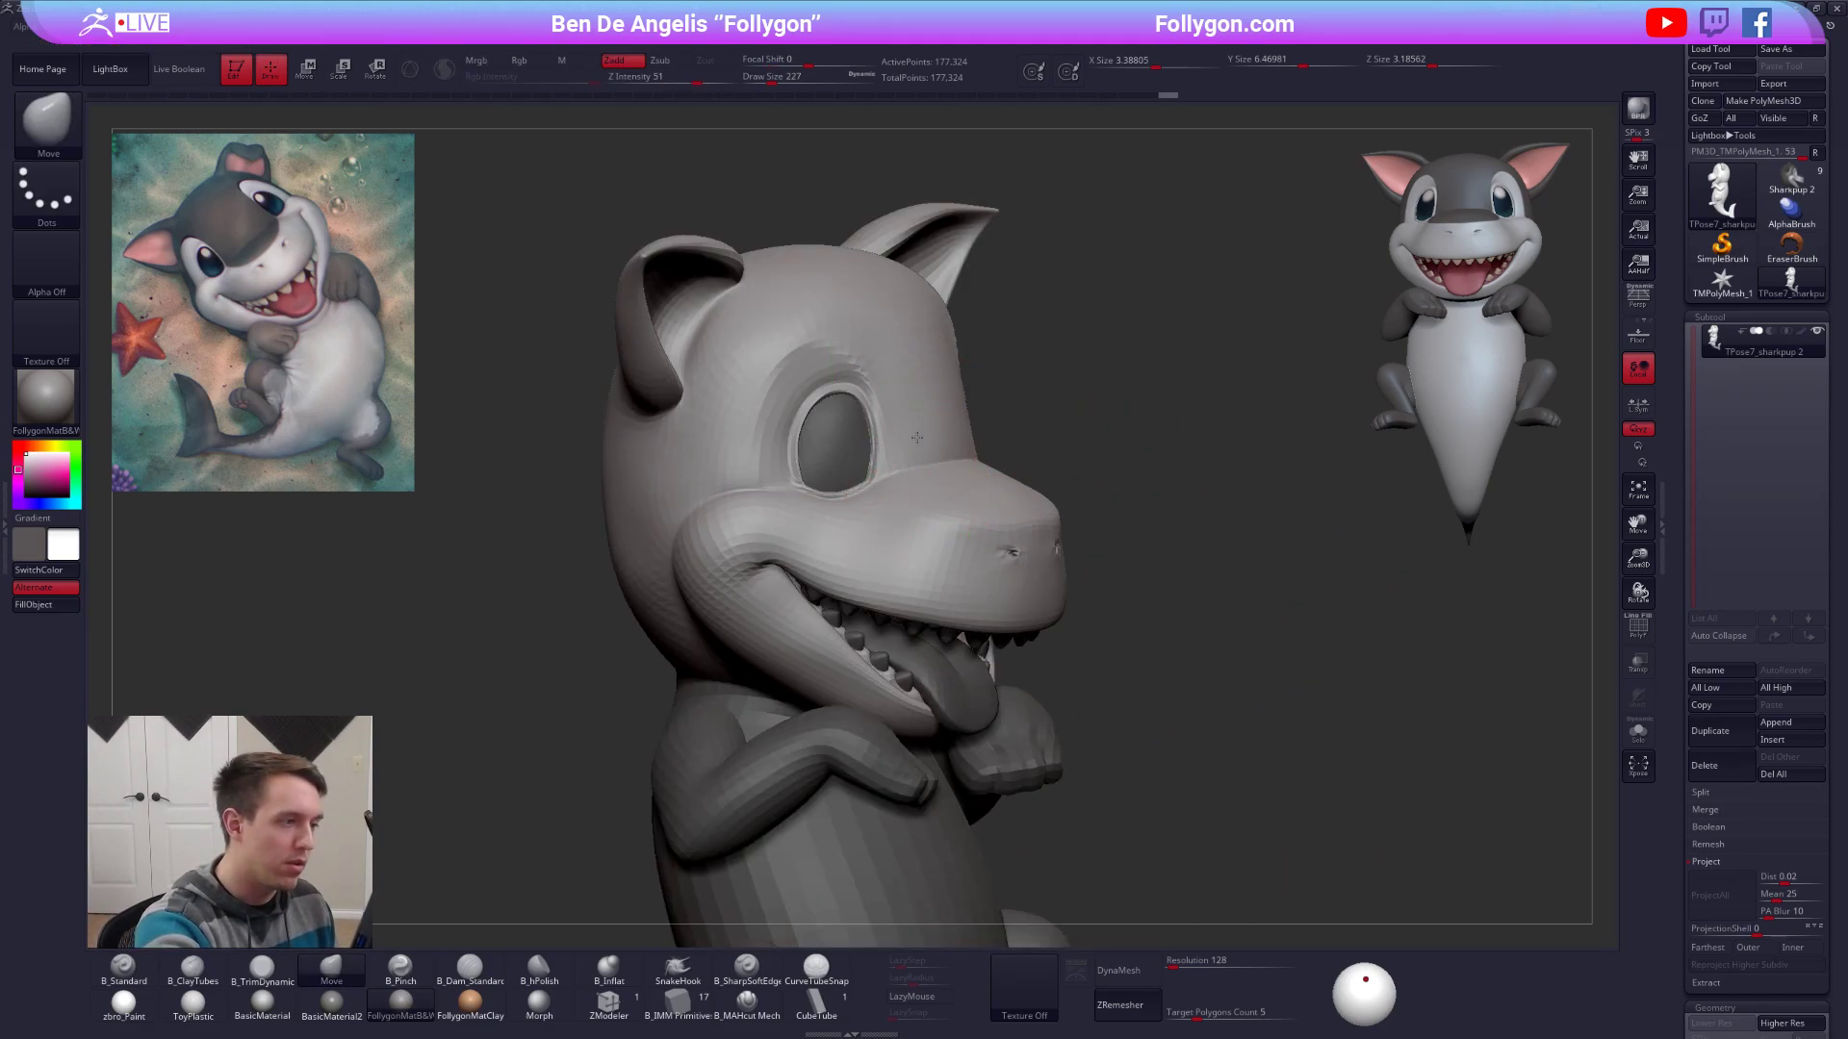
Trim the surface between the eyes with the B_TrimDynamic brush and clear the mask.
right_drag(917, 438, 854, 519)
key(3)
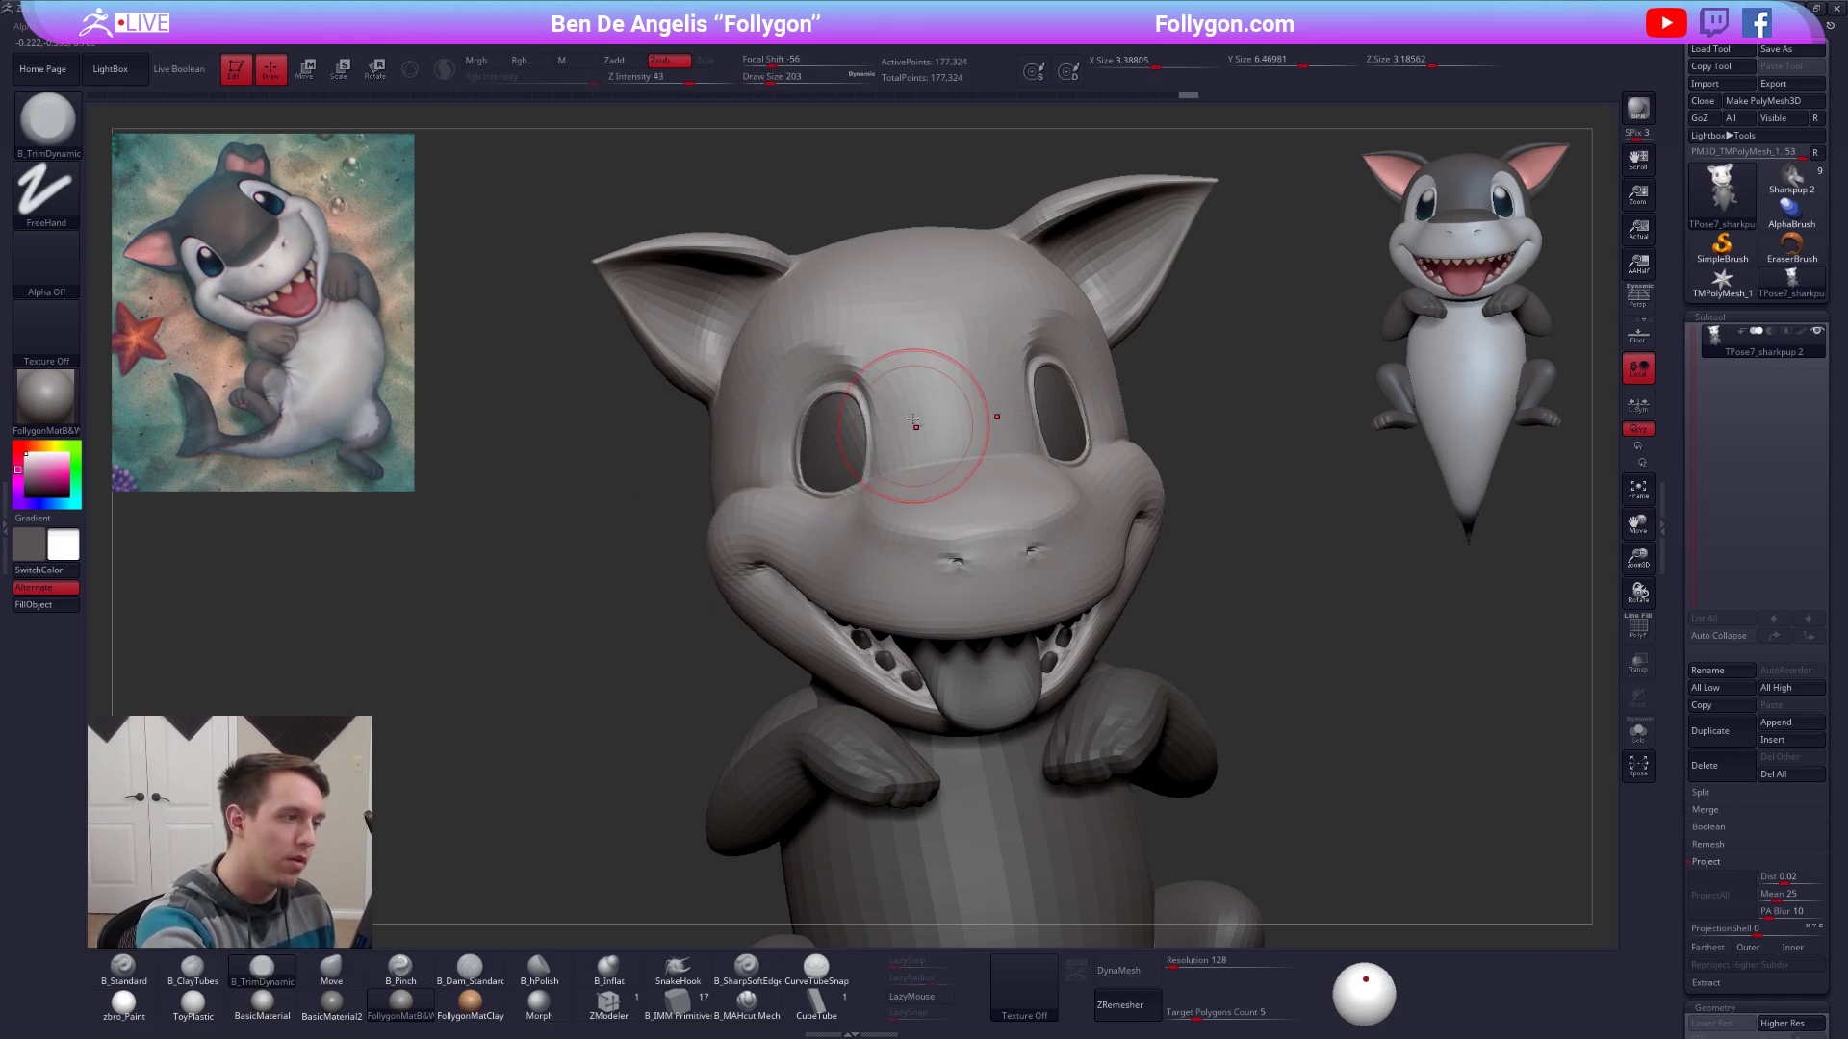
mouse_move(908, 309)
right_down()
mouse_move(1032, 470)
mouse_move(1110, 481)
right_up()
key(space)
ctrl+drag(1122, 437, 1146, 462)
alt+right_drag(847, 416, 942, 429)
key(space)
drag(943, 431, 936, 430)
Set up the Move brush with a draw size of 170 and turn on perspective for the full figure.
mouse_move(828, 453)
right_down()
mouse_move(904, 476)
mouse_move(867, 531)
mouse_move(1084, 528)
mouse_move(1019, 529)
mouse_move(1126, 575)
mouse_move(1118, 524)
right_up()
key(b)
key(m)
key(v)
key(bracketleft)
key(bracketleft)
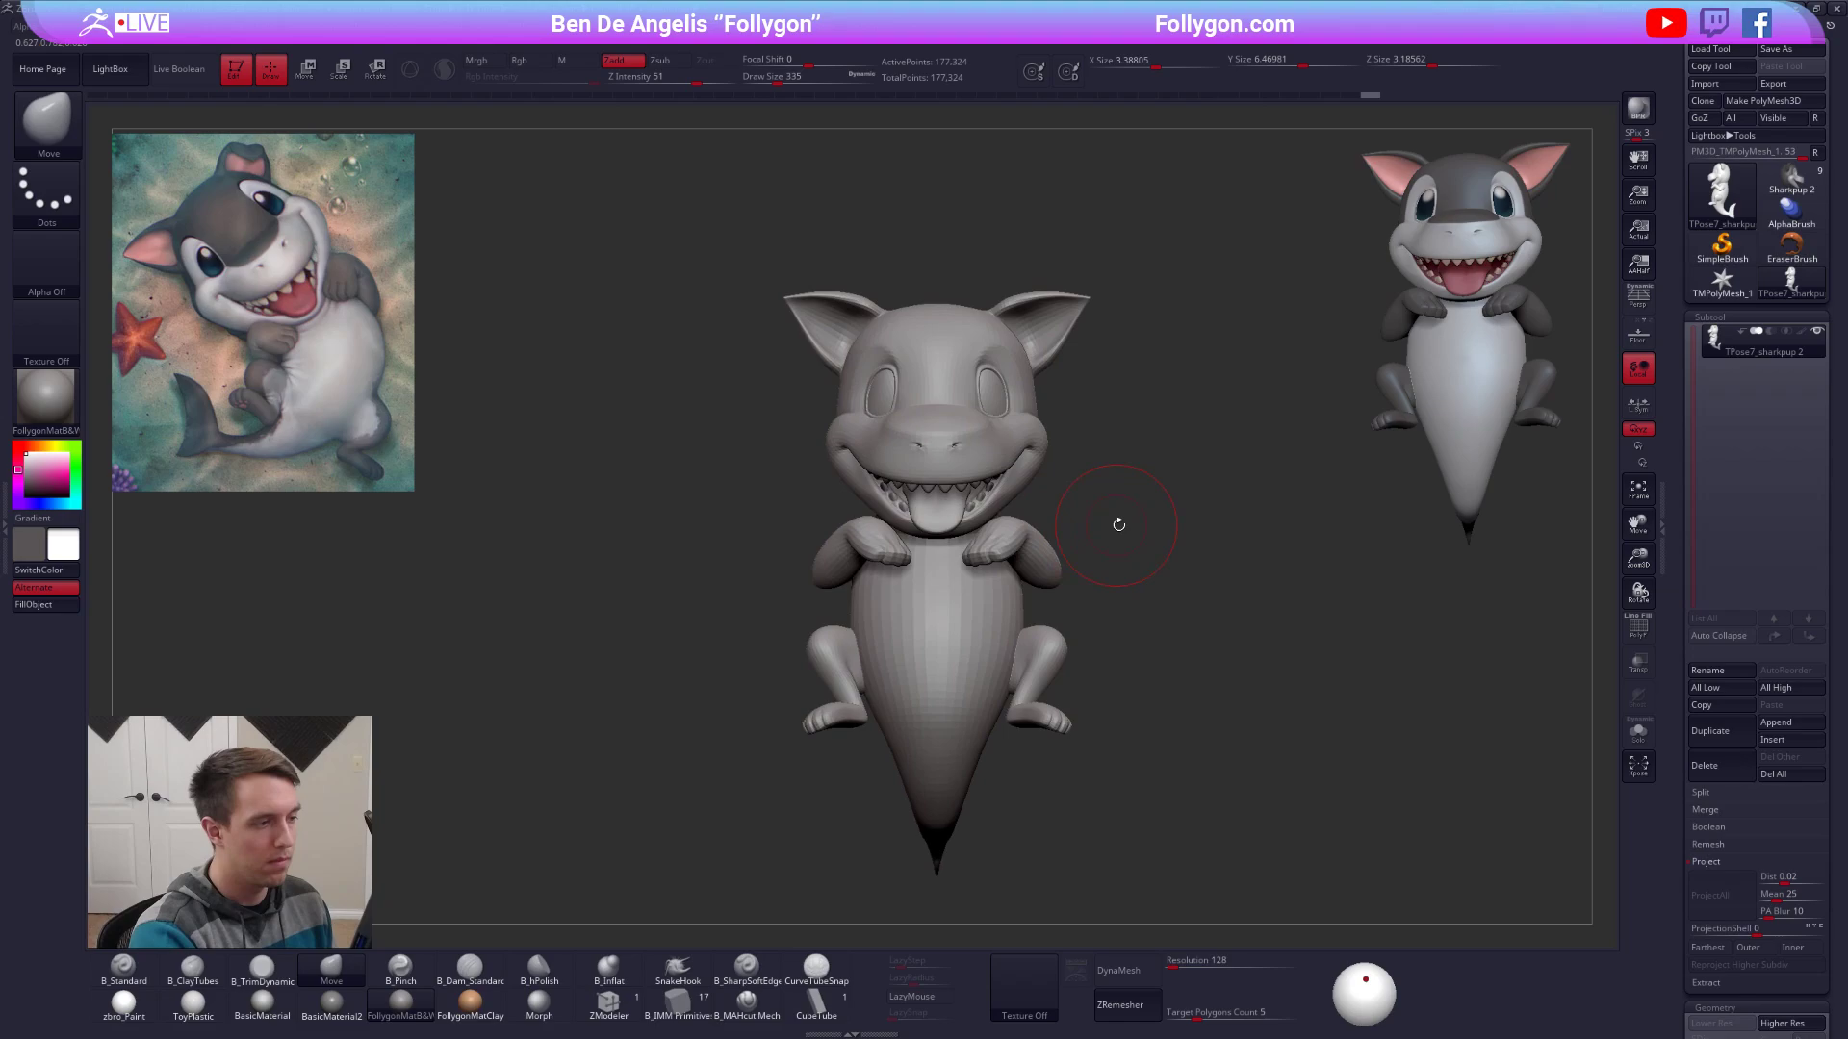
click(1639, 301)
mouse_move(1423, 795)
right_down()
mouse_move(1473, 870)
mouse_move(1400, 862)
mouse_move(1421, 861)
mouse_move(1397, 877)
mouse_move(1442, 868)
right_up()
alt+right_drag(1093, 616, 1171, 716)
mouse_move(1016, 462)
right_down()
mouse_move(1059, 443)
mouse_move(1024, 456)
mouse_move(1065, 385)
mouse_move(972, 356)
mouse_move(1221, 374)
mouse_move(1165, 366)
mouse_move(1167, 414)
mouse_move(1075, 289)
right_up()
key(space)
key(shift)
shift+right_drag(1303, 699, 1282, 730)
Transfer the T-pose mesh's changes back to the original subtools with TPose|SubT.
key(ctrl+shift+f)
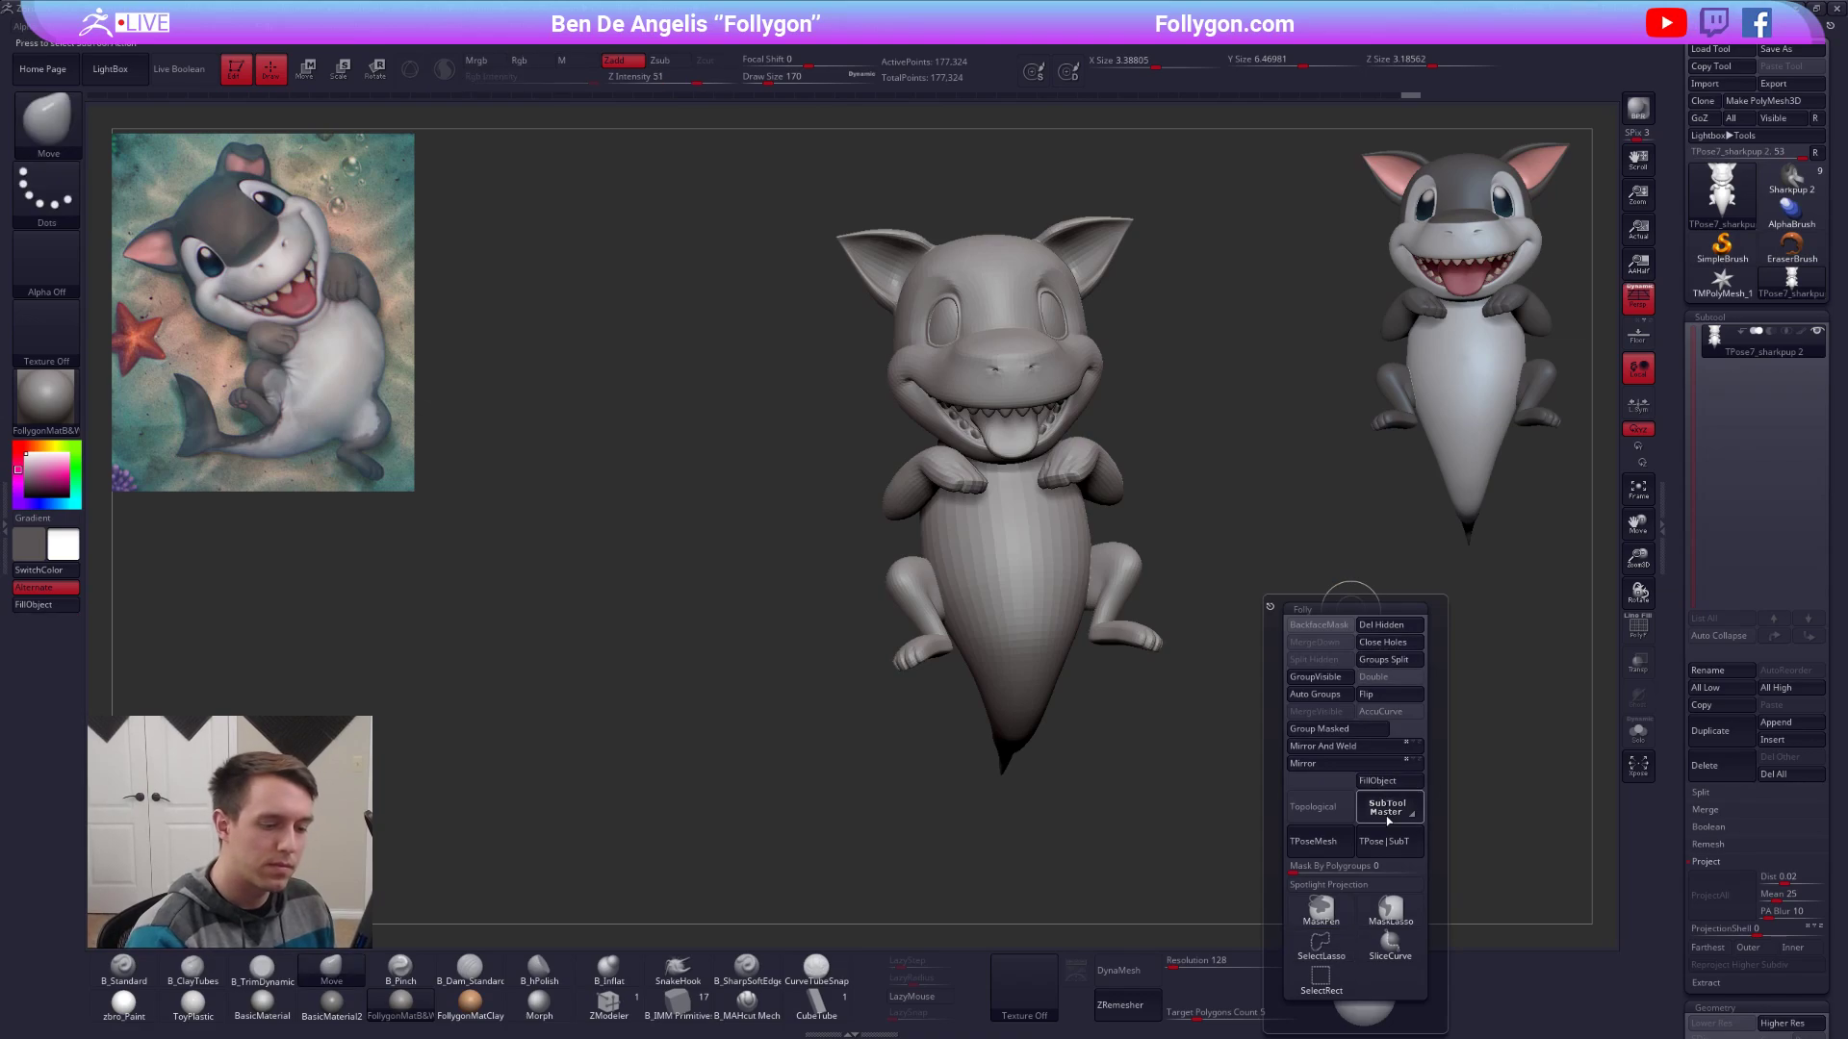
click(1384, 841)
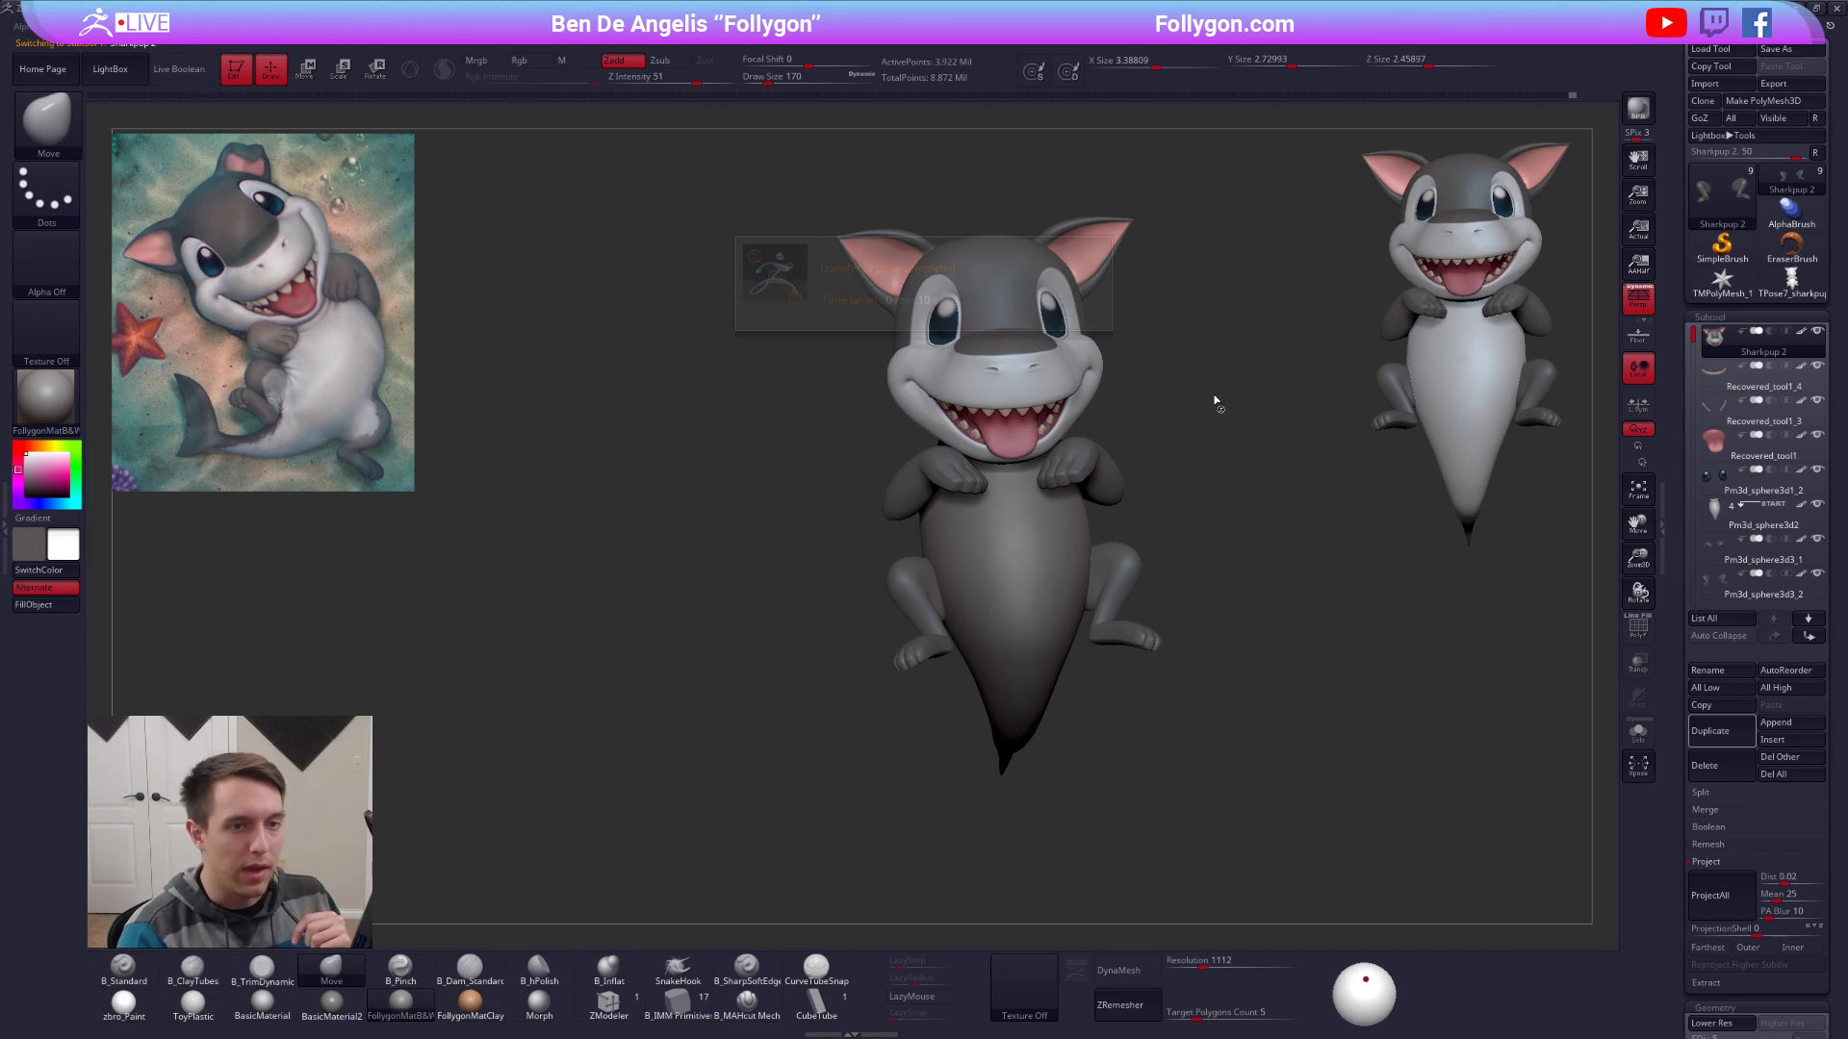
drag(1348, 481, 957, 622)
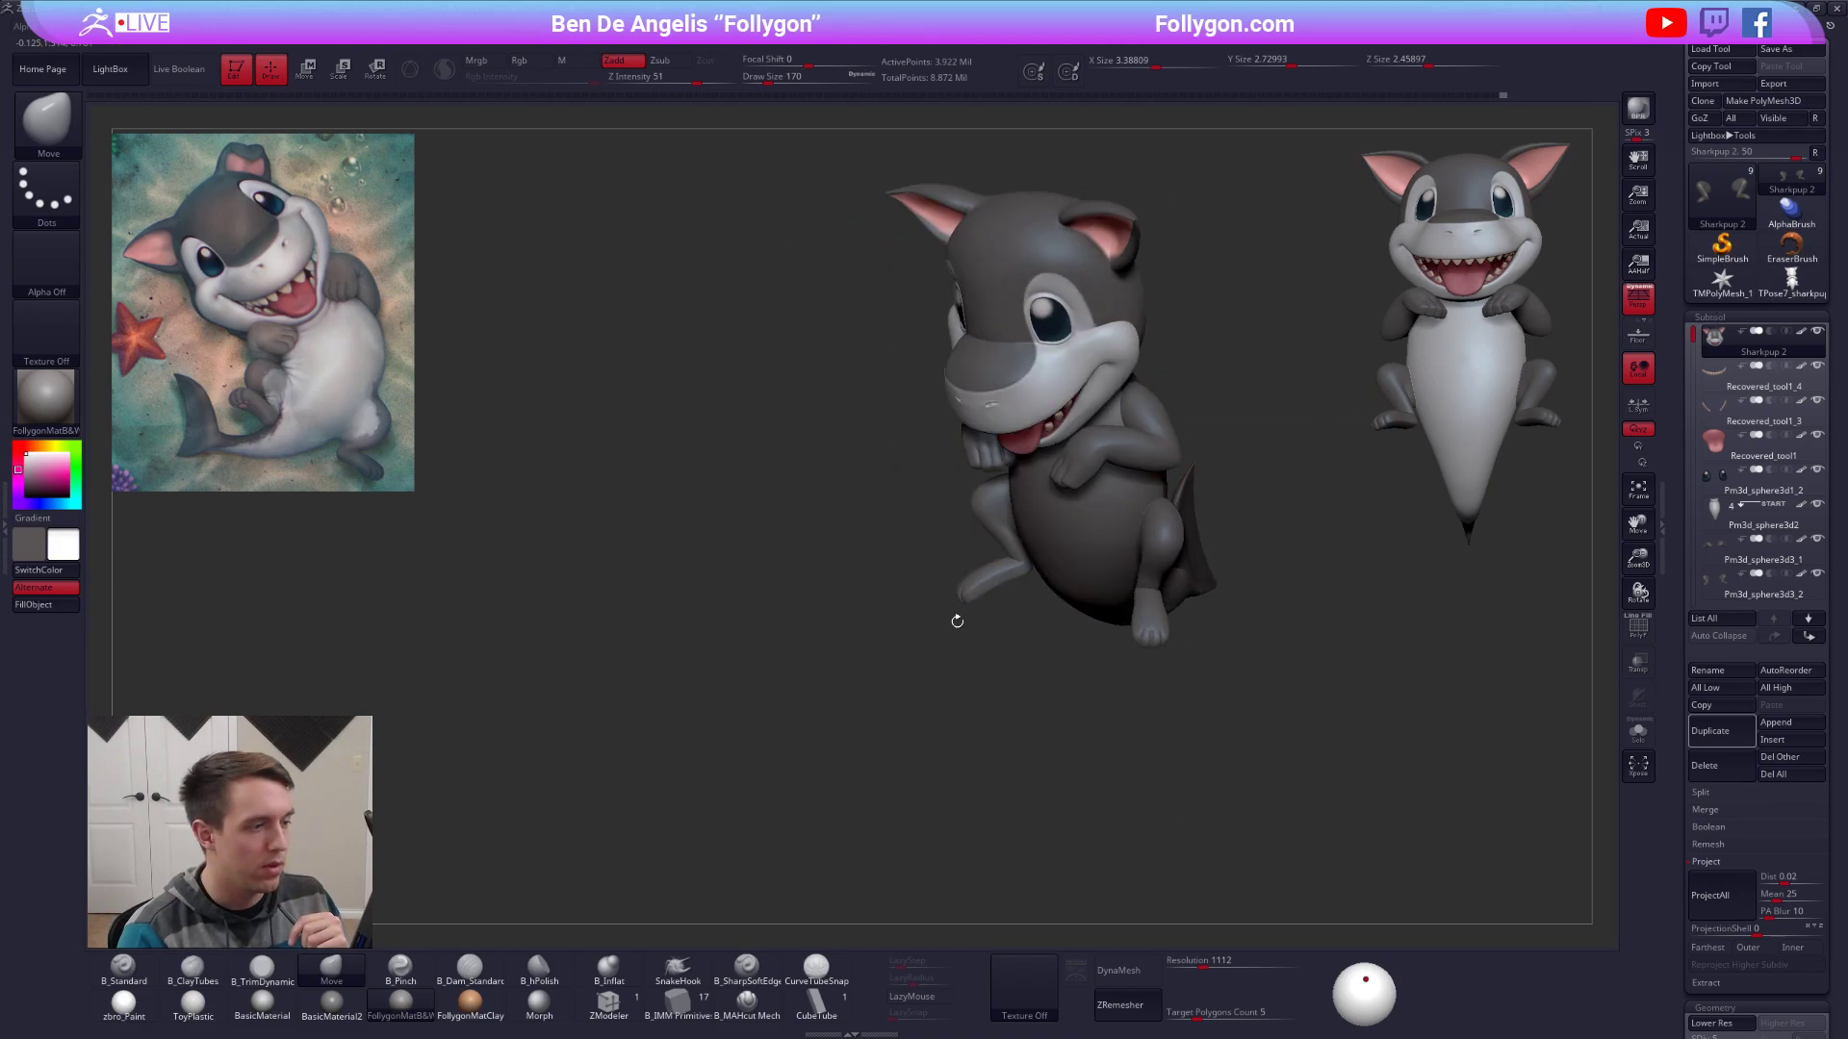
Delete the temporary T-pose mesh and make the Sharkpup 2 tool active again.
click(1806, 291)
click(1713, 768)
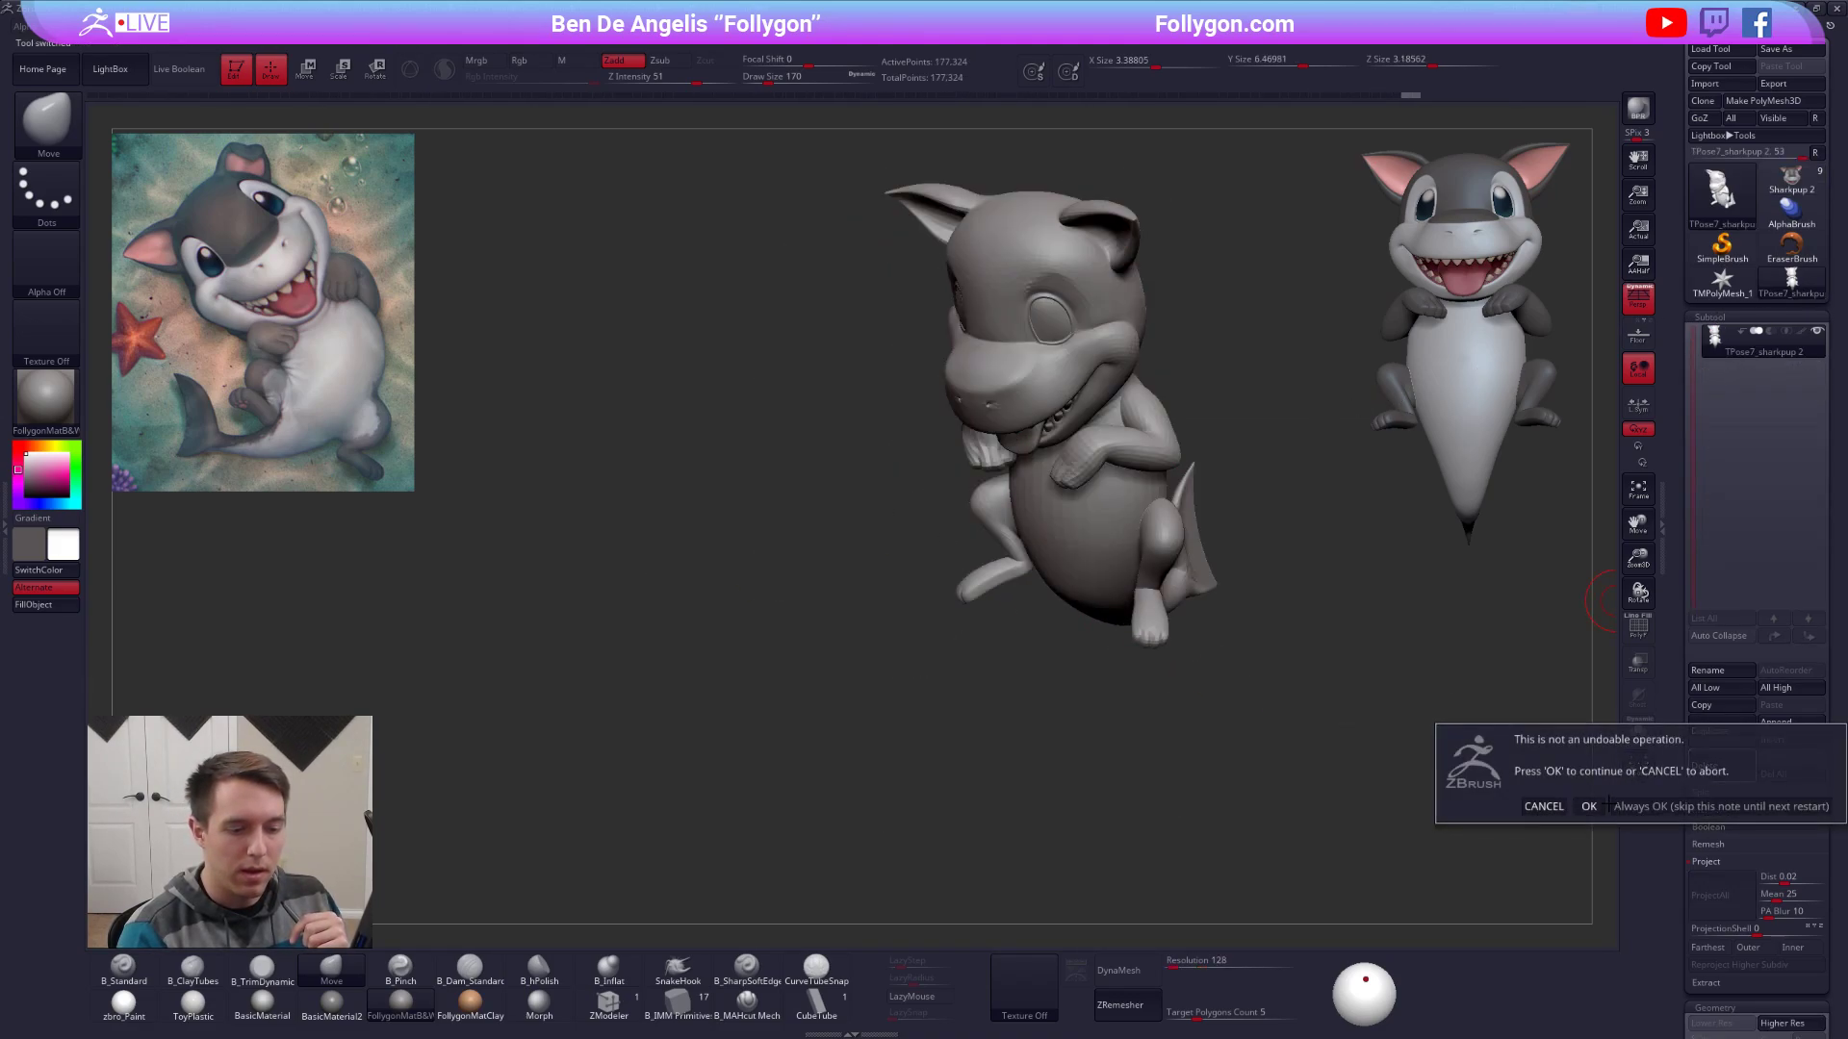
click(1588, 807)
click(1814, 175)
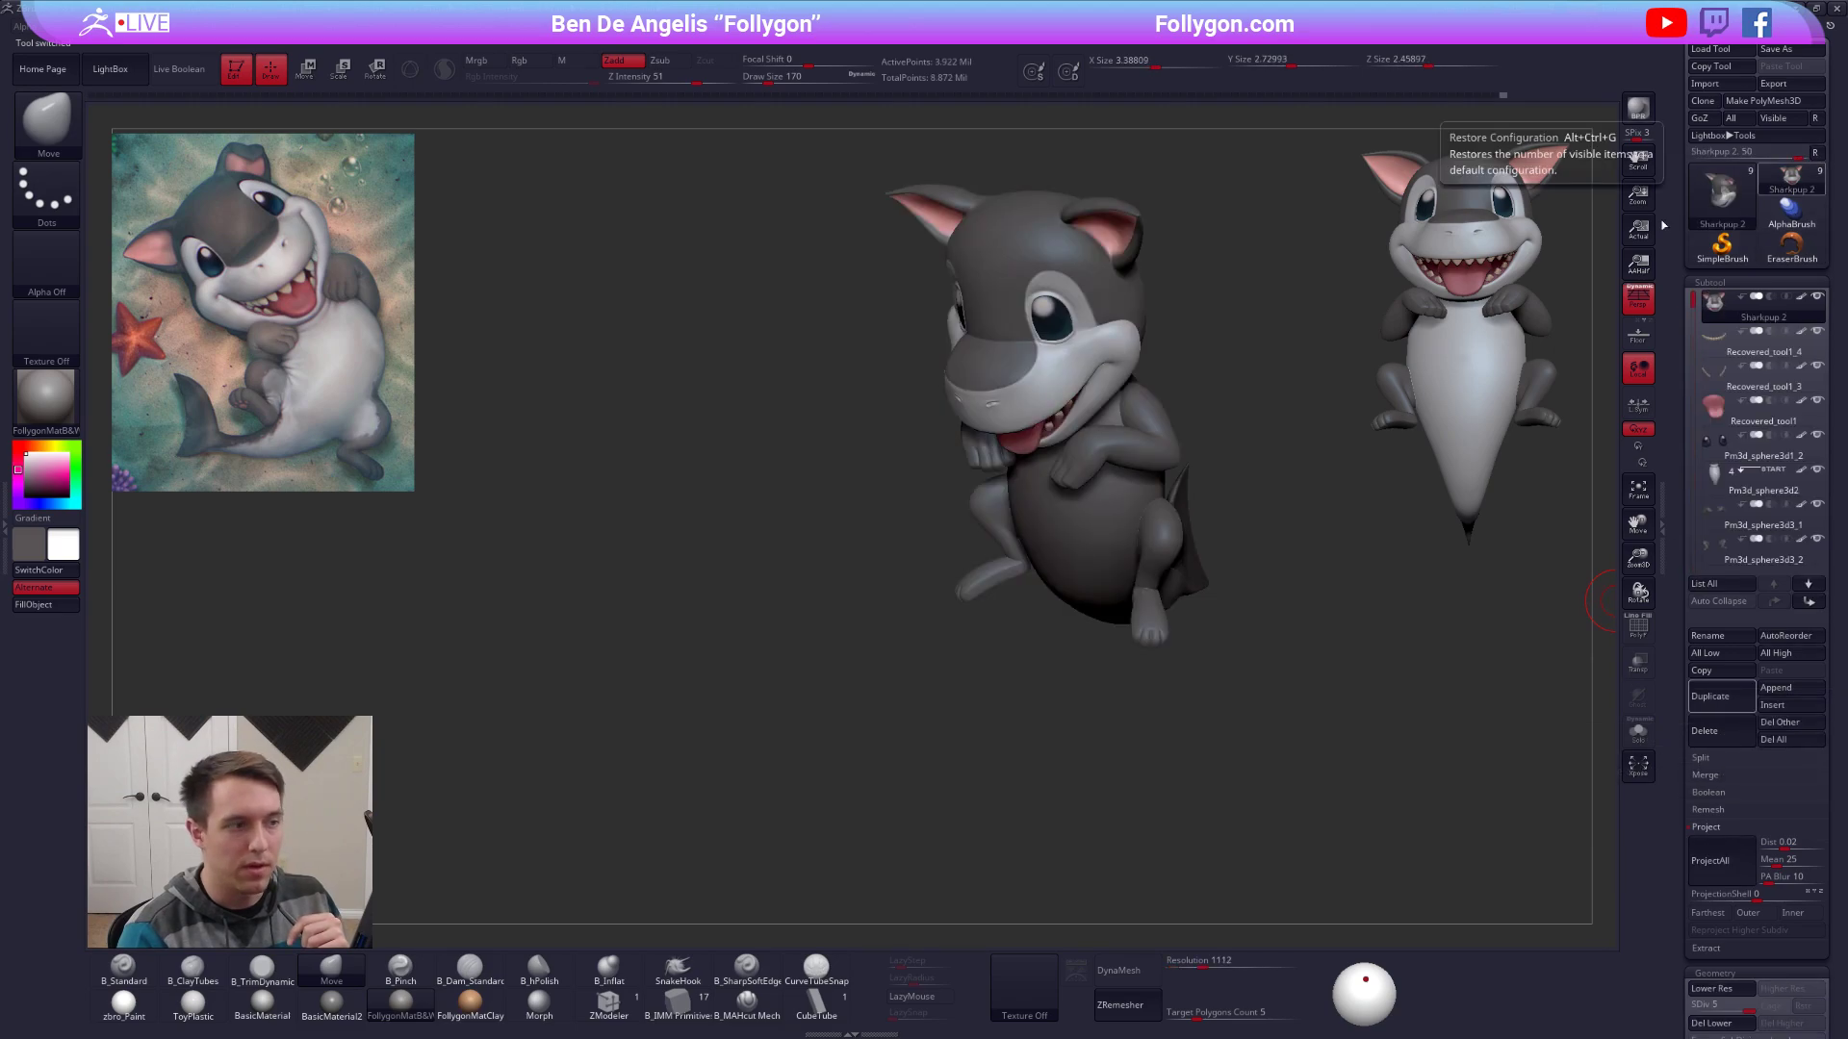
Make the body subtool active and toggle its polyframe display on and off.
mouse_move(1360, 432)
shift+mouse_down()
mouse_move(1397, 414)
mouse_move(1483, 424)
shift+mouse_up()
key(space)
click(1054, 527)
alt+click(1056, 527)
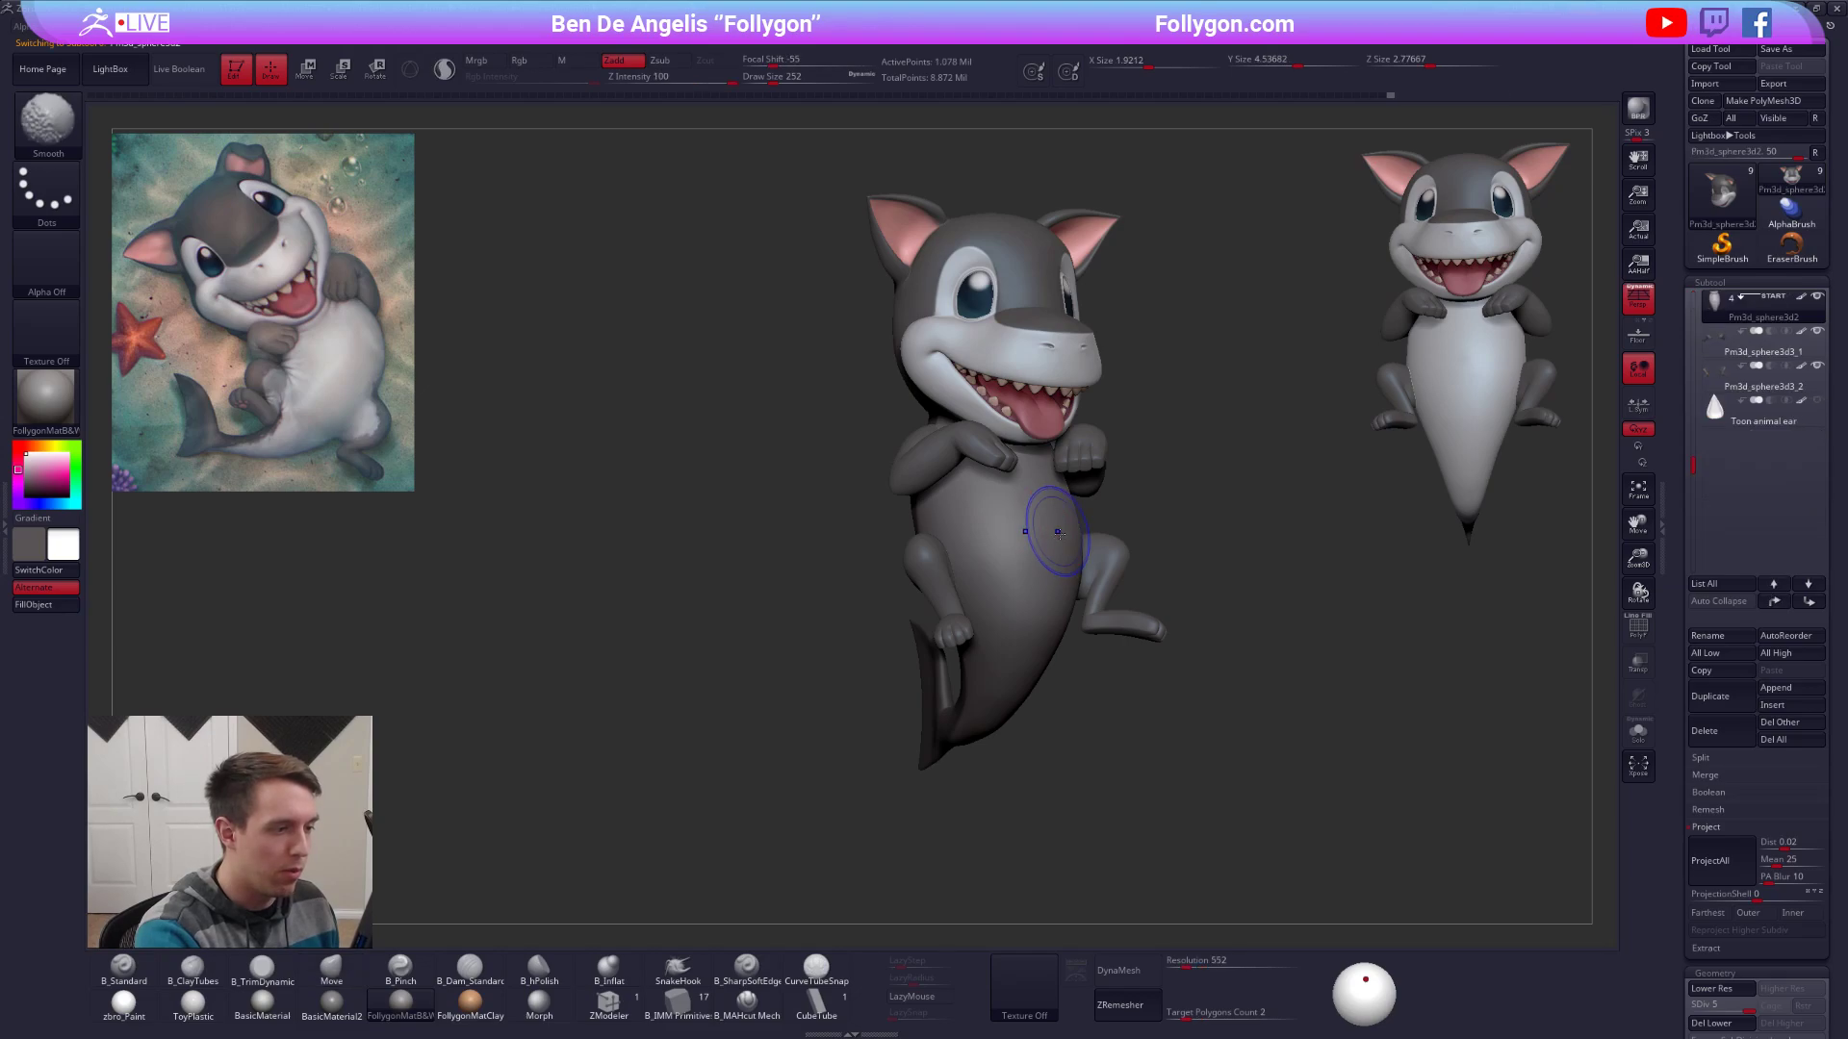
key(shift+f)
key(shift+f)
Apply the zbro_Paint material to the body with the B_Standard brush in material-only mode.
mouse_move(1013, 531)
alt+right_down()
mouse_move(1025, 548)
mouse_move(974, 537)
alt+right_up()
key(1)
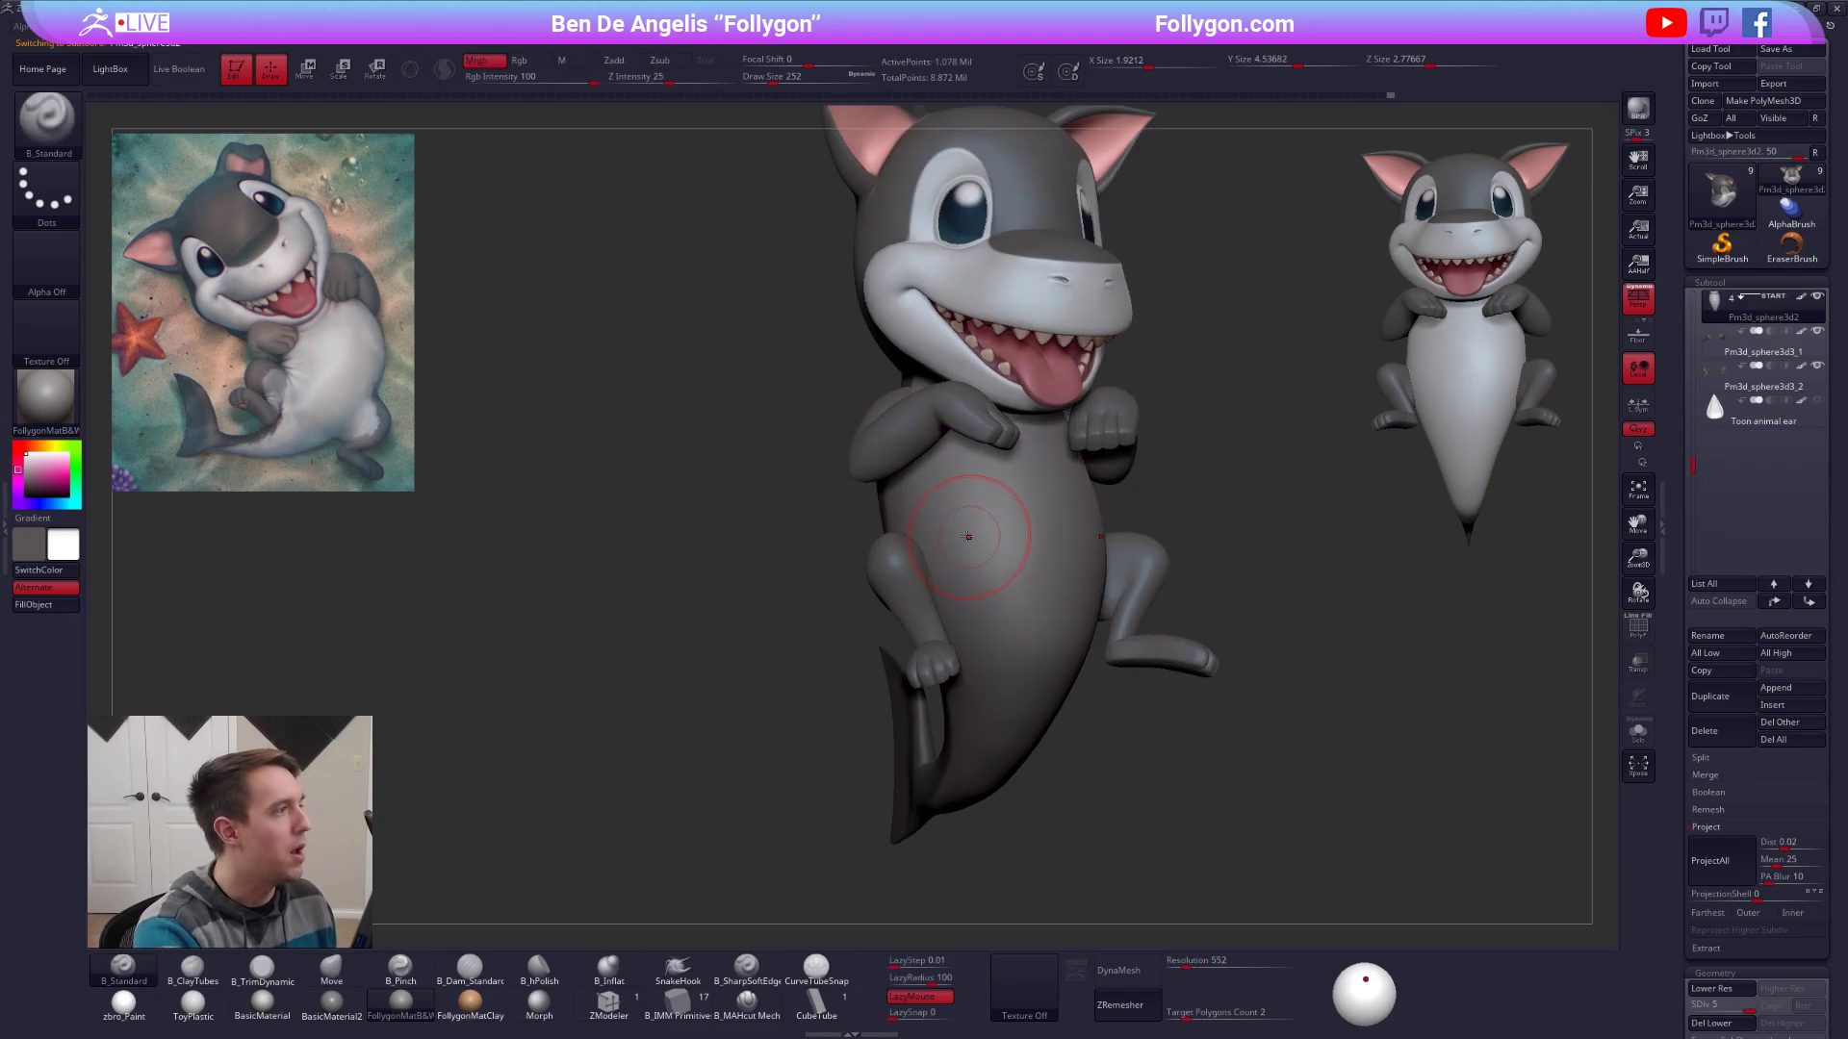
click(143, 1005)
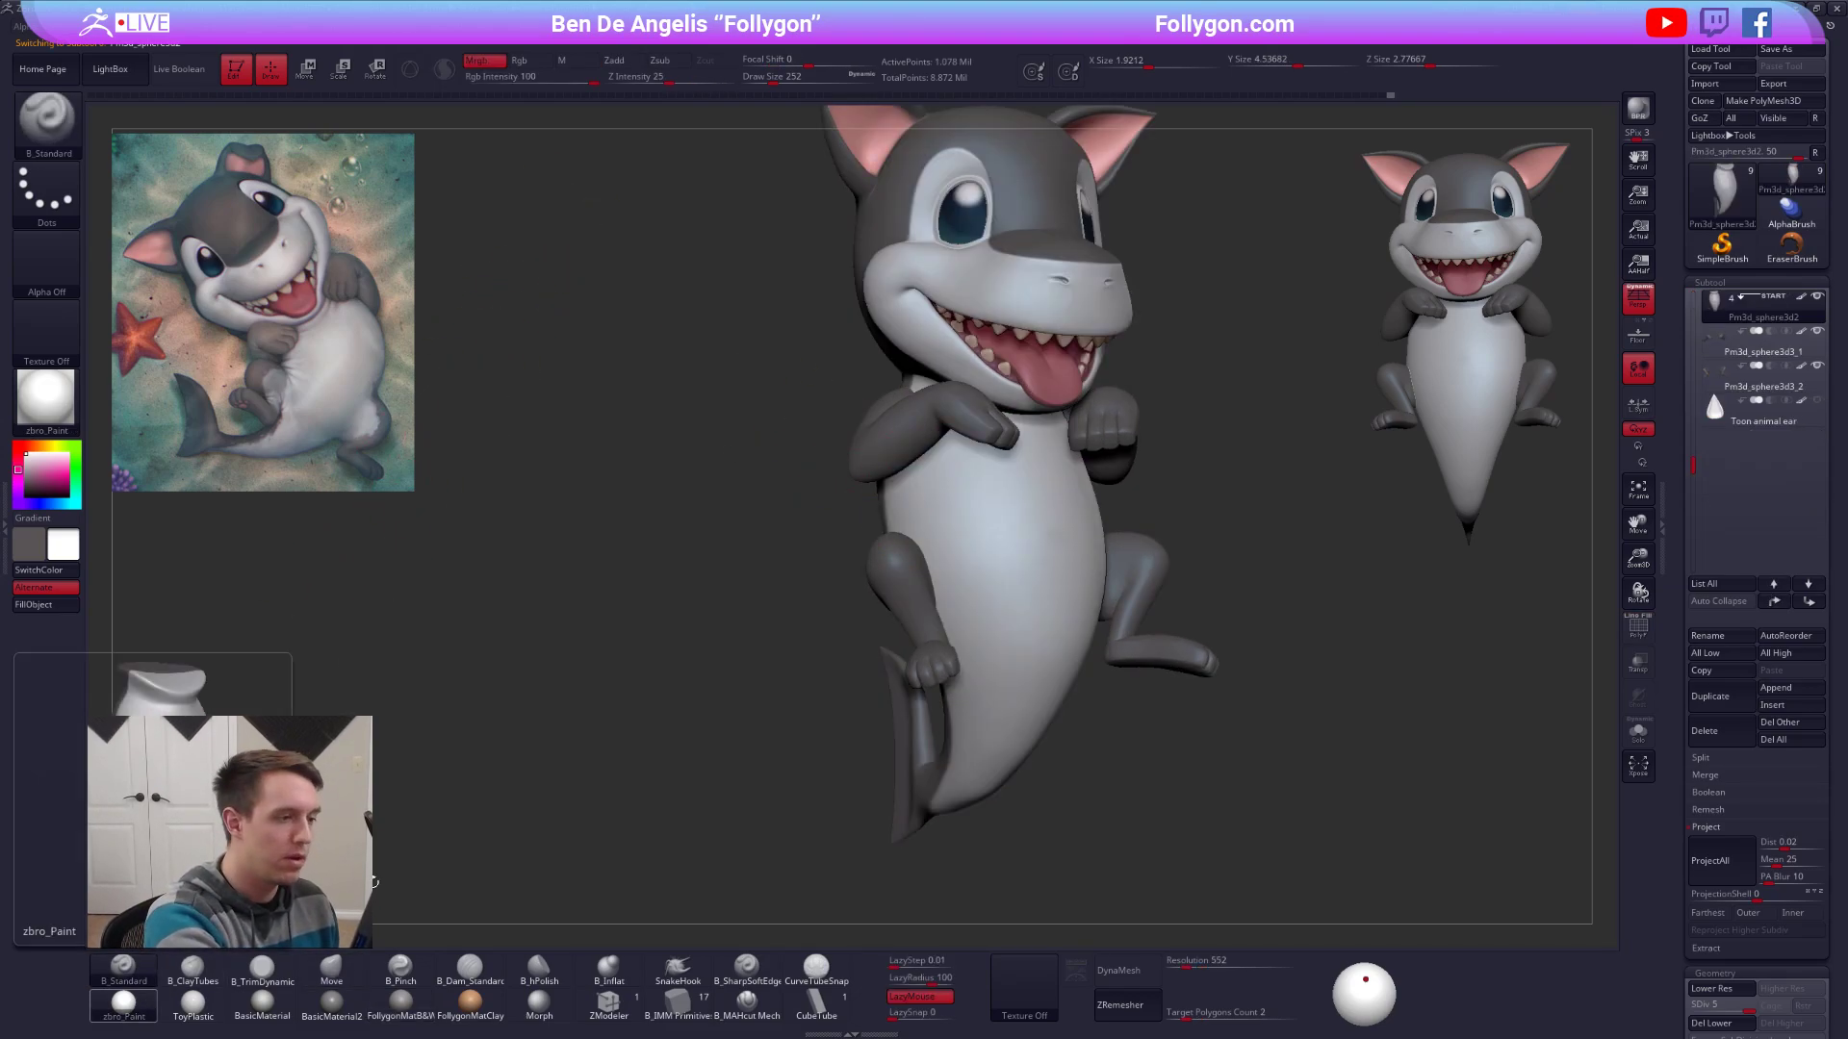
drag(753, 581, 971, 569)
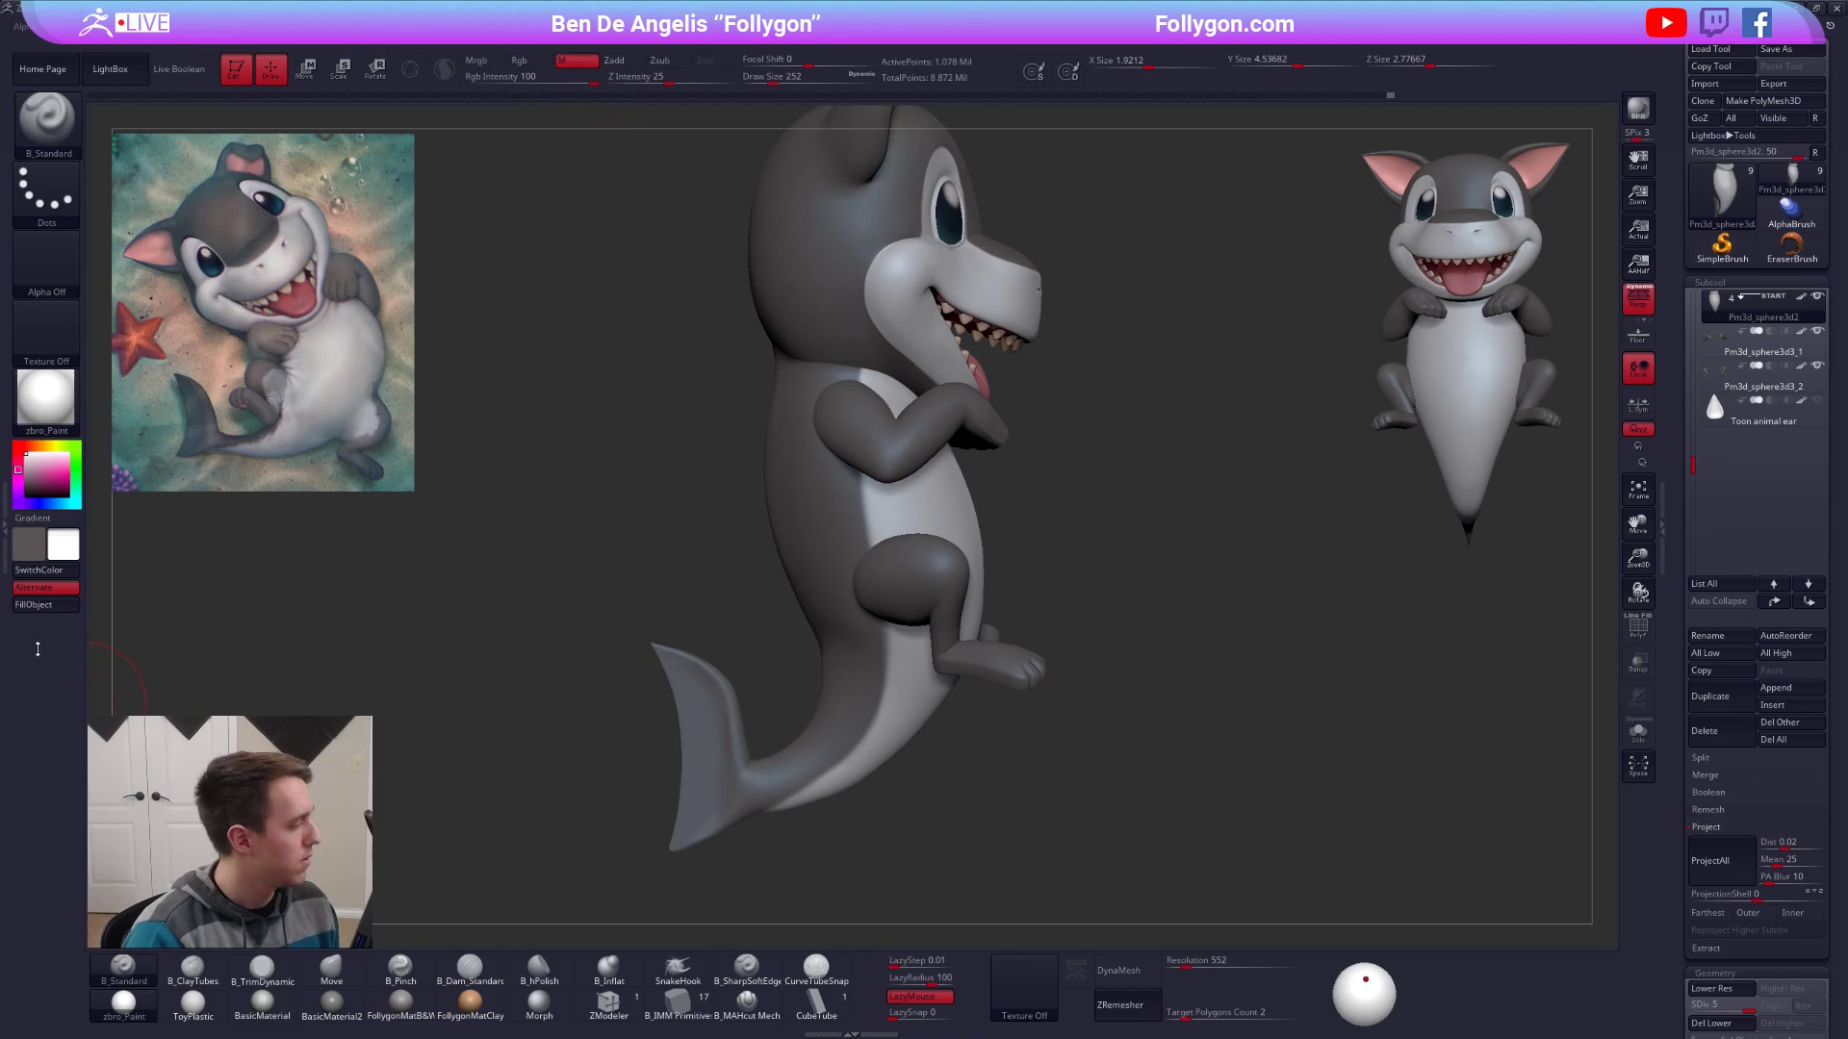
drag(771, 693, 855, 679)
mouse_move(770, 613)
mouse_down()
mouse_move(1087, 624)
mouse_move(1194, 578)
mouse_move(1136, 606)
mouse_move(944, 629)
mouse_move(1159, 648)
mouse_up()
mouse_move(1124, 626)
right_down()
mouse_move(1044, 618)
mouse_move(1078, 611)
mouse_move(1008, 690)
mouse_move(1036, 655)
mouse_move(1024, 597)
right_up()
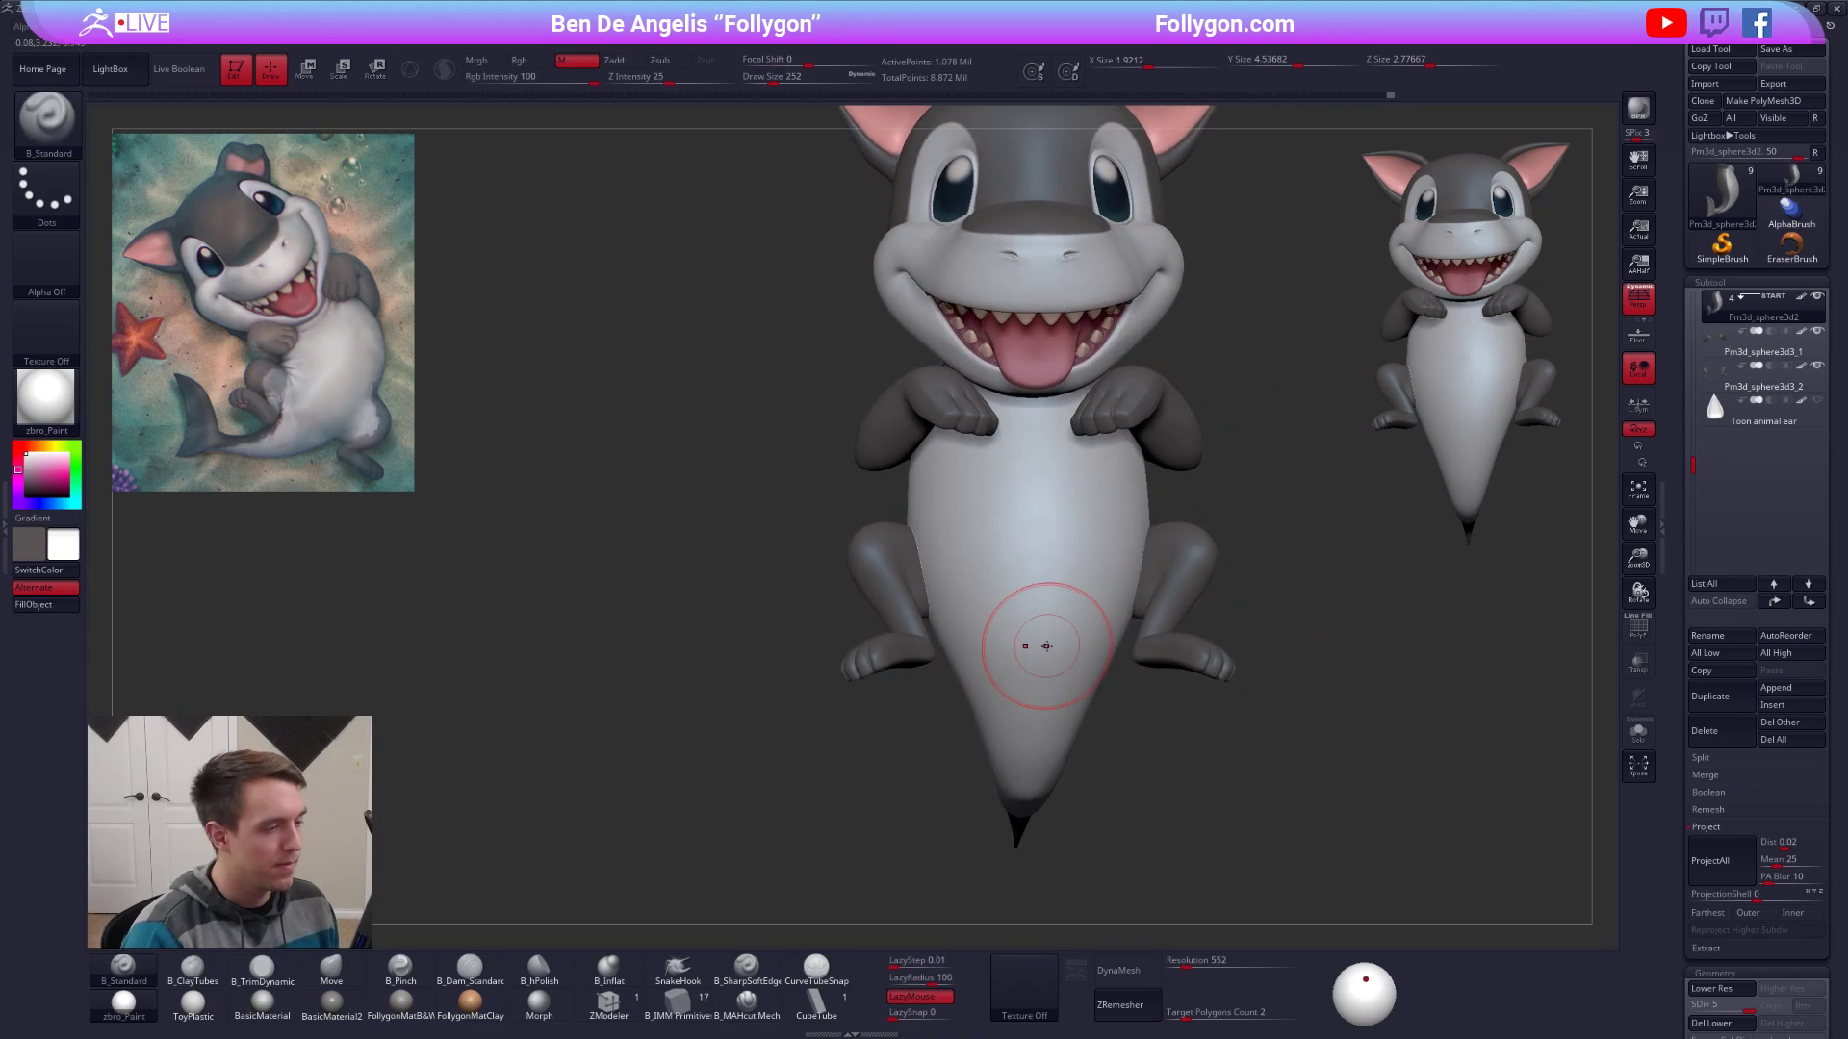
key(space)
drag(930, 561, 925, 559)
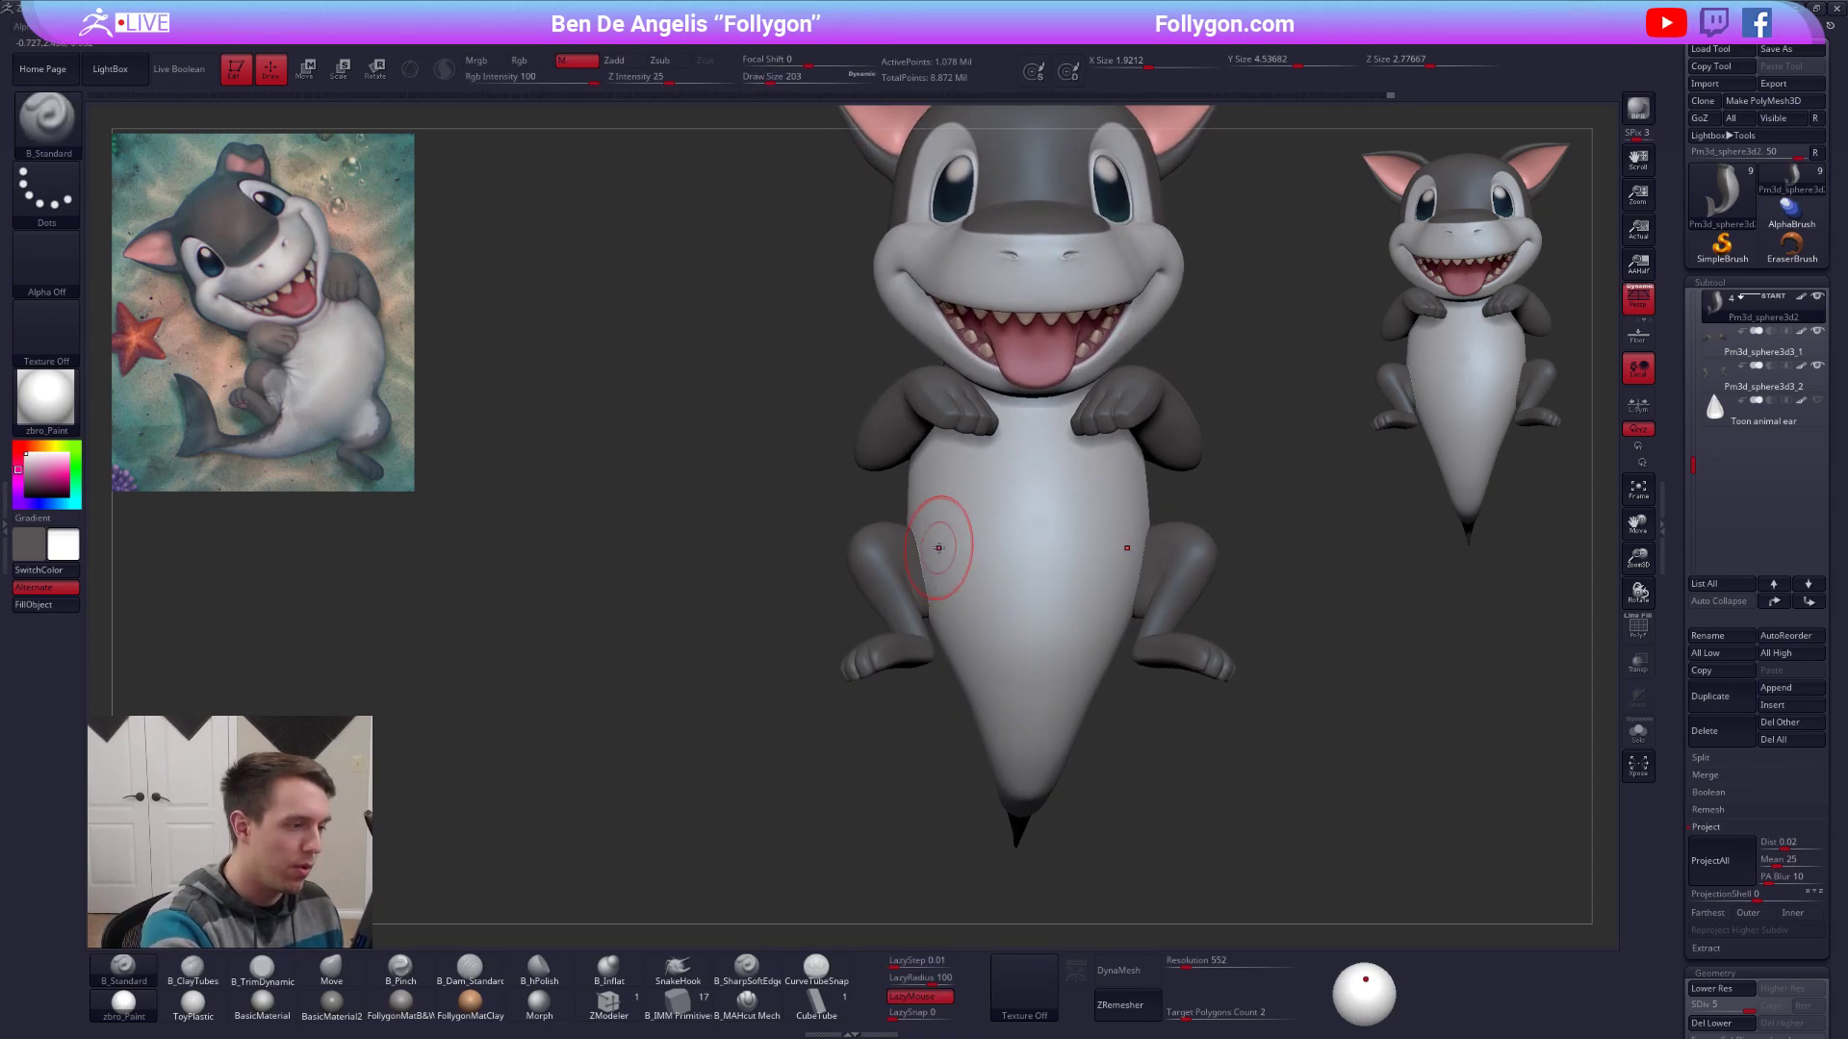
Isolate the body and pinch a crease down the side of the belly with the B_Pinch brush.
mouse_move(952, 580)
ctrl+right_down()
mouse_move(946, 604)
mouse_move(984, 627)
mouse_move(952, 664)
mouse_move(966, 674)
ctrl+right_up()
key(b)
key(p)
key(i)
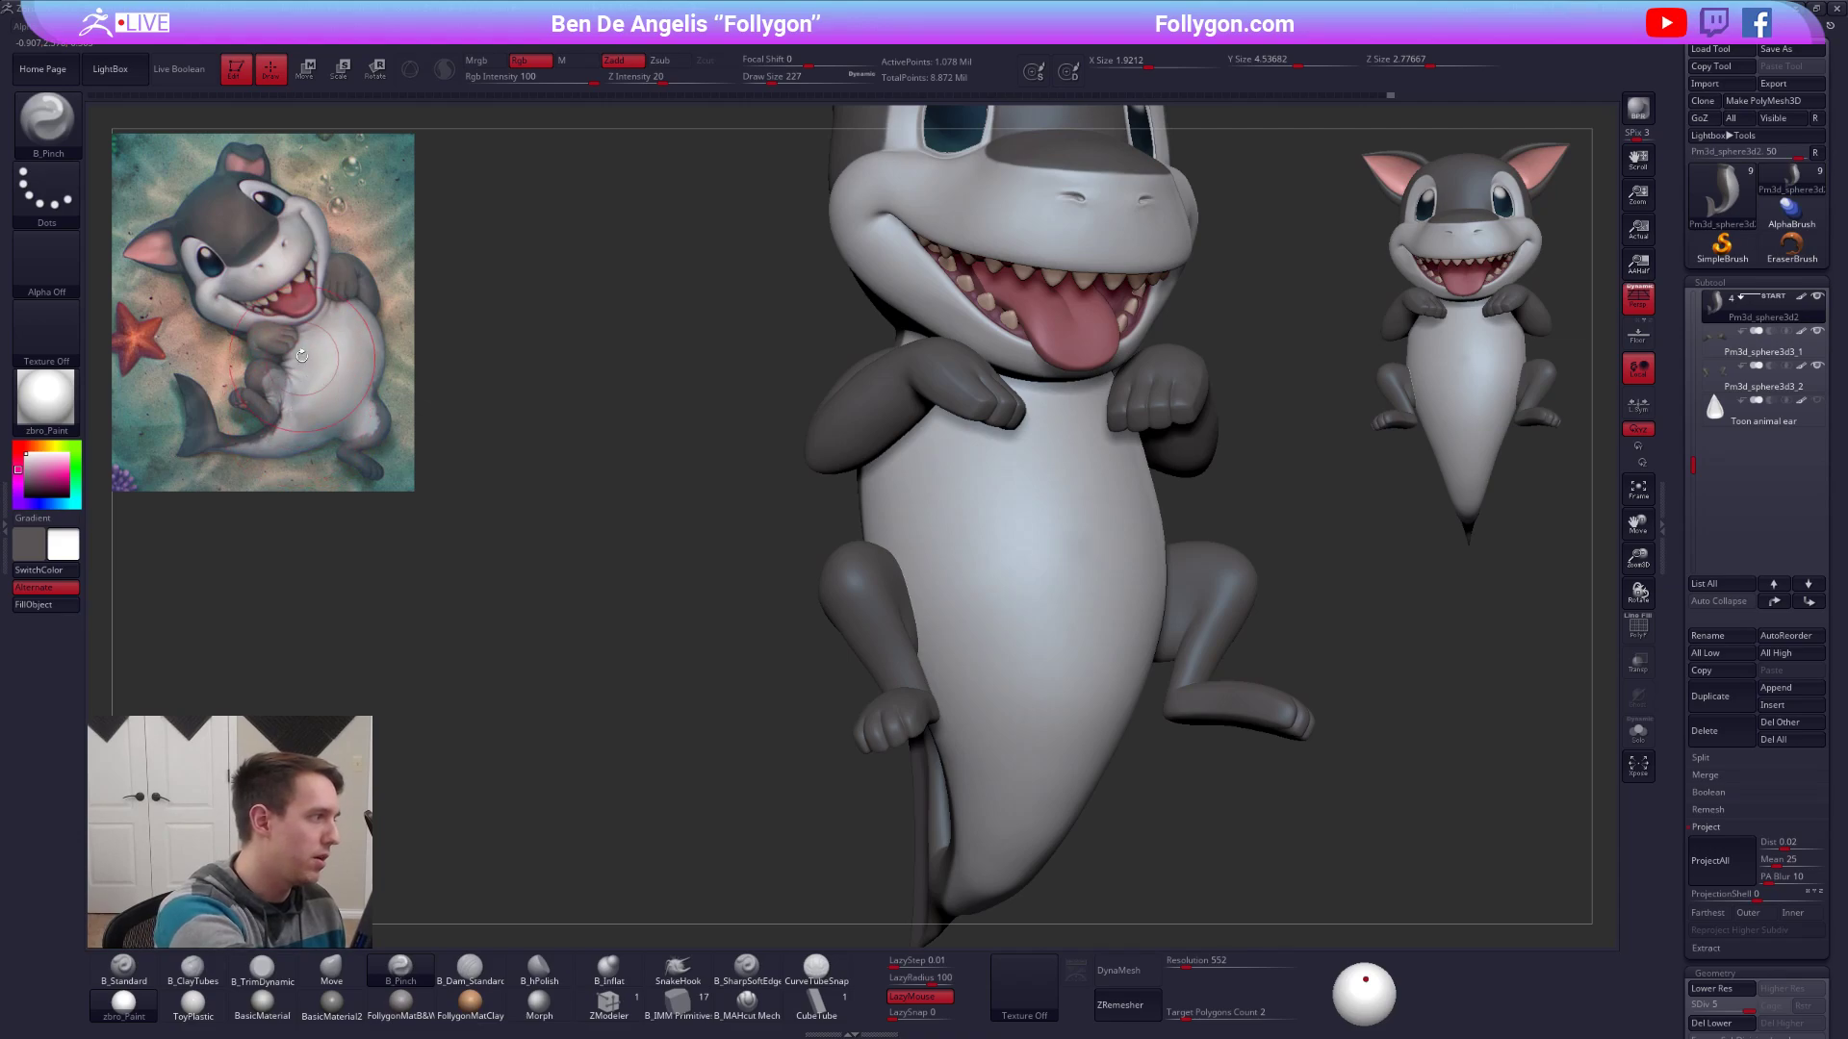
key(alt+s)
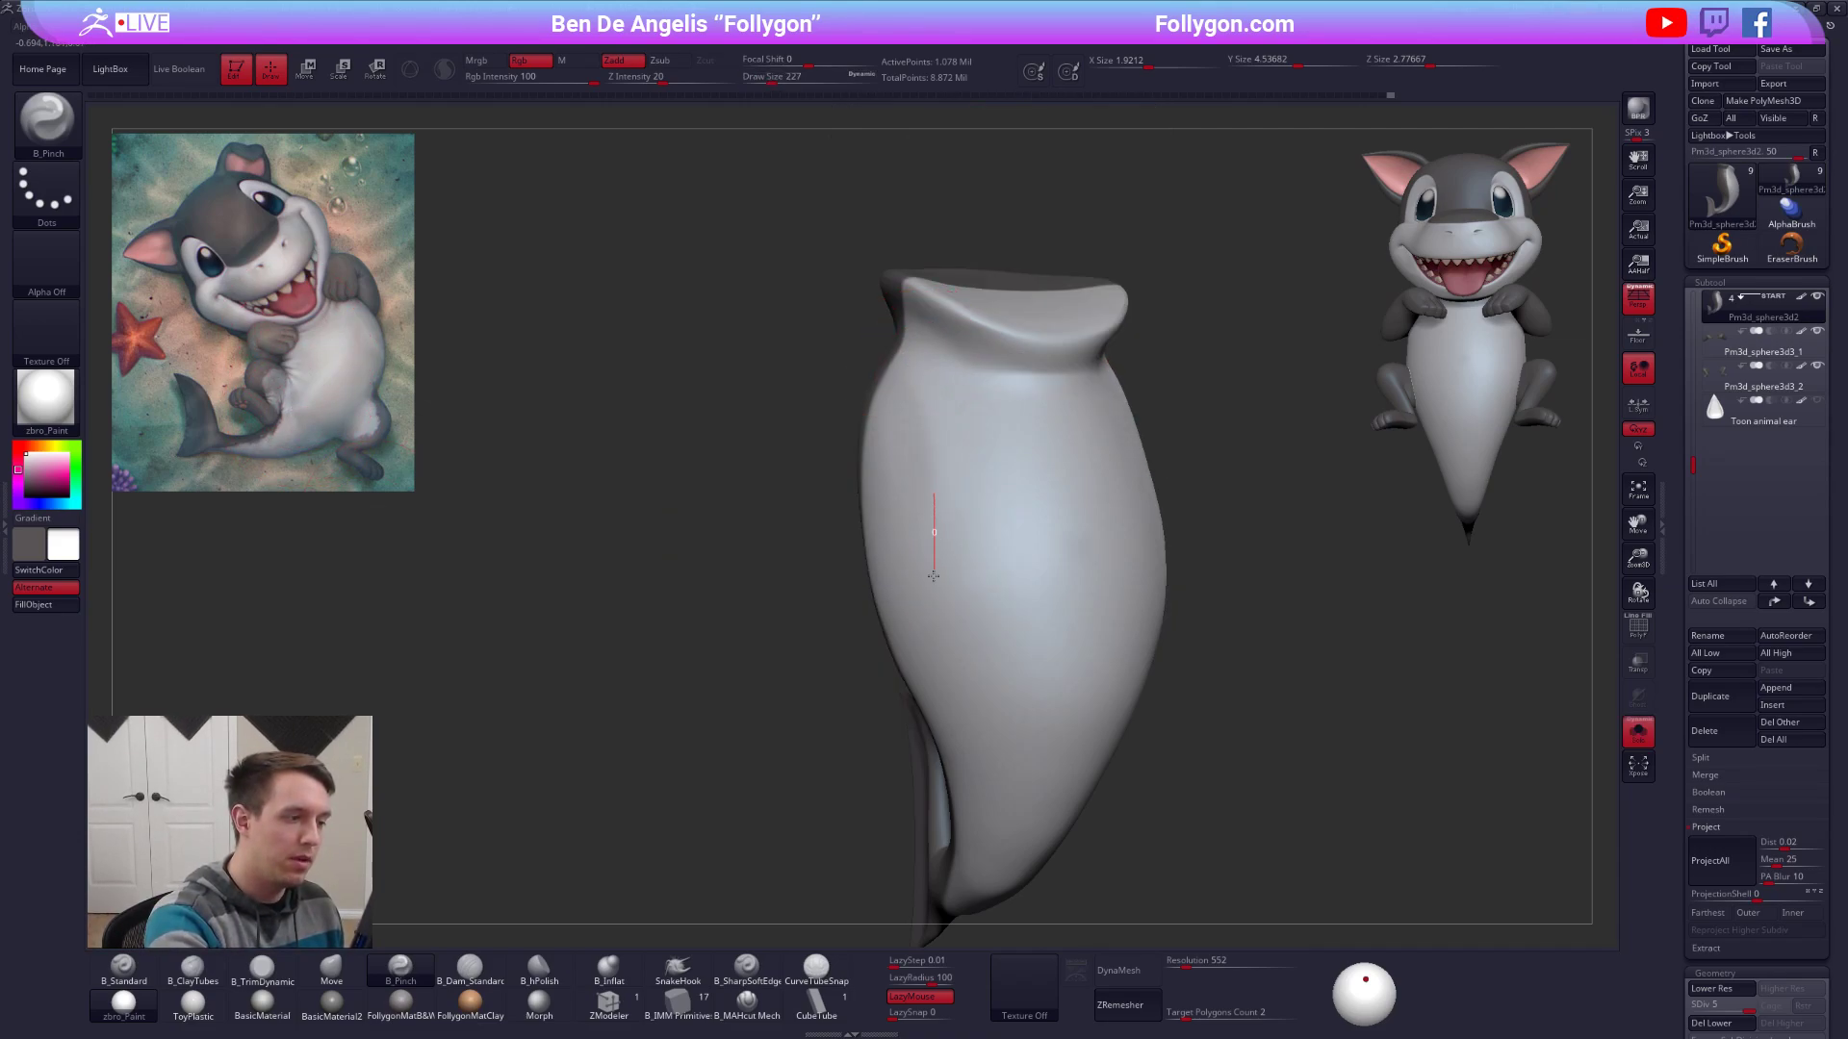
drag(913, 731, 912, 743)
mouse_move(835, 708)
right_down()
mouse_move(886, 689)
mouse_move(920, 642)
mouse_move(826, 673)
right_up()
key(alt+s)
key(alt+s)
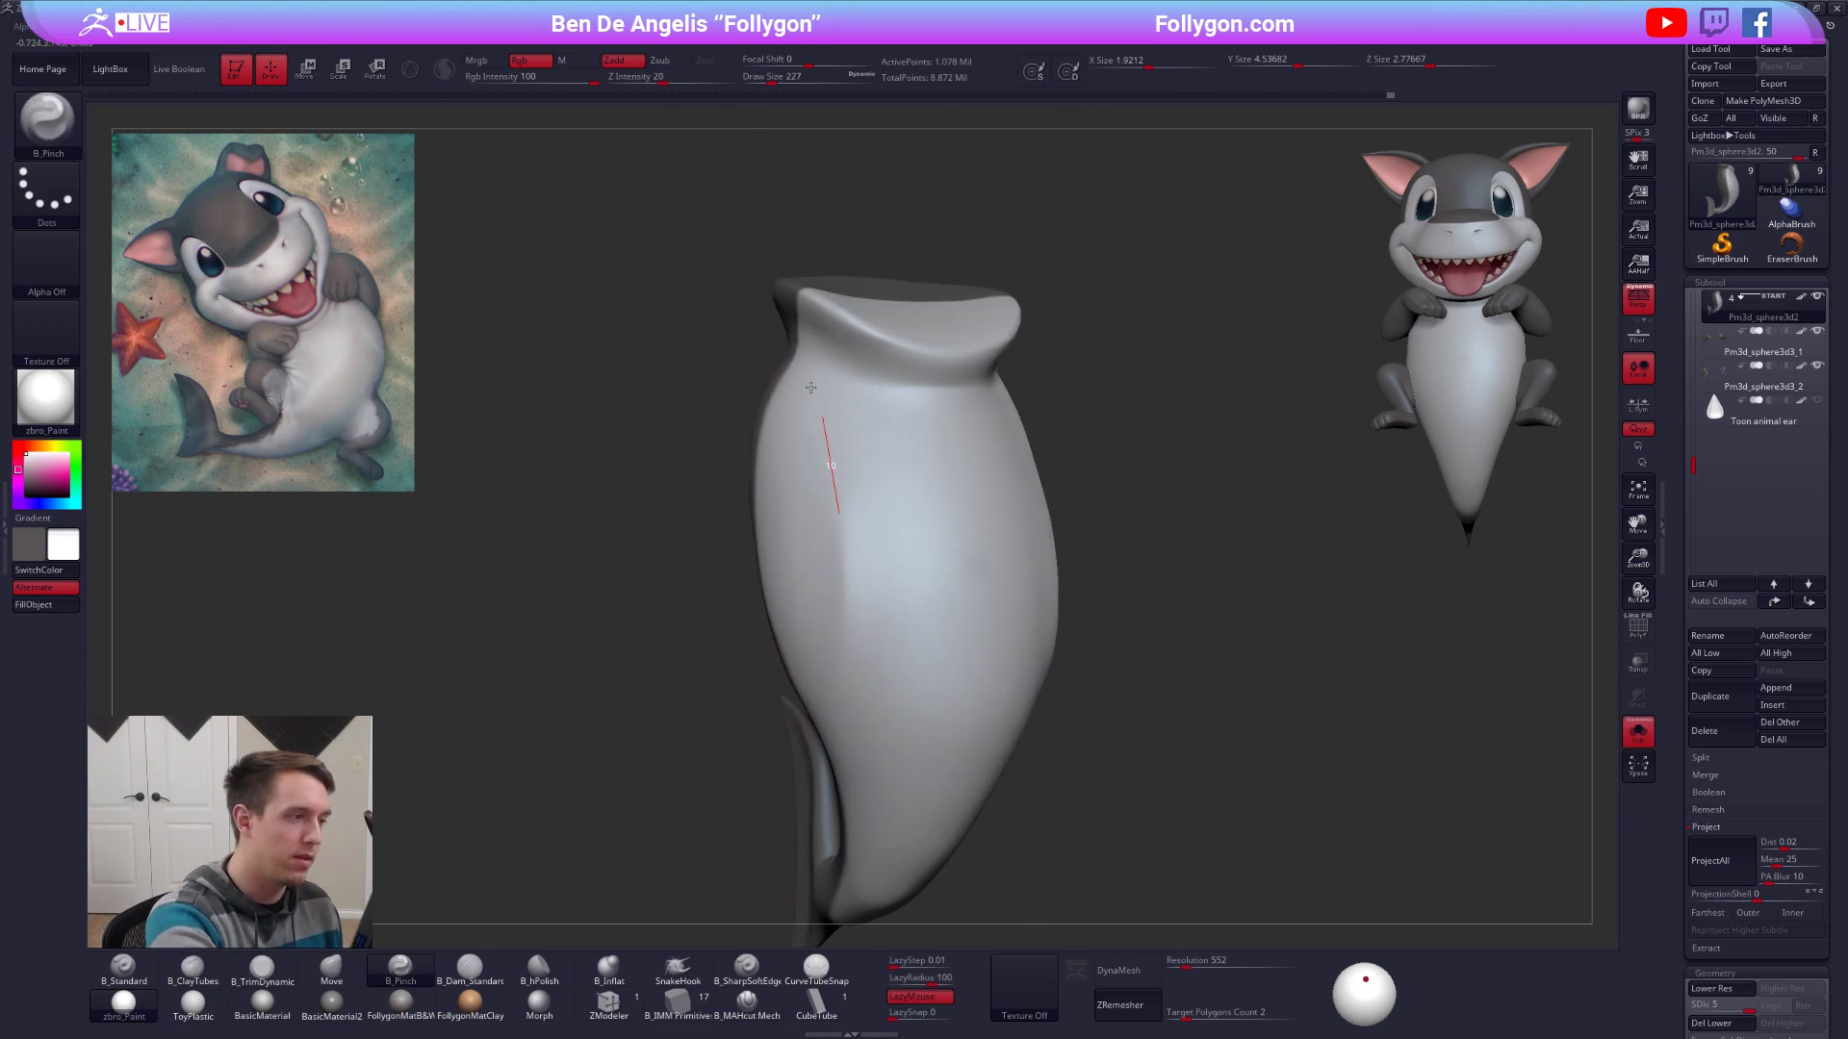
right_drag(794, 791, 830, 731)
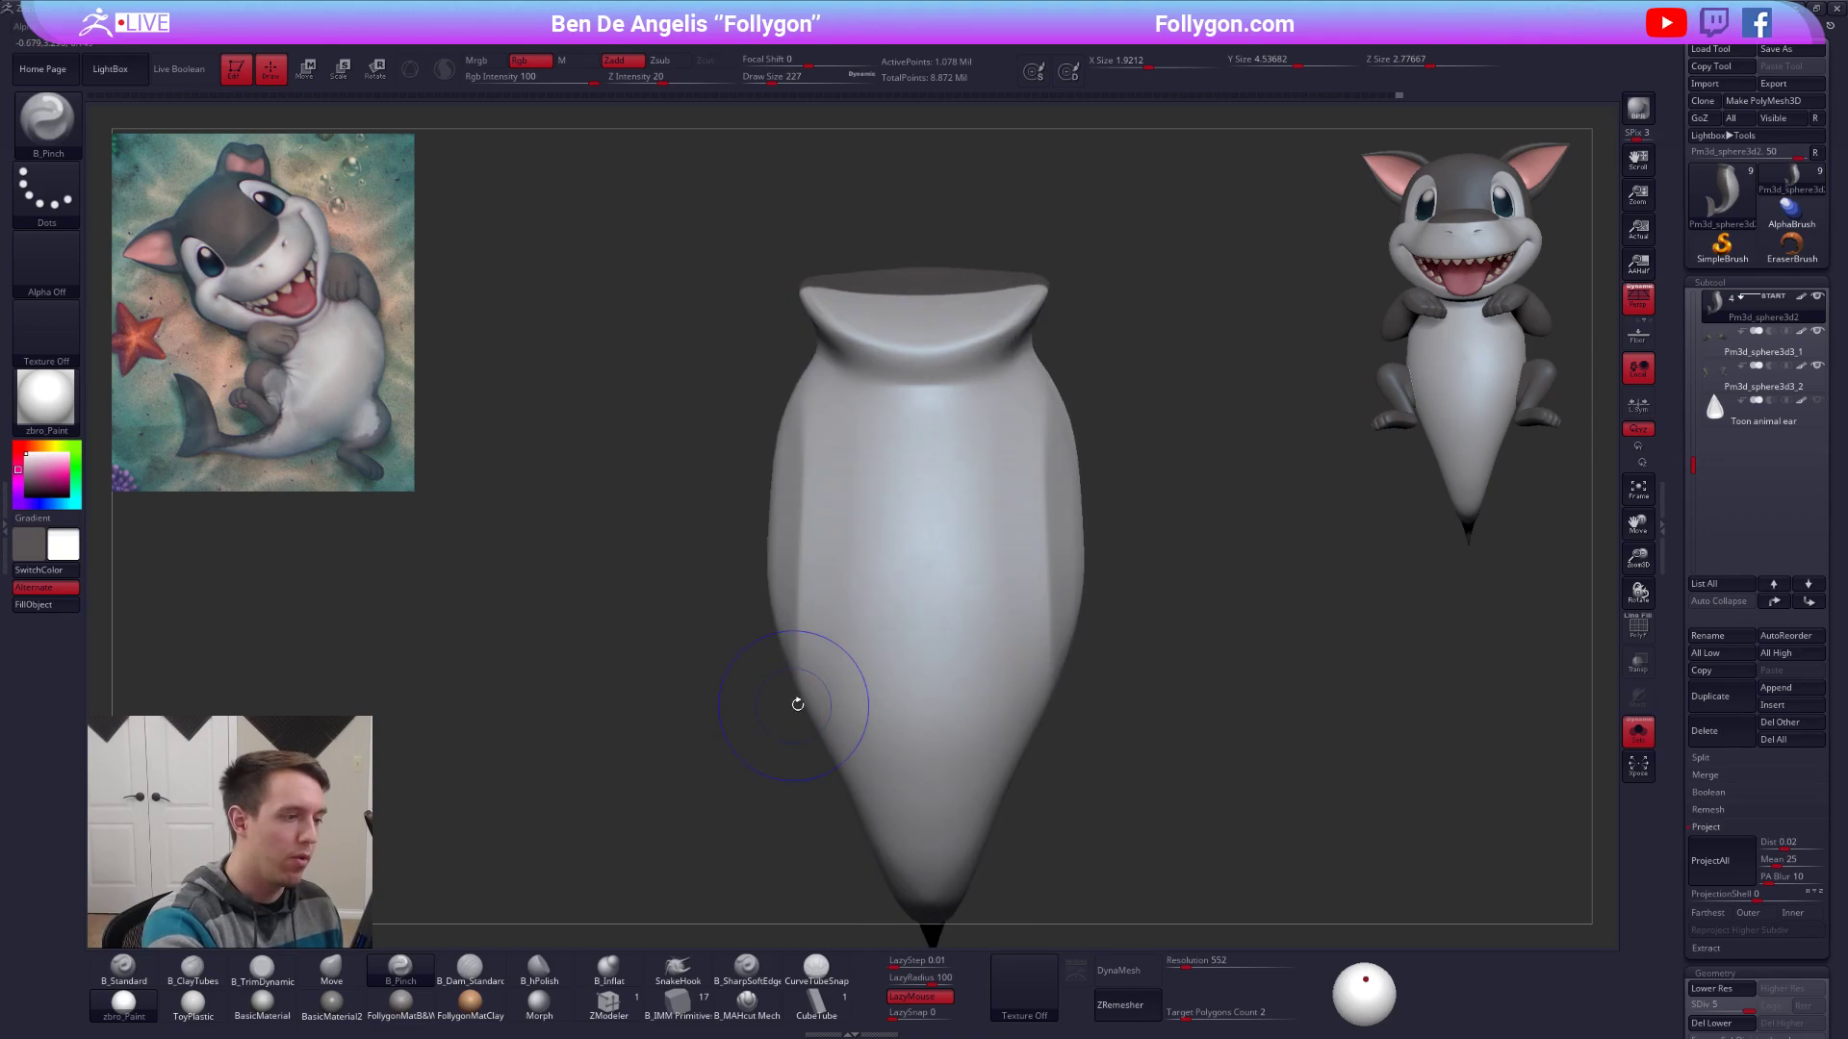
Show all subtools, lower the body two subdivision levels and adjust the belly with the Move brush.
key(alt+s)
key(shift+d)
key(shift+d)
mouse_move(845, 643)
right_down()
mouse_move(866, 635)
mouse_move(796, 611)
right_up()
key(b)
key(m)
key(v)
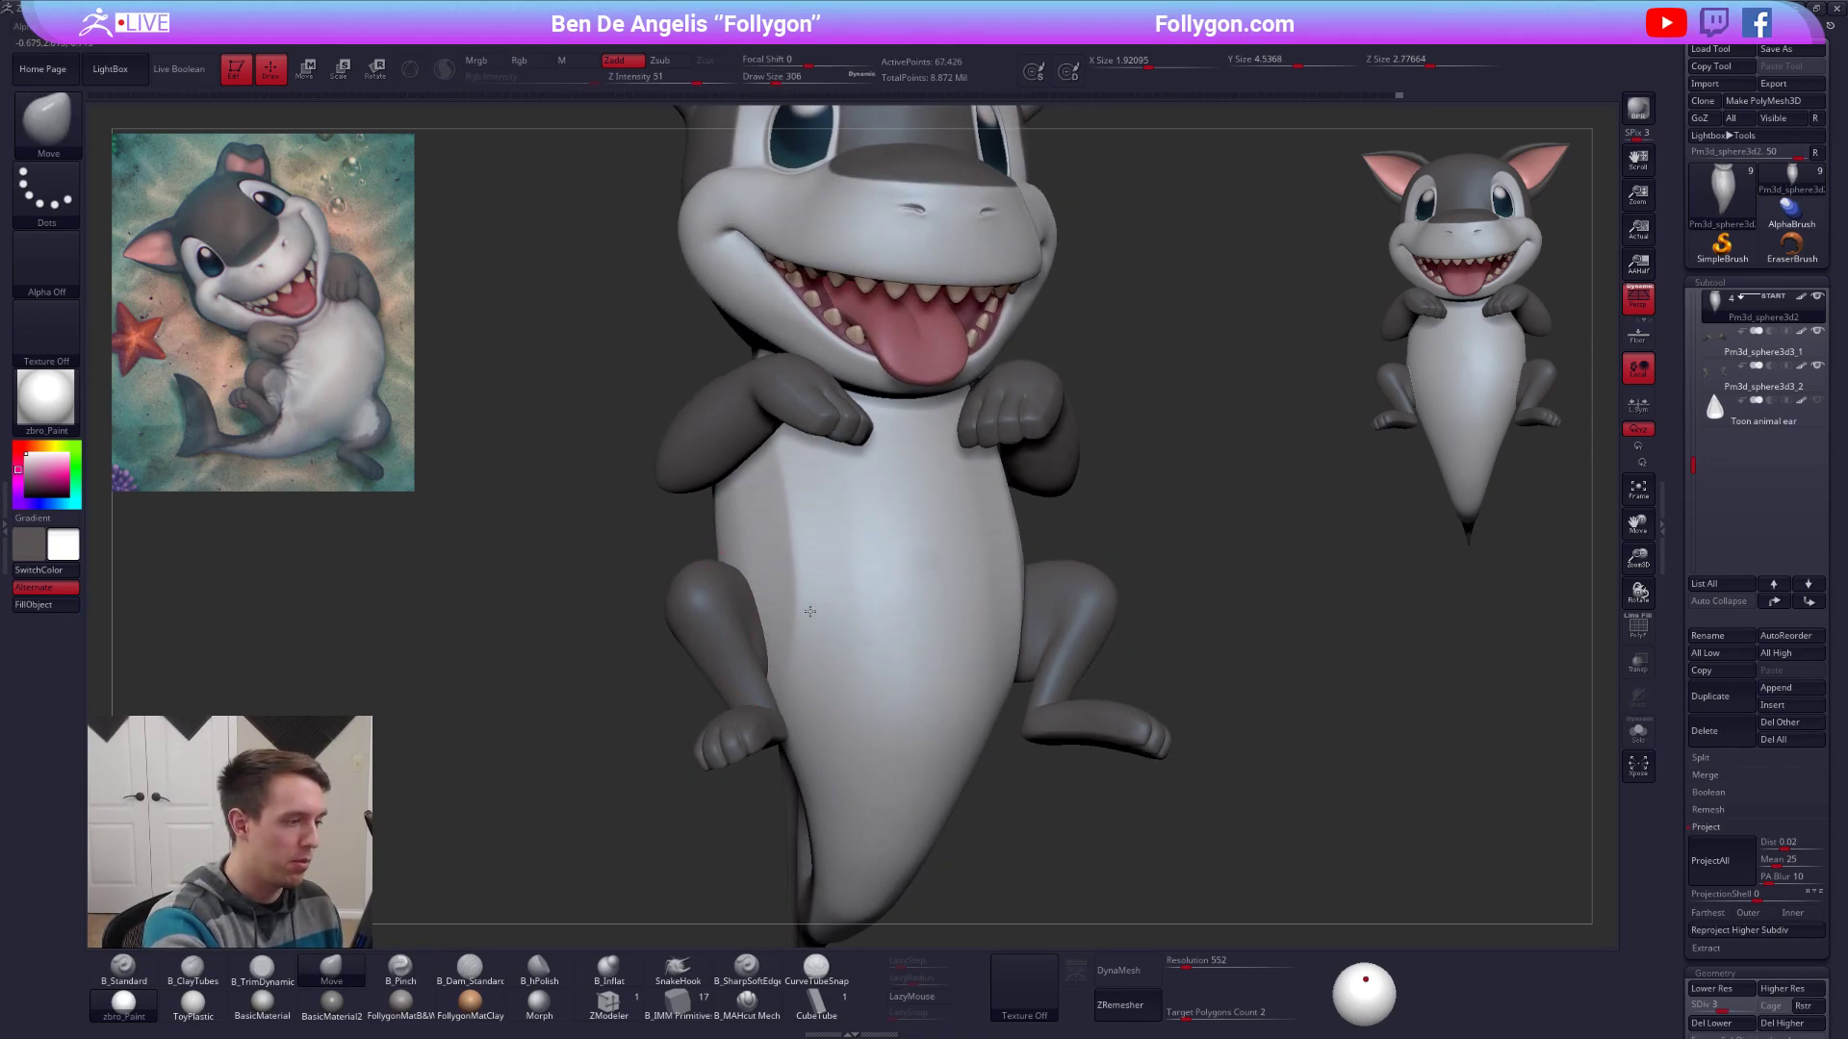
shift+right_drag(815, 549, 871, 546)
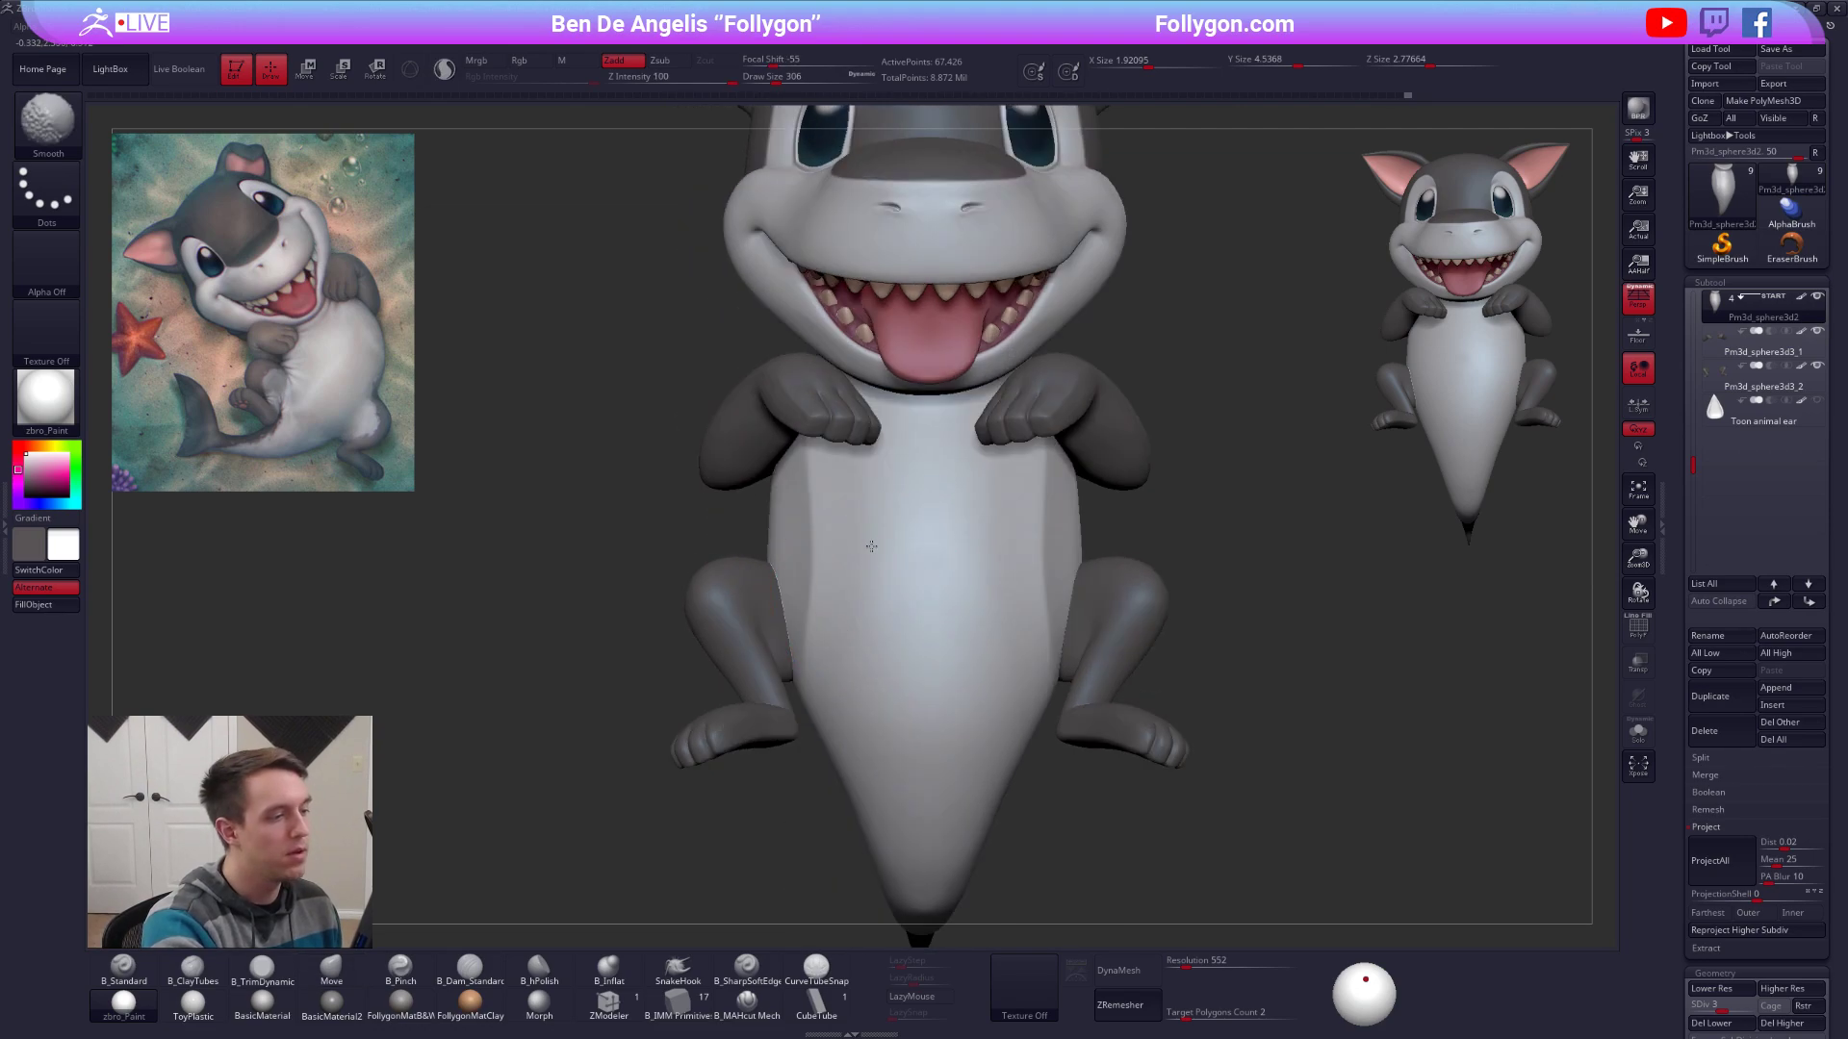
right_drag(874, 610, 1001, 621)
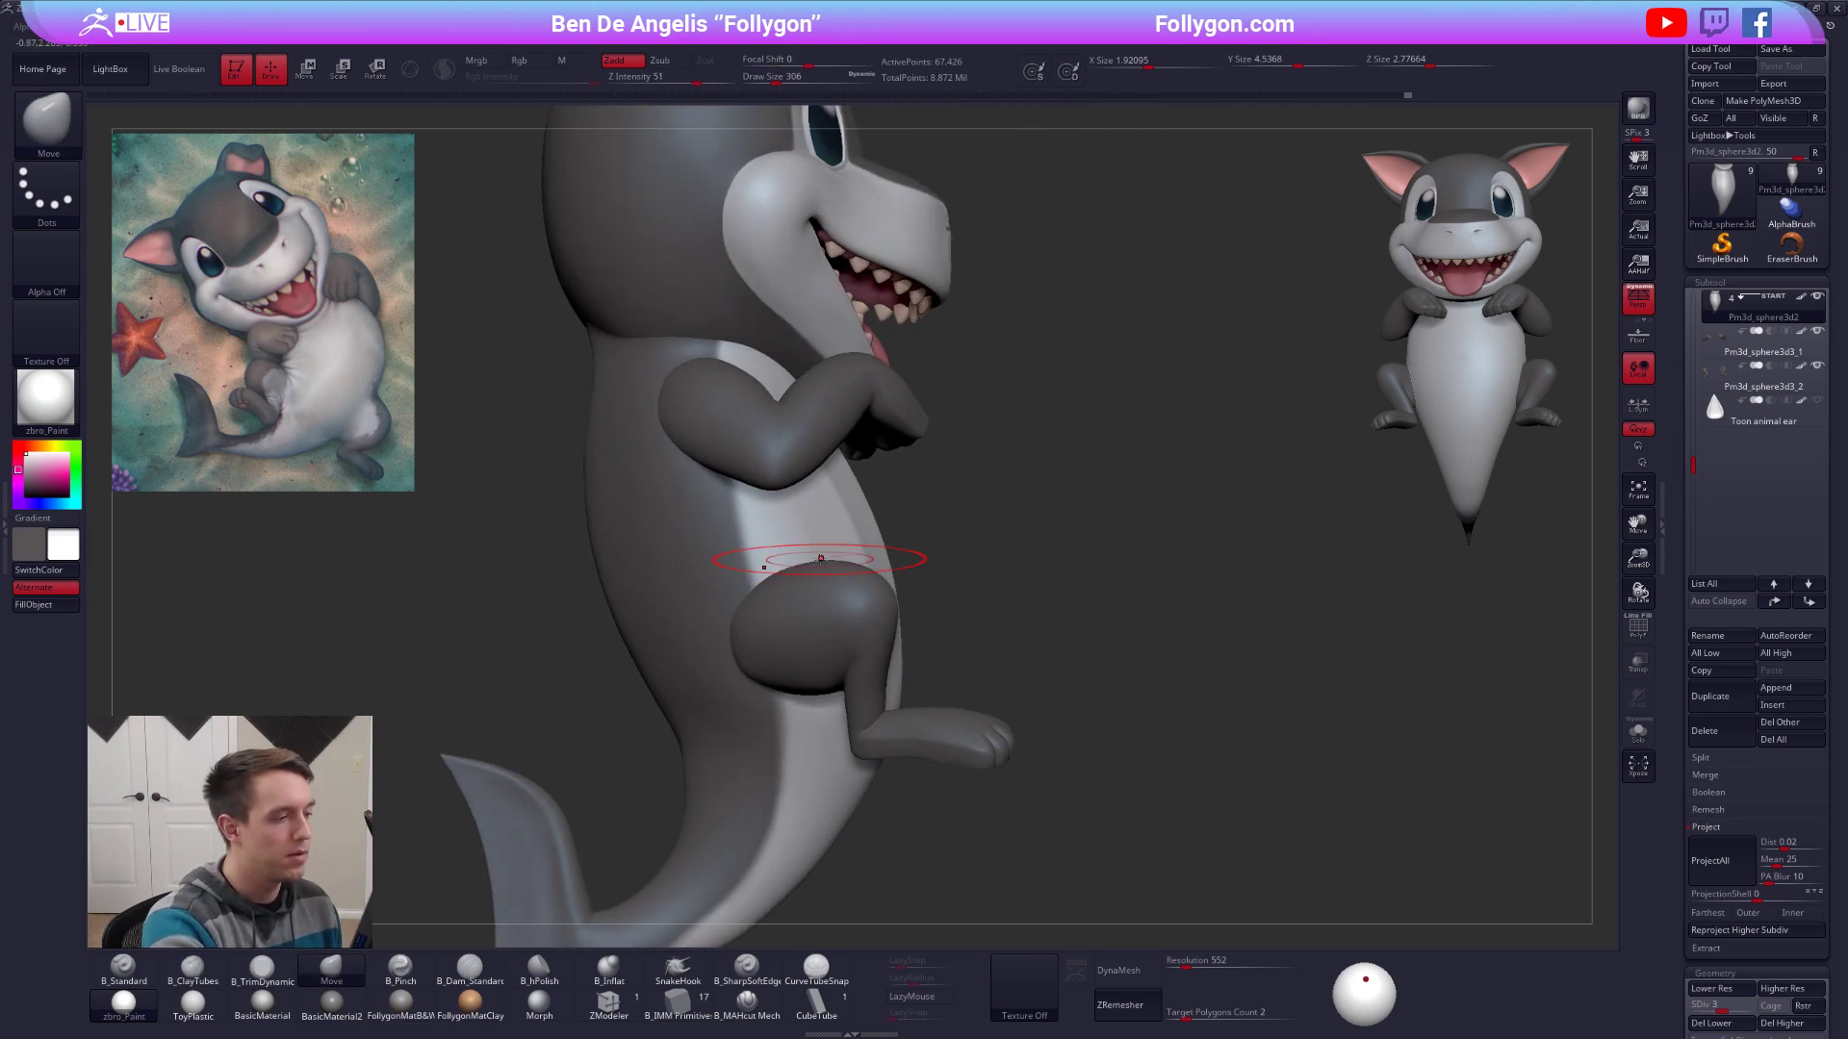
Isolate the body and pinch along the grey-white border from the neck down with B_Pinch at draw size 252.
key(alt+s)
key(b)
key(p)
key(i)
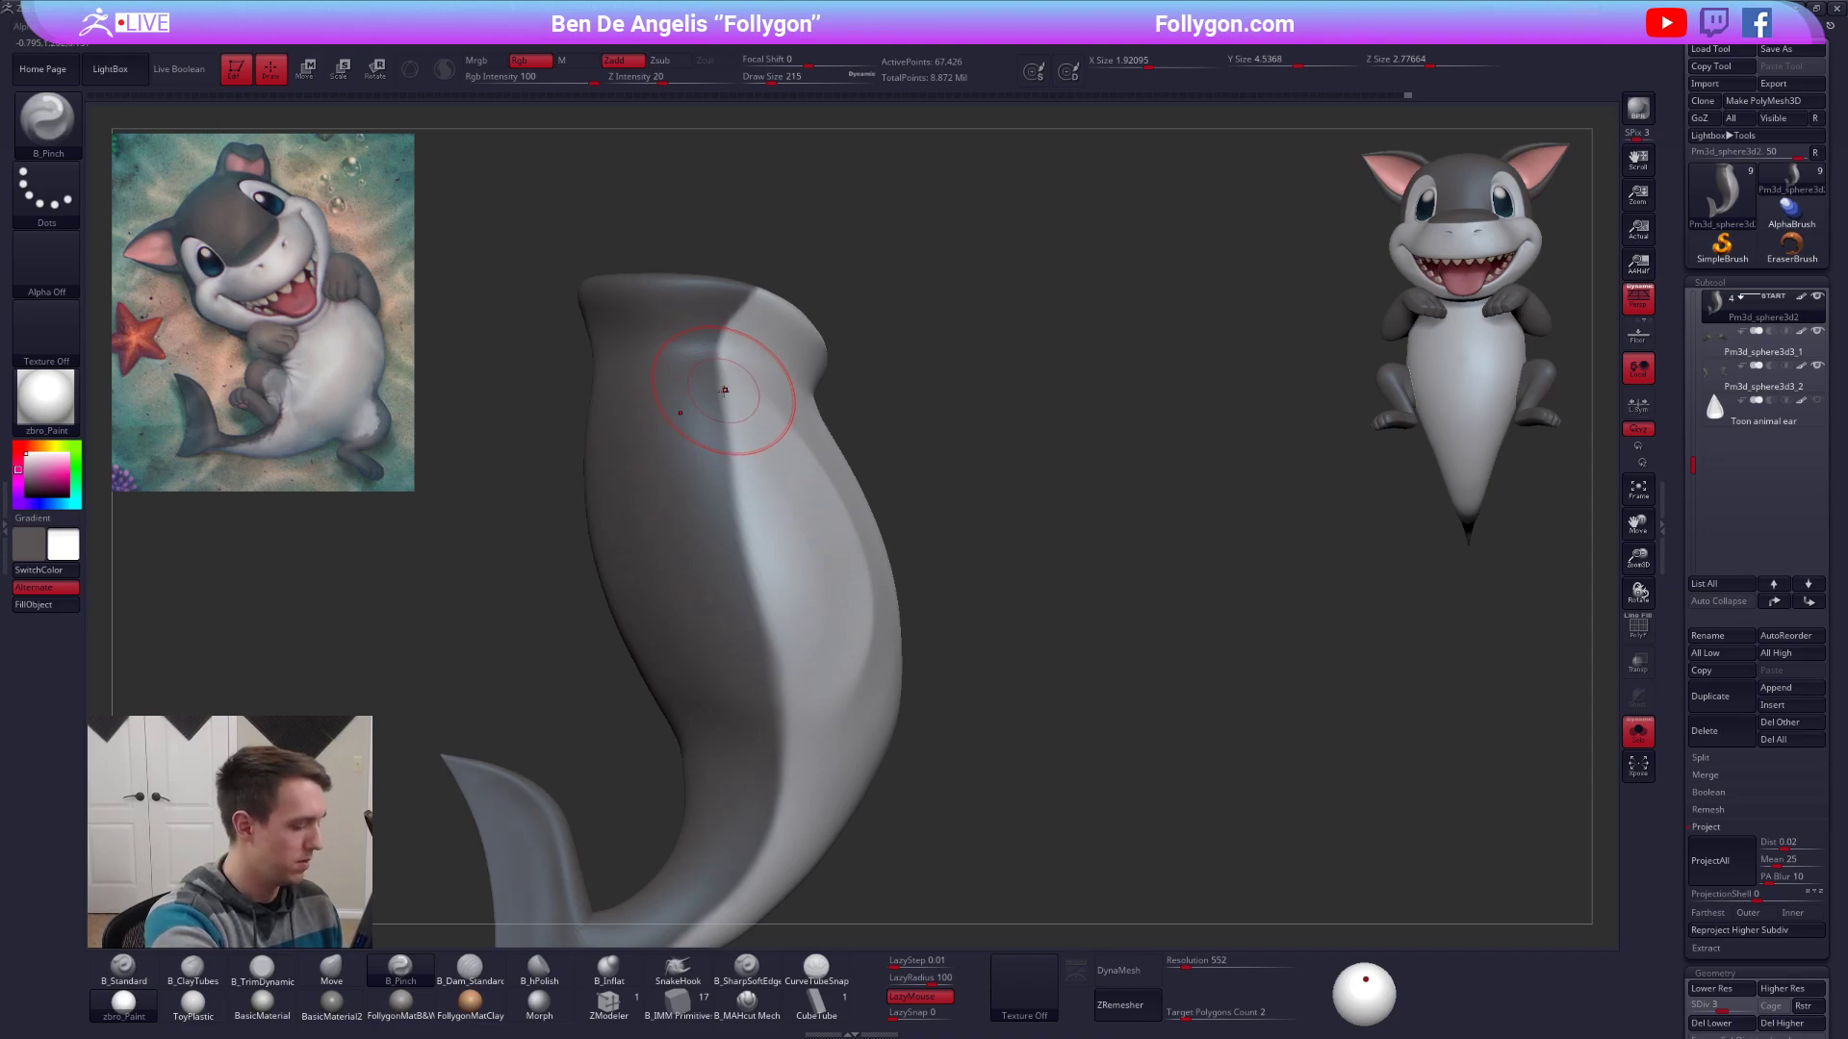
key(space)
drag(728, 403, 733, 402)
drag(722, 350, 716, 378)
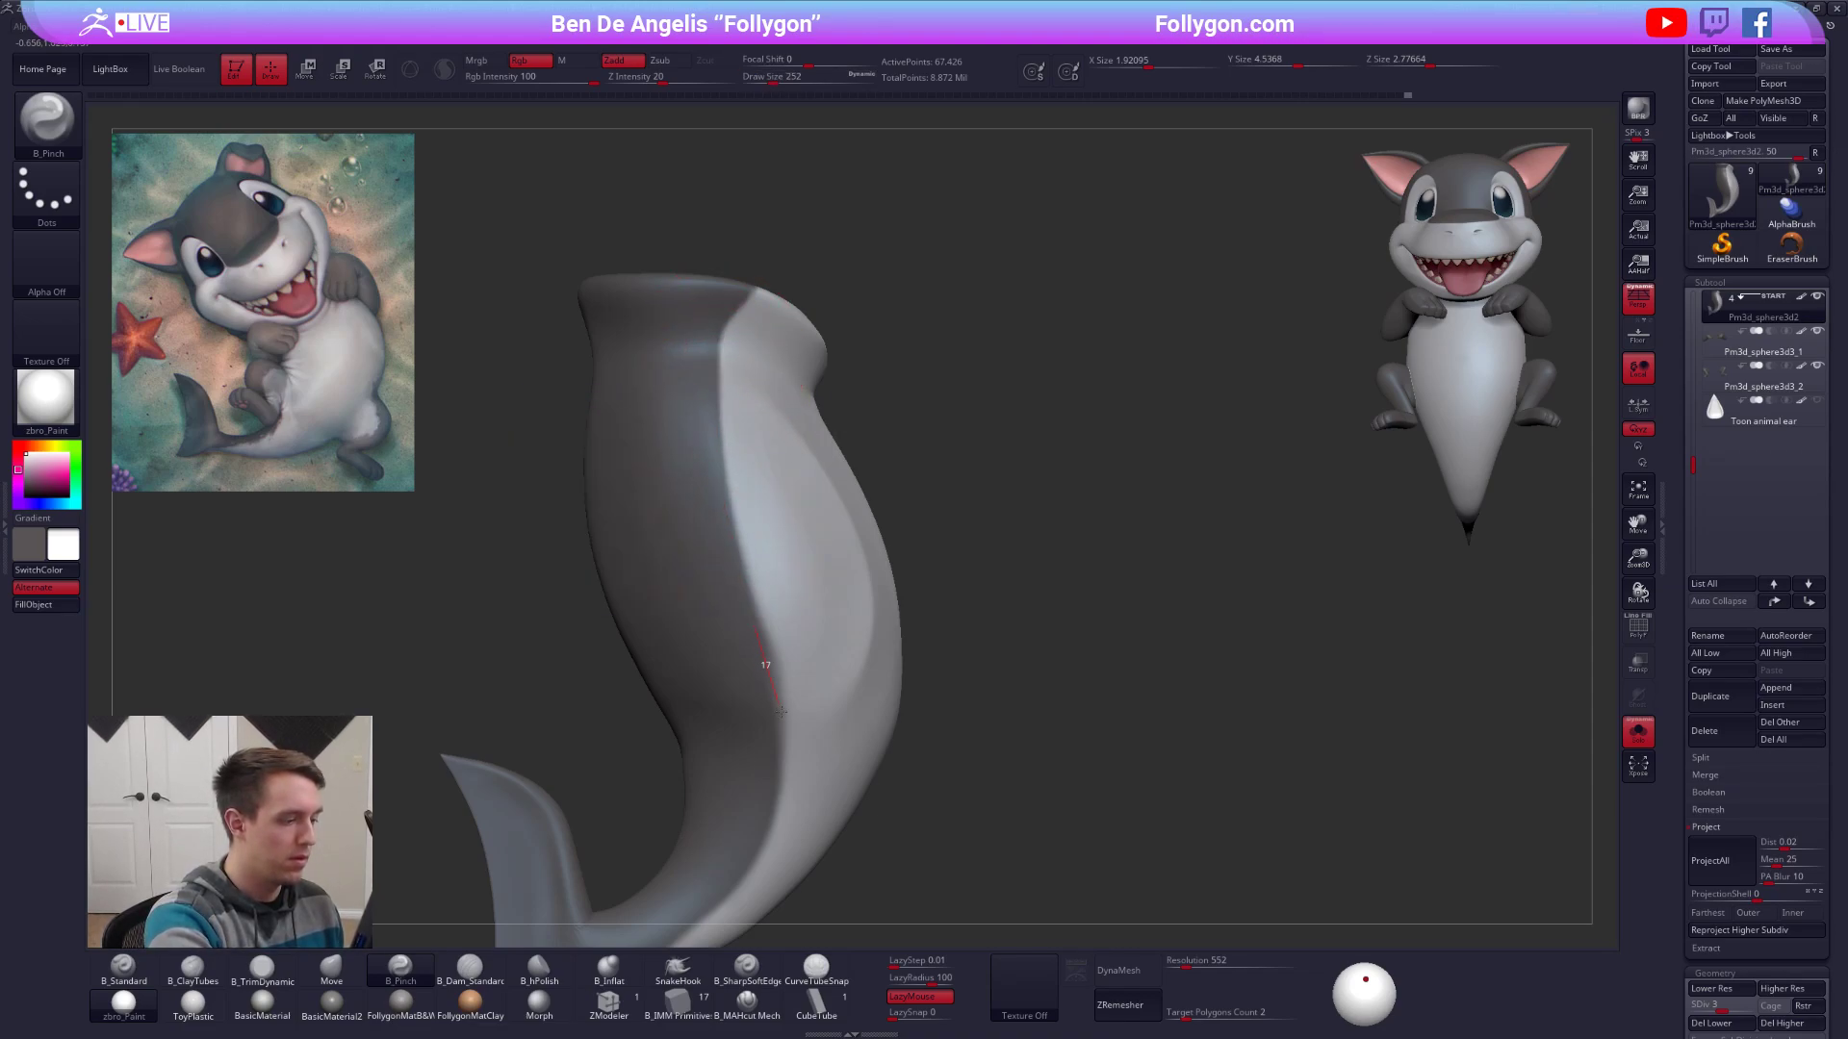
Reshape the back and sides of the body with the Move brush.
mouse_move(782, 710)
right_down()
mouse_move(871, 587)
mouse_move(927, 598)
mouse_move(905, 547)
right_up()
key(b)
key(m)
key(v)
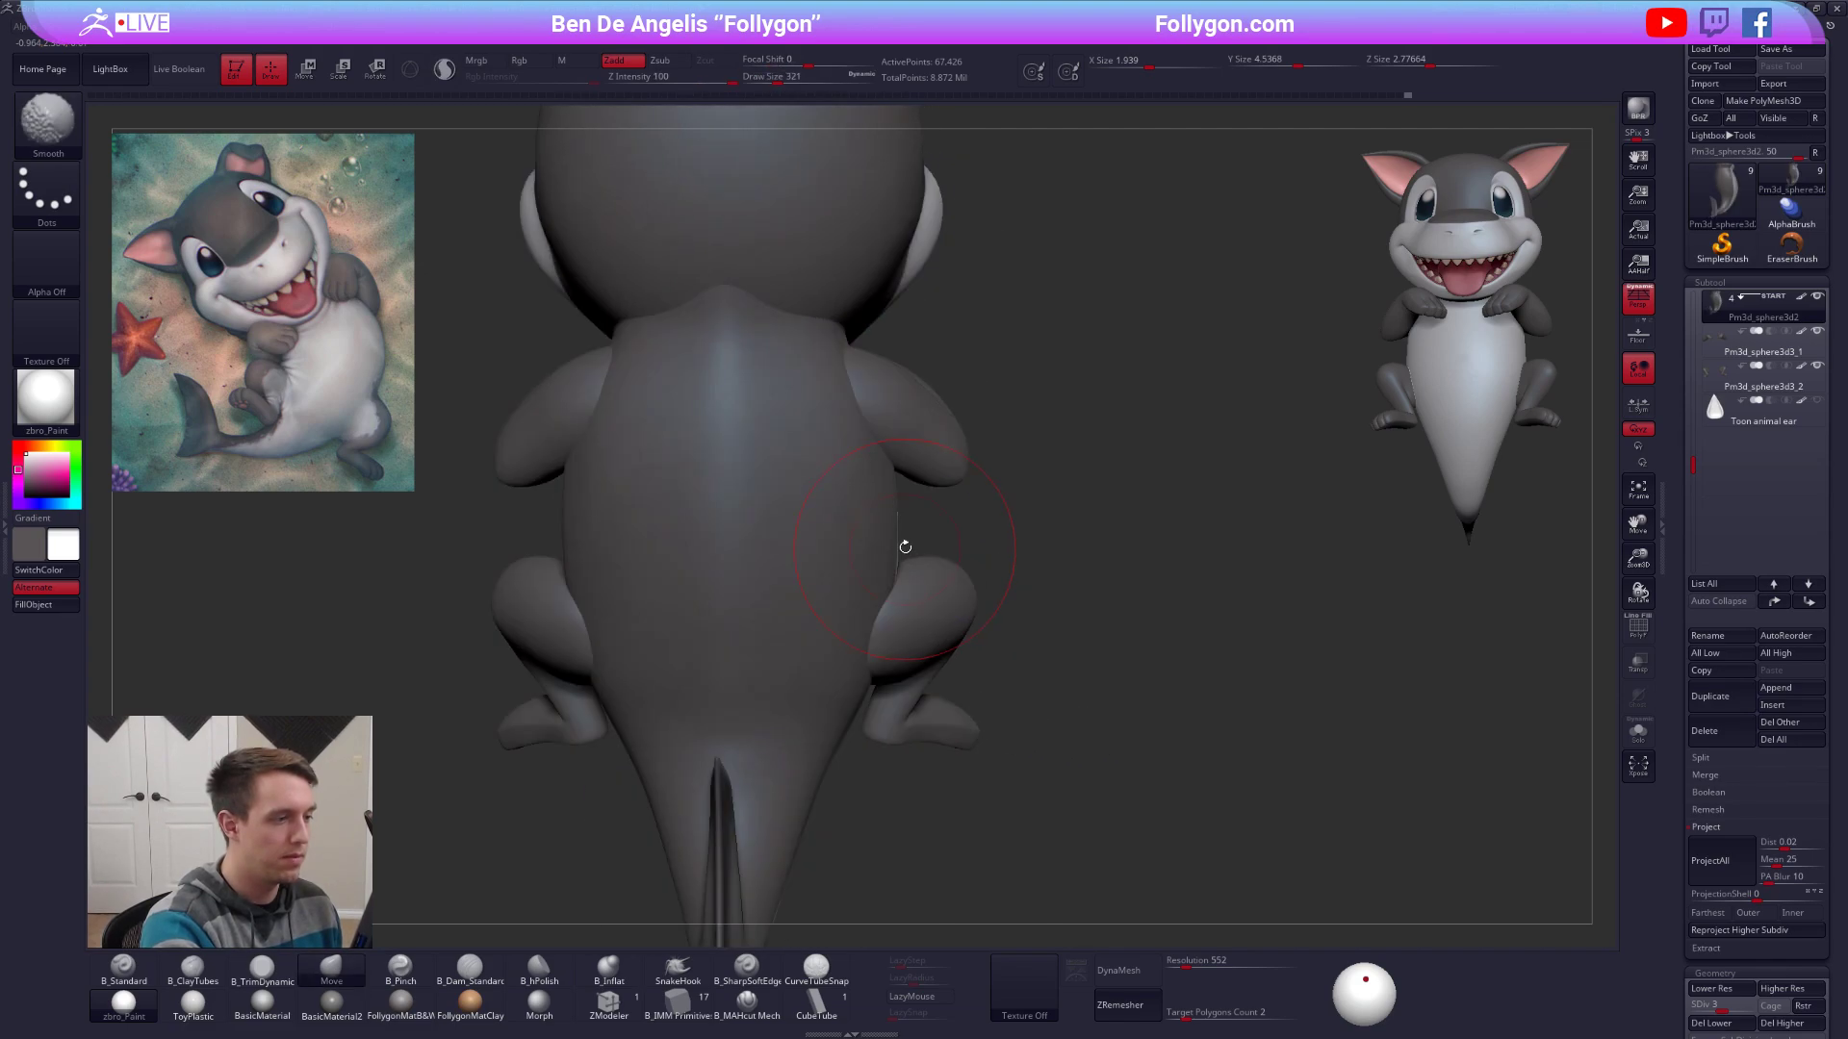
mouse_move(892, 640)
right_down()
mouse_move(847, 621)
mouse_move(911, 571)
mouse_move(886, 618)
mouse_move(908, 558)
right_up()
Raise the isolated body two subdivision levels and pinch the grey-white border down to the tail fin.
key(b)
key(p)
key(i)
key(s)
key(shift+alt+s)
key(d)
key(d)
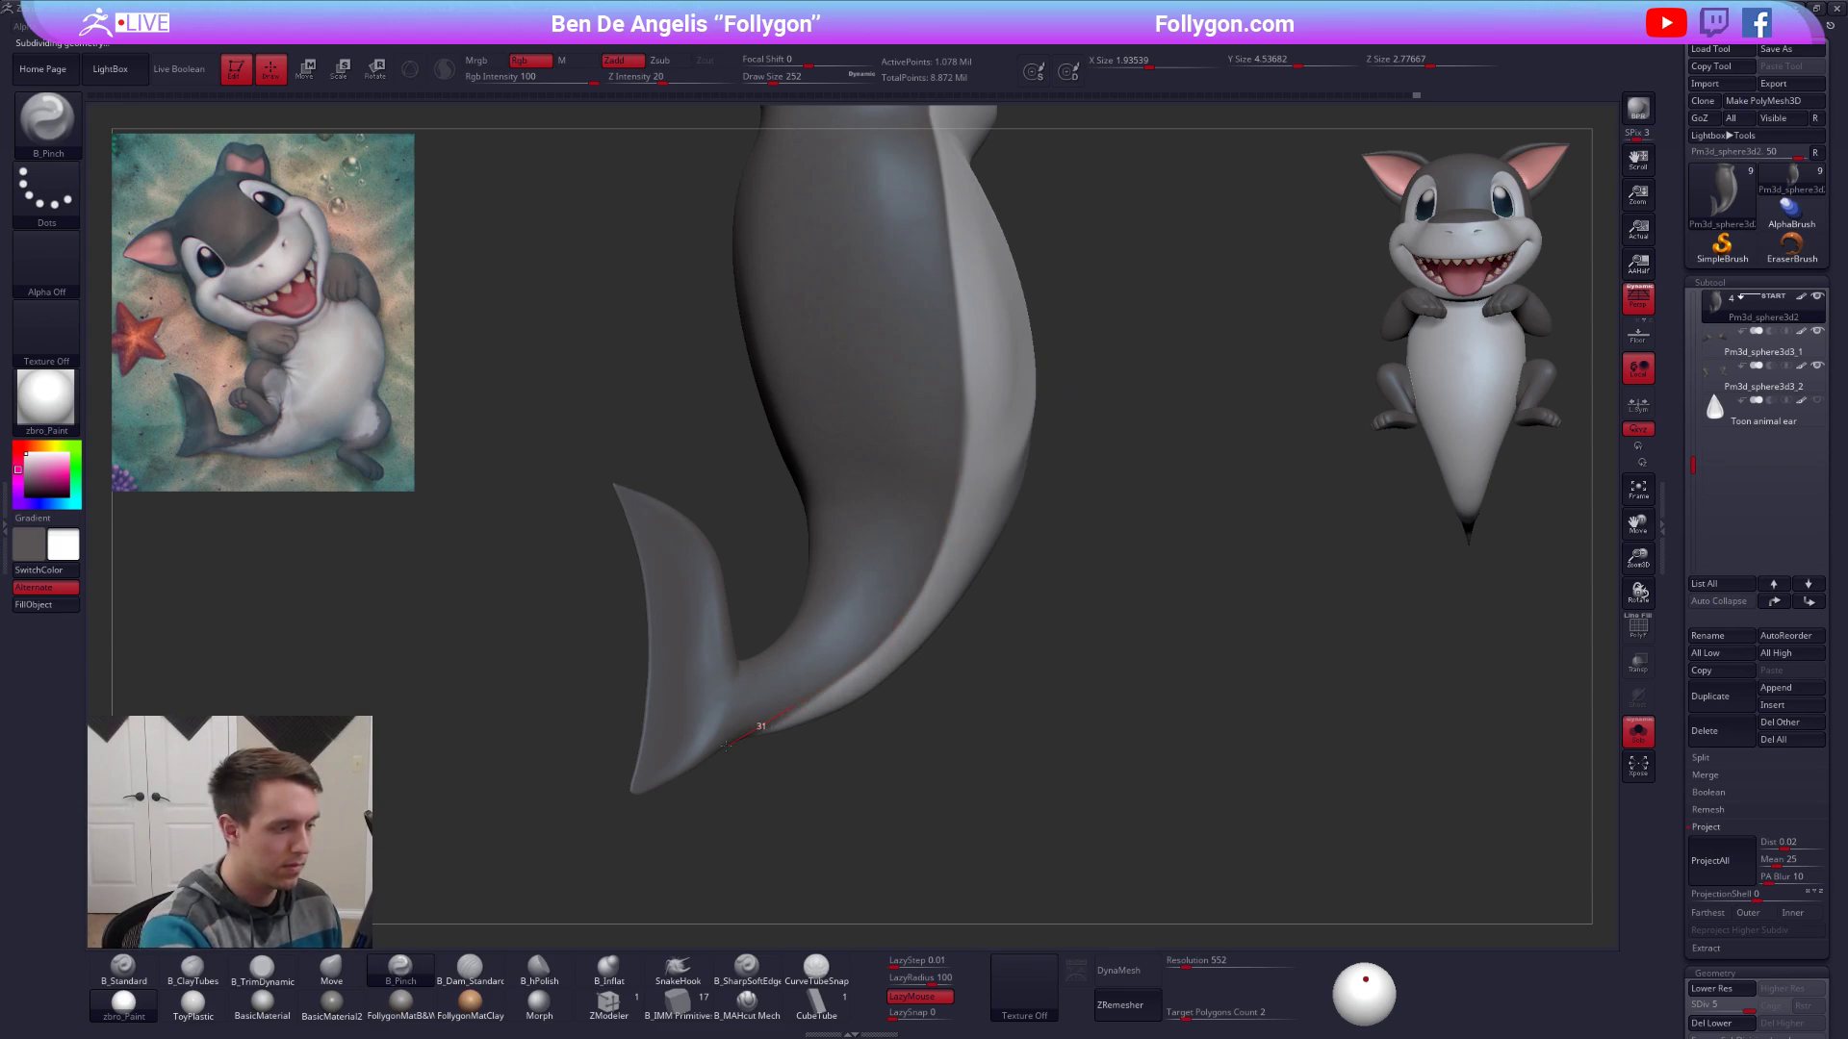
drag(726, 745, 705, 758)
right_drag(785, 755, 881, 741)
Show all subtools again and enlarge the B_Pinch brush's draw size to 292 for the body.
key(shift+alt+s)
key(space)
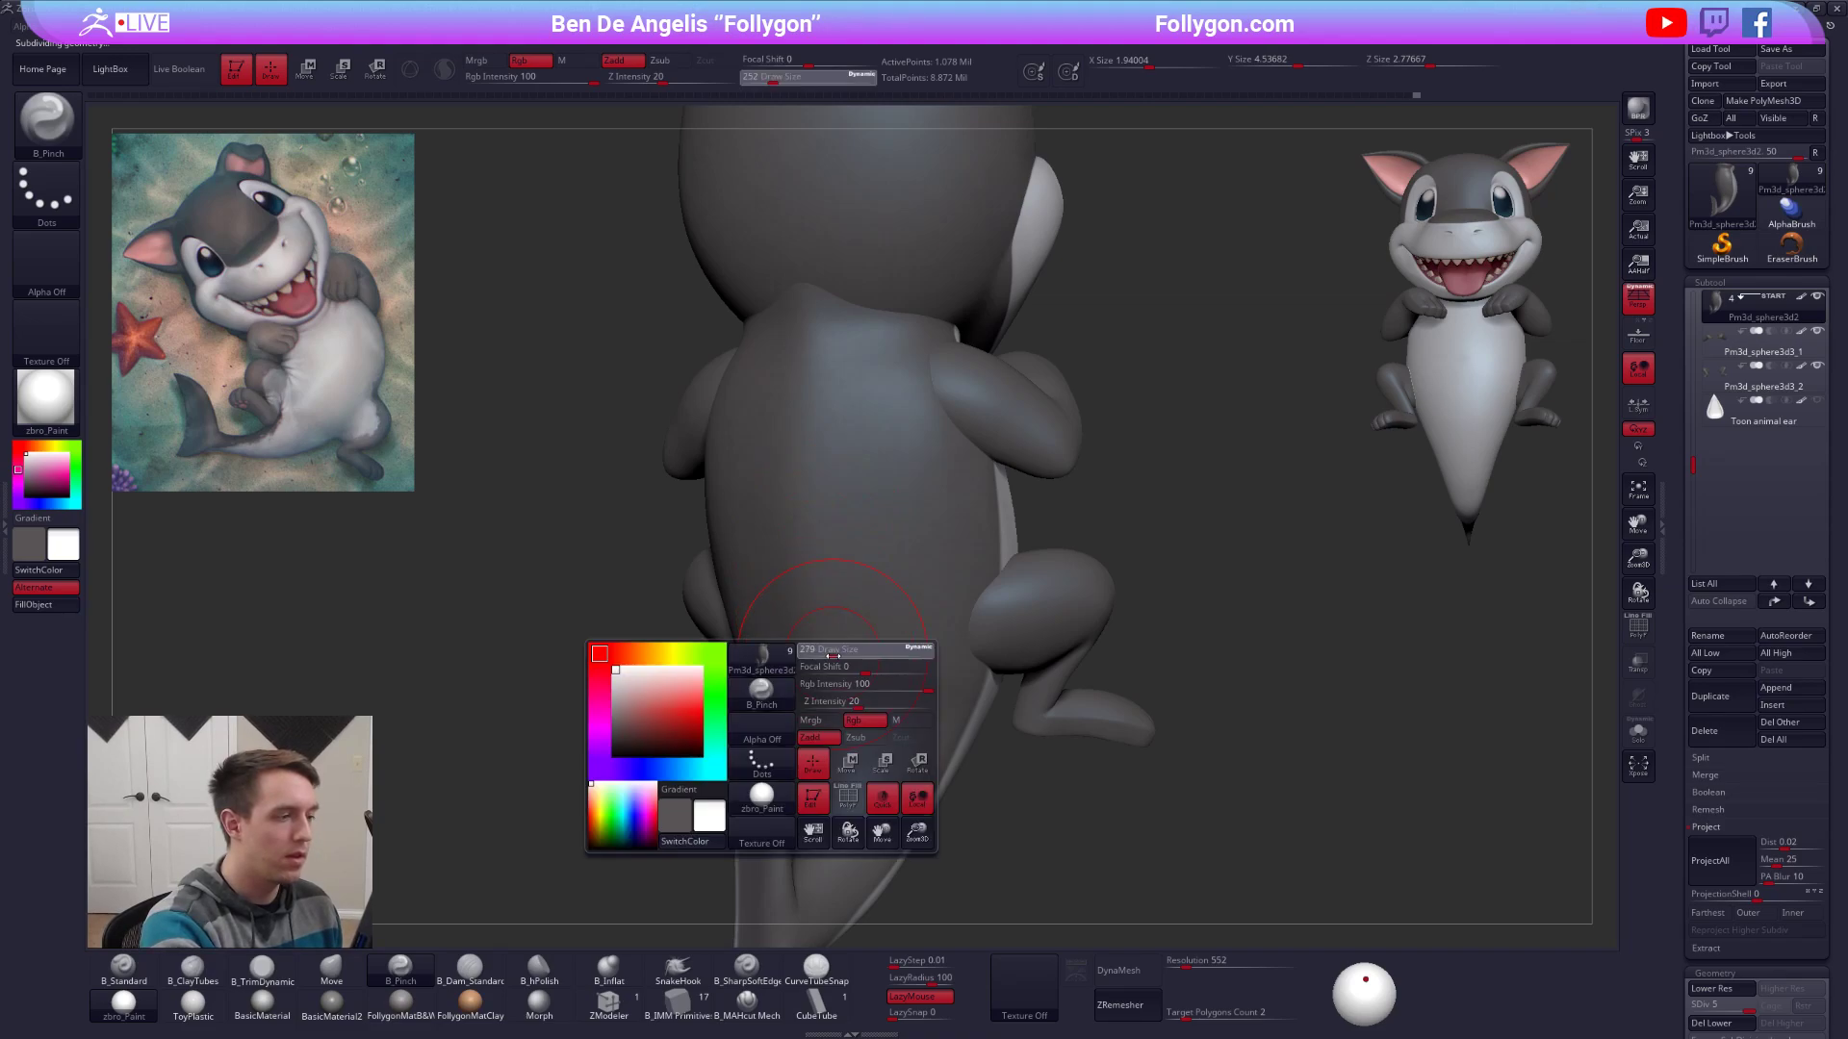
right_drag(808, 619, 809, 332)
right_drag(823, 737, 845, 639)
right_drag(841, 525, 833, 567)
right_drag(800, 746, 890, 717)
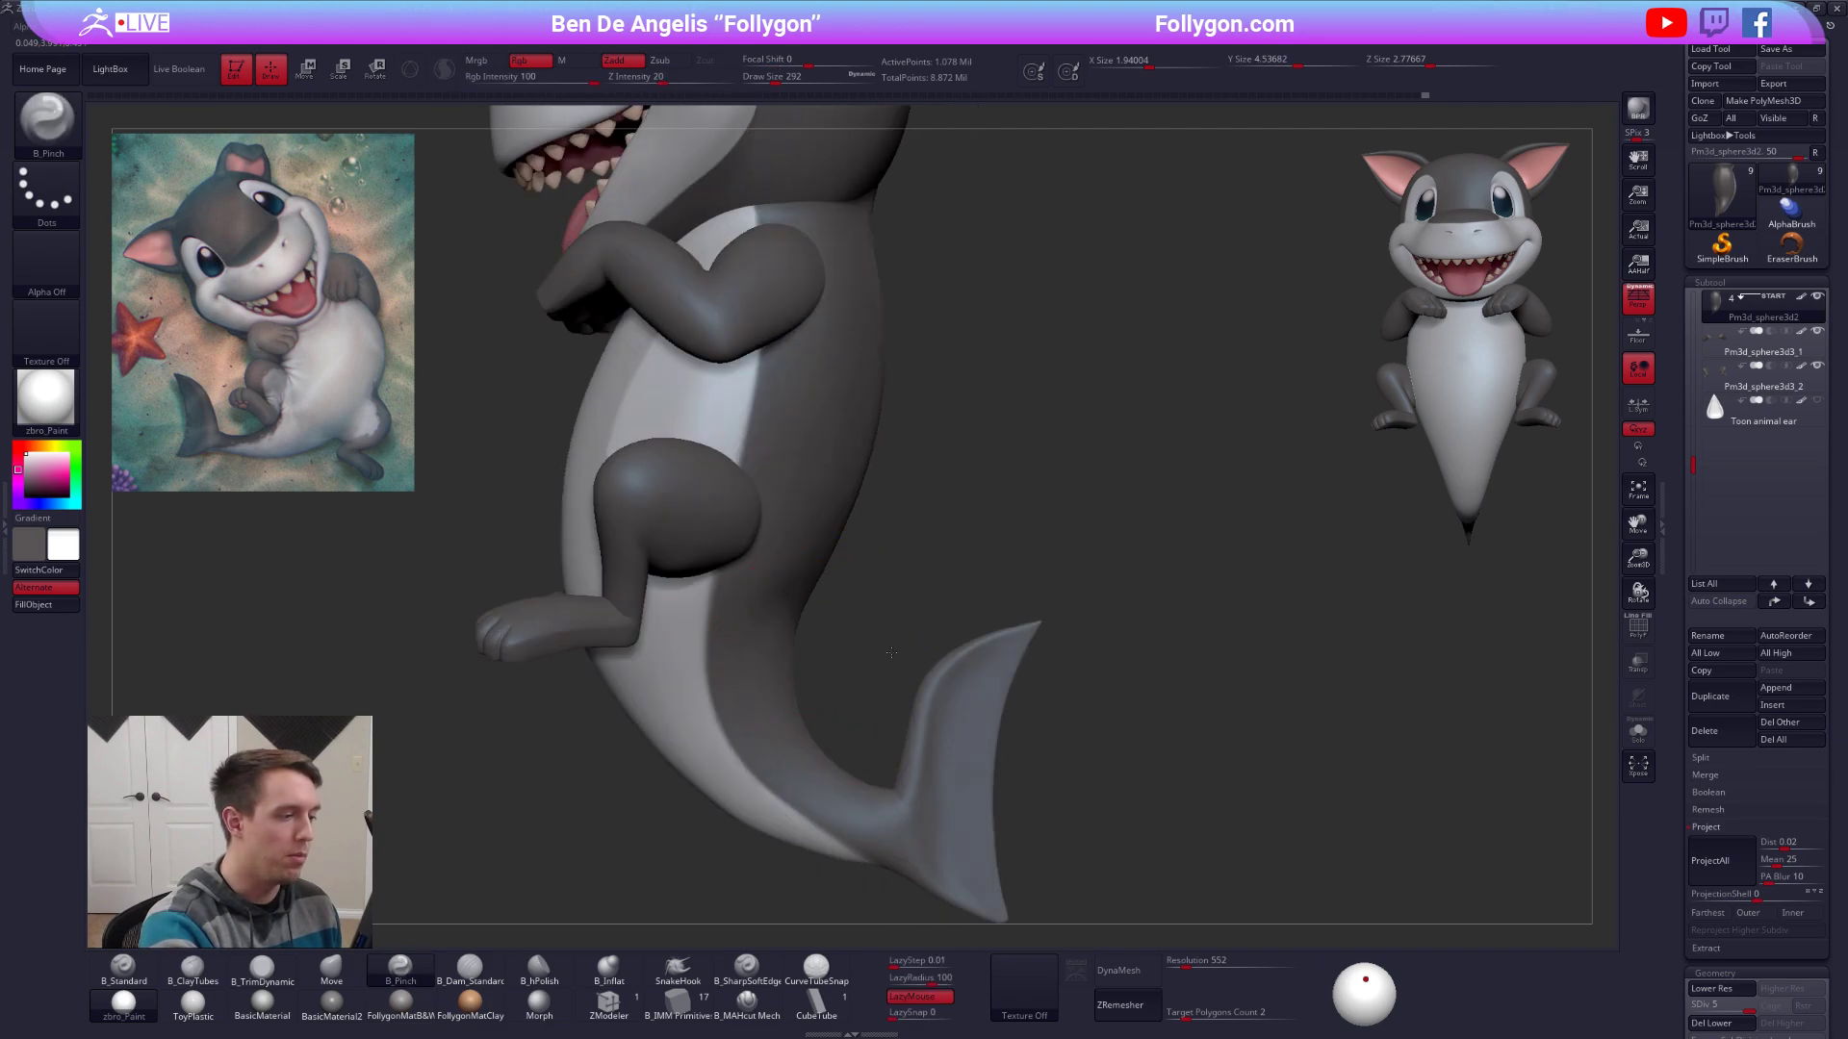
Set the B_Pinch draw size to 279 and lower the body three subdivision levels.
right_drag(953, 615, 908, 598)
mouse_move(982, 688)
alt+right_down()
mouse_move(1020, 736)
mouse_move(932, 600)
mouse_move(973, 587)
alt+right_up()
key(space)
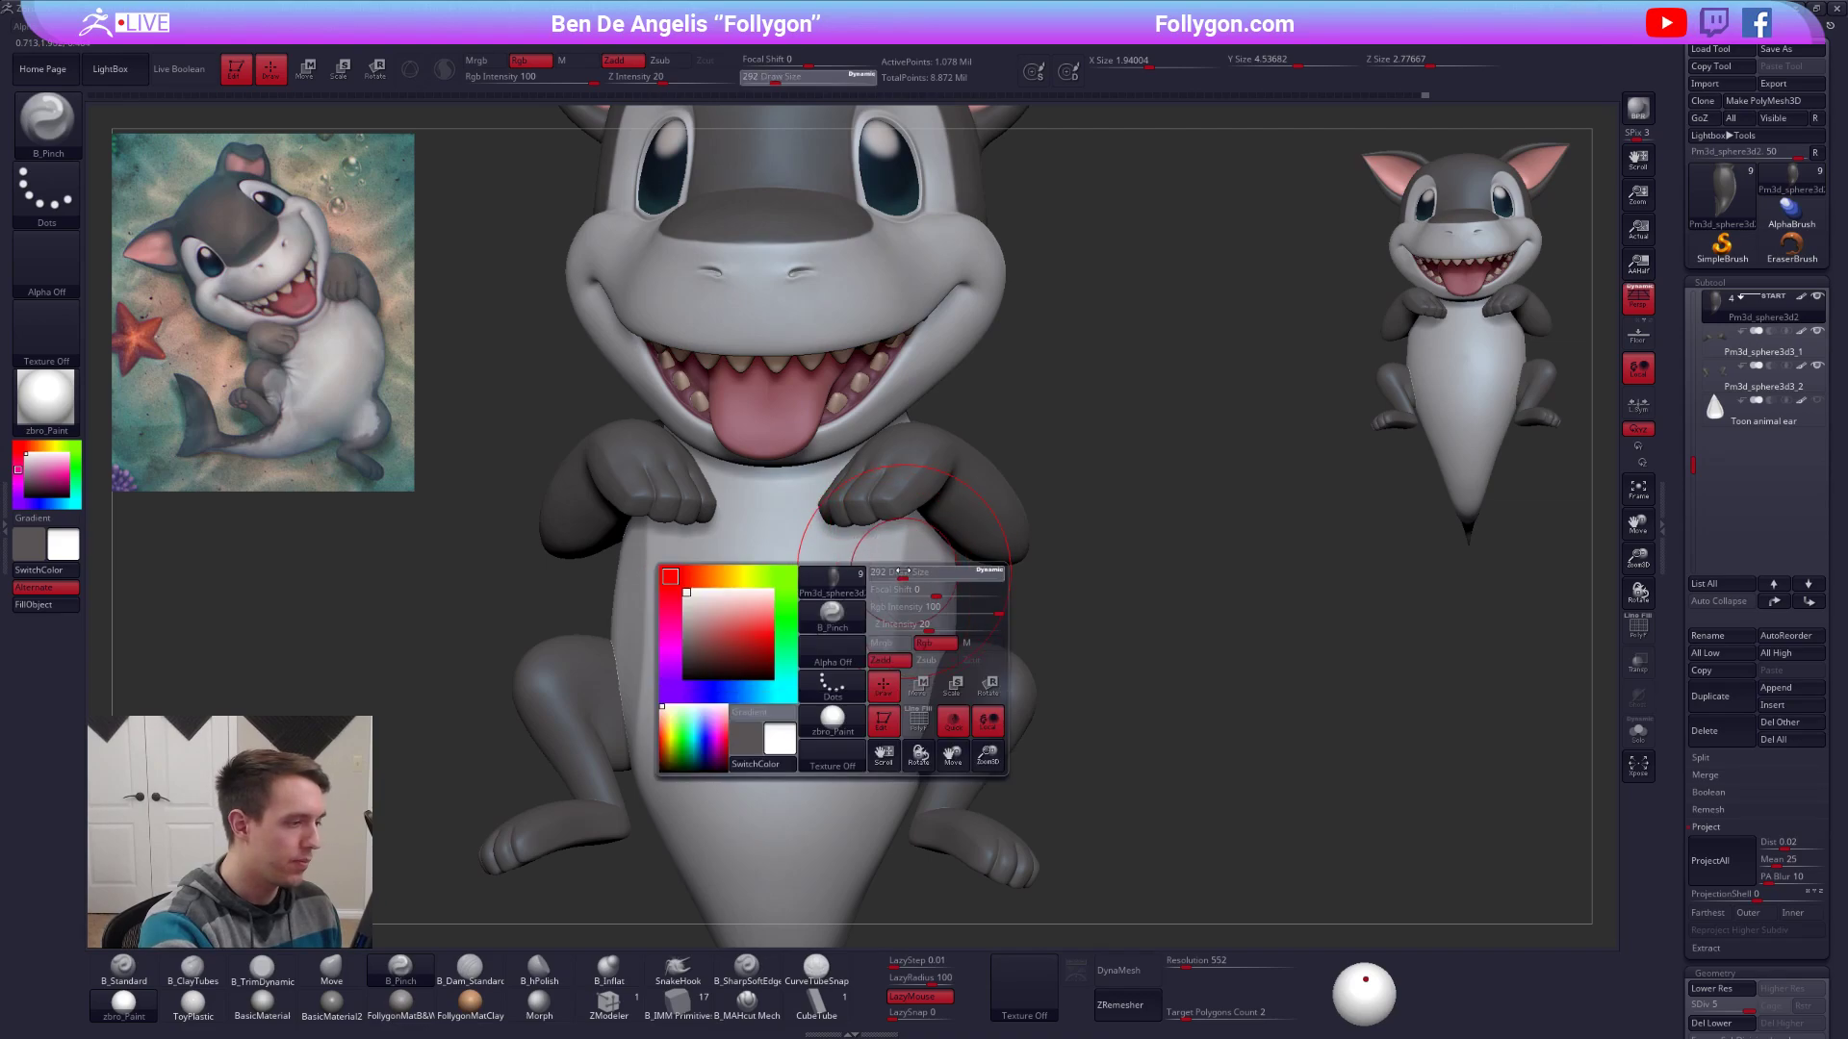
drag(904, 577, 901, 578)
key(shift+d)
key(shift+d)
alt+right_drag(956, 593, 1069, 570)
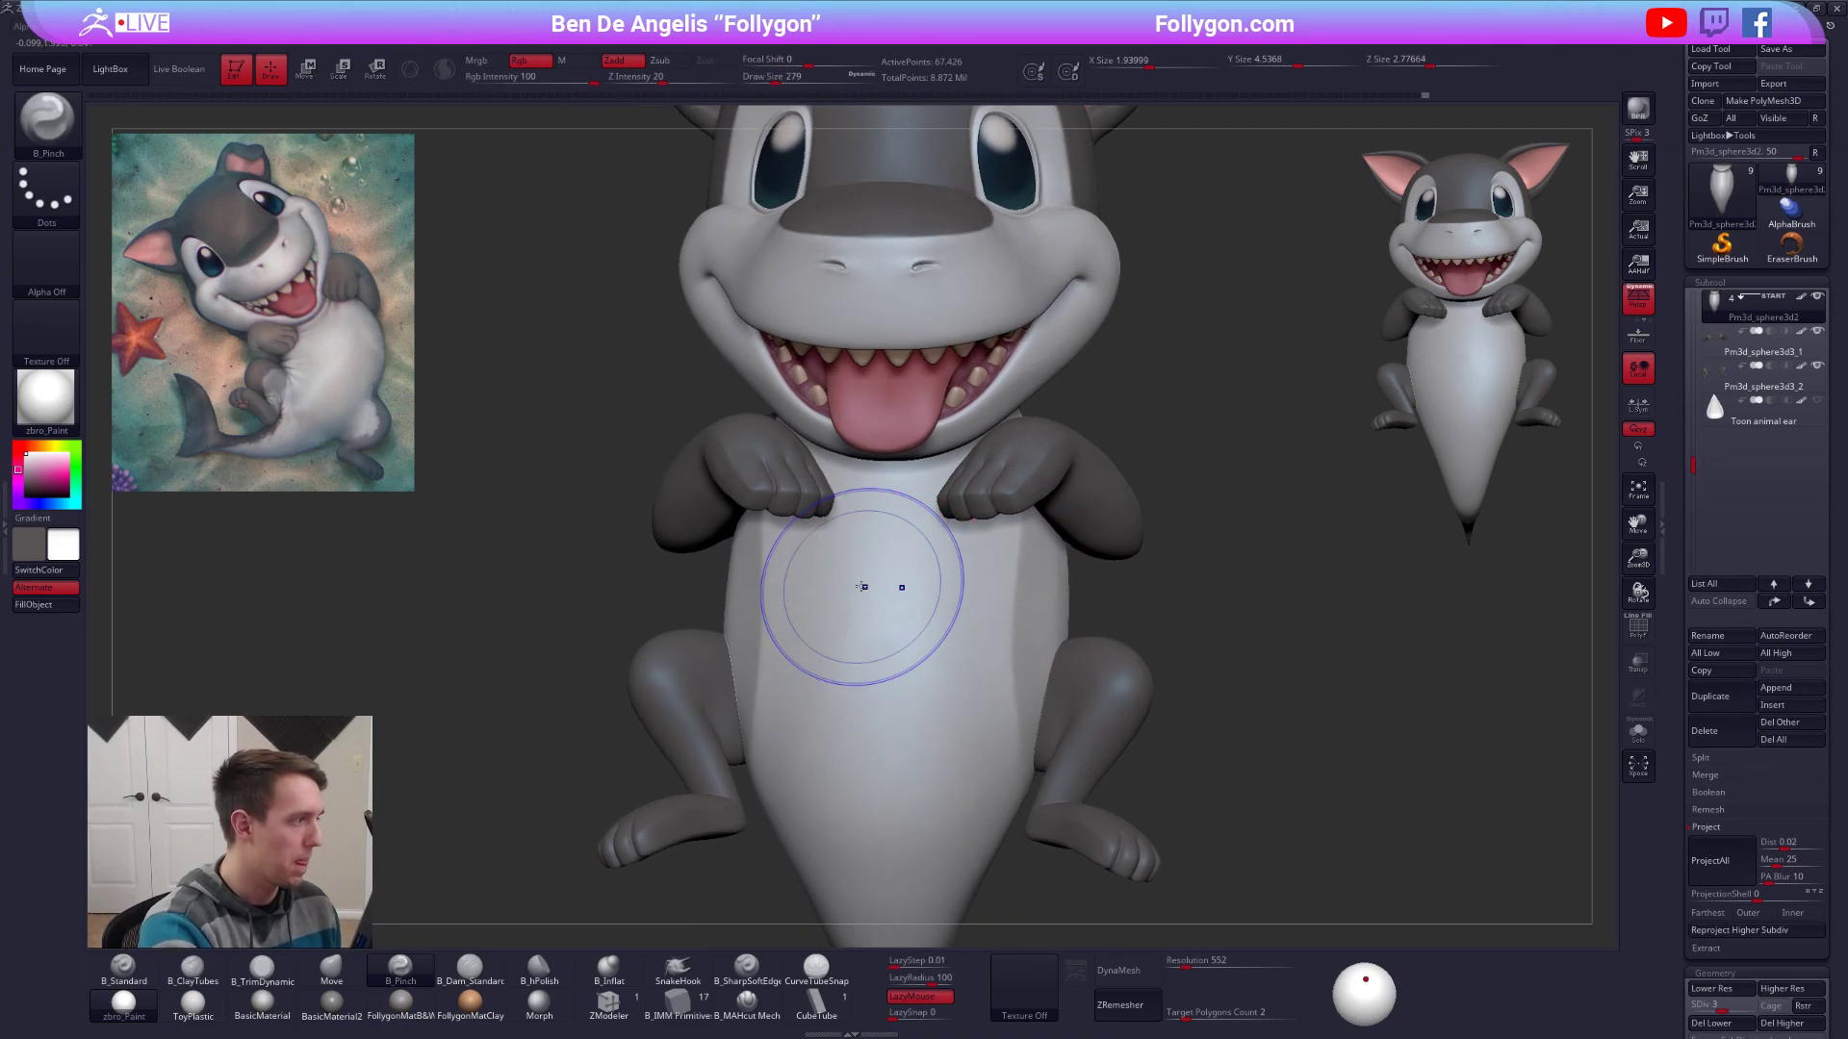
key(shift+d)
Isolate the body and smooth its sides from the shoulders down.
right_drag(879, 598, 914, 592)
key(alt+s)
shift+drag(763, 549, 734, 511)
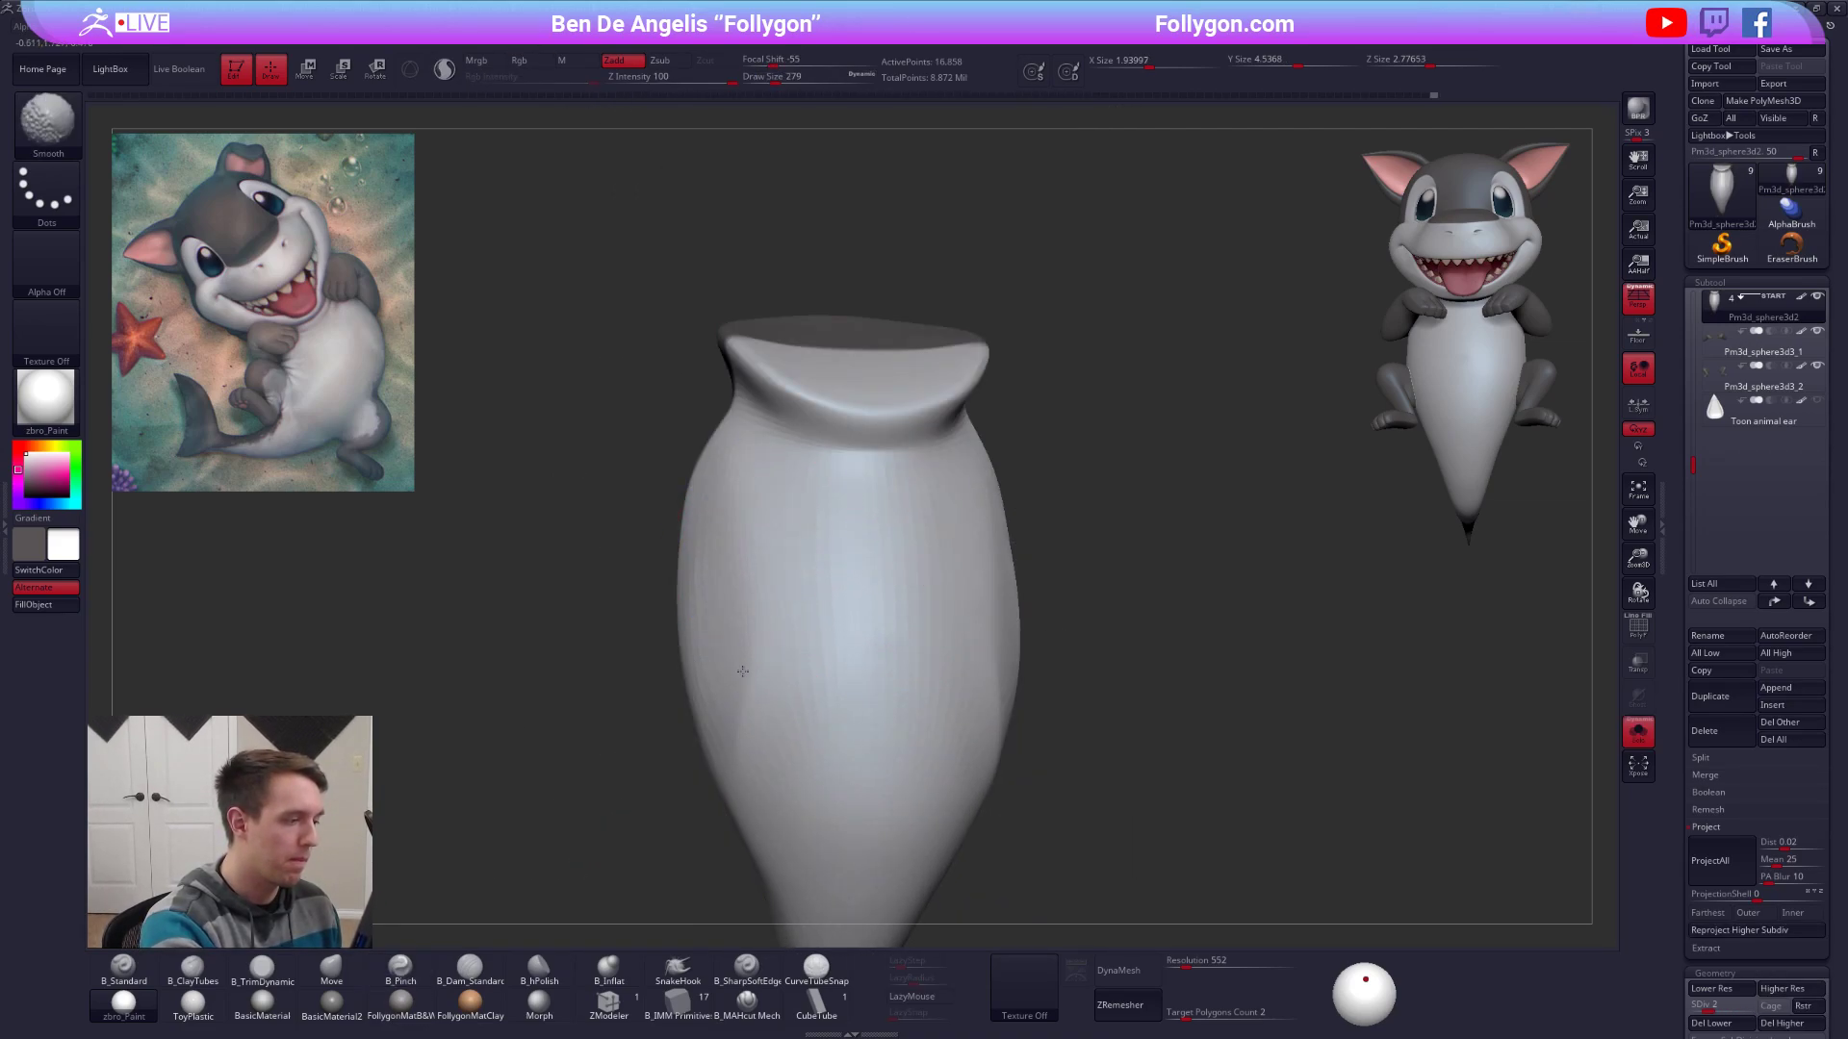
right_drag(742, 671, 763, 637)
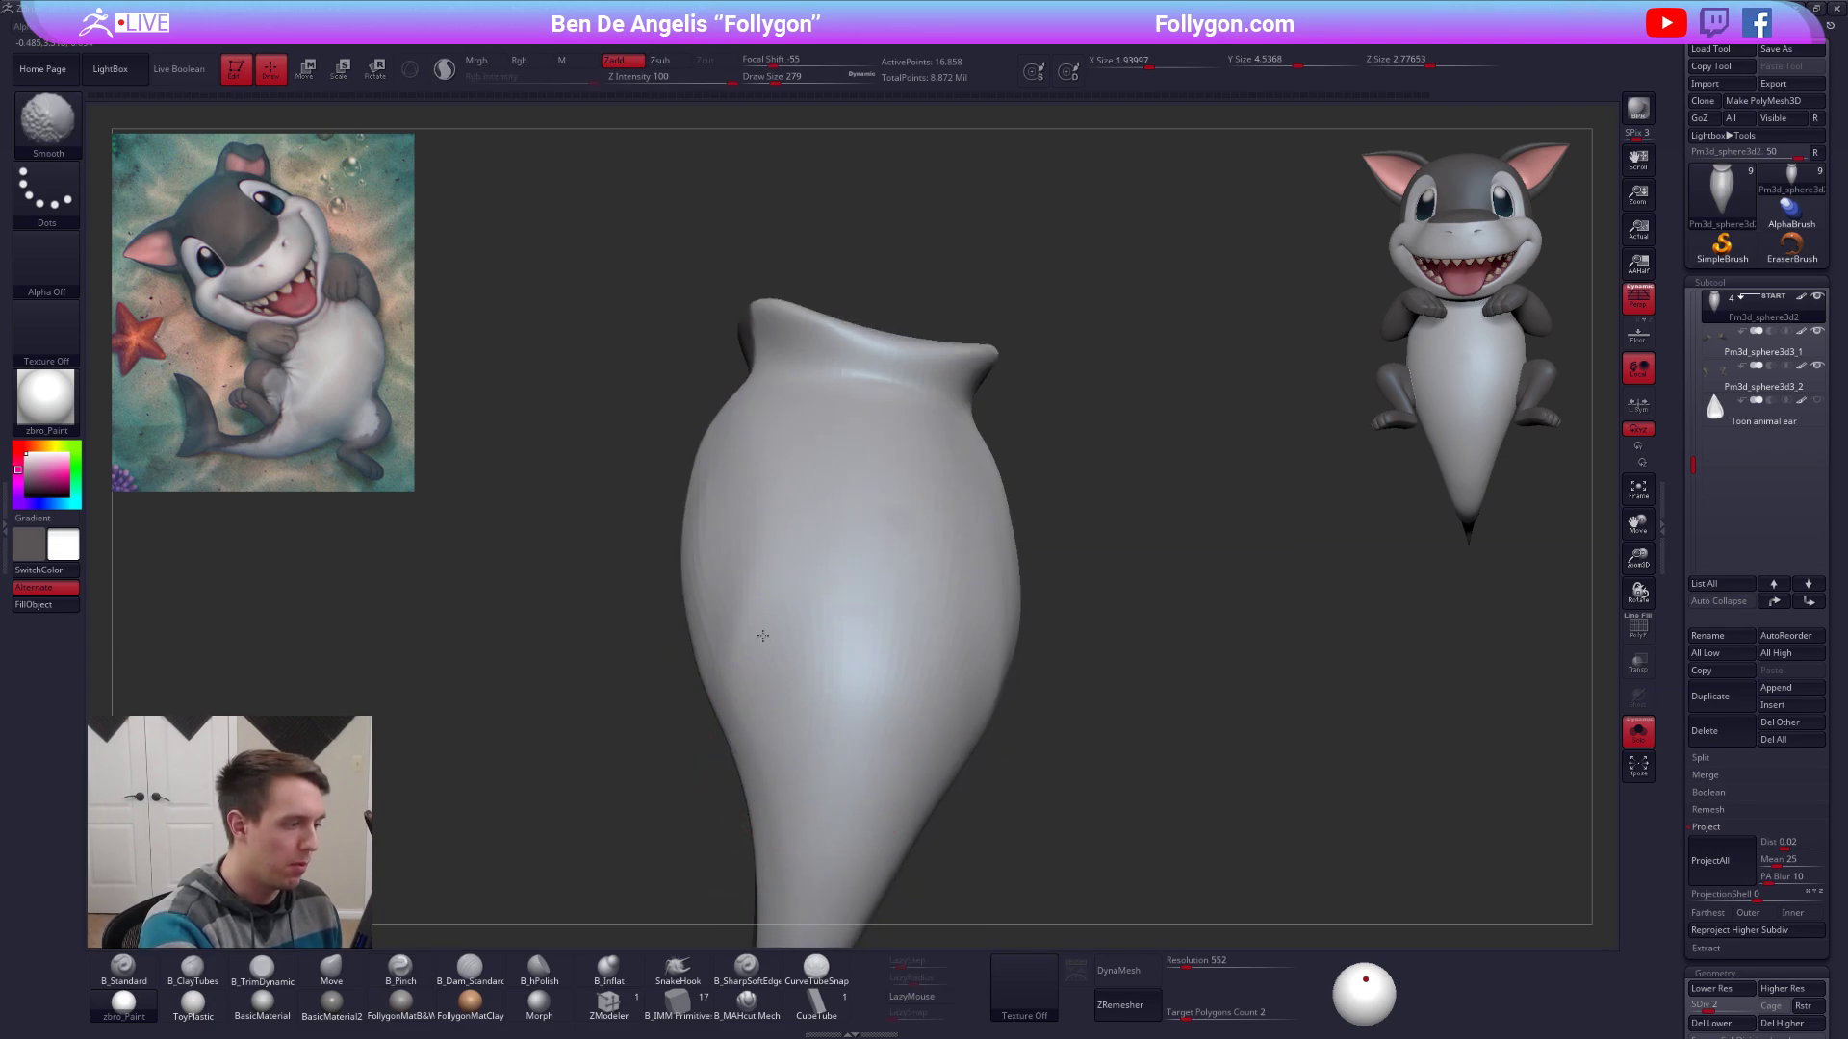
shift+drag(755, 455, 761, 539)
mouse_move(770, 674)
right_down()
mouse_move(787, 648)
mouse_move(817, 672)
mouse_move(821, 615)
mouse_move(833, 634)
mouse_move(846, 618)
mouse_move(804, 578)
right_up()
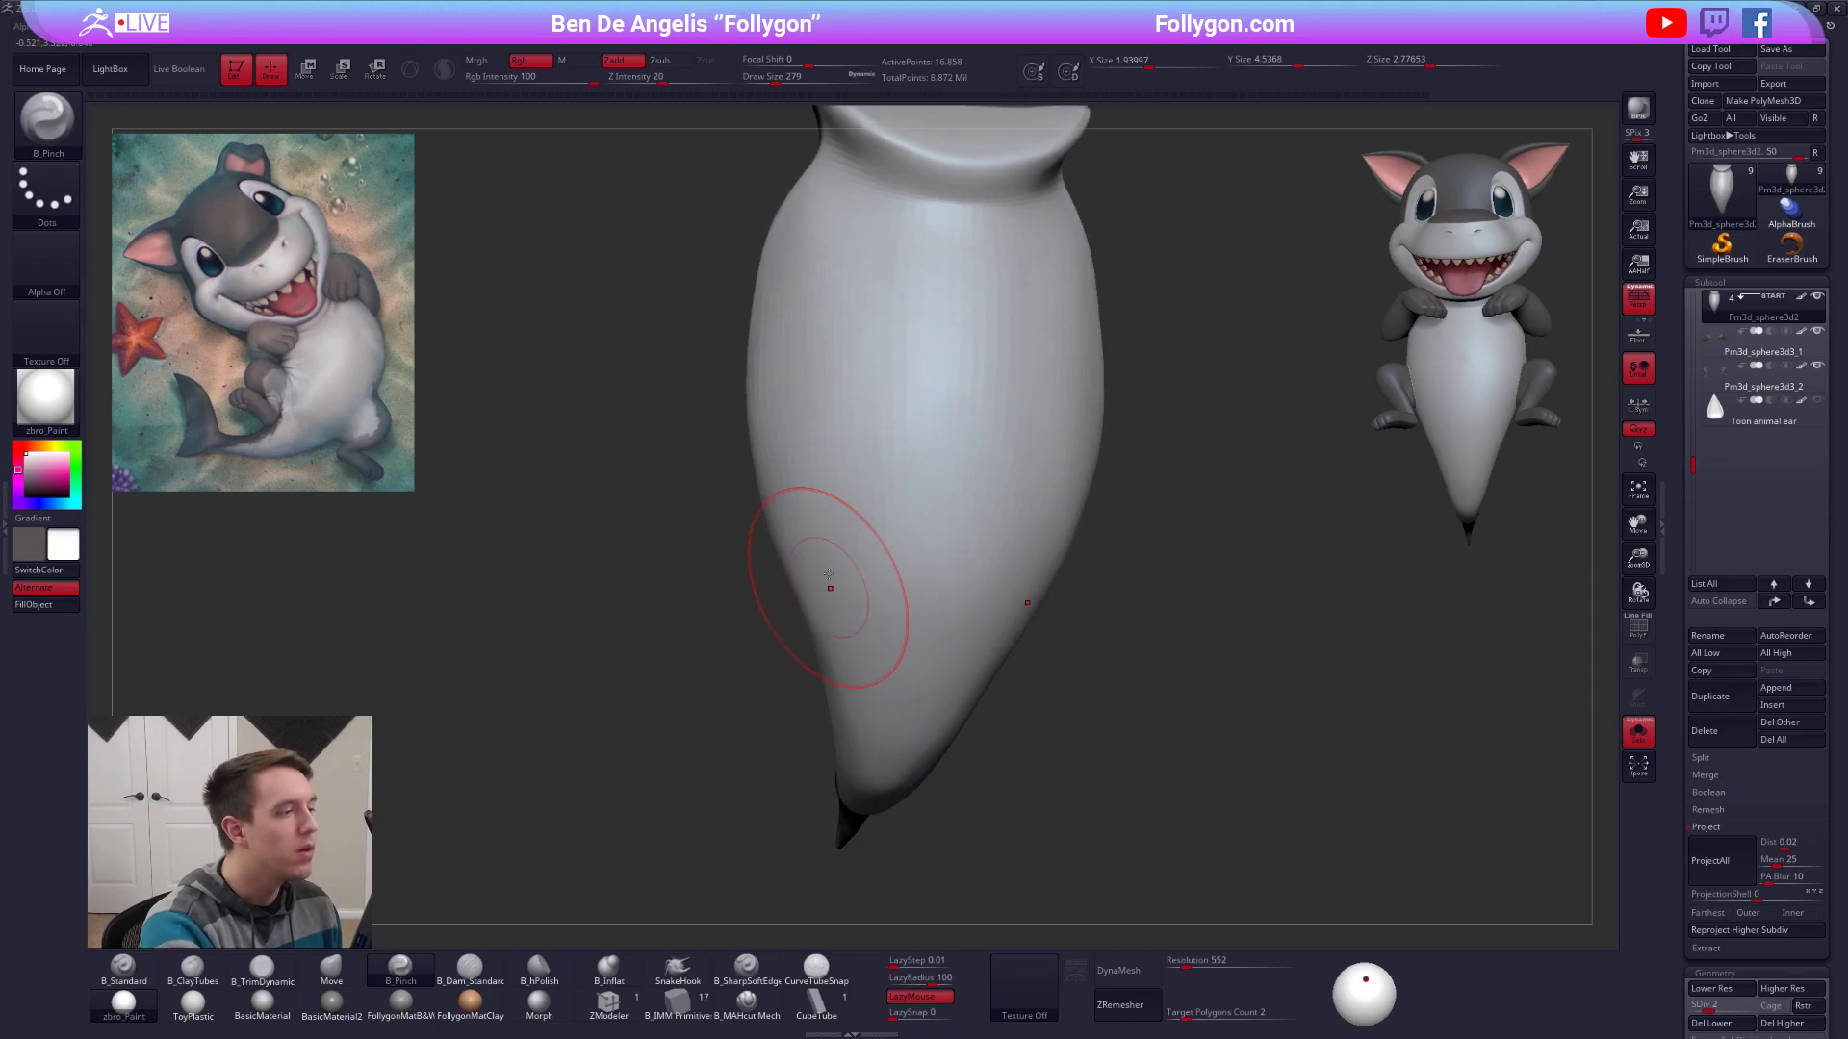
Raise the body to its highest subdivision level and review it together with the full character.
key(ctrl+d)
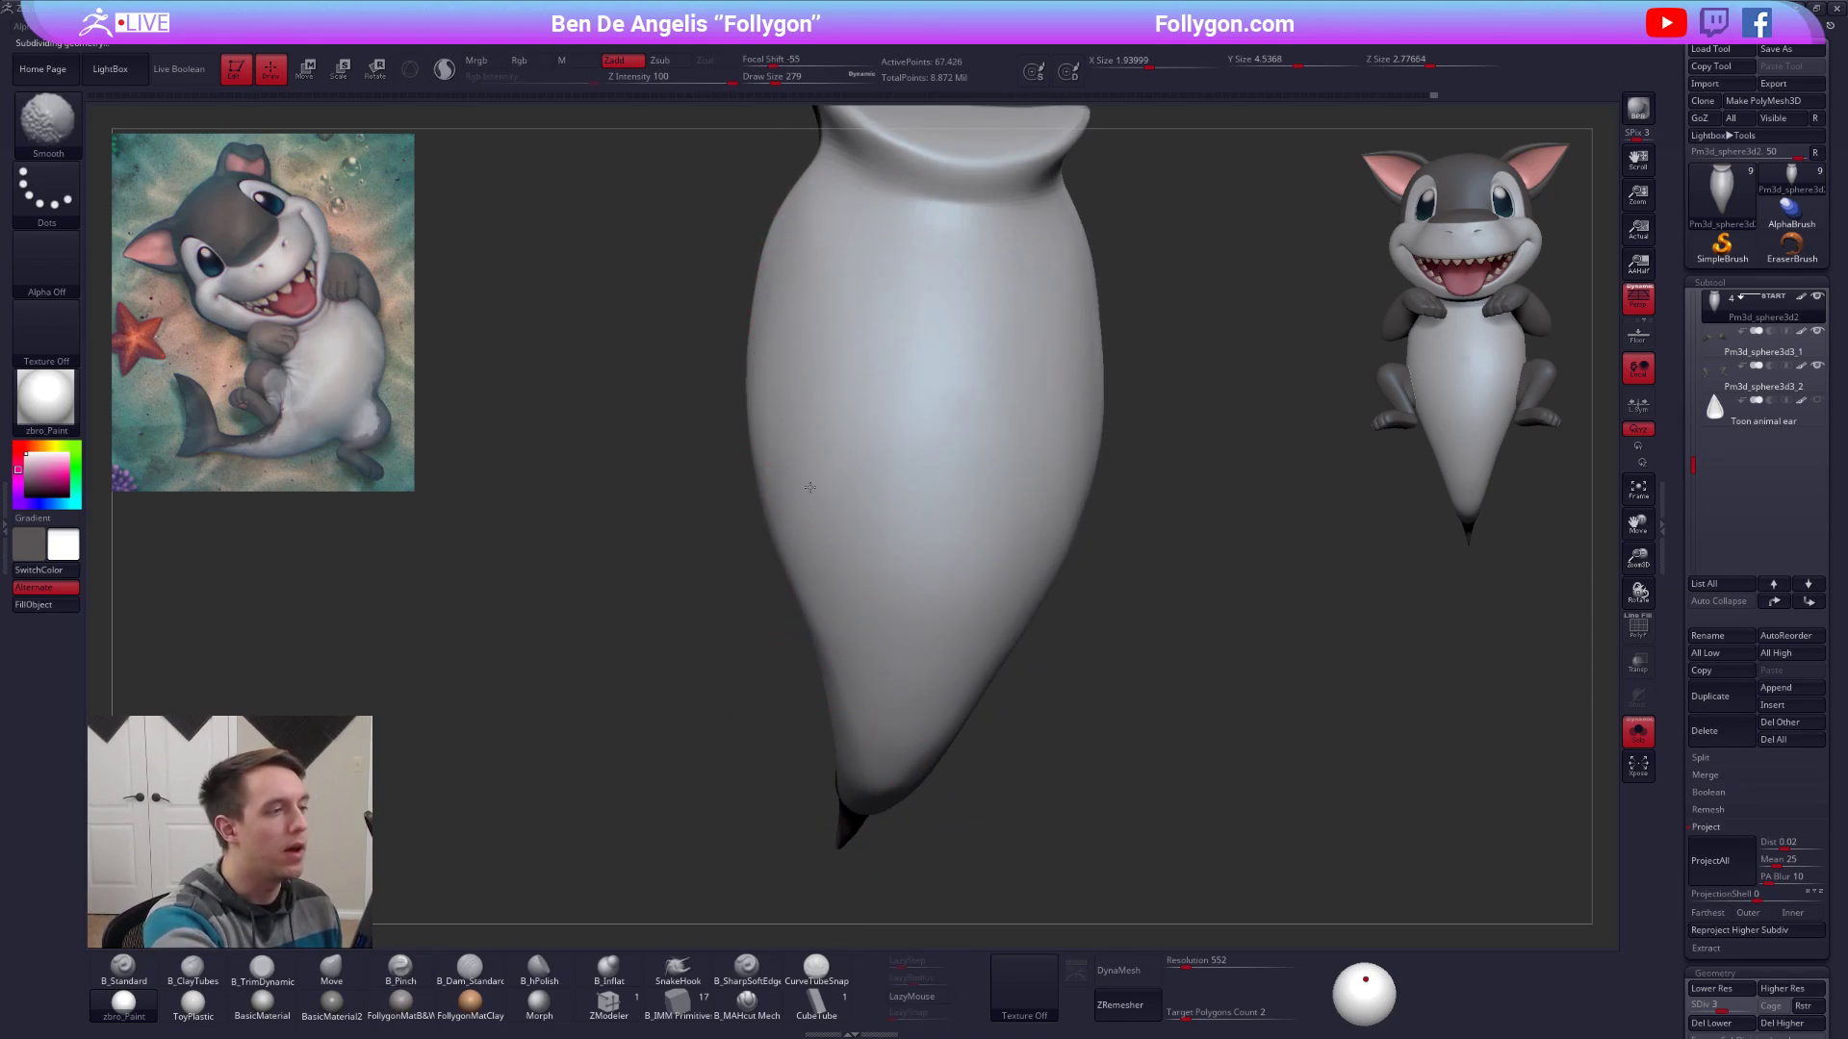
key(ctrl+d)
right_drag(825, 362, 866, 433)
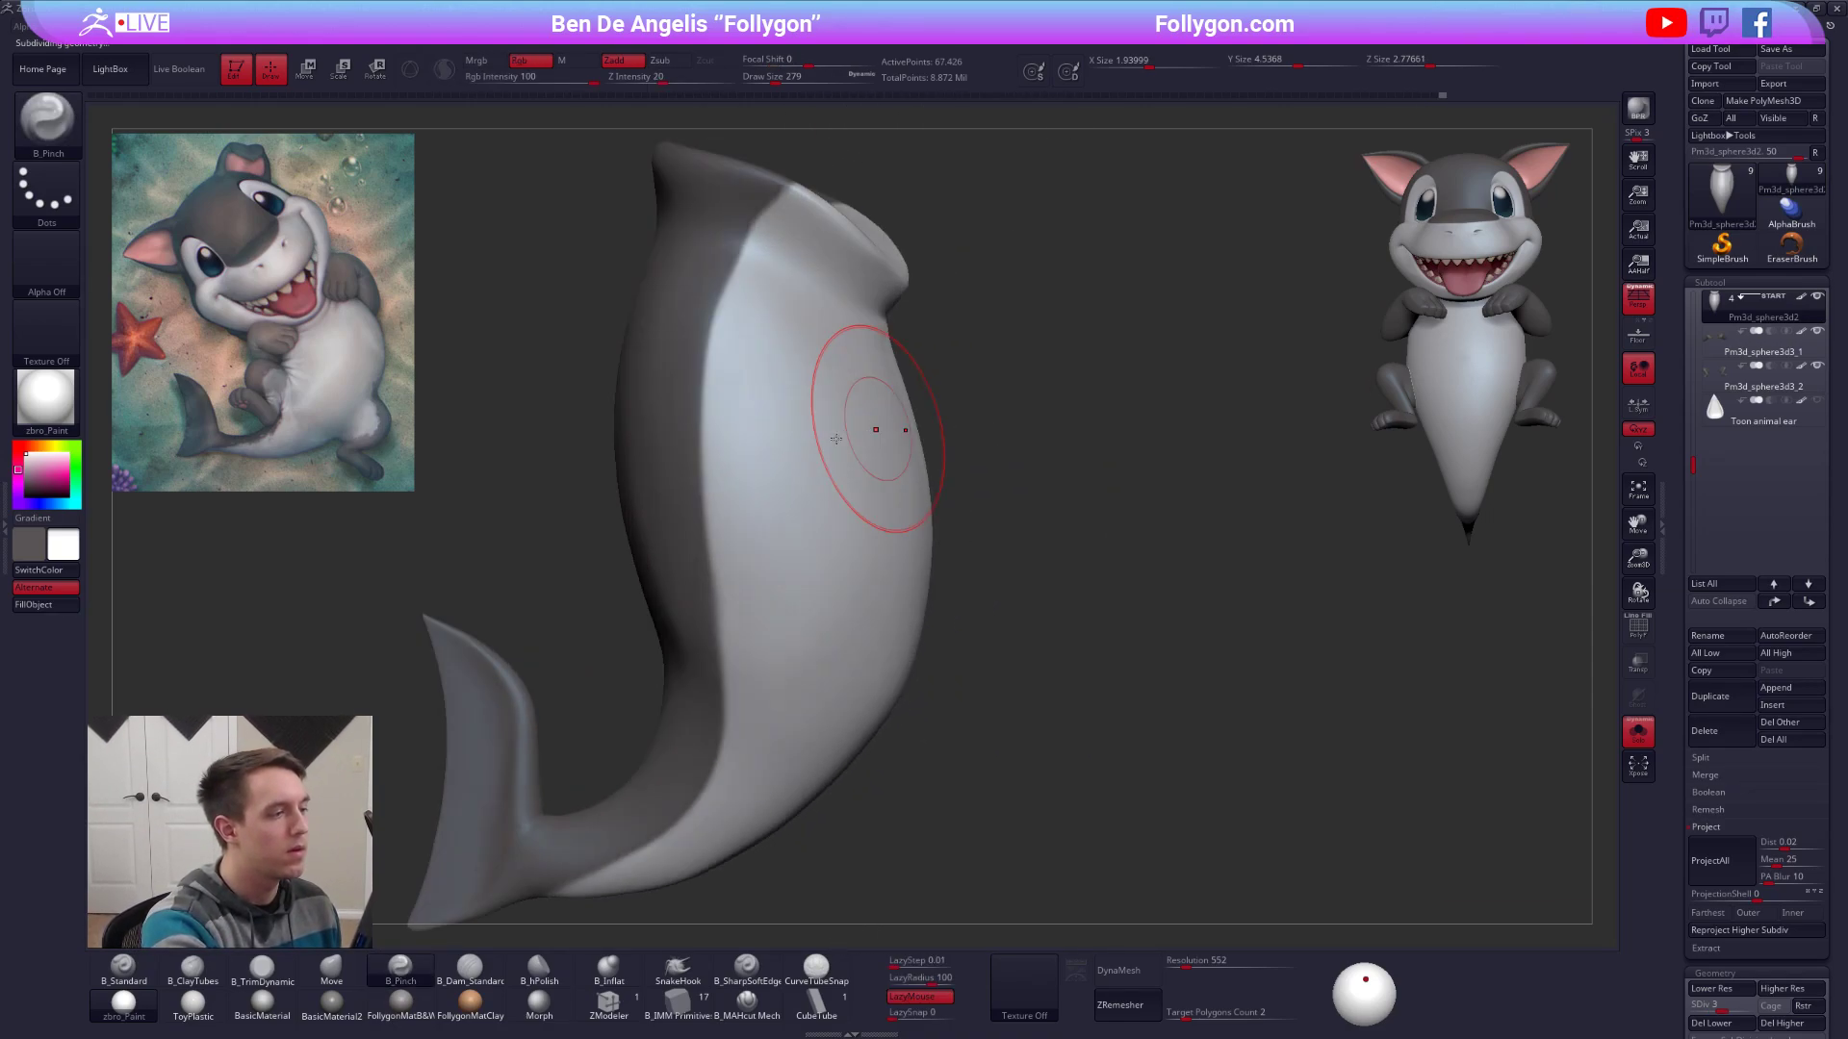
mouse_move(788, 568)
right_down()
mouse_move(783, 709)
mouse_move(1167, 734)
right_up()
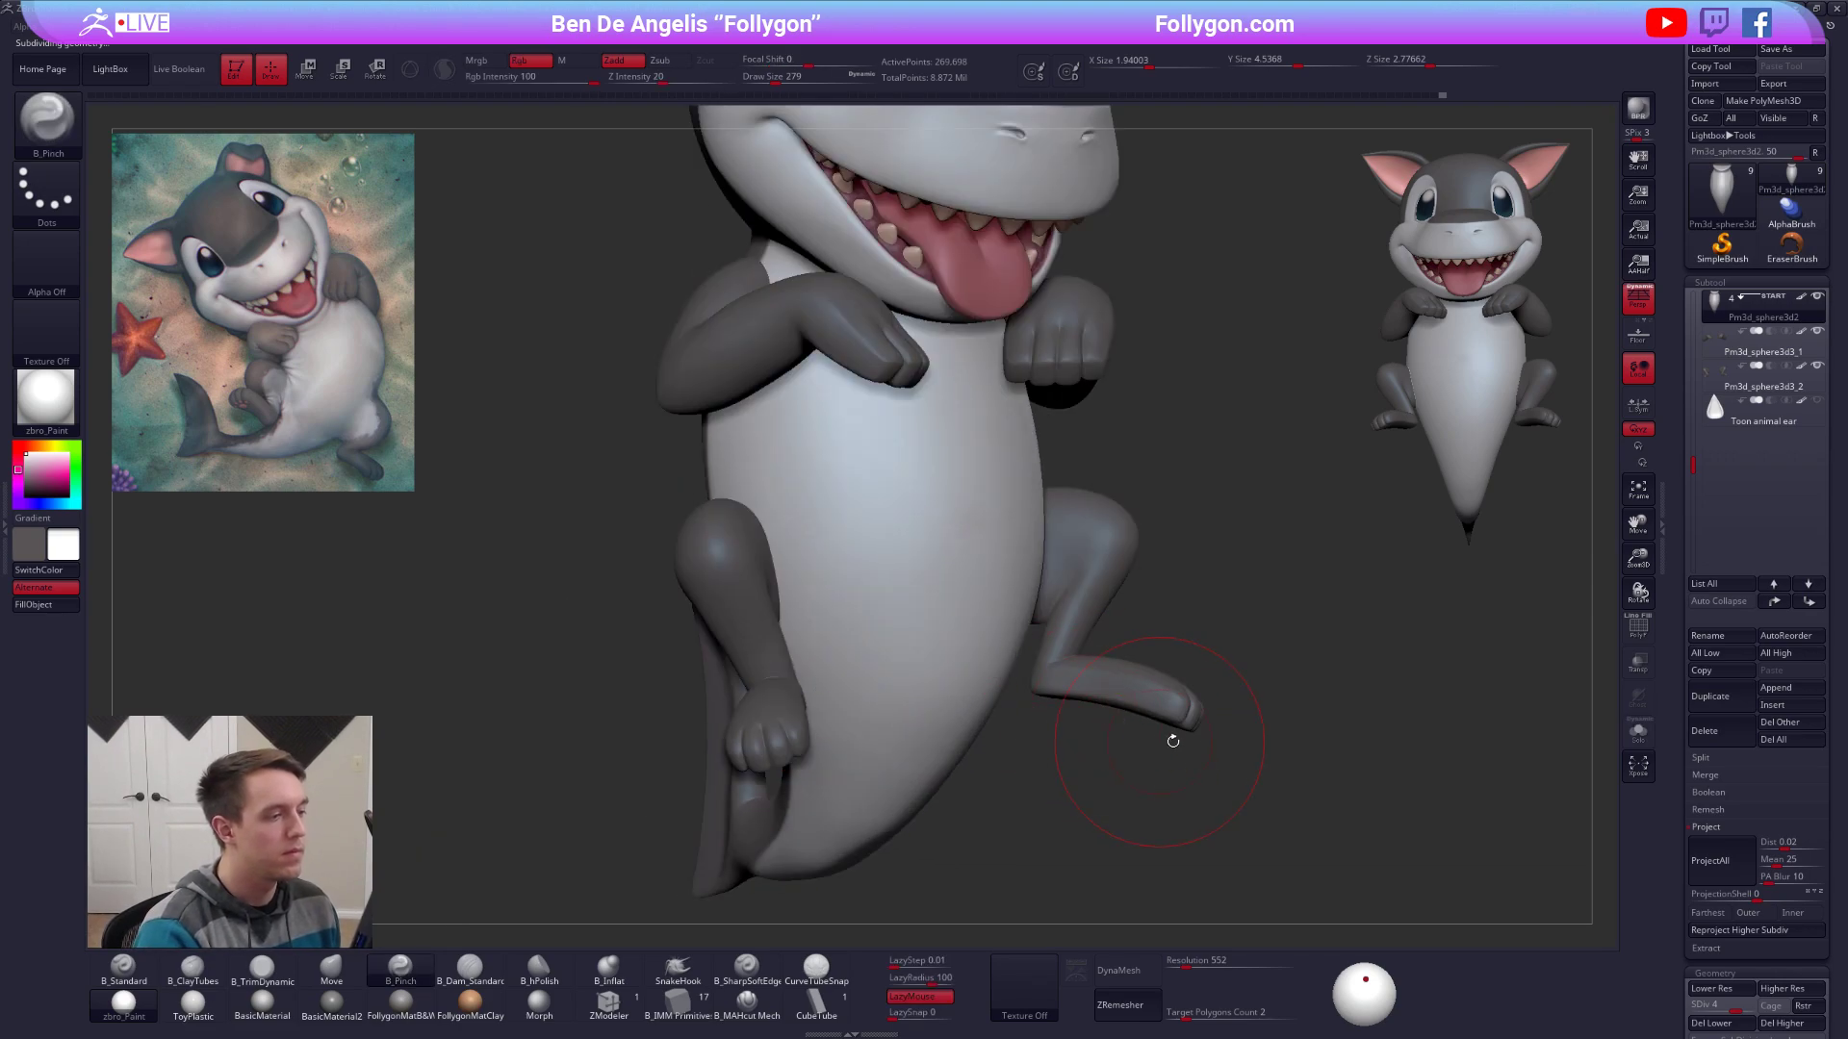
key(ctrl+d)
right_drag(1080, 774, 931, 698)
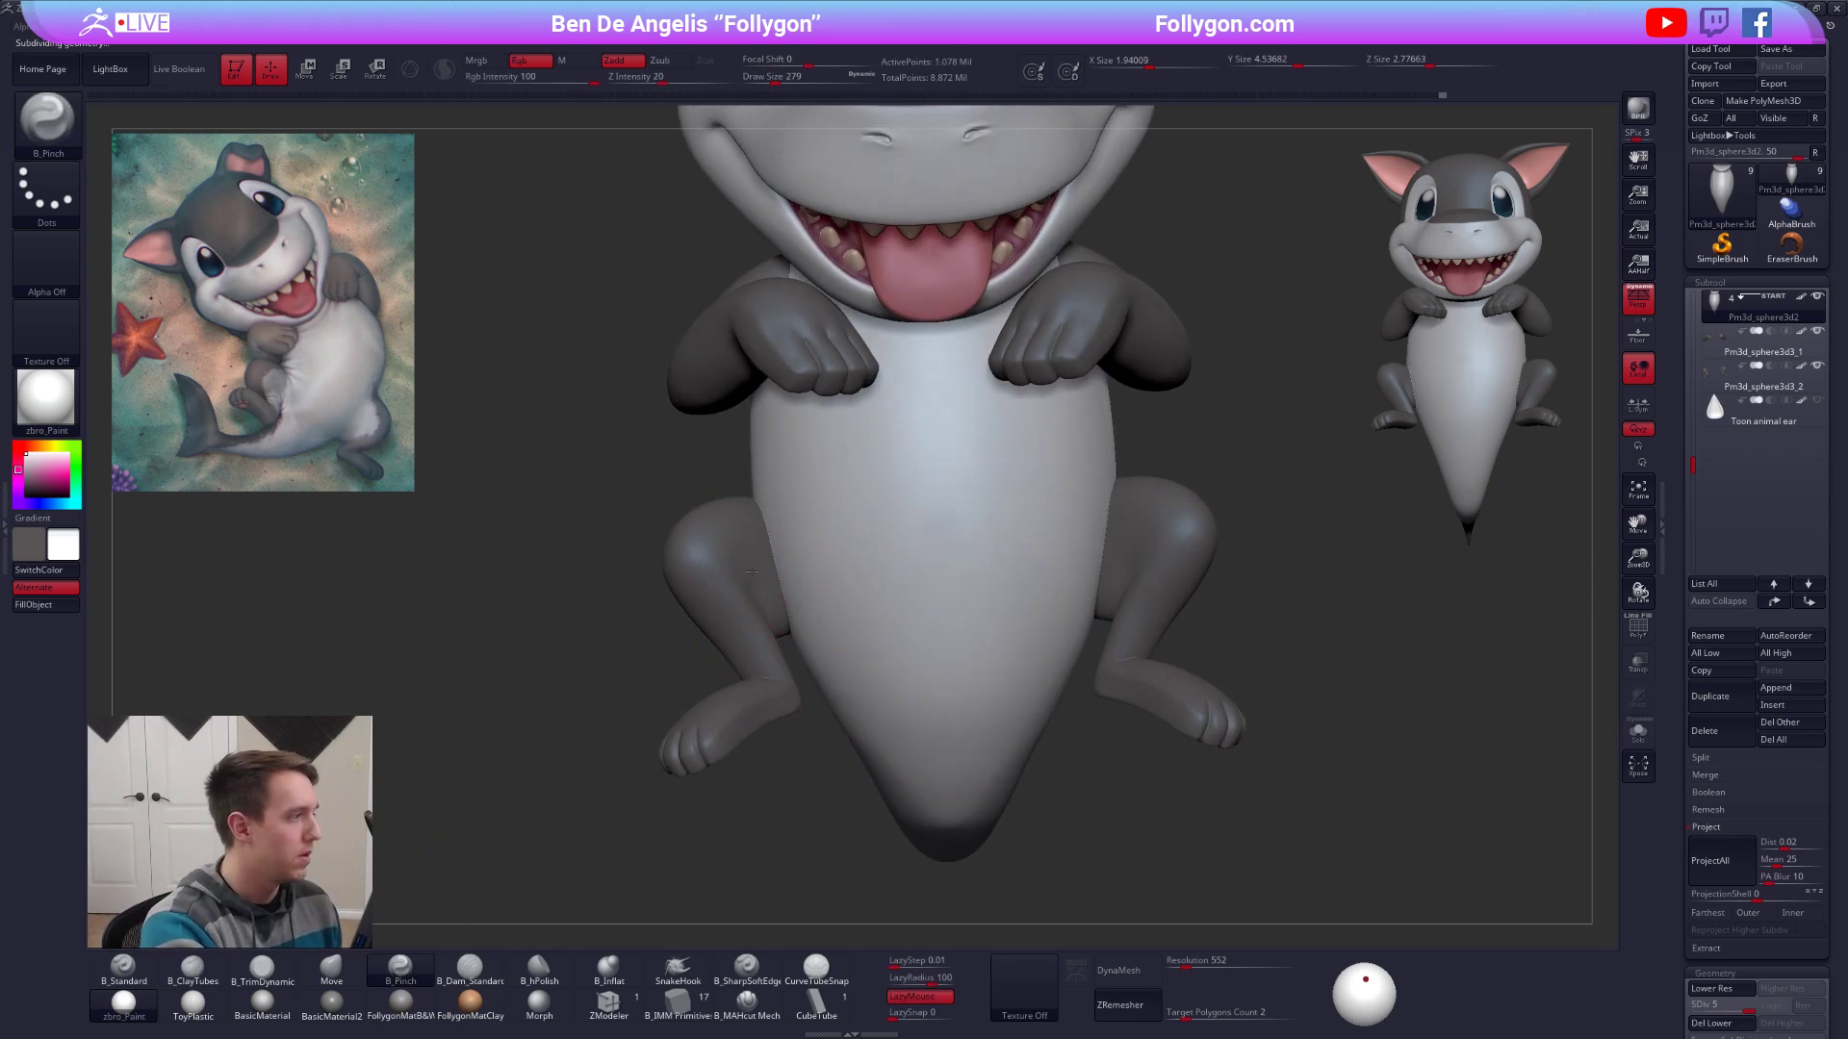
Lower the body to subdivision level 2 and adjust its sides beside the thighs using Move at draw size 239.
key(shift+d)
key(shift+d)
key(space)
drag(767, 561, 780, 587)
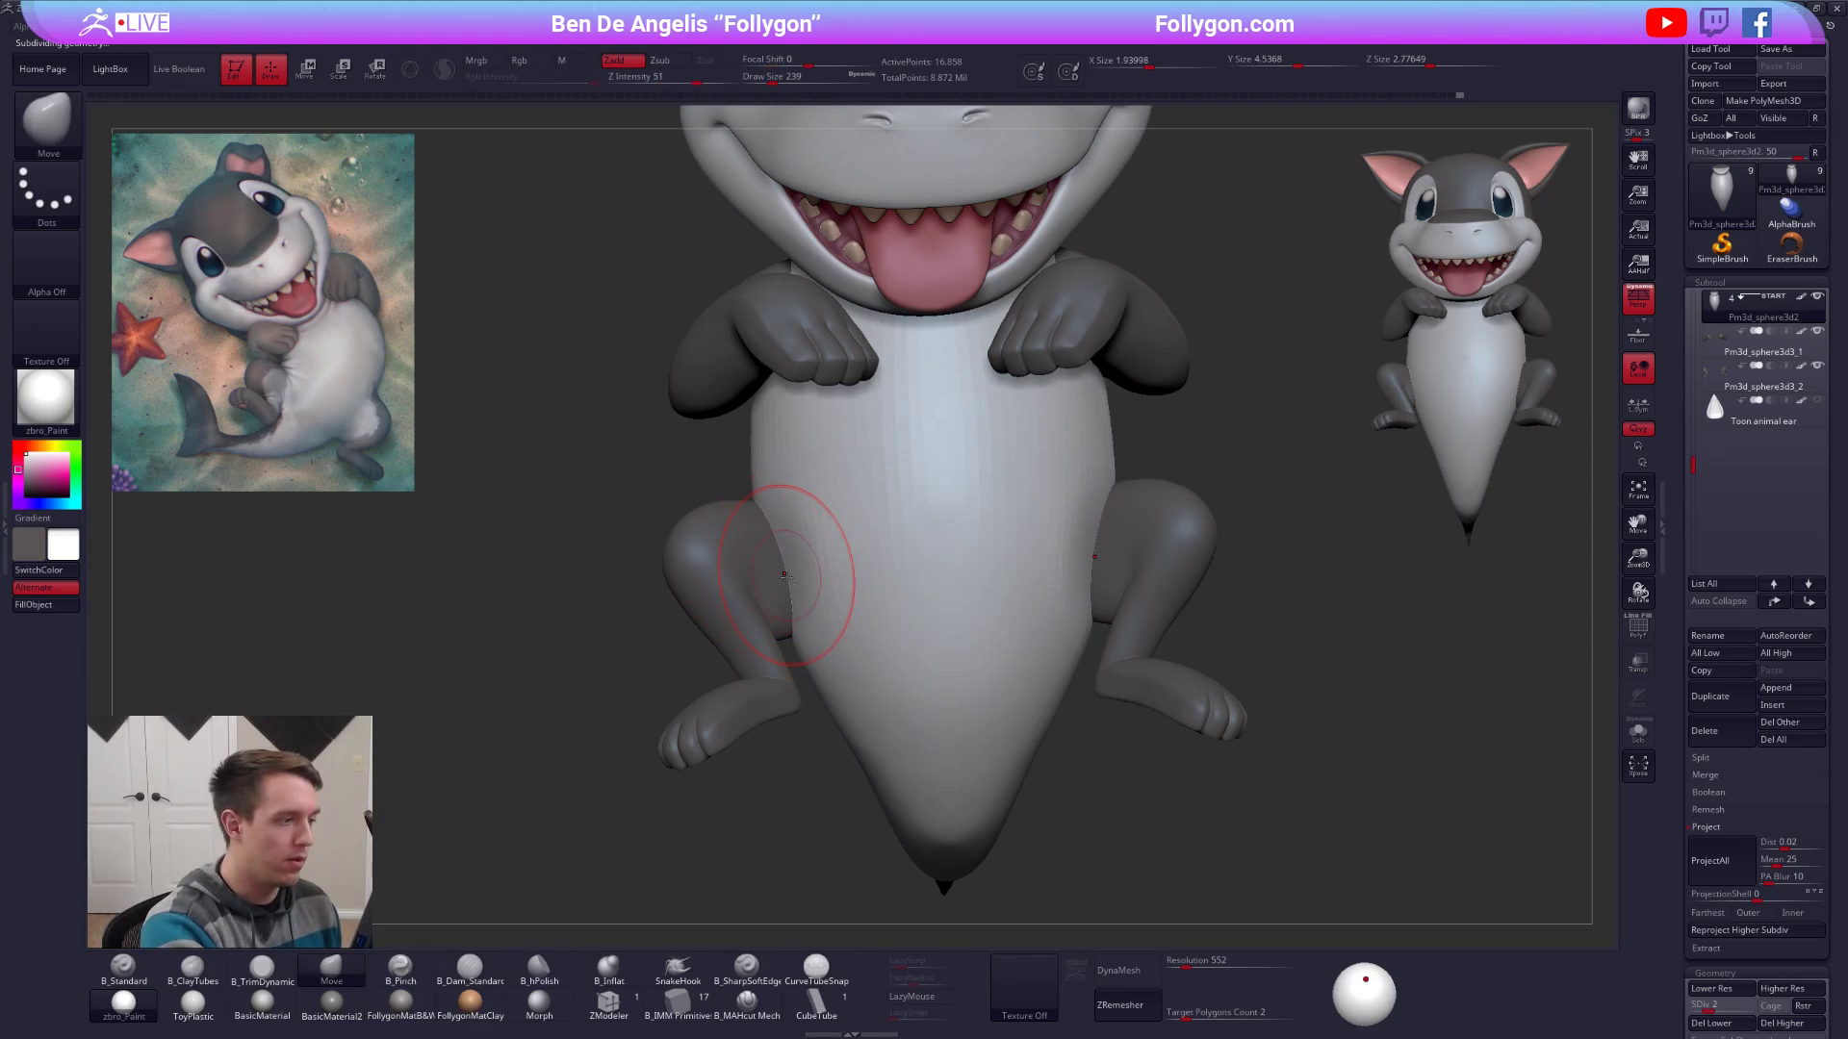
alt+right_drag(785, 457, 805, 558)
Isolate the body and reshape its upper sides below the shoulders with the Move brush at draw size 215.
key(alt+s)
key(space)
drag(814, 475, 805, 474)
key(space)
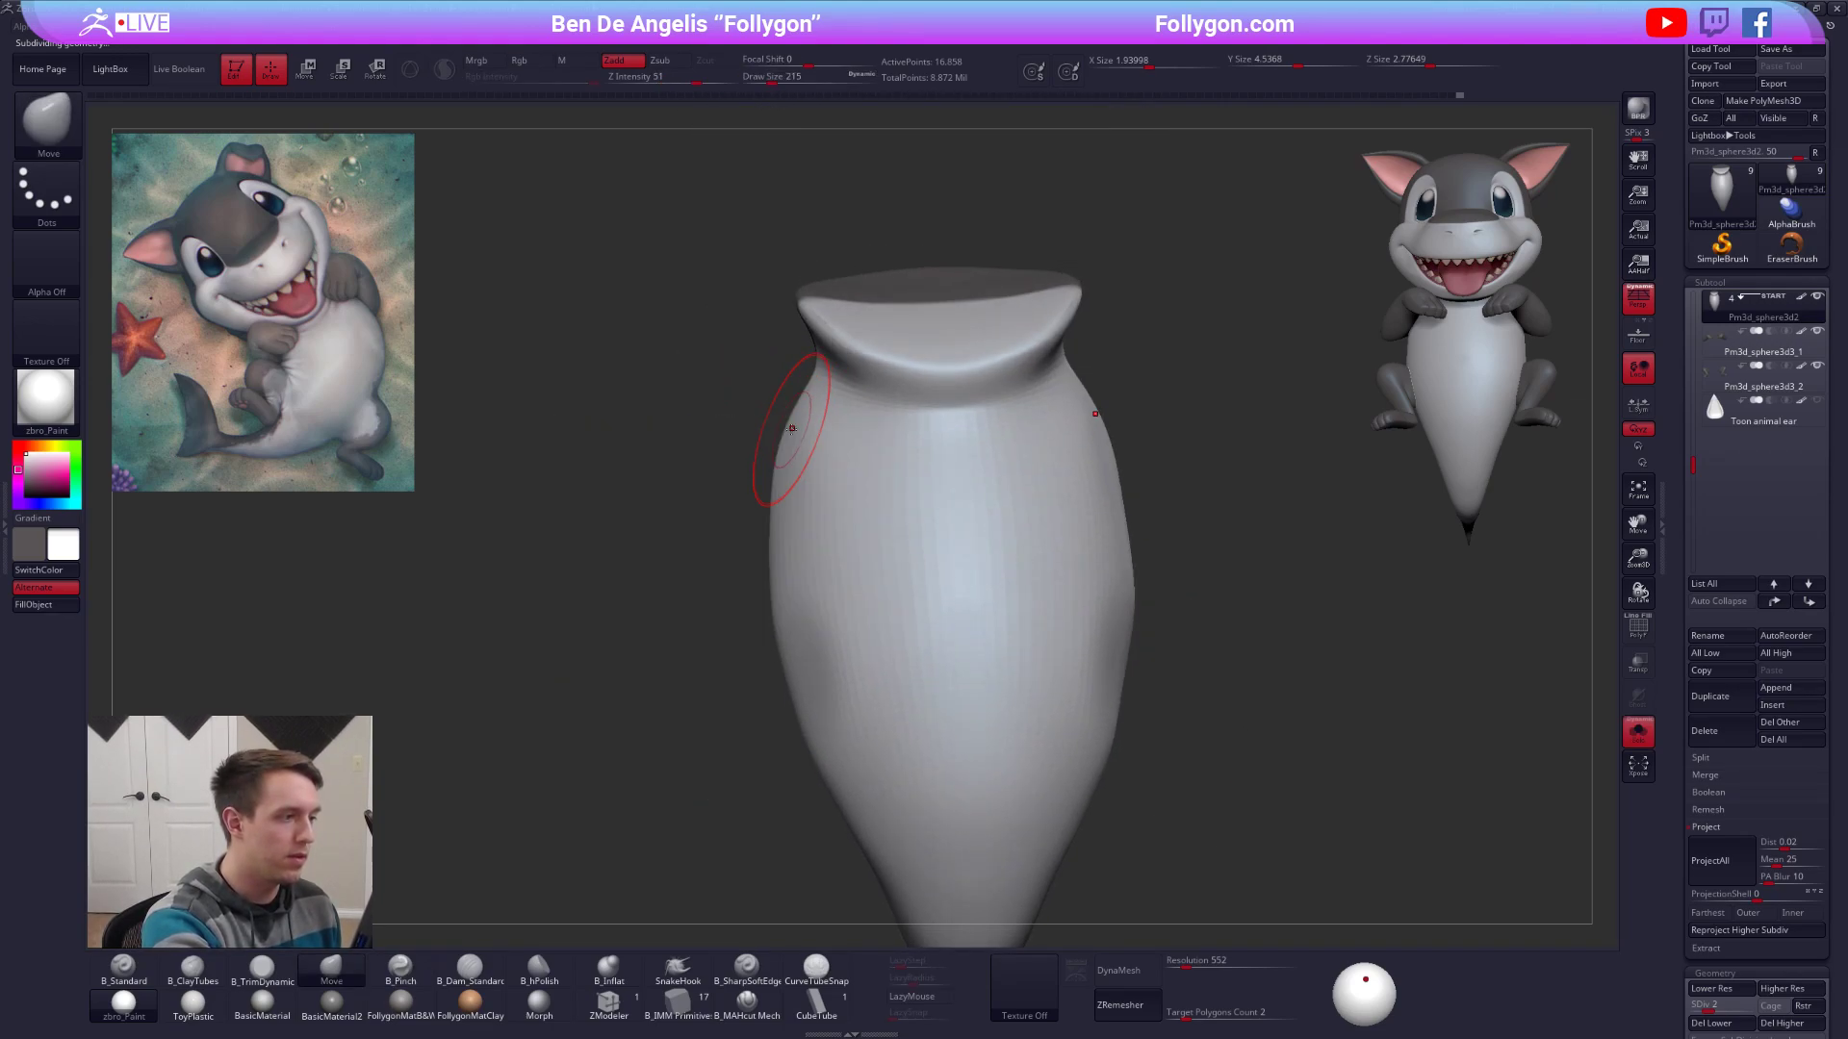
key(alt+s)
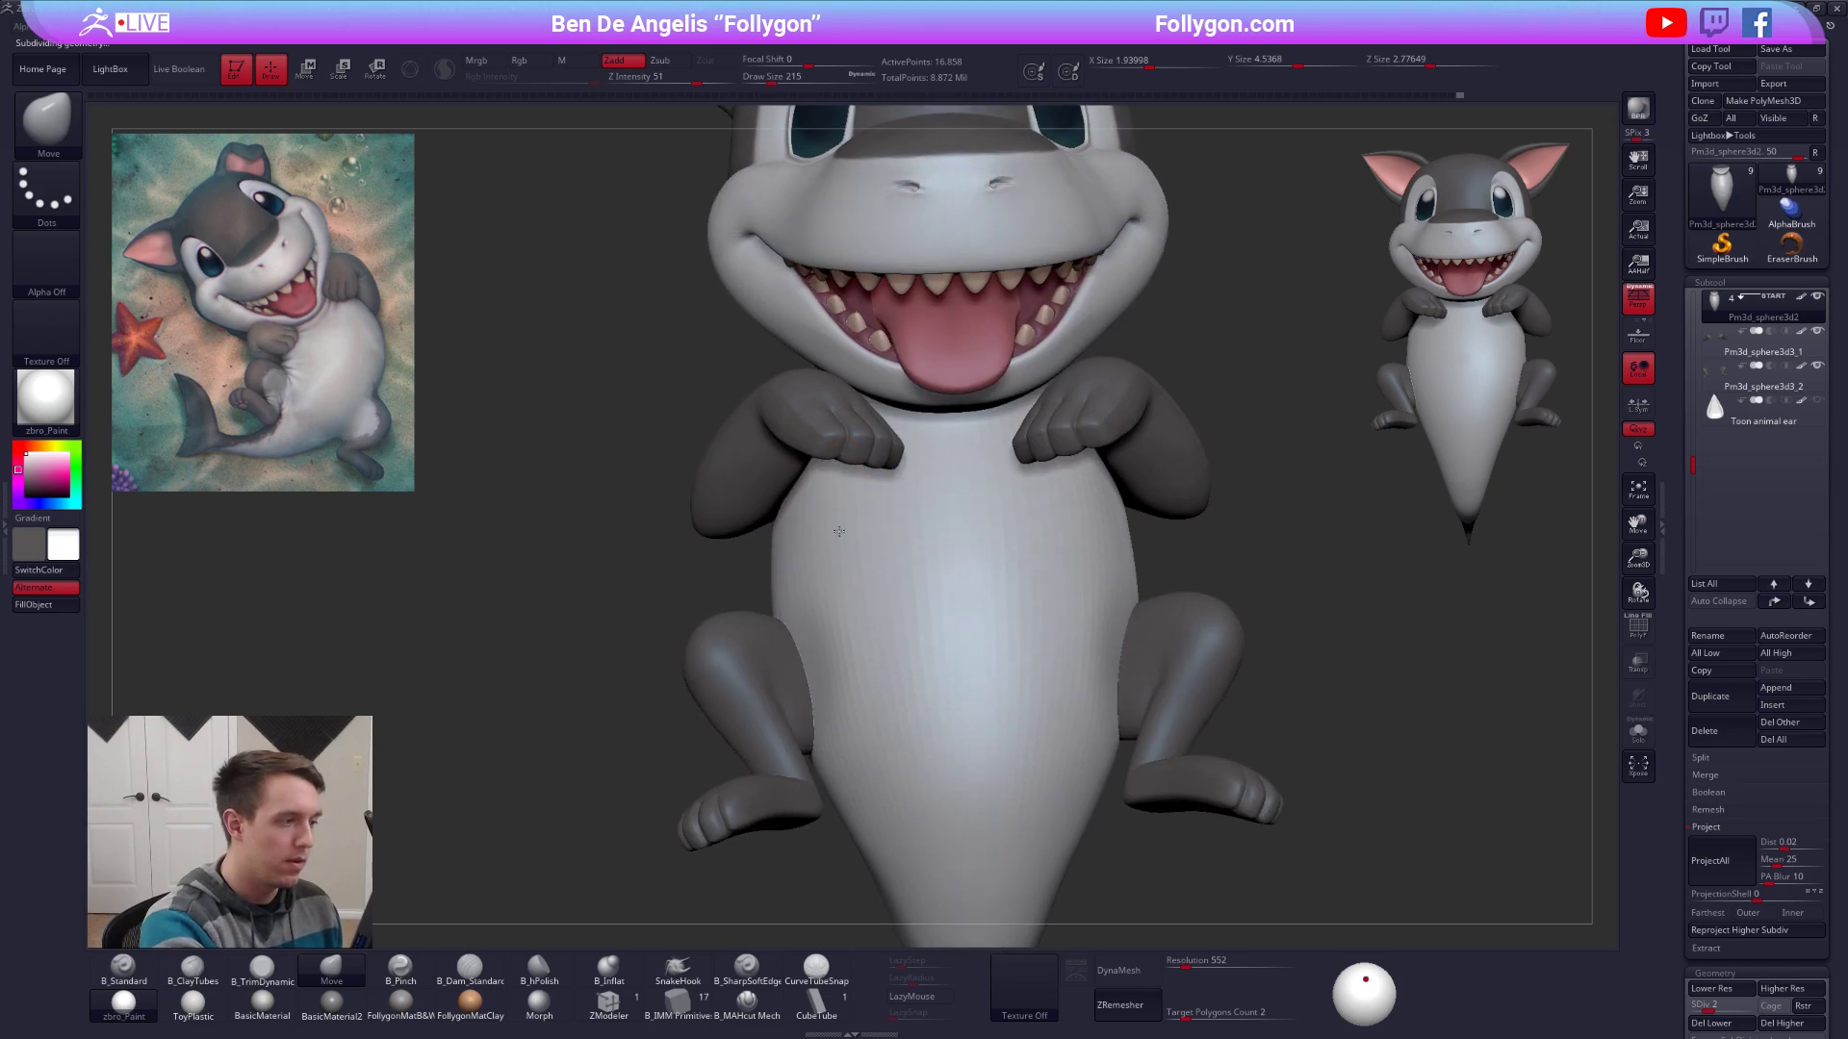
key(alt+s)
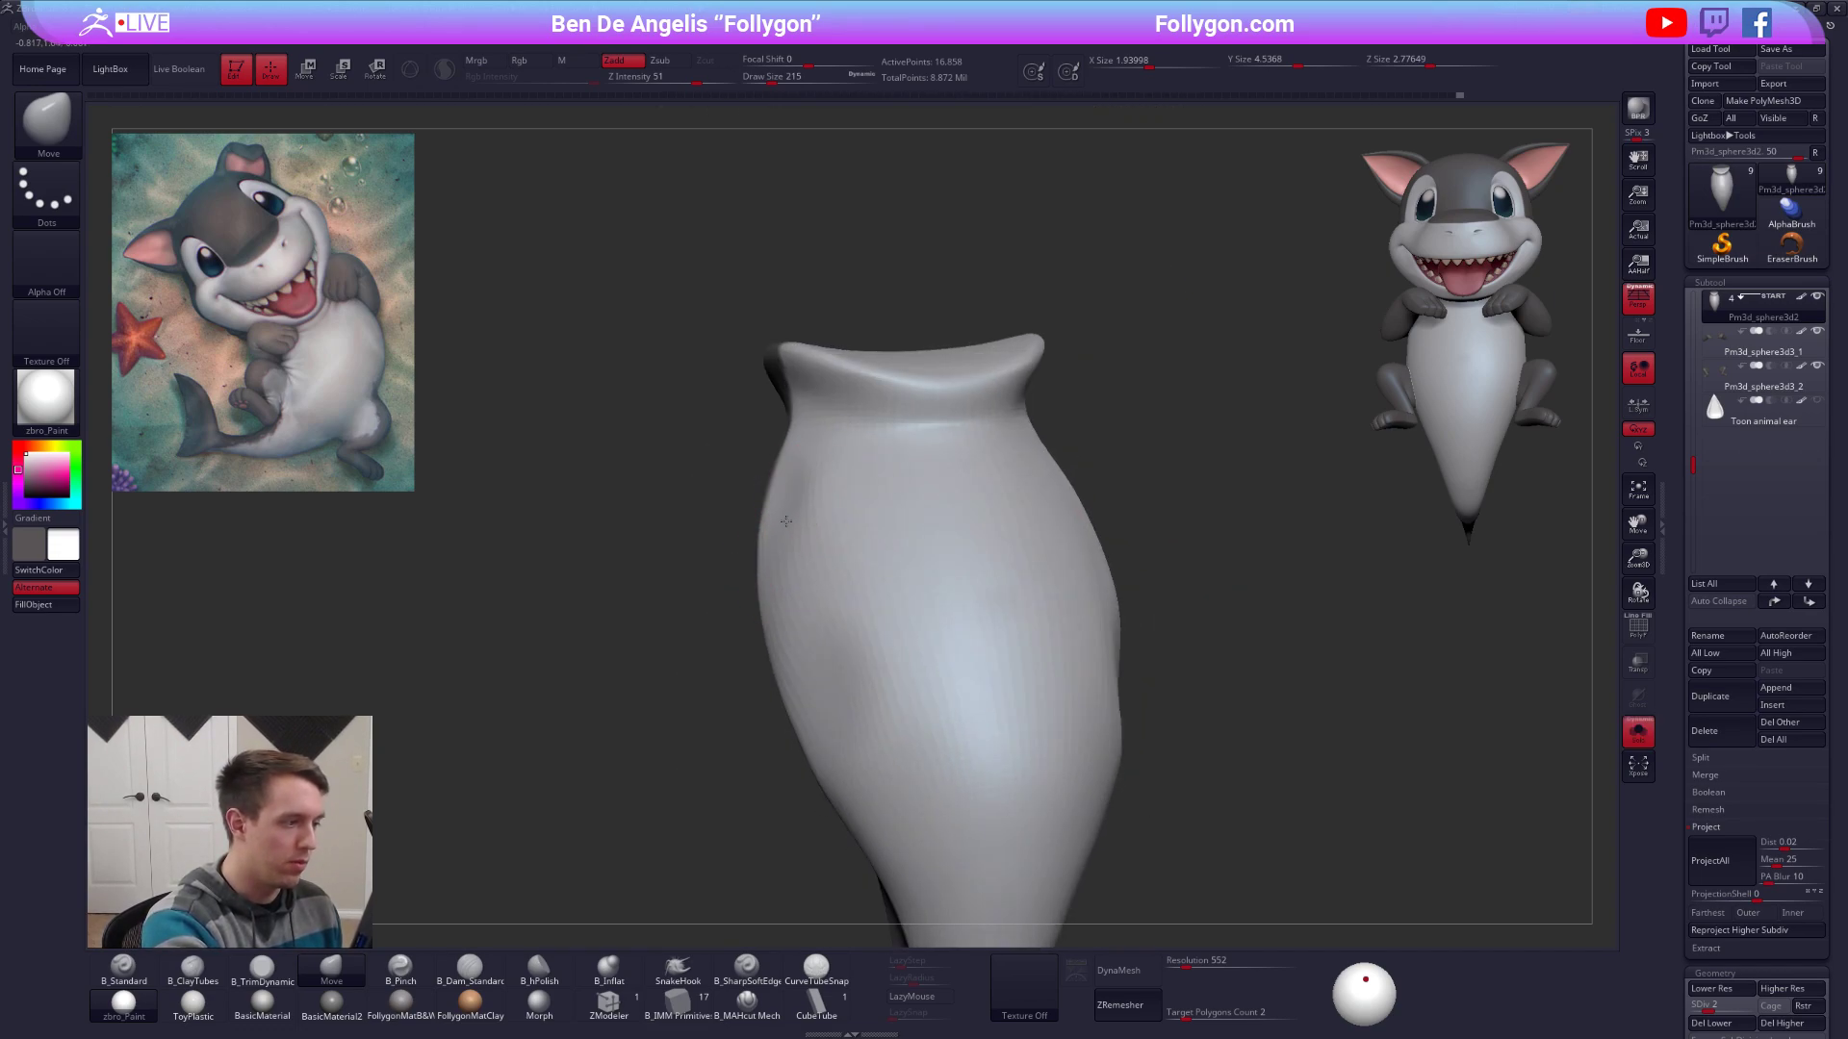
drag(786, 520, 798, 521)
mouse_move(798, 522)
right_down()
mouse_move(929, 541)
mouse_move(881, 541)
mouse_move(847, 578)
mouse_move(910, 648)
right_up()
key(alt+s)
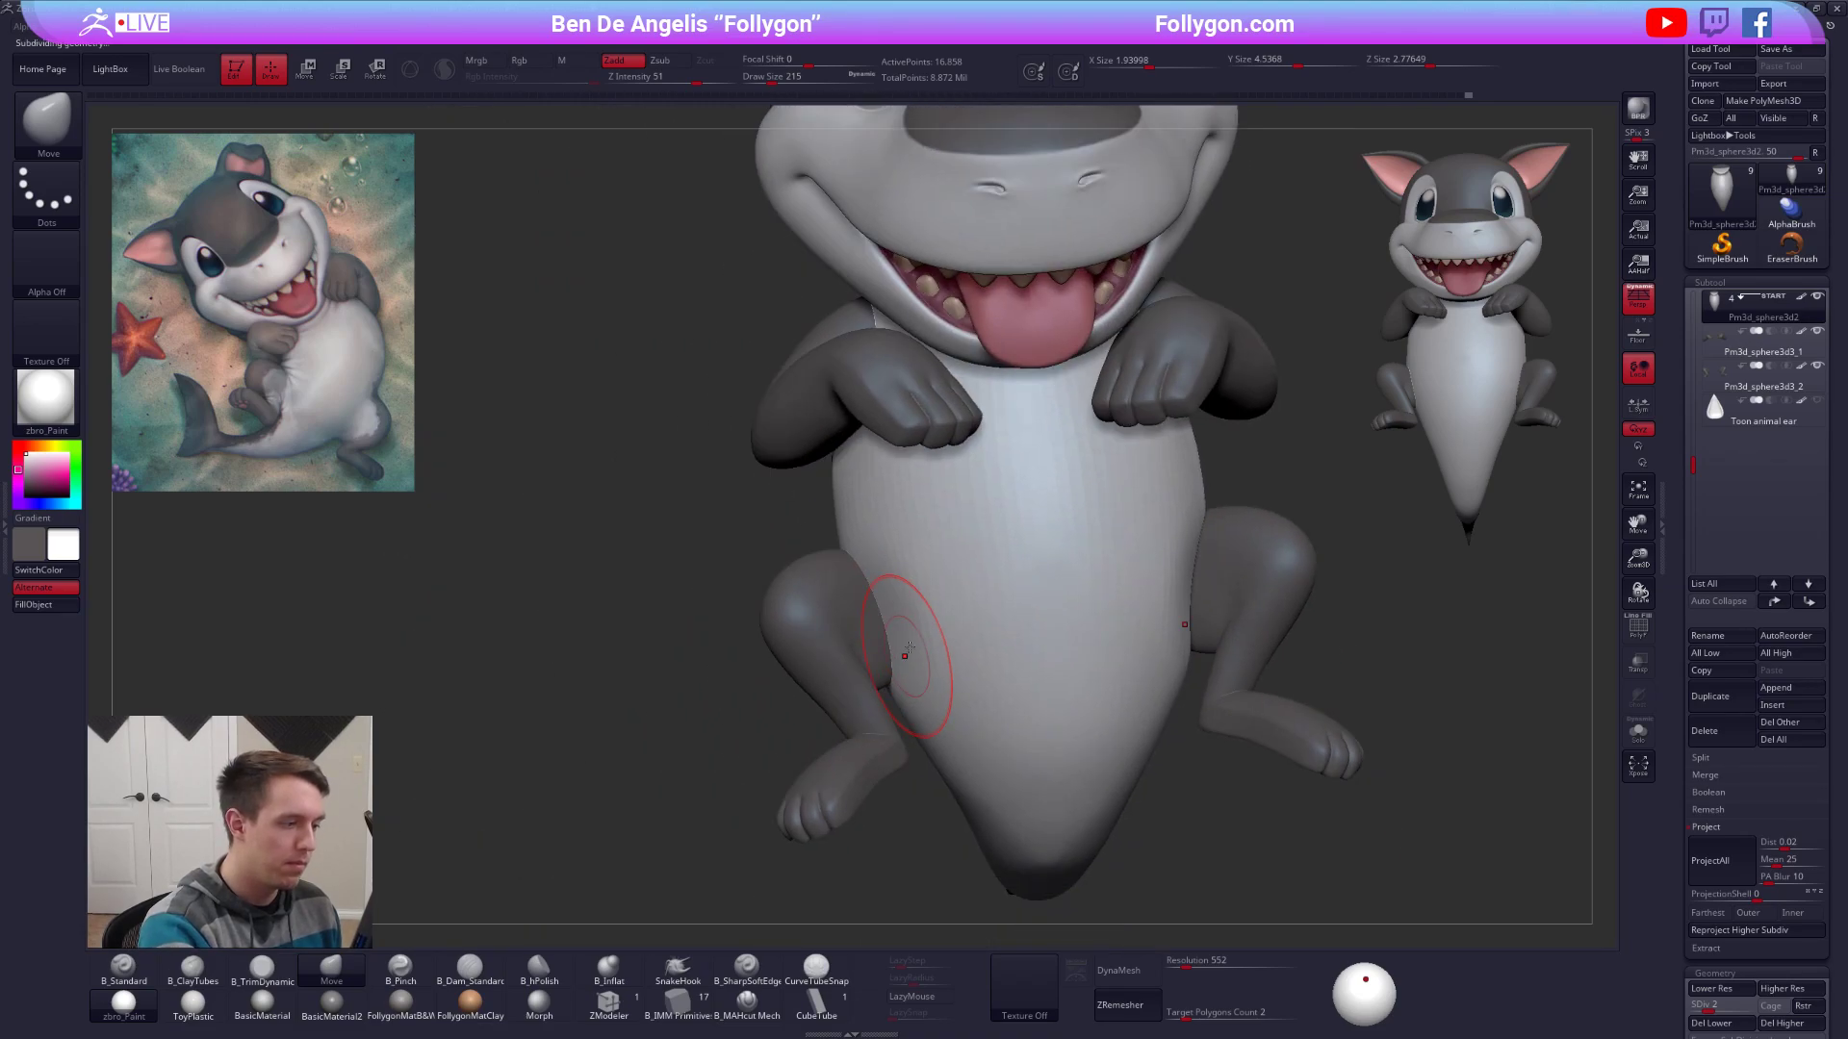
Select the legs subtool and reduce the Move brush's draw size to 104.
alt+click(884, 623)
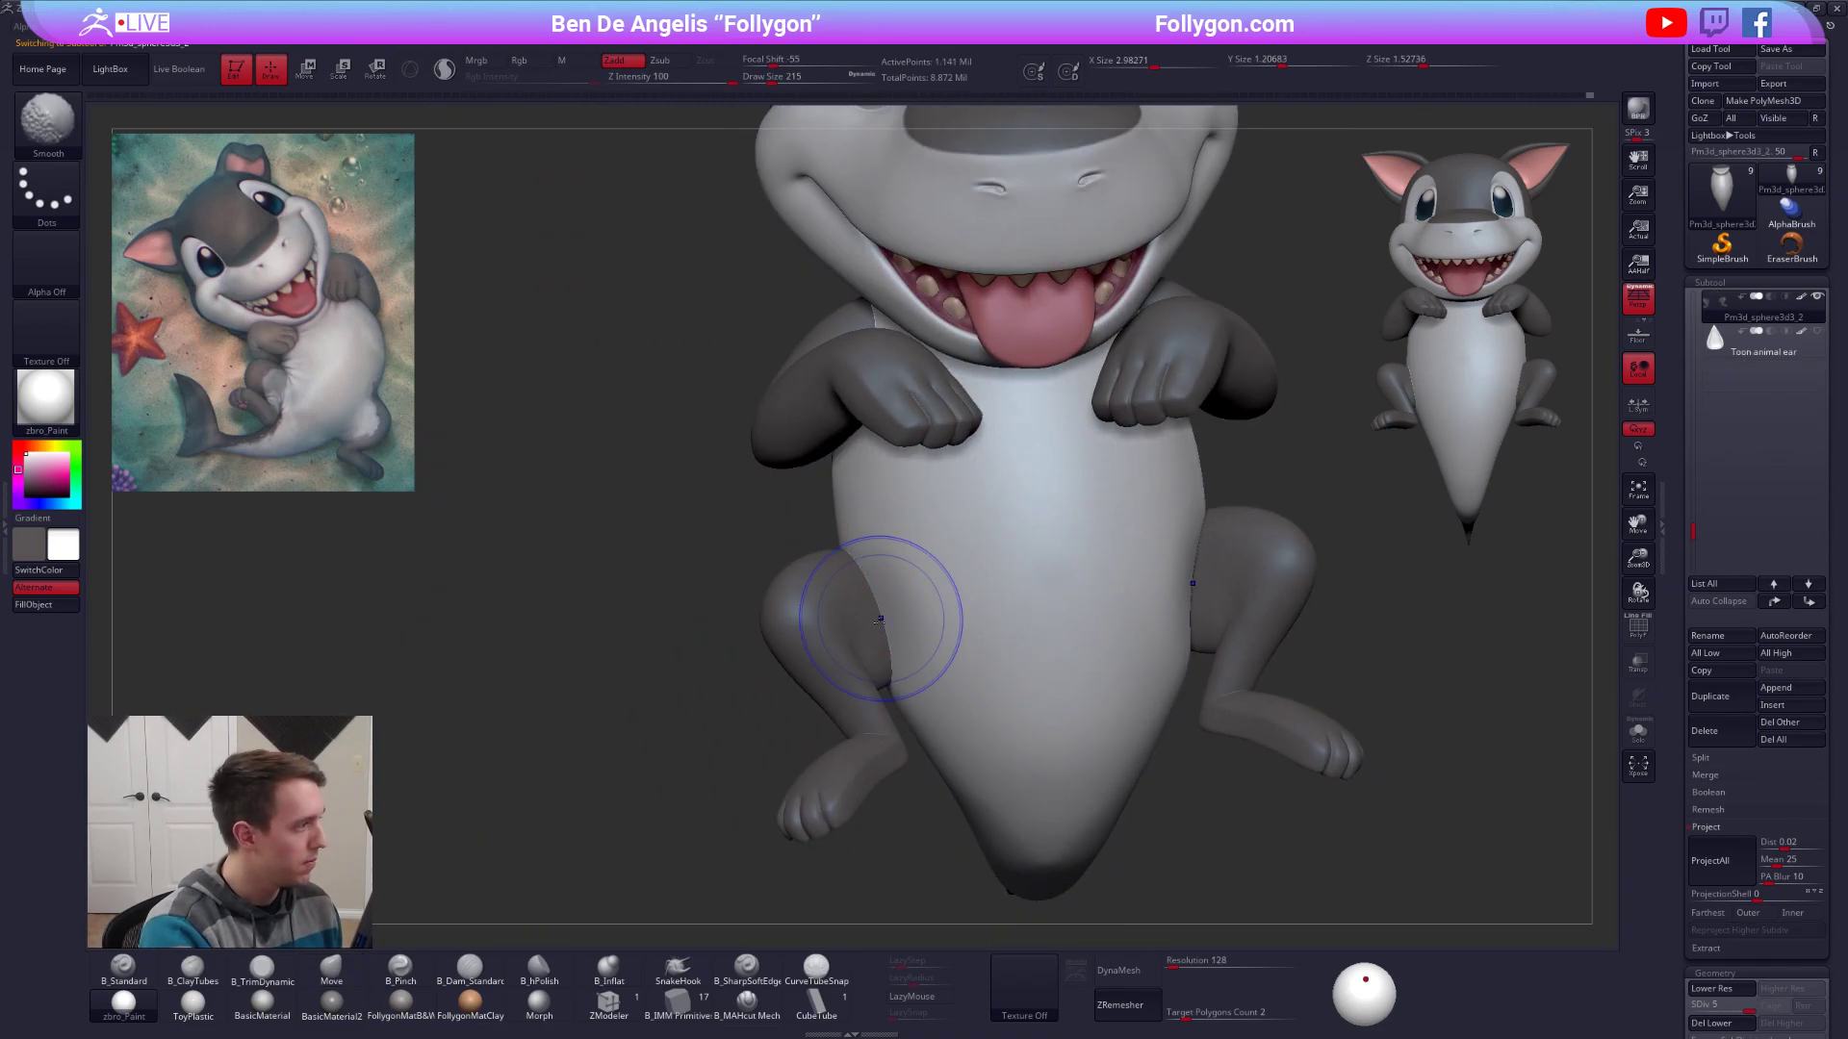
key(shift+f)
key(shift+f)
key(space)
mouse_move(855, 630)
right_down()
mouse_move(912, 674)
mouse_move(824, 643)
mouse_move(866, 651)
right_up()
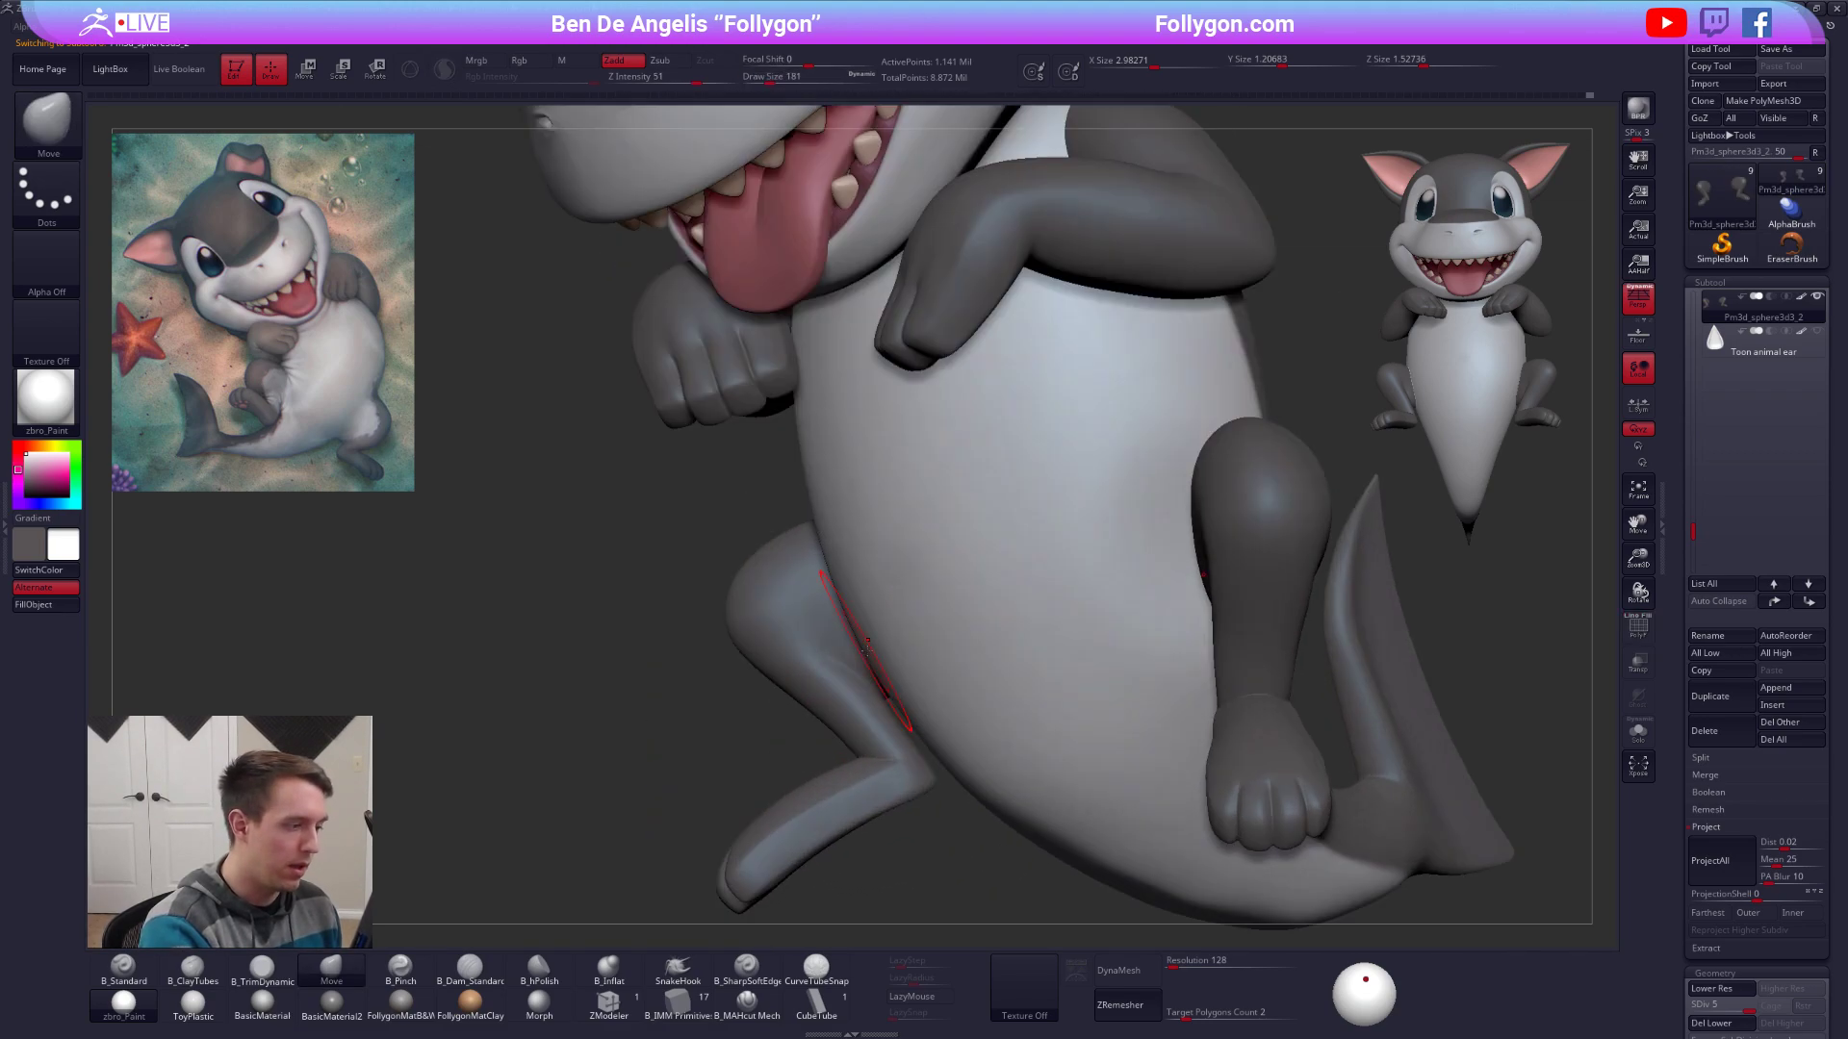
key(space)
drag(866, 651, 858, 651)
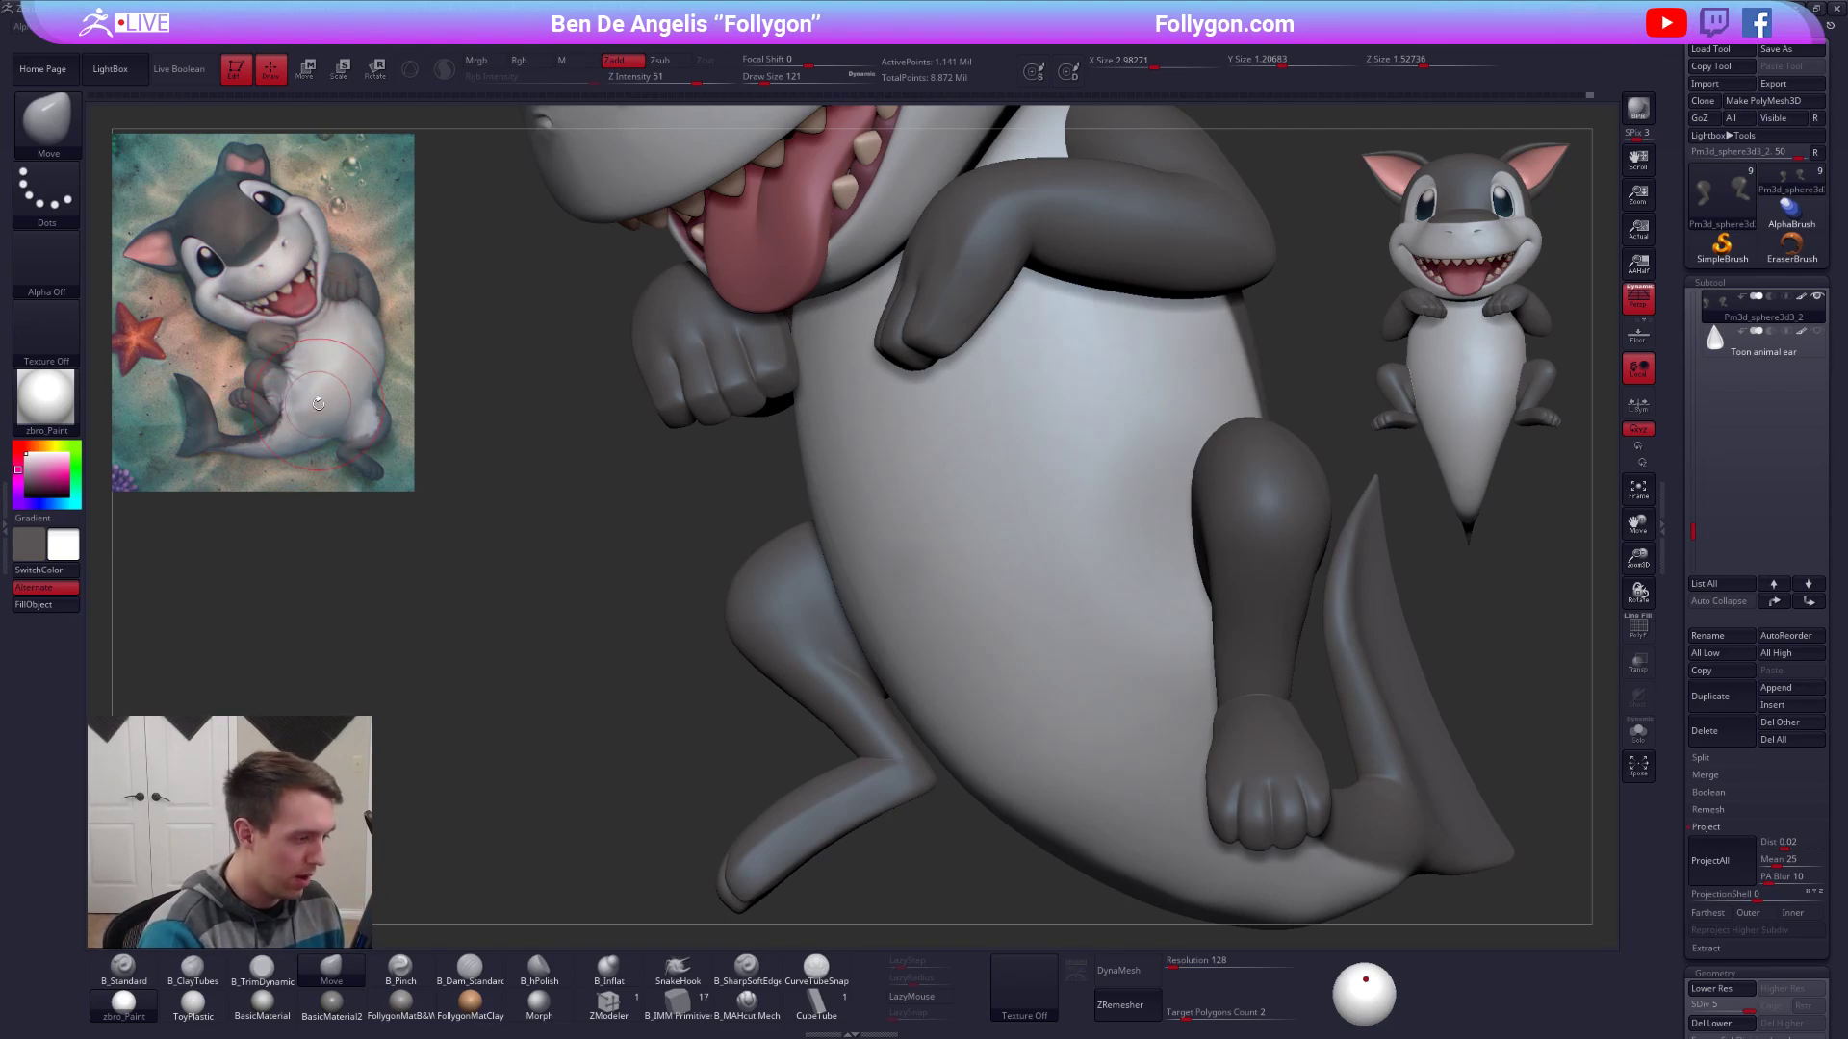
key(space)
Isolate the legs and lasso-mask the inner thigh down to the ankle.
key(ctrl+shift+space)
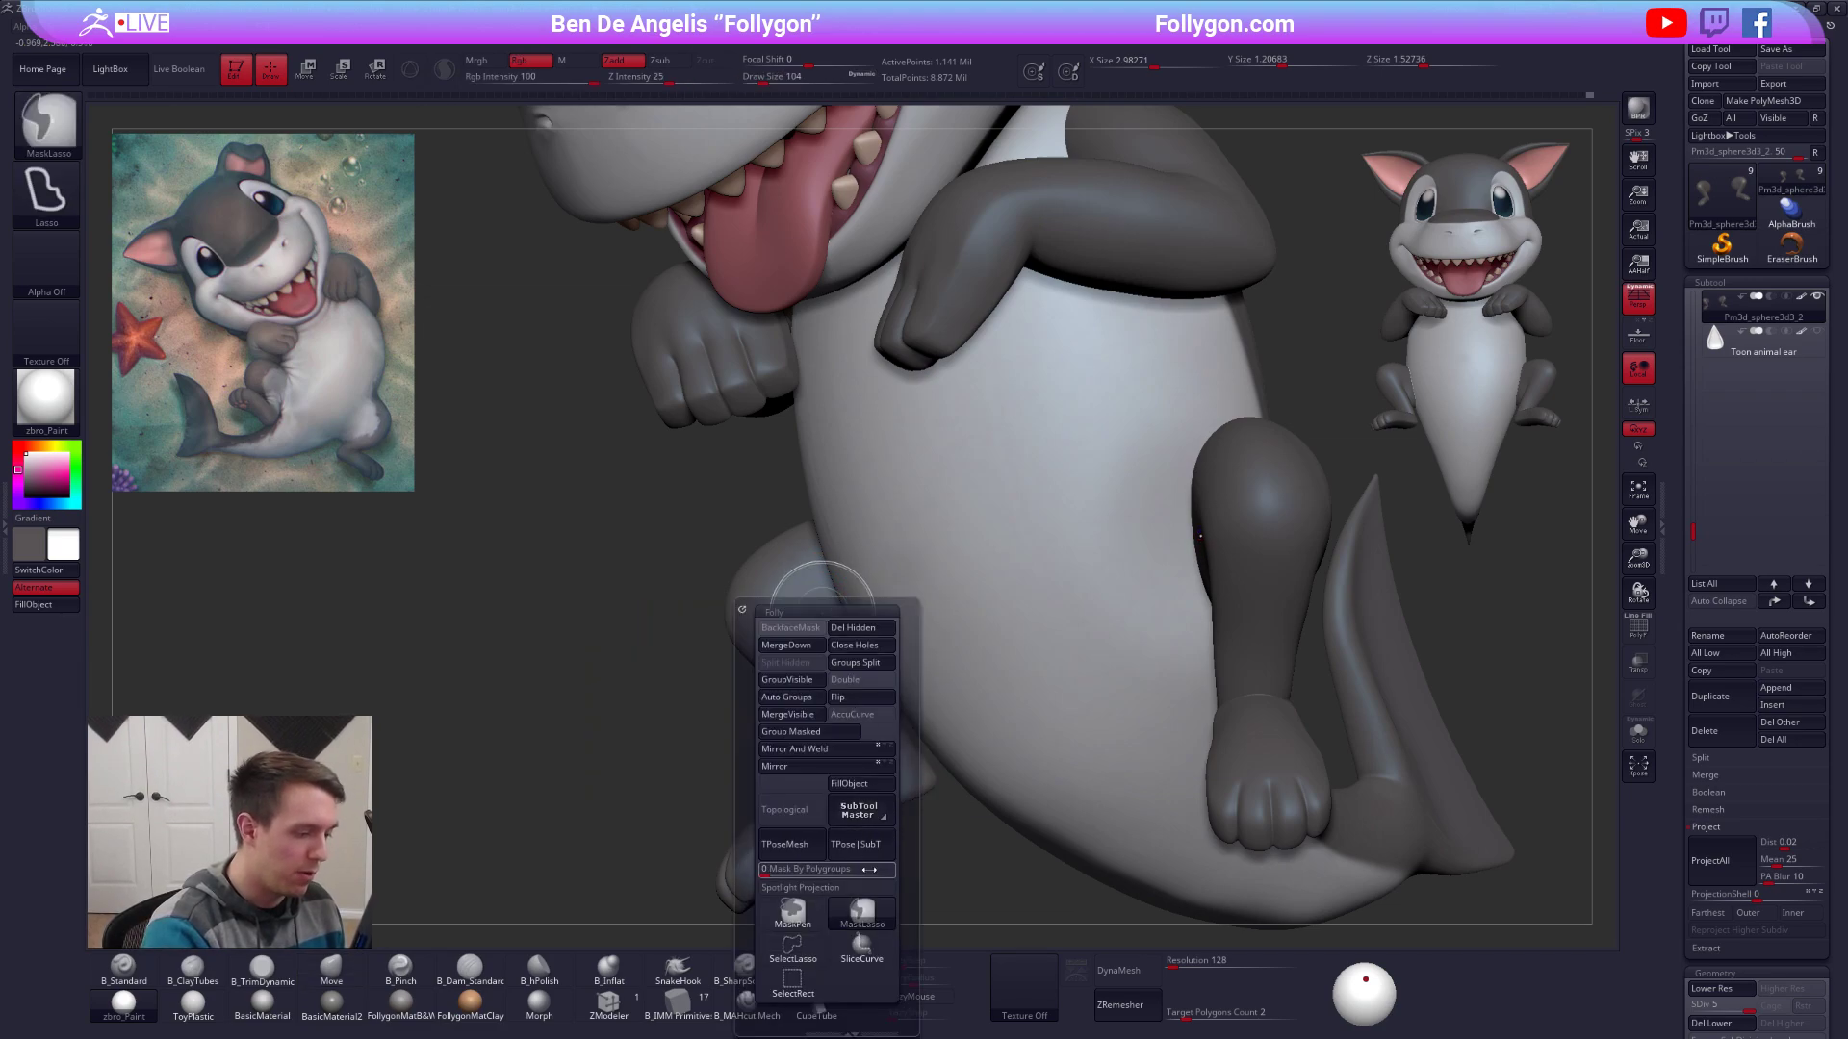
key(alt+s)
mouse_move(890, 539)
ctrl+right_down()
mouse_move(853, 627)
mouse_move(830, 619)
mouse_move(882, 619)
ctrl+right_up()
mouse_move(1051, 510)
ctrl+mouse_down()
mouse_move(905, 493)
mouse_move(747, 589)
mouse_move(787, 685)
mouse_move(871, 773)
mouse_move(924, 785)
mouse_move(1160, 745)
ctrl+mouse_up()
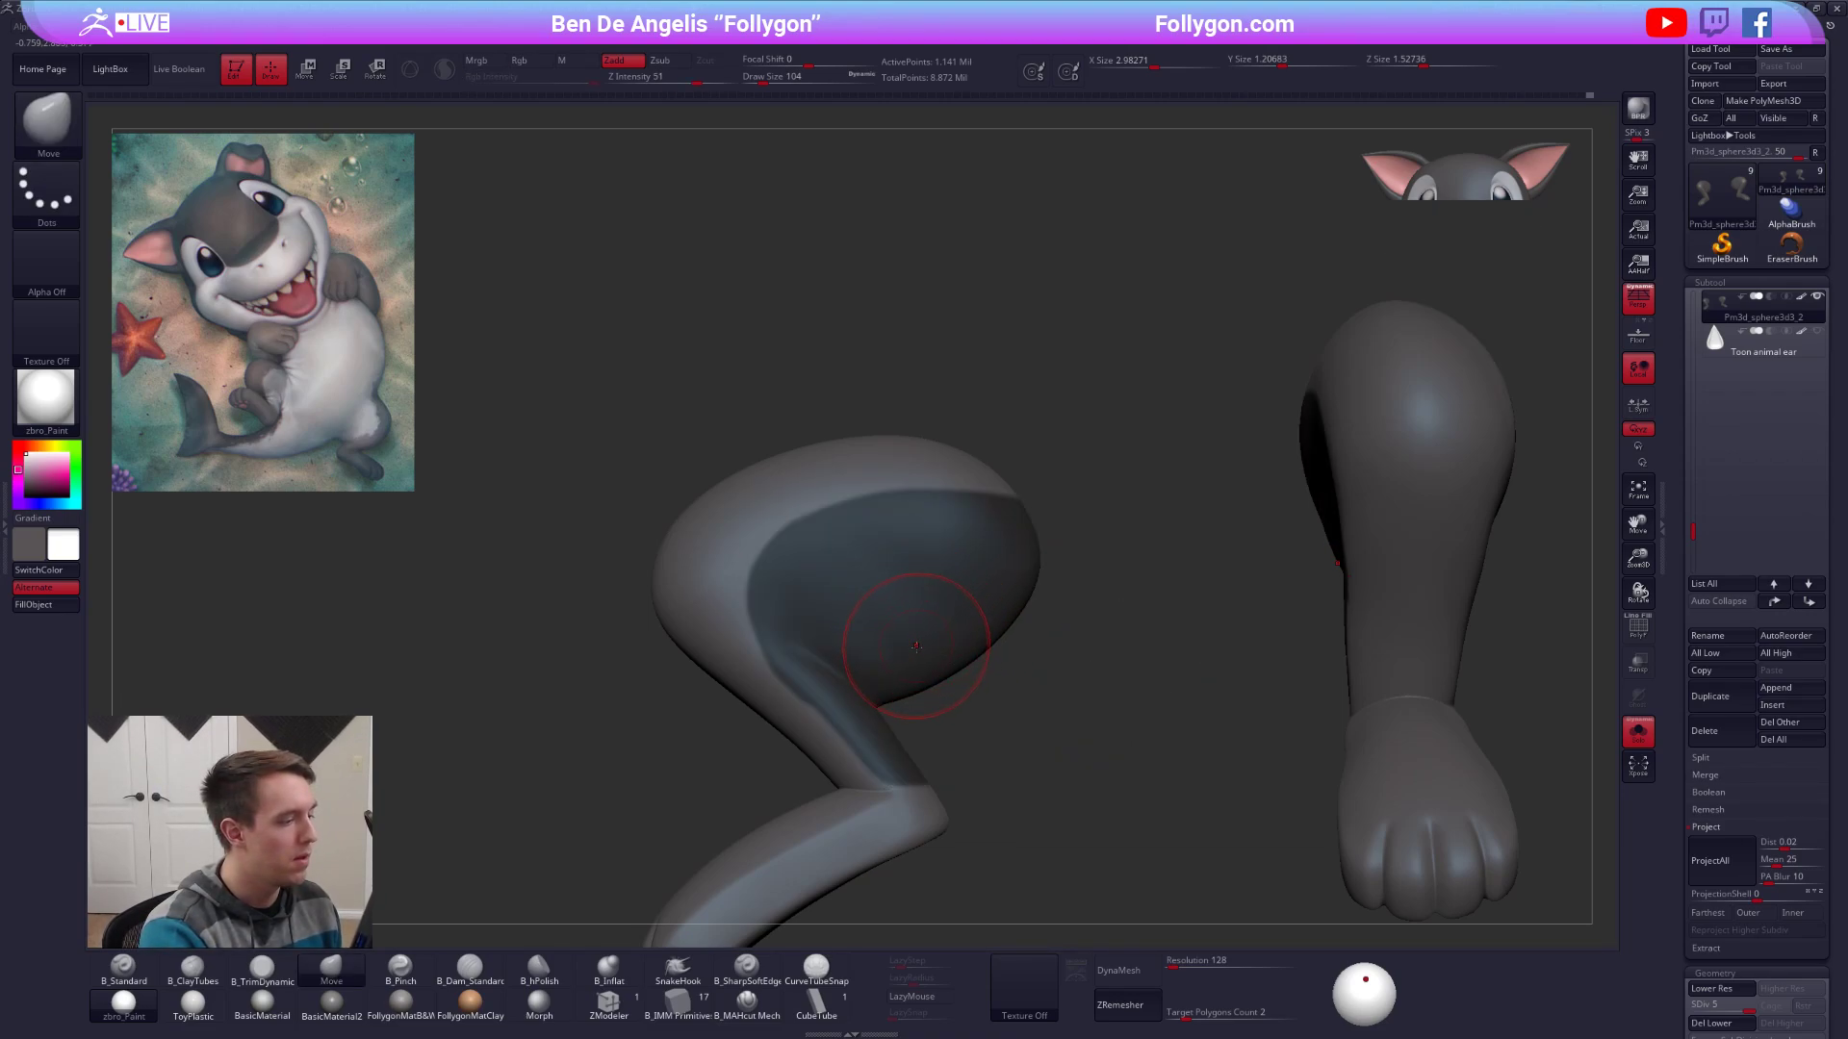
mouse_move(917, 647)
right_down()
mouse_move(960, 648)
mouse_move(934, 627)
mouse_move(957, 625)
right_up()
Switch to B_Standard in Mrgb mode, fill the masked leg area with the light belly colour and clear the mask.
key(shift+s)
key(c)
key(1)
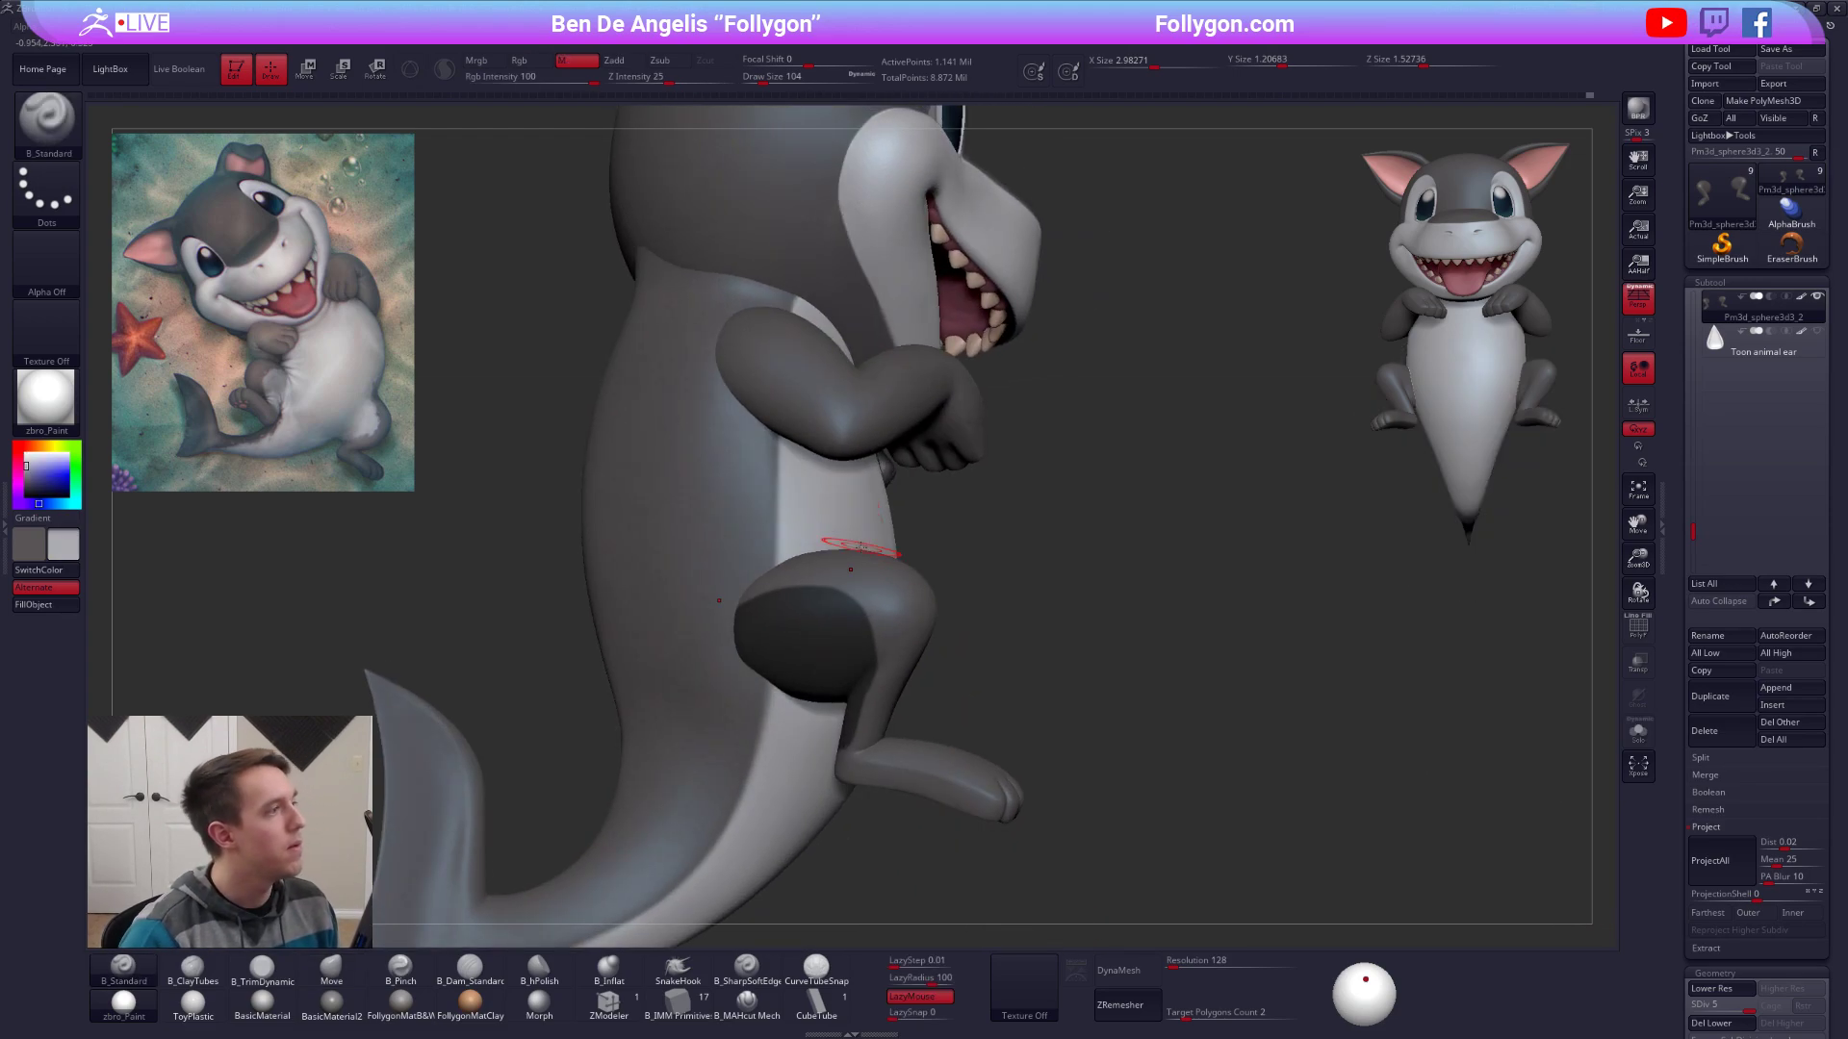
click(485, 60)
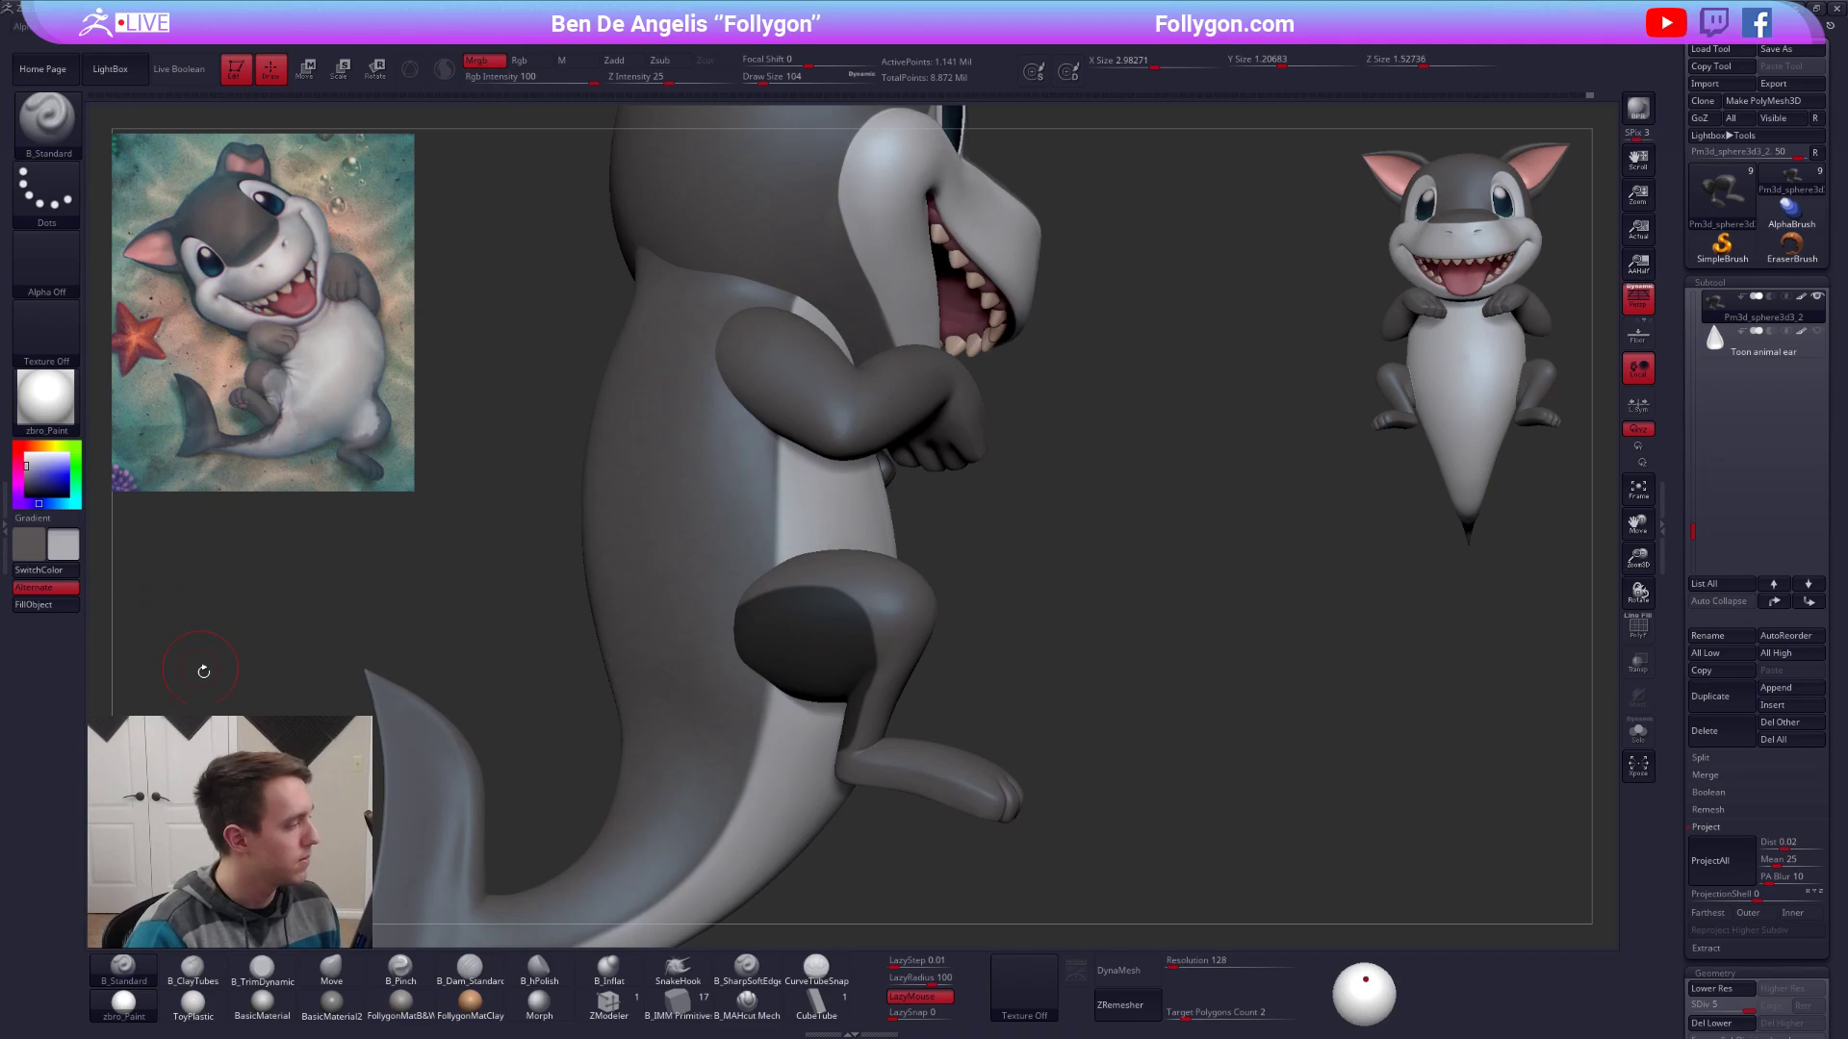
ctrl+click(237, 668)
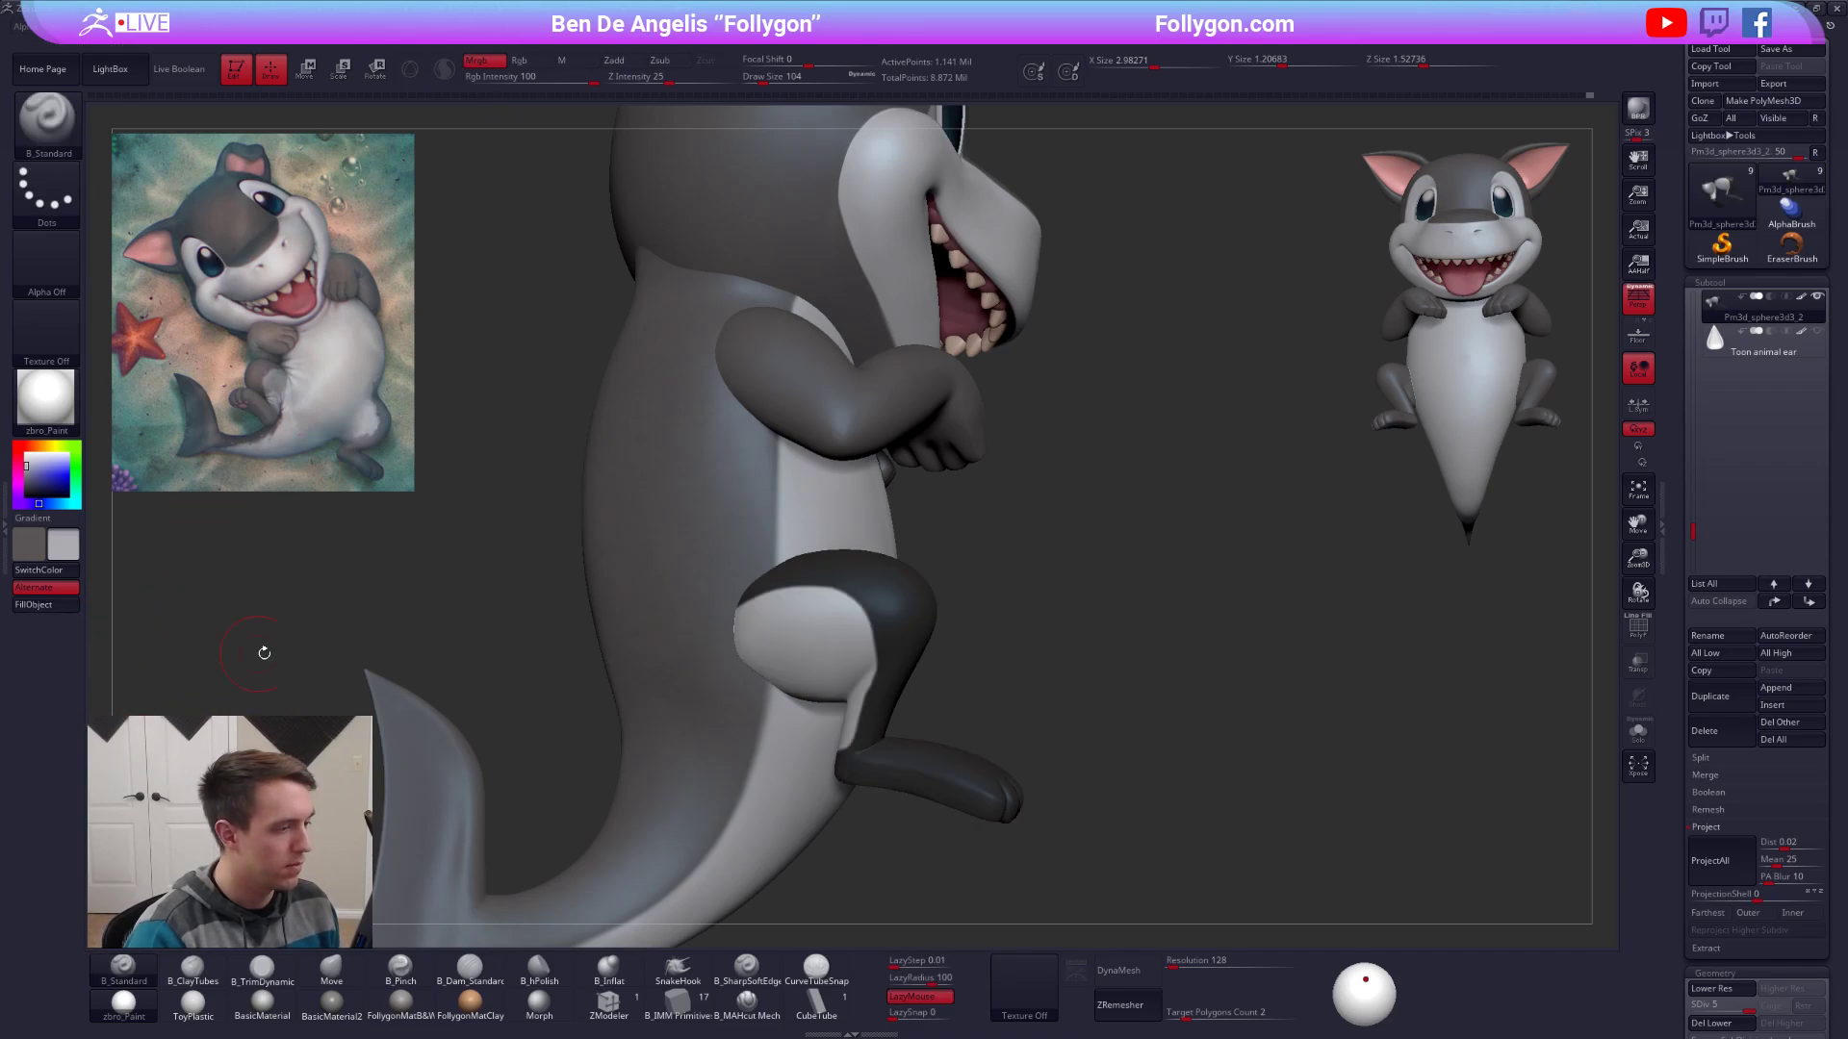
ctrl+drag(364, 659, 435, 635)
Pick the dark grey skin colour and paint over the light patch on the outer thighs at draw size 67.
mouse_move(896, 707)
right_down()
mouse_move(911, 729)
mouse_move(1020, 717)
right_up()
mouse_move(853, 651)
right_down()
mouse_move(753, 643)
mouse_move(821, 664)
right_up()
key(c)
key(alt+shift+s)
key(bracketleft)
key(bracketleft)
mouse_move(789, 696)
mouse_down()
mouse_move(900, 575)
mouse_move(972, 554)
mouse_move(1044, 563)
mouse_move(801, 582)
mouse_up()
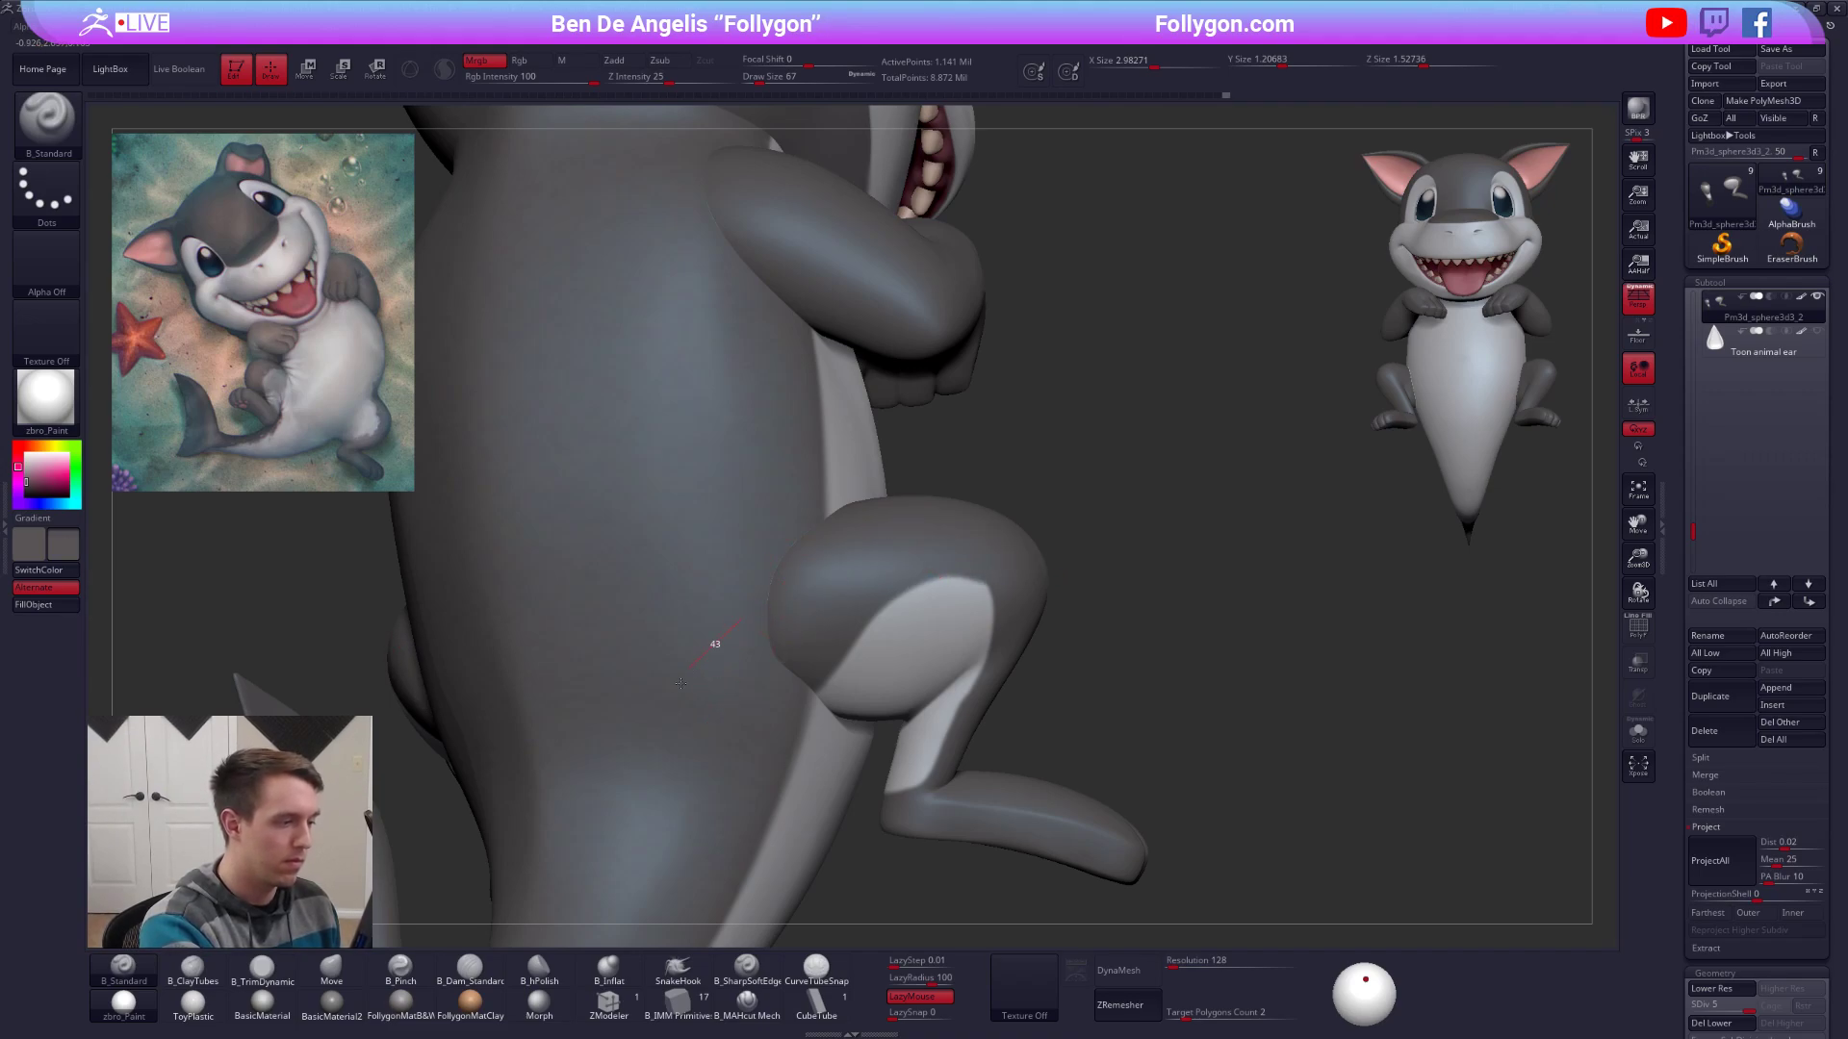
right_drag(802, 615, 852, 635)
drag(842, 640, 722, 693)
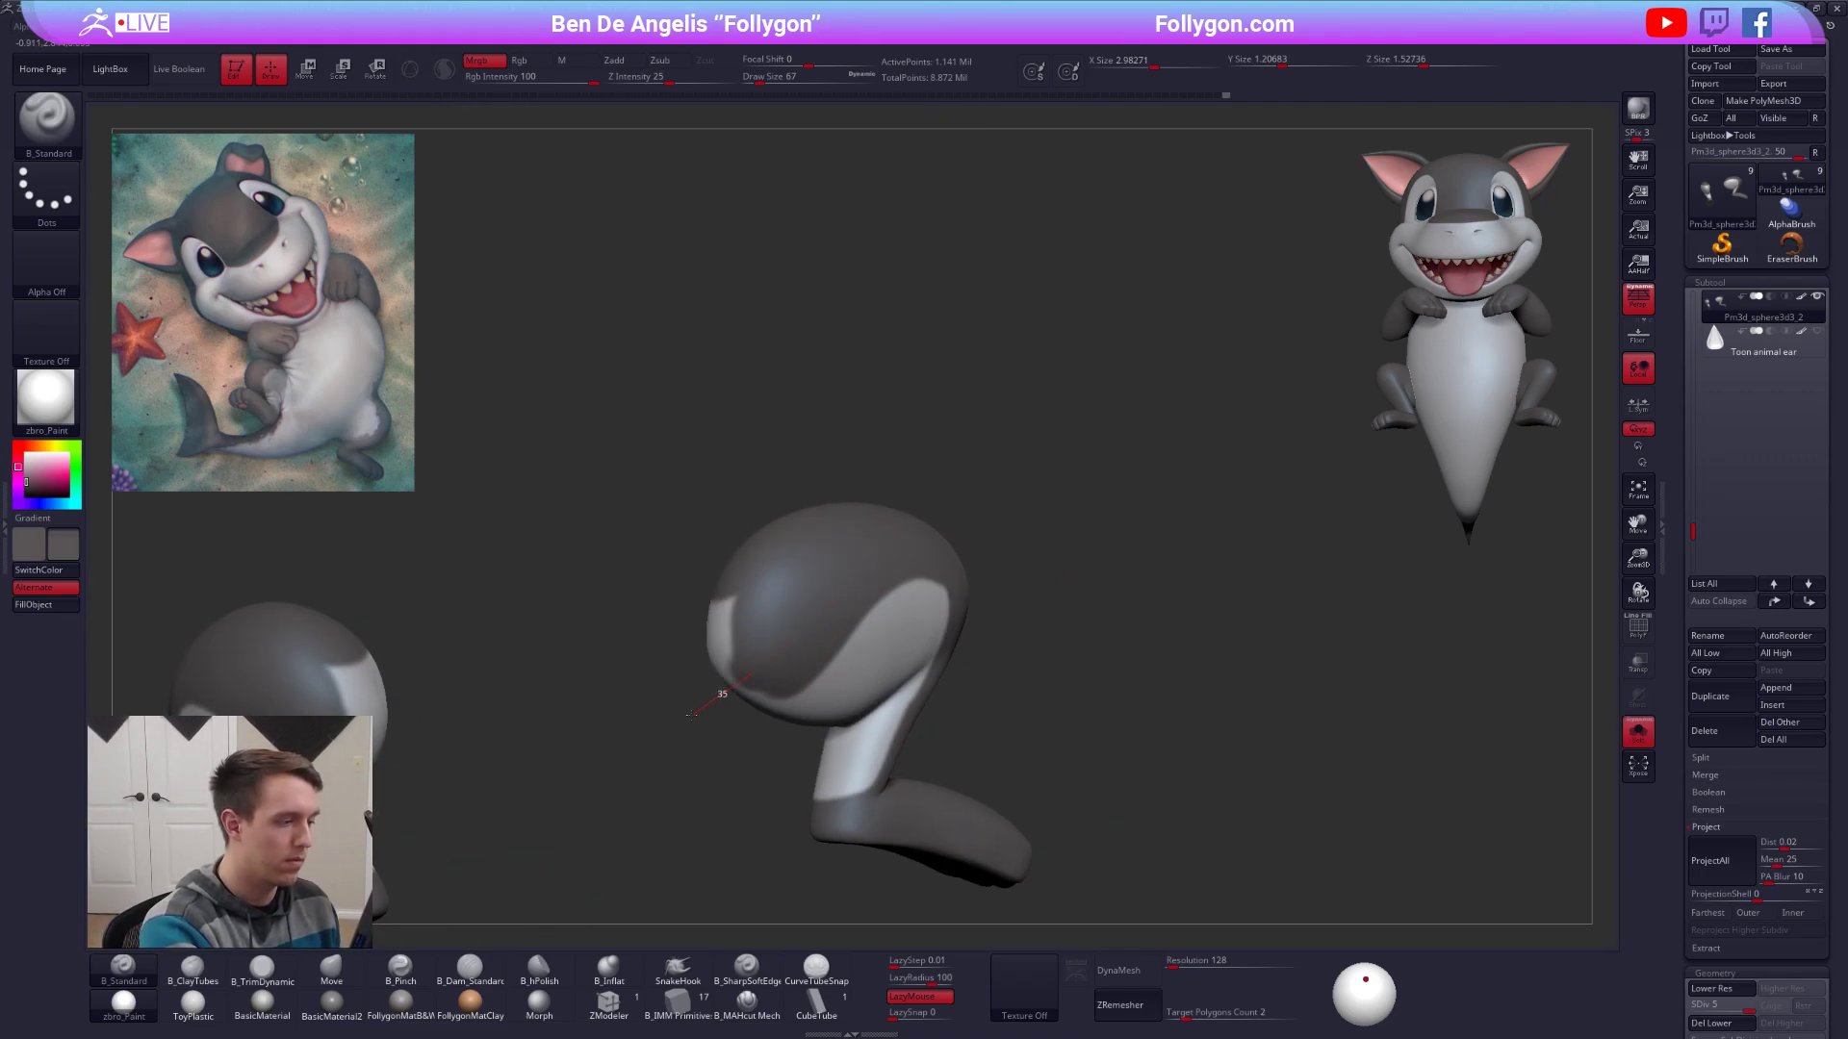
Pick the light belly colour and paint it onto the thighs where they meet the belly.
mouse_move(722, 693)
right_down()
mouse_move(659, 695)
mouse_move(767, 660)
mouse_move(792, 684)
mouse_move(857, 689)
mouse_move(845, 703)
mouse_move(830, 673)
right_up()
key(alt+shift+s)
key(c)
key(alt+shift+s)
right_drag(777, 548, 801, 553)
key(alt+shift+s)
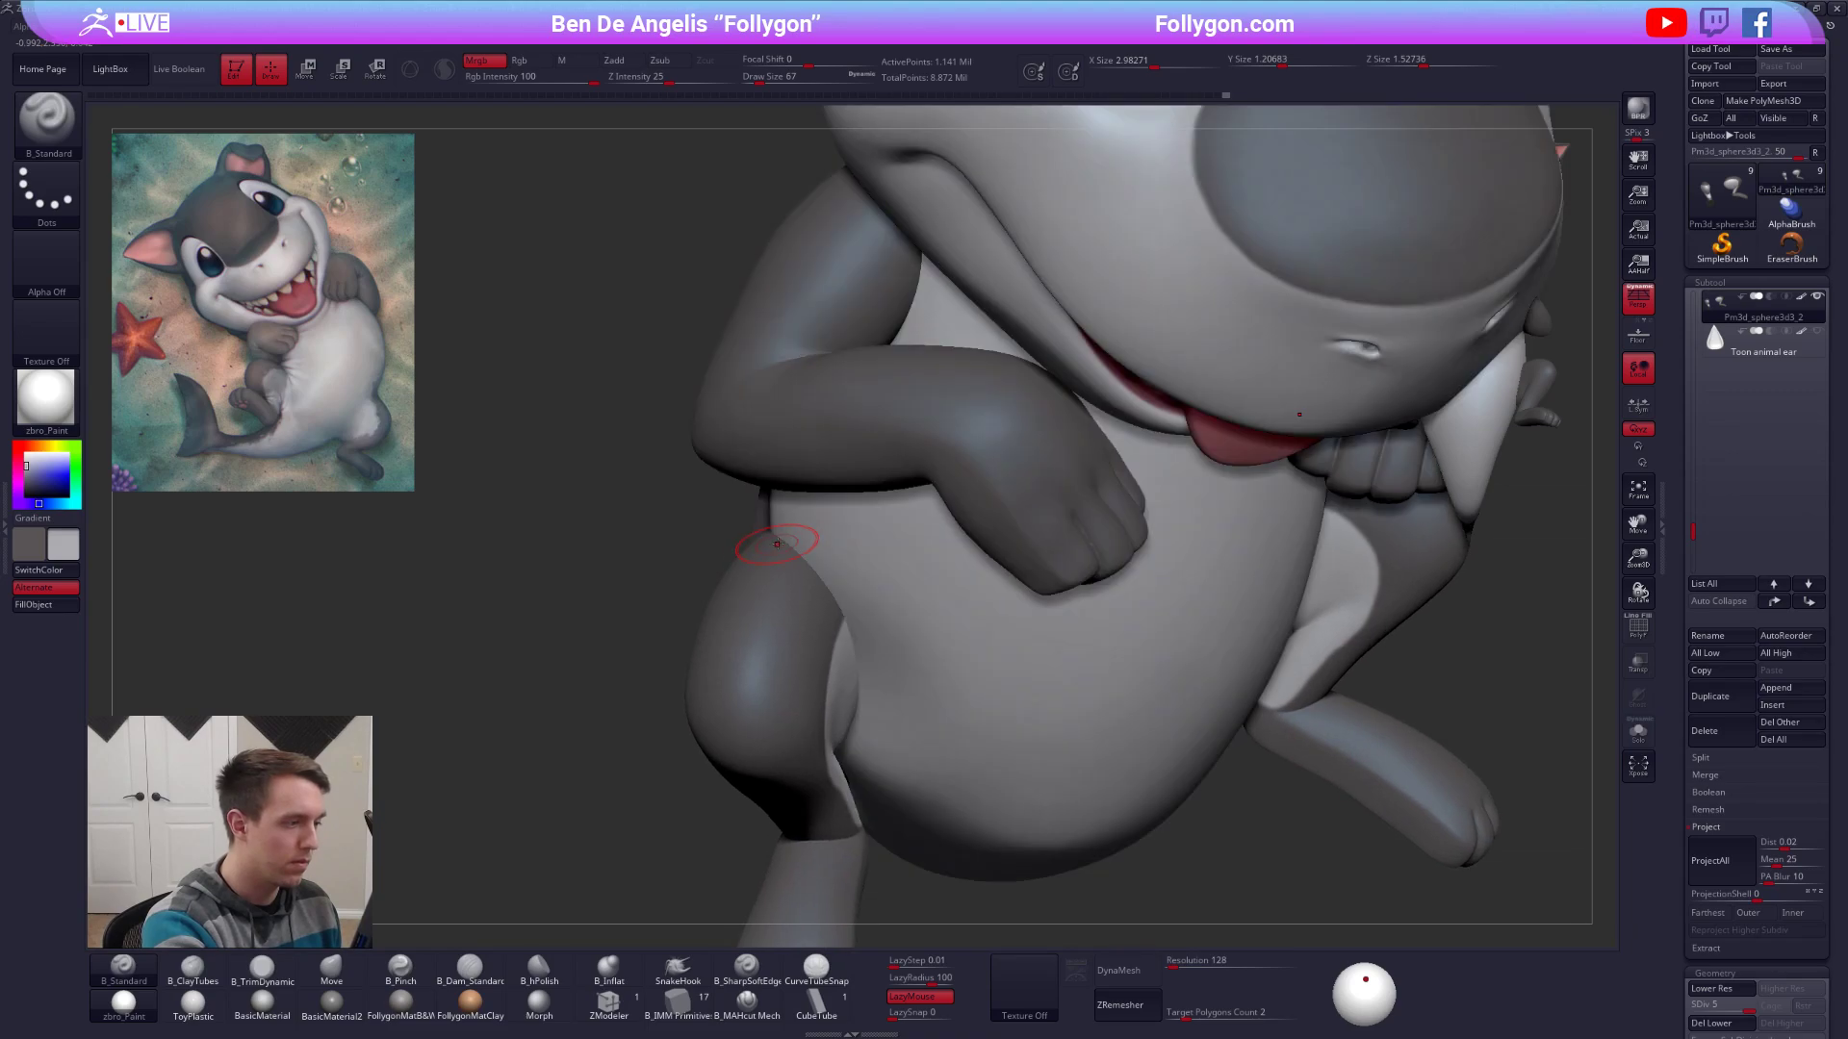
key(alt+shift+s)
drag(782, 530, 806, 664)
right_drag(806, 664, 870, 664)
mouse_move(829, 582)
mouse_down()
mouse_move(820, 655)
mouse_move(874, 766)
mouse_move(818, 630)
mouse_move(907, 822)
mouse_up()
mouse_move(845, 689)
right_down()
mouse_move(977, 687)
mouse_move(813, 660)
mouse_move(781, 693)
mouse_move(1131, 827)
right_up()
key(alt+shift+s)
key(alt+shift+s)
key(alt+shift+s)
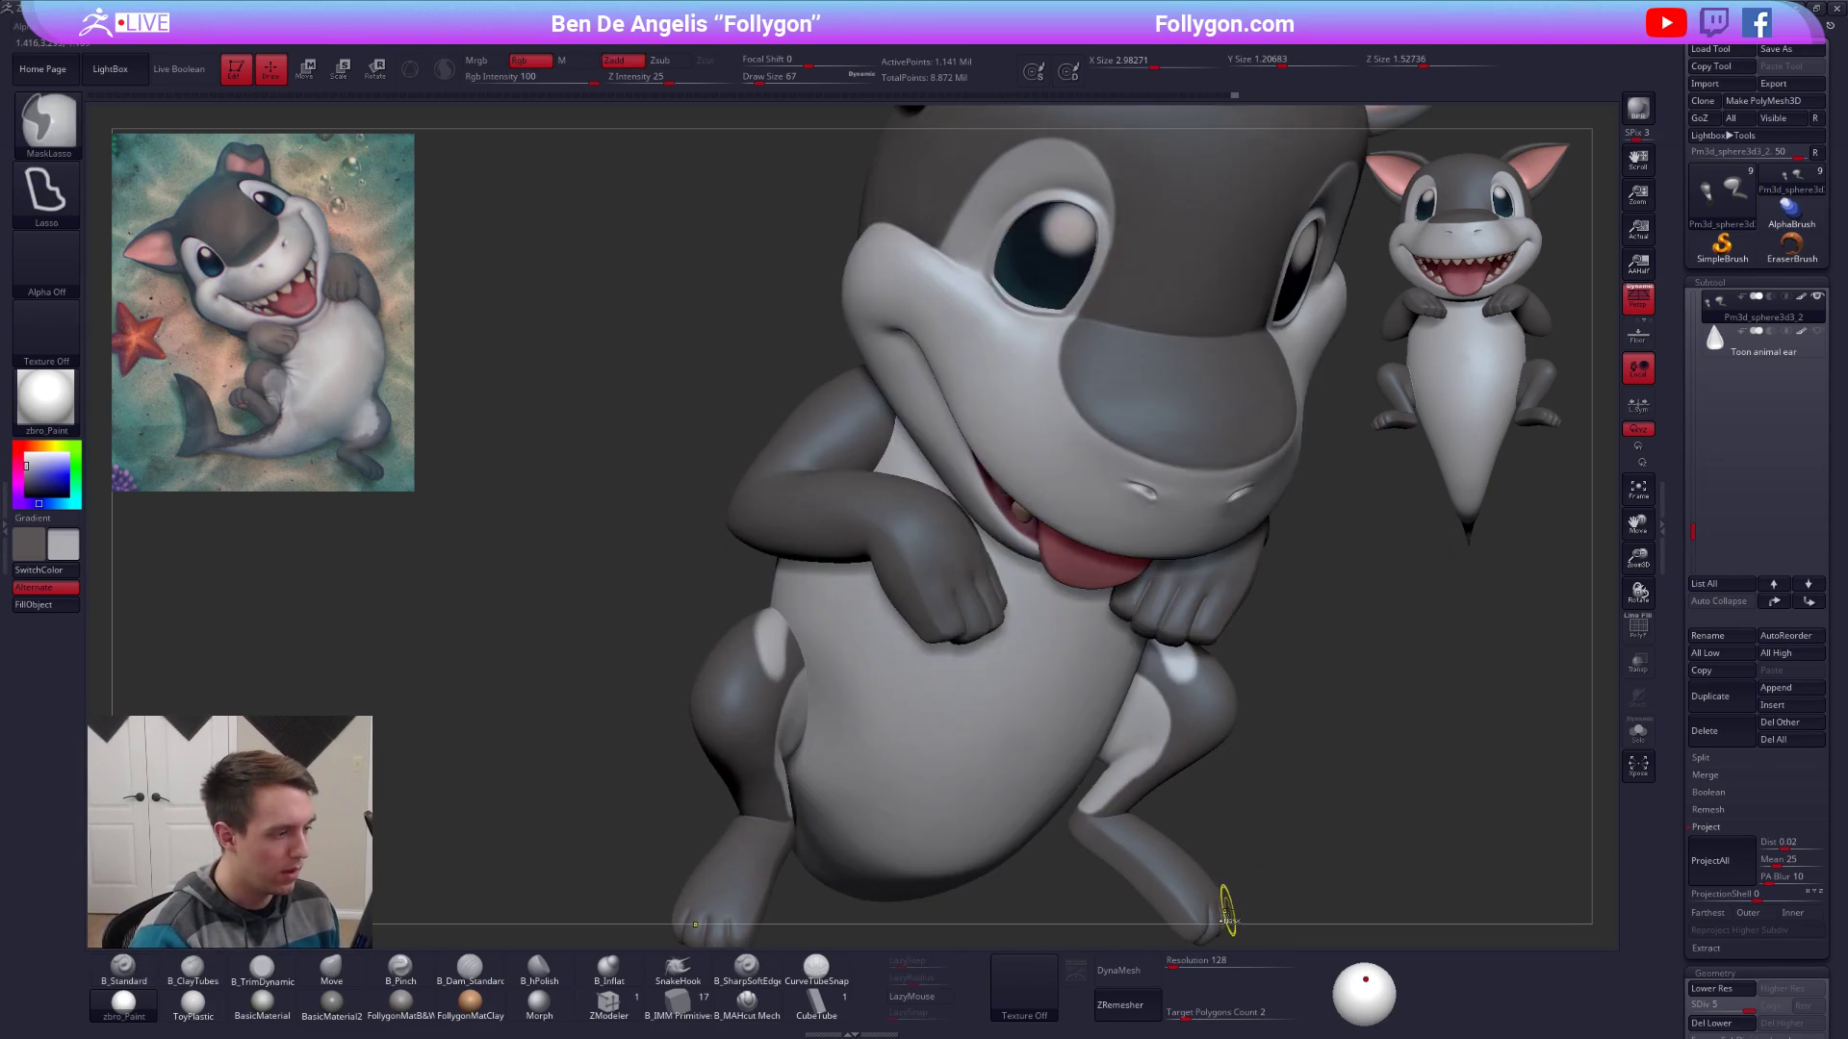
Isolate the legs and refine the light patch's edge down the inner shin at draw size 38.
mouse_move(1226, 899)
right_down()
mouse_move(1300, 873)
mouse_move(1246, 874)
right_up()
key(alt+shift+s)
mouse_move(1058, 804)
alt+right_down()
mouse_move(1001, 625)
mouse_move(1078, 621)
mouse_move(1004, 637)
alt+right_up()
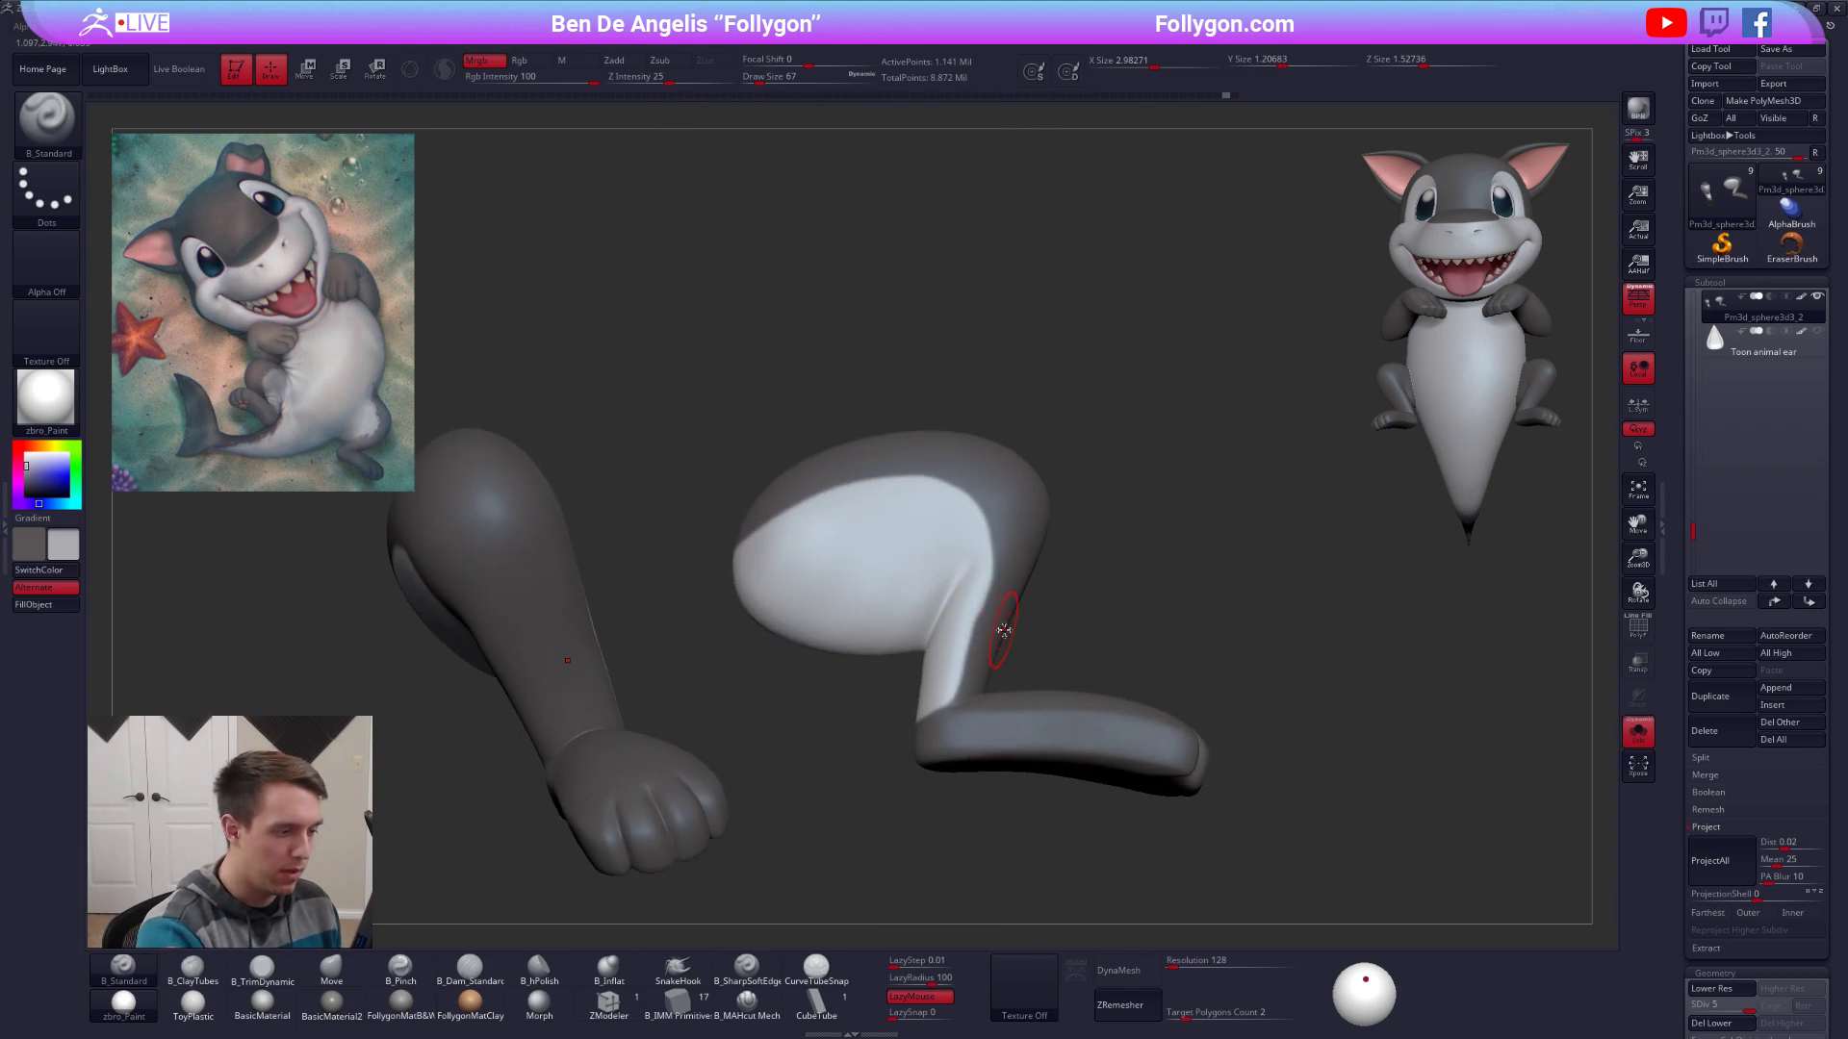
key(s)
mouse_move(1003, 637)
mouse_down()
mouse_move(965, 640)
mouse_move(964, 664)
mouse_up()
mouse_move(963, 664)
right_down()
mouse_move(1001, 664)
mouse_move(963, 664)
mouse_move(955, 705)
right_up()
mouse_move(900, 520)
mouse_down()
mouse_move(886, 621)
mouse_move(949, 736)
mouse_up()
right_drag(955, 650, 1075, 871)
key(alt+s)
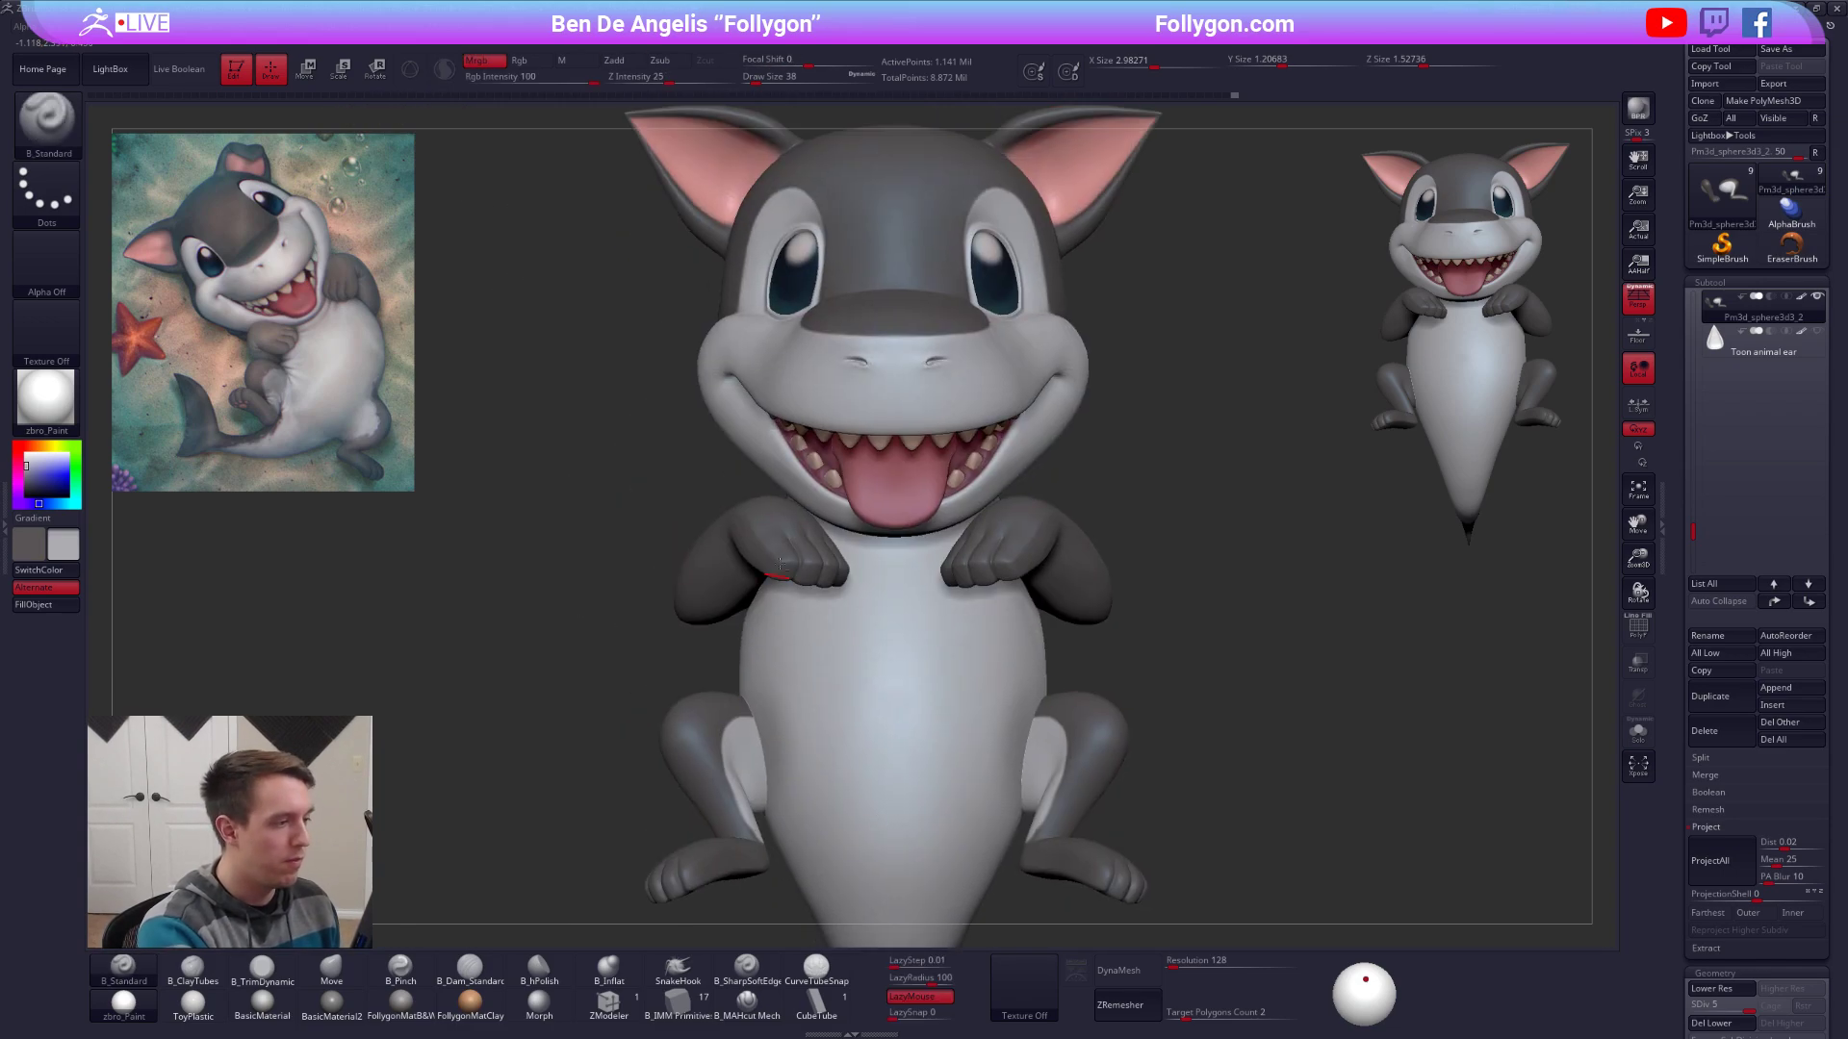
Select the arms subtool, set the B_Standard draw size to 96 and turn off LazyMouse.
alt+click(784, 566)
right_drag(784, 566, 967, 737)
key(space)
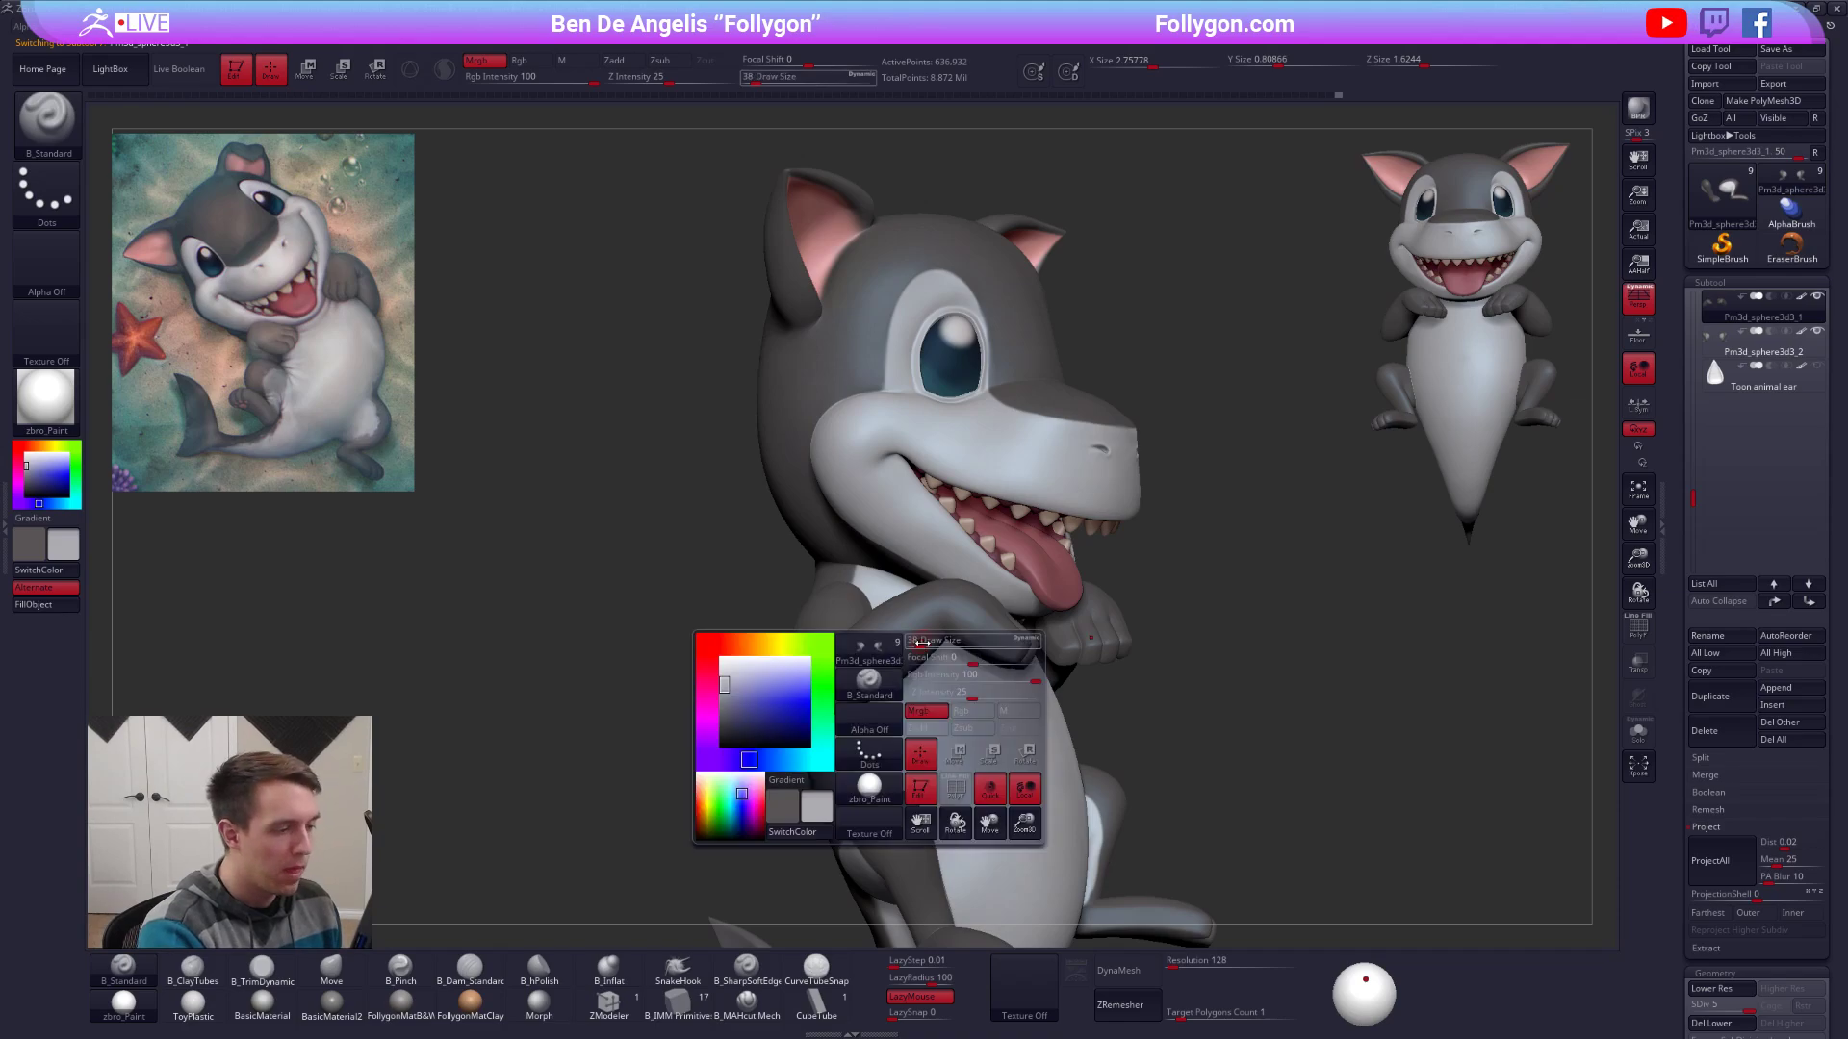
drag(913, 701, 920, 702)
right_drag(909, 770, 818, 741)
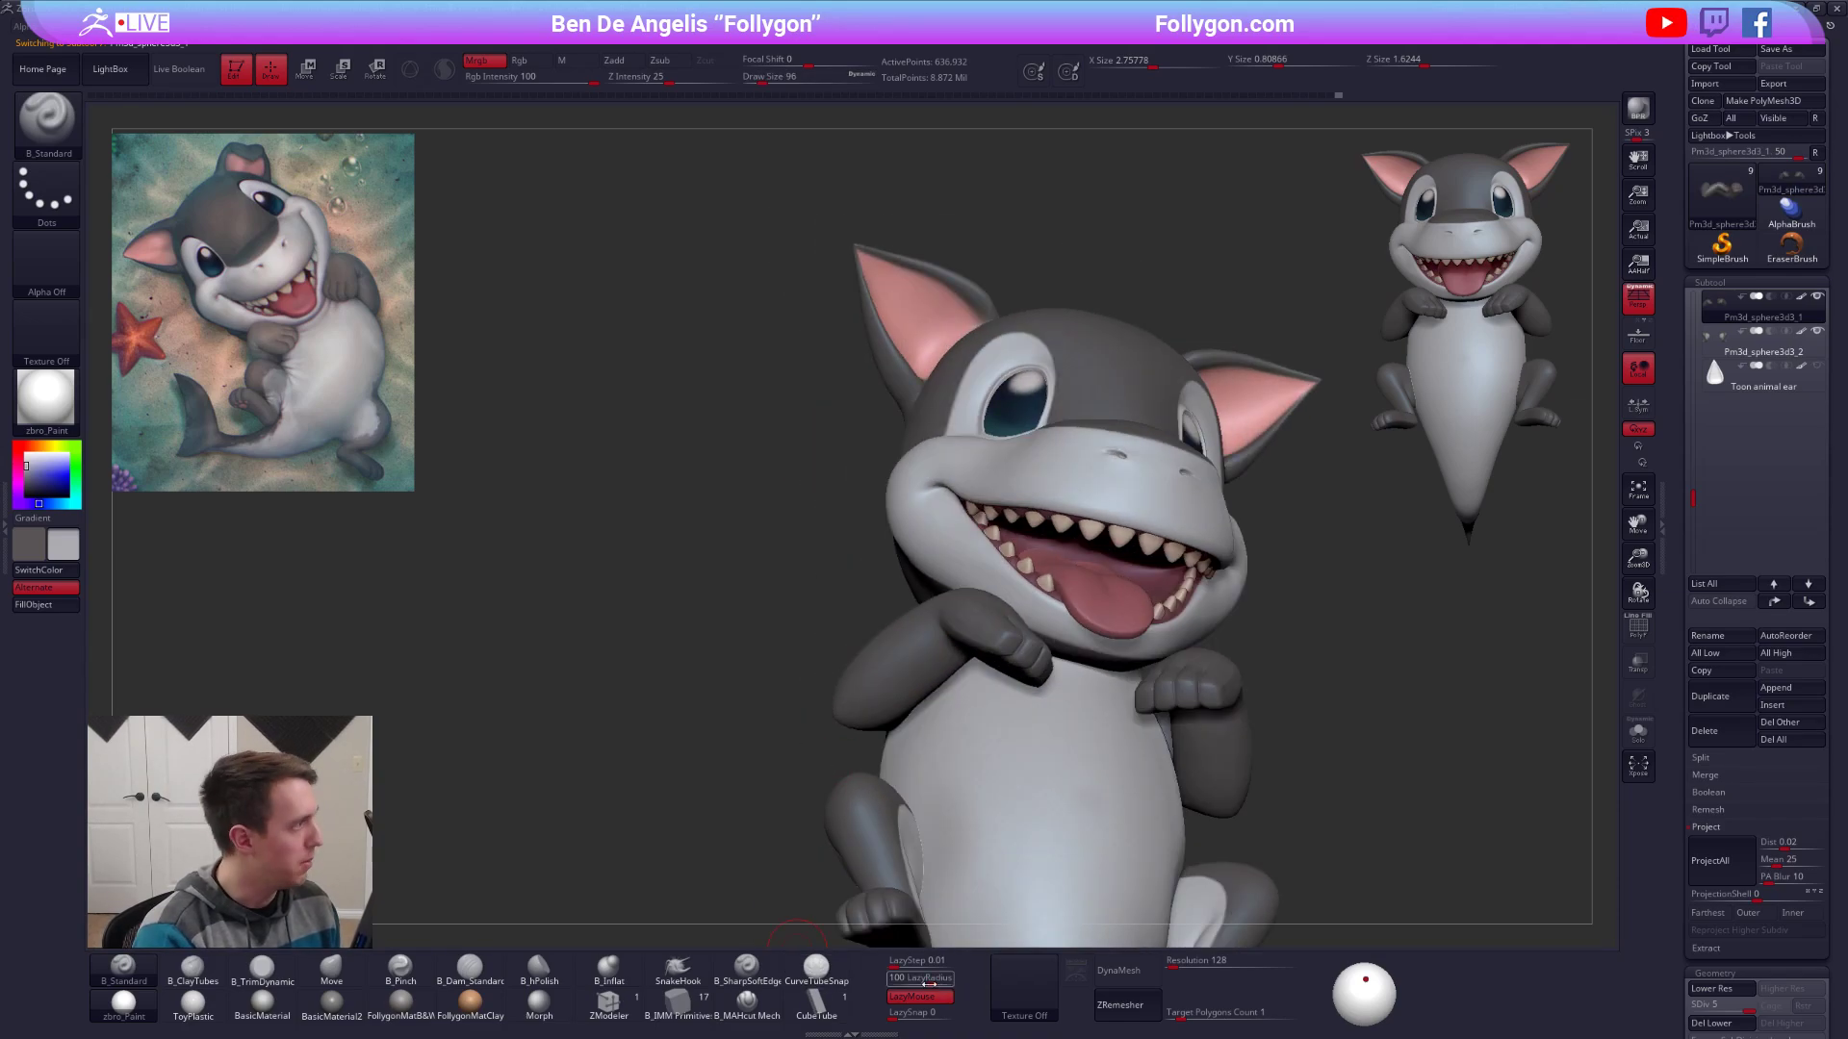
click(938, 998)
Isolate the arms and paint the light colour on the elbows at draw size 121.
key(shift+s)
right_drag(936, 786, 893, 674)
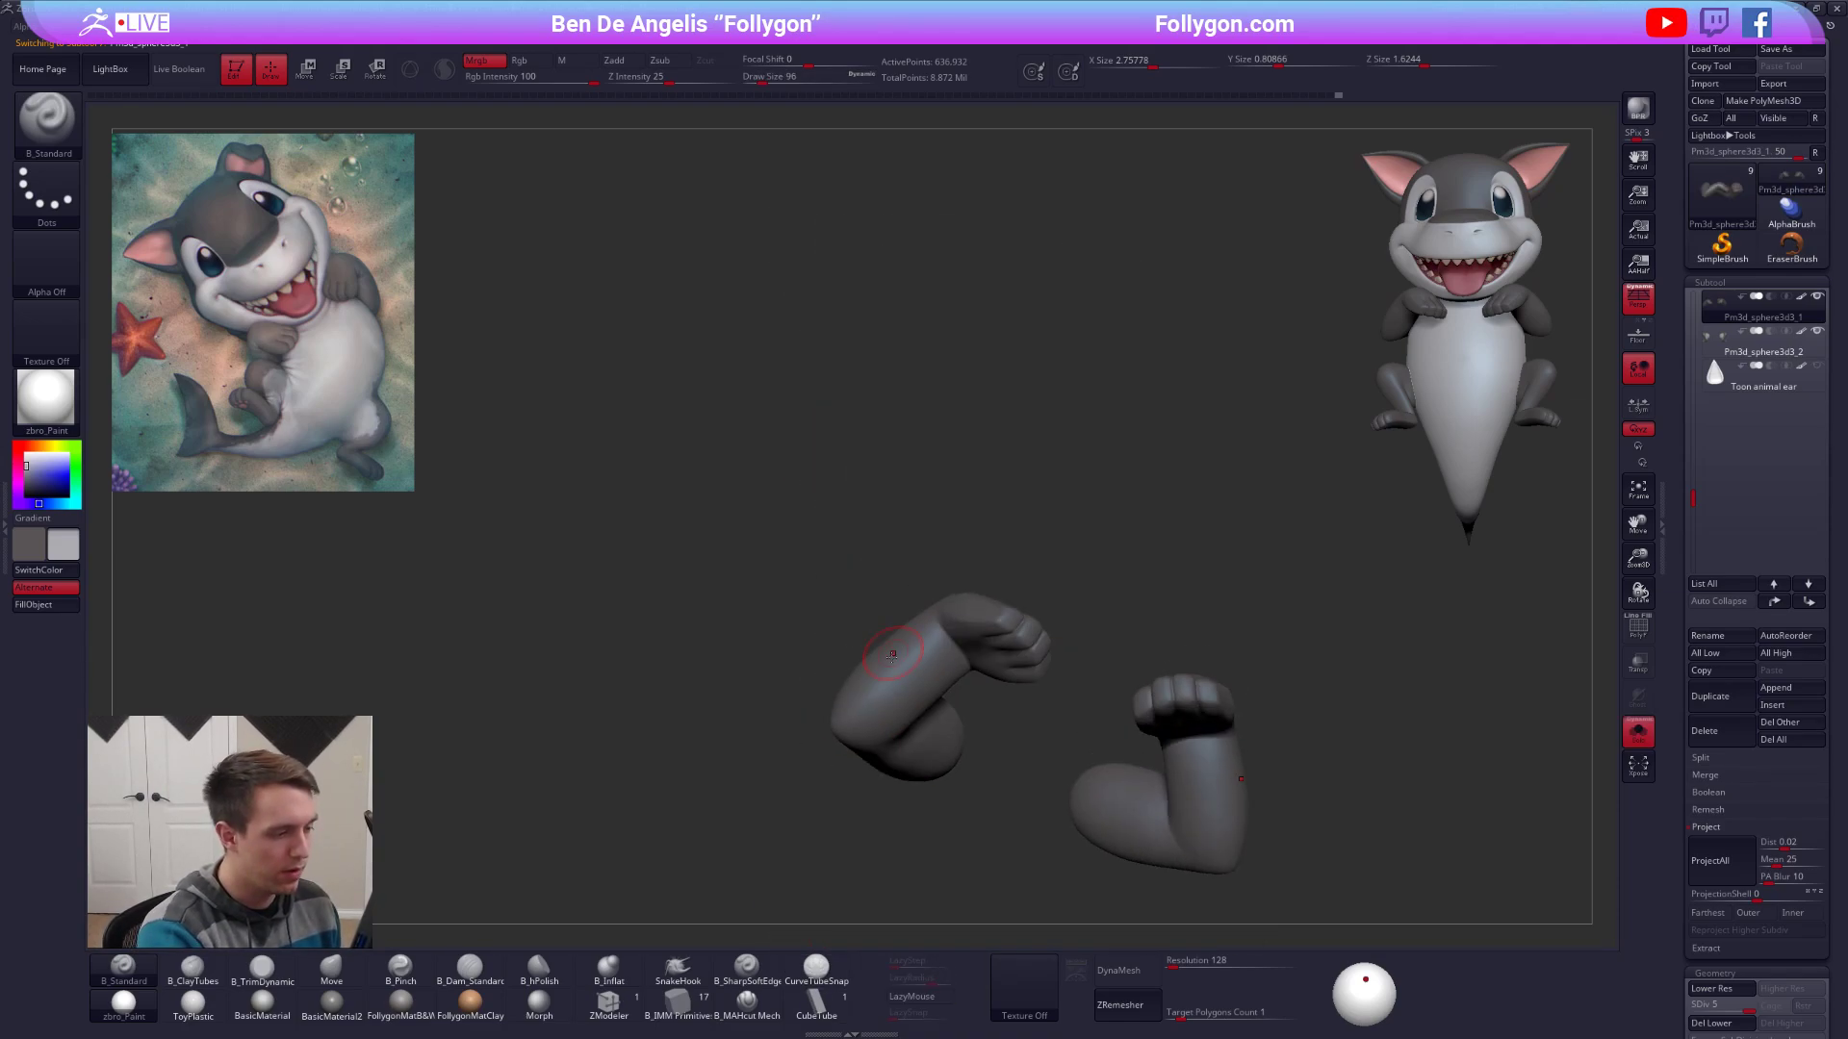
key(space)
drag(871, 760, 875, 760)
mouse_move(891, 784)
right_down()
mouse_move(909, 715)
mouse_move(895, 805)
mouse_move(1026, 747)
mouse_move(1052, 754)
mouse_move(896, 745)
mouse_move(972, 765)
right_up()
key(shift+s)
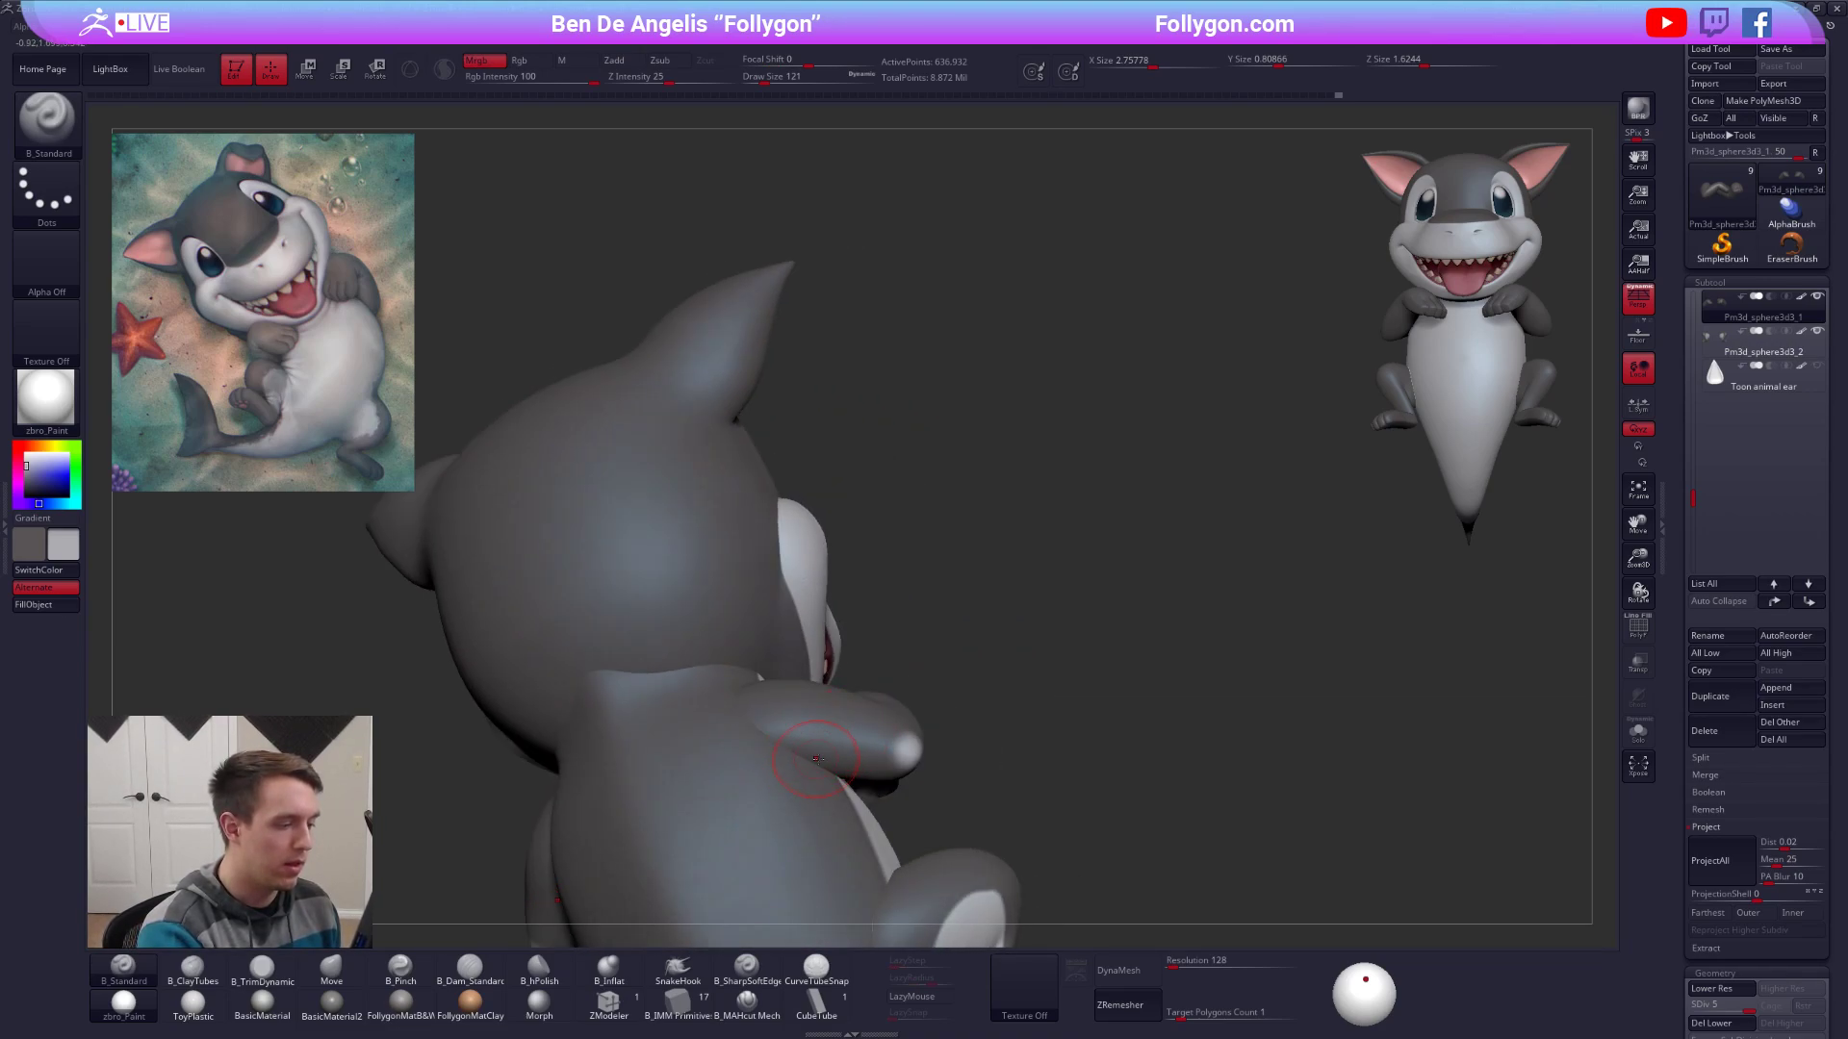
Blend the light colour from the elbows along the arms.
right_drag(857, 750, 804, 807)
key(shift+s)
drag(804, 809, 822, 807)
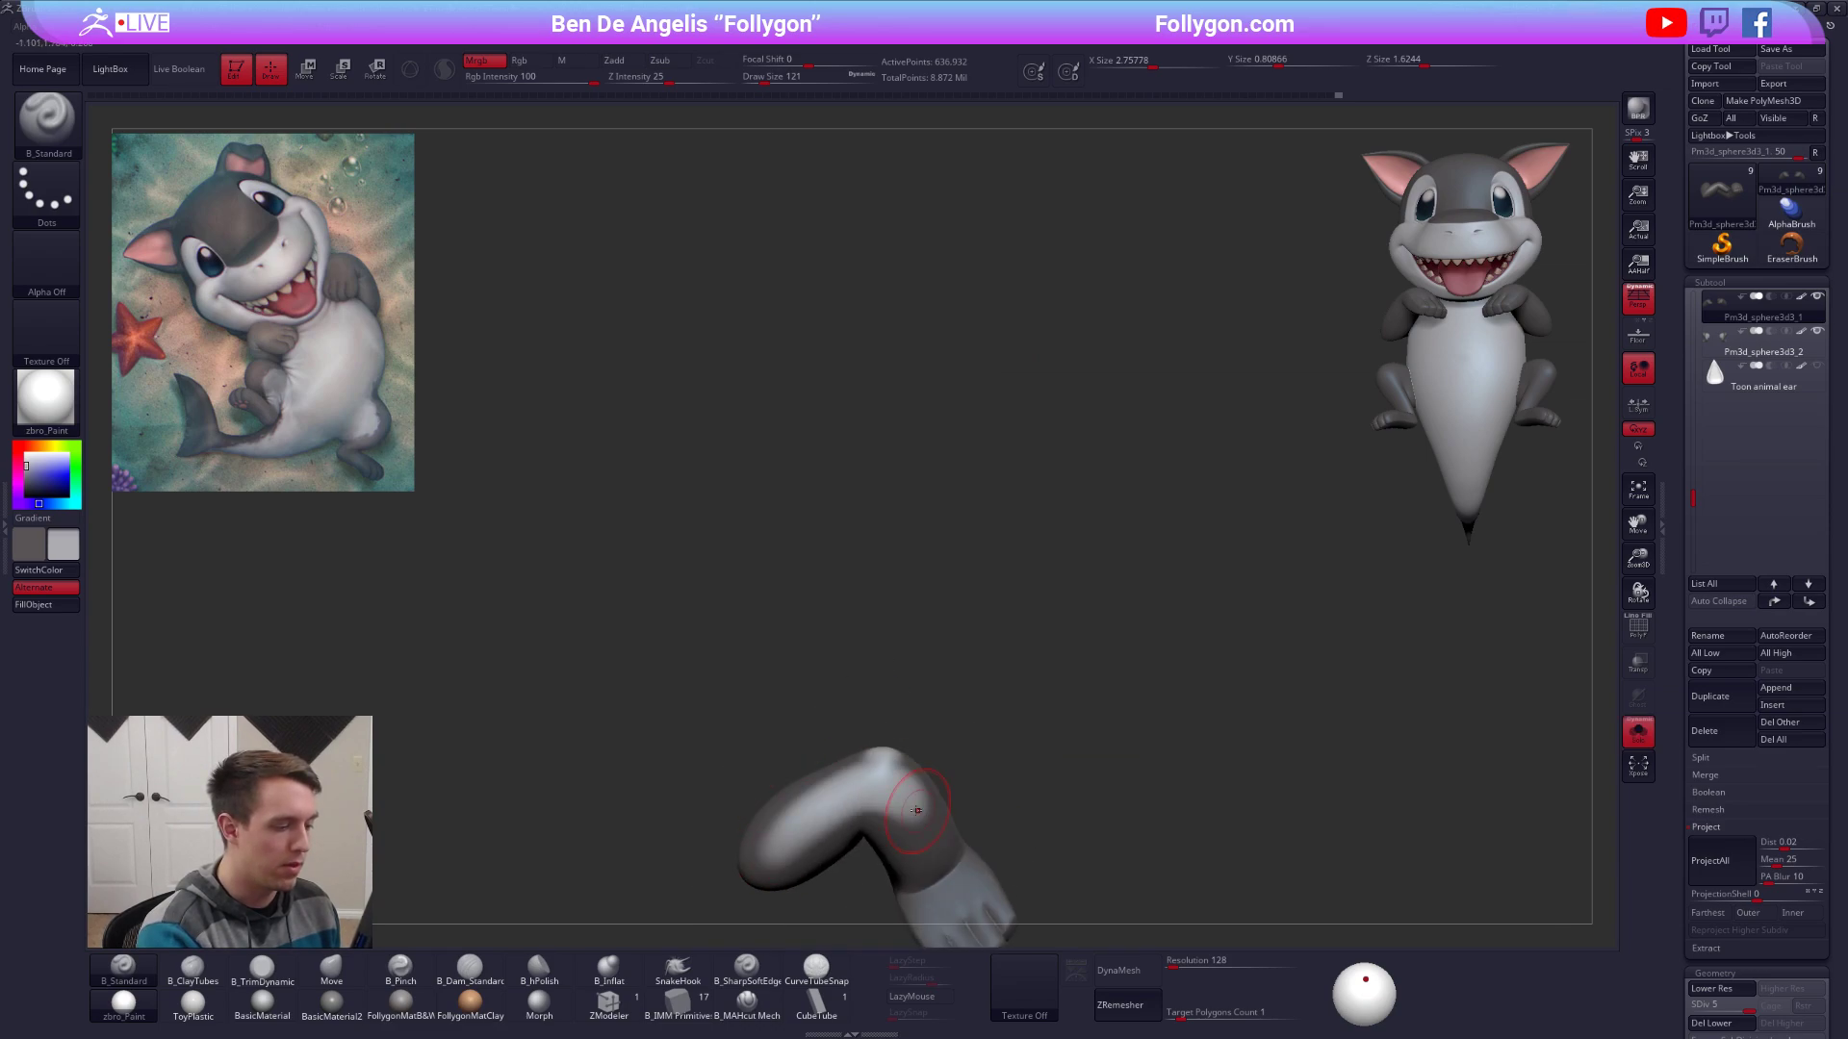
mouse_move(917, 810)
right_down()
mouse_move(870, 908)
mouse_move(800, 843)
mouse_move(926, 762)
mouse_move(966, 616)
mouse_move(872, 662)
mouse_move(895, 717)
right_up()
key(shift+s)
Select the body subtool, show it alone and set the draw size to 61.
alt+click(951, 639)
key(shift+s)
key(space)
drag(895, 667, 878, 664)
alt+right_drag(884, 655, 930, 608)
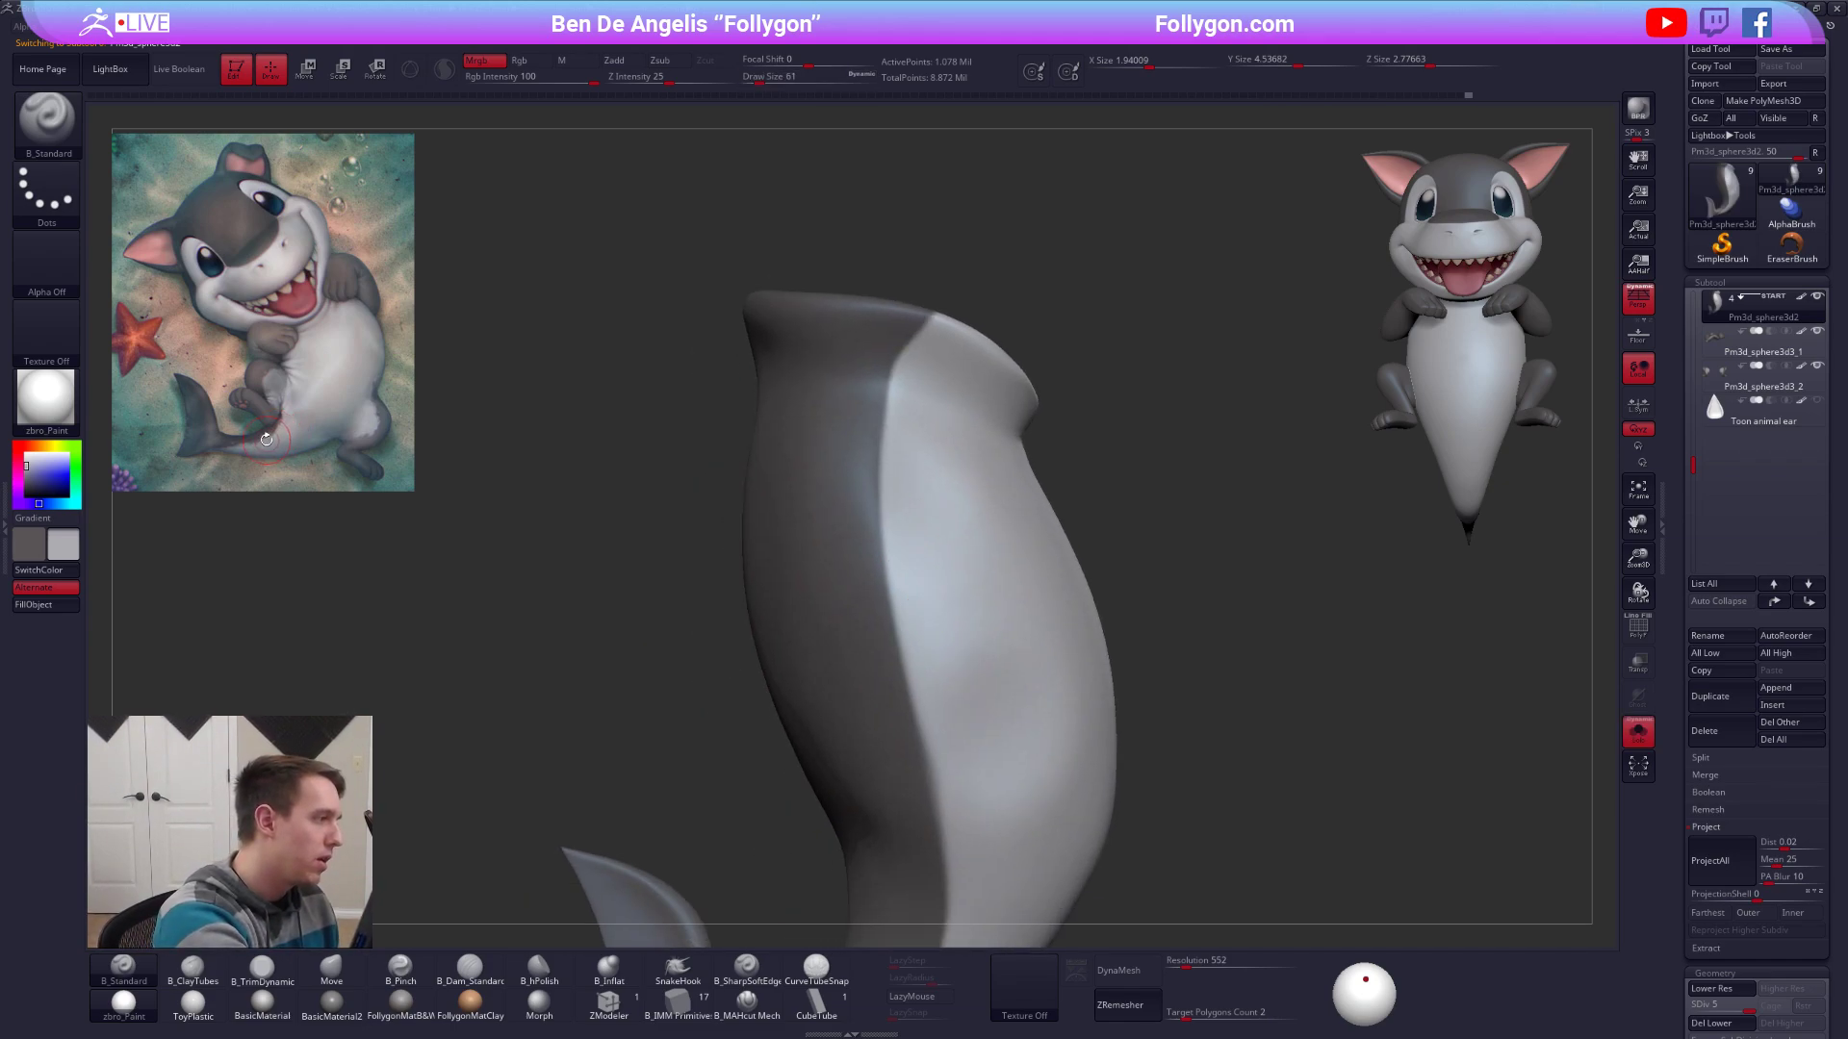
Reduce the draw size to 38 around the tail and show all the other subtools again.
alt+right_drag(887, 899, 900, 577)
alt+right_drag(901, 732, 934, 797)
key(space)
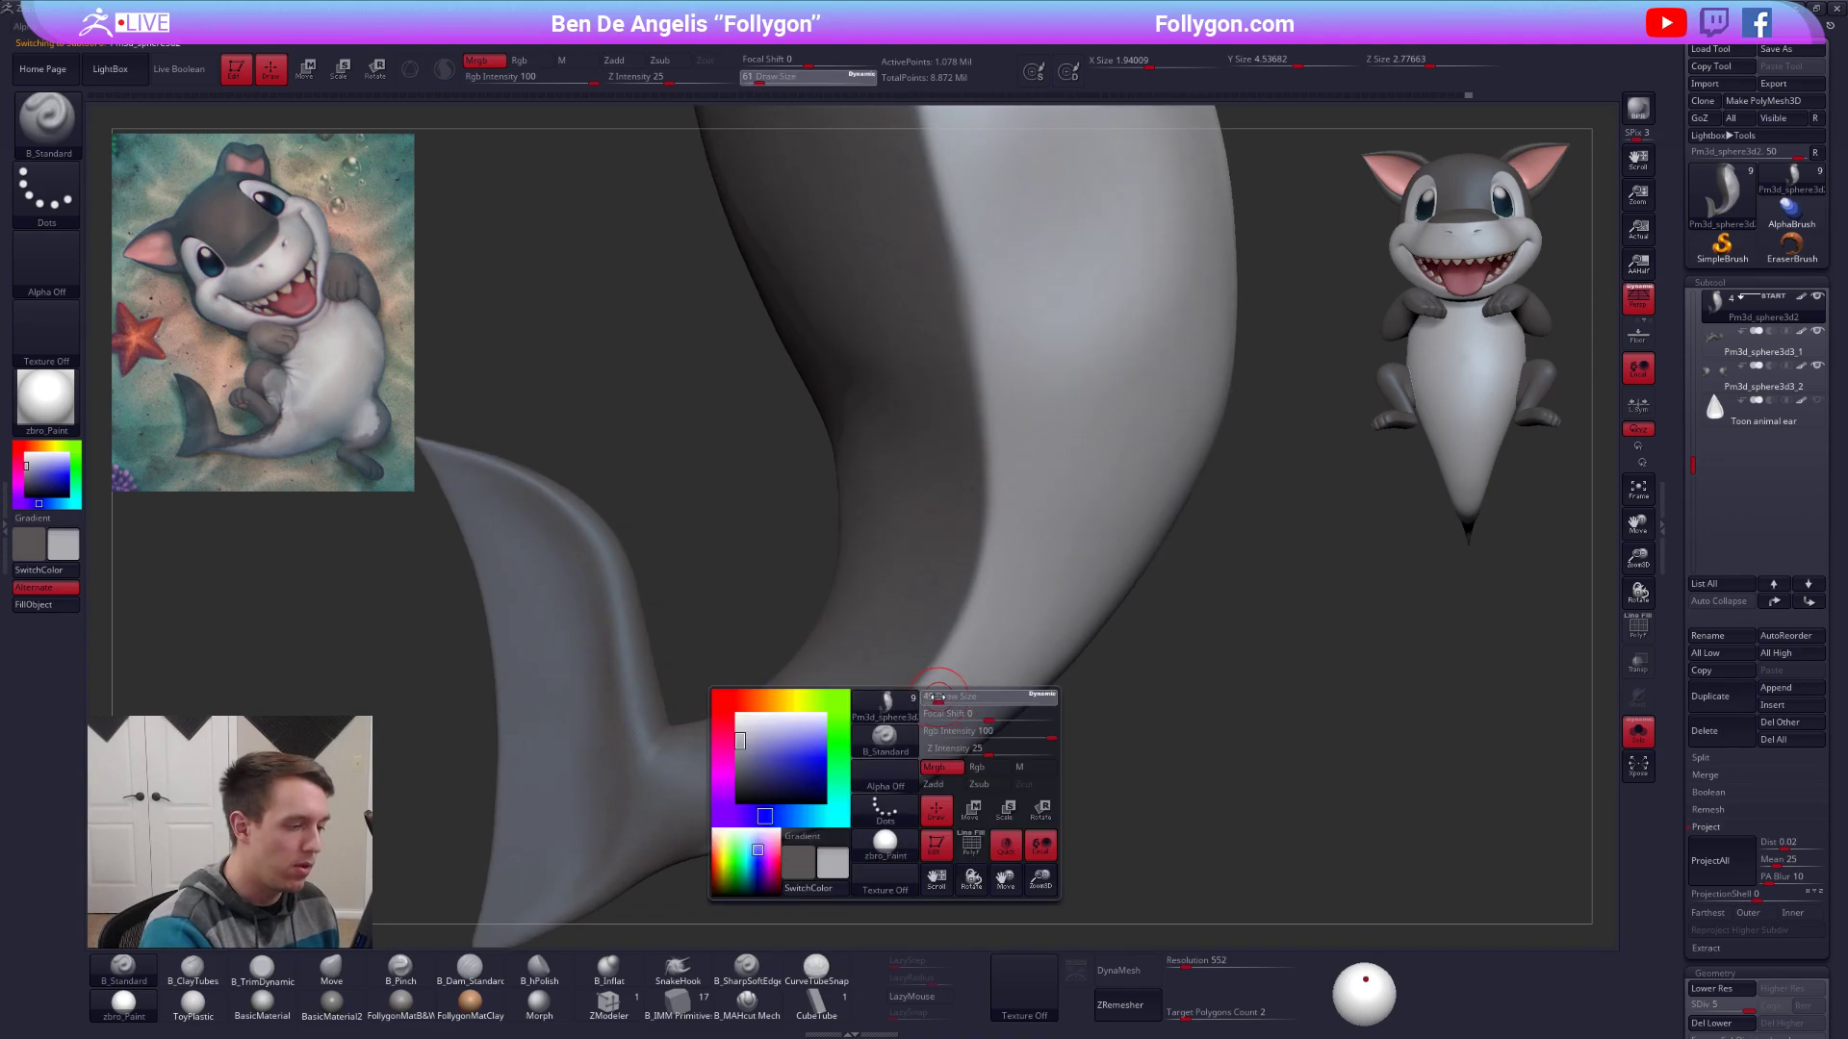
drag(949, 724, 936, 724)
key(shift+s)
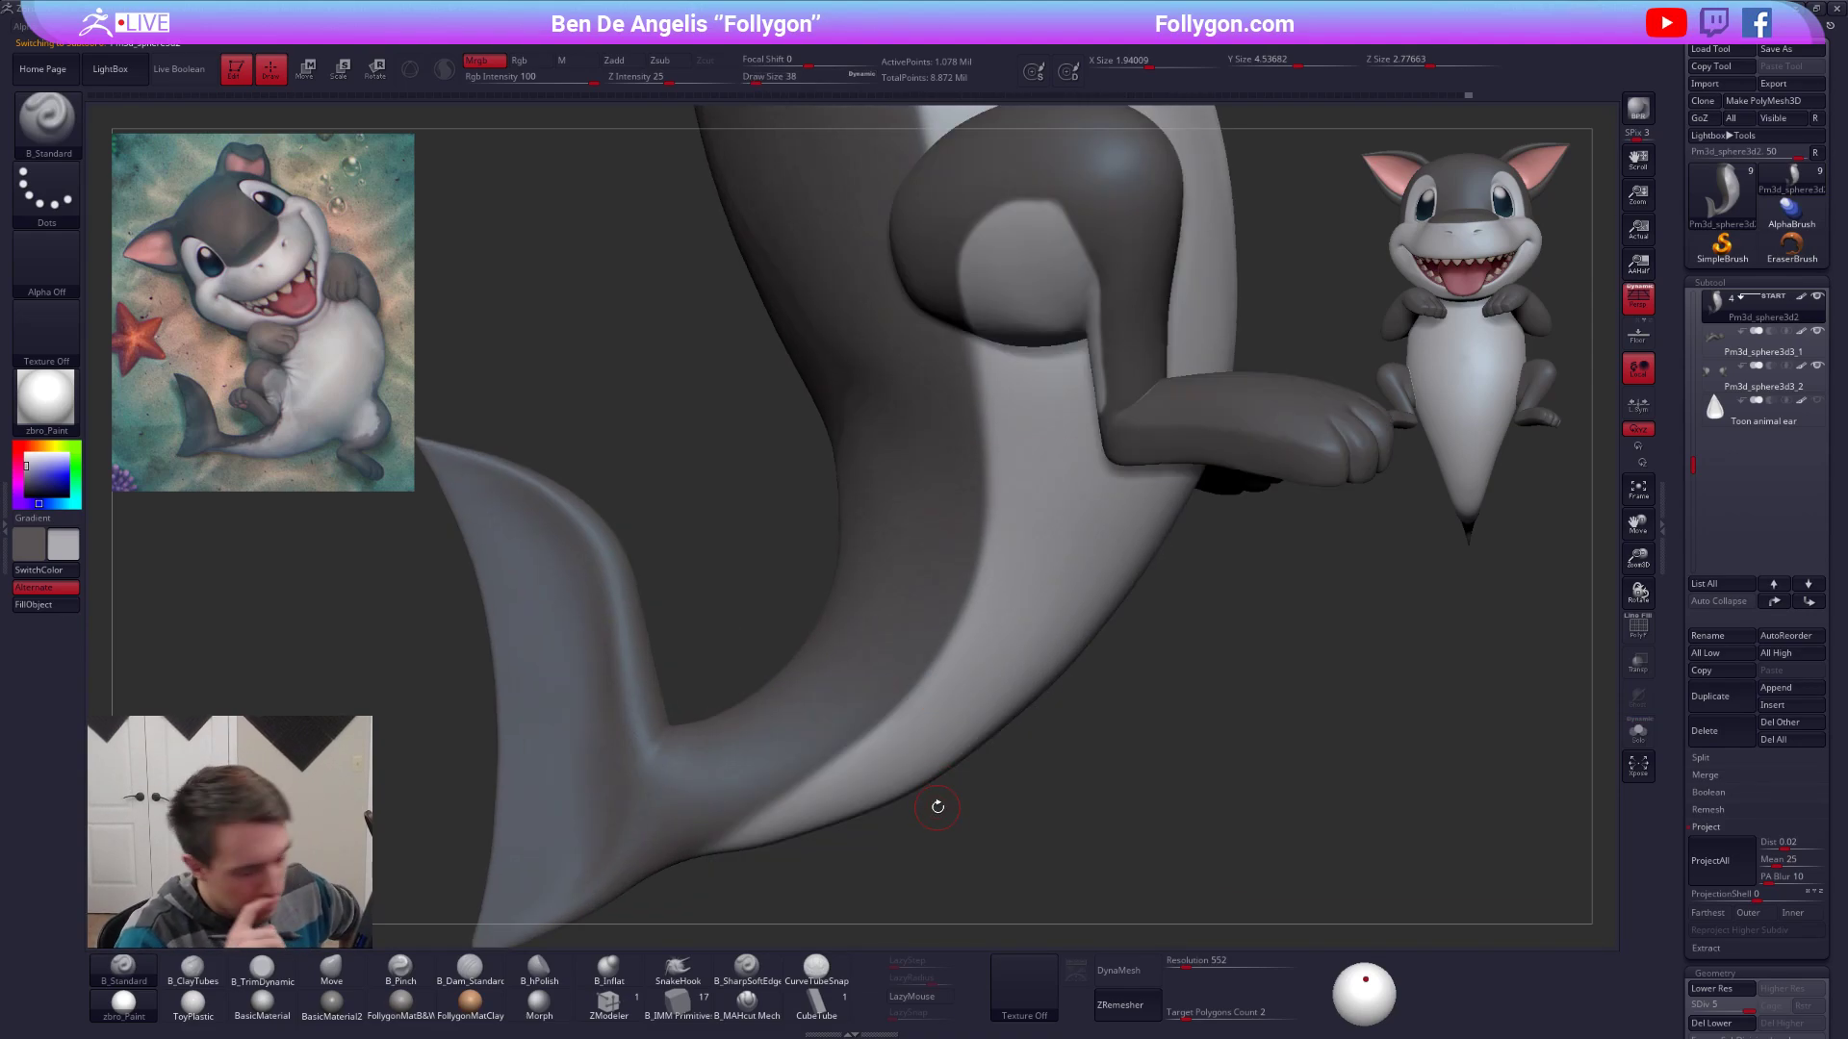
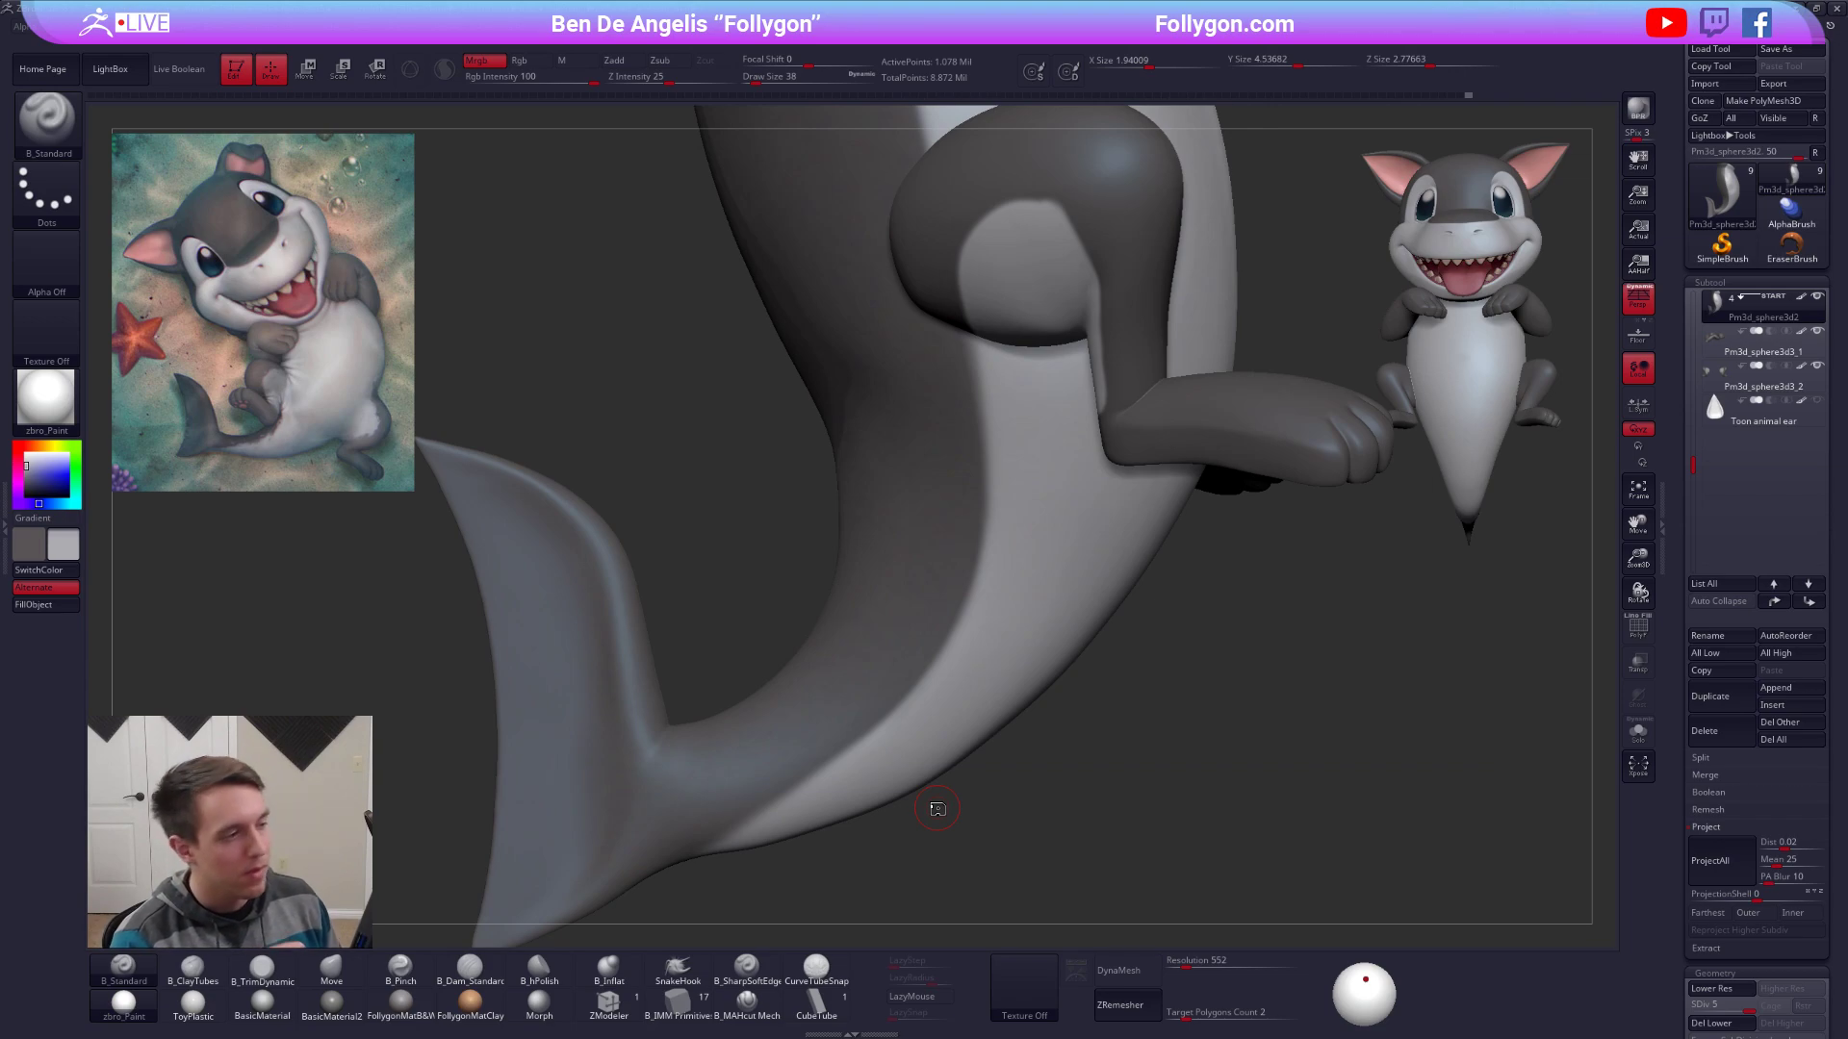
Isolate the legs subtool, sample its dark grey at draw size 33 and turn on LazyMouse.
ctrl+right_drag(1034, 658, 1048, 586)
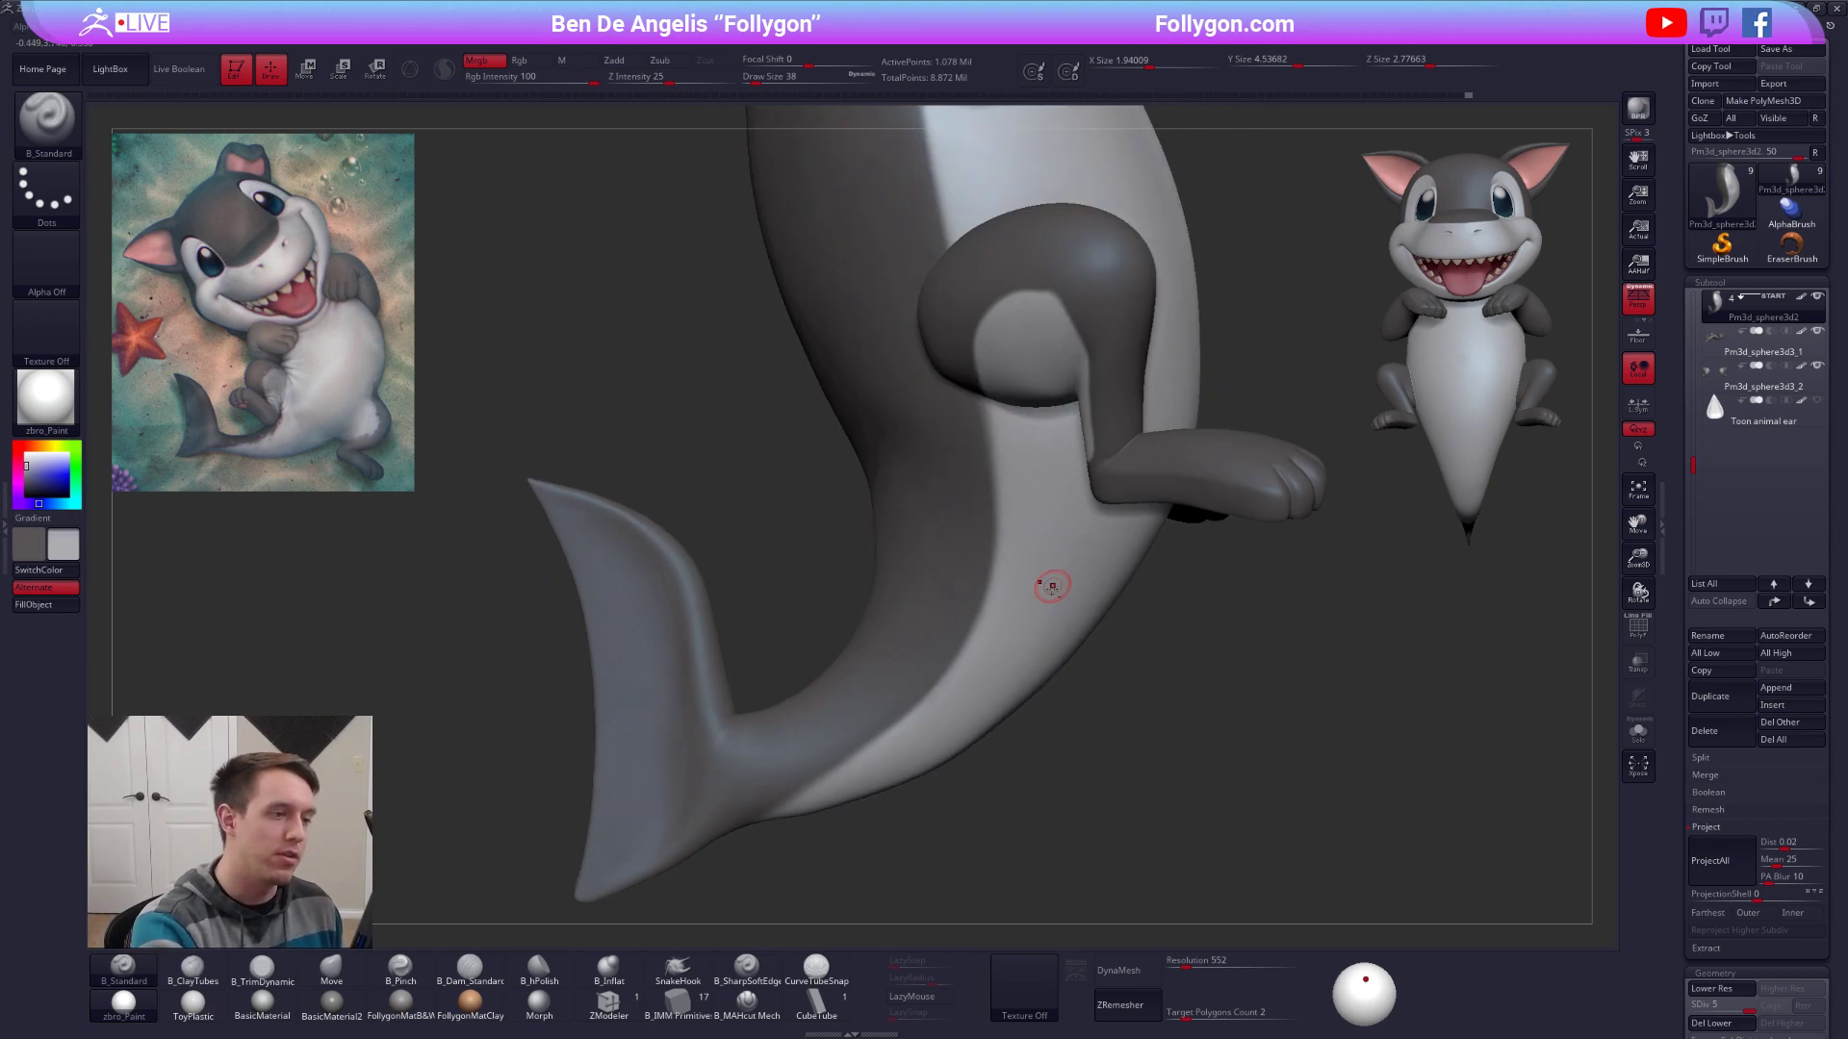
alt+right_drag(1098, 456, 1108, 571)
right_drag(1110, 512, 1092, 573)
key(alt+s)
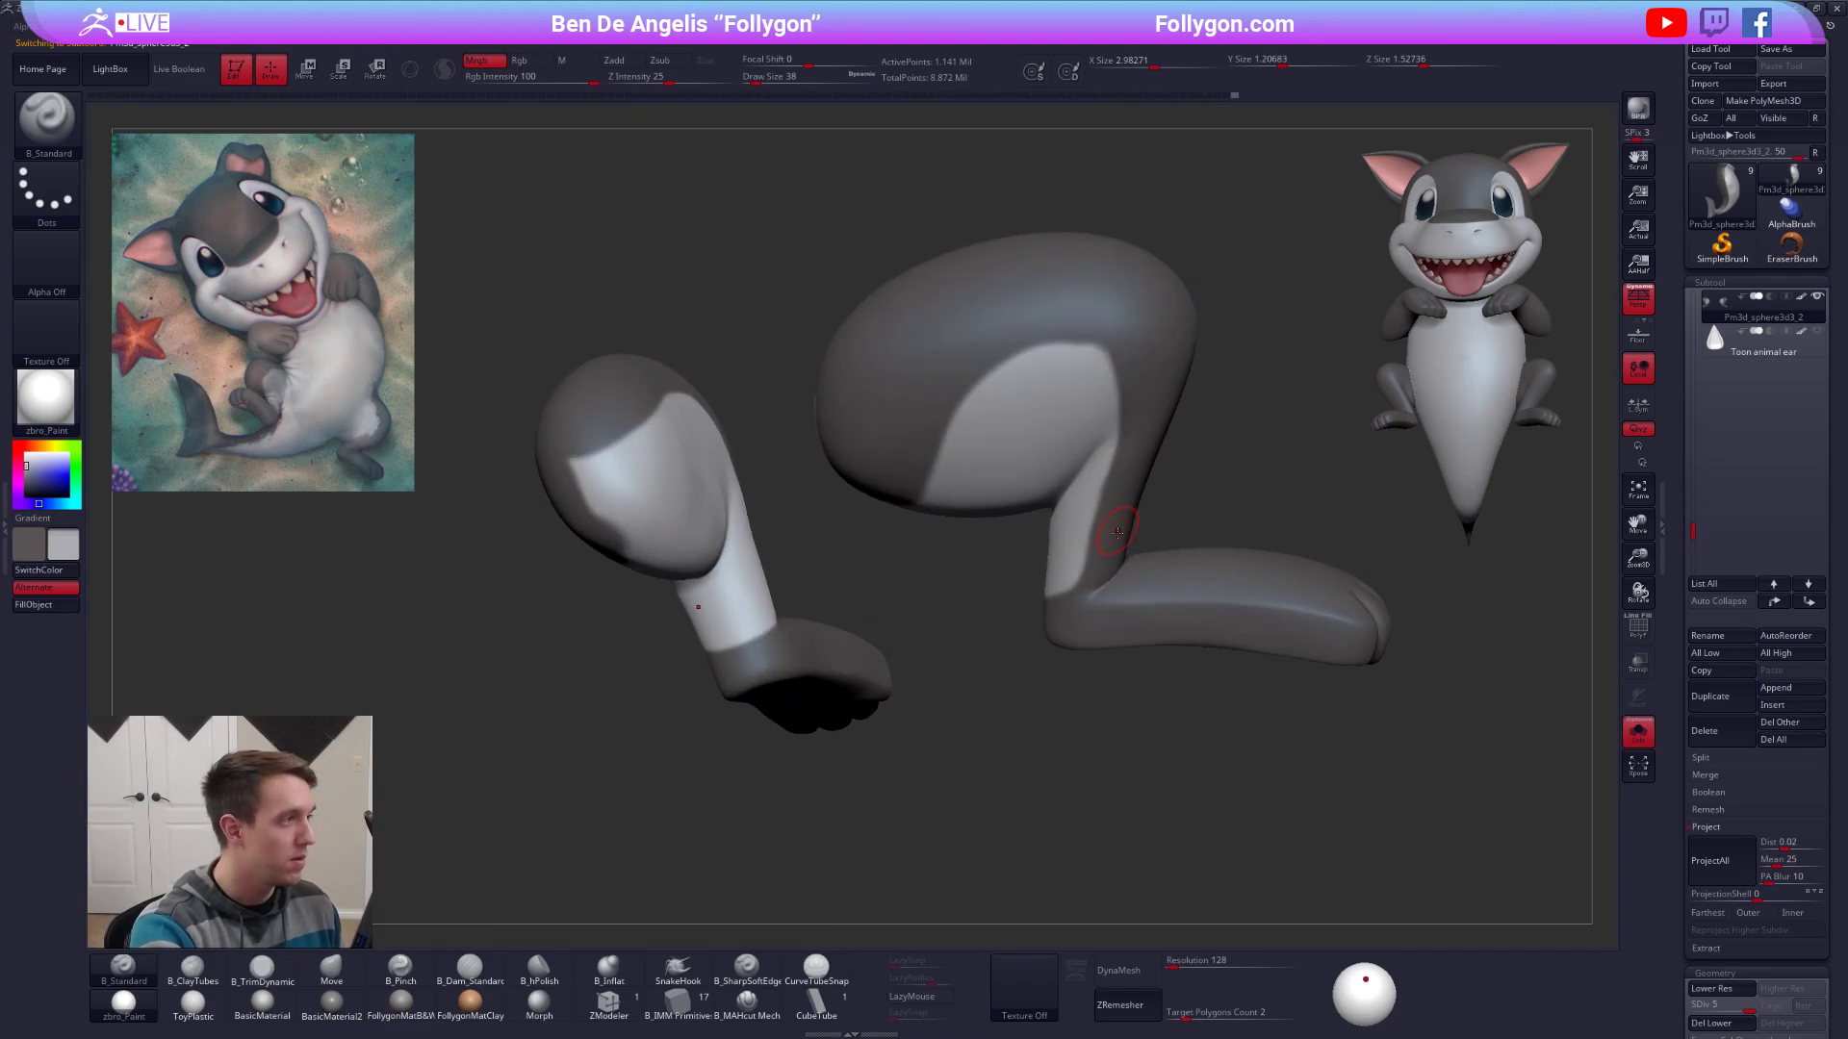
key(space)
drag(1136, 585, 1104, 558)
key(ctrl+z)
key(c)
key(l)
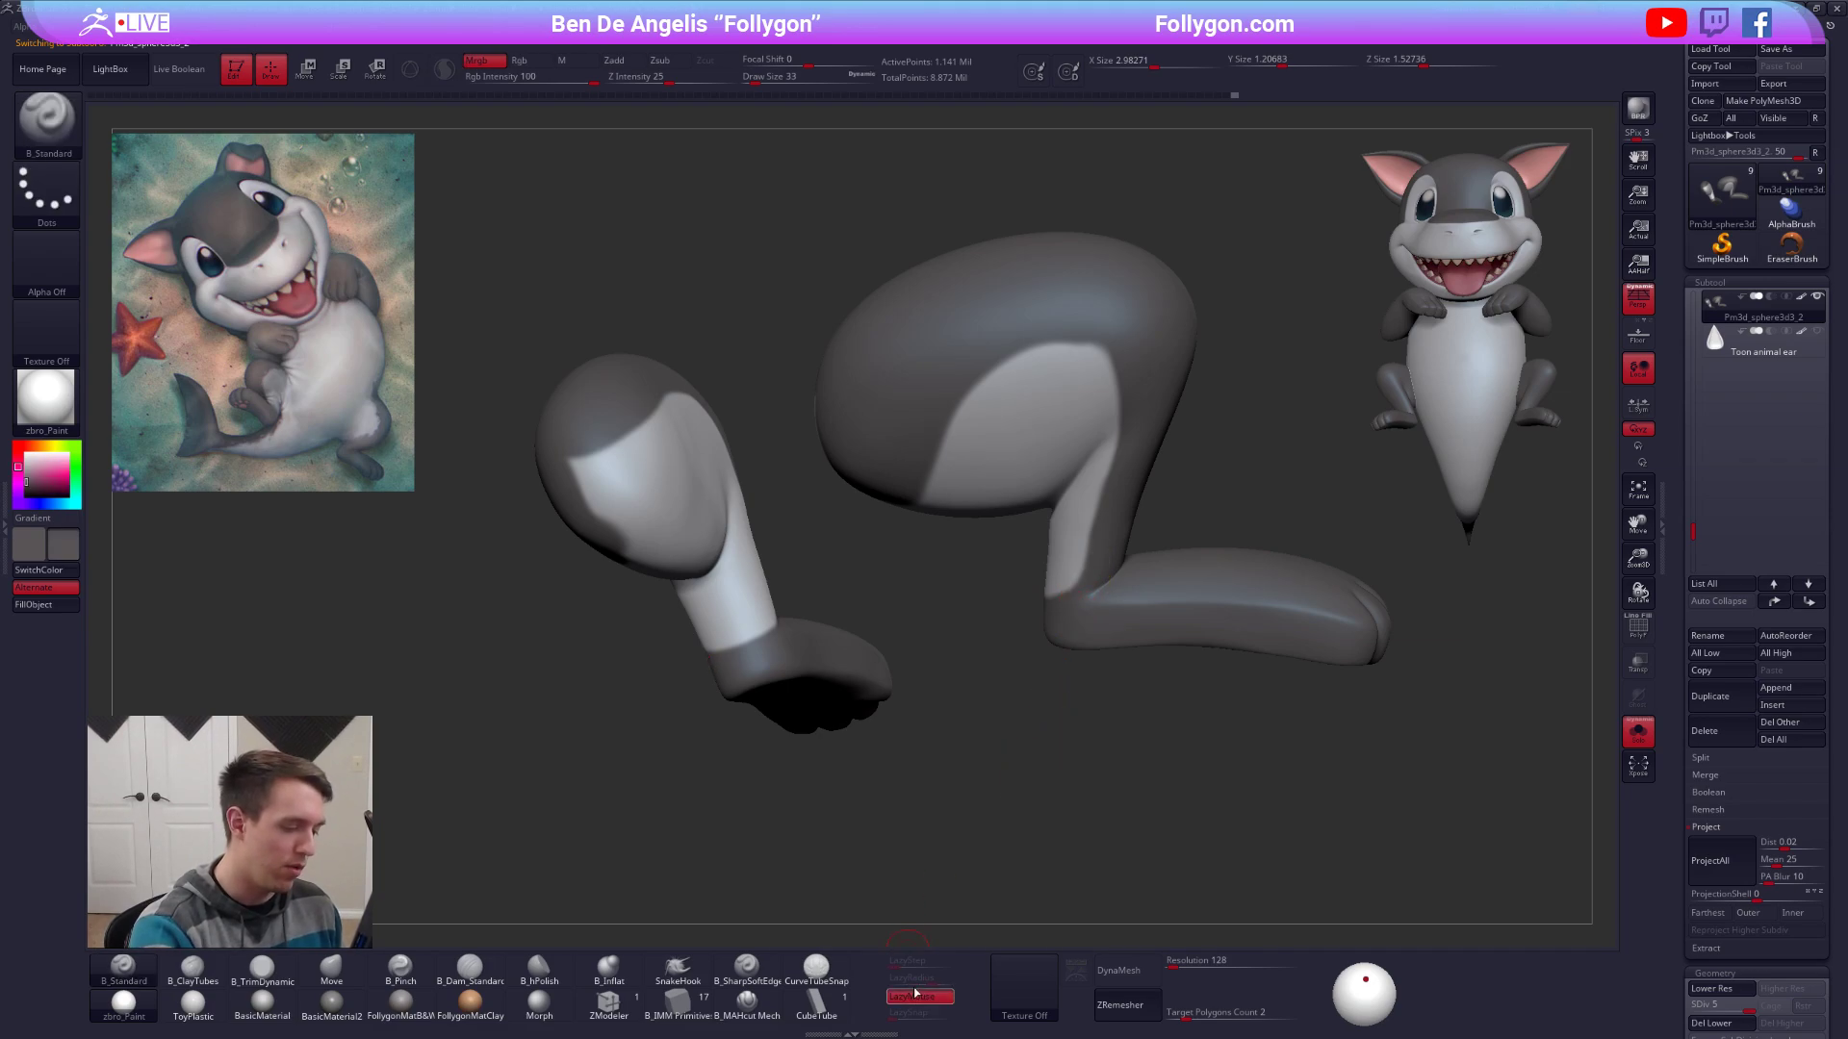
Clean up the light patch's edge along the shin and thigh with dark grey, and unhide the other subtools.
drag(1108, 547, 1136, 469)
mouse_move(1122, 338)
mouse_down()
mouse_move(996, 358)
mouse_move(938, 428)
mouse_up()
key(shift+alt+s)
Make the body the active subtool, turn off LazyMouse and isolate the body.
alt+drag(989, 597, 995, 676)
alt+click(994, 676)
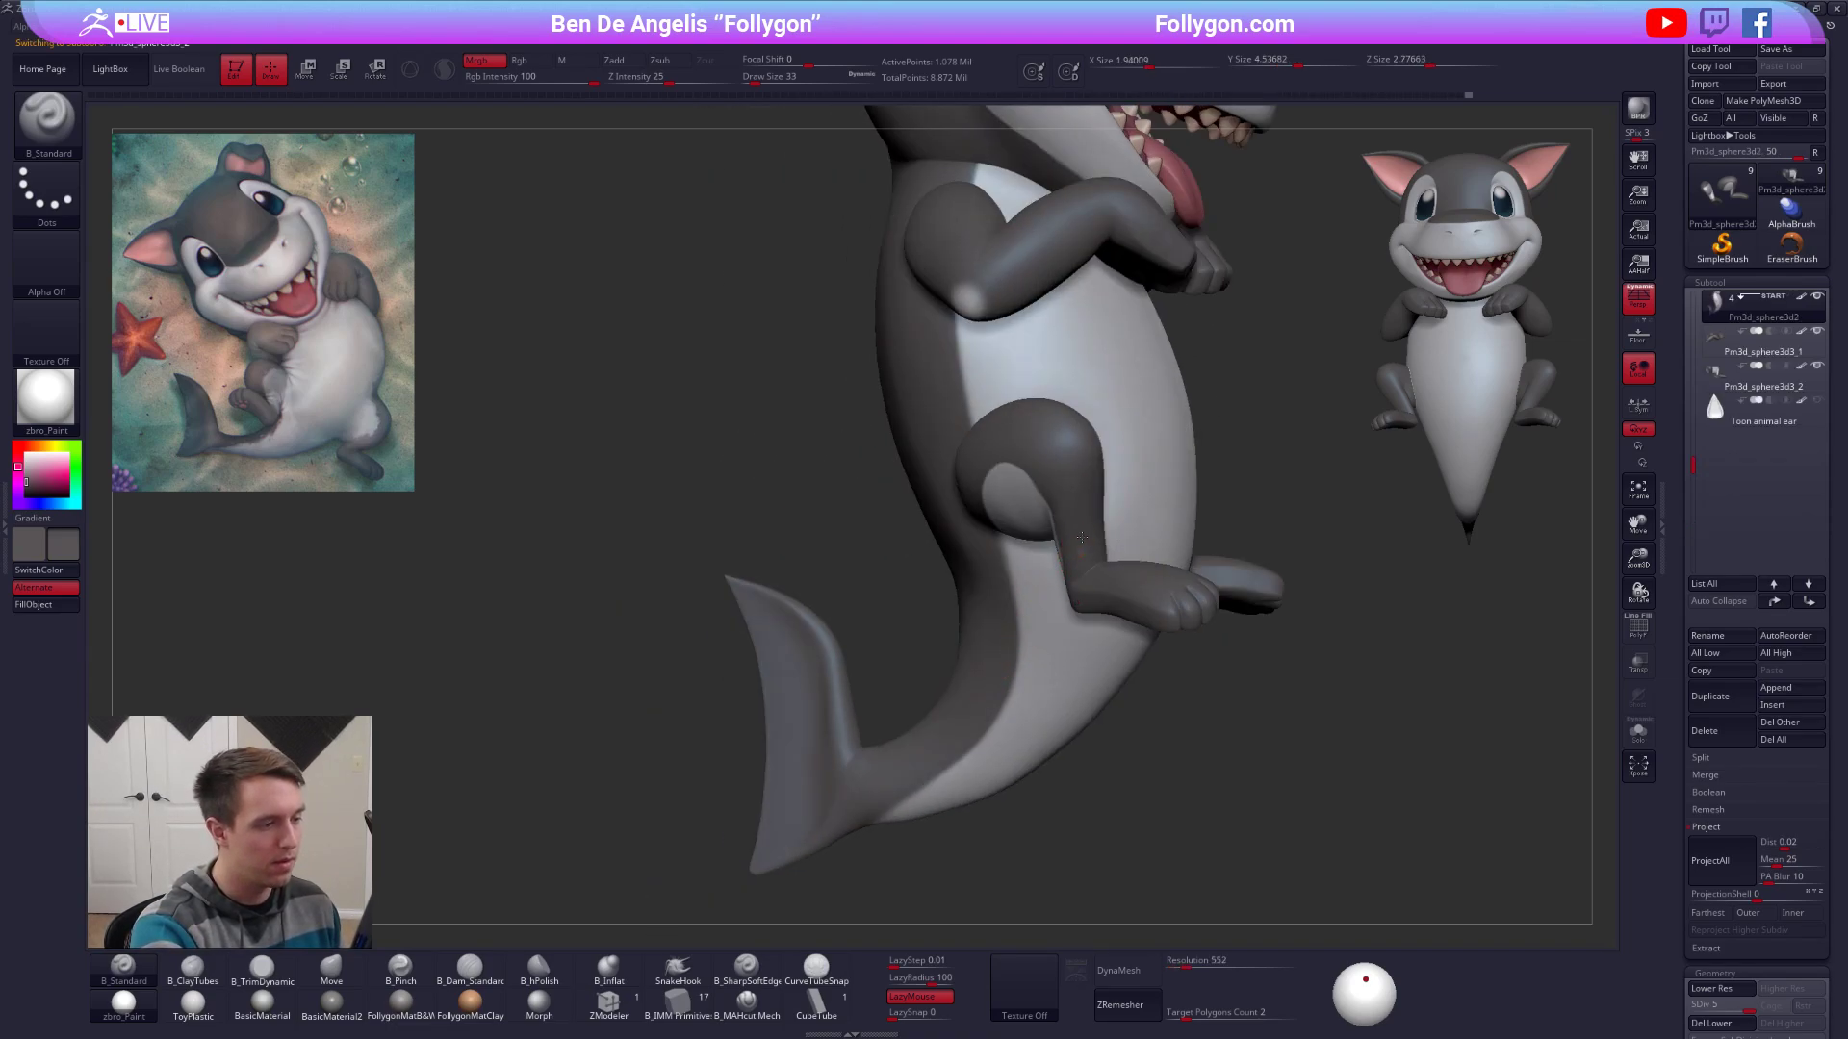
alt+click(999, 661)
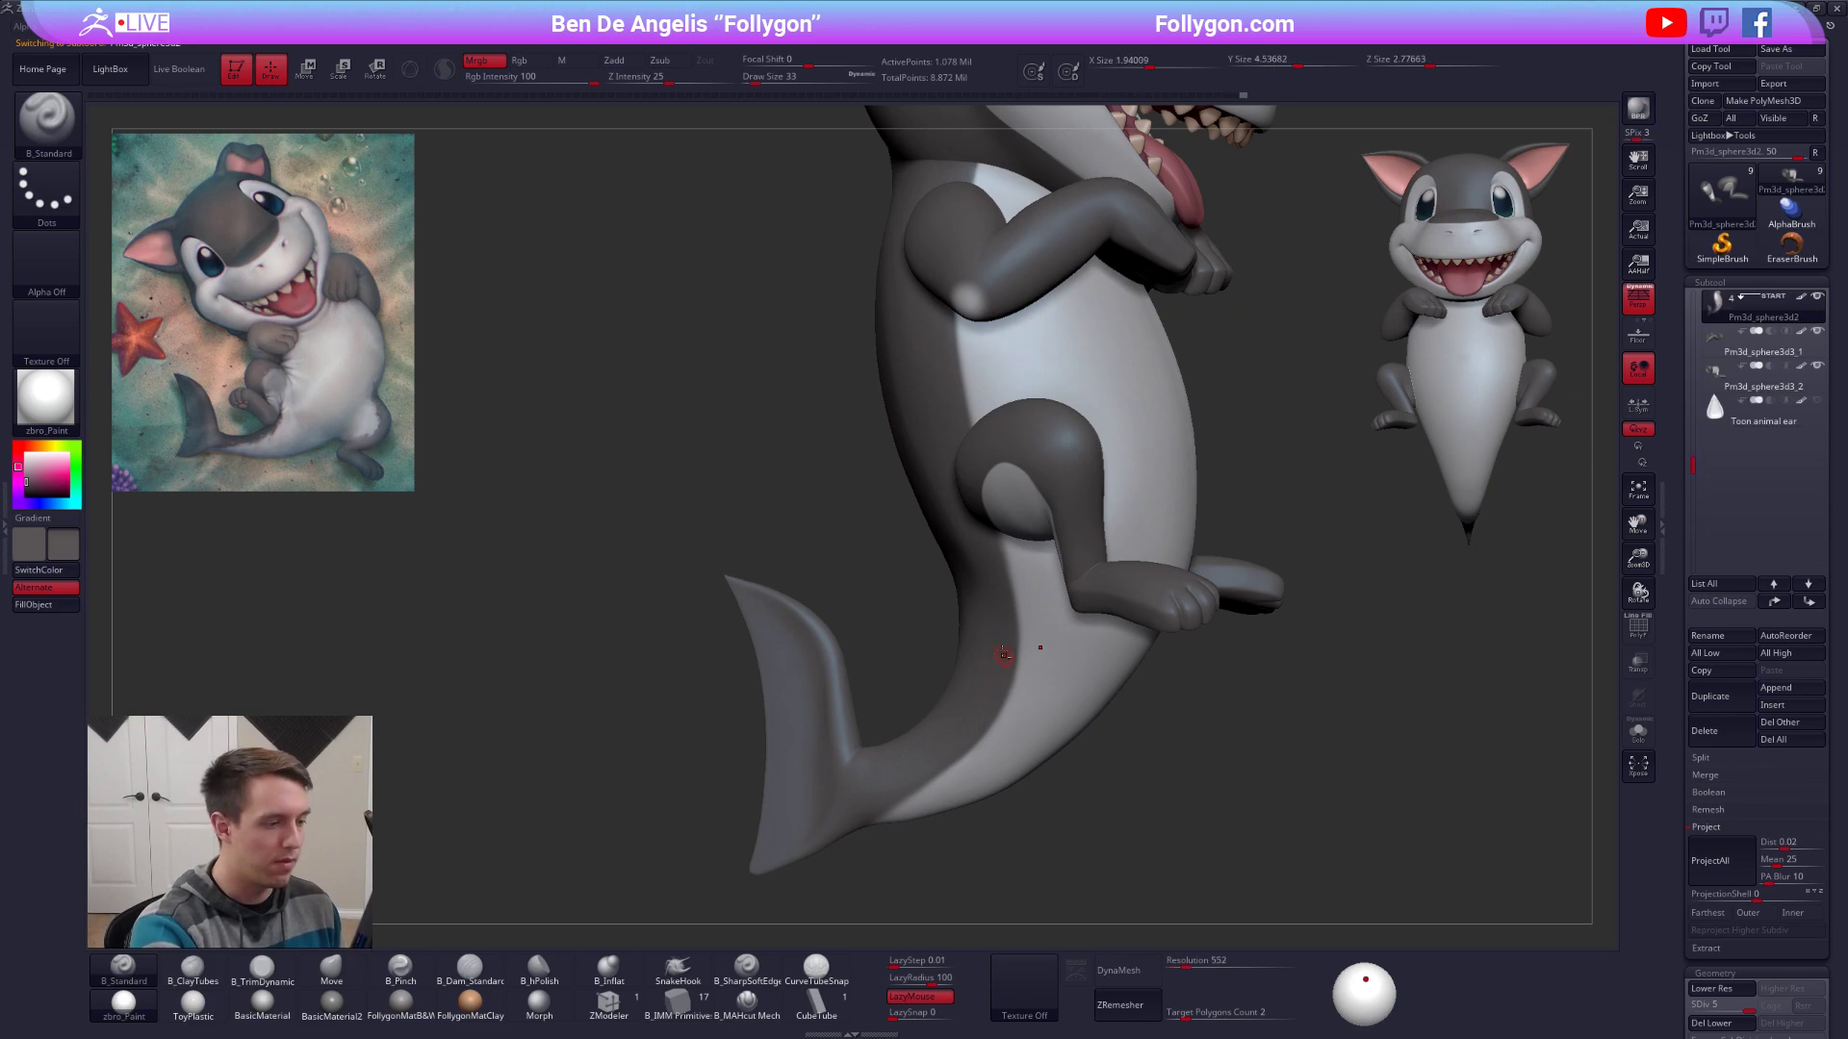
click(919, 997)
key(alt+s)
Paint a dark notch into the belly marking's edge near the tail at draw size 43, with light grey sampled as the alternate colour.
mouse_move(940, 805)
alt+right_down()
mouse_move(951, 819)
mouse_move(982, 800)
alt+right_up()
key(space)
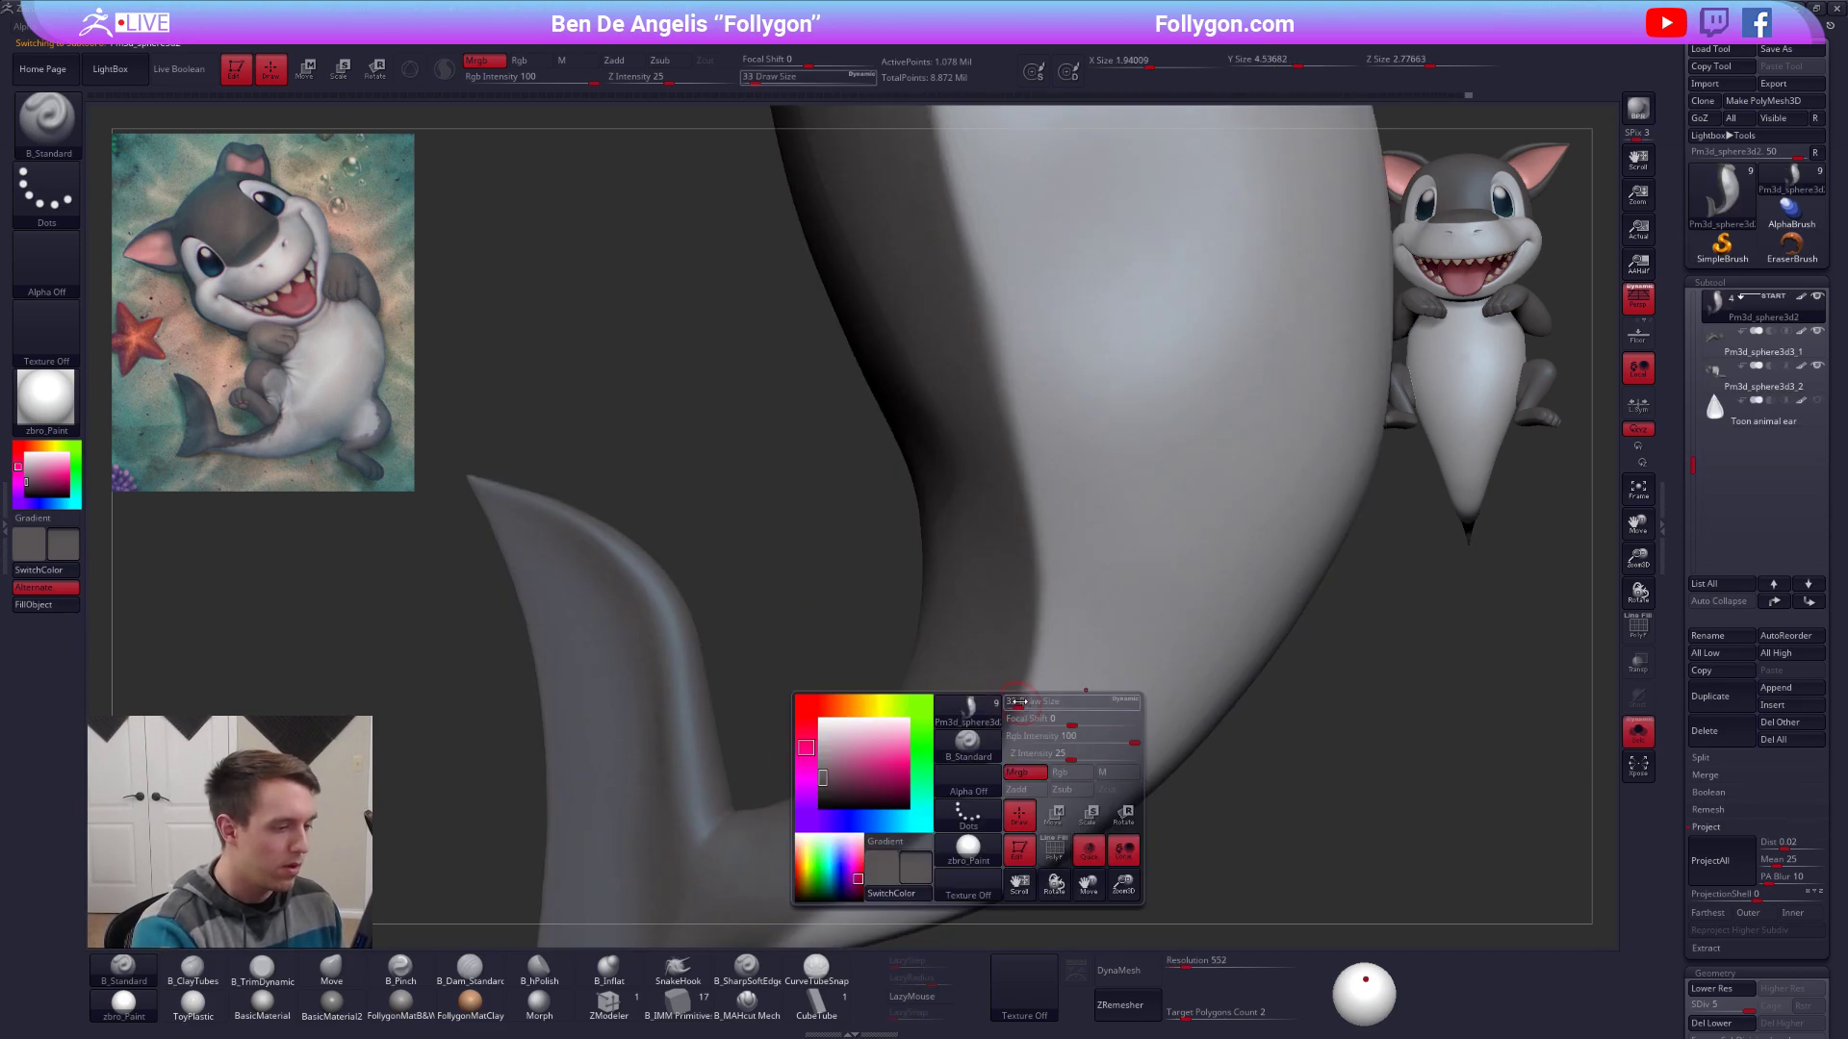
drag(1058, 719, 1040, 719)
mouse_move(981, 743)
alt+right_down()
mouse_move(997, 646)
mouse_move(1003, 734)
alt+right_up()
key(space)
drag(1039, 719, 1051, 719)
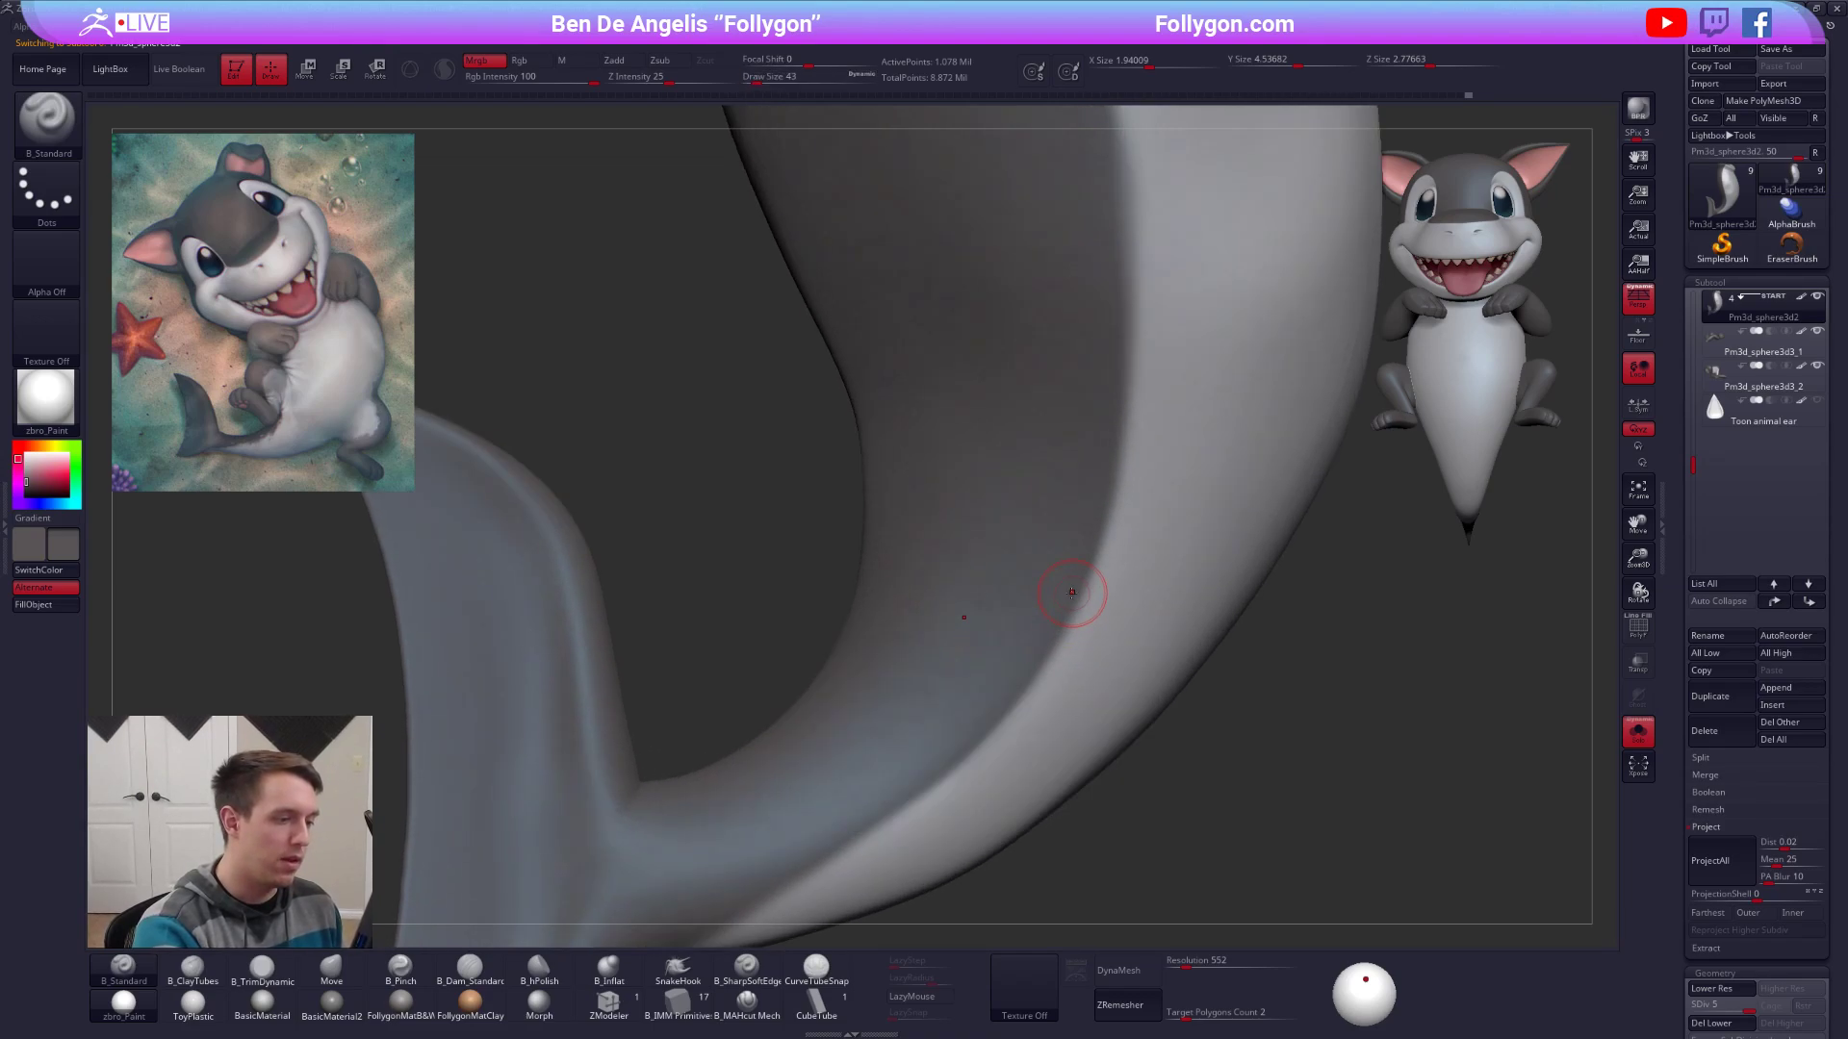
drag(1071, 592, 1060, 656)
key(c)
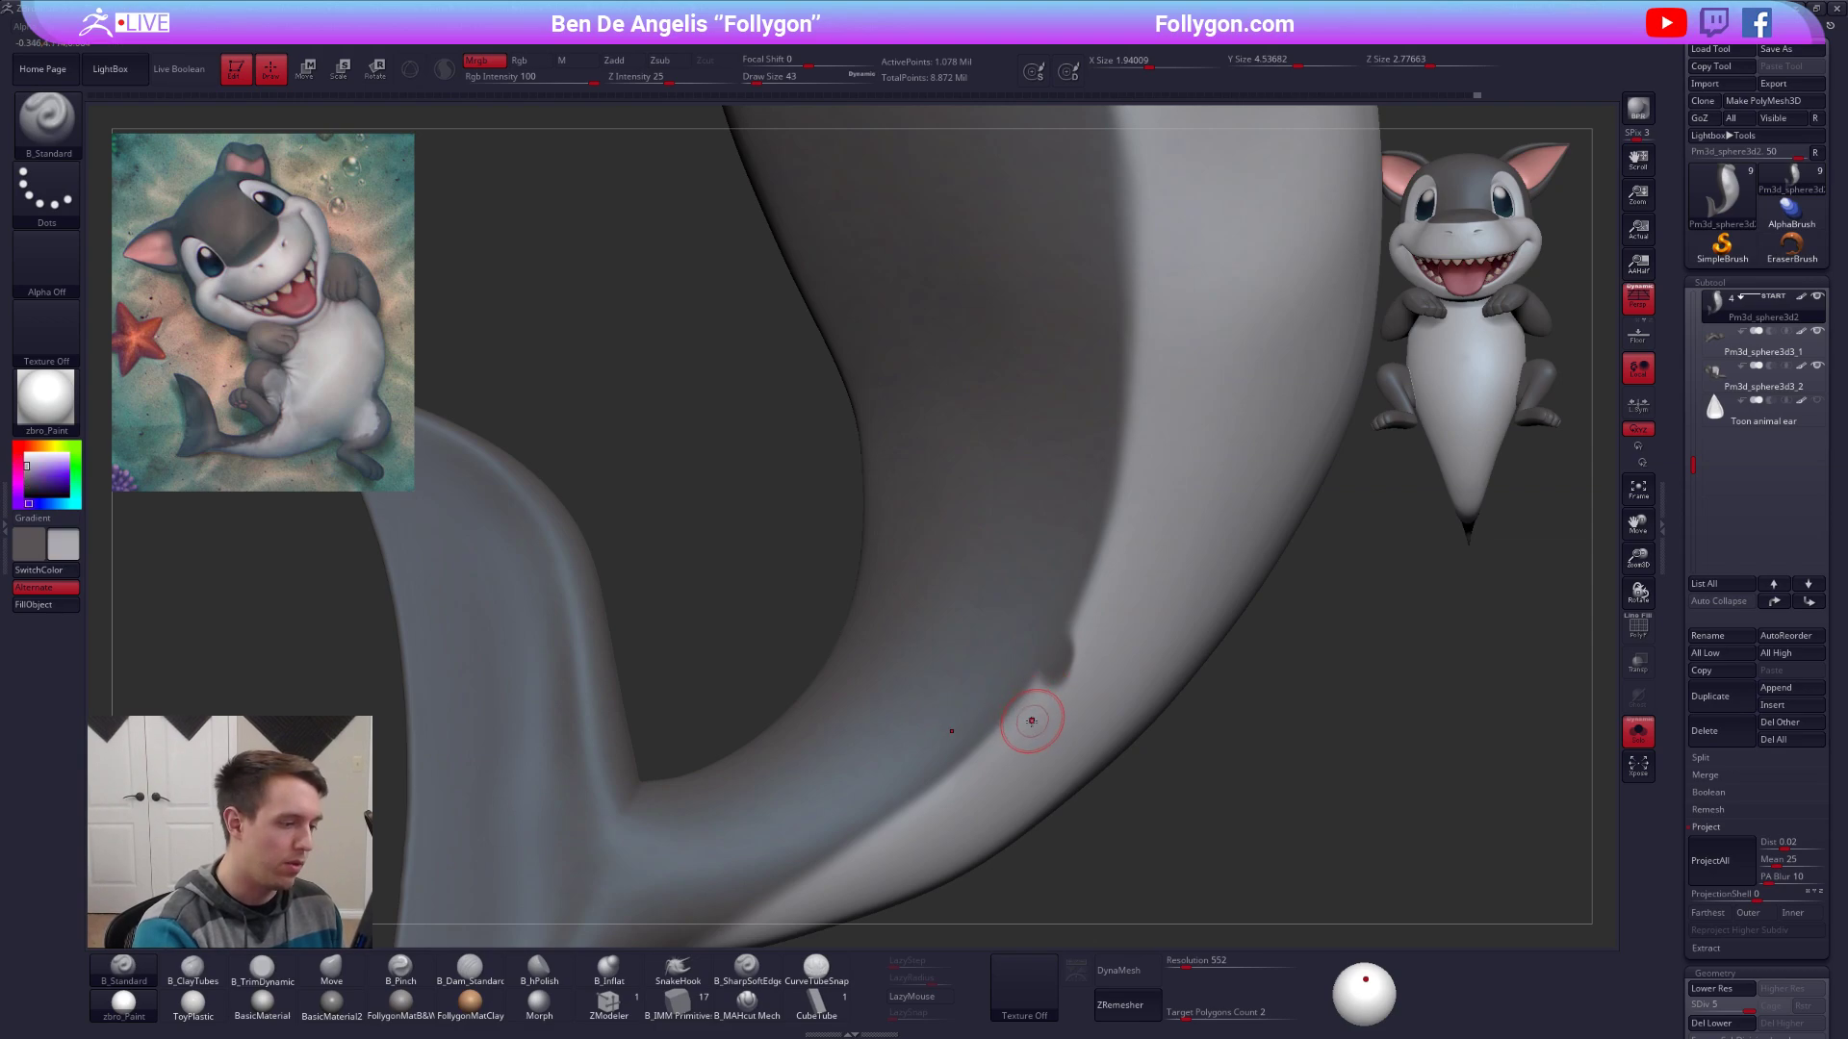
key(v)
Paint jagged dark tufts up the belly marking's edge at draw size 38.
key(space)
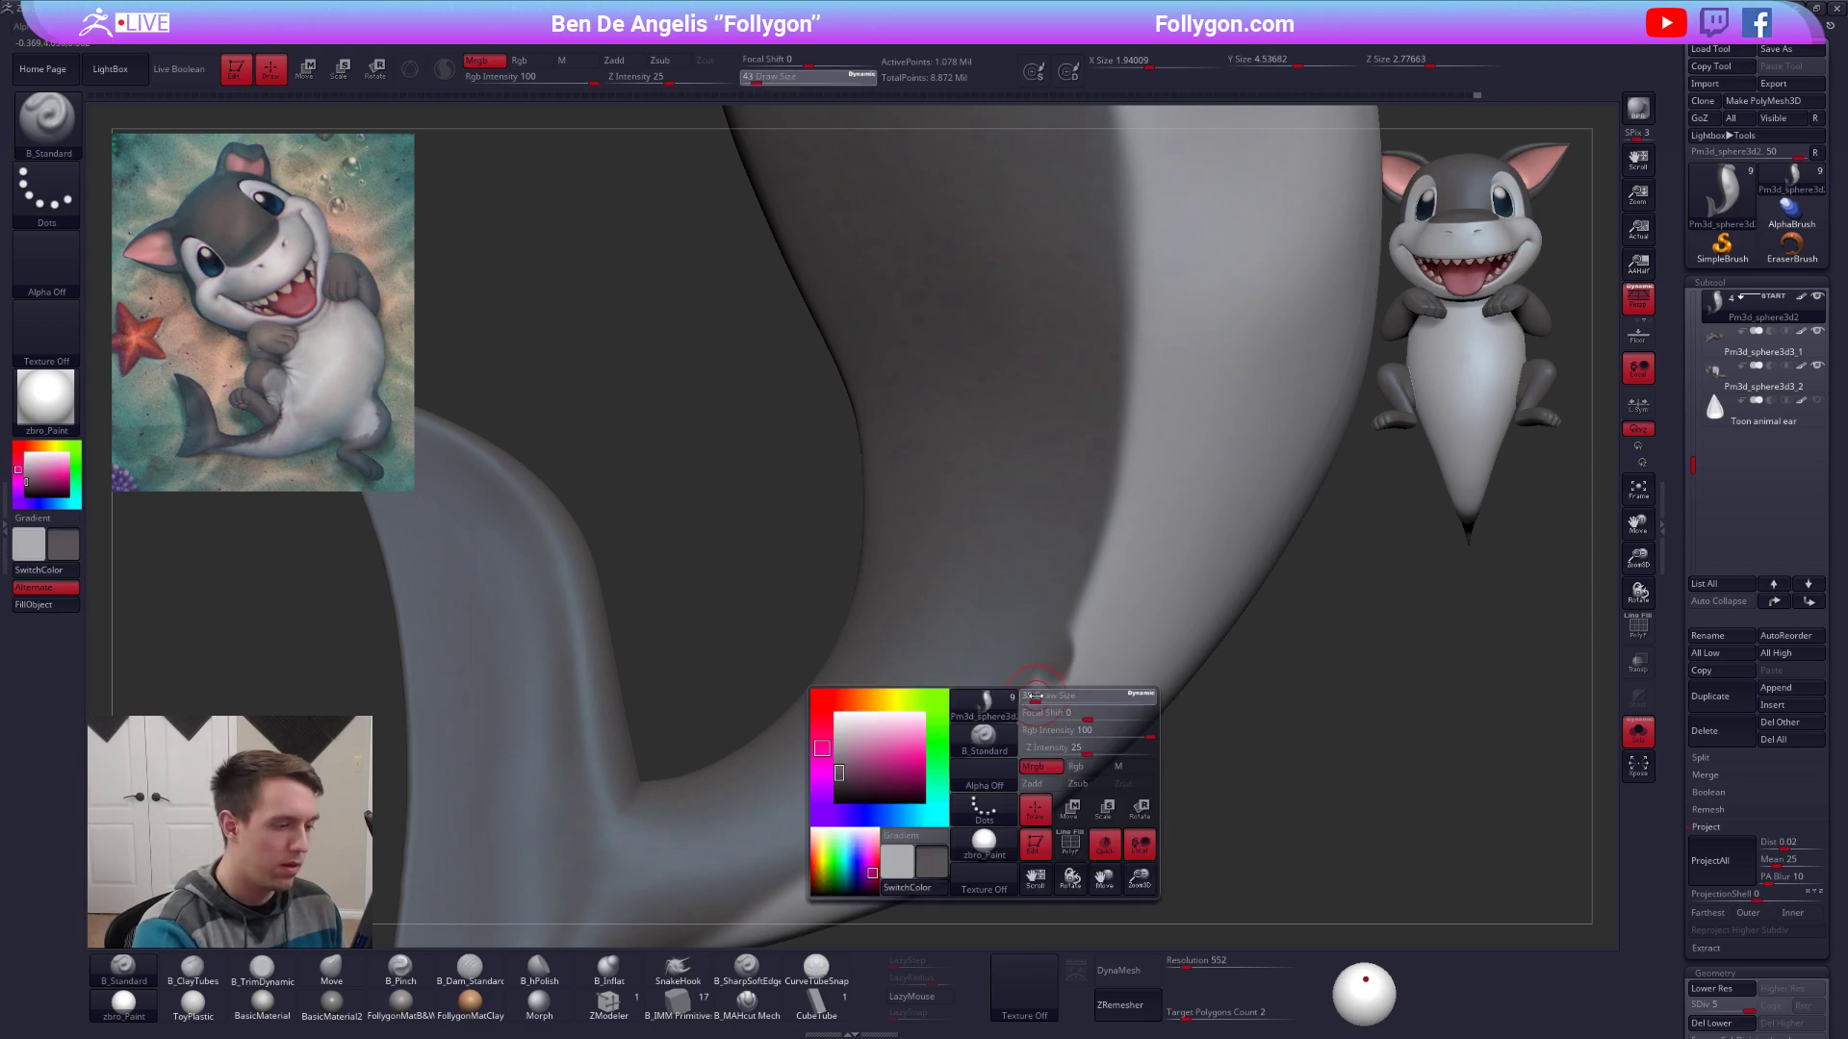
click(1035, 695)
mouse_move(970, 754)
mouse_down()
mouse_move(933, 781)
mouse_move(953, 777)
mouse_up()
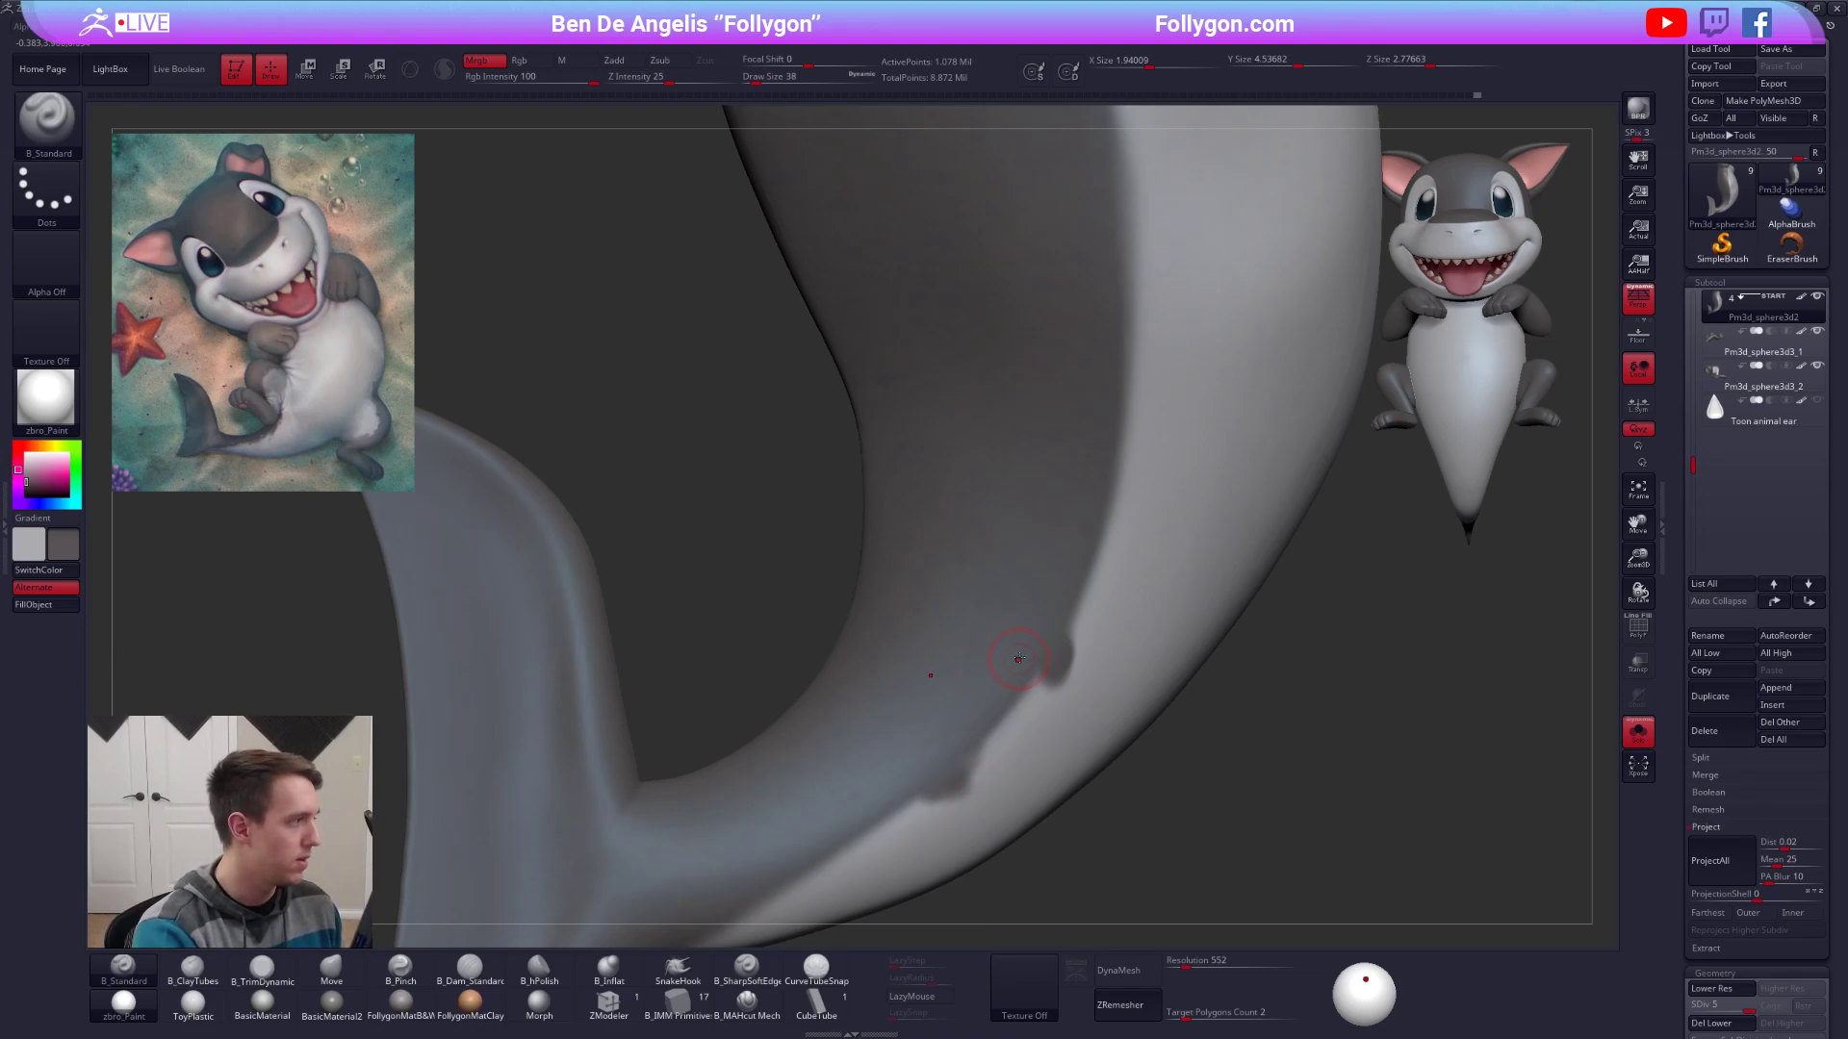
mouse_move(1053, 591)
mouse_down()
mouse_move(1097, 563)
mouse_move(1128, 346)
mouse_move(1122, 372)
mouse_up()
right_drag(1122, 372, 1116, 414)
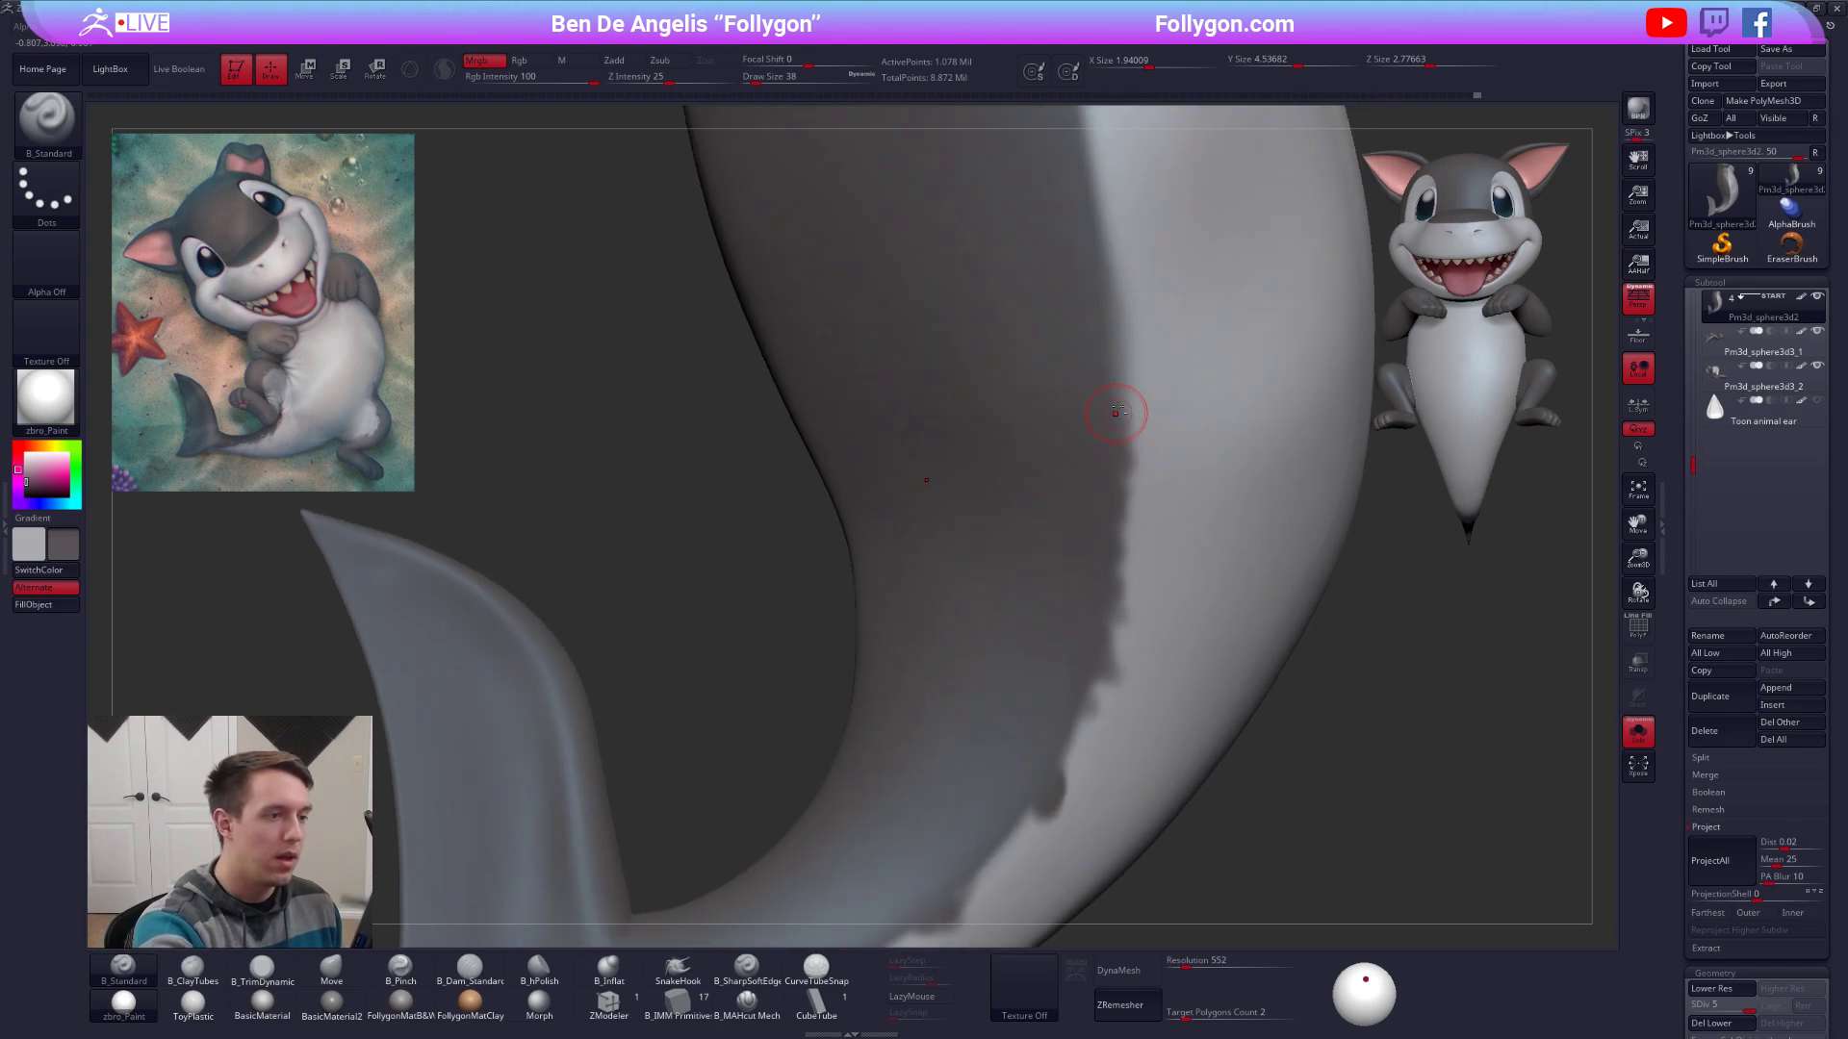
mouse_move(1115, 414)
mouse_down()
mouse_move(1120, 284)
mouse_move(1090, 235)
mouse_up()
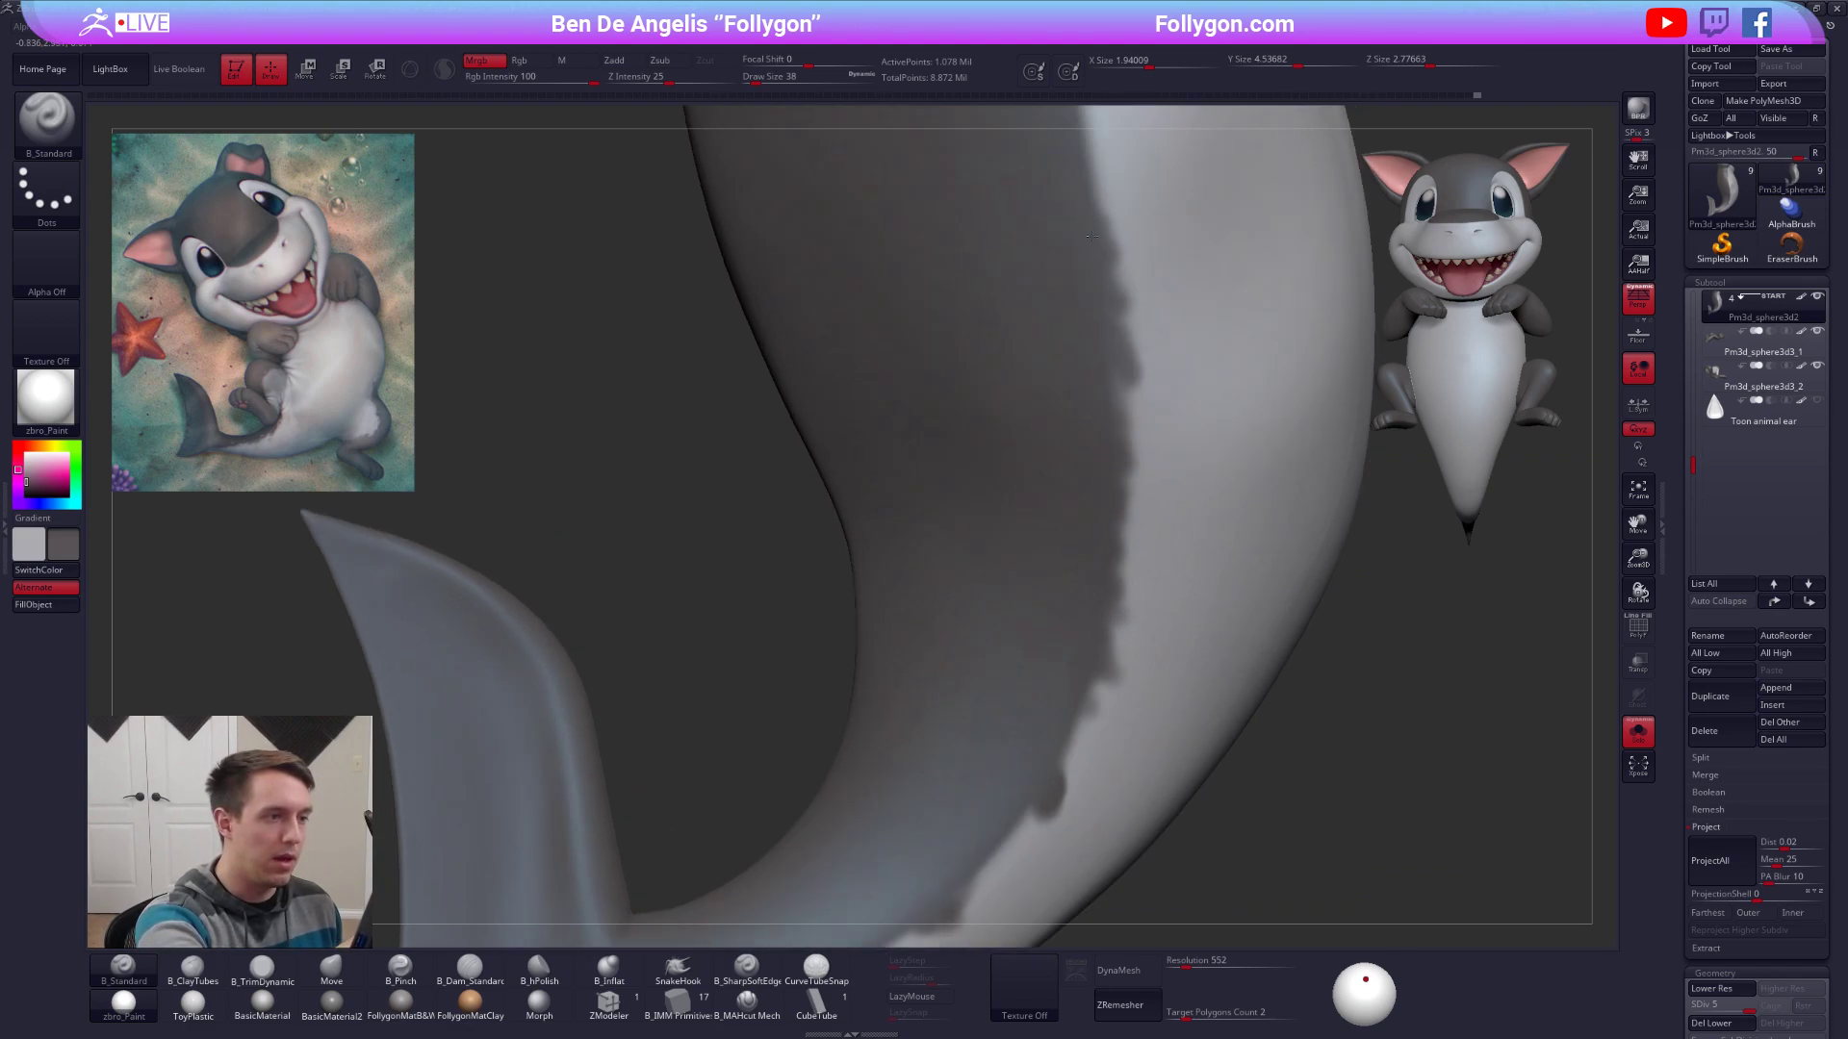
Extend the jagged dark edge down the belly marking towards the tail fin.
alt+right_drag(1080, 682, 1076, 539)
drag(1059, 594, 1094, 510)
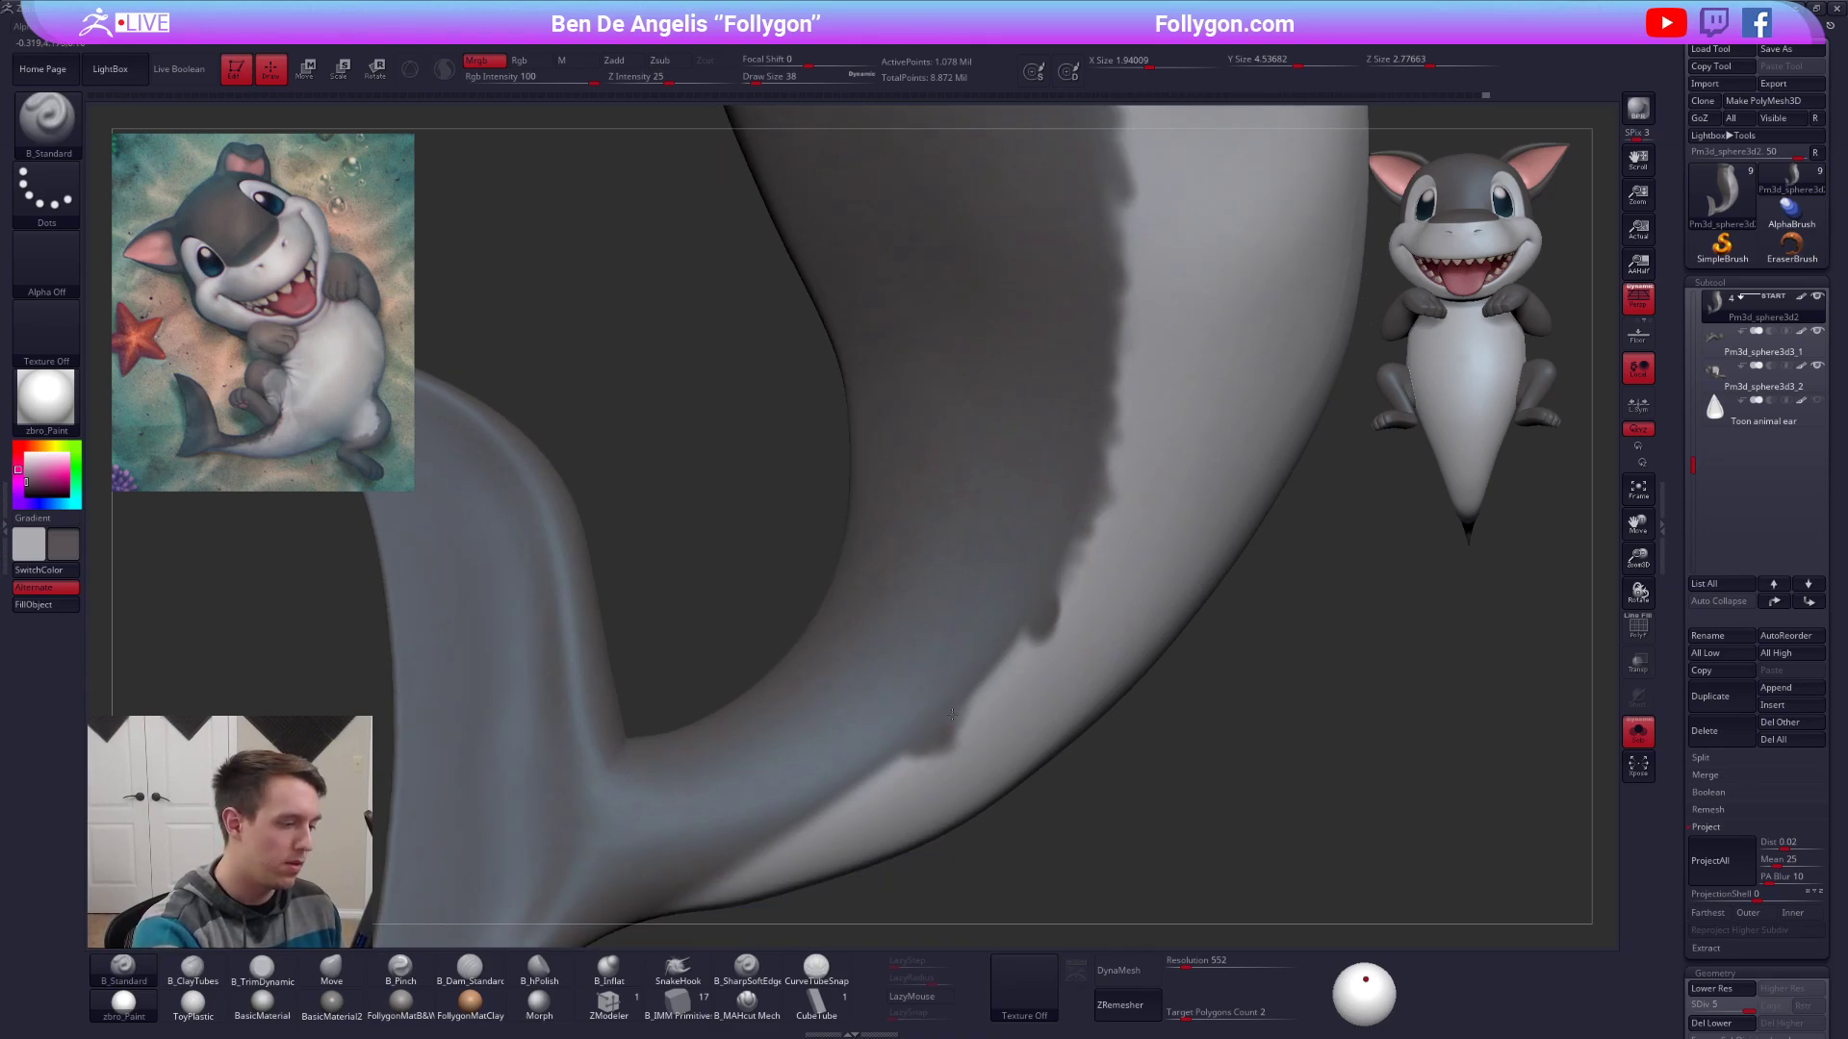
drag(953, 715, 1022, 639)
drag(933, 784, 977, 741)
alt+right_drag(751, 856, 779, 759)
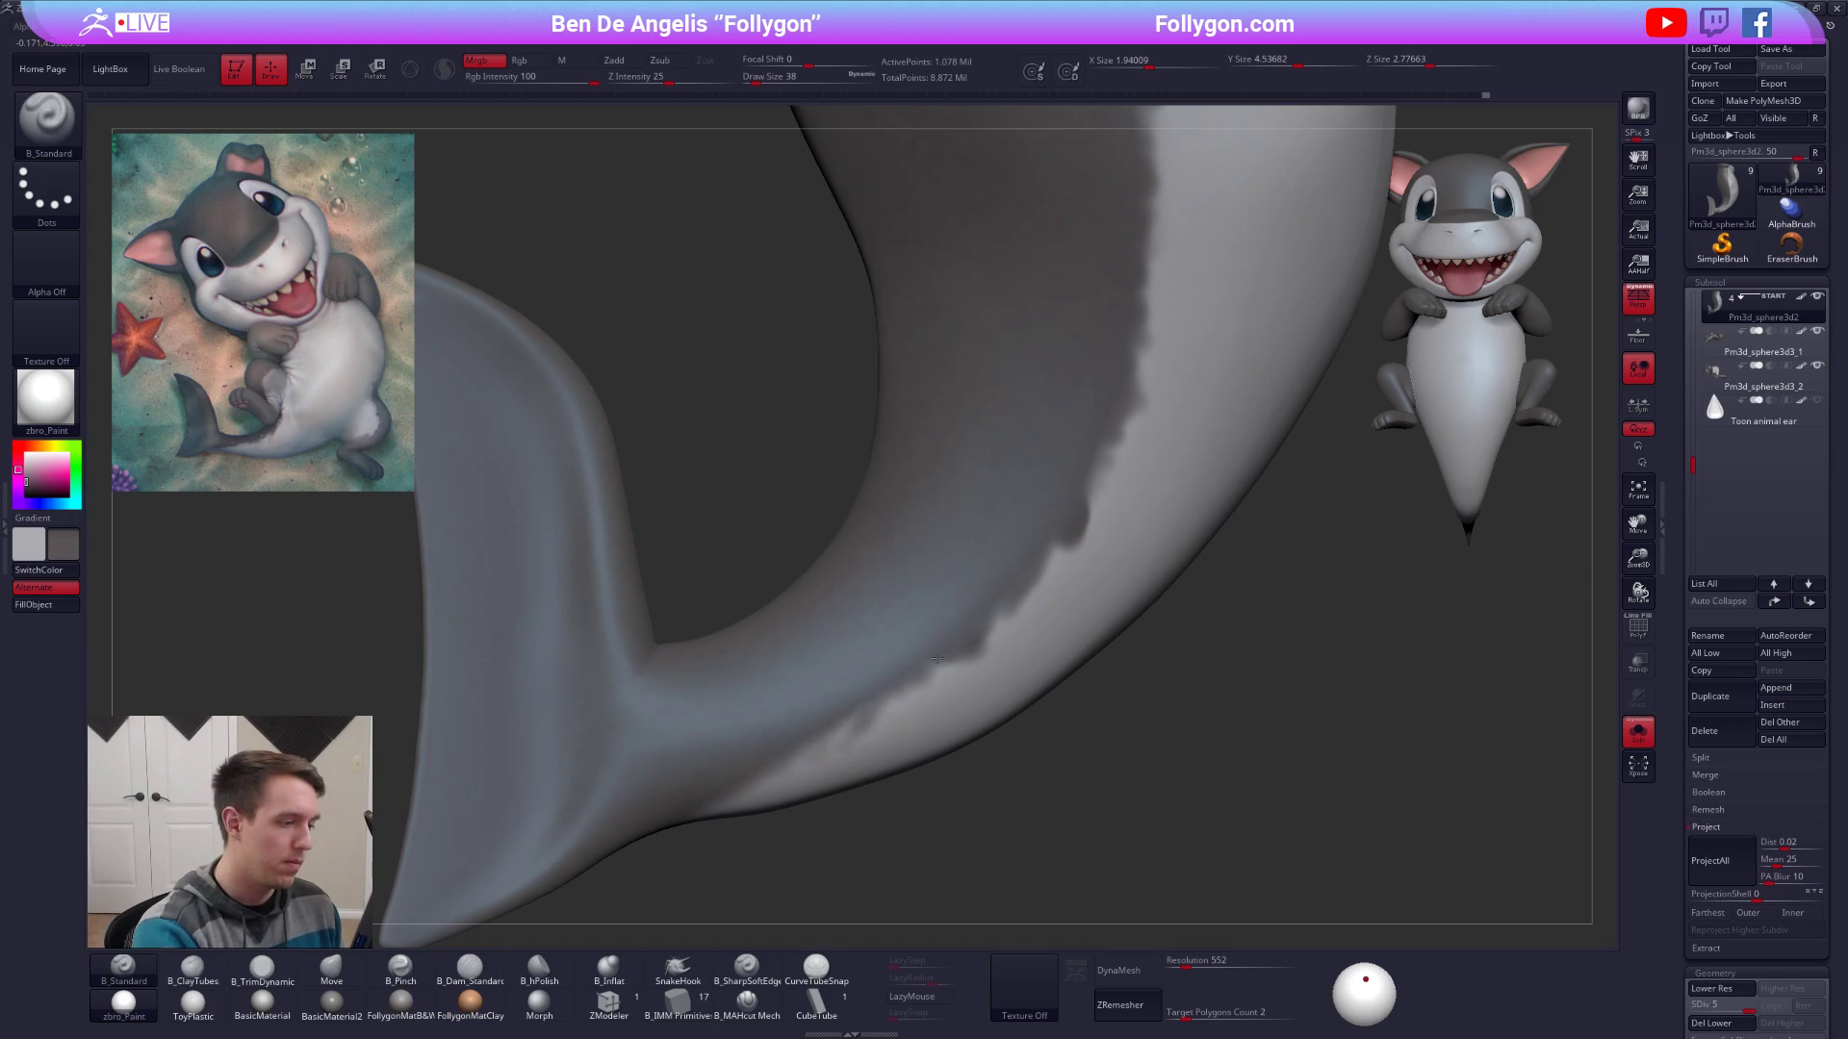
Switch to light grey and paint light tufts into the dark side along the tail's underside.
key(v)
drag(800, 747, 942, 669)
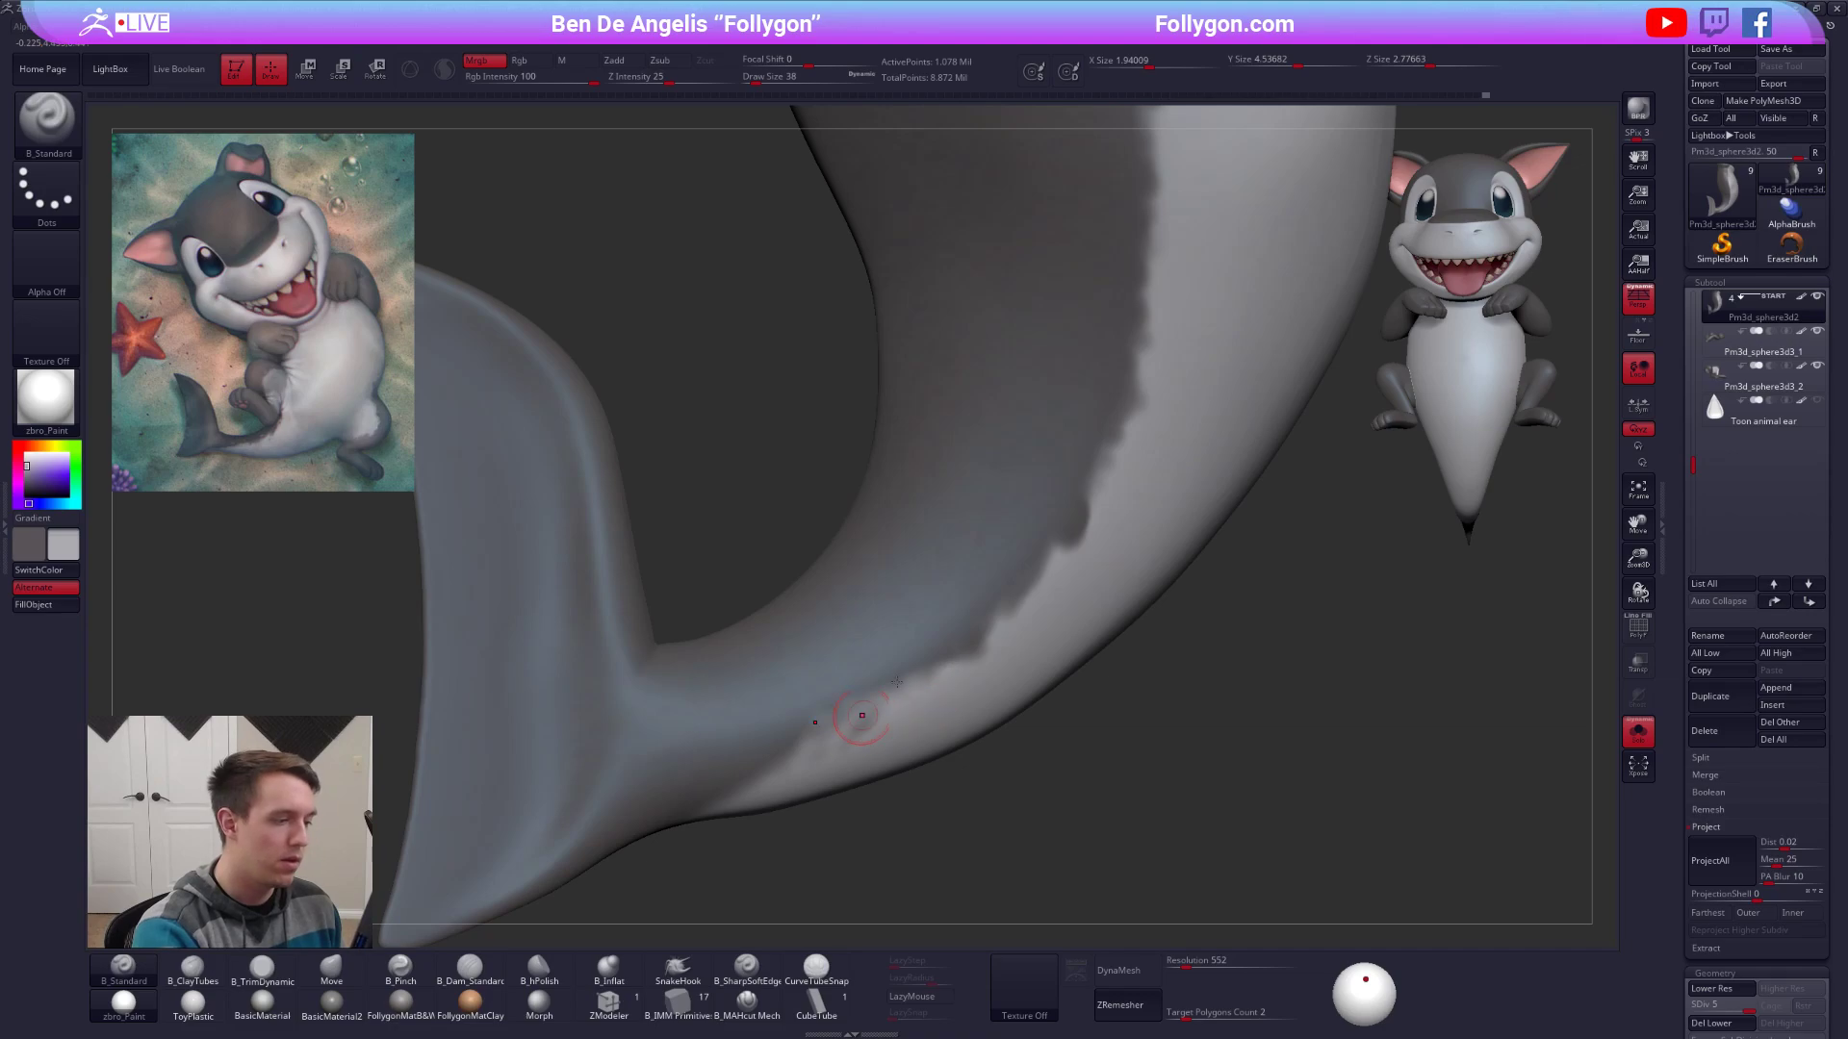
drag(784, 761, 776, 757)
drag(967, 664, 1040, 594)
right_drag(1003, 616, 996, 608)
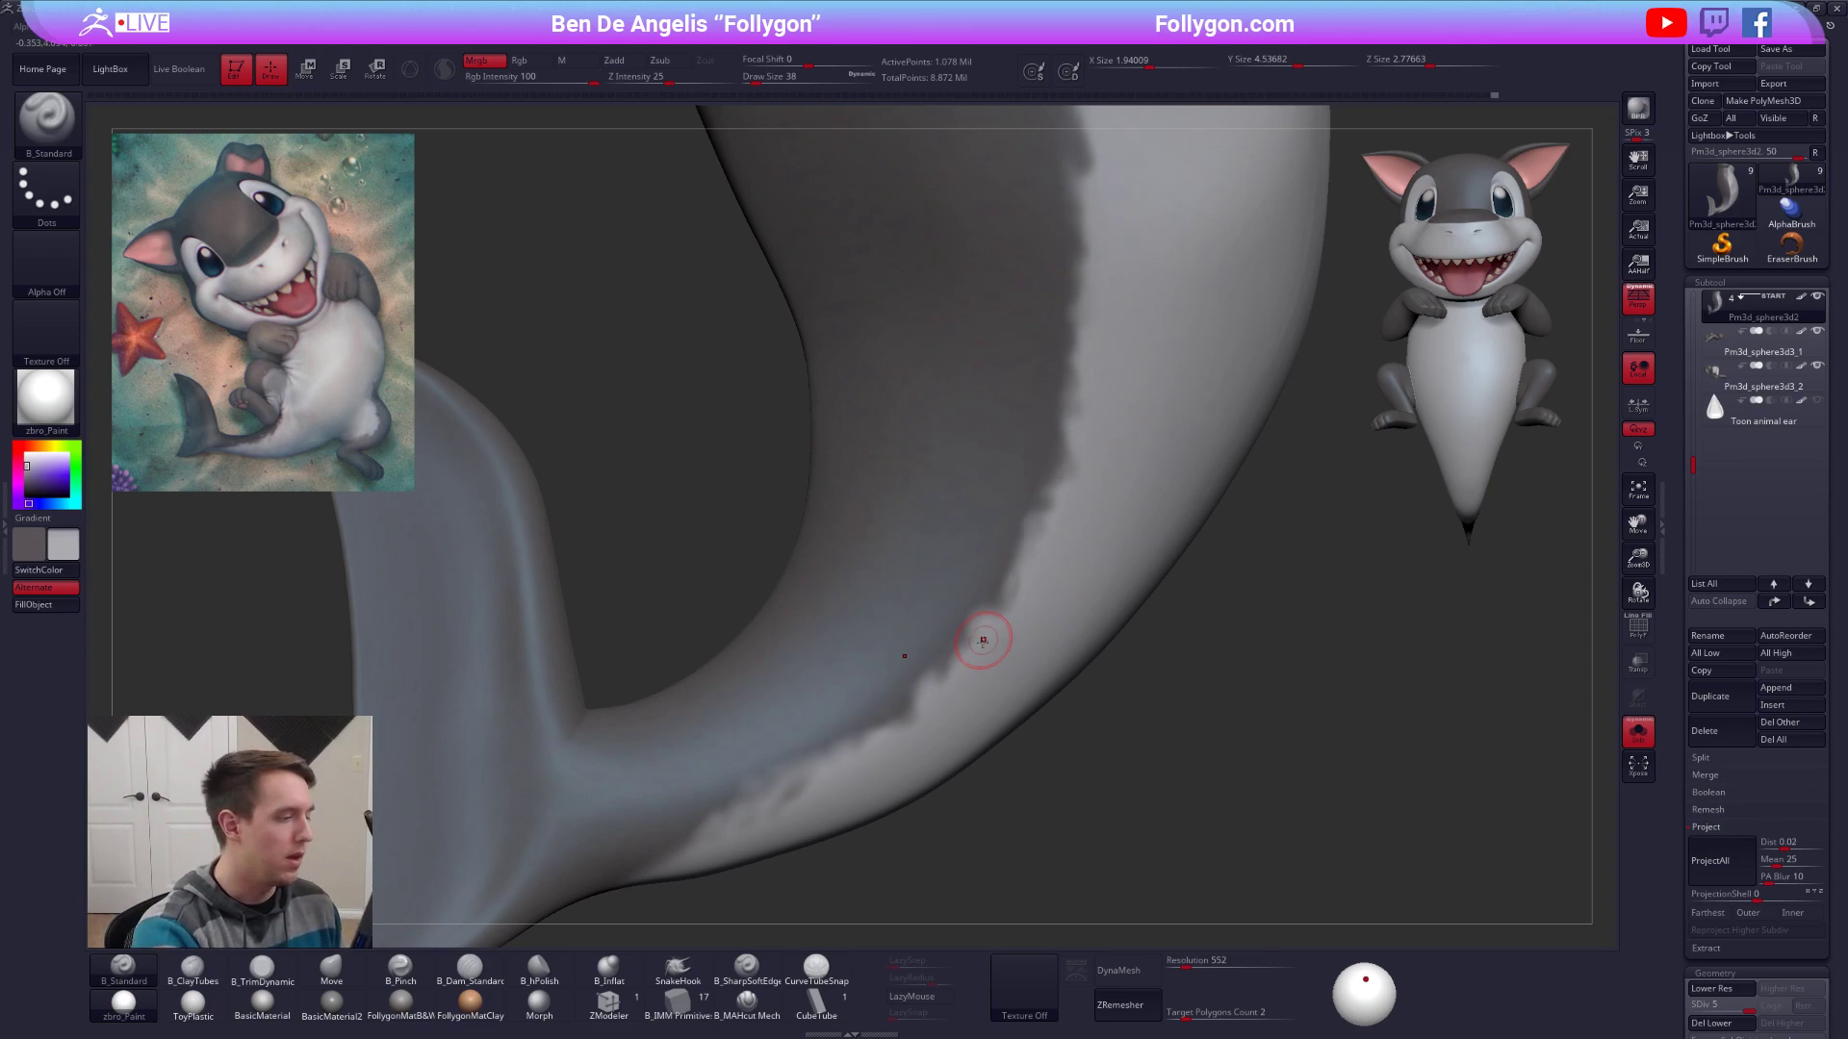
right_drag(1000, 657, 970, 643)
Dab light spots on the dark side of the tail edge at draw size 14, and dark spots on the light side.
key(space)
drag(1024, 617, 1010, 611)
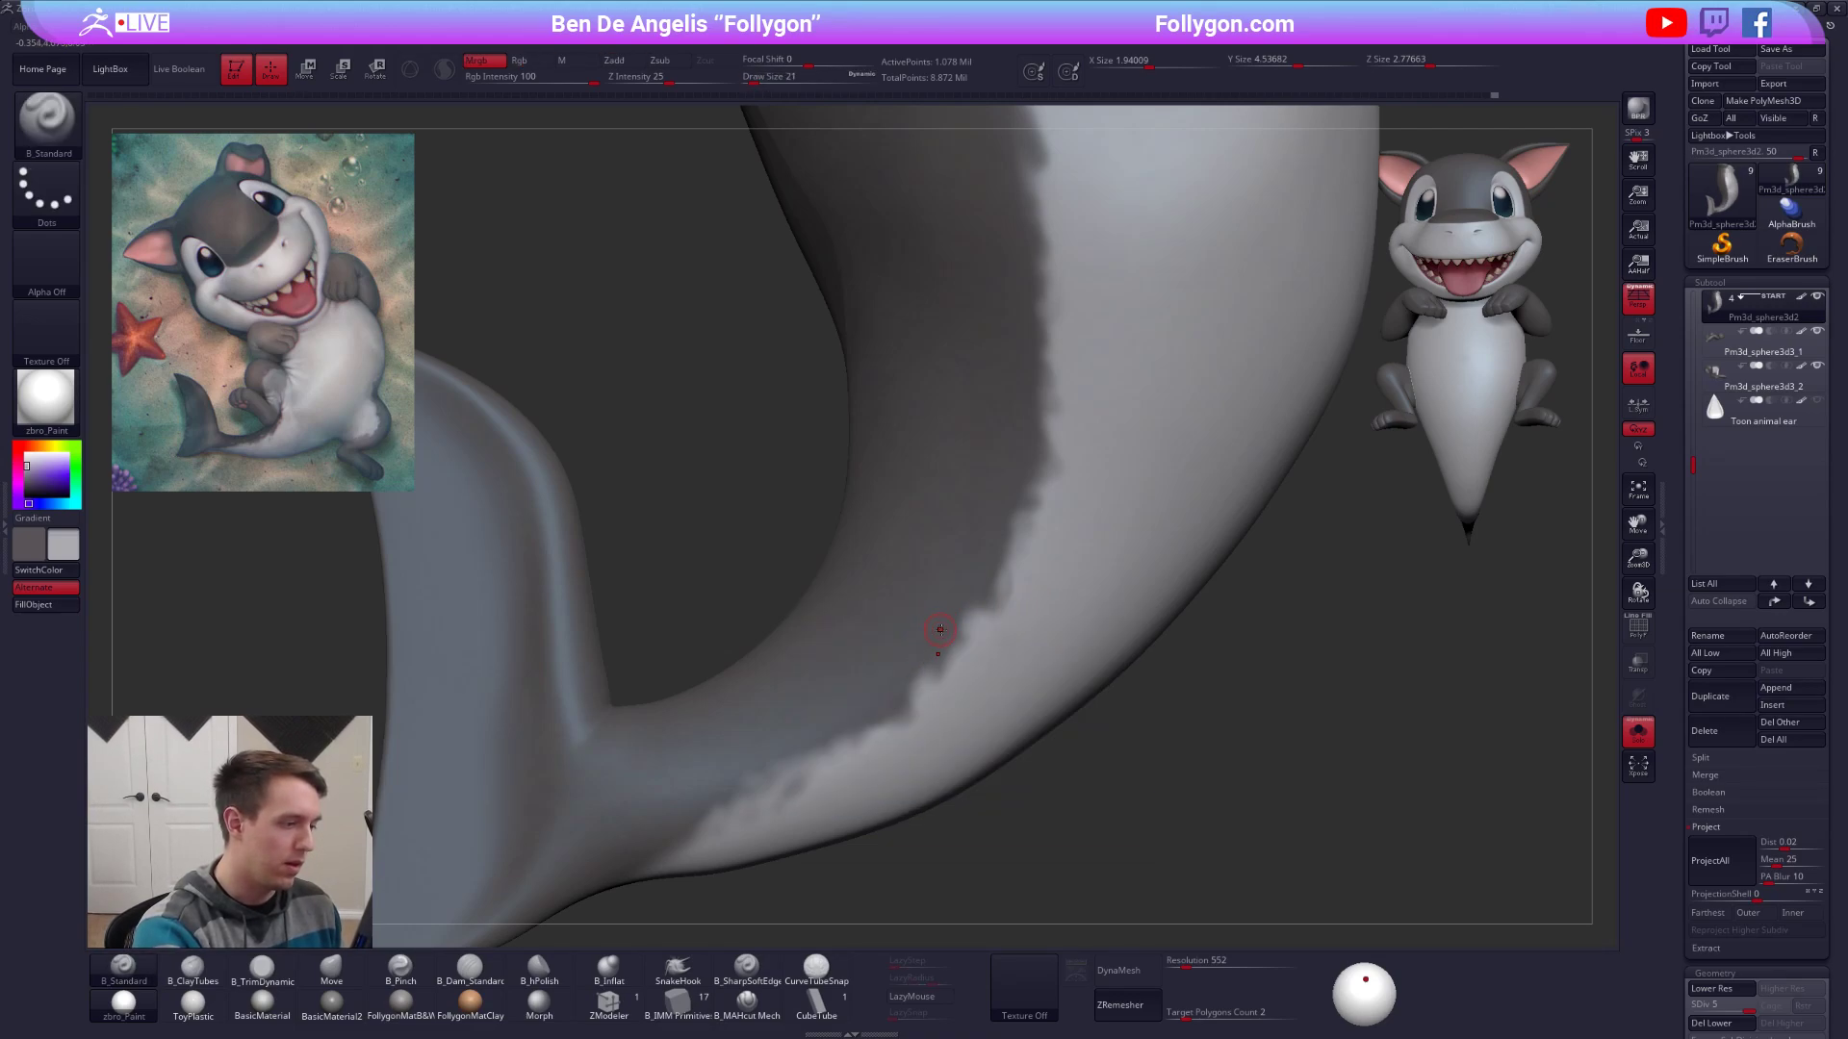
key(space)
drag(930, 653, 927, 639)
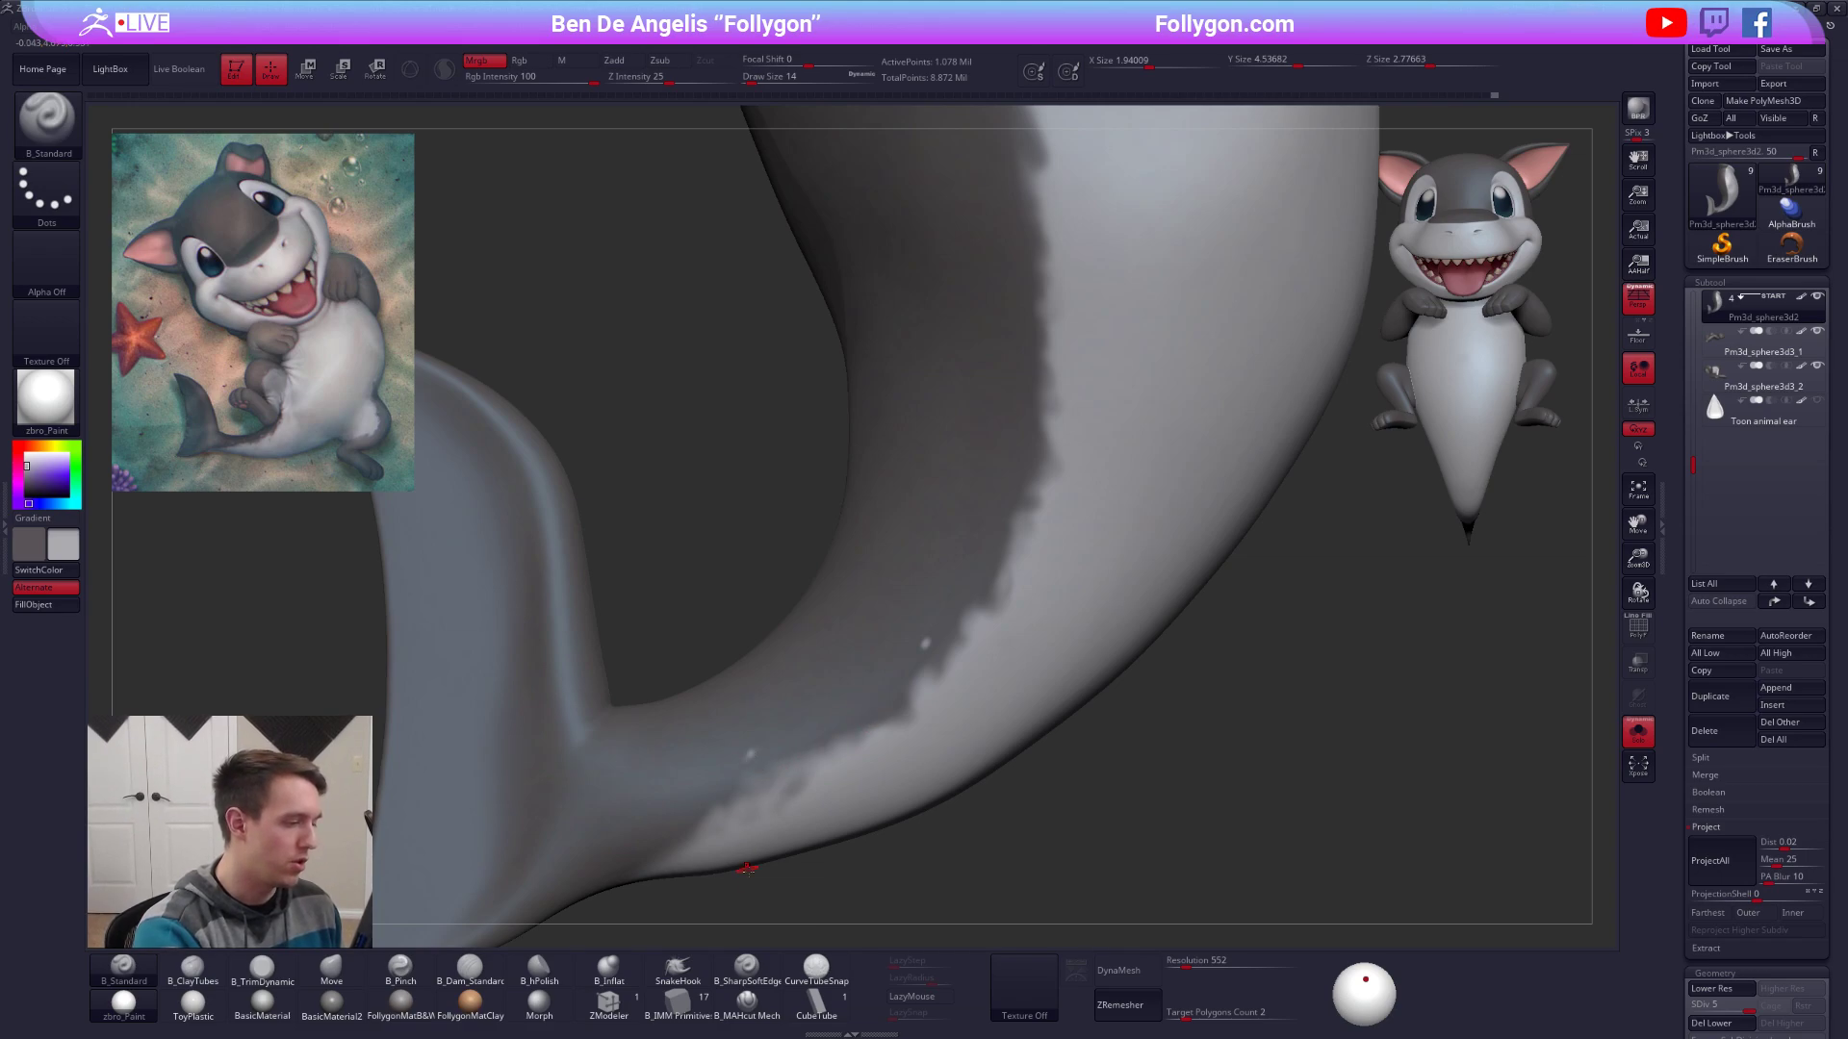
key(v)
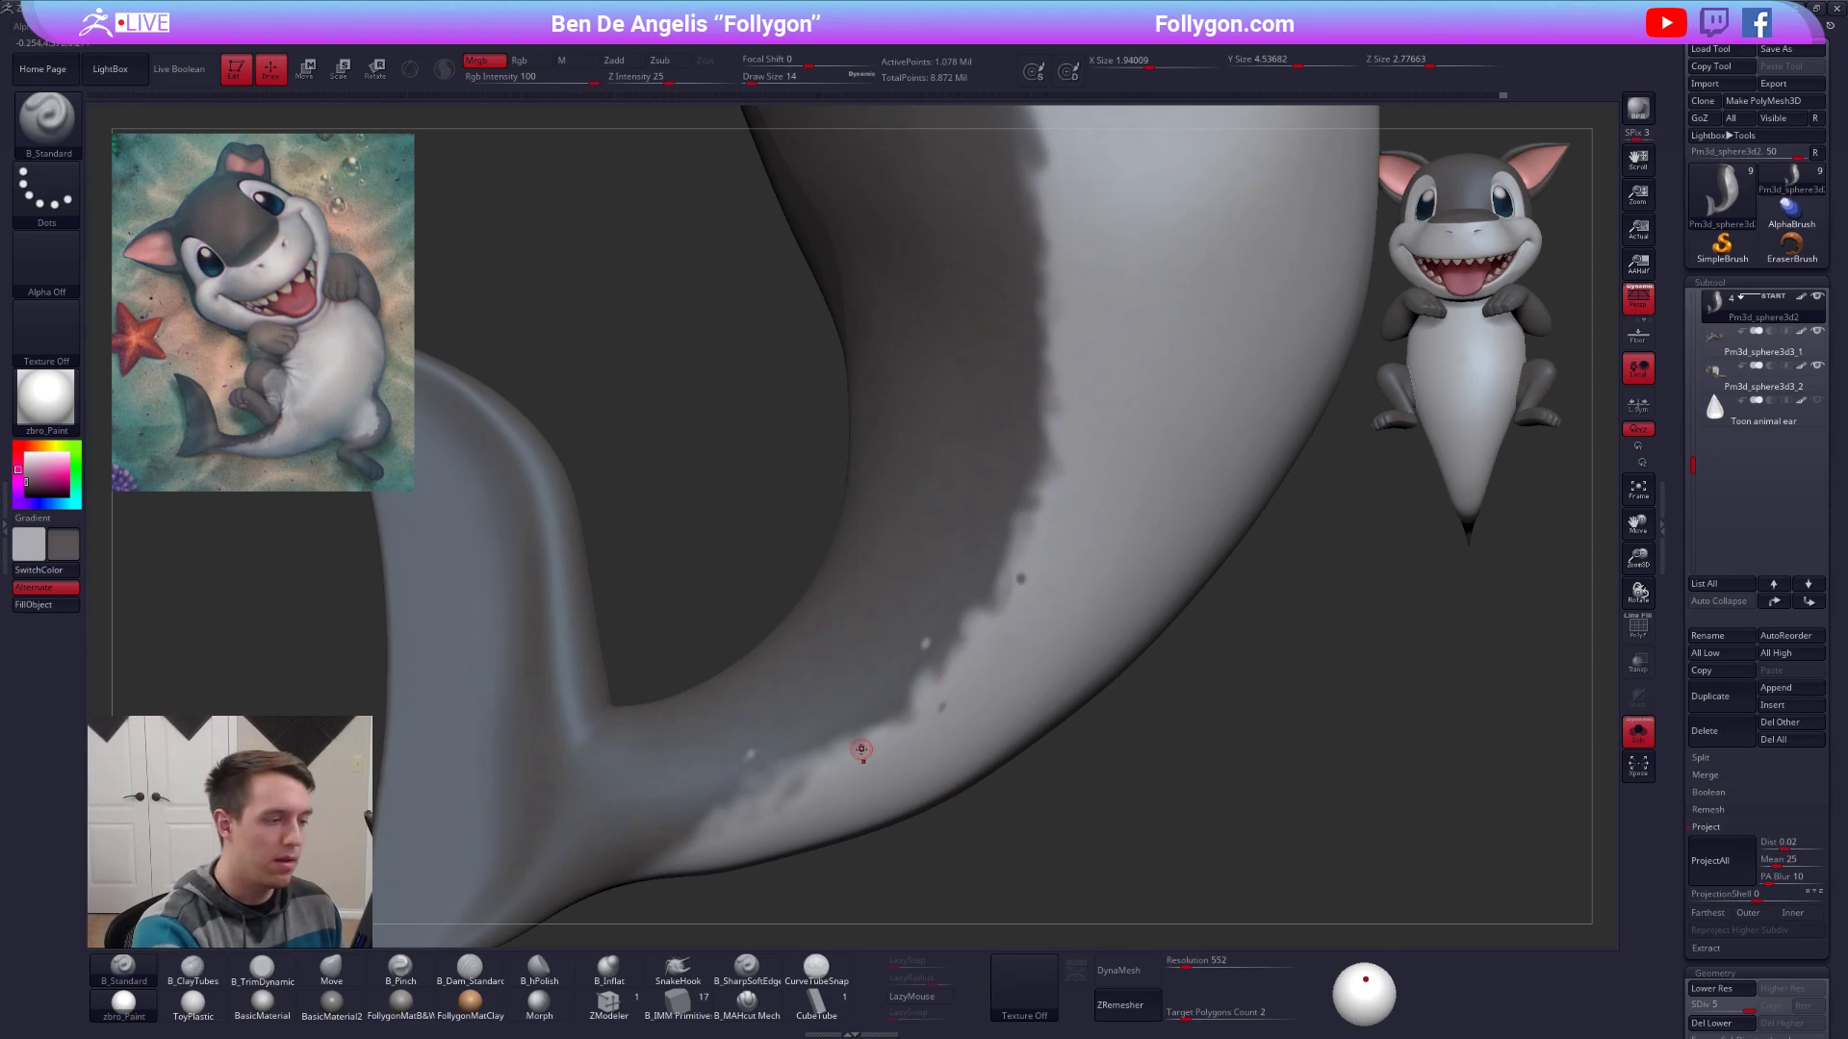
Enlarge the draw size to 33 and bring the hidden limbs back to view the marking on the full character.
mouse_move(977, 660)
right_down()
mouse_move(871, 647)
mouse_move(988, 583)
right_up()
key(bracketright)
key(bracketright)
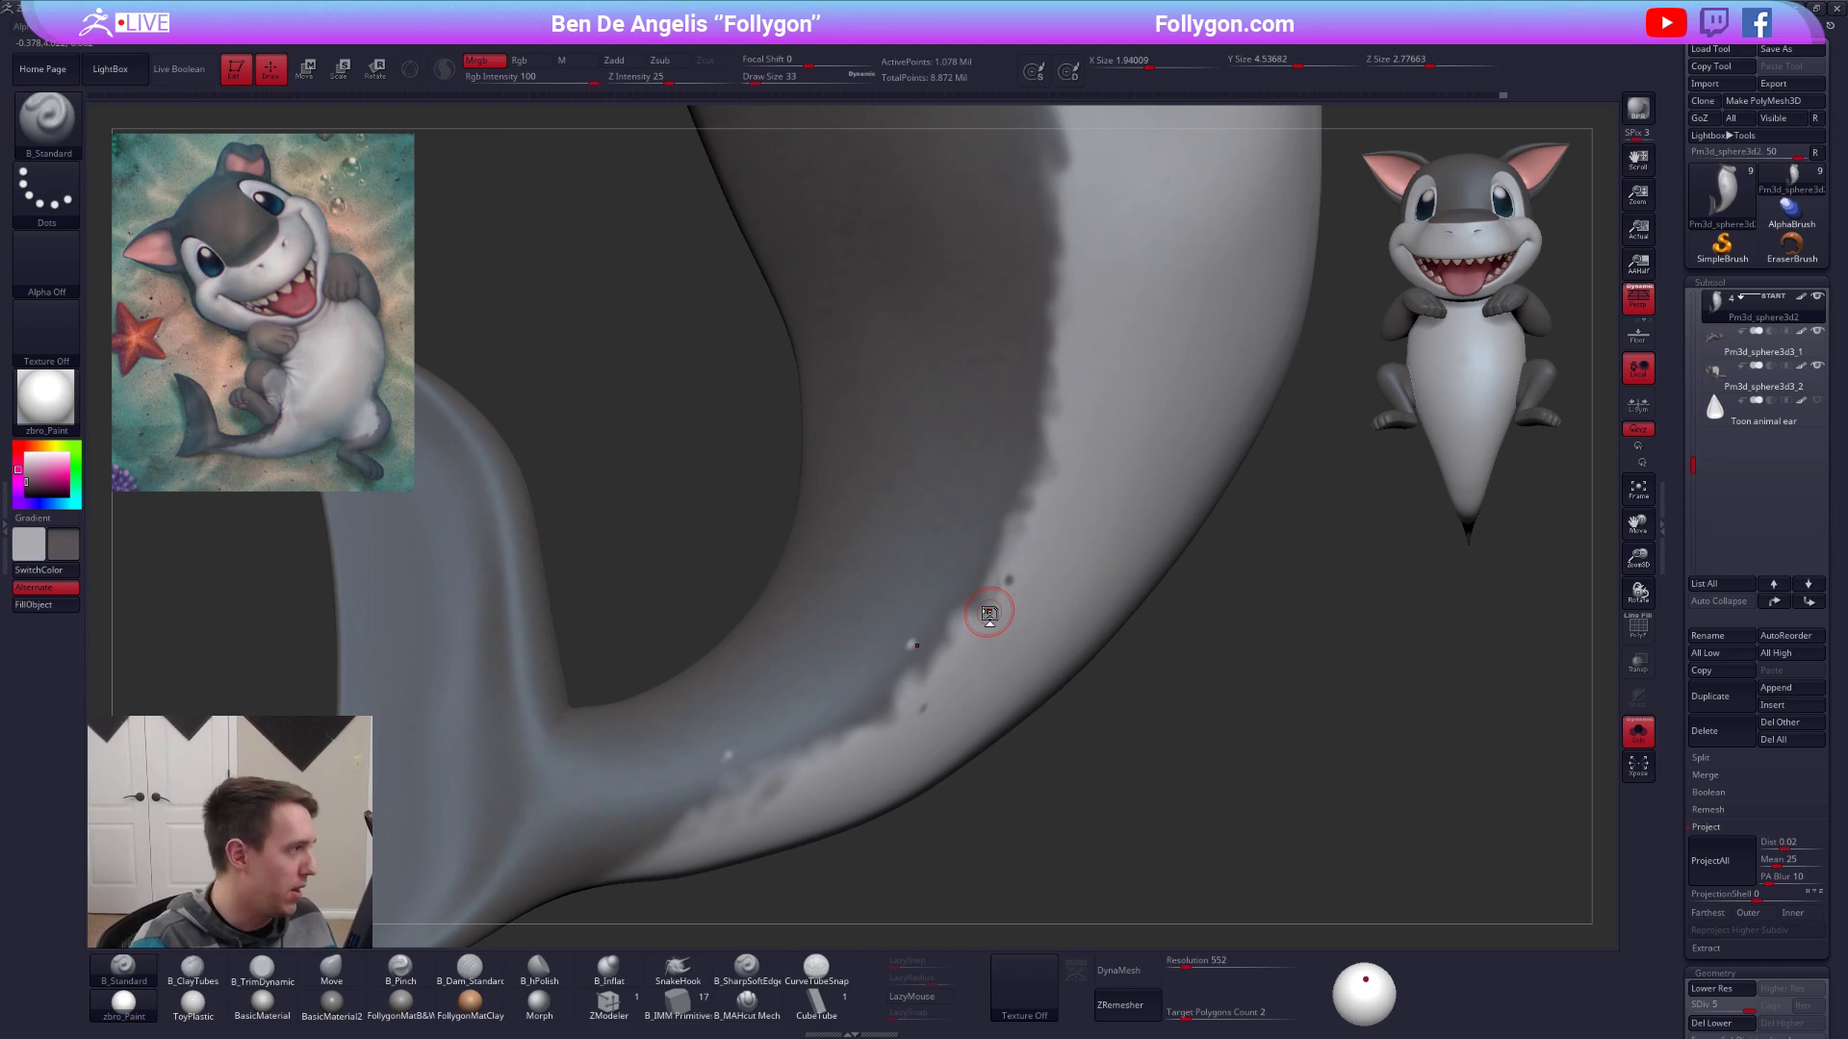
mouse_move(1043, 639)
alt+right_down()
mouse_move(1070, 689)
mouse_move(978, 639)
alt+right_up()
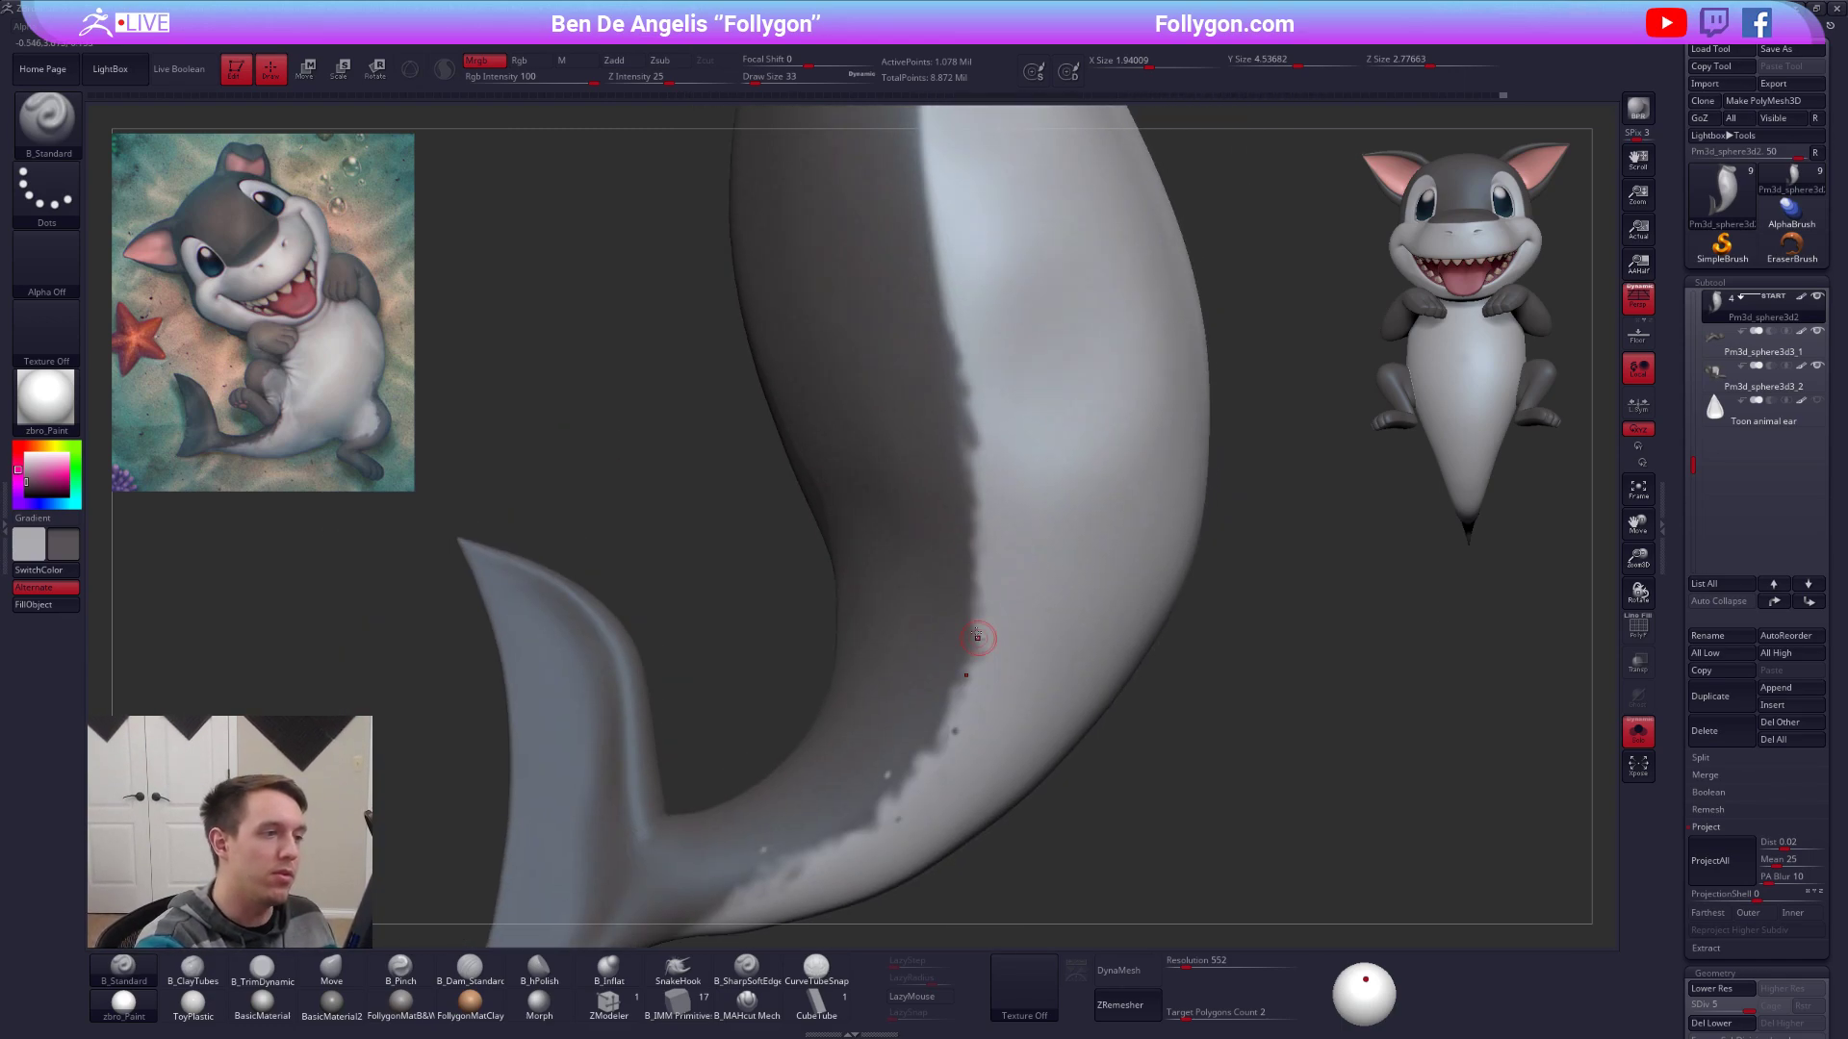
key(space)
drag(957, 551, 957, 548)
key(s)
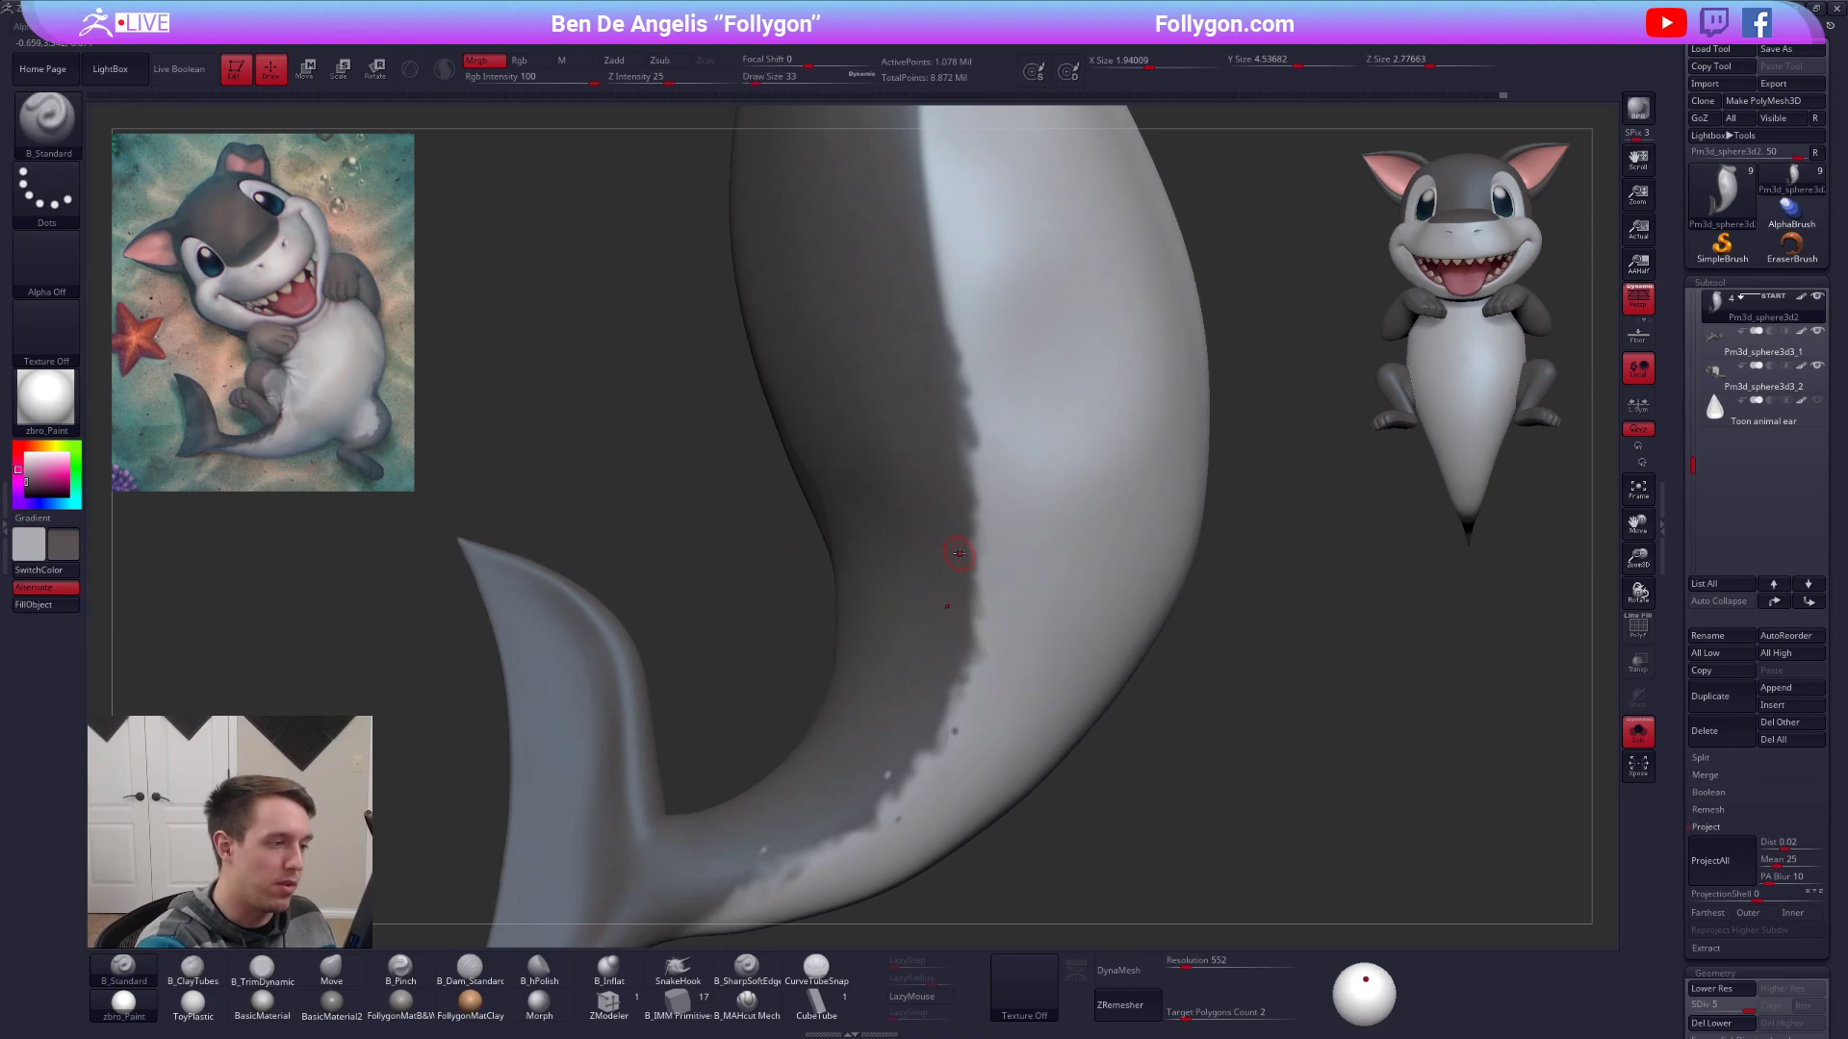
right_drag(957, 545, 969, 551)
key(alt+s)
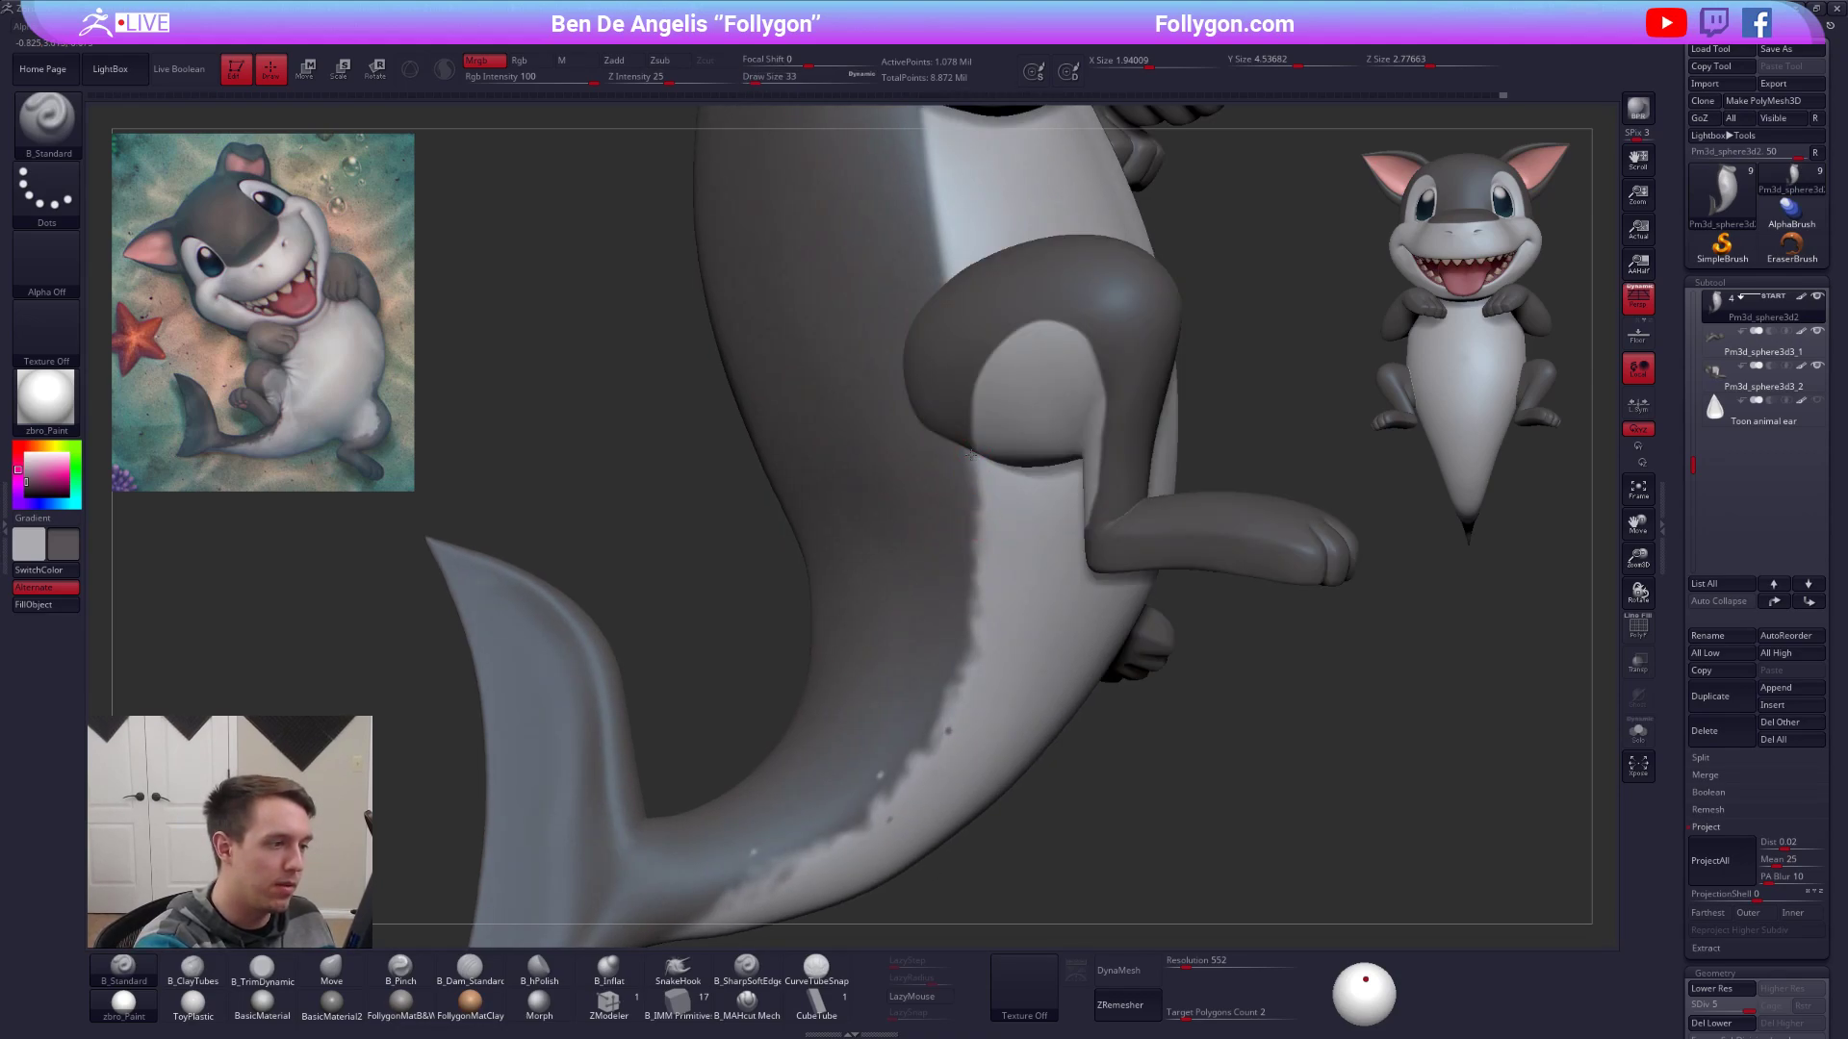
Paint finer dark spikes along the belly marking's edge below the thigh at draw size 12.
key(space)
drag(980, 518, 976, 518)
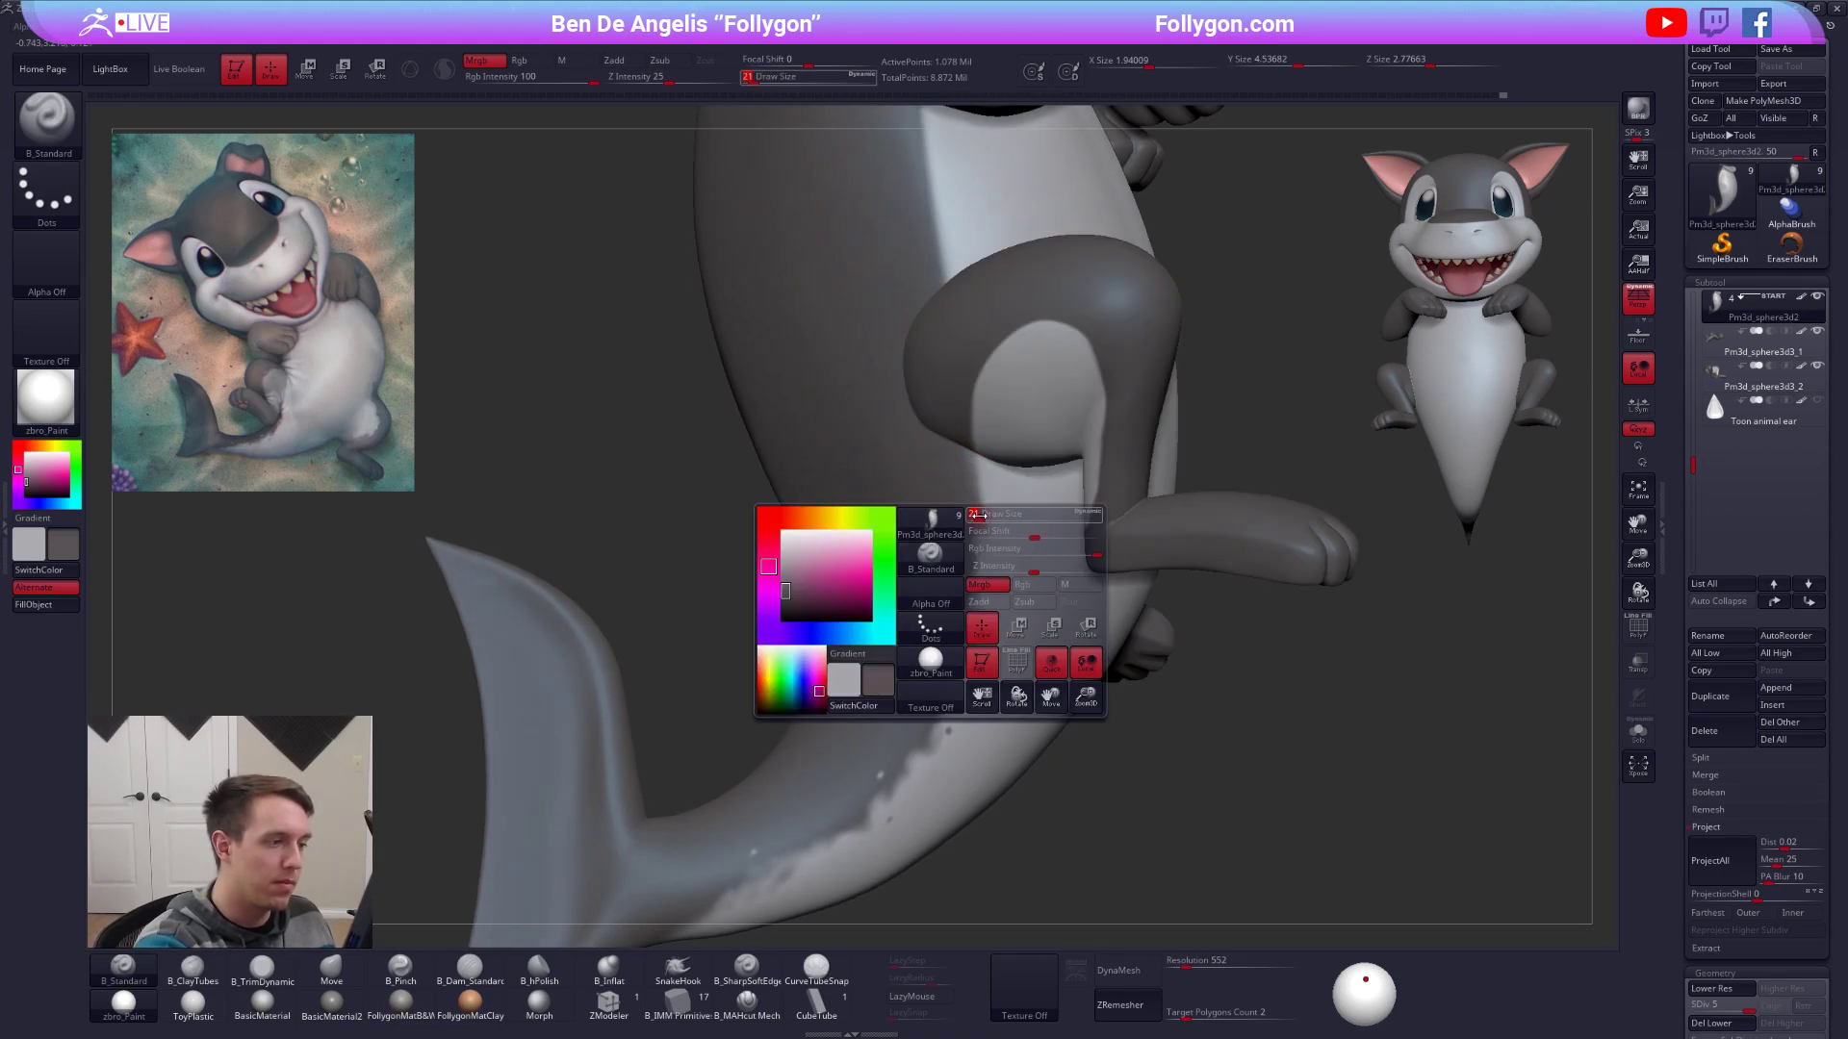
drag(1047, 609, 1056, 612)
key(ctrl+z)
alt+right_drag(987, 539, 958, 468)
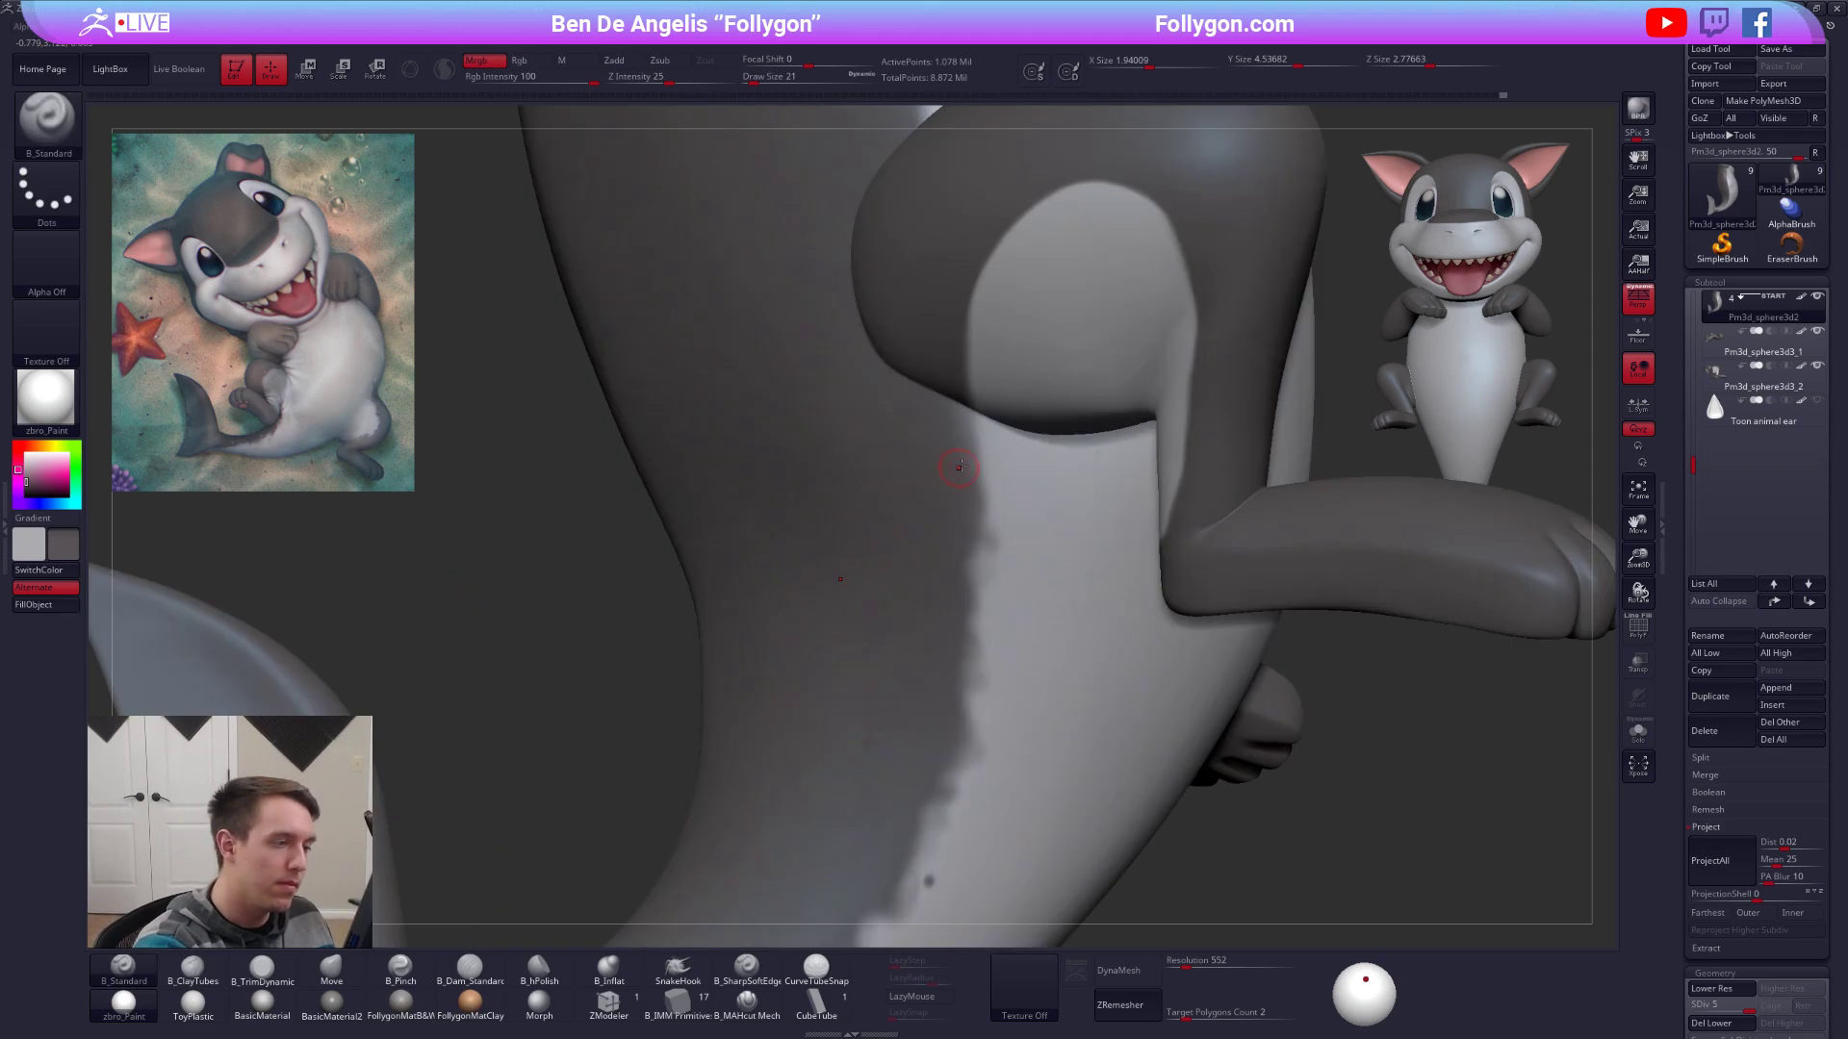
key(space)
mouse_move(968, 468)
mouse_down()
mouse_move(980, 556)
mouse_move(975, 438)
mouse_up()
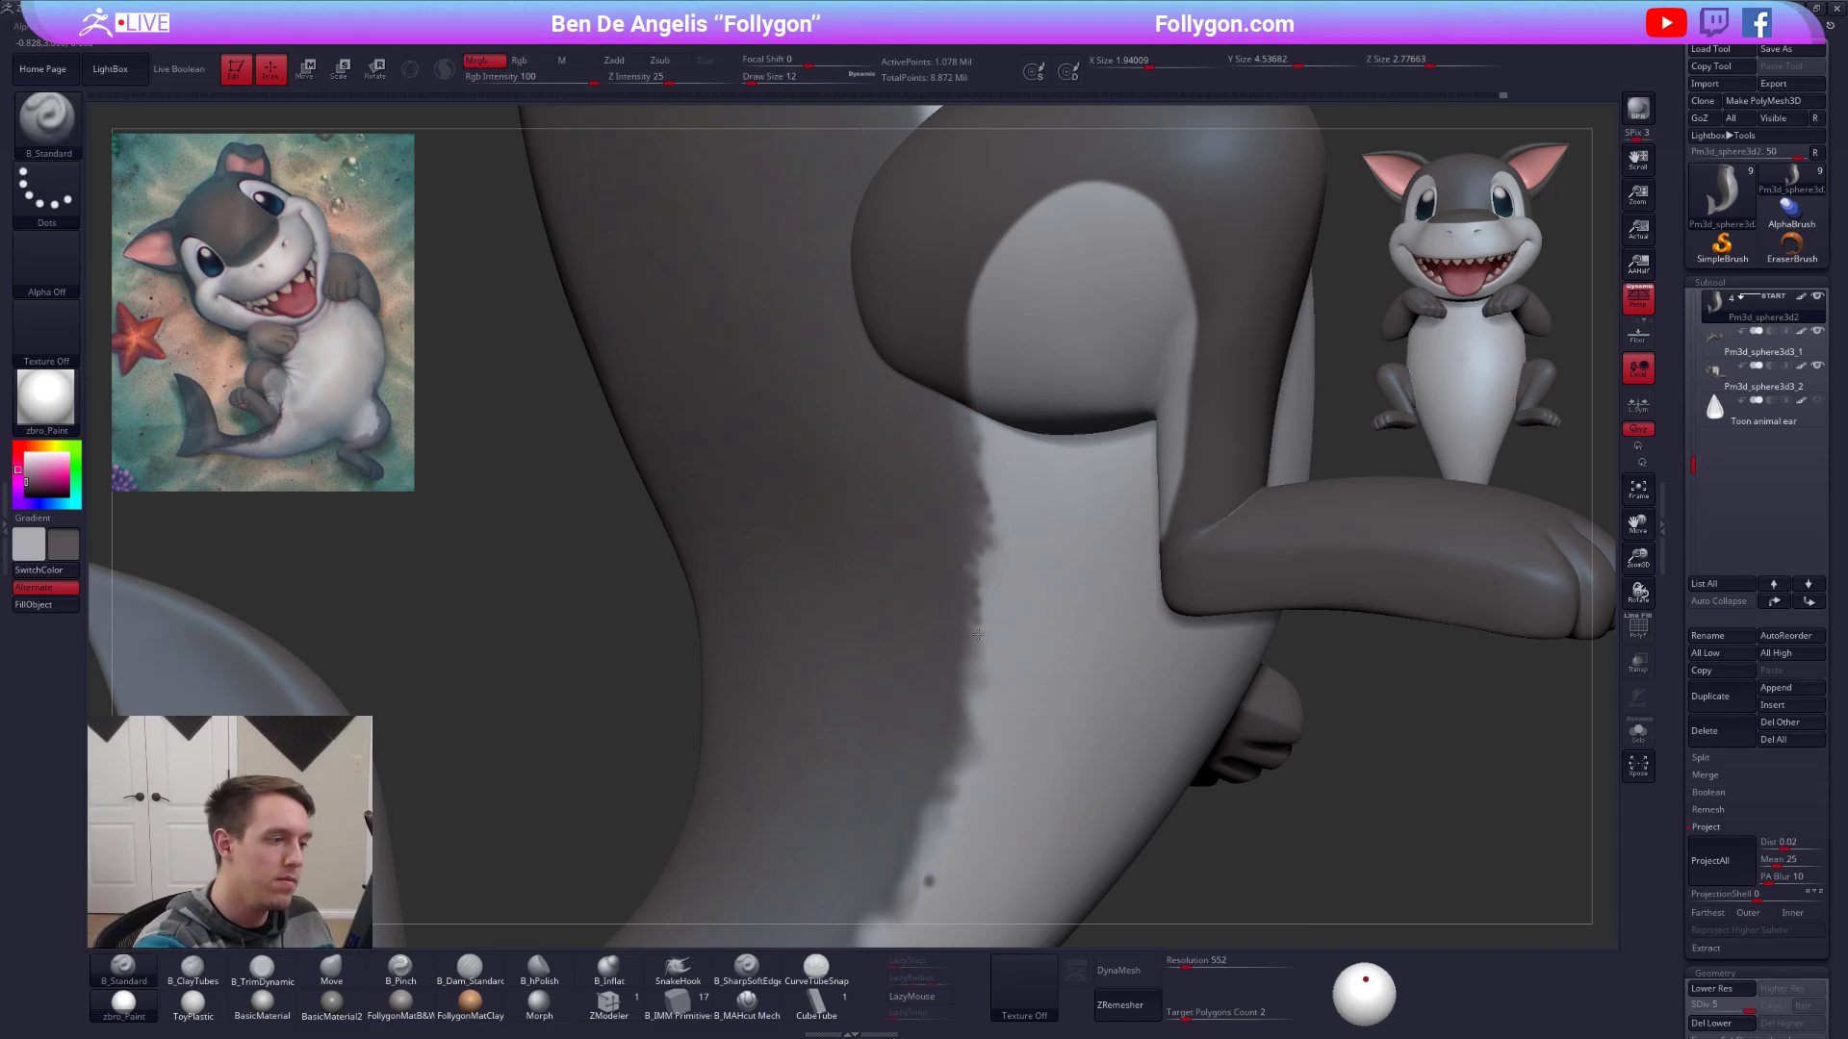
drag(978, 639, 978, 712)
alt+right_drag(978, 733, 977, 562)
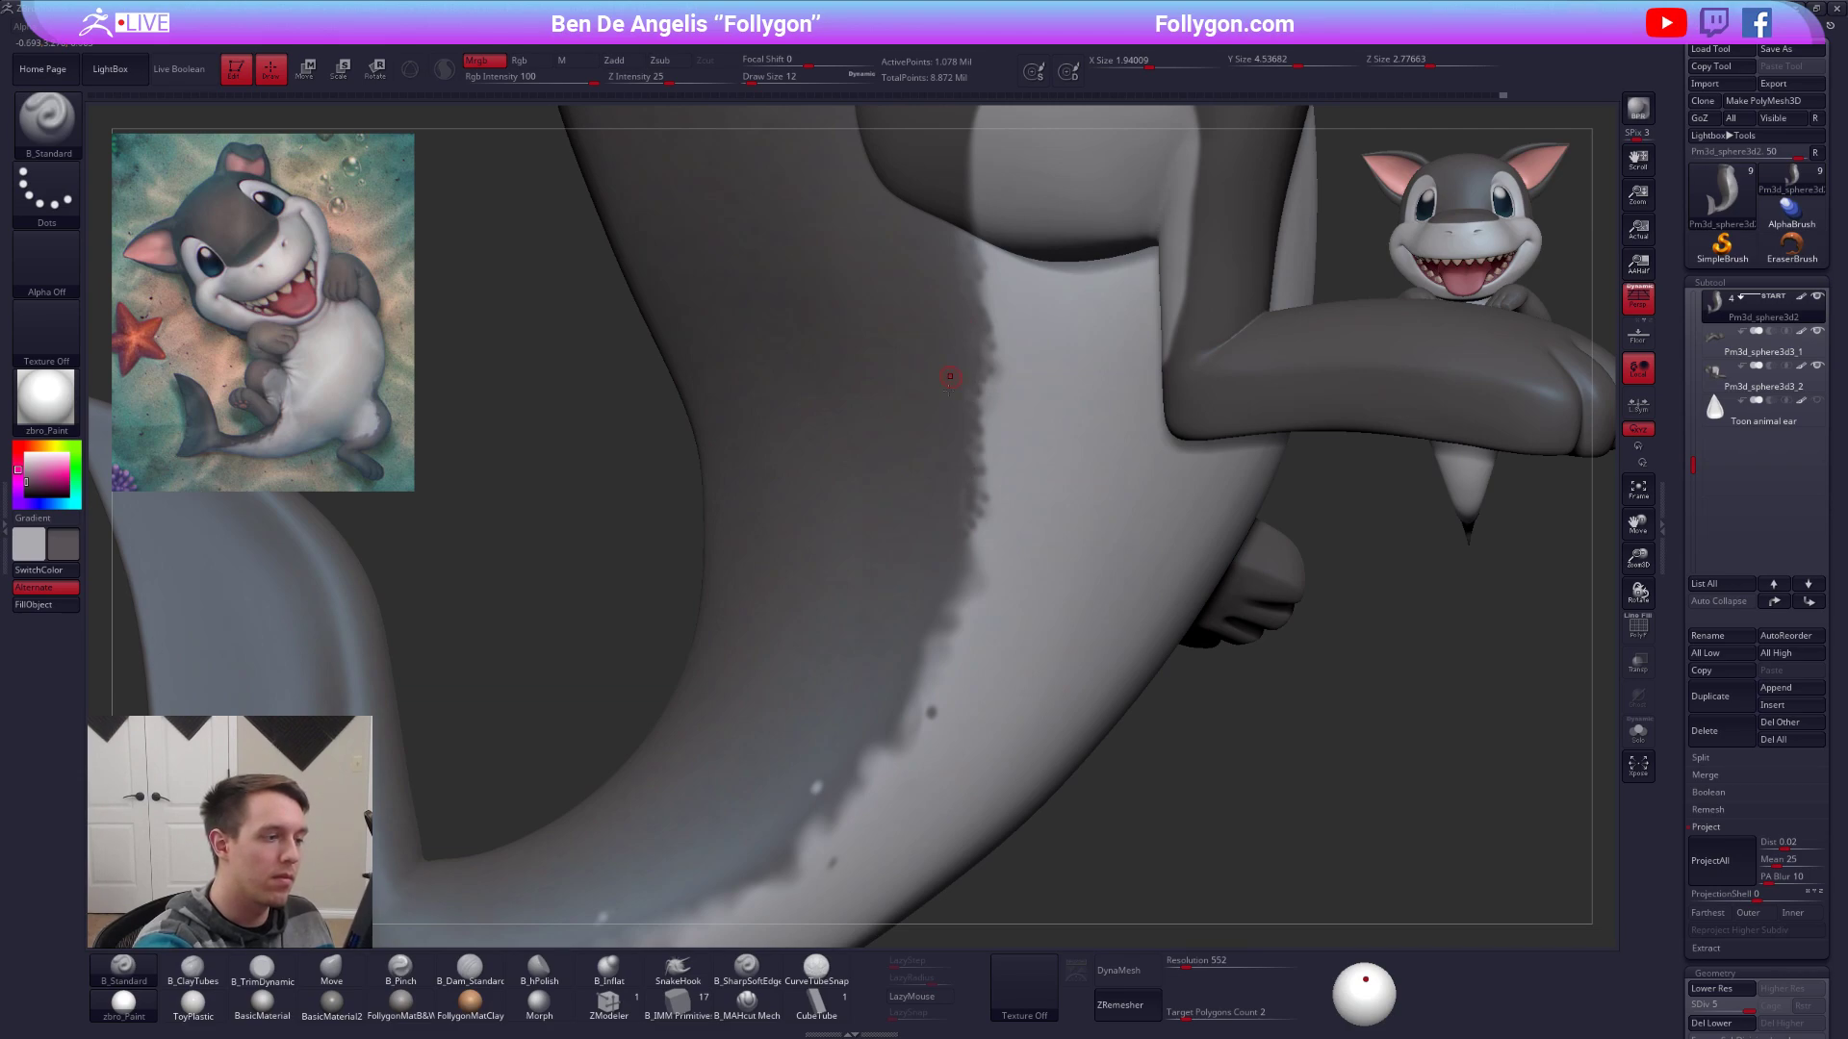
drag(972, 541, 971, 543)
Increase the draw size to 21 and roughen the dark edge further down towards the tail.
key(space)
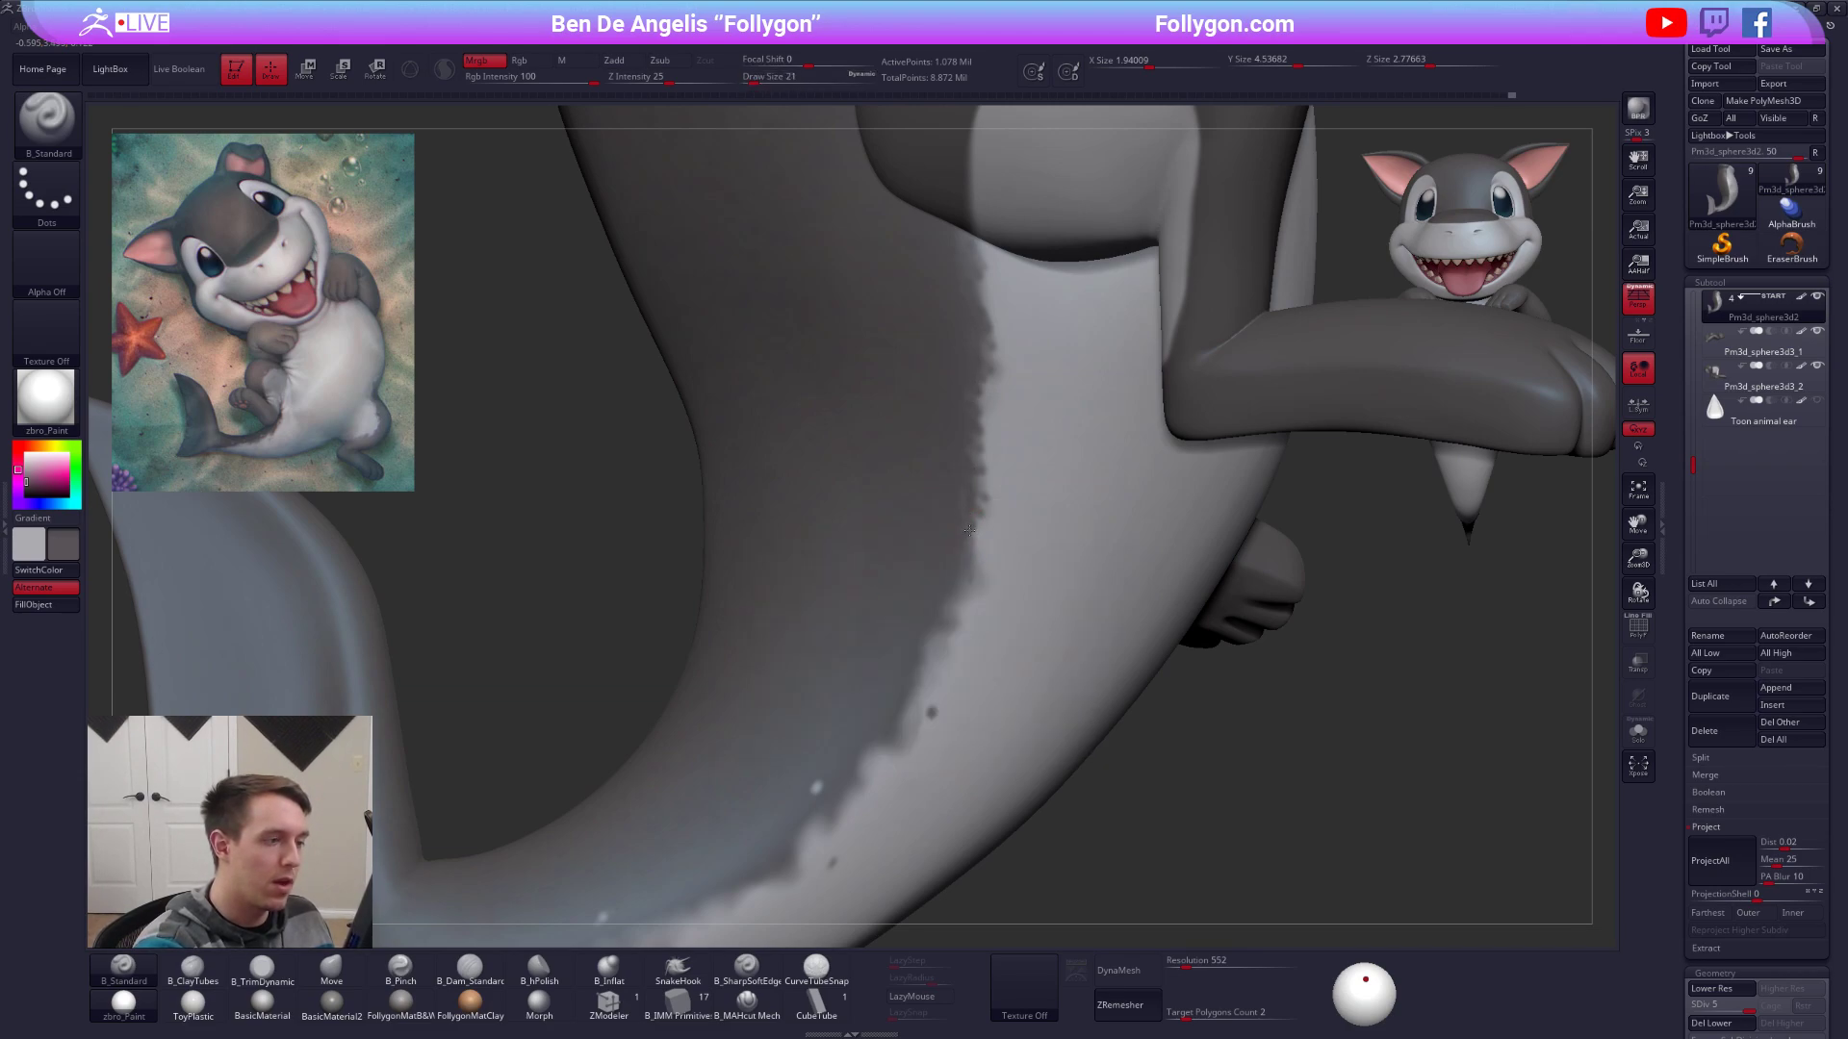
right_drag(965, 673, 997, 589)
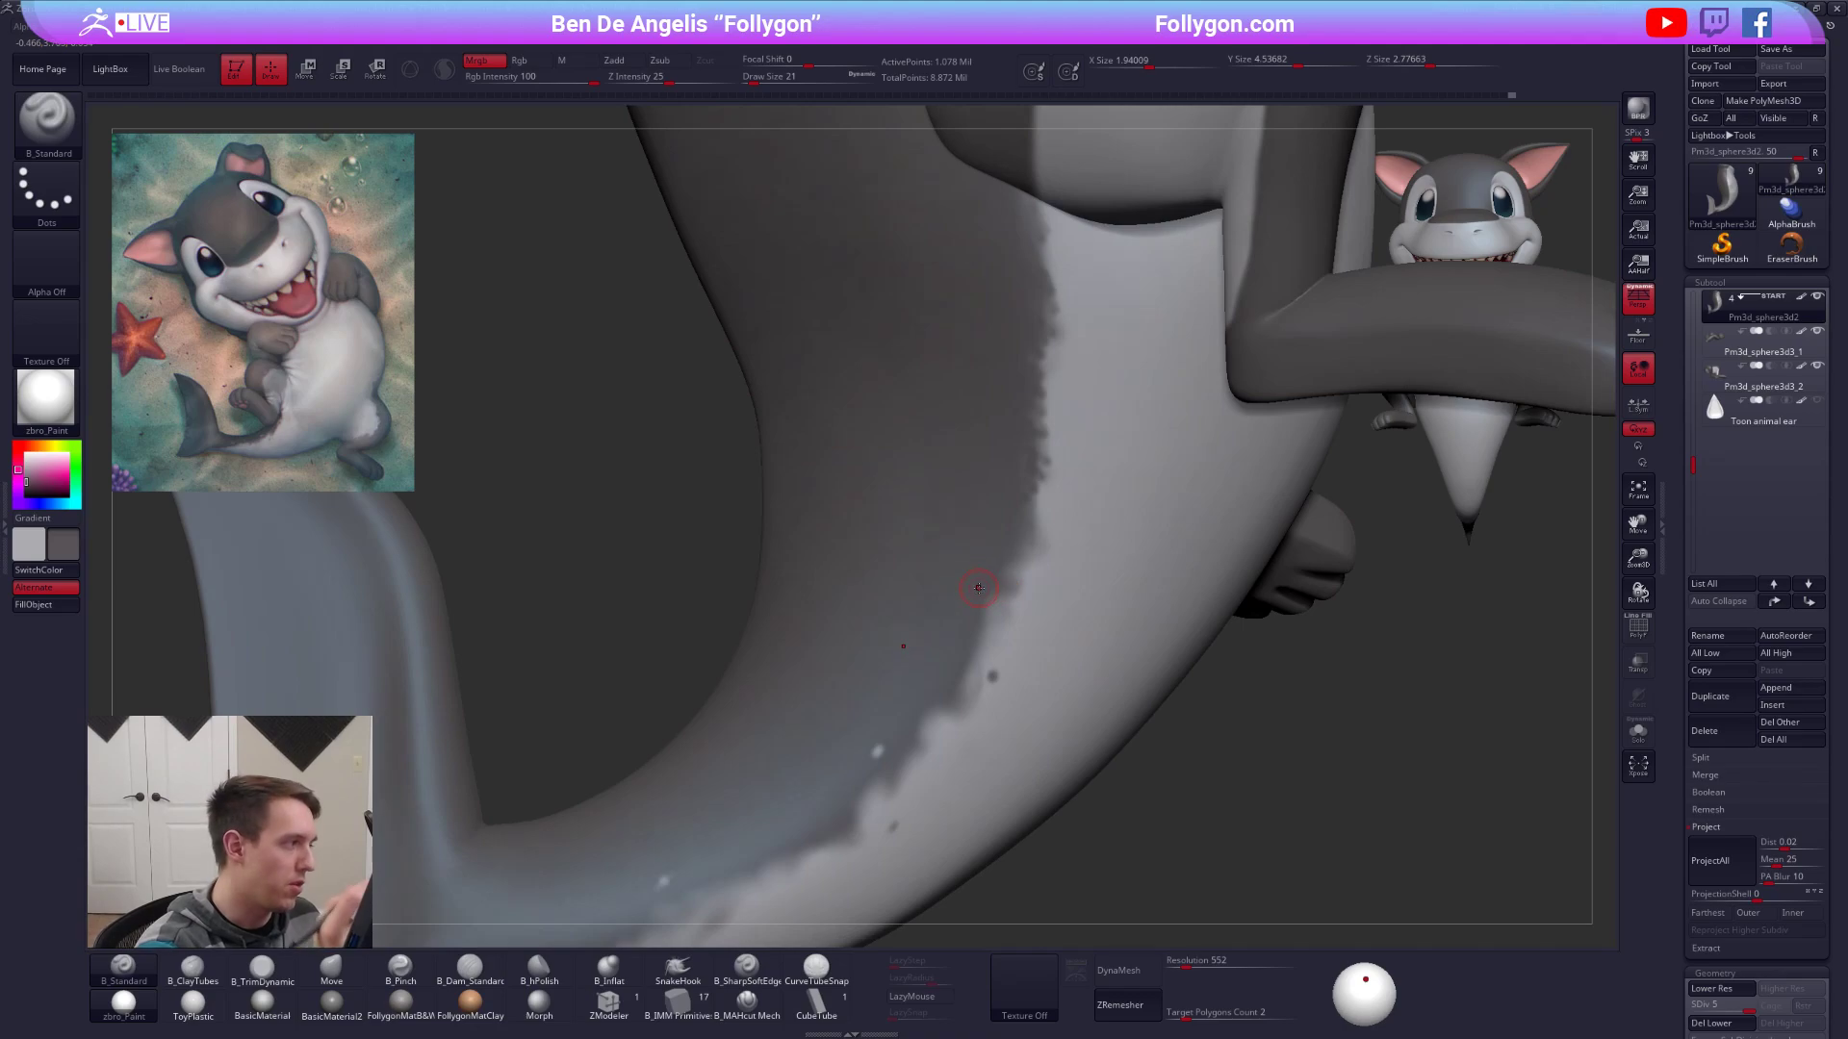
key(space)
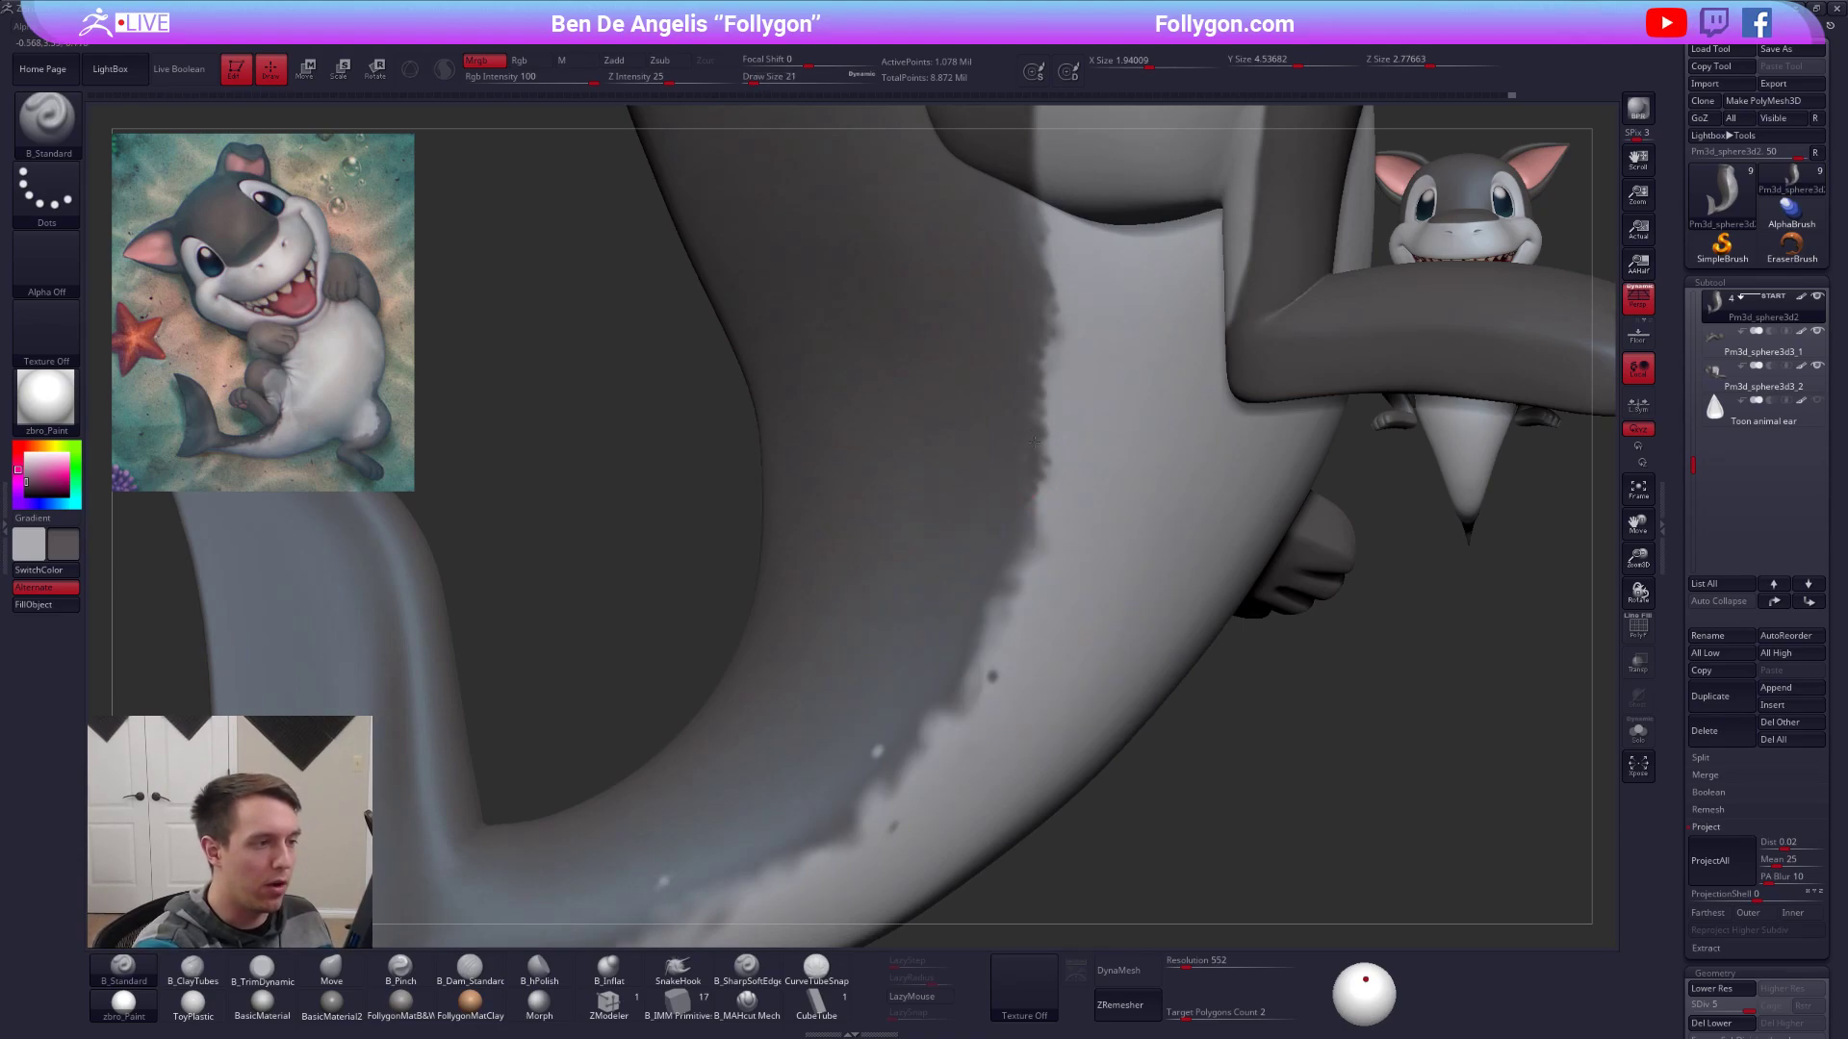
drag(1020, 545, 996, 609)
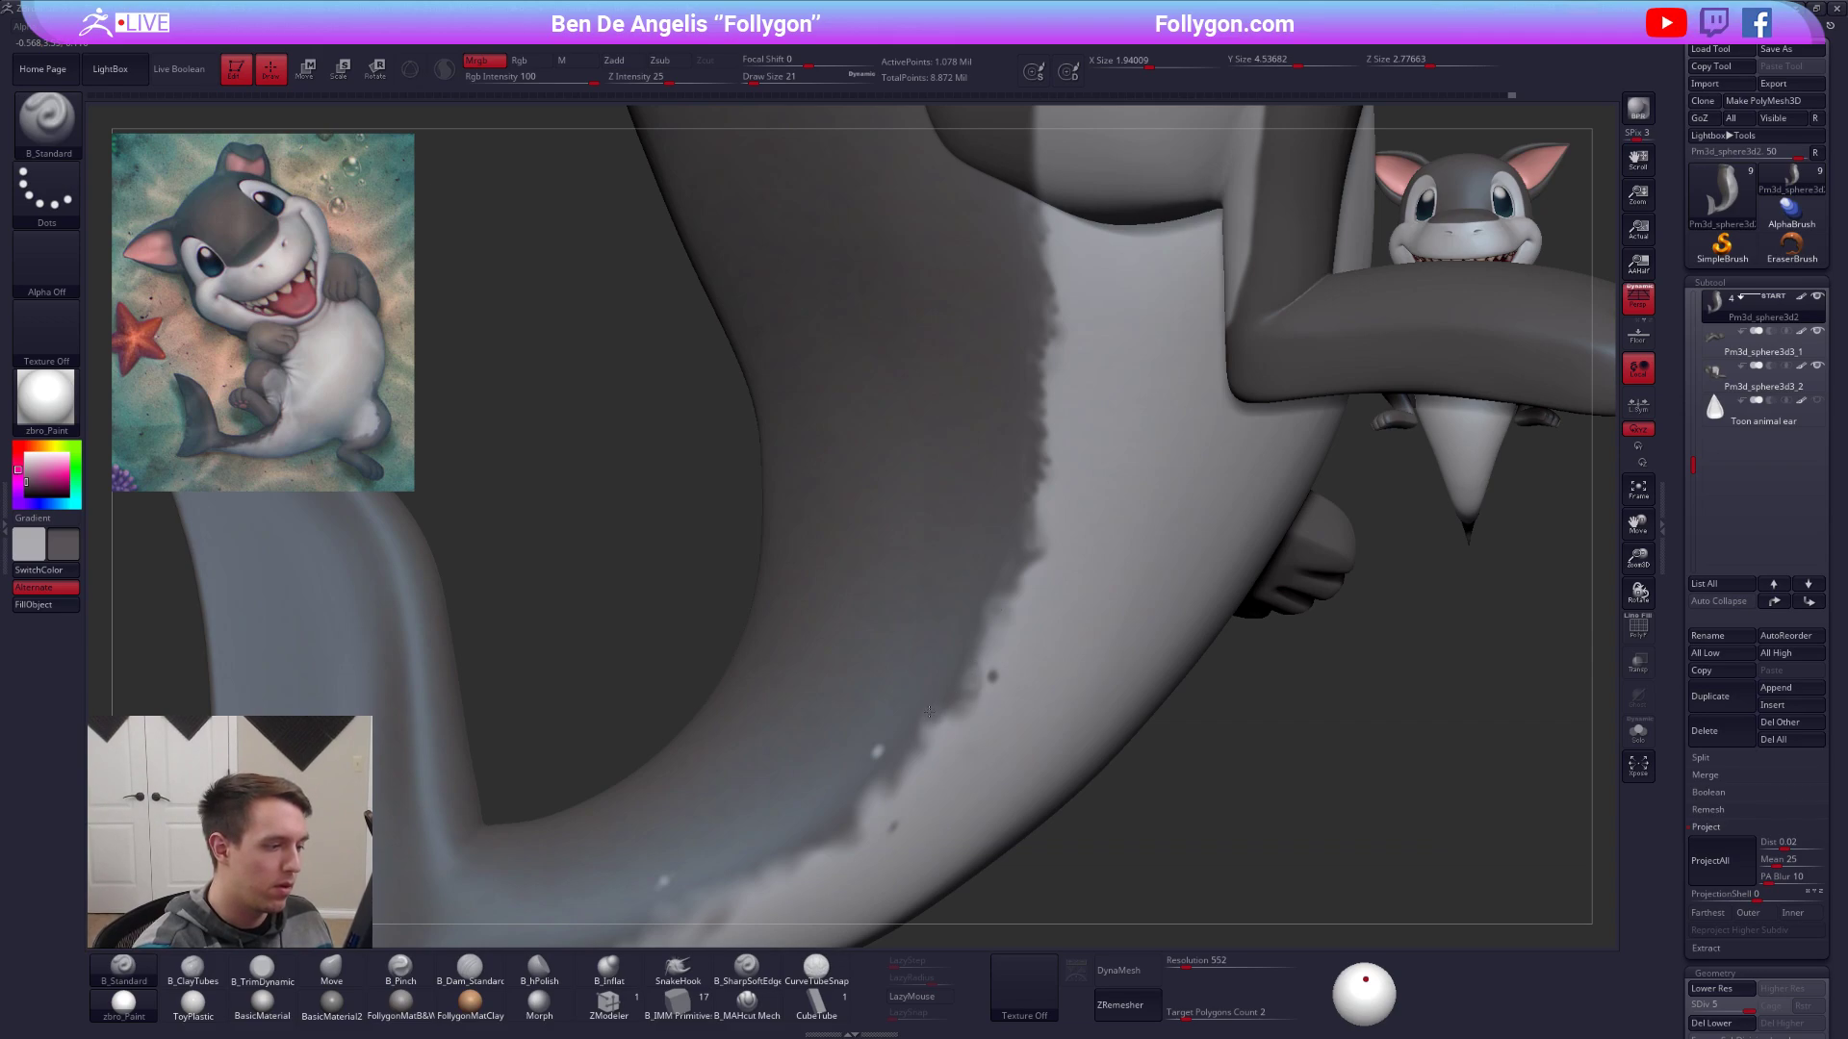
Roughen the belly marking's edge near the tail base with light, then dark dabs at draw size 21.
right_drag(897, 776, 886, 691)
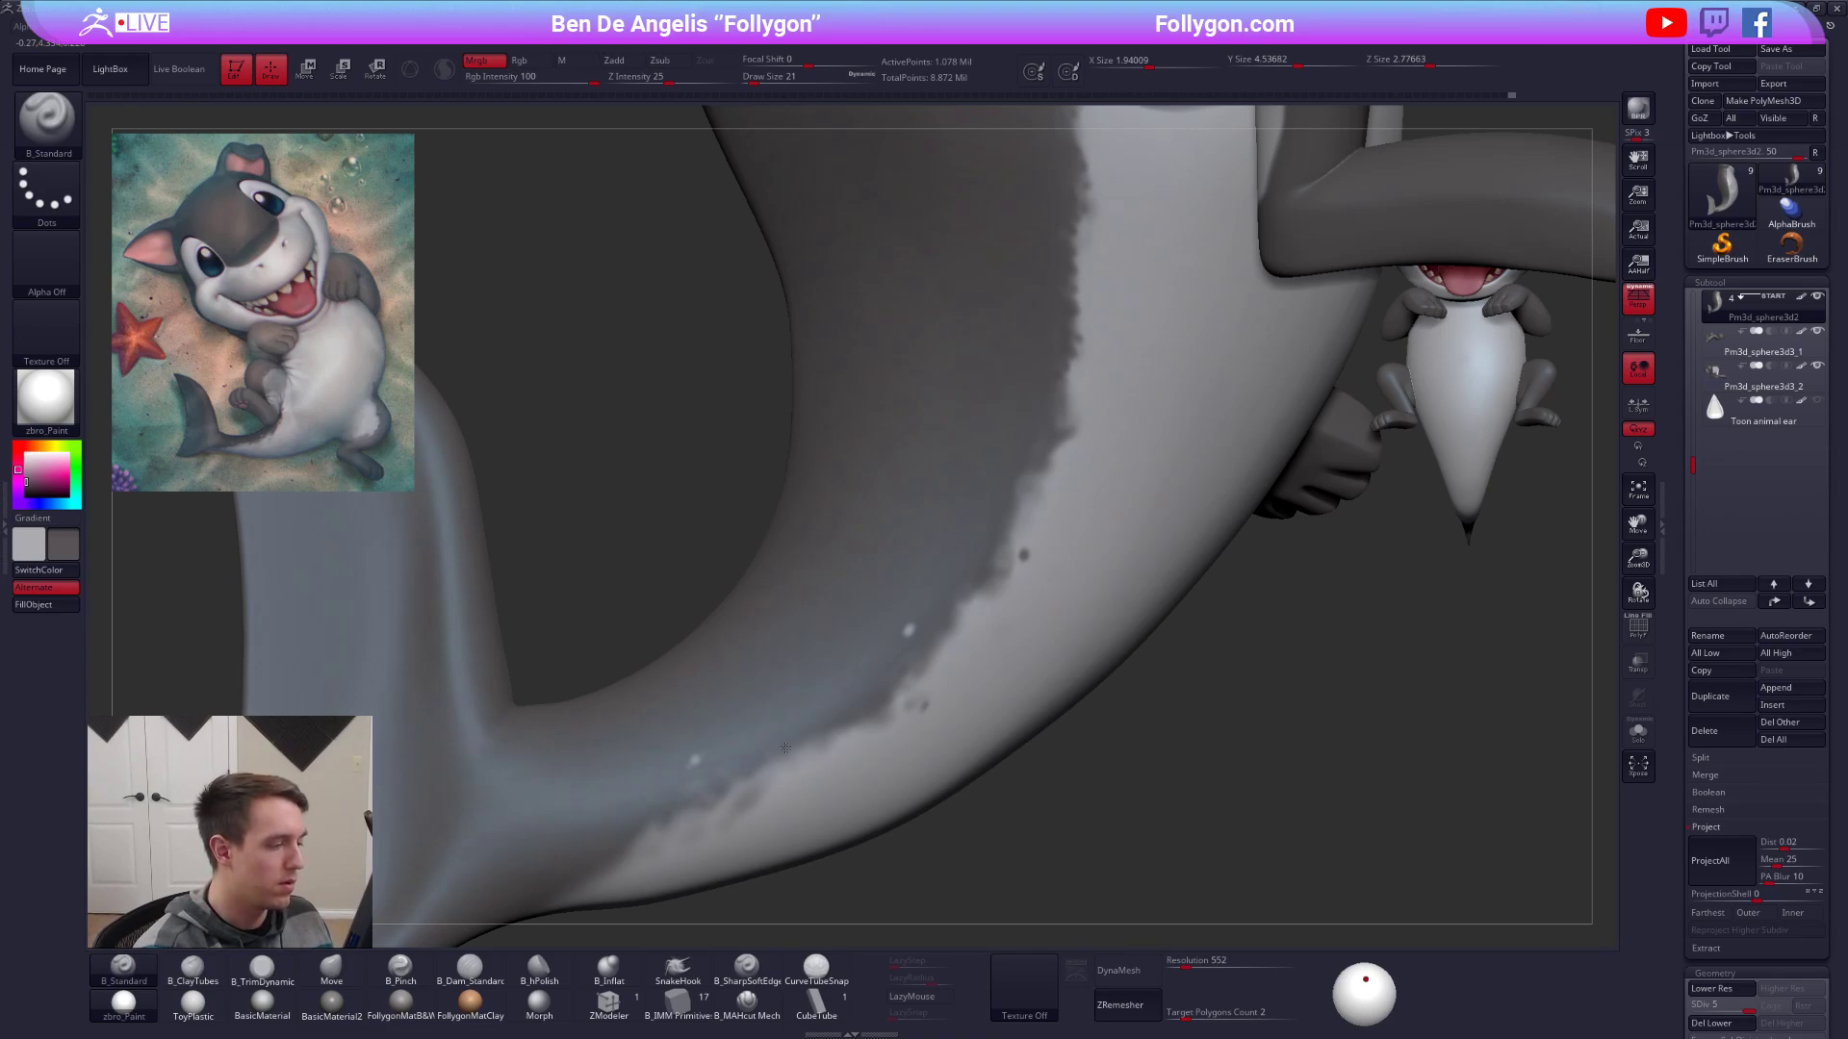
mouse_move(846, 783)
right_down()
mouse_move(754, 668)
mouse_move(681, 699)
right_up()
key(v)
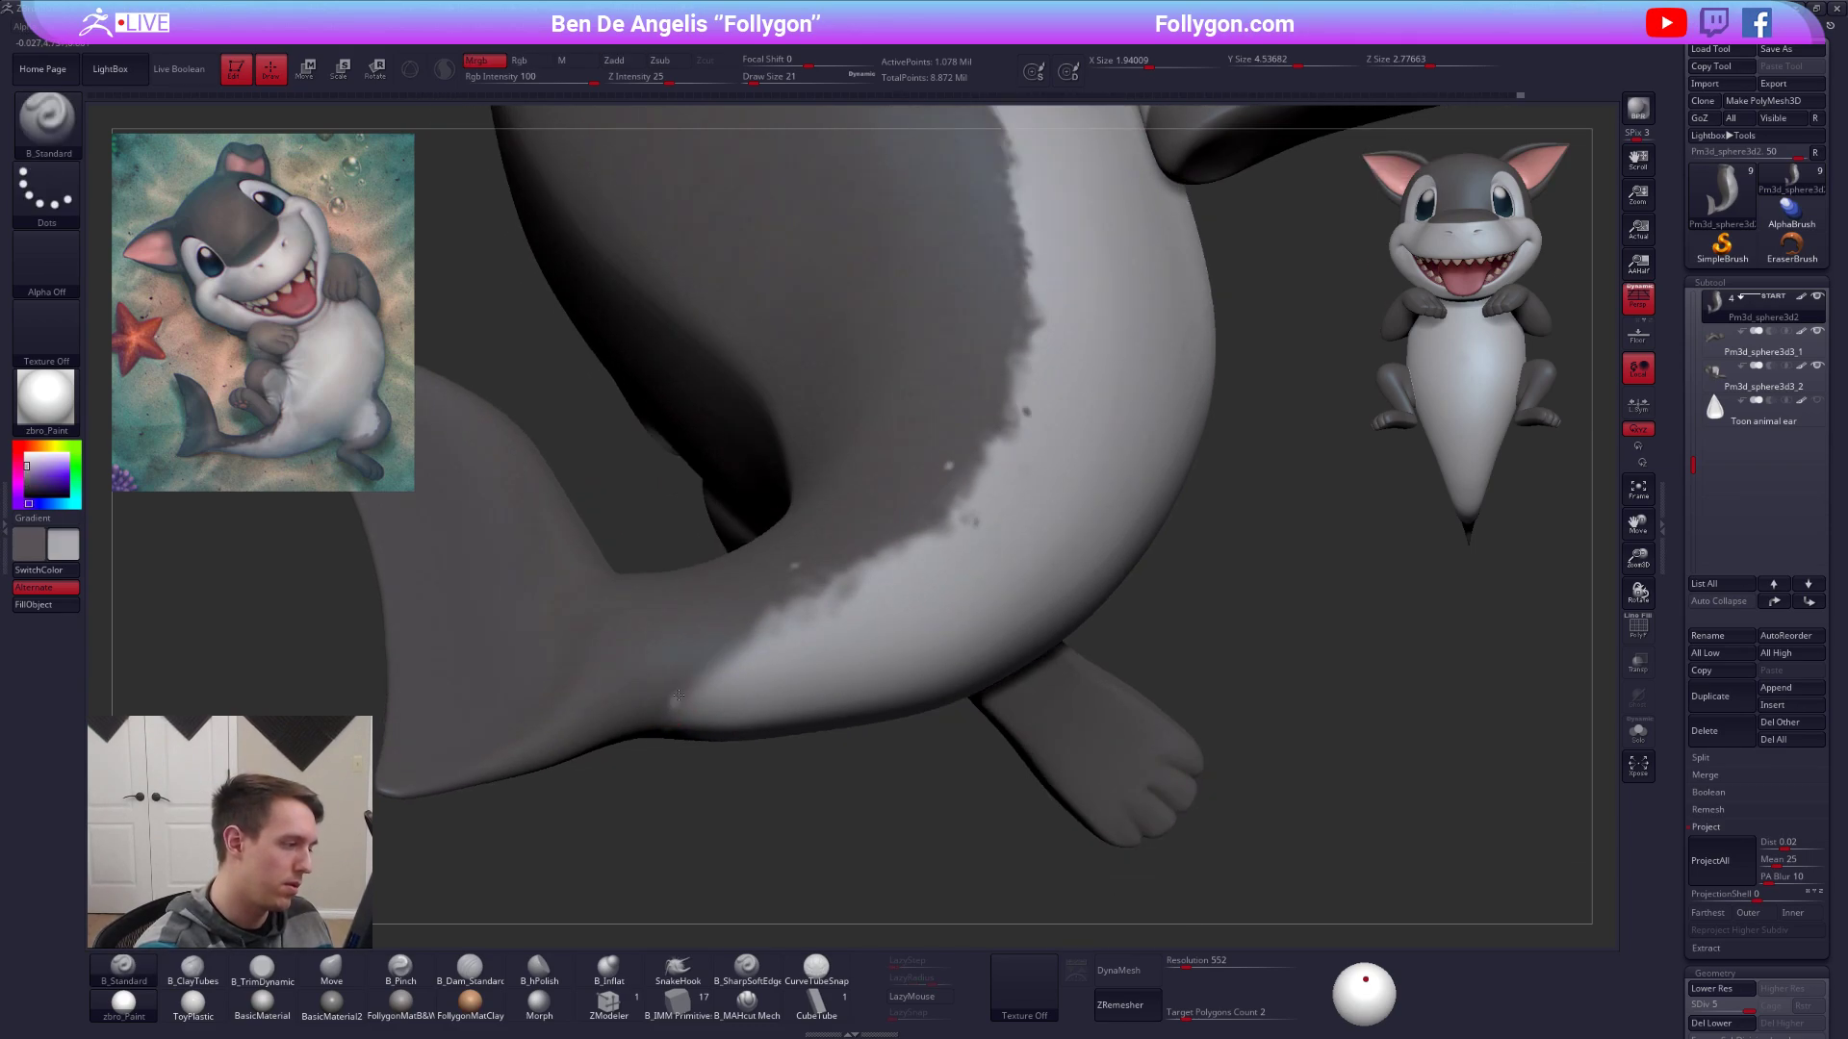
drag(702, 679, 748, 642)
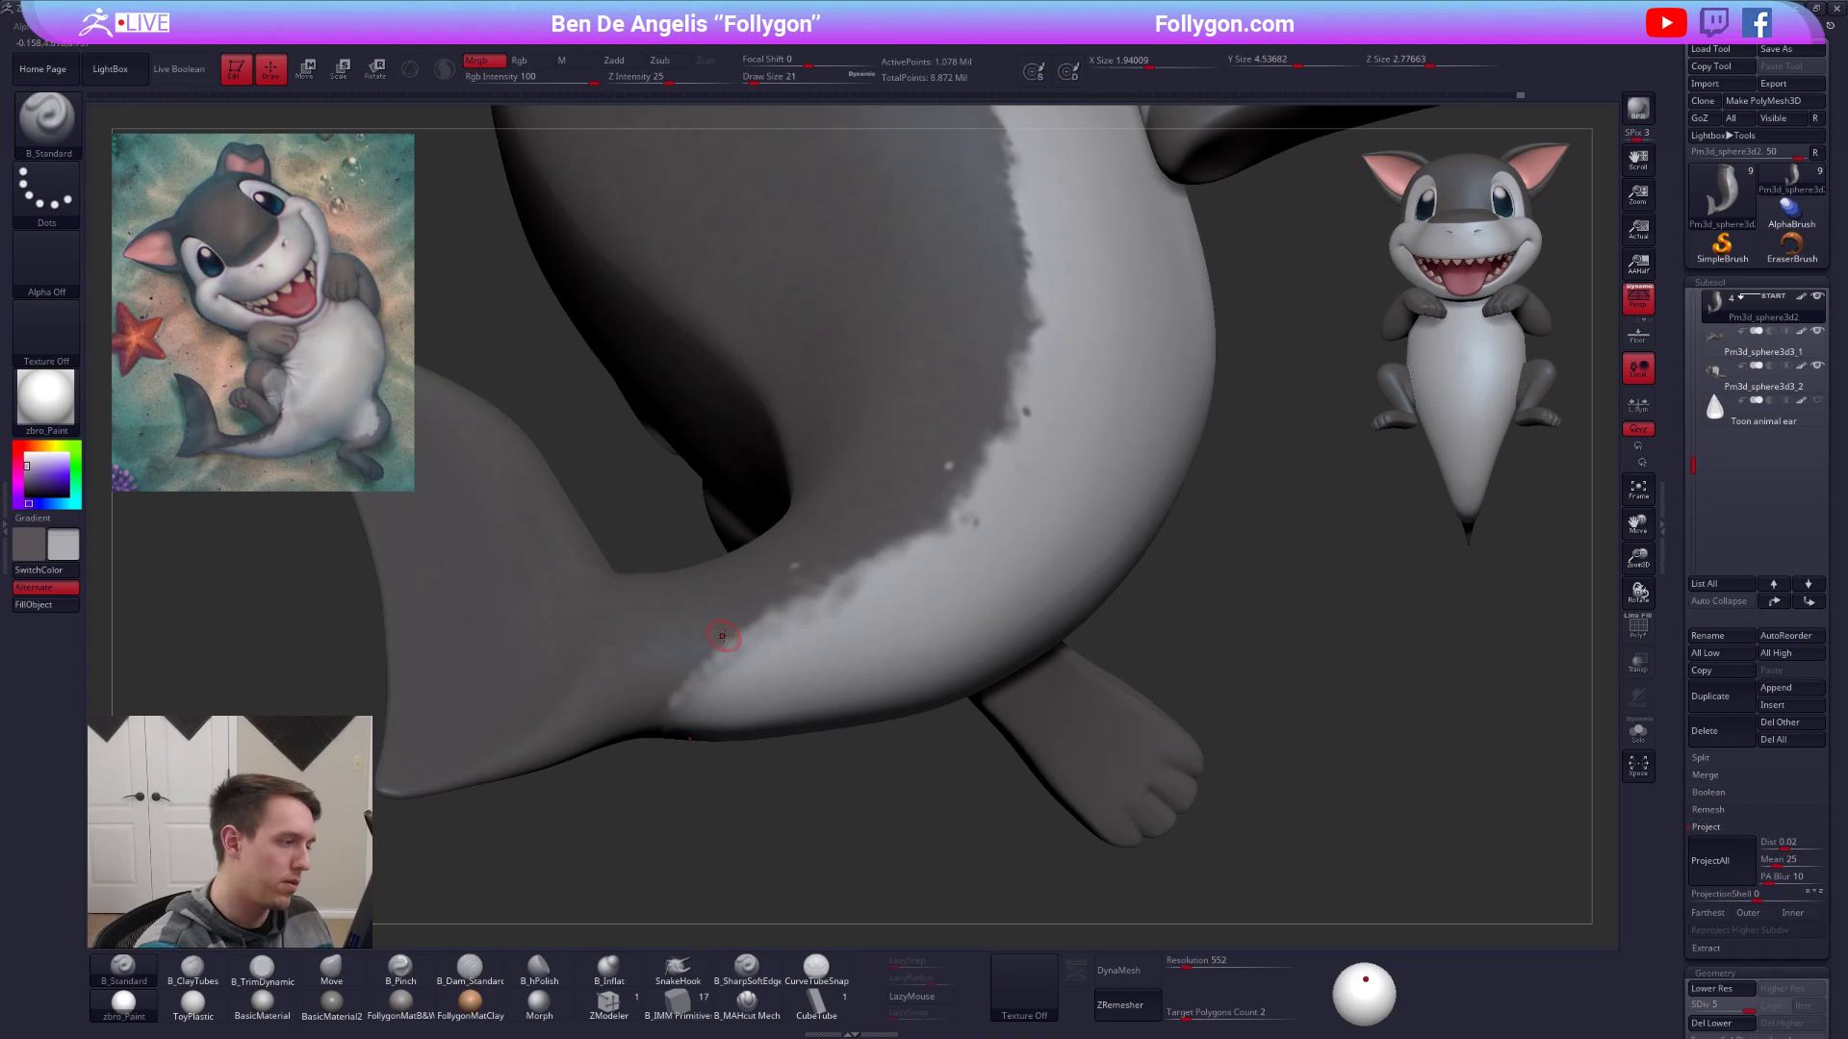
key(c)
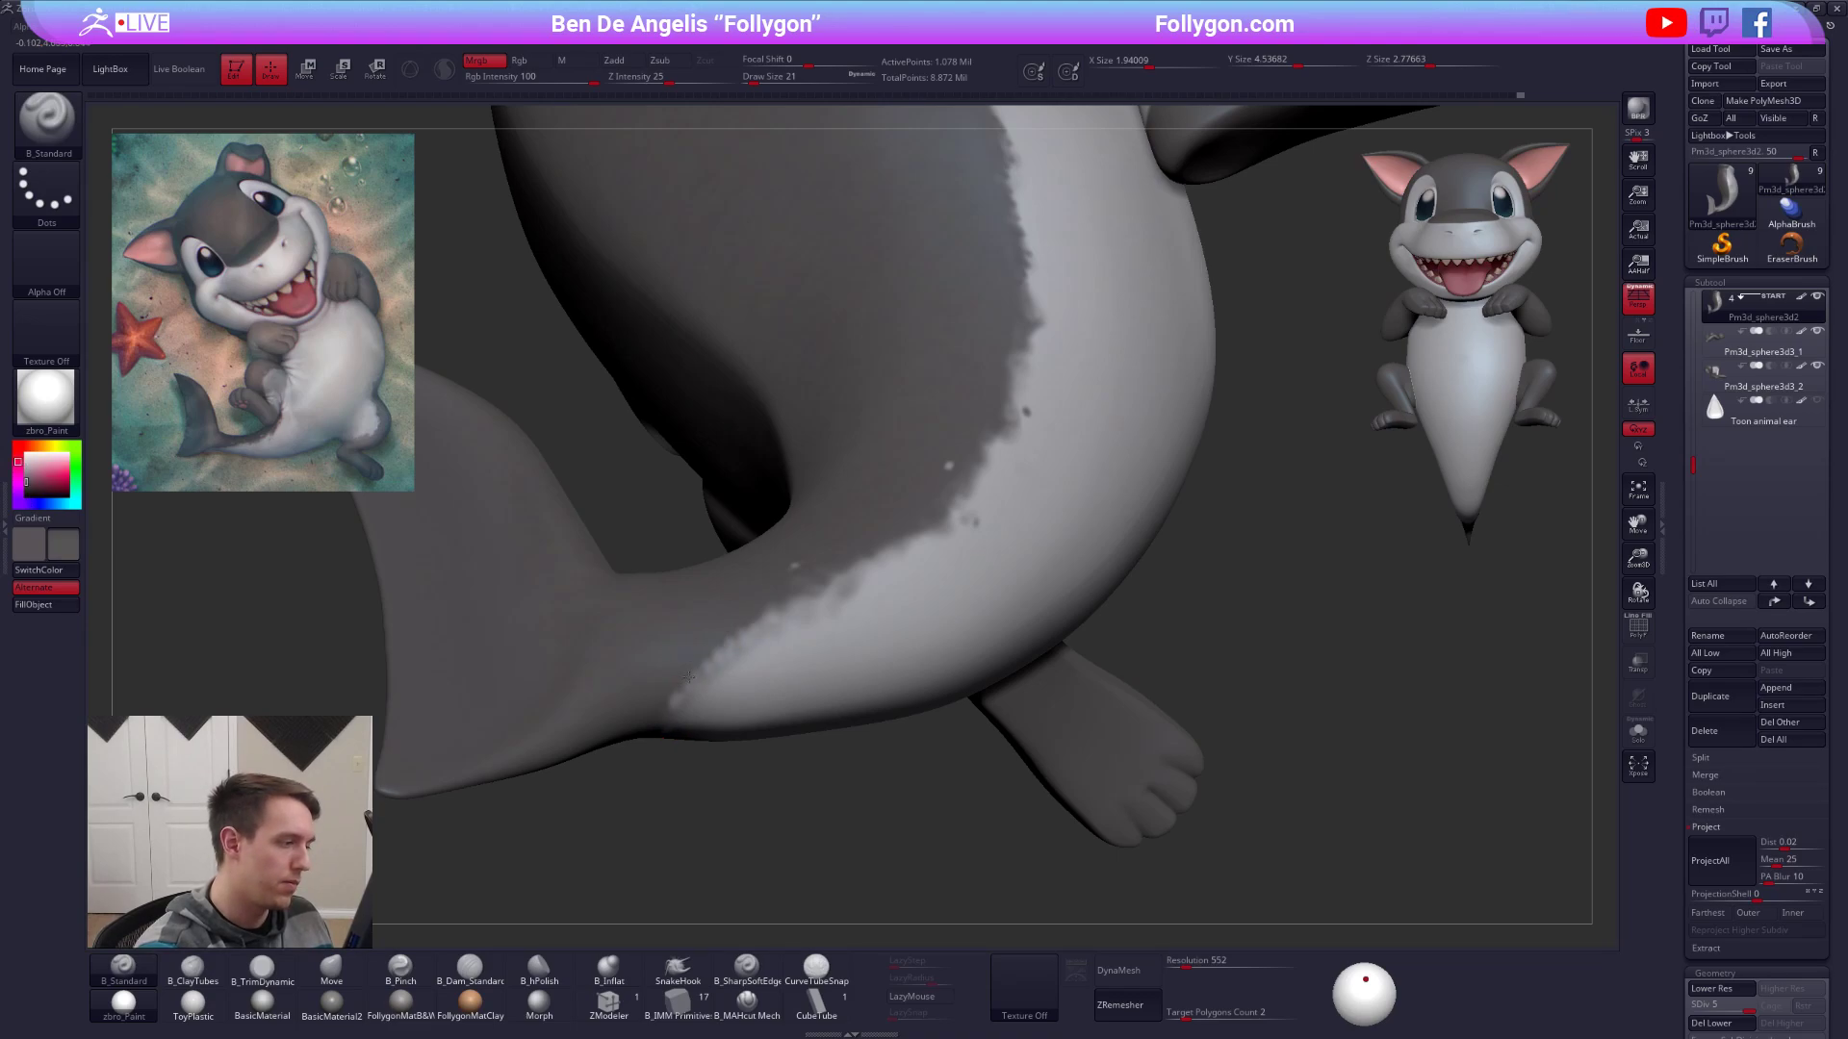
drag(779, 602, 797, 610)
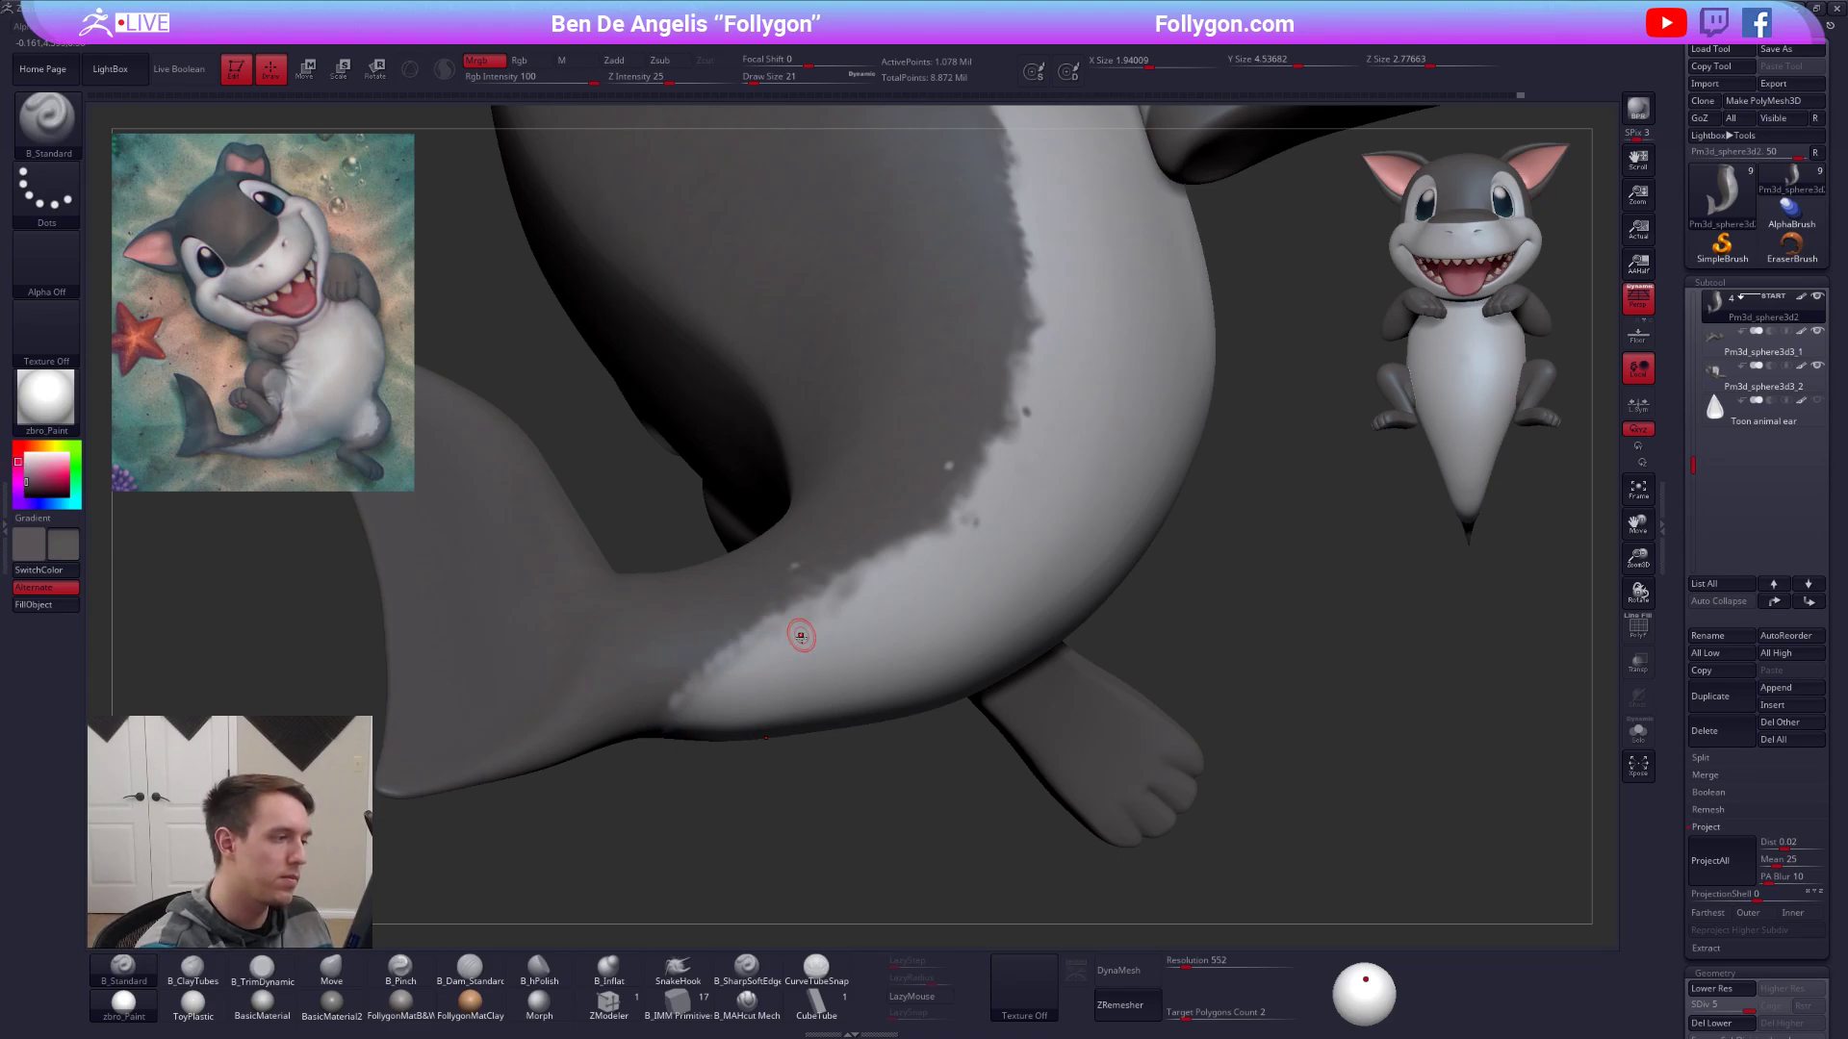
Enlarge the draw size to 43 and paint dark over the belly marking's tip at the tail base.
right_drag(800, 635, 783, 612)
key(s)
click(784, 626)
drag(708, 664, 668, 700)
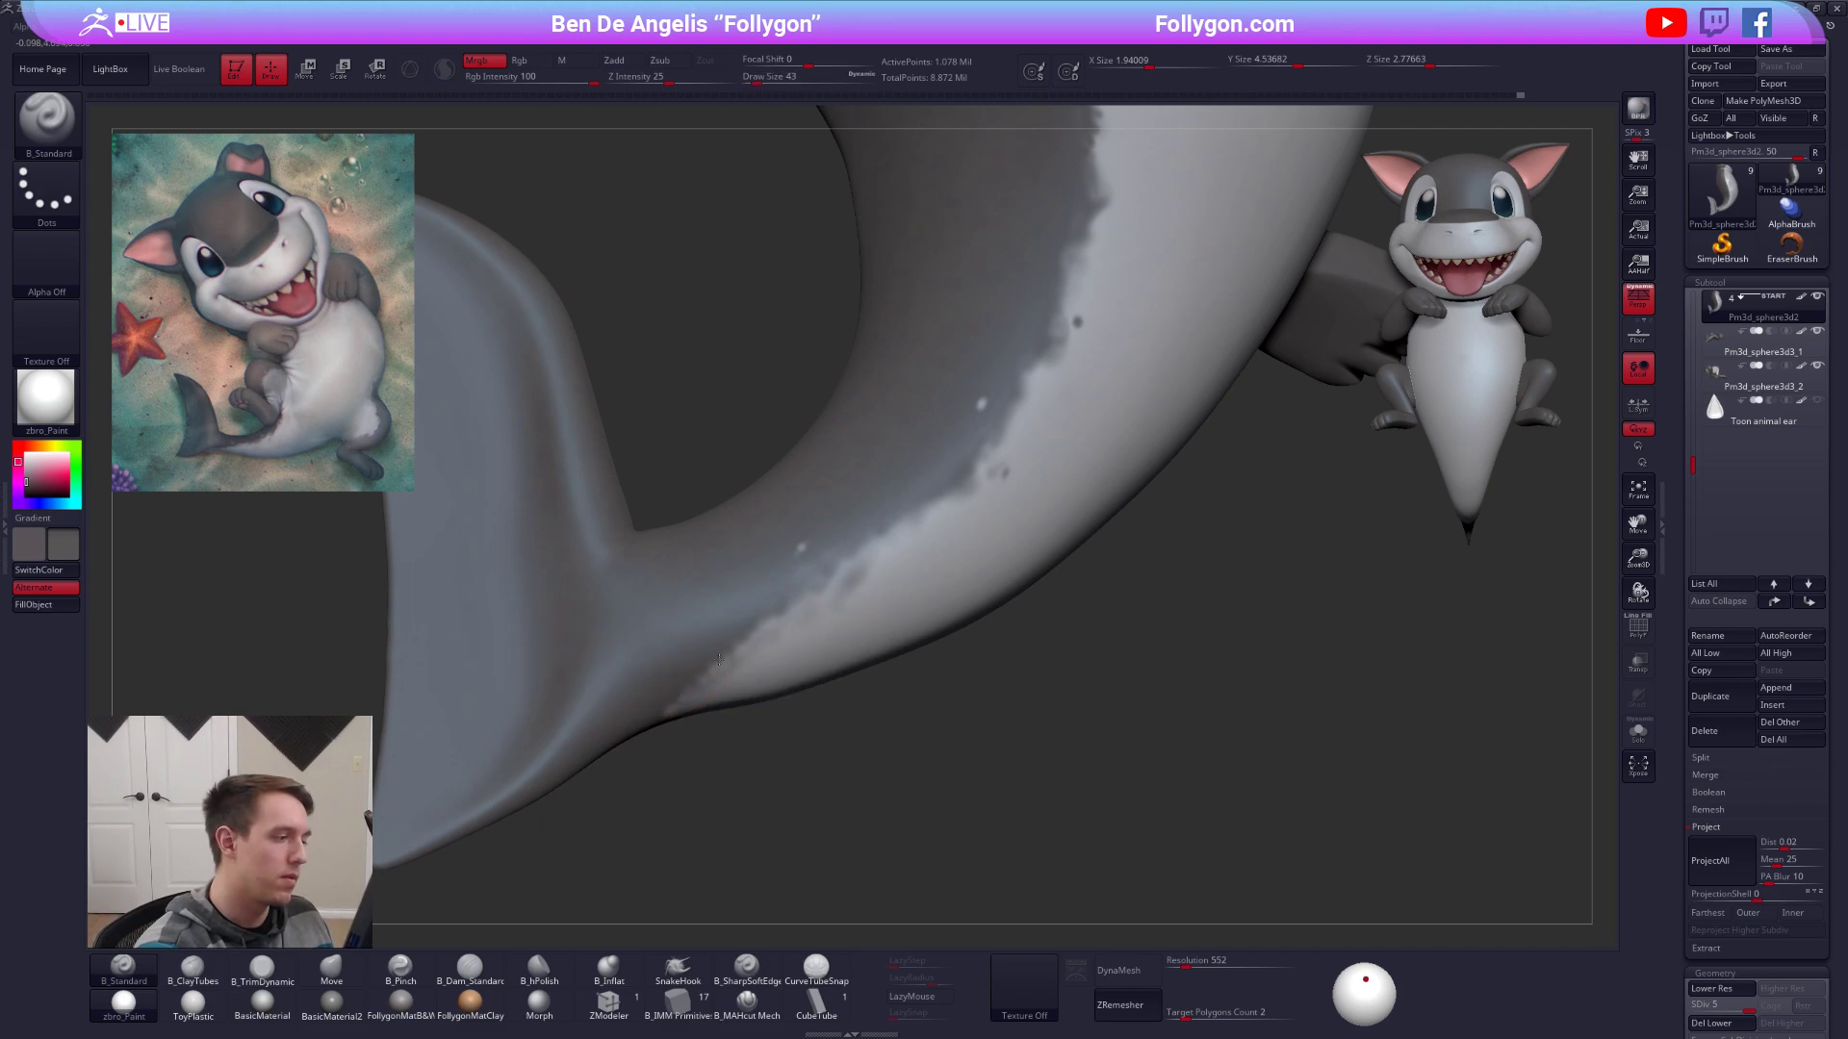
Break up the marking's edge just above the tail base with dark dabs at draw size 33, then sampled light grey dabs.
right_drag(805, 587, 764, 616)
mouse_move(874, 548)
right_down()
mouse_move(871, 568)
mouse_move(1243, 820)
mouse_move(1295, 828)
right_up()
mouse_move(1275, 948)
ctrl+right_down()
mouse_move(1262, 867)
mouse_move(1233, 837)
mouse_move(1244, 950)
ctrl+right_up()
alt+right_drag(1208, 843, 1233, 910)
mouse_move(918, 690)
right_down()
mouse_move(948, 631)
mouse_move(953, 707)
mouse_move(958, 678)
right_up()
key(s)
drag(894, 656, 897, 655)
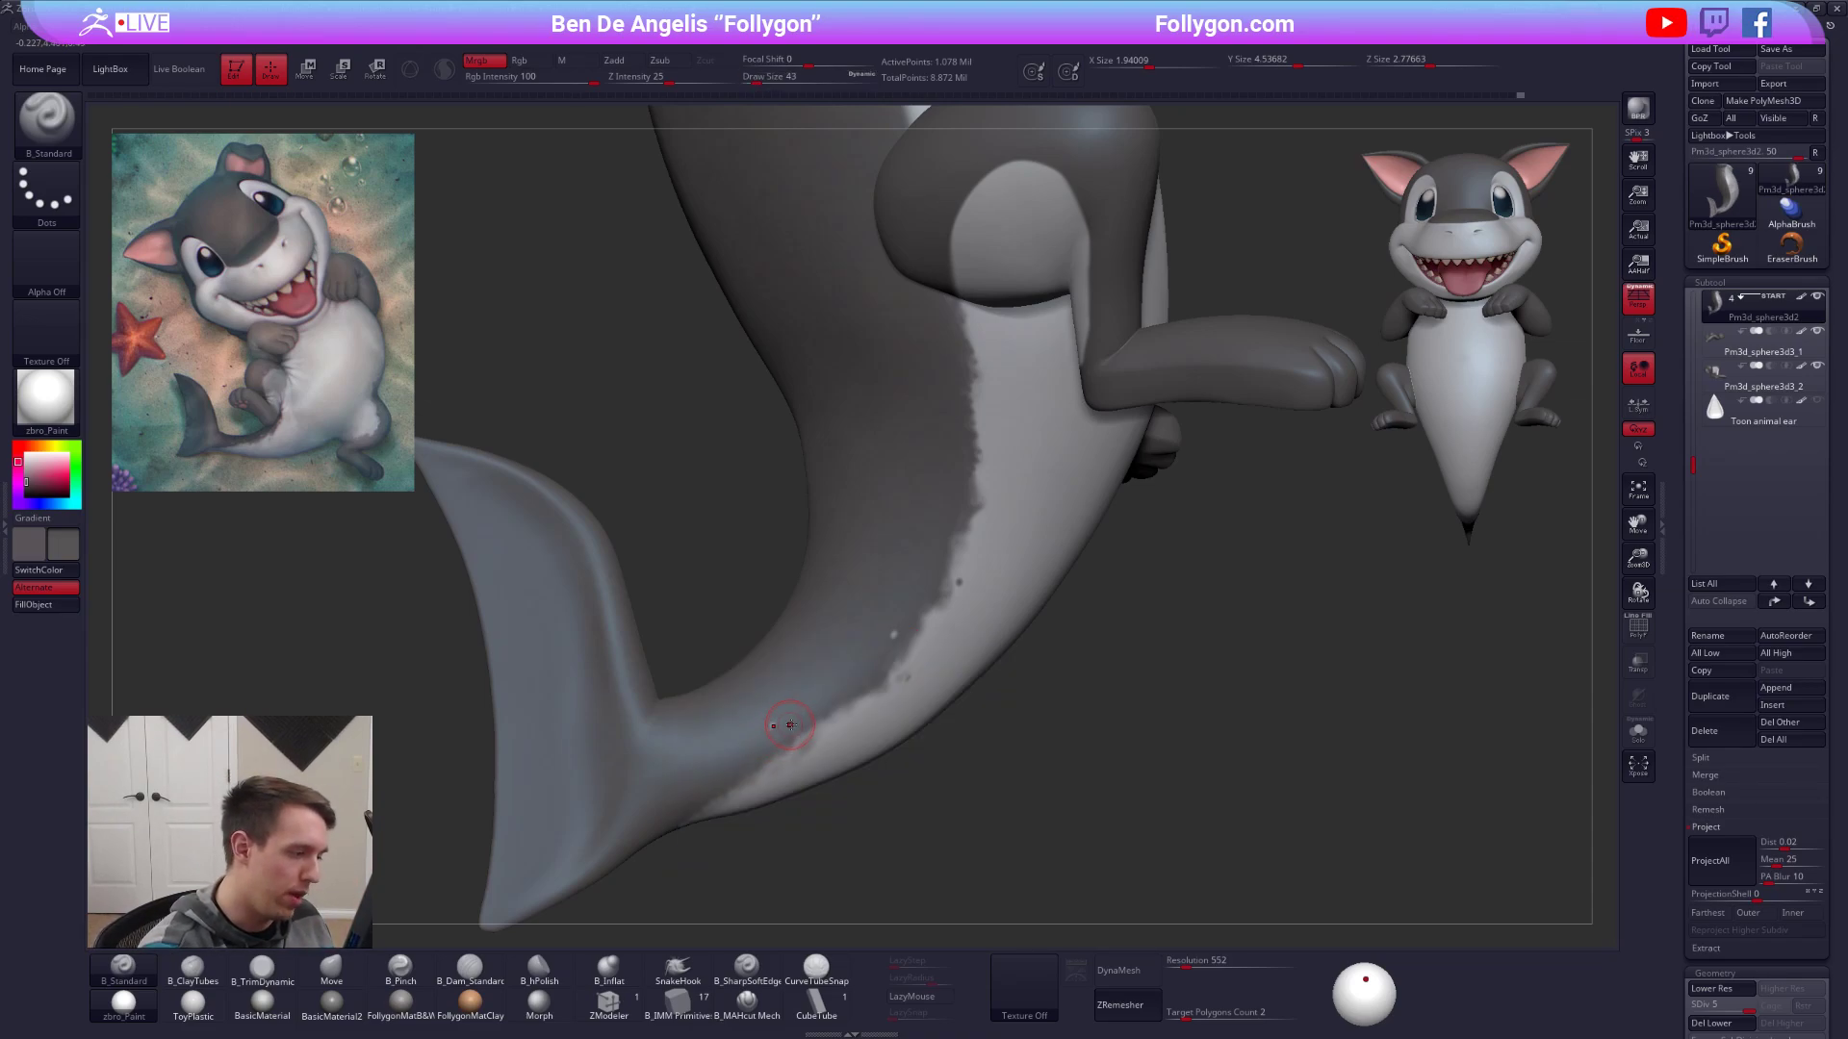
key(space)
drag(789, 725, 786, 724)
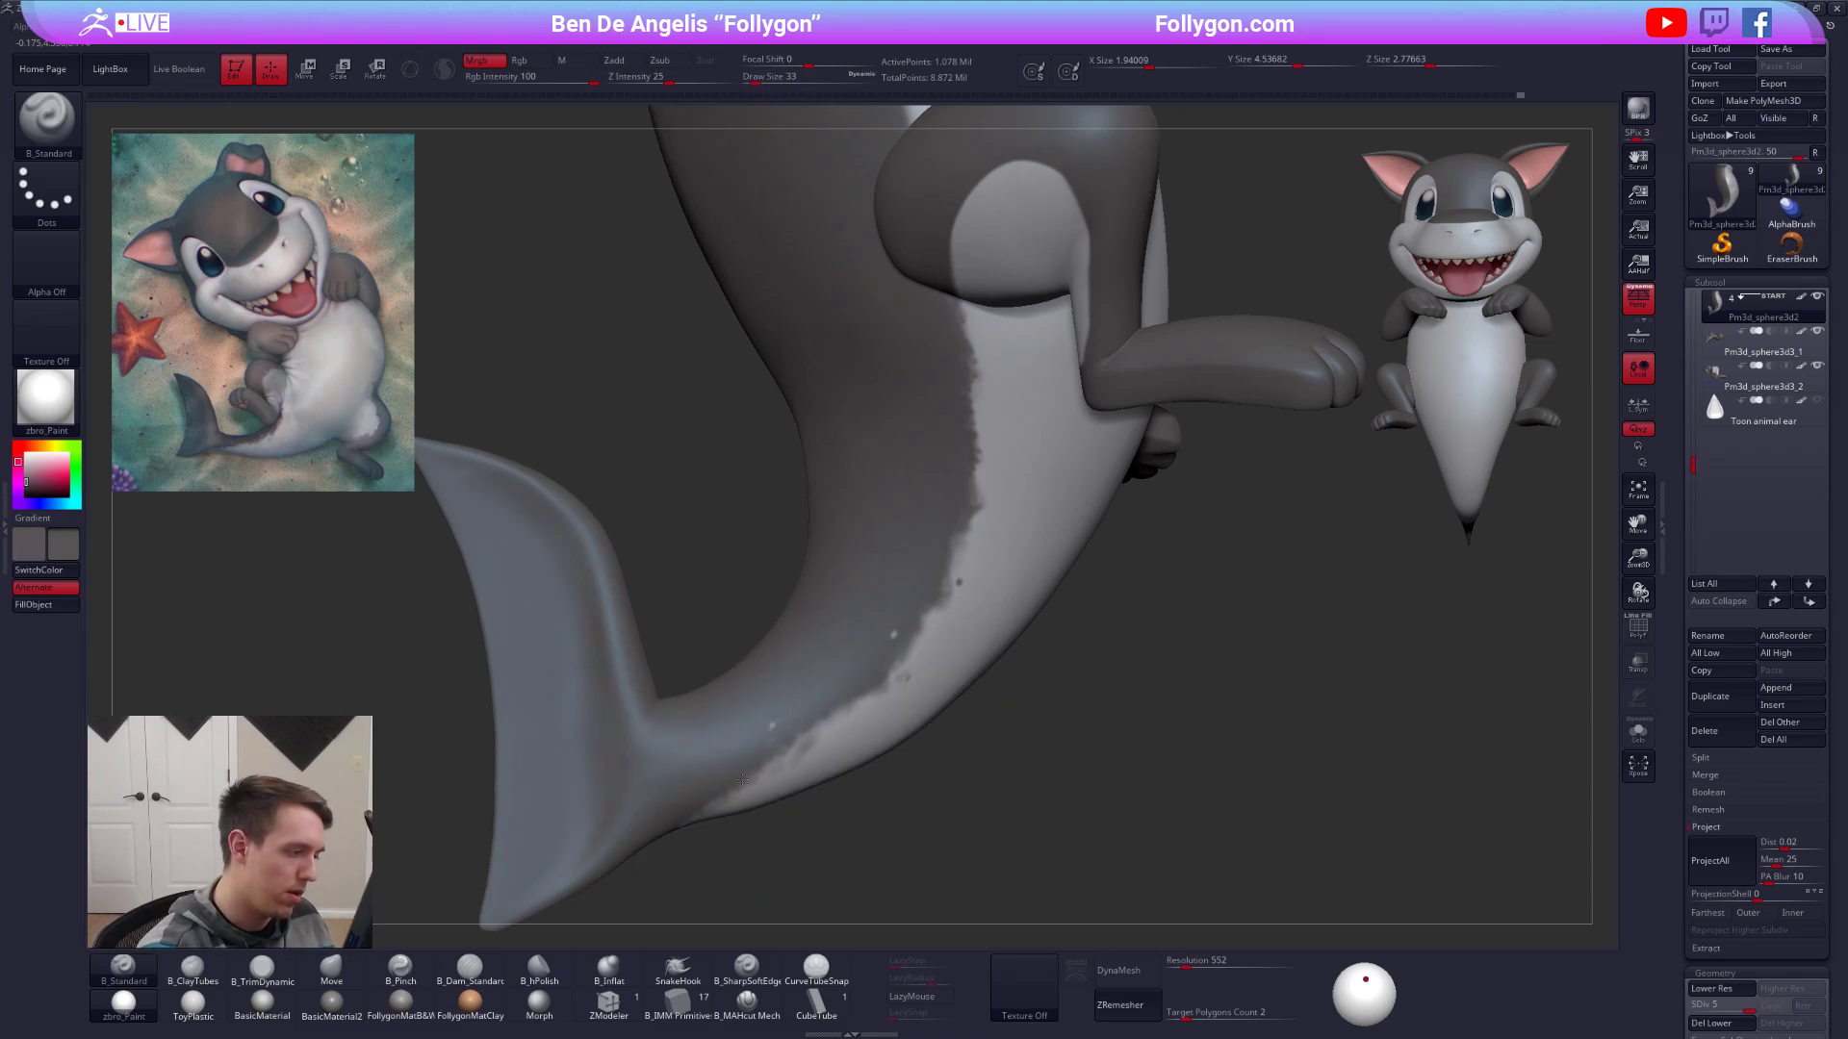
key(c)
mouse_move(792, 739)
mouse_down()
mouse_move(808, 747)
mouse_move(844, 700)
mouse_up()
key(space)
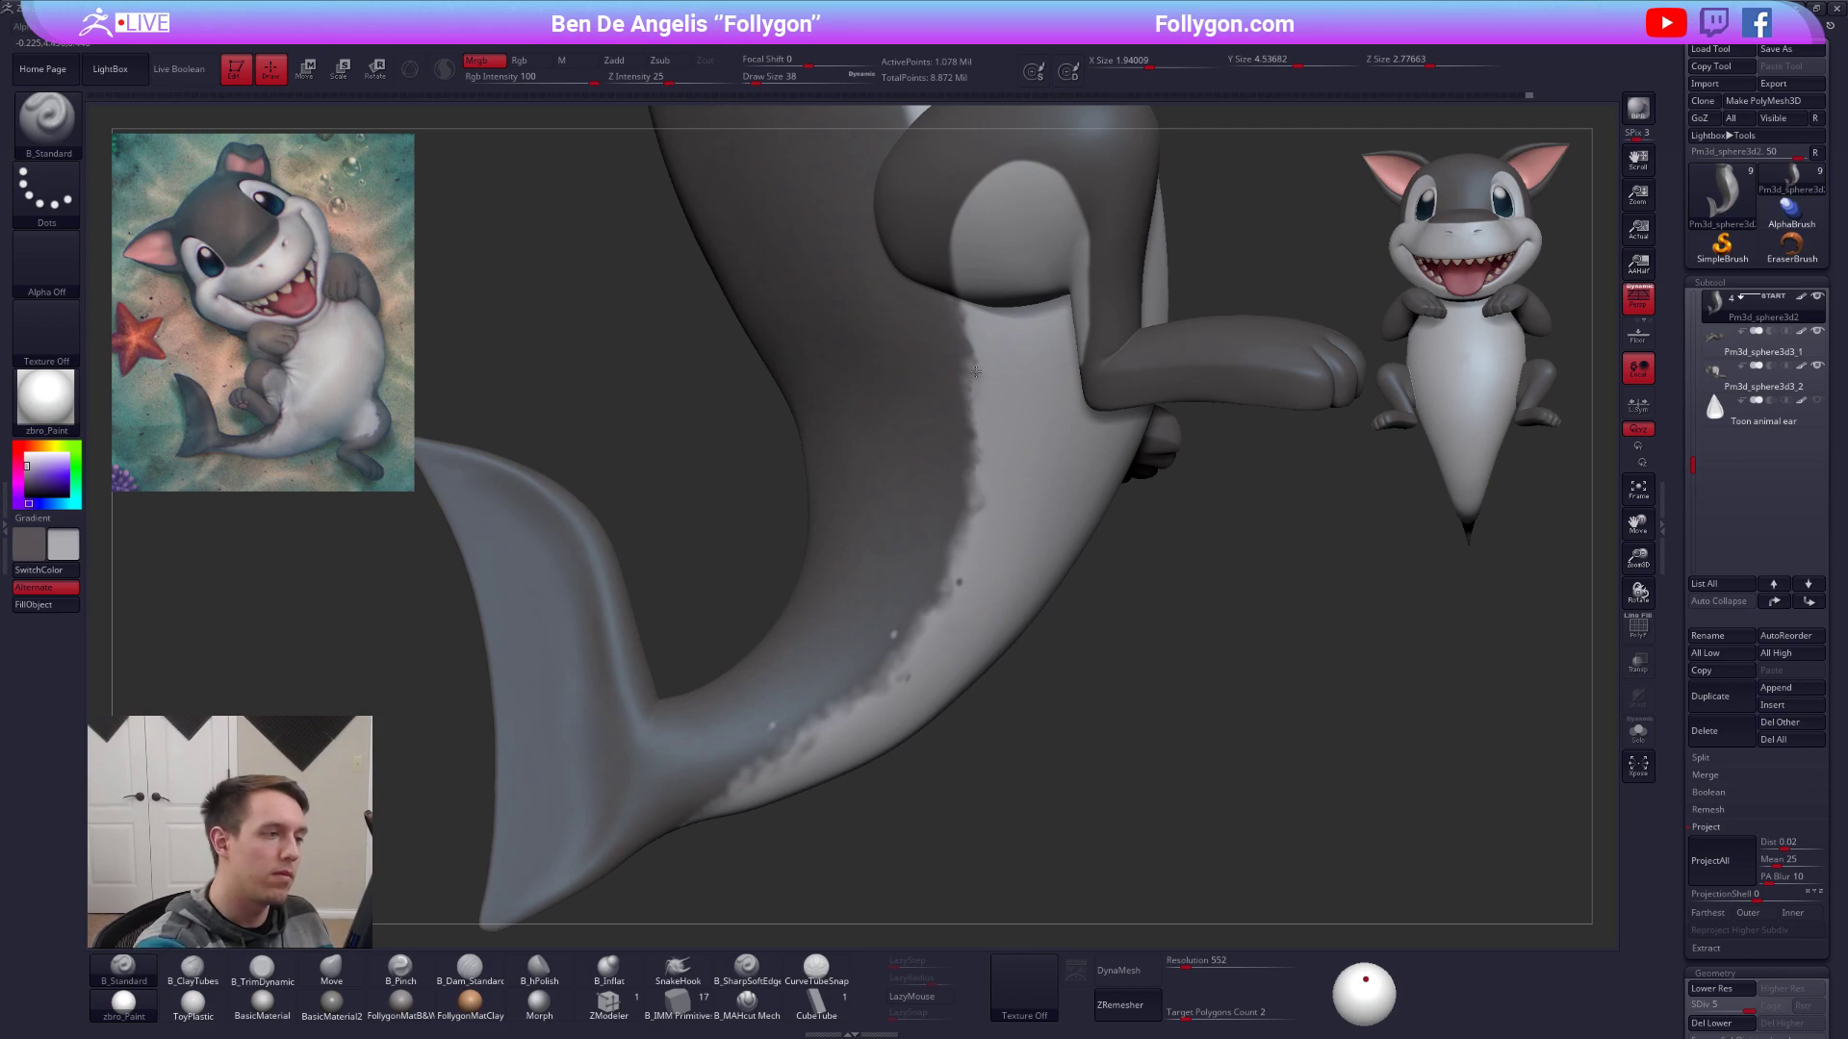
Roughen the marking's edge below the thigh with light grey at draw size 33, reducing the size to 25.
alt+drag(1275, 835, 1238, 748)
drag(1306, 809, 1262, 842)
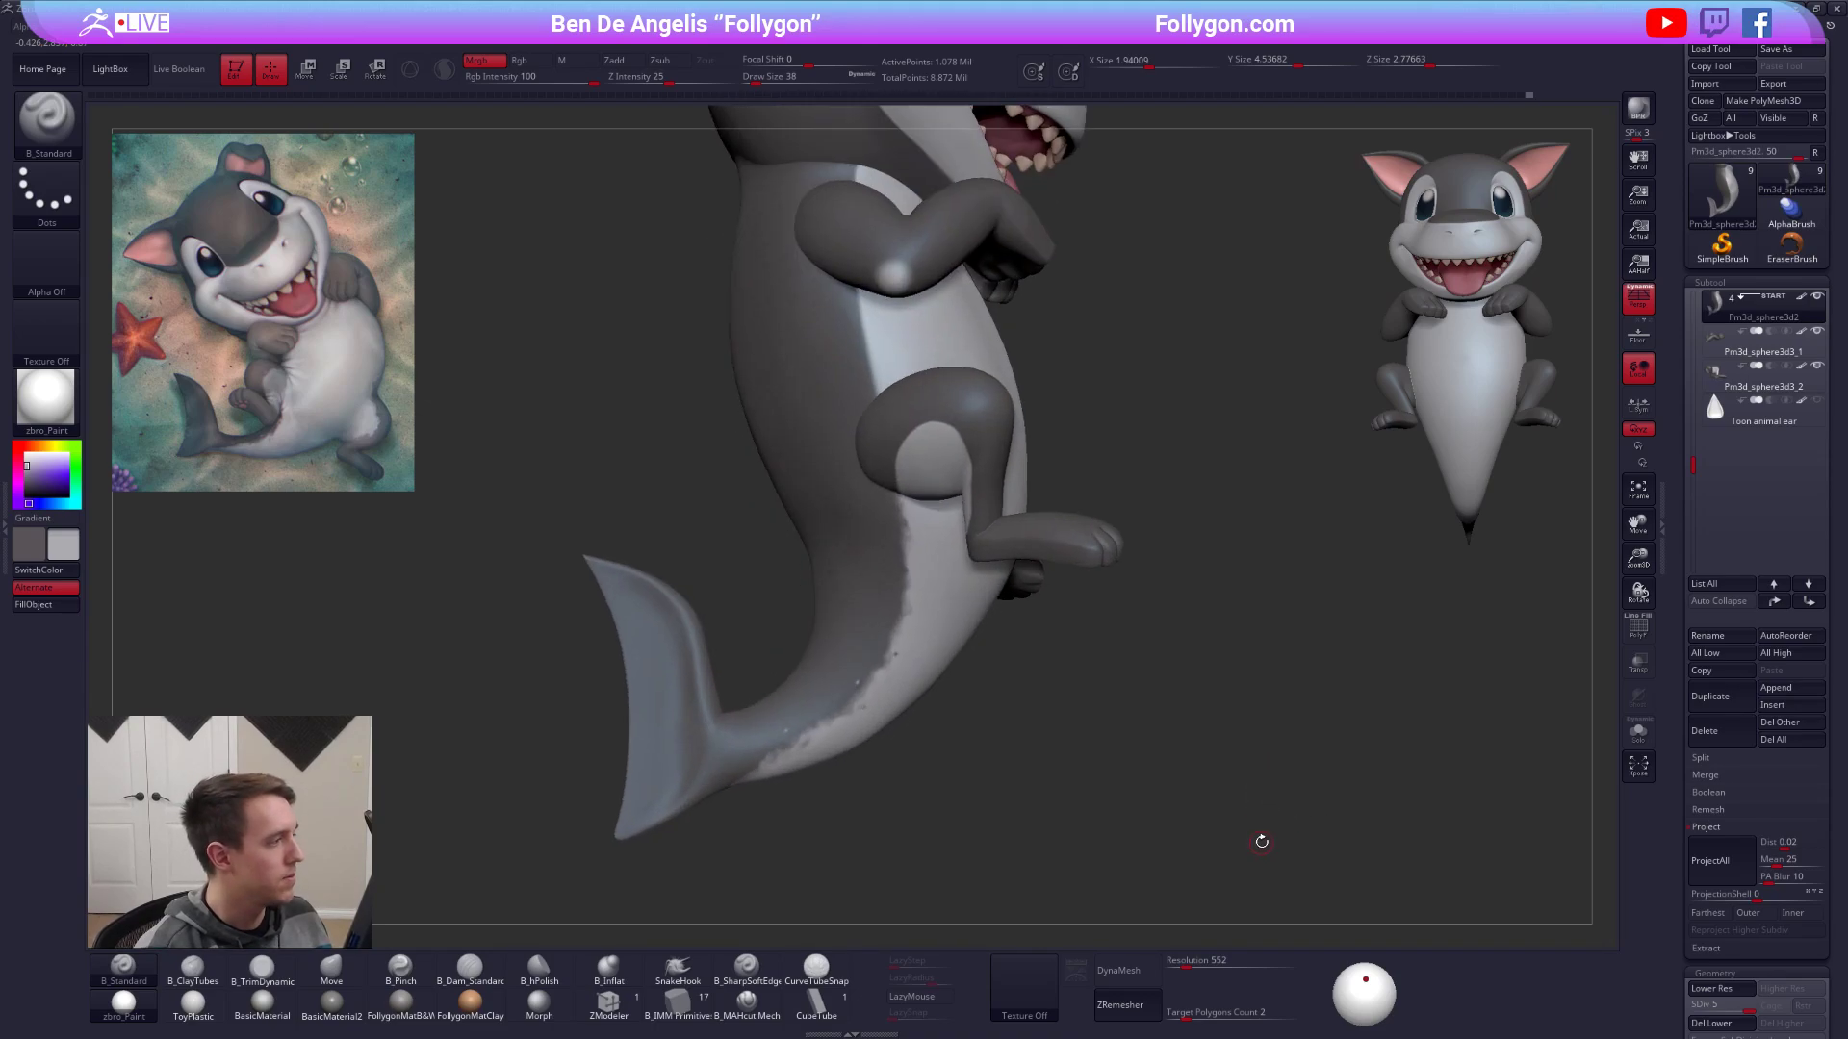
drag(1259, 757, 1246, 818)
key(space)
drag(893, 642, 899, 624)
key(space)
key(space)
click(894, 619)
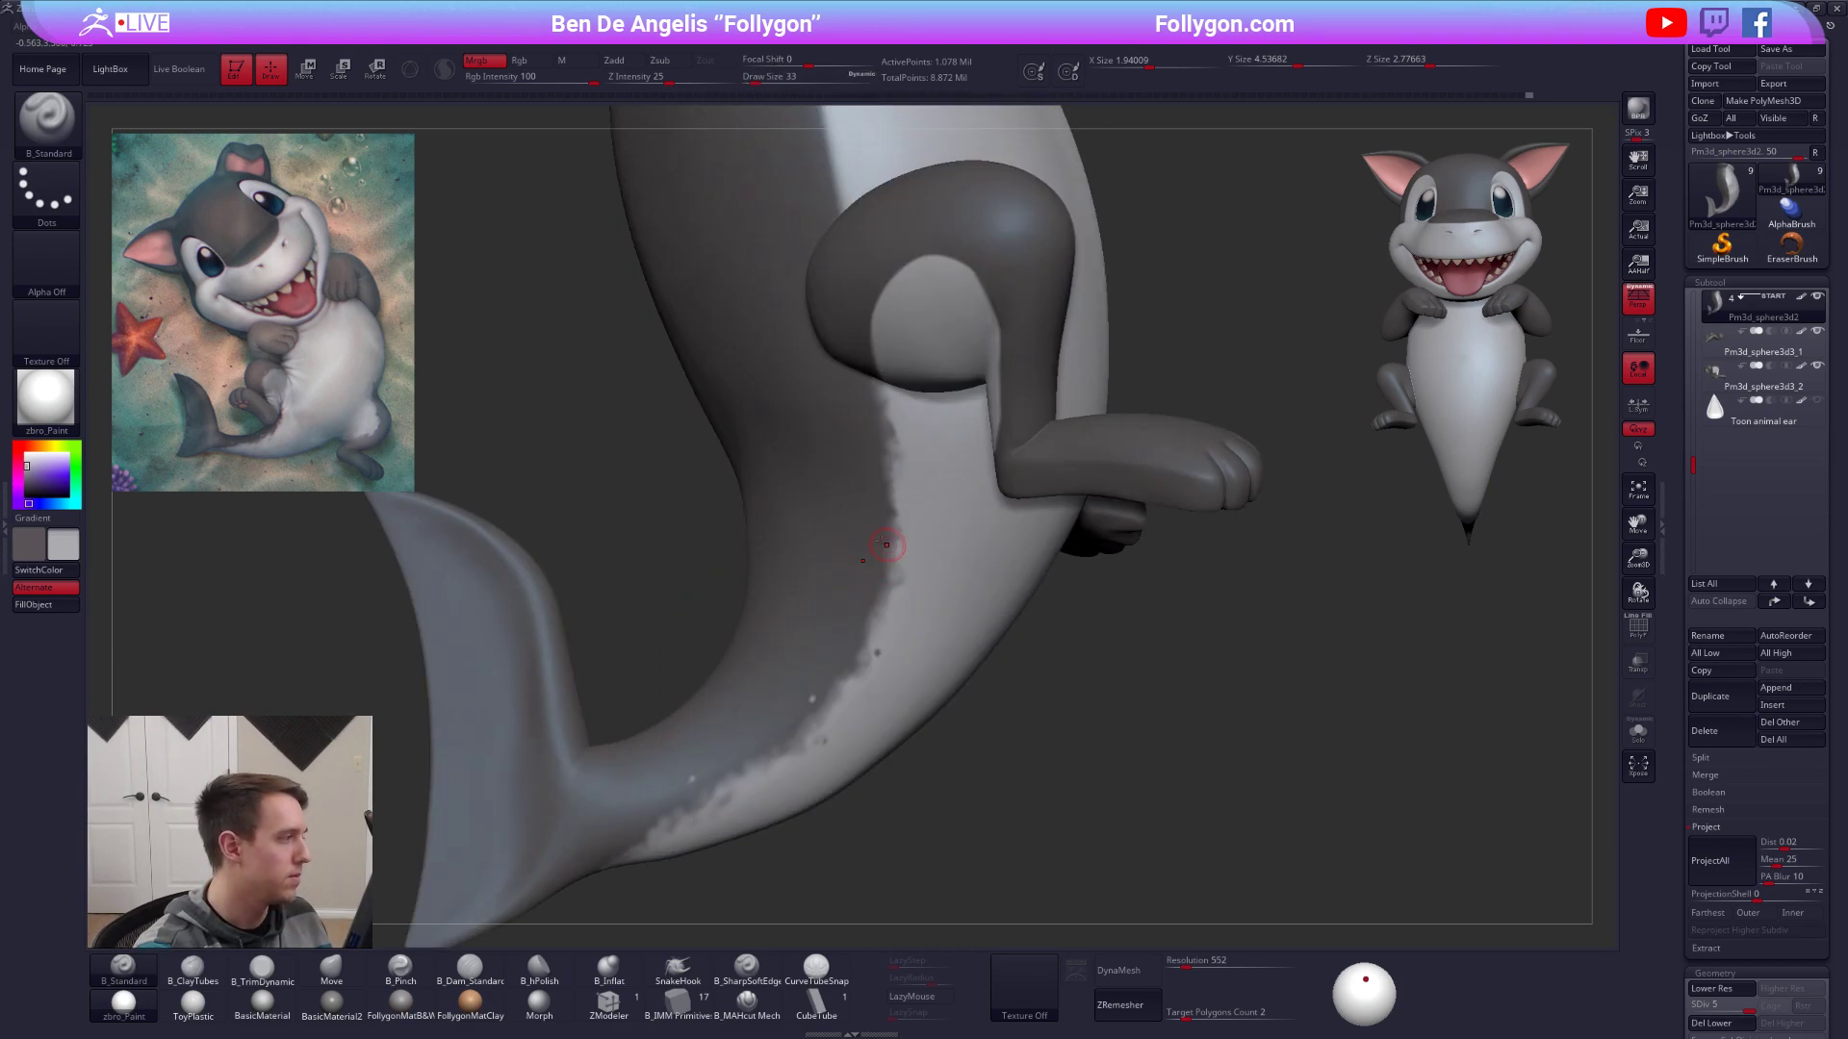
key(space)
drag(915, 527, 908, 526)
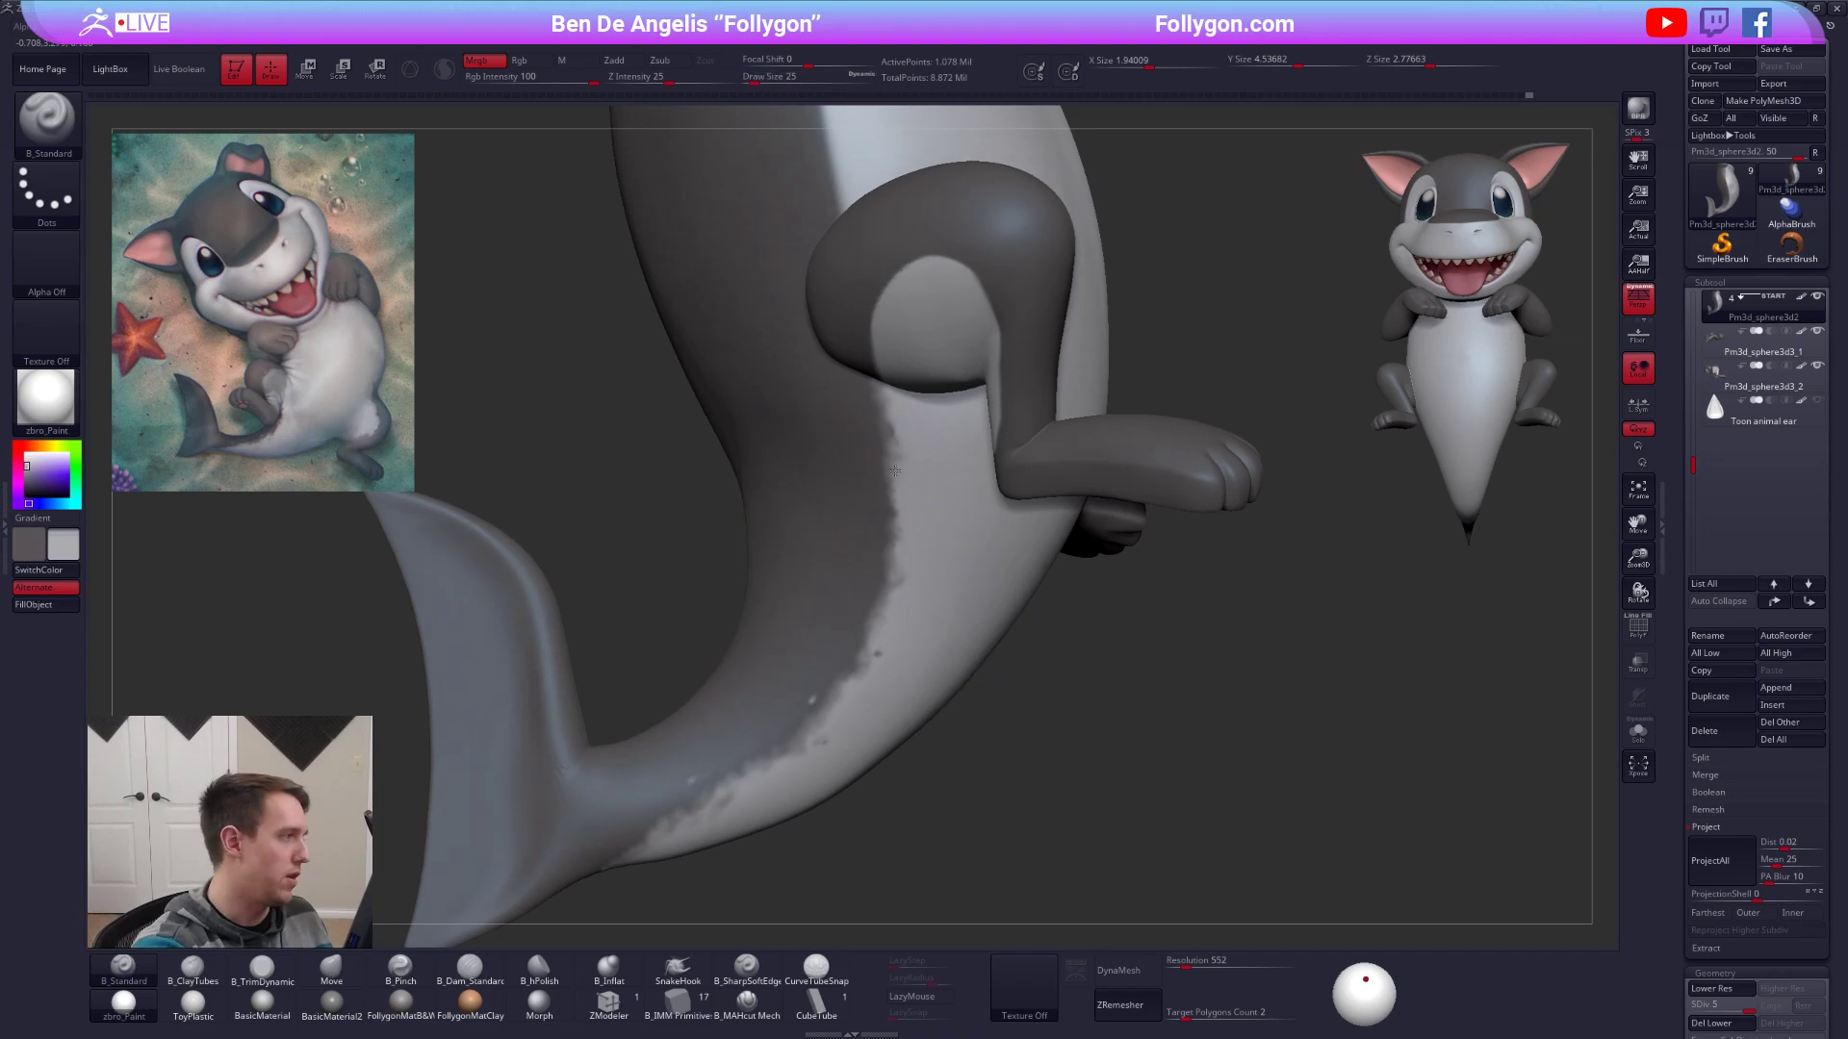
Dab a light spot on the dark side below the thigh and dark spots on the light side at draw size 18.
ctrl+right_drag(866, 385, 858, 430)
key(space)
drag(853, 374, 855, 363)
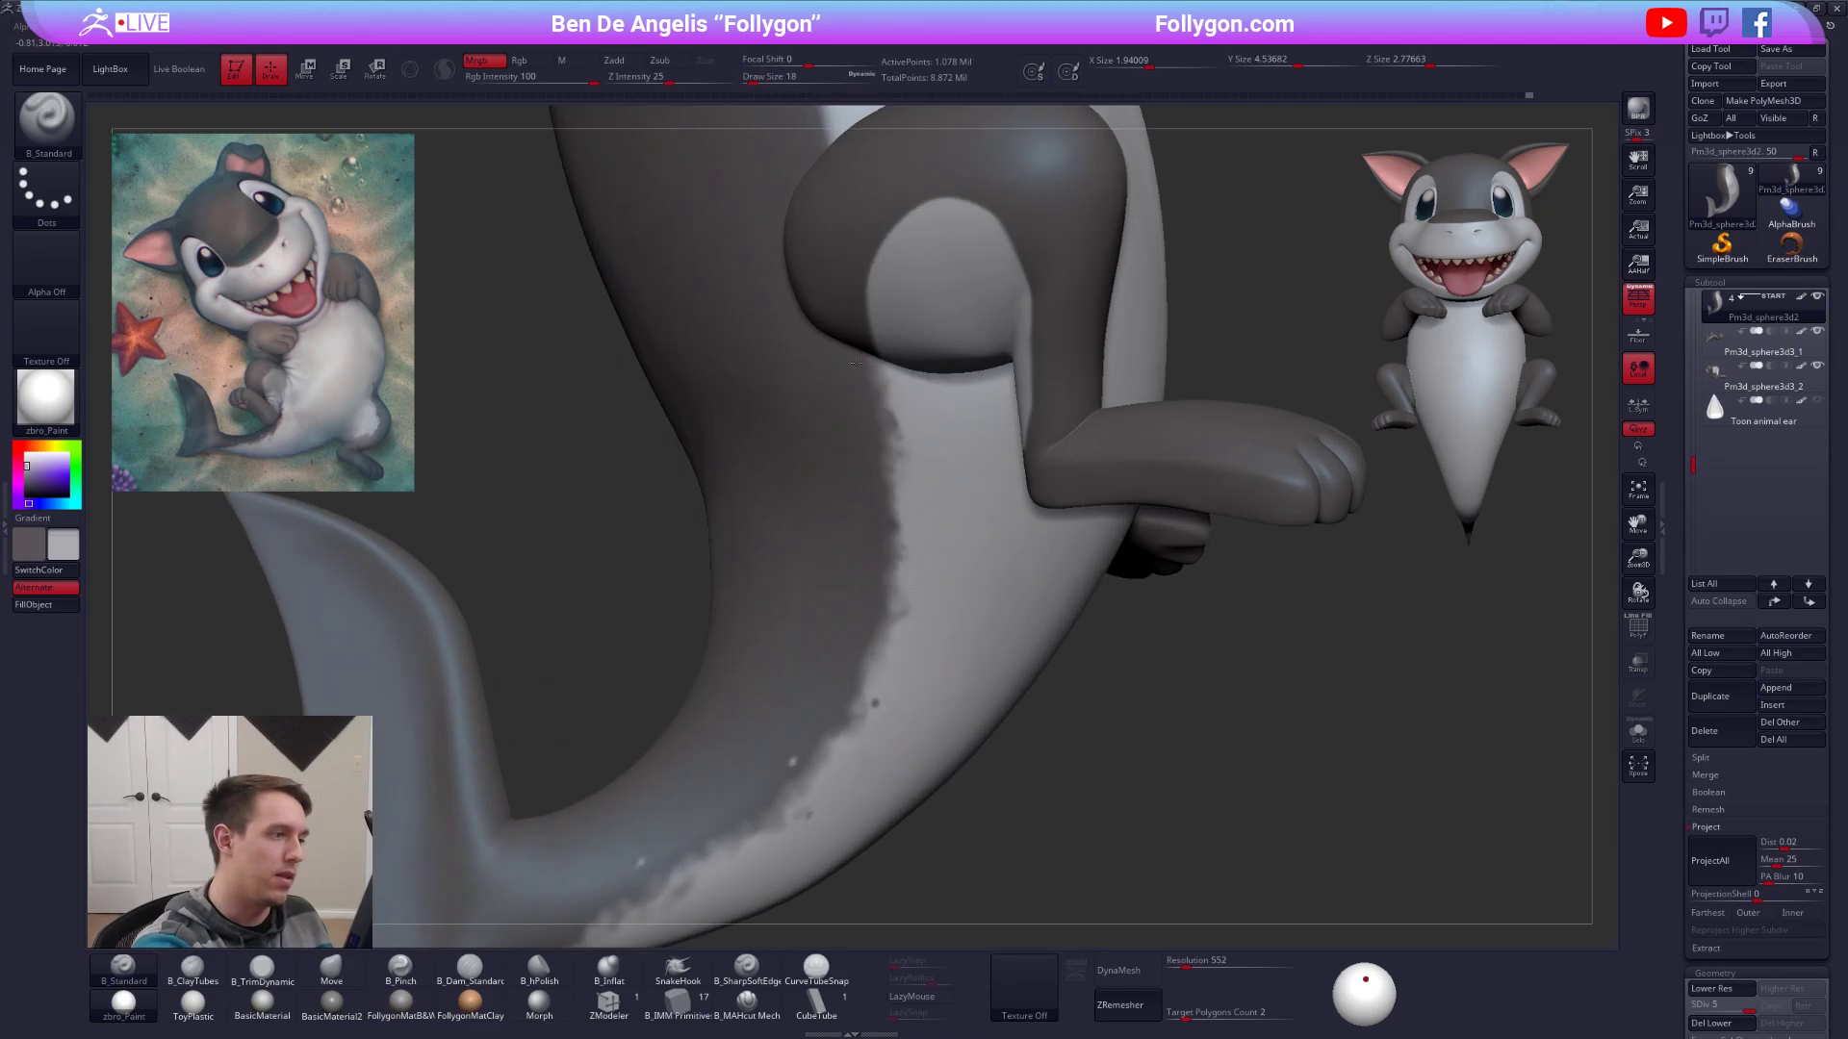
right_drag(855, 365, 898, 422)
key(c)
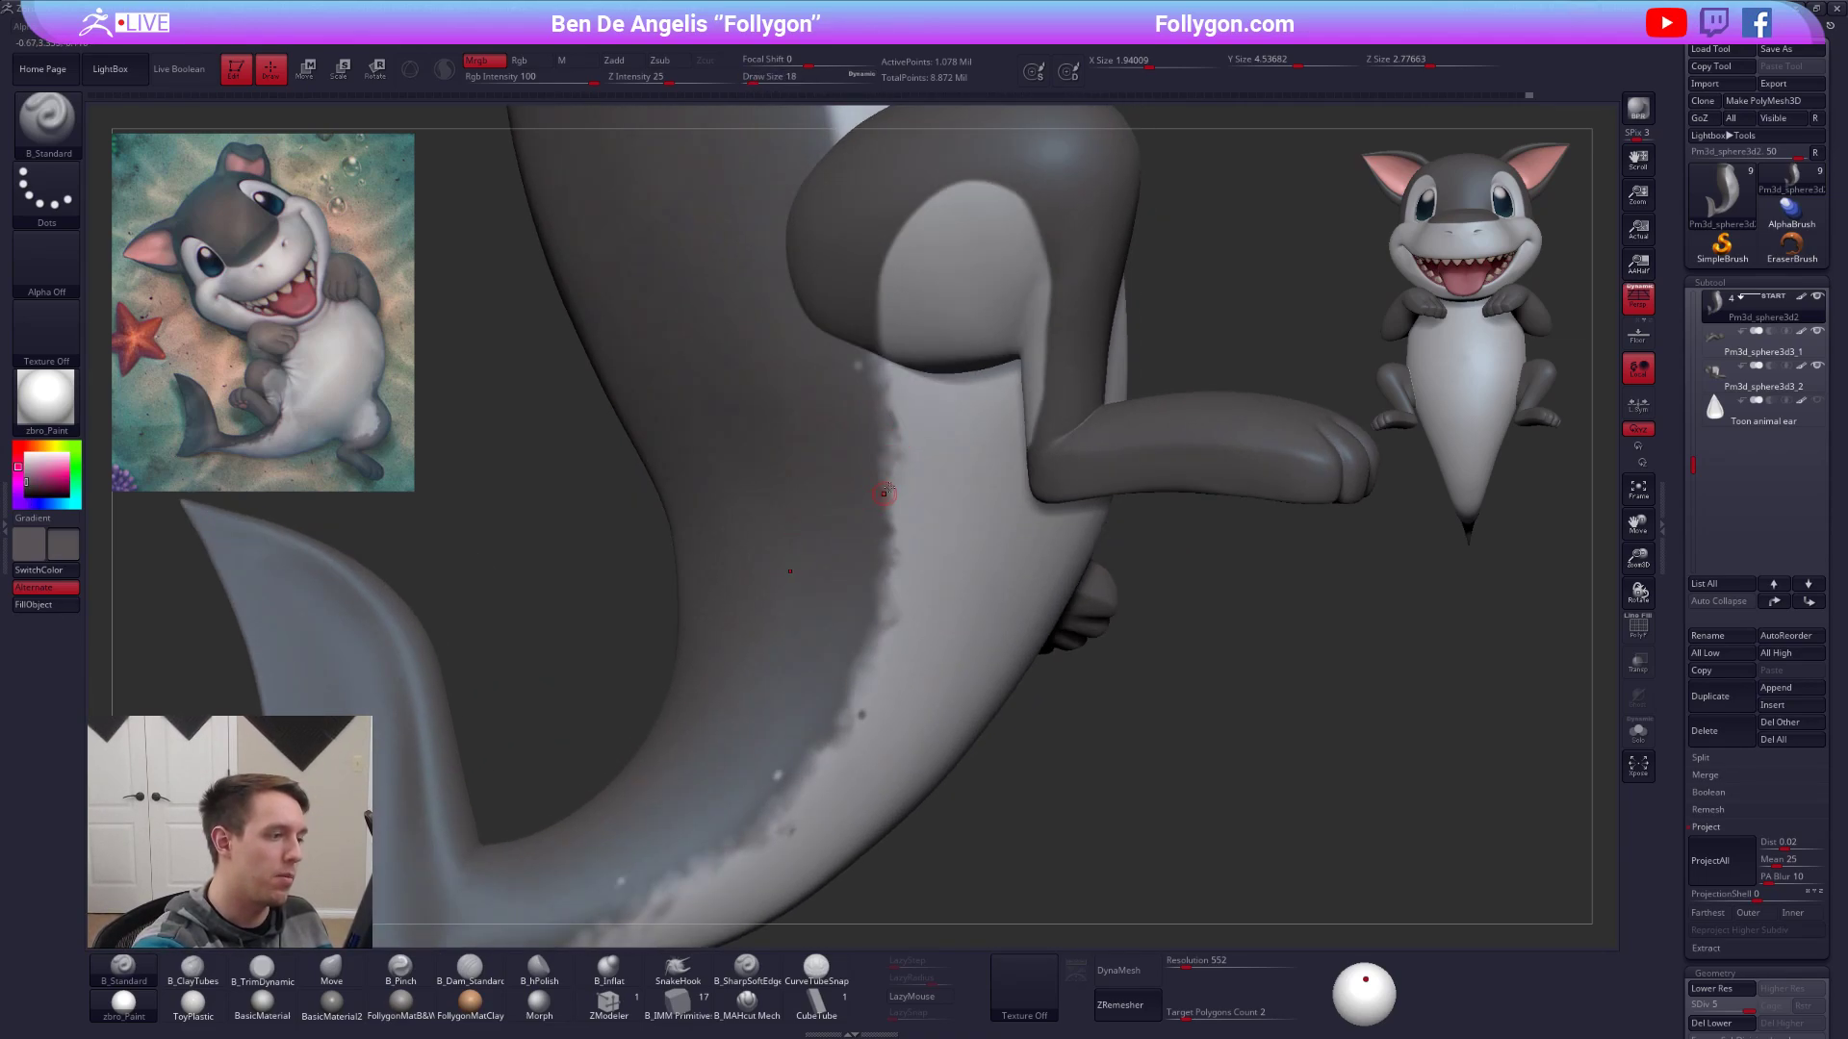
key(space)
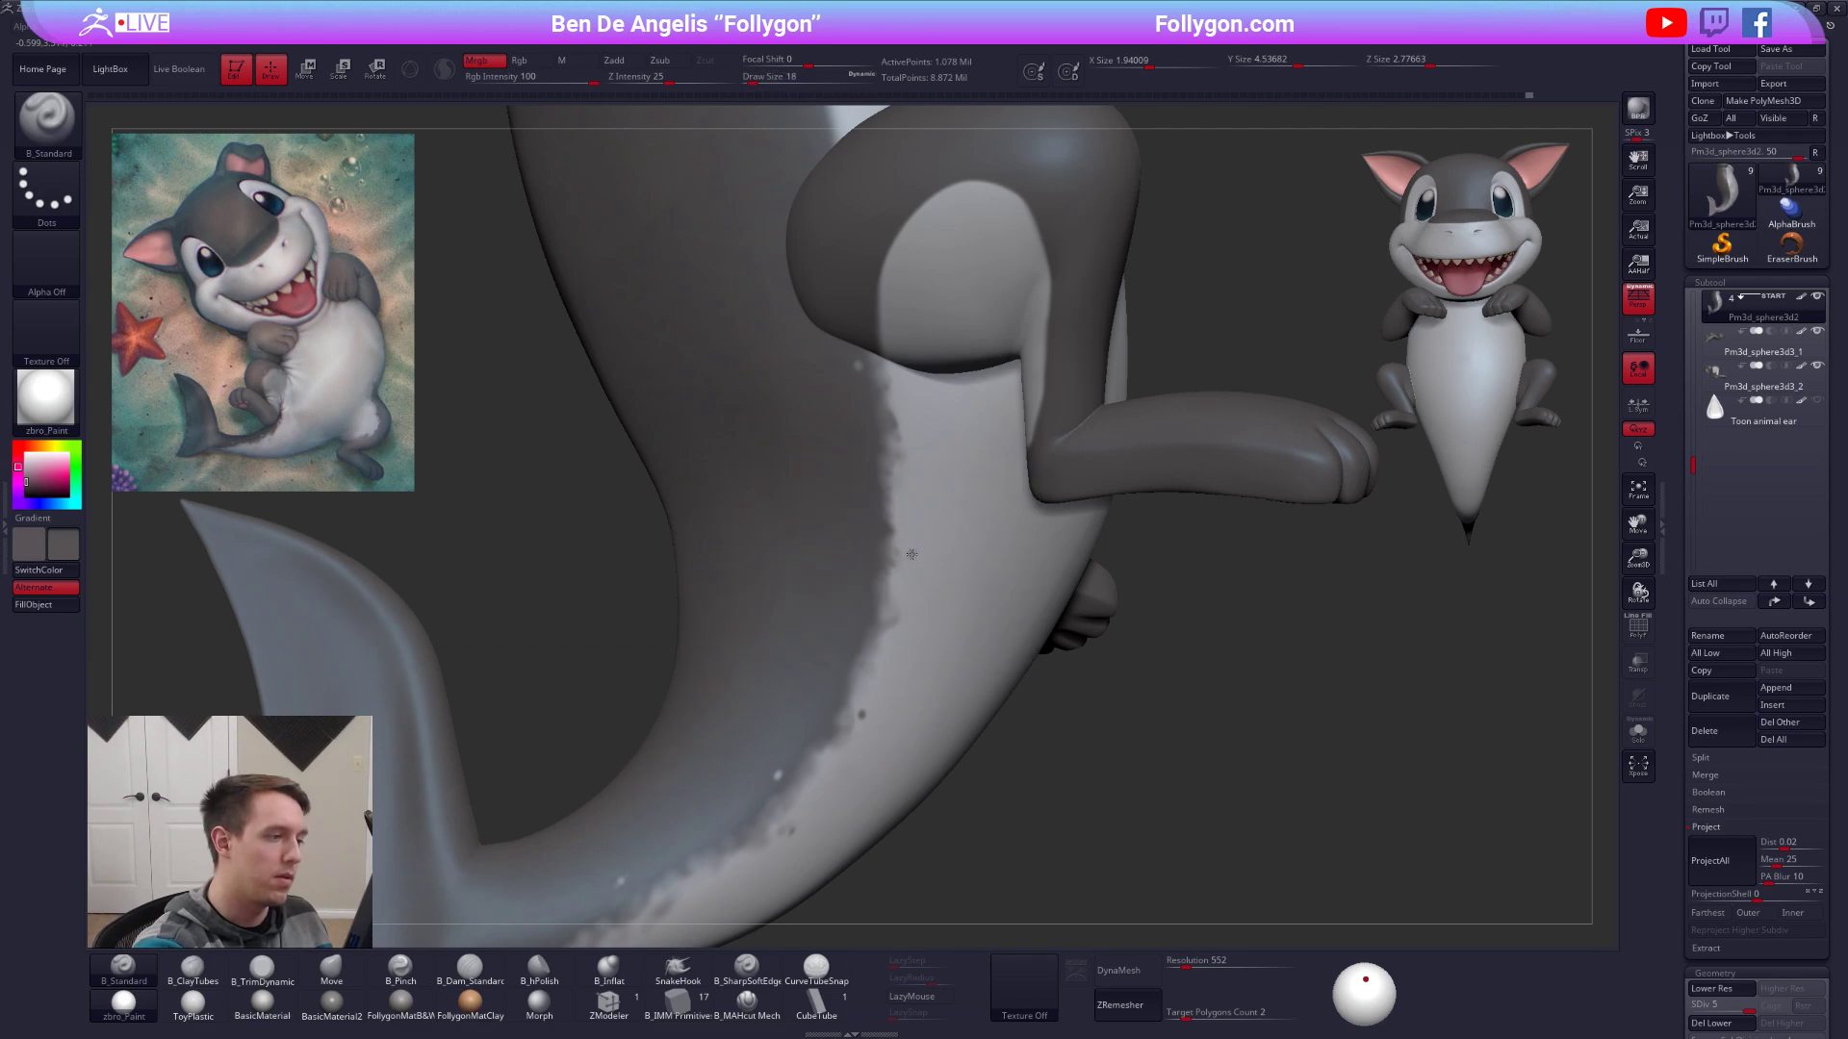
key(space)
drag(912, 561, 936, 555)
Dab tiny dark freckles on the lower belly at draw size 7, undoing the thin trial strokes.
key(space)
ctrl+right_drag(961, 676, 965, 639)
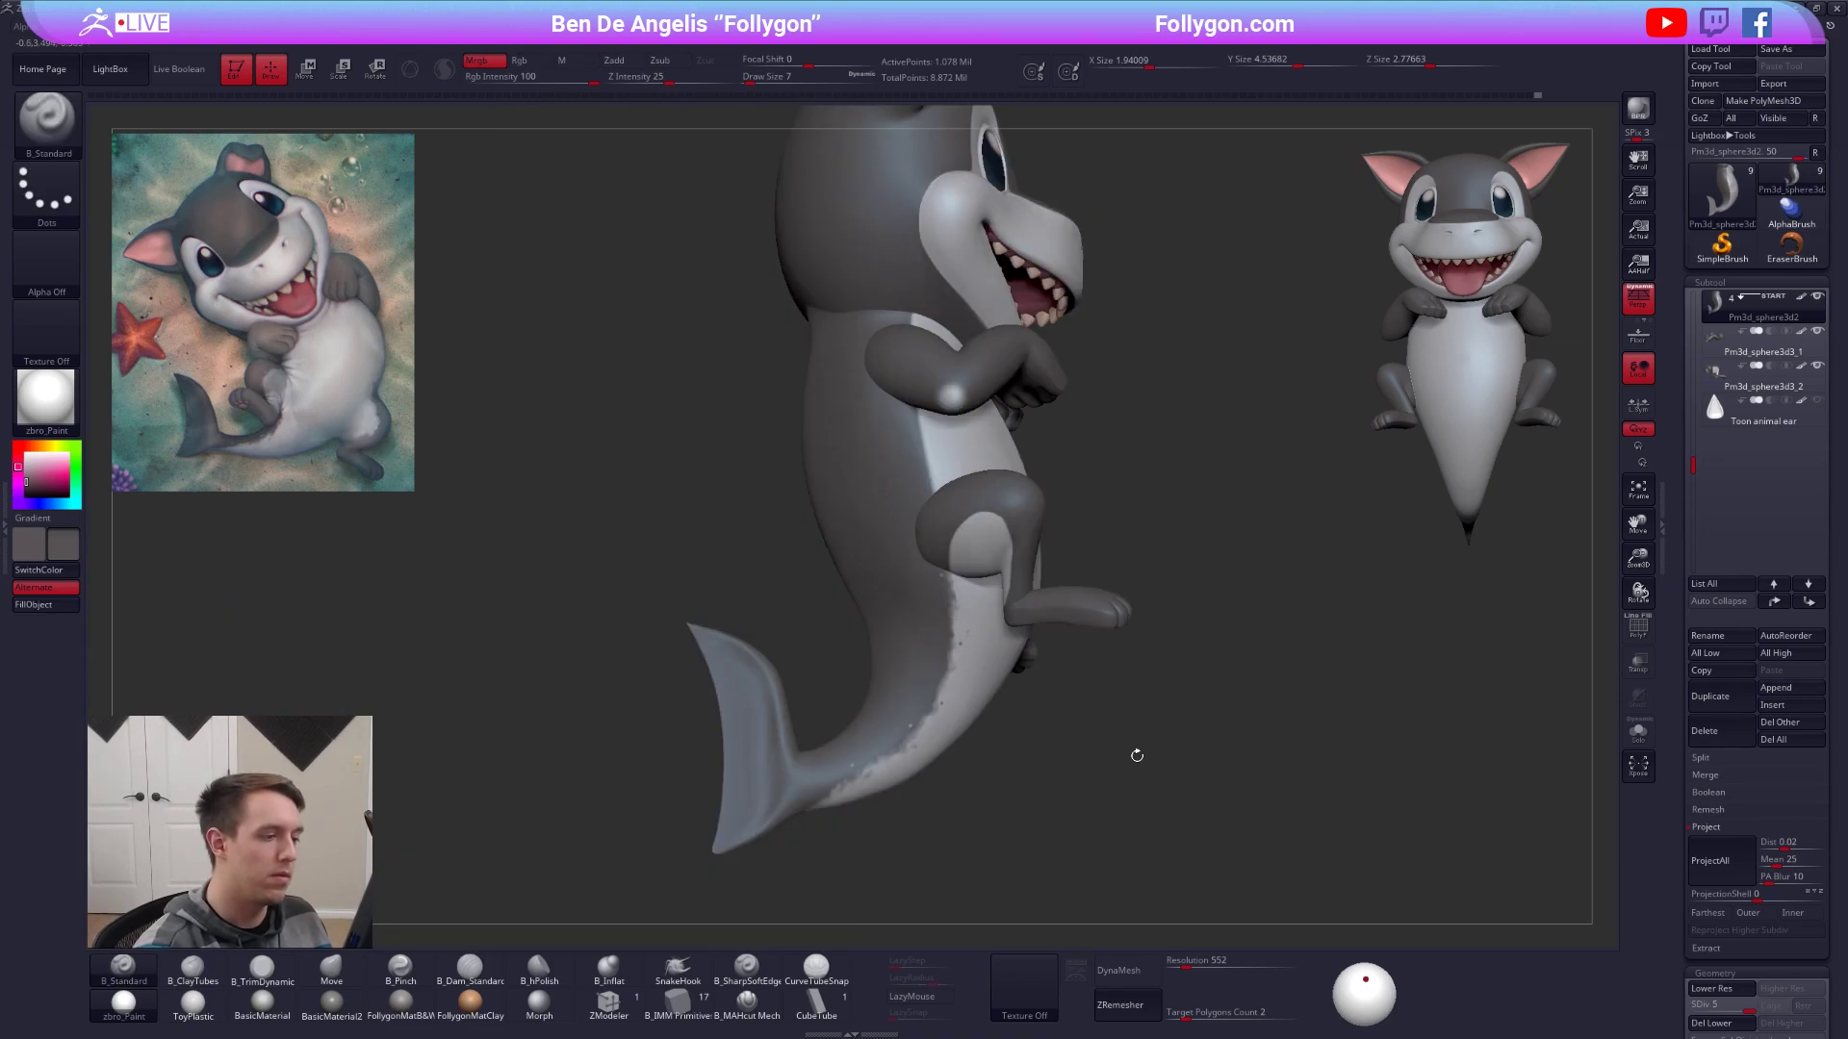
right_drag(1137, 756, 1024, 765)
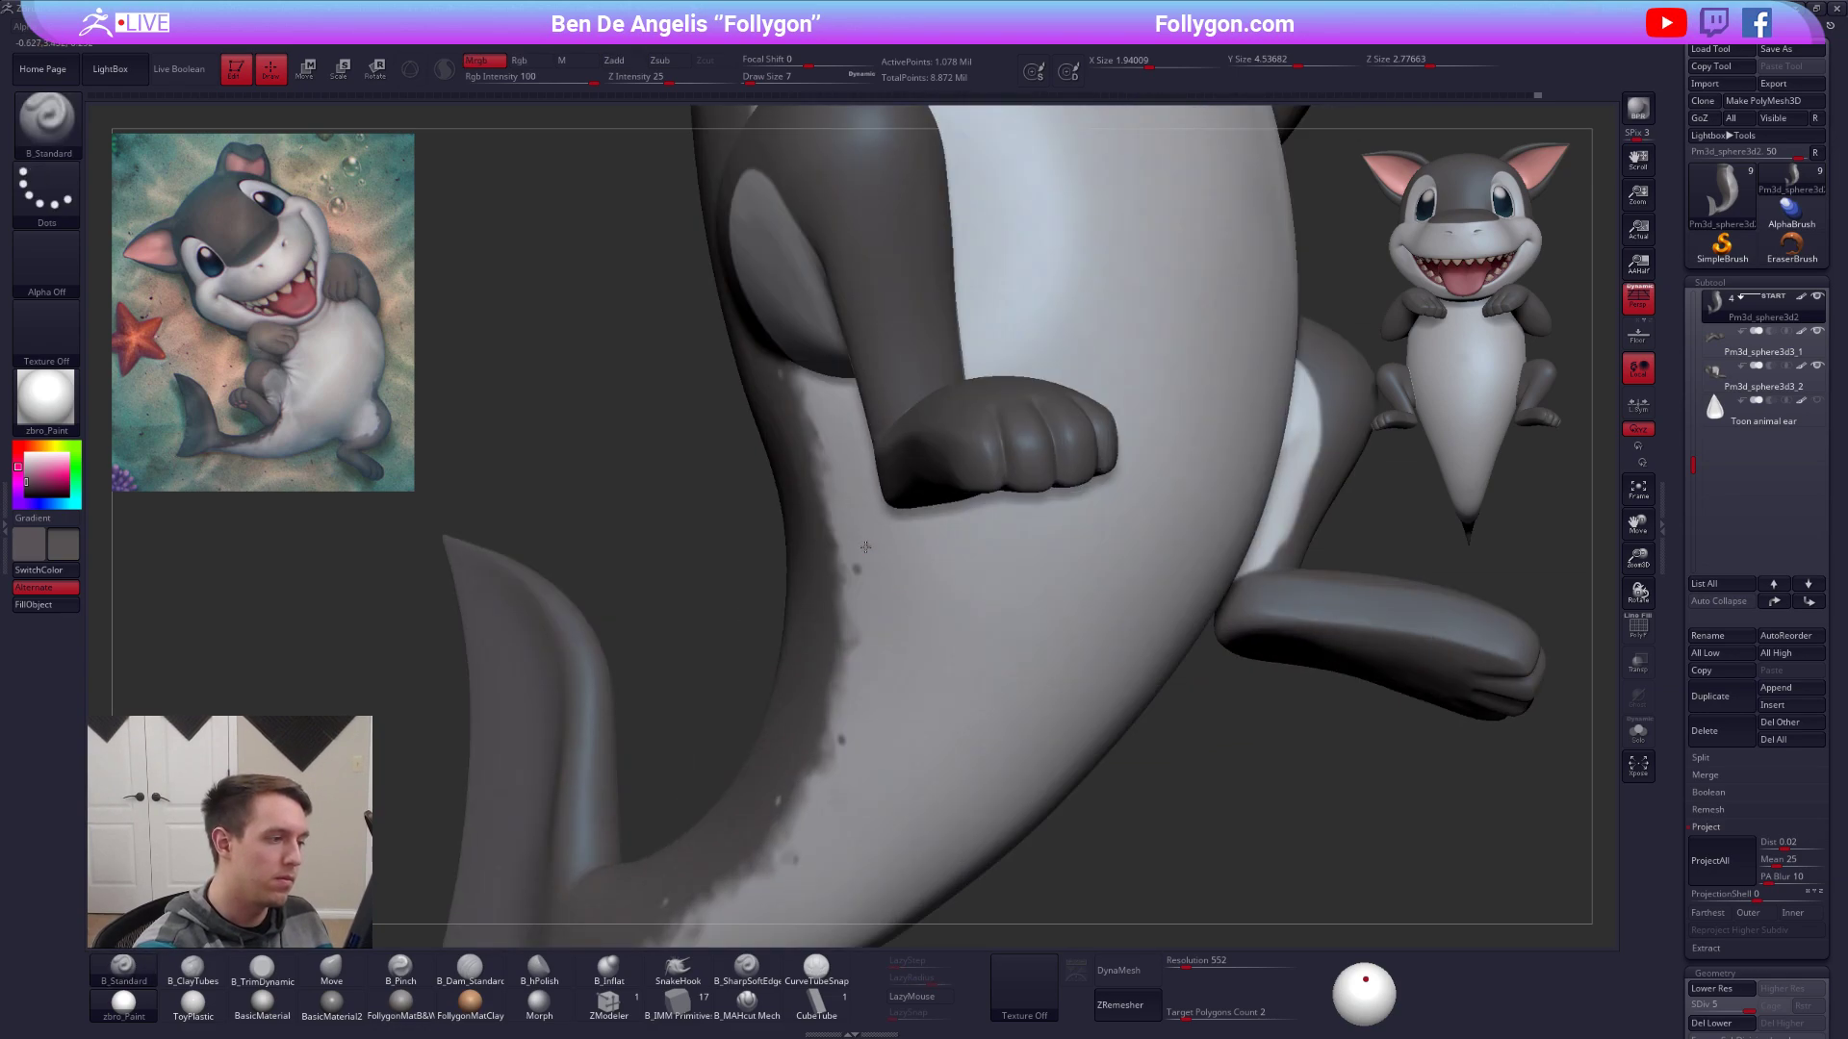
mouse_move(995, 619)
ctrl+right_down()
mouse_move(979, 633)
mouse_move(1001, 642)
ctrl+right_up()
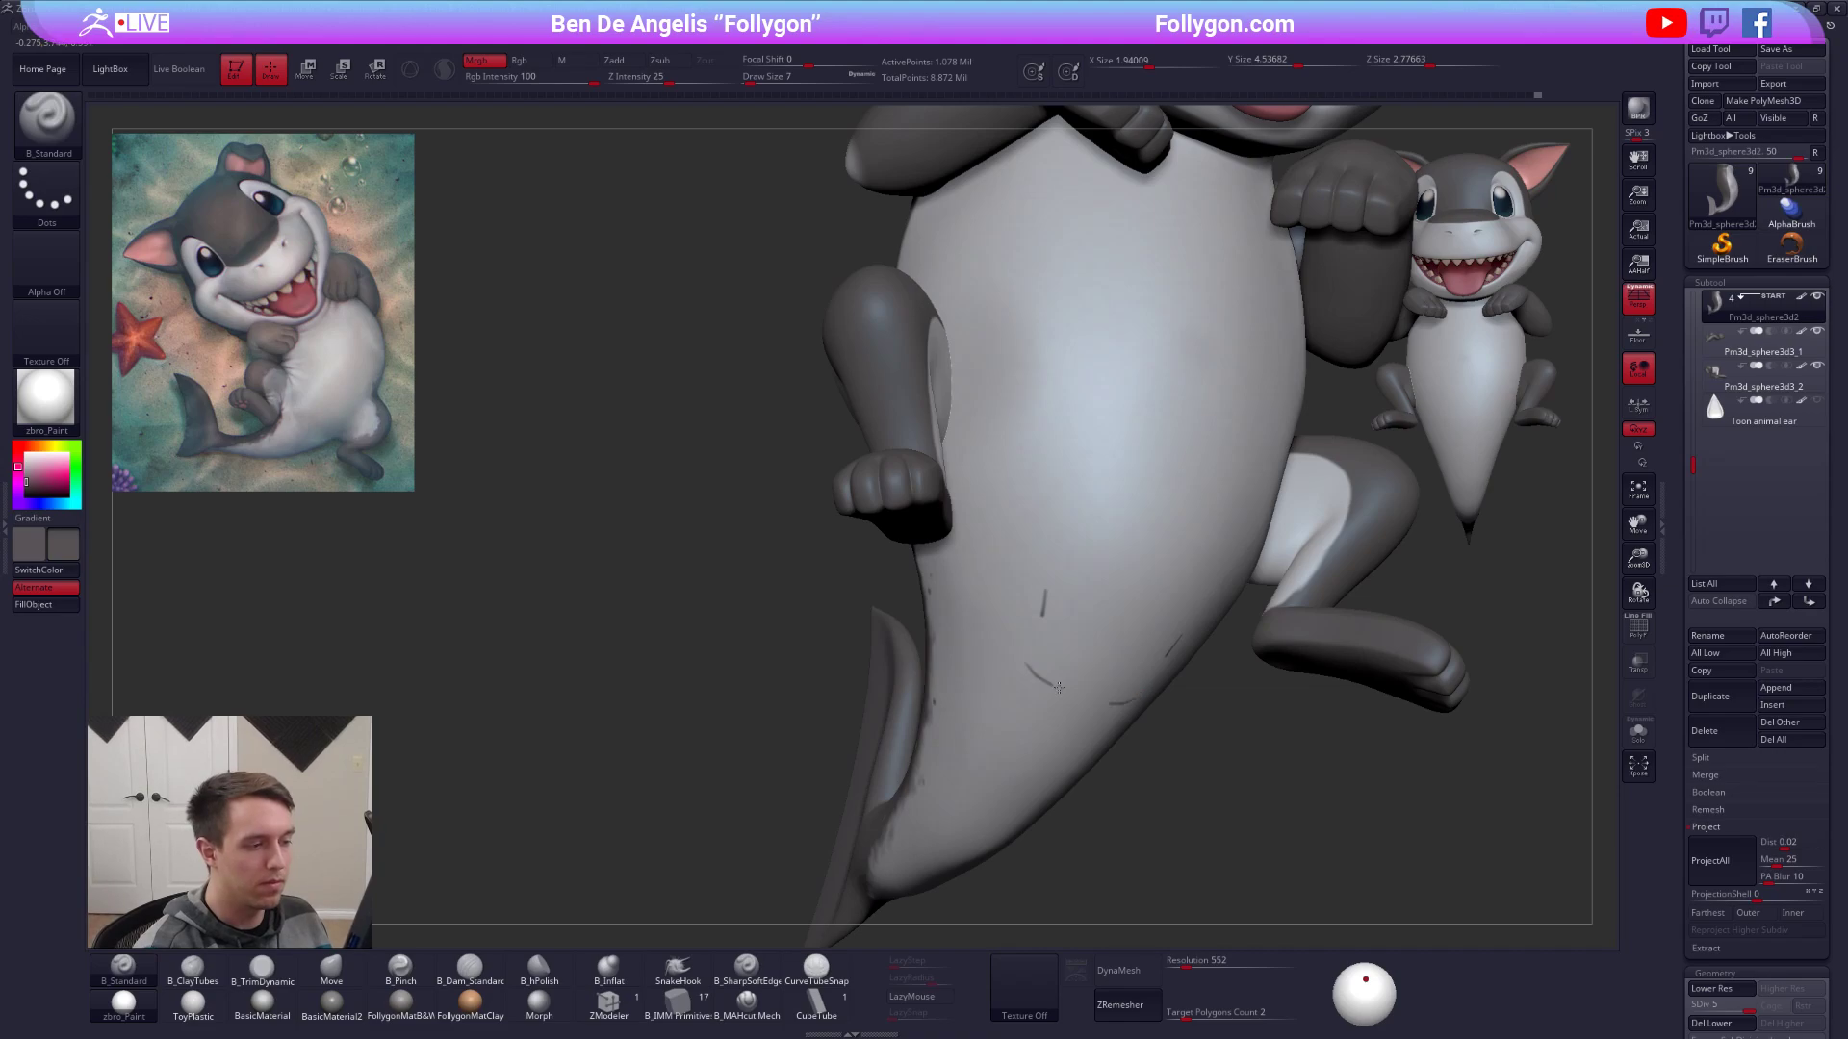
mouse_move(1030, 751)
right_down()
mouse_move(977, 712)
mouse_move(1139, 646)
right_up()
key(ctrl+z)
key(ctrl+z)
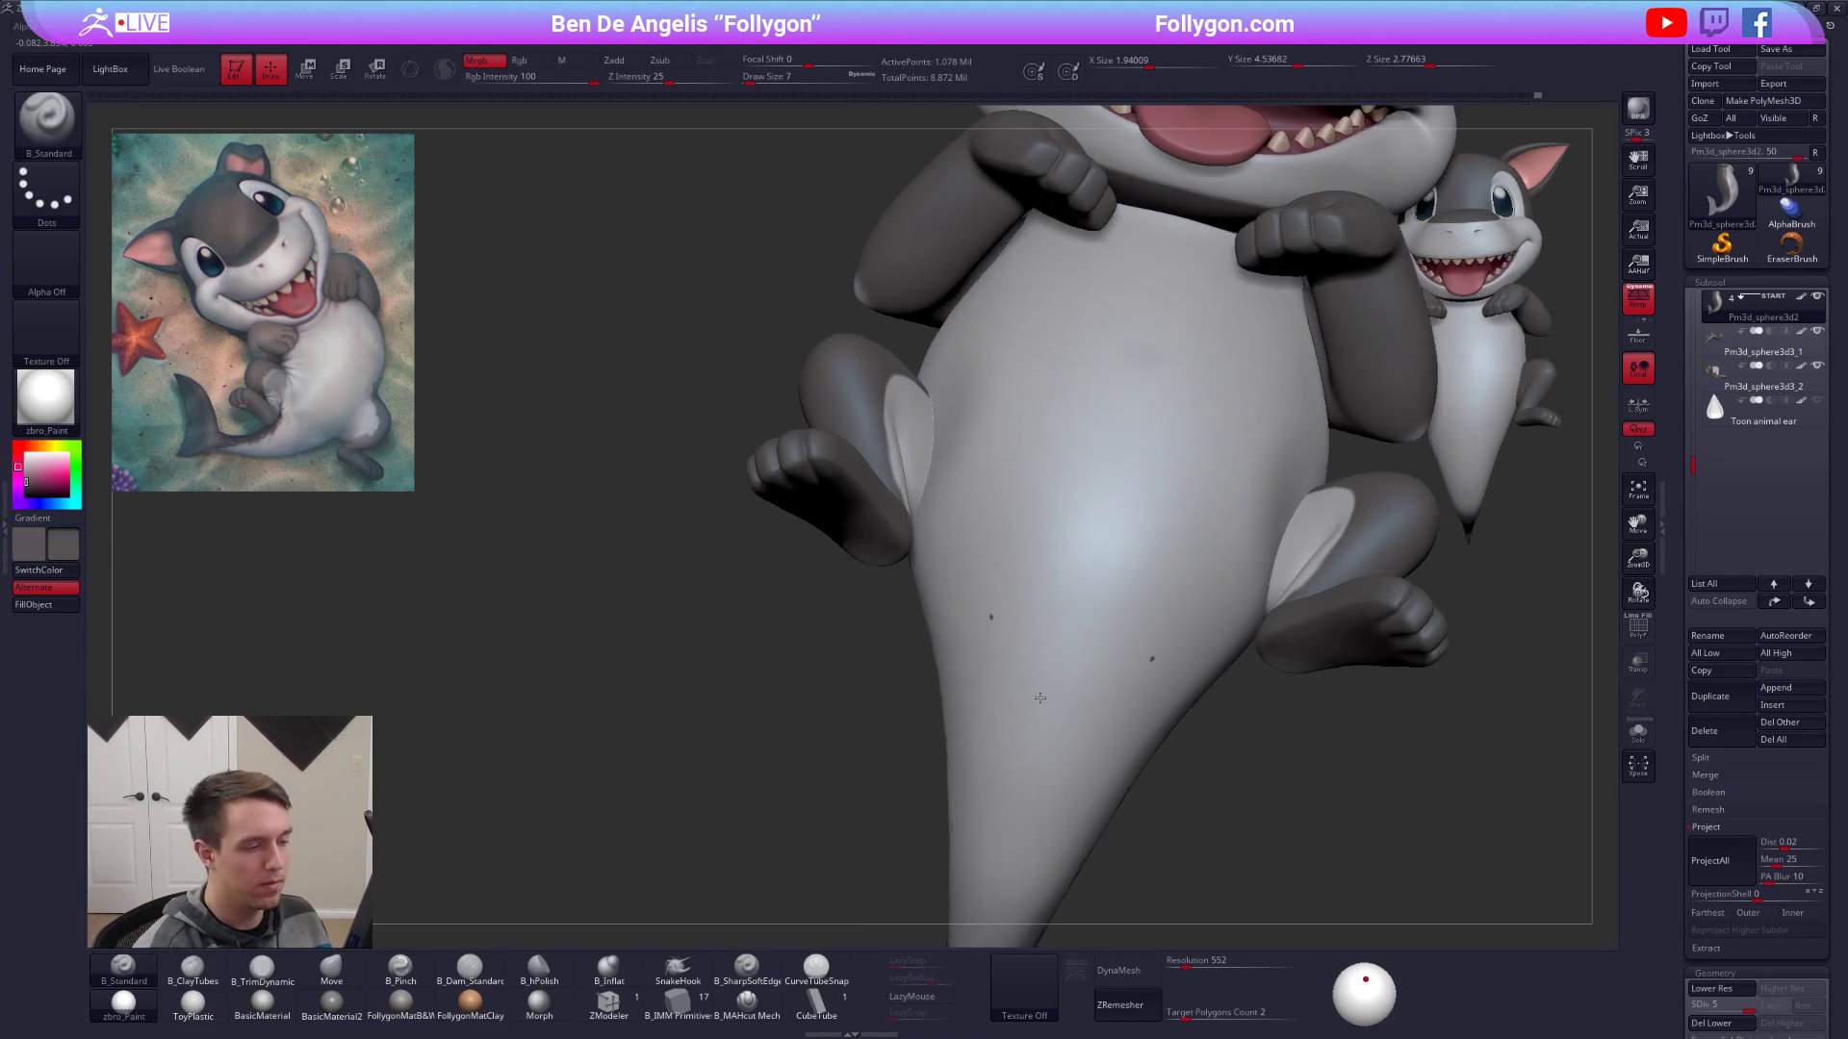
mouse_move(1010, 778)
right_down()
mouse_move(1082, 803)
mouse_move(1001, 751)
right_up()
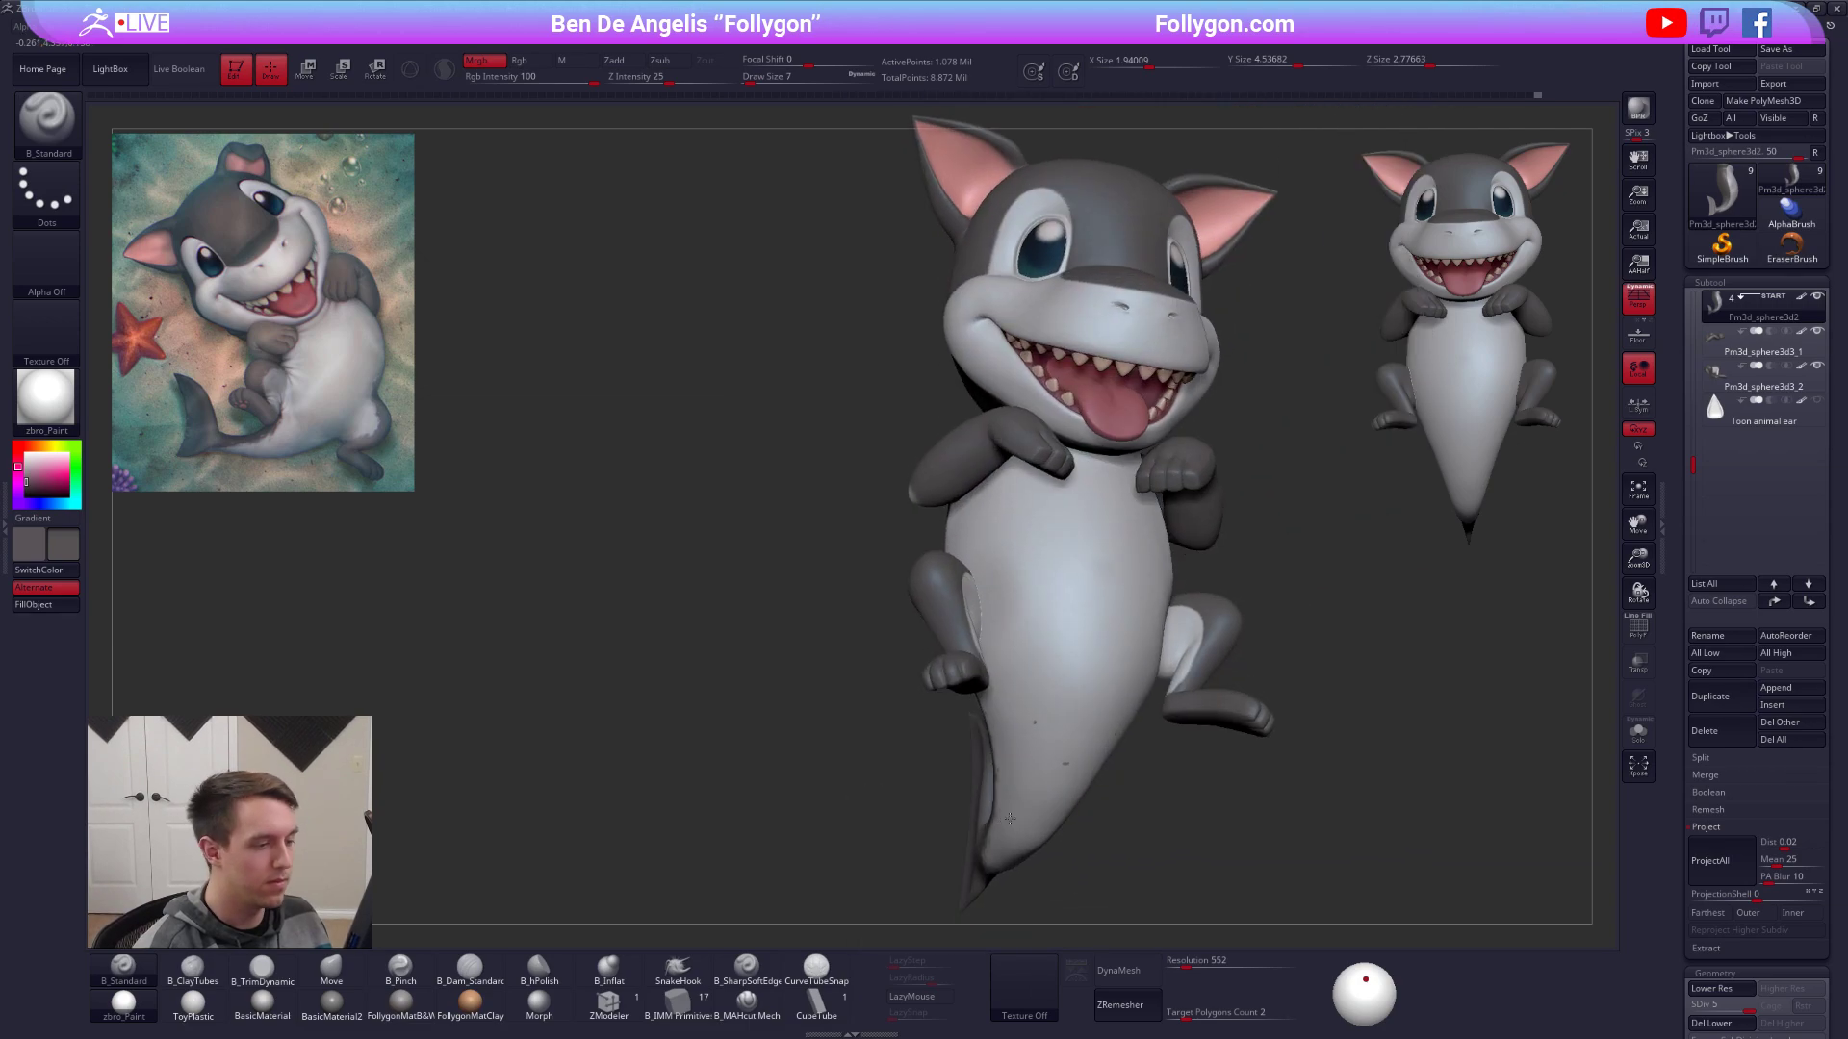
right_drag(972, 818, 1067, 830)
right_drag(1010, 751, 1068, 755)
ctrl+right_drag(948, 678, 960, 744)
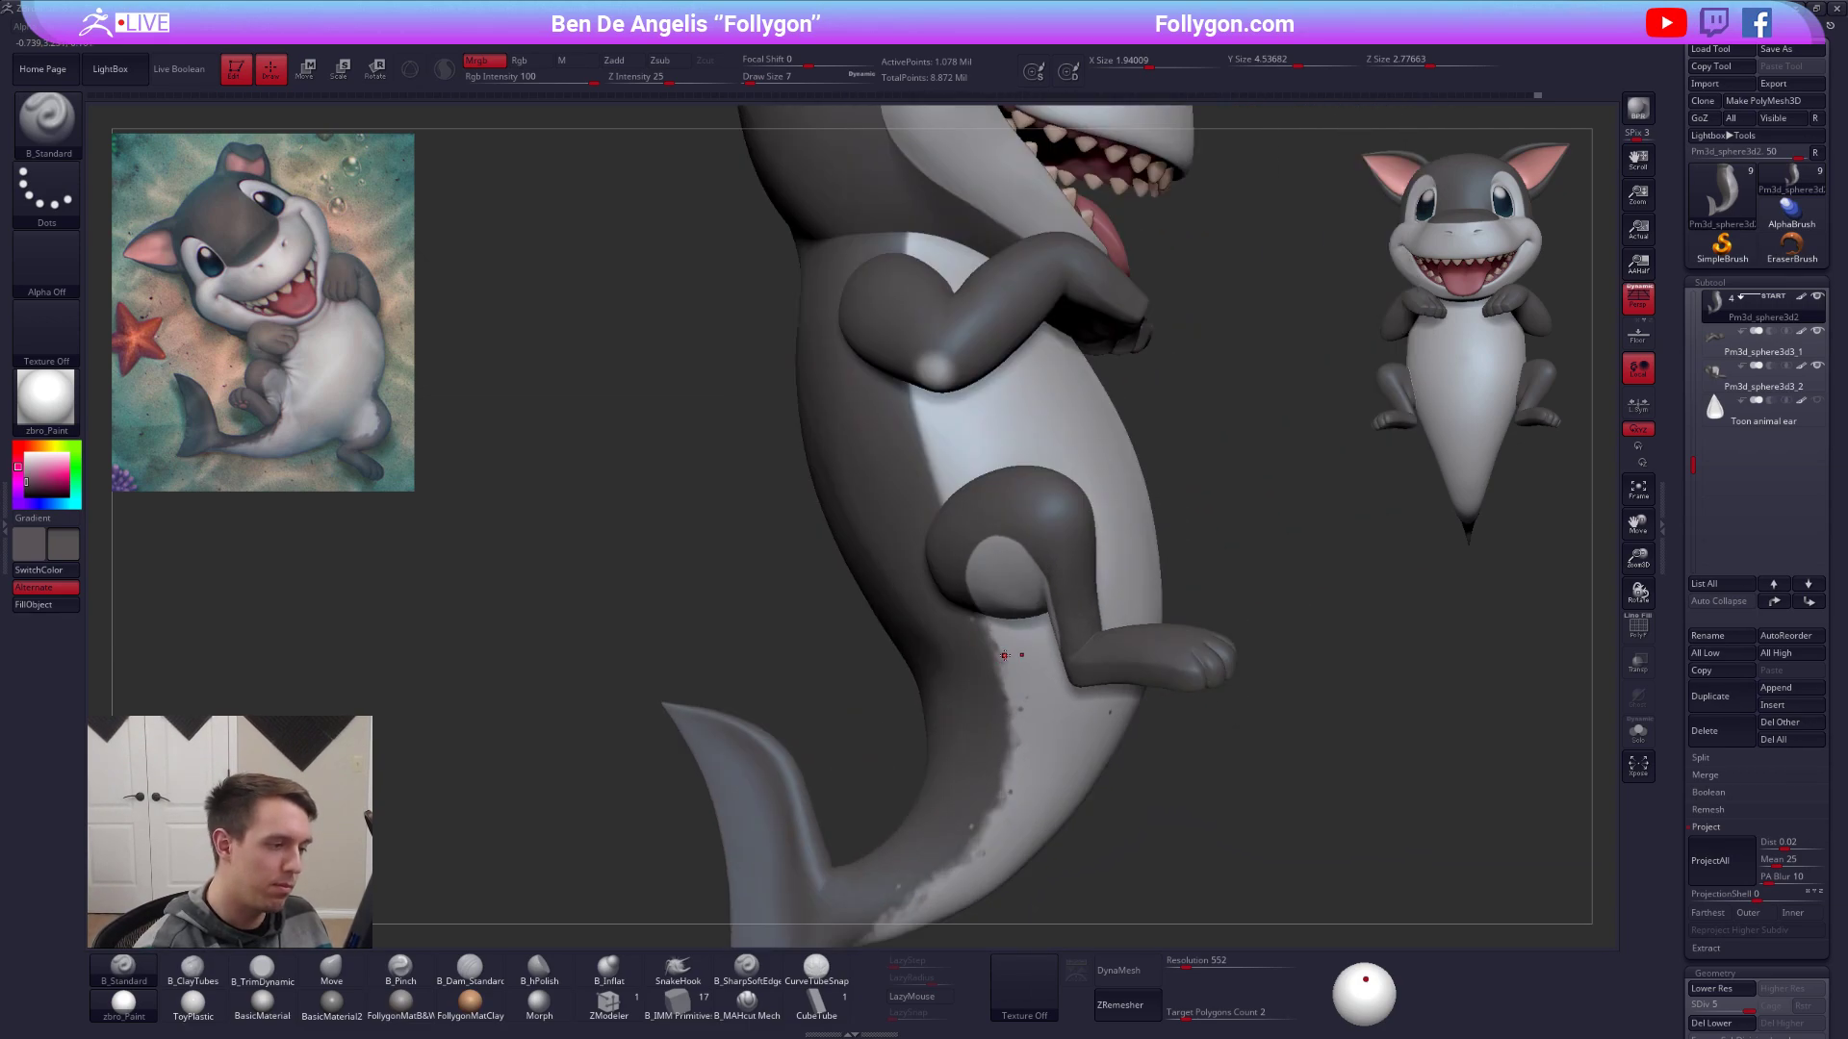
Isolate the body and roughen the marking's edge along the flank behind the thigh with dark dabs at draw size 33.
key(space)
drag(1004, 650, 1008, 650)
right_drag(1007, 664, 1045, 664)
mouse_move(972, 481)
alt+right_down()
mouse_move(967, 620)
mouse_move(943, 606)
alt+right_up()
key(alt+s)
key(space)
drag(957, 609, 960, 610)
right_drag(978, 631, 958, 641)
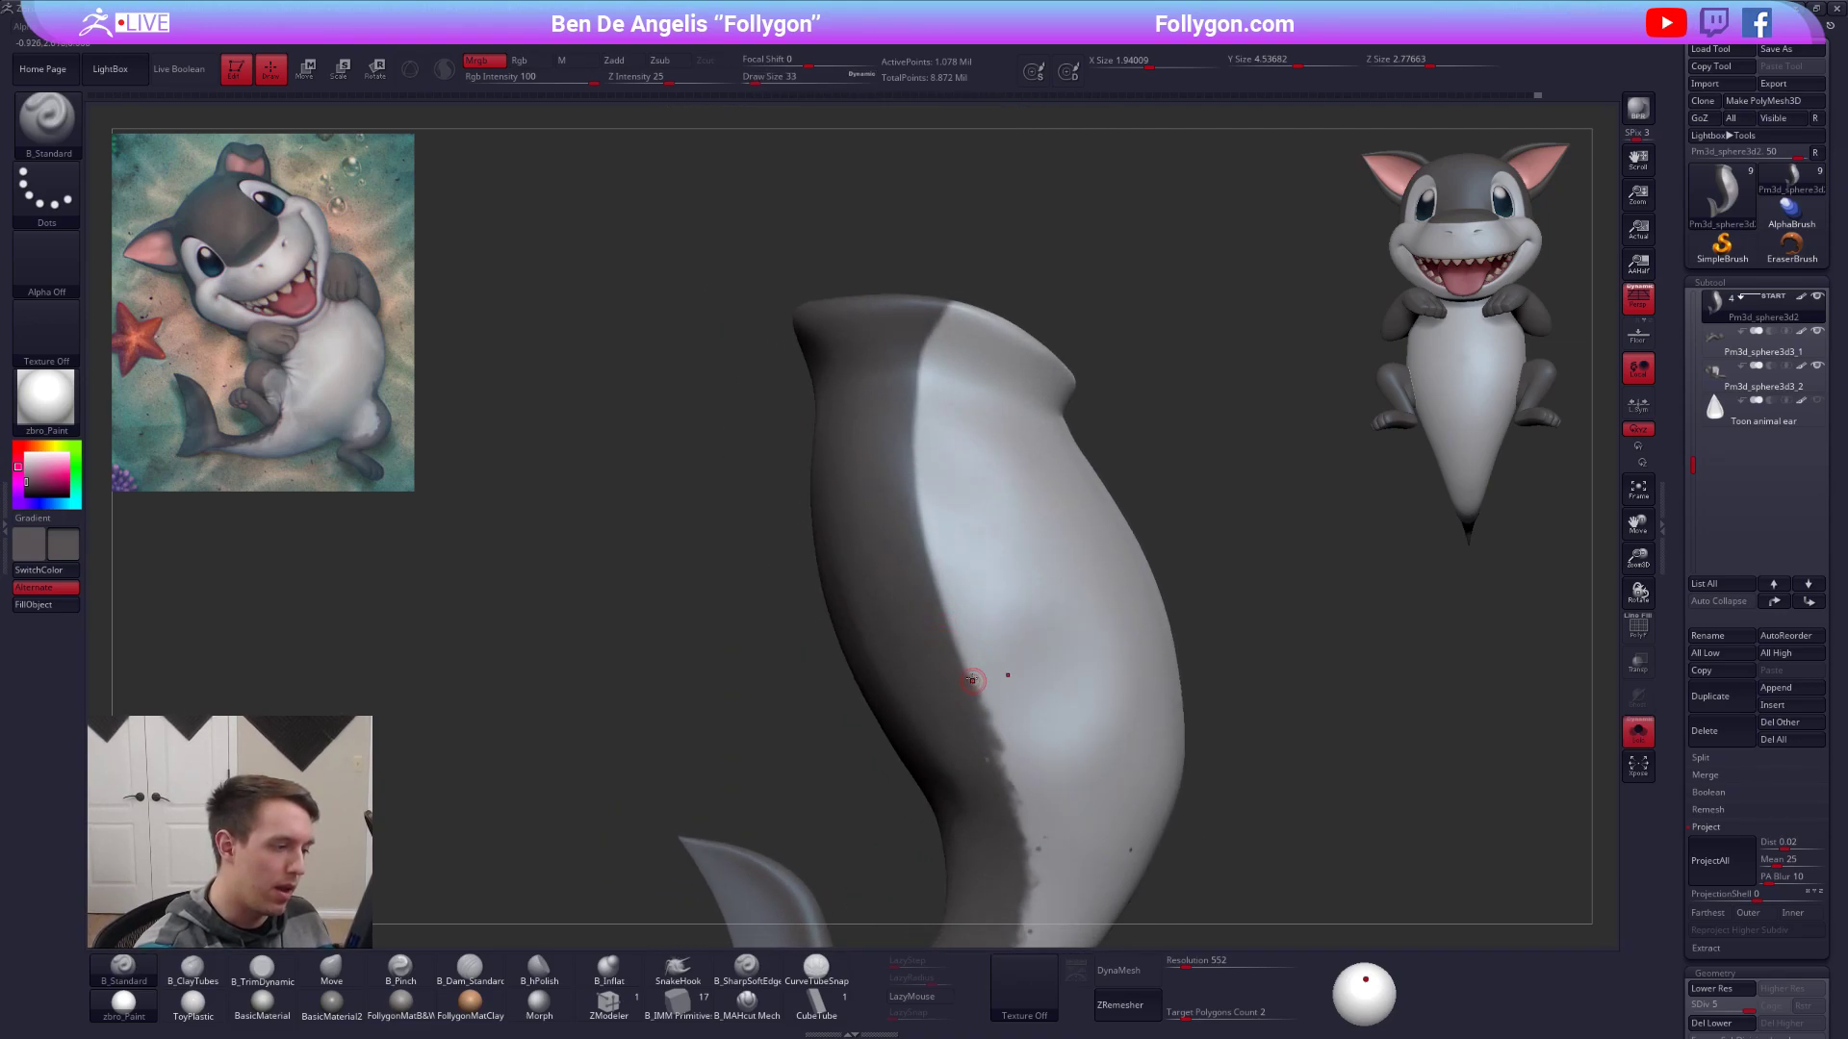
right_drag(1011, 701, 1088, 711)
ctrl+right_drag(1232, 871, 1217, 804)
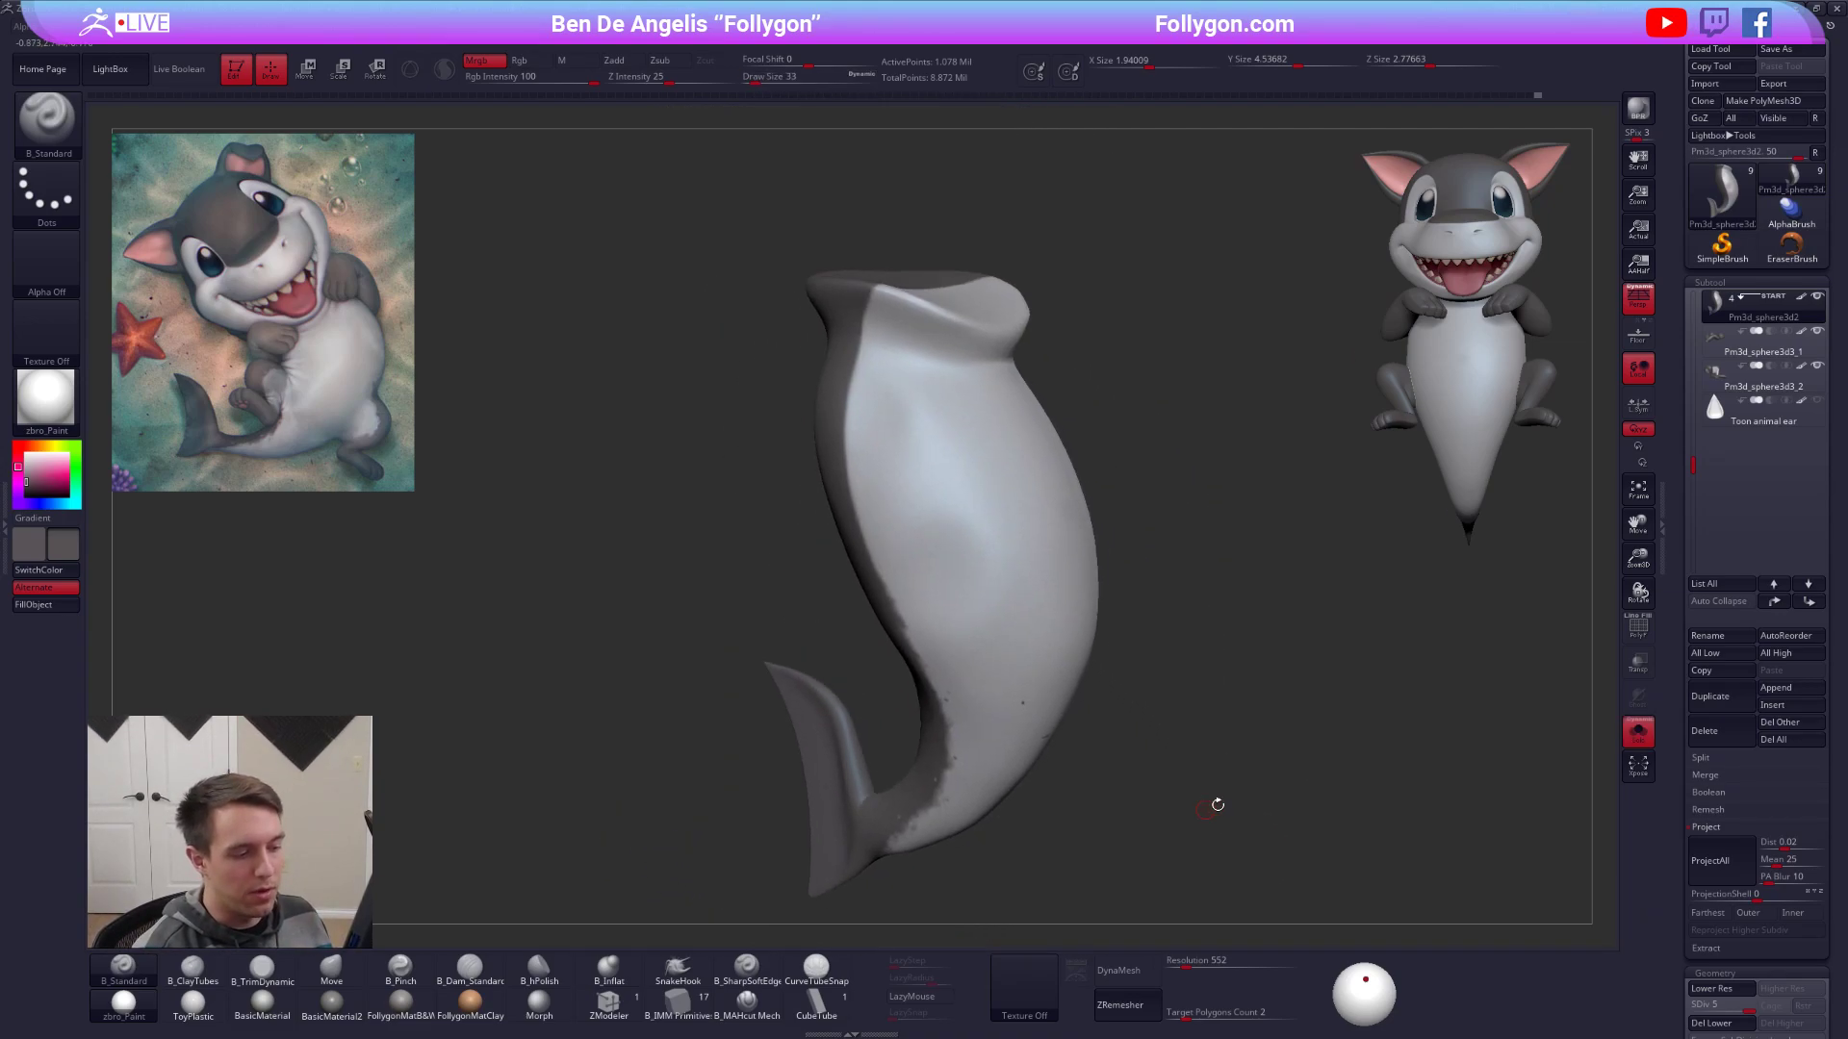
Check the full character, isolate the body again and paint light jags along the marking's edge up towards the neck.
key(alt+s)
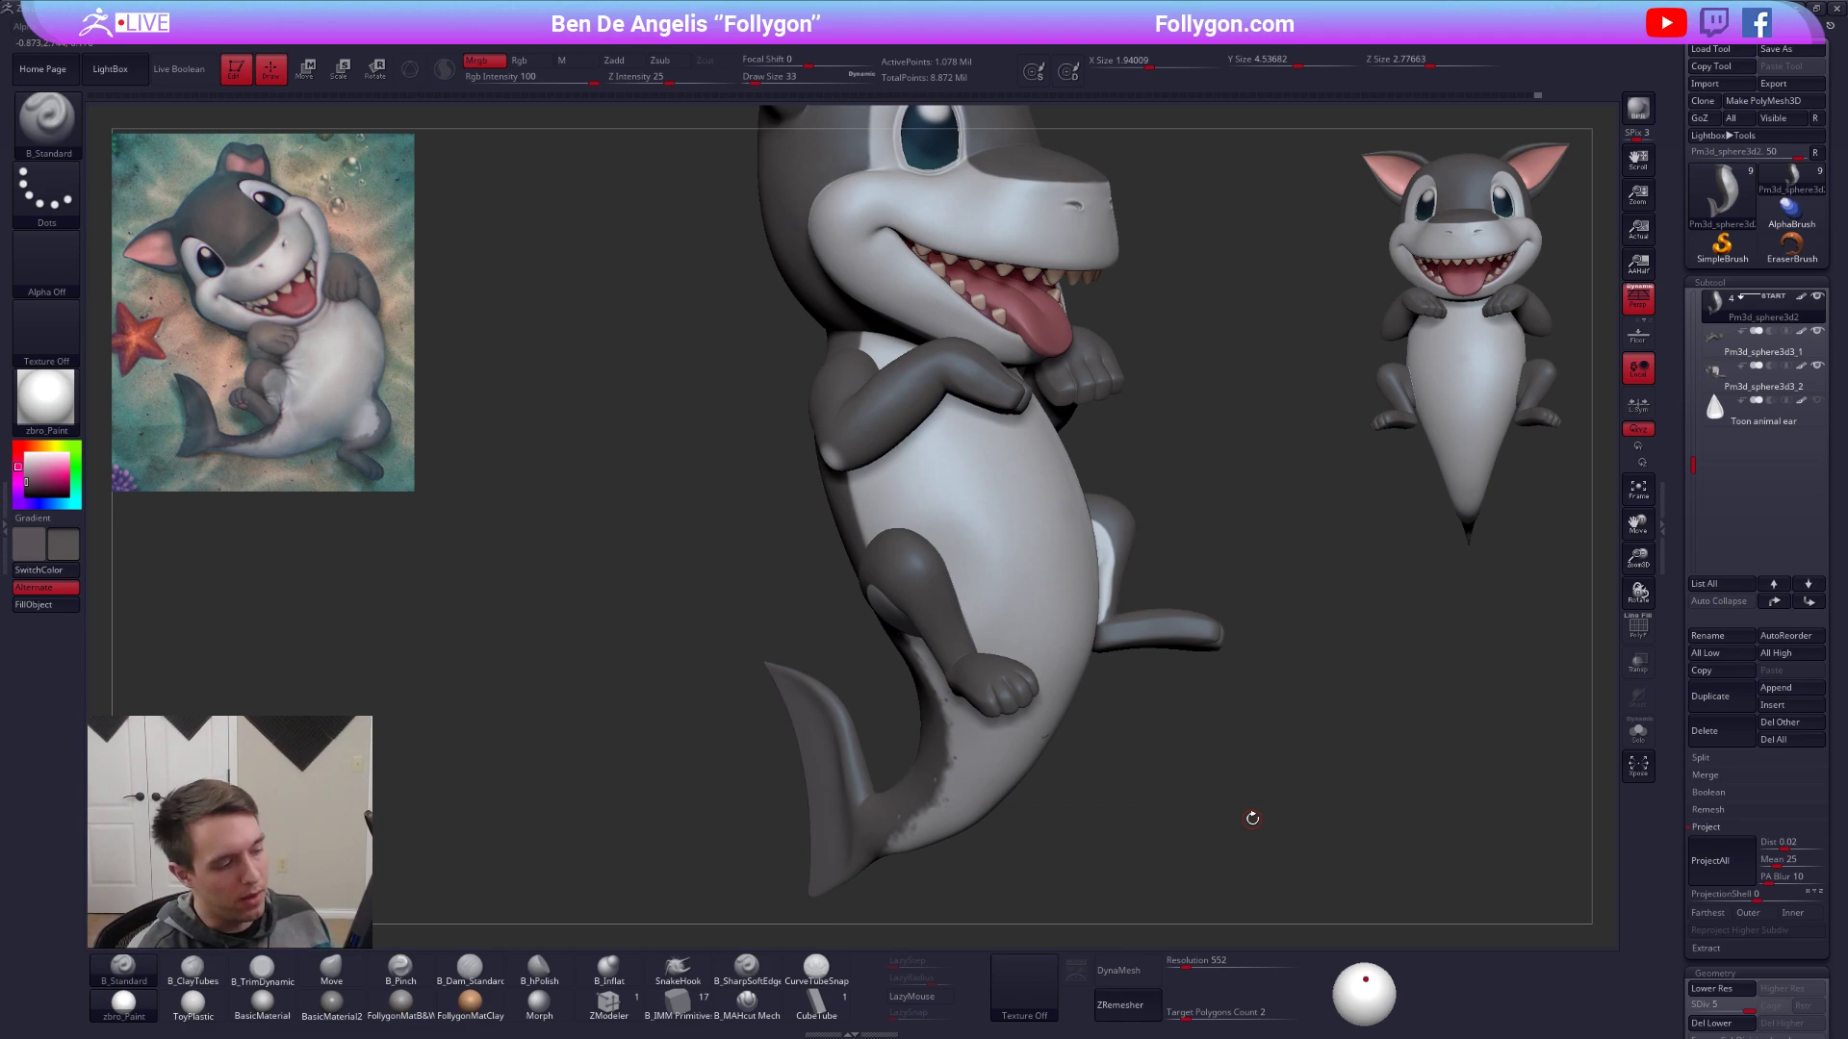
right_drag(1252, 818, 1311, 835)
alt+right_drag(1252, 731, 1056, 693)
key(alt+s)
alt+right_drag(849, 674, 926, 672)
key(c)
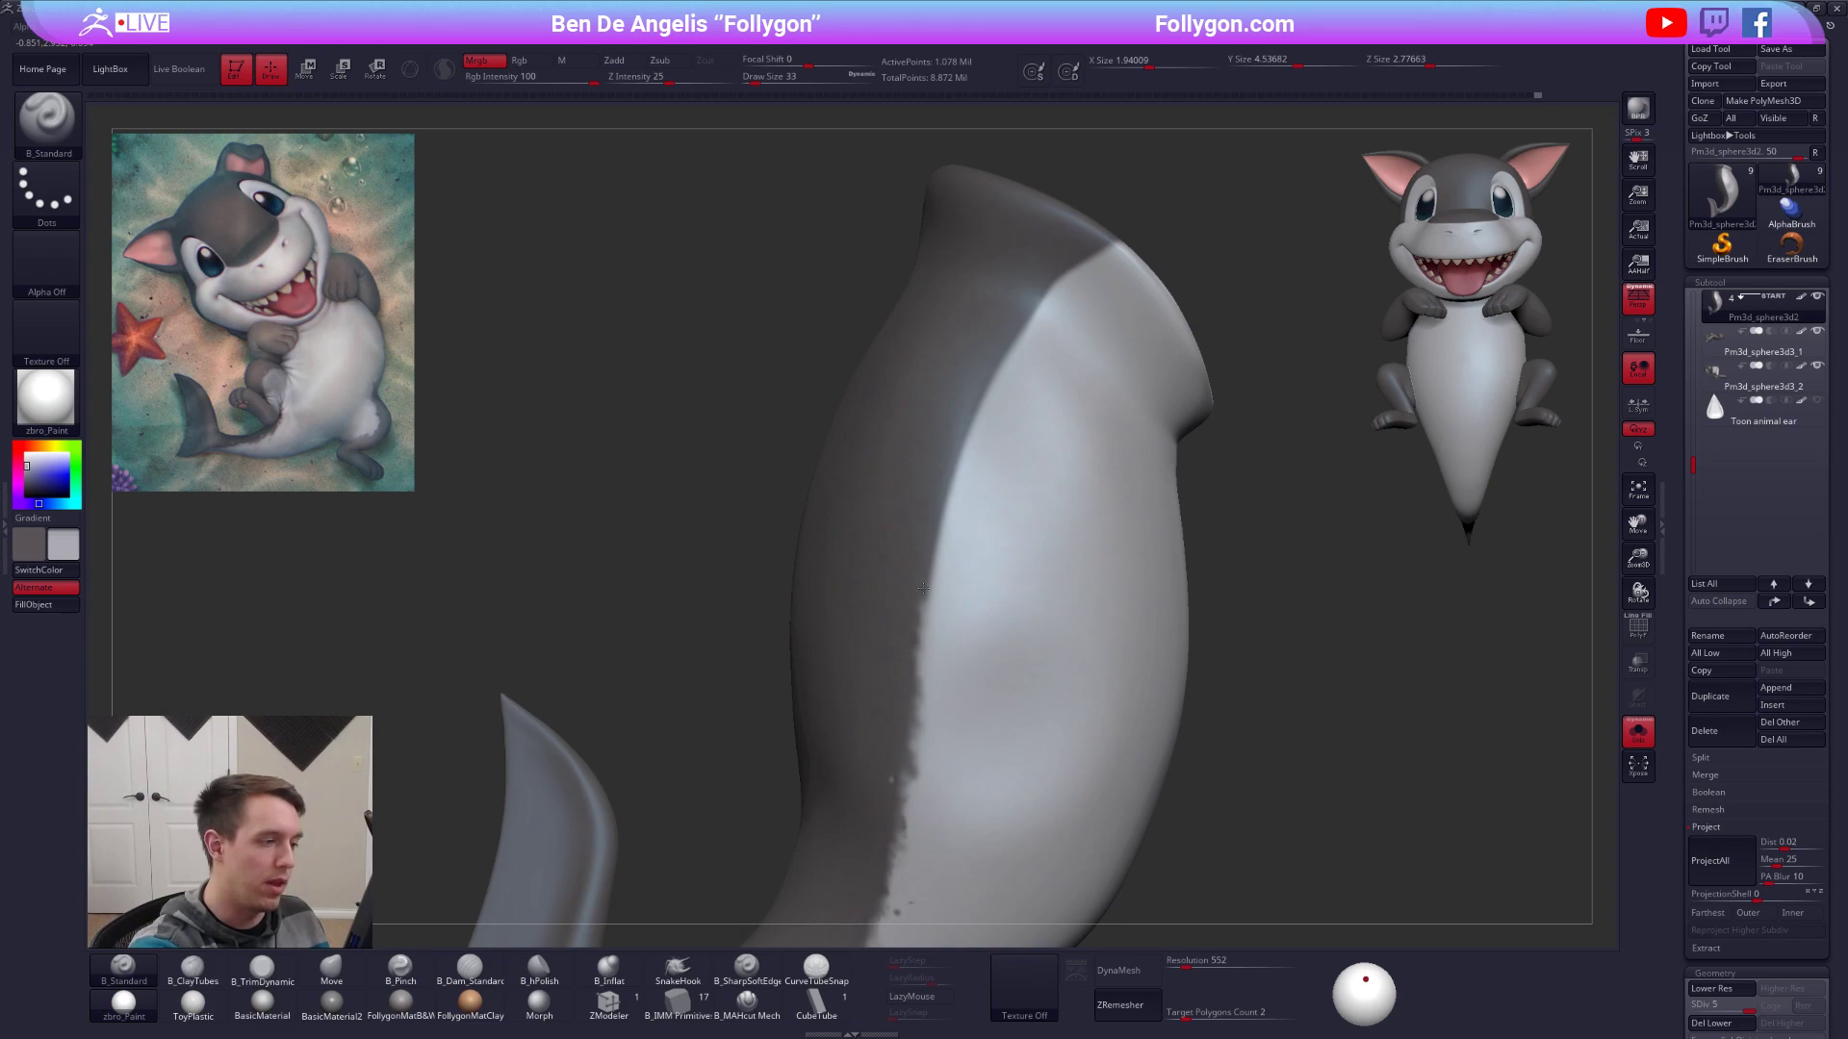
drag(923, 588, 935, 559)
alt+right_drag(939, 566, 941, 664)
mouse_move(941, 632)
mouse_down()
mouse_move(953, 540)
mouse_move(1024, 401)
mouse_move(1002, 369)
mouse_up()
Paint dark jags along the marking's edge from the neck down the flank at draw size 38.
key(c)
key(space)
mouse_move(1082, 318)
mouse_down()
mouse_move(998, 441)
mouse_move(942, 618)
mouse_up()
mouse_move(941, 617)
right_down()
mouse_move(948, 527)
mouse_move(950, 559)
right_up()
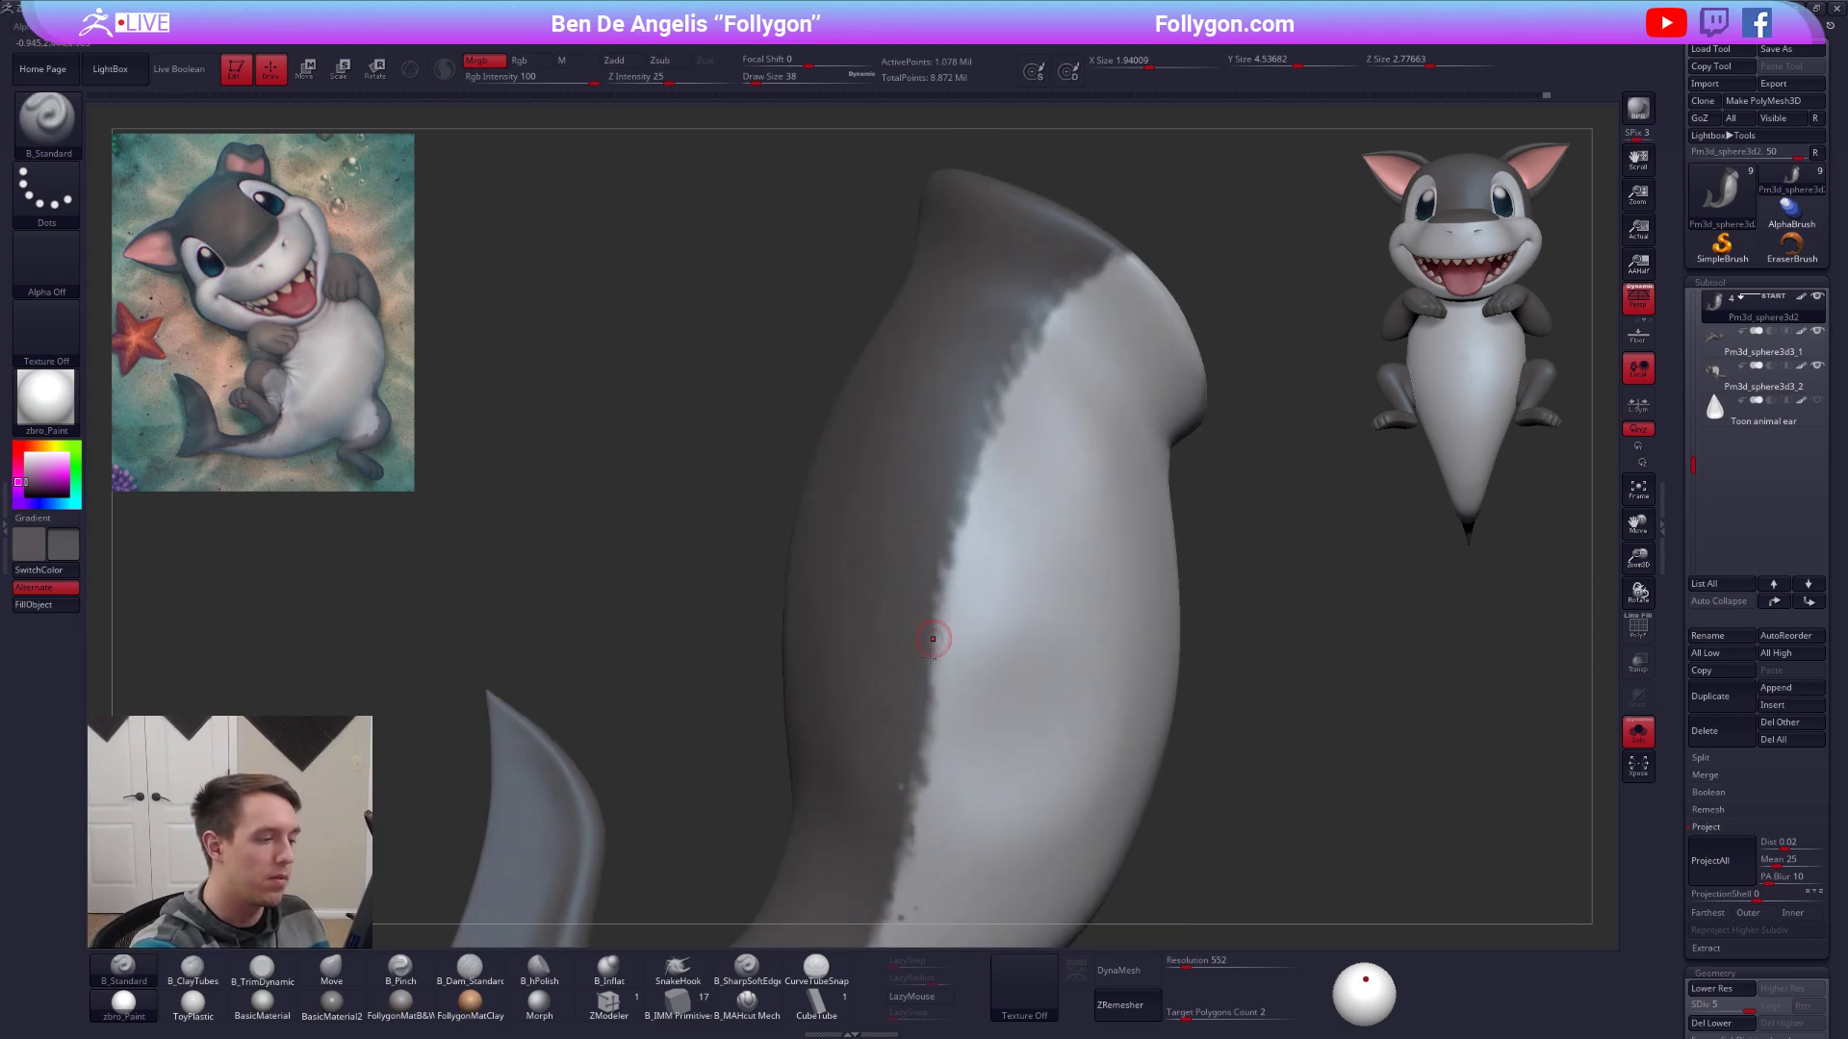
drag(933, 739, 965, 497)
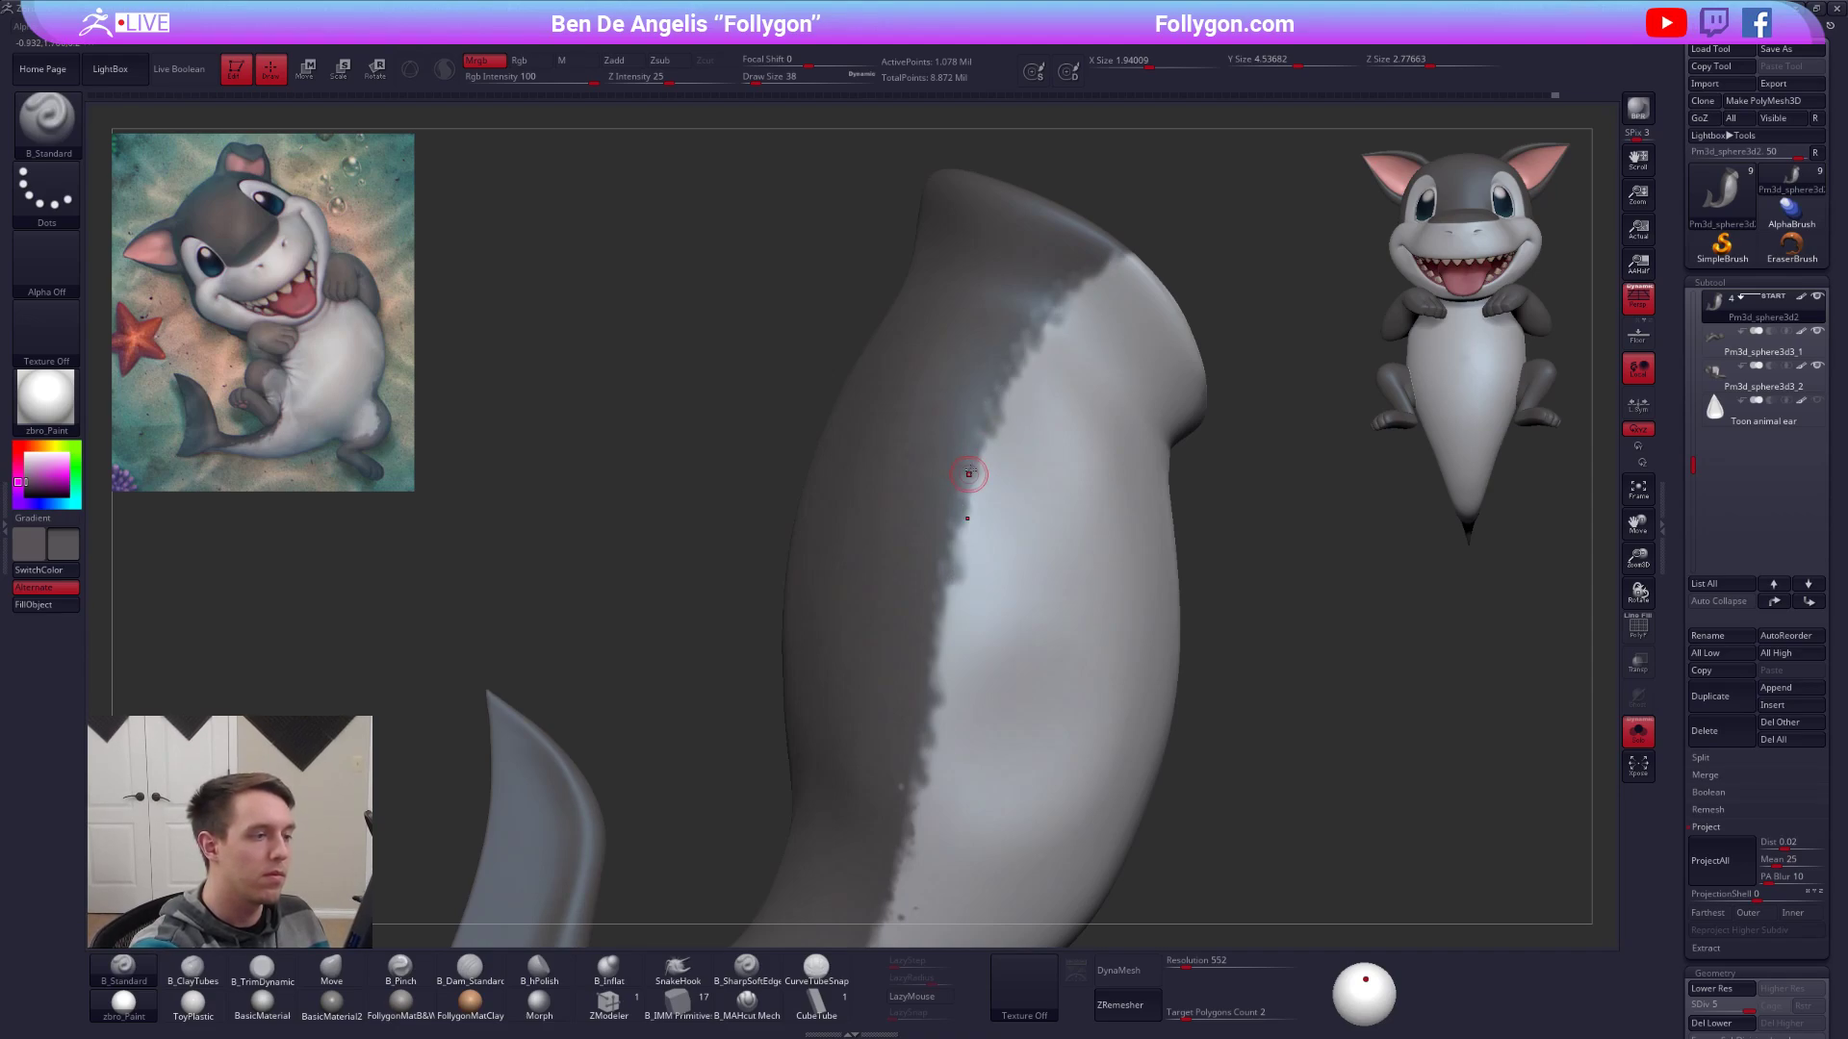
Sample the light grey and dab small light notches into the dark side along the mid-flank edge.
key(c)
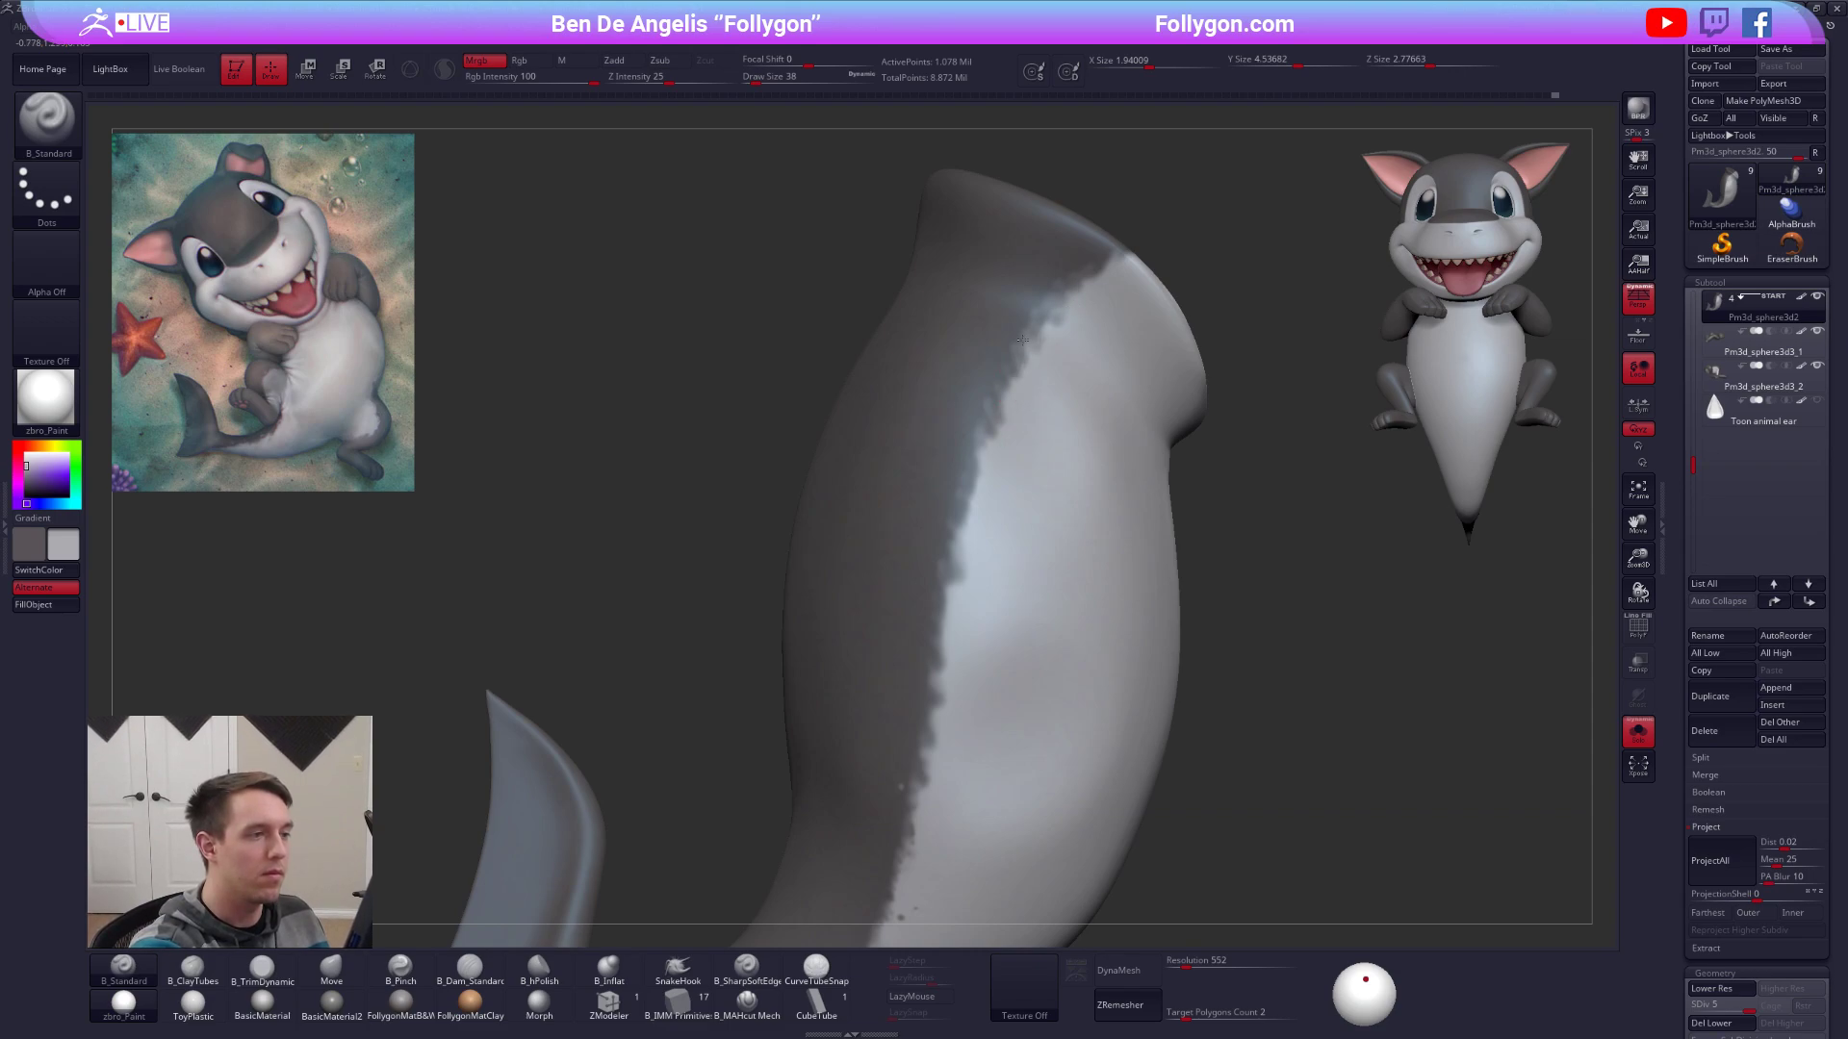
drag(944, 689, 931, 679)
drag(921, 767, 916, 714)
drag(930, 671, 925, 654)
drag(939, 632, 943, 552)
key(c)
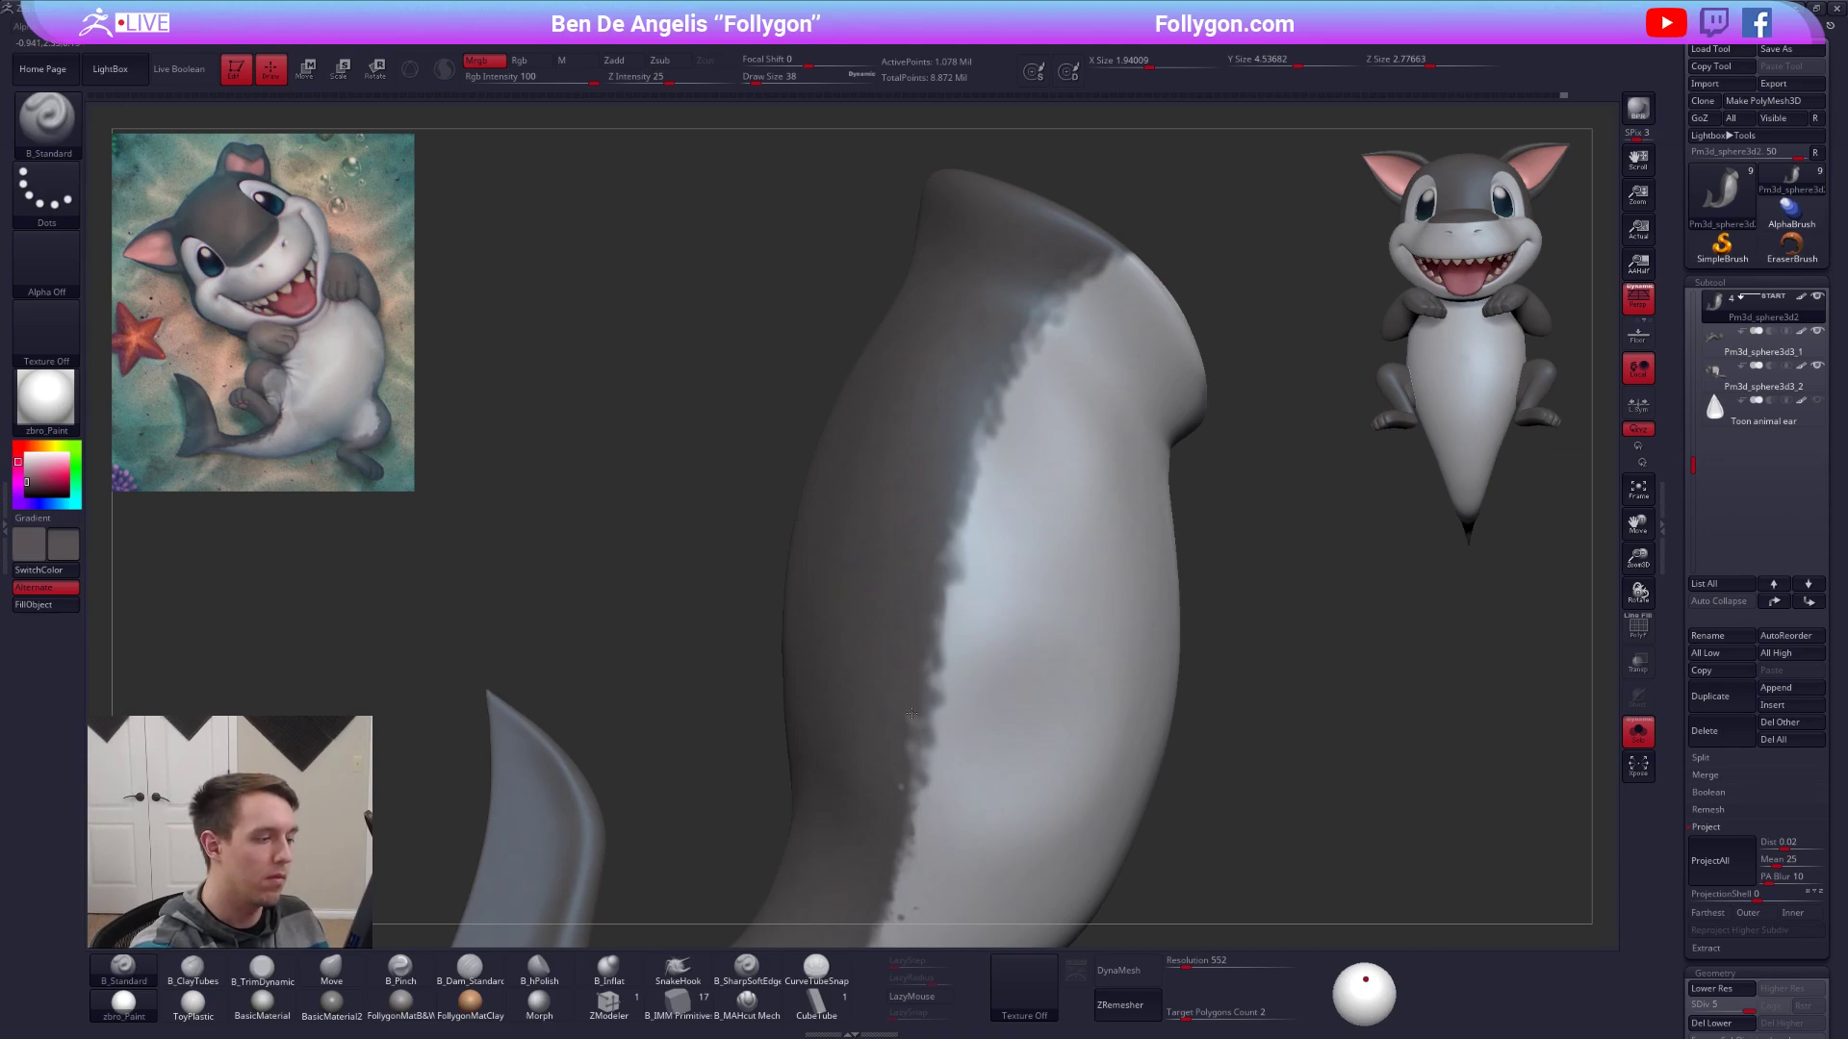
Compare the roughened flank edge on the full character and on the isolated body.
ctrl+right_drag(951, 685, 910, 630)
key(alt+s)
mouse_move(1251, 770)
right_down()
mouse_move(1143, 819)
mouse_move(1197, 813)
mouse_move(1260, 760)
right_up()
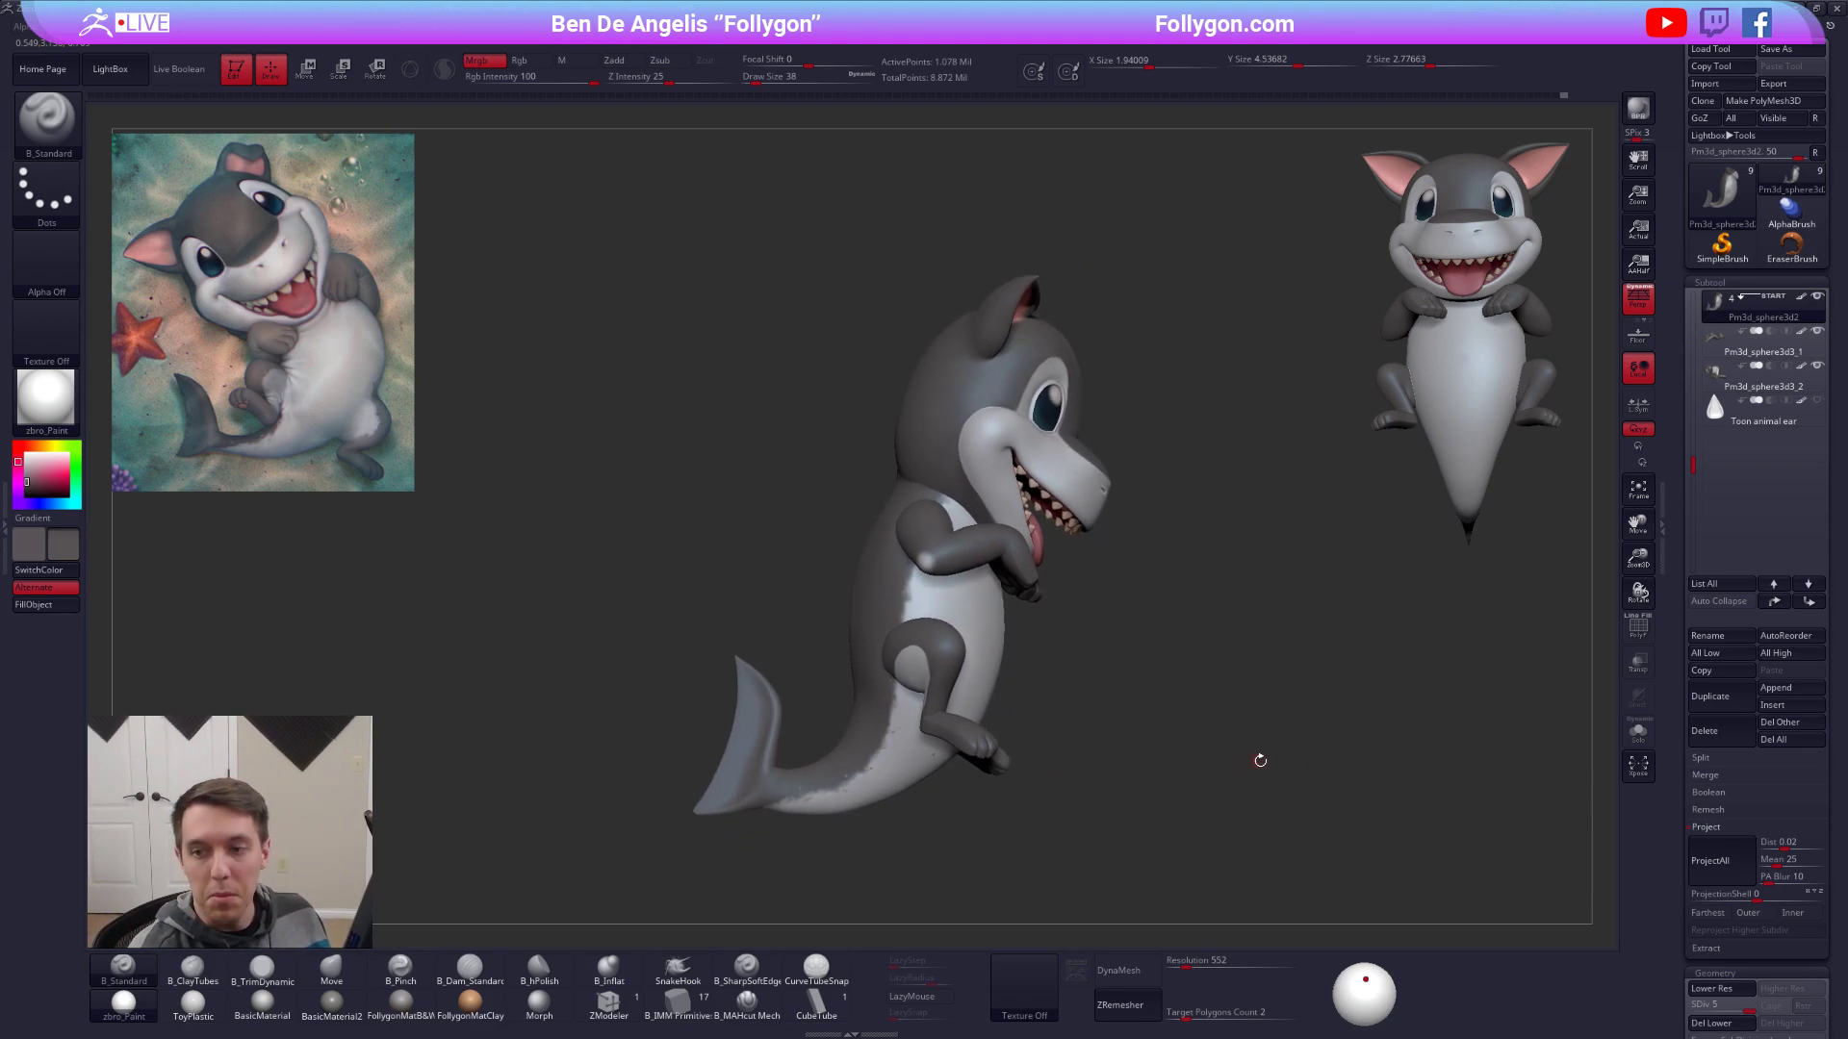
key(alt+s)
ctrl+right_drag(910, 592, 972, 742)
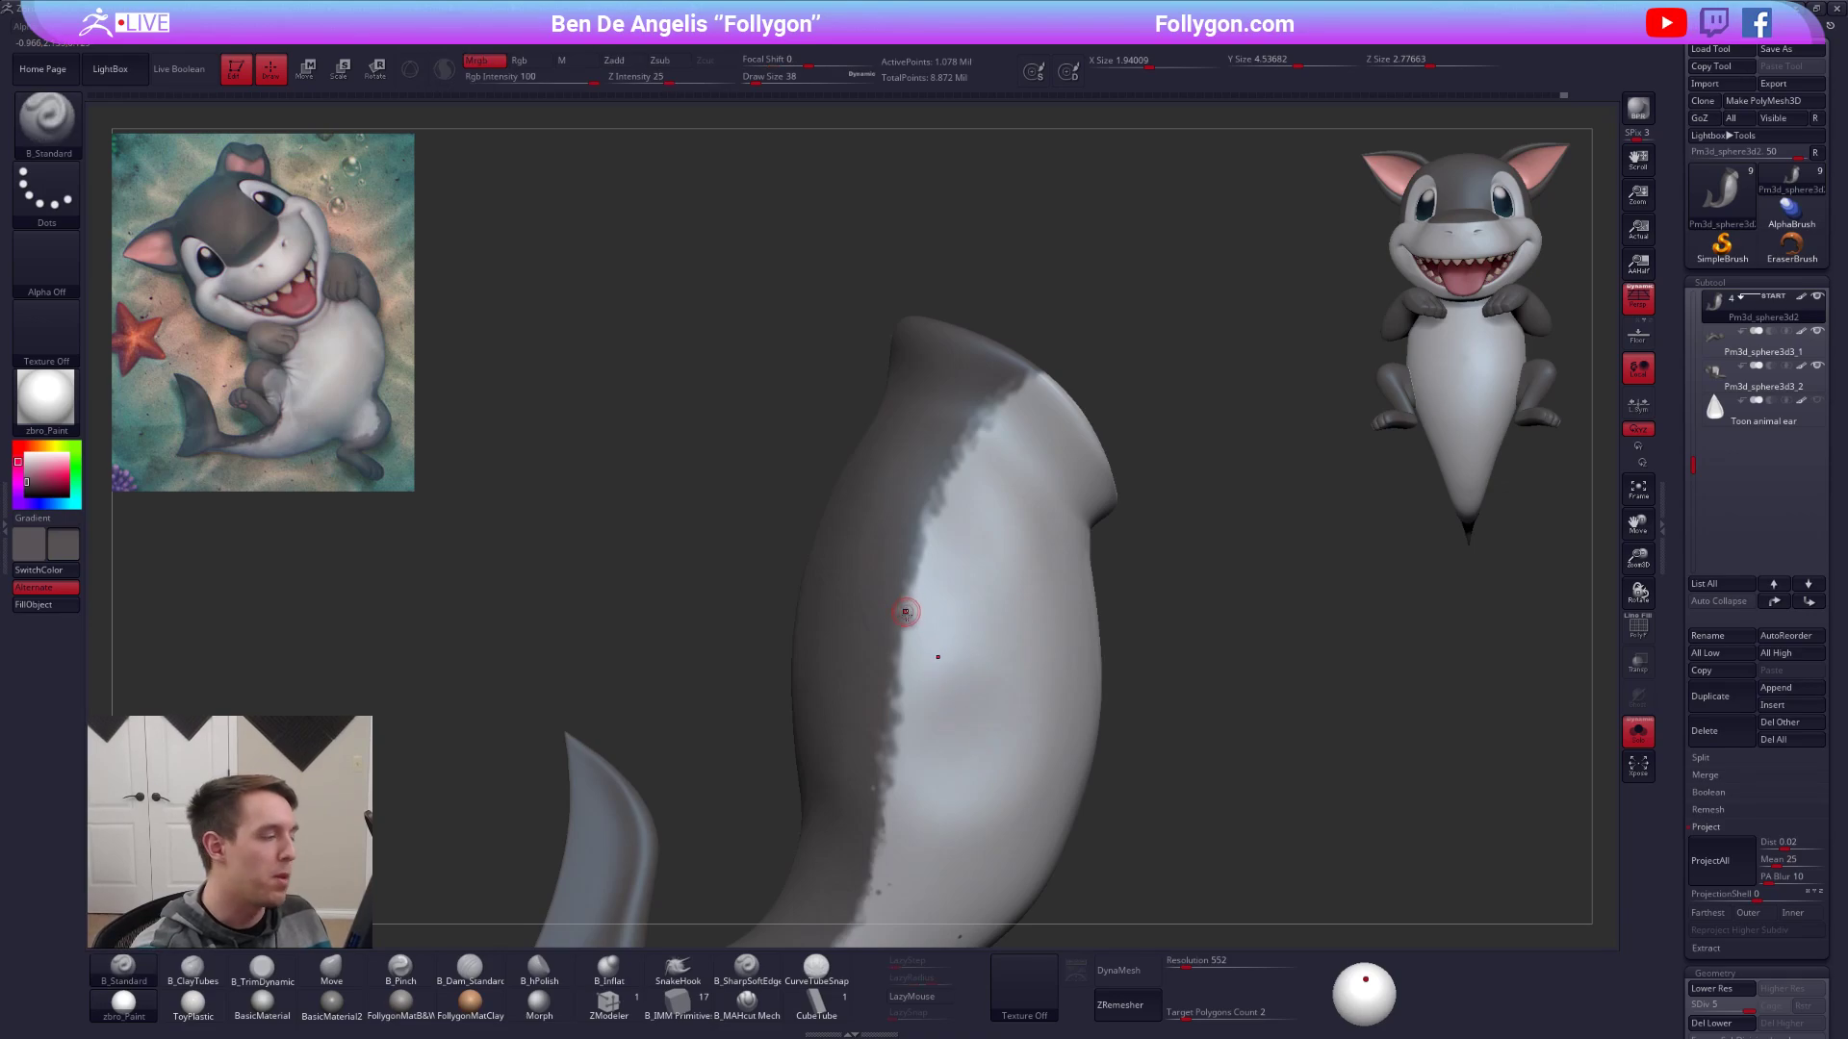
alt+right_drag(904, 612, 951, 554)
key(space)
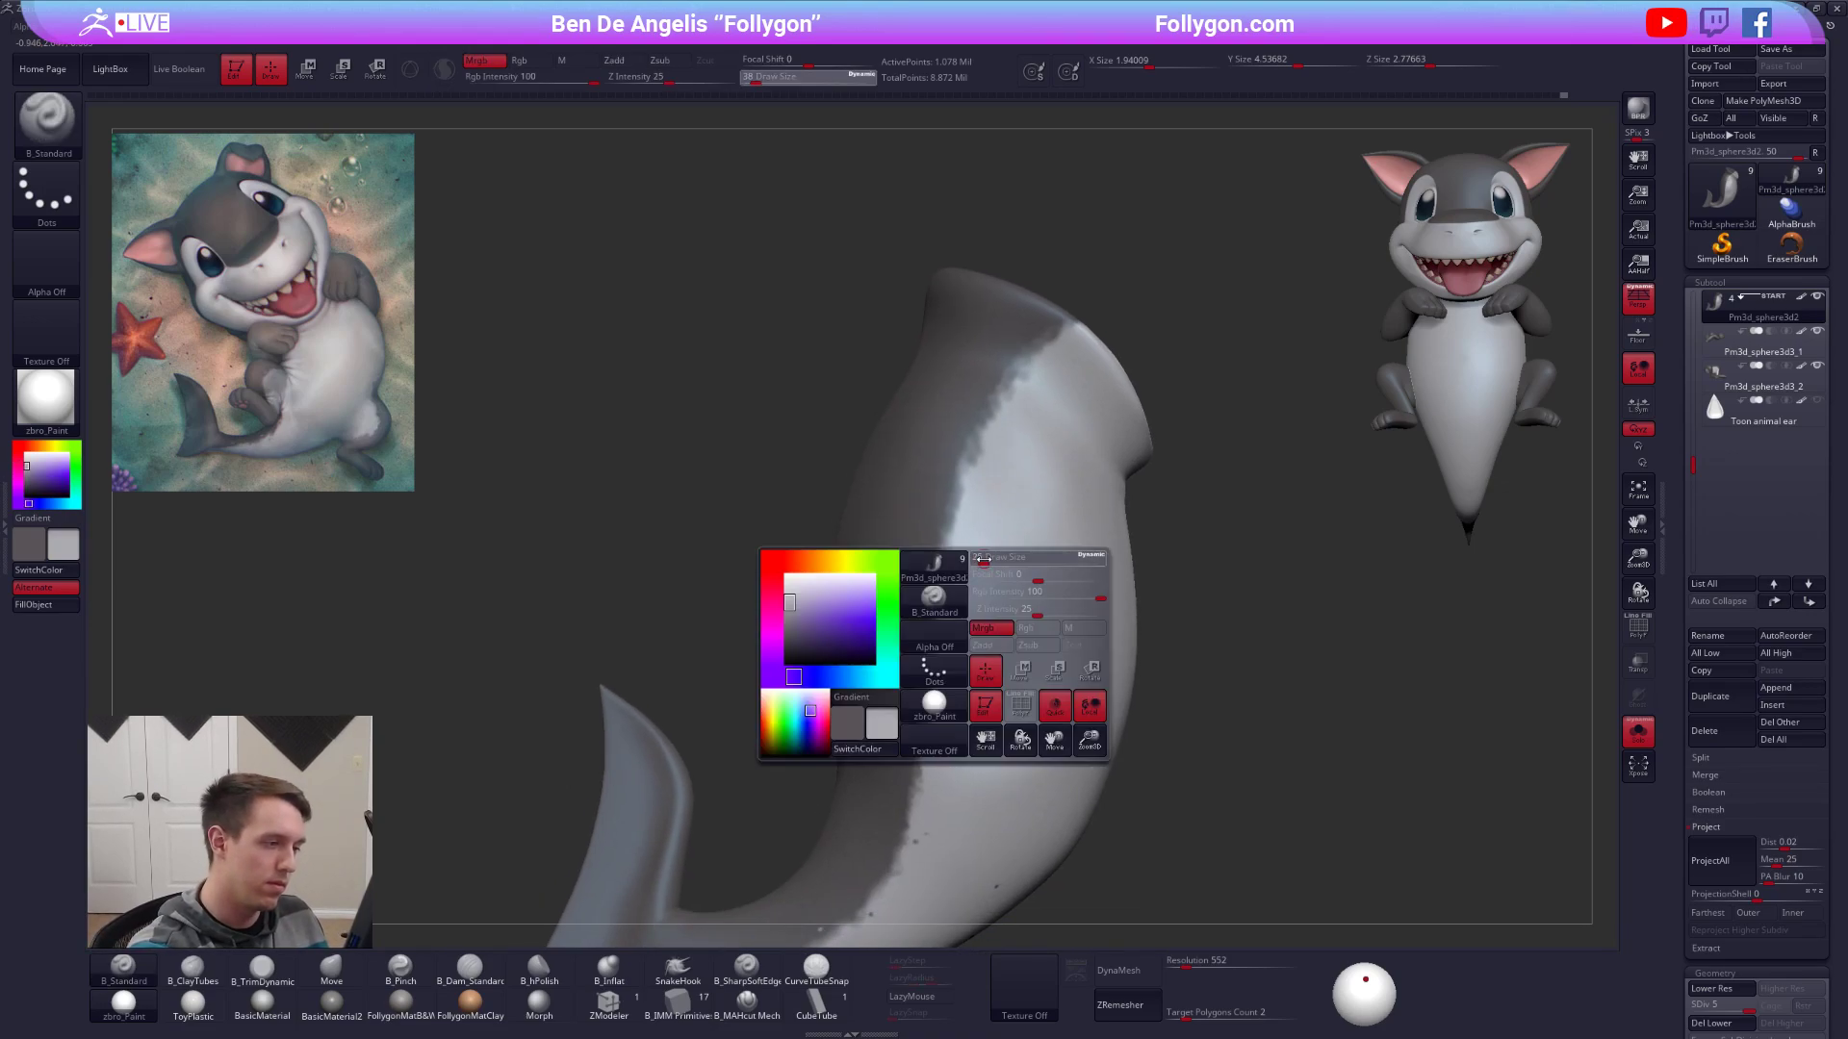
click(983, 559)
ctrl+right_drag(996, 657, 972, 559)
key(alt+s)
mouse_move(1308, 833)
right_down()
mouse_move(1375, 848)
mouse_move(1251, 847)
mouse_move(1098, 892)
right_up()
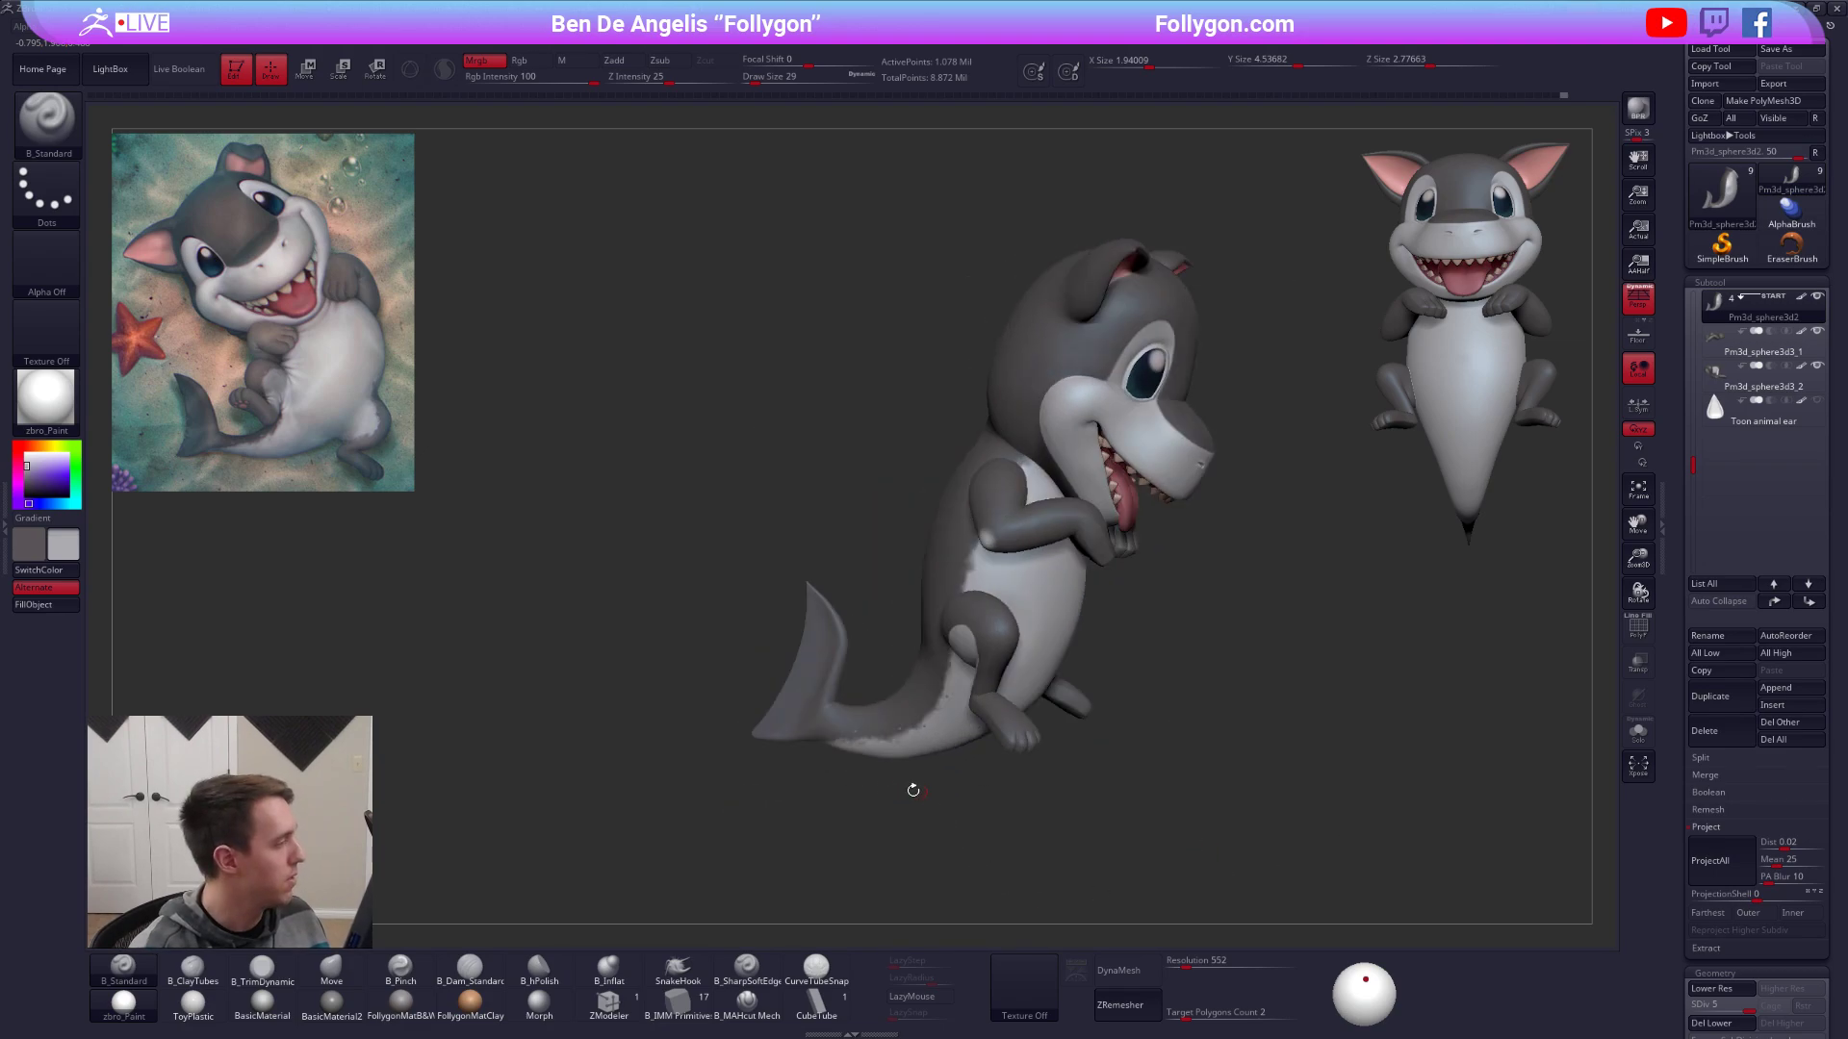
Set the draw size to 43 and show the body's wireframe to examine its mesh density.
ctrl+right_drag(915, 594, 948, 727)
key(space)
click(997, 568)
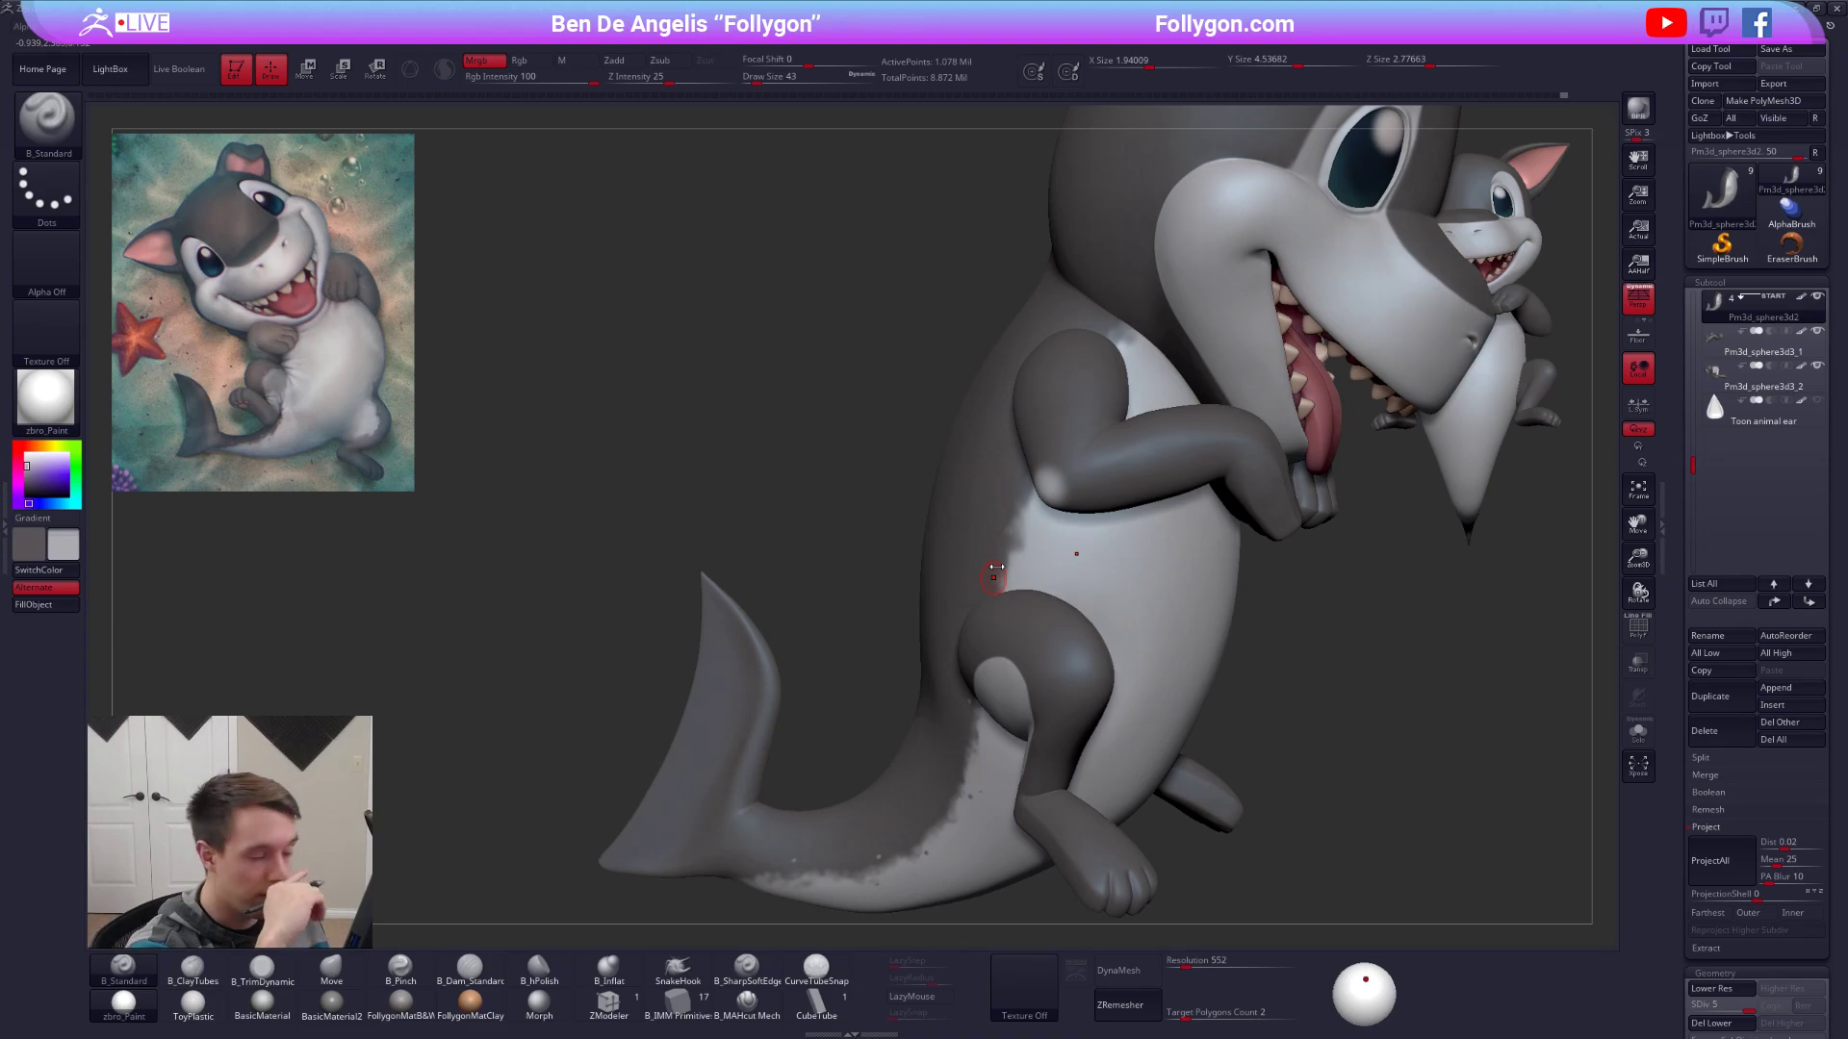
key(shift+f)
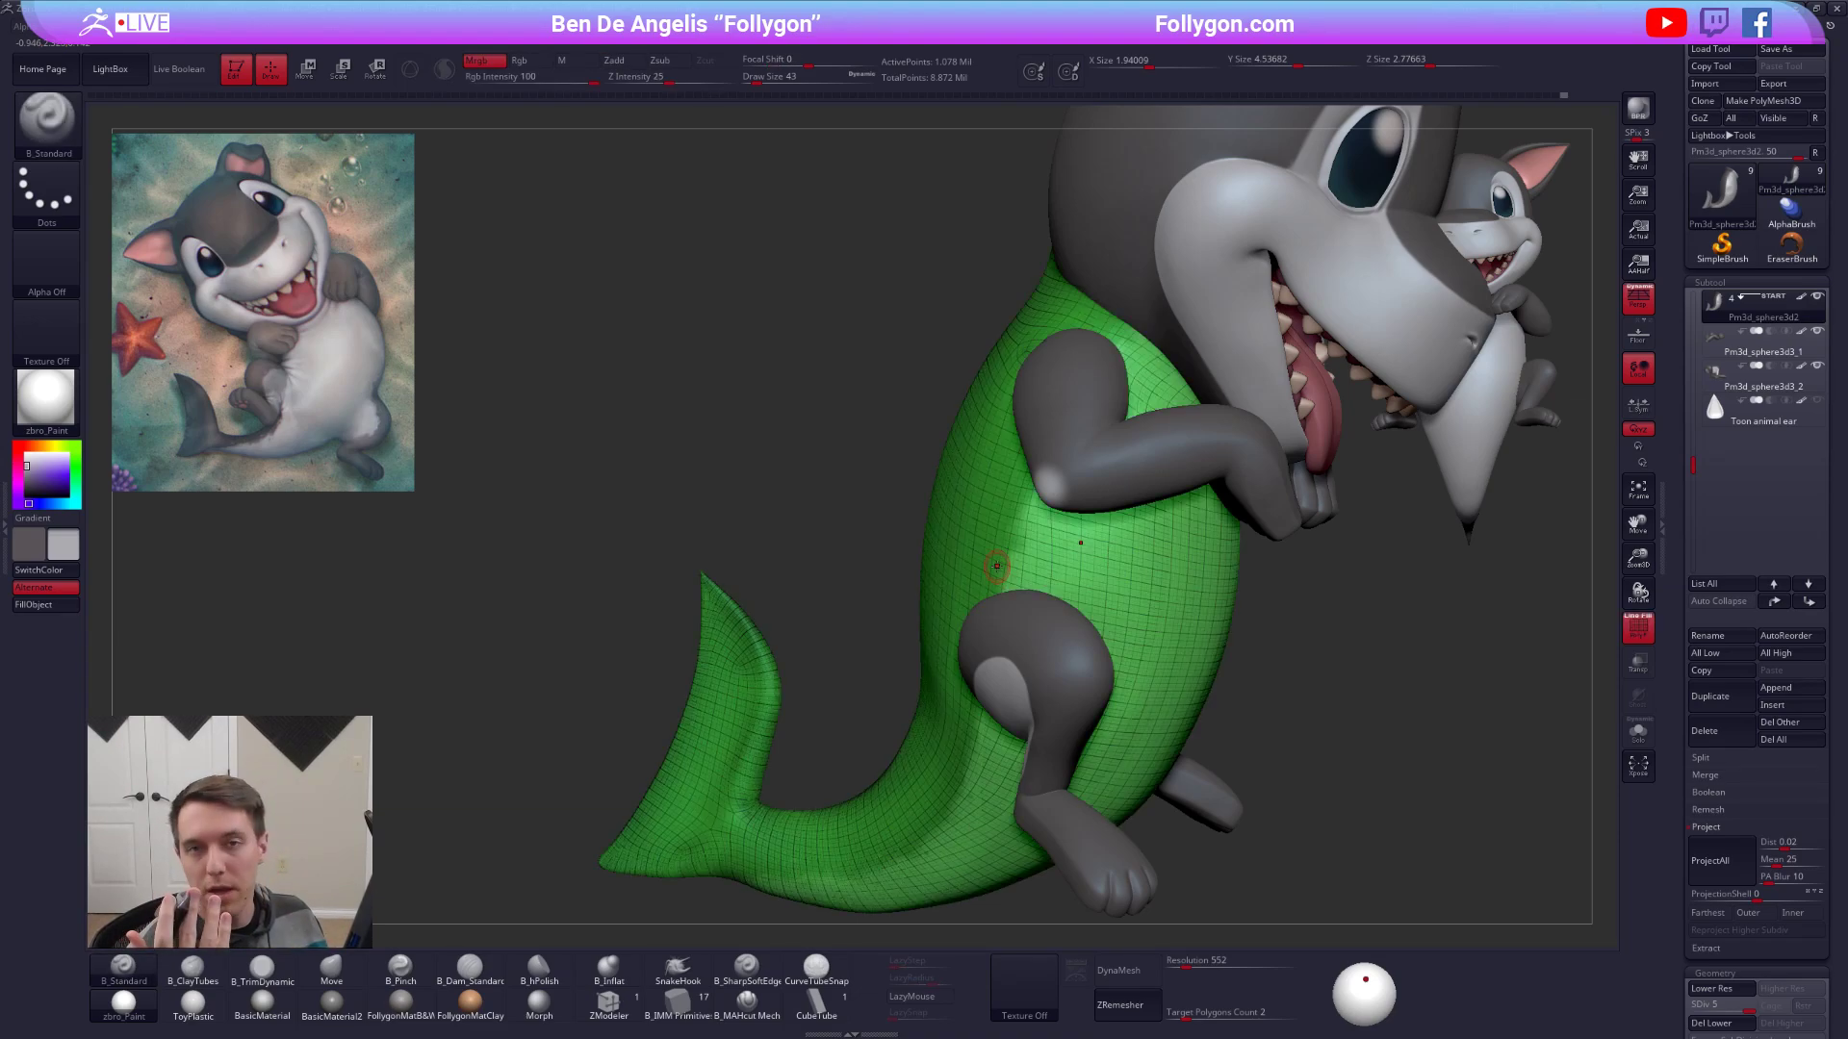
Hide the wireframe, isolate the body and dab tiny light grey specks into the dark side of the upper flank edge at draw size 7.
key(shift+f)
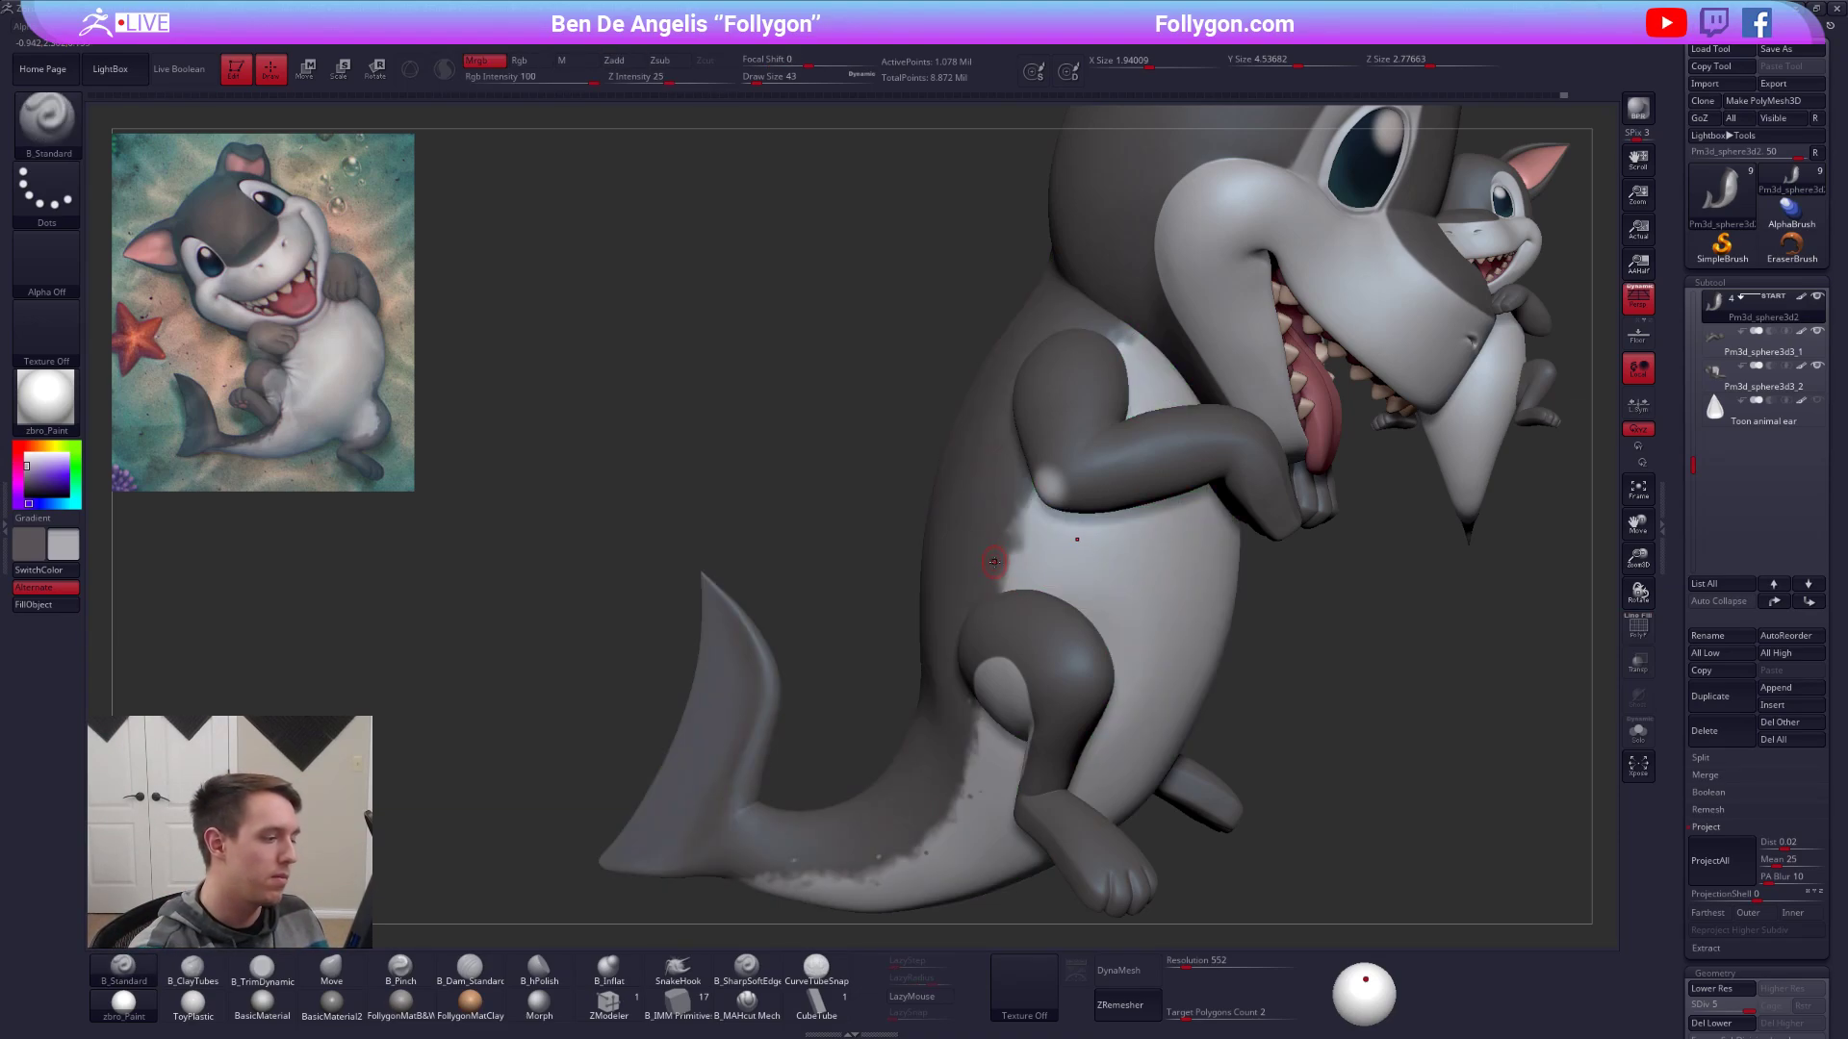
mouse_move(998, 557)
right_down()
mouse_move(1023, 575)
mouse_move(1010, 534)
mouse_move(1026, 541)
mouse_move(1052, 590)
right_up()
key(alt+s)
key(space)
key(space)
drag(1052, 590, 1042, 589)
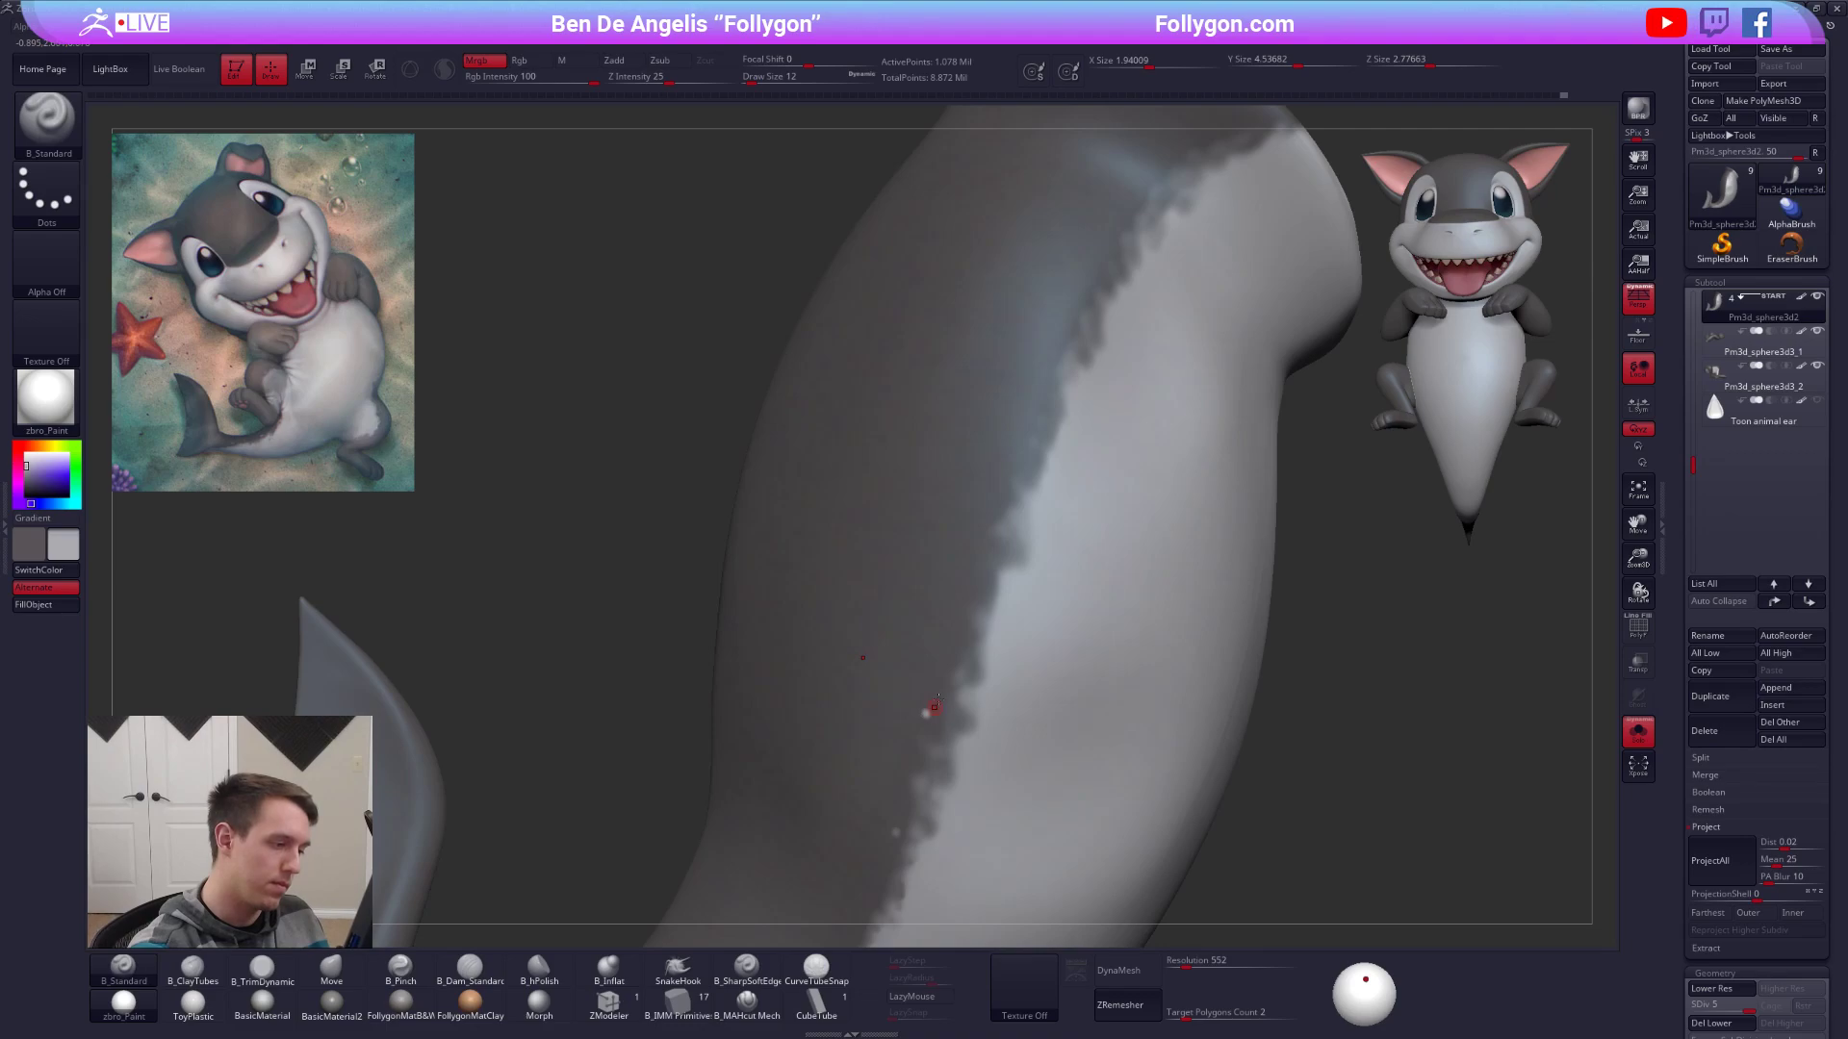
key(space)
drag(935, 707, 928, 710)
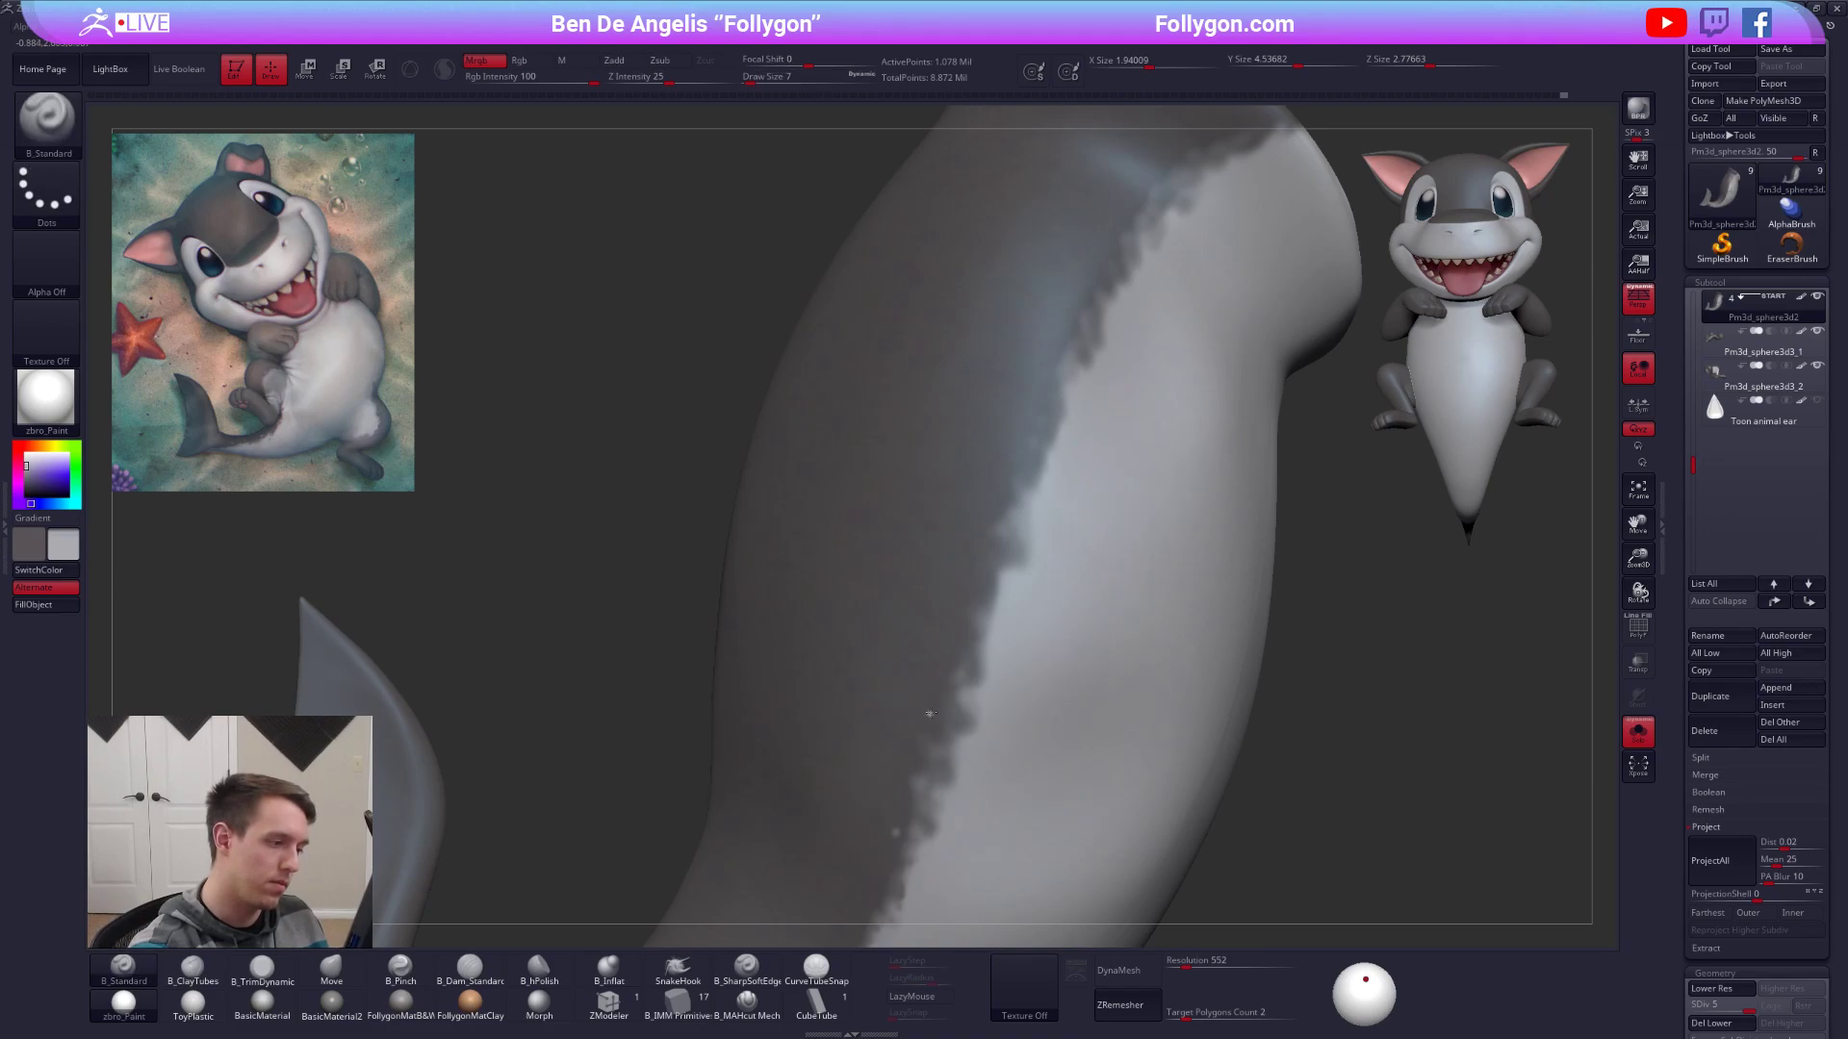
alt+right_drag(1027, 466, 970, 689)
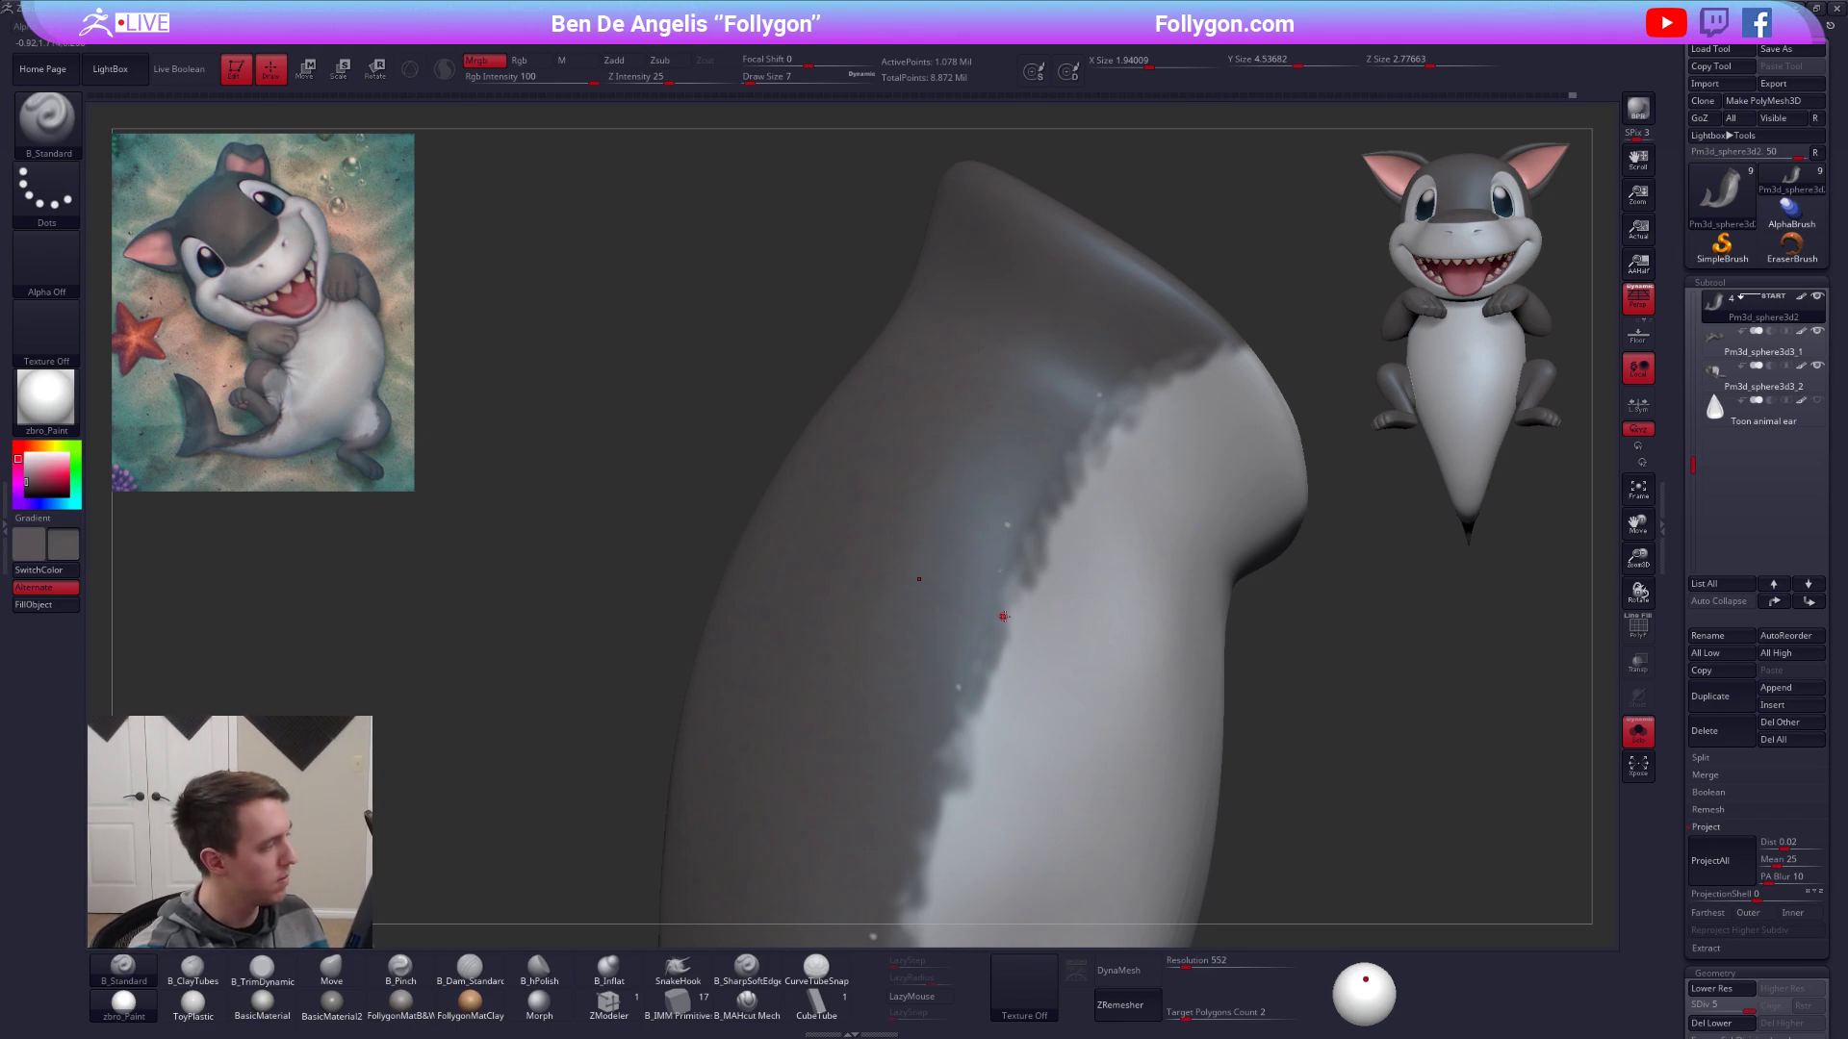
Dab tiny dark grey specks onto the light belly beside the marking's edge near the neck.
alt+right_drag(971, 614, 1056, 510)
click(1223, 376)
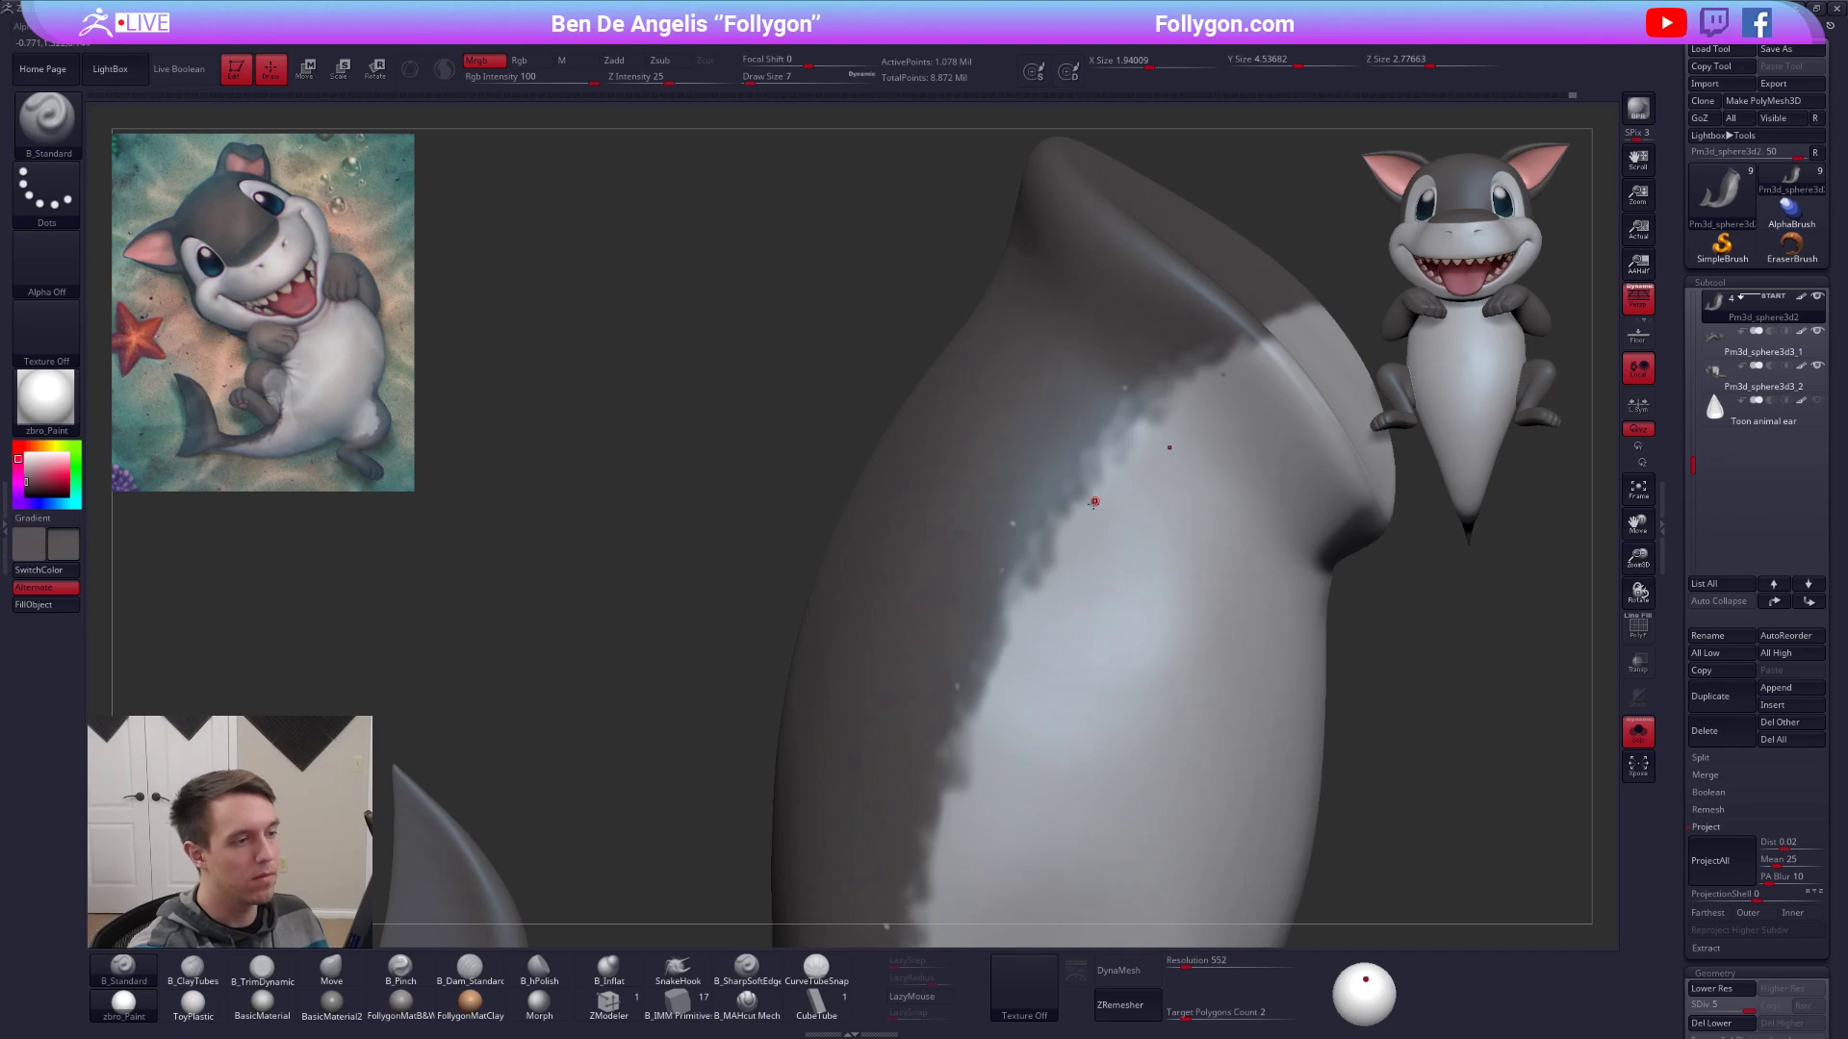
key(alt+s)
key(alt+s)
click(1152, 460)
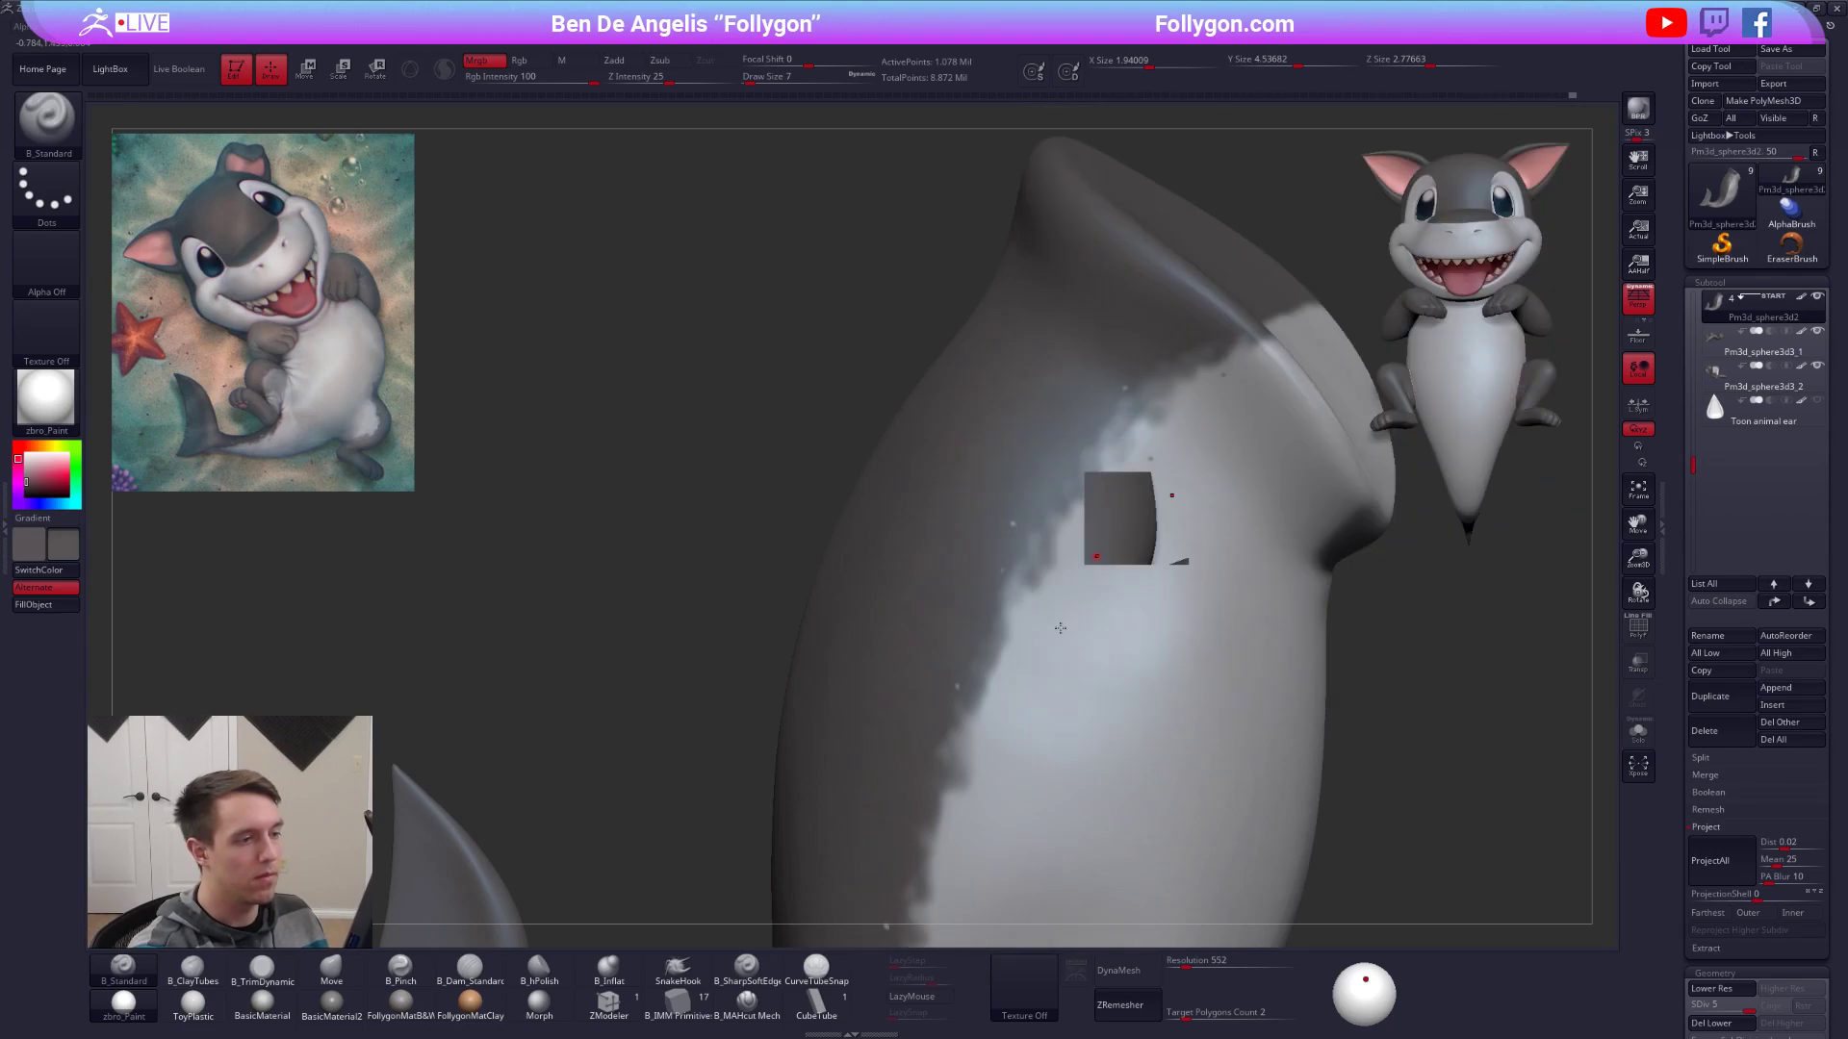
key(alt+s)
key(alt+s)
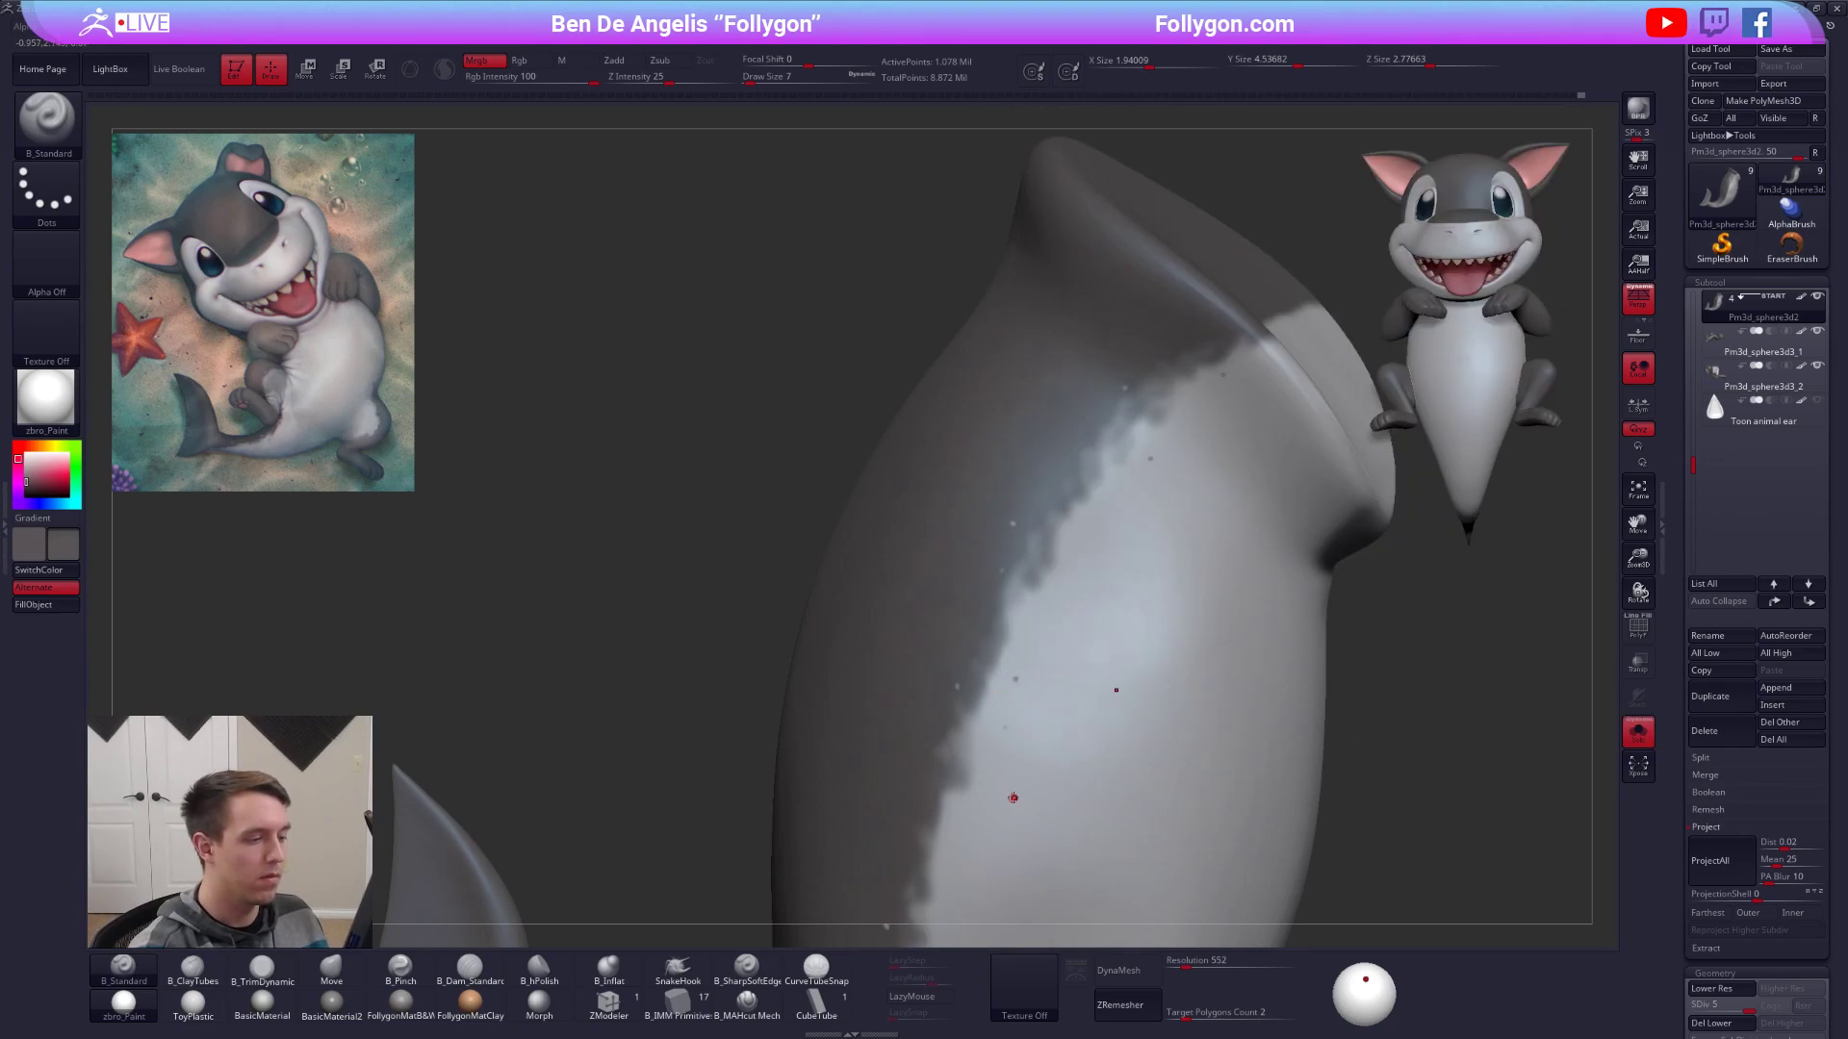
Continue the tiny dark specks along the light side of the edge down the mid-flank, and show the whole character again.
alt+right_drag(1011, 792, 1043, 528)
click(1104, 556)
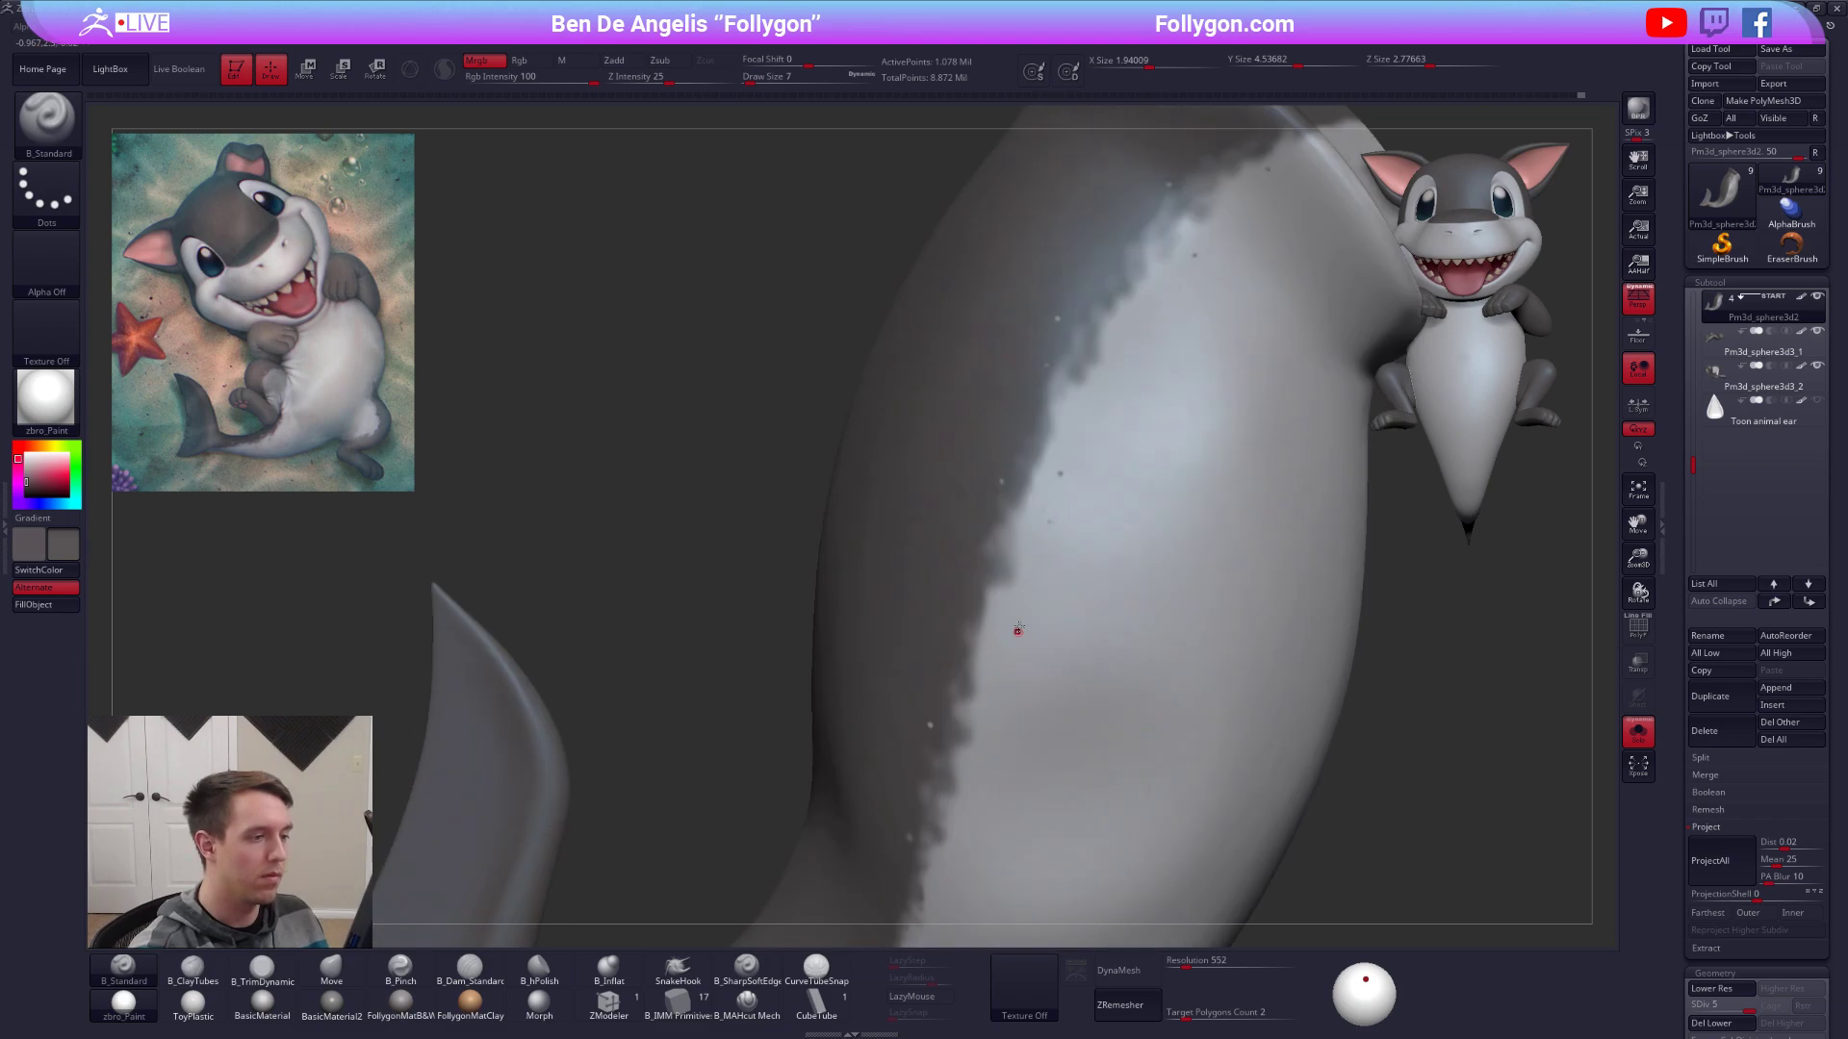
key(alt+s)
key(alt+s)
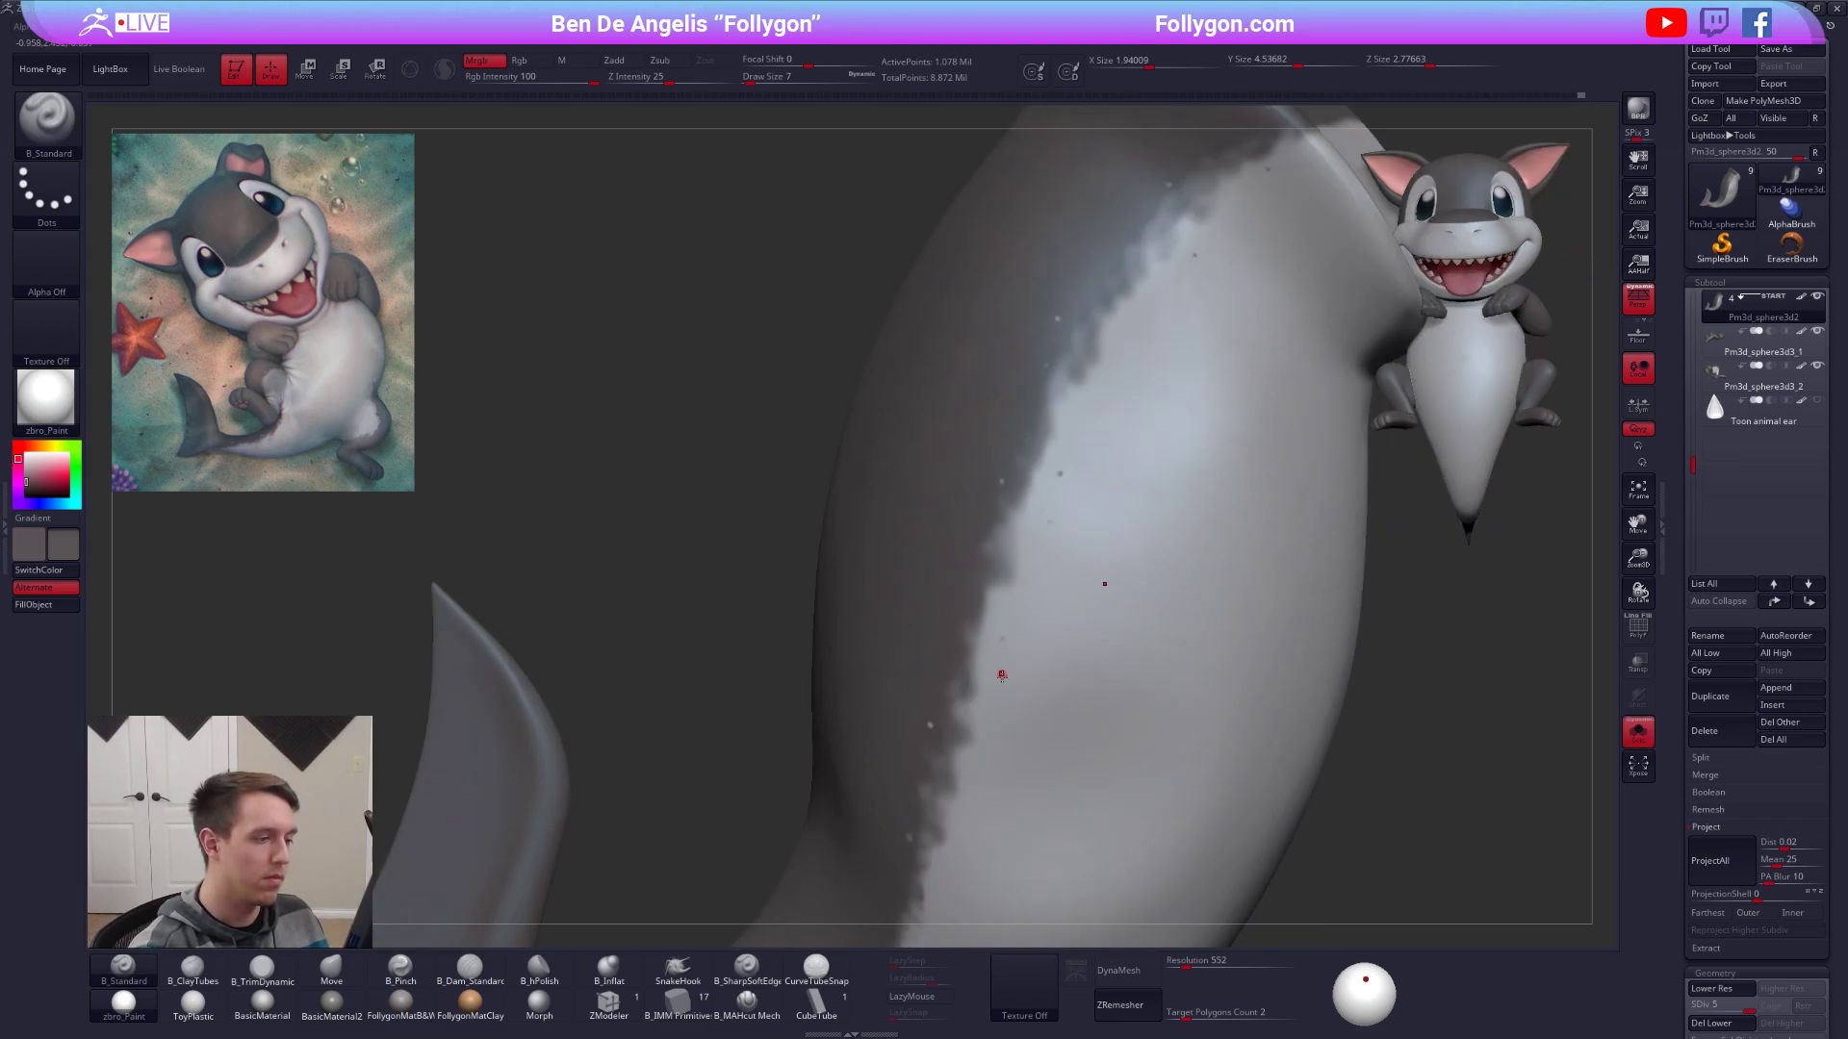
right_drag(1011, 720, 998, 667)
key(alt+s)
key(alt+s)
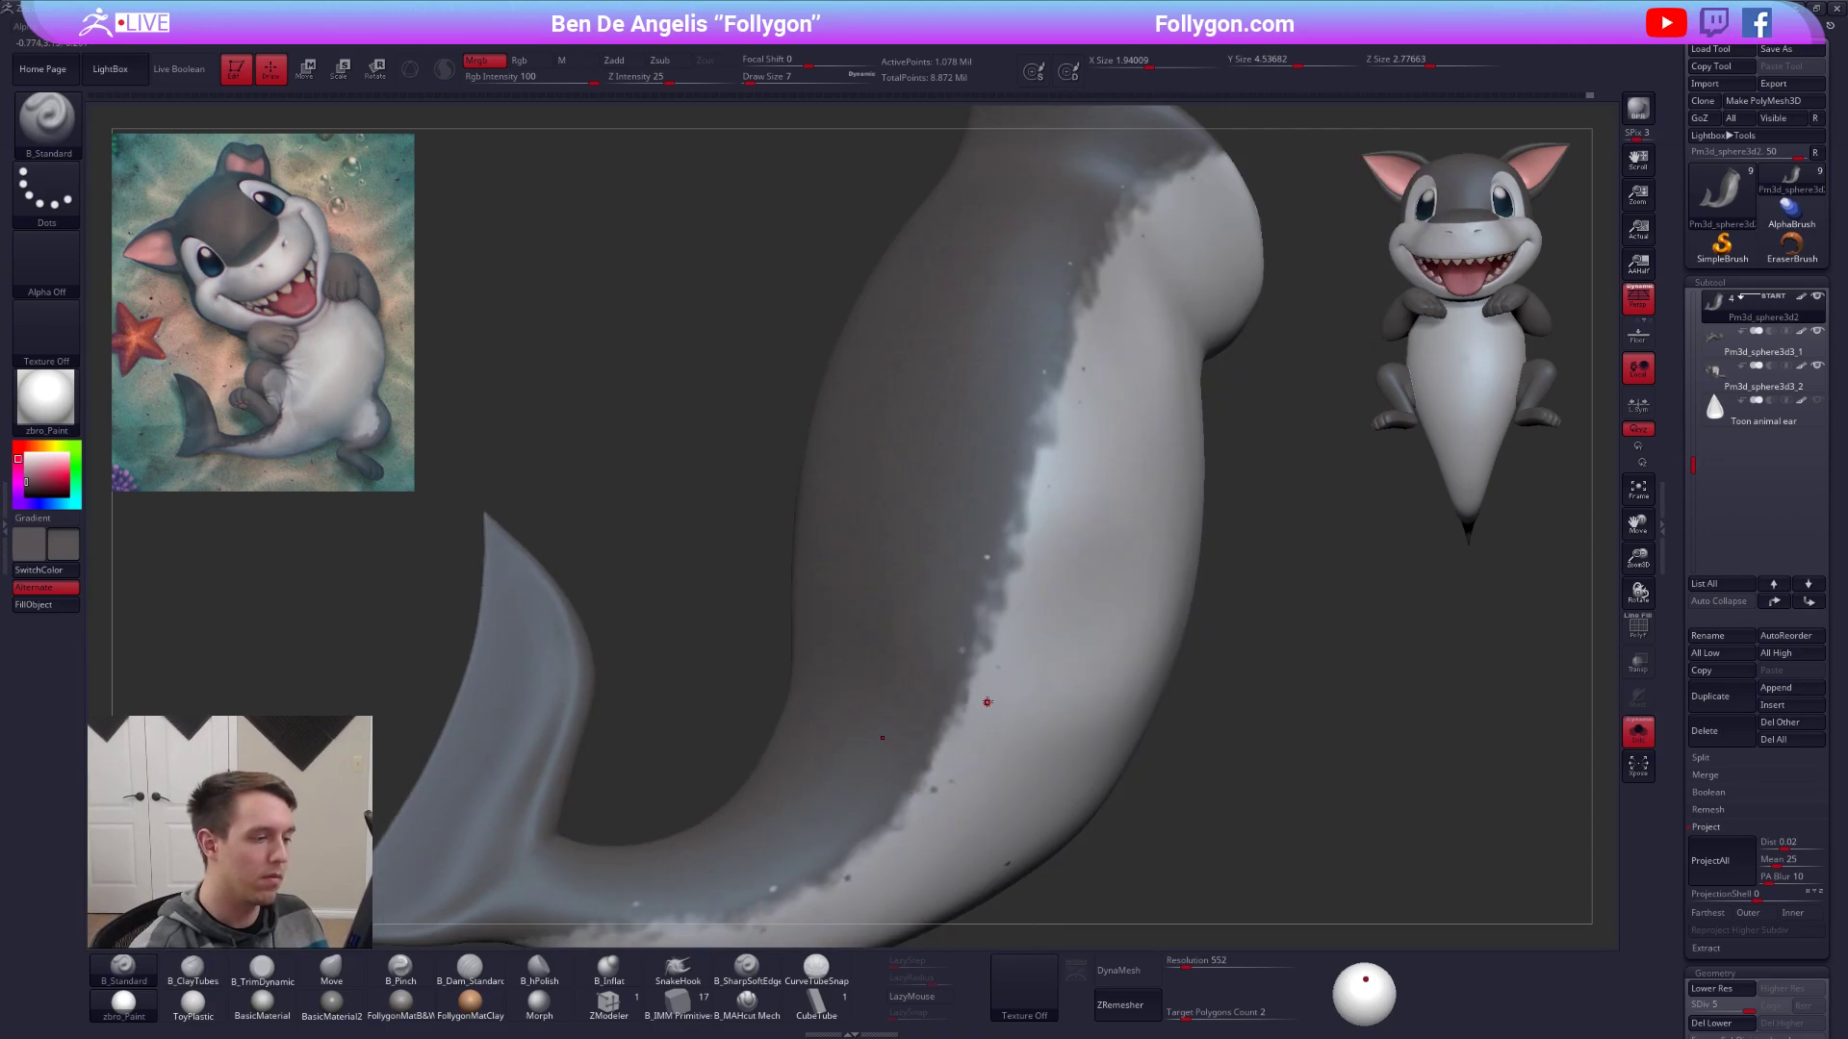
ctrl+right_drag(997, 749, 991, 635)
key(alt+s)
mouse_move(1365, 859)
alt+right_down()
mouse_move(1200, 803)
mouse_move(1308, 759)
alt+right_up()
key(b)
key(m)
key(v)
key(s)
drag(1129, 632, 1143, 633)
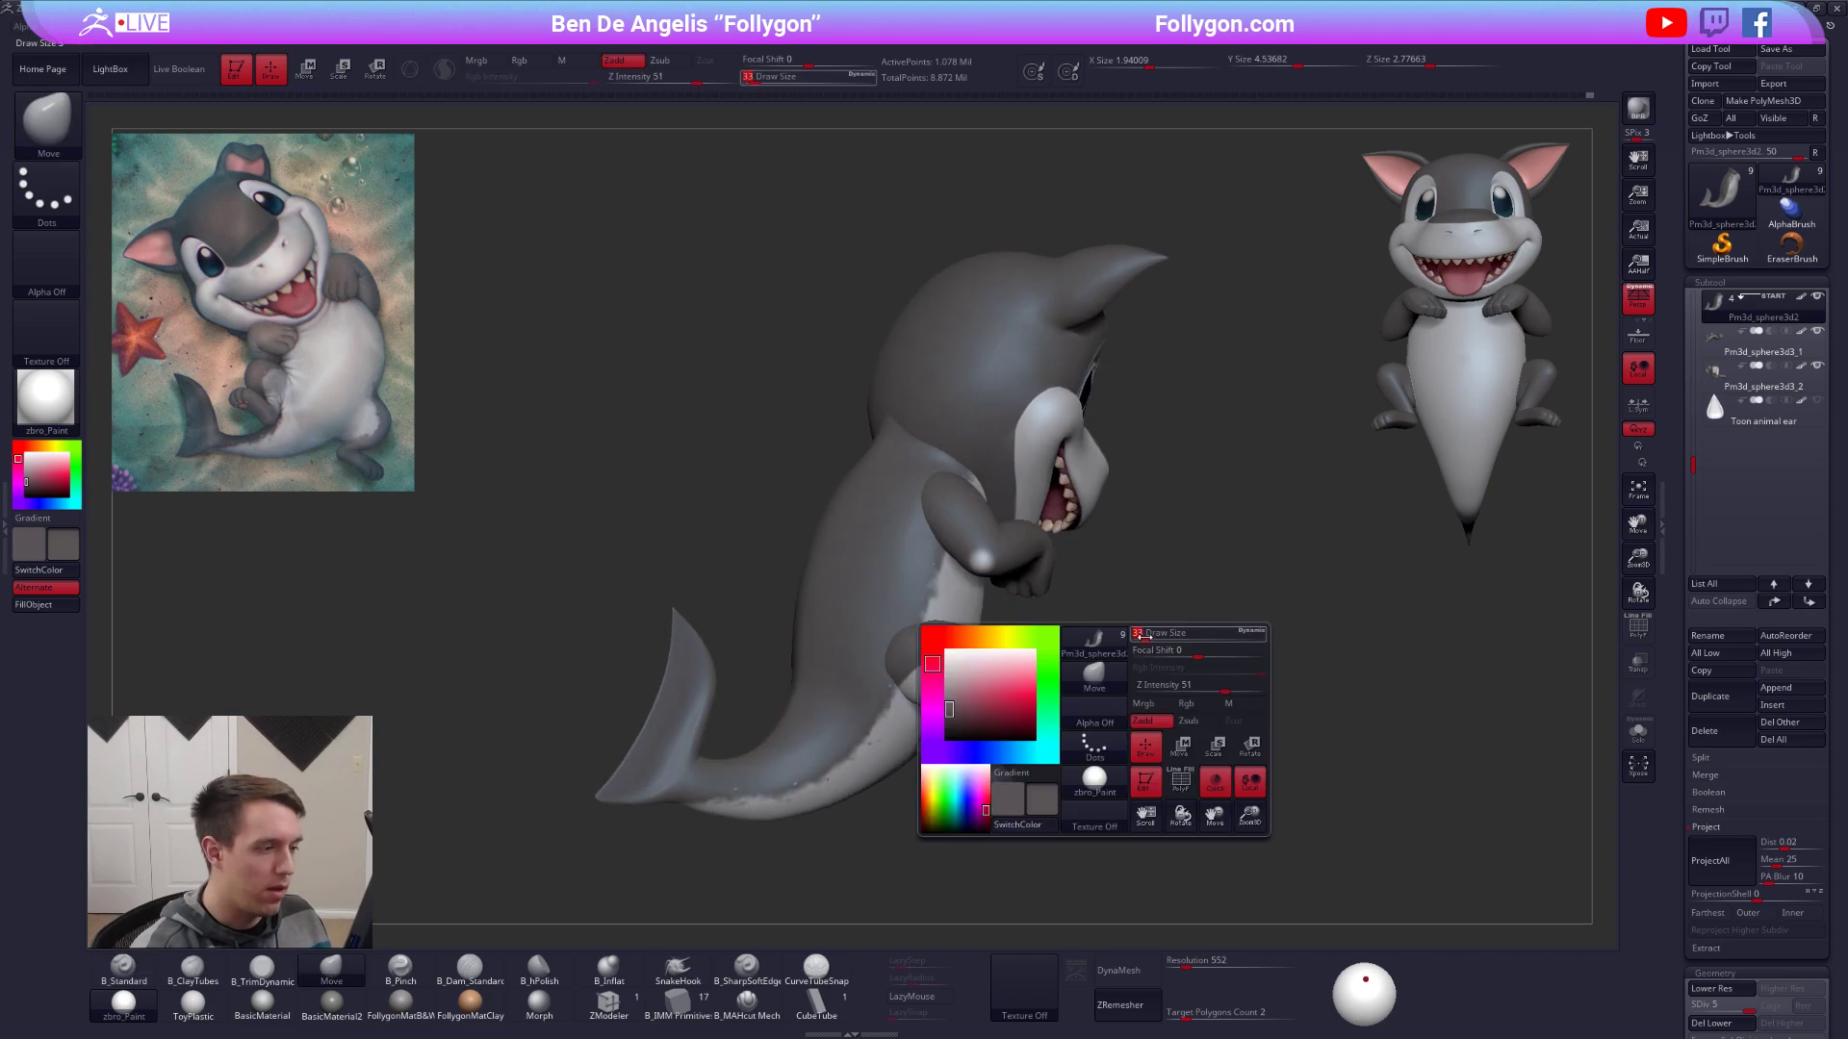
mouse_move(1094, 646)
alt+right_down()
mouse_move(1114, 661)
mouse_move(1112, 760)
alt+right_up()
Sample the dark grey and add a few larger specks along the isolated body's flank edge with the Standard brush at draw size 21.
key(c)
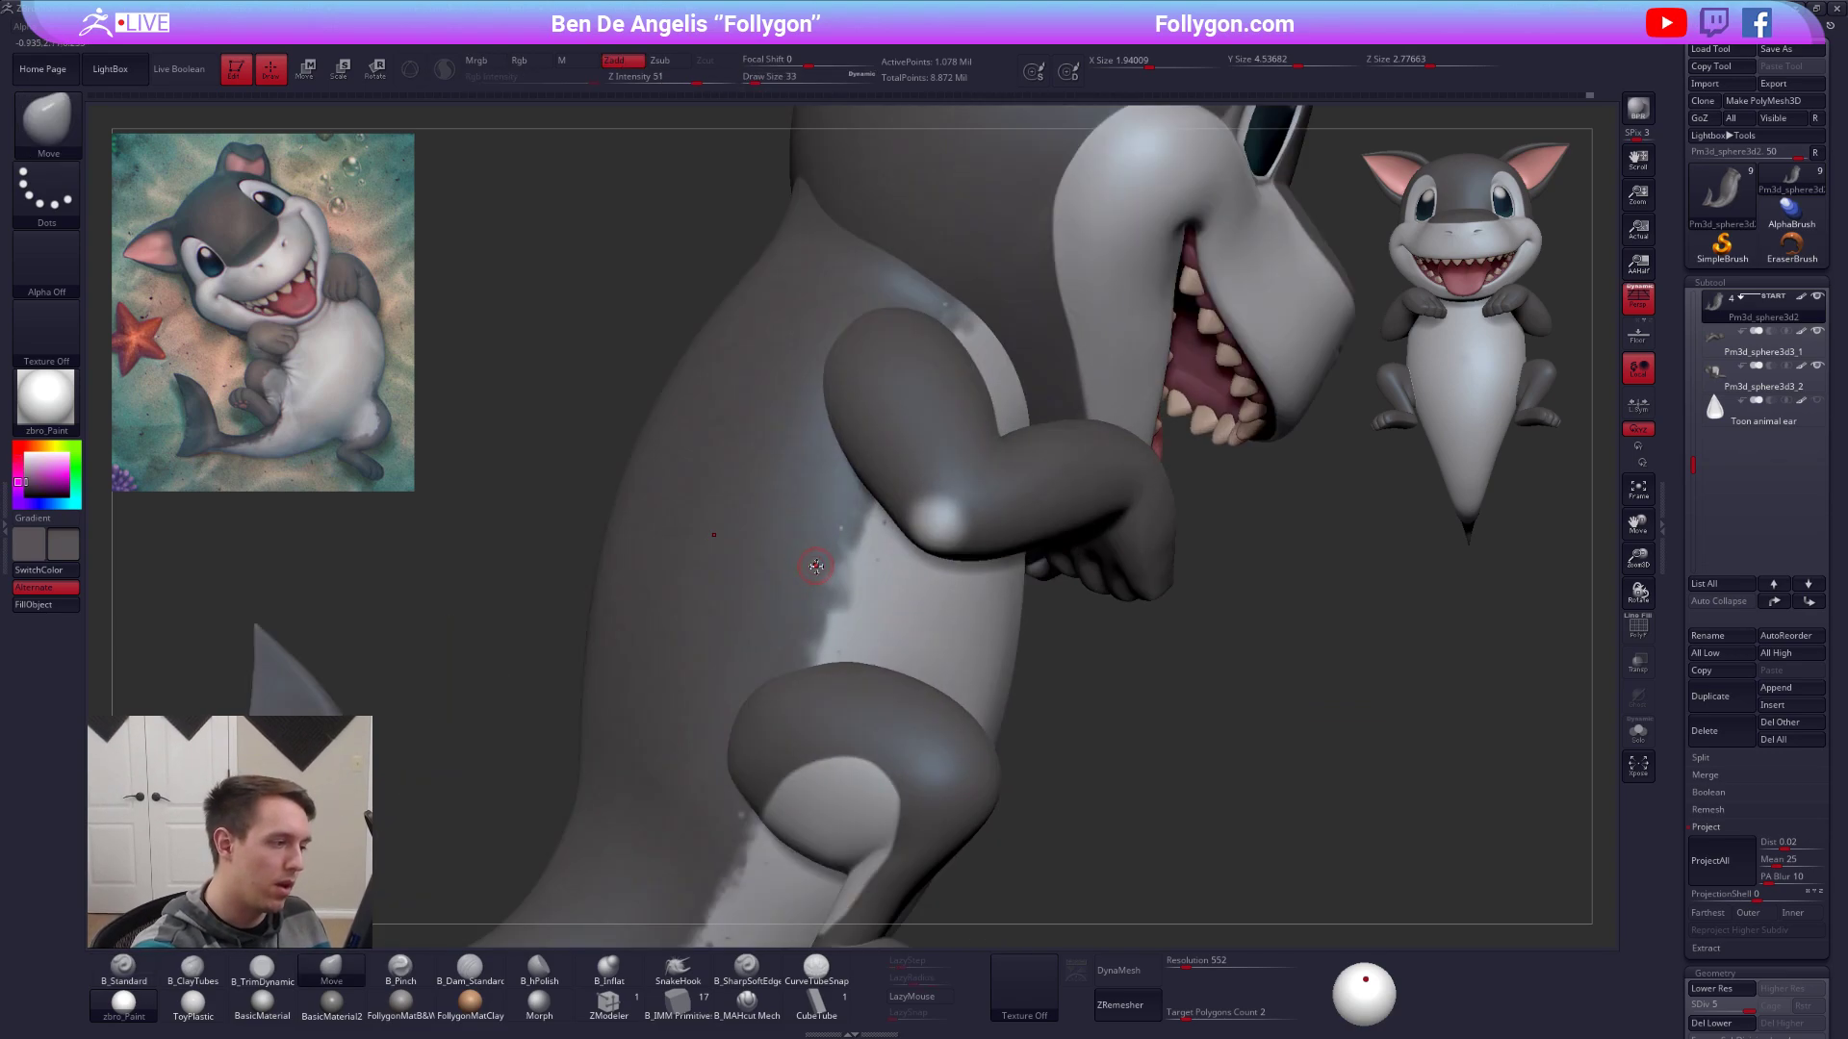
key(s)
drag(830, 565, 832, 563)
key(alt+s)
key(s)
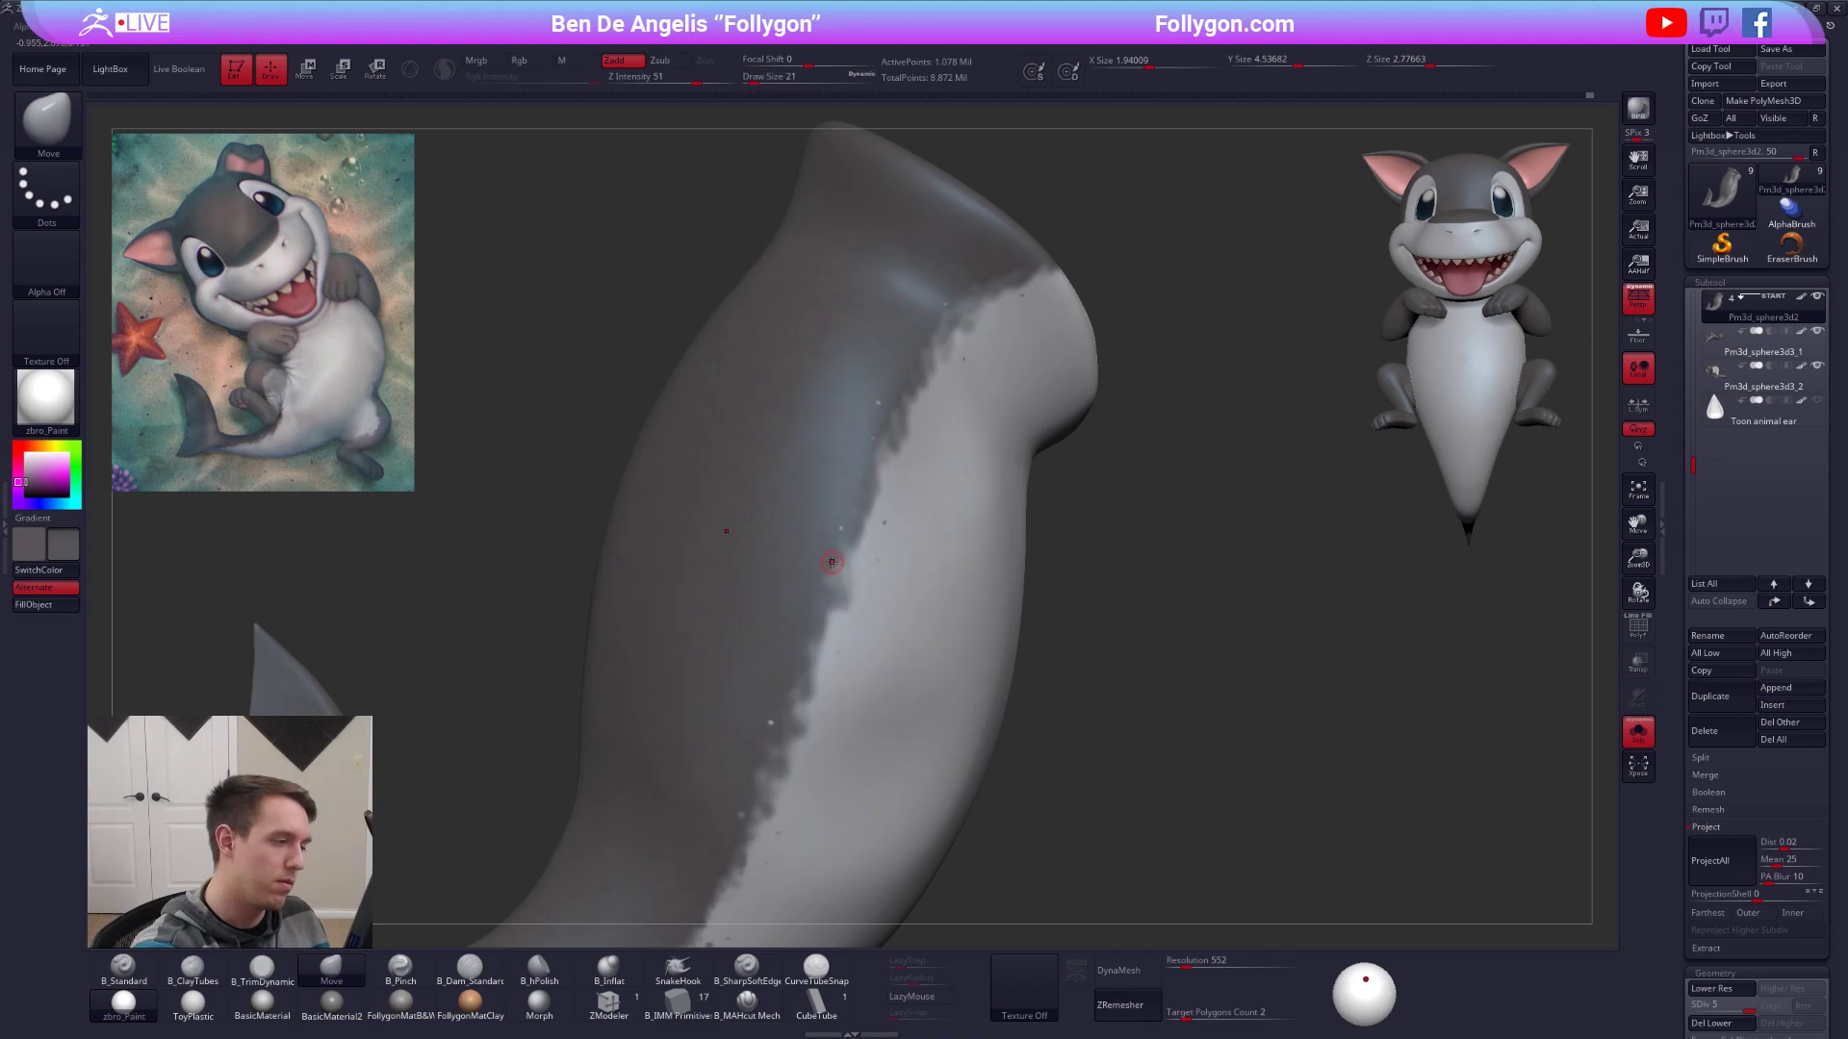
key(b)
key(s)
key(t)
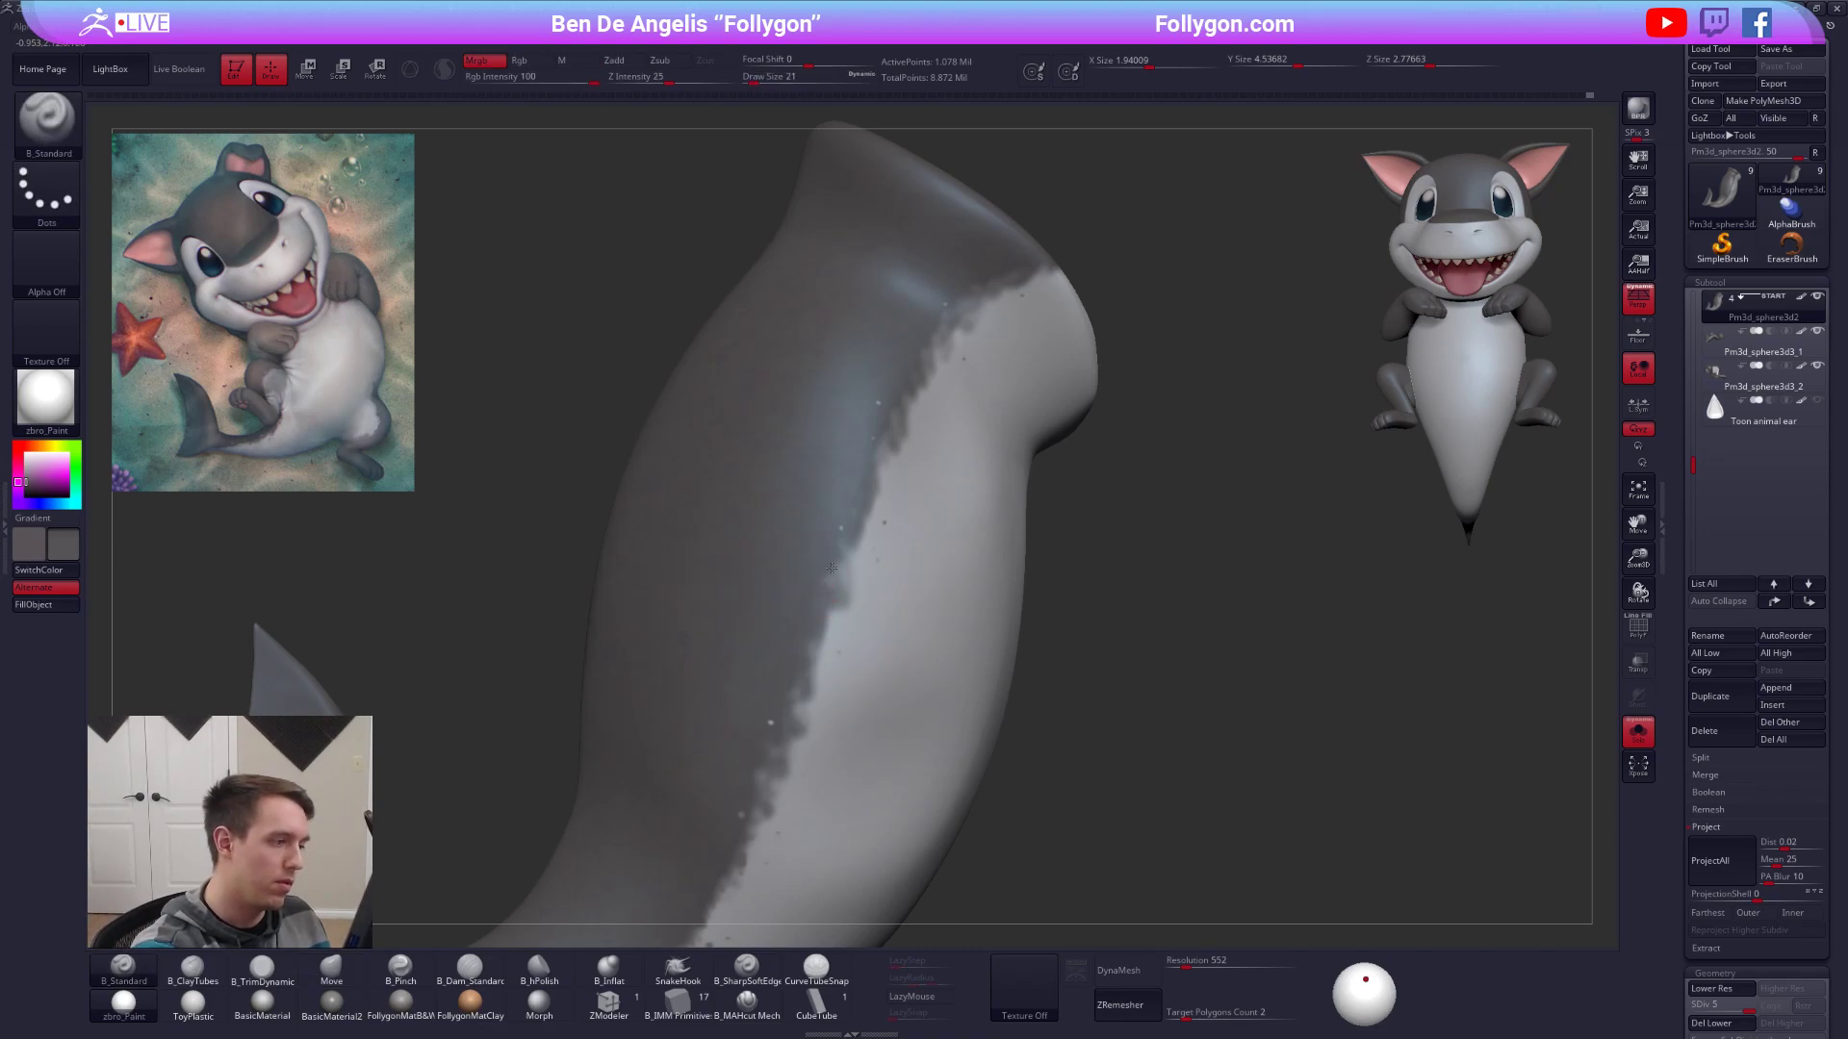
alt+right_drag(855, 655, 924, 707)
key(alt+s)
Paint a dark smiley face on the belly from the front, with two dots and a curved mouth, at draw size 40.
mouse_move(1121, 721)
shift+right_down()
mouse_move(1045, 731)
mouse_move(1135, 751)
mouse_move(1063, 770)
mouse_move(1121, 839)
mouse_move(1116, 796)
shift+right_up()
key(space)
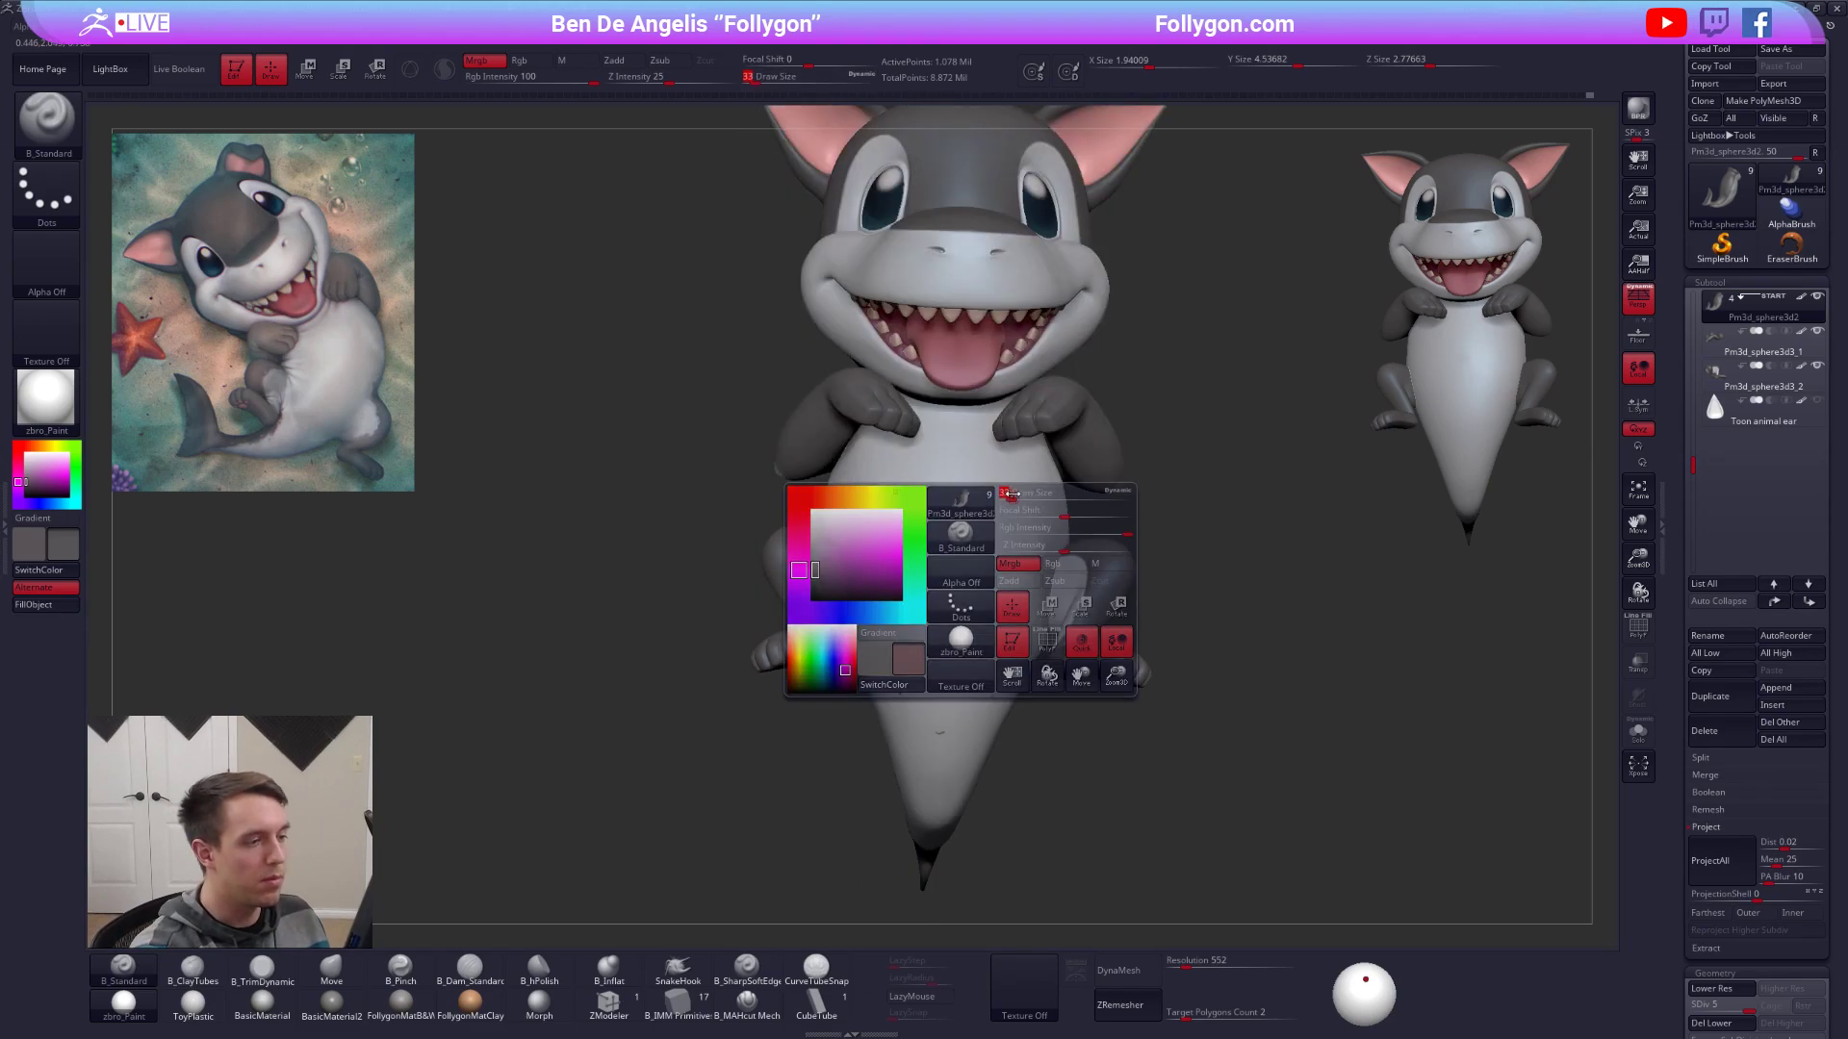
key(space)
drag(1026, 487, 1027, 490)
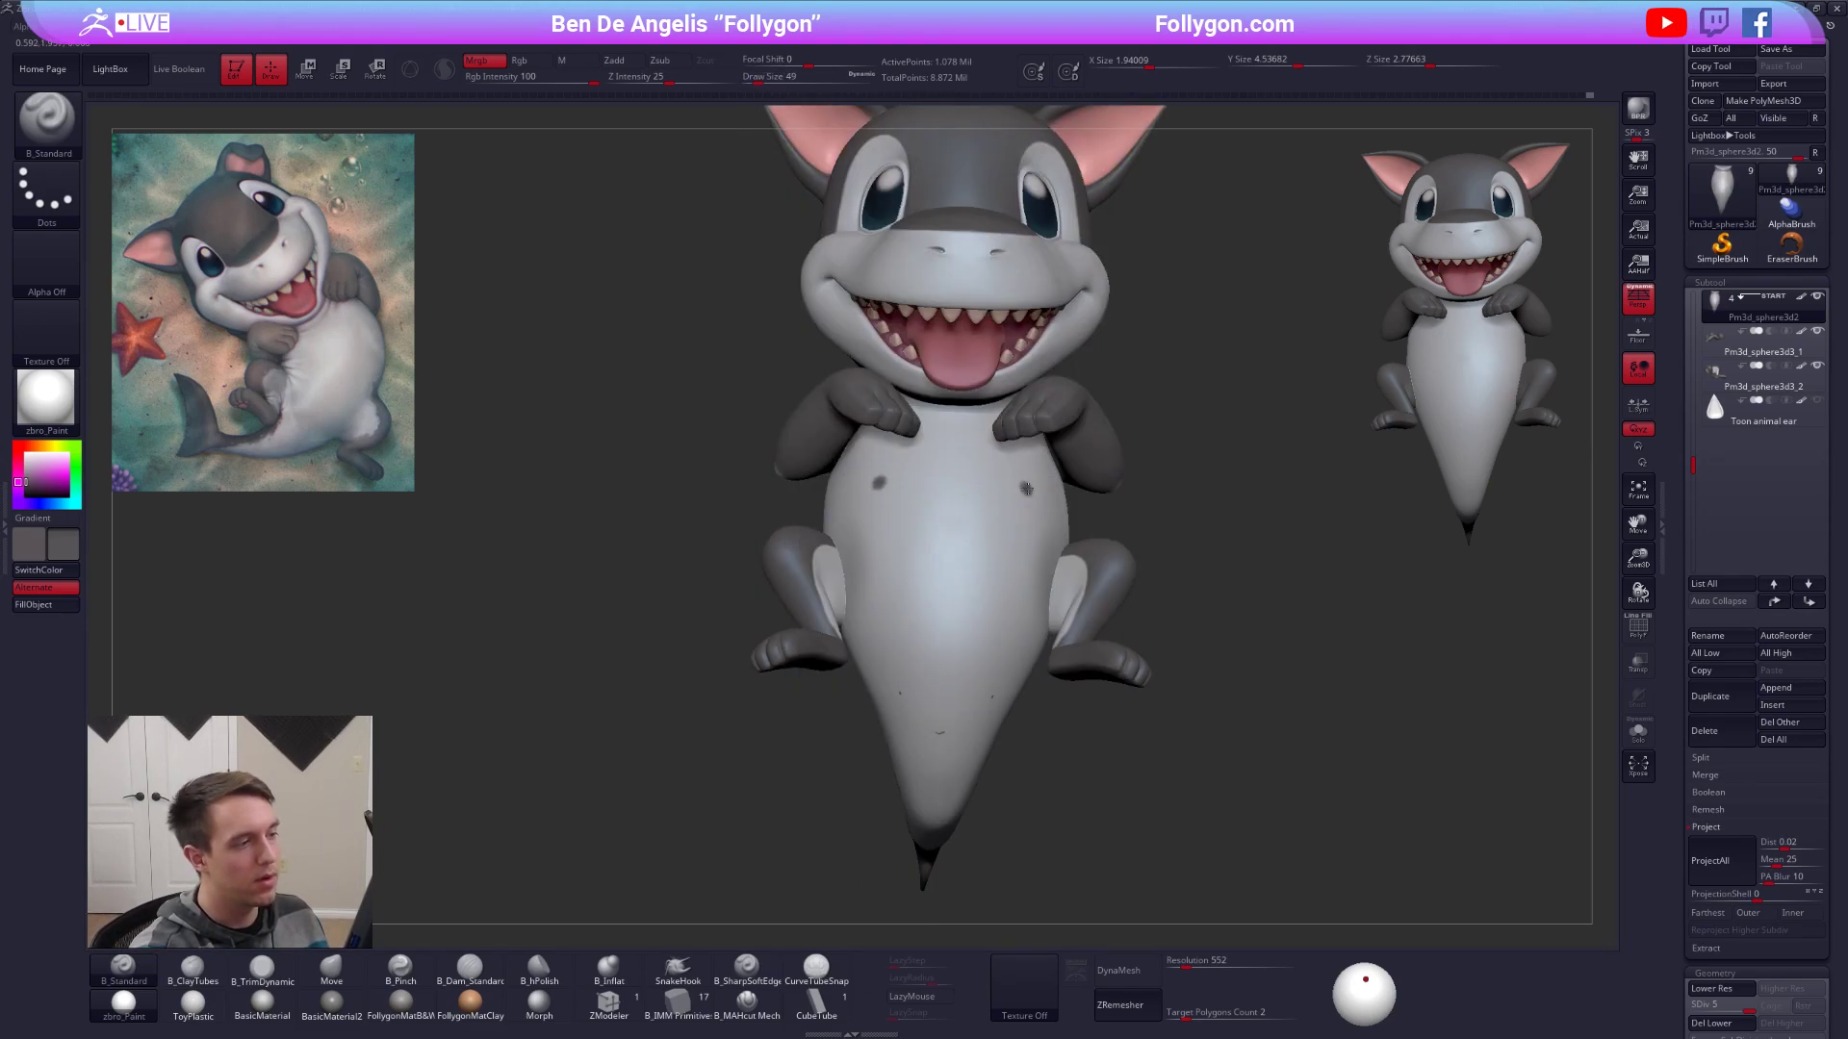
drag(910, 572, 989, 571)
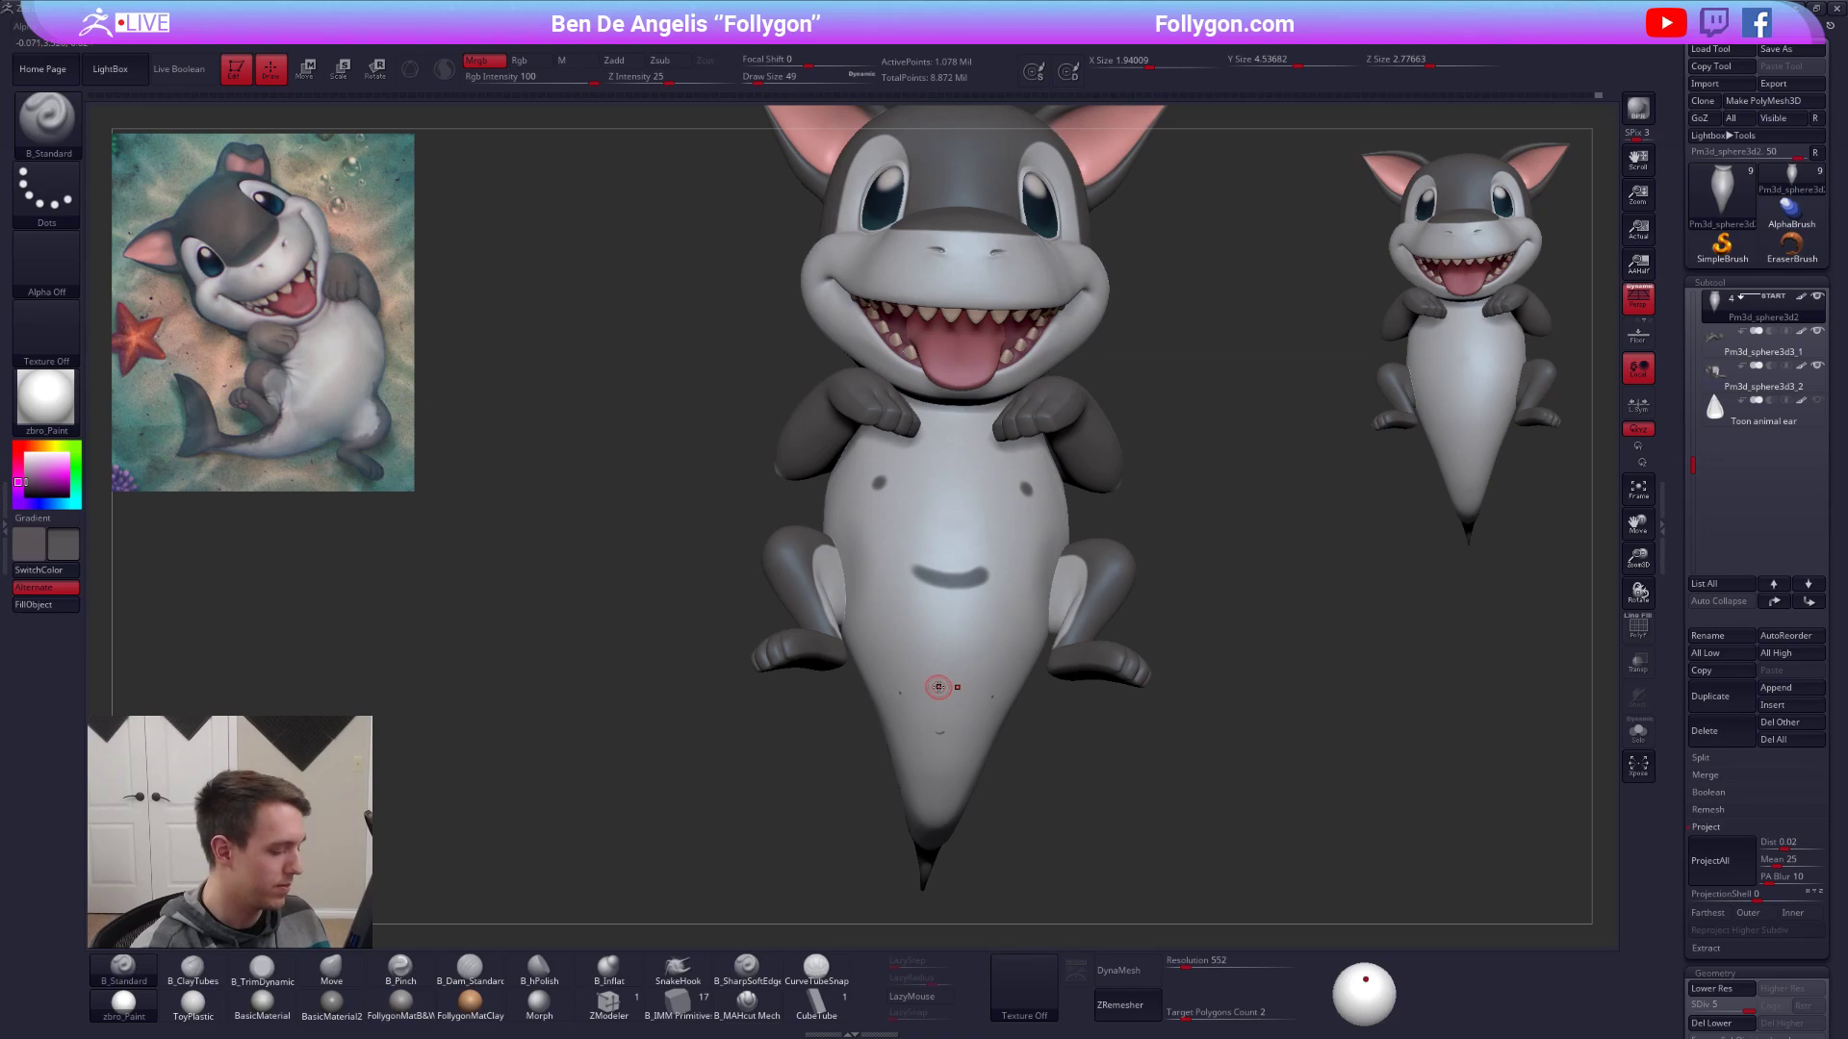
Sample the light belly grey and paint over the smiley face with a larger brush.
key(c)
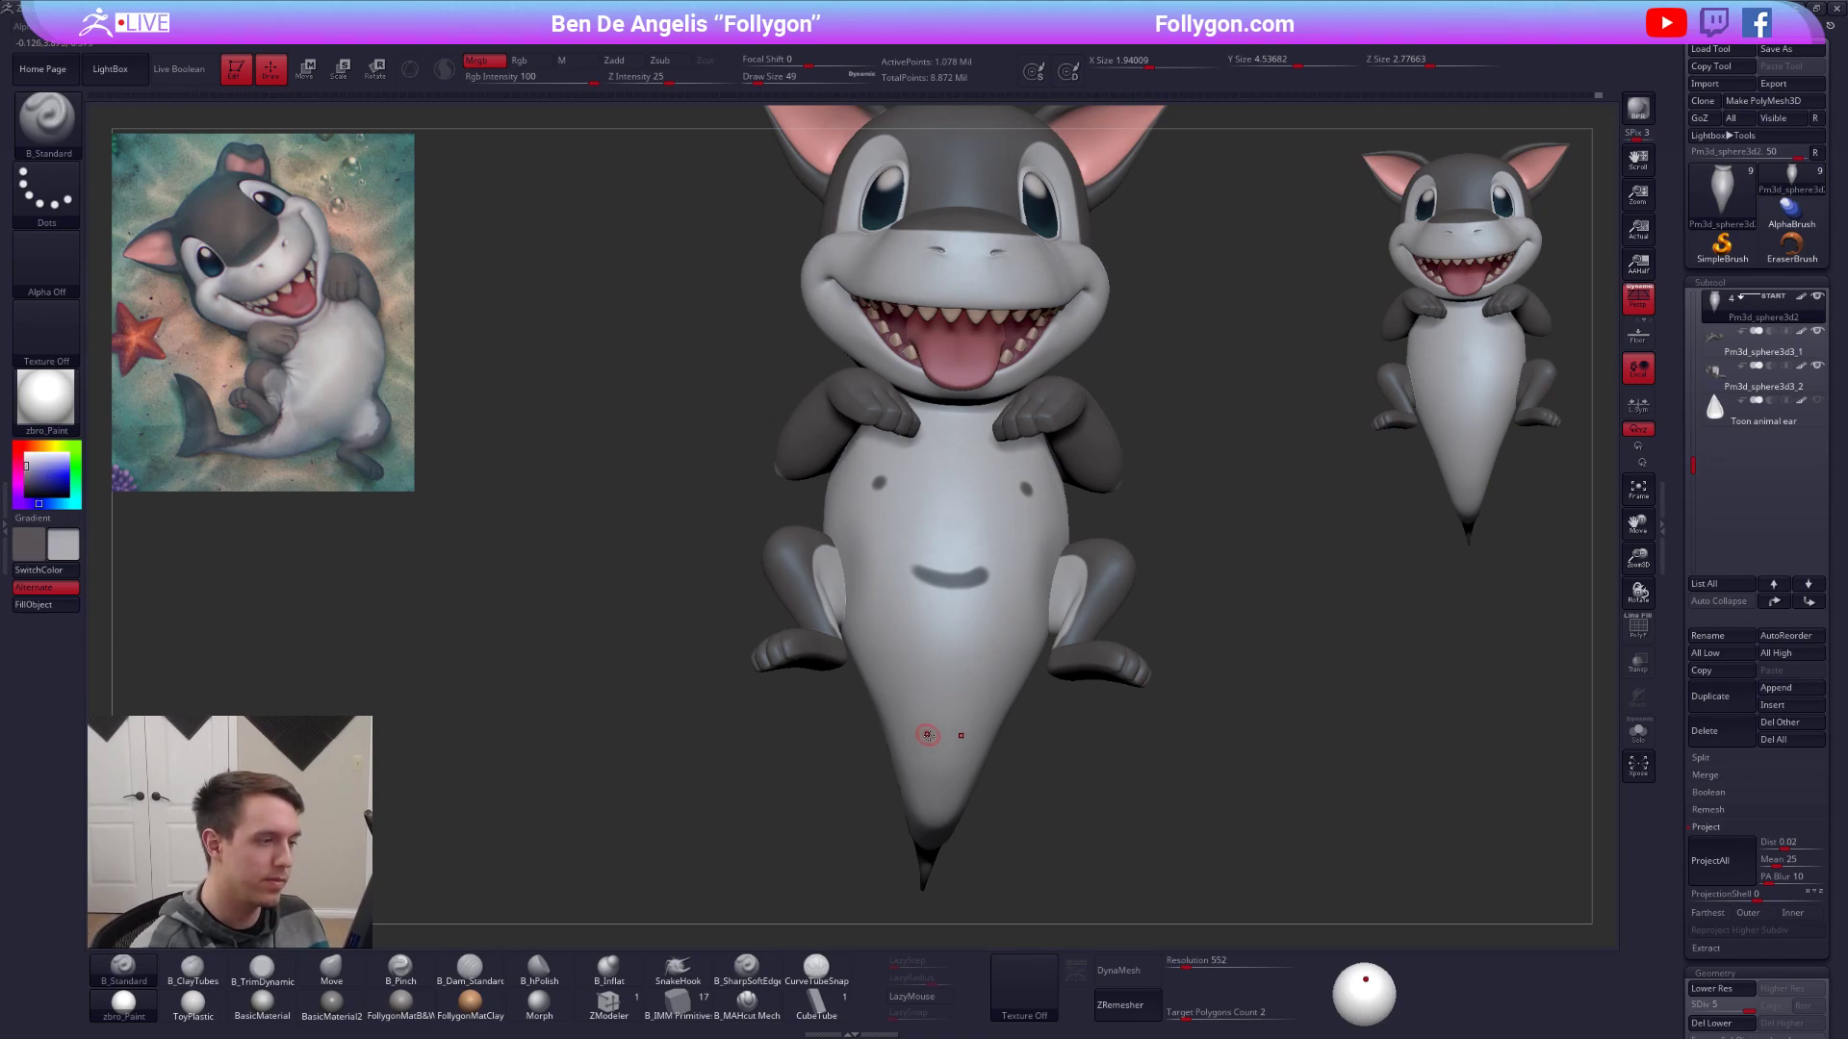
right_drag(928, 734, 1053, 760)
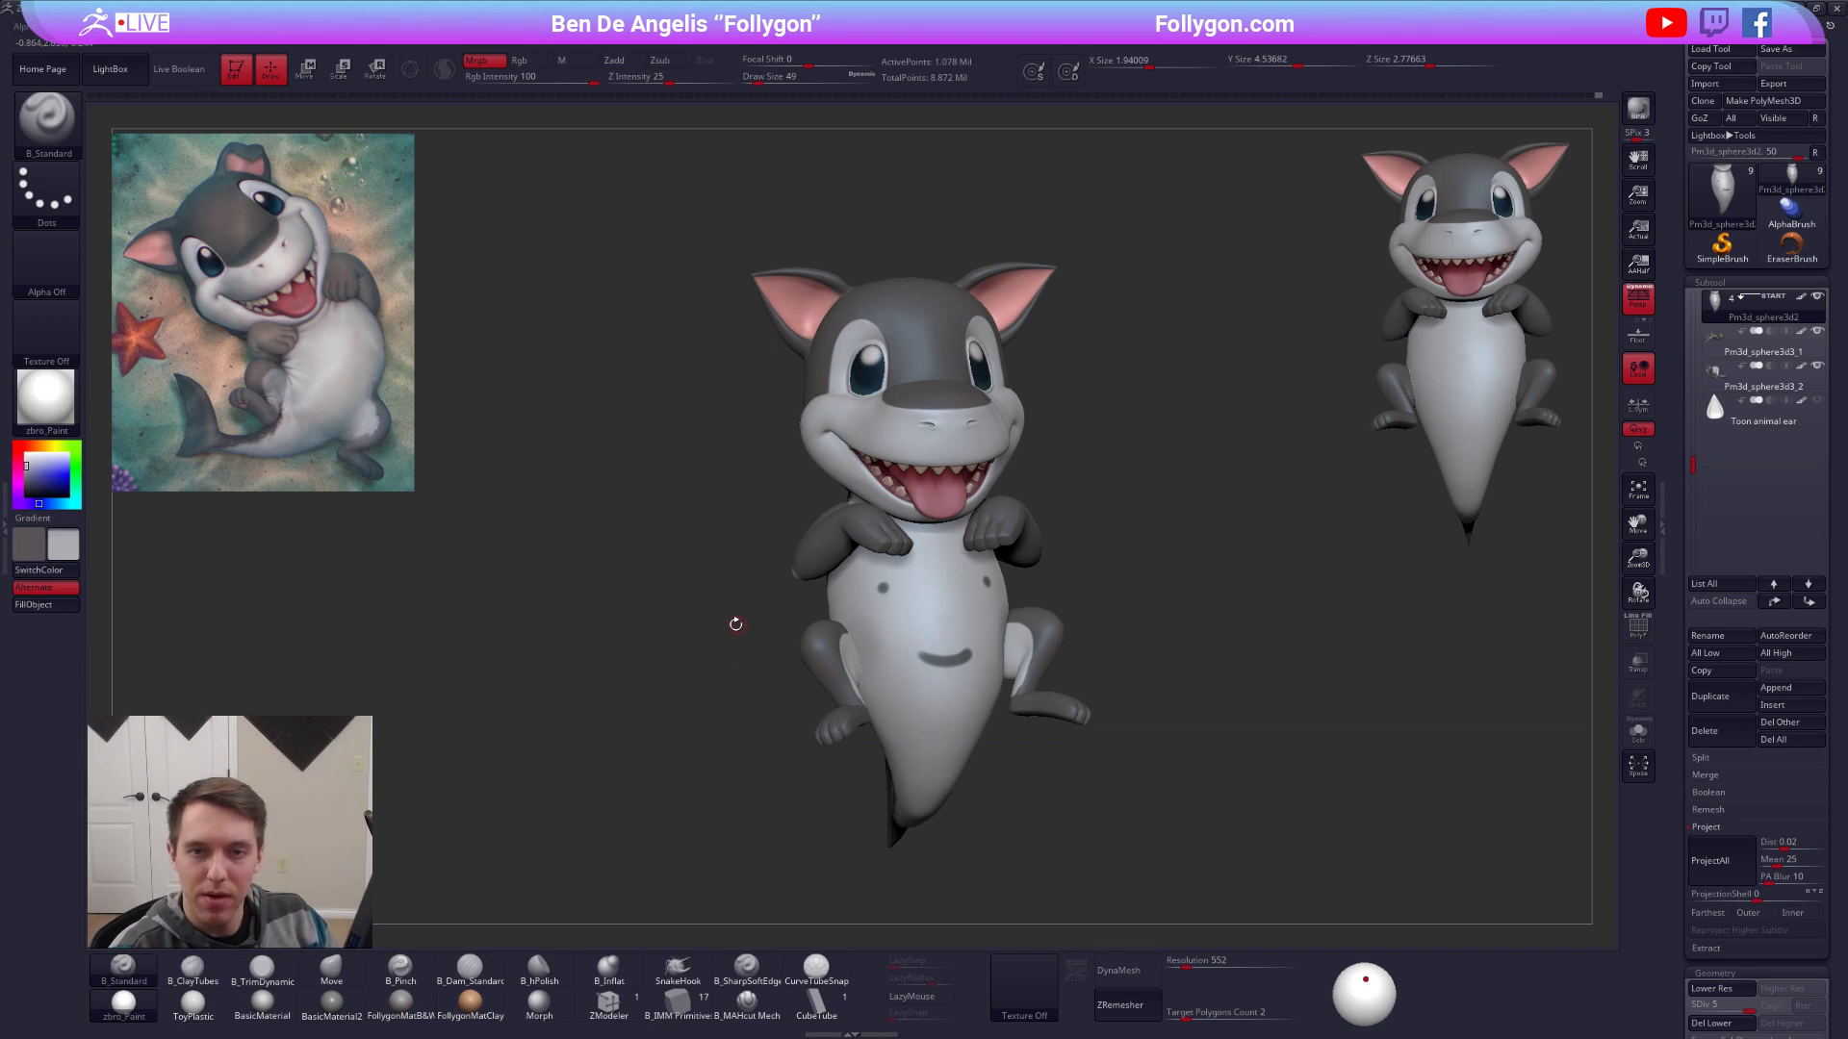
scroll(890, 639, up, 3)
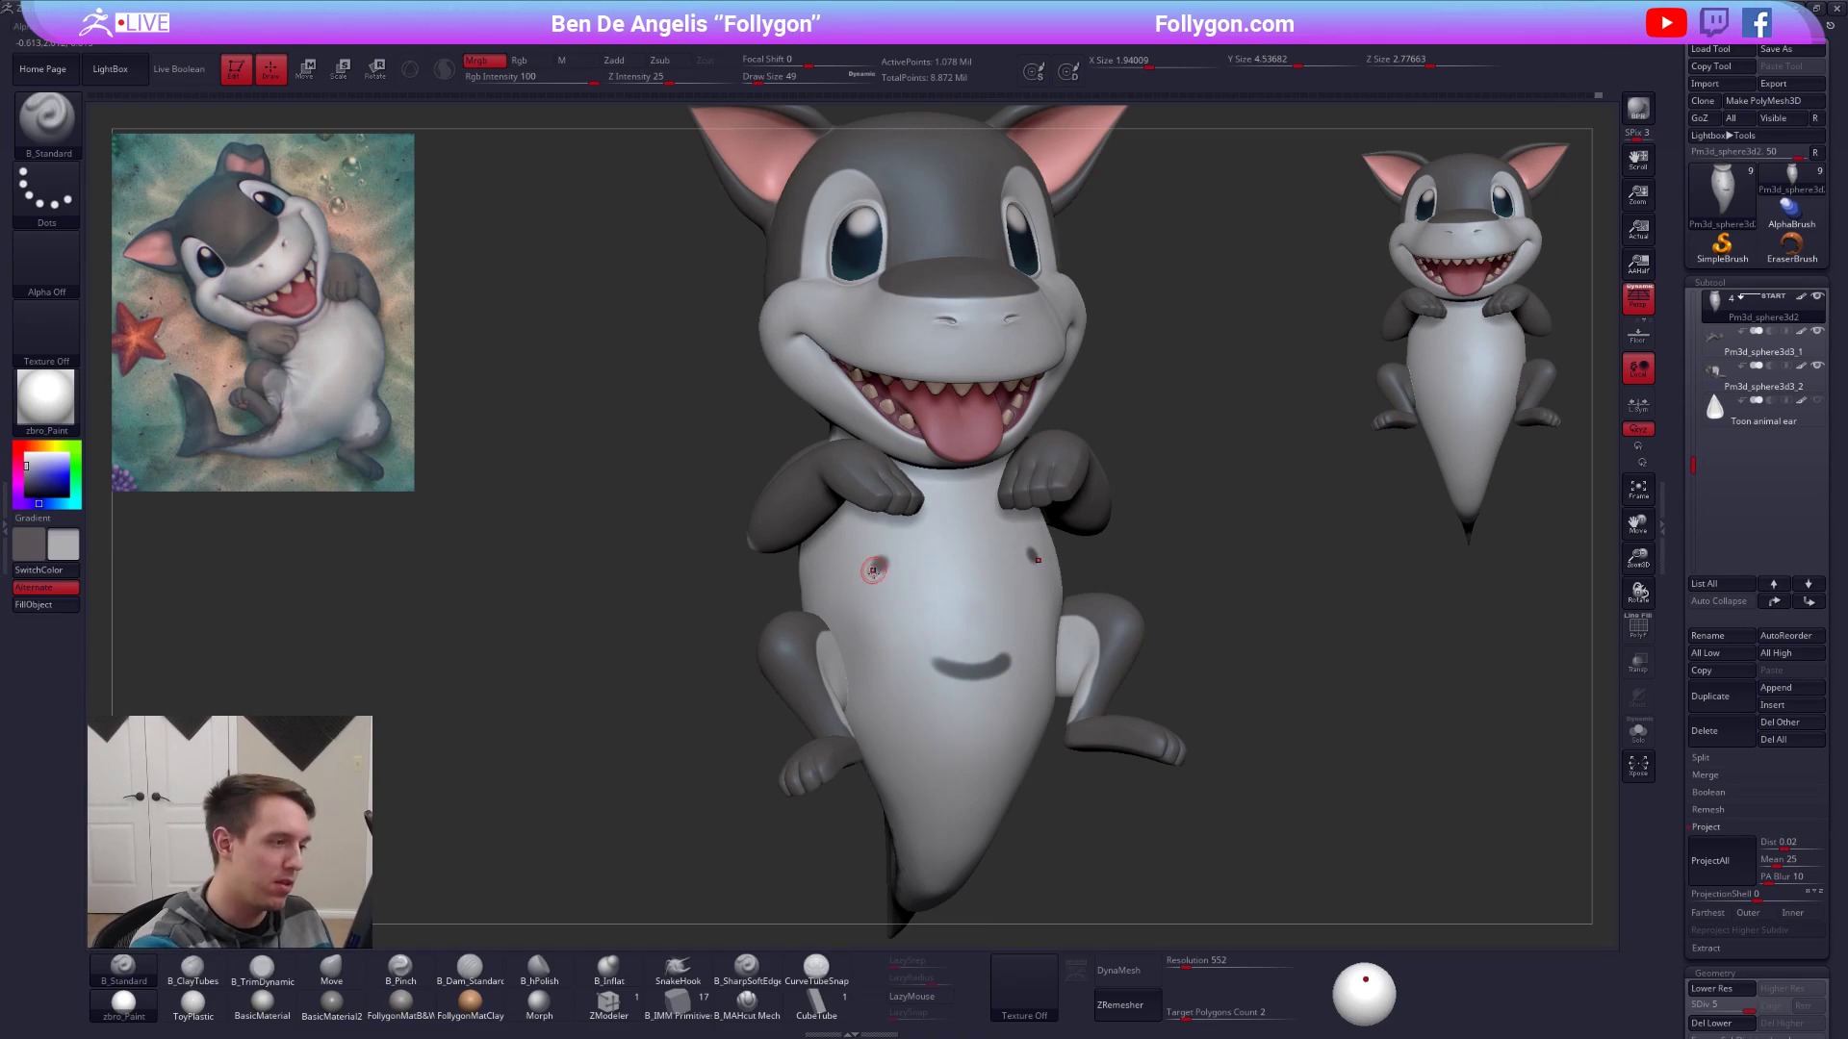
key(space)
drag(879, 581, 876, 563)
alt+drag(933, 661, 980, 671)
scroll(1058, 718, down, 3)
mouse_move(1057, 718)
right_down()
mouse_move(1029, 727)
mouse_move(990, 687)
right_up()
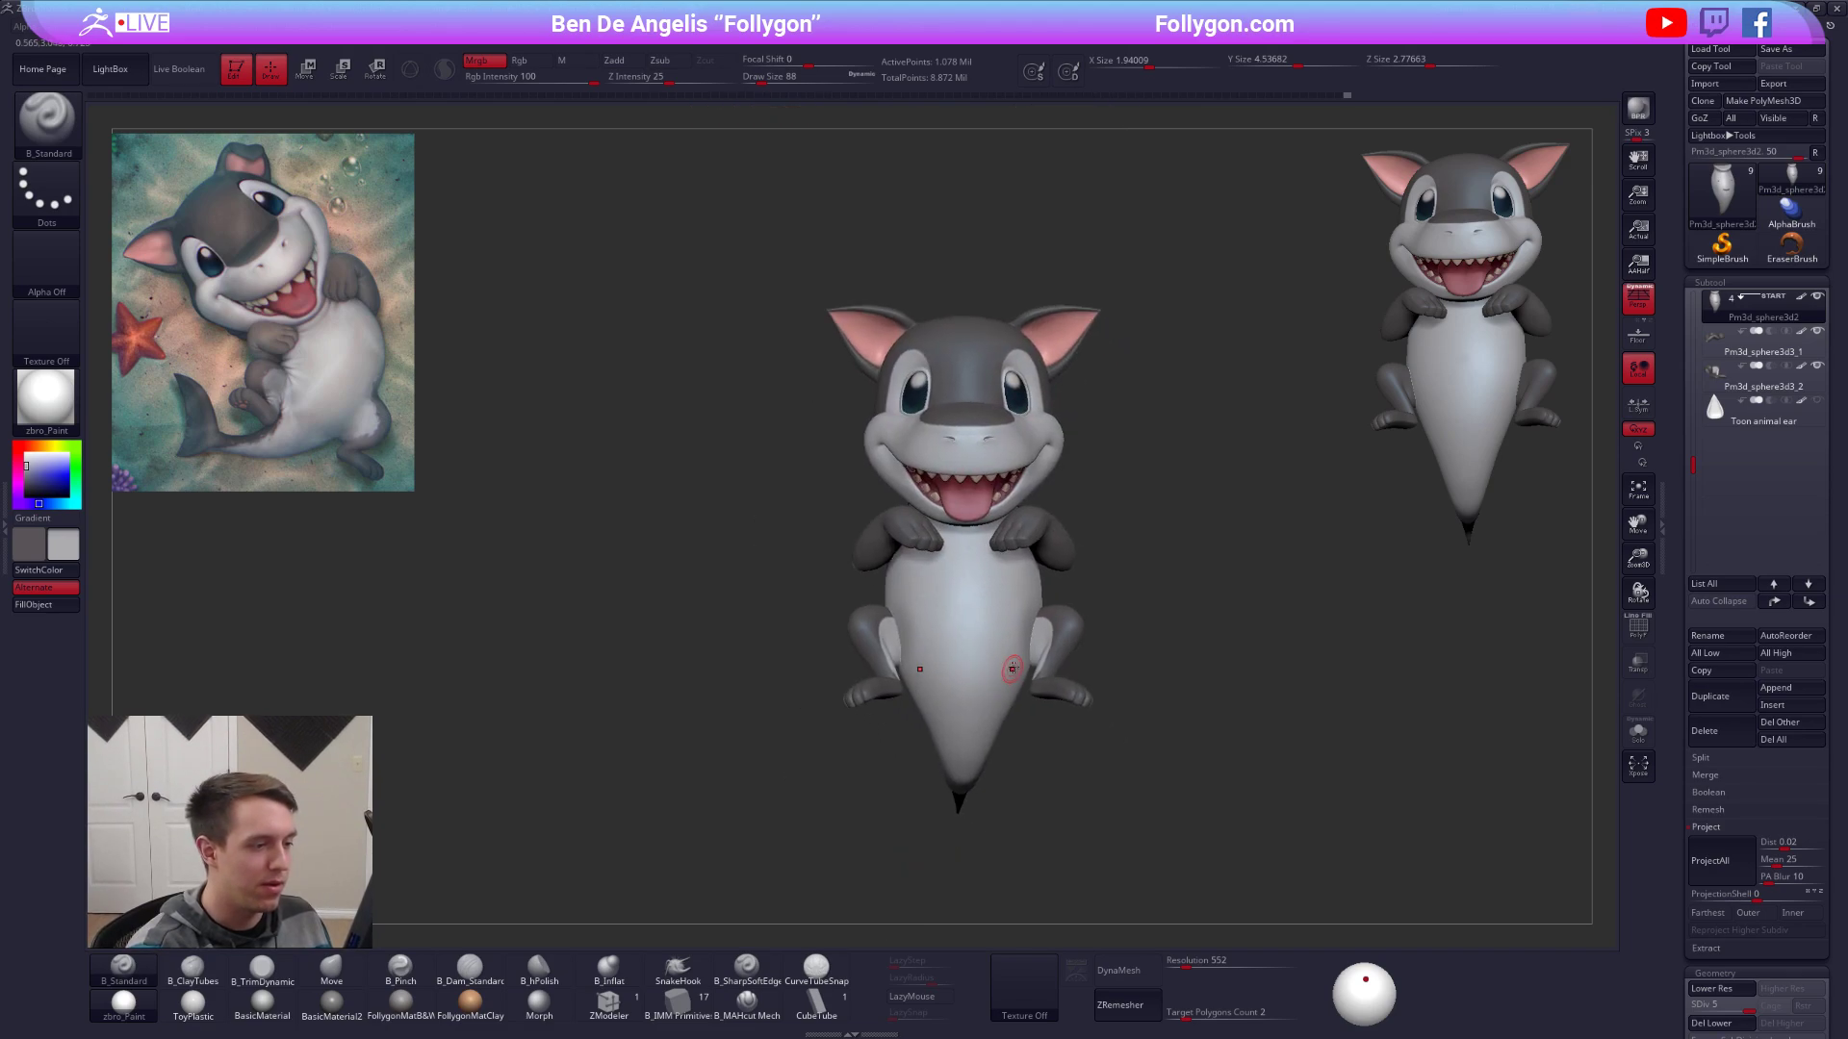
Examine the full character's belly and markings from the front and slightly turned views.
key(space)
drag(1015, 668, 1025, 665)
mouse_move(1025, 666)
right_down()
mouse_move(1061, 691)
mouse_move(961, 648)
right_up()
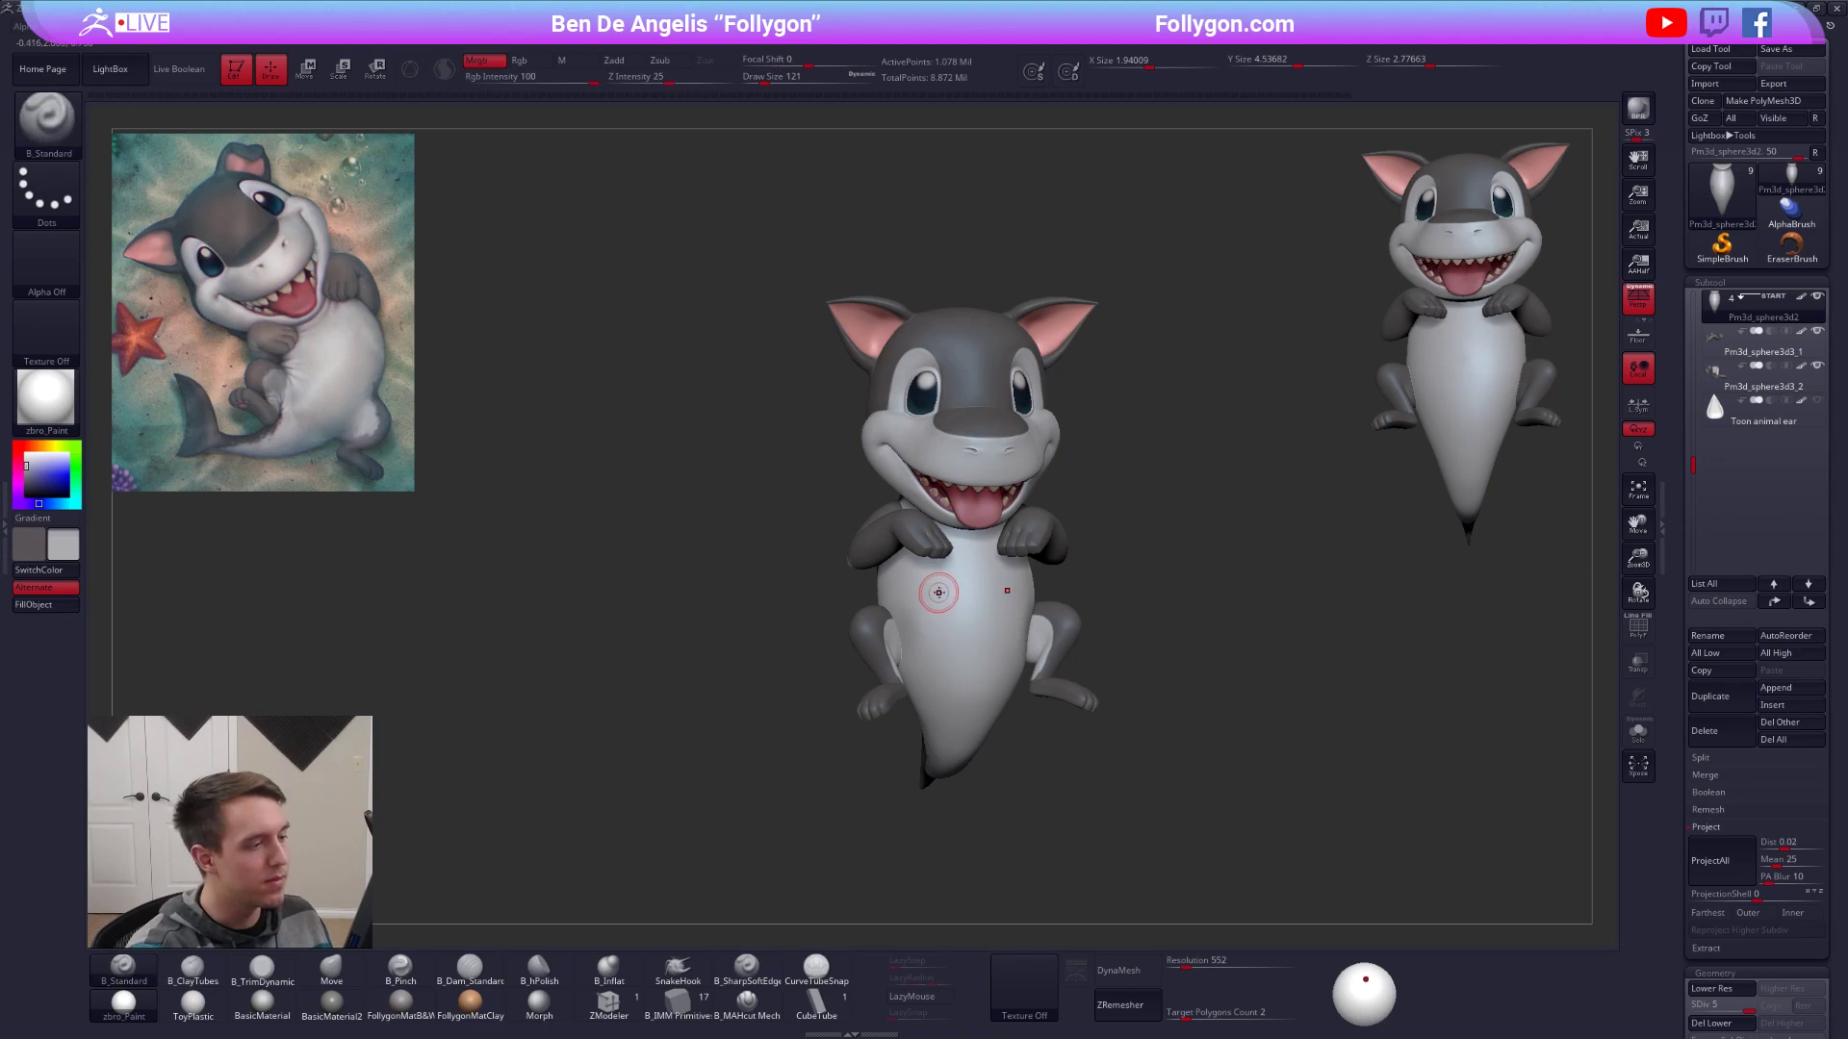
key(space)
drag(946, 601, 956, 603)
shift+right_drag(957, 604, 978, 628)
alt+right_drag(1033, 701, 994, 674)
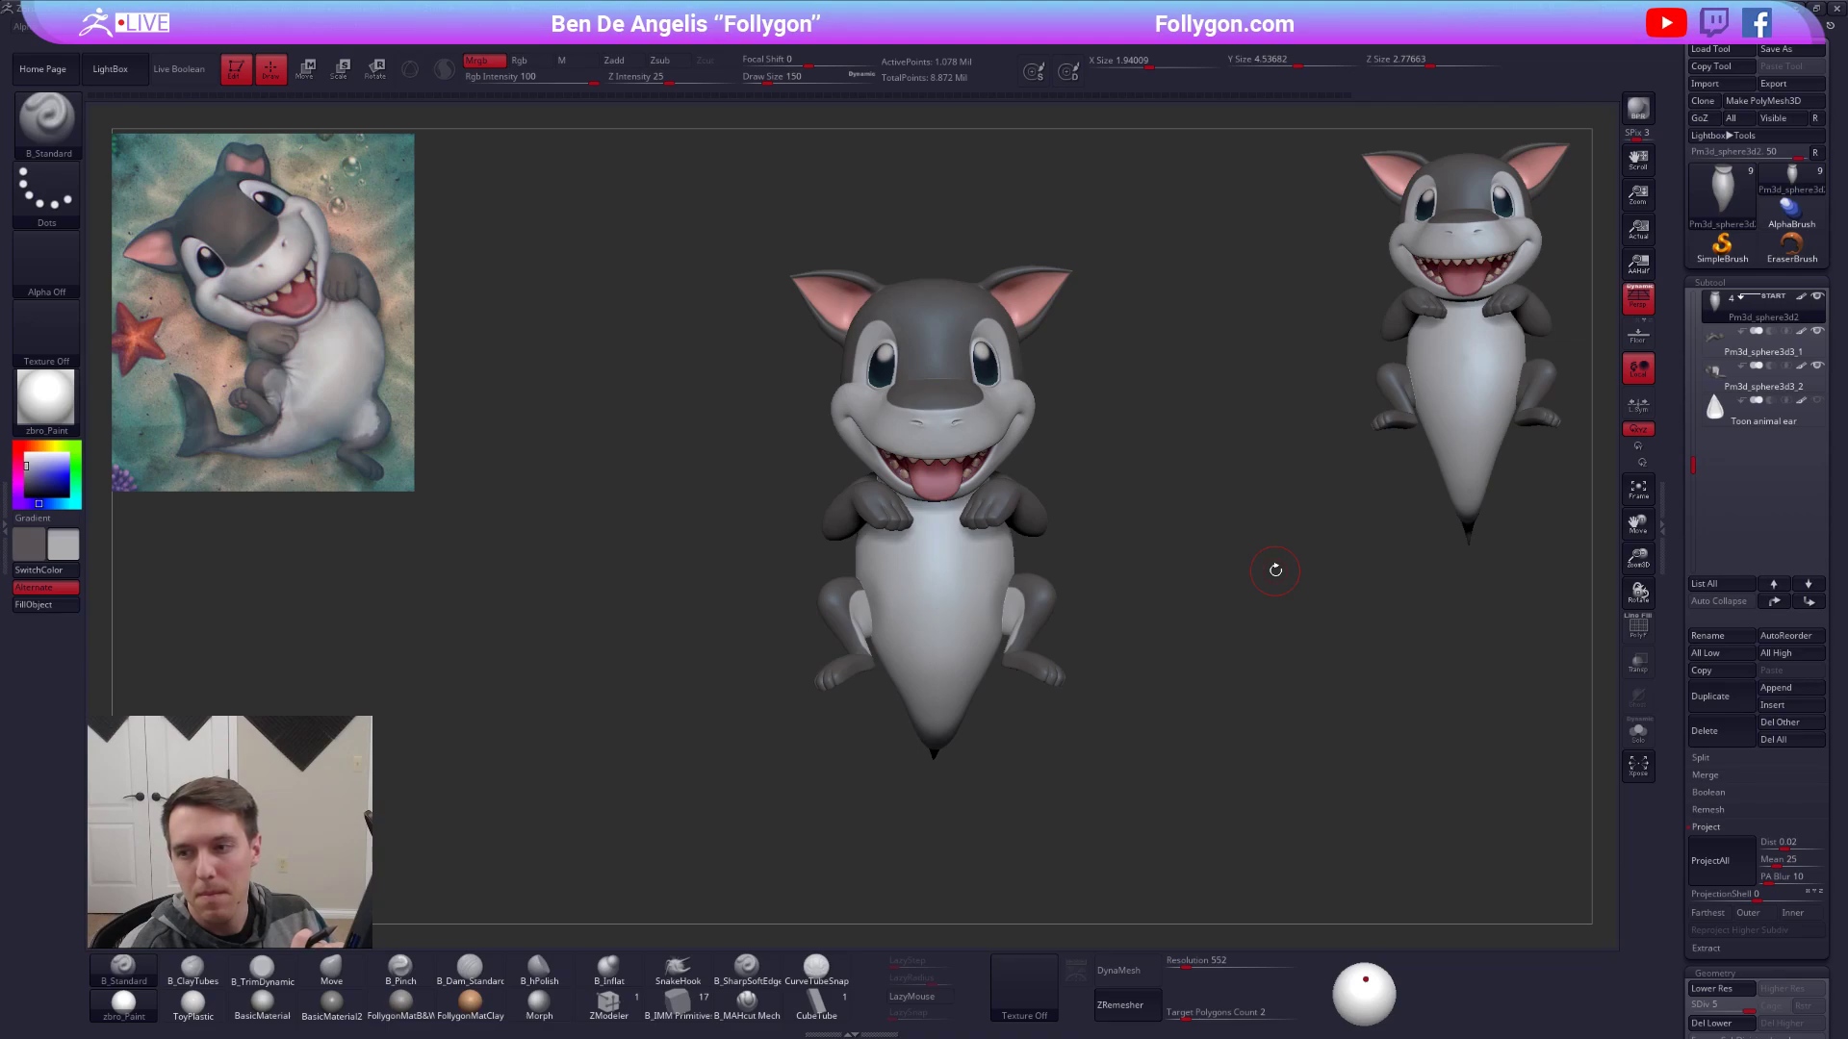
drag(1276, 571, 929, 708)
Select the arms, sample their dark grey and paint over the light patch on the elbow.
alt+click(1045, 501)
key(s)
drag(1046, 500, 1011, 498)
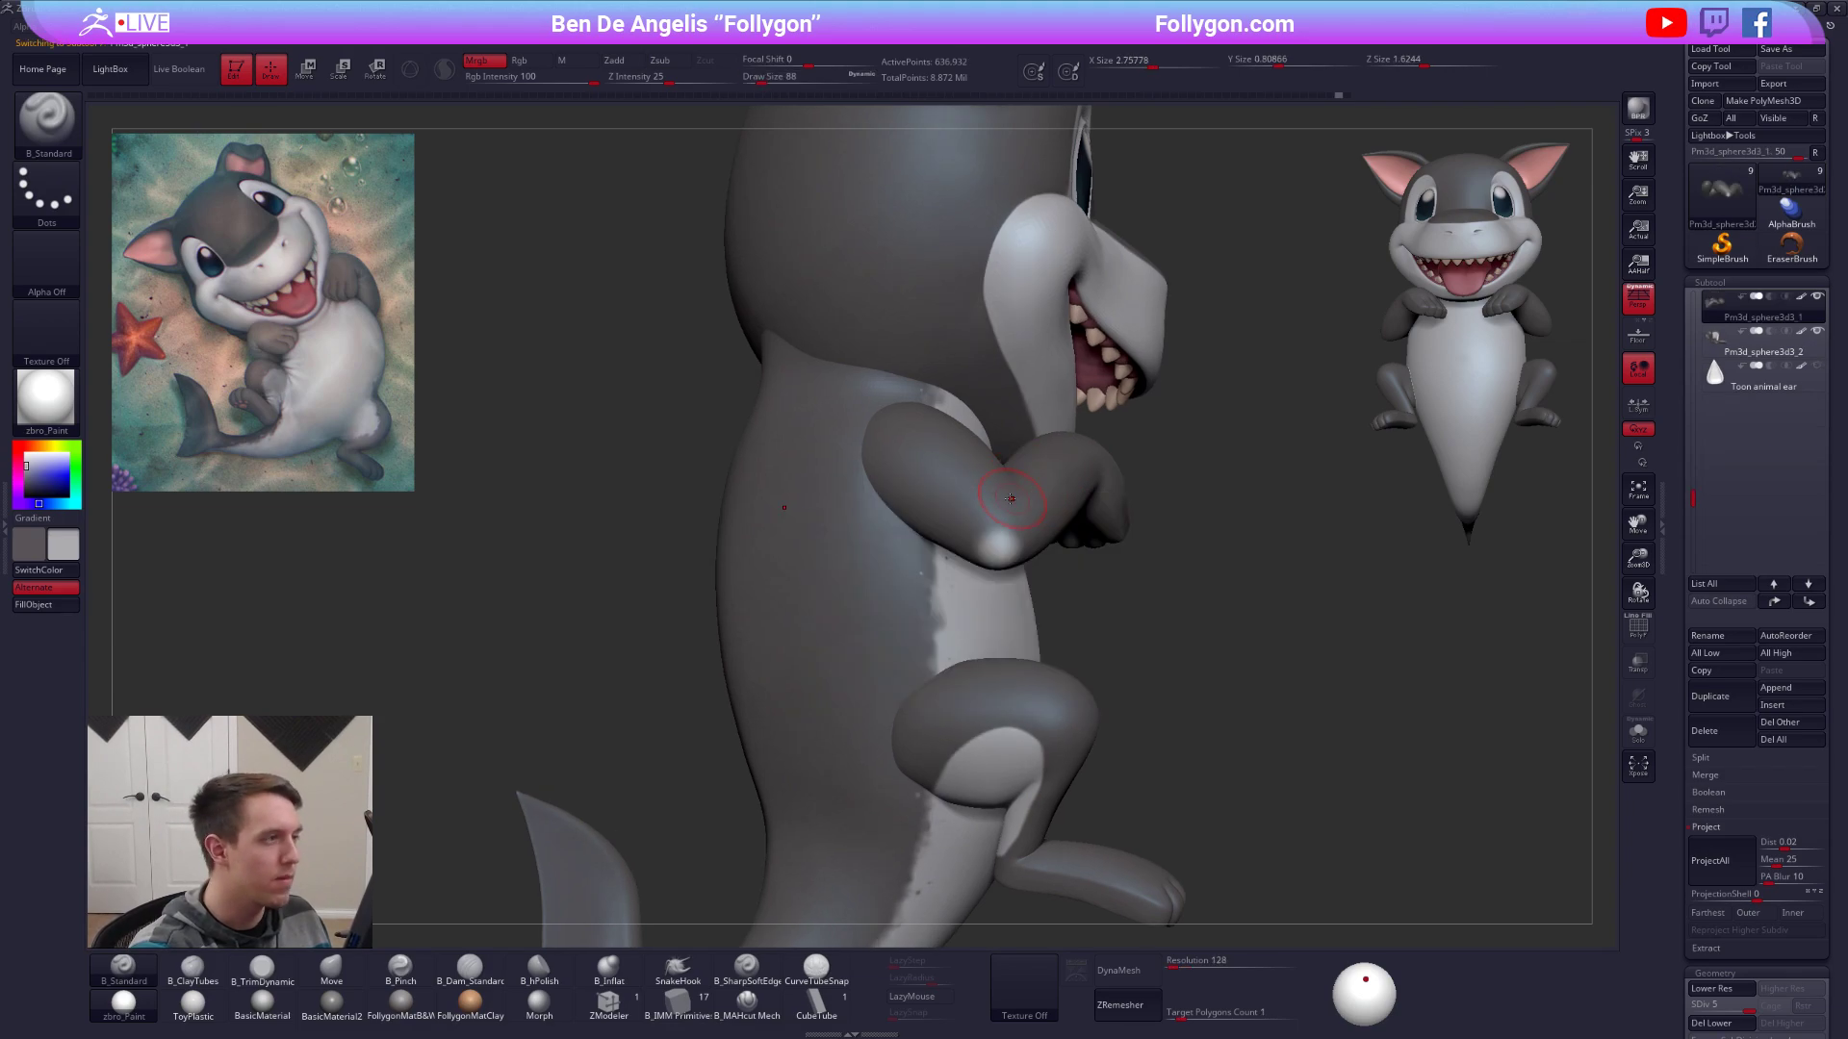
key(c)
drag(1203, 548, 1169, 525)
click(1169, 525)
drag(999, 531, 1005, 544)
alt+right_drag(1002, 557, 1023, 503)
key(alt+s)
mouse_move(1194, 539)
right_down()
mouse_move(1107, 568)
mouse_move(1052, 717)
right_up()
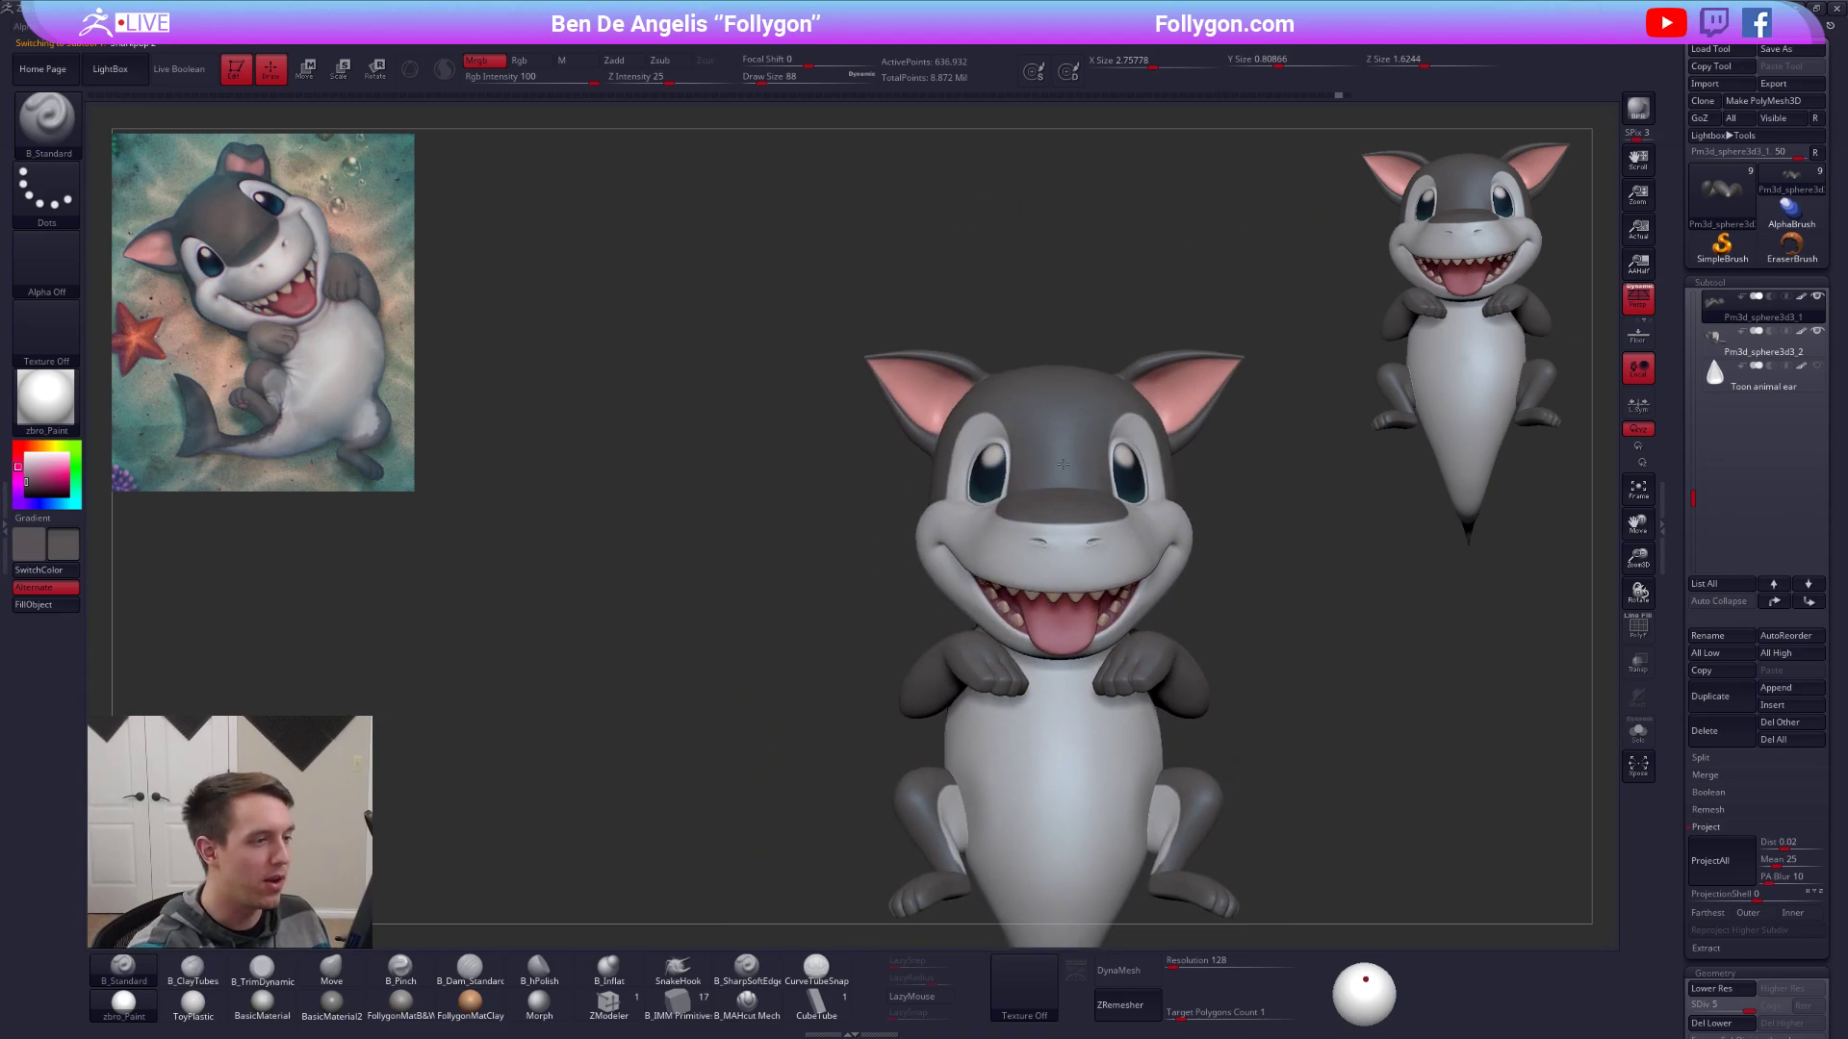
Select and isolate the head, and lower it by three subdivision levels with the ears in view.
alt+click(1062, 464)
right_drag(1107, 424, 1049, 563)
key(alt+s)
right_click(972, 606)
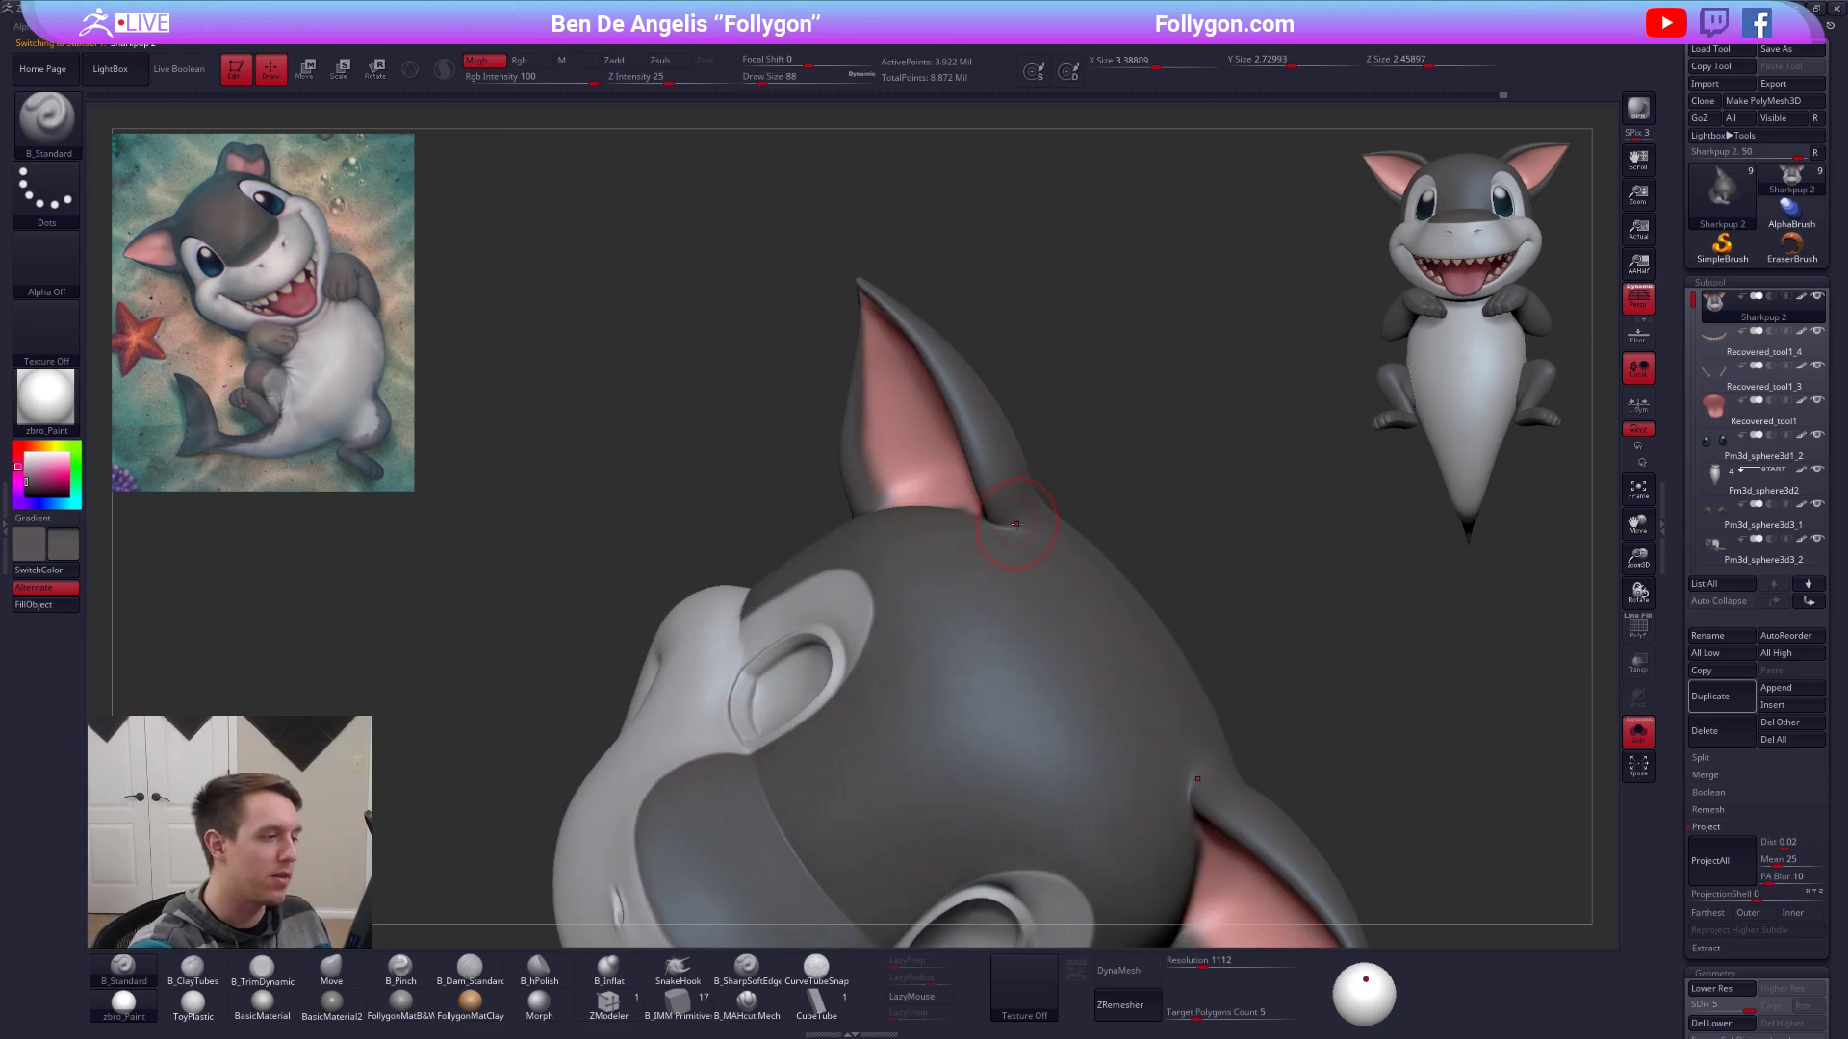
key(shift+d)
key(shift+d)
key(shift+d)
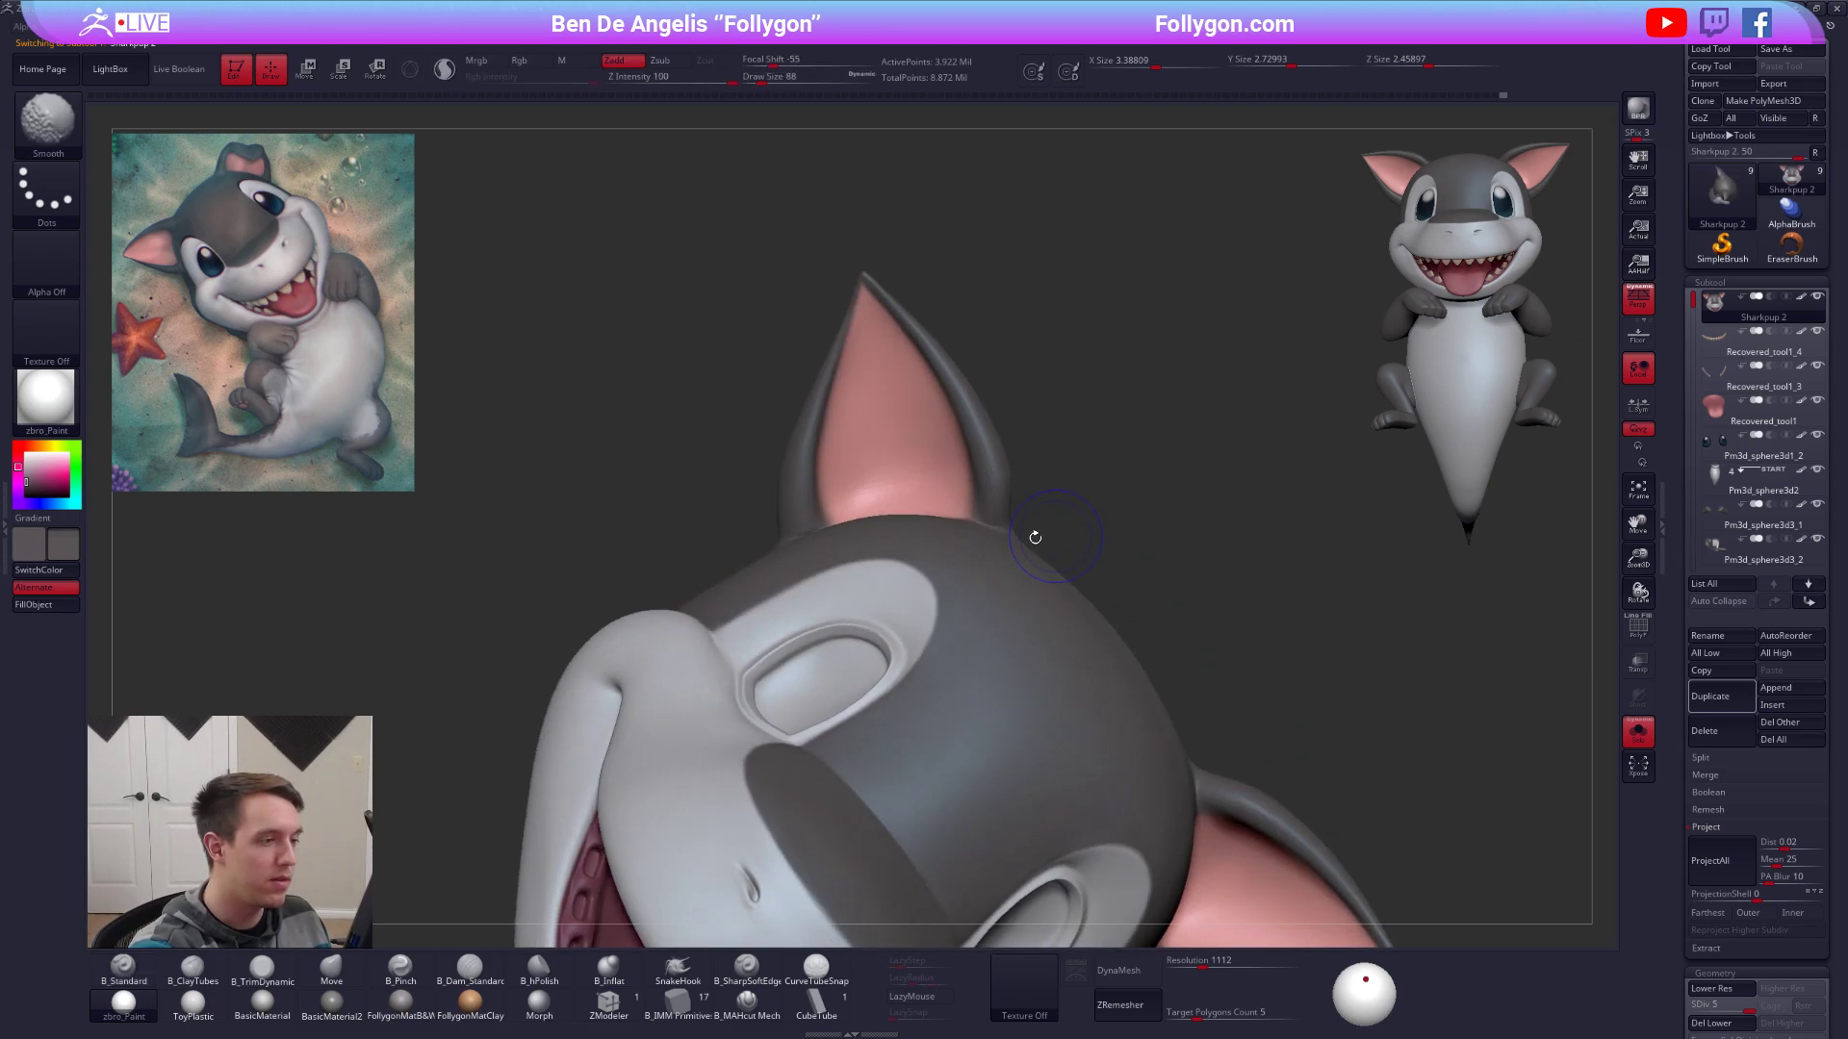
Raise the head one subdivision level and build up the ear's outer base with the ClayTubes brush at draw size 113.
right_drag(1031, 529, 1026, 470)
key(2)
key(space)
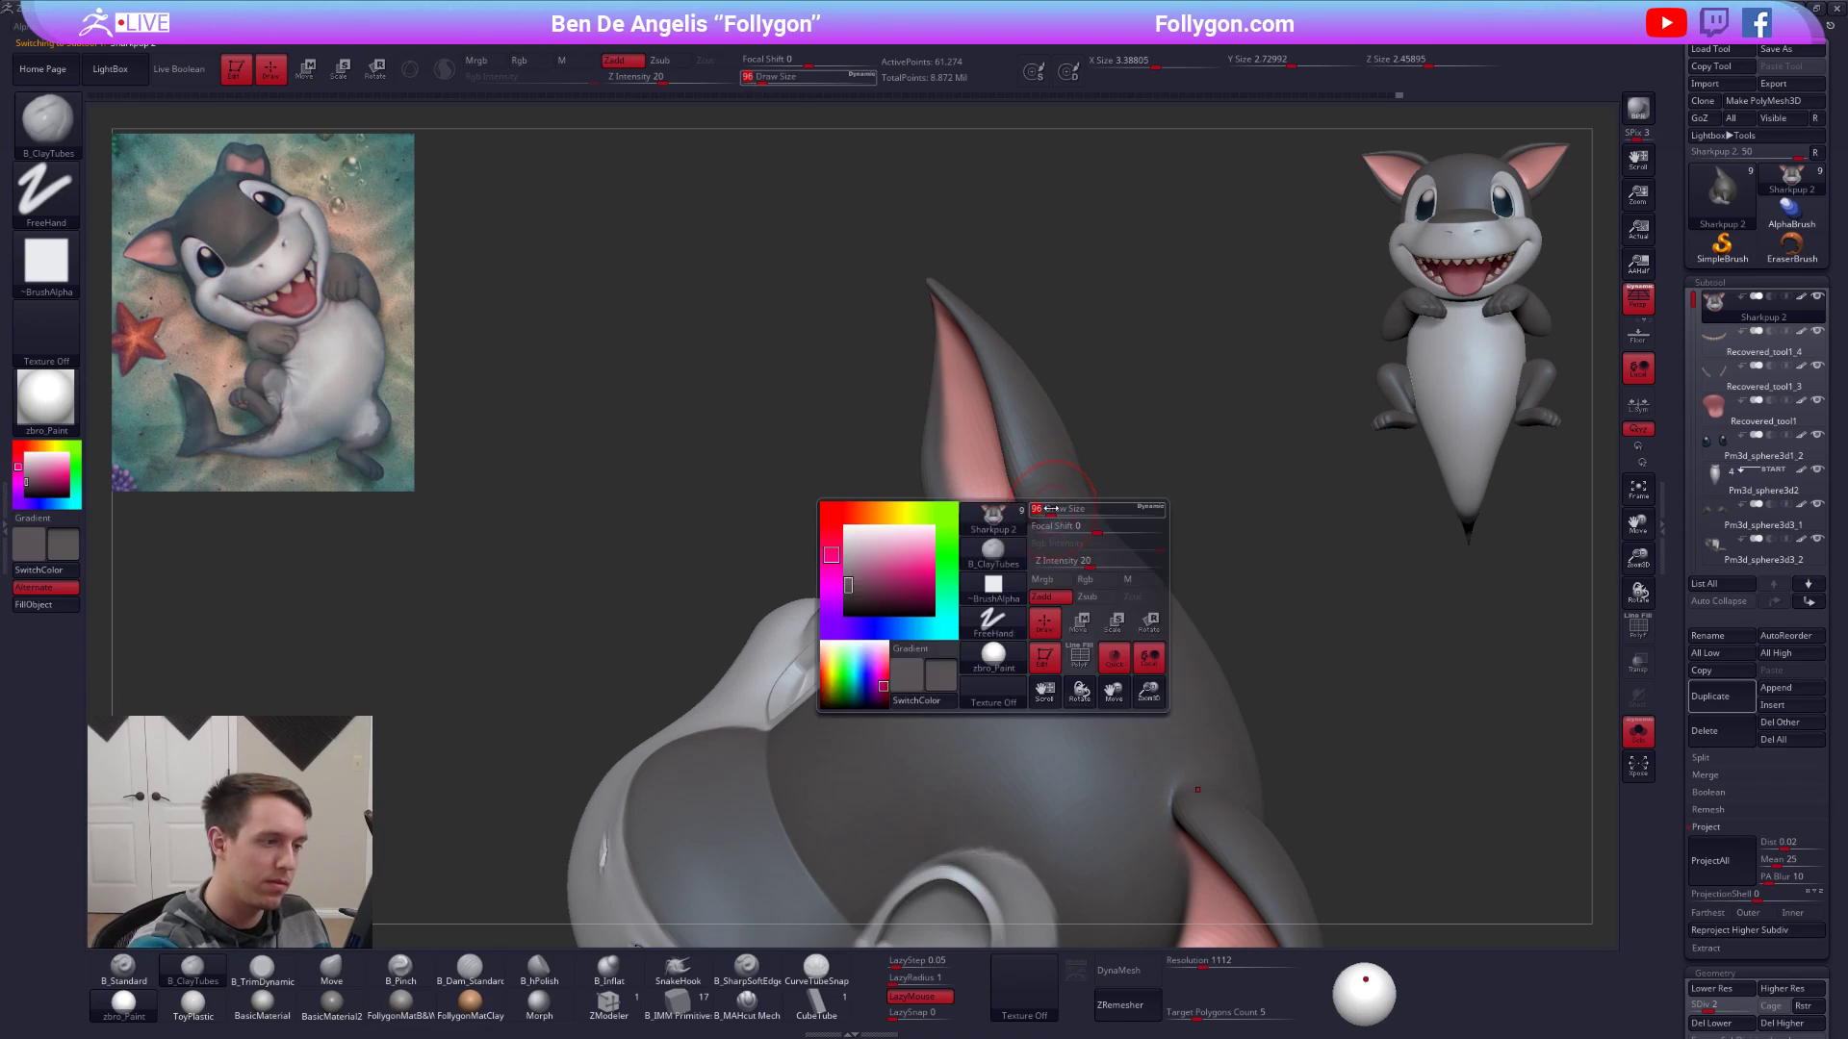
drag(1041, 535, 1045, 535)
mouse_move(1107, 508)
right_down()
mouse_move(1049, 490)
mouse_move(1074, 556)
mouse_move(1058, 527)
mouse_move(1107, 511)
mouse_move(1077, 452)
mouse_move(1085, 493)
mouse_move(1001, 553)
right_up()
key(d)
key(space)
drag(994, 560, 997, 560)
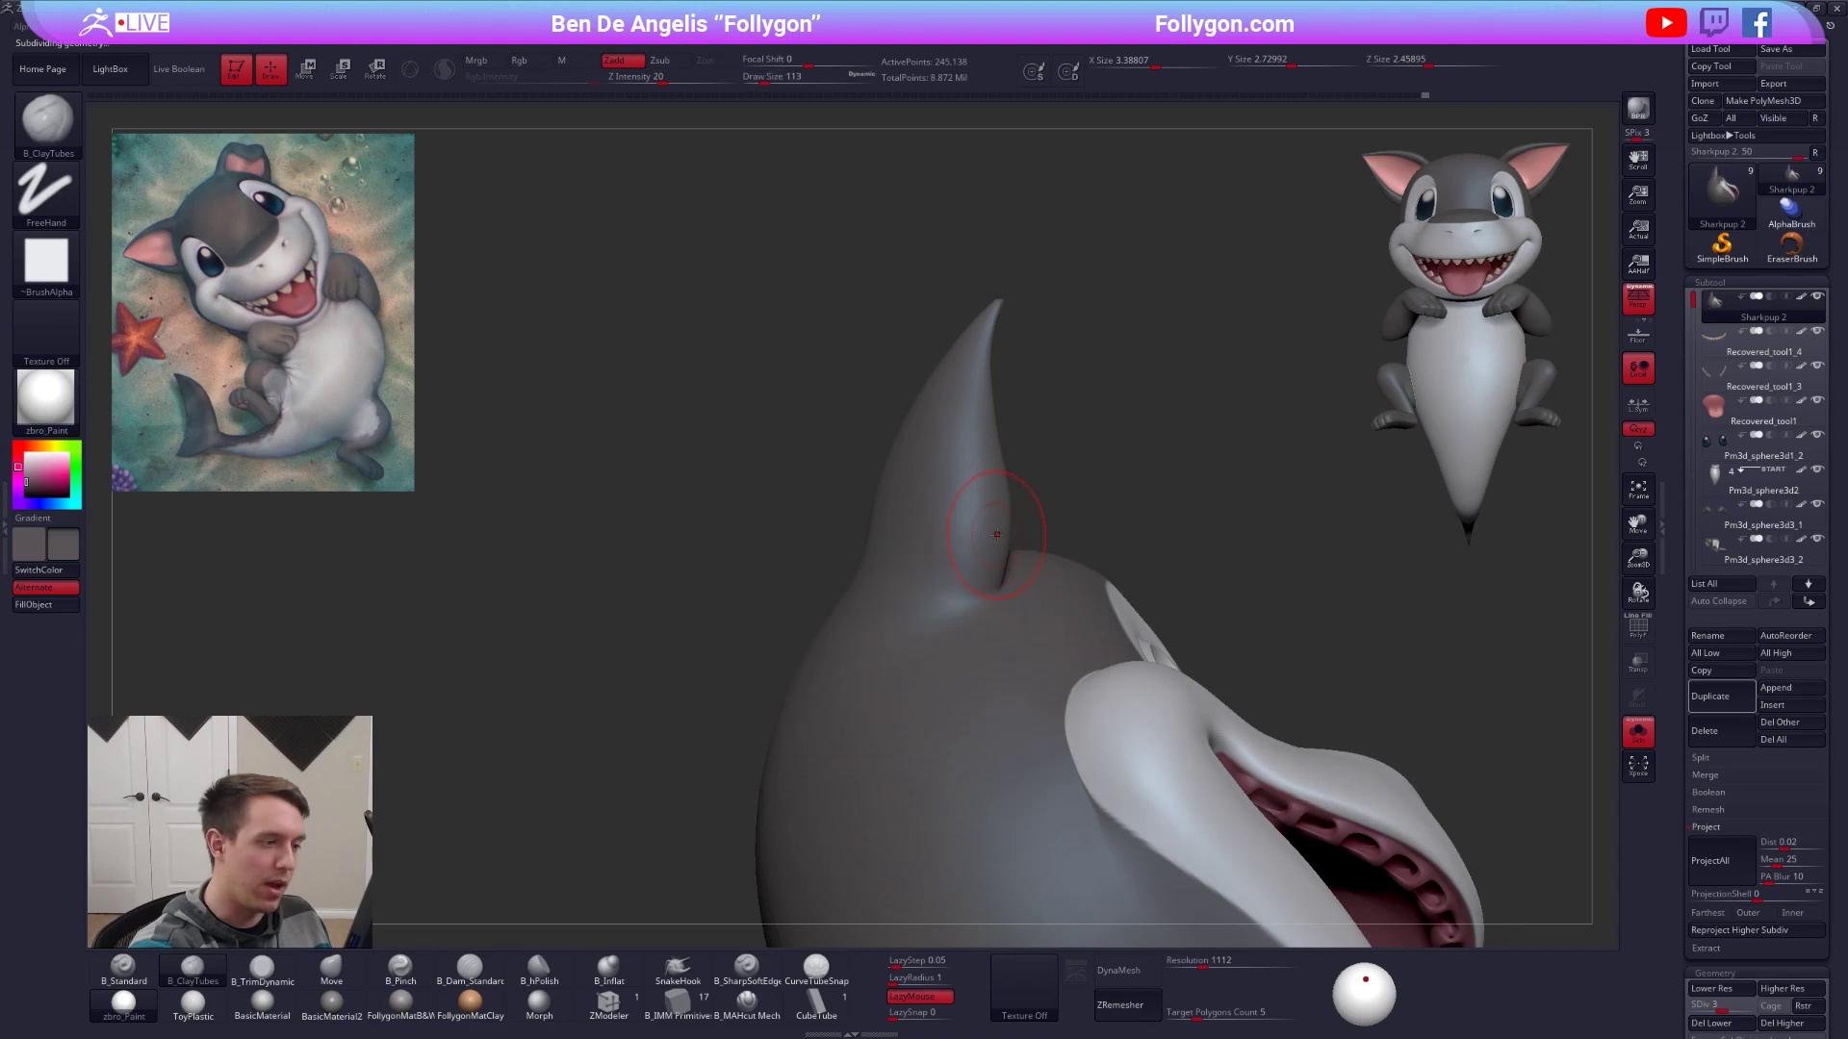
right_drag(978, 627, 973, 554)
drag(961, 561, 938, 611)
Smooth the crease at the front of the ear's base and set the ClayTubes draw size to 170.
alt+right_drag(937, 597, 1012, 587)
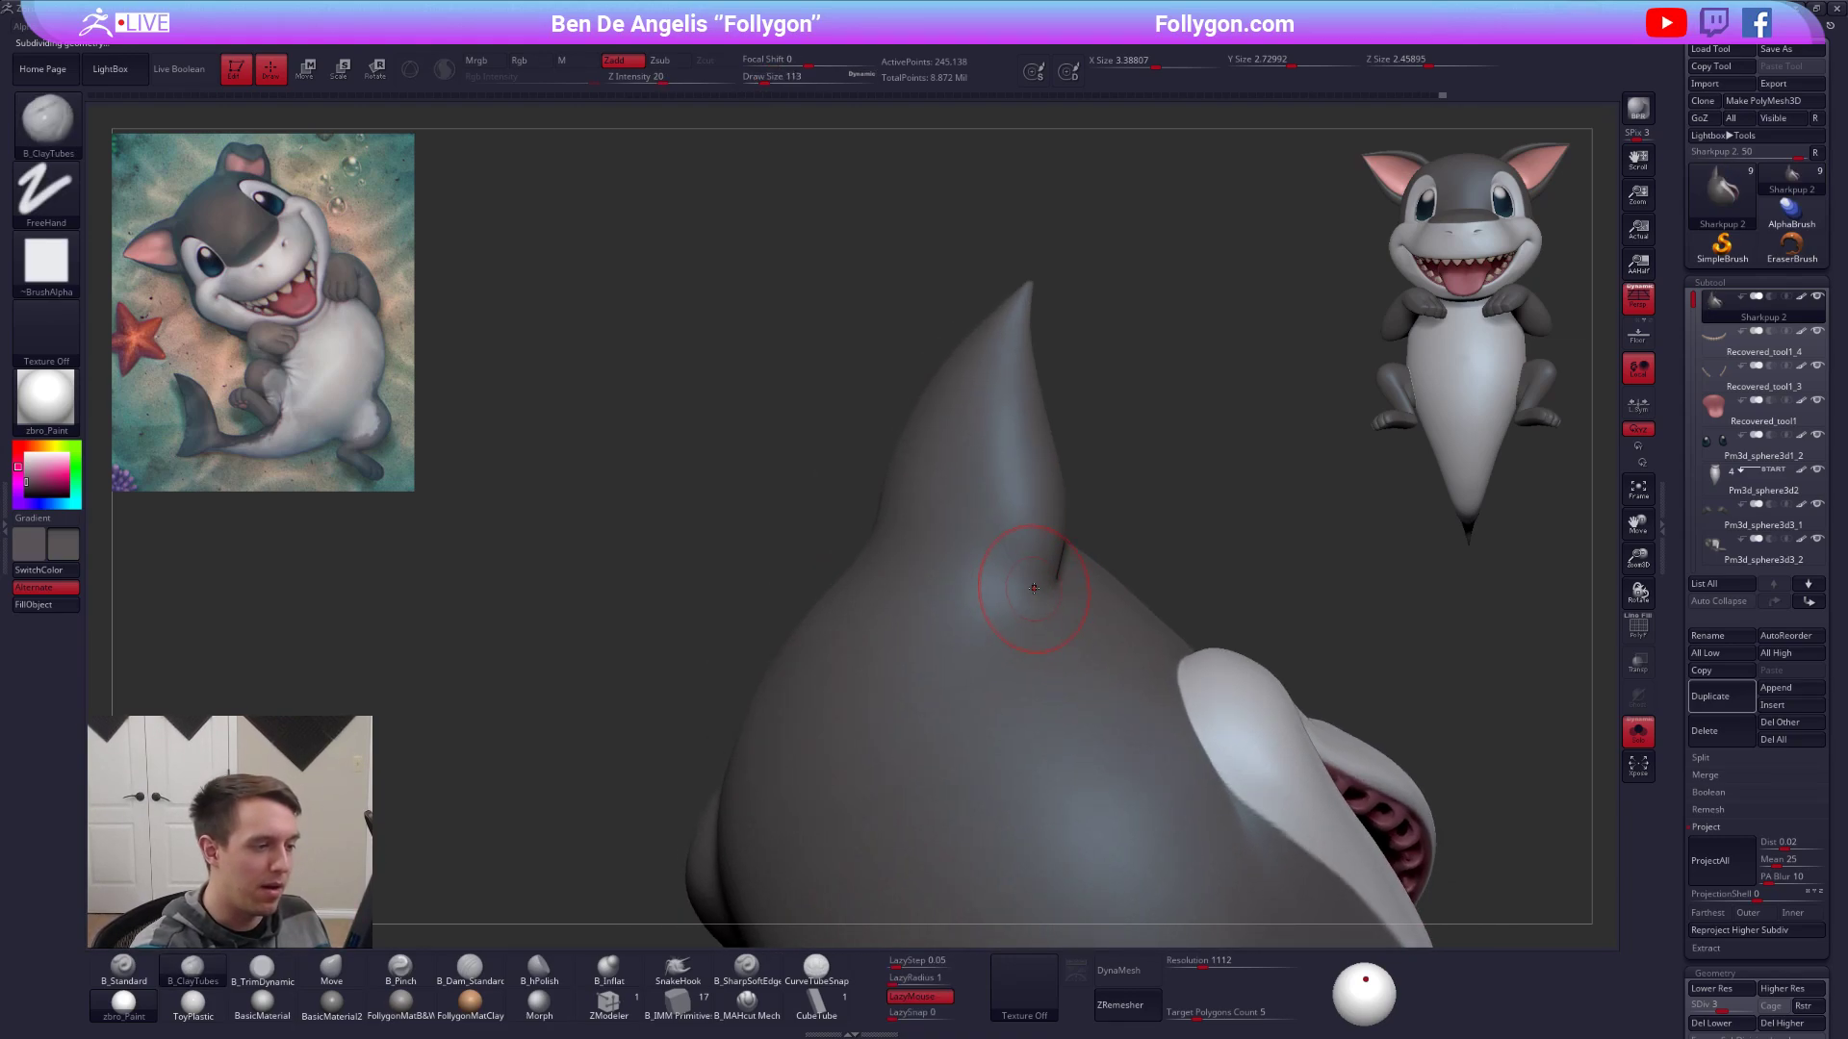
shift+drag(1055, 539, 1047, 583)
right_drag(856, 635, 953, 647)
key(space)
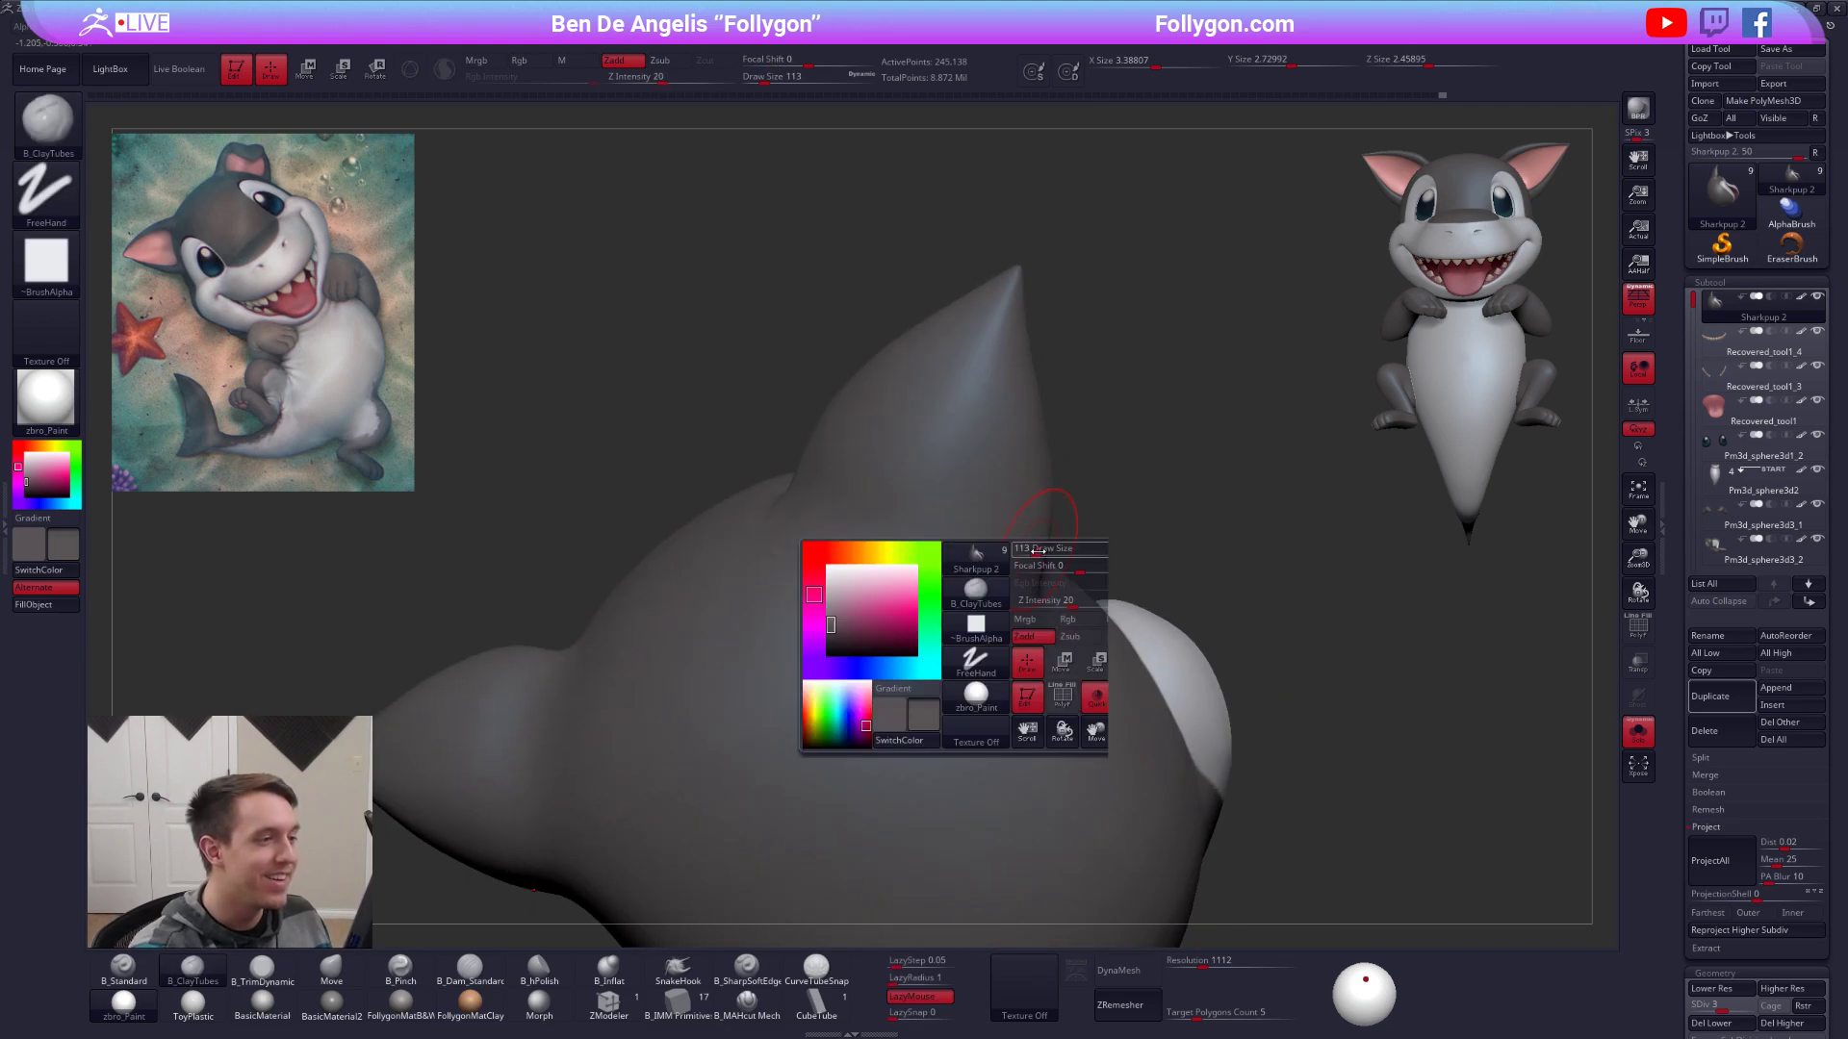
drag(1041, 567, 1051, 568)
Adjust the ear's silhouette with the Move brush at draw size 181.
alt+right_drag(1053, 568, 1135, 650)
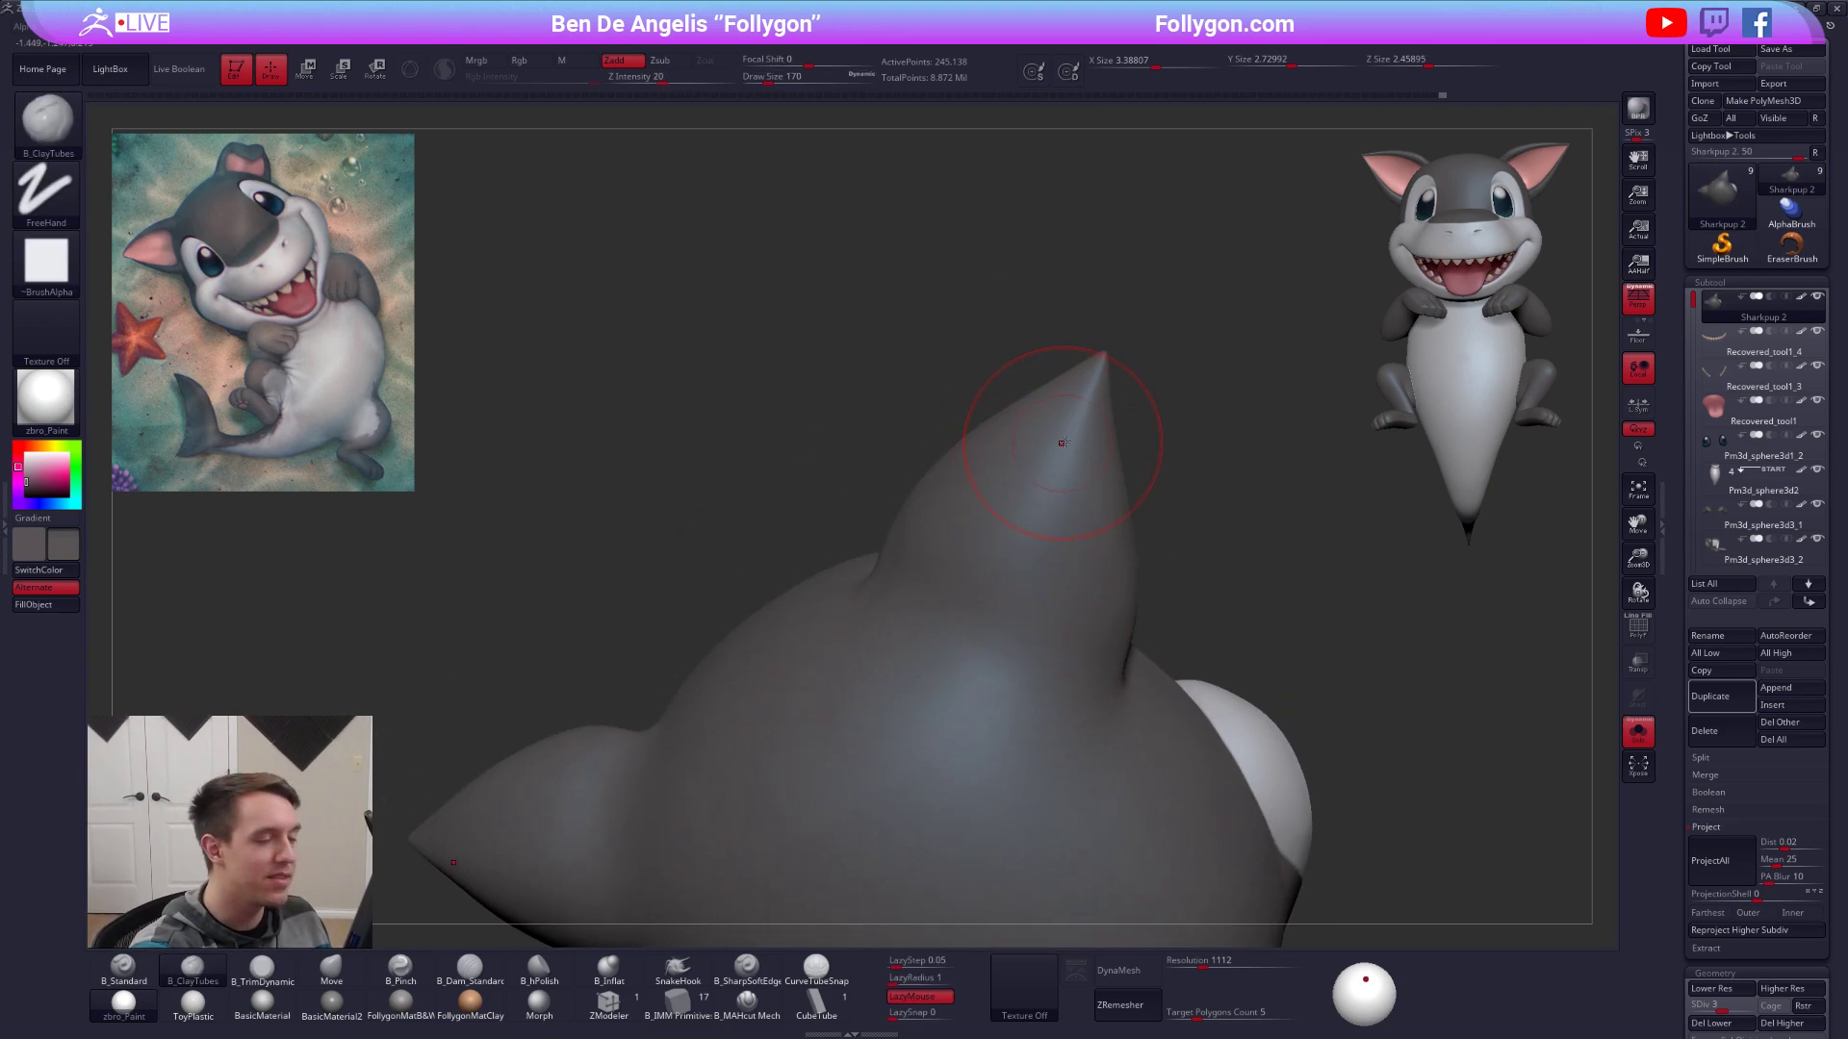
key(b)
key(m)
key(v)
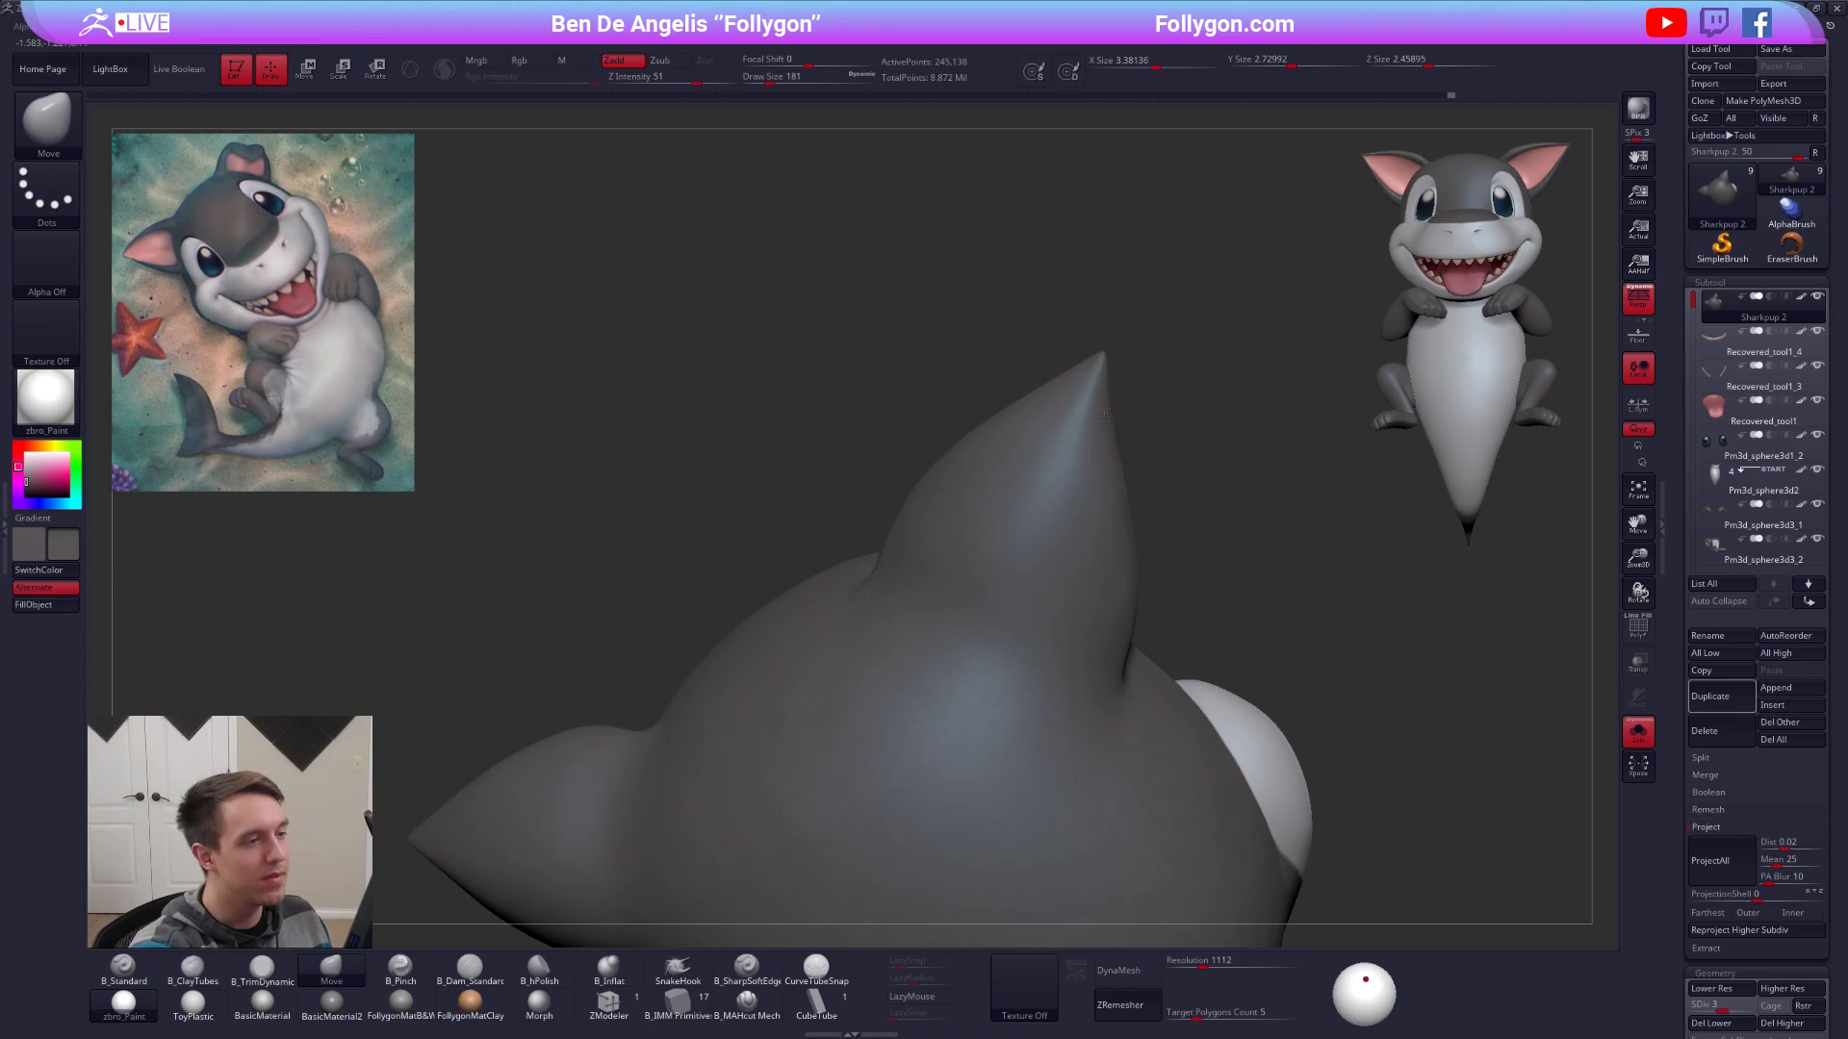
ctrl+right_drag(1105, 416, 1078, 510)
mouse_move(948, 568)
alt+right_down()
mouse_move(1018, 586)
mouse_move(988, 537)
alt+right_up()
Smooth the back of the ear's base at a lower subdivision level, and return the head to its highest level with ClayTubes active.
key(b)
key(c)
key(t)
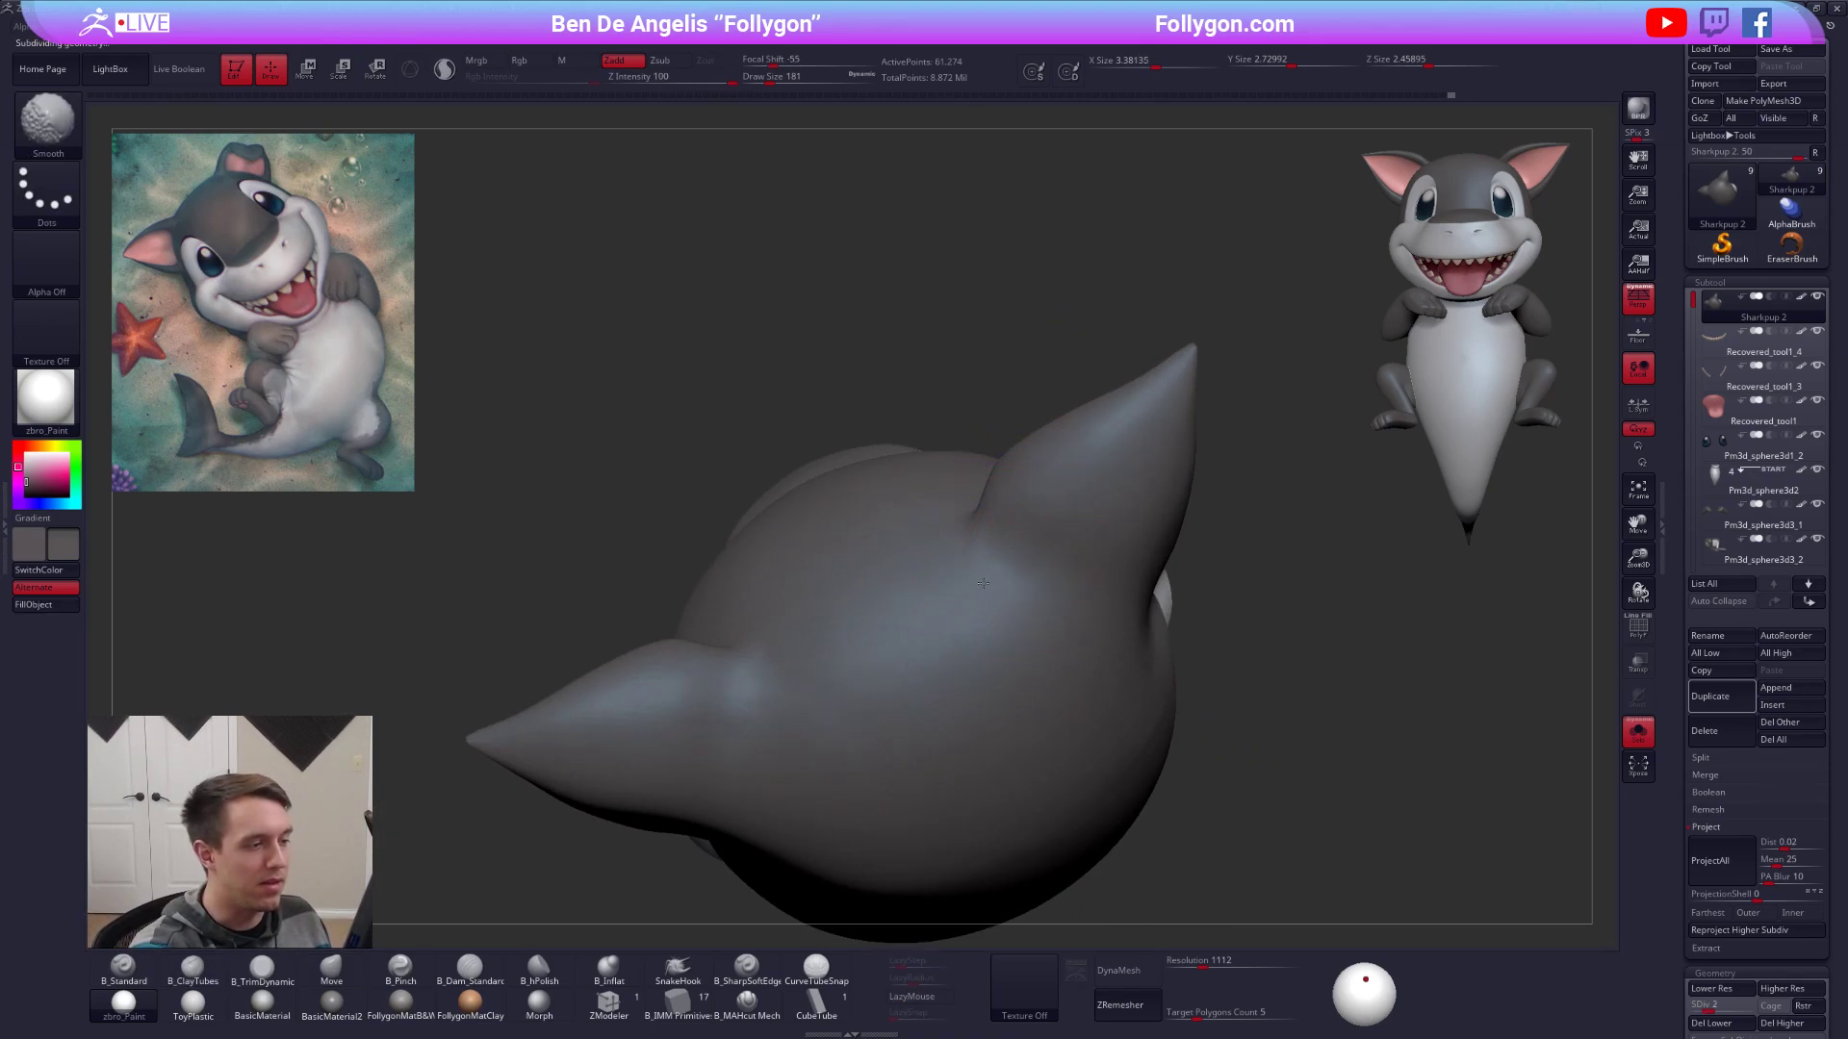
key(shift+d)
key(d)
key(shift)
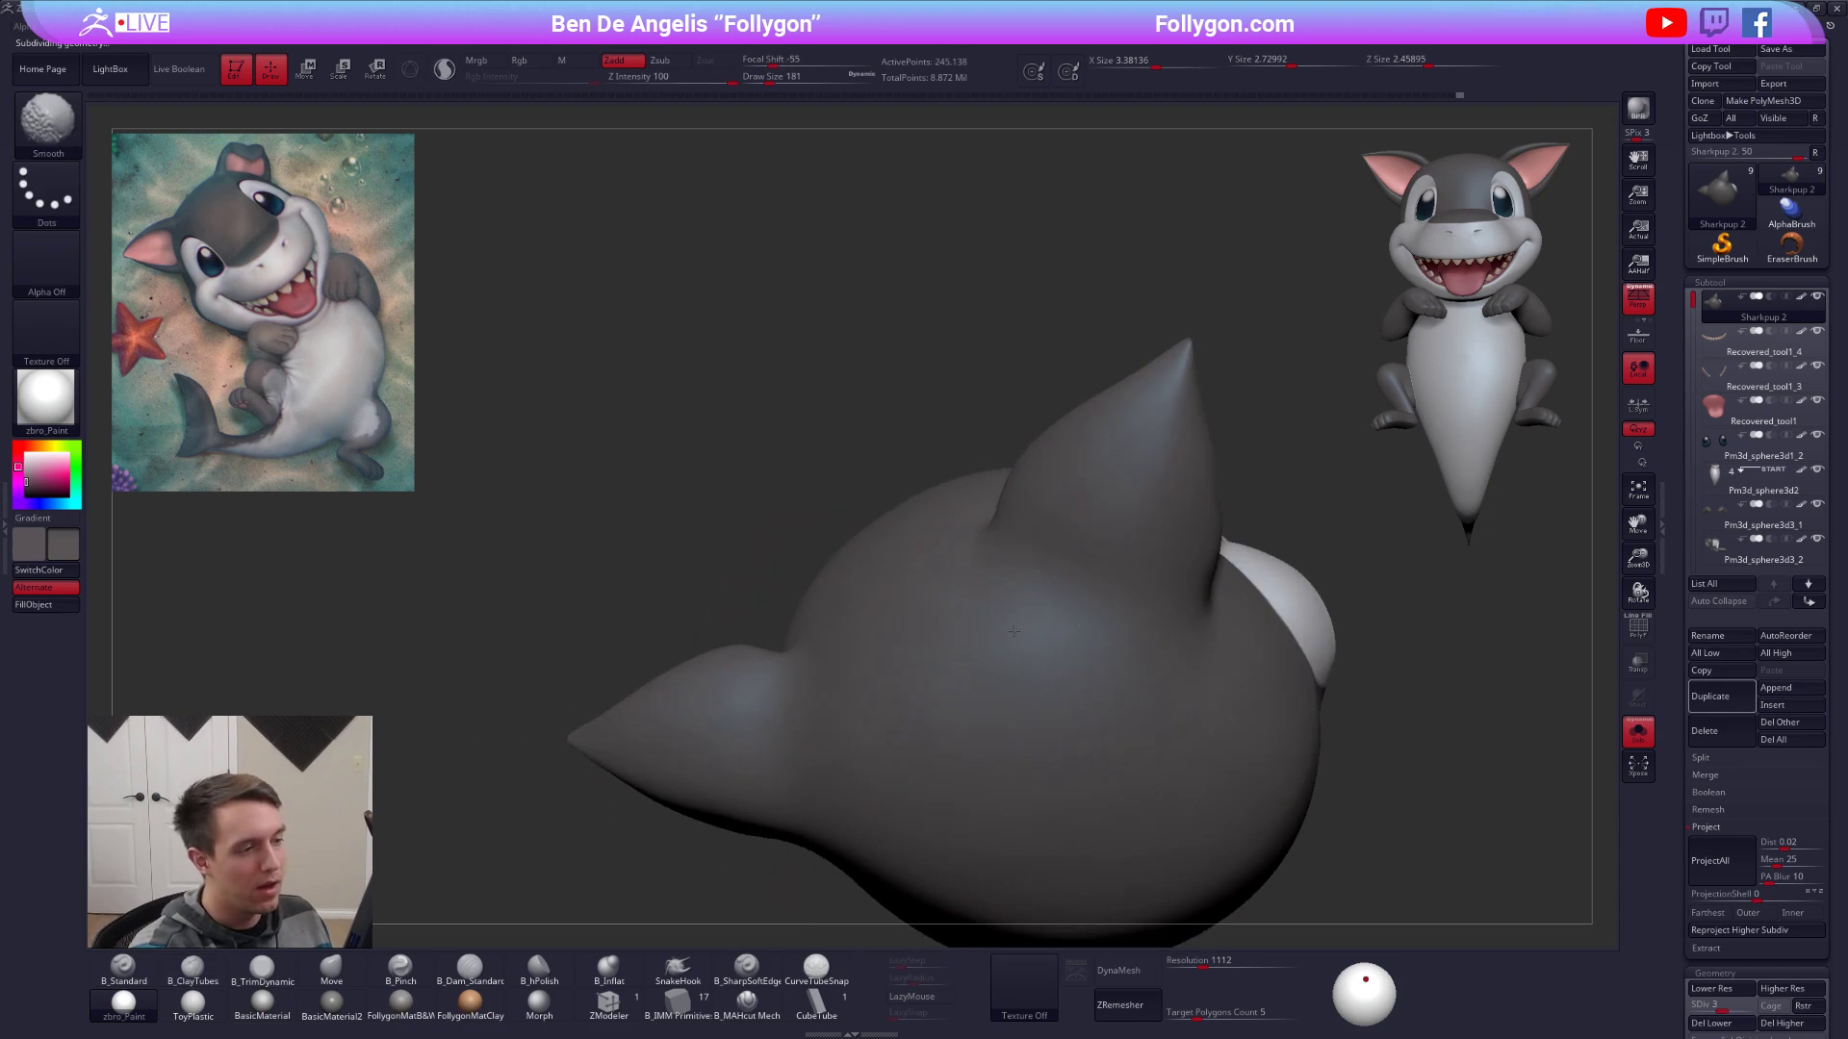
right_drag(1014, 631, 1040, 616)
key(d)
key(d)
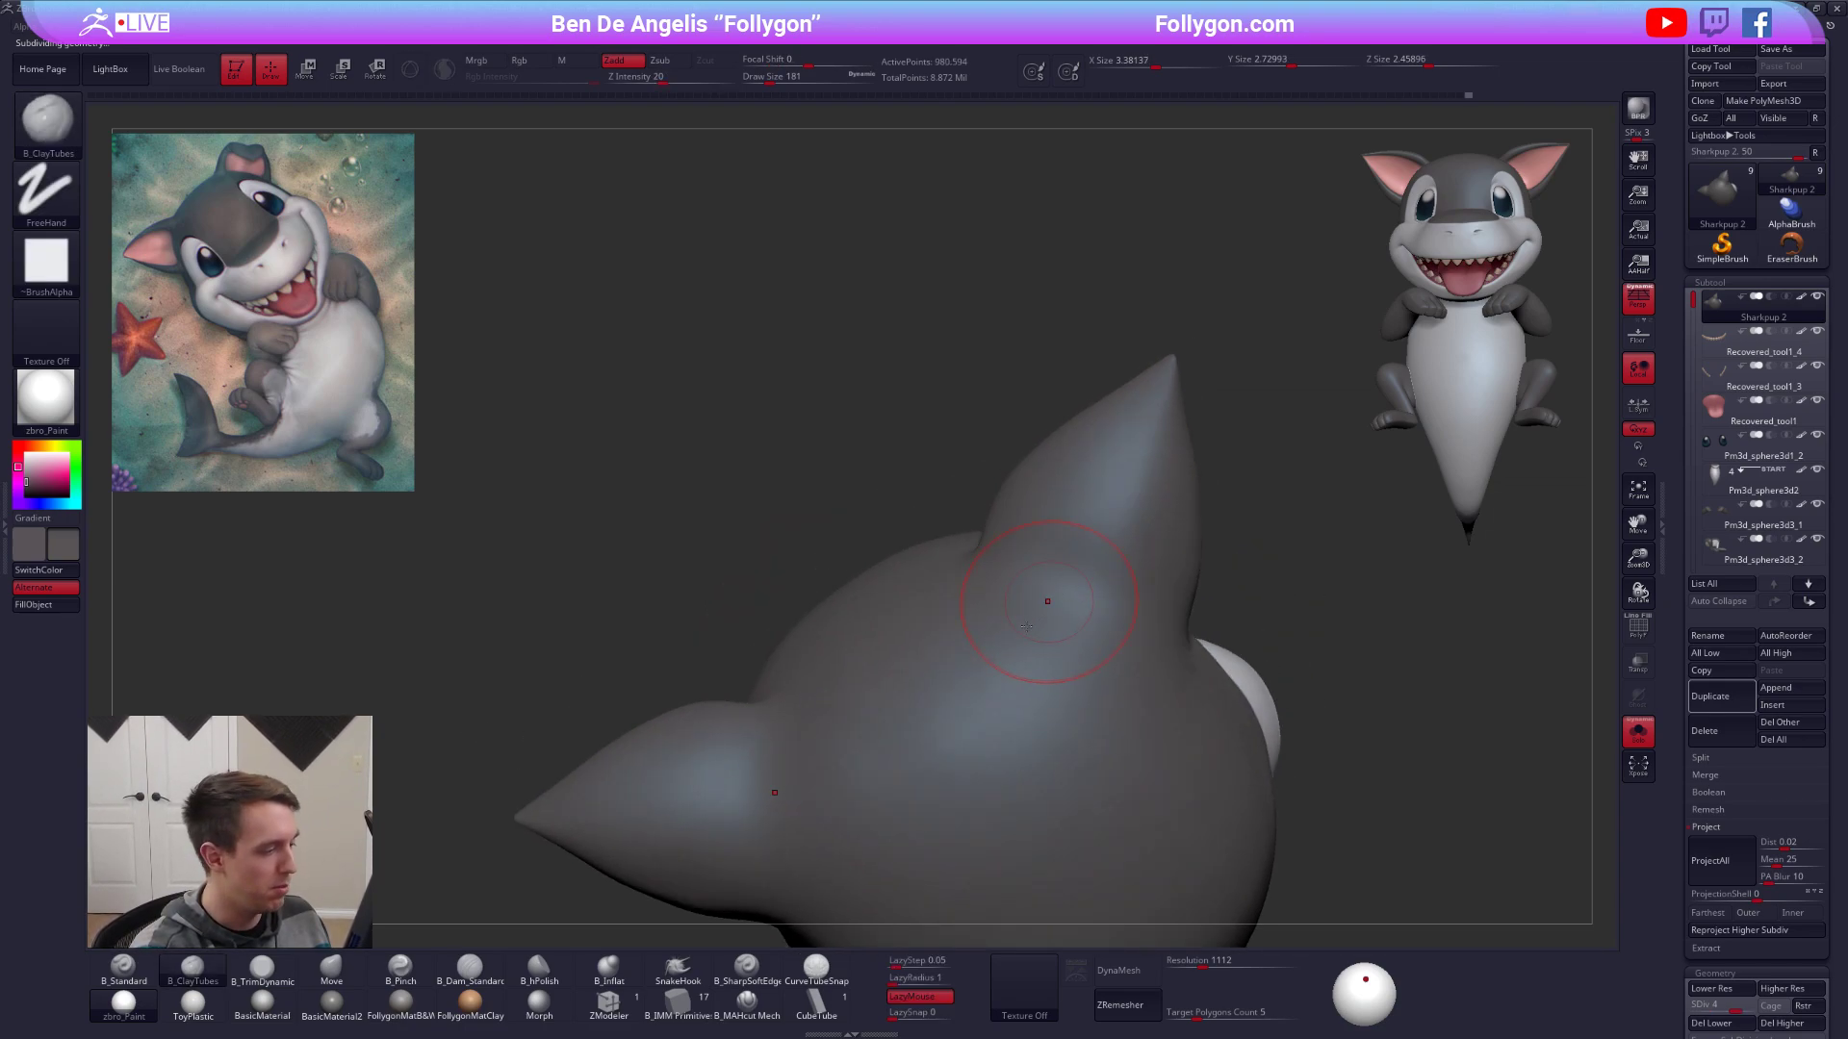
shift+drag(1026, 614, 1057, 598)
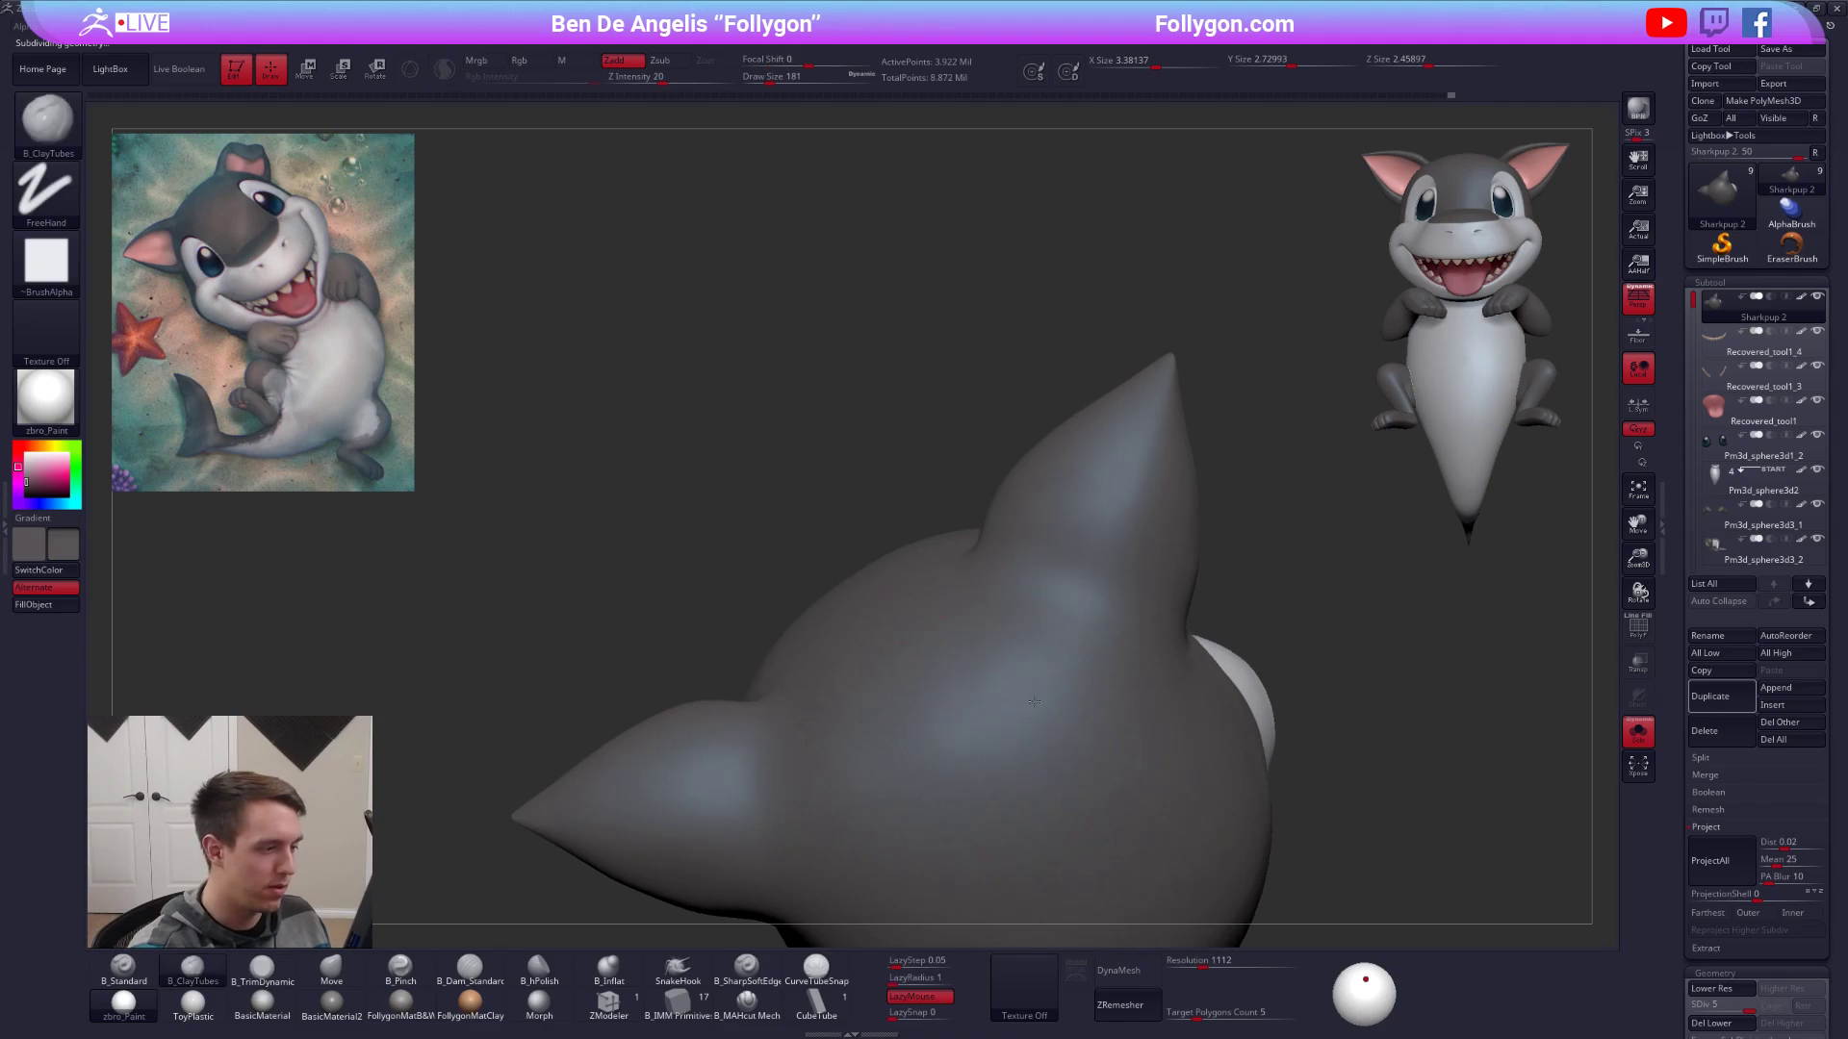
mouse_move(1023, 613)
right_down()
mouse_move(1069, 655)
mouse_move(941, 719)
mouse_move(977, 664)
mouse_move(1015, 666)
right_up()
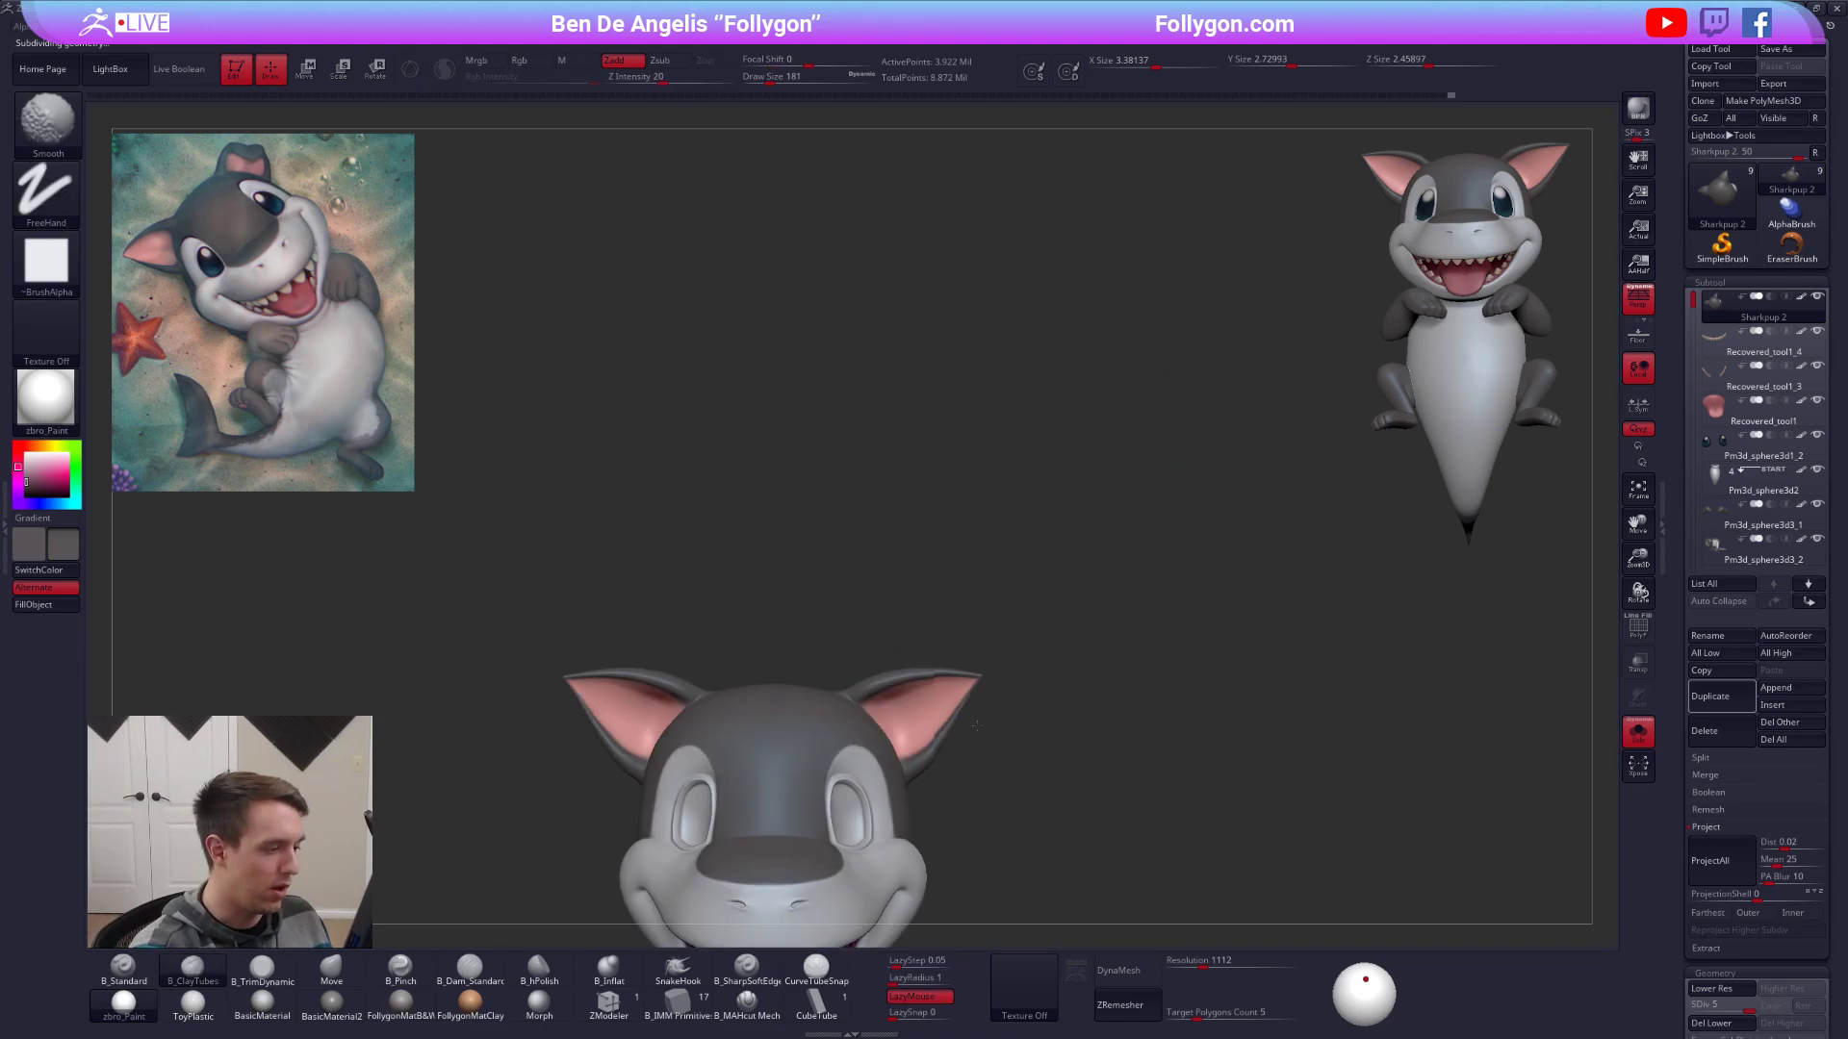
Show the whole character again and review it from the front and at an angle.
alt+right_drag(1003, 729, 1141, 483)
key(alt+s)
right_drag(1076, 630, 1045, 623)
alt+right_drag(1046, 623, 1061, 529)
right_click(995, 619)
mouse_move(995, 619)
right_down()
mouse_move(1066, 614)
mouse_move(1041, 504)
right_up()
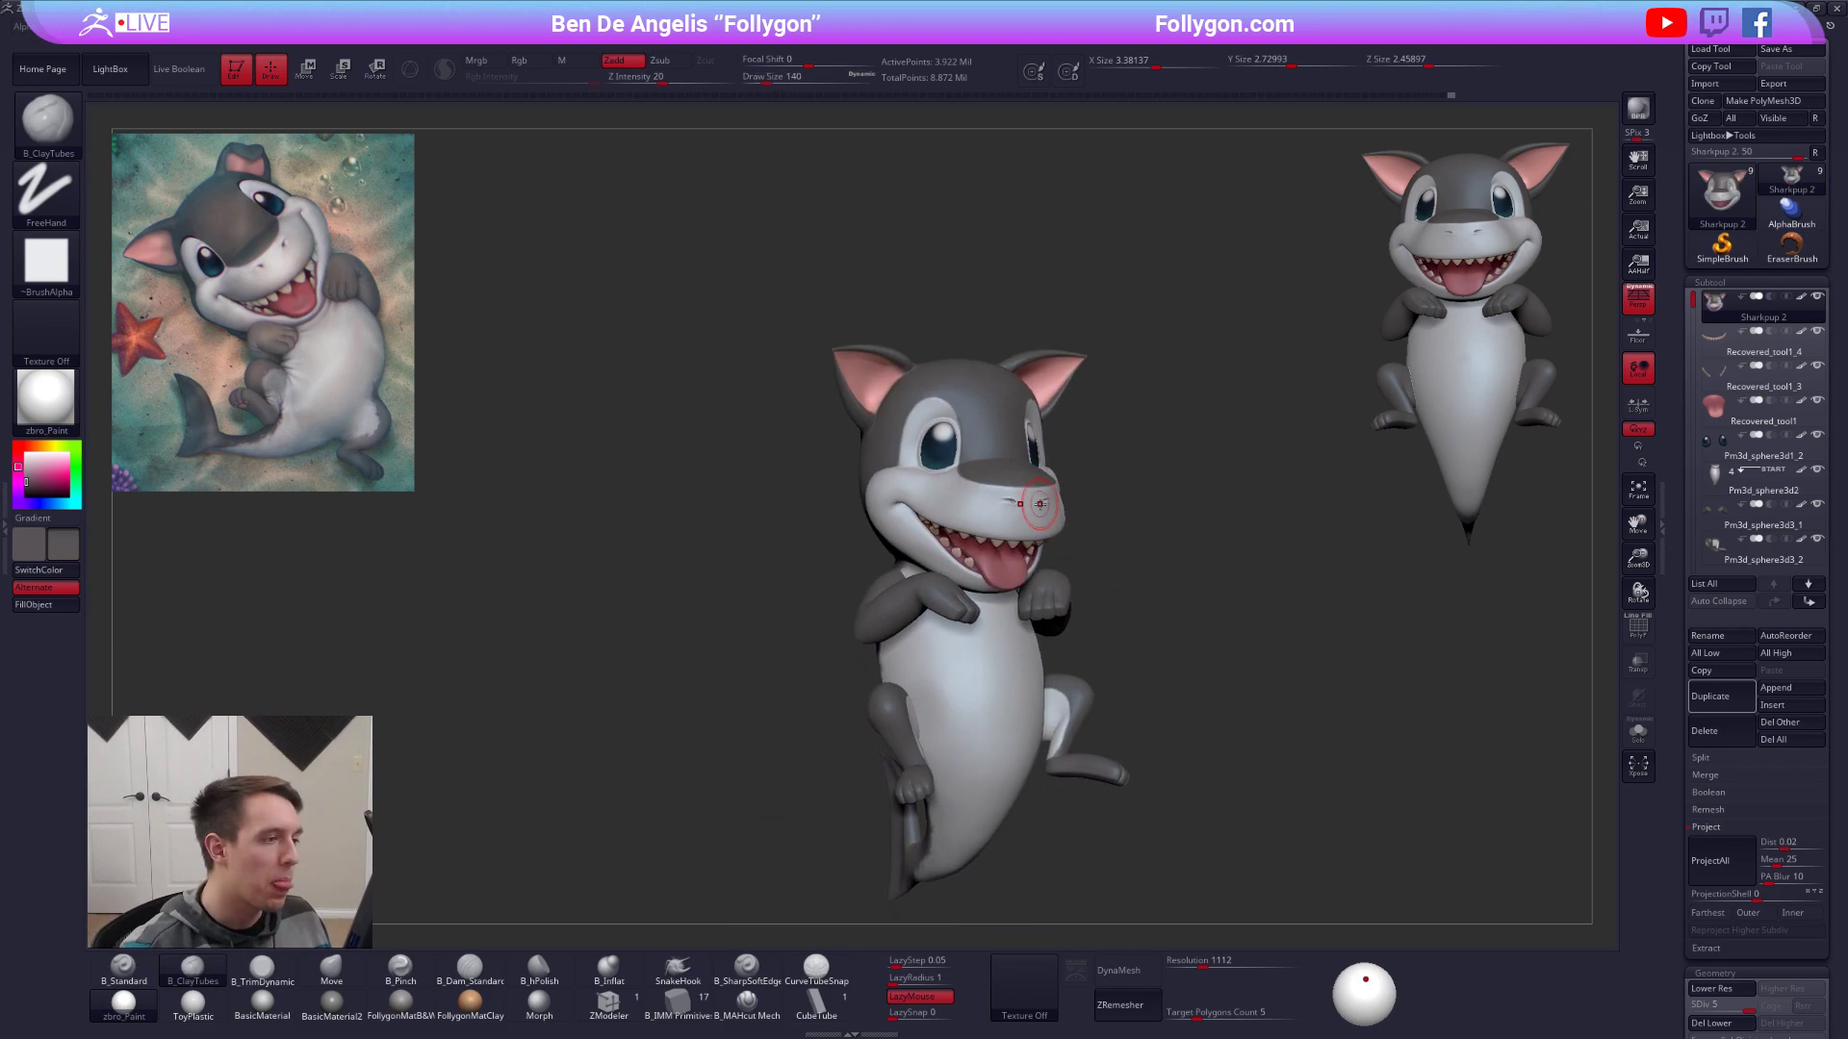
Select the eyes and fill them with the JellyBean material using only the material channel, with the Standard brush at draw size 67.
alt+click(924, 456)
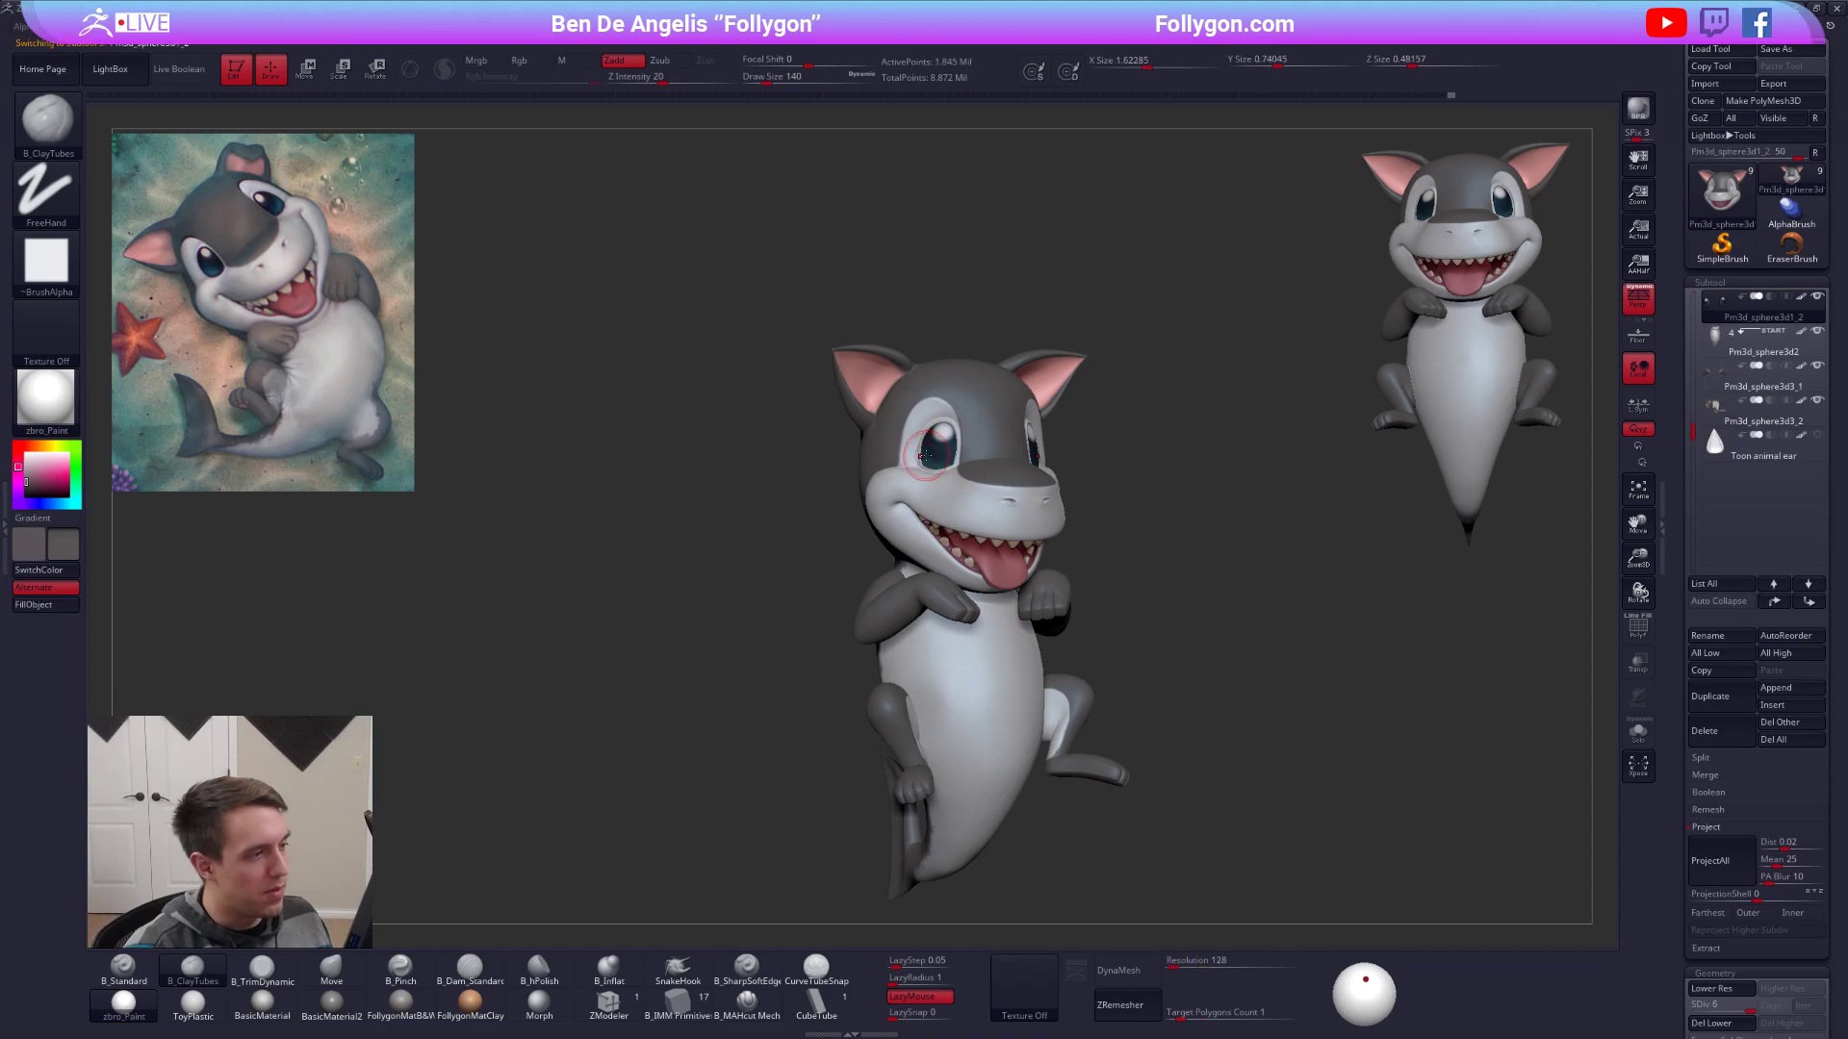
ctrl+right_drag(972, 524, 893, 610)
key(1)
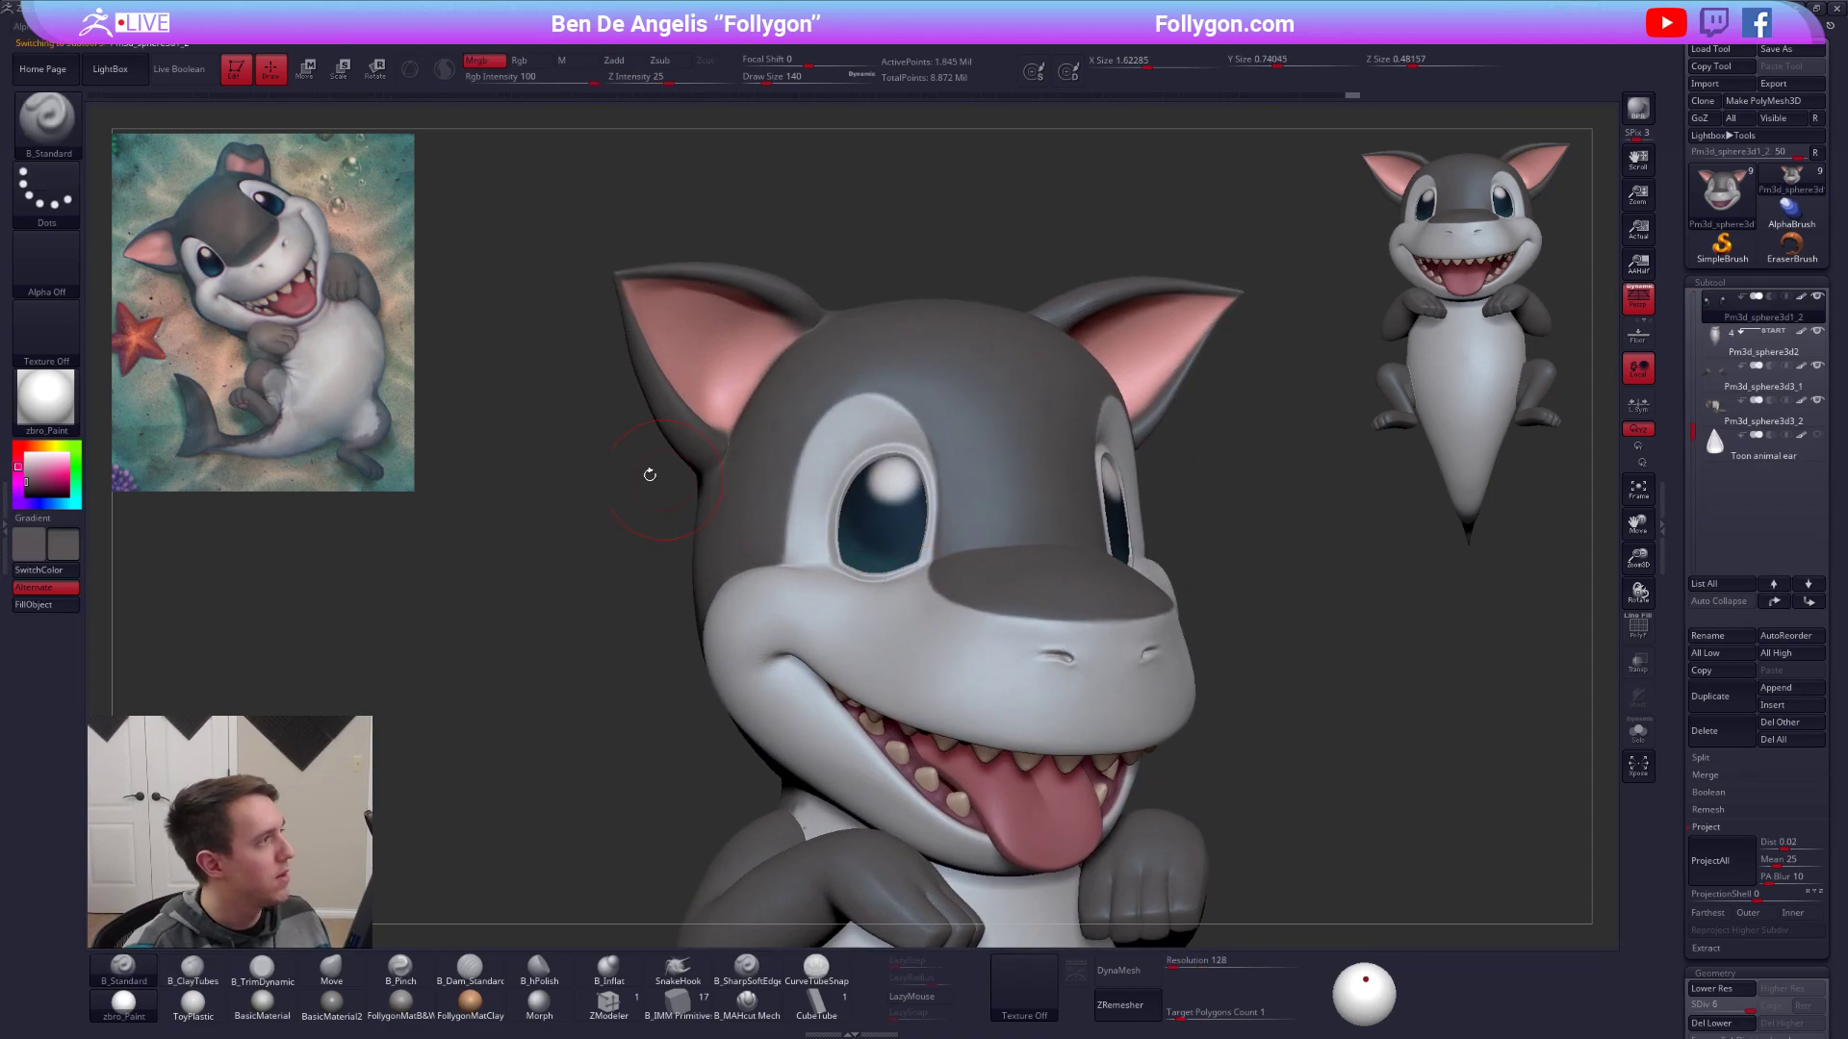
key(space)
drag(556, 372, 539, 371)
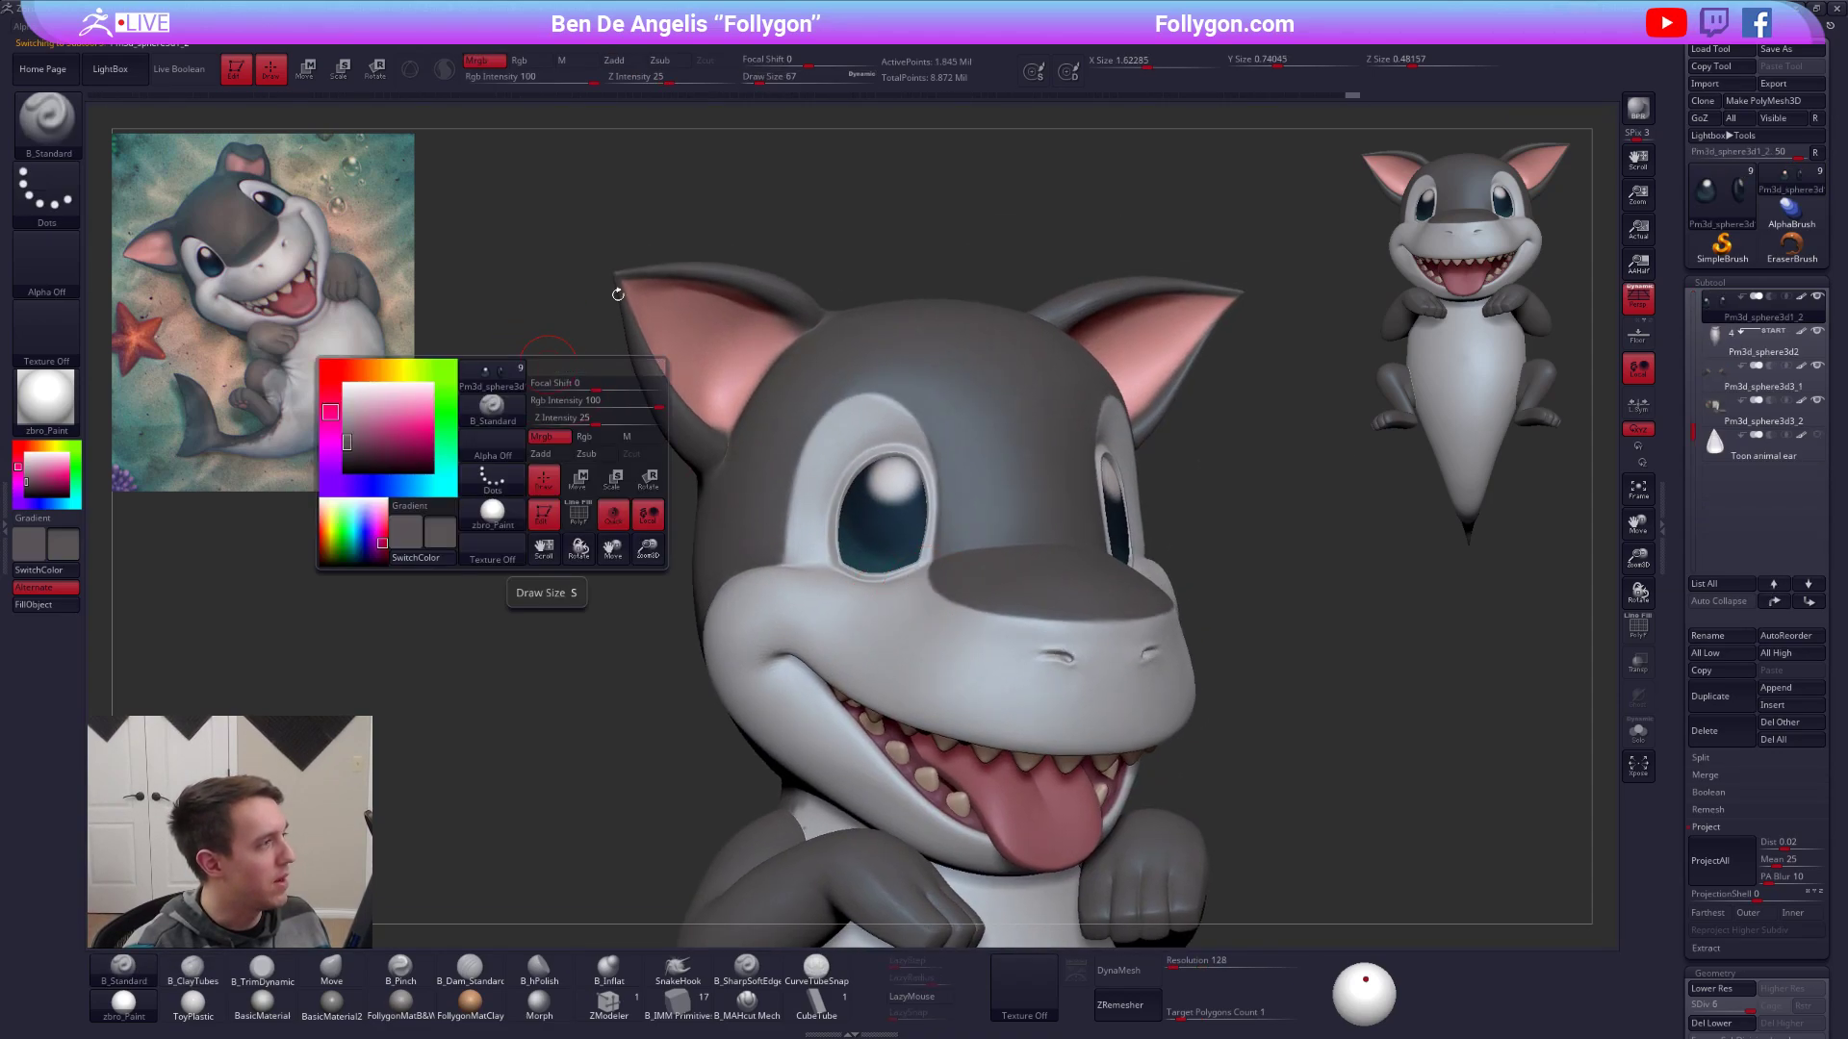
click(568, 59)
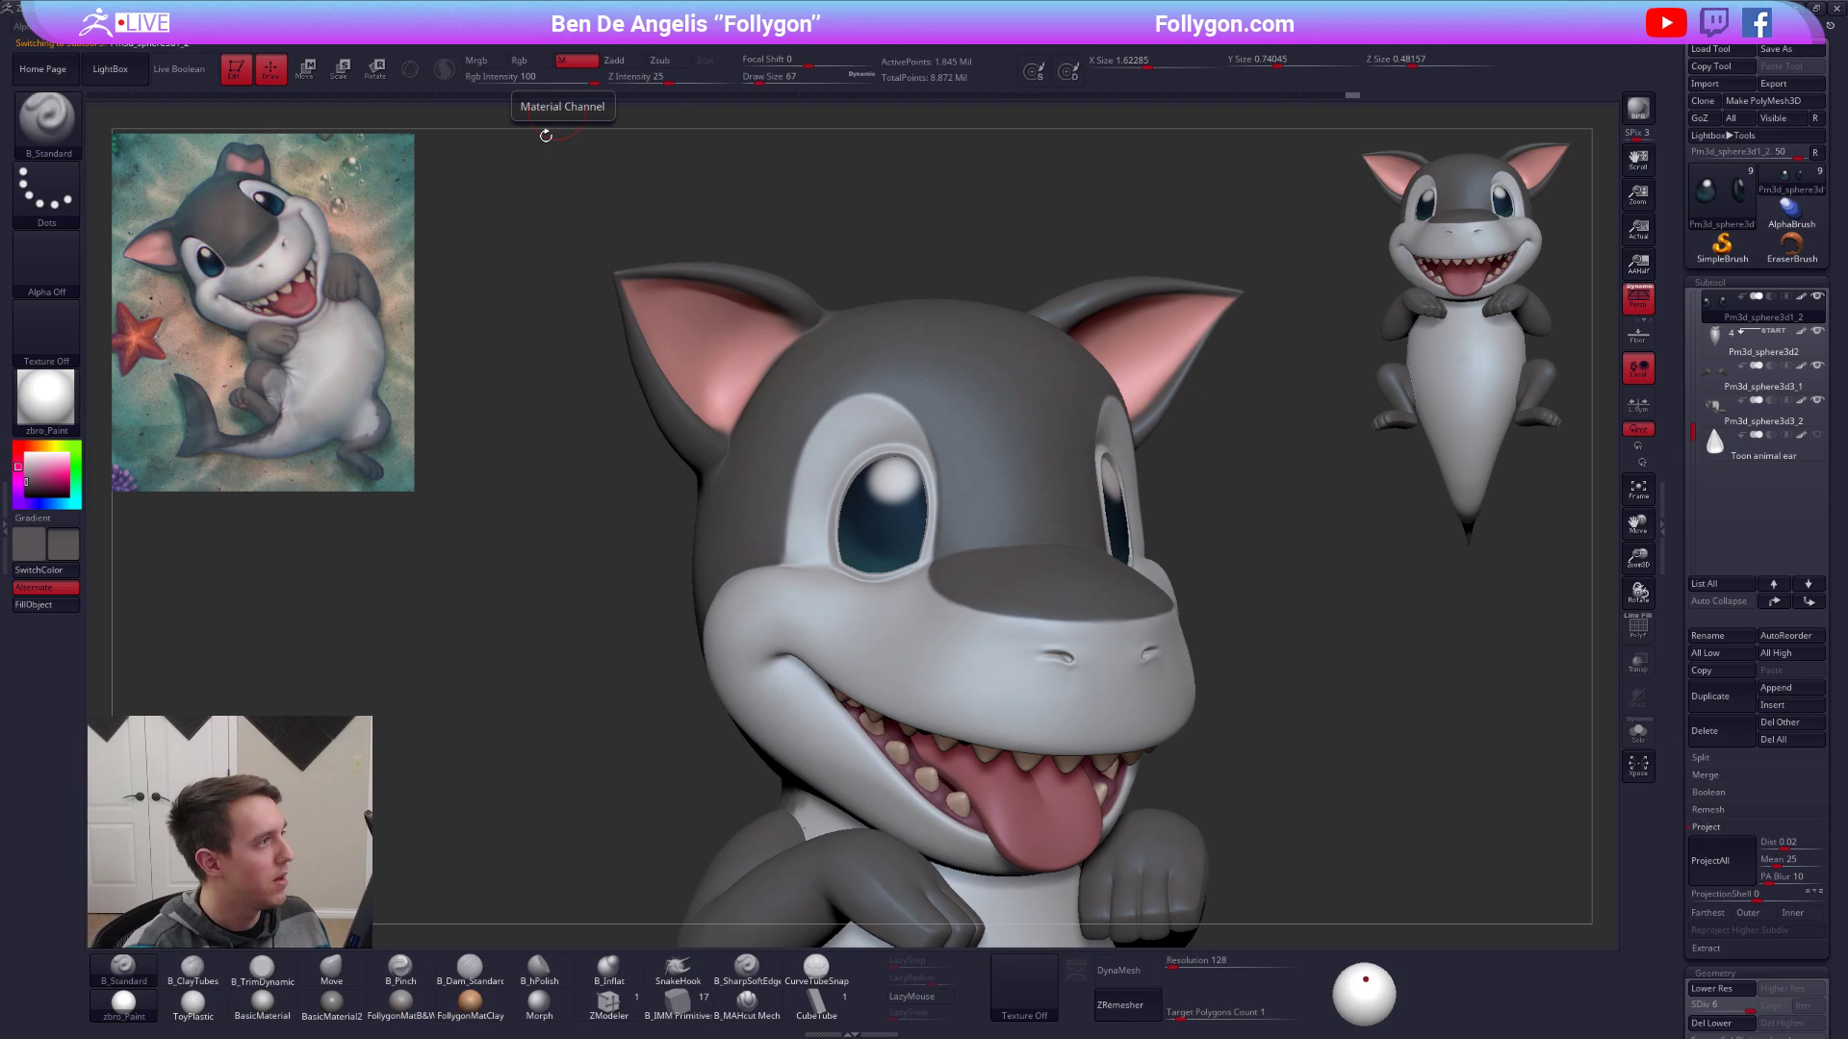
click(58, 402)
click(128, 703)
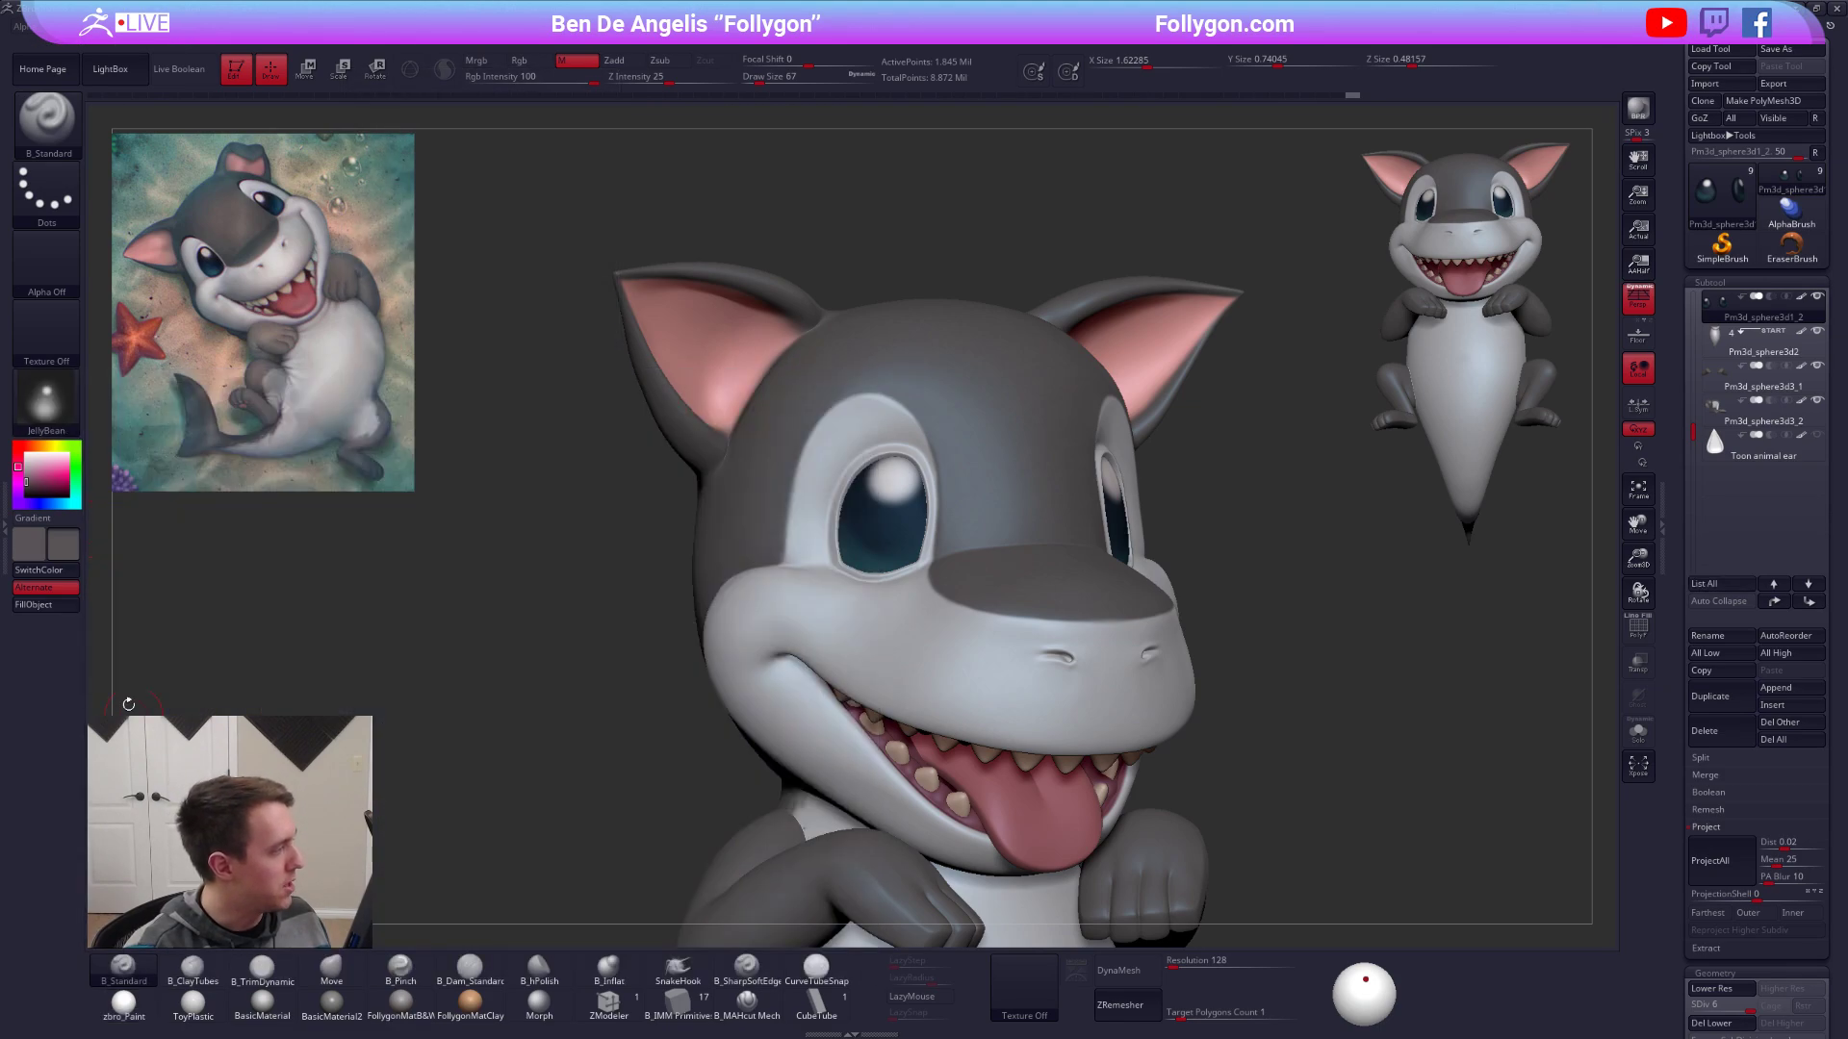
click(37, 606)
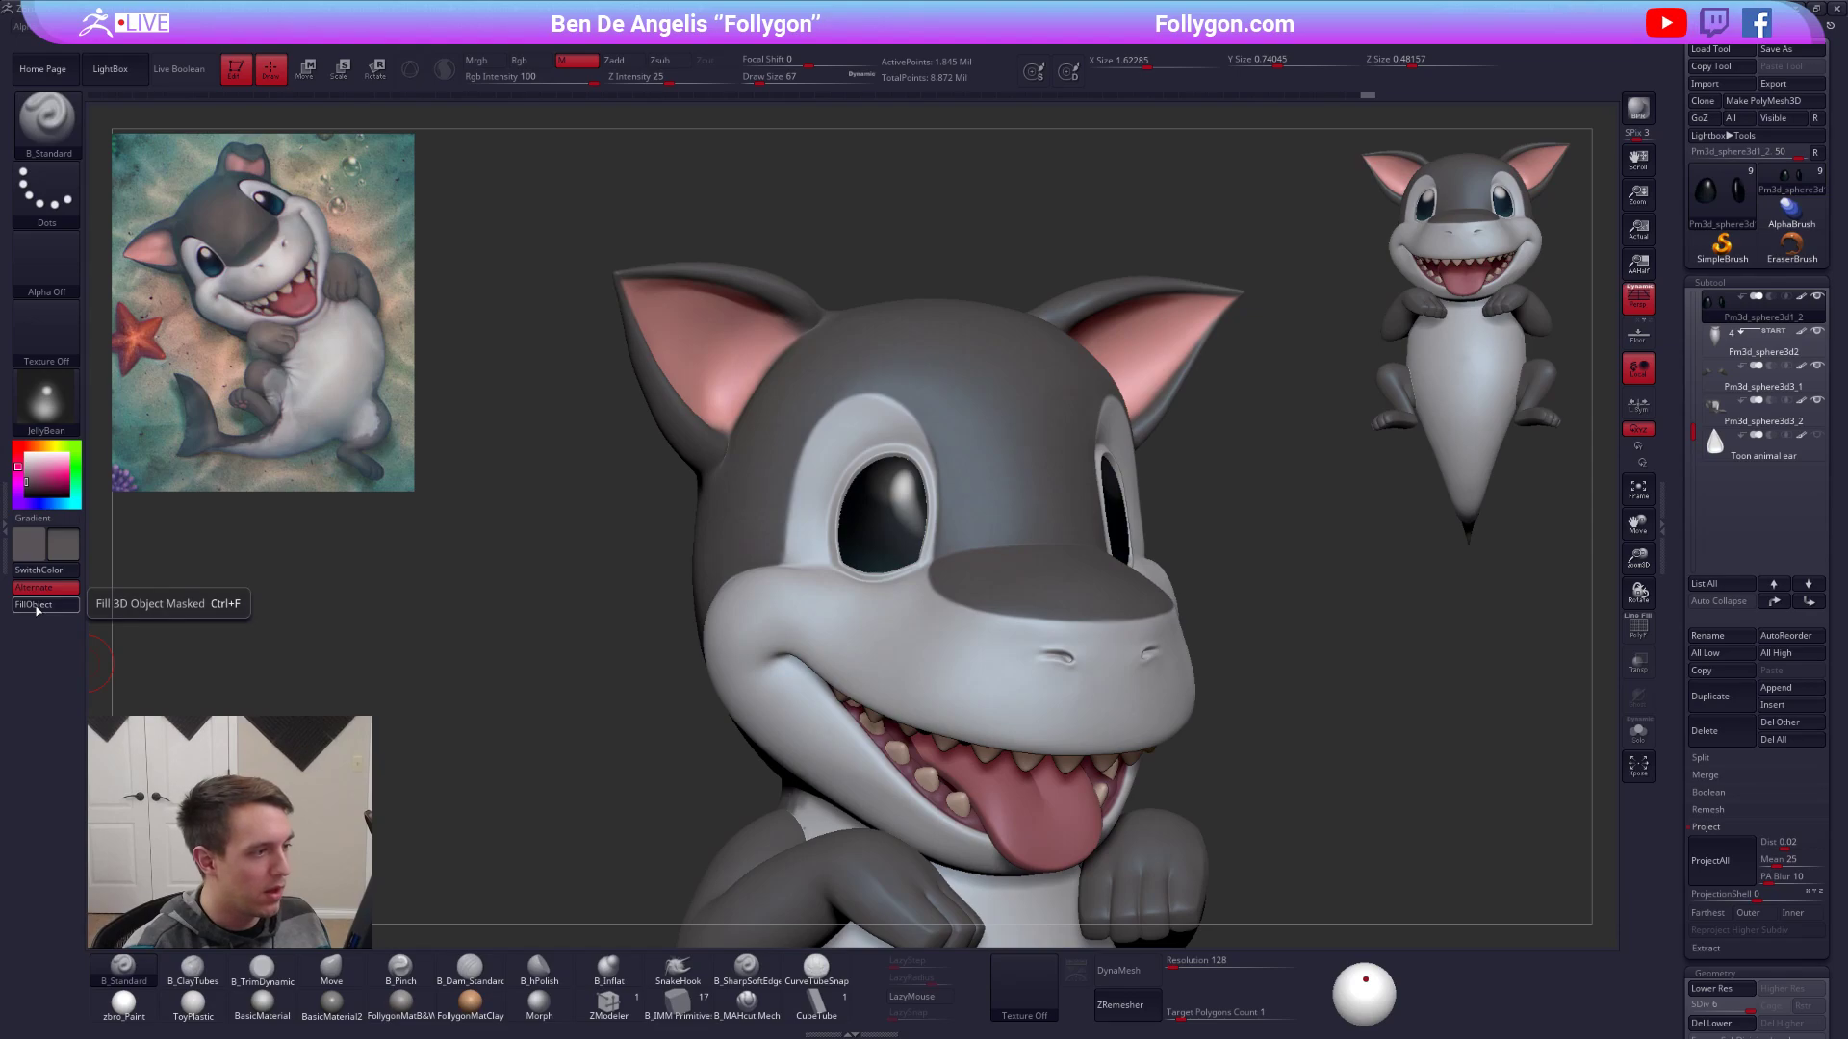
Set the JellyBean material's ambient and diffuse to 100 and lower its specular.
drag(664, 116, 682, 110)
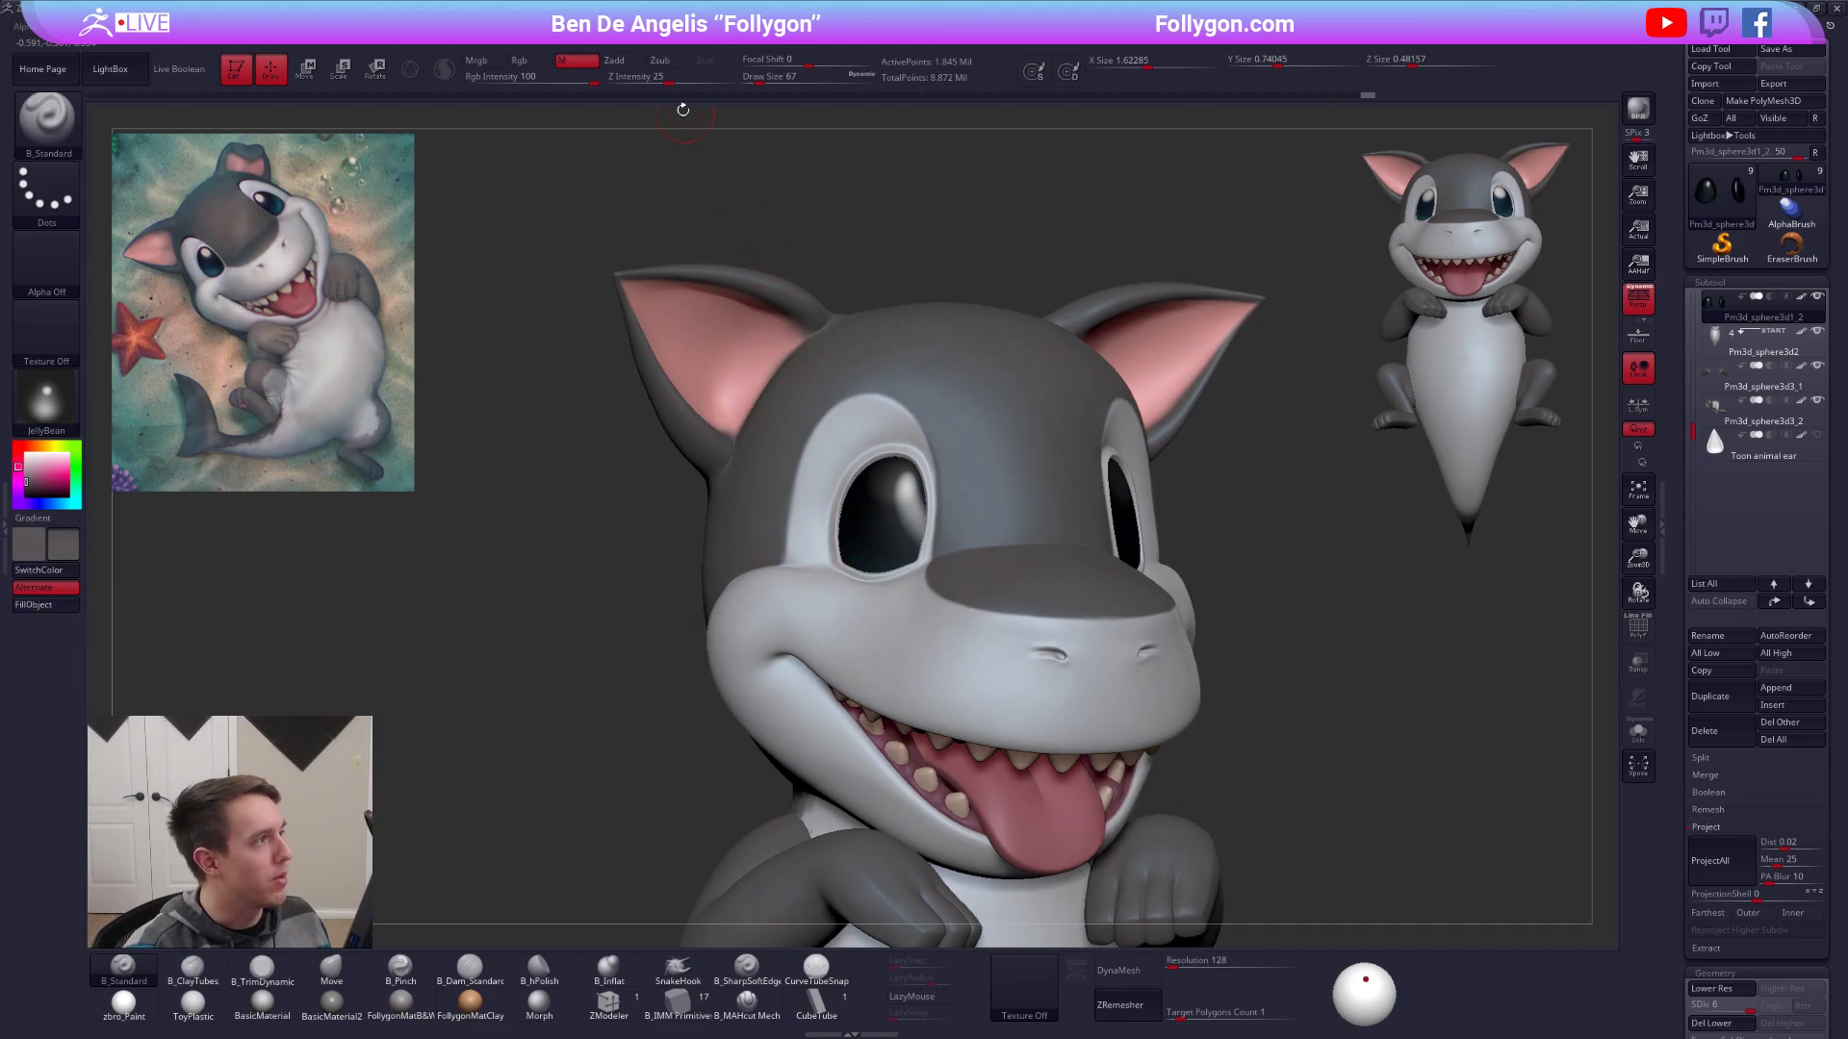
click(632, 46)
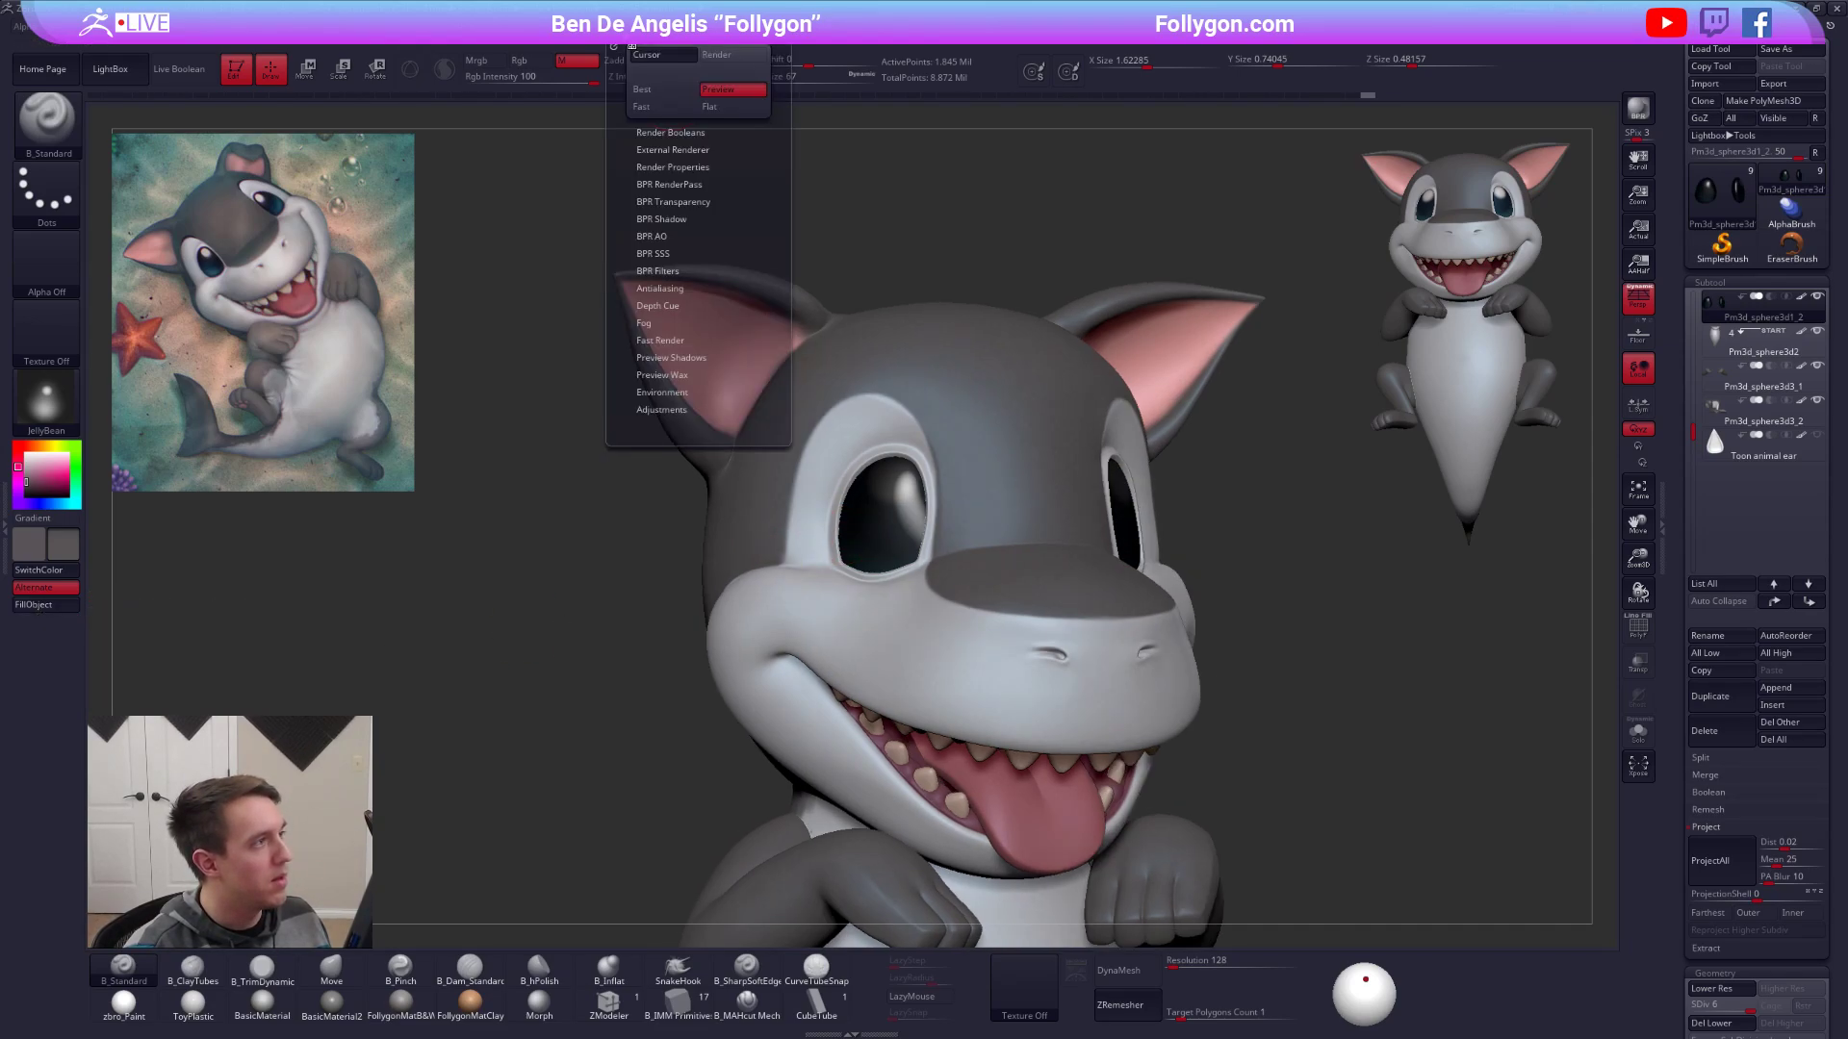
mouse_move(435, 45)
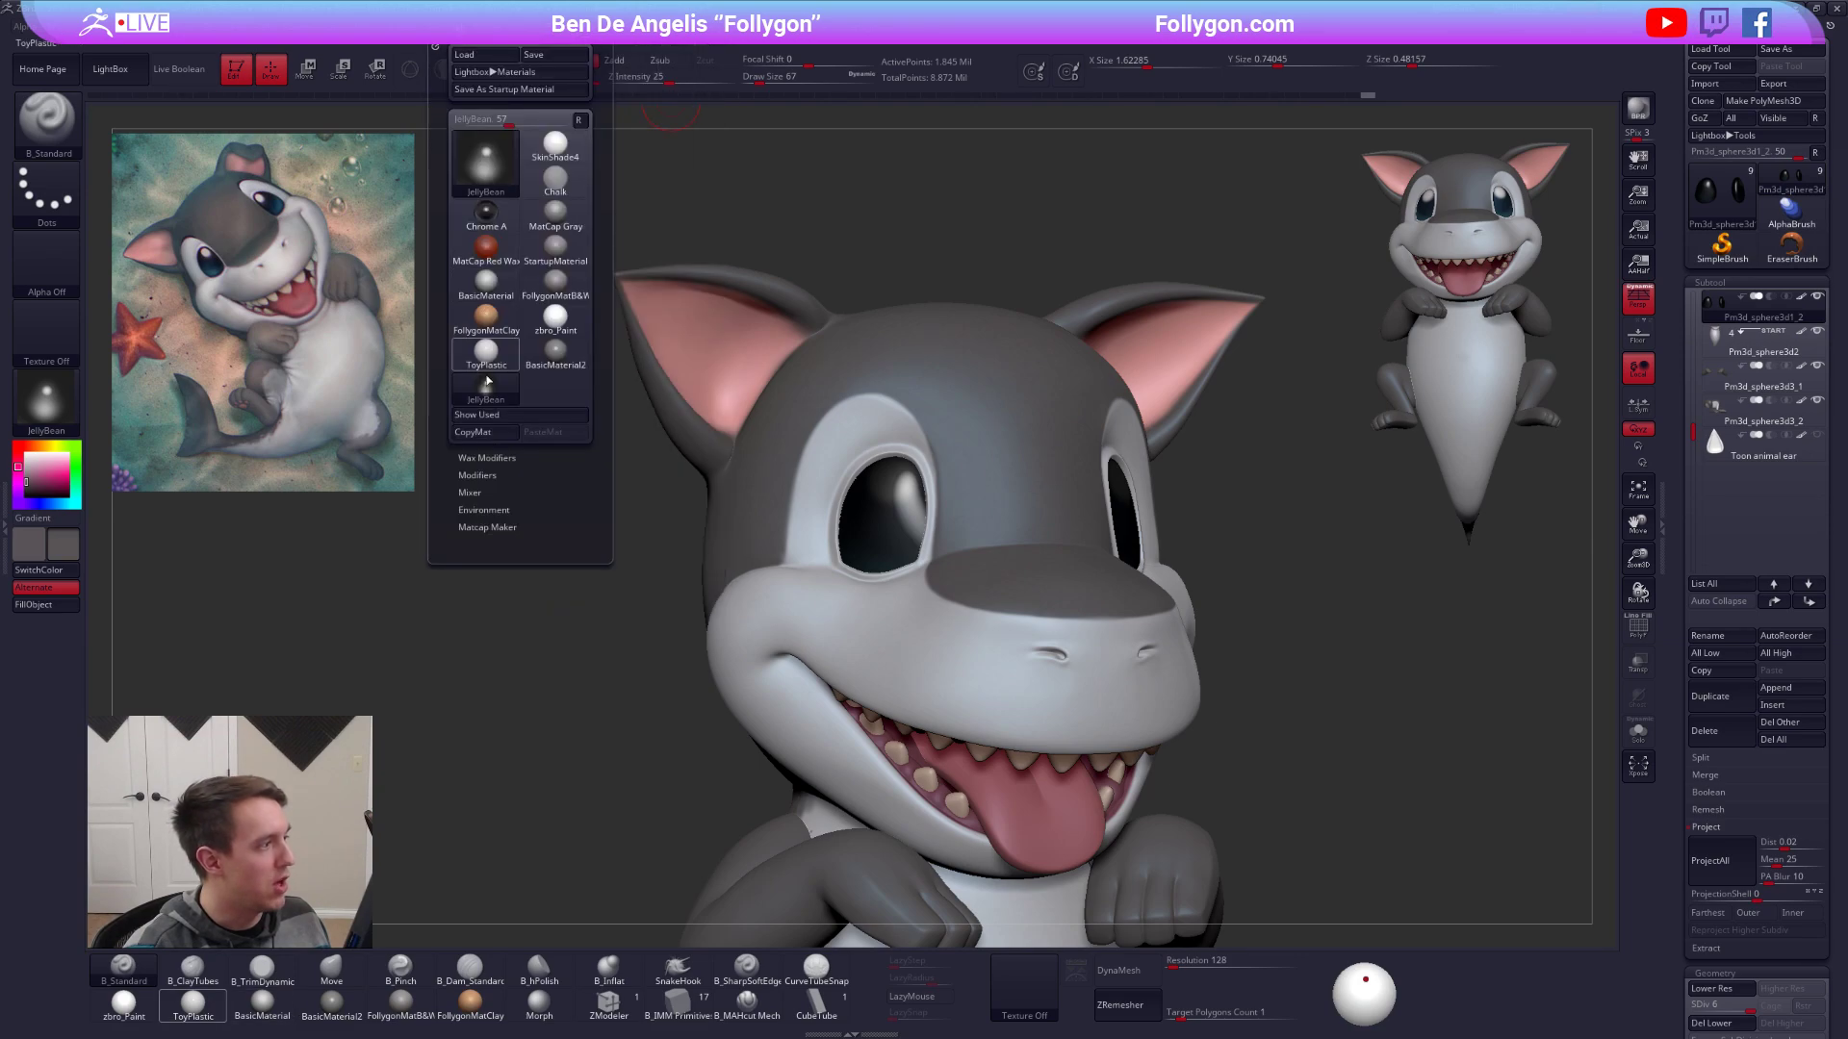
click(478, 476)
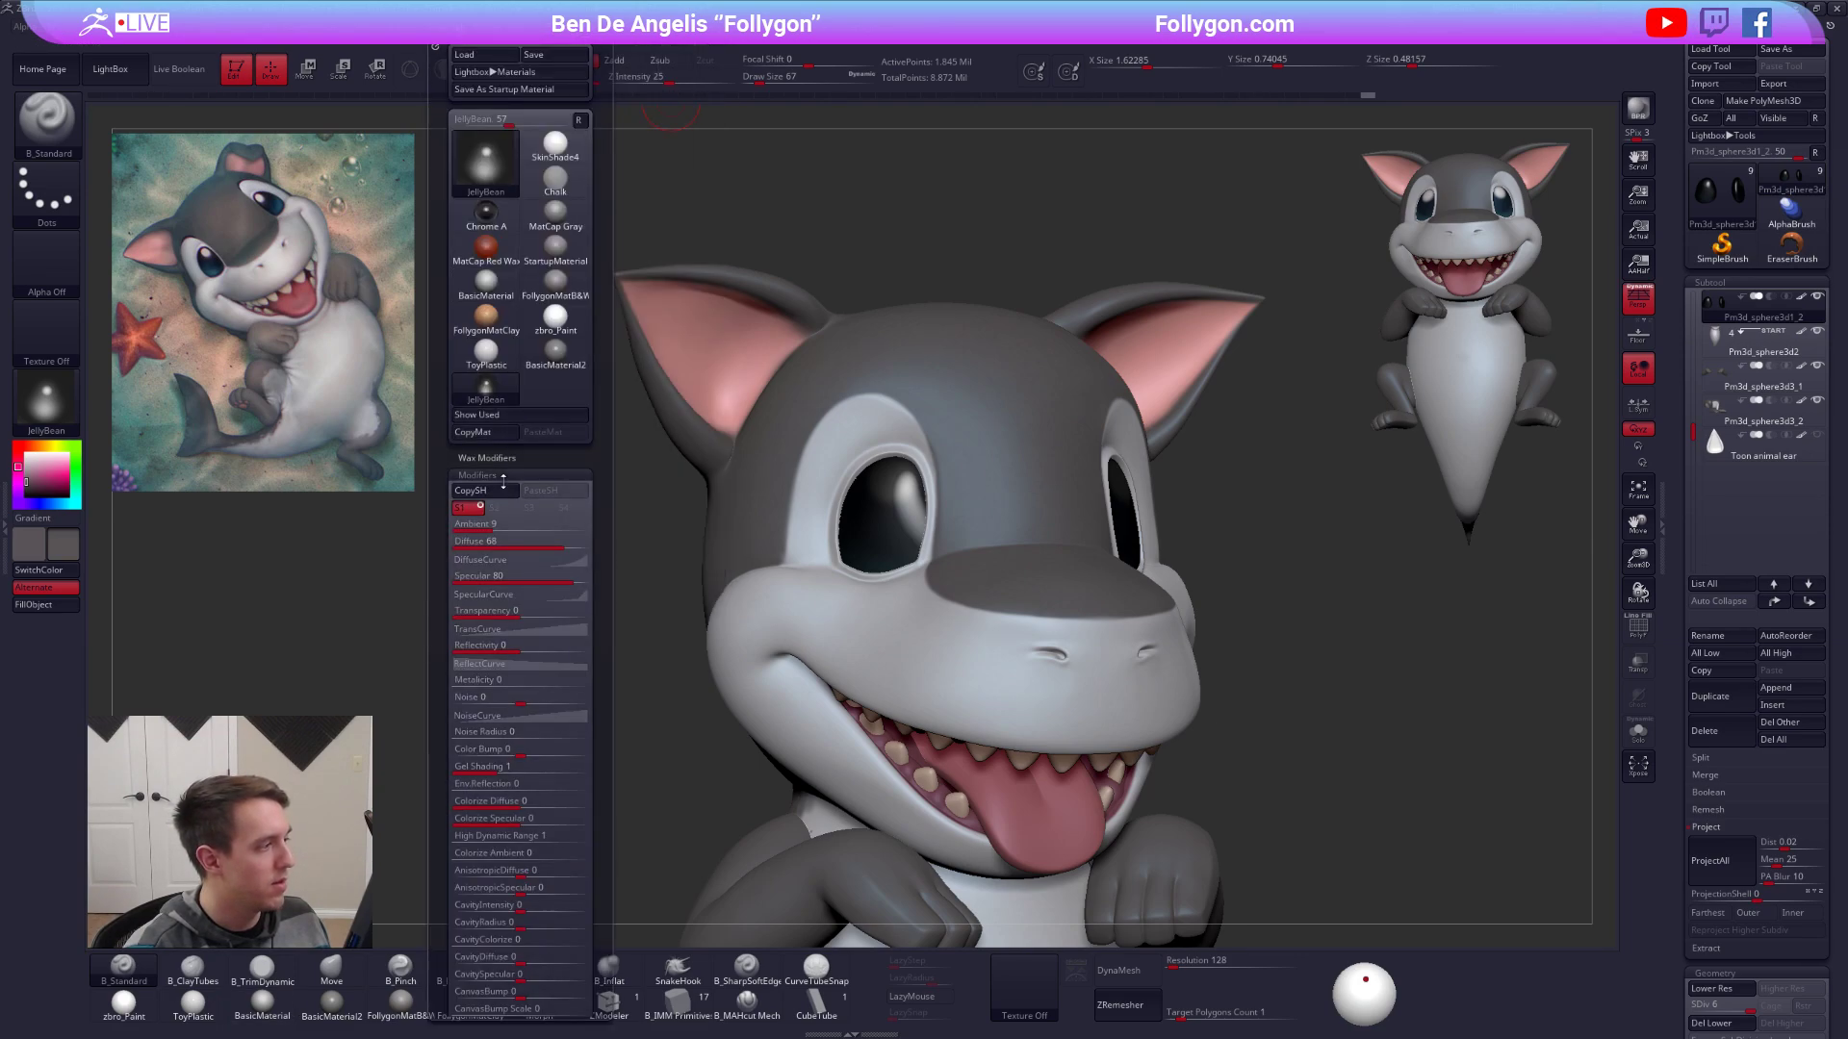
drag(501, 525, 576, 526)
key(alt+s)
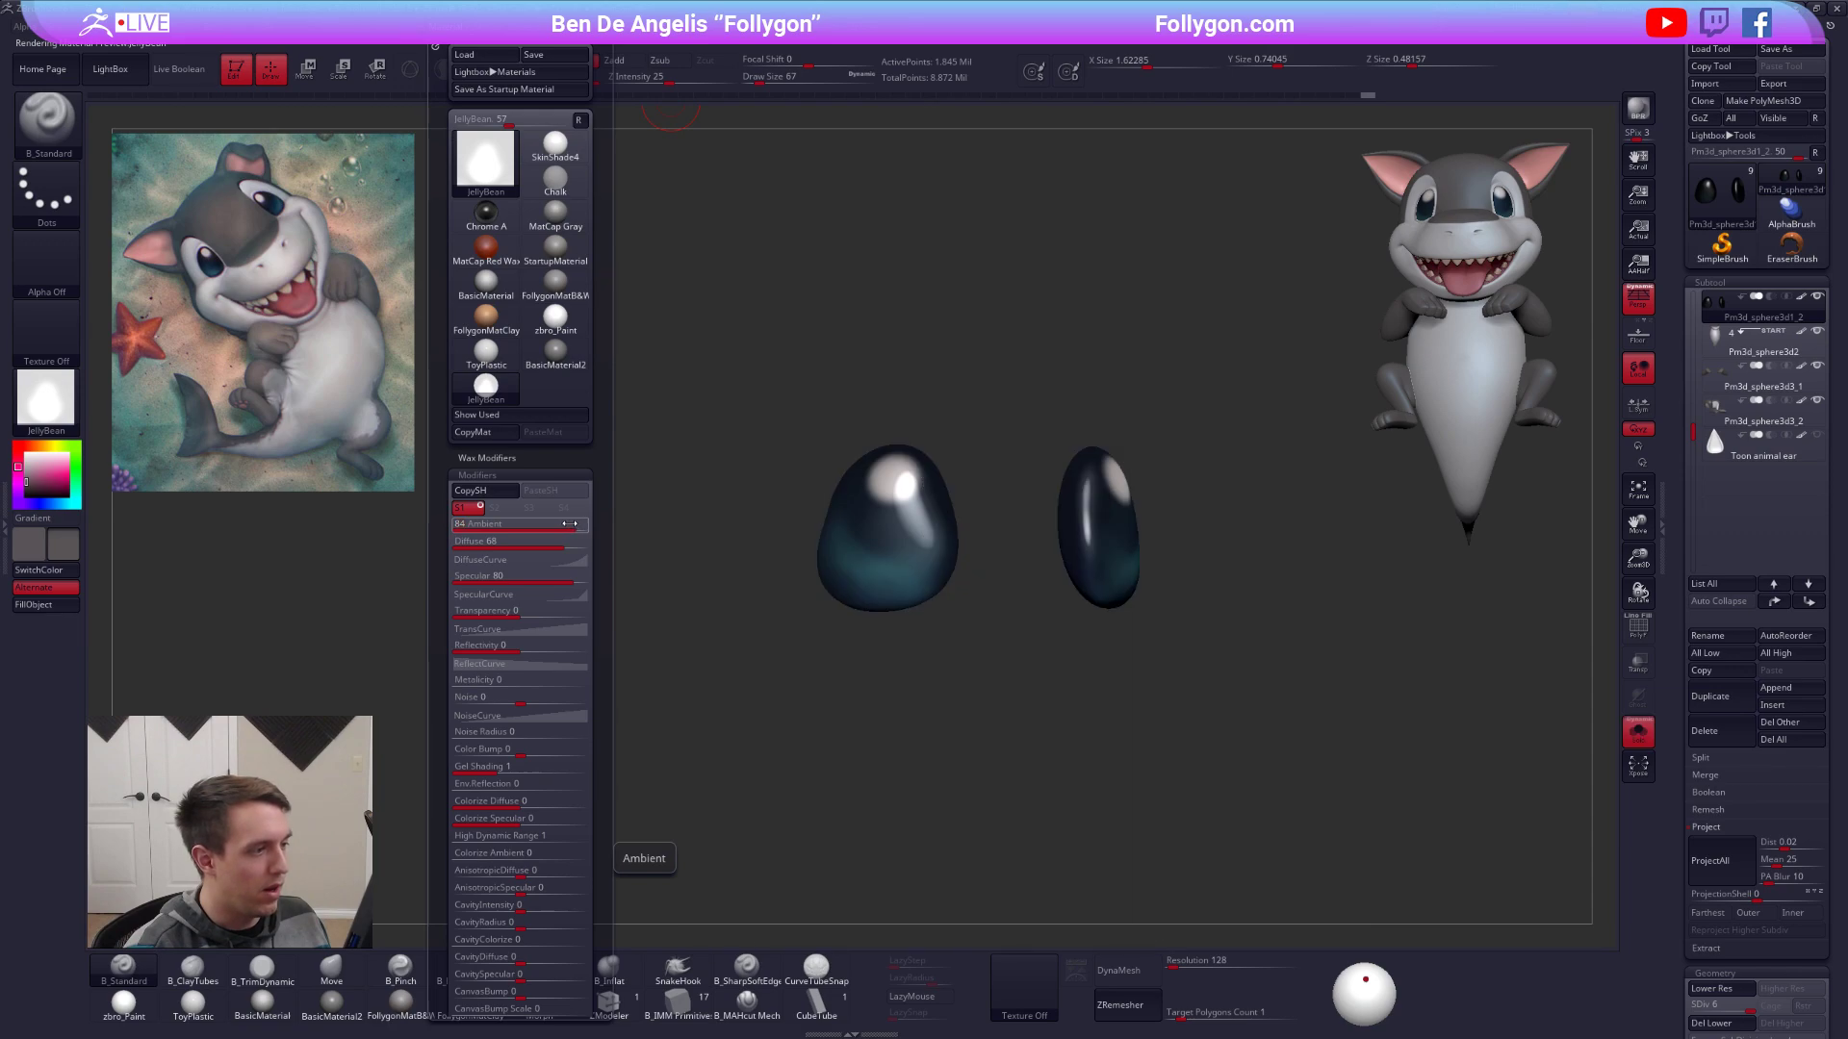
key(alt+s)
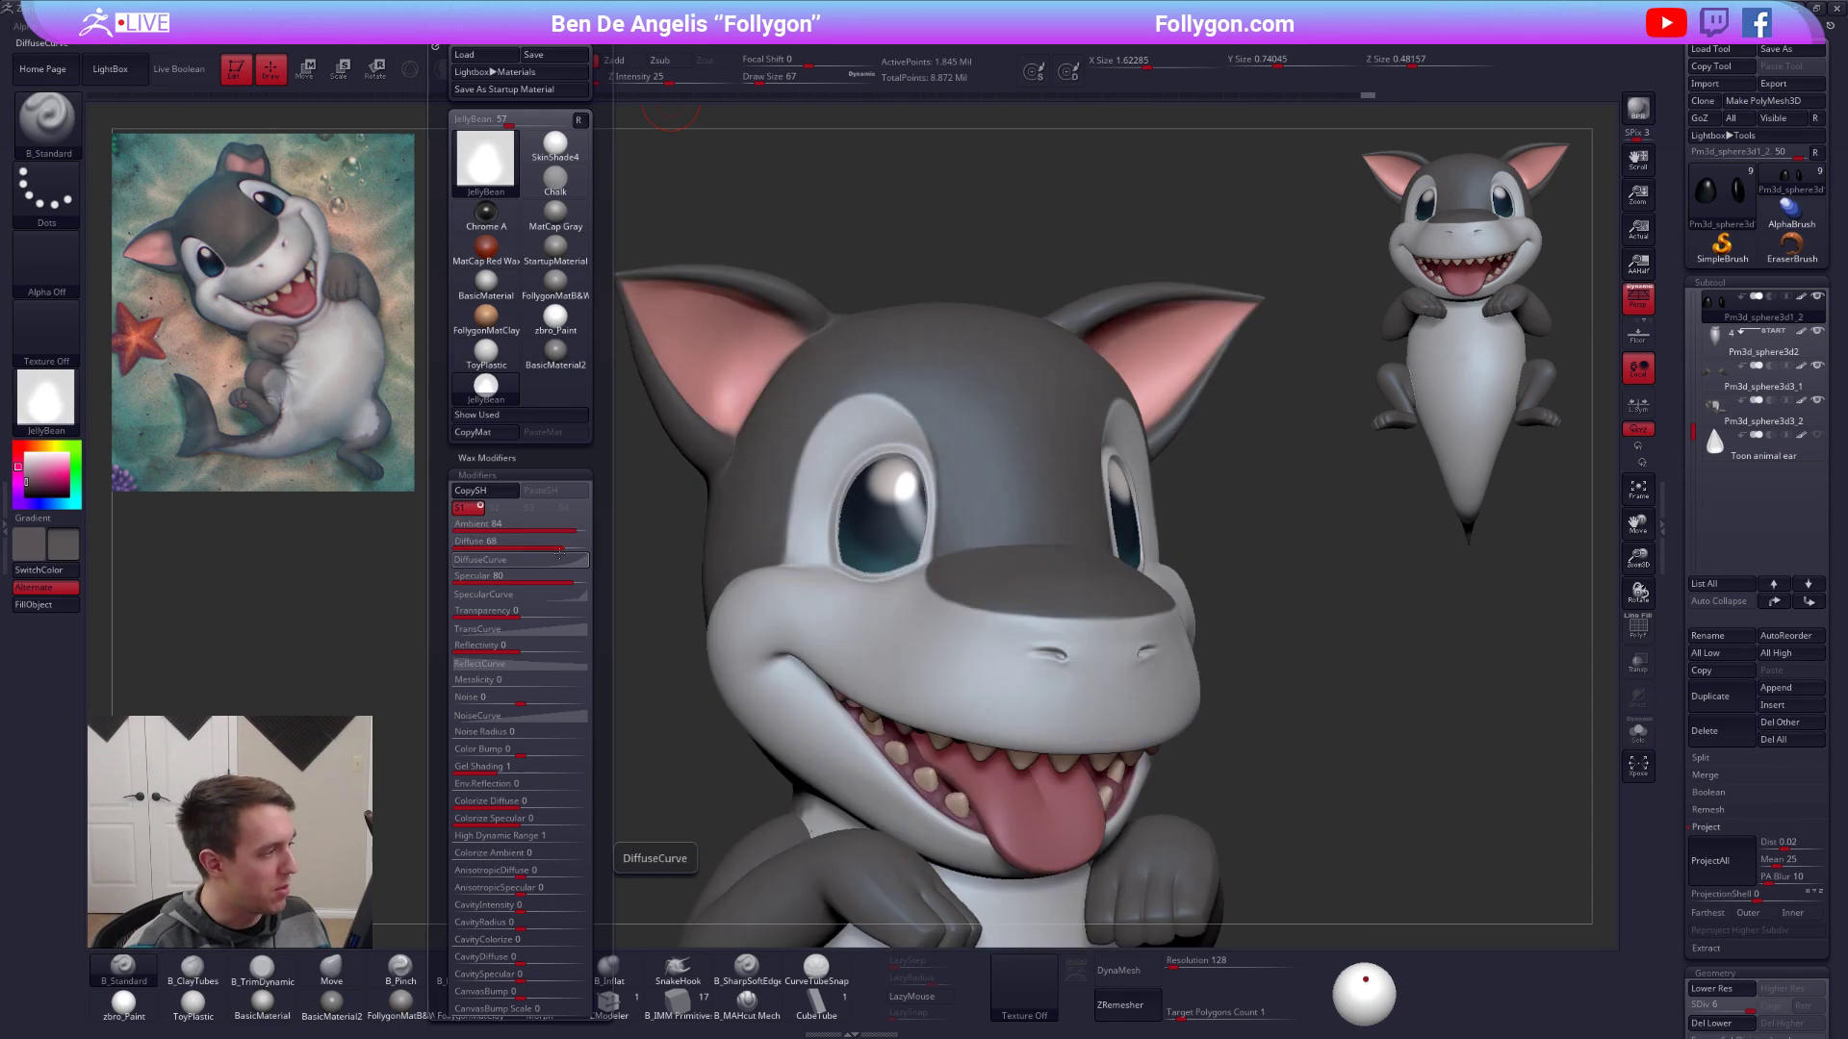
mouse_move(557, 542)
mouse_down()
mouse_move(619, 539)
mouse_move(588, 530)
mouse_up()
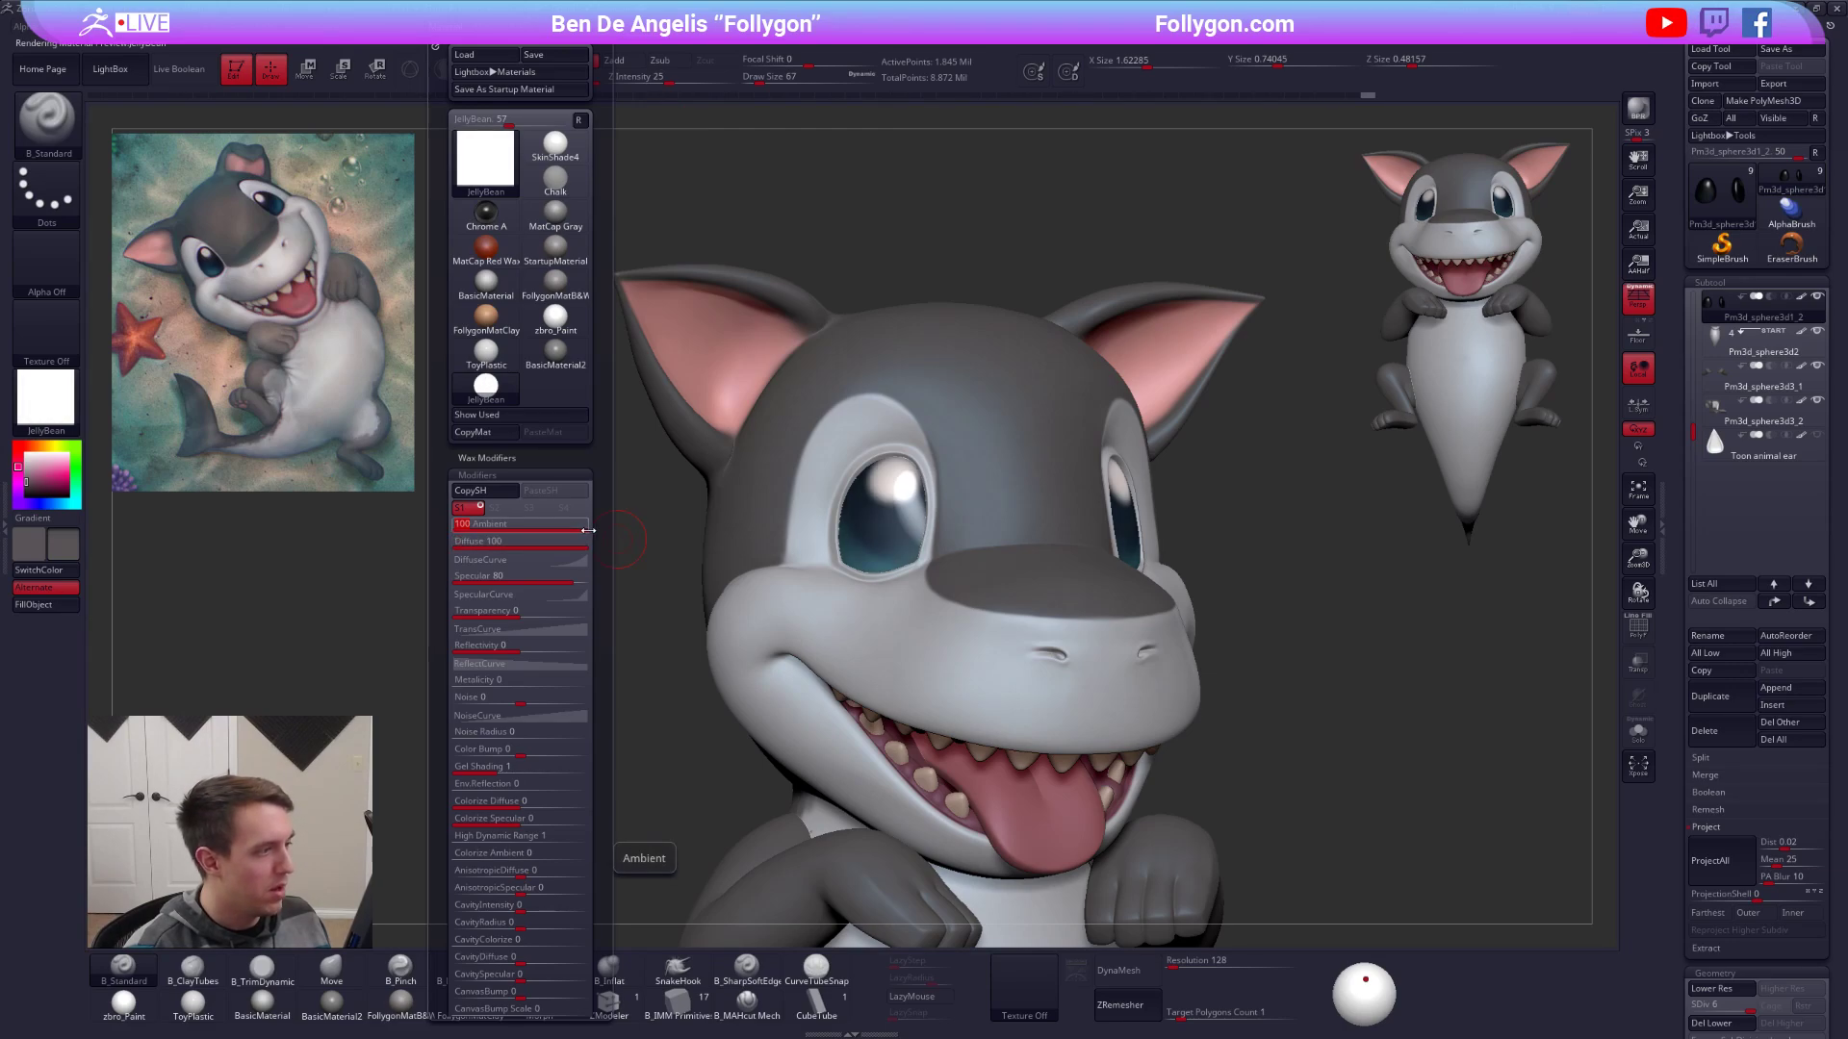
drag(572, 575, 527, 575)
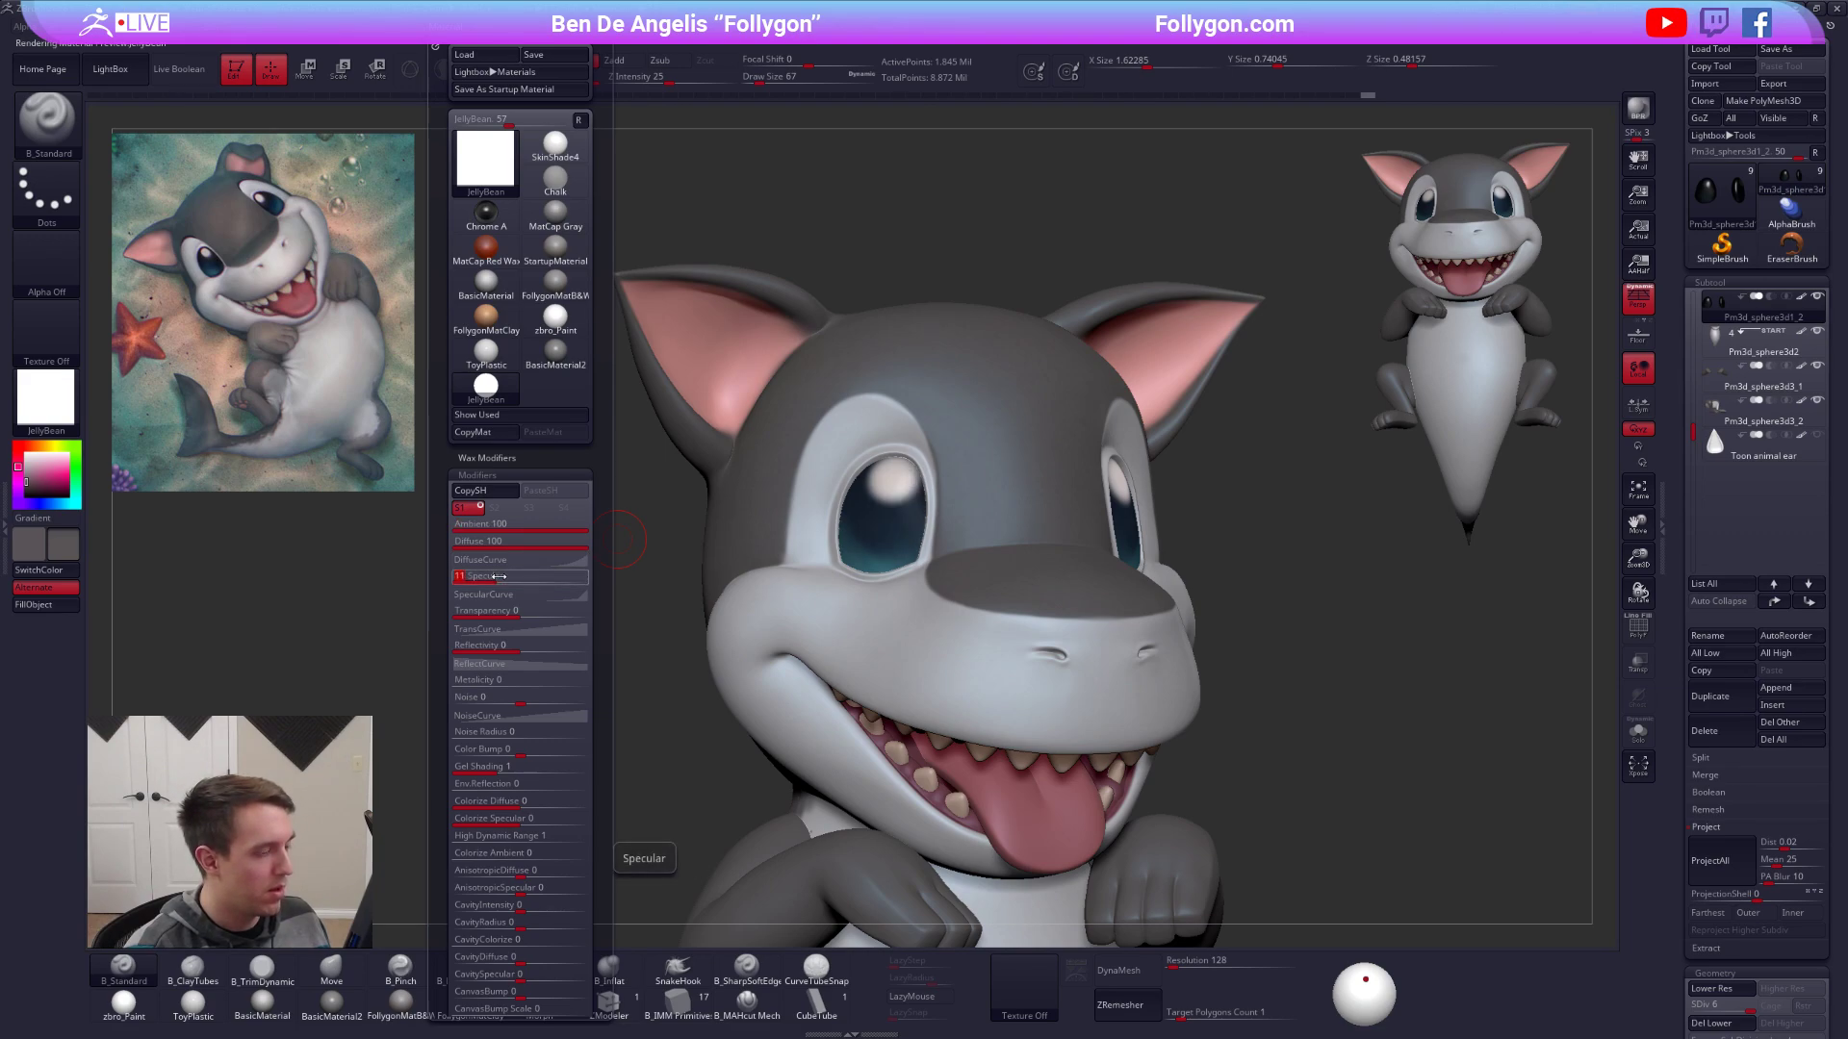
Fill the eyes with the zbro_Paint material and check them from the front and side.
right_drag(751, 539, 674, 537)
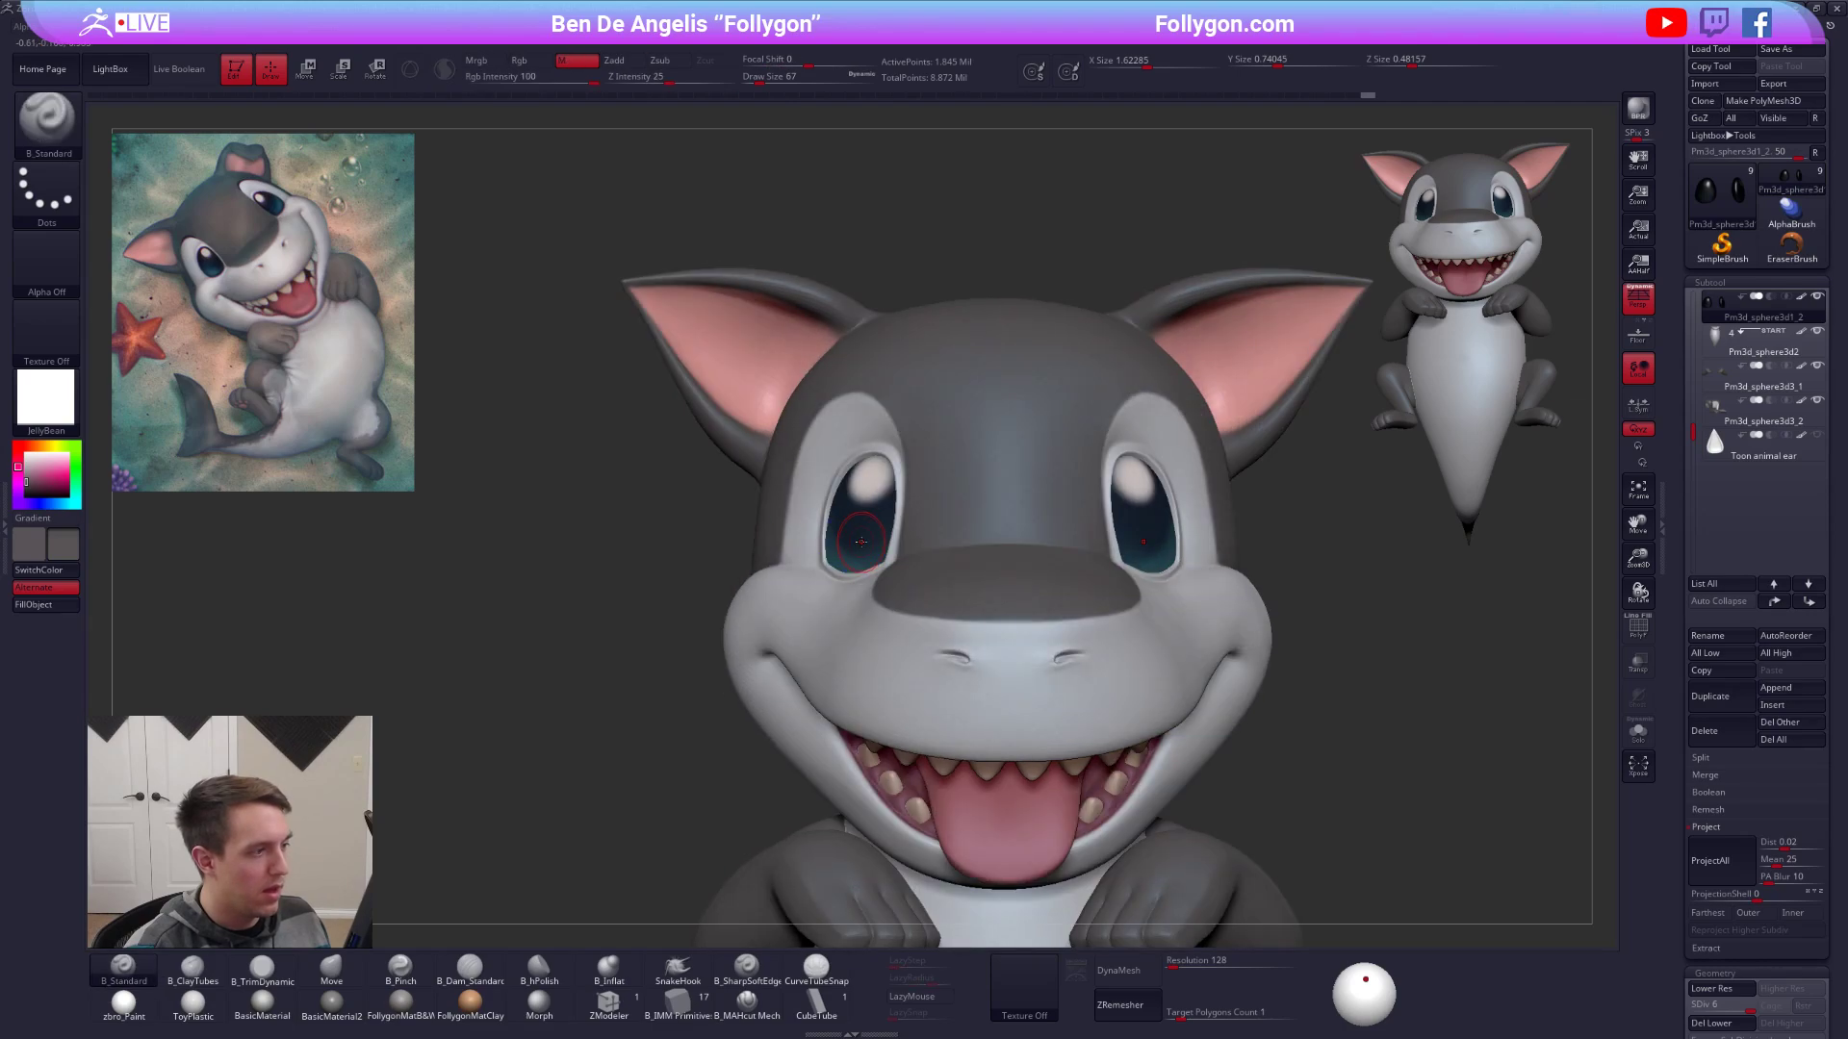
ctrl+right_drag(799, 597, 925, 484)
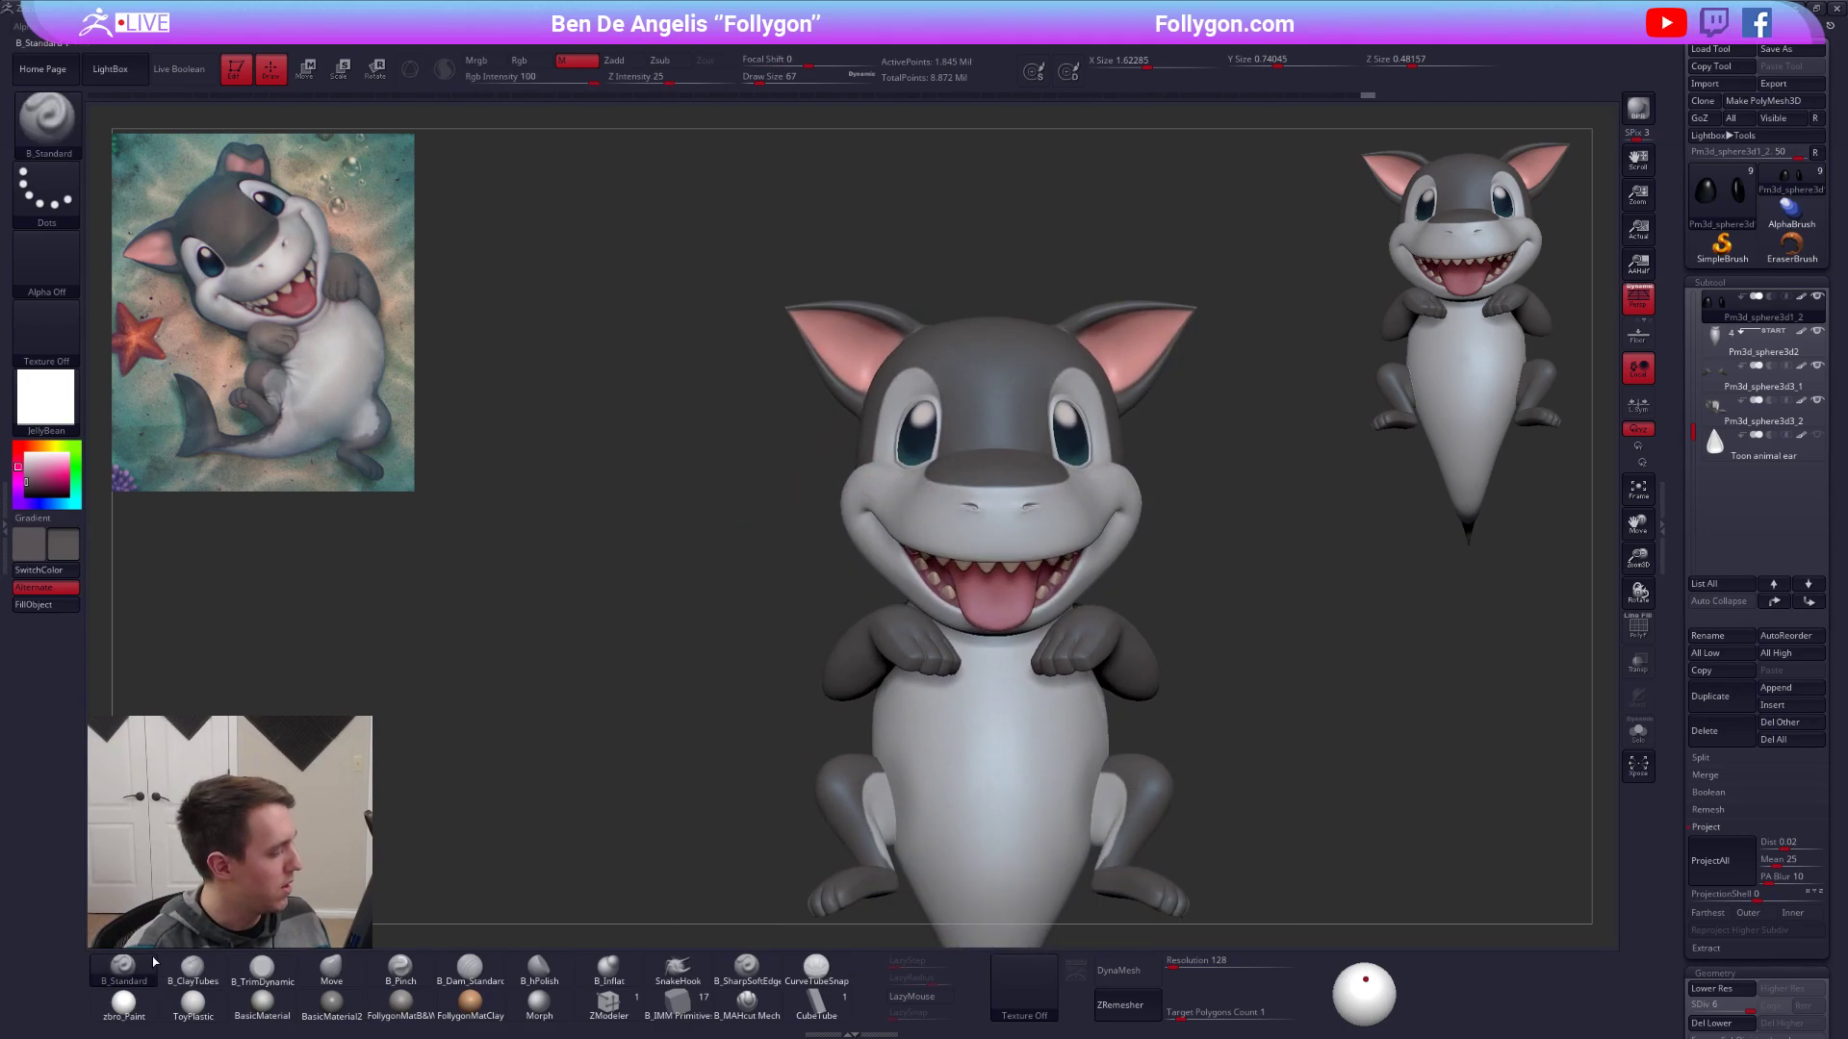
click(123, 1004)
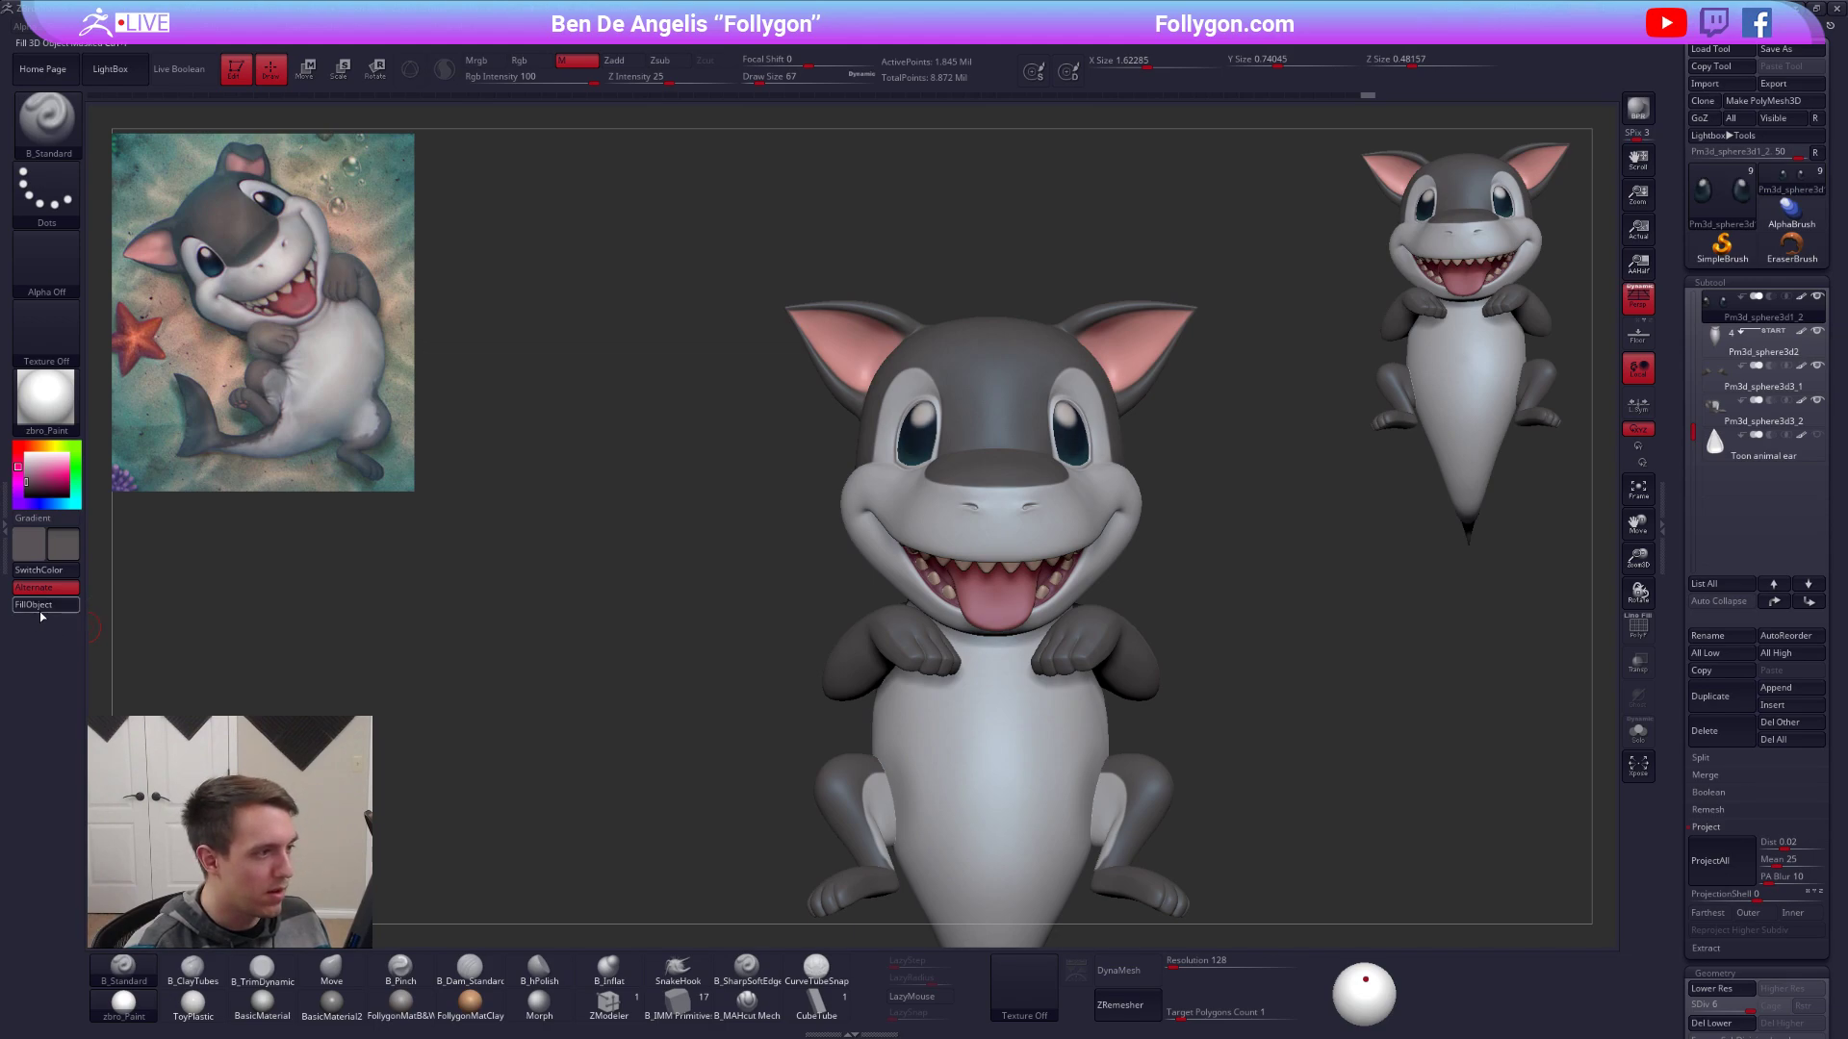
mouse_move(46, 604)
right_drag(577, 595, 812, 577)
key(ctrl+shift+z)
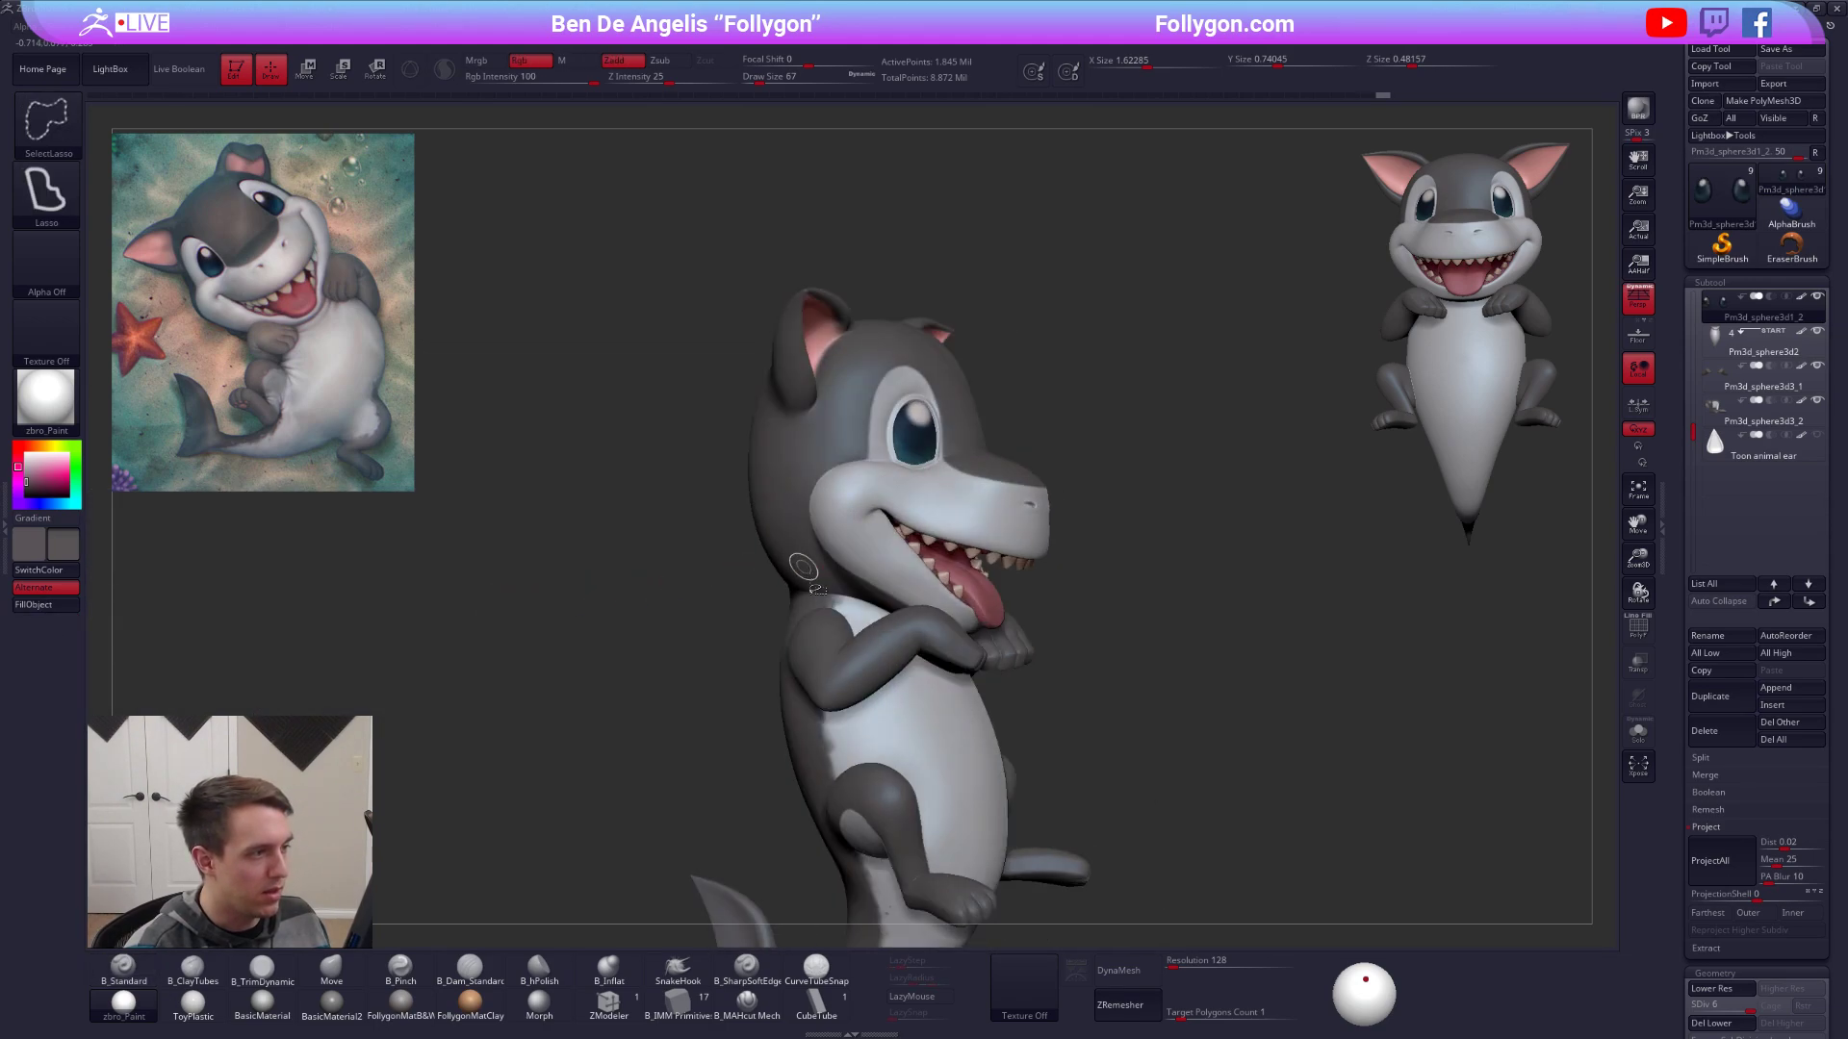
right_drag(1145, 553, 870, 528)
Select the eyes and examine their white highlights up close, both isolated and within the head.
alt+click(895, 574)
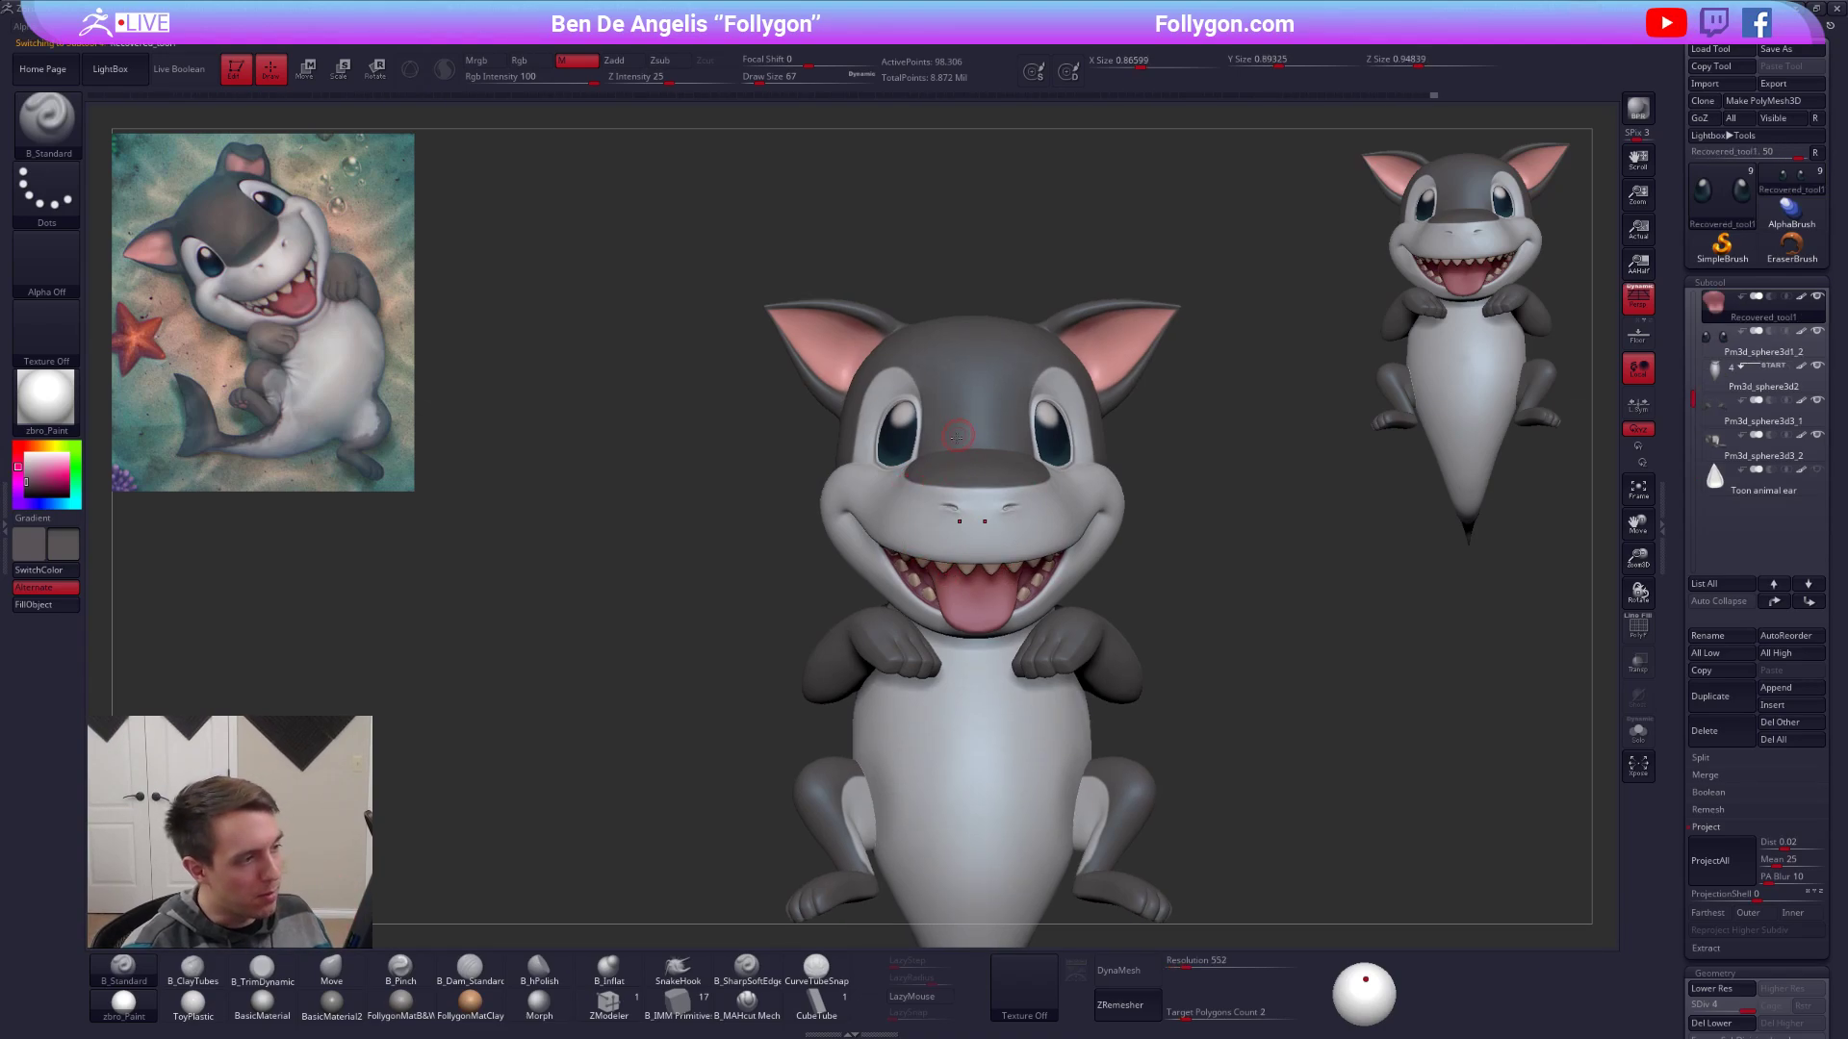
right_drag(892, 416, 930, 570)
alt+click(924, 499)
key(alt+s)
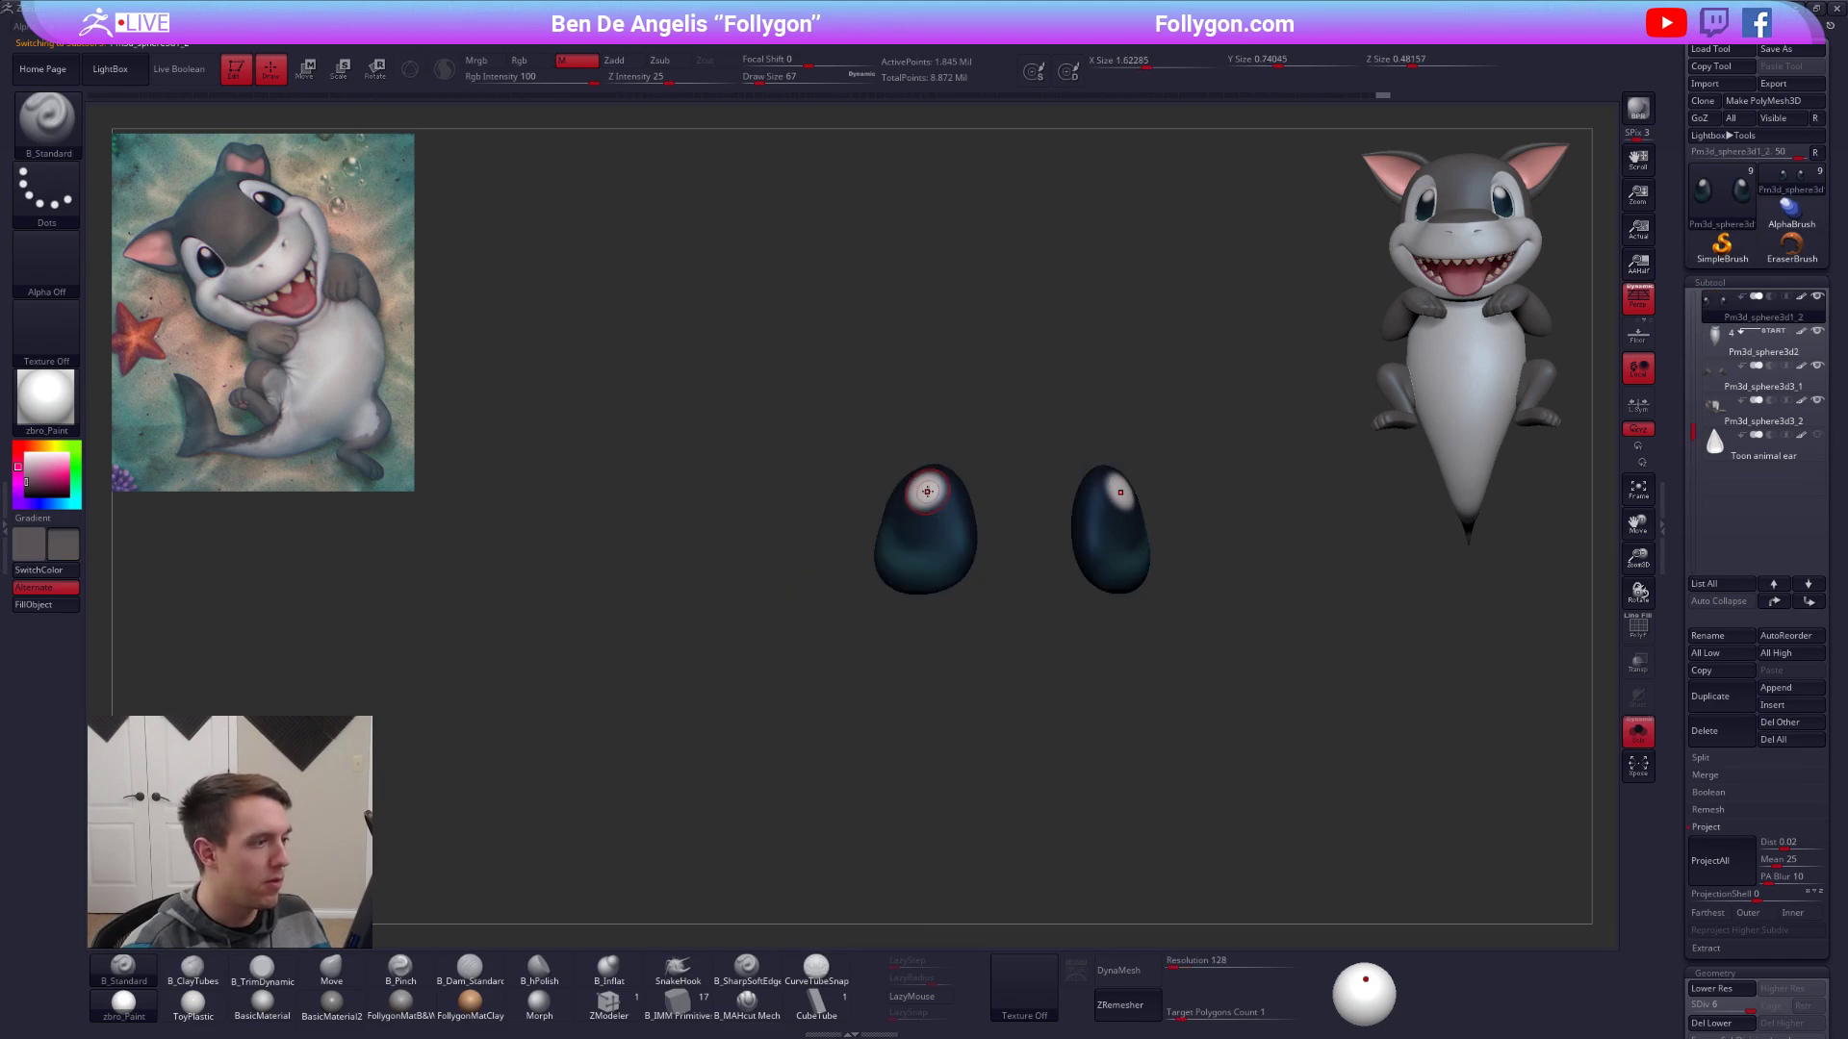
ctrl+right_drag(927, 500, 936, 541)
alt+right_drag(935, 541, 946, 572)
key(alt+s)
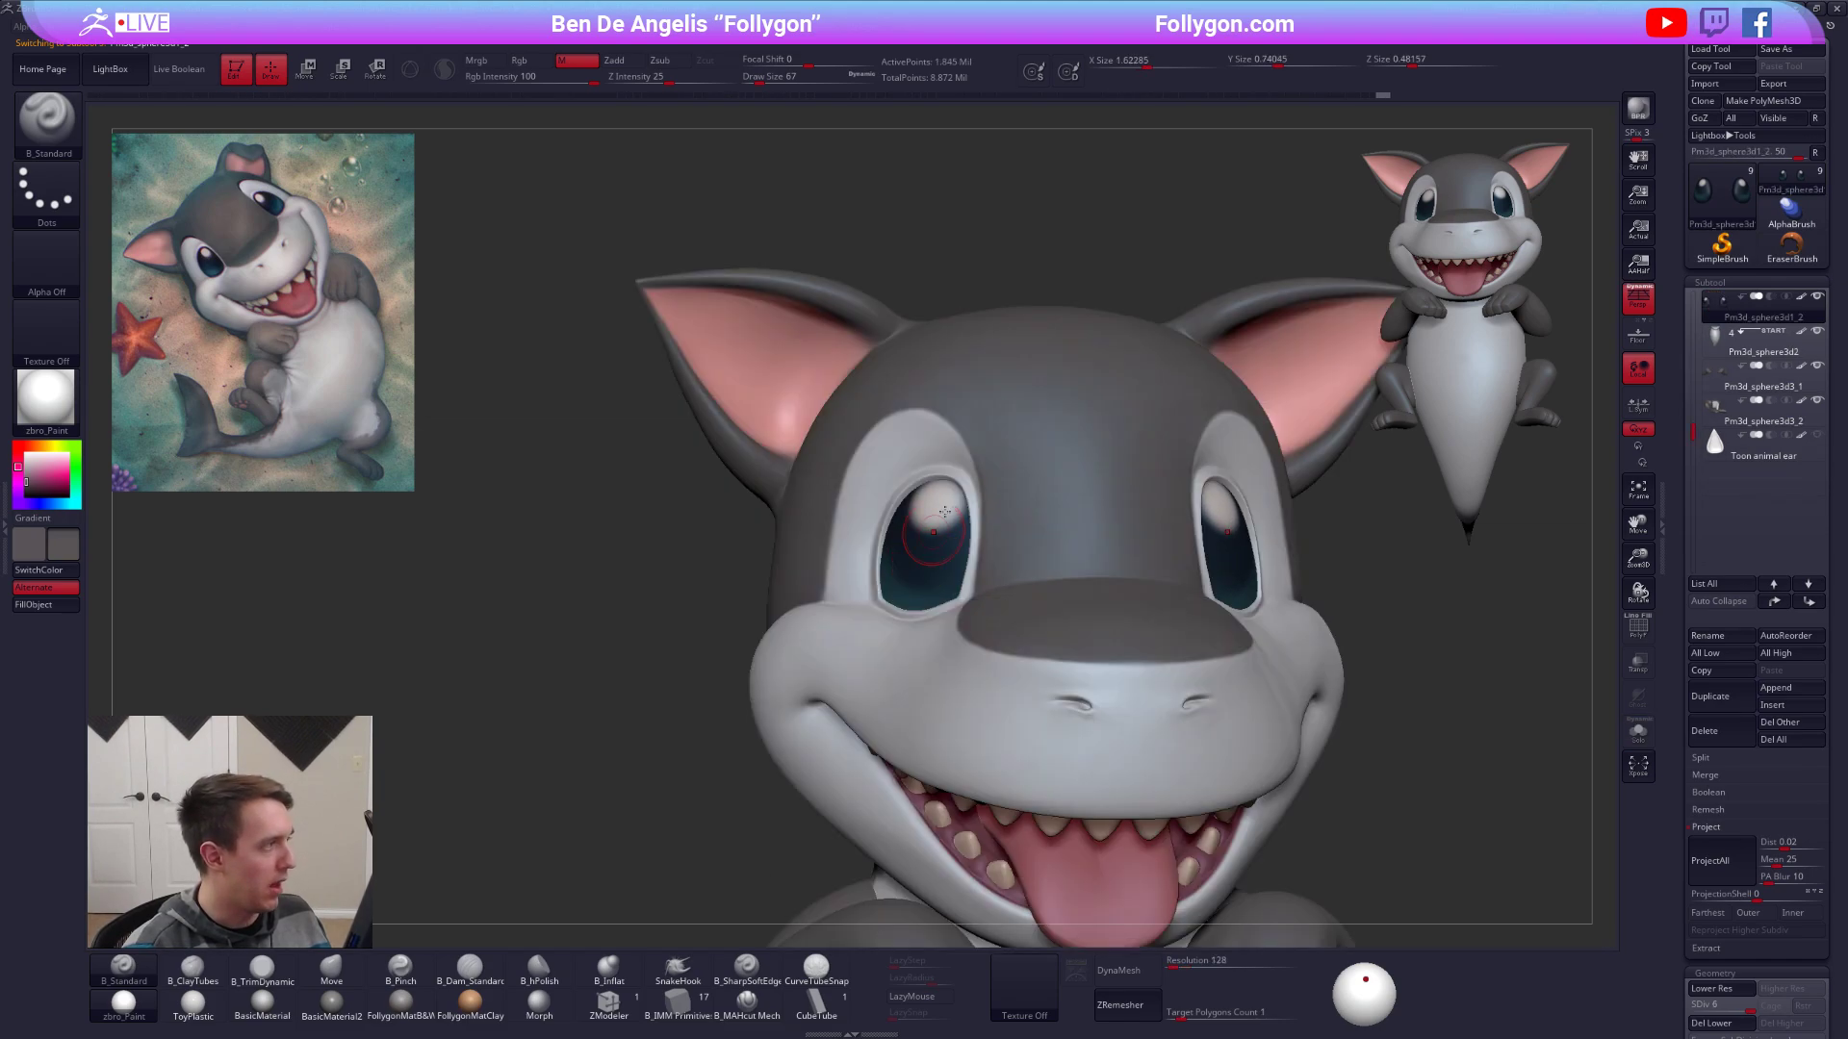
Try painting over the eyes' white highlights with dark blue sampled from the eye, using only the RGB channel, and compare the face without them.
key(c)
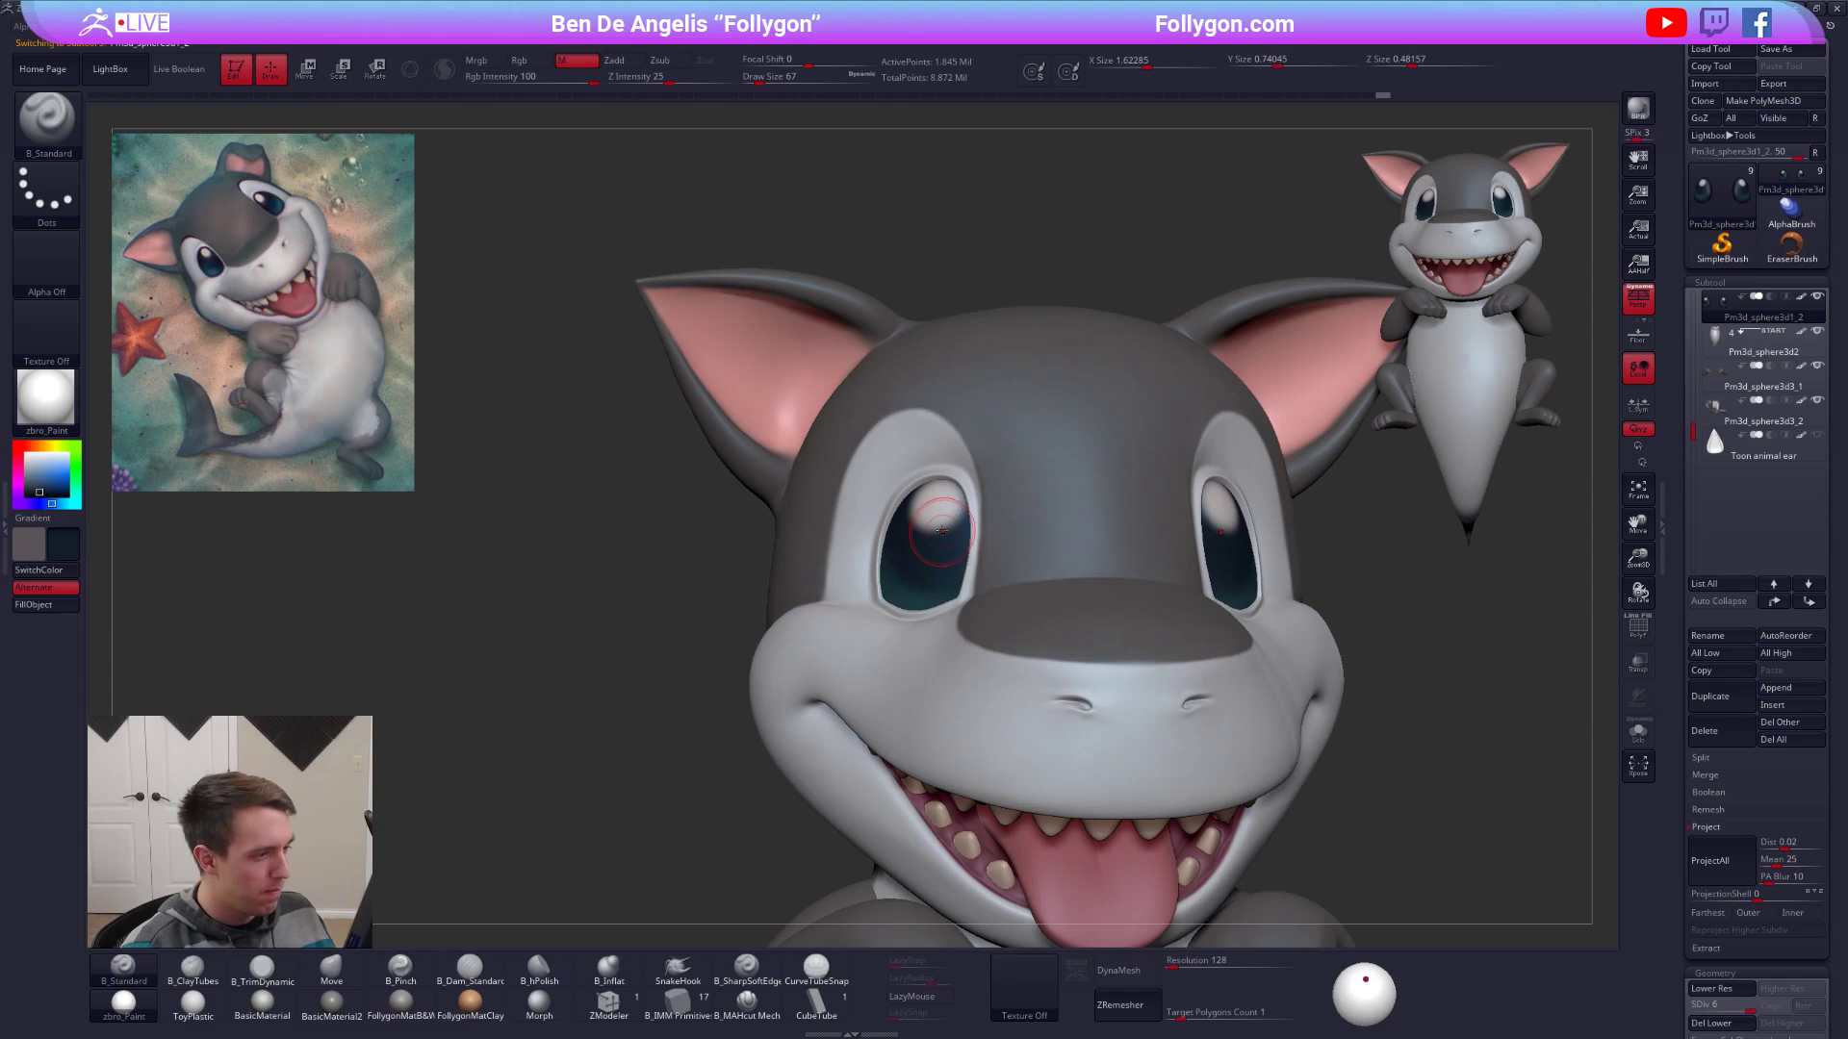
key(alt+s)
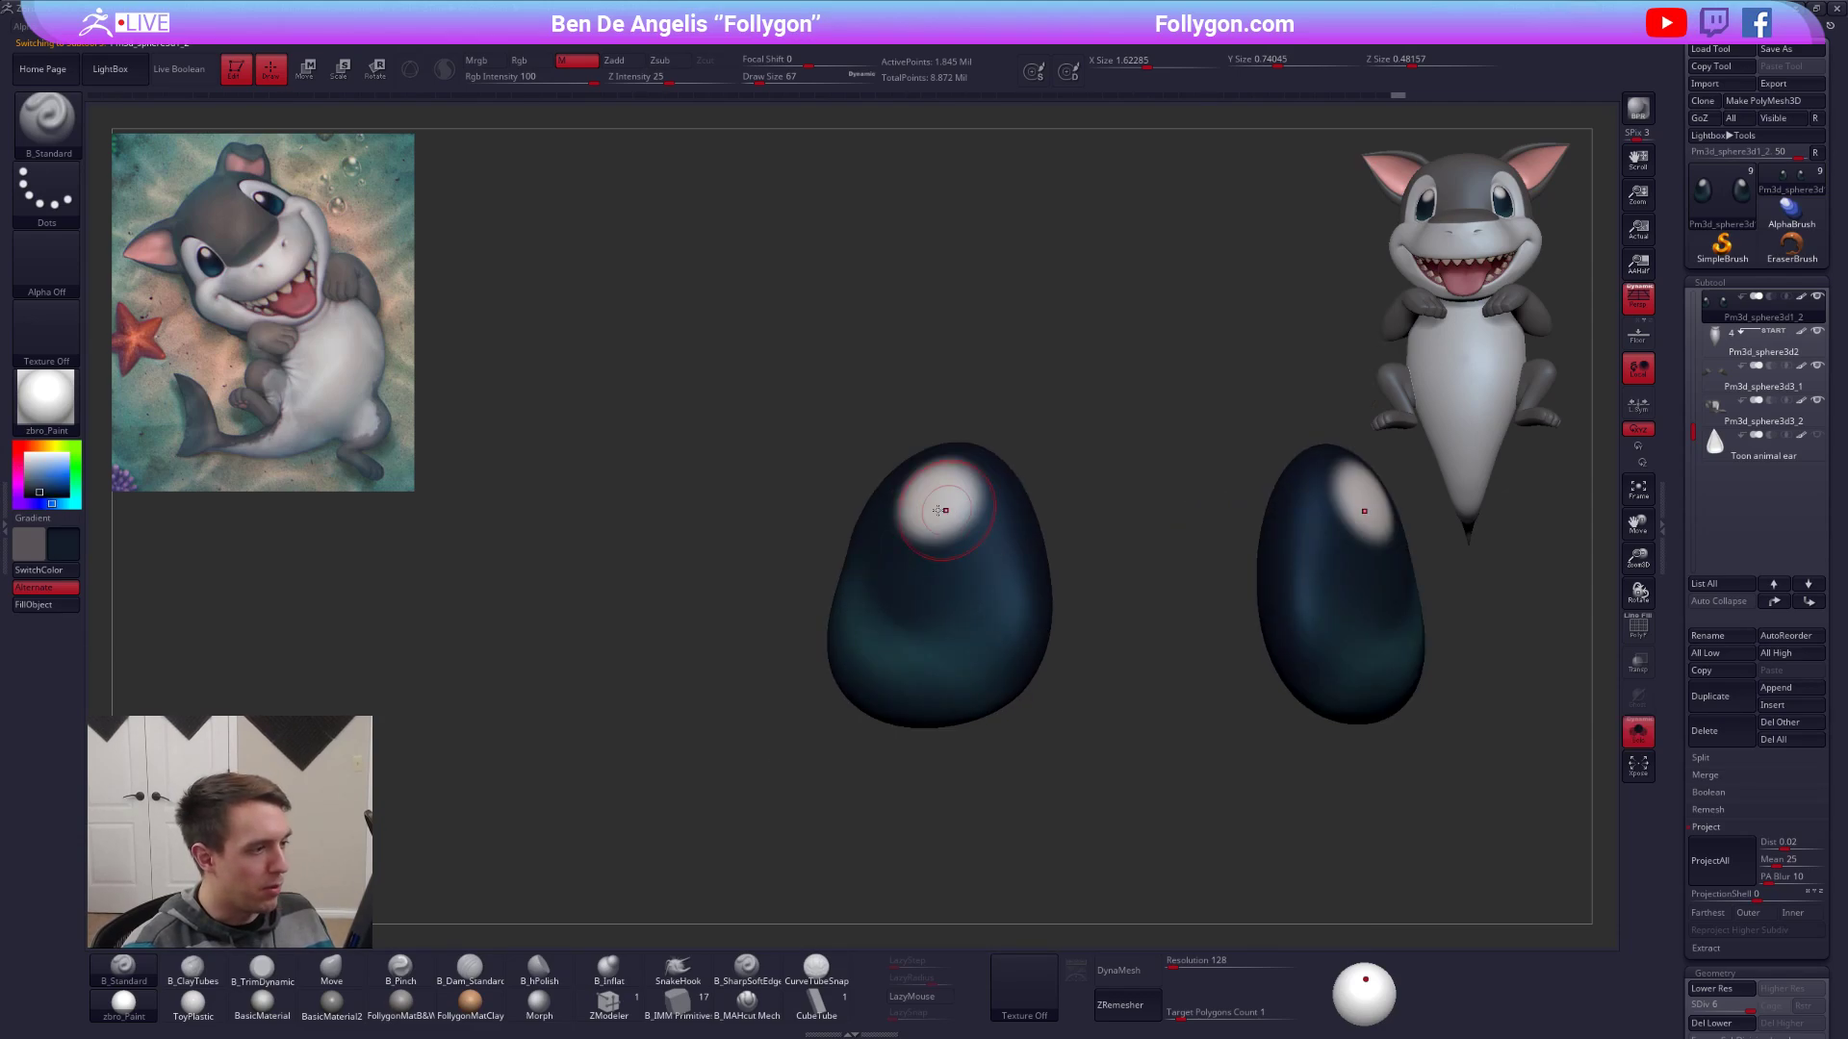
key(space)
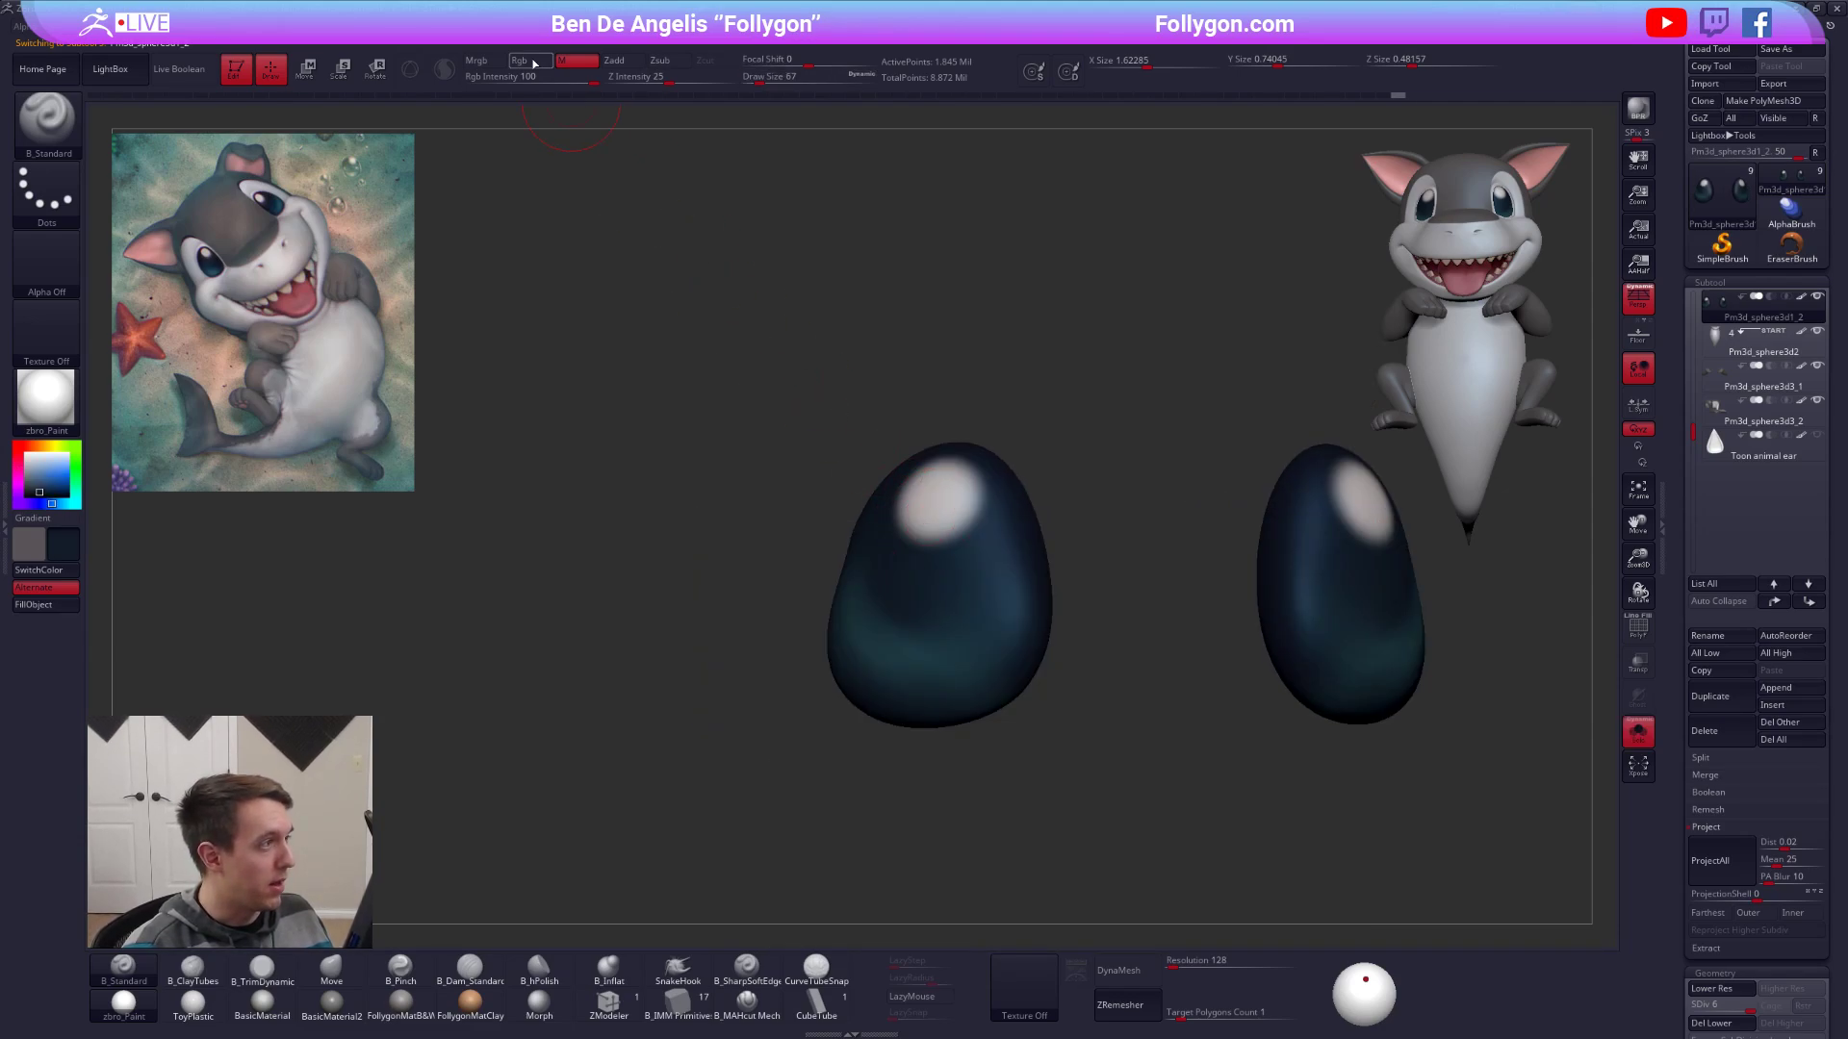
click(528, 60)
drag(800, 399, 871, 397)
mouse_move(930, 524)
mouse_down()
mouse_move(946, 495)
mouse_move(967, 539)
mouse_up()
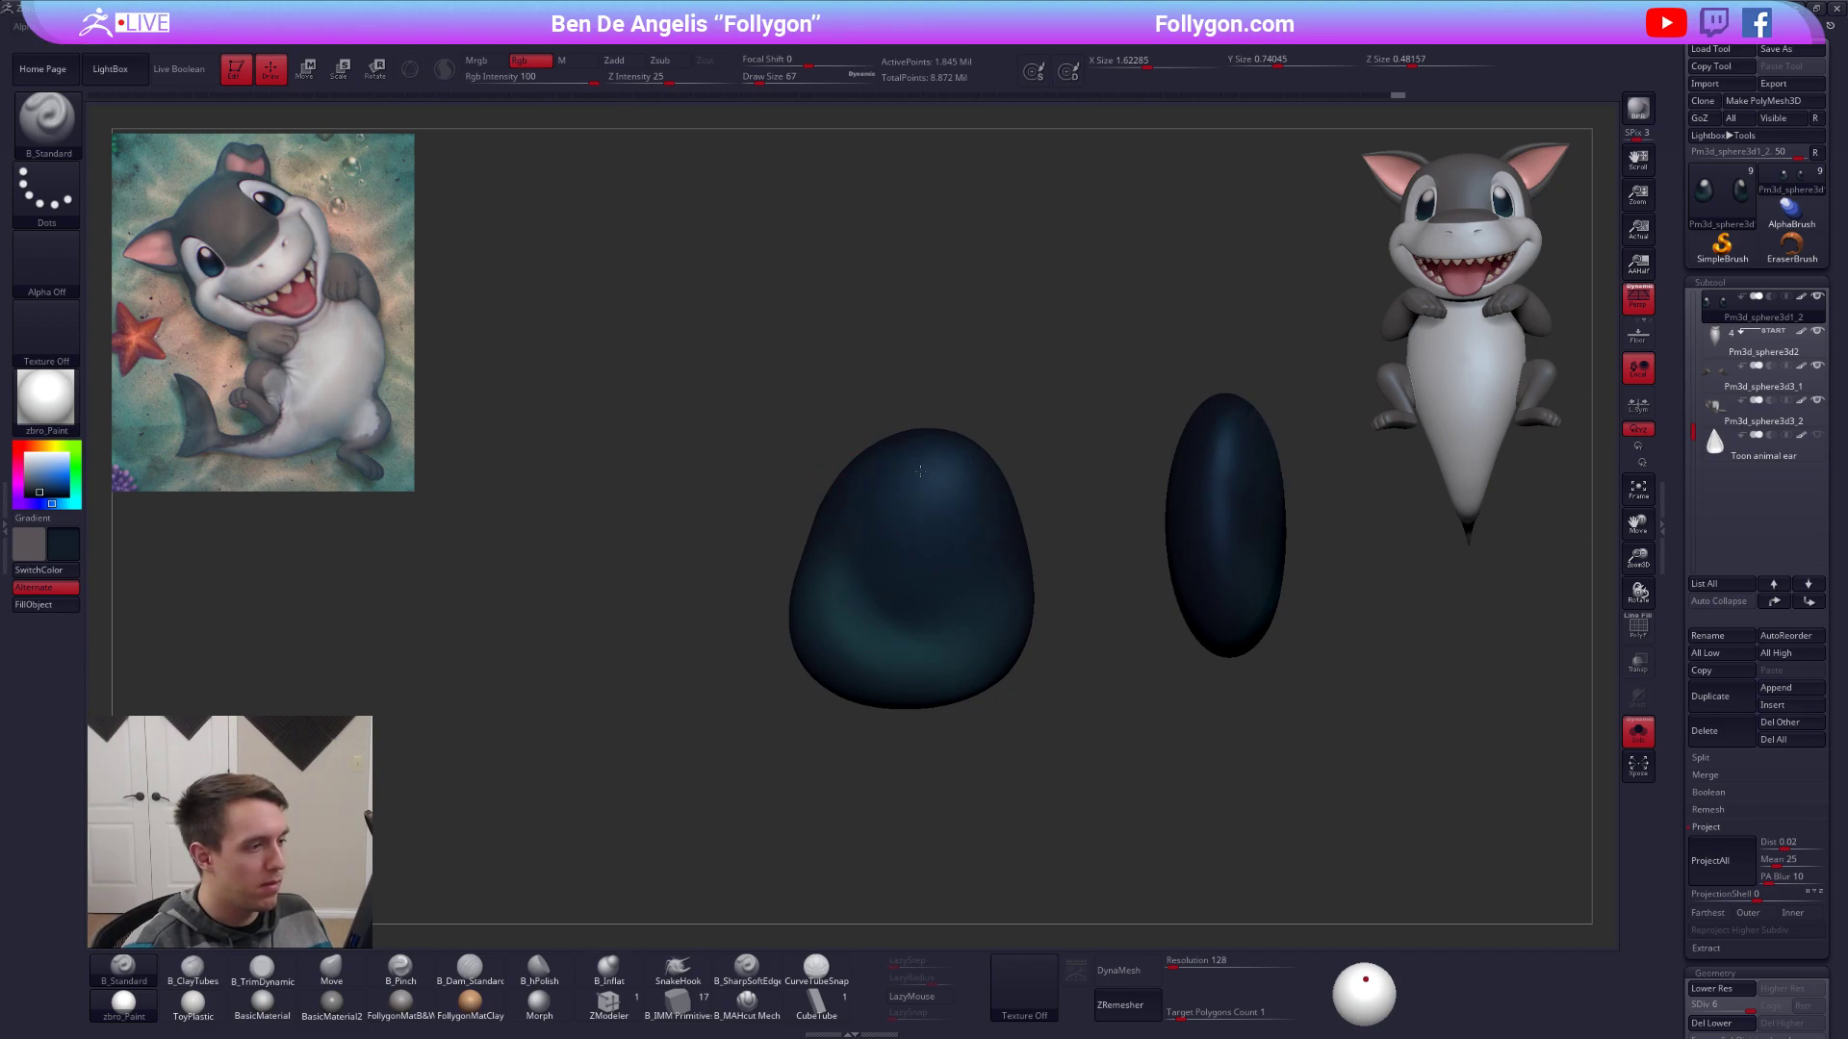
drag(1044, 438, 984, 502)
key(alt+s)
right_drag(992, 553, 871, 529)
key(f)
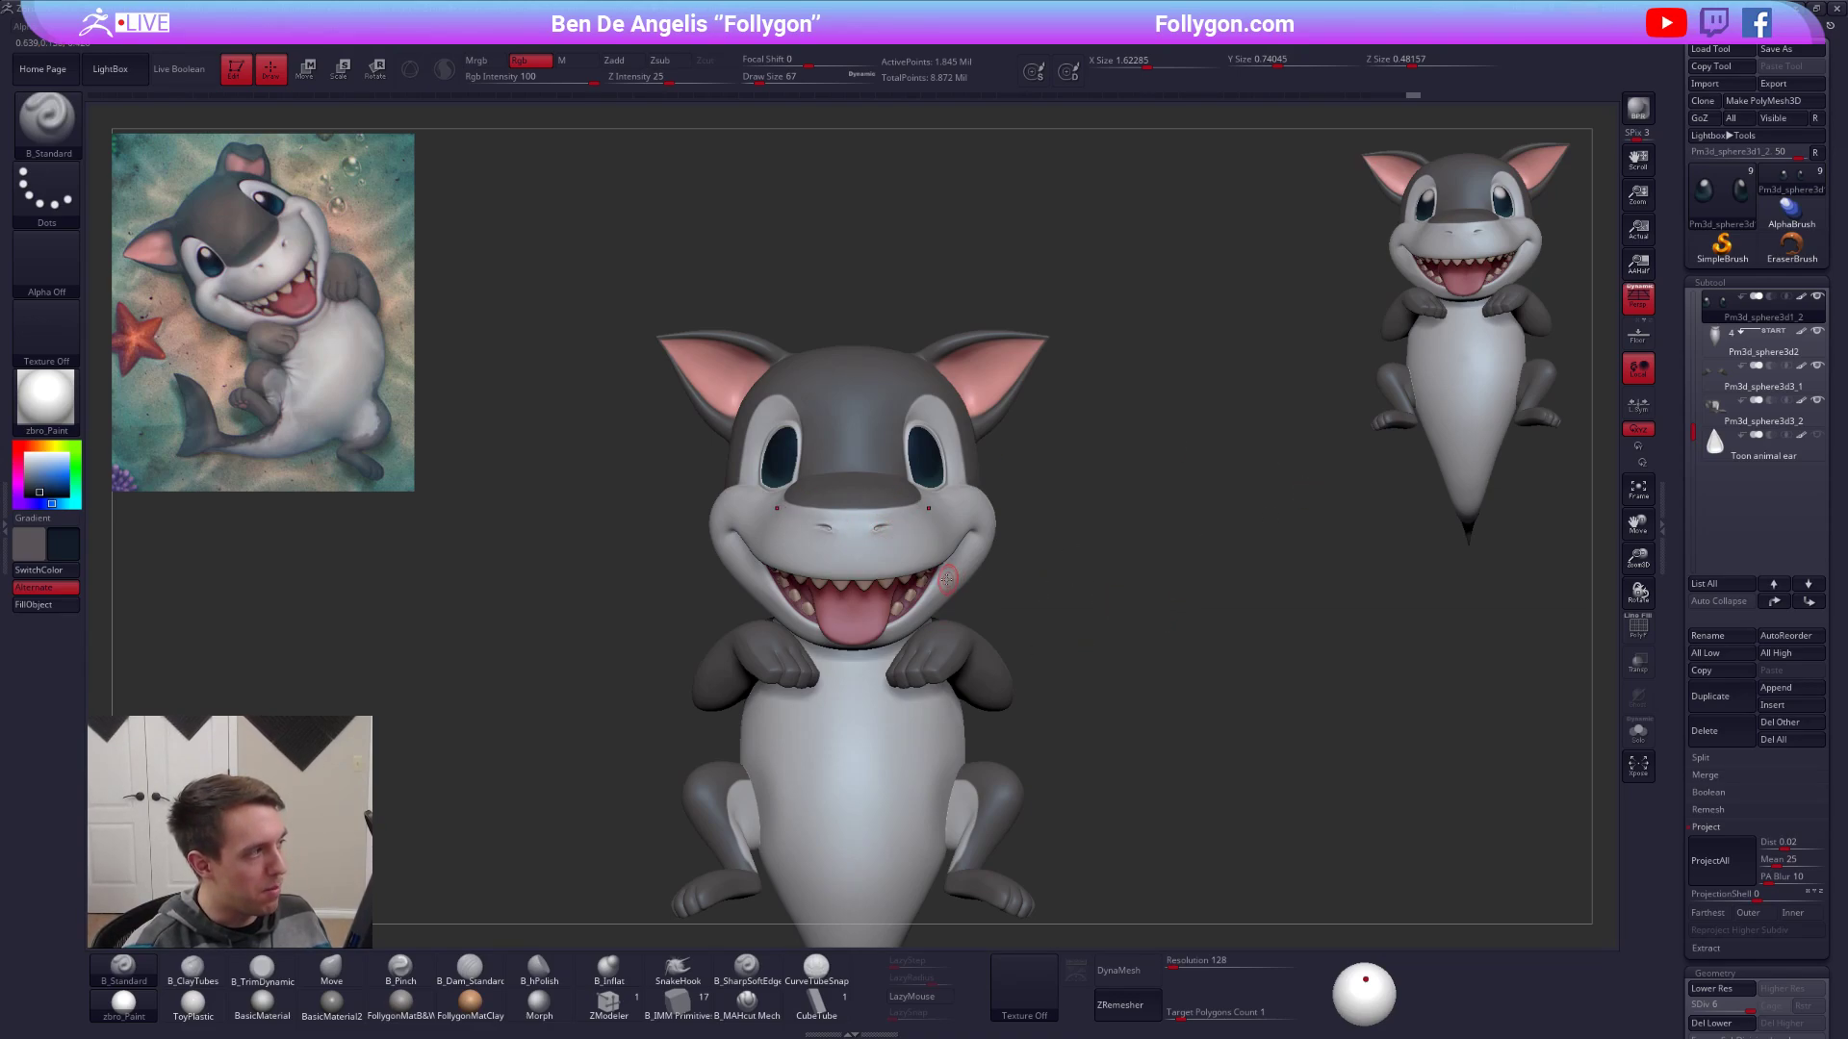
alt+right_drag(1071, 595, 1115, 622)
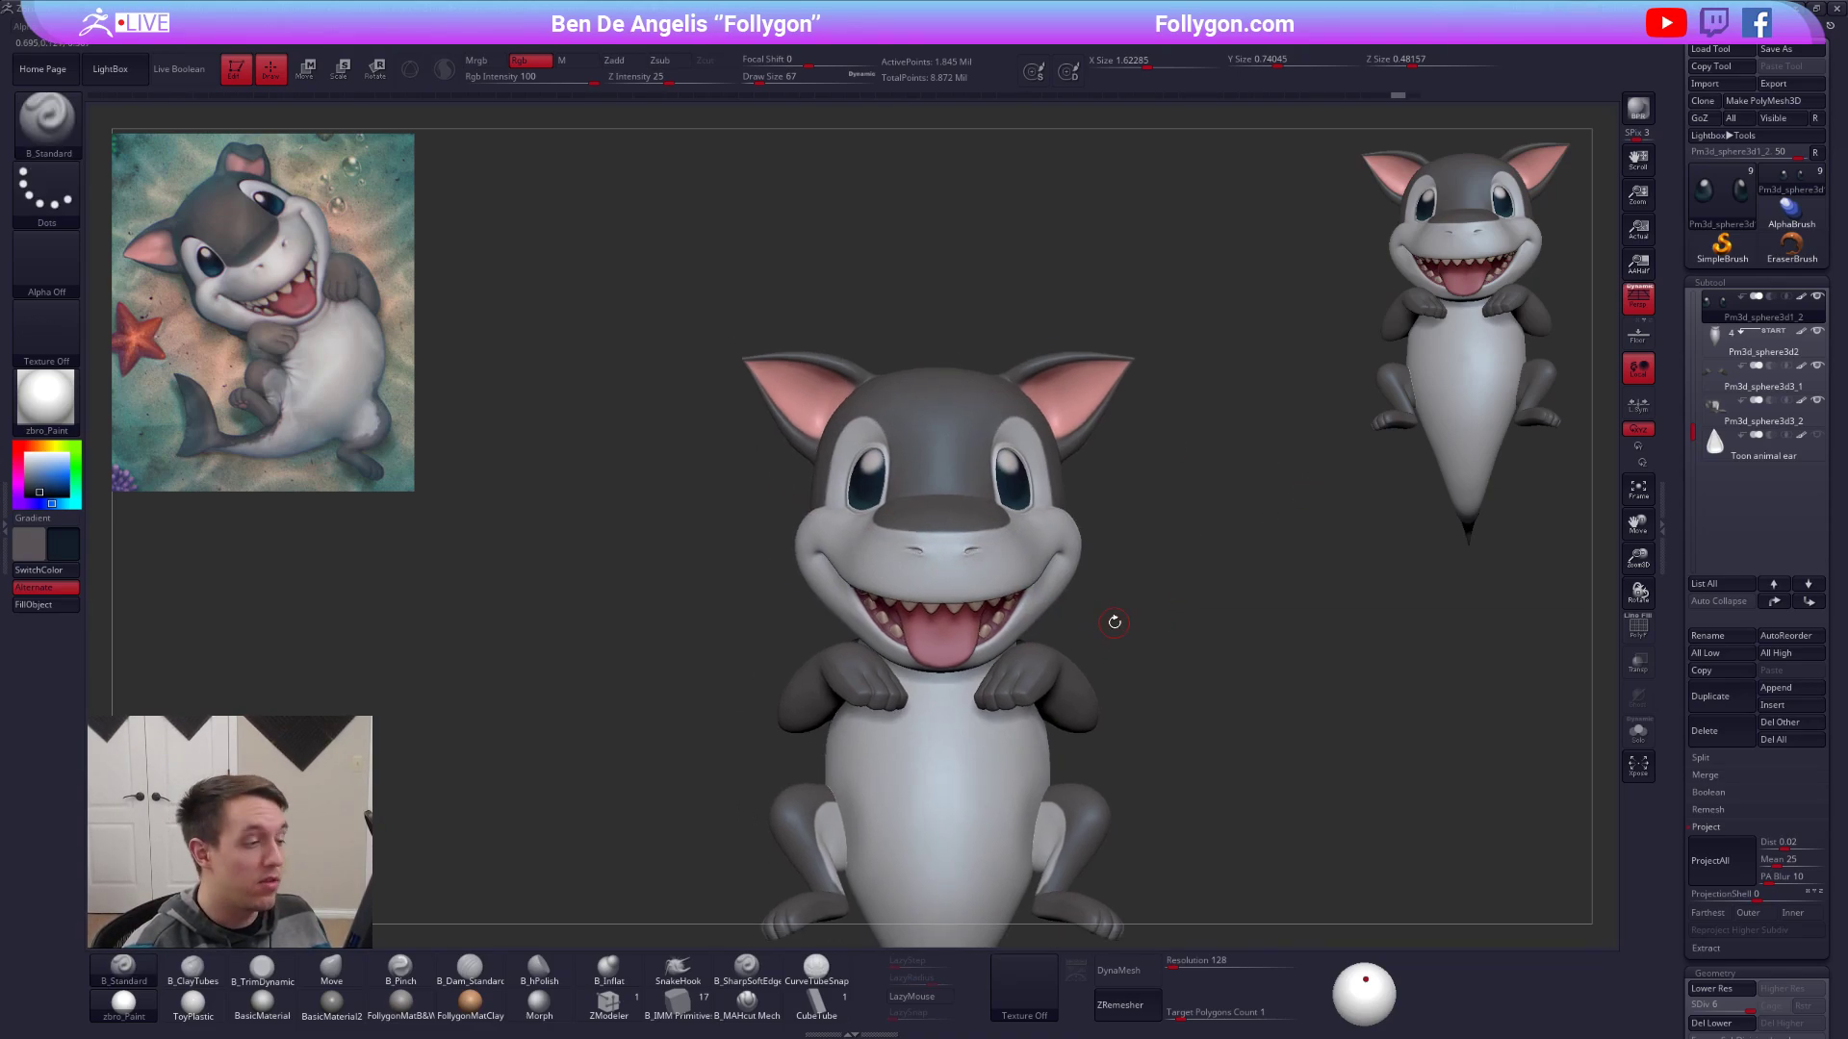
Select the shark pup's head for editing with the Move brush at a draw size of 150.
key(b)
key(m)
key(v)
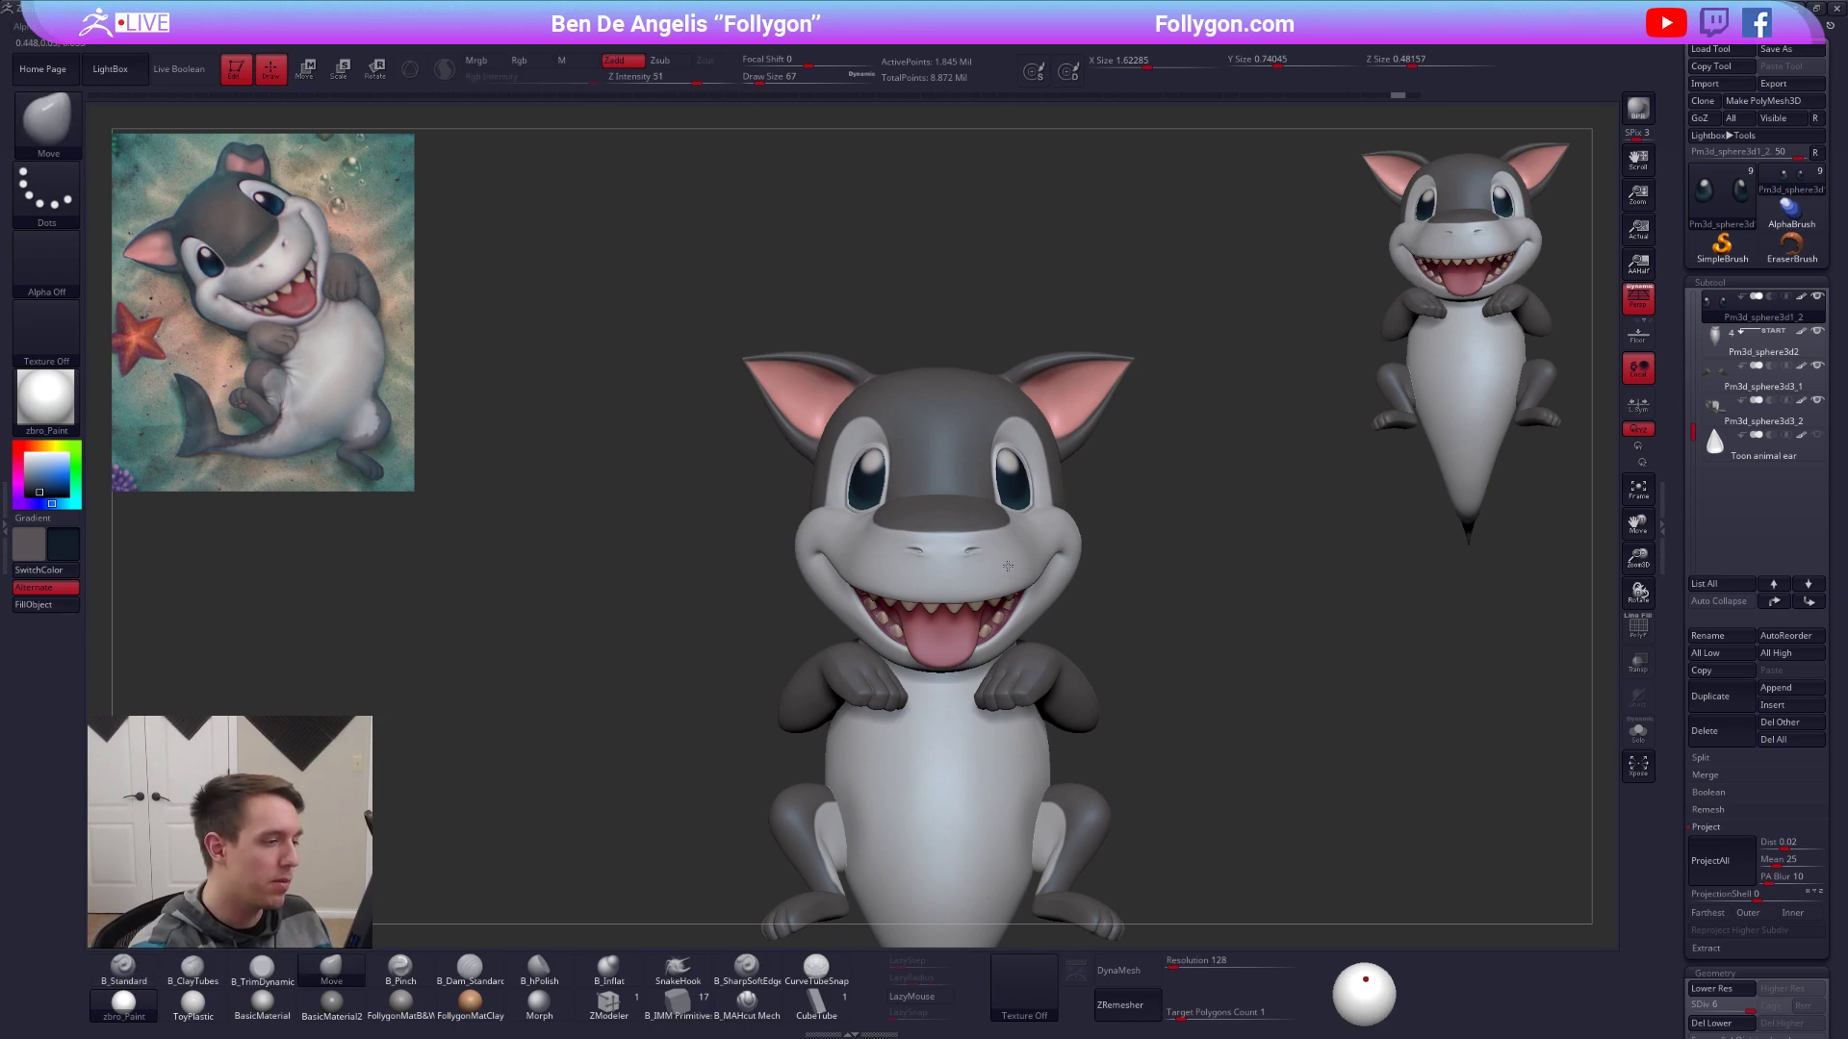
alt+click(1007, 566)
key(space)
drag(948, 672, 962, 671)
mouse_move(948, 640)
alt+right_down()
mouse_move(1009, 662)
mouse_move(1023, 625)
alt+right_up()
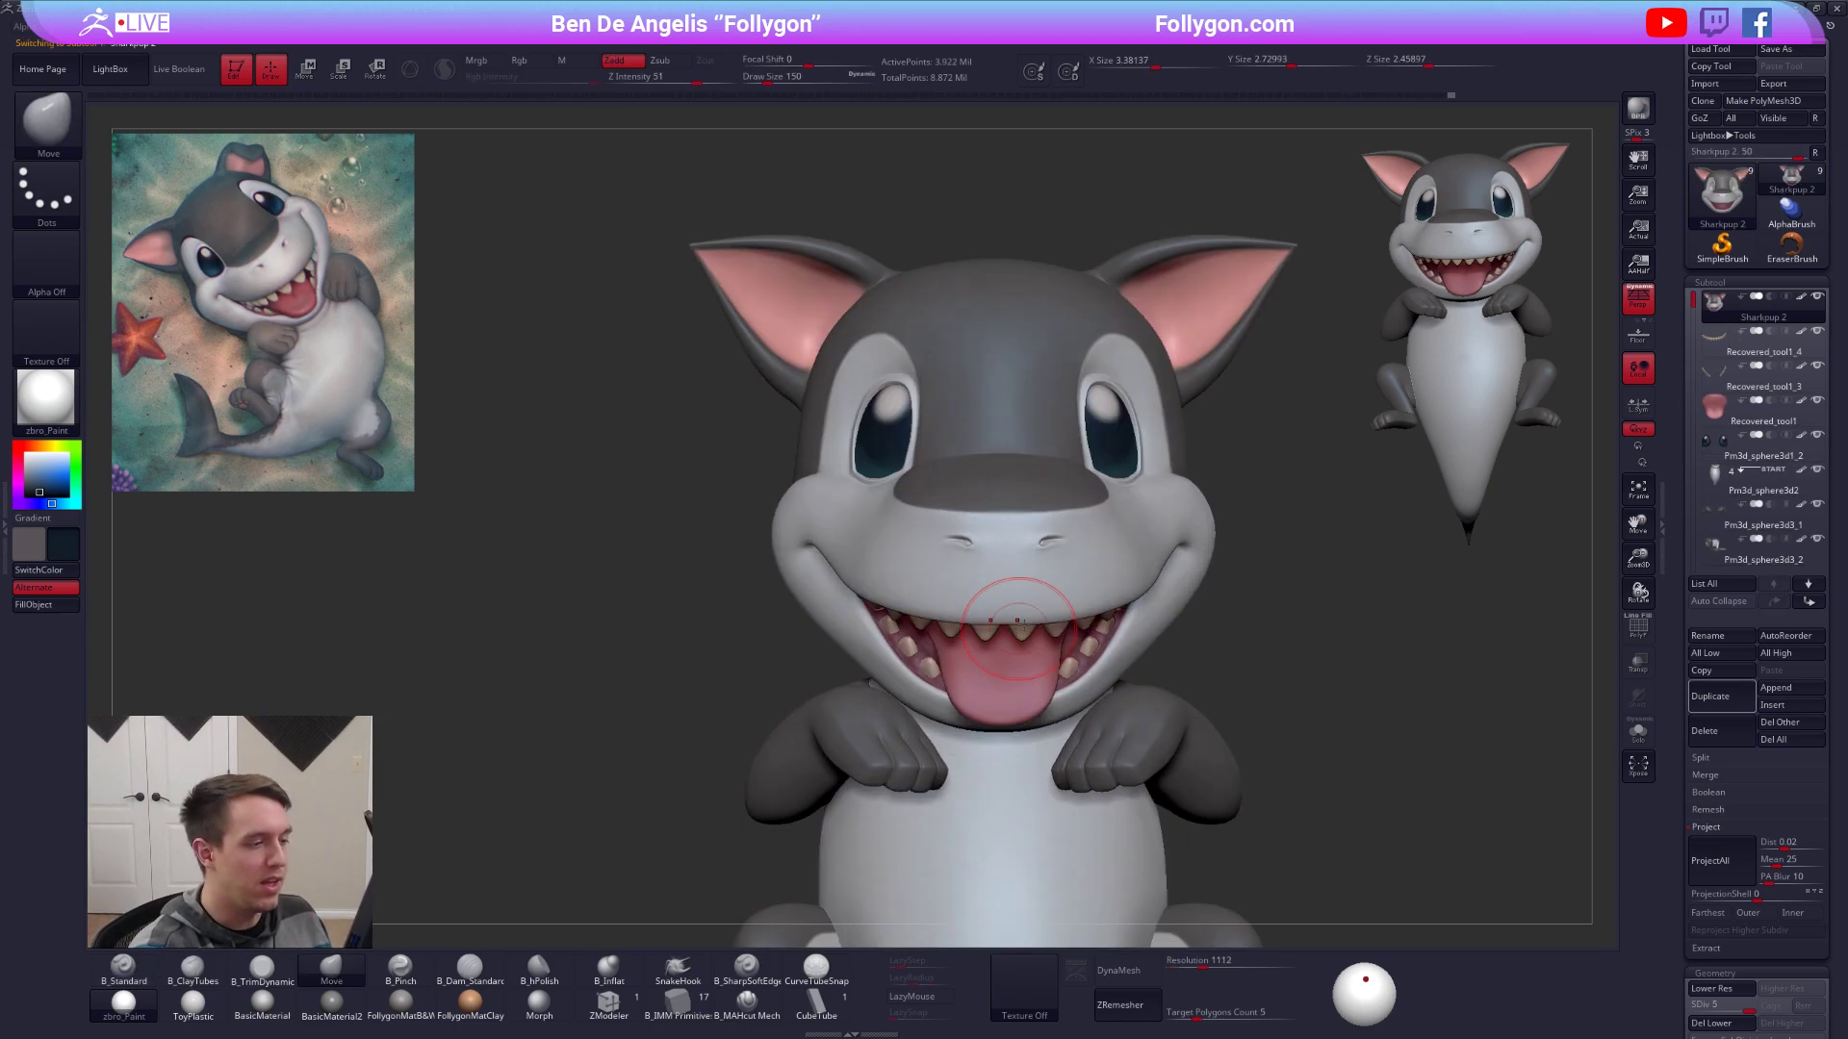
Drop the head to subdivision level 1 and adjust the upper lip above the tongue with a large Move brush.
key(space)
drag(1001, 621, 1036, 616)
key(shift+d)
key(shift+d)
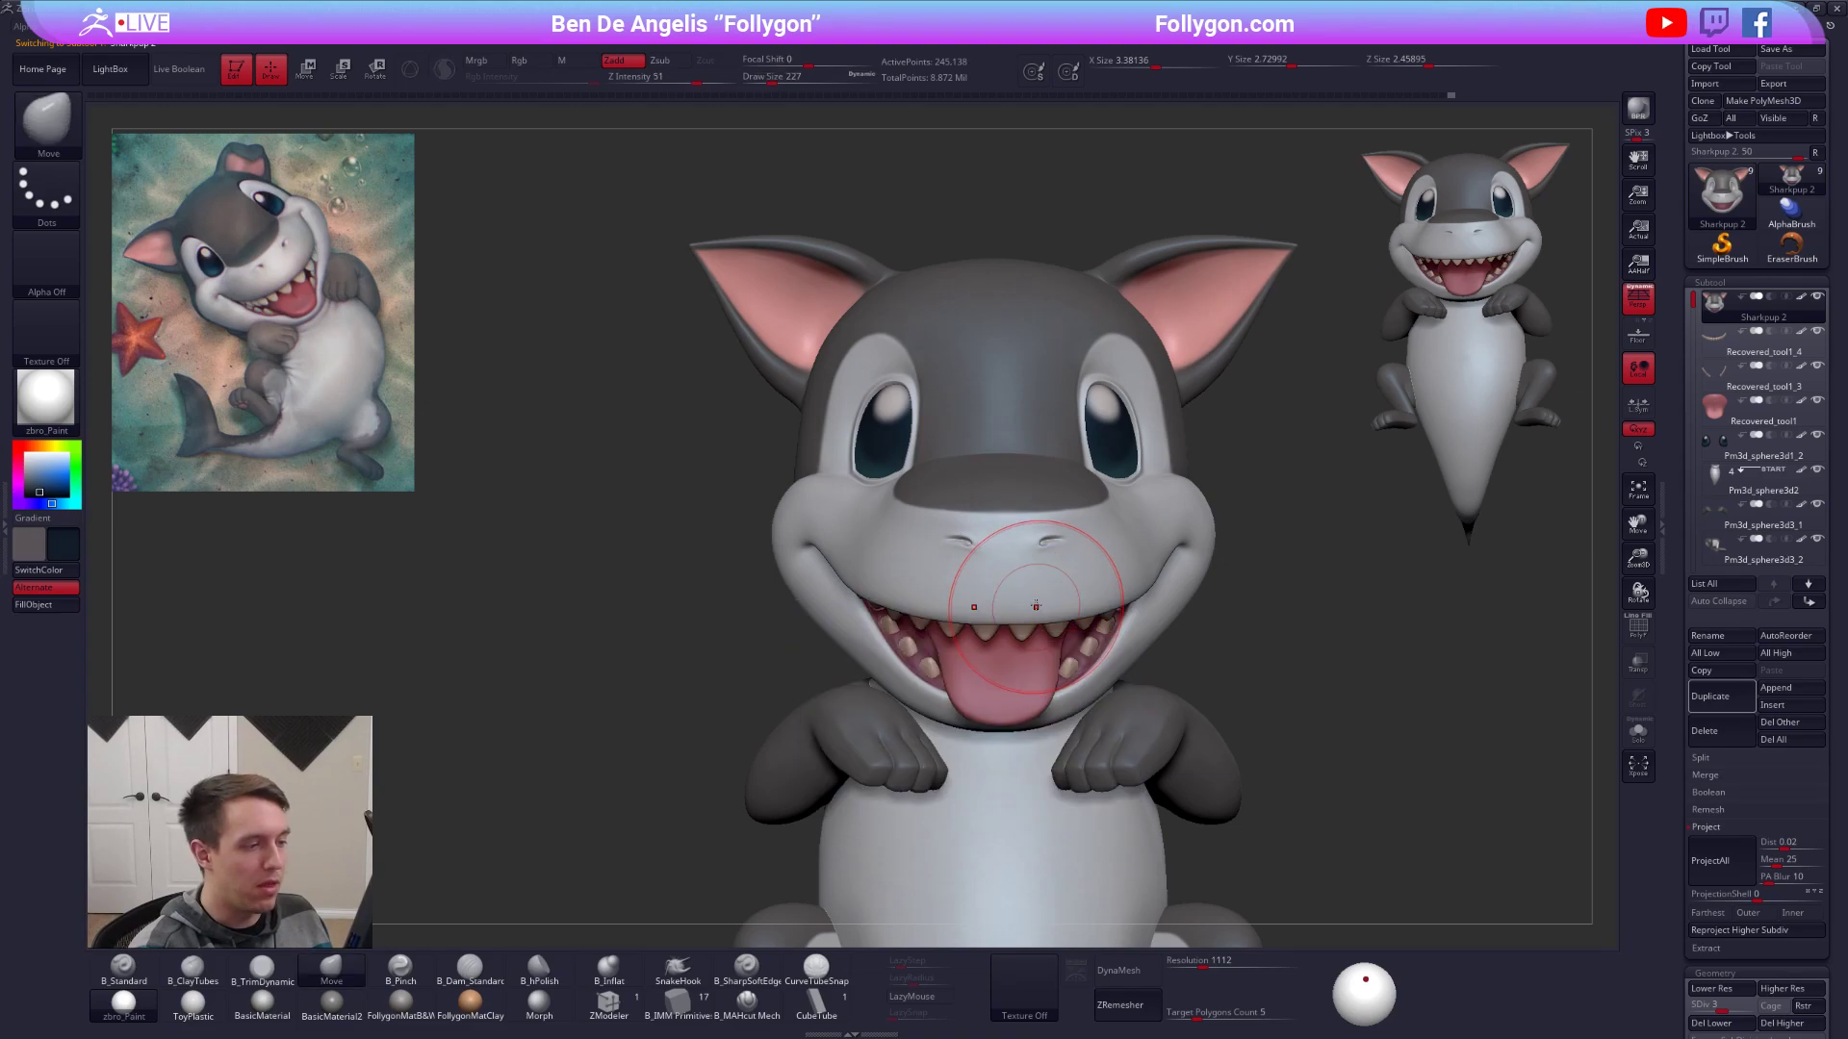
key(shift+d)
key(shift+d)
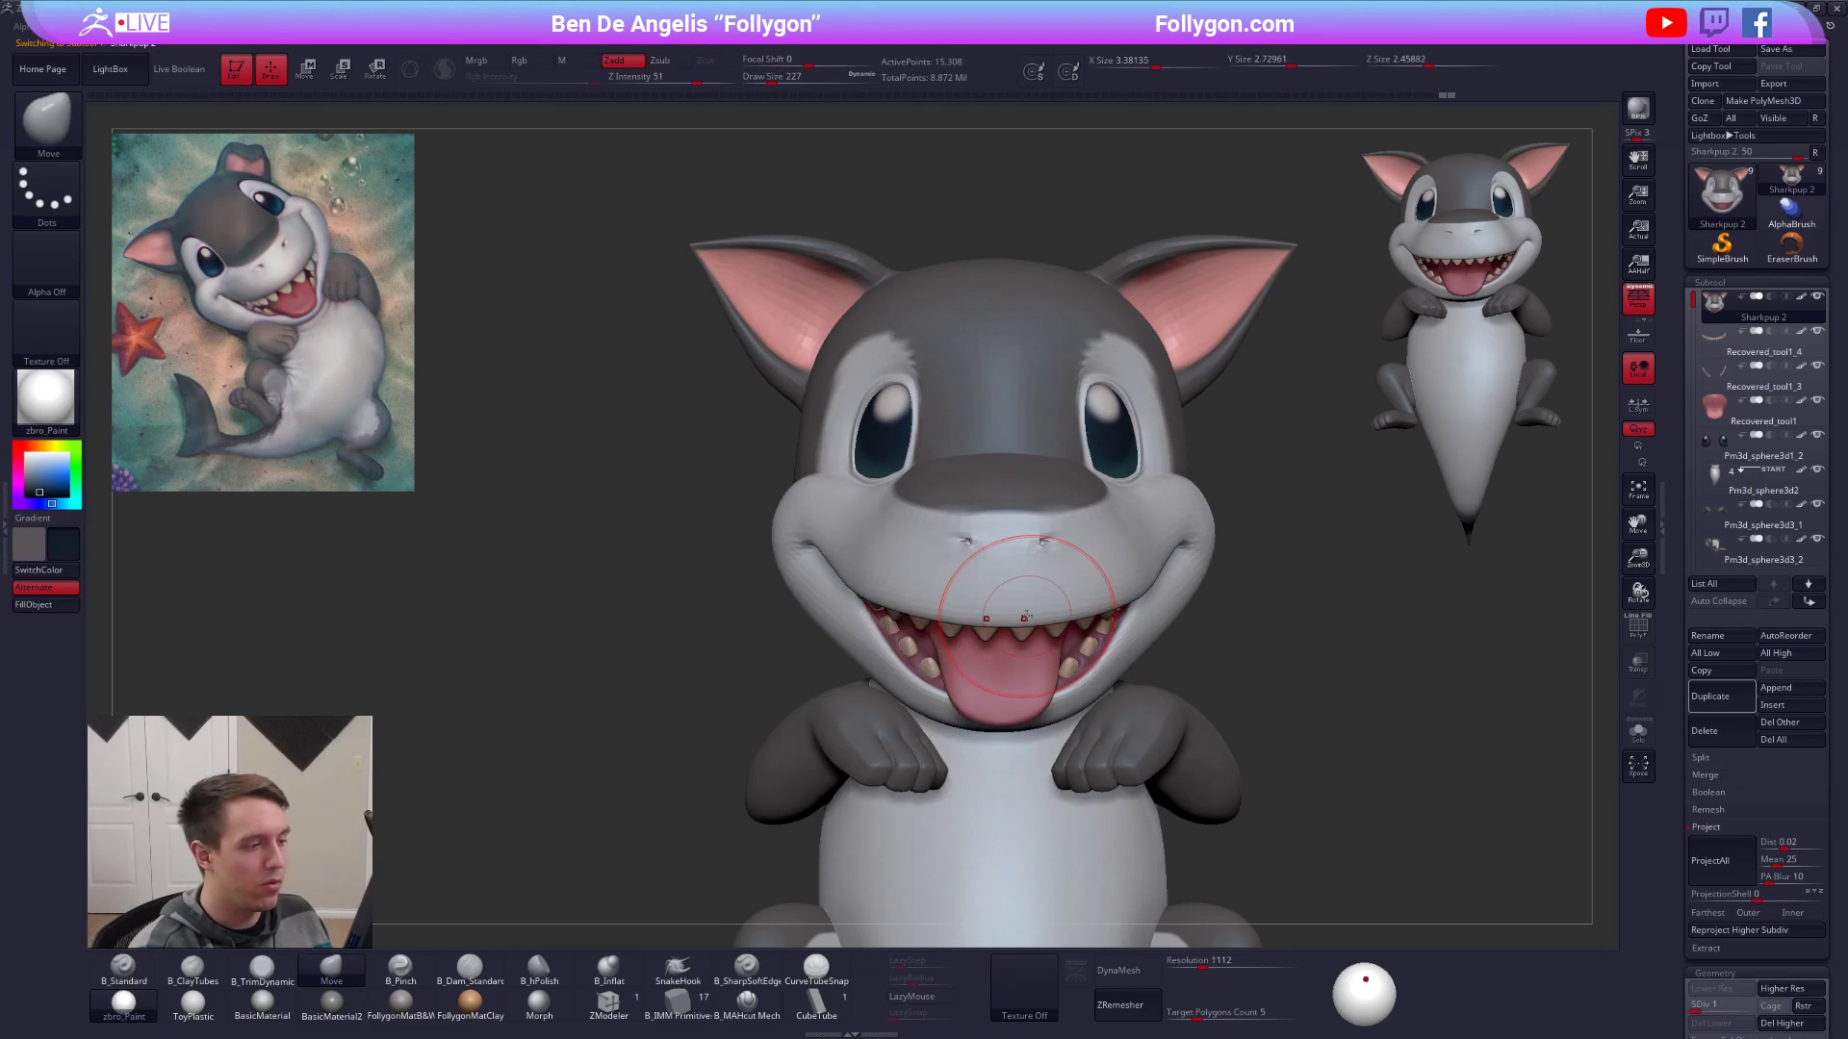
key(space)
drag(1027, 616, 1031, 612)
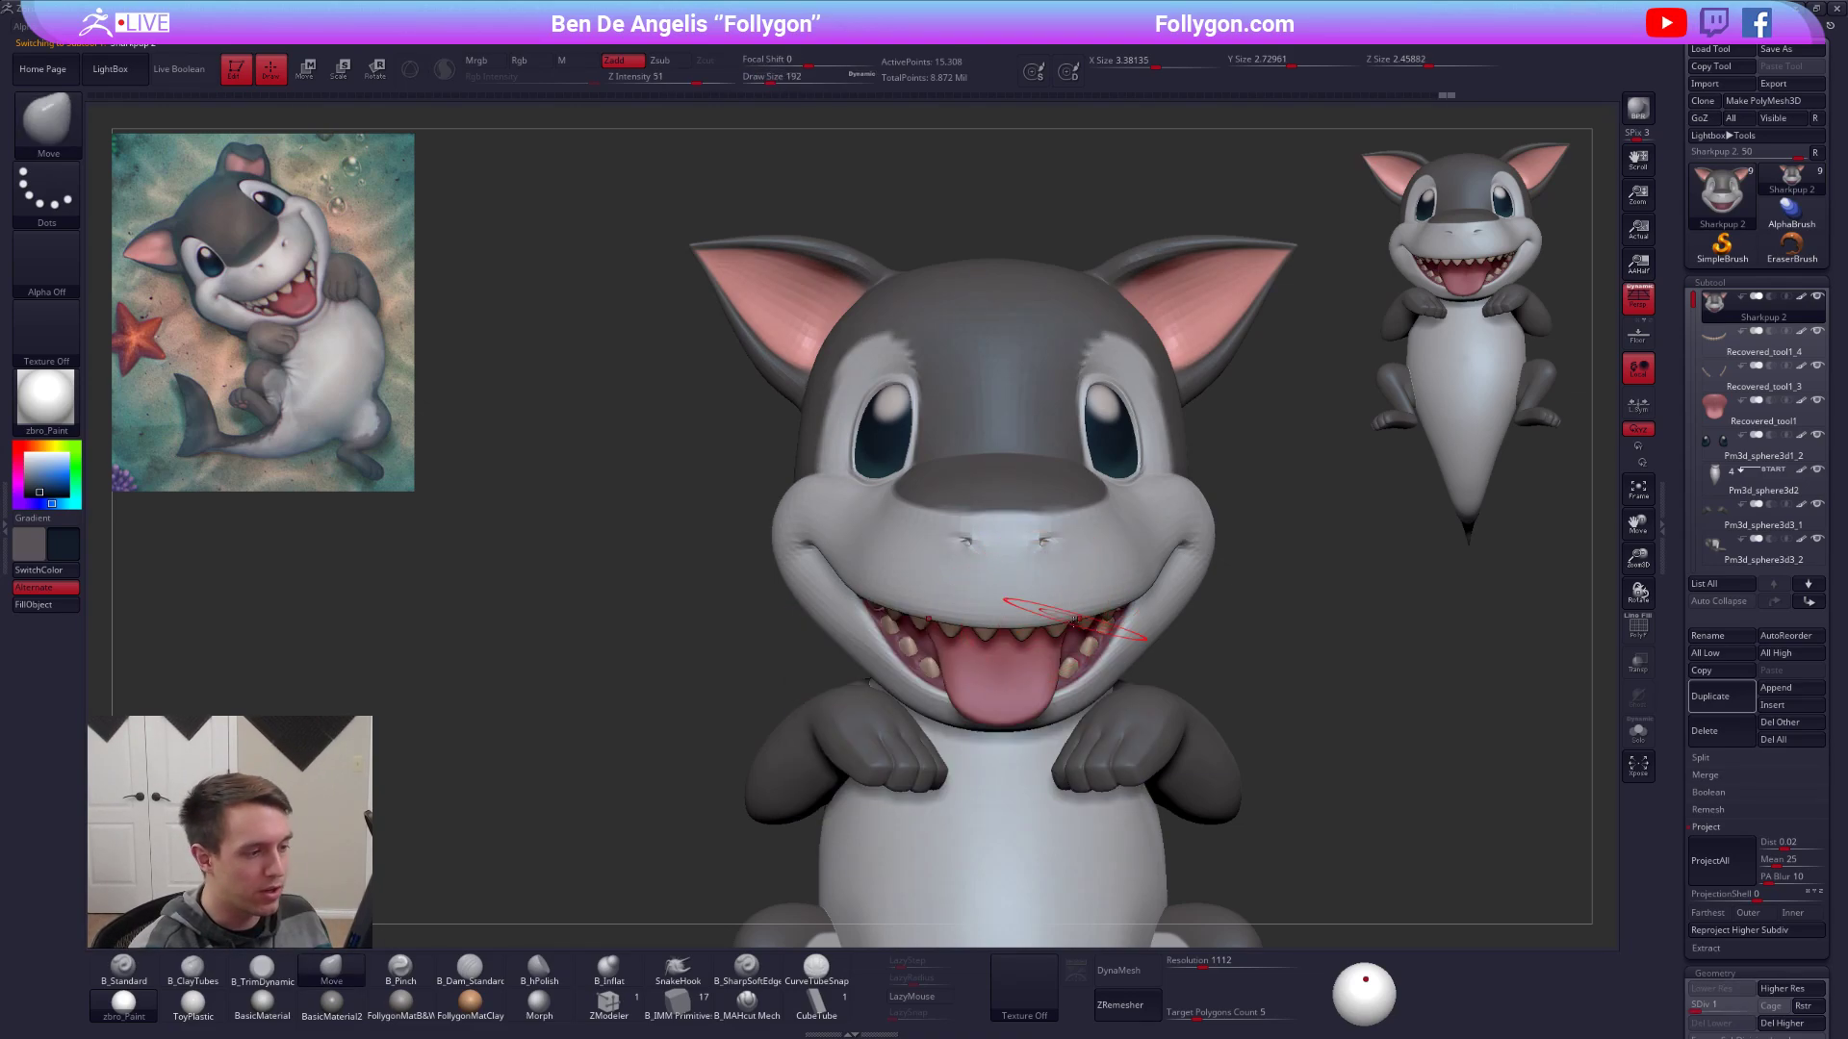
Raise the head to subdivision level 2 and refine the upper lip in side view with a draw size of 150.
right_drag(1074, 620, 991, 592)
key(d)
key(space)
drag(1012, 607, 1004, 607)
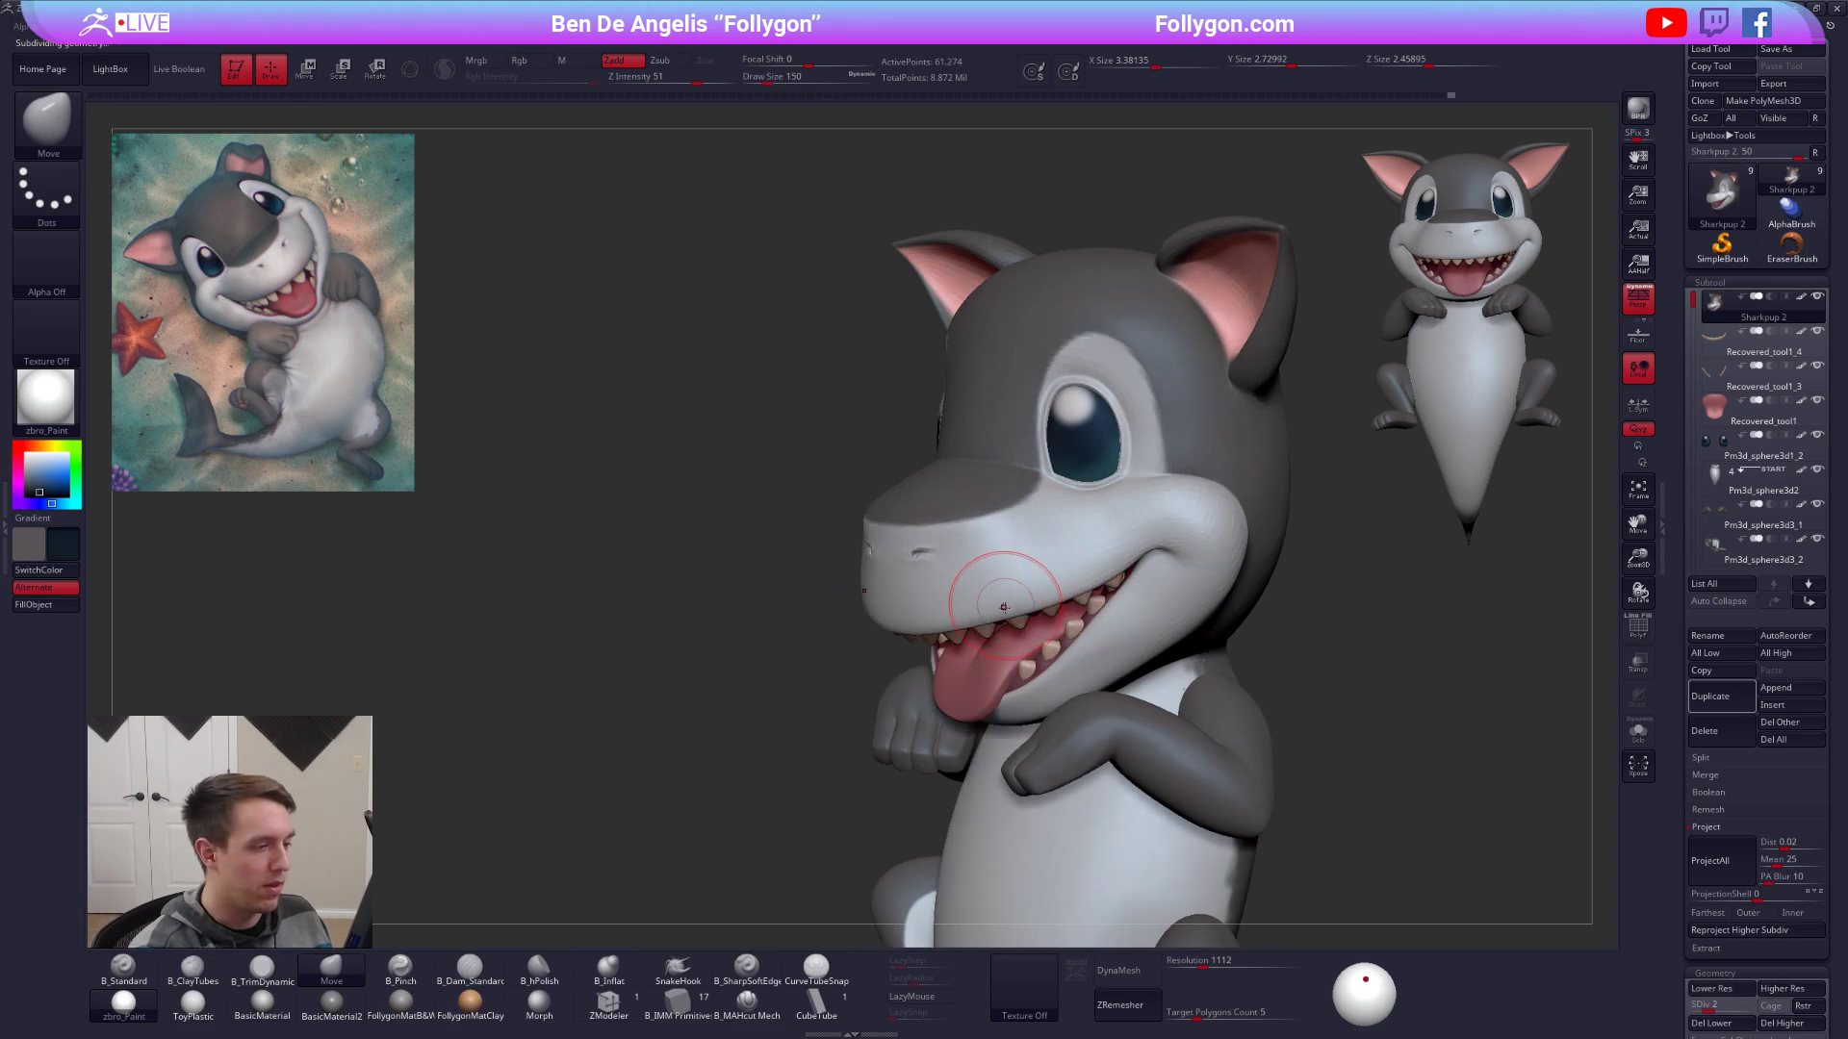
mouse_move(999, 619)
right_down()
mouse_move(1084, 586)
mouse_move(1168, 589)
right_up()
right_drag(1058, 580, 1098, 595)
Return the head to subdivision level 5 and isolate it to expose the gums, with a smaller brush.
key(d)
right_drag(1074, 674, 1006, 741)
key(shift+s)
key(space)
drag(1078, 679, 1064, 680)
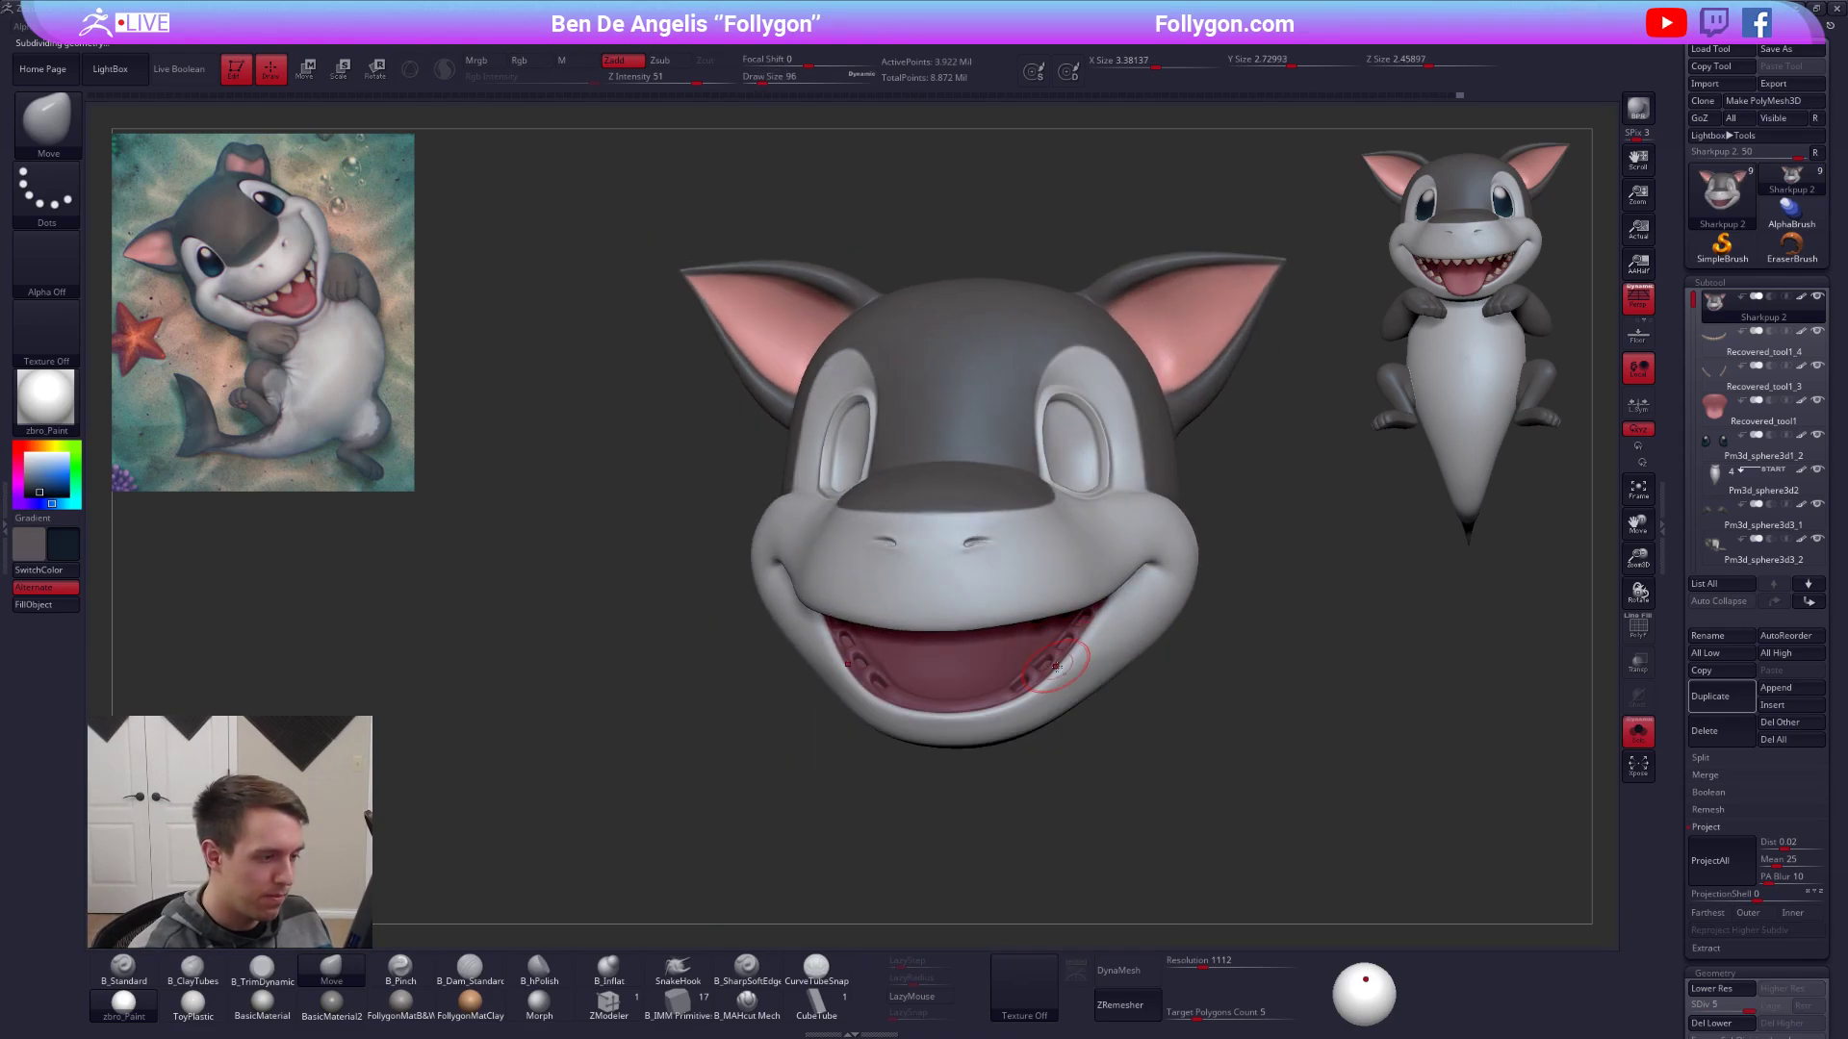
ctrl+right_drag(1066, 647, 1078, 678)
key(space)
drag(1064, 680, 1052, 679)
Paint light grey over the lower lip's edge beside the side tooth sockets, using B_Standard in RGB at draw size 38.
mouse_move(1044, 680)
right_down()
mouse_move(1083, 659)
mouse_move(1097, 560)
right_up()
key(1)
key(space)
drag(1099, 560, 1103, 560)
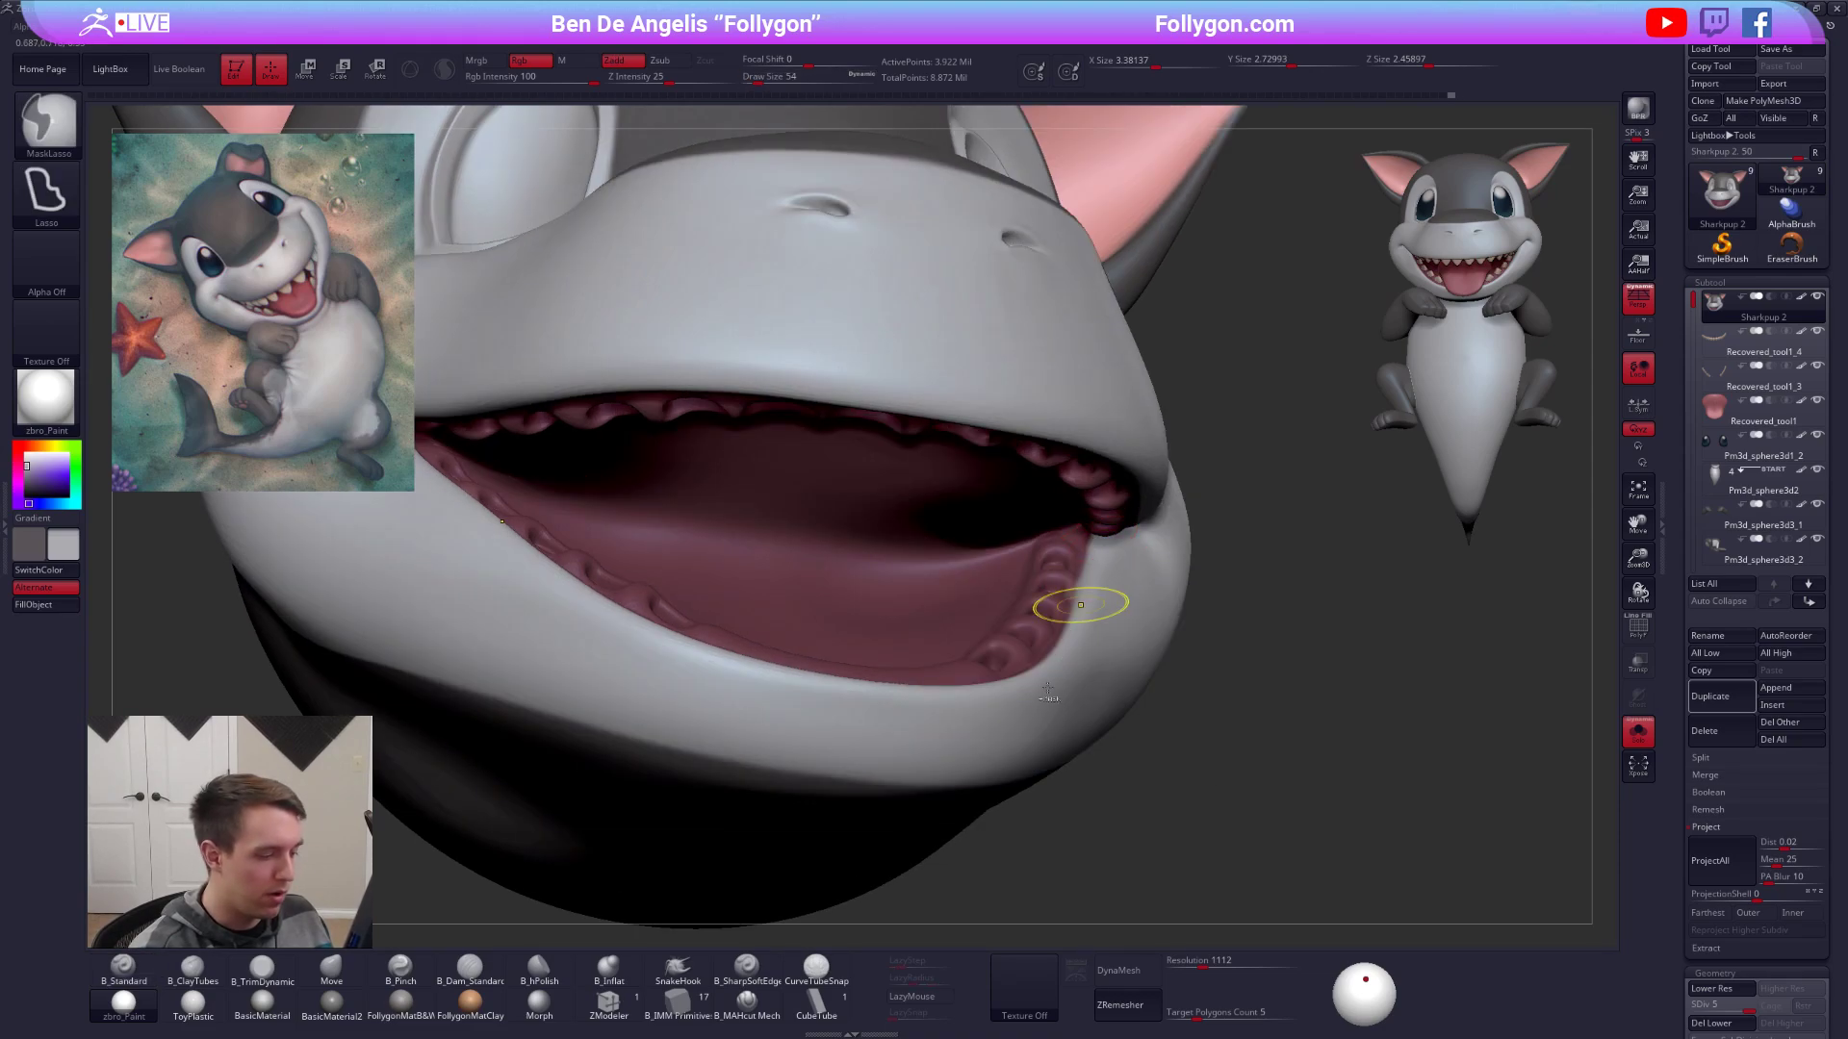
key(space)
drag(1073, 579, 1067, 579)
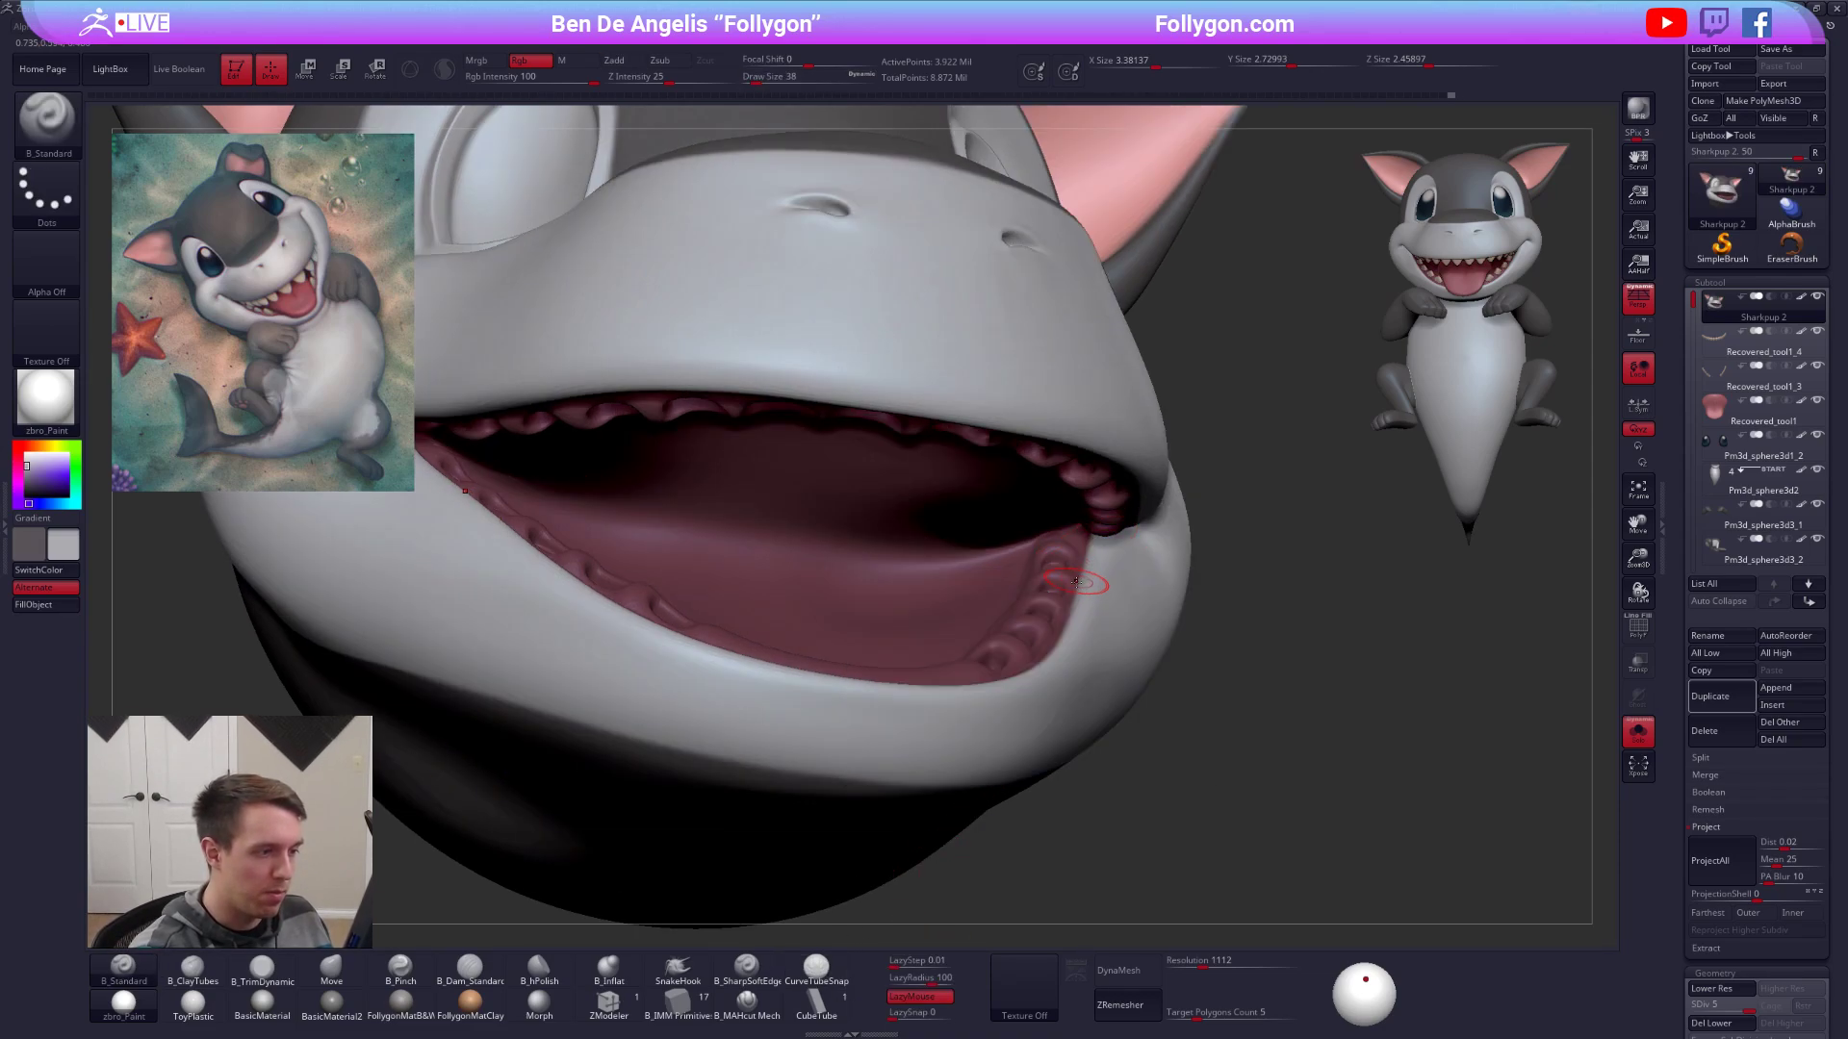
right_drag(1098, 541, 1094, 558)
drag(1091, 541, 1088, 571)
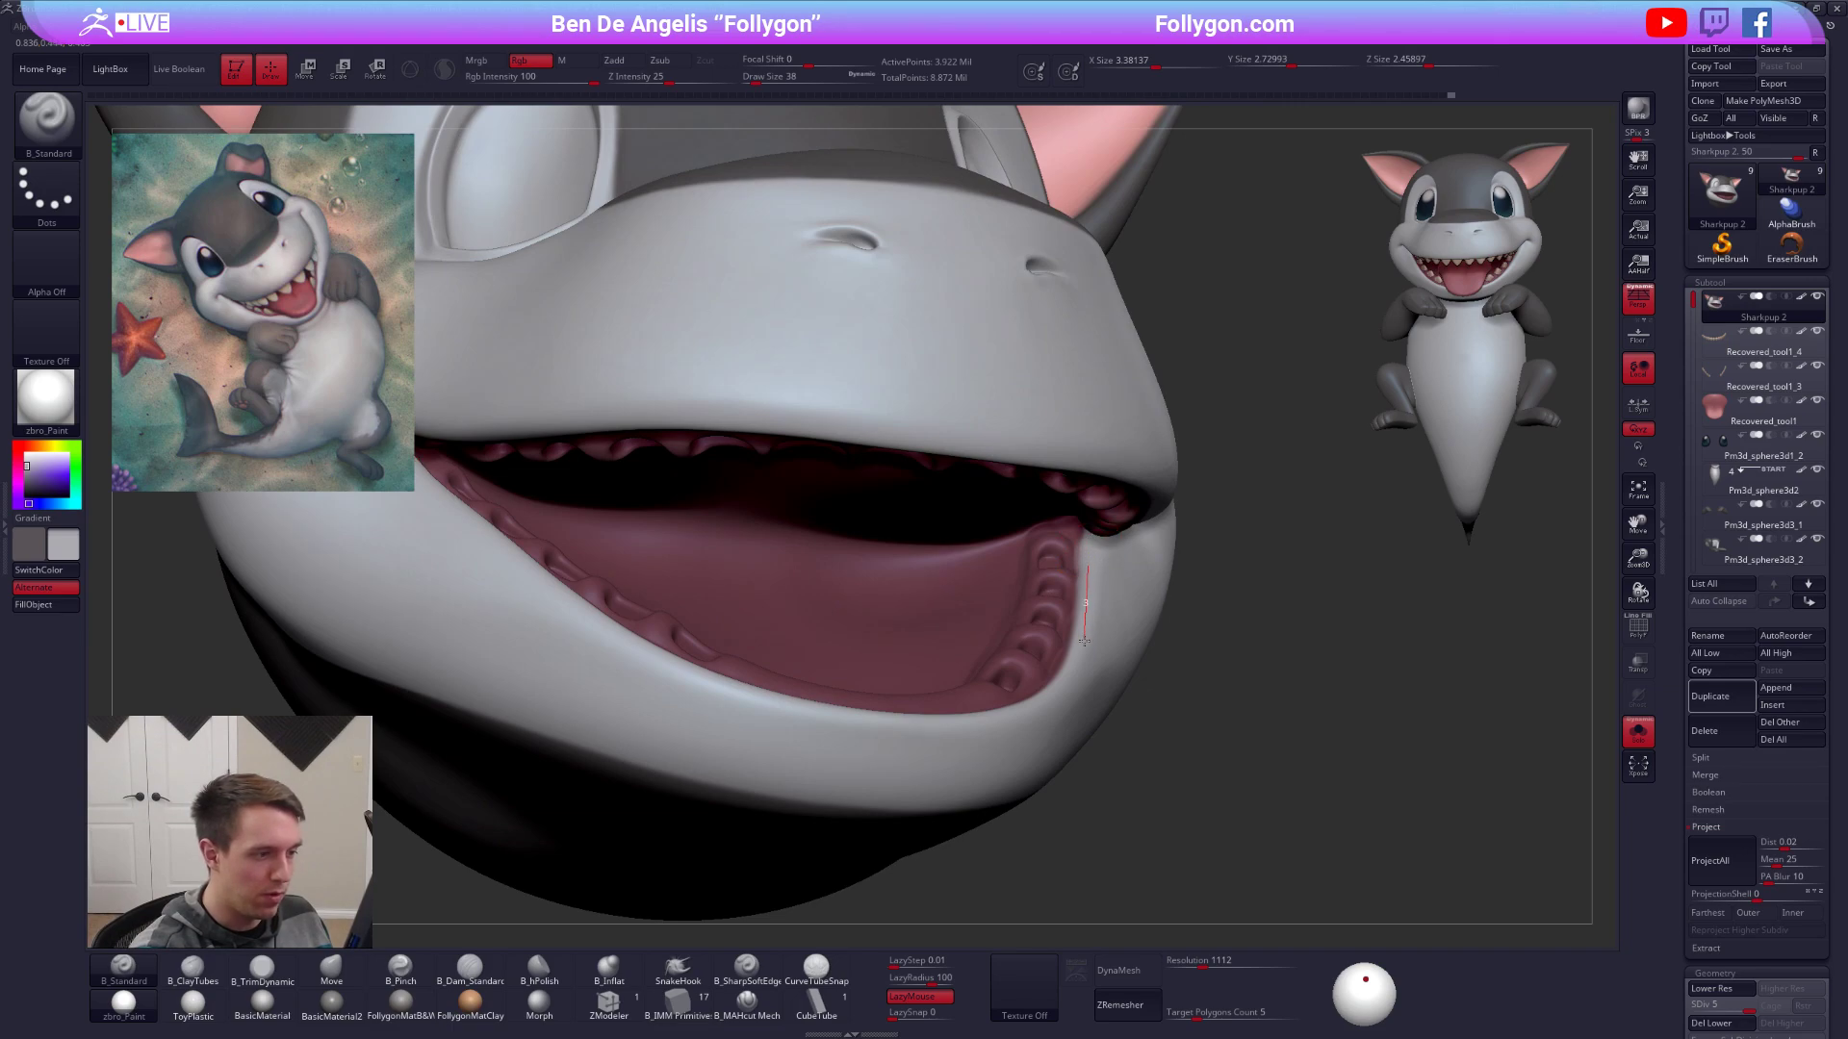
Clean up the lower lip's colour border from the side gums towards the chin with a draw size of 33.
right_drag(1071, 726, 1073, 638)
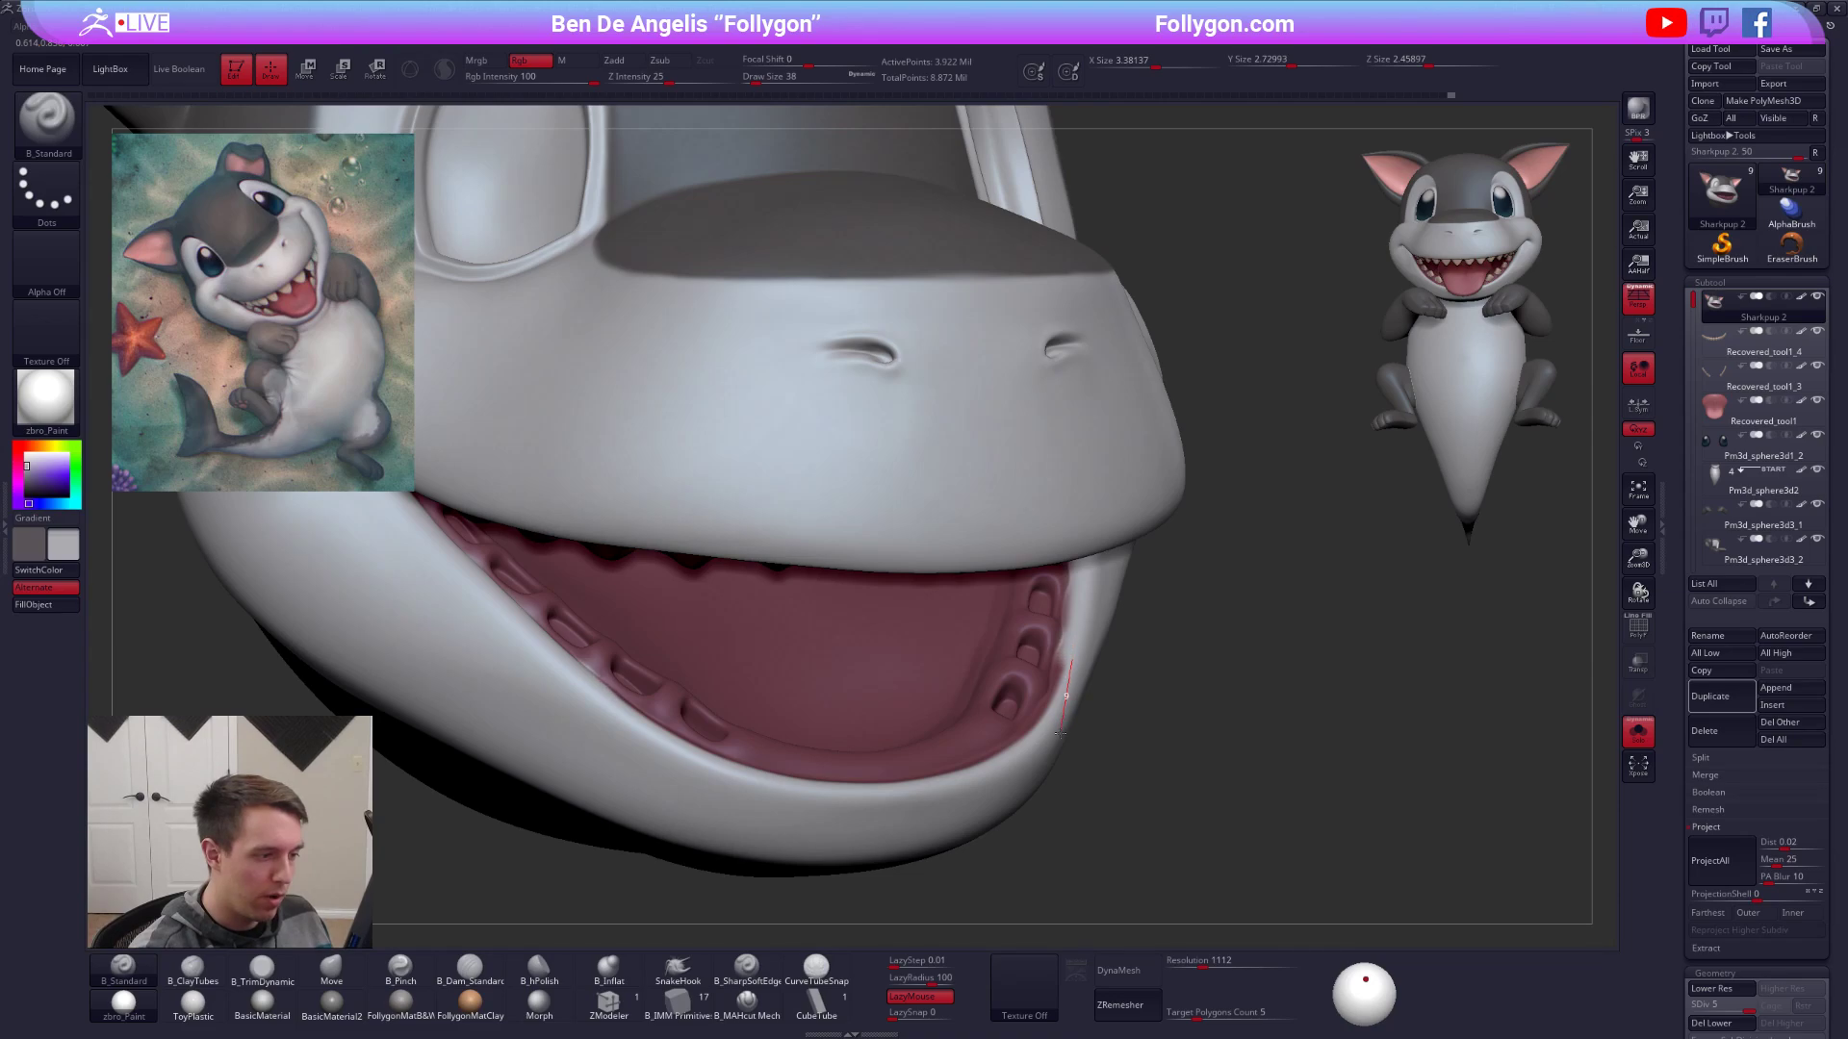
key(space)
drag(1085, 640, 1073, 633)
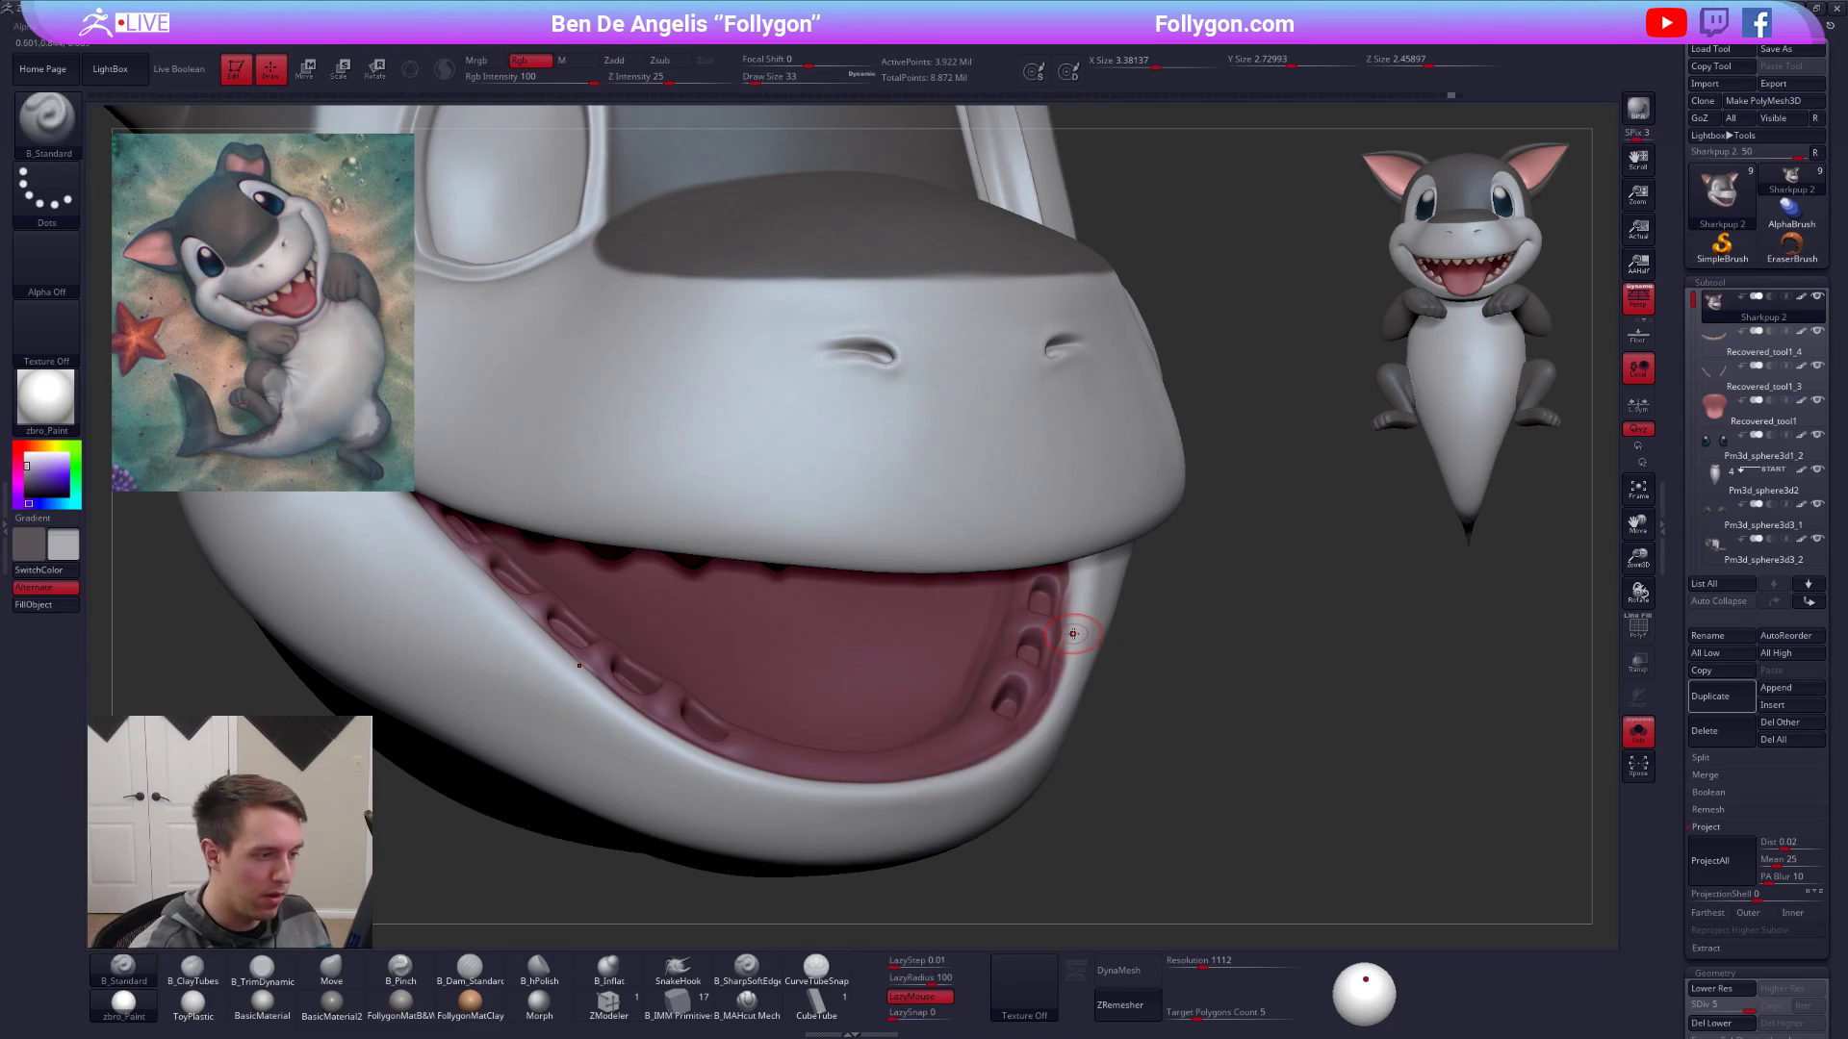
drag(1063, 709, 1050, 737)
drag(1085, 622, 1071, 671)
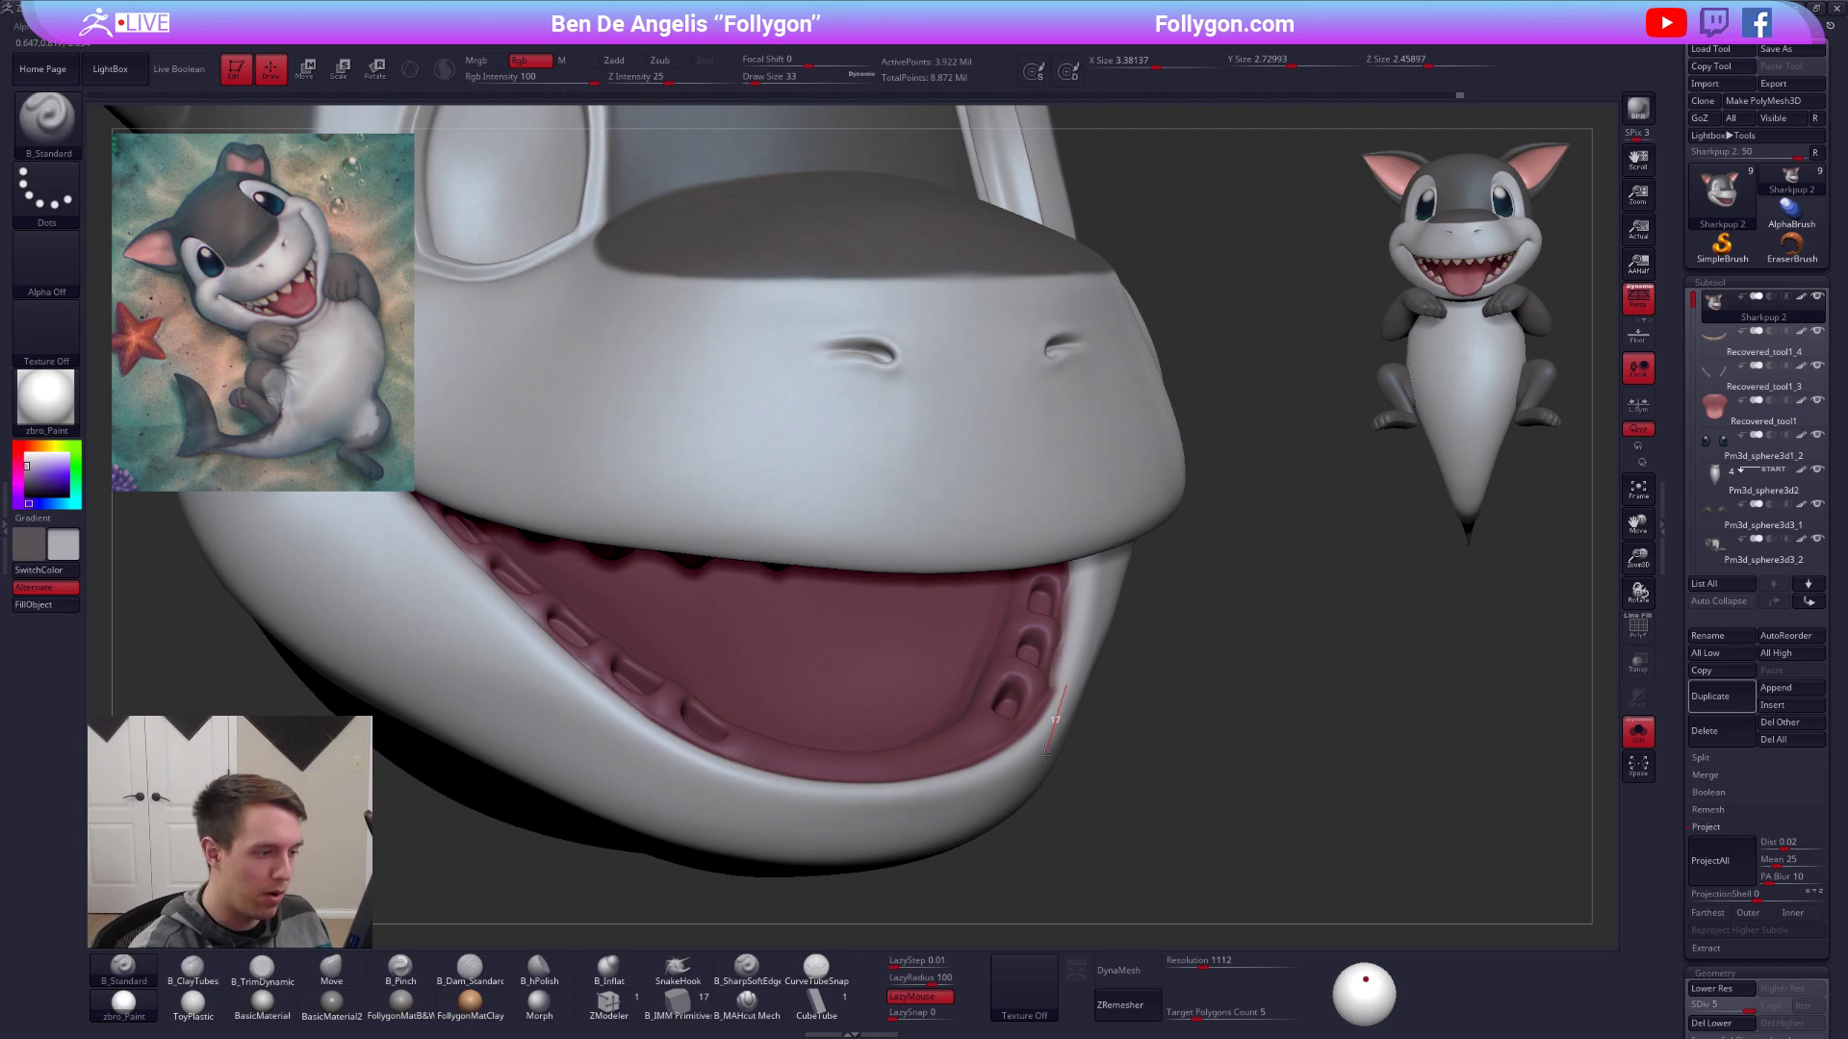
drag(1045, 756, 1015, 789)
Paint light grey along the front of the lower lip and up its opposite side to even the gum border.
right_drag(989, 773, 774, 787)
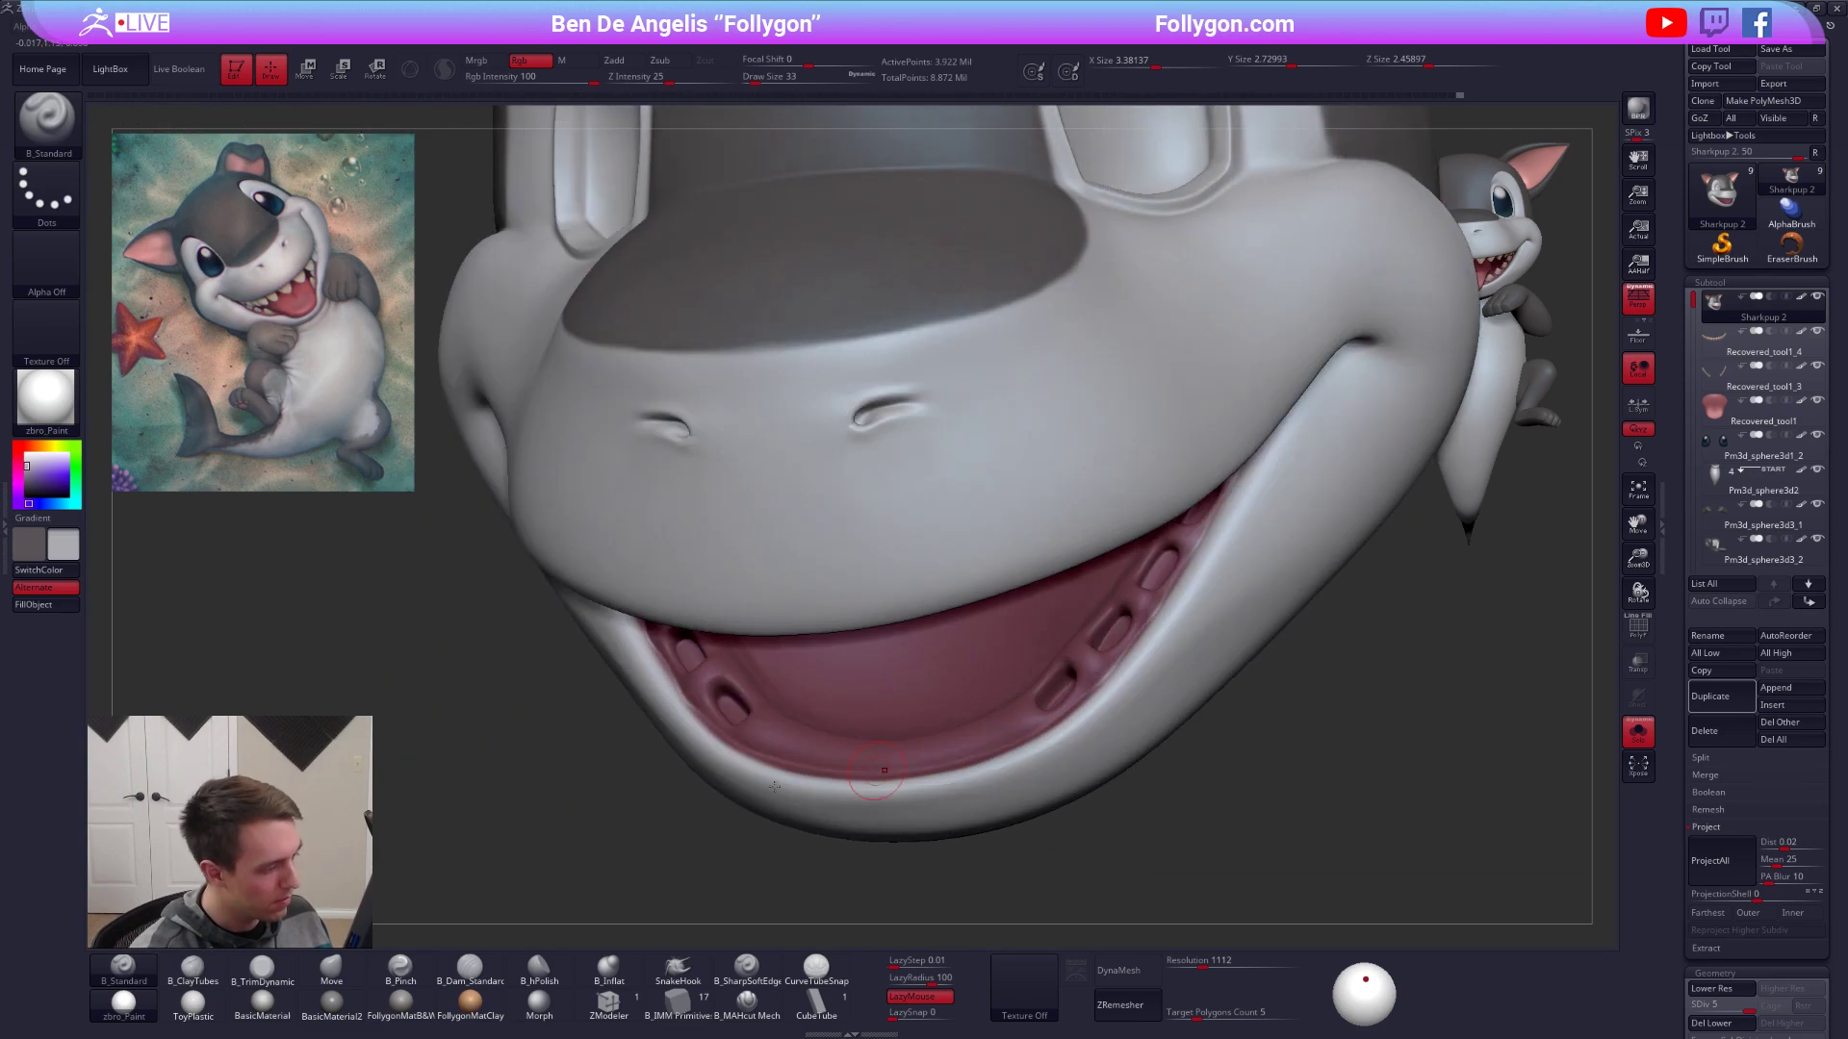
drag(794, 781, 854, 796)
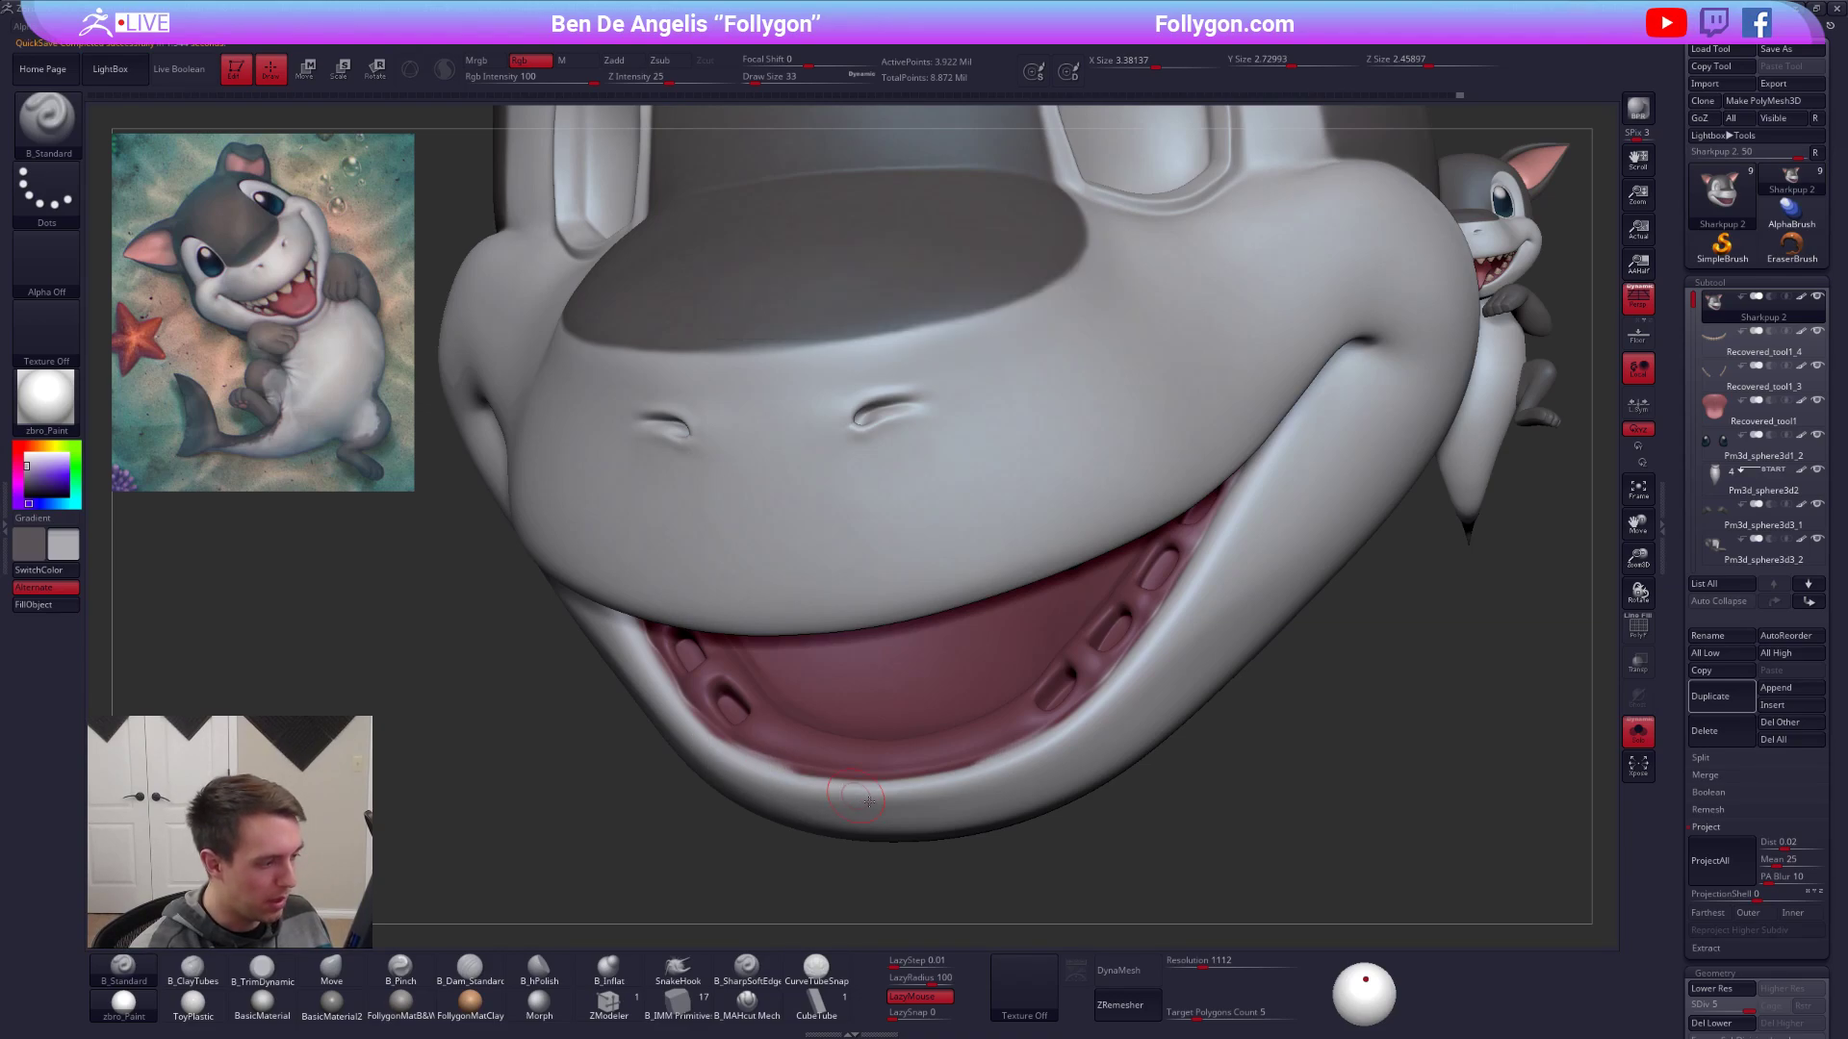
right_drag(793, 807, 864, 792)
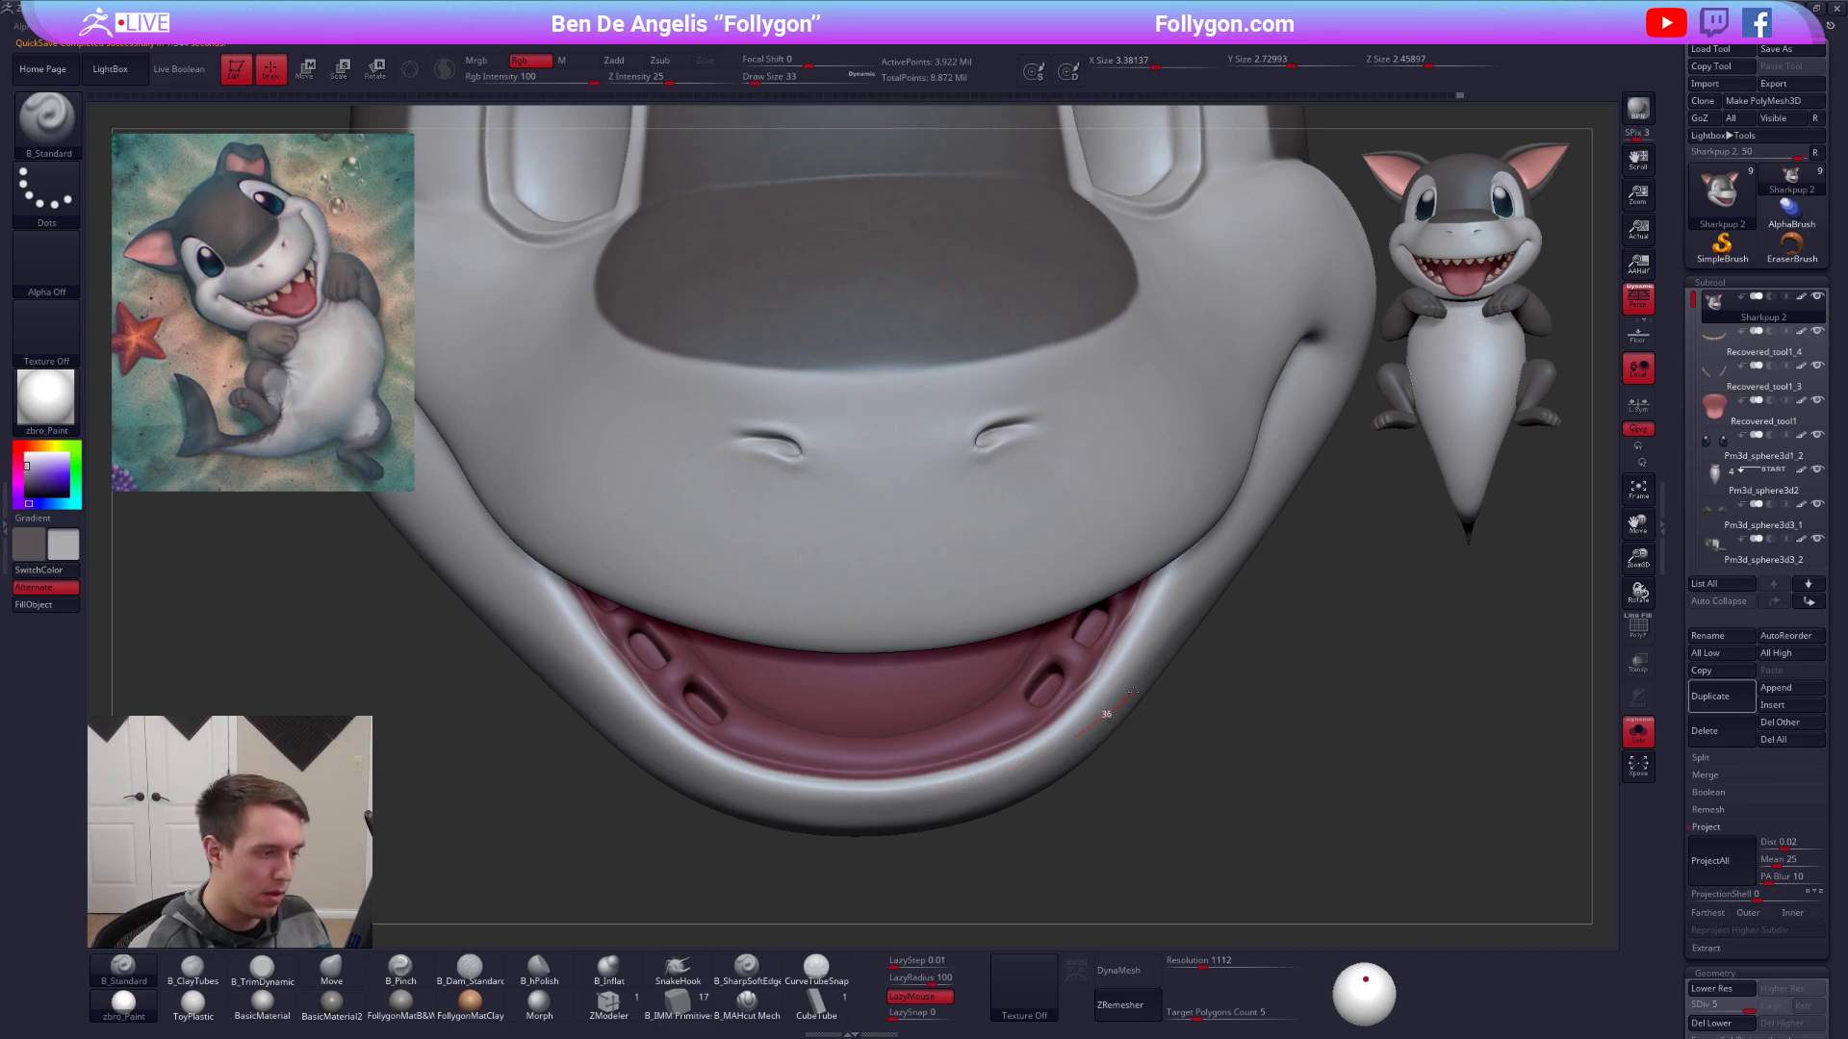
drag(1134, 691, 1159, 658)
right_drag(1159, 693, 1203, 616)
ctrl+right_drag(1328, 828, 1407, 808)
alt+right_drag(1395, 823, 1346, 788)
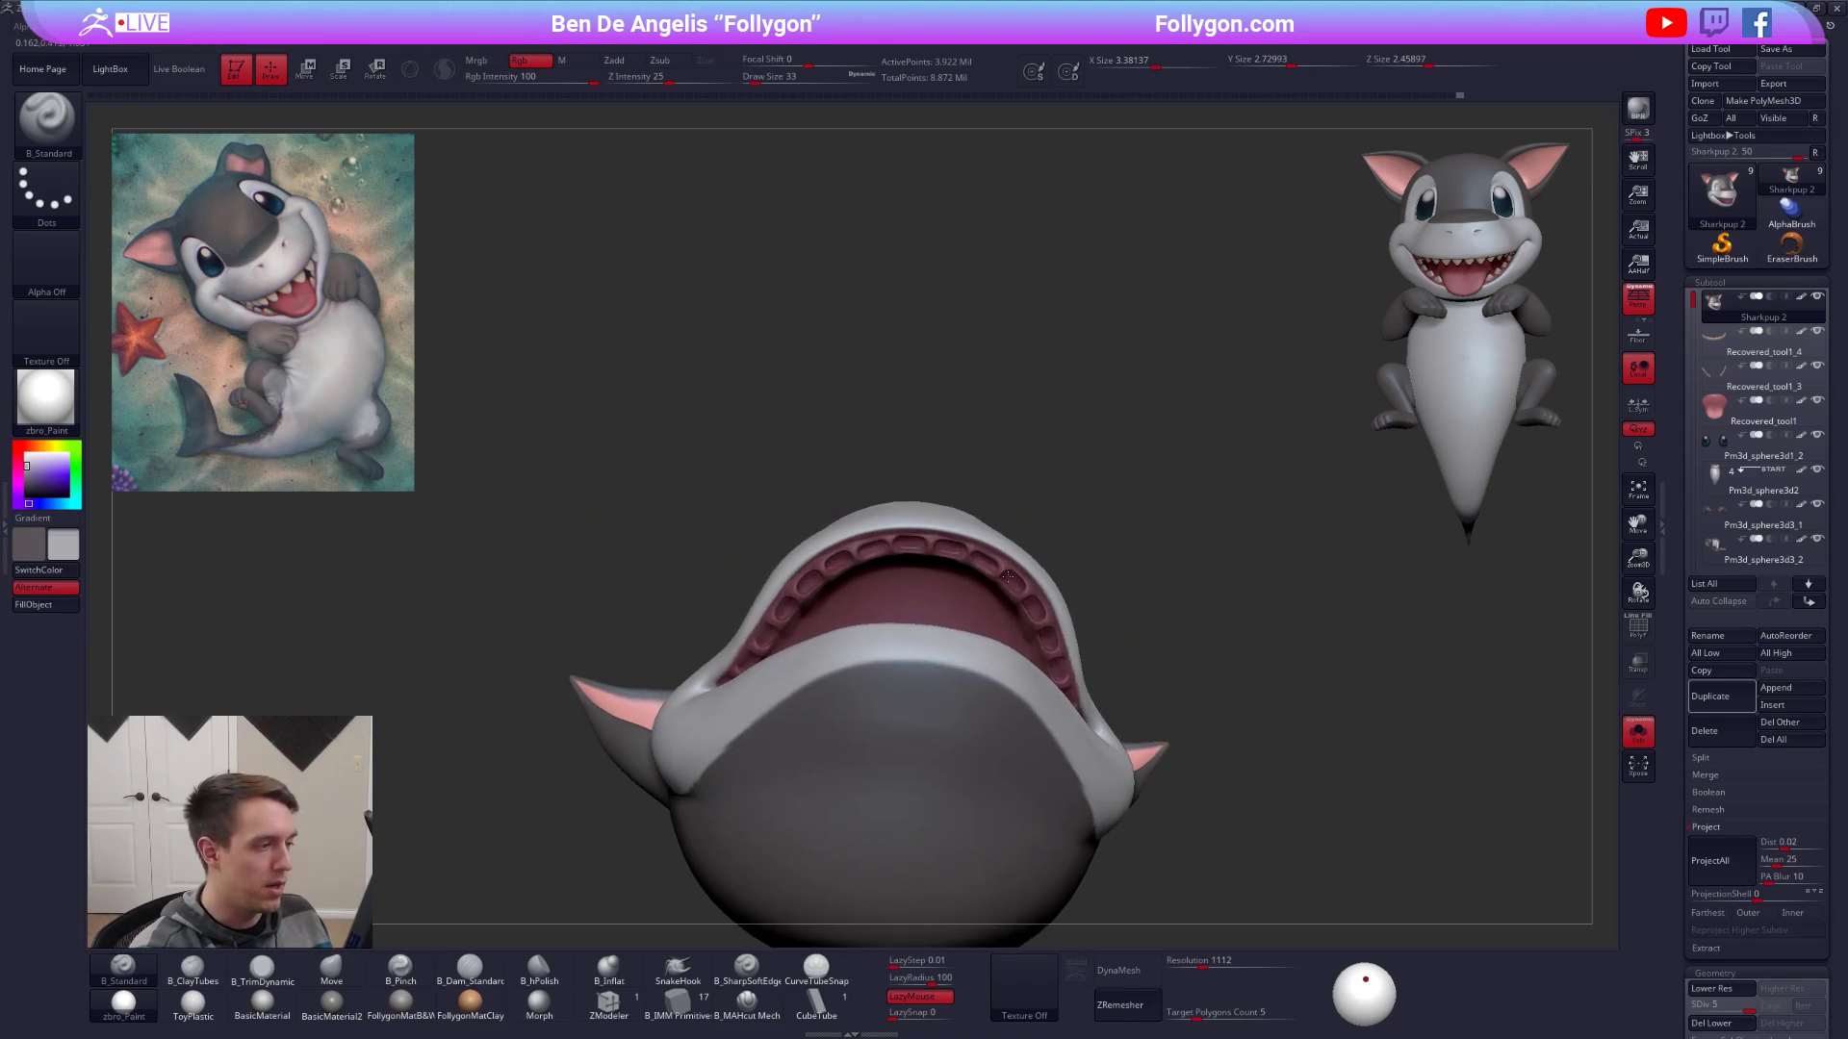
Paint light grey along the upper lip's edge beside the tooth sockets from below with a draw size of 25.
alt+right_drag(850, 588, 878, 639)
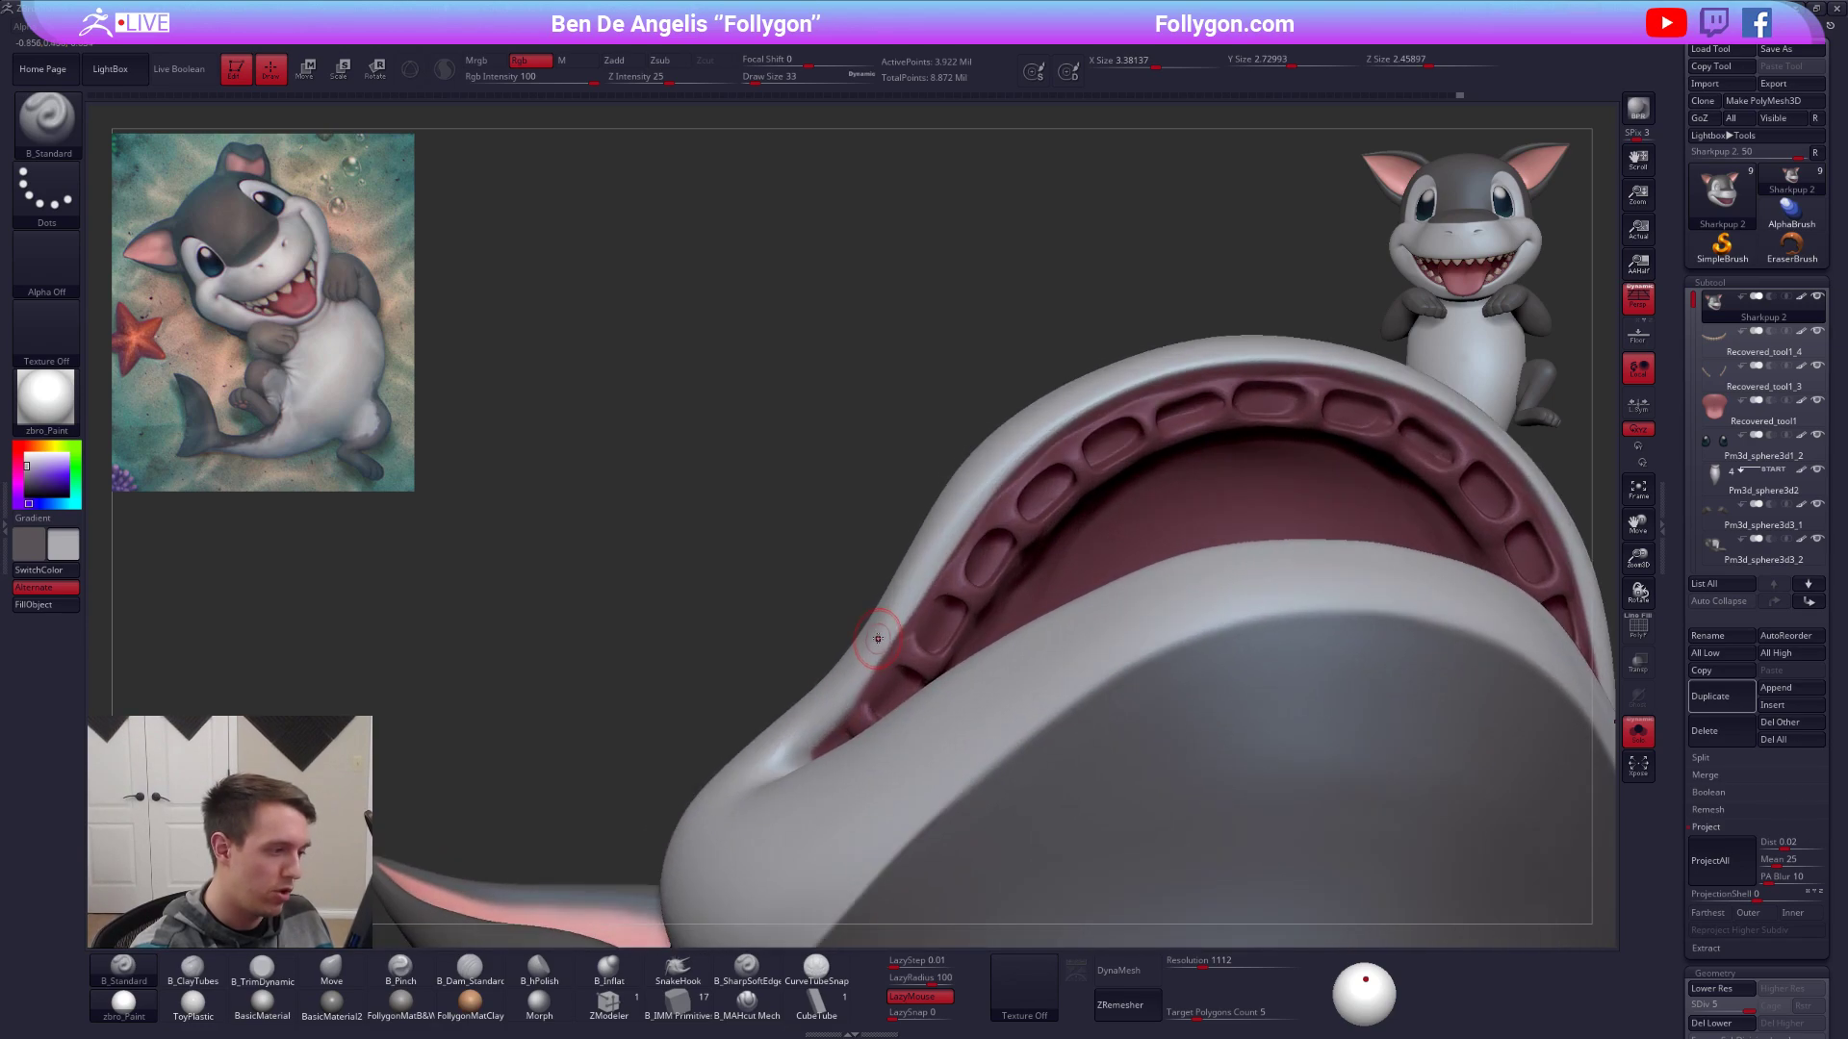
key(space)
drag(895, 646, 884, 647)
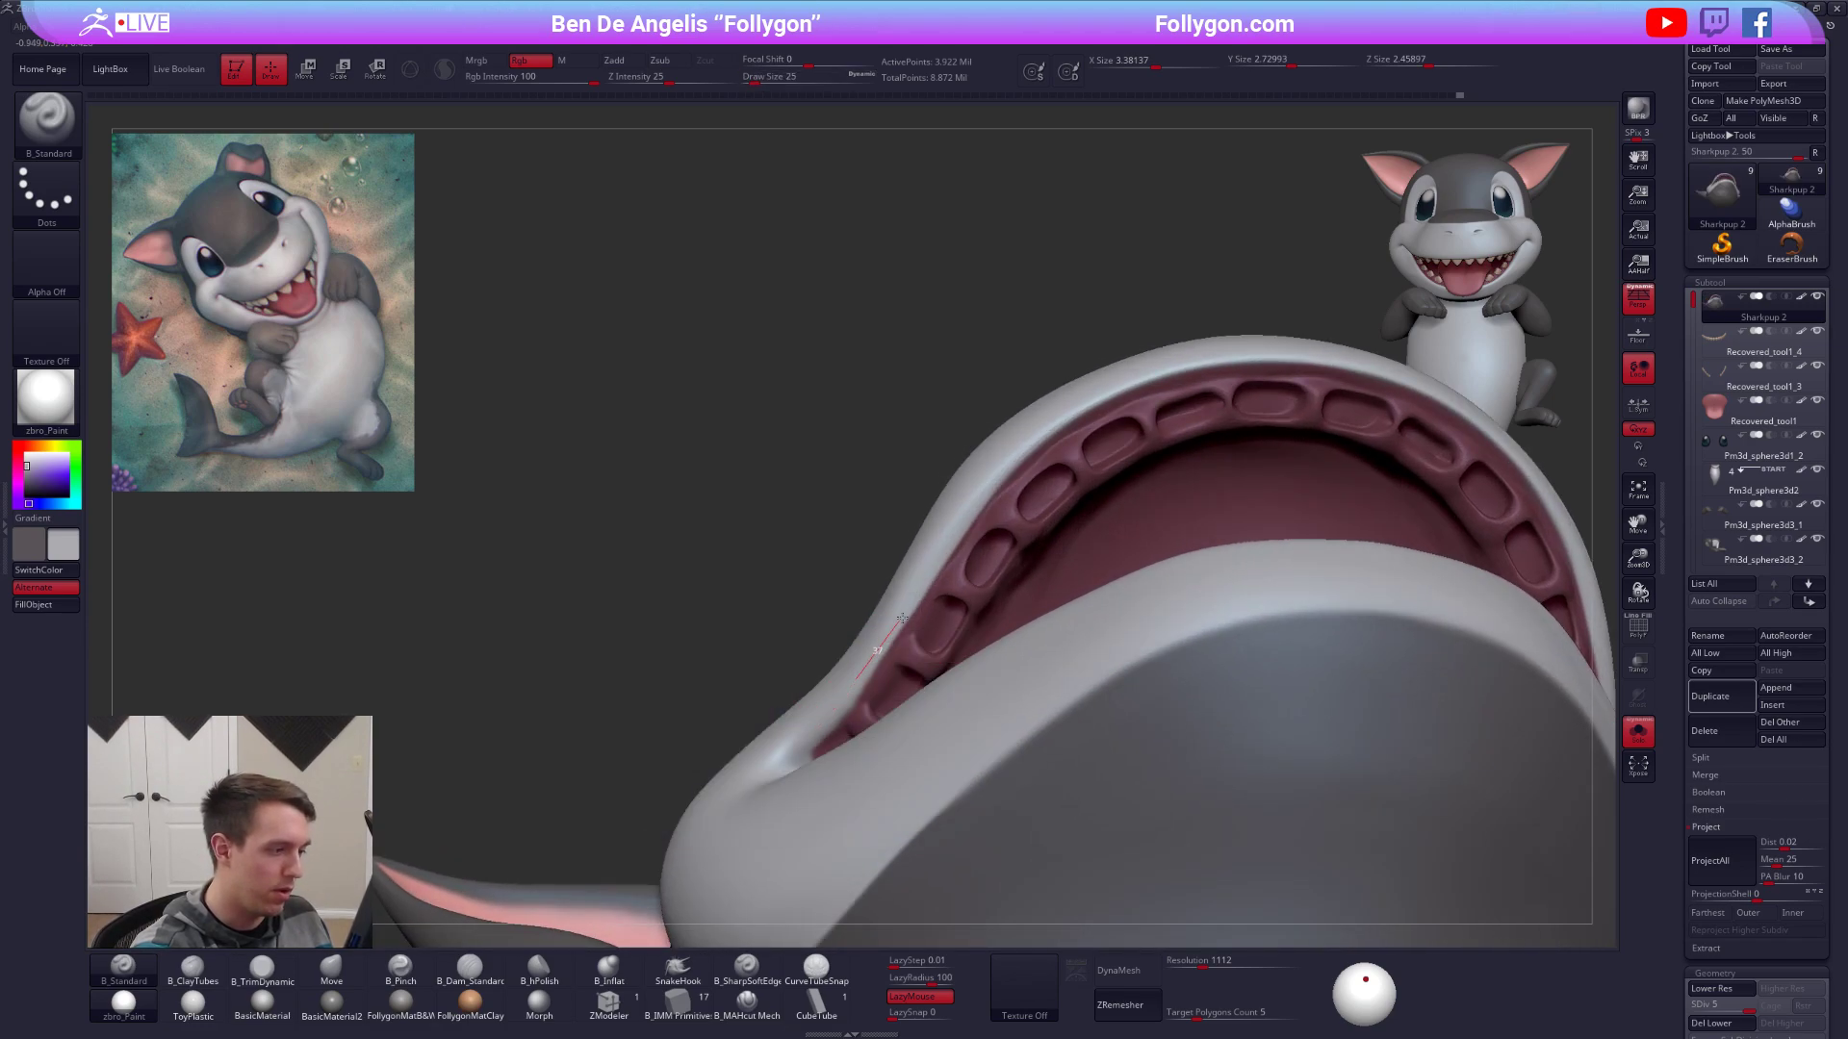
alt+right_drag(920, 602, 833, 750)
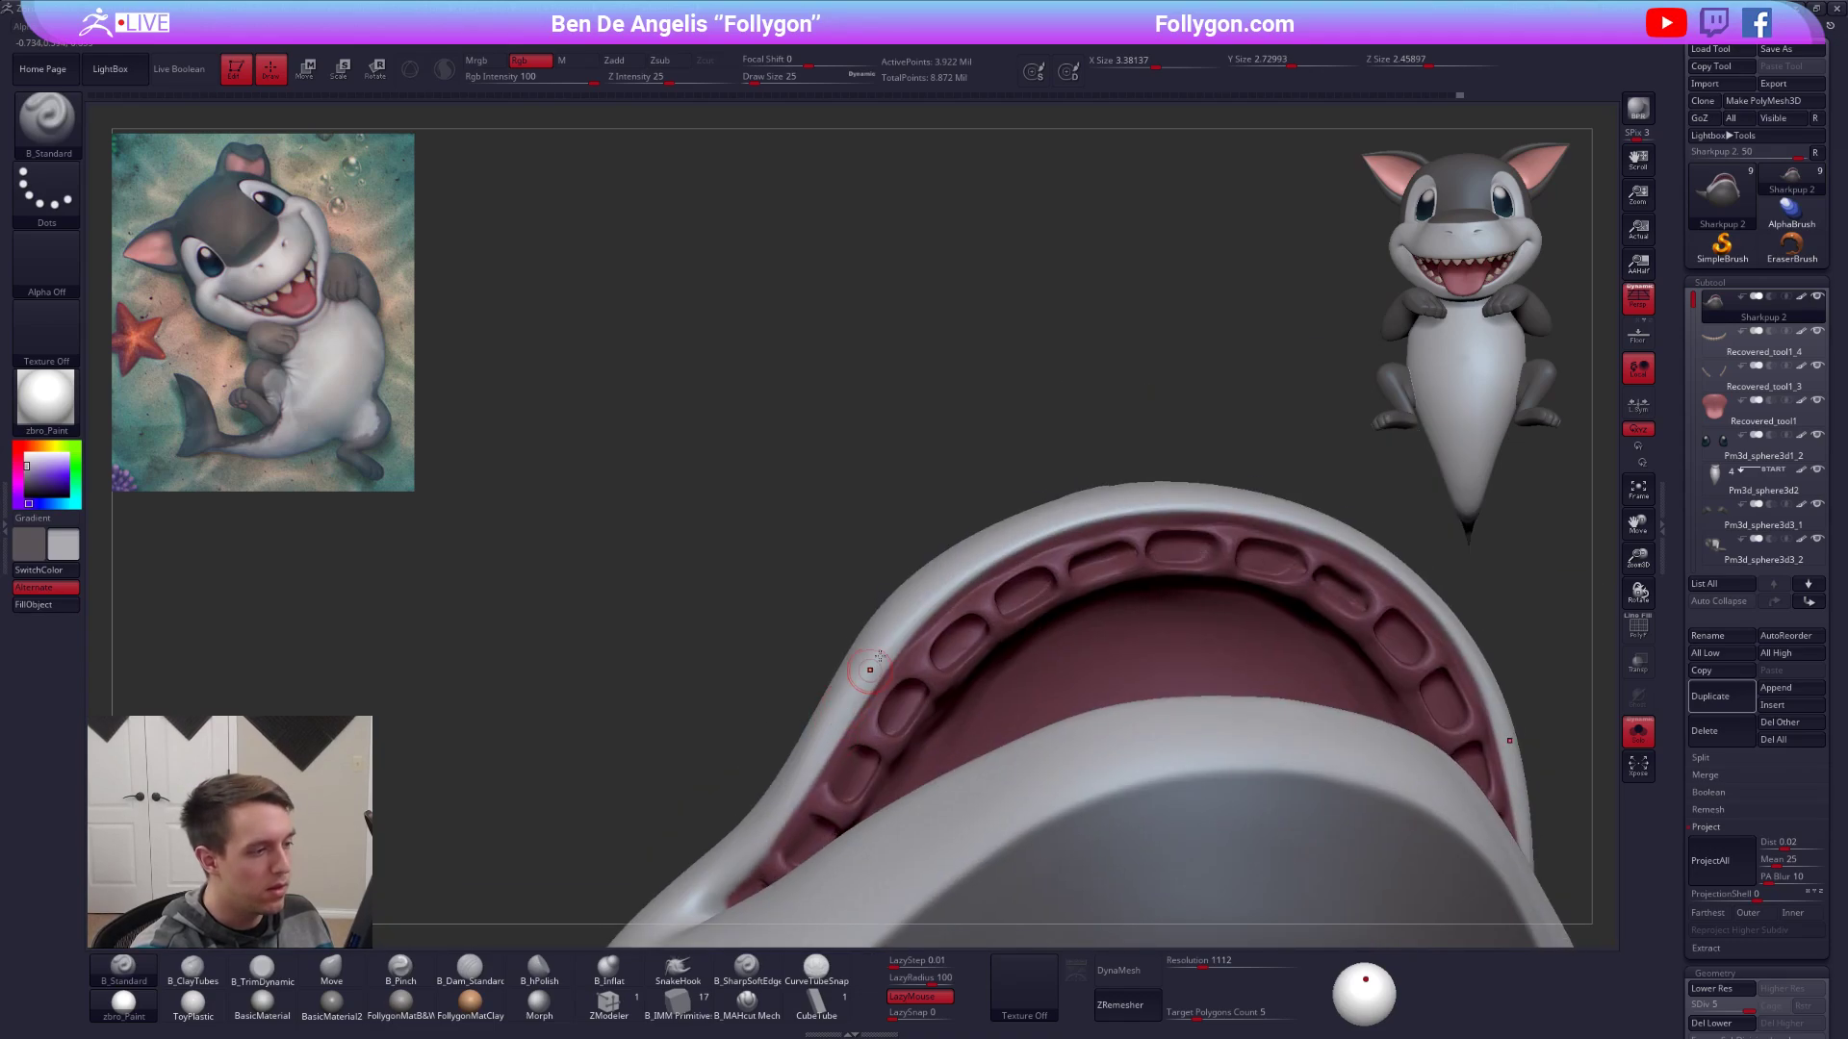
mouse_move(924, 602)
mouse_down()
mouse_move(1058, 512)
mouse_move(1136, 493)
mouse_move(1256, 503)
mouse_move(925, 608)
mouse_move(1089, 503)
mouse_move(1273, 502)
mouse_up()
mouse_move(1213, 507)
right_down()
mouse_move(1214, 770)
mouse_move(1352, 700)
mouse_move(1182, 719)
right_up()
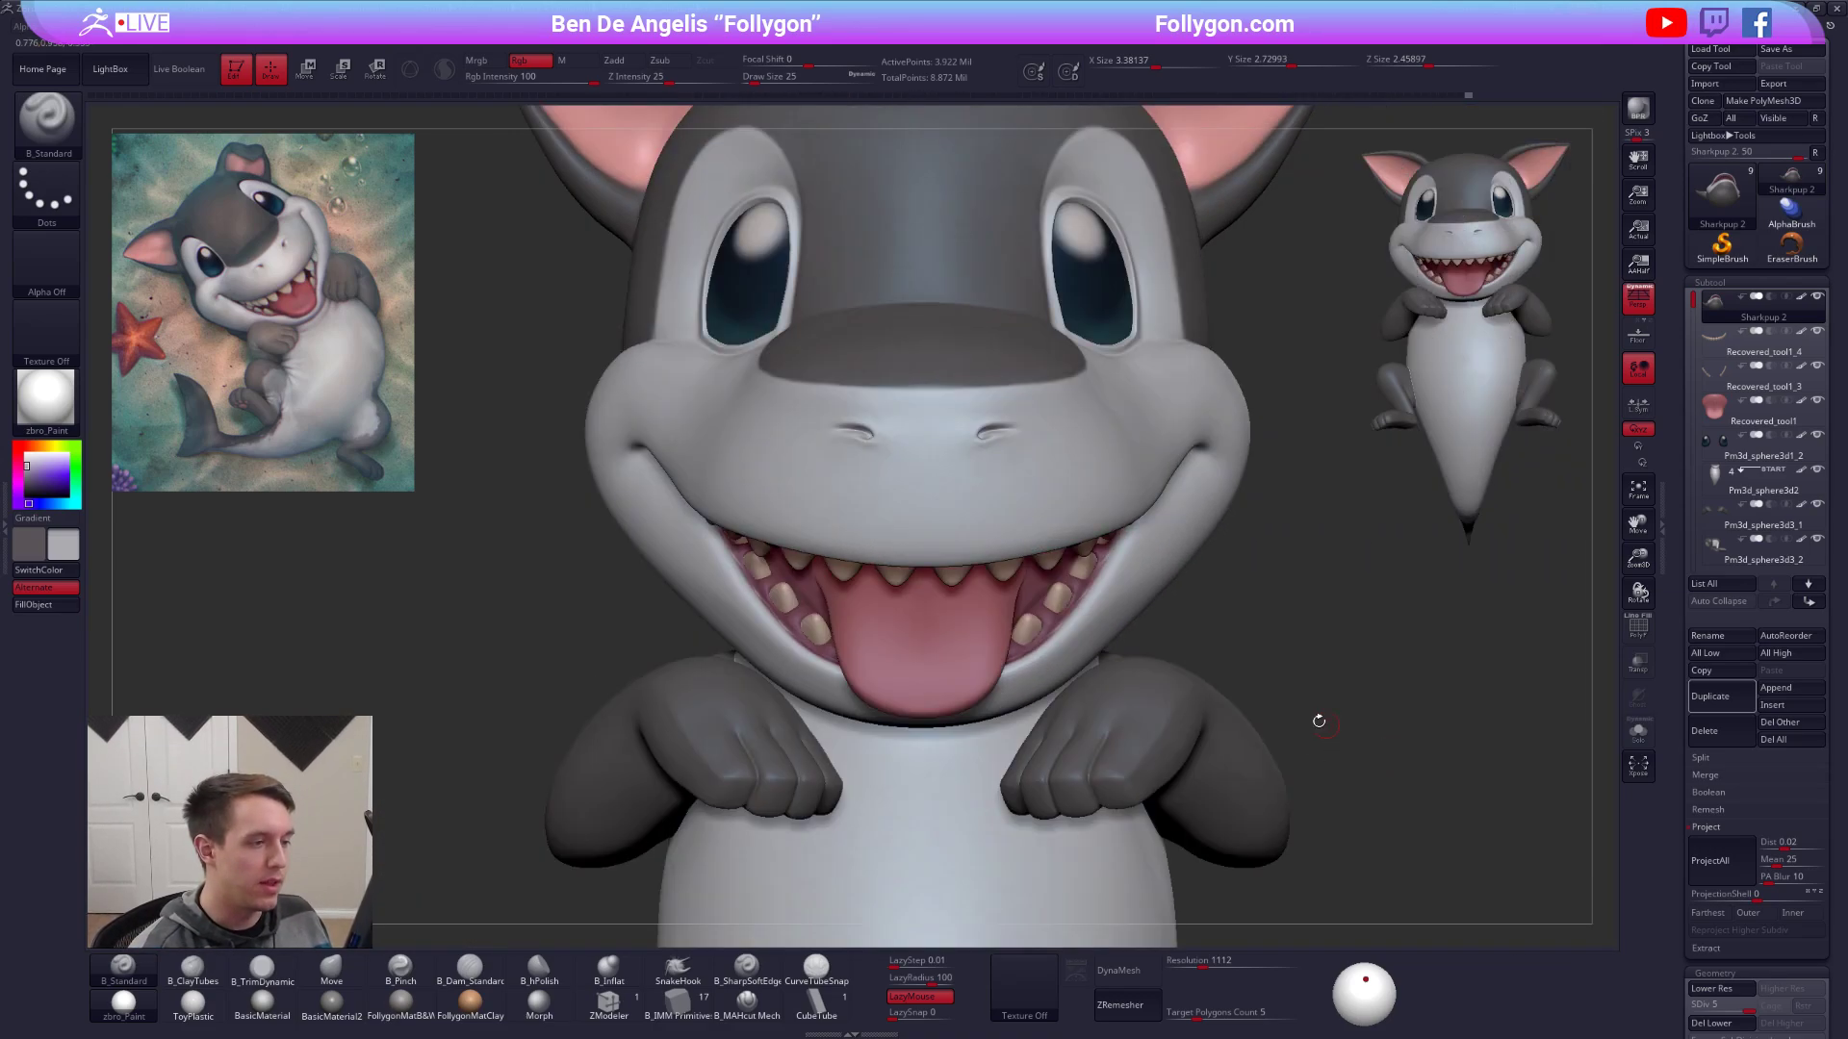
Nudge the upper lip near the mouth corner with the Move brush at subdivision level 2, and restore level 5.
key(shift+d)
key(shift+d)
key(shift+d)
key(space)
drag(1067, 513, 1077, 513)
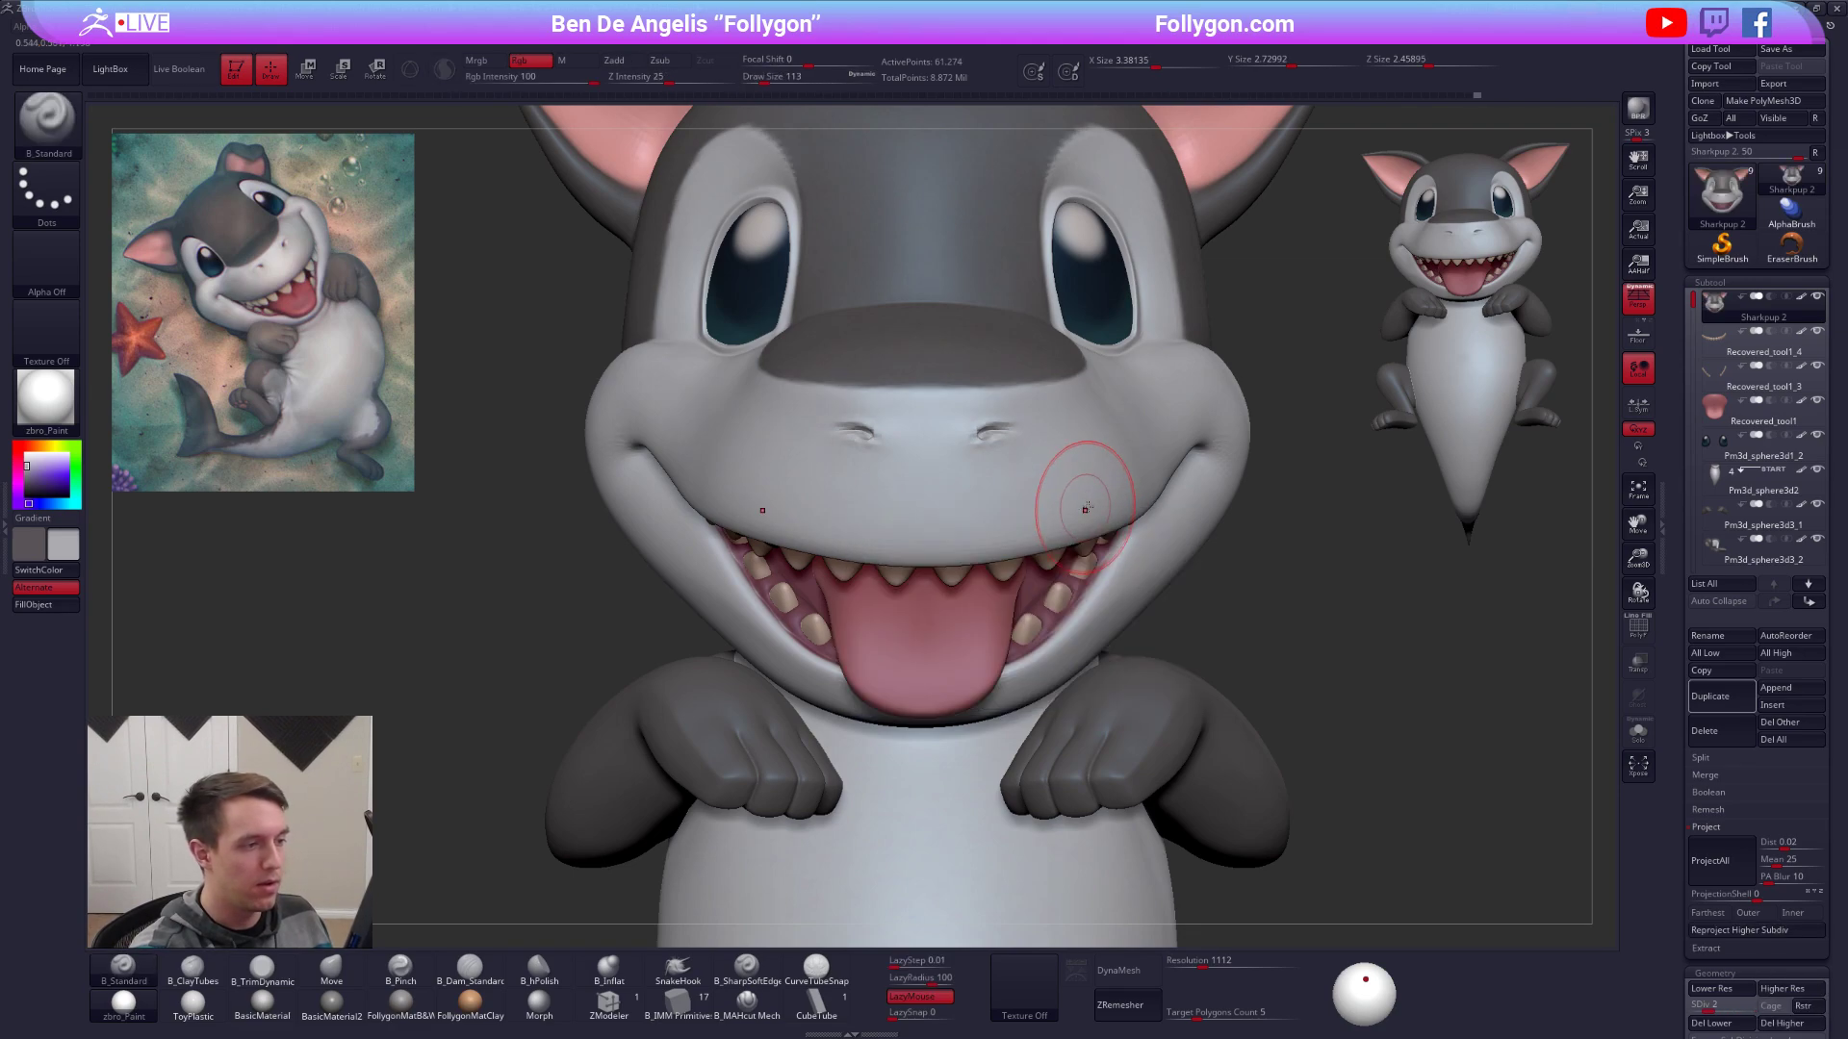
right_drag(1119, 535, 1030, 534)
key(b)
key(m)
key(v)
key(space)
drag(1123, 518, 1137, 518)
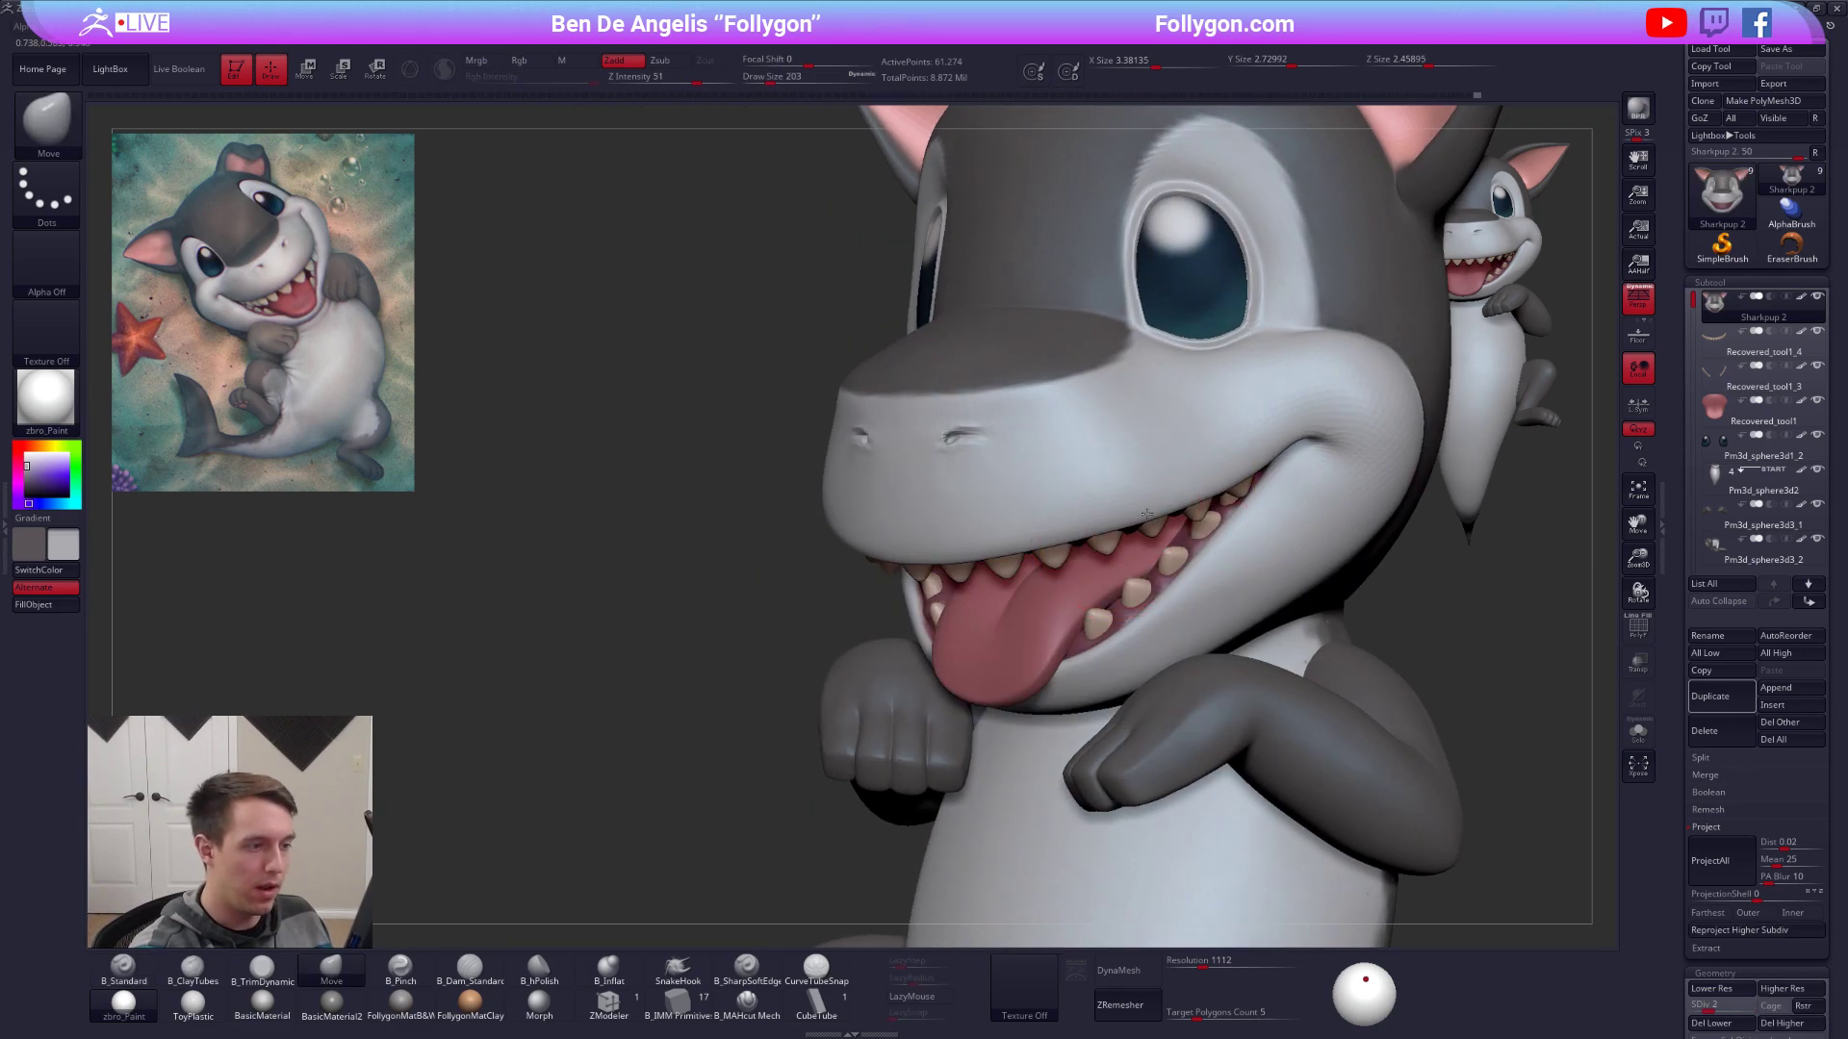
mouse_move(1171, 488)
ctrl+right_down()
mouse_move(1027, 483)
mouse_move(1144, 503)
ctrl+right_up()
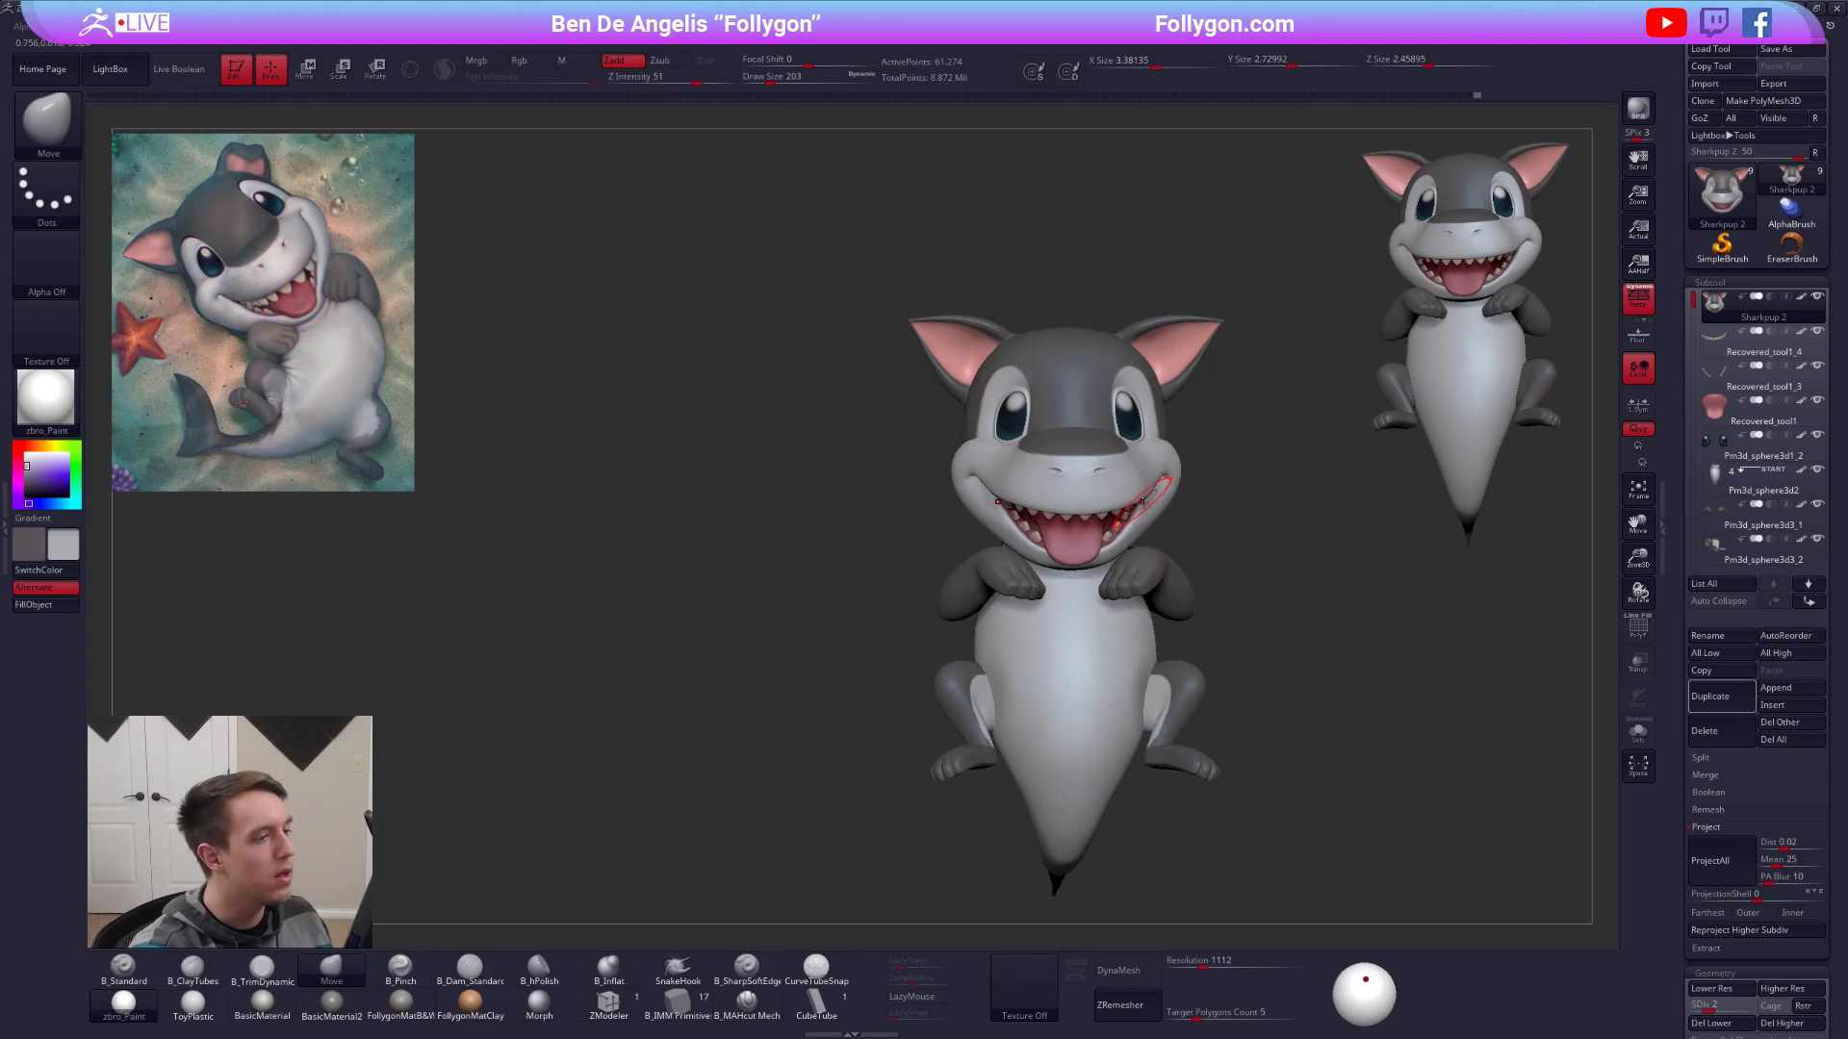
key(d)
key(d)
key(d)
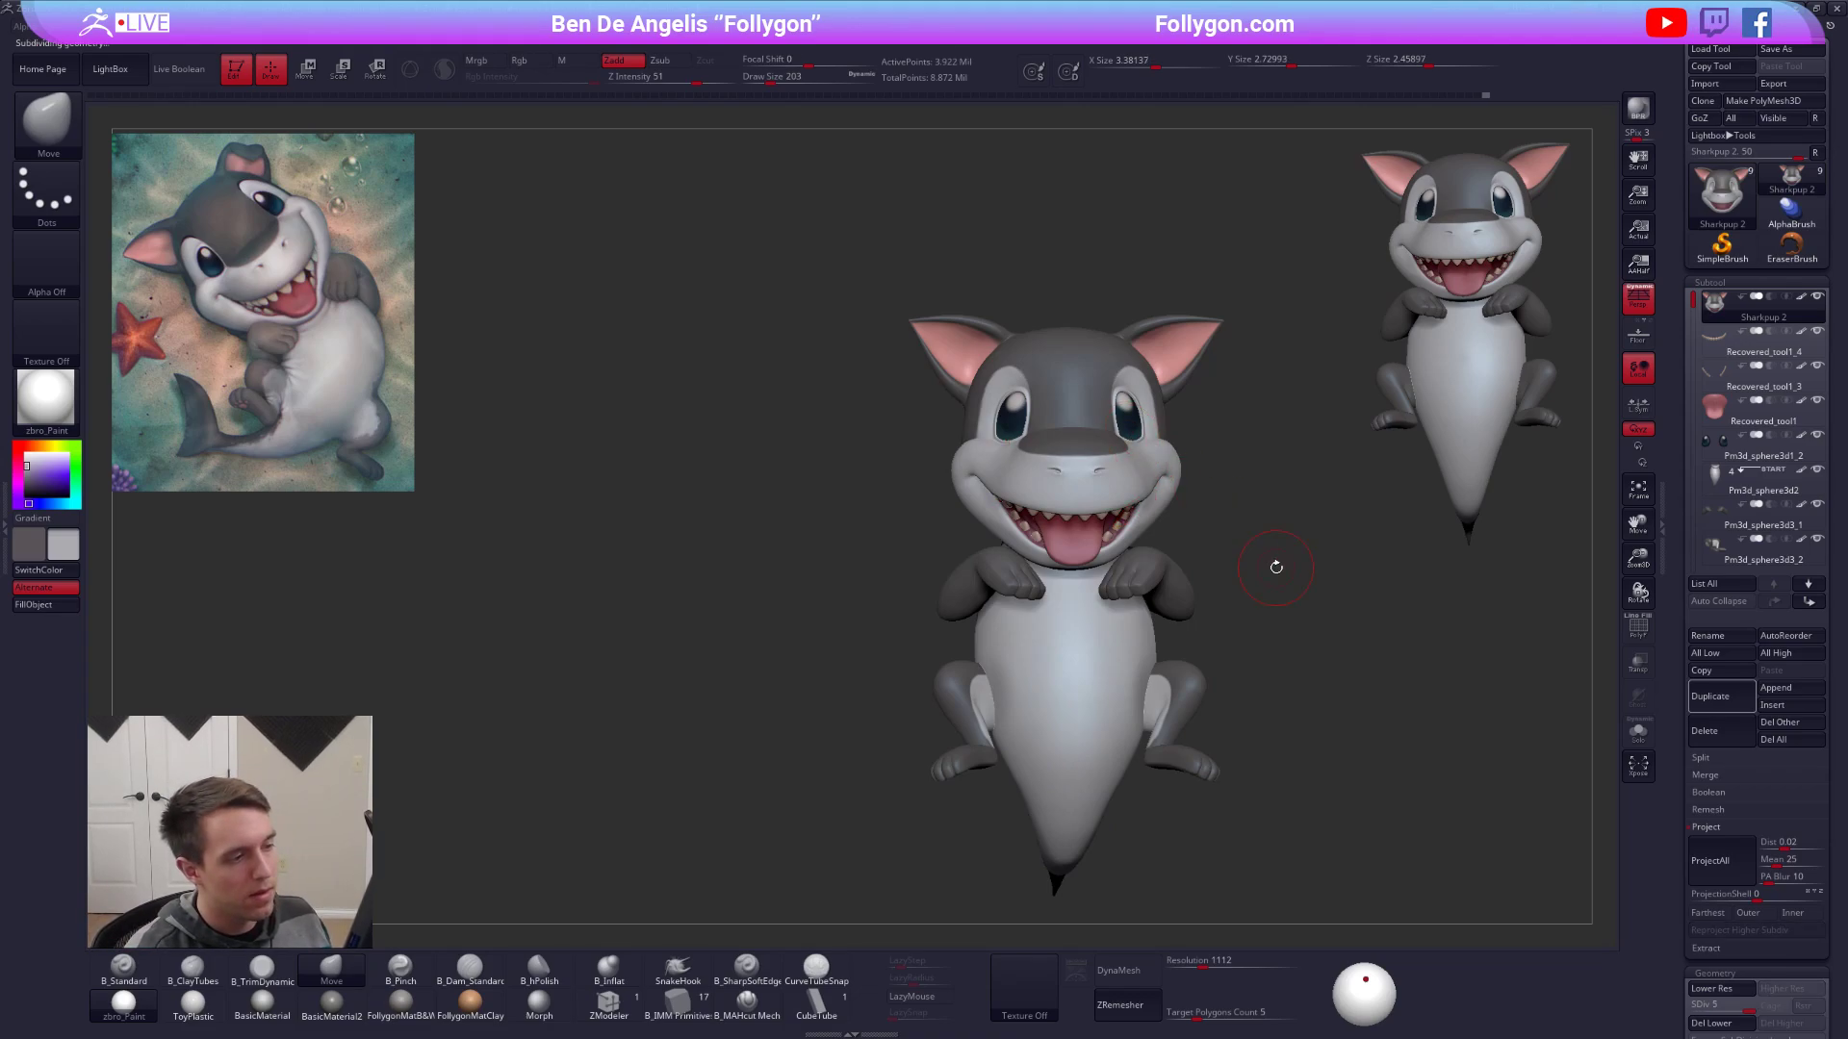
Select the arms, set the active colour to white and fill them with the zbro_Paint material only.
alt+right_drag(1274, 569, 1130, 504)
key(space)
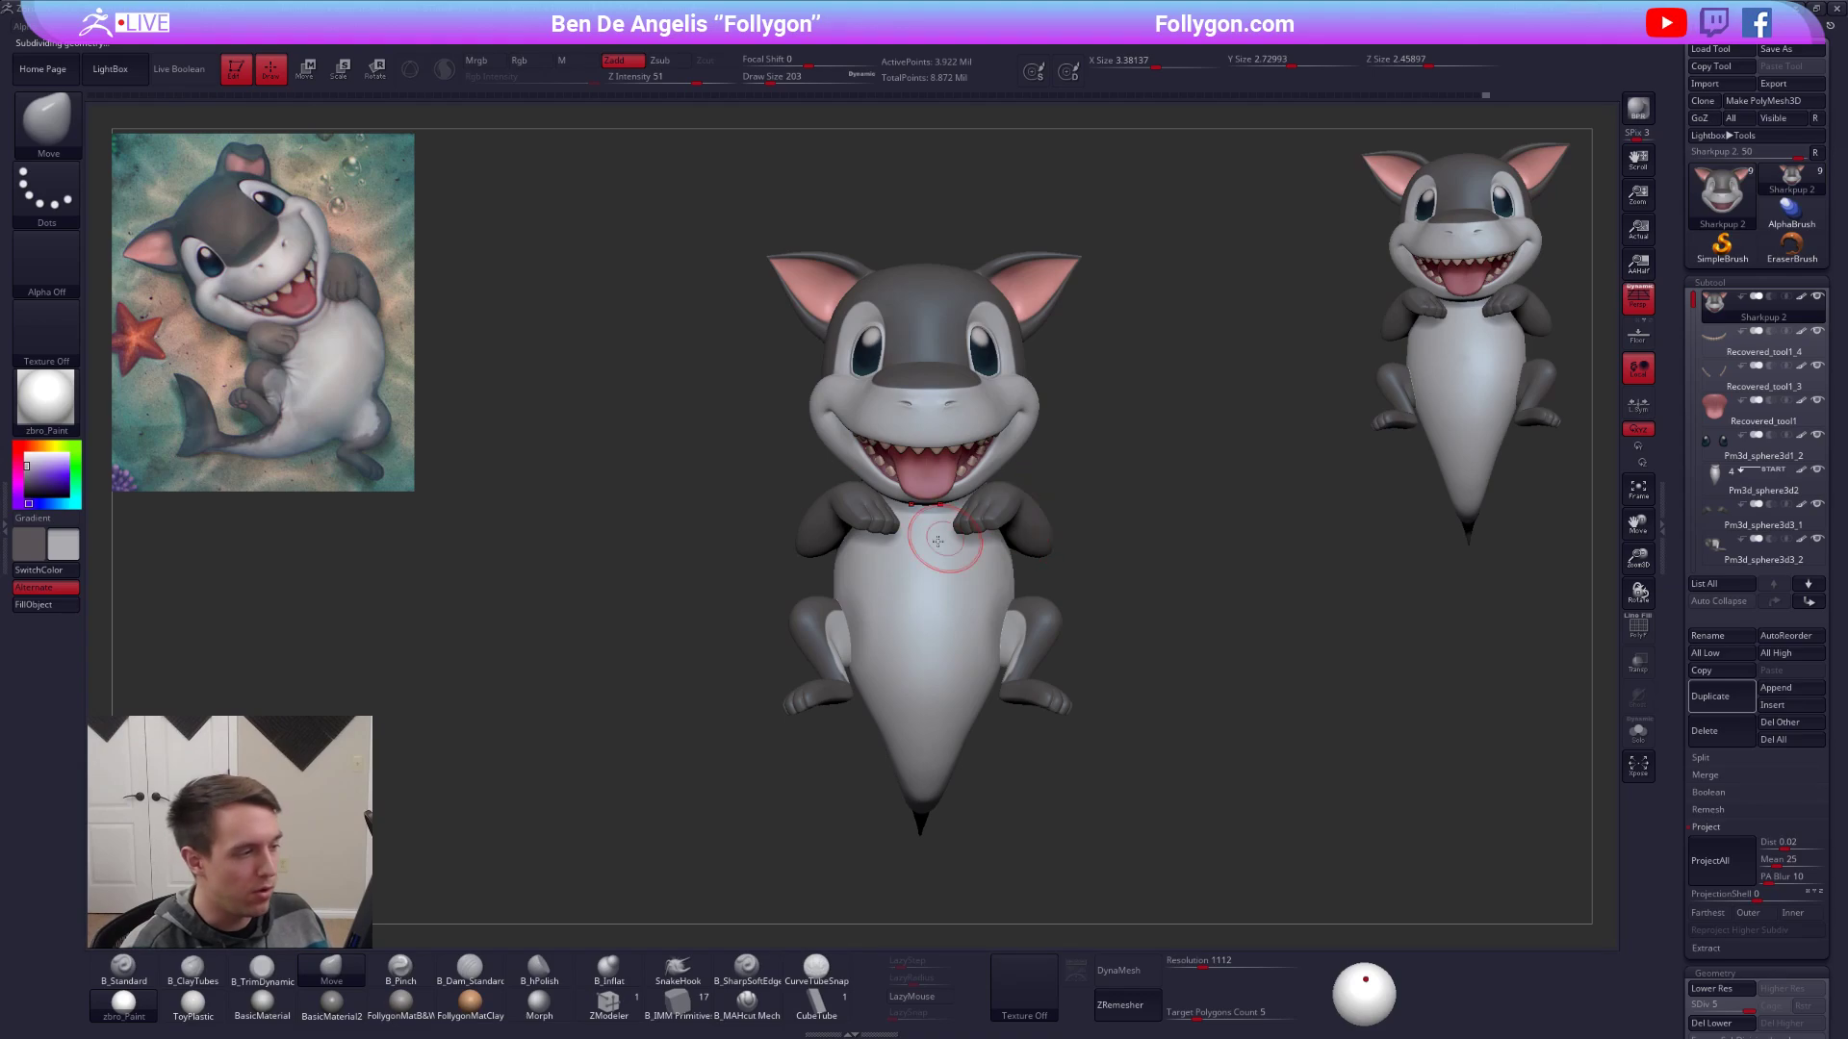
alt+click(859, 517)
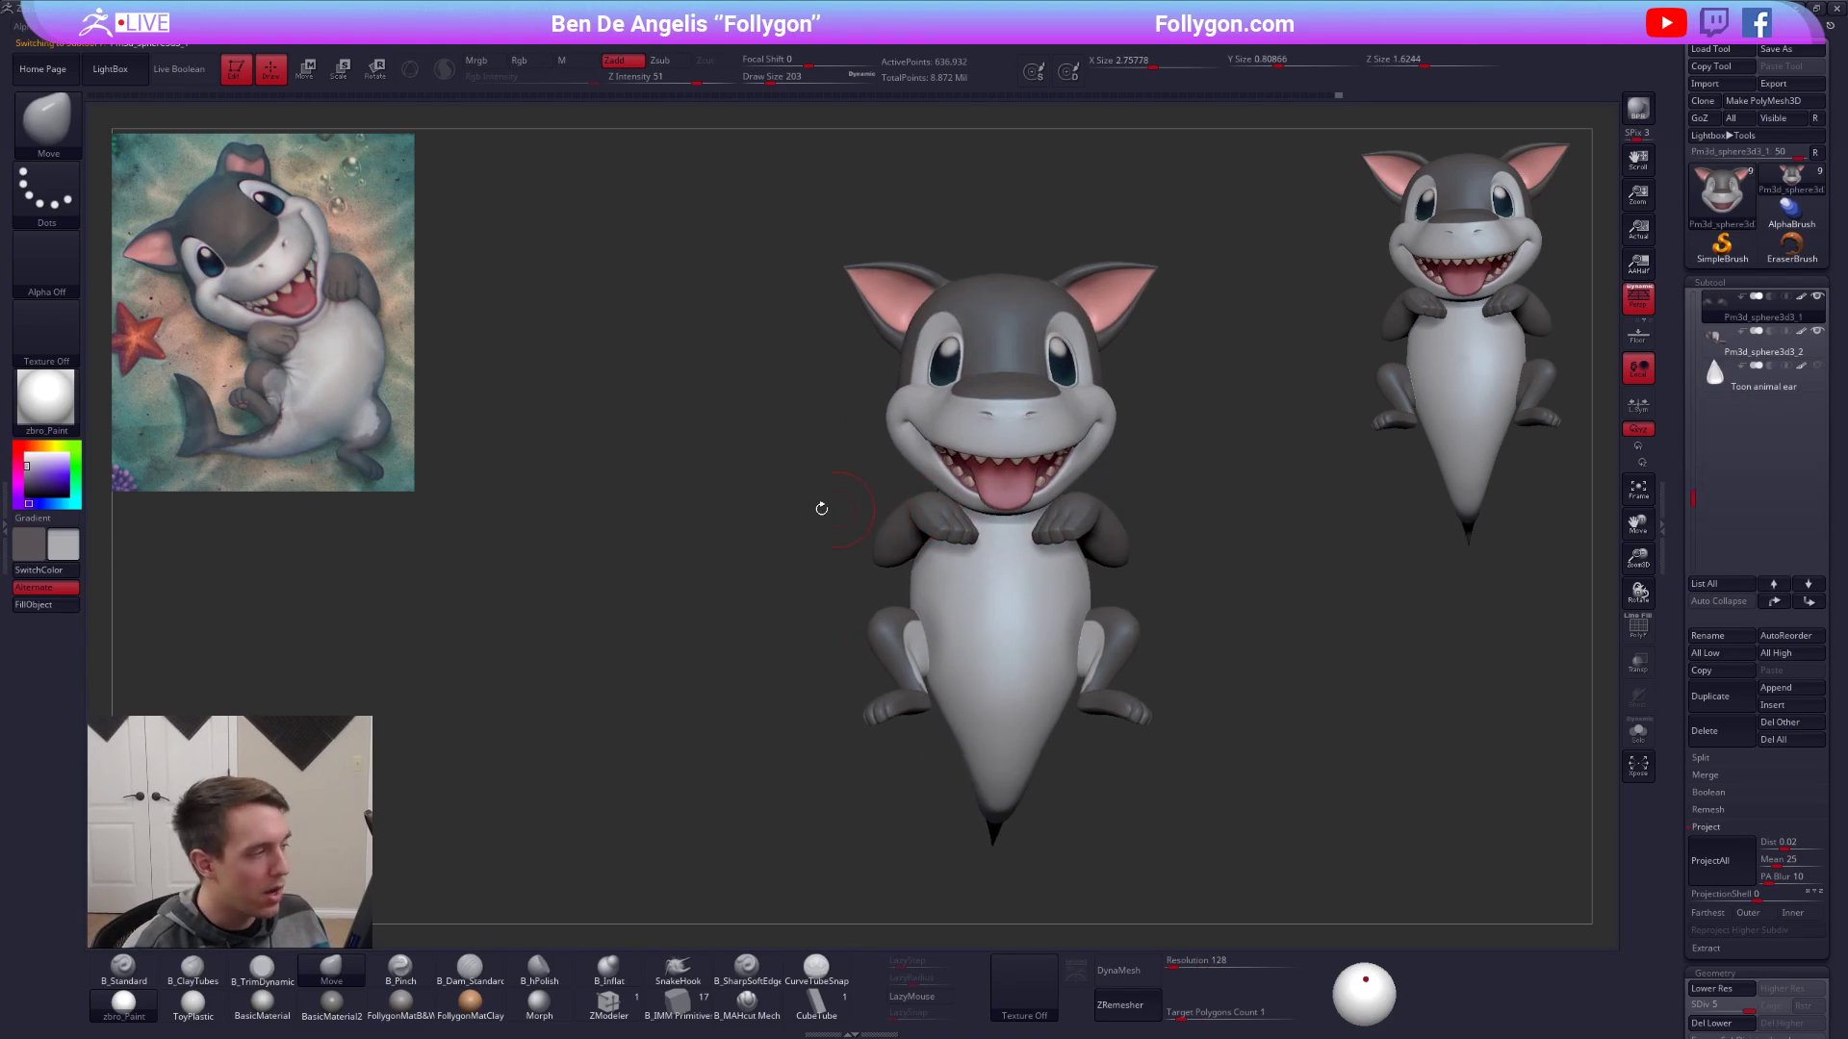
drag(33, 478, 19, 449)
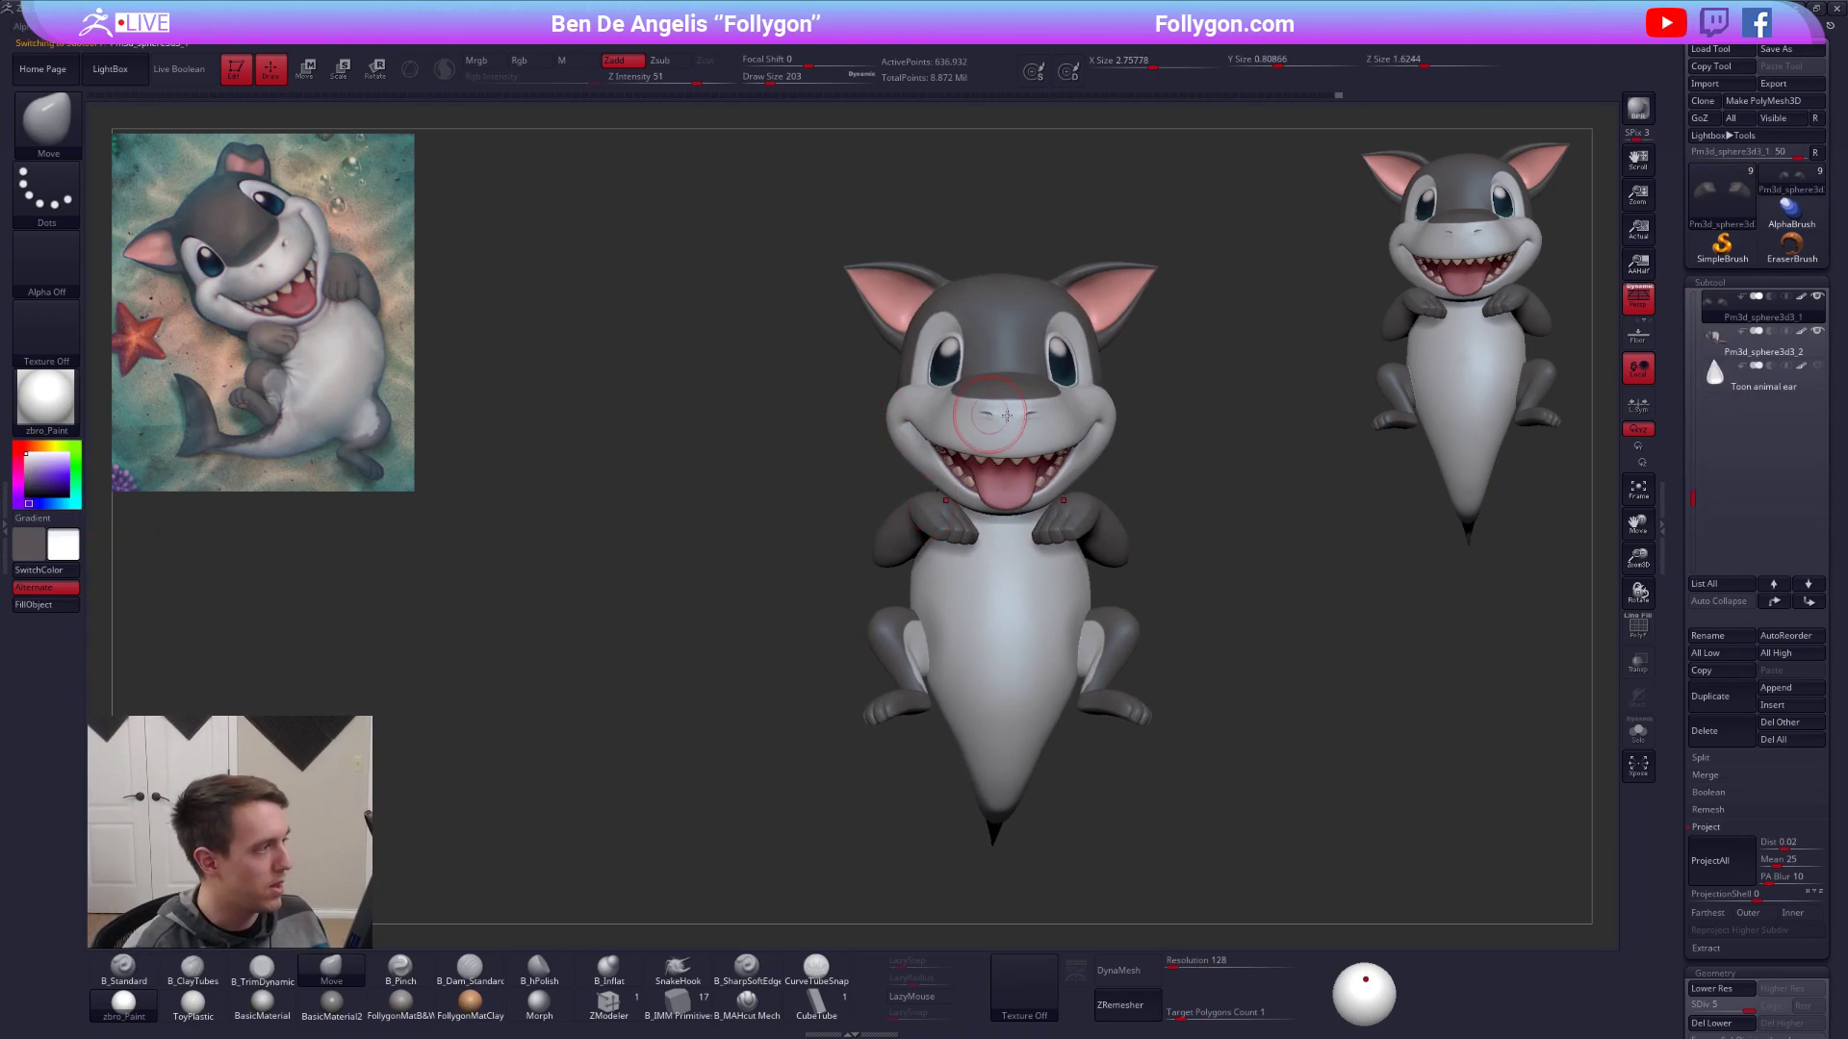
key(ctrl+space)
click(1198, 634)
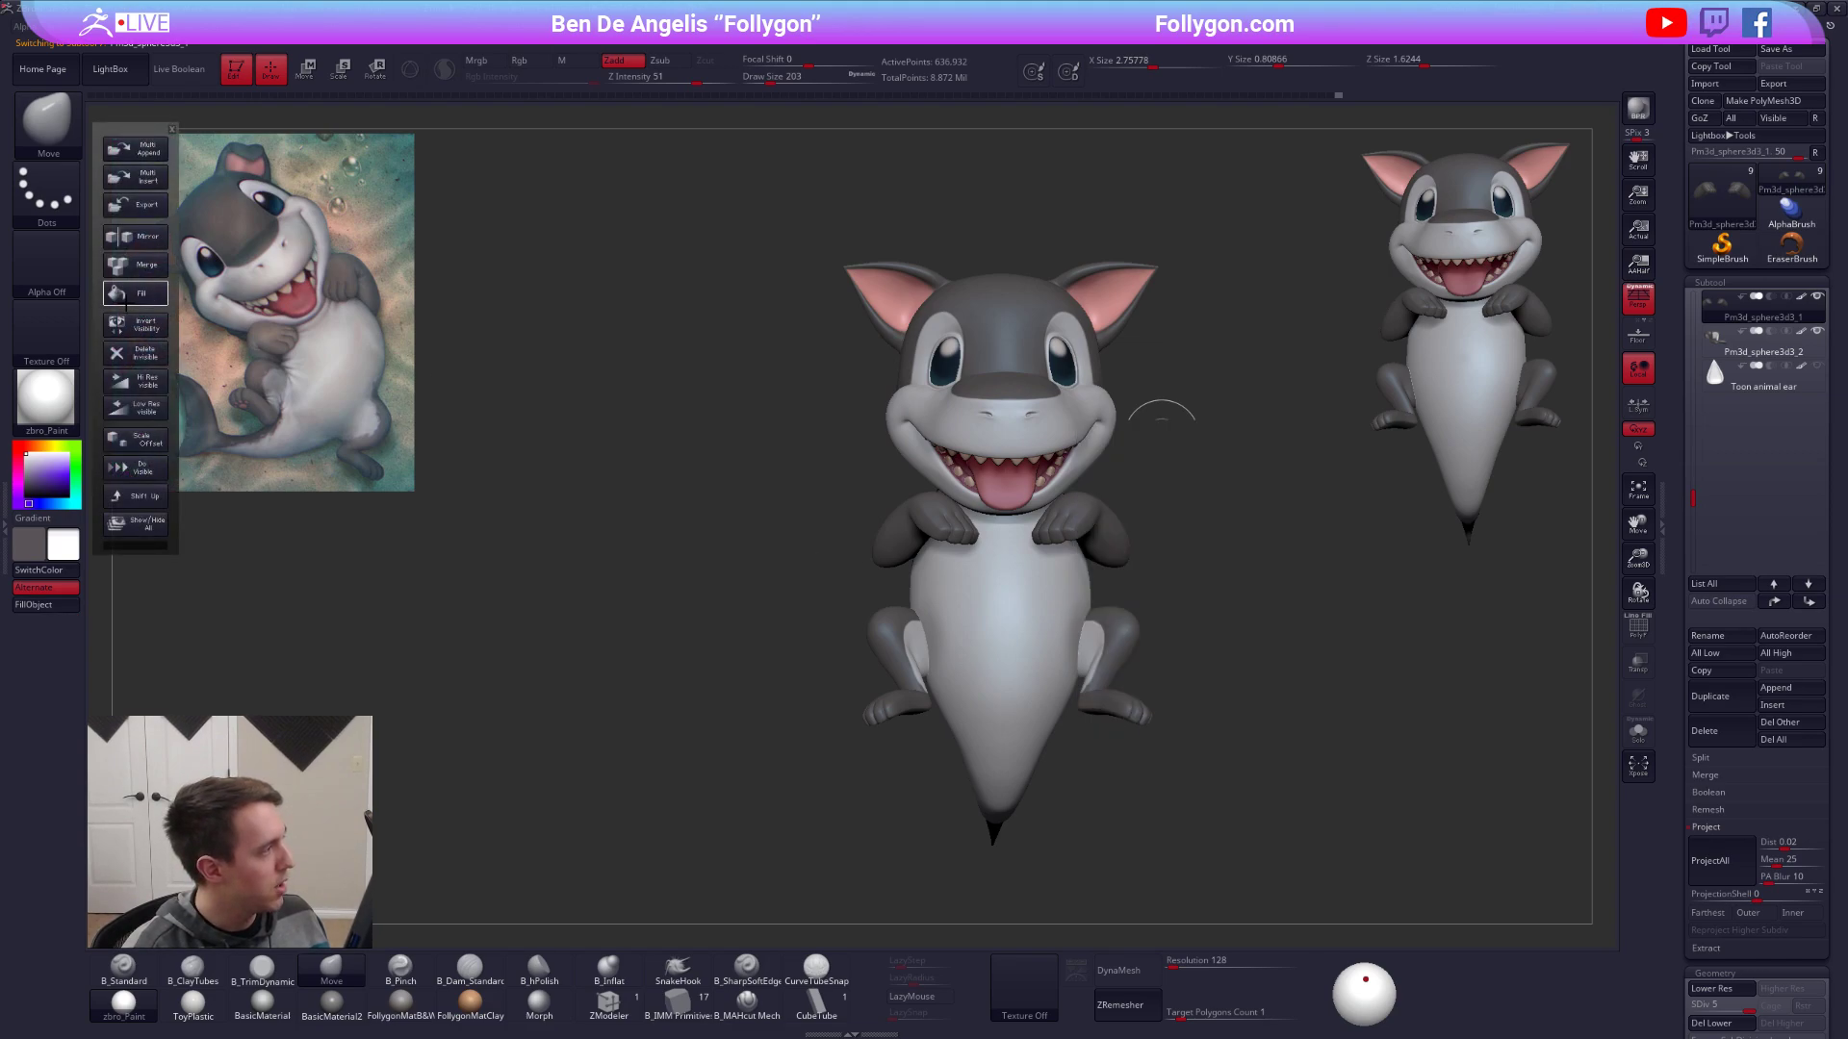
click(136, 293)
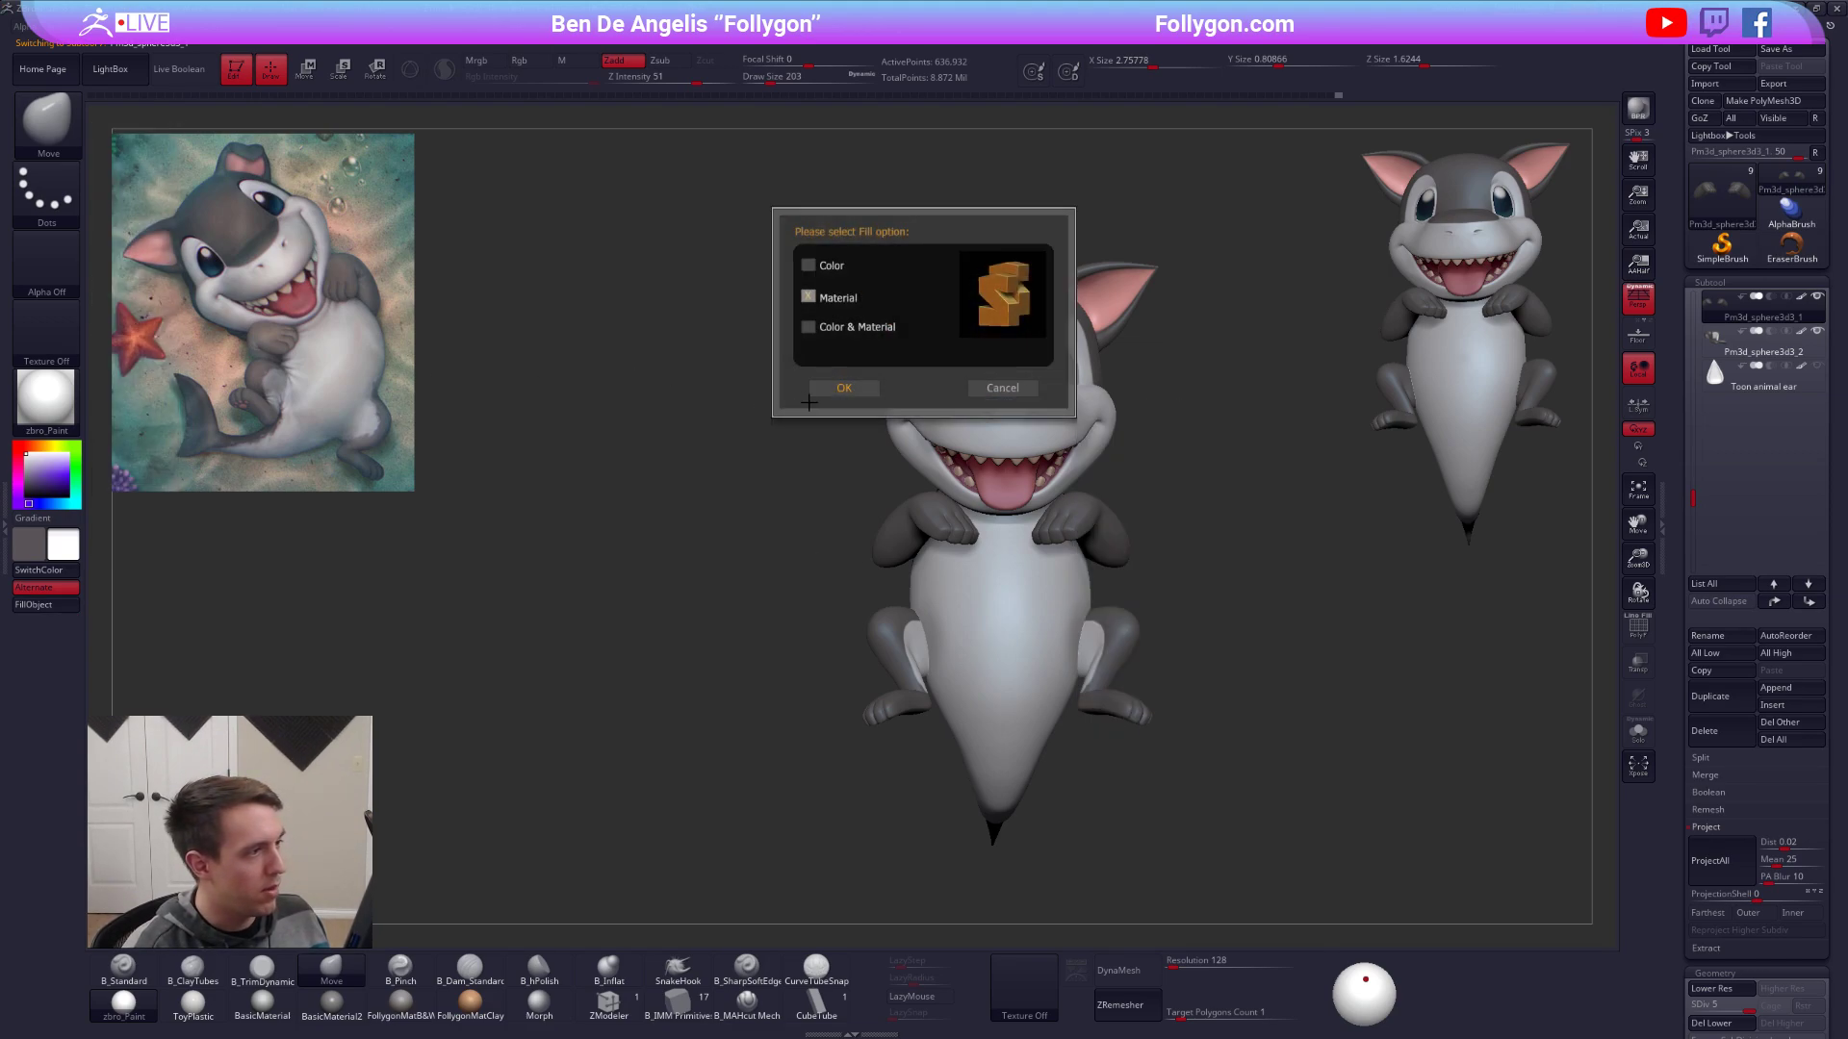
click(837, 391)
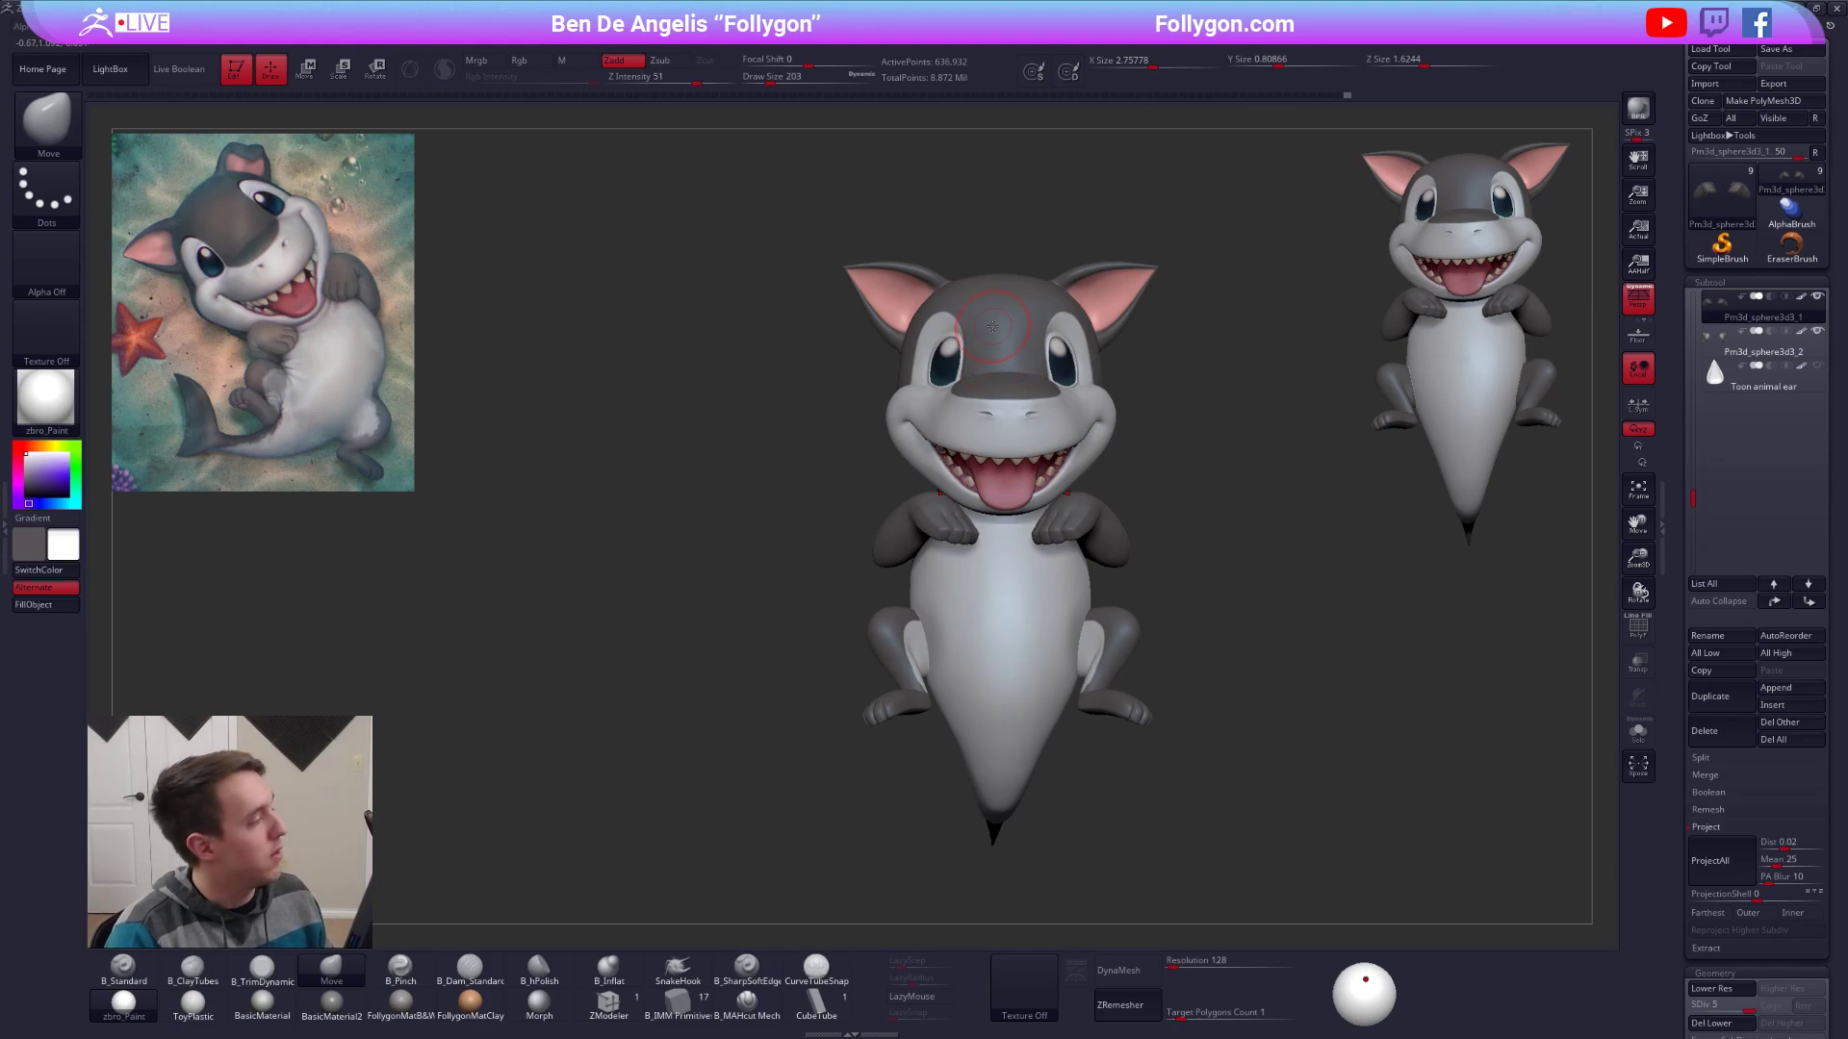
Select the head again, set the draw size to 104 and collapse the Project settings.
alt+click(993, 328)
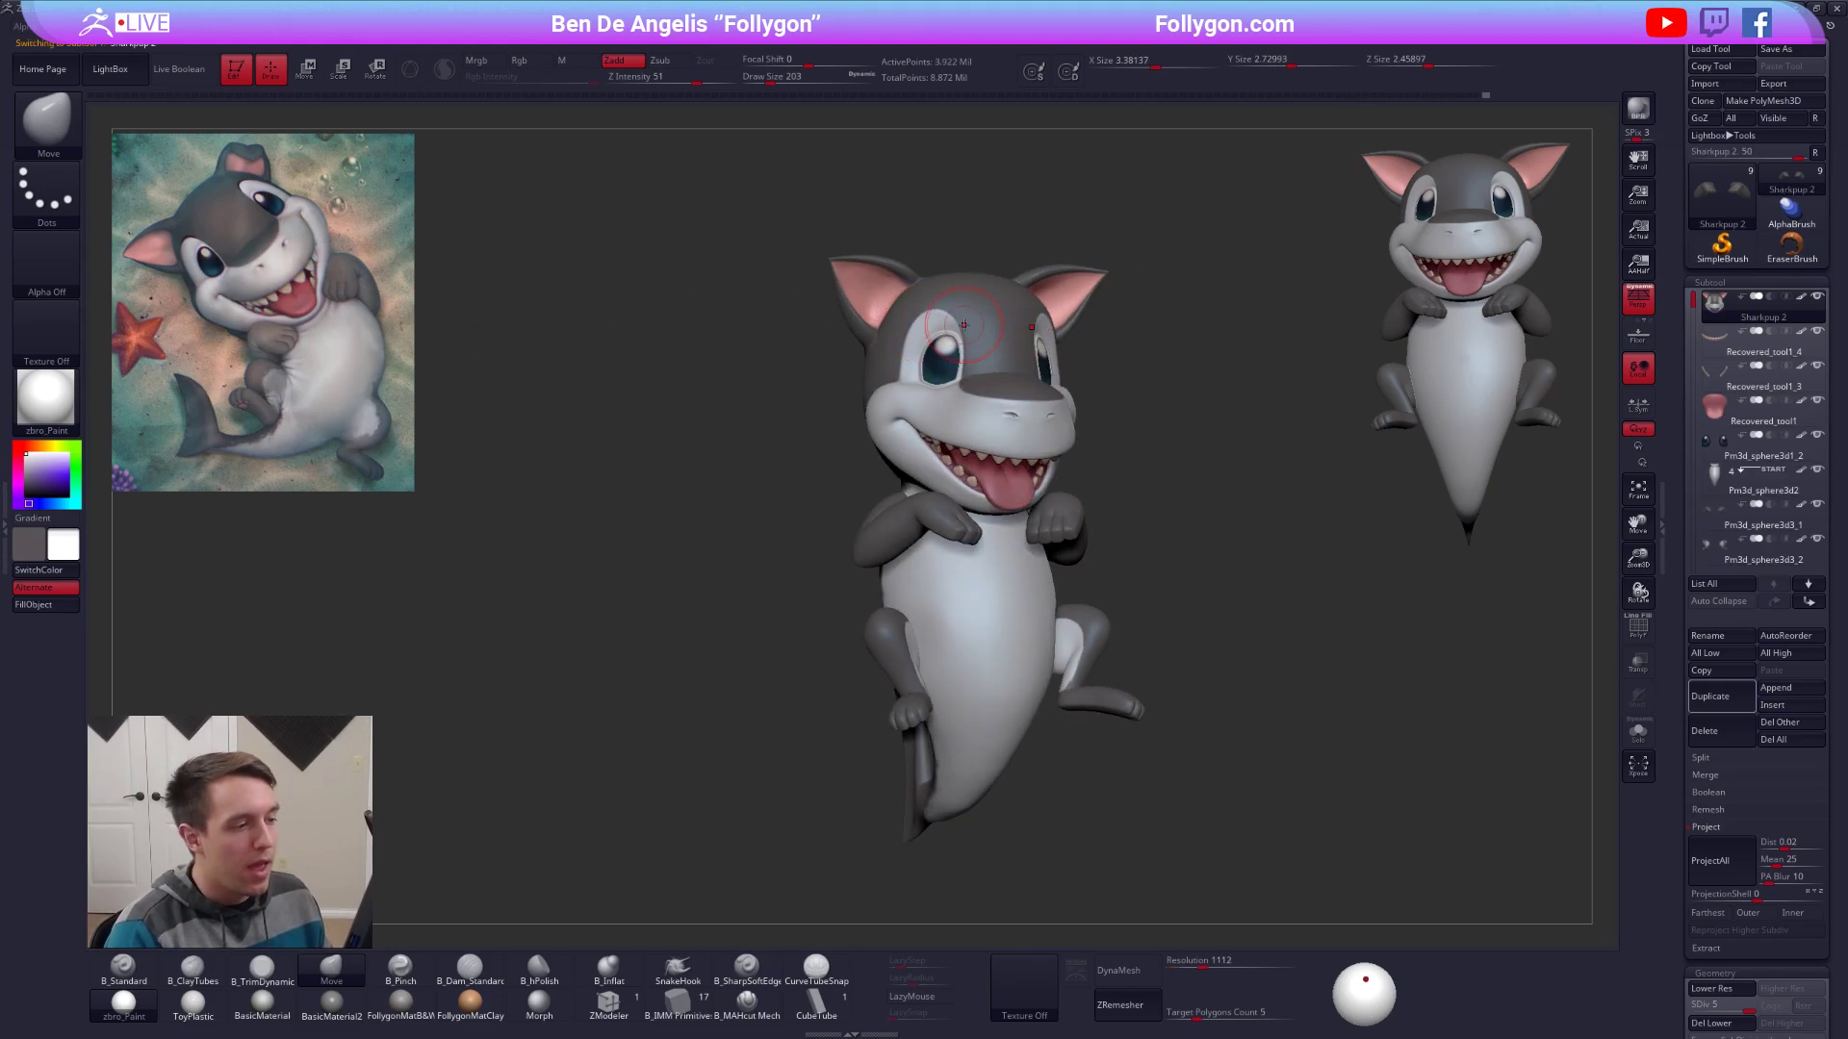
key(space)
drag(992, 327, 984, 328)
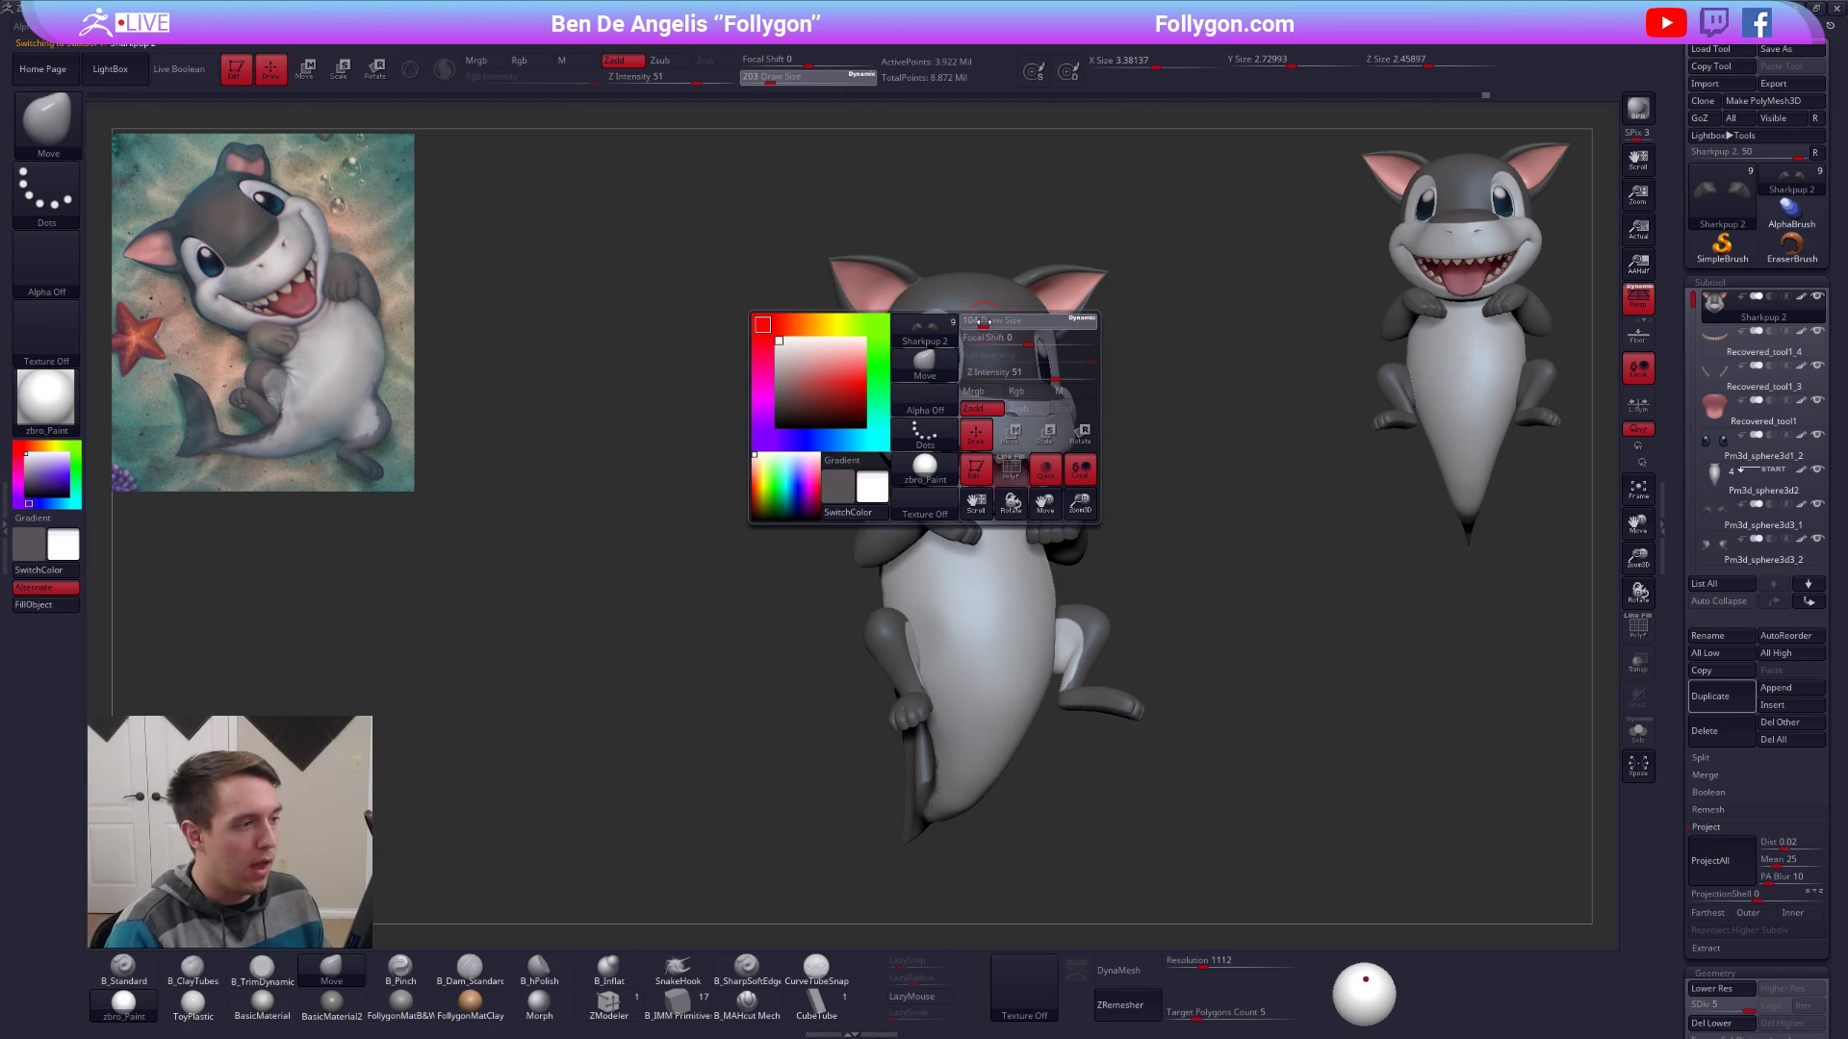
key(ctrl+space)
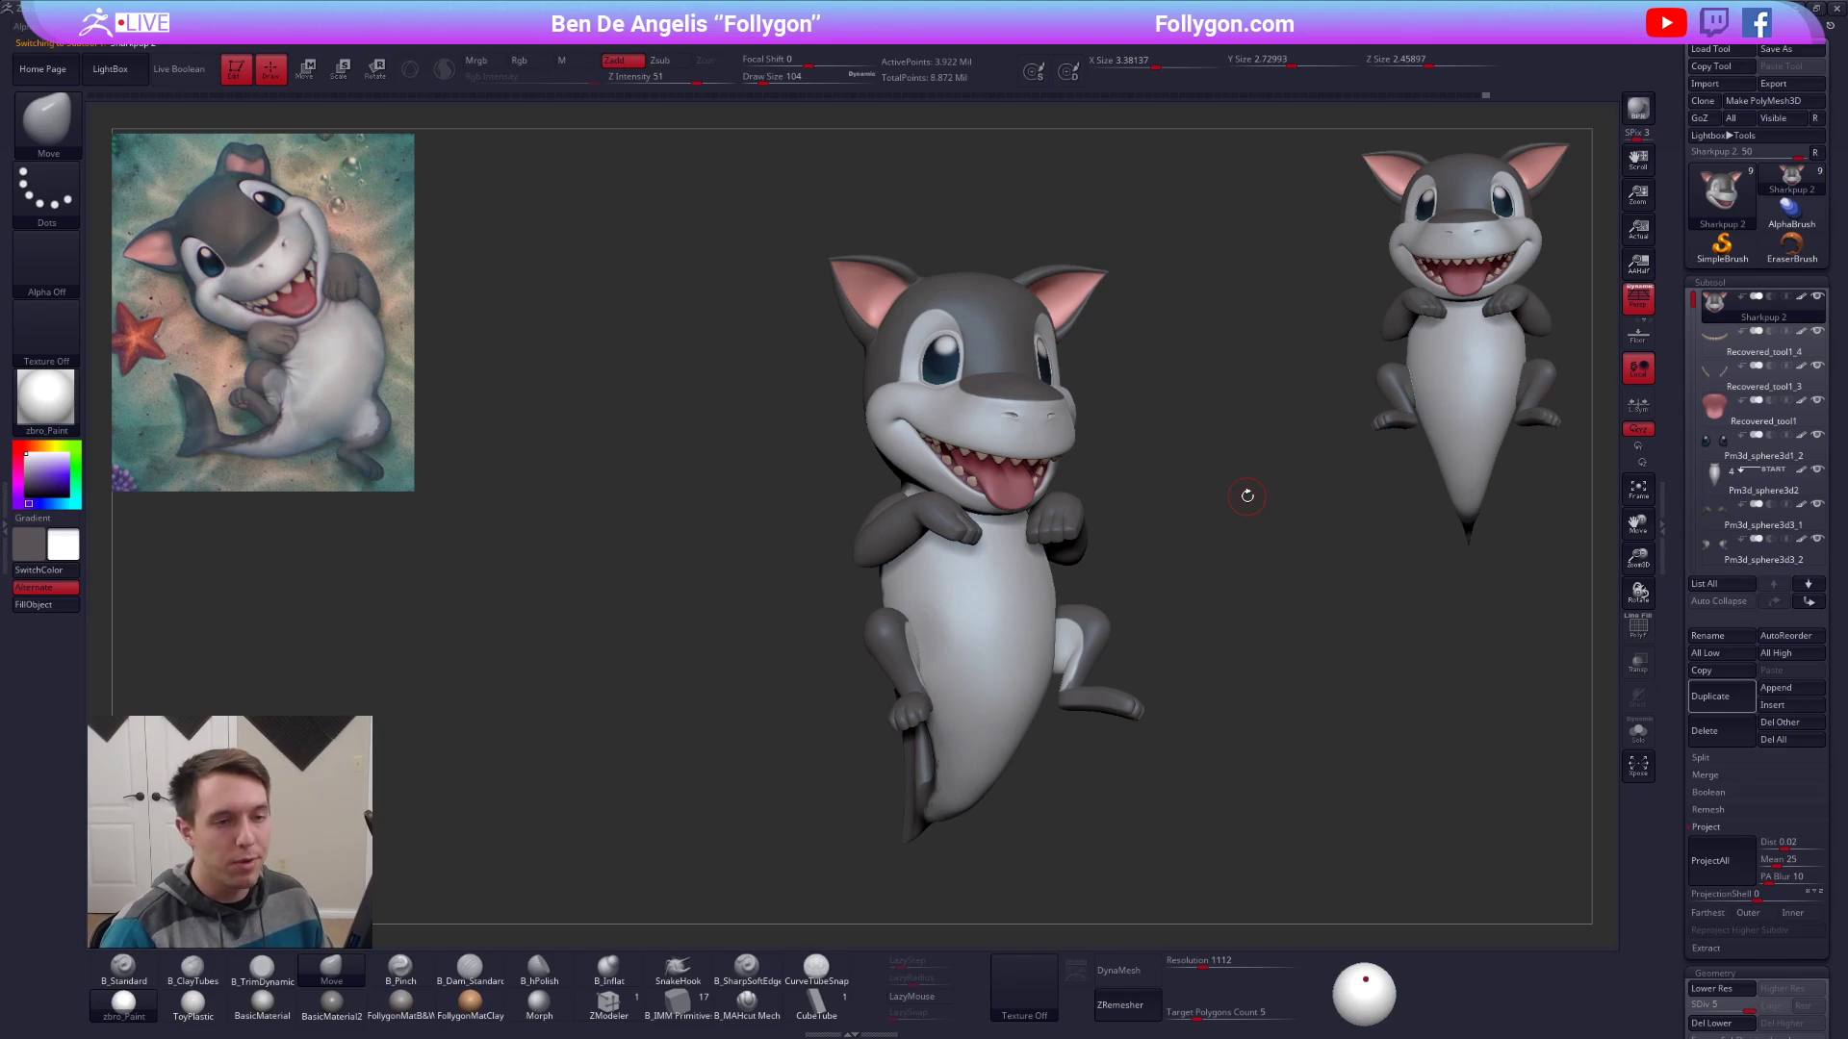
click(1705, 826)
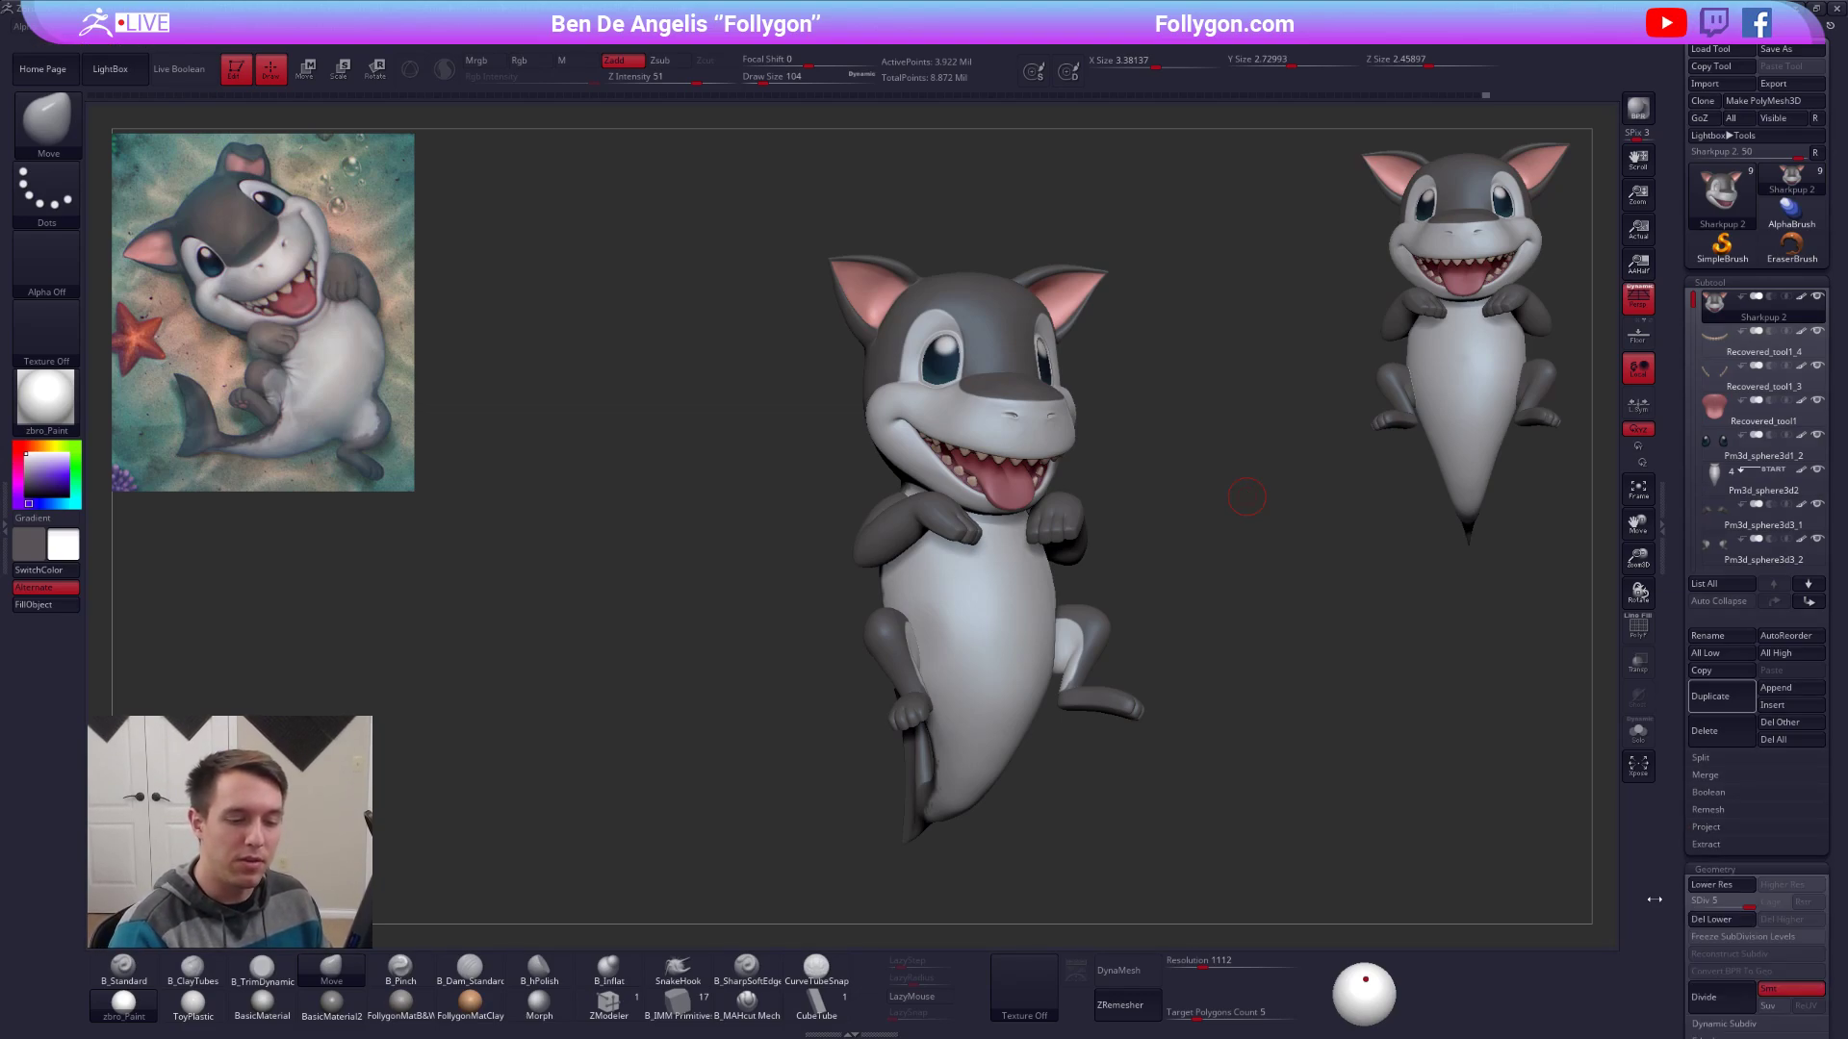
Duplicate the head subtool and delete the lower subdivision levels of the copy.
alt+drag(1095, 797, 1167, 884)
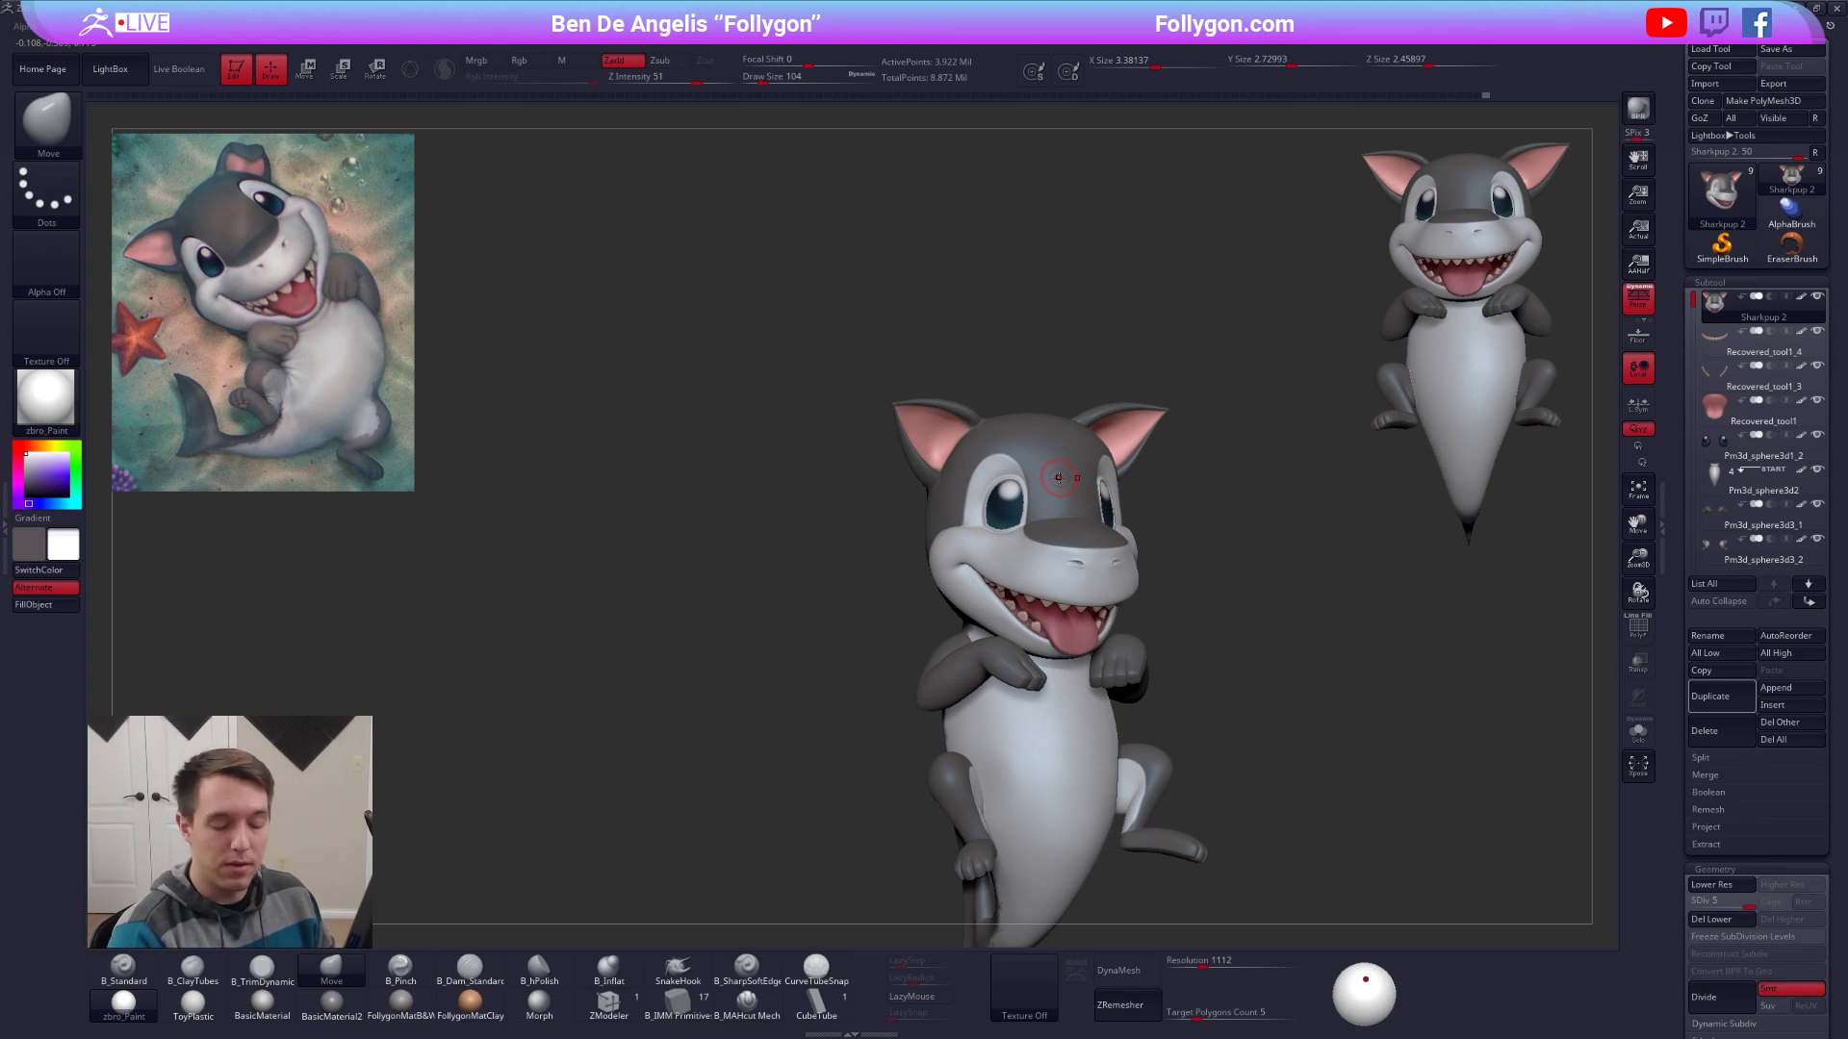
click(1702, 697)
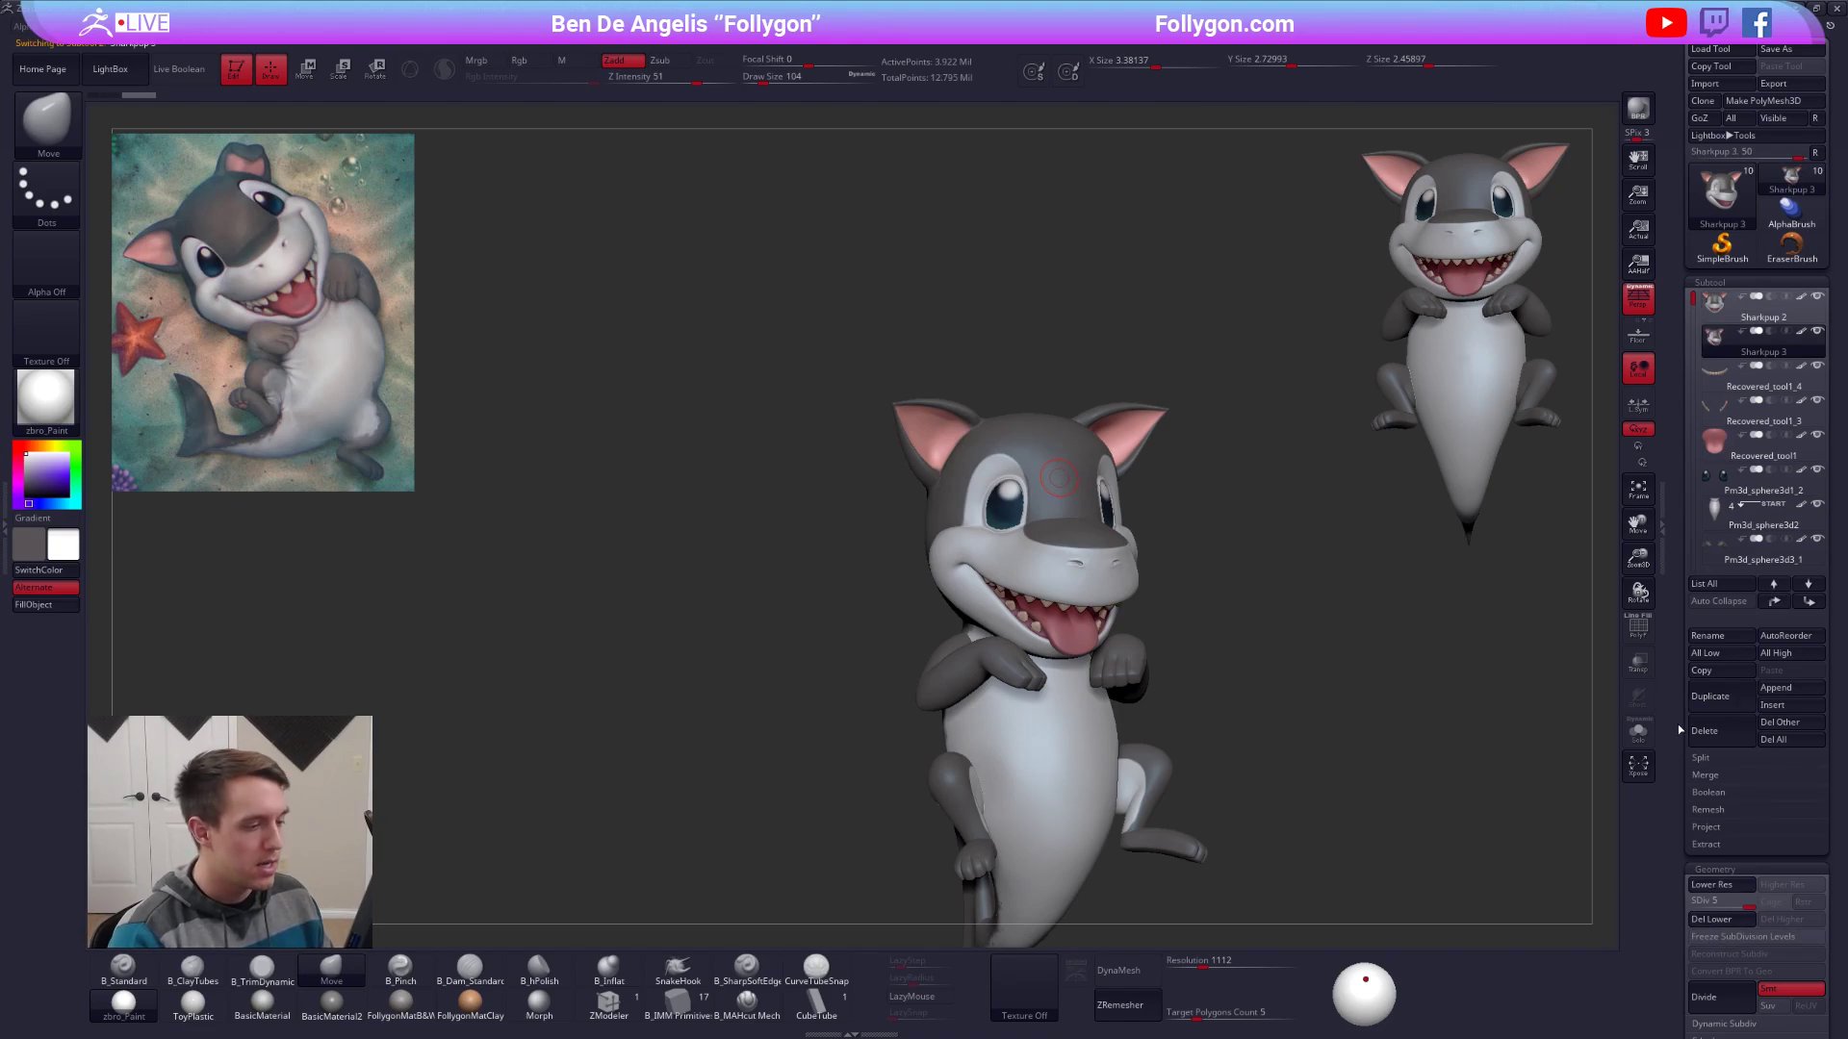
alt+drag(1295, 742, 1283, 733)
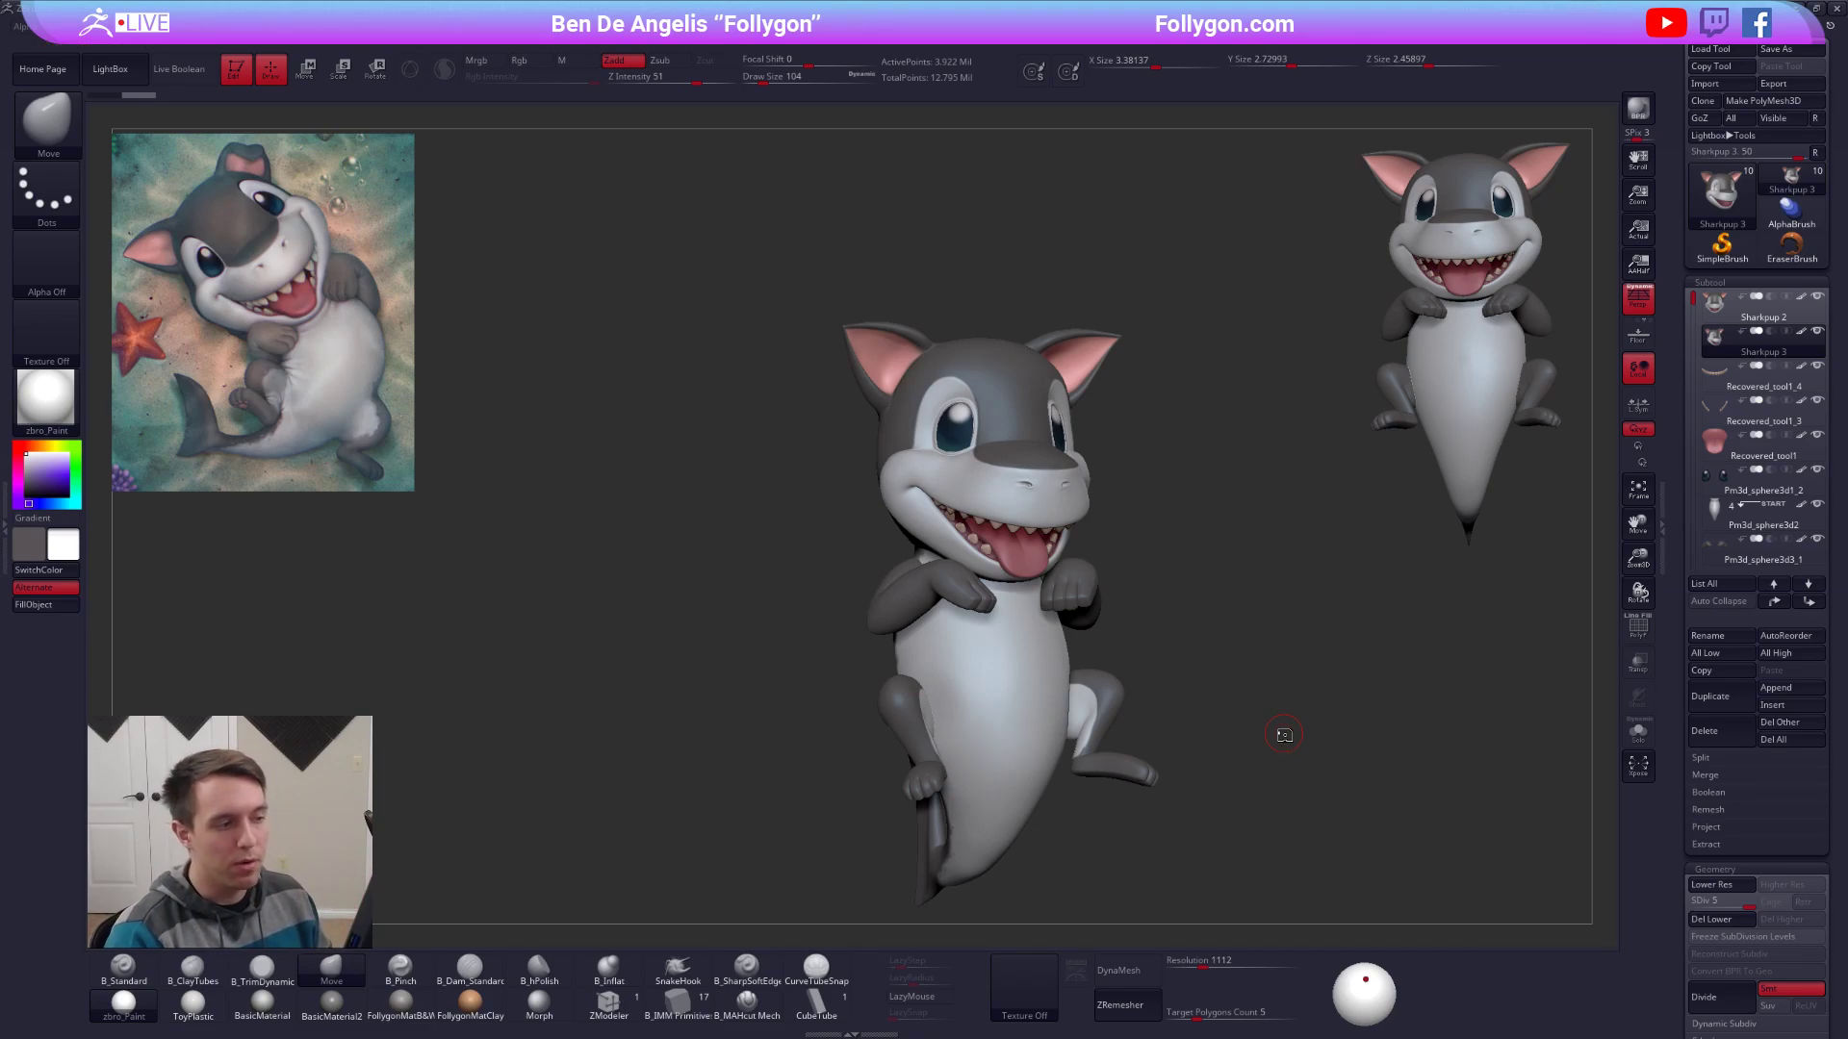
click(1721, 920)
Draw an eyebrow along the upper rim of the light eye patch with the CubeTube brush at draw size 25.
click(816, 1003)
mouse_move(1012, 599)
alt+right_down()
mouse_move(919, 749)
mouse_move(1022, 749)
mouse_move(1104, 527)
mouse_move(1044, 540)
alt+right_up()
key(space)
drag(1058, 542, 1050, 542)
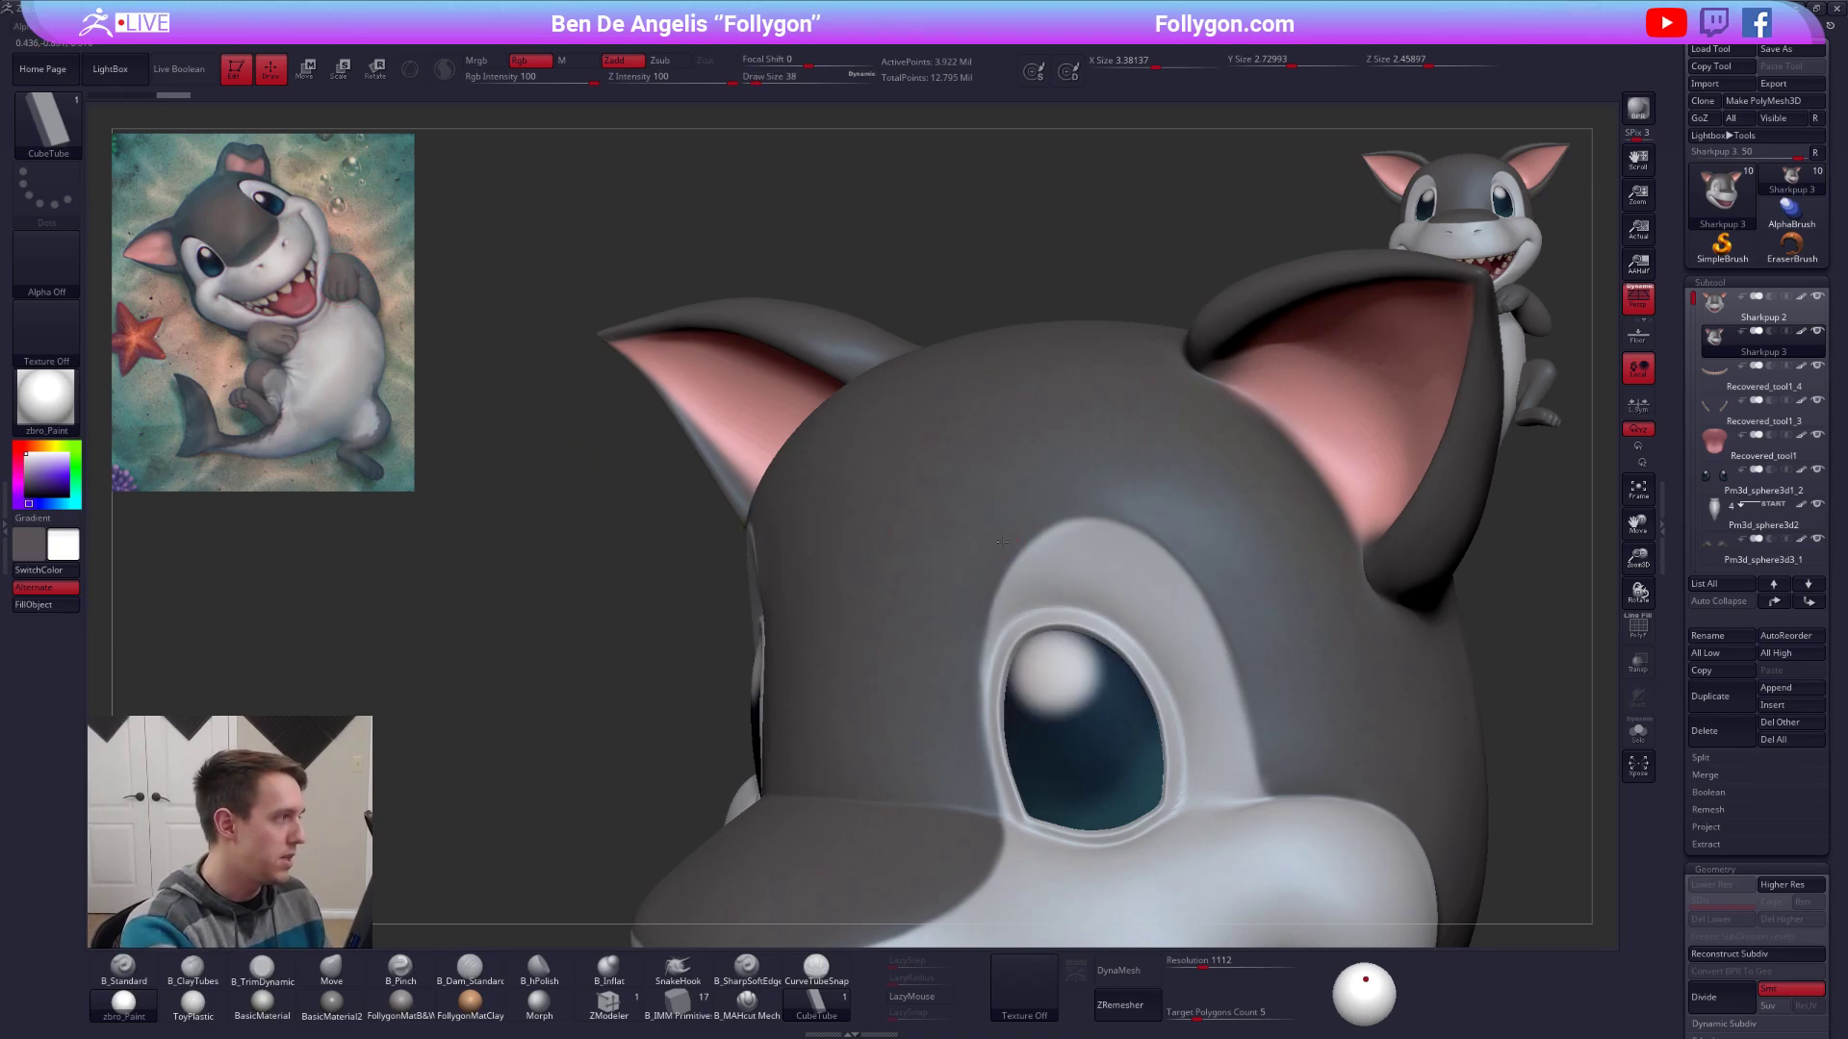
right_drag(992, 533, 1057, 551)
key(space)
drag(1065, 550, 1058, 550)
right_drag(1058, 551, 1299, 572)
mouse_move(765, 654)
right_down()
mouse_move(917, 602)
mouse_move(845, 578)
right_up()
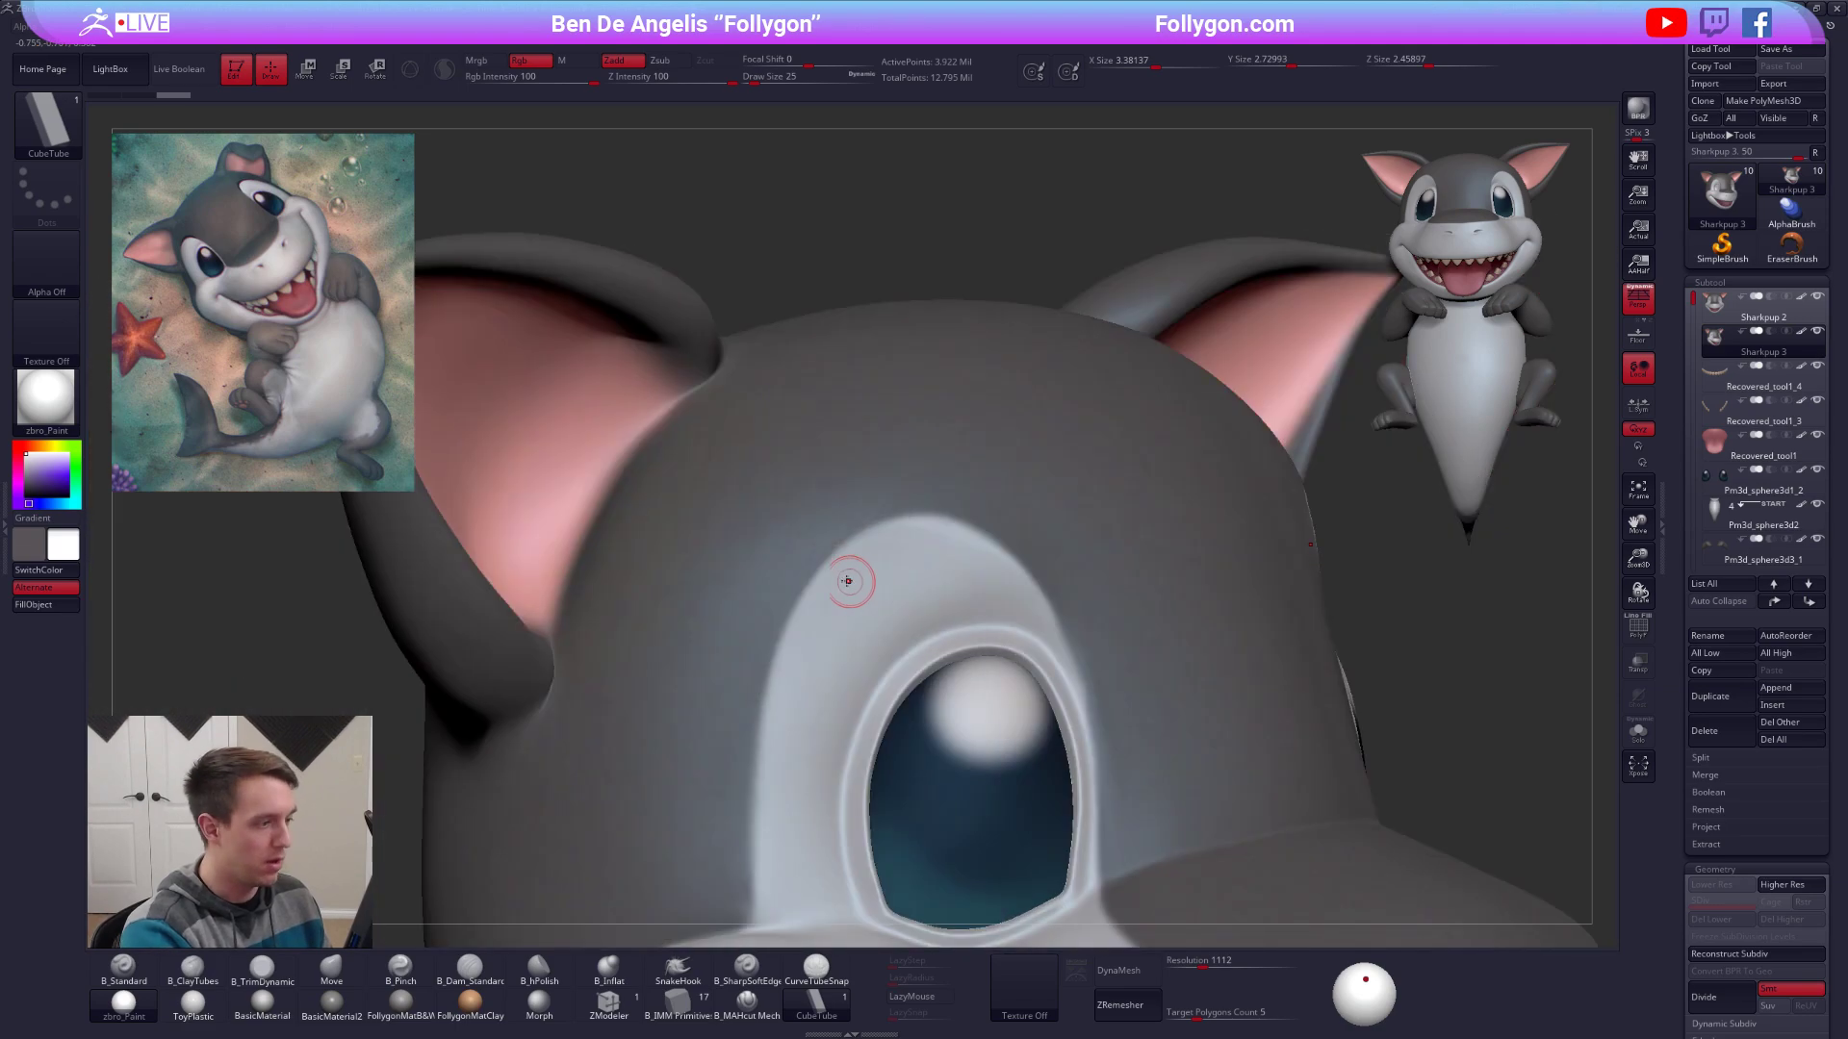
mouse_move(786, 616)
mouse_down()
mouse_move(837, 543)
mouse_move(910, 511)
mouse_move(969, 521)
mouse_move(1031, 578)
mouse_up()
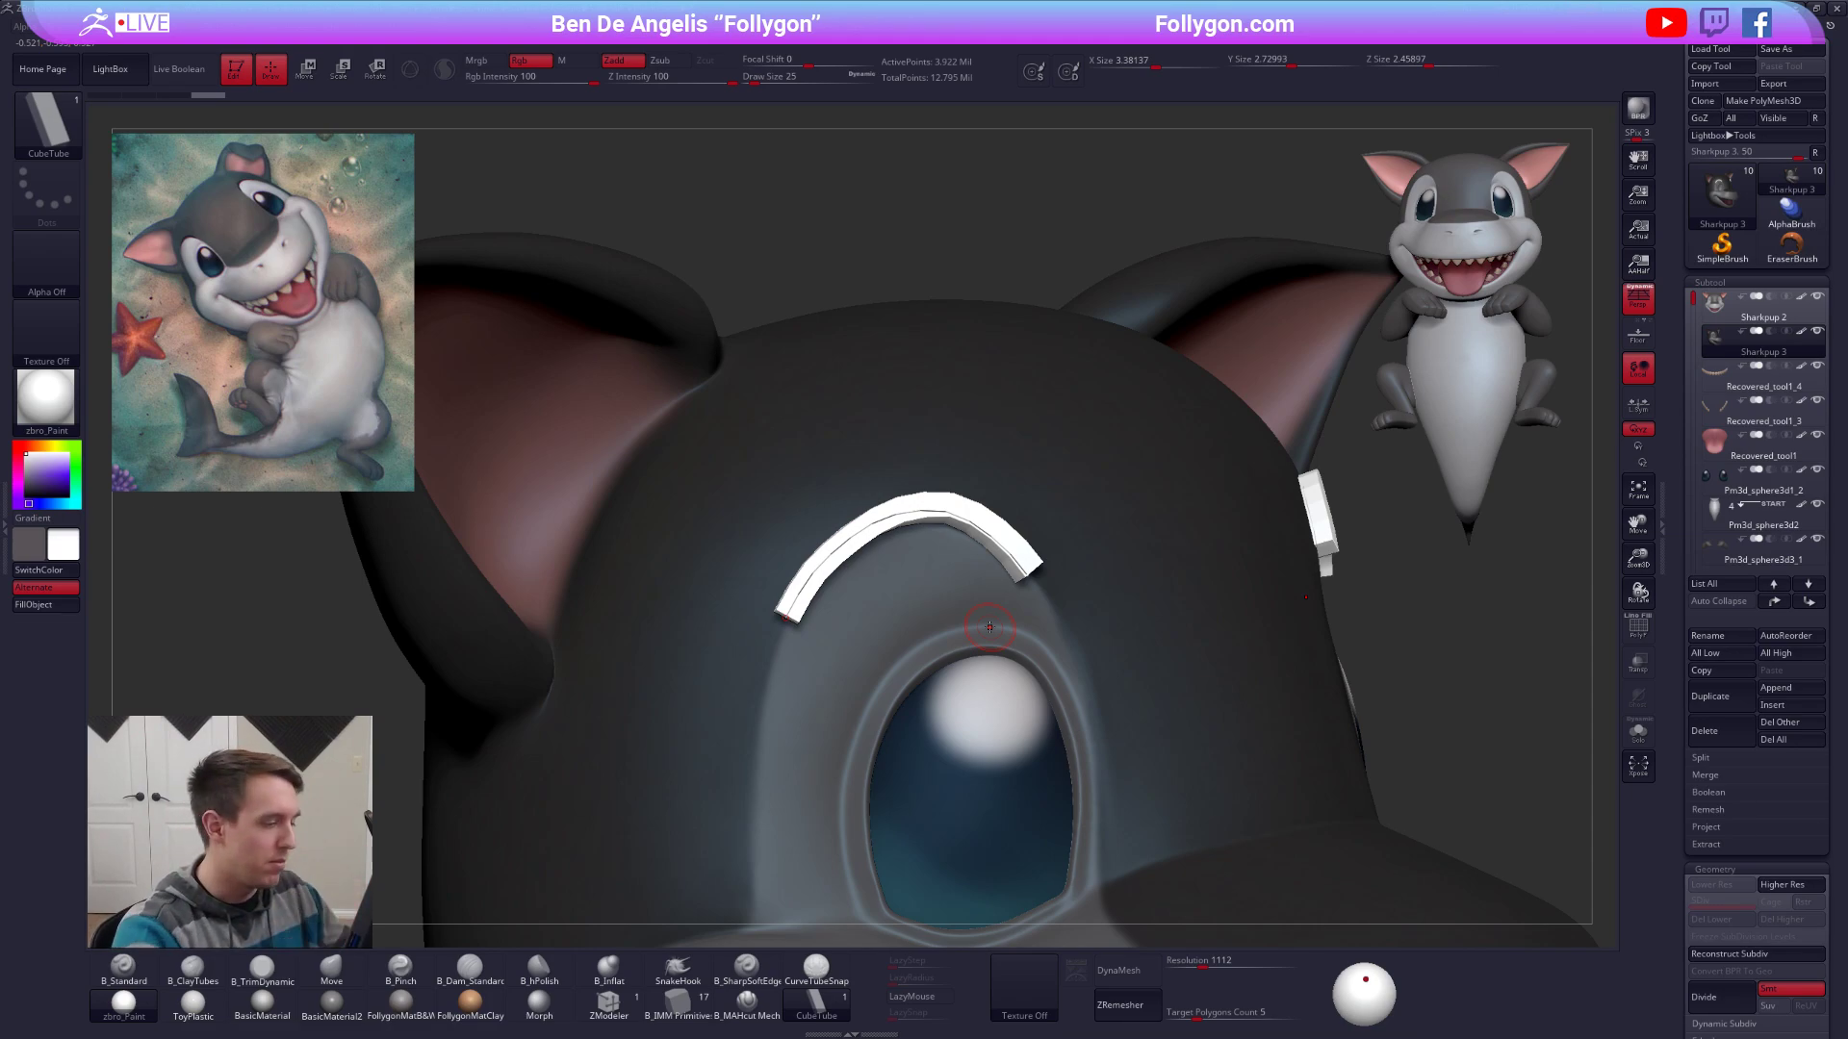
Set the CubeTube brush's Z intensity to 44 and update the eyebrow tube with it.
right_drag(1076, 580, 983, 287)
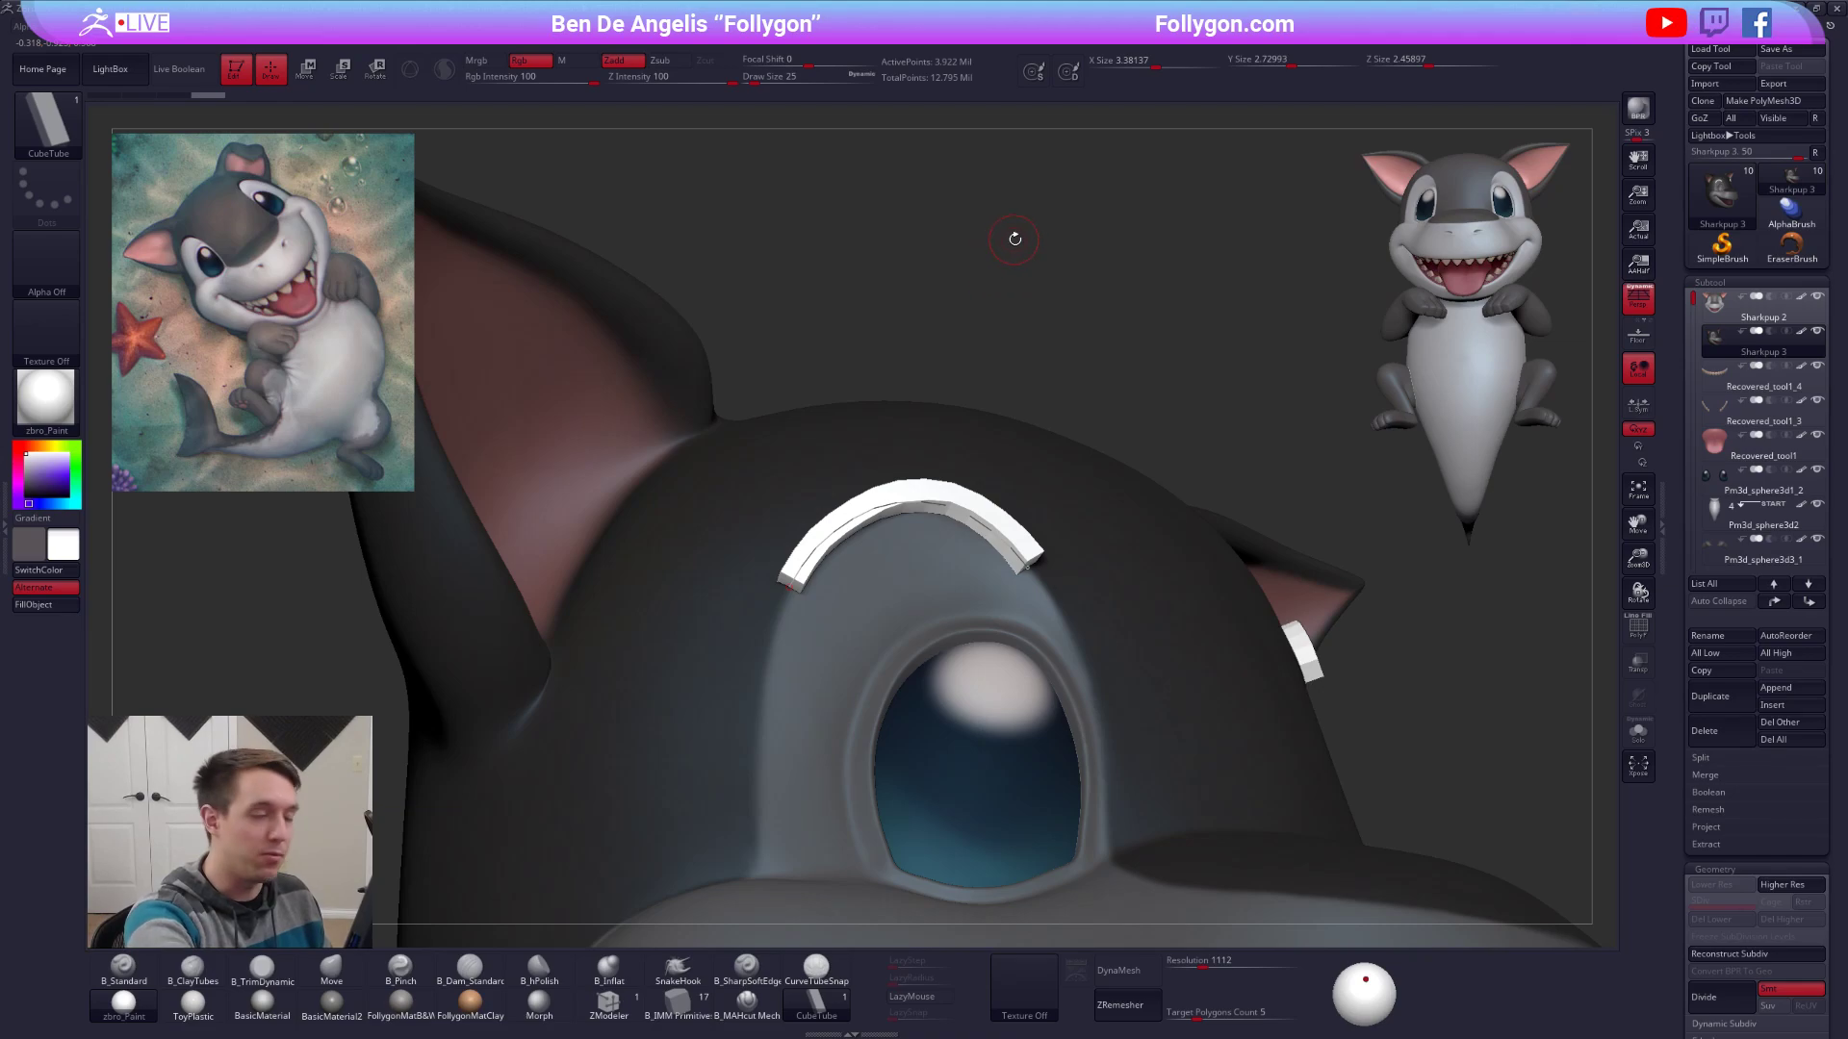
key(space)
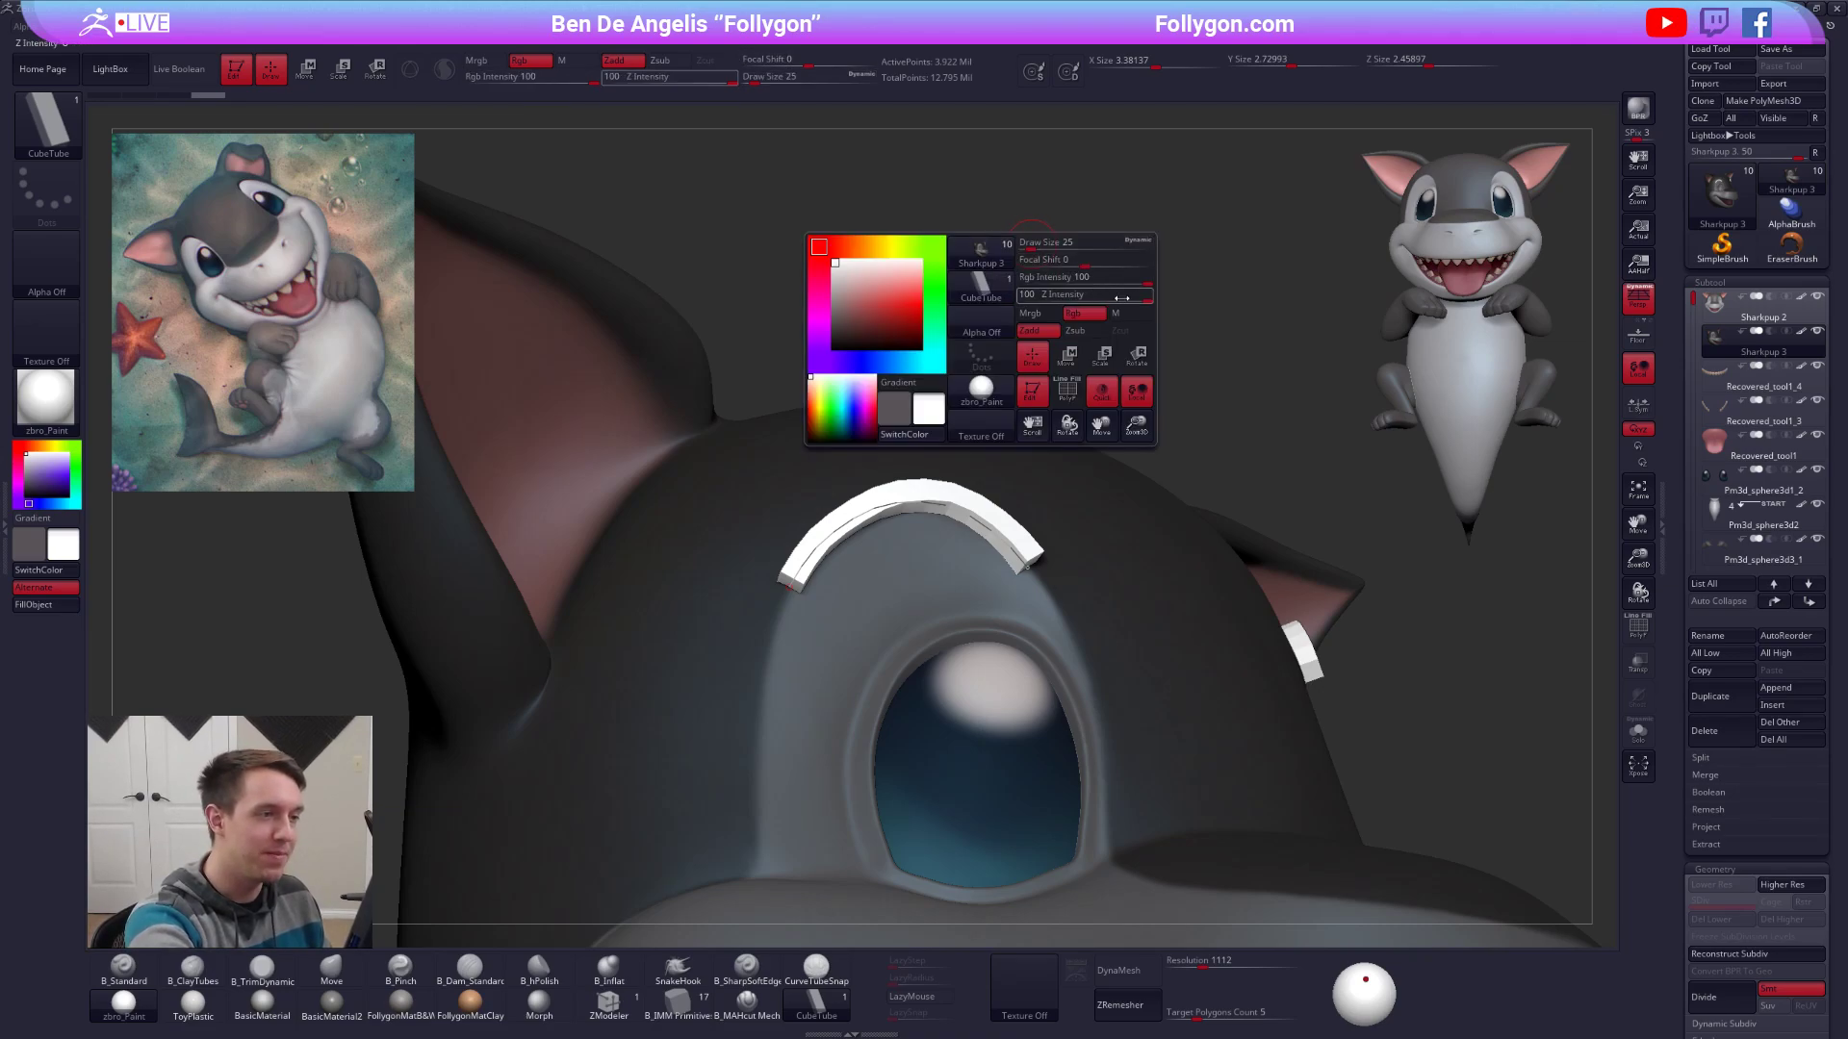
drag(1124, 300, 1105, 302)
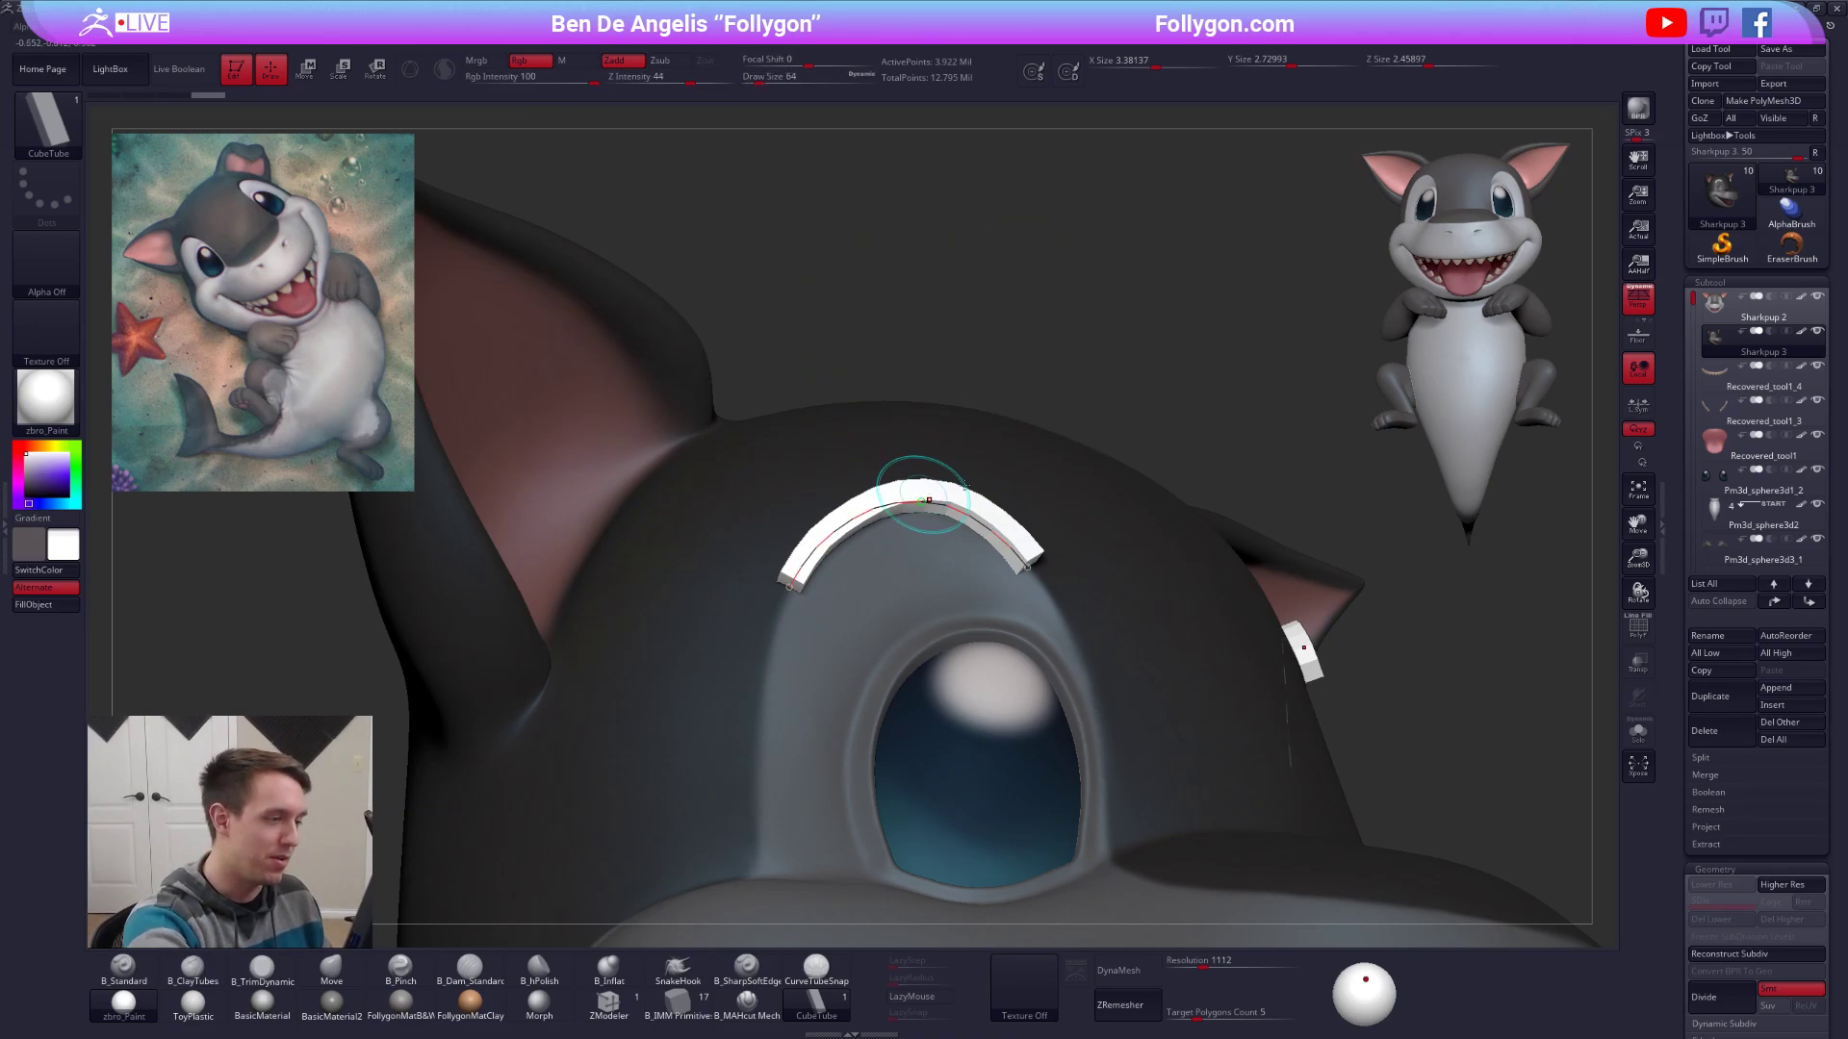
click(924, 501)
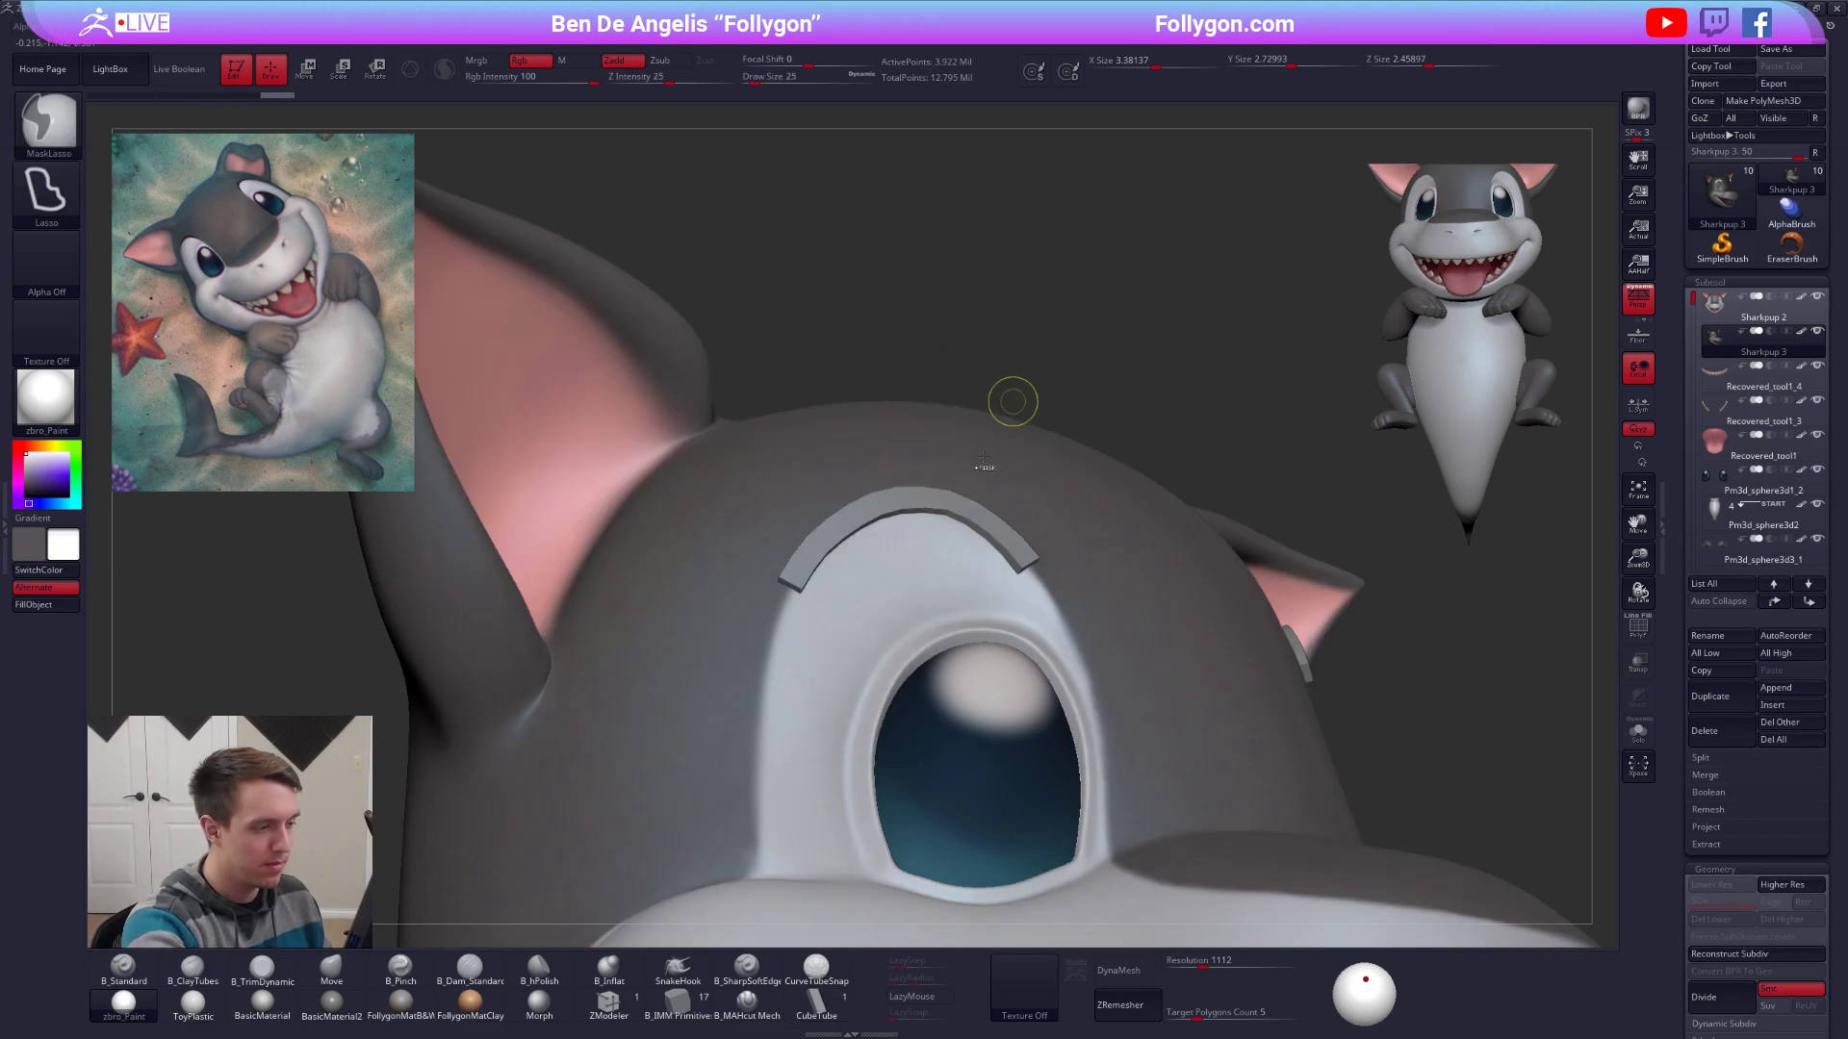
Turn on polyframe, isolate the eyebrow tubes and delete the hidden head geometry, returning to the CubeTube brush.
key(shift+f)
ctrl+shift+click(926, 504)
key(b)
key(z)
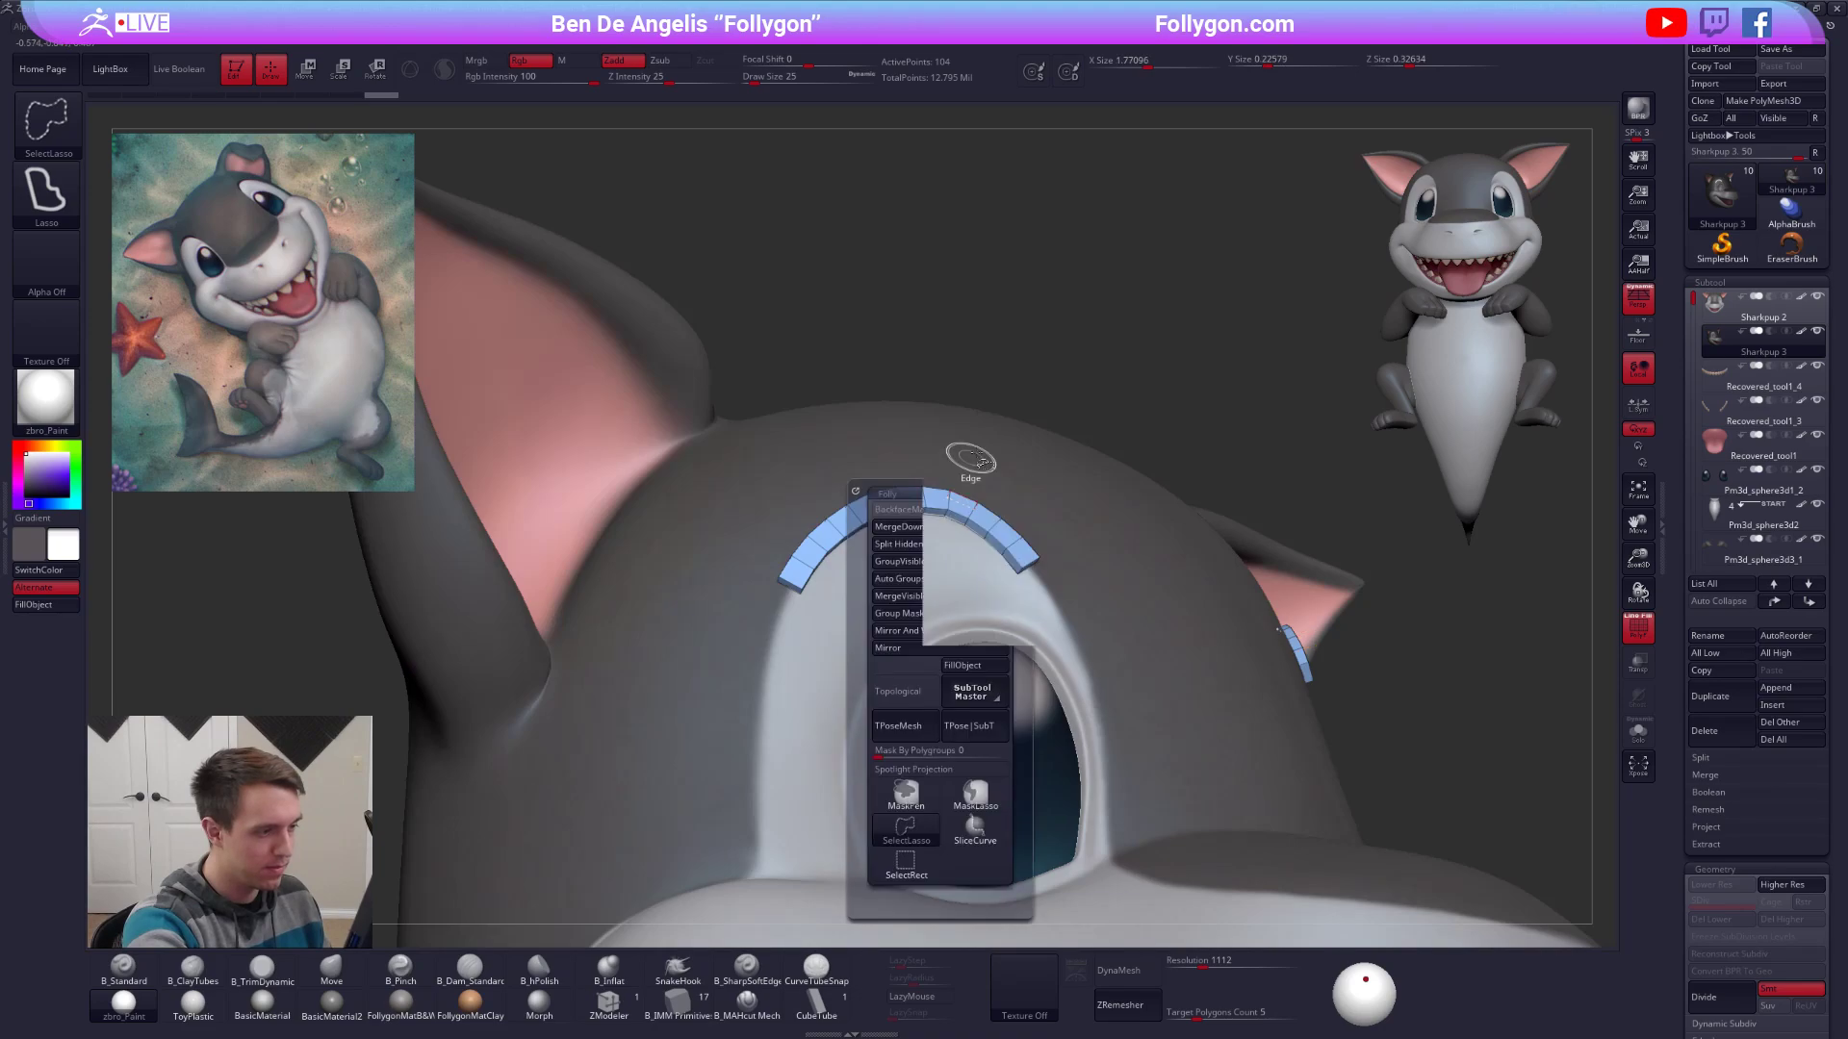
key(m)
key(b)
key(c)
key(t)
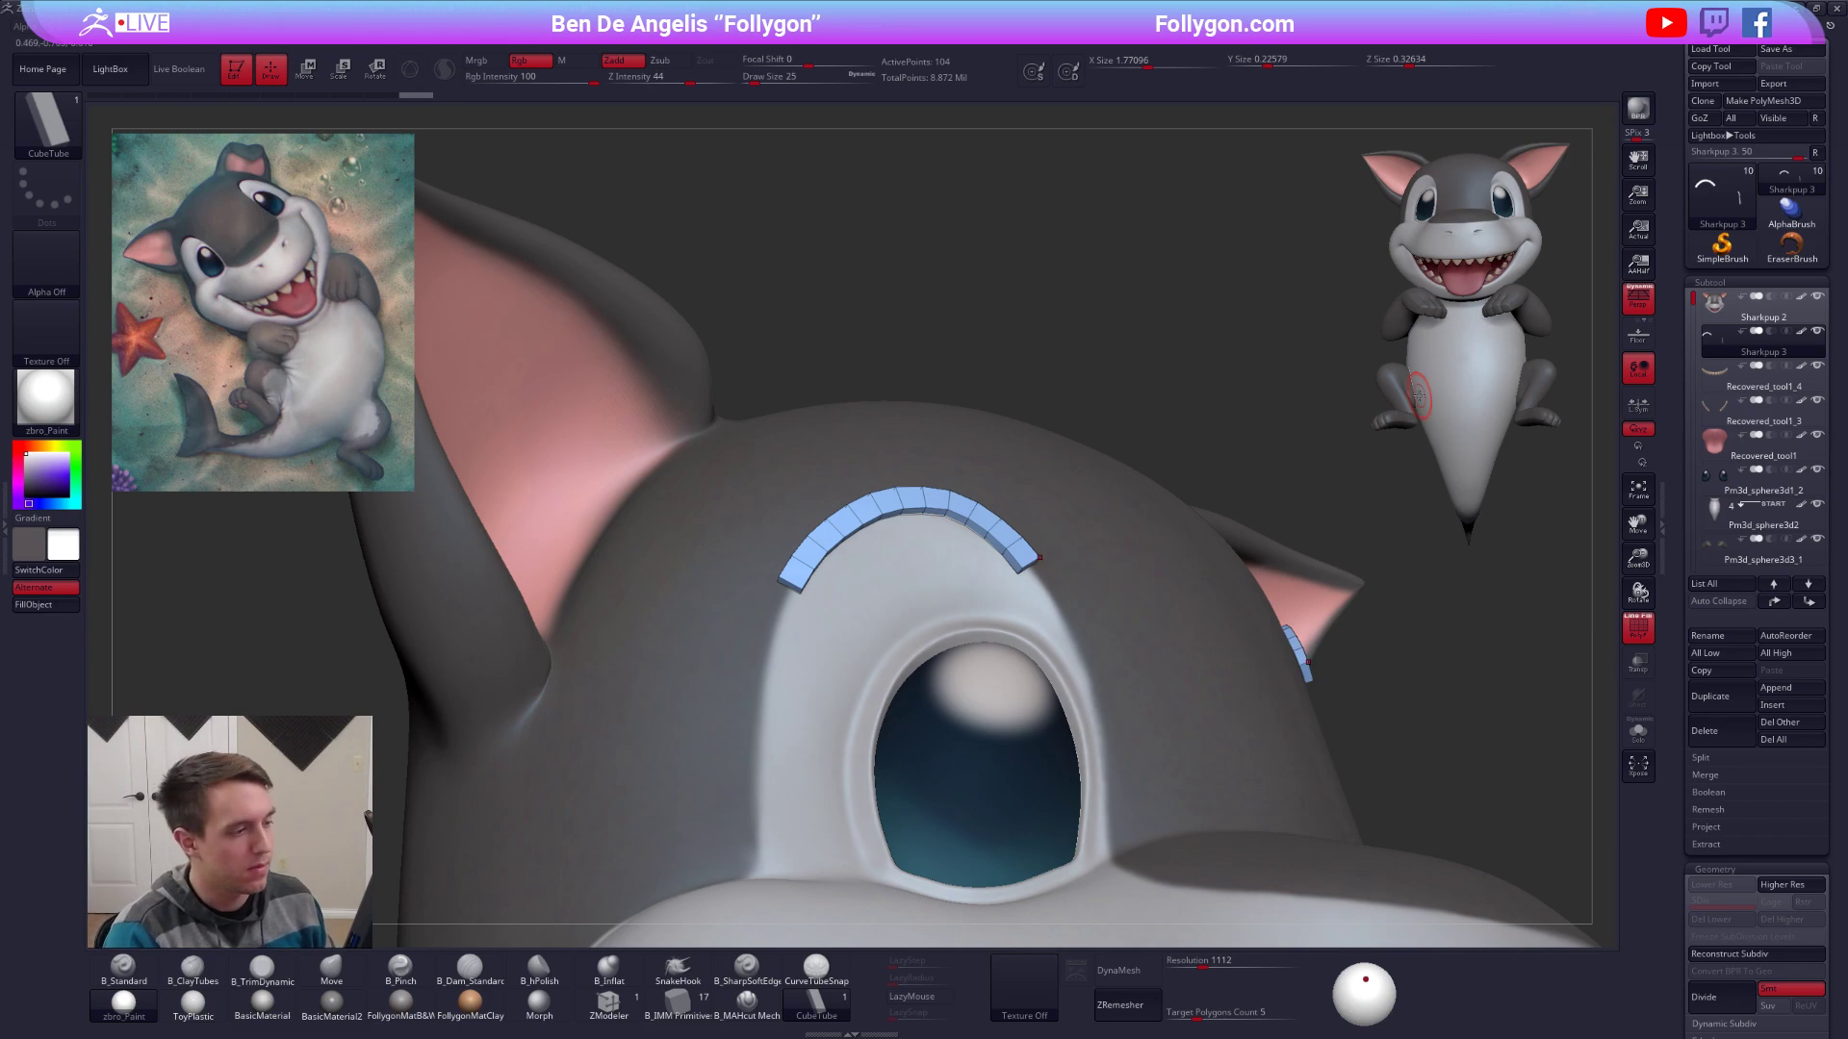
Switch to the Move brush, set the draw size to 170 and show only the eyebrow subtool.
drag(1203, 377, 1078, 494)
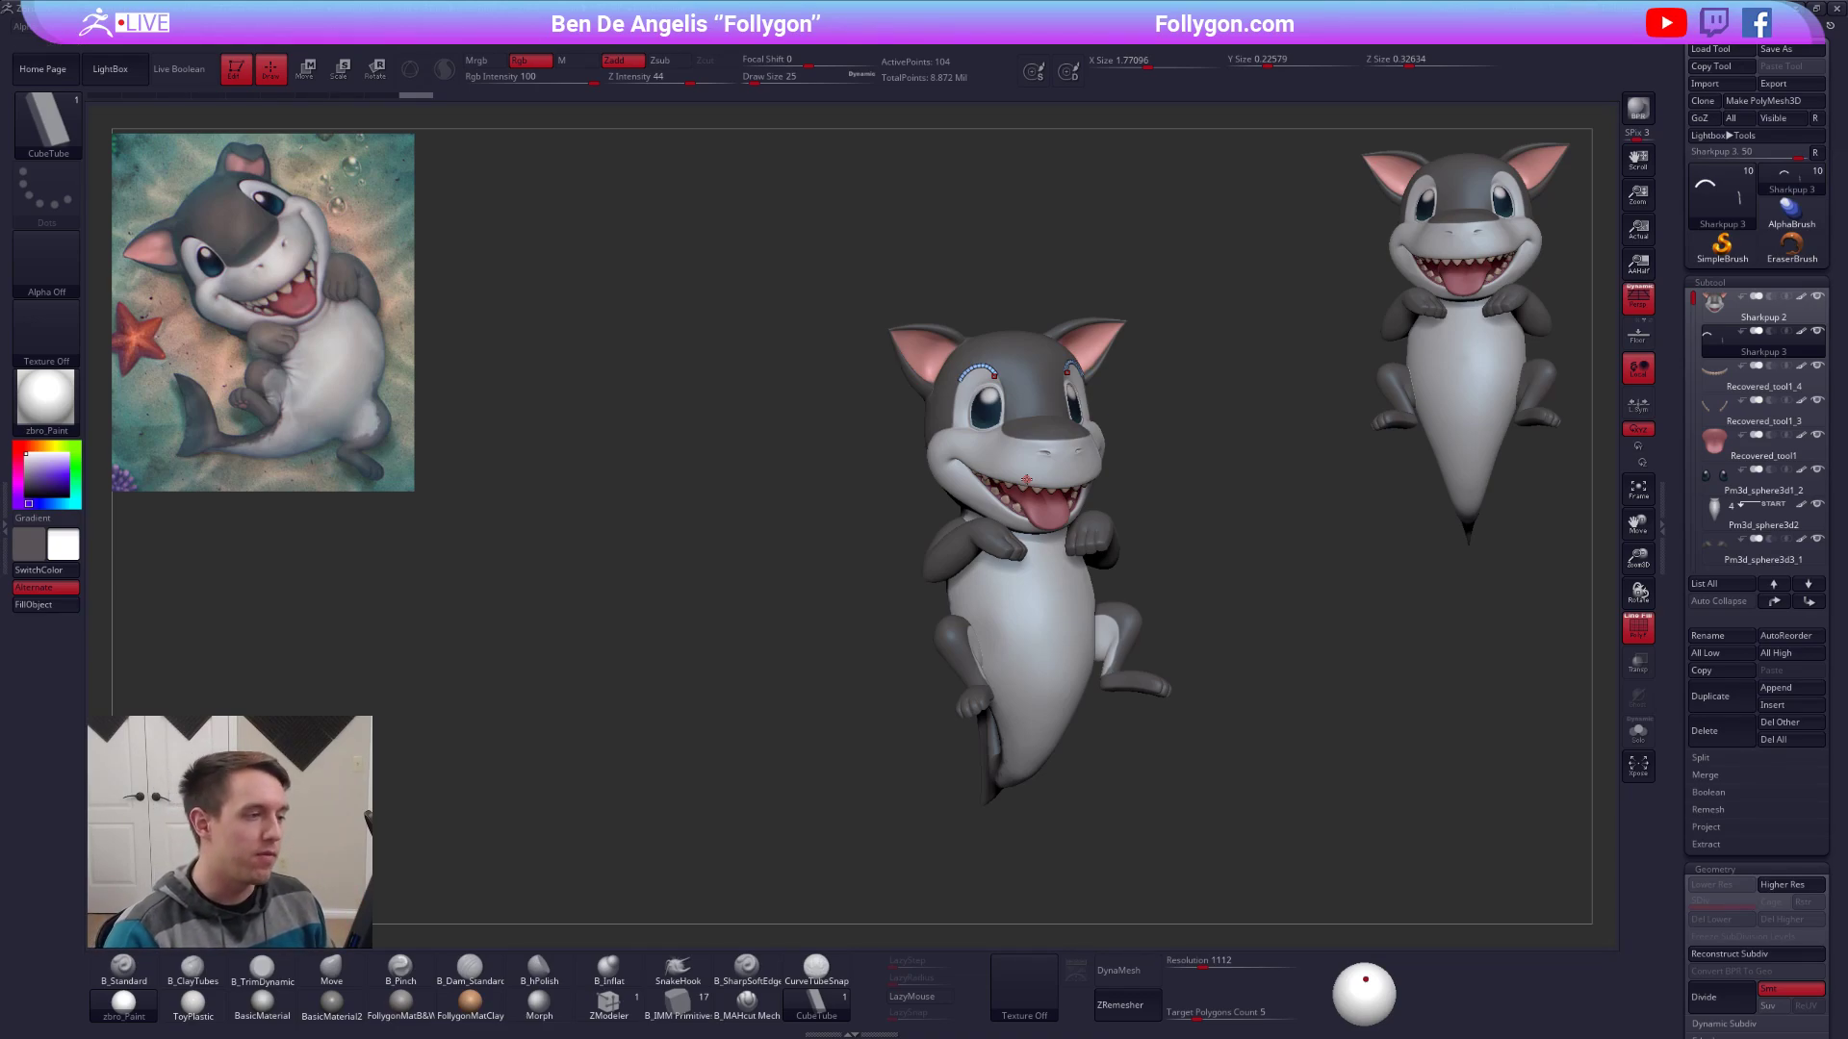
mouse_move(1027, 479)
right_down()
mouse_move(1069, 481)
mouse_move(1068, 597)
mouse_move(959, 472)
right_up()
key(b)
key(m)
key(v)
key(space)
click(1023, 379)
alt+right_drag(1023, 385, 1069, 482)
key(alt+s)
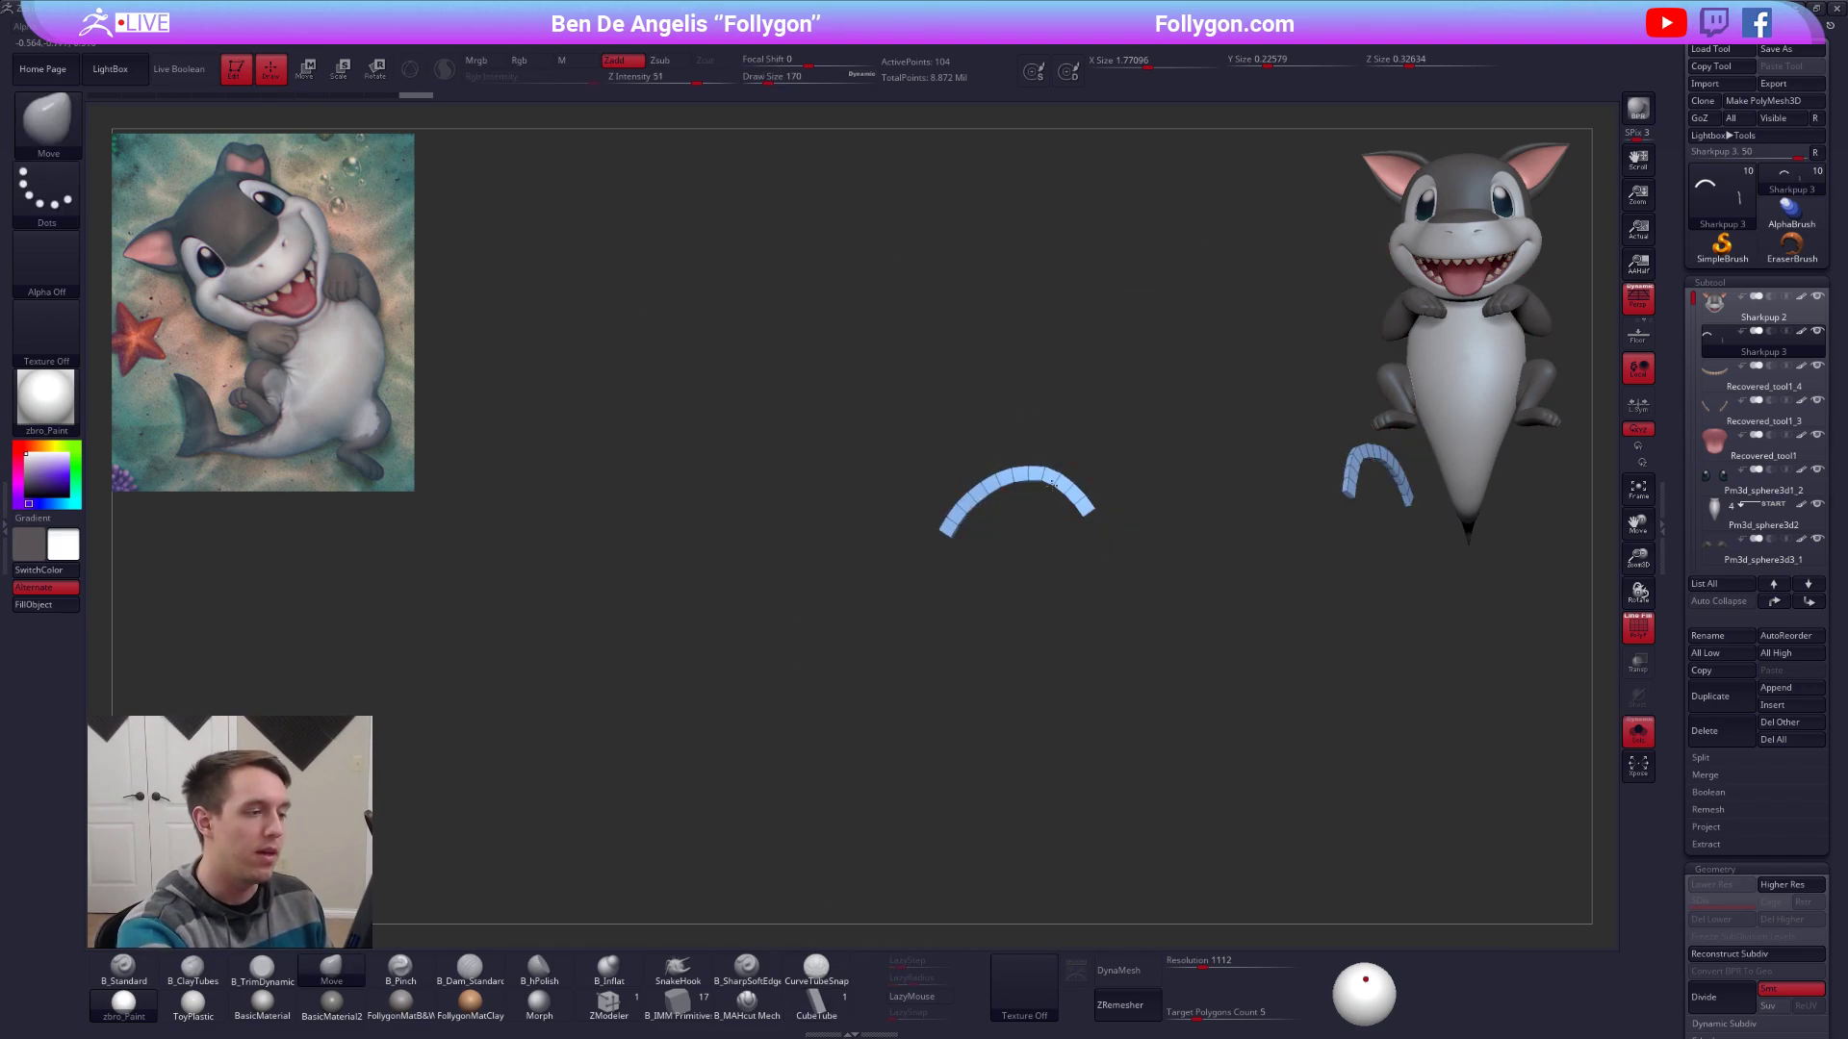
Thin out the eyebrow by deleting every other complete edge loop with ZModeler at draw size 25.
right_drag(957, 570, 994, 581)
key(space)
click(1046, 485)
alt+right_drag(1052, 480, 1060, 498)
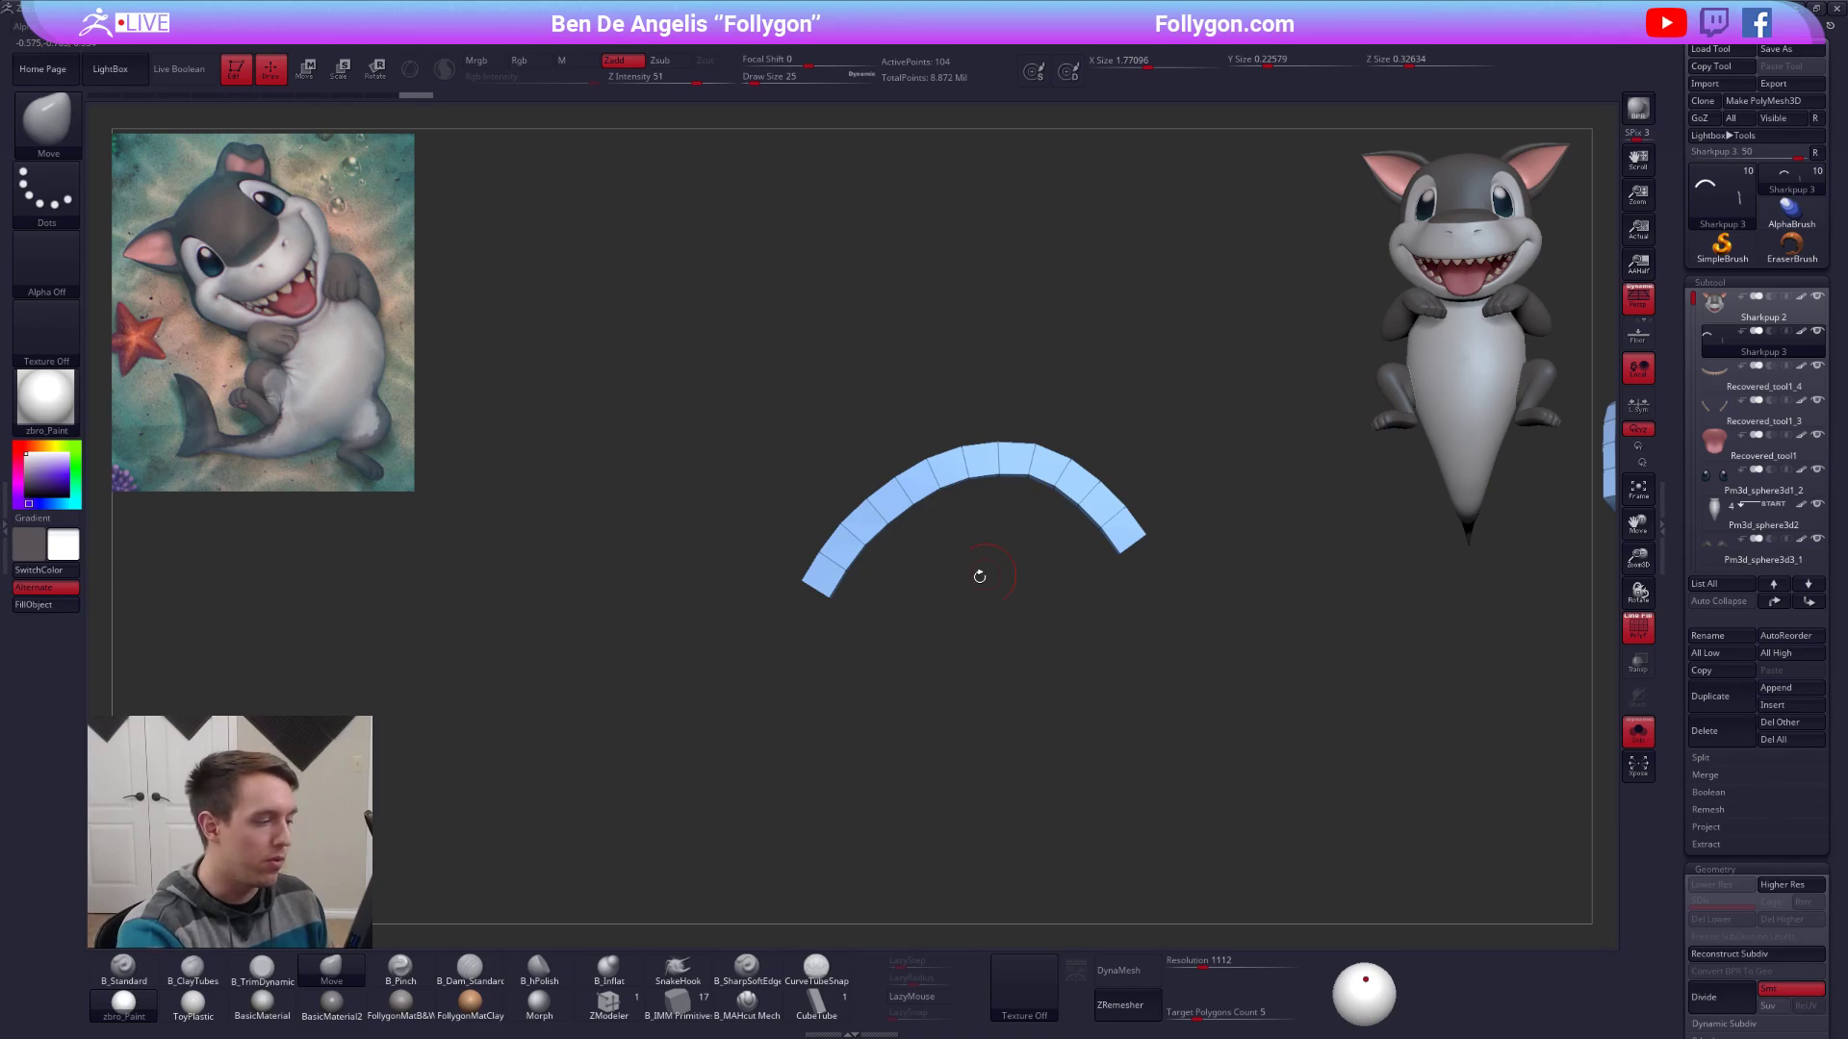
click(608, 1003)
scroll(835, 558, up, 3)
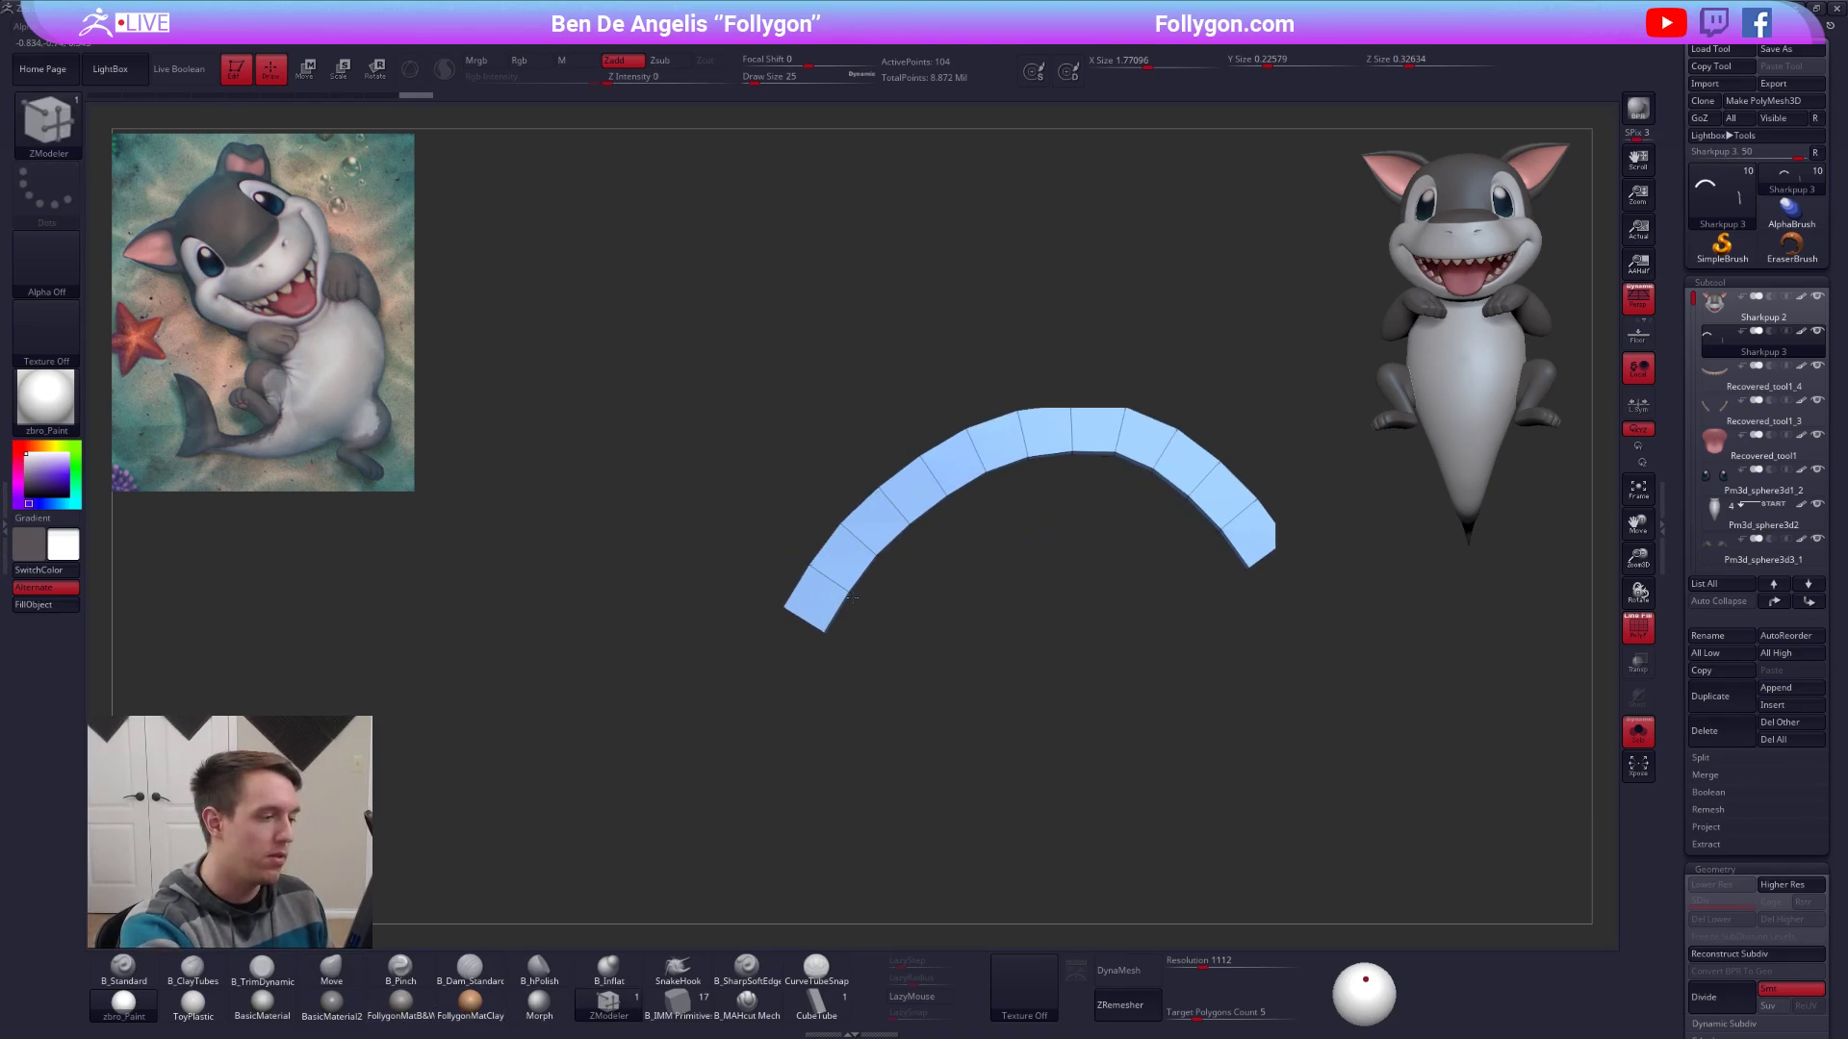
key(space)
click(734, 700)
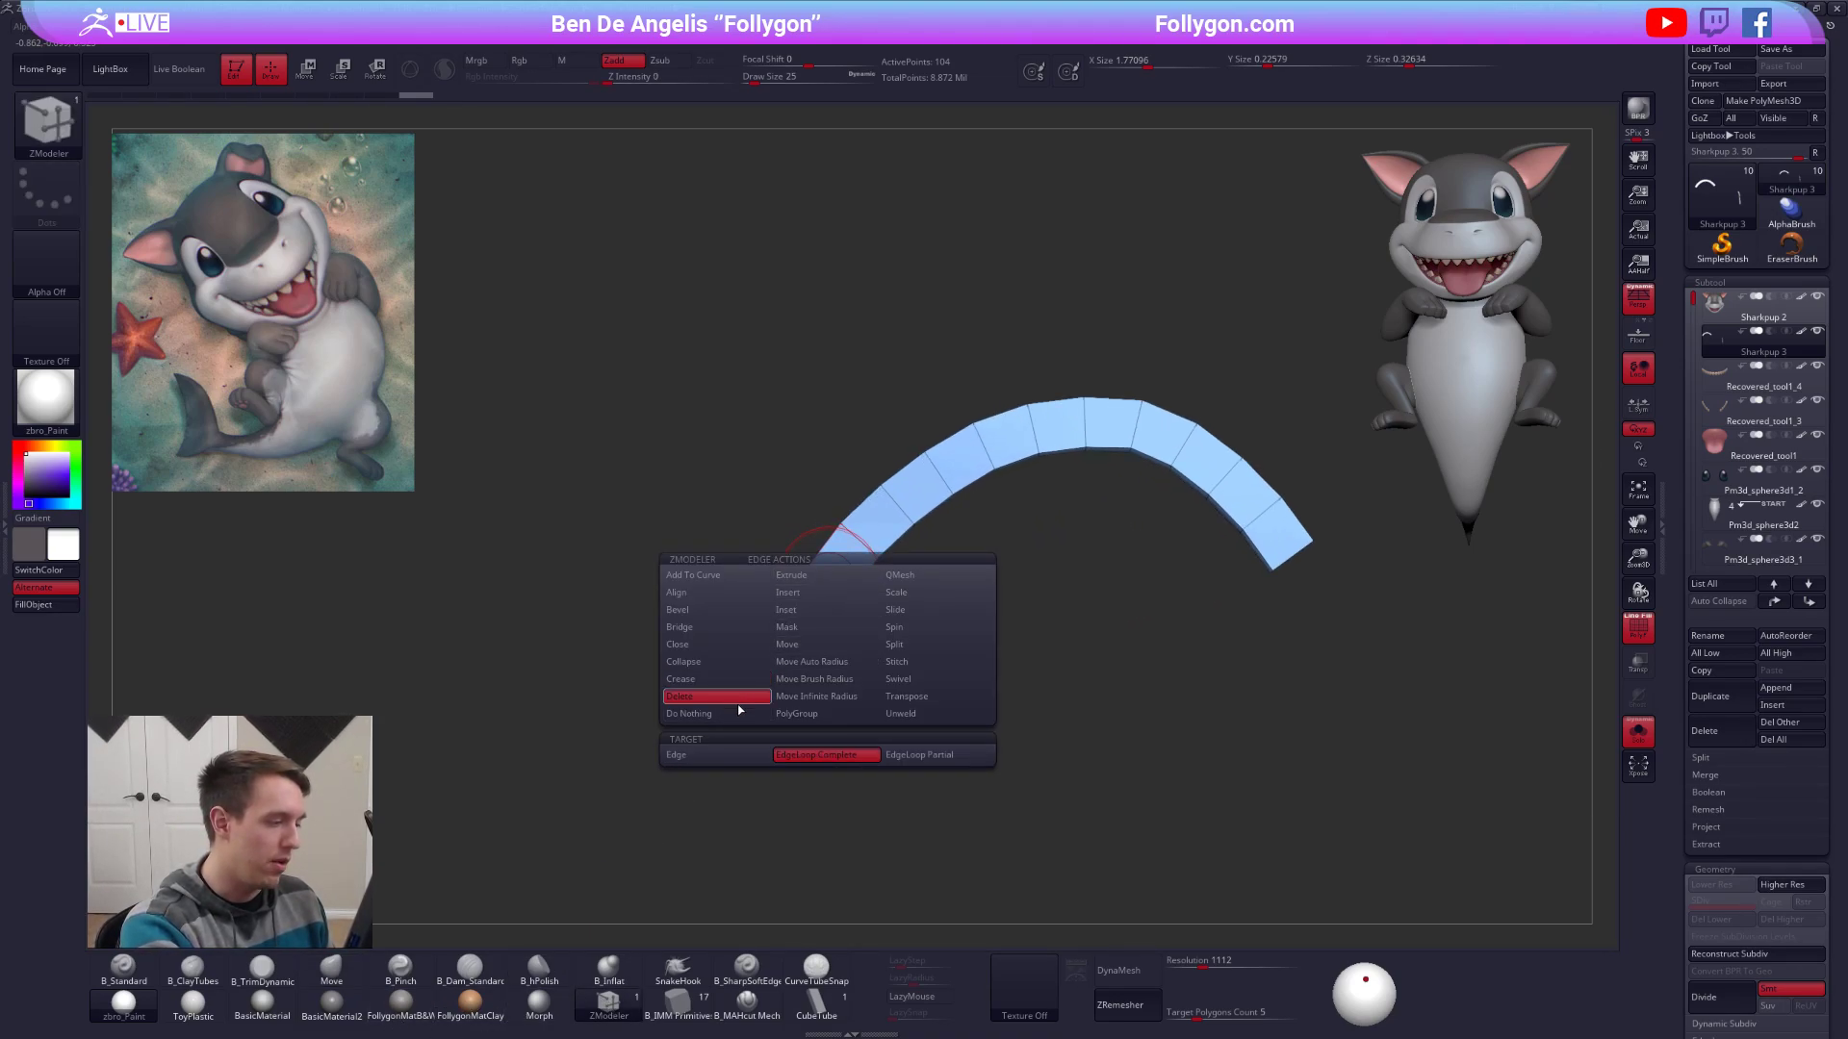
click(896, 495)
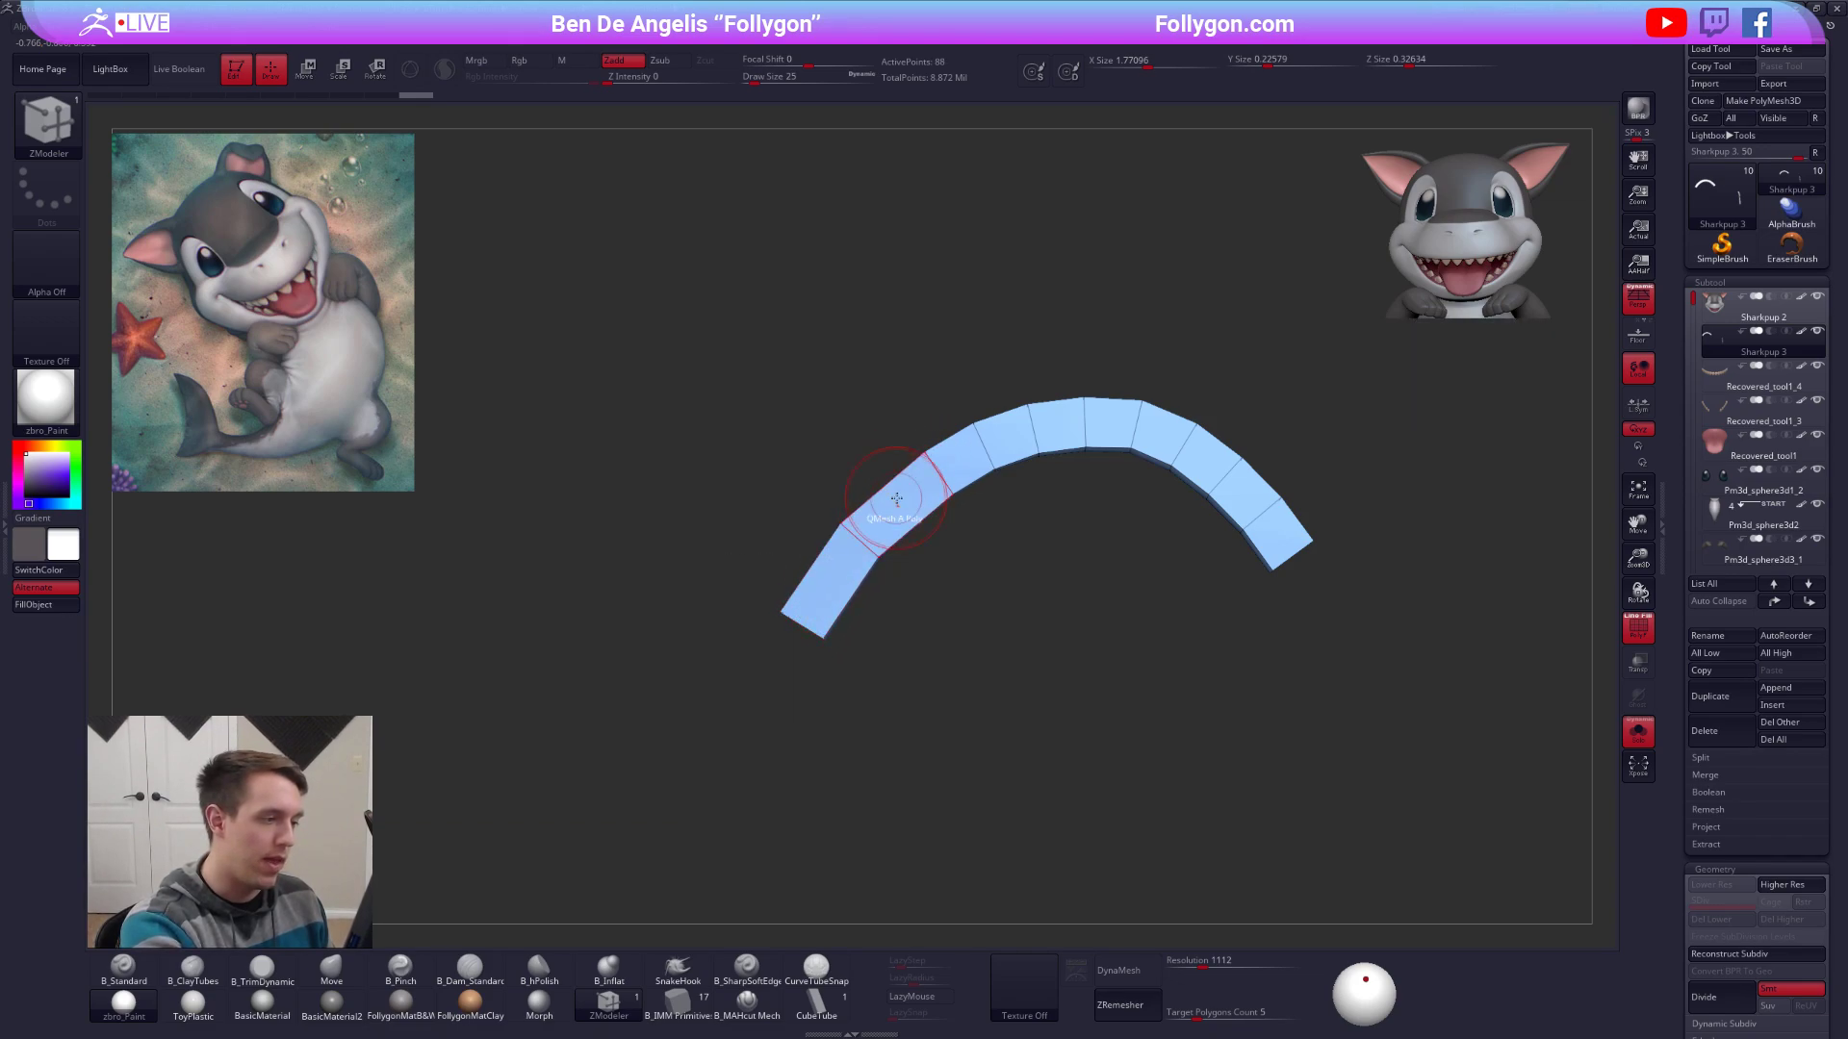
click(985, 447)
click(1087, 421)
click(1185, 446)
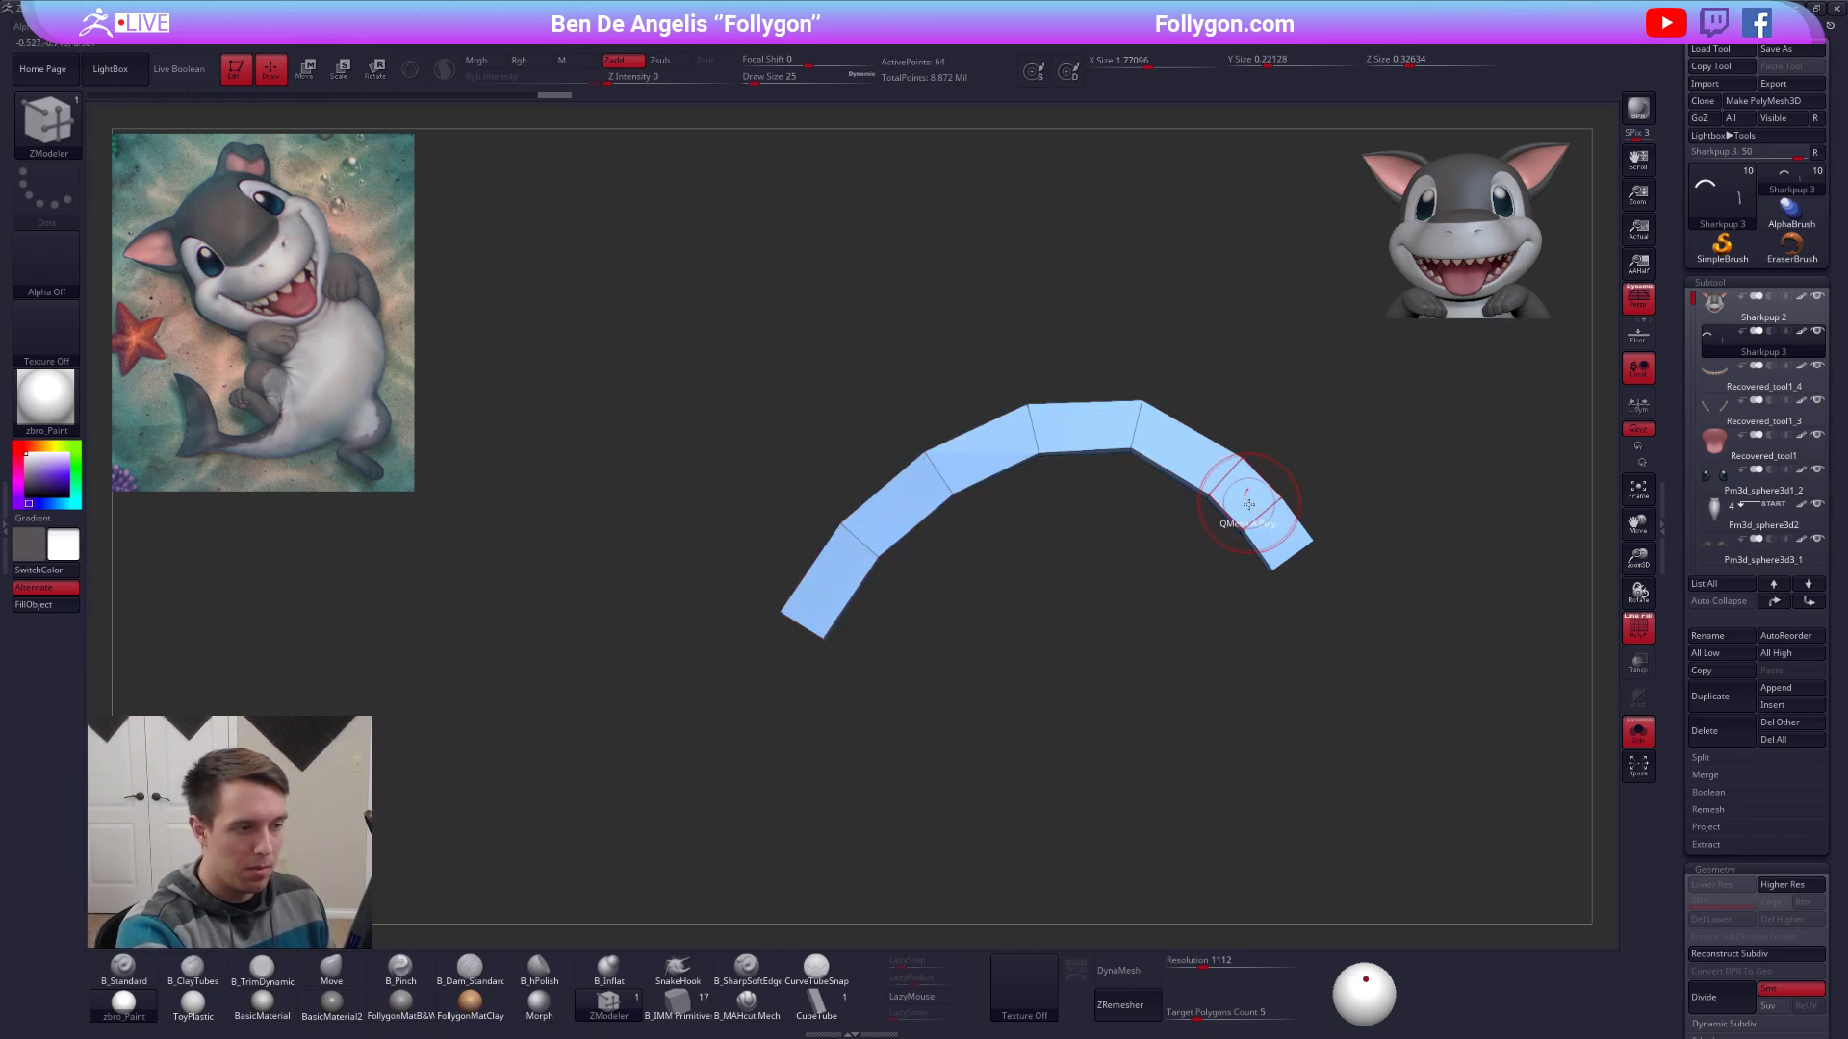
click(1264, 516)
Mask all but each end of the eyebrow in turn, shrink both ends into tapered tips with Transpose, and return to the Move brush.
mouse_move(1326, 566)
alt+mouse_down()
mouse_move(1223, 614)
mouse_move(1059, 527)
mouse_move(1177, 449)
mouse_move(1097, 509)
alt+mouse_up()
key(w)
key(alt+s)
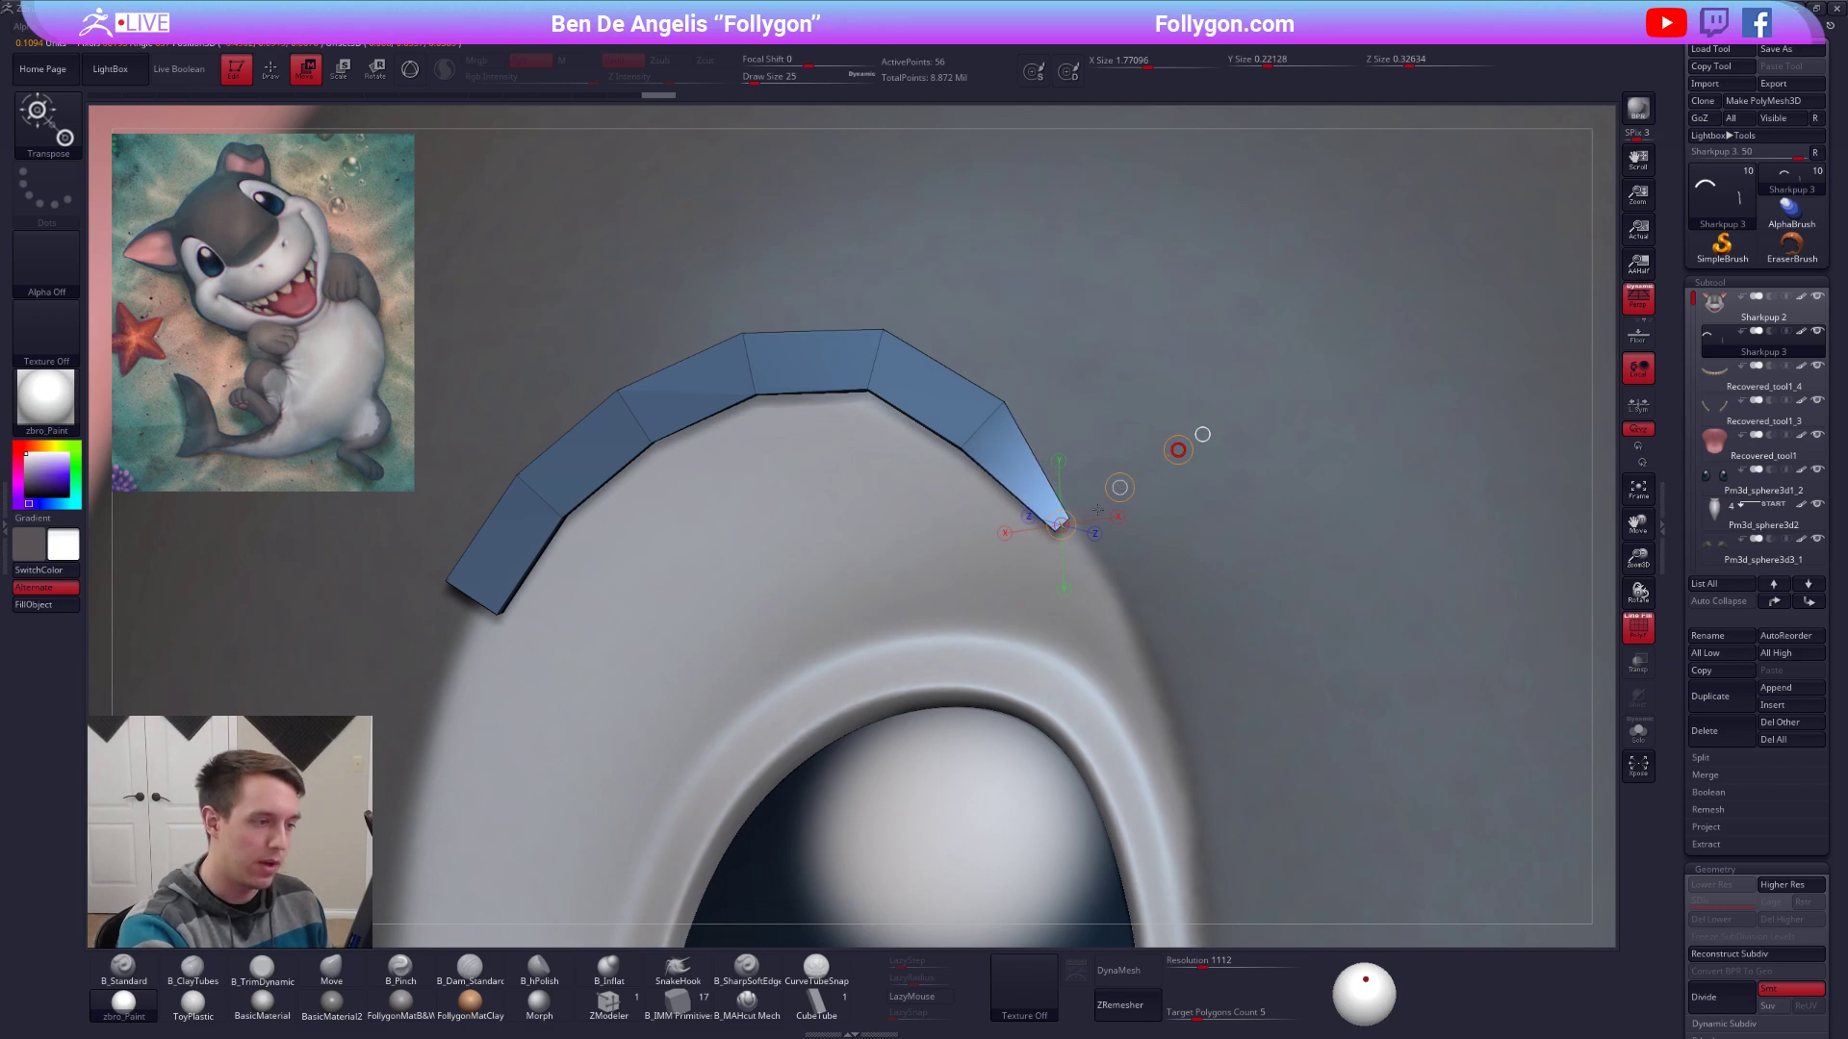
key(alt+s)
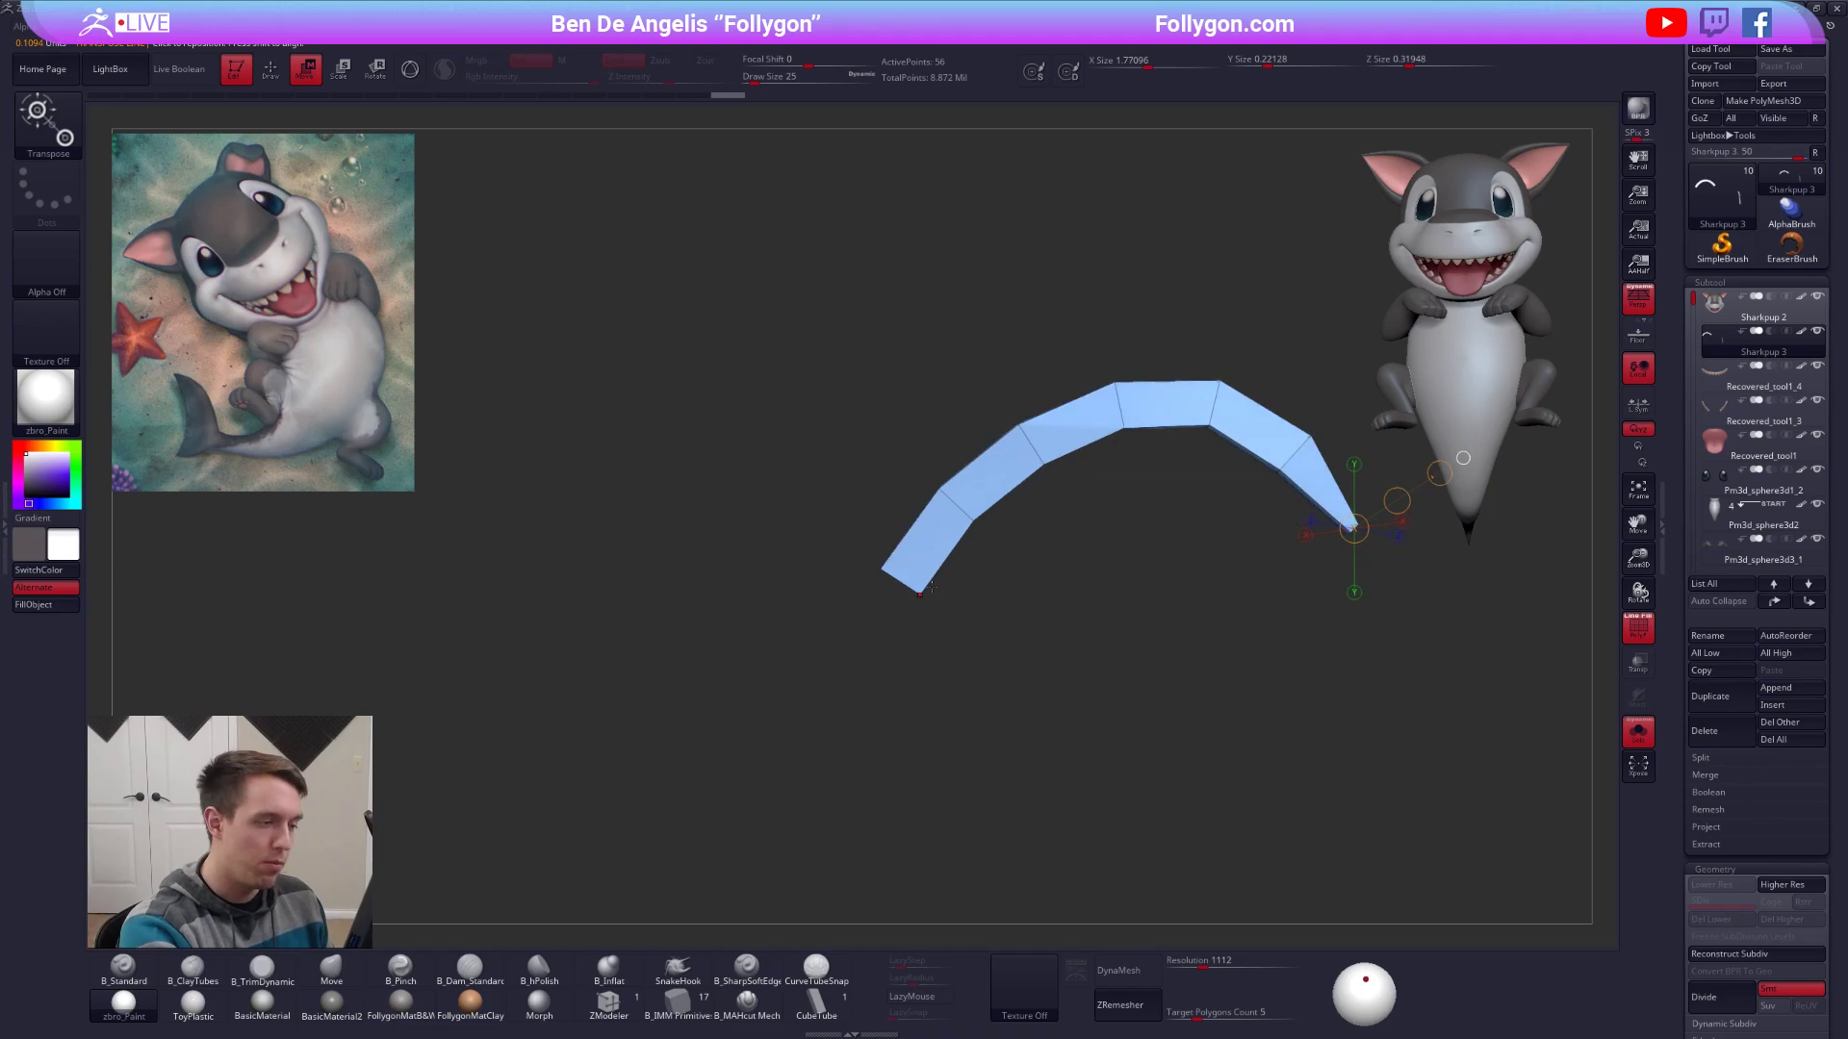
ctrl+right_drag(931, 598, 948, 635)
ctrl+drag(958, 574, 858, 541)
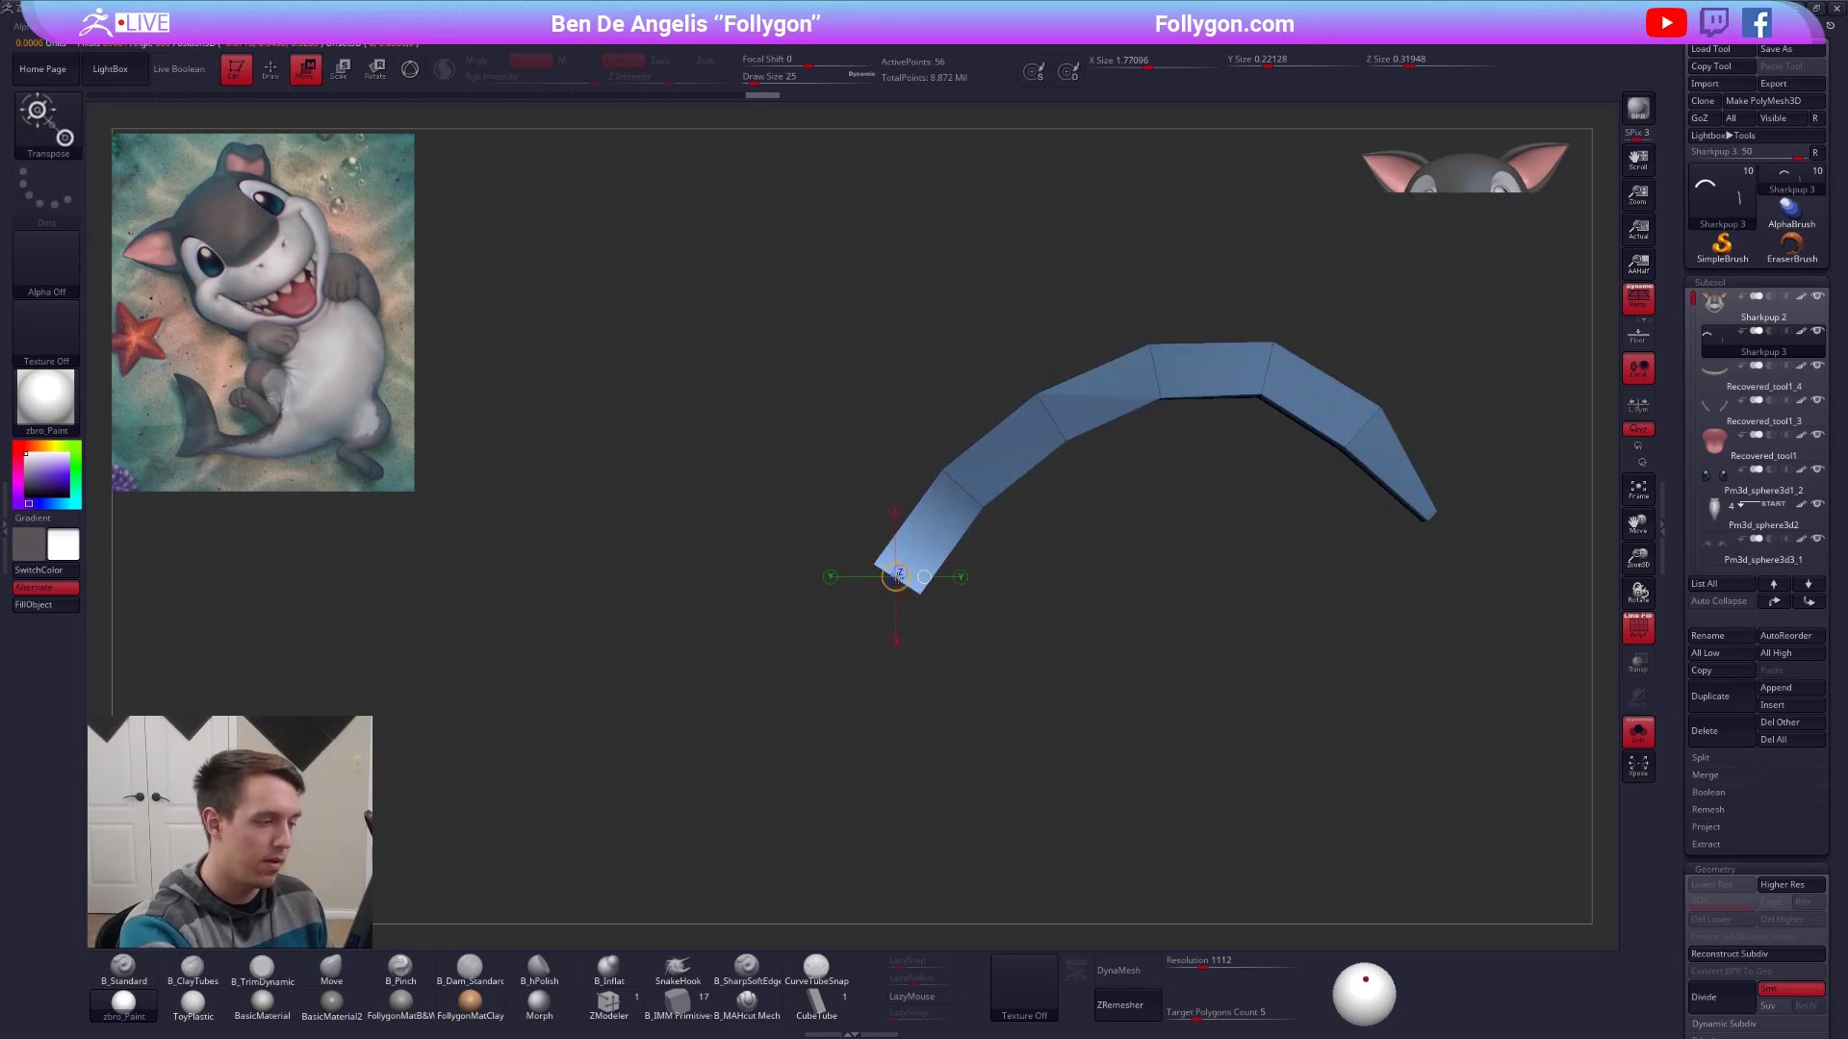
key(alt+s)
drag(1000, 653, 945, 625)
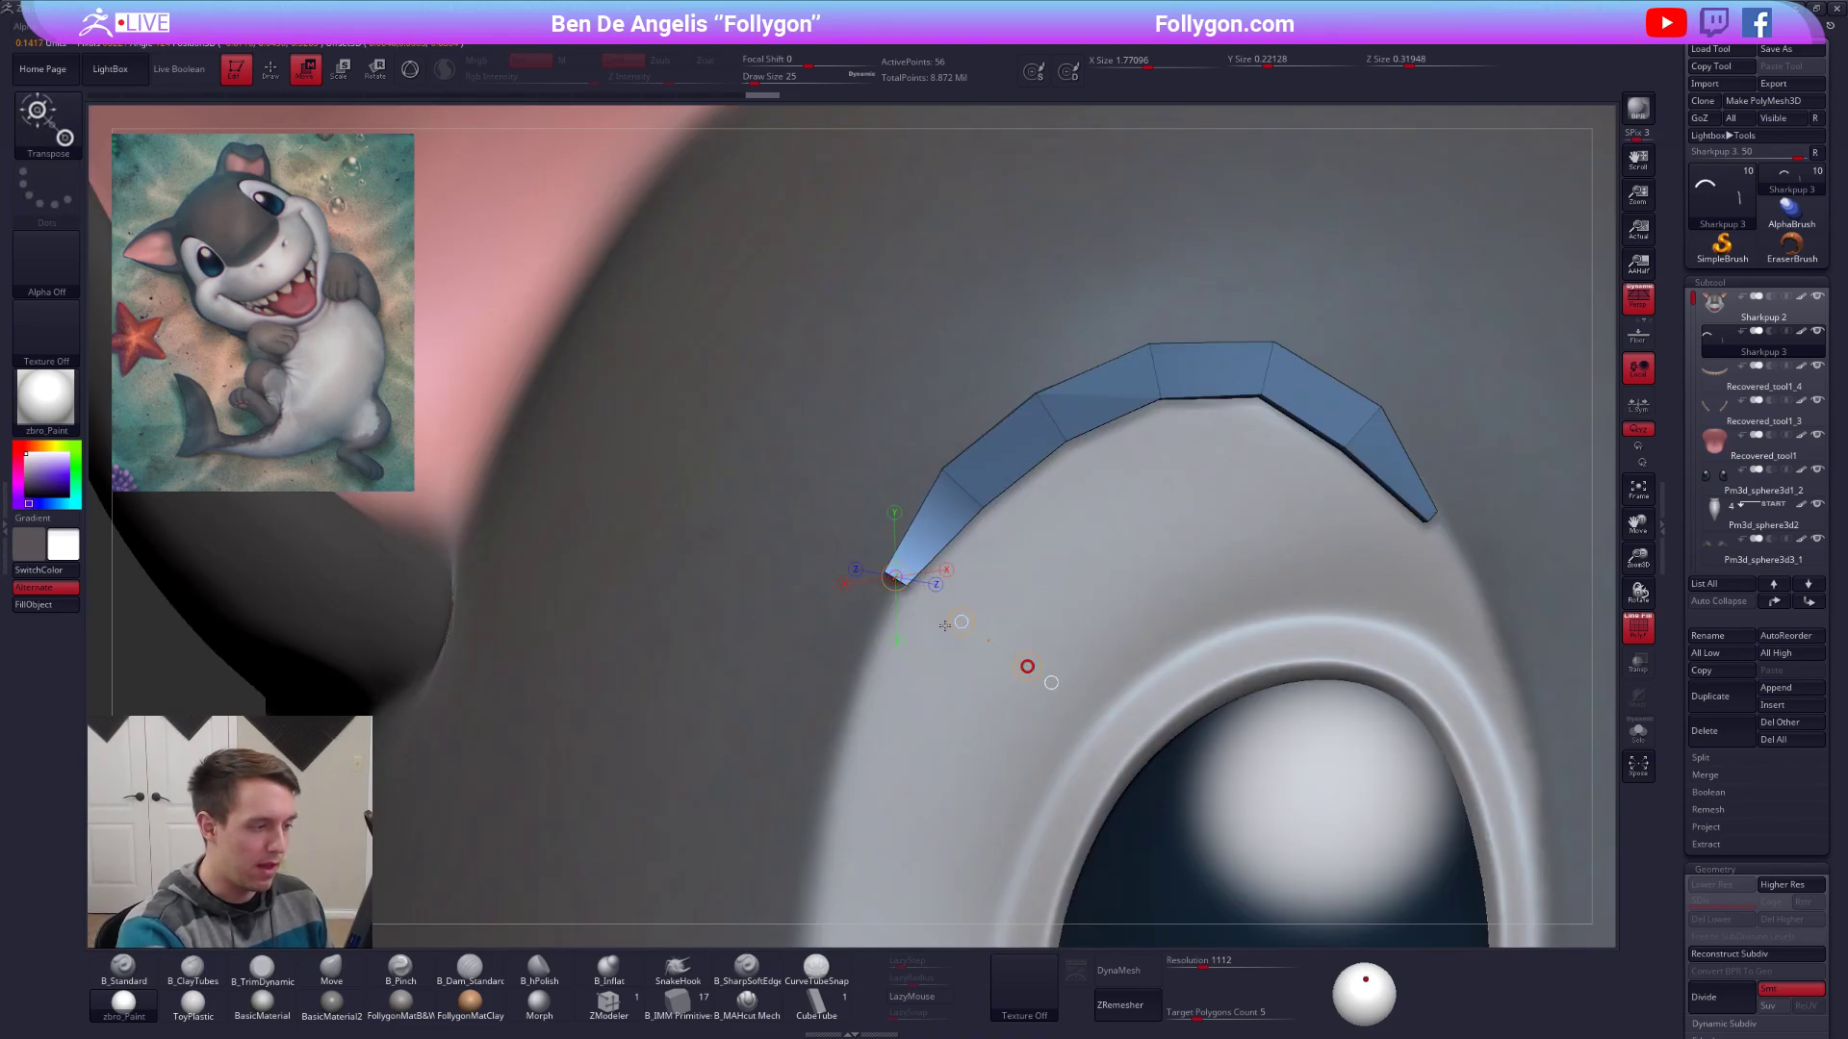
key(q)
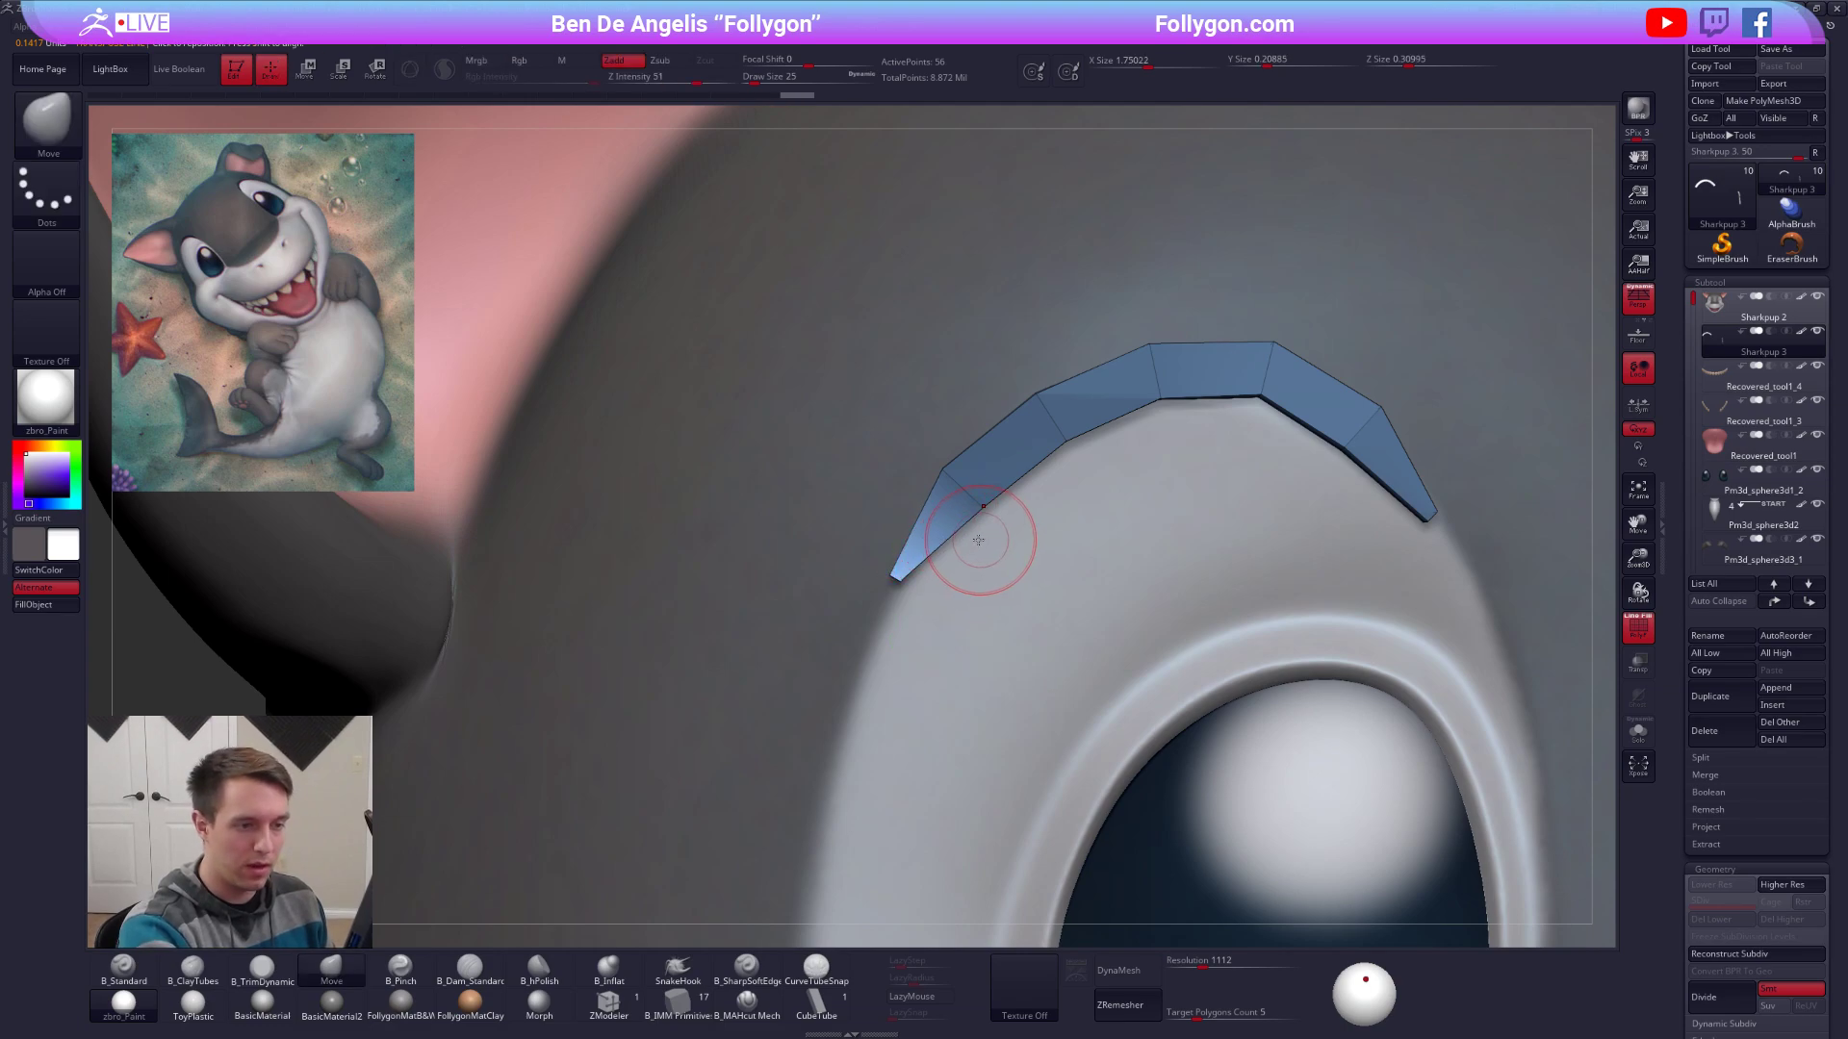
Crease the eyebrow's edge loops with ZModeler's Crease action on EdgeLoop Complete at draw size 67, viewing it in solo.
mouse_move(981, 544)
right_down()
mouse_move(972, 476)
mouse_move(965, 500)
mouse_move(1031, 495)
mouse_move(947, 531)
right_up()
key(alt+s)
mouse_move(957, 602)
right_down()
mouse_move(951, 524)
mouse_move(875, 559)
mouse_move(913, 635)
mouse_move(905, 693)
right_up()
key(alt+s)
key(space)
click(609, 1001)
key(alt+s)
ctrl+right_drag(905, 529, 954, 507)
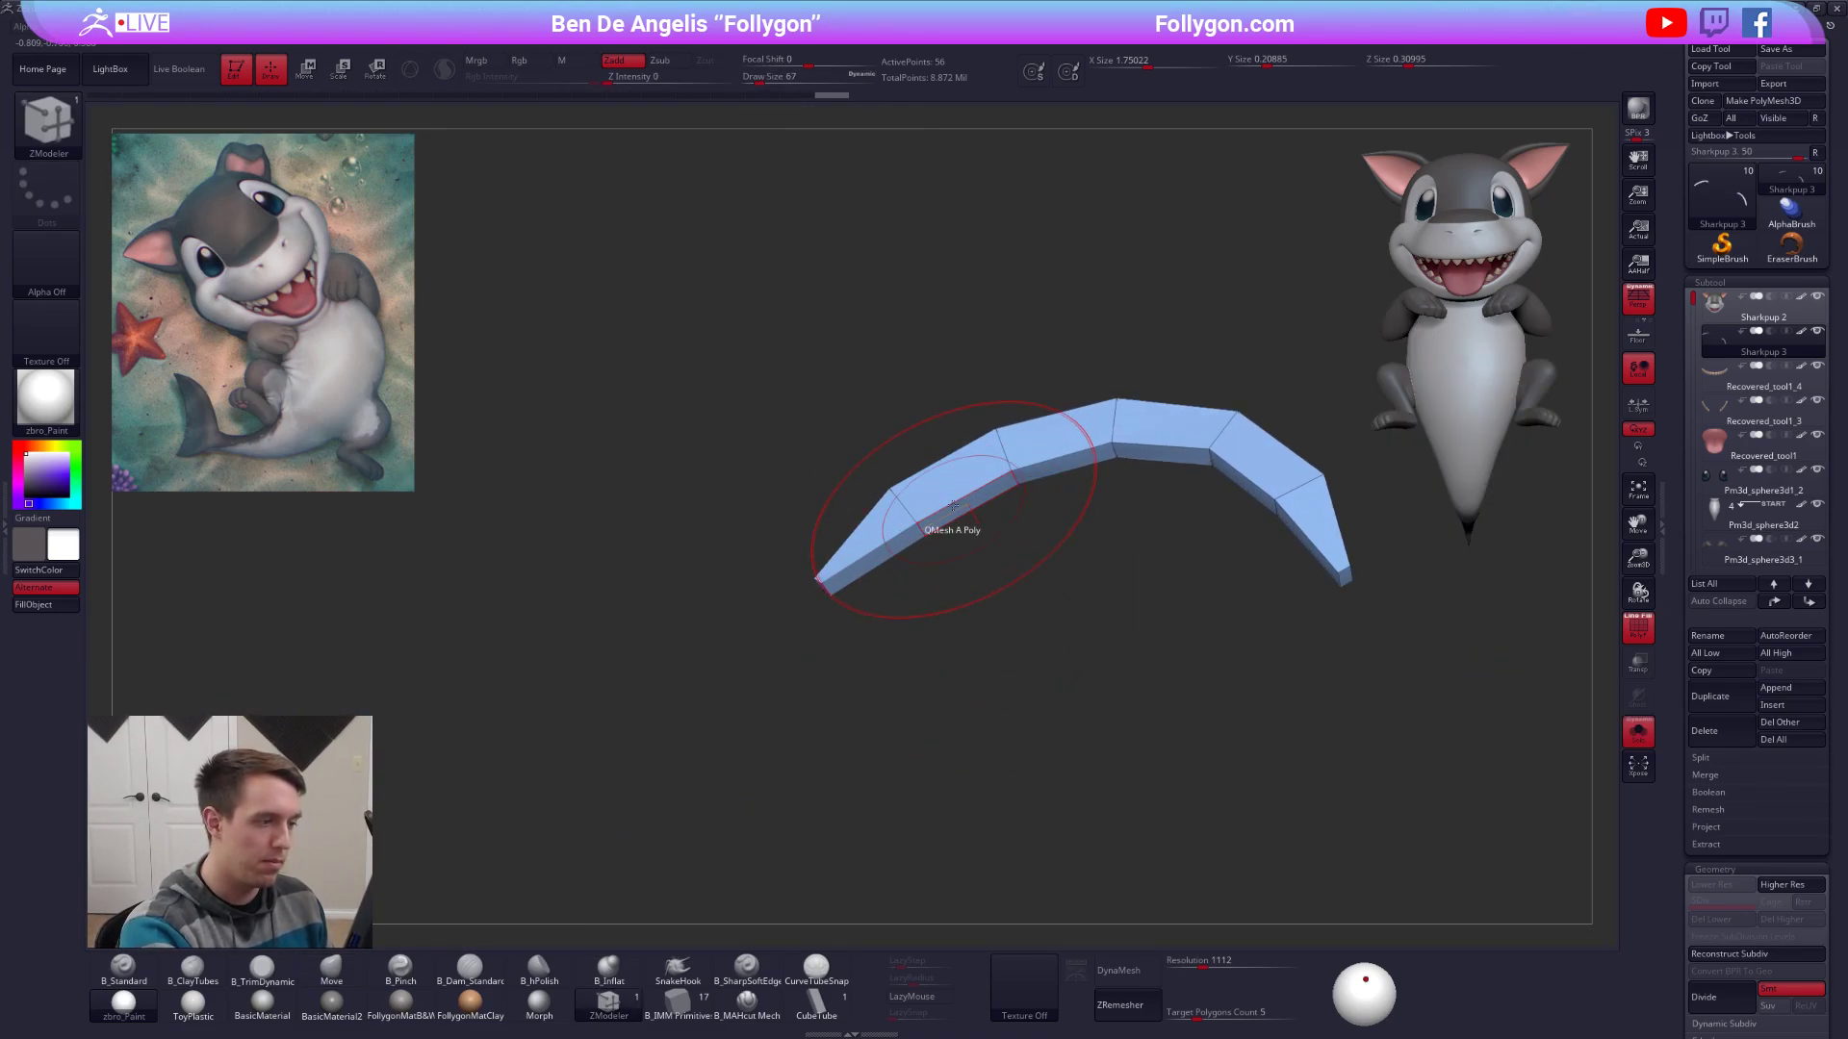
key(space)
click(846, 601)
click(847, 689)
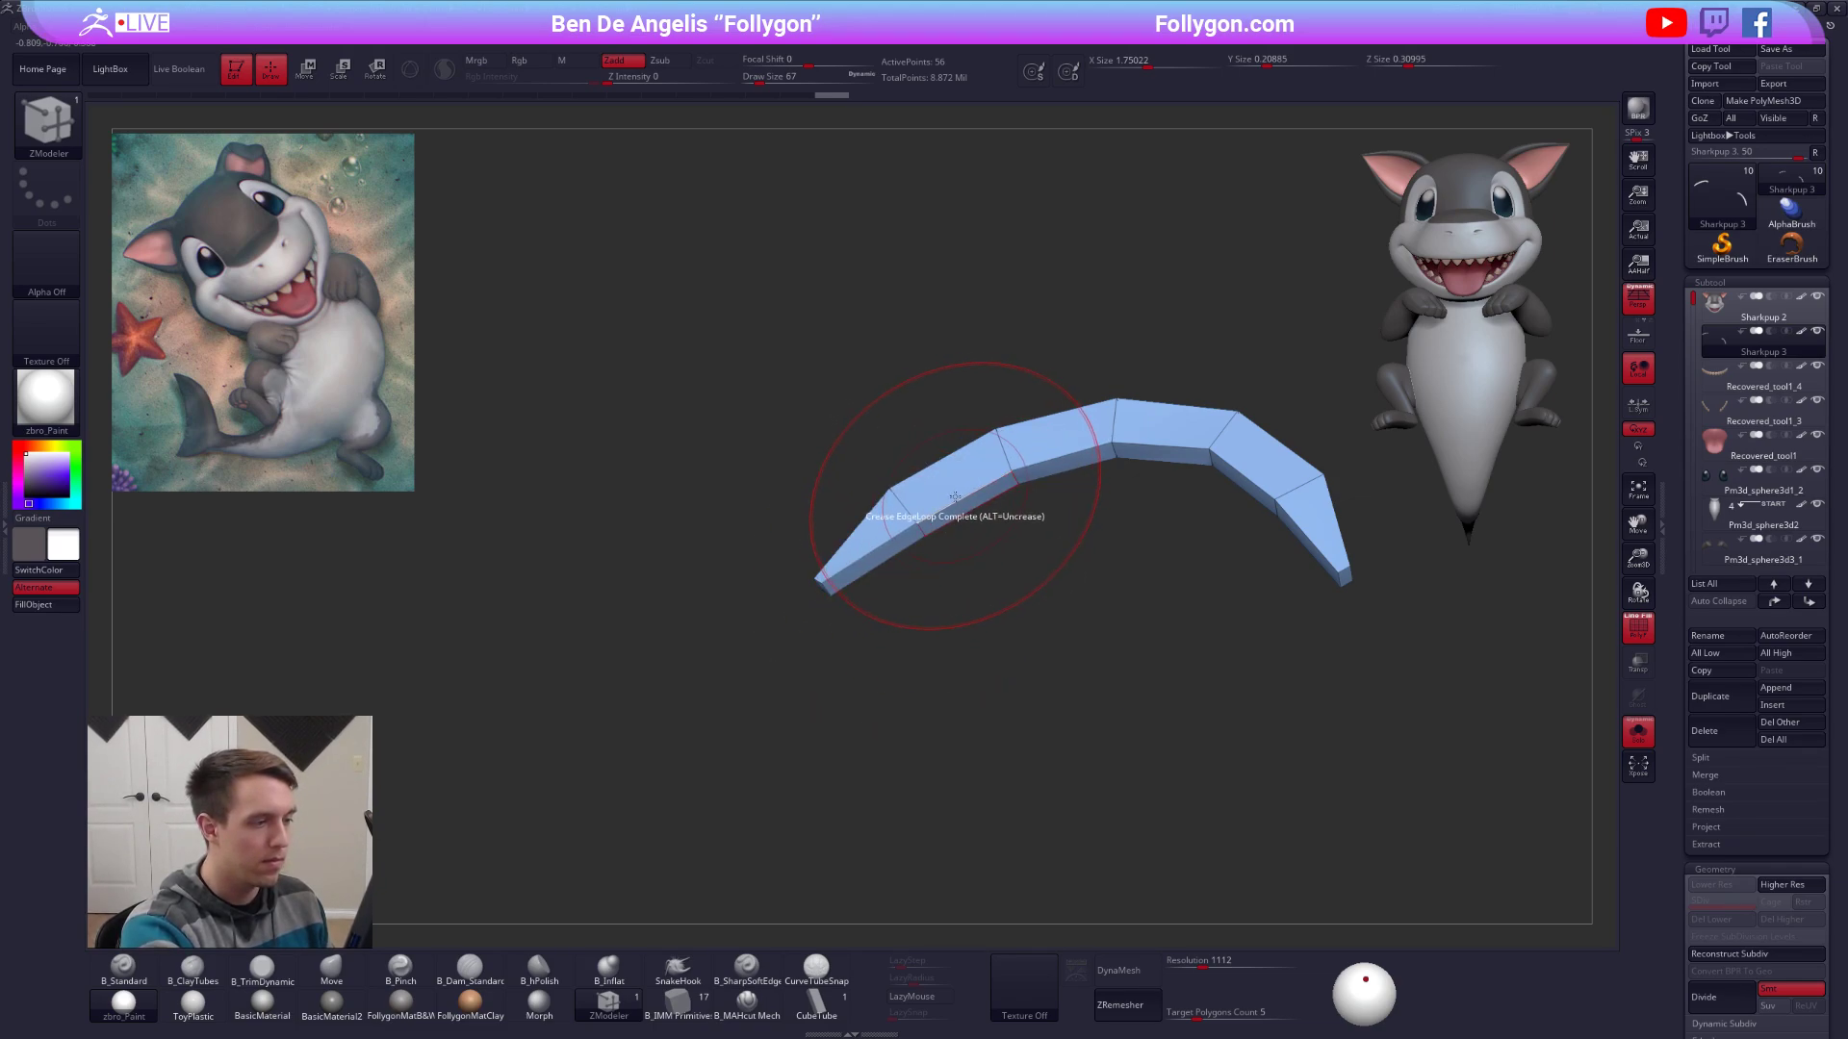
right_drag(960, 518, 972, 472)
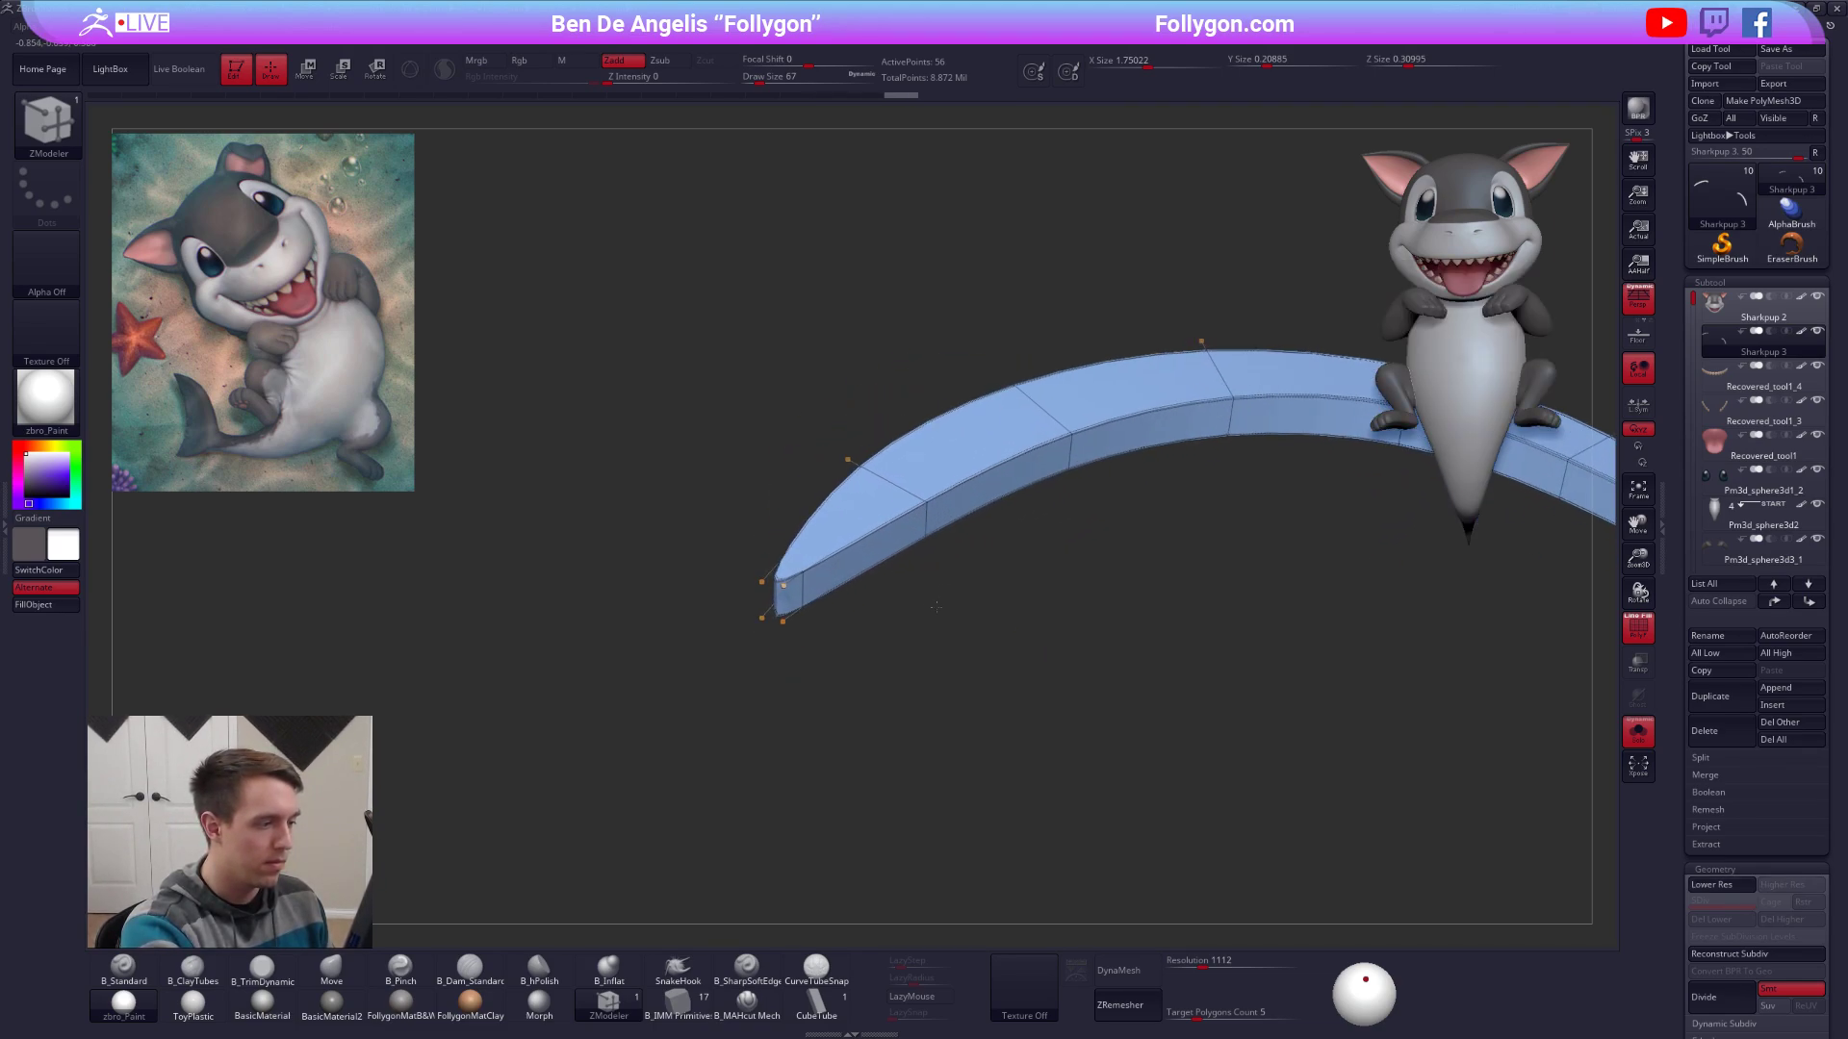
click(766, 601)
Examine the smoothed eyebrow with and without polyframe, and turn dynamic subdivision back off.
ctrl+right_drag(854, 602, 771, 635)
key(d)
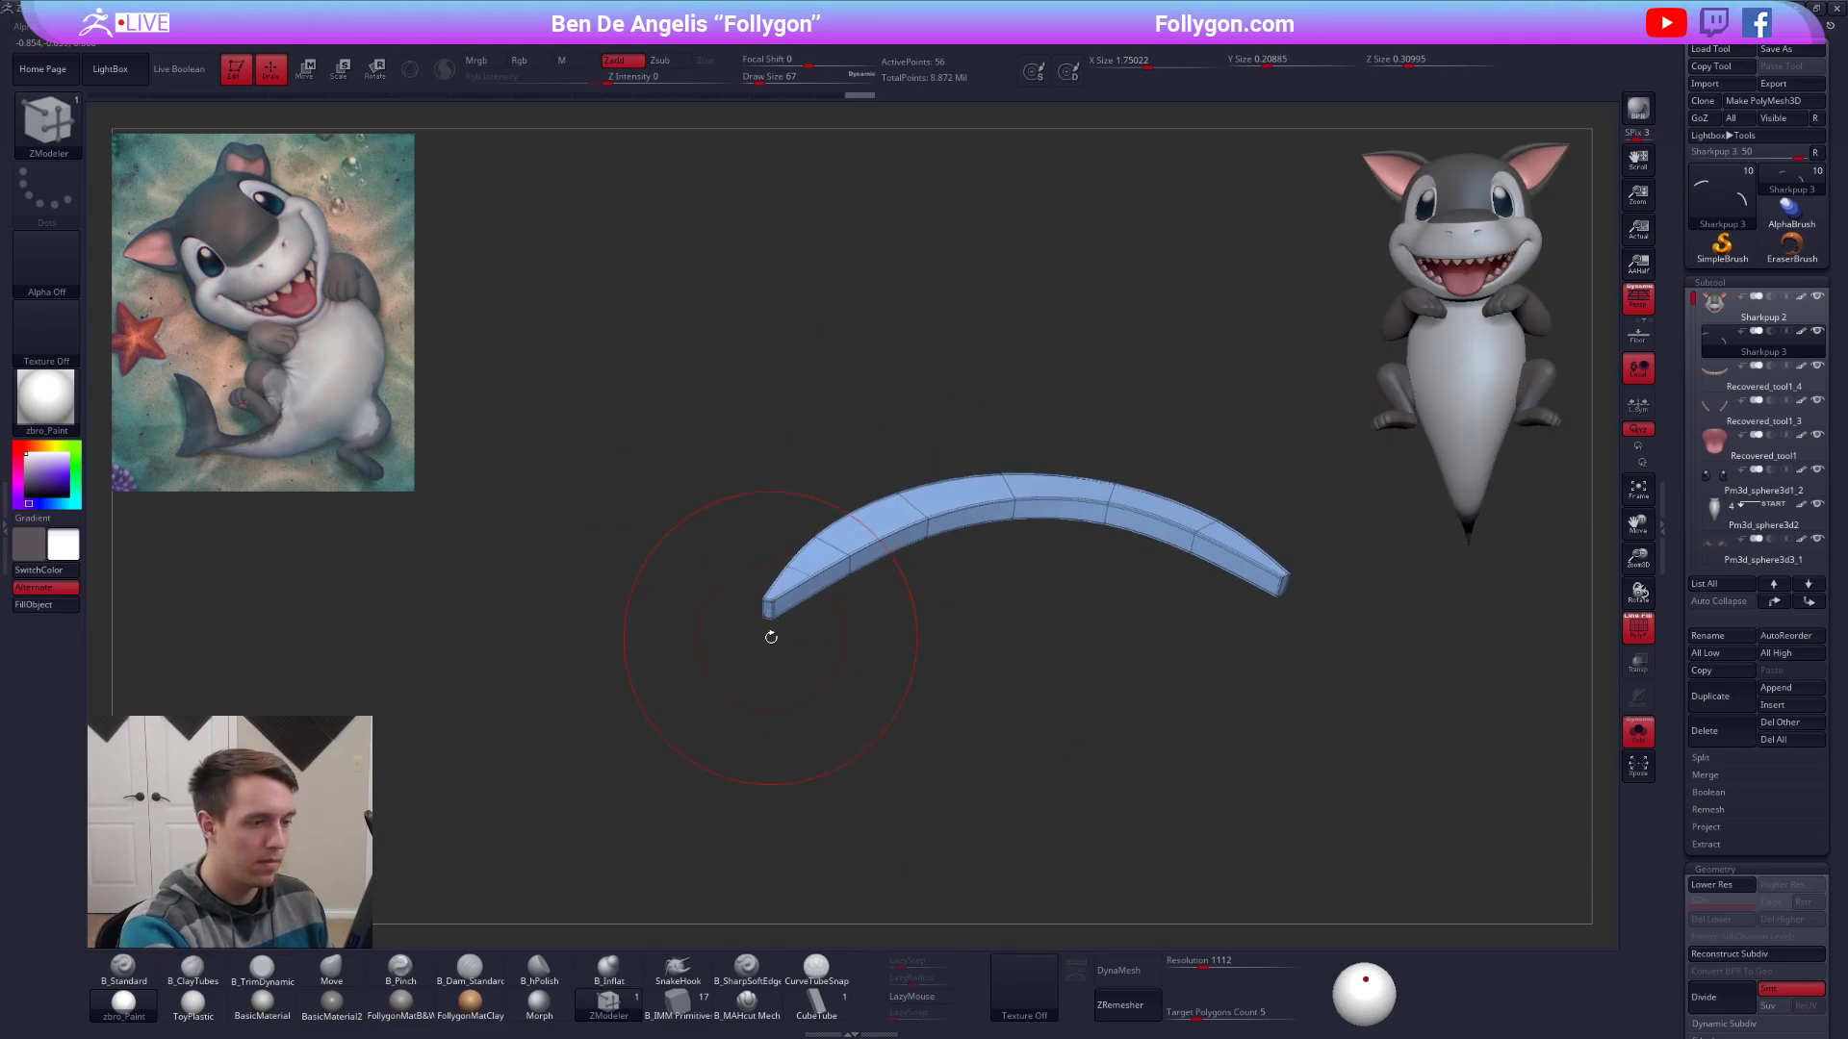
key(shift+f)
right_drag(886, 586, 753, 696)
key(shift+f)
key(shift+d)
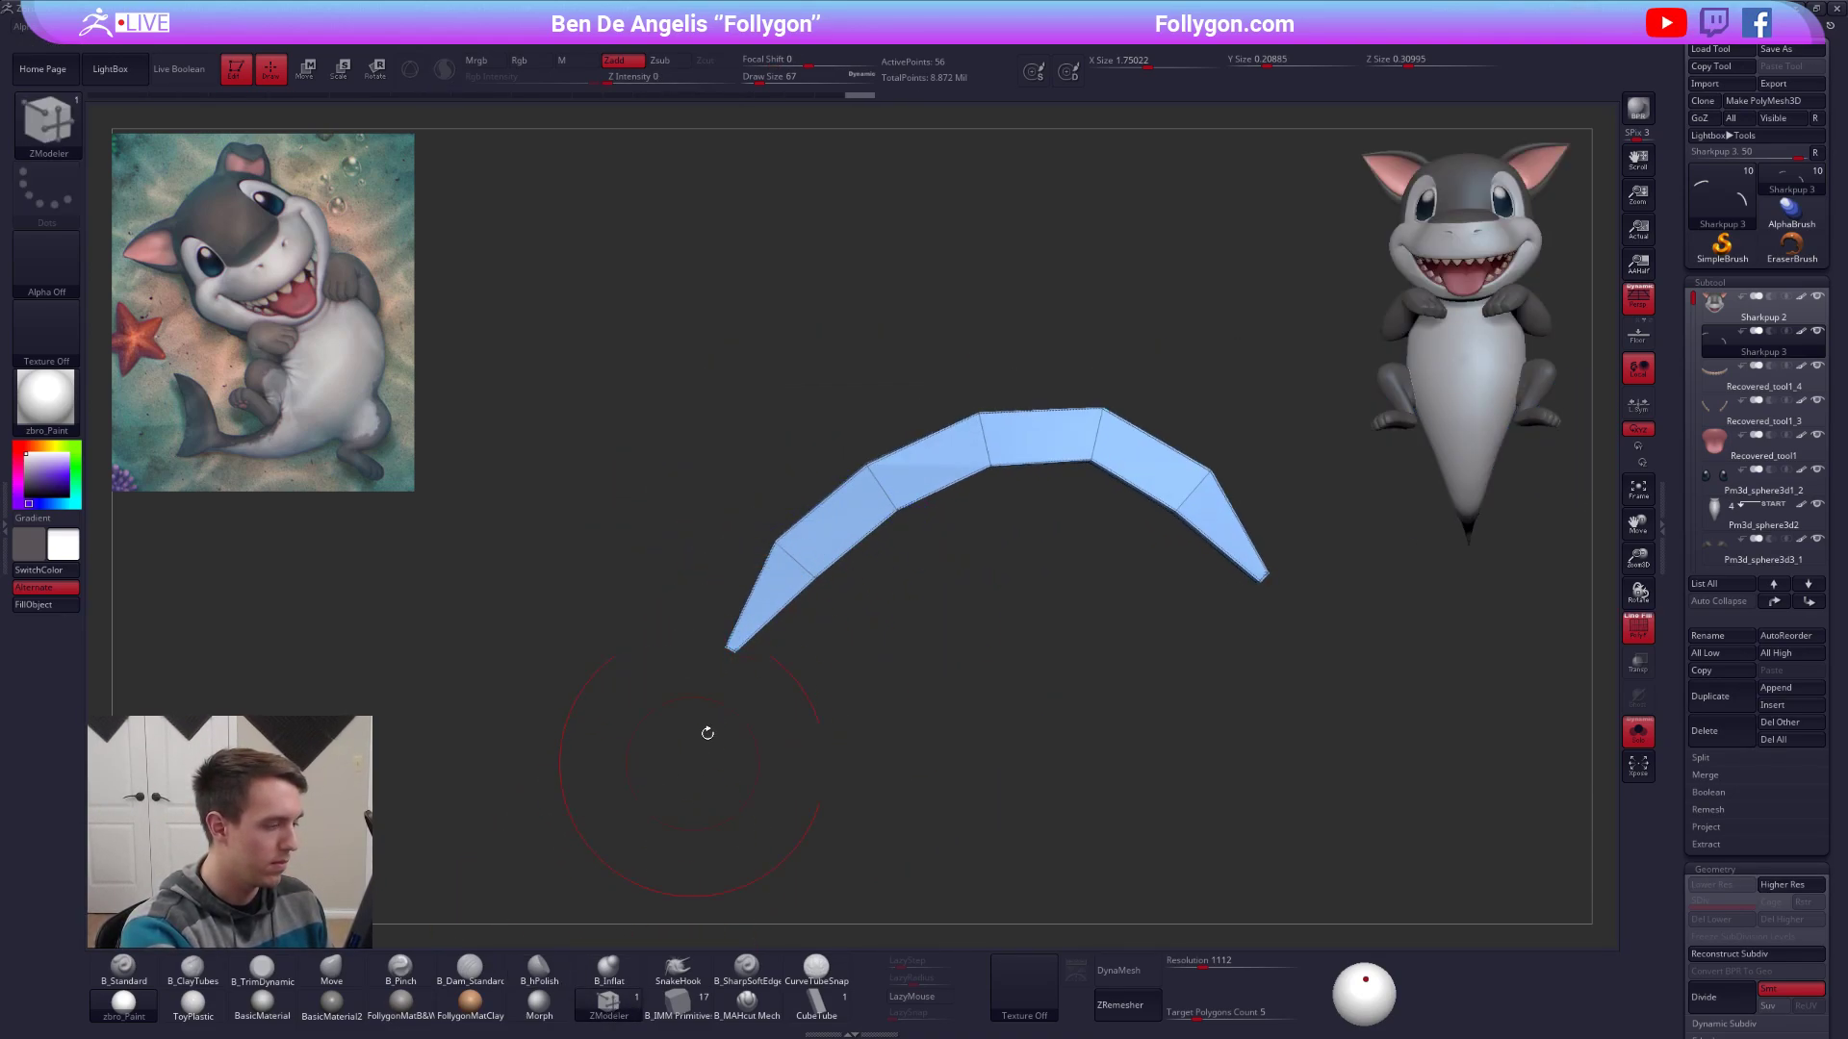
Delete the edge loop nearest each tip of the eyebrow with ZModeler and preview the dynamic subdivision.
key(space)
click(701, 679)
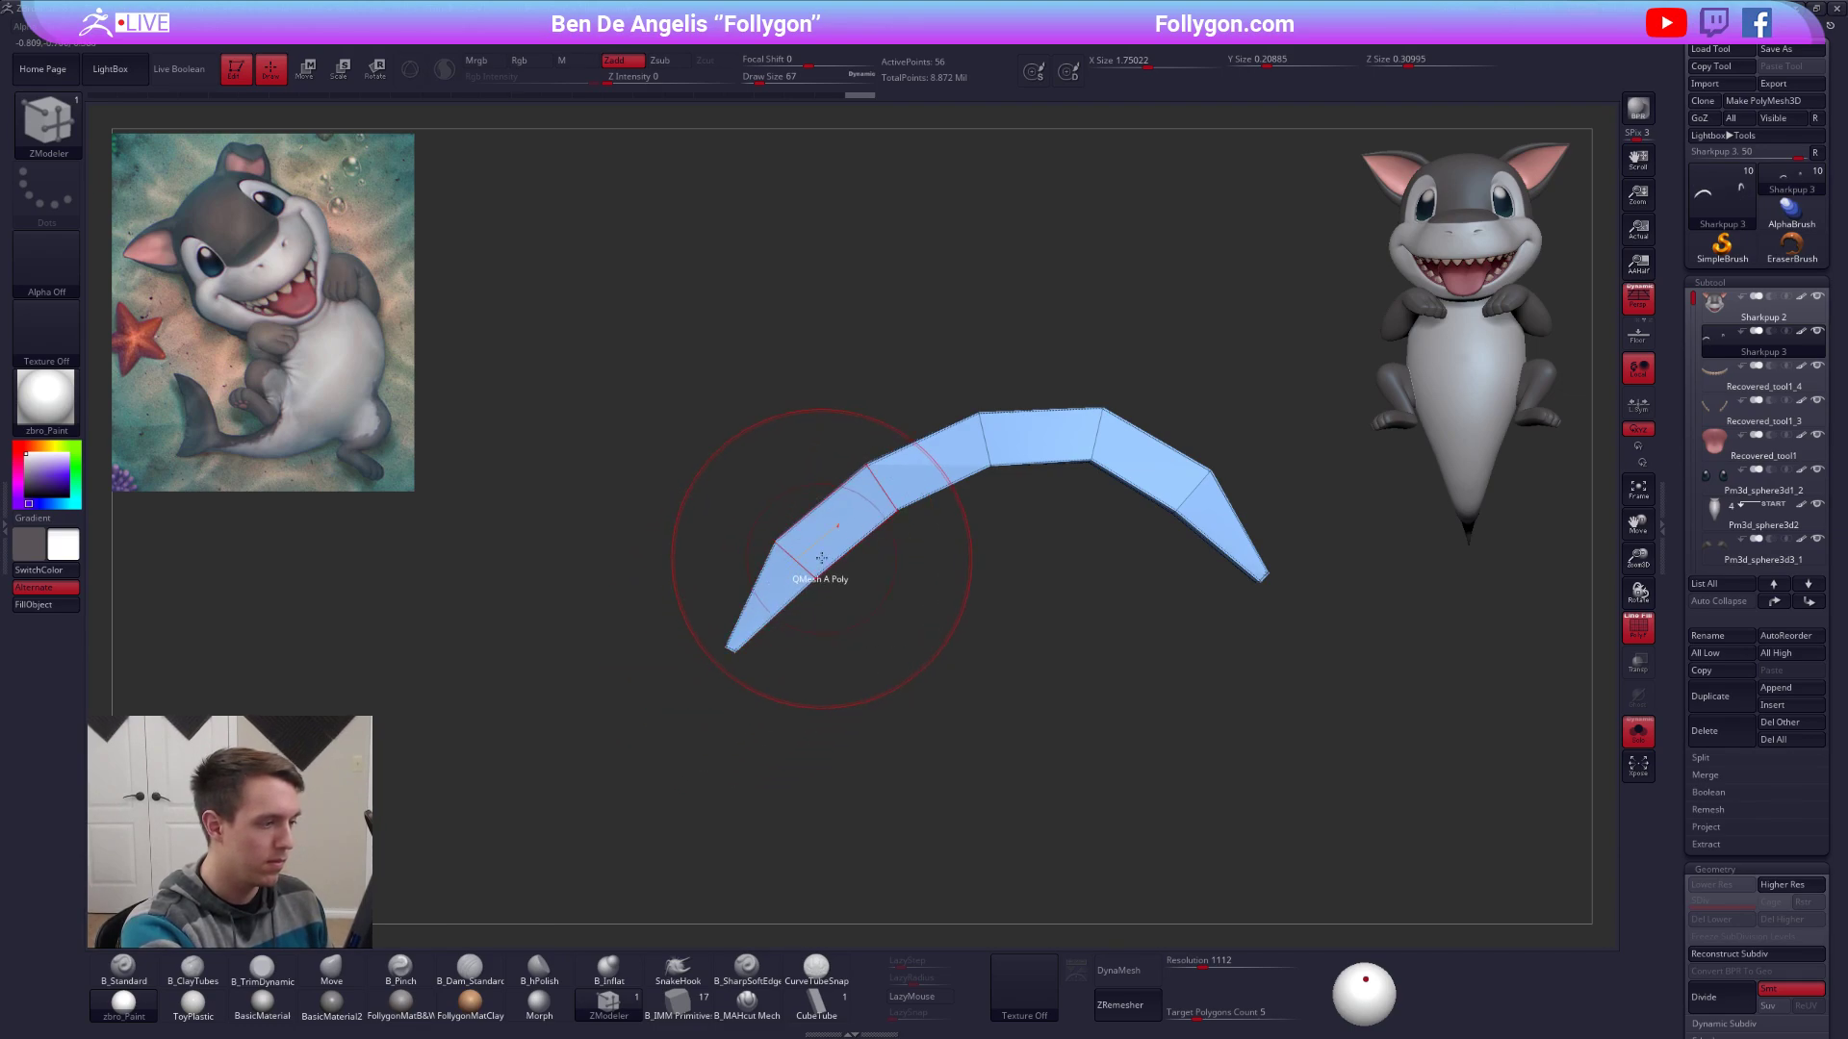
drag(821, 558, 800, 591)
key(d)
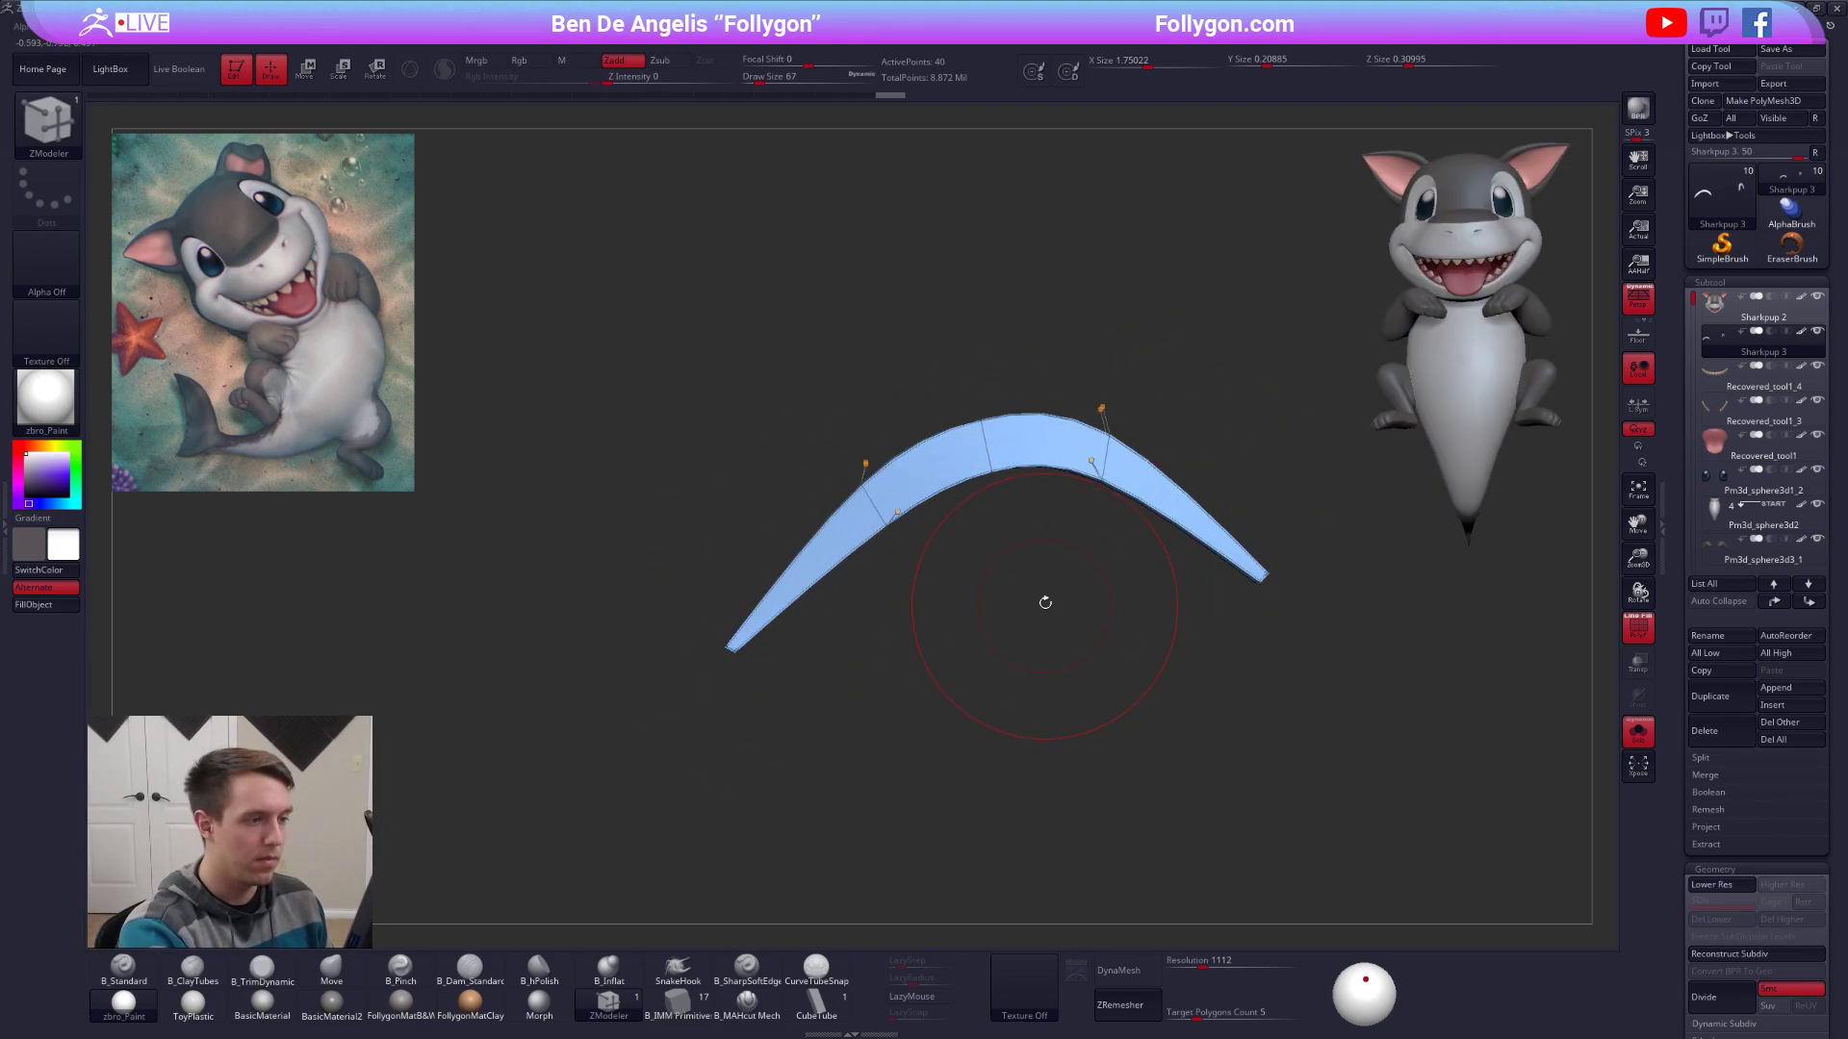
key(shift+d)
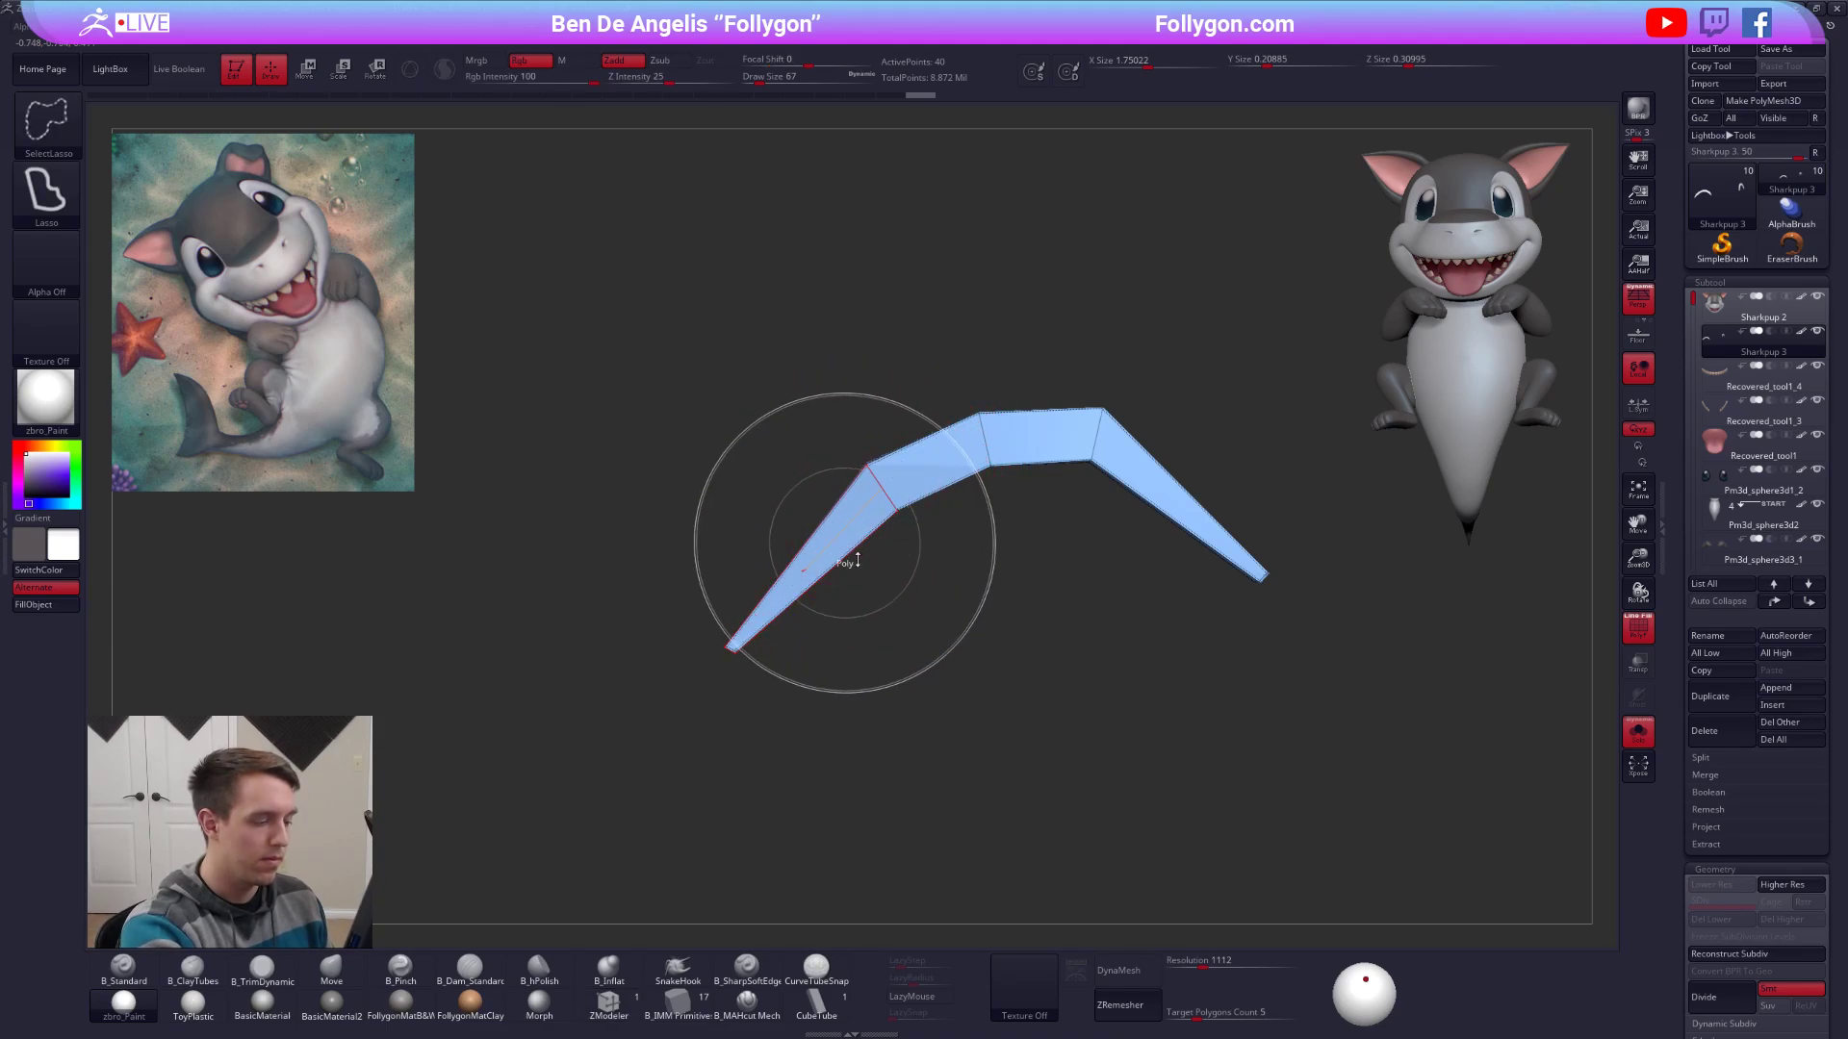
Cut a new edge loop across both end segments with SliceCurve, combine the eyebrow into one polygroup and preview its smoothing.
key(ctrl+shift+space)
ctrl+shift+click(900, 877)
ctrl+shift+drag(759, 533, 901, 674)
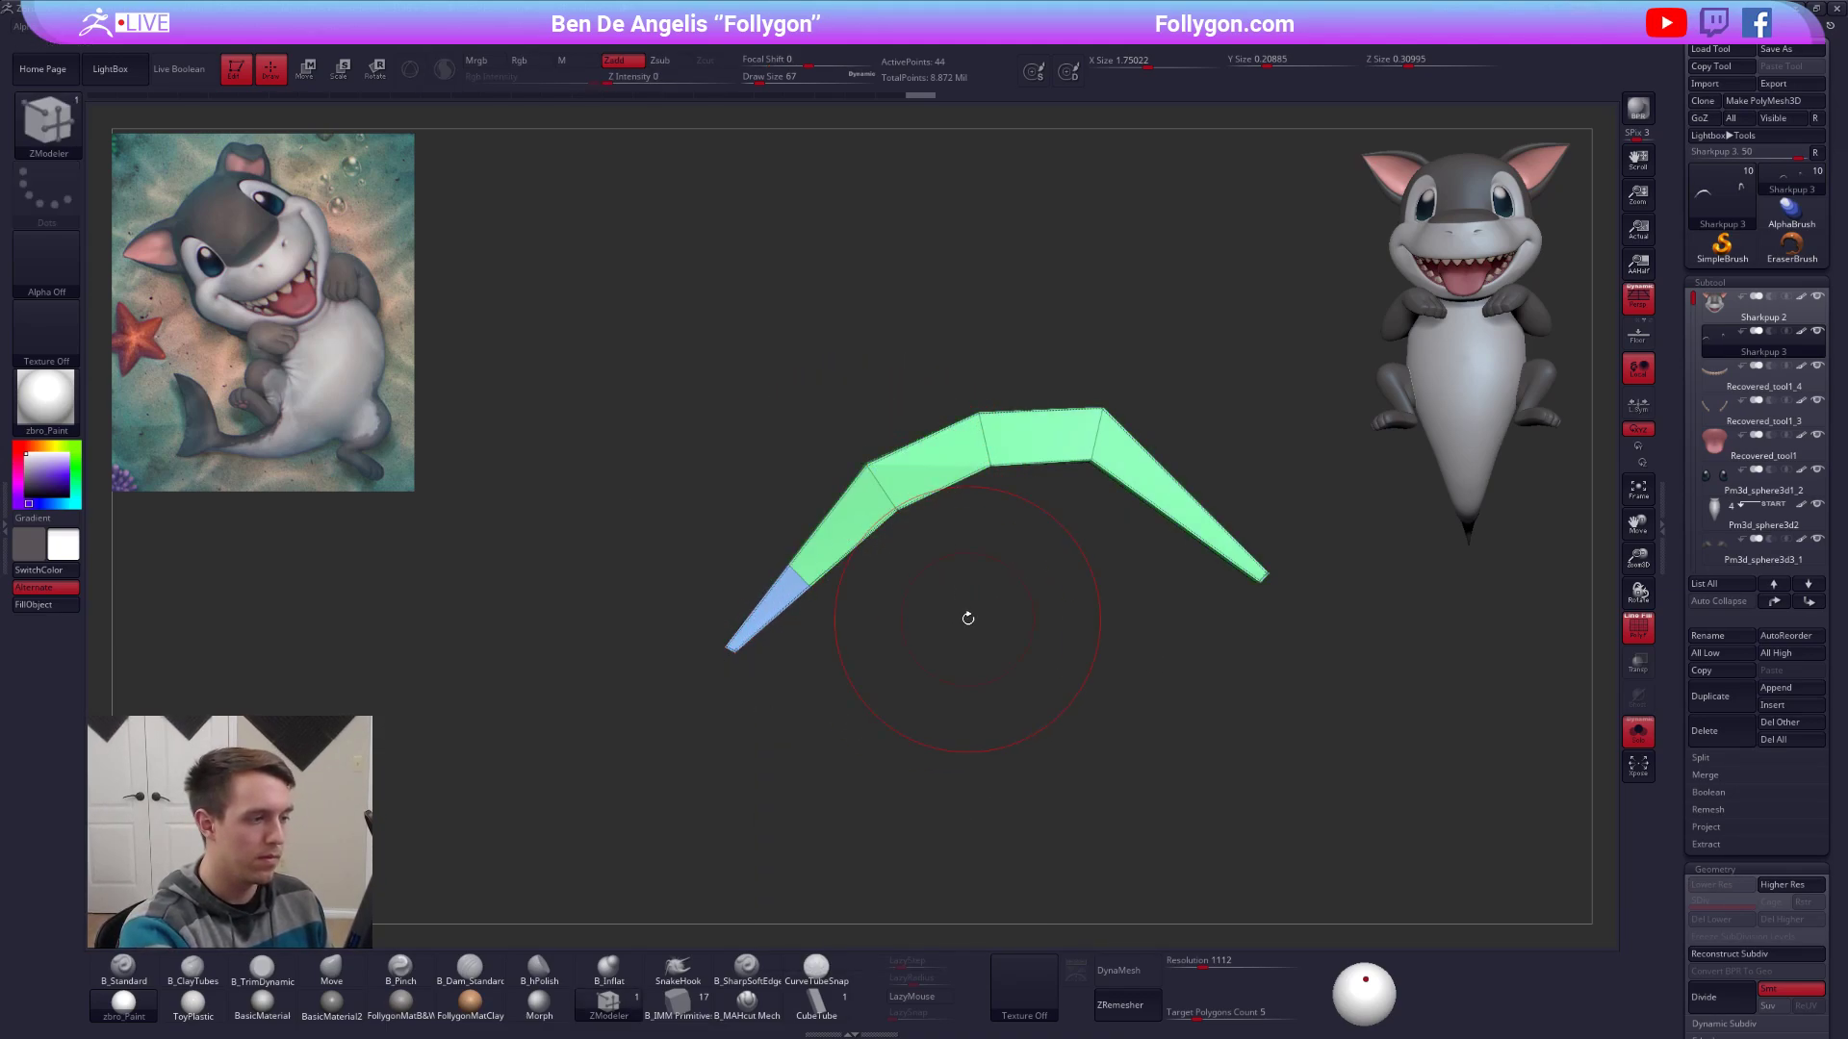
ctrl+shift+drag(1217, 475, 1081, 631)
key(ctrl+w)
key(d)
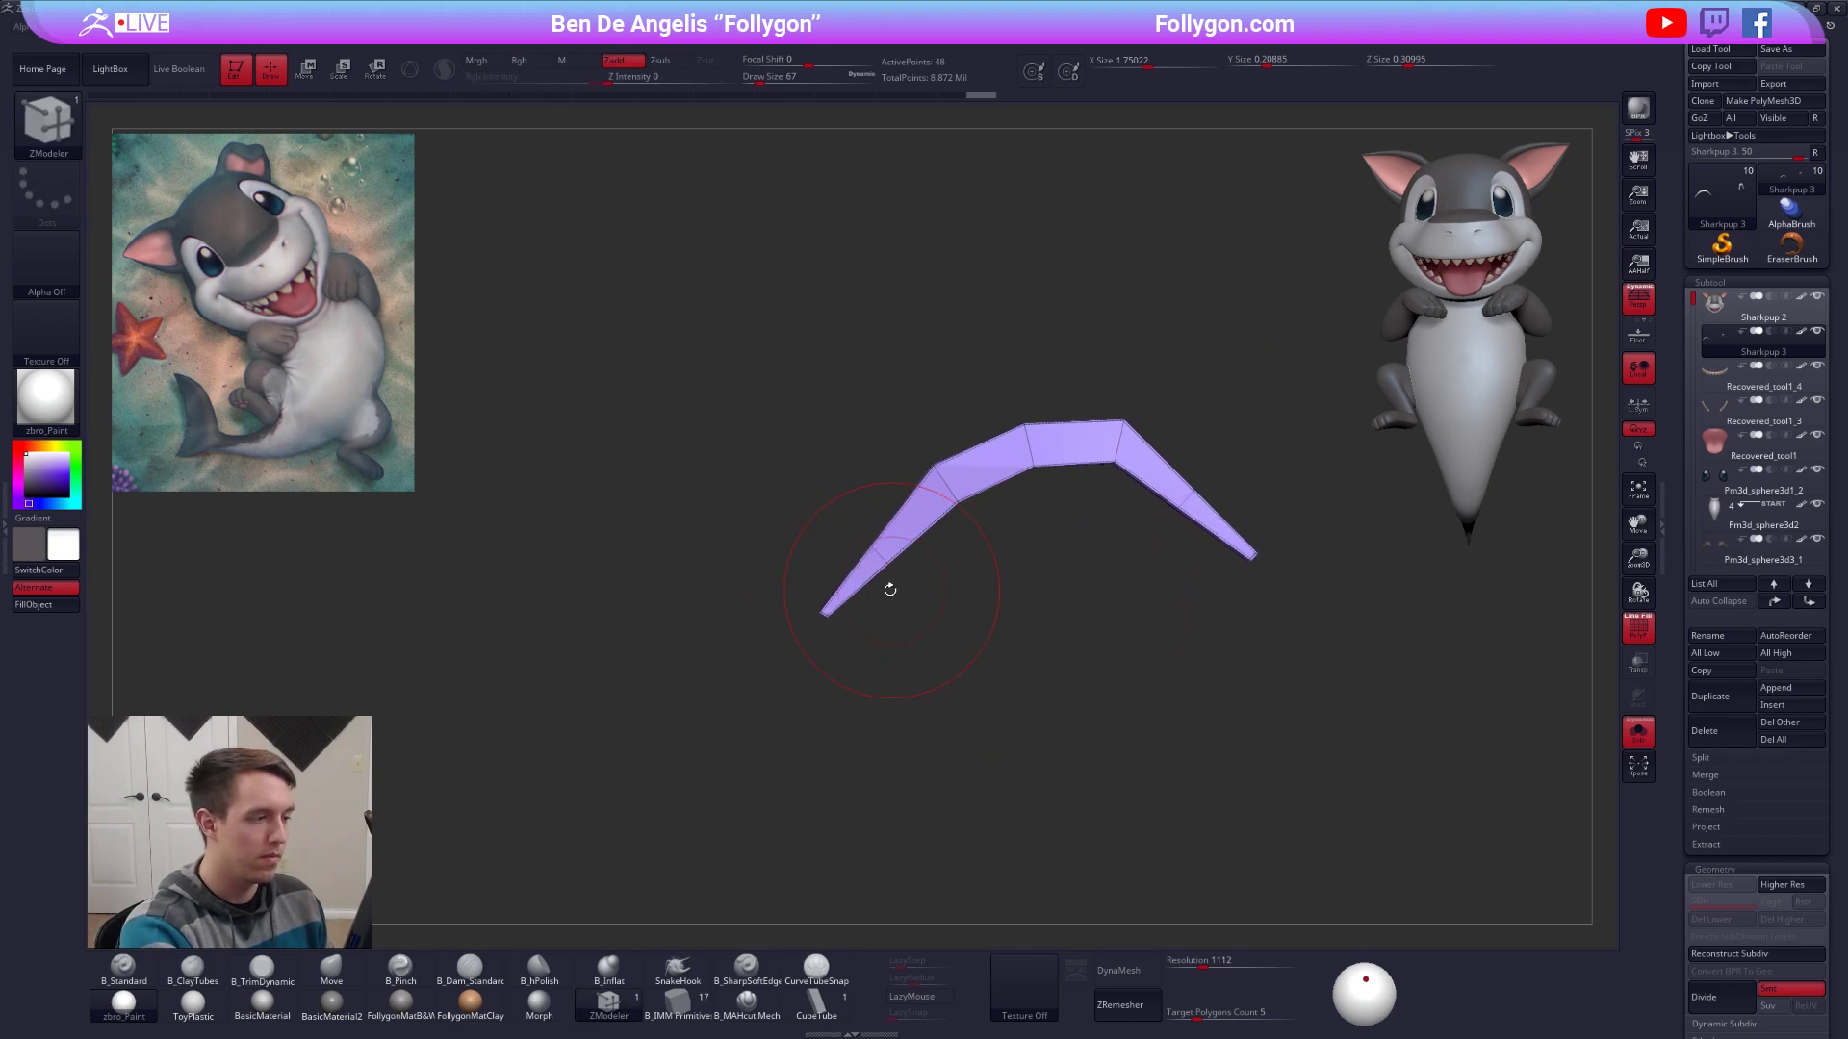
key(shift+d)
Turn dynamic subdivision on and reshape the eyebrow's arch and tips against the full head with the Move brush.
key(b)
key(m)
key(v)
key(alt+s)
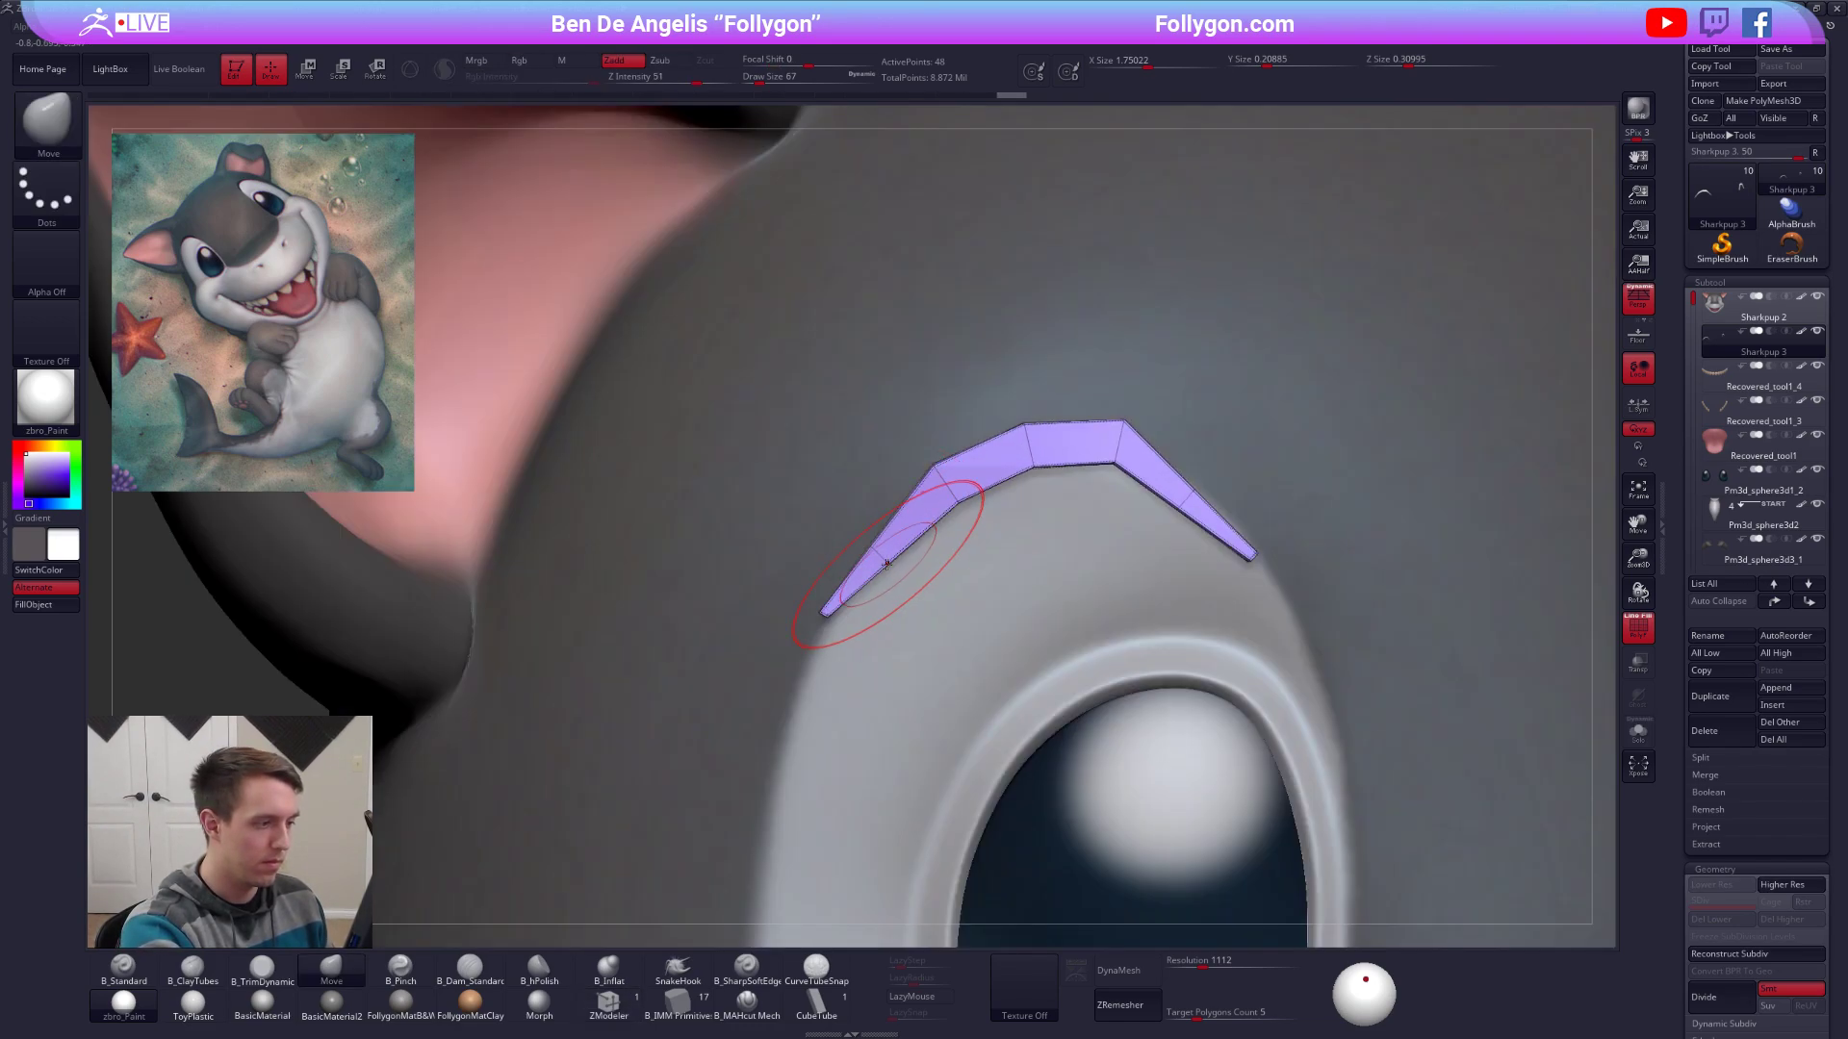
key(d)
drag(886, 558, 950, 515)
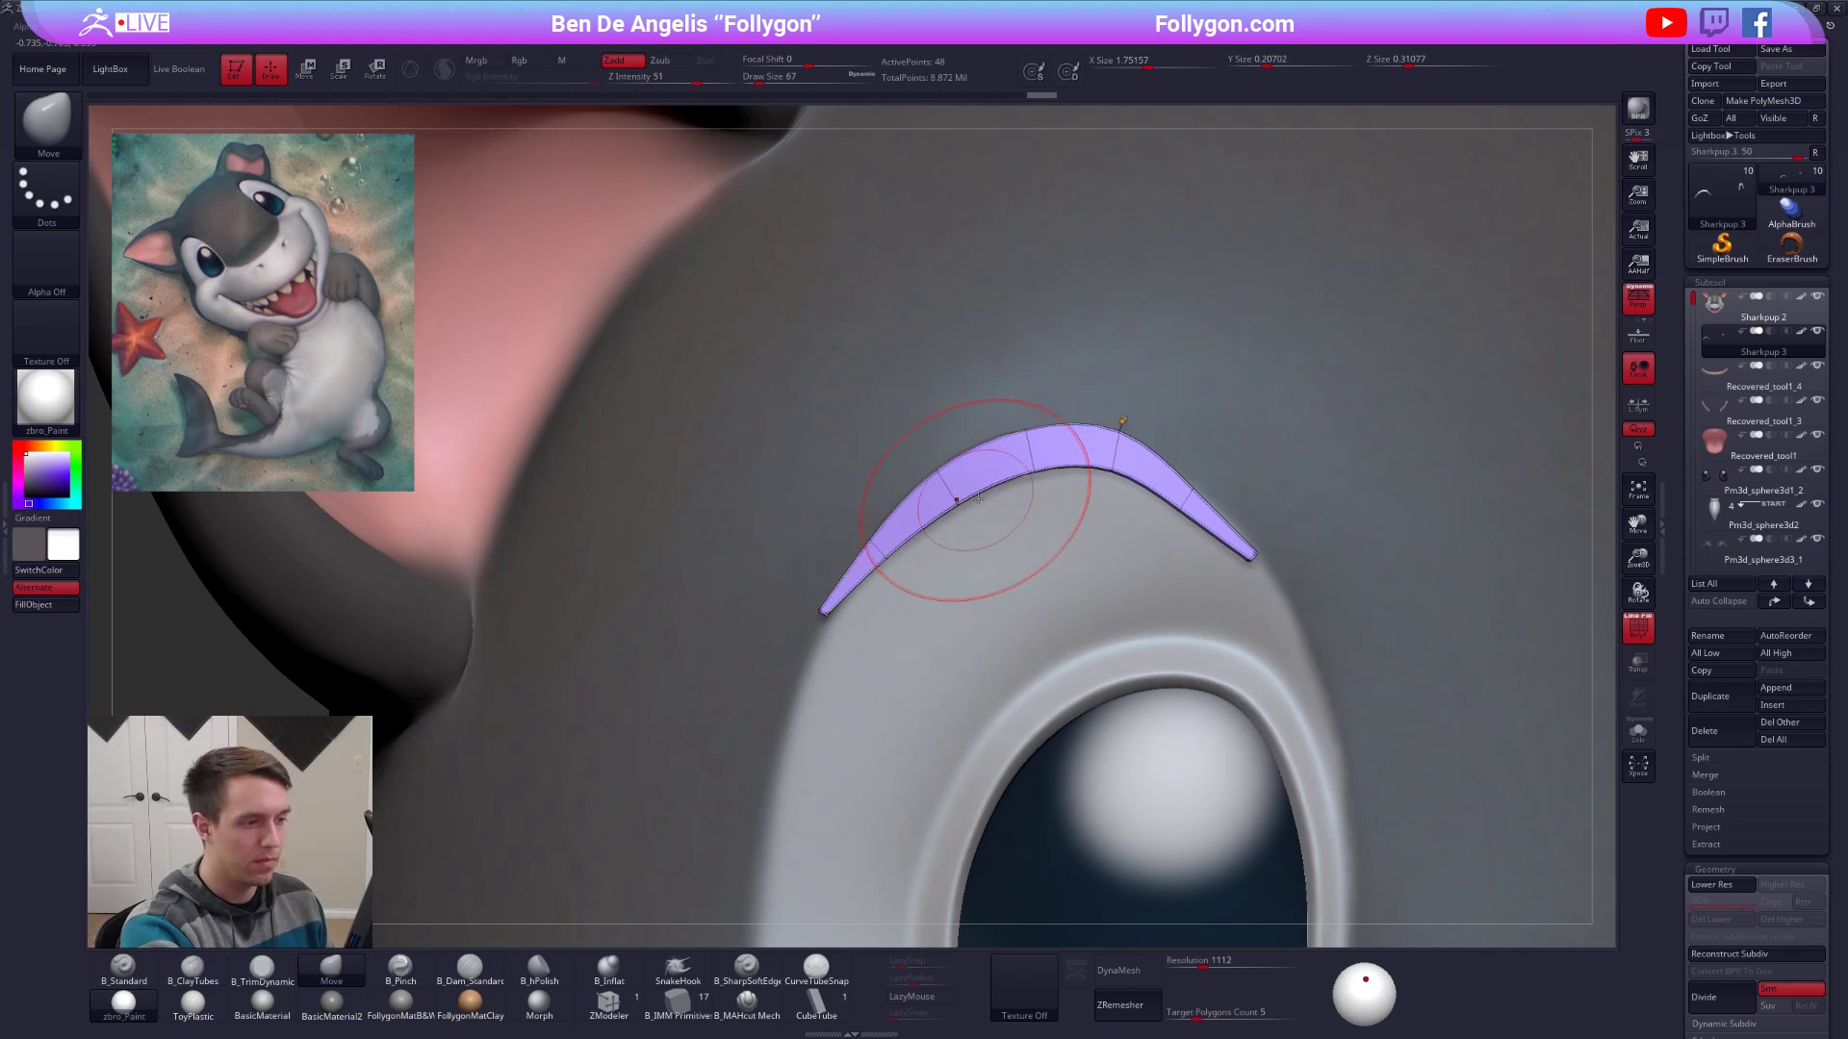
mouse_move(1194, 516)
mouse_down()
mouse_move(1210, 501)
mouse_move(1285, 560)
mouse_up()
drag(1248, 556, 1253, 551)
Hide the polyframe and adjust the eyebrow's curve above the eye with the Move brush at draw size 96.
key(space)
mouse_move(1146, 515)
mouse_down()
mouse_move(1120, 462)
mouse_move(1074, 470)
mouse_move(1003, 541)
mouse_up()
key(shift+f)
drag(928, 547, 1000, 542)
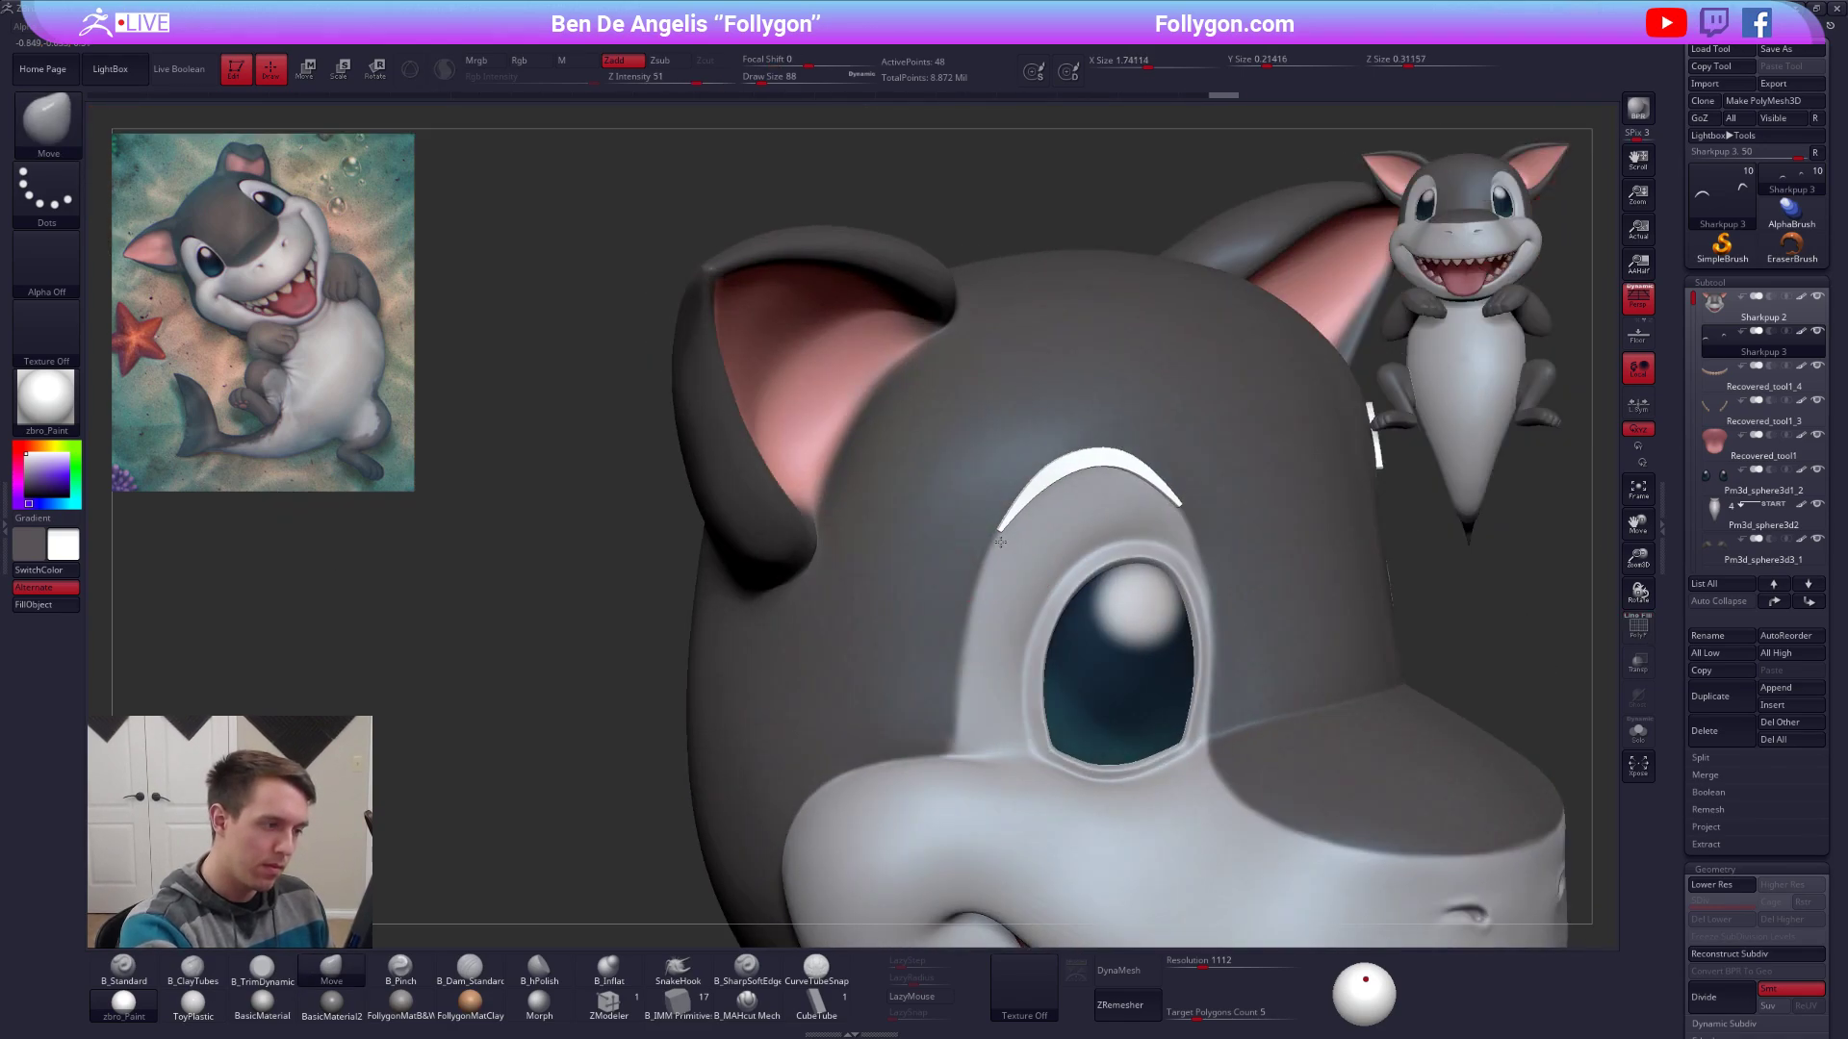
right_drag(1032, 524, 919, 537)
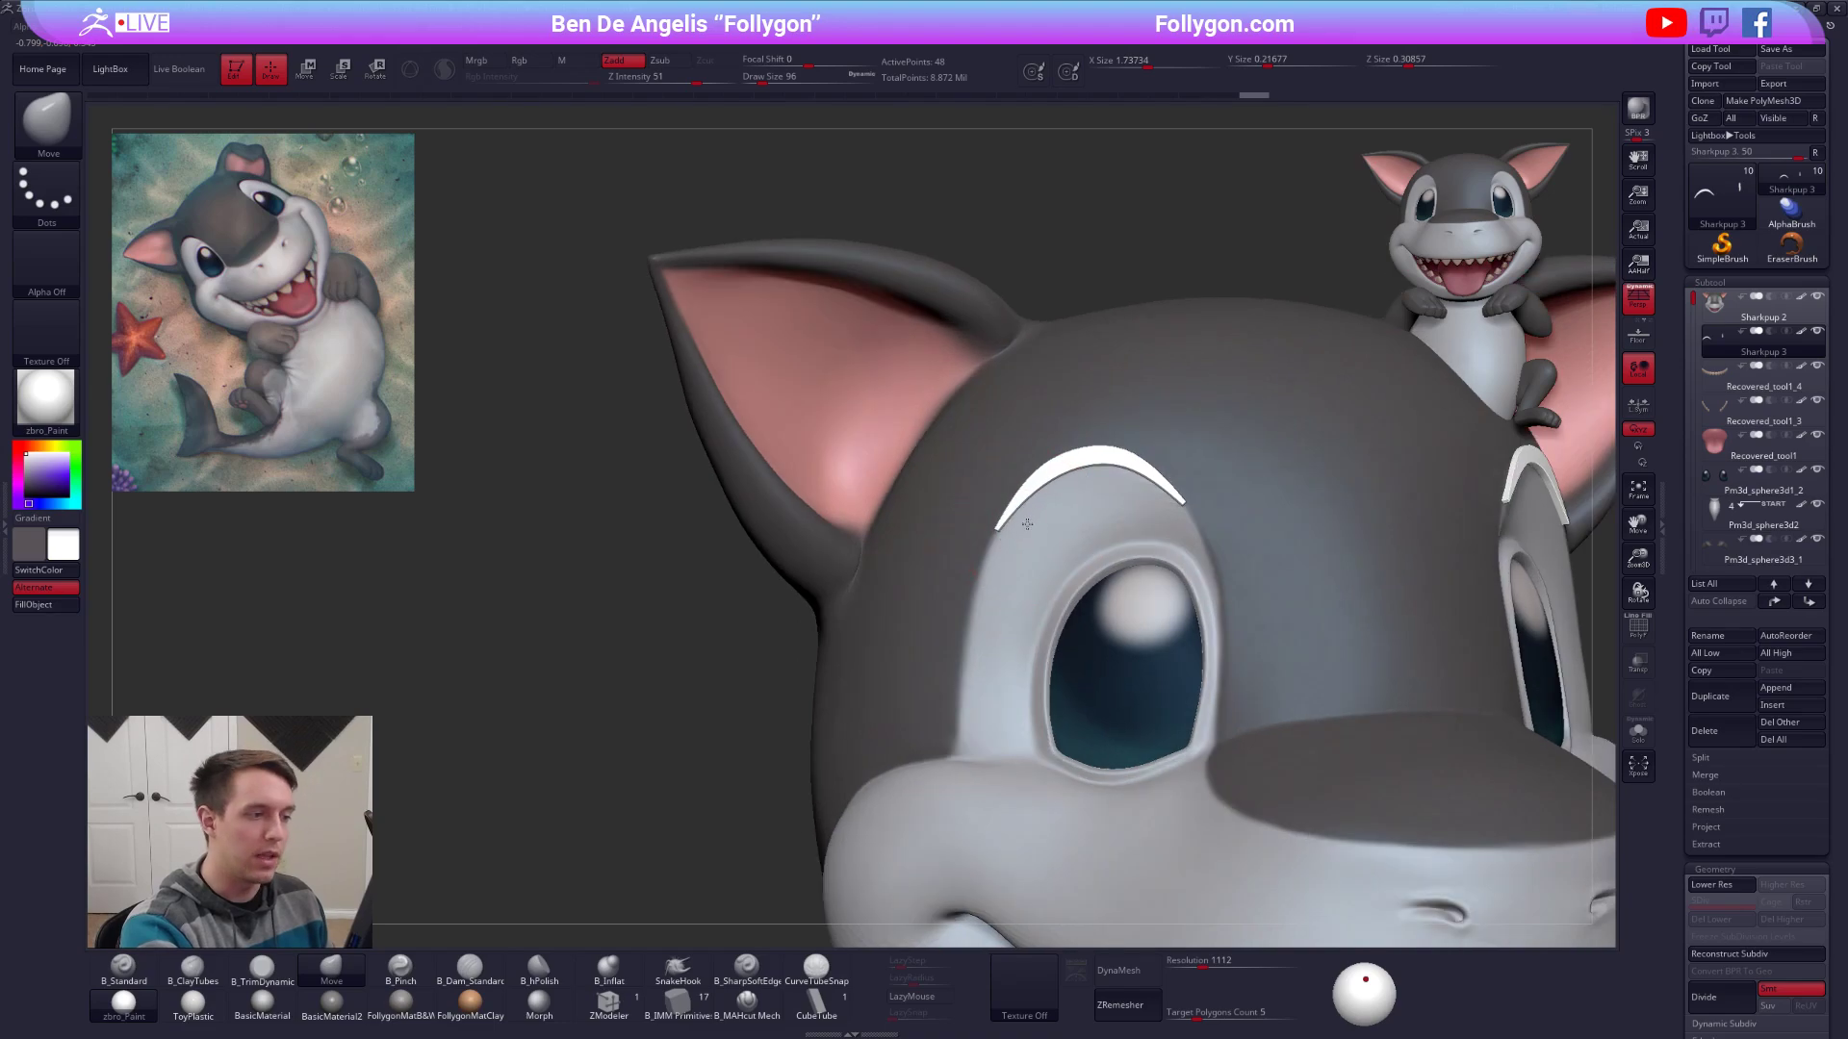
drag(1064, 476, 1068, 482)
Fit the eyebrow's ends closer to the brow surface from below and above with the Move brush at draw sizes 81 and 54.
alt+right_drag(1067, 489, 928, 561)
mouse_move(1072, 580)
right_down()
mouse_move(1088, 581)
mouse_move(995, 551)
mouse_move(767, 629)
mouse_move(895, 568)
mouse_move(1072, 548)
right_up()
key(space)
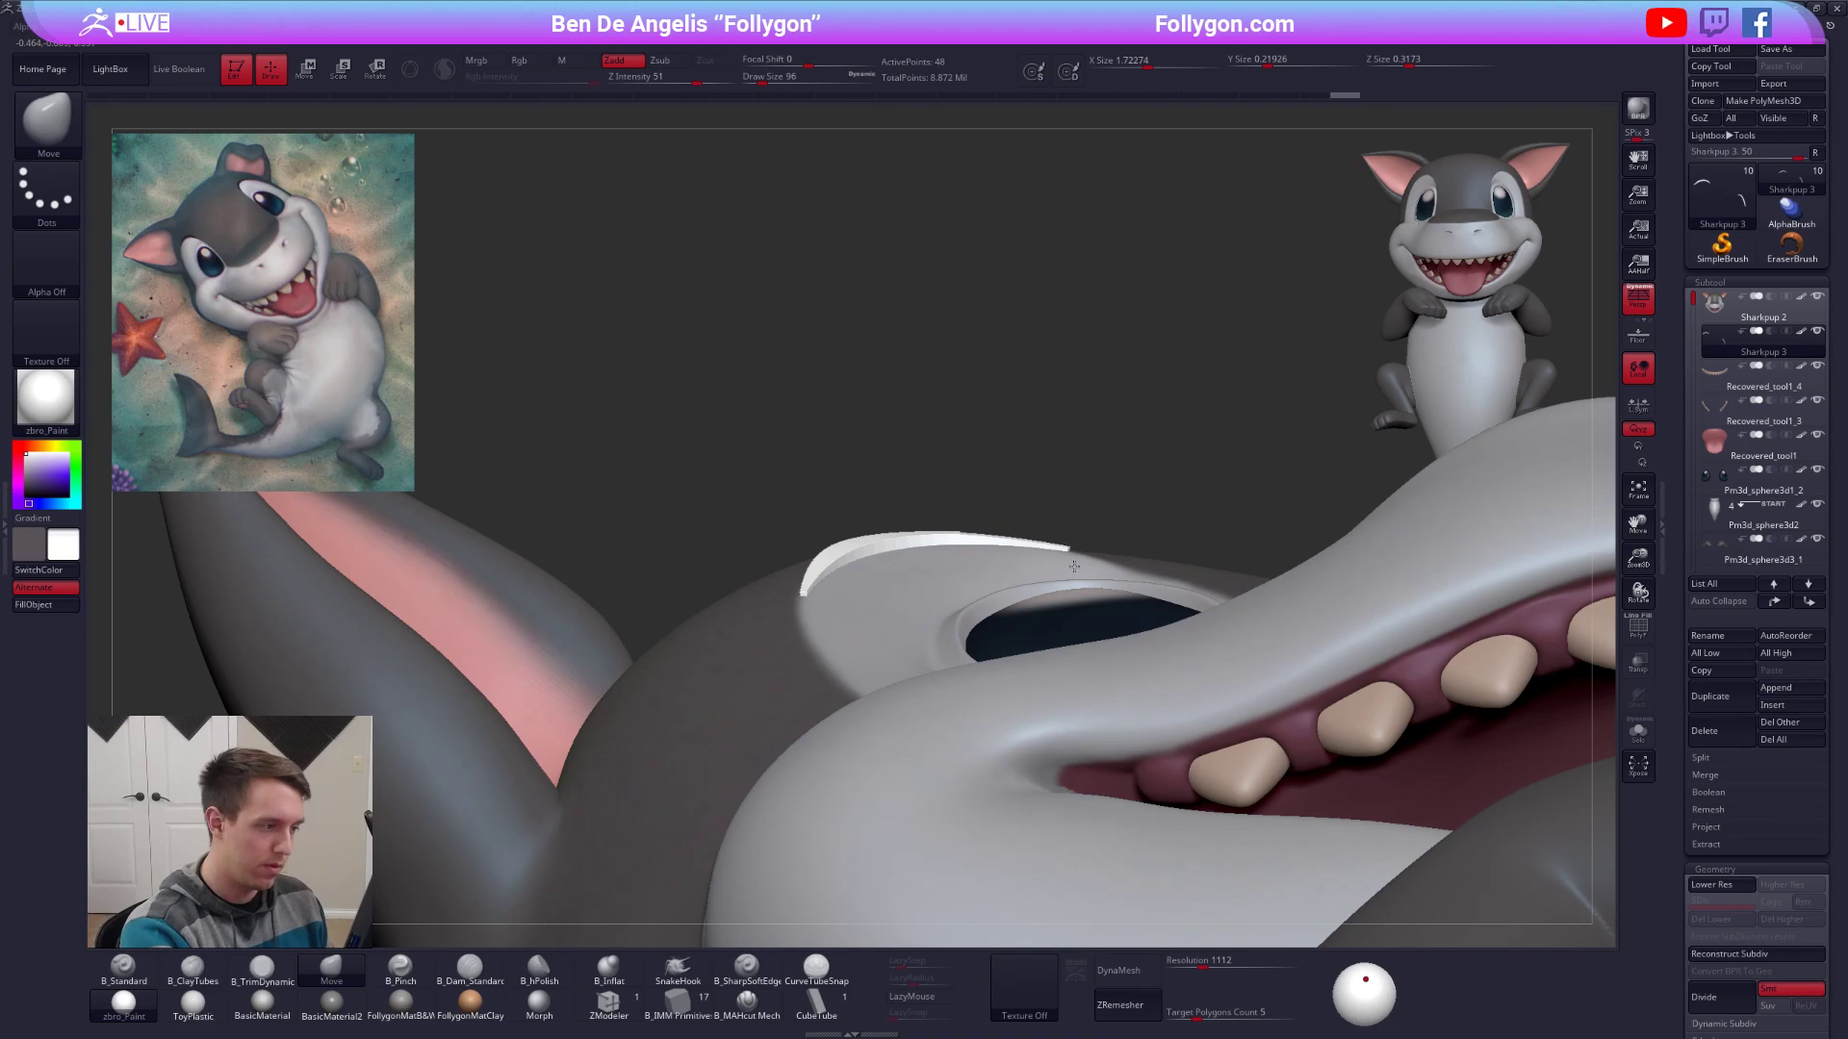
key(space)
drag(1093, 564, 1080, 562)
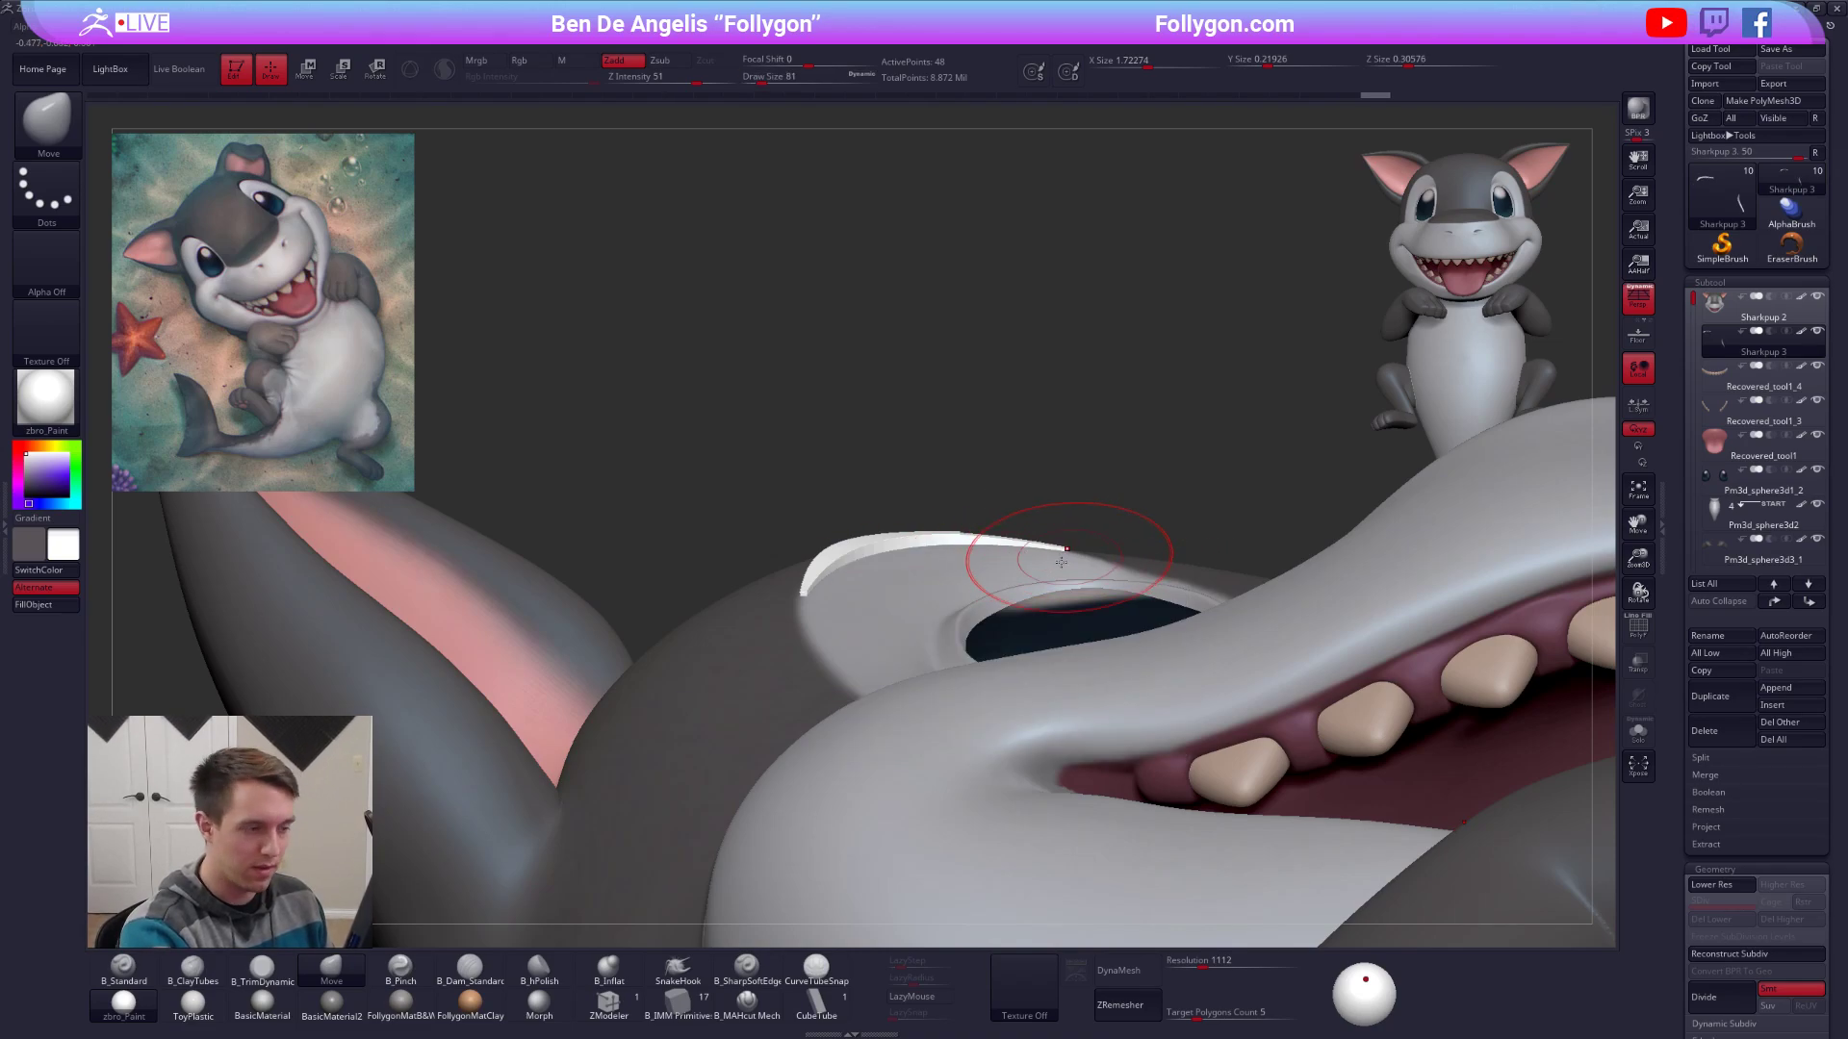
right_drag(1062, 563, 751, 560)
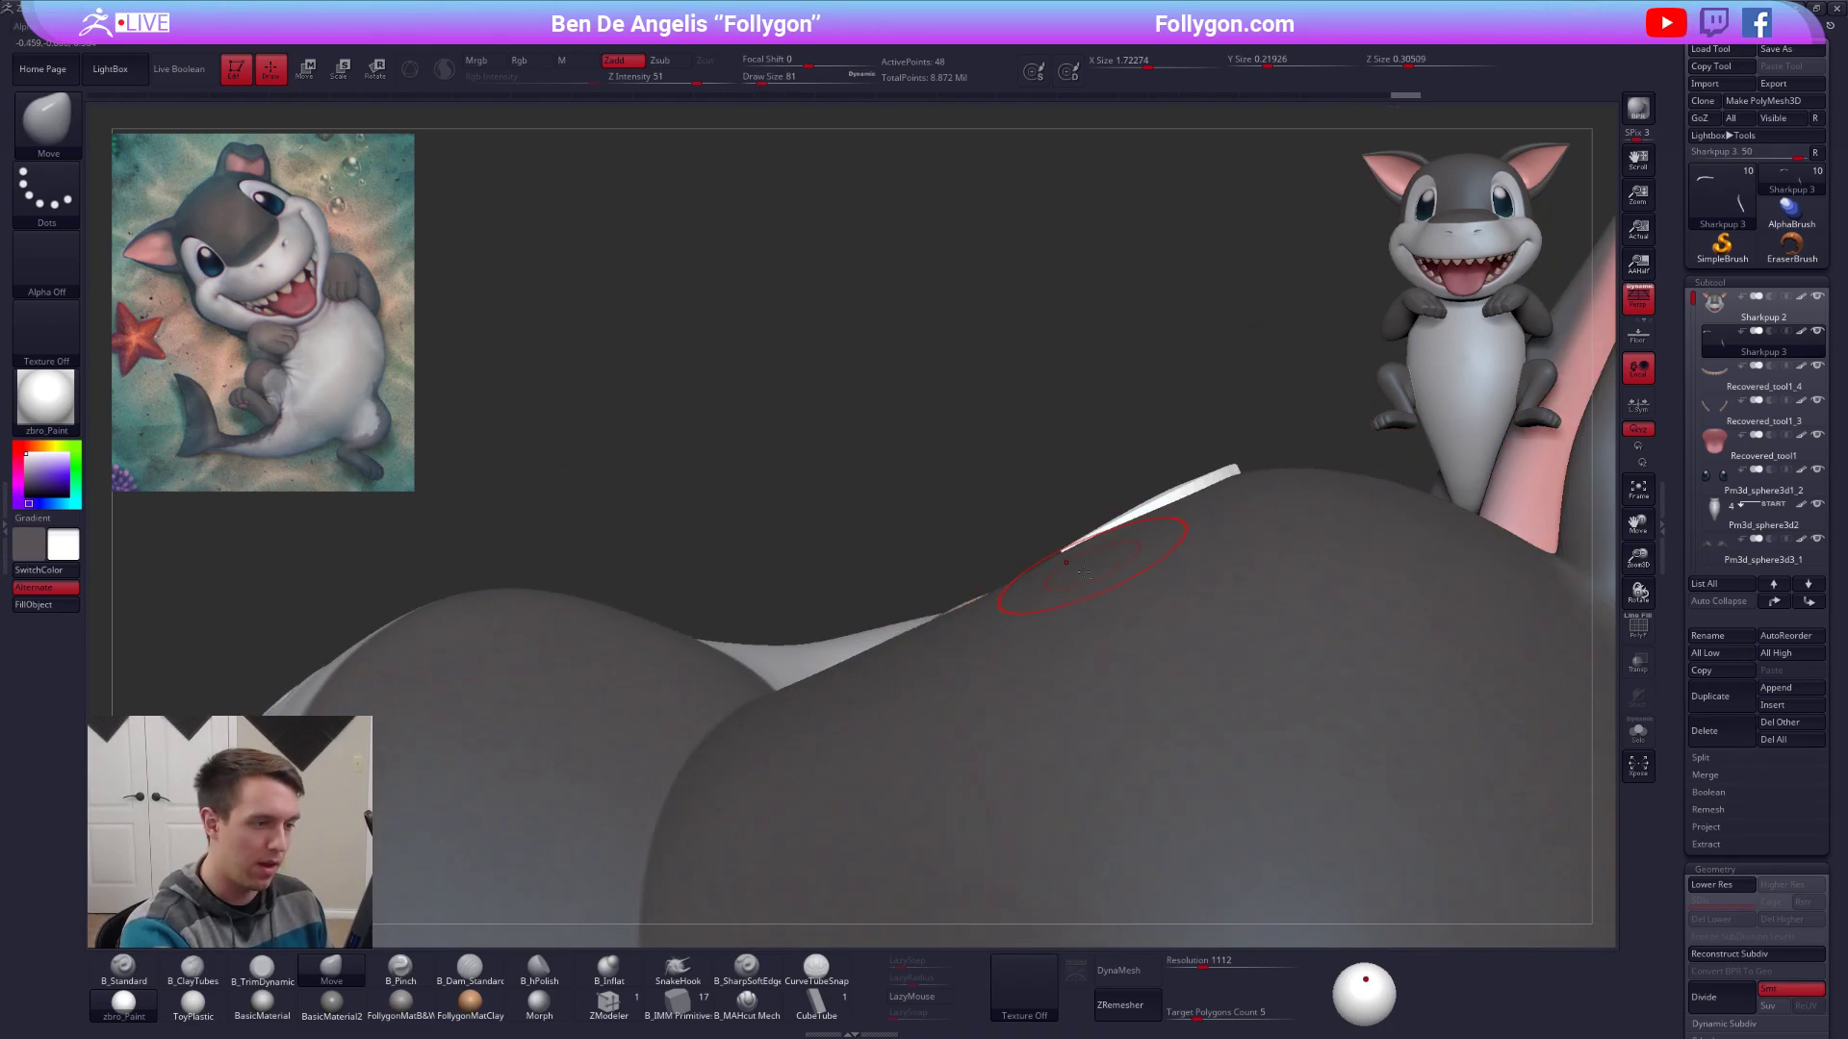
right_drag(1084, 572, 1068, 577)
key(space)
drag(1078, 584, 1060, 597)
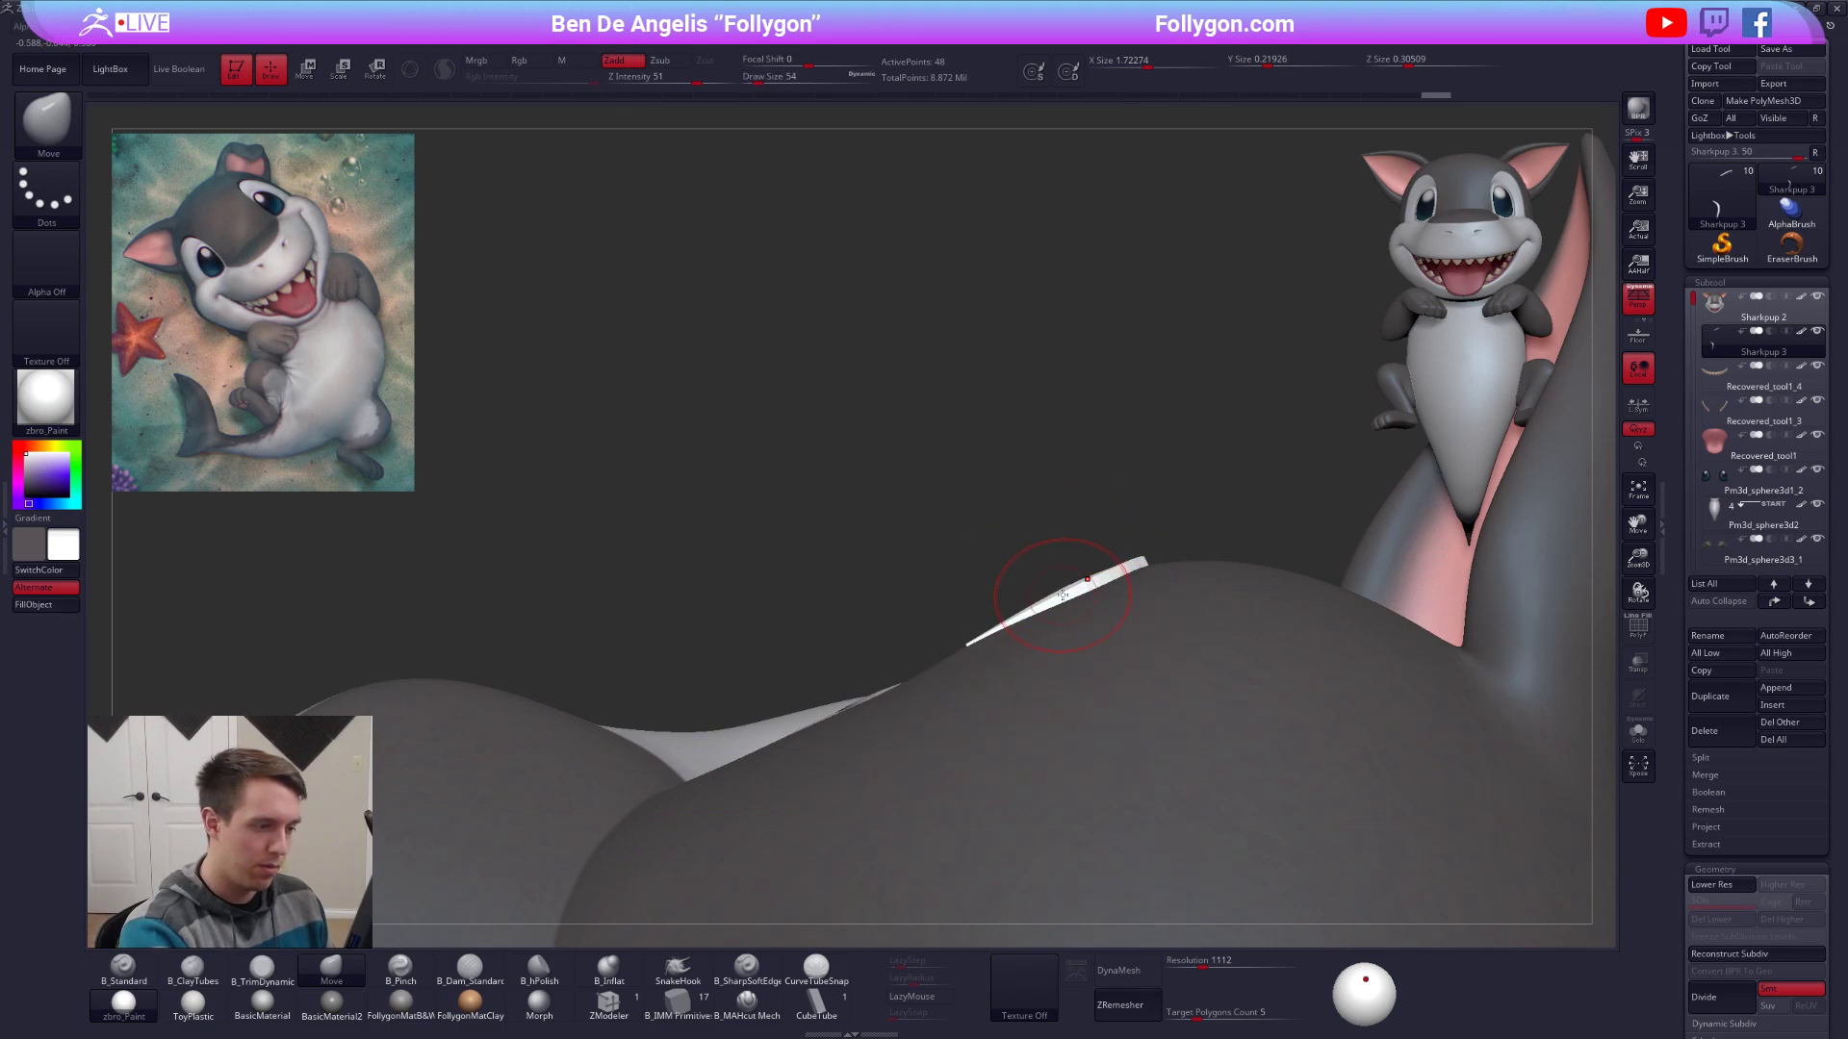
Isolate the eyebrow without smoothing, adjust its end at draw size 18, and restore dynamic subdivision and the full character.
key(ctrl+shift+f)
key(space)
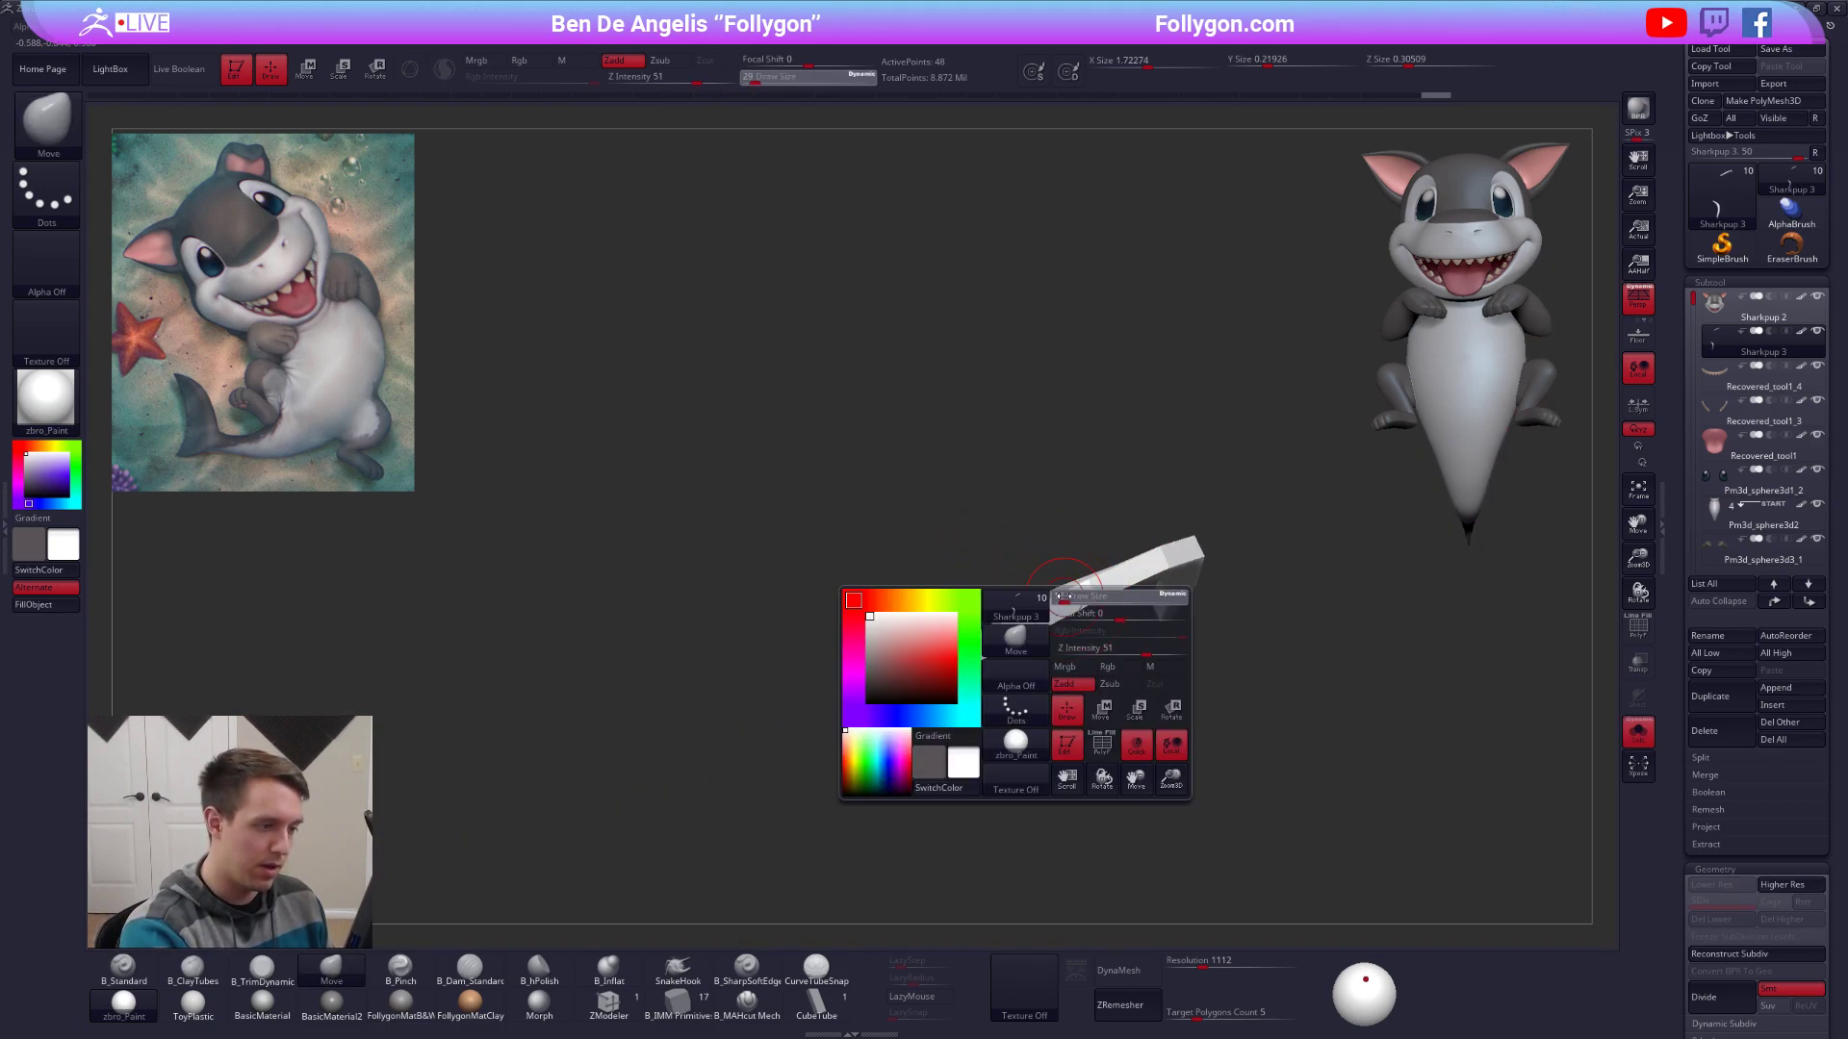
drag(1107, 583, 1086, 581)
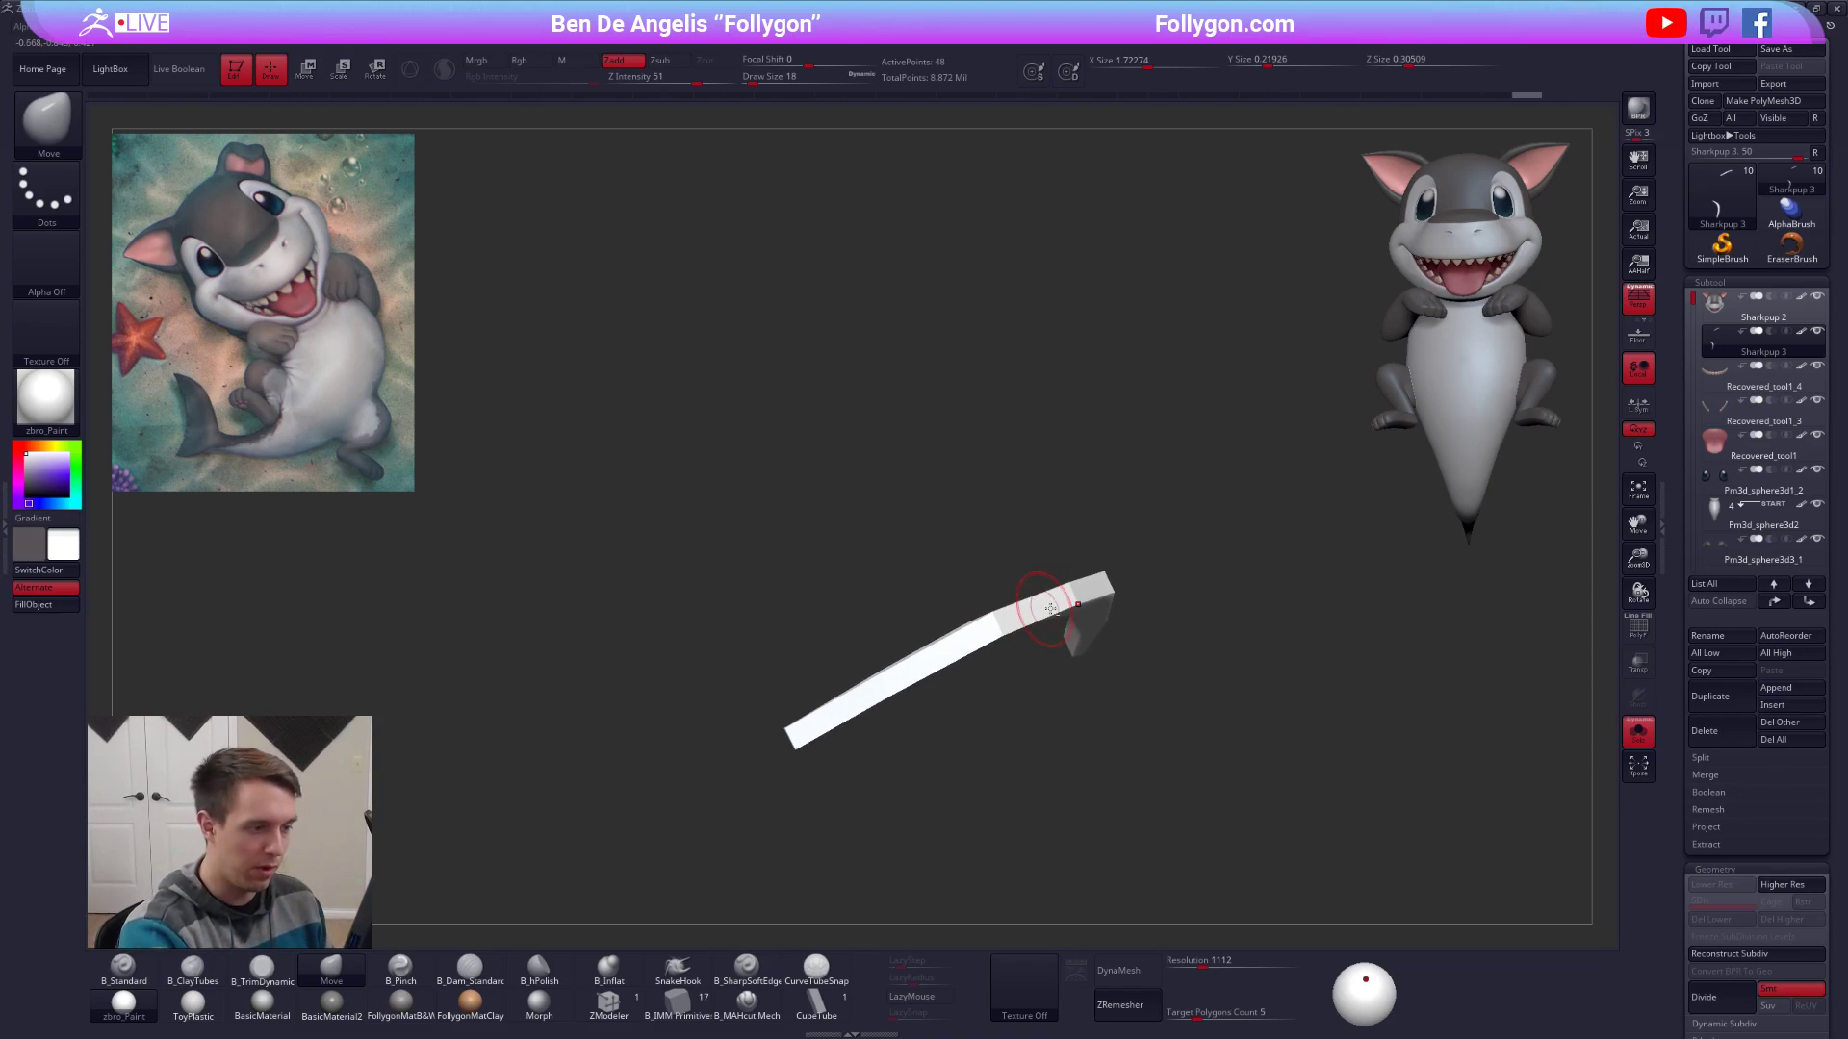
right_drag(1050, 608, 1030, 698)
key(d)
key(alt+s)
Refine the eyebrow's placement over the eye with the Move brush at draw size 74, toggling dynamic subdivision to check it.
key(space)
mouse_move(929, 669)
mouse_down()
mouse_move(968, 665)
mouse_move(951, 664)
mouse_up()
mouse_move(822, 805)
alt+right_down()
mouse_move(908, 669)
mouse_move(847, 619)
mouse_move(975, 620)
mouse_move(948, 639)
mouse_move(1010, 578)
mouse_move(1121, 632)
alt+right_up()
mouse_move(1110, 511)
right_down()
mouse_move(1059, 508)
mouse_move(1078, 554)
right_up()
key(shift+d)
key(space)
drag(1122, 511, 1127, 511)
key(d)
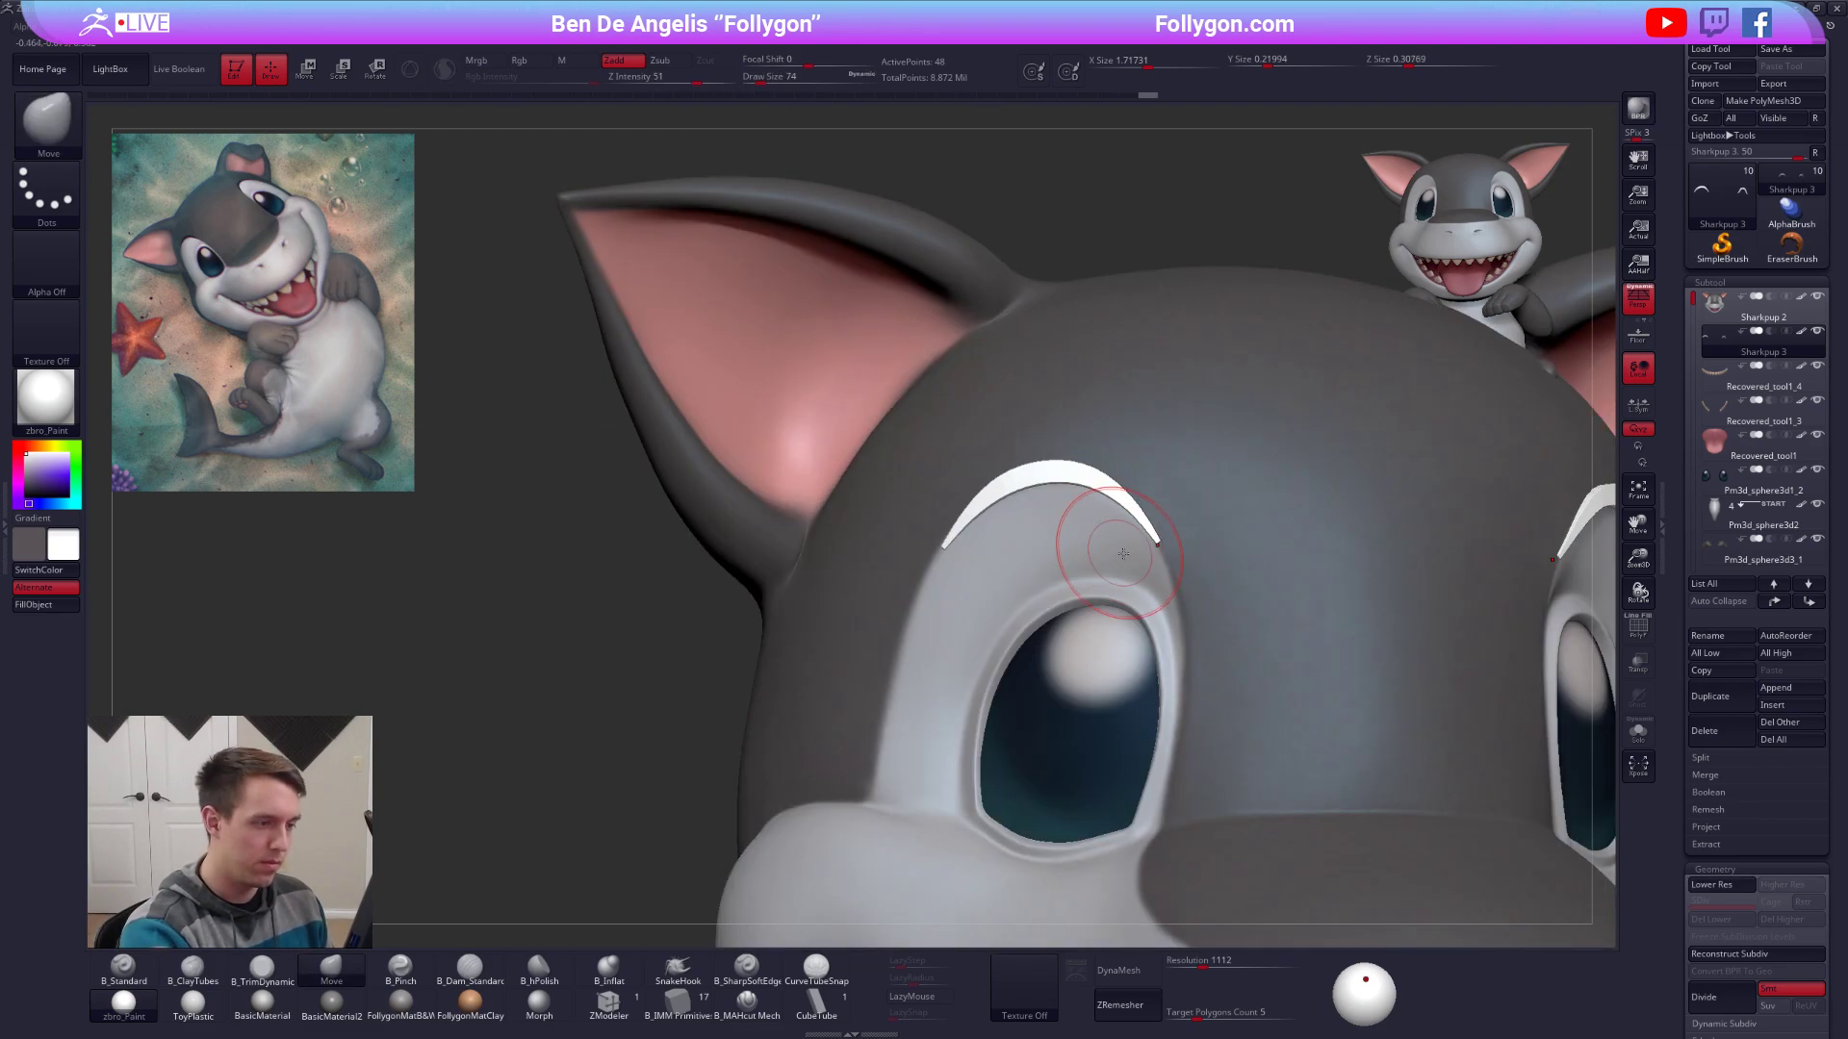
Fill the eyebrows with black using Mrgb on the B_Standard brush.
right_drag(1121, 563, 1131, 560)
key(1)
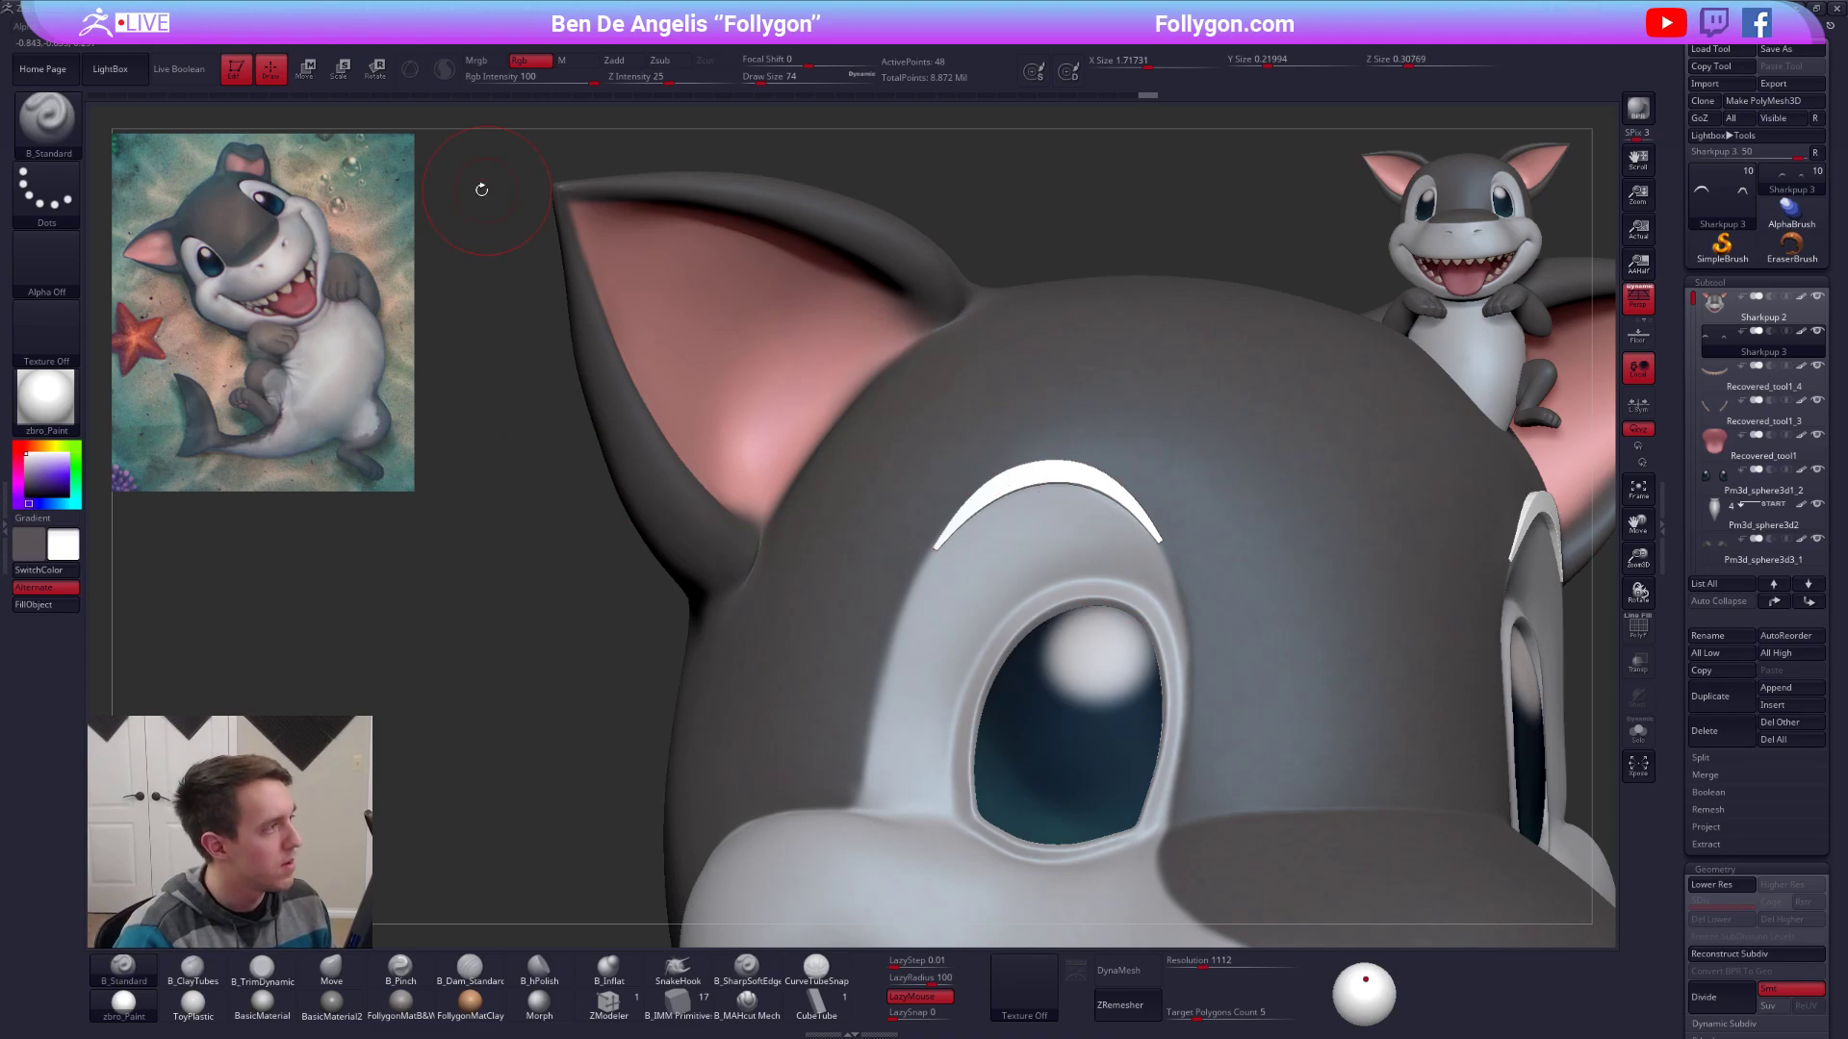
click(477, 59)
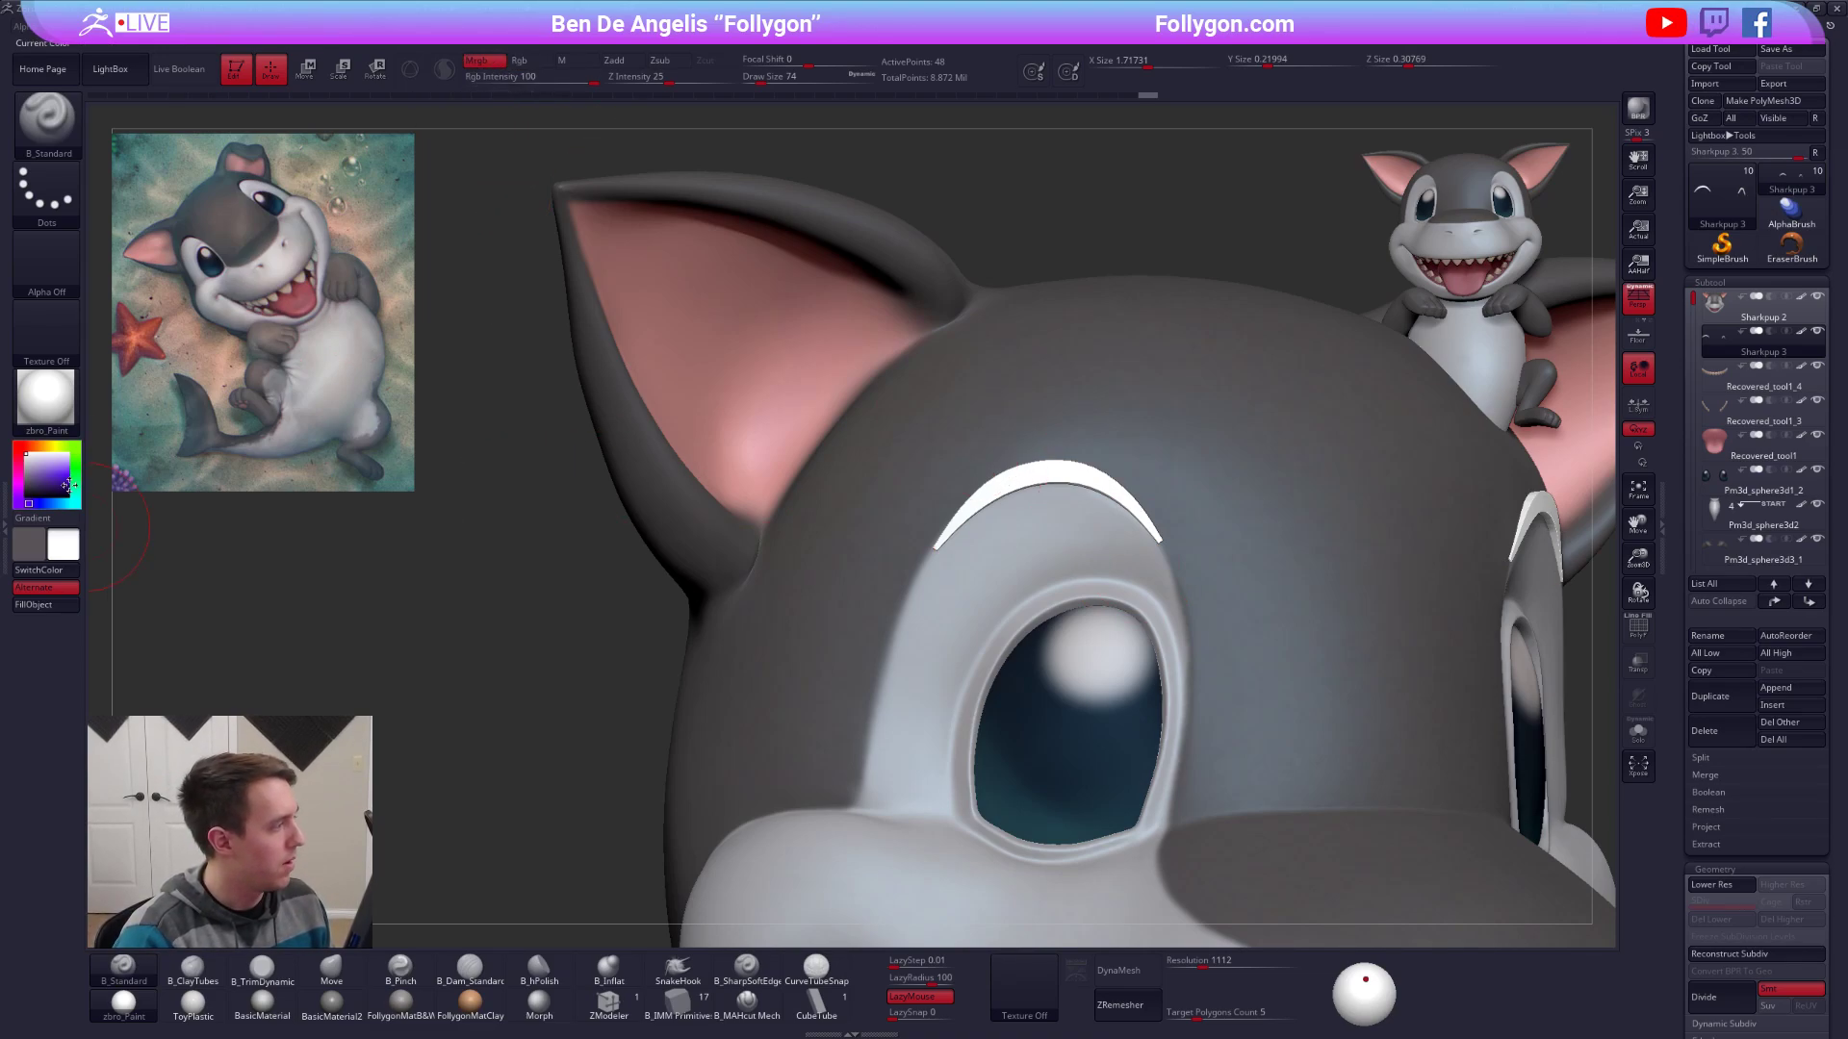
click(32, 604)
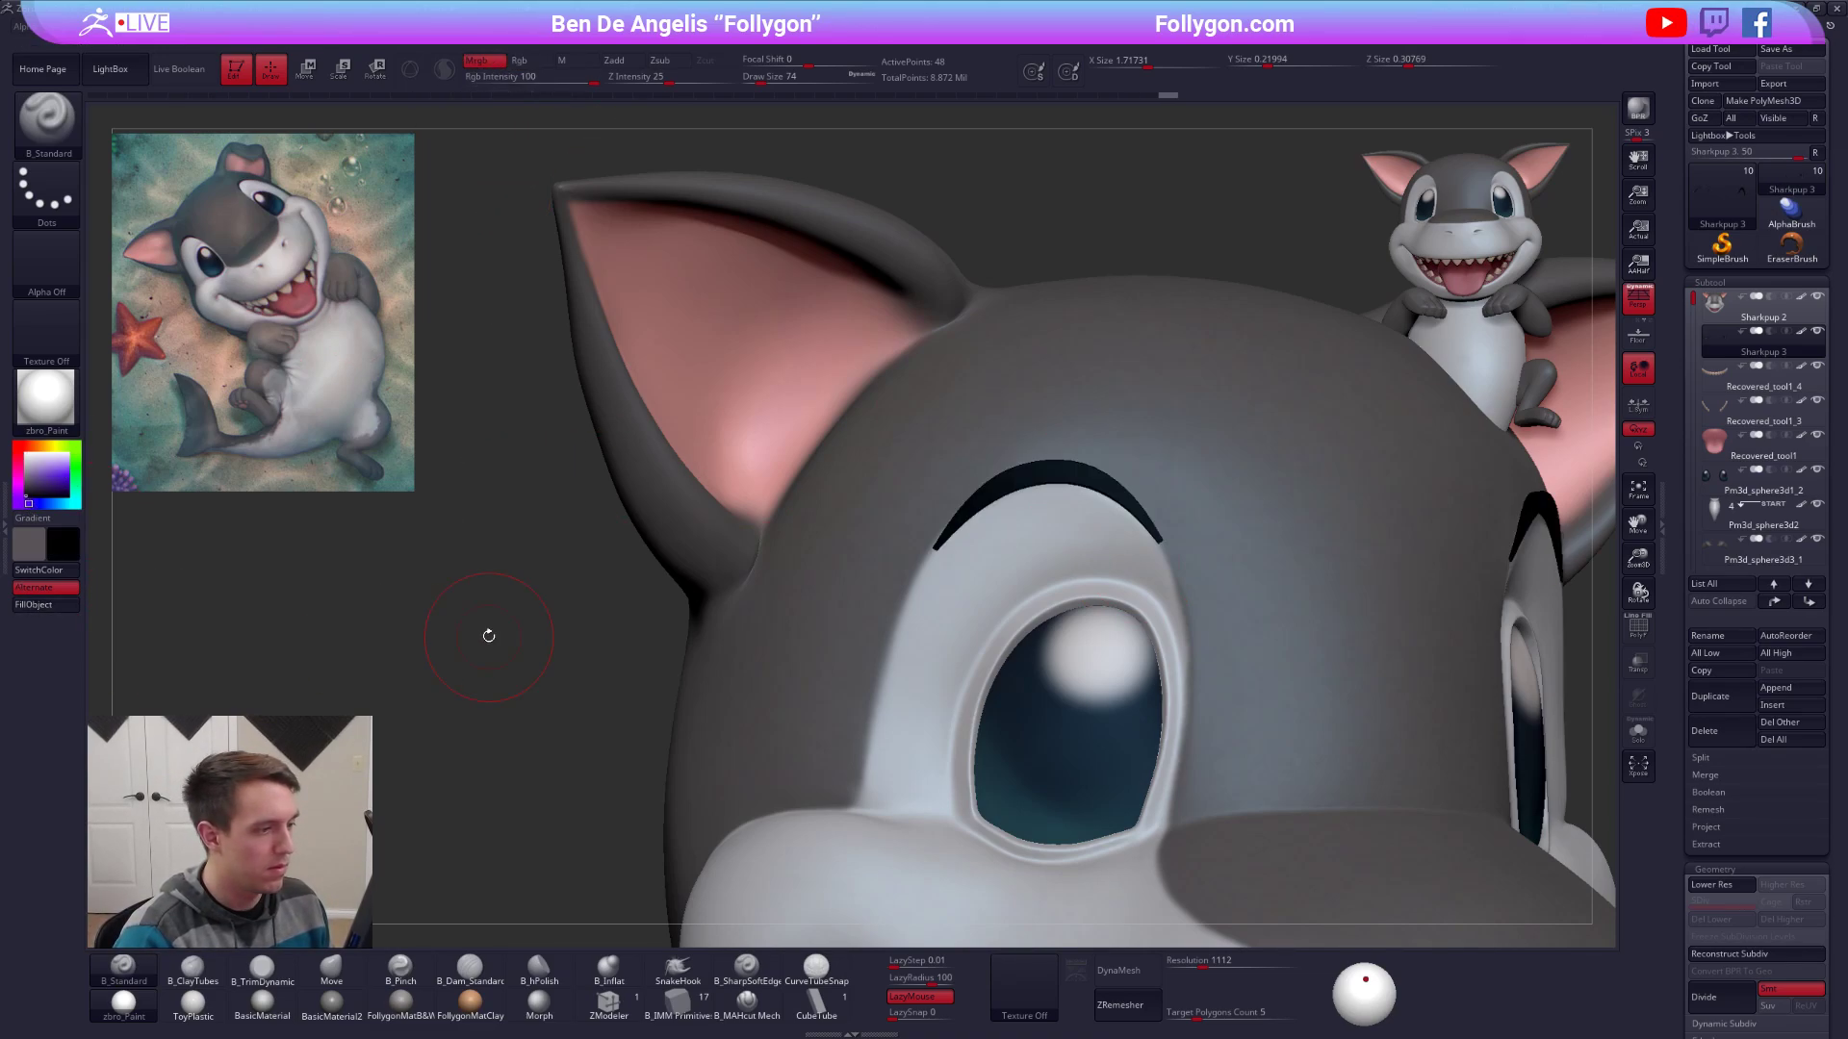
ctrl+right_drag(487, 631, 545, 626)
right_drag(851, 595, 781, 588)
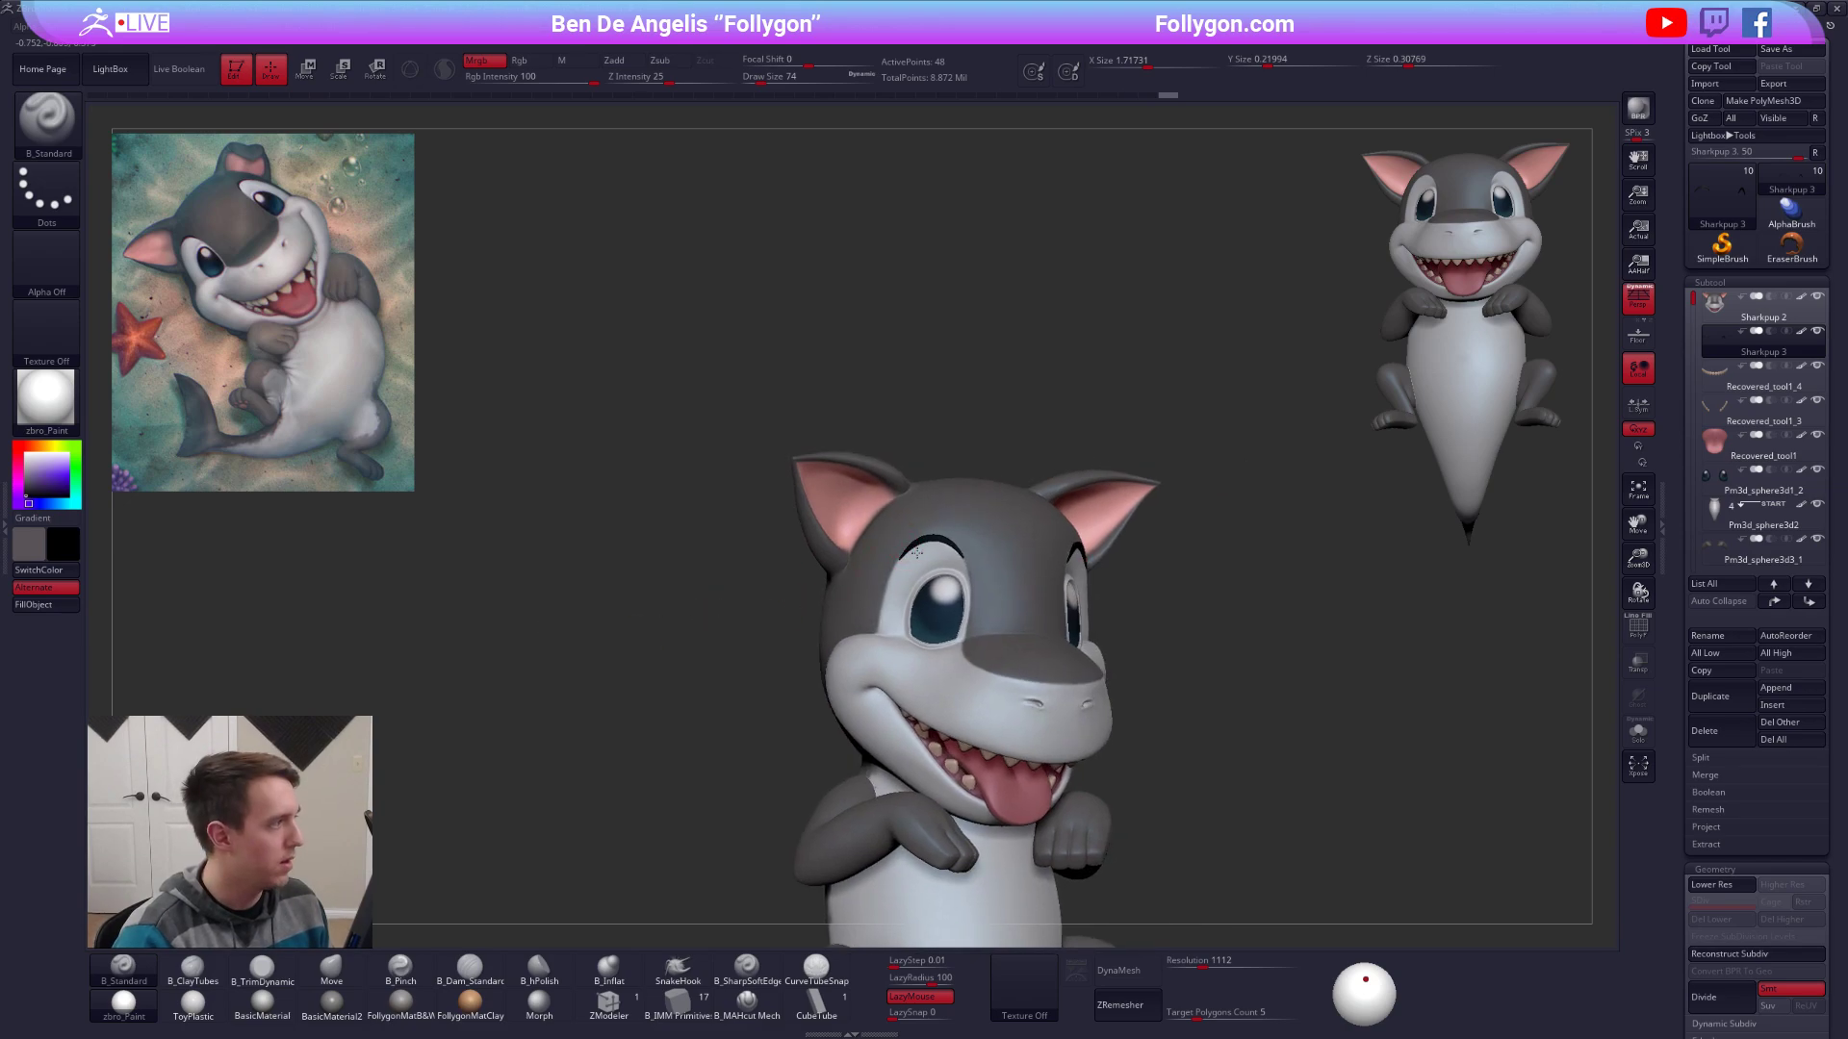
Isolate the black eyebrow with its polyframe shown and set the draw size to 43.
ctrl+right_drag(917, 553, 1087, 649)
key(alt+s)
alt+right_drag(1006, 579, 1048, 631)
key(shift+f)
alt+right_drag(1288, 641, 1202, 583)
key(space)
drag(1209, 605, 1203, 606)
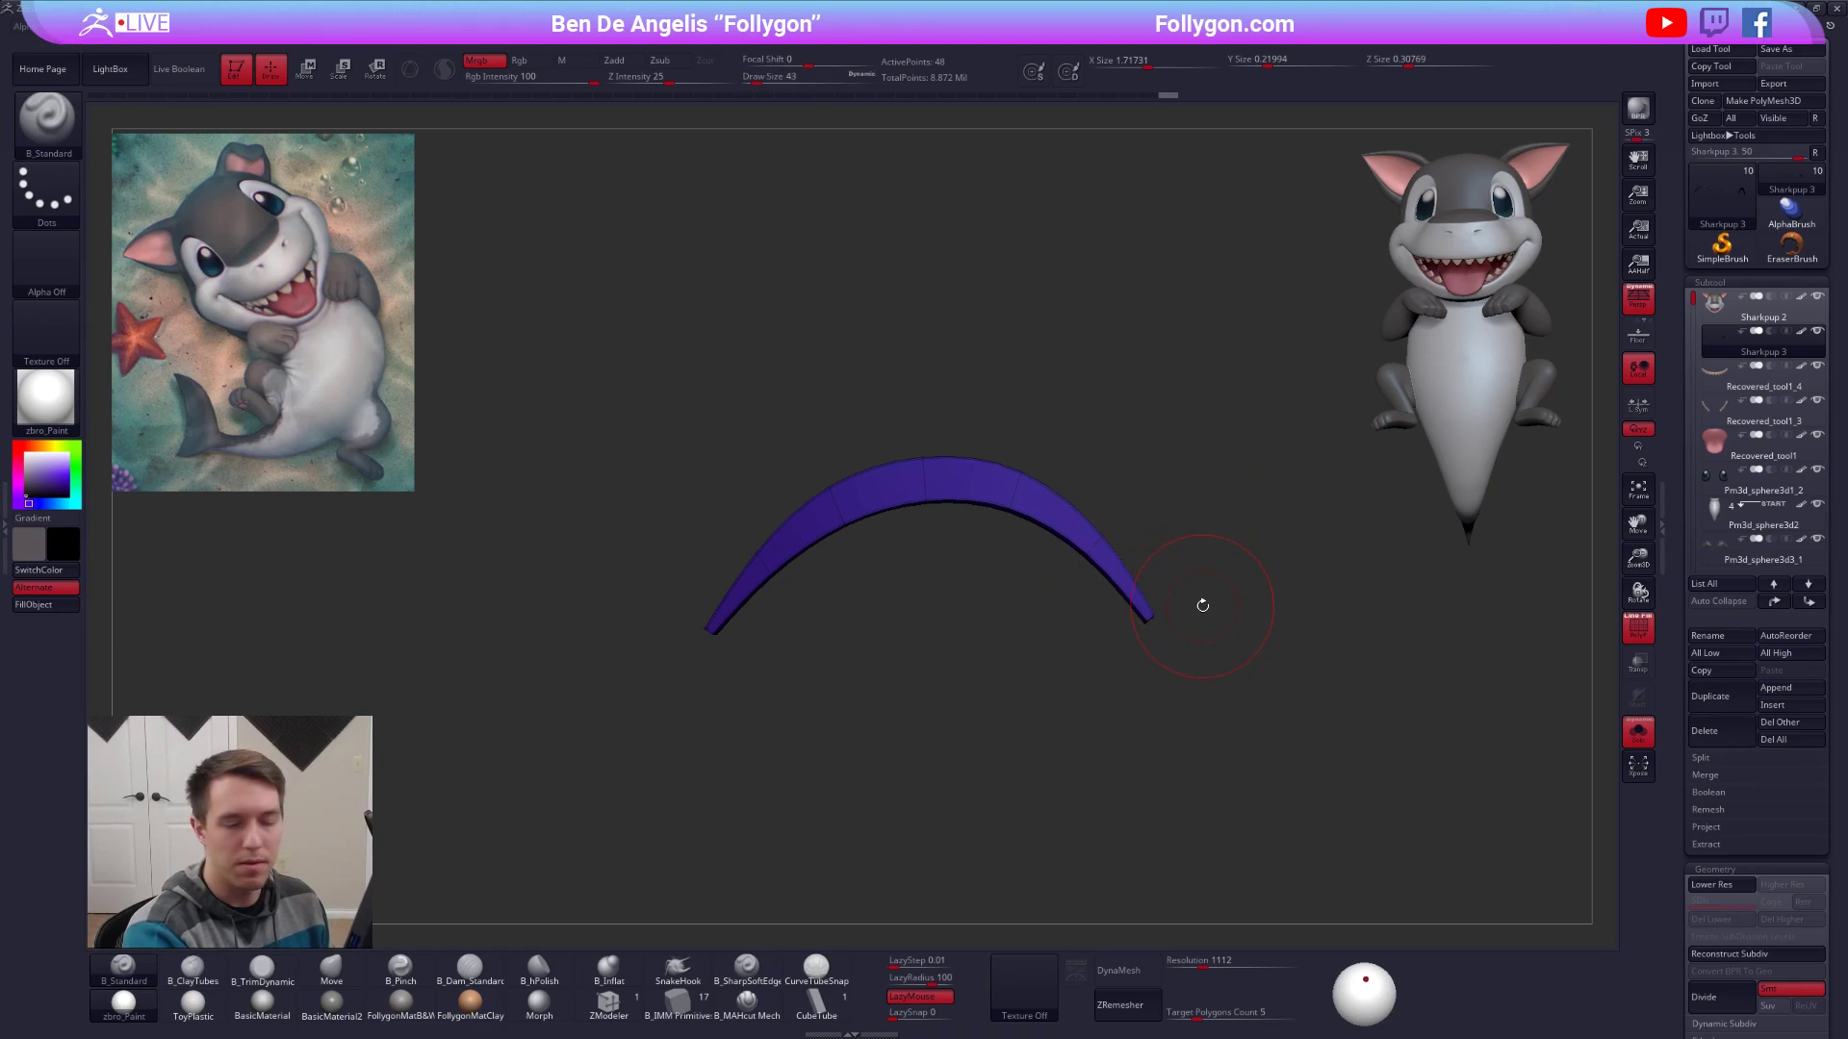
alt+right_drag(1203, 606, 1197, 580)
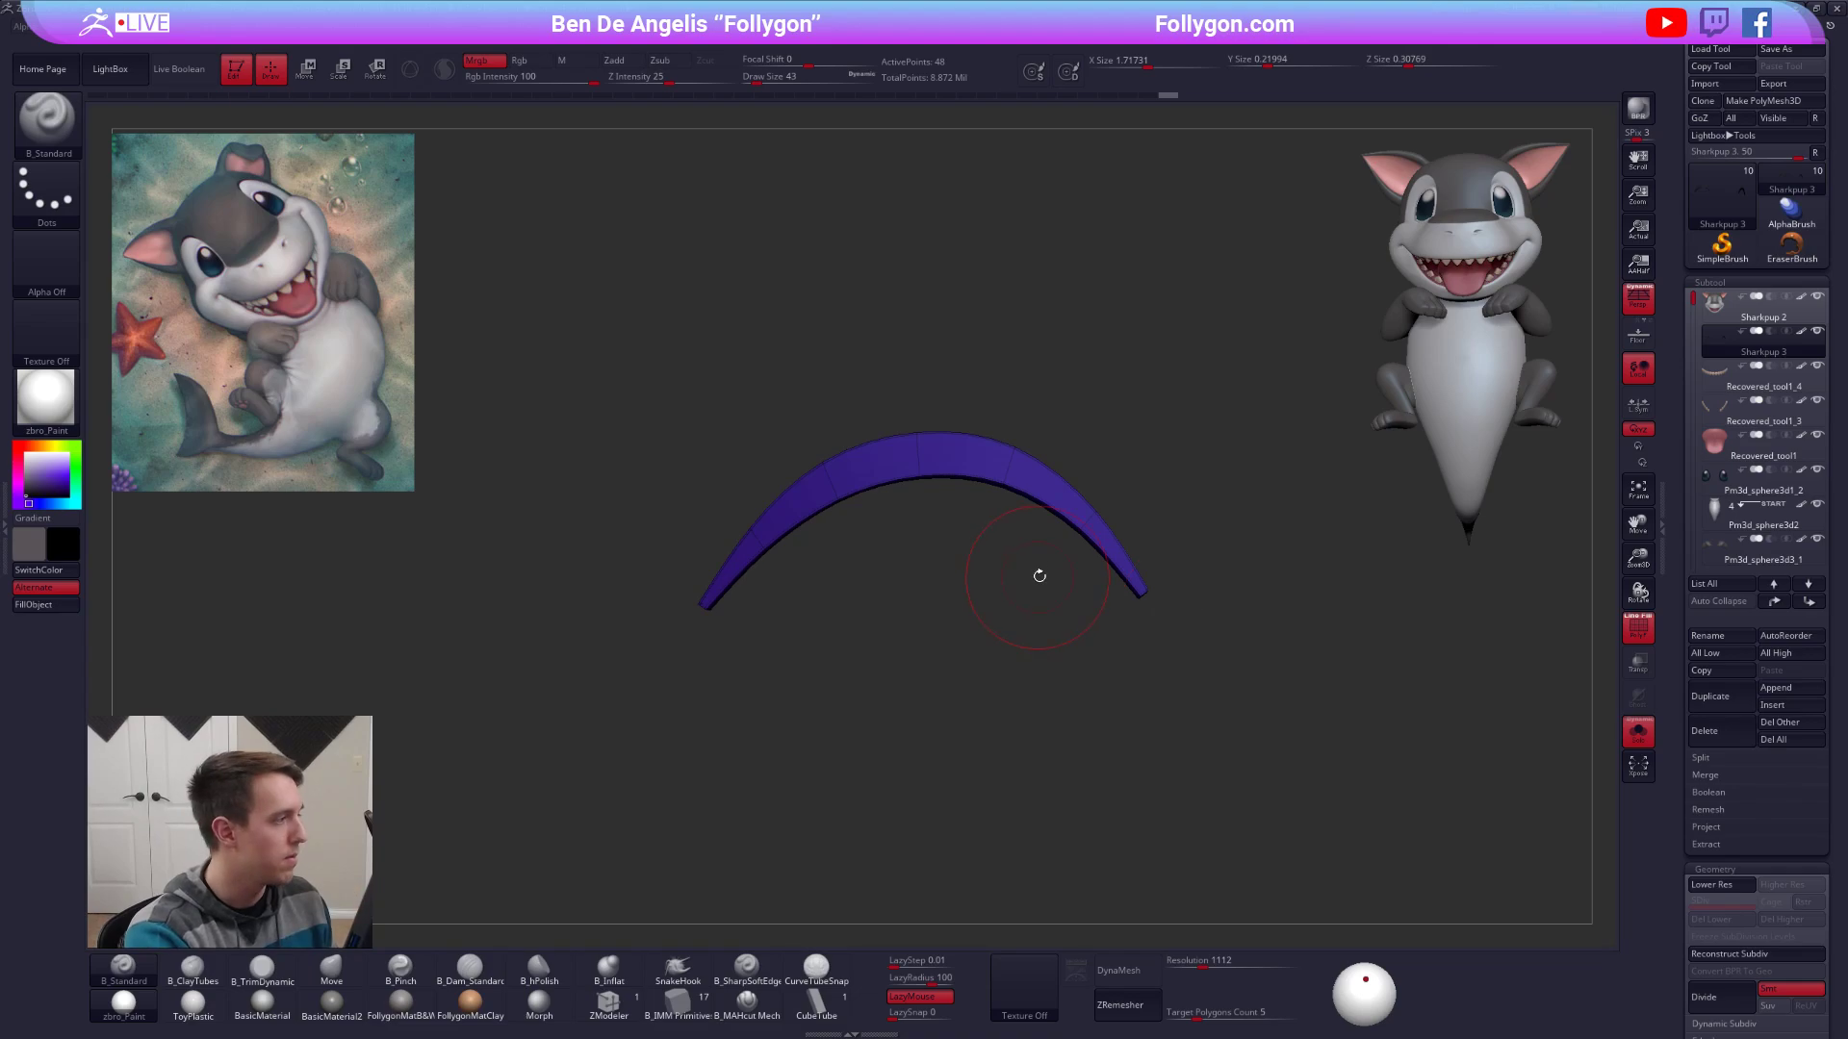
Check the unsmoothed eyebrow, turn dynamic subdivision back on and reshape both tips with the Move brush at draw size 81.
mouse_move(1040, 576)
mouse_down()
mouse_move(1114, 540)
mouse_move(1049, 495)
mouse_move(1076, 524)
mouse_up()
key(space)
mouse_move(1003, 414)
ctrl+mouse_down()
mouse_move(775, 310)
mouse_move(857, 601)
mouse_move(1069, 621)
mouse_move(999, 354)
mouse_move(767, 497)
mouse_move(827, 535)
mouse_move(893, 541)
ctrl+mouse_up()
key(shift+d)
mouse_move(779, 447)
ctrl+mouse_down()
mouse_move(627, 445)
mouse_move(640, 462)
ctrl+mouse_up()
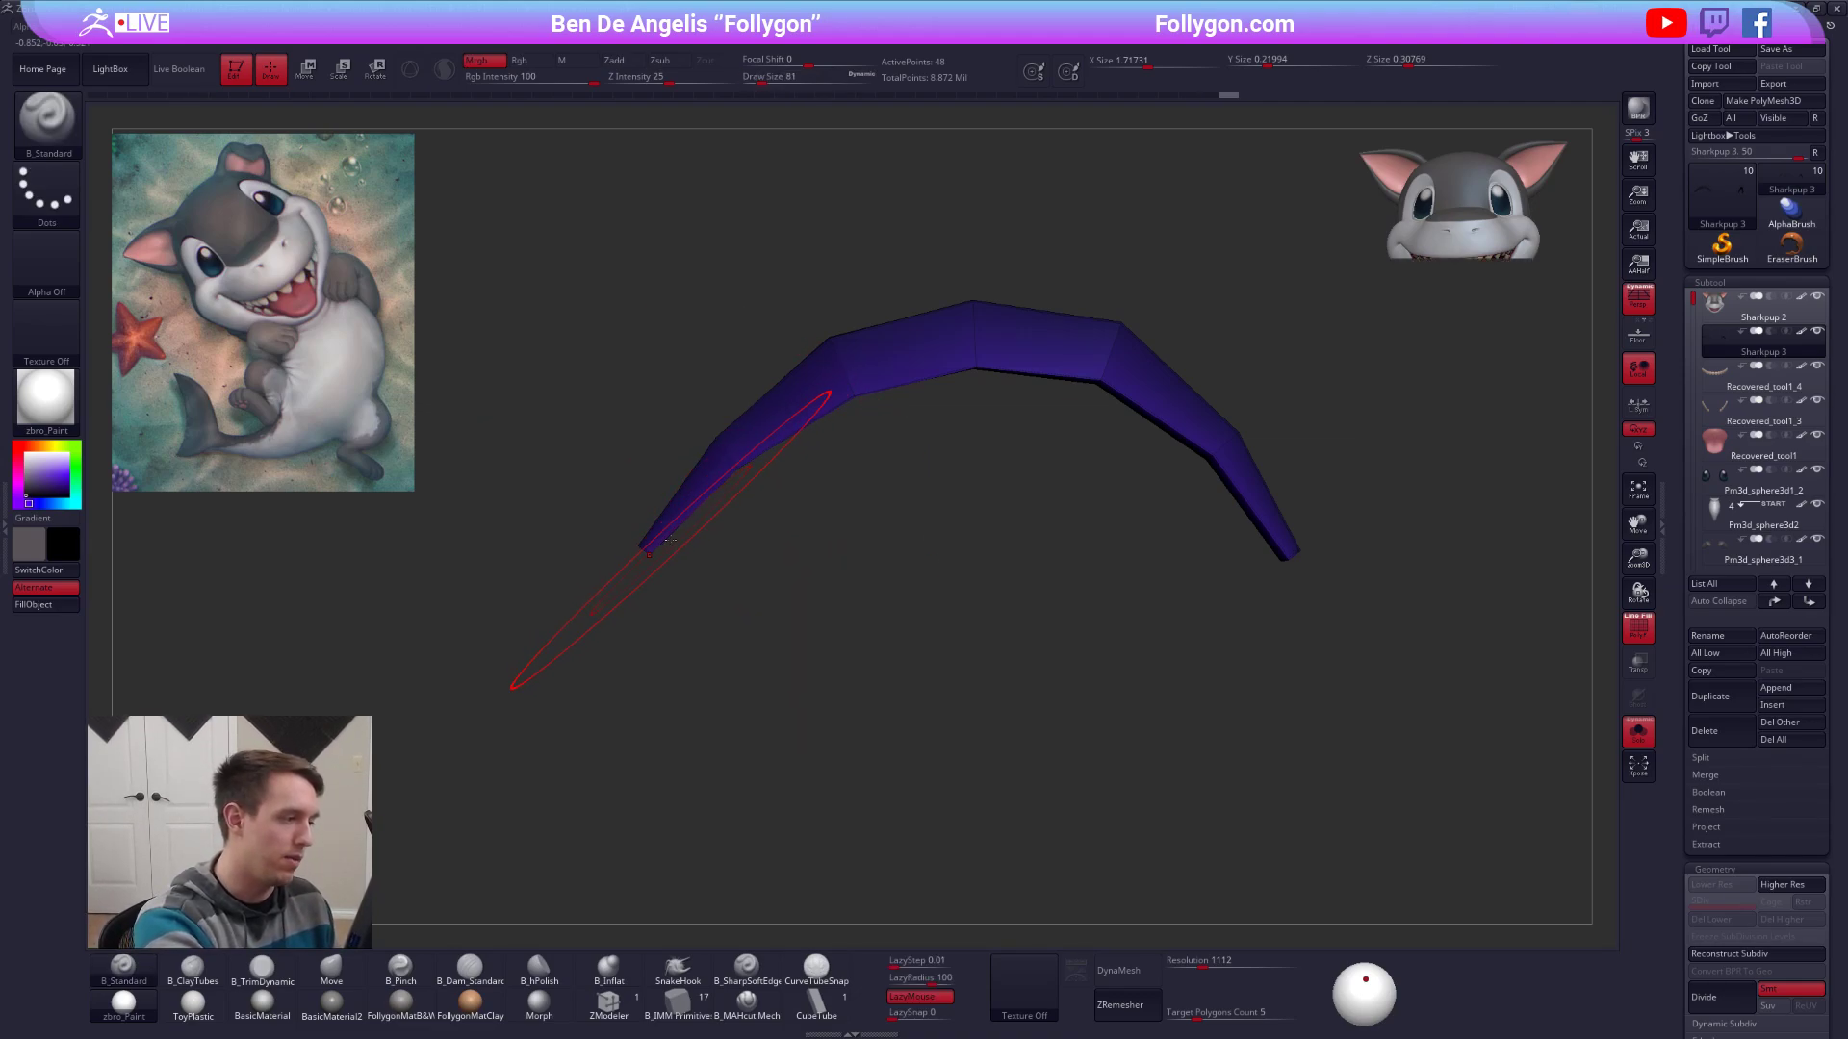
key(d)
key(b)
key(m)
key(v)
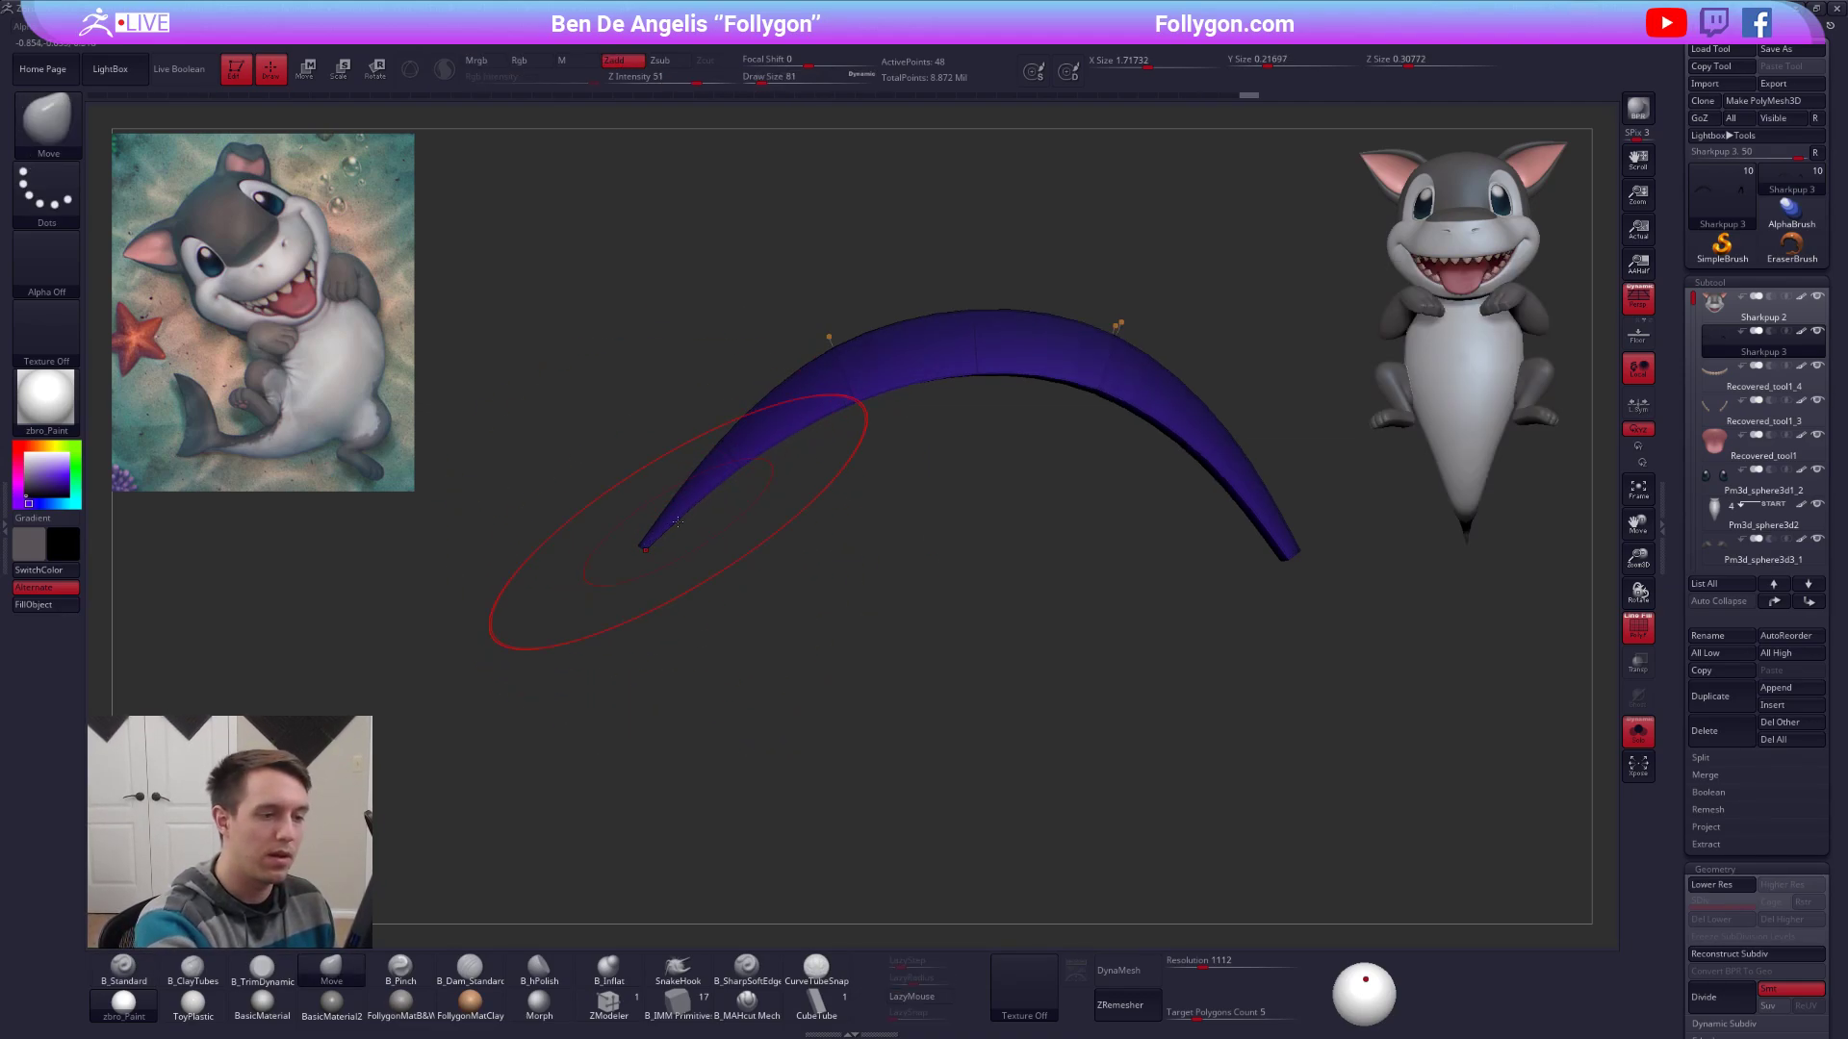
drag(1305, 558, 1203, 540)
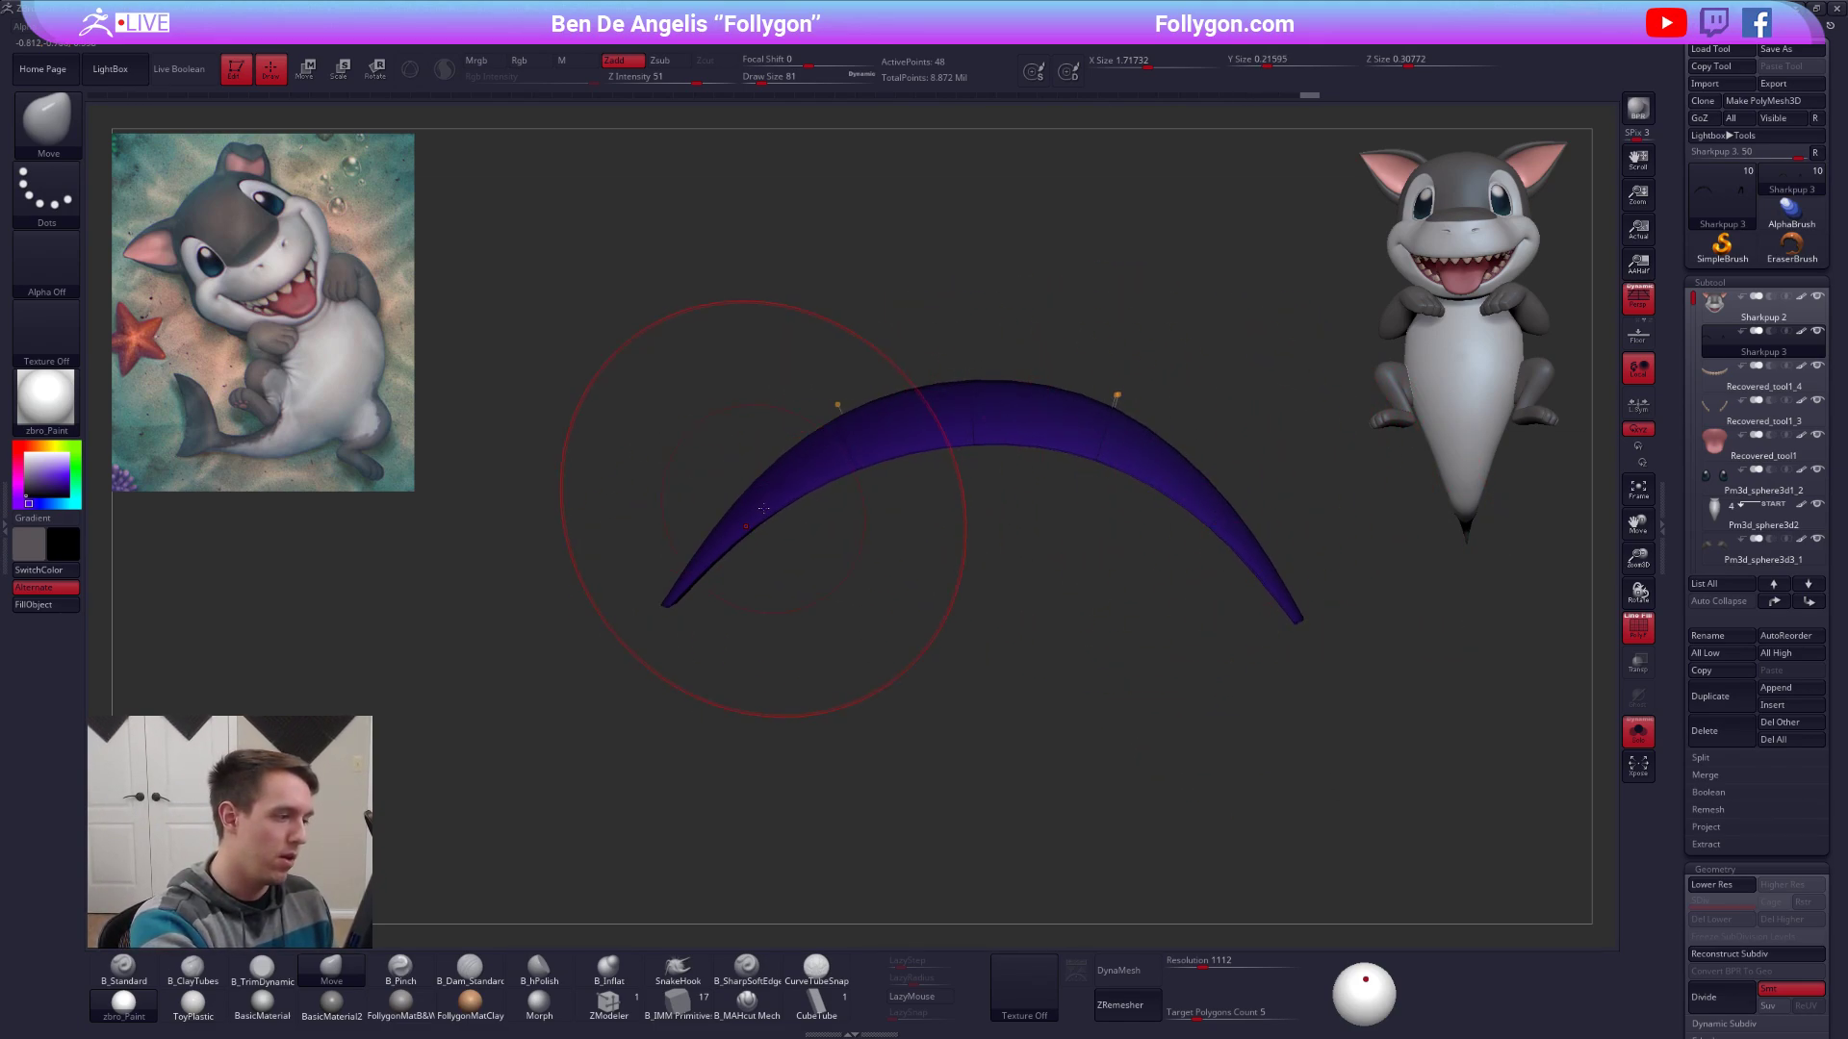
Examine the eyebrow on the head and in solo, hide the polyframe and review the whole character.
ctrl+right_drag(995, 444, 1001, 450)
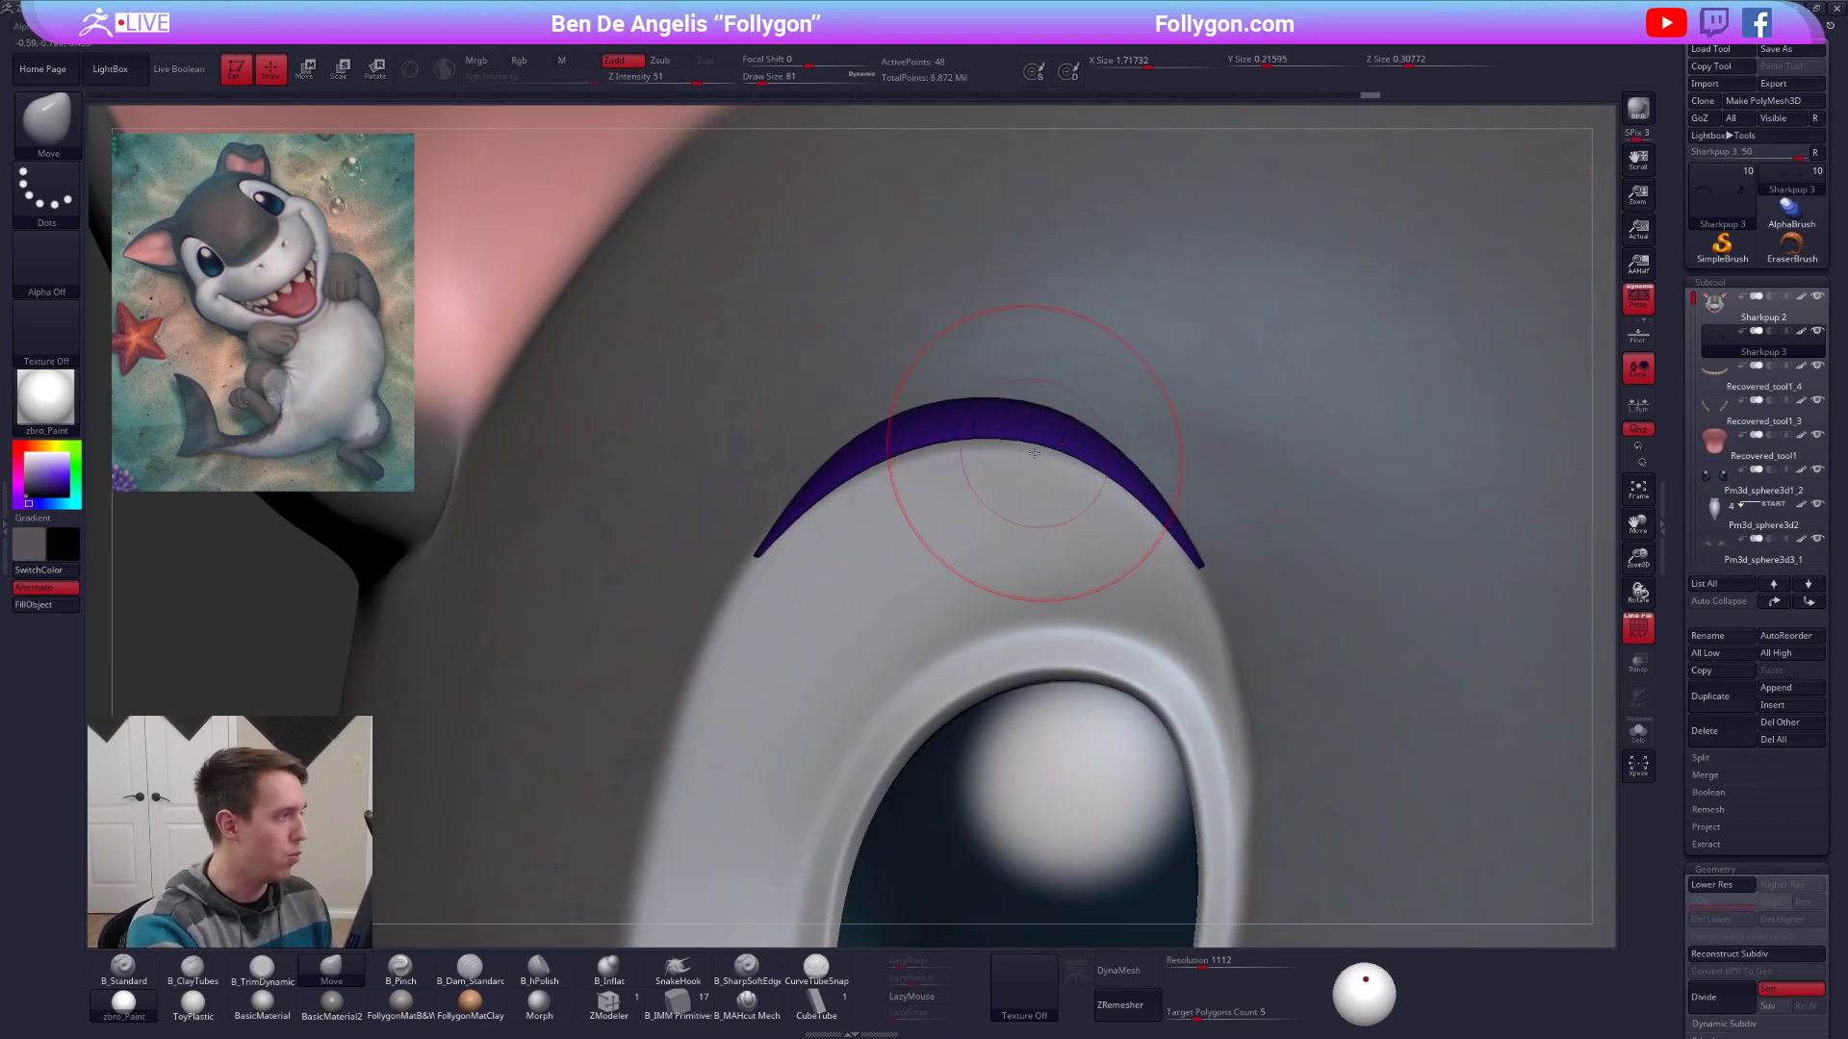
key(ctrl+shift+s)
key(space)
click(1130, 487)
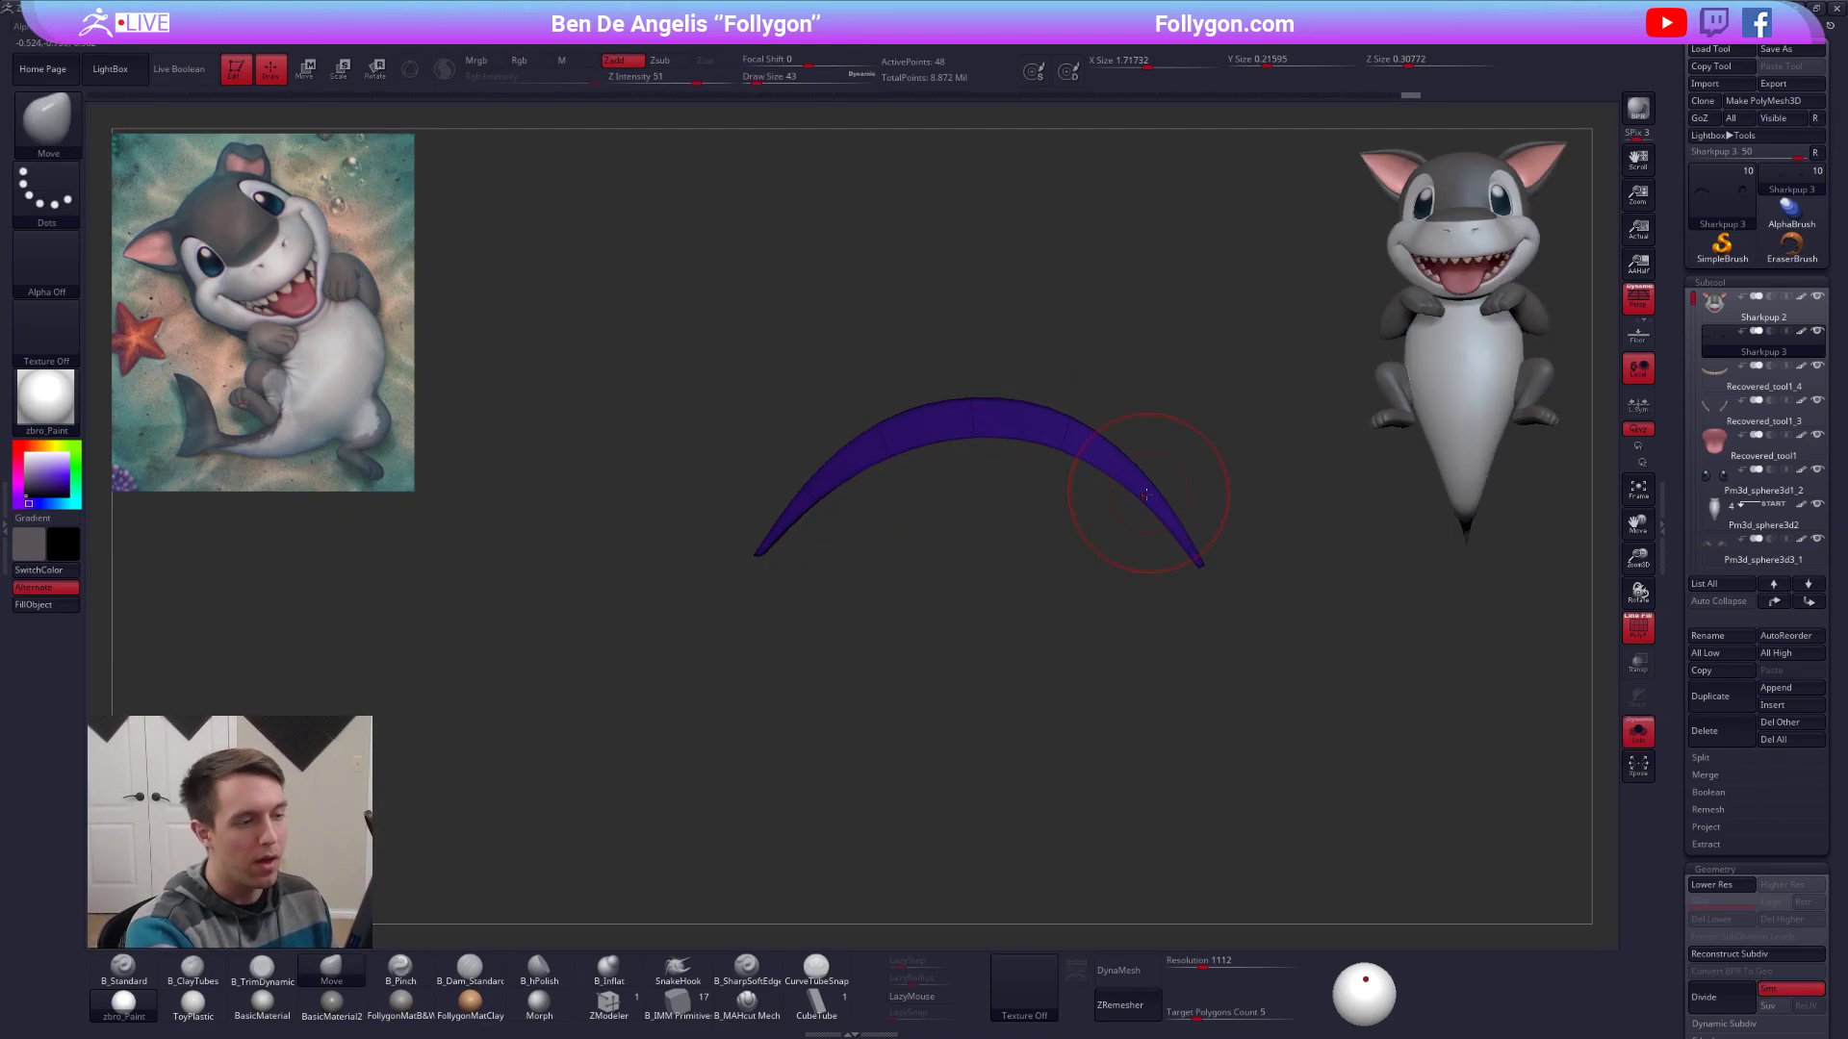
key(shift+f)
alt+drag(1229, 765, 1180, 536)
key(ctrl+shift+s)
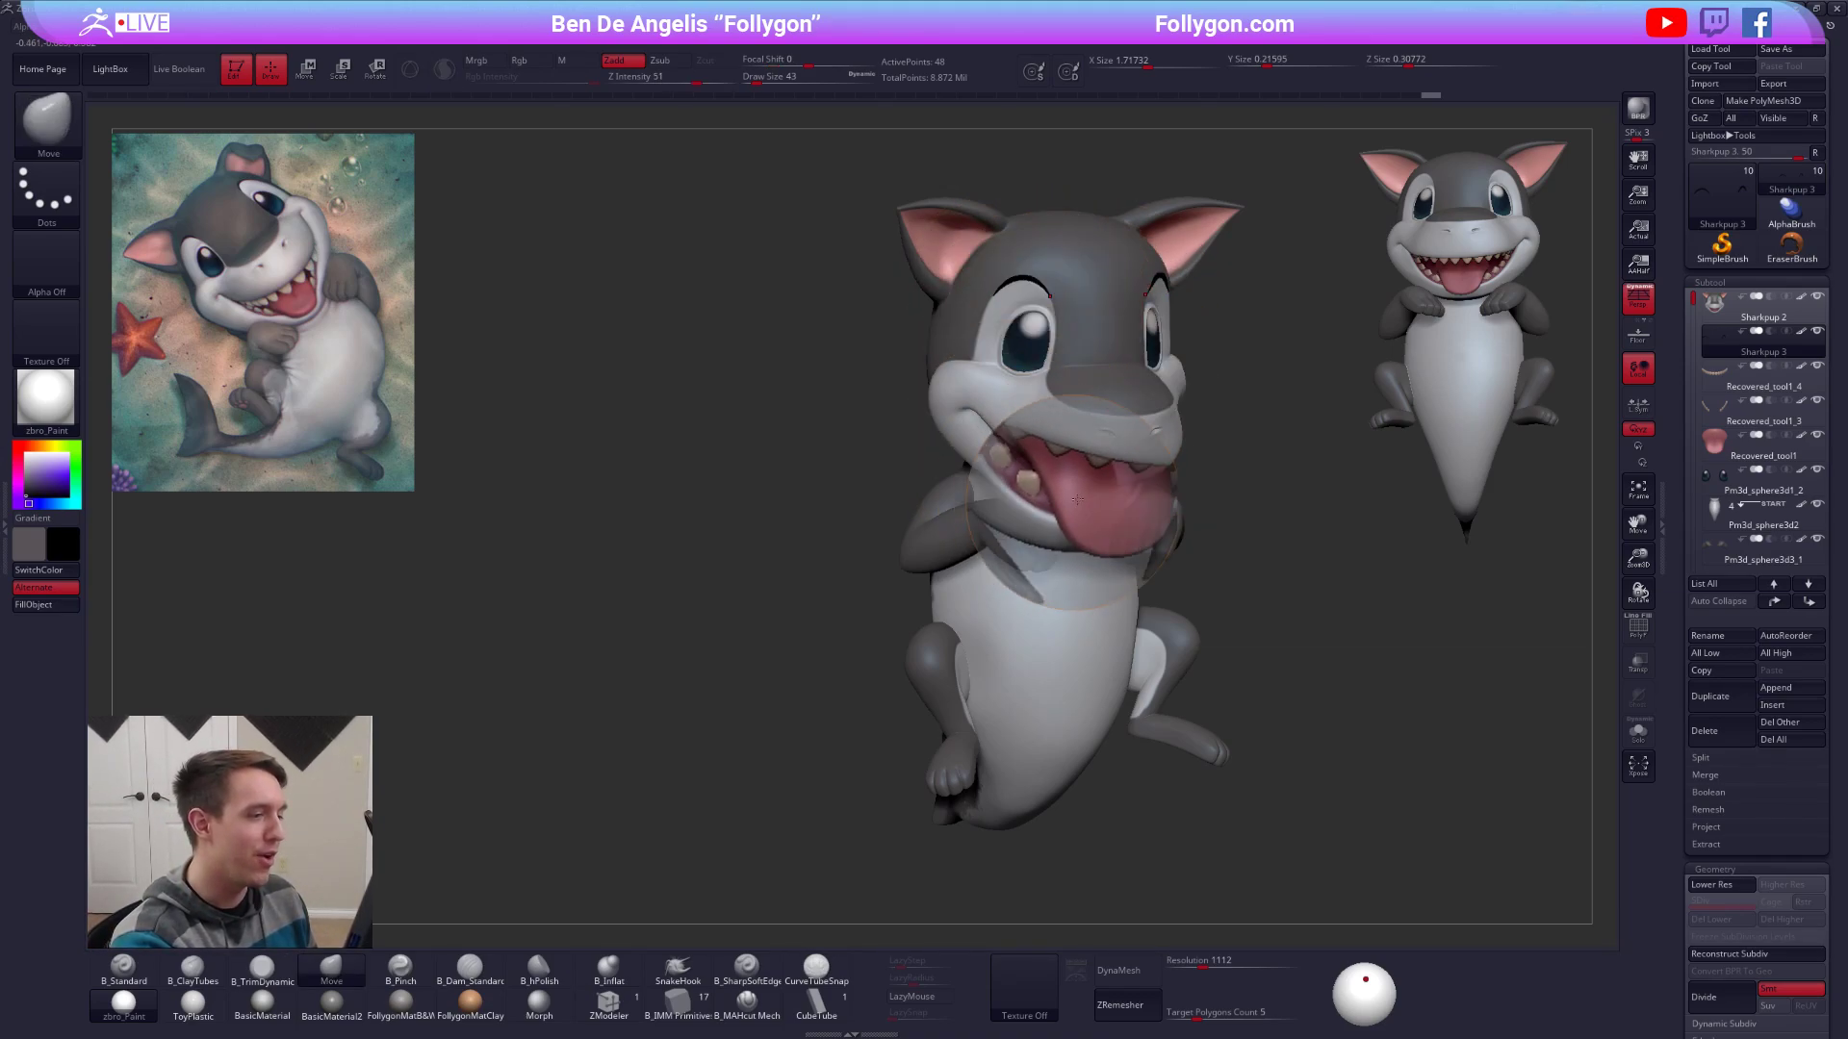
Look up the Magnify Glass settings in the preferences.
click(592, 46)
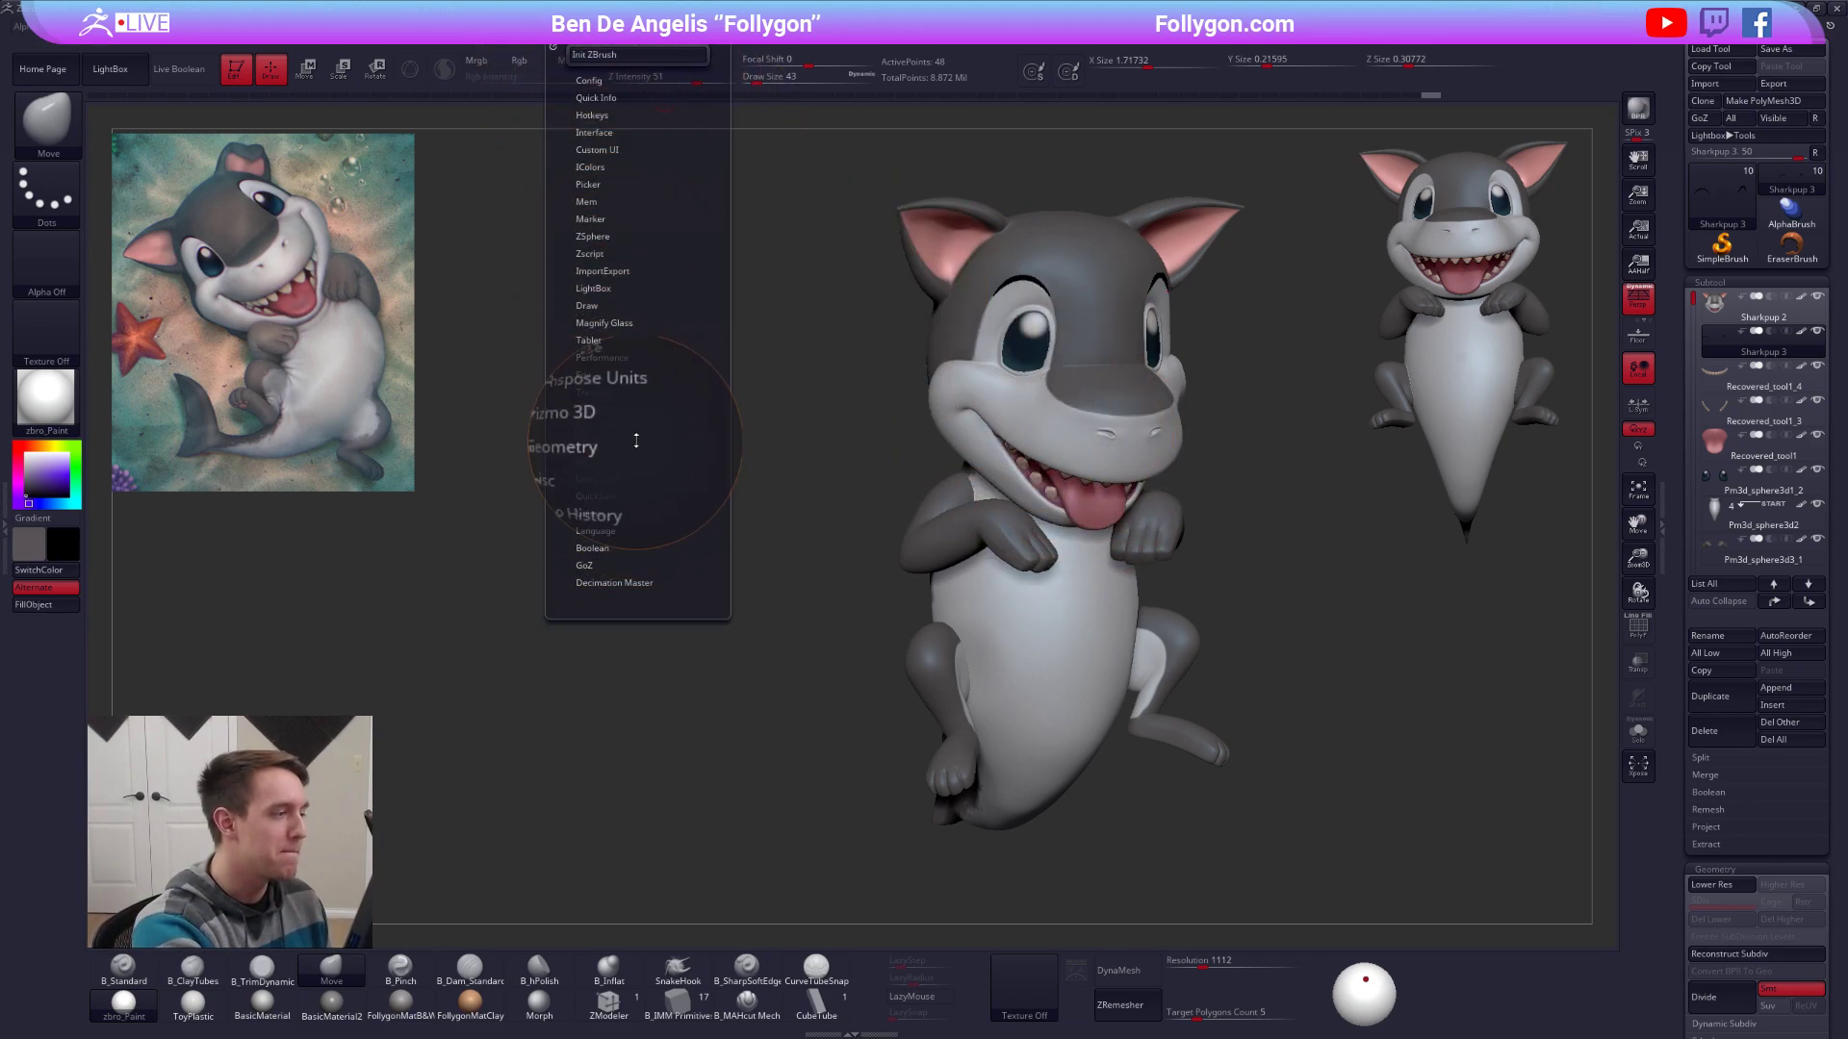
key(shift)
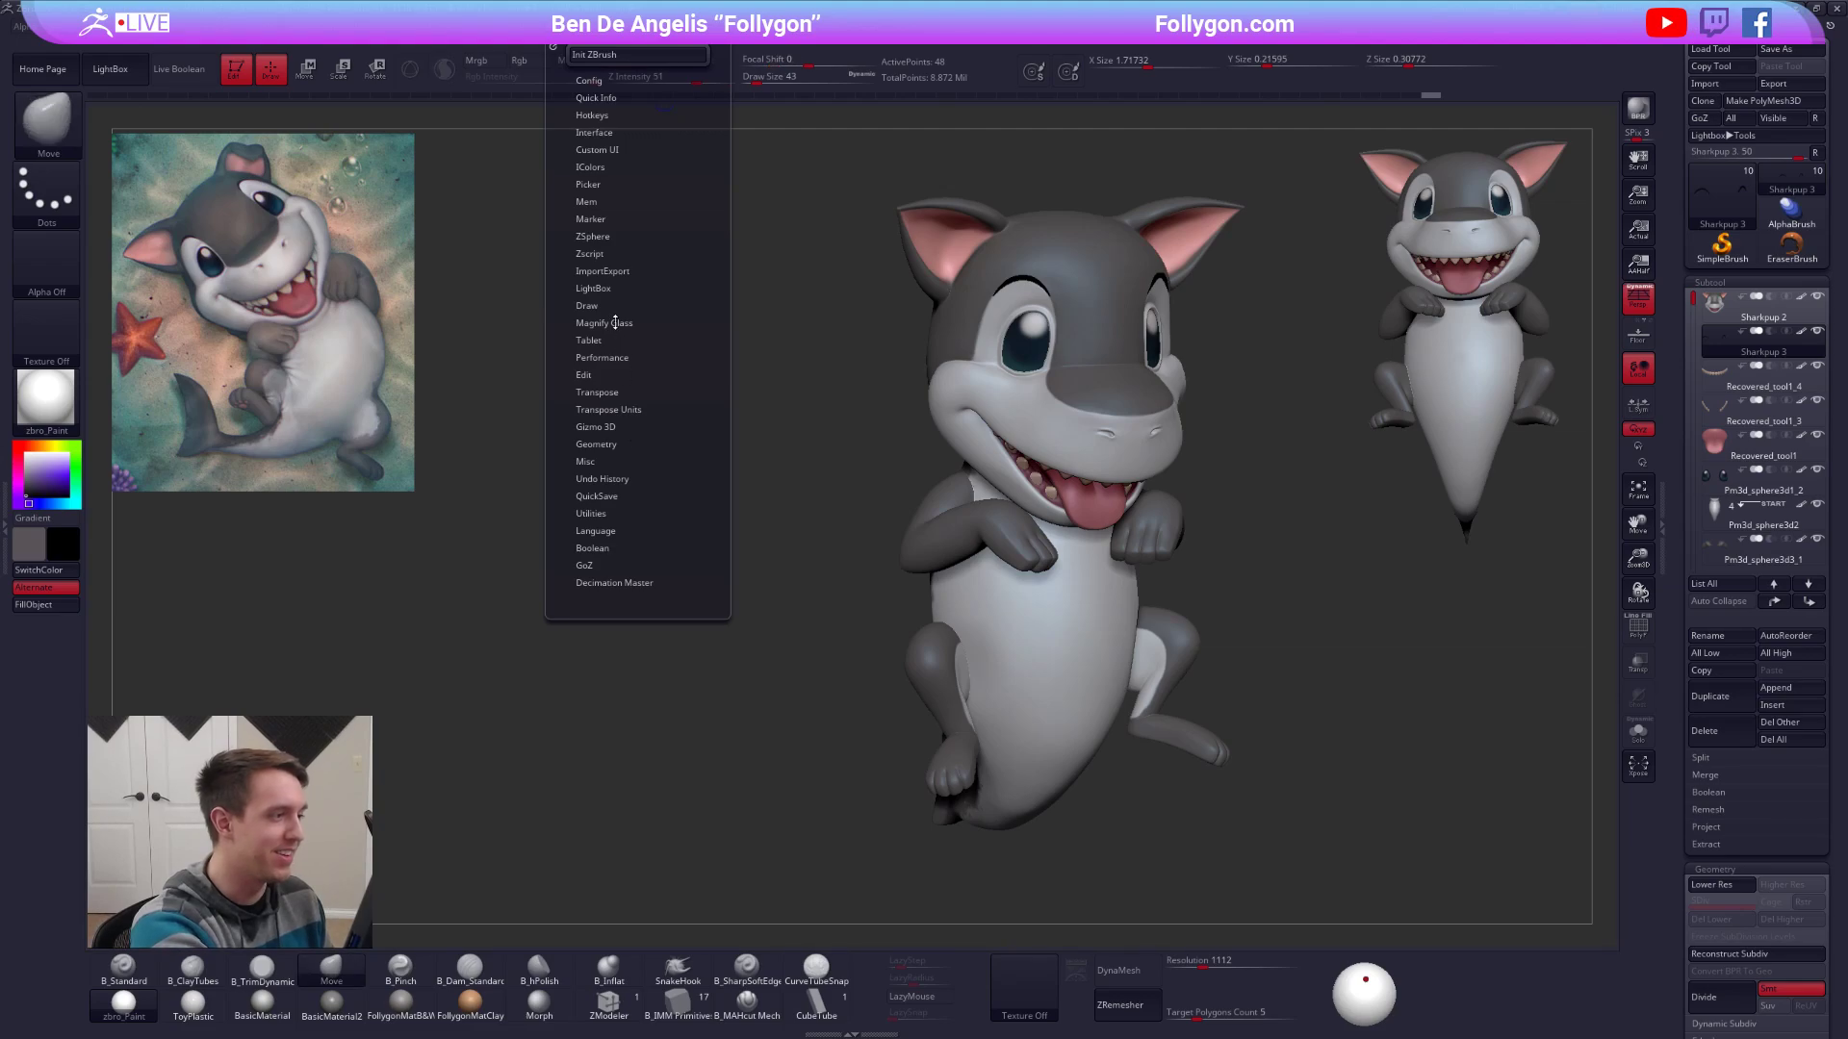
click(605, 323)
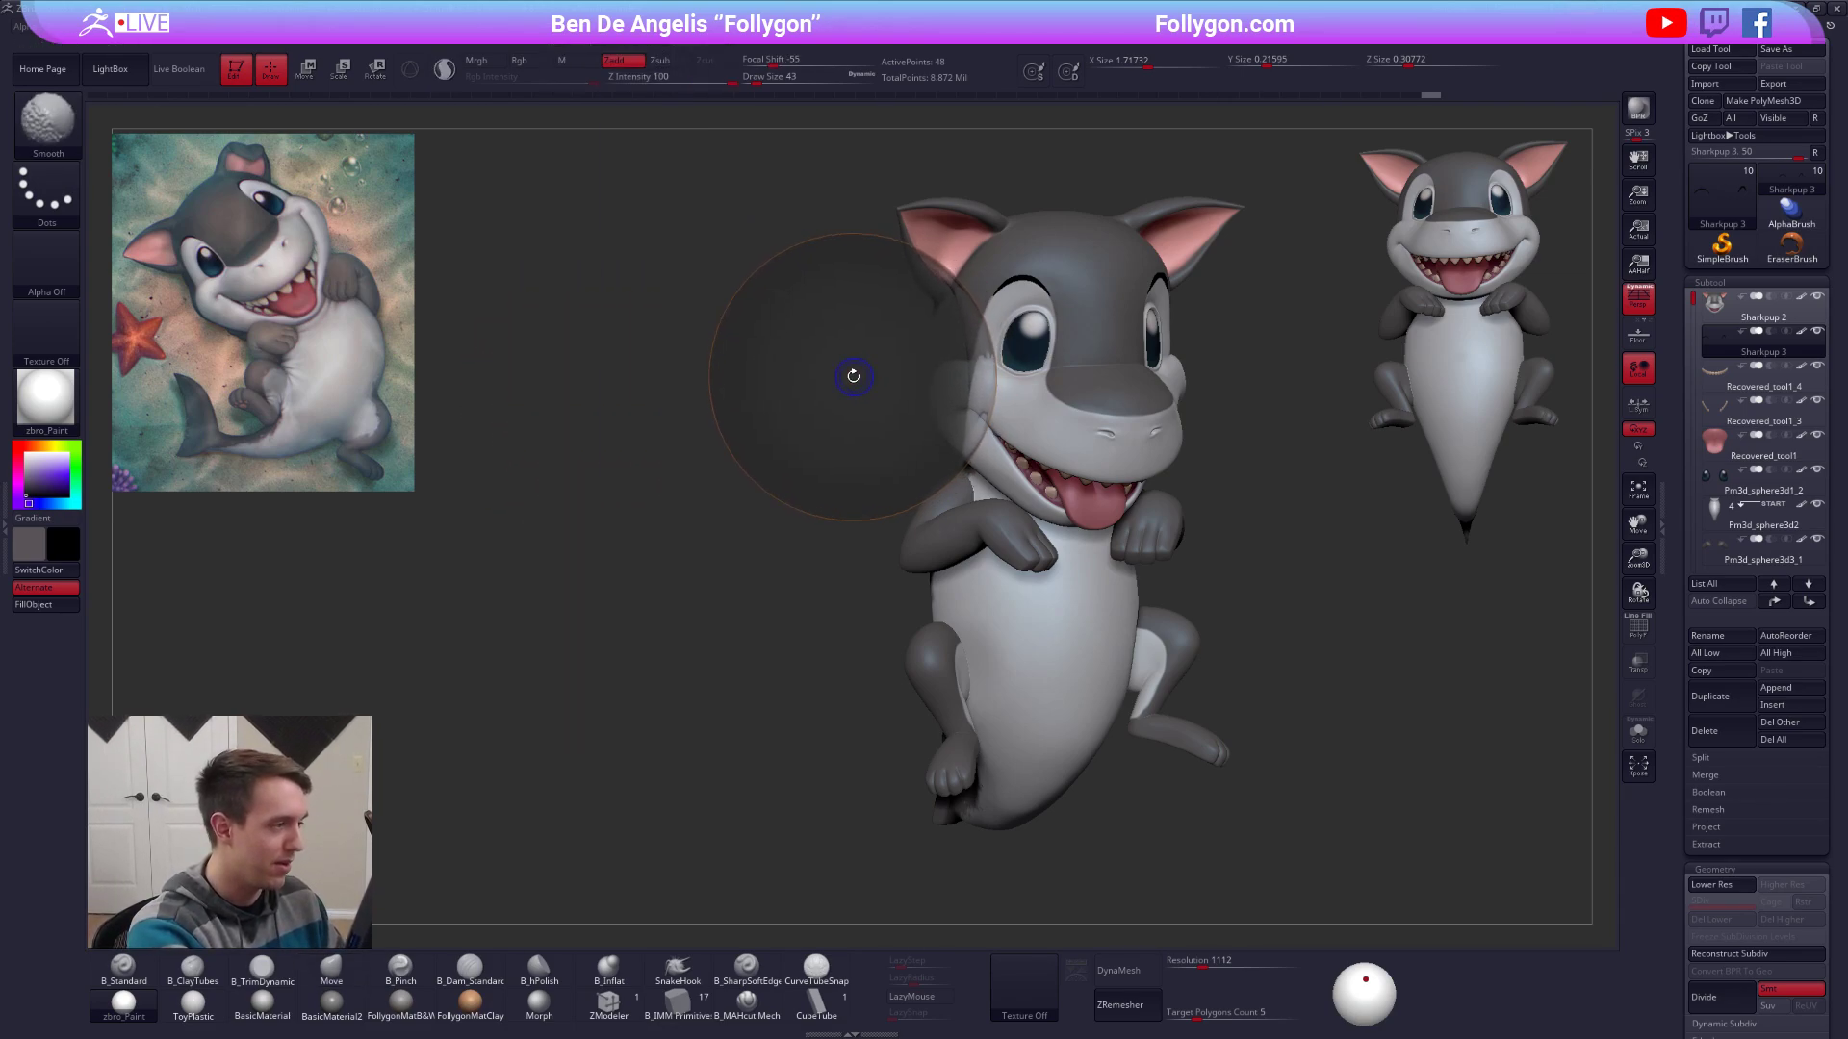
Nudge the middle of the eyebrow into place on the forehead with the Move brush at draw size 140.
alt+right_drag(1088, 452, 961, 587)
mouse_move(962, 587)
right_down()
mouse_move(1025, 578)
mouse_move(959, 625)
mouse_move(907, 443)
right_up()
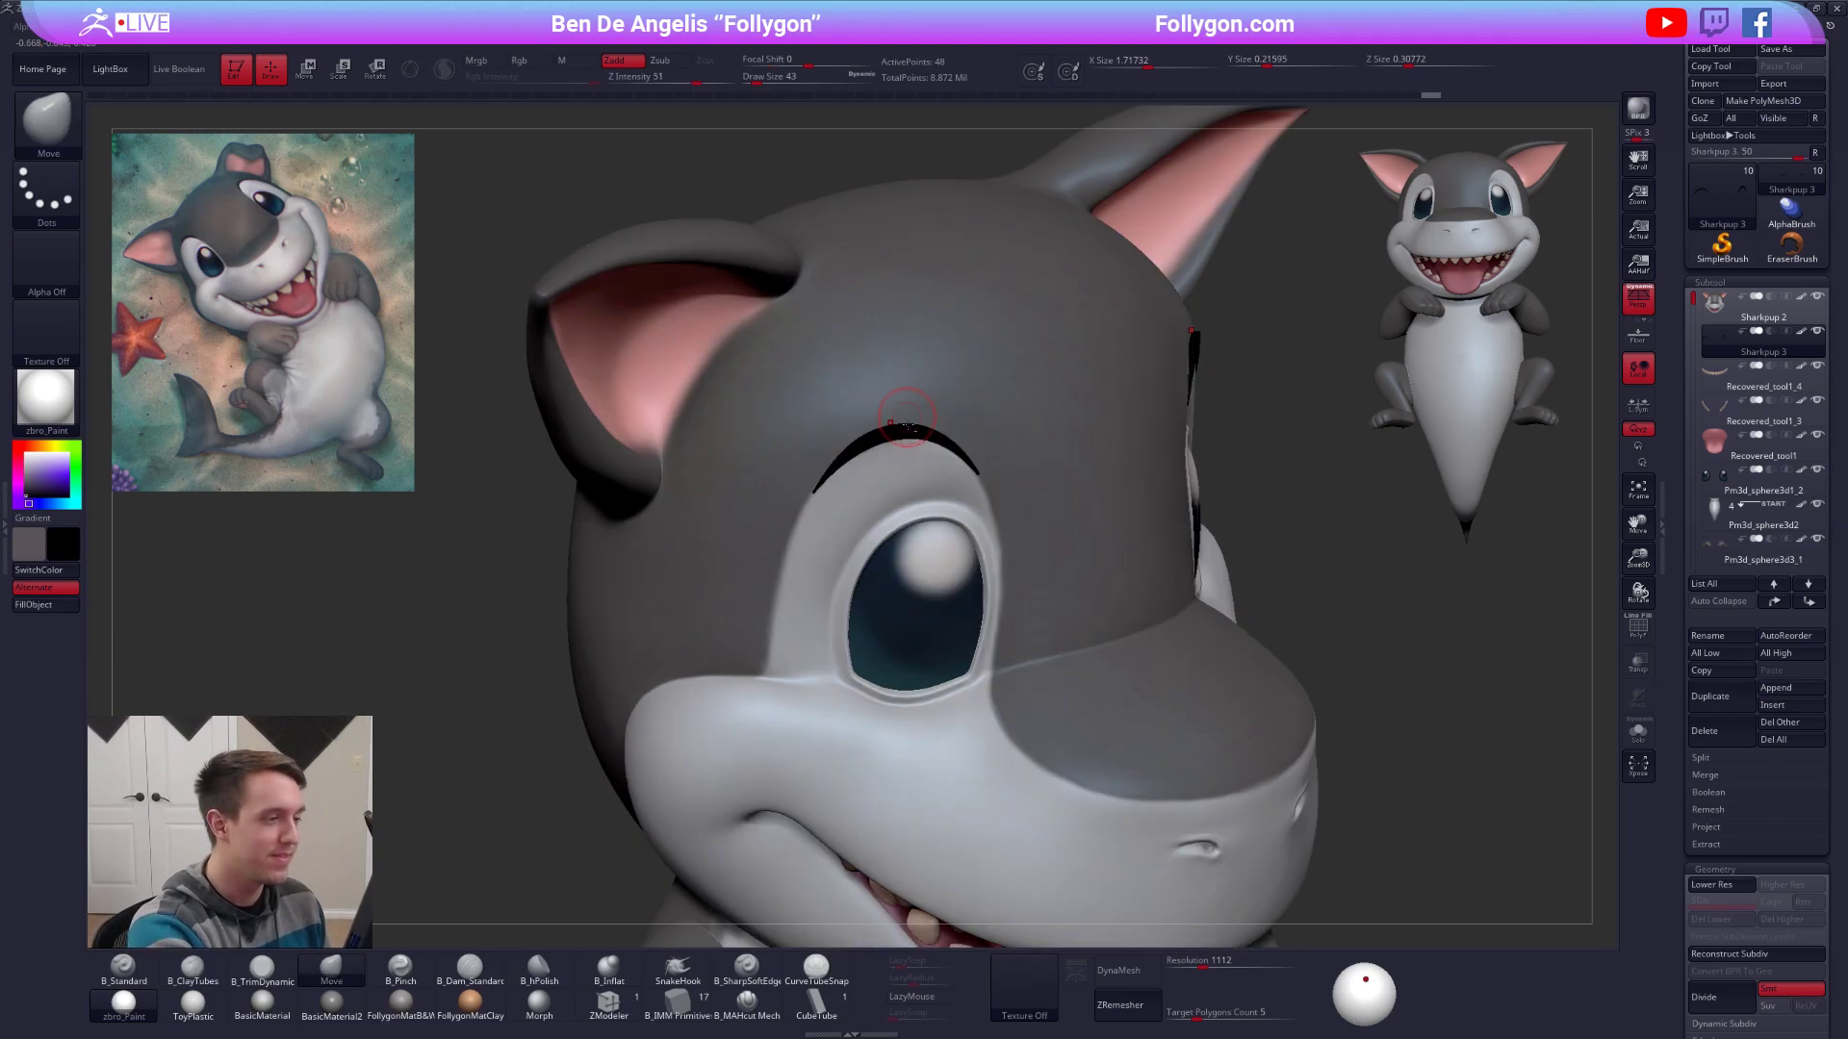
right_click(906, 441)
drag(907, 441, 917, 441)
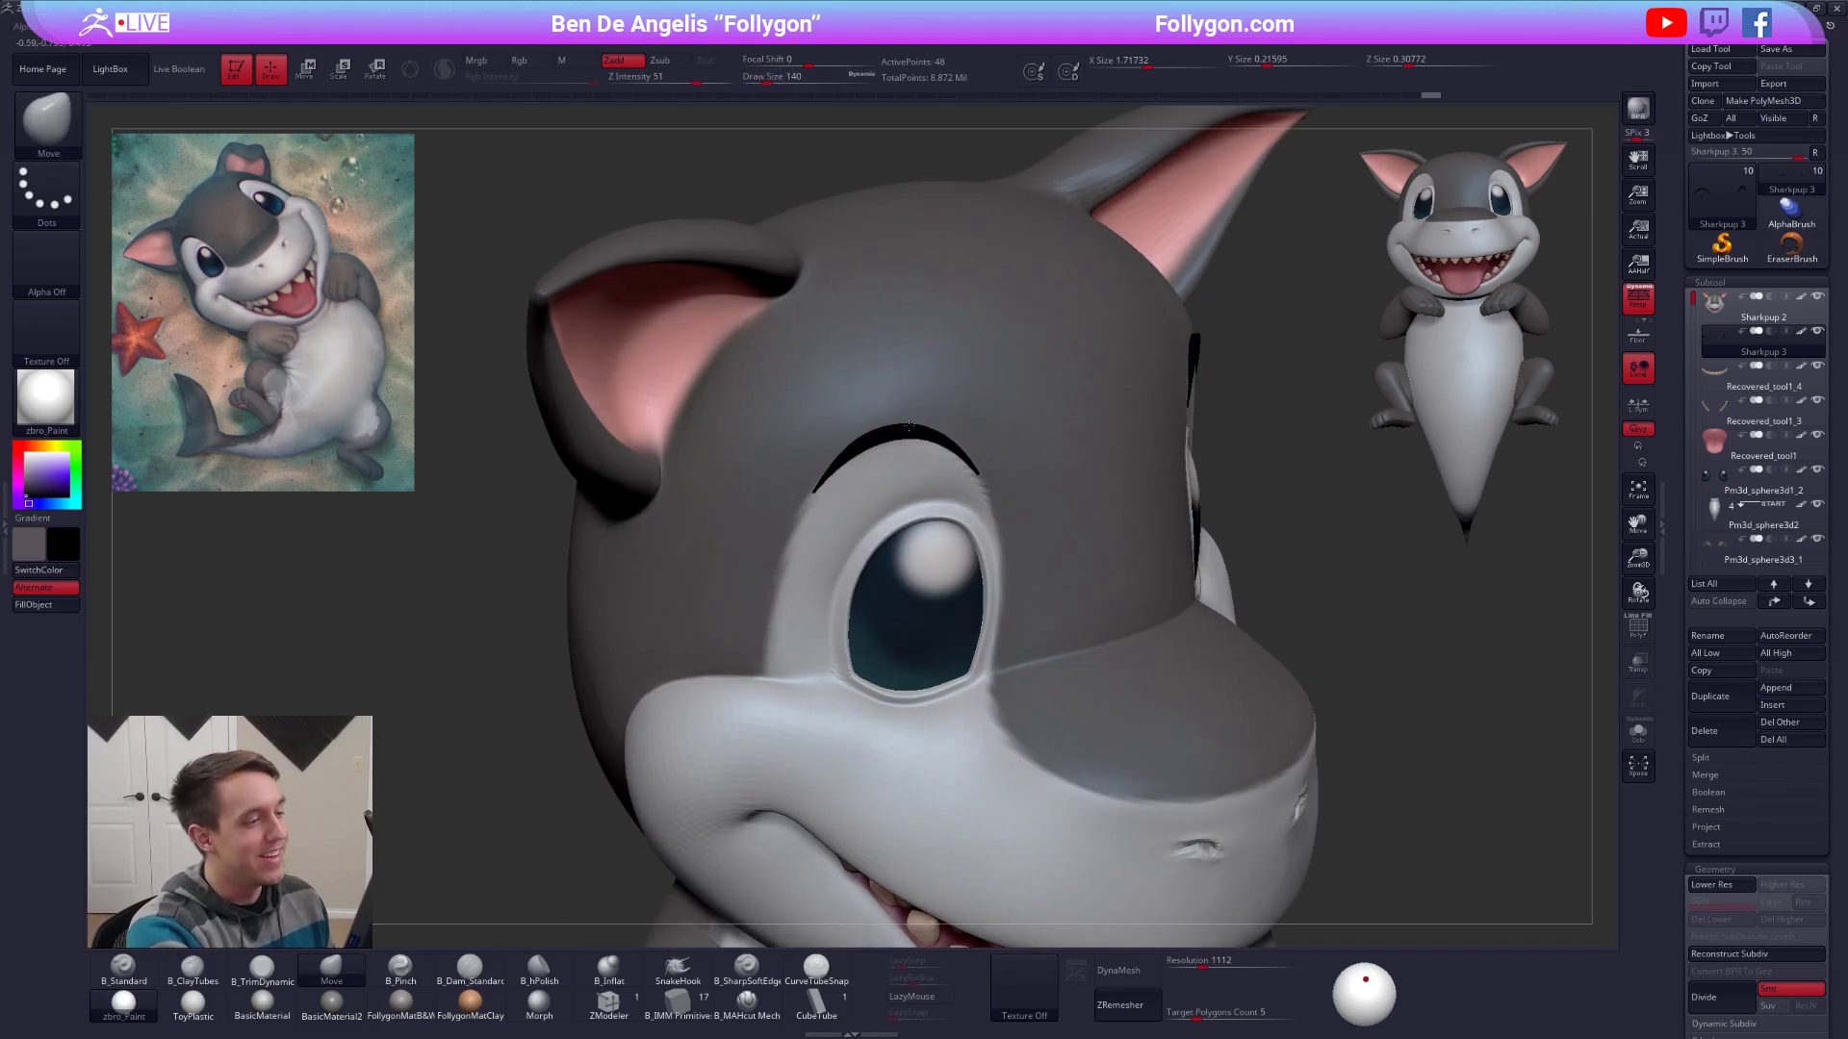
right_drag(967, 481, 905, 468)
drag(896, 415, 900, 421)
ctrl+right_drag(1053, 498, 1135, 423)
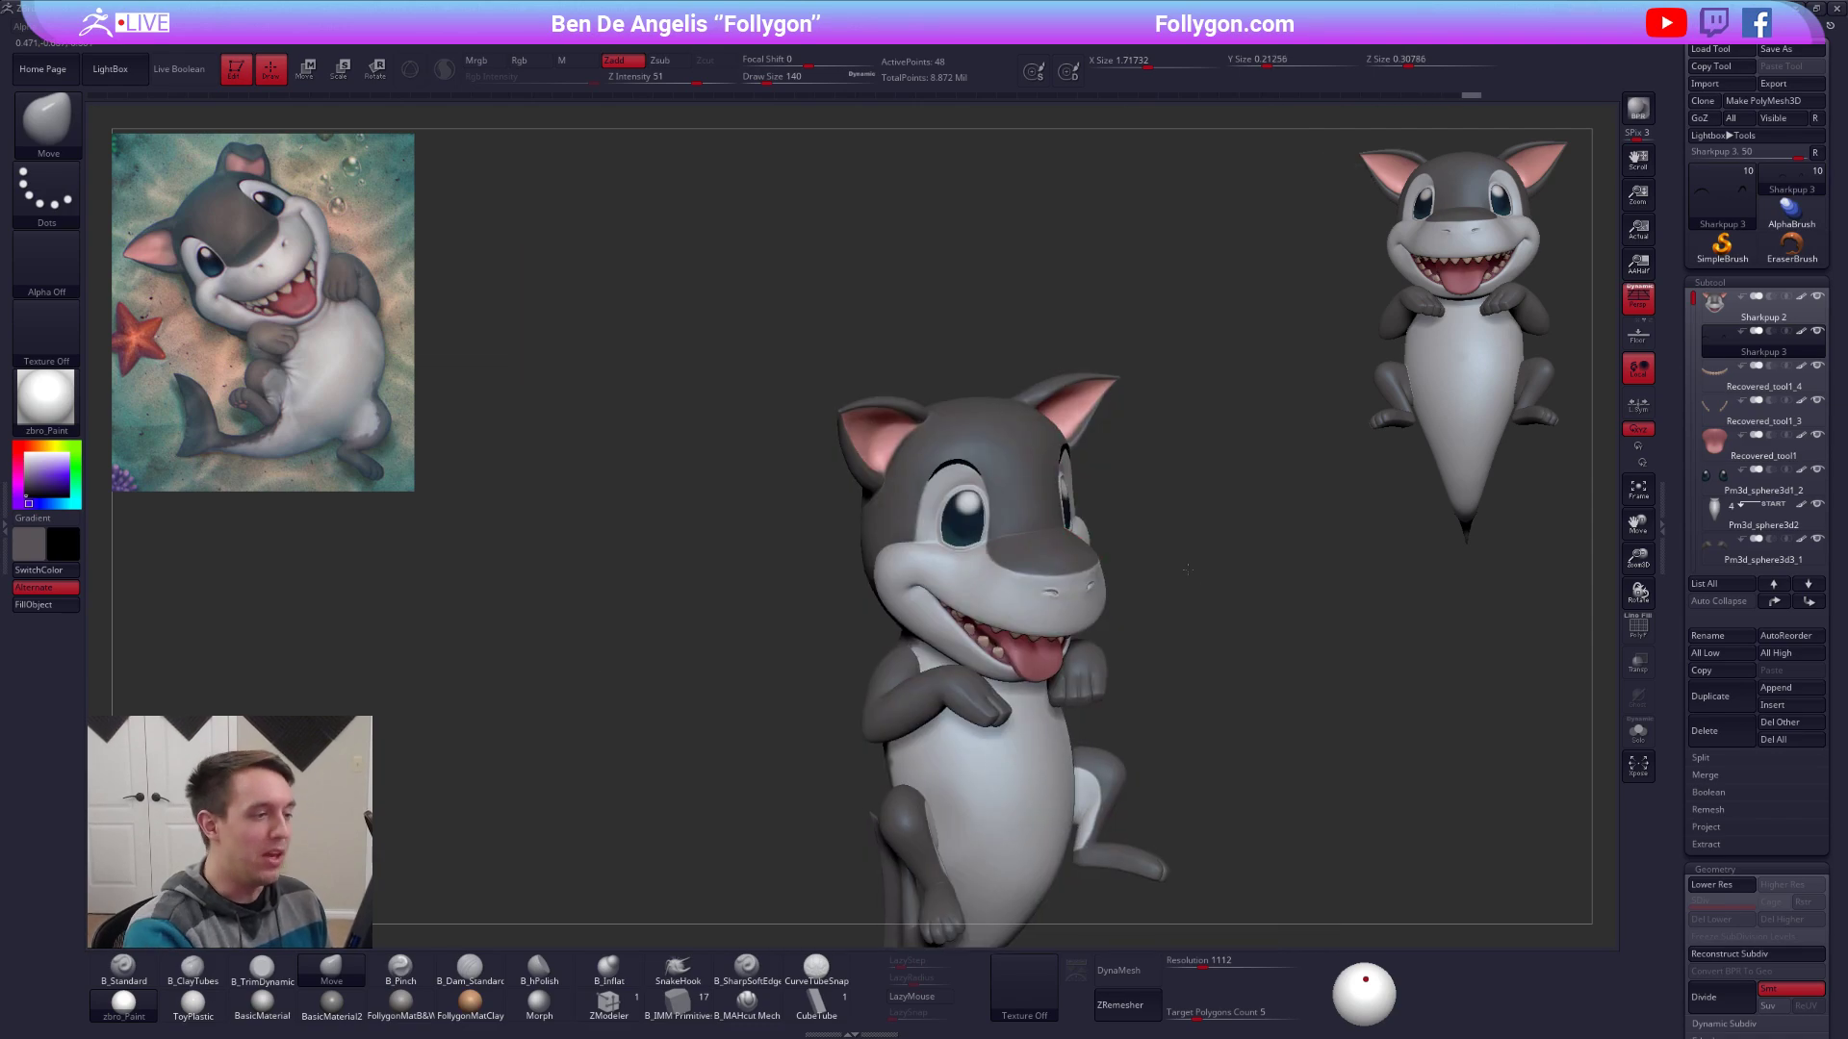
Set the draw size to 447, choose SelectLasso as the selection brush and swap the main and secondary colours.
shift+right_drag(1260, 628, 1207, 651)
alt+right_drag(1207, 651, 1093, 549)
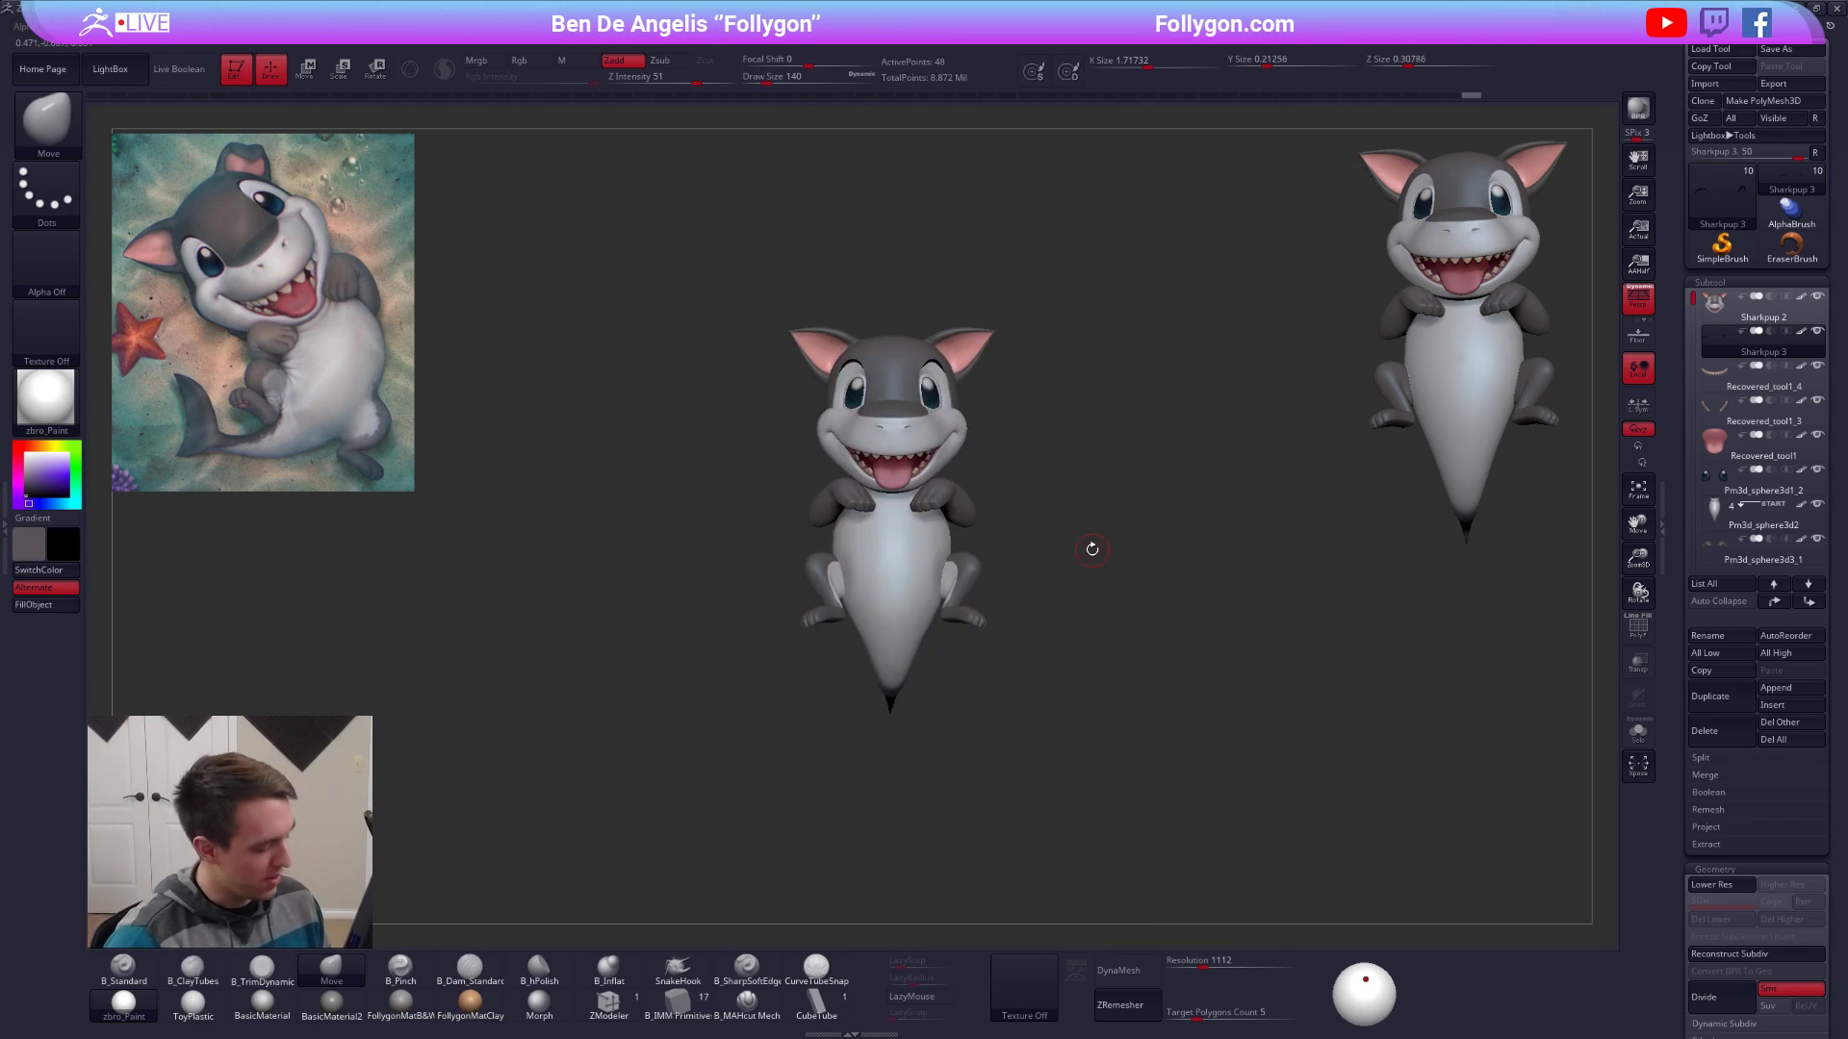
key(ctrl+n)
alt+right_drag(975, 564, 983, 584)
key(space)
drag(995, 531, 1004, 531)
key(ctrl+f)
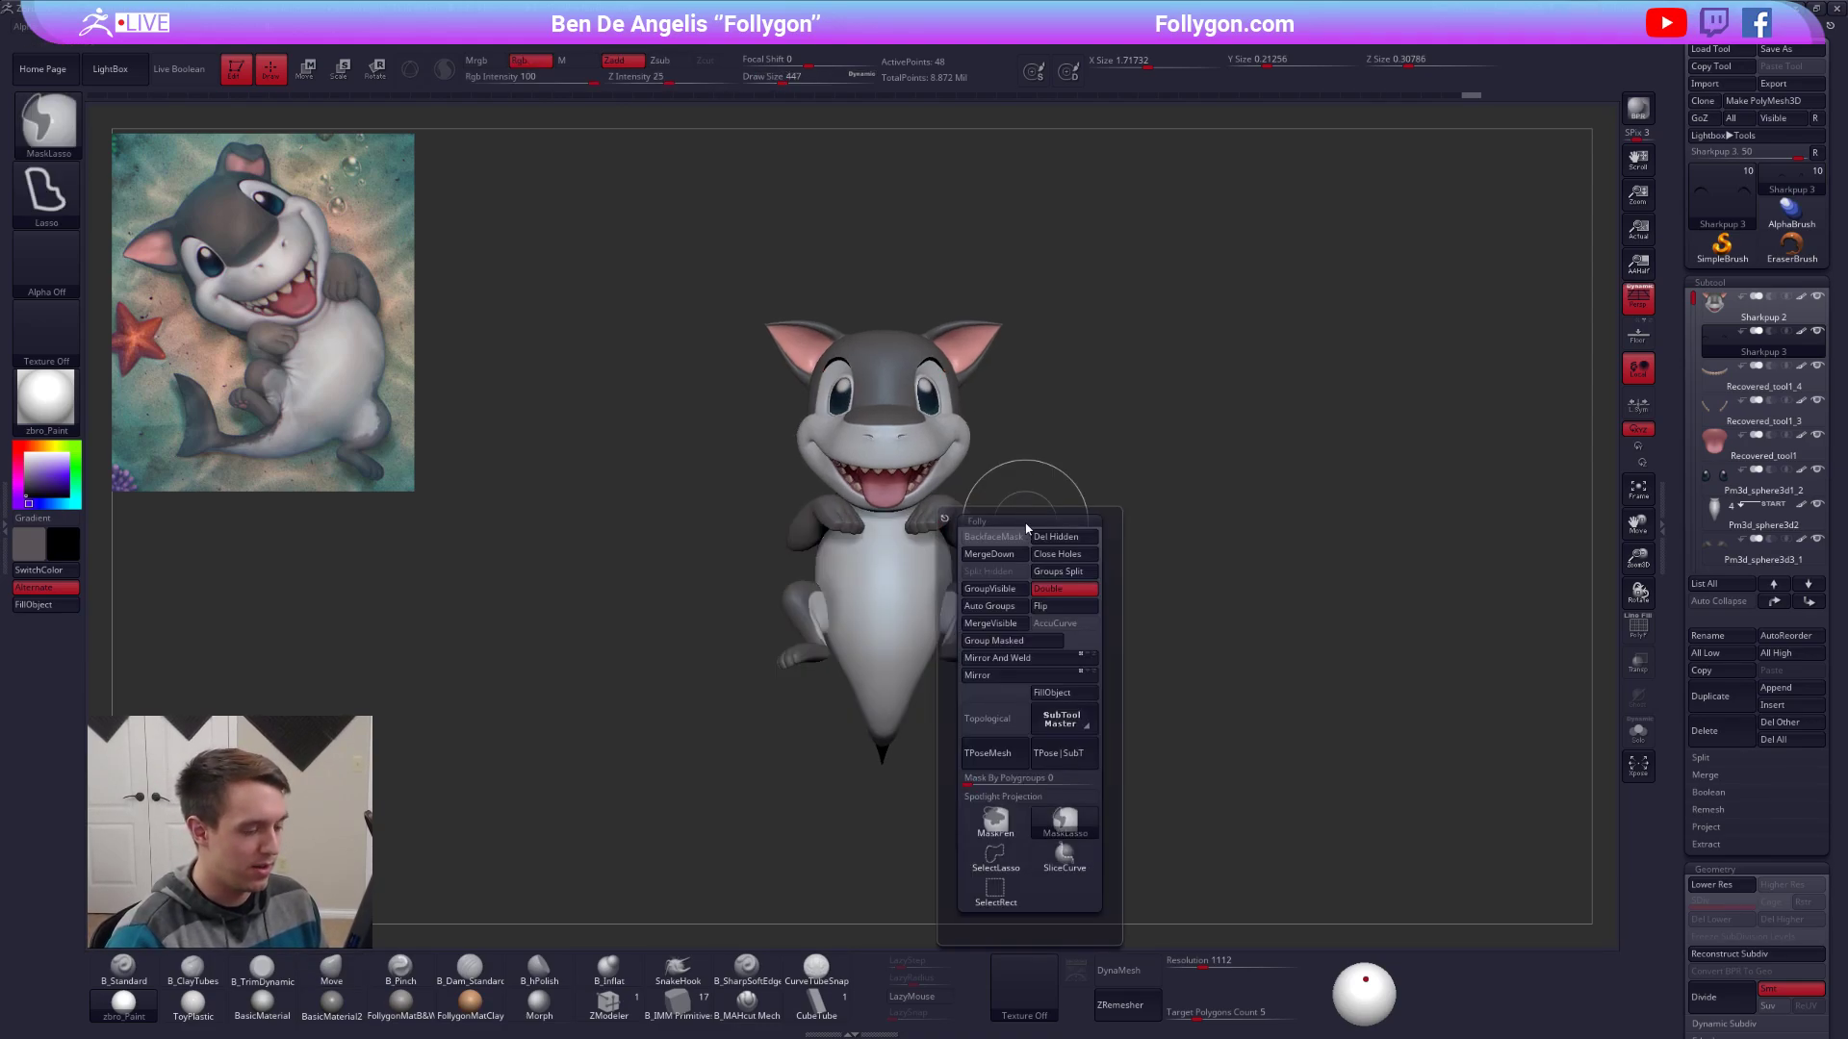
ctrl+shift+click(1003, 858)
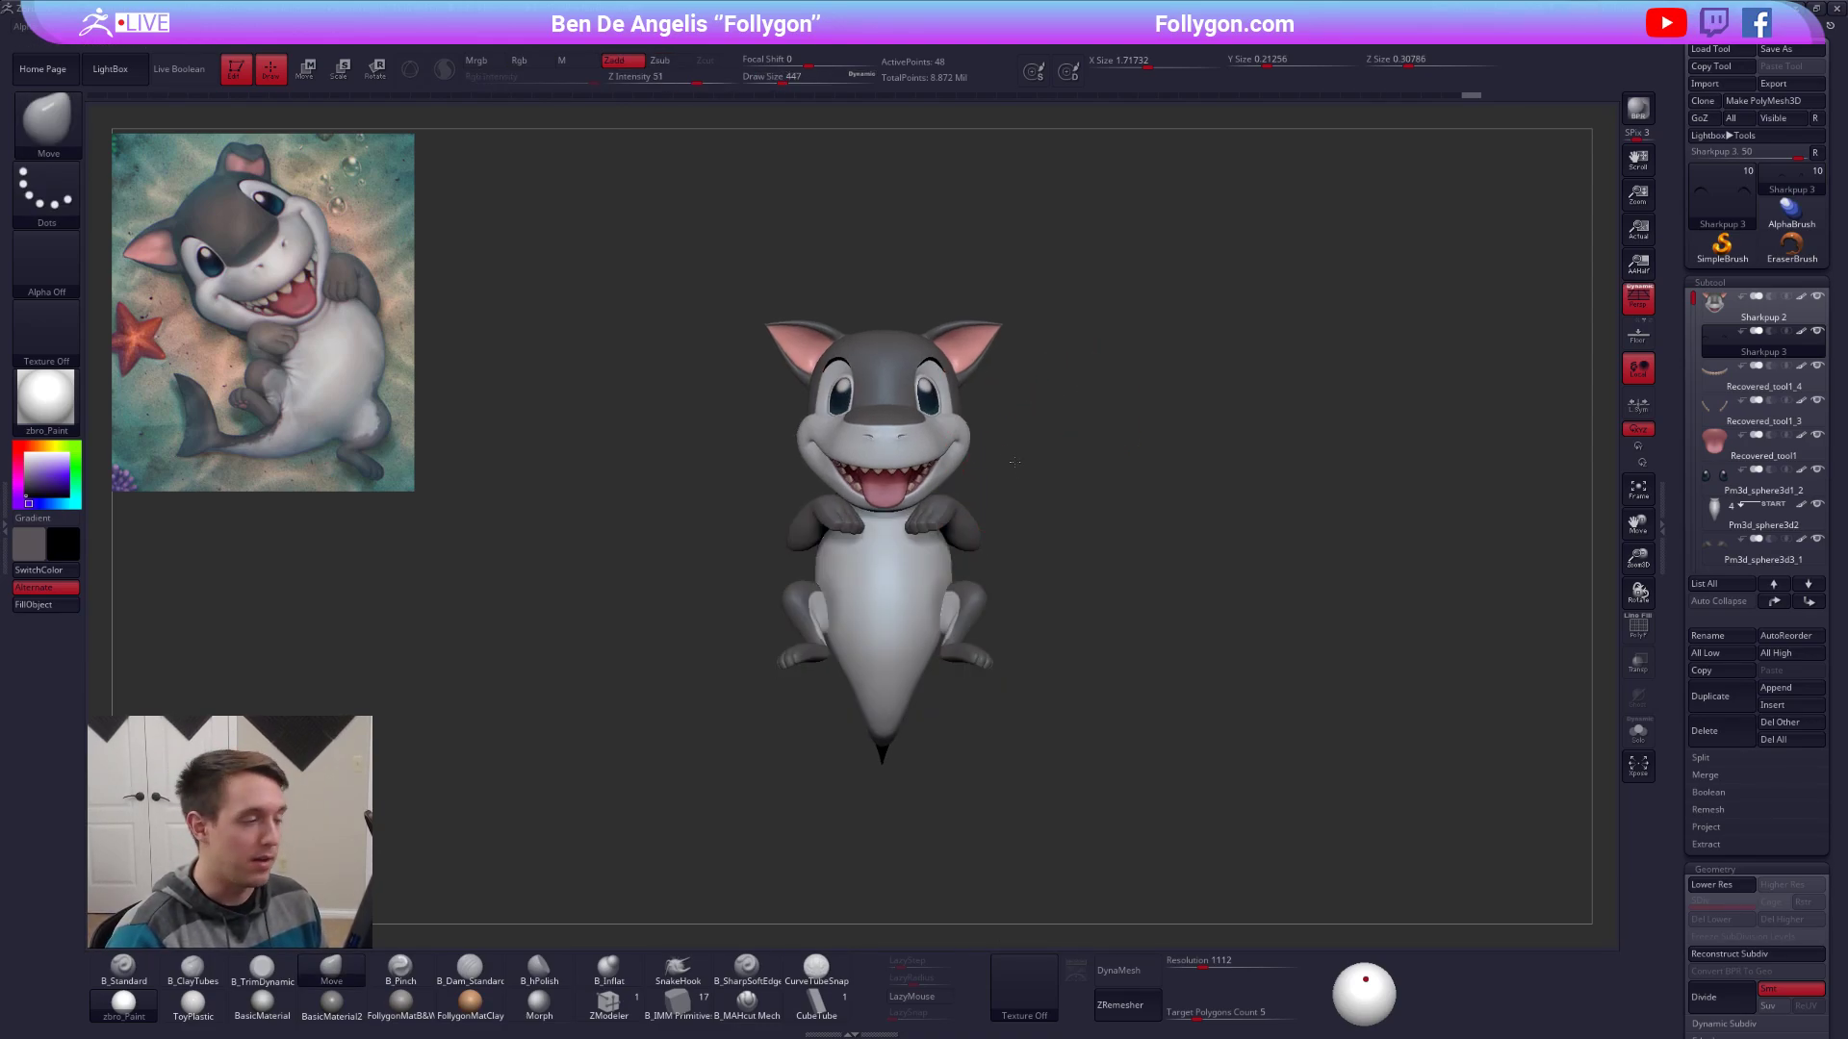
ctrl+right_drag(1015, 462, 1142, 445)
key(v)
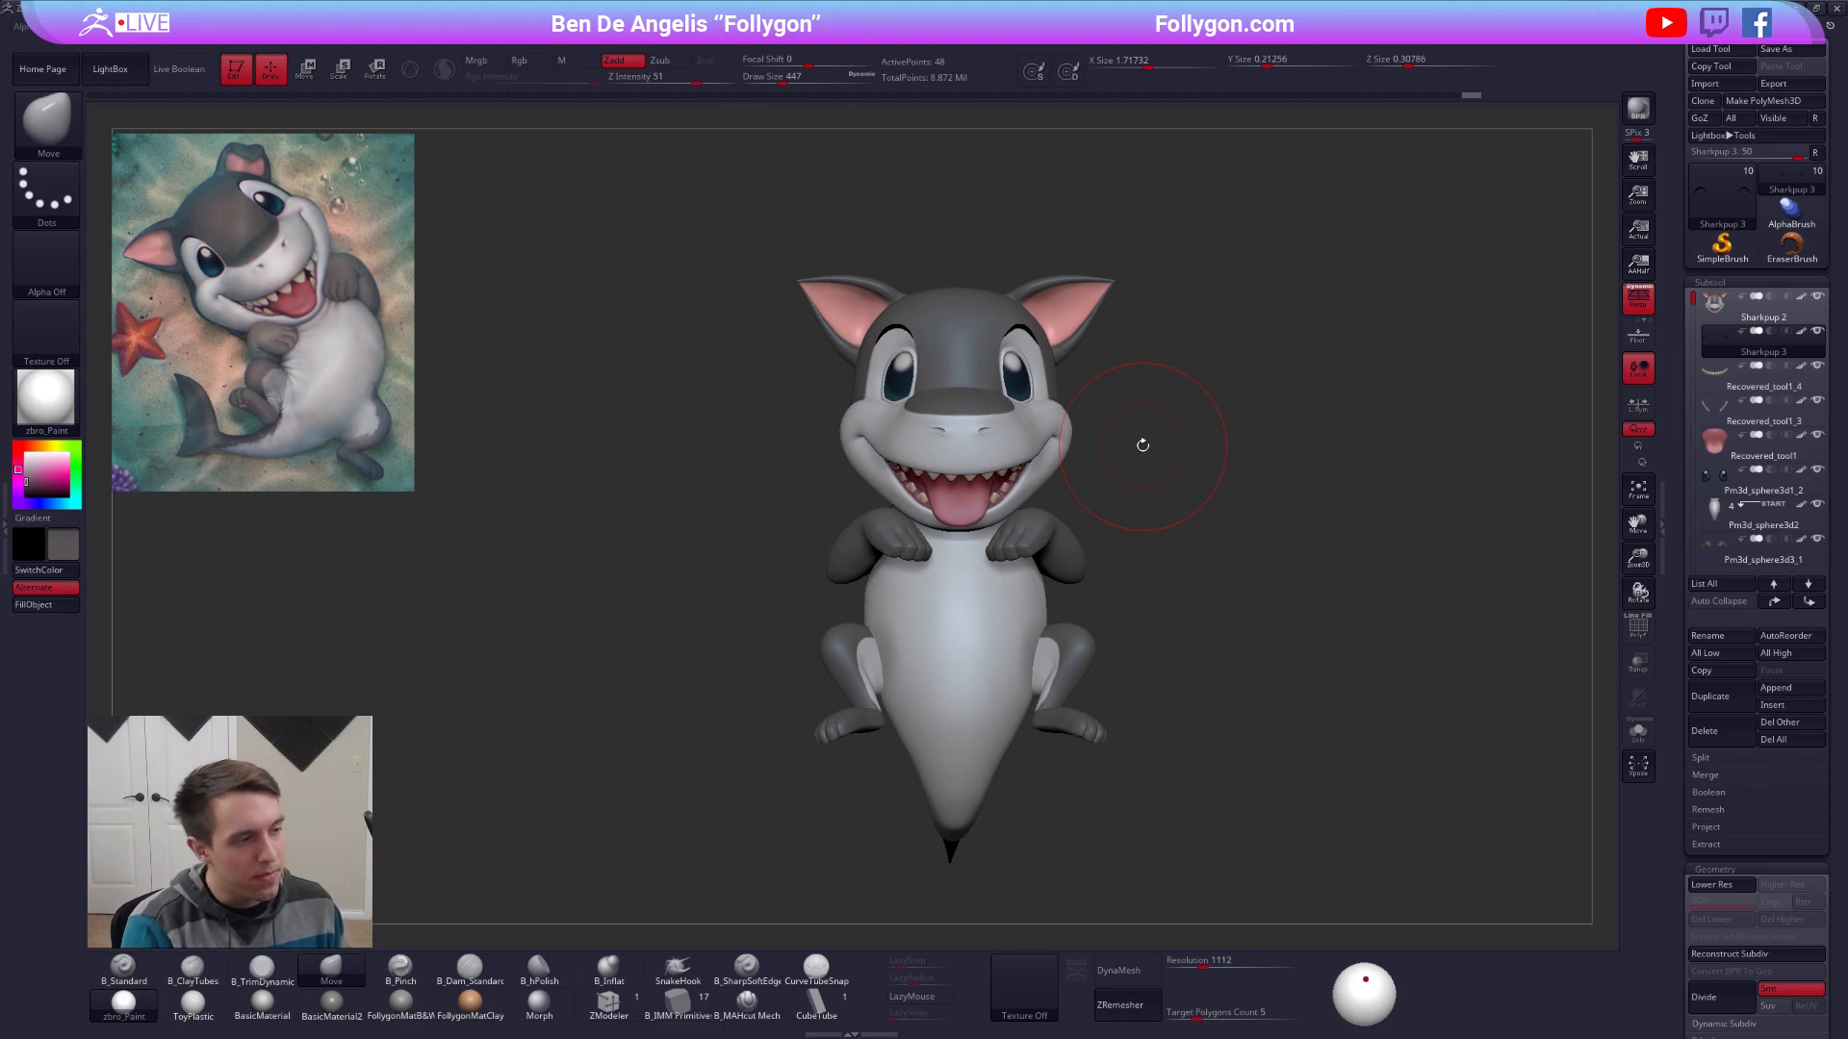
Switch to the web browser and look through the Follygon store's product listing.
key(alt+Tab)
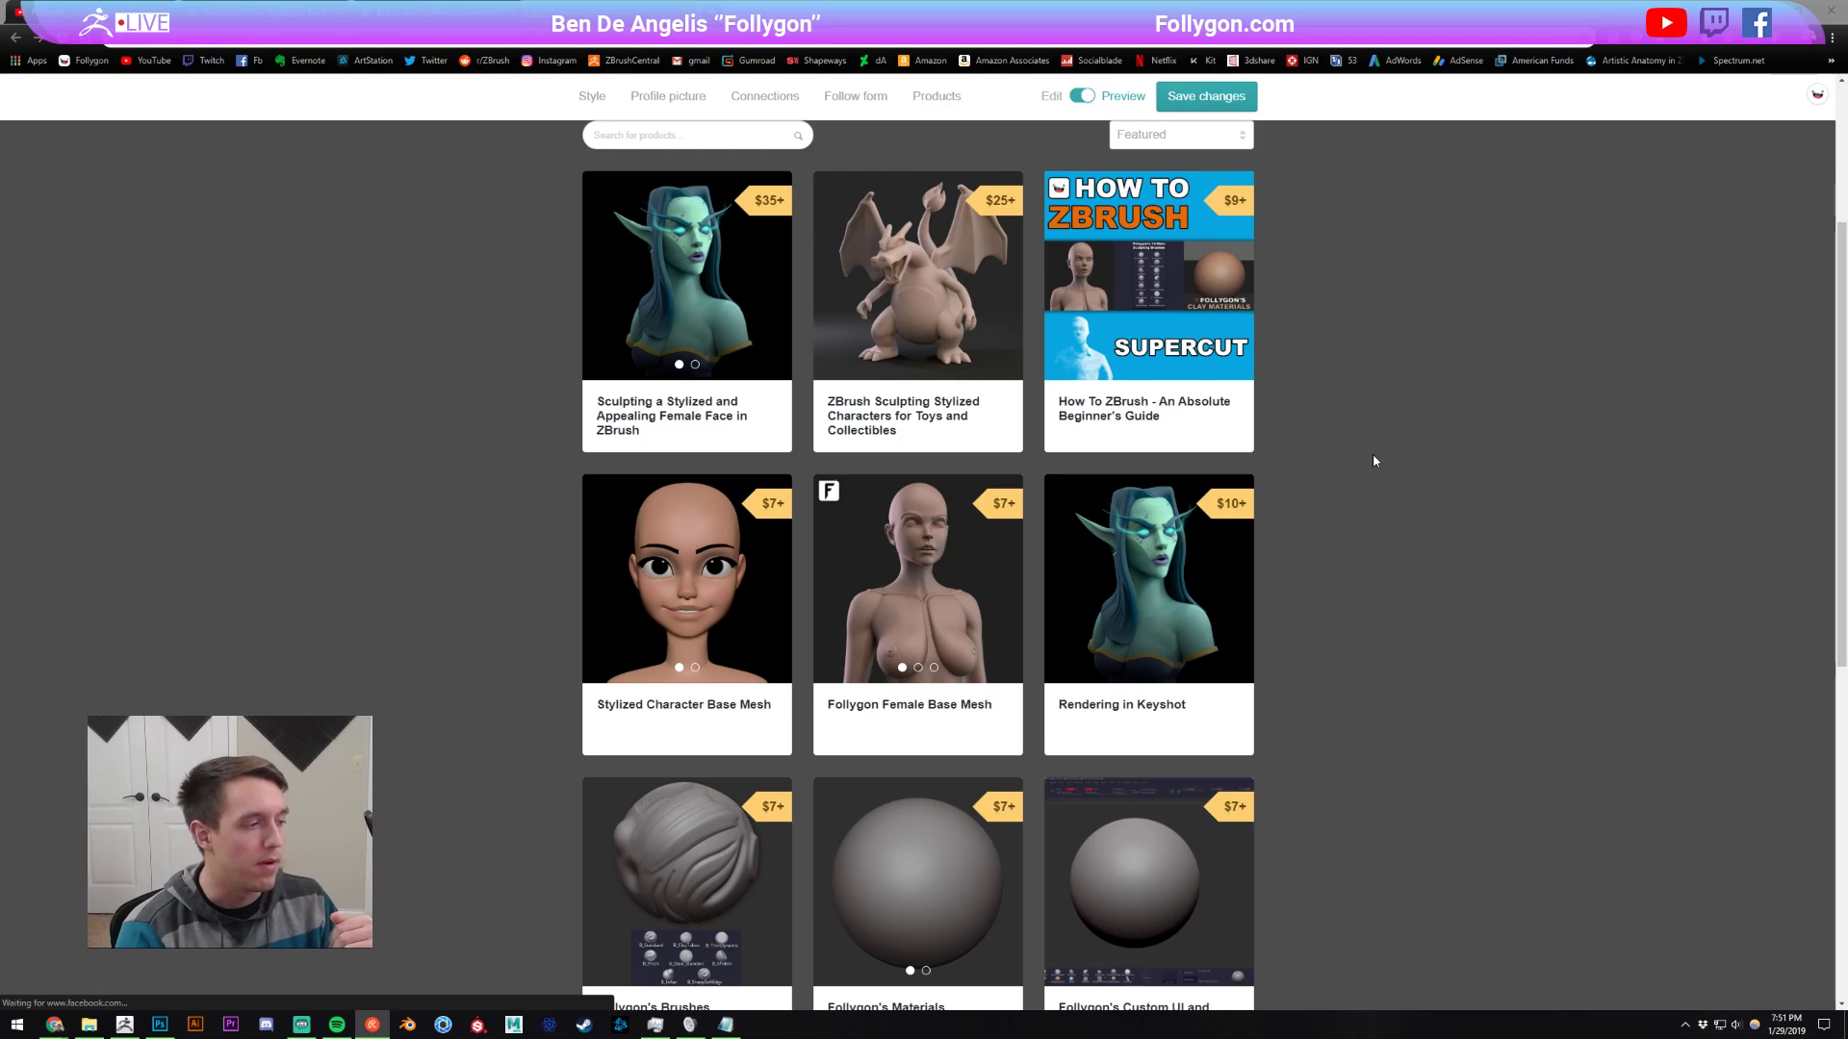
scroll(1430, 481, down, 5)
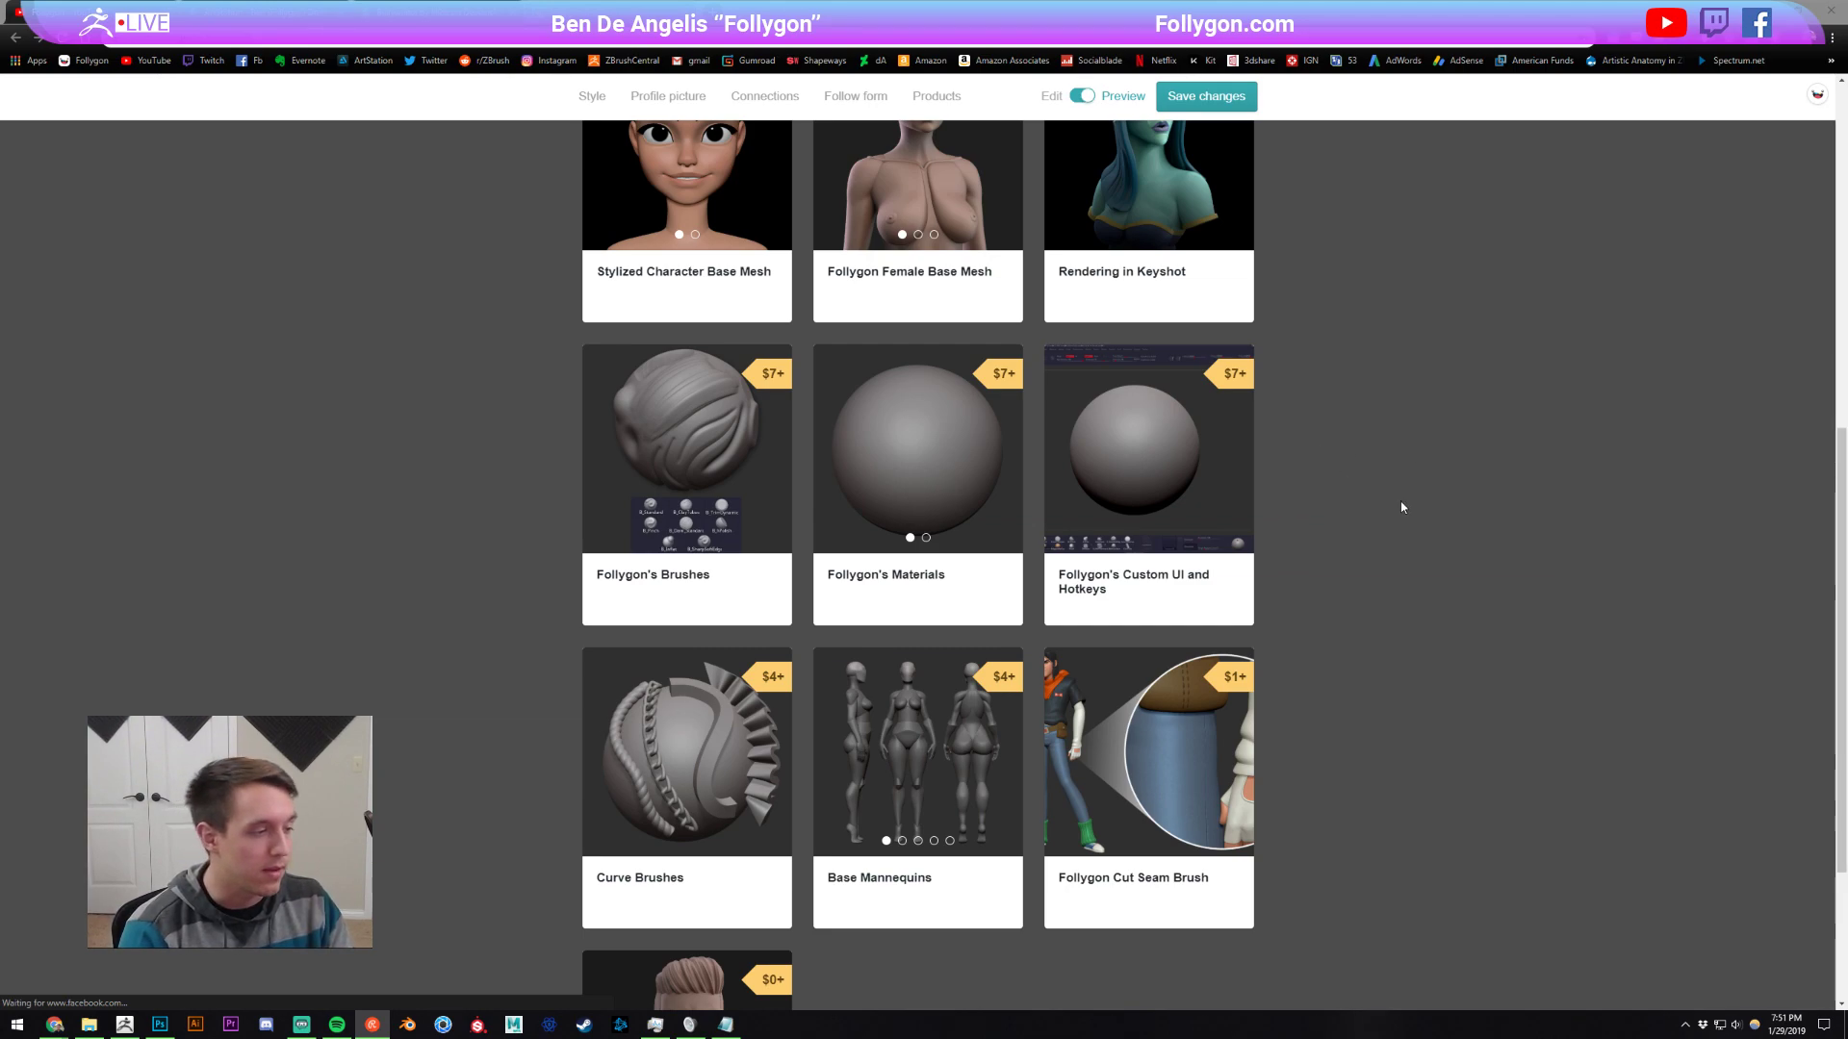
Check the remaining products in the store listing and return to ZBrush to examine the shark pup from the side and front.
scroll(1473, 493, down, 2)
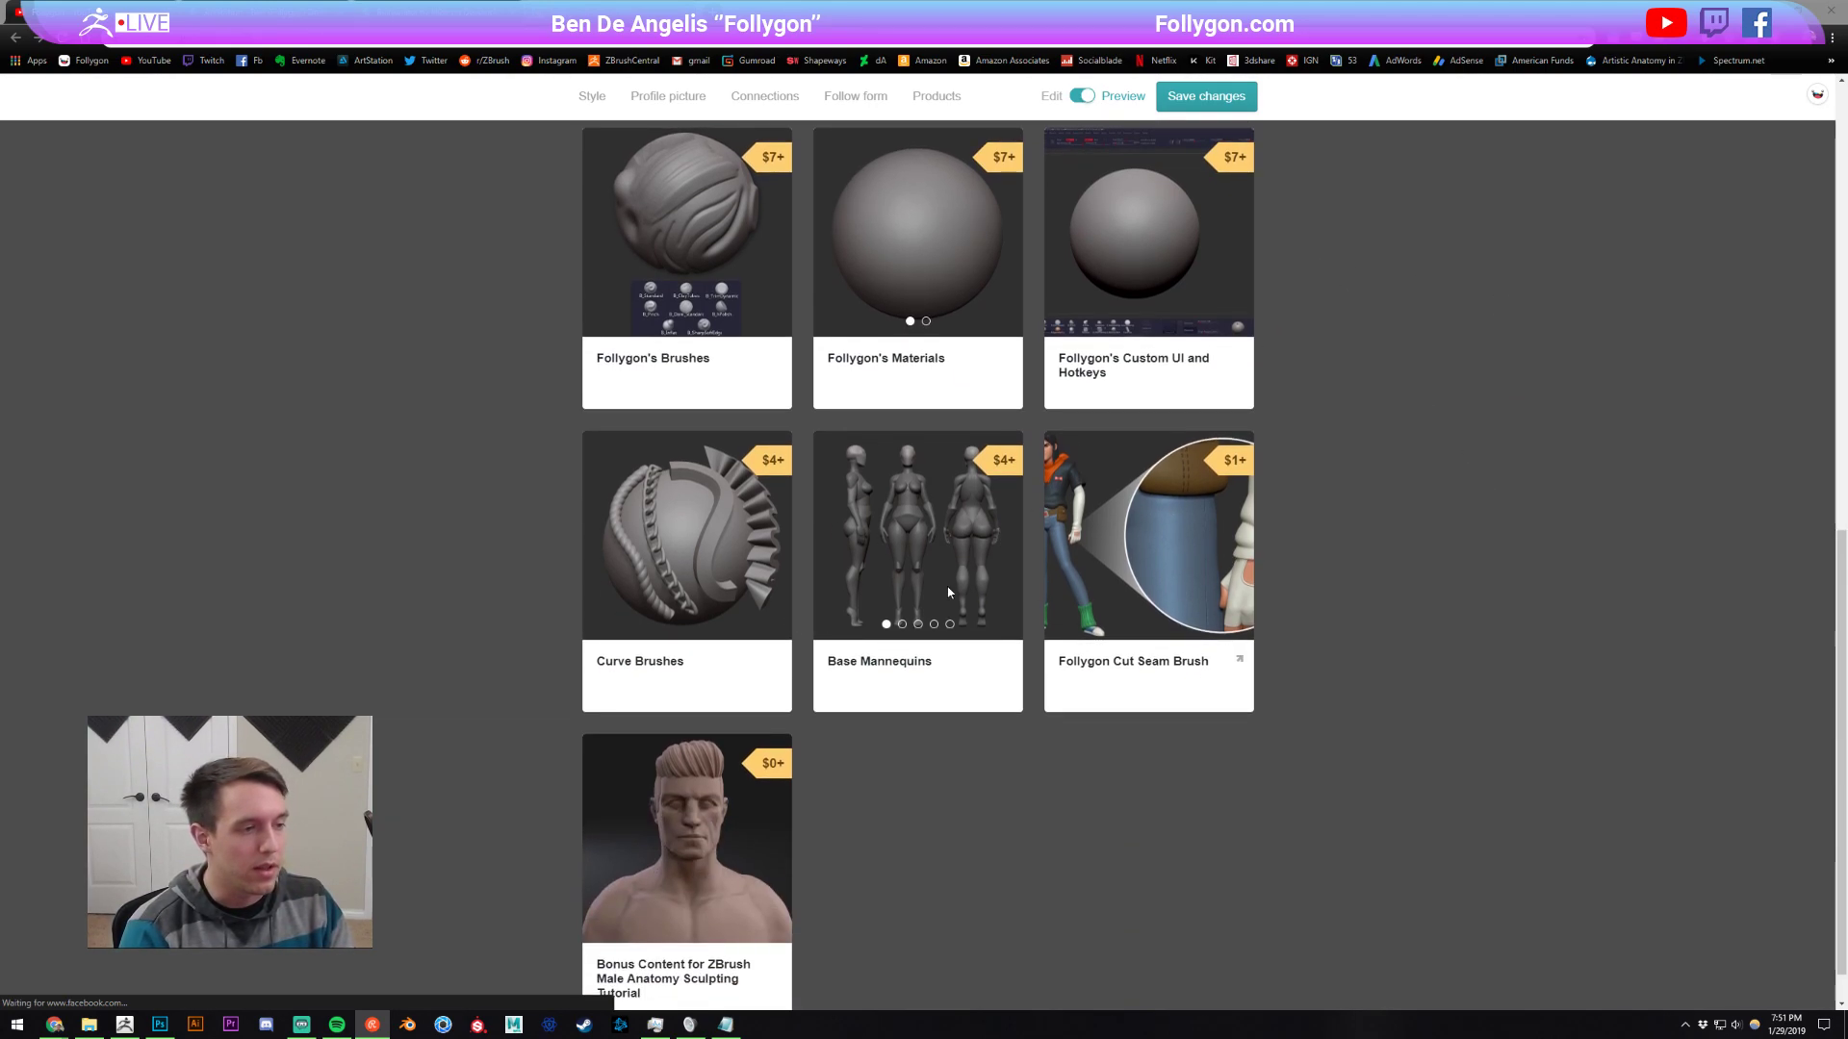
scroll(1336, 576, up, 6)
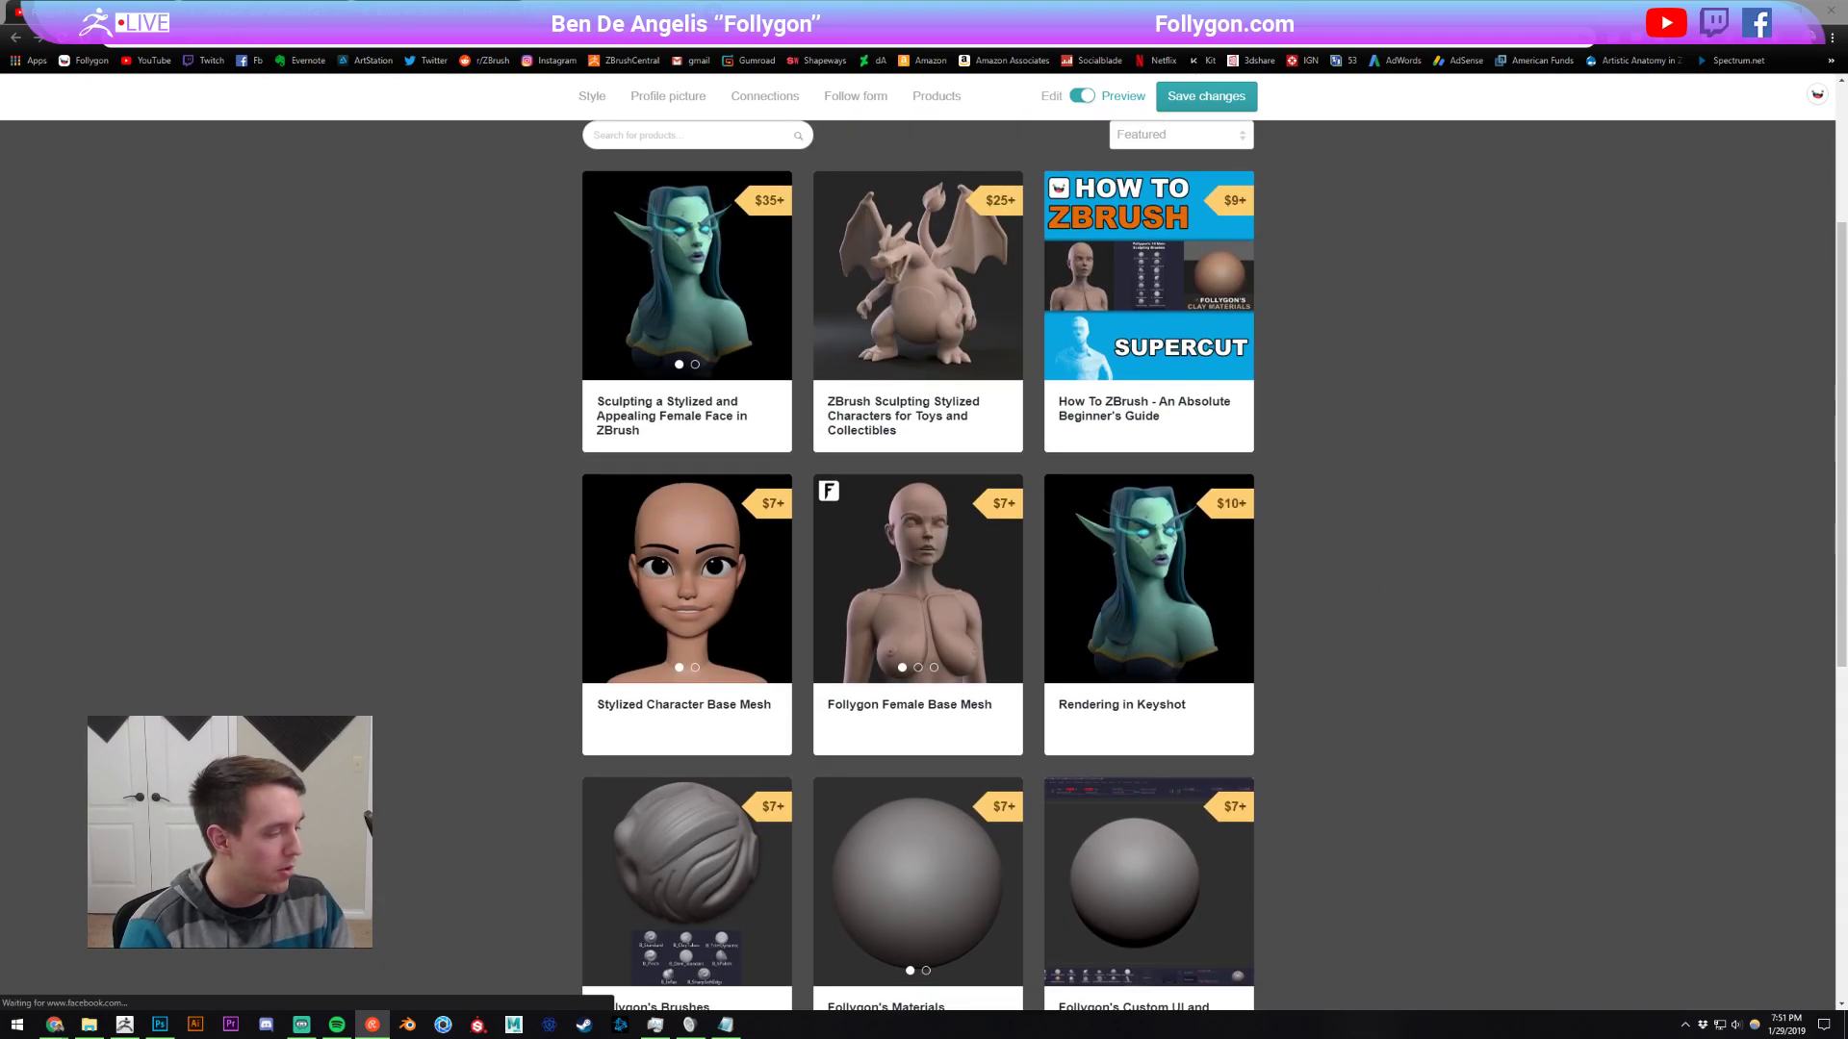
click(132, 1024)
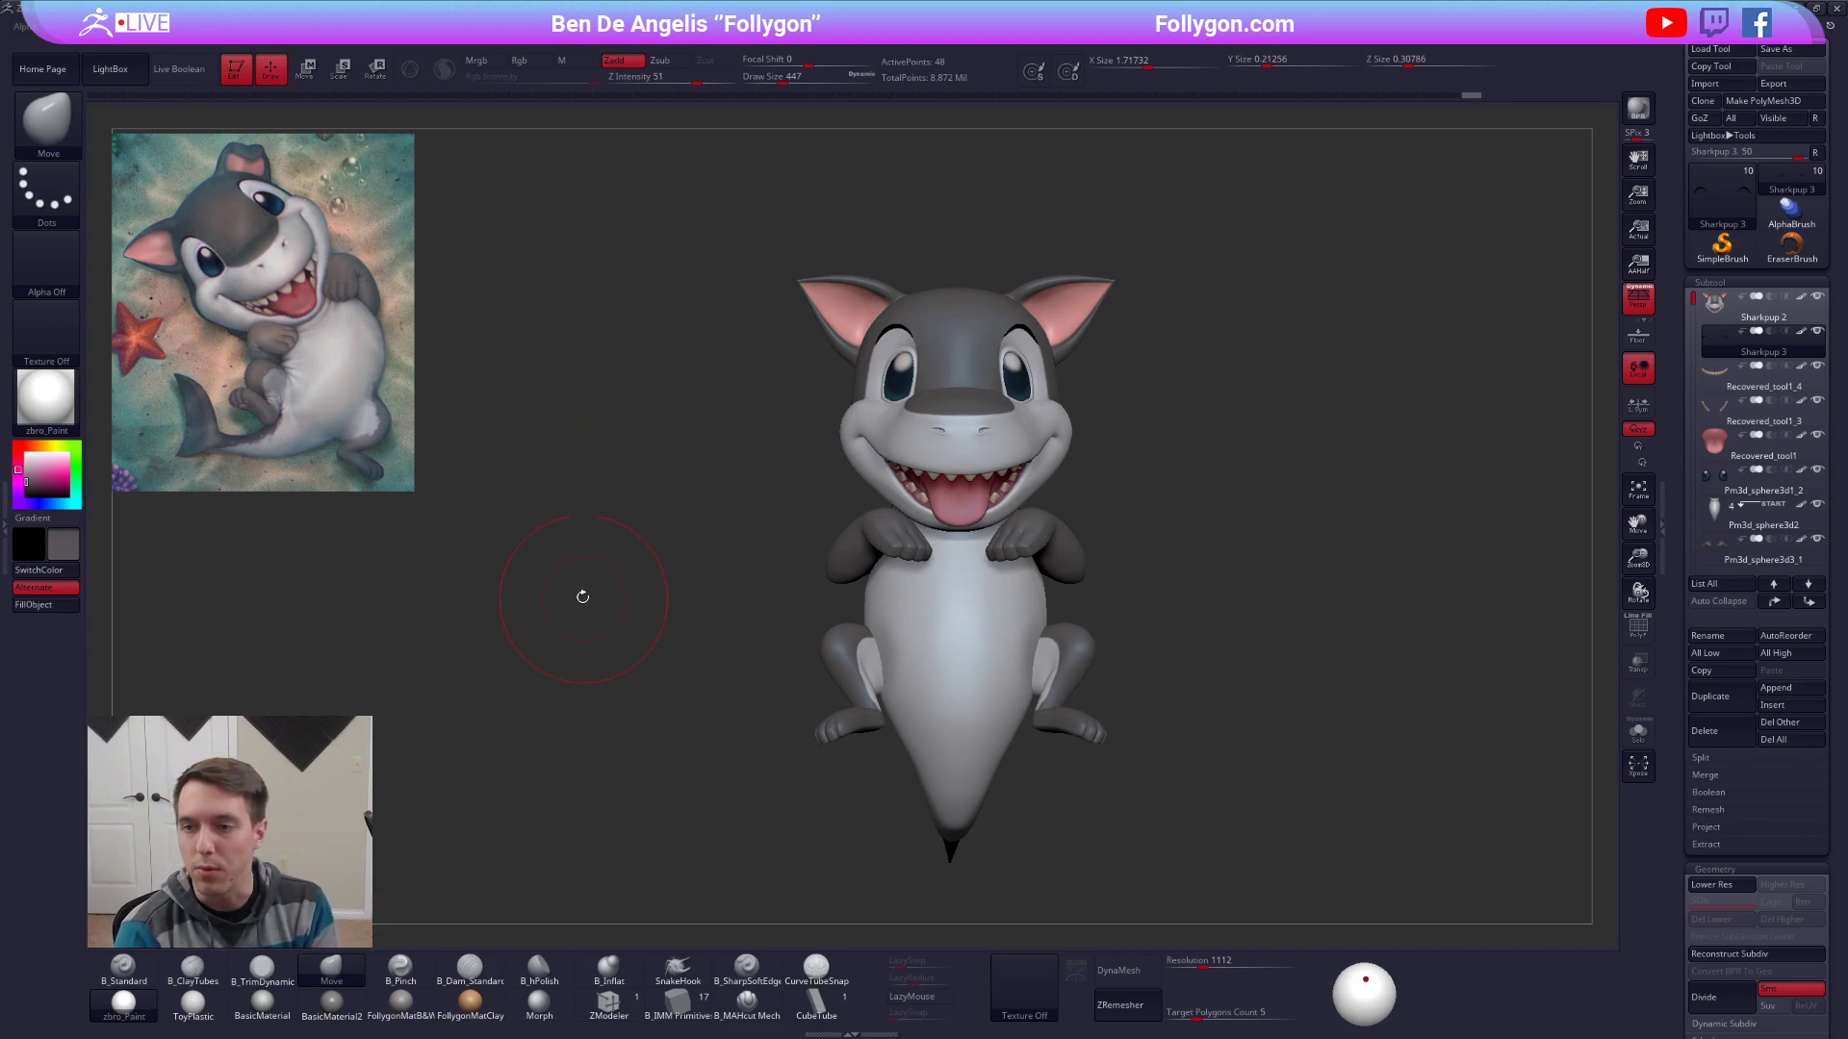
drag(1230, 419, 874, 467)
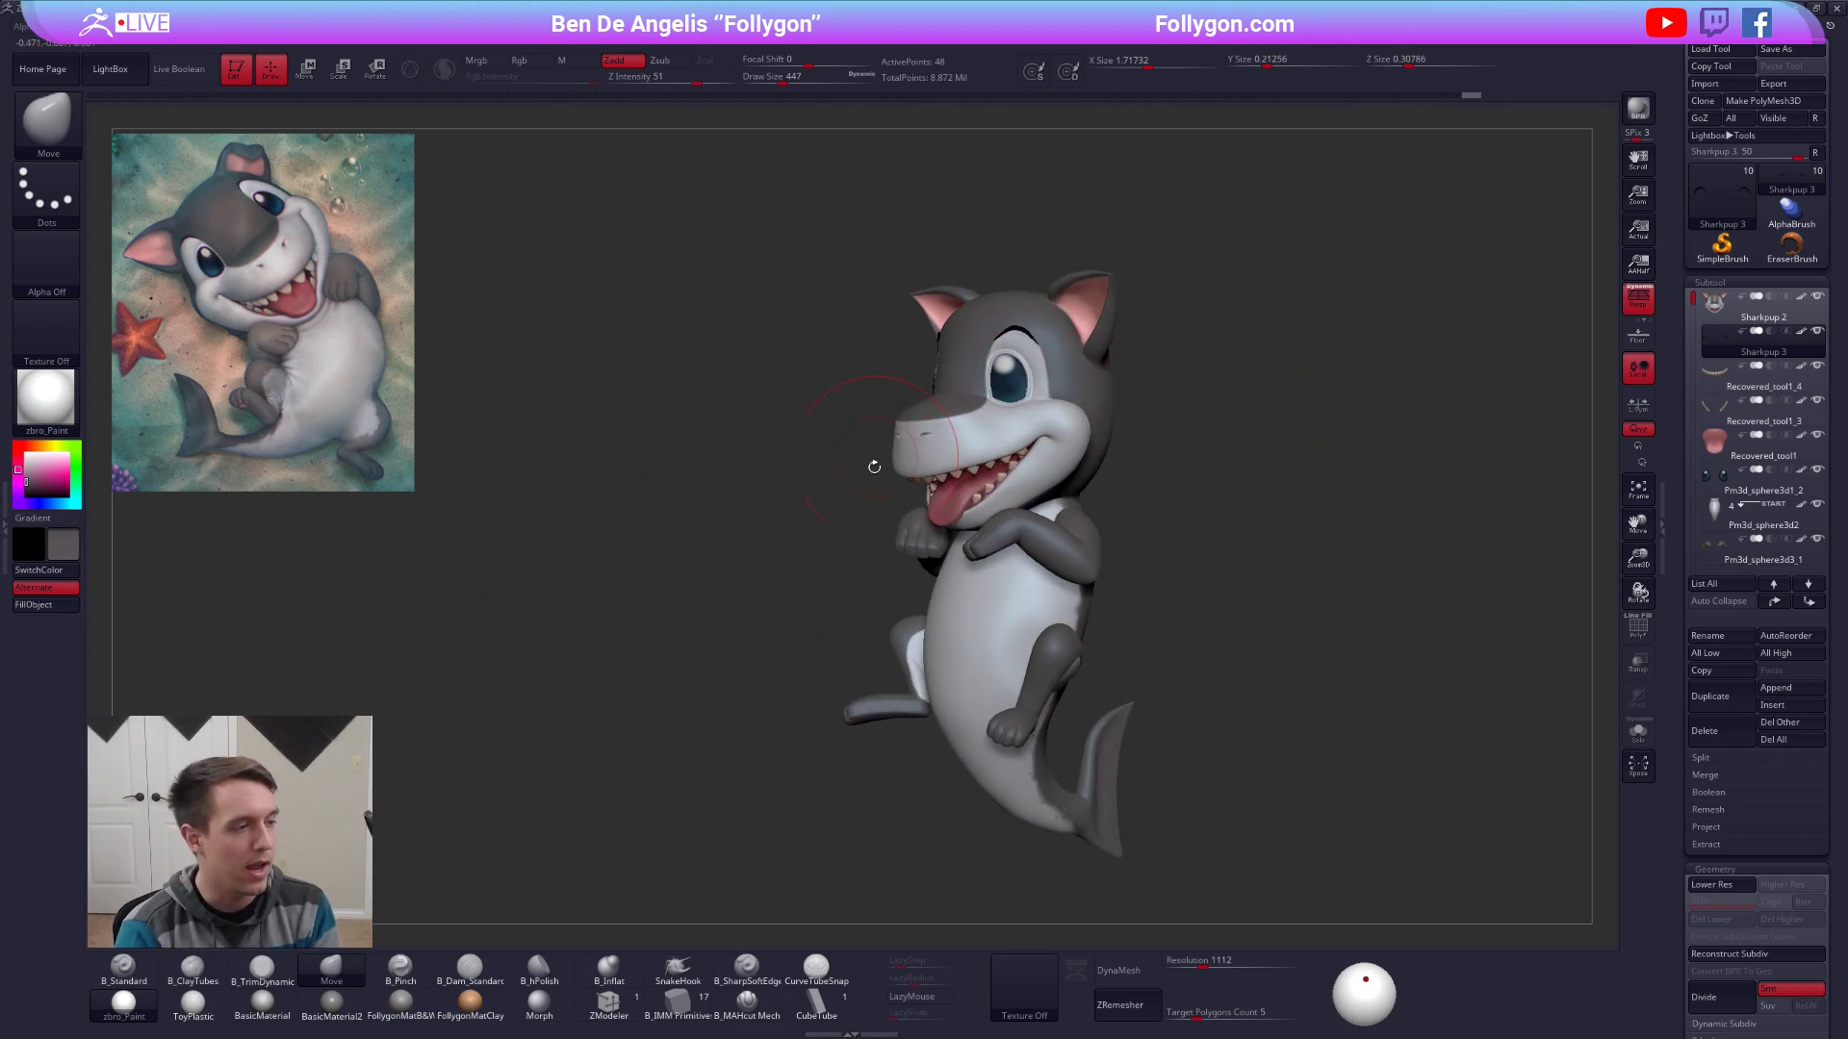
drag(918, 604, 673, 418)
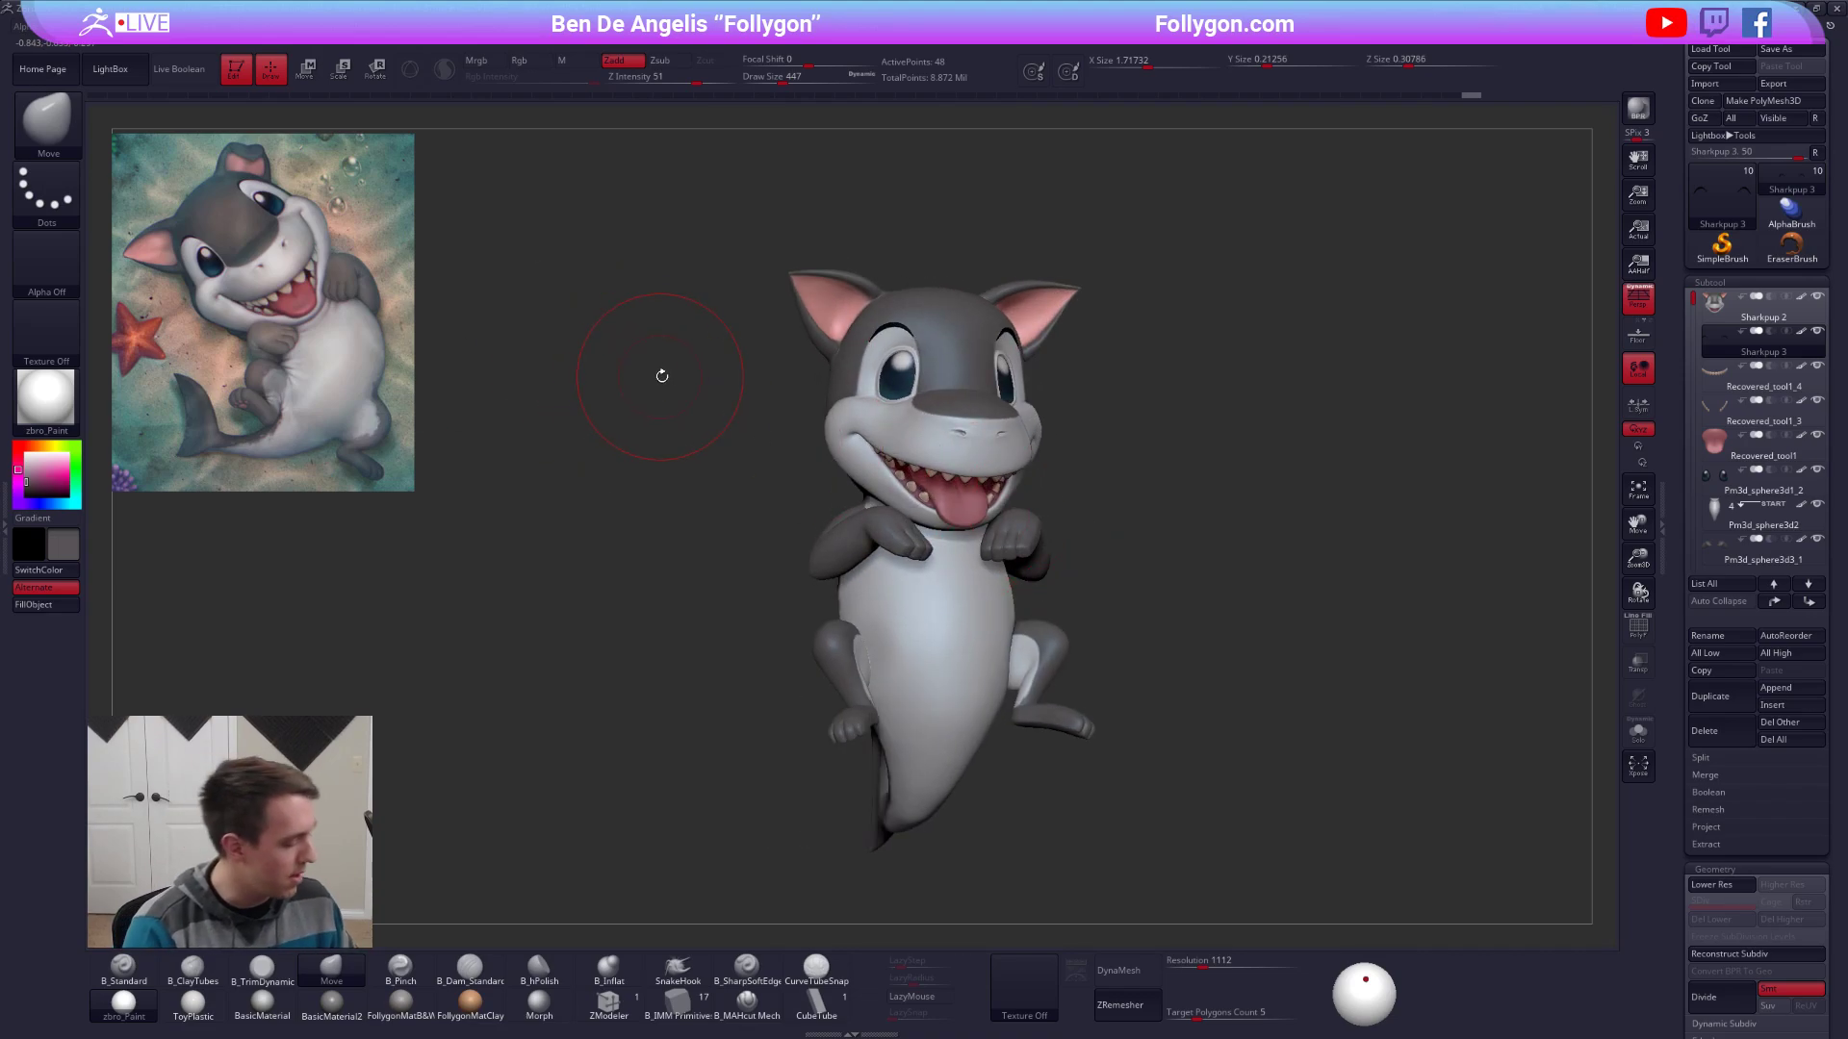
View the original shark-pup painting on DeviantArt in the web browser and compare it with the model in ZBrush.
key(alt+Tab)
click(345, 13)
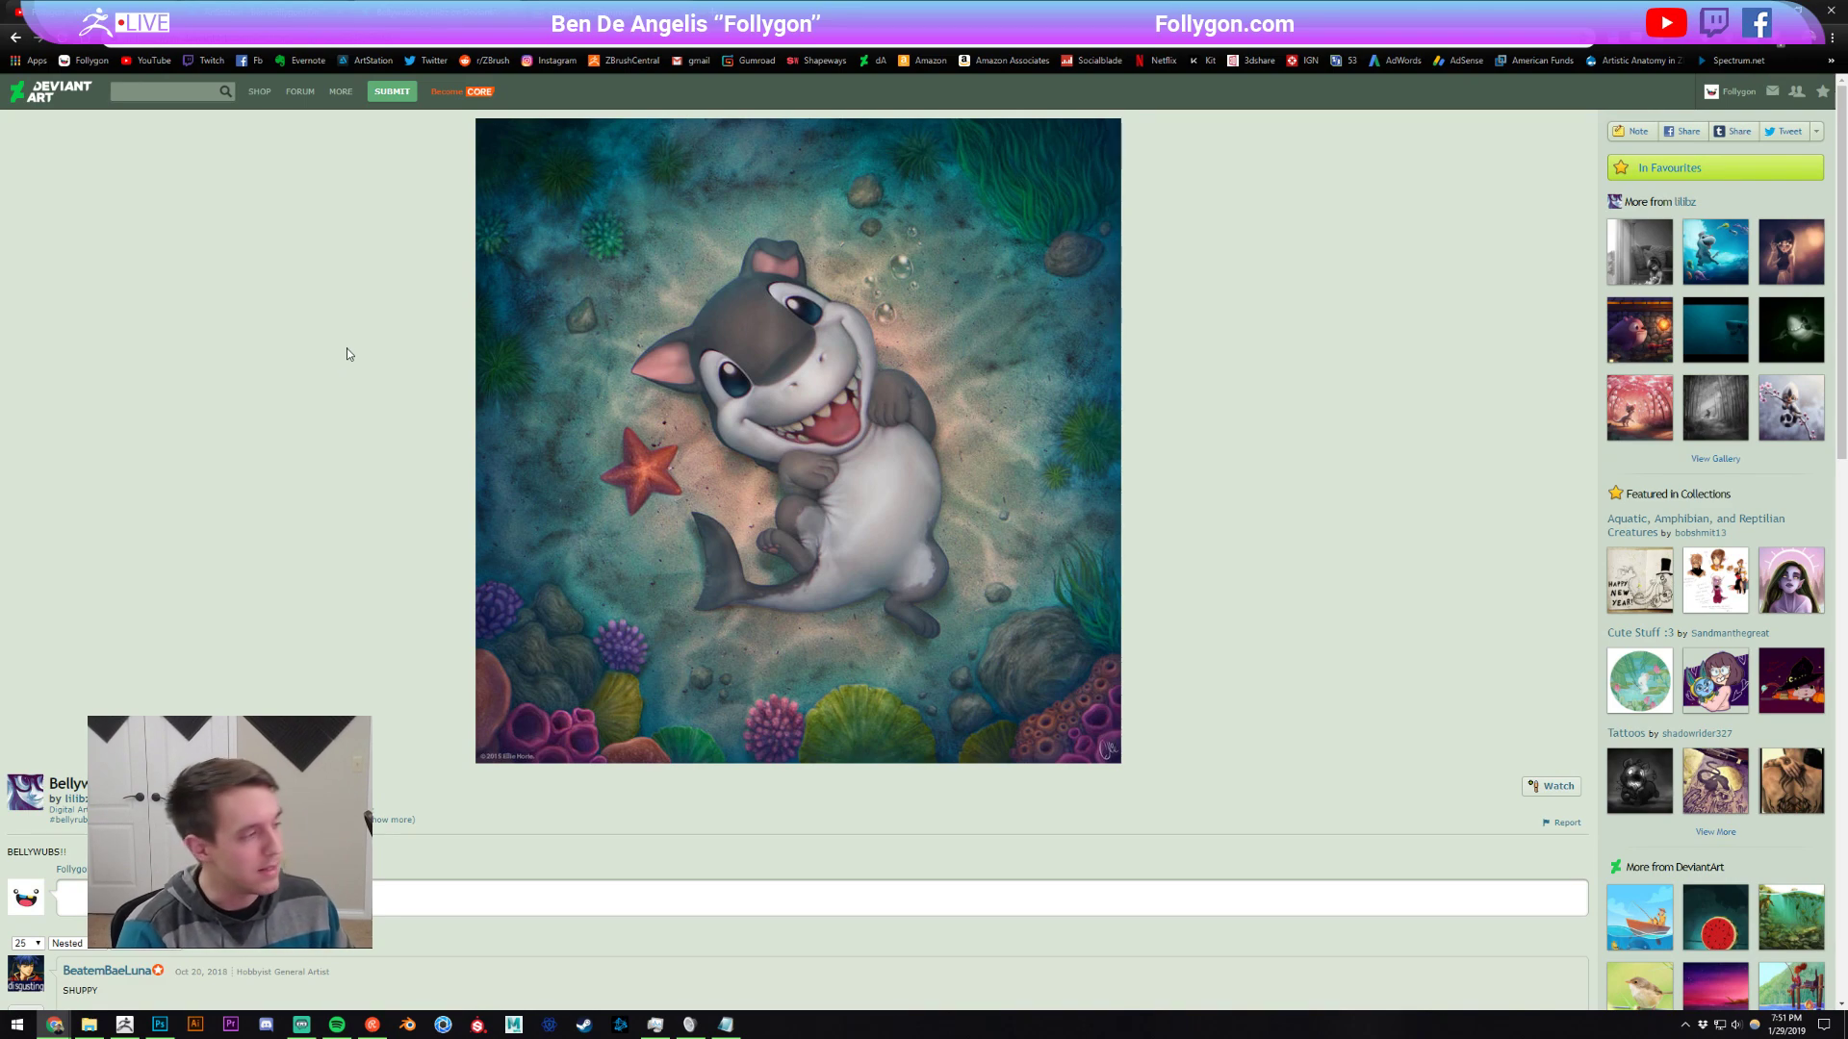
key(alt+Tab)
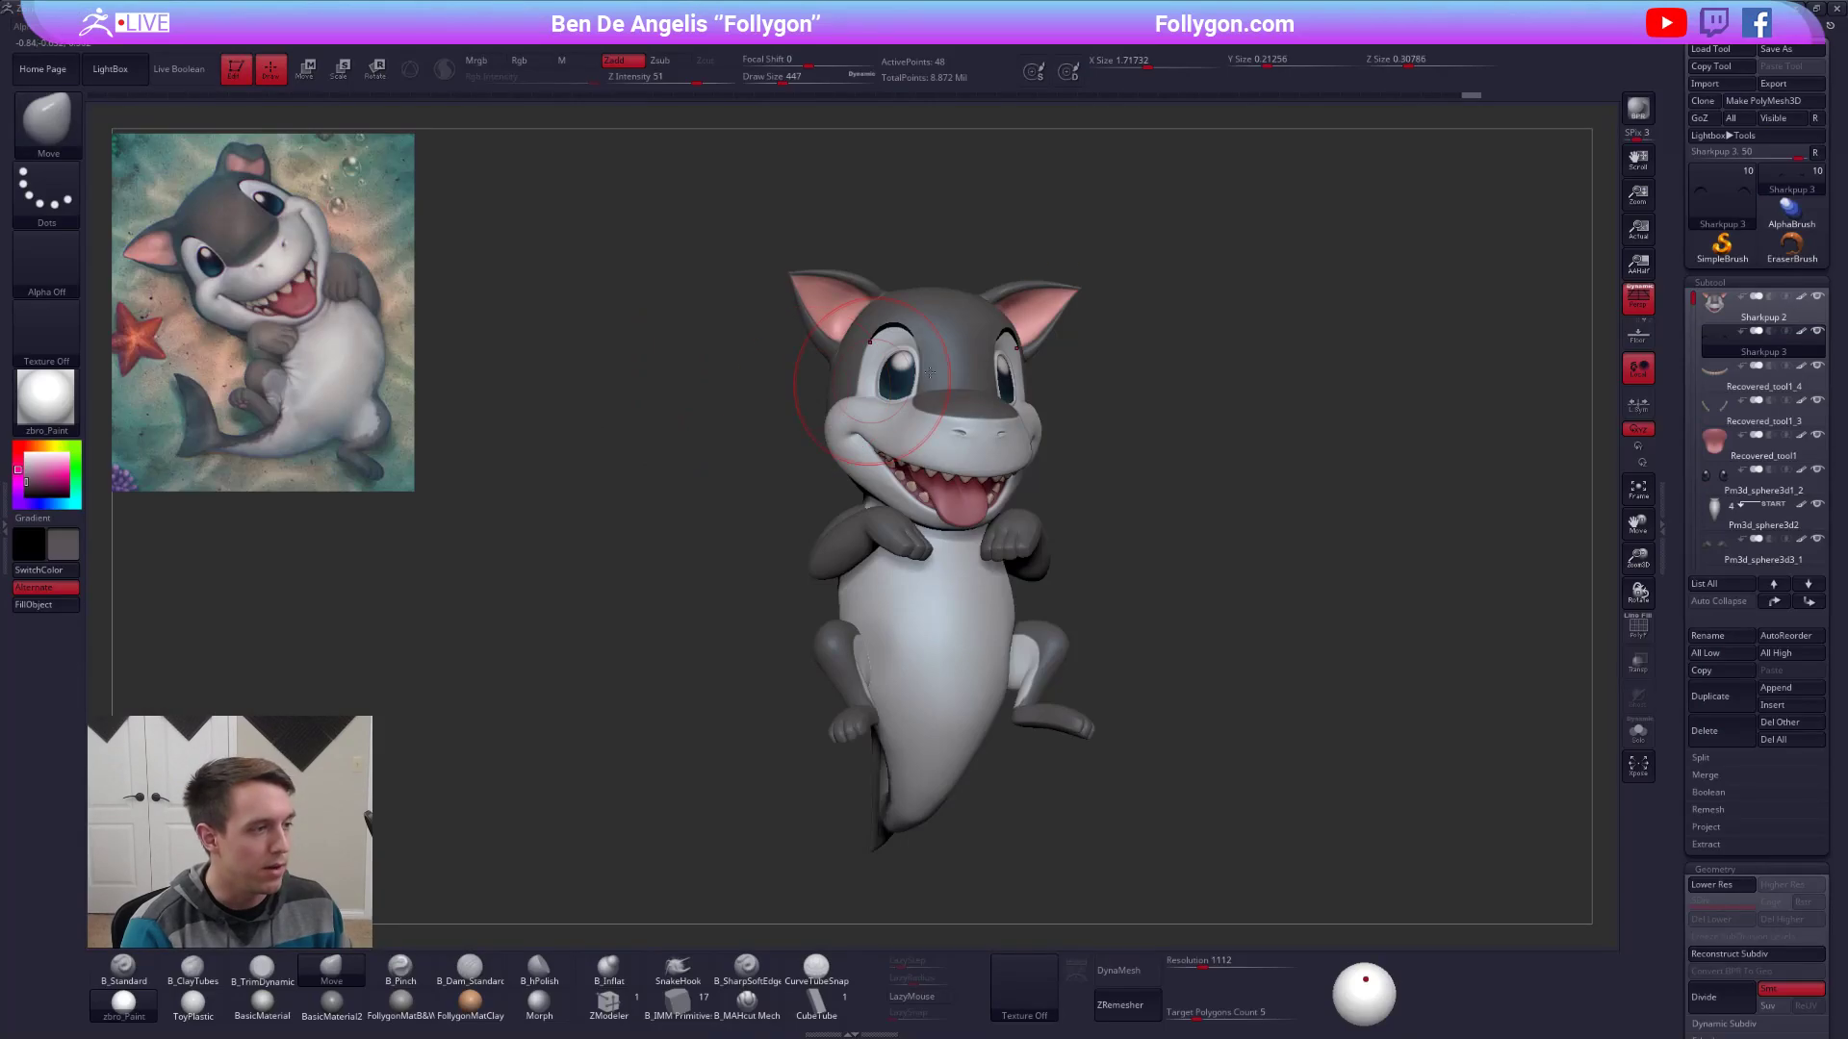
drag(1214, 360, 1222, 327)
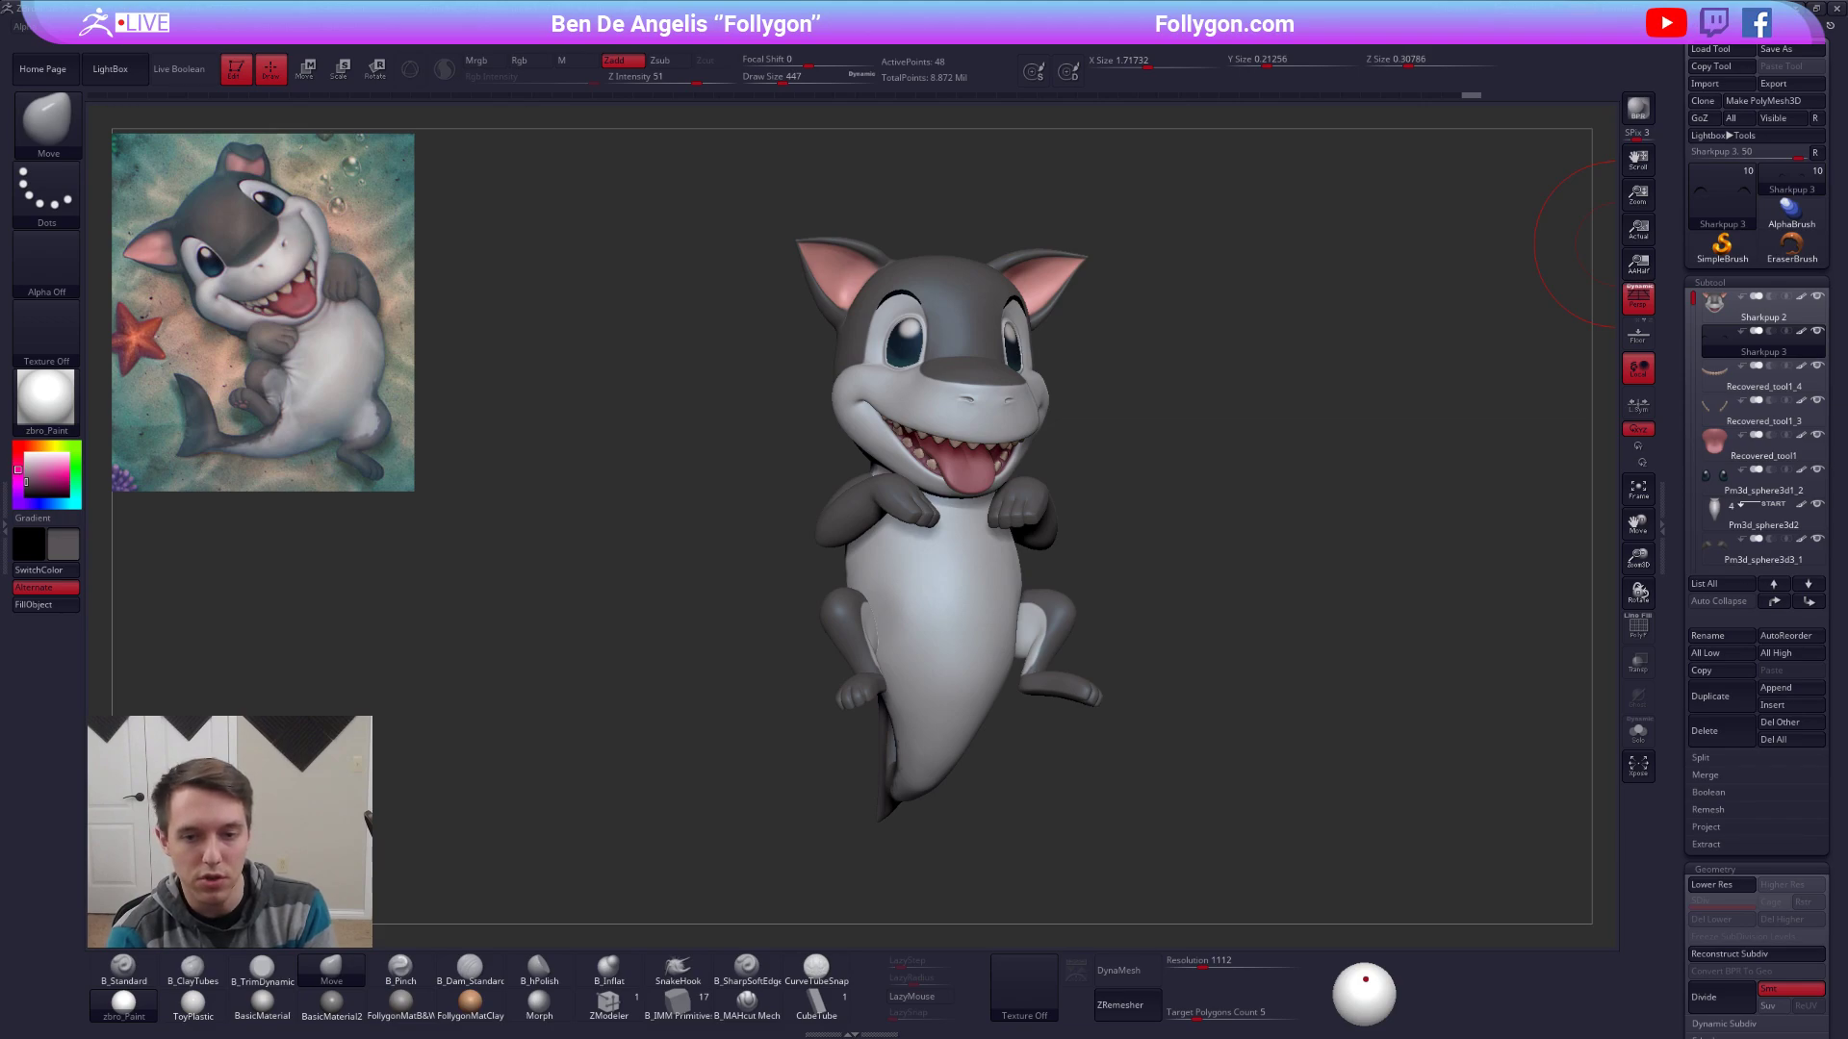
Look up Pixologic's broadcast calendar in the web browser, glance at the store listing again and return to ZBrush.
key(alt+Tab)
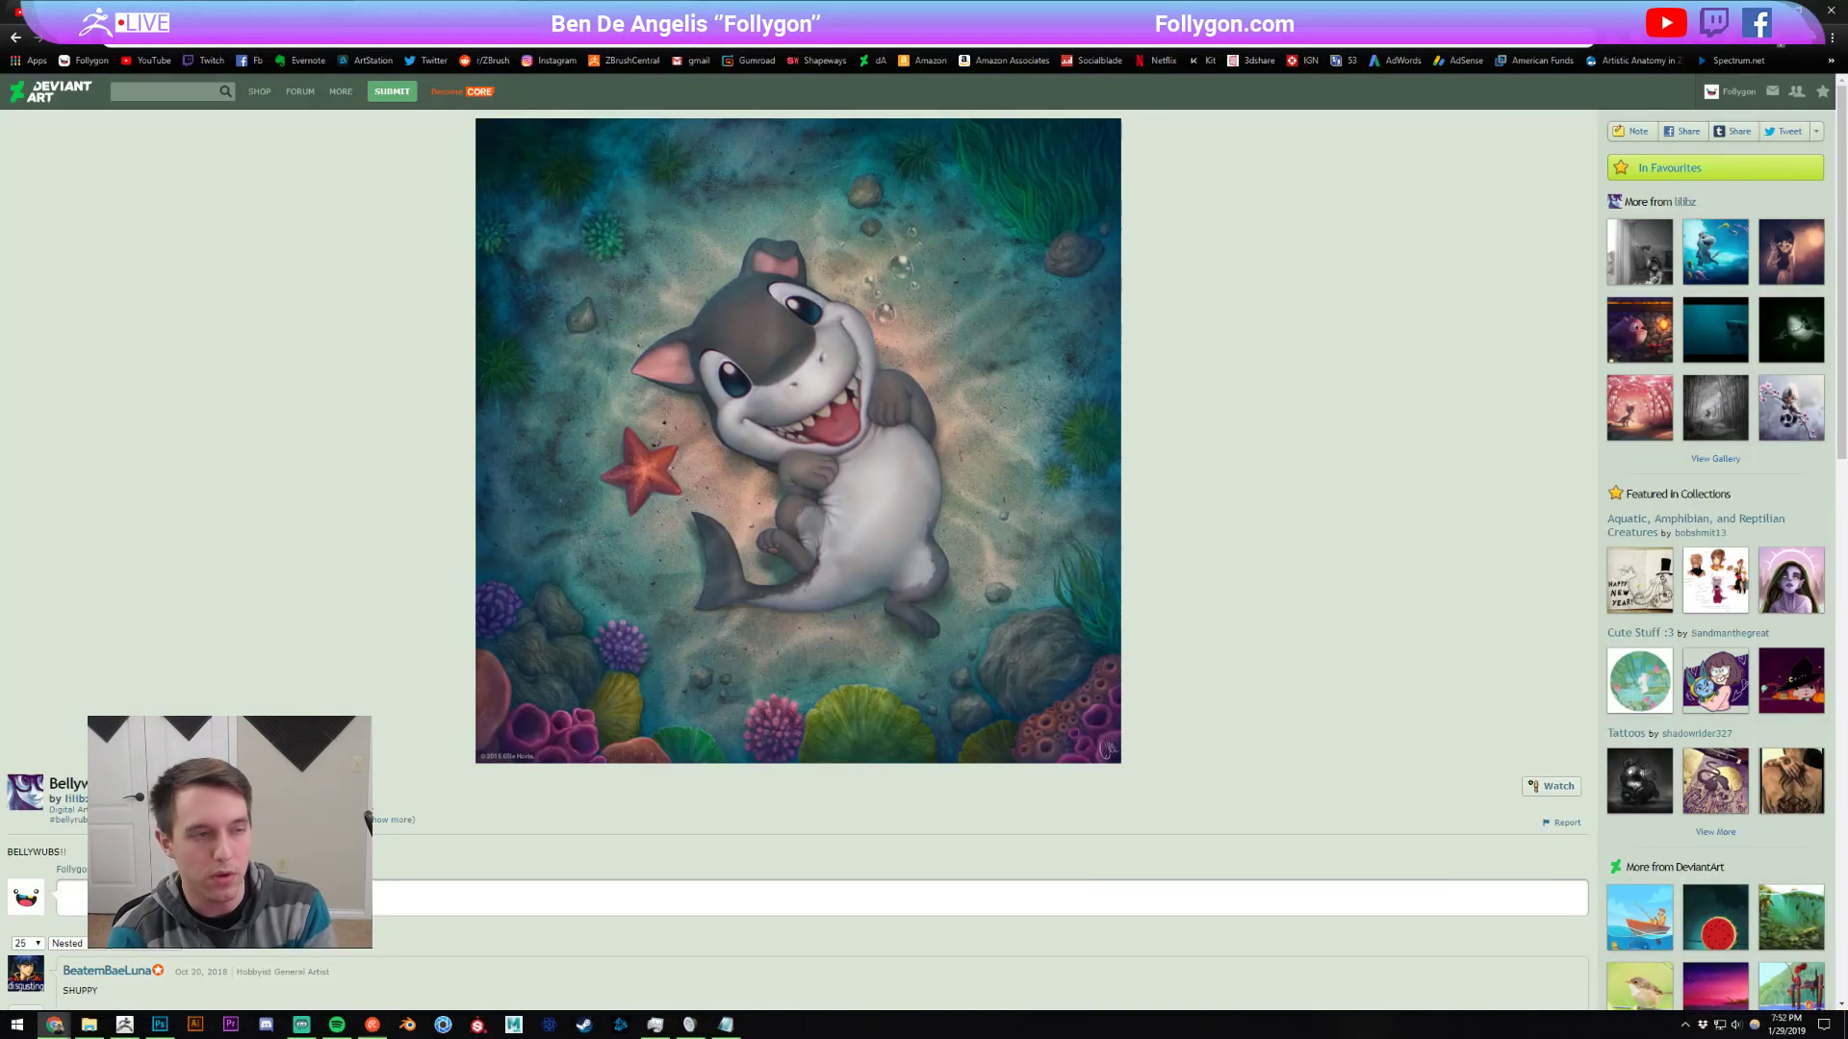
click(1830, 59)
click(1290, 335)
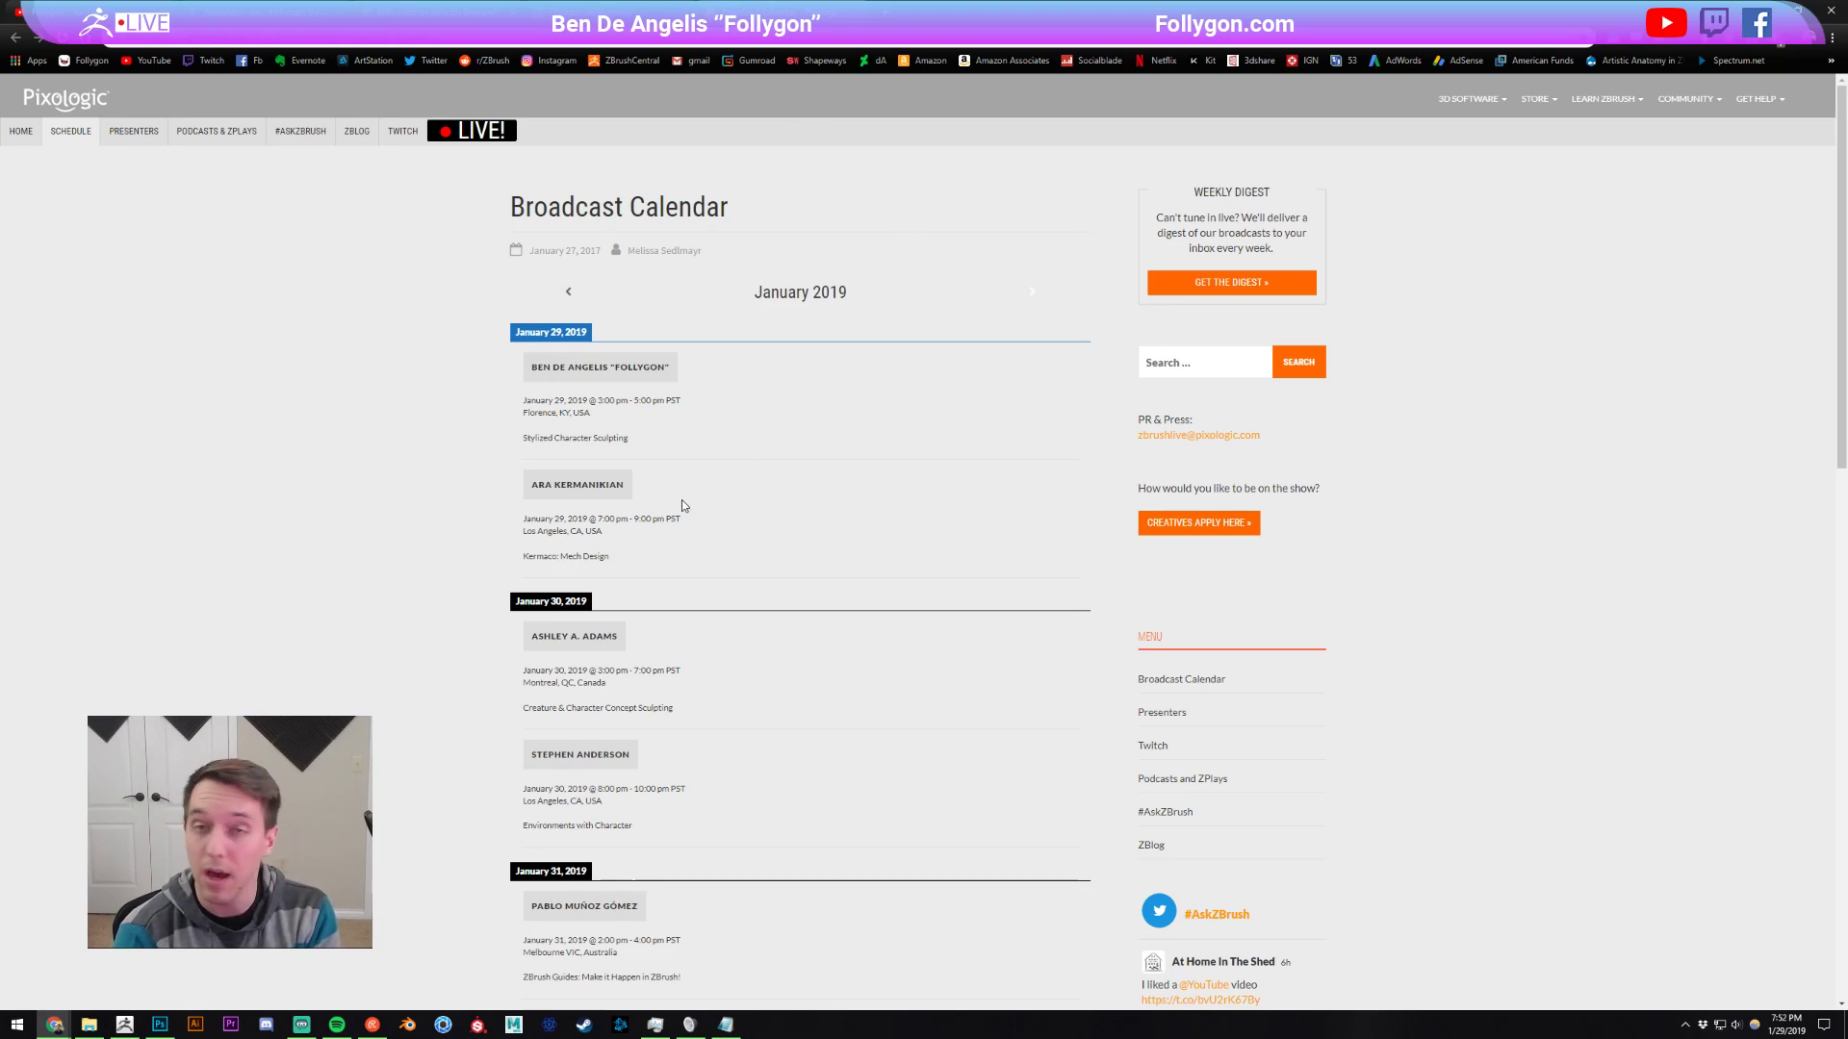
click(223, 12)
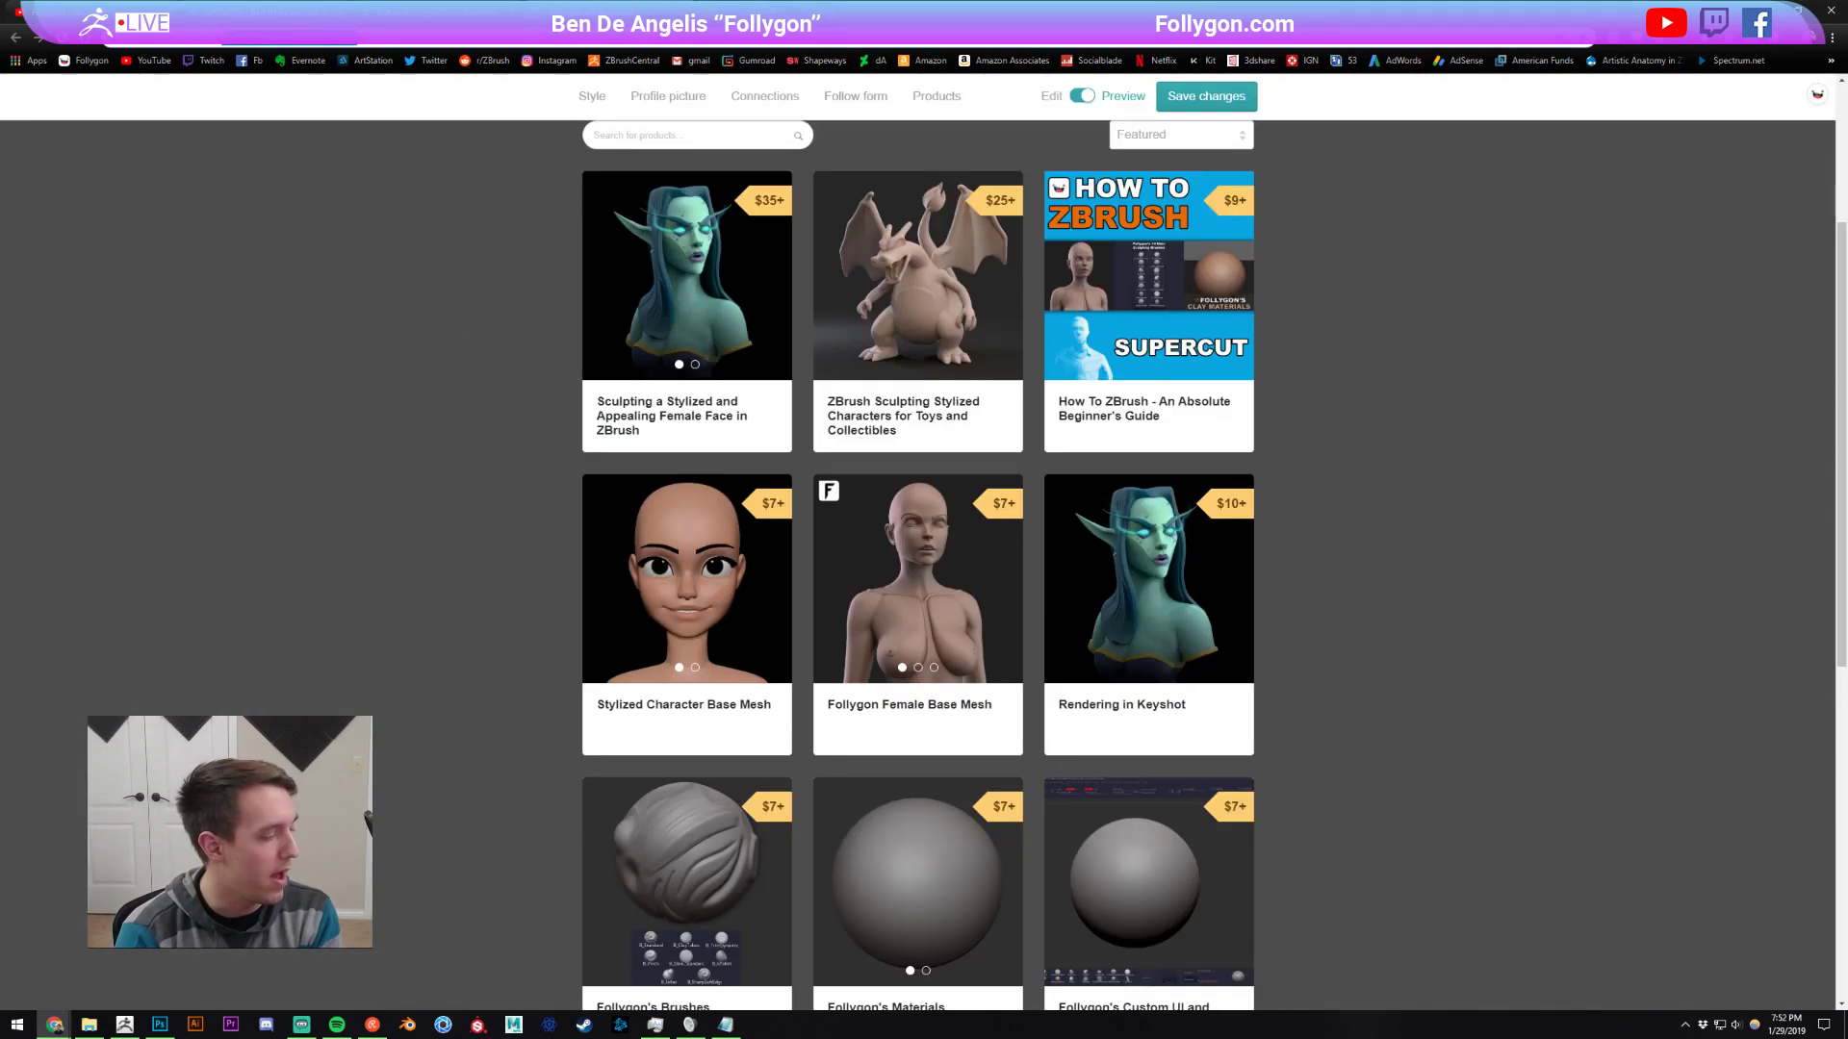
click(125, 1025)
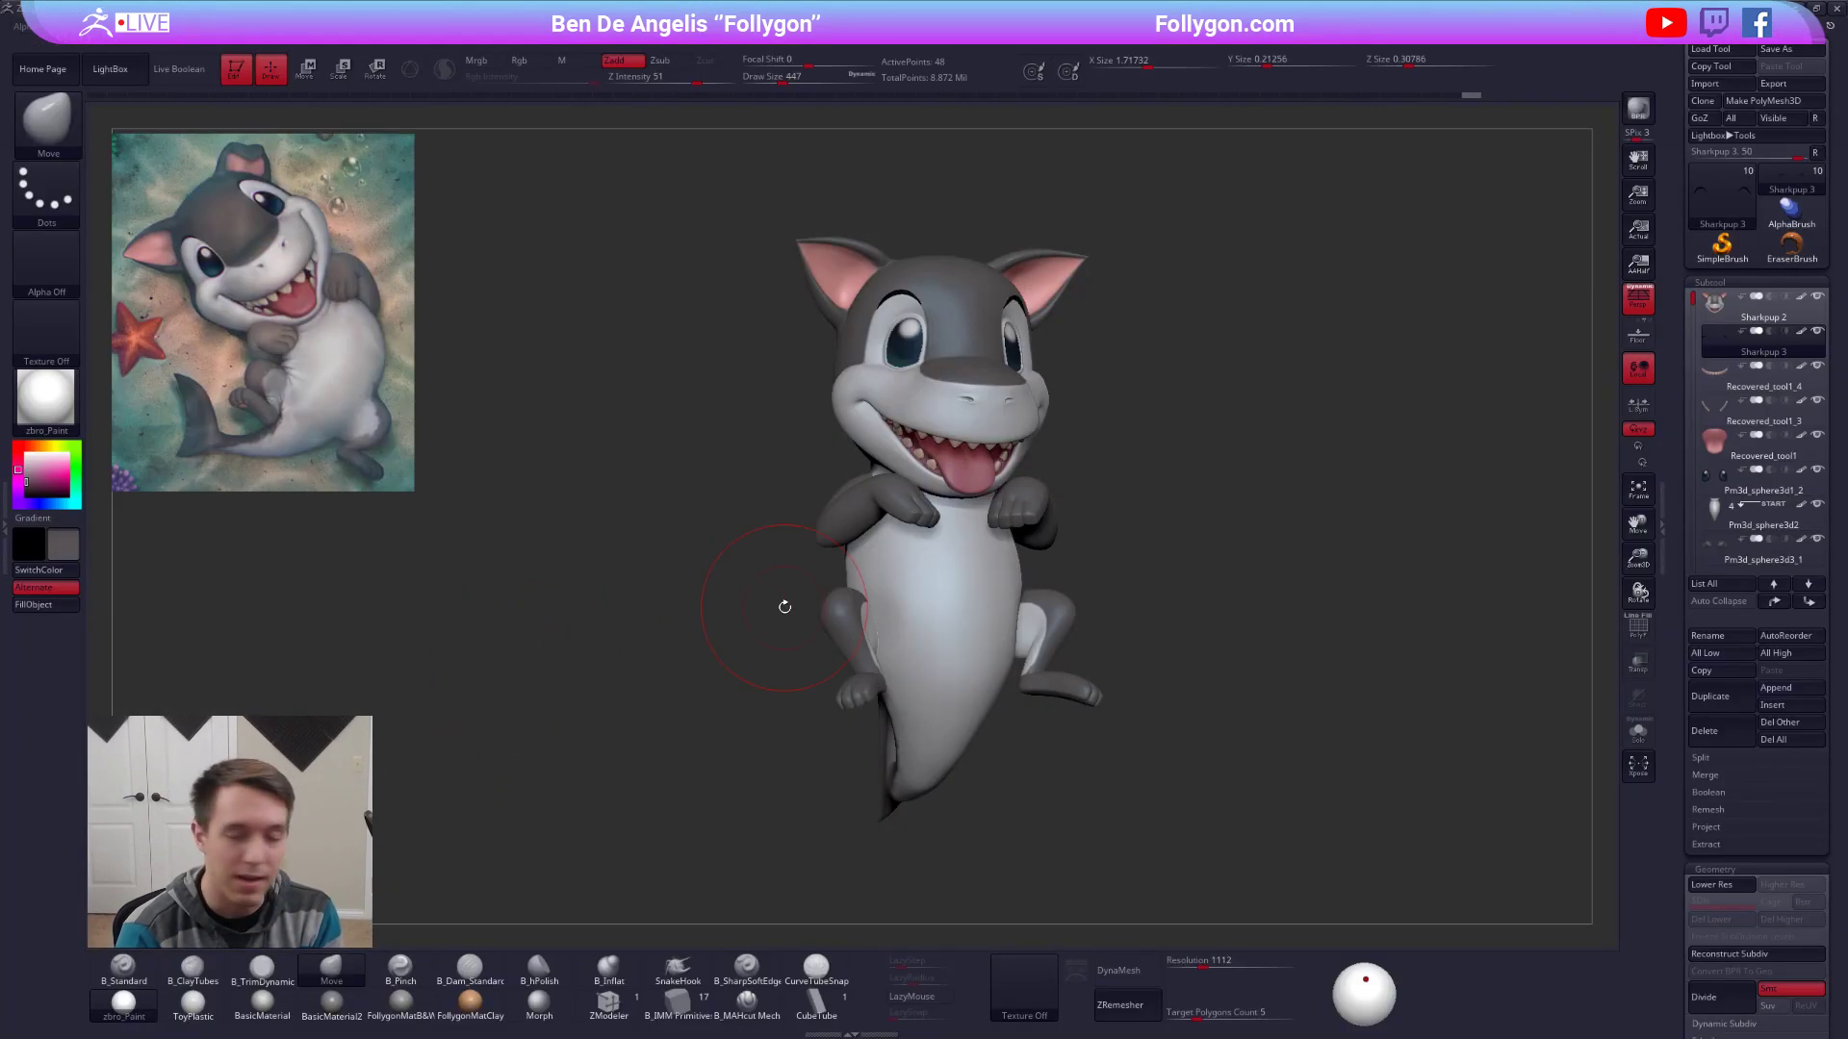